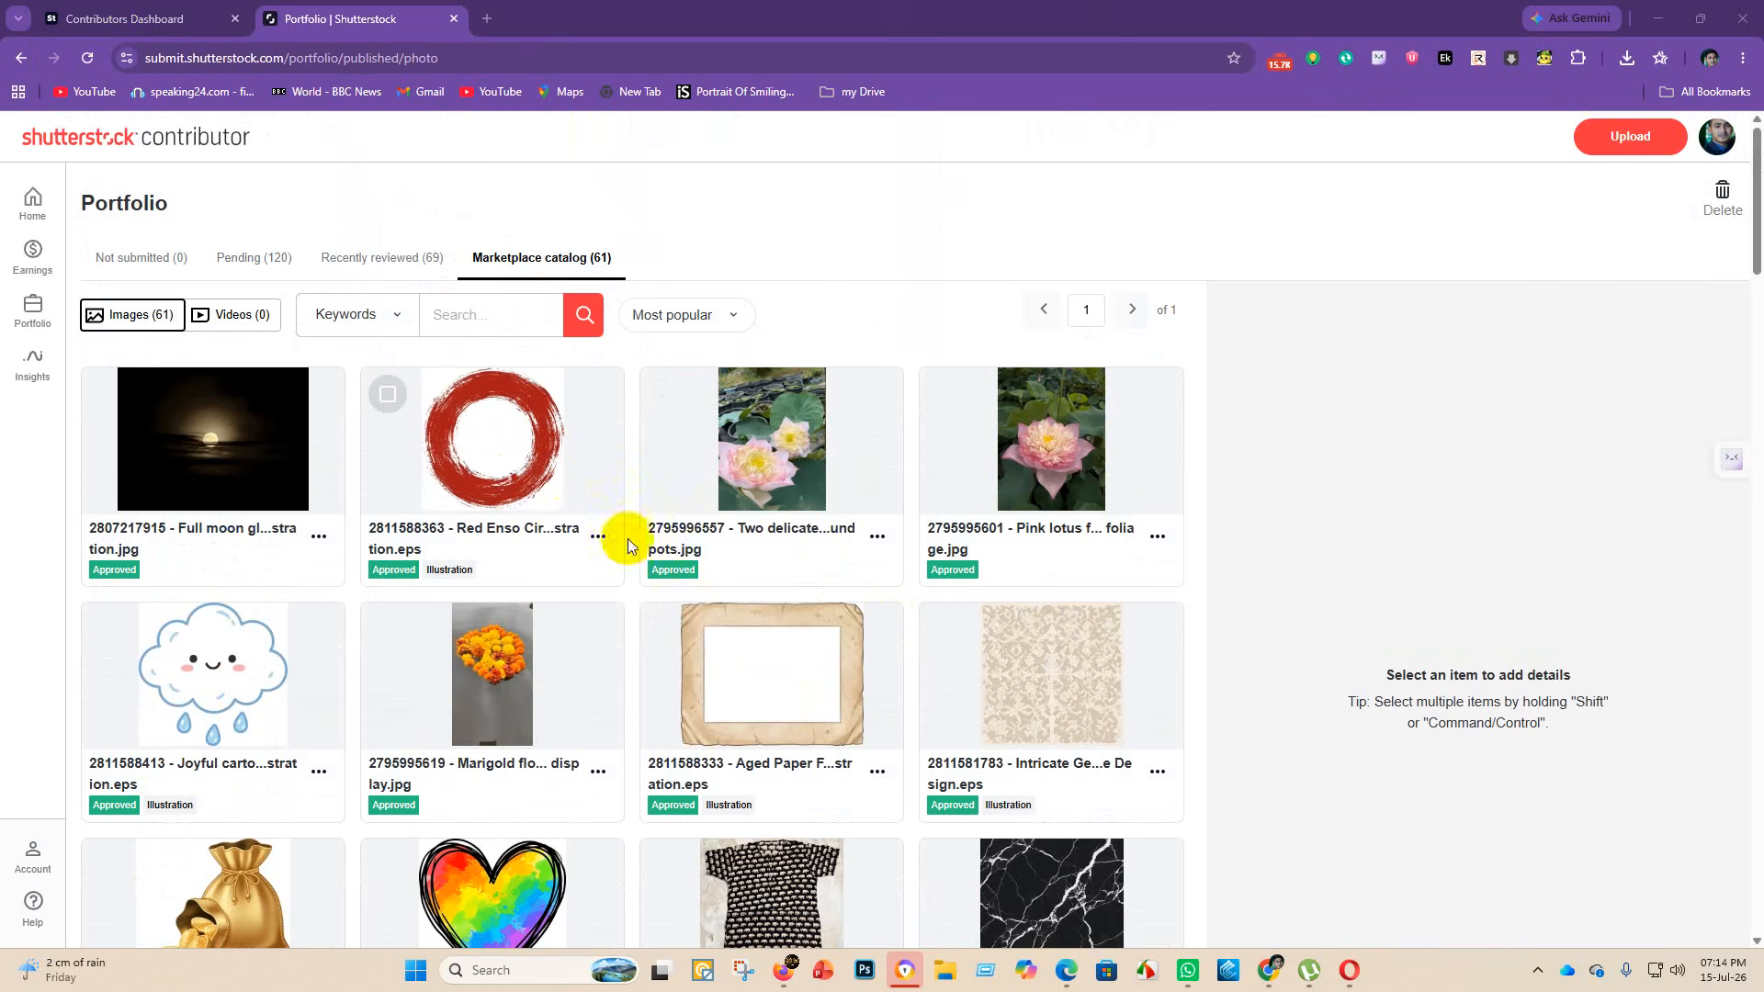
# - Look through the approved images in the Shutterstock portfolio's marketplace catalog
pyautogui.scroll(-2, 827, 625)
pyautogui.scroll(-4, 838, 631)
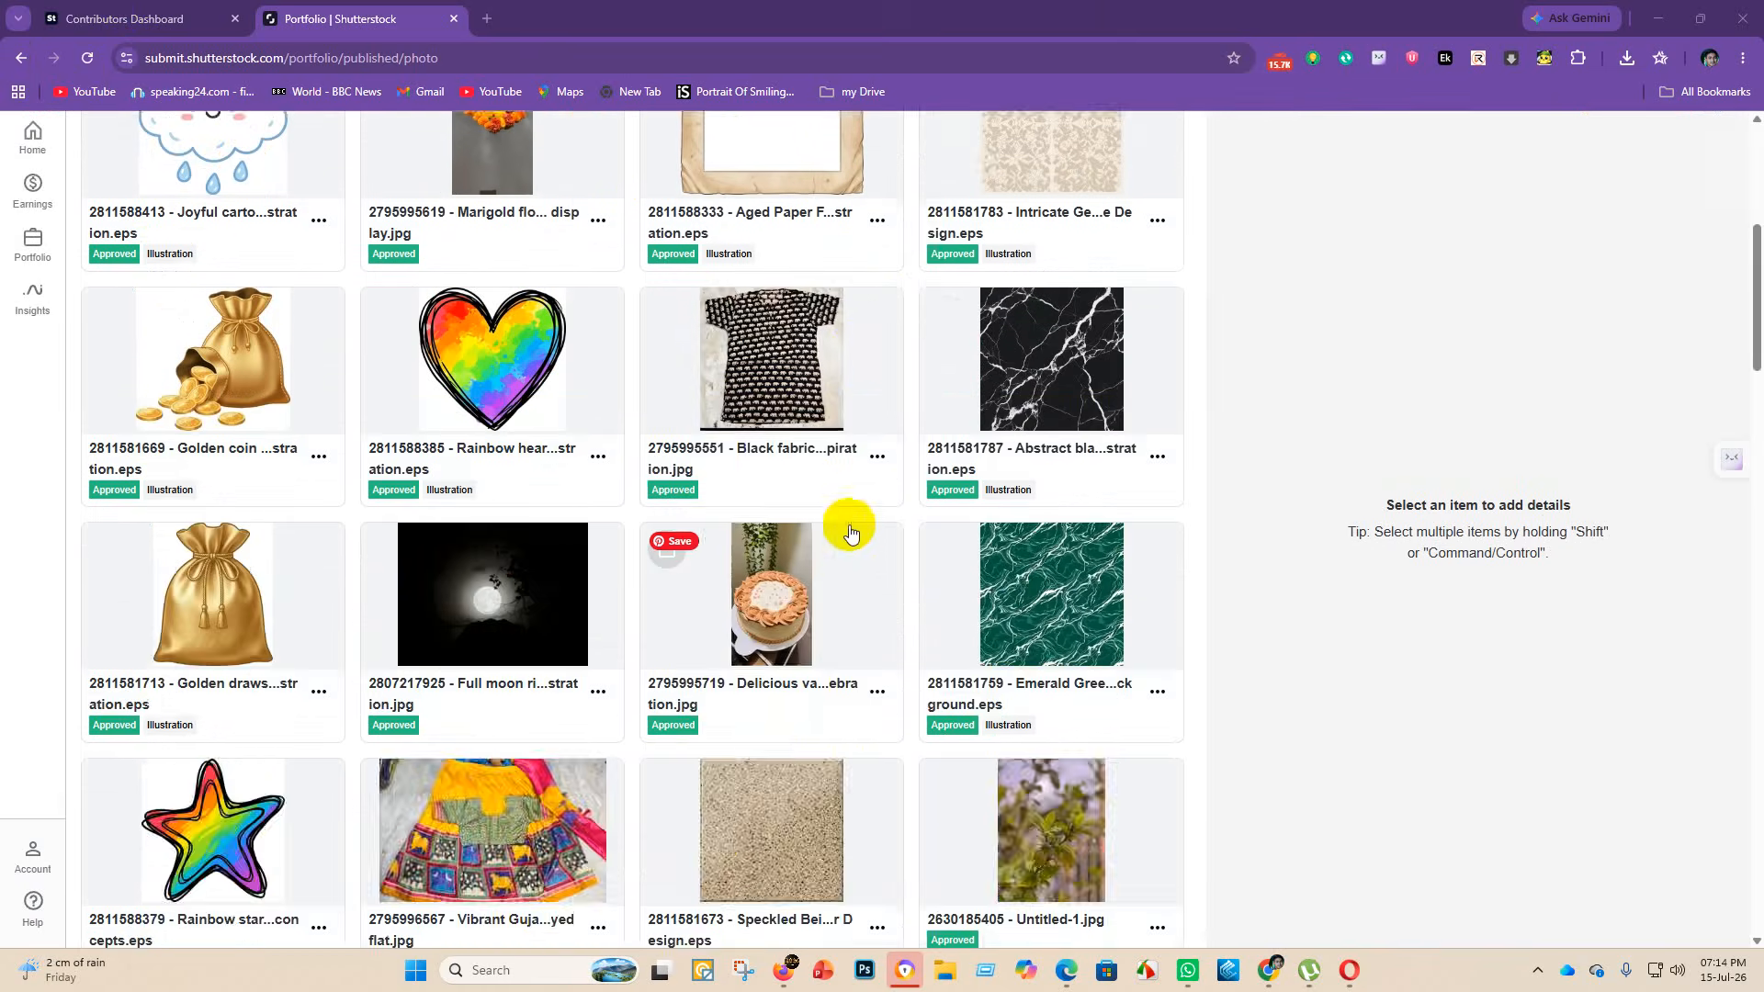
pyautogui.scroll(6, 717, 542)
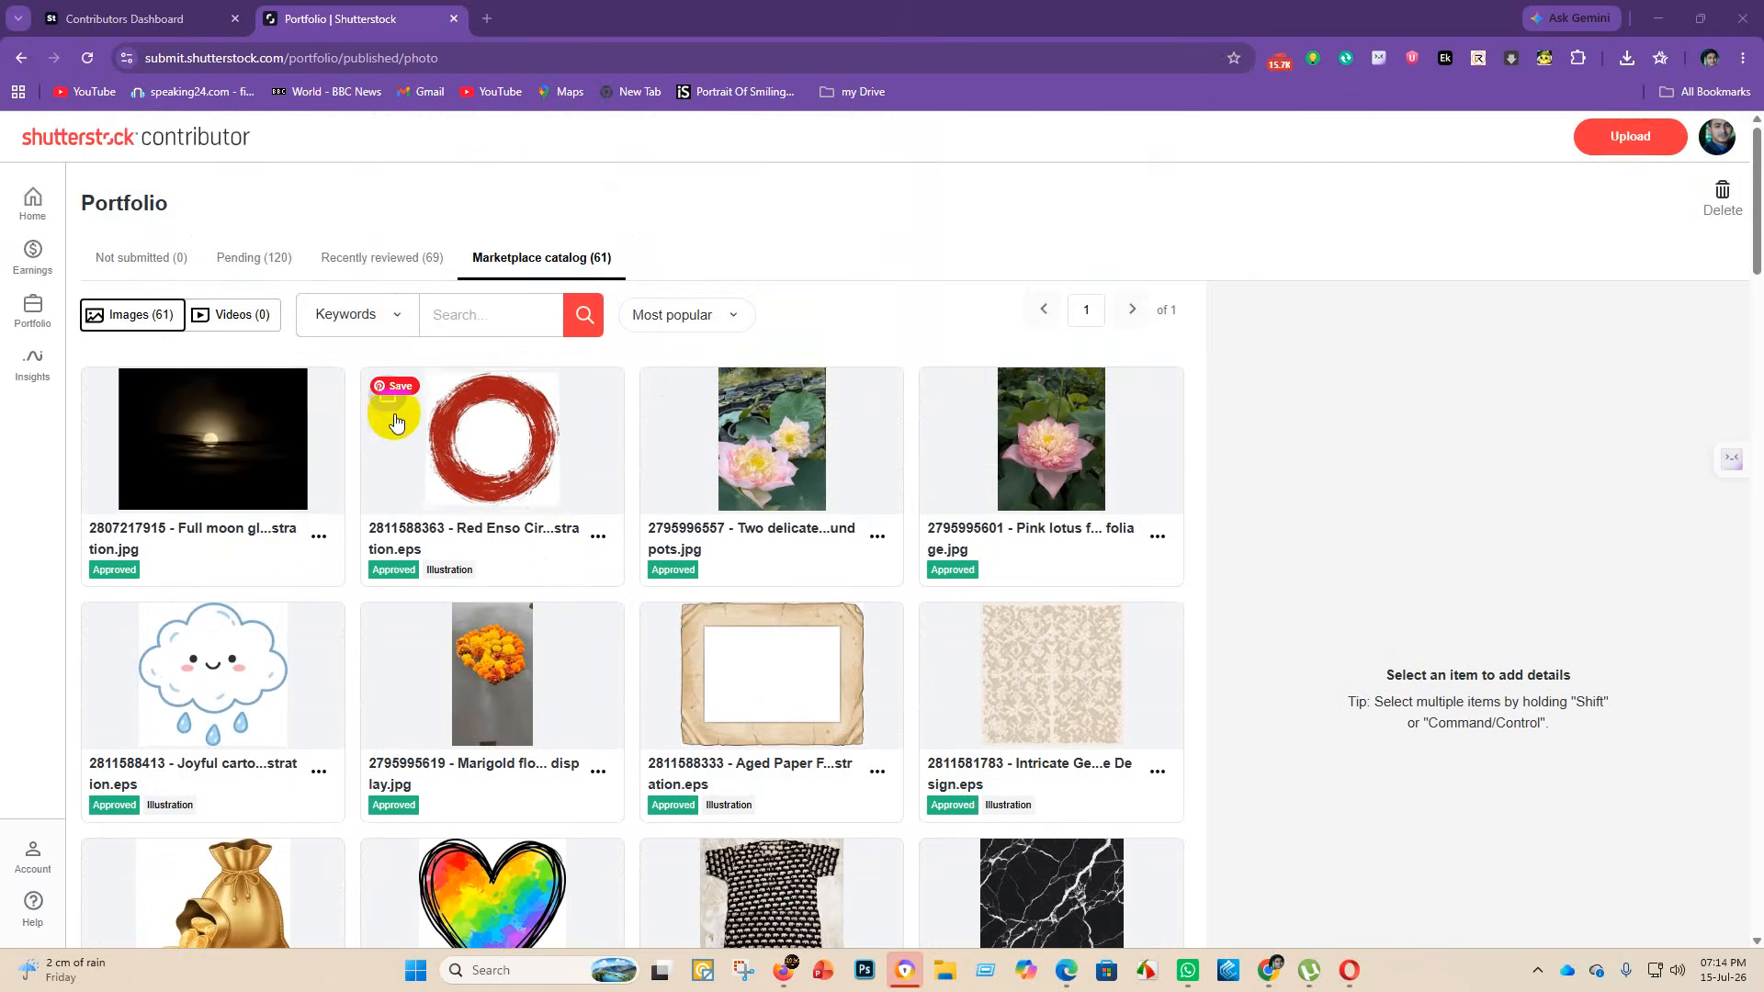
pyautogui.scroll(-3, 574, 475)
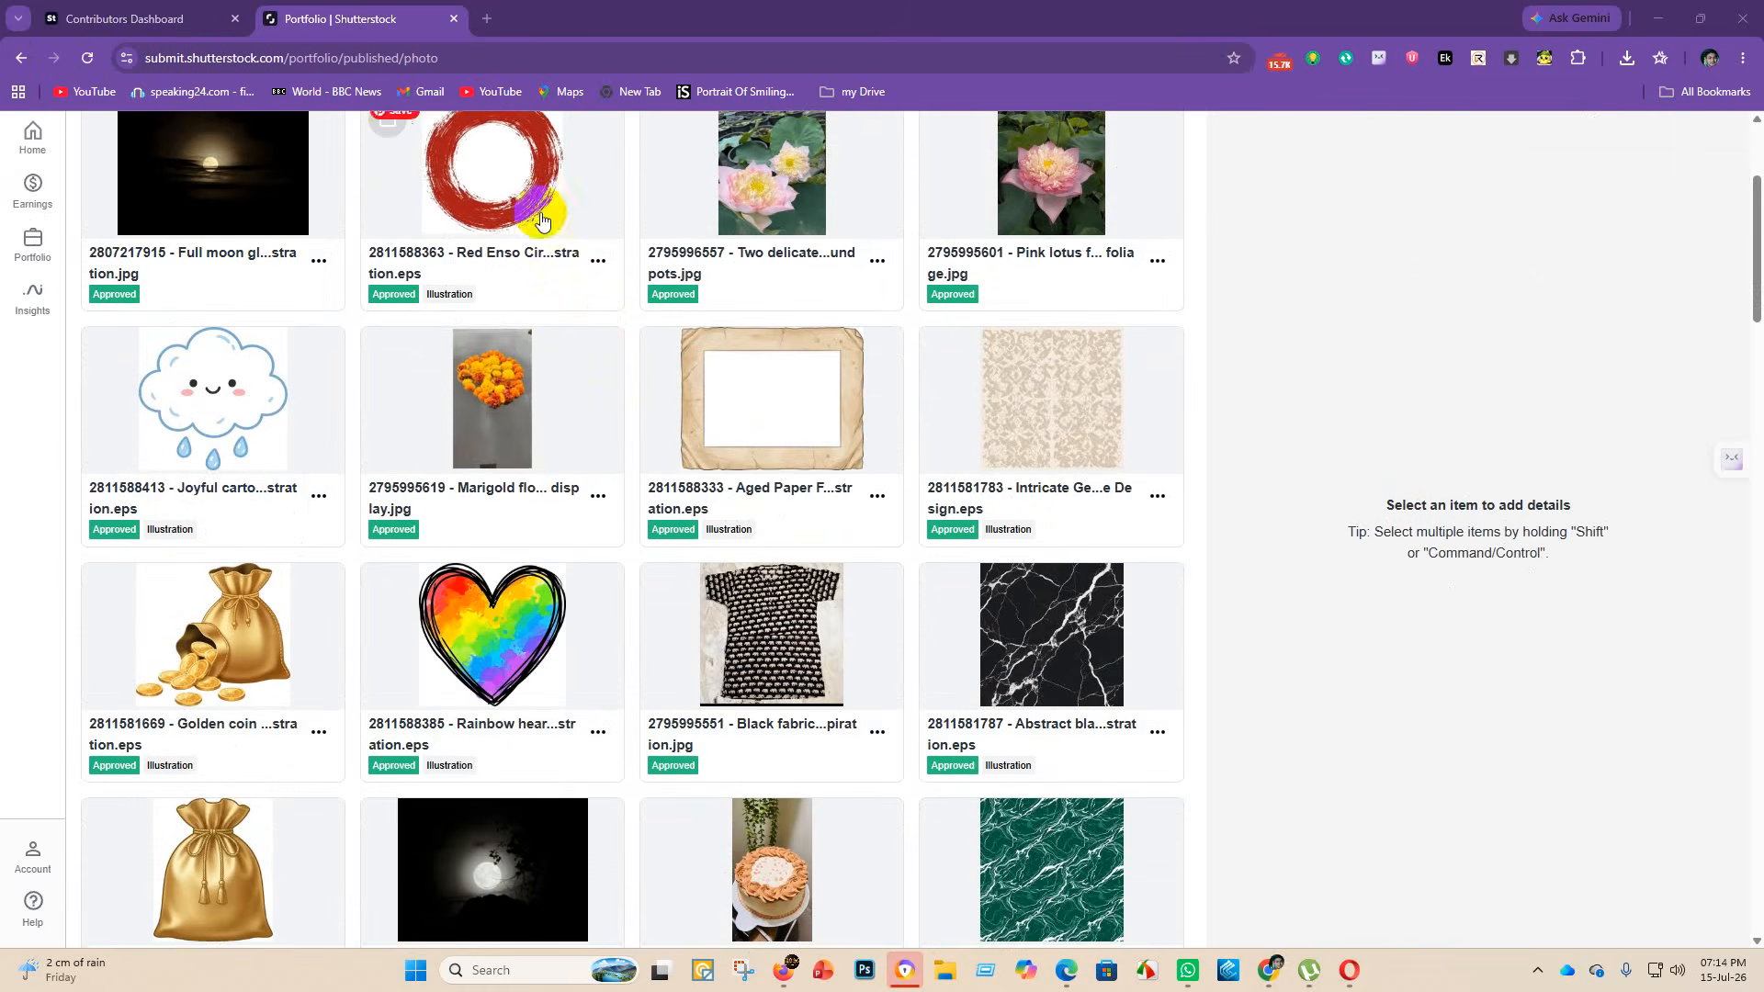
pyautogui.scroll(-3, 428, 513)
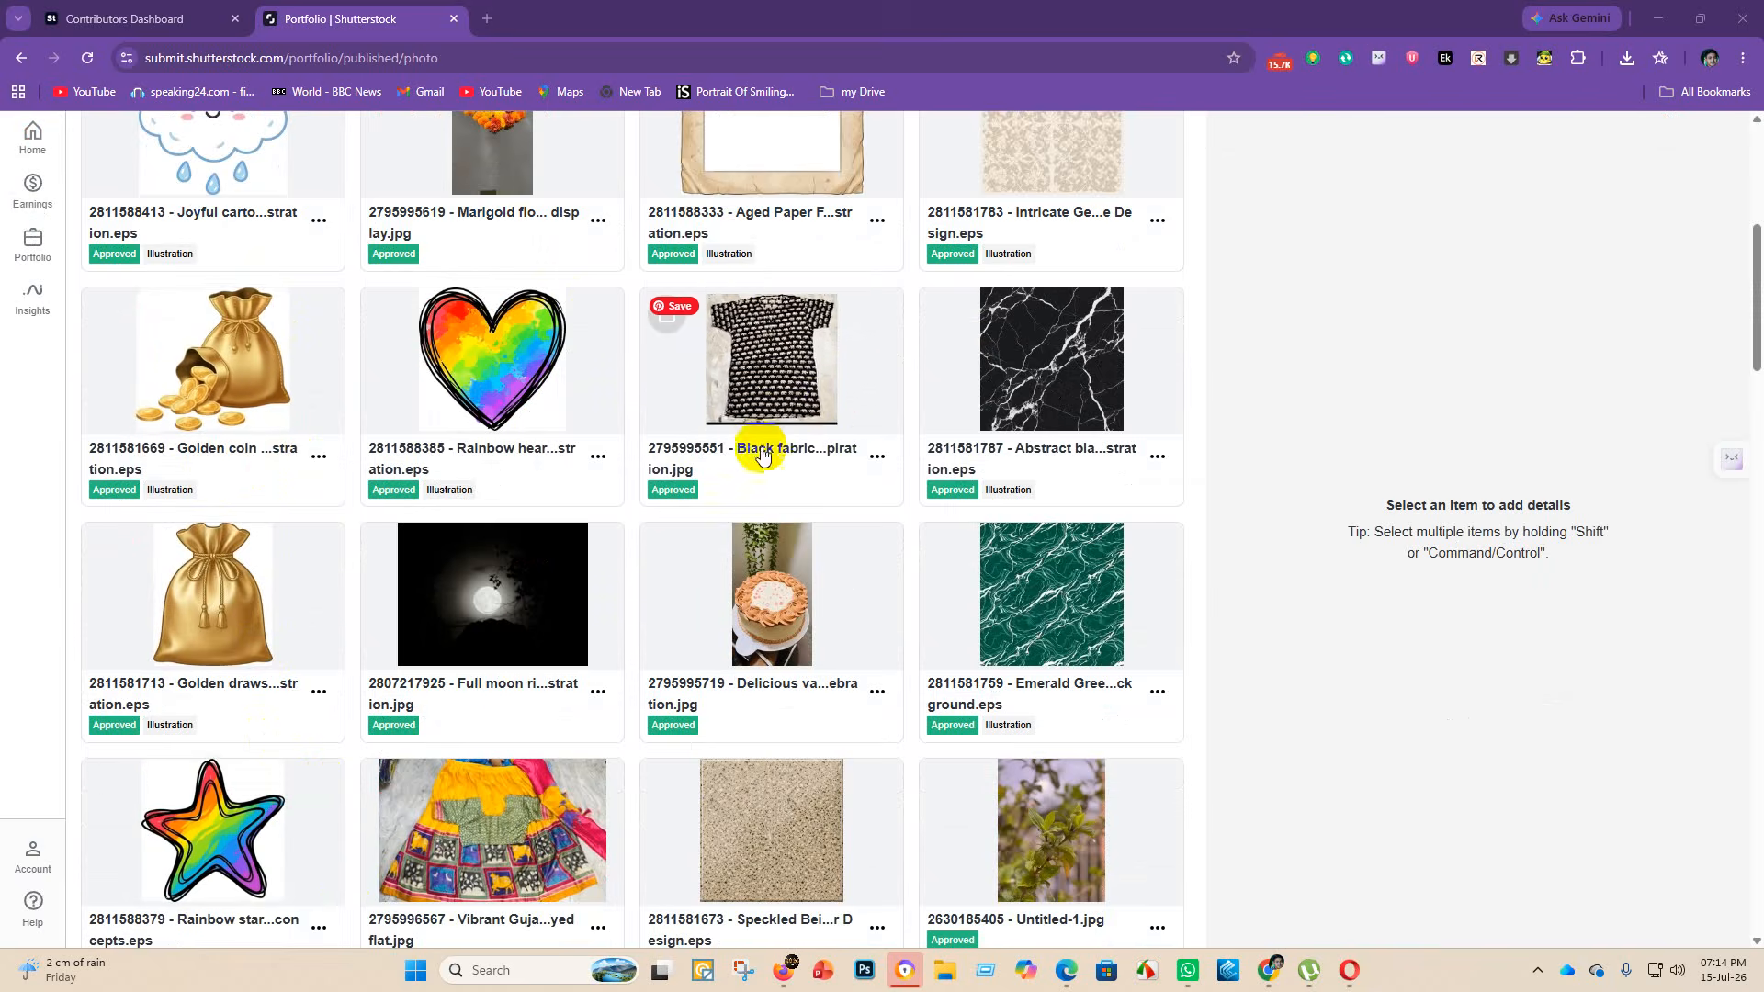
pyautogui.scroll(-2, 832, 677)
pyautogui.scroll(-10, 832, 678)
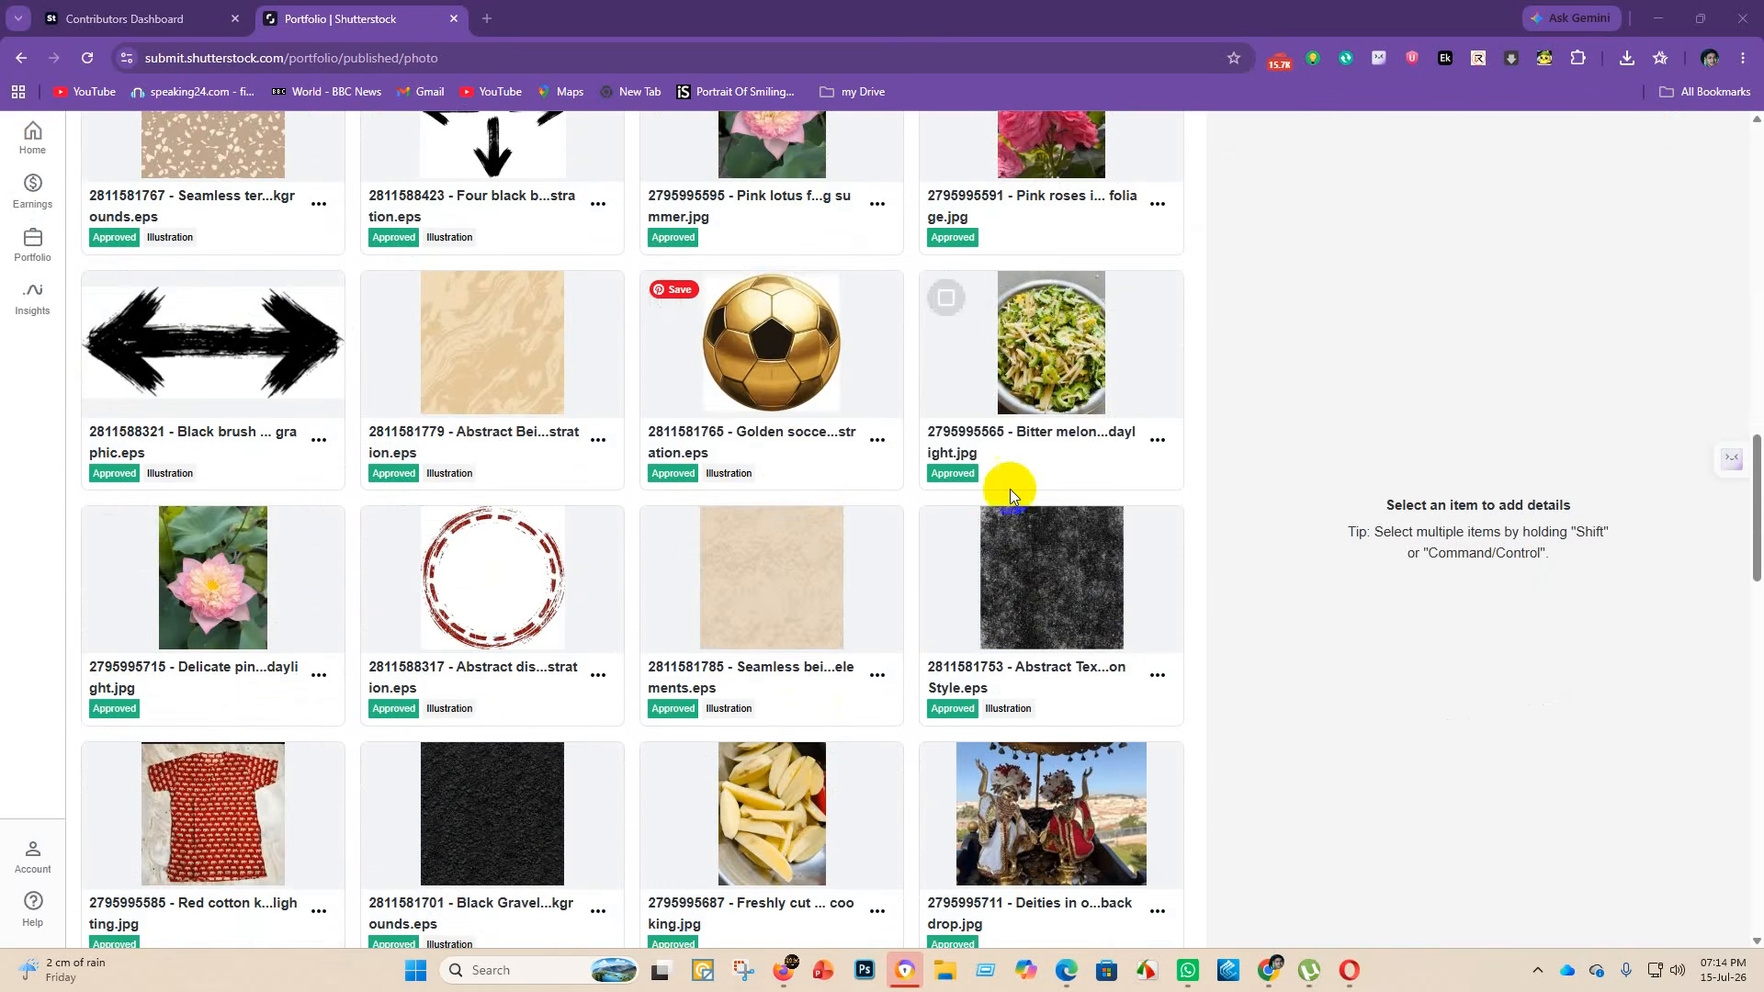
pyautogui.scroll(-2, 796, 783)
pyautogui.scroll(-9, 796, 784)
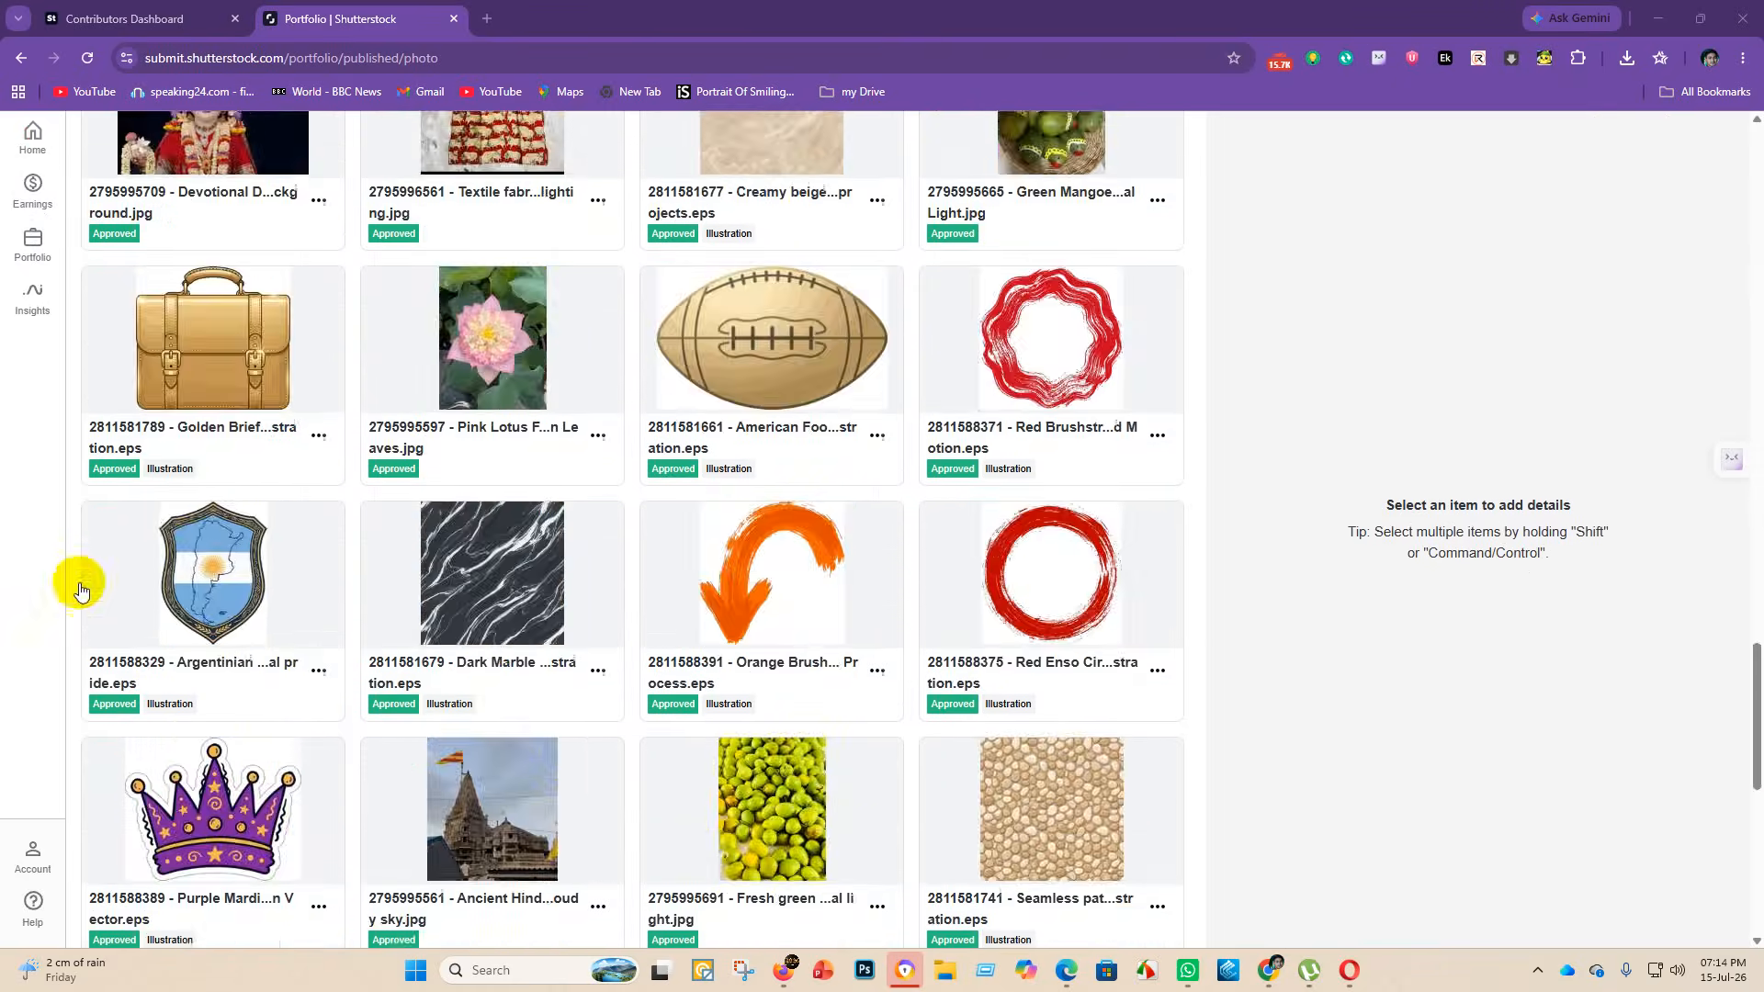
pyautogui.scroll(11, 705, 640)
pyautogui.scroll(15, 705, 640)
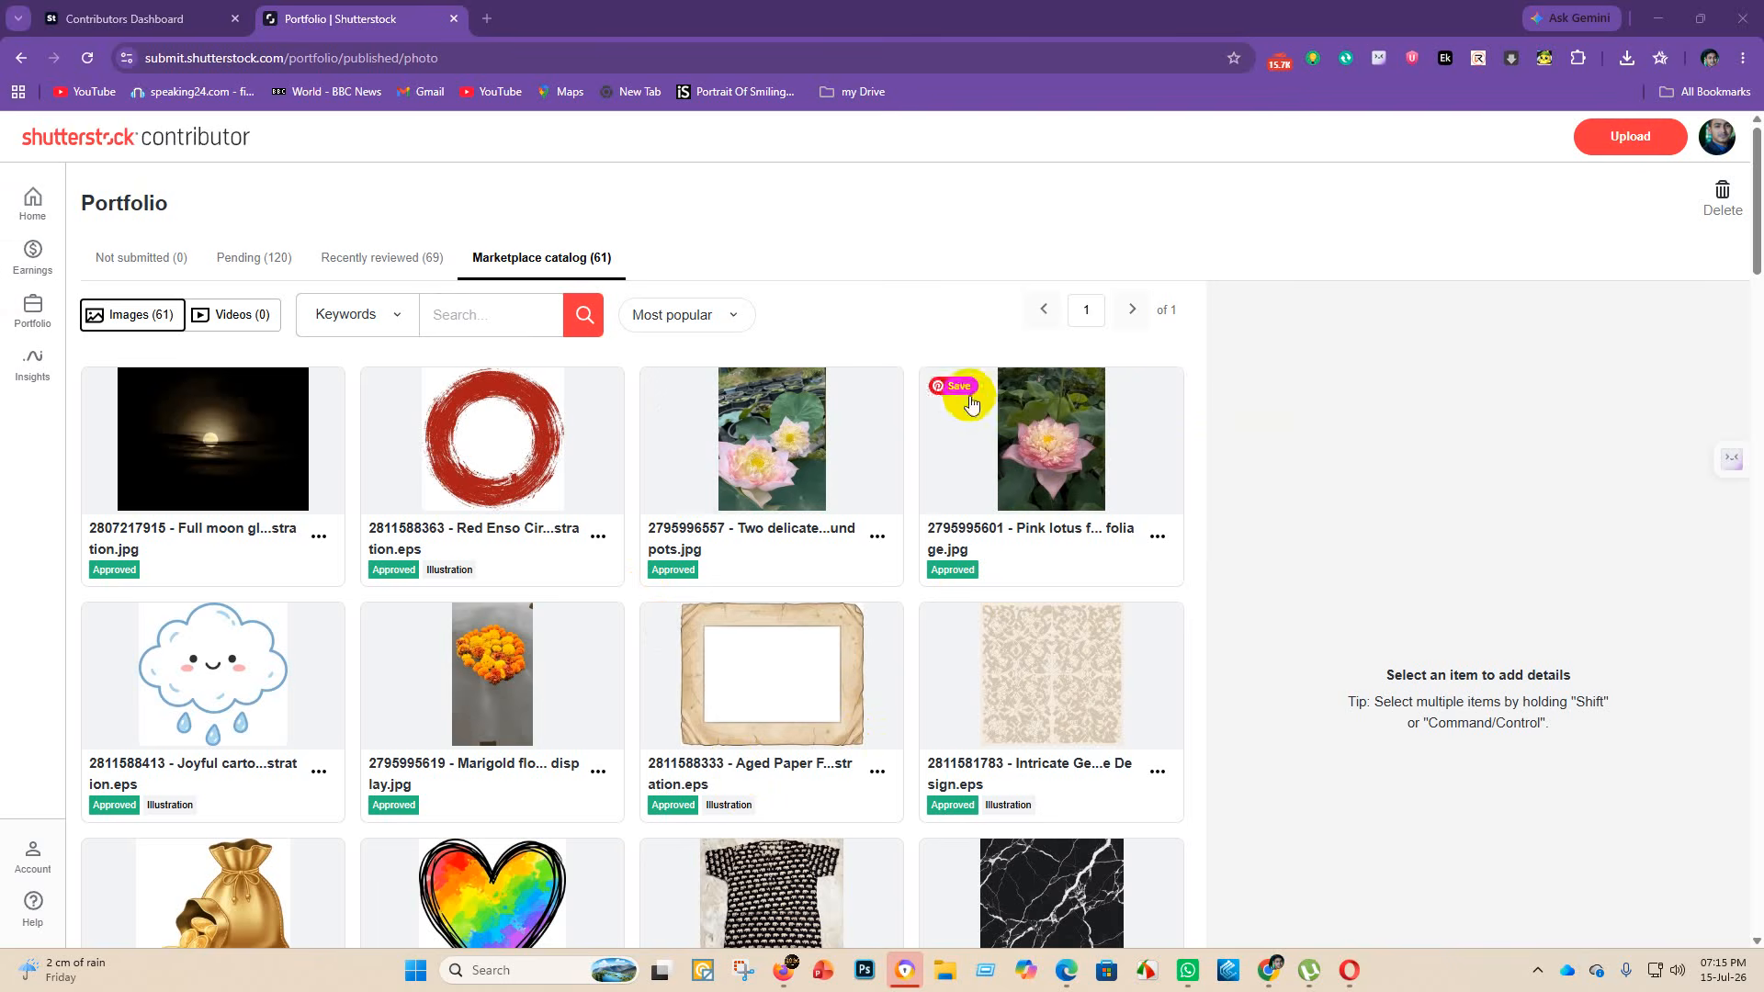
# - Open Facebook in a new browser tab and bring up the Messenger chat with the fellow designer about Shutterstock files
pyautogui.click(487, 18)
pyautogui.click(523, 459)
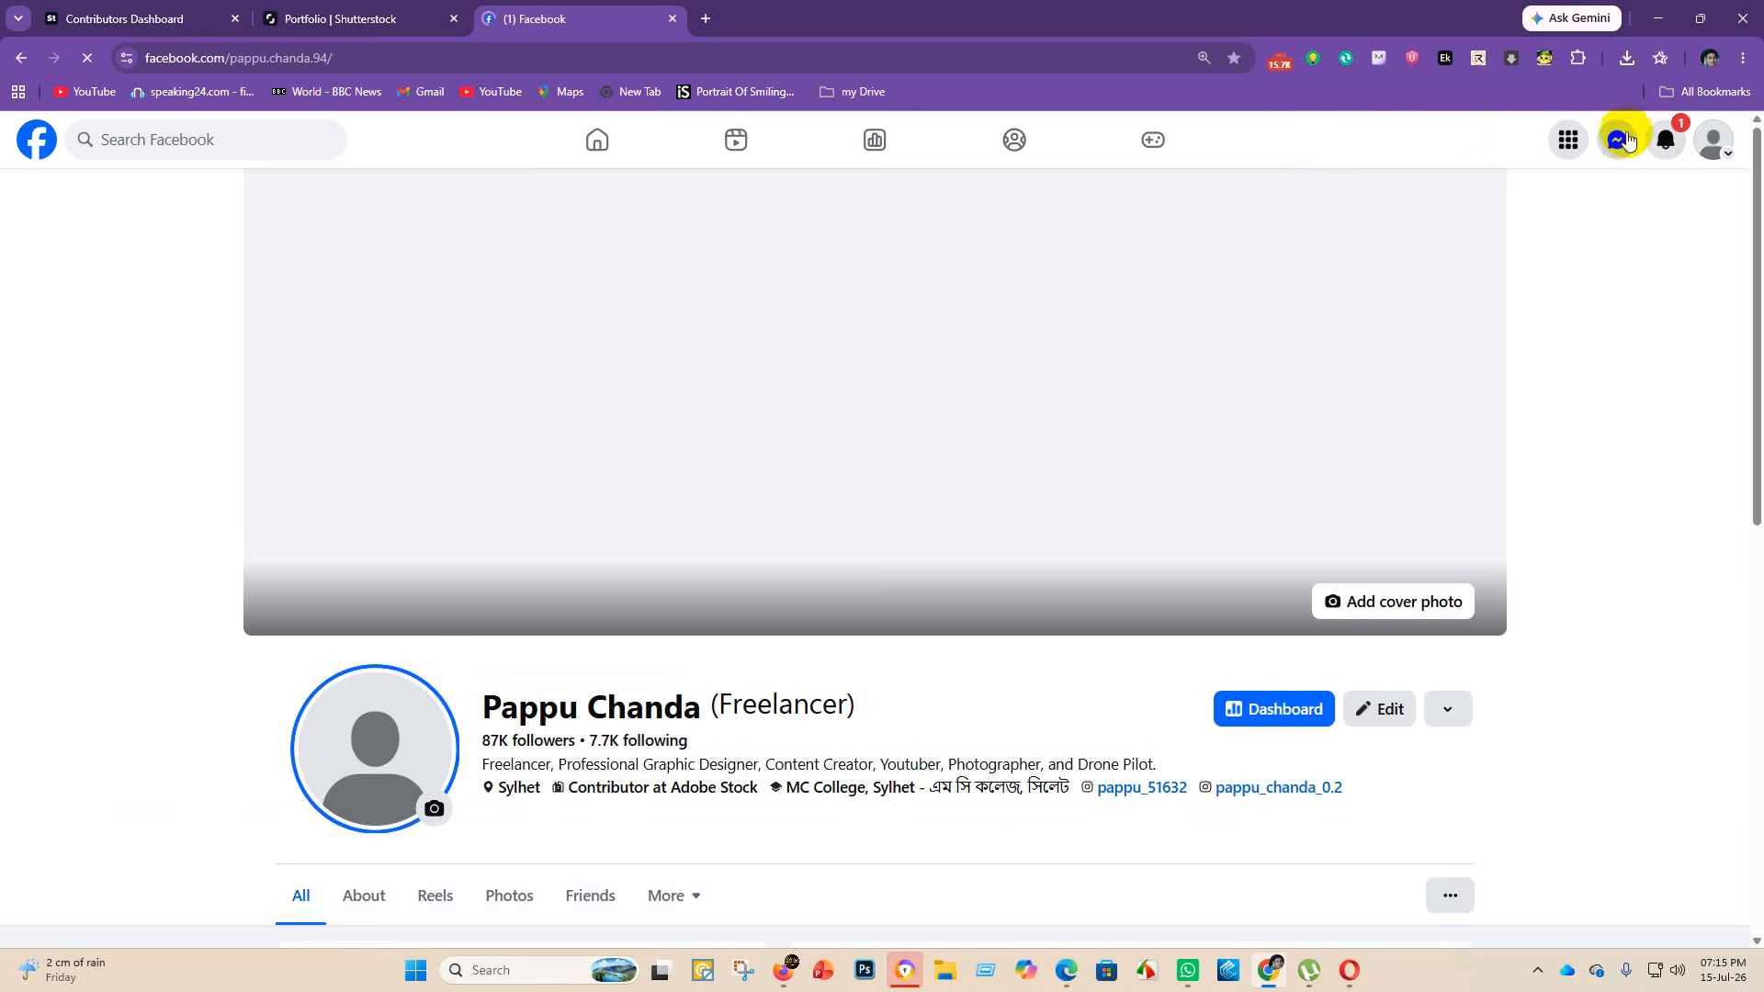
pyautogui.click(1619, 139)
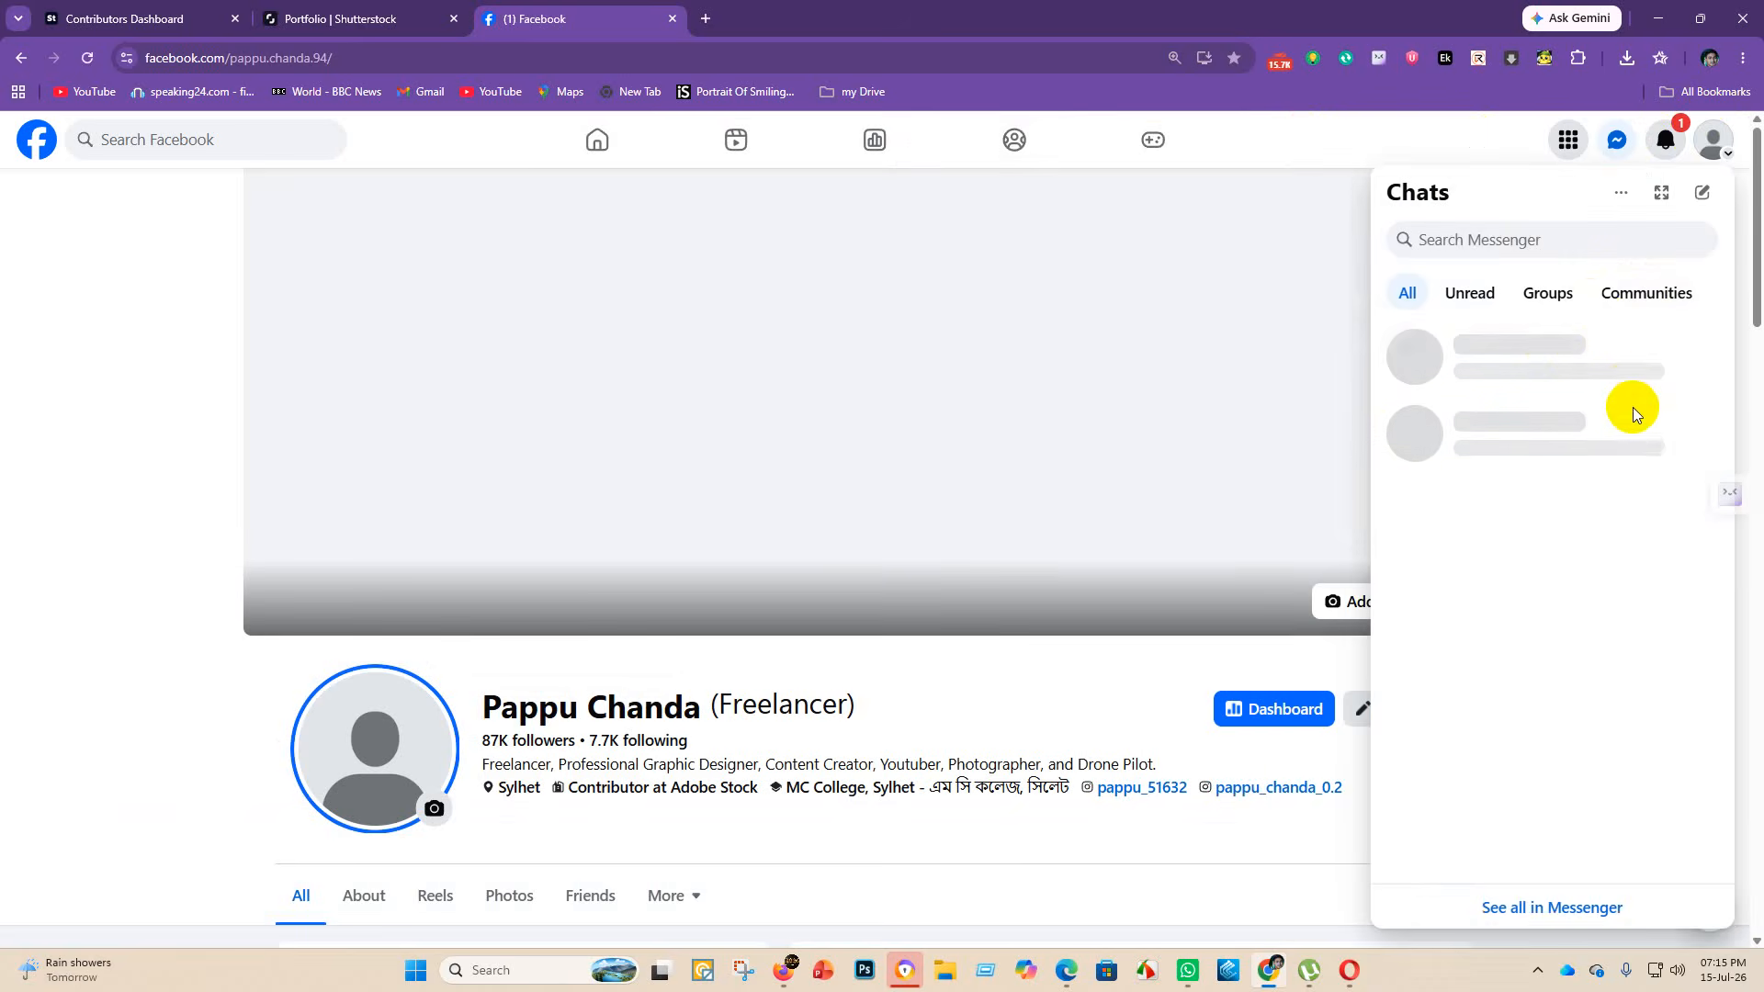
pyautogui.scroll(-5, 1586, 492)
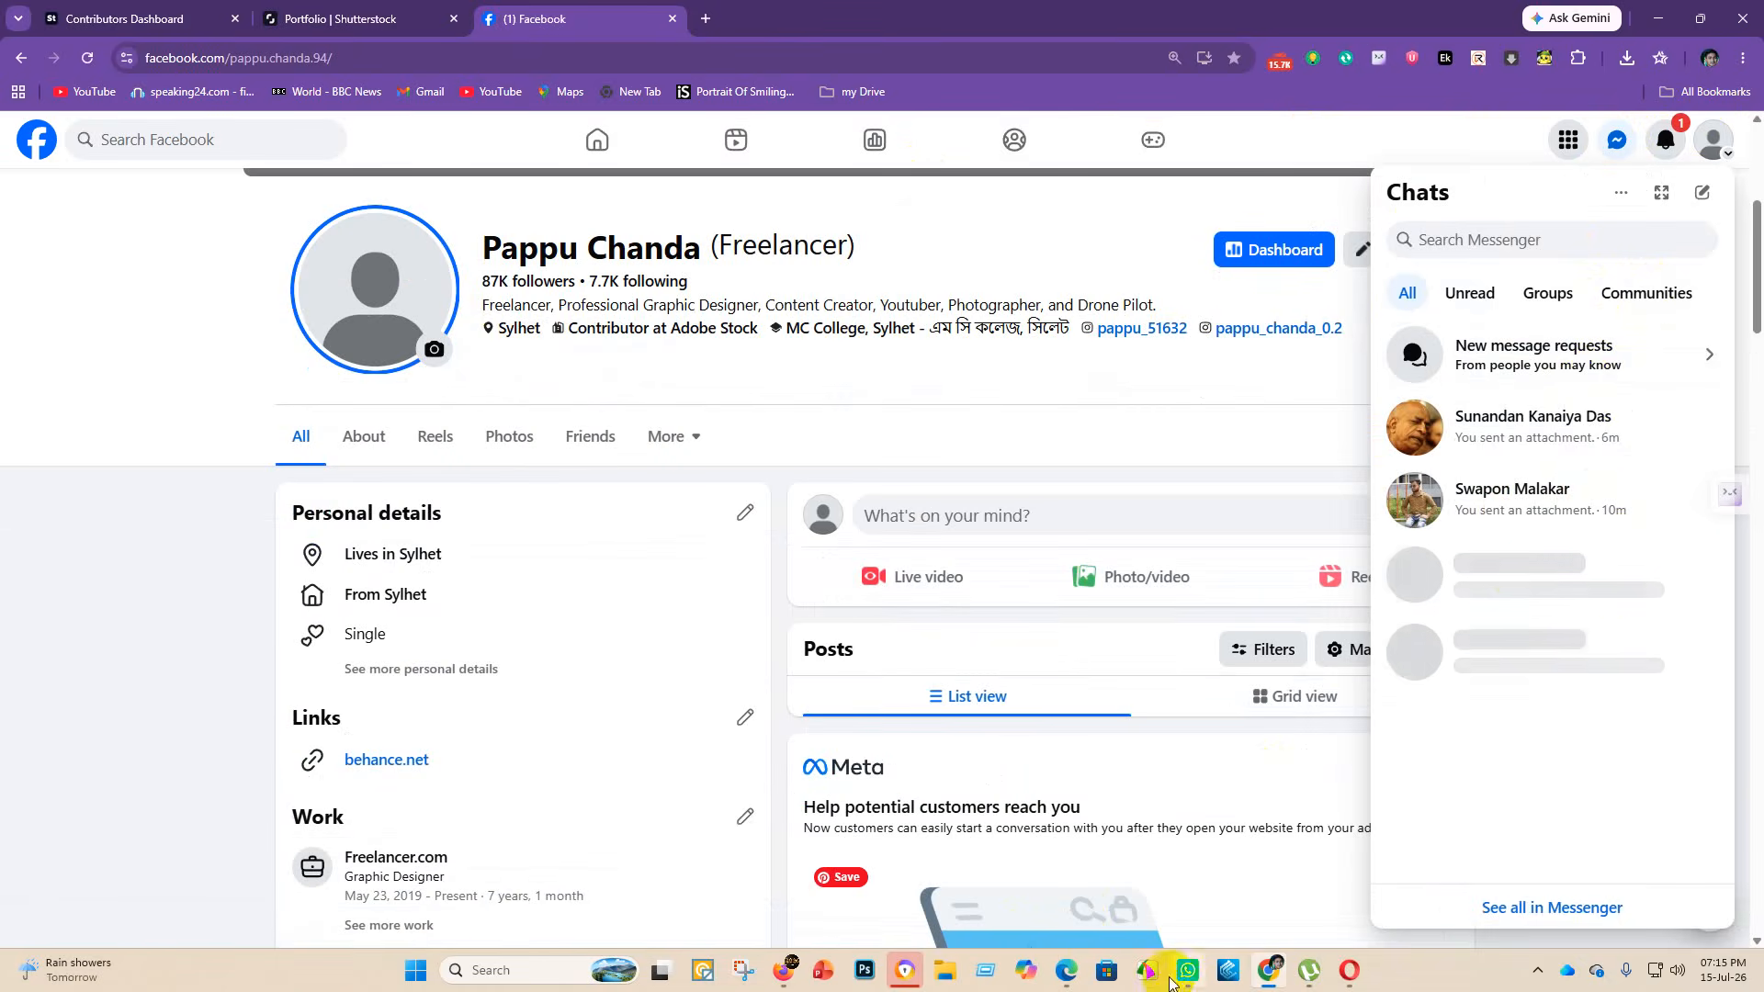
pyautogui.scroll(-4, 1599, 450)
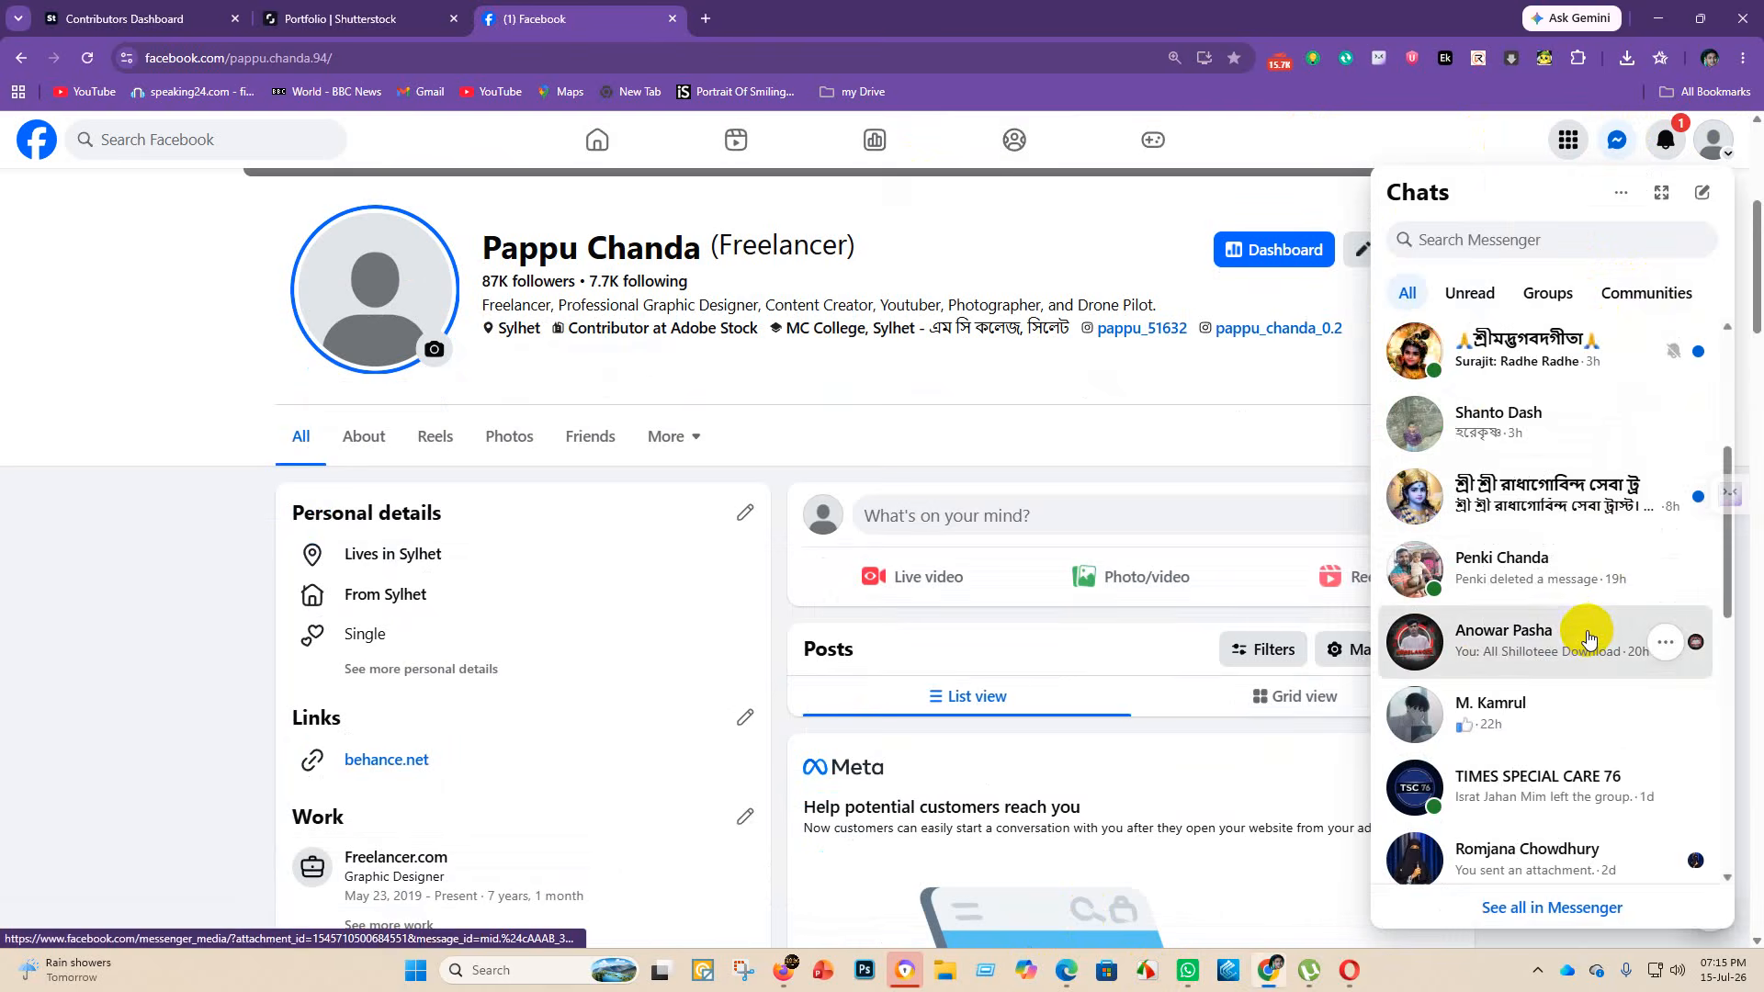
pyautogui.click(1585, 633)
# - Read the chat from its first message for the discussion of blocked accounts and submitting AI vector files to Shutterstock
pyautogui.scroll(5, 1601, 677)
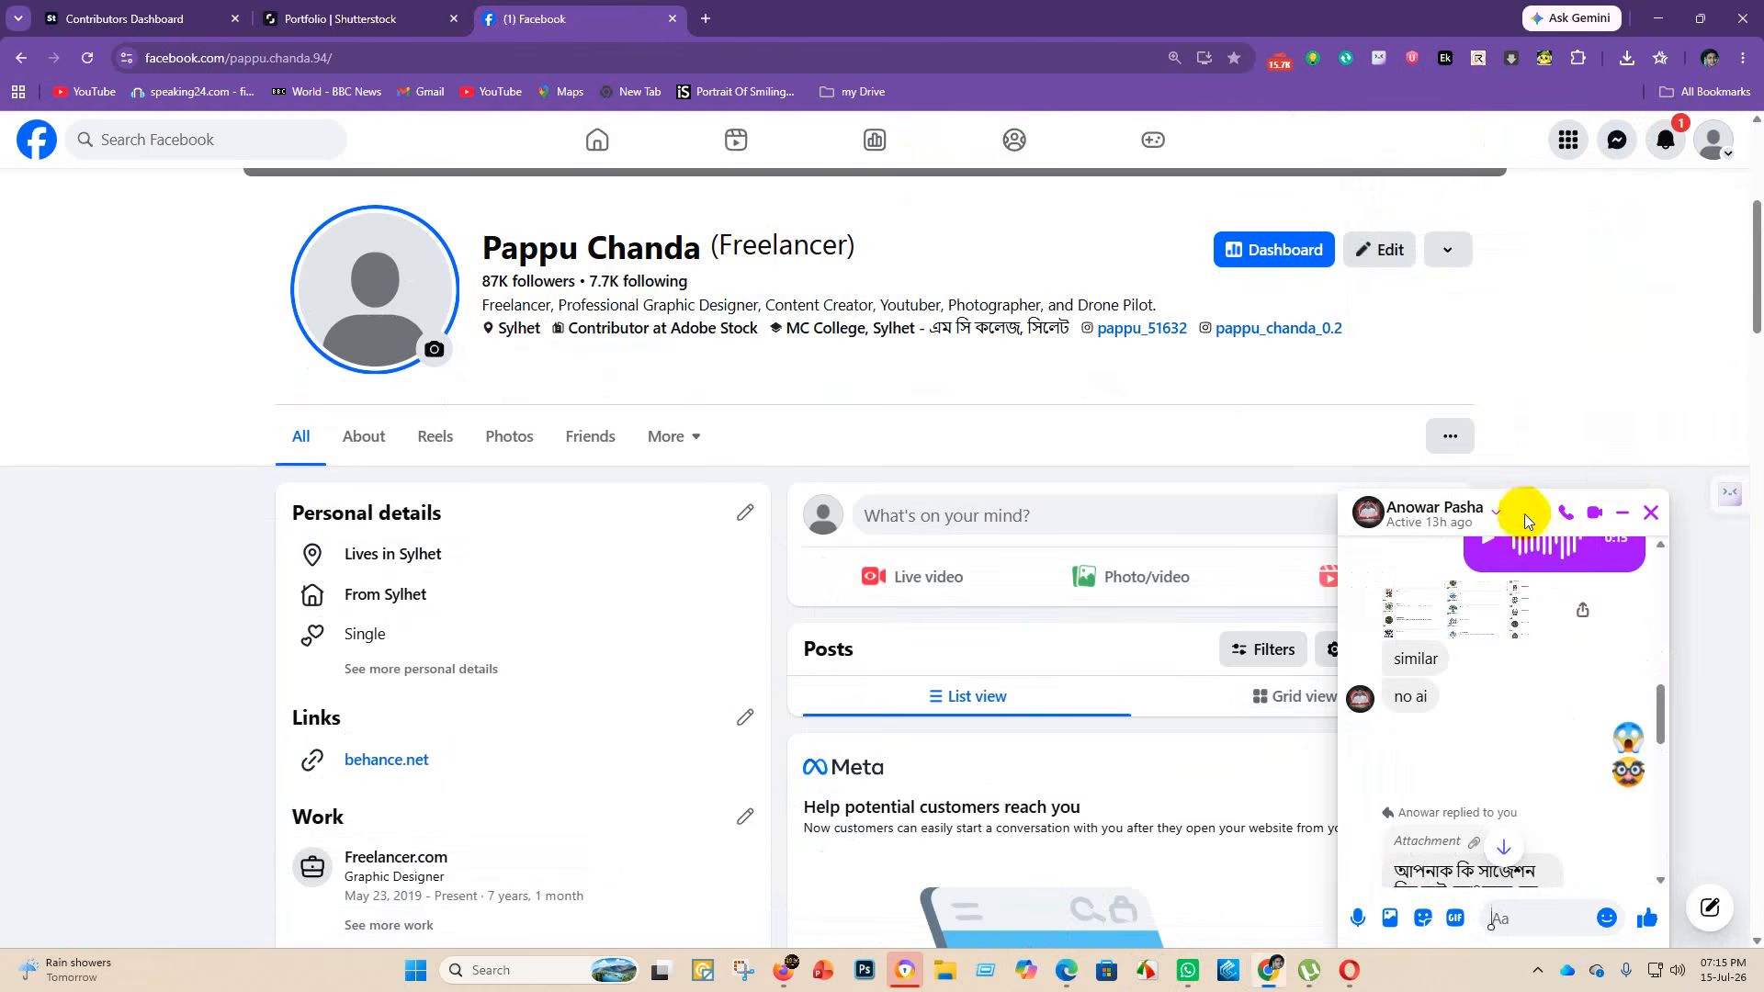
pyautogui.scroll(-2, 1502, 689)
pyautogui.scroll(5, 1603, 909)
pyautogui.scroll(3, 1573, 758)
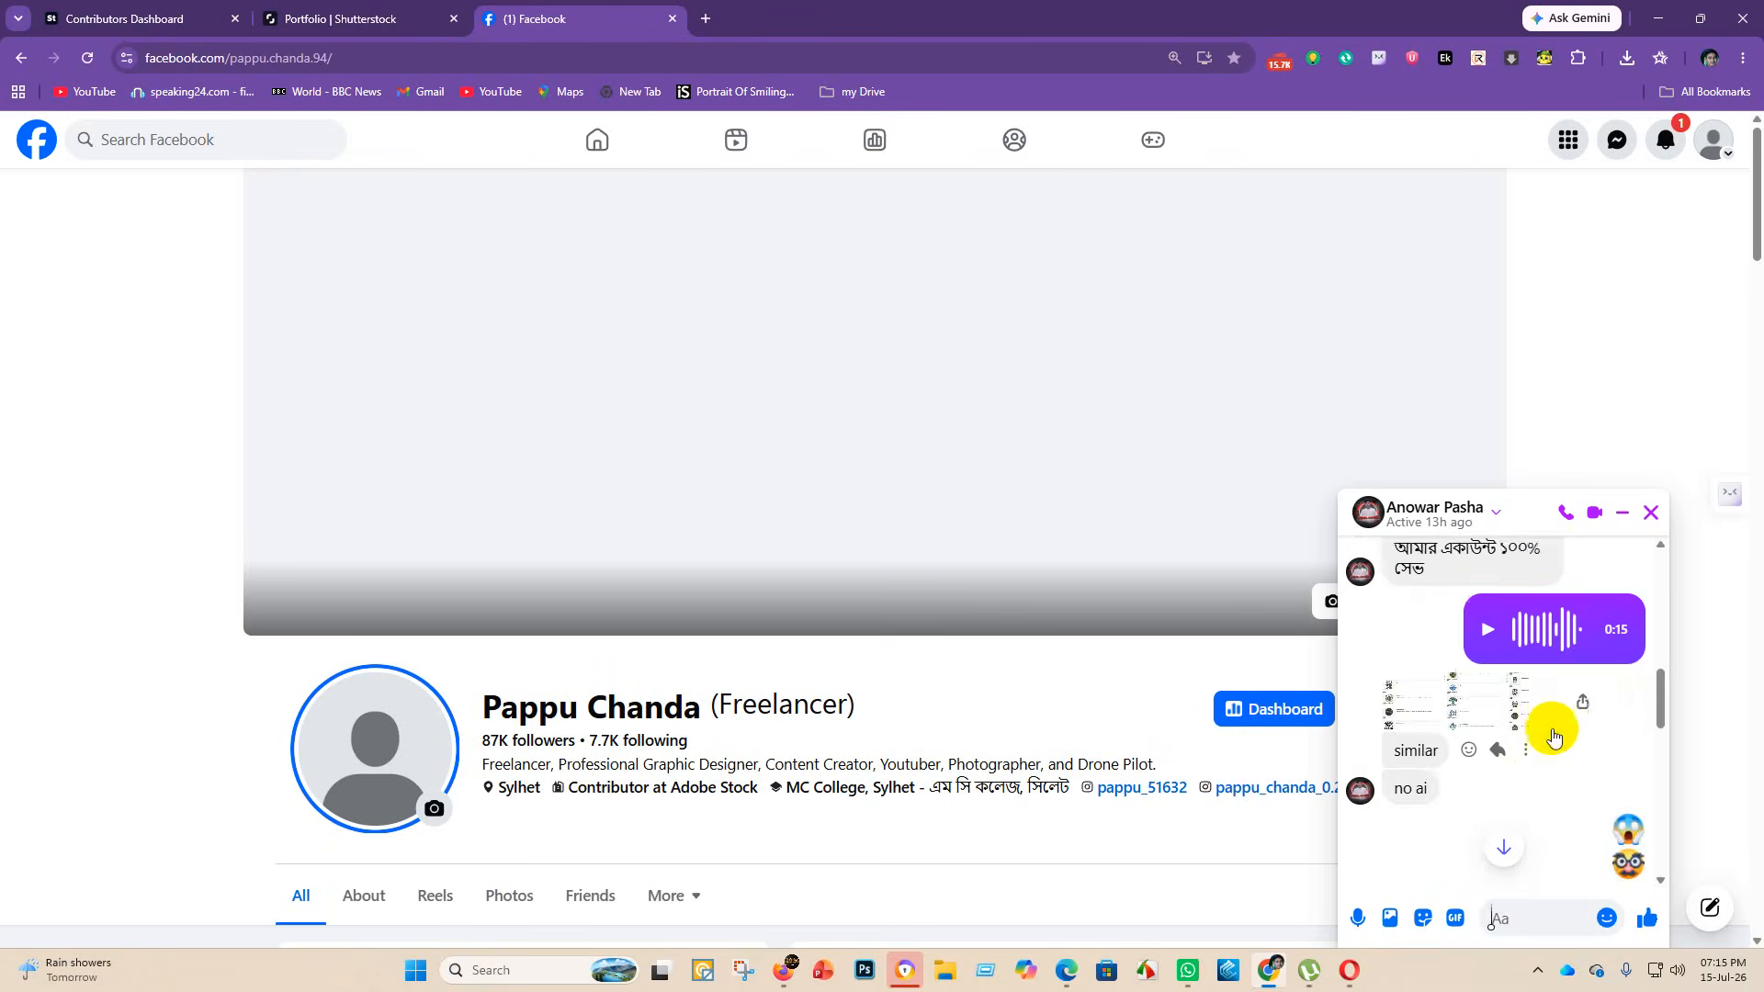
pyautogui.scroll(-10, 1553, 717)
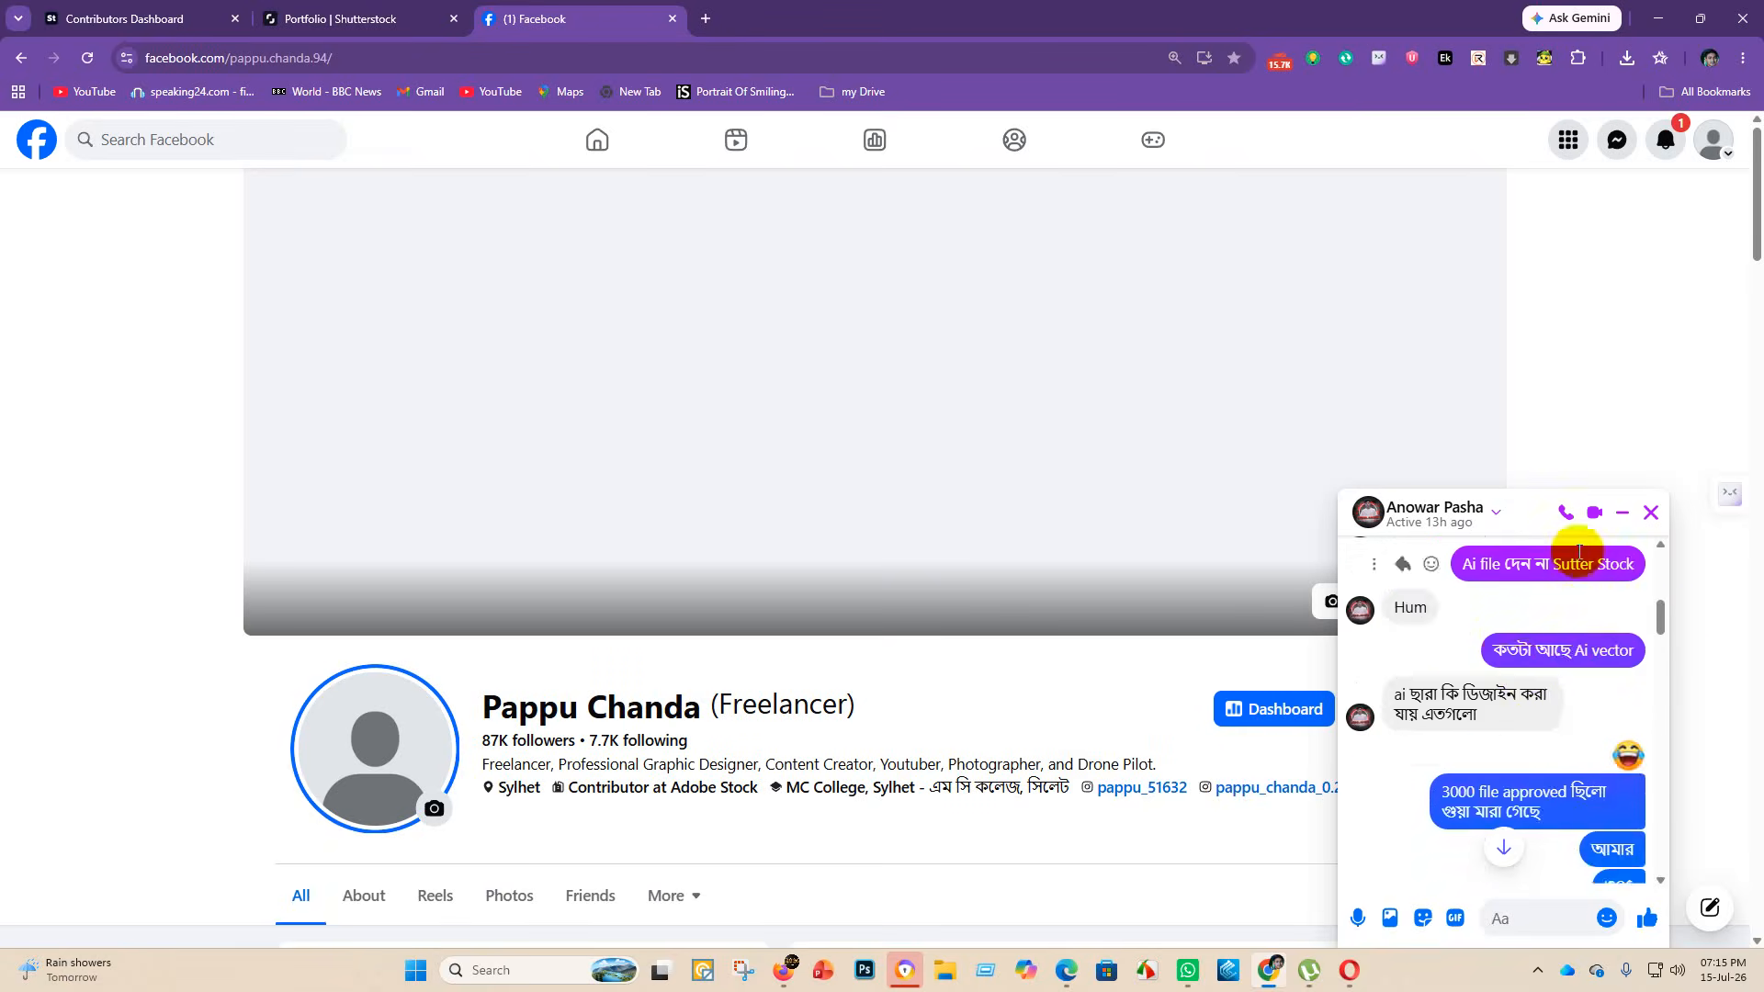
pyautogui.scroll(5, 1566, 625)
pyautogui.scroll(-2, 1557, 666)
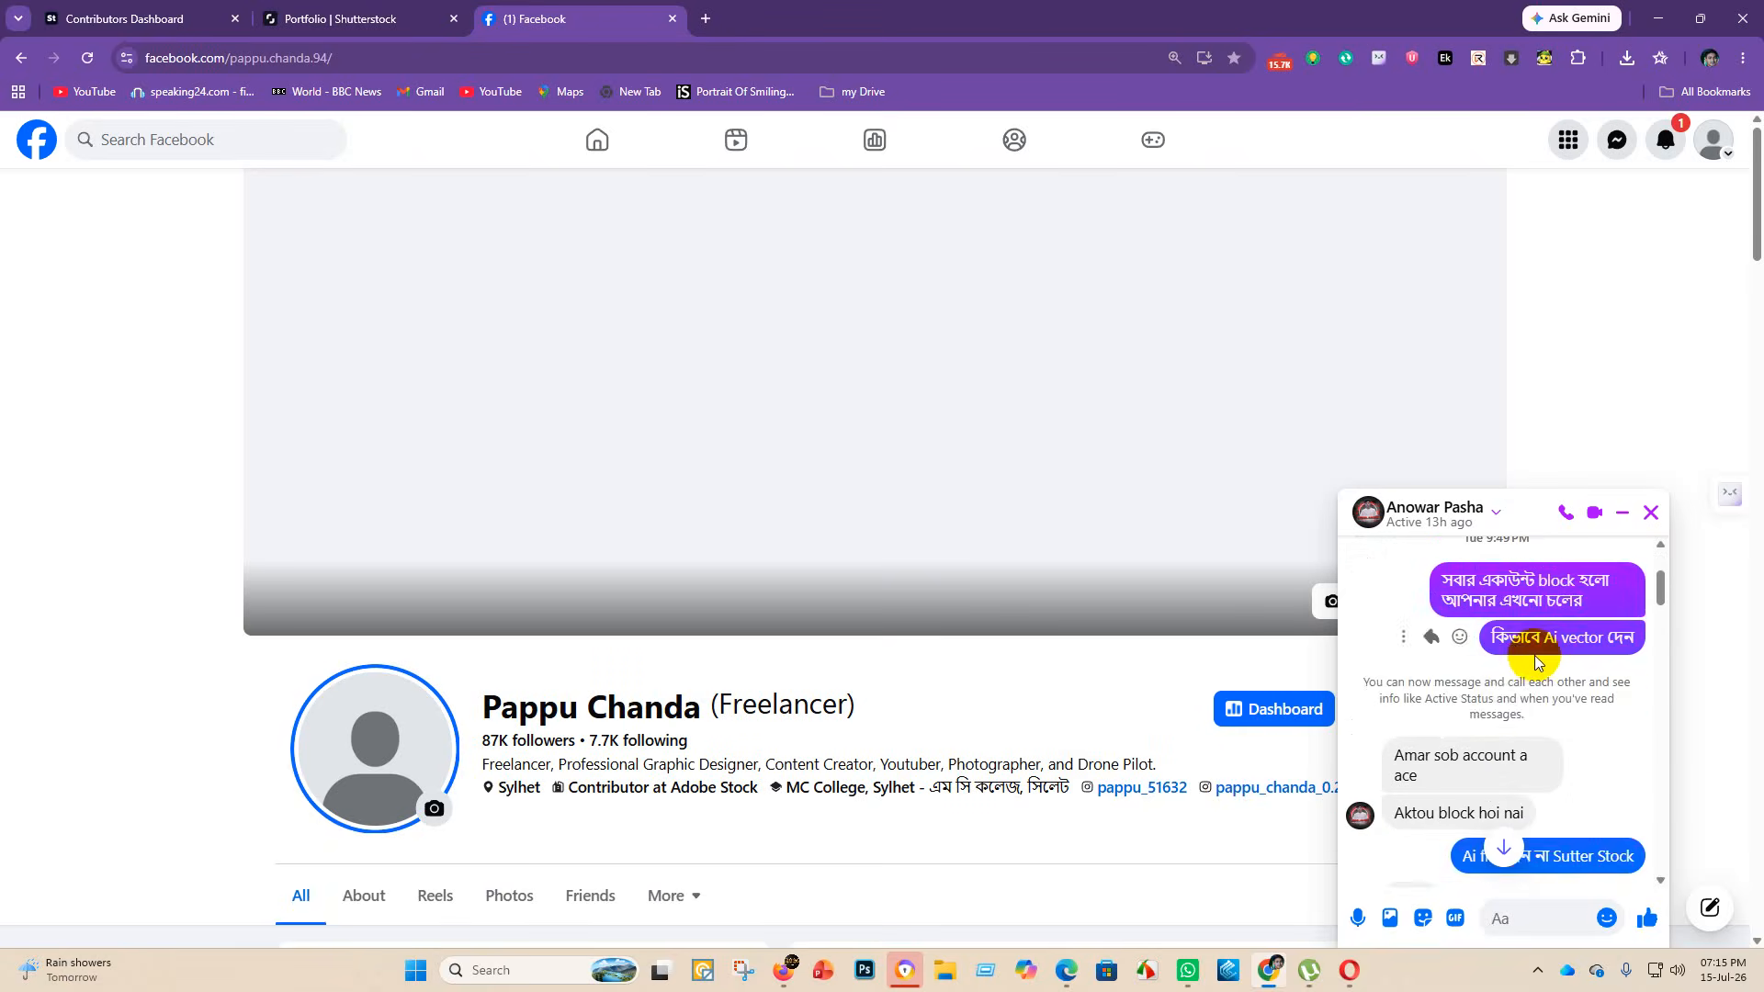
pyautogui.scroll(-2, 1536, 661)
pyautogui.scroll(5, 1522, 732)
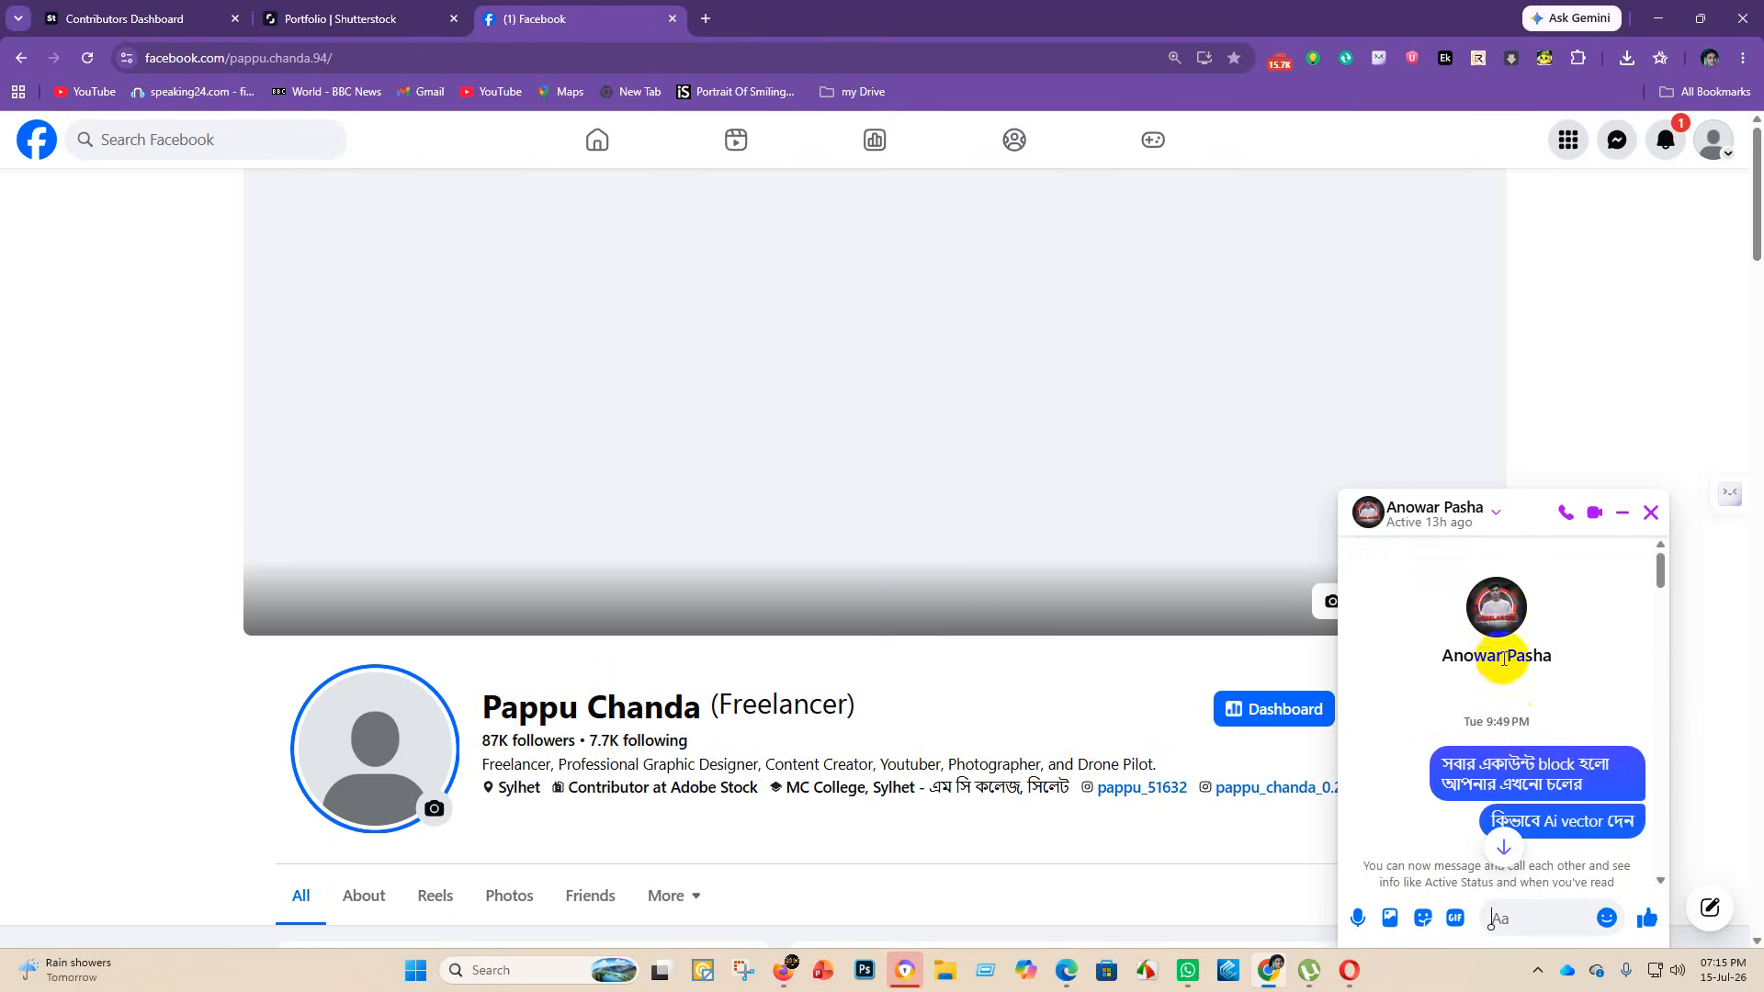
pyautogui.scroll(-5, 1506, 680)
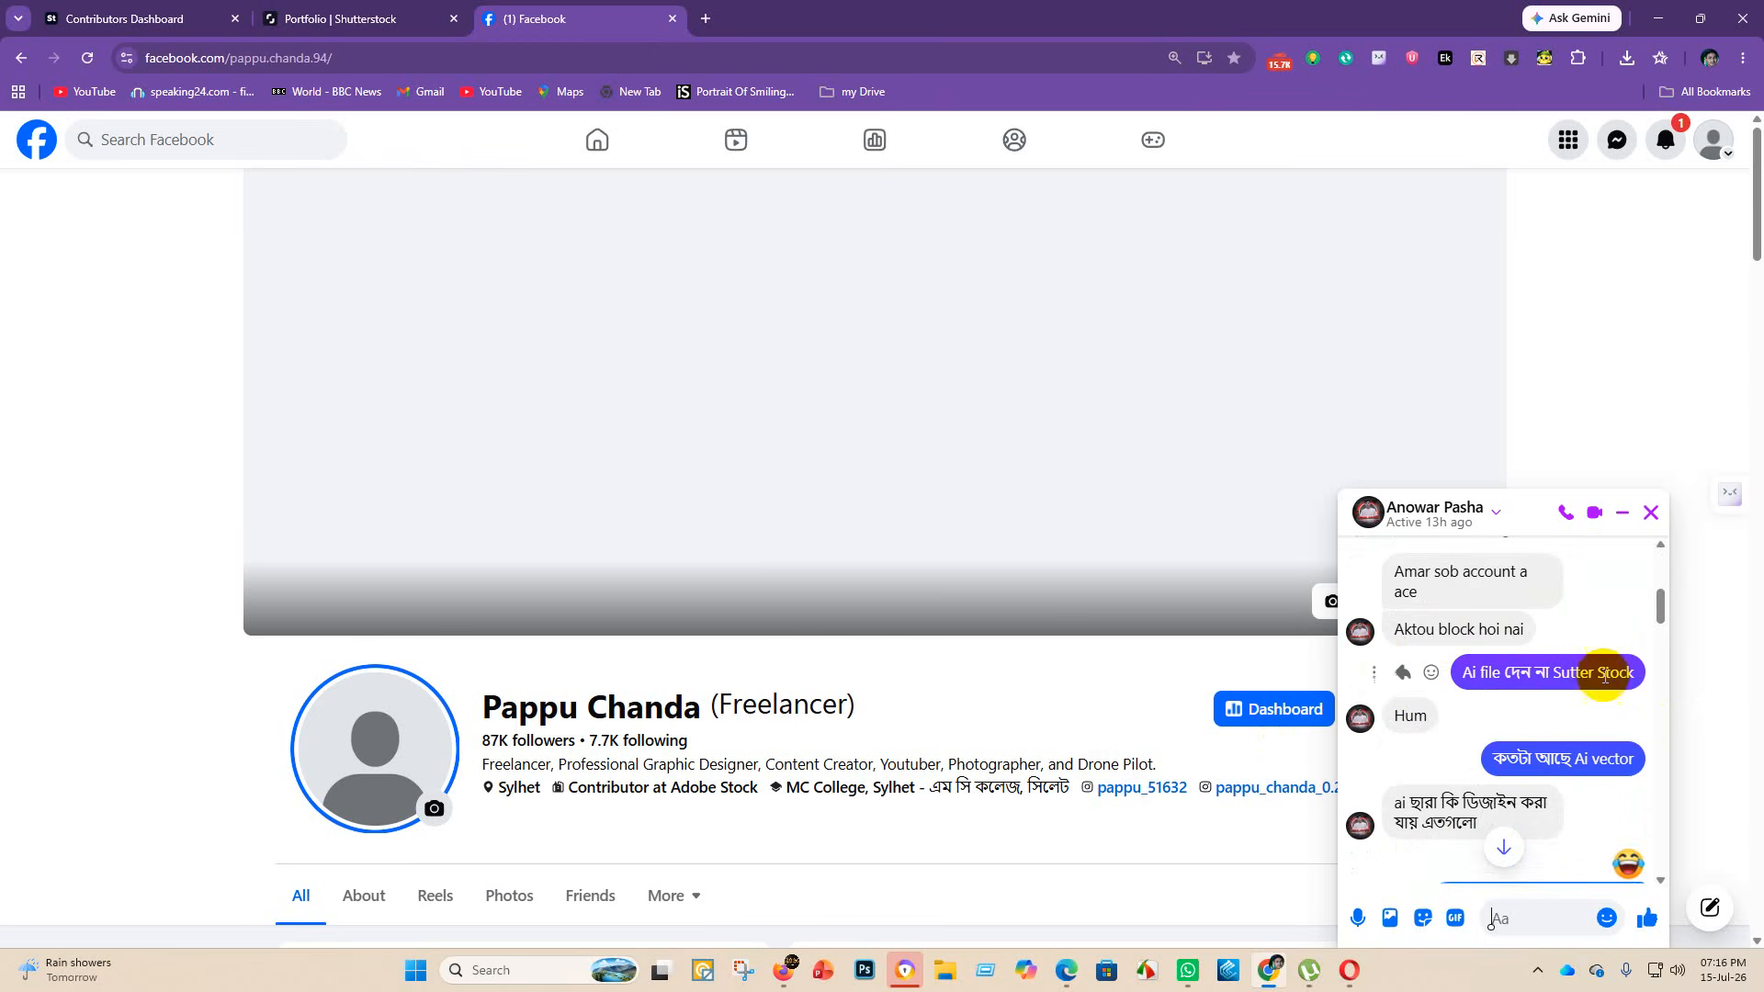
pyautogui.scroll(5, 1566, 643)
pyautogui.scroll(-6, 1552, 680)
pyautogui.scroll(-10, 1555, 708)
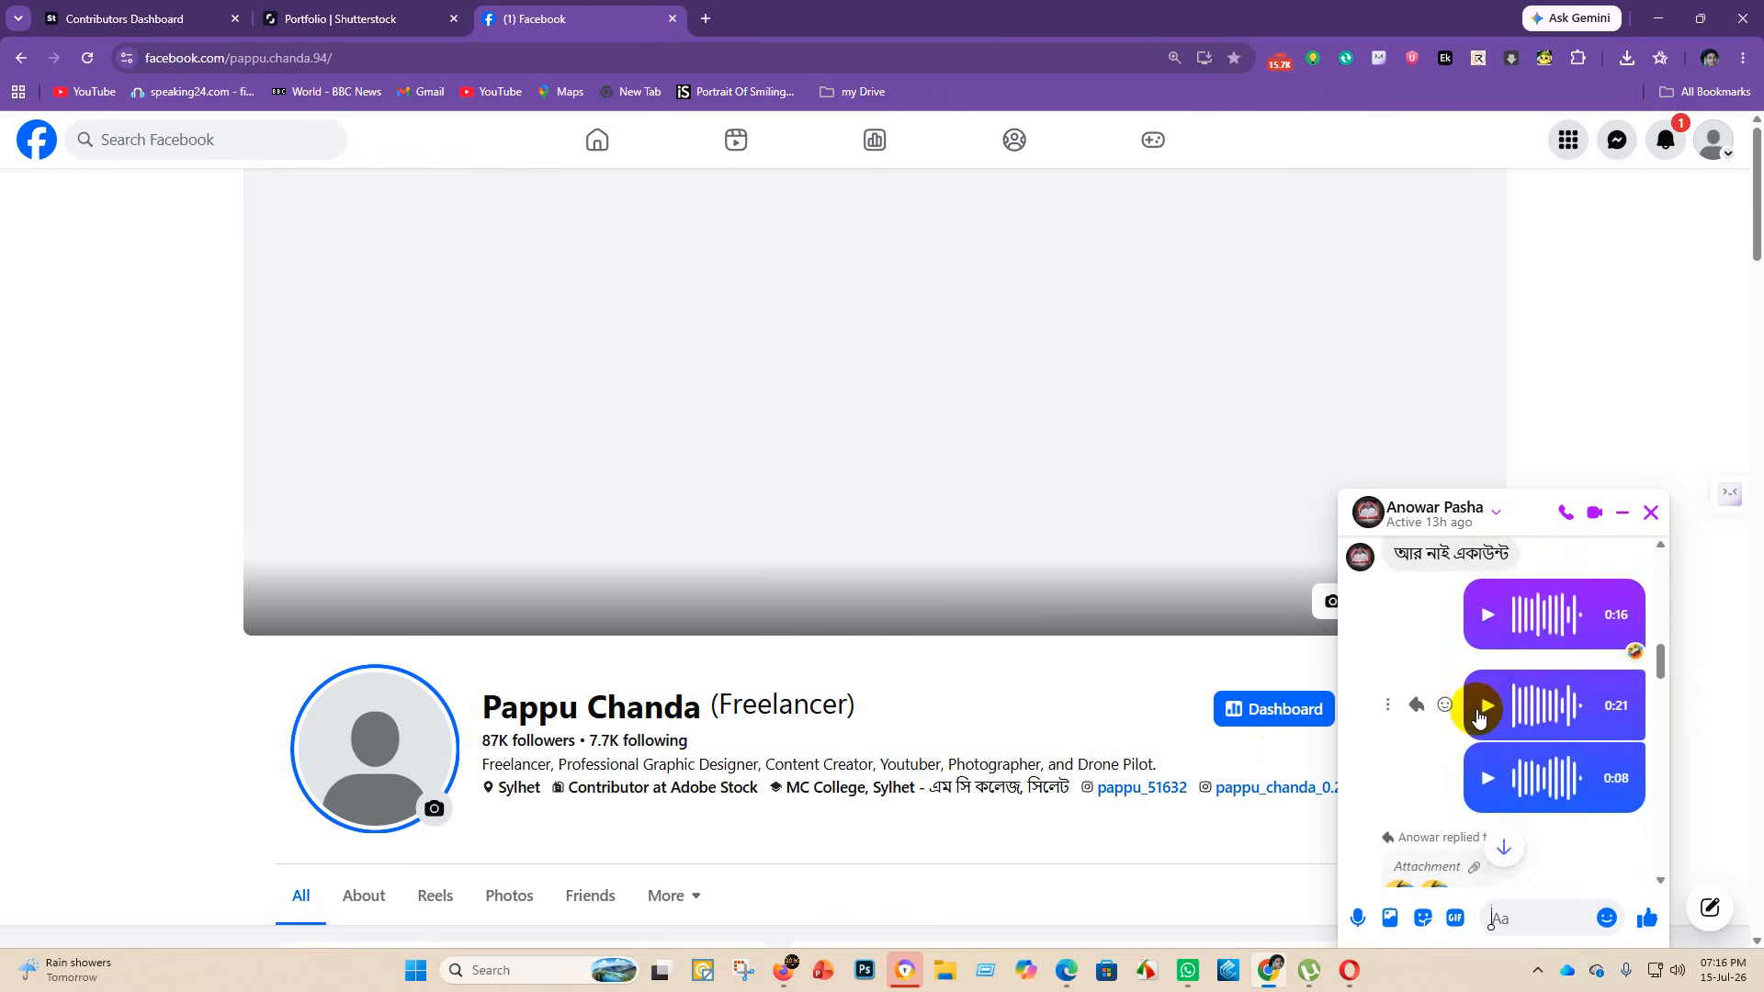
pyautogui.scroll(-10, 1484, 725)
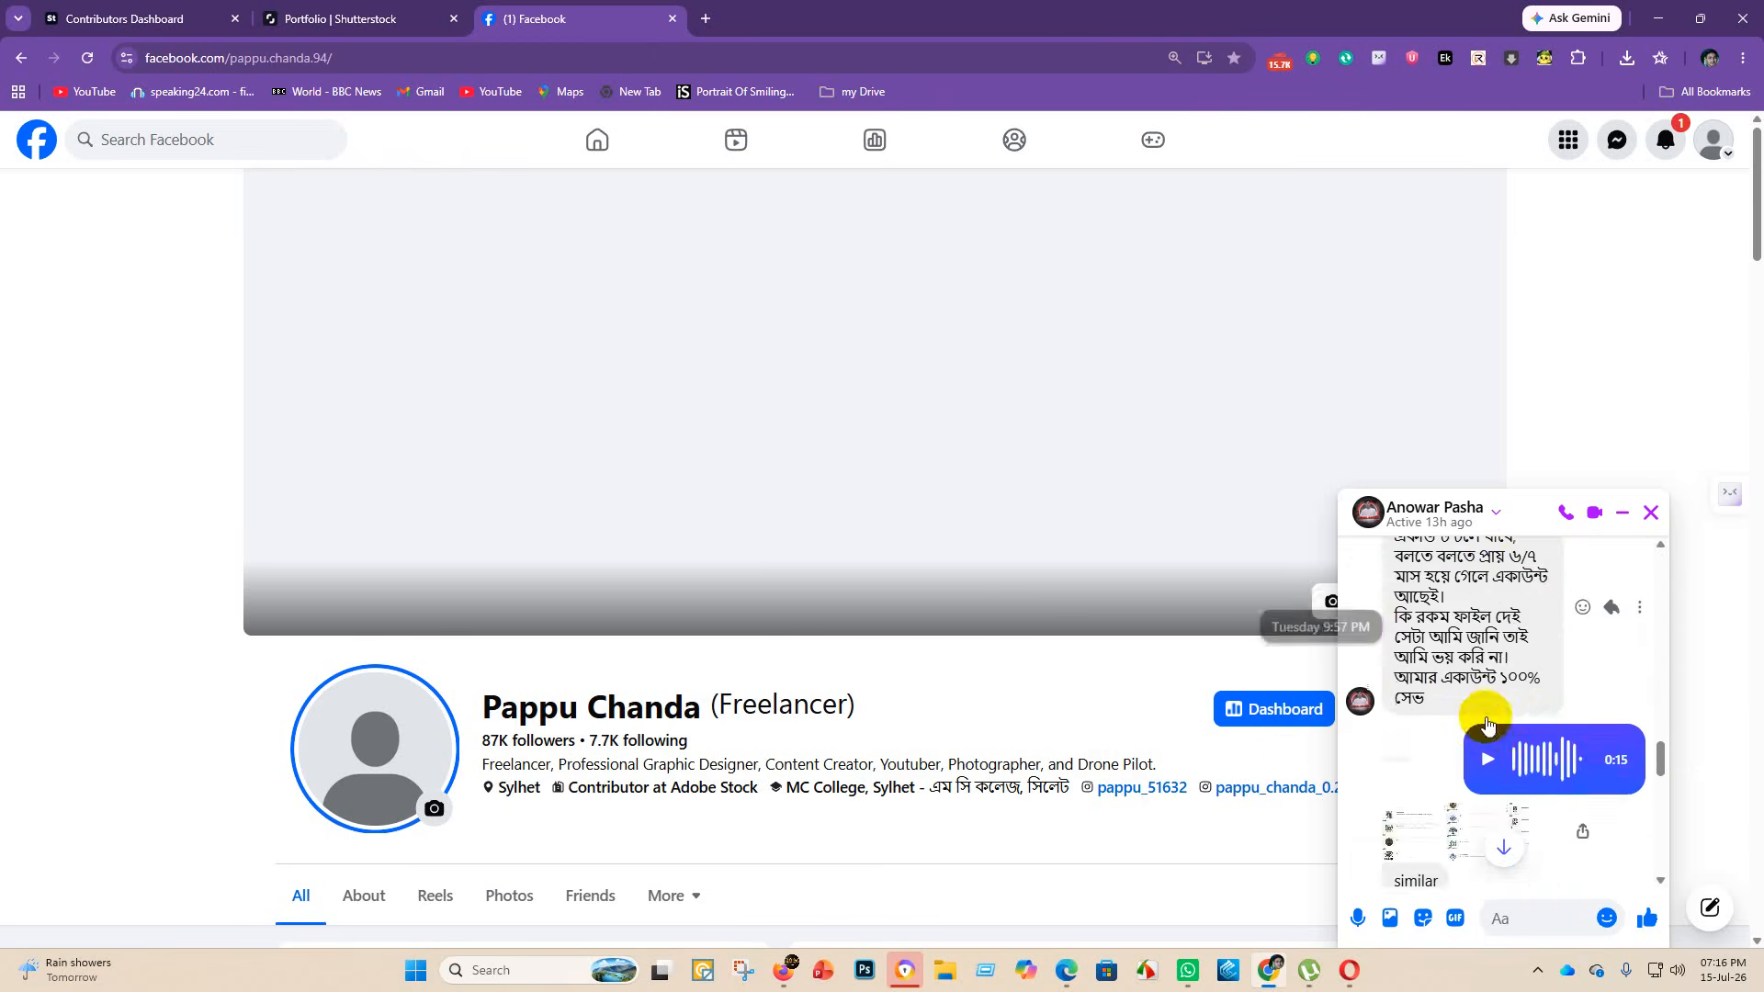
# - View the contact's shared screenshots of the similar-content rejections and the portfolio status with earnings, closing each one
pyautogui.click(1481, 641)
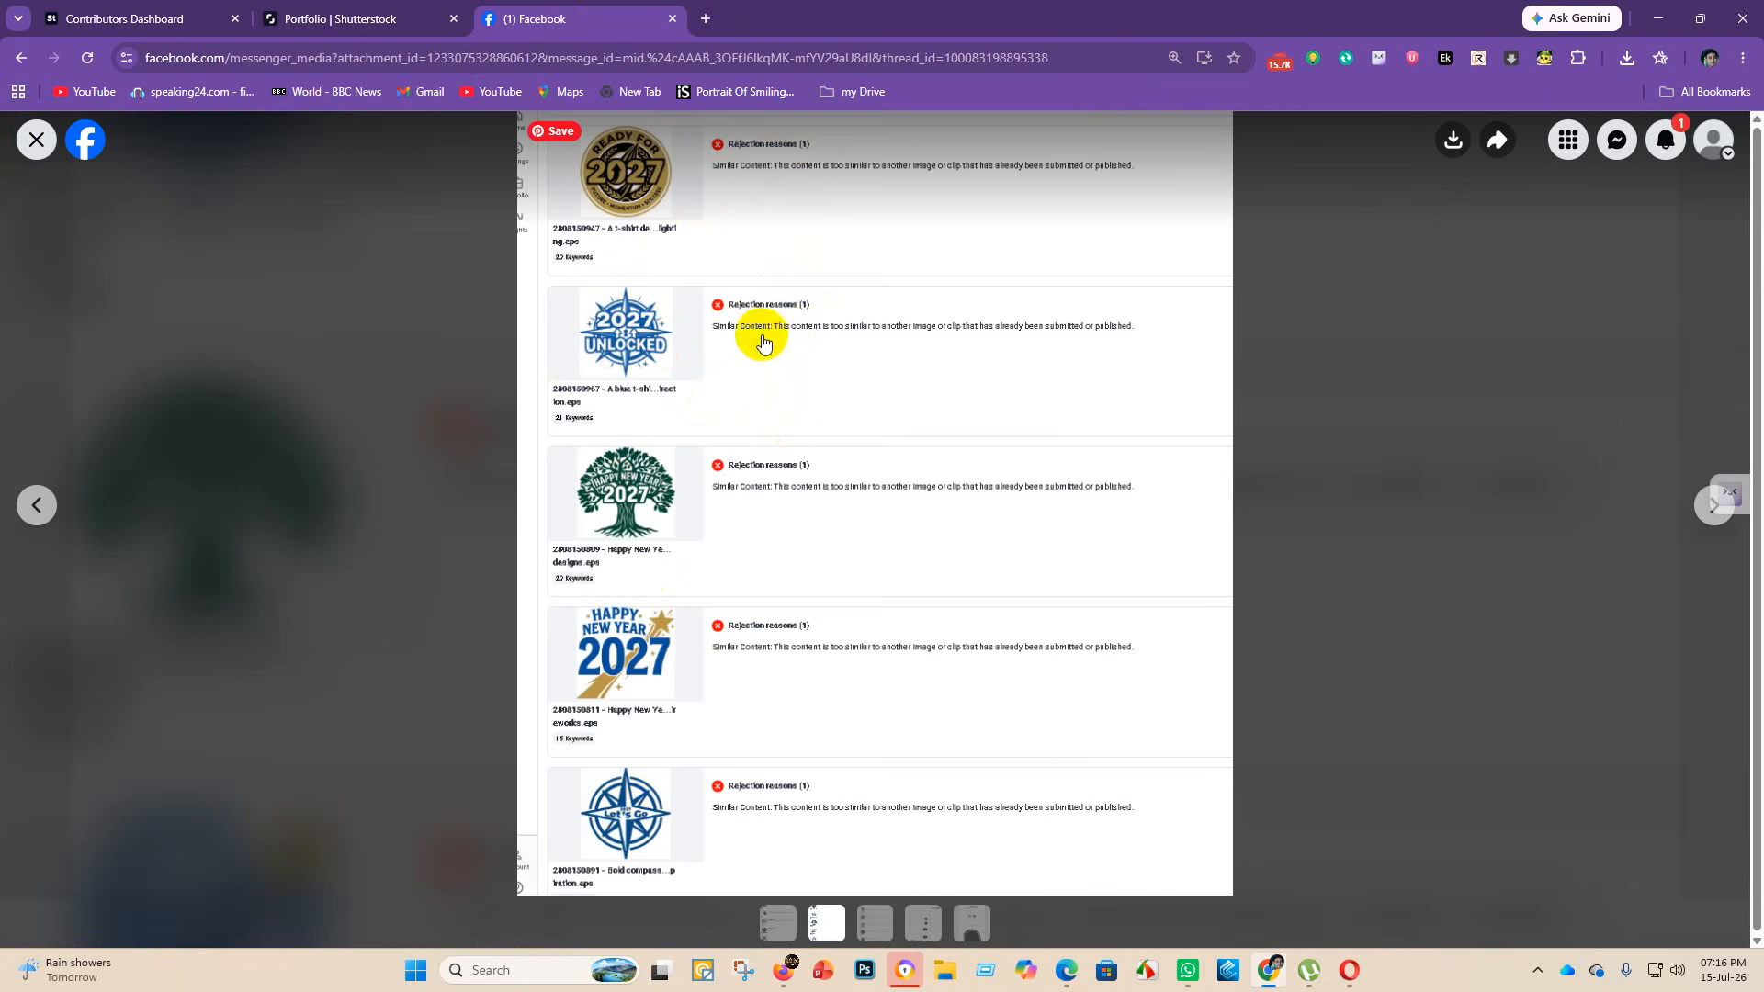
pyautogui.click(37, 140)
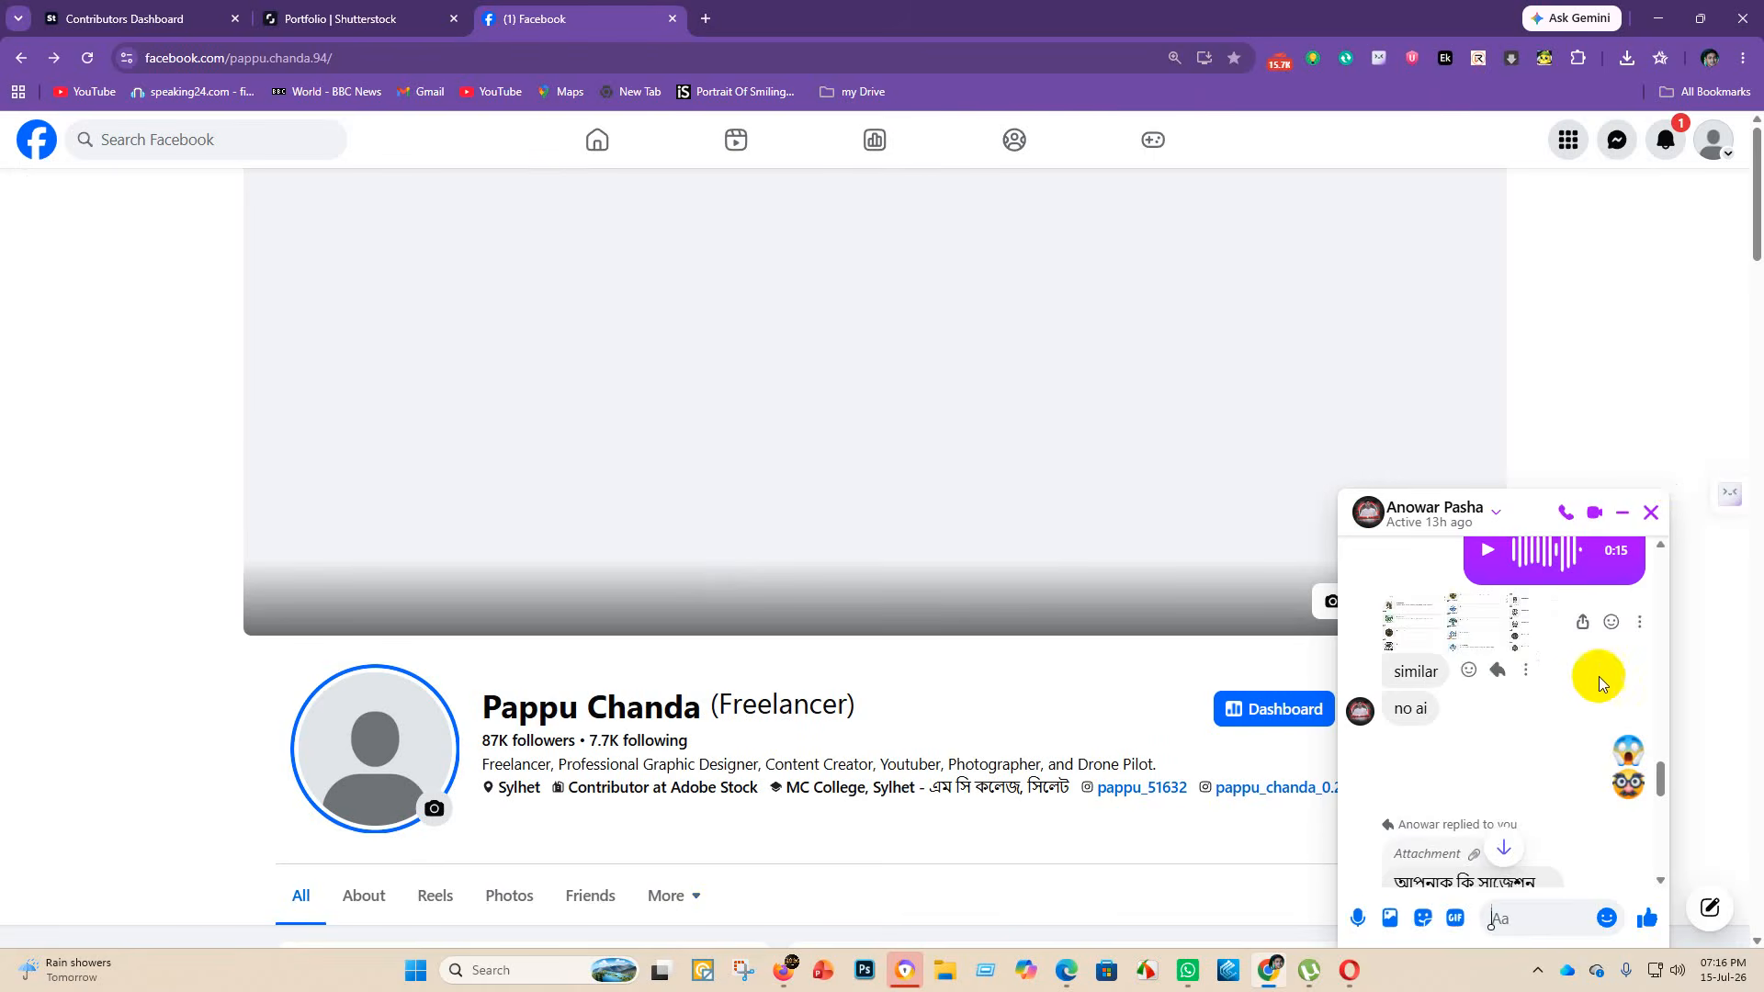
pyautogui.scroll(-10, 1515, 735)
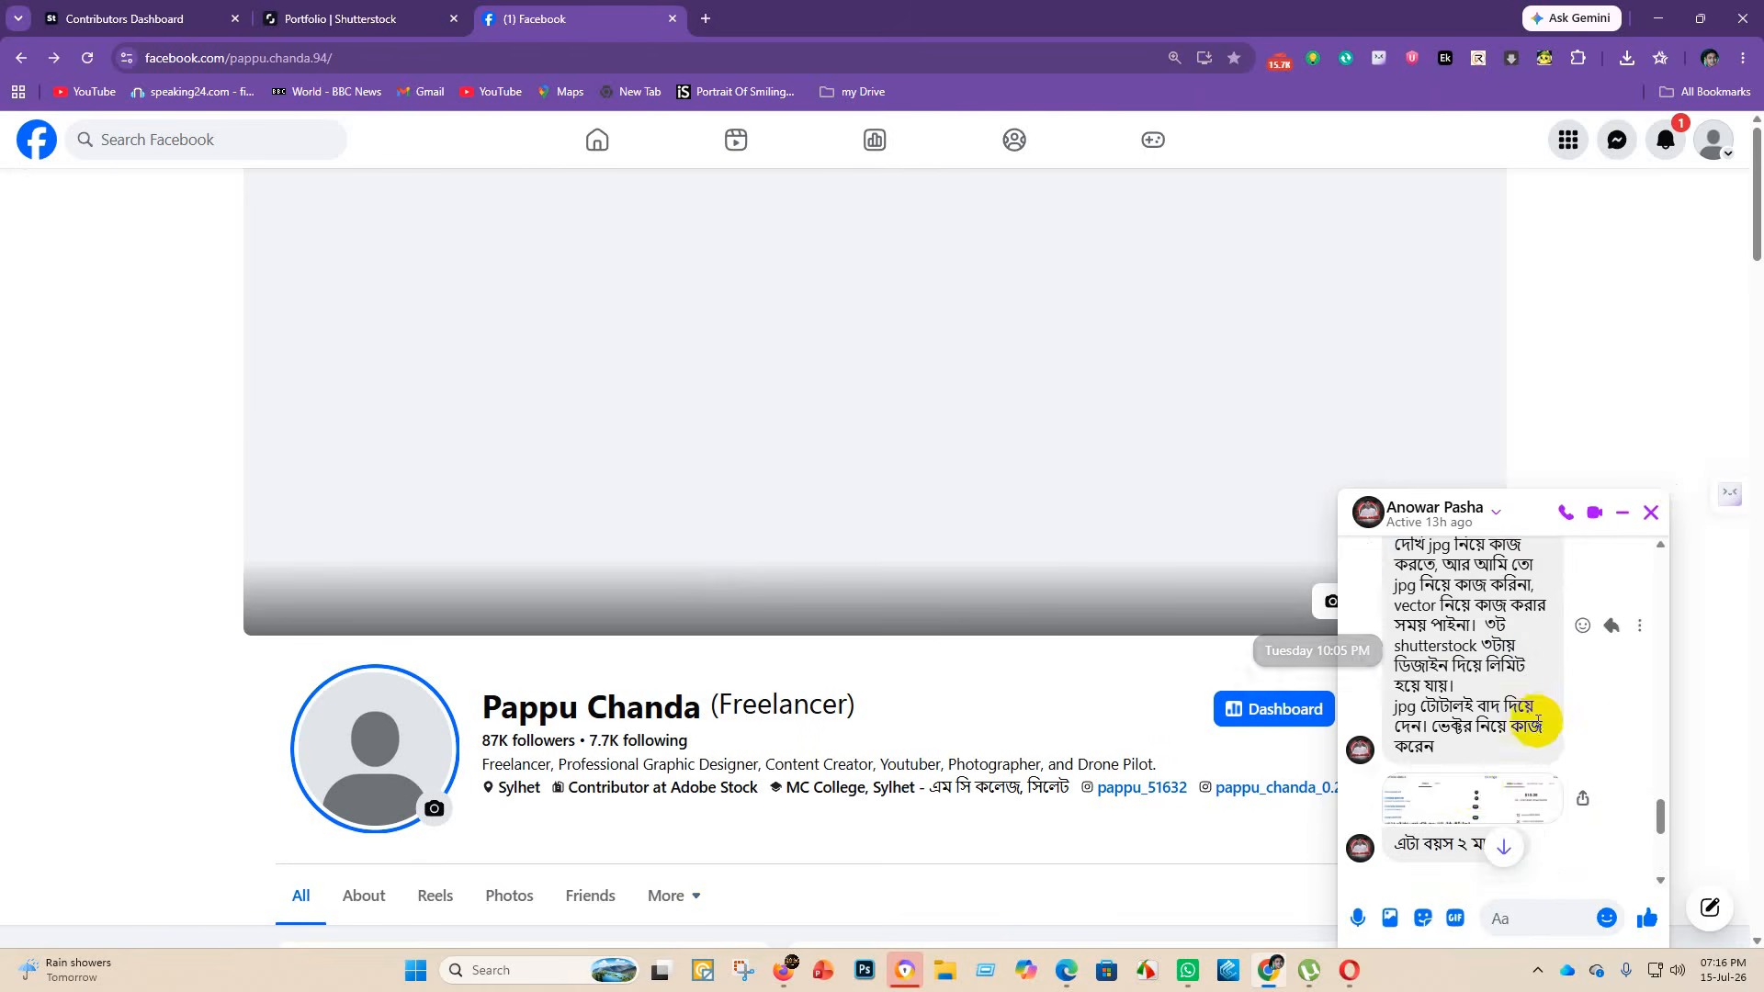
pyautogui.click(1478, 795)
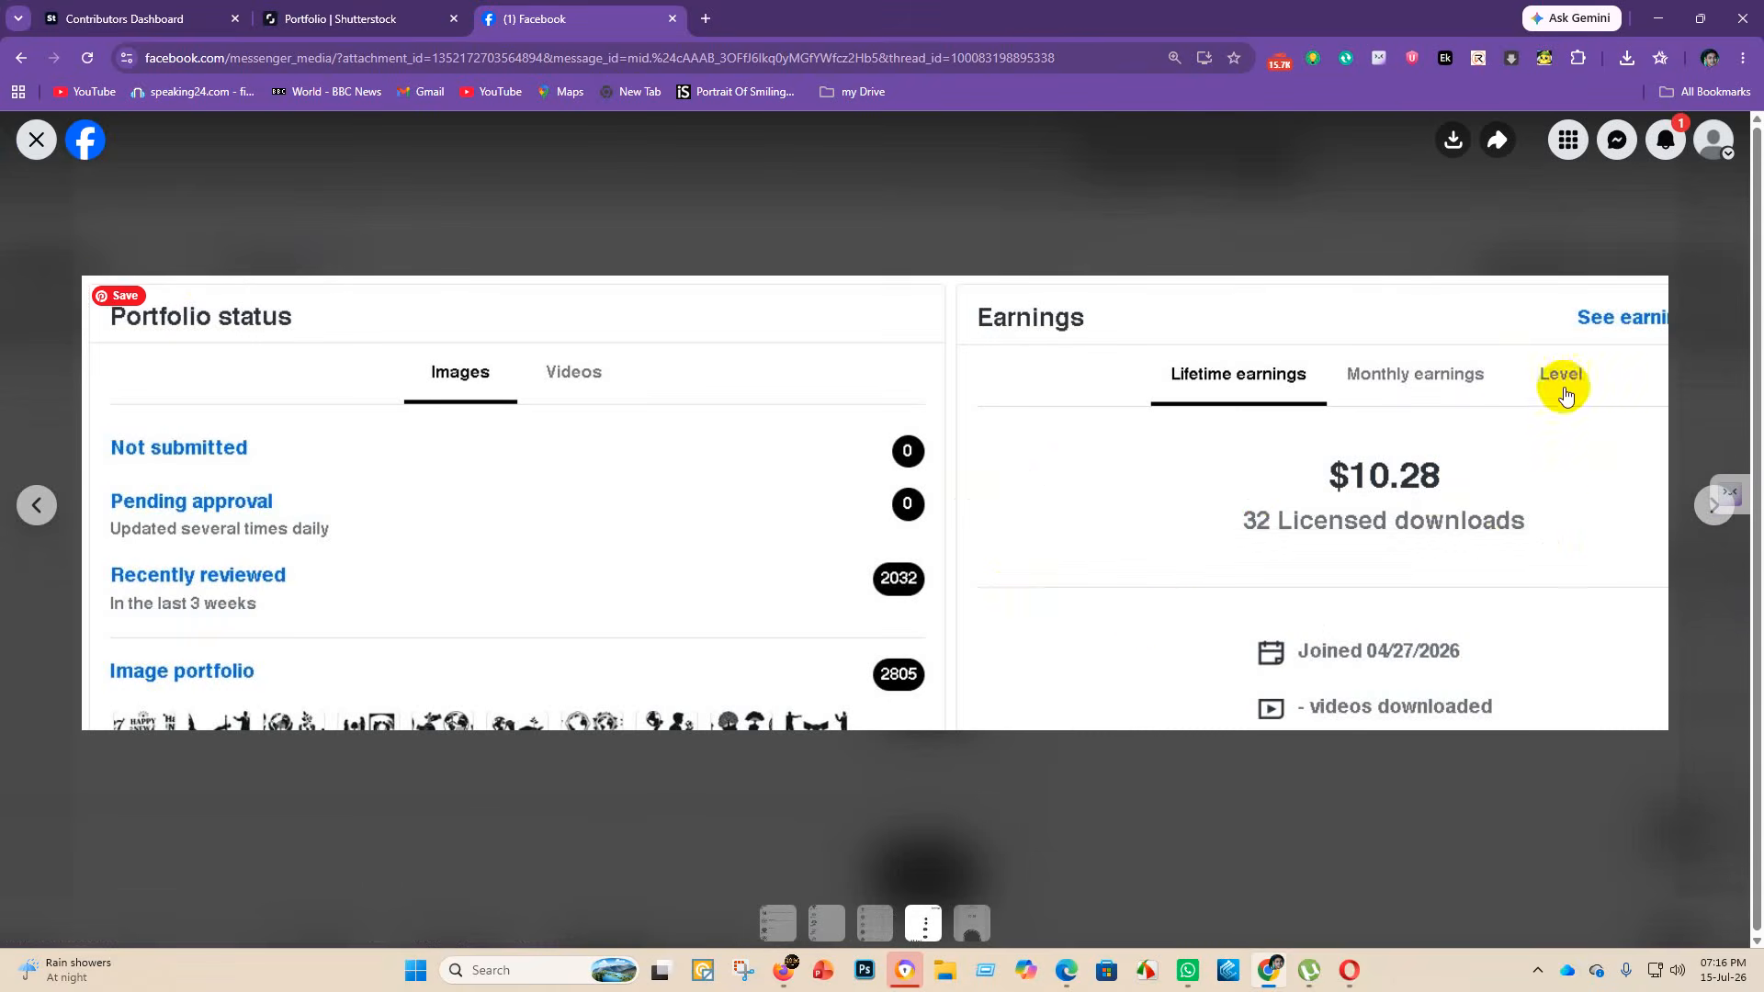
pyautogui.click(37, 140)
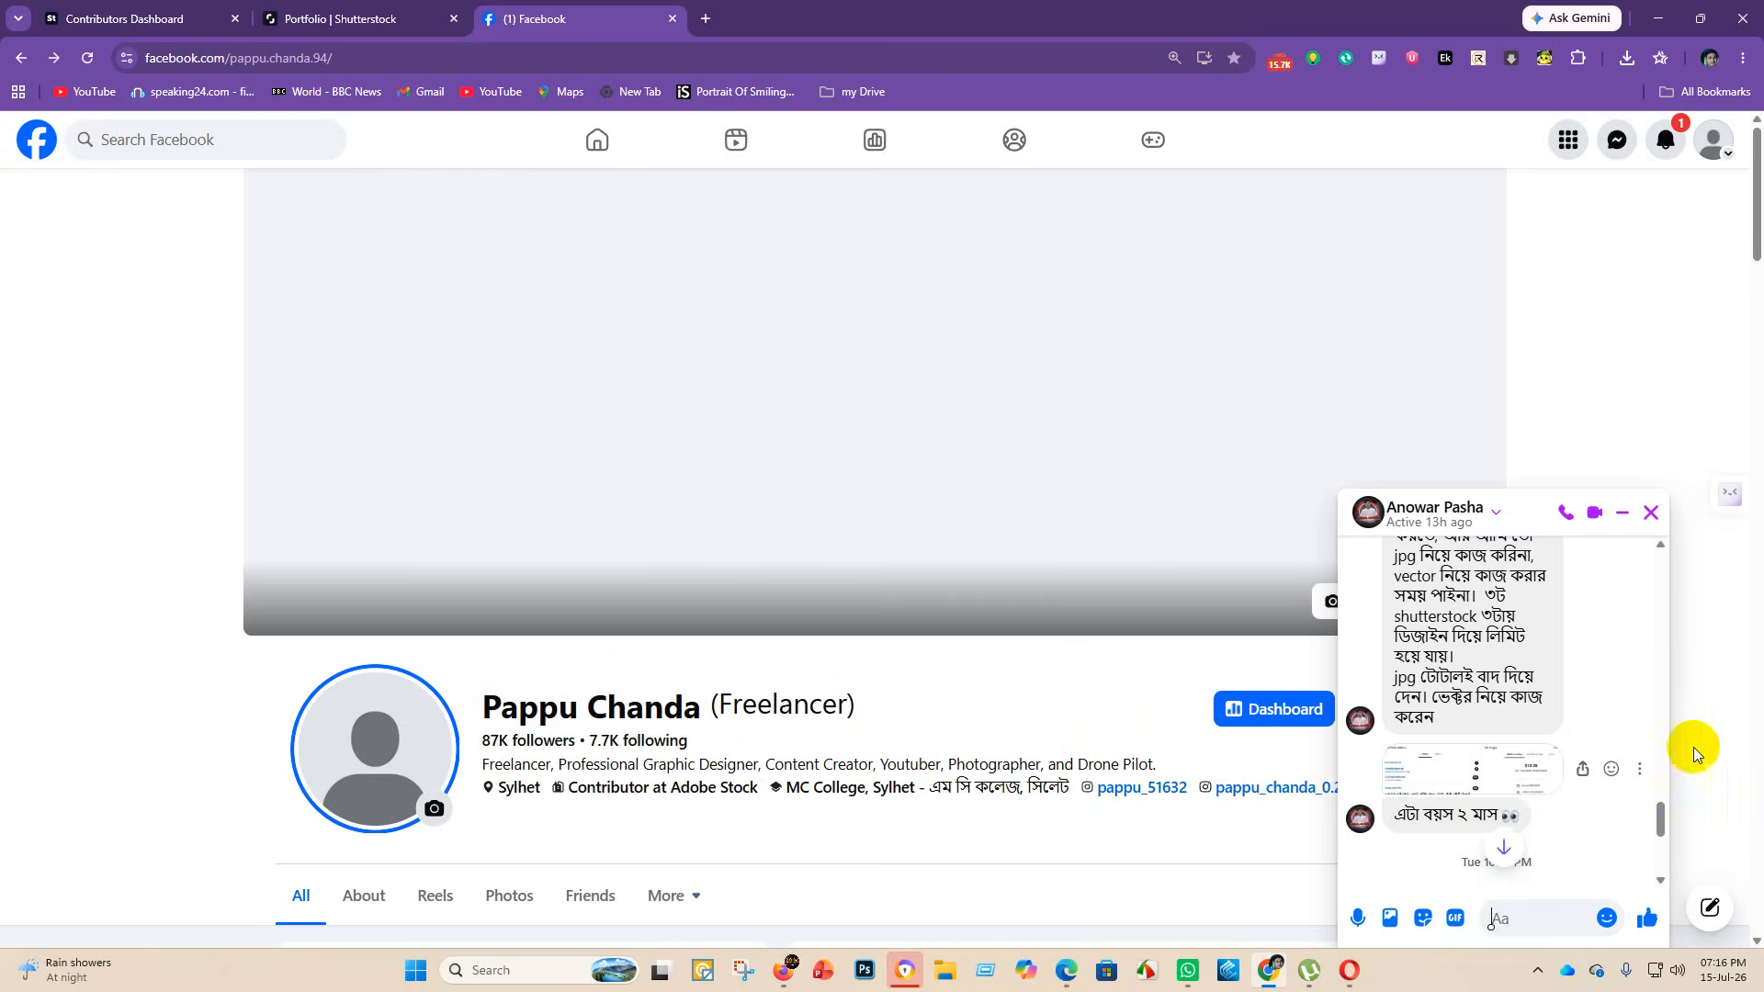
# - Review the messages around the shared screenshots and open the contact's Facebook profile from the chat
pyautogui.scroll(-4, 1397, 776)
pyautogui.scroll(10, 1561, 698)
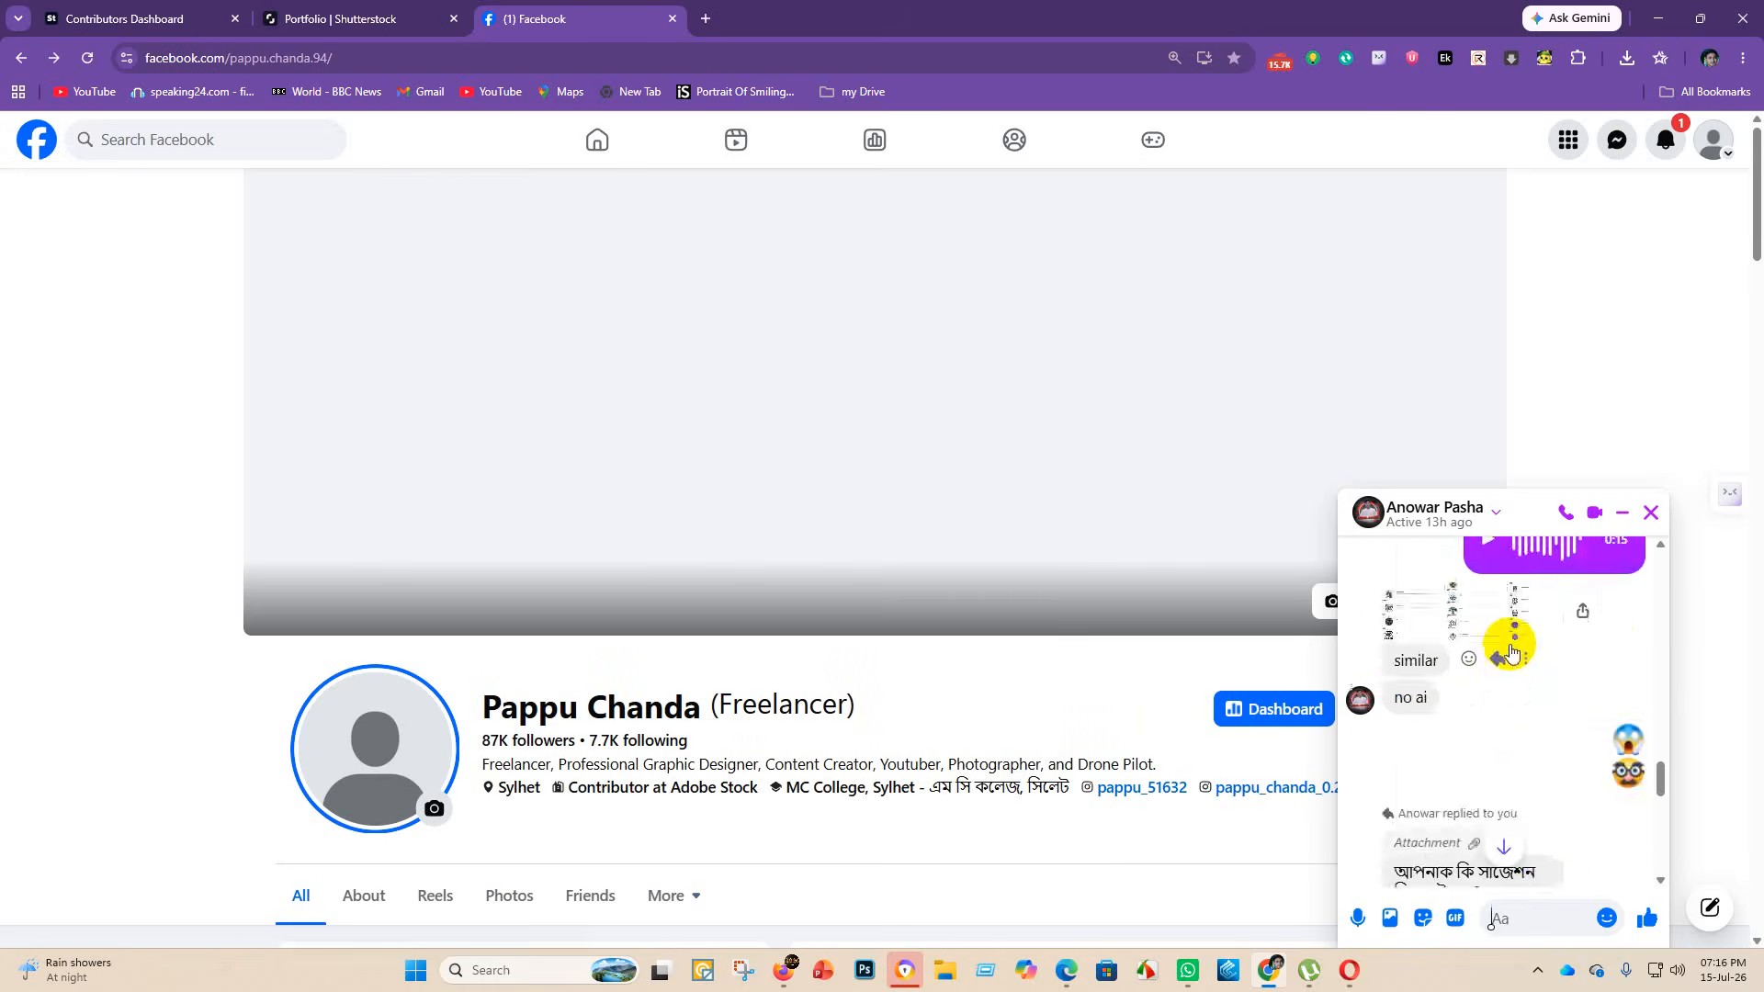
pyautogui.scroll(-5, 1415, 671)
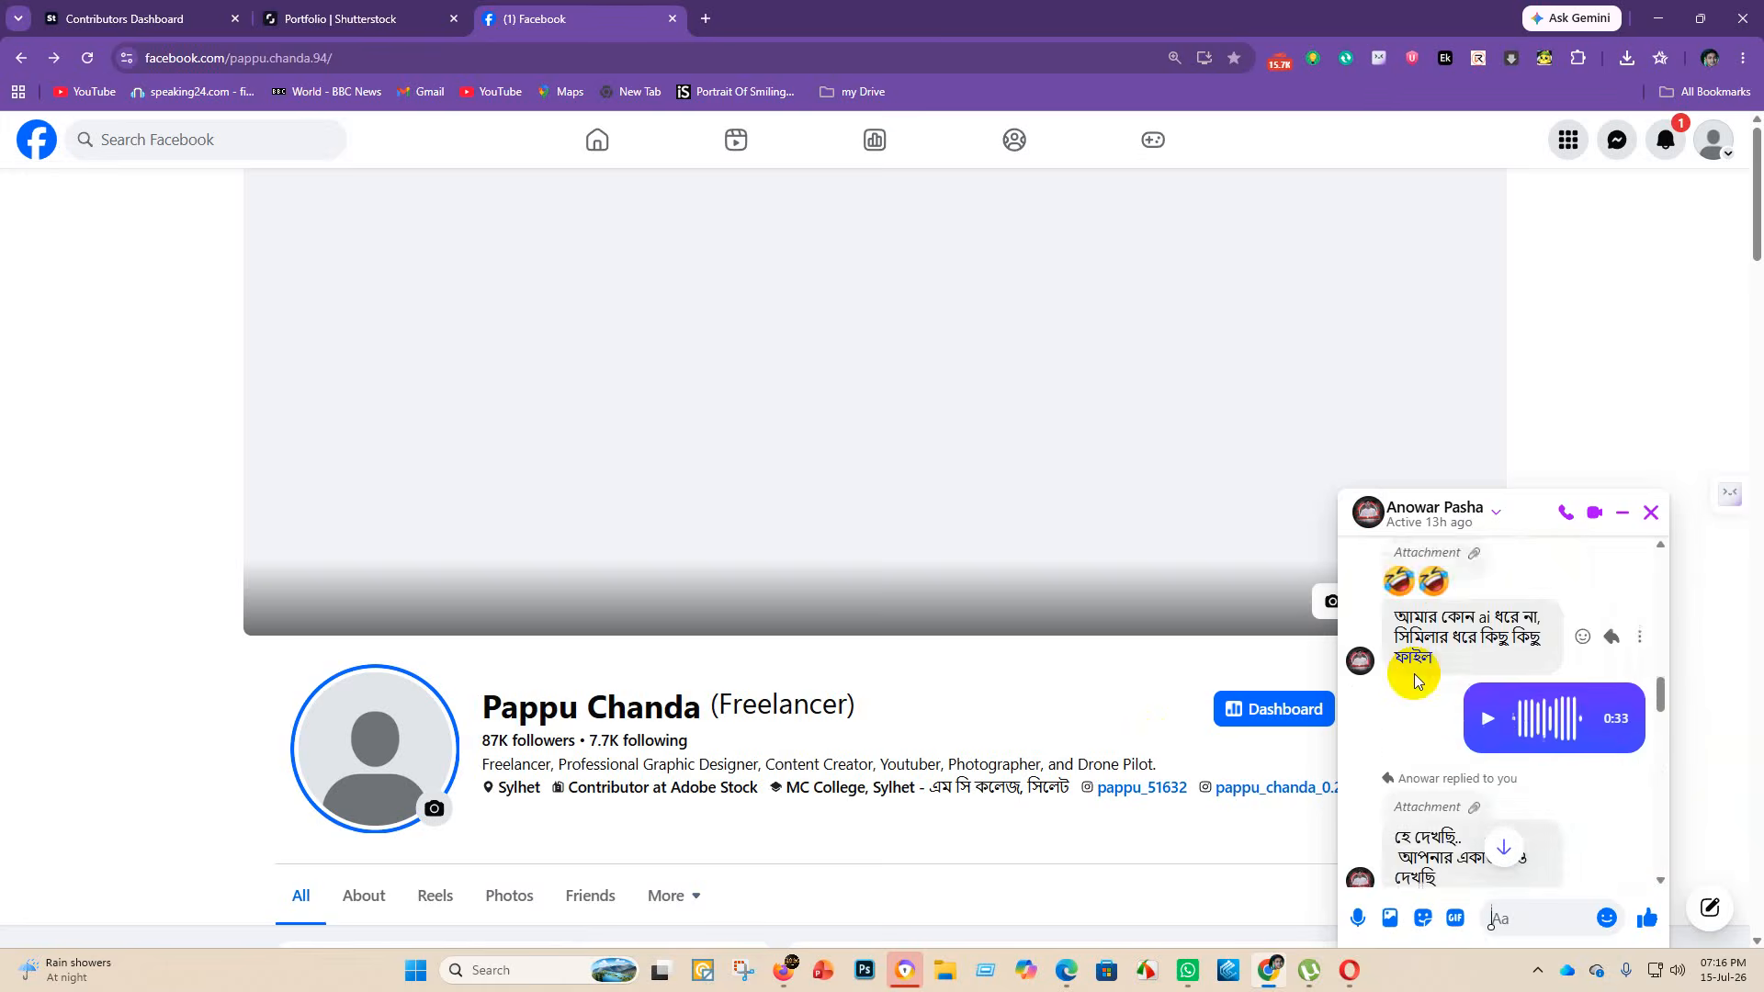
pyautogui.click(1361, 810)
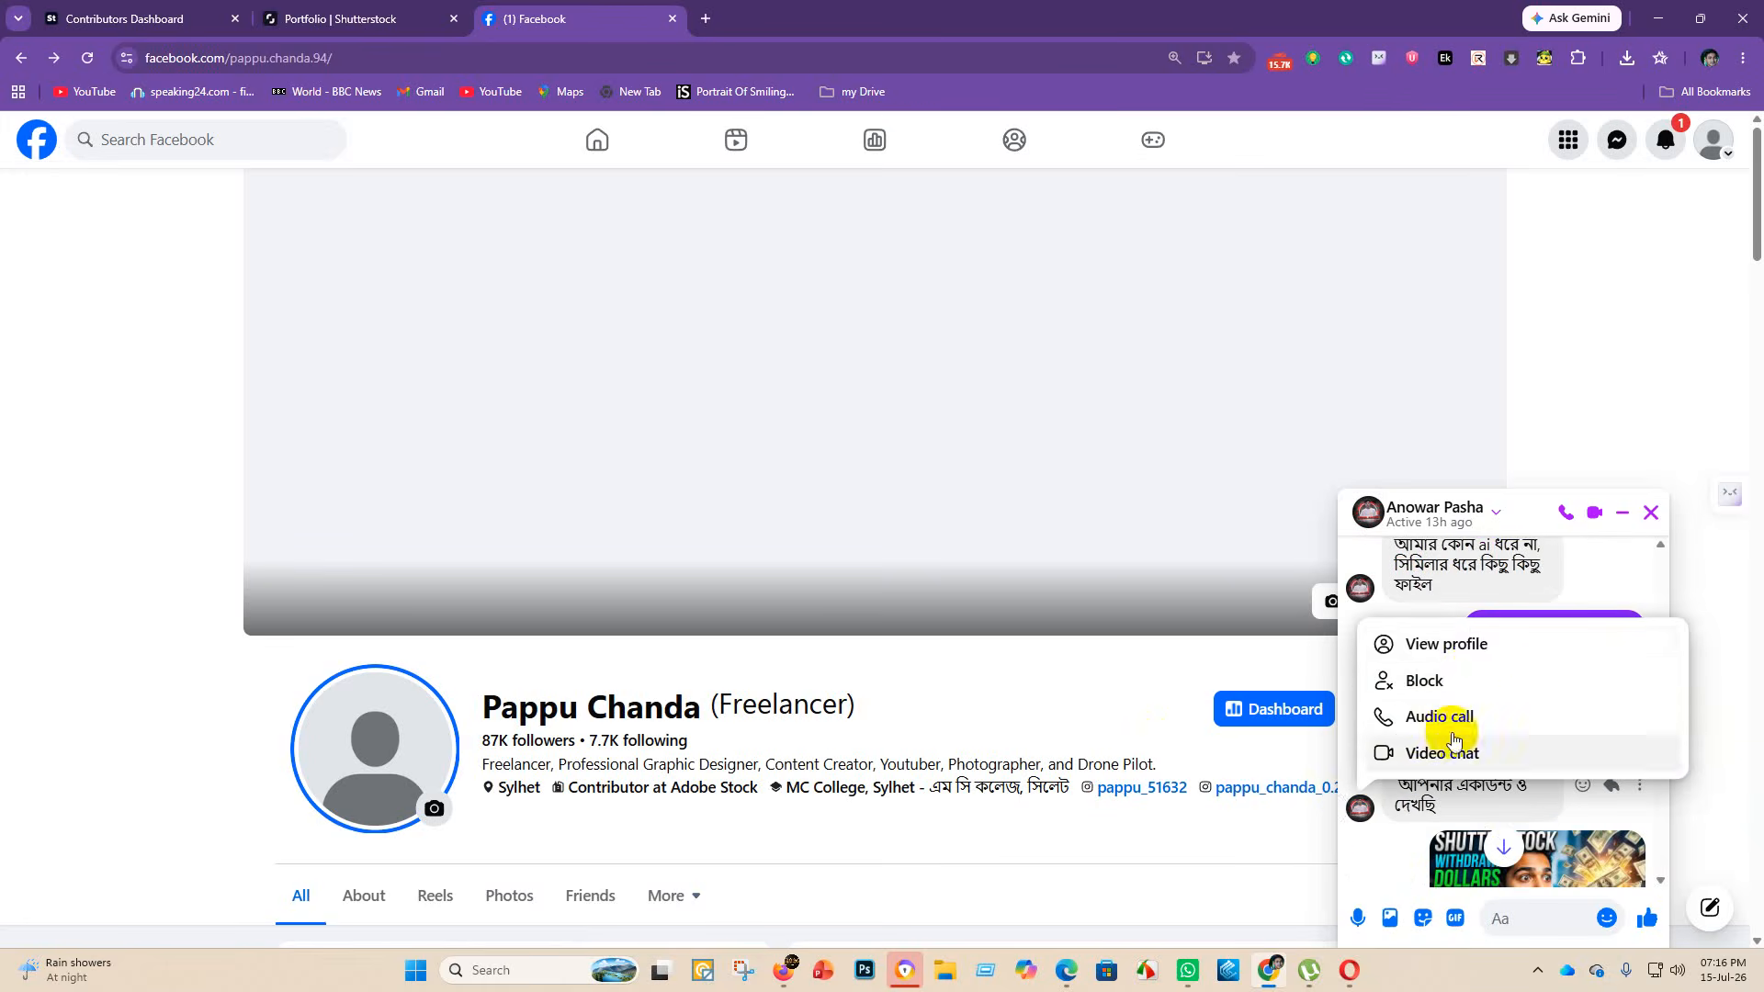
pyautogui.click(1470, 645)
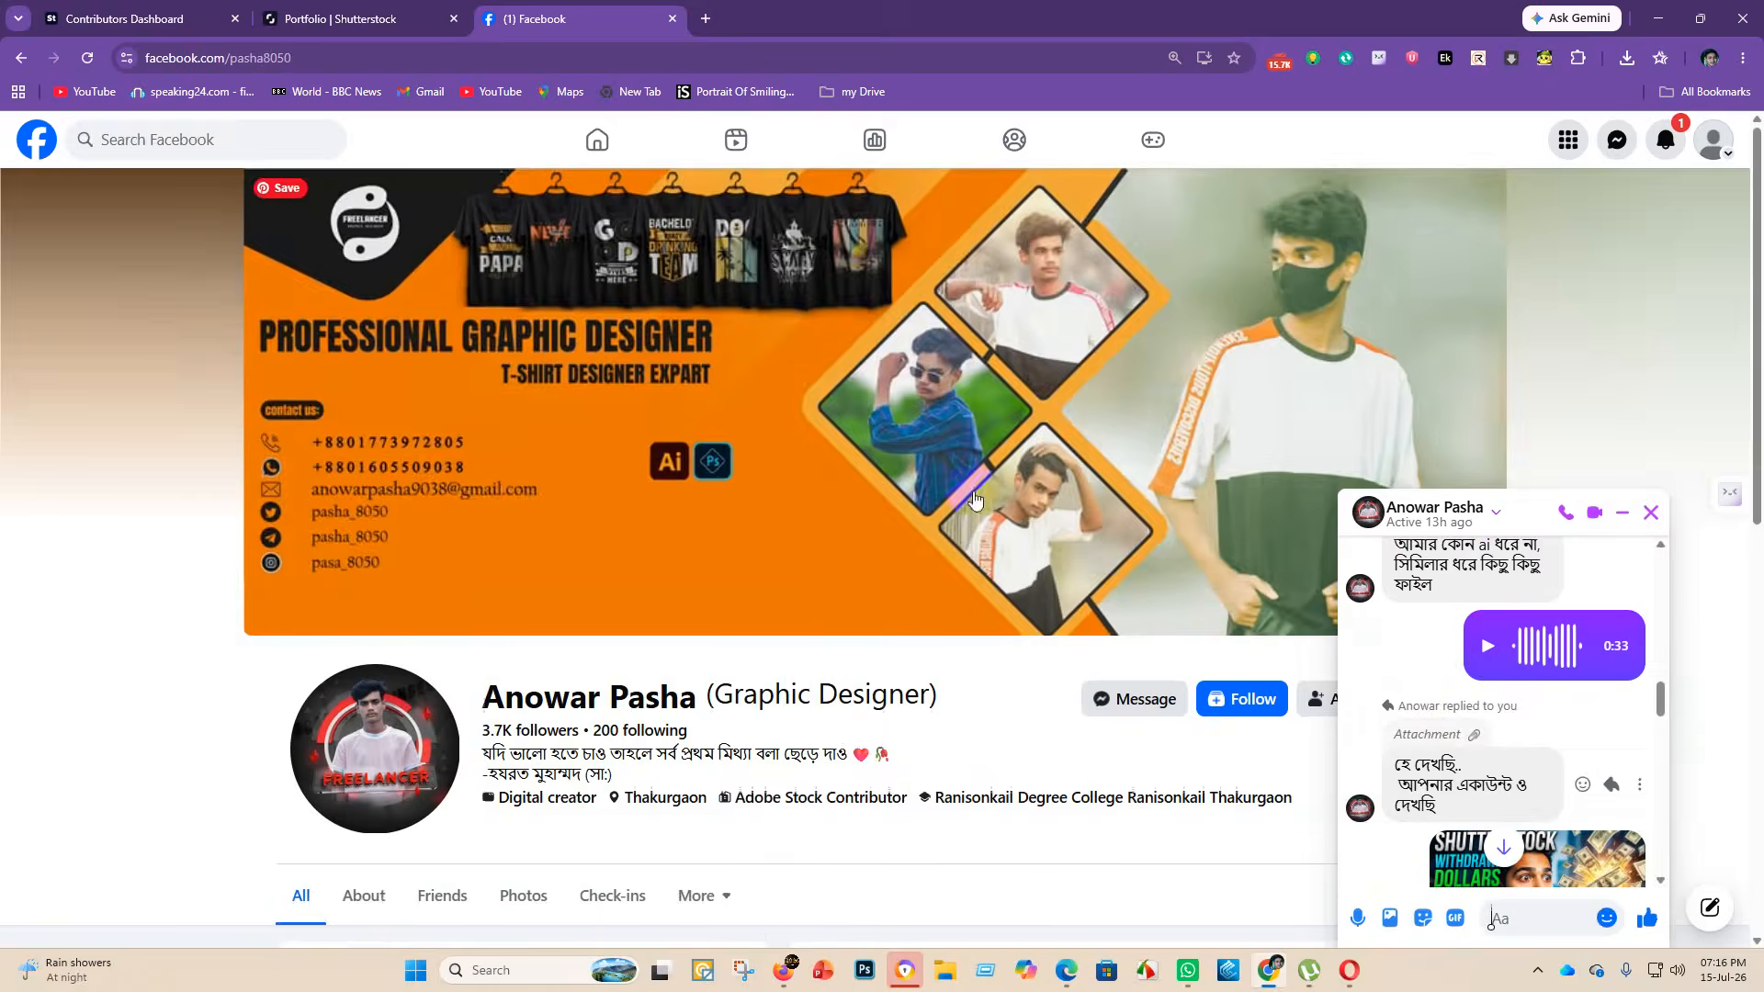
# - Examine the contact's profile for work details, photos and posts about being a stock contributor
pyautogui.scroll(-6, 799, 565)
pyautogui.scroll(-2, 843, 568)
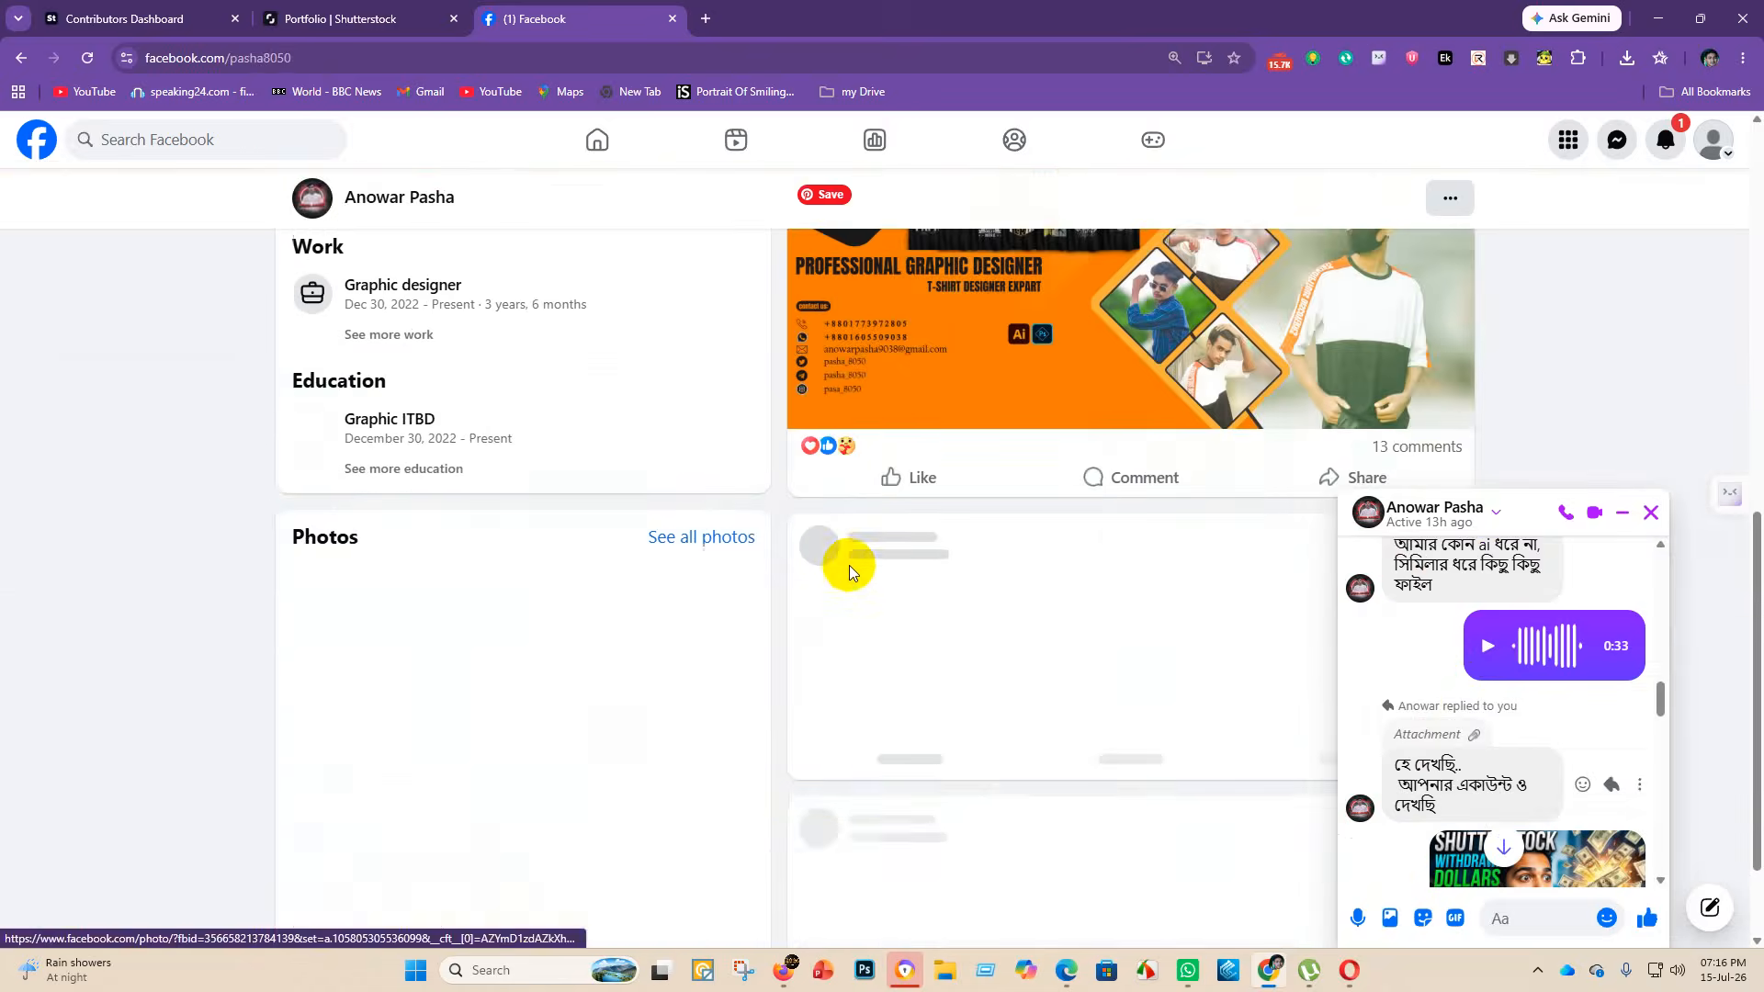
pyautogui.scroll(3, 1038, 588)
pyautogui.scroll(-5, 768, 579)
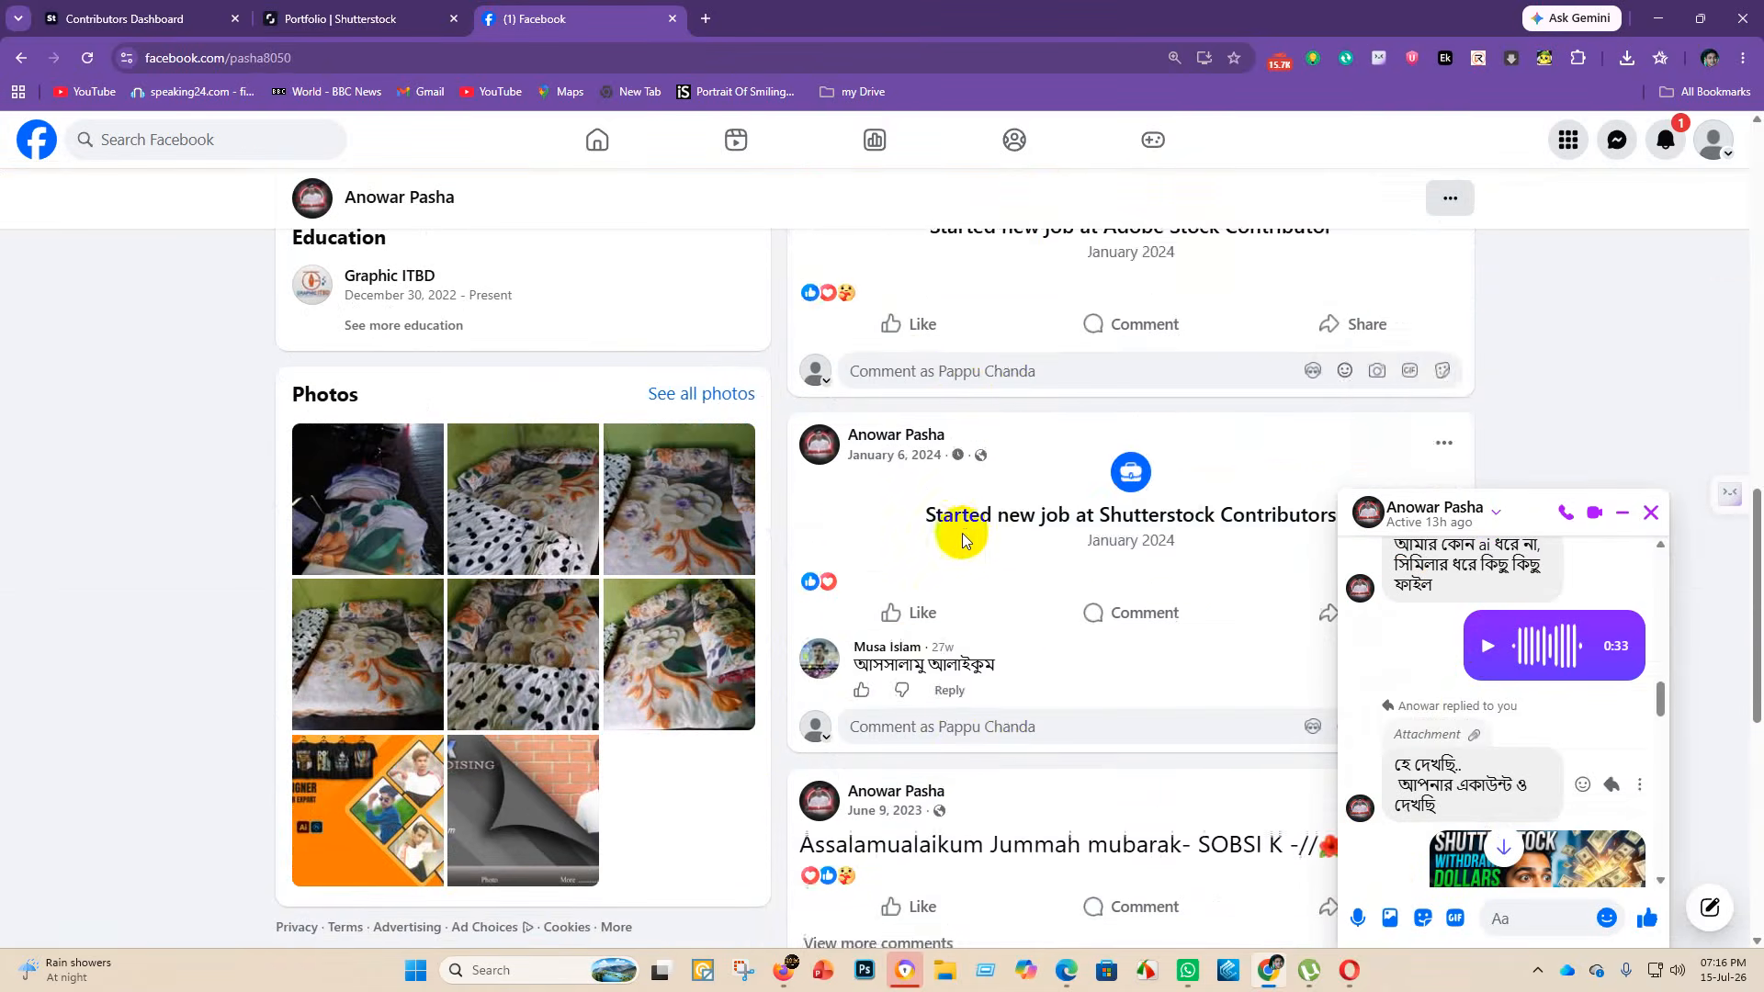
pyautogui.scroll(-5, 955, 542)
pyautogui.scroll(10, 1004, 540)
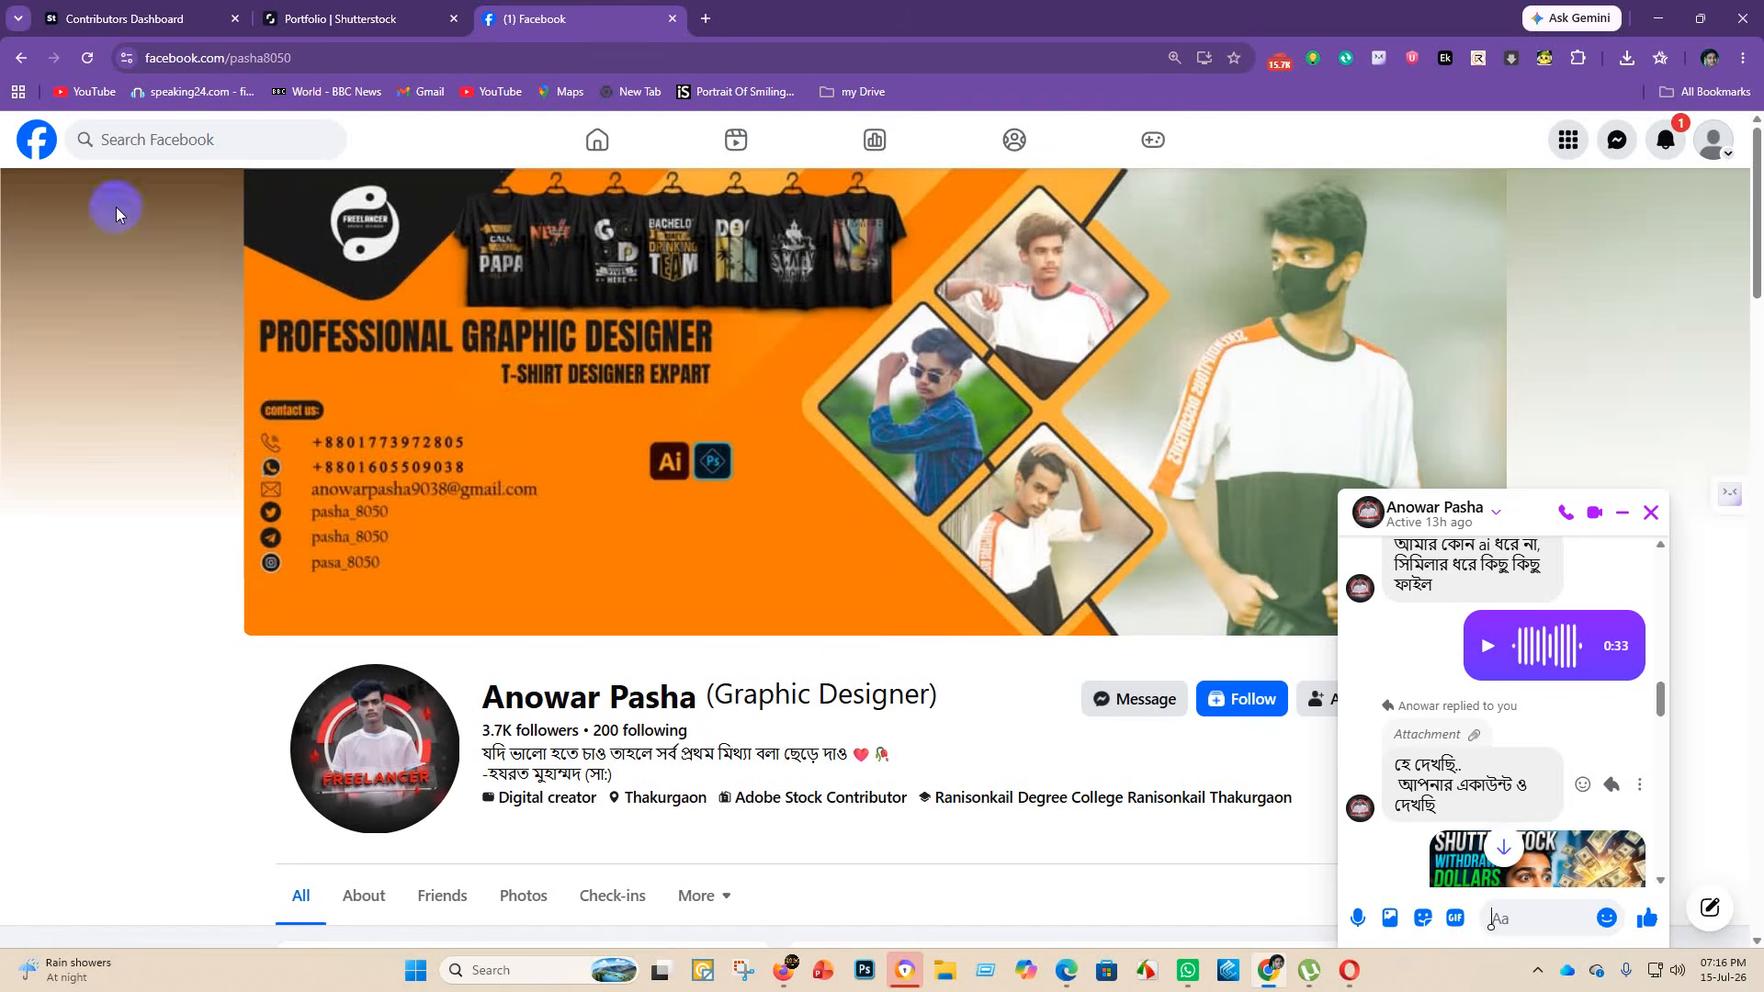
# - Return to the start of the chat and reread the opening messages about account blocks and AI vectors
pyautogui.click(324, 12)
pyautogui.click(551, 18)
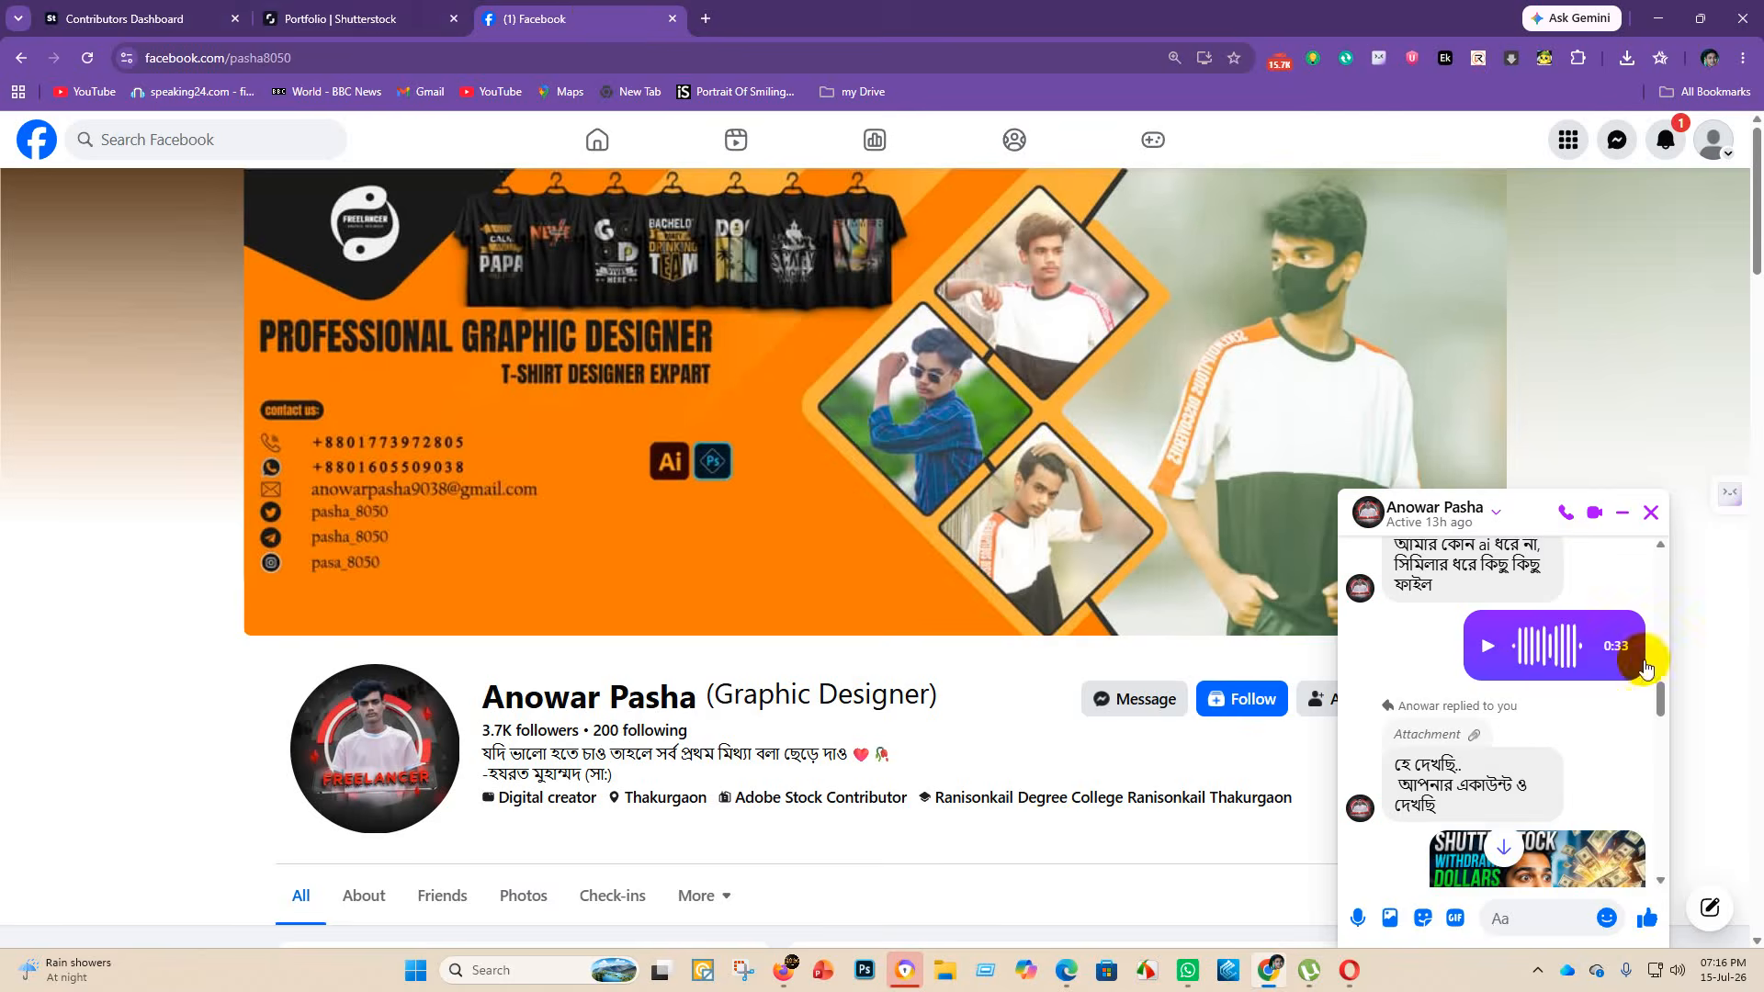
pyautogui.scroll(10, 1644, 668)
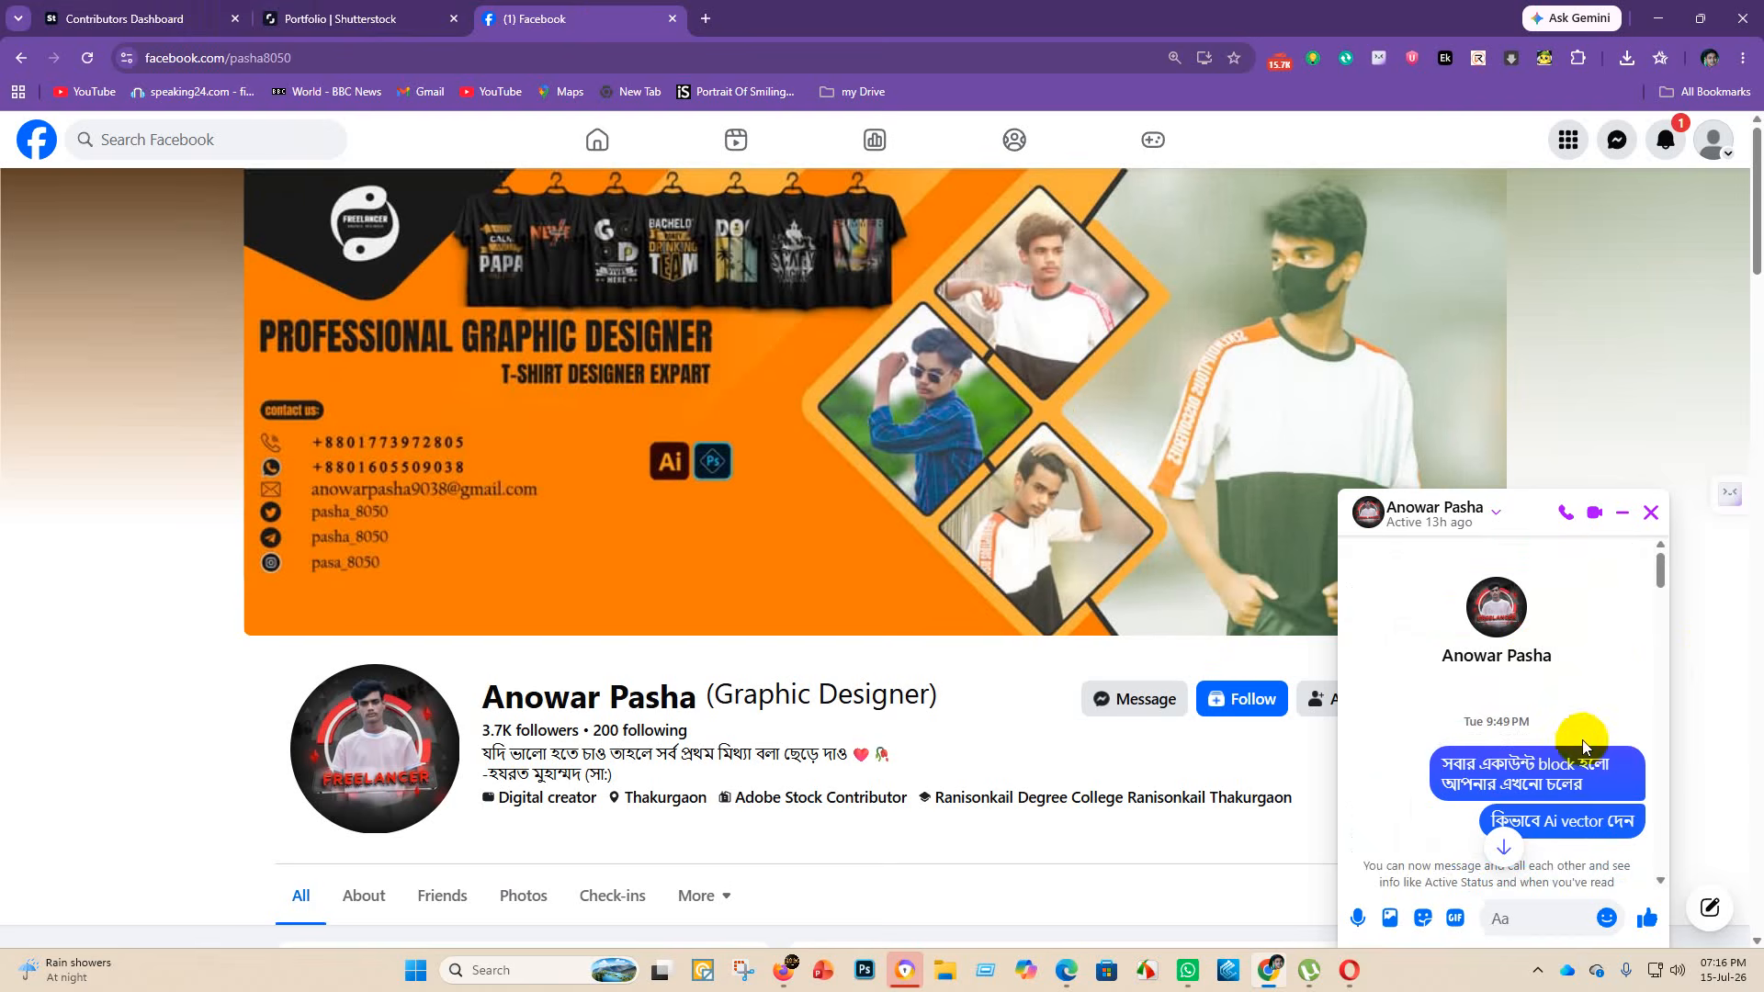
pyautogui.scroll(-2, 1617, 735)
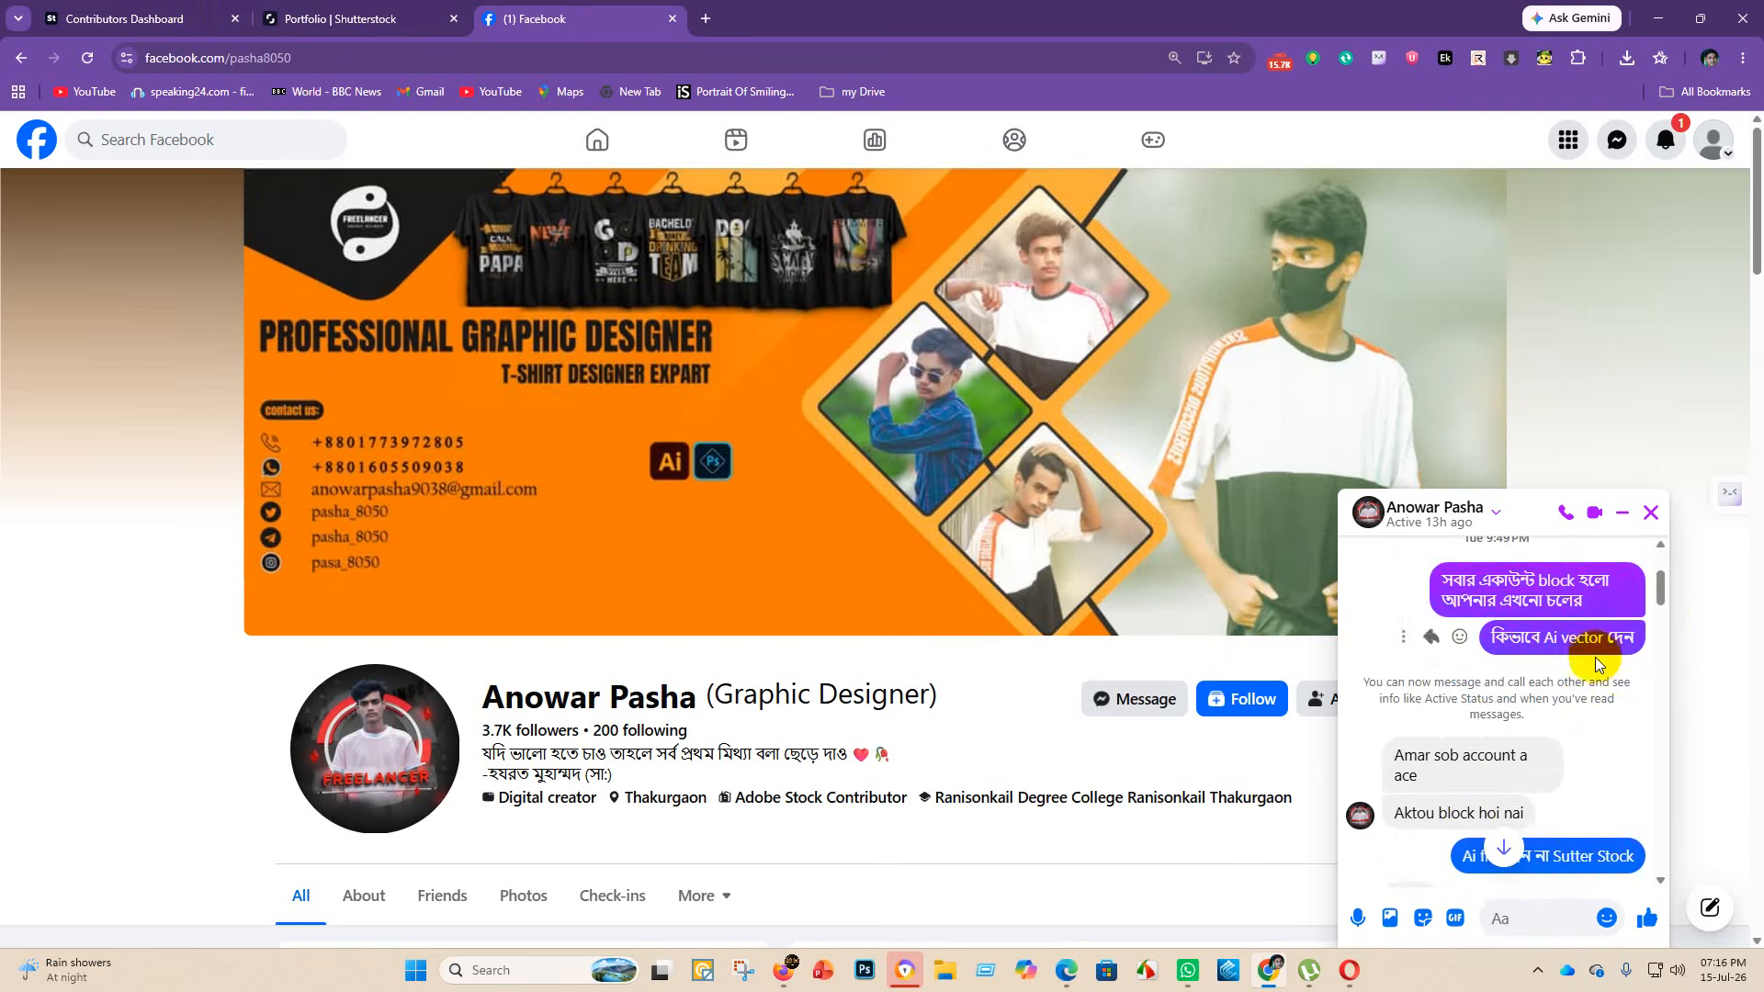
pyautogui.scroll(-2, 1562, 698)
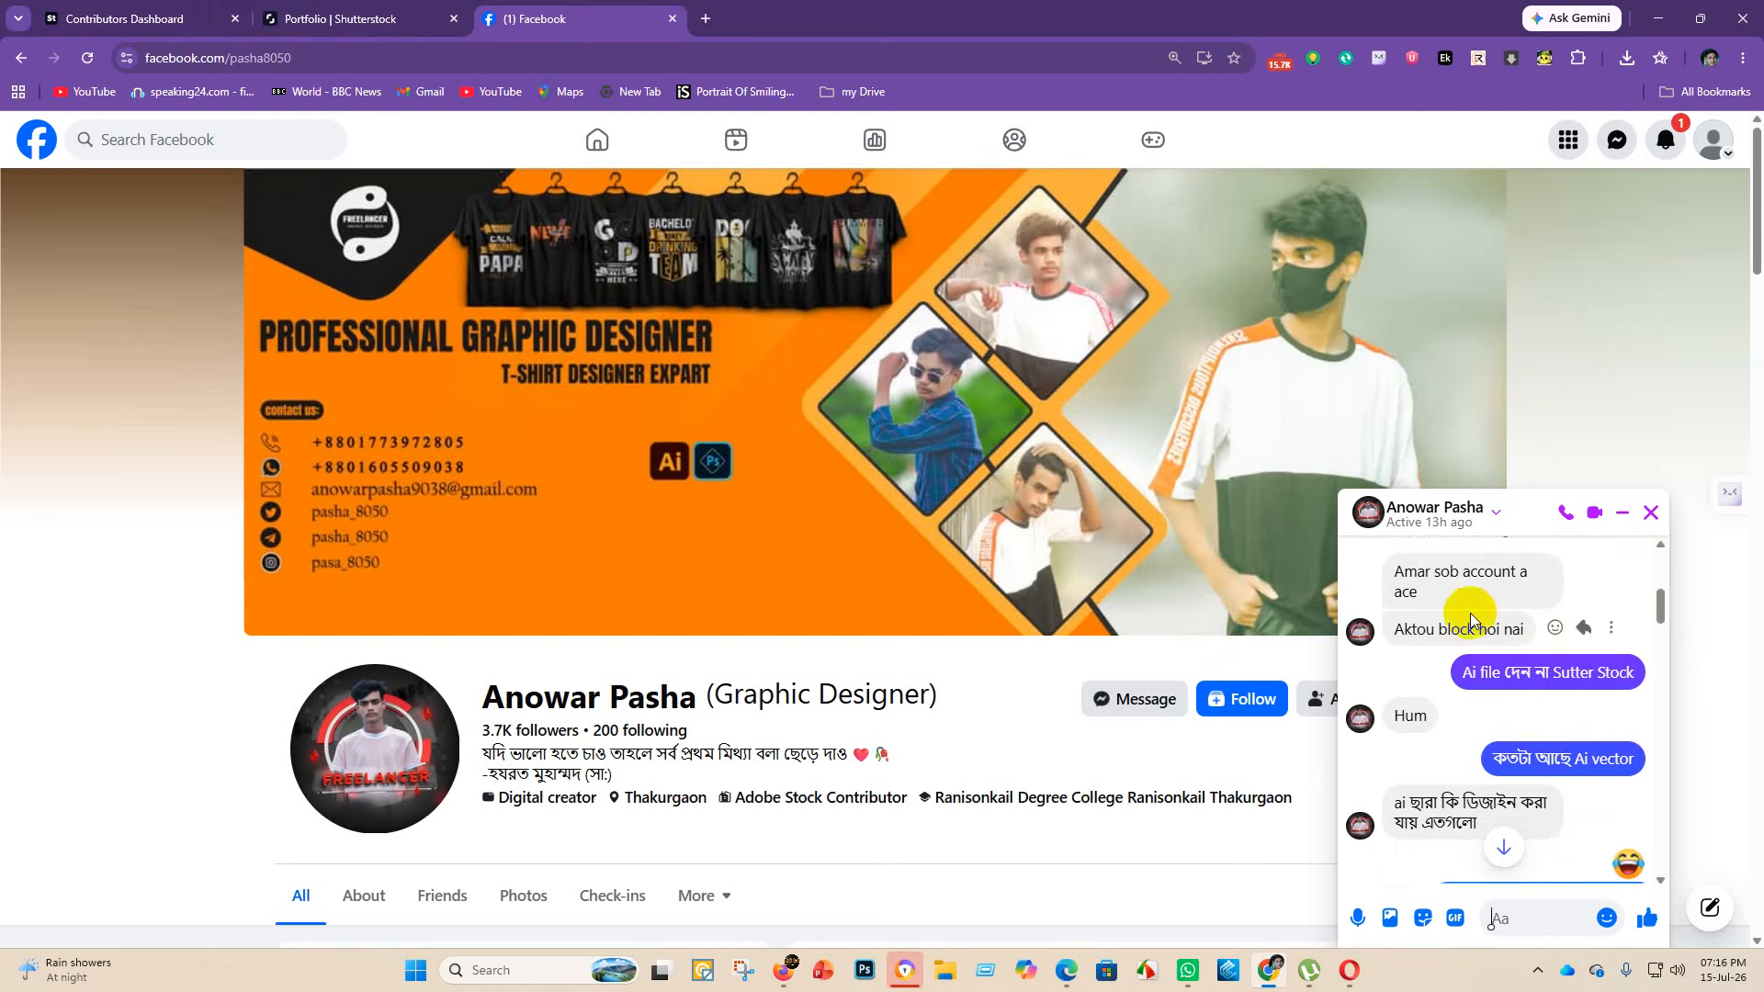
# - Reread the chat messages on AI vectors, approved files, earnings and similar-content rejections up to the shared Shutterstock withdrawal video
pyautogui.scroll(-3, 1571, 721)
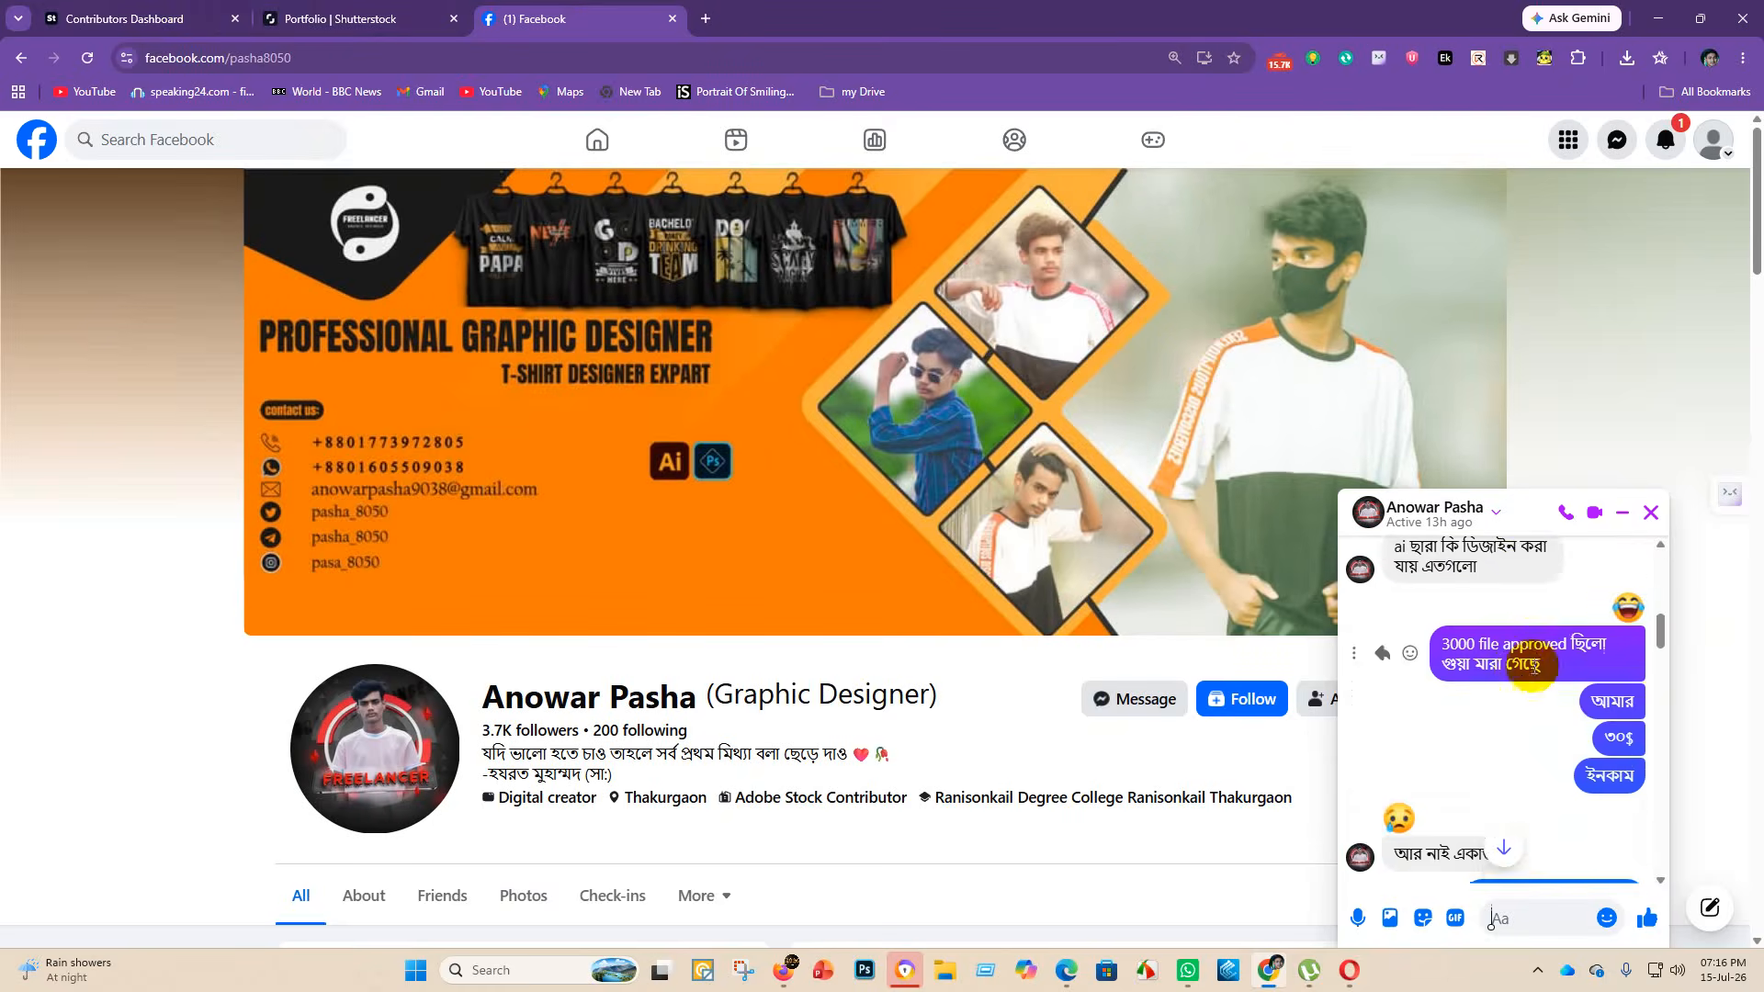
pyautogui.scroll(3, 1561, 753)
pyautogui.scroll(-1, 1543, 776)
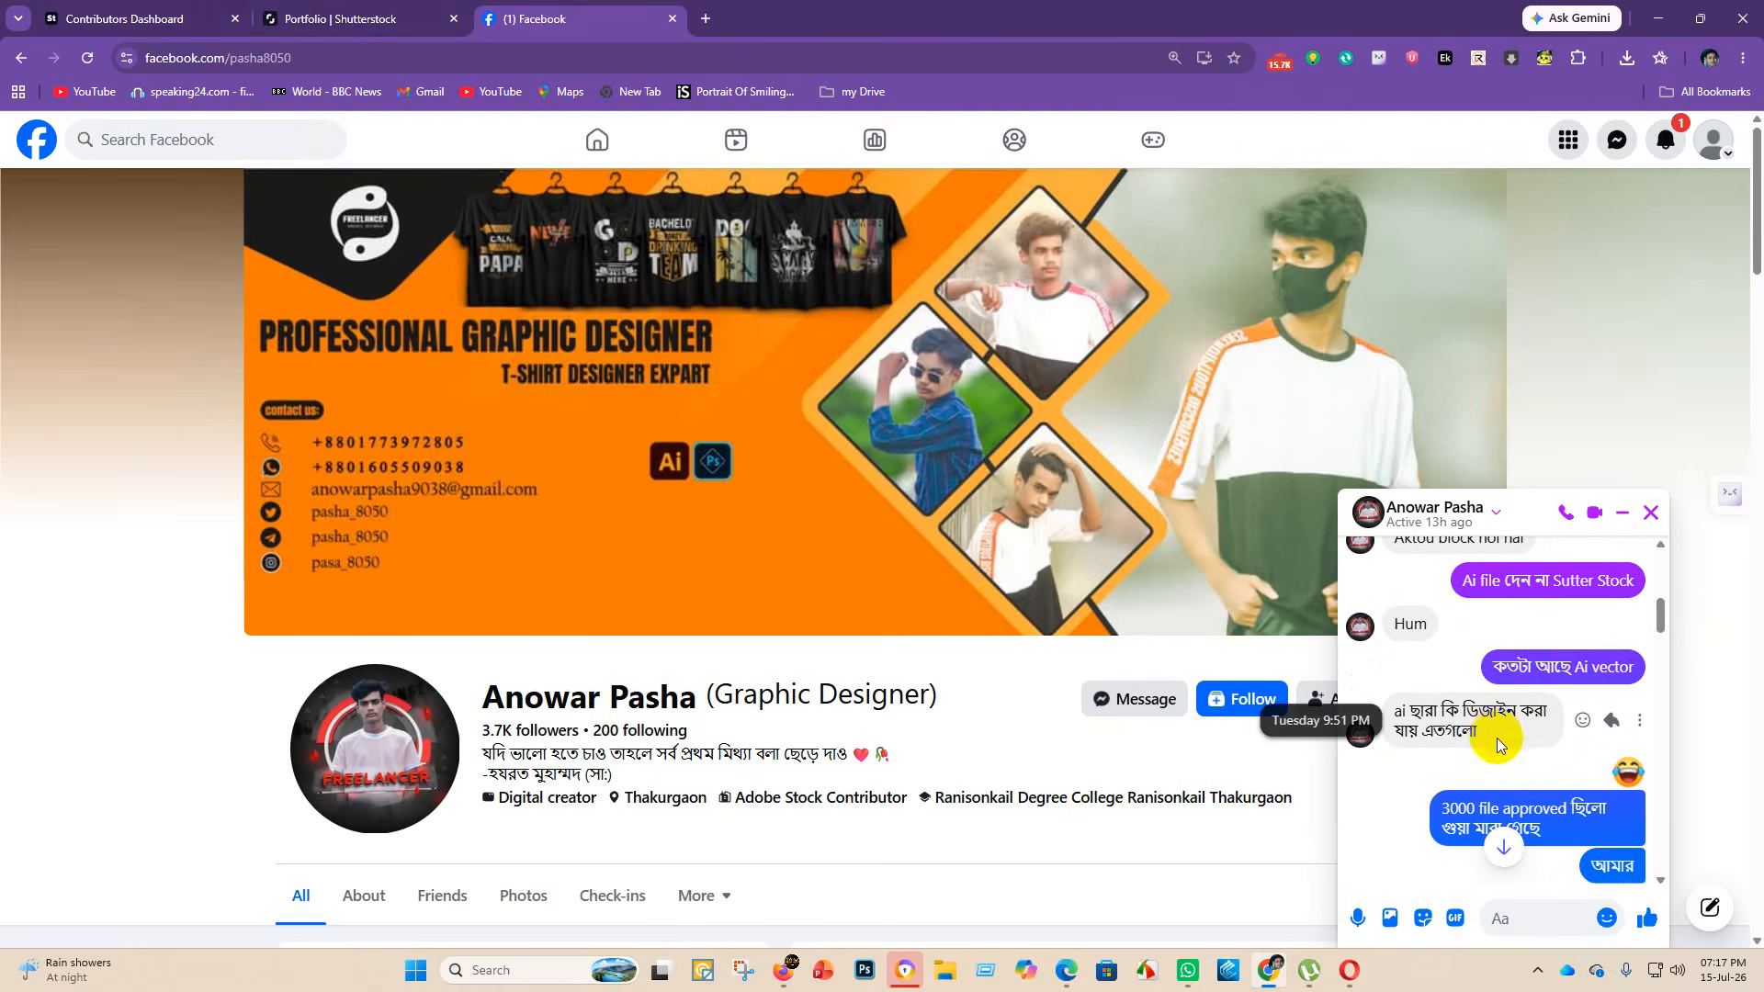
pyautogui.scroll(-2, 1498, 744)
pyautogui.scroll(-1, 1587, 785)
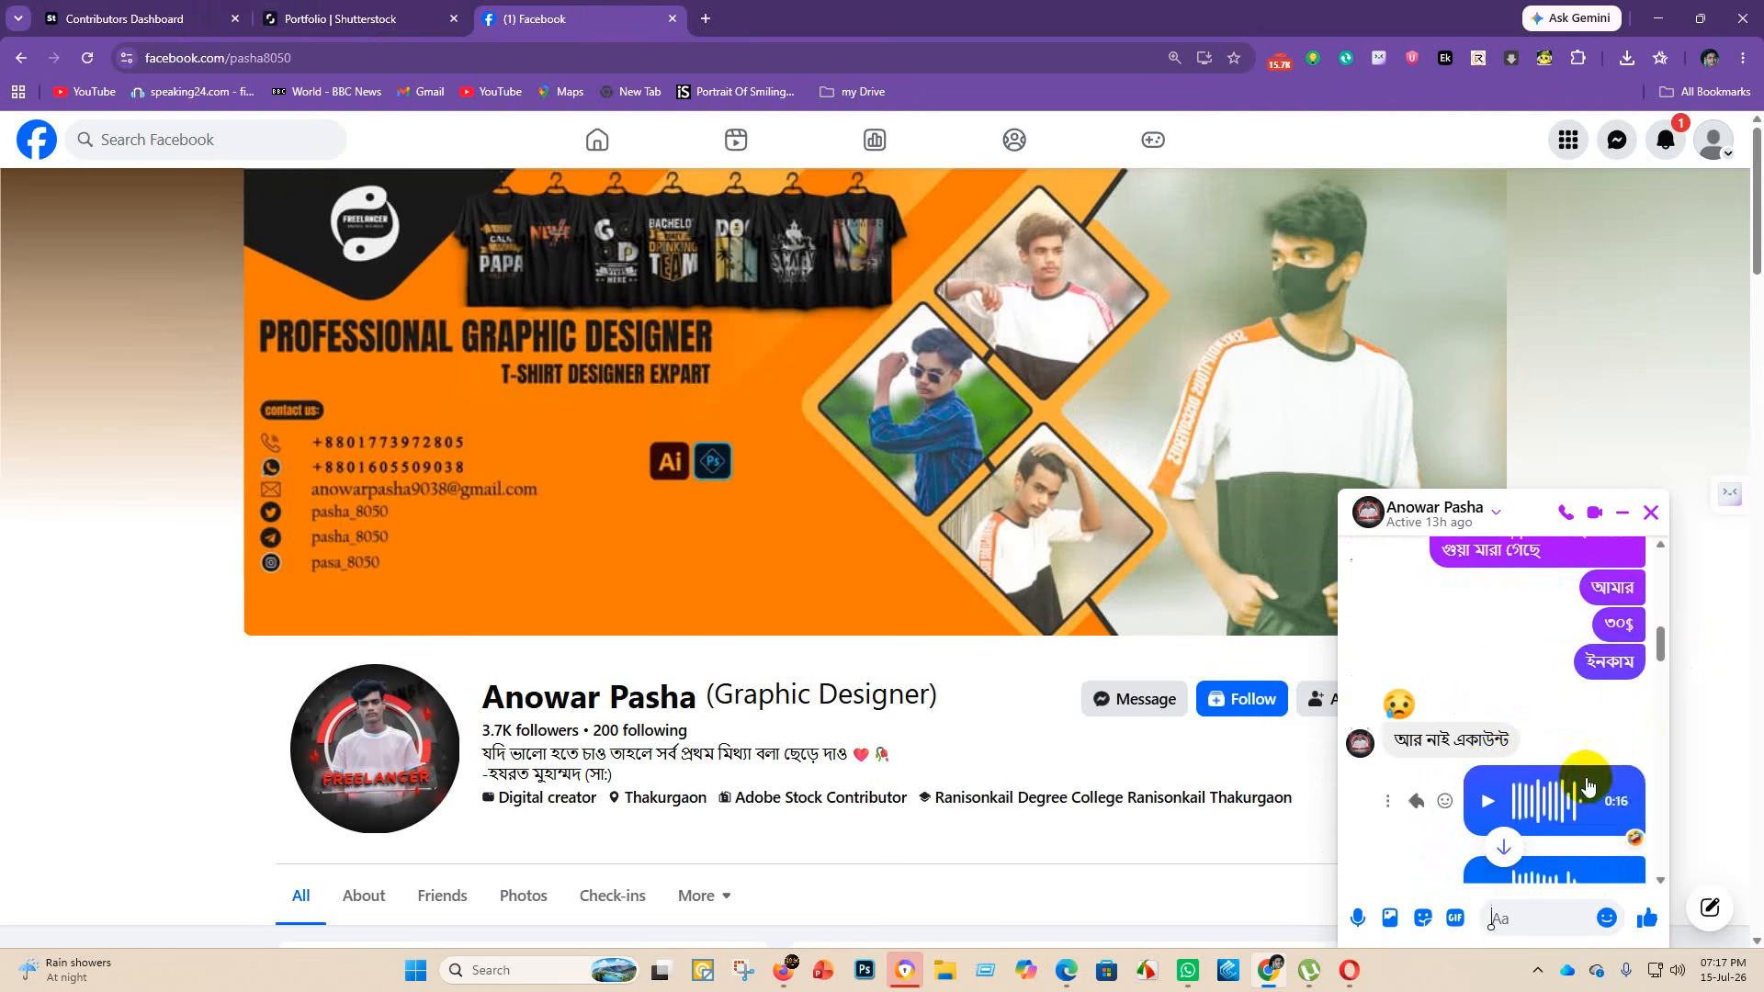
pyautogui.scroll(-1, 1587, 786)
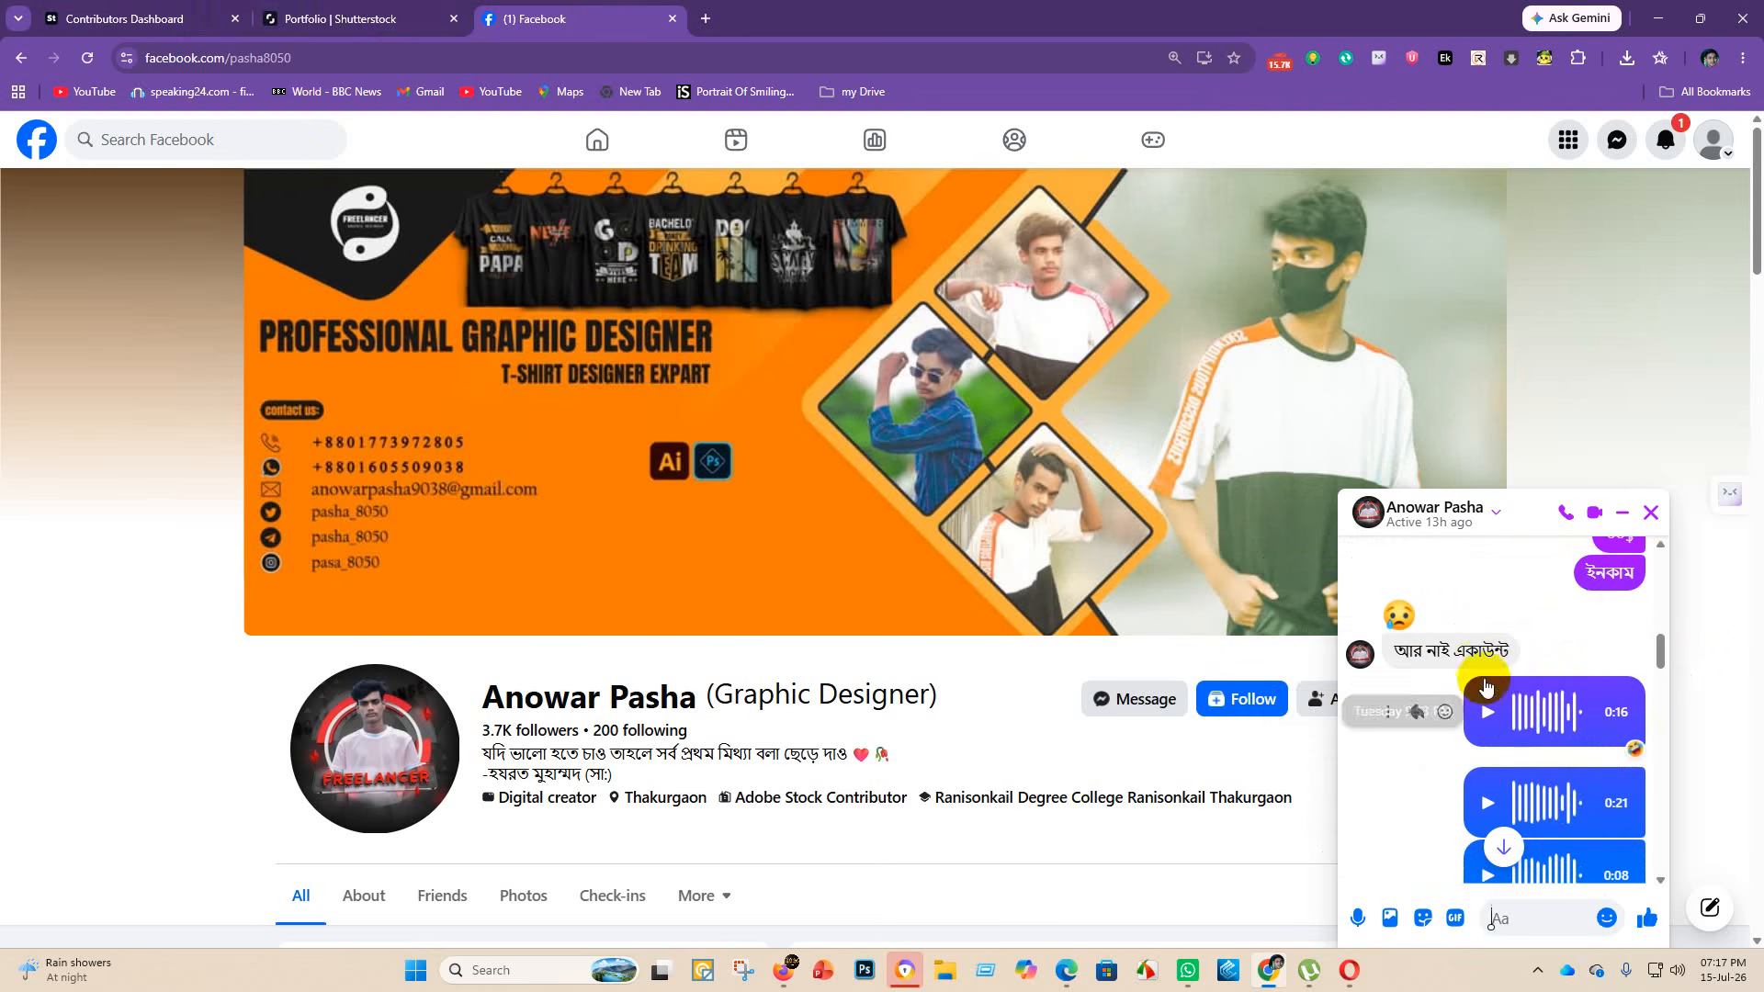
pyautogui.scroll(-5, 1552, 680)
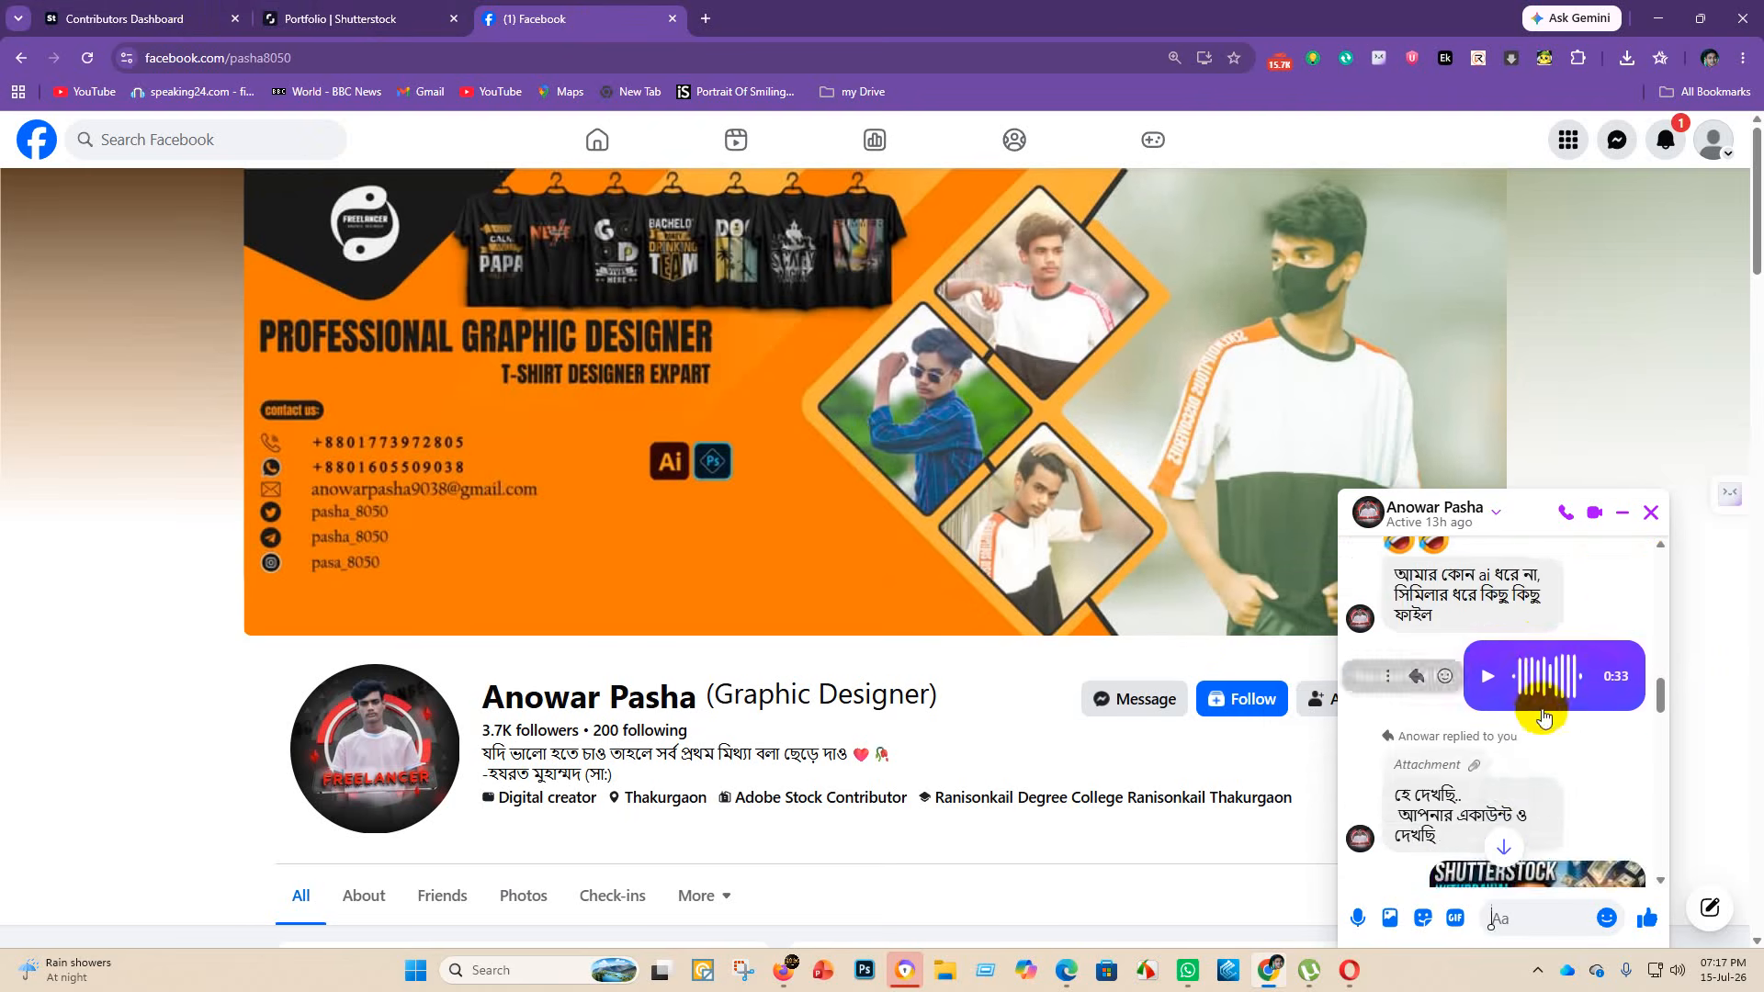
pyautogui.scroll(1, 1543, 717)
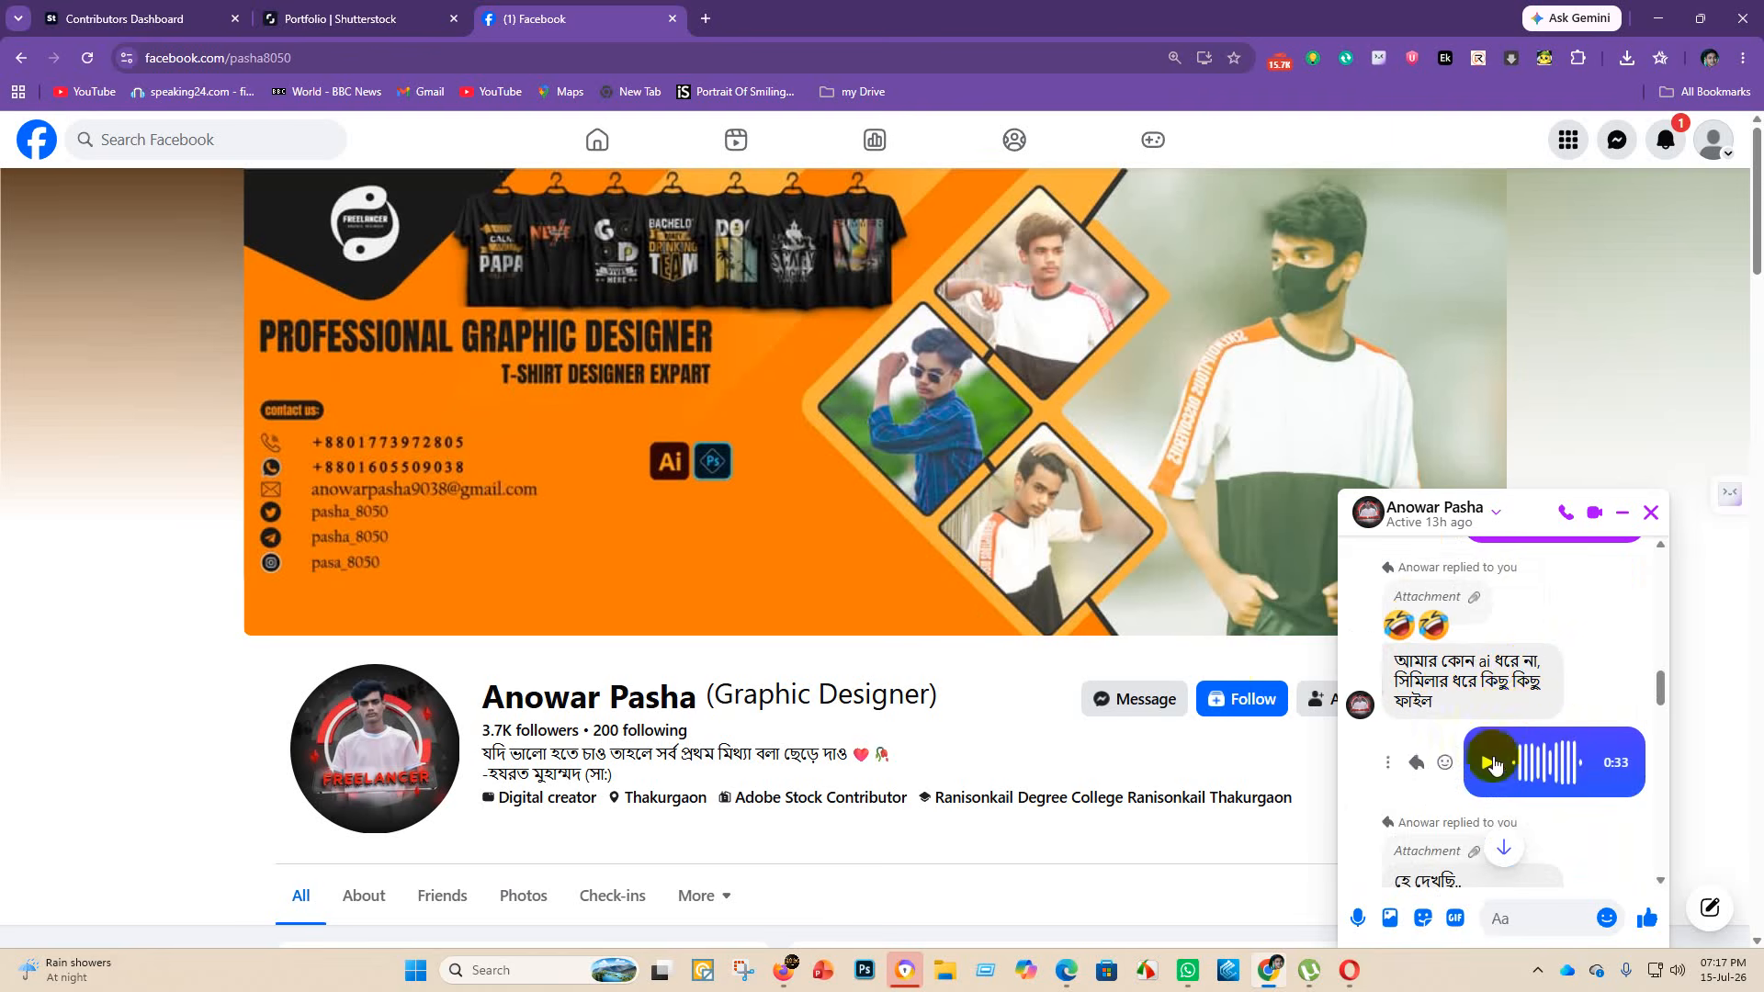
pyautogui.scroll(-3, 1552, 698)
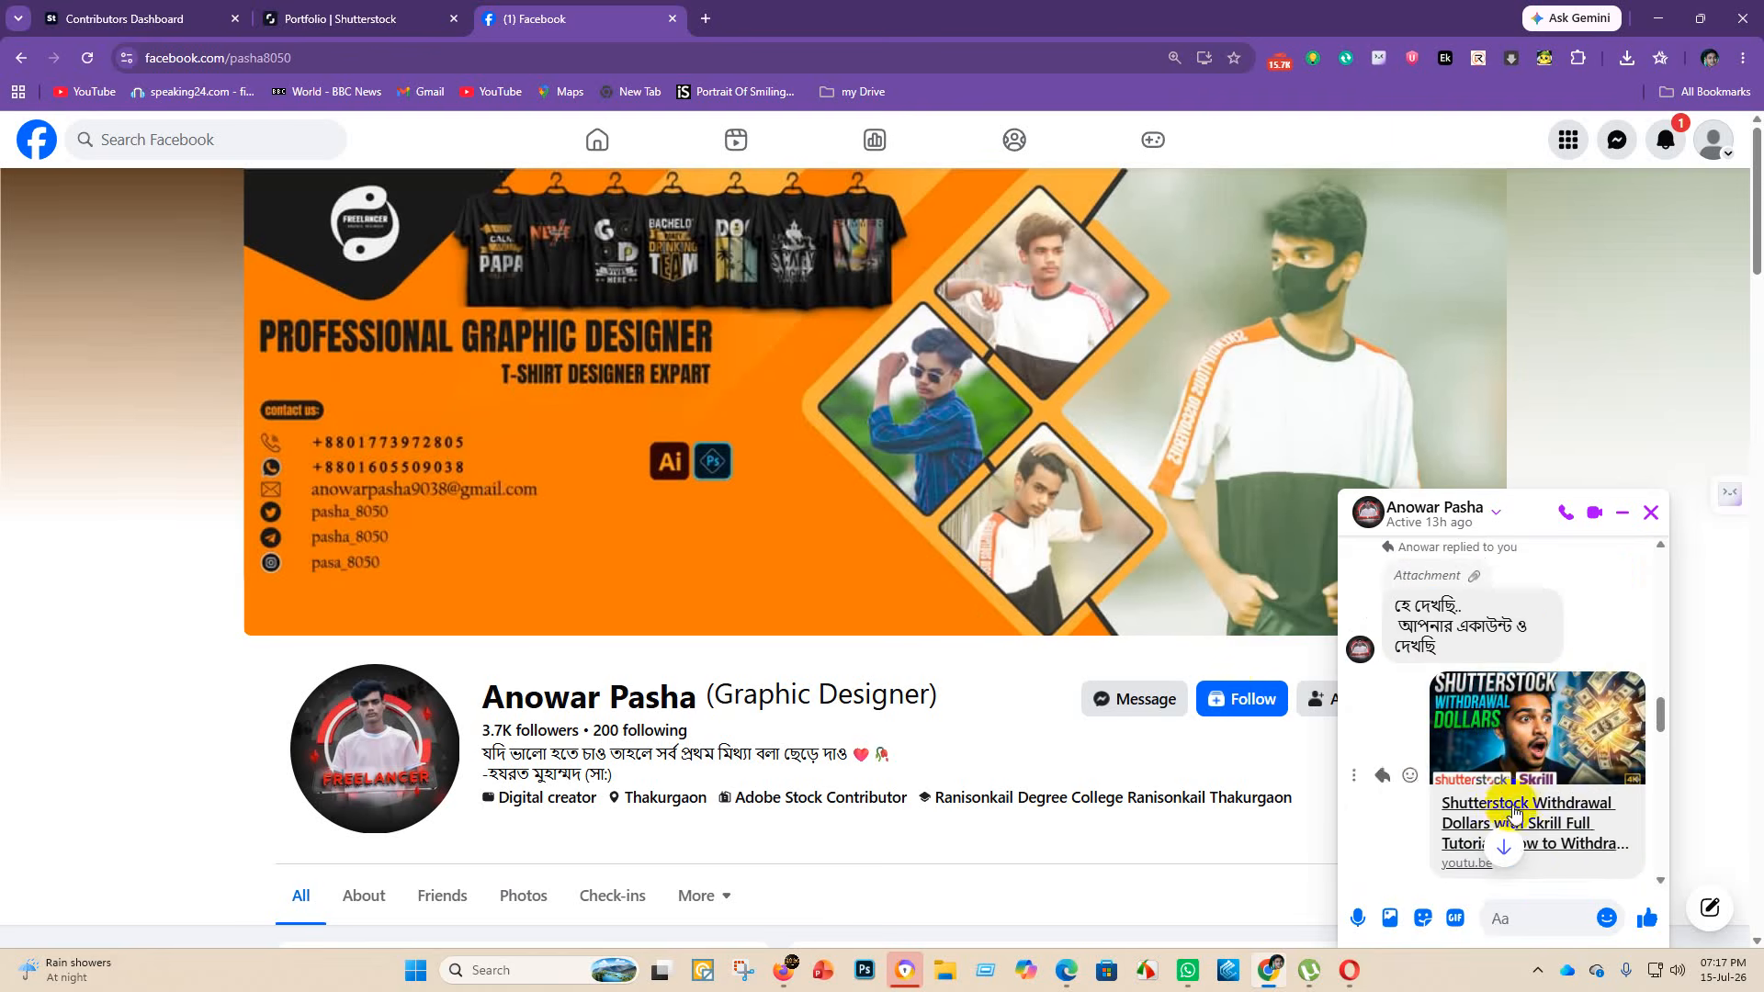
# - Read the rest of the chat on account safety, similar-content rejections and working with vectors instead of JPGs
pyautogui.scroll(-5, 1562, 735)
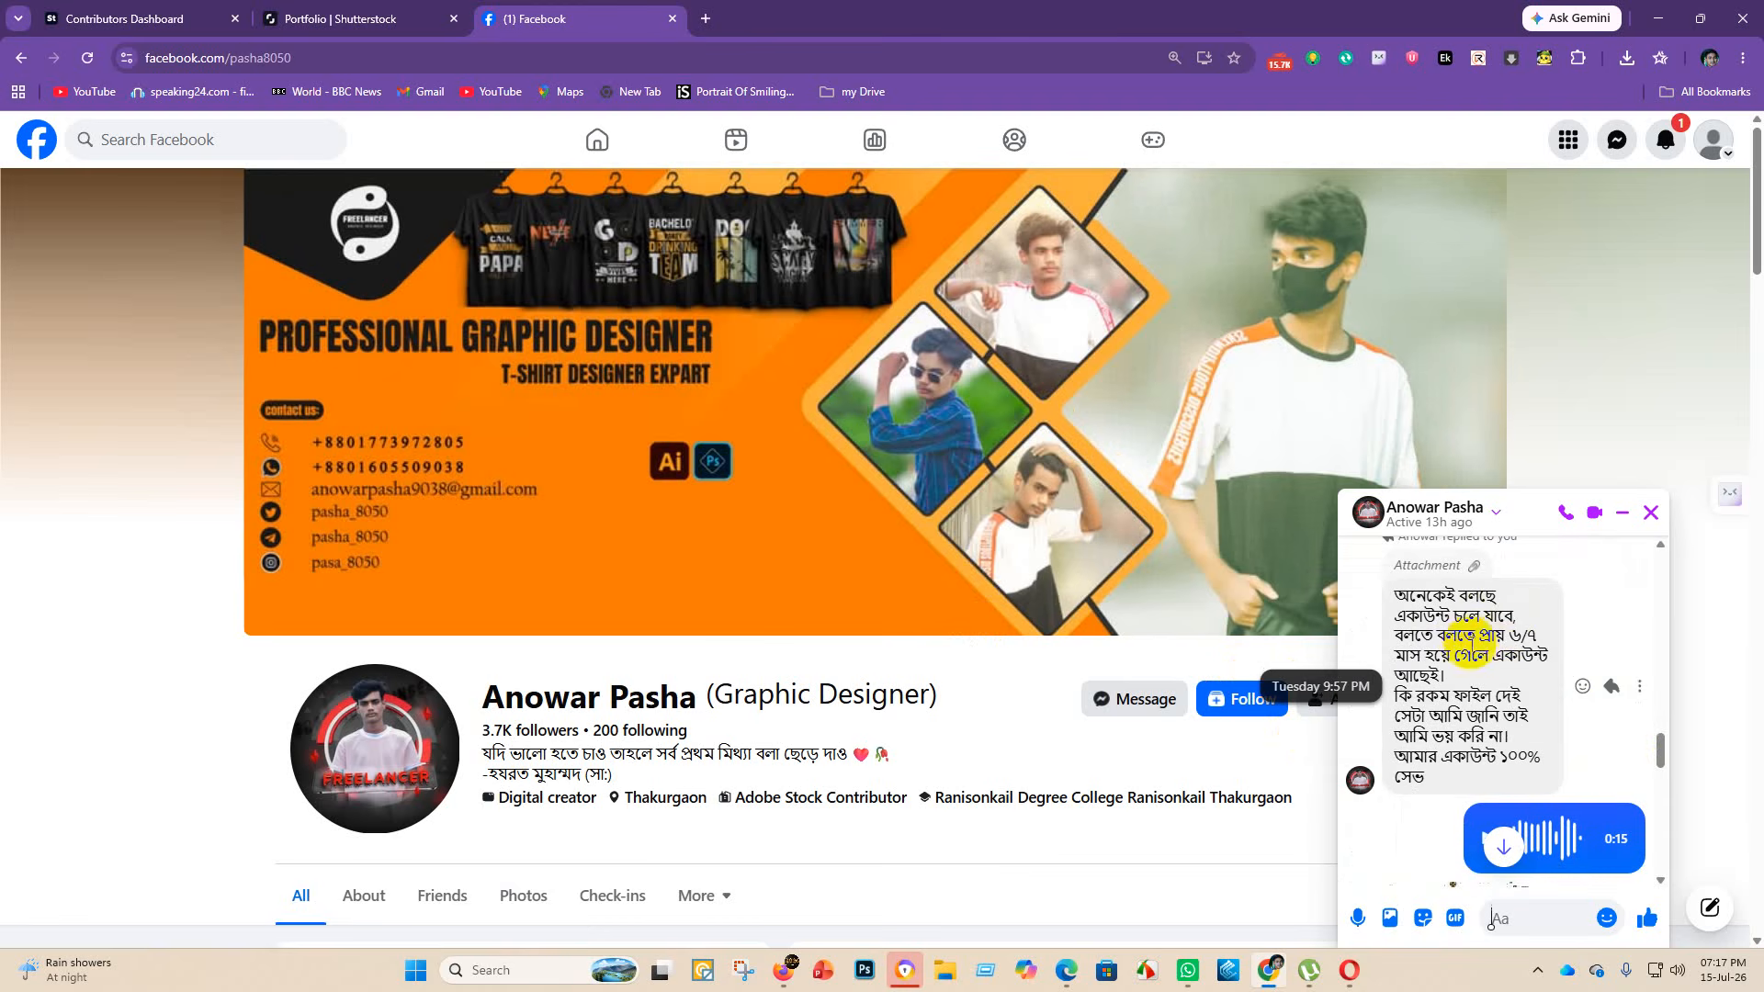
pyautogui.scroll(-2, 1525, 641)
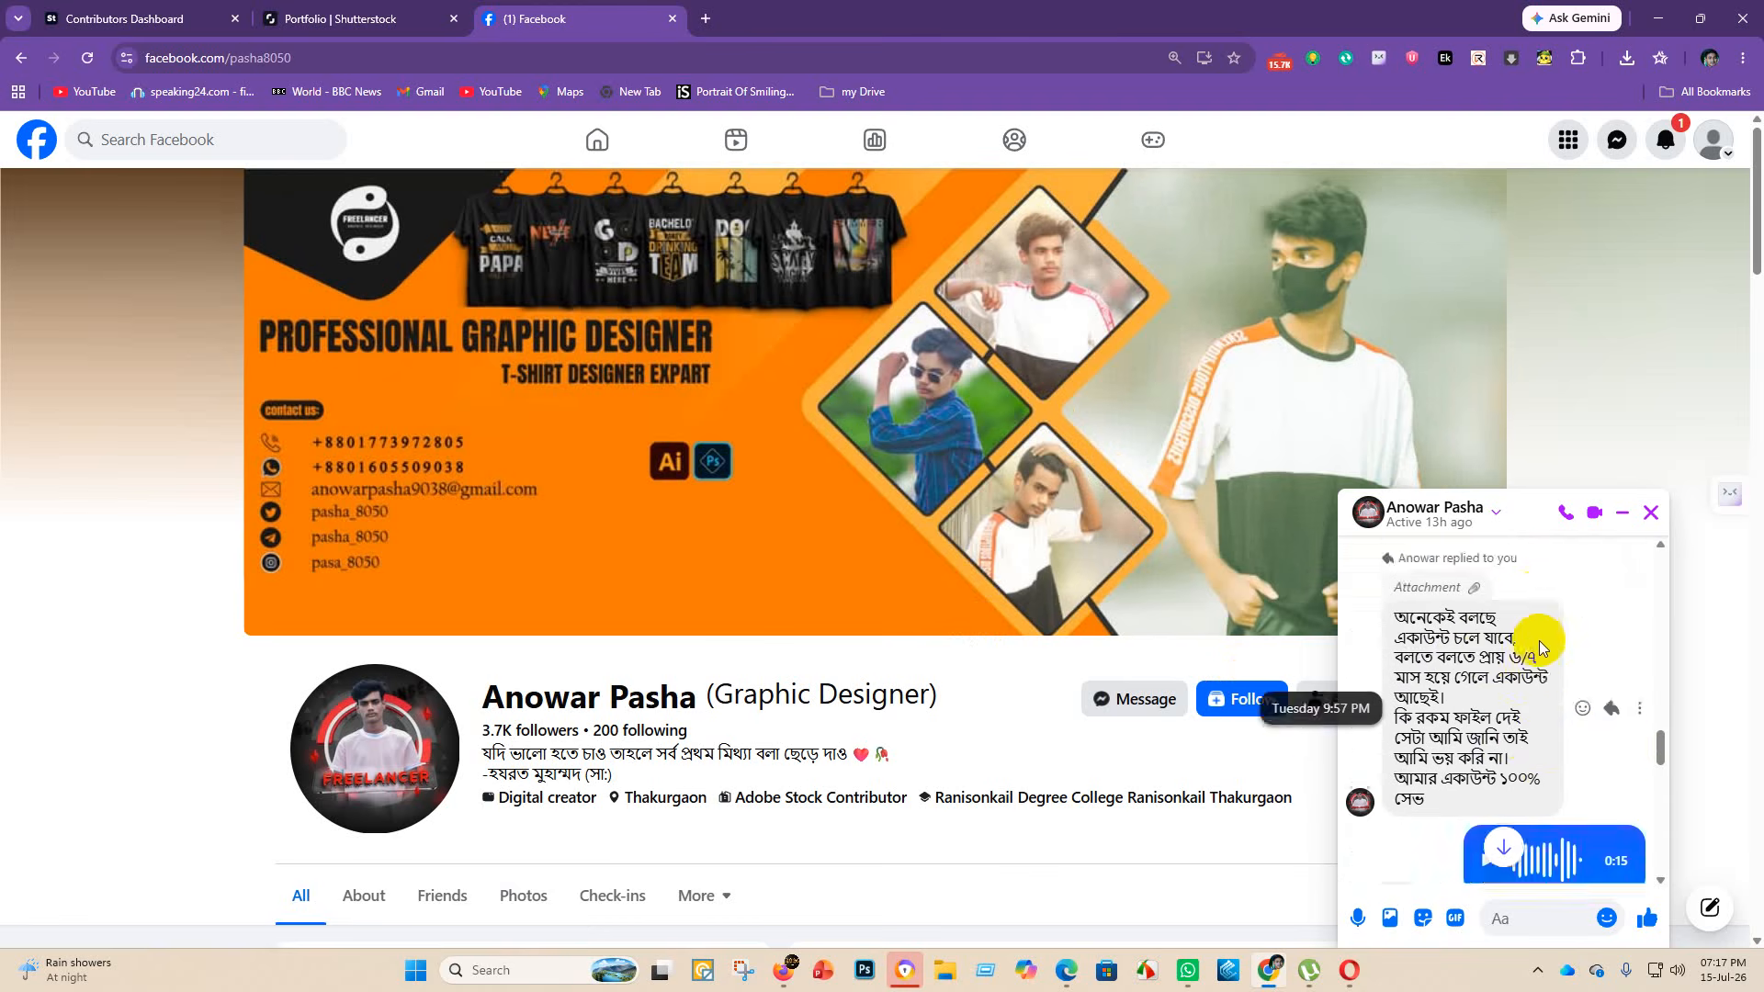
pyautogui.scroll(2, 1542, 643)
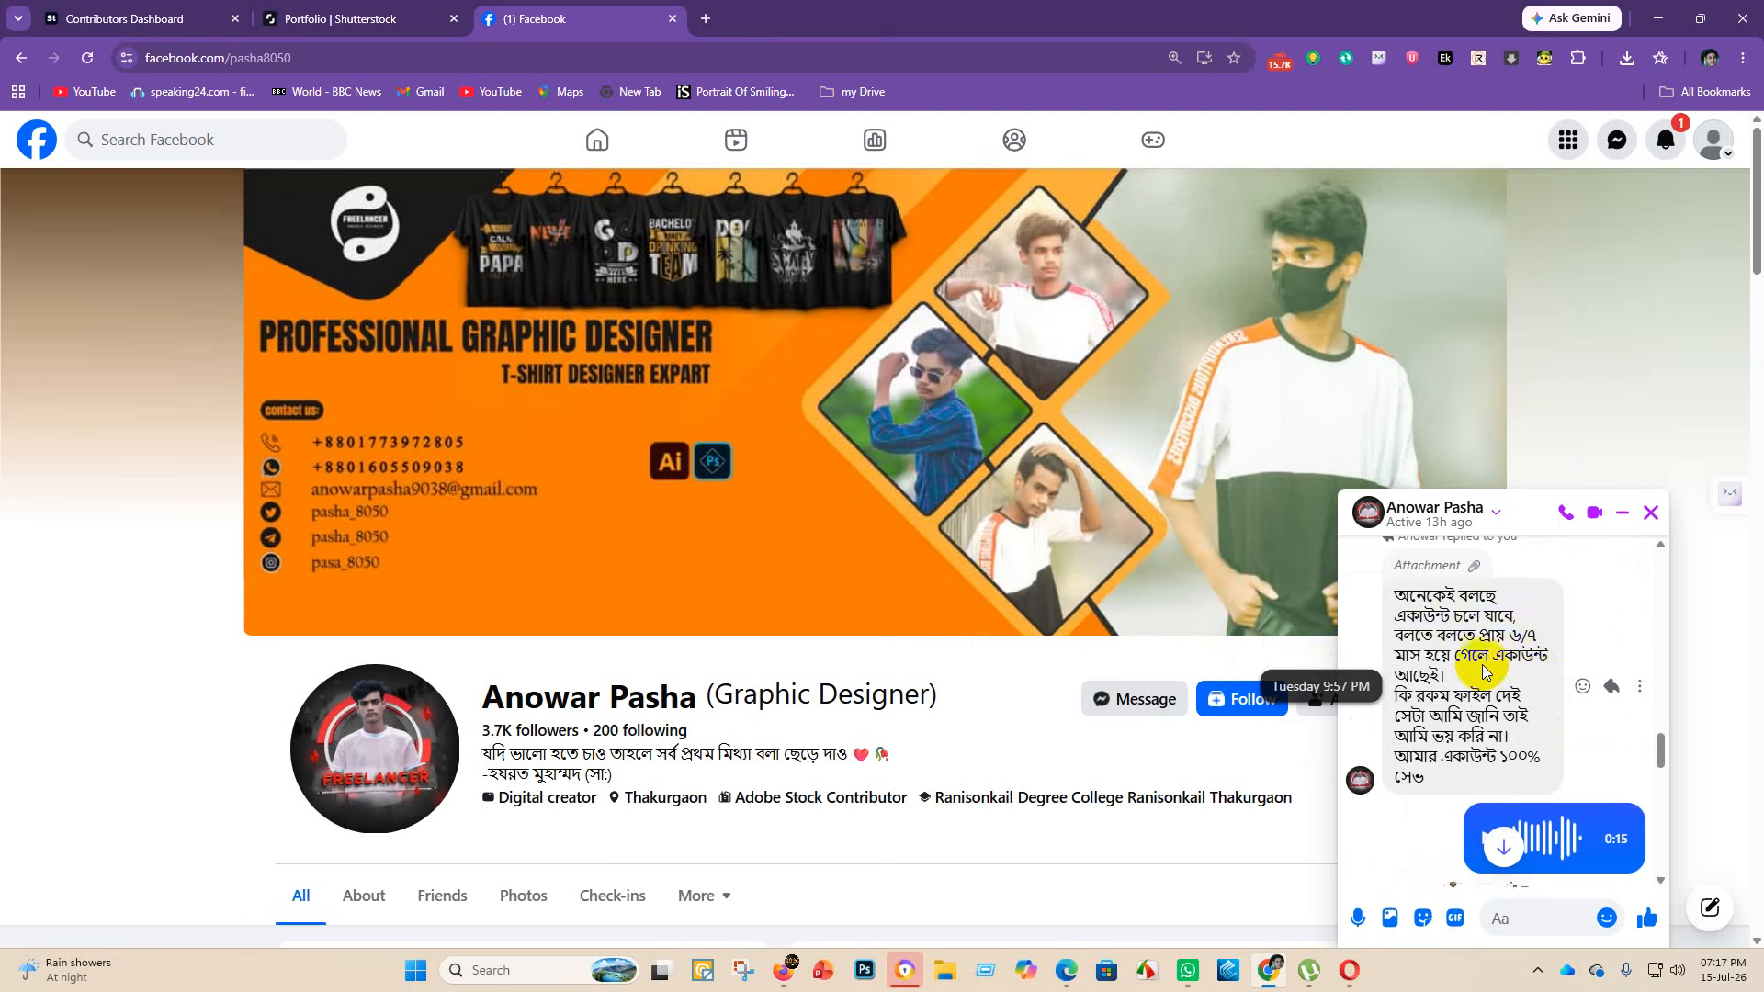
pyautogui.scroll(-3, 1544, 679)
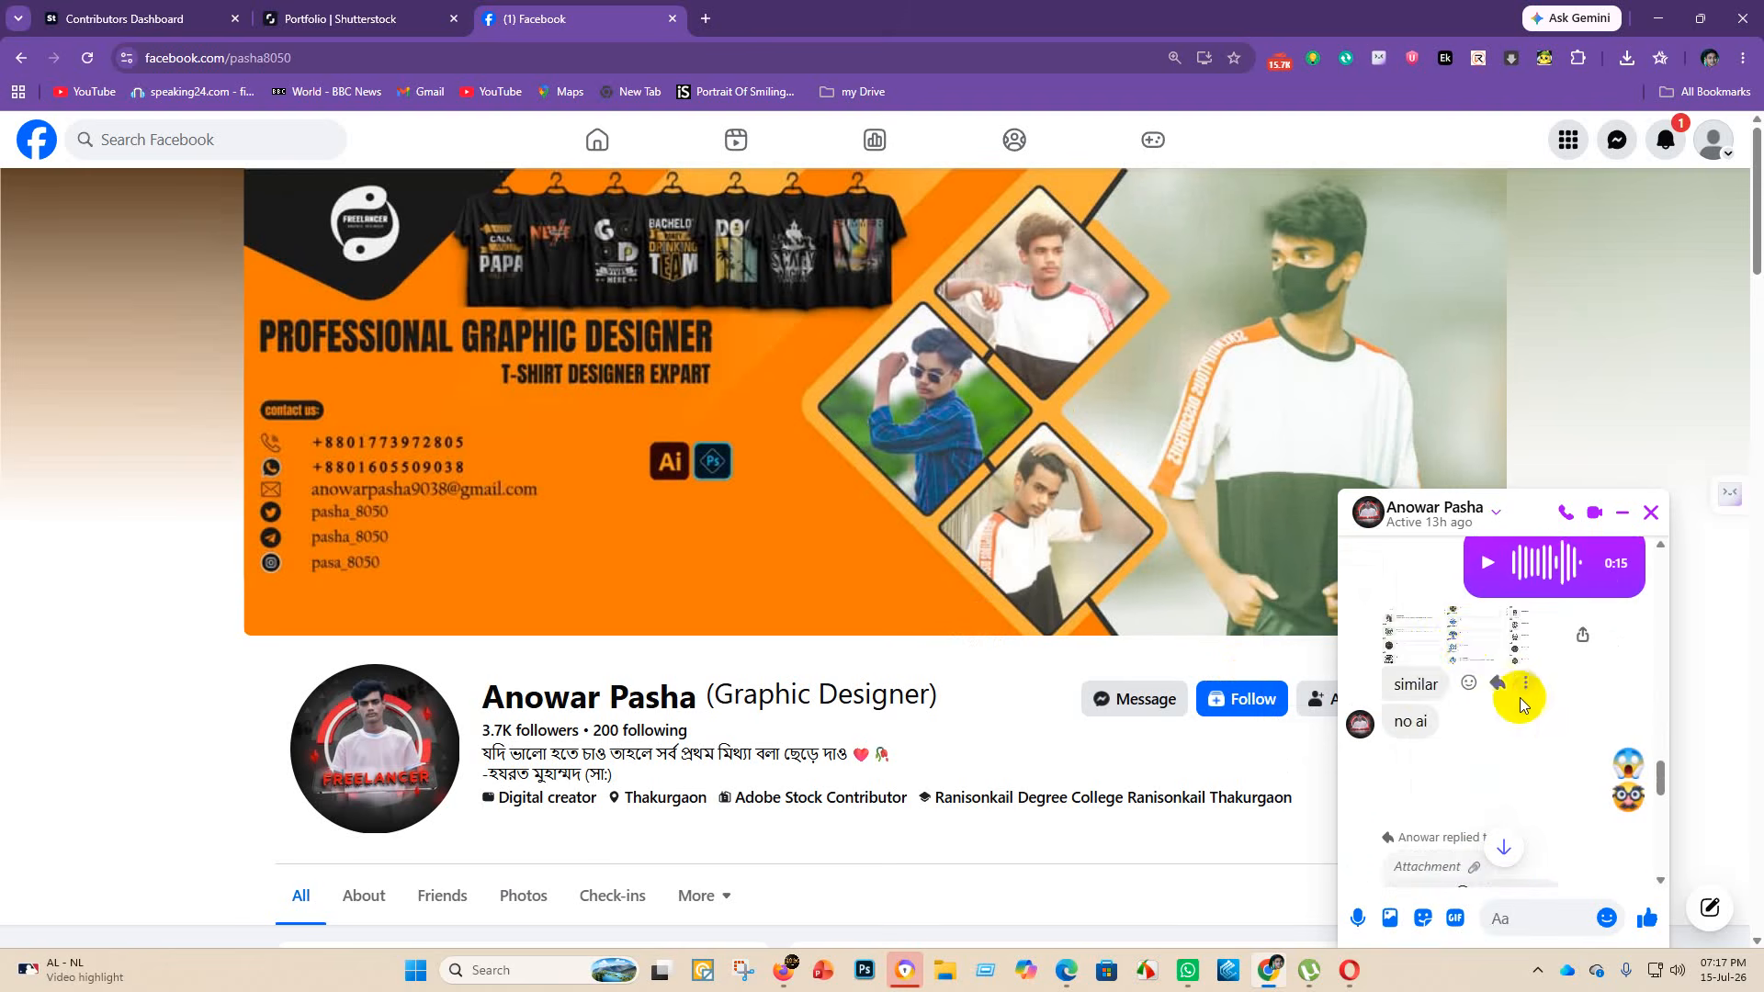
pyautogui.scroll(-5, 1537, 761)
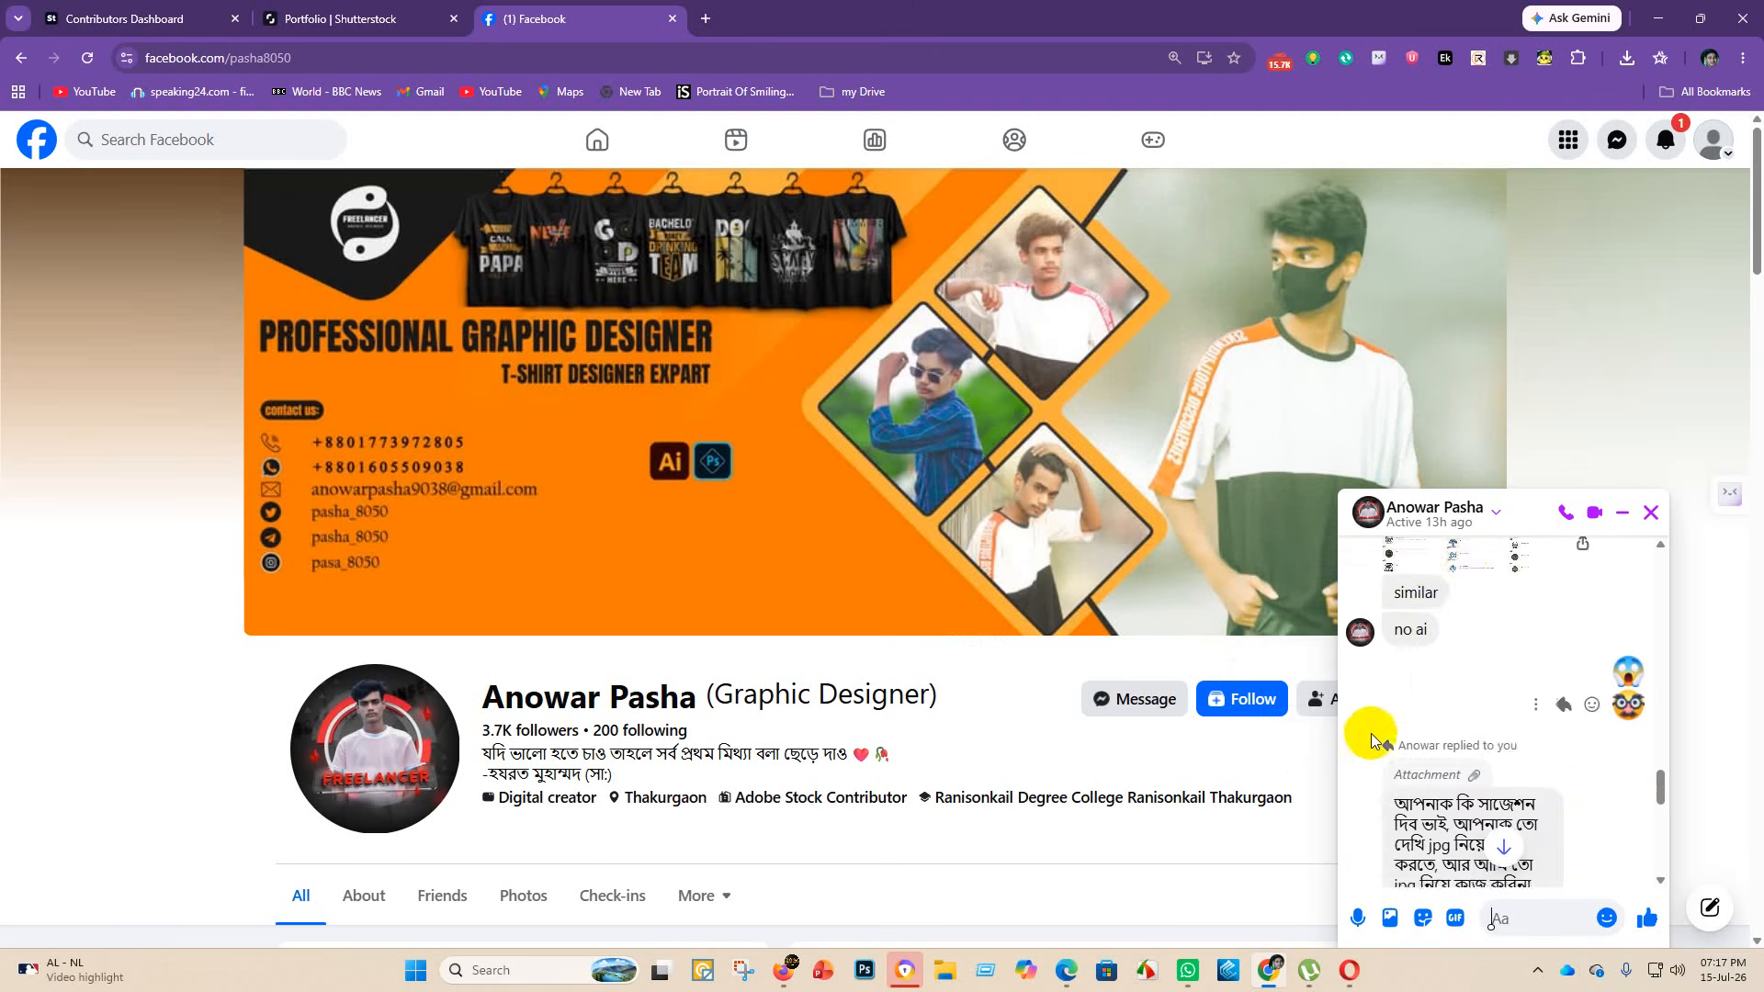
pyautogui.scroll(-3, 1512, 744)
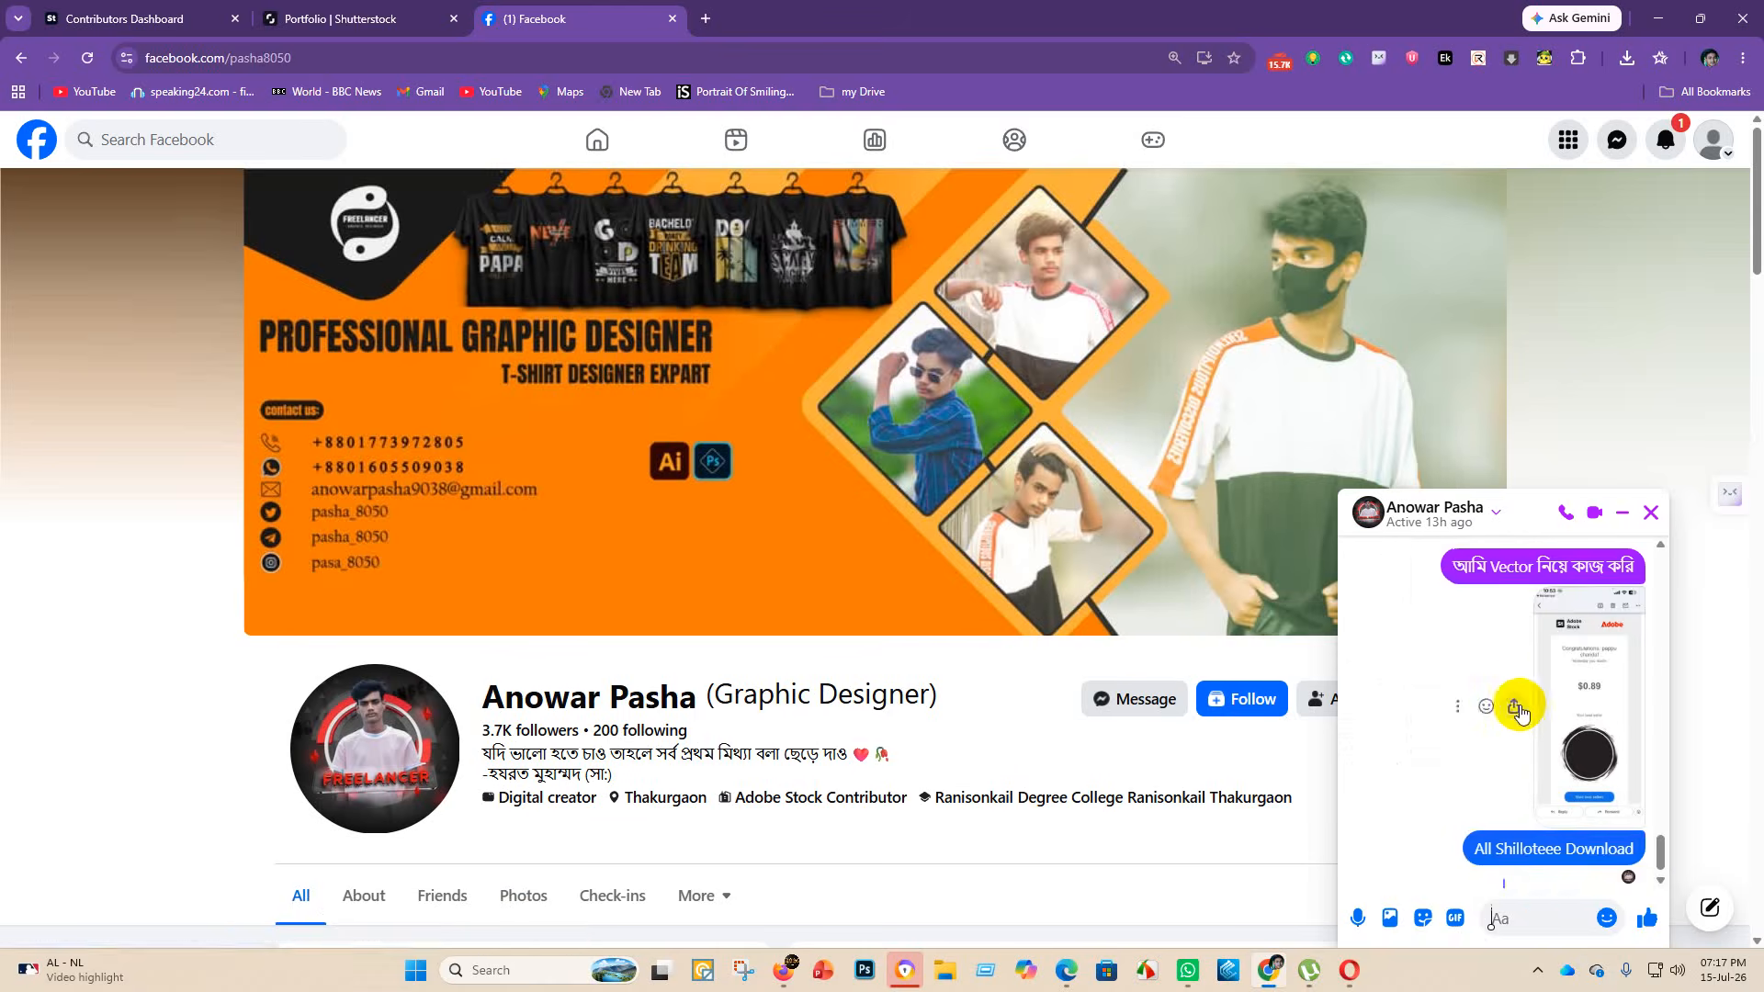
pyautogui.scroll(-3, 1553, 685)
pyautogui.scroll(3, 1551, 685)
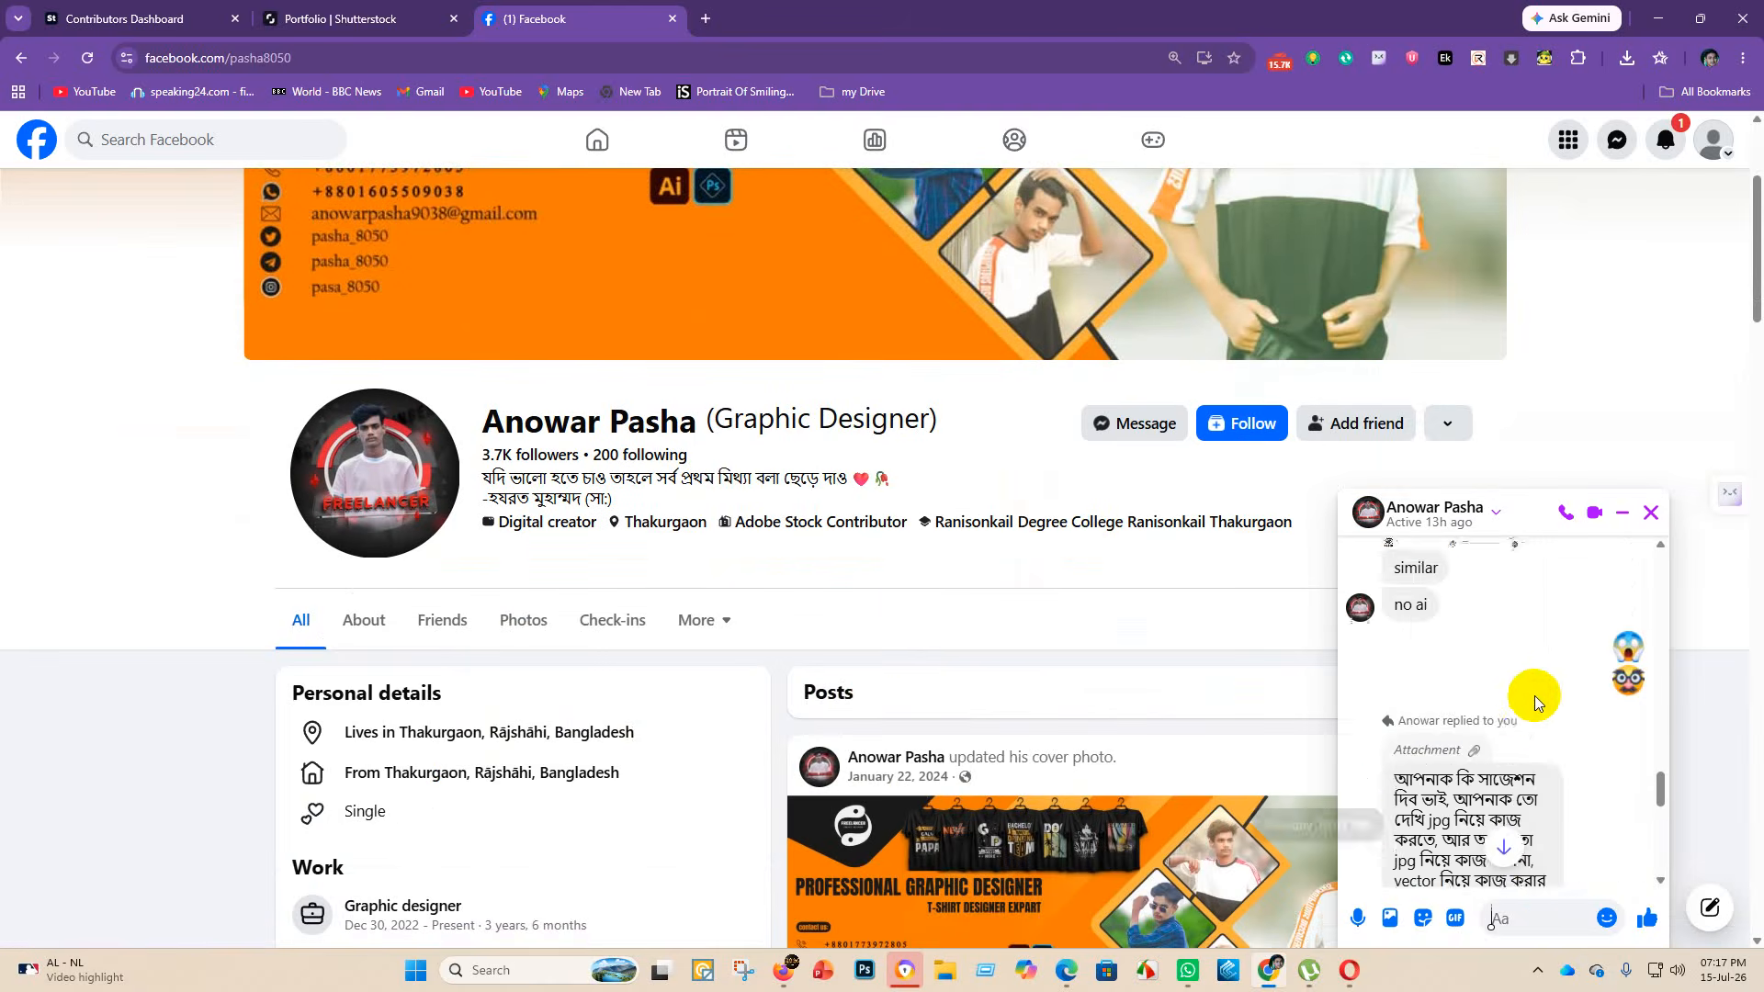
pyautogui.scroll(-3, 1534, 698)
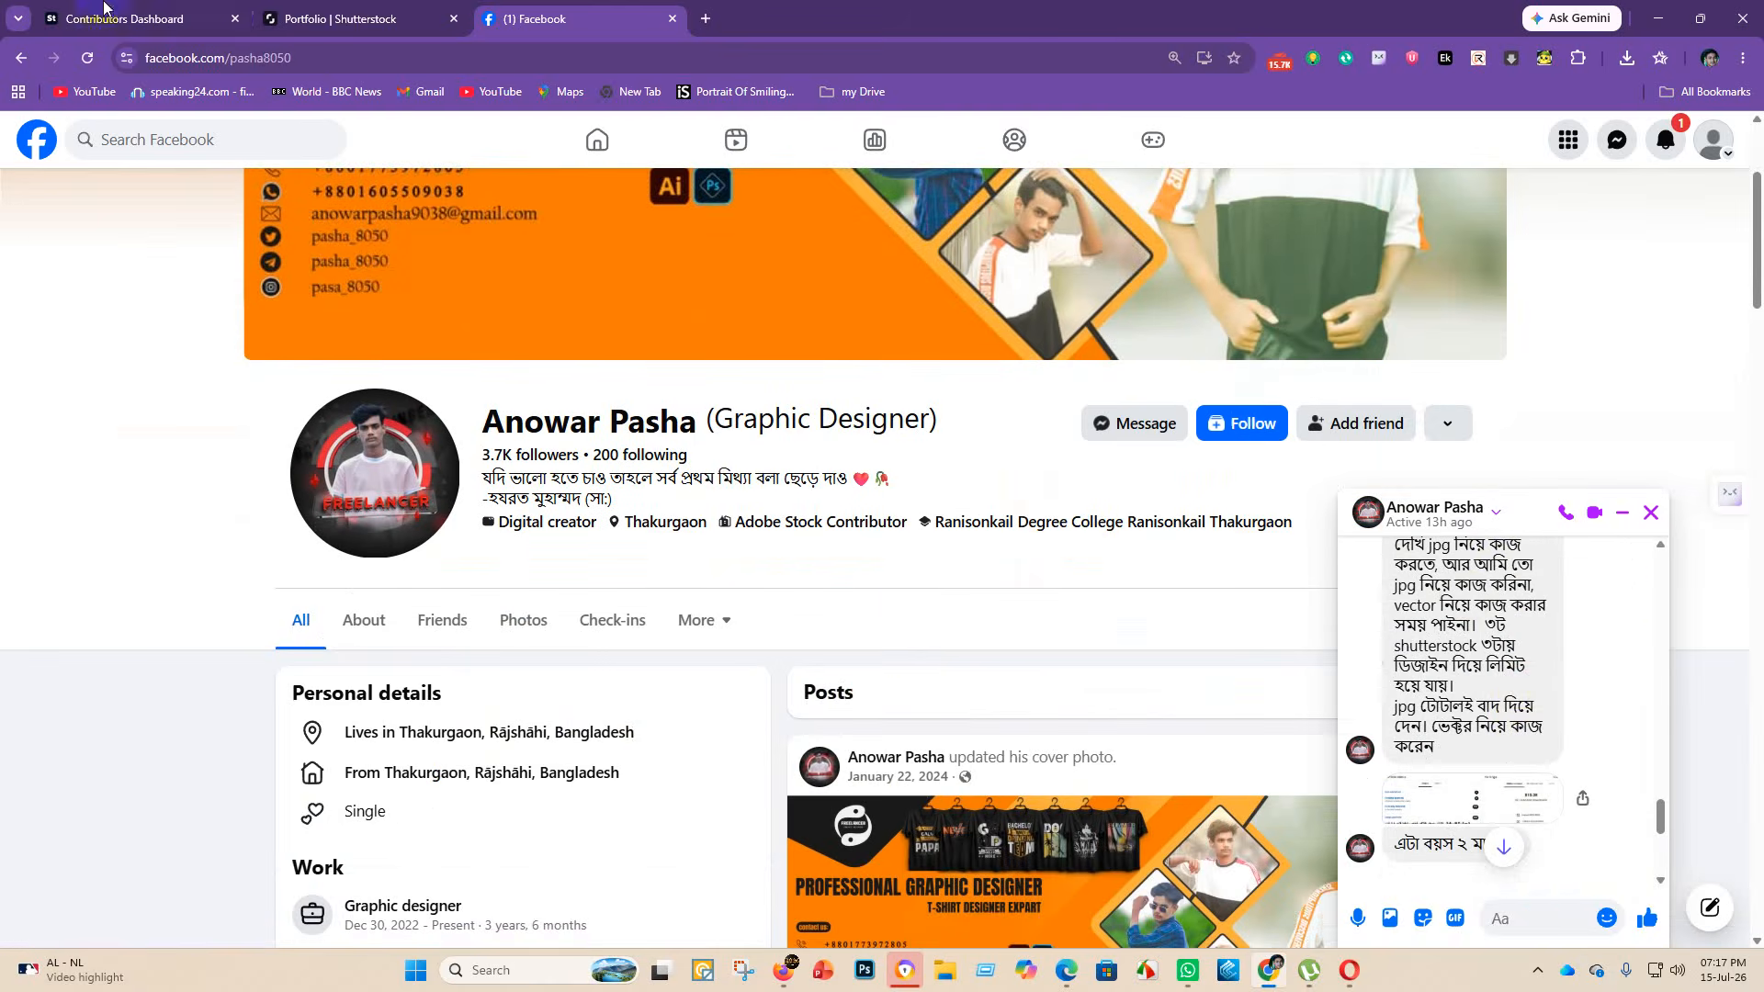
# - Show the recently reviewed images in the Shutterstock portfolio and examine their approvals and rejection reasons
pyautogui.click(367, 19)
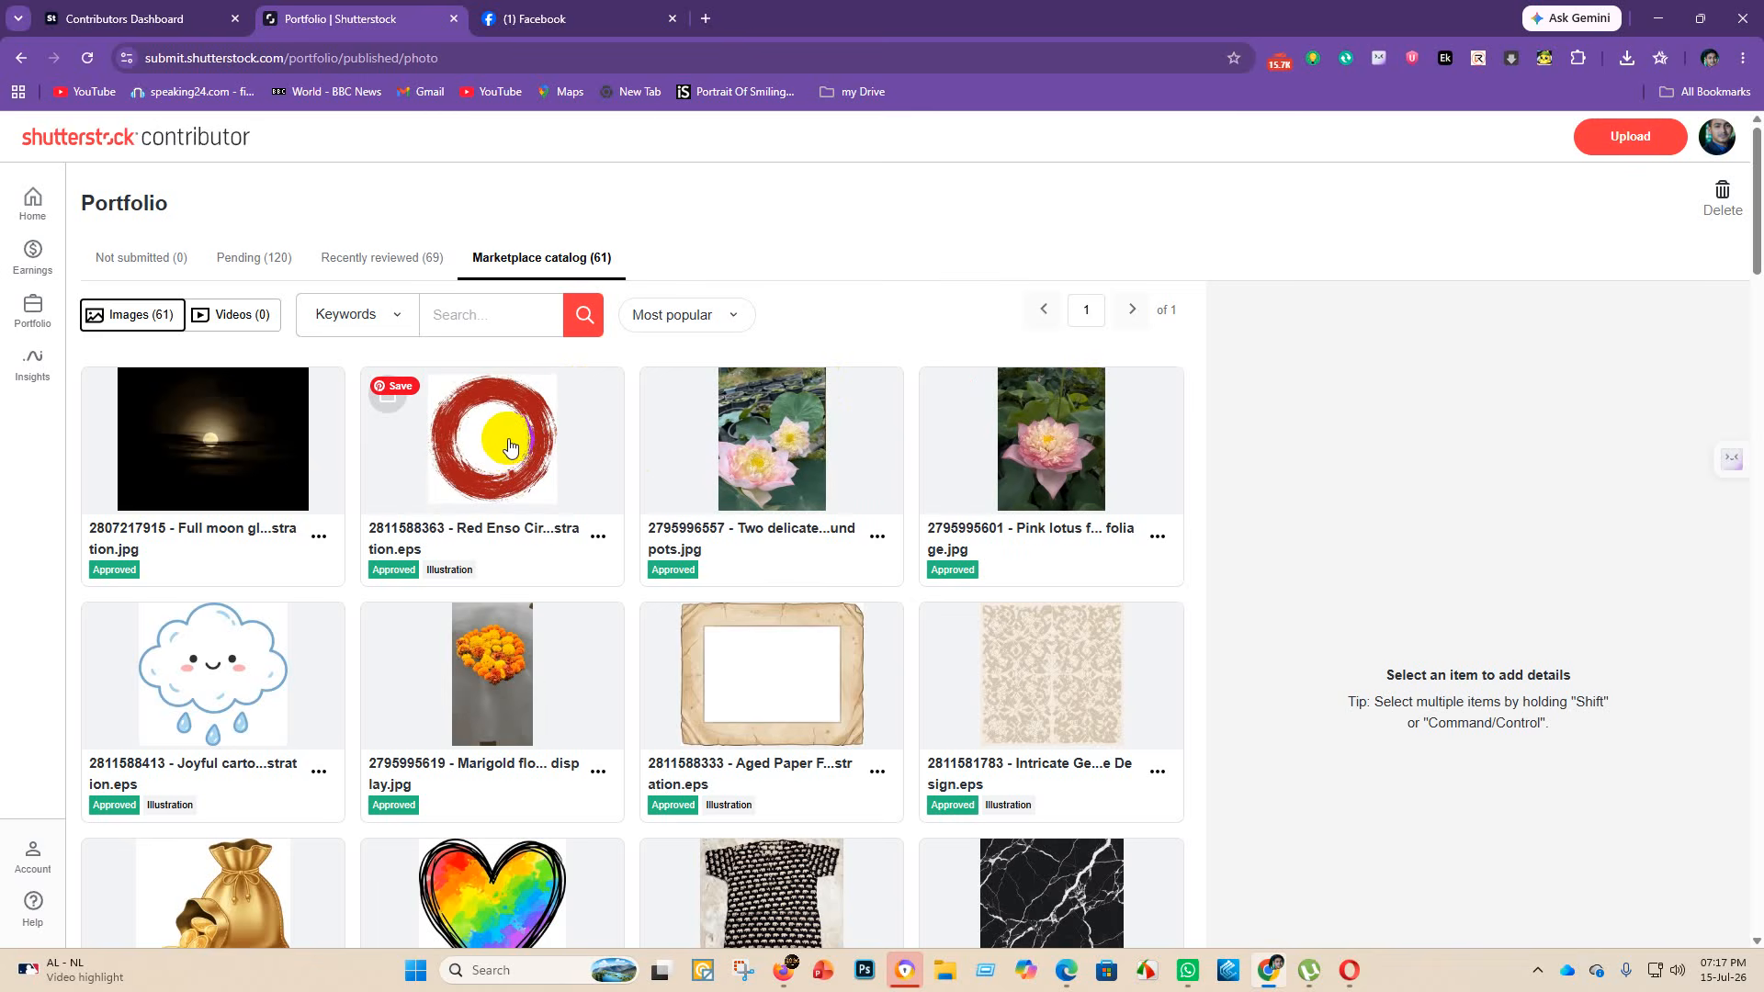
pyautogui.click(413, 260)
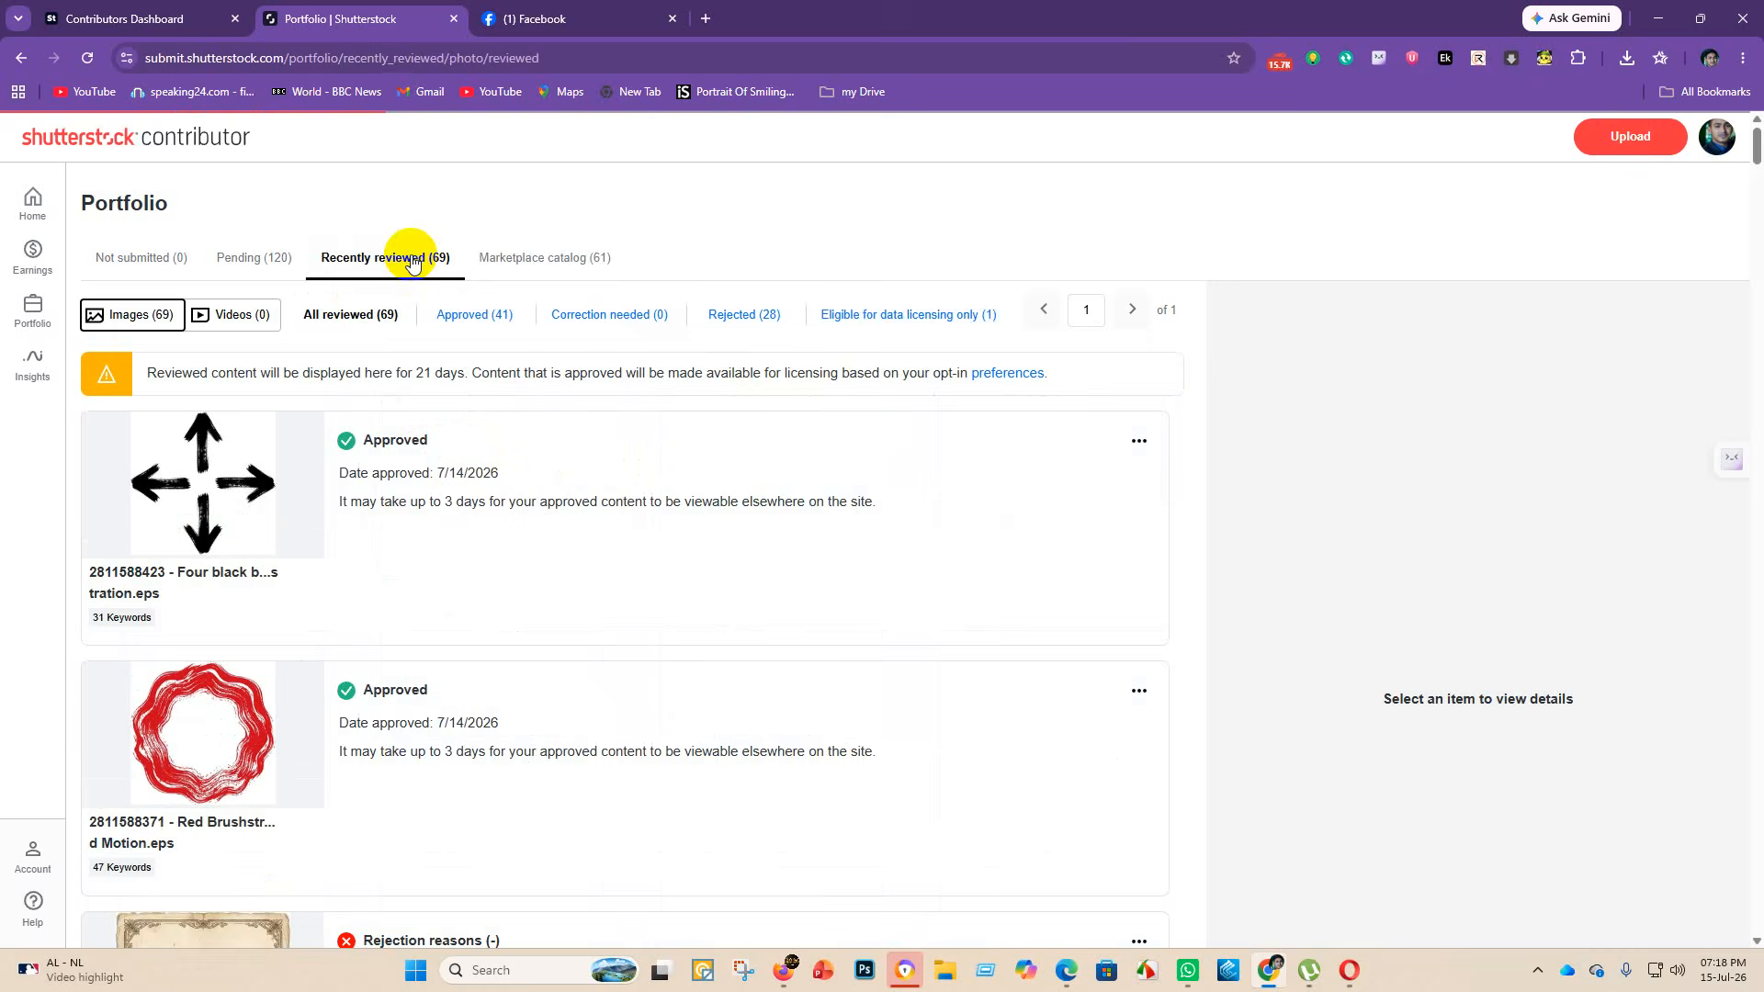
pyautogui.scroll(-1, 390, 542)
pyautogui.scroll(-5, 390, 542)
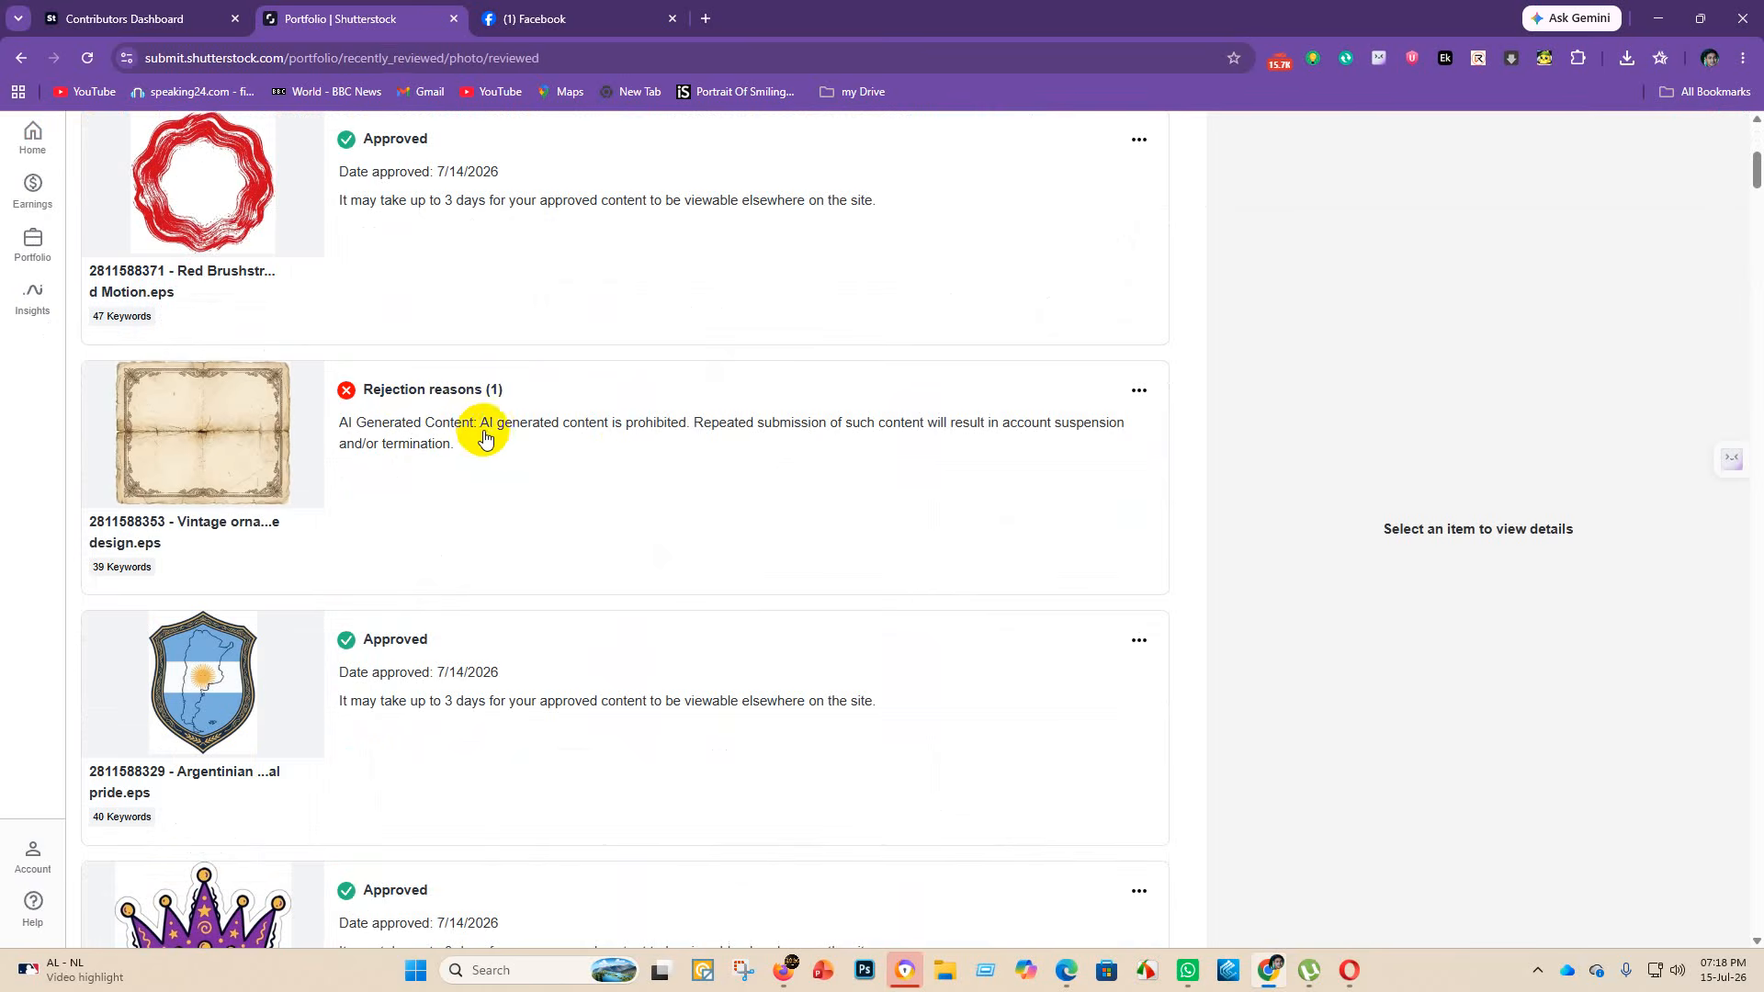
pyautogui.scroll(-12, 593, 425)
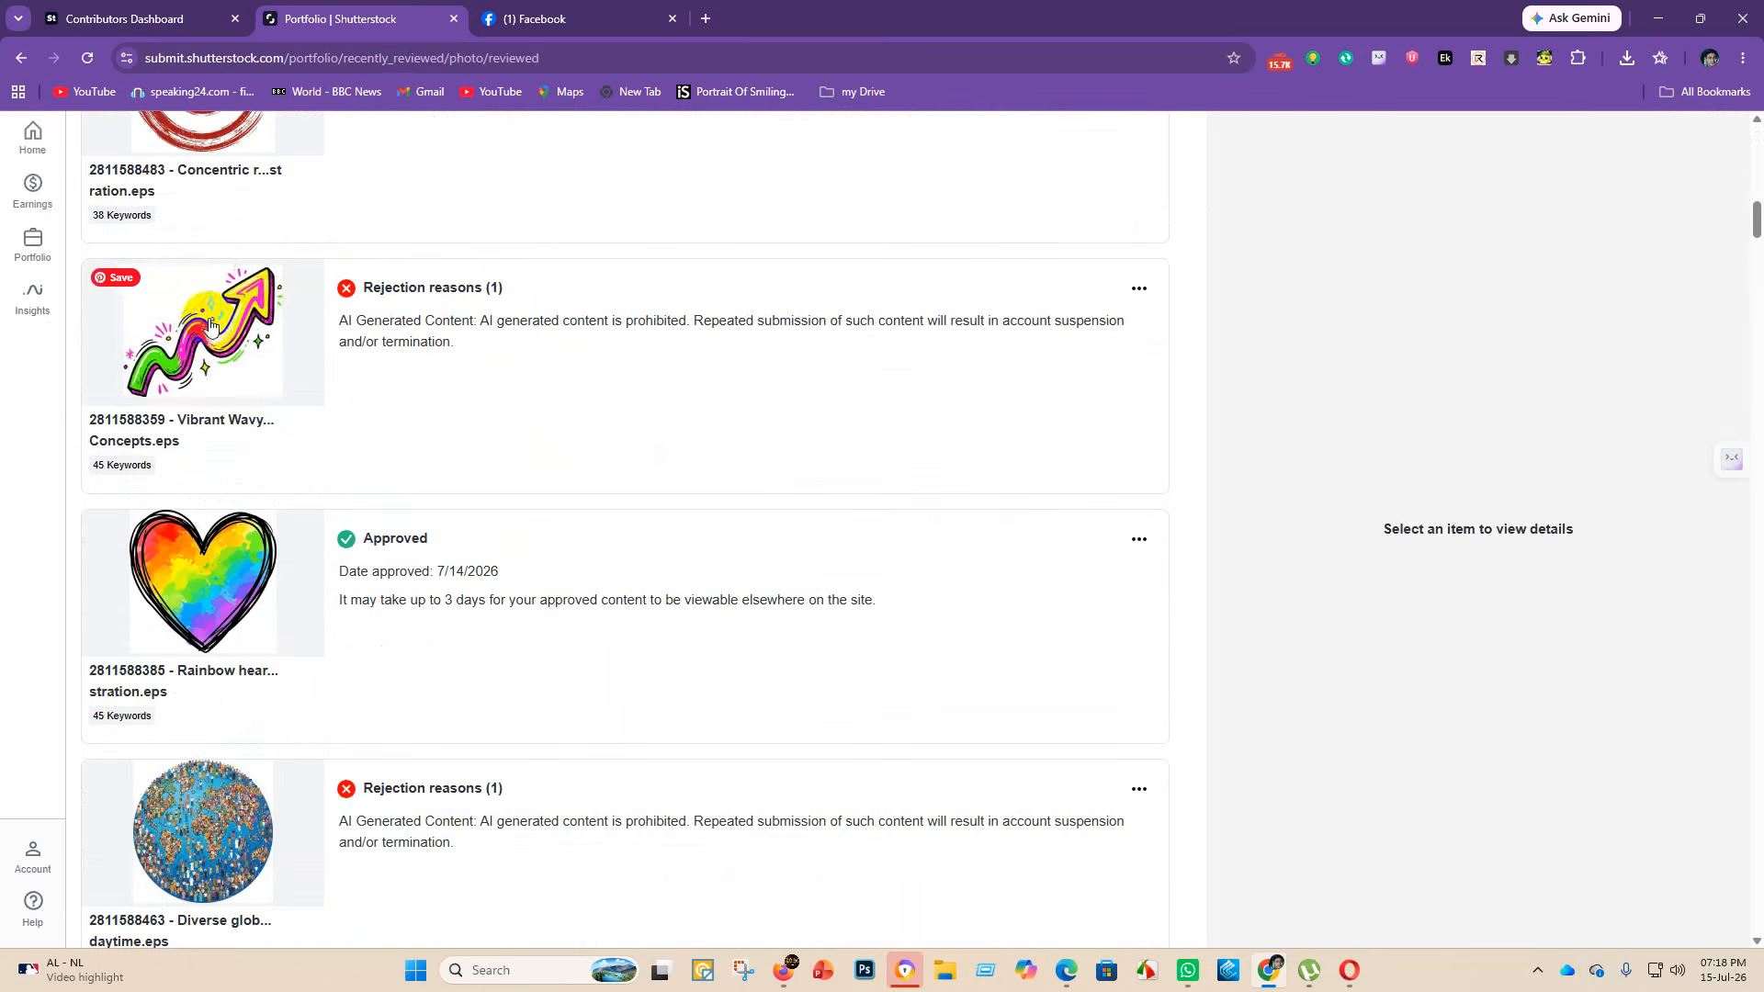
pyautogui.scroll(-4, 424, 575)
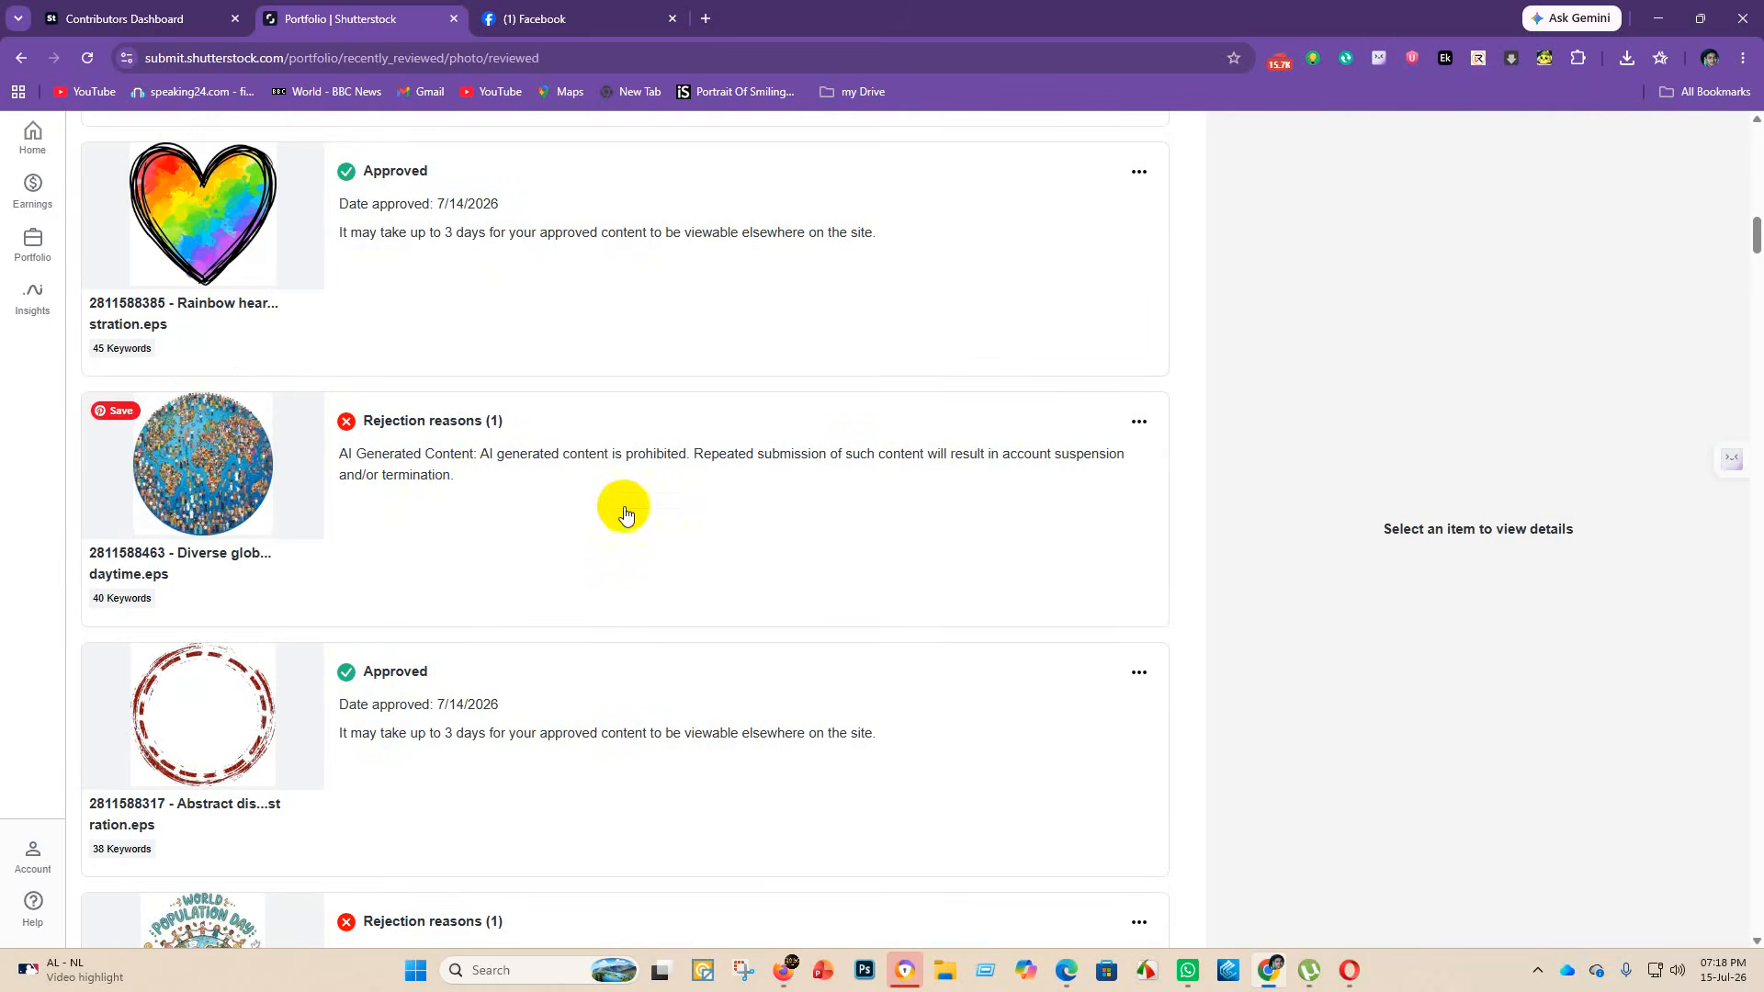
pyautogui.scroll(-12, 618, 504)
pyautogui.scroll(-20, 588, 600)
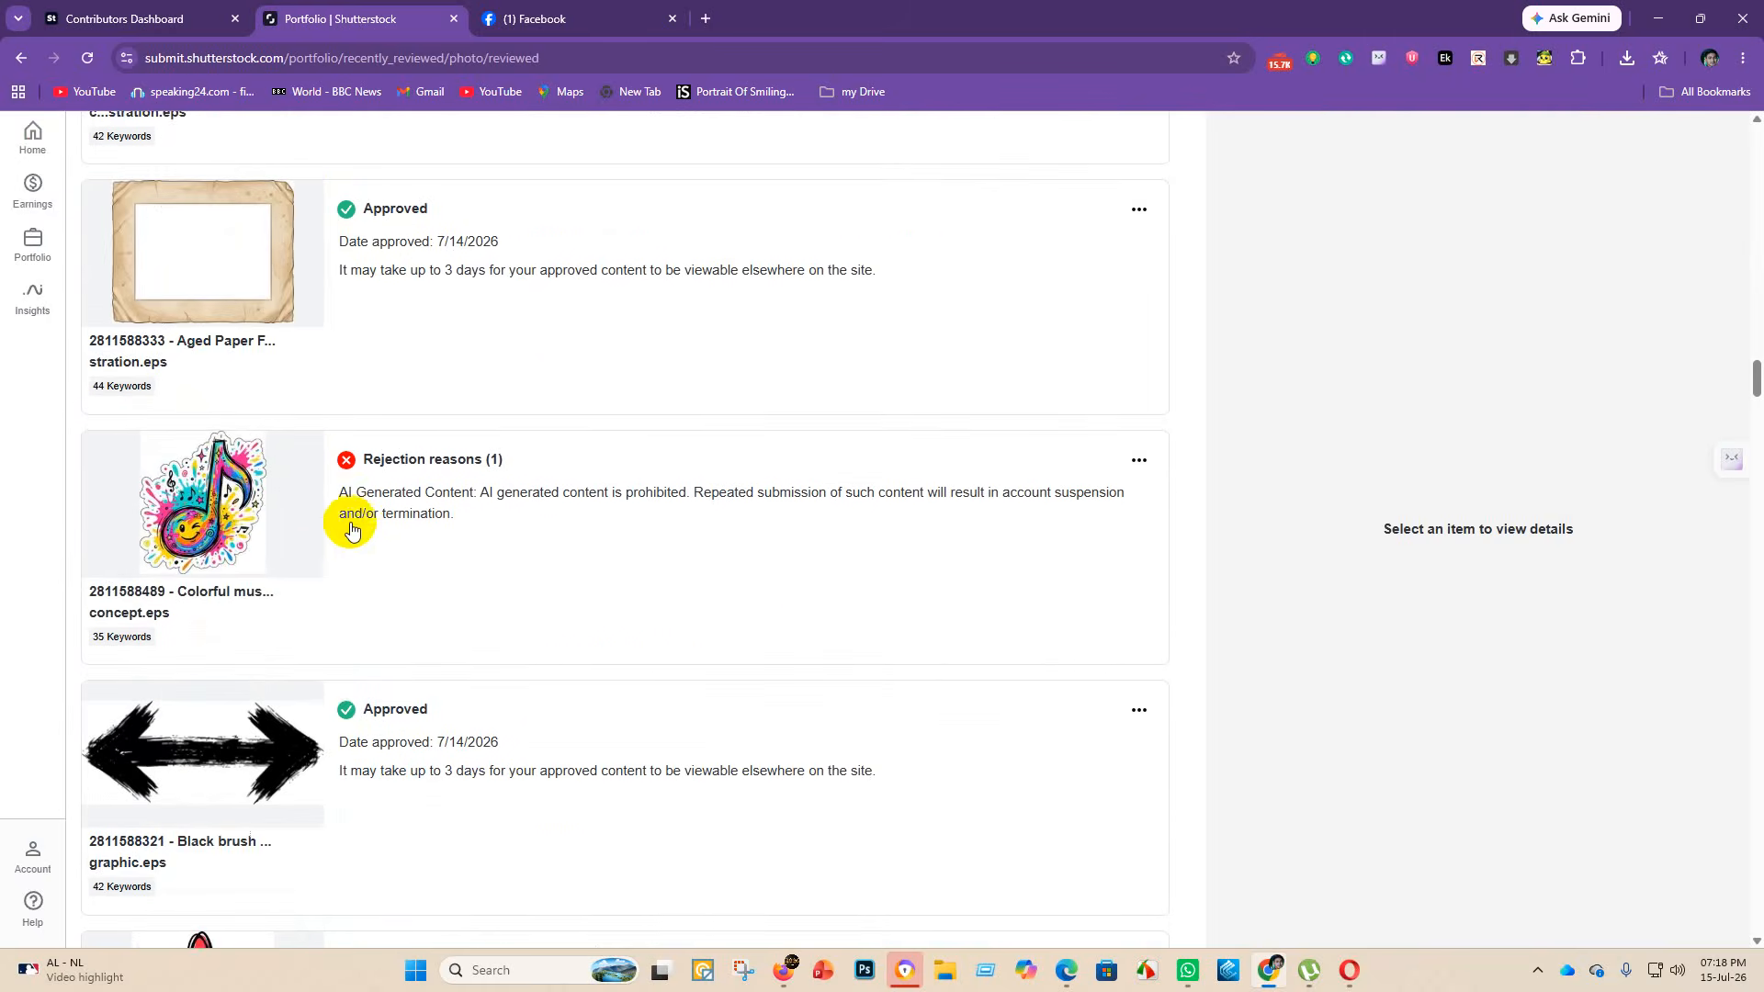
pyautogui.scroll(-20, 384, 567)
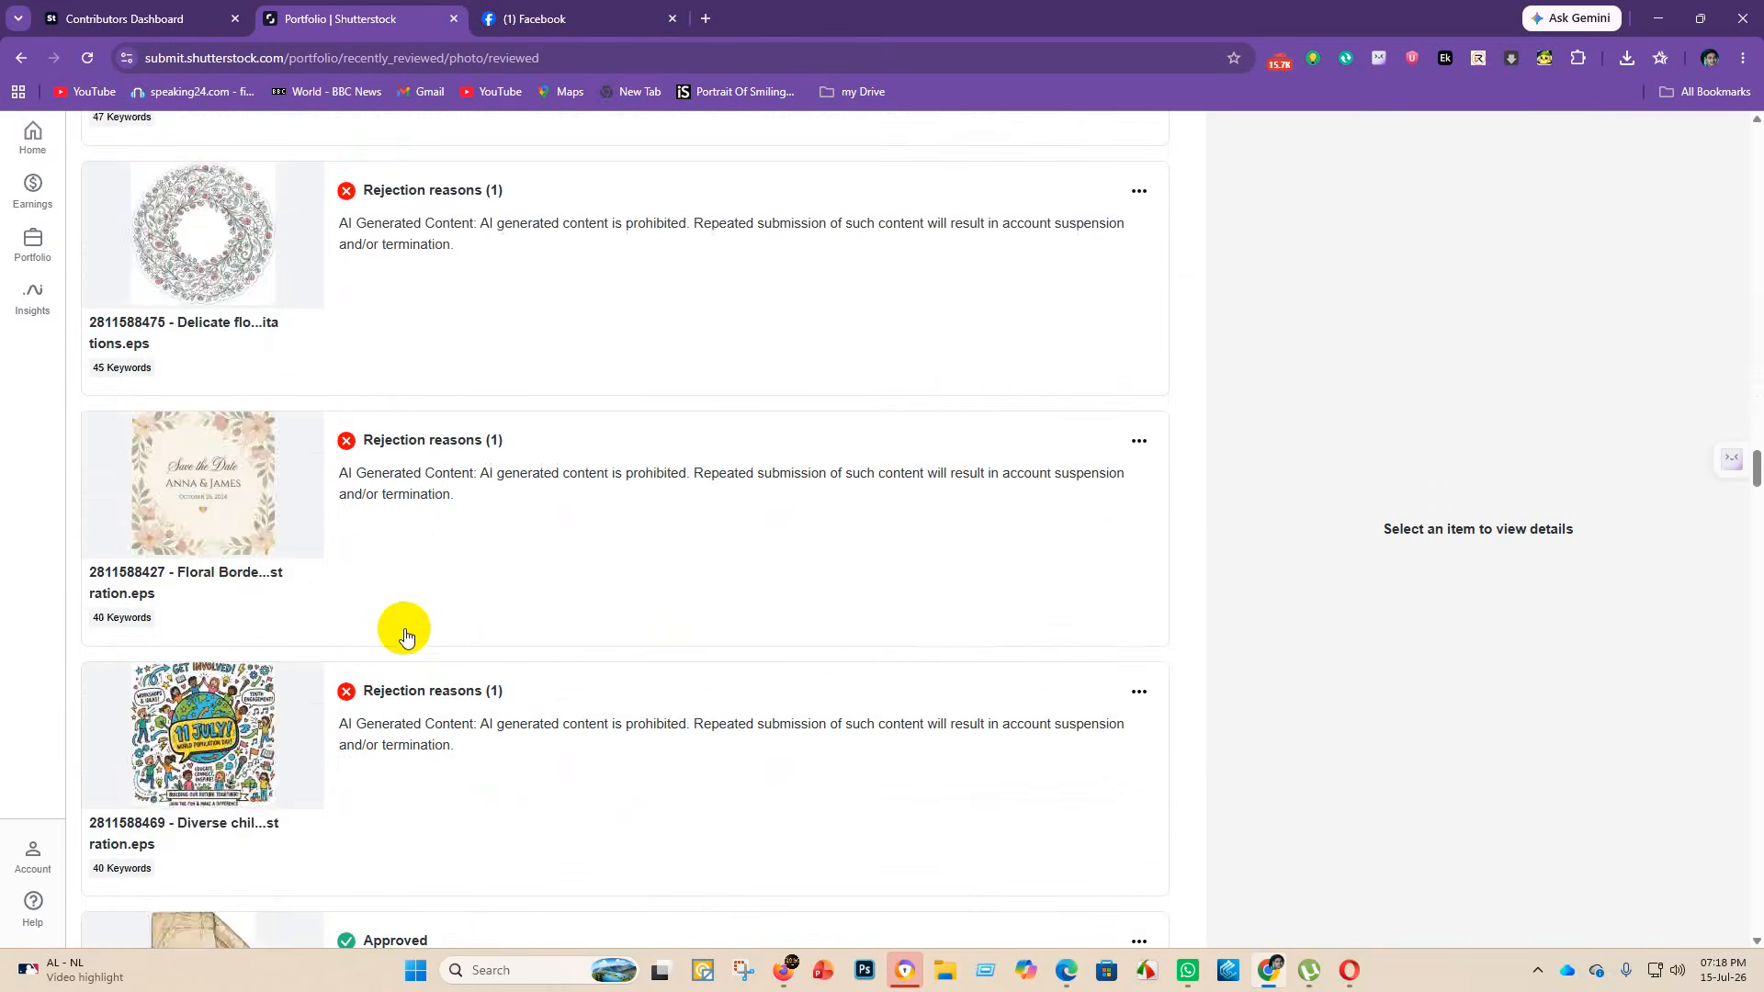
pyautogui.scroll(-11, 390, 608)
# - View the submission details of the reviewed golden briefcase illustration
pyautogui.rightClick(439, 564)
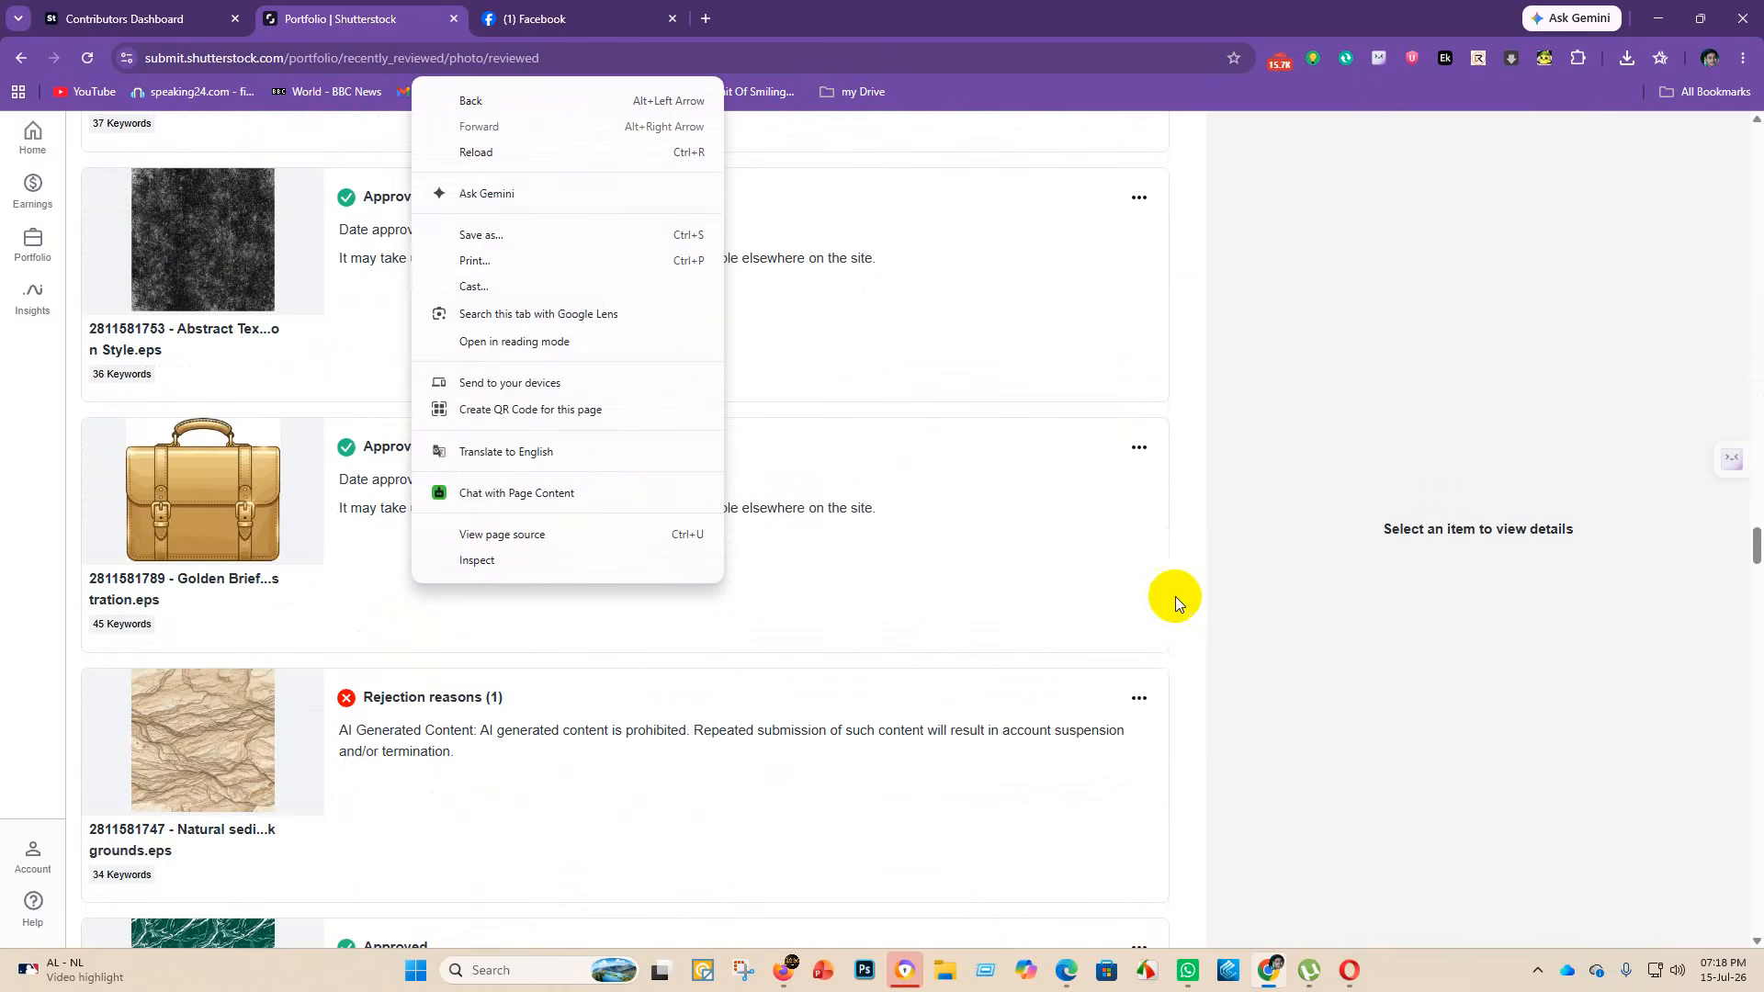
pyautogui.click(948, 608)
pyautogui.scroll(-3, 449, 630)
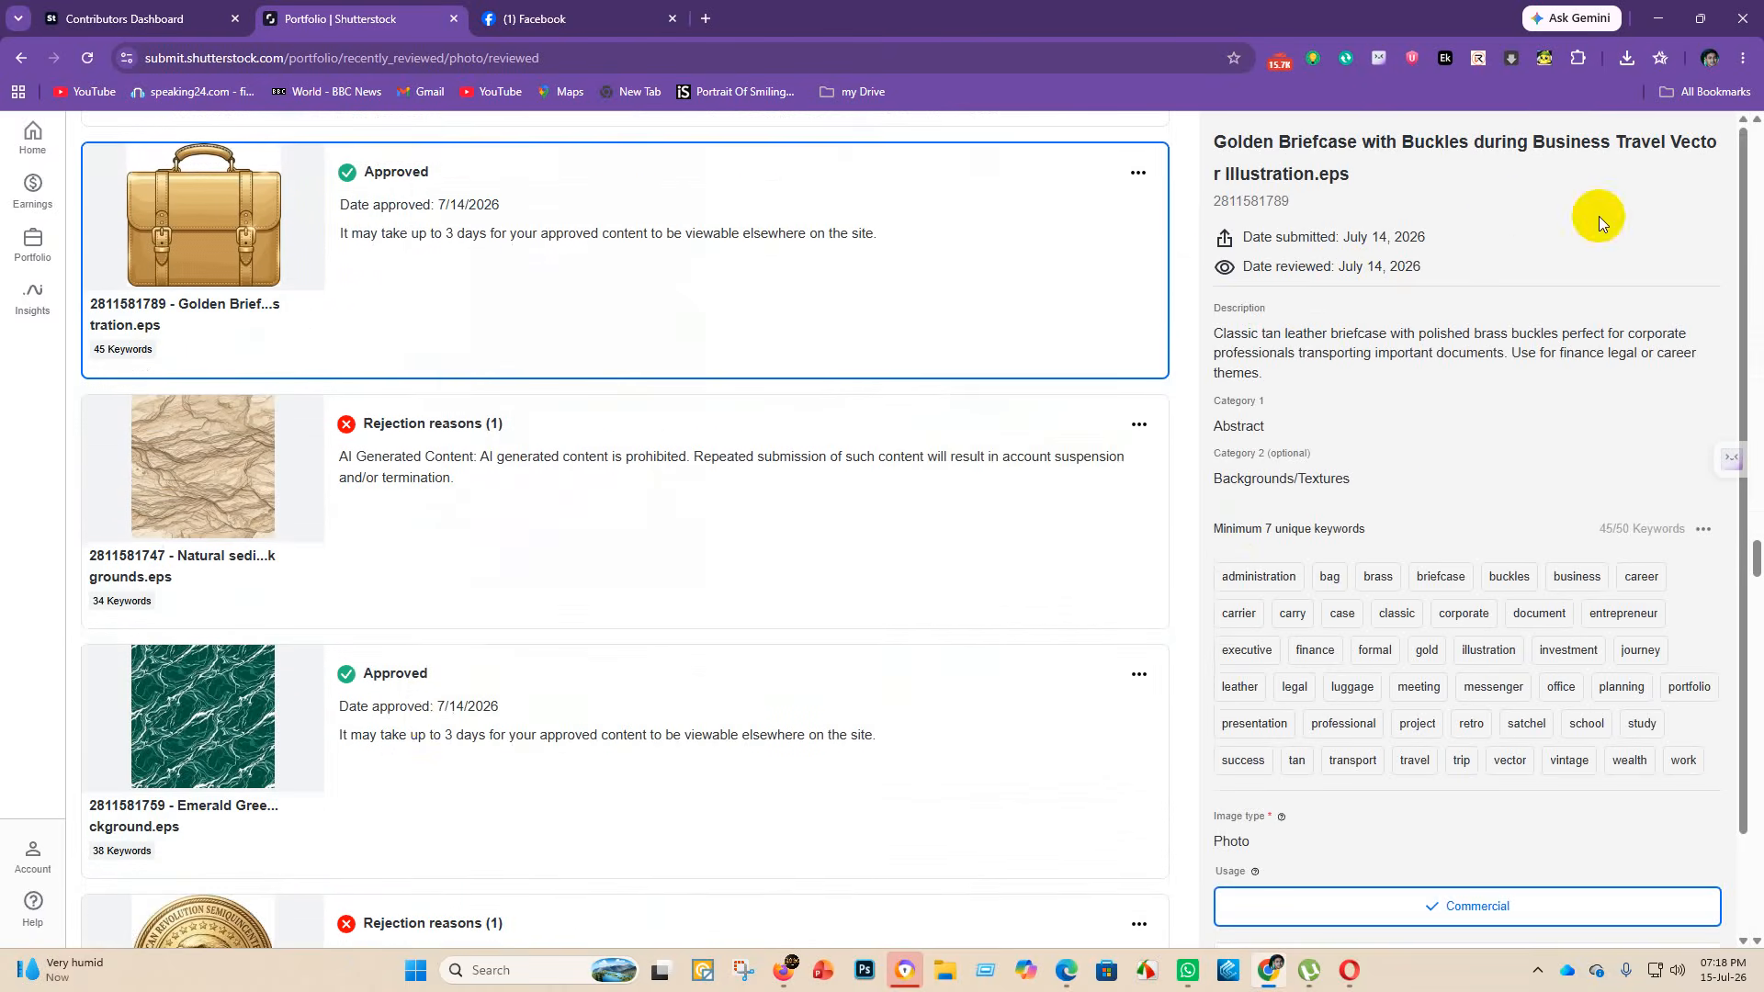
# - Examine the review status and rejection reasons of the remaining reviewed images through the end of the list
pyautogui.scroll(-9, 468, 613)
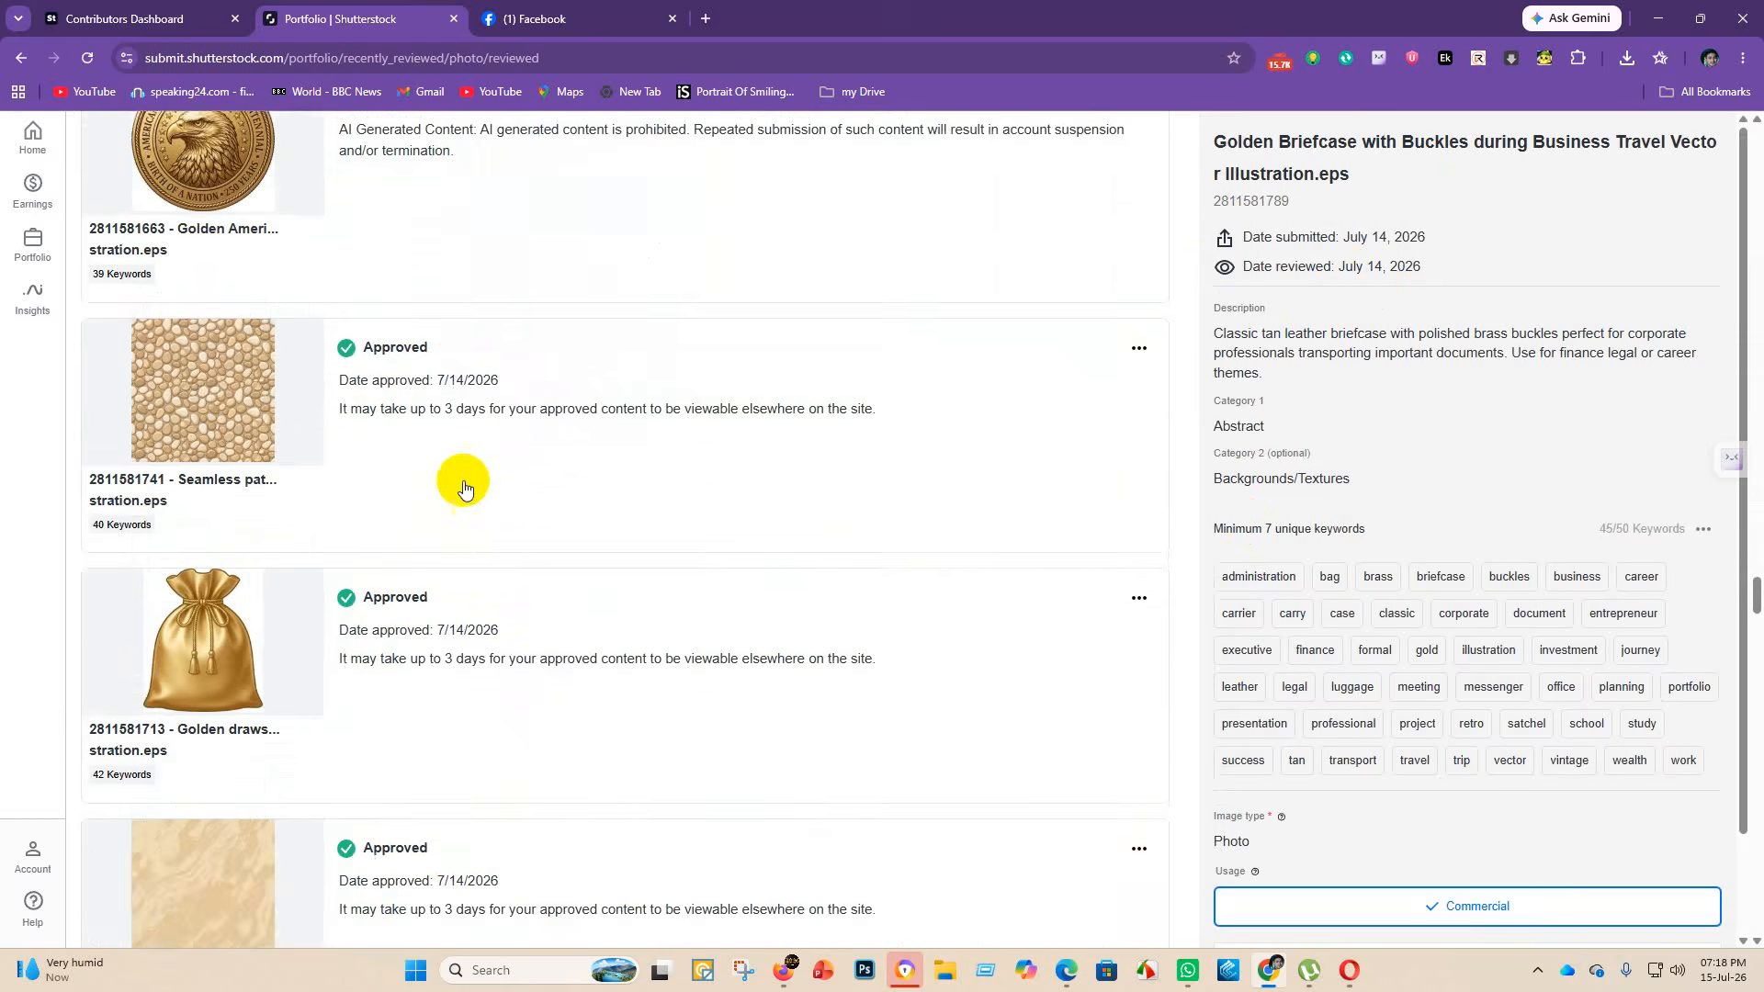
pyautogui.scroll(4, 461, 480)
pyautogui.scroll(-17, 446, 516)
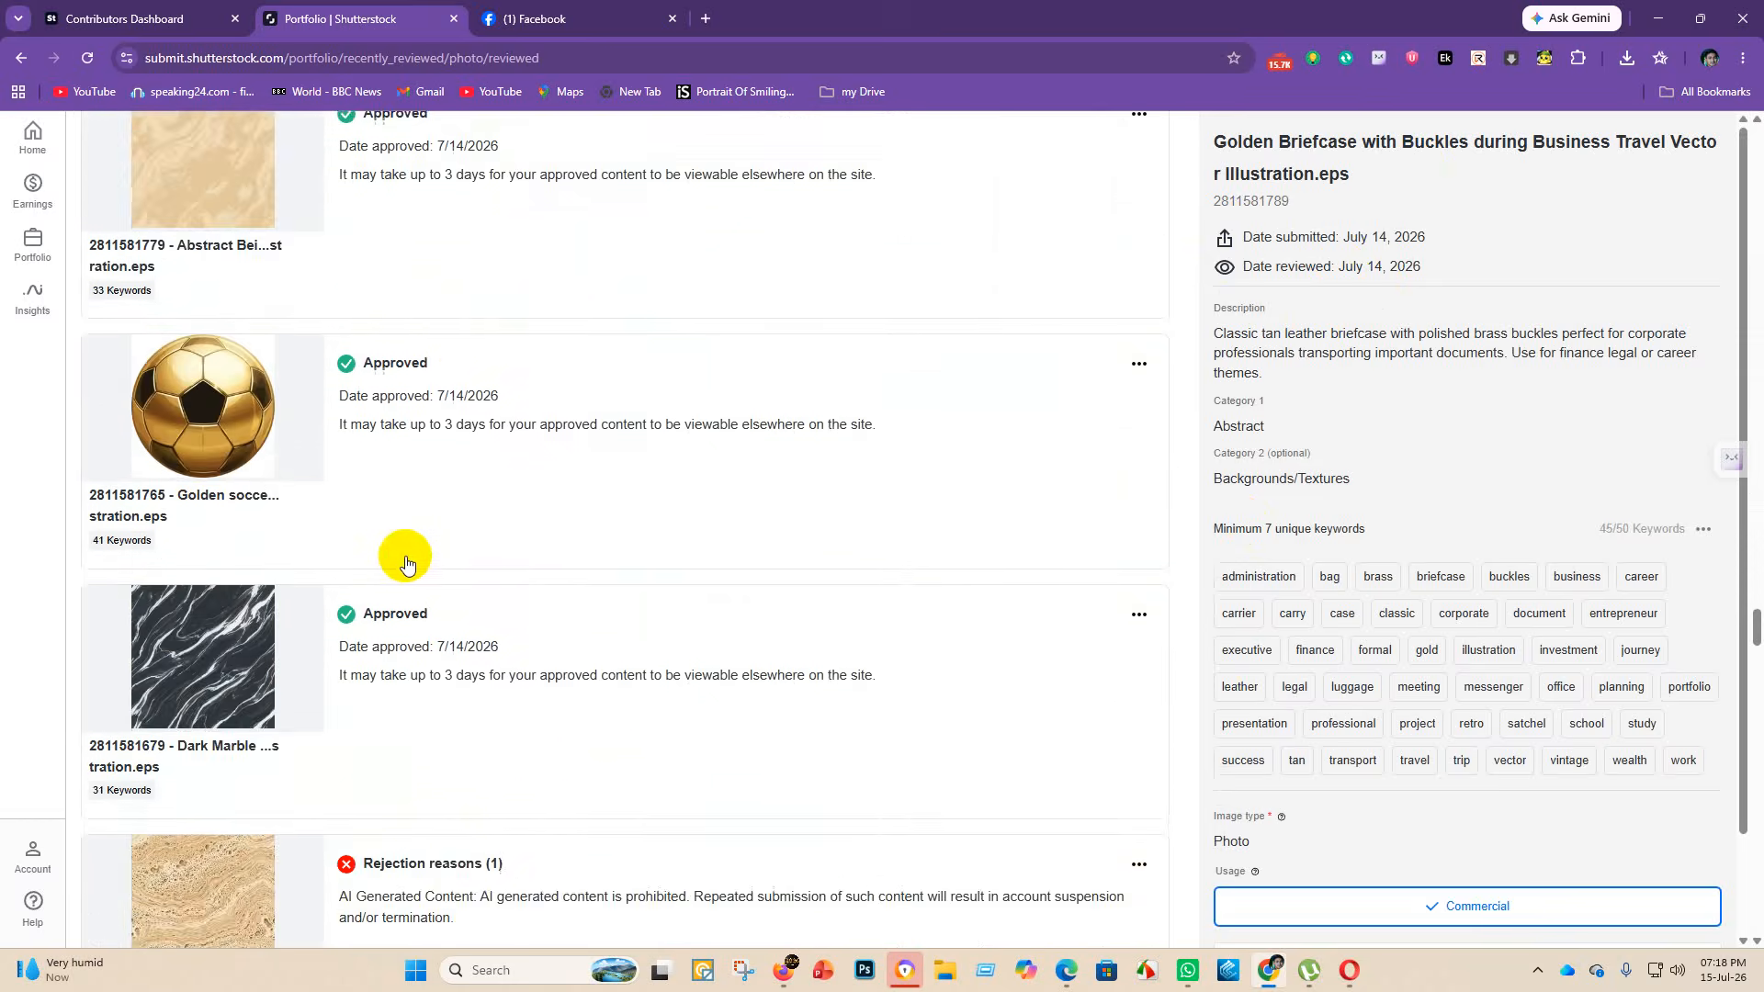
pyautogui.scroll(-20, 435, 605)
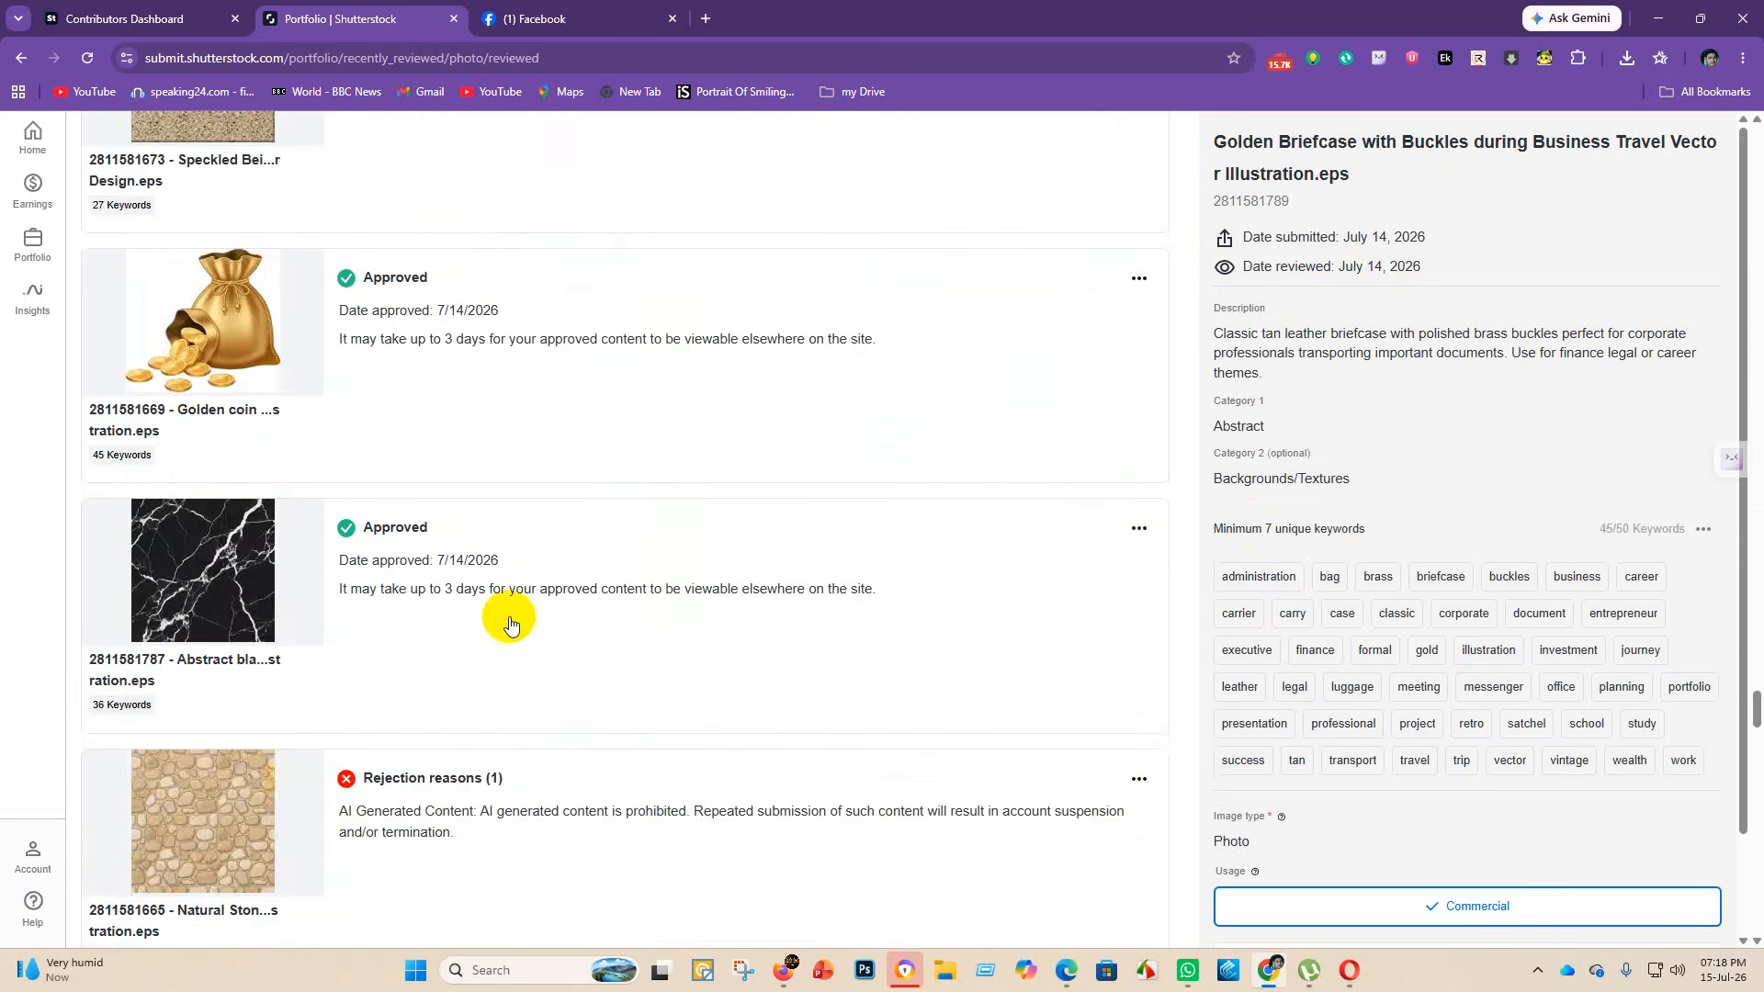
pyautogui.scroll(-10, 519, 626)
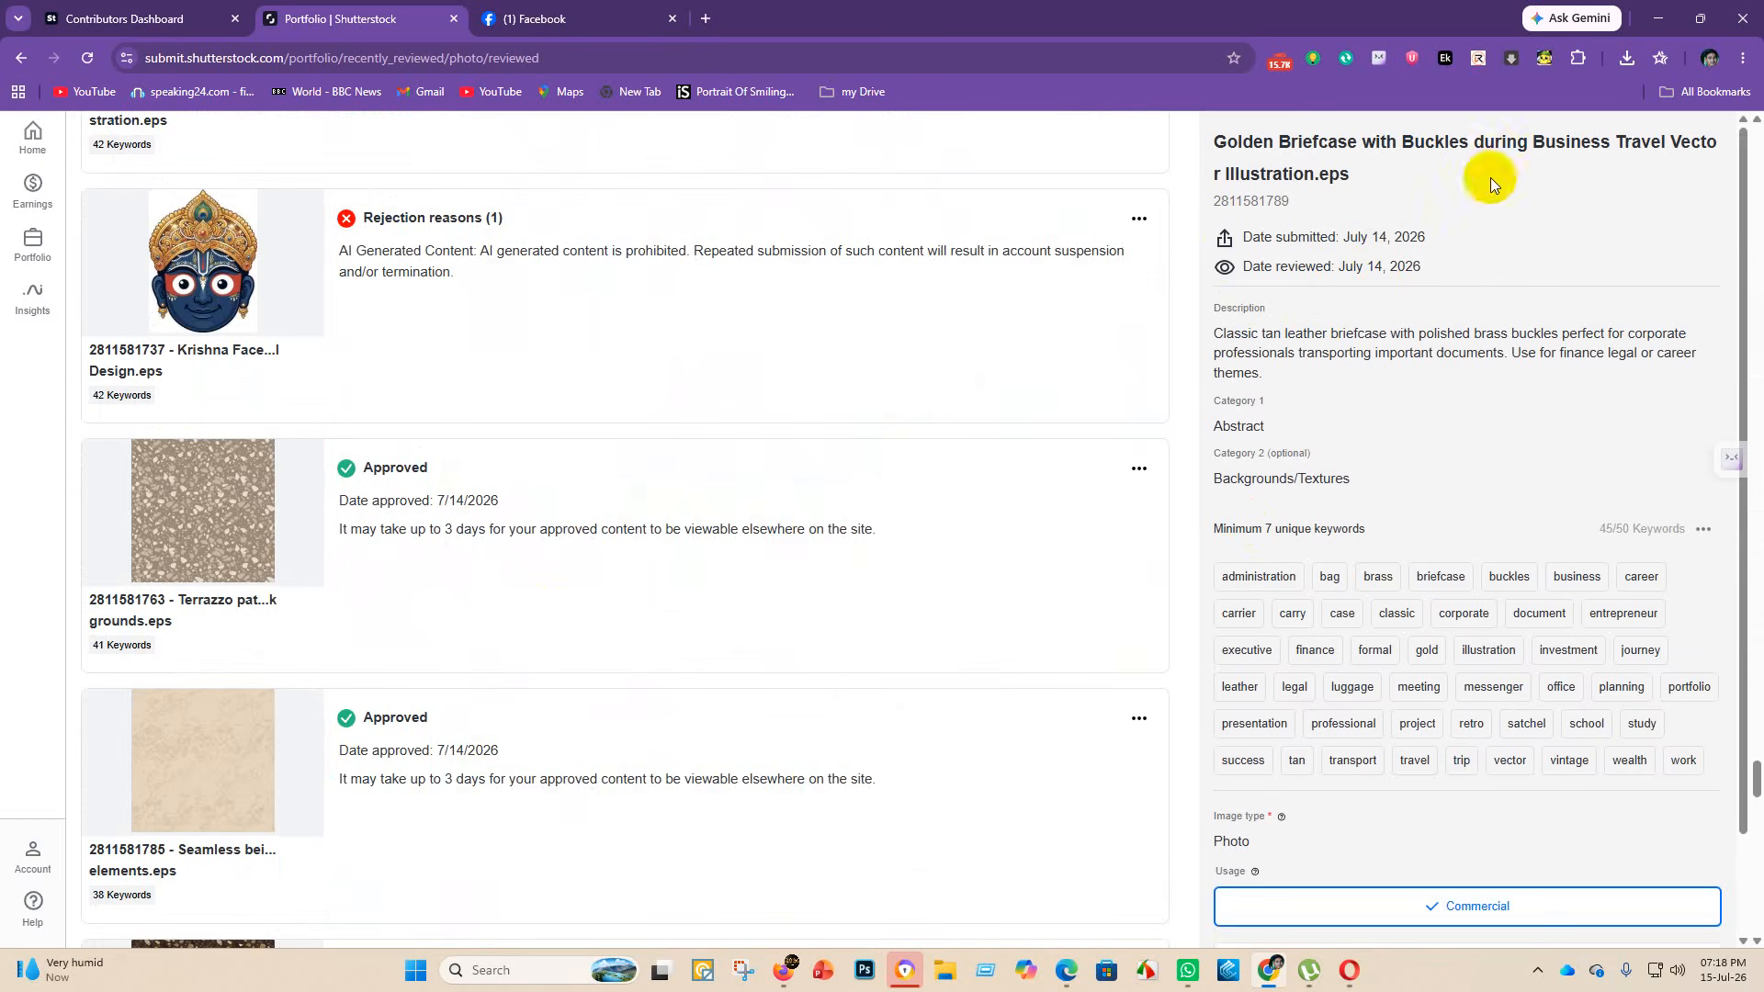
pyautogui.scroll(-17, 429, 589)
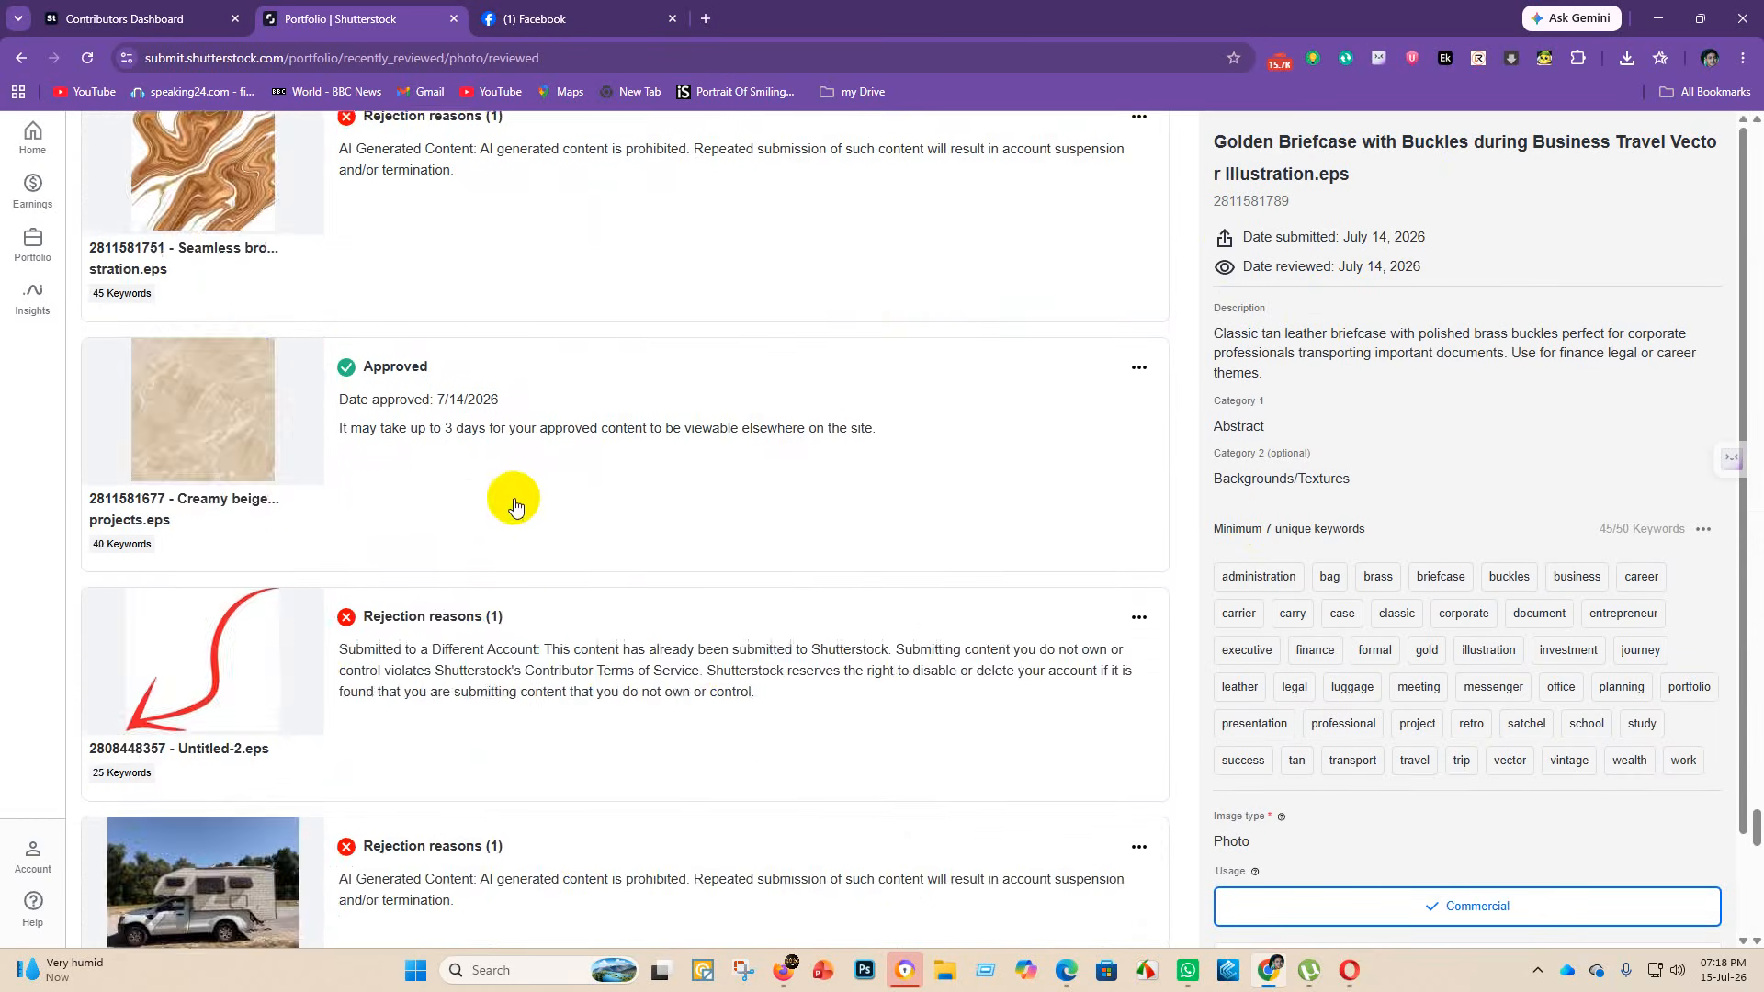
pyautogui.scroll(3, 469, 473)
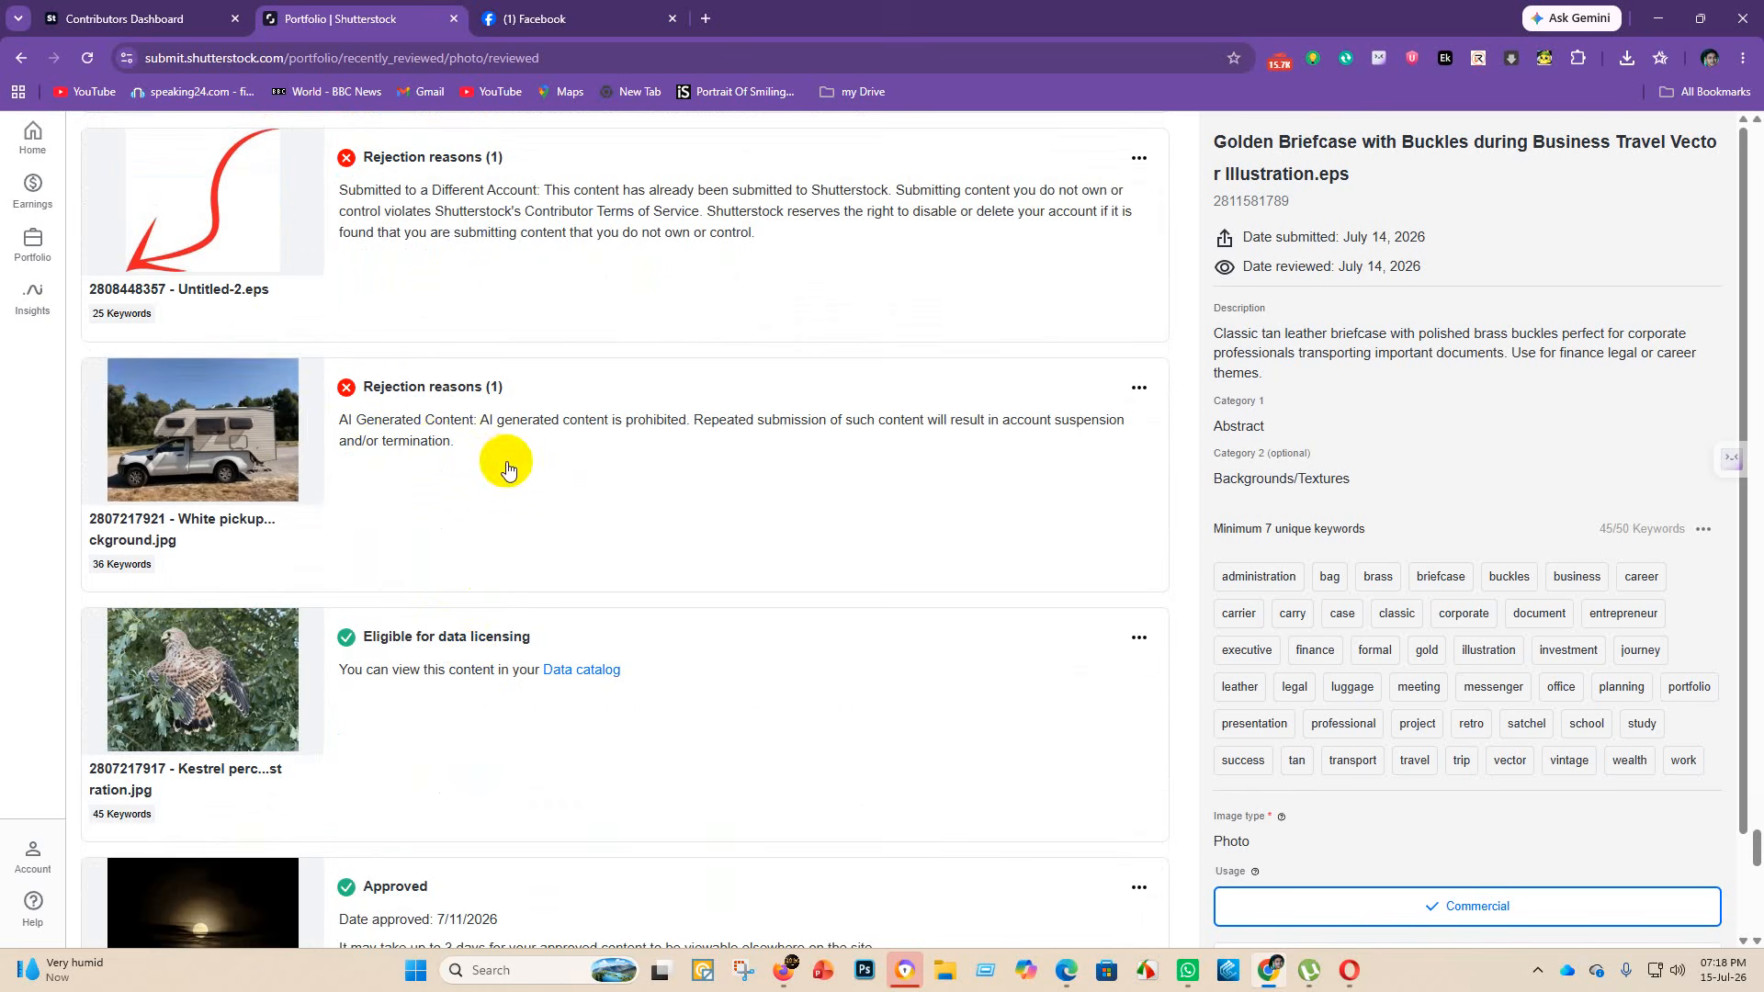
pyautogui.scroll(3, 503, 464)
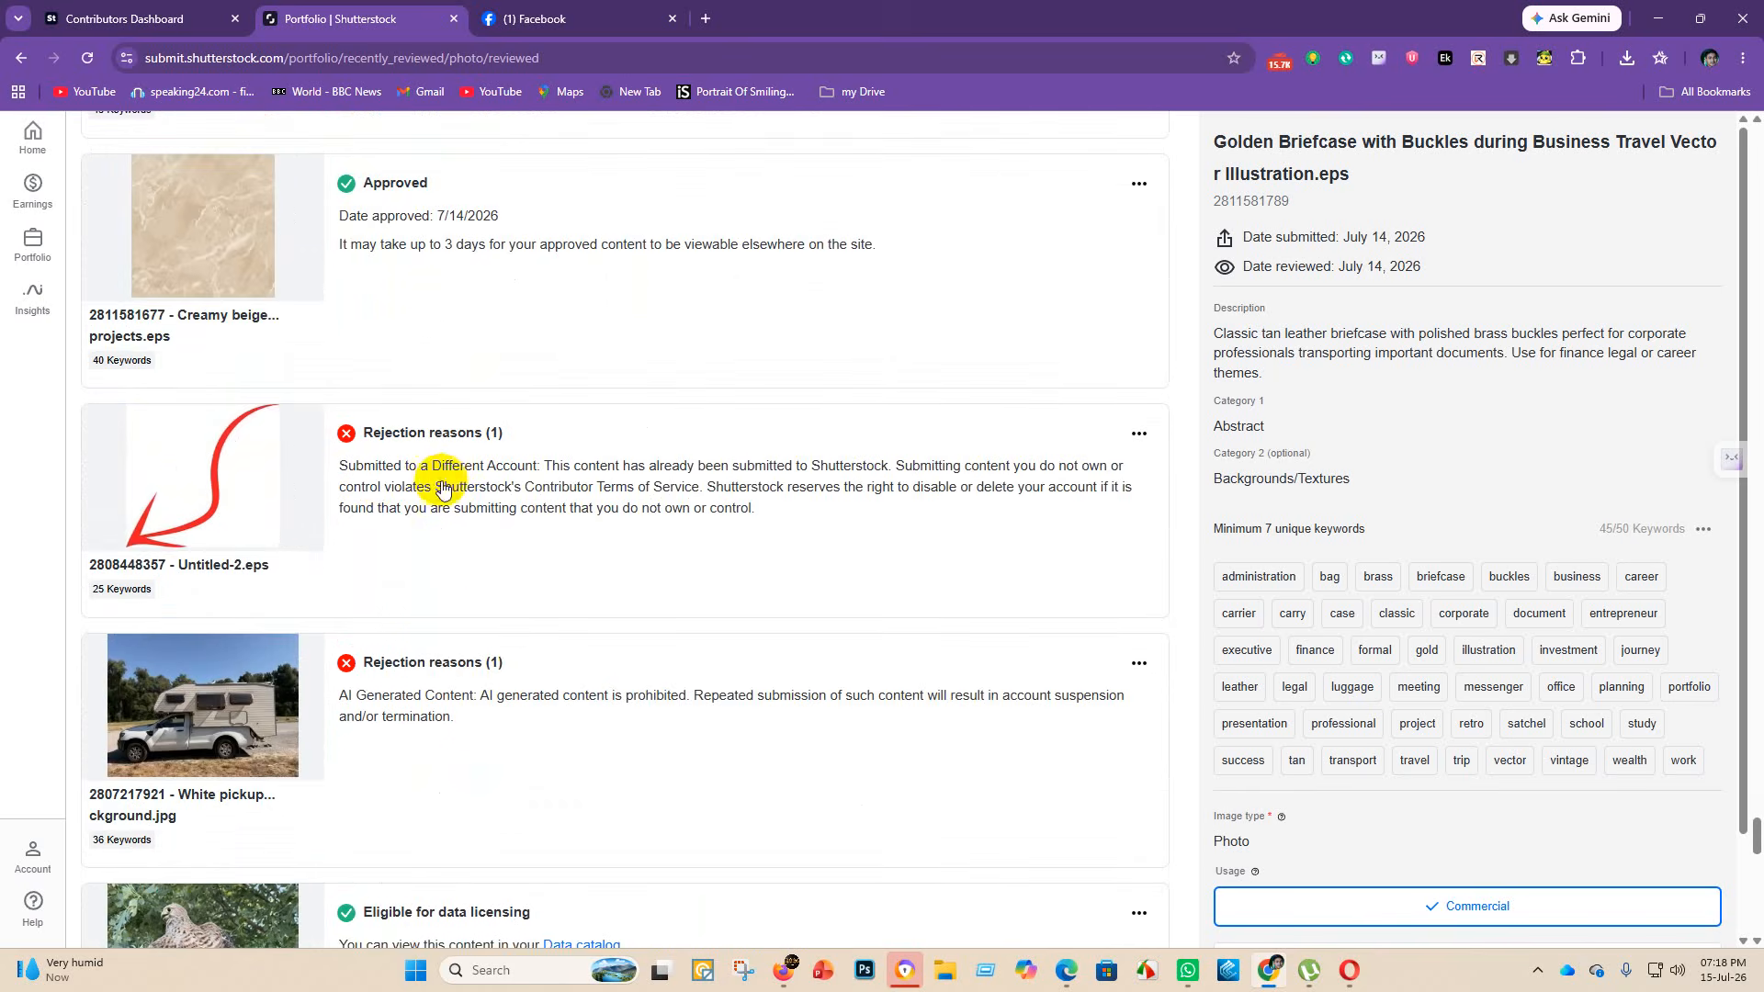
pyautogui.scroll(-15, 488, 535)
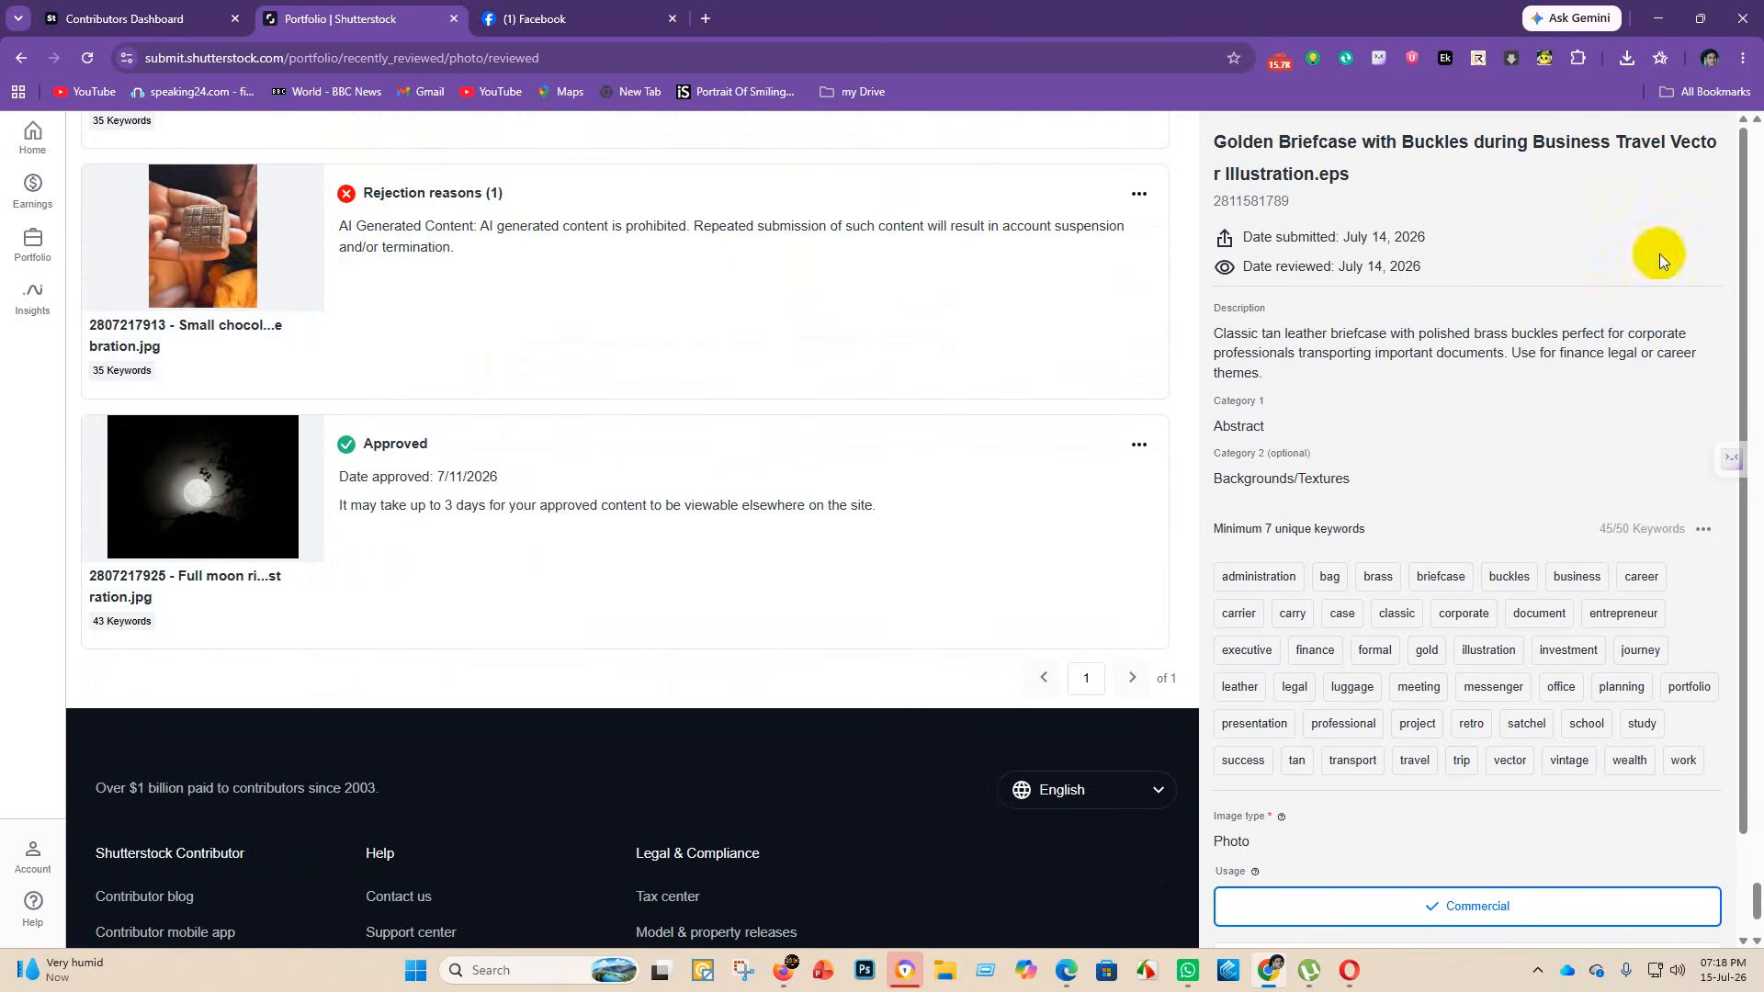
pyautogui.scroll(8, 190, 123)
# - Check the Adobe Stock contributor dashboard and return to the recently reviewed images in the Shutterstock portfolio
pyautogui.click(103, 20)
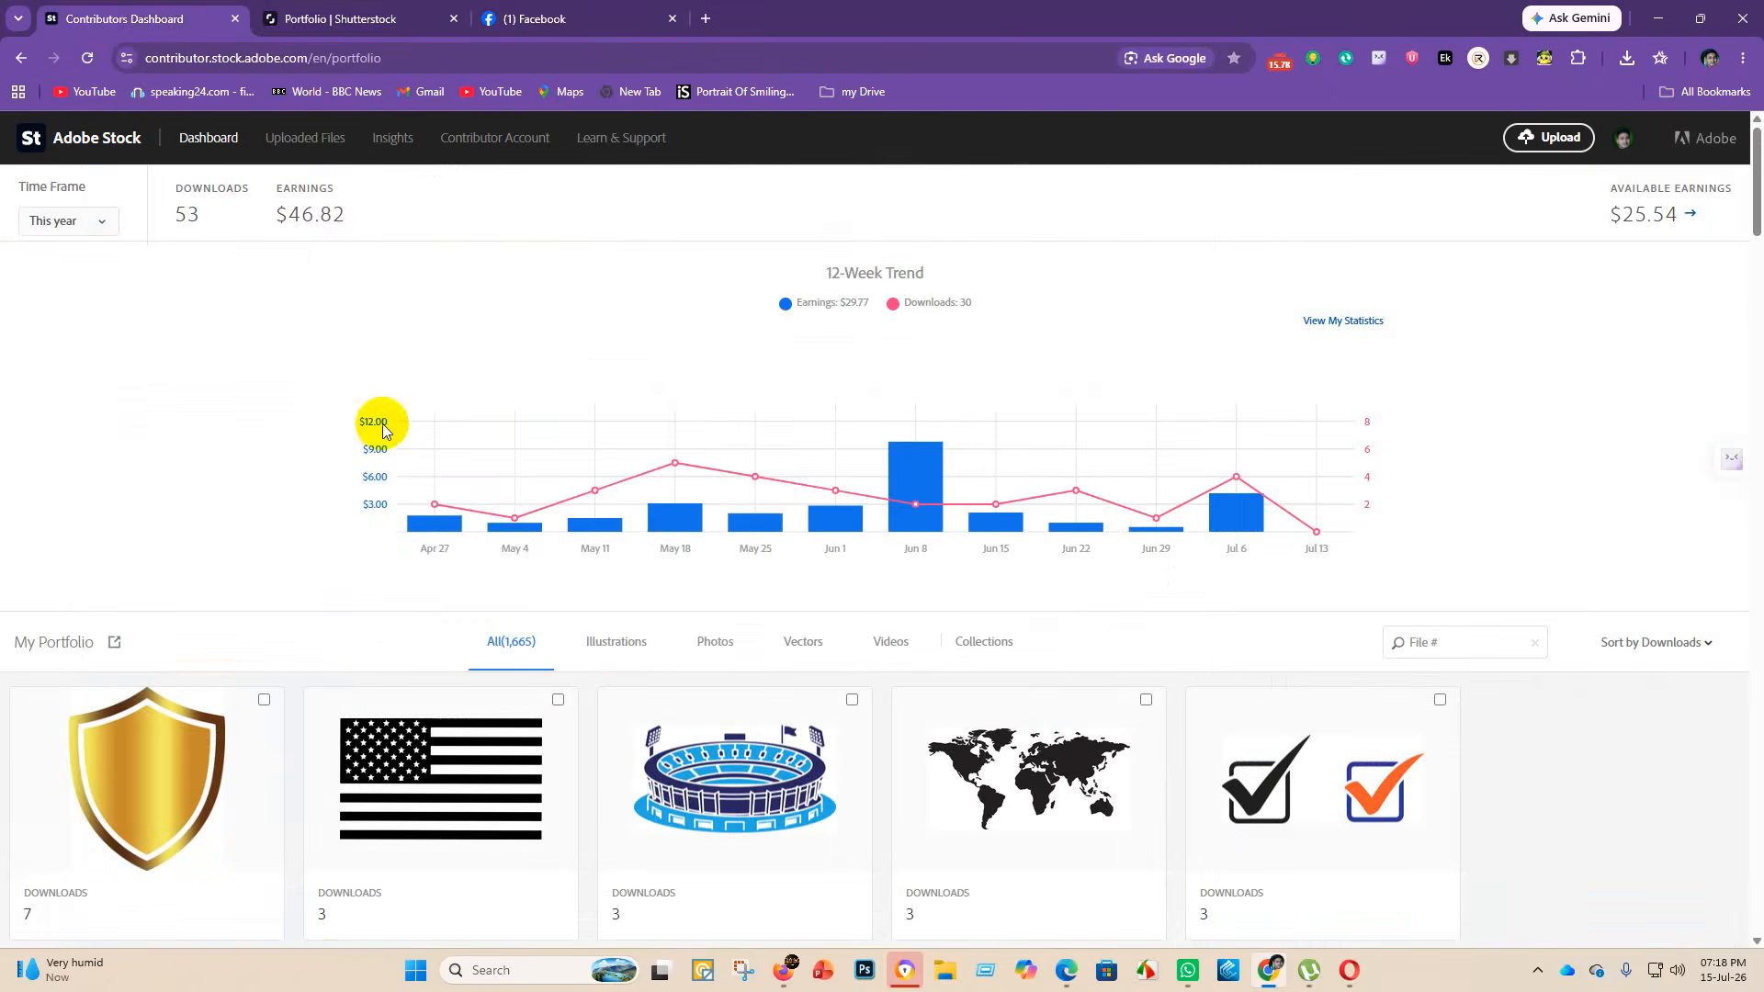
pyautogui.click(316, 19)
pyautogui.scroll(-20, 768, 524)
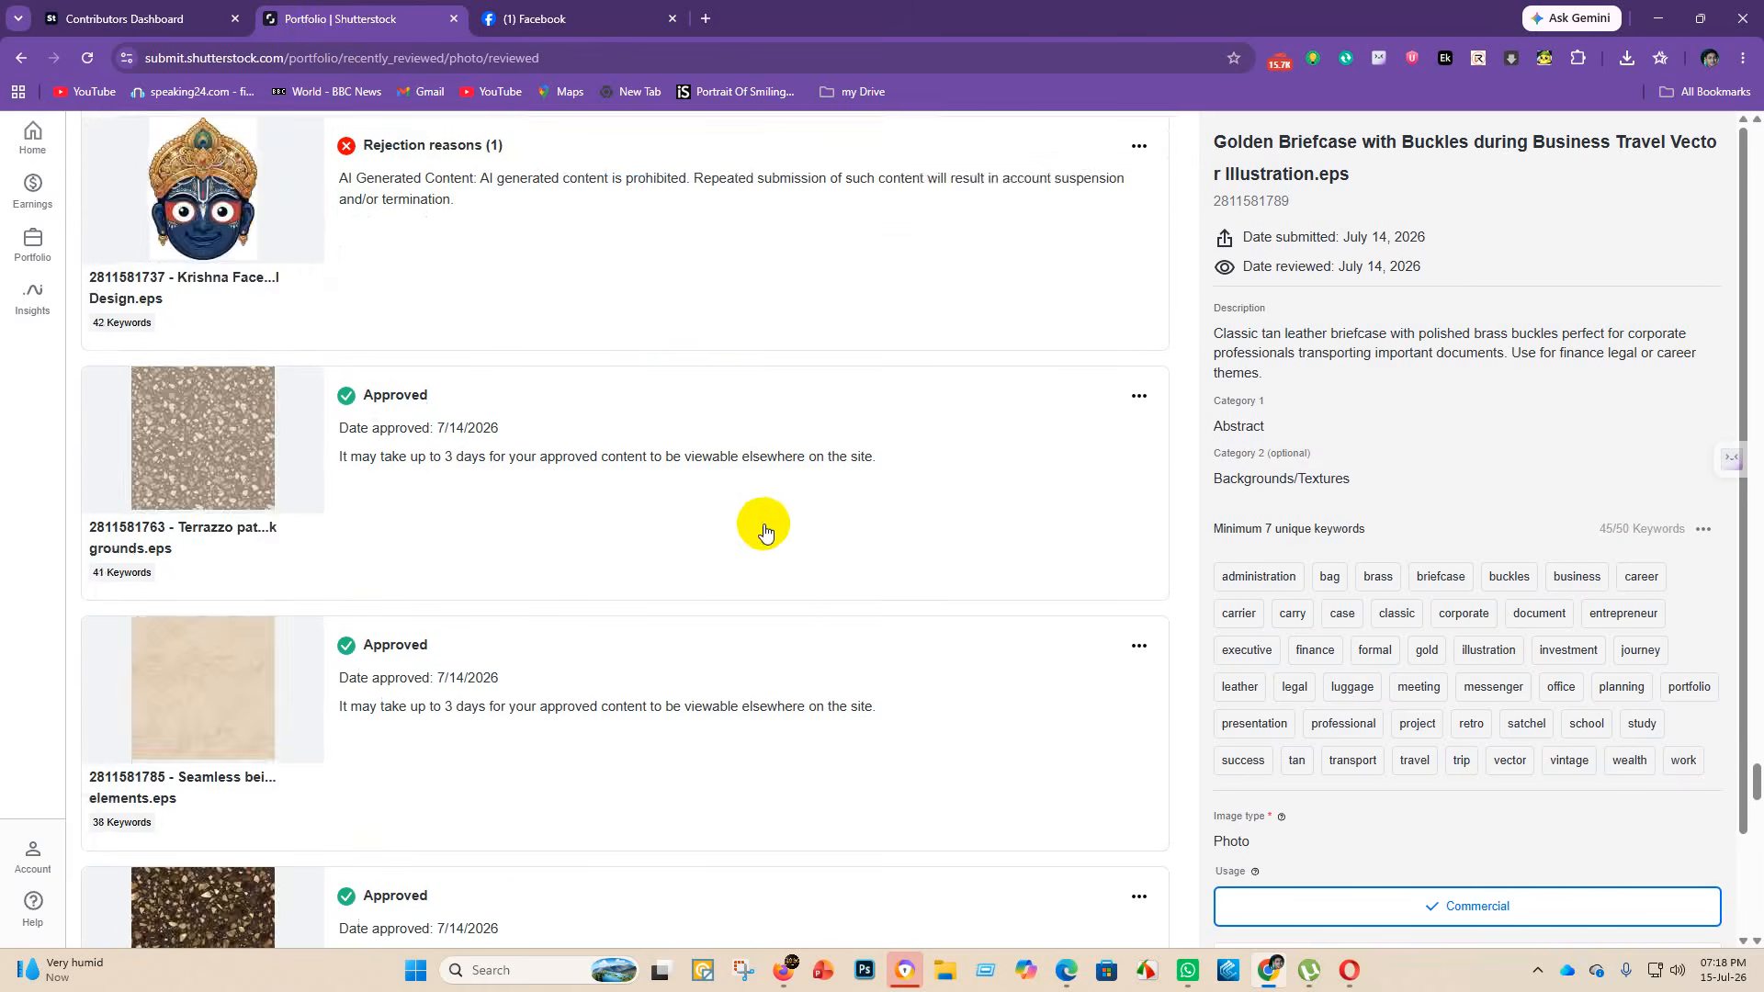
pyautogui.scroll(-20, 1055, 654)
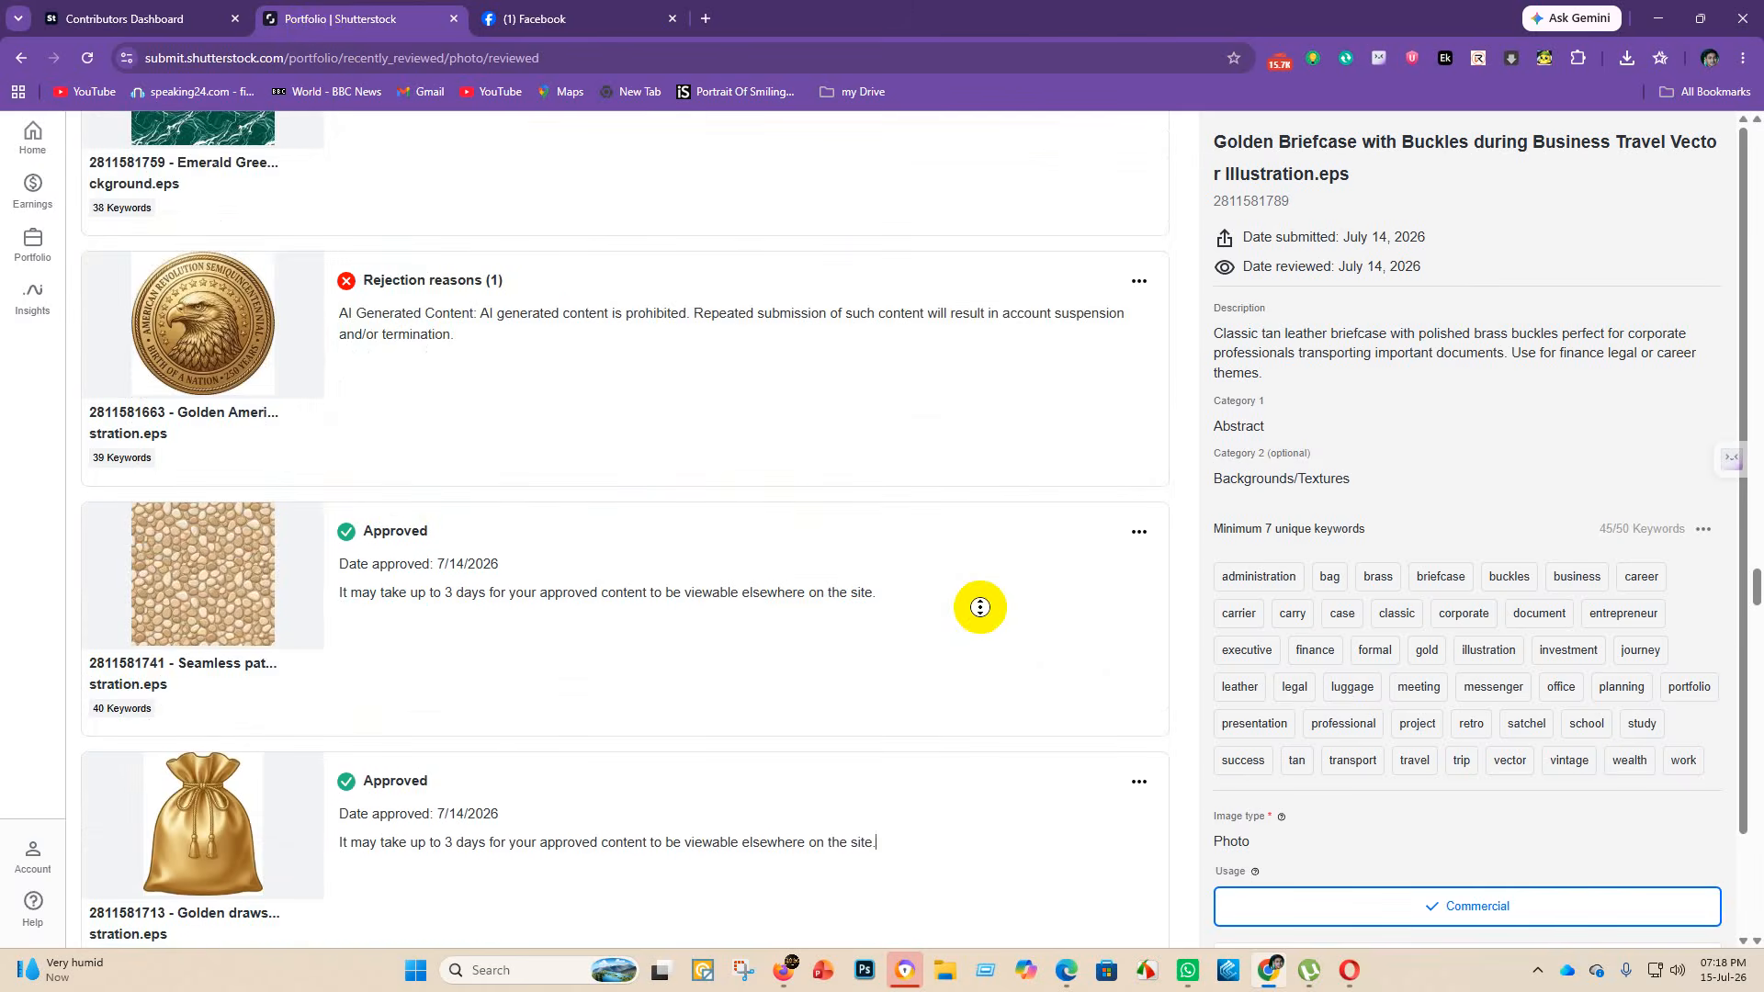
# - Show the portfolio's not-submitted images and start an asset upload up to choosing the files
pyautogui.scroll(20, 1063, 339)
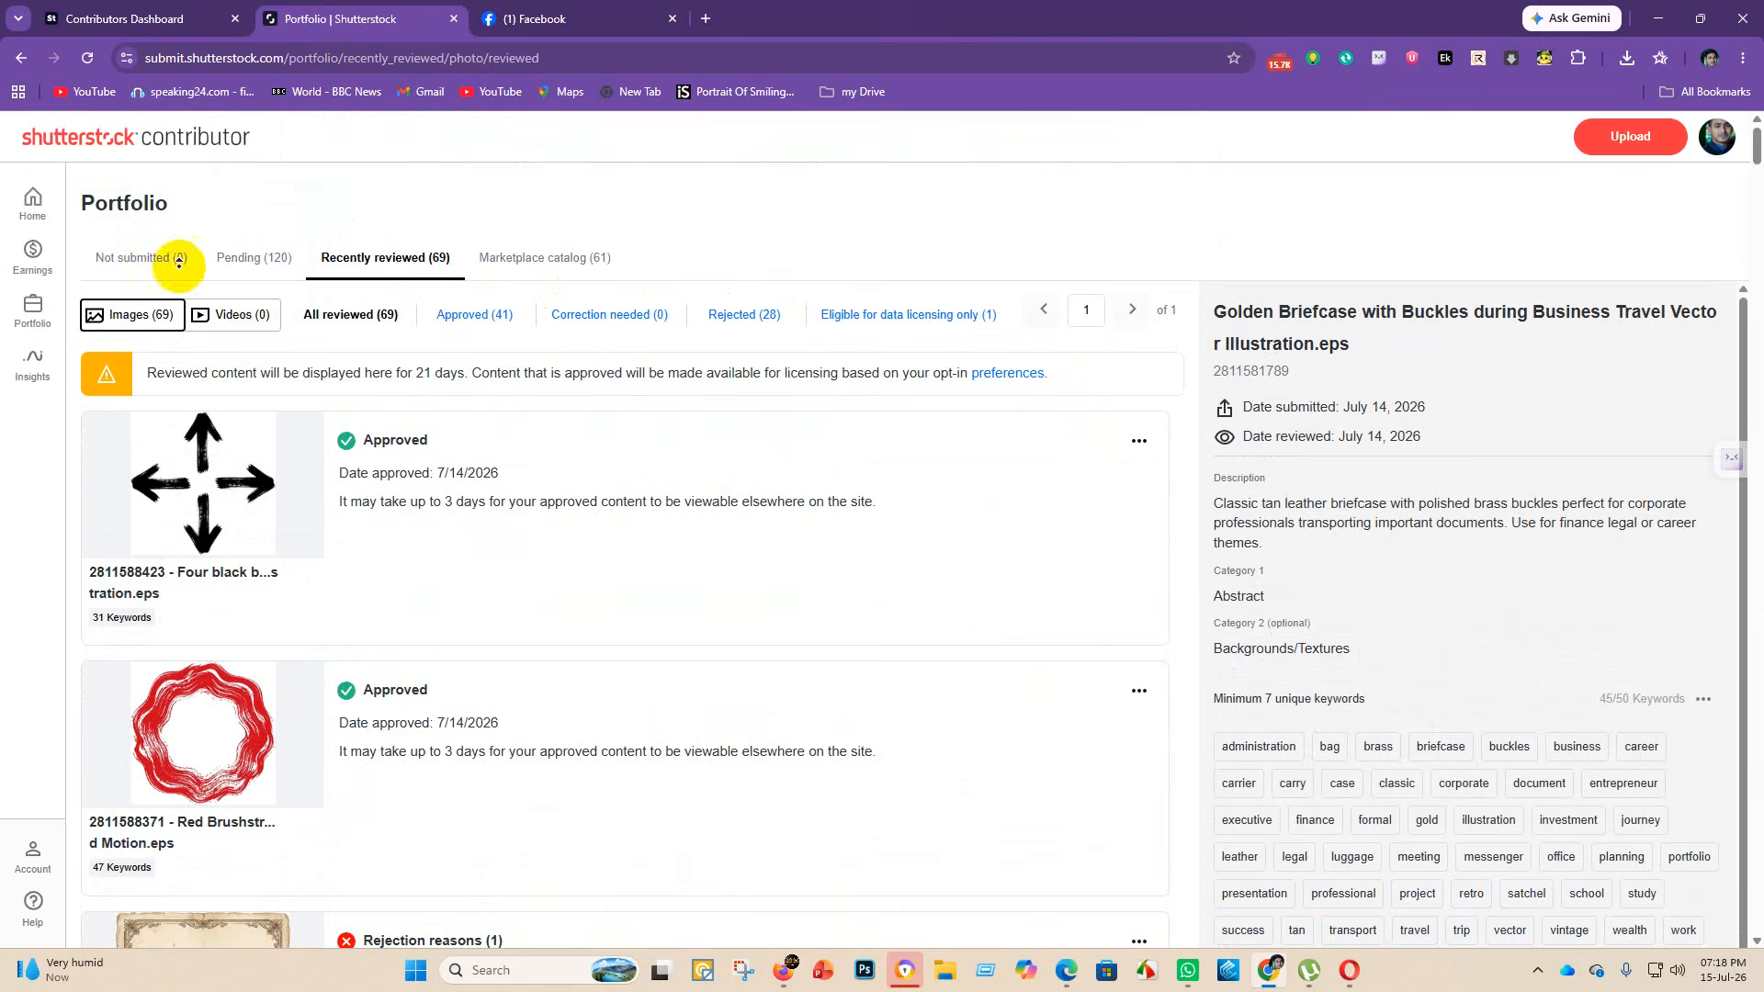
pyautogui.click(135, 261)
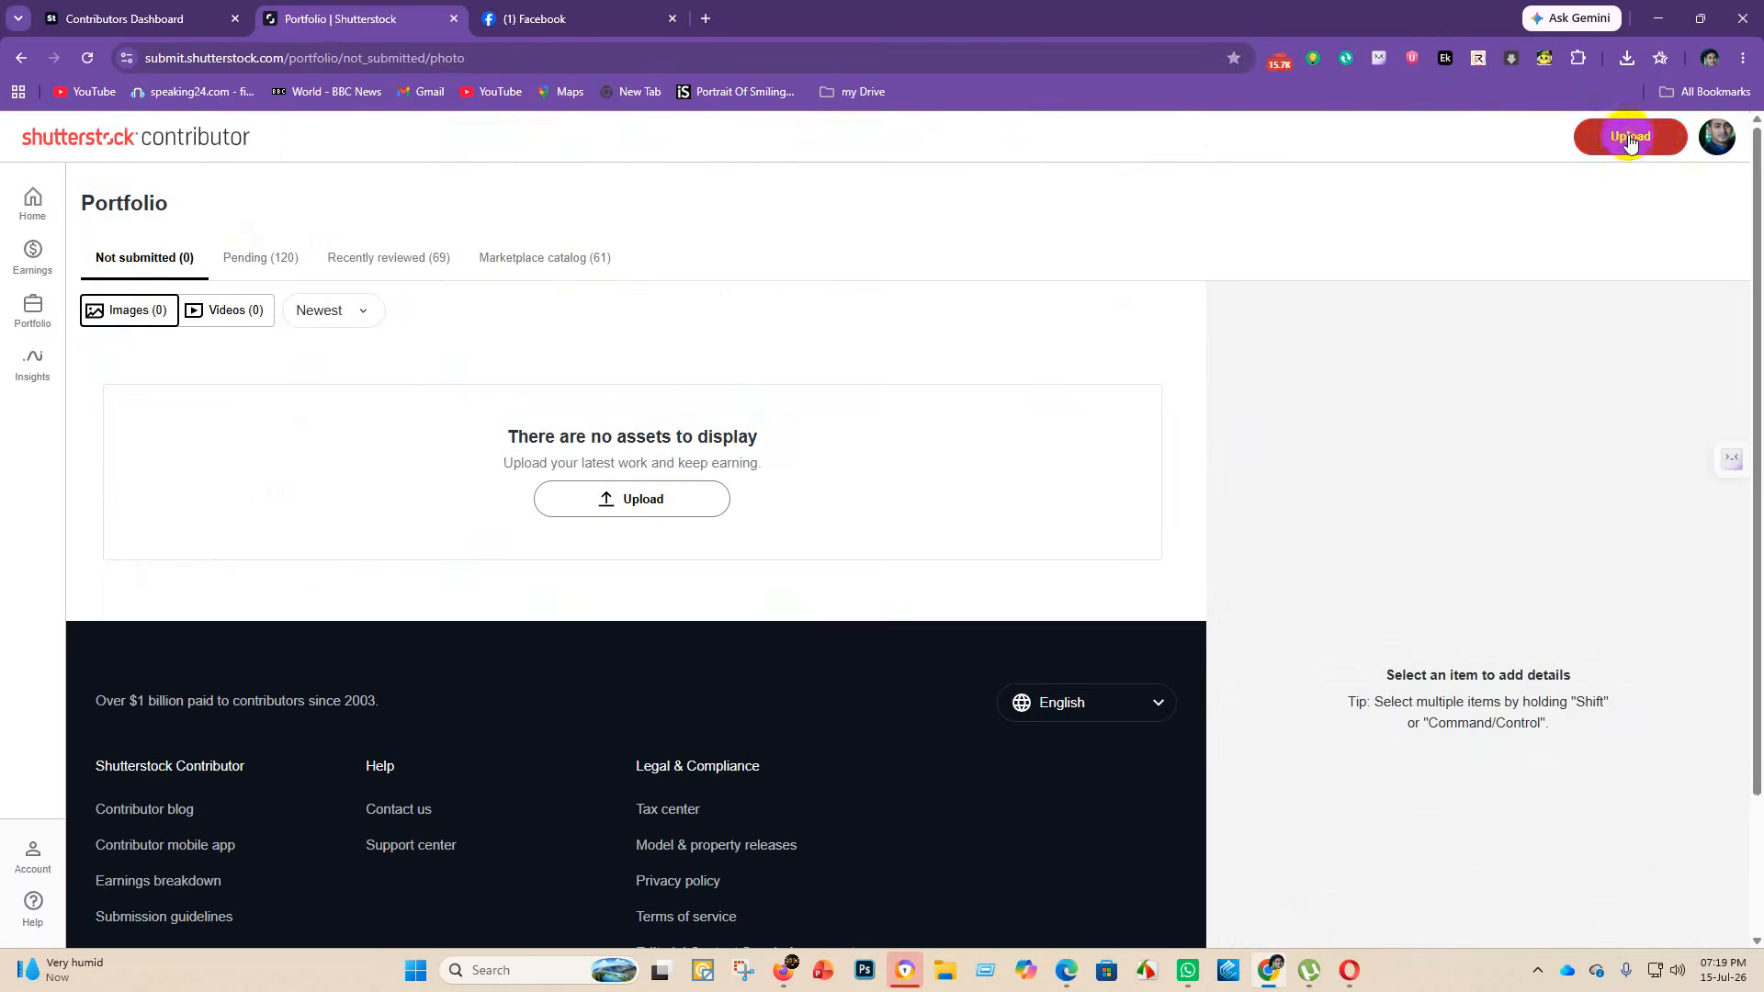
pyautogui.click(1629, 138)
pyautogui.click(903, 546)
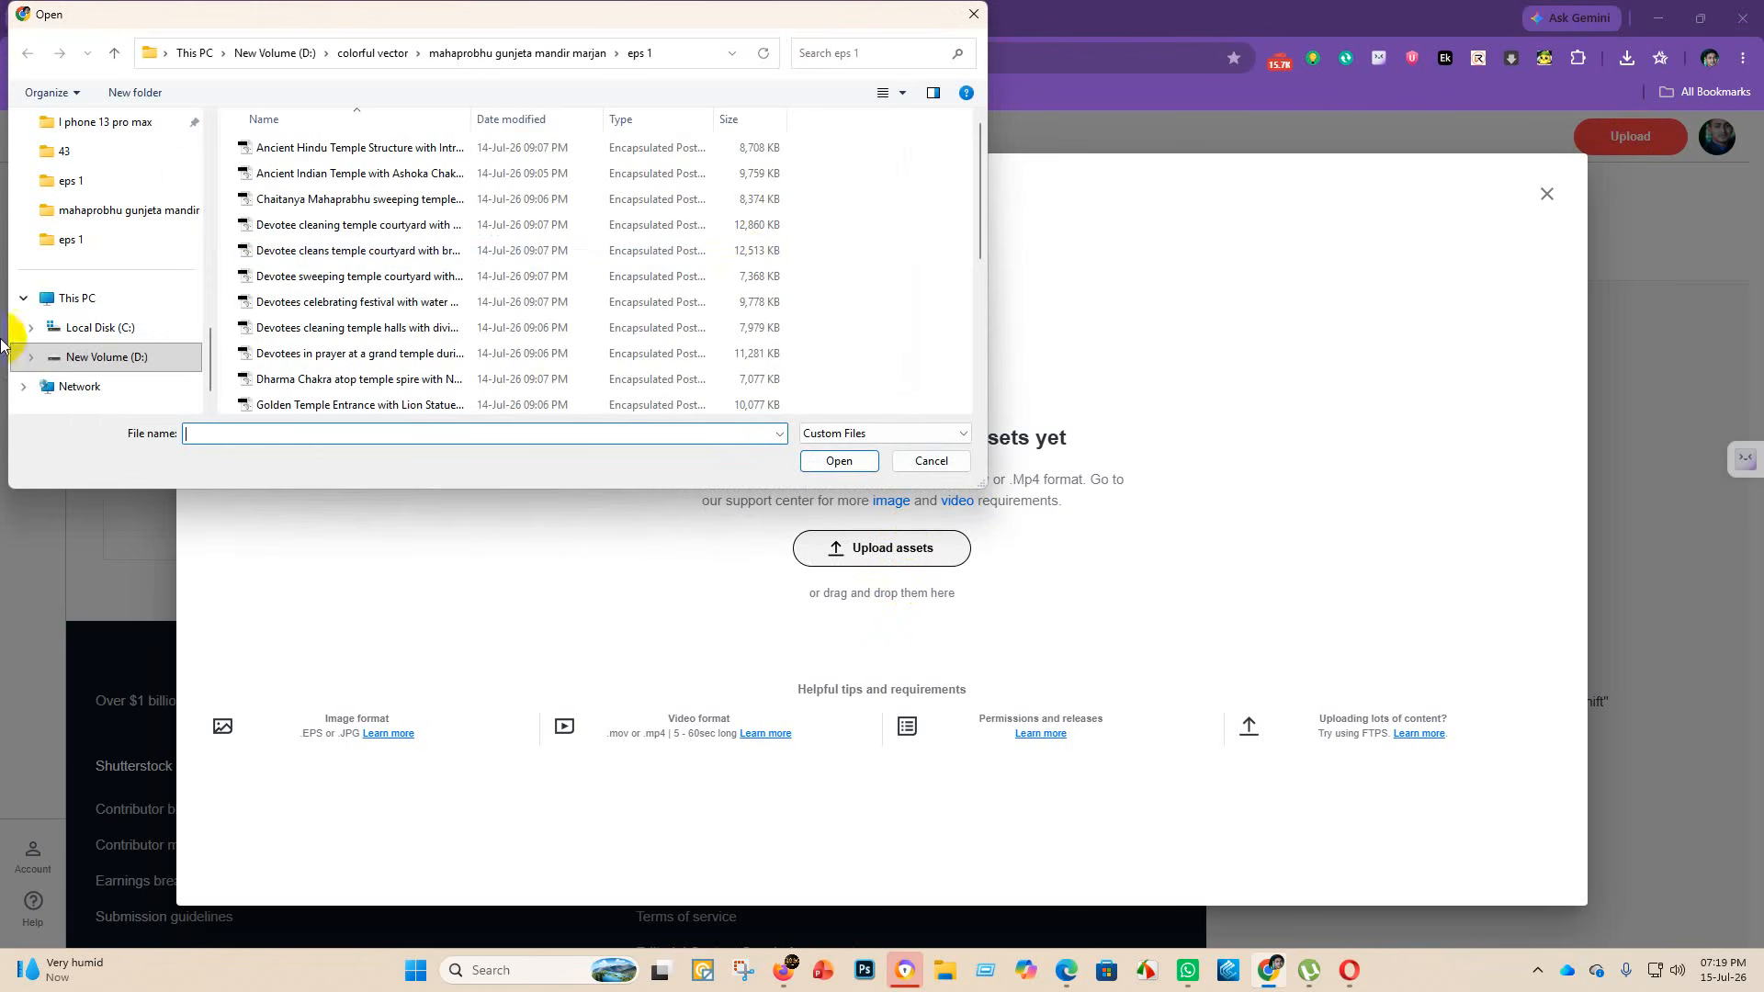
# - Look through the 120 design and Sutterstock vactor folders for files to upload
pyautogui.scroll(6, 115, 202)
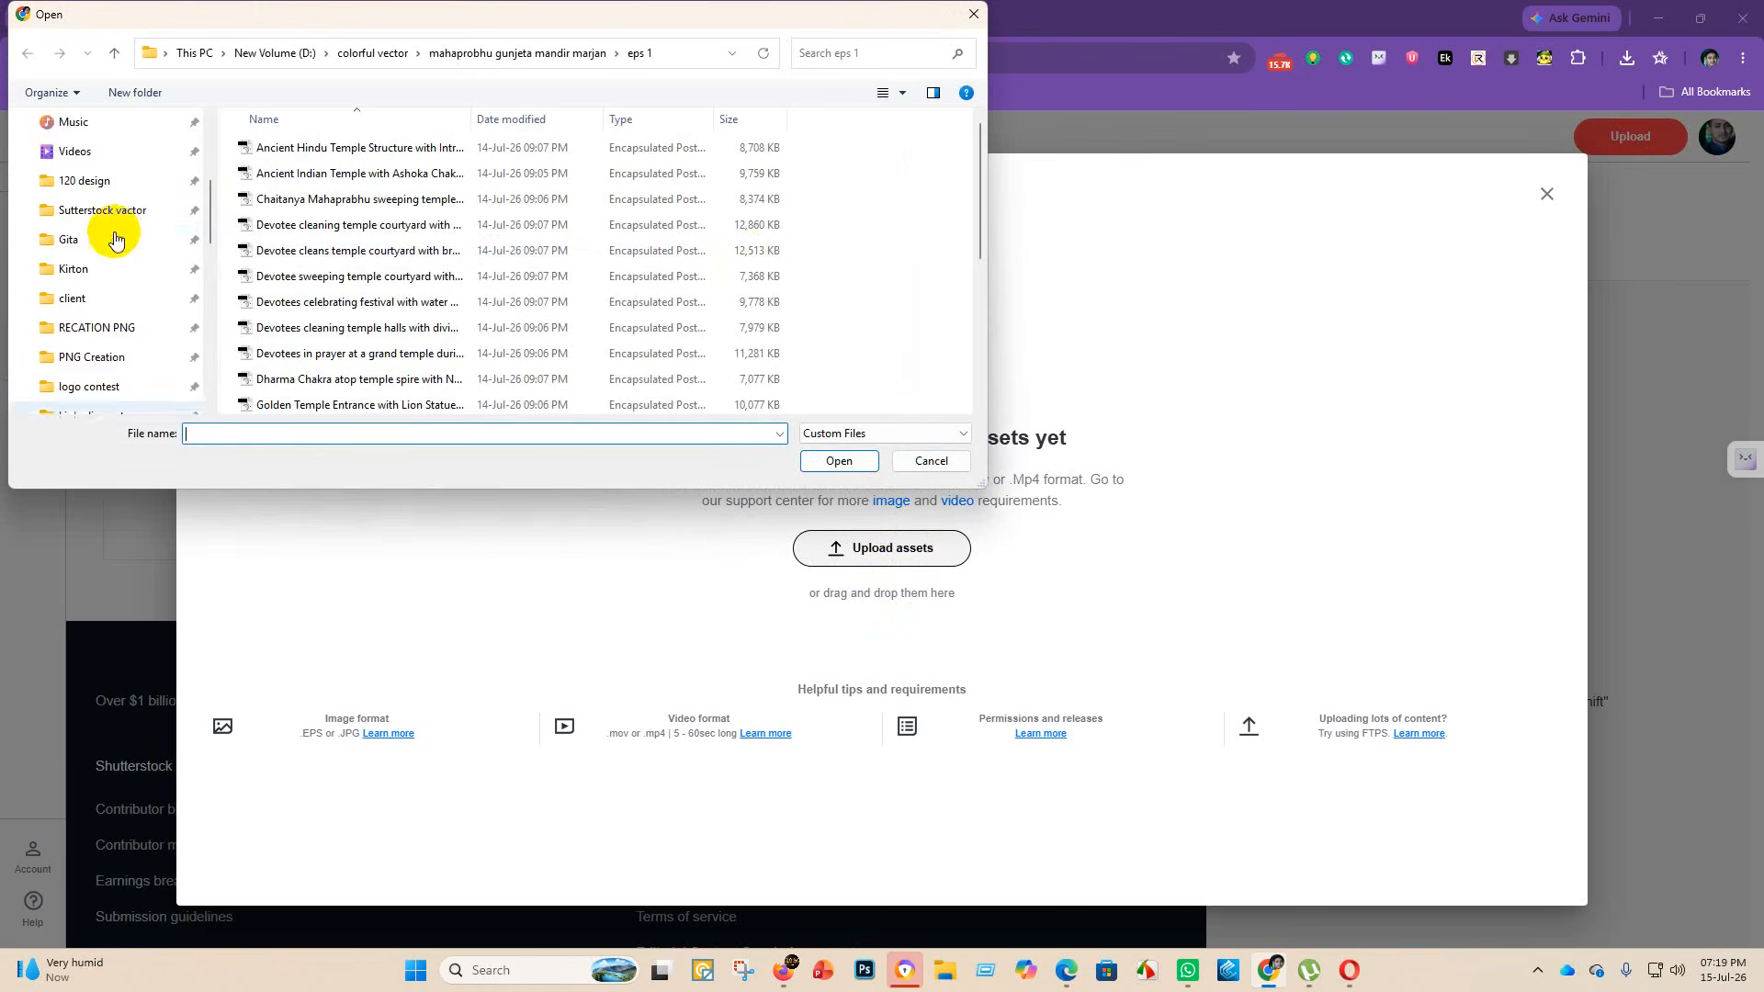
pyautogui.scroll(-3, 112, 212)
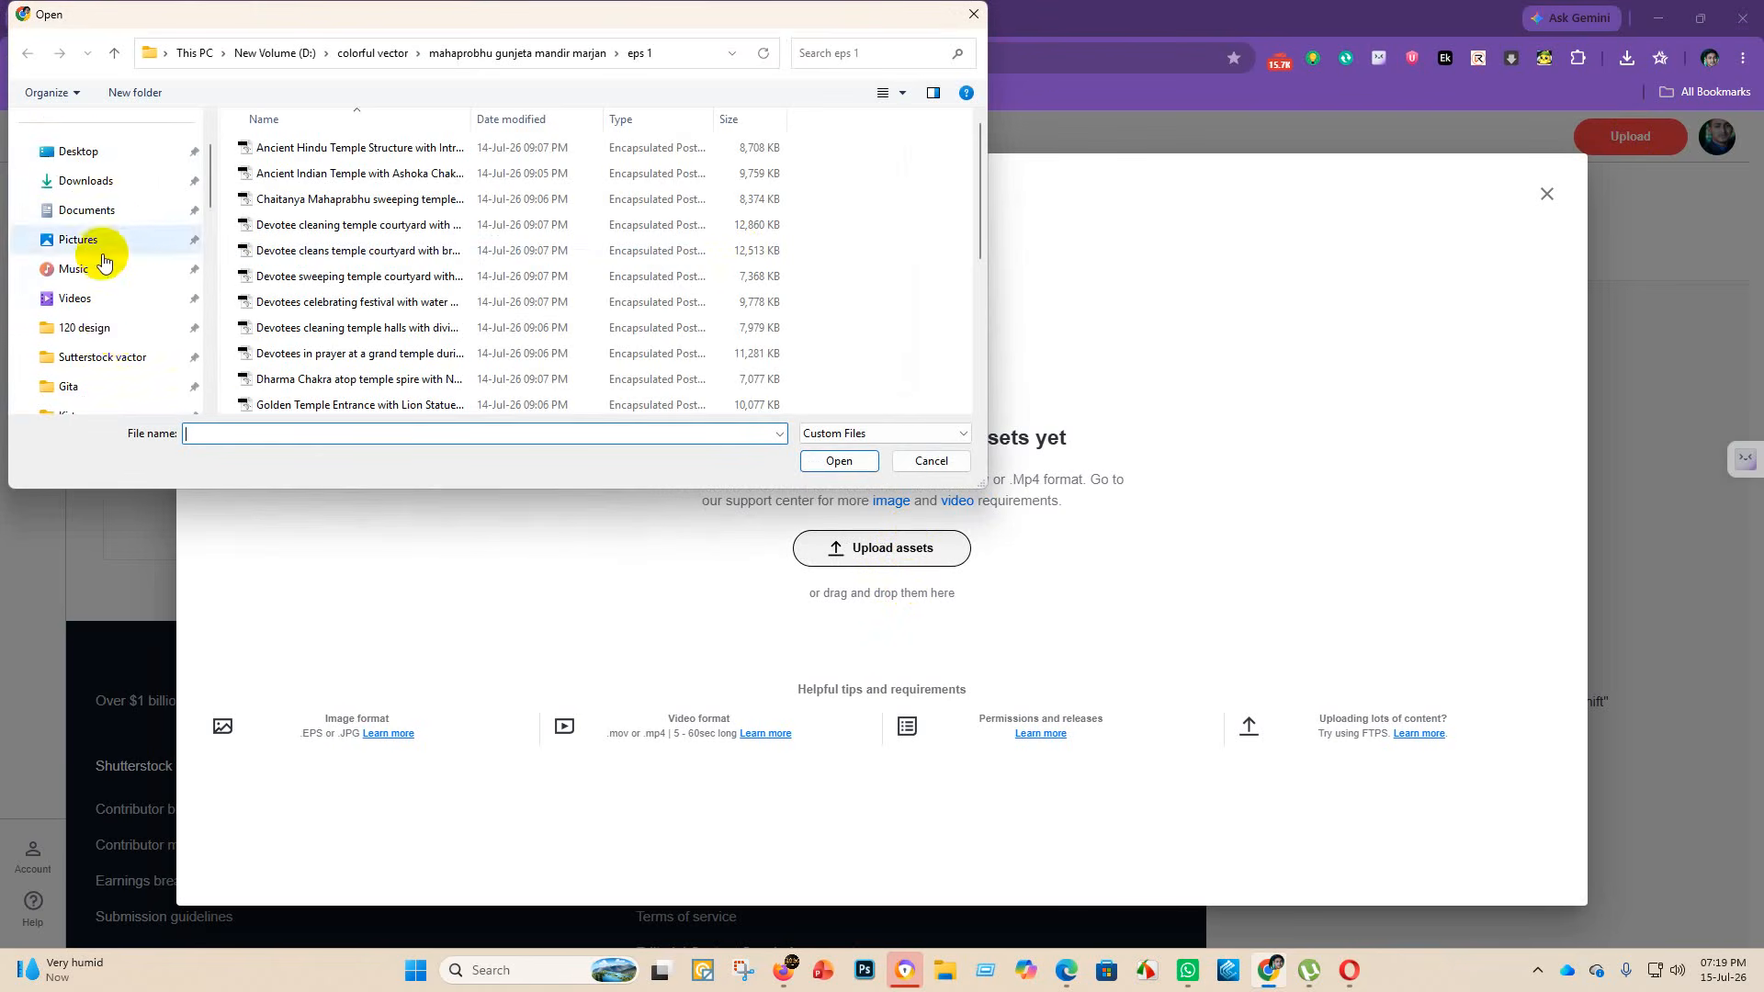
pyautogui.click(116, 338)
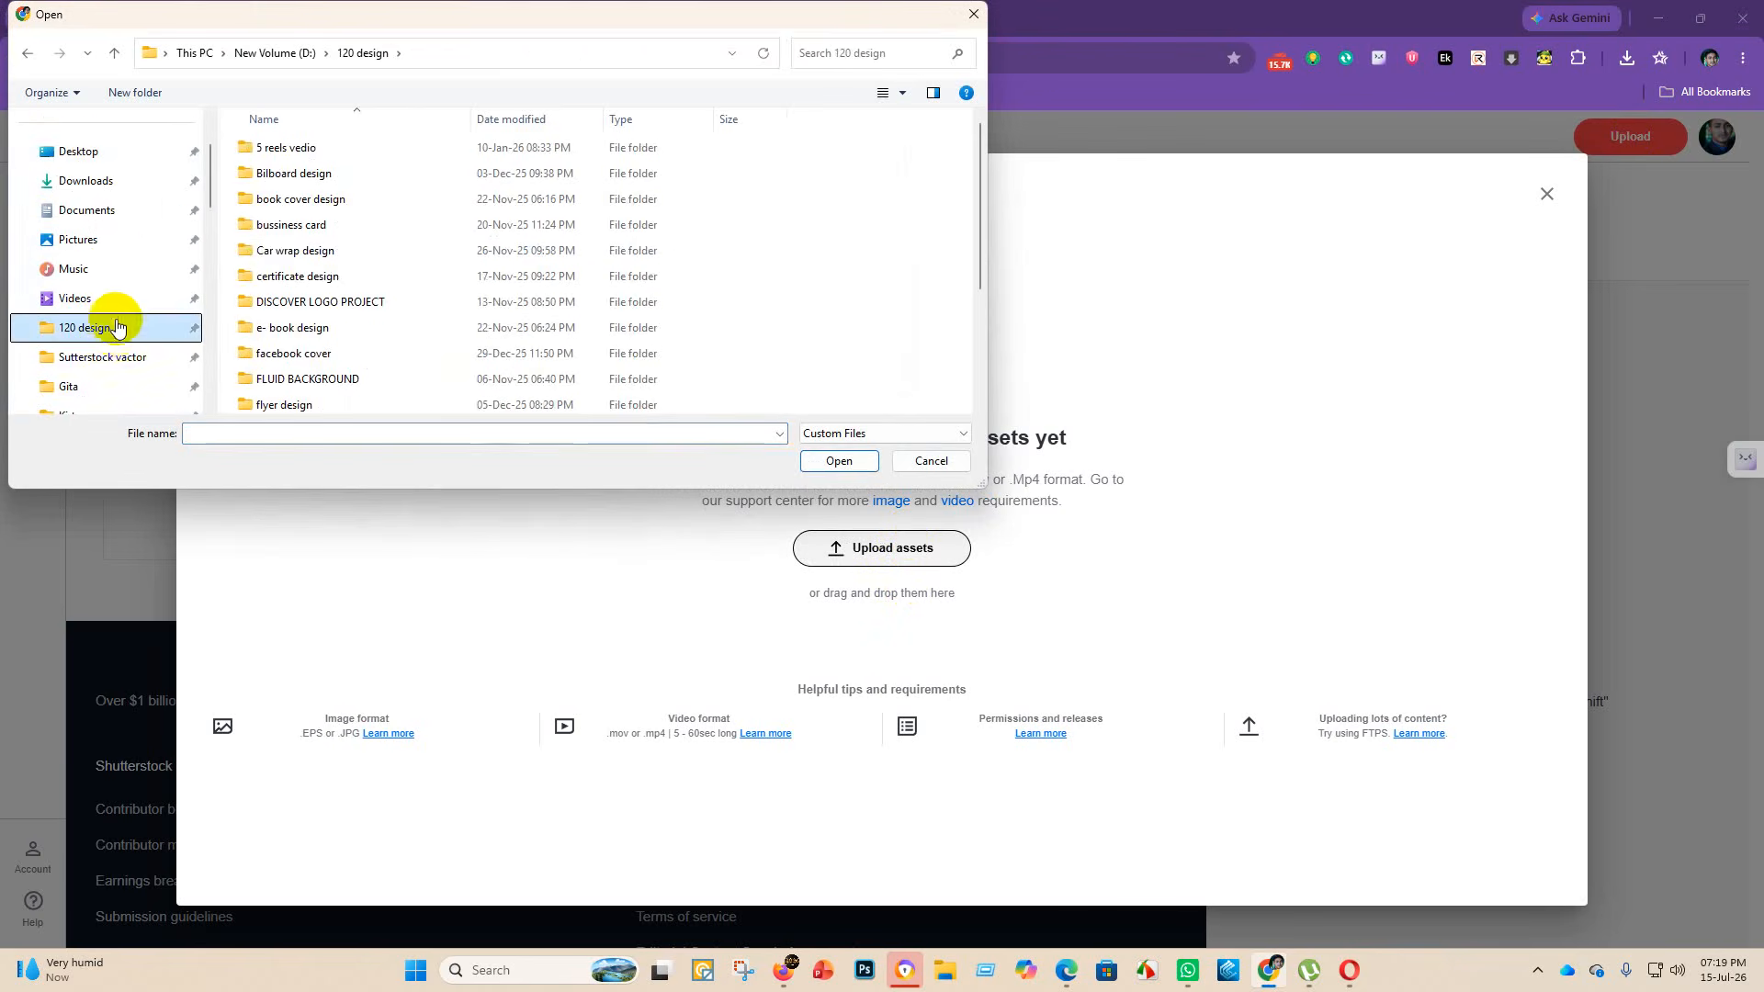
pyautogui.scroll(-2, 116, 303)
pyautogui.click(132, 187)
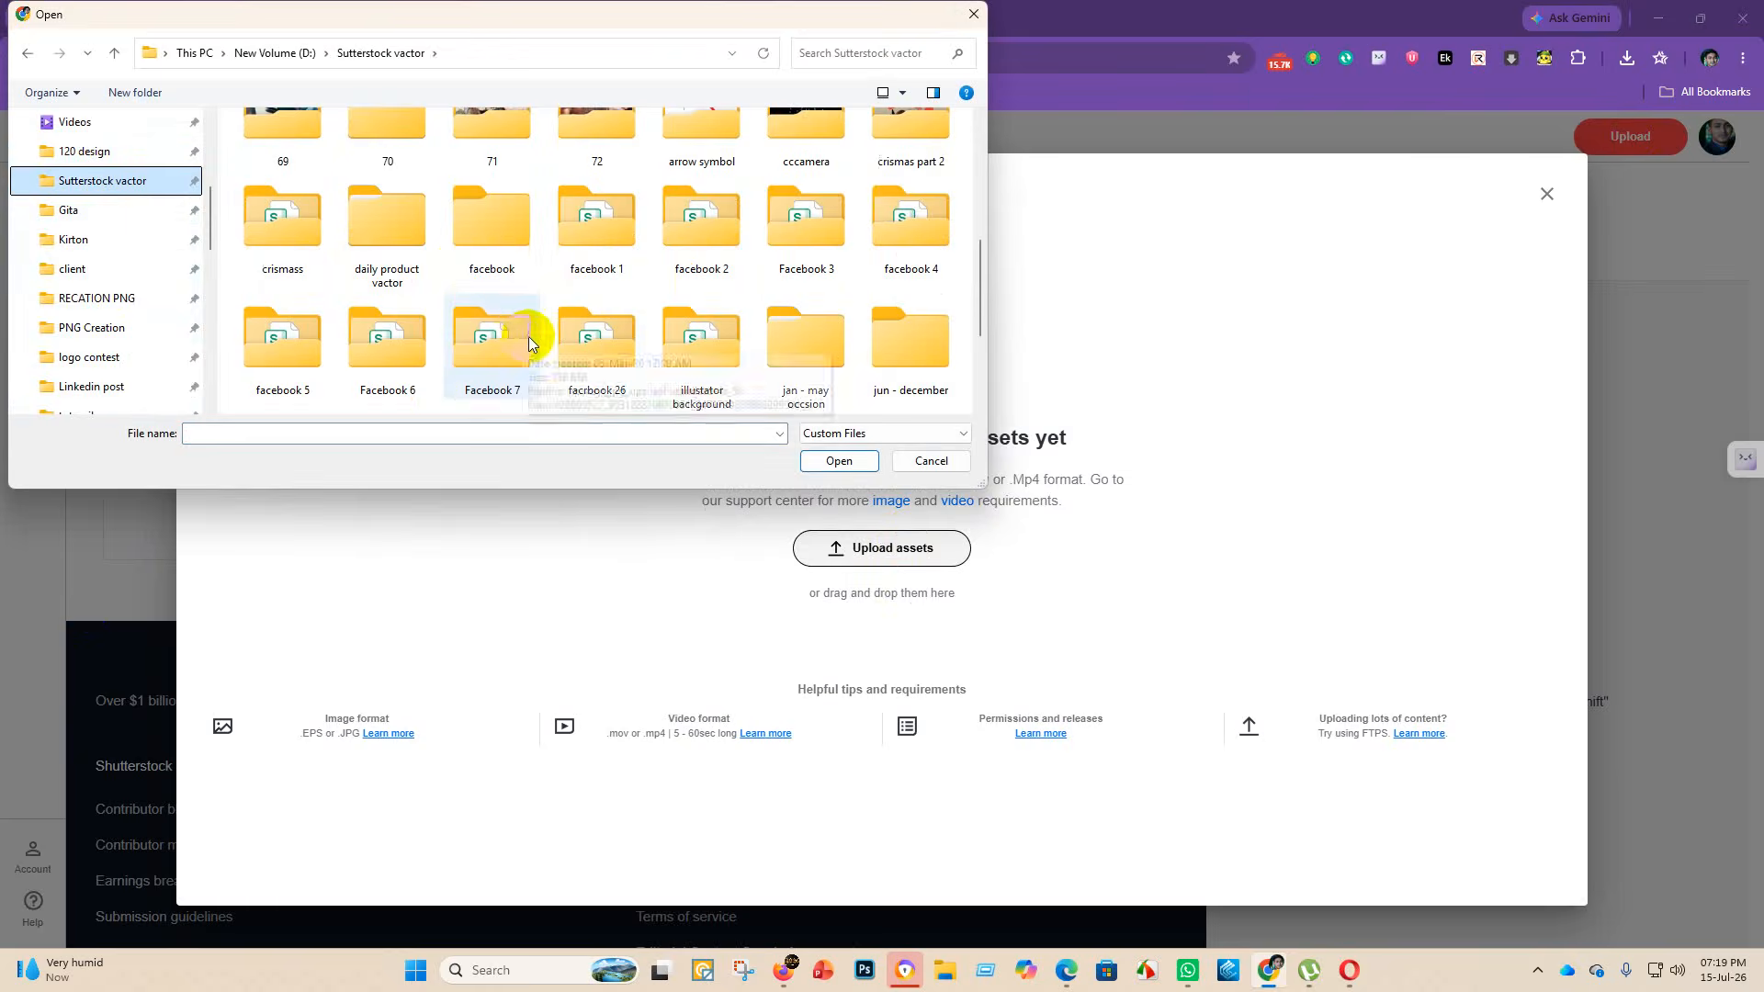
pyautogui.scroll(-10, 735, 258)
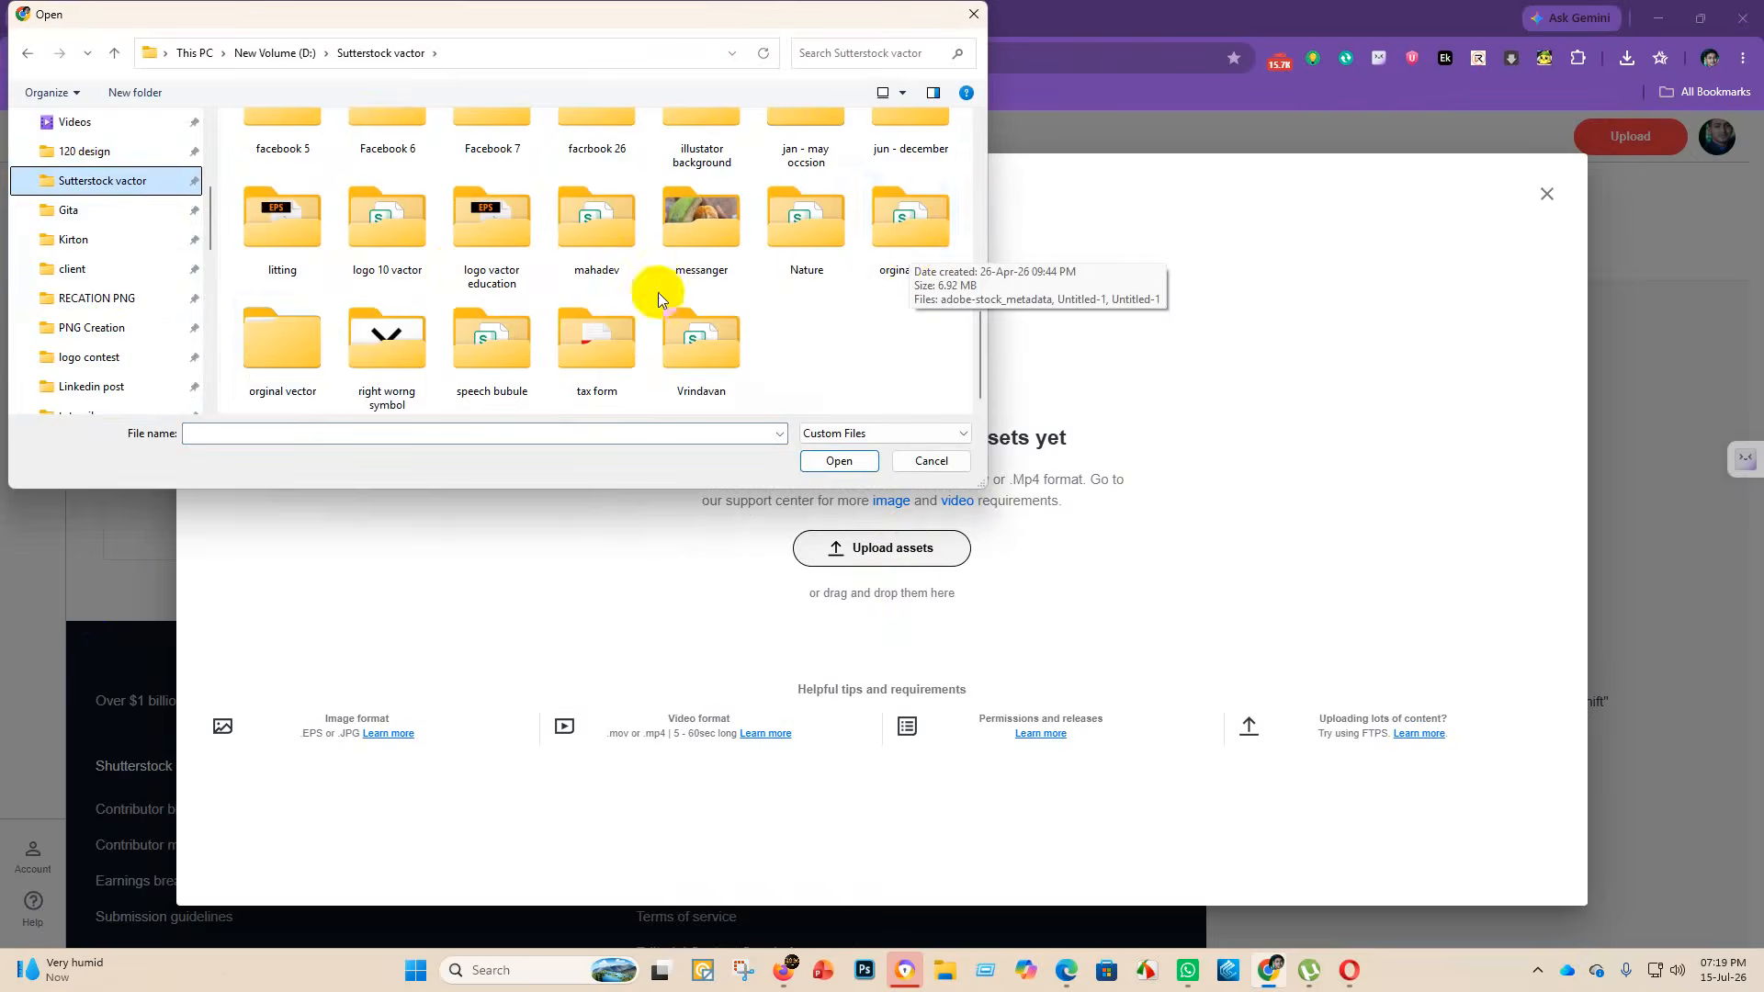
pyautogui.scroll(-2, 111, 276)
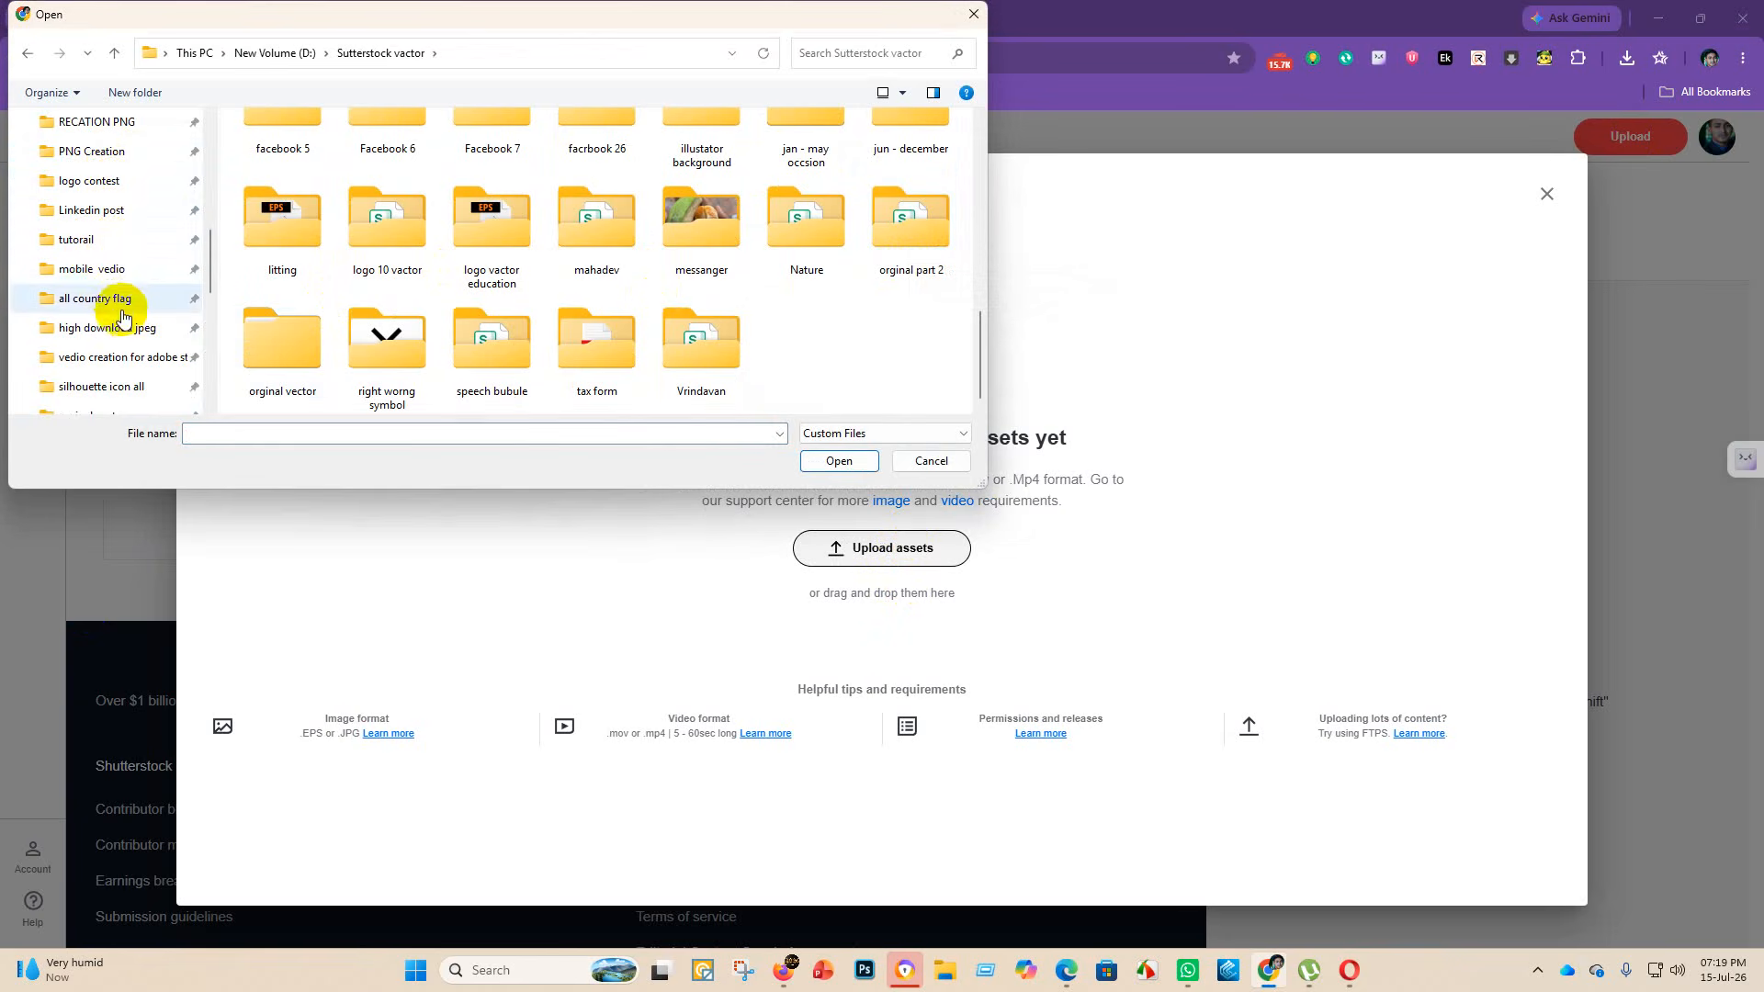
pyautogui.scroll(-1, 119, 248)
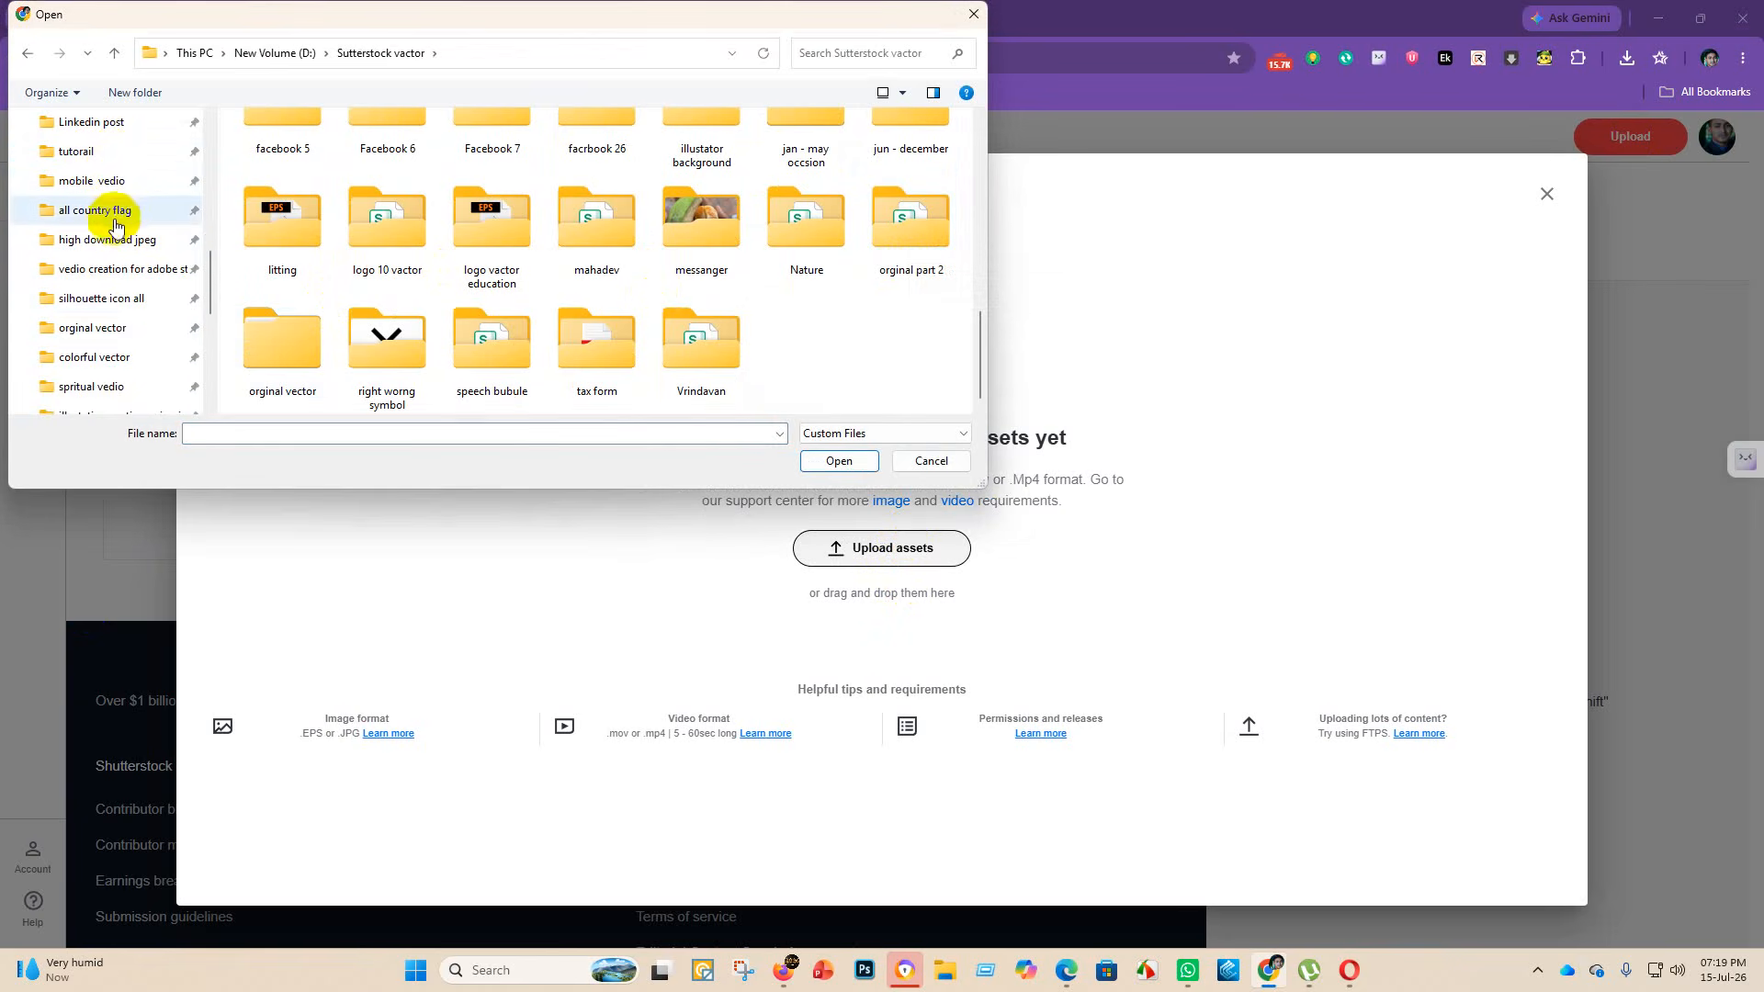
# - Look through the silhouette icon all folder and open the eps 2 subfolder inside its folder 10
pyautogui.click(140, 299)
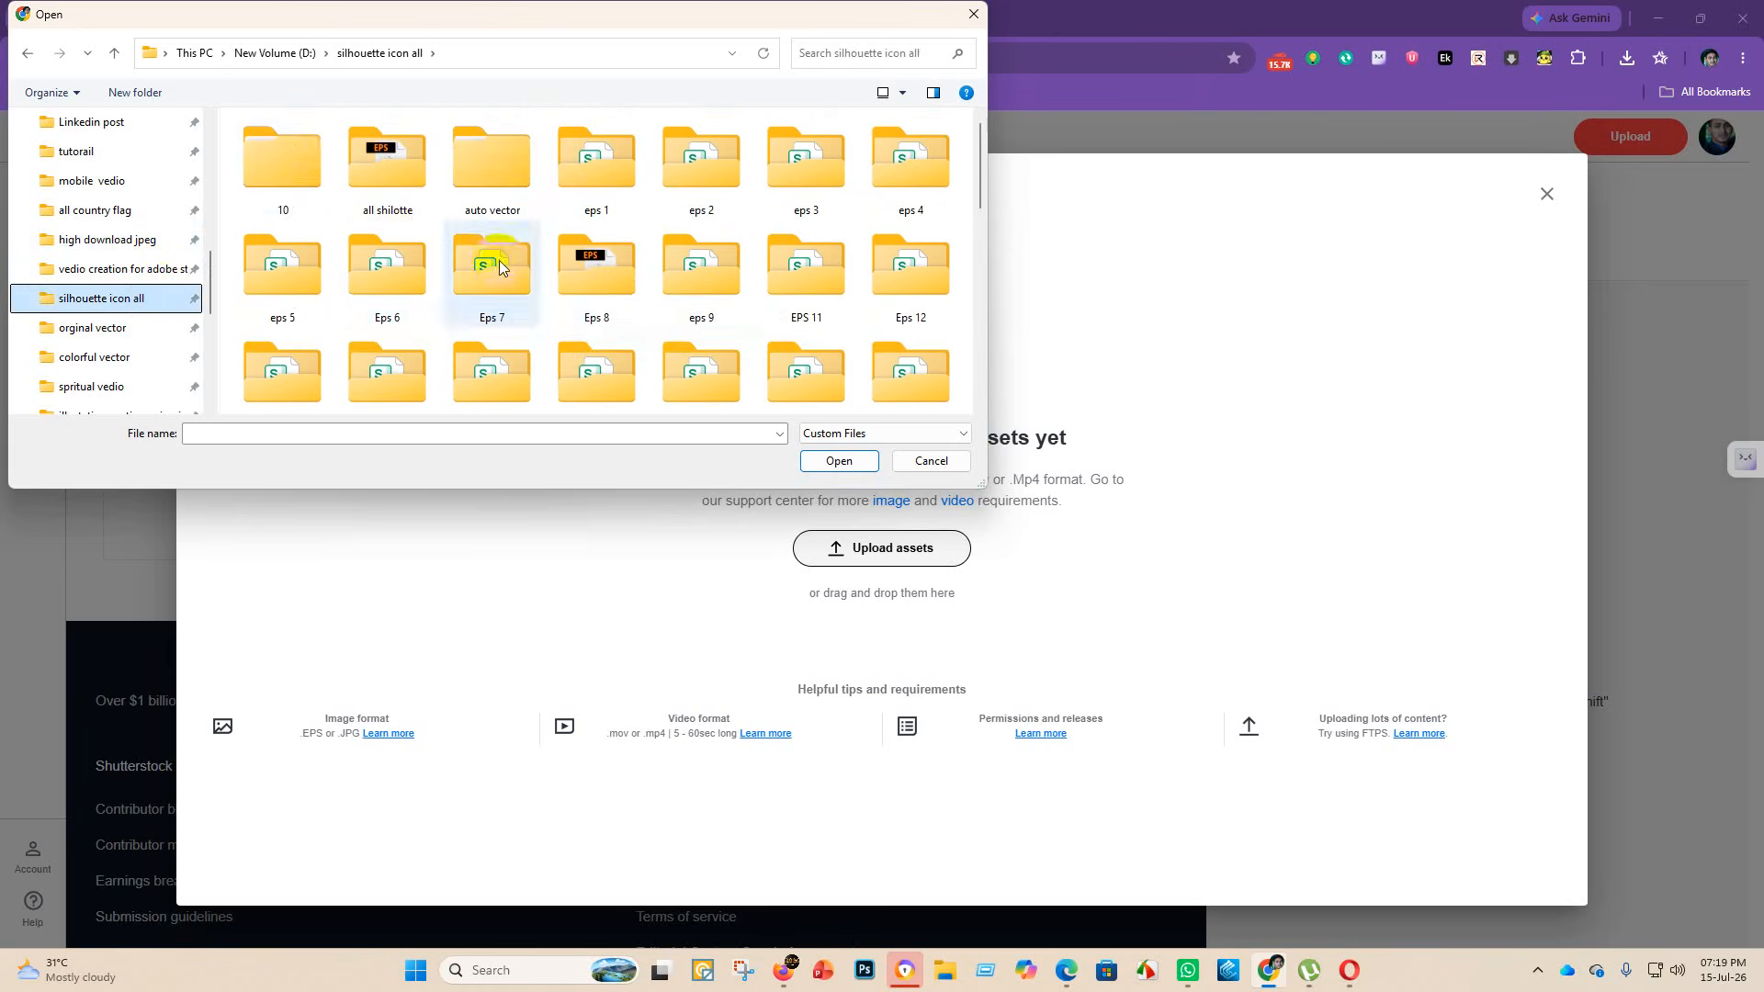
pyautogui.scroll(-5, 515, 294)
pyautogui.scroll(5, 441, 276)
pyautogui.scroll(-8, 551, 257)
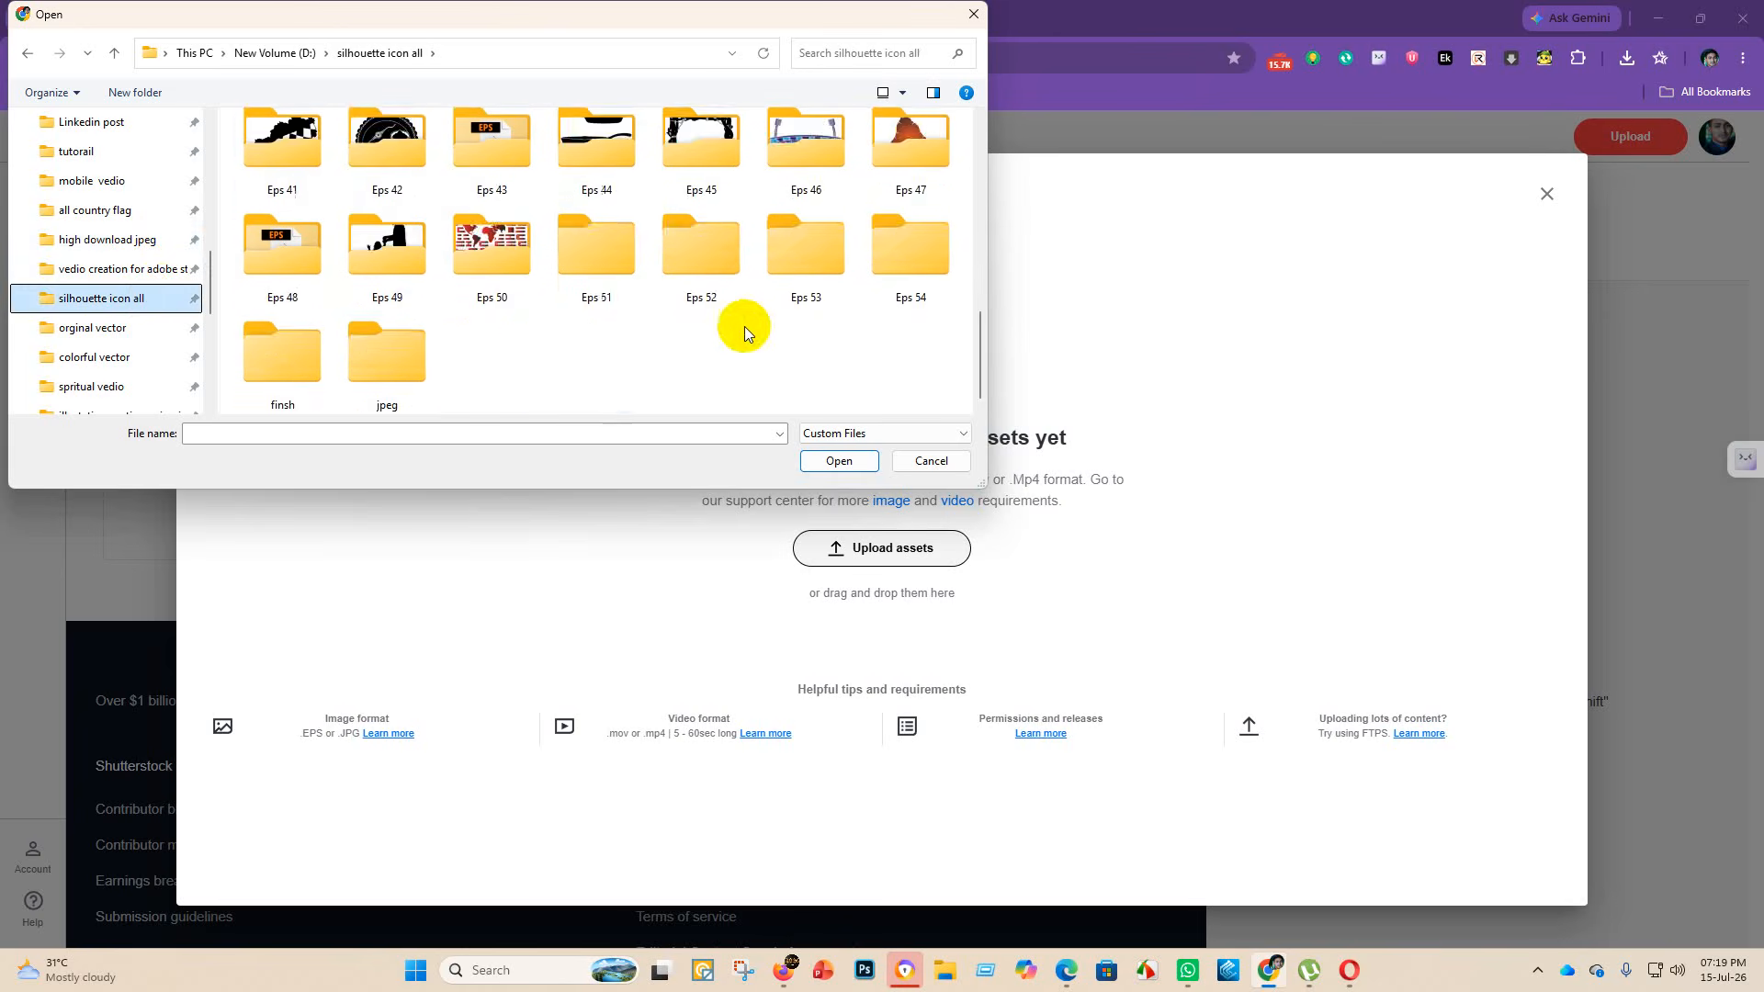
pyautogui.scroll(5, 413, 239)
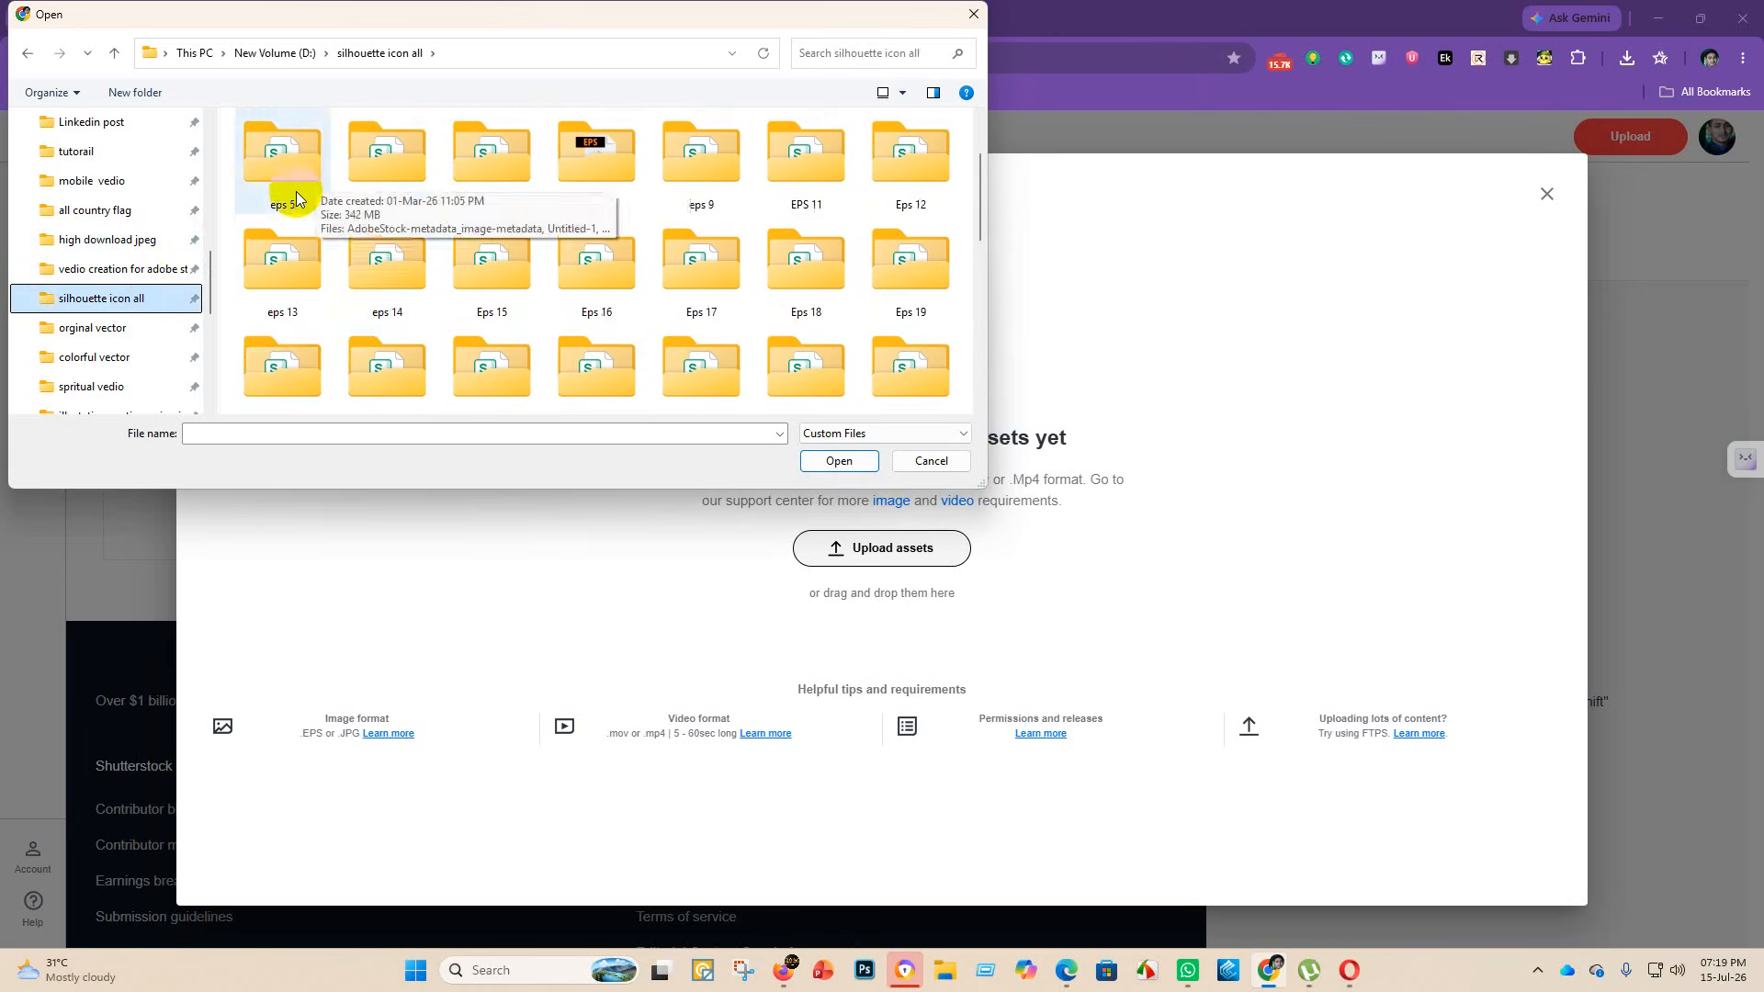
pyautogui.scroll(3, 296, 191)
pyautogui.doubleClick(303, 150)
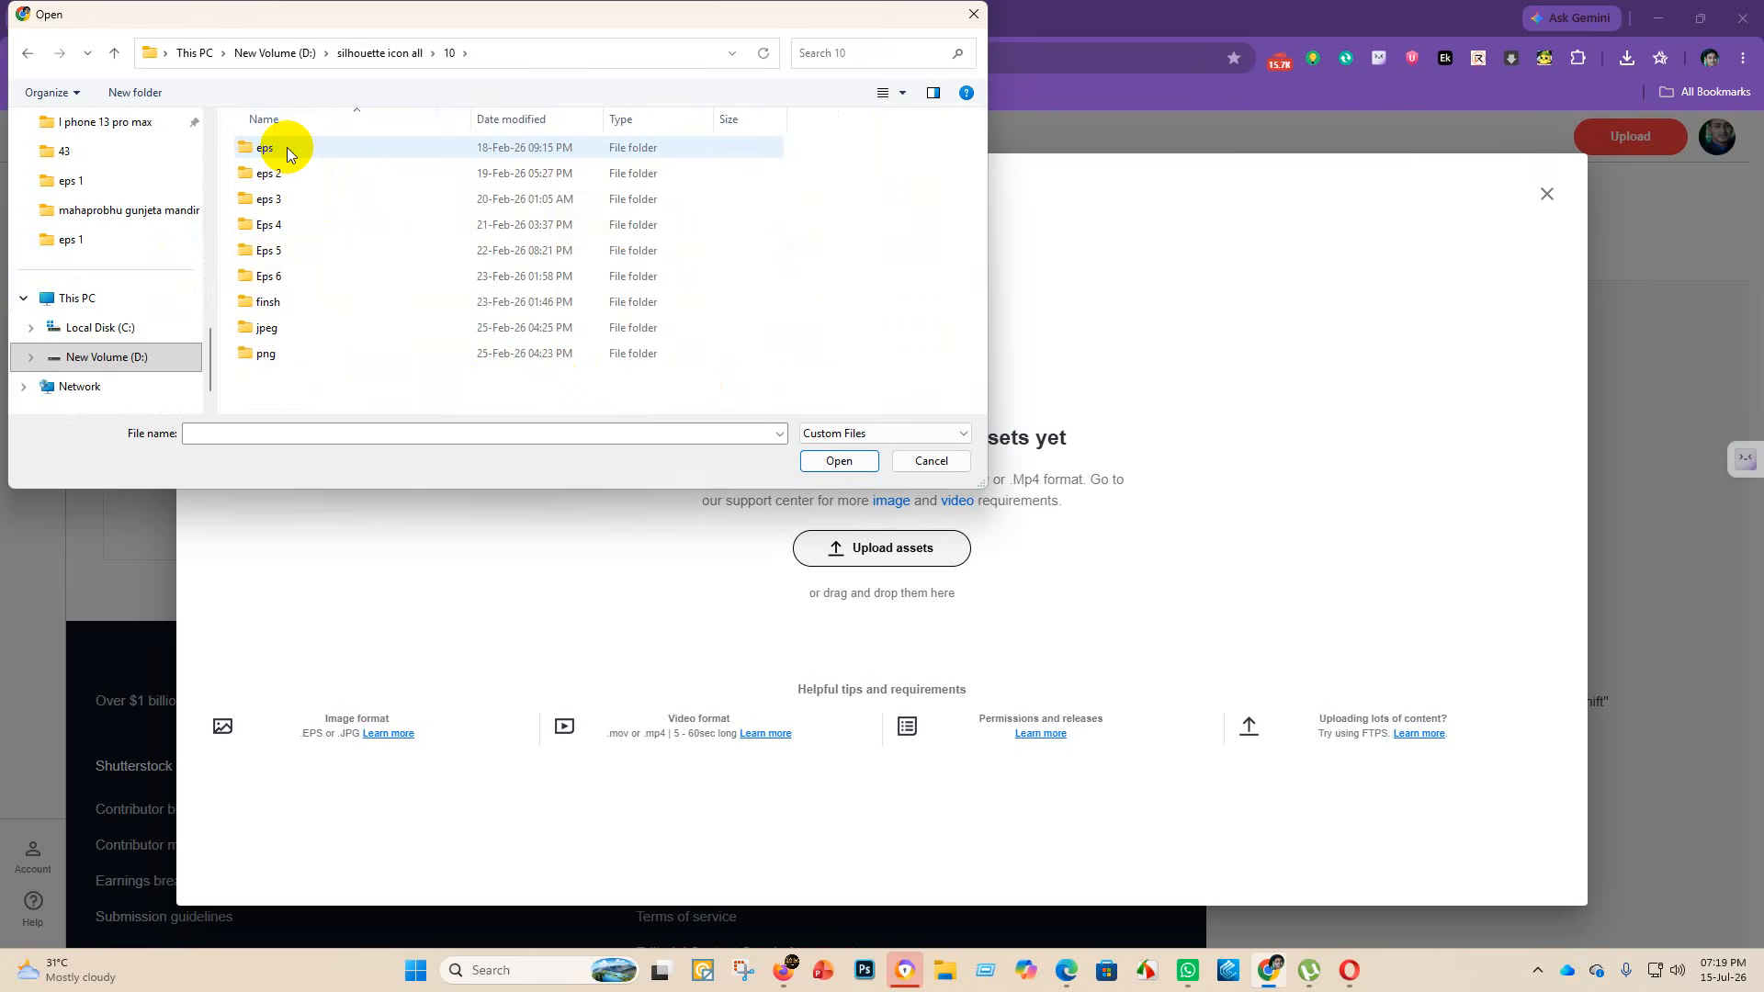
pyautogui.doubleClick(292, 169)
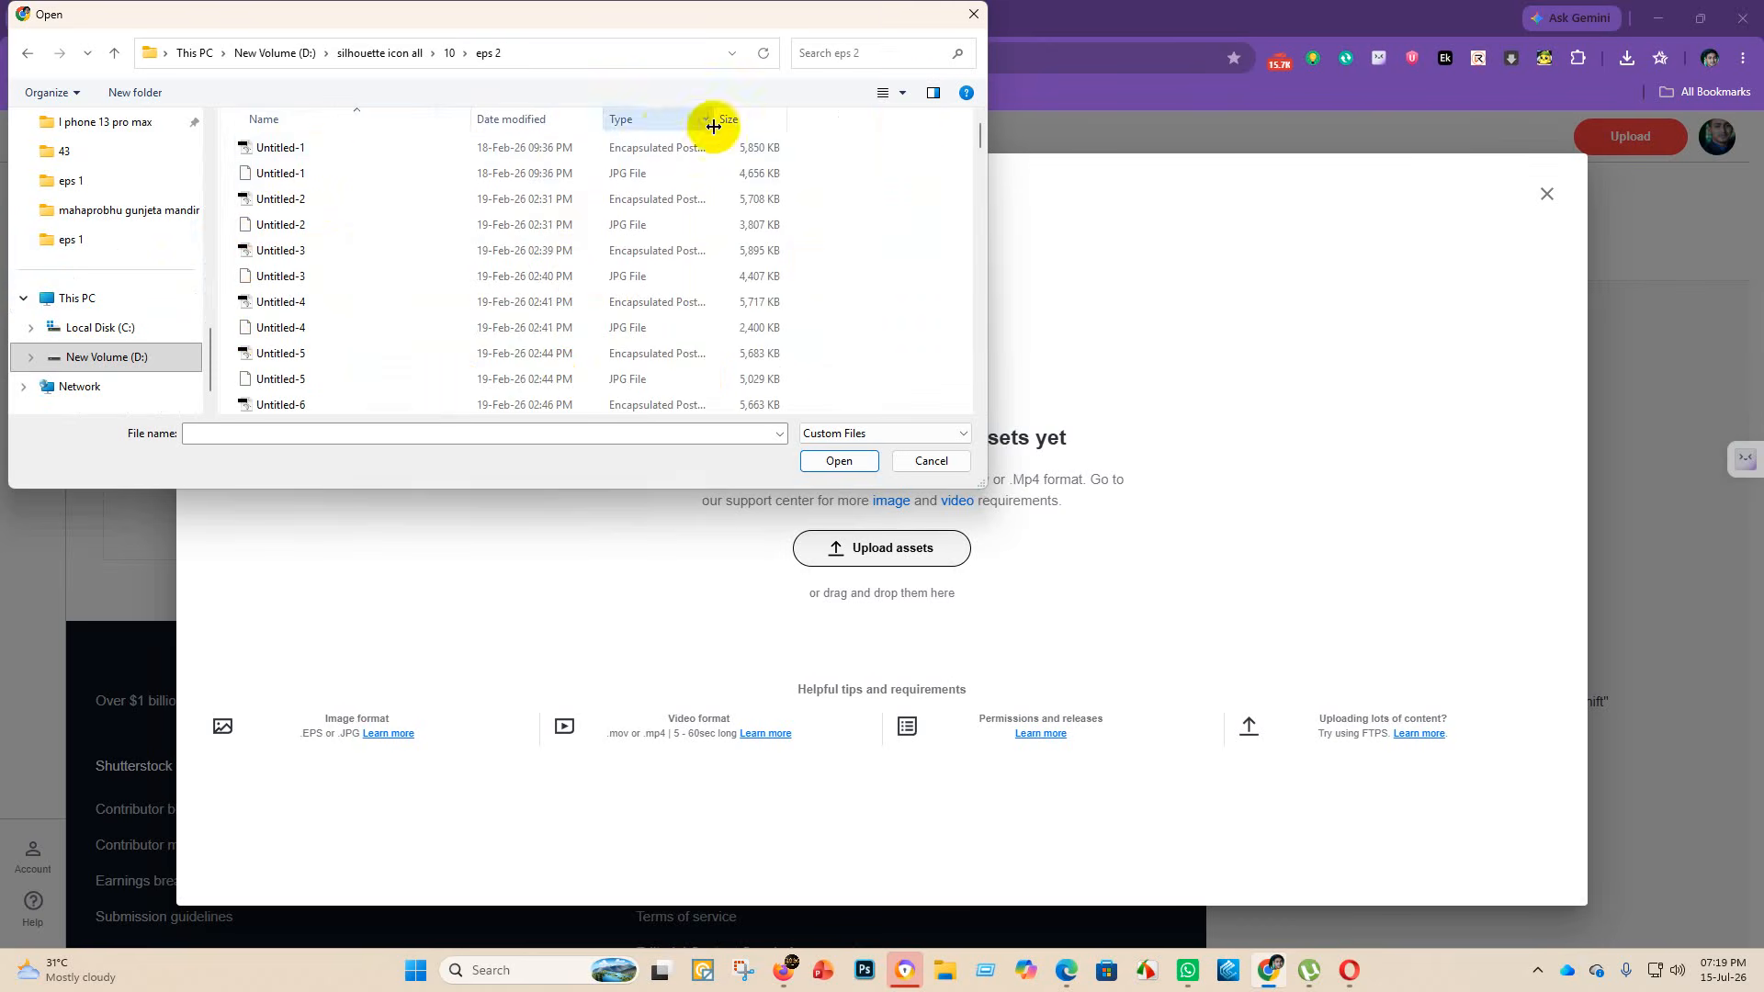
# - Display the eps 2 files as small icons and select the whole column of EPS files starting at Untitled-1
pyautogui.click(902, 94)
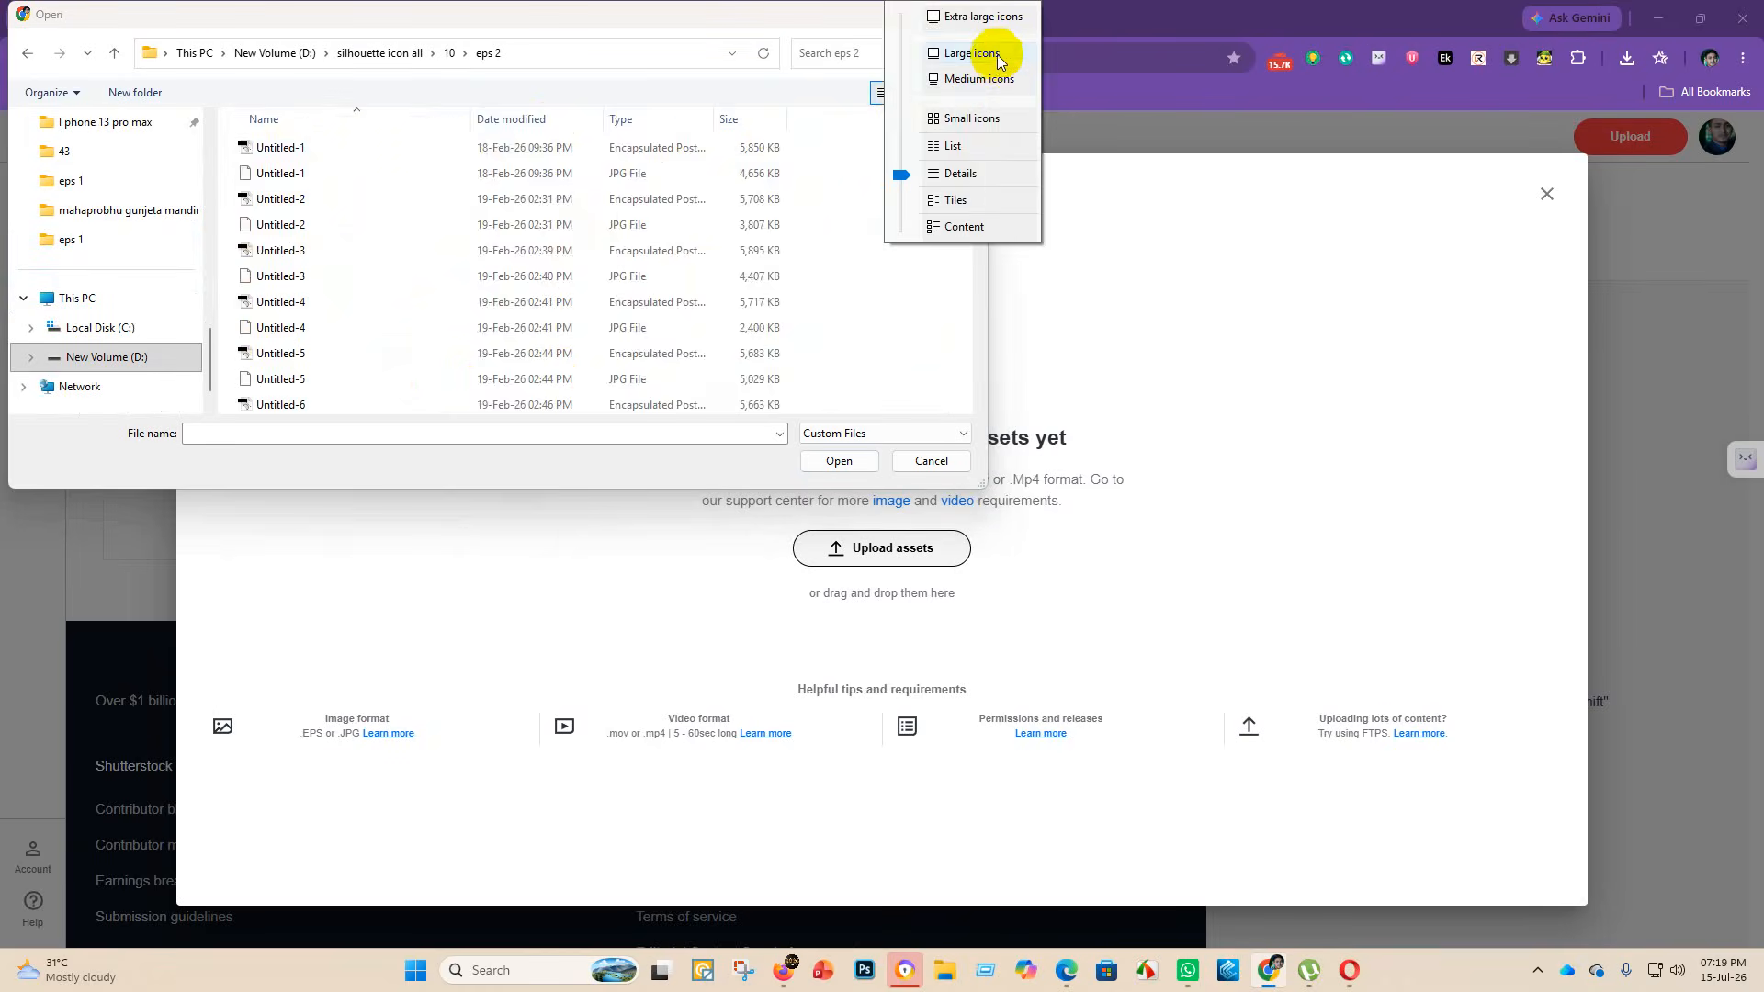
pyautogui.click(998, 55)
pyautogui.click(900, 92)
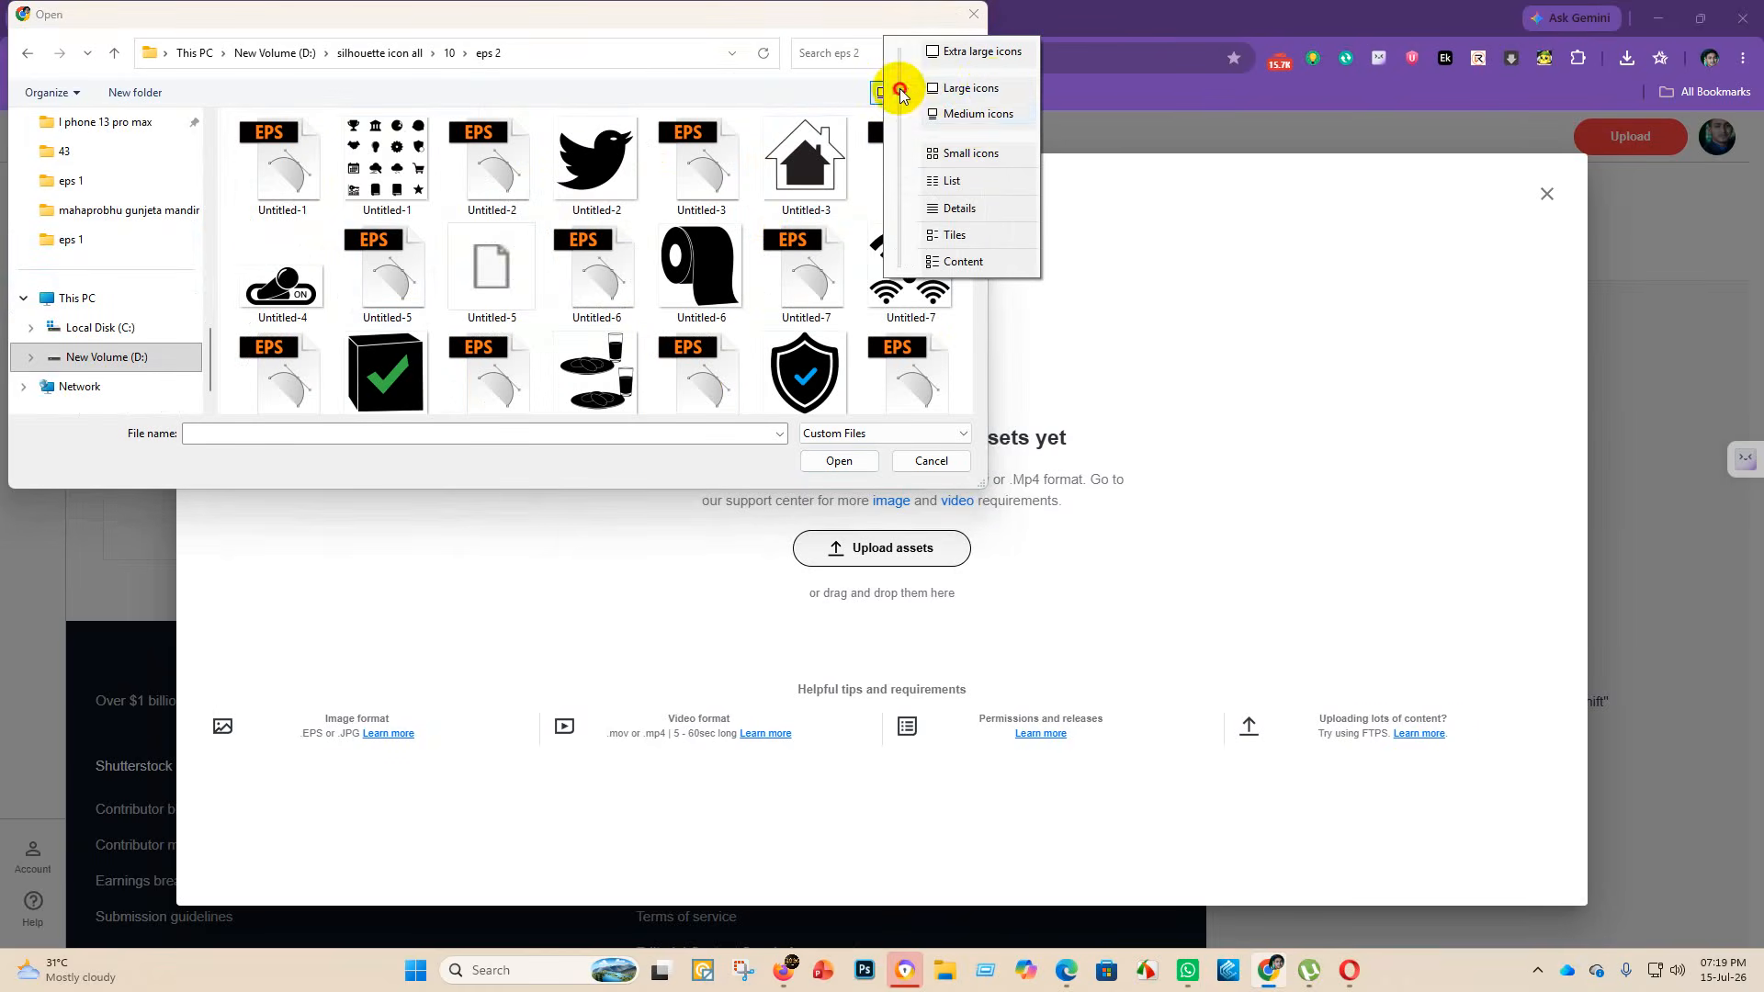
pyautogui.click(977, 153)
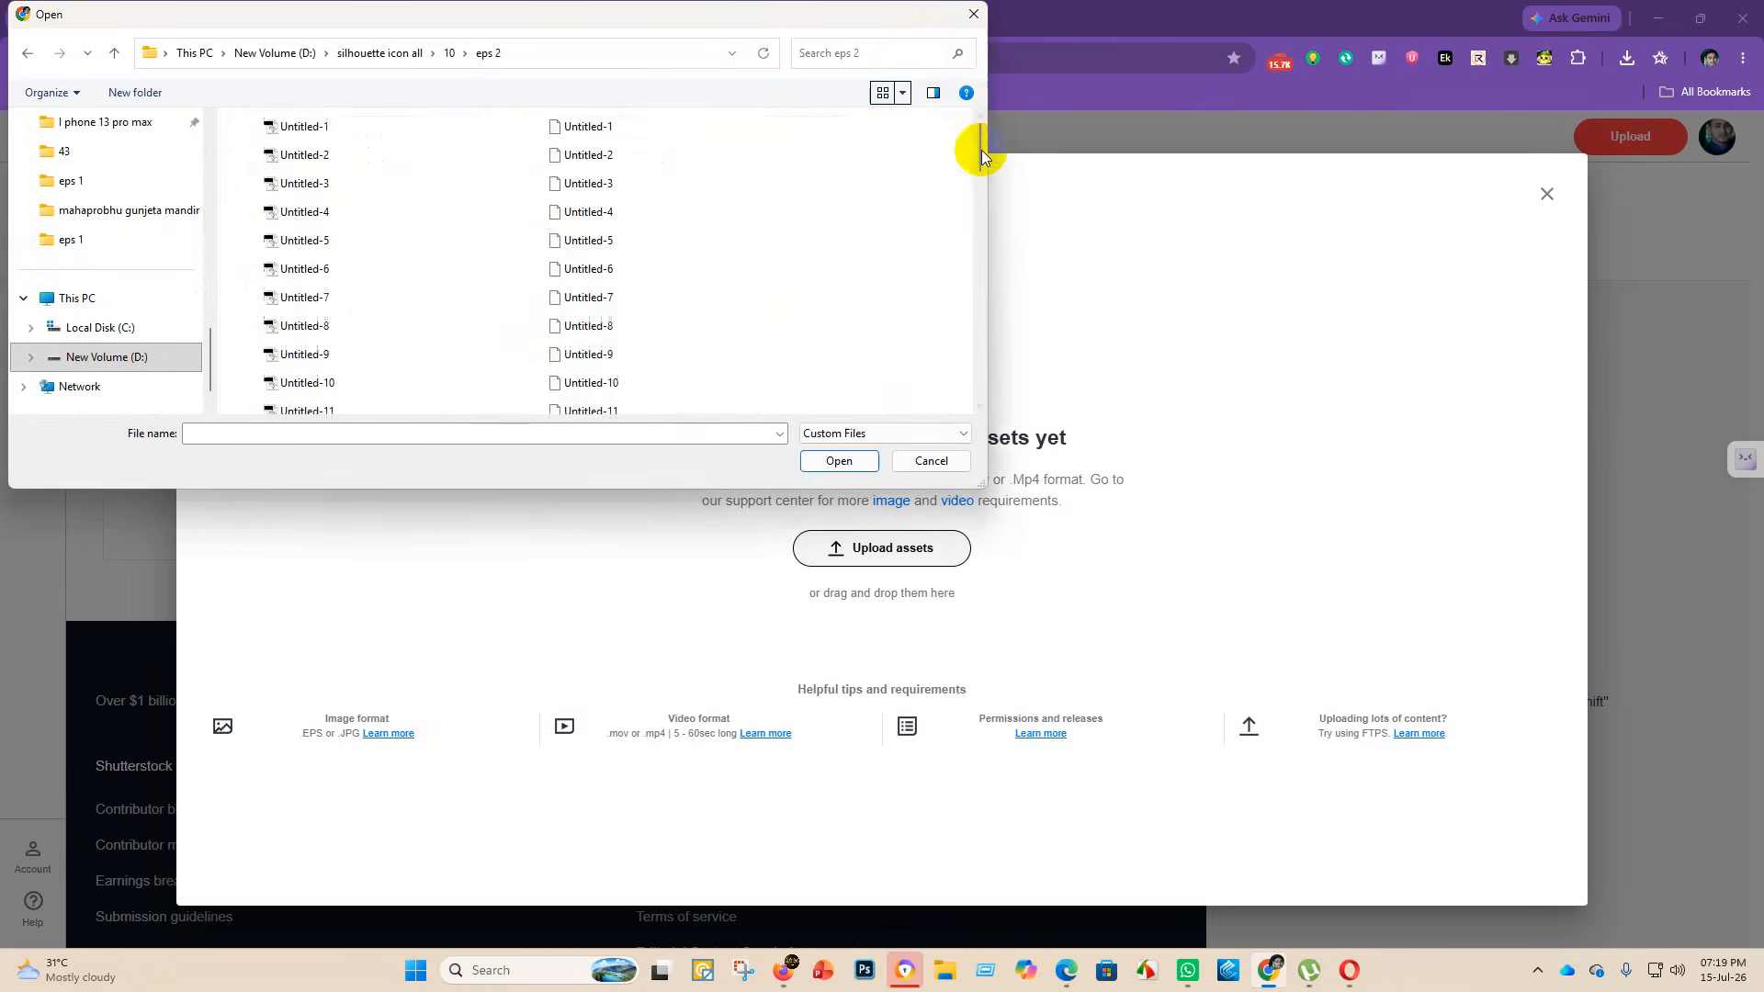
pyautogui.moveTo(379, 128); pyautogui.dragTo(379, 632)
pyautogui.scroll(15, 386, 386)
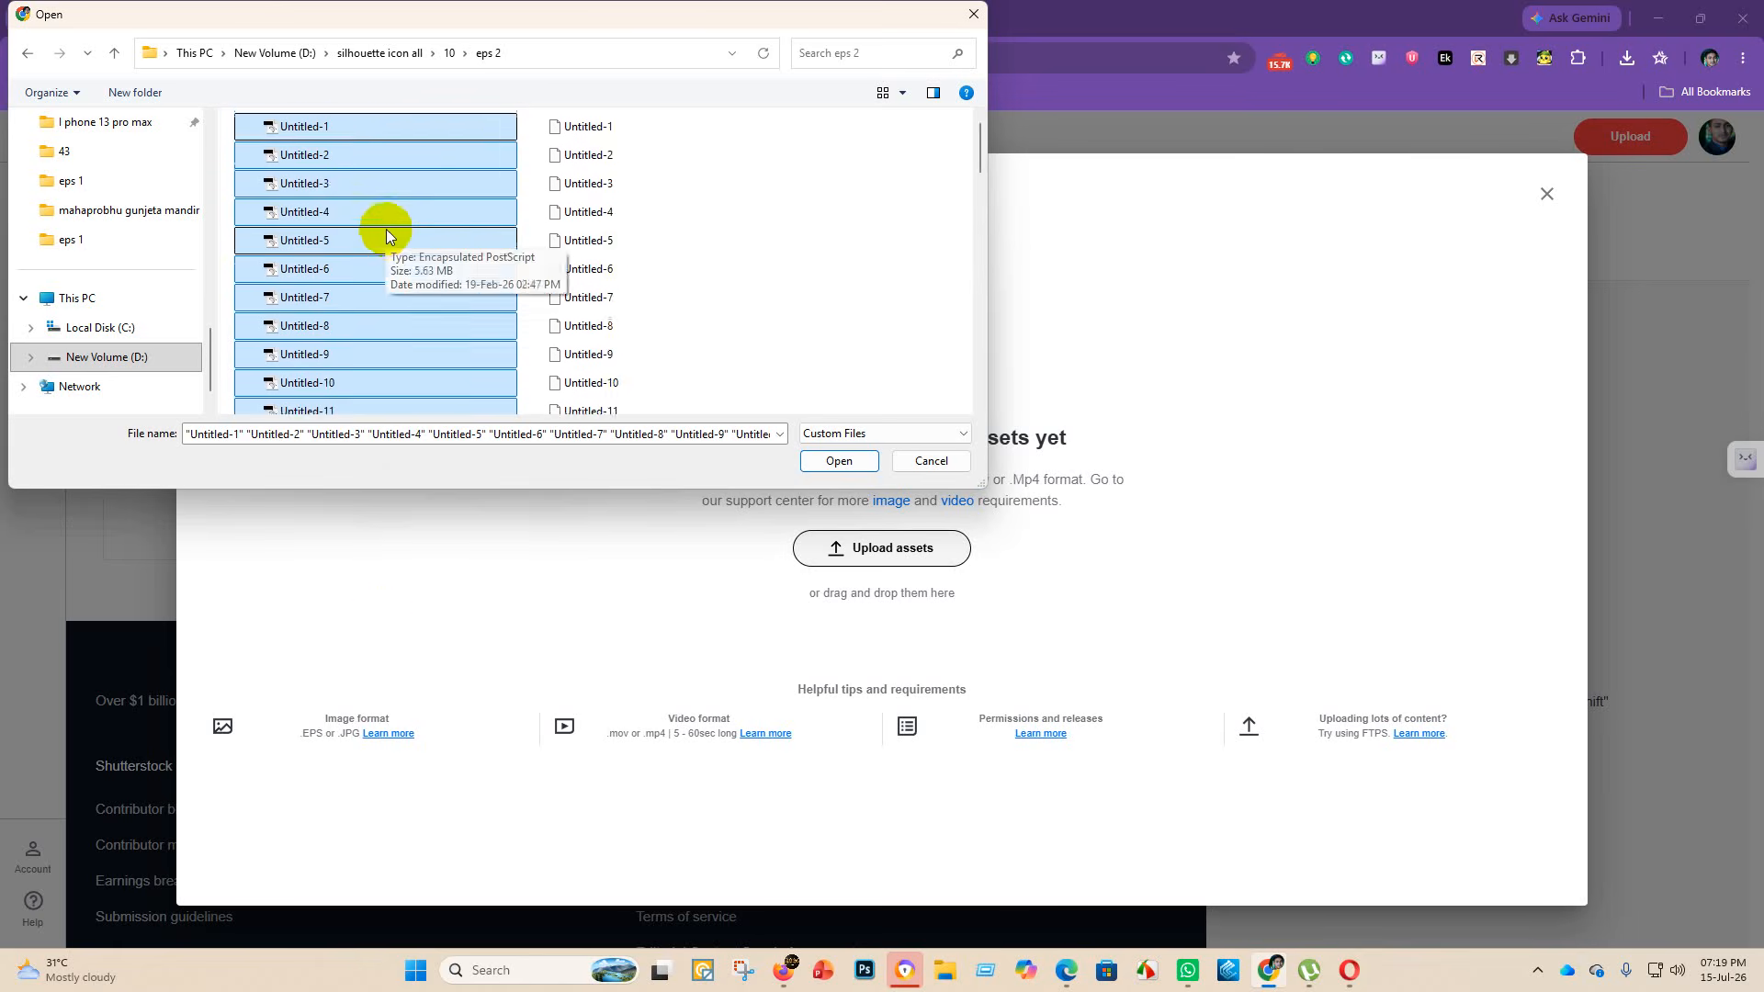
pyautogui.scroll(-15, 388, 175)
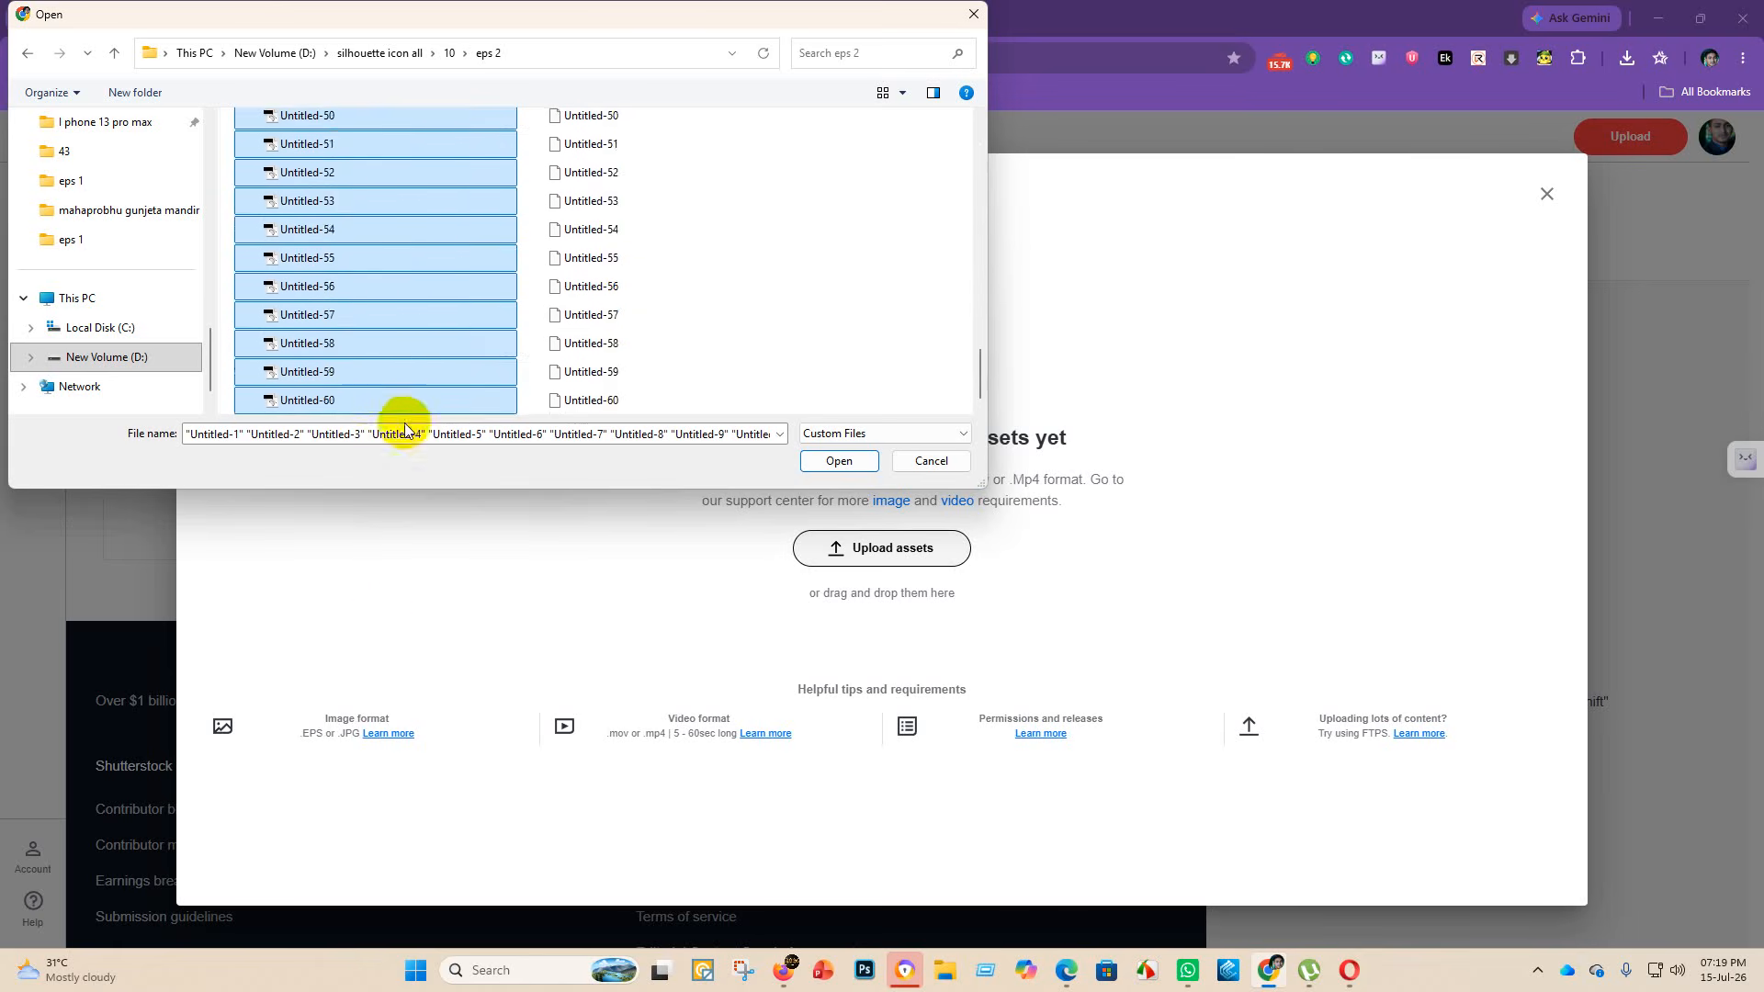
pyautogui.scroll(15, 288, 377)
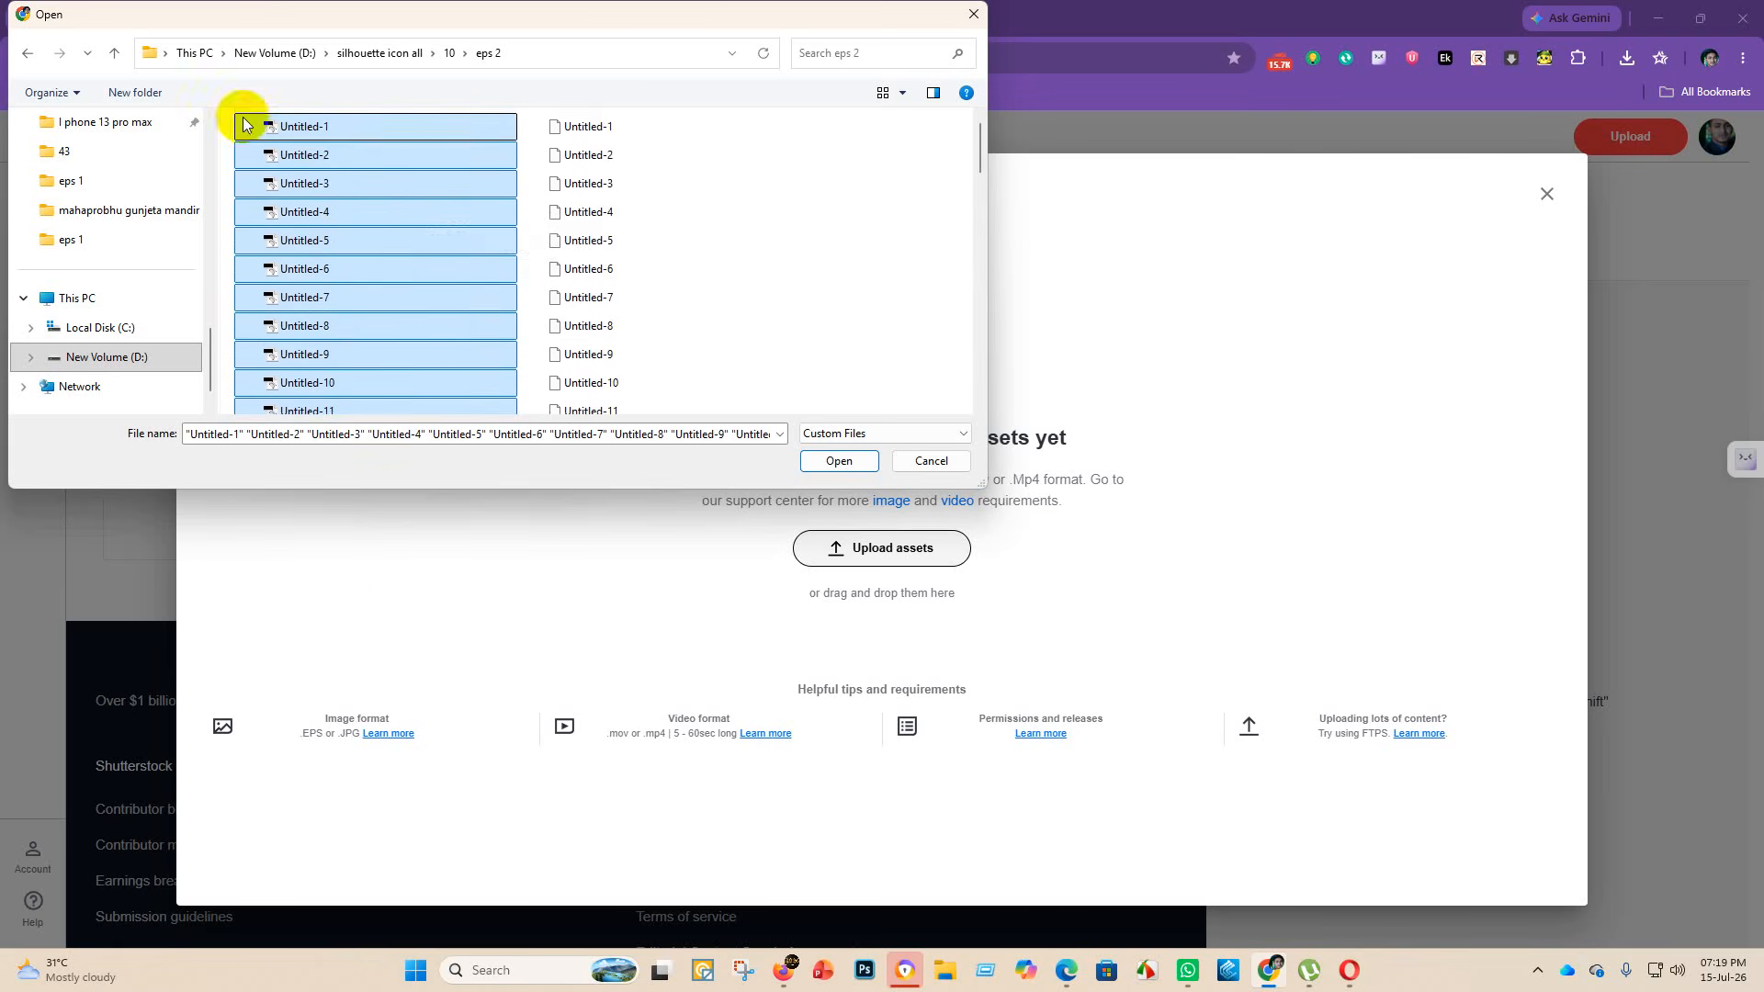
# - Check the contents of the eps 3 and Eps 4 folders and return to the silhouette icon all folder
pyautogui.click(30, 53)
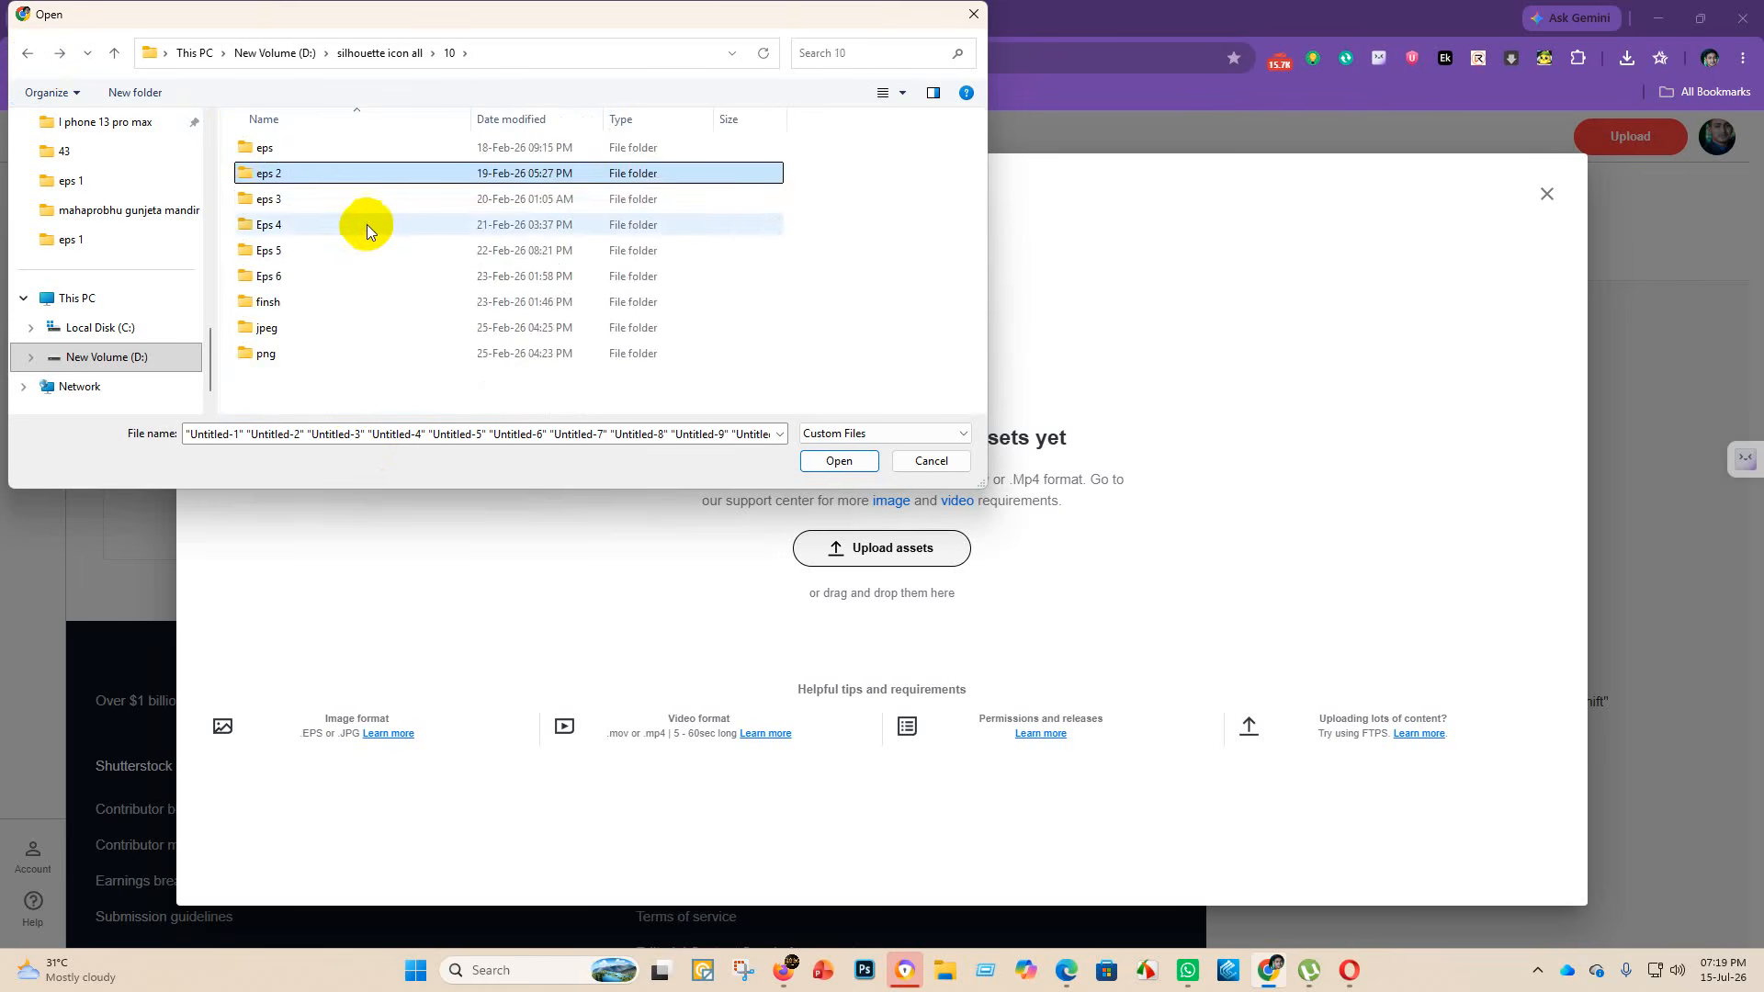
pyautogui.click(349, 202)
pyautogui.doubleClick(349, 202)
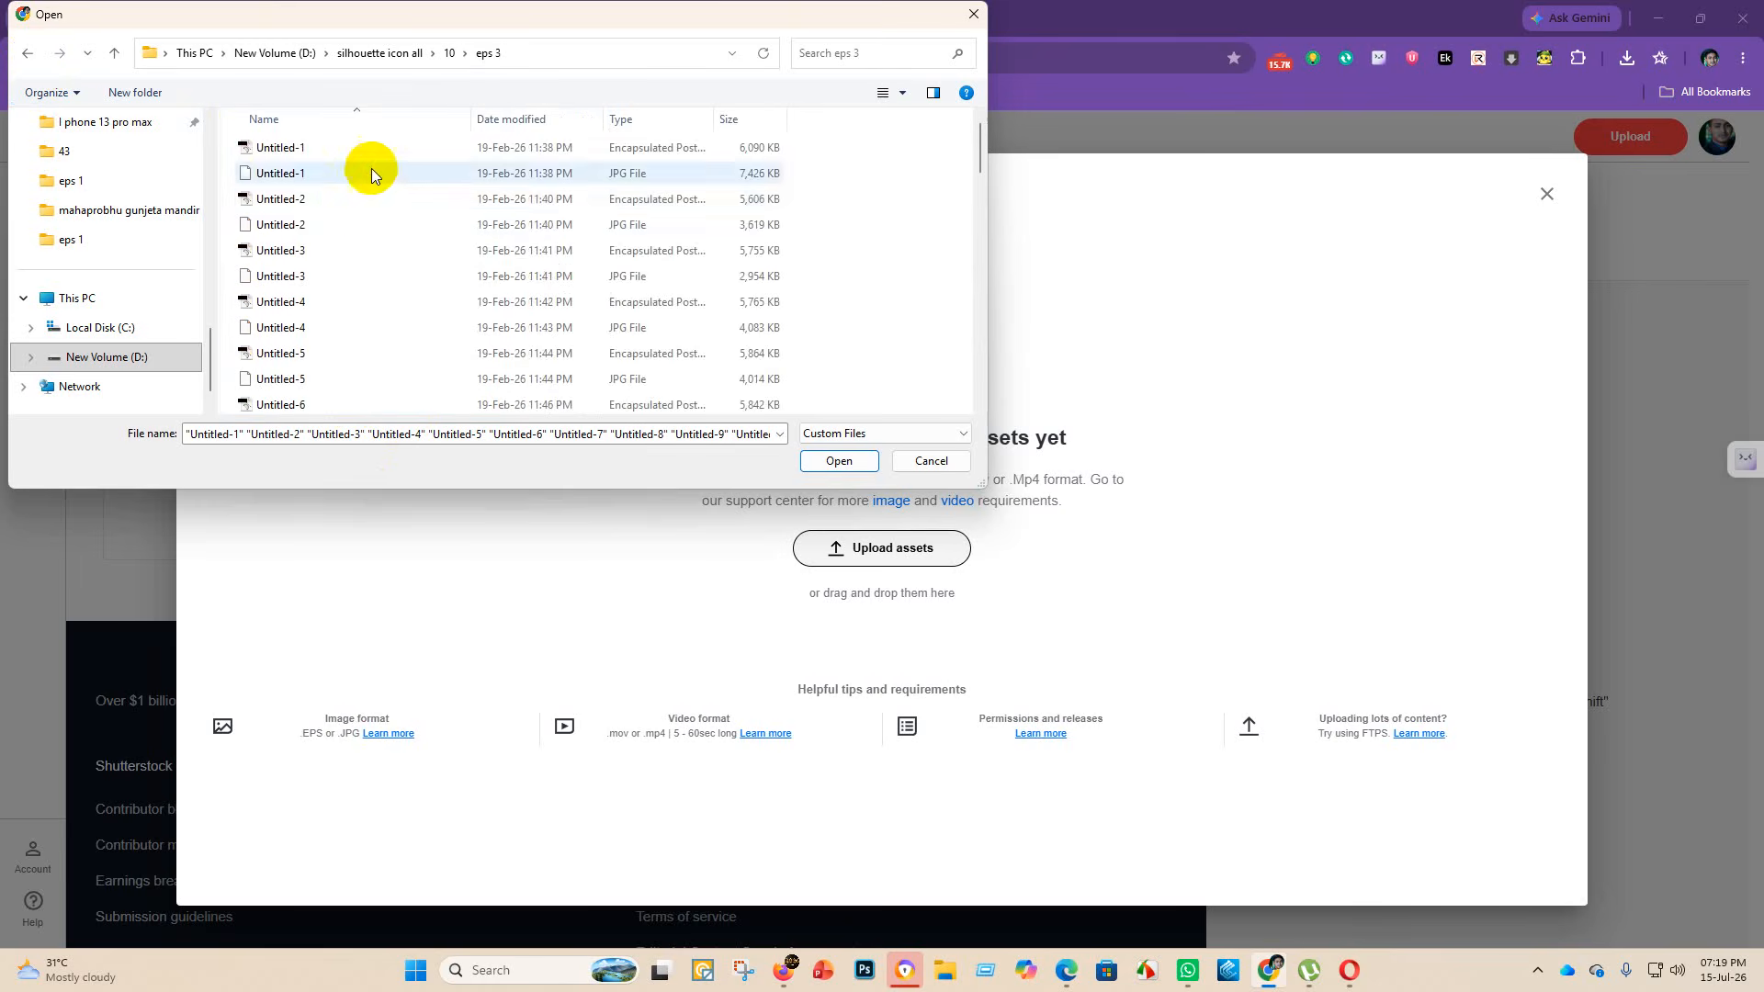
pyautogui.click(29, 53)
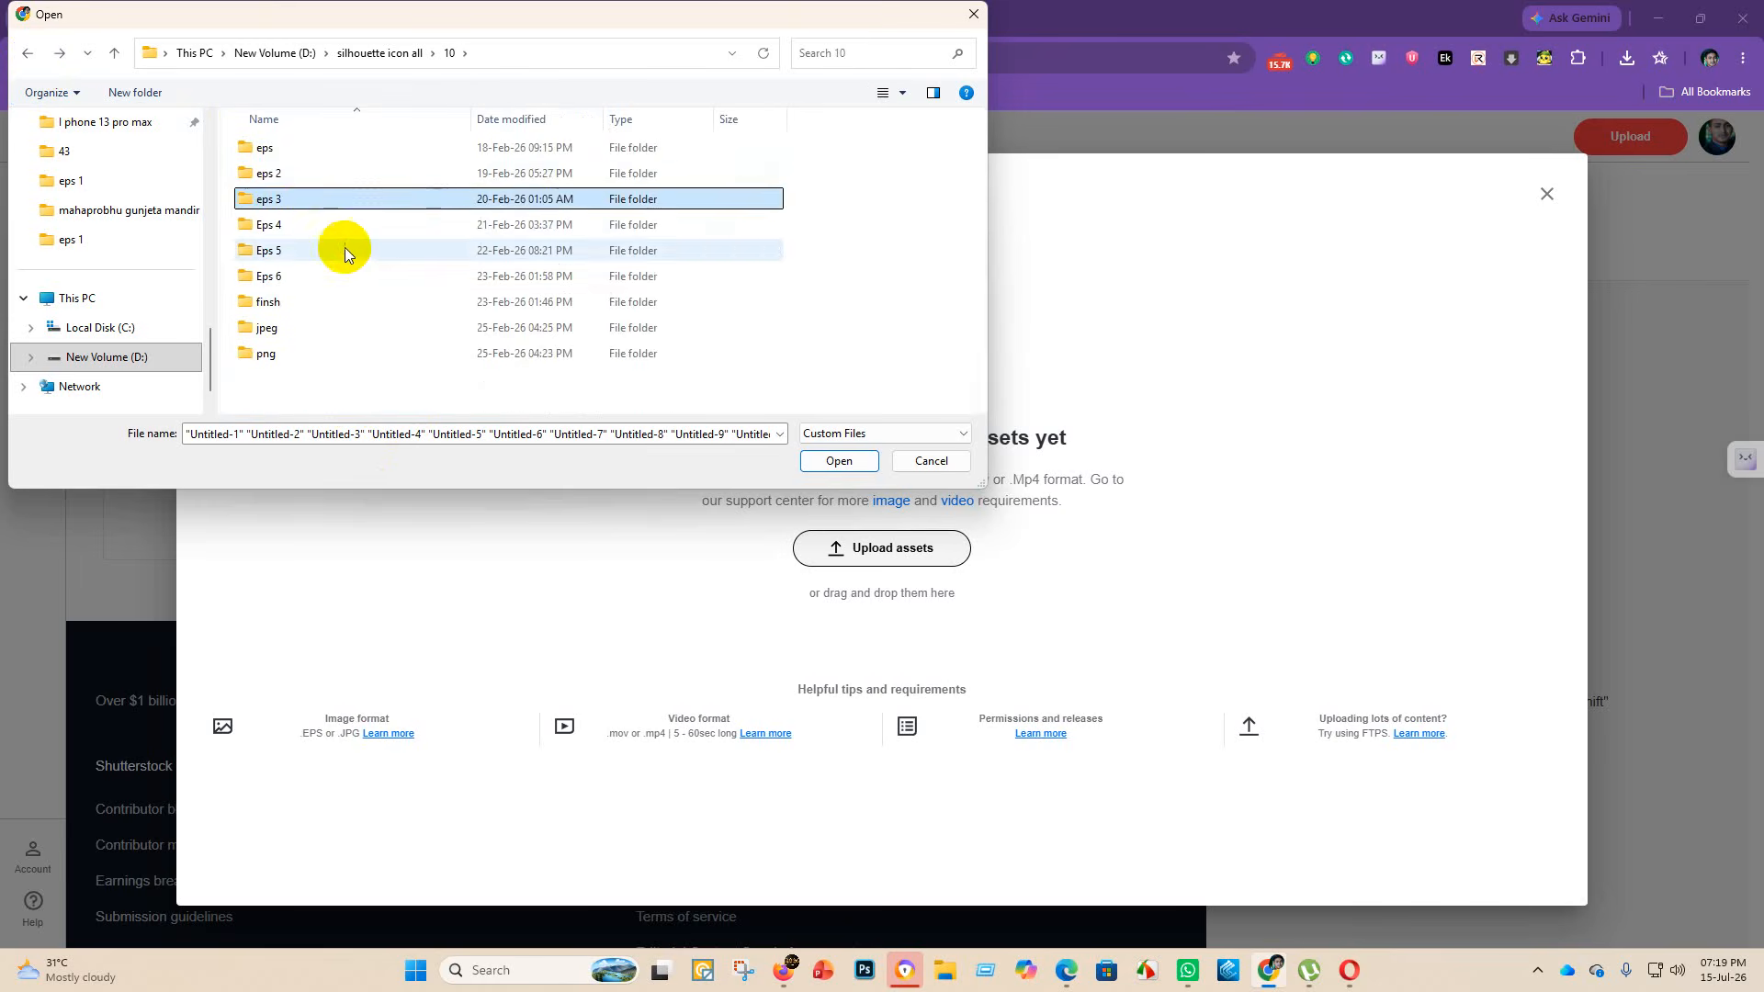
pyautogui.doubleClick(309, 227)
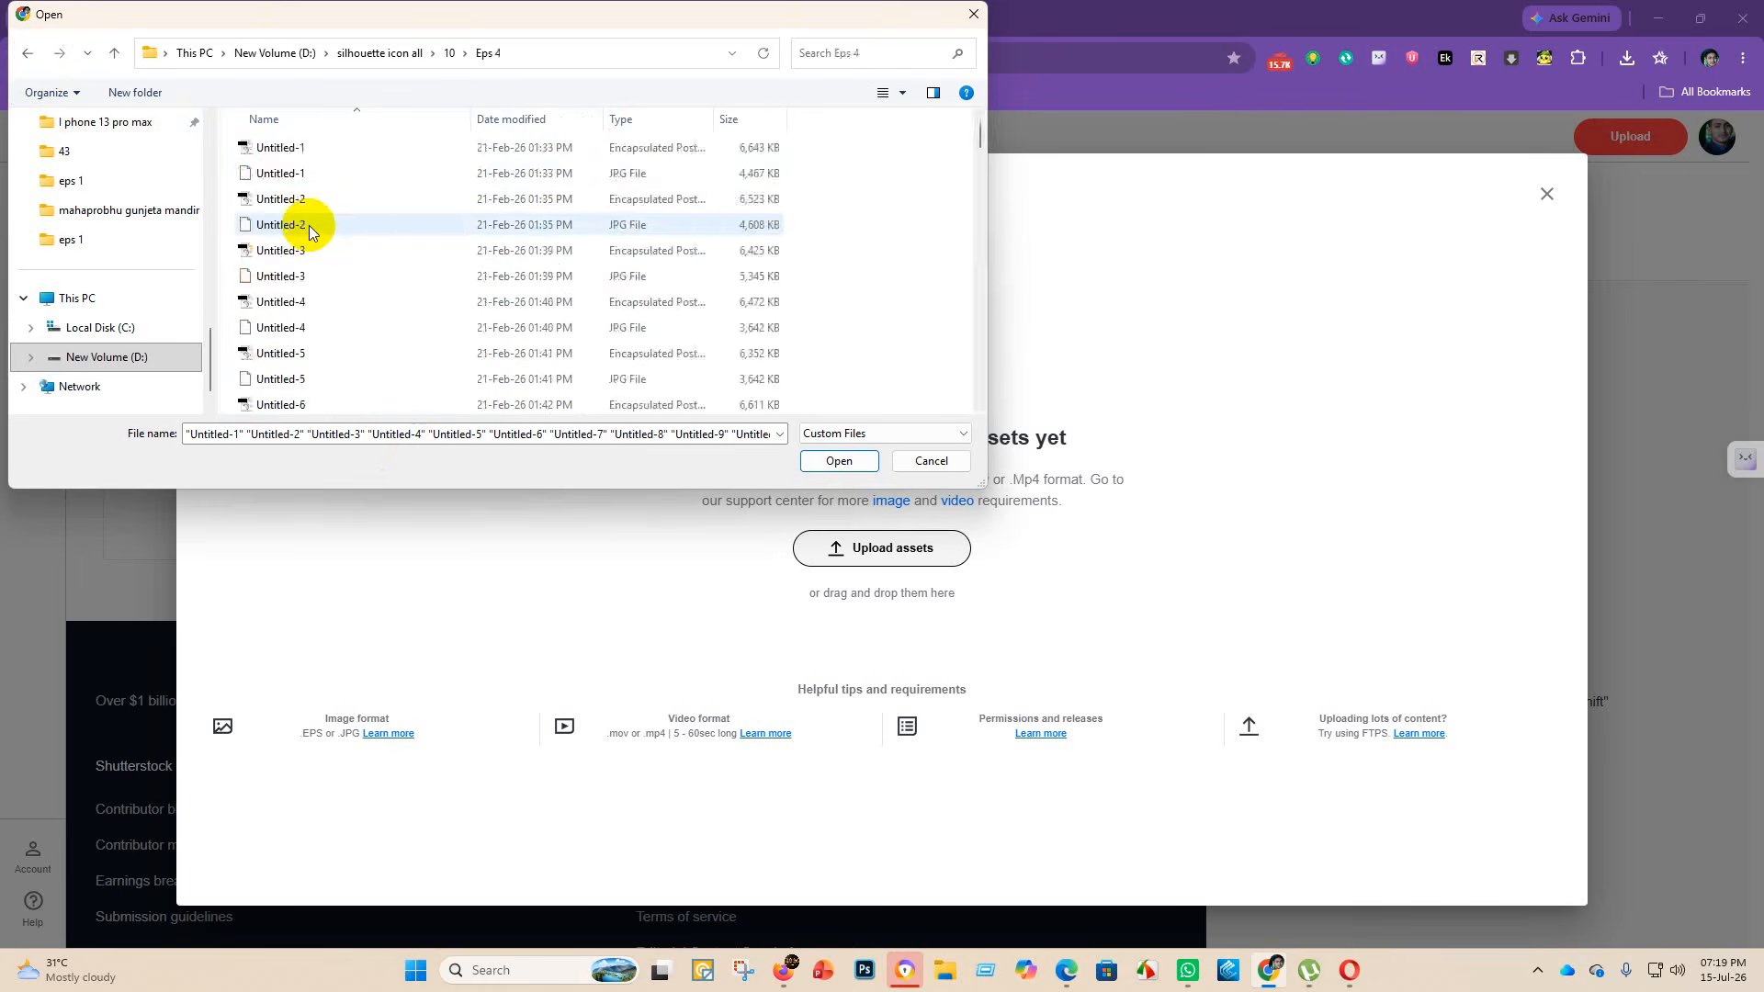
pyautogui.click(29, 53)
pyautogui.click(26, 56)
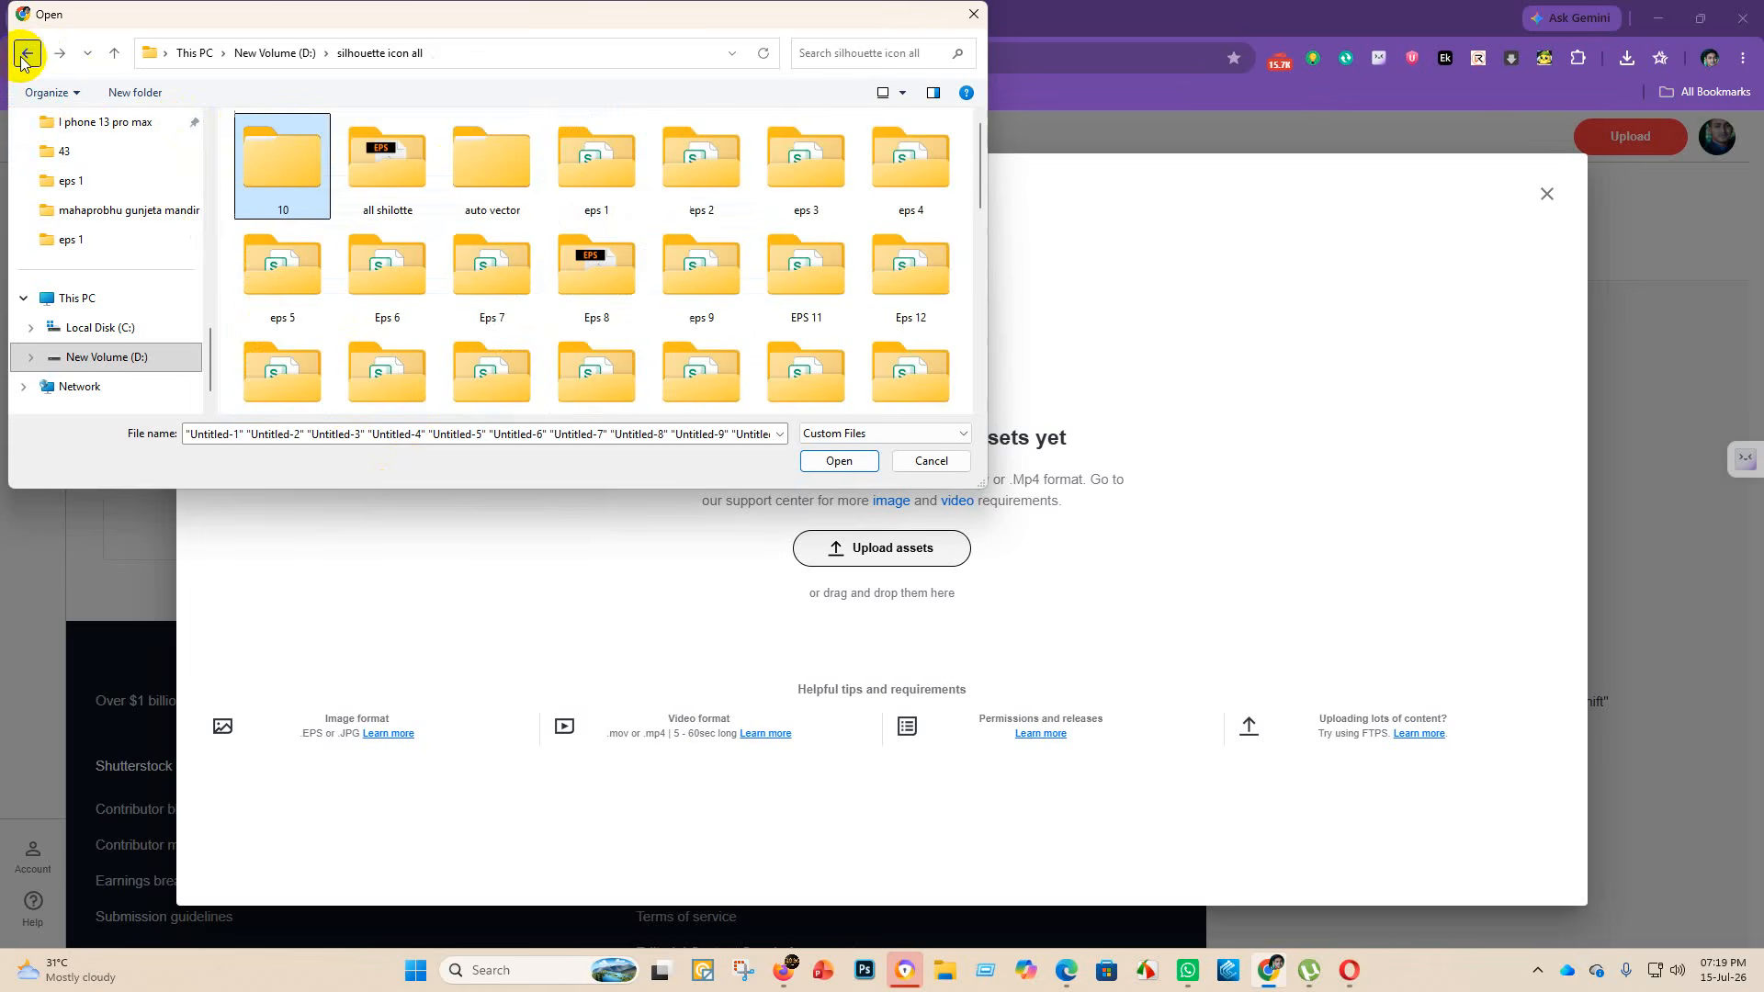
# - Examine the artwork in the all shilotte and eps 1 folders, including the for Dreamstime subfolder
pyautogui.doubleClick(386, 147)
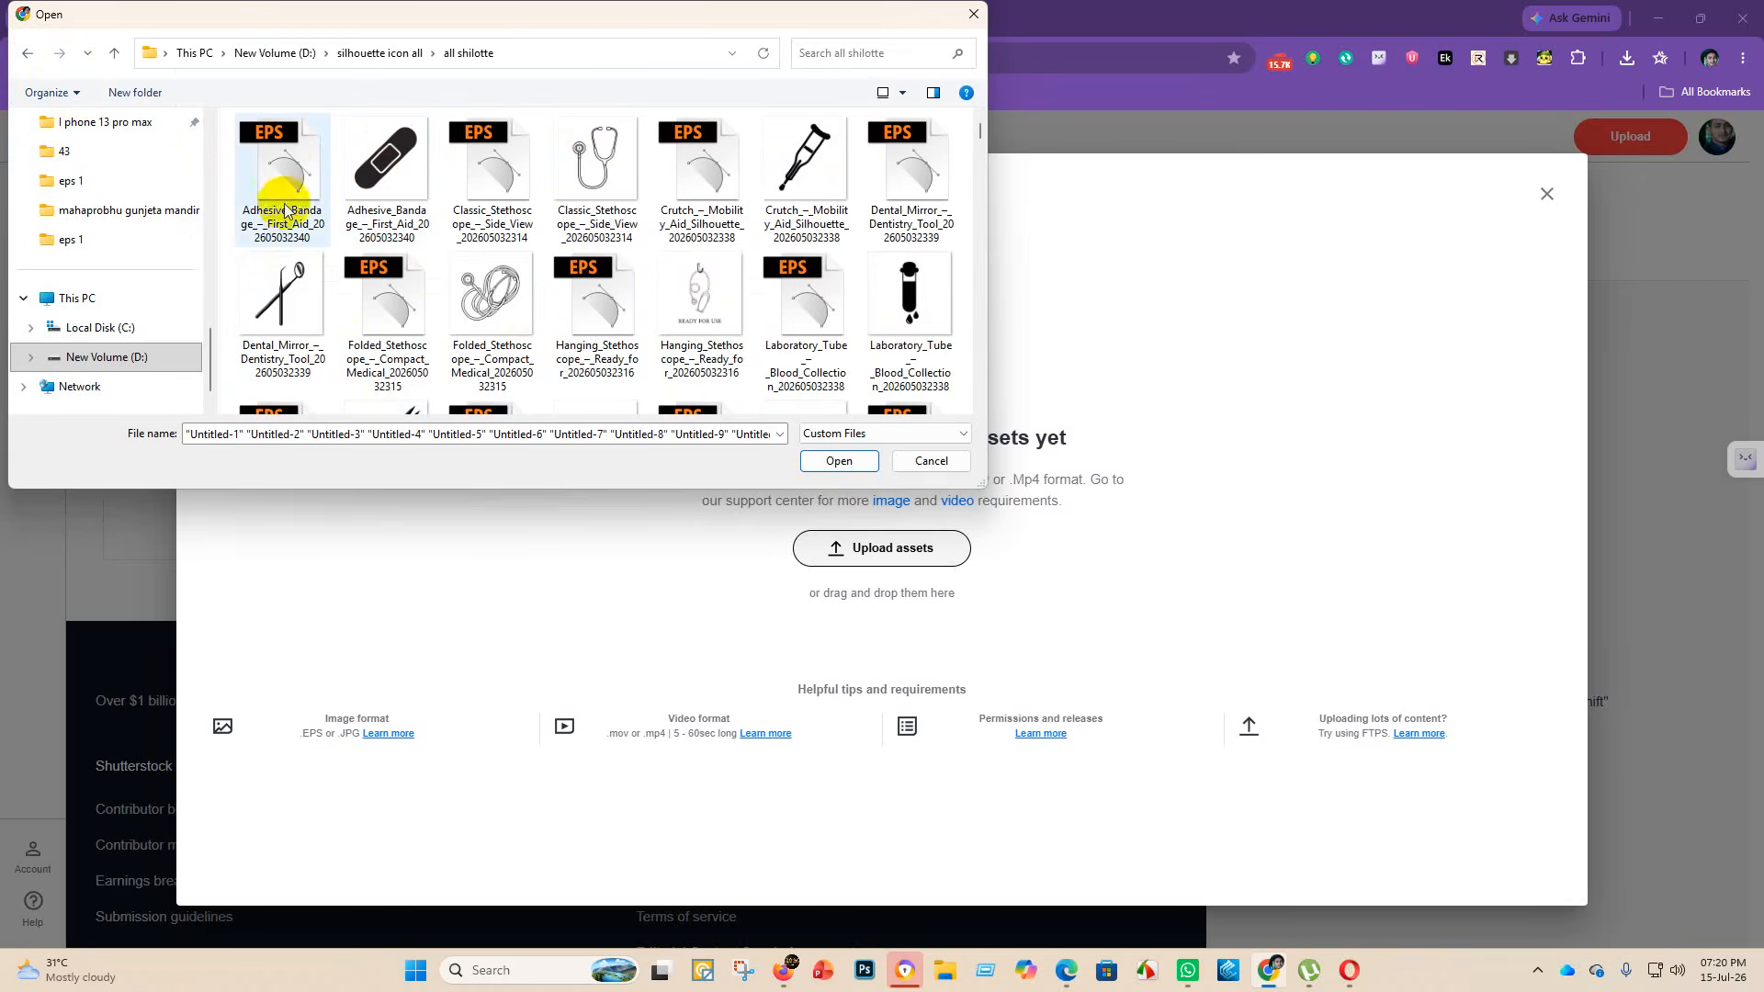
pyautogui.click(29, 55)
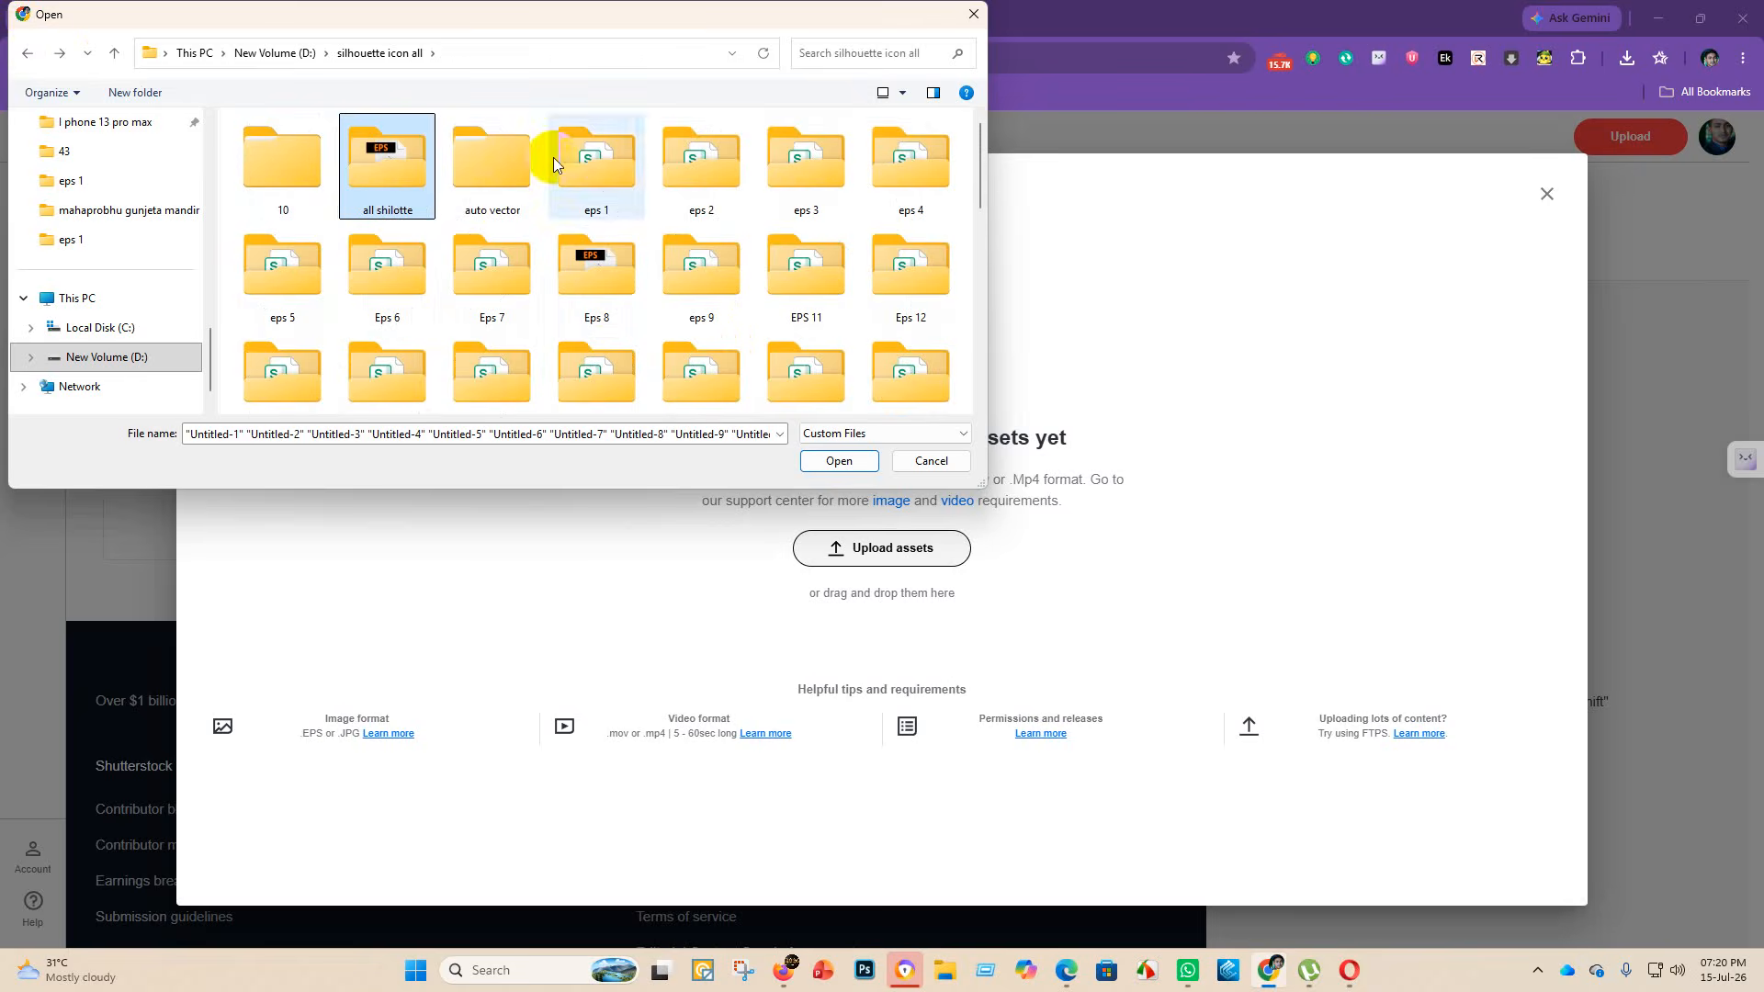
pyautogui.doubleClick(595, 152)
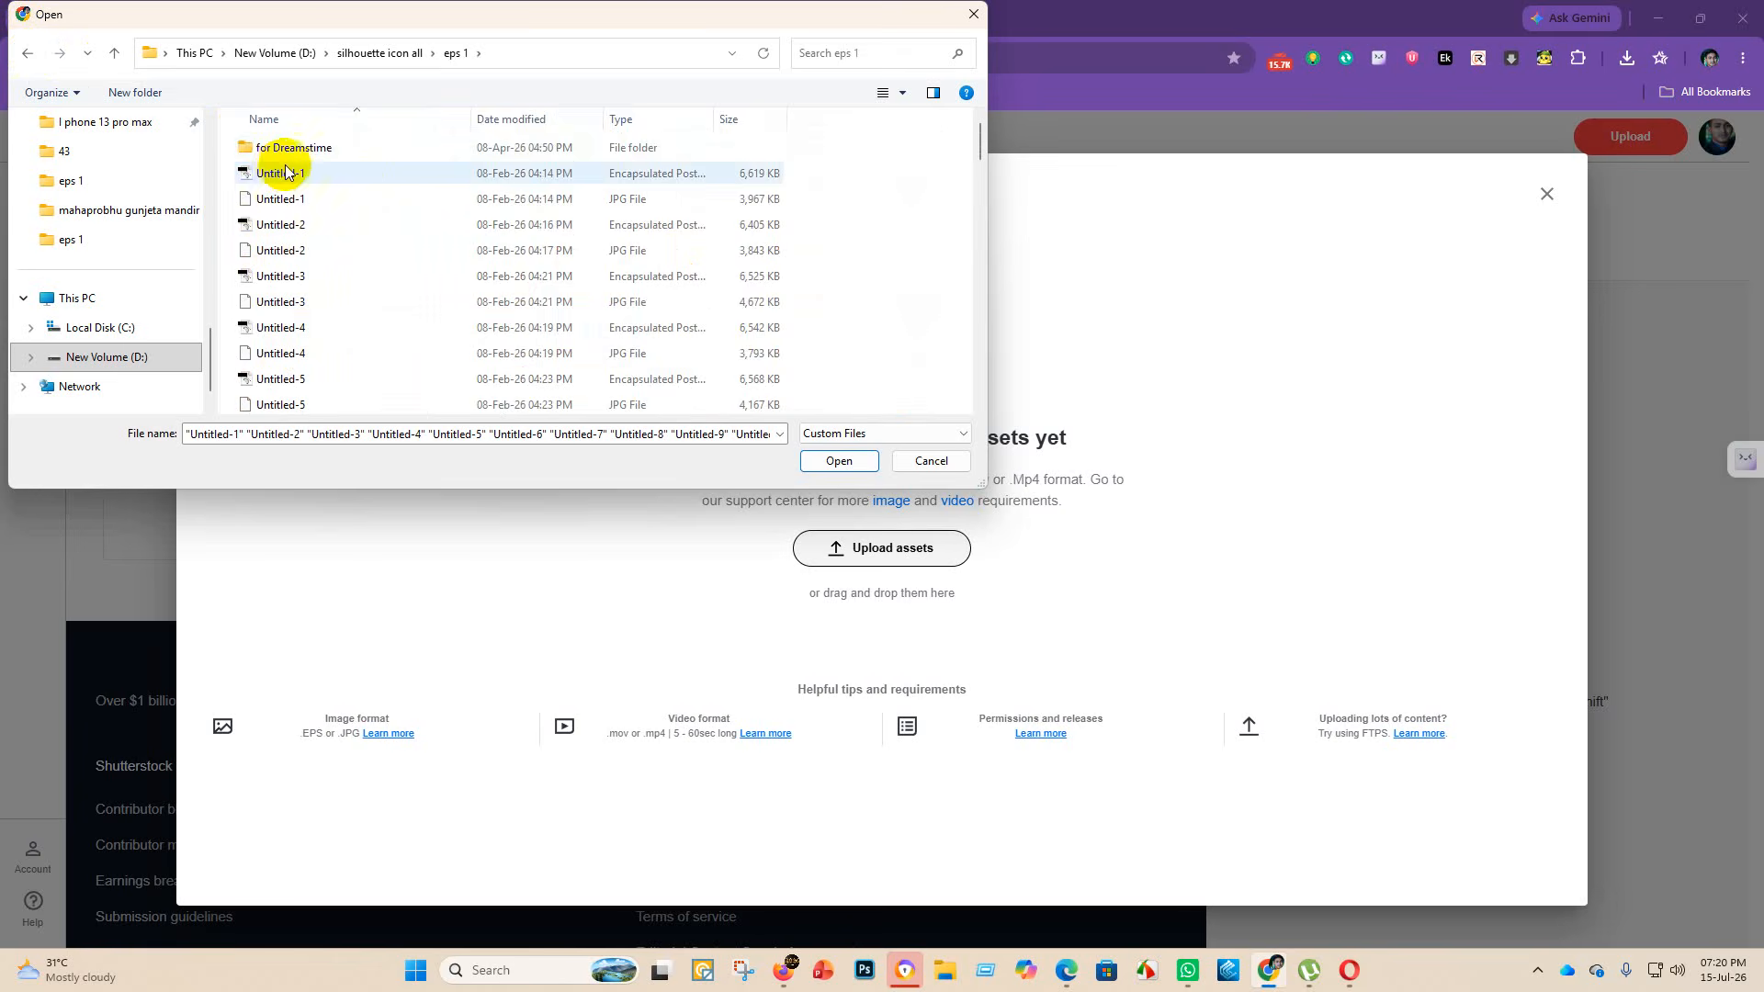
pyautogui.click(323, 153)
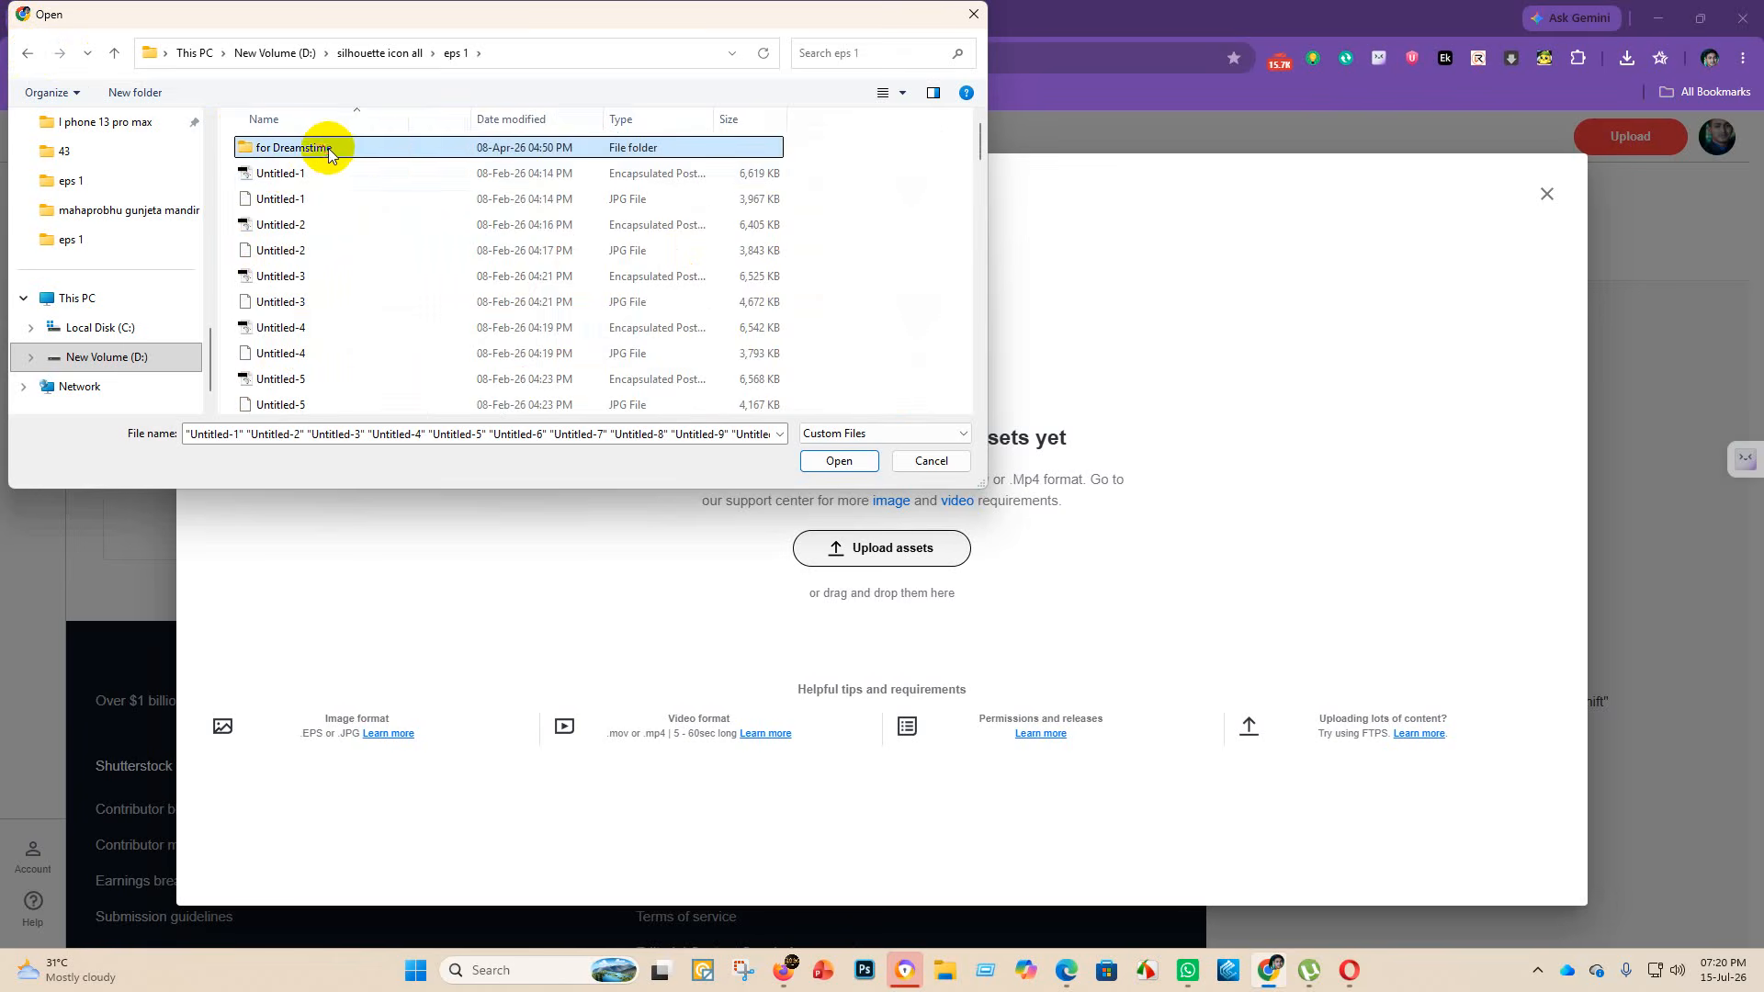
pyautogui.doubleClick(390, 147)
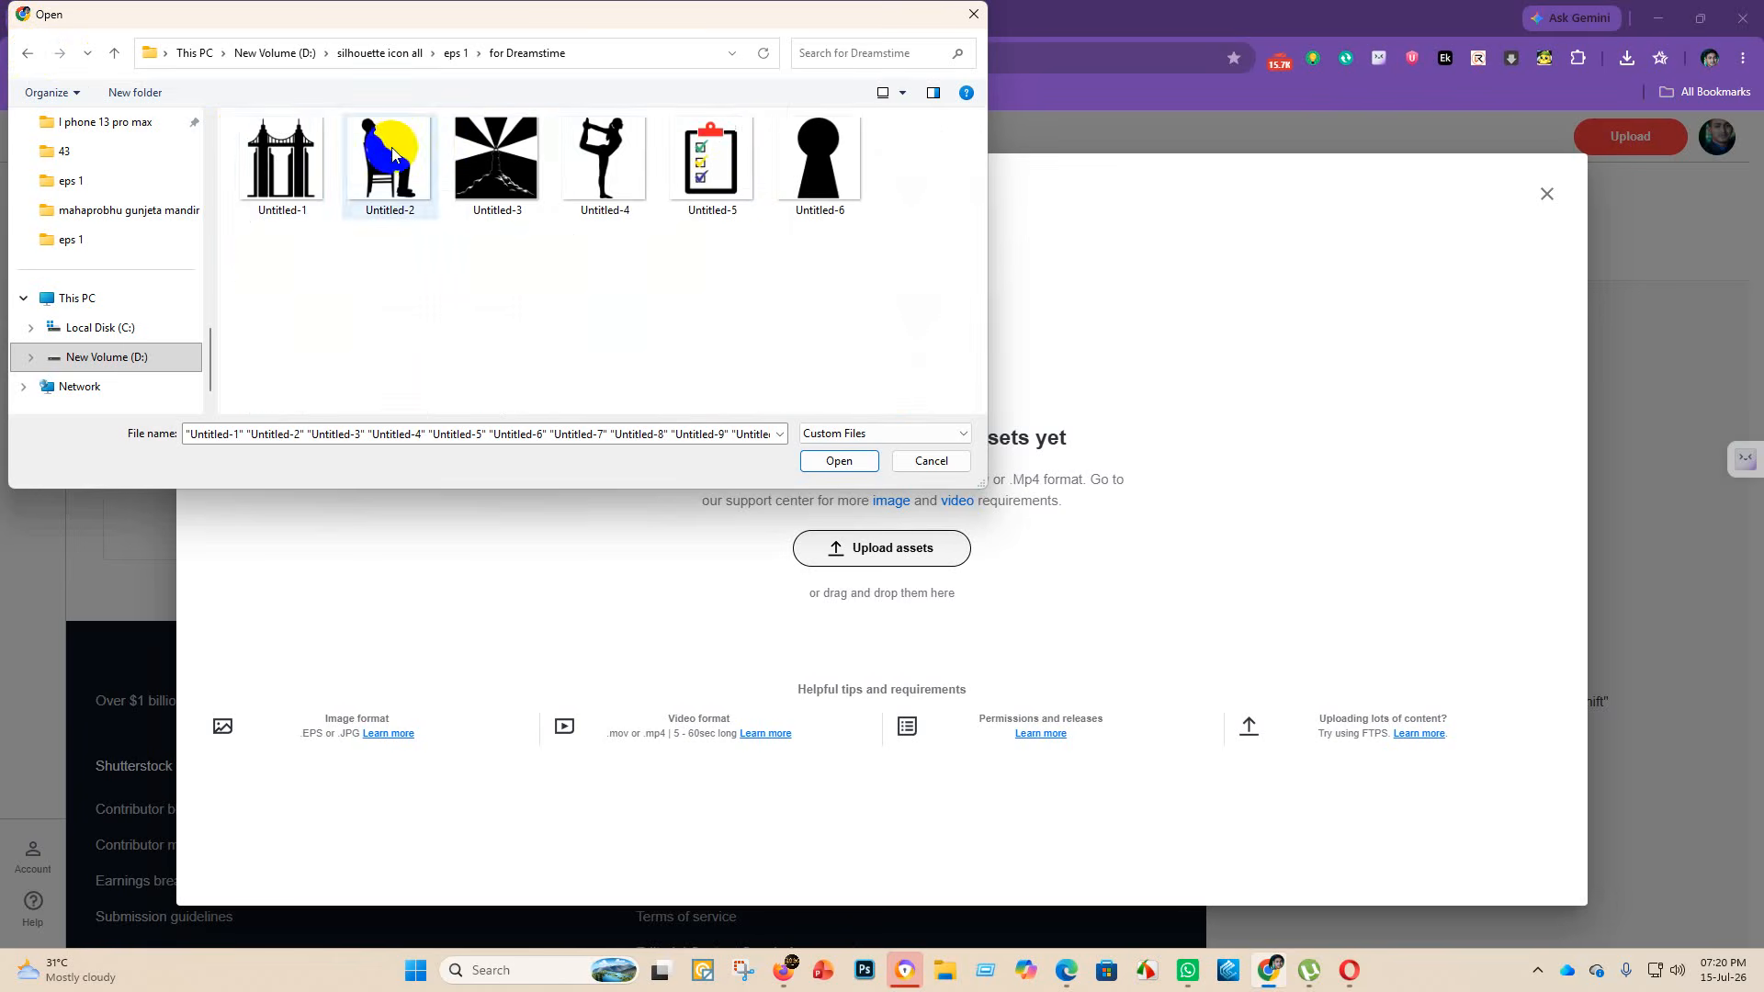
pyautogui.click(26, 61)
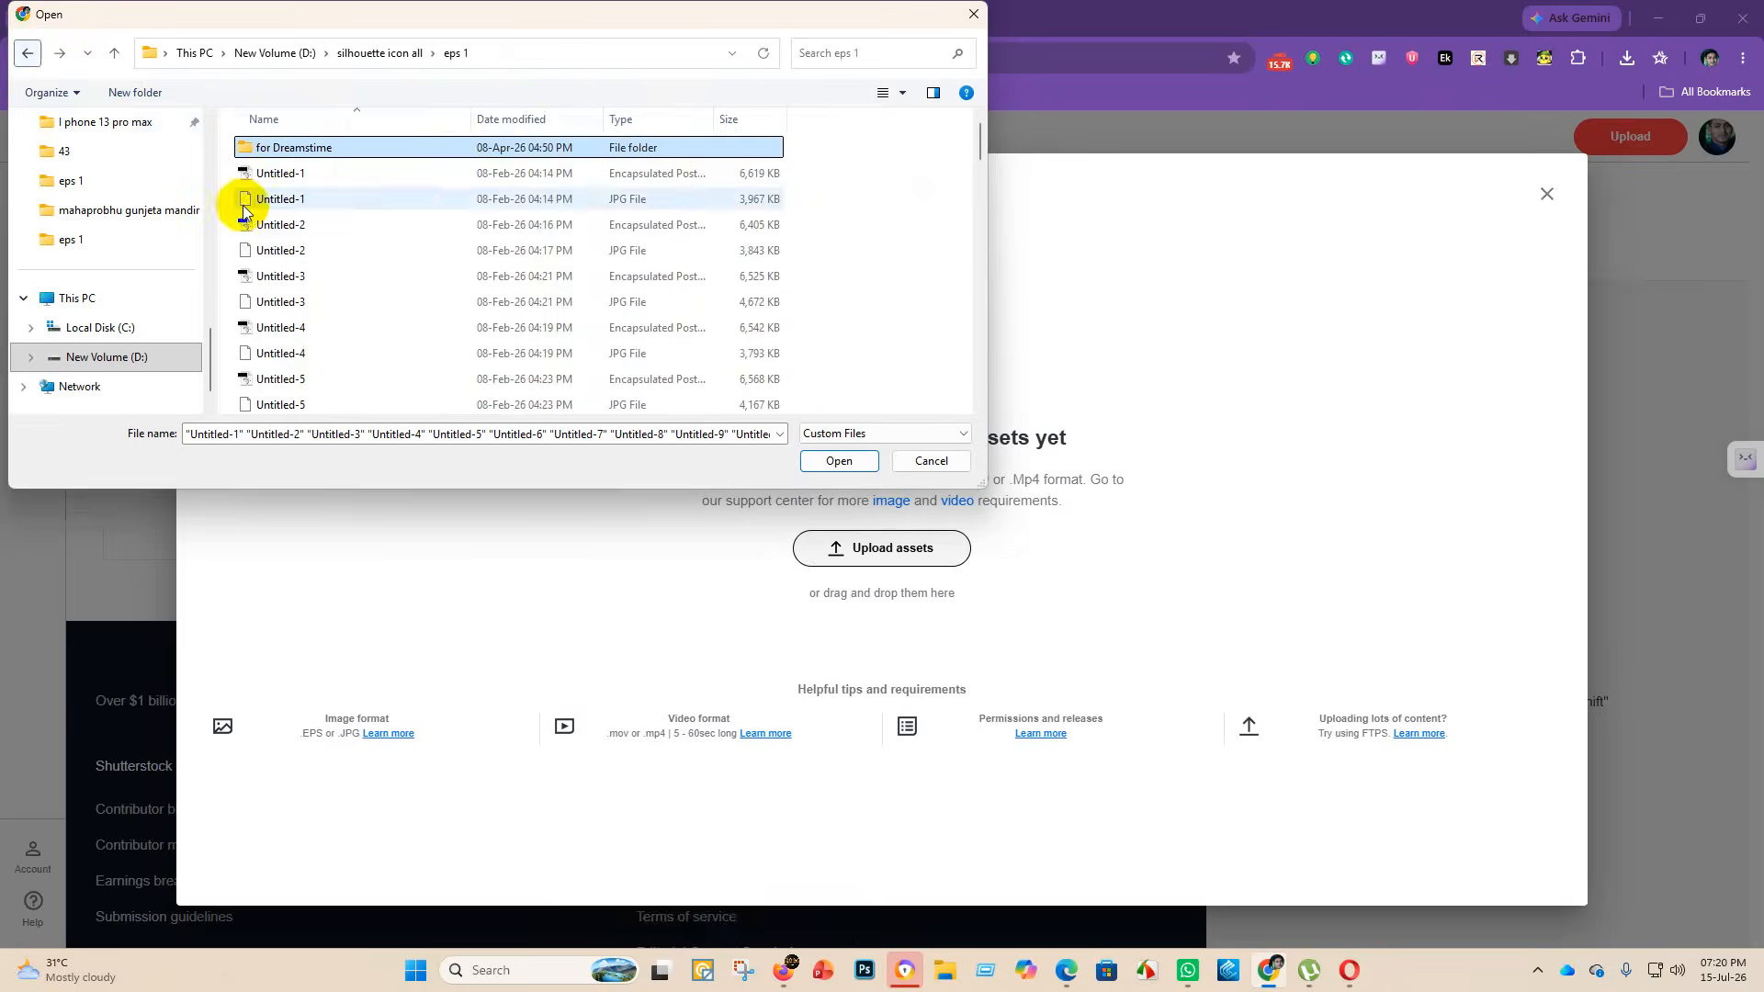
pyautogui.click(24, 57)
# - Check the GenMeta_Result subfolder of silhouette icon all's eps 2 folder with All Files shown, and return to eps 2
pyautogui.doubleClick(703, 163)
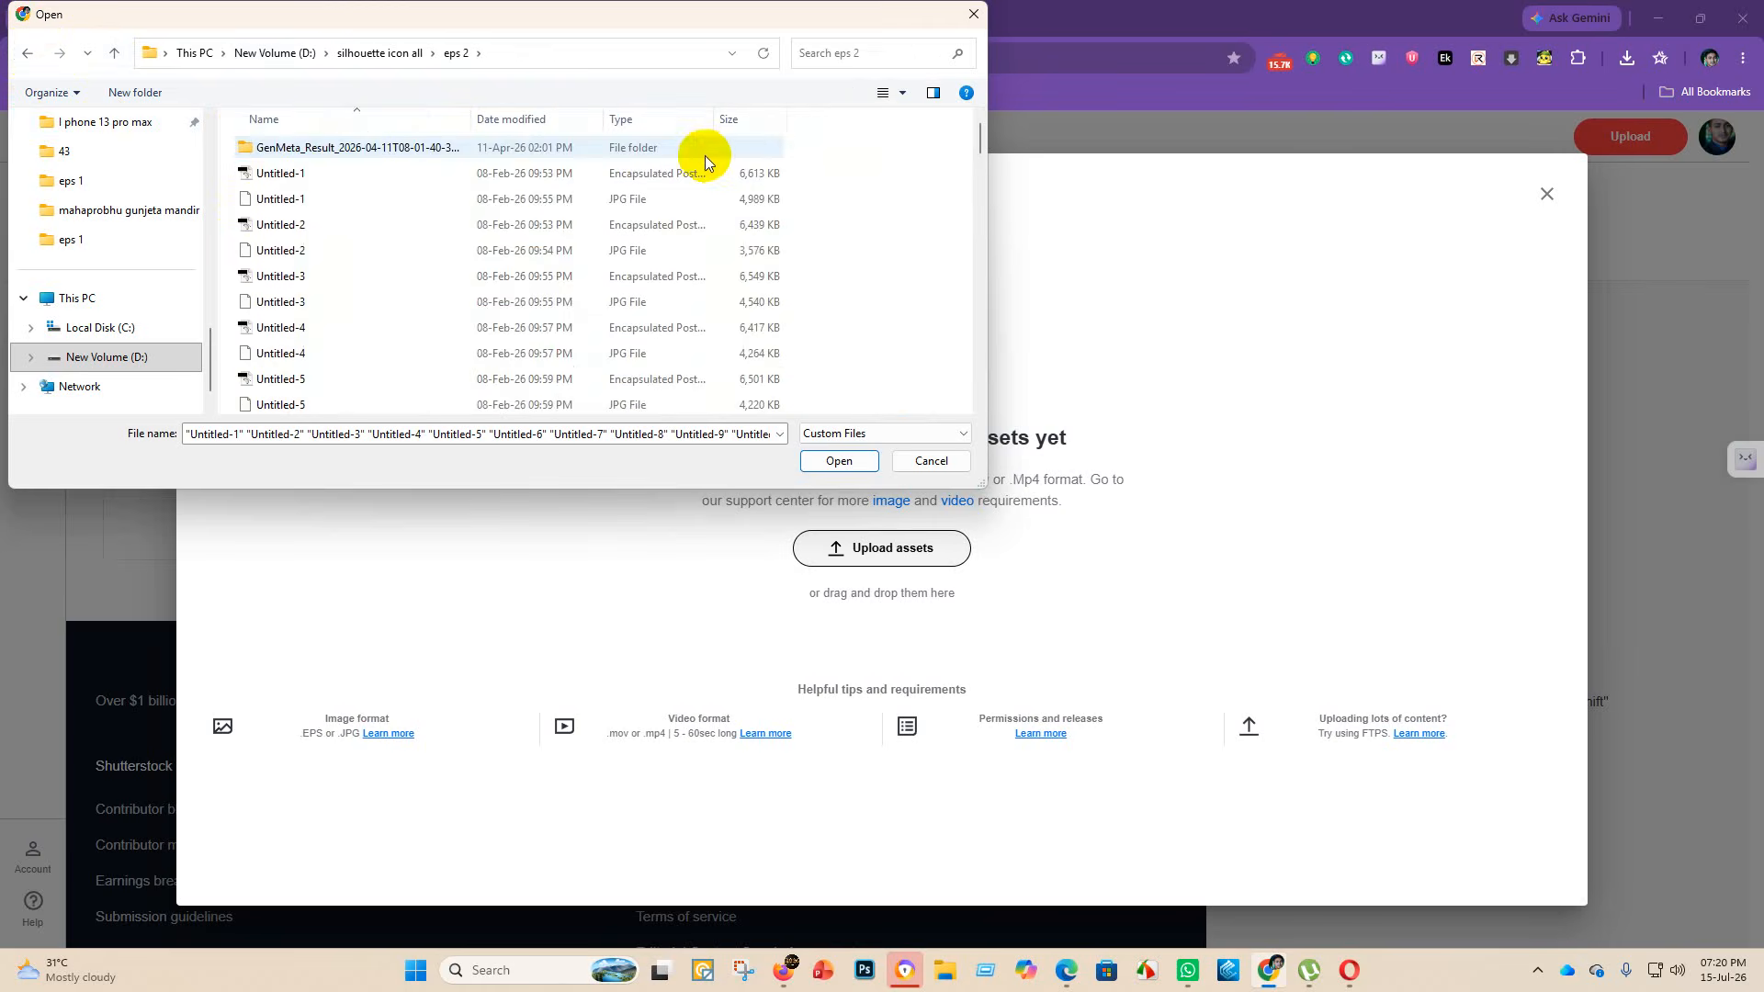
pyautogui.doubleClick(285, 147)
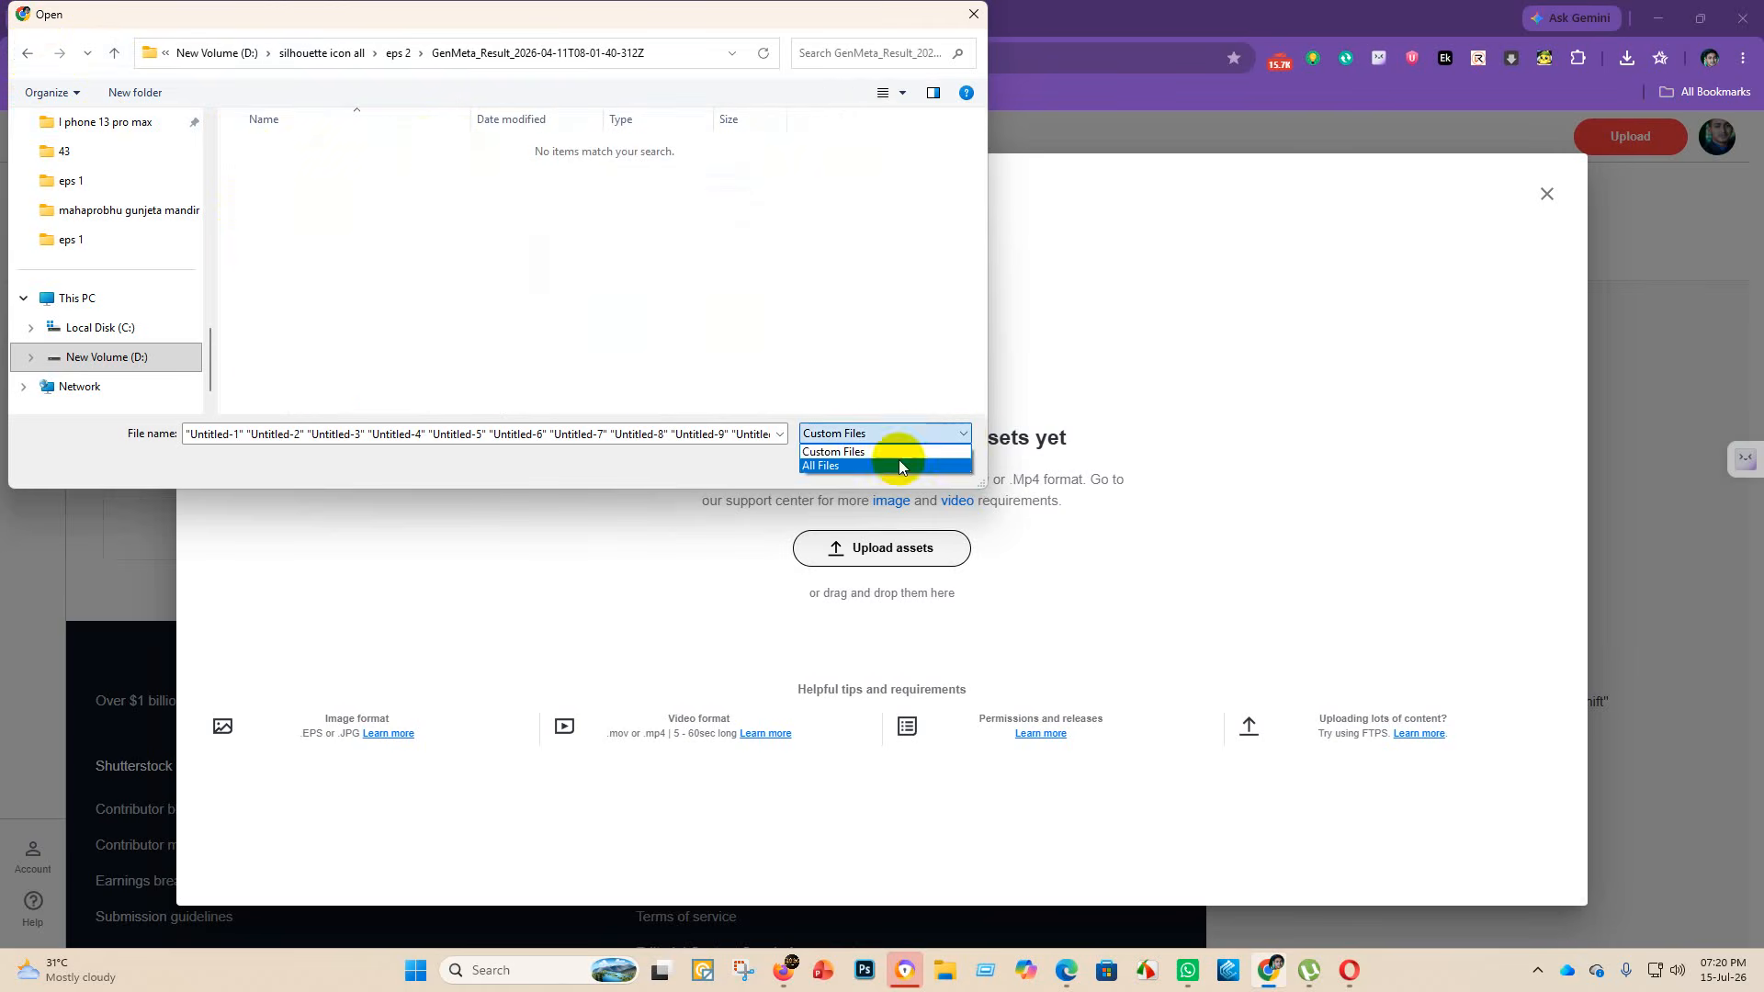
pyautogui.click(898, 465)
pyautogui.click(28, 53)
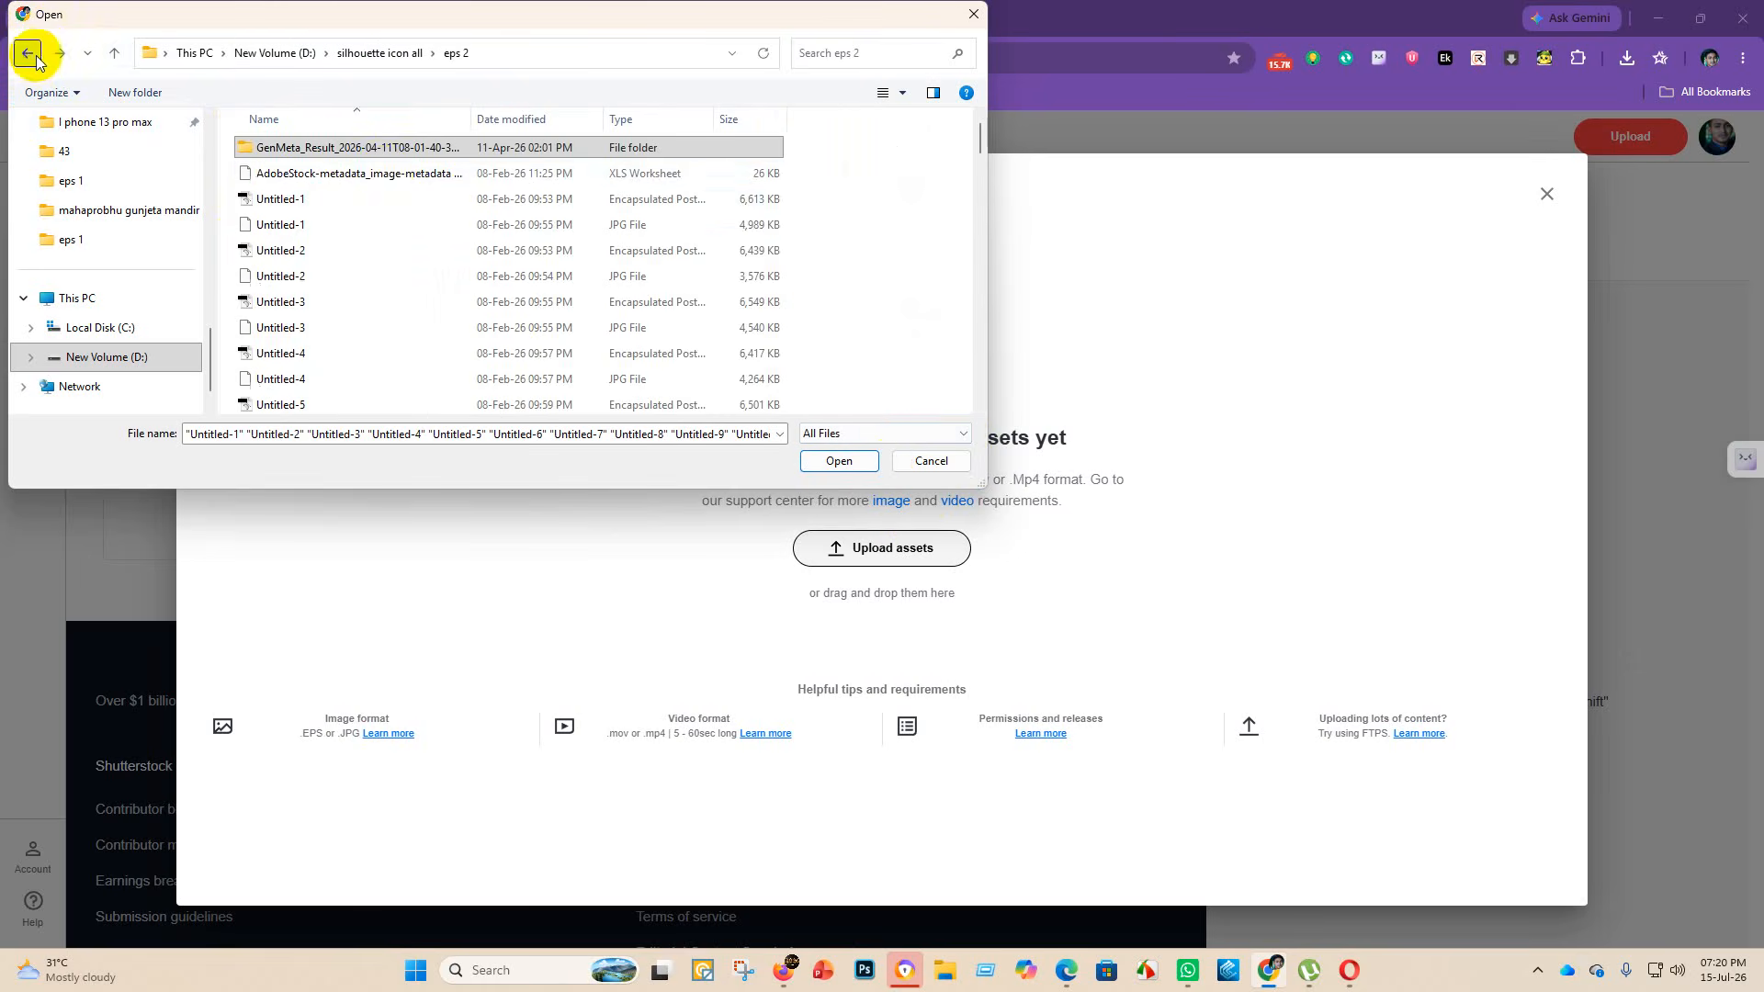
# - Look through the files in the eps 2 and eps 3 folders and return to the silhouette icon all folder
pyautogui.scroll(-20, 366, 286)
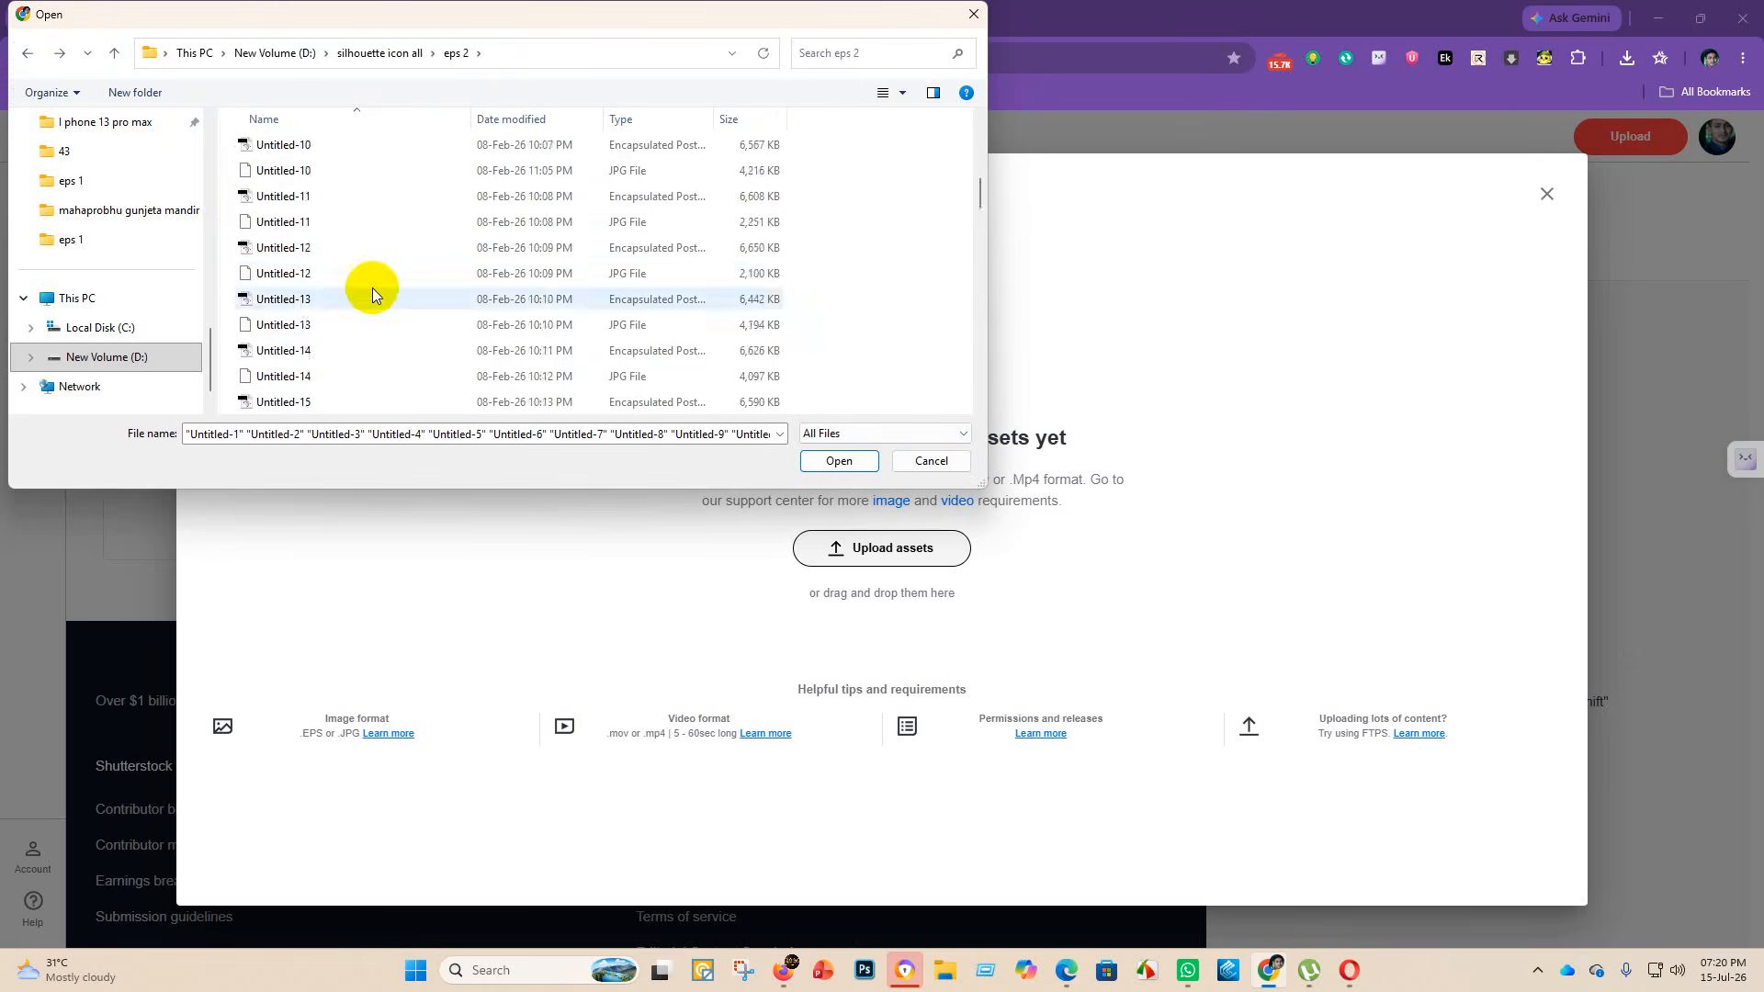
pyautogui.click(27, 53)
pyautogui.doubleClick(811, 172)
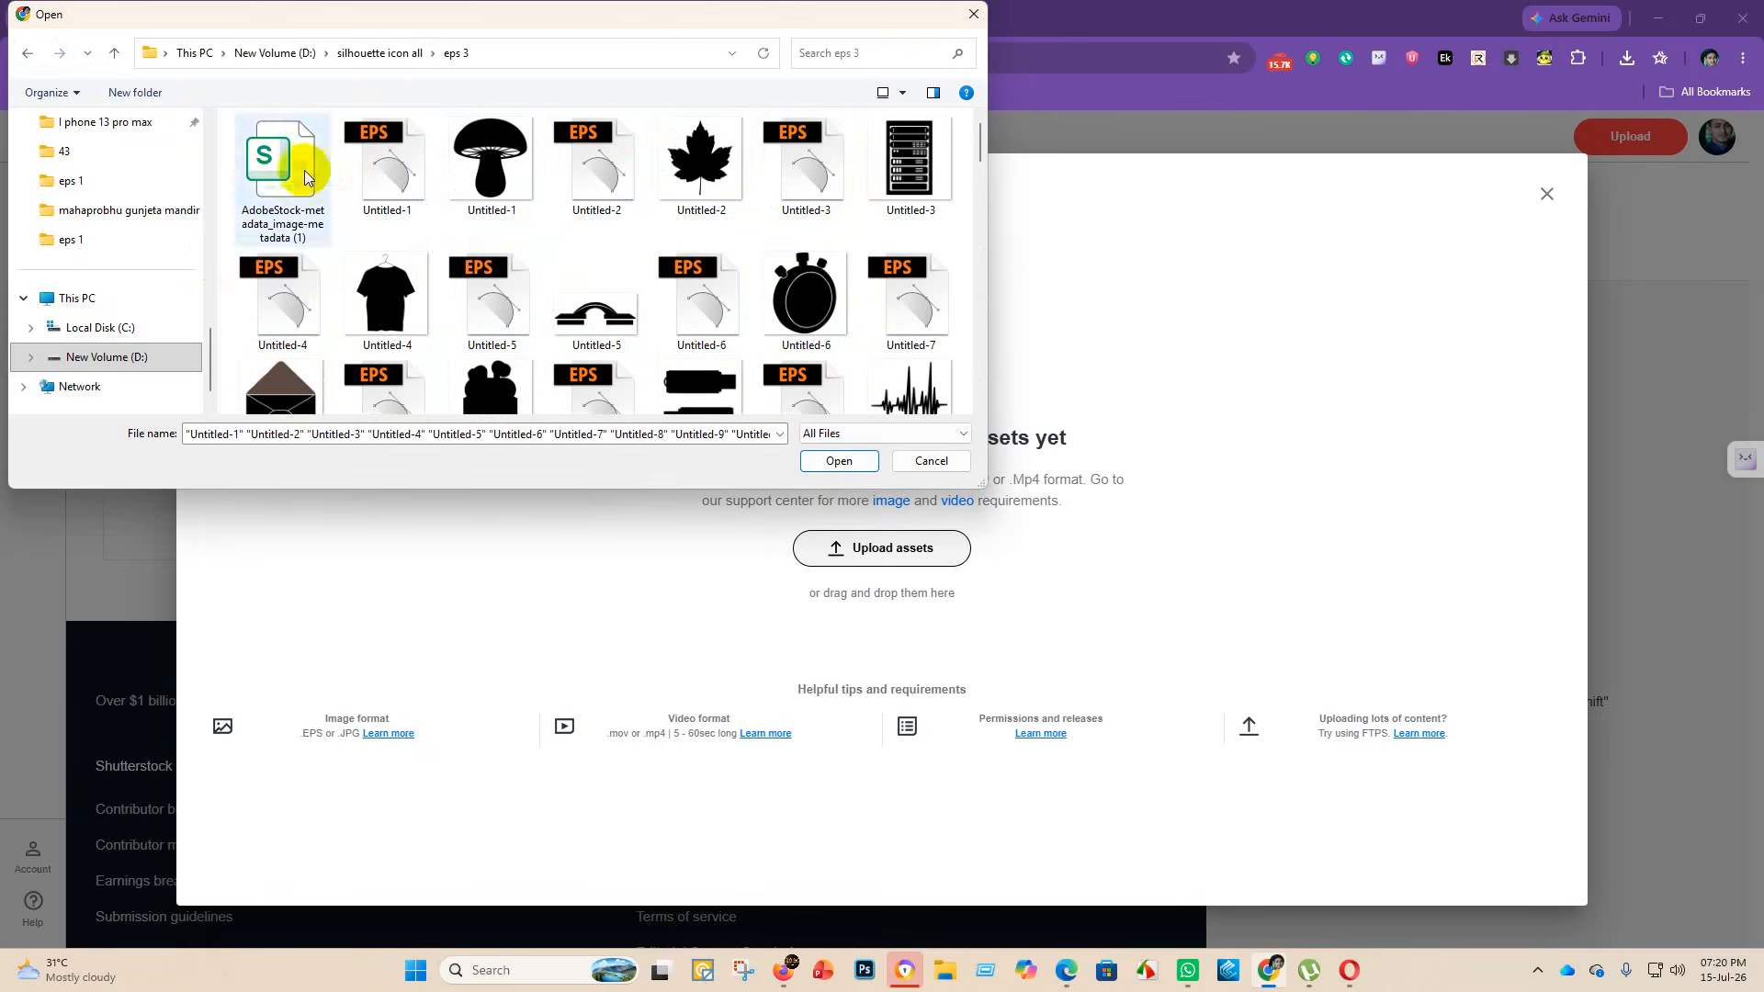
pyautogui.scroll(-20, 459, 220)
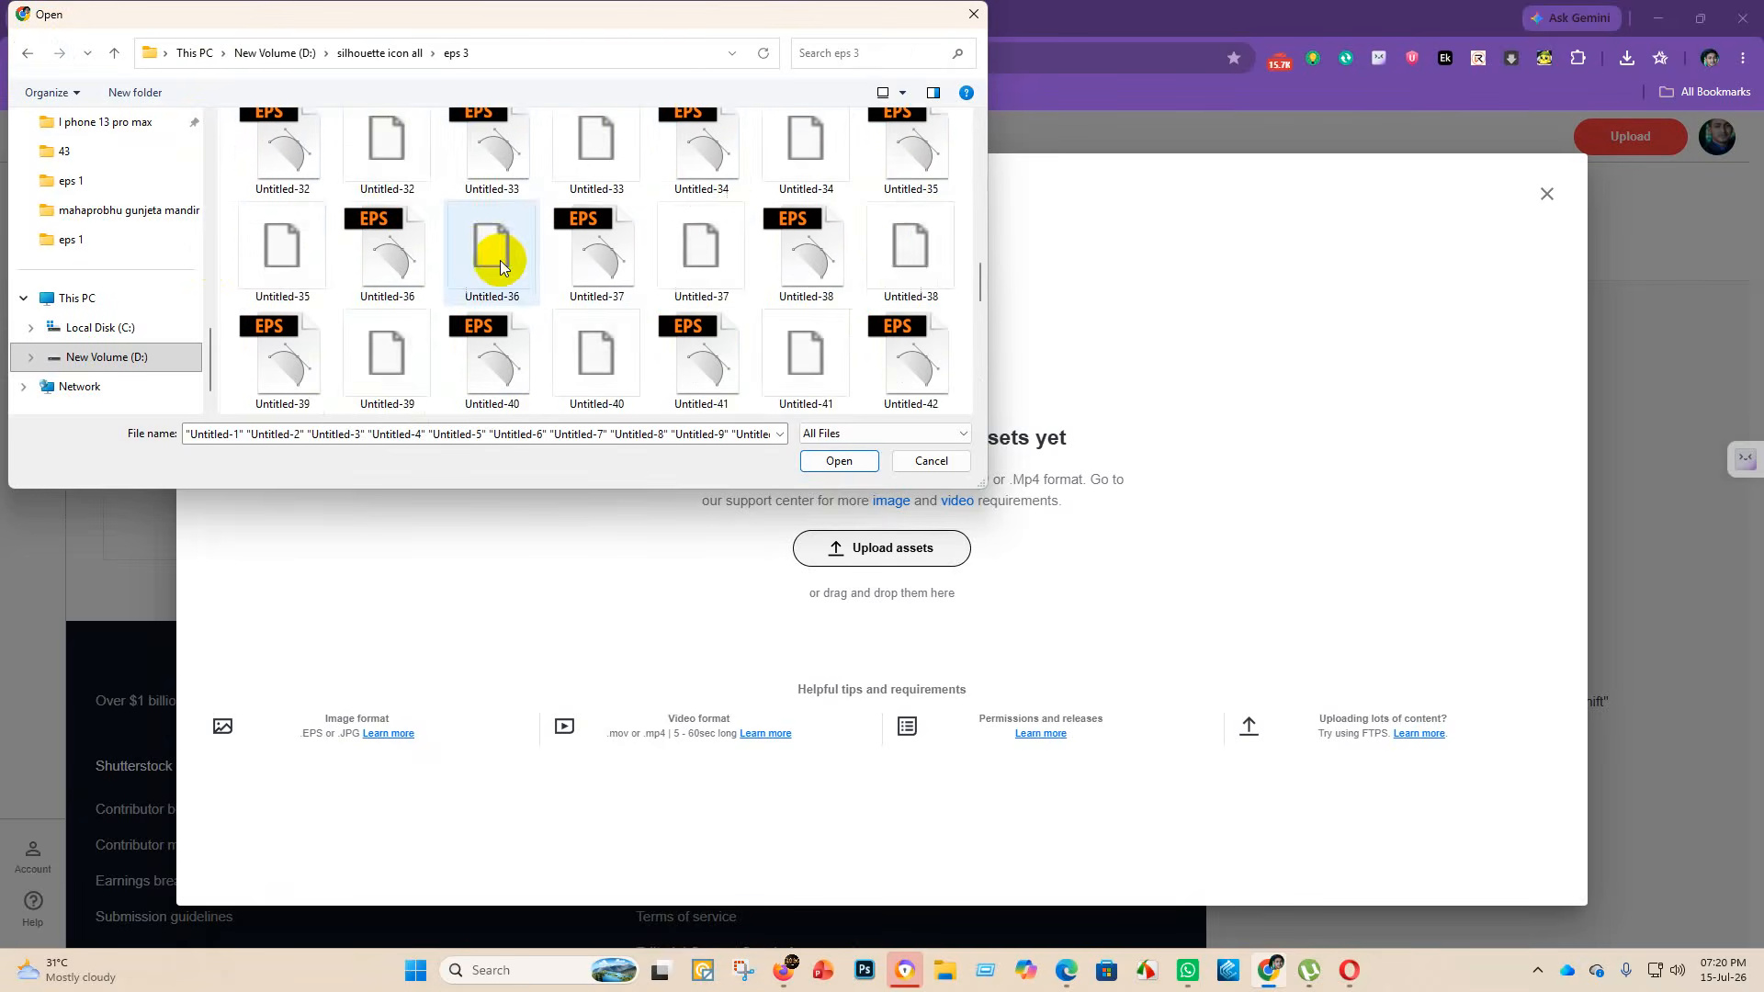
pyautogui.click(28, 57)
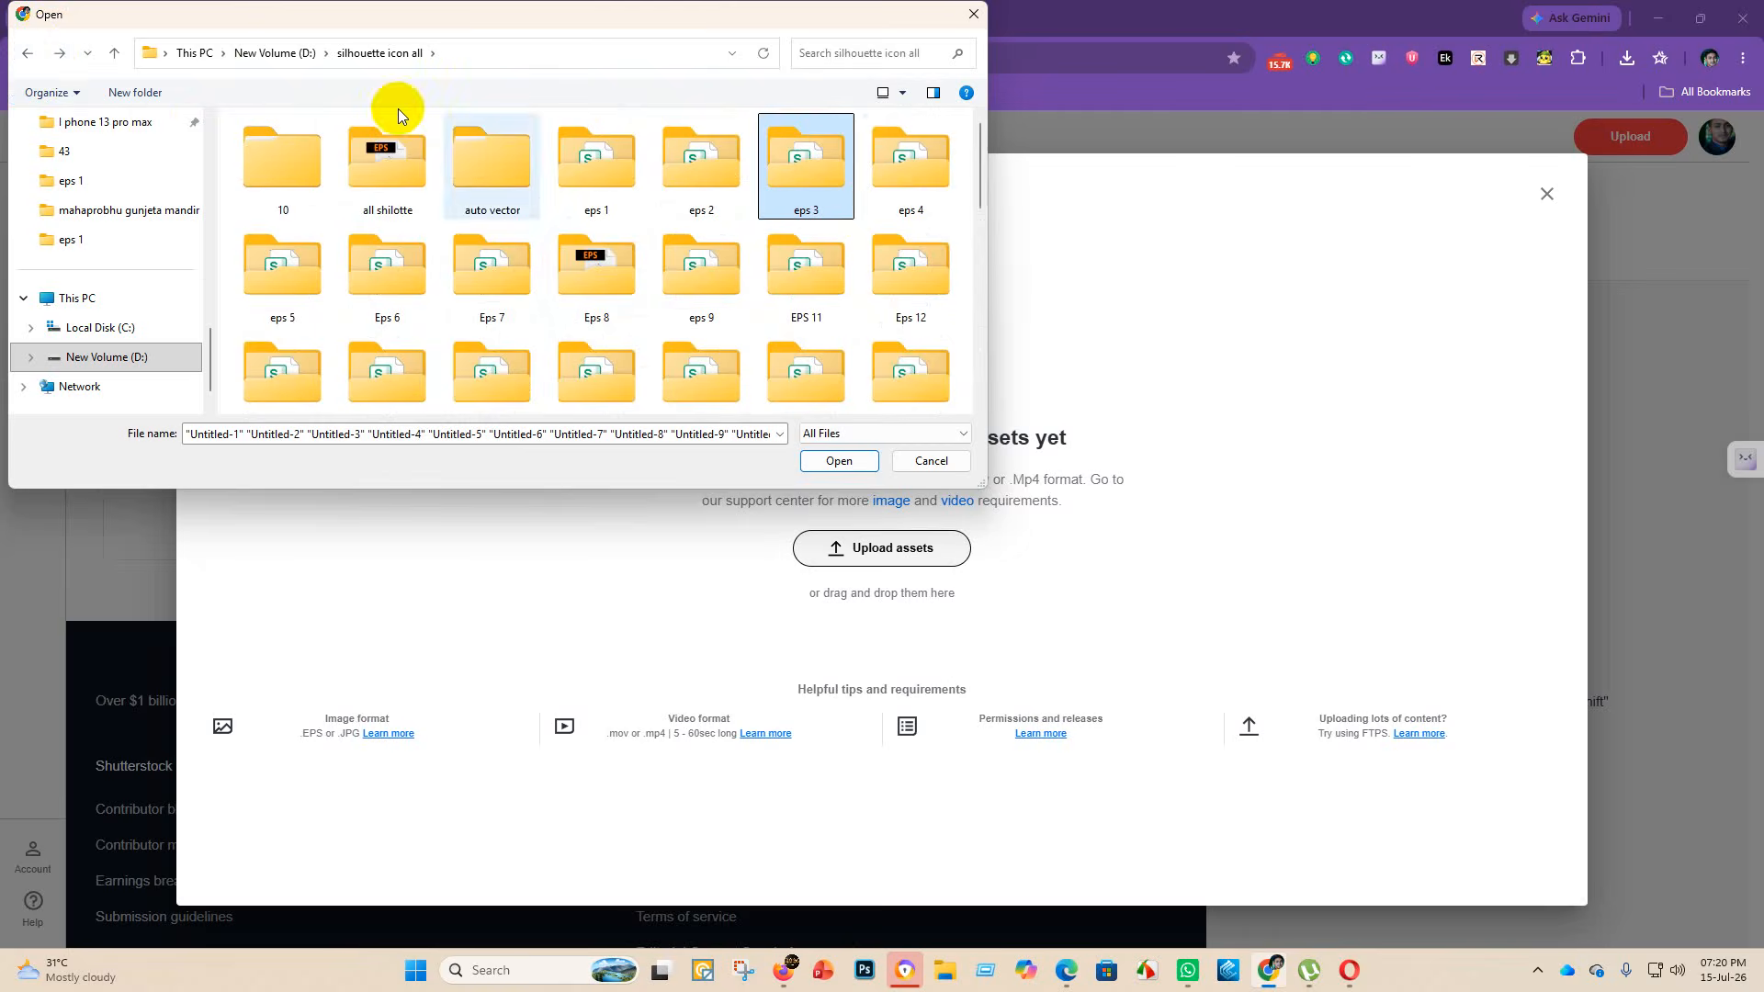
# - Check the contents of the eps 4 and Eps 23 folders and go back to silhouette icon all
pyautogui.click(919, 151)
pyautogui.doubleClick(918, 152)
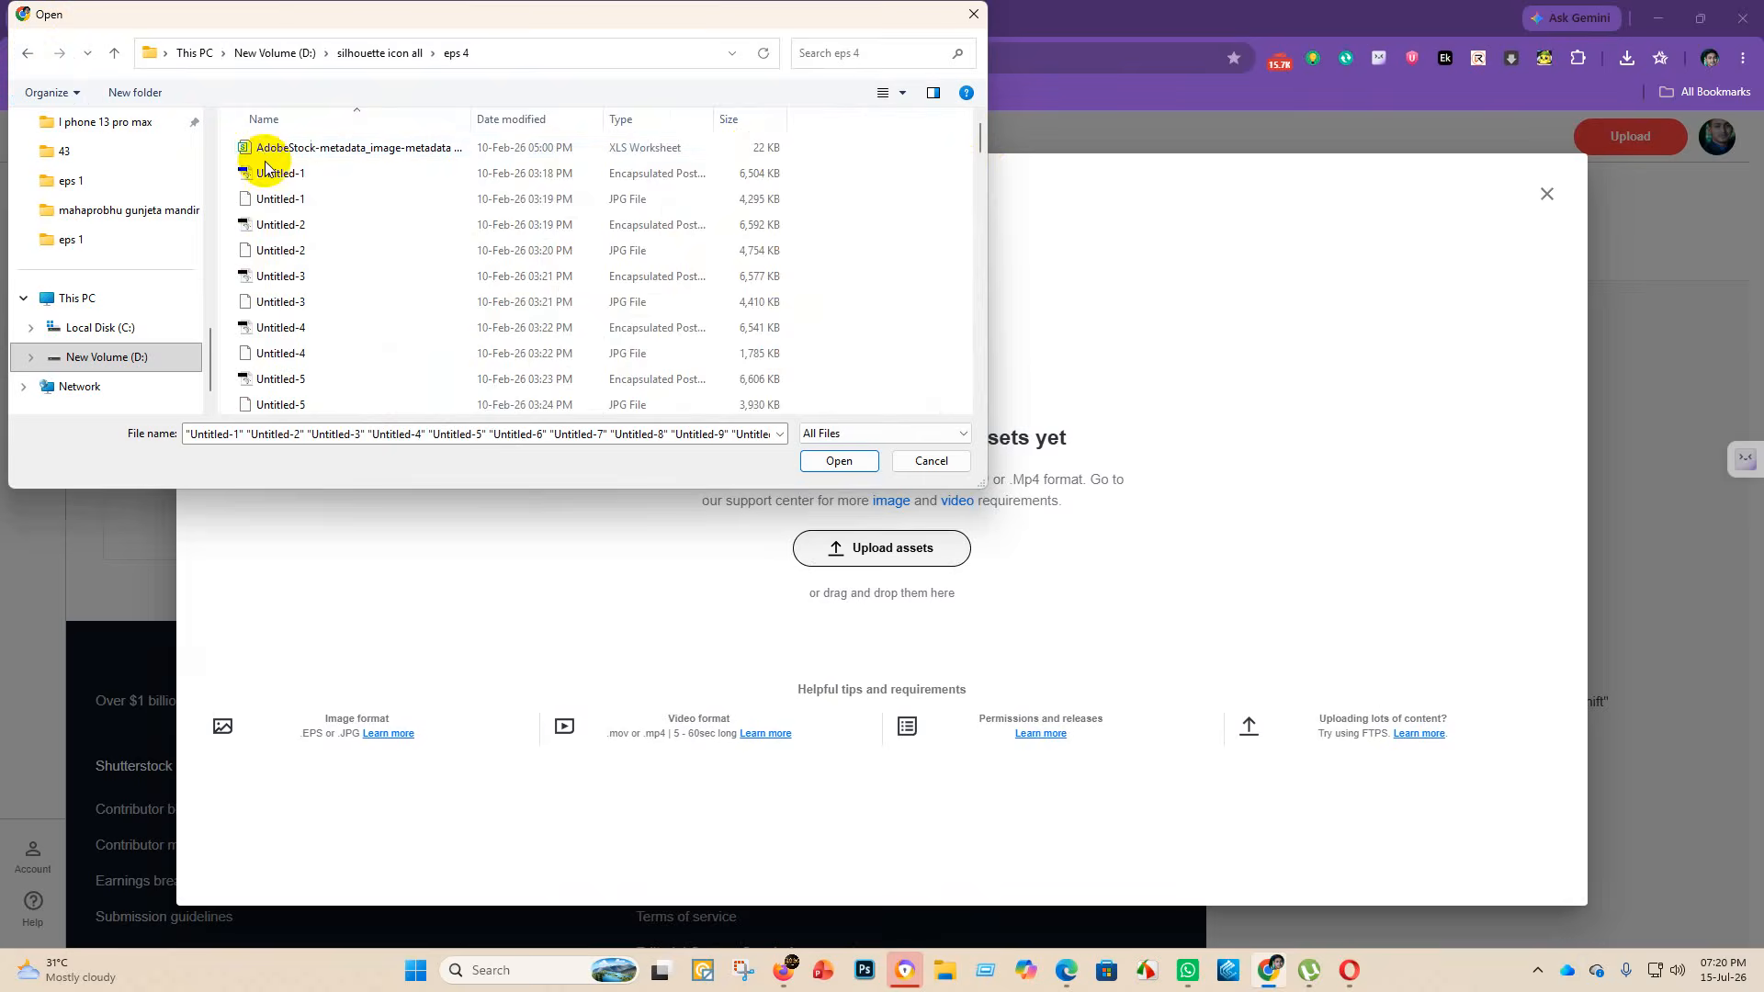
pyautogui.click(22, 57)
pyautogui.scroll(-2, 374, 295)
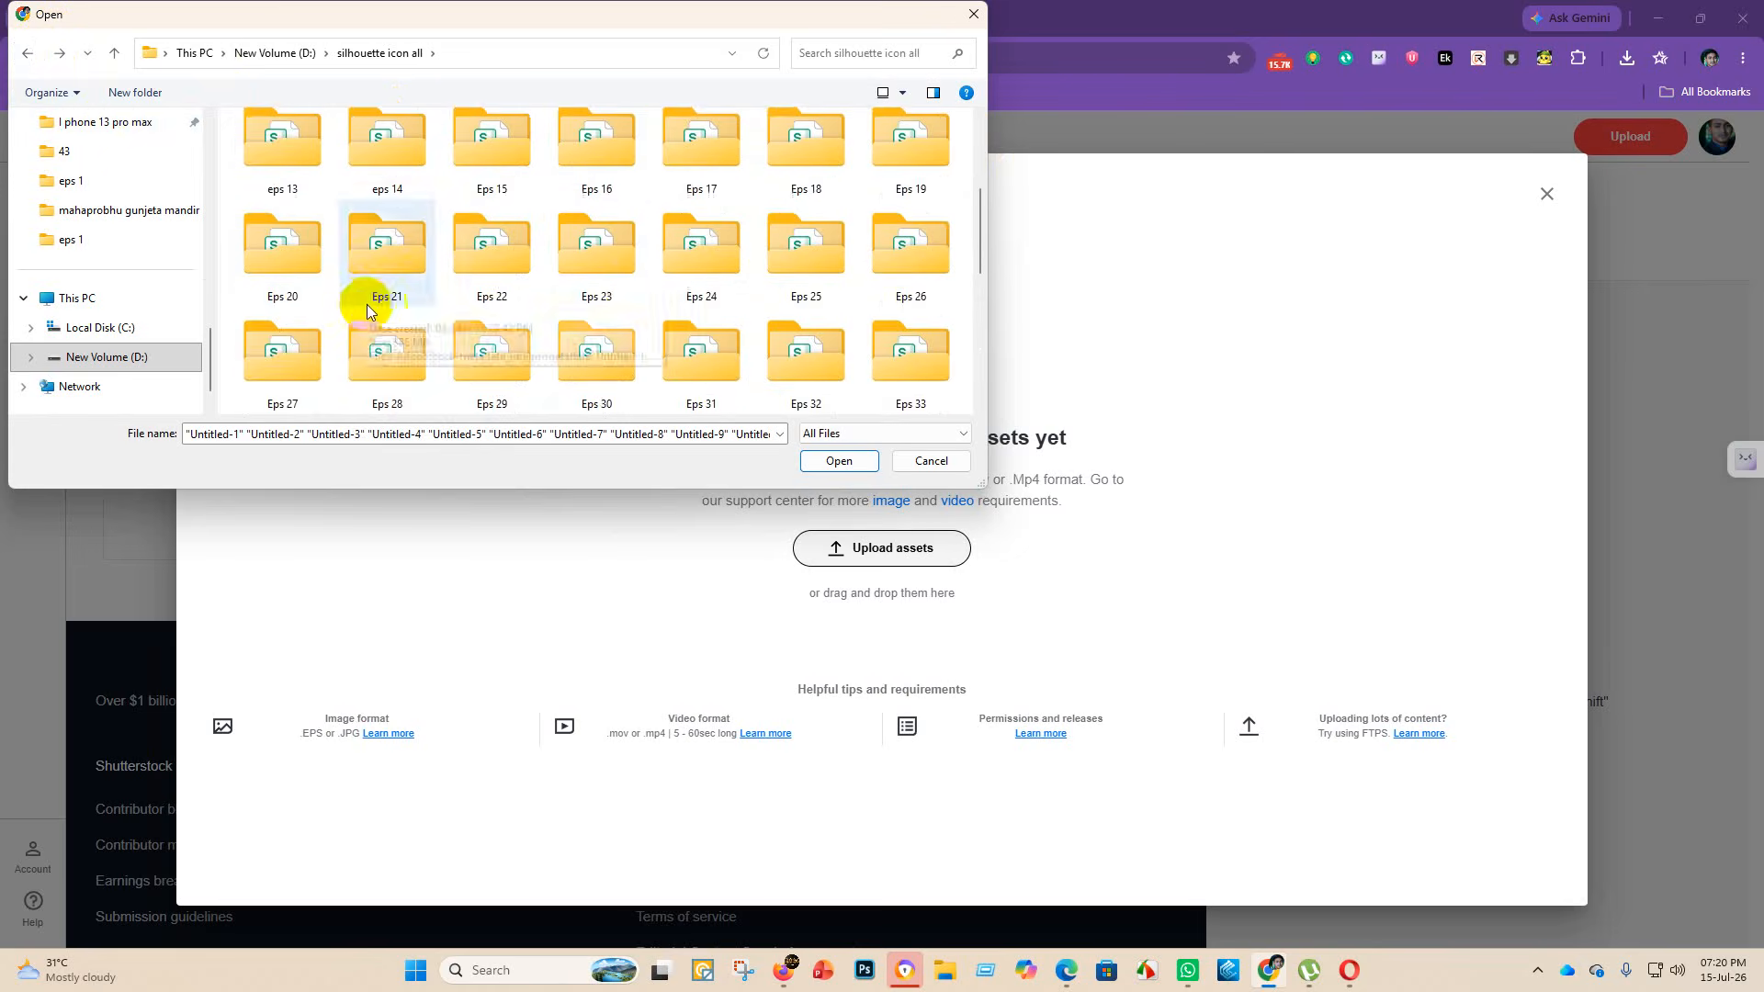
pyautogui.click(591, 234)
pyautogui.doubleClick(591, 234)
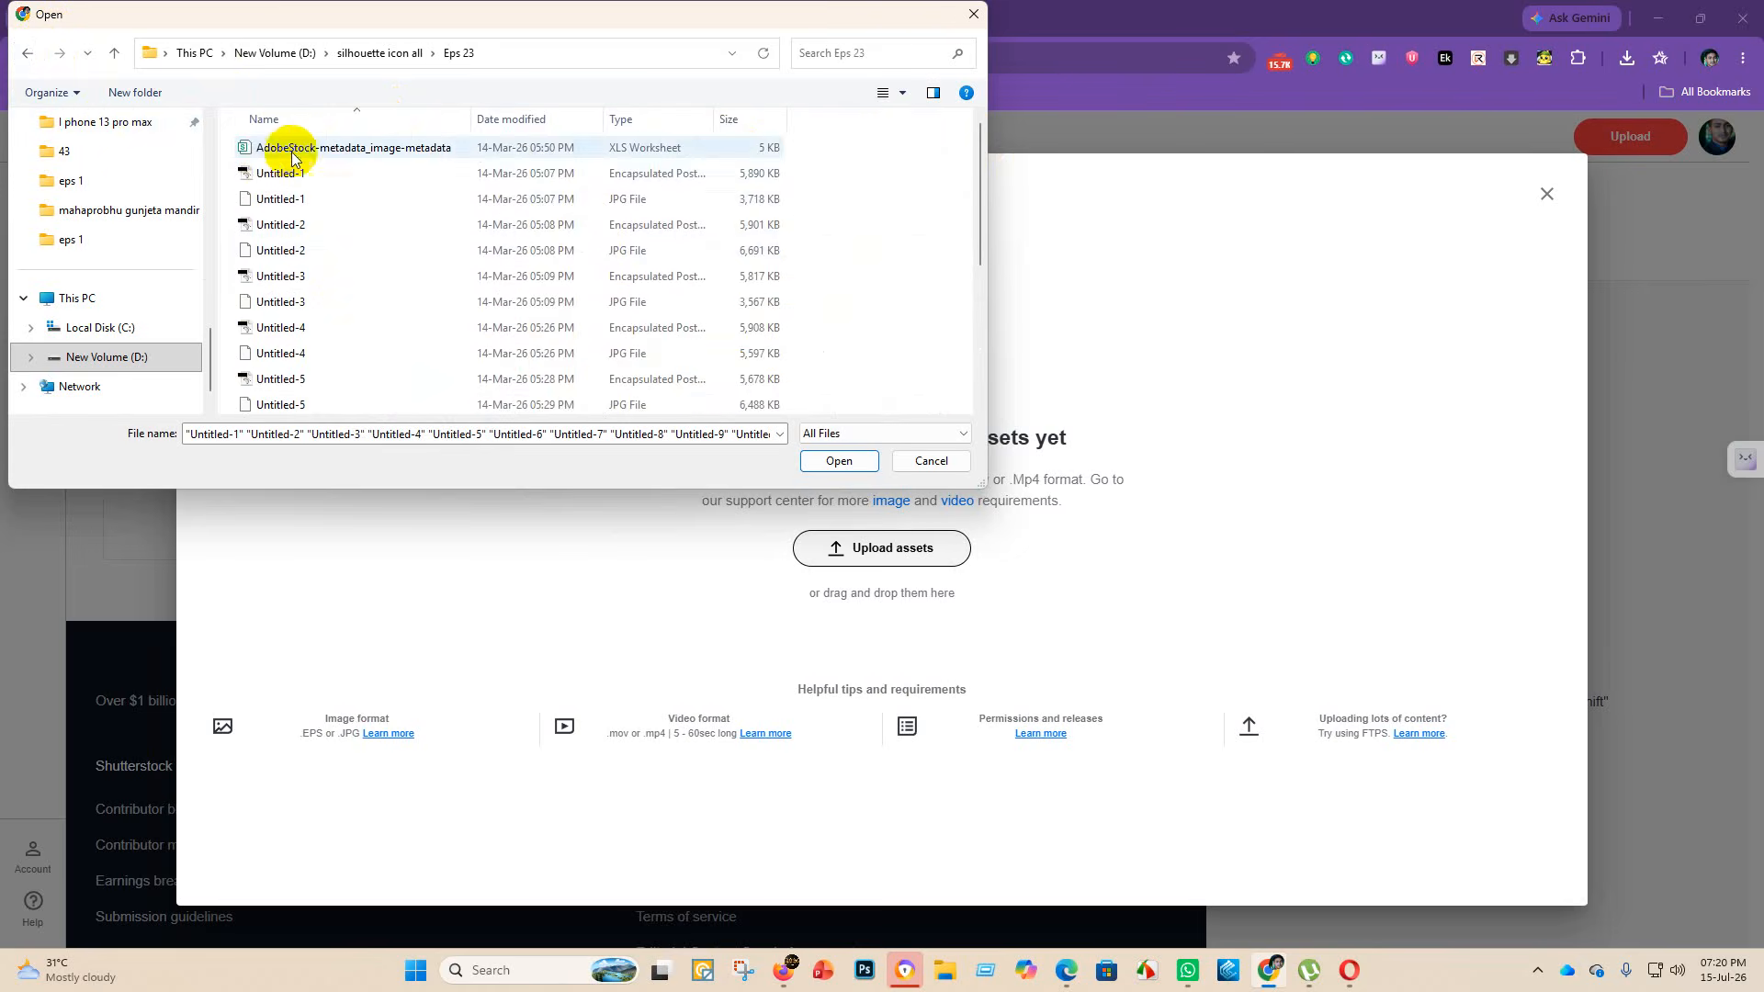
pyautogui.scroll(-3, 341, 299)
pyautogui.click(28, 52)
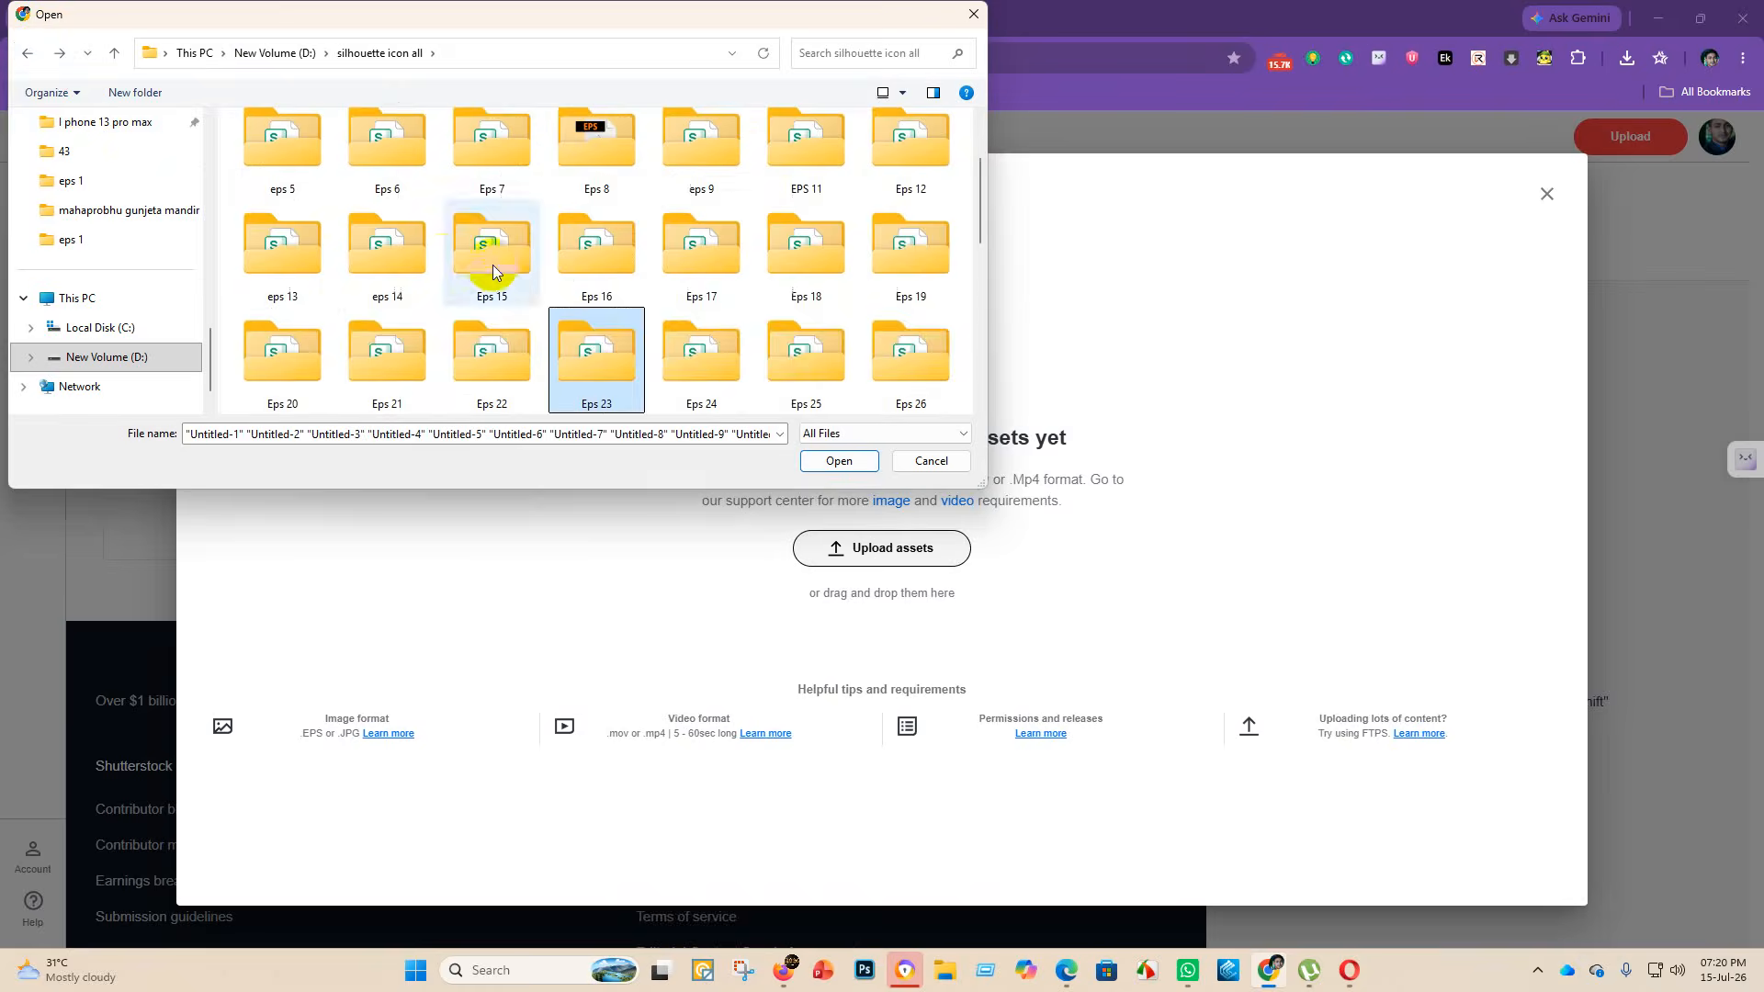
# - Open the GenMeta_Result_2026-04-27T21-03-49-826Z folder nested inside the GenMeta_Result folder of Eps 50
pyautogui.scroll(-3, 492, 264)
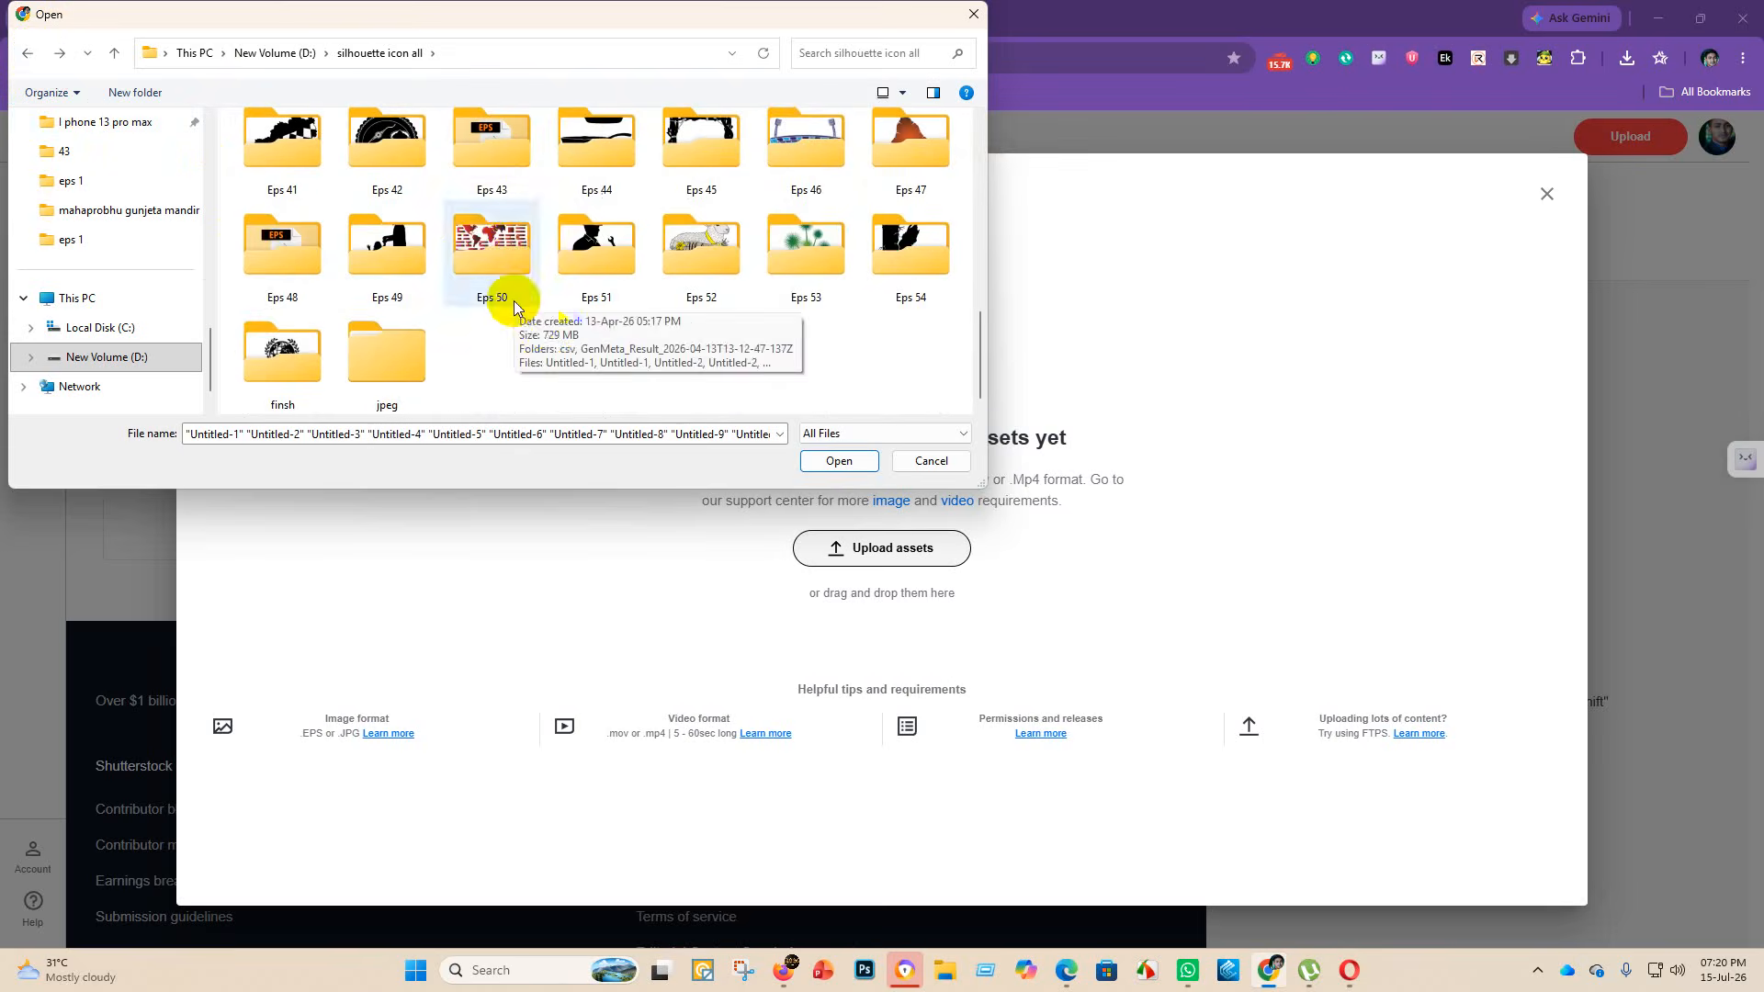
pyautogui.doubleClick(481, 282)
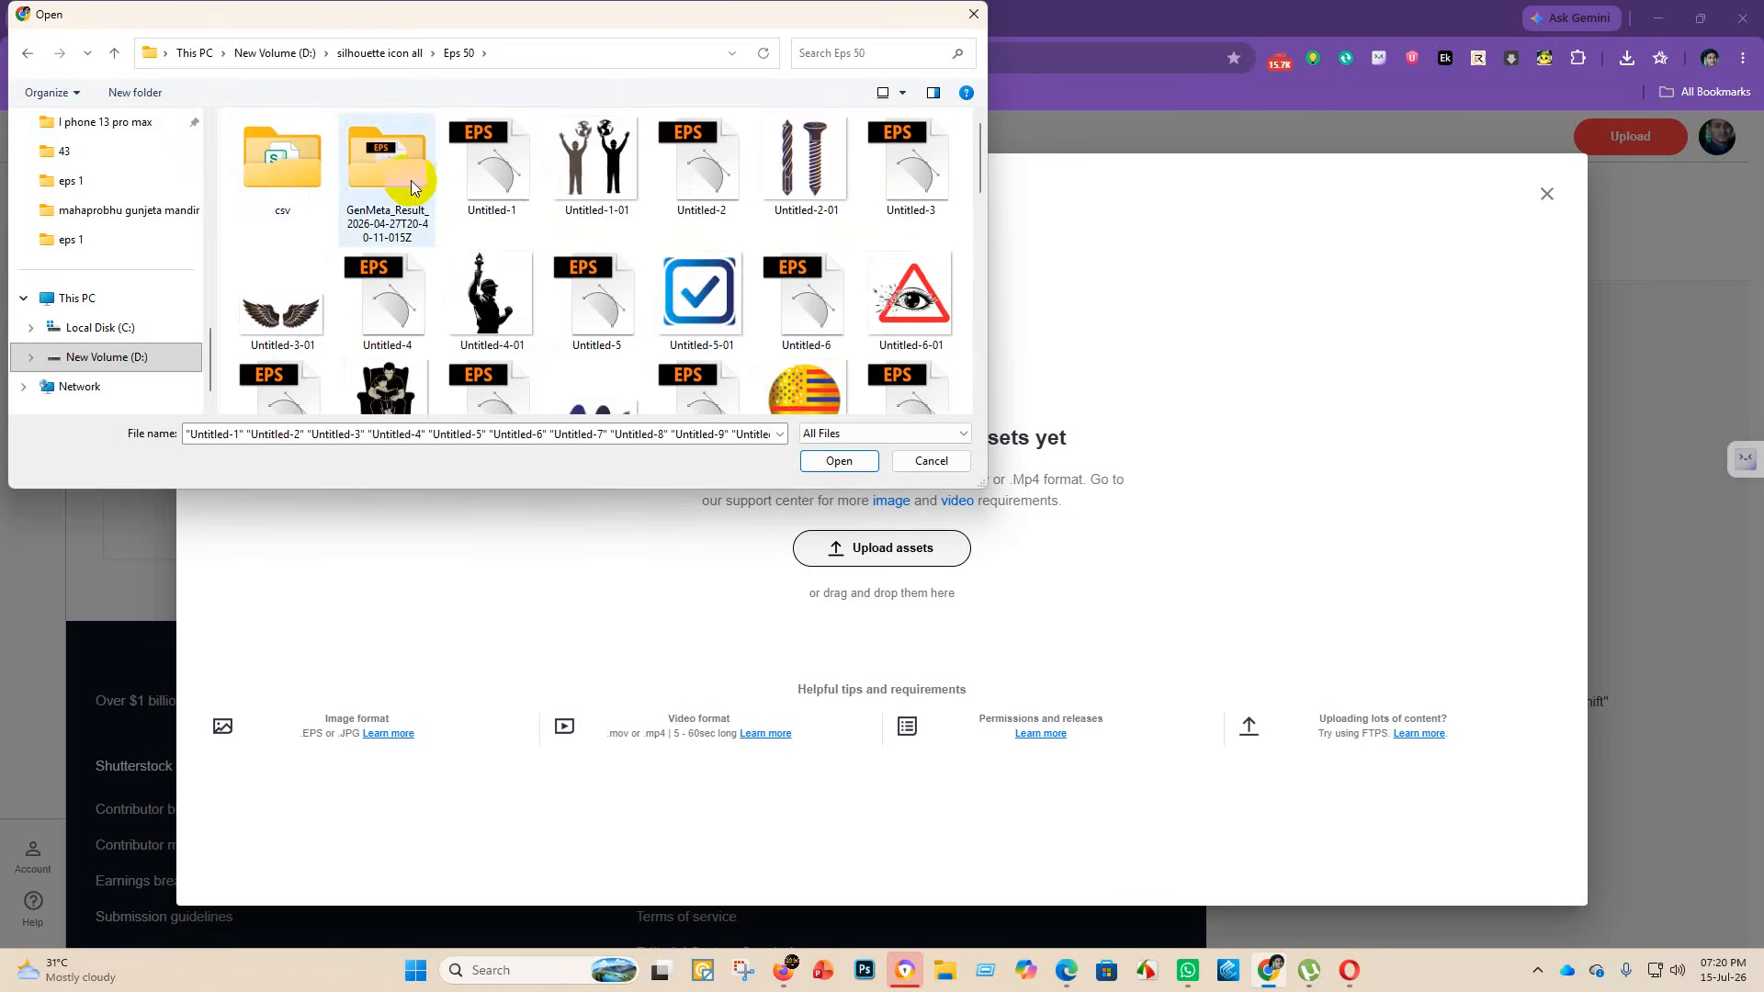
pyautogui.doubleClick(390, 149)
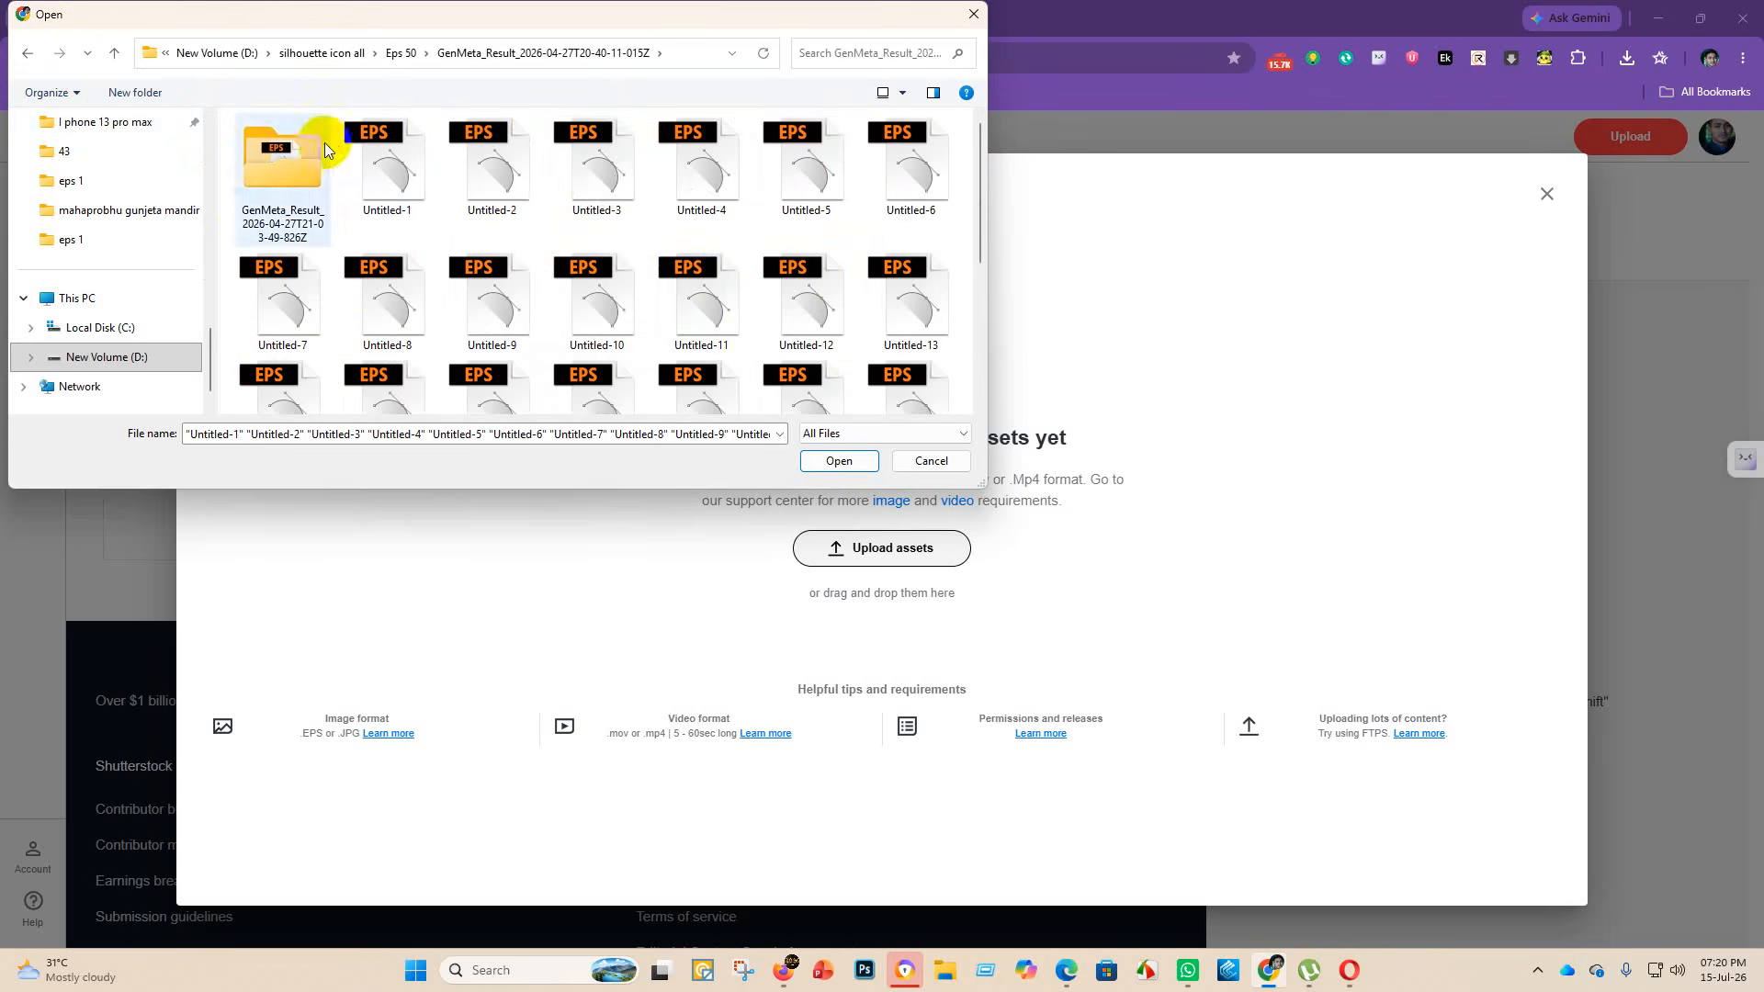
pyautogui.doubleClick(262, 144)
# - Select all the EPS files in the nested GenMeta_Result folder, from Untitled-1 onward, and upload them to Shutterstock
pyautogui.moveTo(352, 146); pyautogui.dragTo(382, 547)
pyautogui.moveTo(382, 615); pyautogui.dragTo(382, 616)
pyautogui.scroll(7, 347, 294)
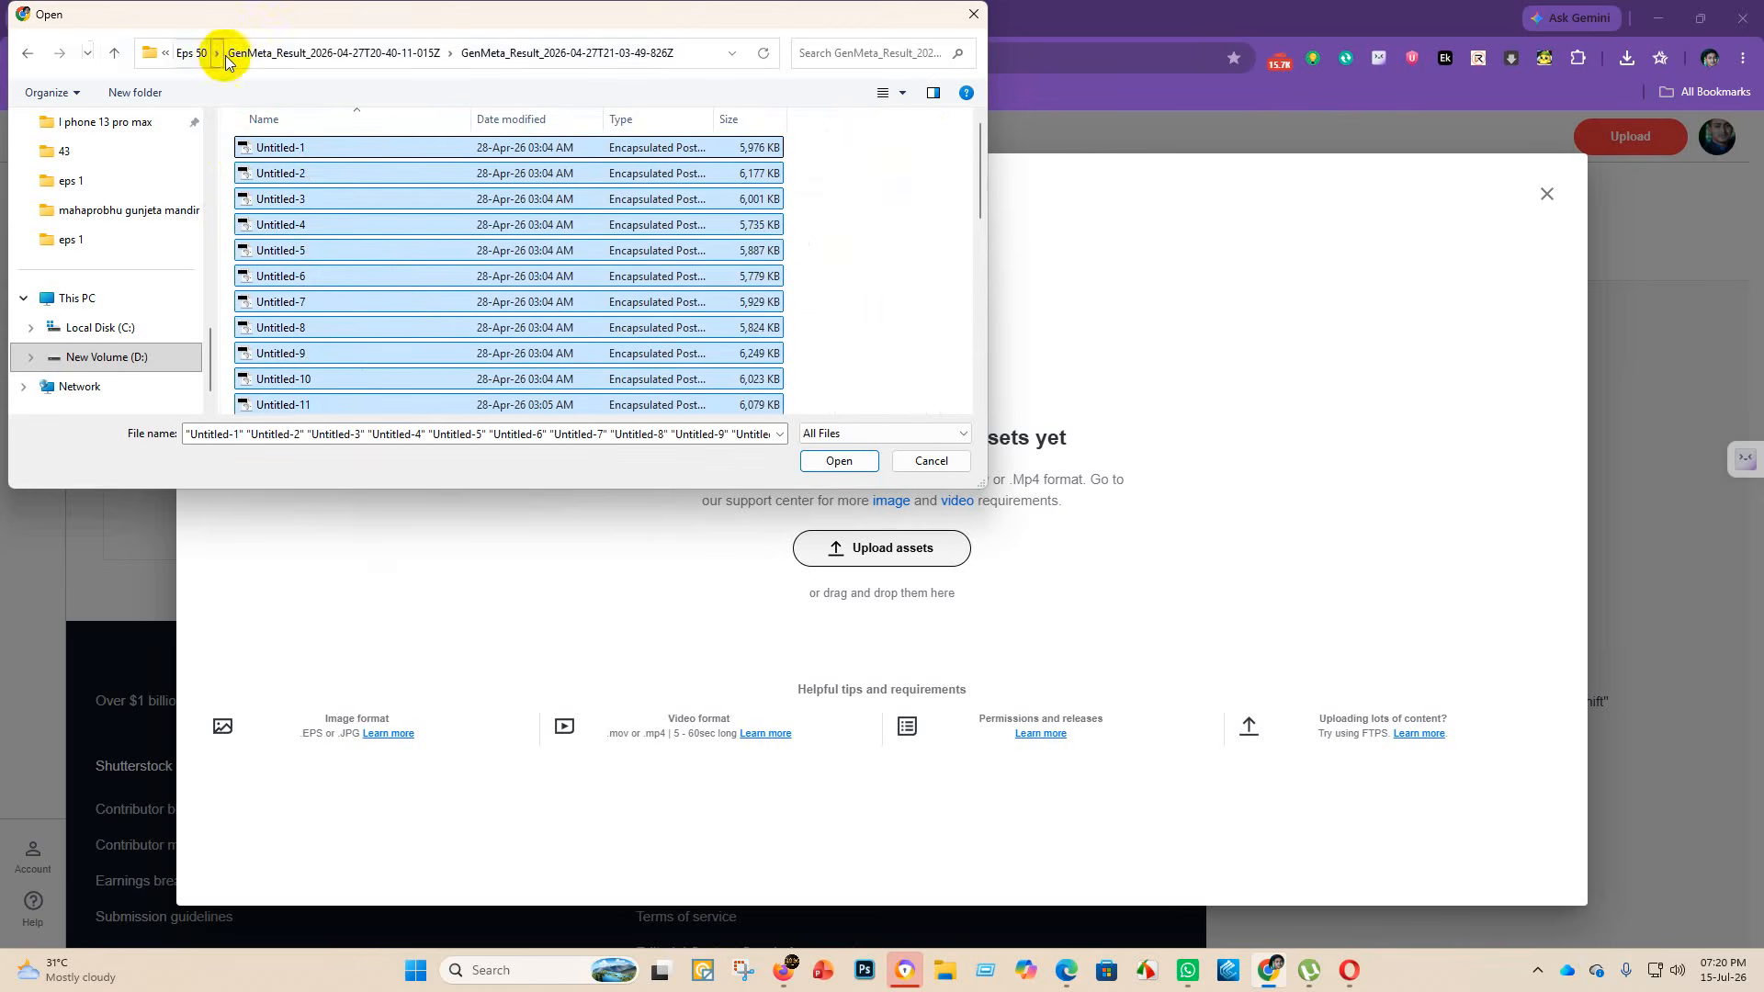
pyautogui.scroll(-7, 386, 230)
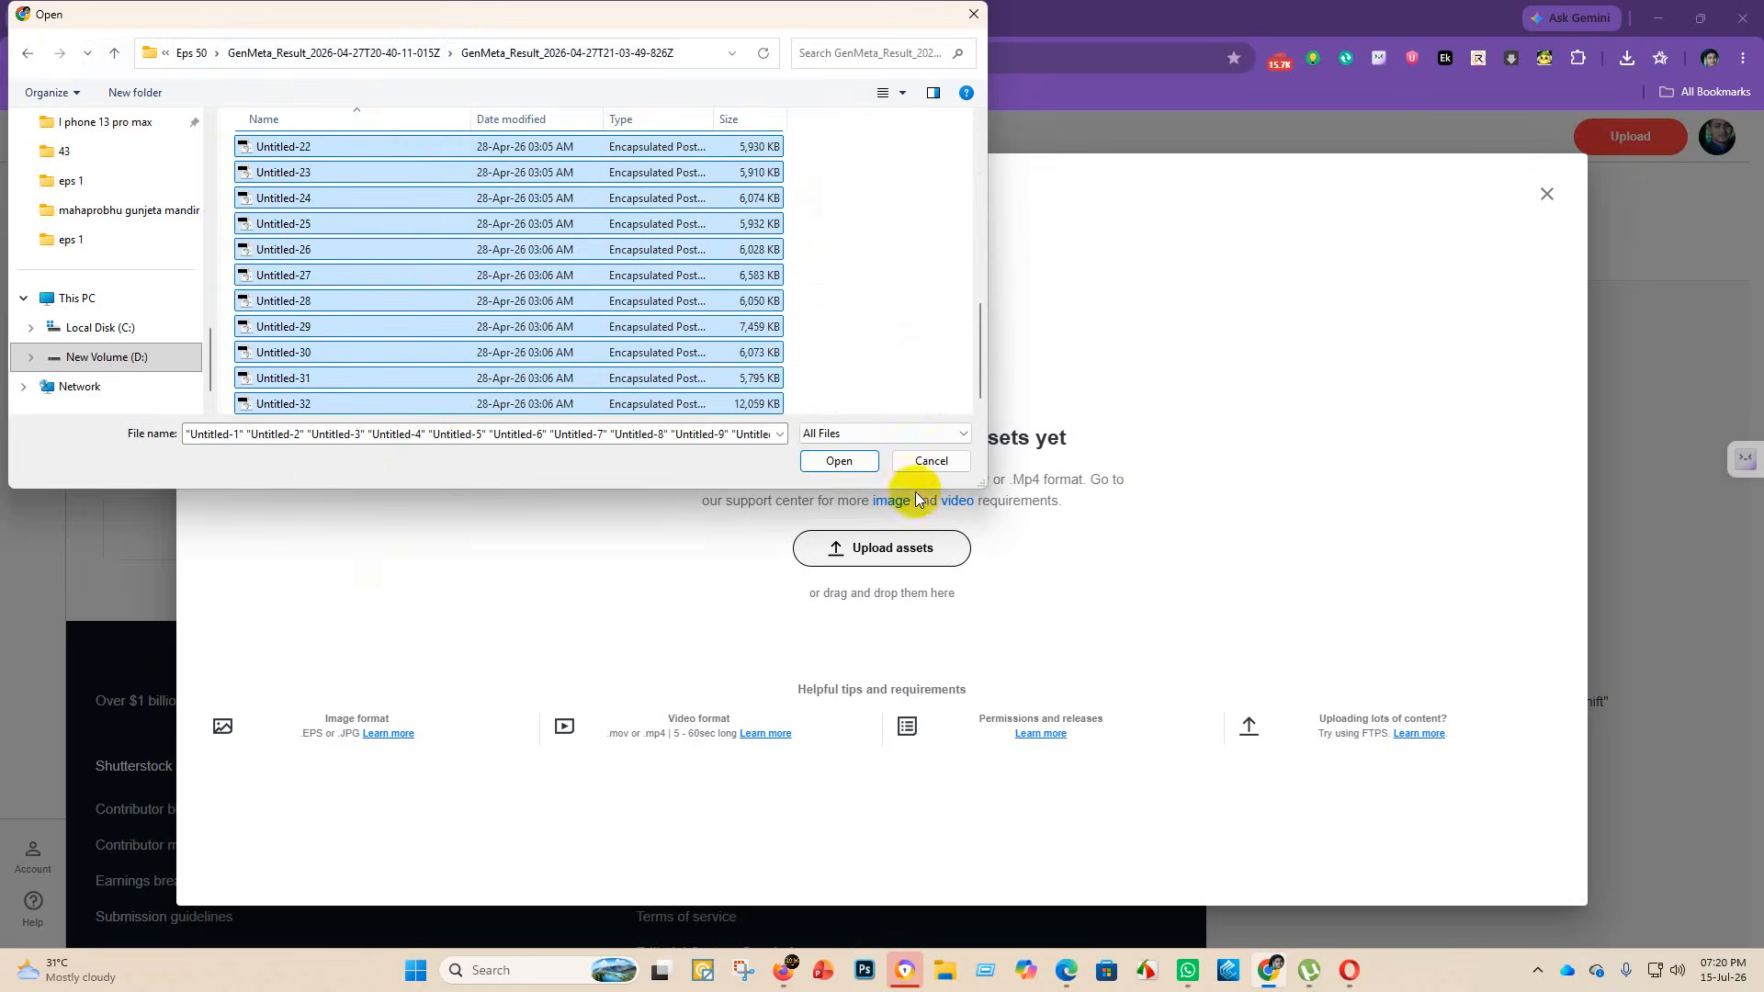
pyautogui.click(841, 462)
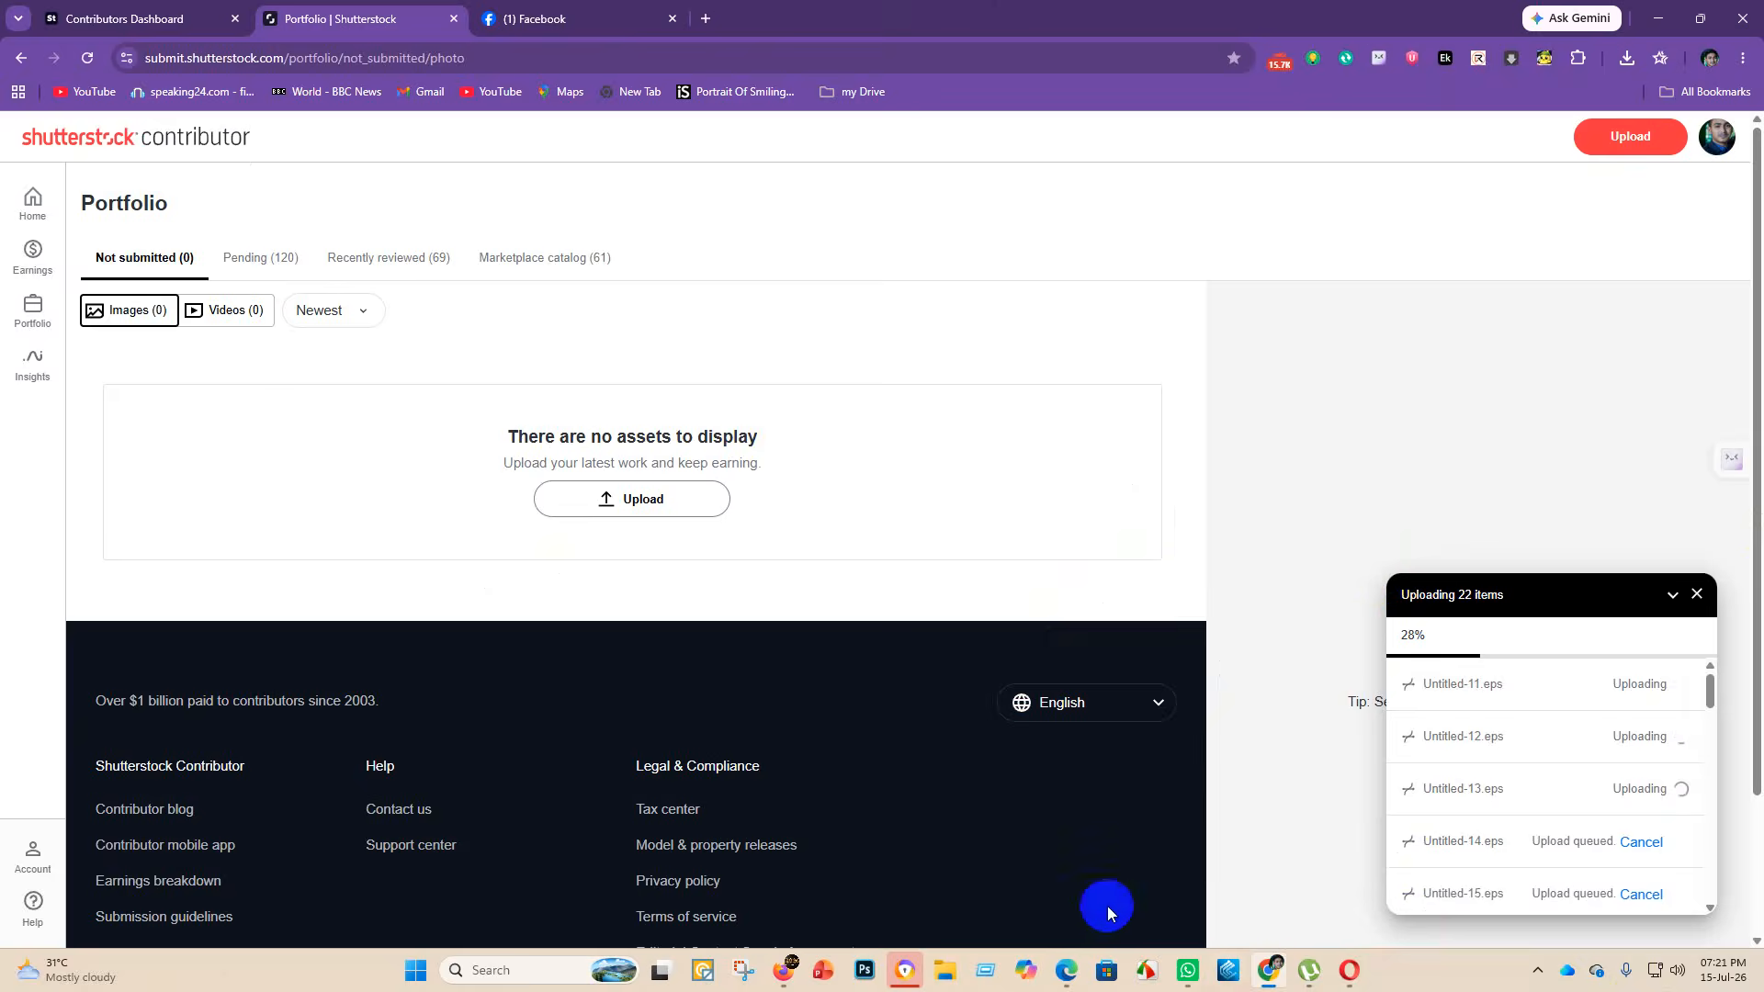
# - Switch to WhatsApp, start logging in with the QR code, and return to the Shutterstock portfolio in Chrome
pyautogui.click(1190, 972)
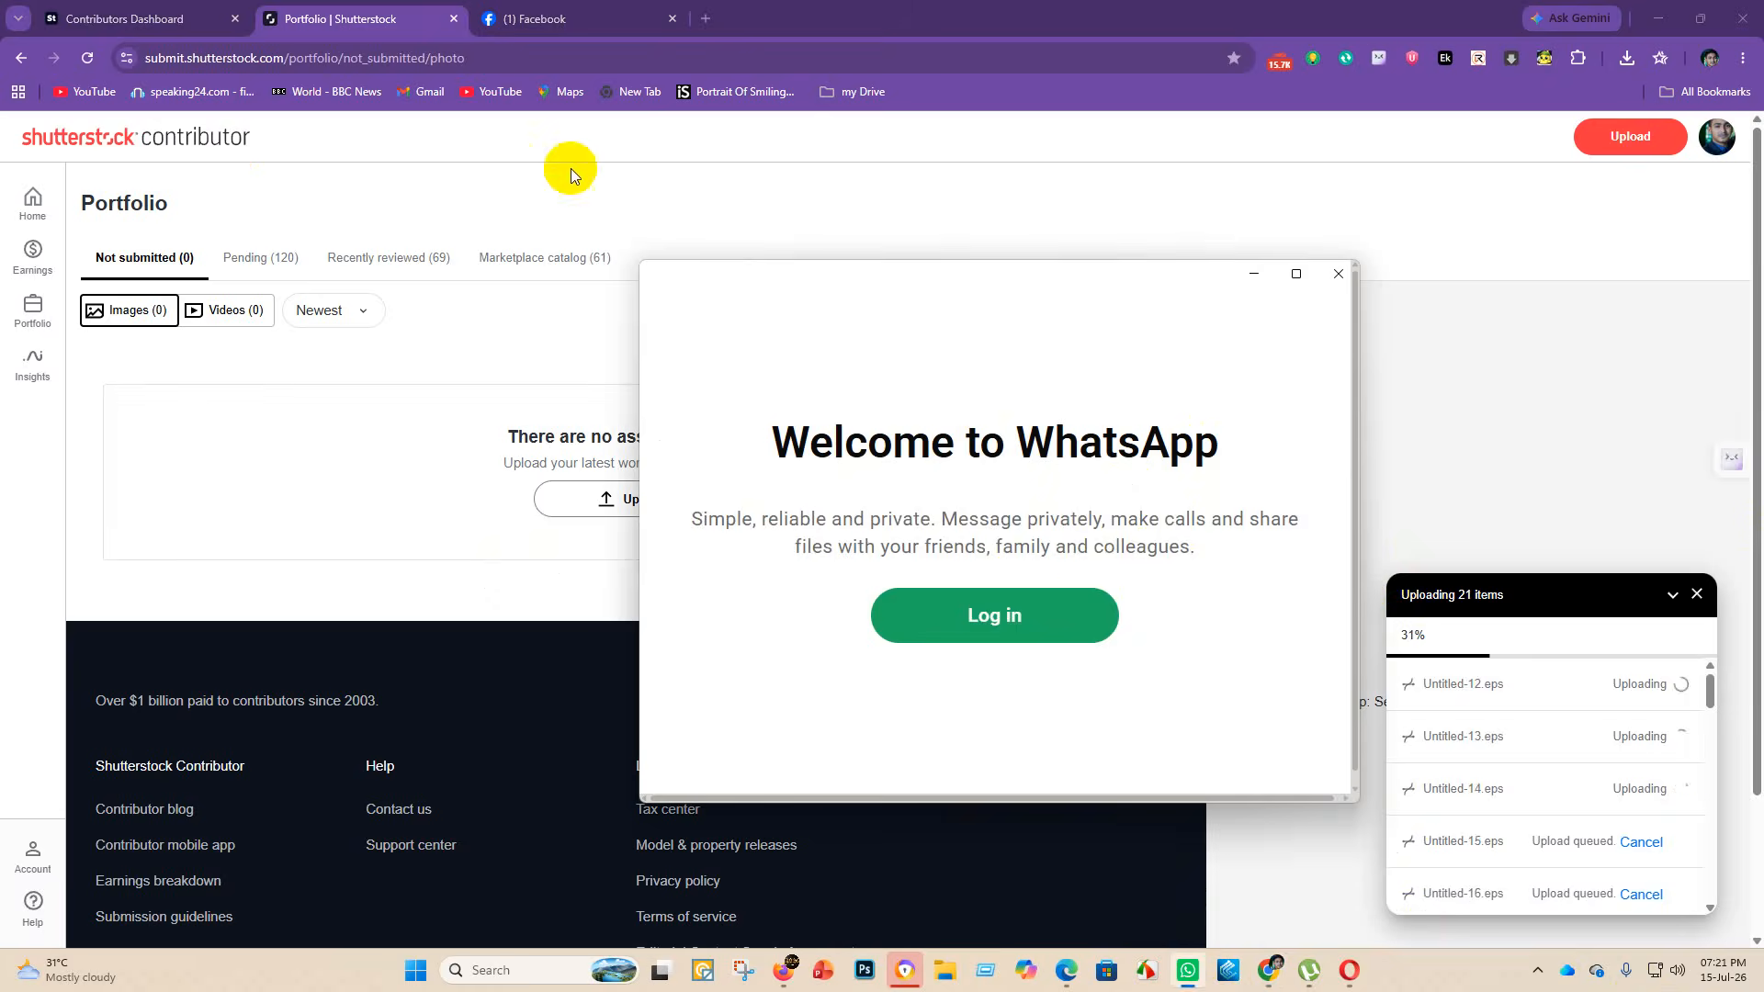
pyautogui.click(1042, 623)
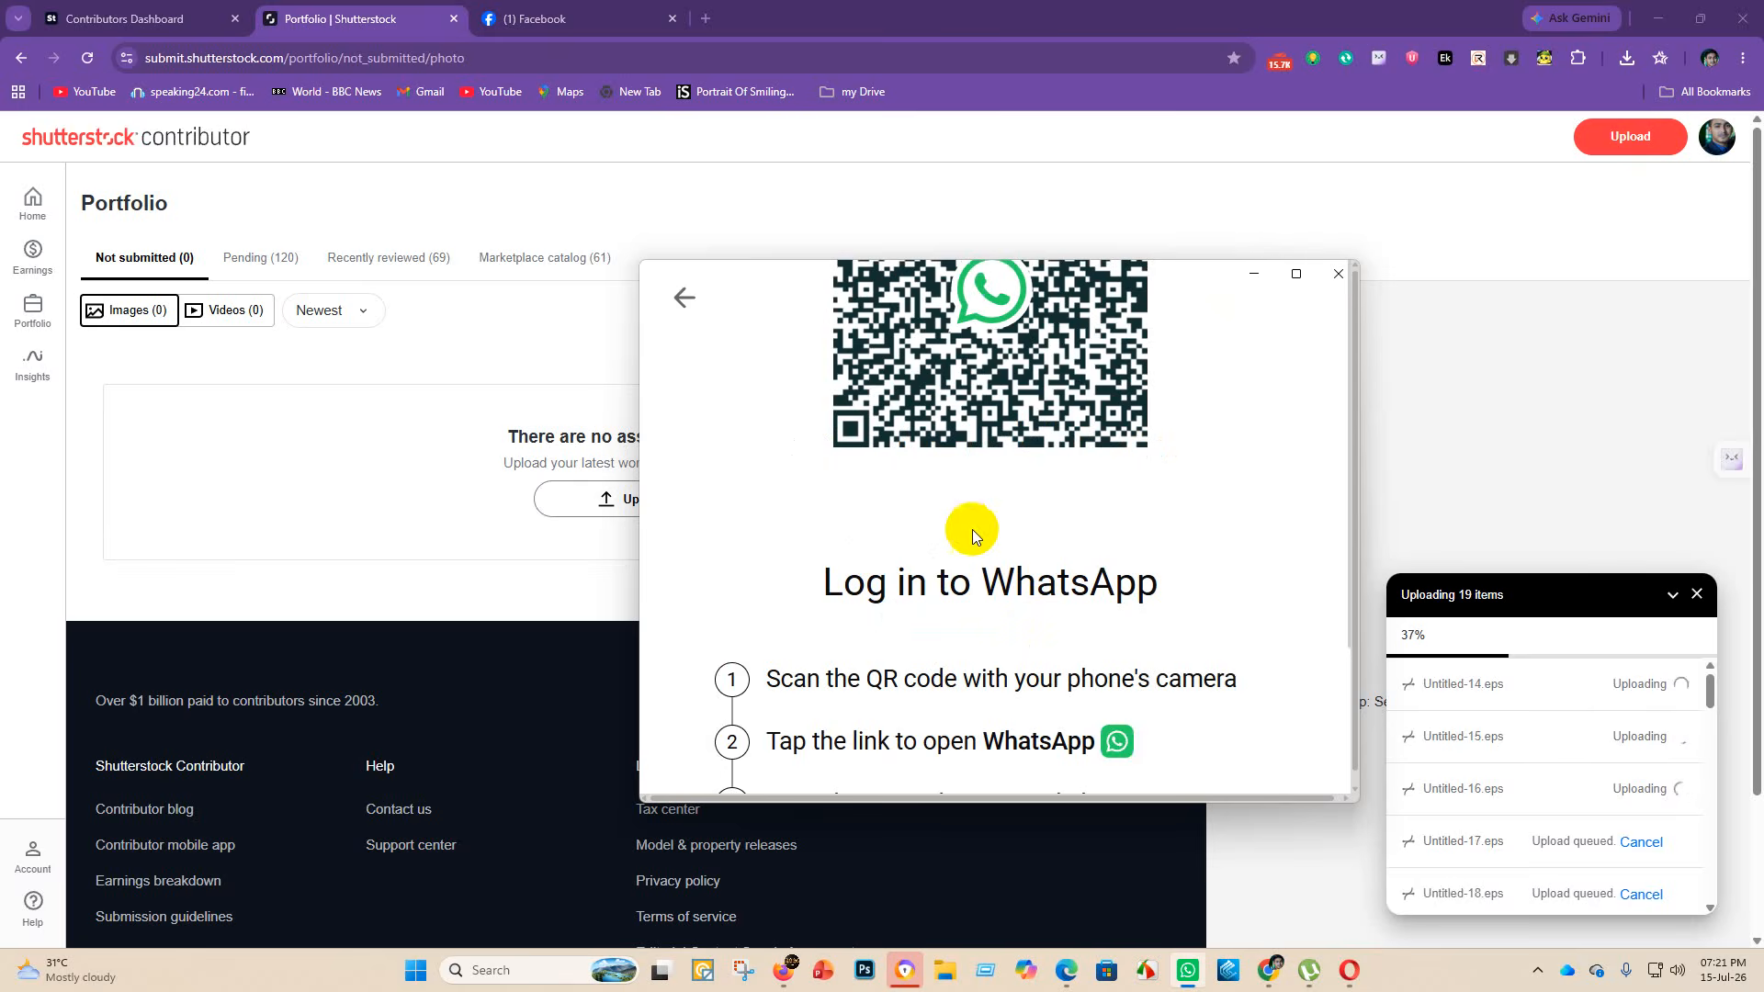
pyautogui.click(1253, 275)
pyautogui.moveTo(1190, 970)
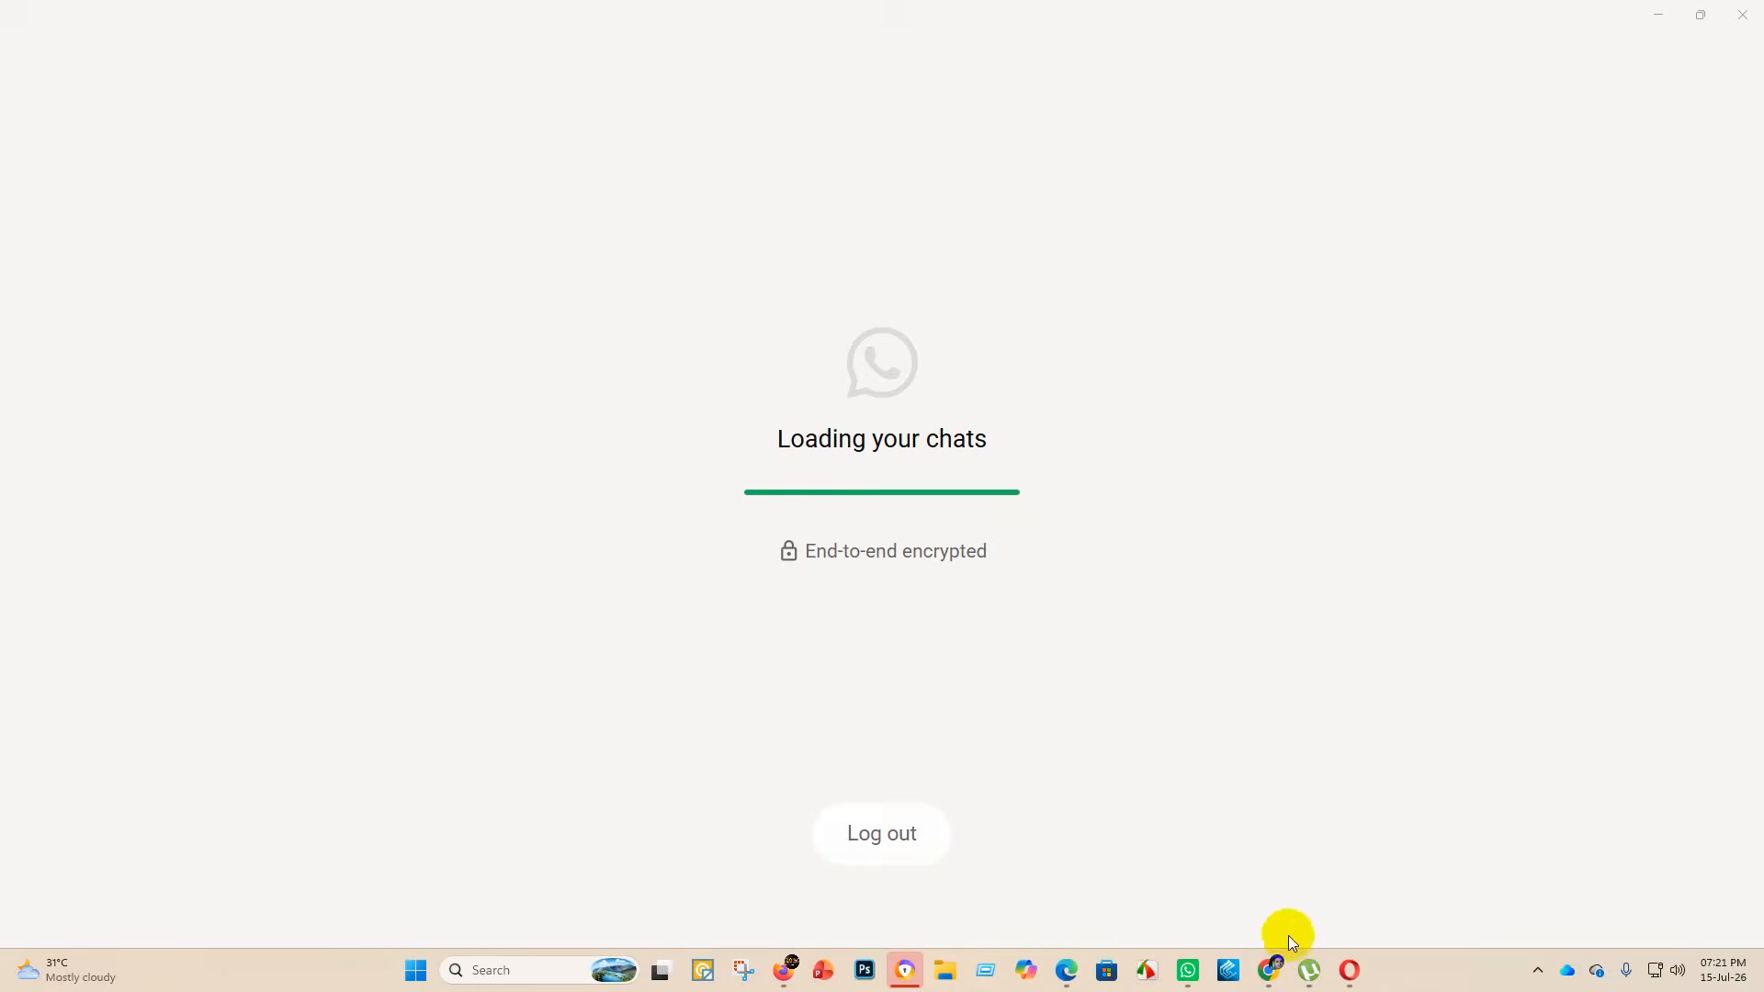
pyautogui.click(1271, 974)
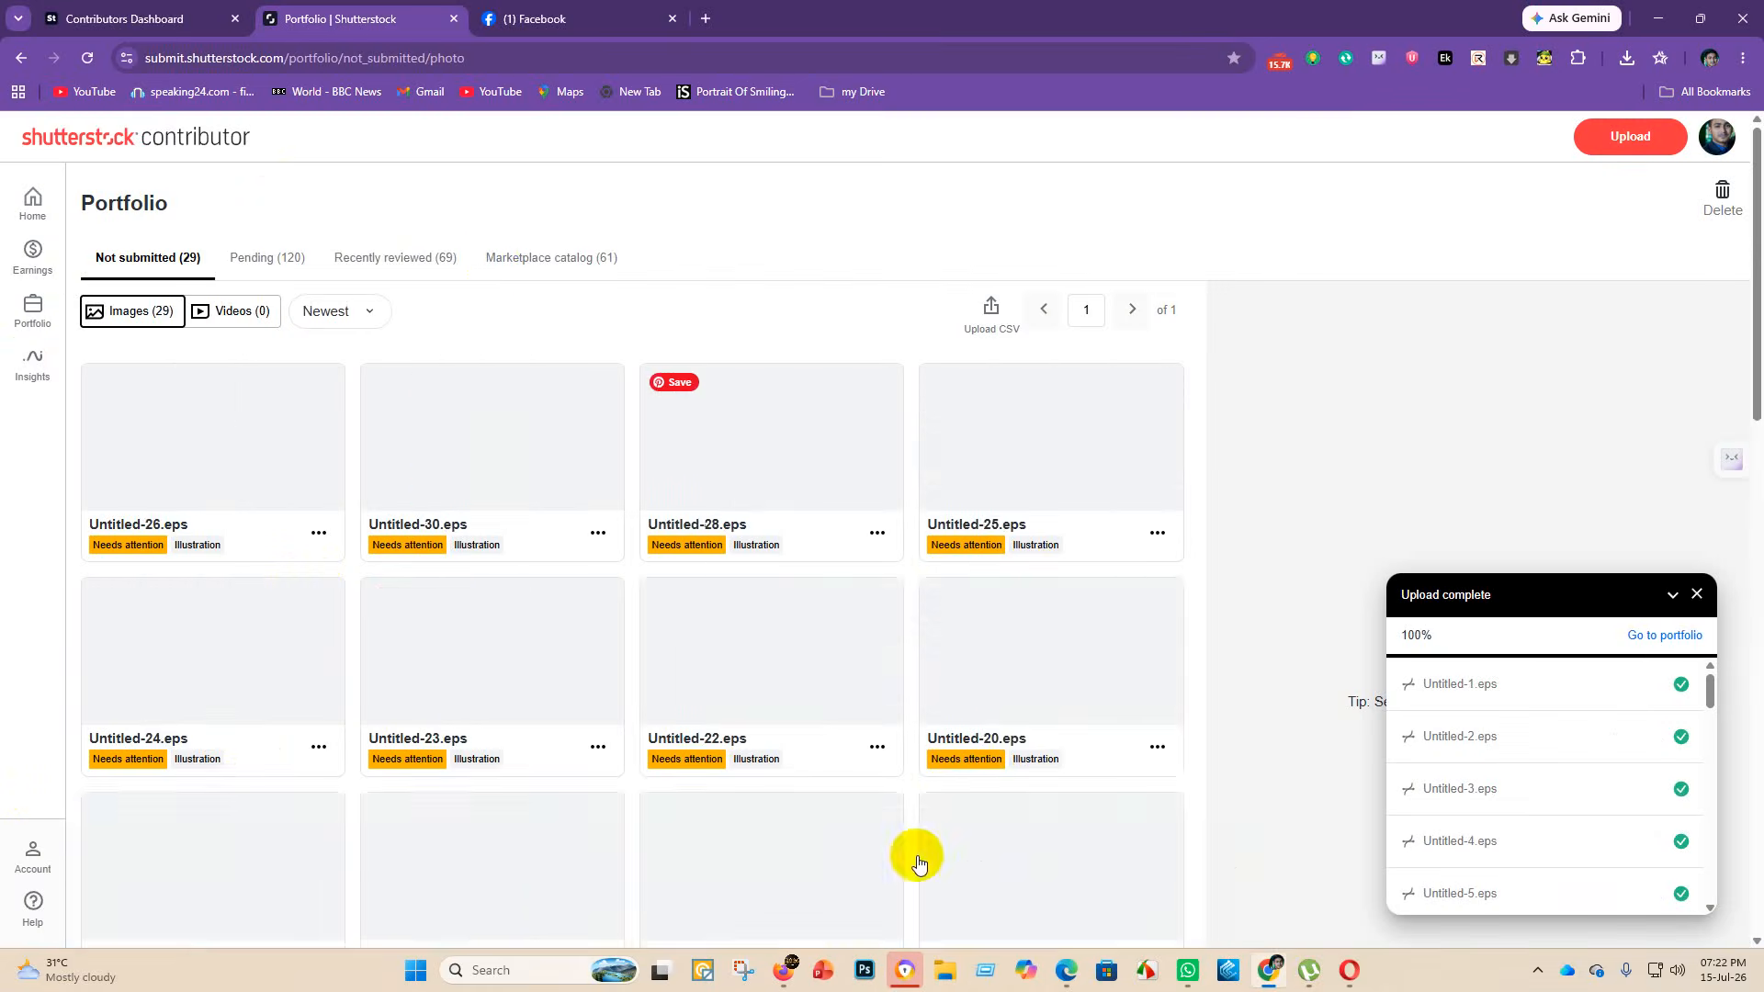
# - Review the Adobe Stock contributor dashboard and the artwork in its portfolio sorted by downloads
pyautogui.click(147, 18)
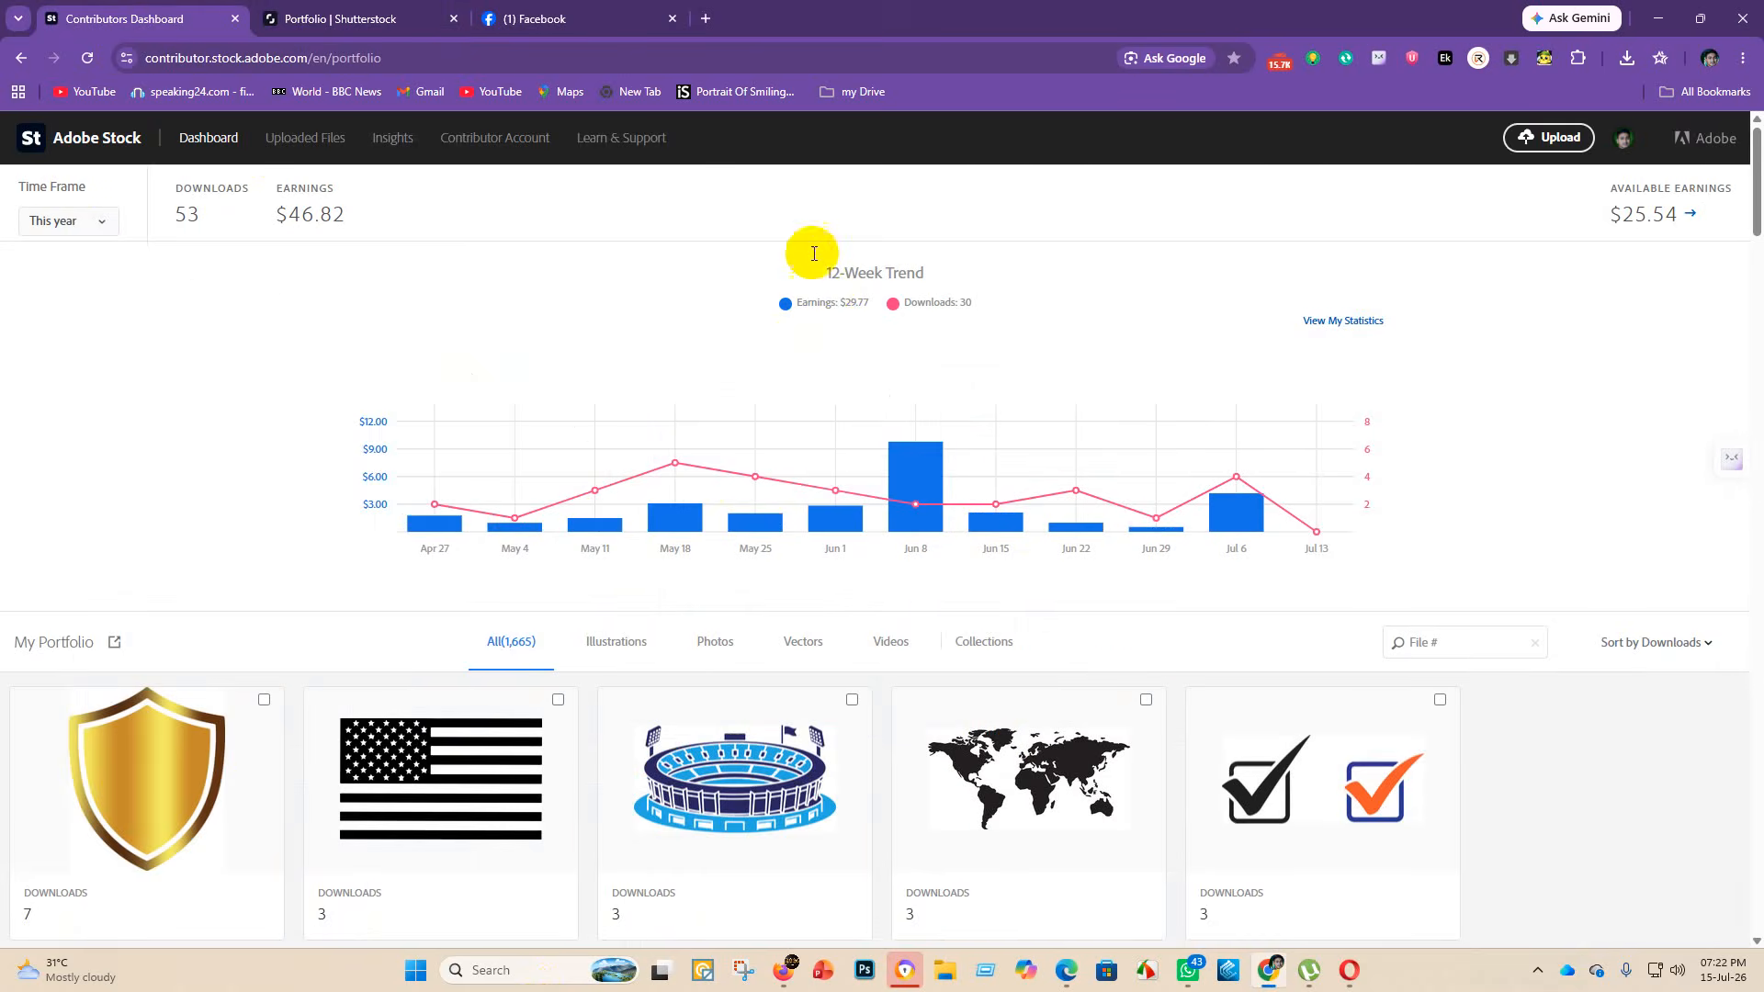
pyautogui.scroll(-9, 708, 421)
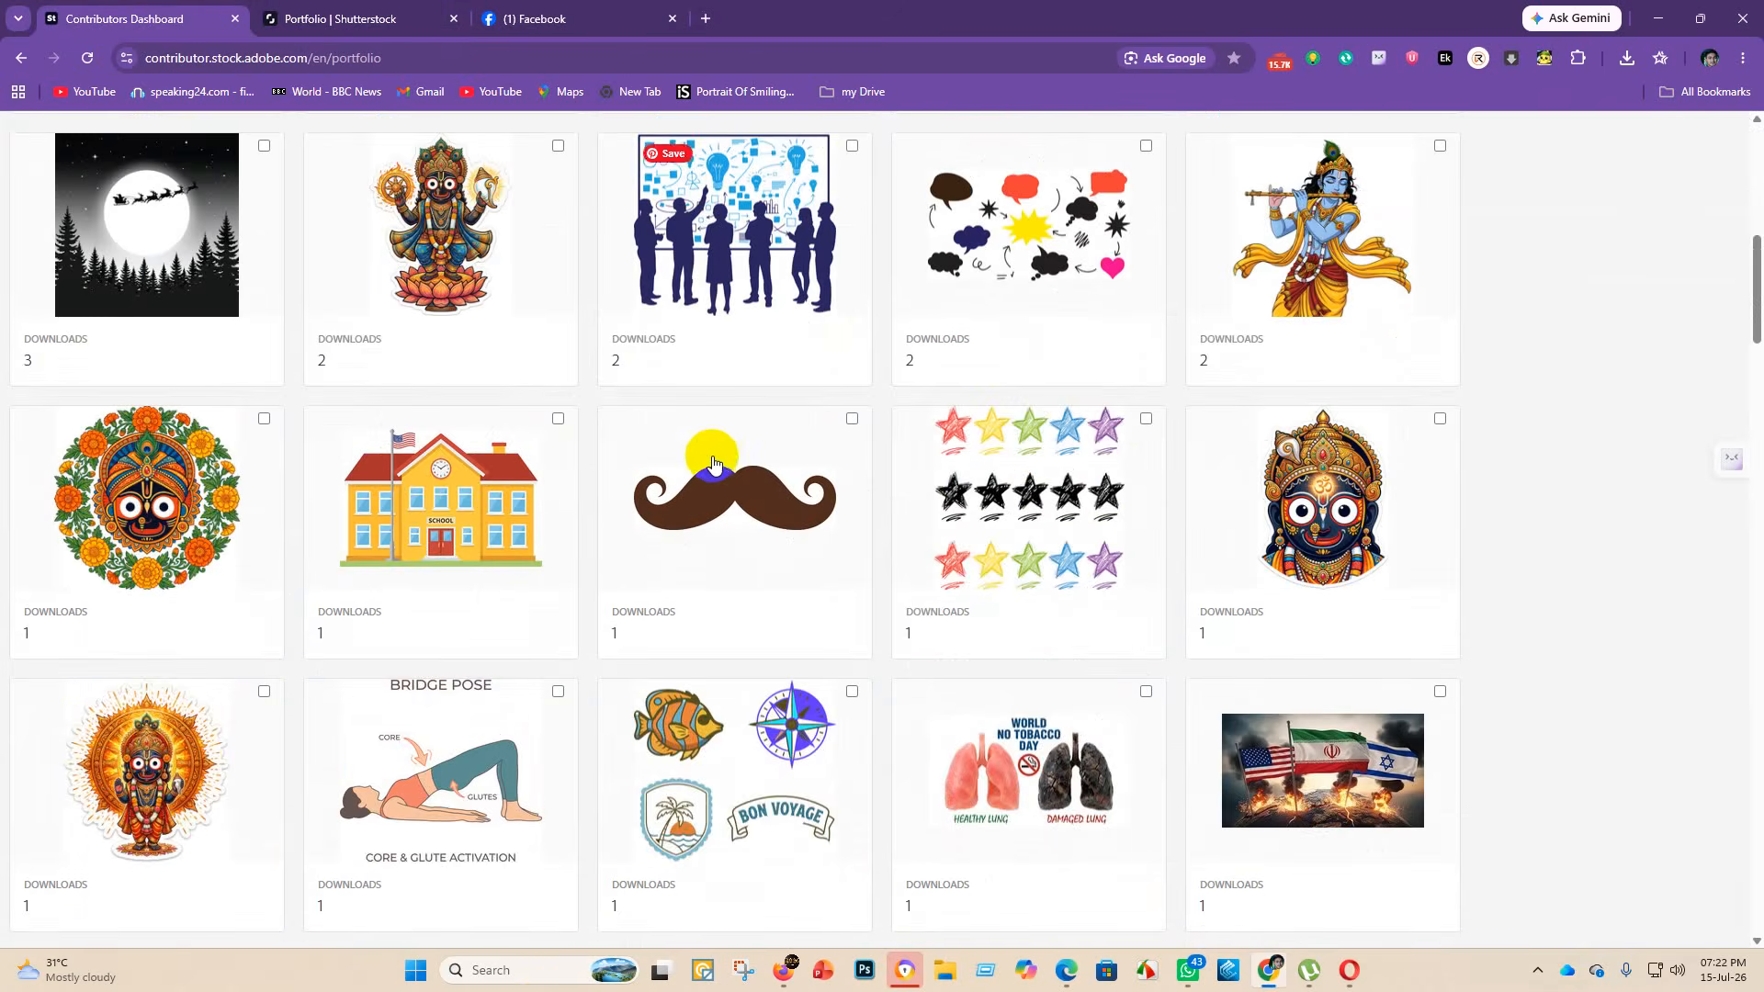
pyautogui.scroll(-11, 720, 462)
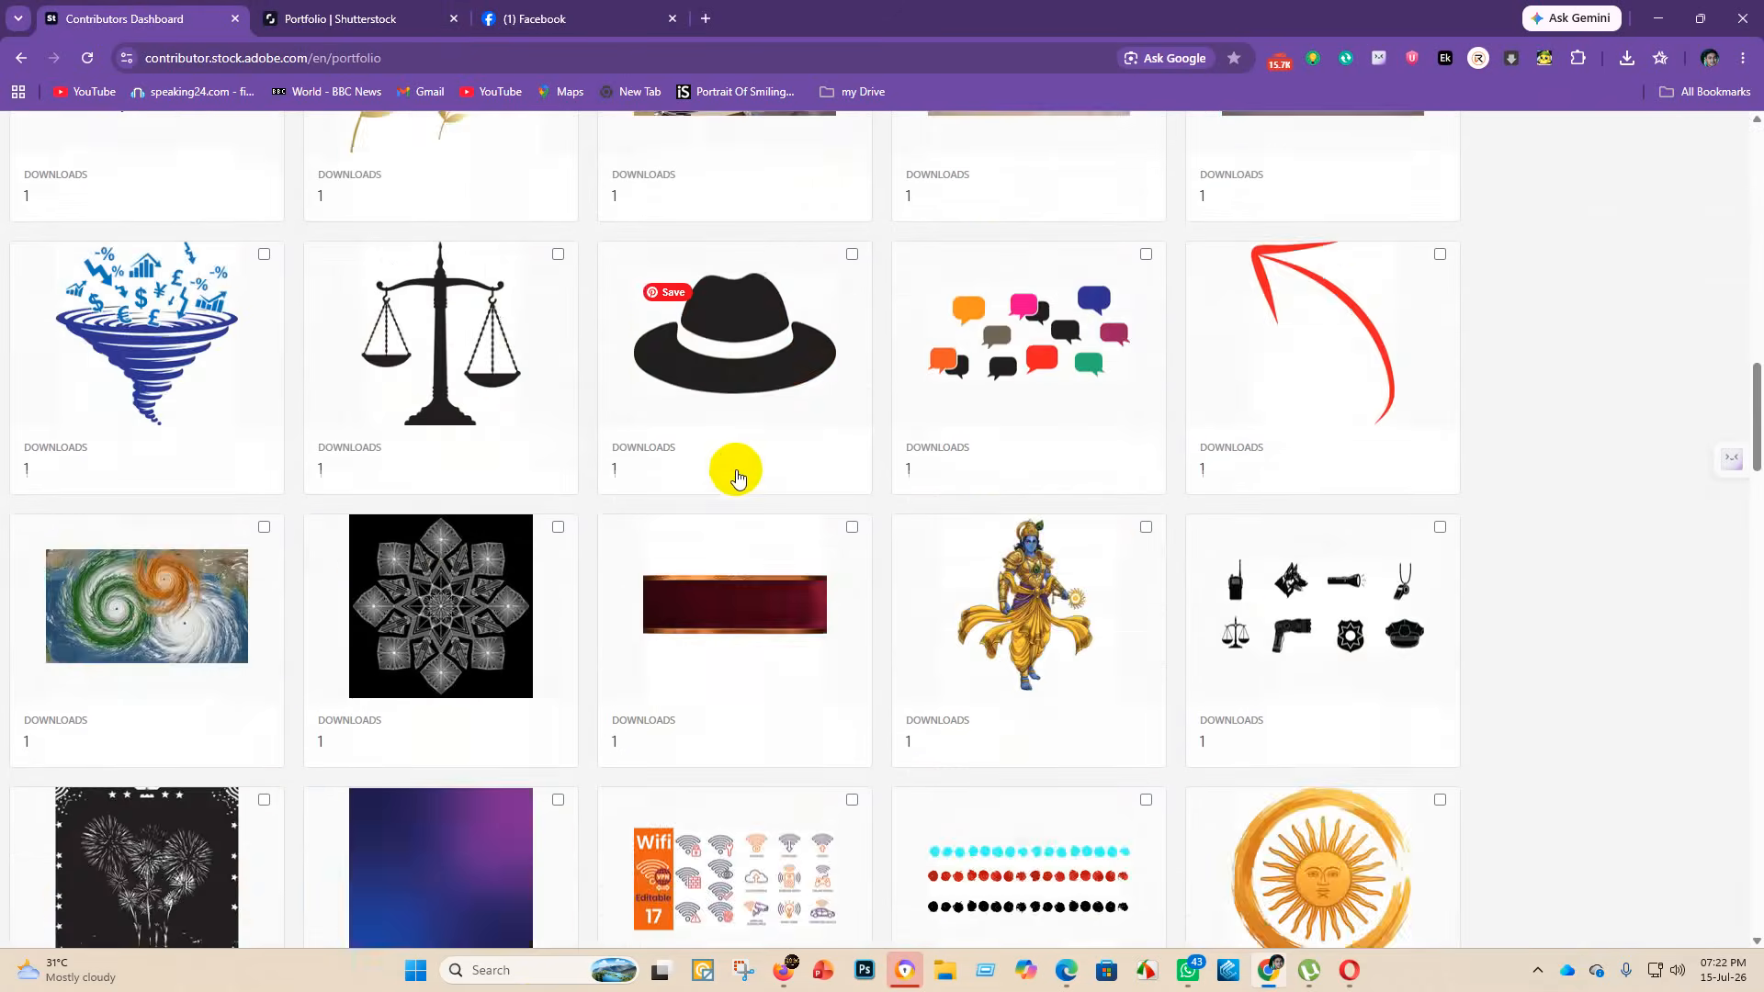
pyautogui.scroll(-6, 726, 459)
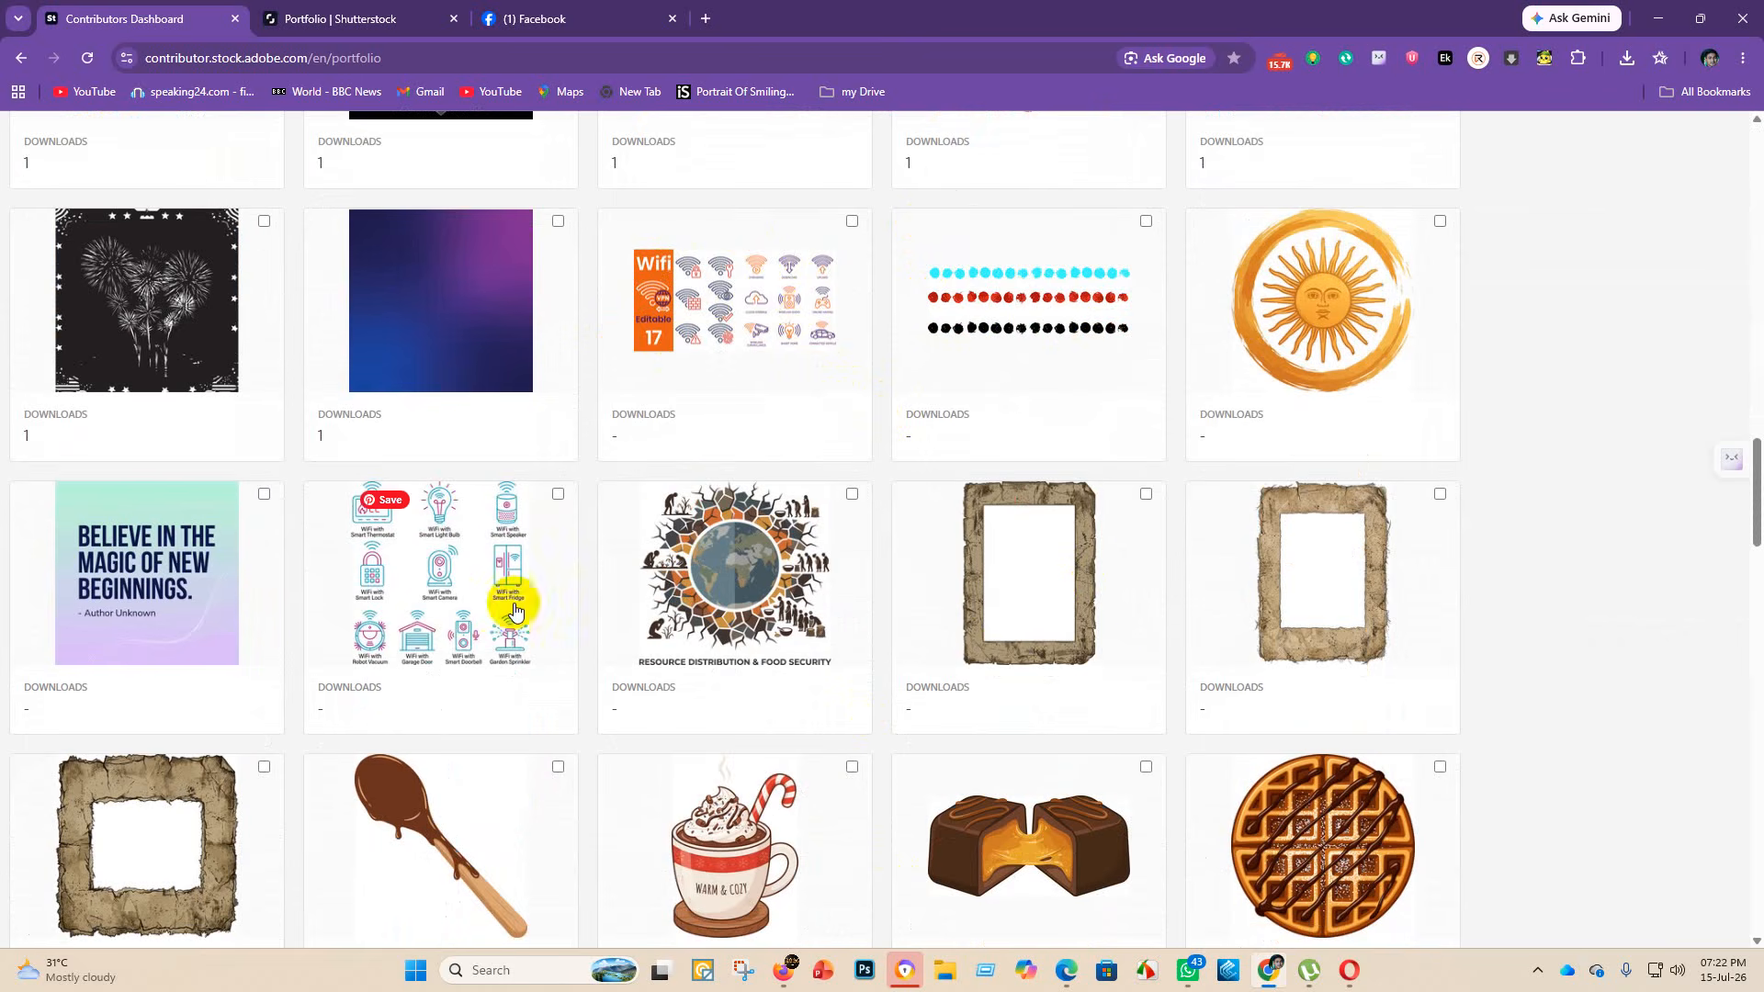
pyautogui.scroll(-7, 868, 568)
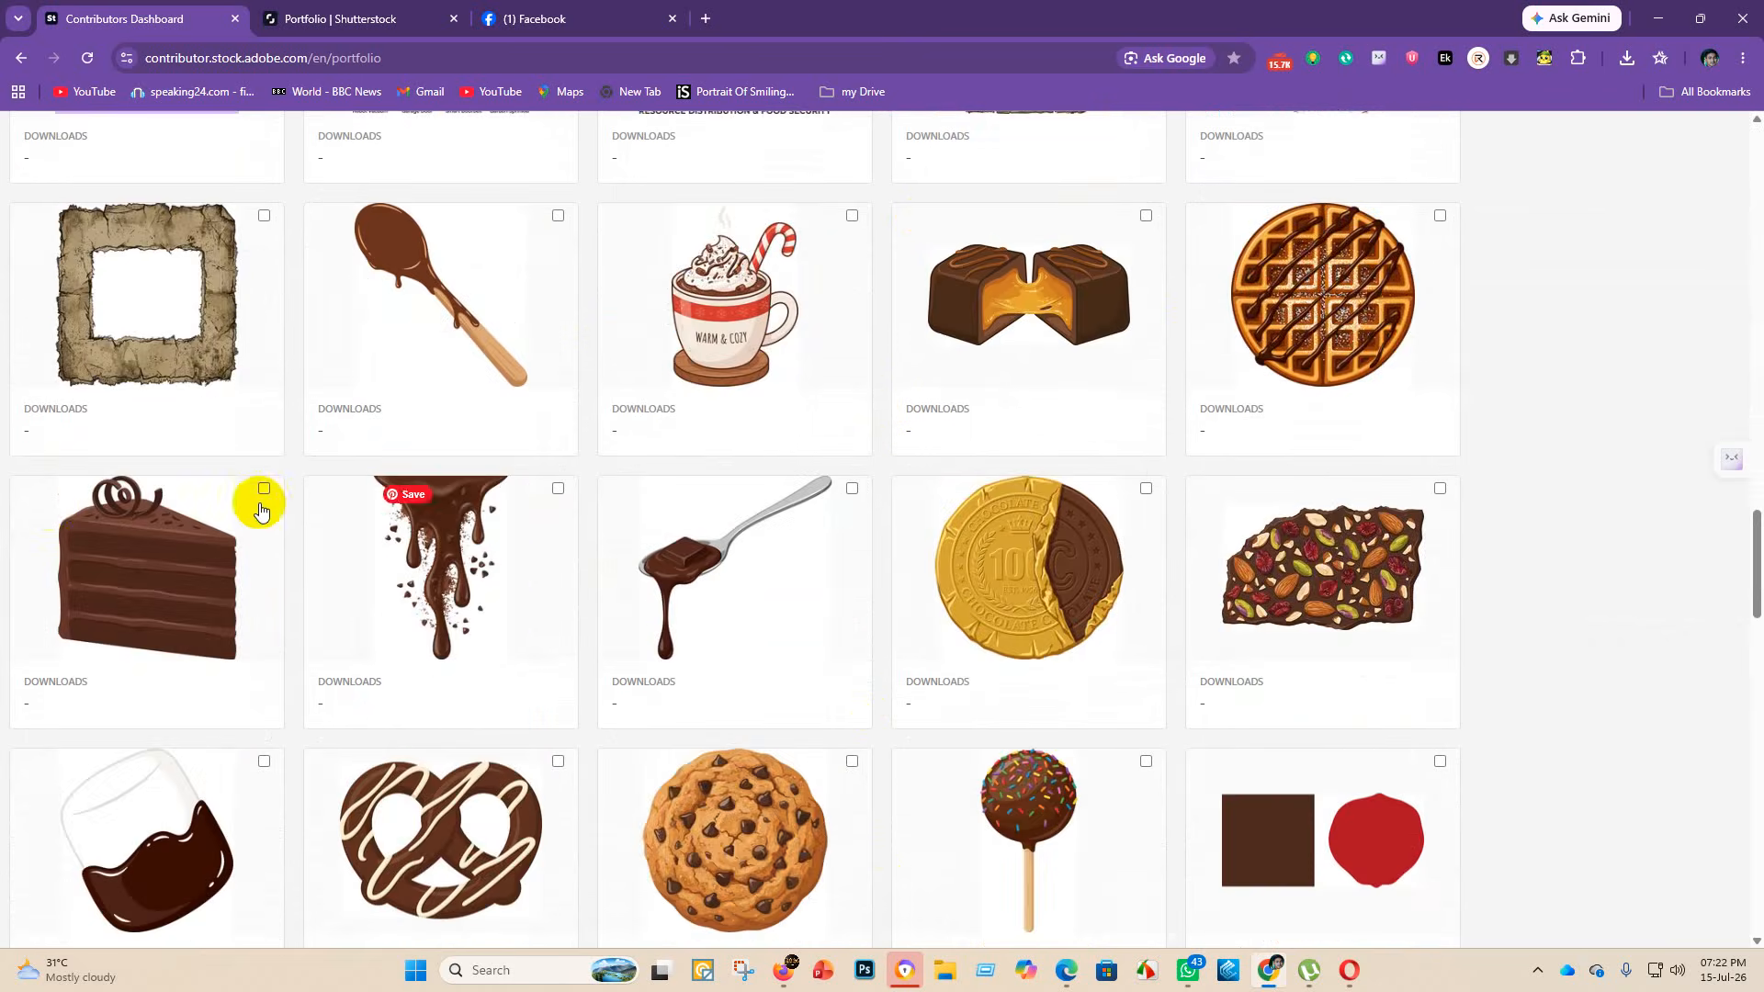
pyautogui.scroll(11, 256, 505)
pyautogui.scroll(8, 890, 465)
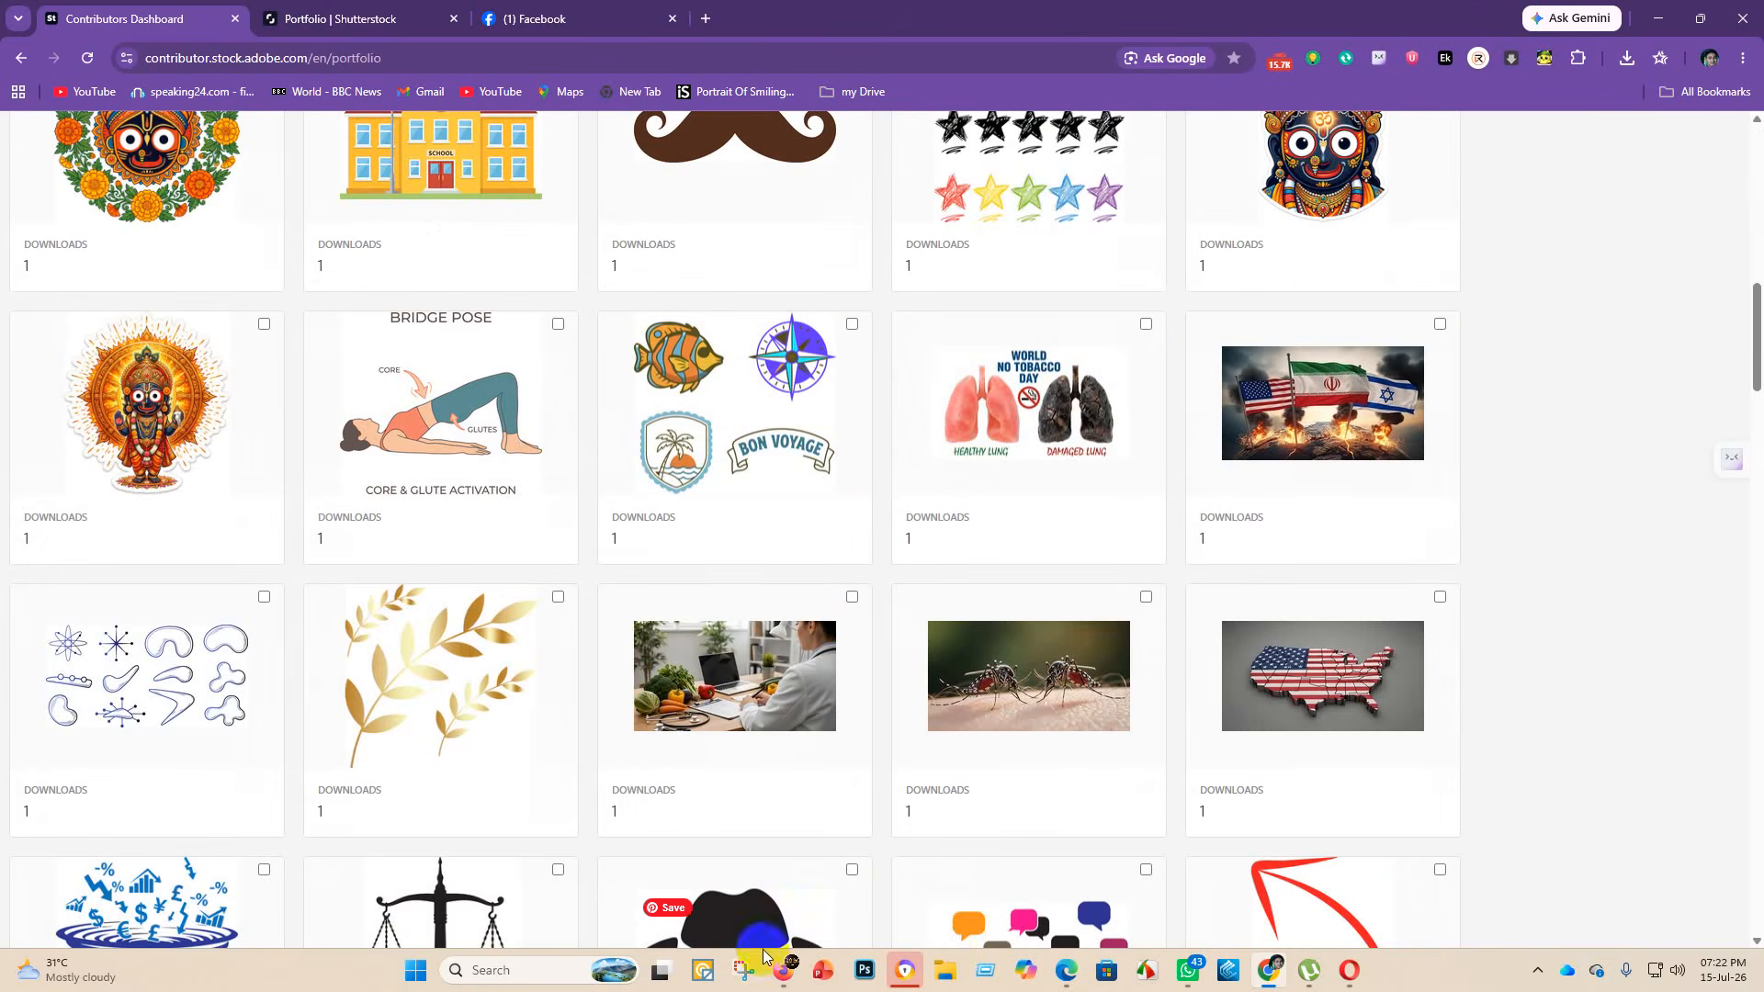
# - Switch to File Explorer and examine the artwork in the mahaprobhu gunjeta mandir marjan eps 1 folder and the 43 folder
pyautogui.click(949, 973)
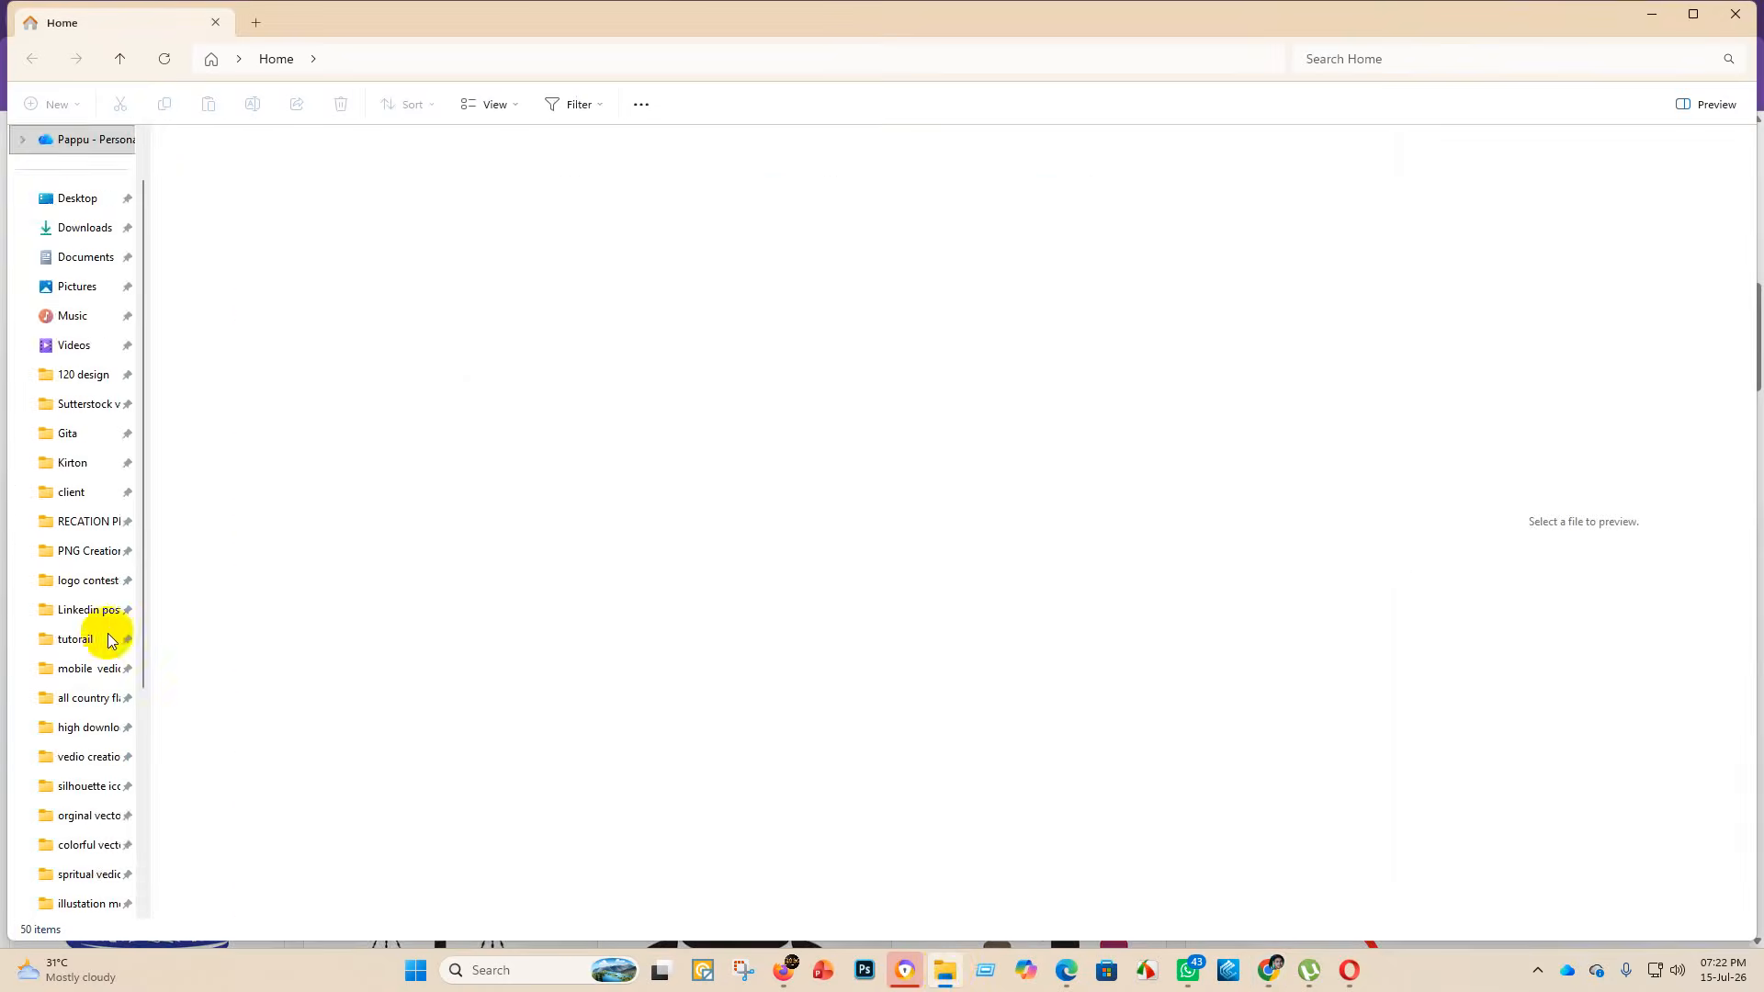
pyautogui.scroll(-3, 110, 638)
pyautogui.click(42, 727)
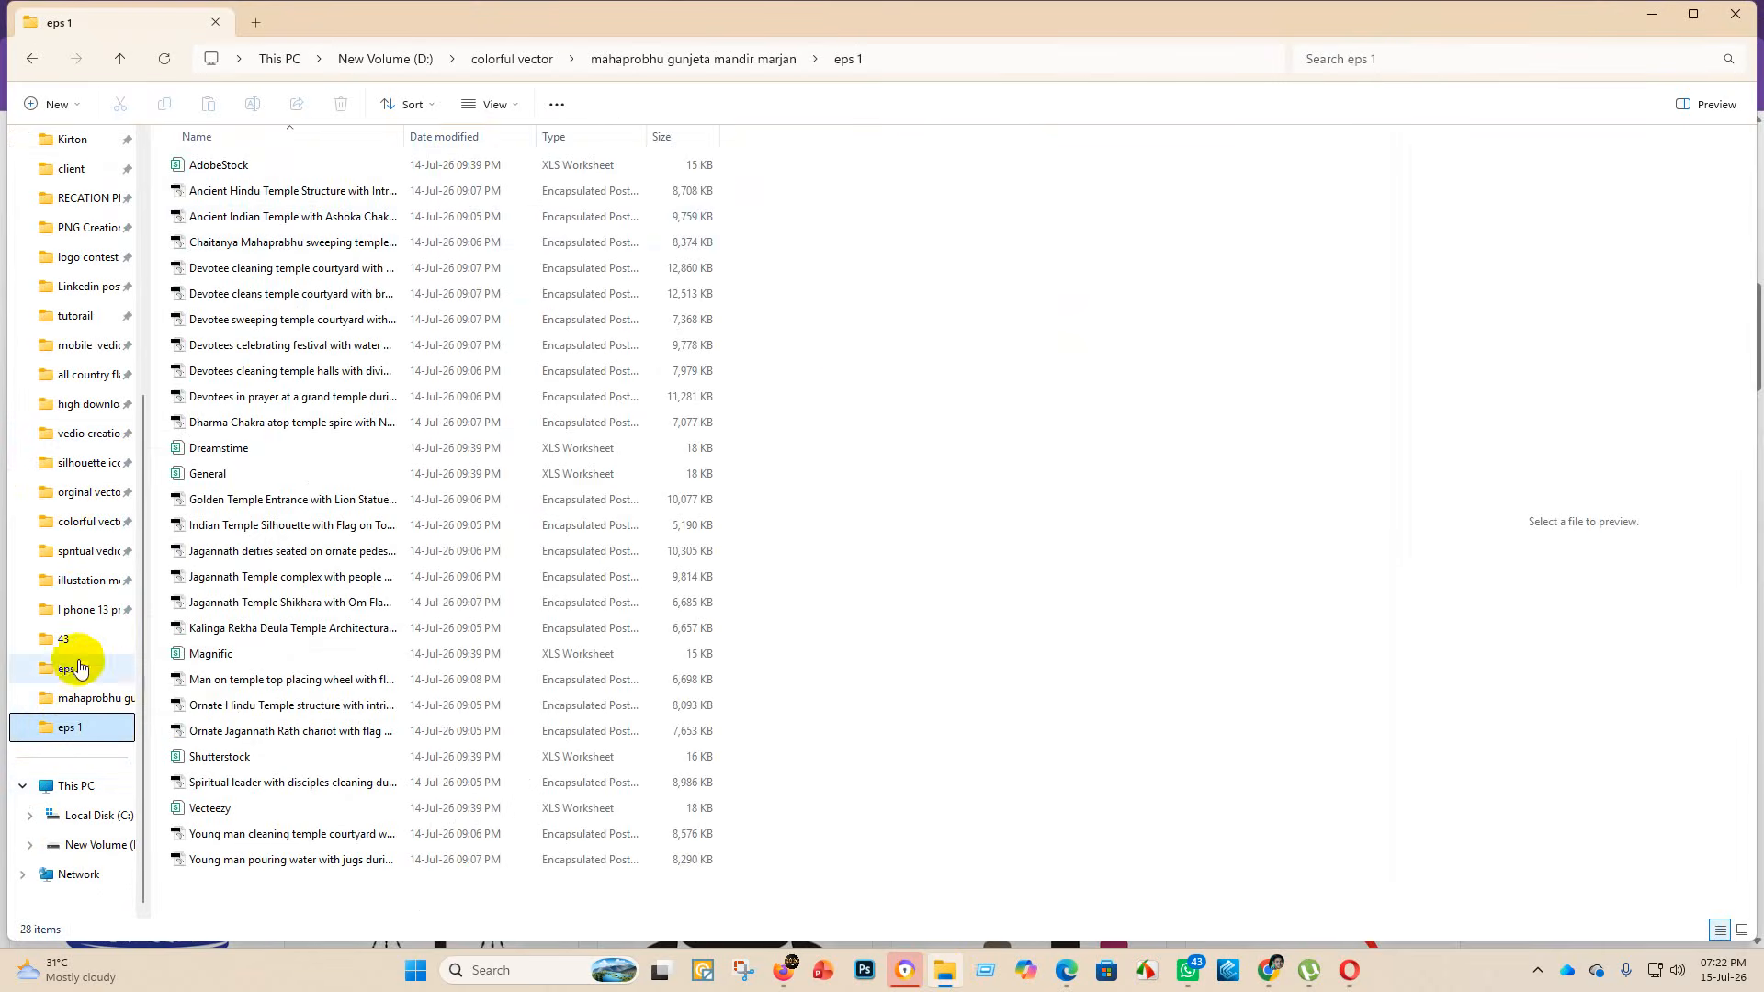
pyautogui.click(65, 639)
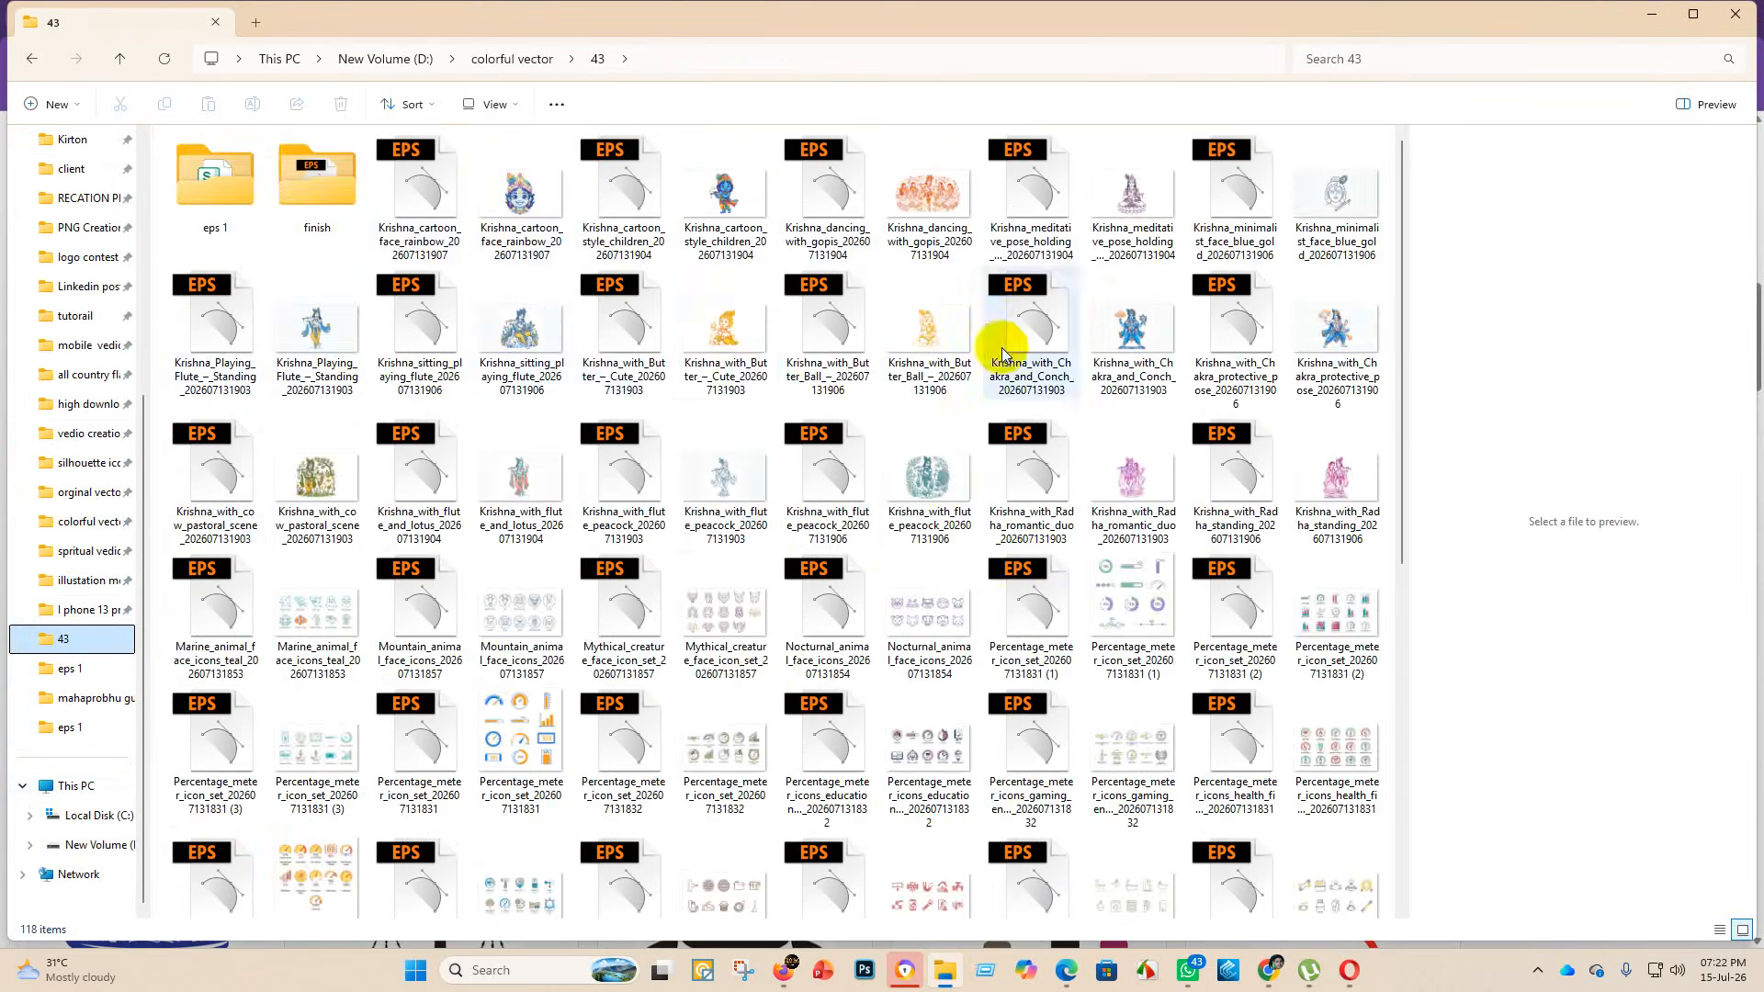
pyautogui.scroll(-5, 1056, 597)
pyautogui.scroll(5, 891, 781)
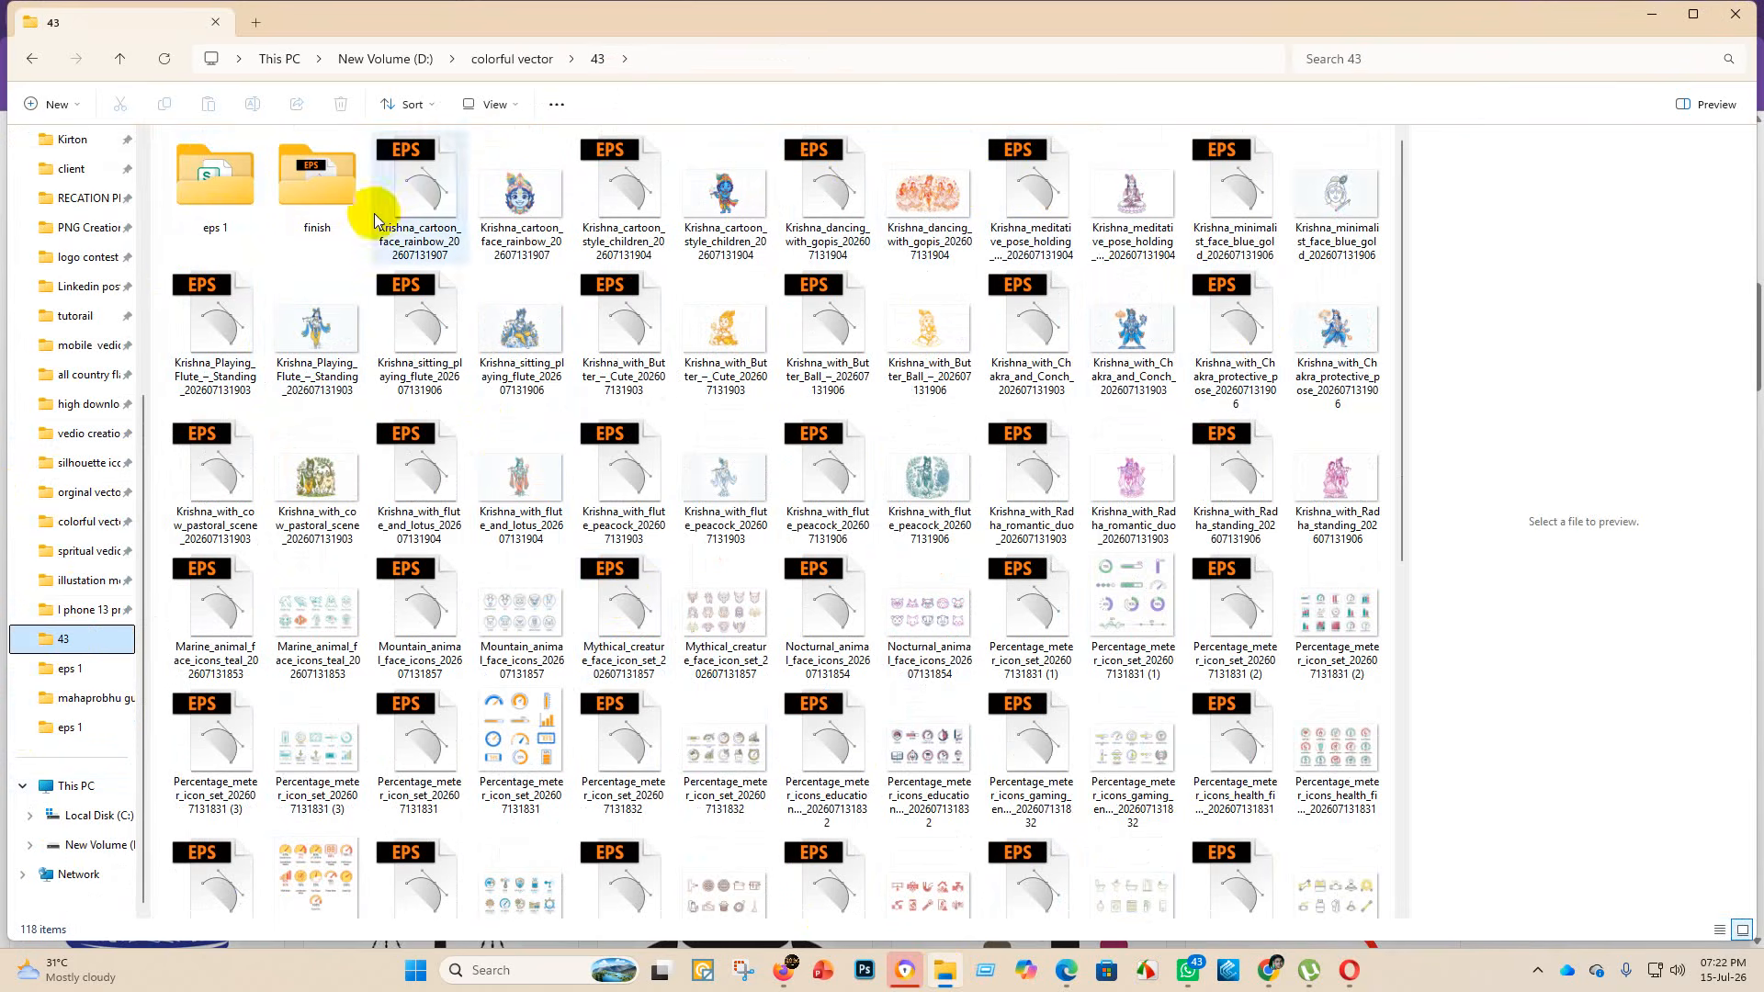
# - Launch Meta Injector Pro, clearing away the File Explorer and Chrome windows and WhatsApp's what's-new notice
pyautogui.click(1231, 971)
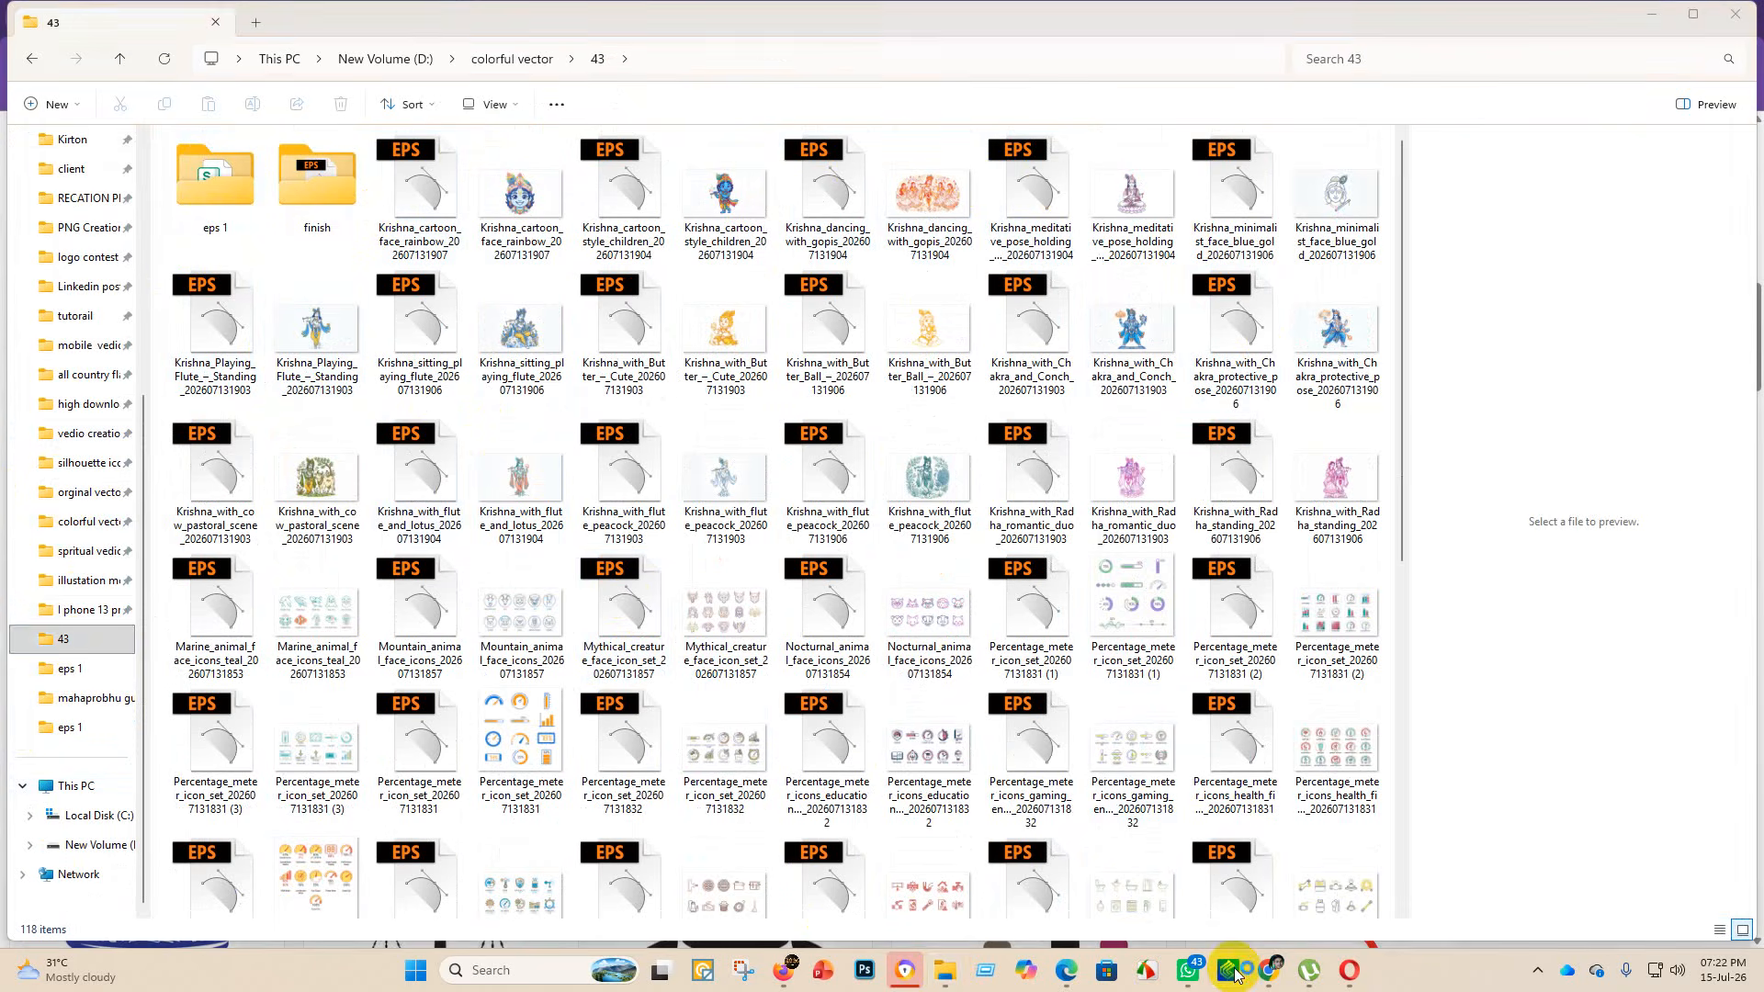
pyautogui.rightClick(1236, 972)
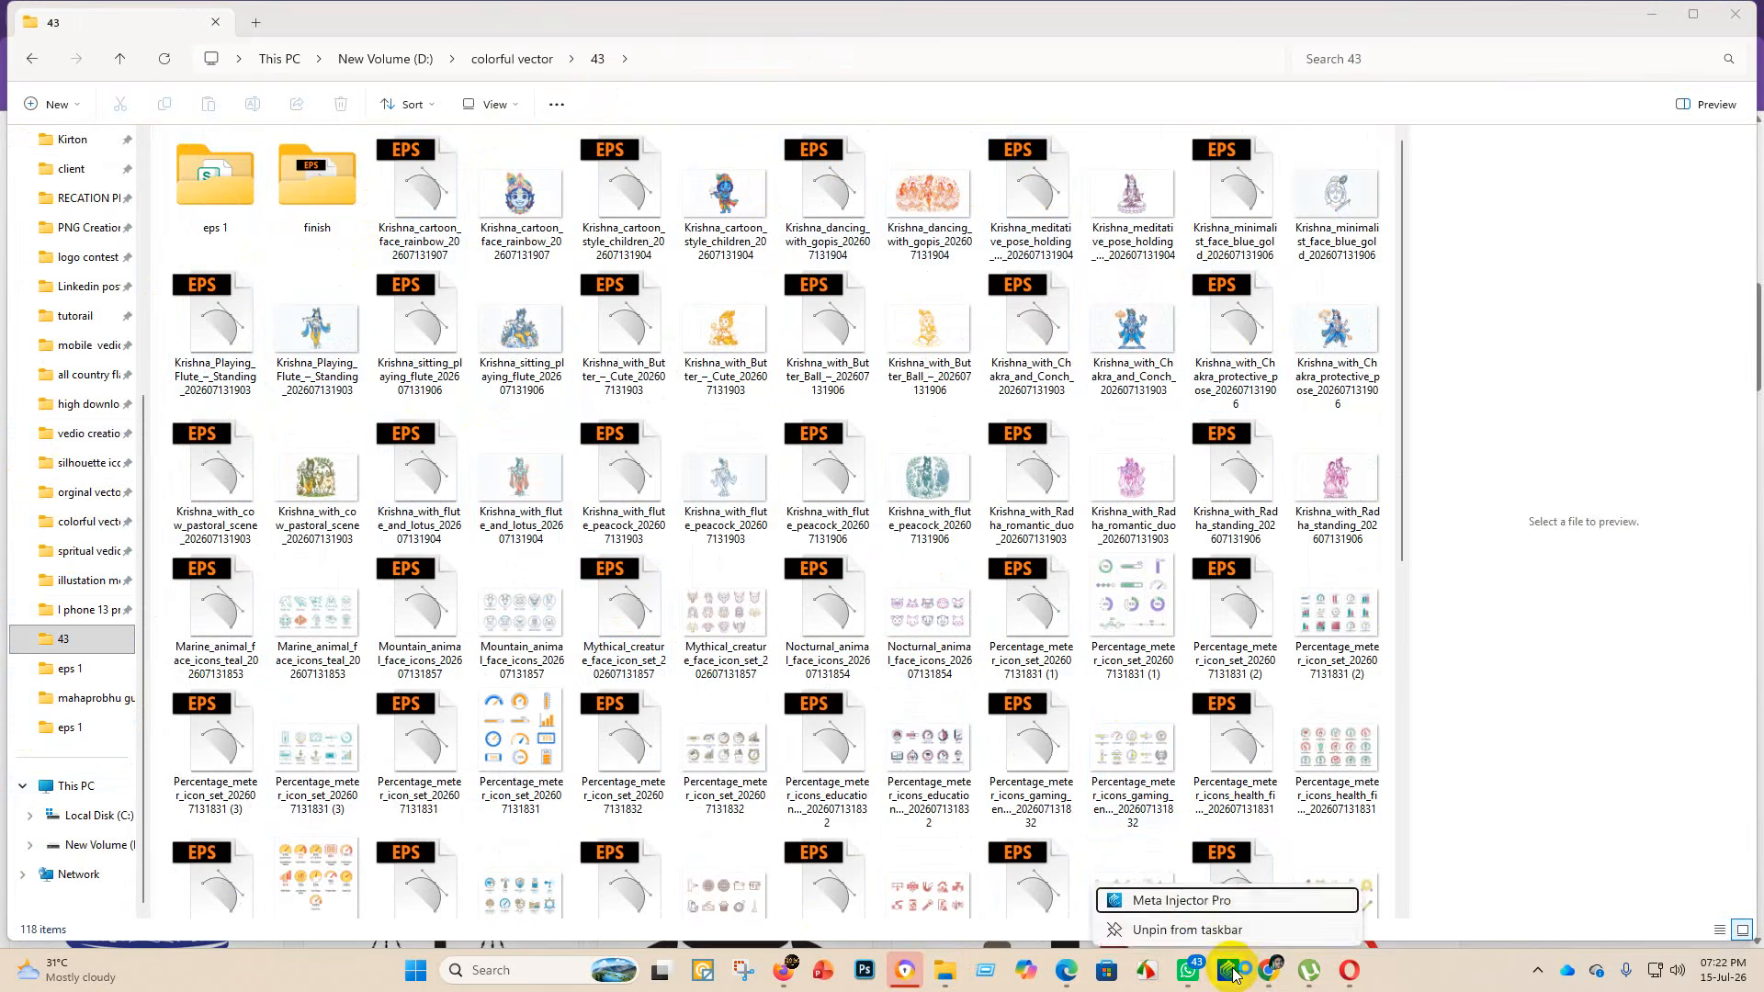
pyautogui.click(1206, 896)
pyautogui.click(1650, 13)
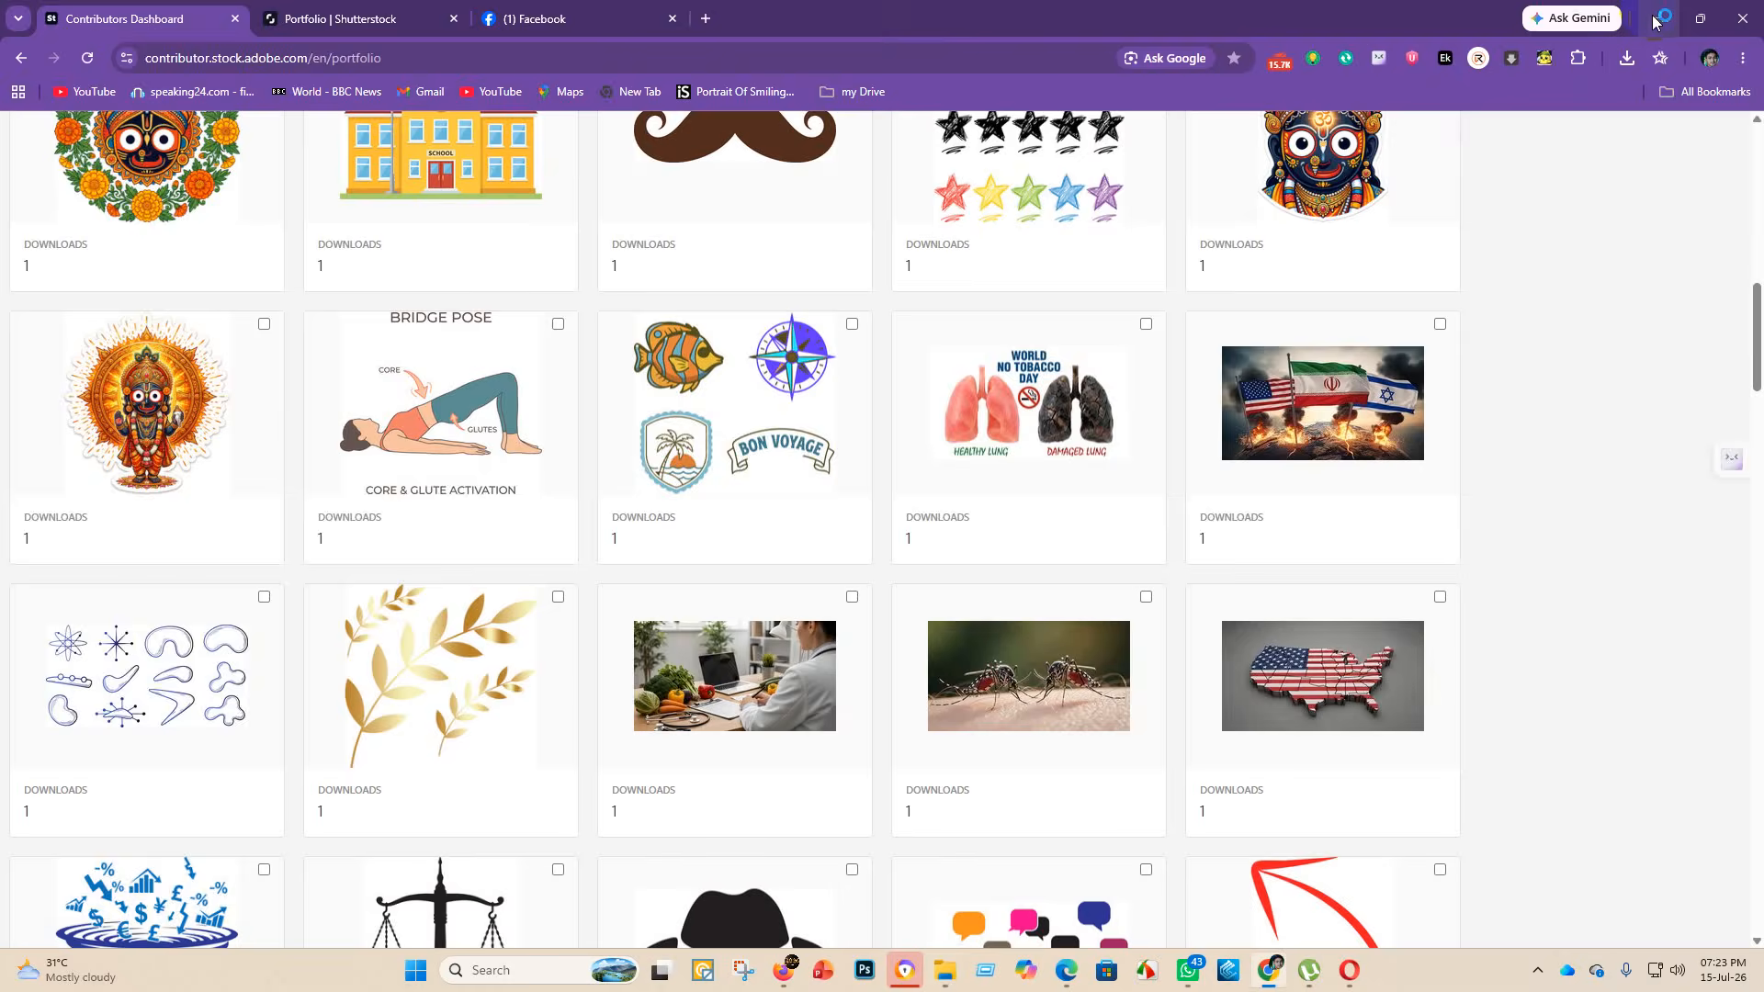
pyautogui.click(1656, 22)
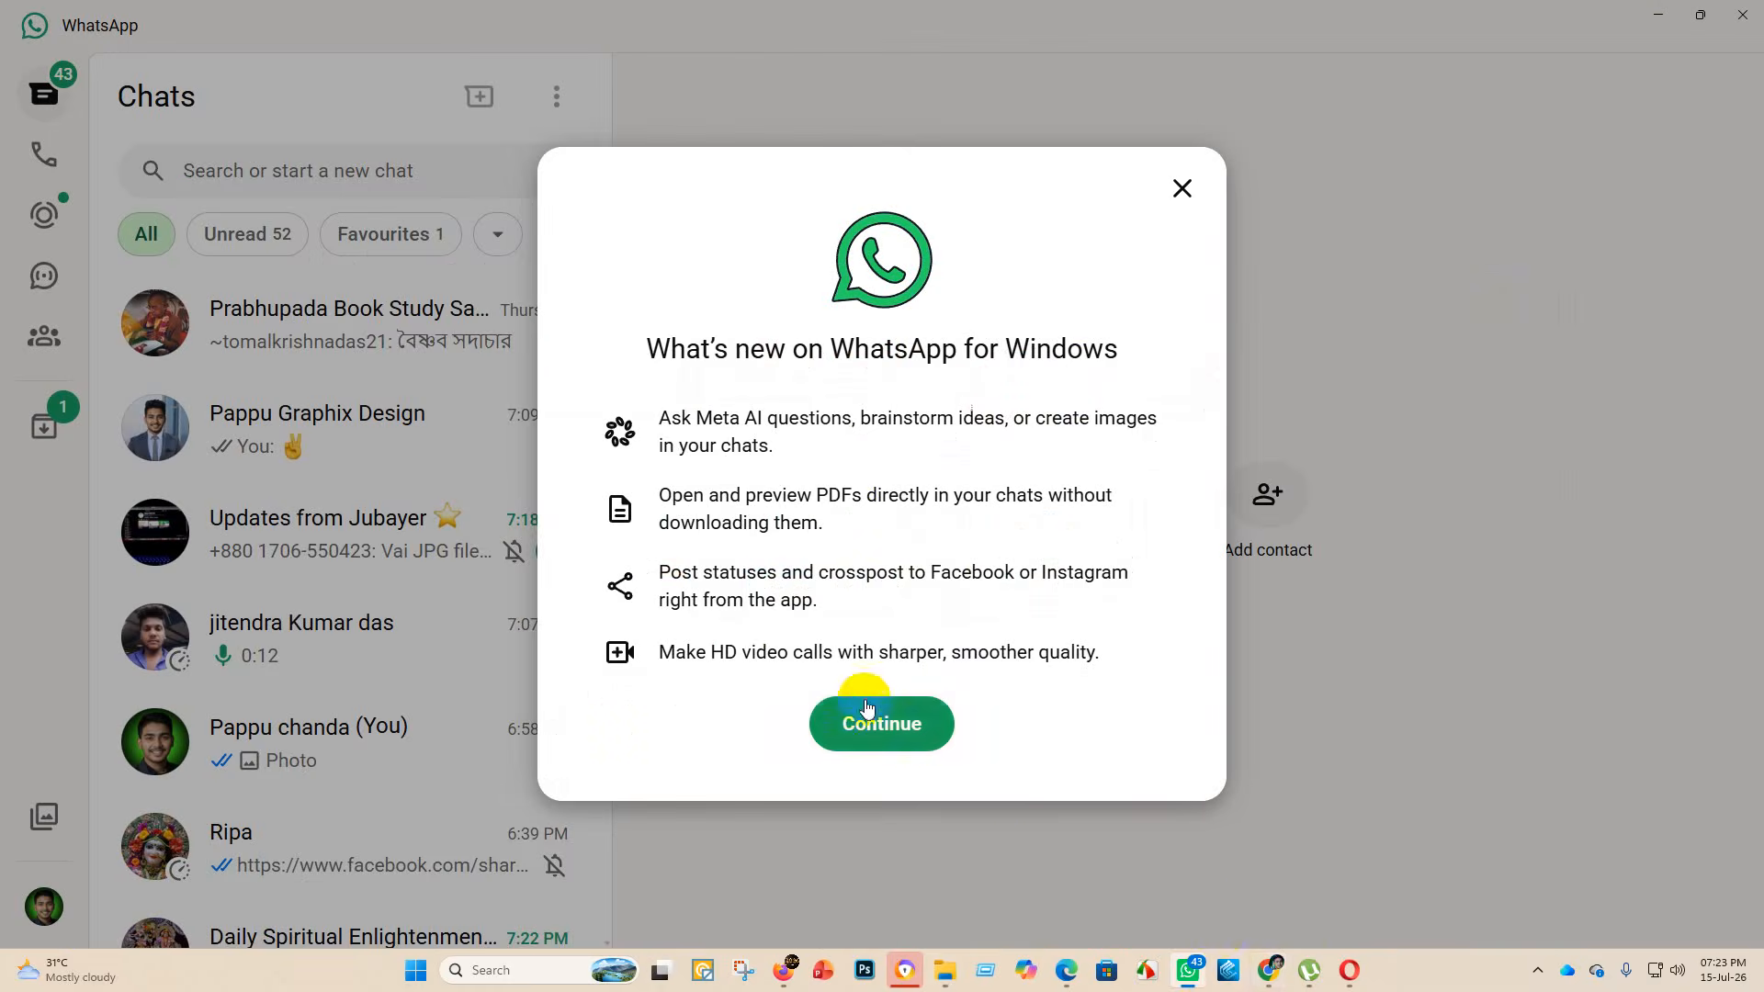
pyautogui.click(909, 748)
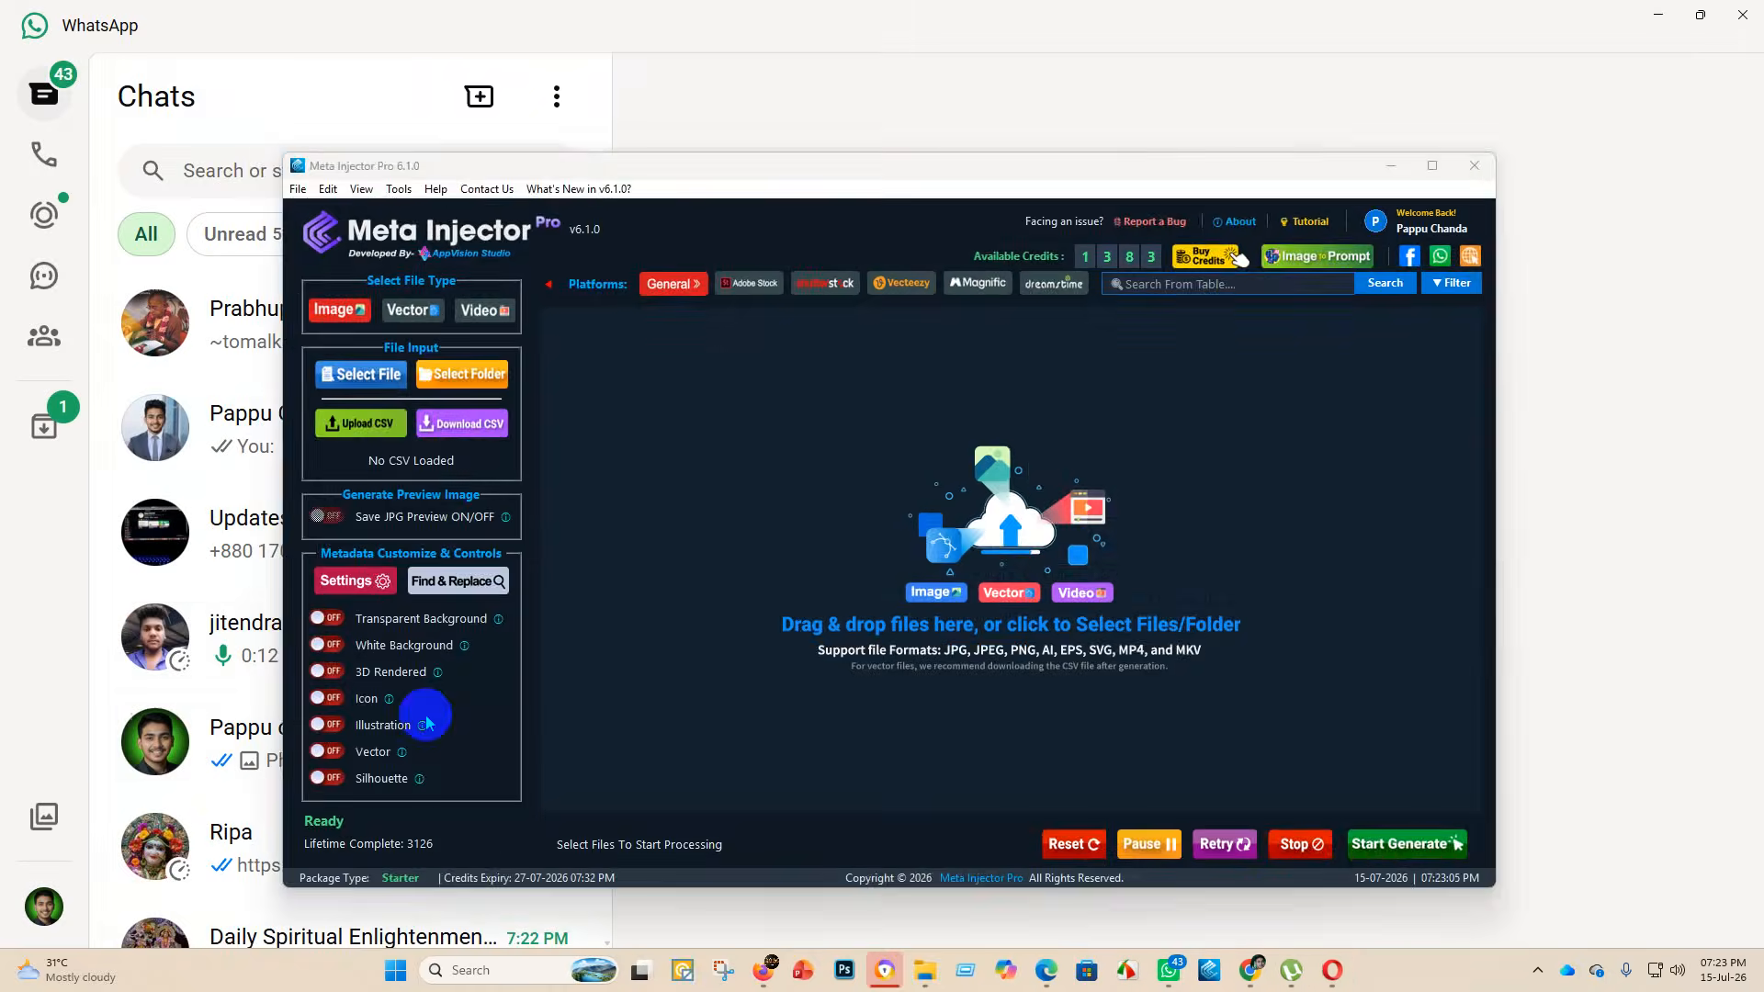
# - Maximize Meta Injector Pro and open its credit top-up page to view the credit packs
pyautogui.click(1432, 165)
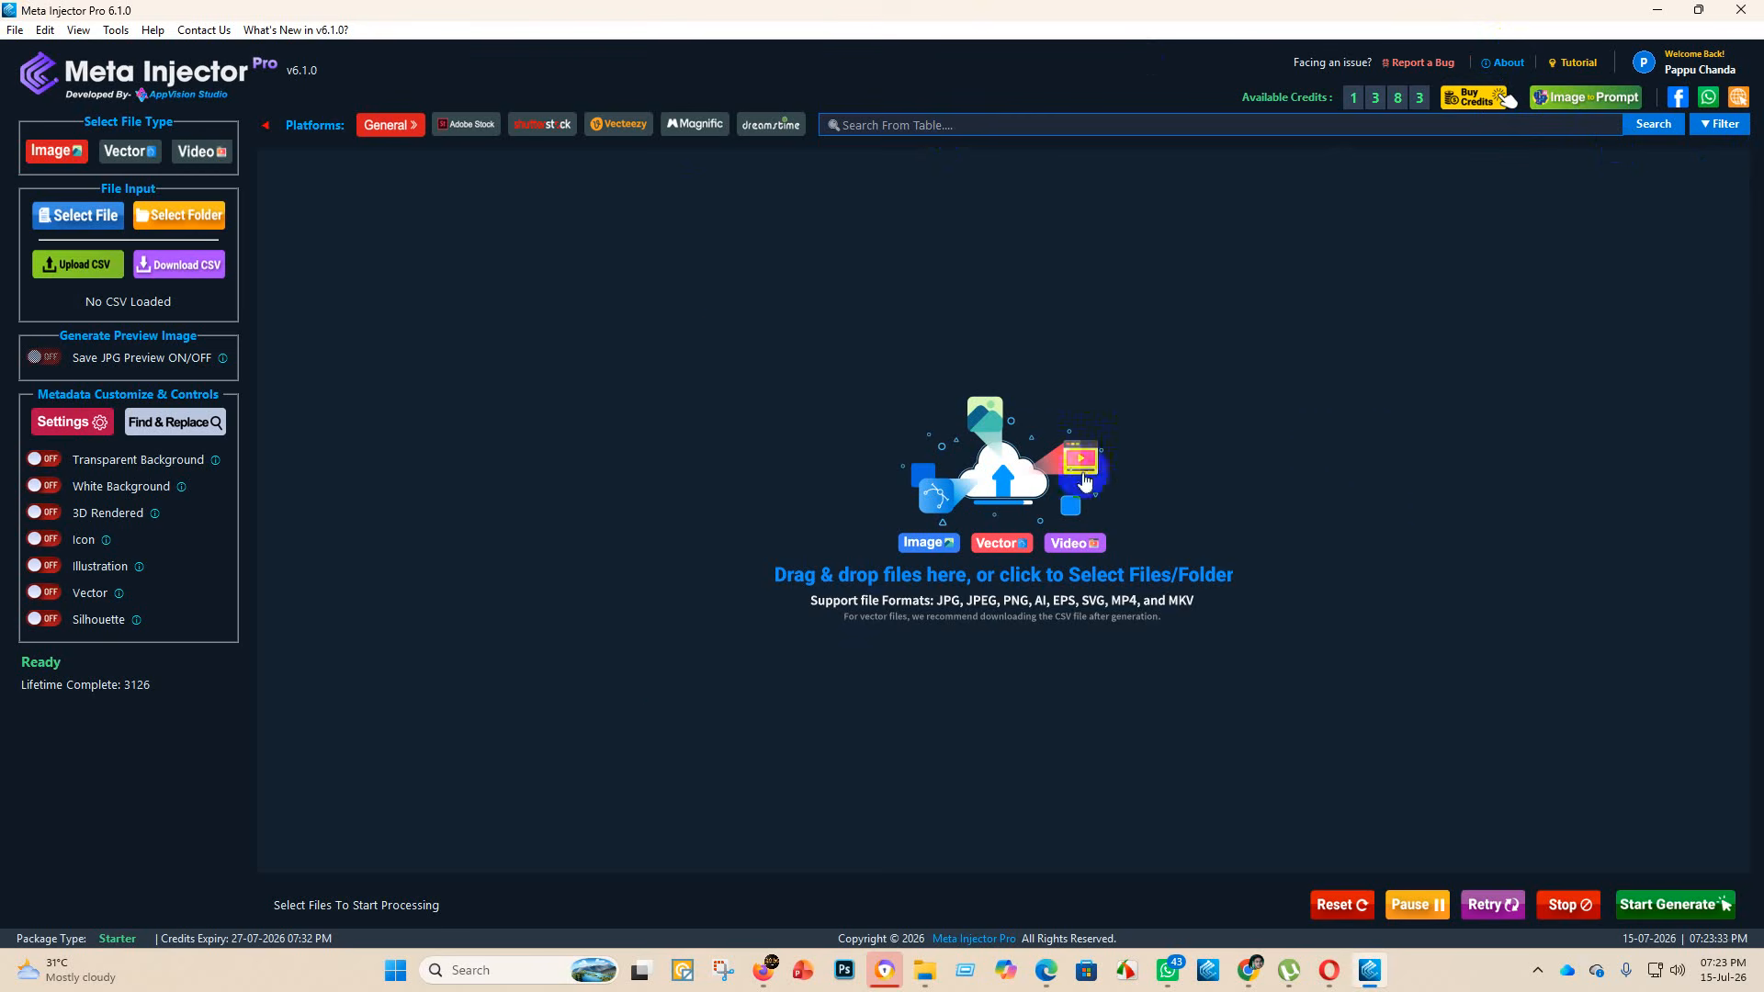
pyautogui.click(1470, 97)
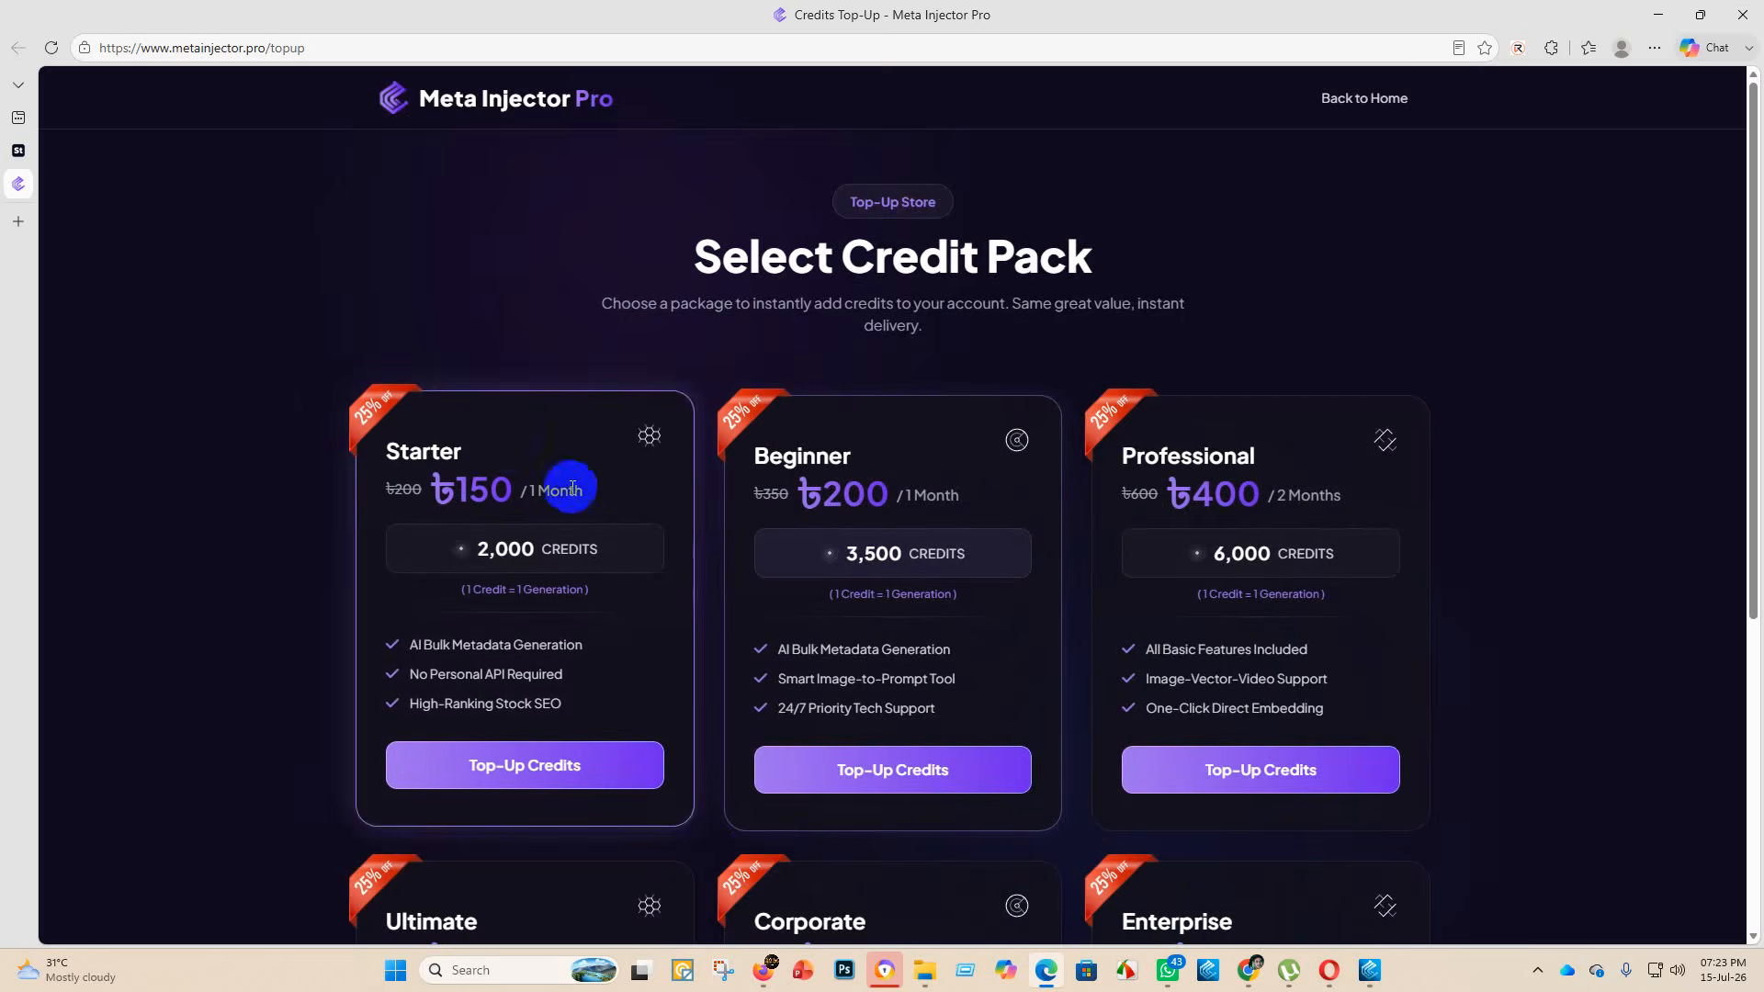
# - Switch to WhatsApp and open the pinned graphic design group chat to look over its latest messages
pyautogui.click(1656, 16)
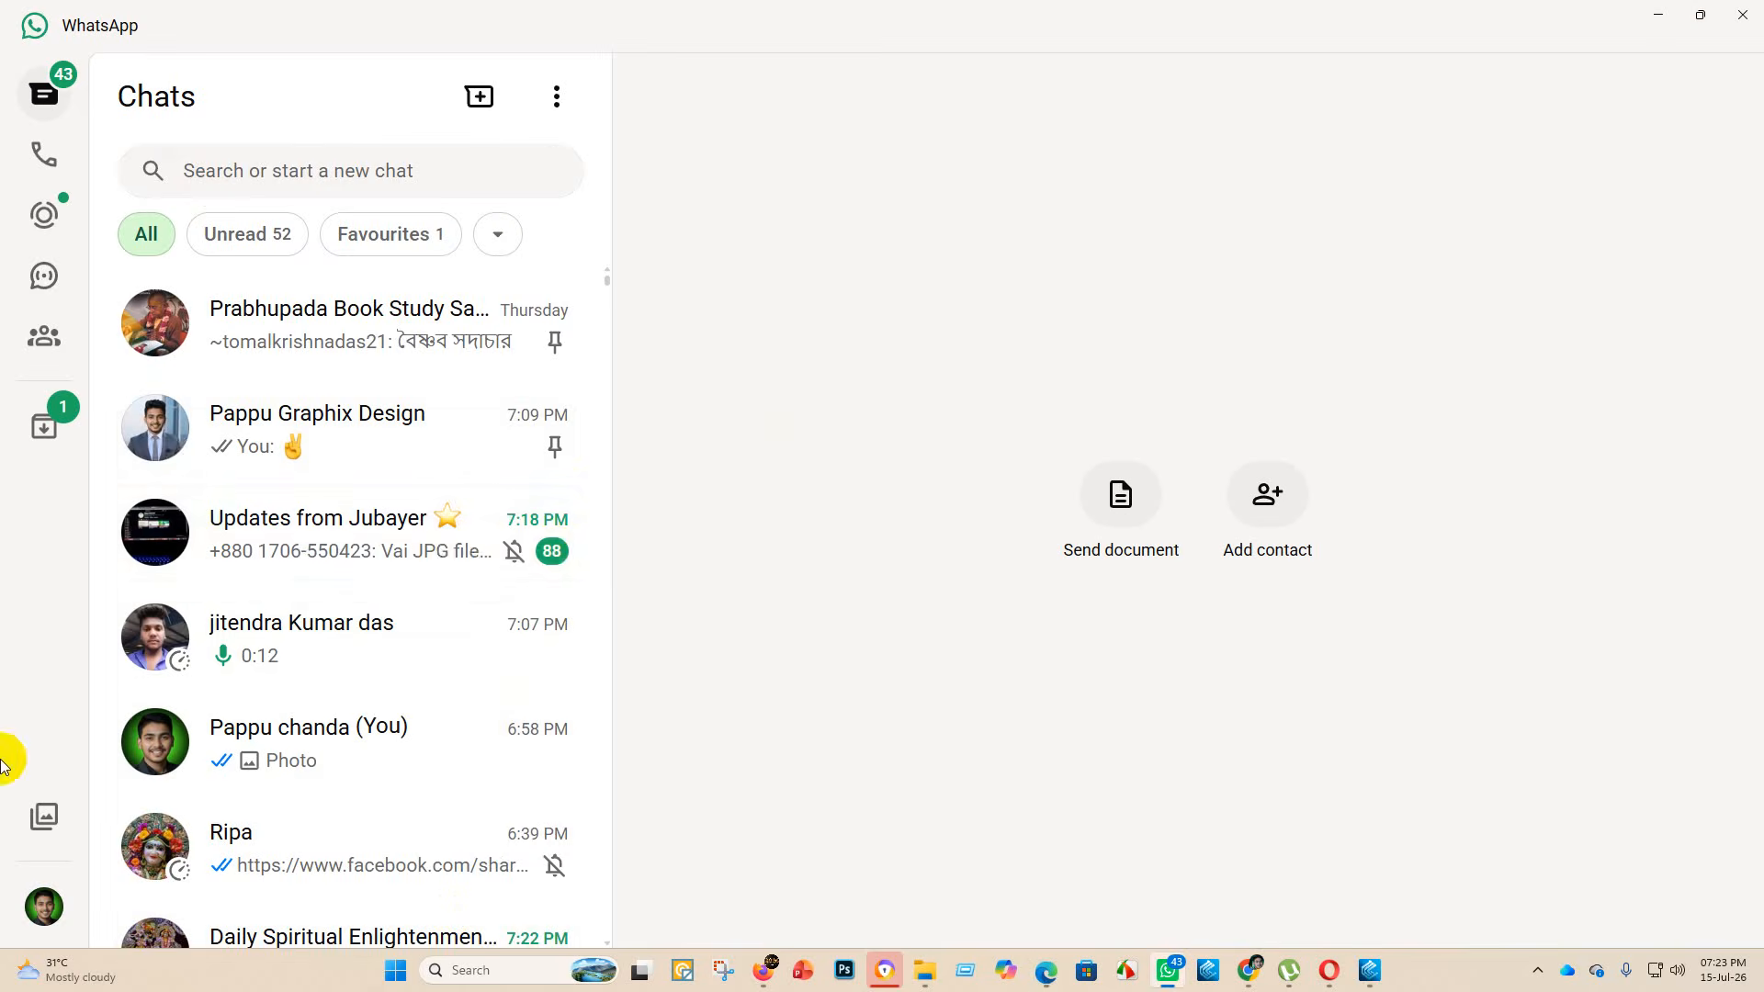
pyautogui.scroll(-7, 366, 681)
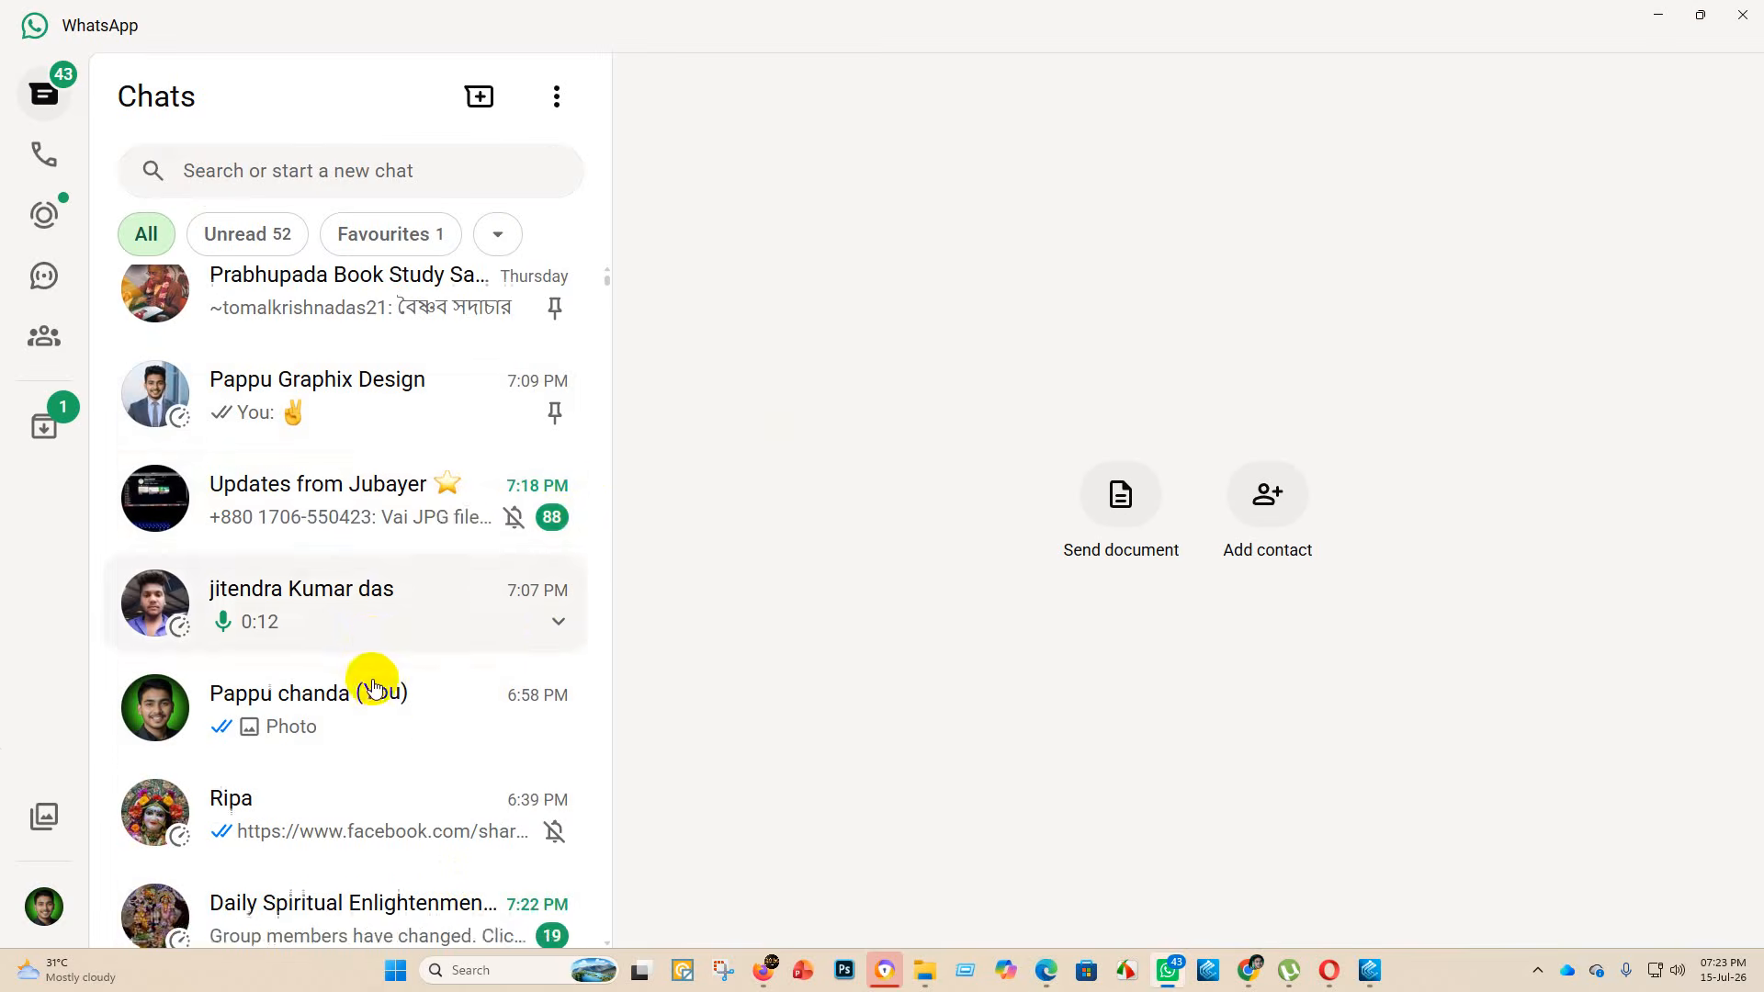
pyautogui.scroll(7, 404, 500)
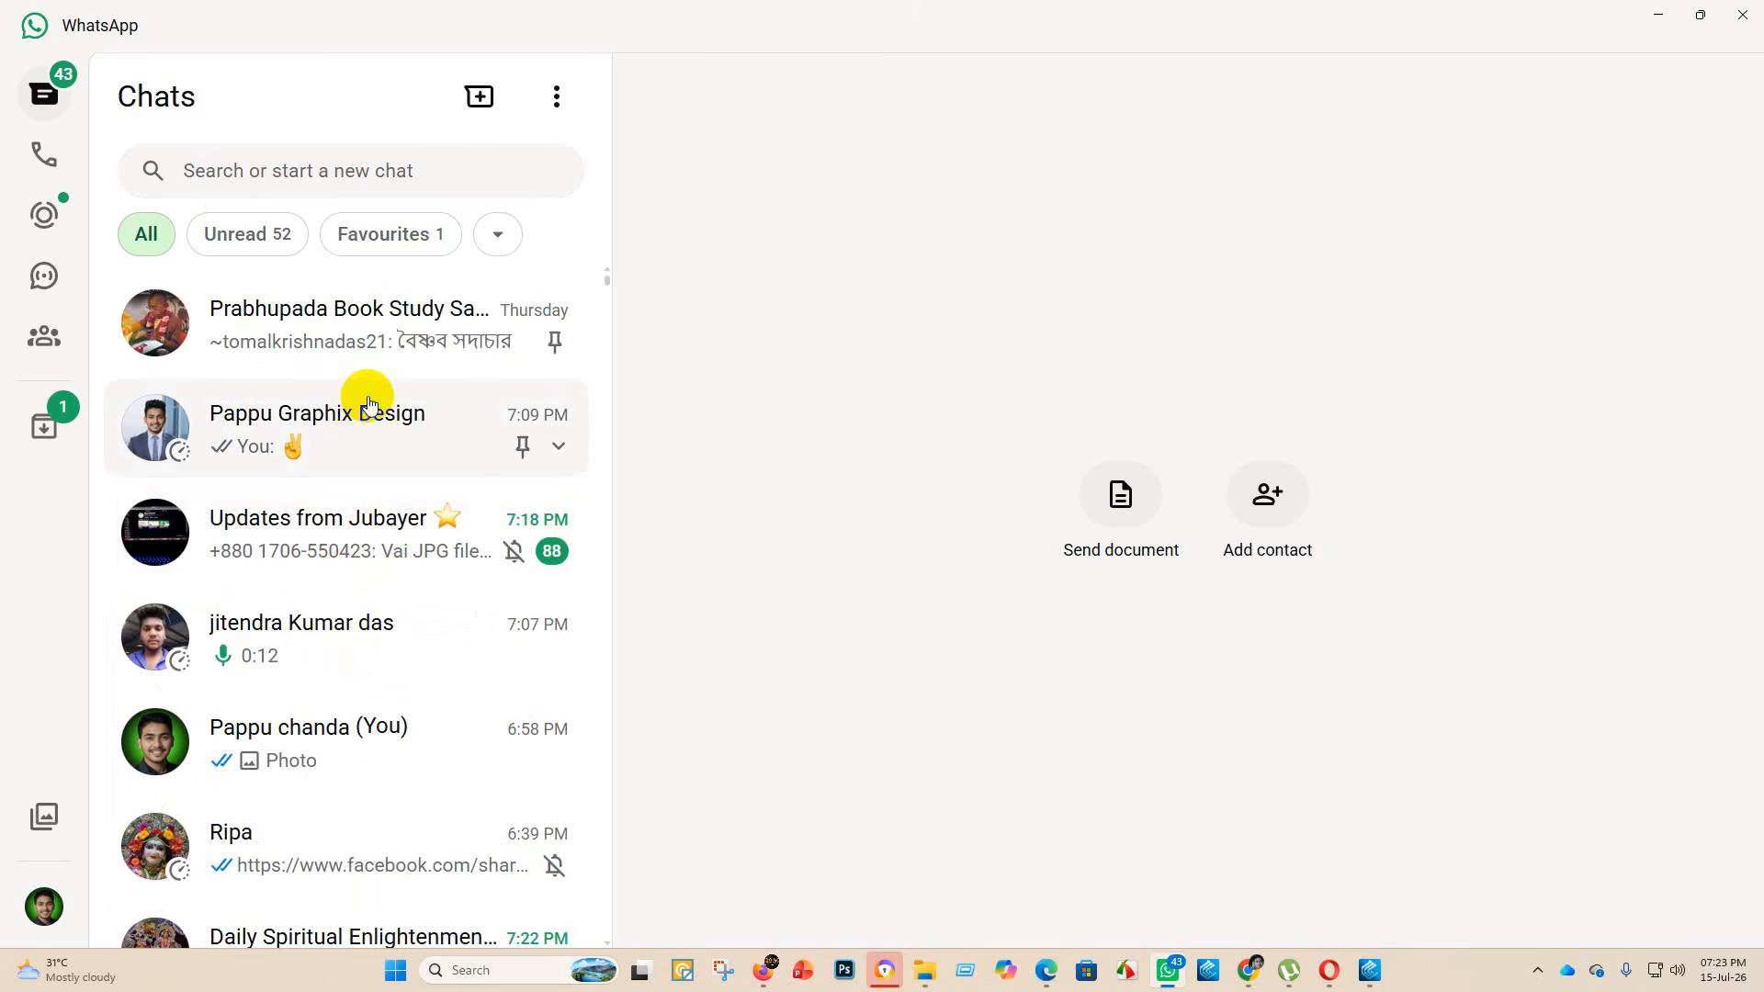
pyautogui.click(425, 446)
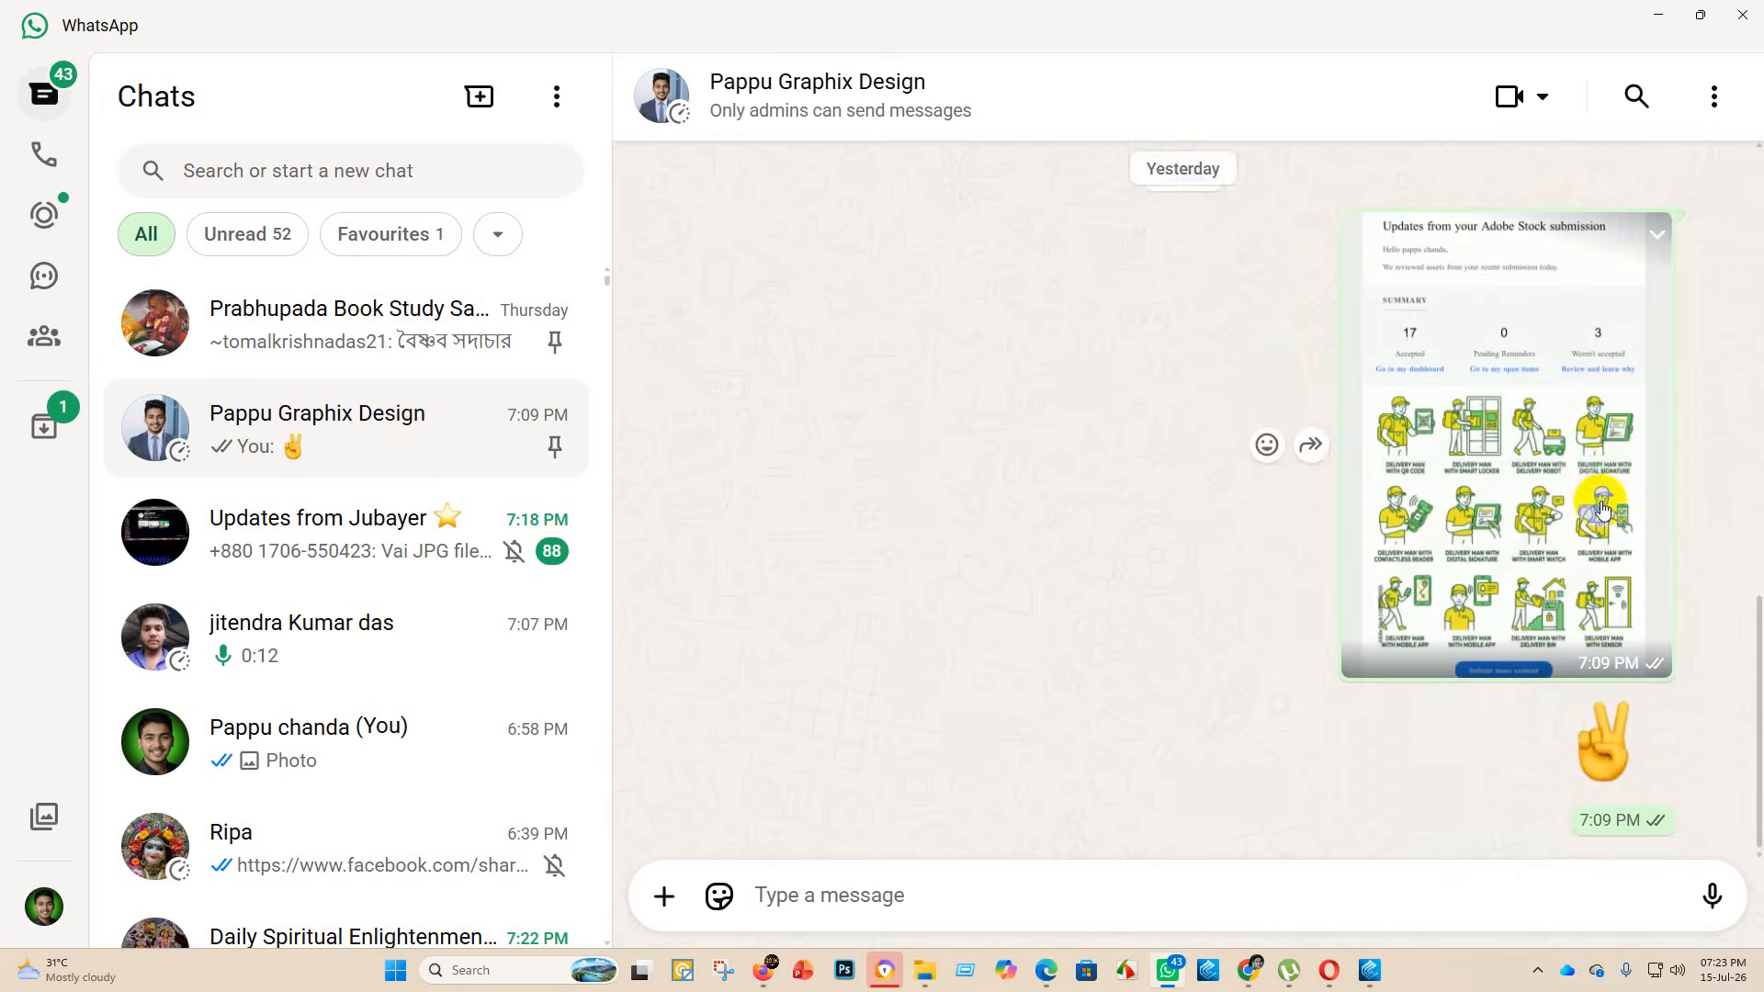
pyautogui.scroll(5, 1516, 477)
pyautogui.scroll(-3, 1471, 687)
# - Open today's Adobe Stock submission update image in the chat, examine its summary and delivery man artwork enlarged, and close it
pyautogui.click(1575, 472)
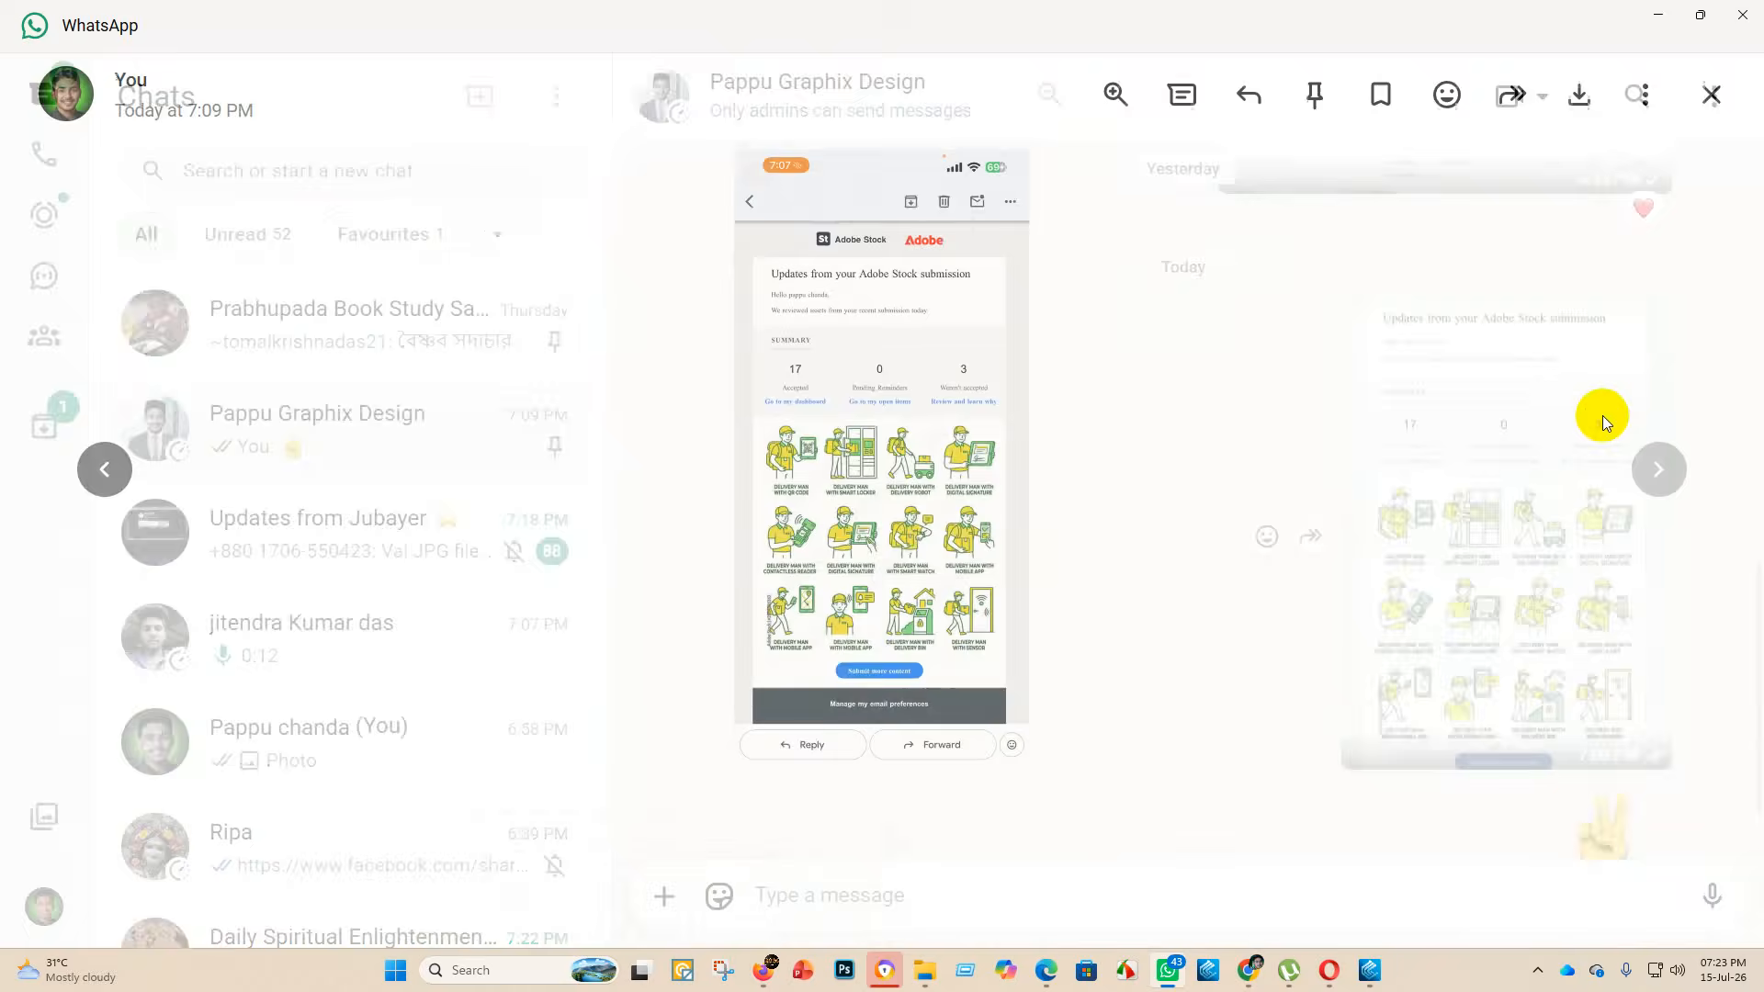
pyautogui.scroll(3, 871, 422)
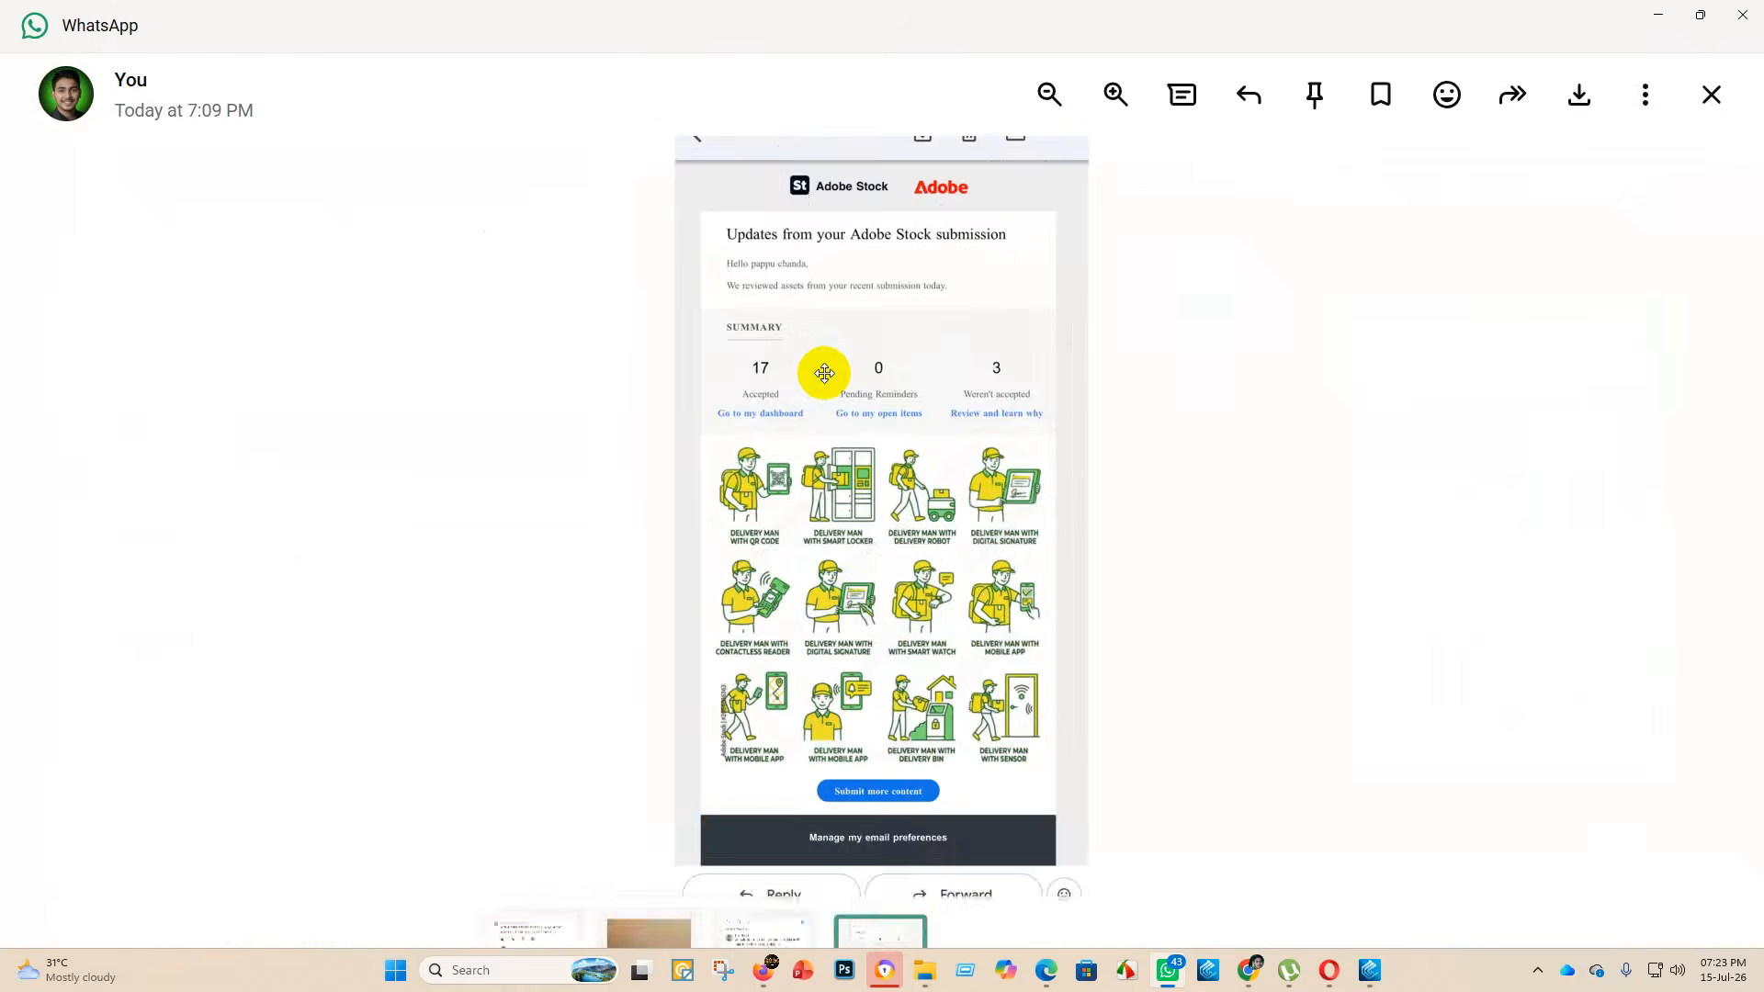
pyautogui.scroll(1, 996, 437)
pyautogui.scroll(1, 1001, 442)
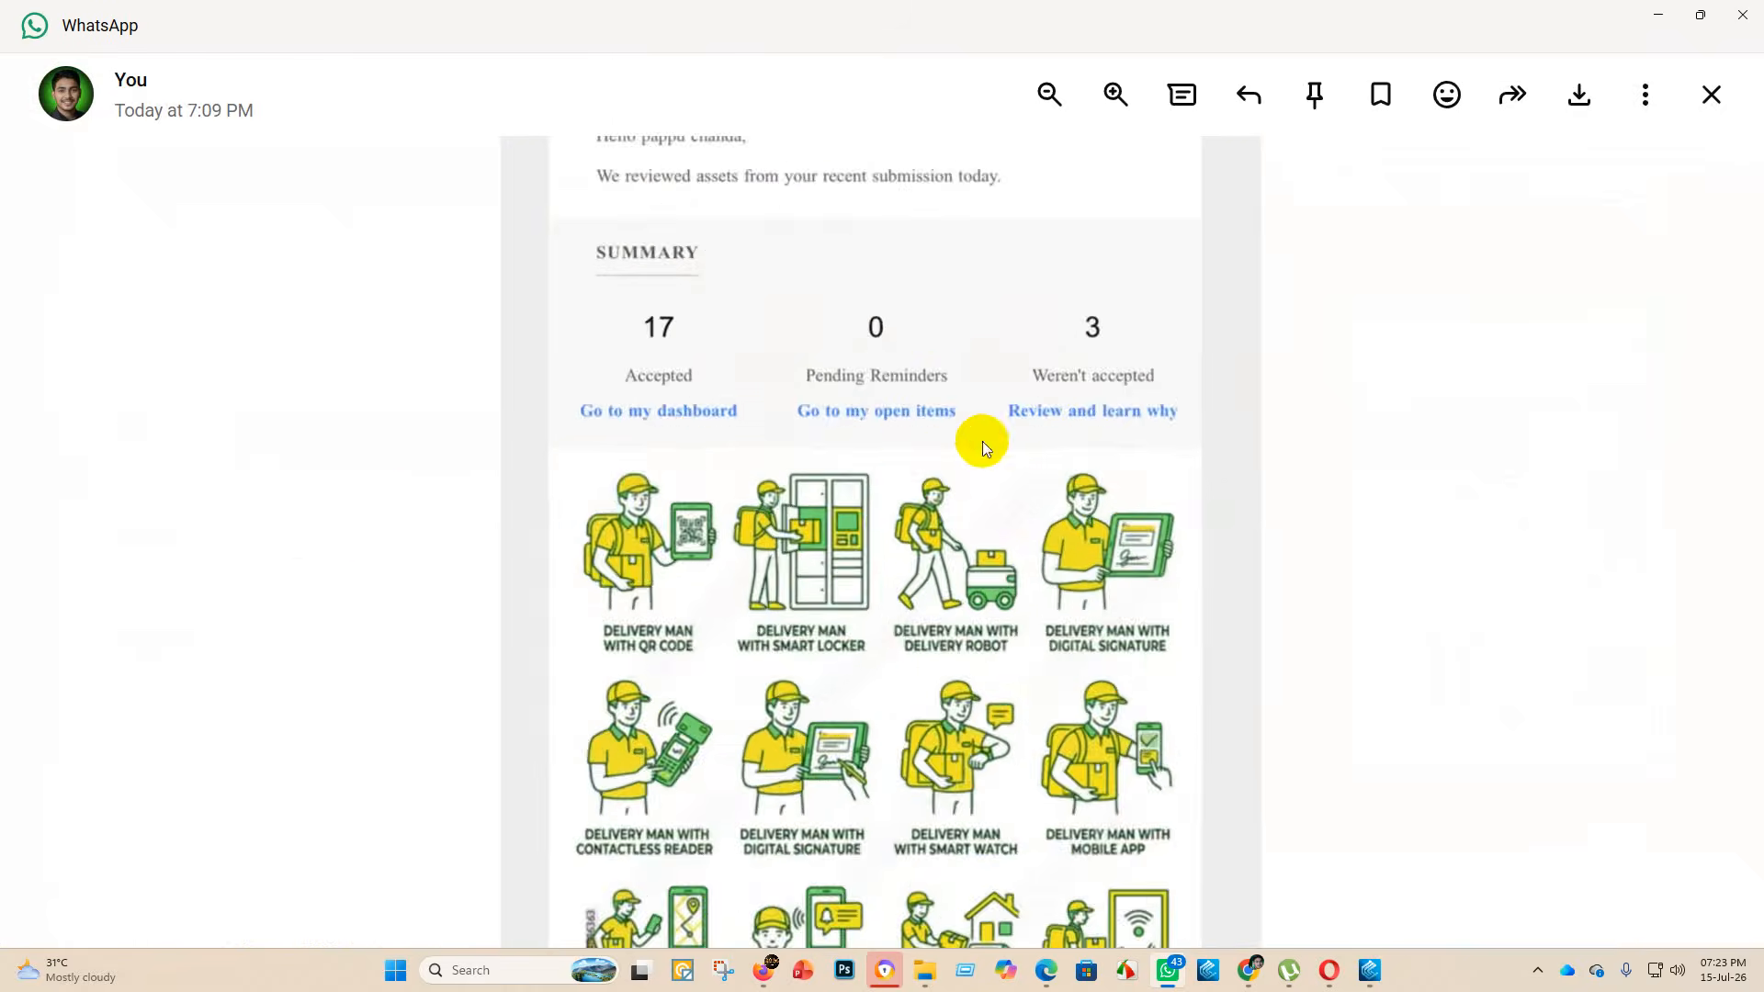
pyautogui.scroll(2, 1020, 593)
pyautogui.scroll(-1, 816, 487)
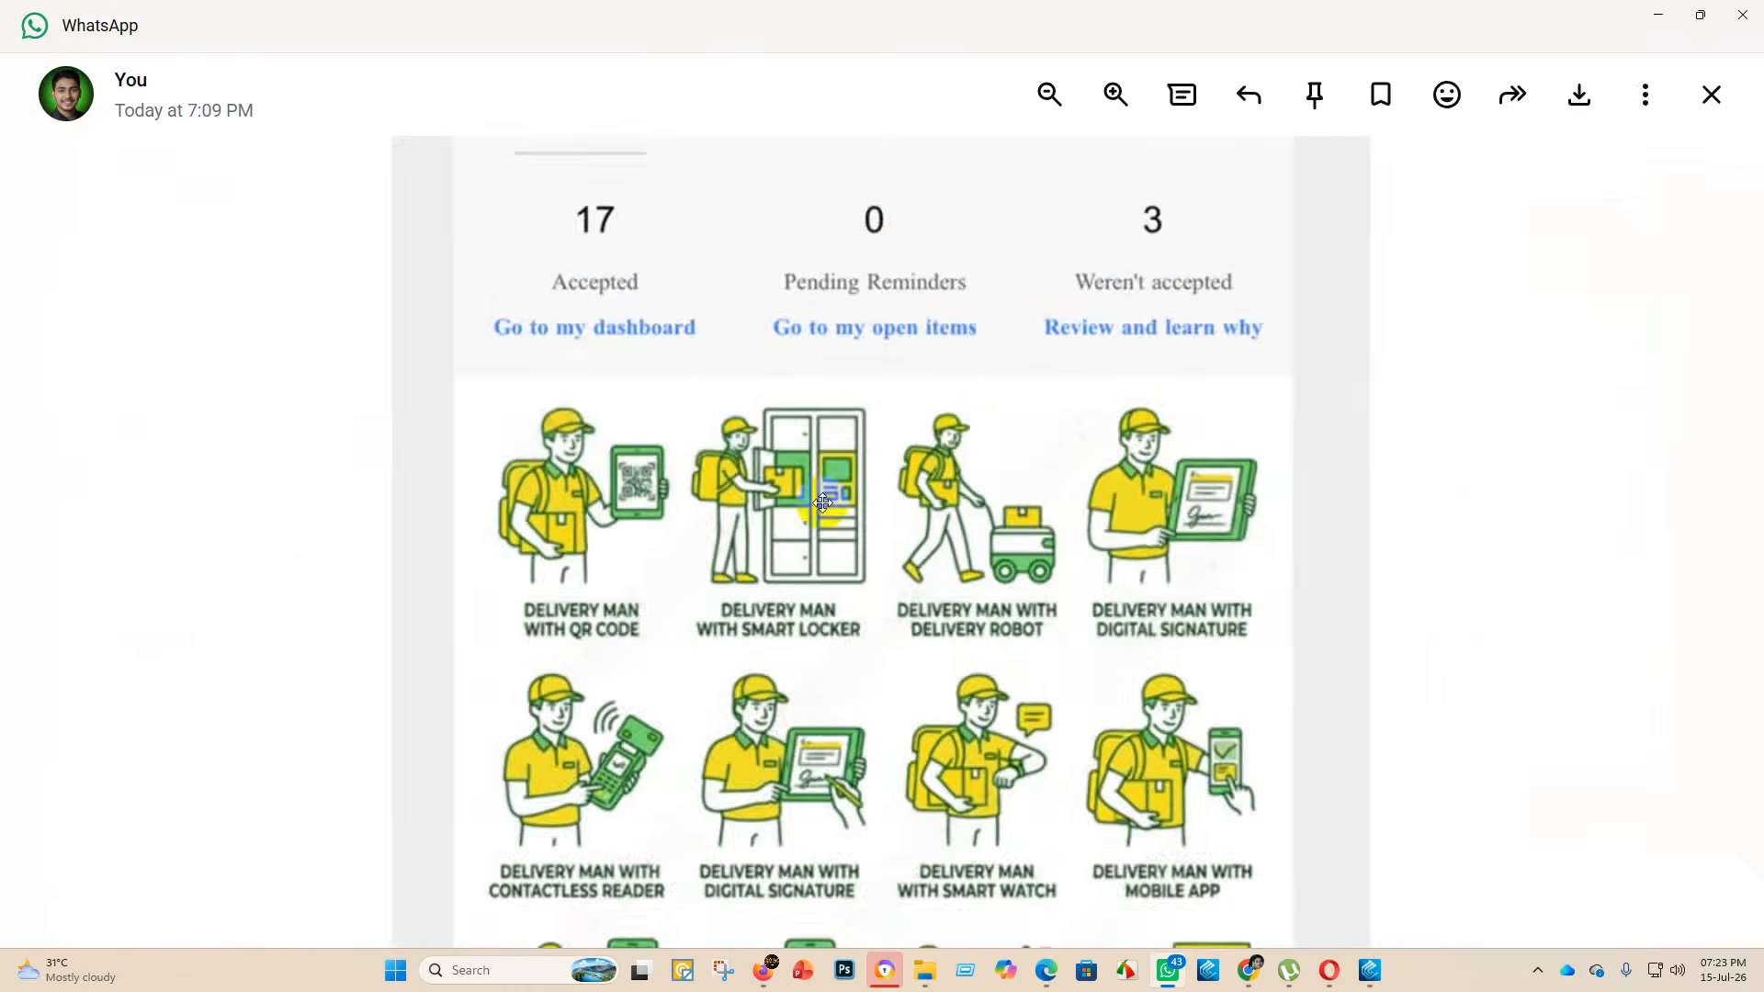
pyautogui.scroll(2, 983, 450)
pyautogui.scroll(-2, 979, 448)
pyautogui.scroll(-2, 980, 449)
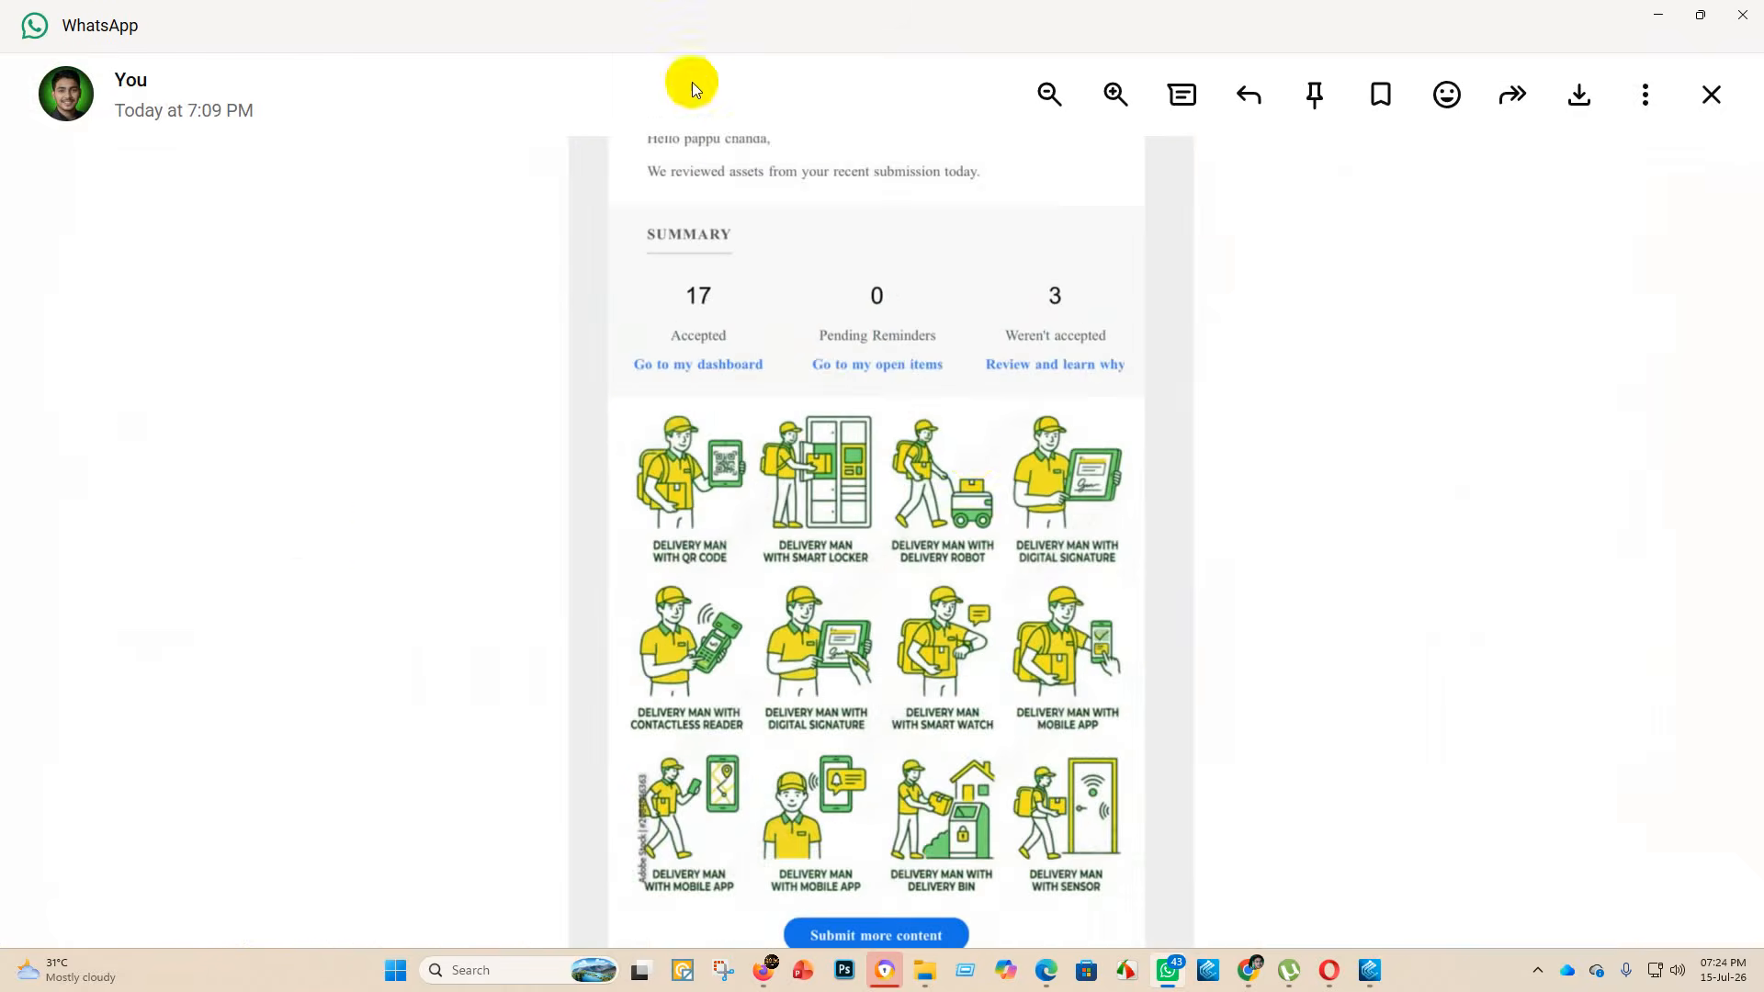
pyautogui.scroll(1, 740, 281)
pyautogui.scroll(-1, 702, 352)
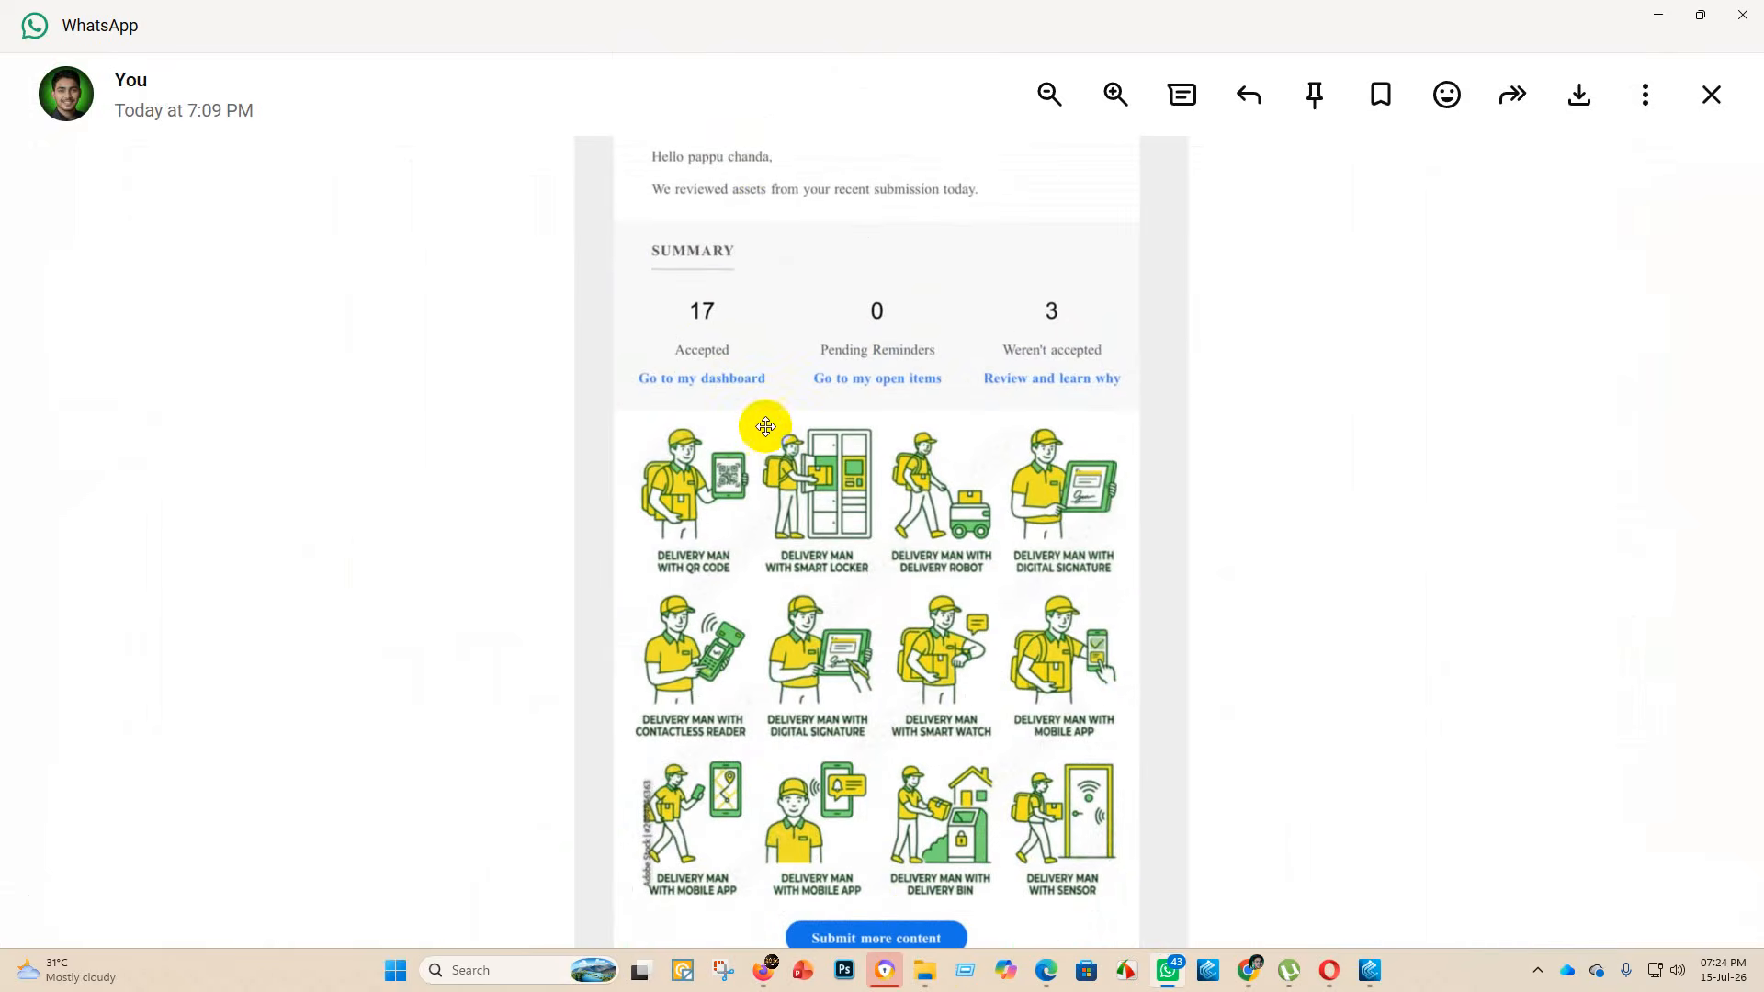
pyautogui.click(1697, 117)
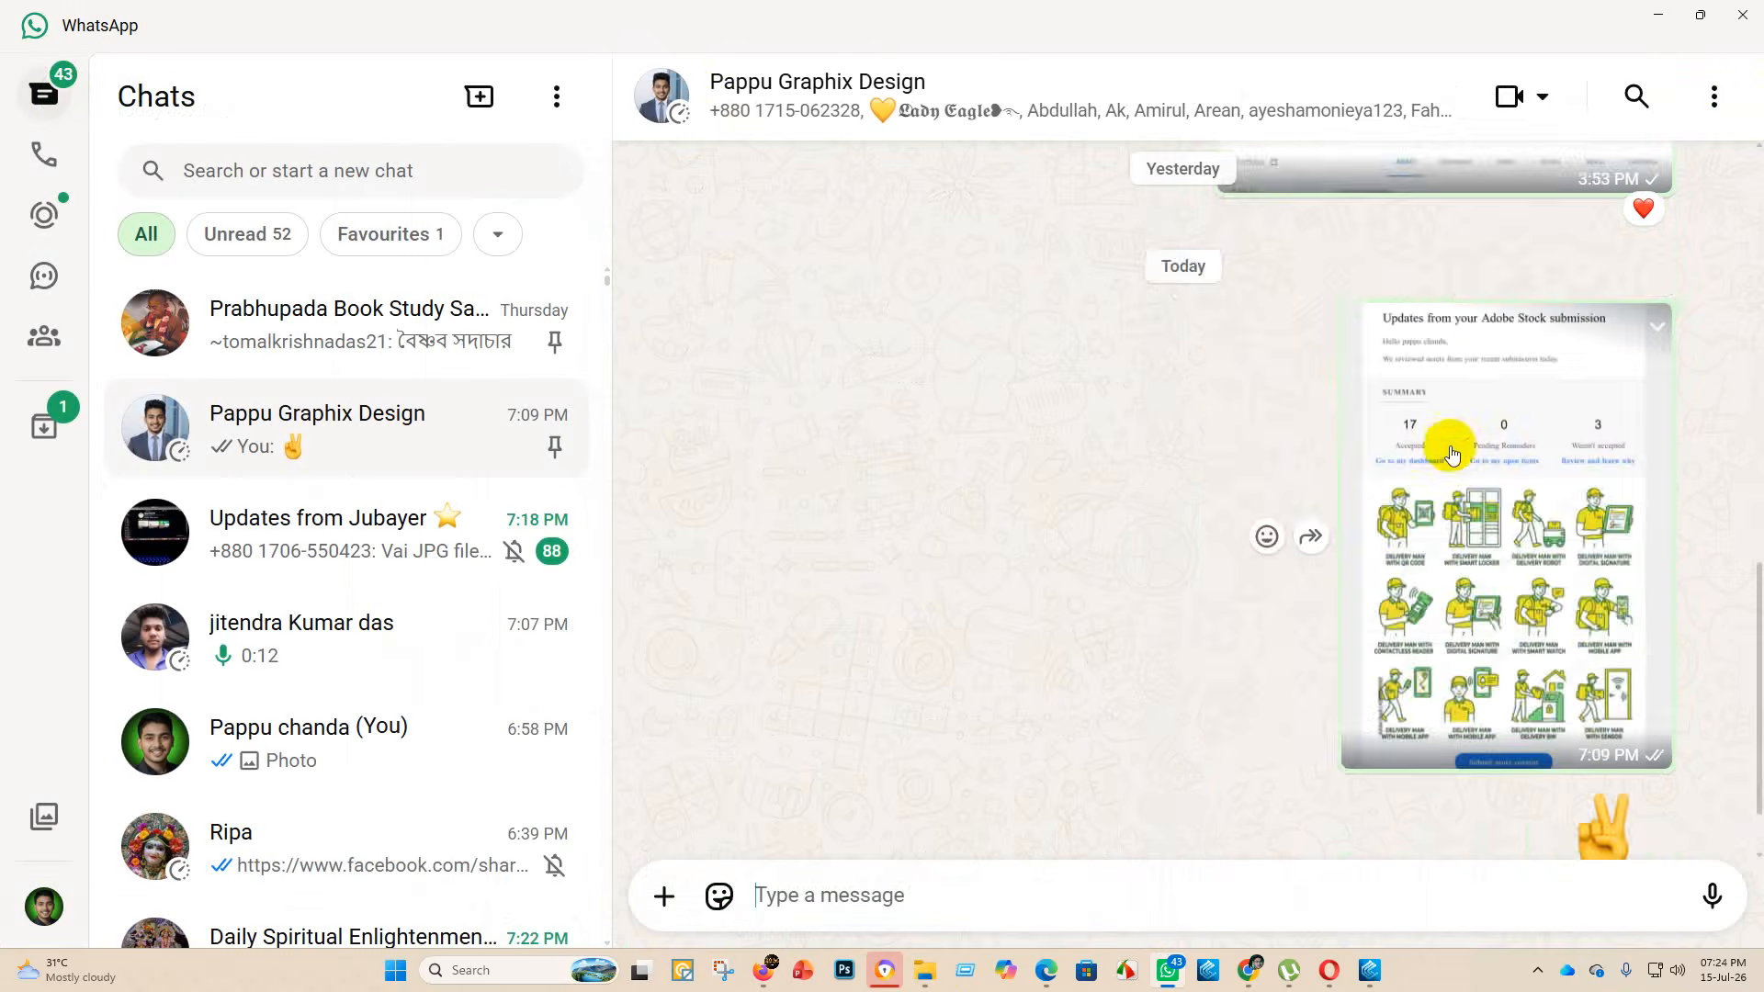
# - View the shared Adobe Stock earnings dashboard screenshot from yesterday's messages and close it
pyautogui.scroll(5, 1350, 459)
pyautogui.scroll(-1, 1413, 675)
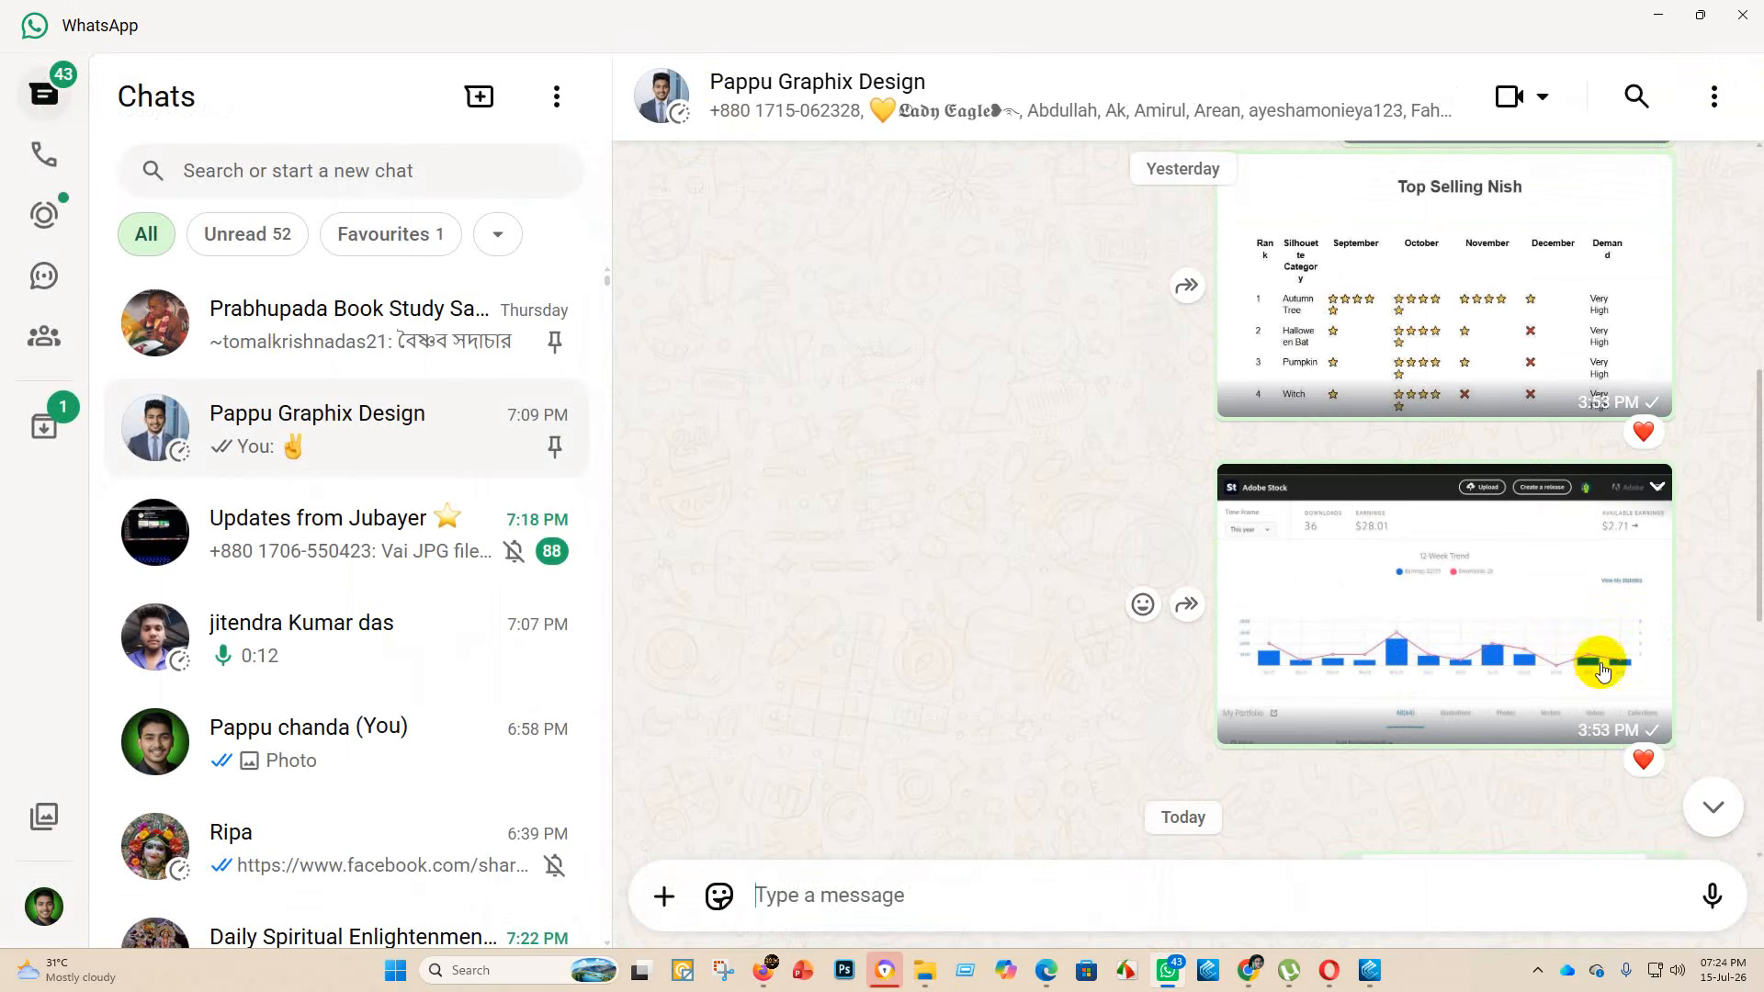
pyautogui.click(1538, 603)
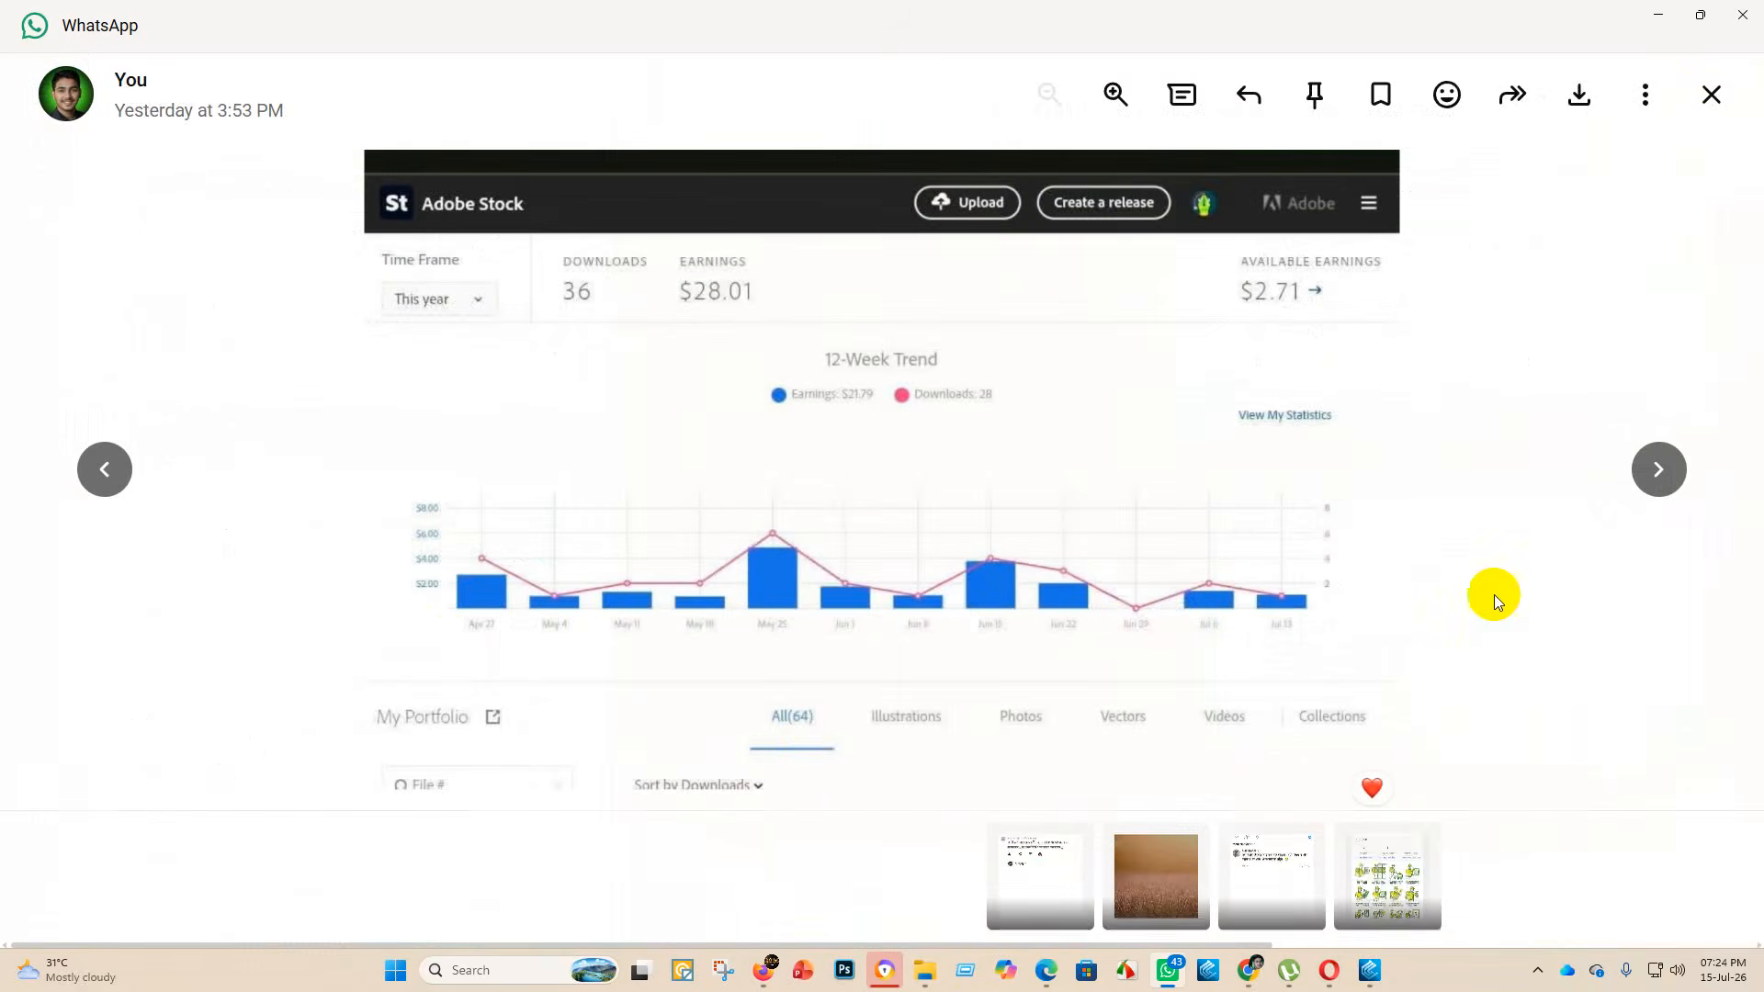
pyautogui.click(813, 739)
pyautogui.click(782, 736)
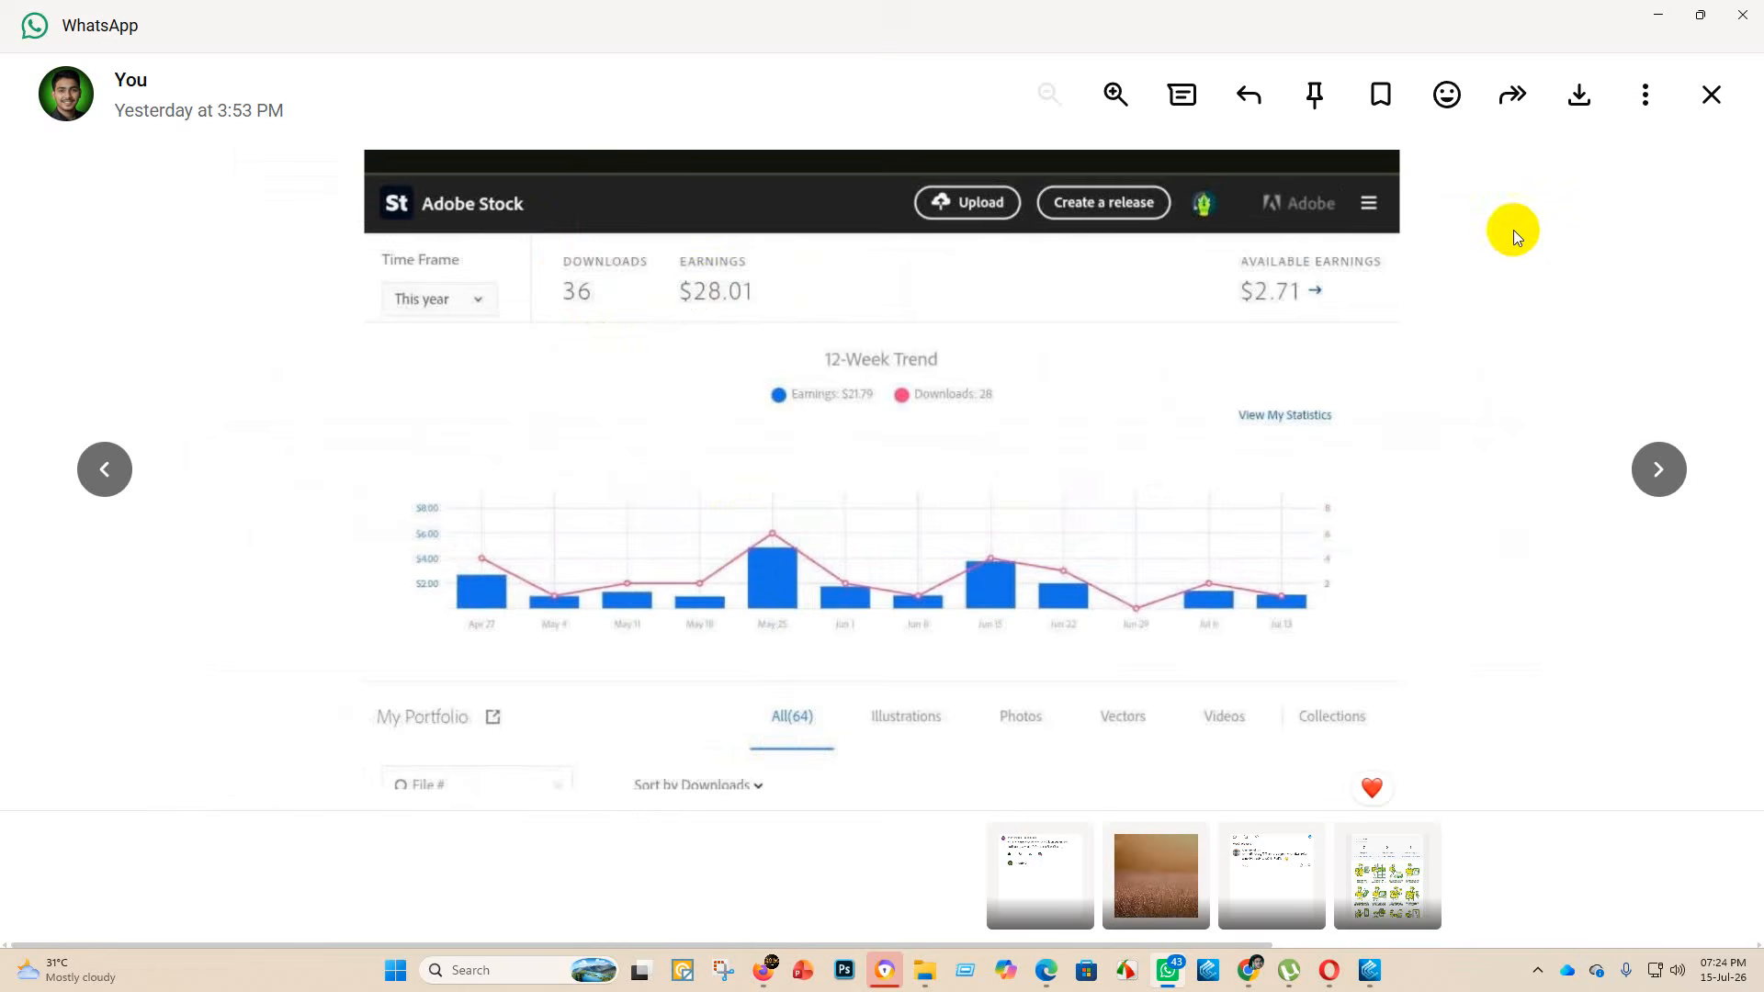
pyautogui.click(1713, 97)
# - View the shared Top Selling Nish table of silhouette categories and close it
pyautogui.scroll(3, 1424, 468)
pyautogui.click(1466, 593)
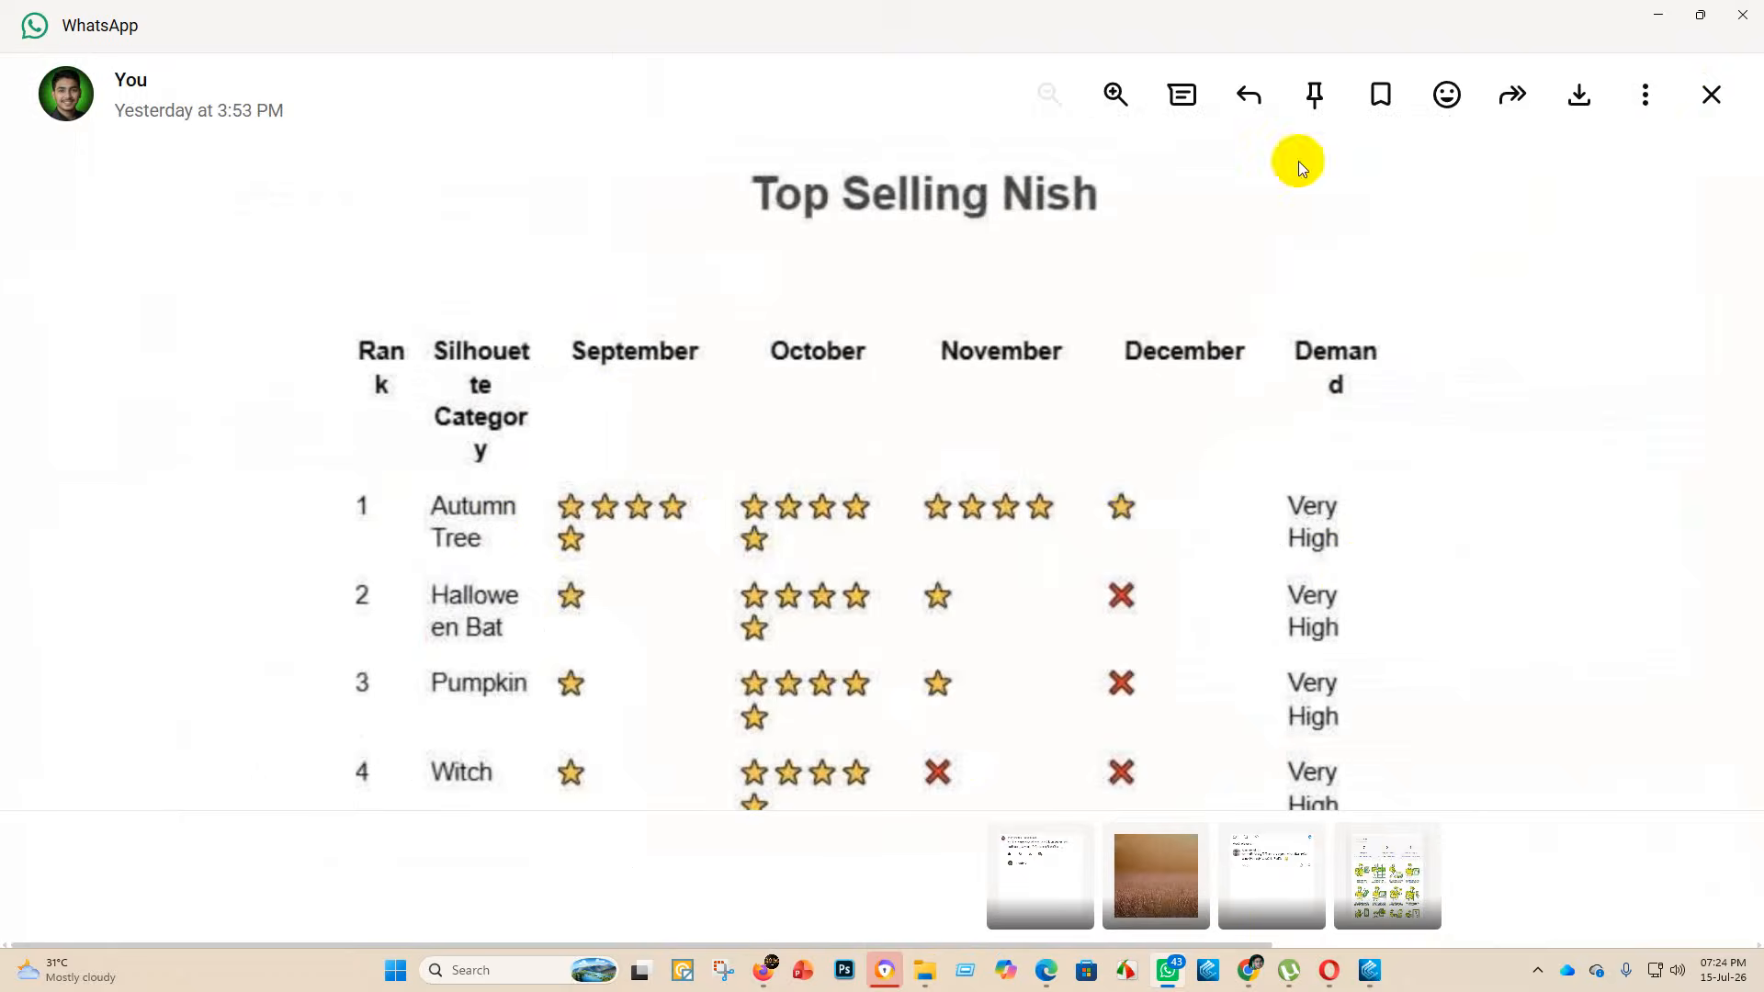
pyautogui.click(1711, 96)
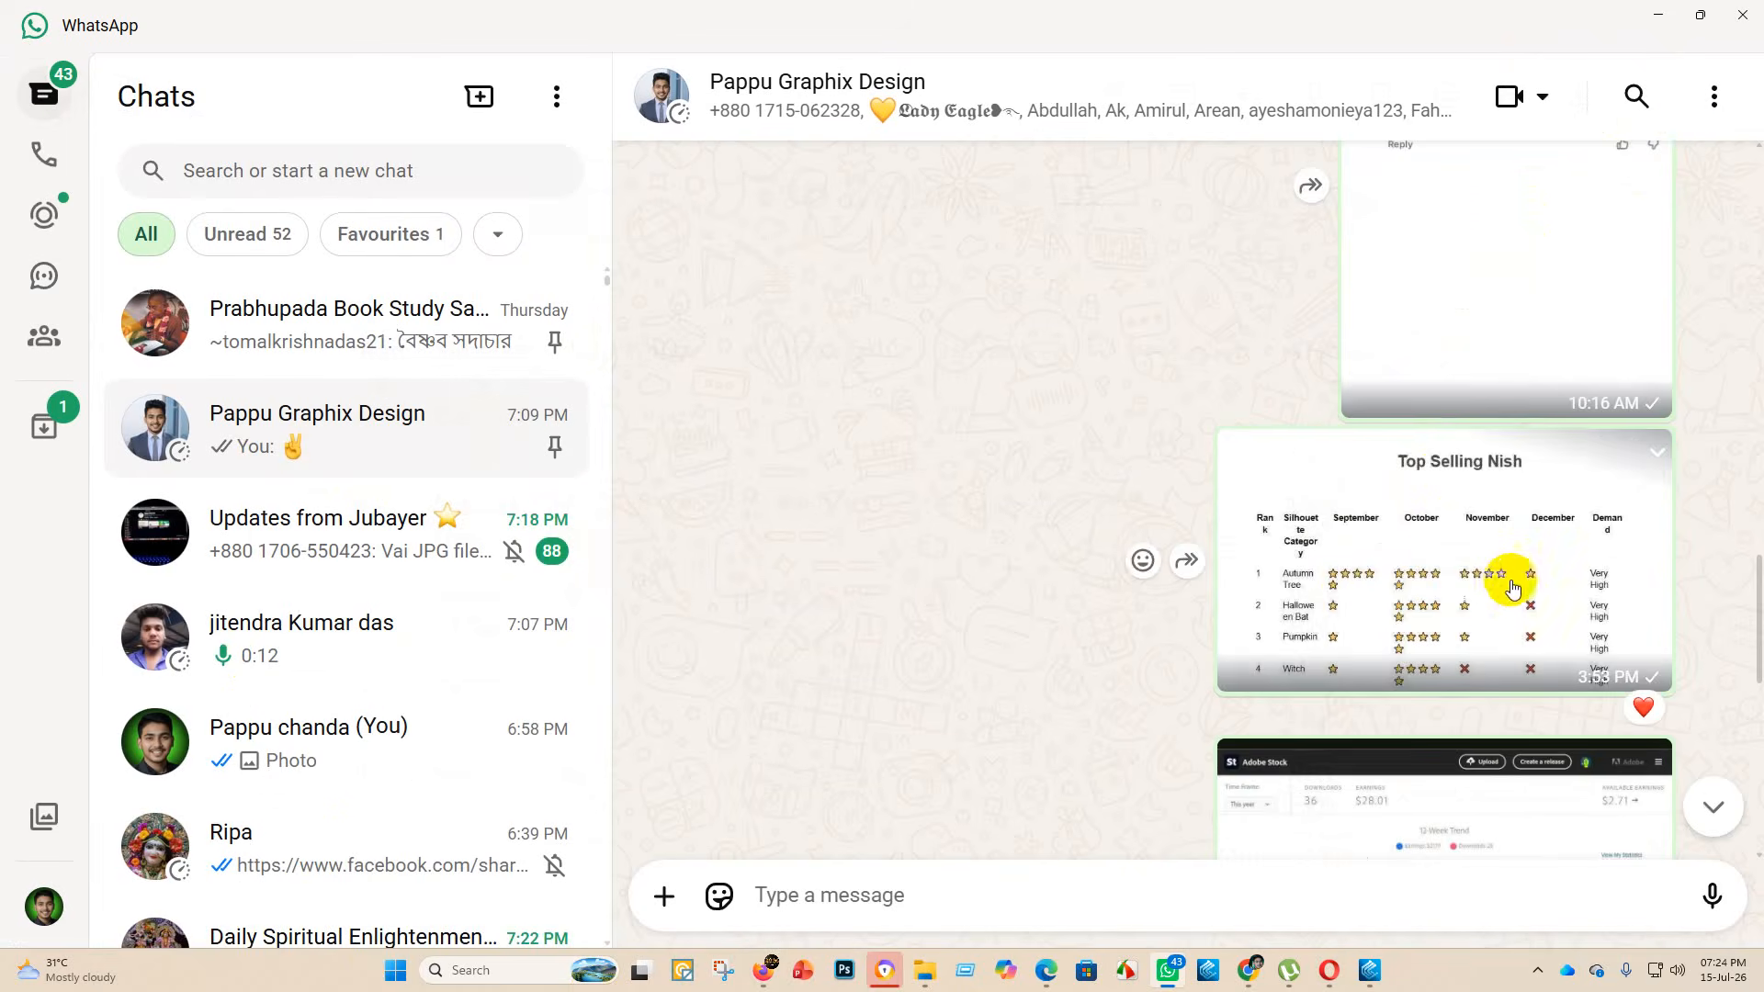
# - Open the Adobe Stock Contributor Support post screenshot, read the question and comment about inactive accounts enlarged, and close it
pyautogui.scroll(5, 1470, 574)
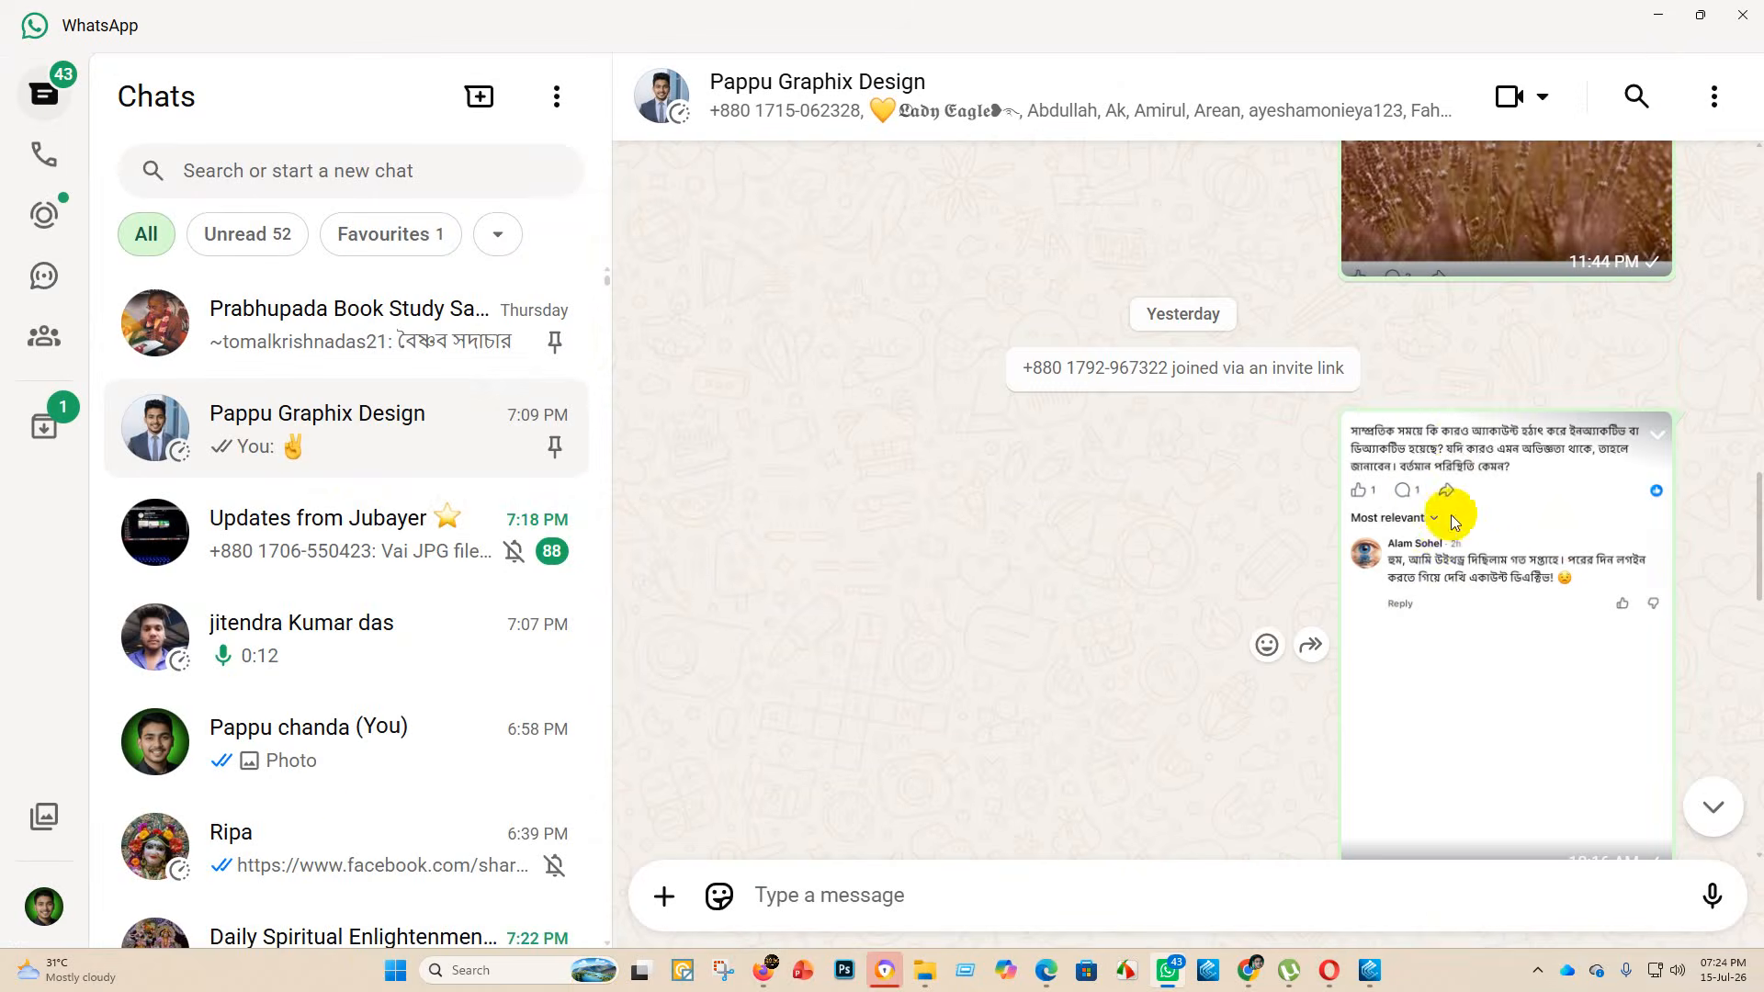
pyautogui.click(1476, 492)
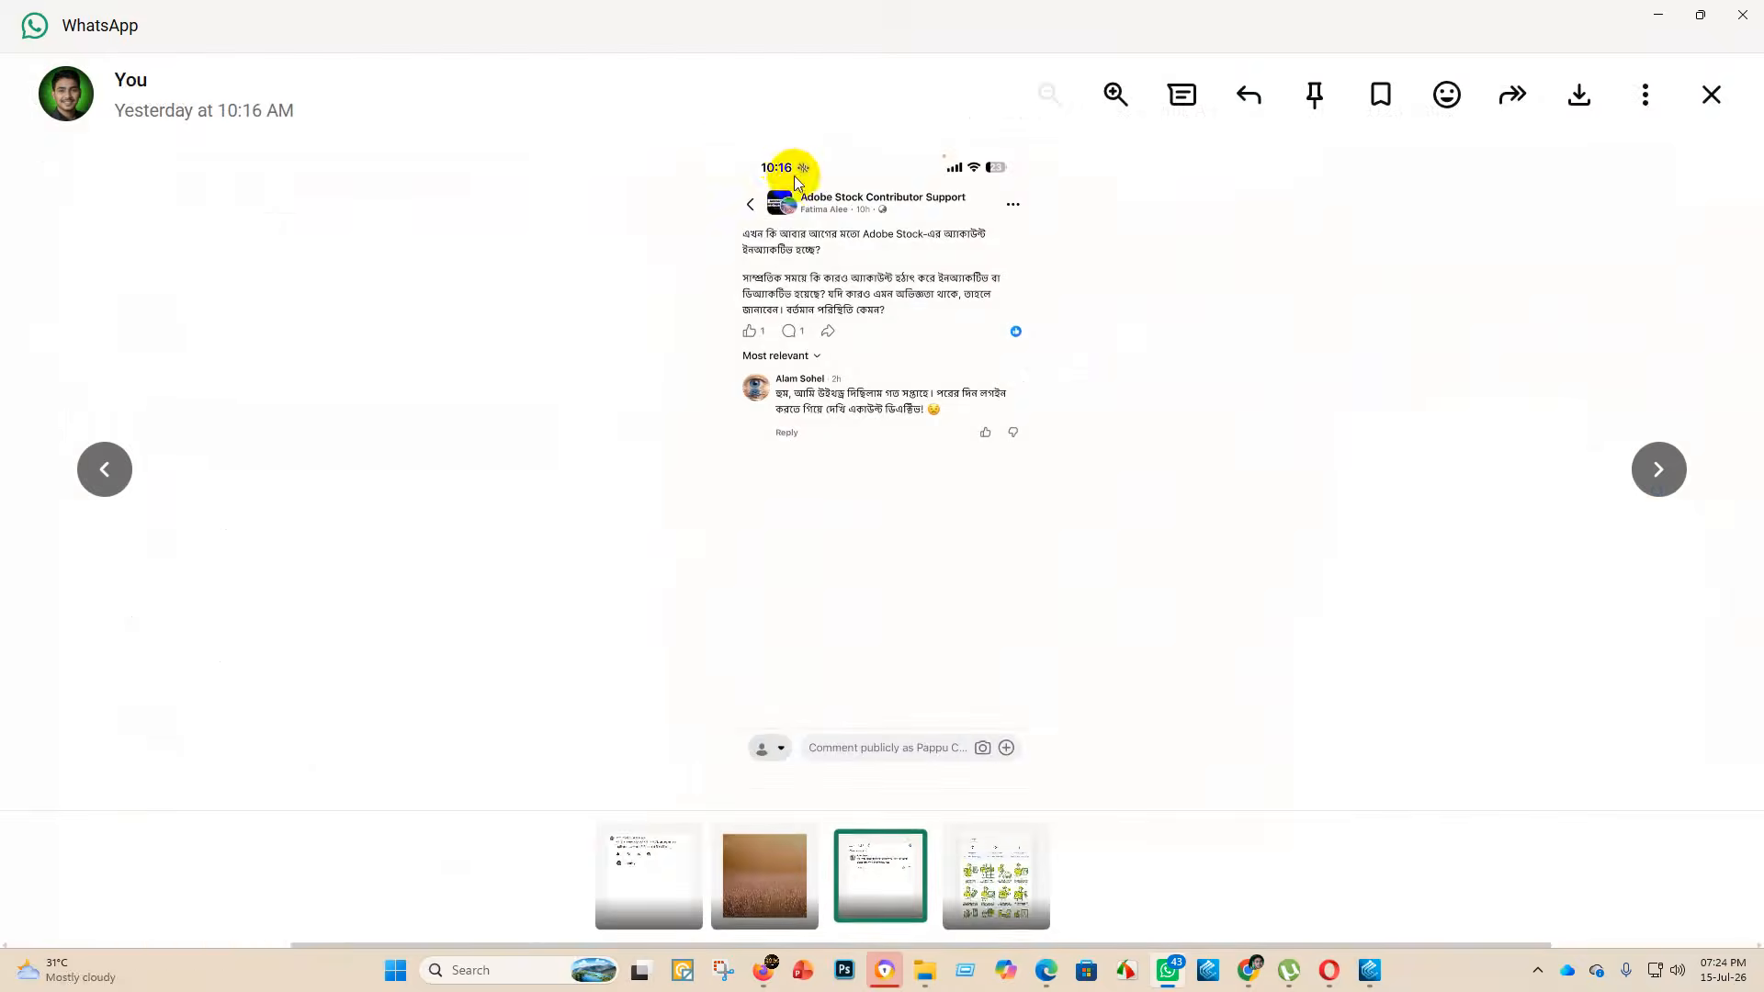
pyautogui.click(726, 312)
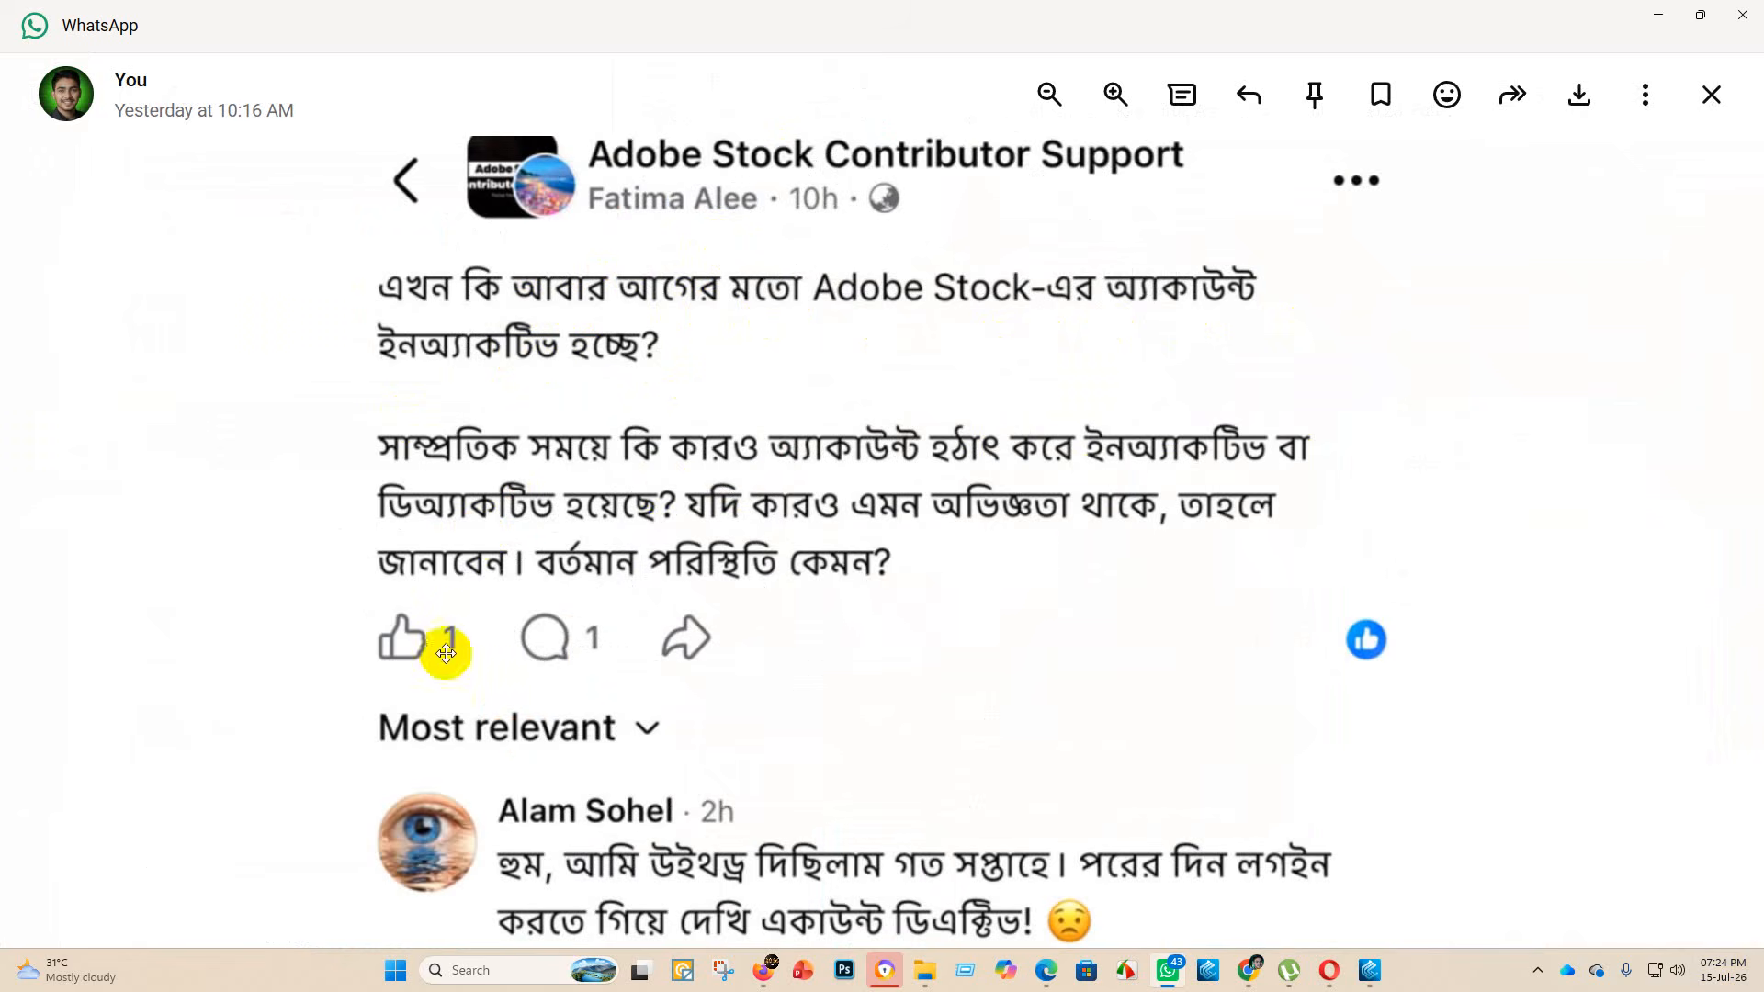
pyautogui.scroll(-3, 815, 606)
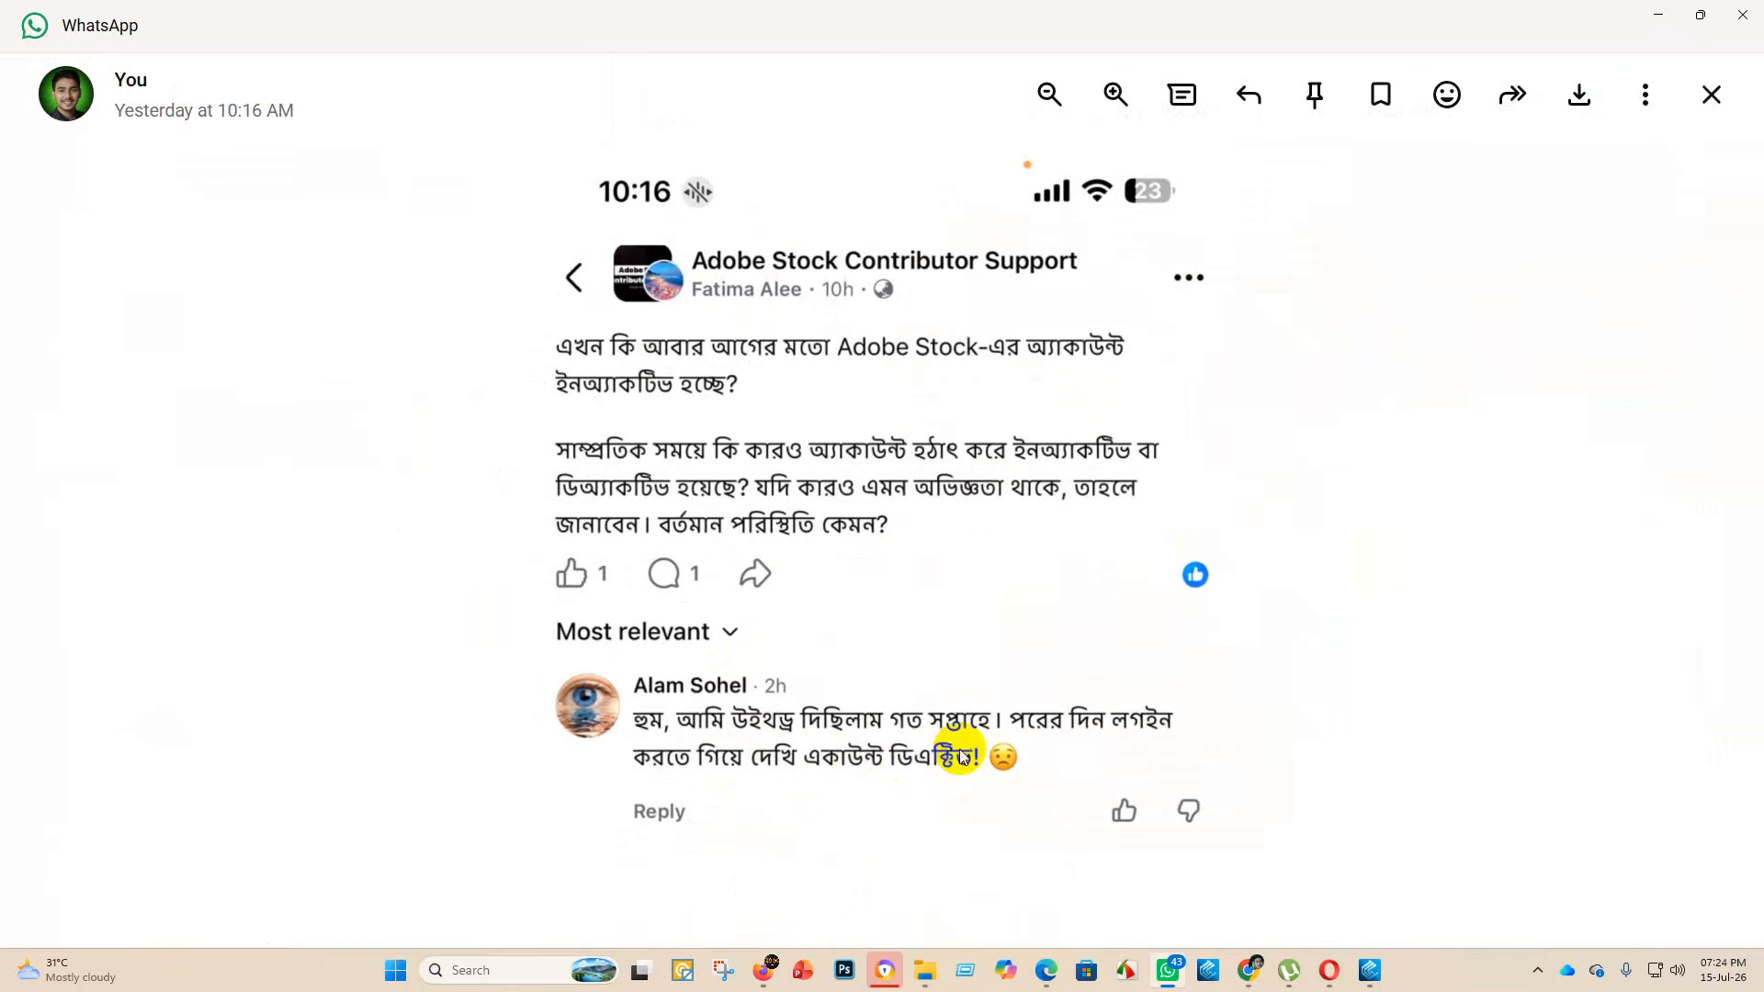
pyautogui.scroll(1, 889, 742)
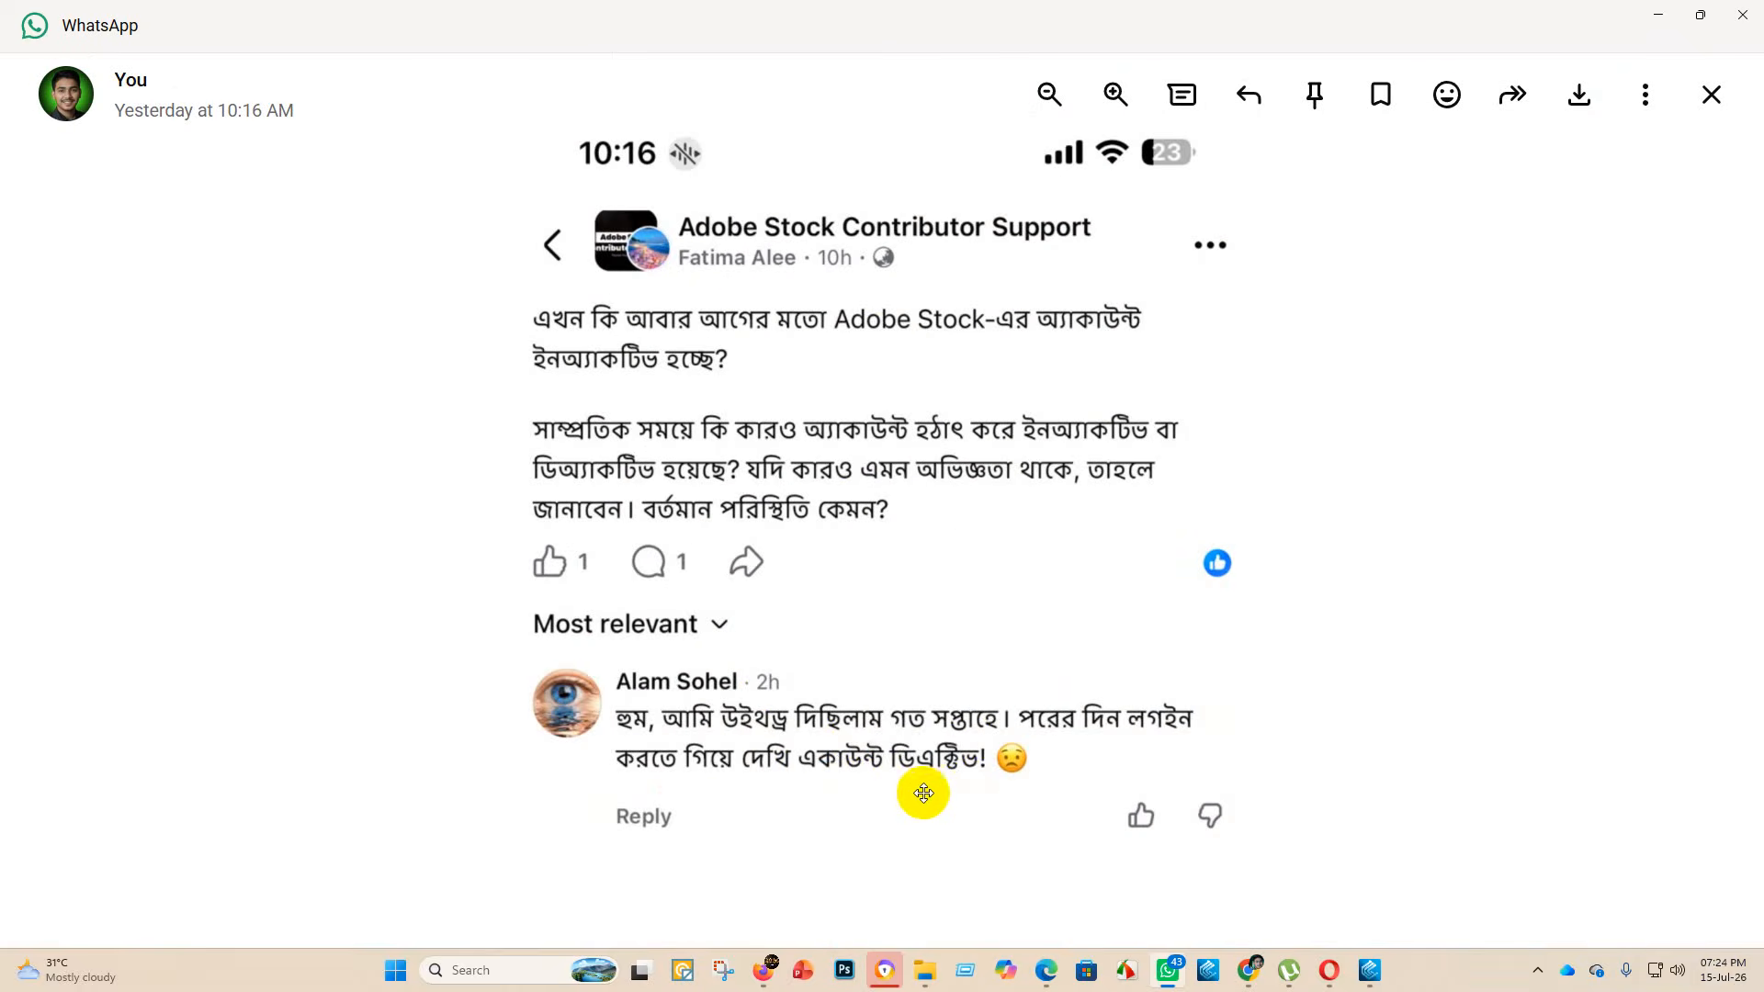
pyautogui.scroll(1, 961, 787)
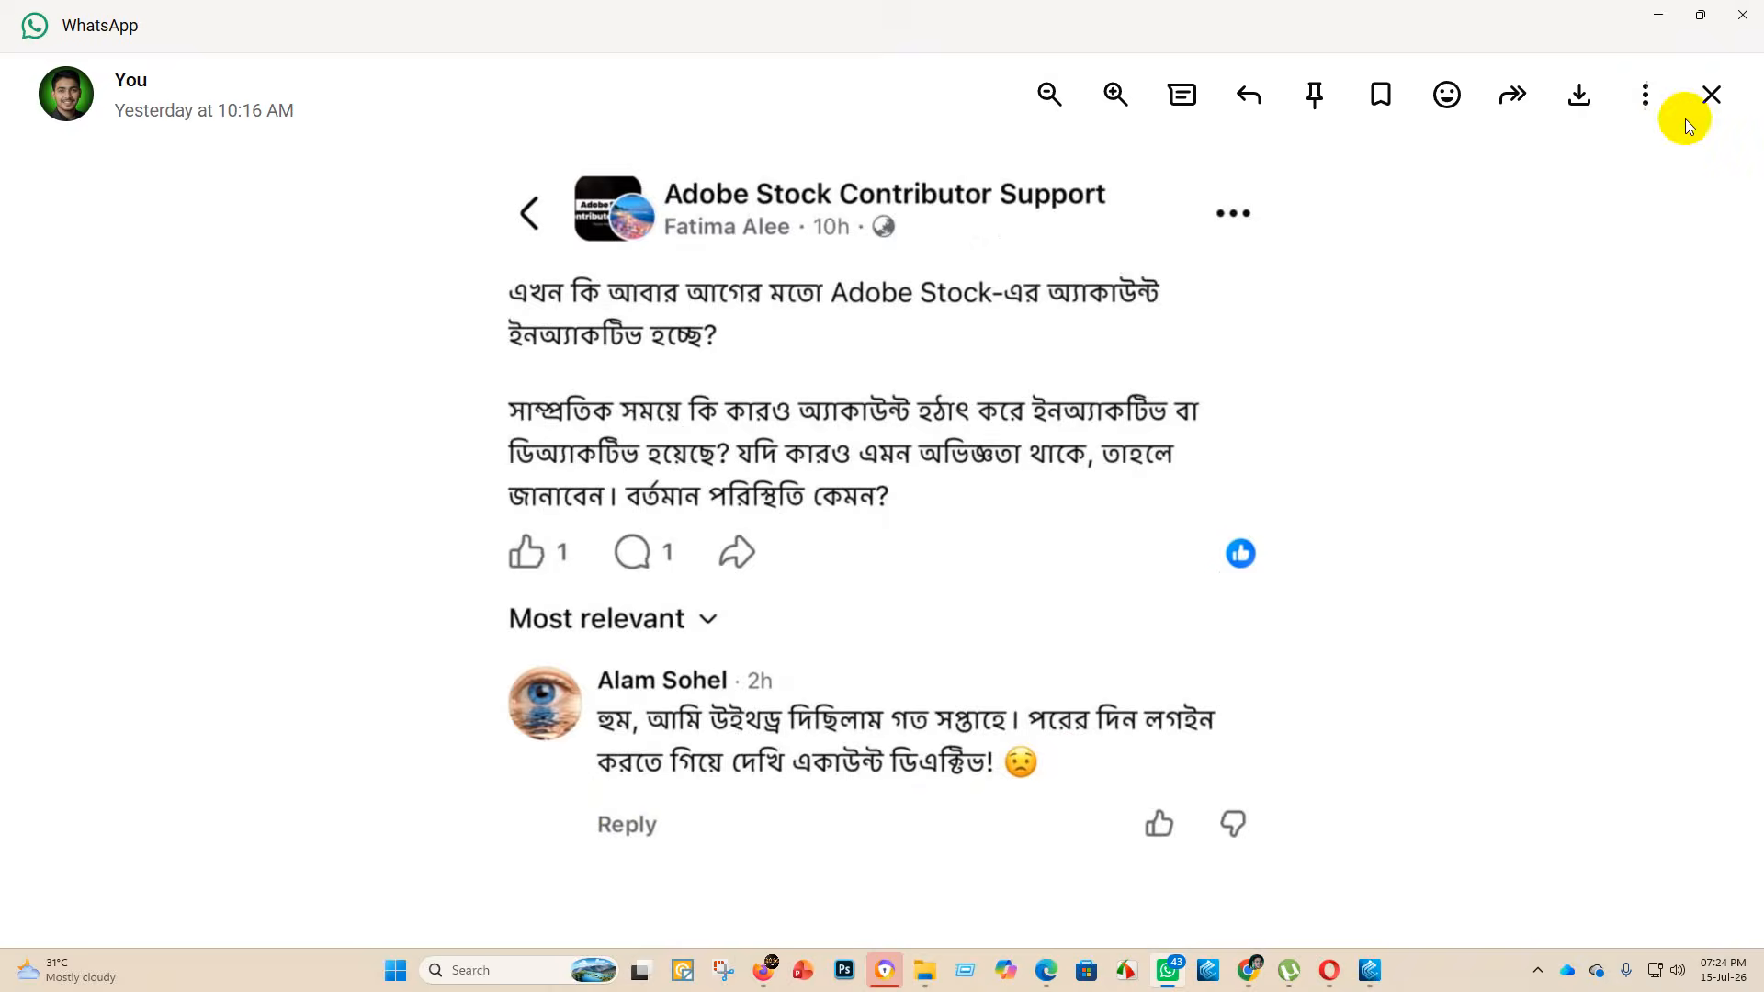
pyautogui.click(1707, 99)
# - Skim the older messages in the group chat and return to the Adobe Stock contributor dashboard in Firefox
pyautogui.scroll(5, 1075, 512)
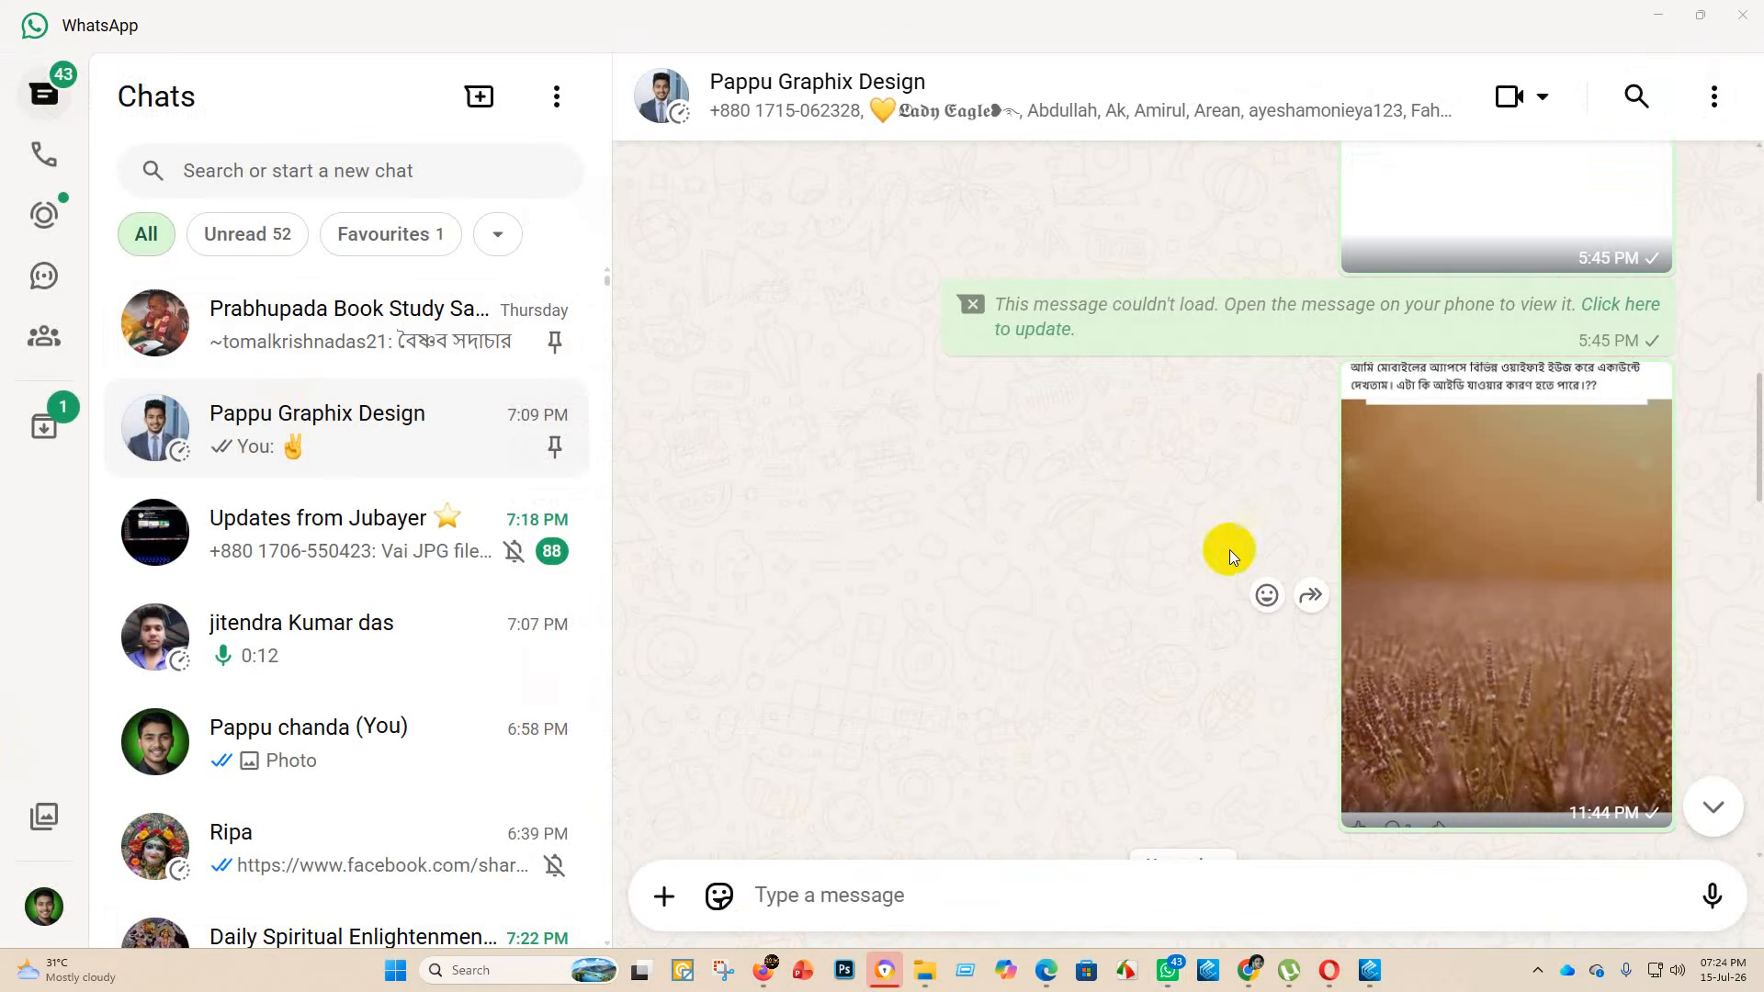
pyautogui.scroll(8, 1231, 552)
pyautogui.scroll(-3, 953, 485)
pyautogui.click(1759, 8)
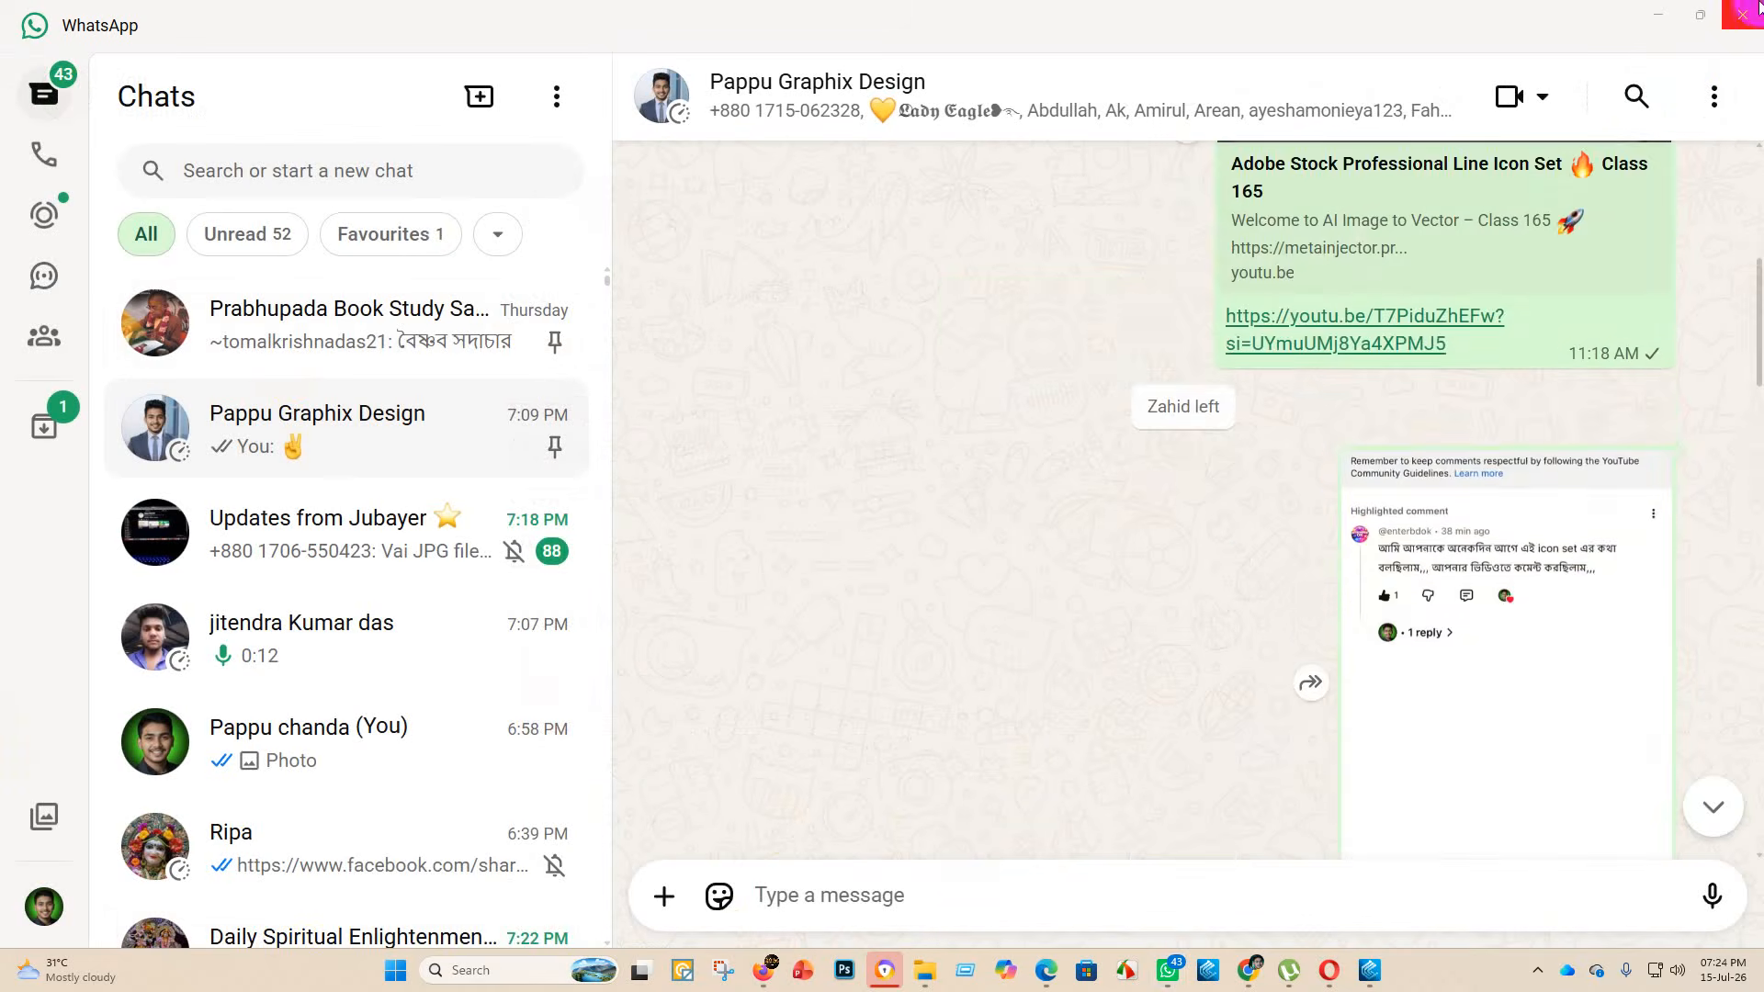
pyautogui.click(1651, 16)
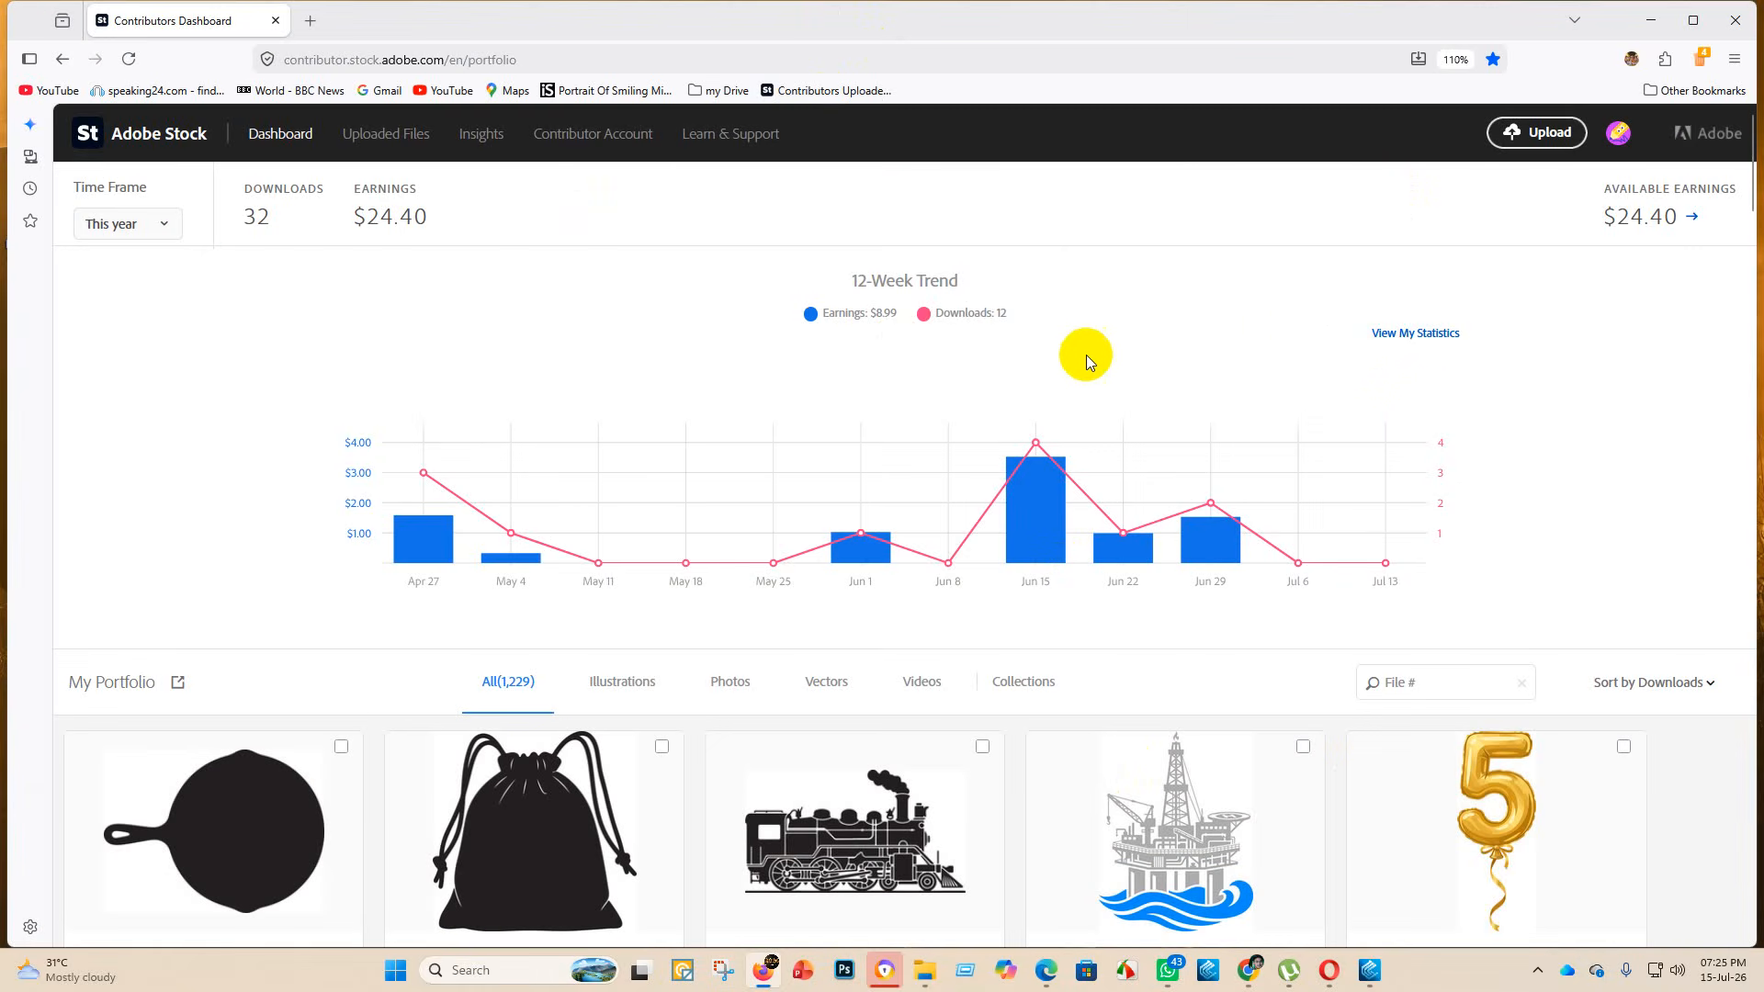
# - Examine the portfolio artwork sorted by downloads, from the downloaded silhouettes to the icon sets and anniversary badges
pyautogui.scroll(-8, 542, 368)
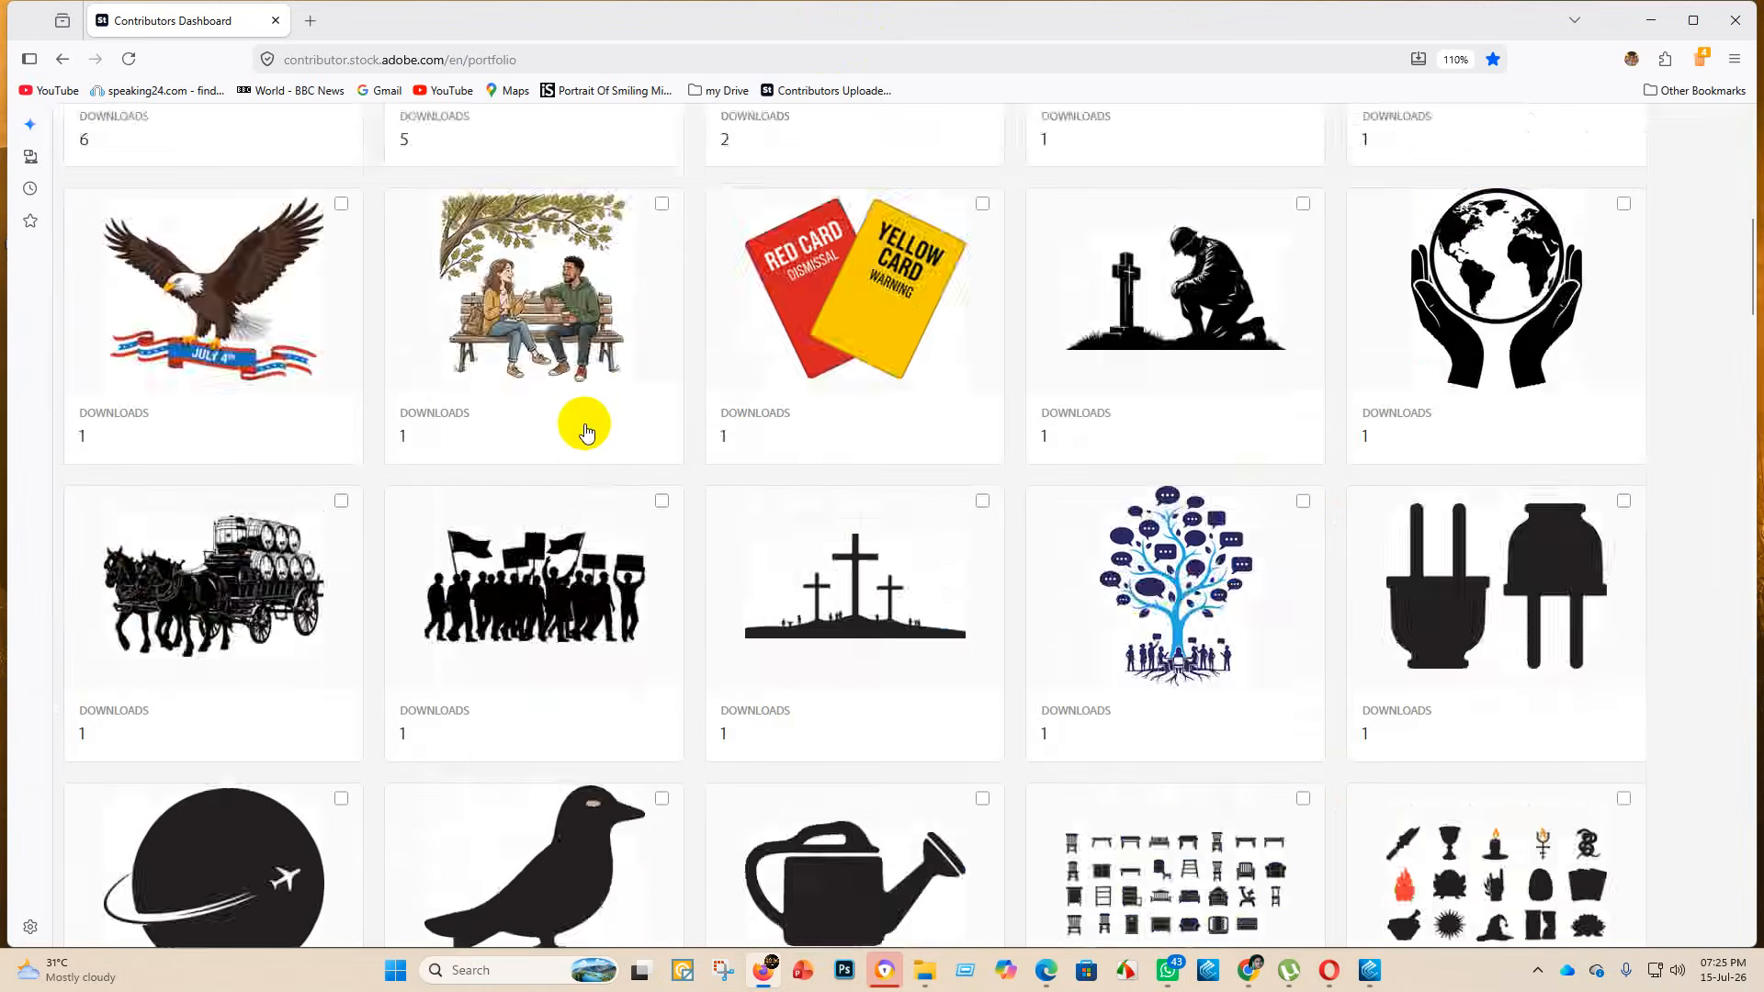
pyautogui.scroll(-7, 586, 431)
pyautogui.scroll(-3, 664, 363)
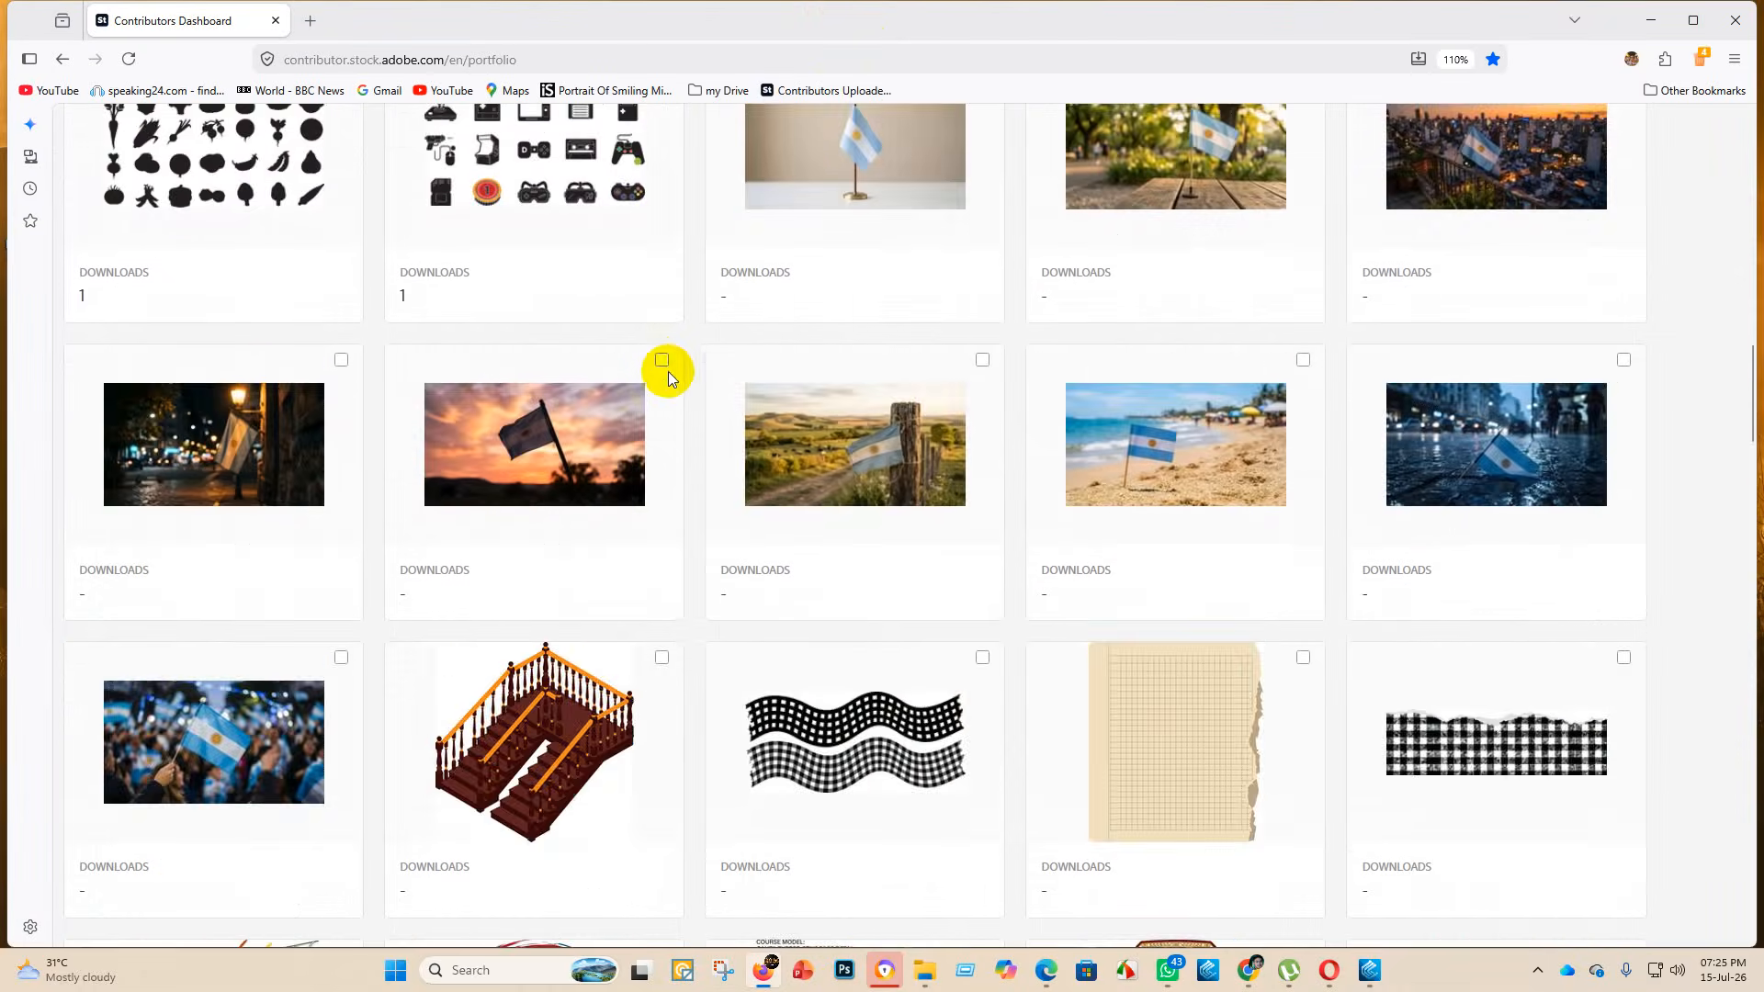
pyautogui.scroll(-6, 677, 386)
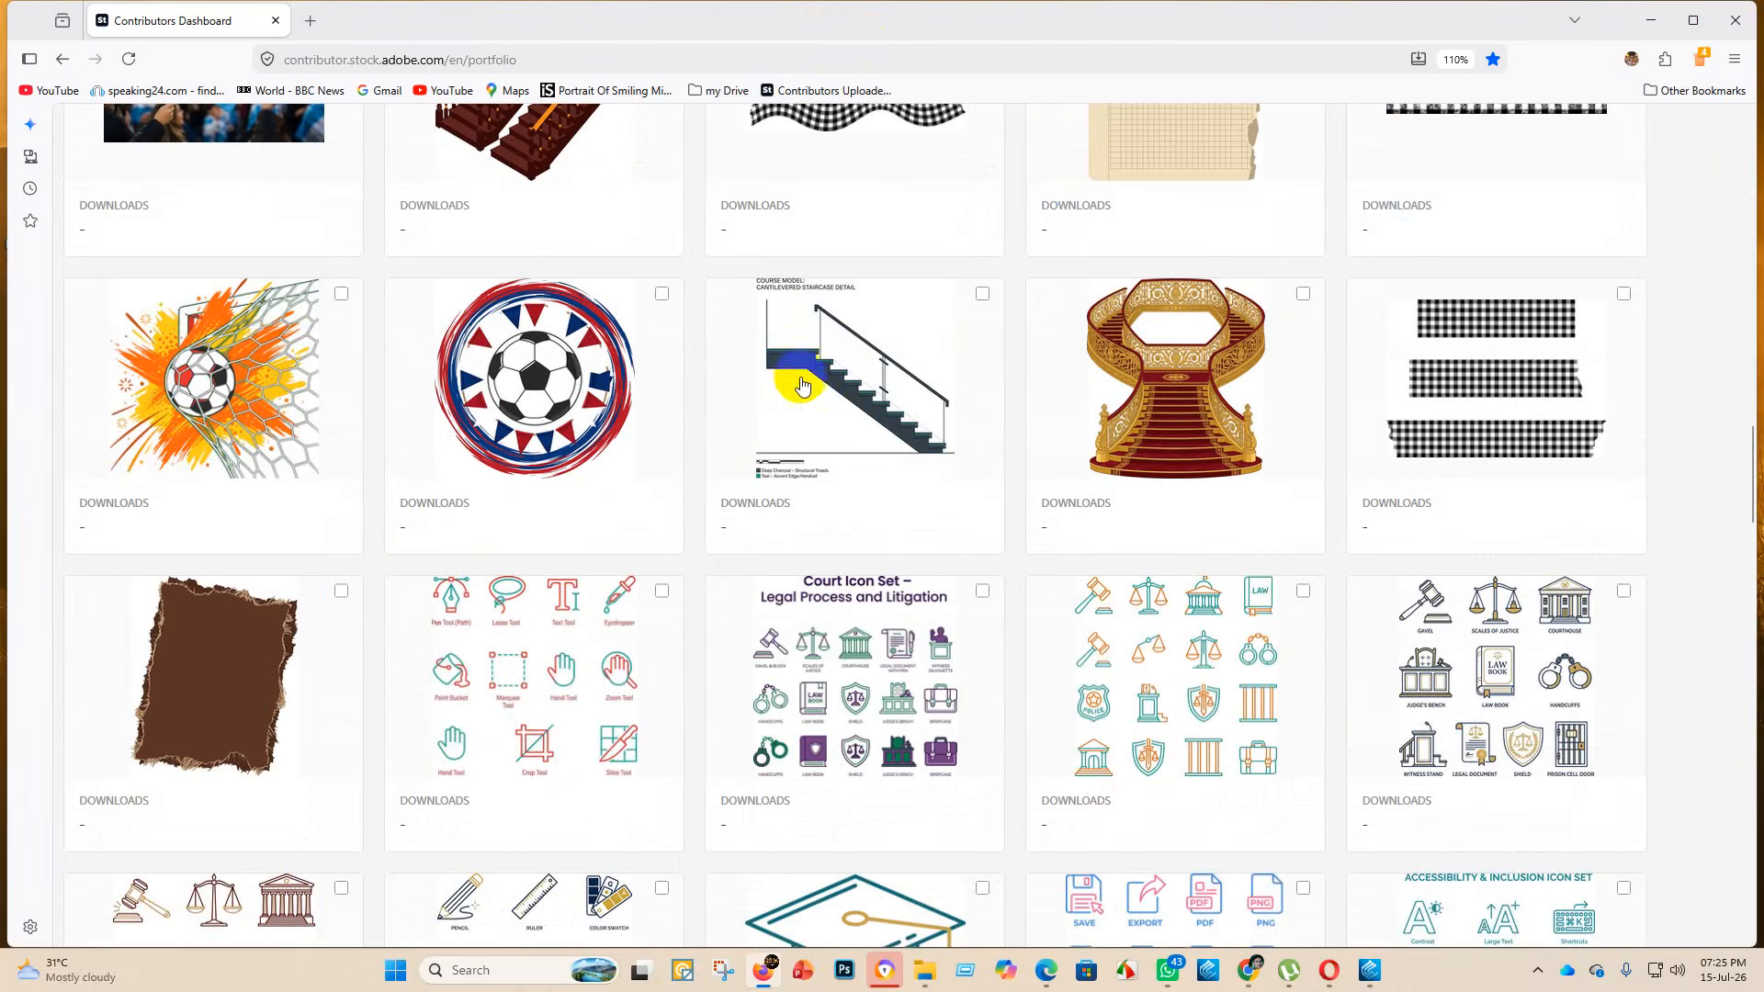
pyautogui.scroll(5, 805, 388)
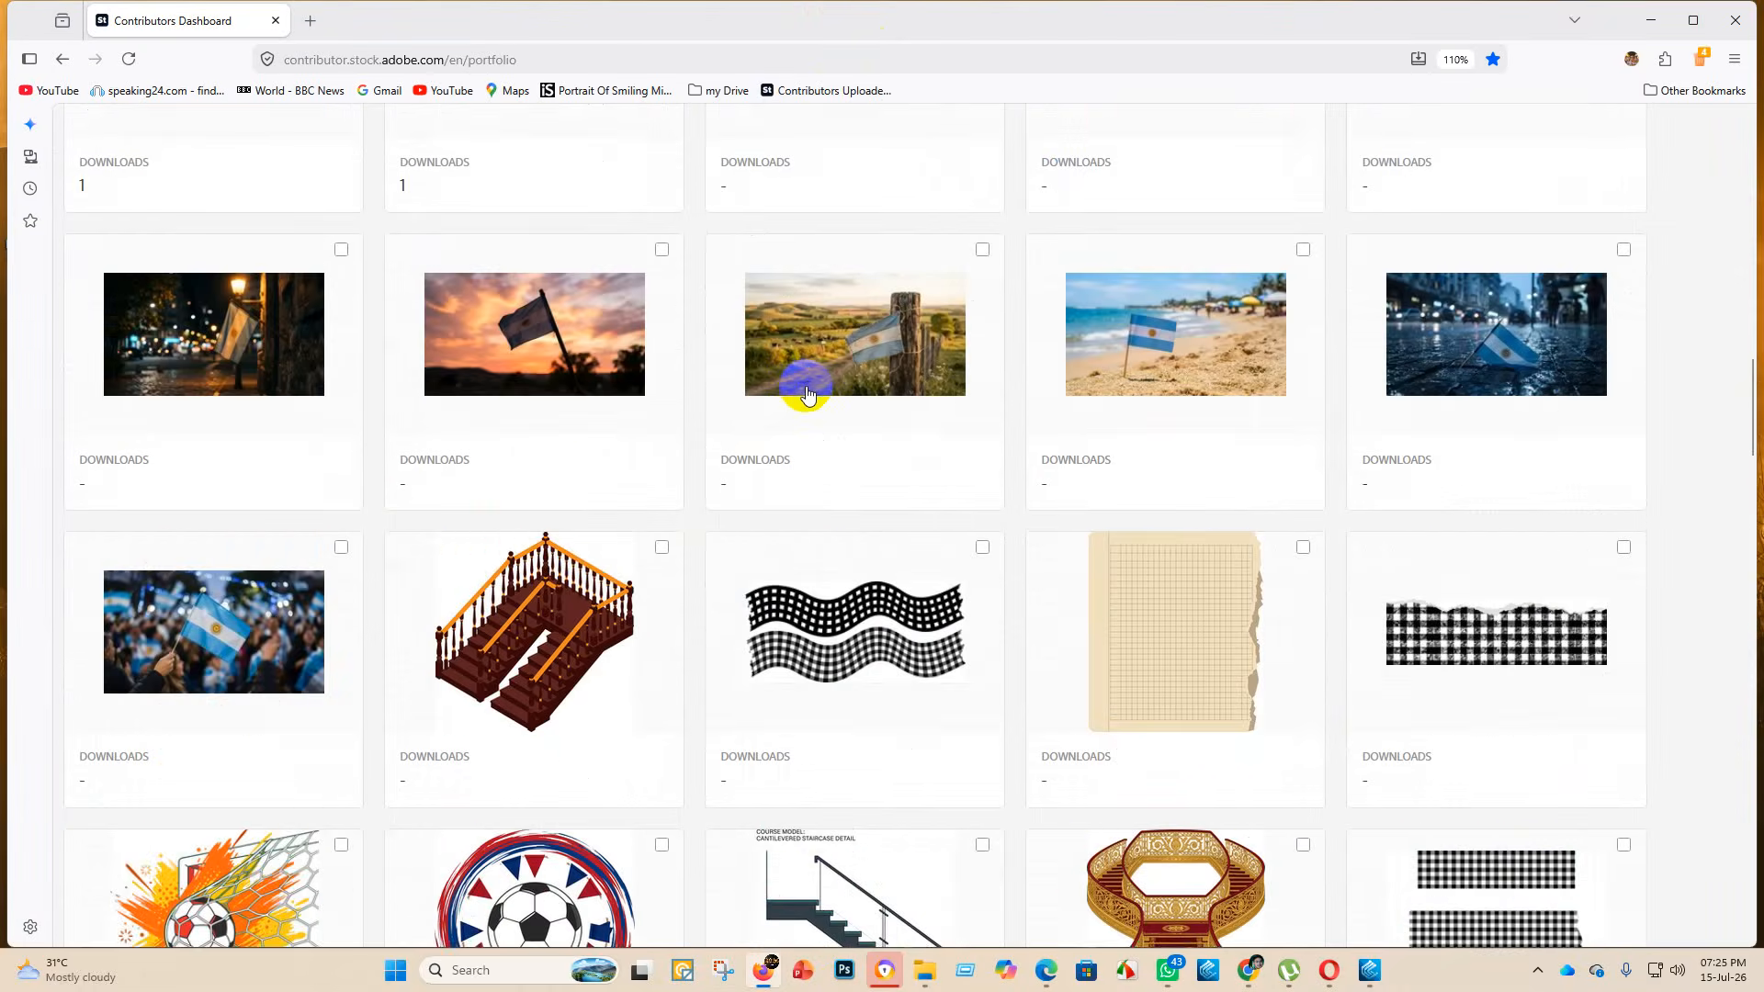
pyautogui.scroll(15, 813, 365)
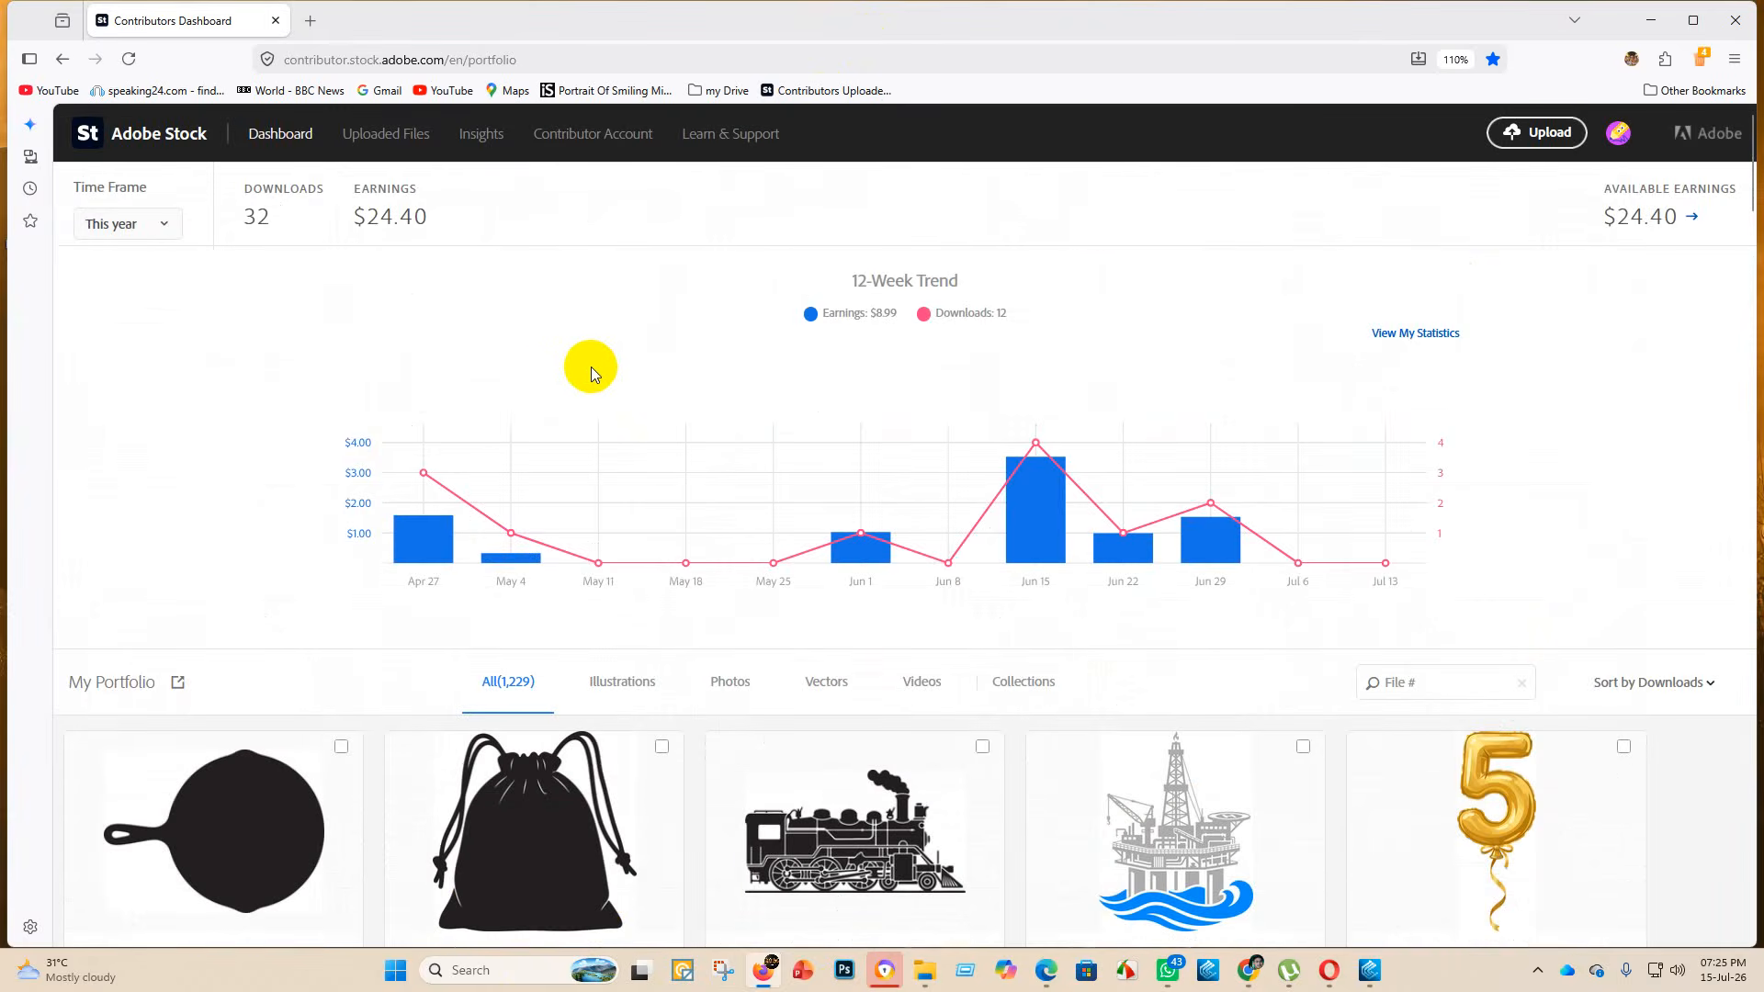
pyautogui.scroll(-15, 591, 366)
pyautogui.scroll(-10, 781, 276)
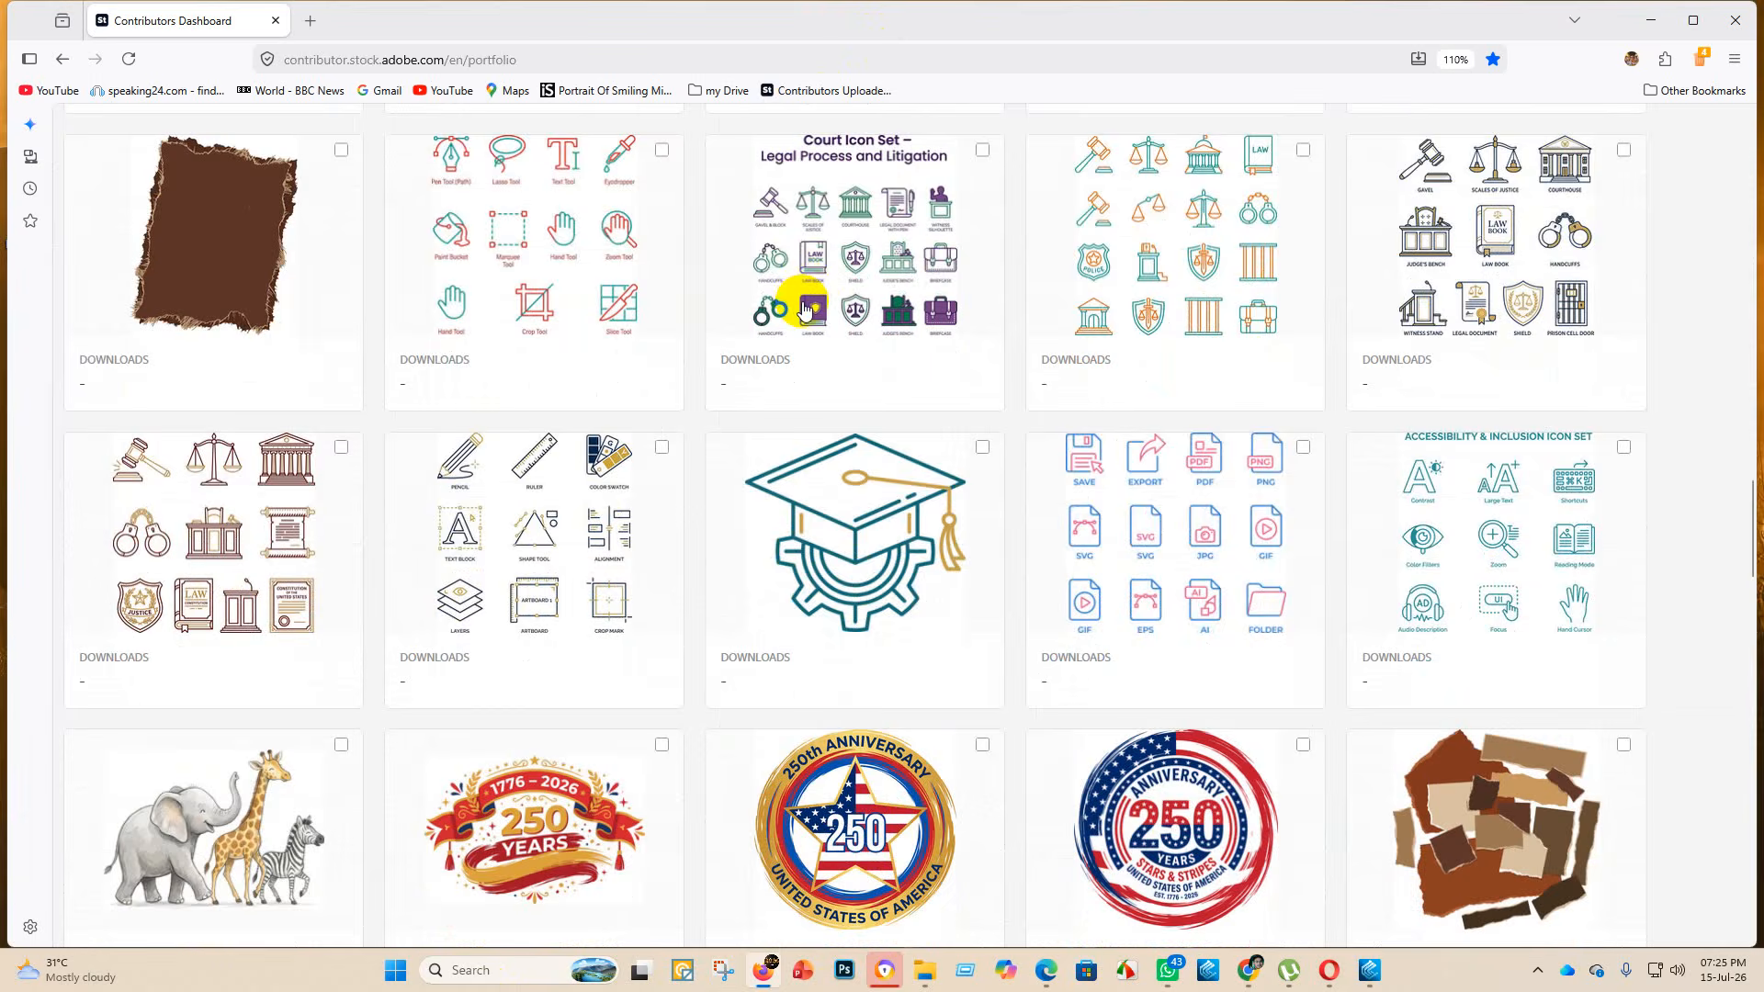
pyautogui.scroll(-7, 785, 336)
pyautogui.scroll(20, 219, 261)
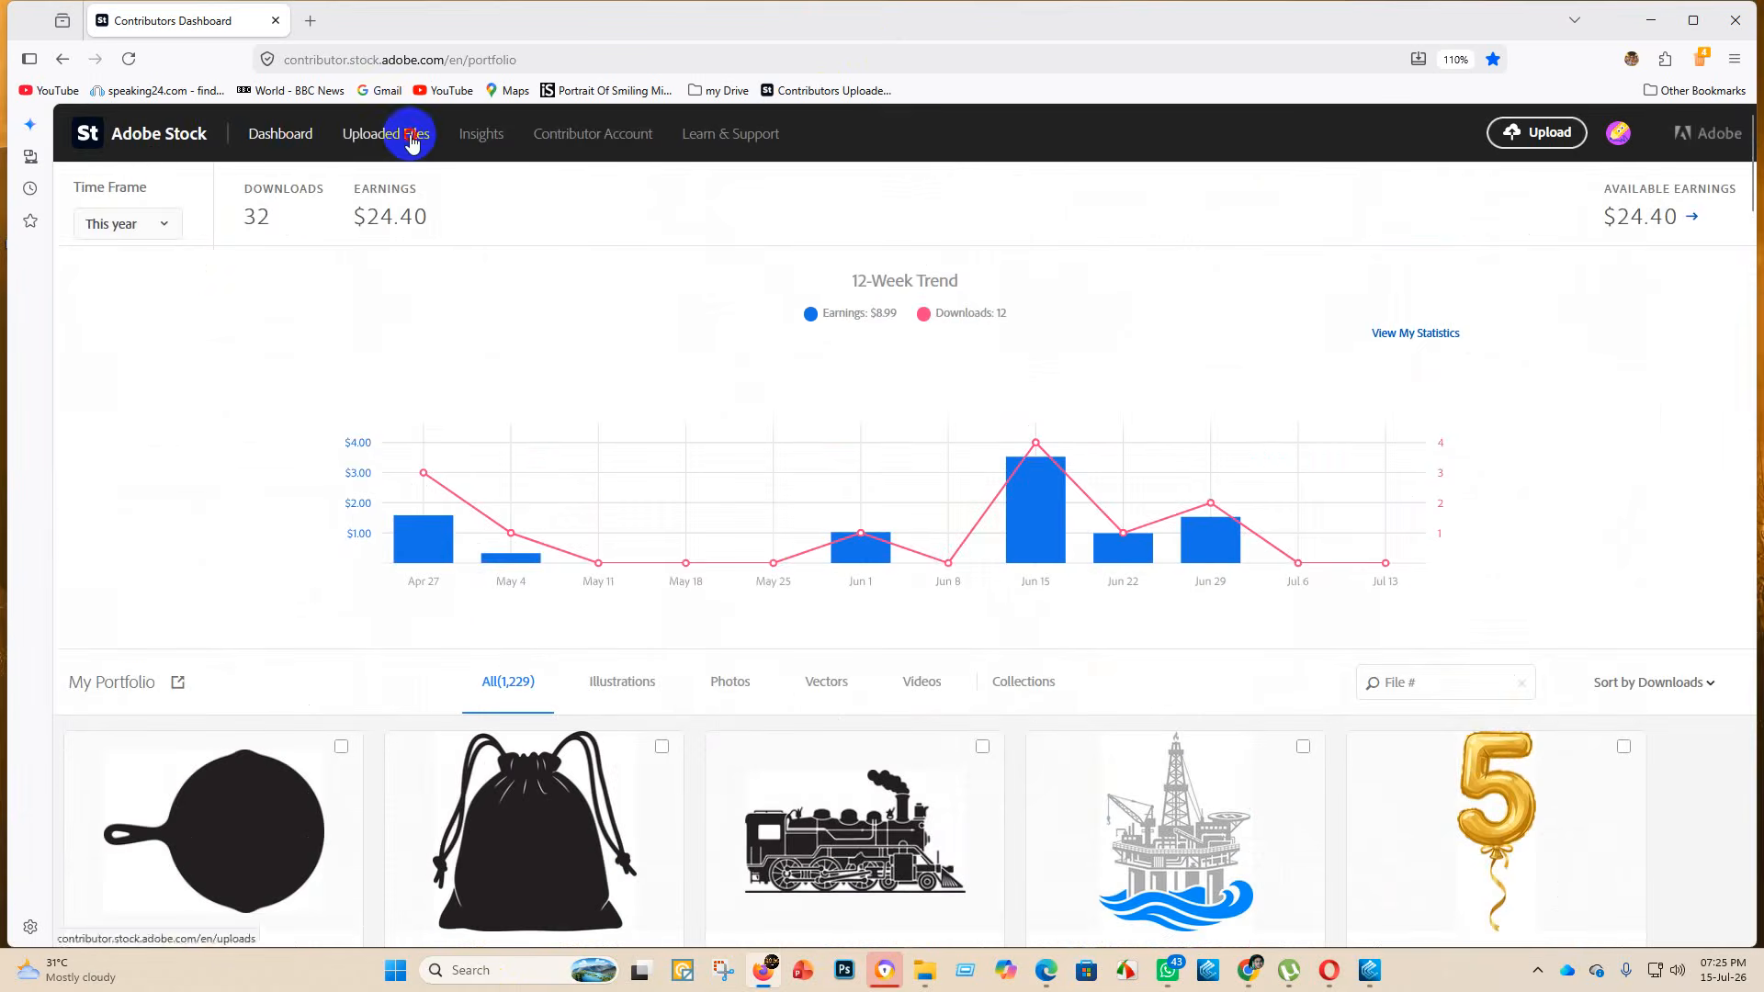
# - In the uploaded files, select the five euro and virus icon sheets, clear and reapply "People and Property are fictional", and save
pyautogui.click(410, 136)
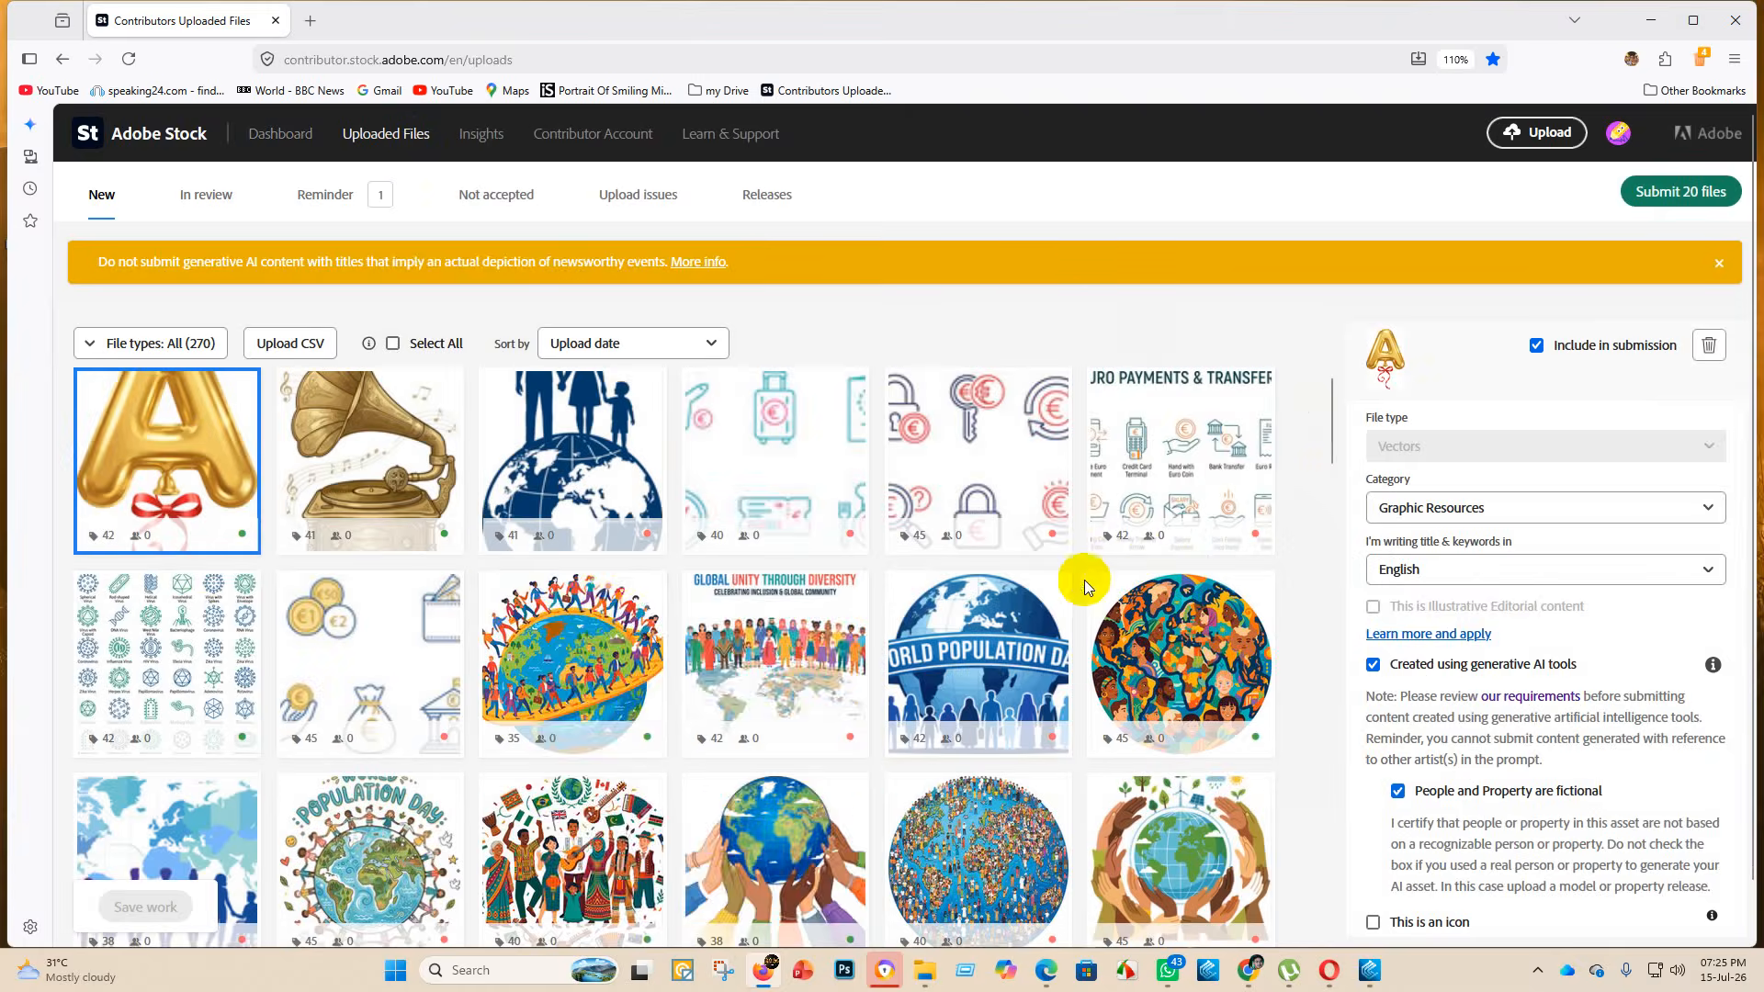
pyautogui.click(803, 471)
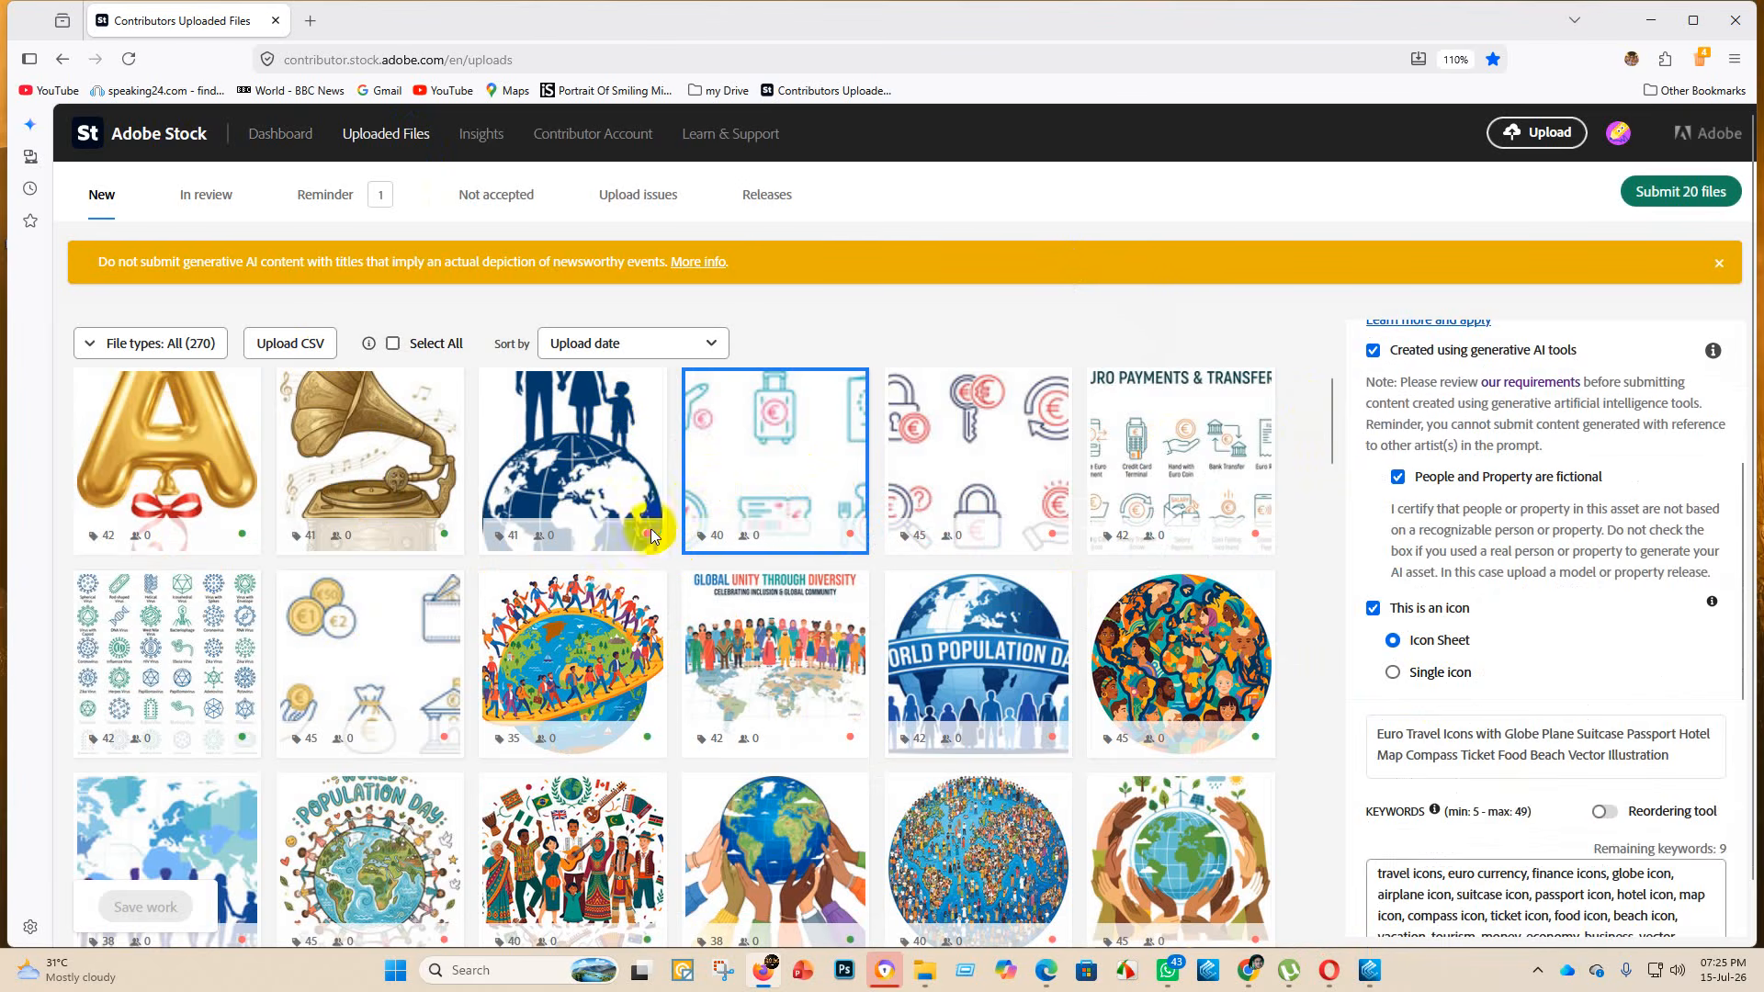
pyautogui.keyDown('shift'); pyautogui.click(1194, 508); pyautogui.keyUp('shift')
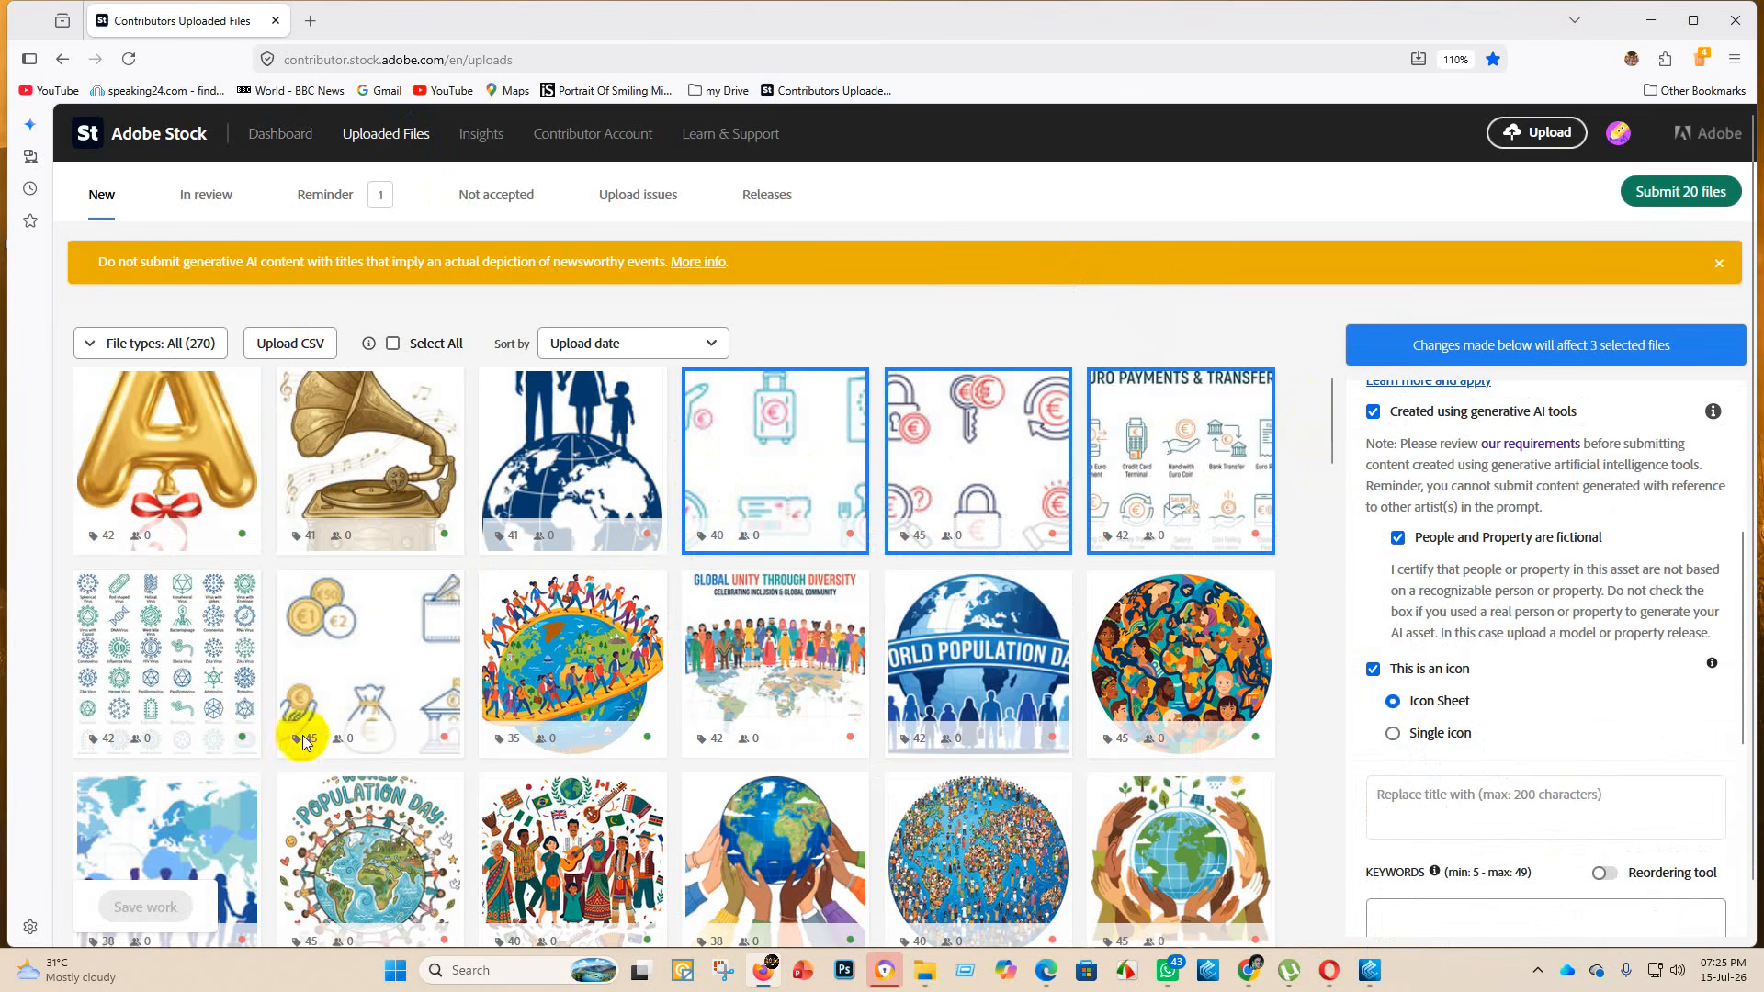
pyautogui.keyDown('ctrl'); pyautogui.click(179, 668); pyautogui.keyUp('ctrl')
pyautogui.keyDown('ctrl'); pyautogui.click(358, 686); pyautogui.keyUp('ctrl')
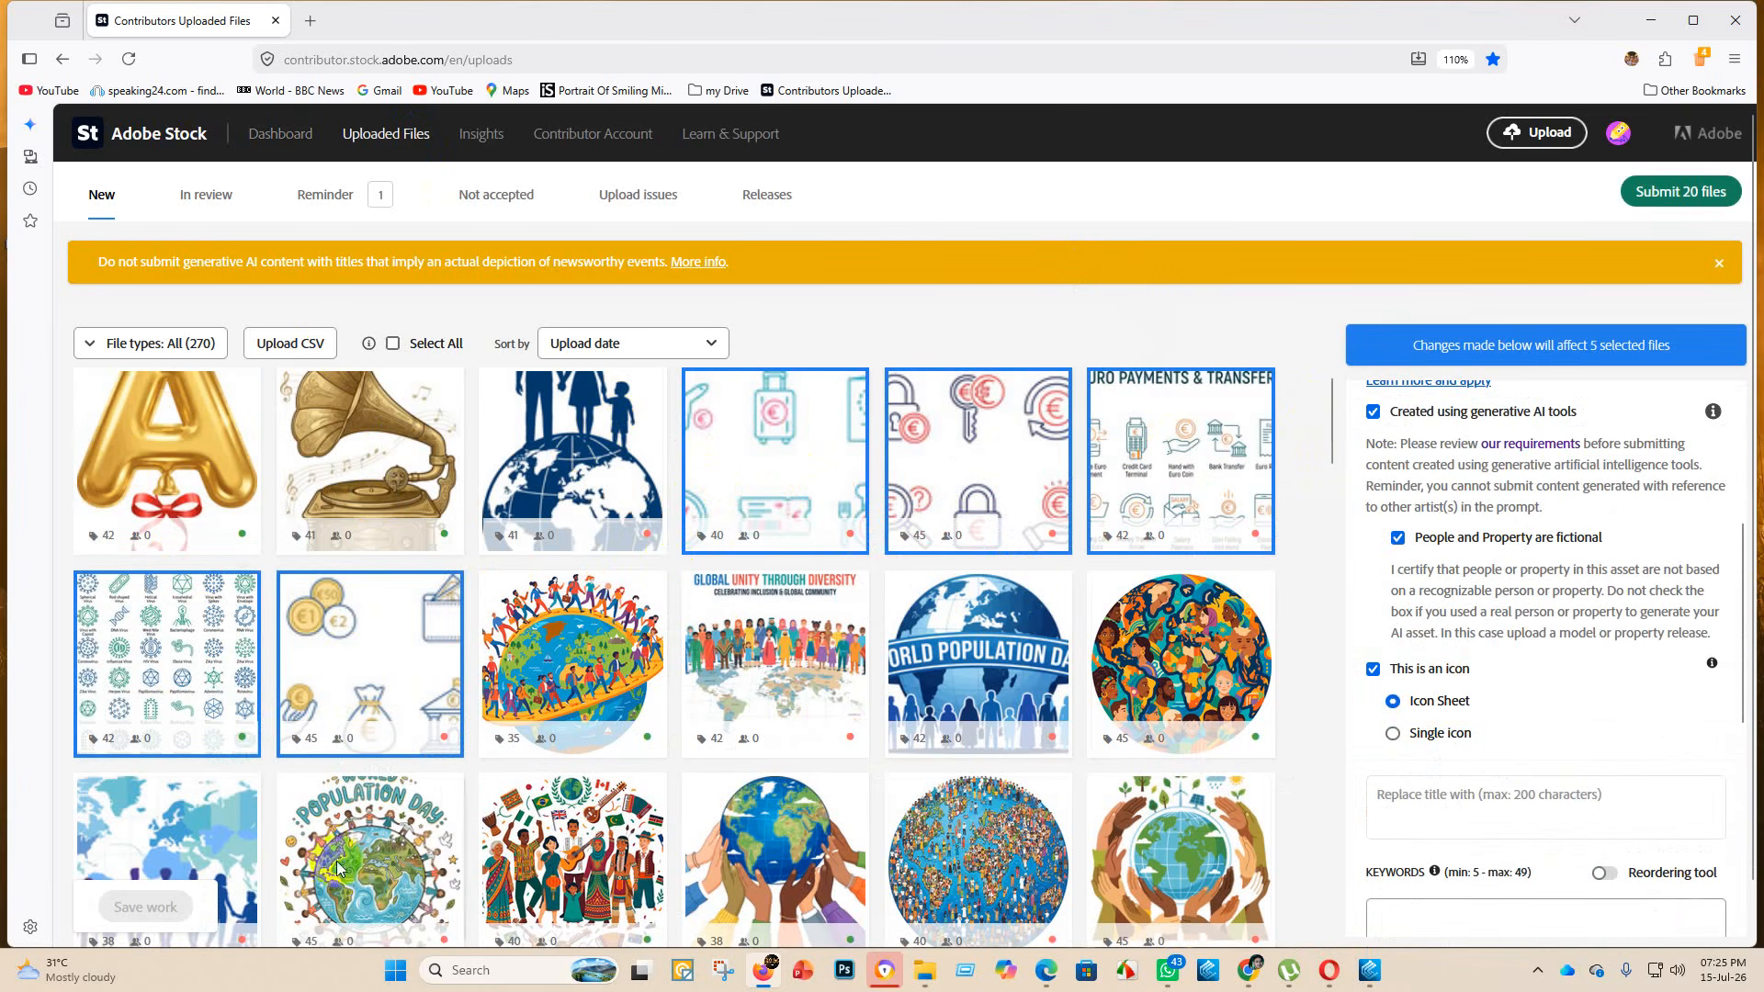
pyautogui.click(1408, 541)
pyautogui.click(1398, 538)
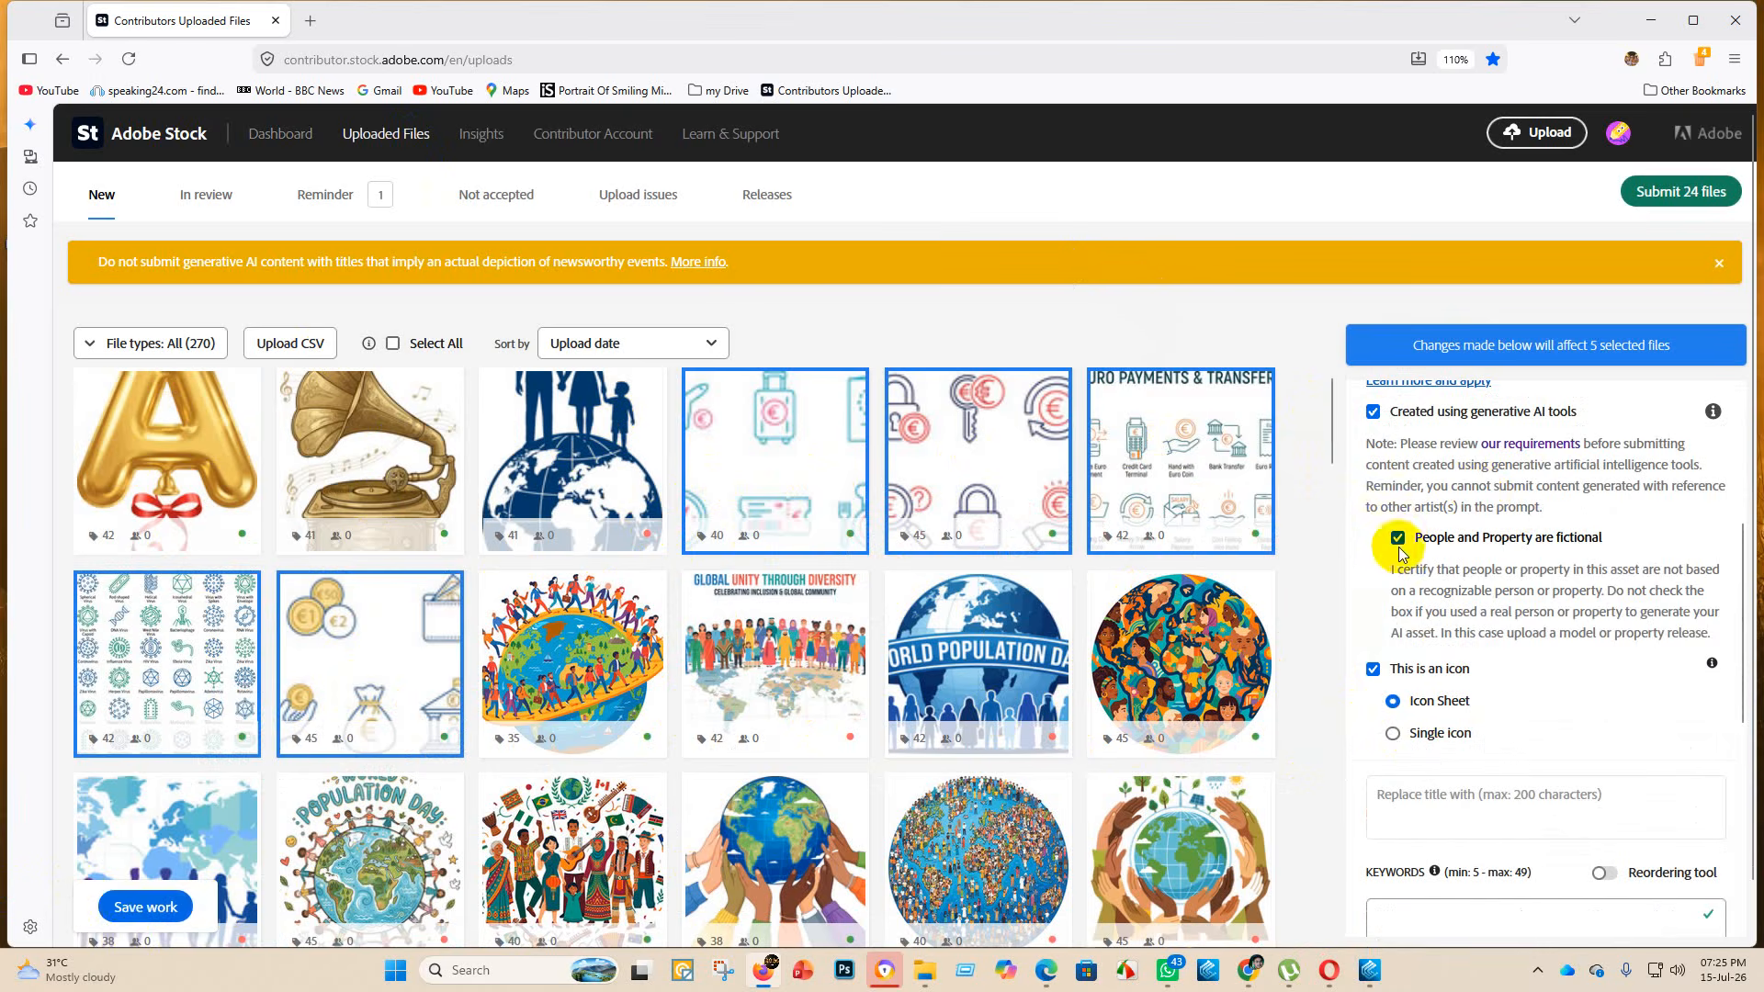
pyautogui.click(131, 908)
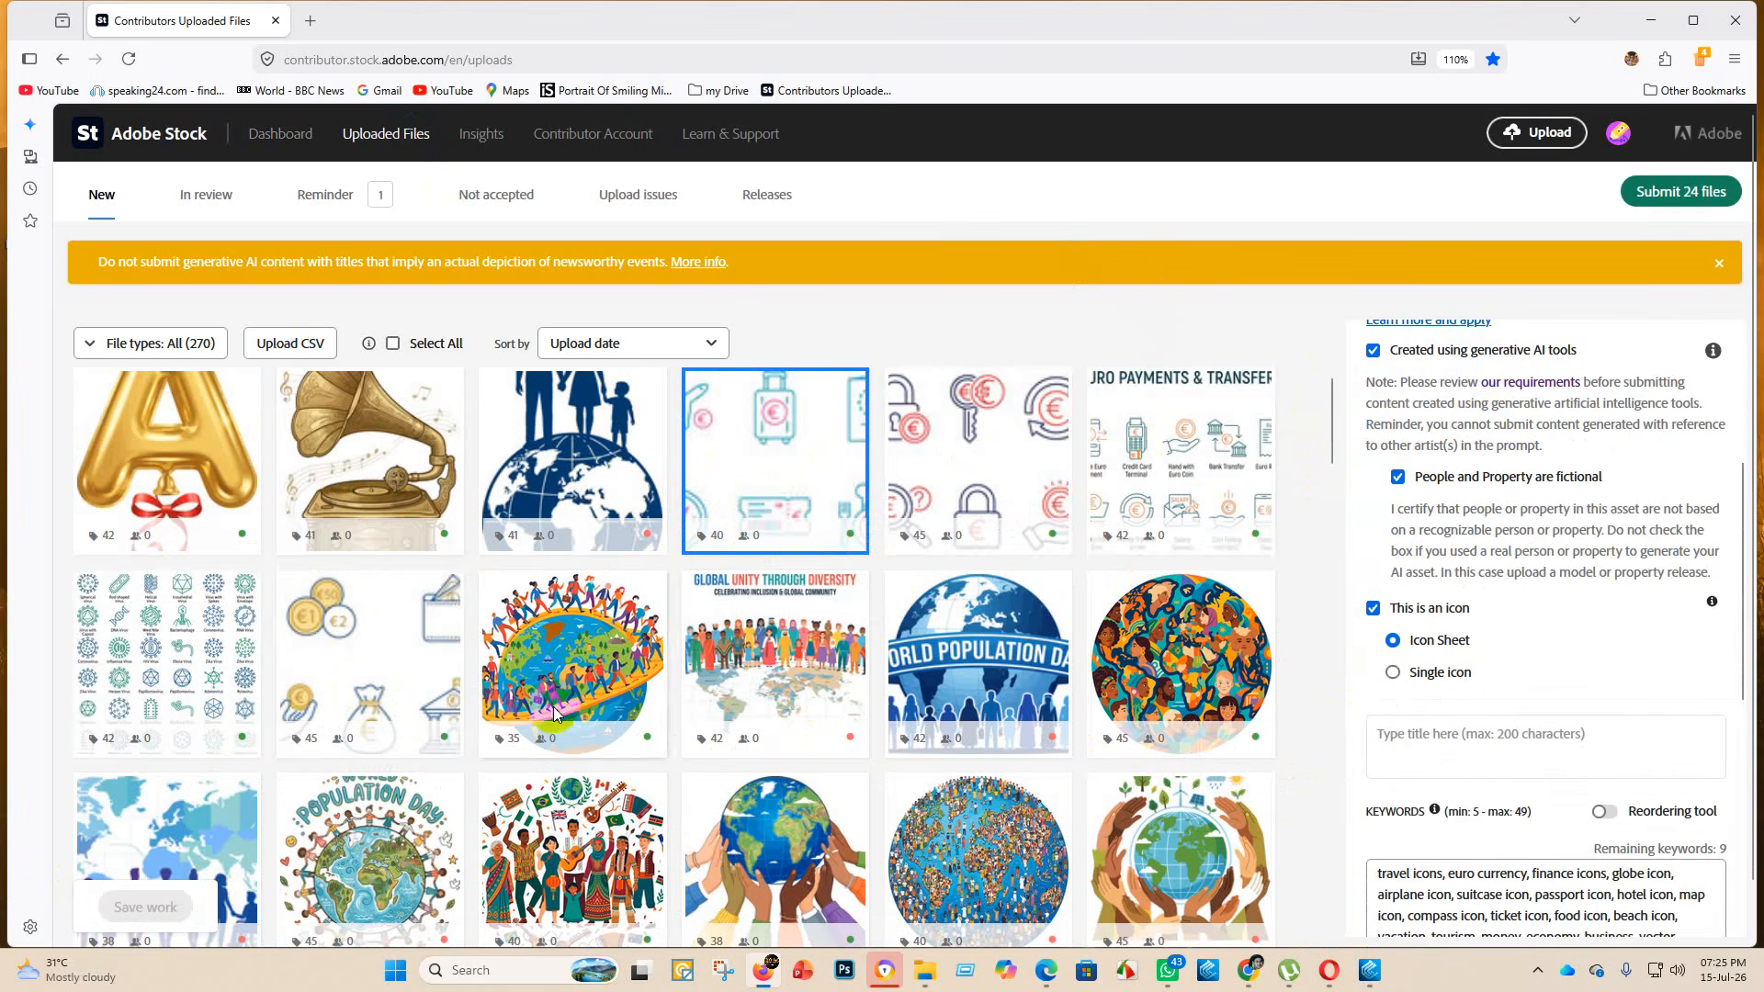
# - Clear and reapply "People and Property are fictional" on the Global Unity Through Diversity artwork and save the work
pyautogui.scroll(-5, 554, 713)
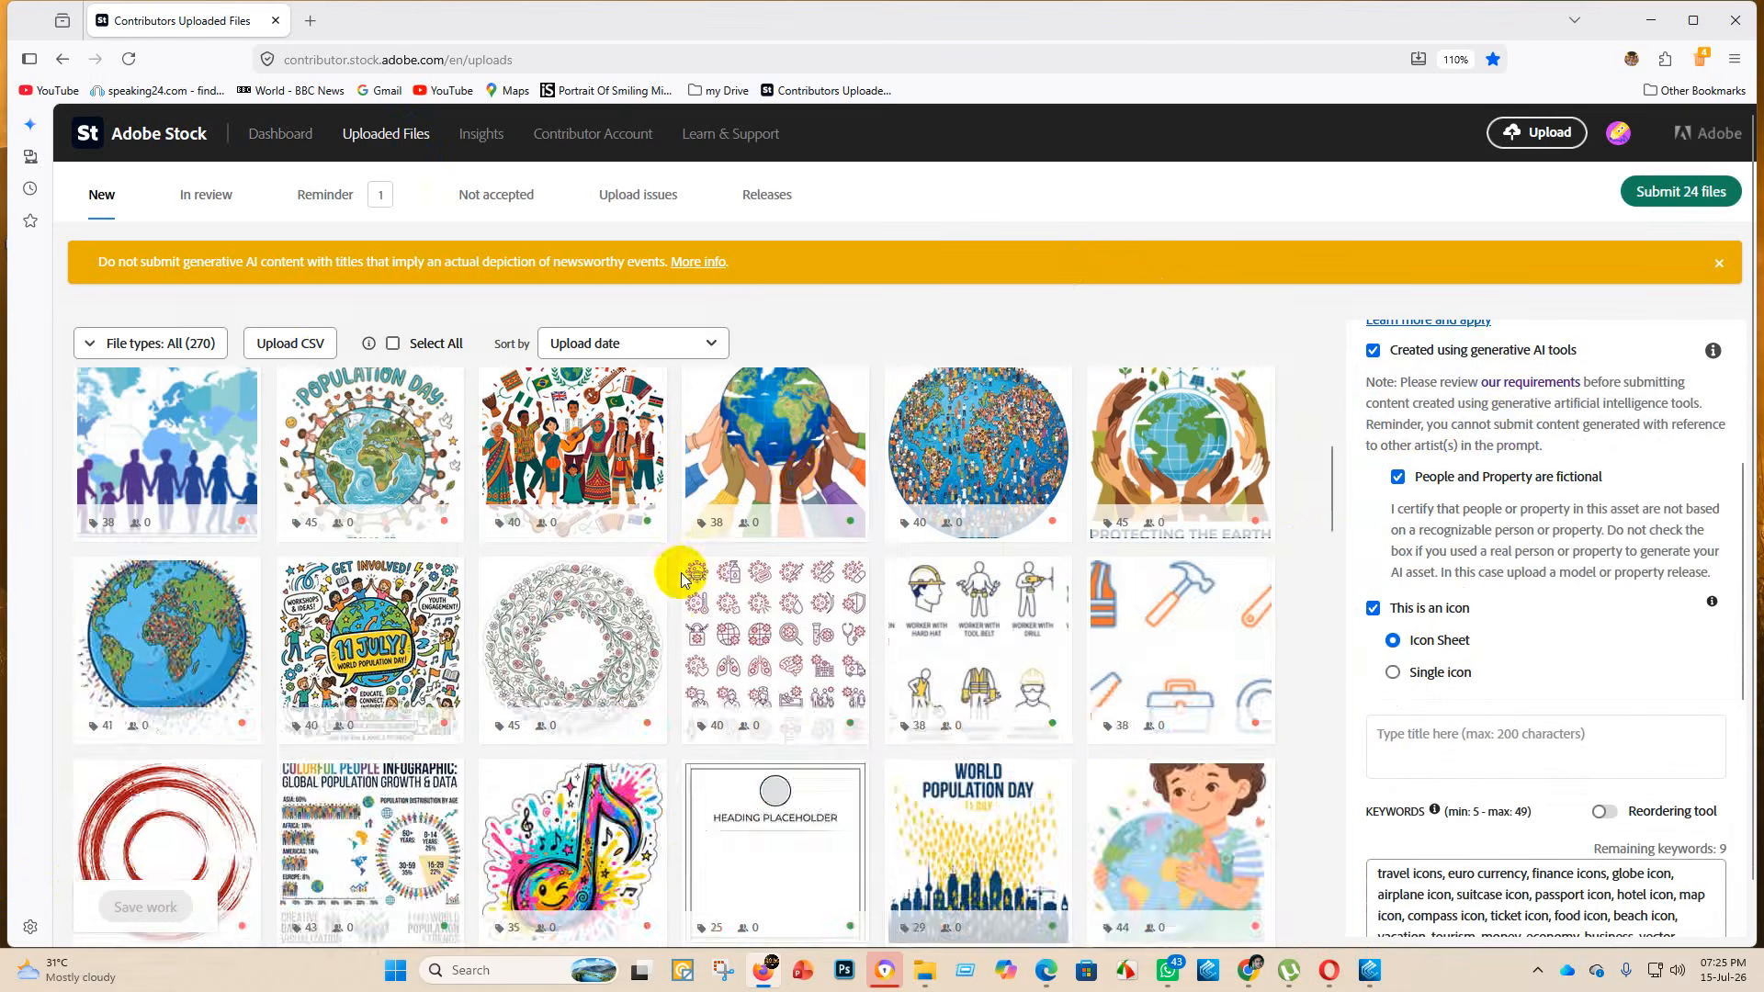
pyautogui.scroll(-3, 680, 579)
pyautogui.moveTo(989, 687)
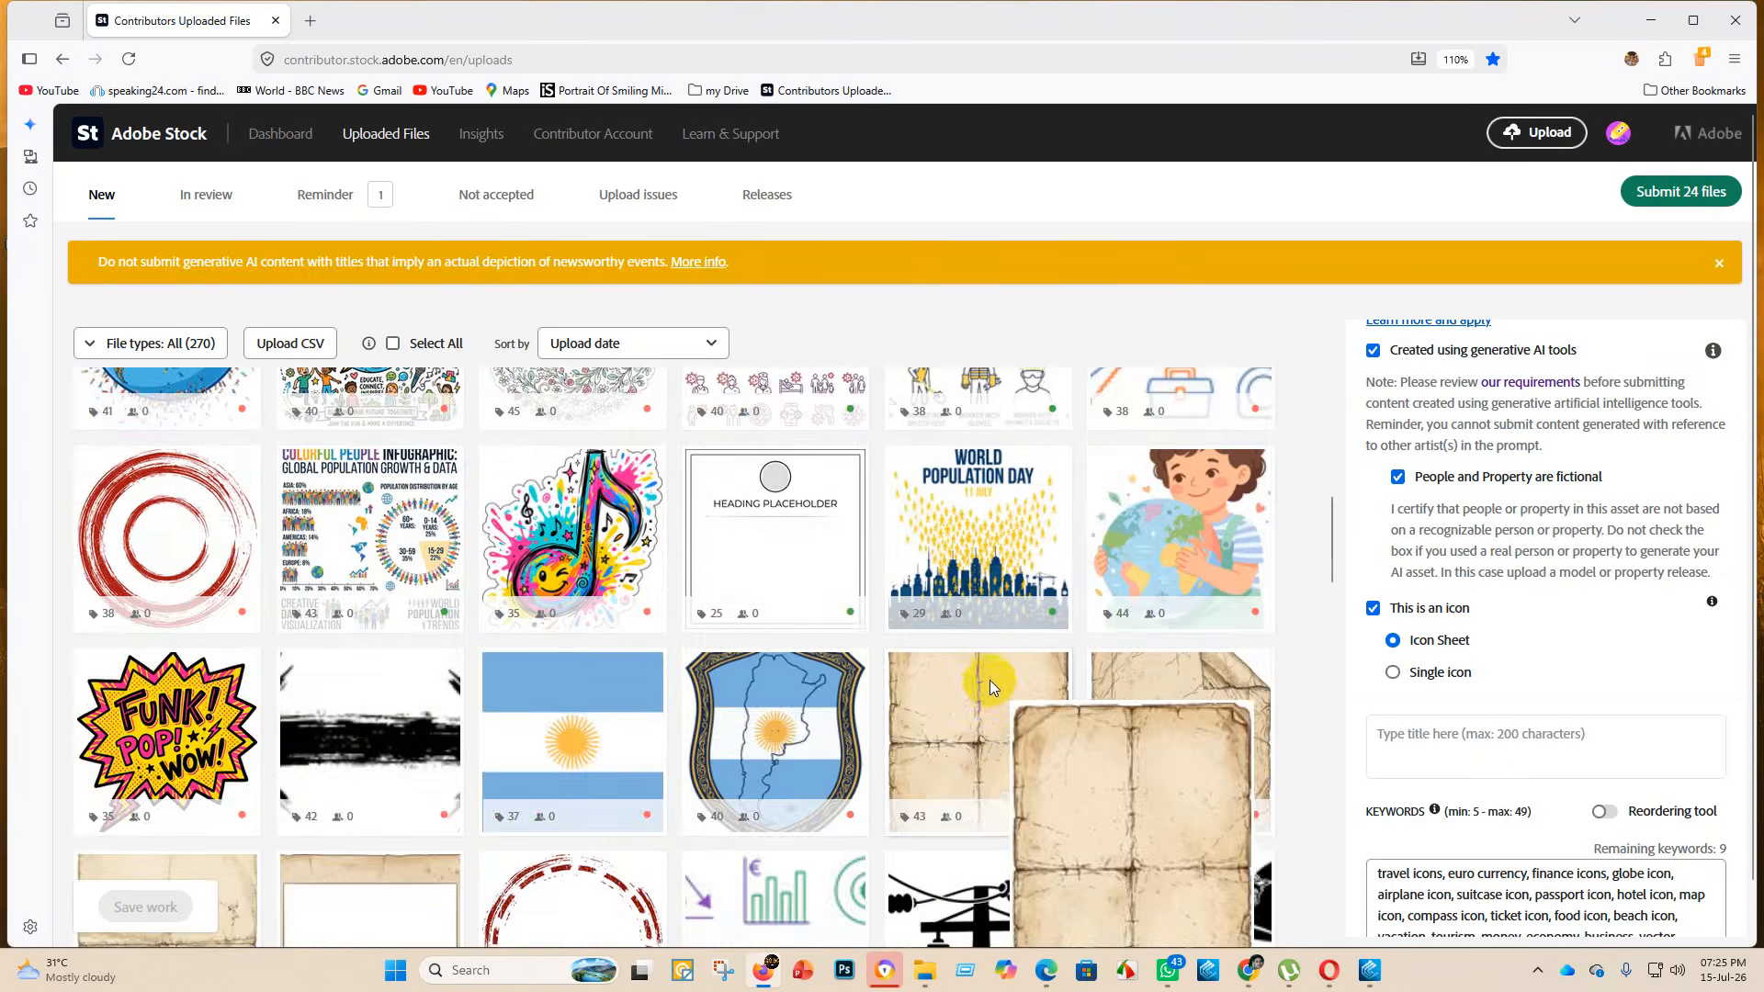
pyautogui.scroll(6, 990, 687)
pyautogui.click(761, 638)
pyautogui.click(771, 507)
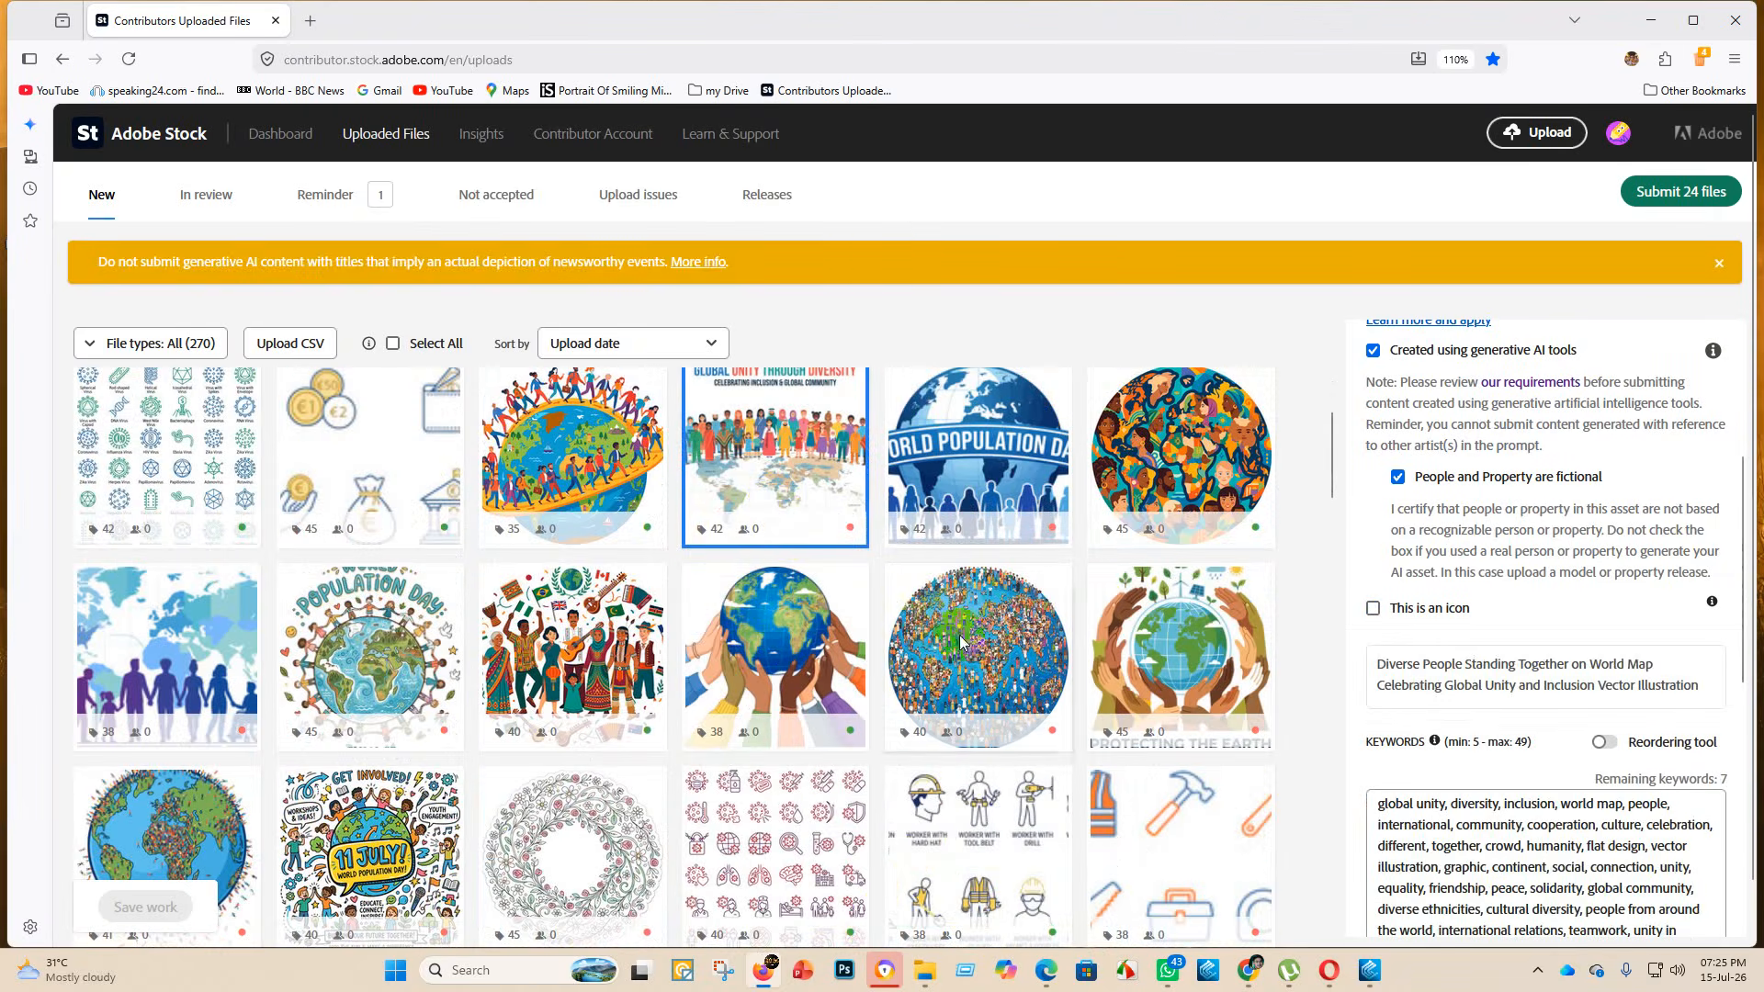
pyautogui.scroll(1, 1373, 606)
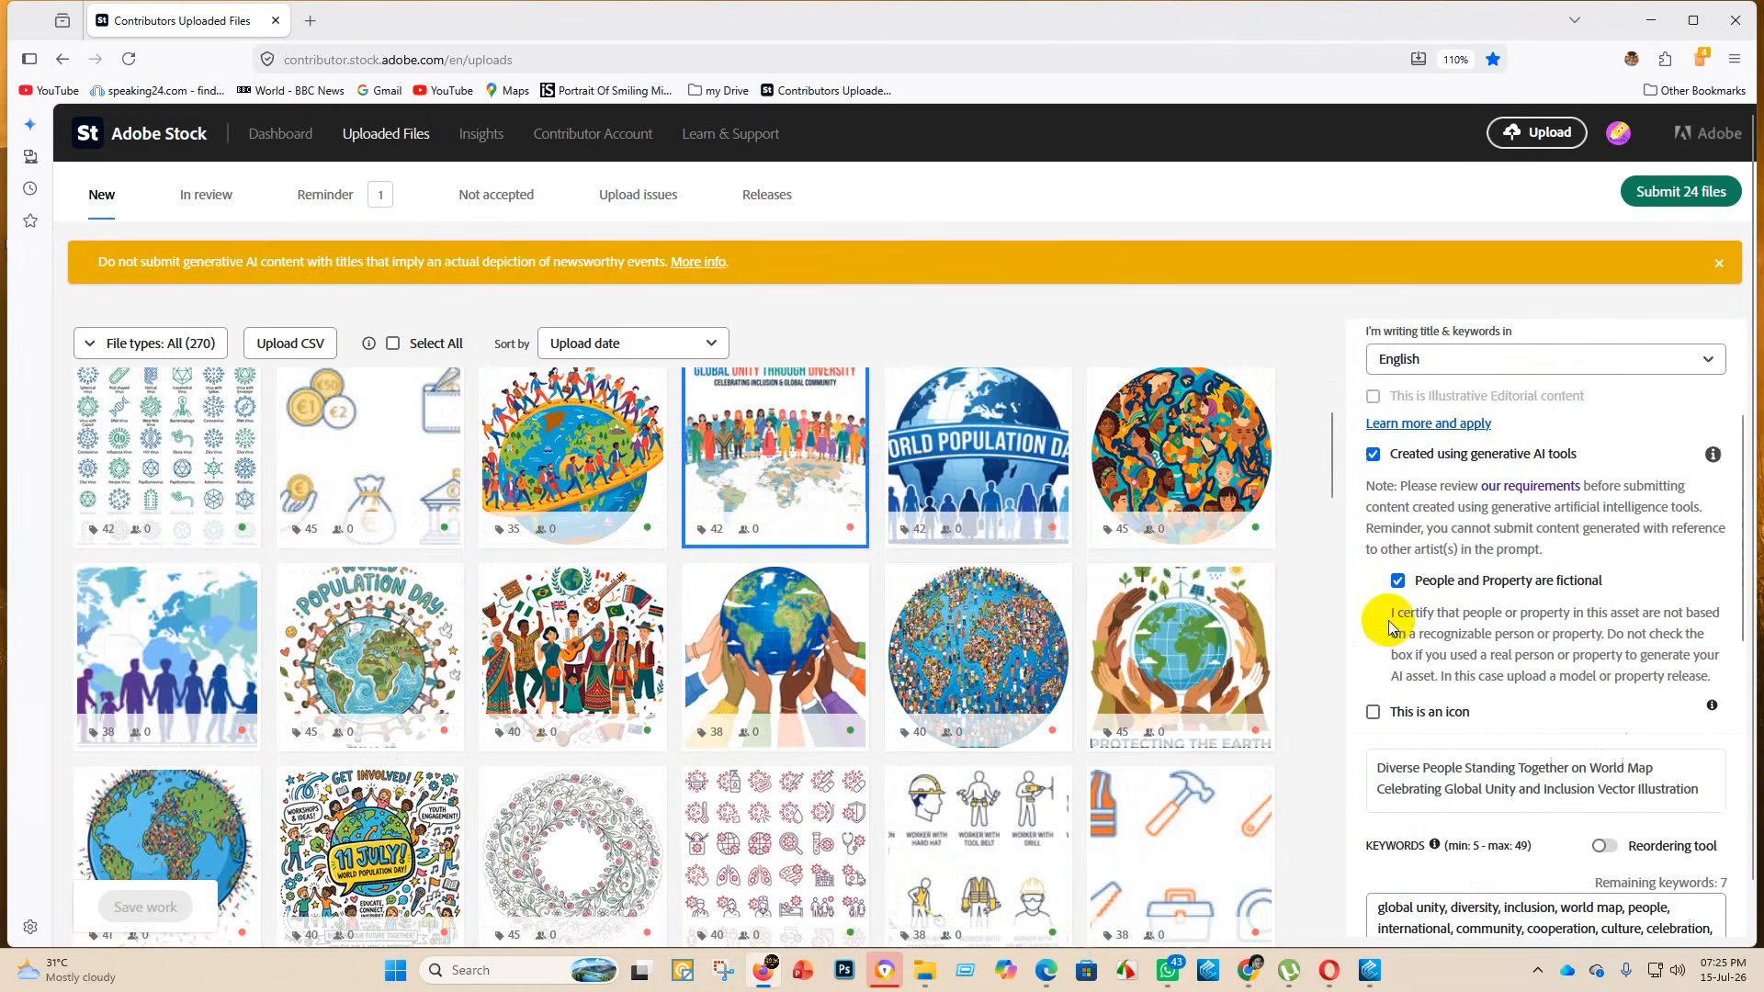
pyautogui.click(1400, 585)
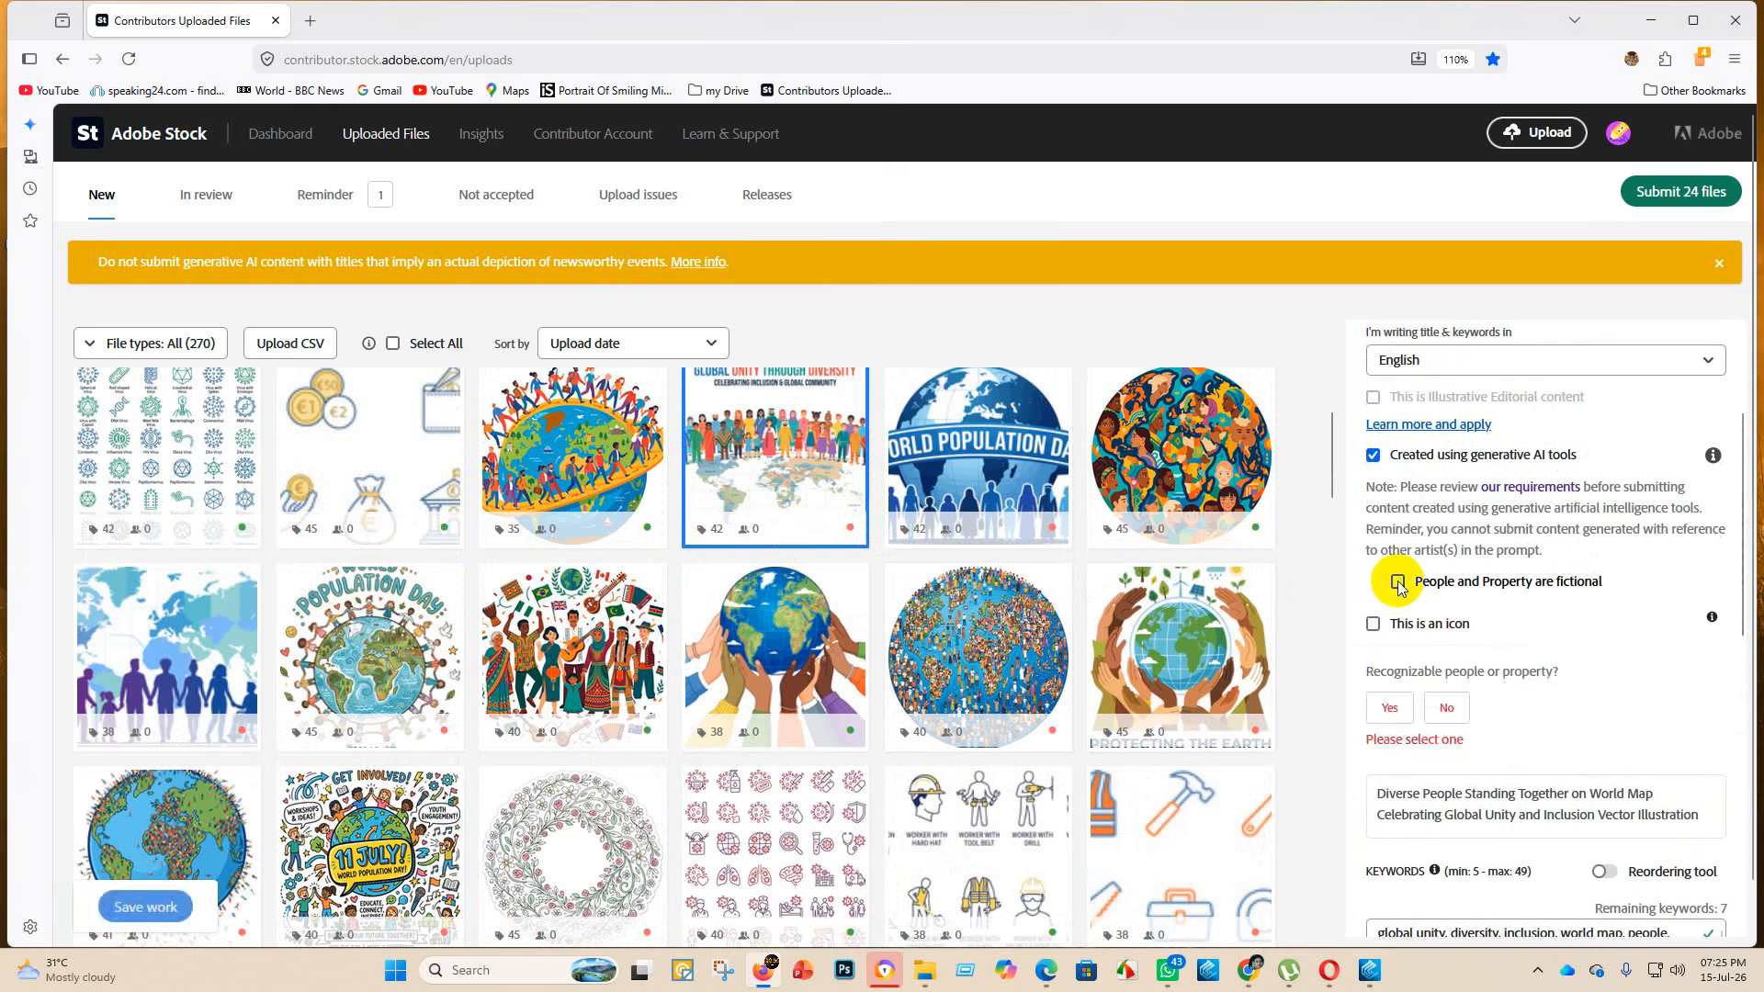
pyautogui.click(1400, 585)
pyautogui.click(158, 909)
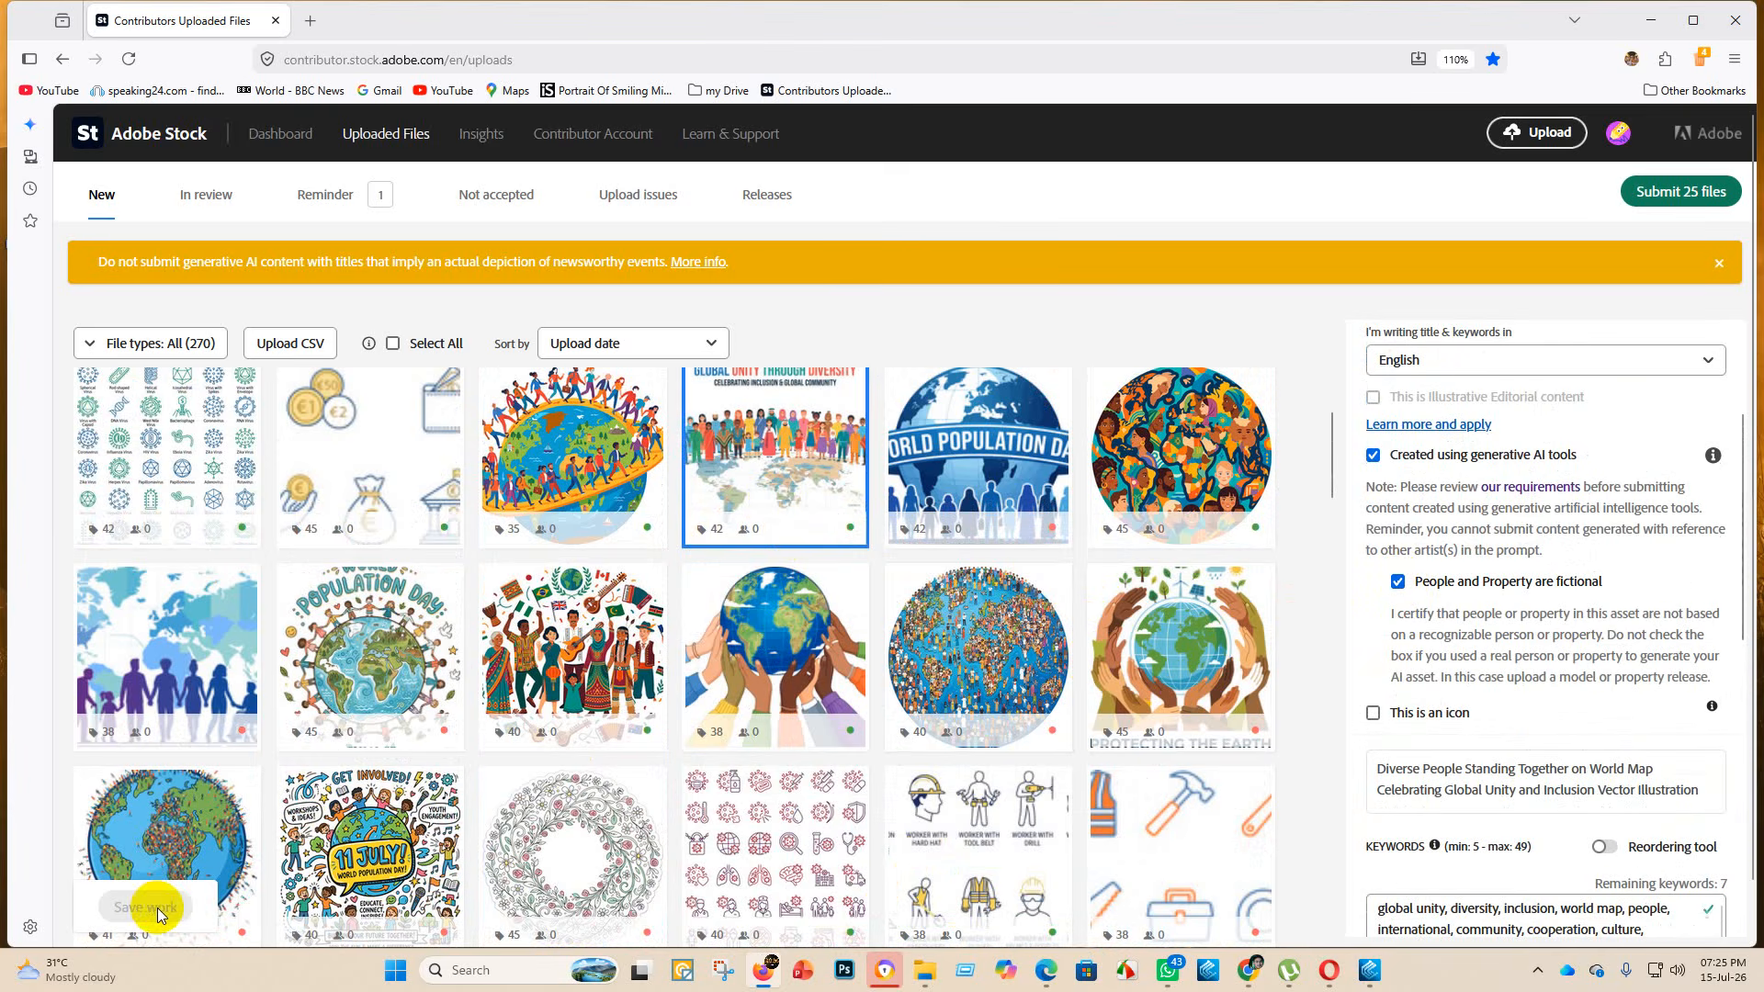
# - Reapply and save the fictional people and property declaration for the Population Day hand-holding globe and the silhouettes on a world map
pyautogui.click(304, 717)
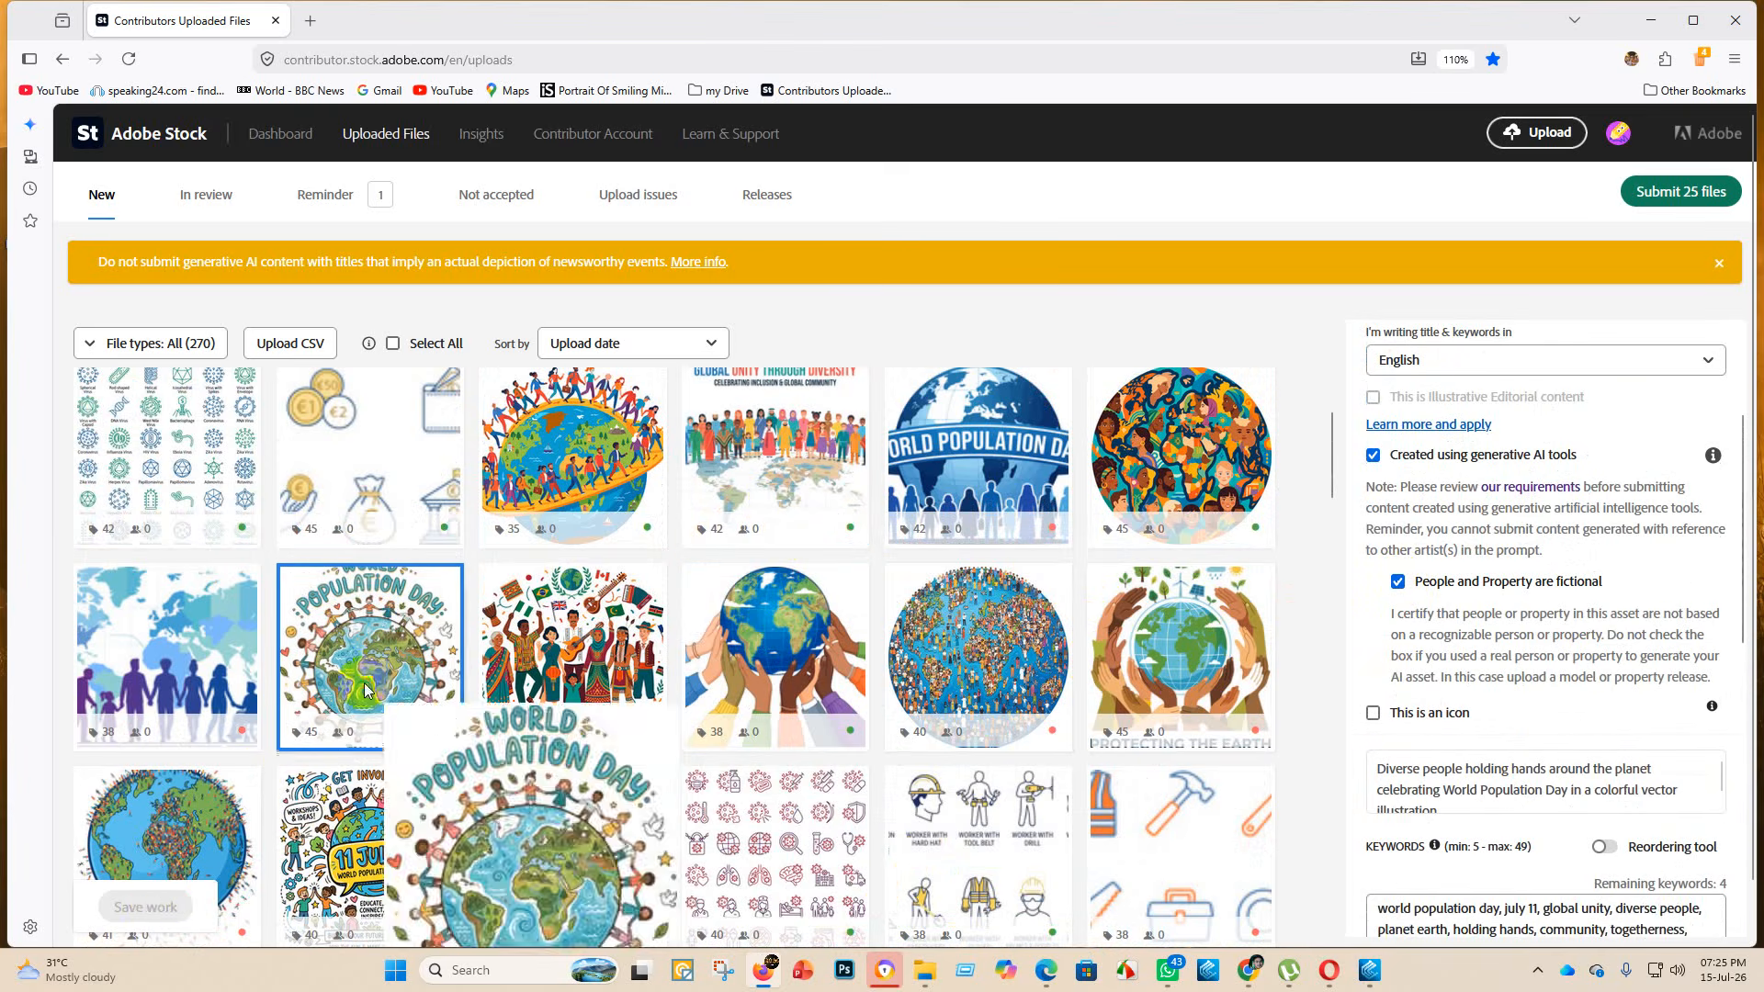
pyautogui.click(1398, 583)
pyautogui.click(1397, 583)
pyautogui.click(192, 906)
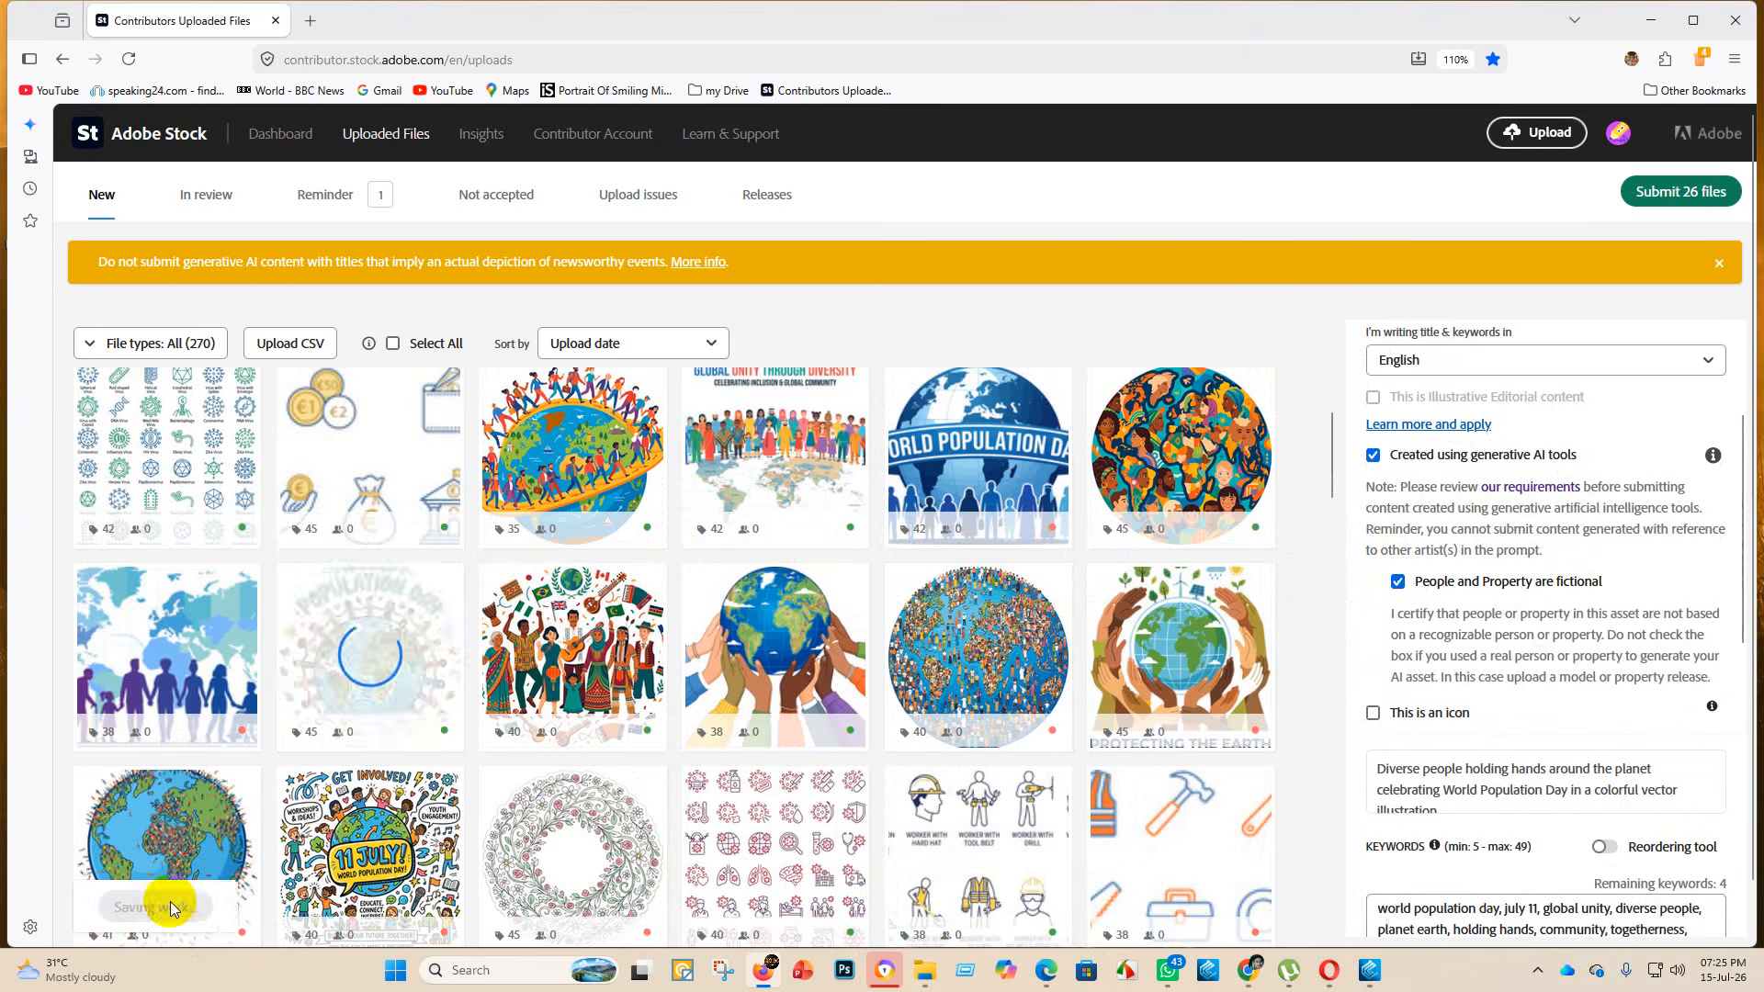
pyautogui.click(166, 654)
pyautogui.click(1397, 582)
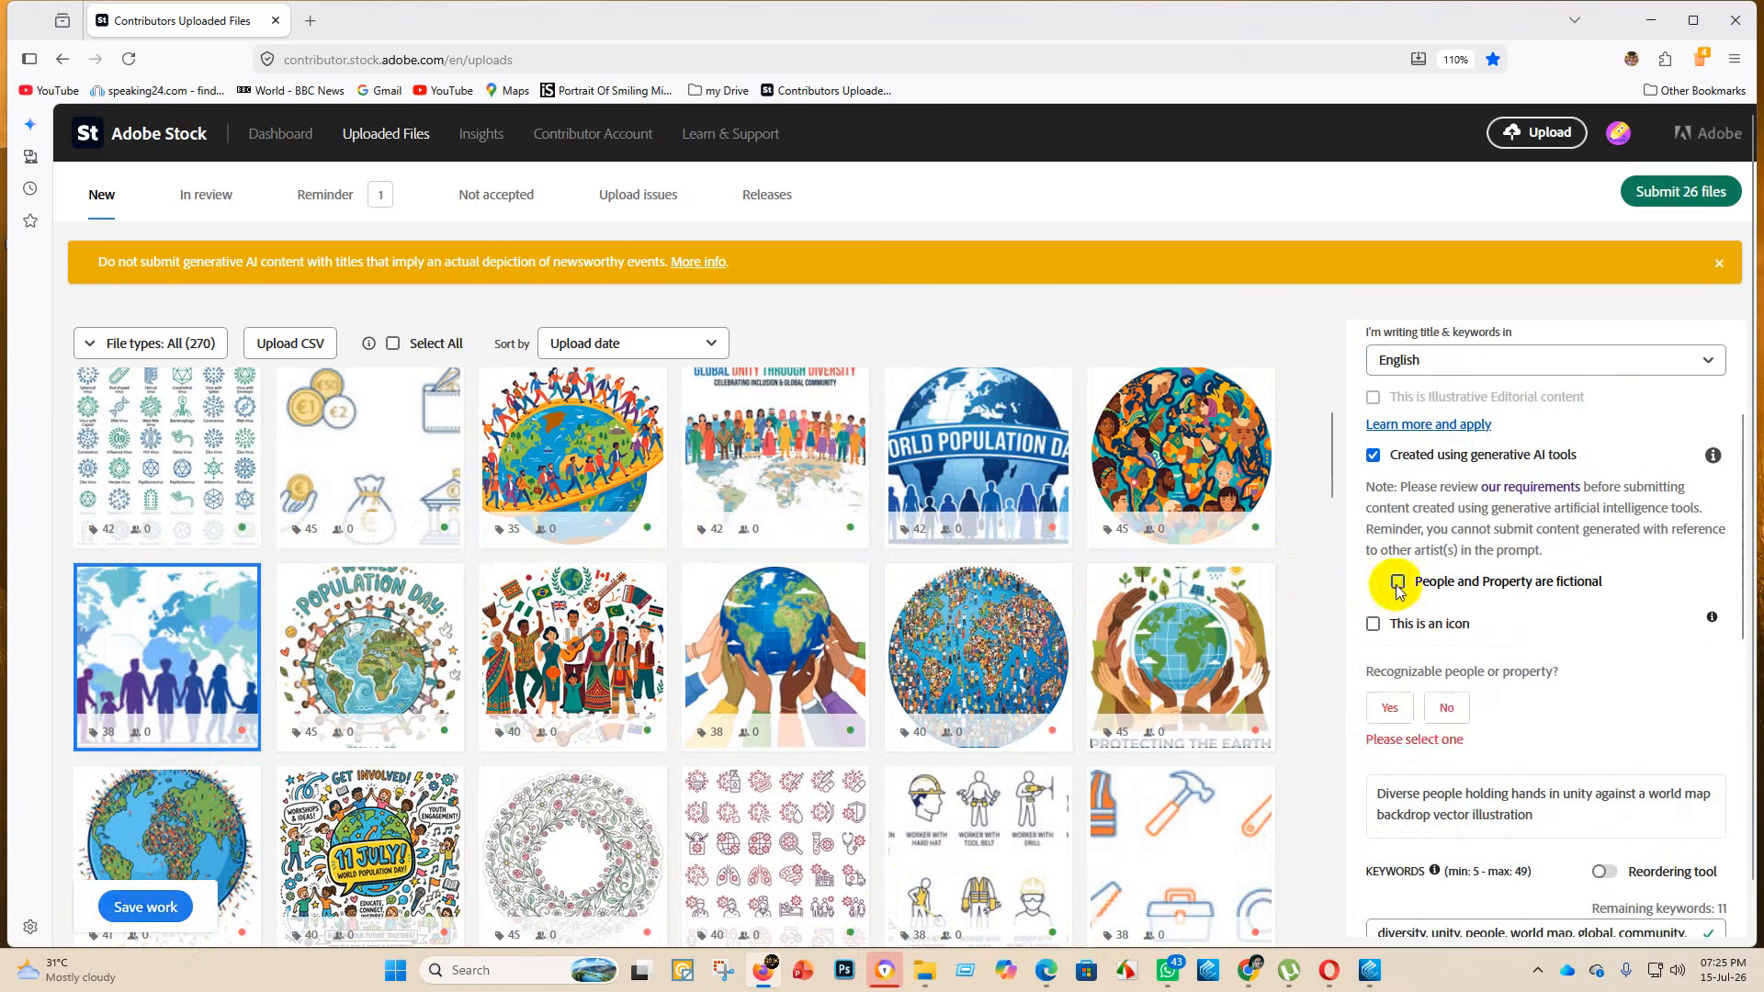
pyautogui.click(1397, 582)
pyautogui.click(150, 907)
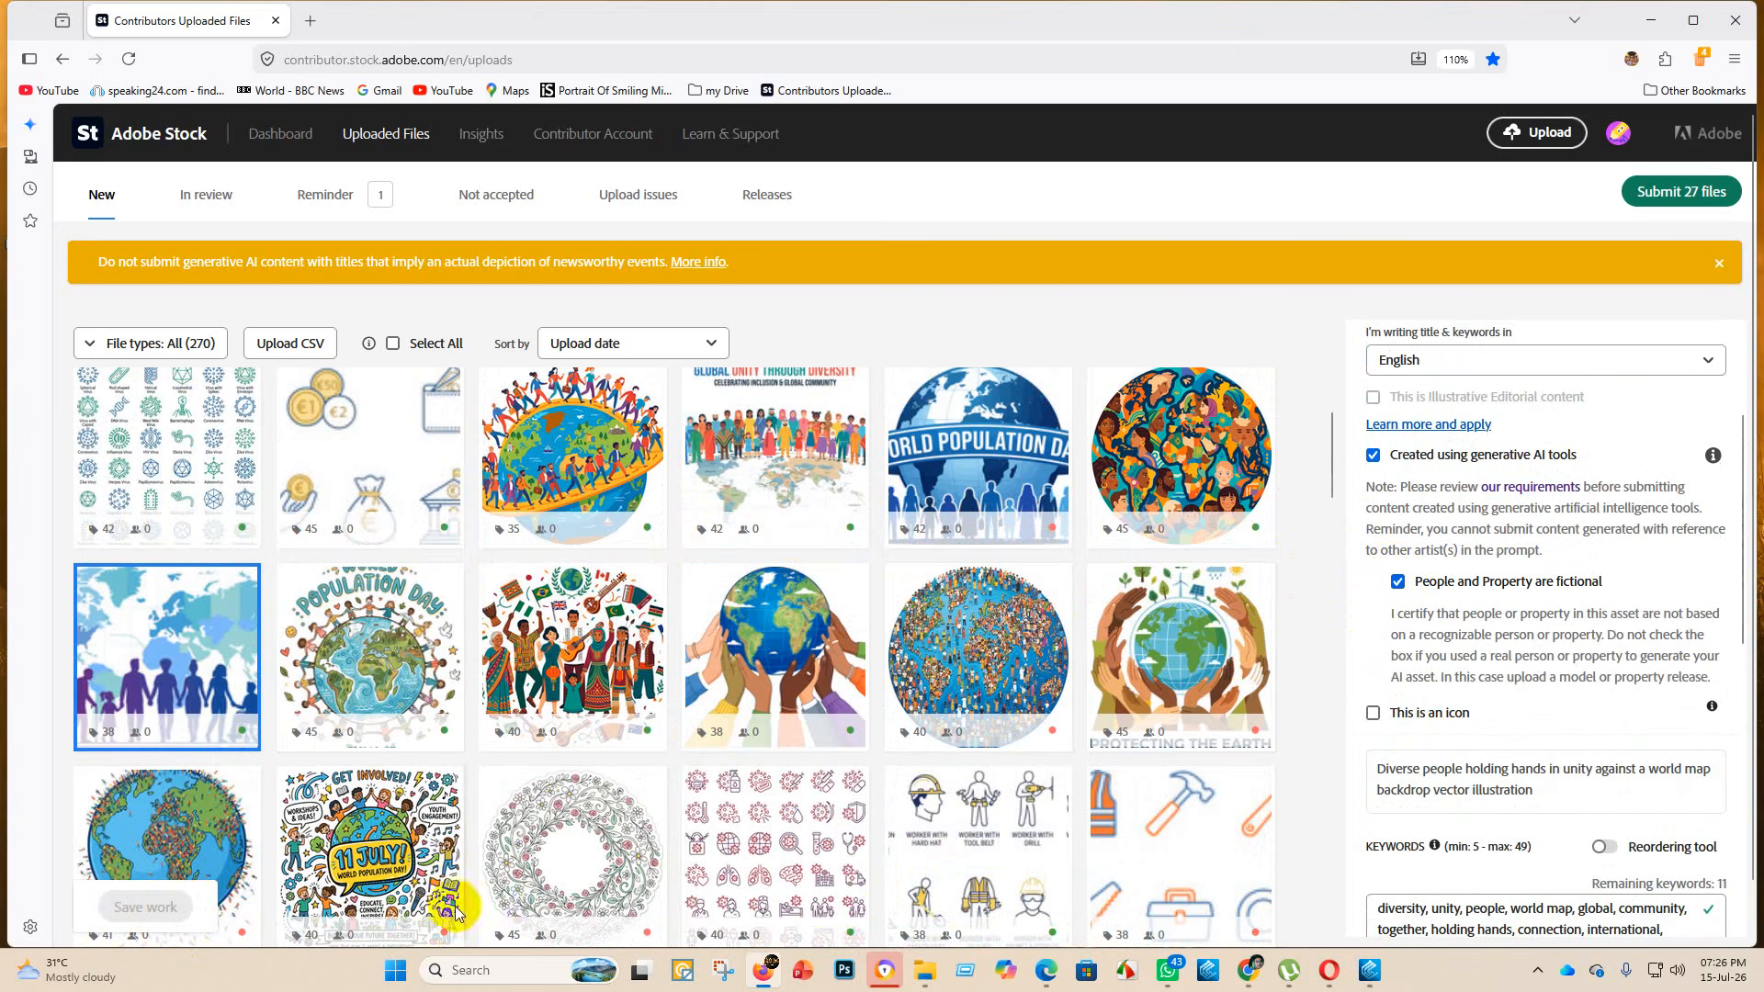
# - Reapply and save the fictional people and property declaration for the population-filled globe and the hands cradling a green energy globe
pyautogui.click(987, 734)
pyautogui.click(1397, 582)
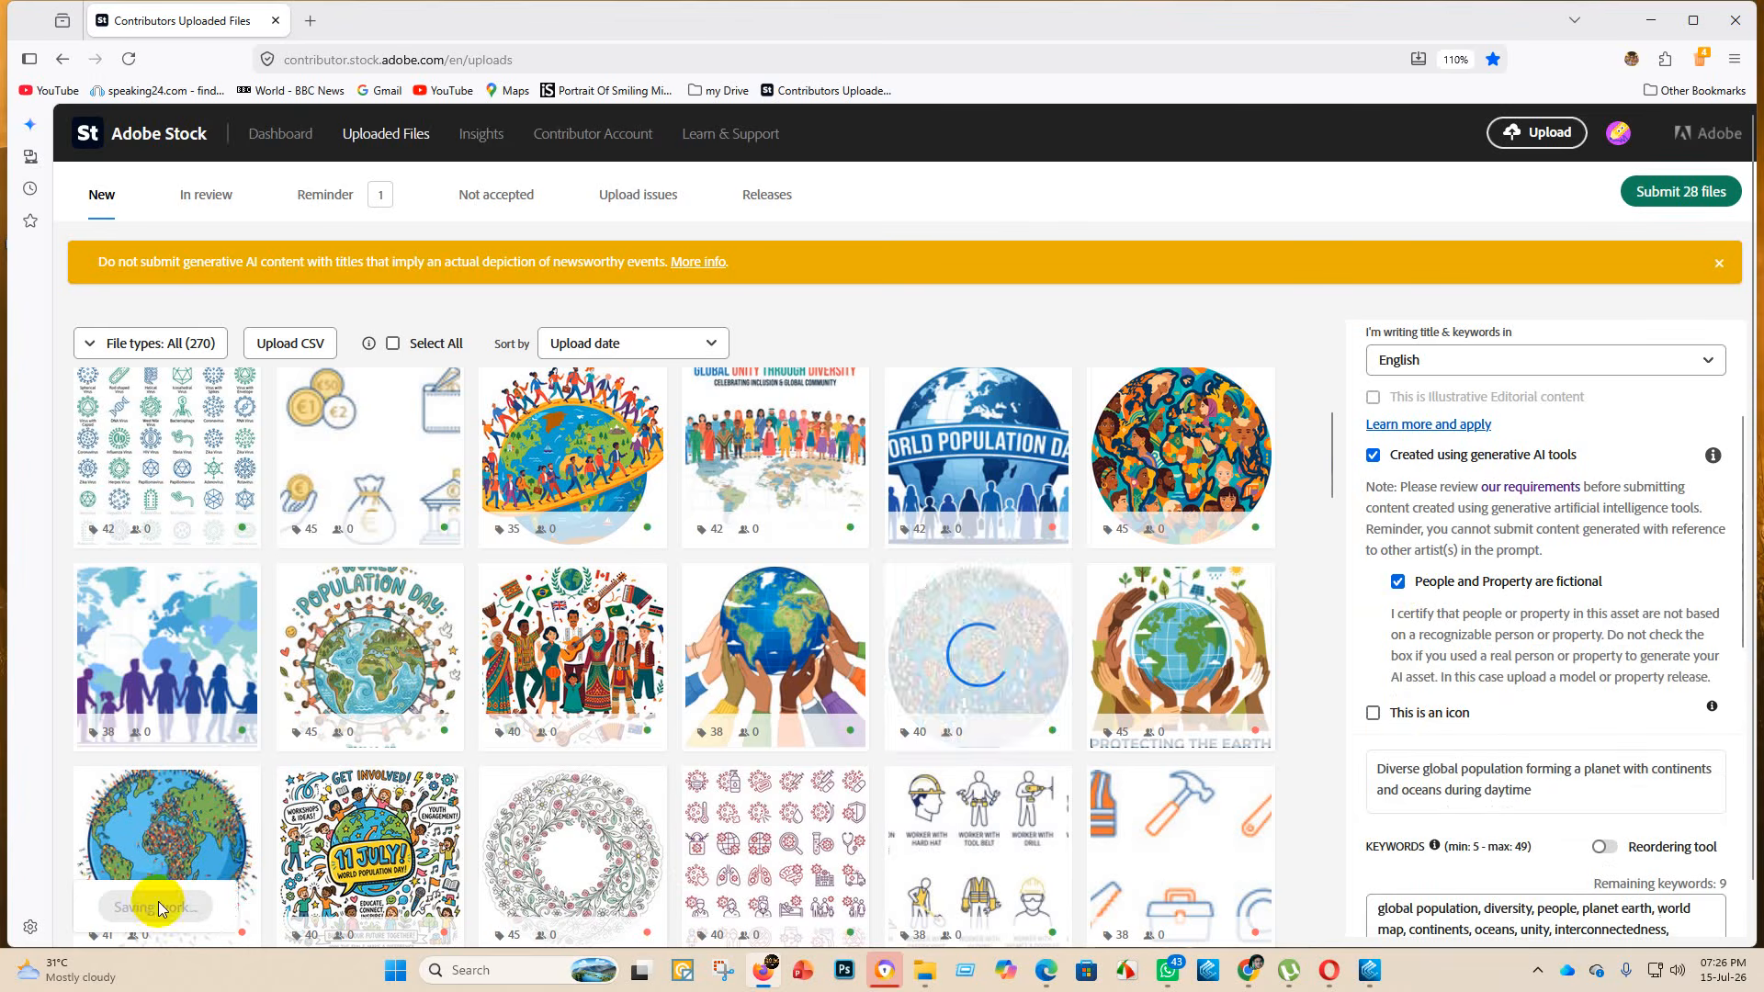
pyautogui.click(1165, 703)
pyautogui.click(1397, 583)
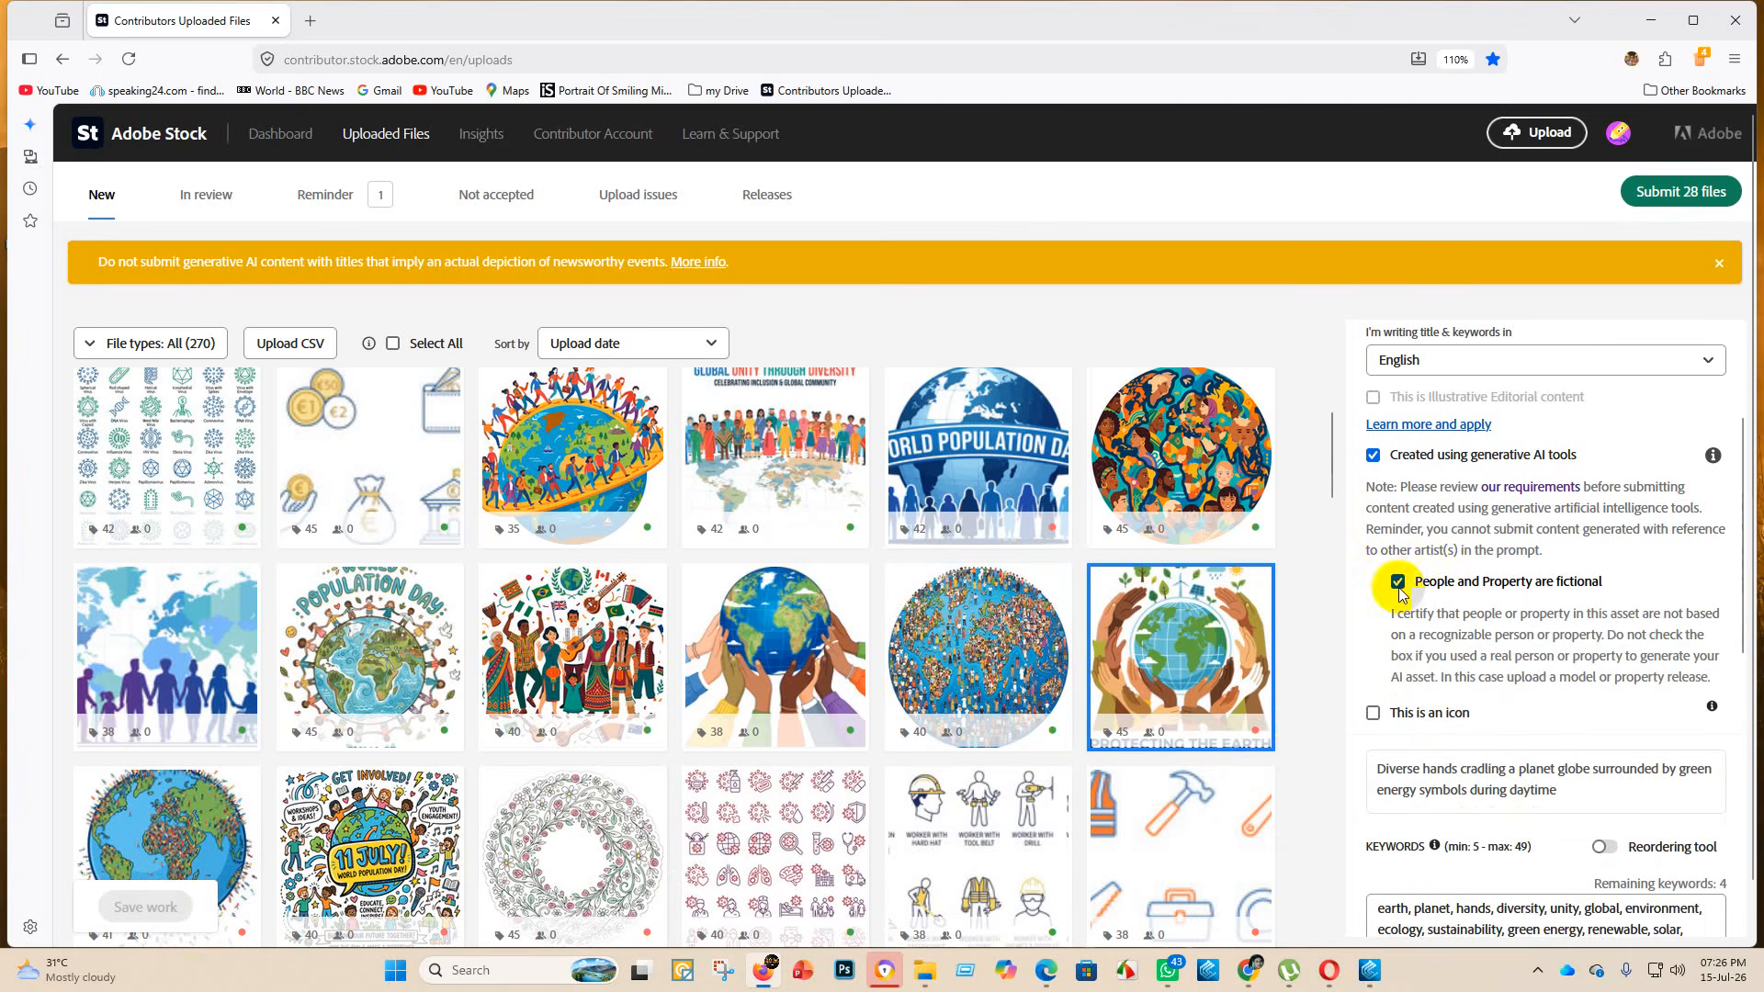
pyautogui.click(128, 909)
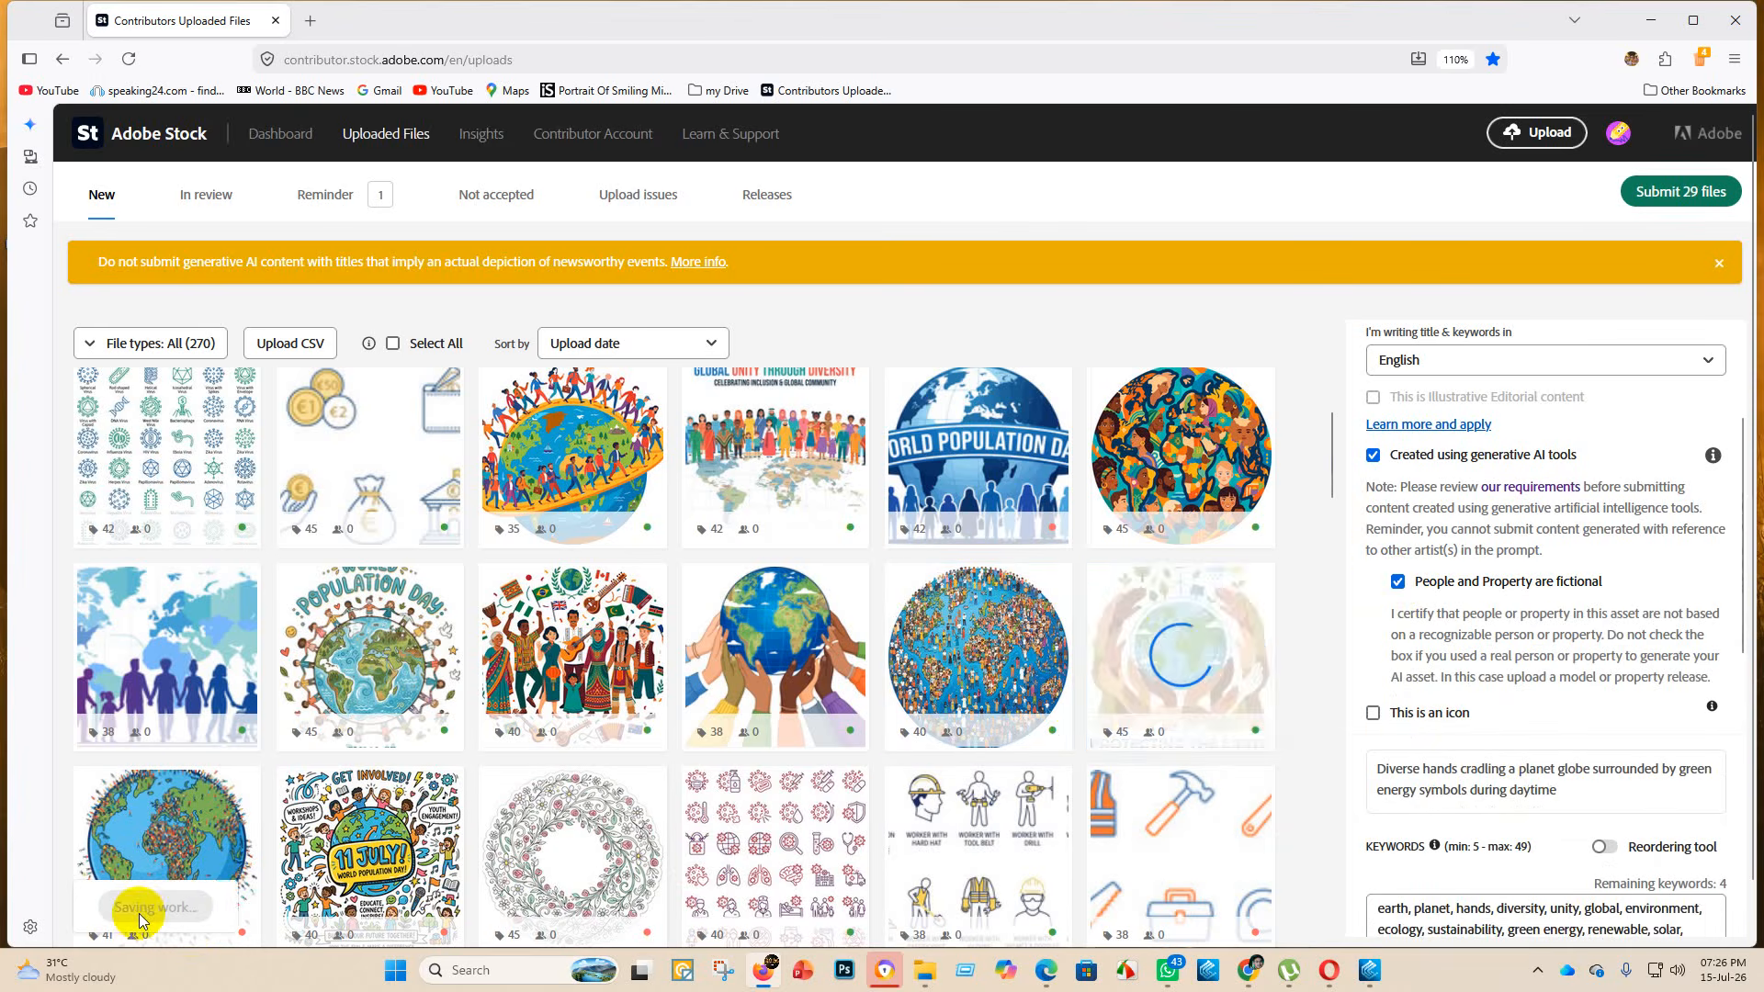
# - Reapply and save the fictional people and property declaration for the World Population Day globe banner and the family silhouette on a globe
pyautogui.click(1010, 444)
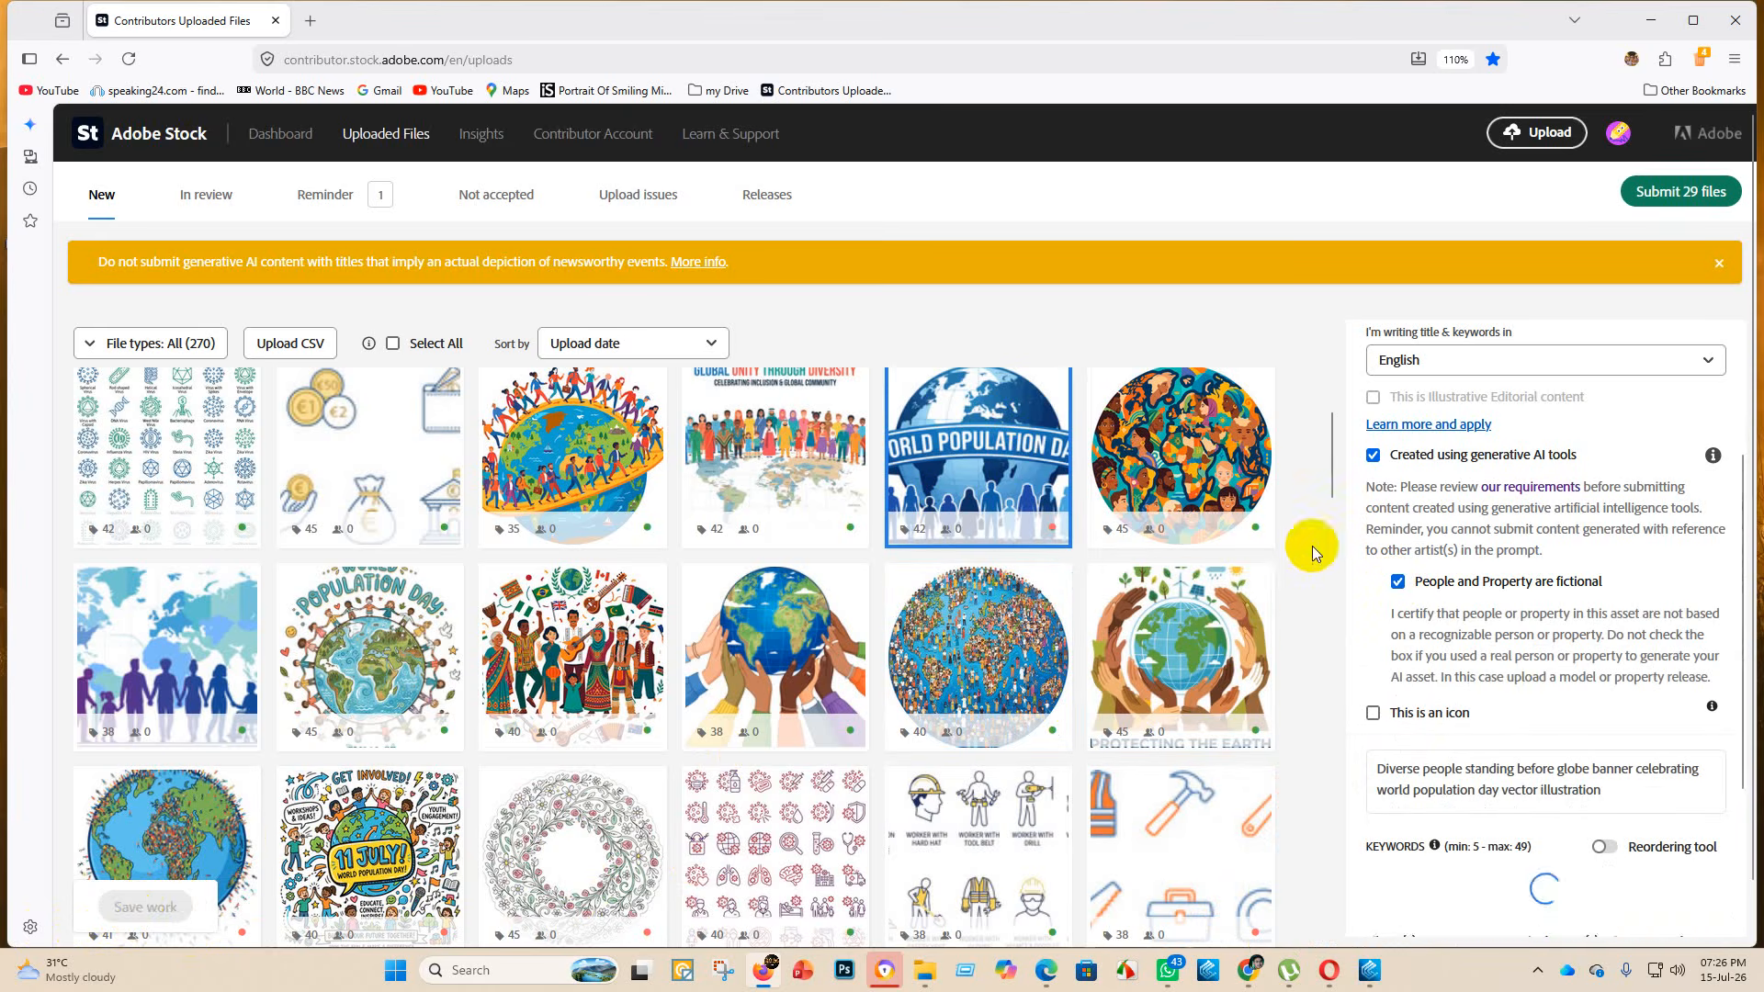
pyautogui.click(1397, 583)
pyautogui.click(1397, 582)
pyautogui.click(145, 907)
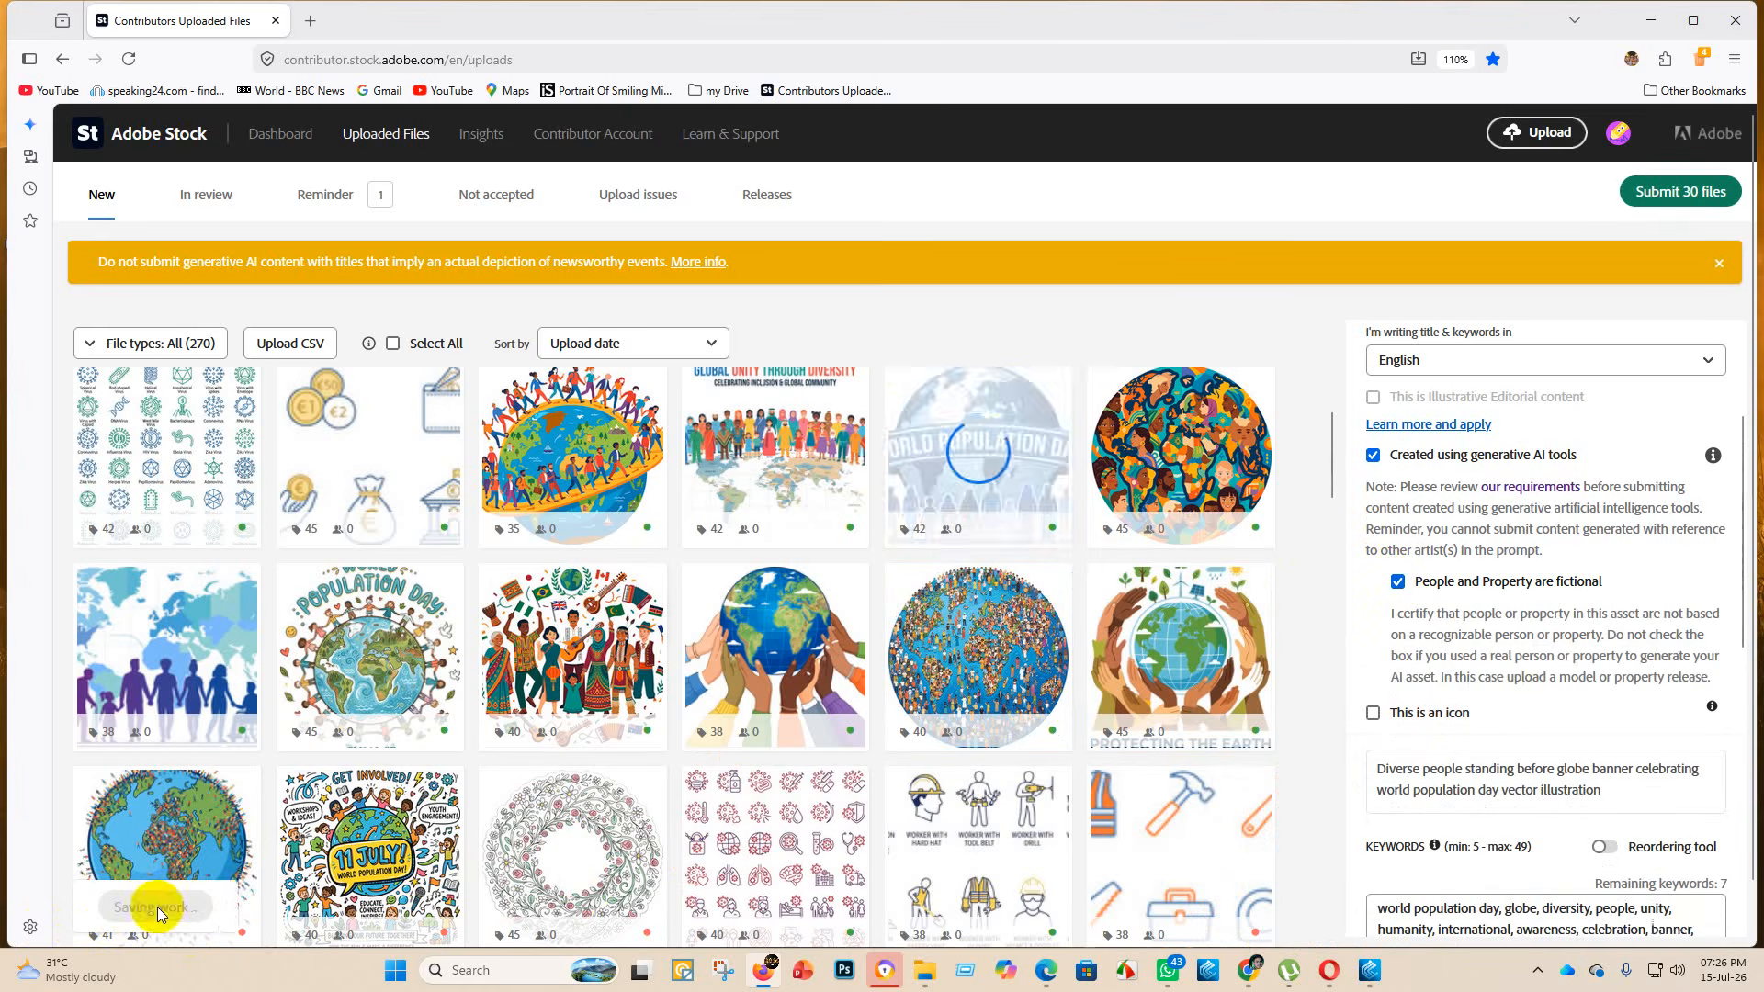
pyautogui.scroll(2, 849, 563)
pyautogui.click(608, 474)
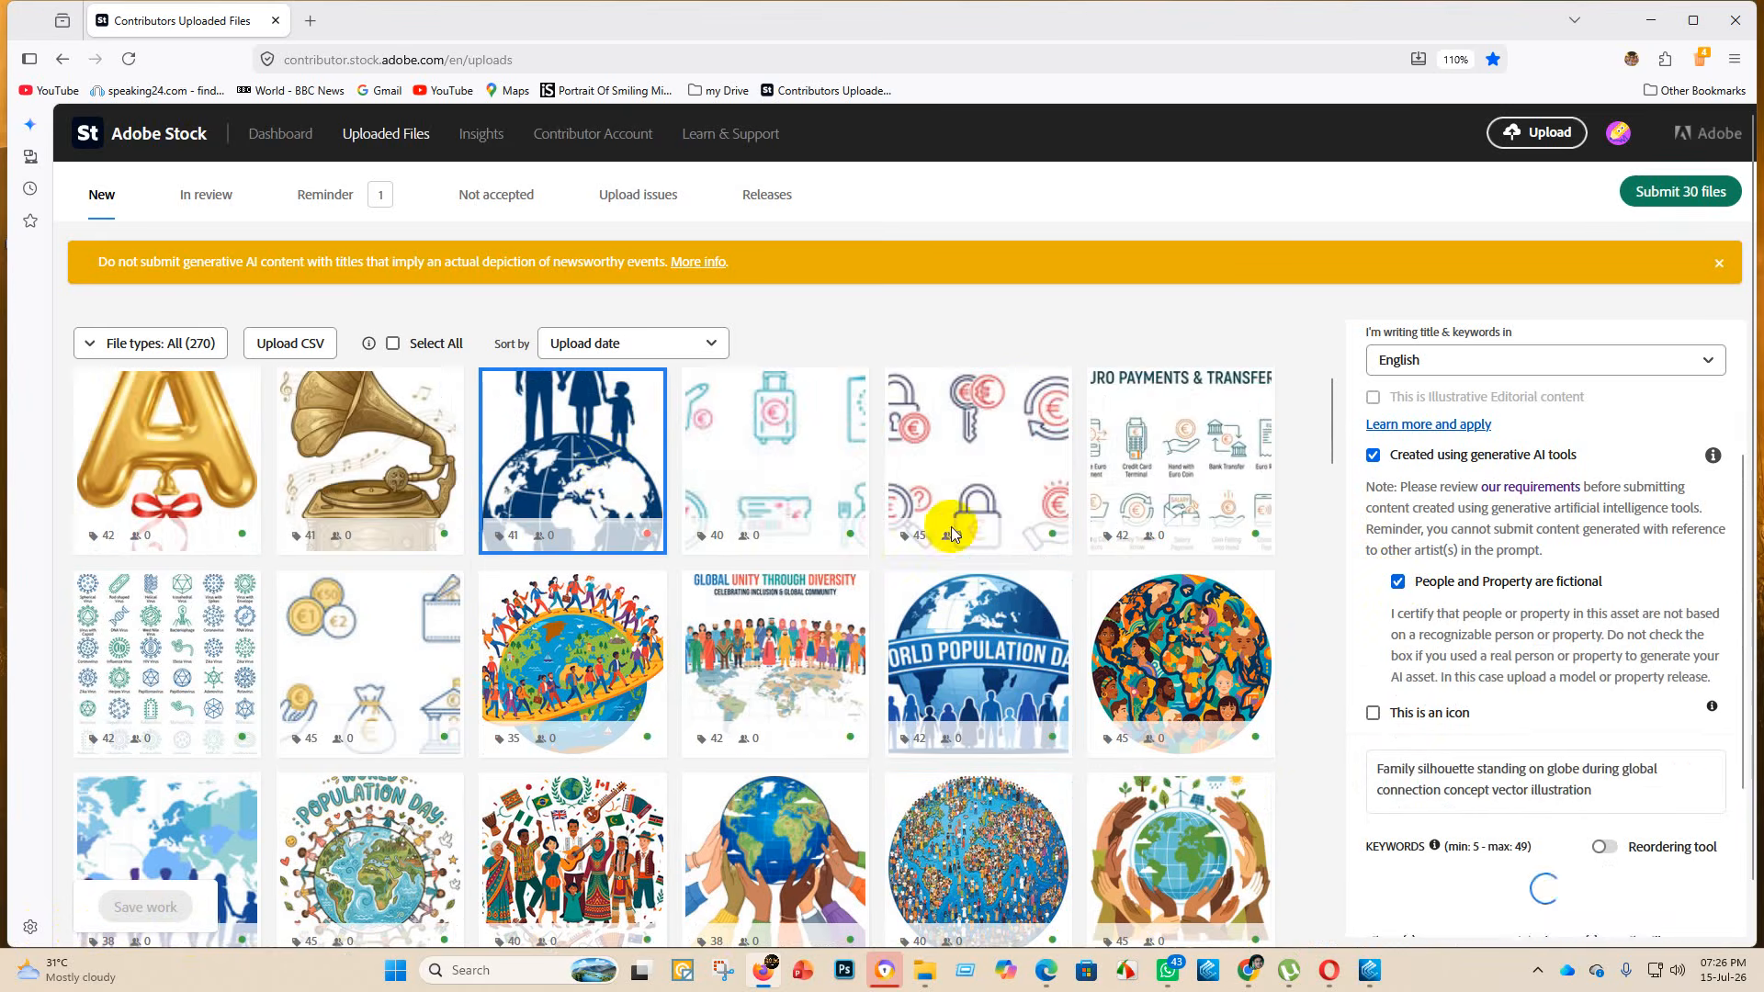
pyautogui.click(1397, 583)
pyautogui.click(1397, 582)
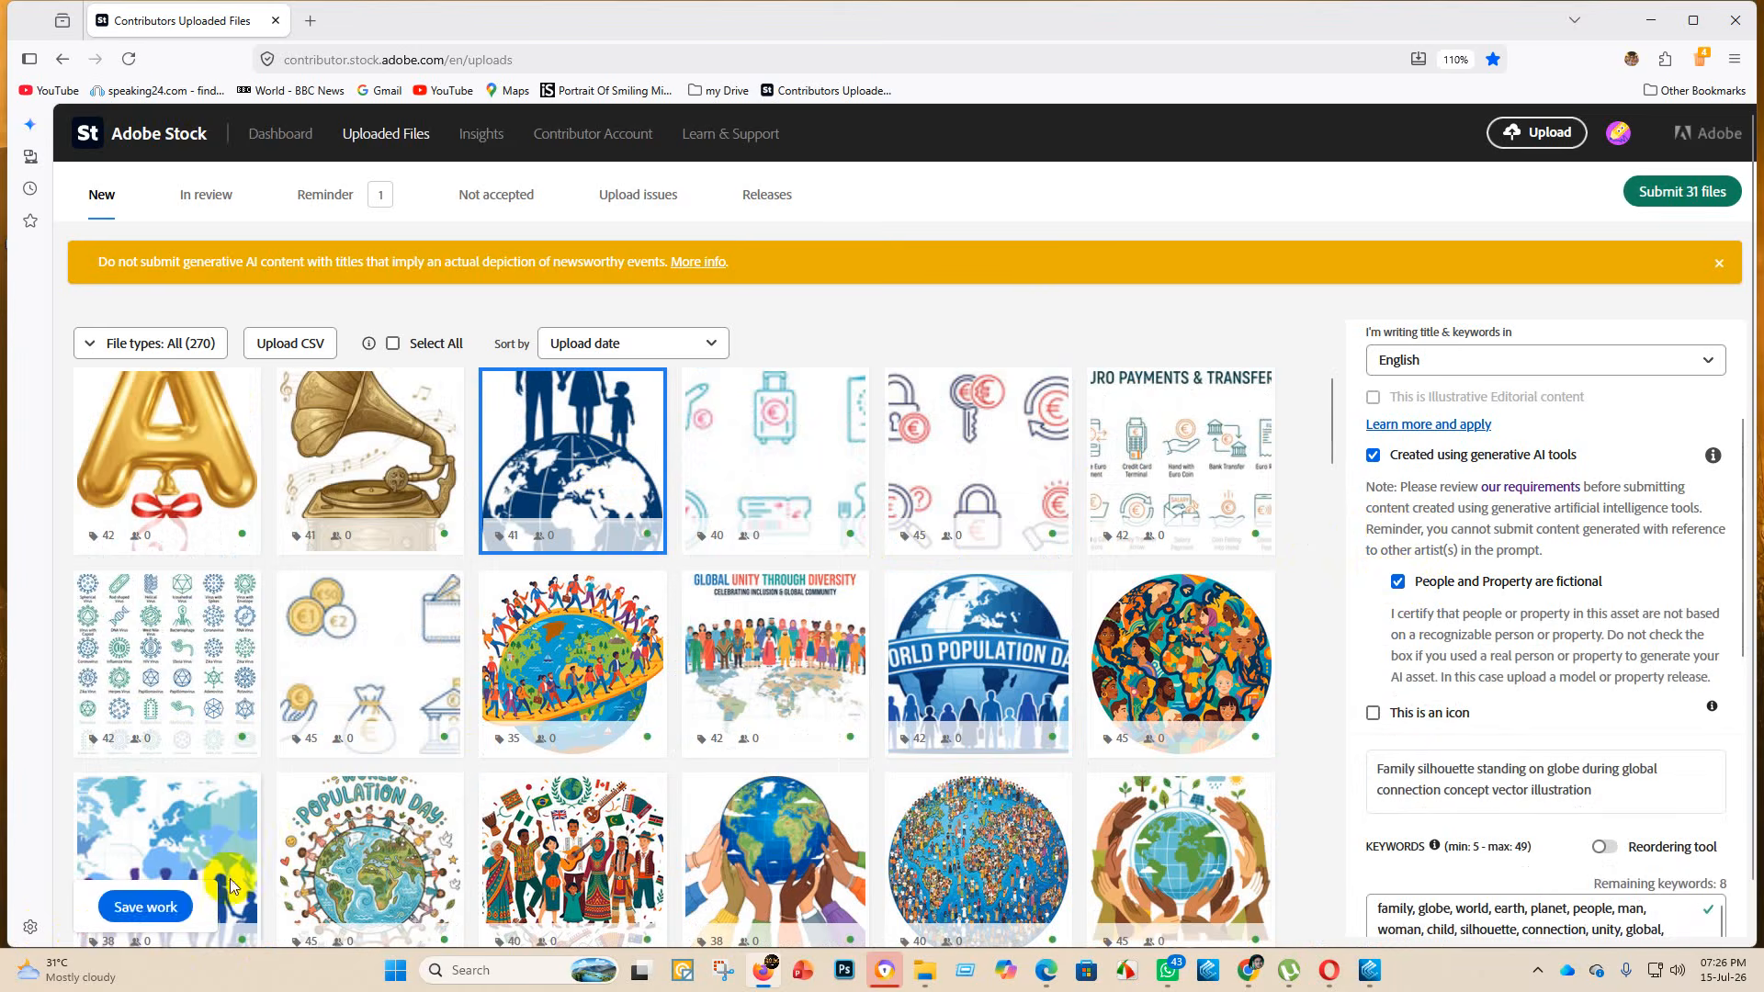
pyautogui.click(145, 907)
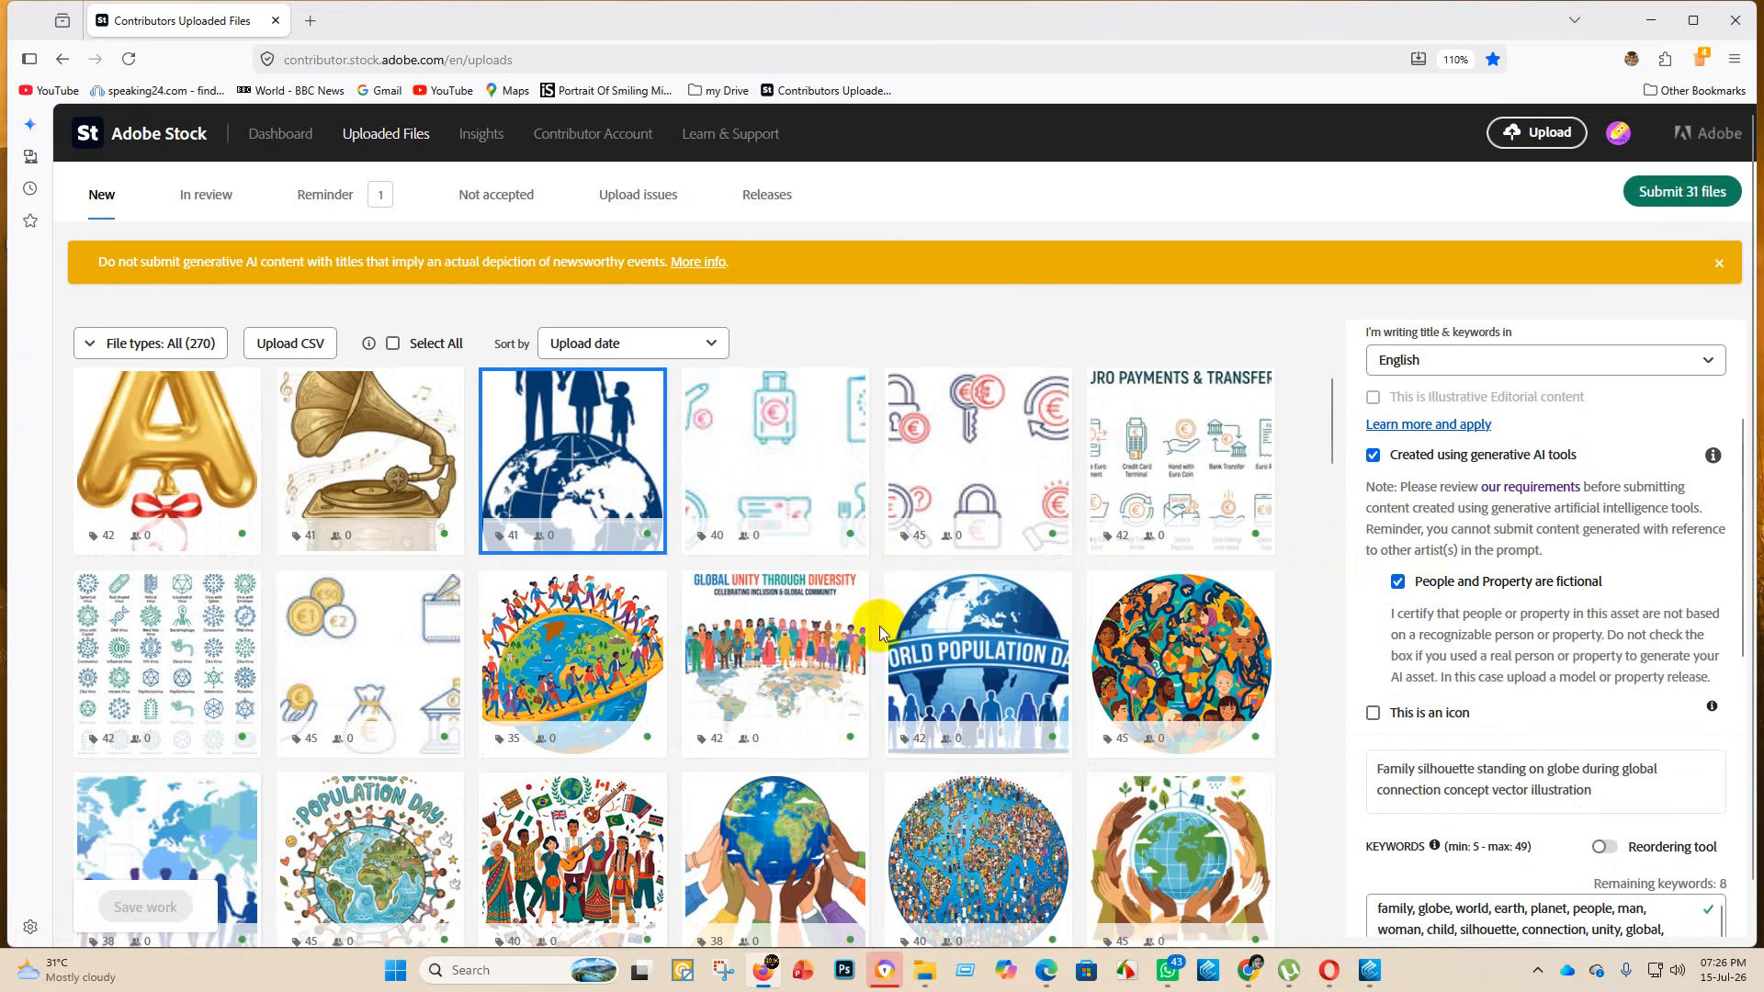
# - Clear and reapply "People and Property are fictional" on the circular floral wreath and save the work
pyautogui.scroll(-10, 874, 610)
pyautogui.scroll(8, 905, 694)
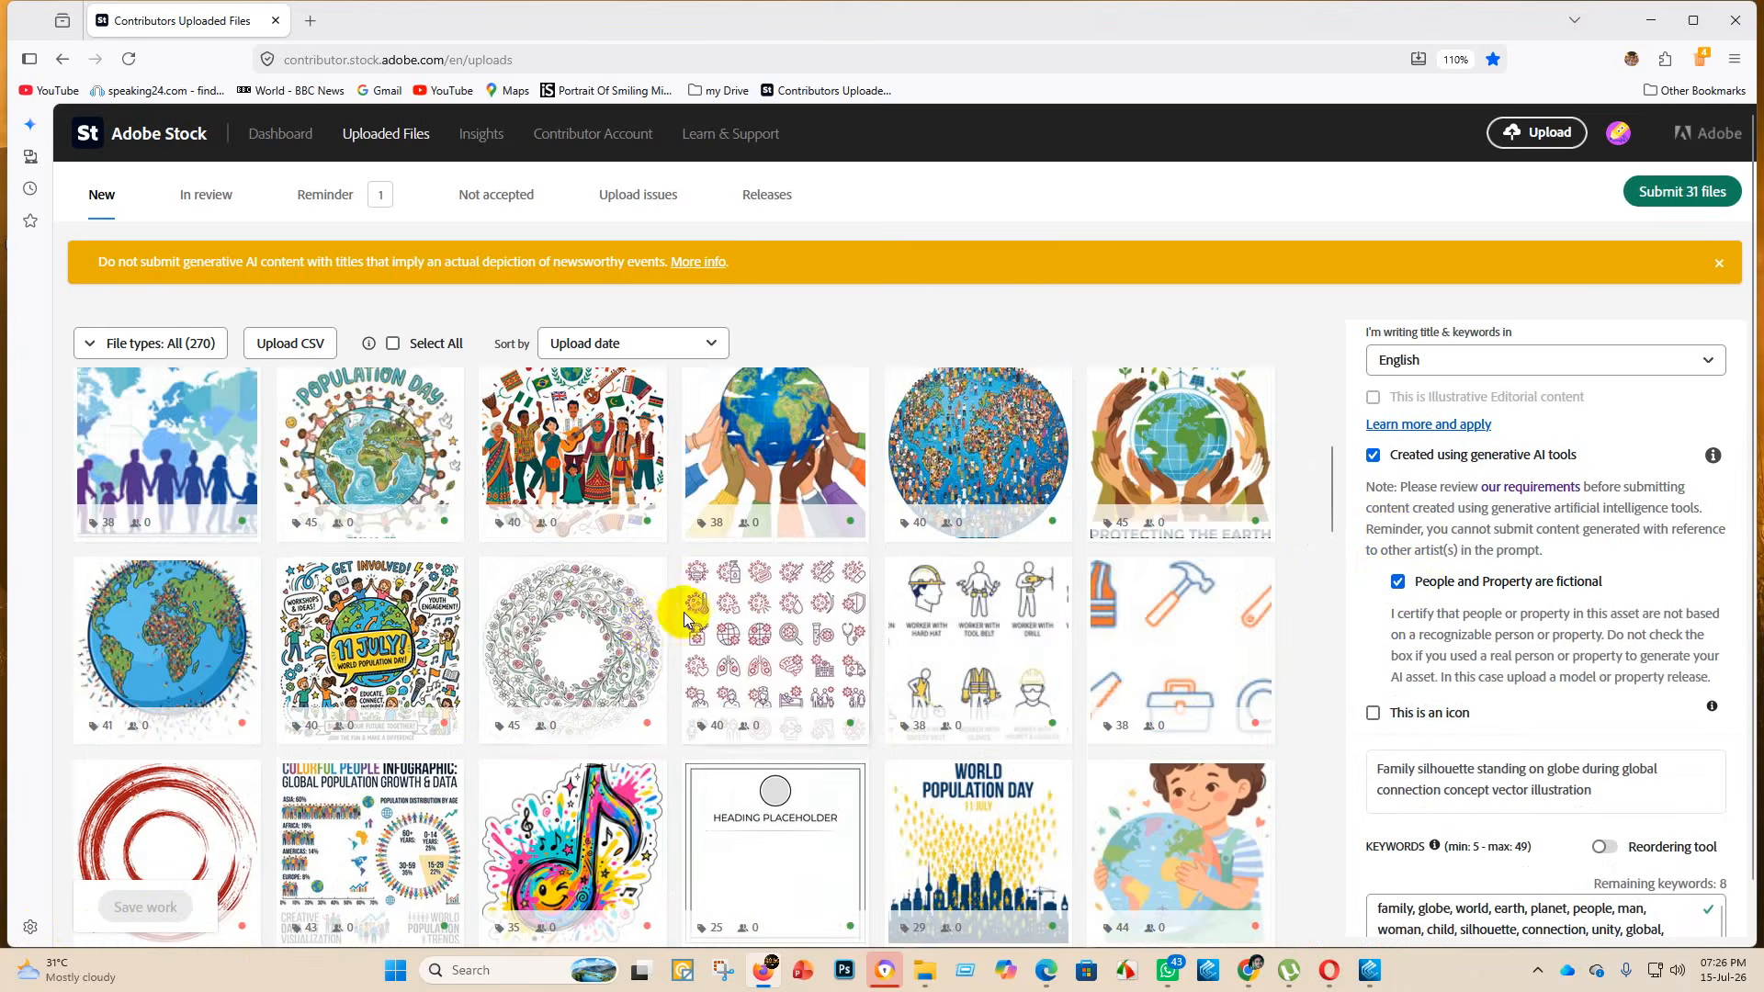
pyautogui.click(640, 678)
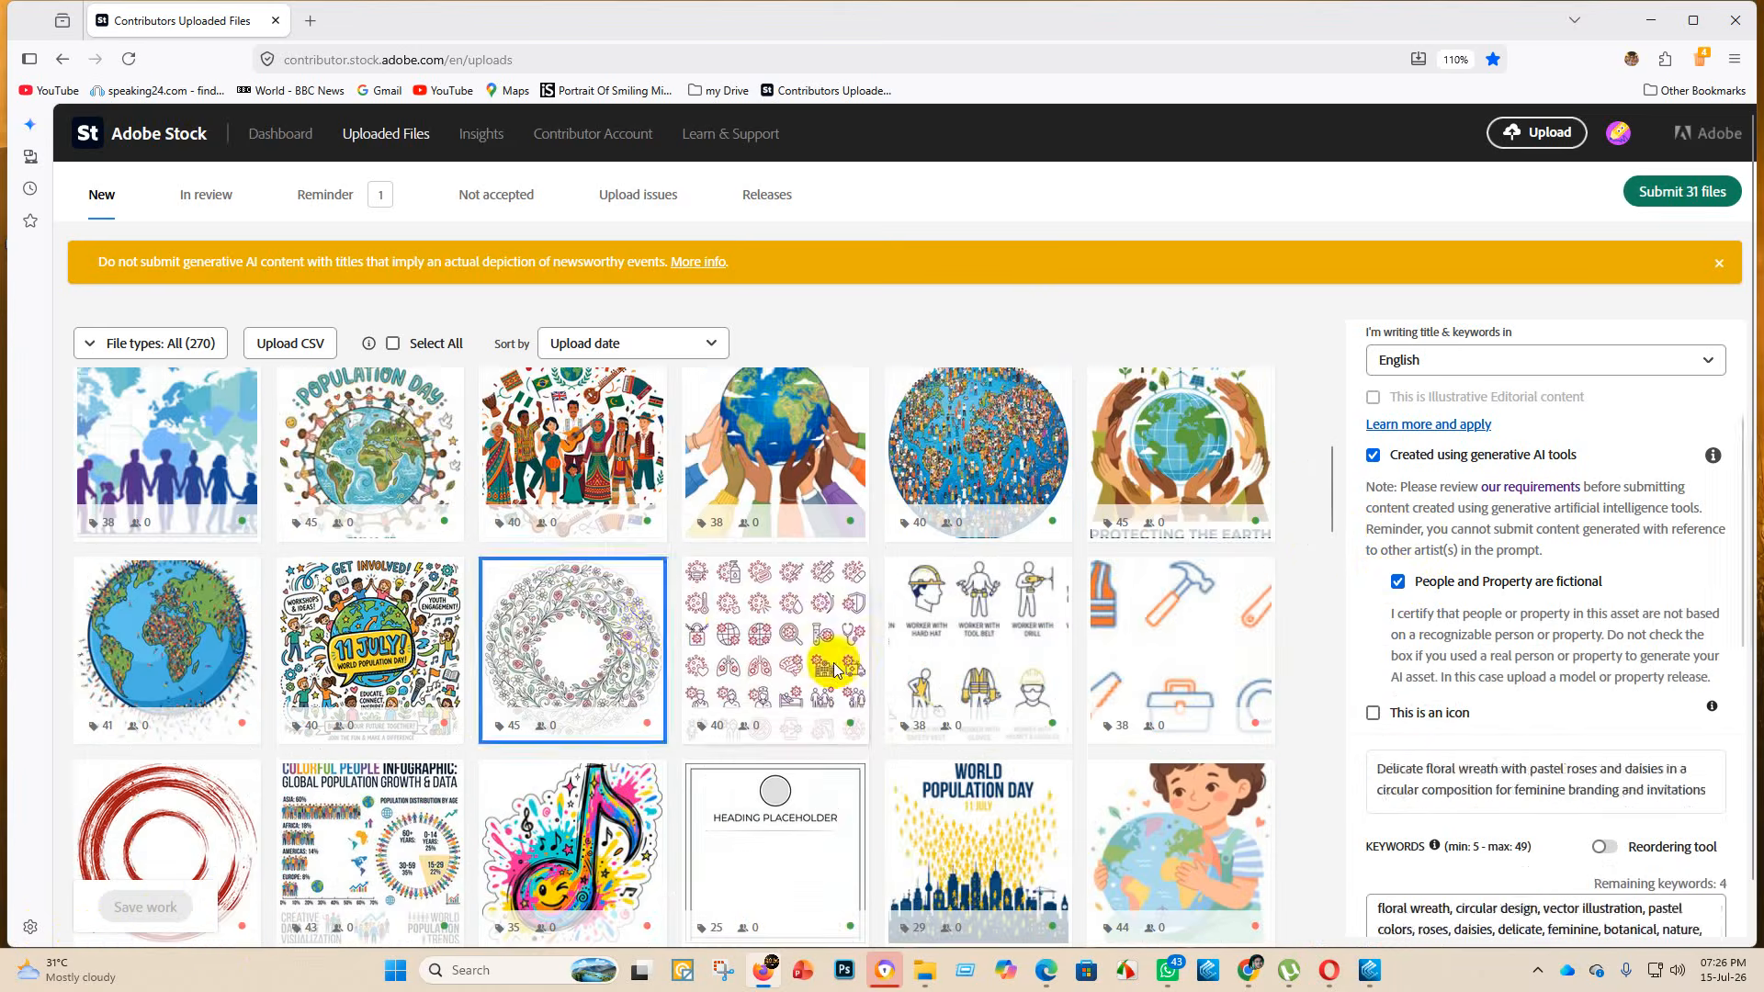
pyautogui.click(1399, 585)
pyautogui.click(1399, 584)
pyautogui.click(145, 907)
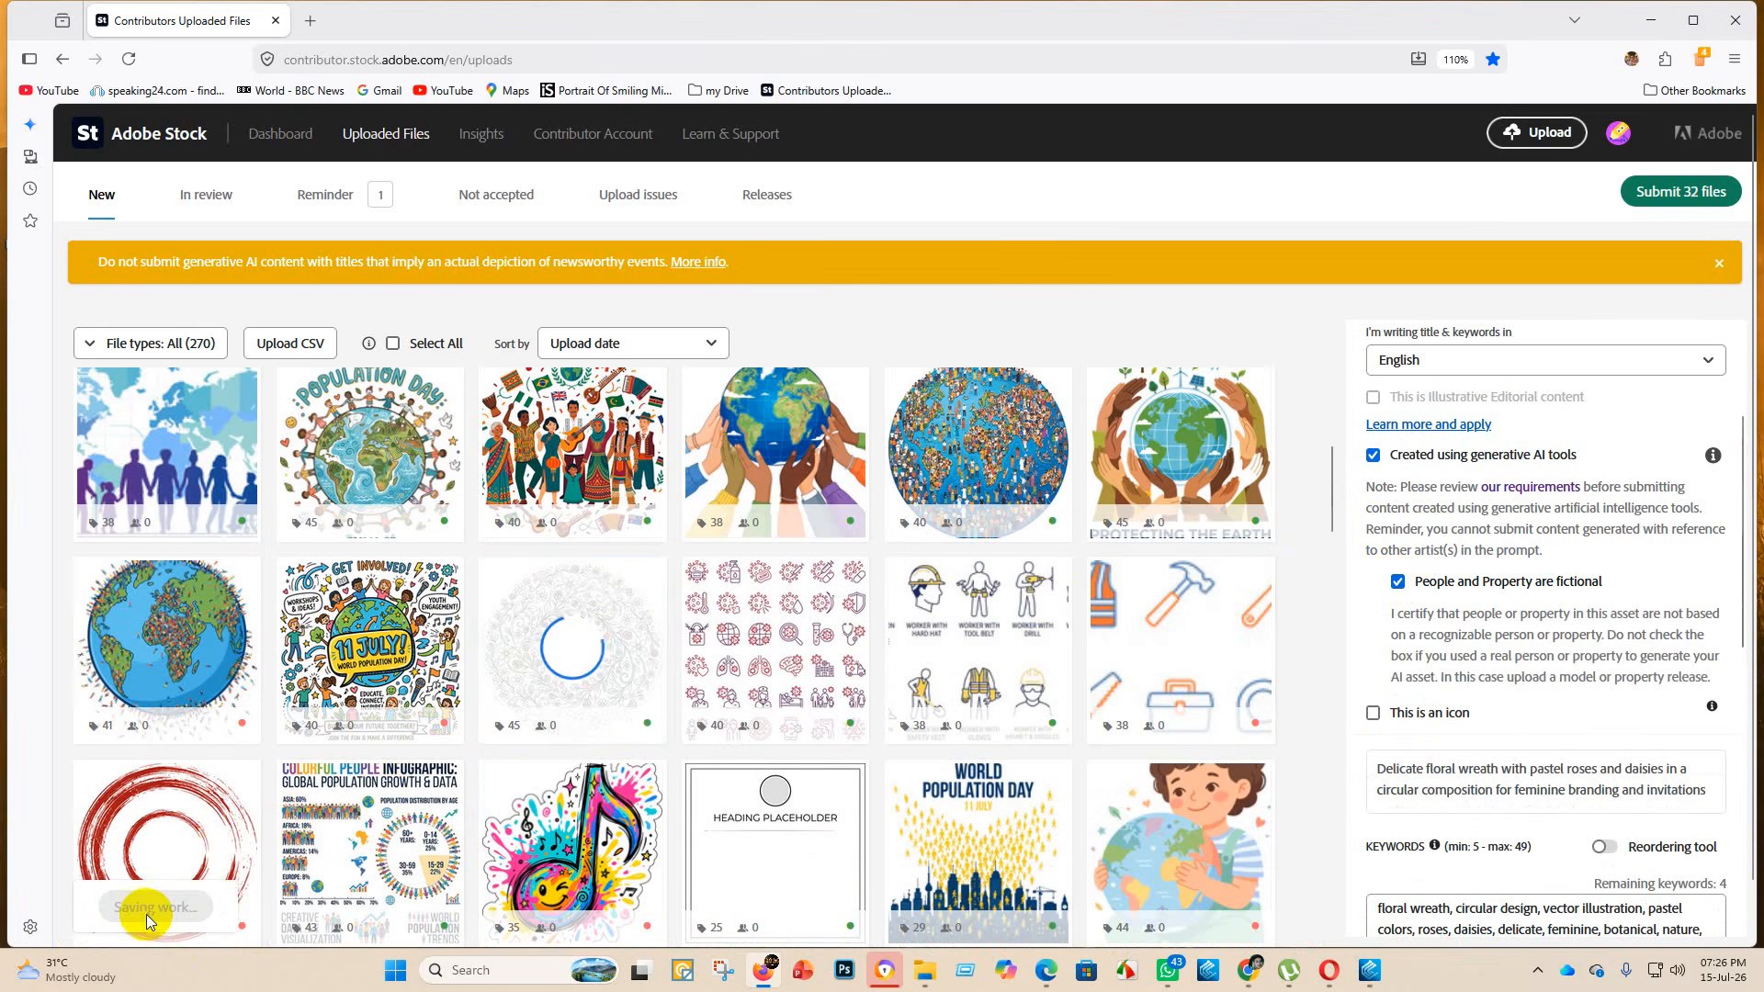
# - Clear and reapply "People and Property are fictional" on the globe surrounded by clustered people and save the work
pyautogui.click(149, 662)
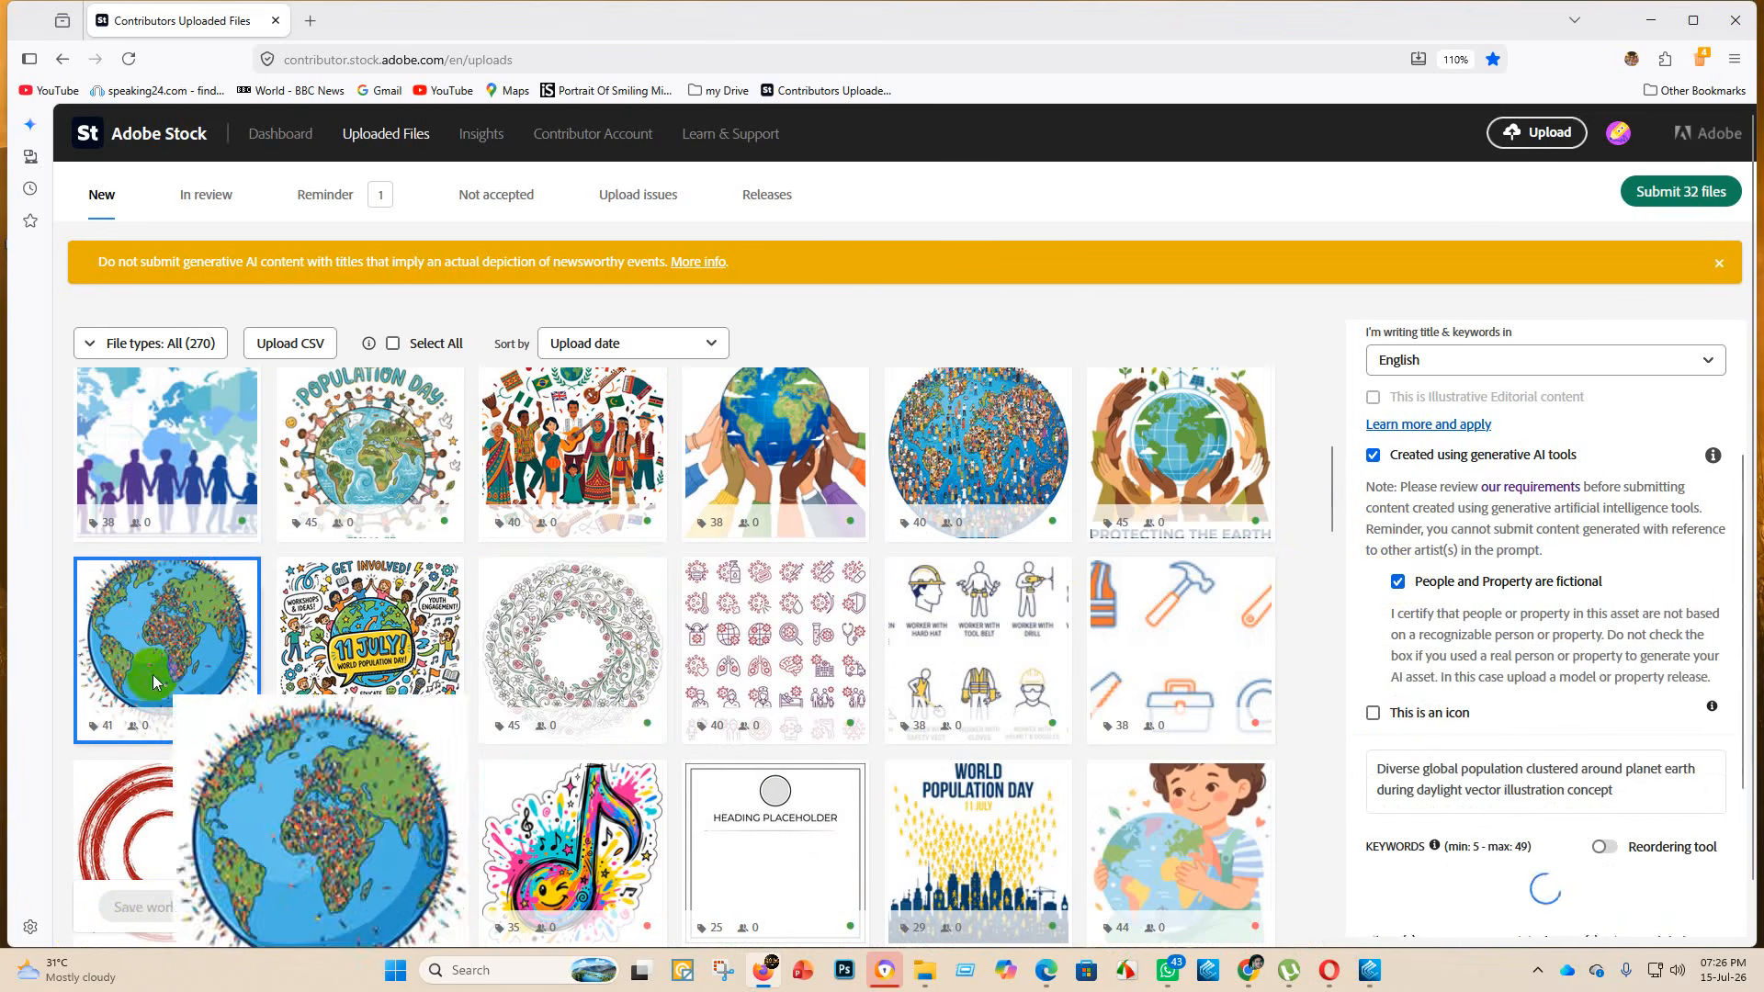
pyautogui.click(1398, 583)
pyautogui.click(1398, 583)
pyautogui.click(150, 907)
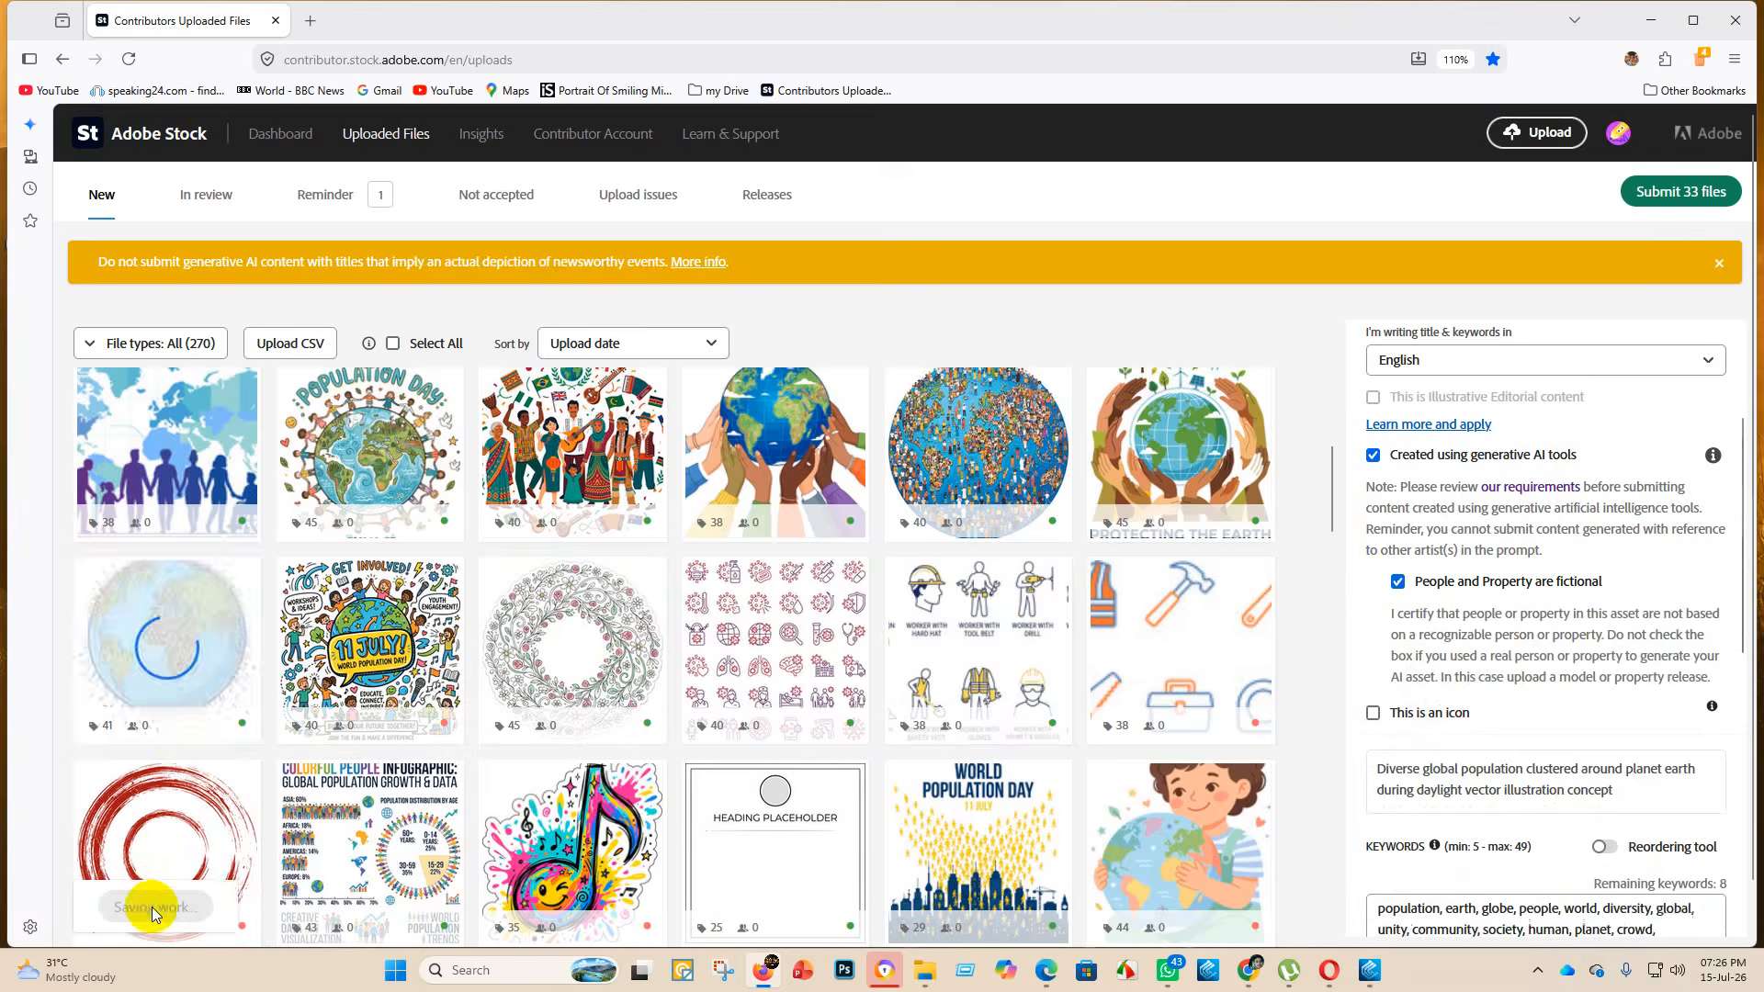
# - Look through the new uploads, from the gold balloon letter to the business photos, and check each file's status dot
pyautogui.scroll(-3, 949, 698)
pyautogui.scroll(6, 741, 541)
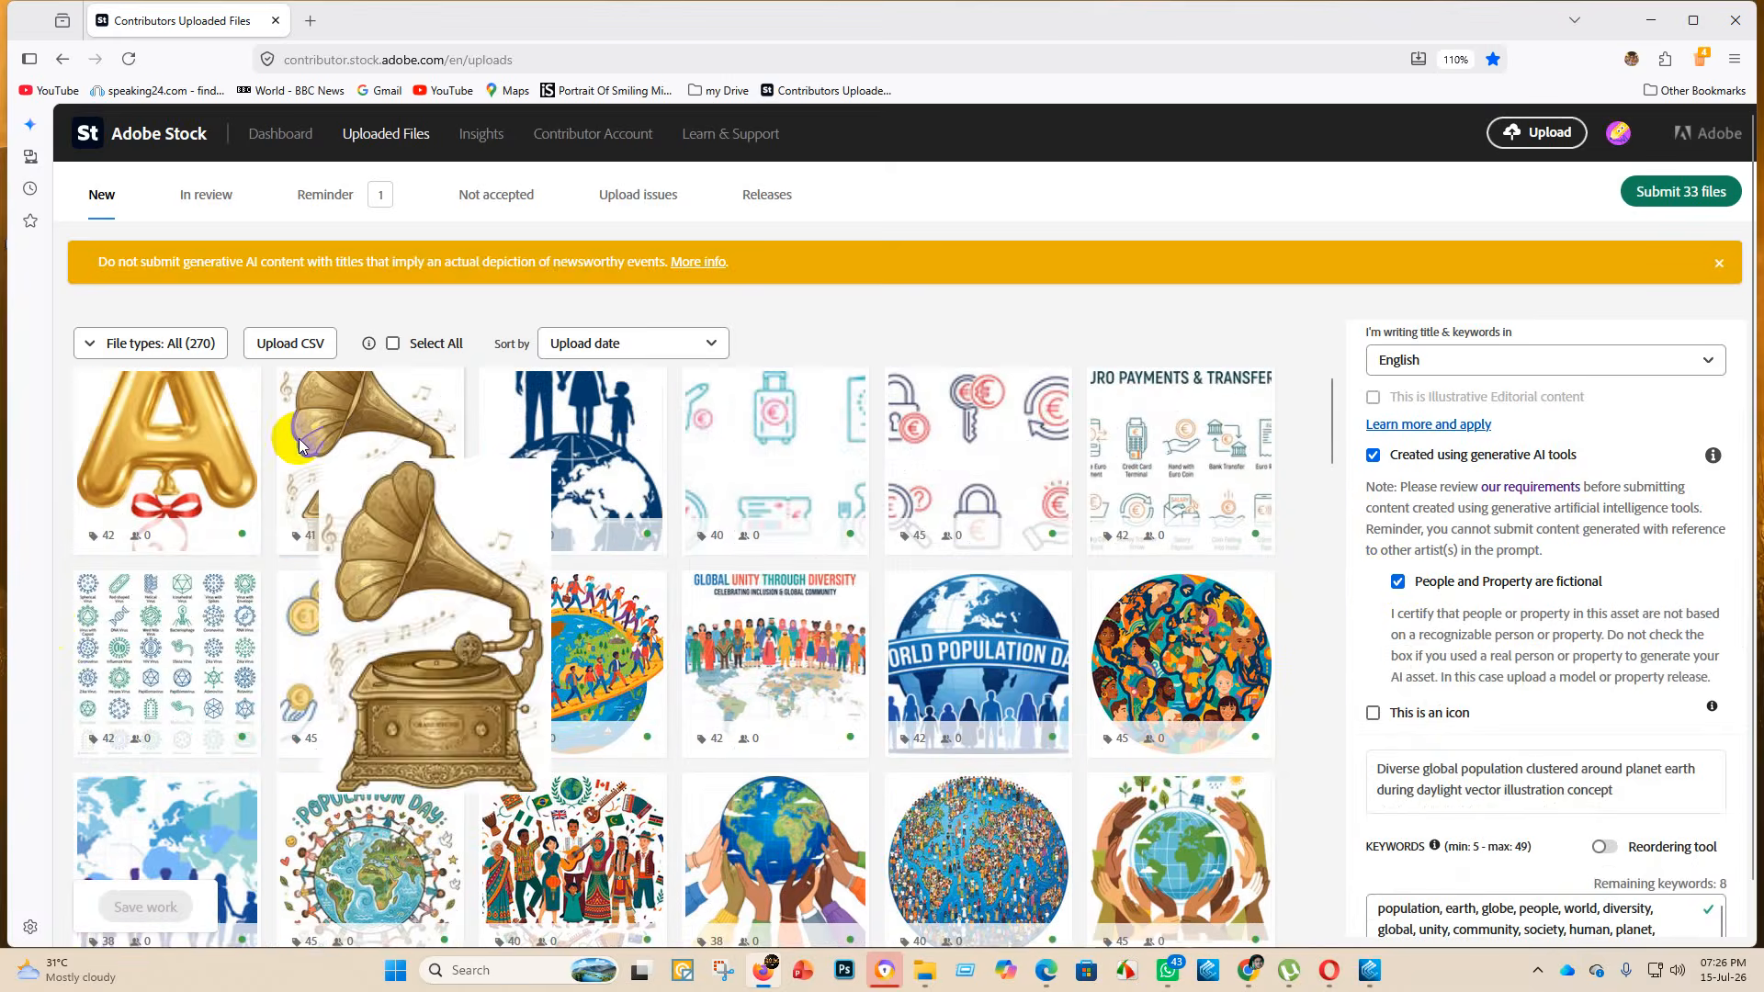
pyautogui.scroll(-10, 818, 610)
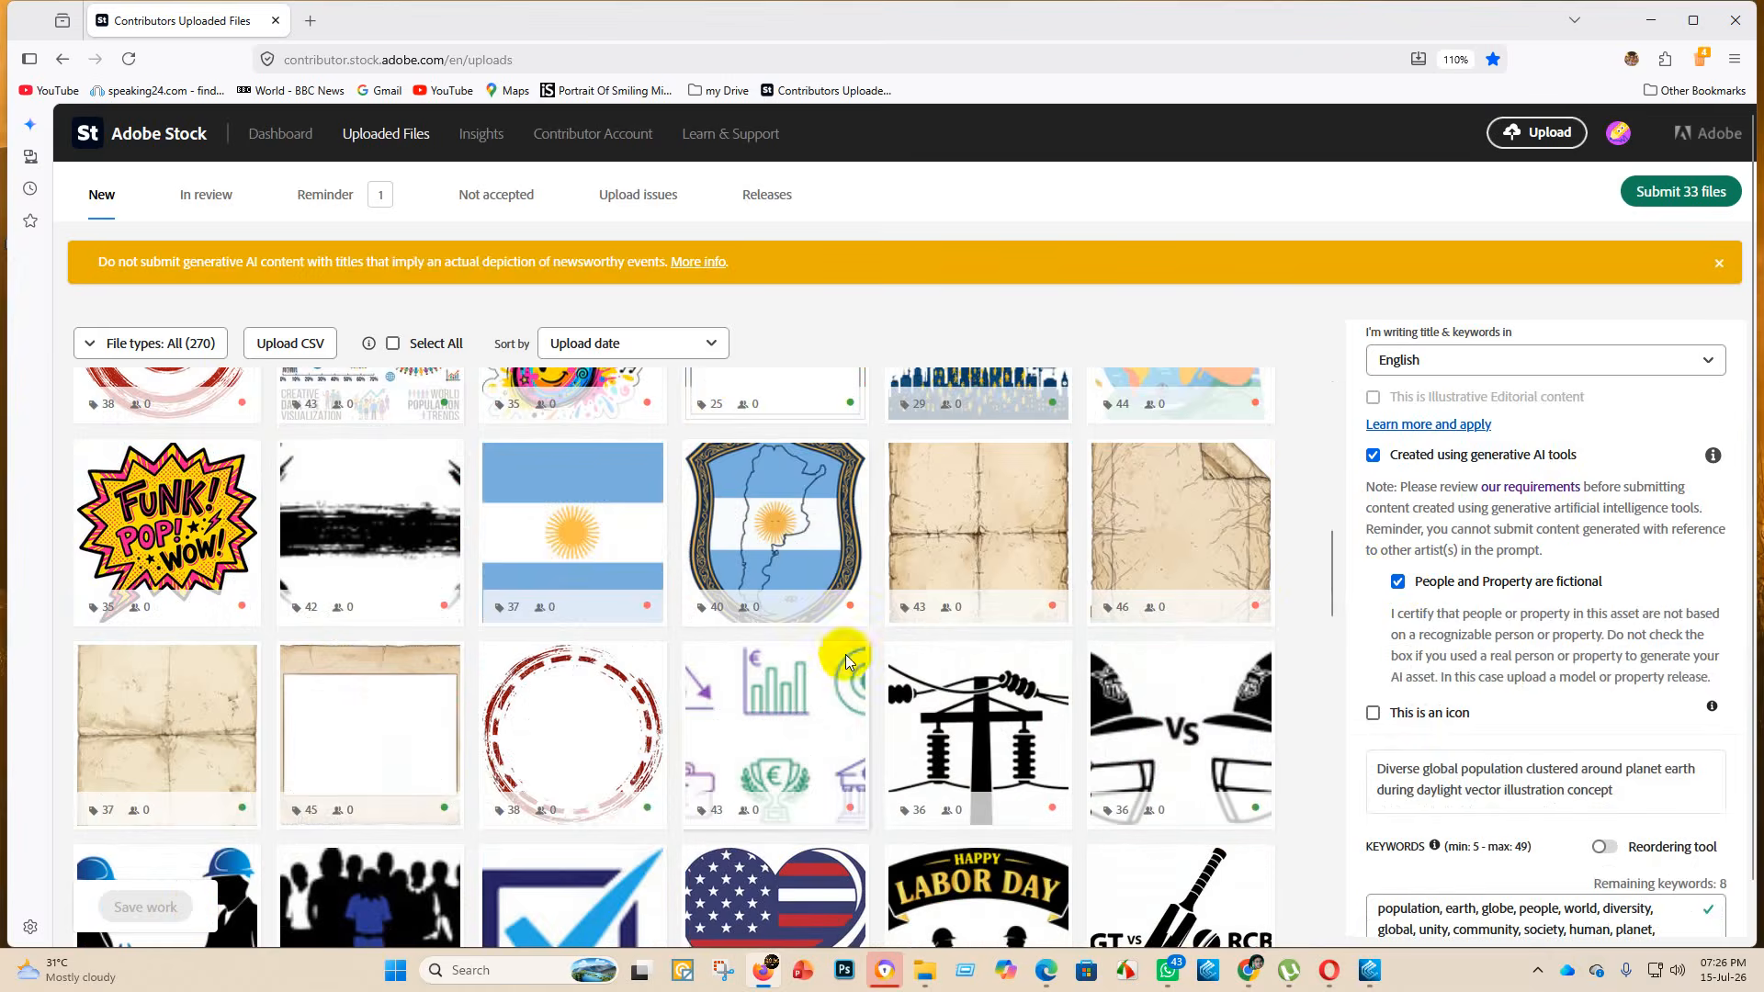
pyautogui.scroll(-4, 708, 657)
pyautogui.scroll(12, 544, 706)
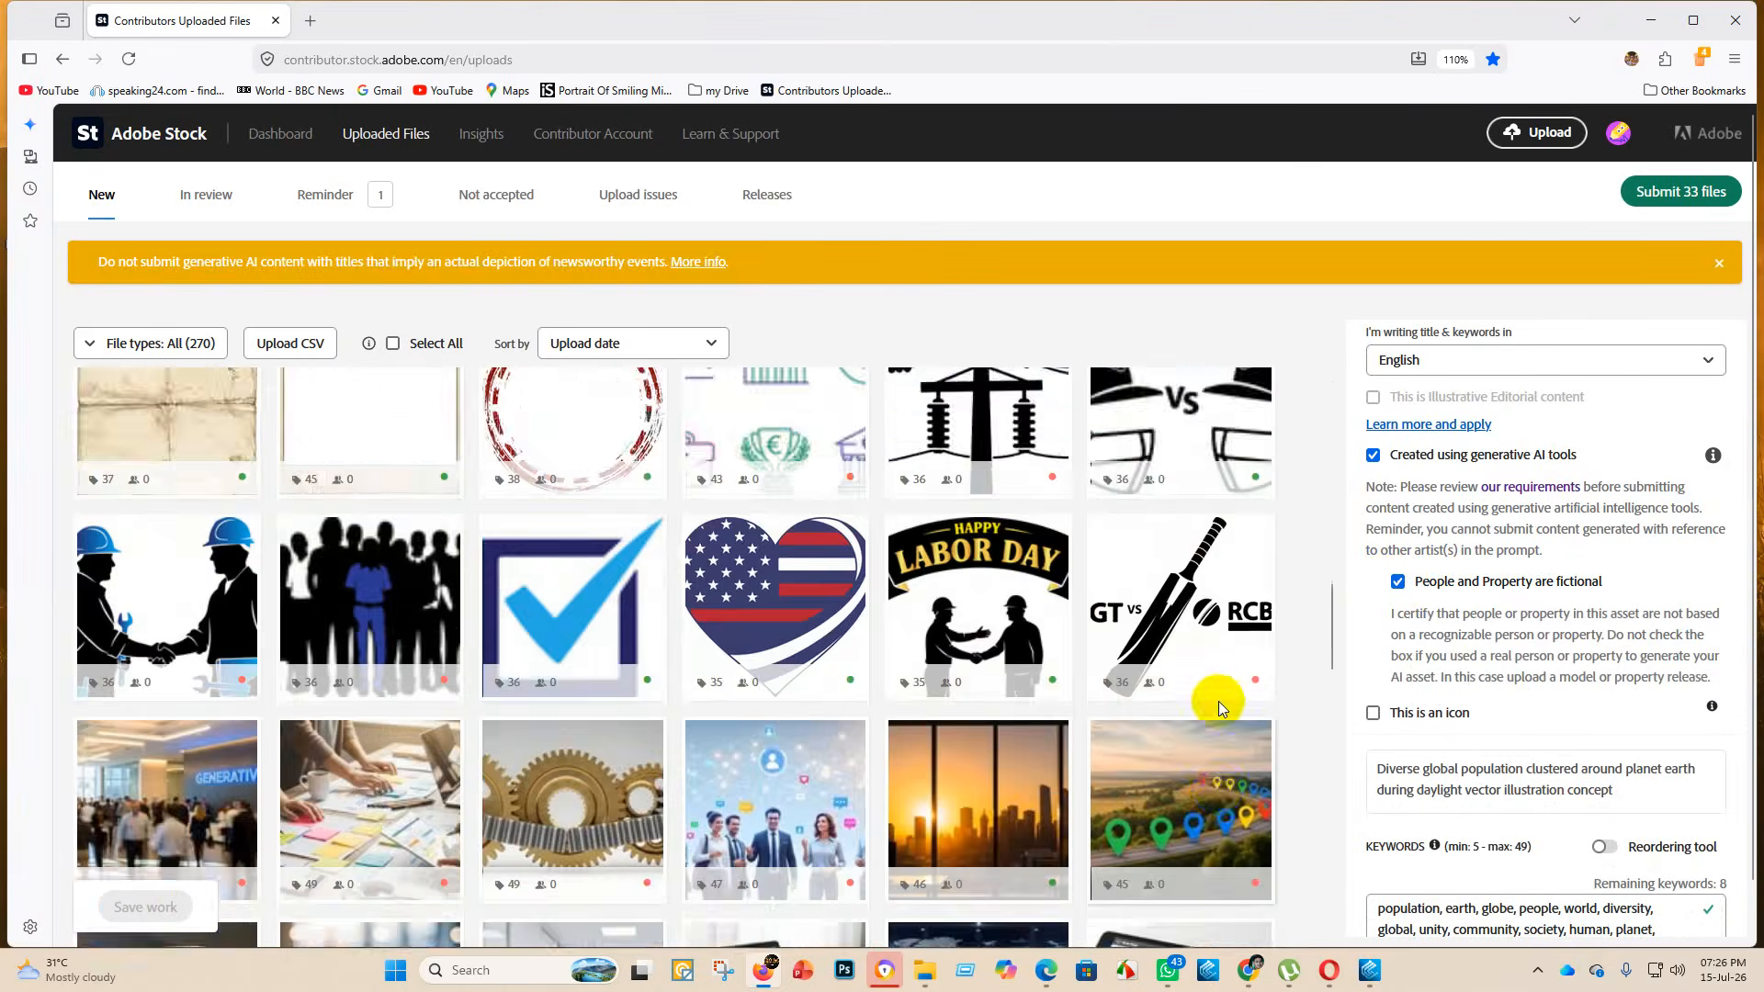
pyautogui.scroll(4, 845, 638)
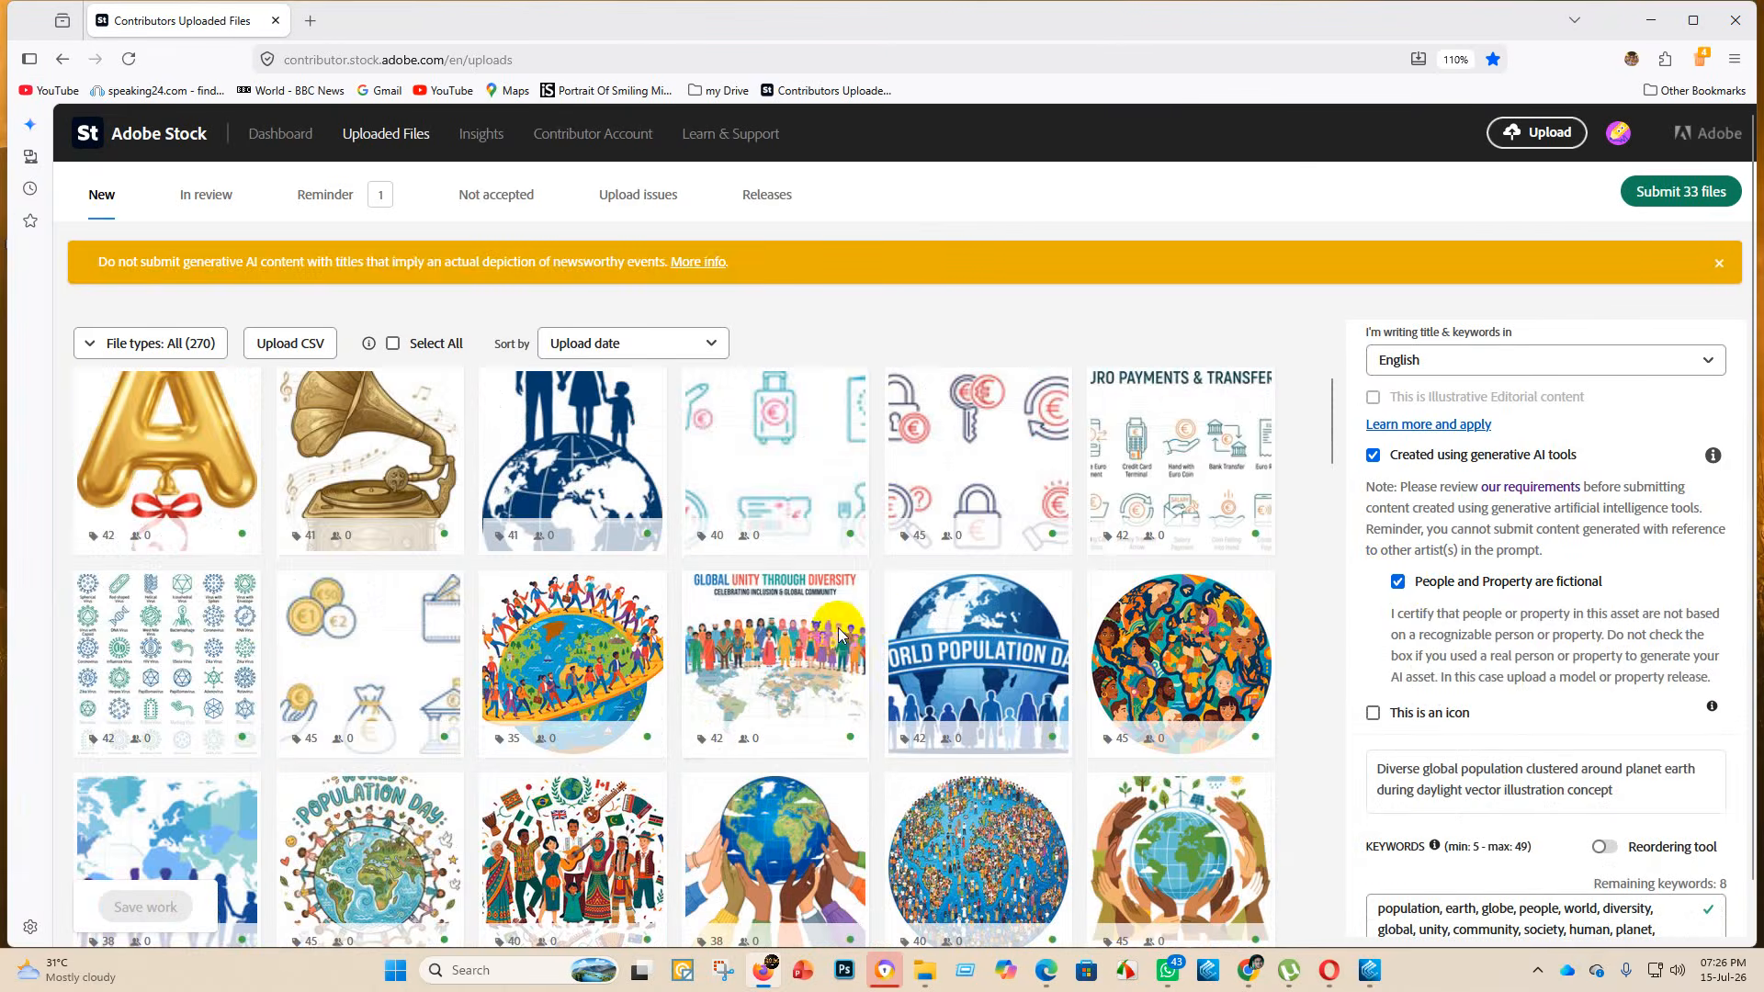
pyautogui.scroll(-15, 858, 603)
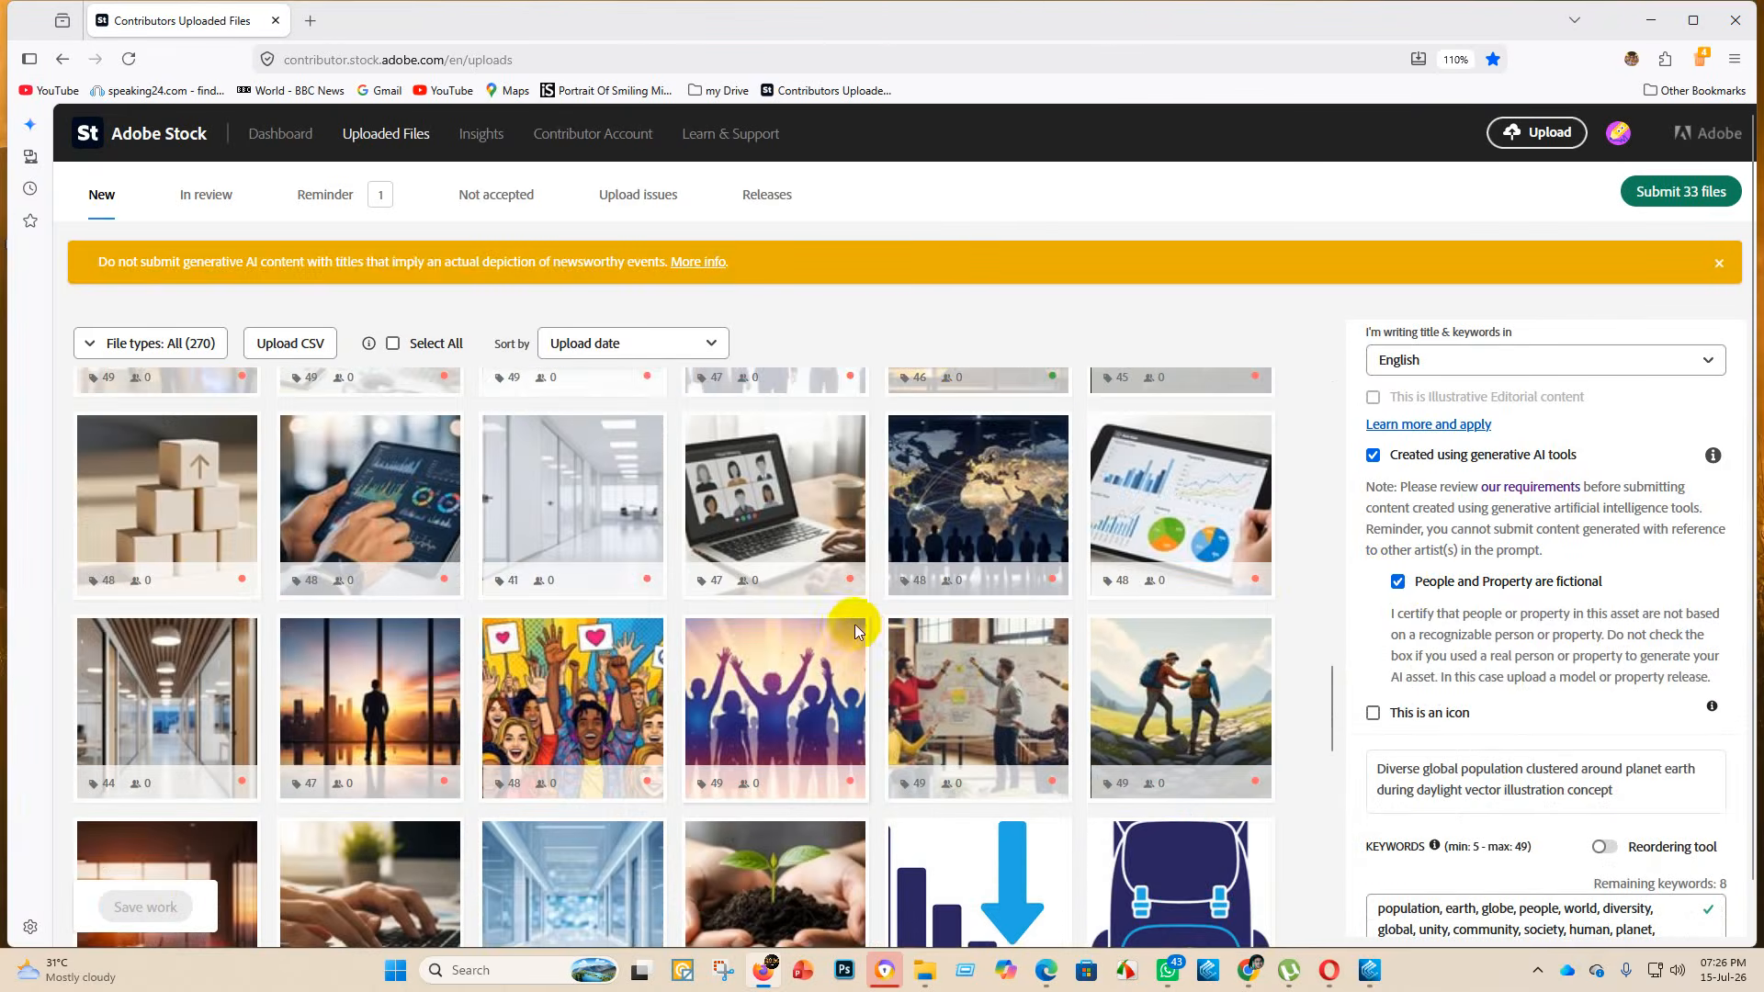
pyautogui.scroll(15, 847, 636)
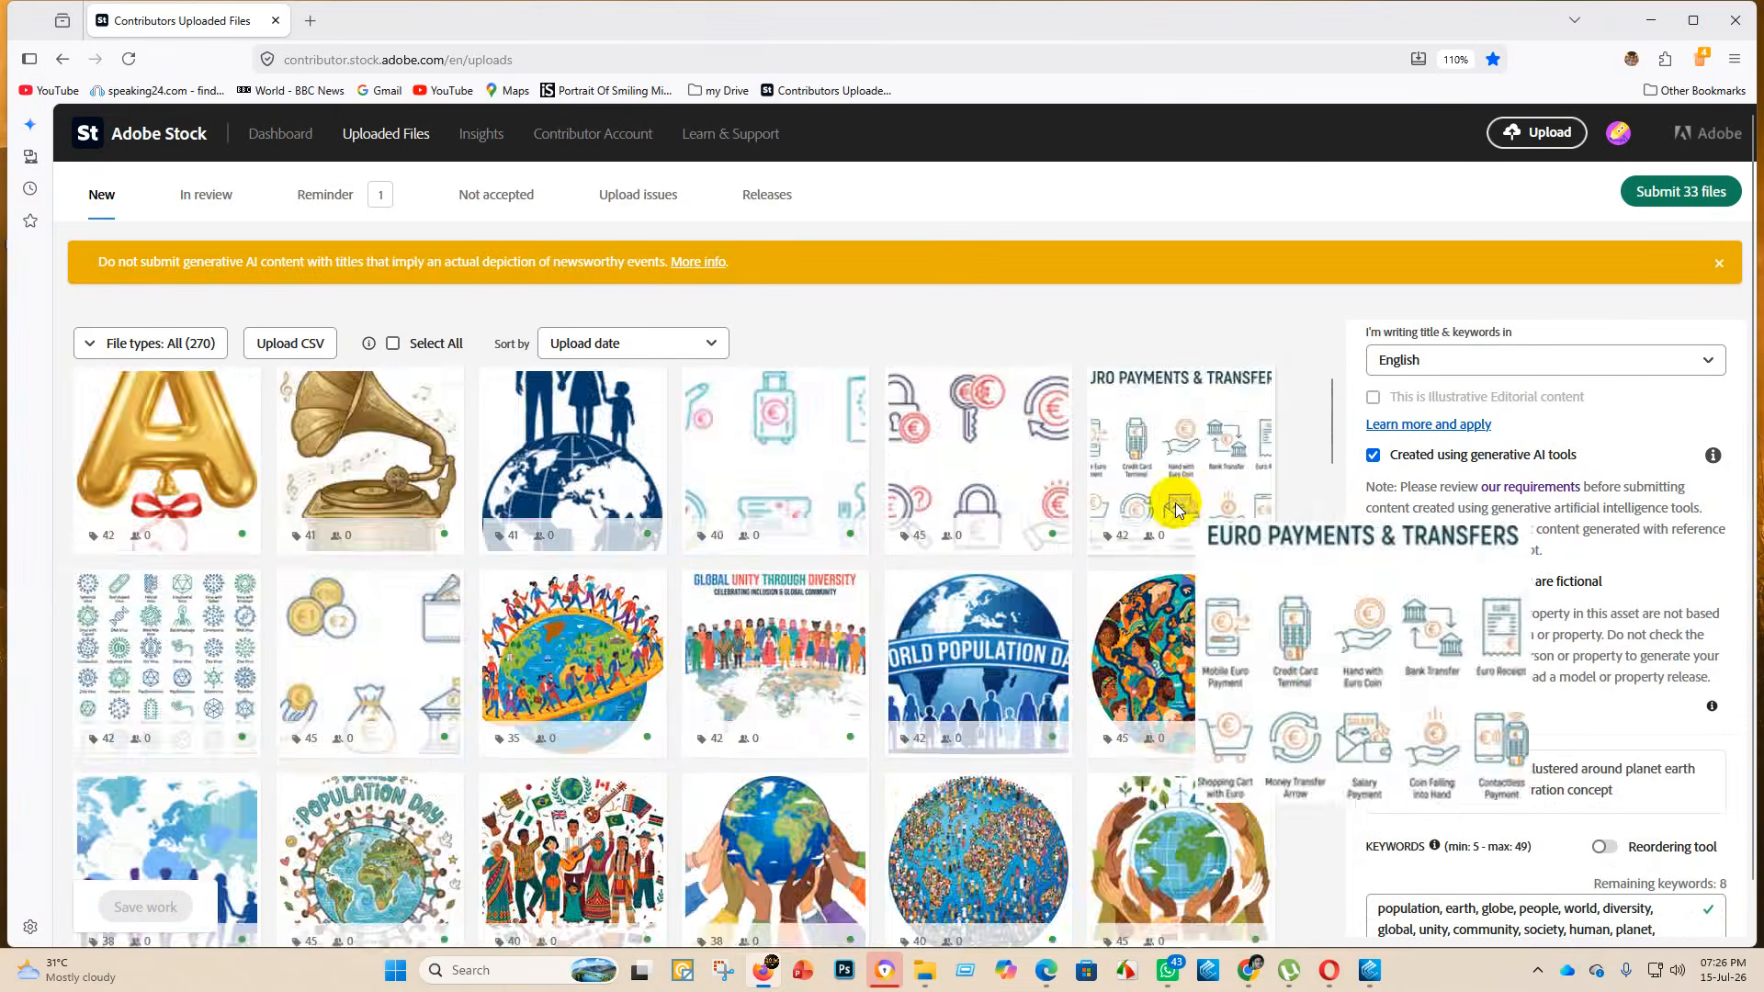
# - Start submitting the 33 ready files and accept both the submission guidelines and account suspension terms
pyautogui.click(1704, 196)
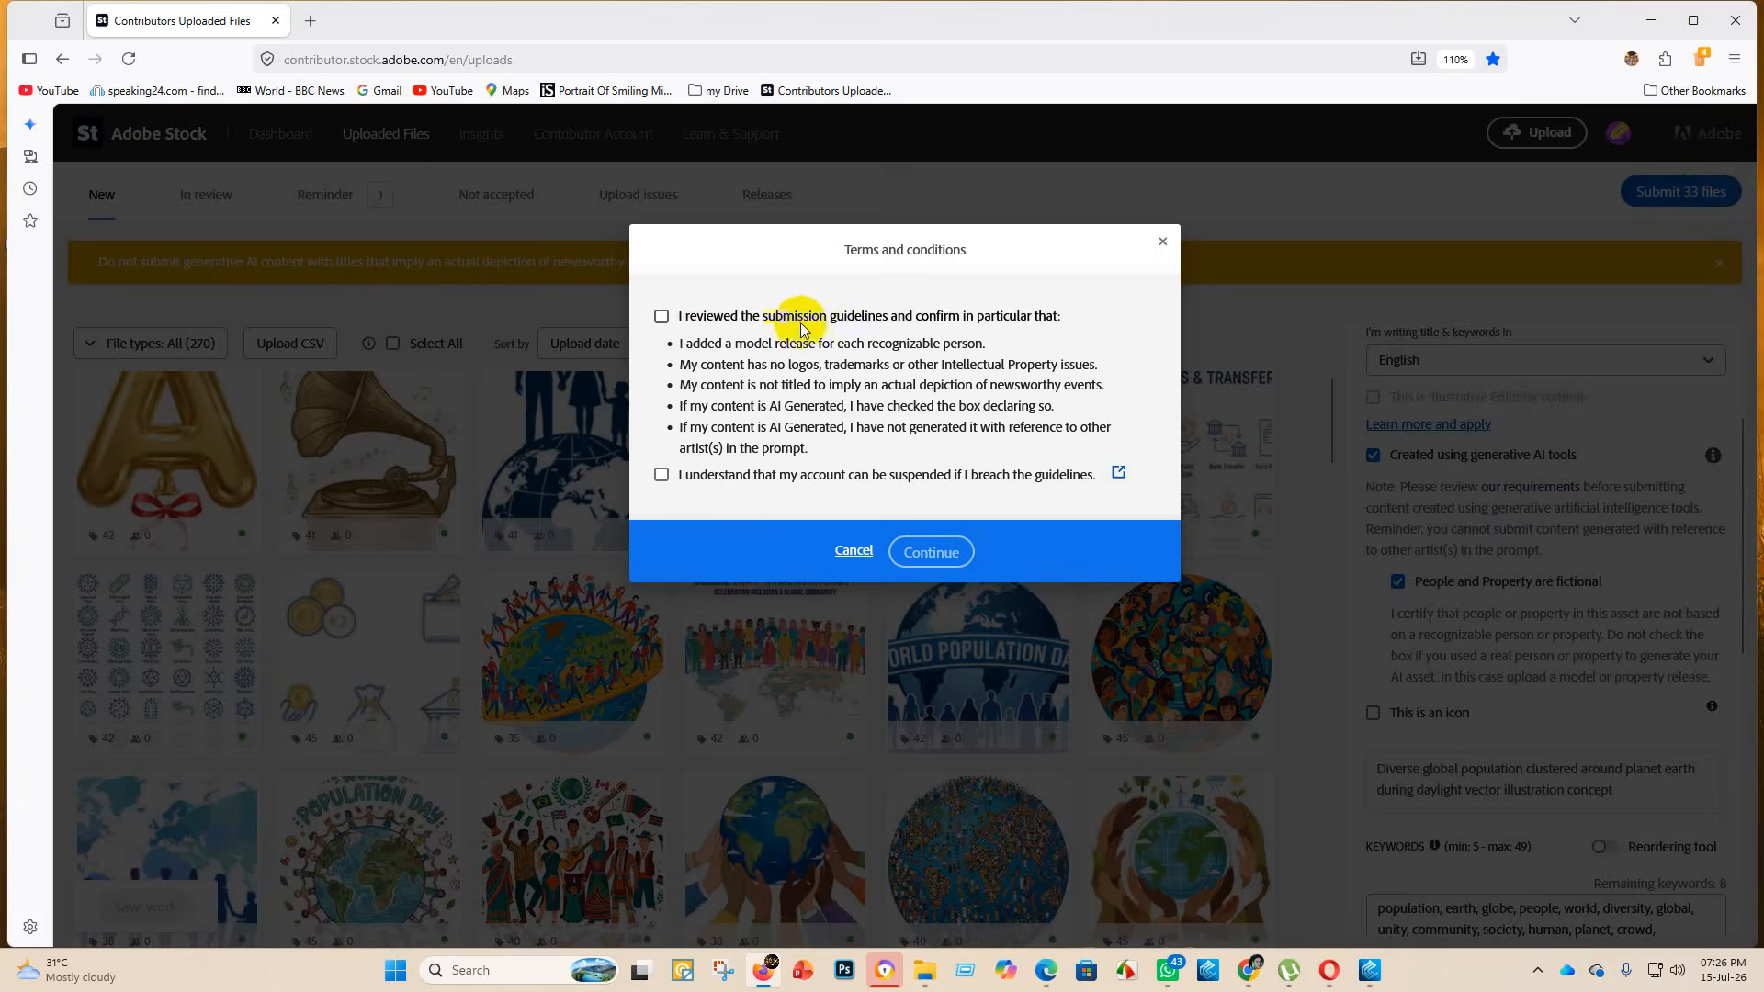
pyautogui.click(661, 316)
pyautogui.click(661, 474)
pyautogui.click(930, 551)
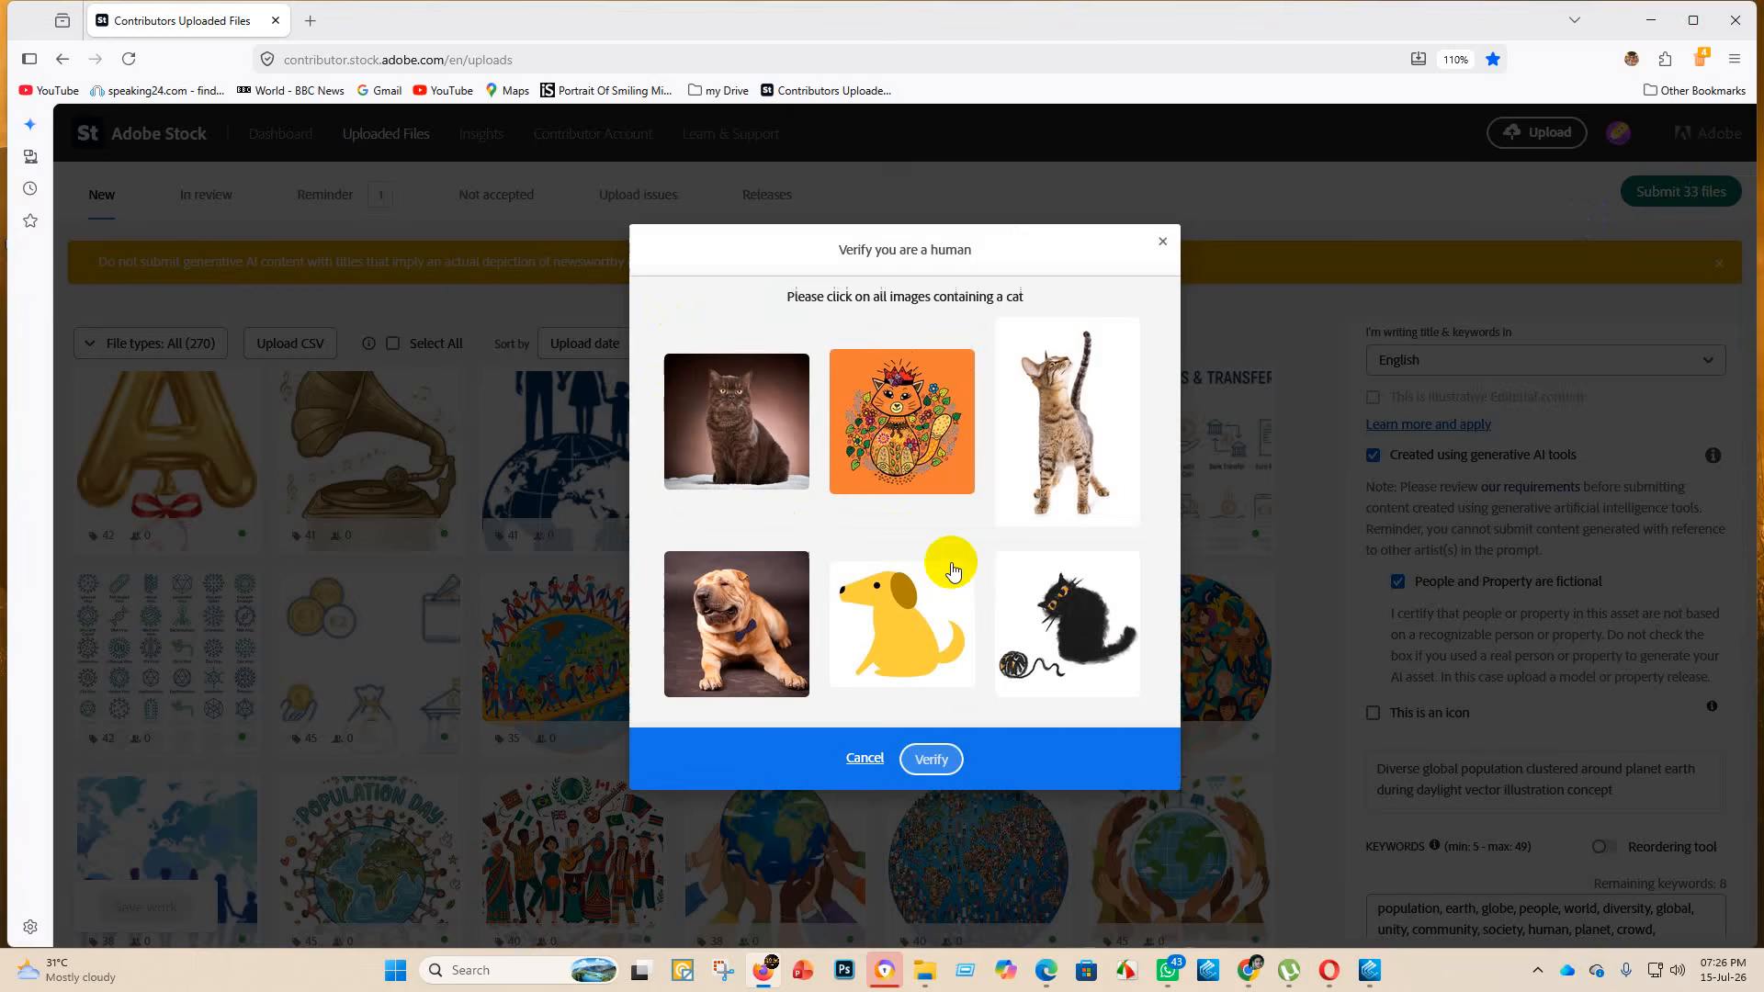
# - Complete the human verification by choosing all four cat images, and submit all 33 items
pyautogui.click(739, 450)
pyautogui.click(905, 439)
pyautogui.click(1081, 450)
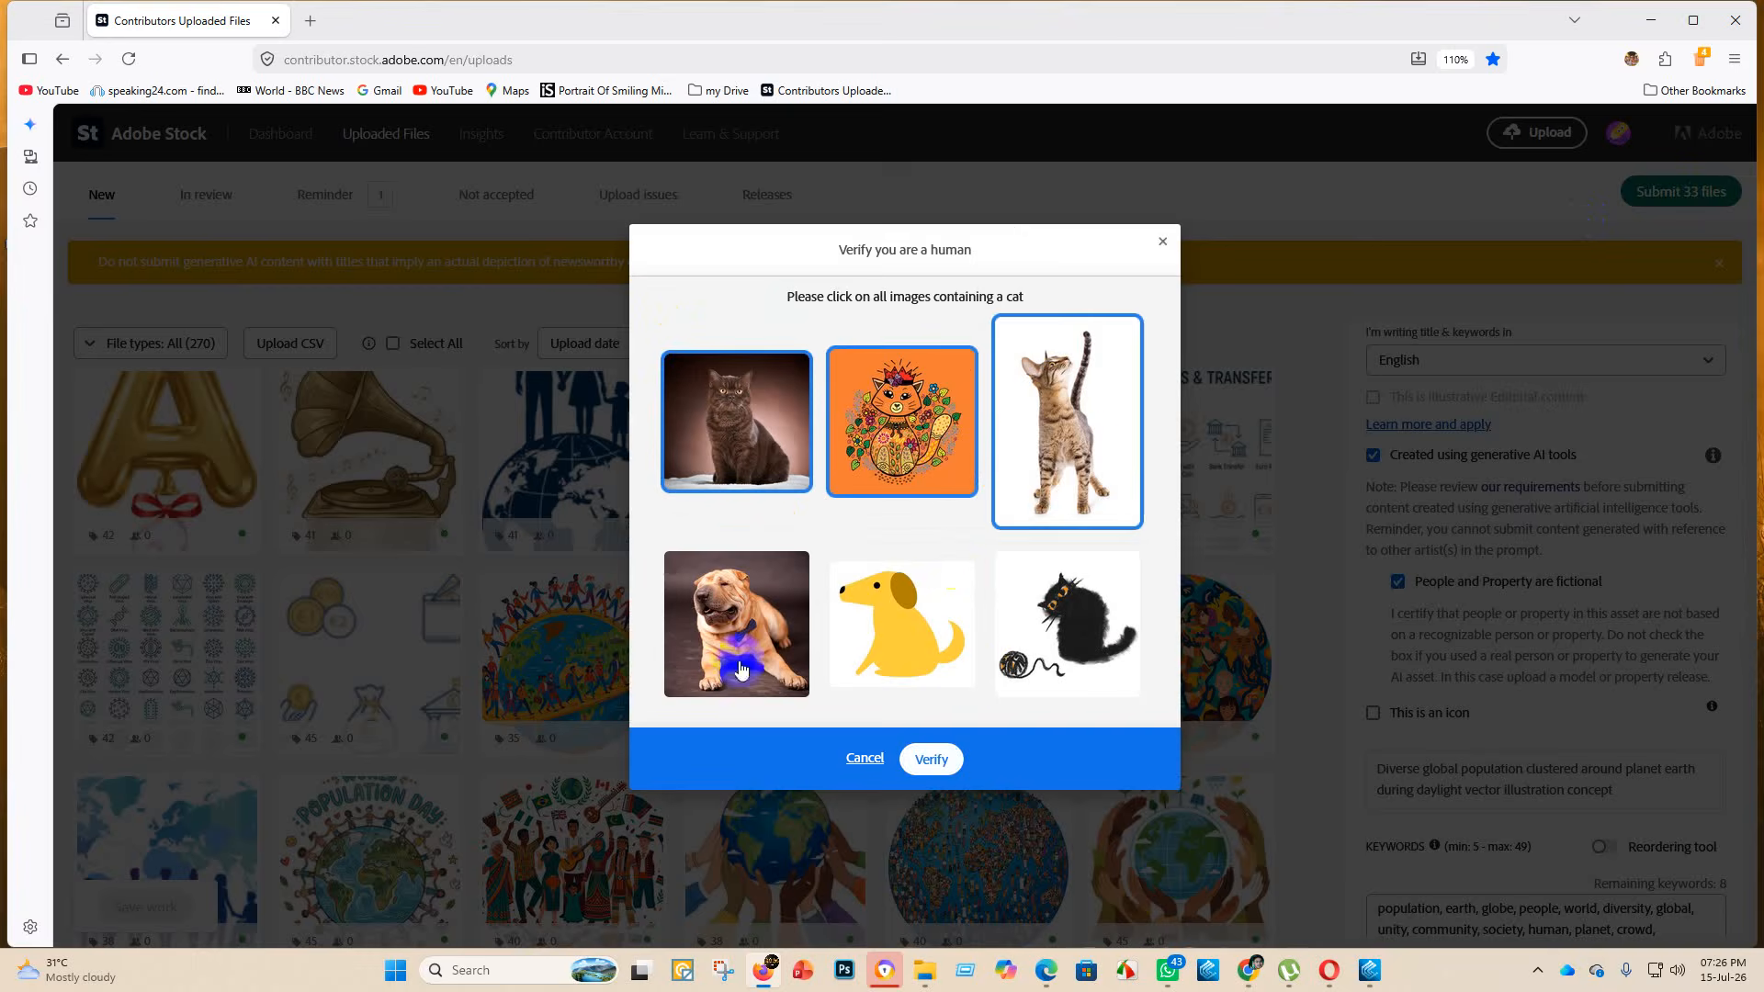
pyautogui.click(1101, 641)
pyautogui.click(944, 772)
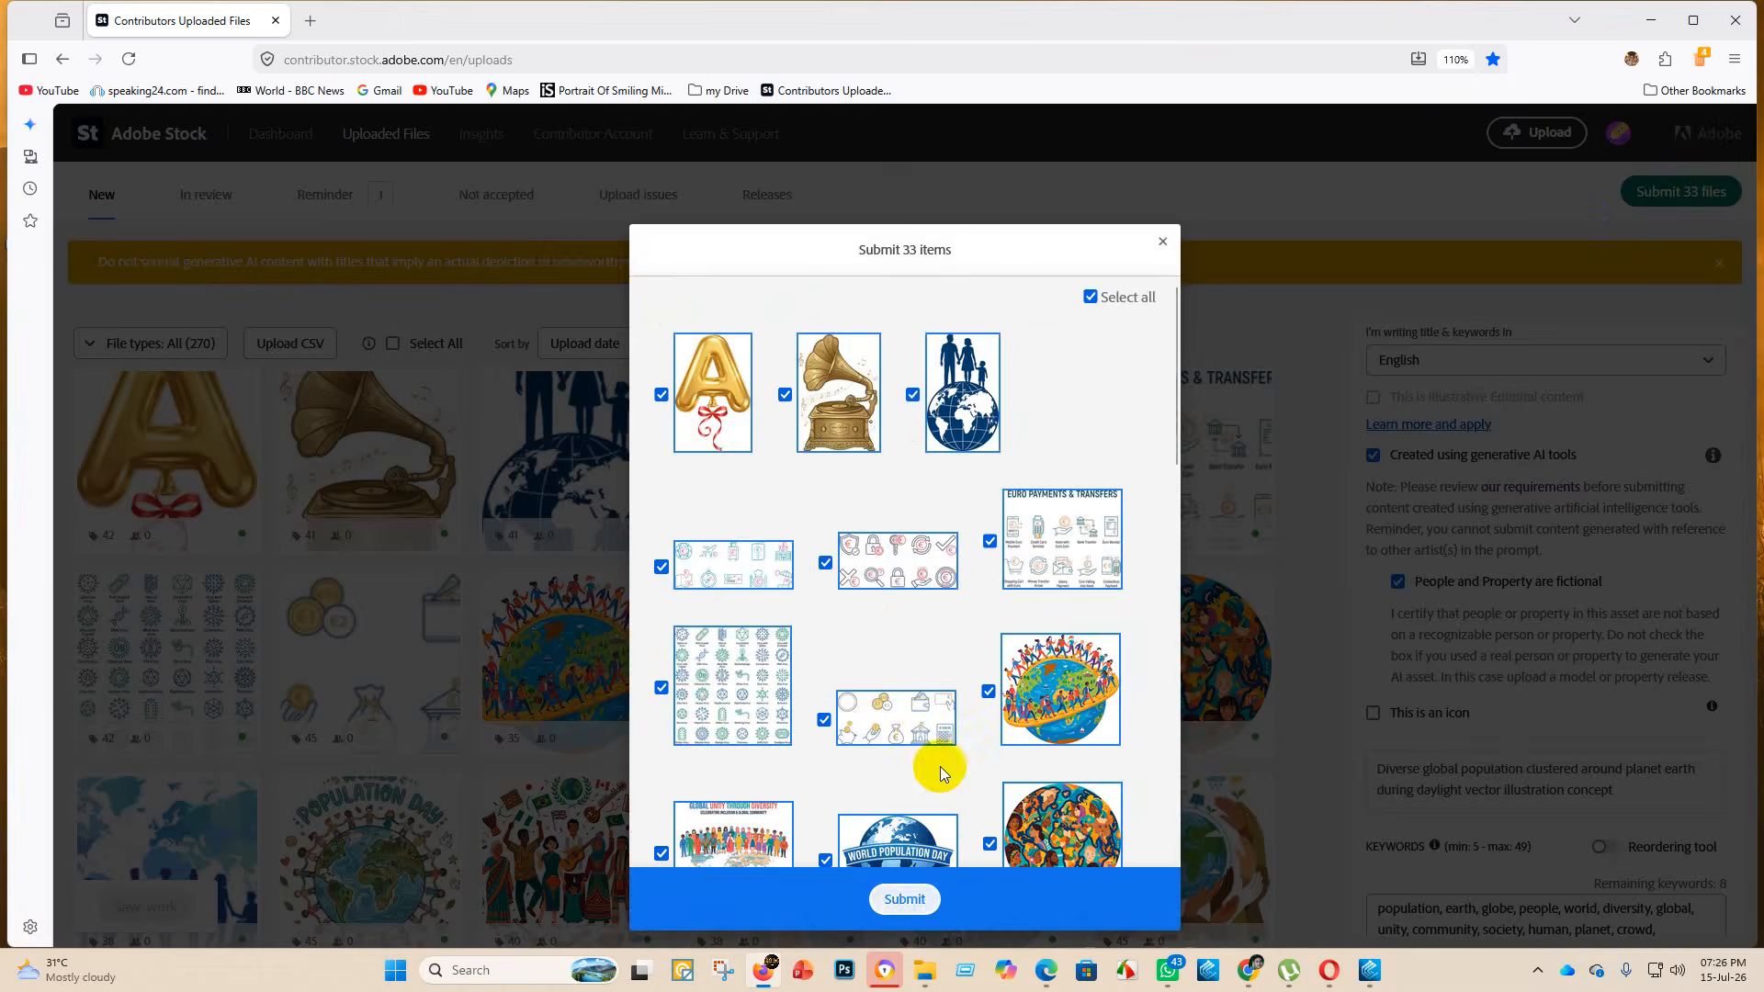
pyautogui.click(910, 898)
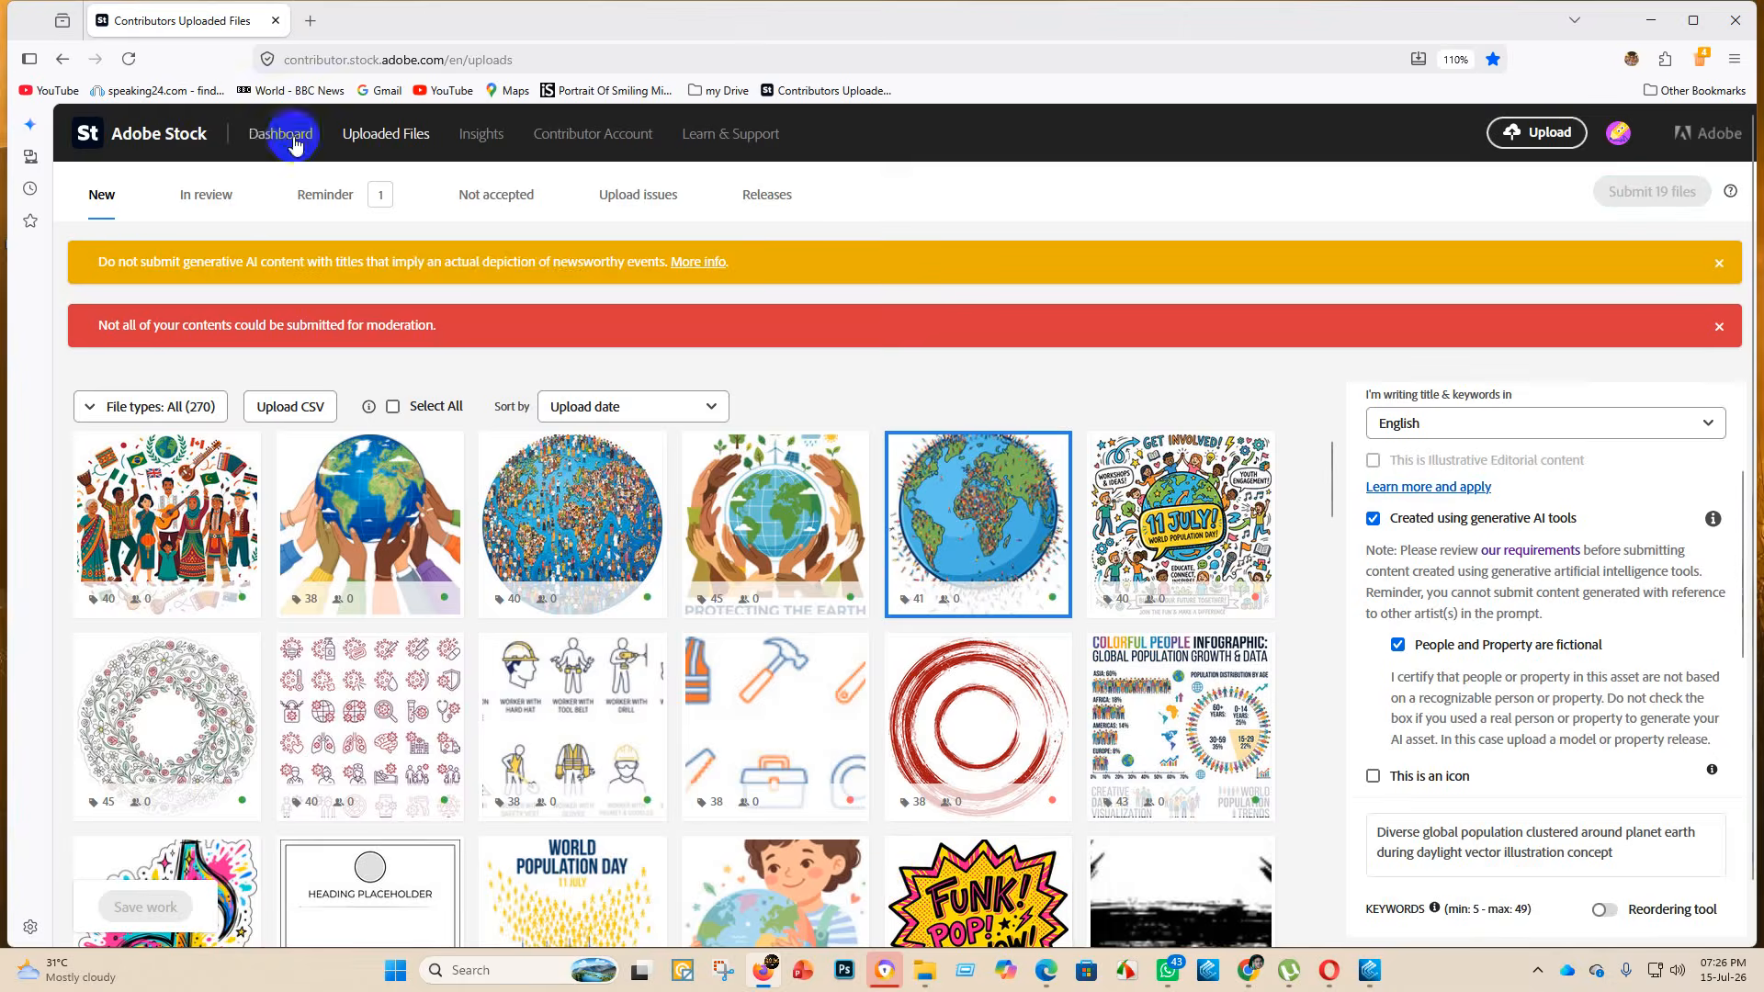
# - Check this year's downloads and earnings on the dashboard and view the most downloaded portfolio files
pyautogui.click(280, 134)
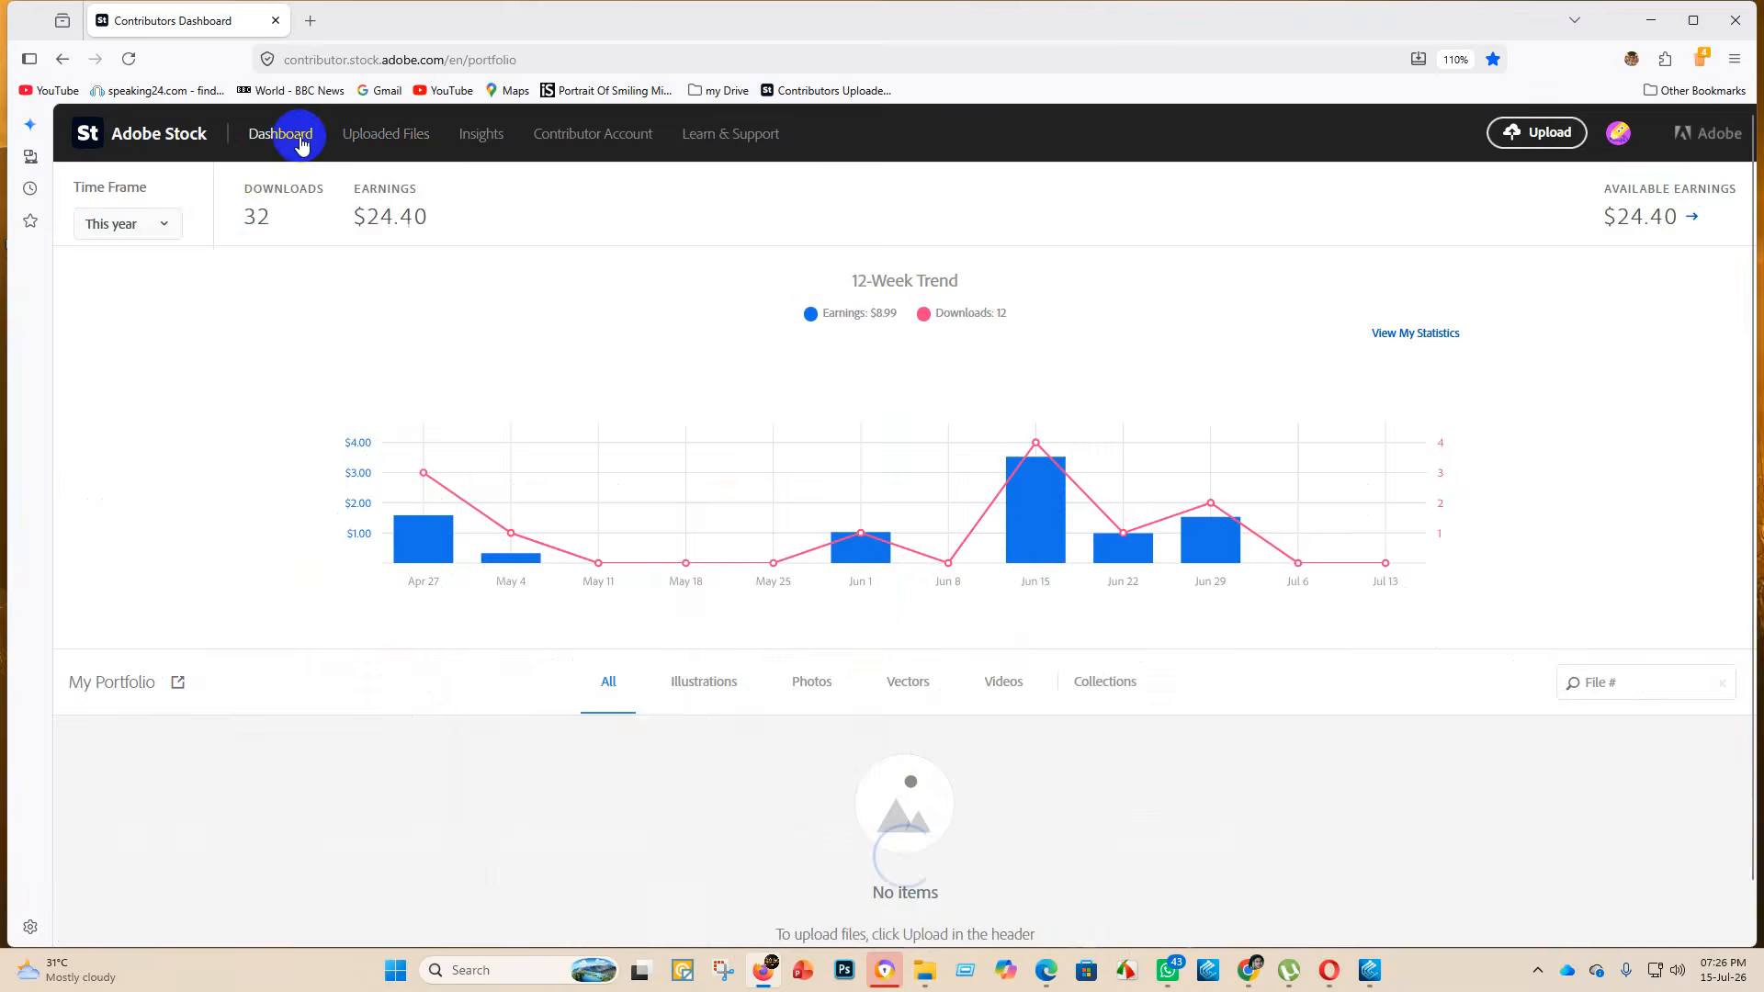
pyautogui.scroll(-10, 478, 441)
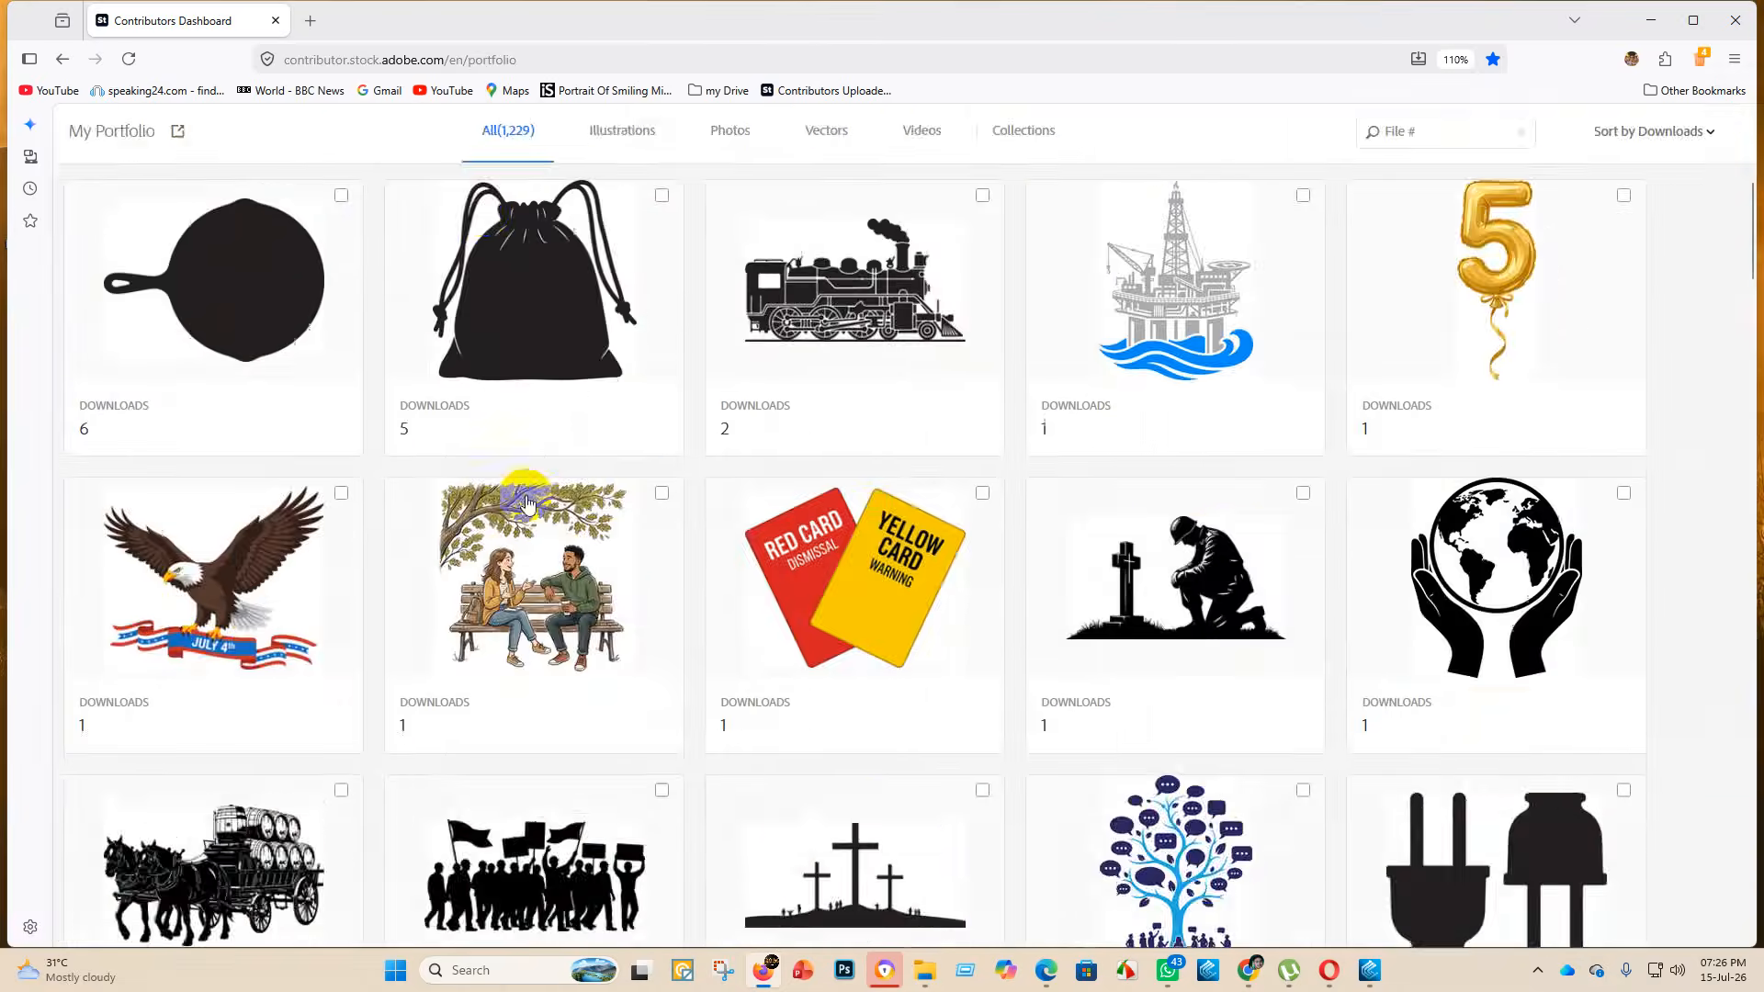
pyautogui.scroll(5, 570, 487)
pyautogui.scroll(5, 551, 450)
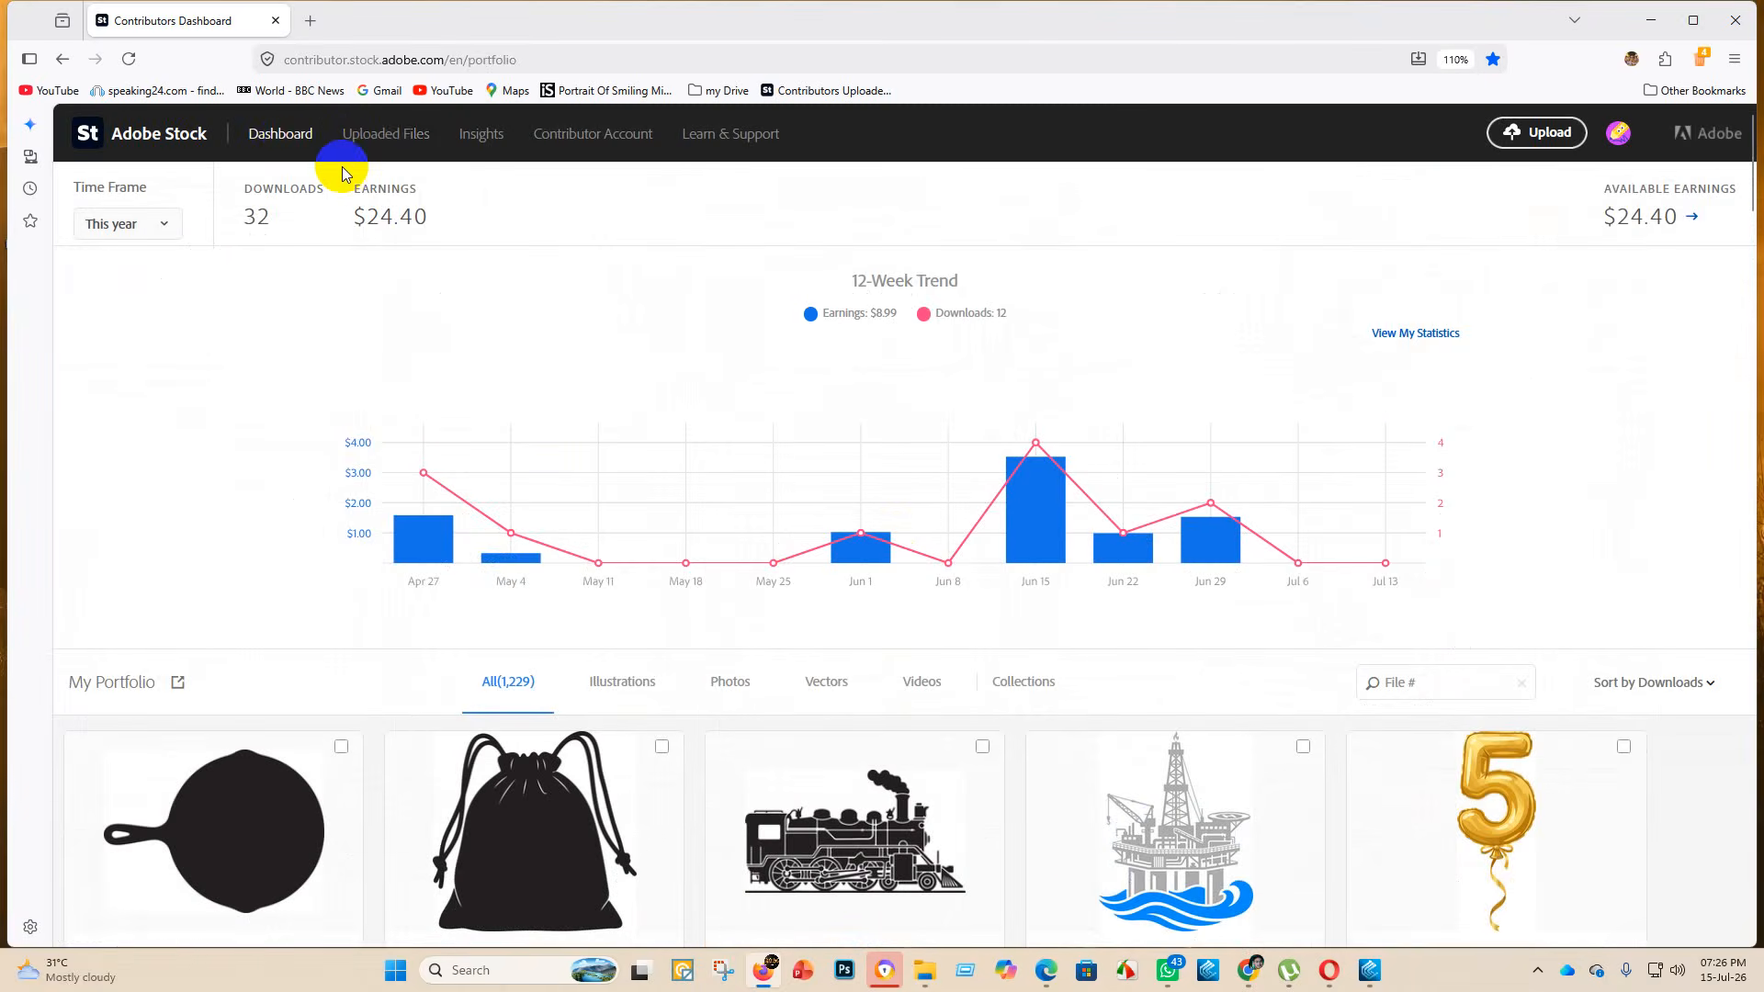
# - Return to the uploaded files and dismiss the submission error and generative AI title notices
pyautogui.click(400, 132)
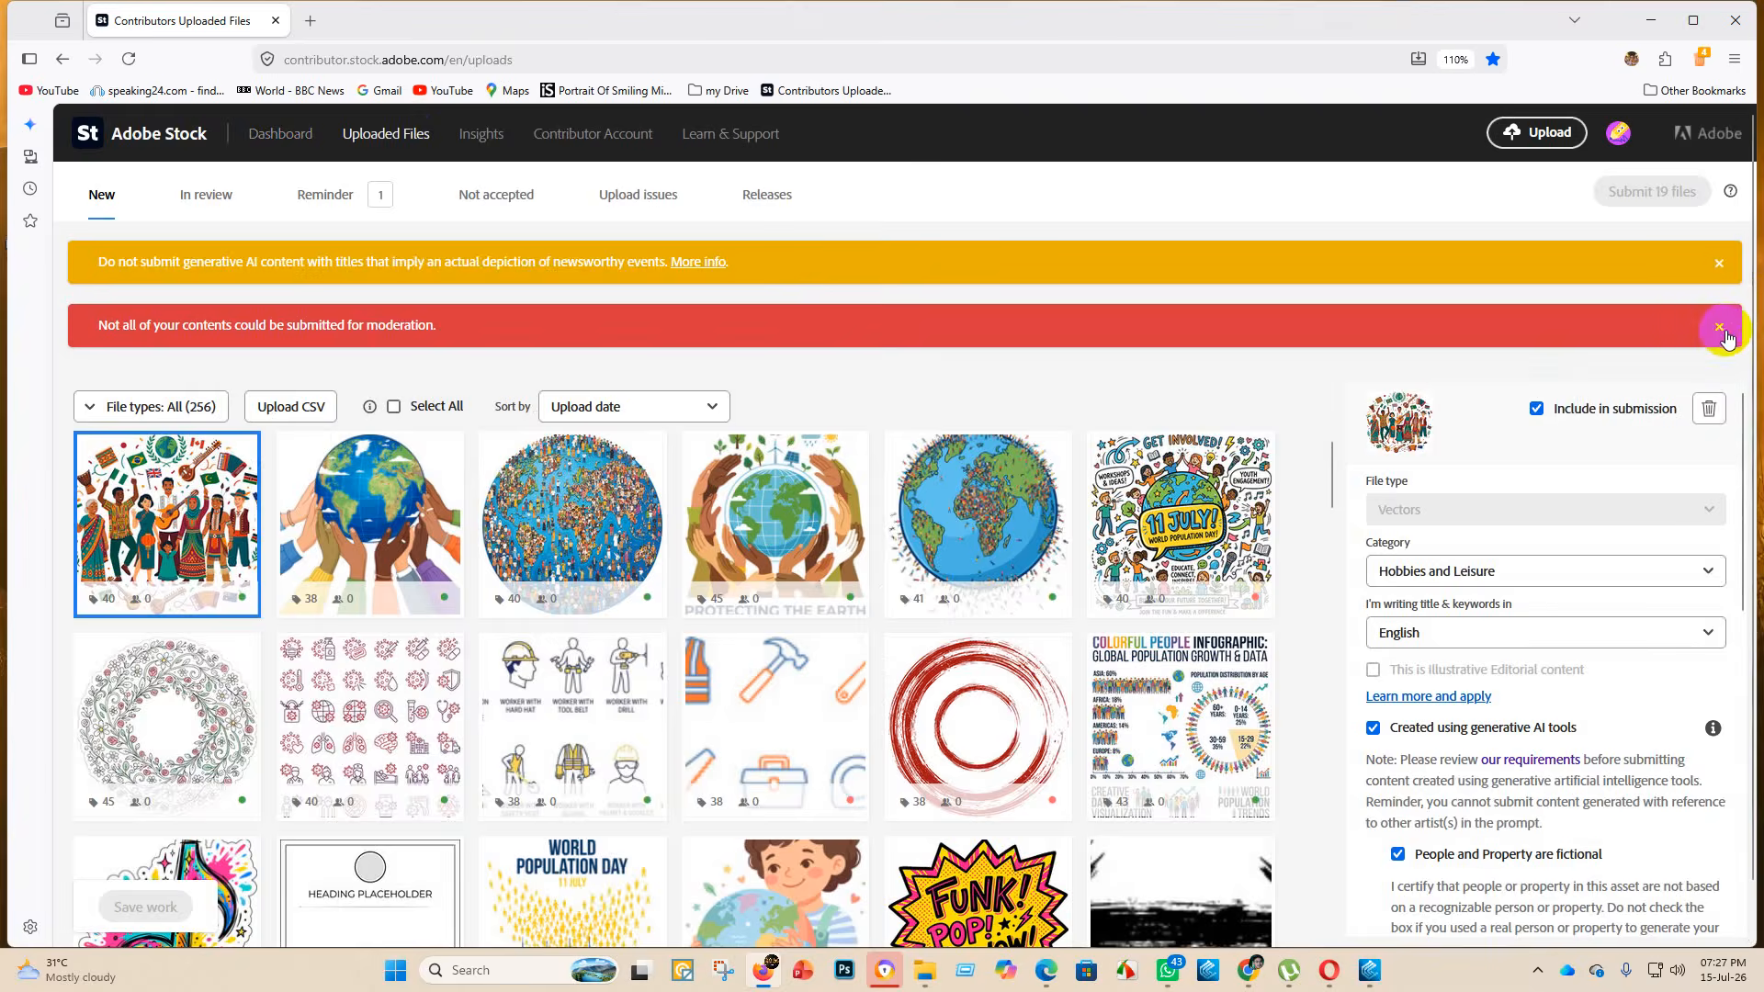
pyautogui.click(1718, 324)
pyautogui.click(1718, 263)
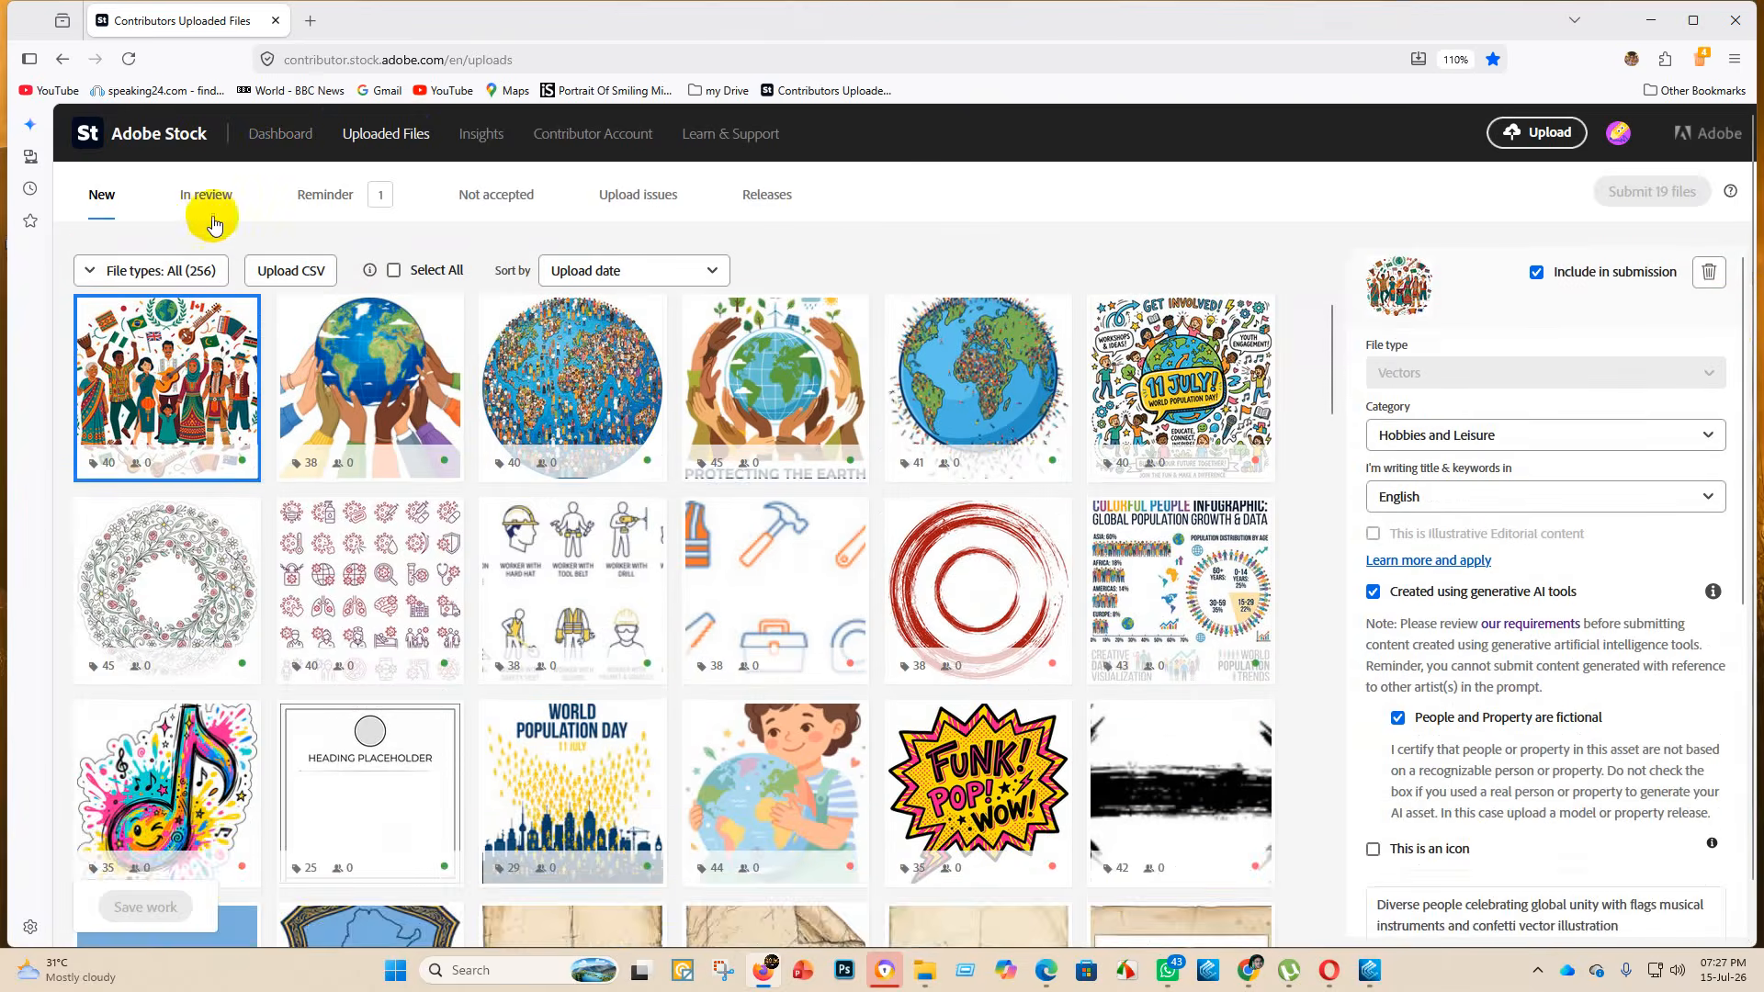
# - Look through the files in review, from the ornate golden urn to the laptop artwork
pyautogui.click(205, 196)
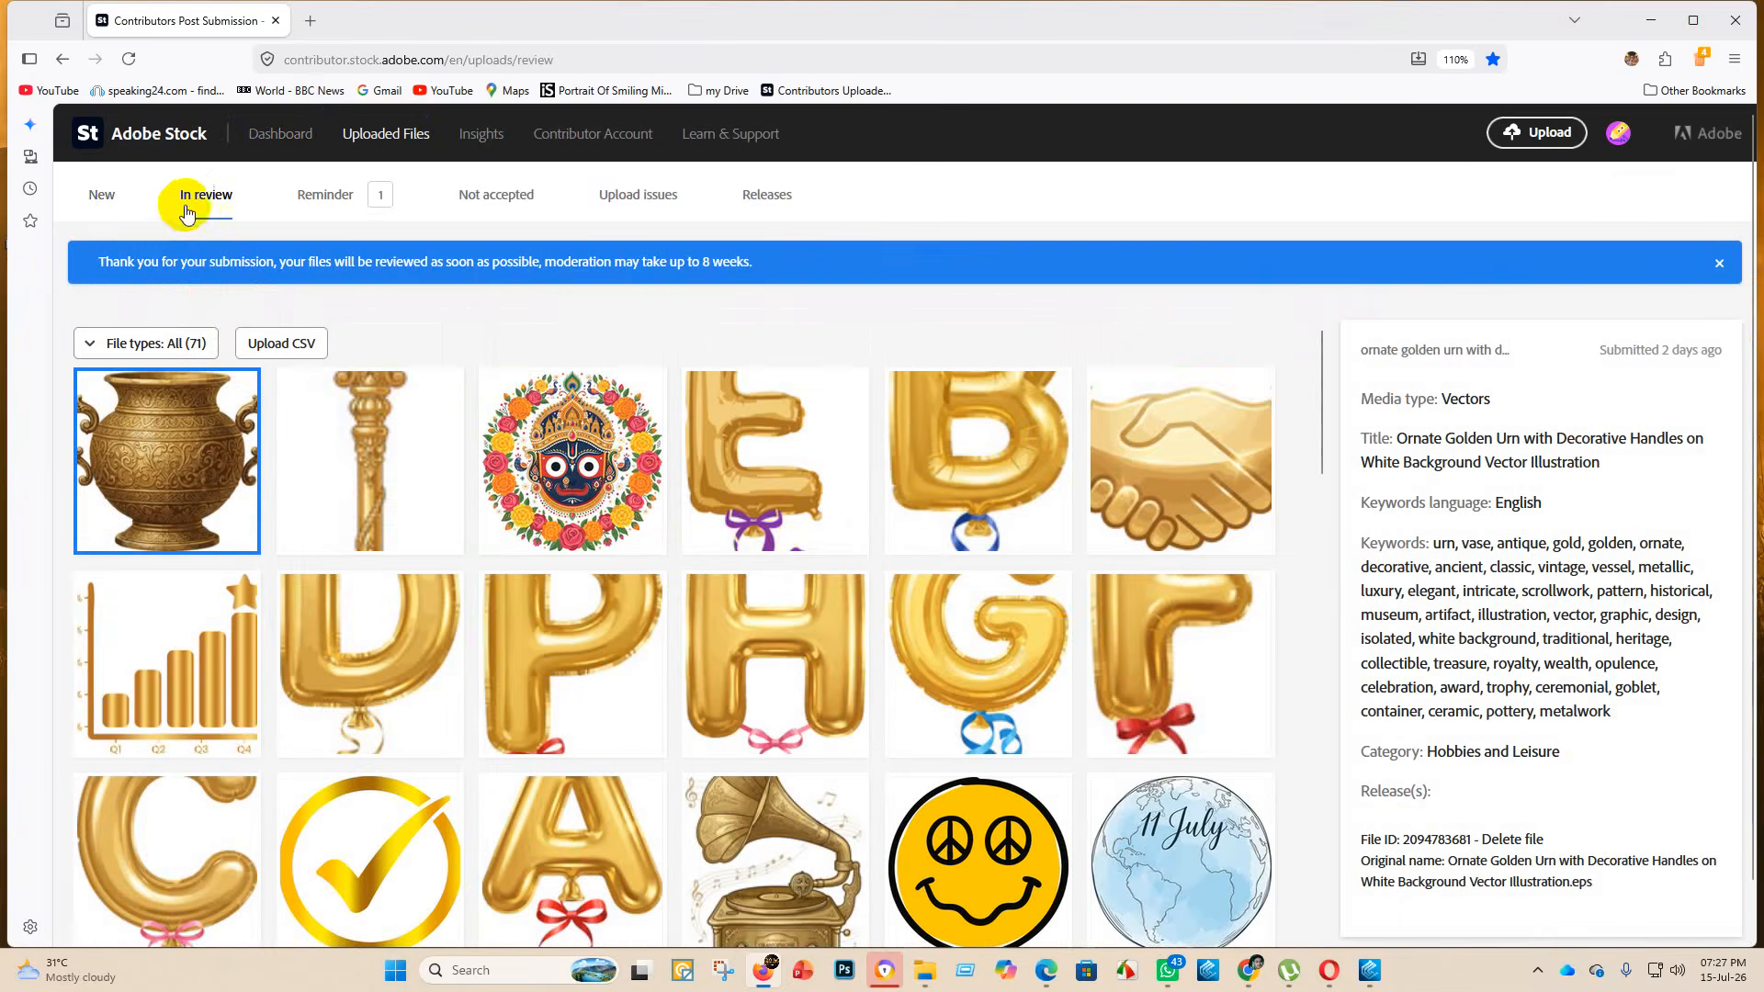
pyautogui.scroll(-20, 746, 543)
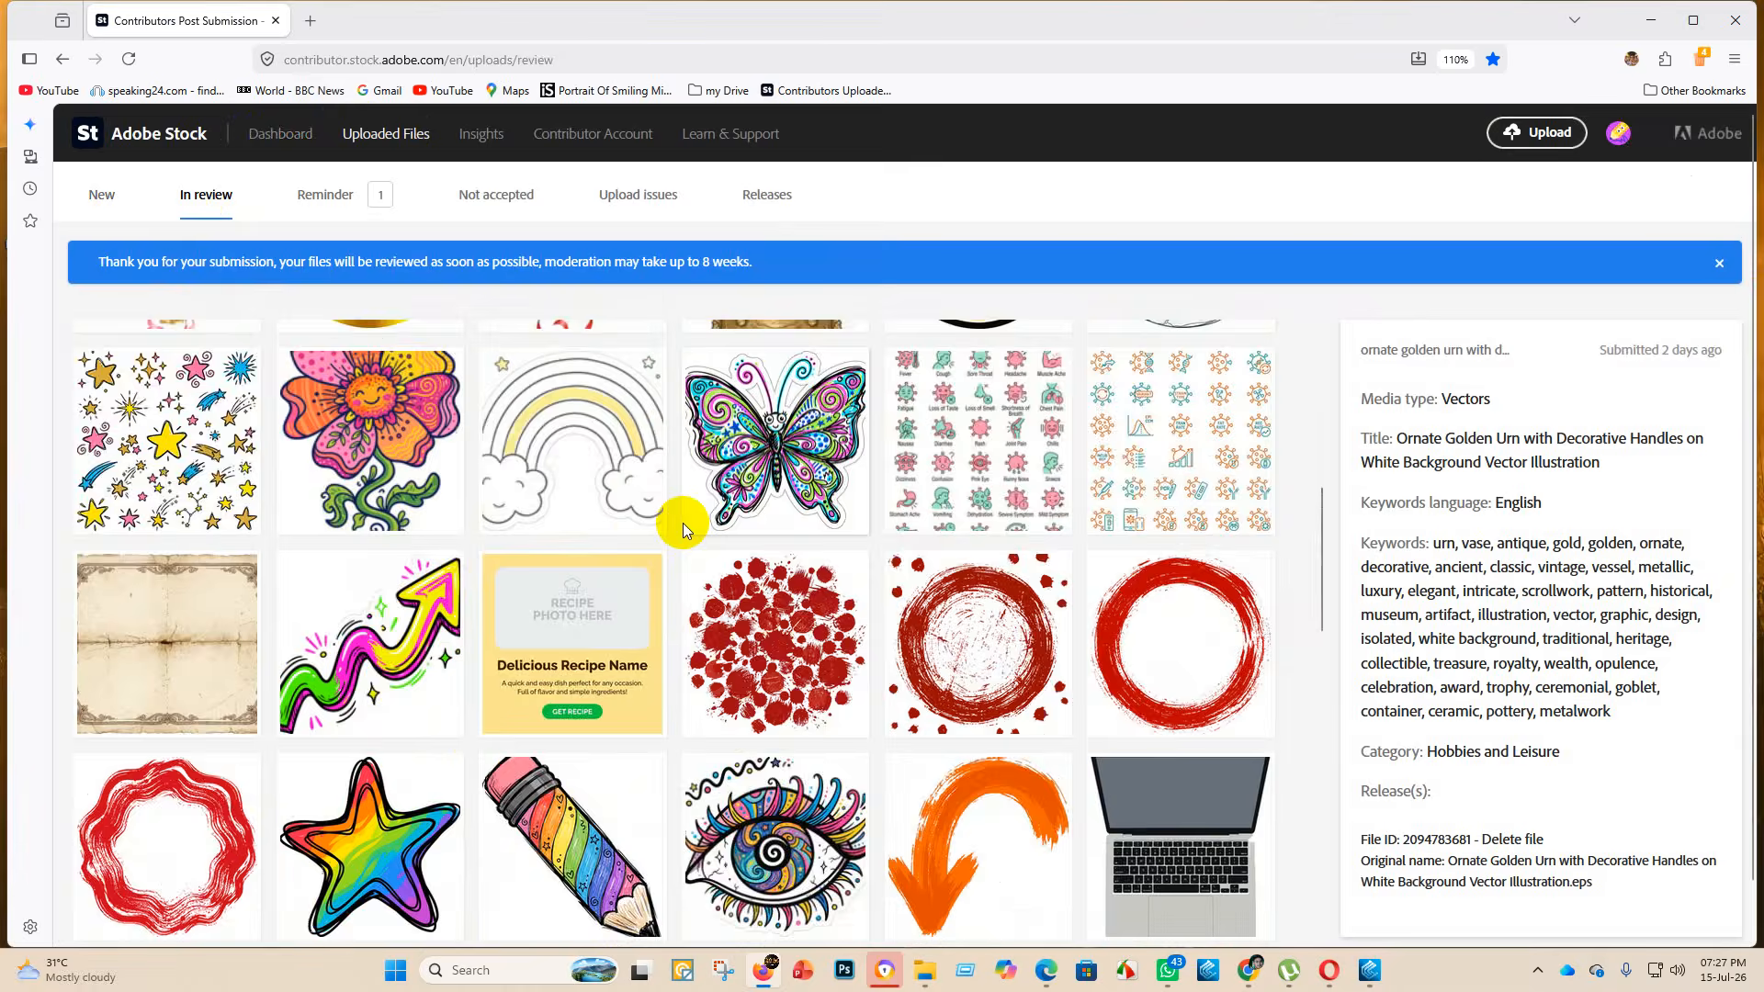
pyautogui.scroll(20, 461, 560)
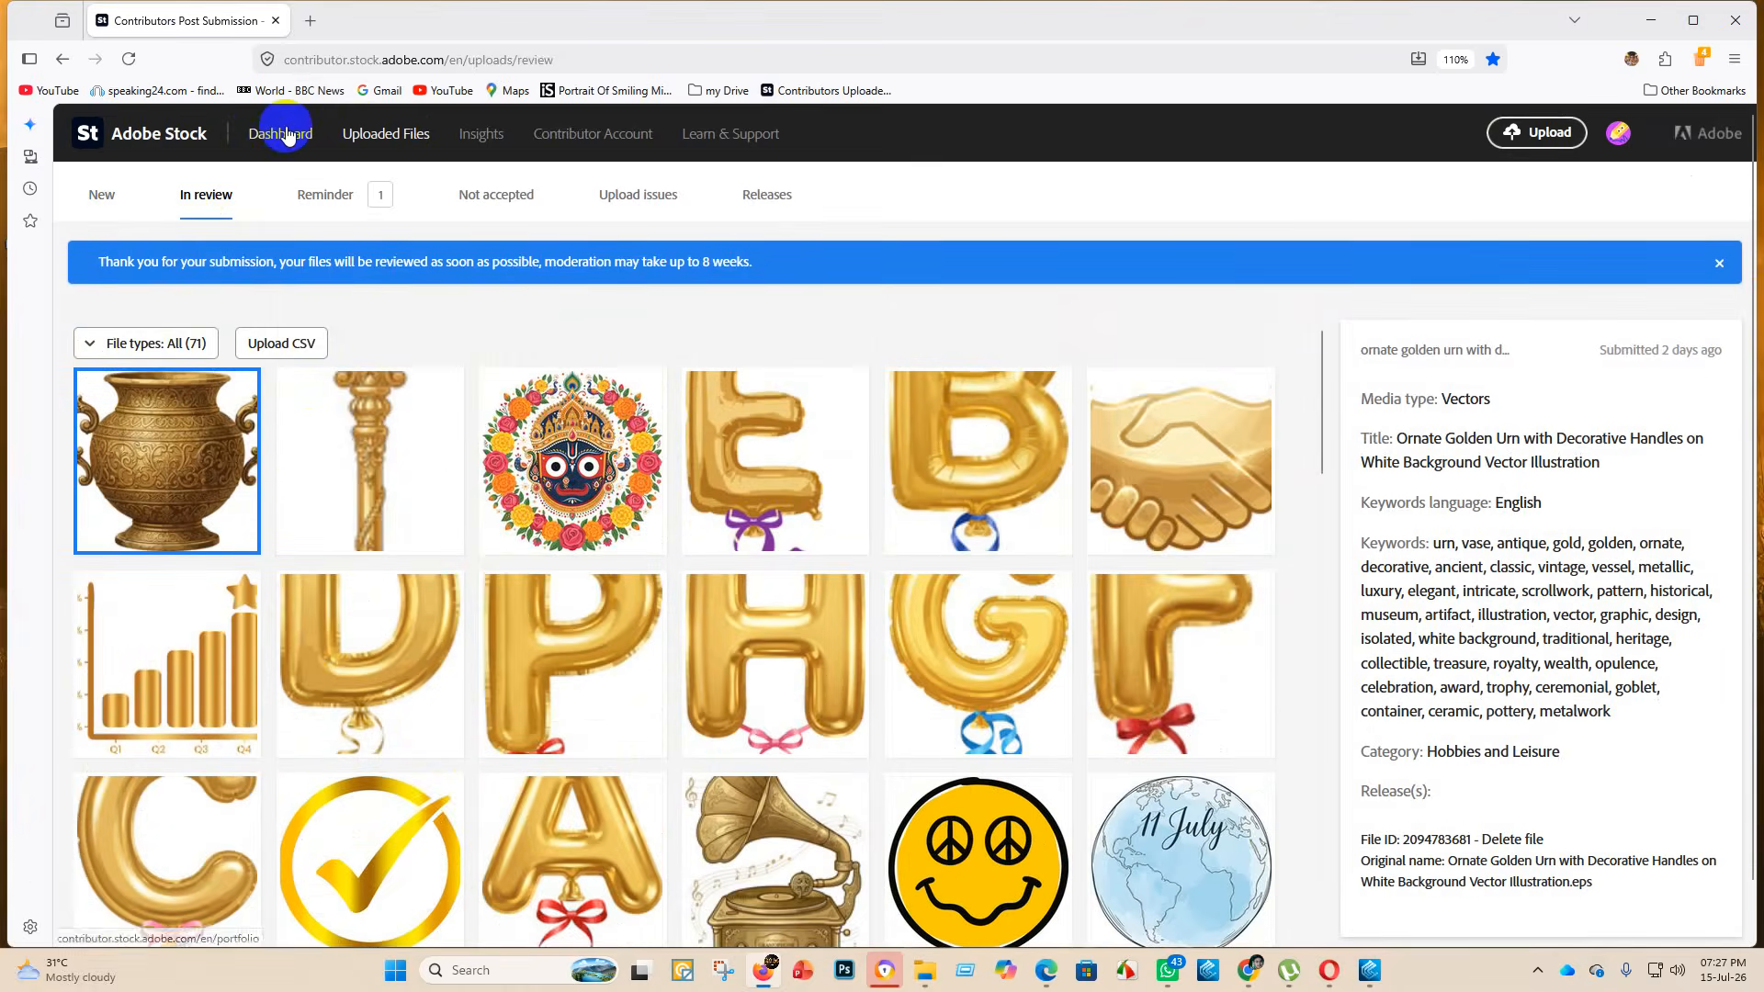
# - Return to the dashboard and browse the portfolio's download figures down to the icon sets and anniversary artwork
pyautogui.click(287, 135)
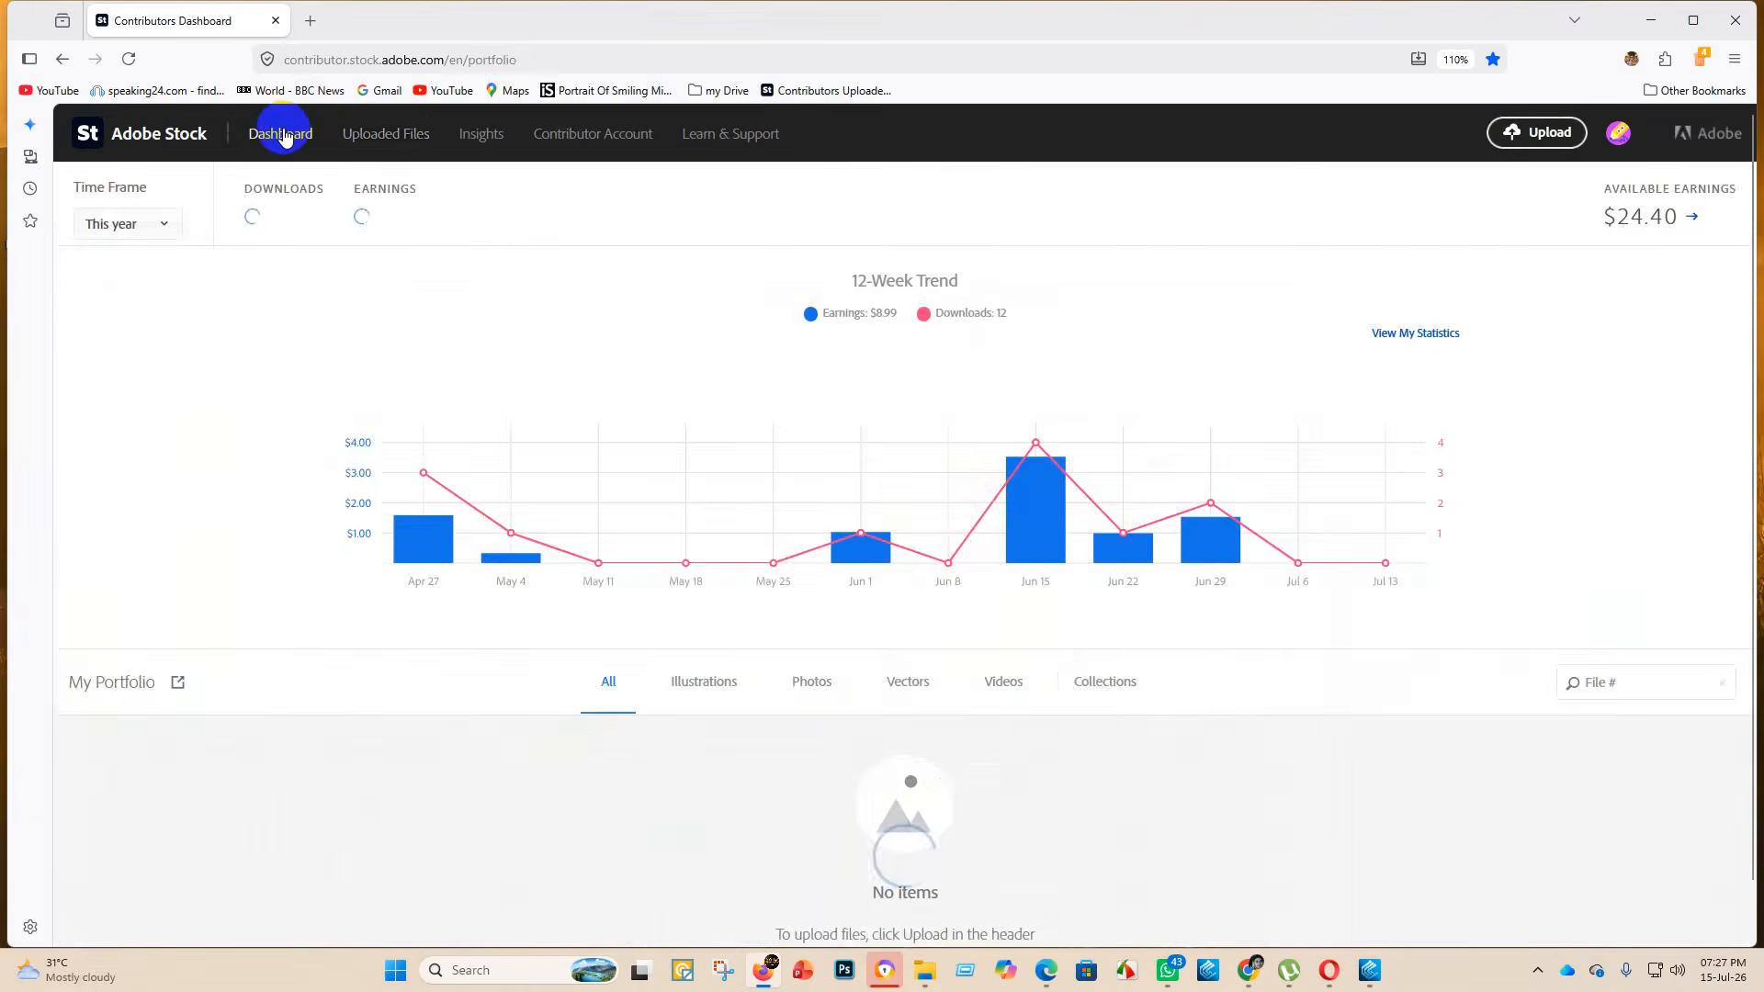
pyautogui.scroll(-7, 523, 346)
pyautogui.scroll(-20, 523, 333)
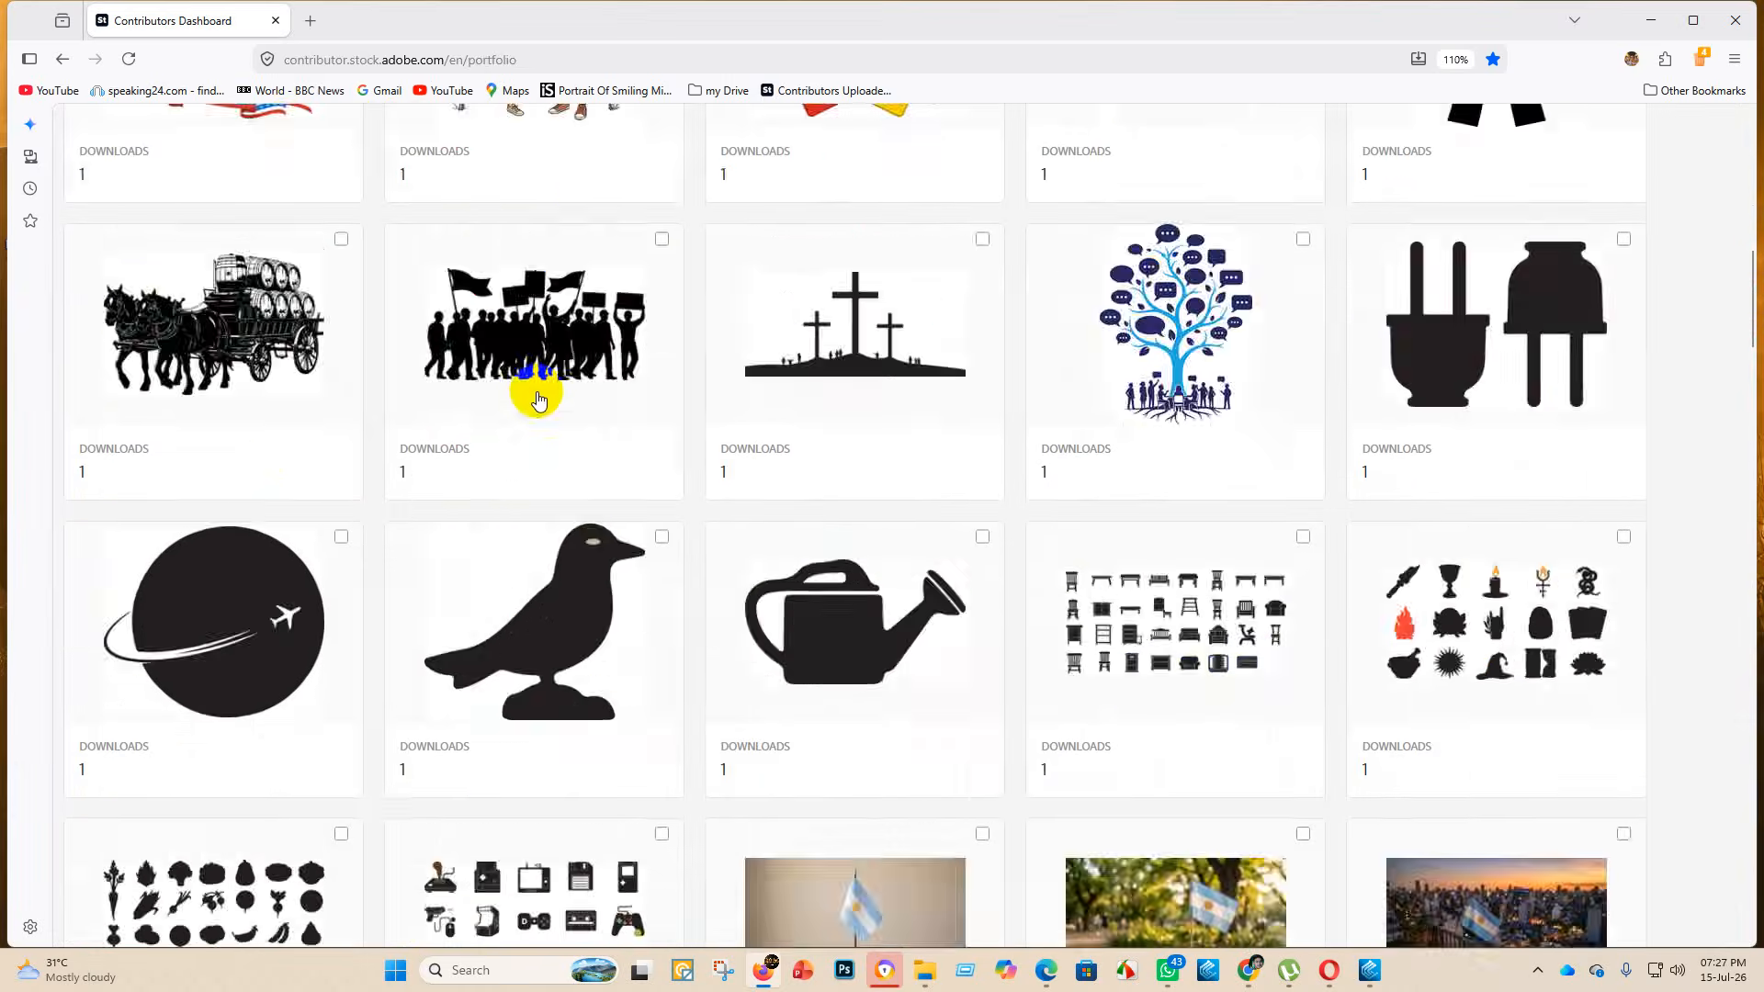
pyautogui.scroll(-15, 654, 408)
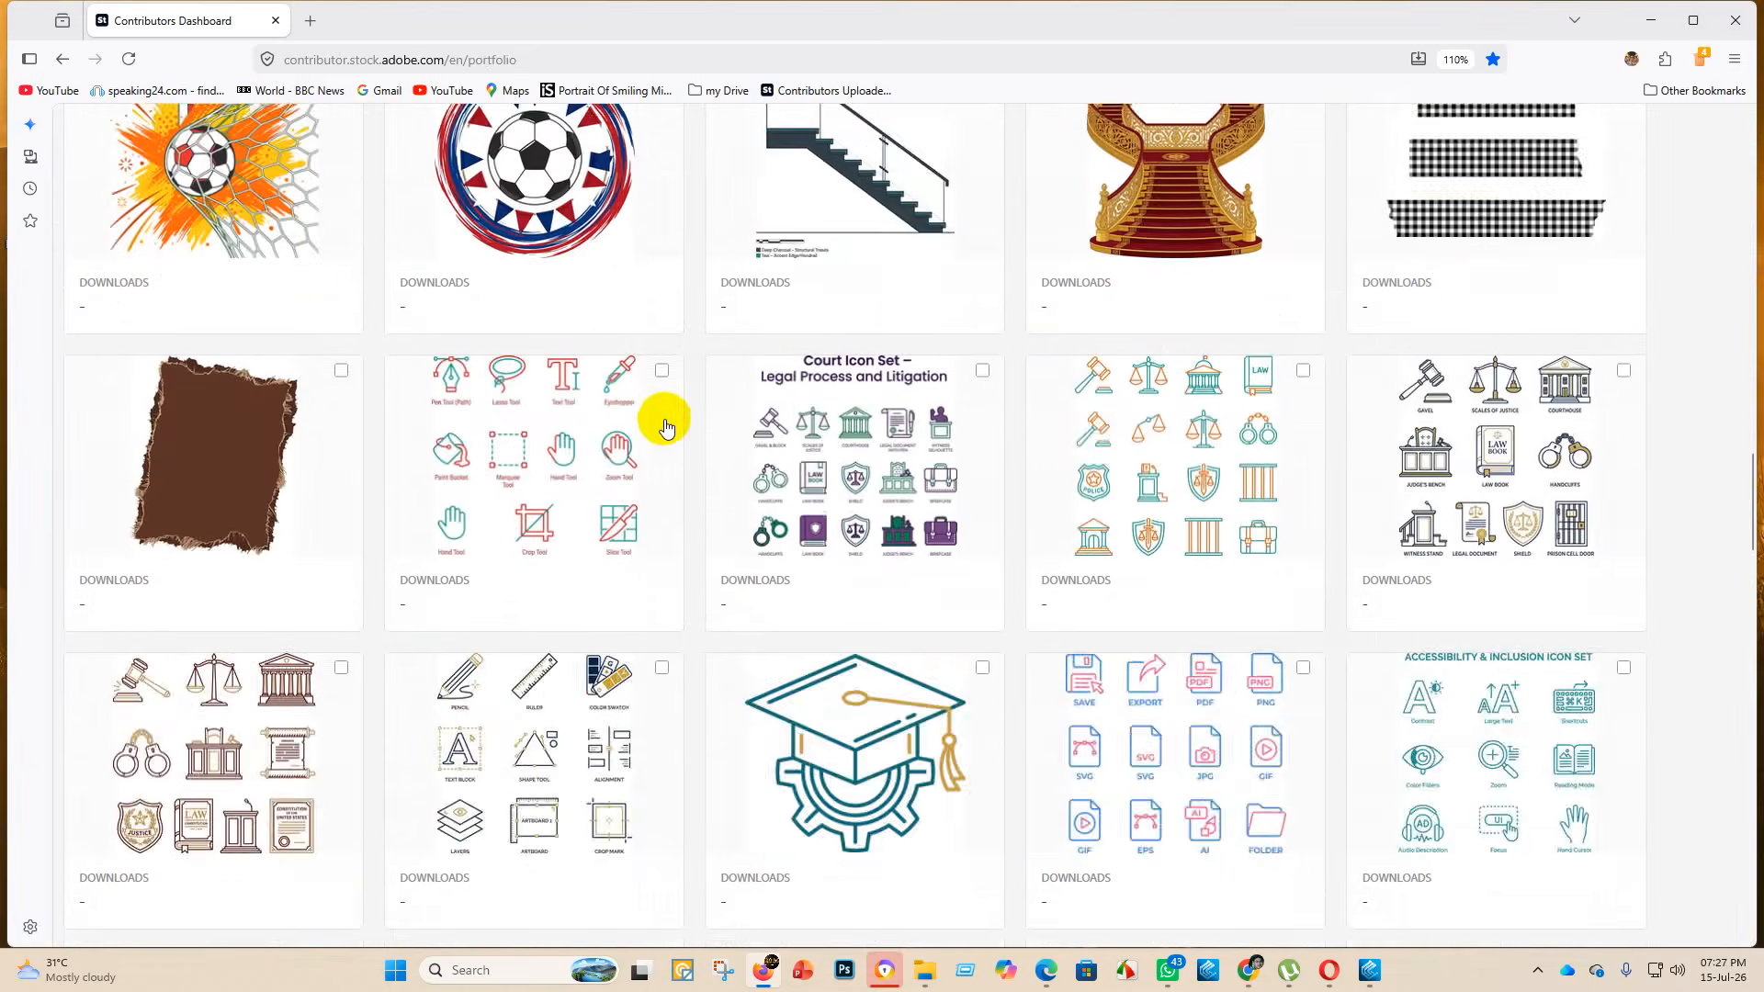
pyautogui.scroll(10, 694, 424)
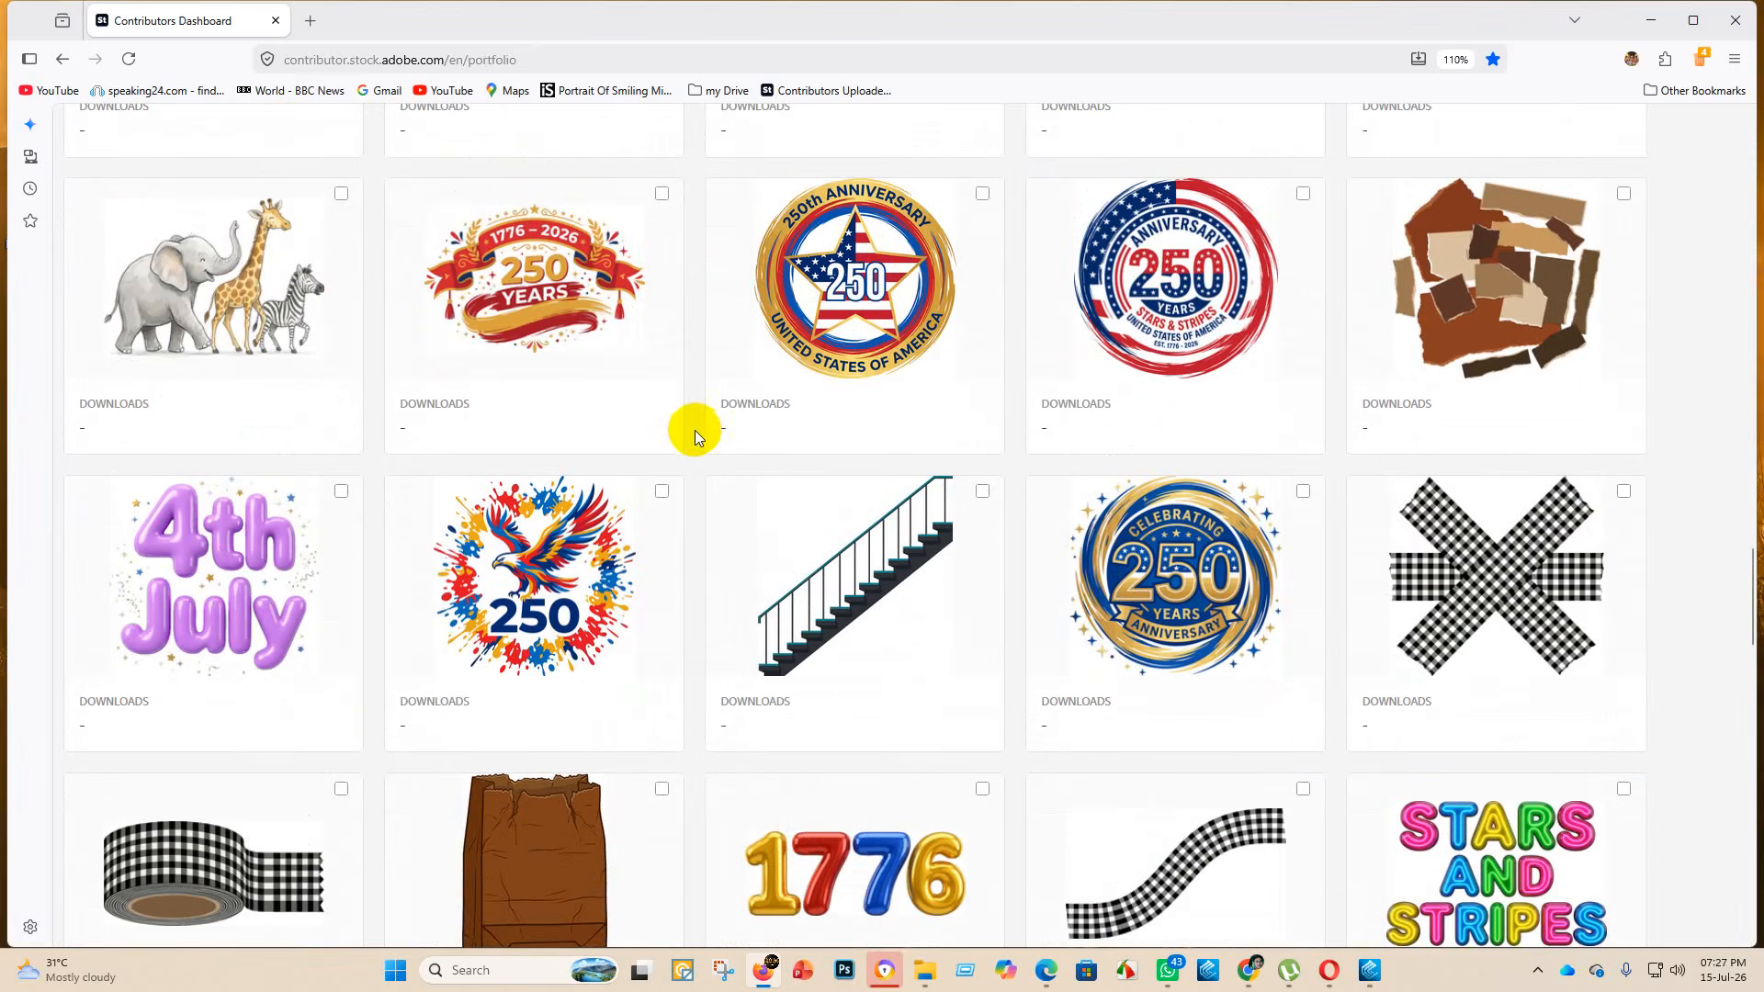
pyautogui.scroll(20, 664, 417)
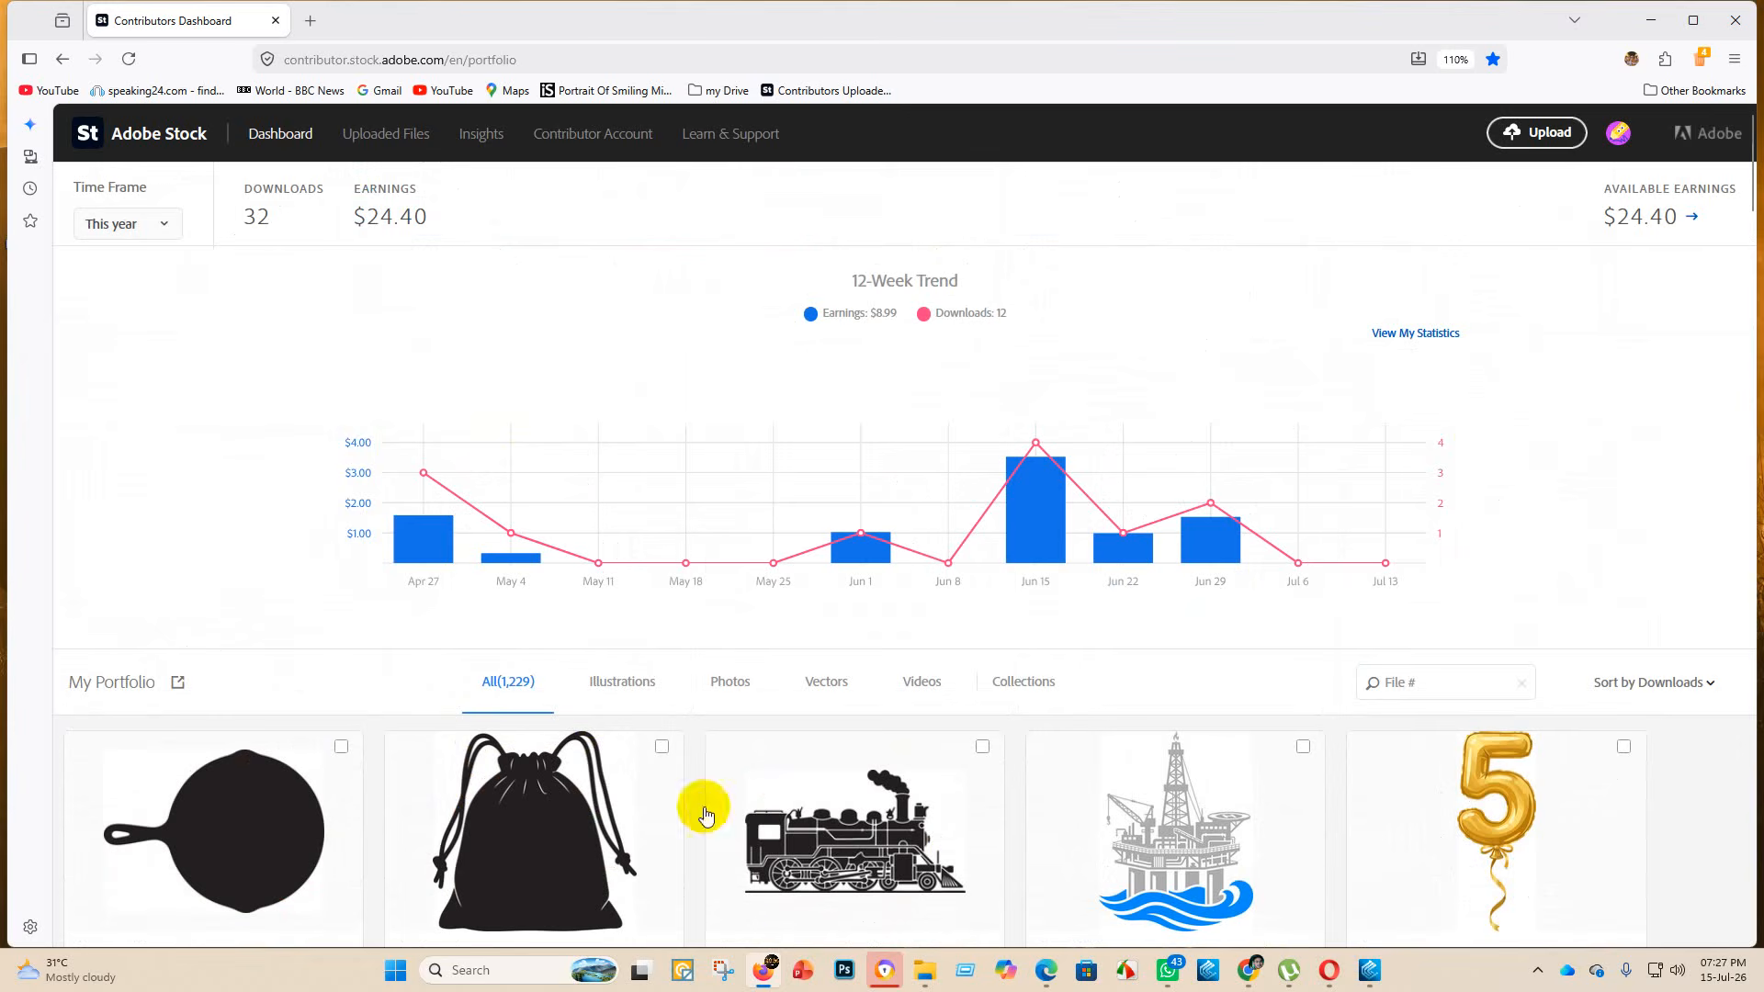
# - Switch to Microsoft Edge and view the other contributor account's dashboard statistics and top portfolio files
pyautogui.moveTo(1057, 972)
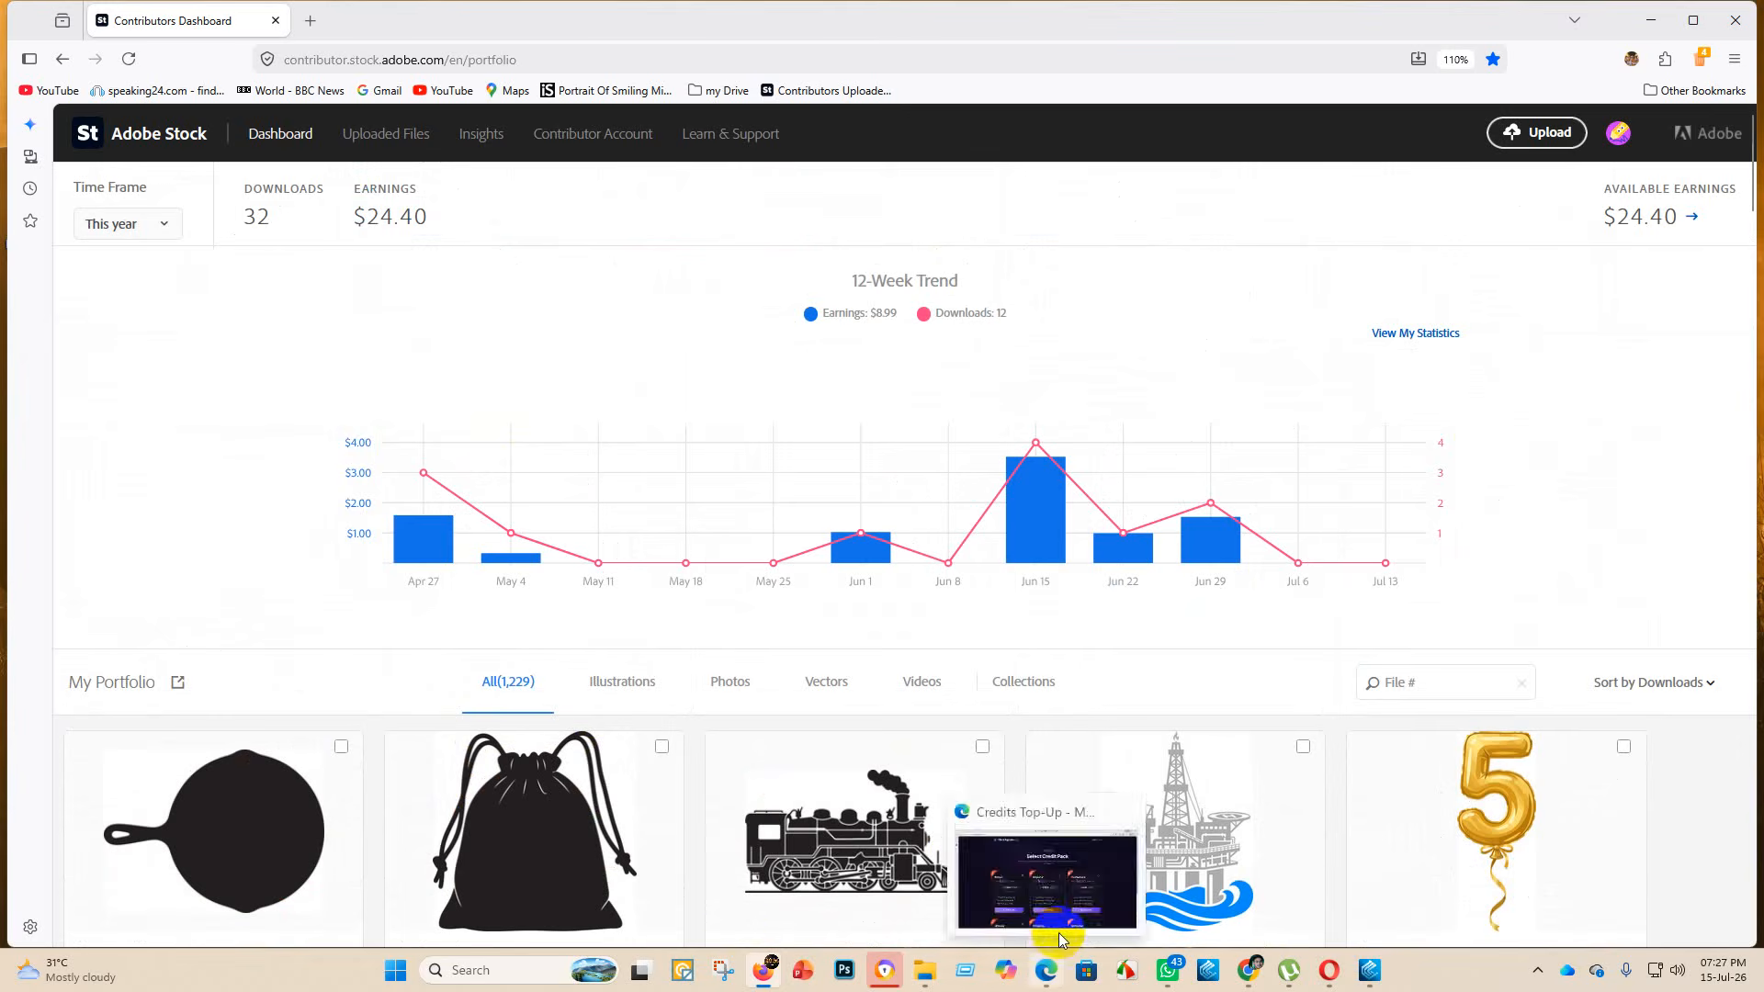
pyautogui.click(1058, 896)
pyautogui.moveTo(22, 96)
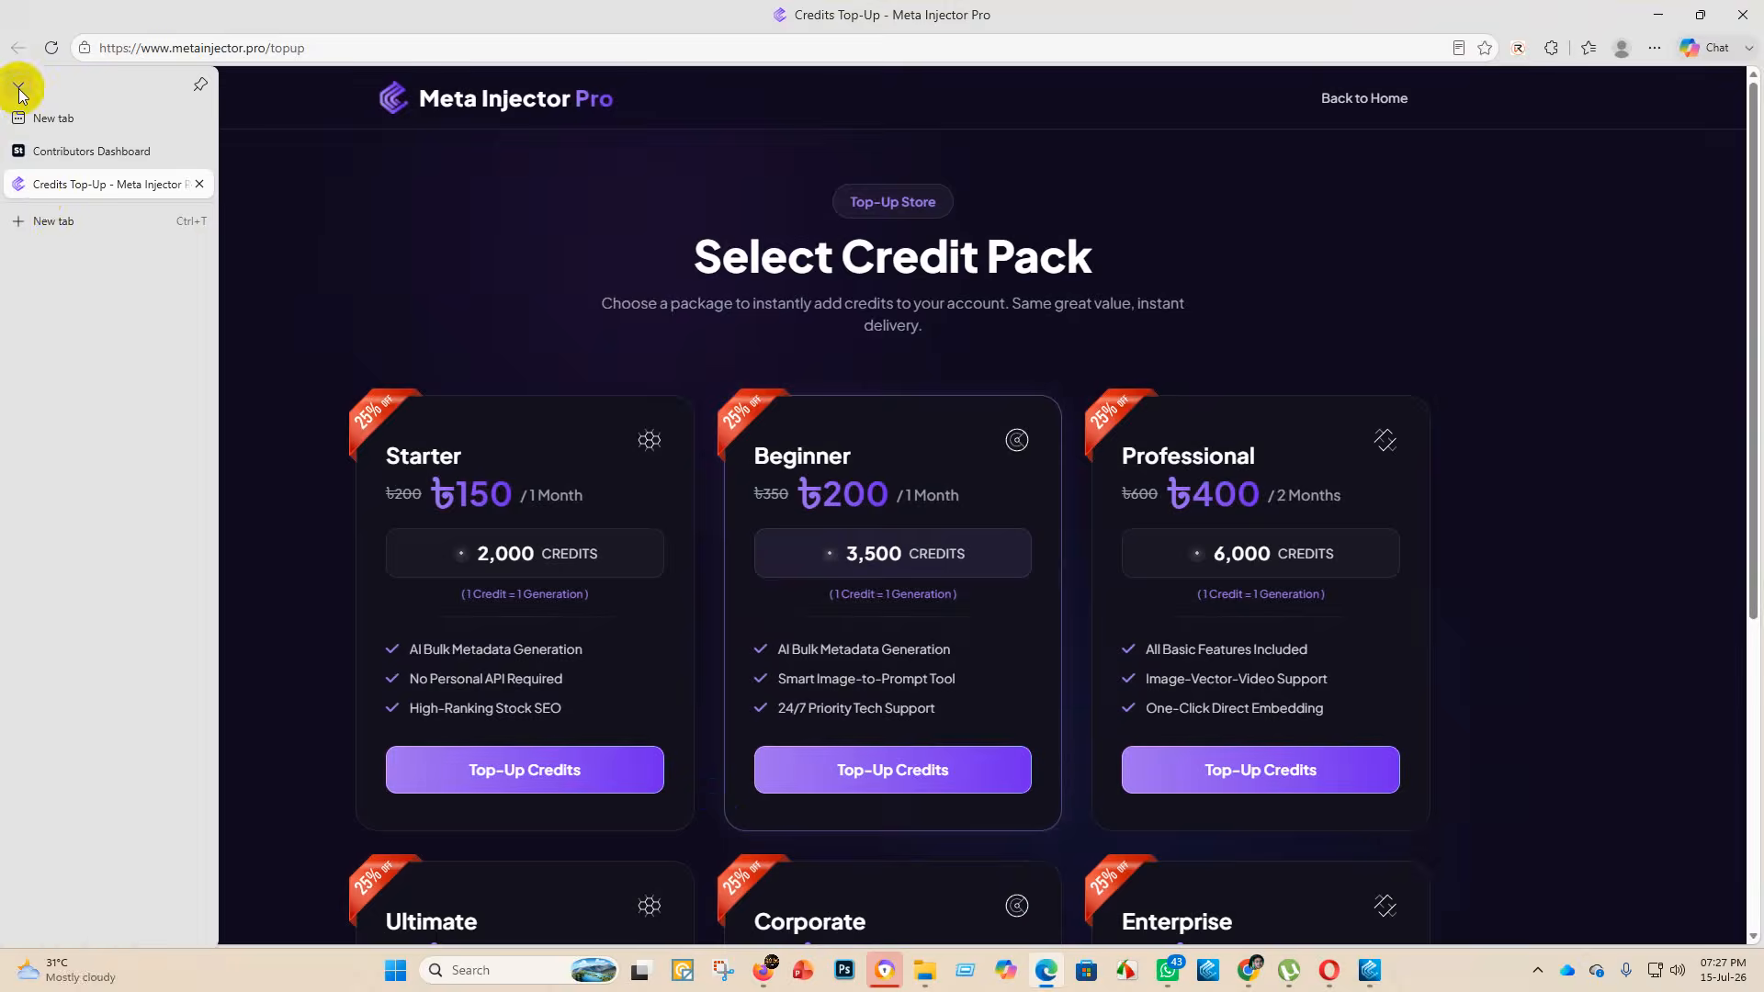
pyautogui.click(66, 152)
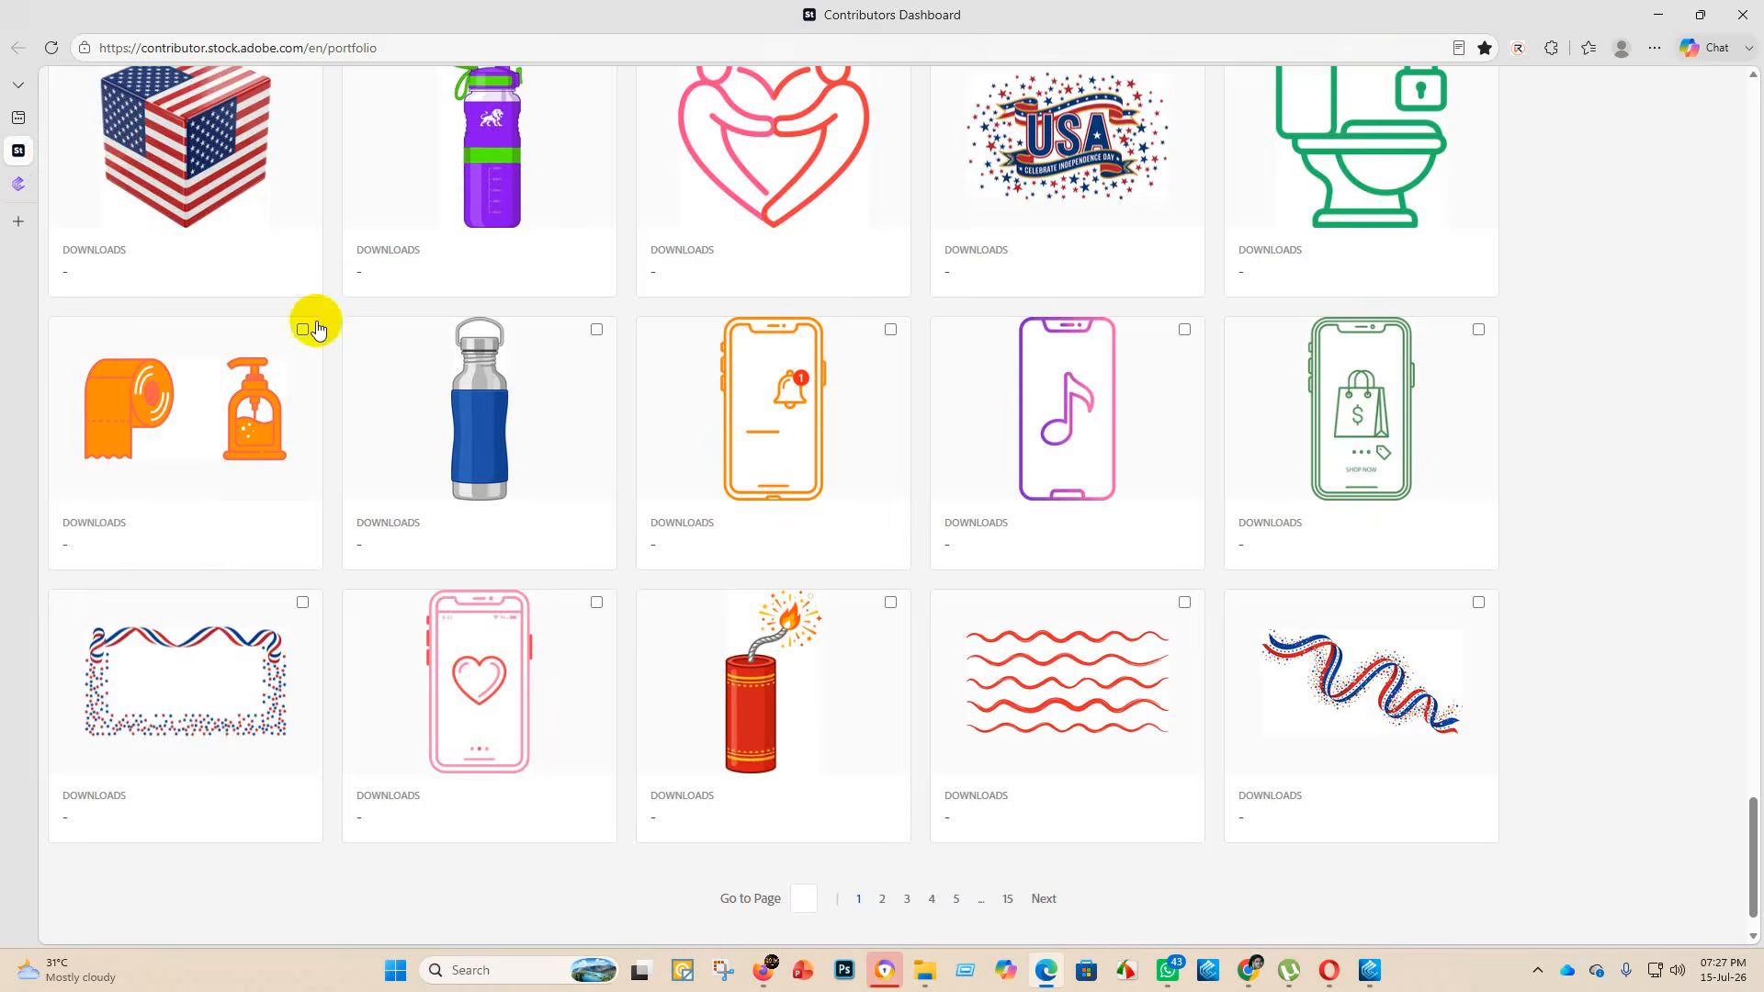
pyautogui.scroll(10, 489, 285)
pyautogui.scroll(20, 489, 292)
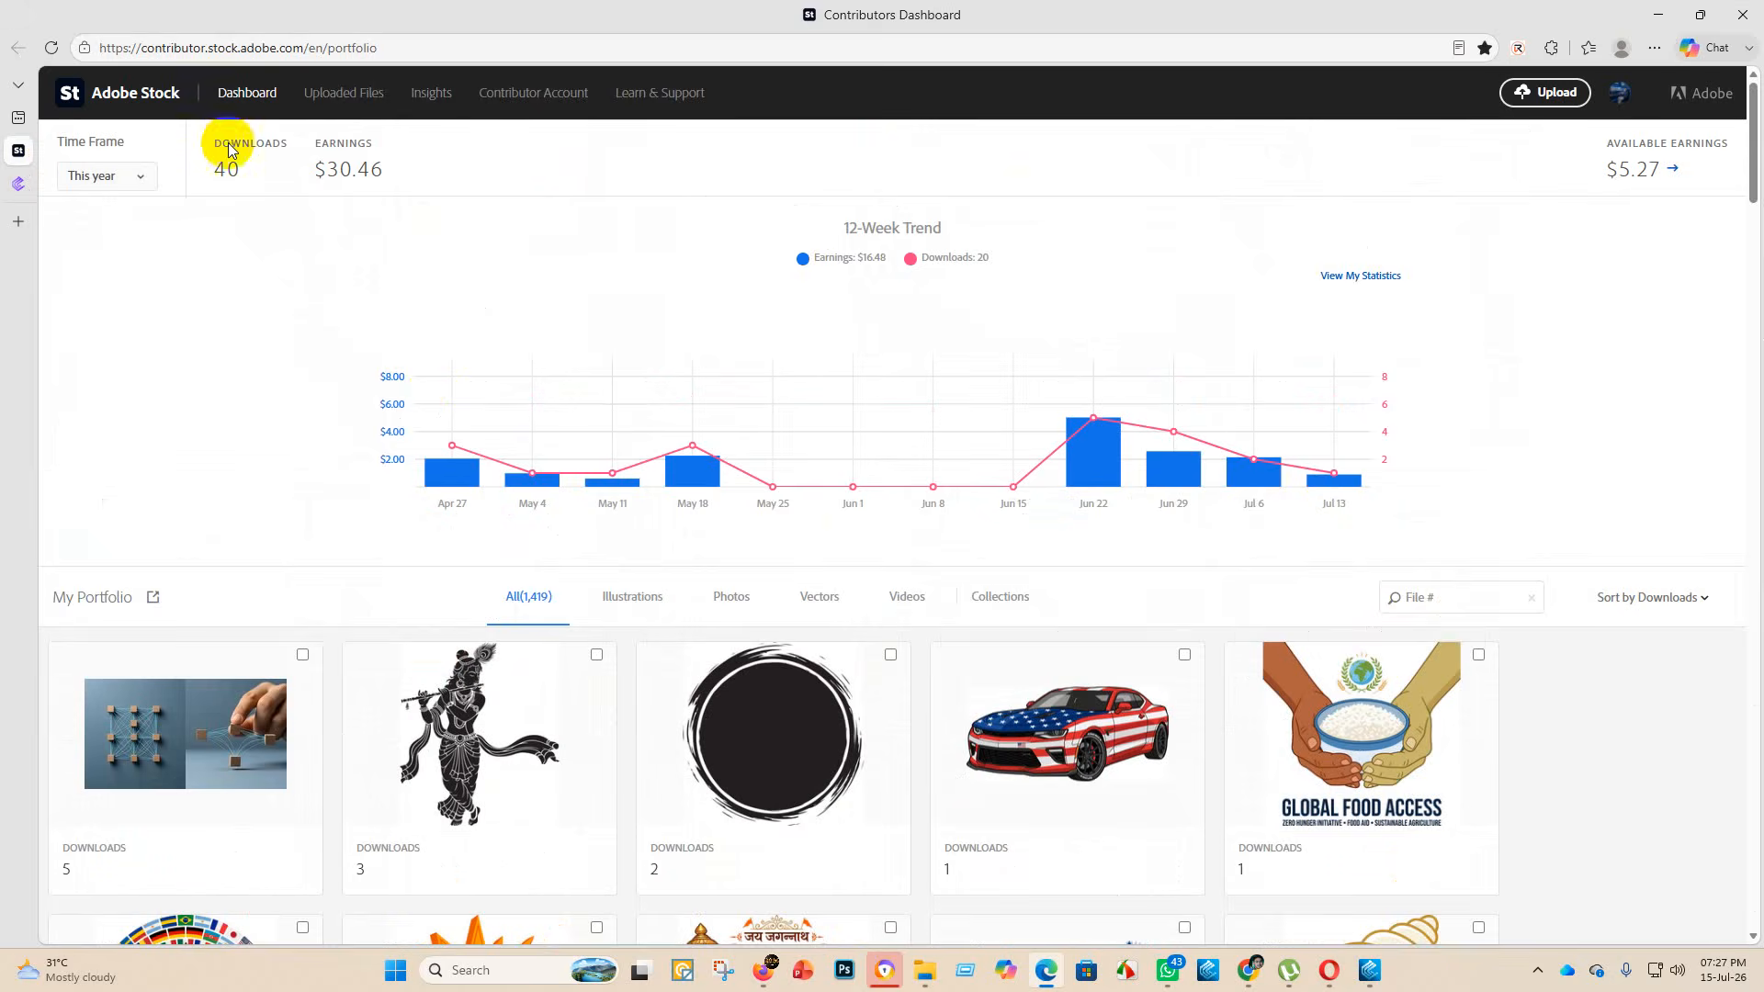
# - Open this account's new uploads and examine the spiritual leader scene, the Jagannath Temple spire and the files' status dots
pyautogui.click(357, 101)
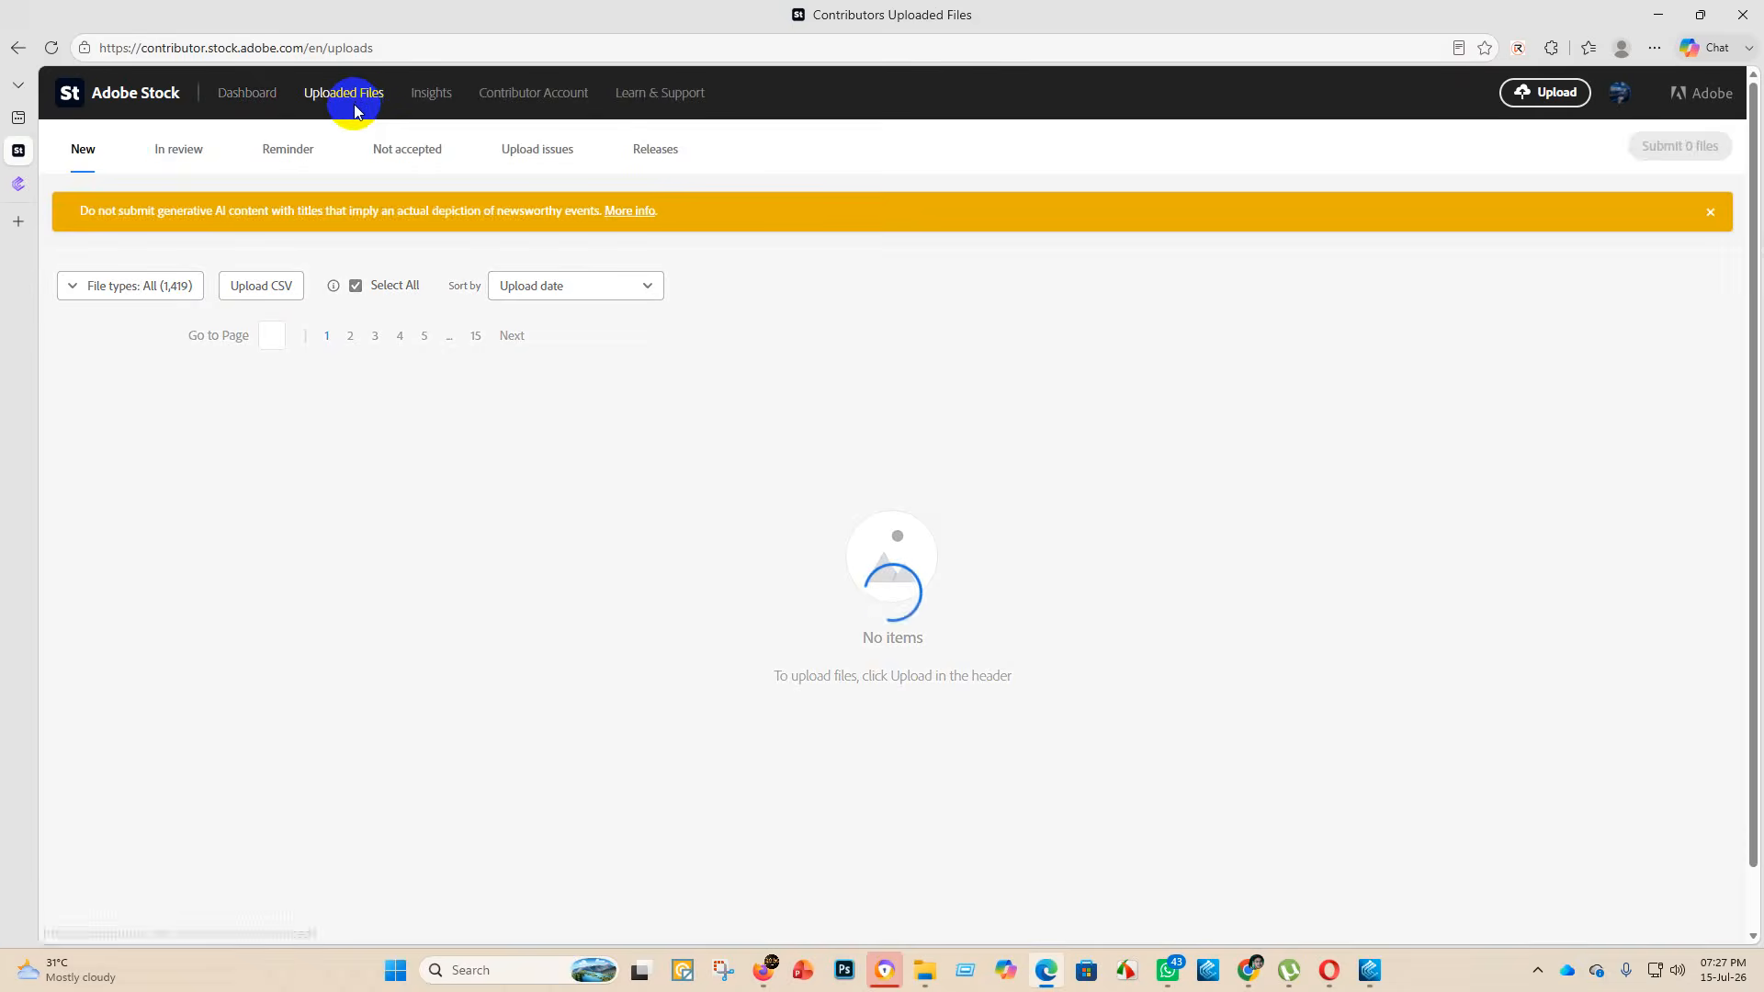
pyautogui.click(579, 409)
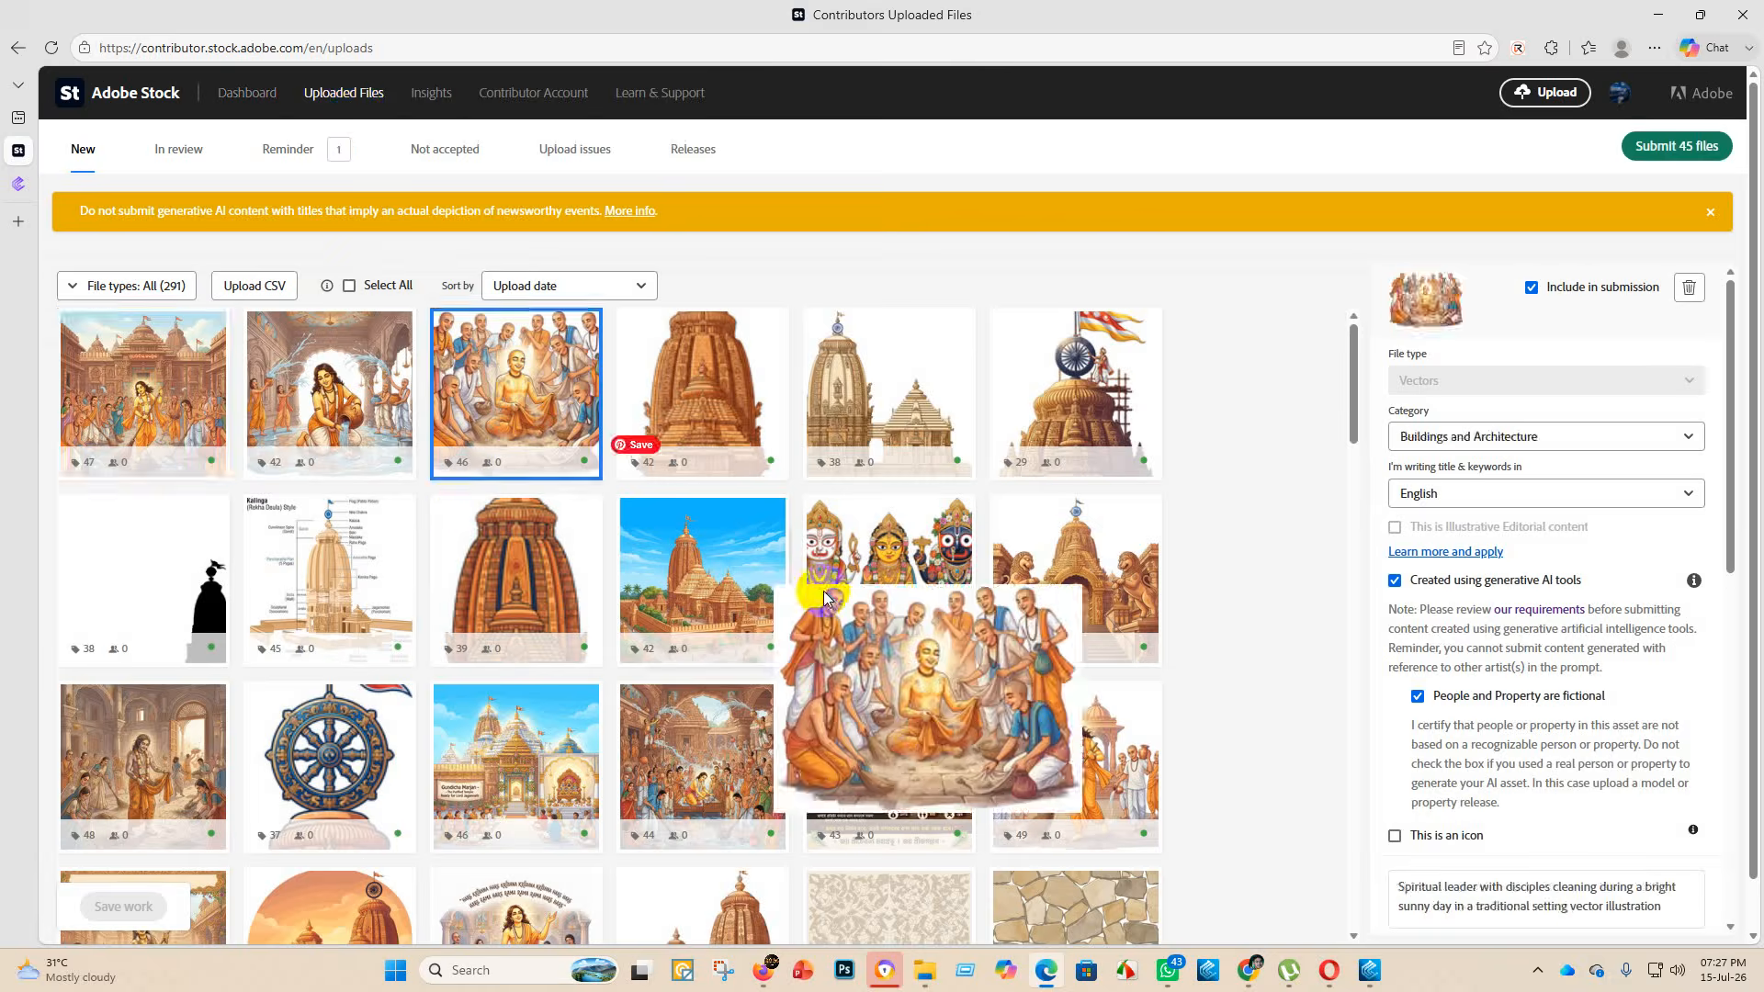
pyautogui.click(557, 537)
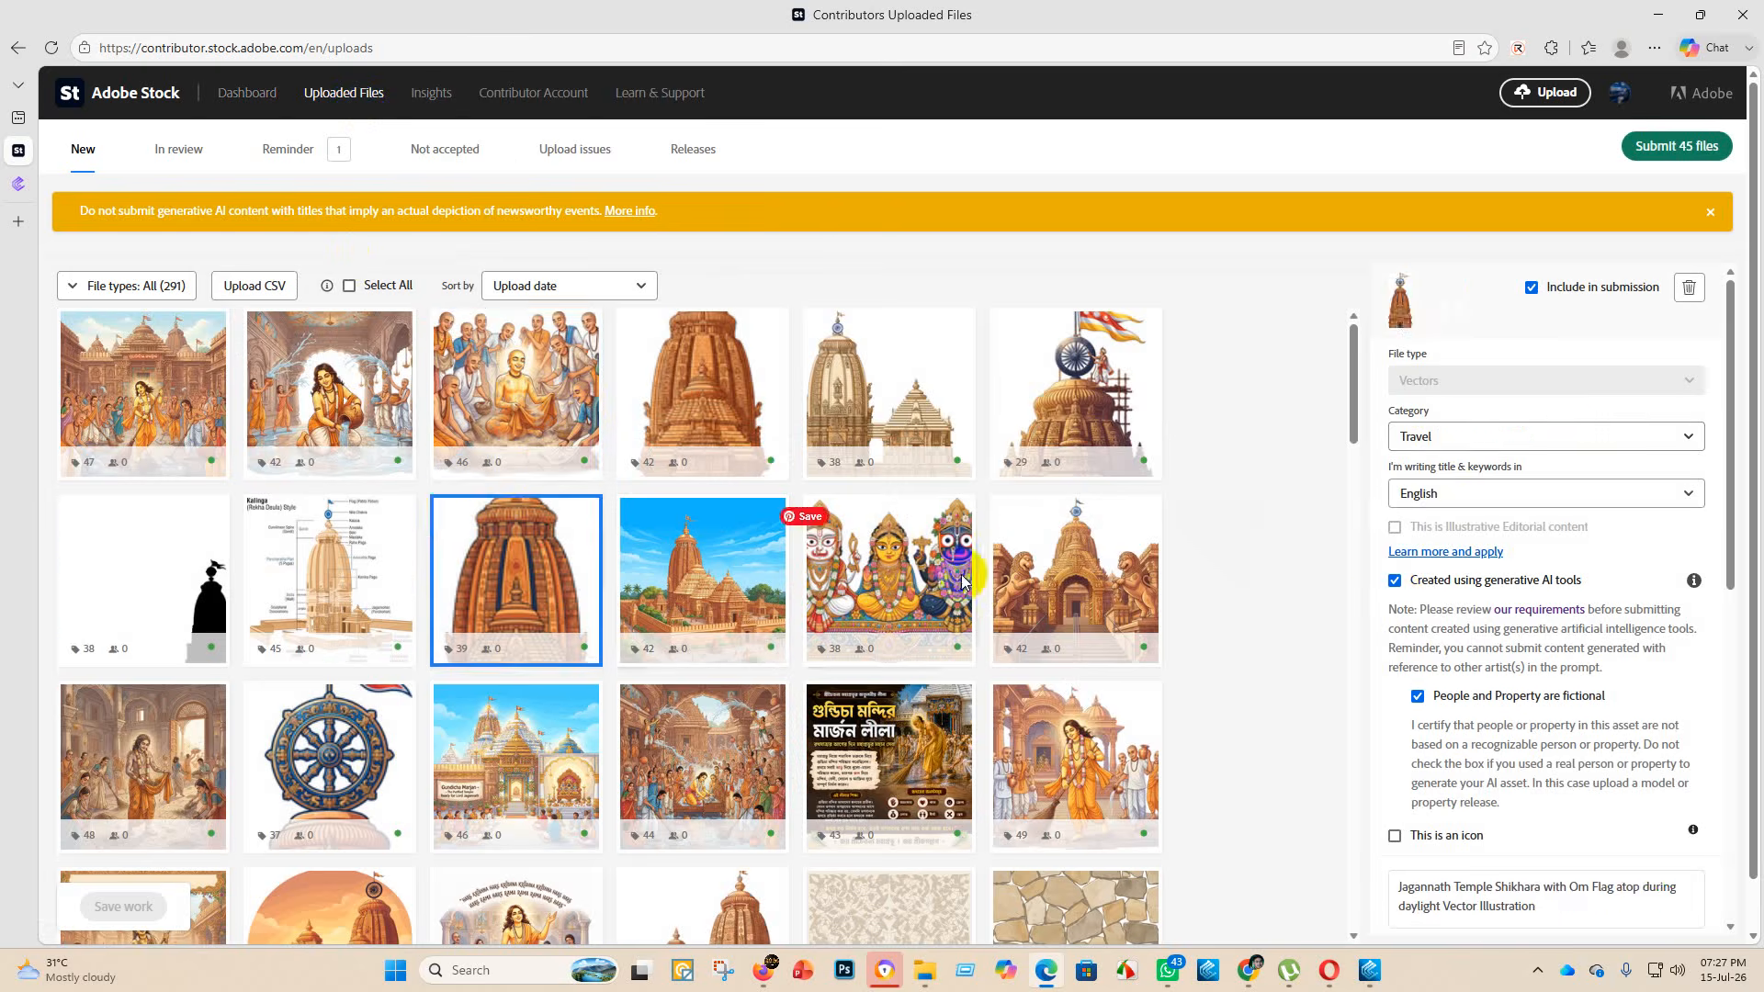
pyautogui.scroll(-4, 1038, 569)
pyautogui.scroll(-3, 1564, 726)
pyautogui.scroll(-2, 994, 737)
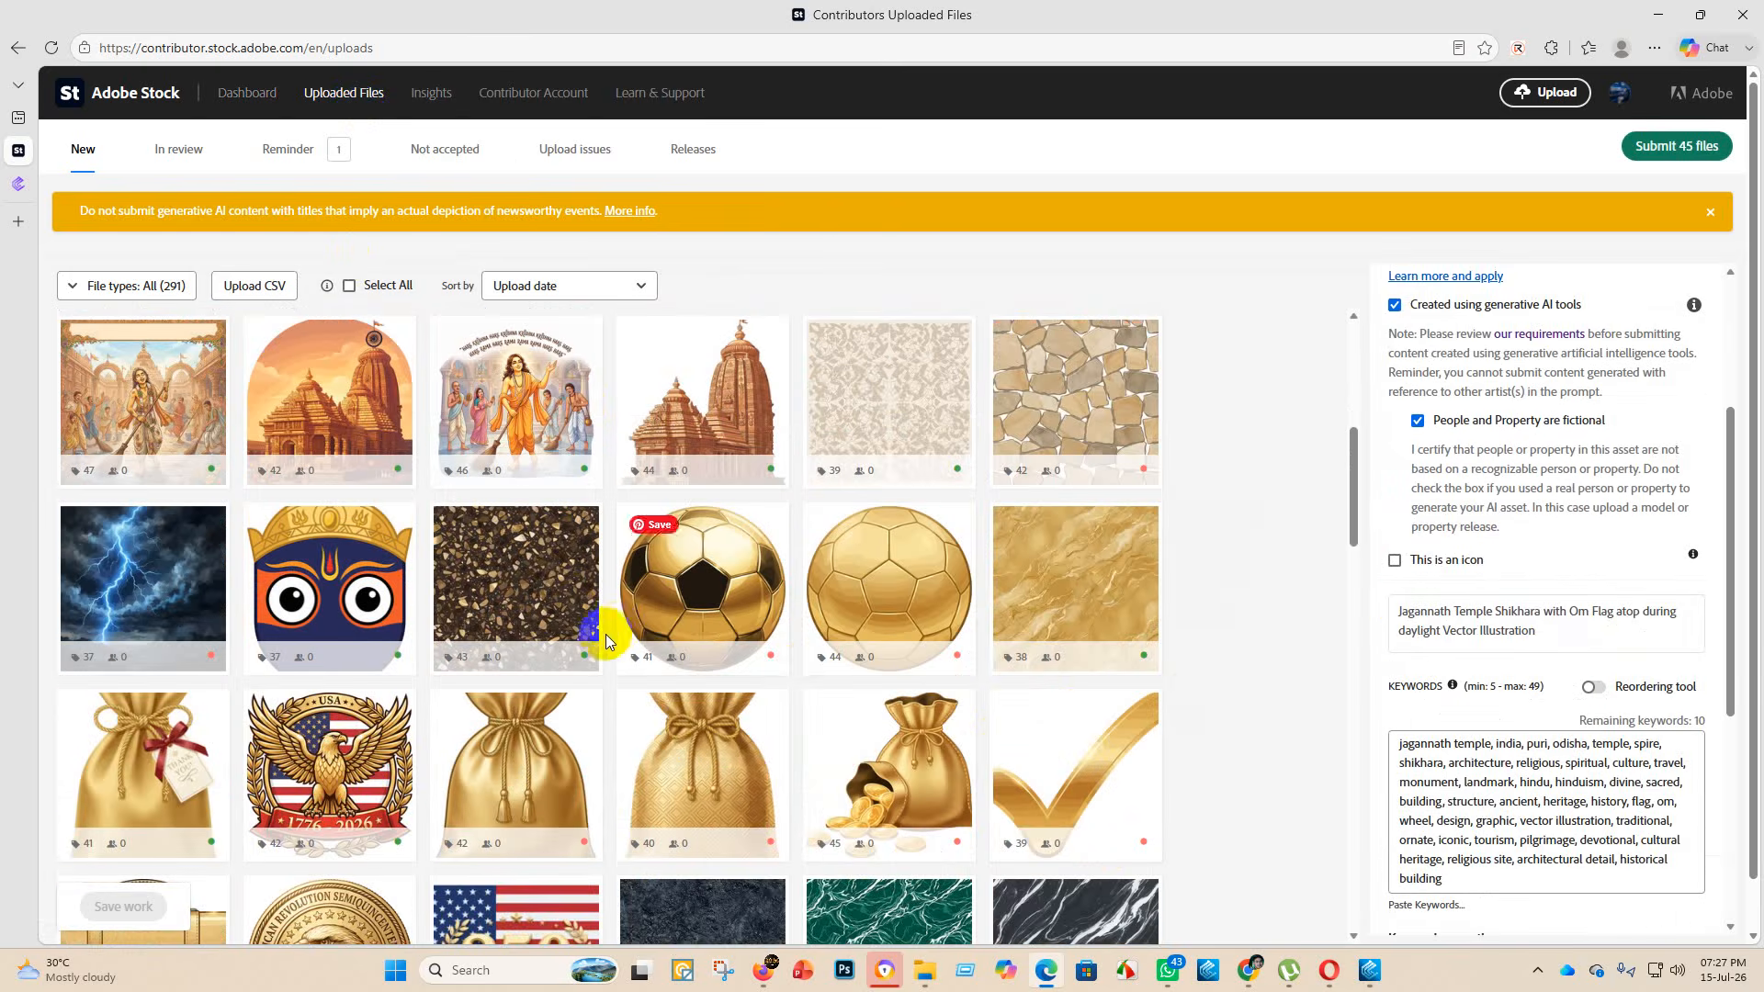
# - Clear and reapply "People and Property are fictional" on the golden soccer ball with black pentagons and save the work
pyautogui.click(667, 620)
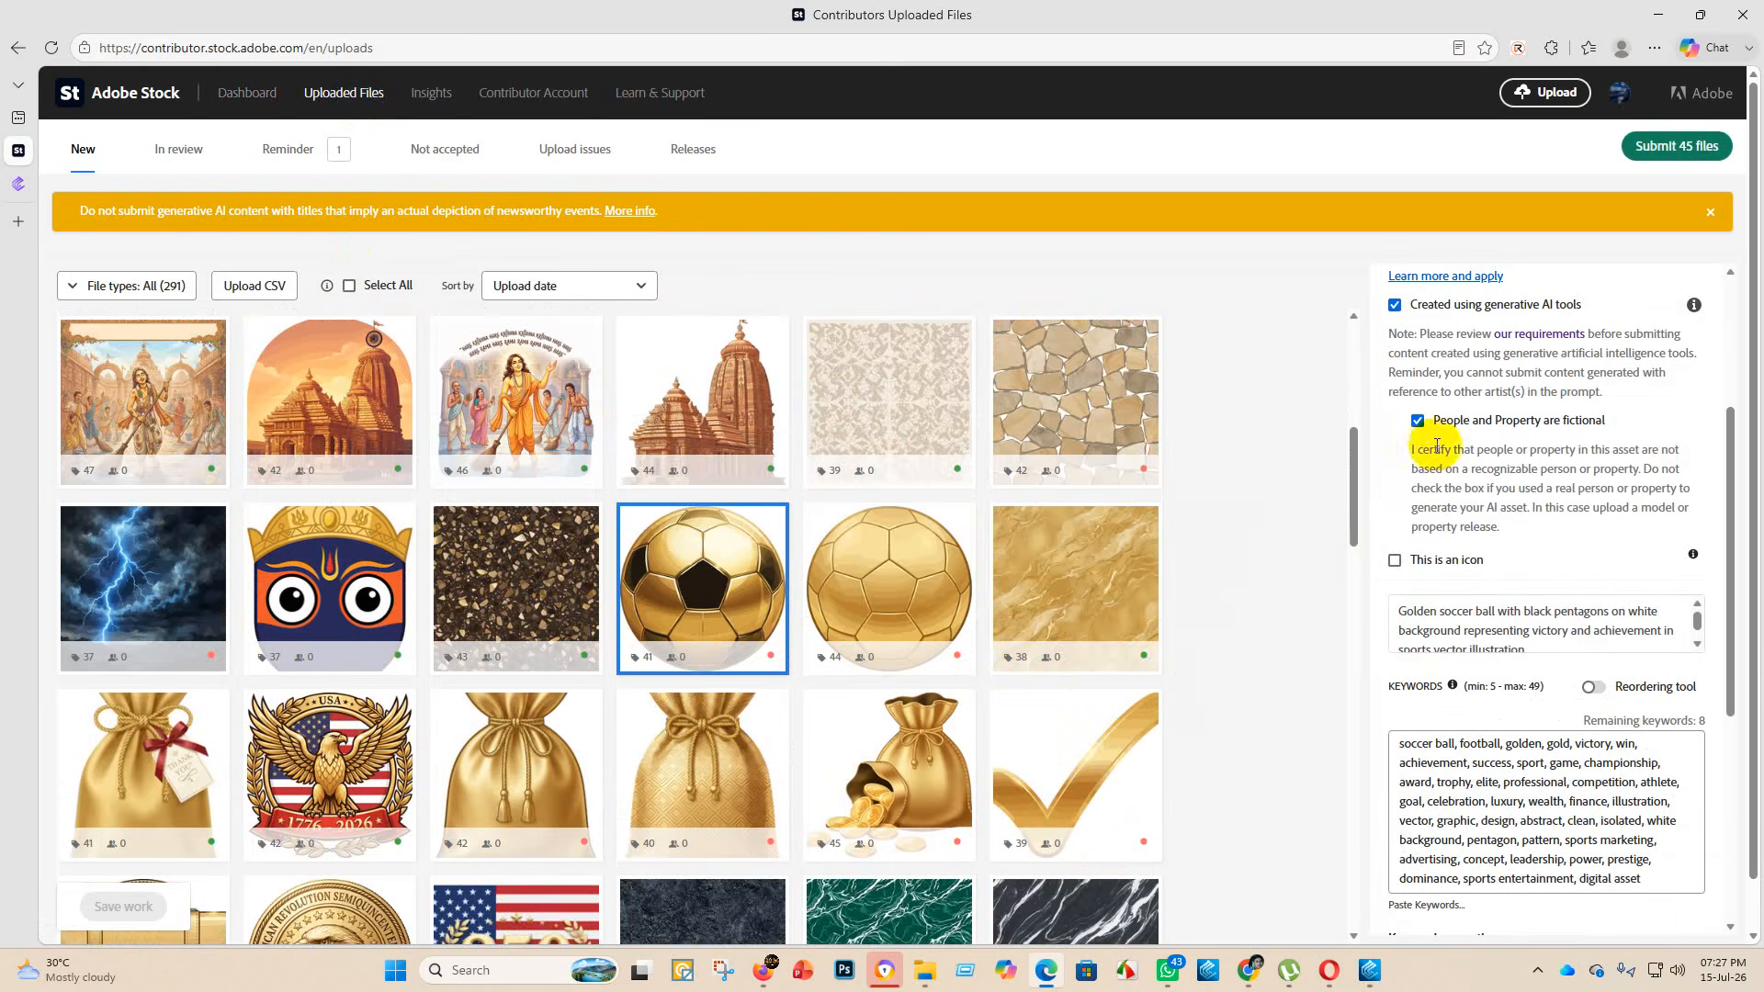
pyautogui.click(1417, 421)
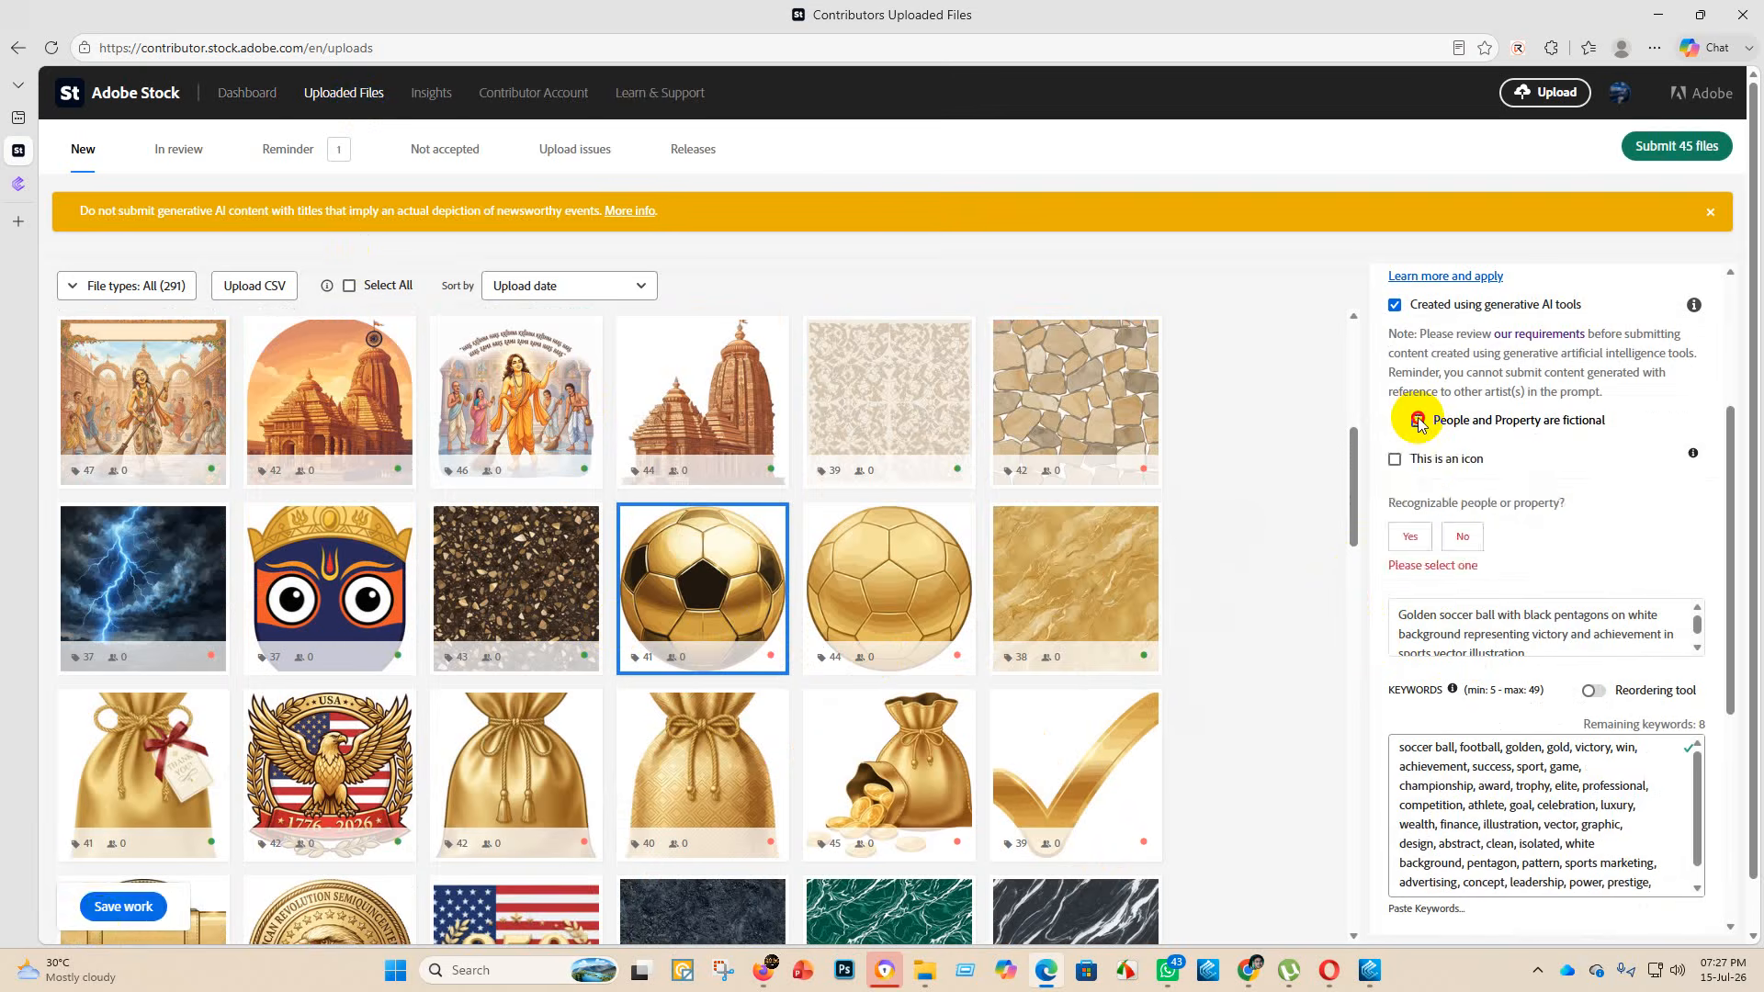
pyautogui.click(109, 908)
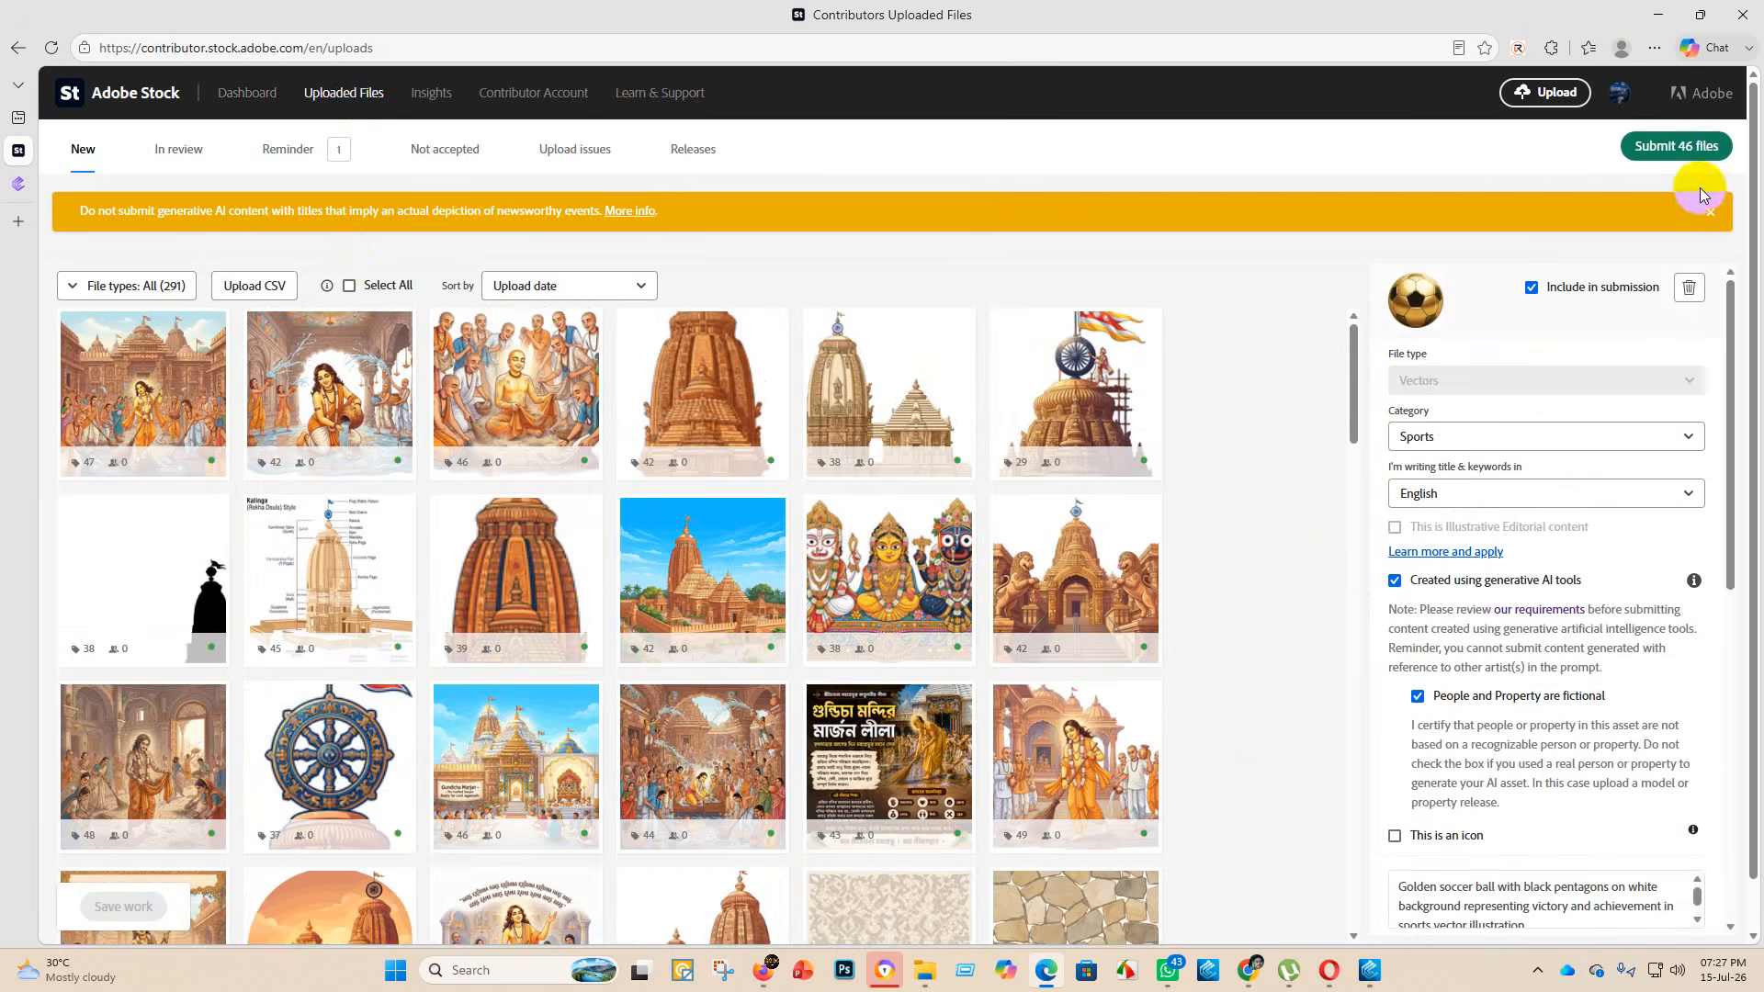
# - Start submitting the 46 ready files and accept both the submission guidelines and account suspension terms
pyautogui.click(1706, 152)
pyautogui.click(662, 261)
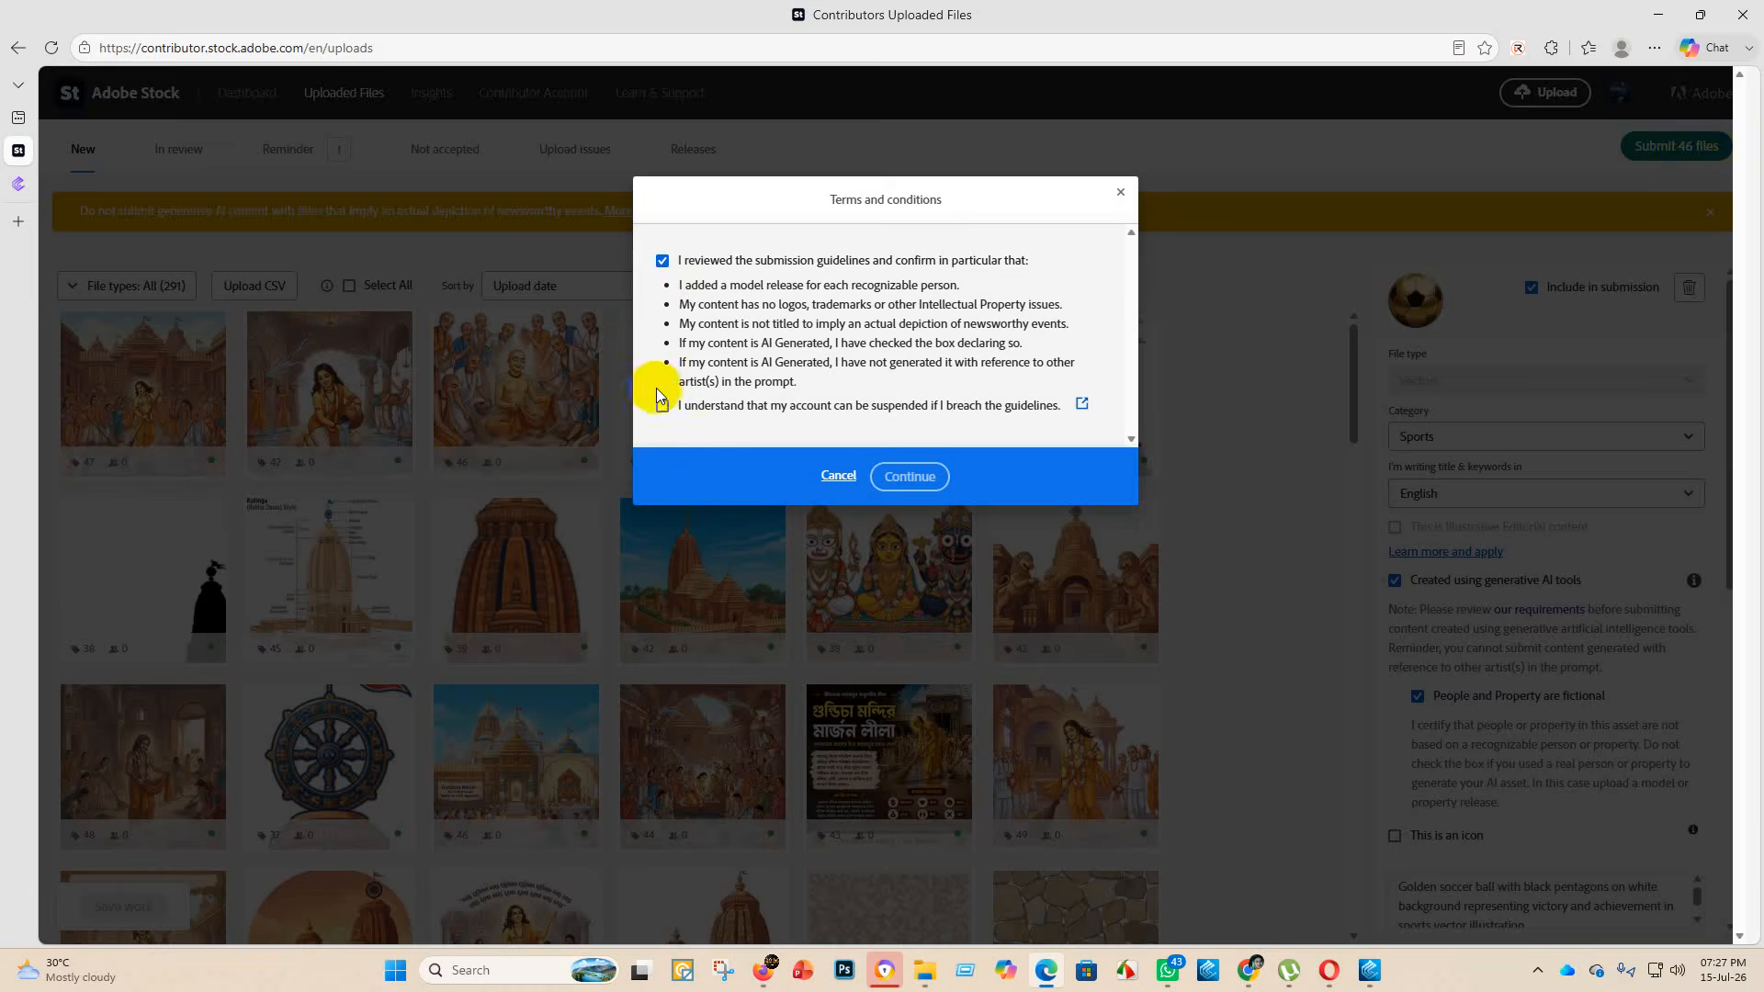
pyautogui.click(712, 410)
pyautogui.click(909, 476)
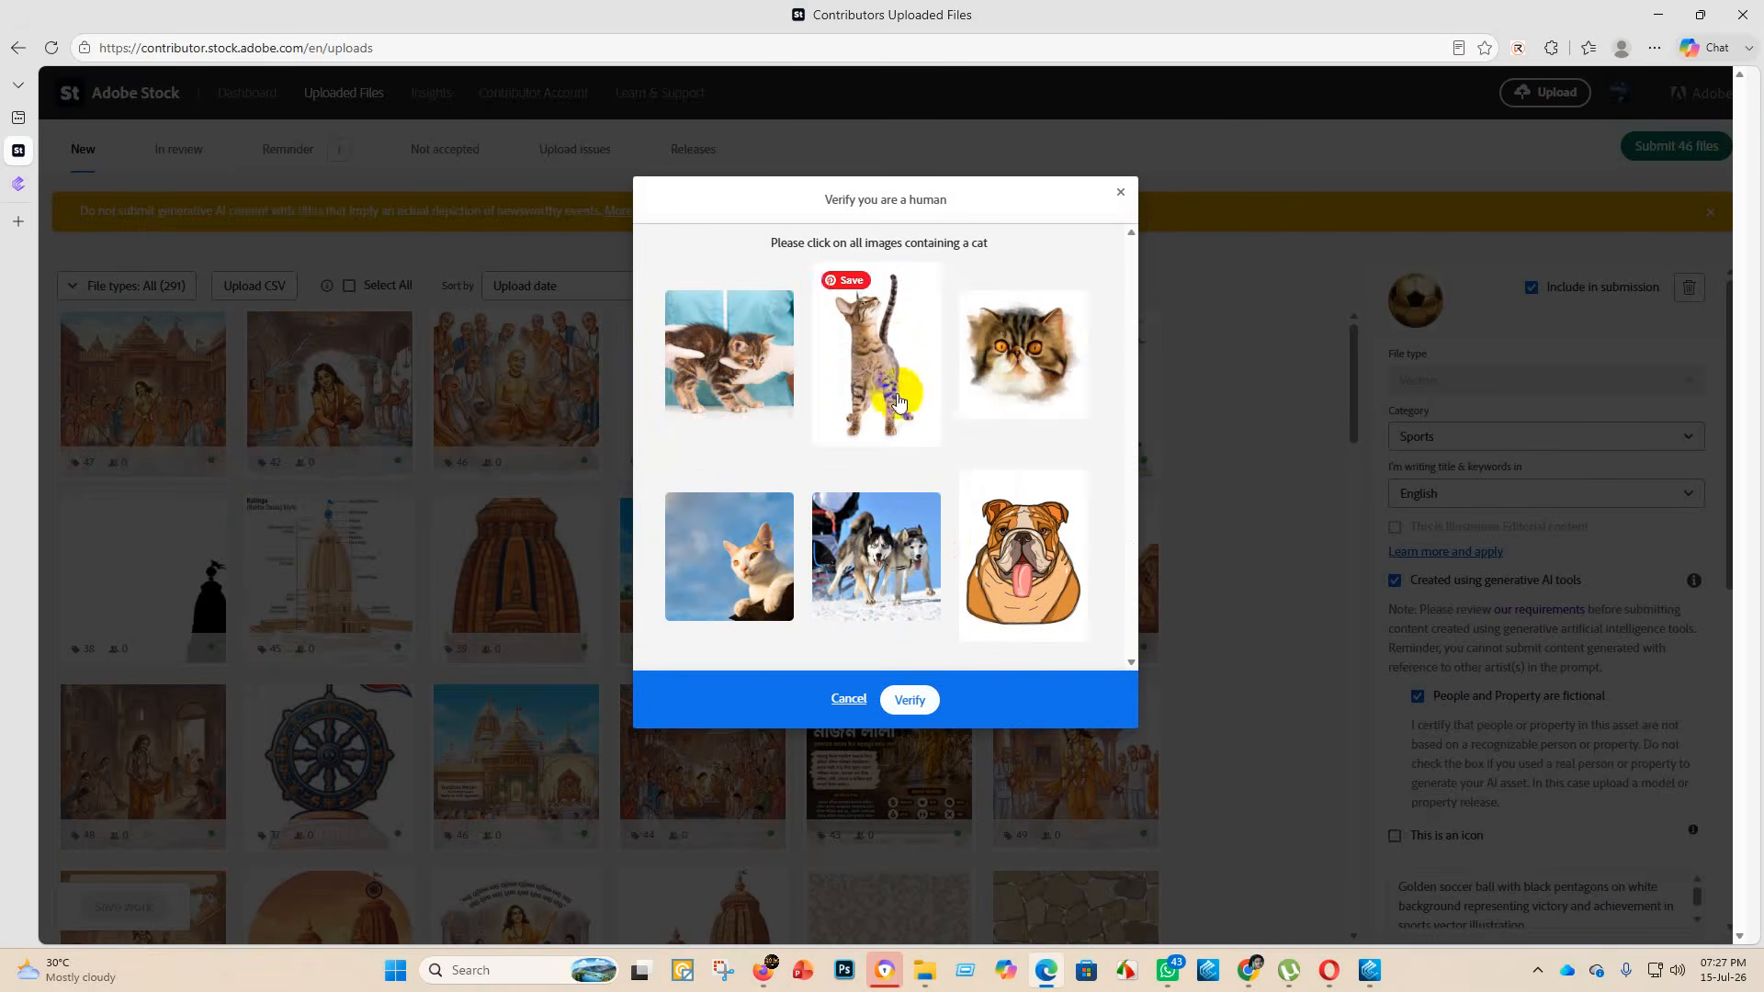
# - Try to complete the human verification with the three cat images in the upper row
pyautogui.click(882, 368)
pyautogui.click(1029, 368)
pyautogui.click(673, 395)
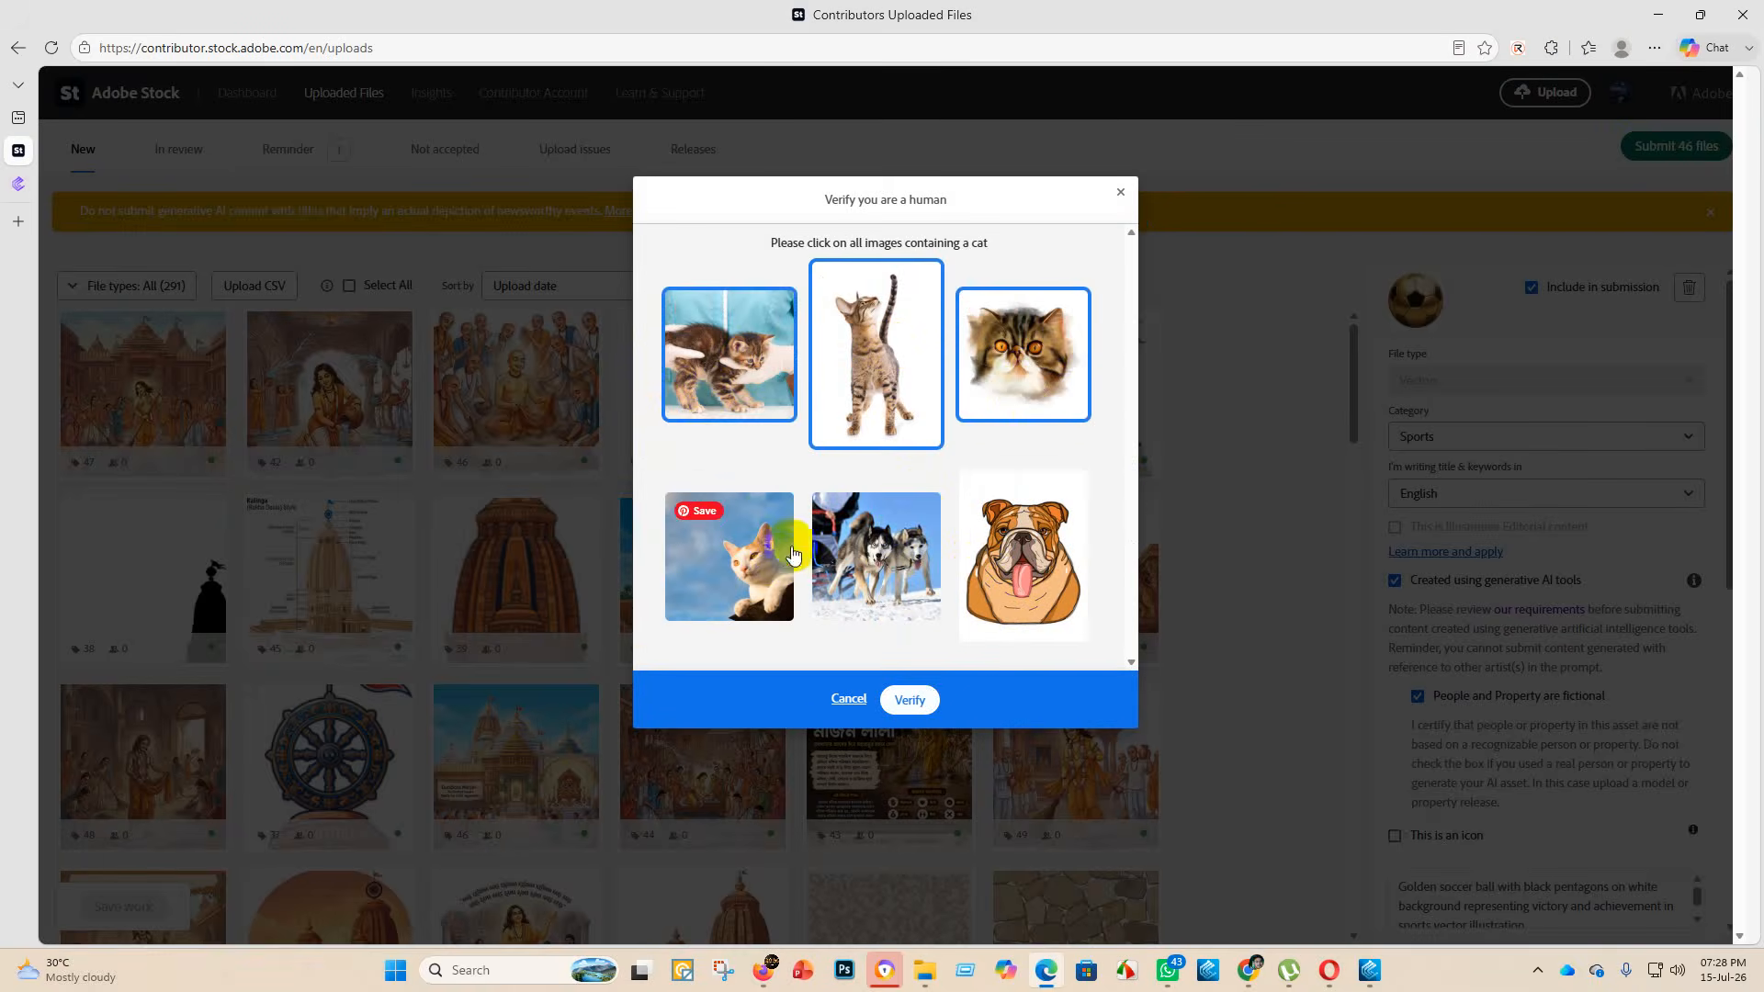
pyautogui.click(919, 709)
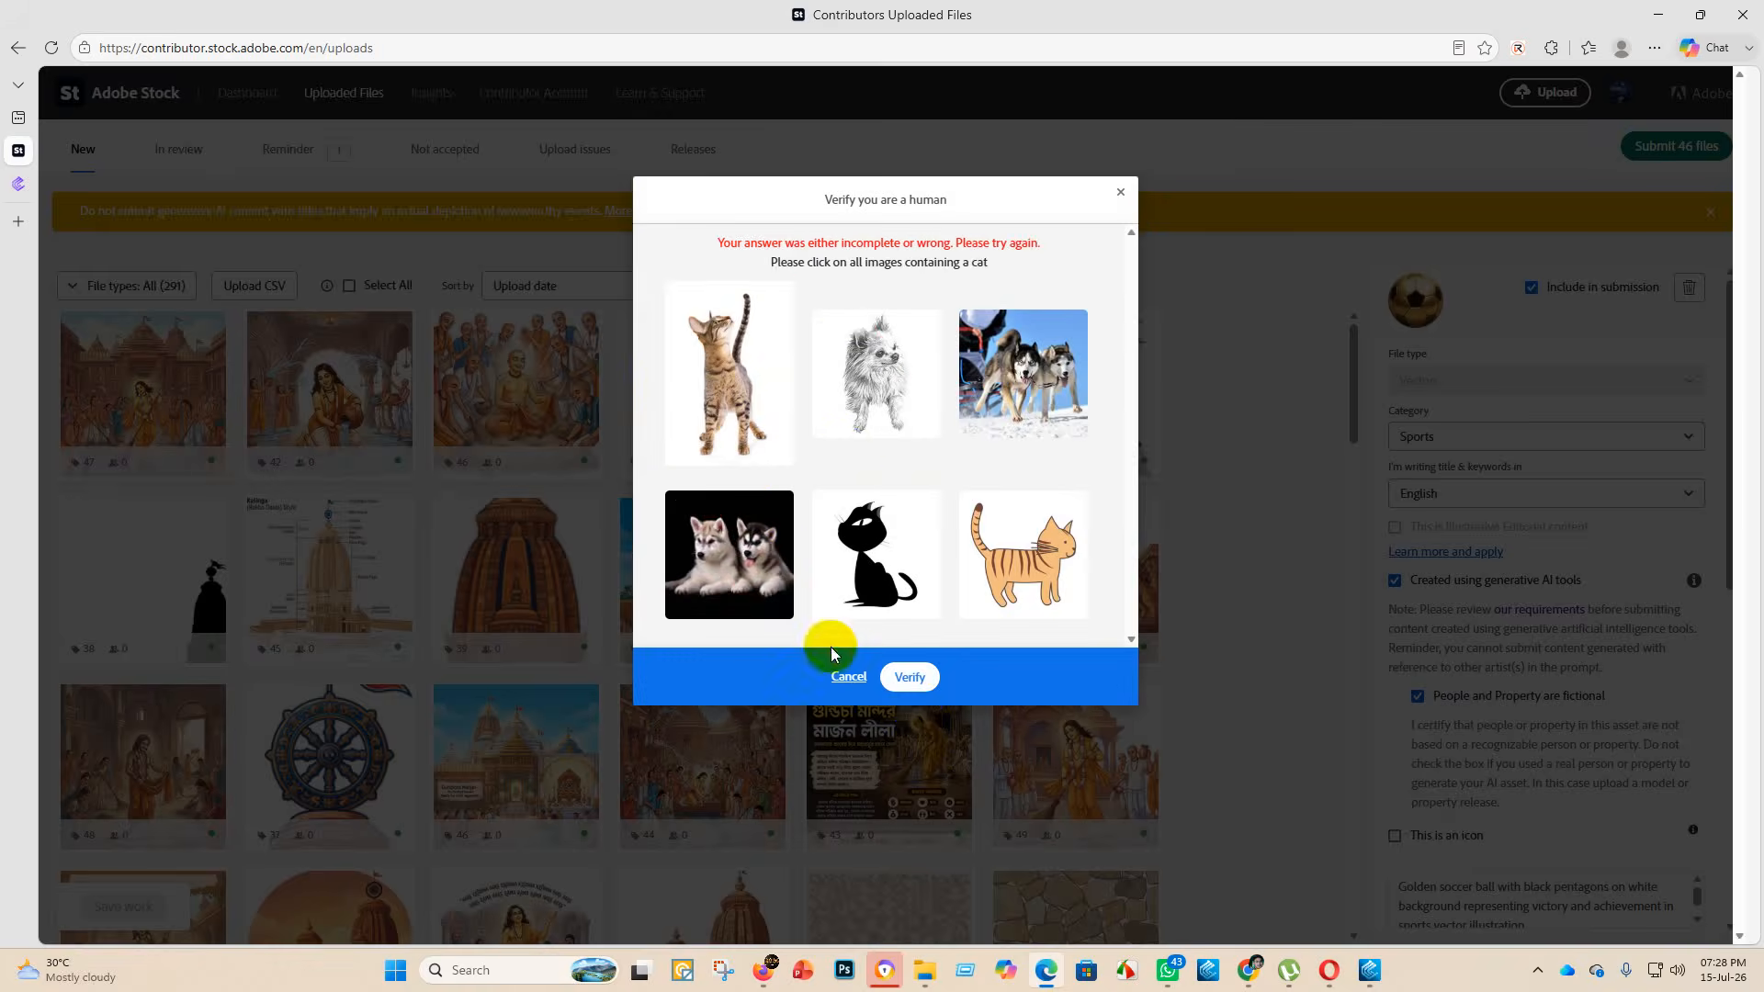
# - Answer the new human verification by choosing the striped cat photo, the orange cartoon cat and the black cat silhouette
pyautogui.click(764, 386)
pyautogui.click(1018, 551)
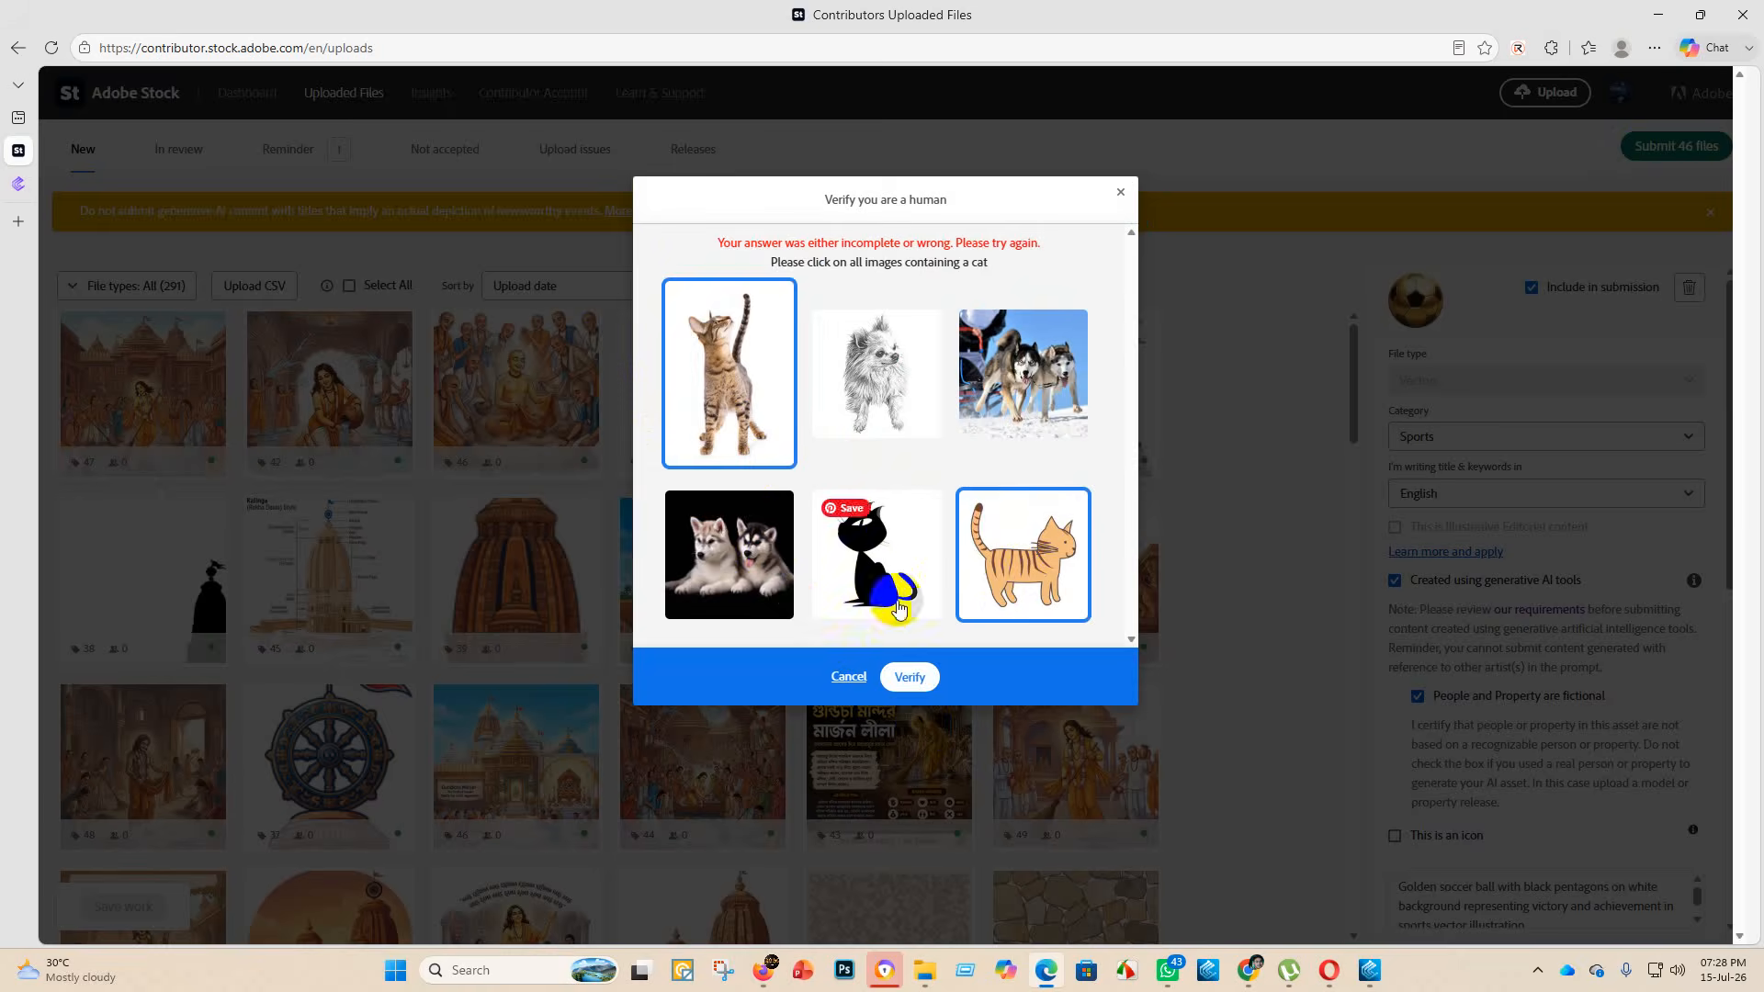
pyautogui.click(888, 585)
pyautogui.click(900, 684)
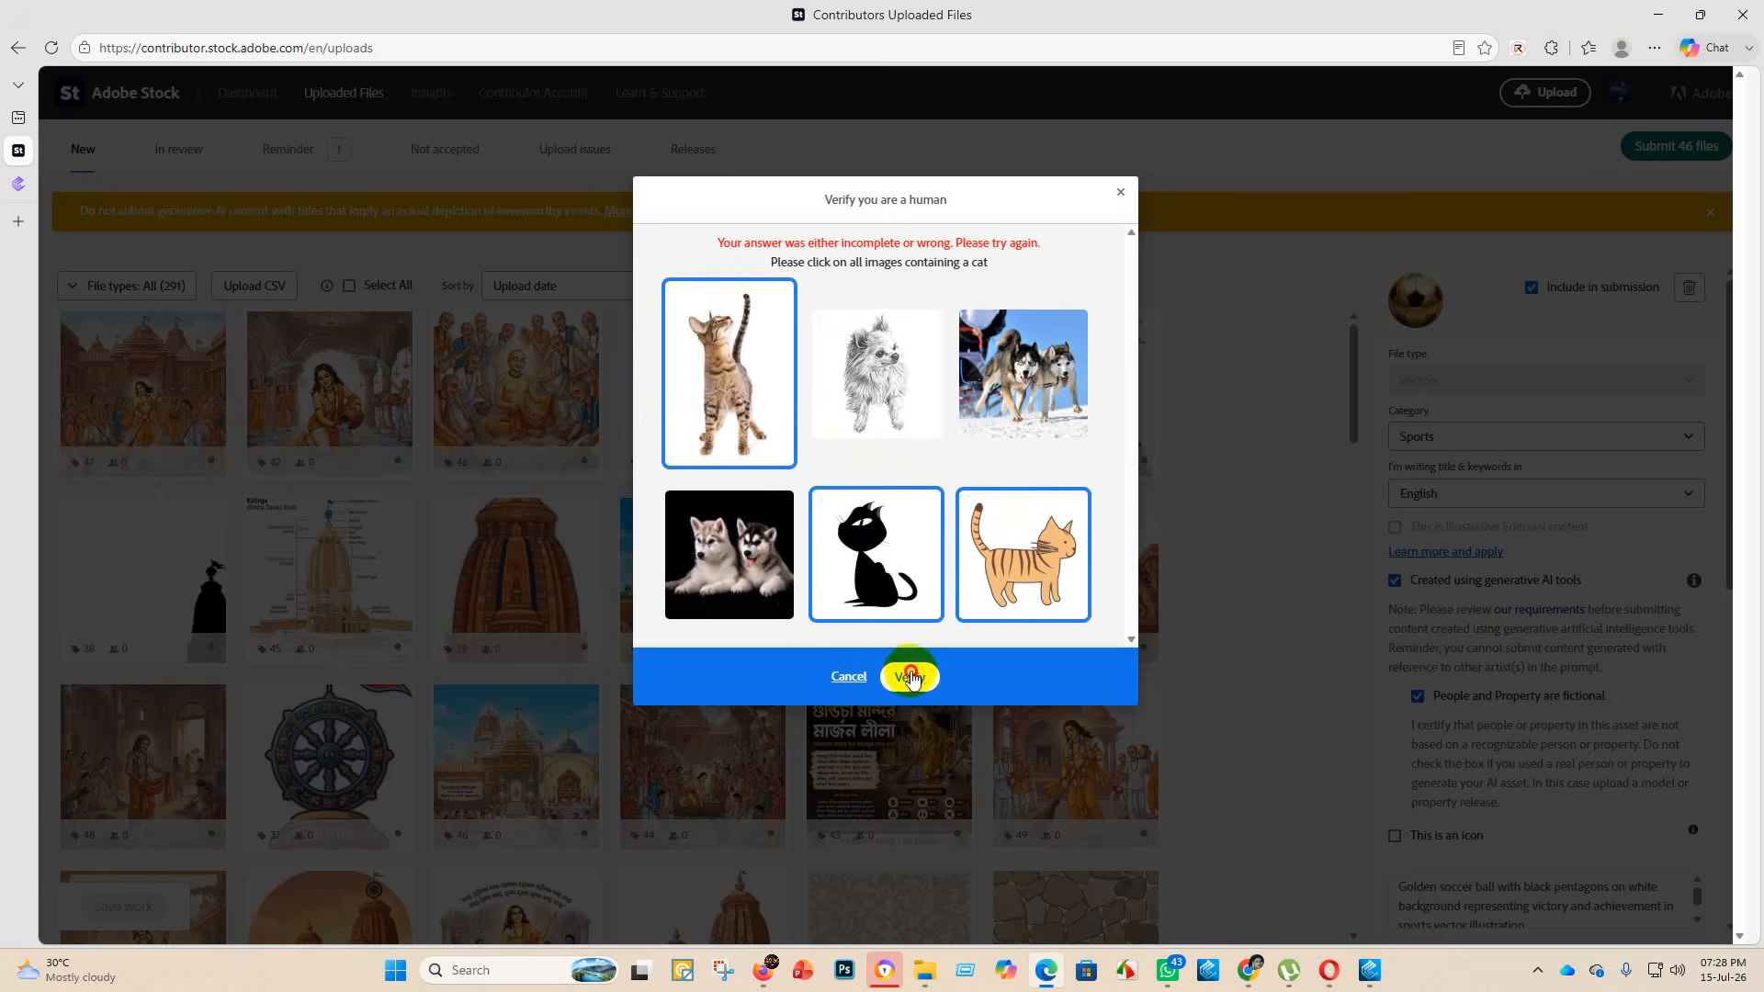
# - Submit all 46 listed files for moderation and display the details of the plain golden soccer ball among the remaining uploads
pyautogui.click(885, 793)
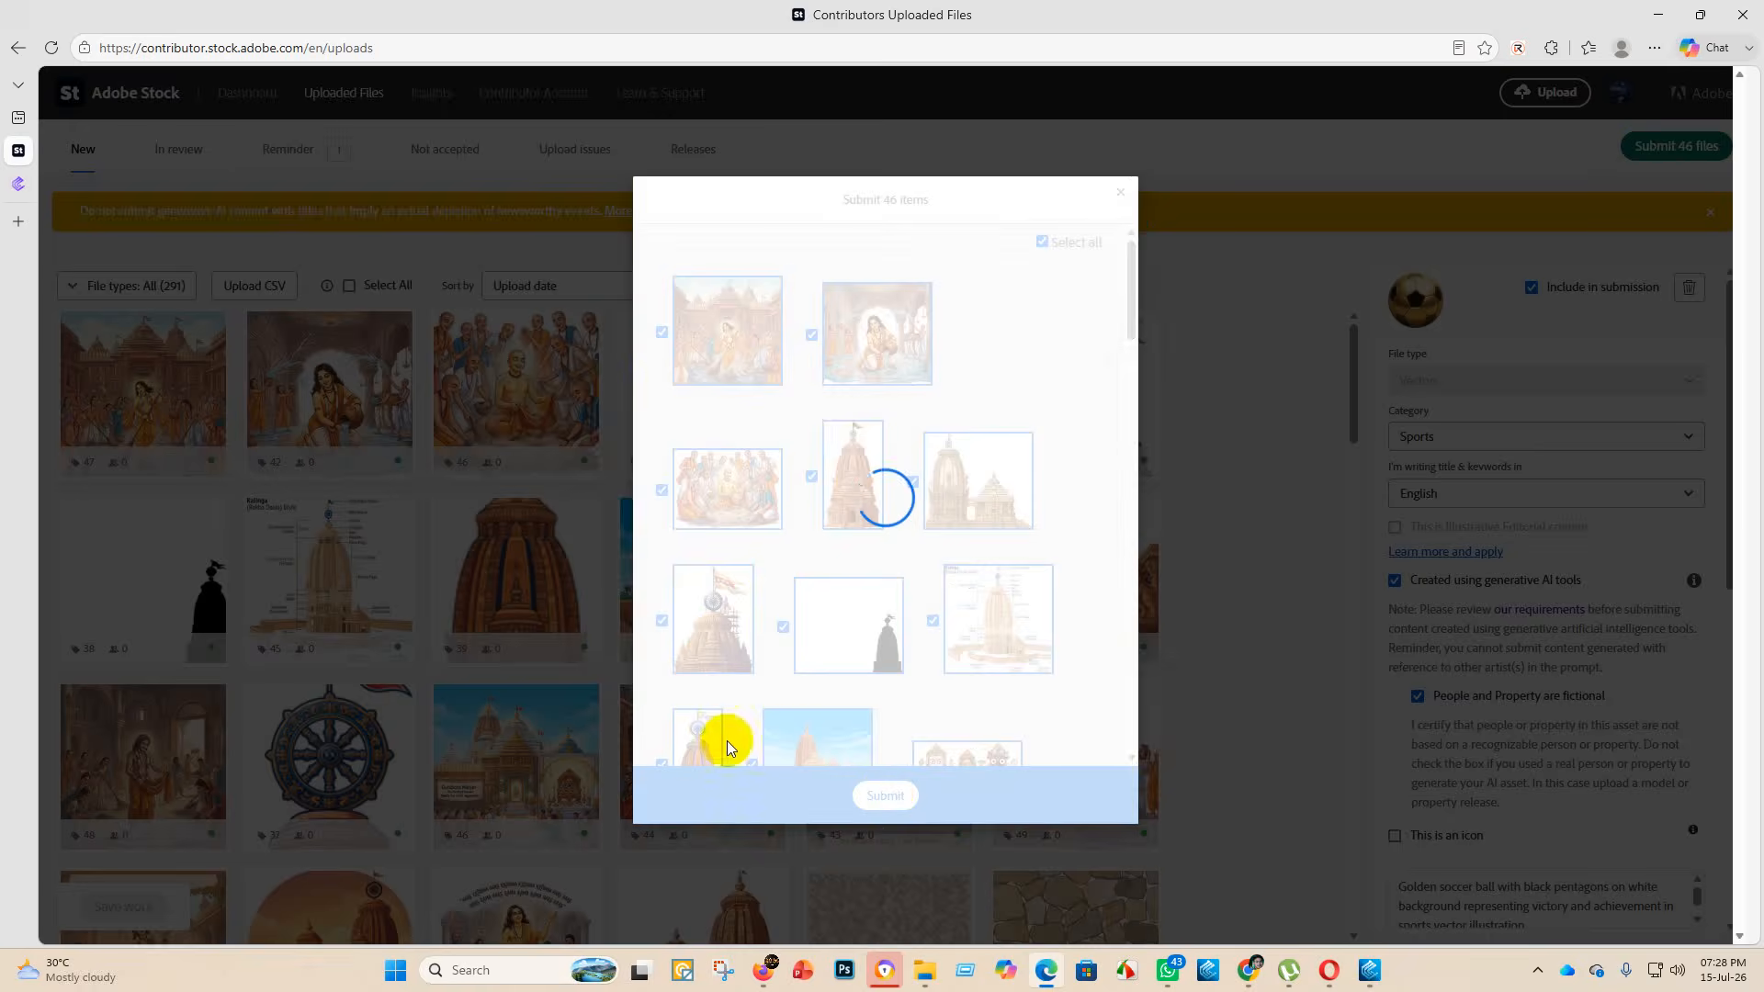
pyautogui.click(617, 654)
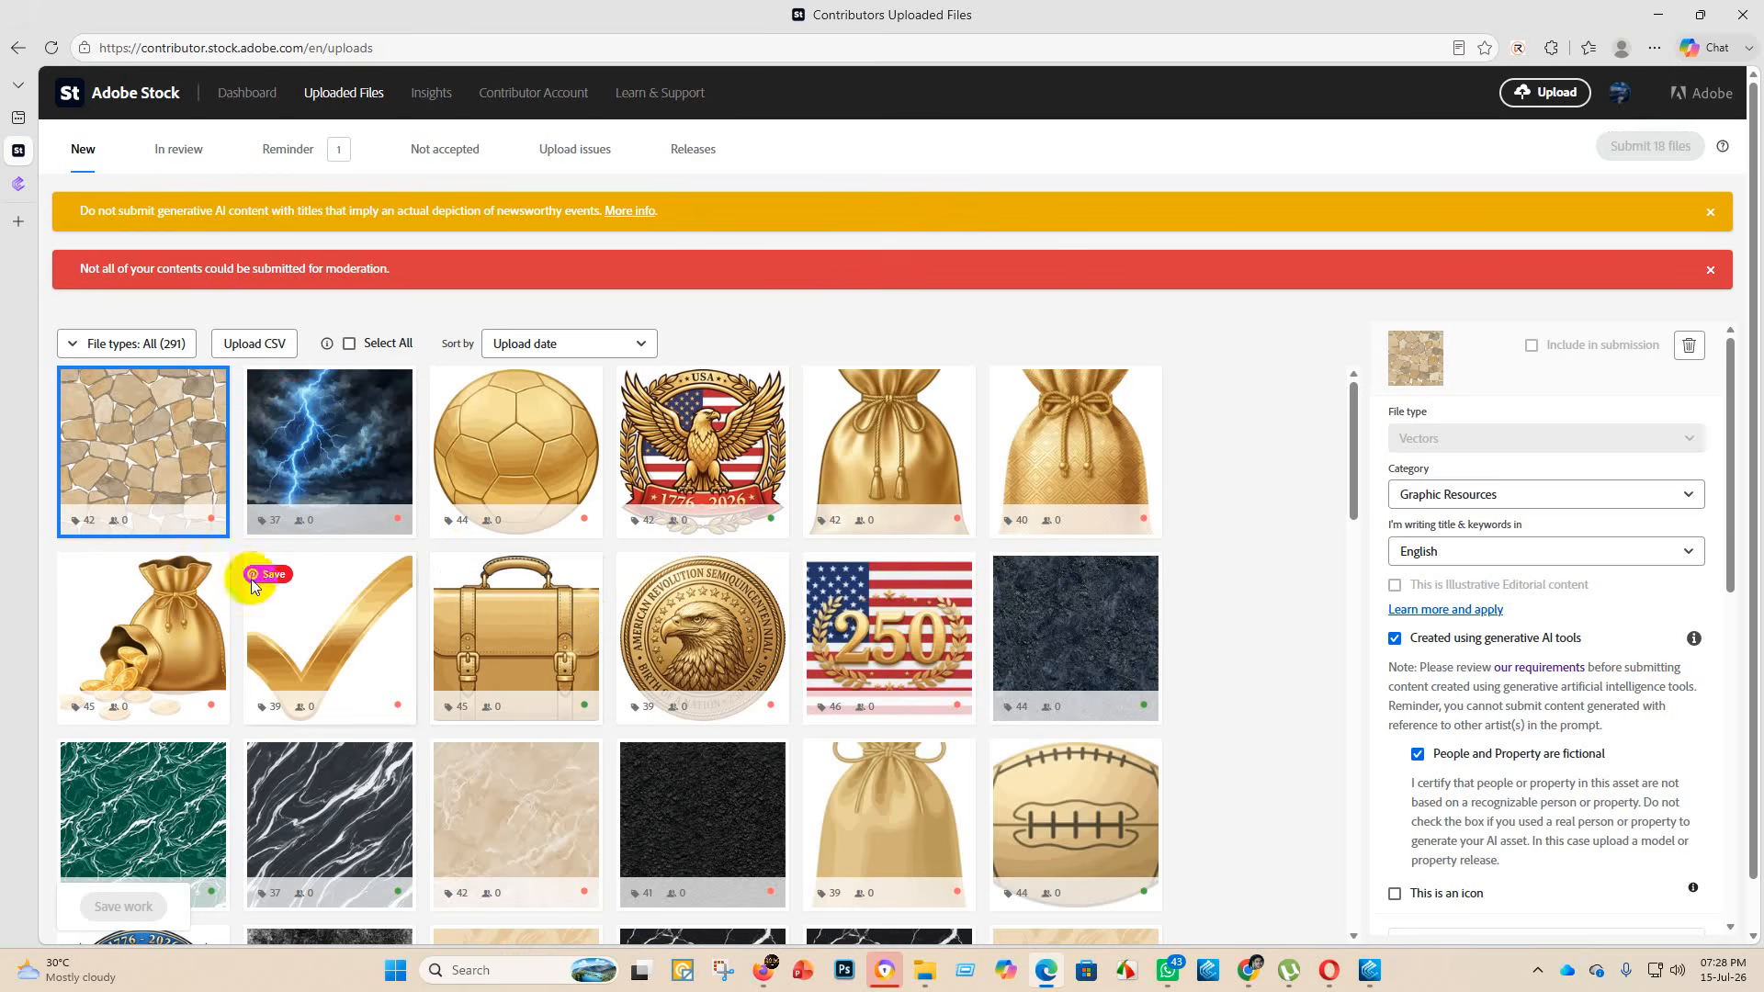
pyautogui.click(565, 455)
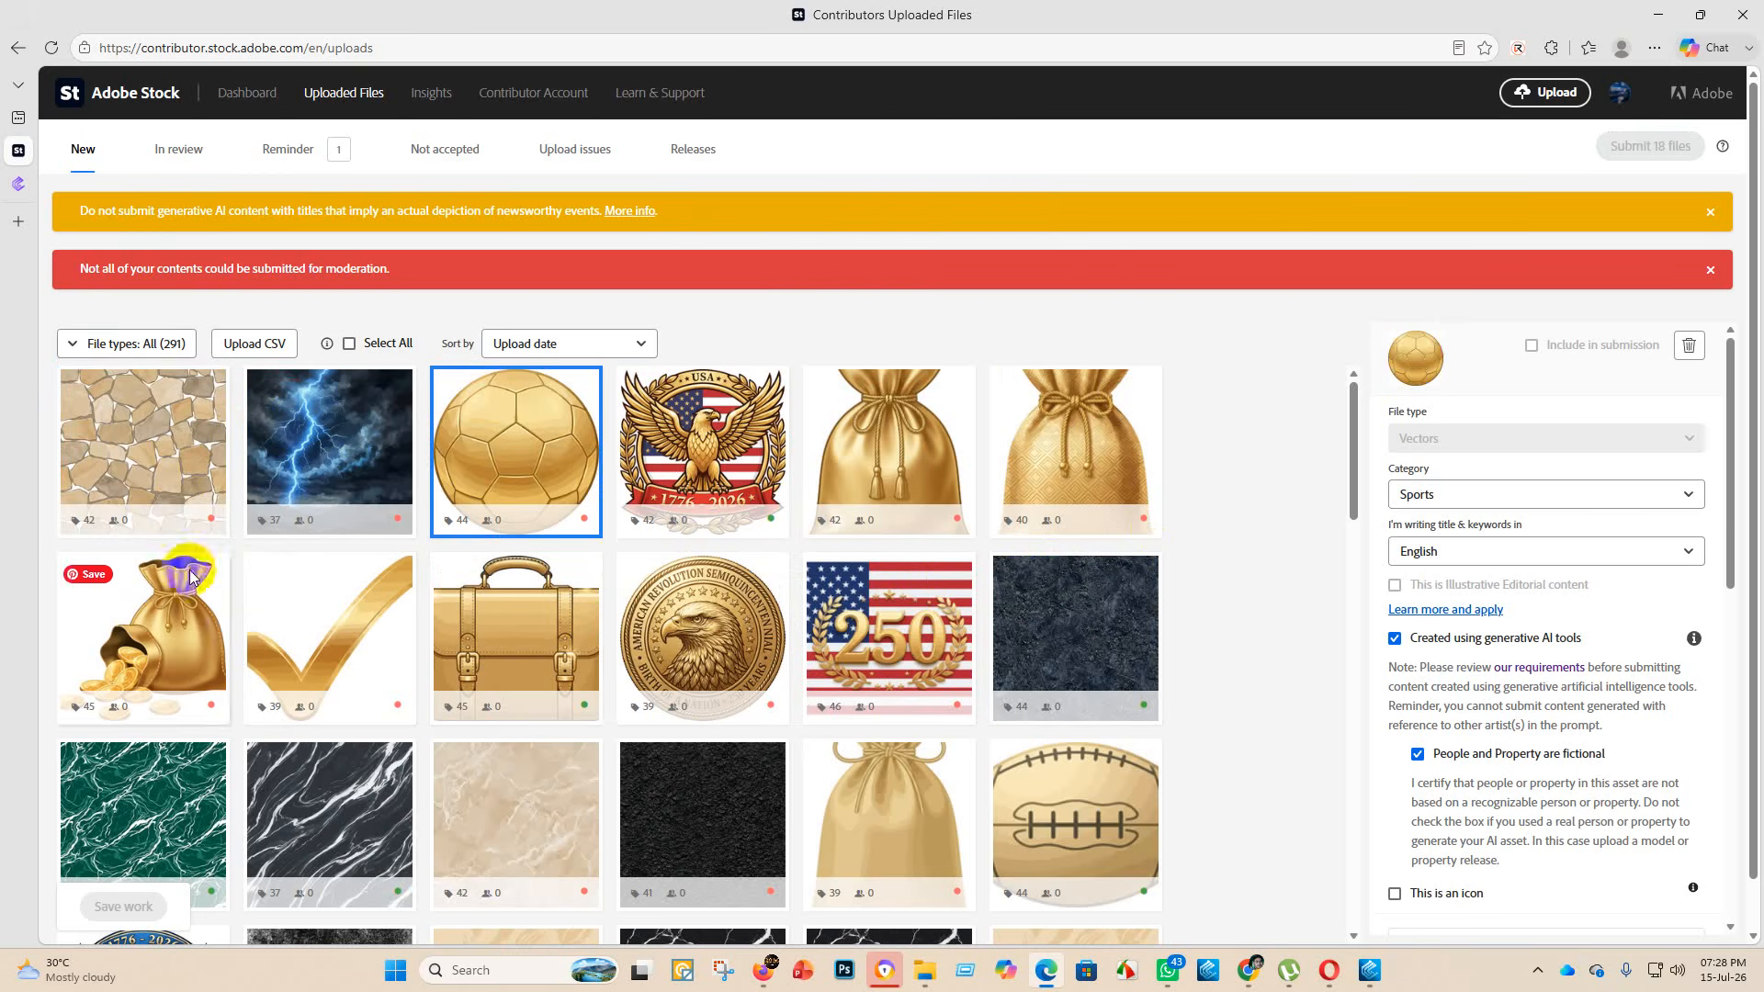
# - Clear and reapply "Created using generative AI tools" on the golden coin bag, declare its people and property fictional, and save the work
pyautogui.click(179, 607)
pyautogui.click(1394, 638)
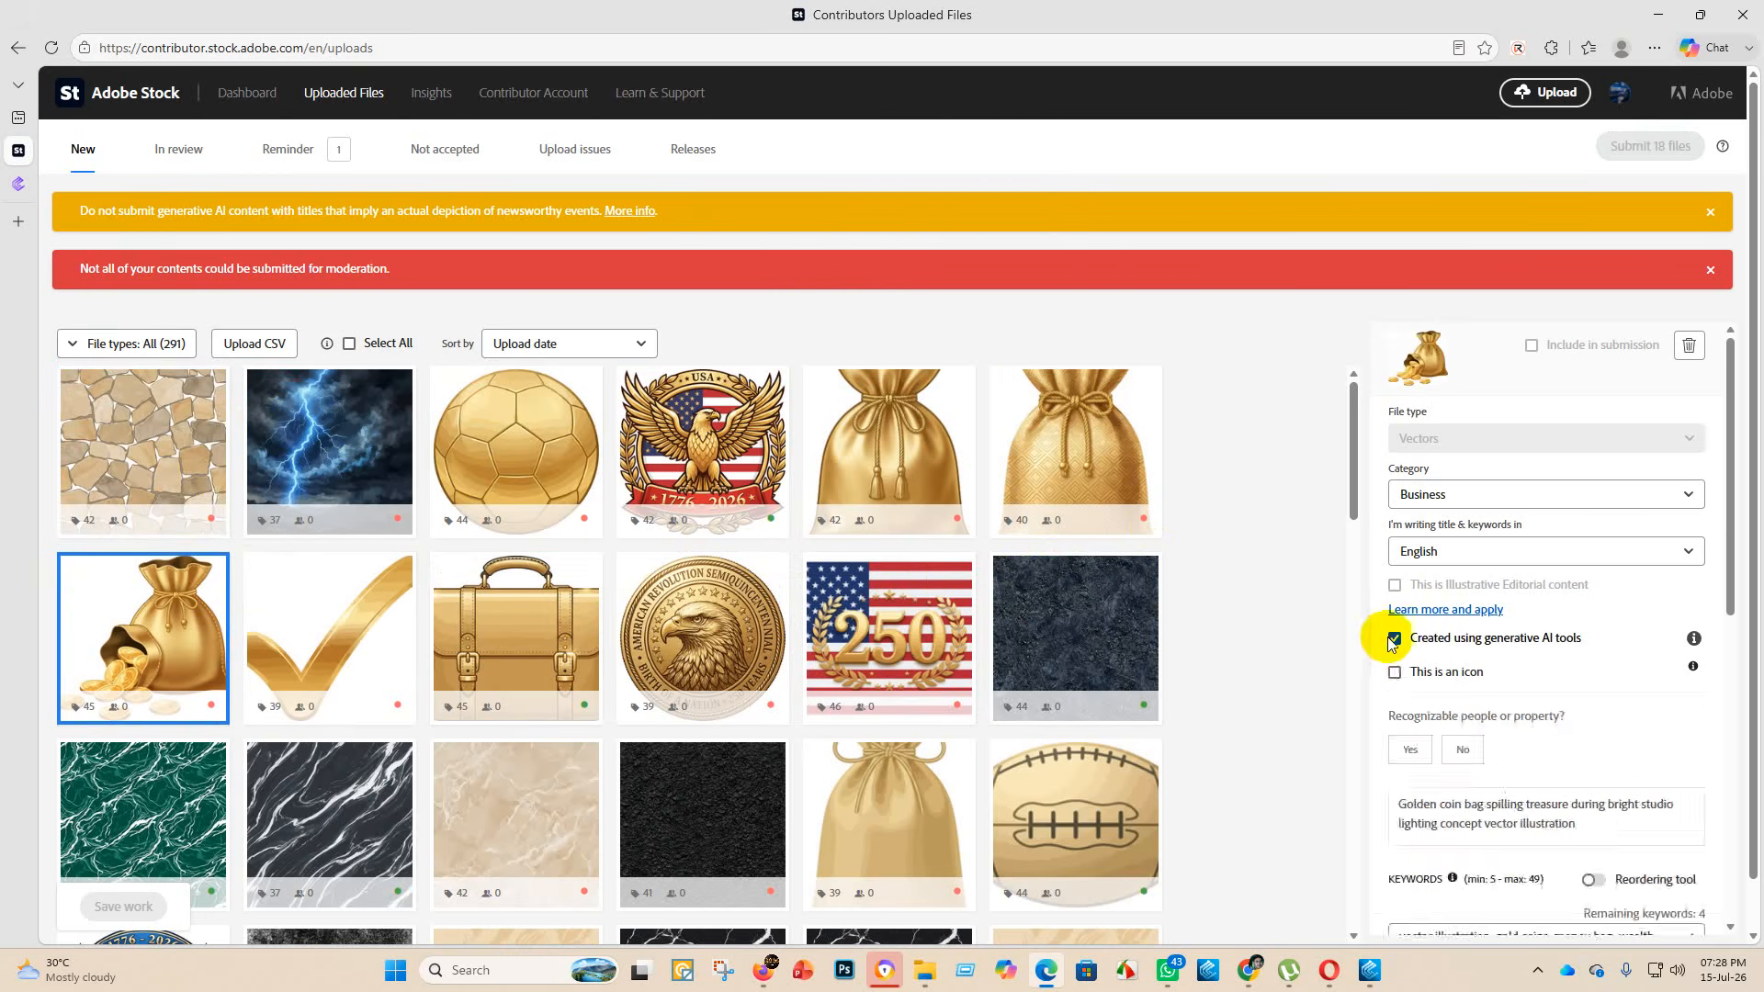
pyautogui.click(1394, 639)
pyautogui.click(1417, 754)
pyautogui.rightClick(386, 816)
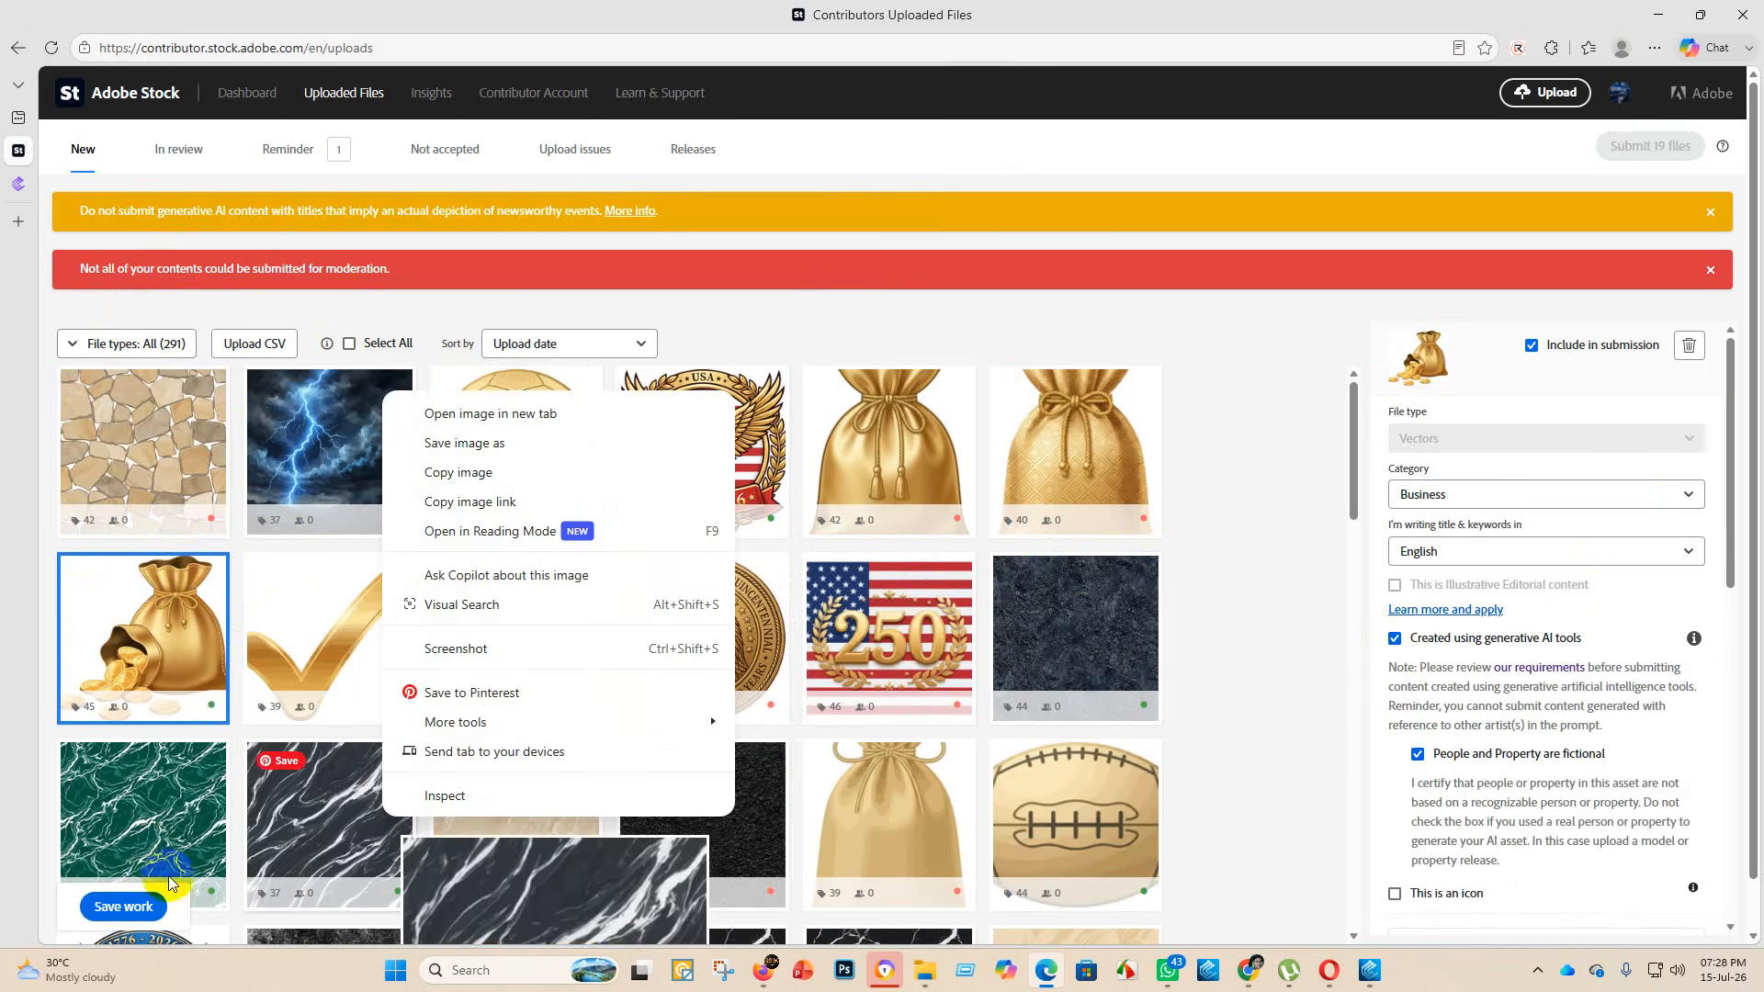
pyautogui.click(106, 908)
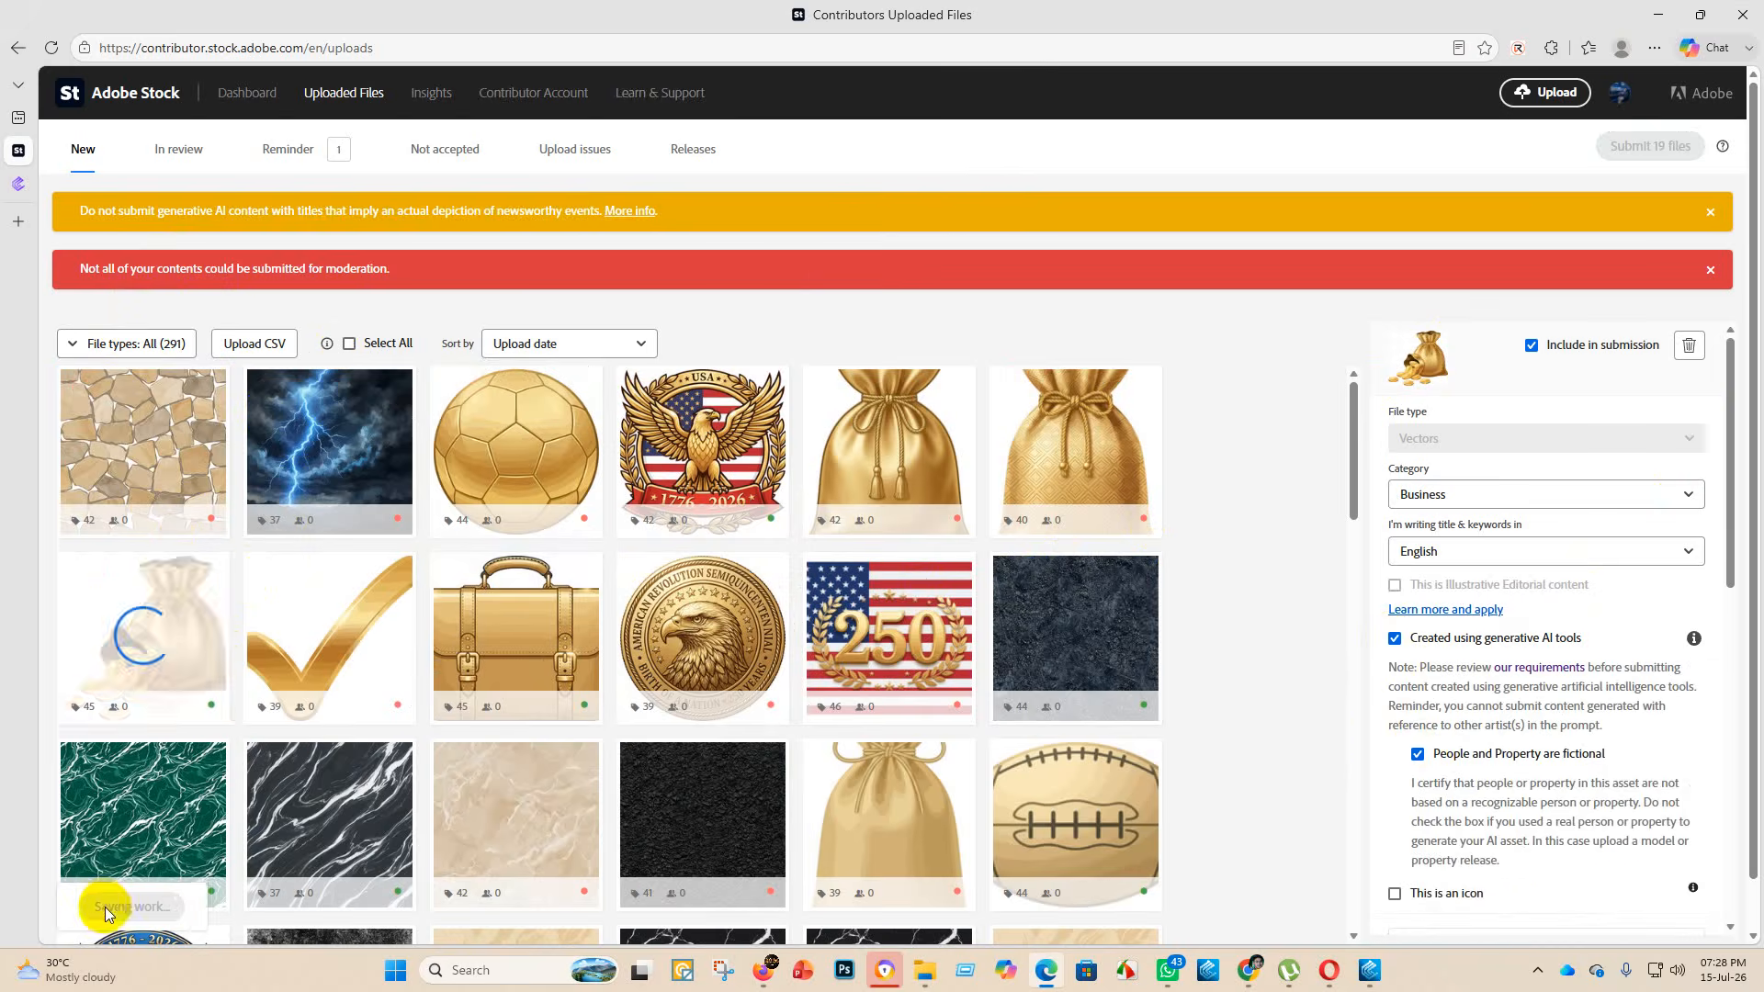
# - Check the files in review, and look through the dashboard's trend chart and the portfolio's download counts
pyautogui.click(180, 149)
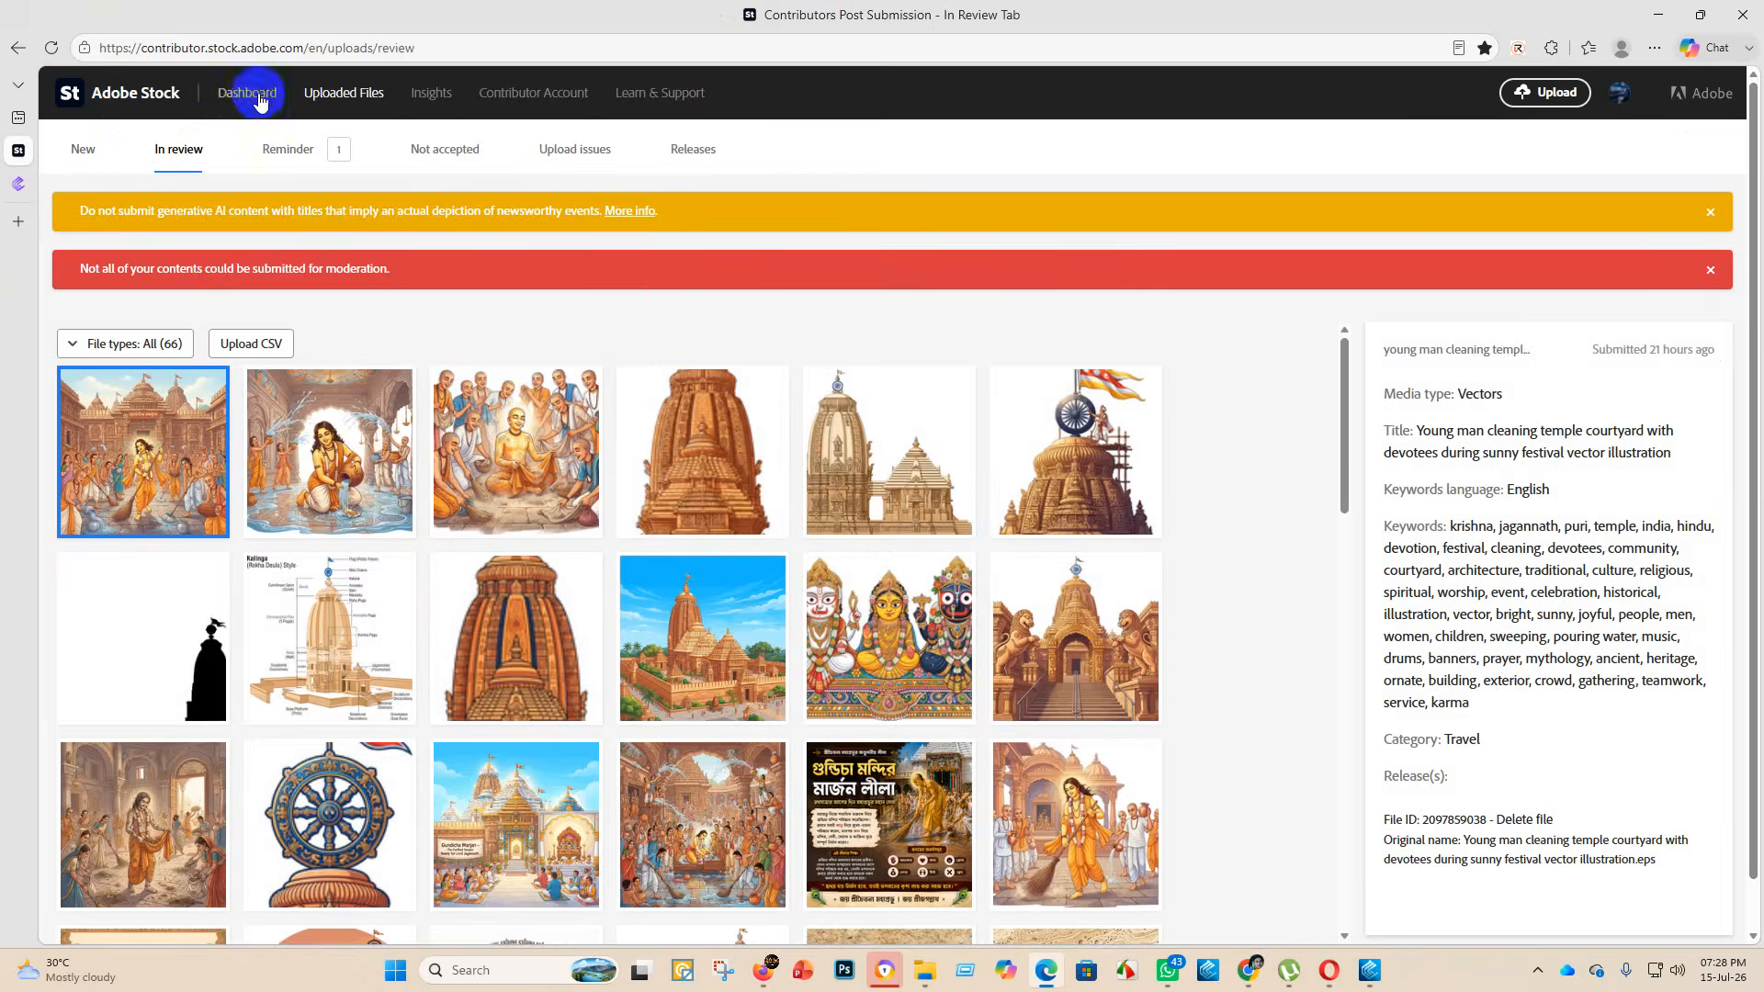
pyautogui.click(260, 99)
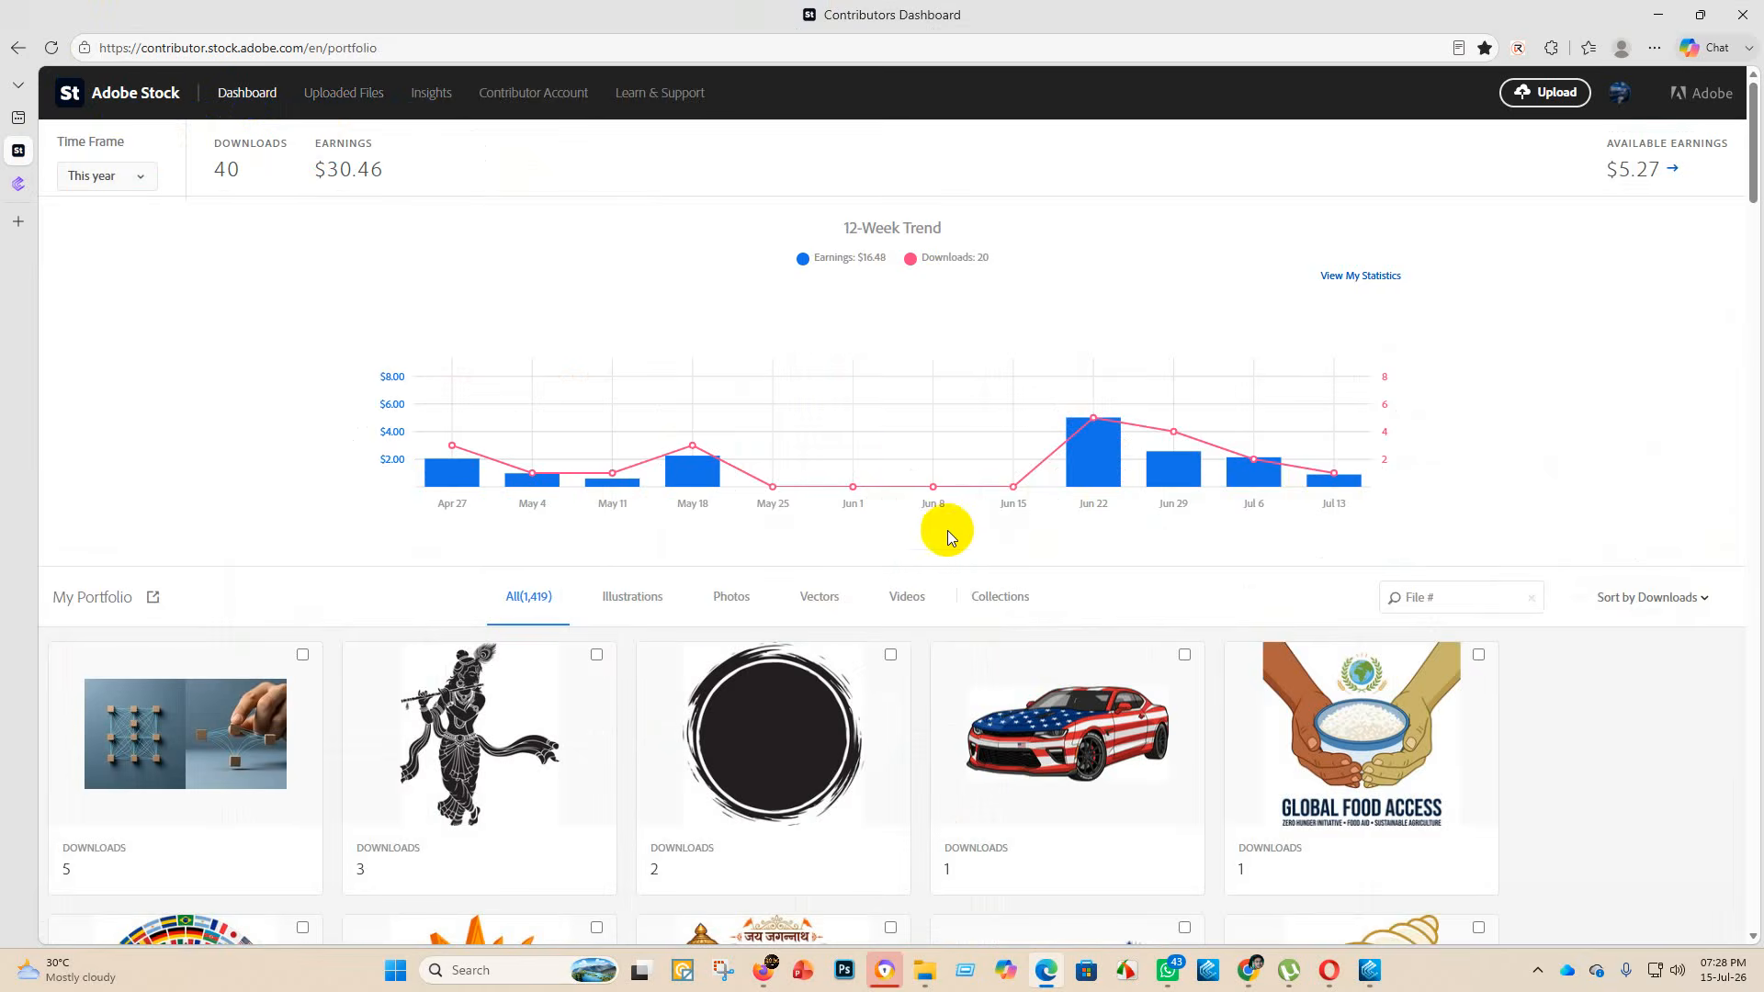
pyautogui.scroll(-17, 1060, 709)
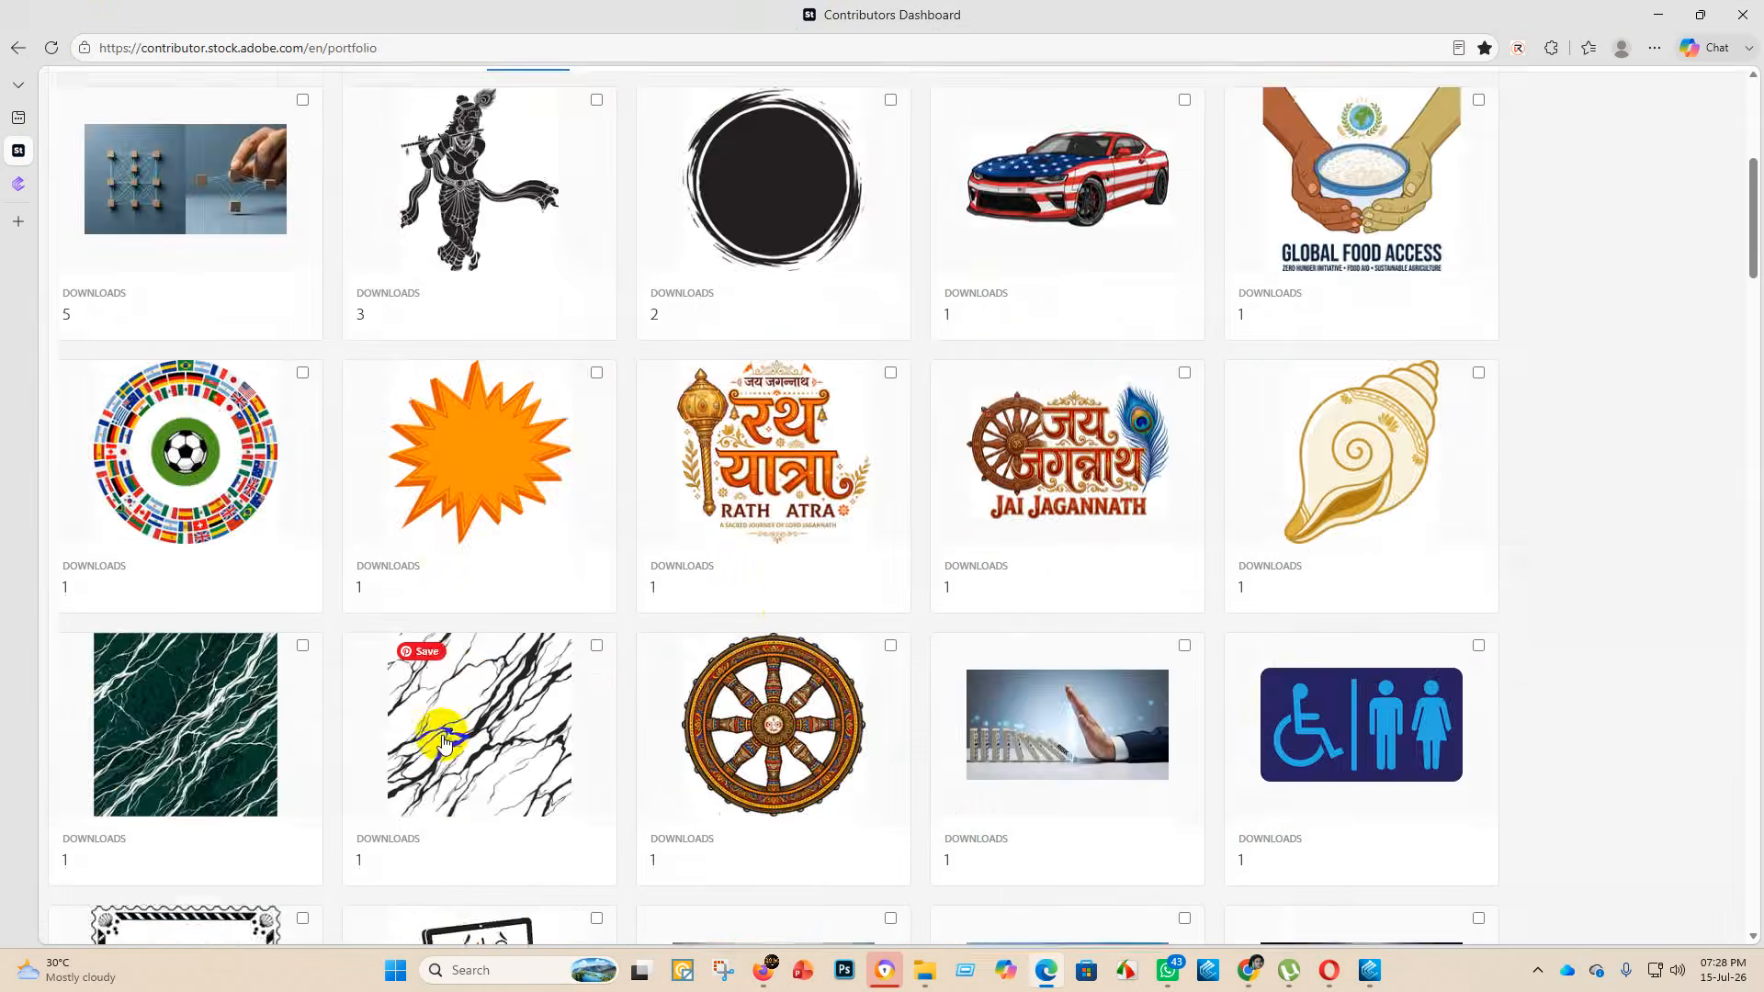
pyautogui.scroll(-10, 1161, 610)
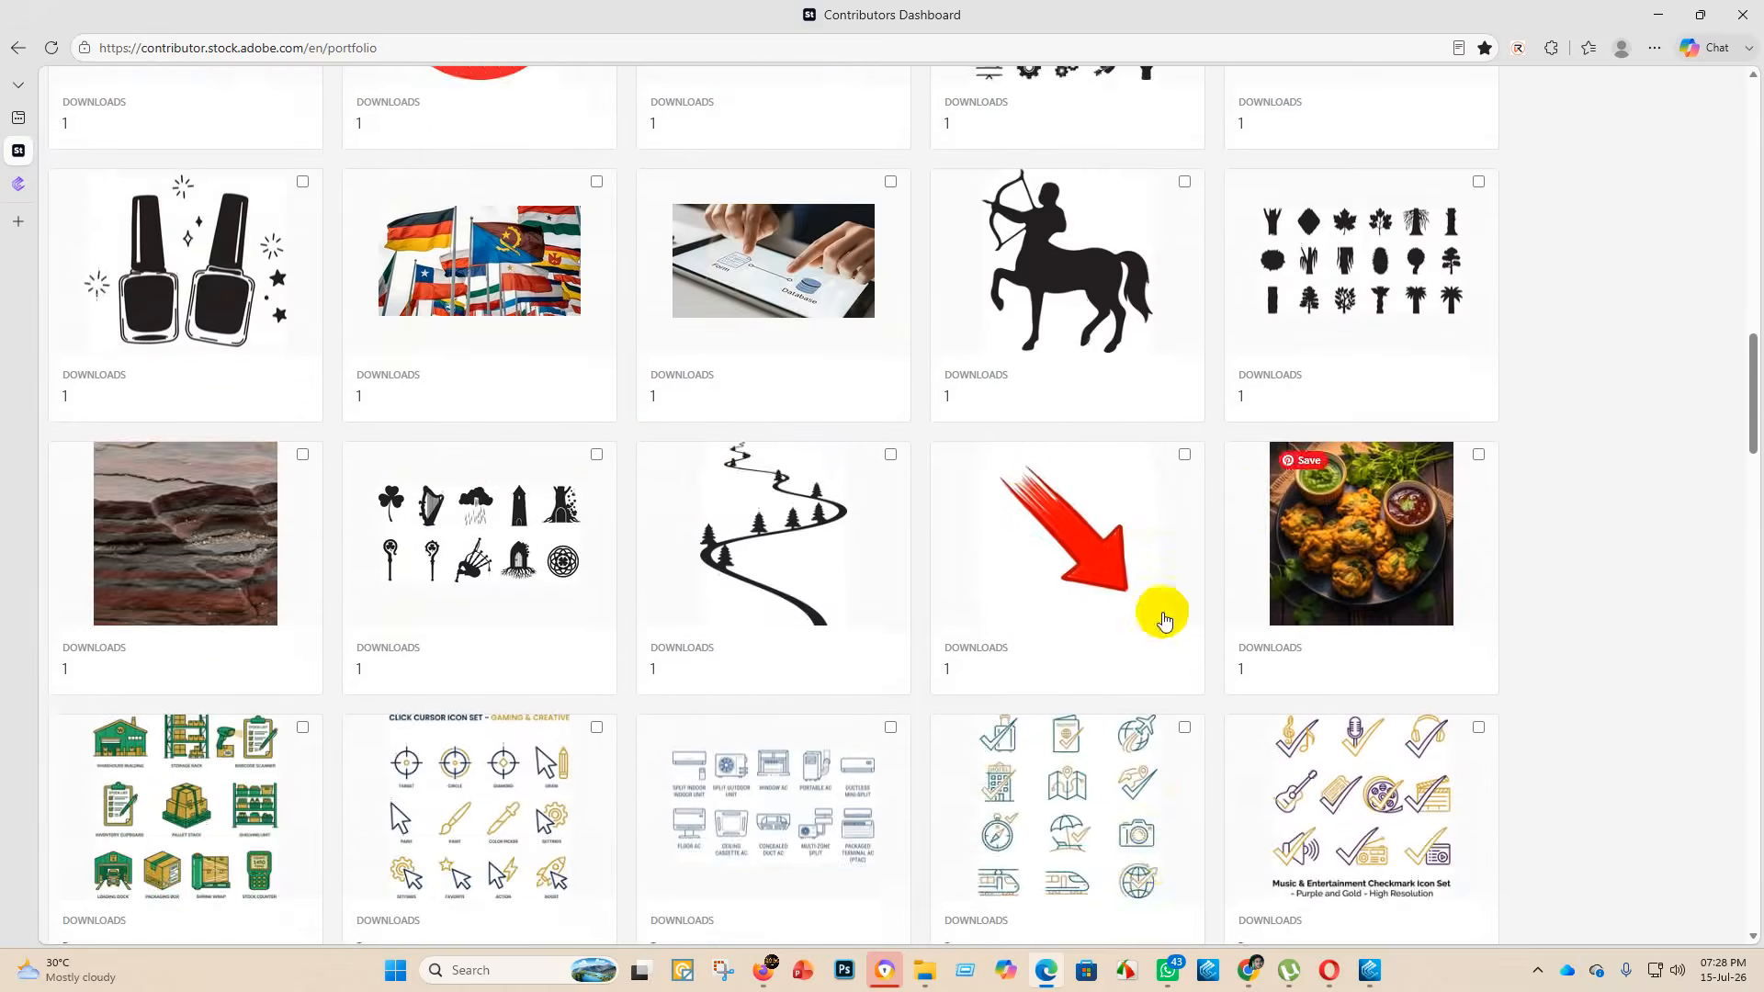
pyautogui.scroll(-5, 1010, 836)
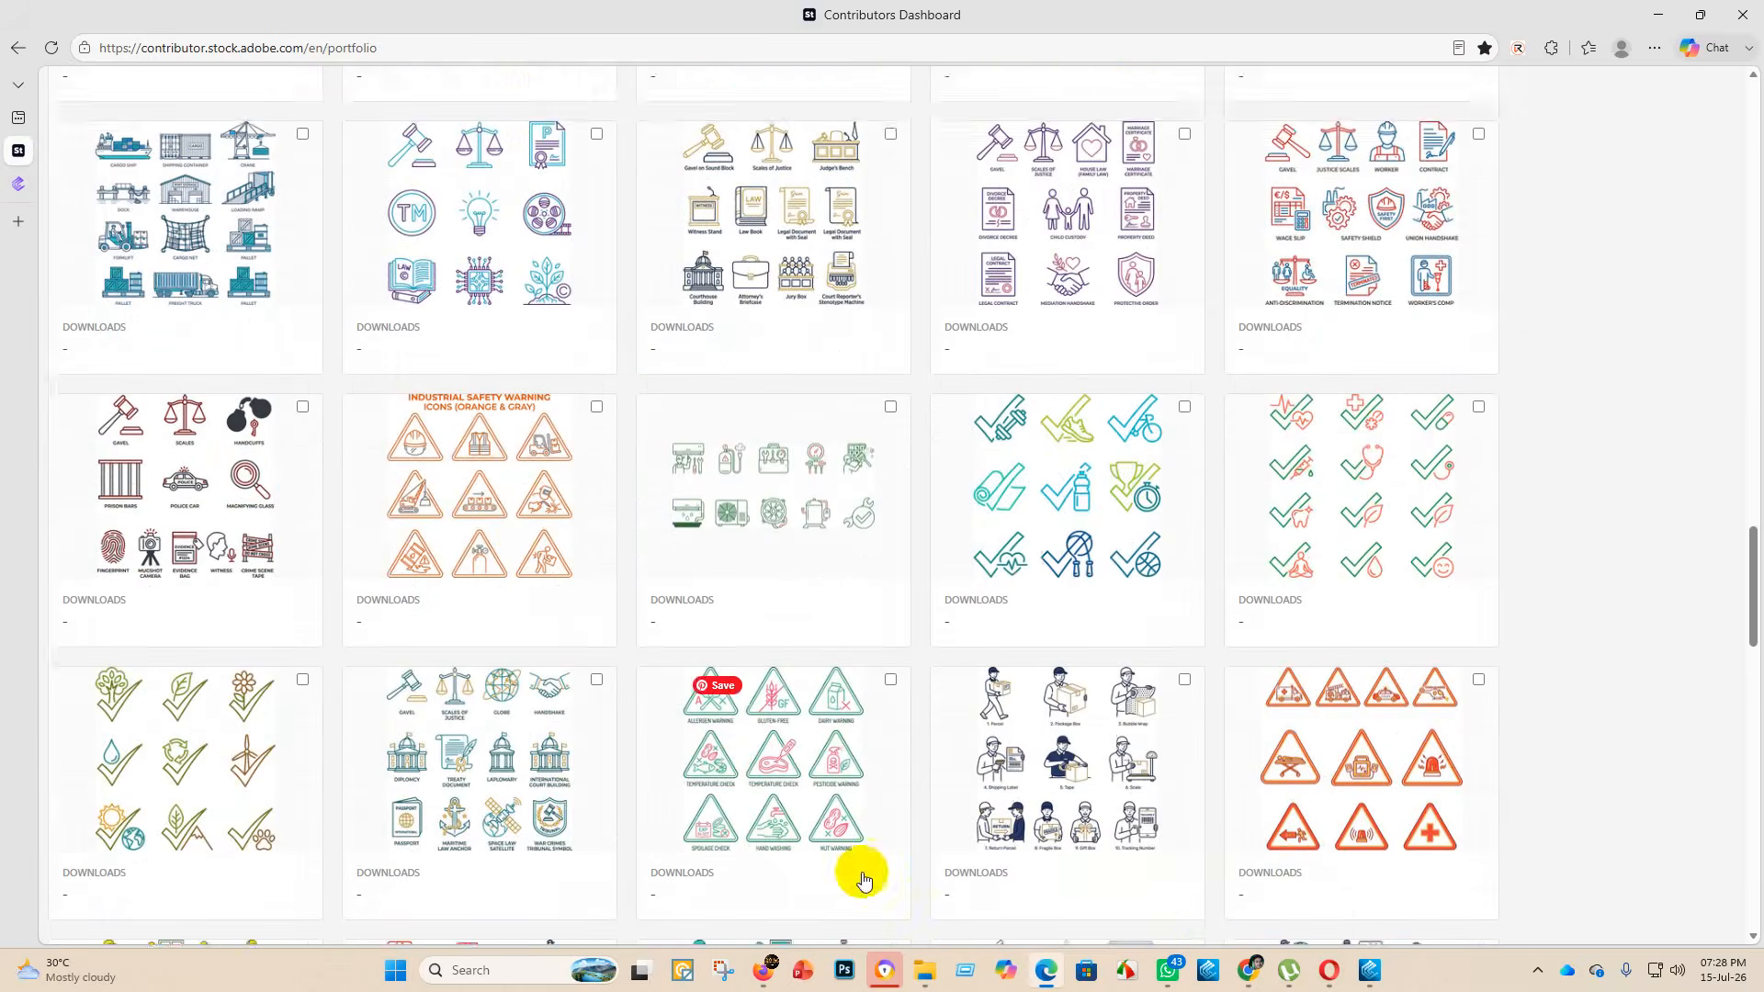
# - Switch to the other contributor account in Chrome and examine its new uploads, including the crown, heart and party icon sets
pyautogui.click(1252, 860)
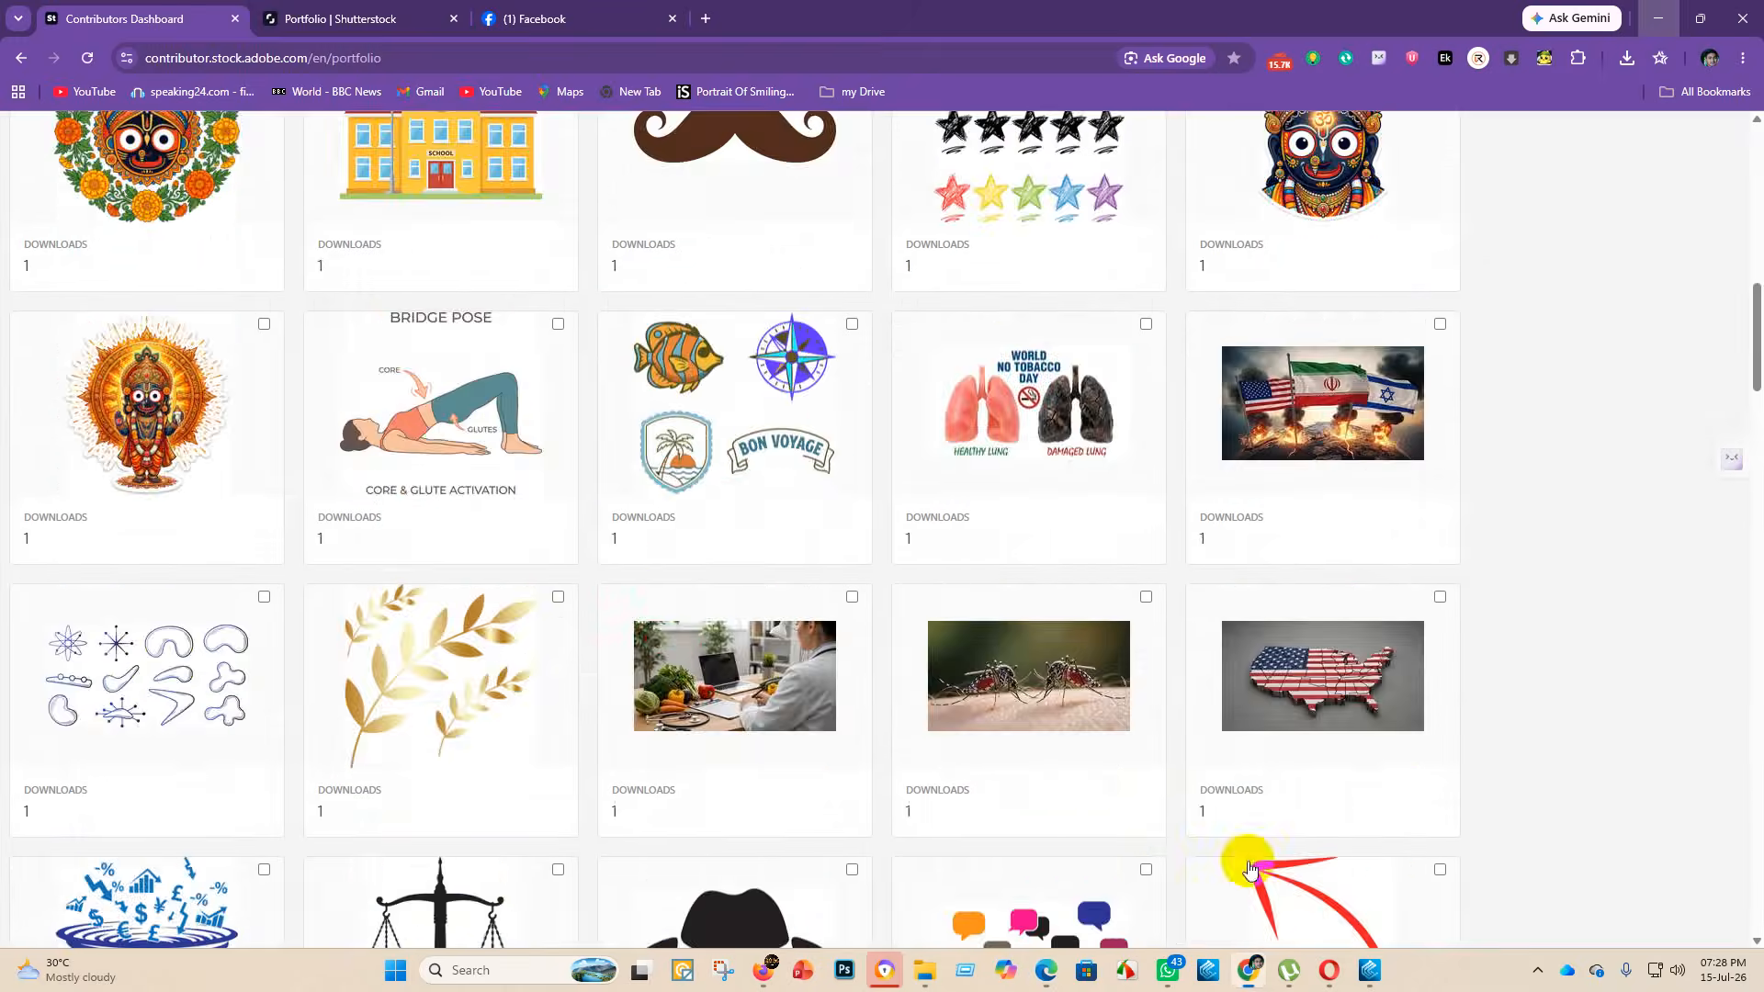
pyautogui.scroll(10, 524, 418)
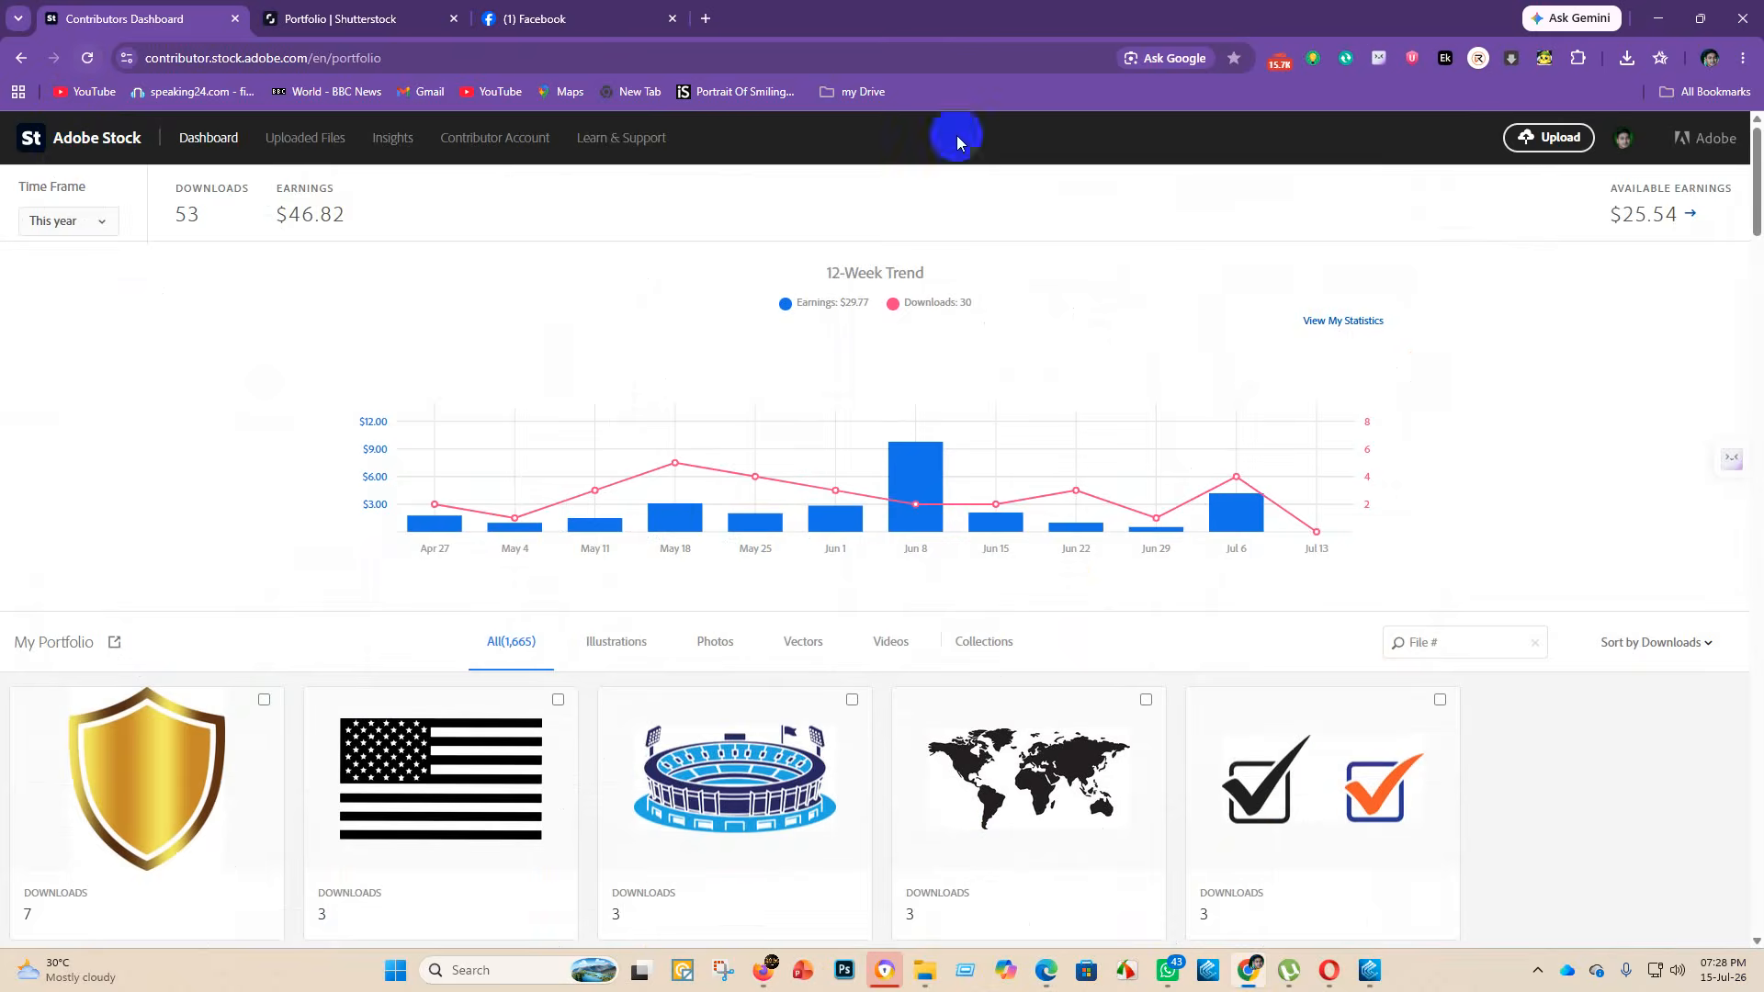
pyautogui.click(295, 137)
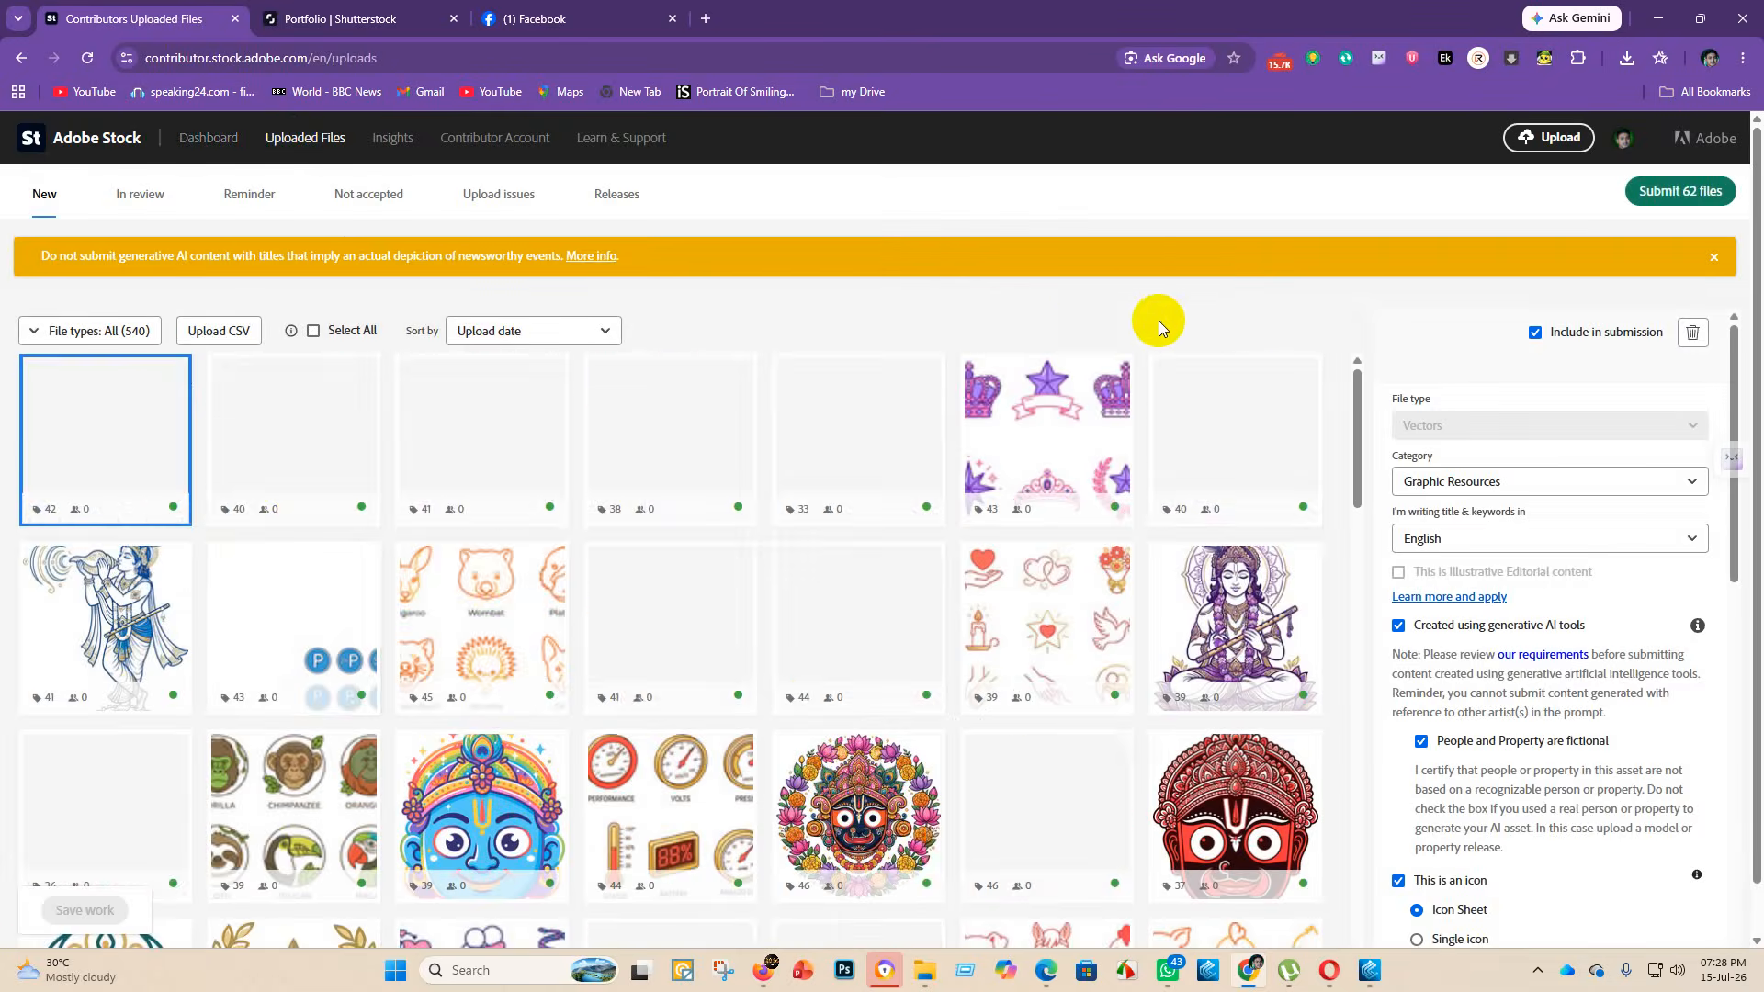
pyautogui.click(292, 482)
pyautogui.click(1071, 498)
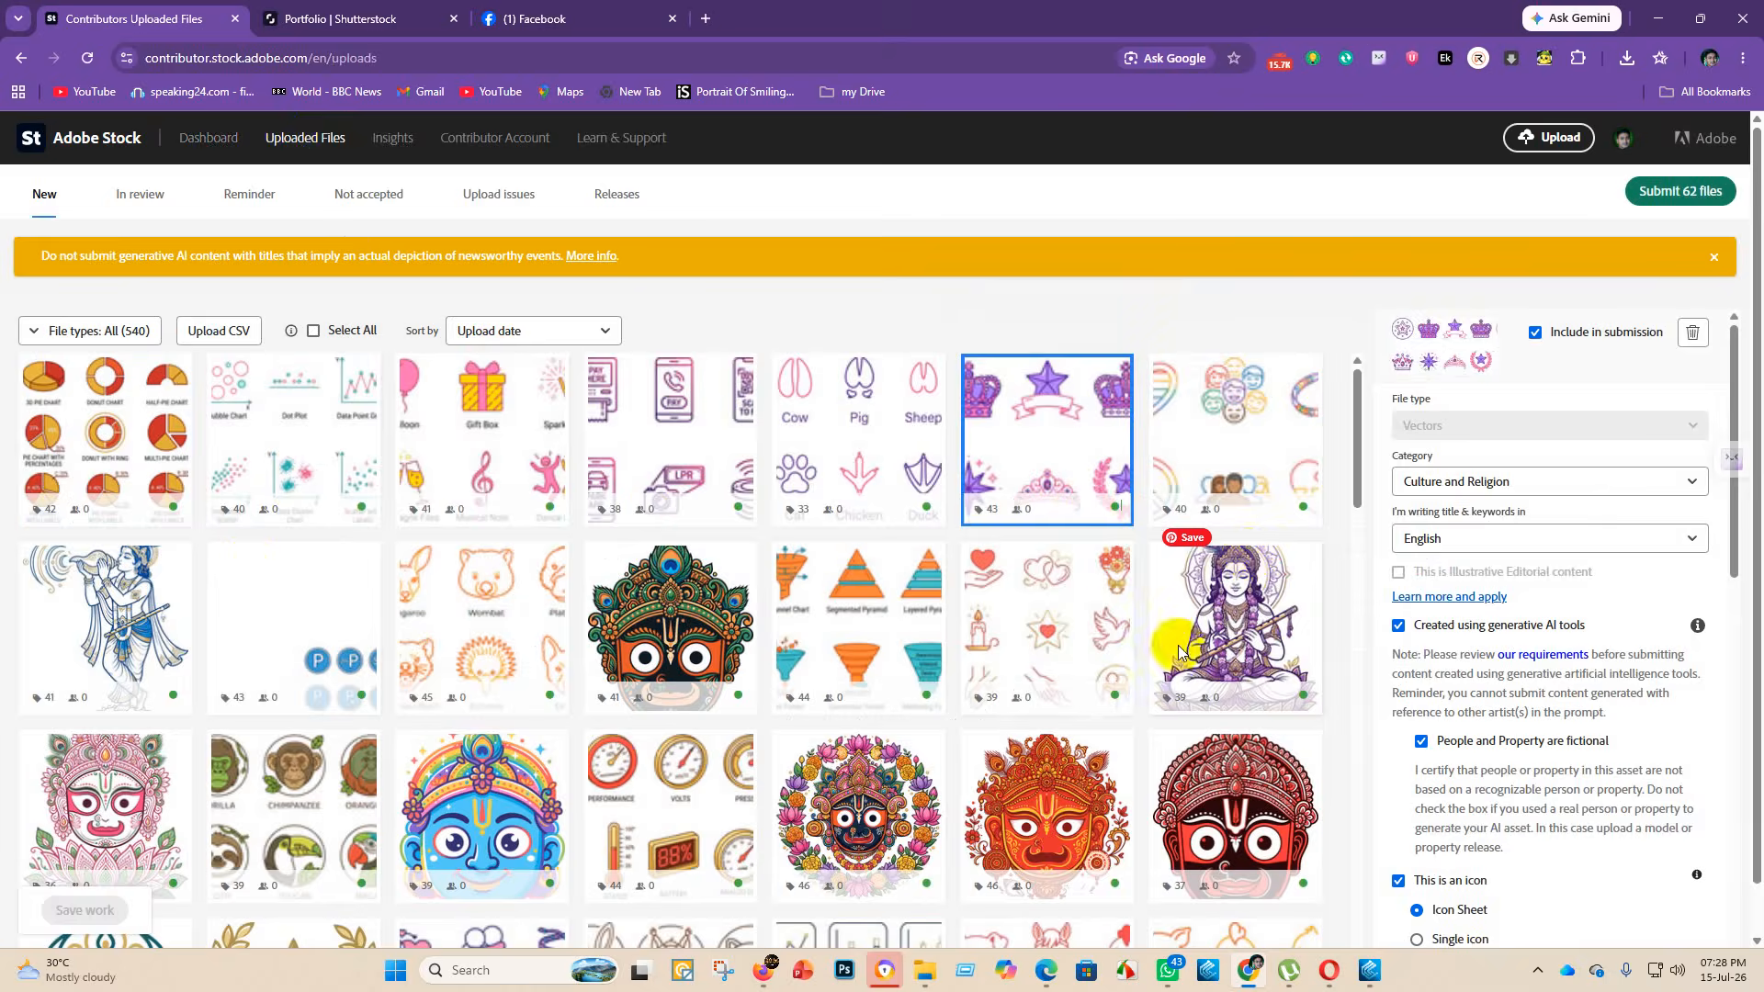
pyautogui.click(1081, 651)
pyautogui.scroll(-1, 879, 772)
pyautogui.scroll(-3, 880, 772)
pyautogui.scroll(4, 799, 680)
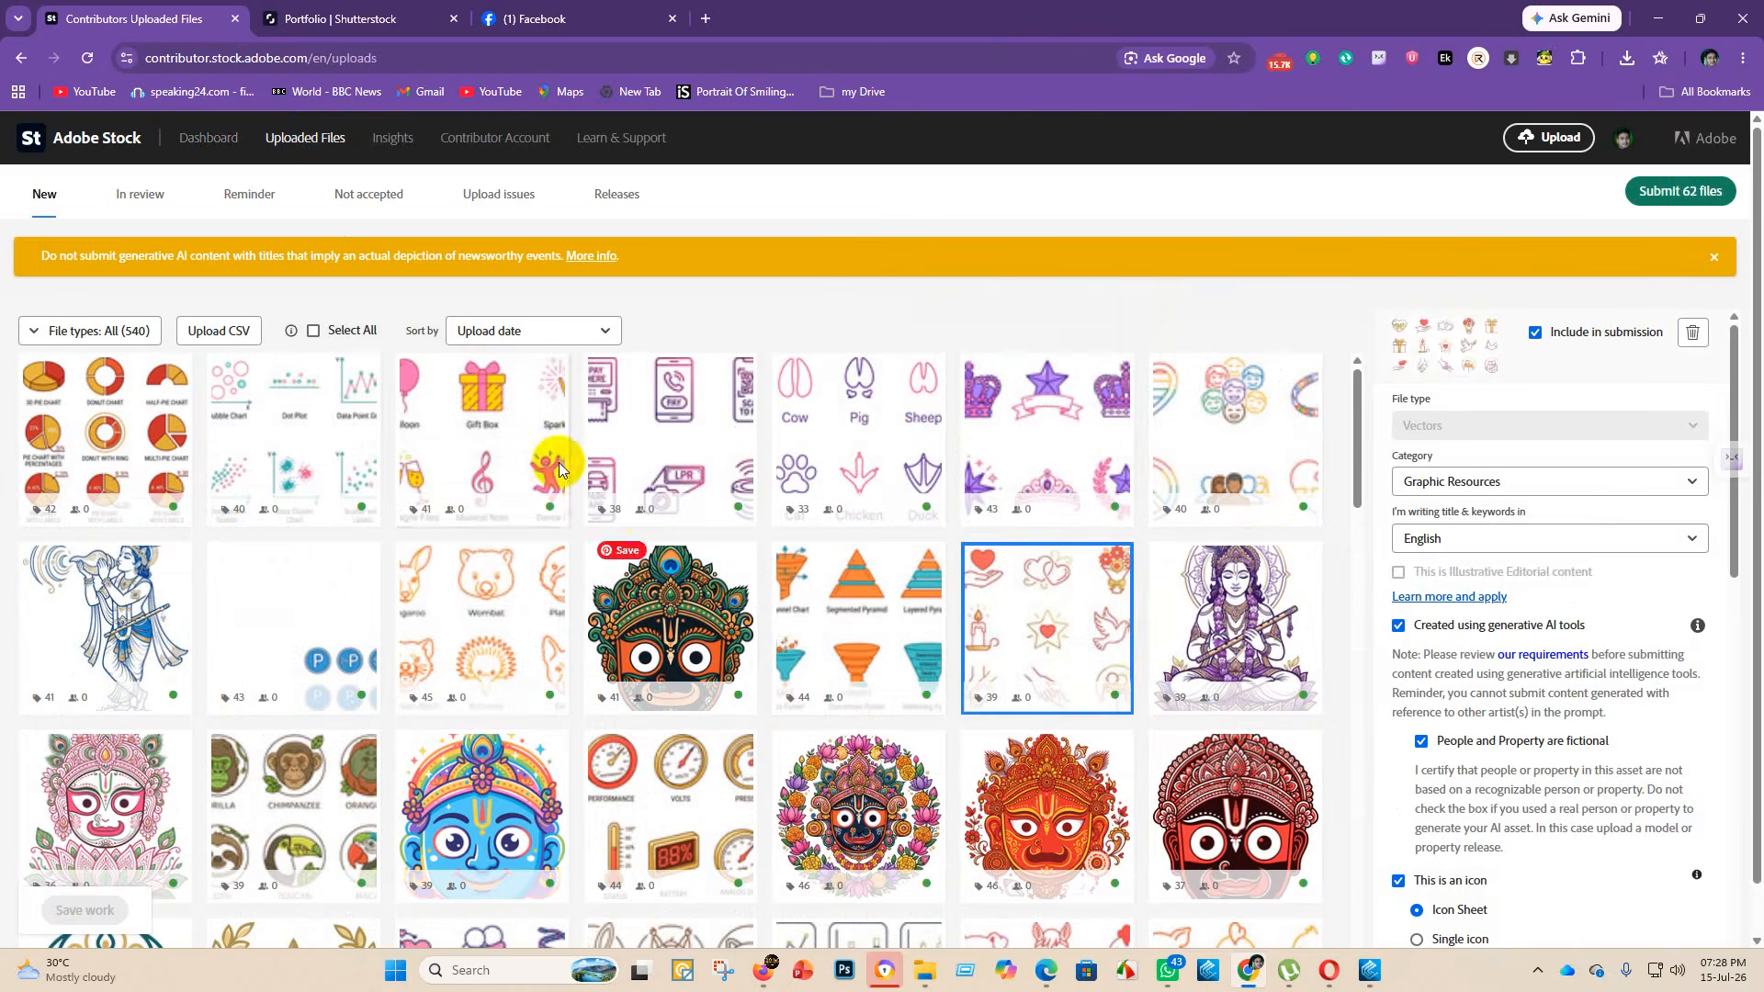
pyautogui.click(512, 445)
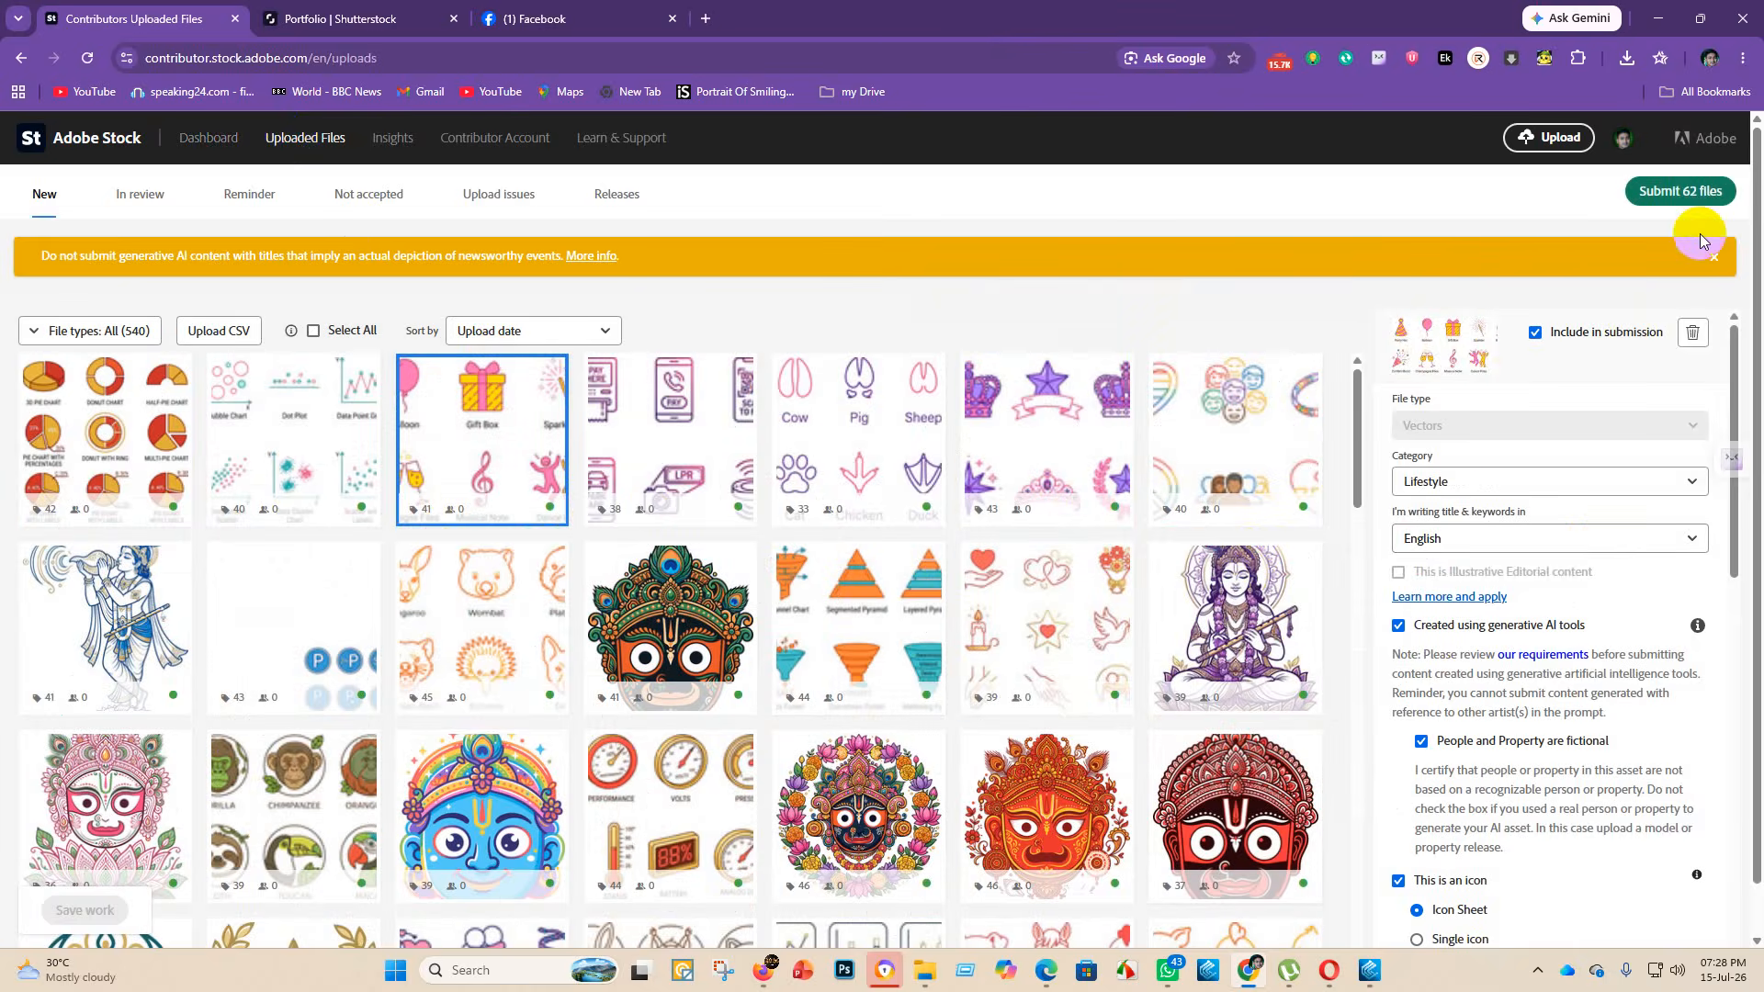
# - Start submitting the 62 ready files and agree to the submission guidelines and the account suspension terms
pyautogui.click(1698, 195)
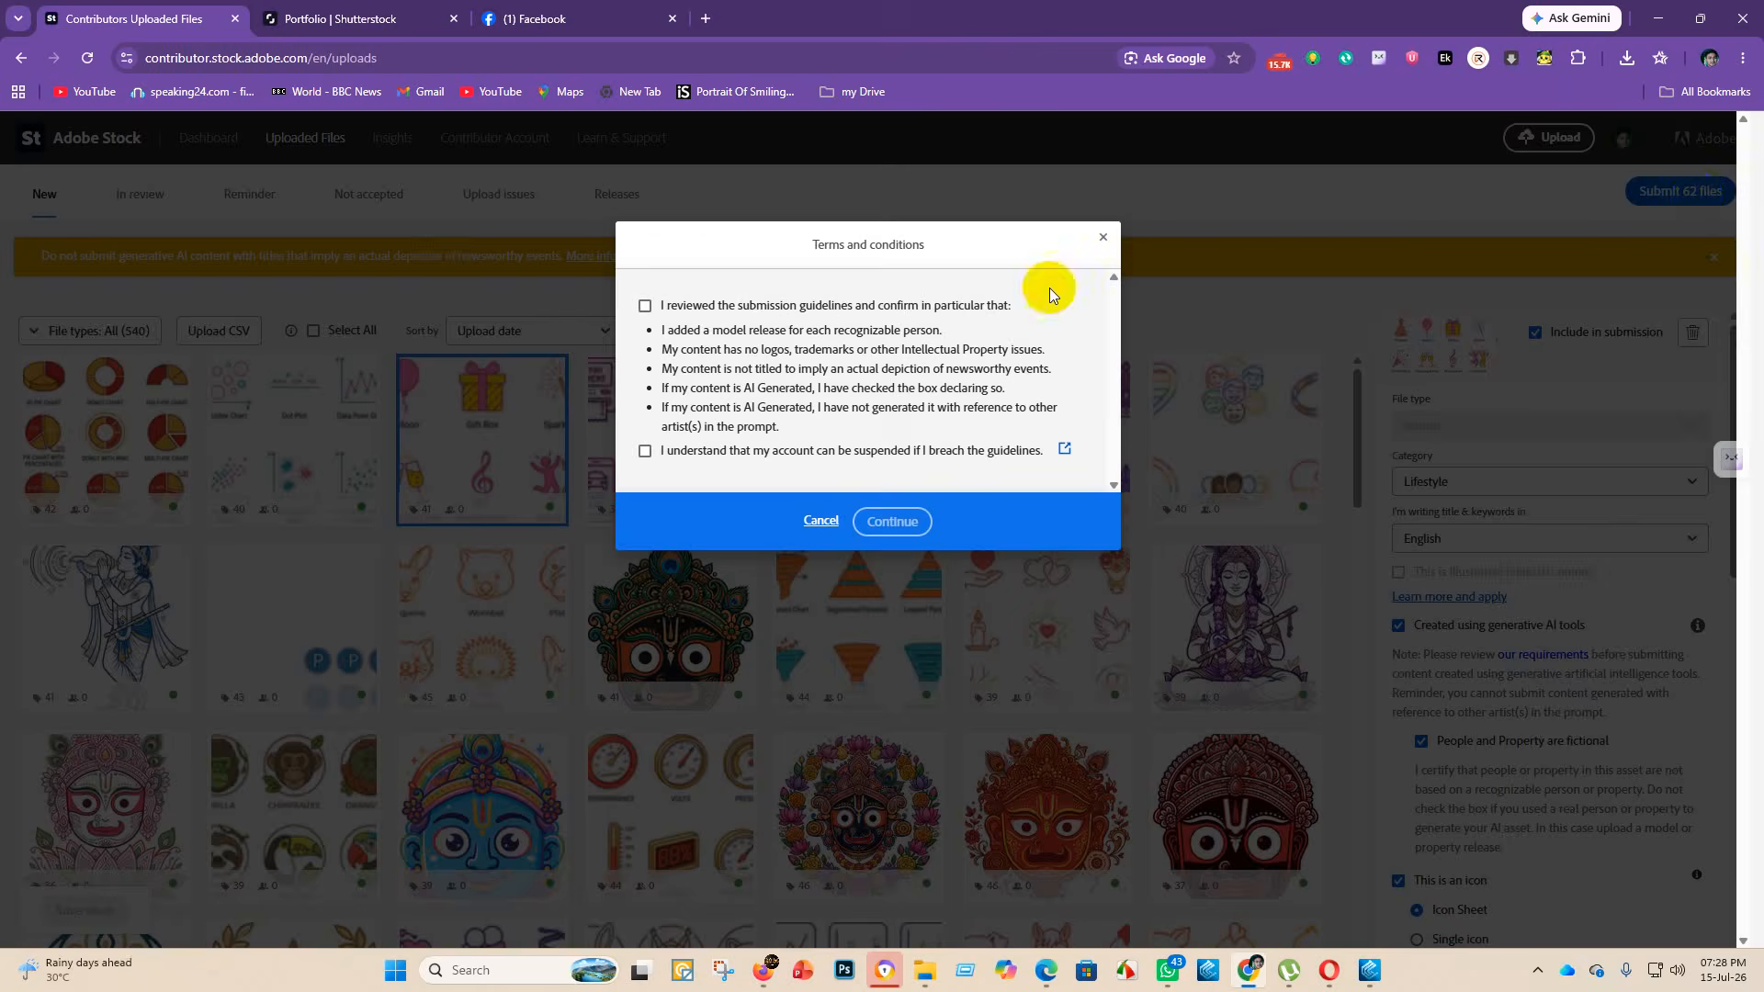
pyautogui.click(646, 307)
pyautogui.click(647, 451)
pyautogui.click(896, 524)
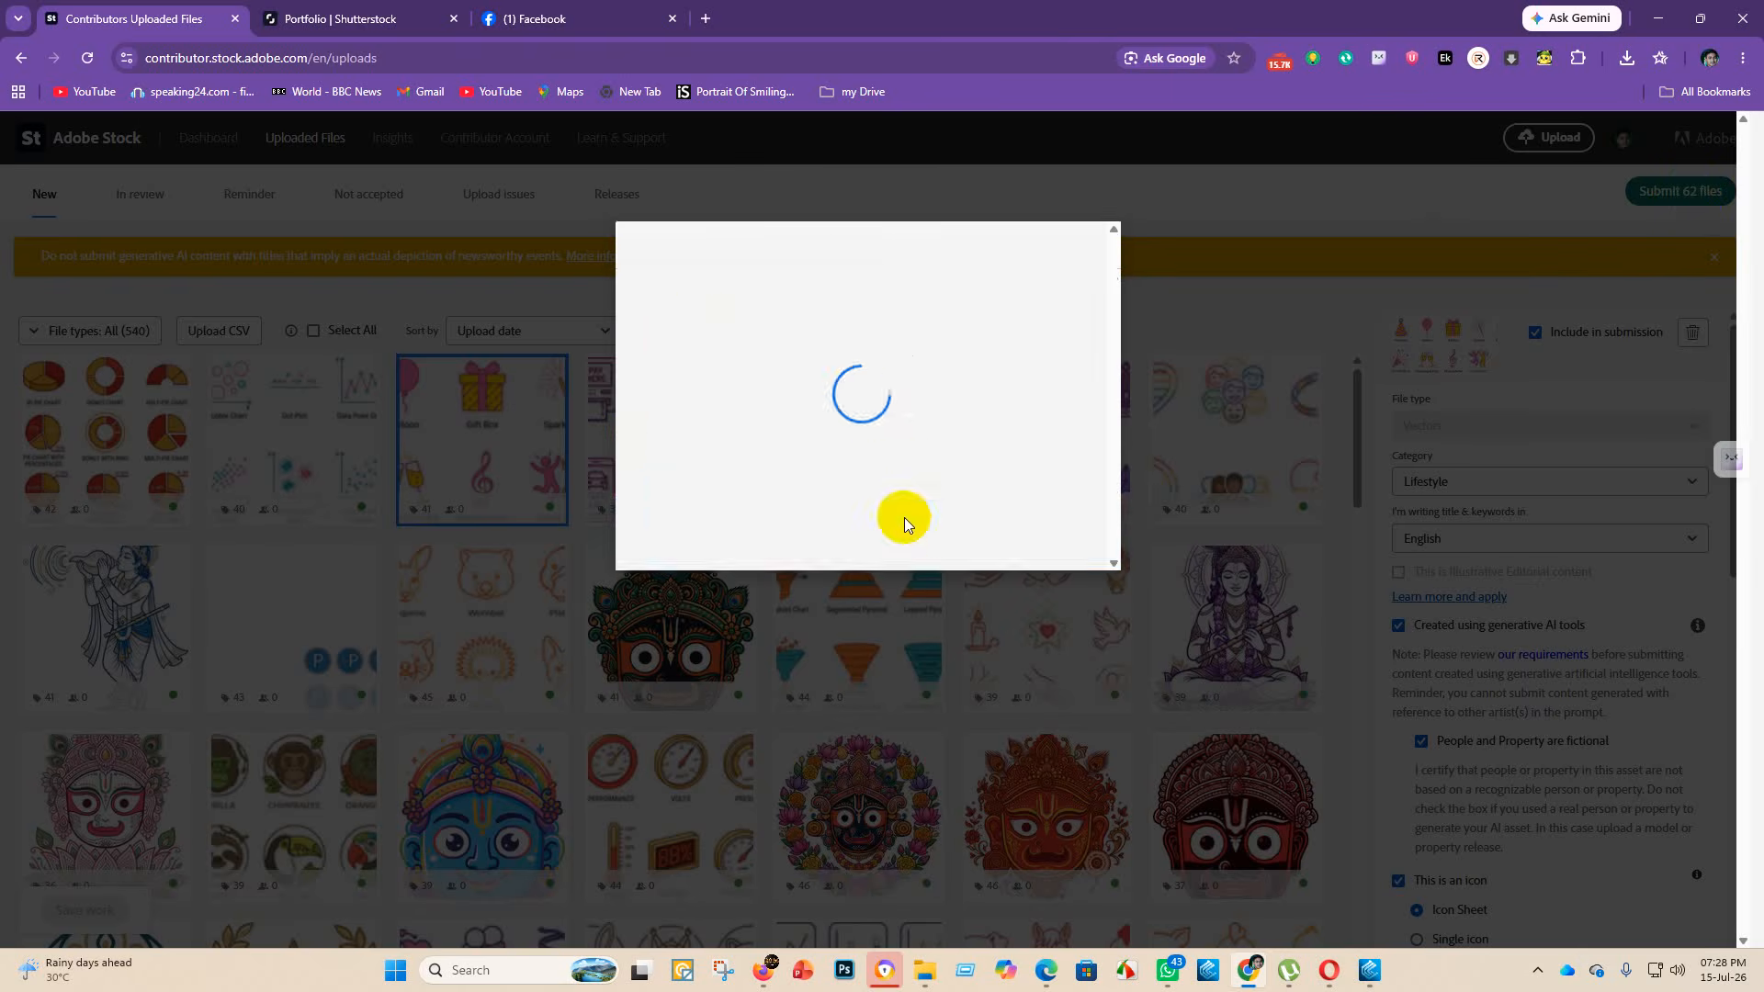
# - Pass the human verification with the three cat photos and the sunset cat silhouettes, and submit the 62 files
pyautogui.click(709, 420)
pyautogui.click(739, 549)
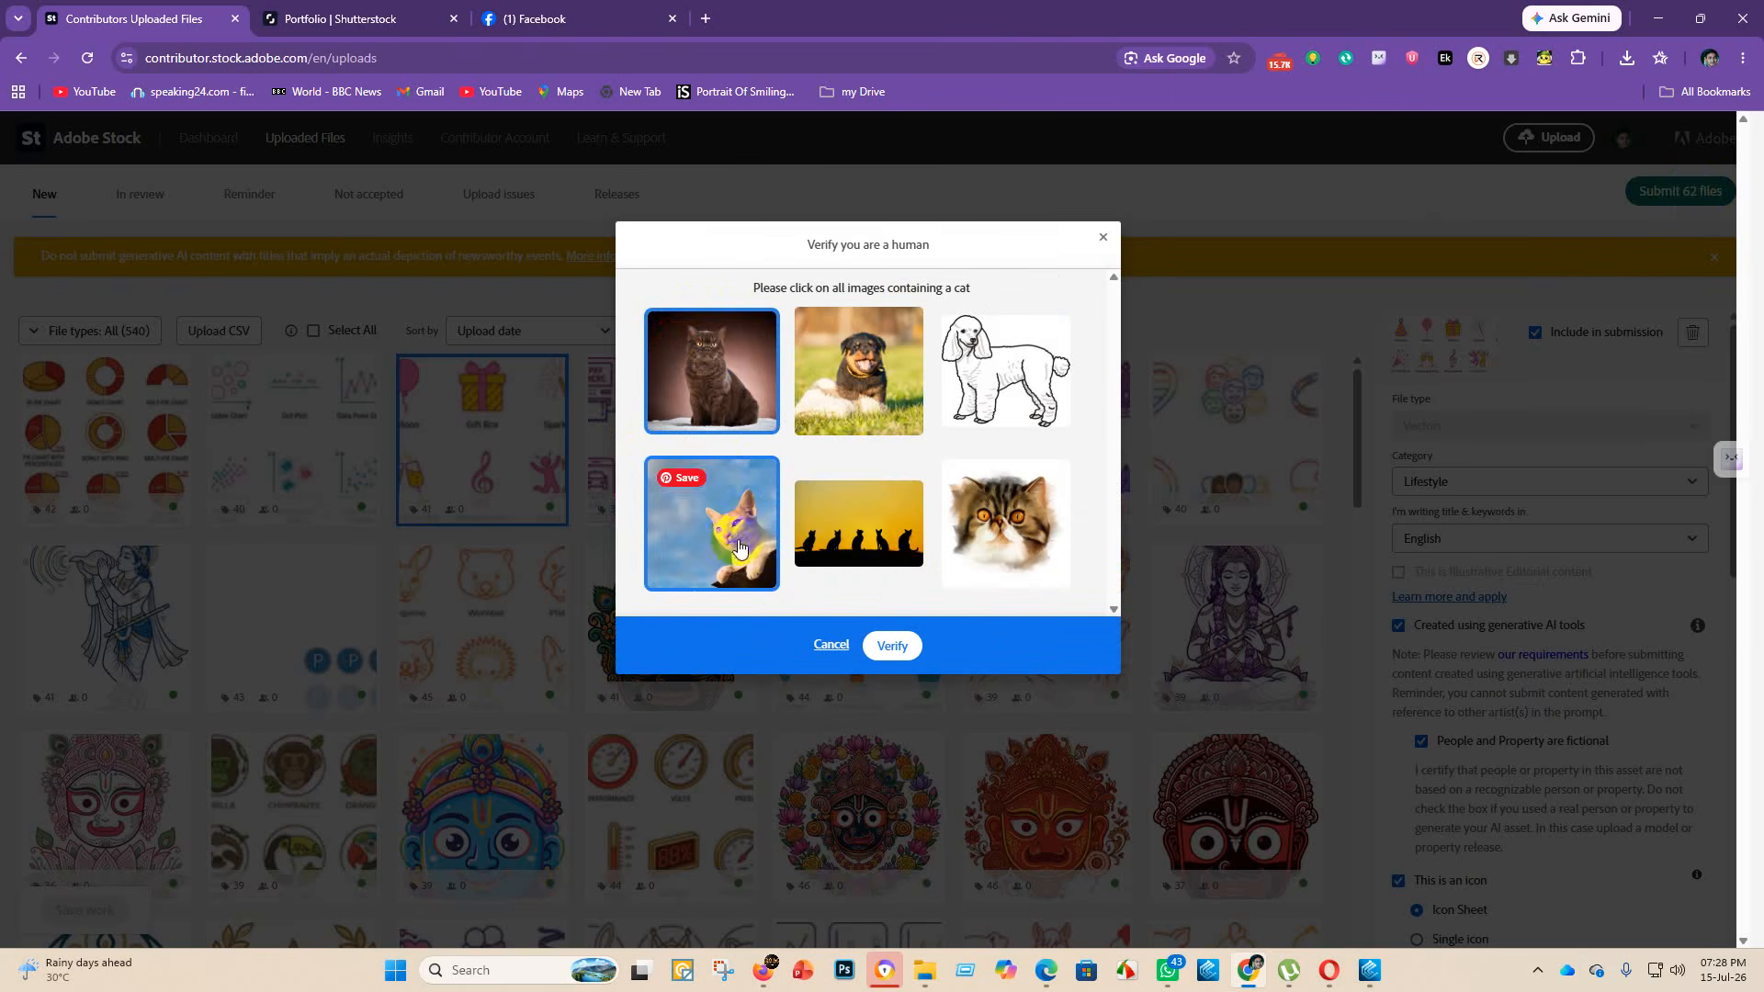
pyautogui.click(1003, 544)
pyautogui.click(892, 646)
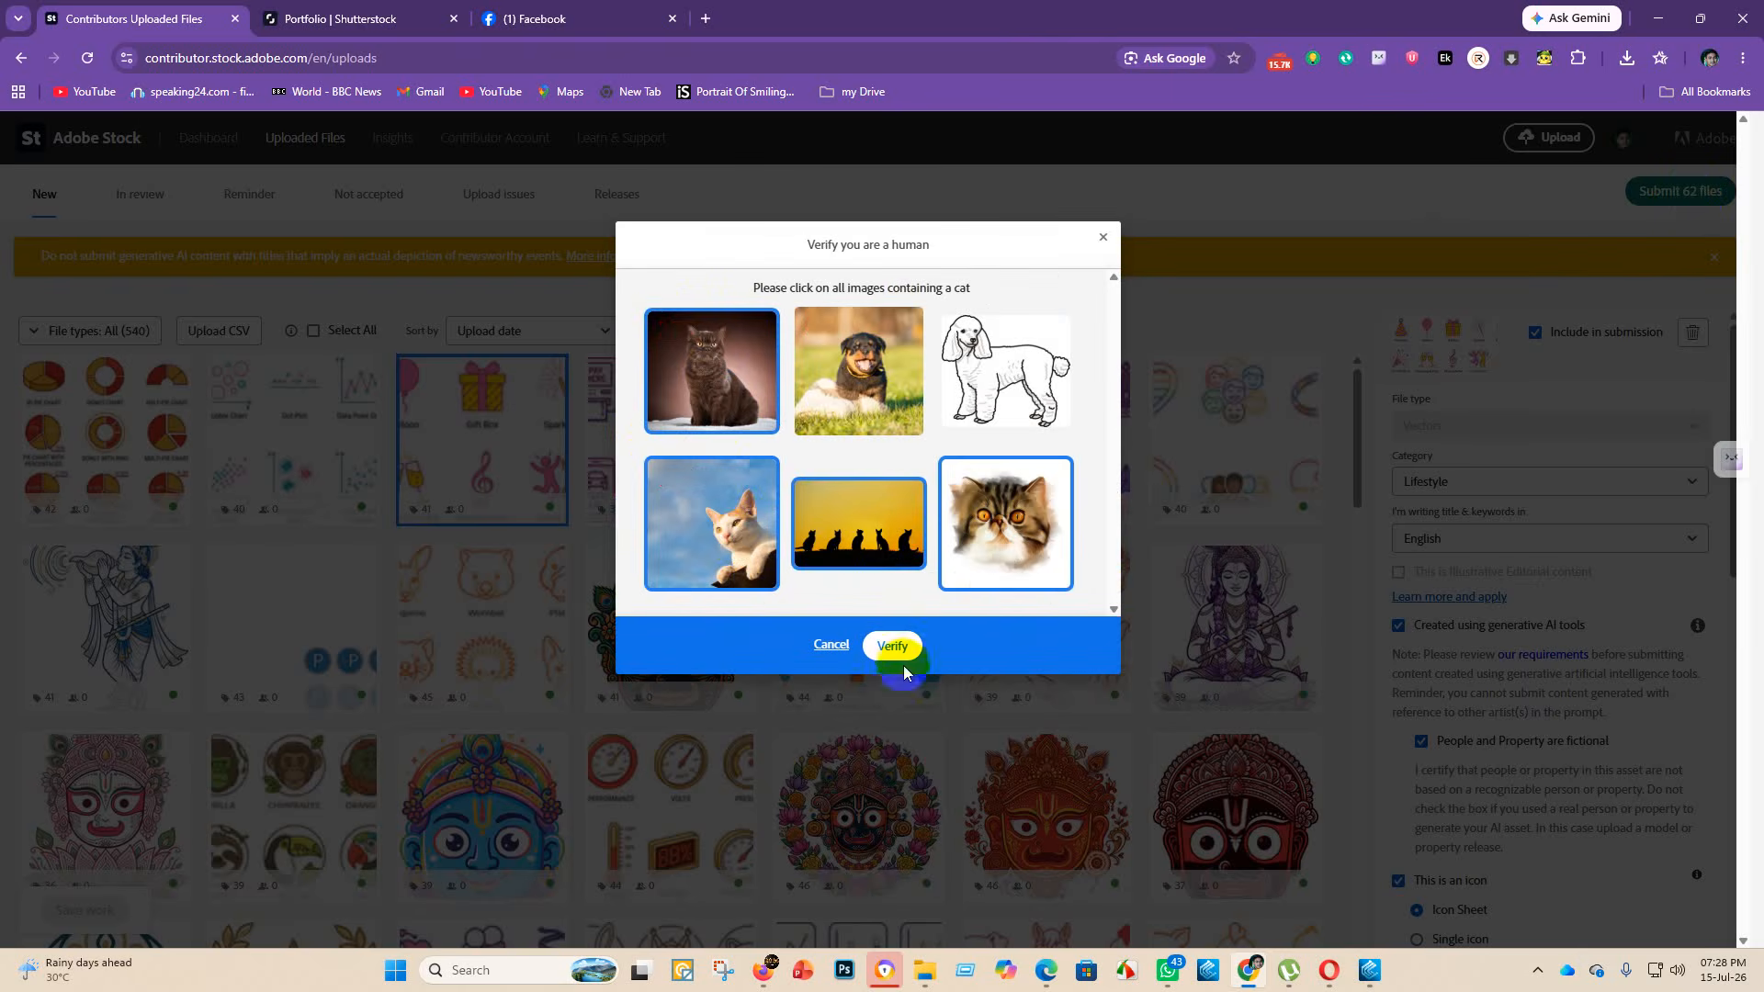
pyautogui.click(869, 849)
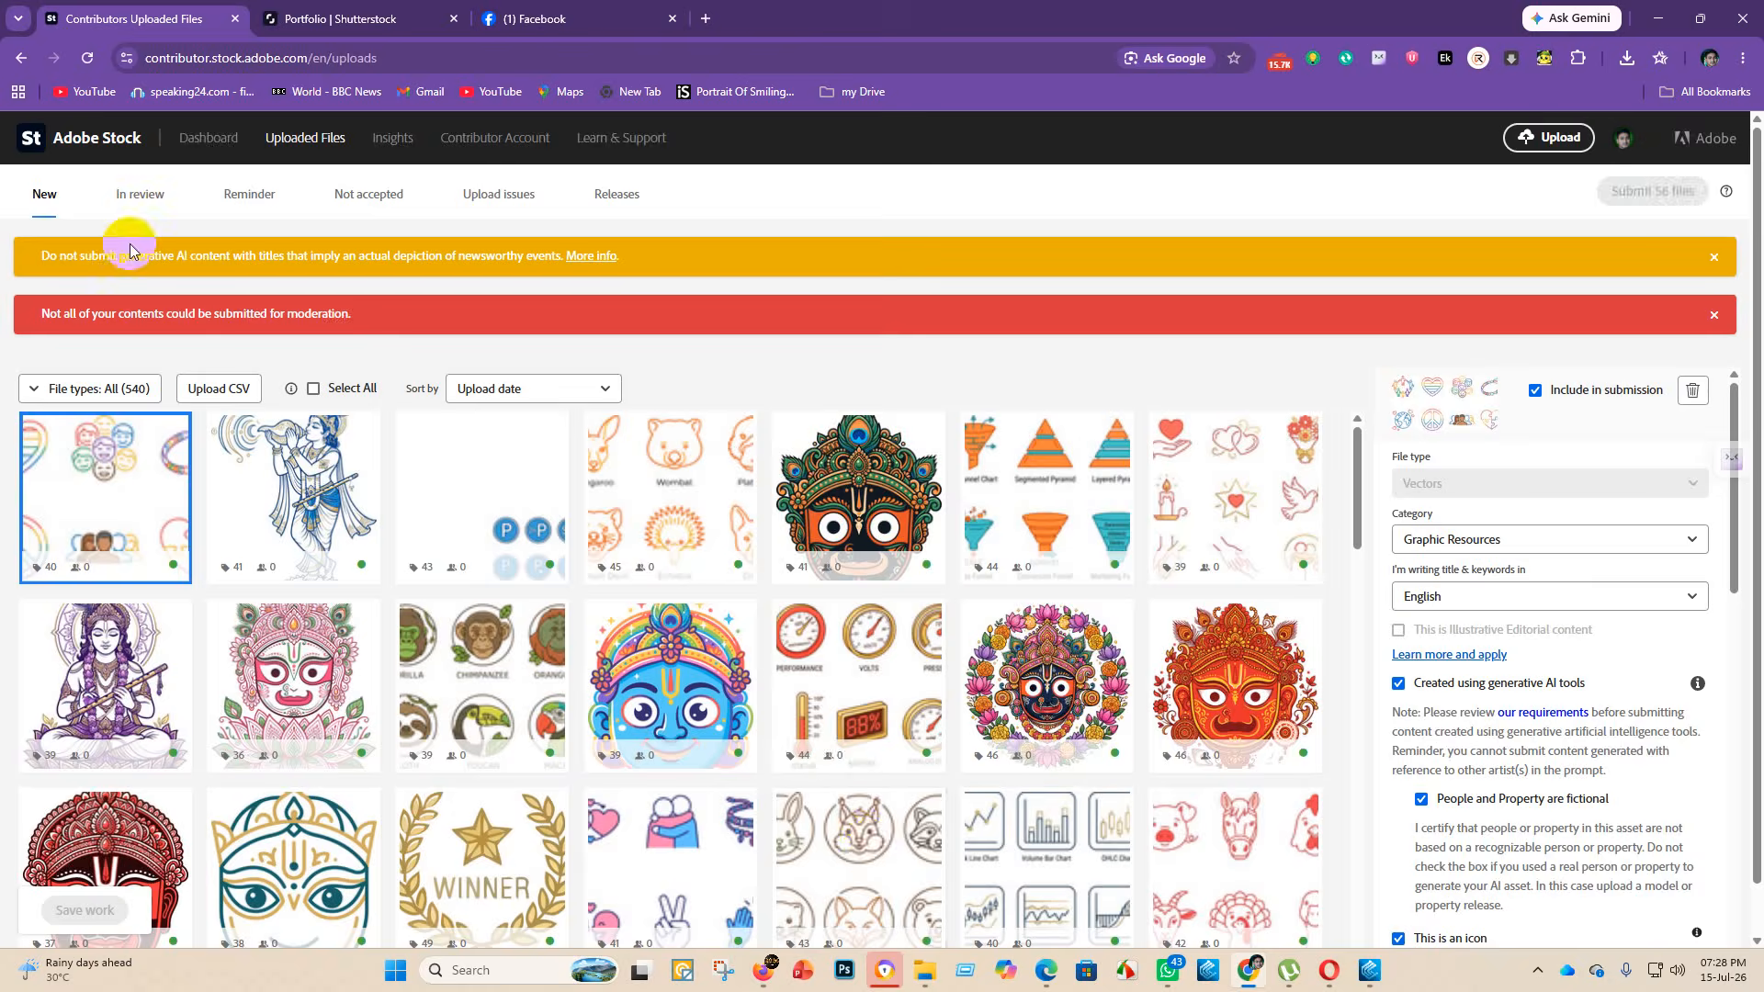
# - Examine the list of files in review on this account, from the pie chart icons to the military photos
pyautogui.click(140, 207)
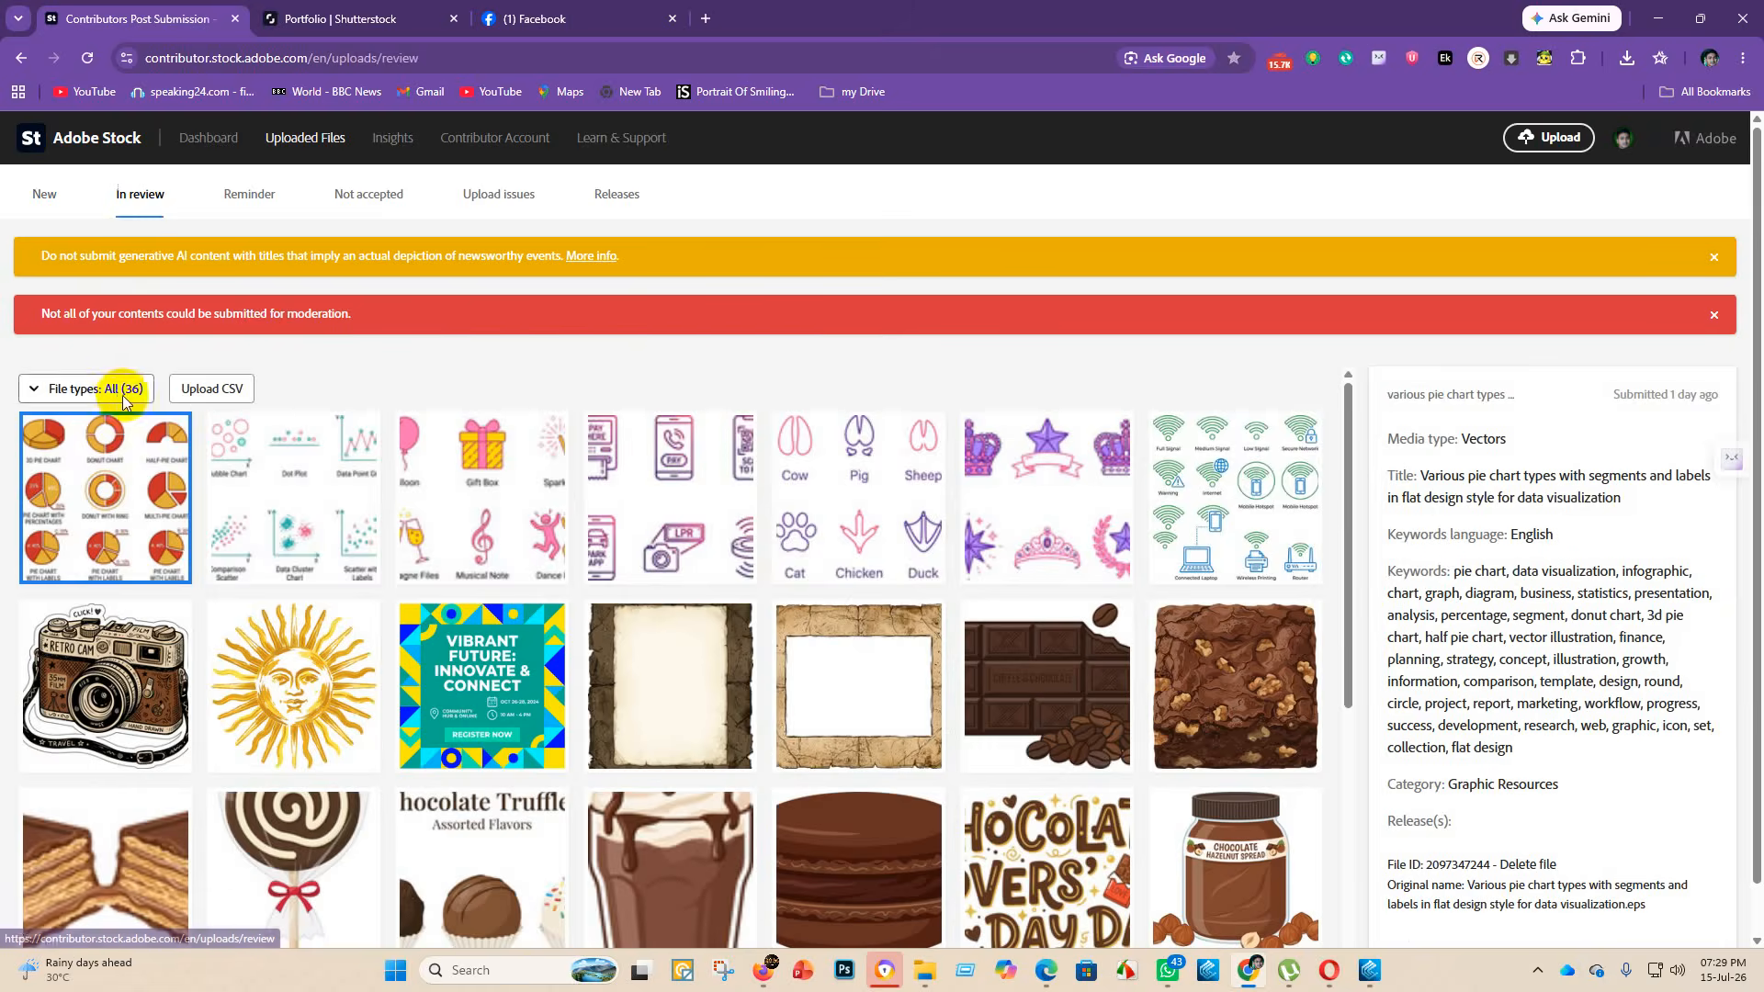
pyautogui.scroll(-6, 436, 640)
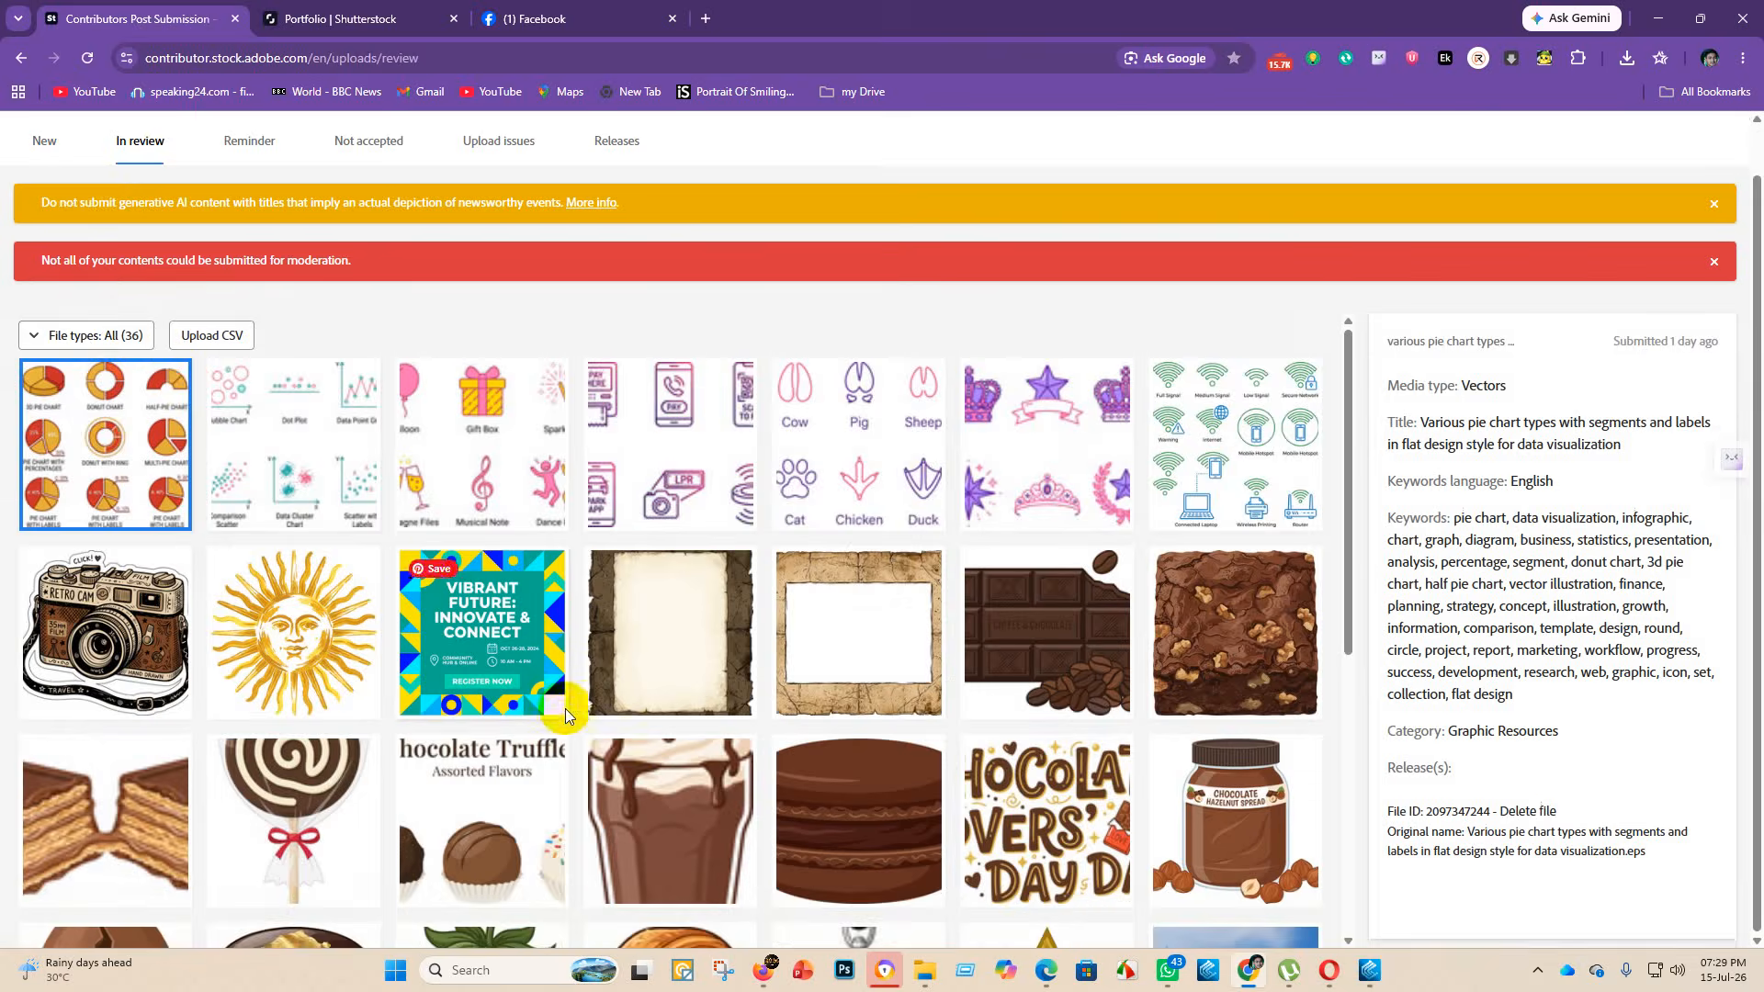
pyautogui.scroll(6, 460, 760)
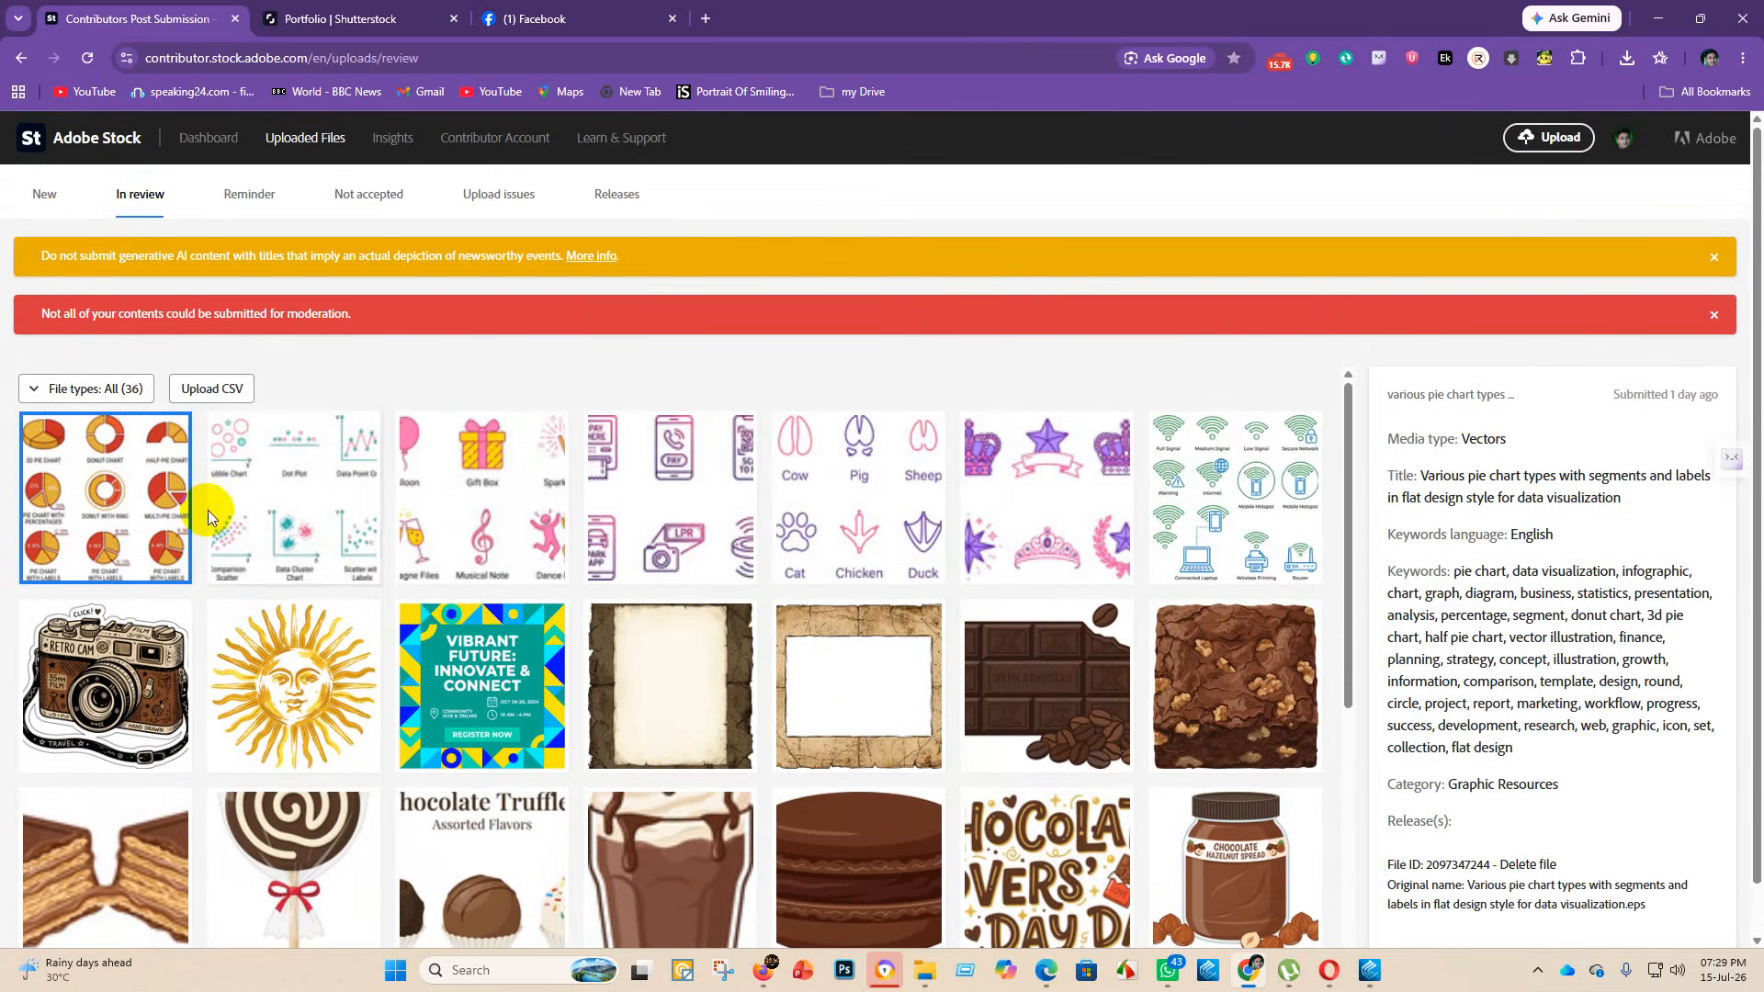
pyautogui.scroll(-6, 367, 551)
pyautogui.scroll(6, 434, 767)
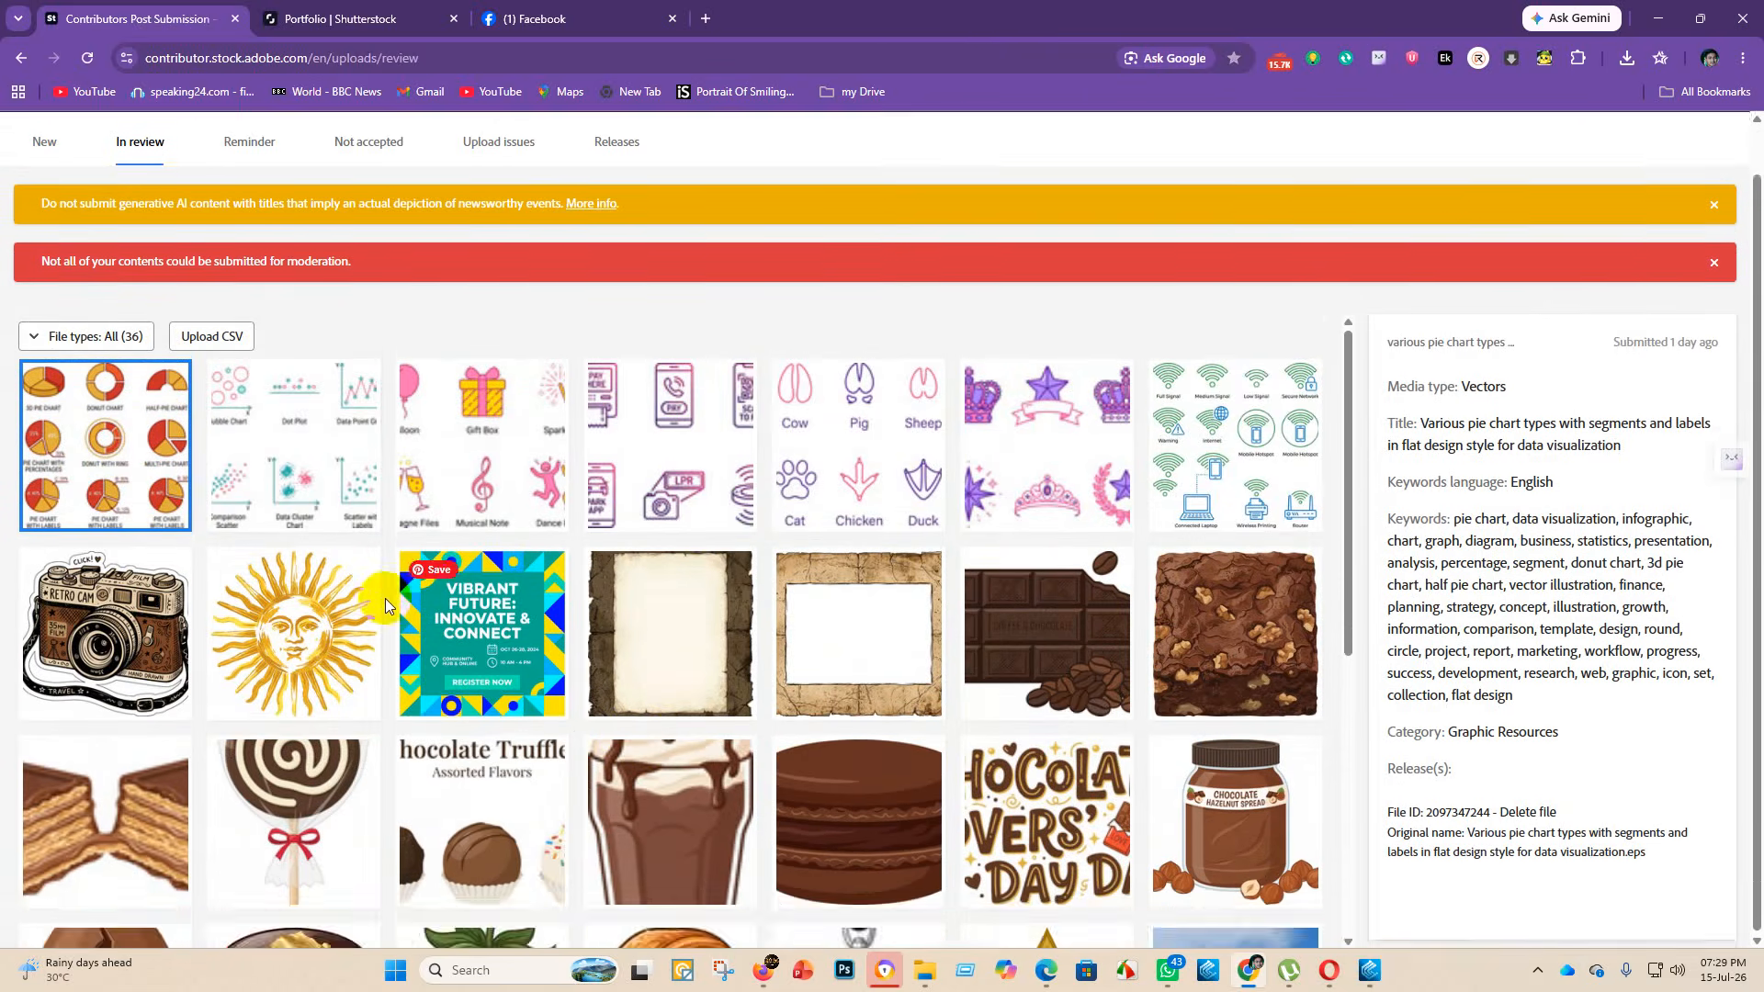
pyautogui.scroll(-6, 413, 781)
pyautogui.scroll(6, 358, 827)
pyautogui.scroll(-6, 285, 753)
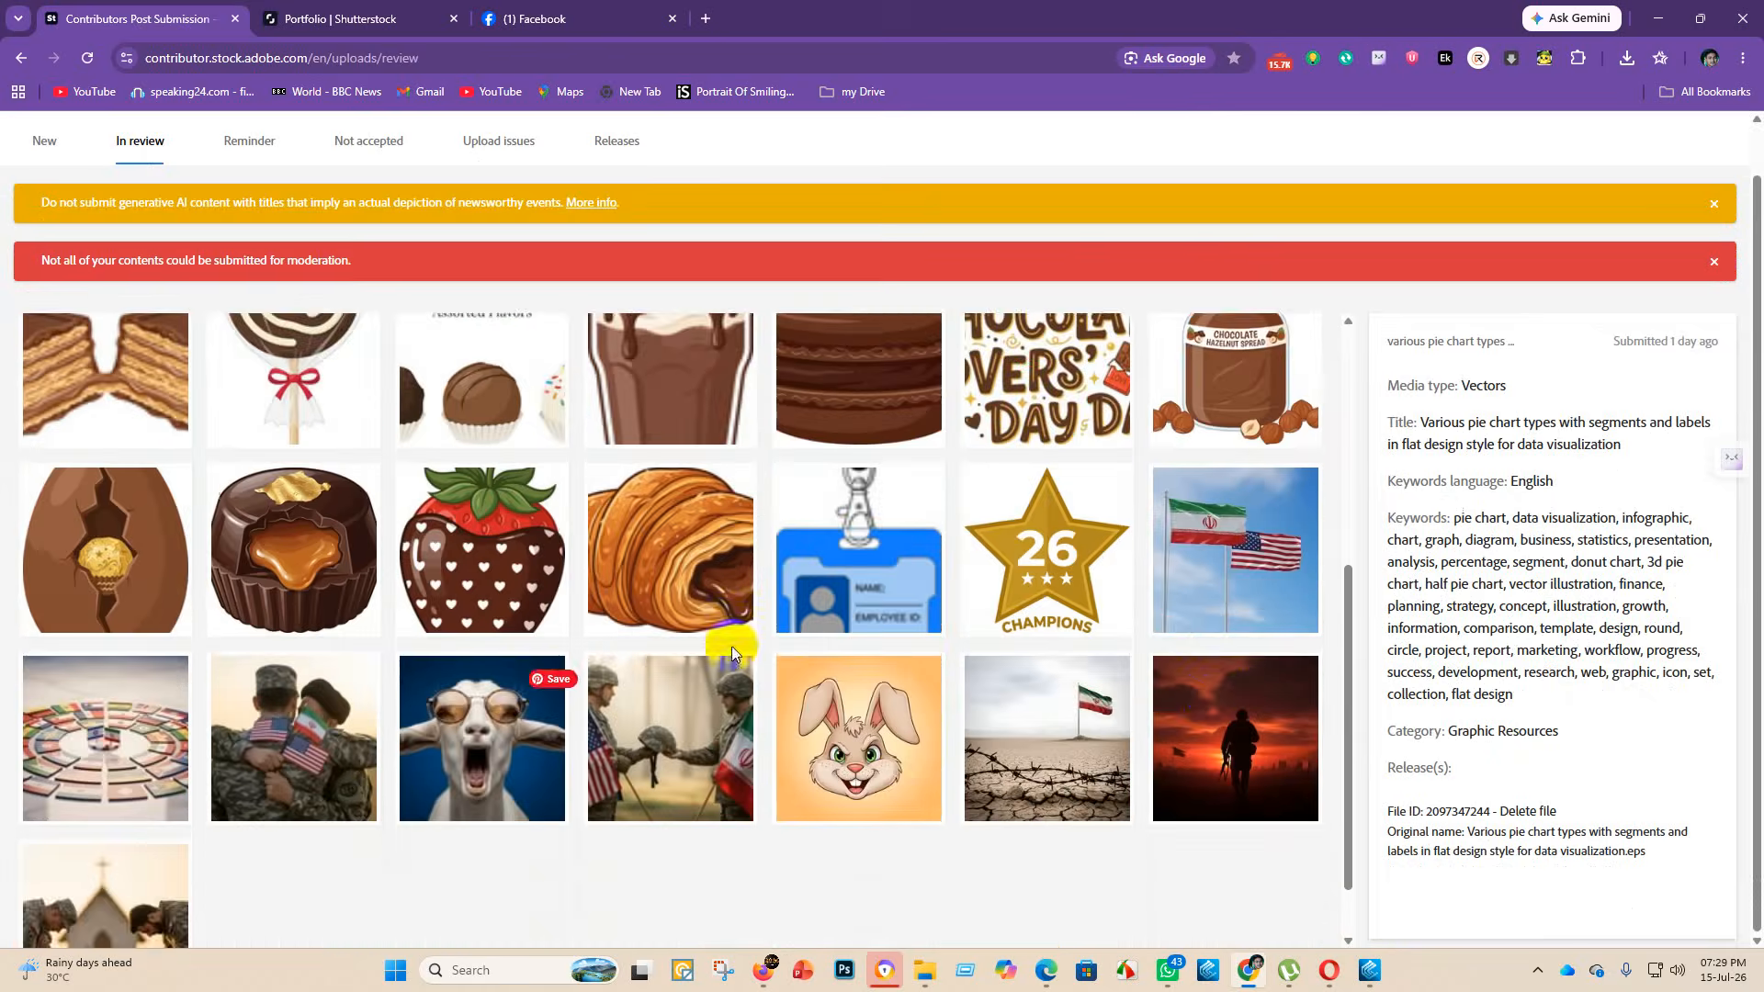
pyautogui.scroll(6, 1228, 729)
pyautogui.scroll(-6, 145, 689)
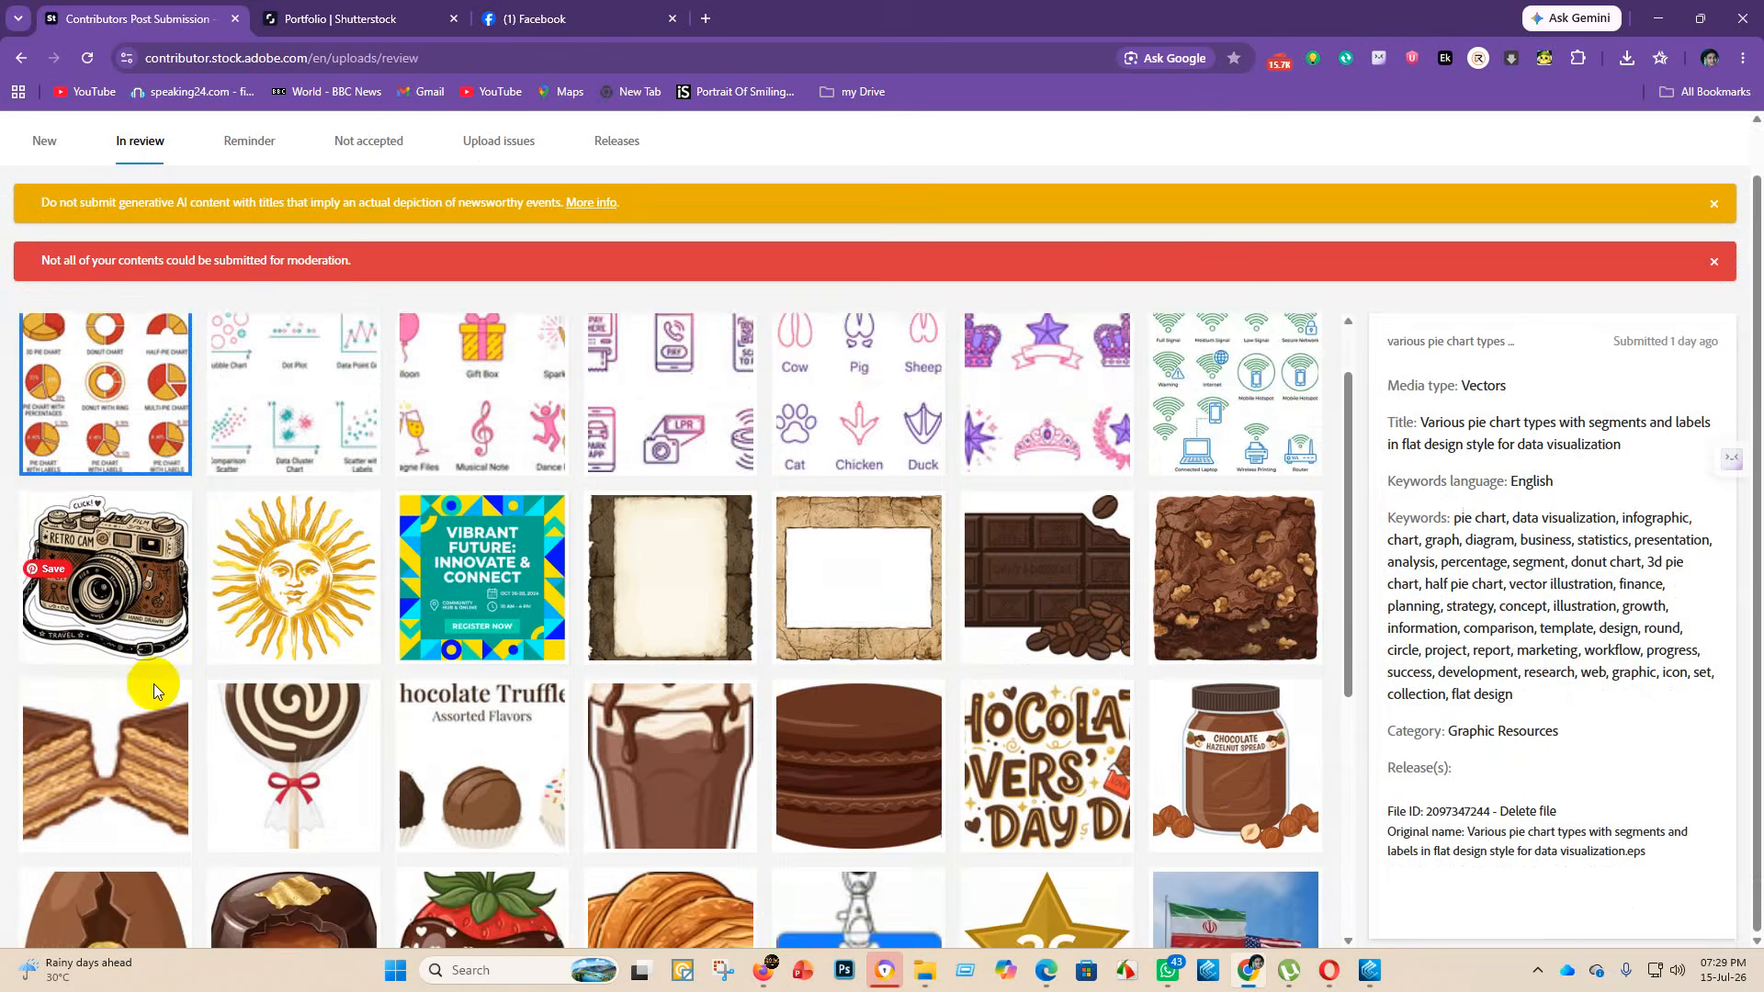
pyautogui.scroll(7, 129, 748)
# - Review this account's dashboard earnings trend and examine the download counts across its portfolio artwork
pyautogui.click(228, 145)
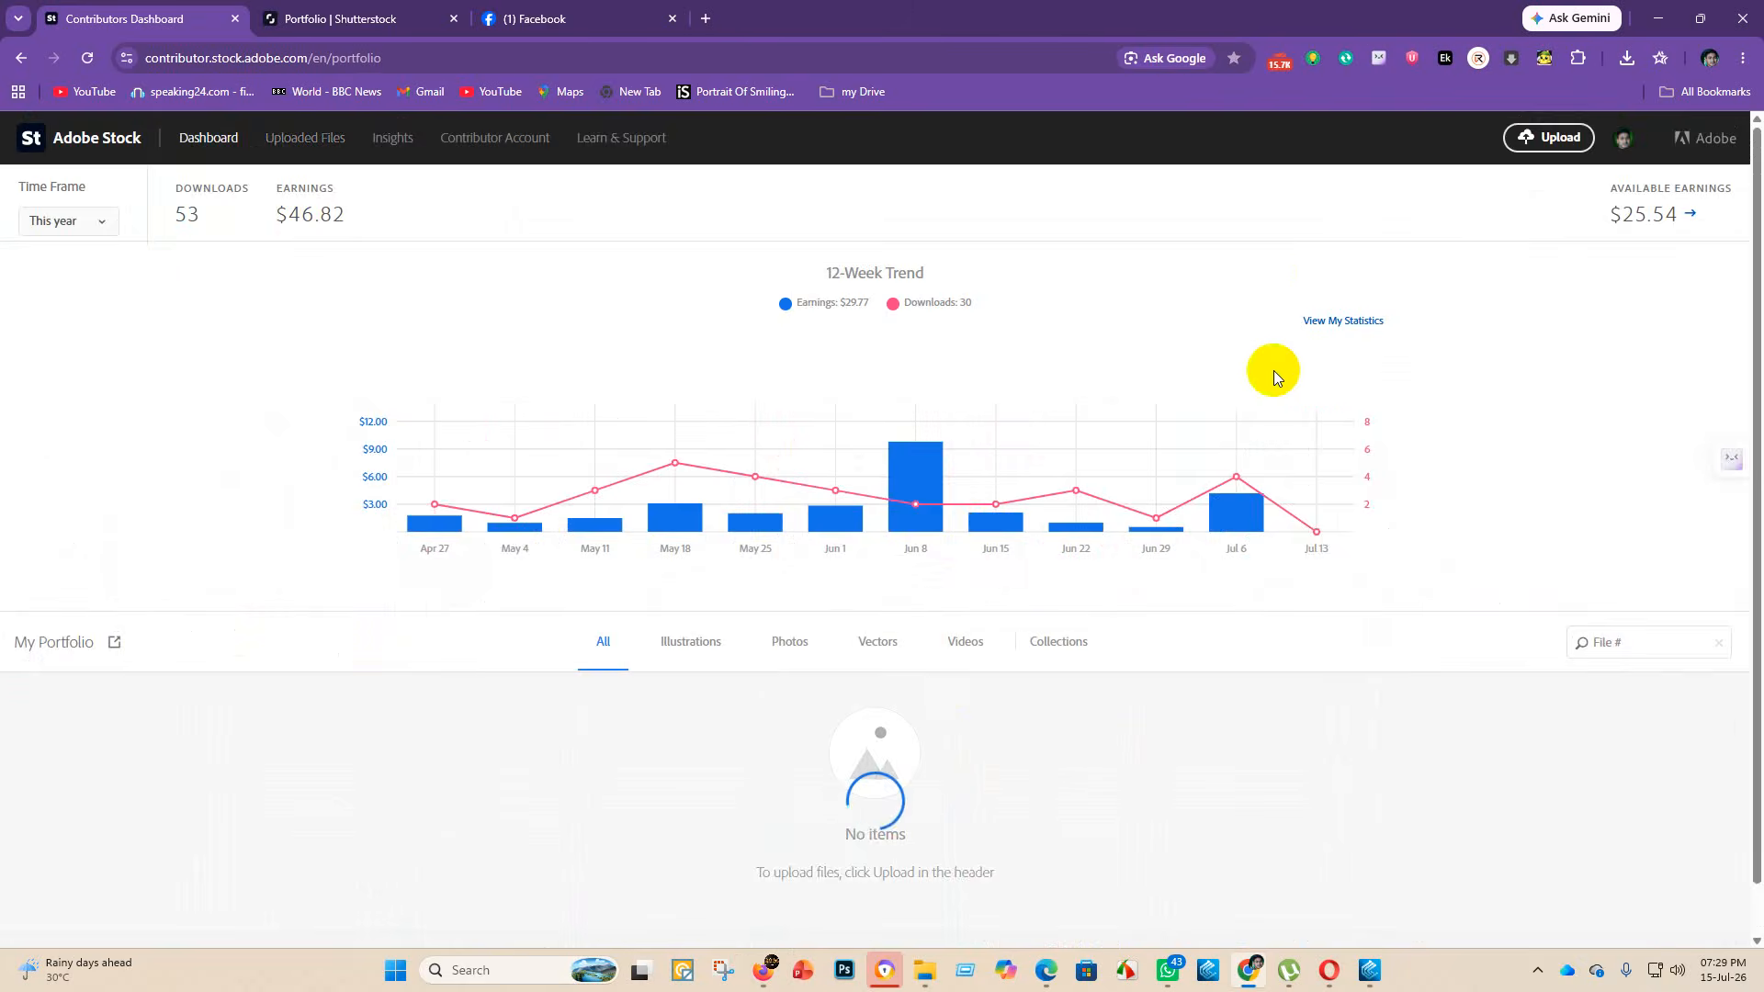
pyautogui.scroll(-1, 477, 448)
pyautogui.scroll(-3, 477, 447)
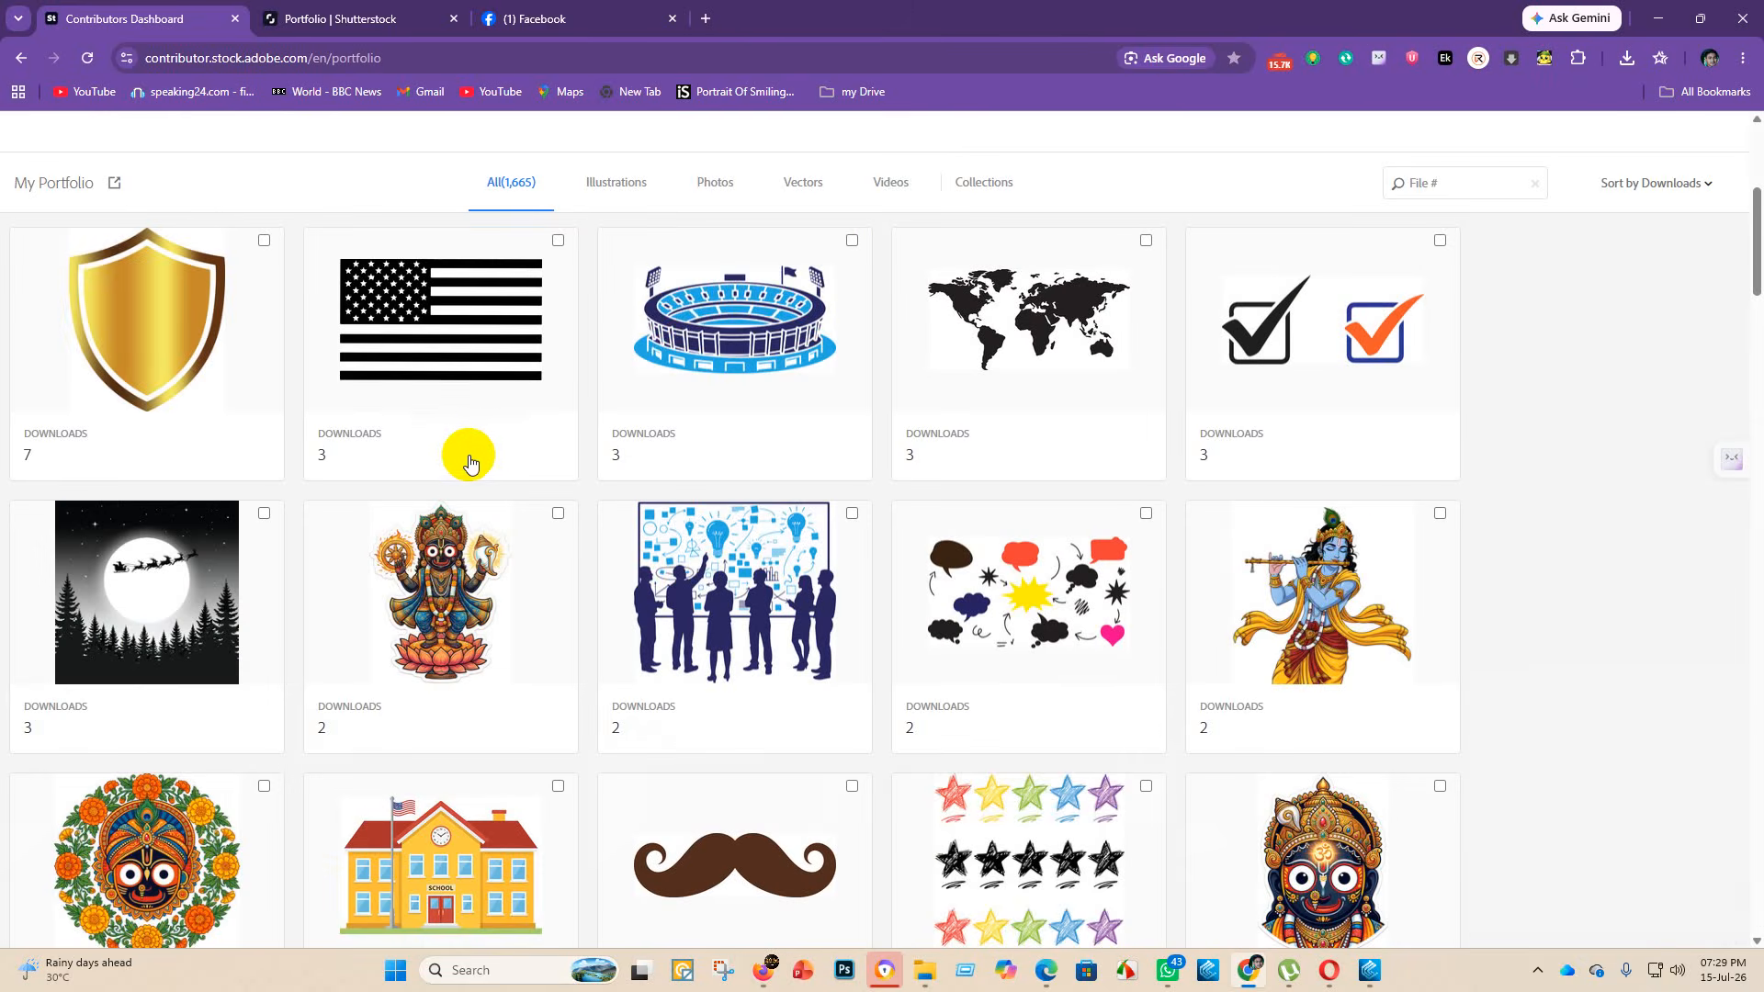
pyautogui.scroll(-10, 630, 457)
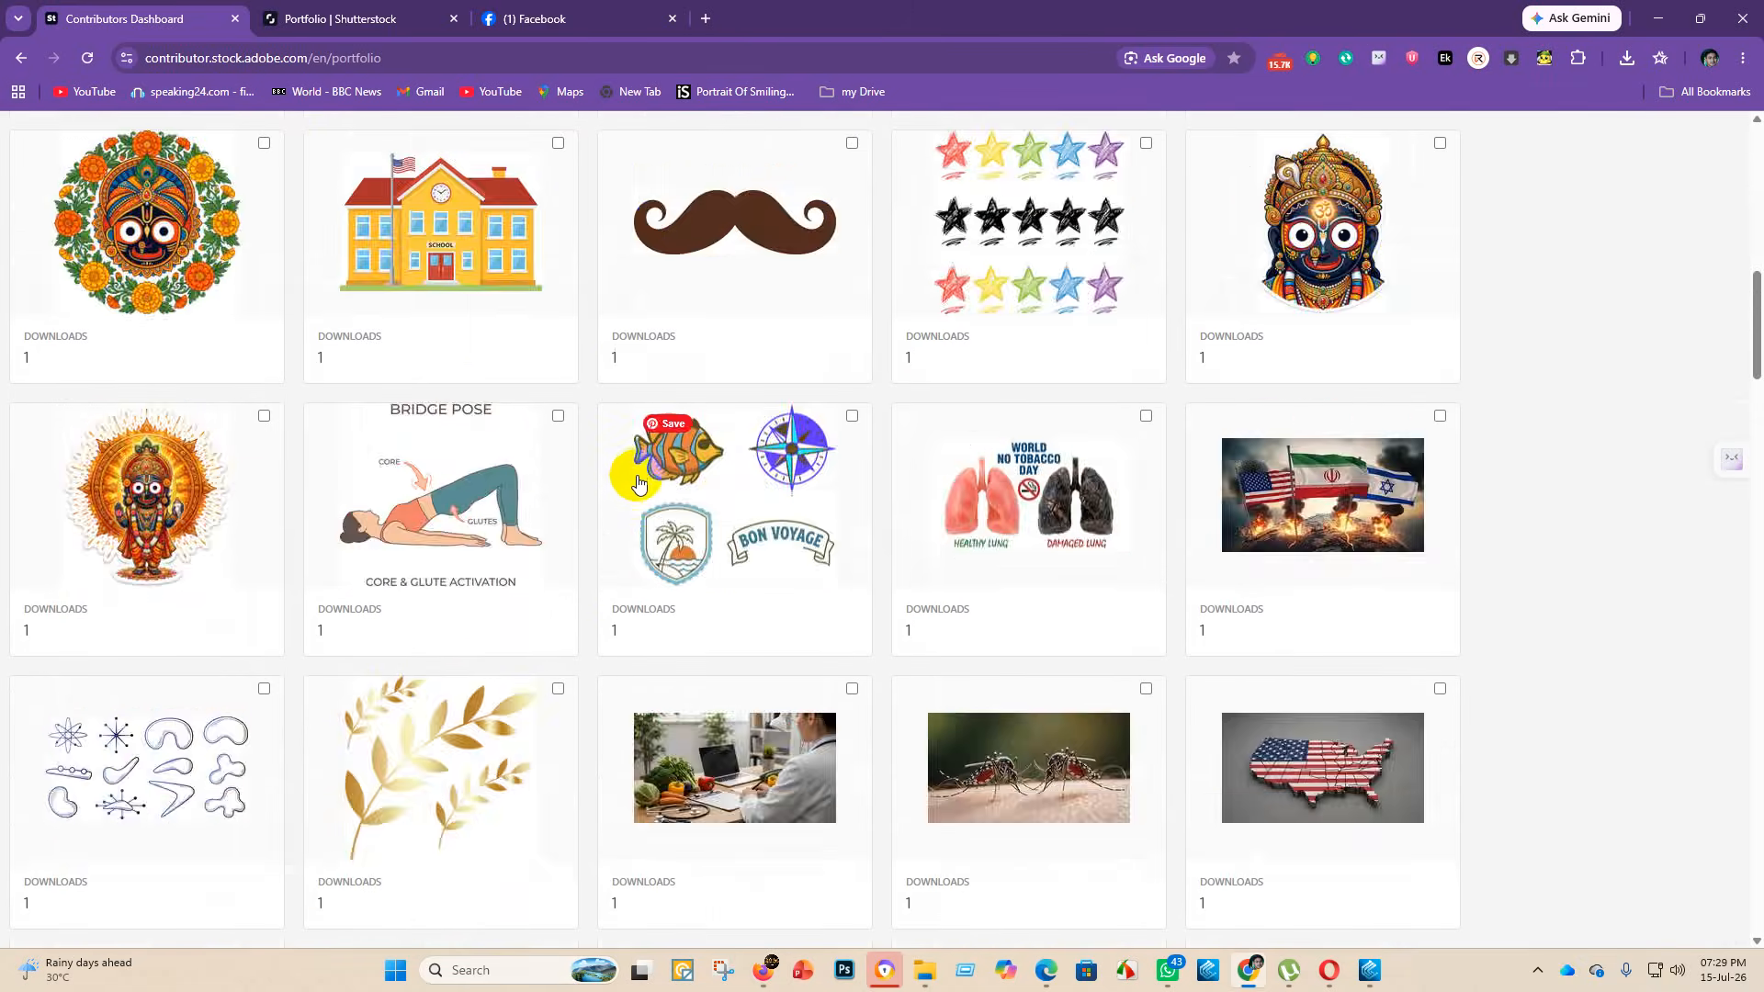
pyautogui.scroll(-6, 536, 460)
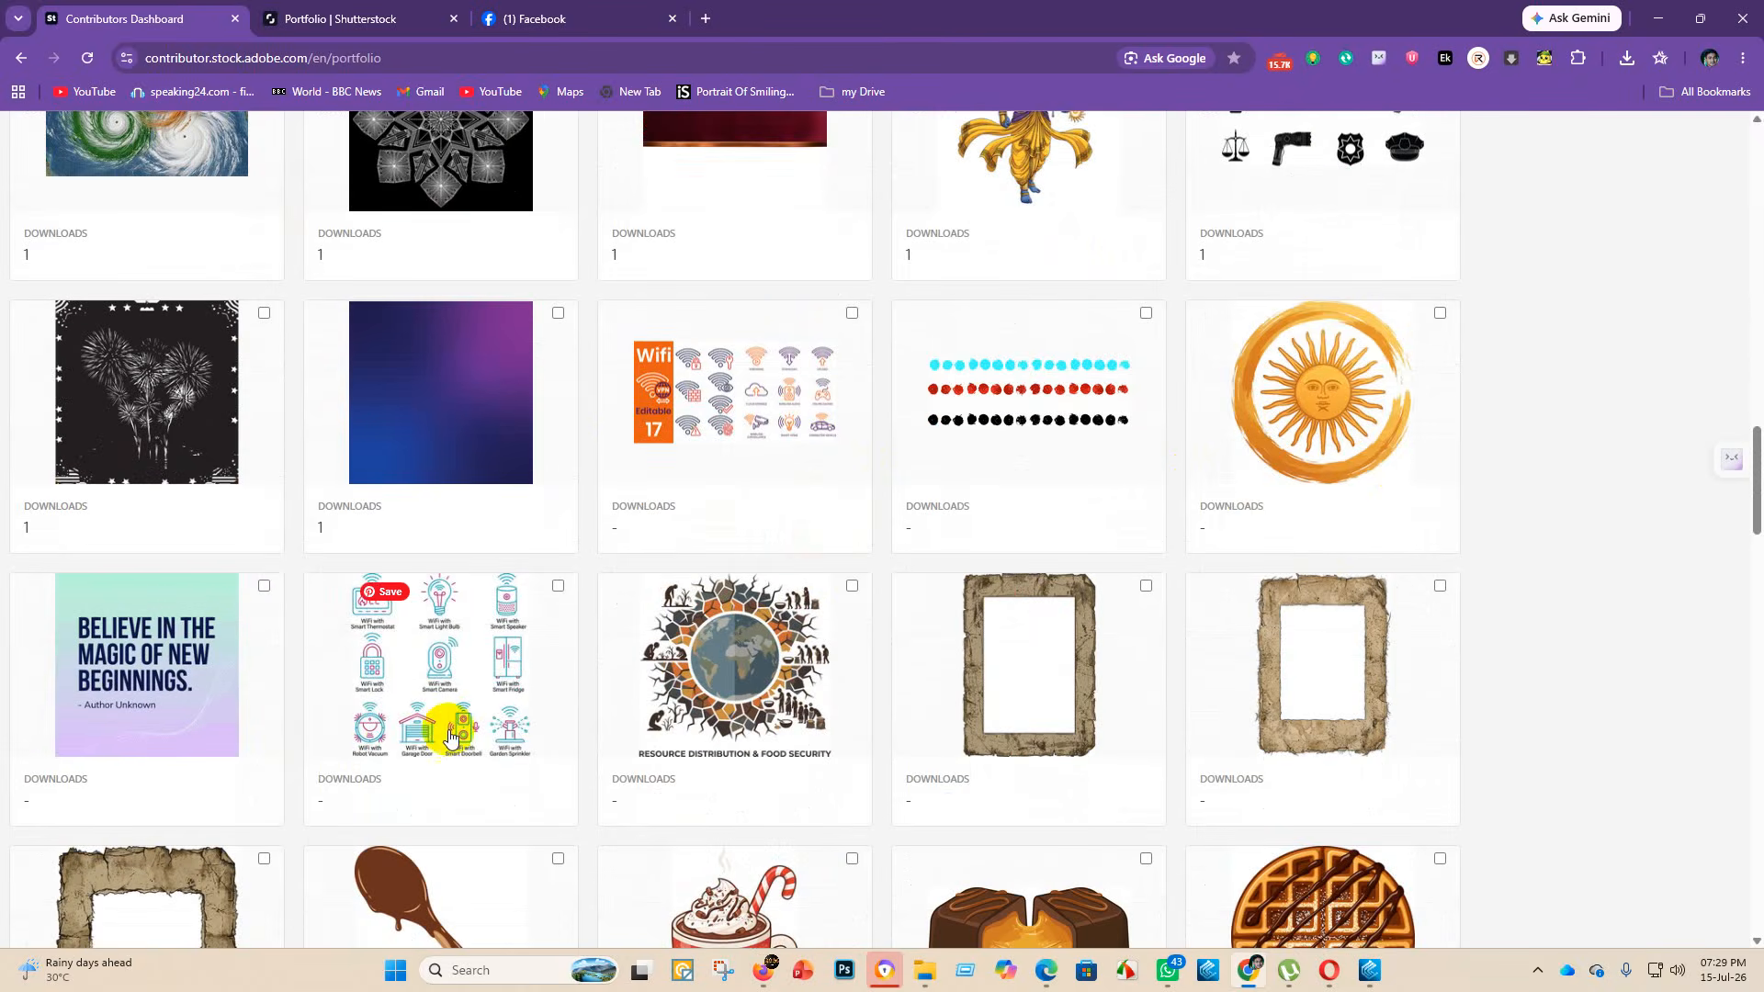
pyautogui.scroll(-7, 1075, 734)
pyautogui.scroll(-1, 1109, 673)
pyautogui.scroll(6, 12, 542)
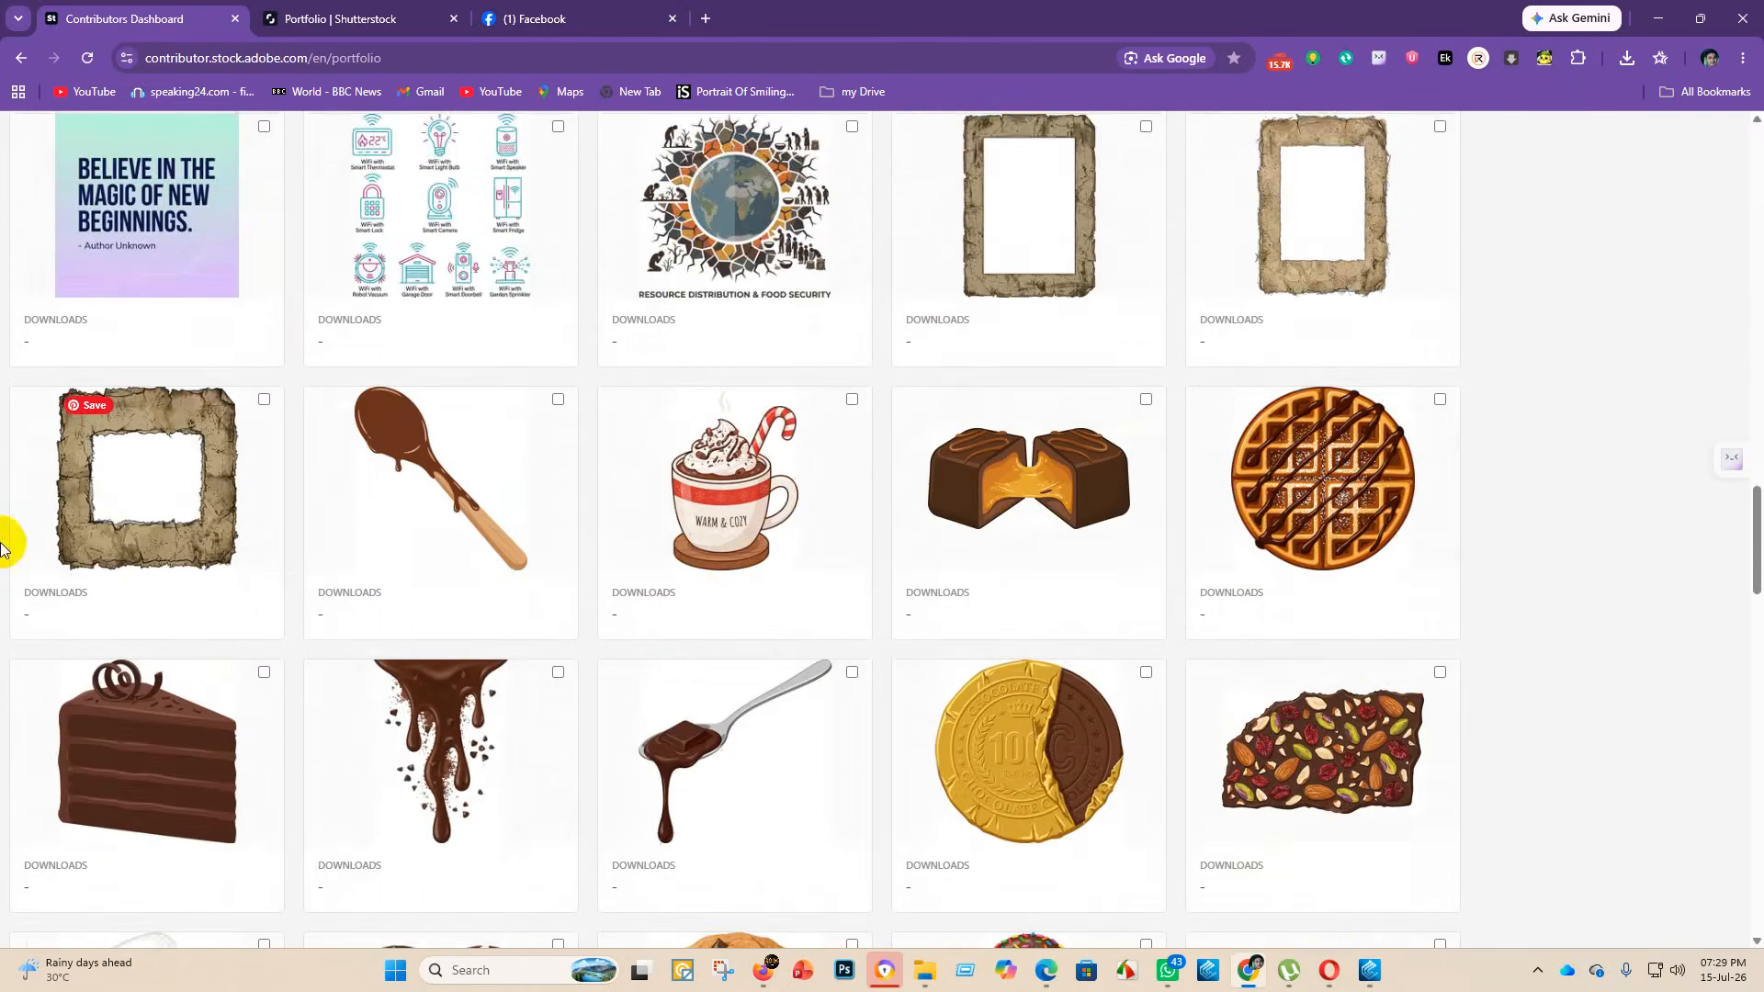
pyautogui.scroll(-8, 1397, 591)
pyautogui.scroll(-18, 493, 669)
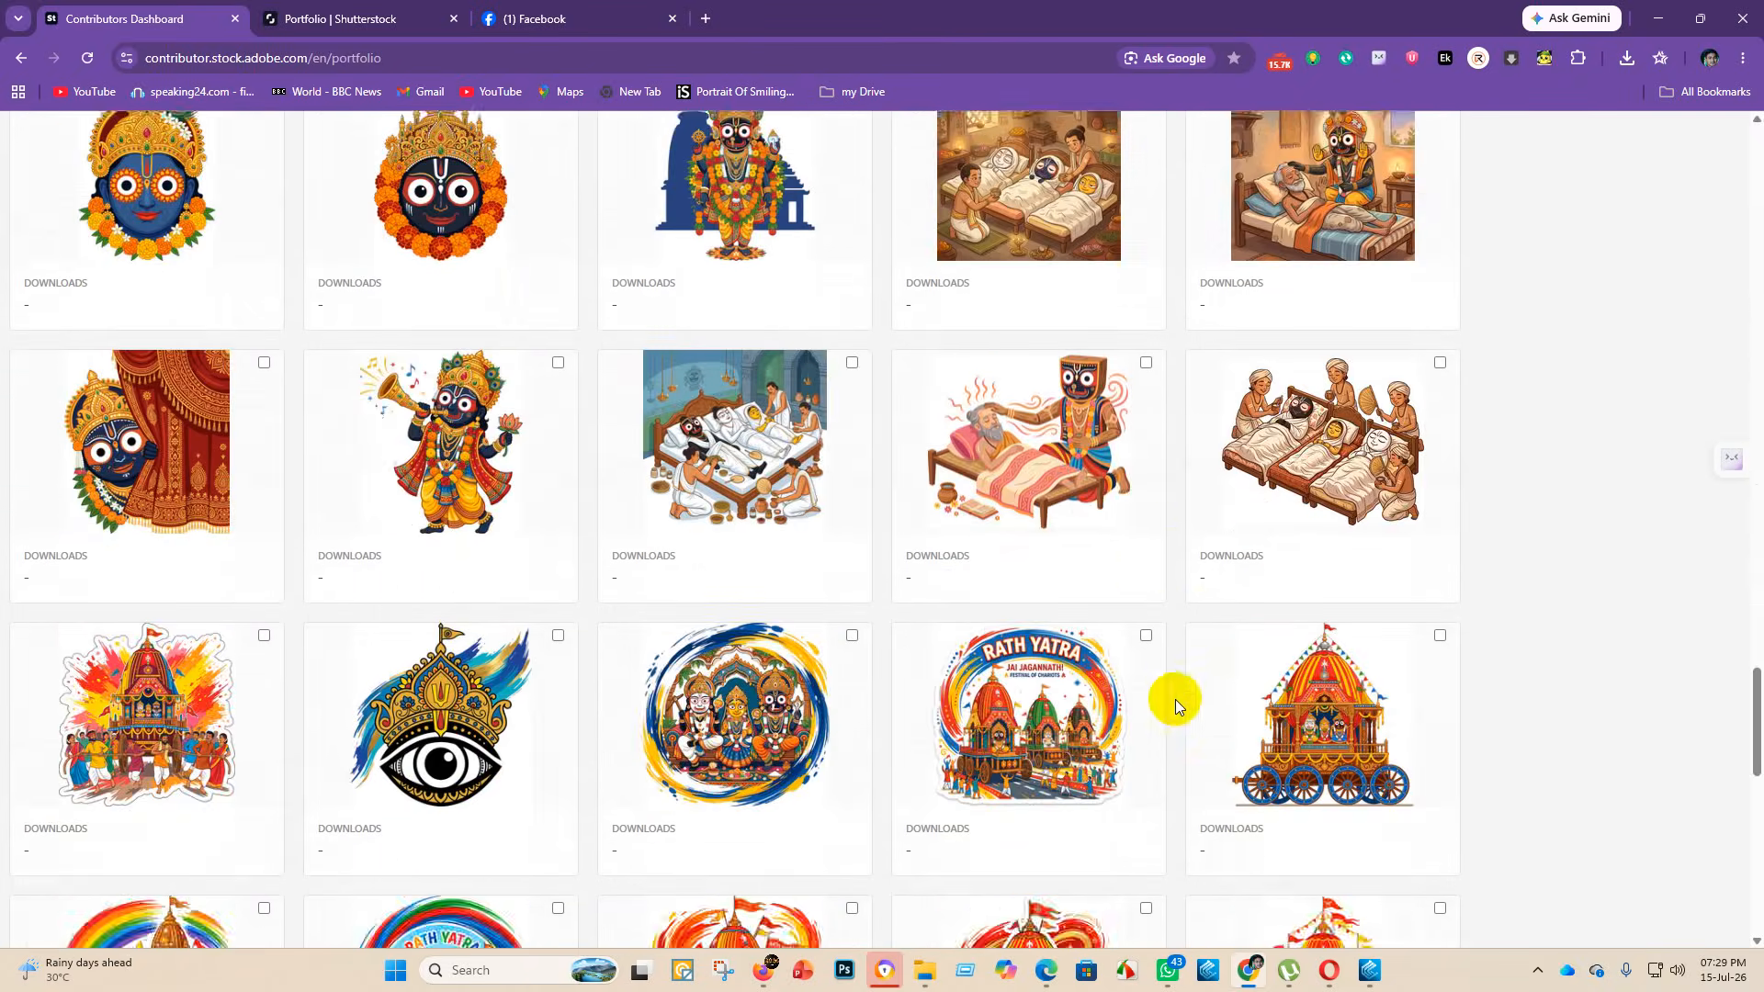
pyautogui.scroll(15, 649, 460)
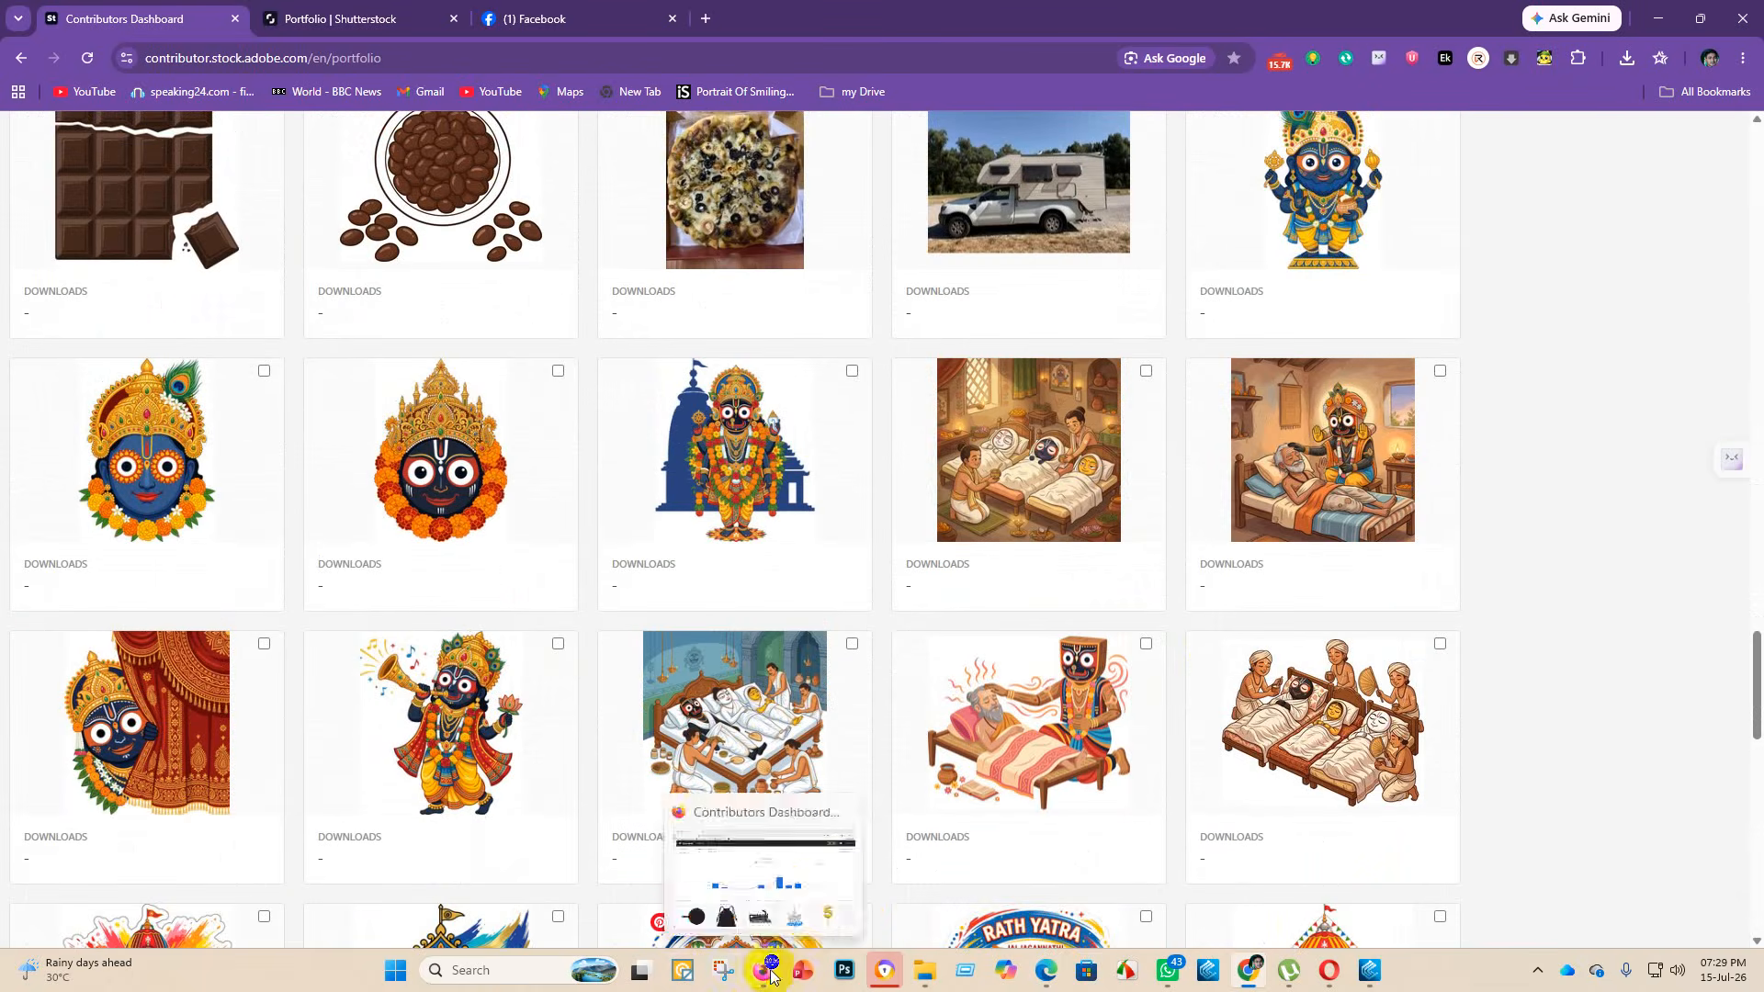
# - Switch to the contributor account in Firefox and examine its portfolio download counts and 12-week trend
pyautogui.click(758, 896)
pyautogui.scroll(-15, 689, 393)
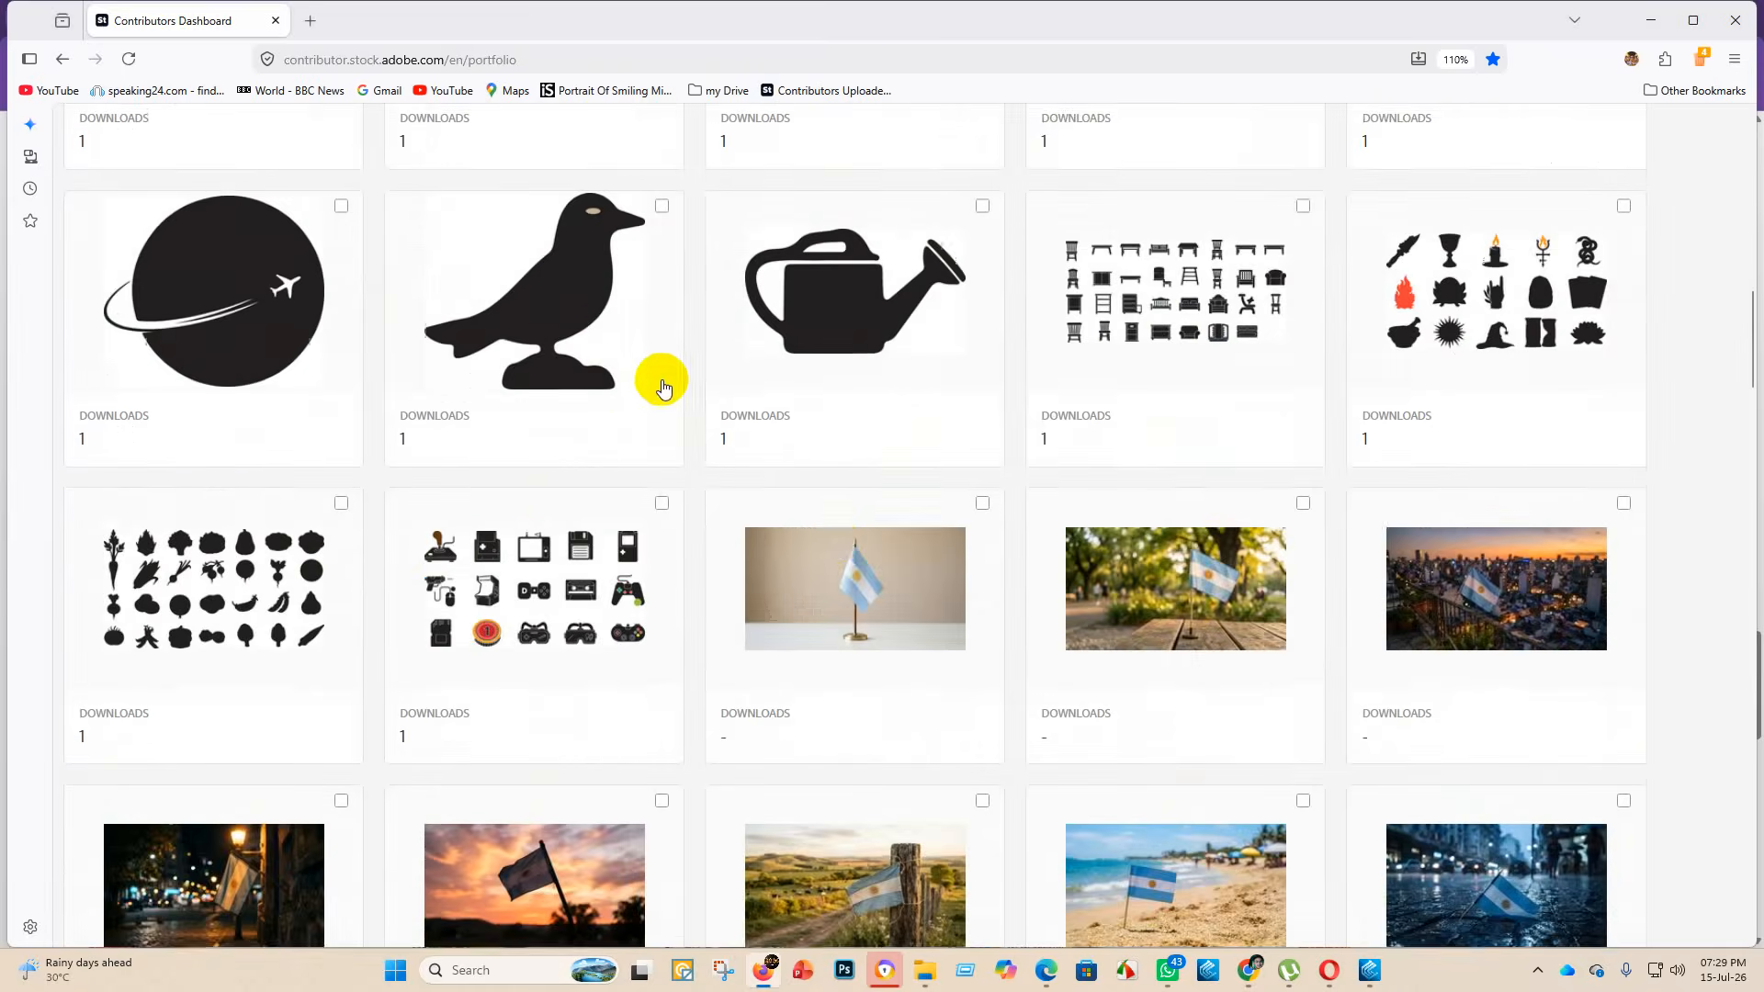
pyautogui.scroll(-5, 689, 658)
pyautogui.scroll(15, 481, 563)
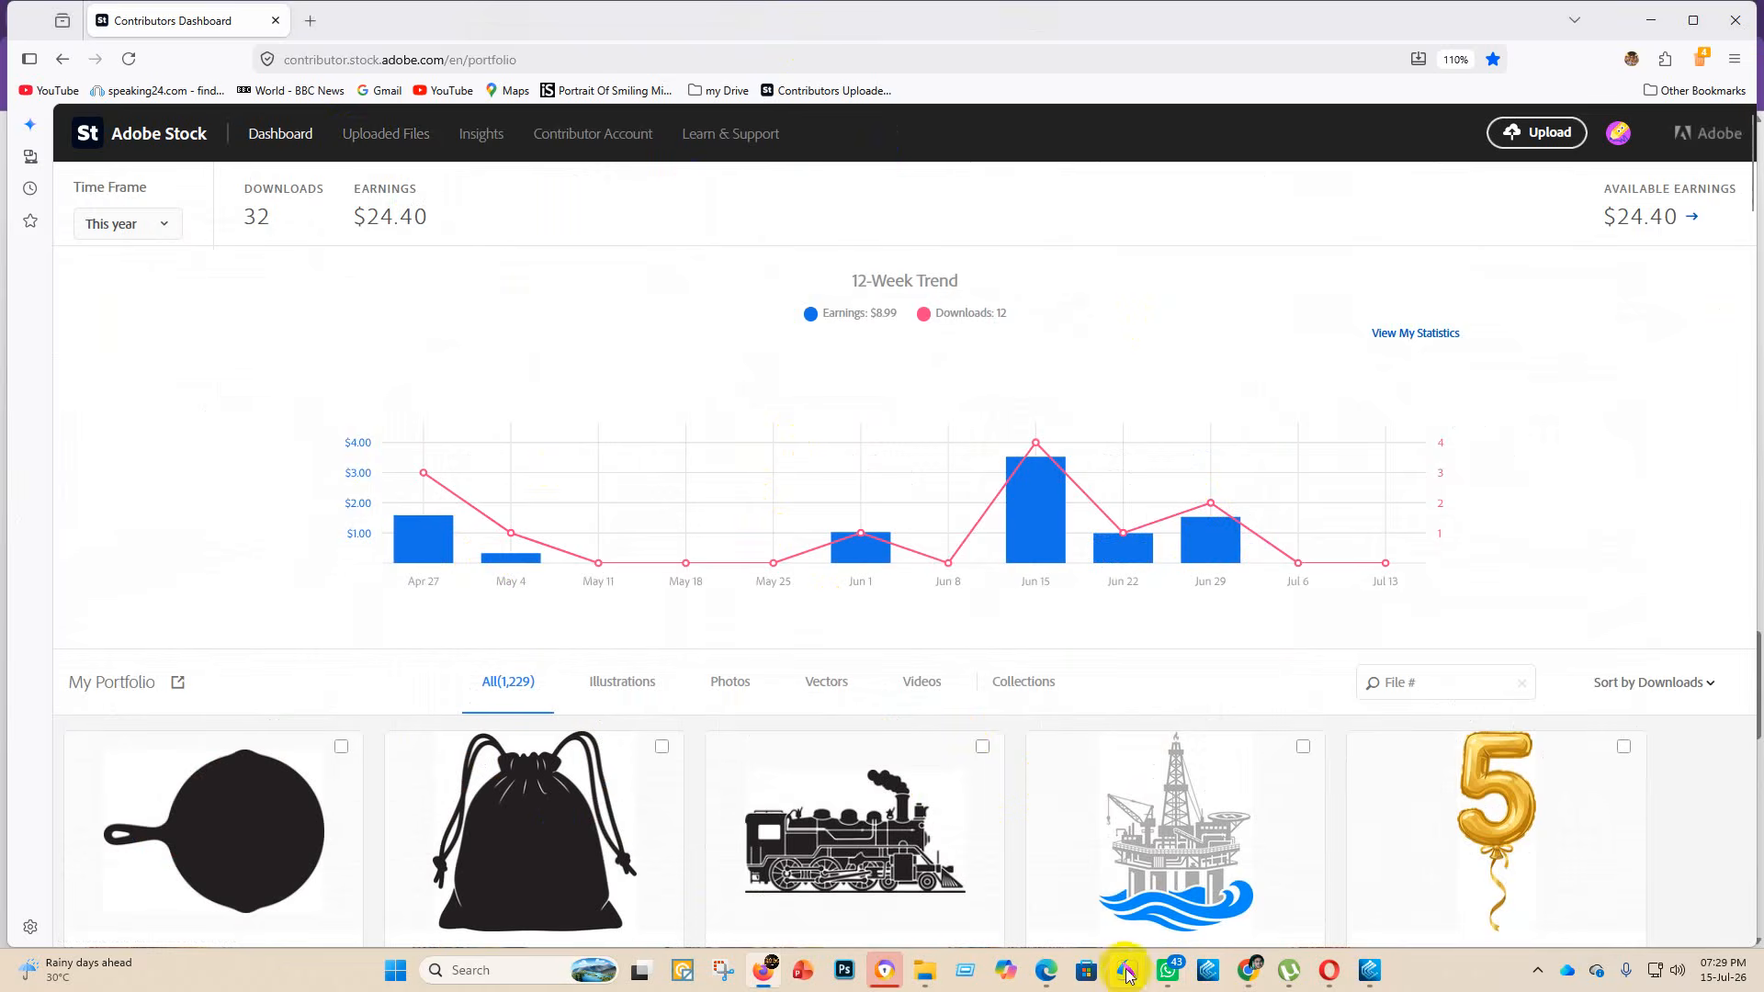
# - Switch to File Explorer and create a folder named eps 2 inside the colorful vector folder 43
pyautogui.click(943, 970)
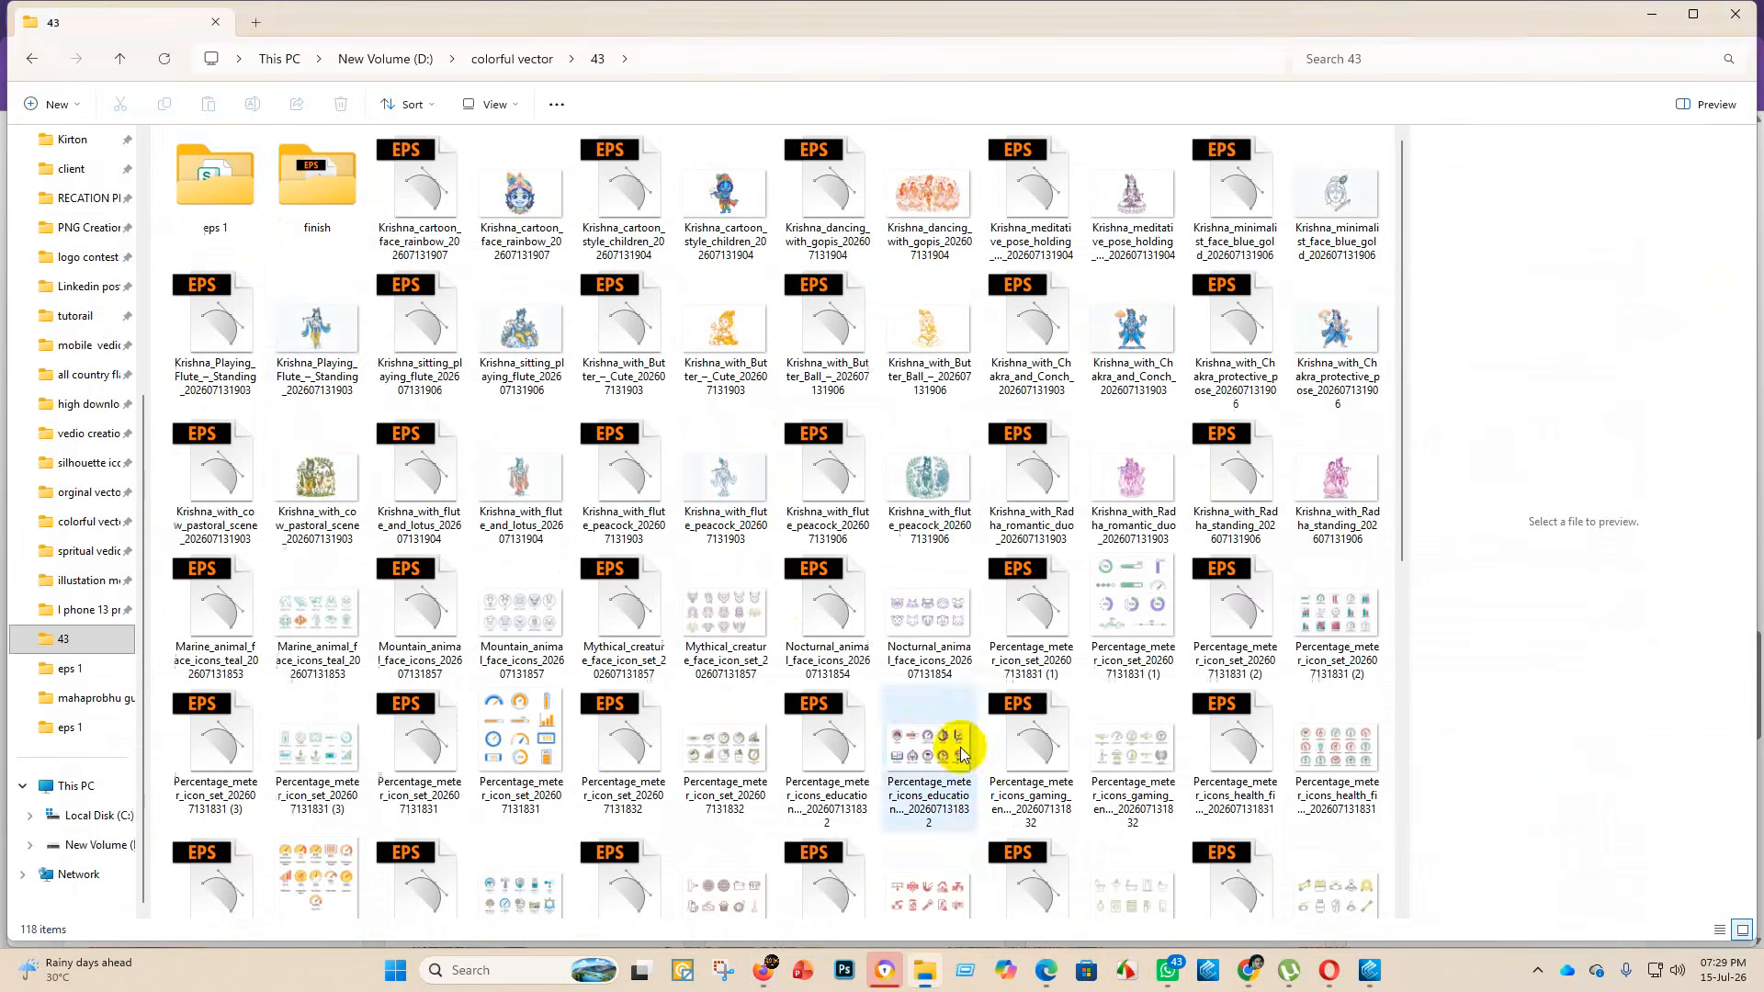
pyautogui.rightClick(272, 248)
pyautogui.moveTo(322, 361)
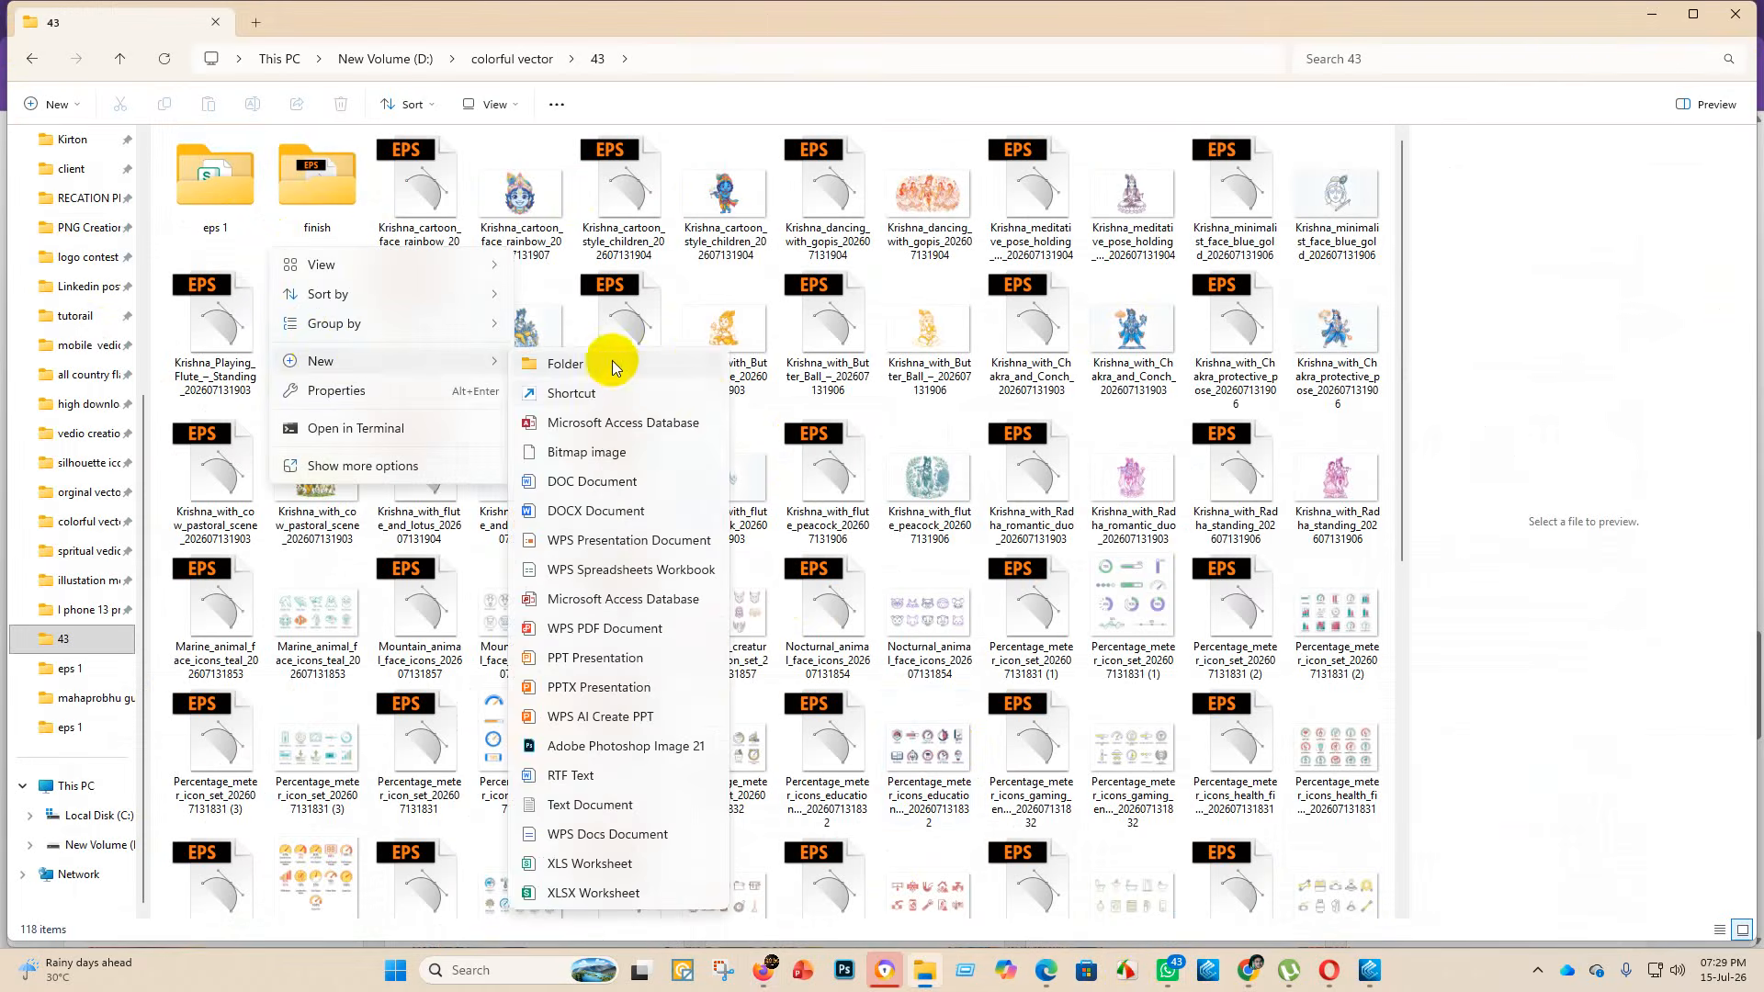
pyautogui.click(565, 364)
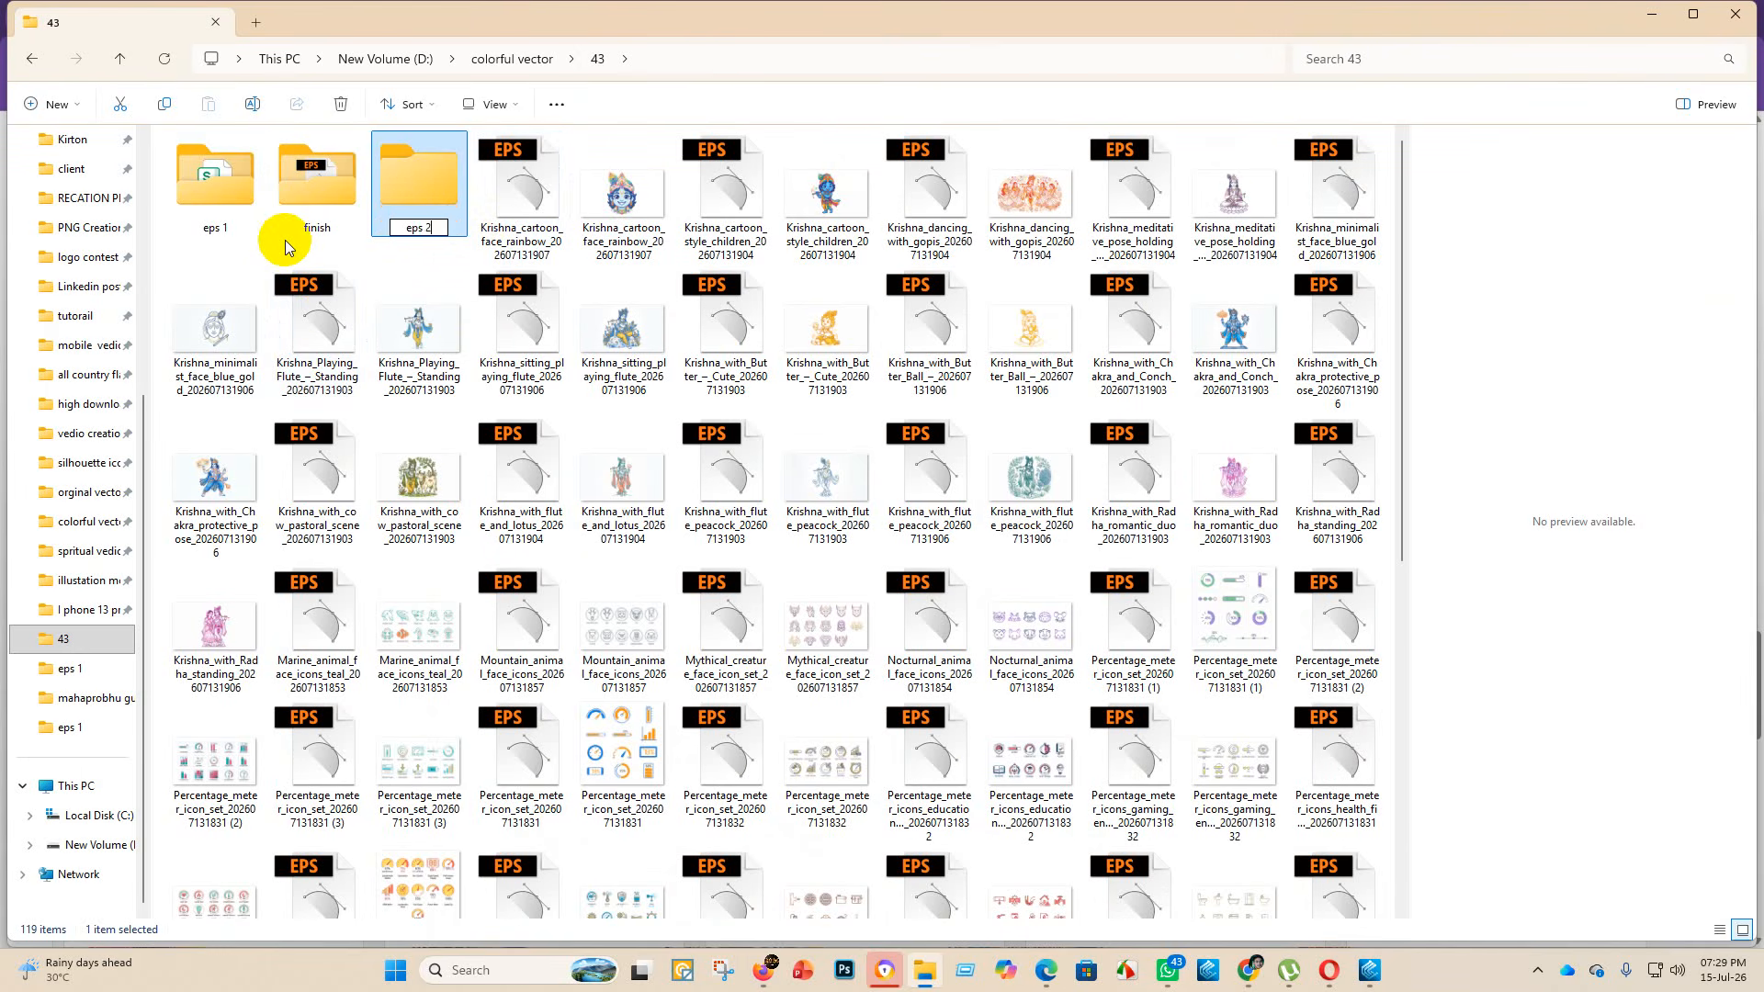
pyautogui.write('eps 2')
pyautogui.press('Return')
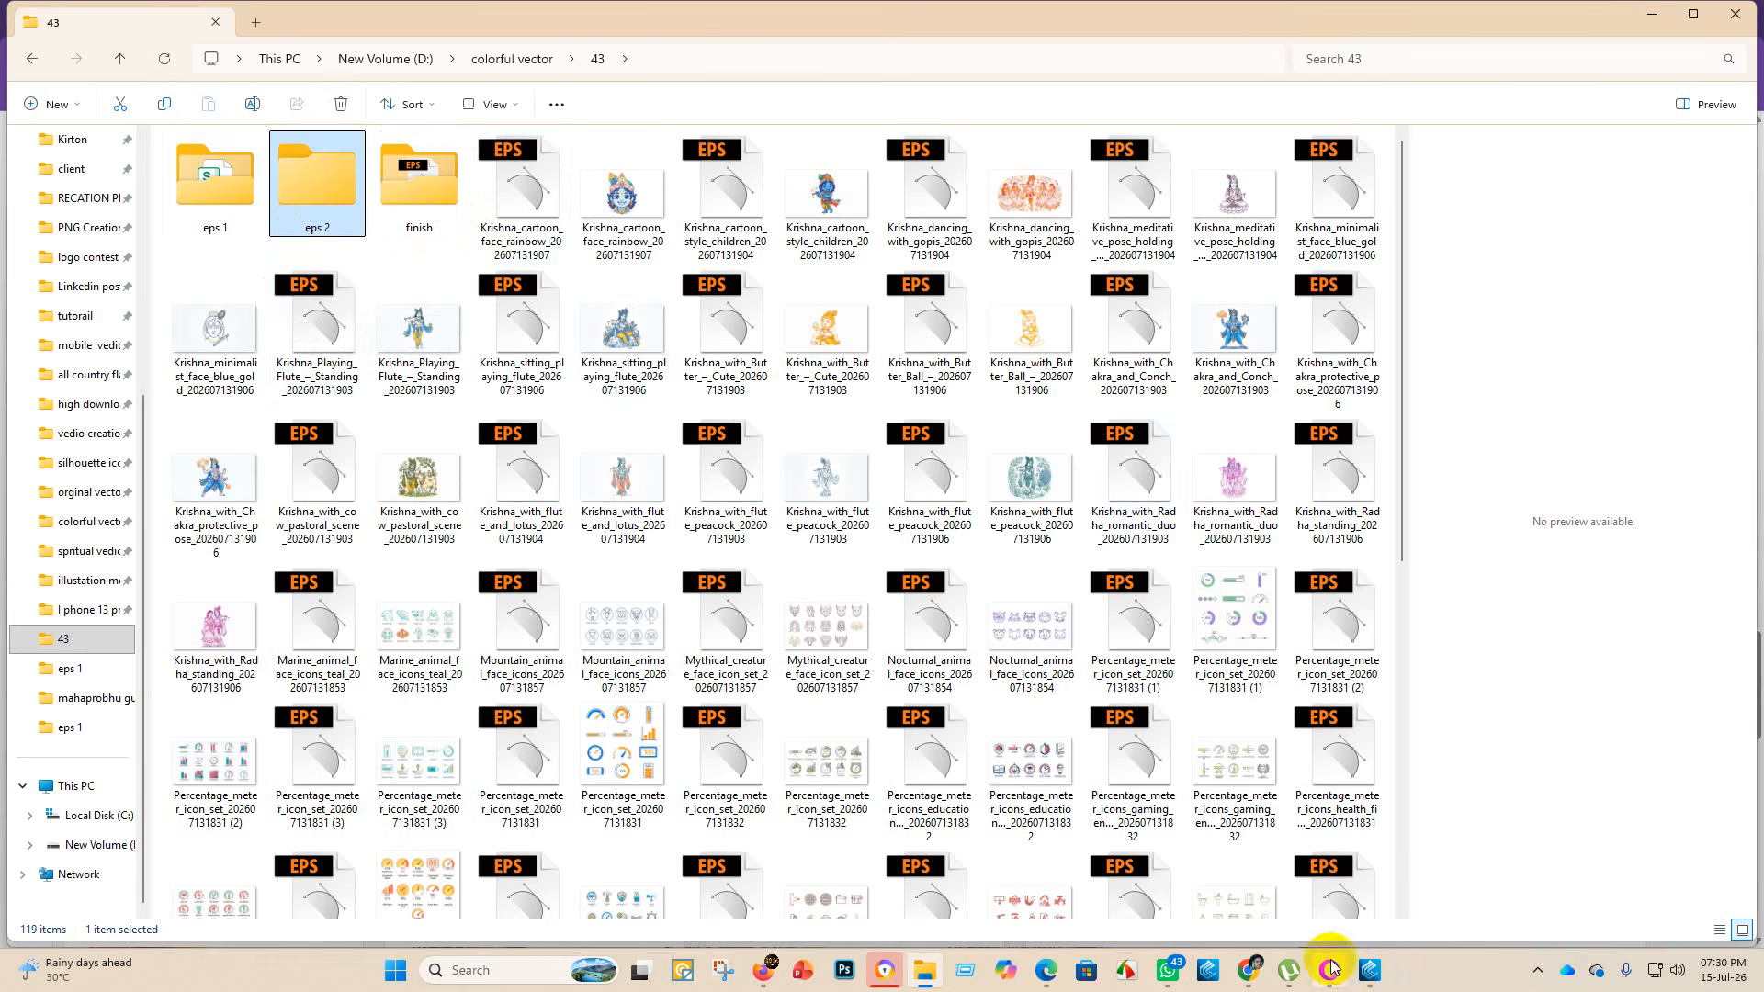
# - Return to Chrome, open the Vecteezy contributor site in a new tab, and sign in with the saved credentials and Remember me enabled
pyautogui.moveTo(1234, 973)
pyautogui.click(1252, 866)
pyautogui.scroll(3, 570, 130)
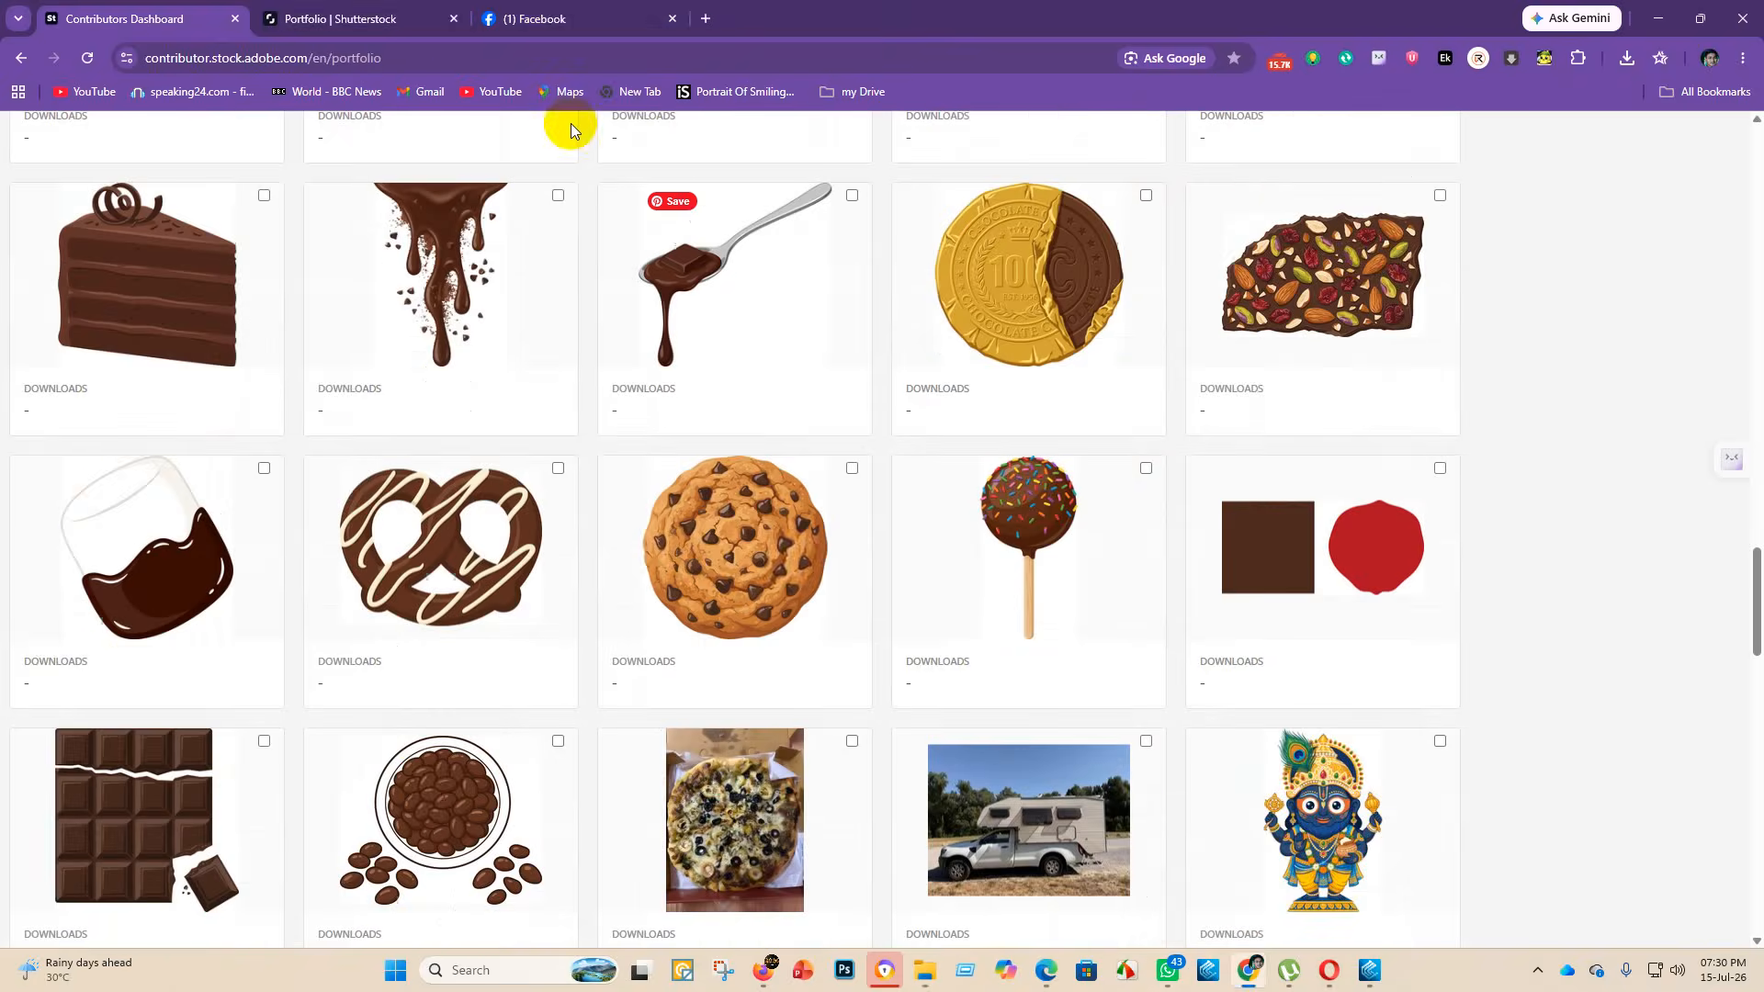
pyautogui.click(705, 20)
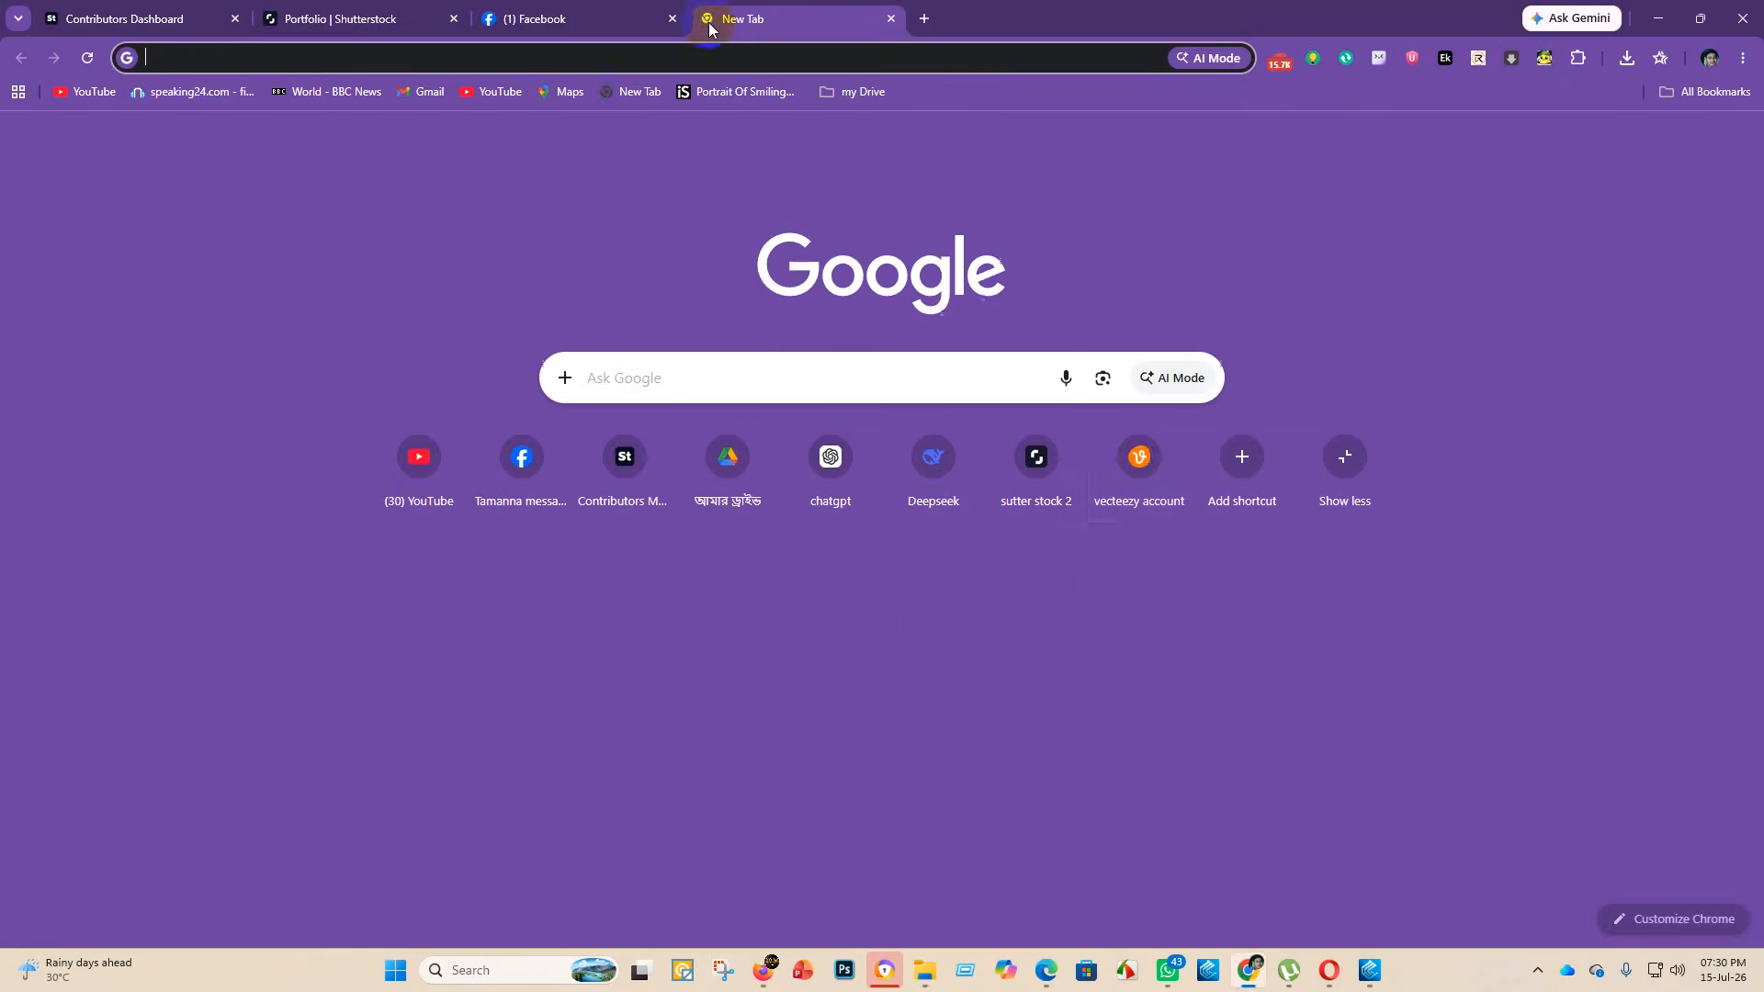
pyautogui.click(1139, 455)
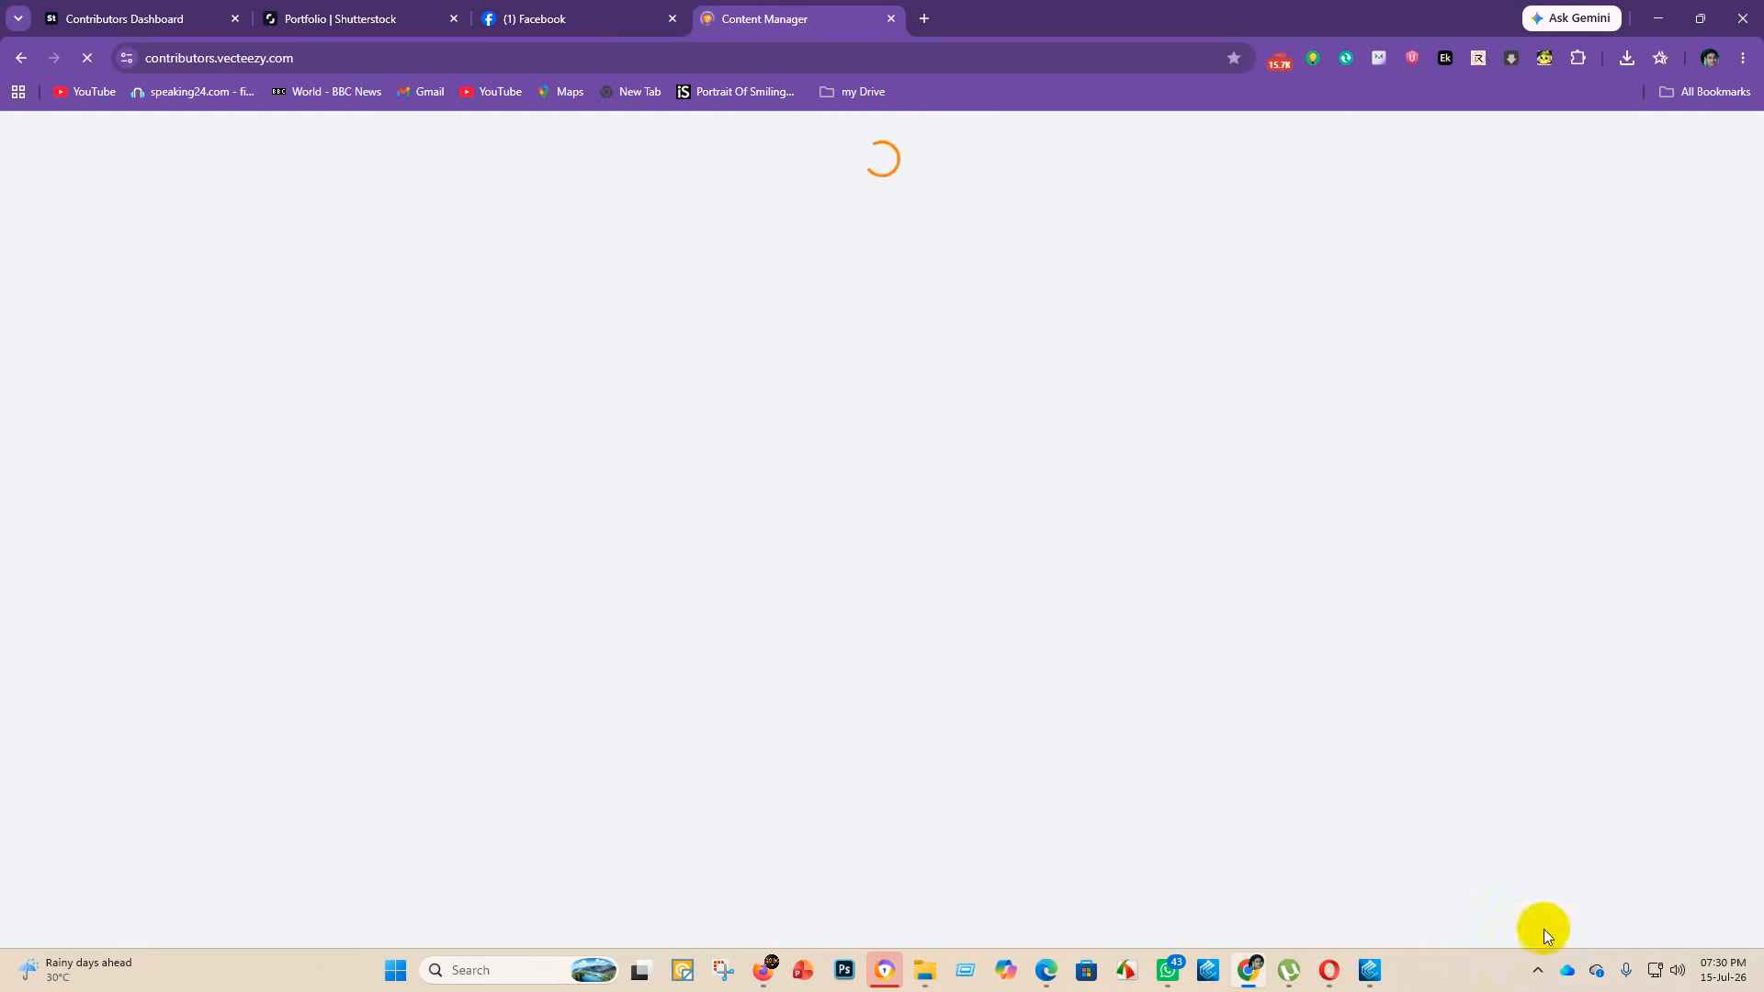
pyautogui.click(567, 611)
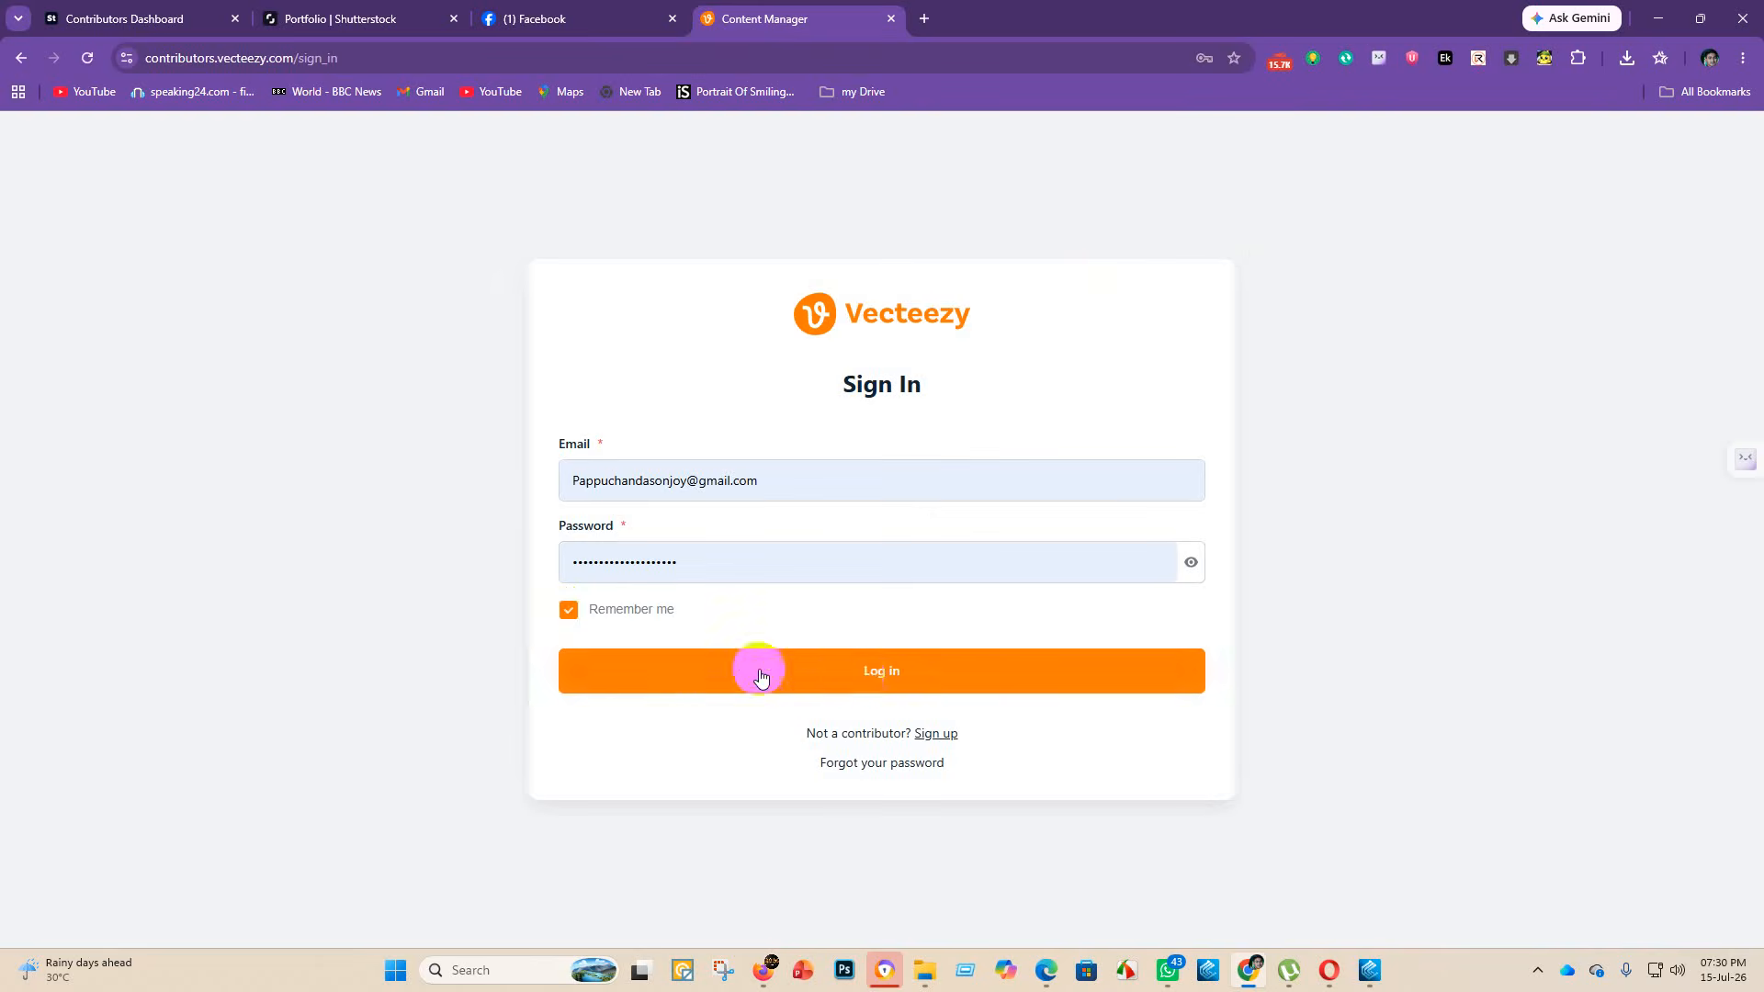
pyautogui.click(858, 675)
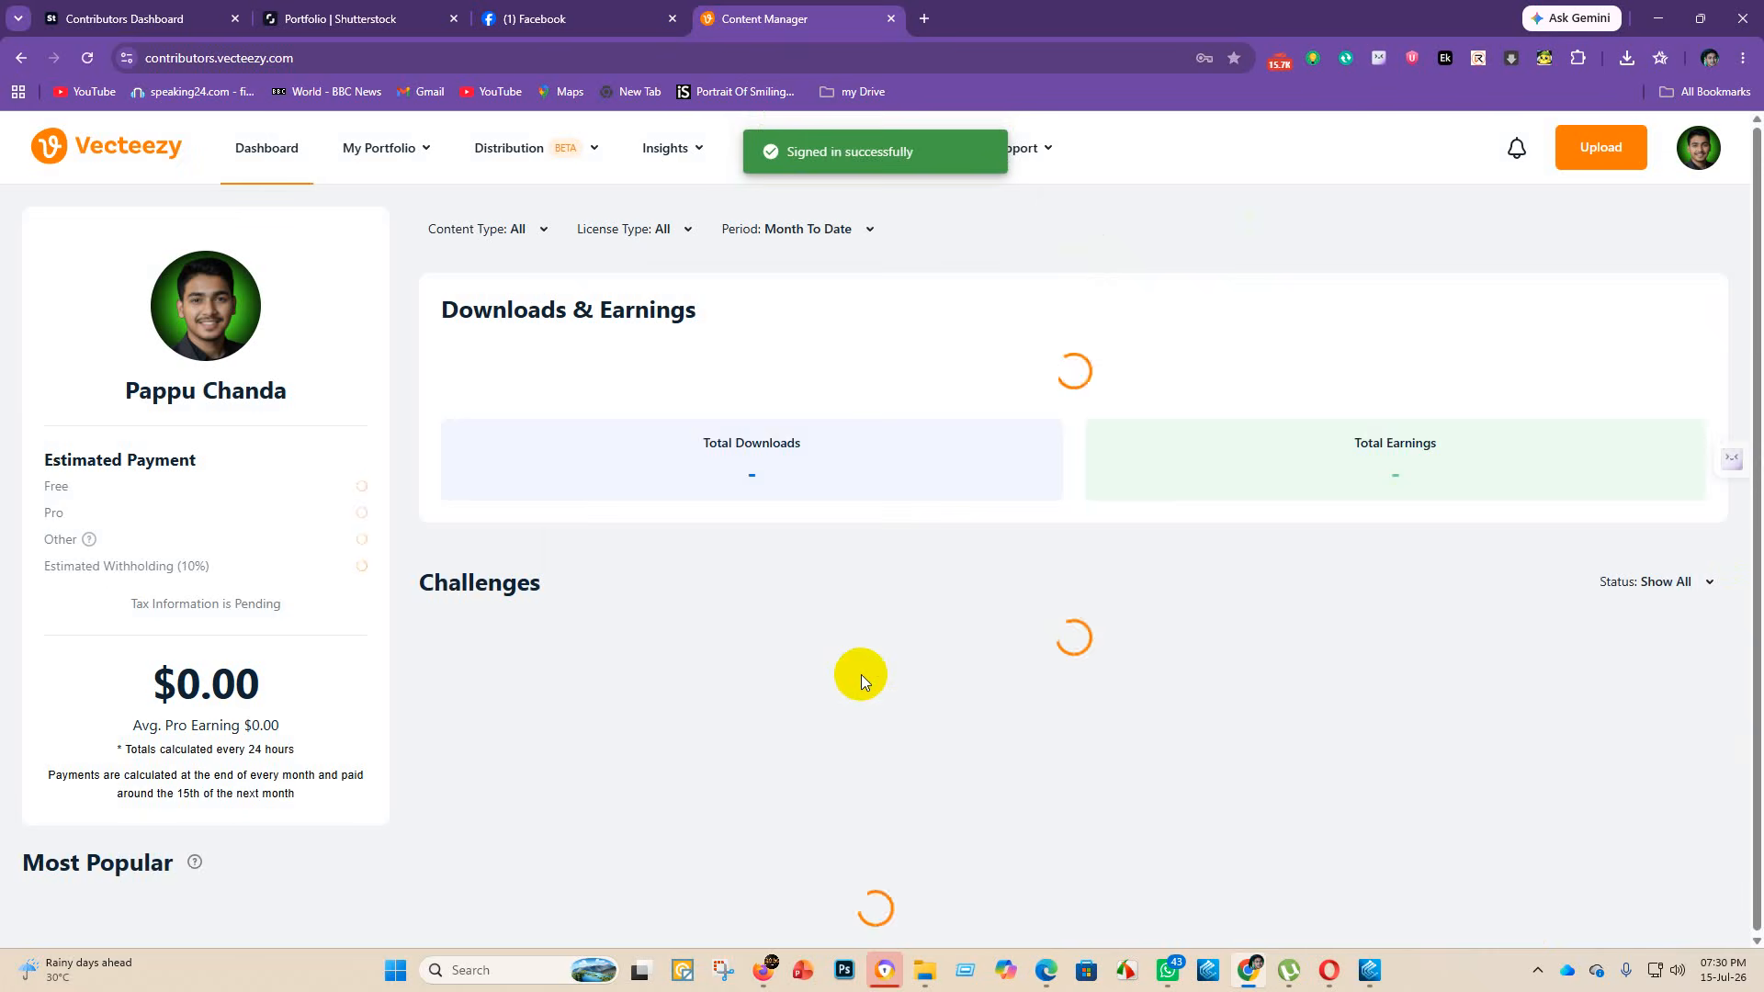
# - Review the month-to-date downloads, challenges and most popular files, and set the Downloads & Earnings period to Lifetime
pyautogui.moveTo(824, 625)
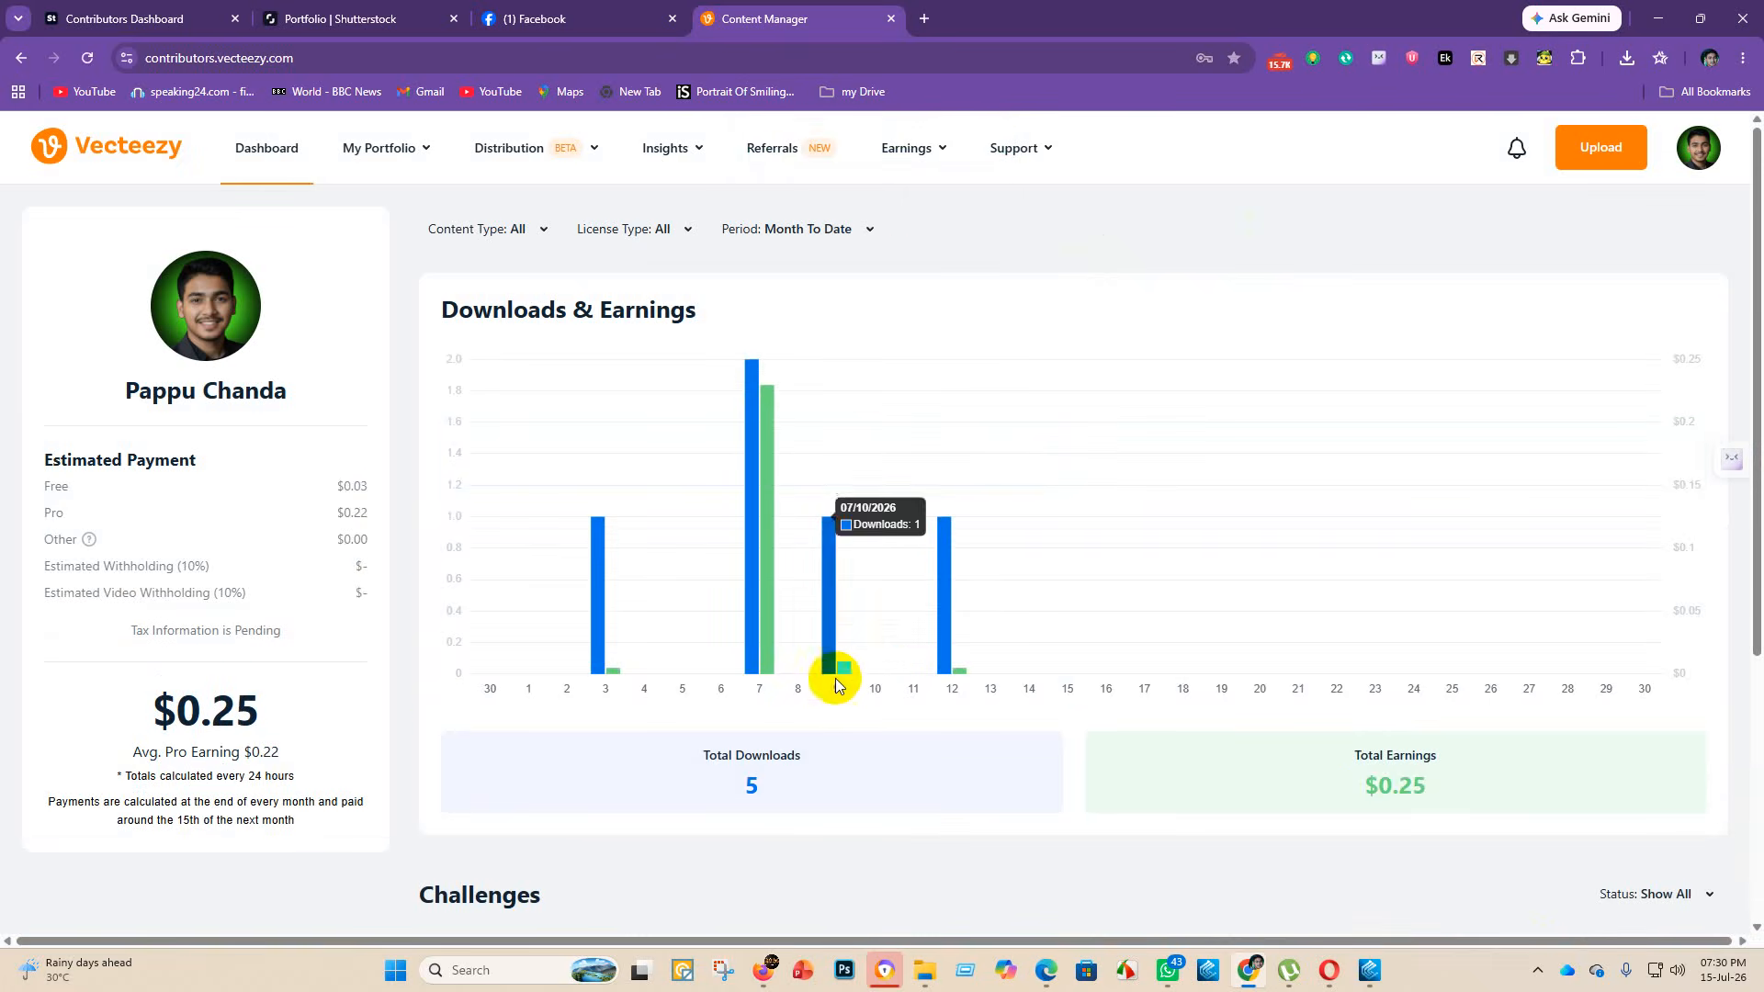
pyautogui.scroll(-4, 968, 669)
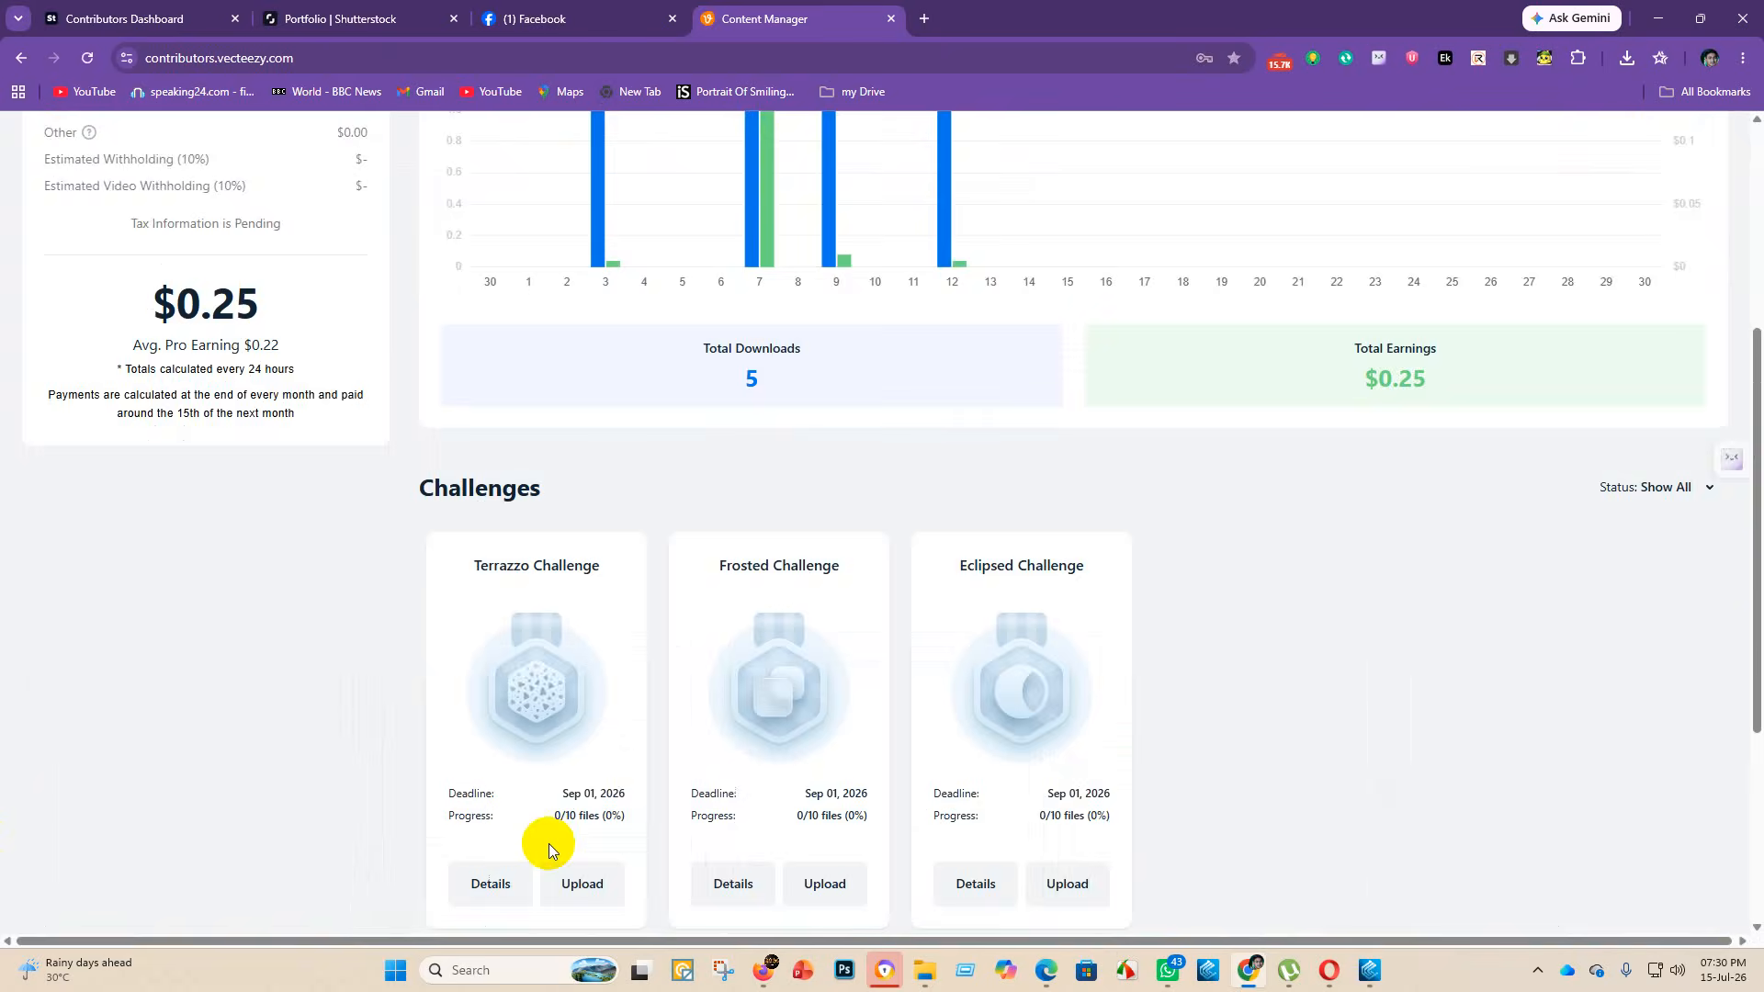
pyautogui.scroll(-4, 548, 843)
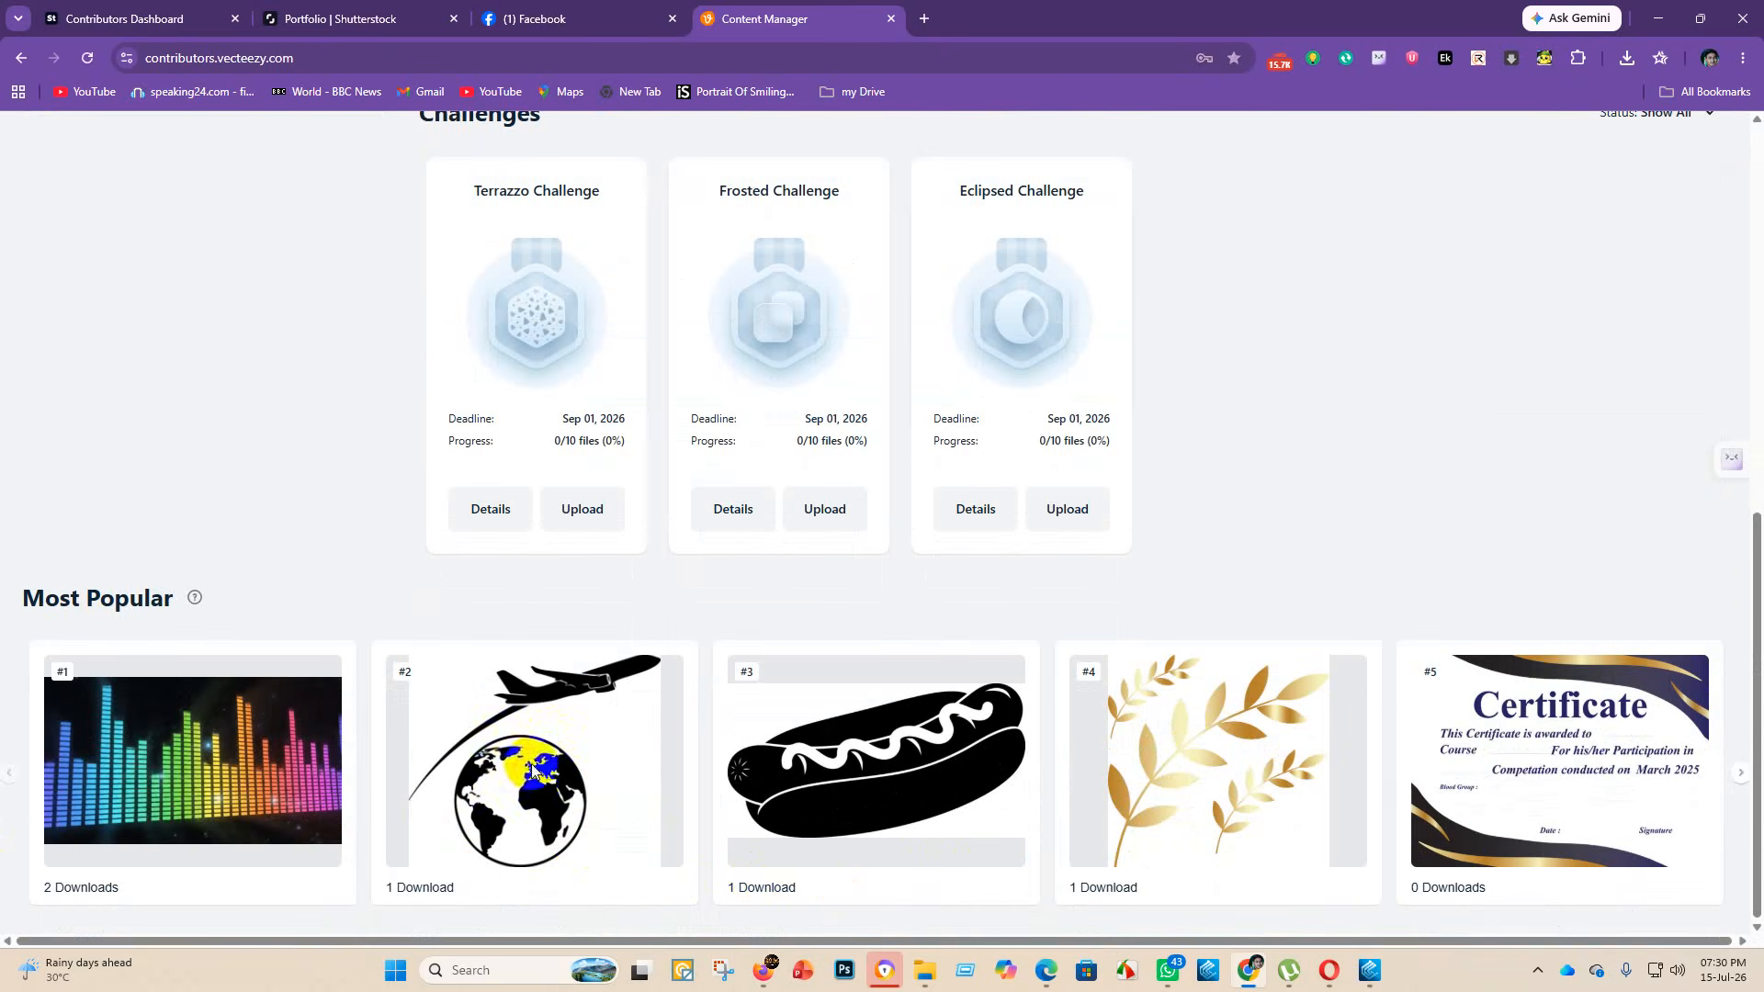
pyautogui.scroll(8, 531, 769)
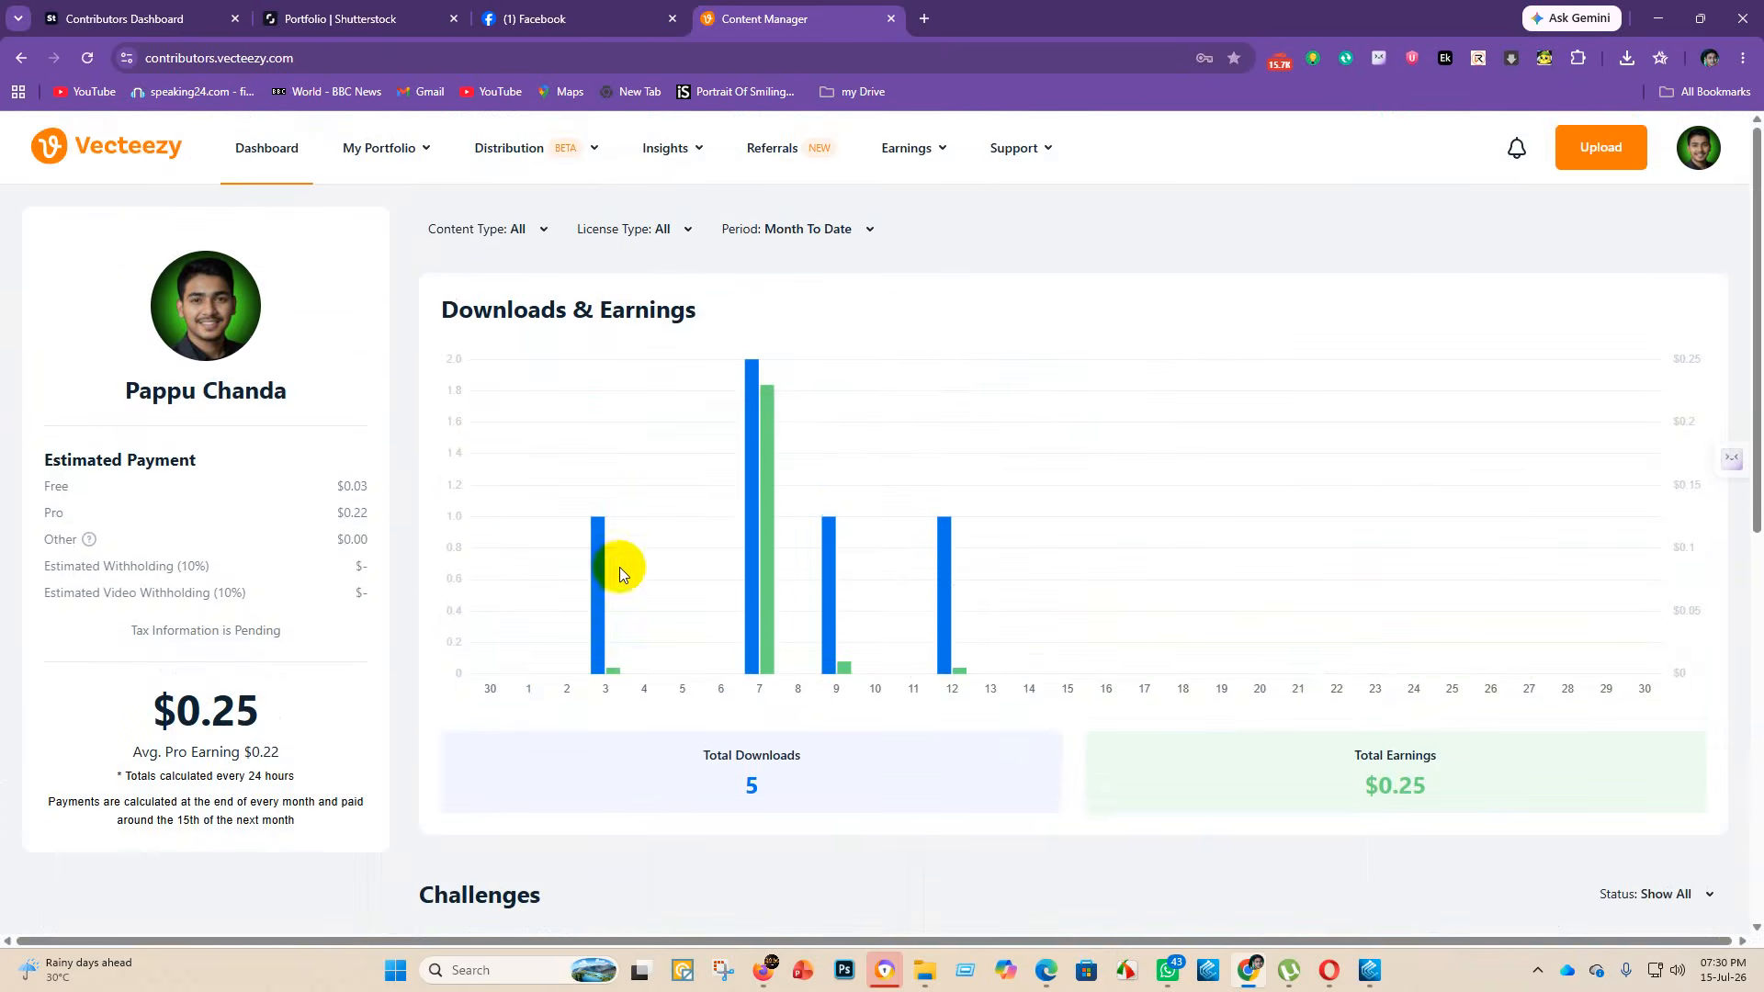
pyautogui.click(863, 229)
pyautogui.click(770, 492)
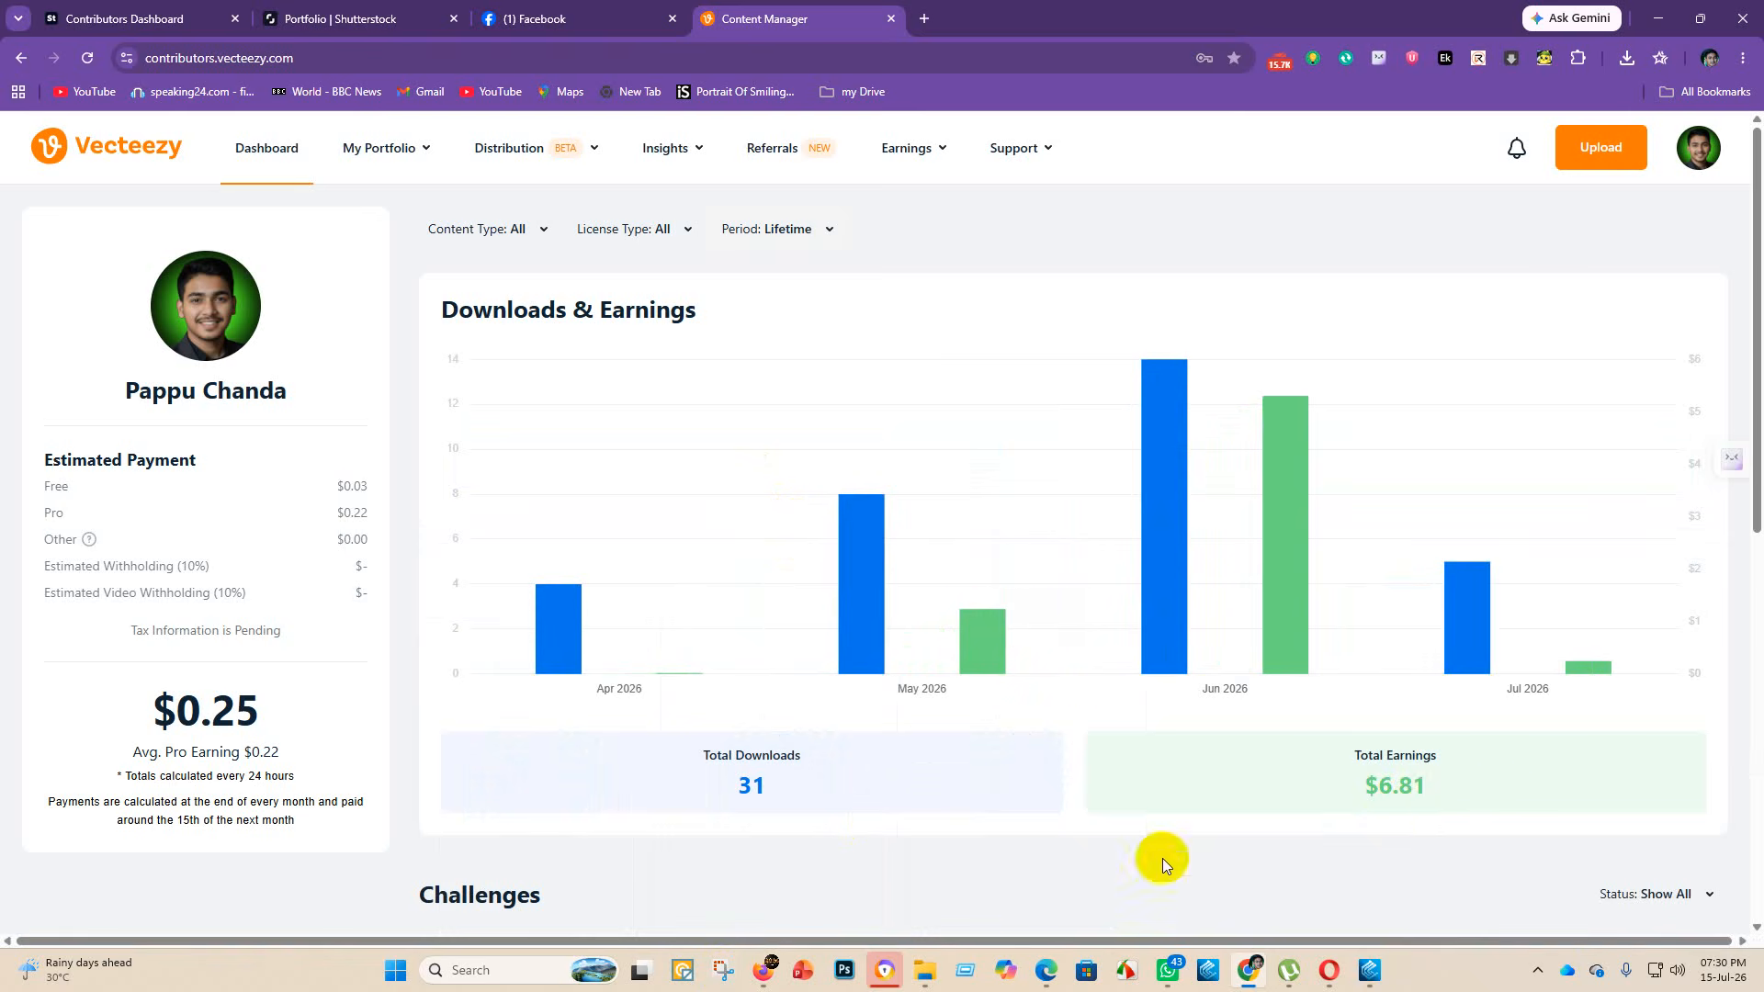
# - Open the Vecteezy earnings page and review the unpaid earnings, taxes and total unpaid amount
pyautogui.moveTo(933, 158)
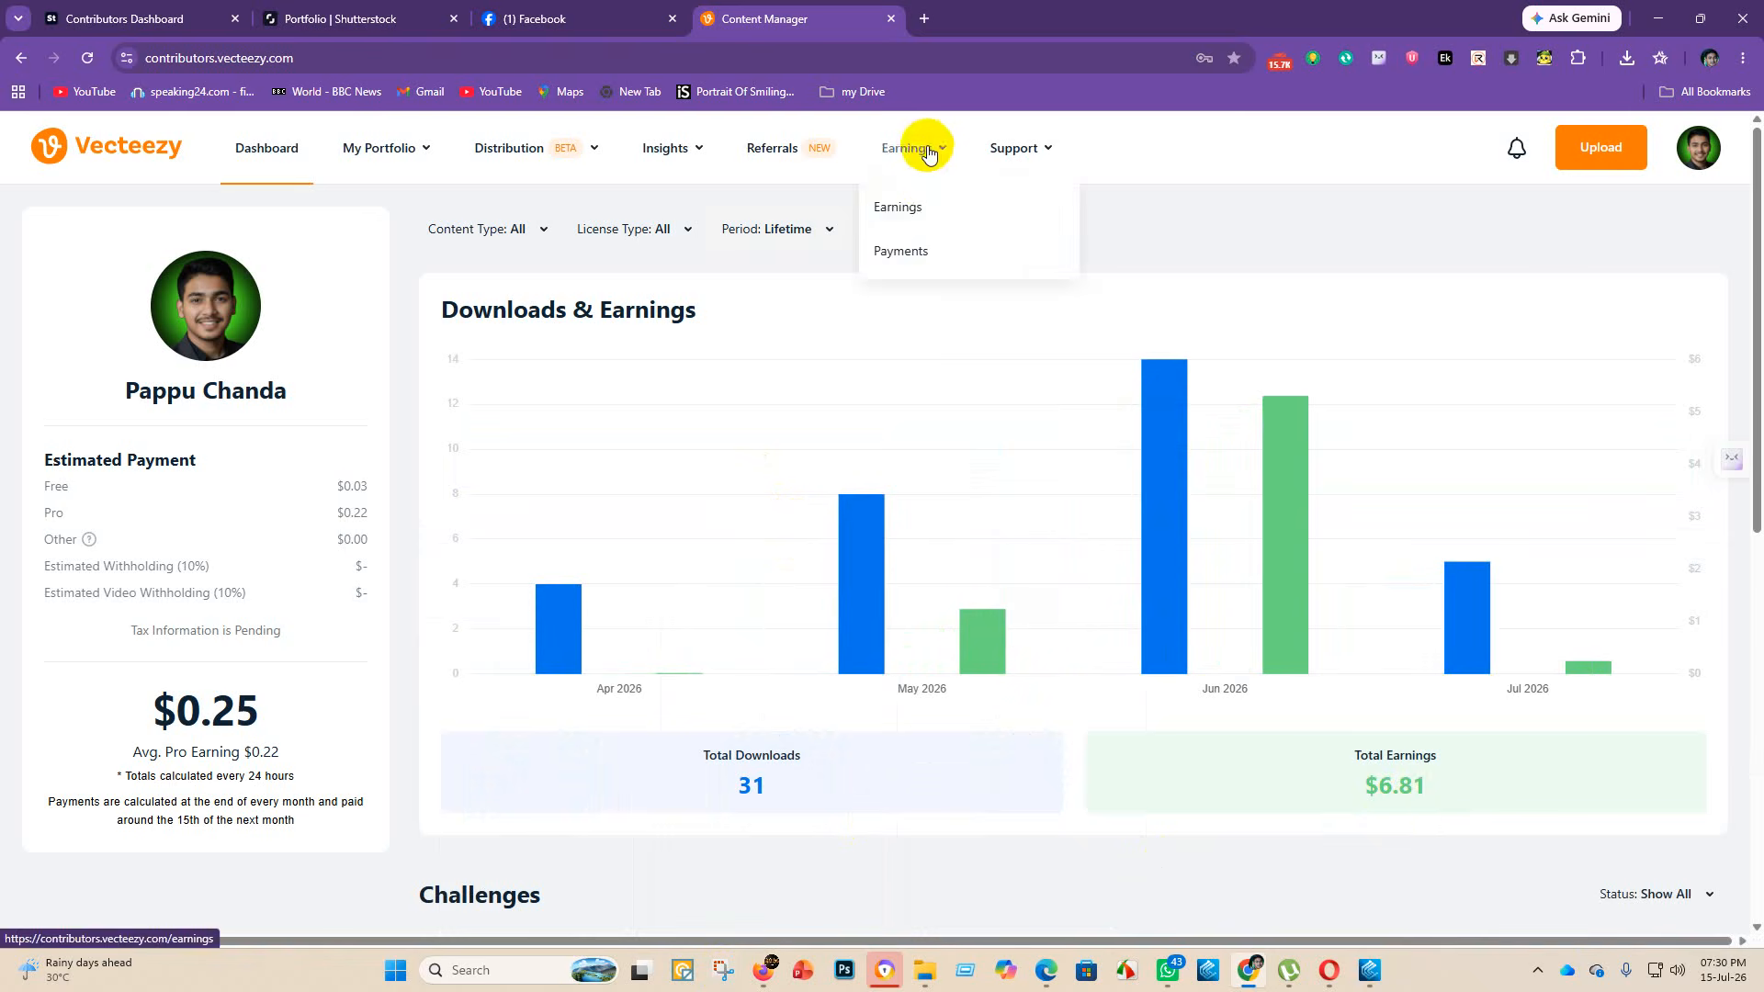
pyautogui.click(916, 204)
pyautogui.scroll(-4, 718, 634)
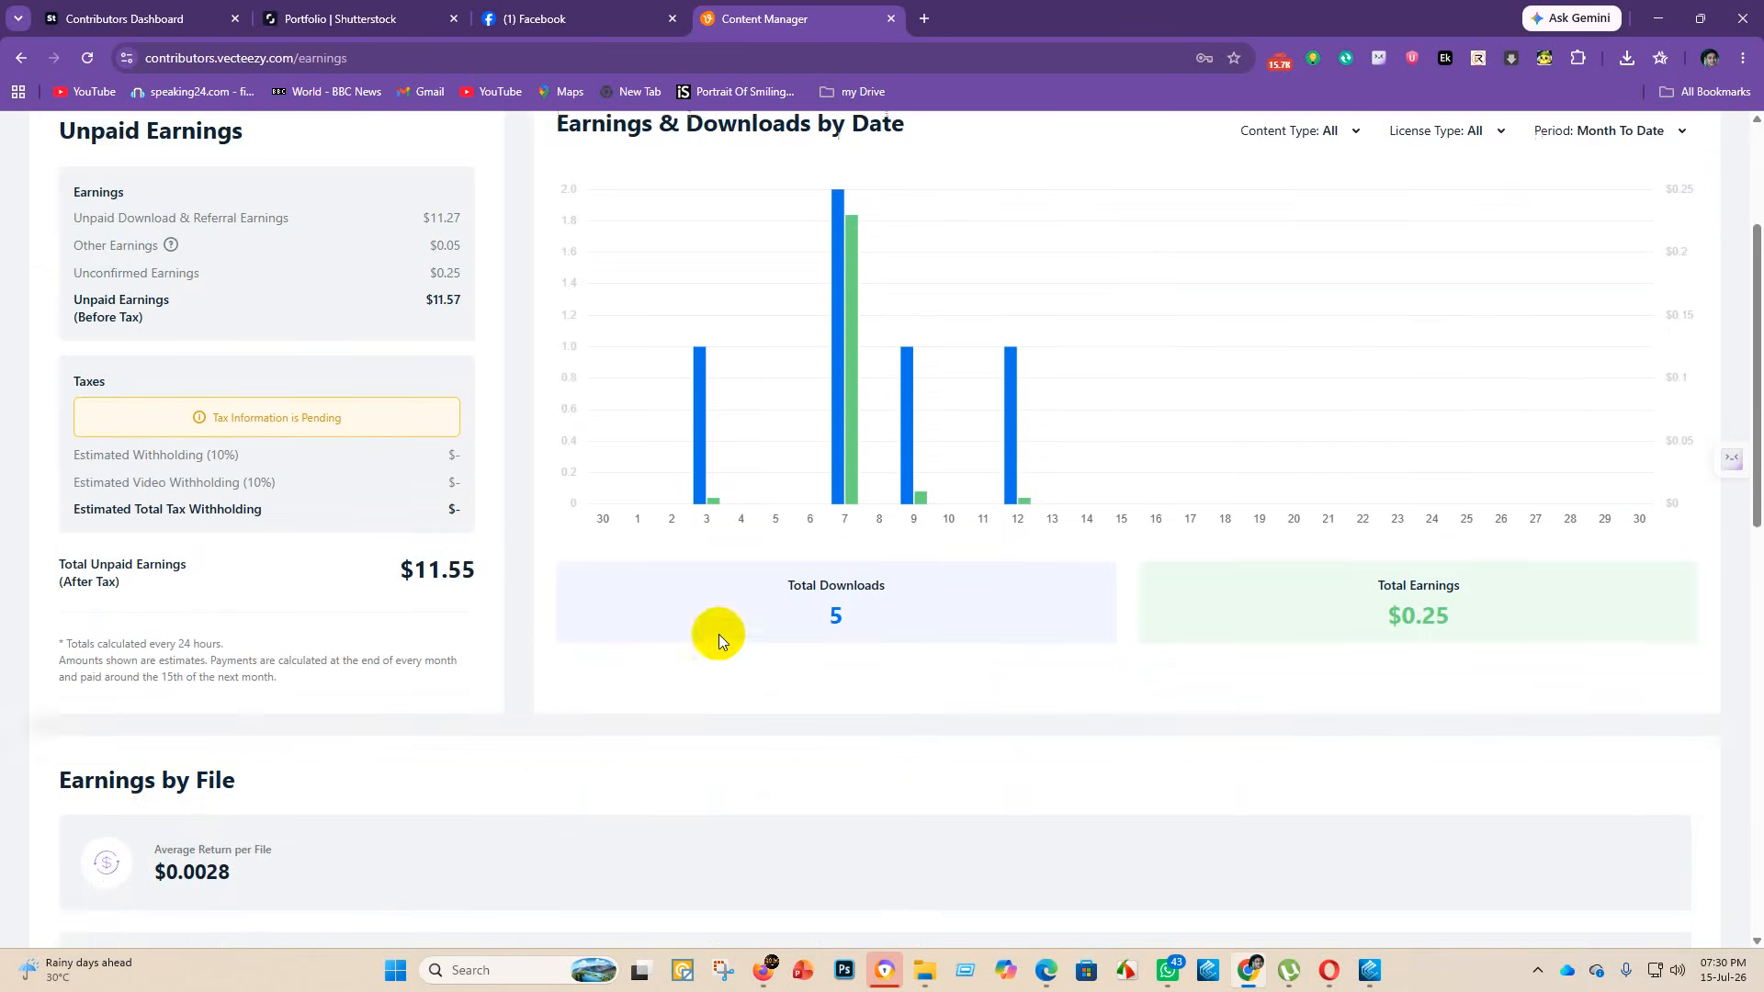
pyautogui.scroll(-2, 275, 514)
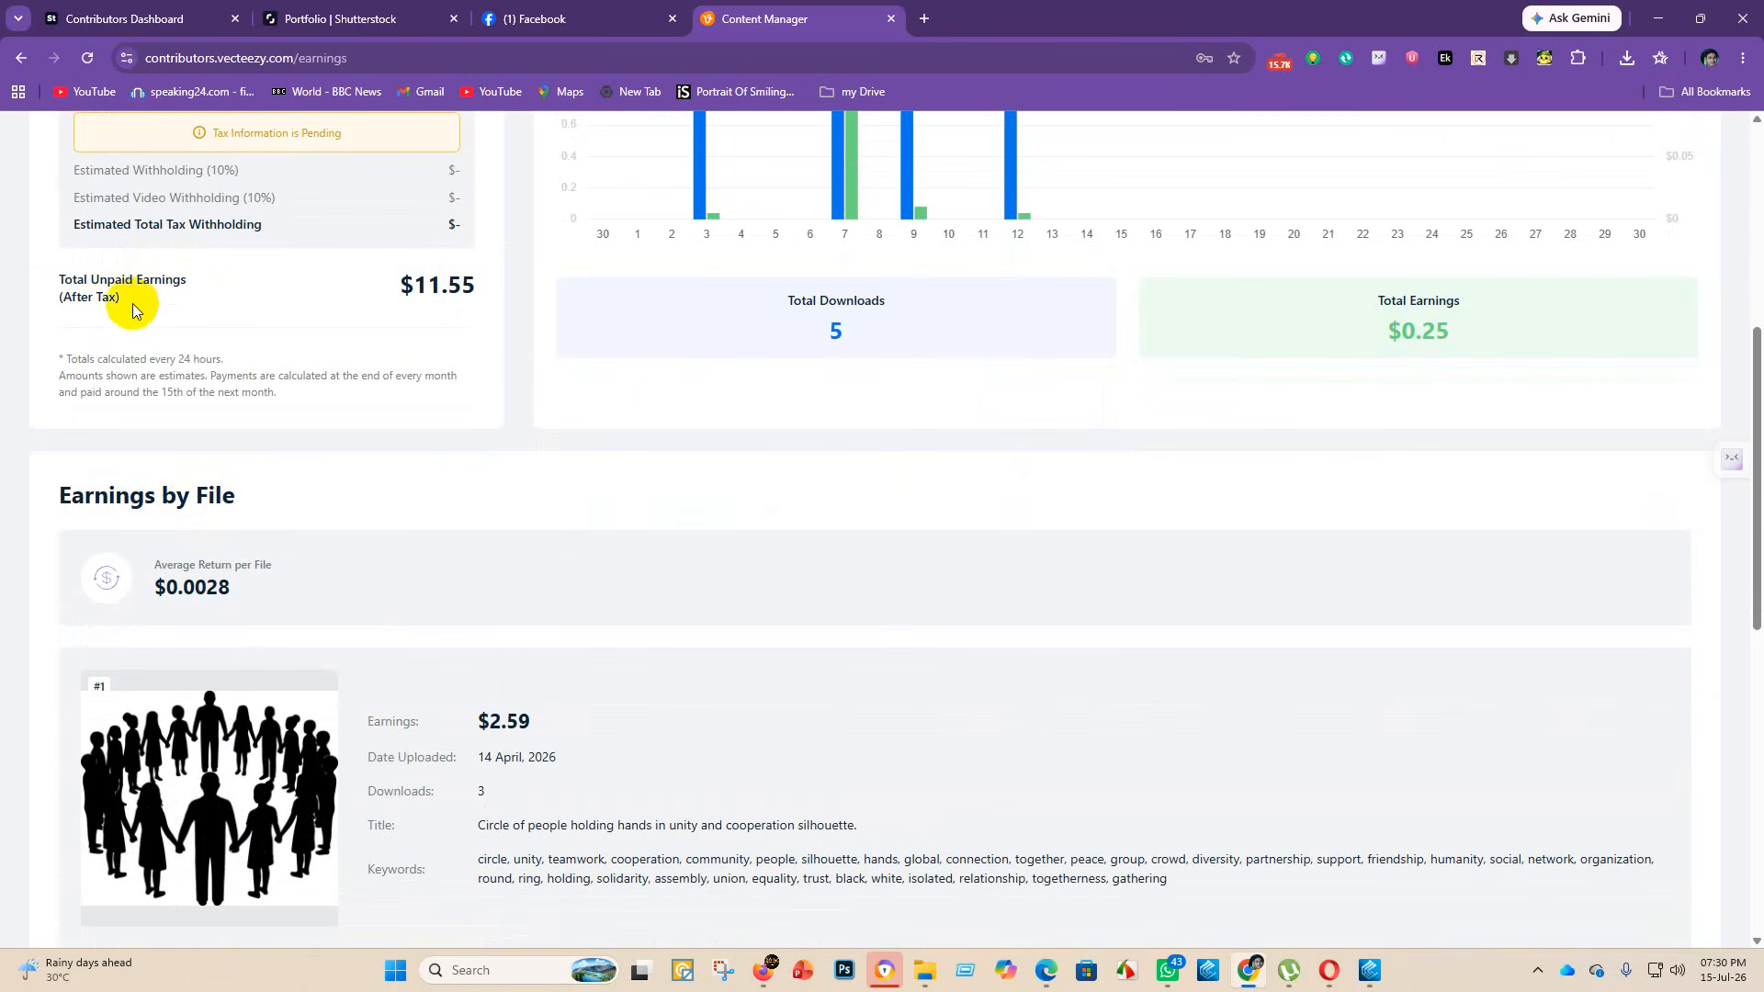
pyautogui.scroll(5, 465, 315)
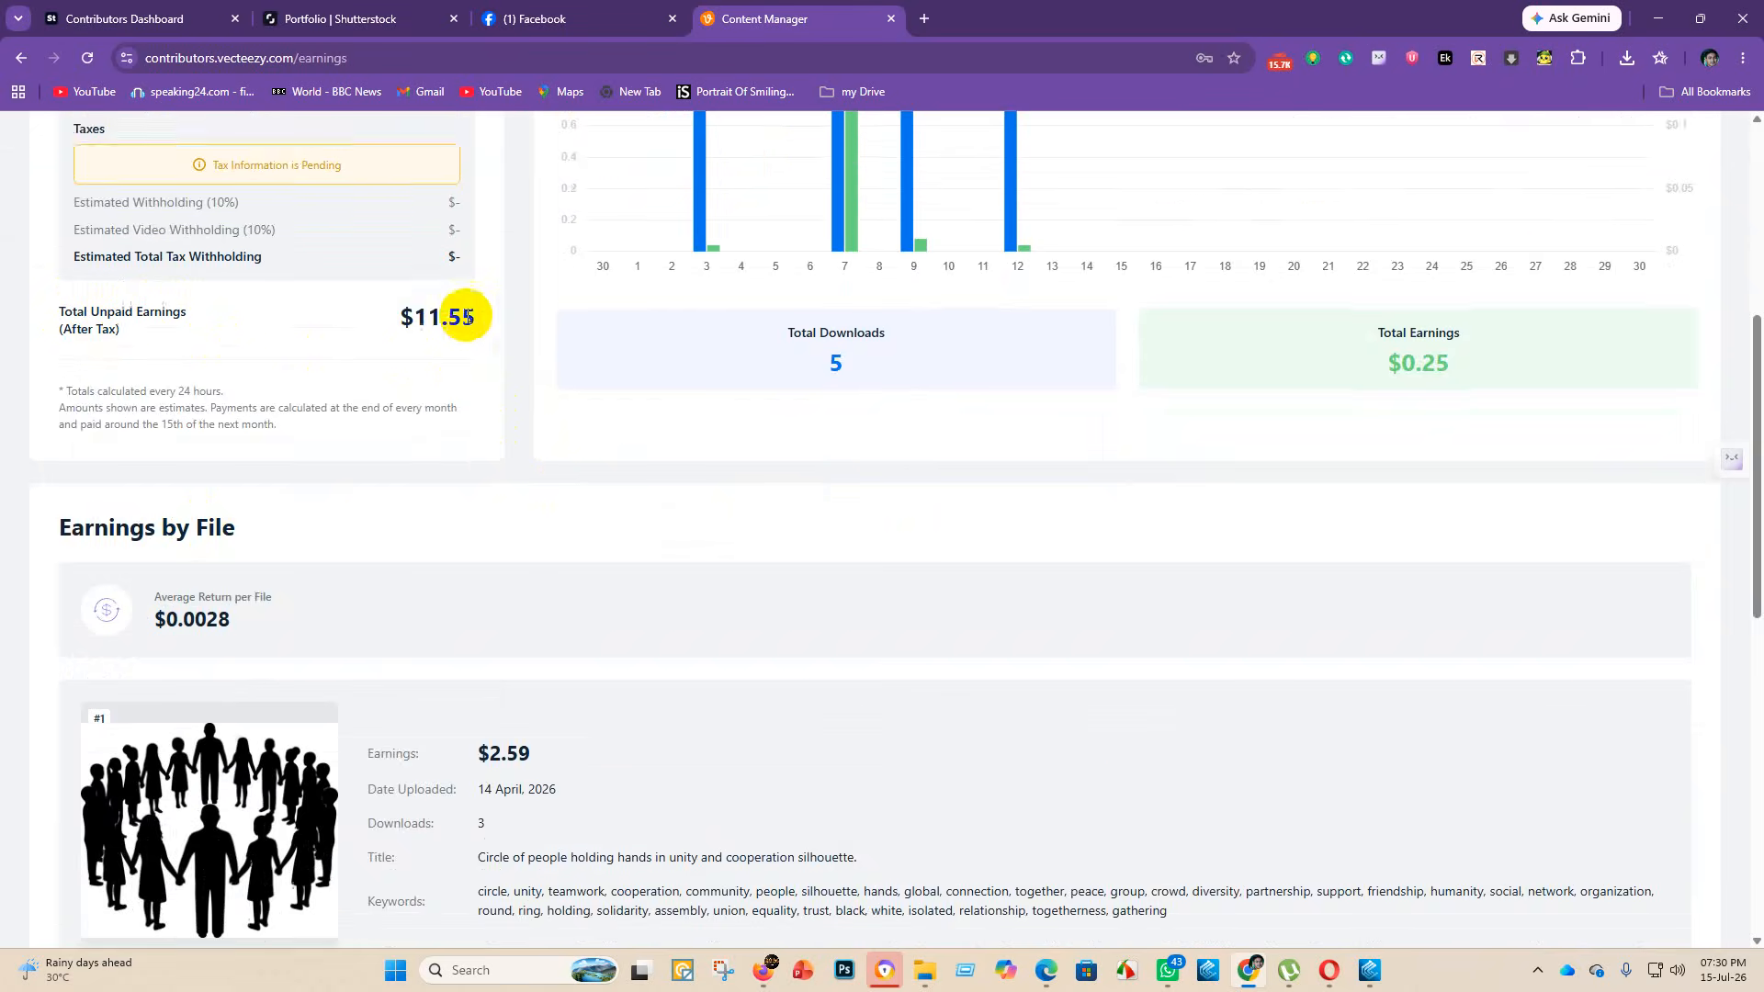
# - Examine the highest-earning files and the earnings breakdowns by license and category
pyautogui.scroll(-10, 507, 434)
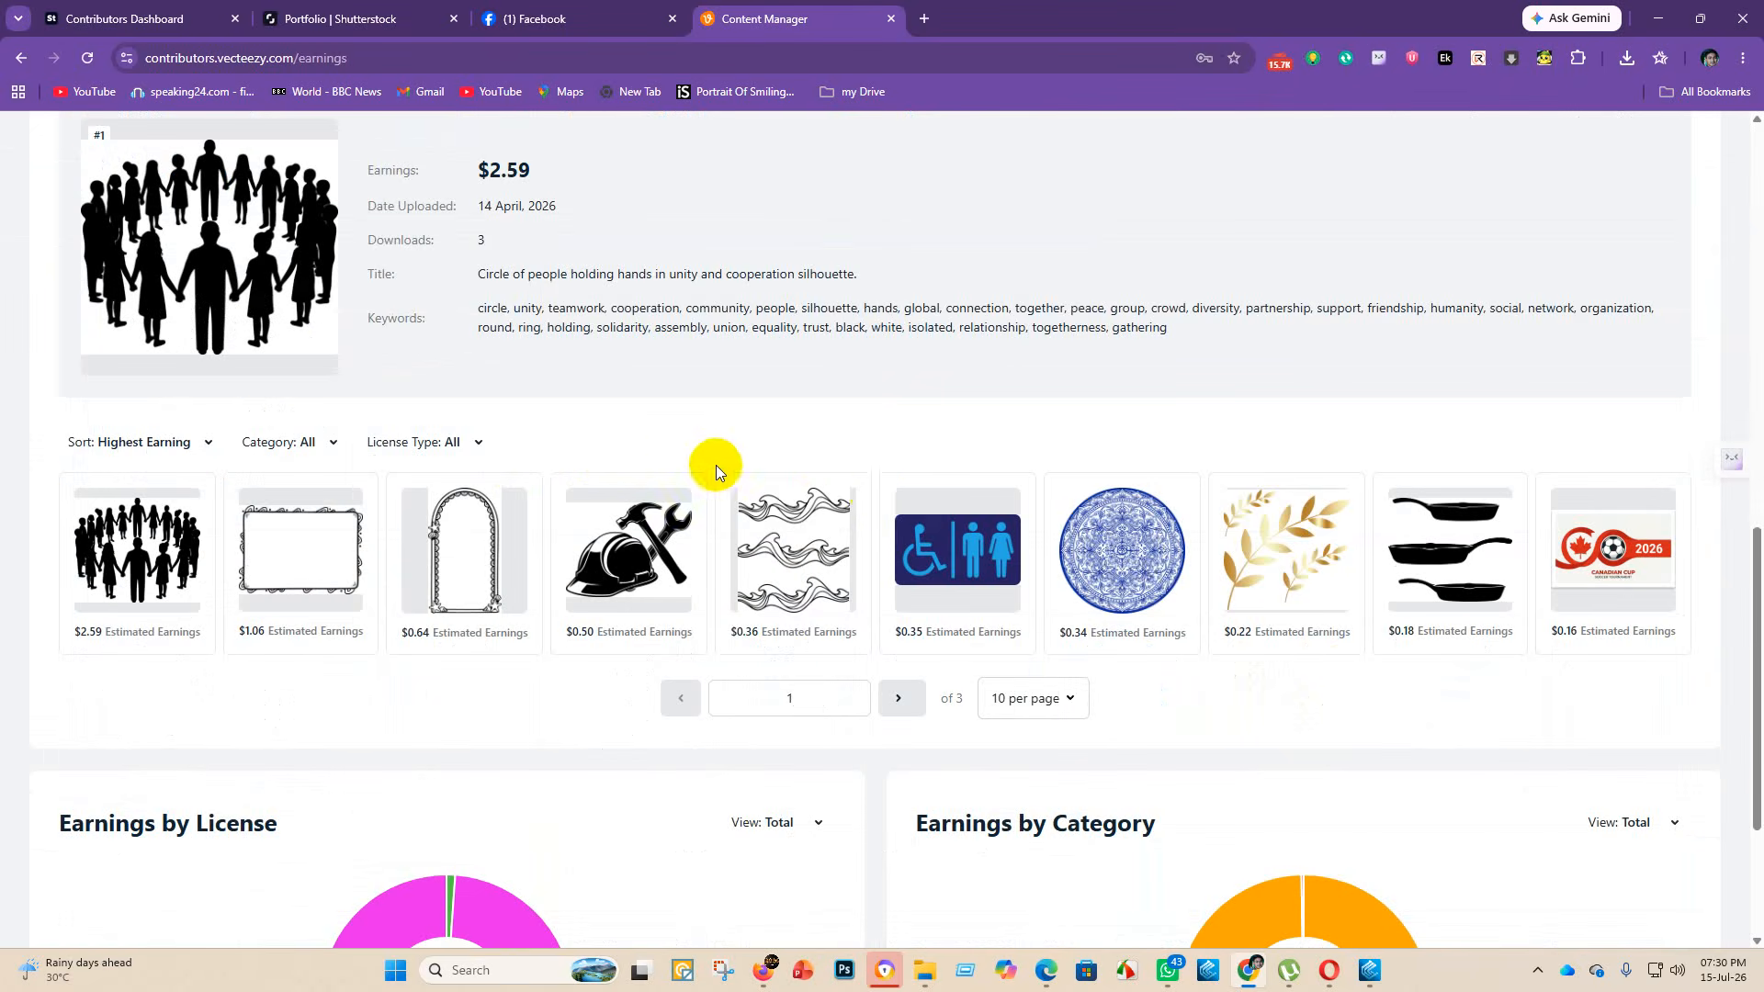
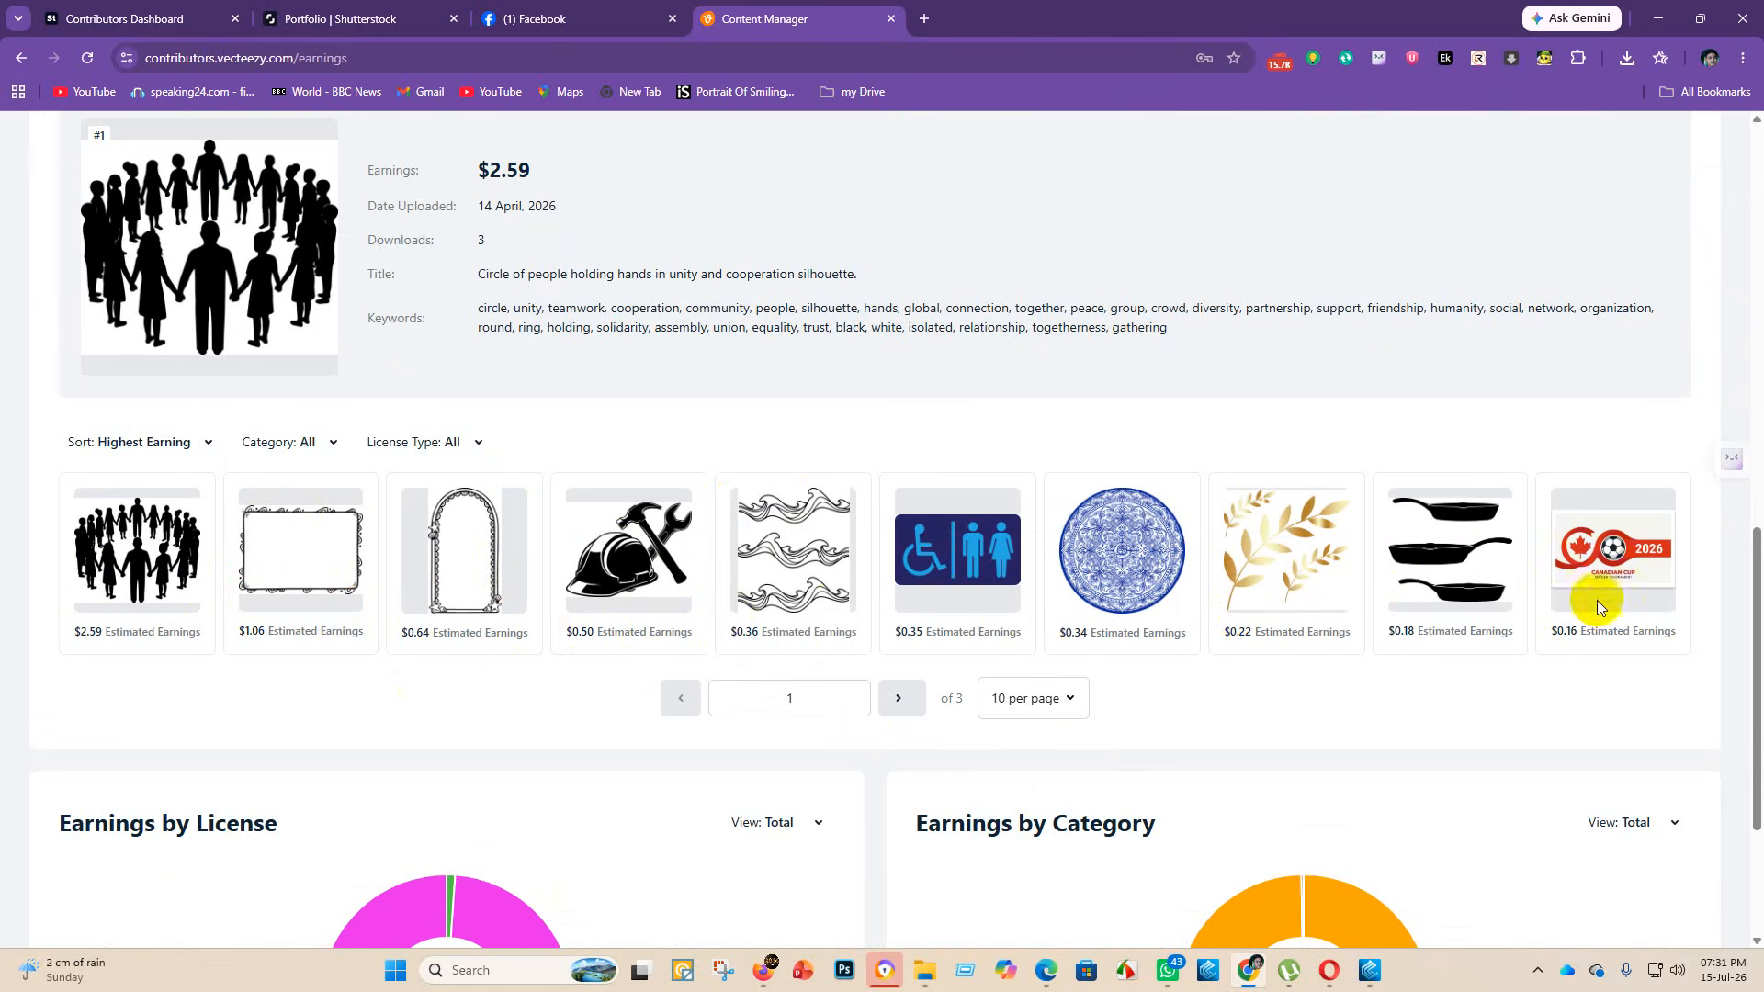
pyautogui.scroll(-3, 1602, 630)
pyautogui.scroll(5, 883, 573)
pyautogui.scroll(2, 884, 574)
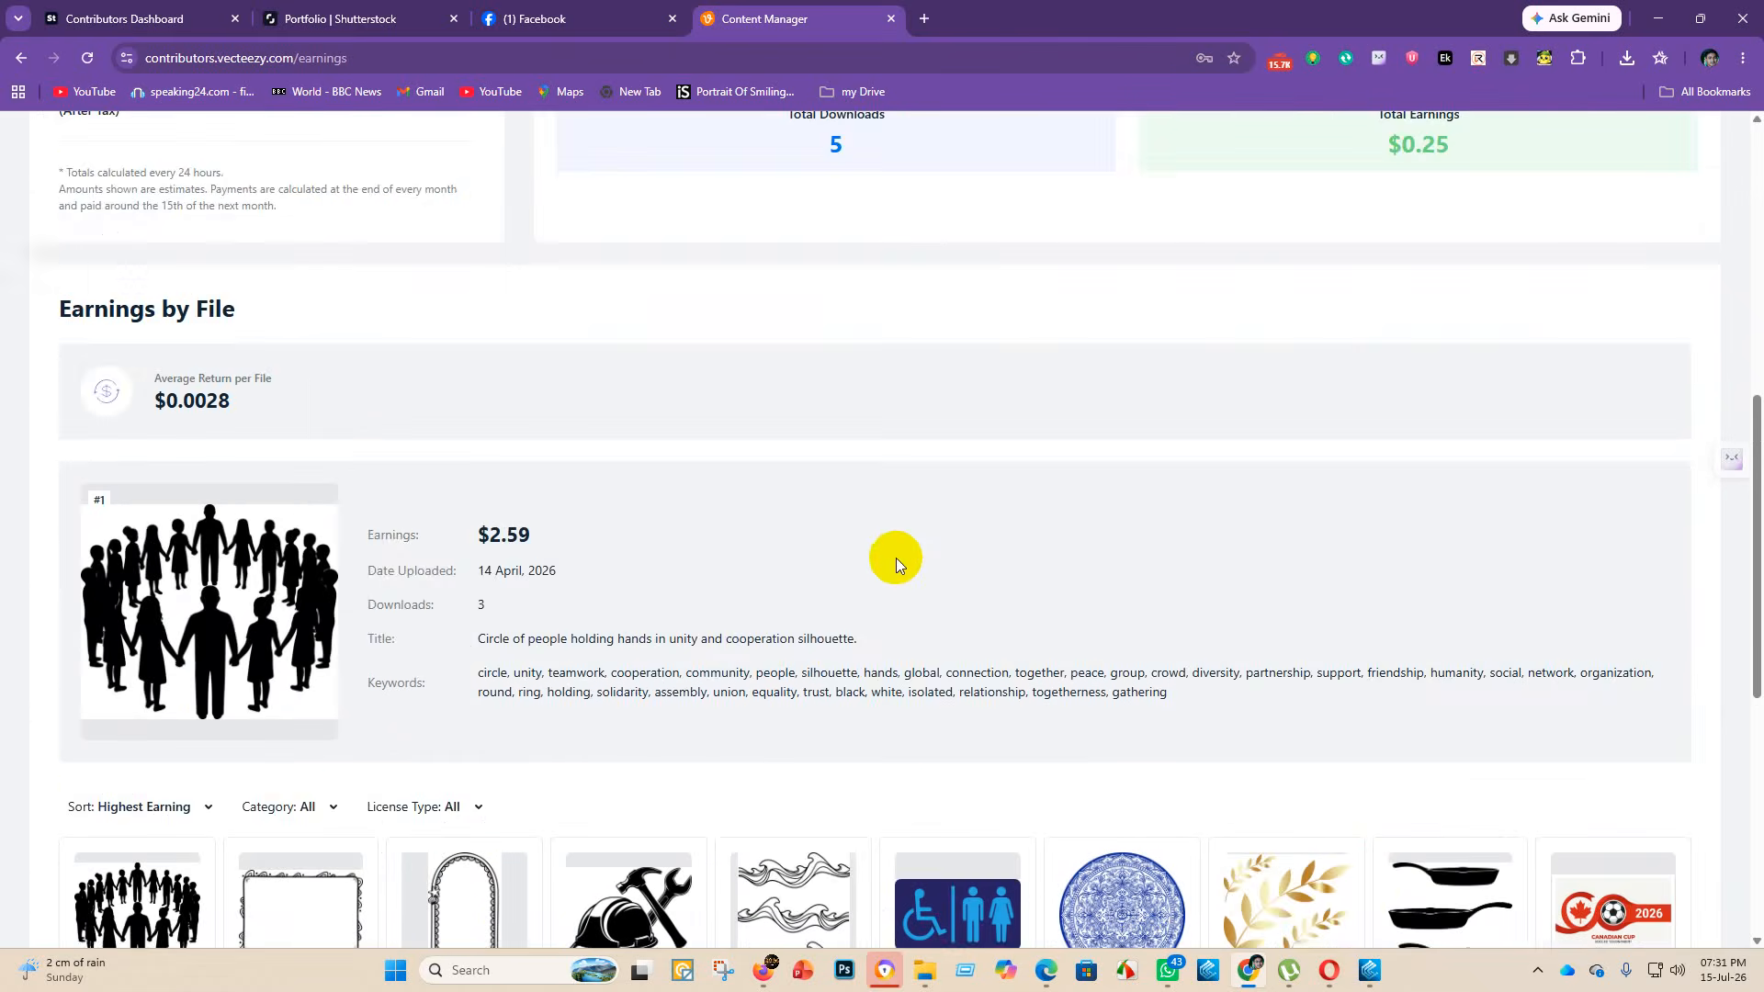
pyautogui.scroll(-6, 896, 560)
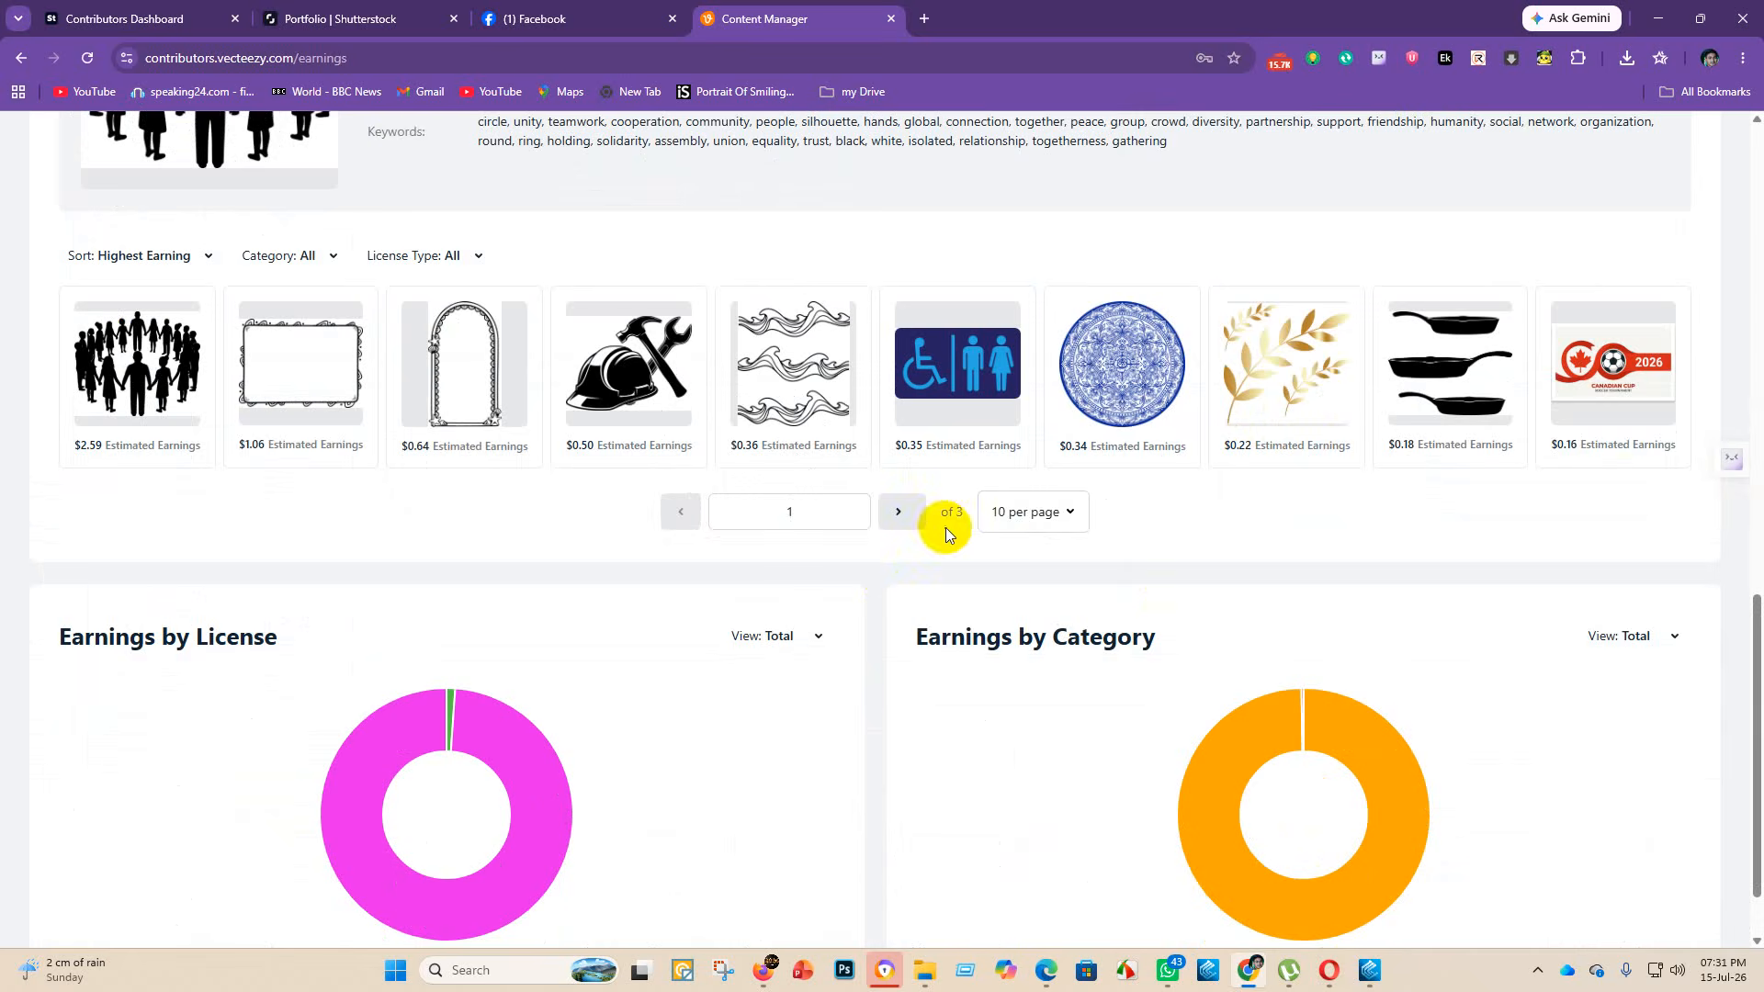
pyautogui.scroll(10, 890, 500)
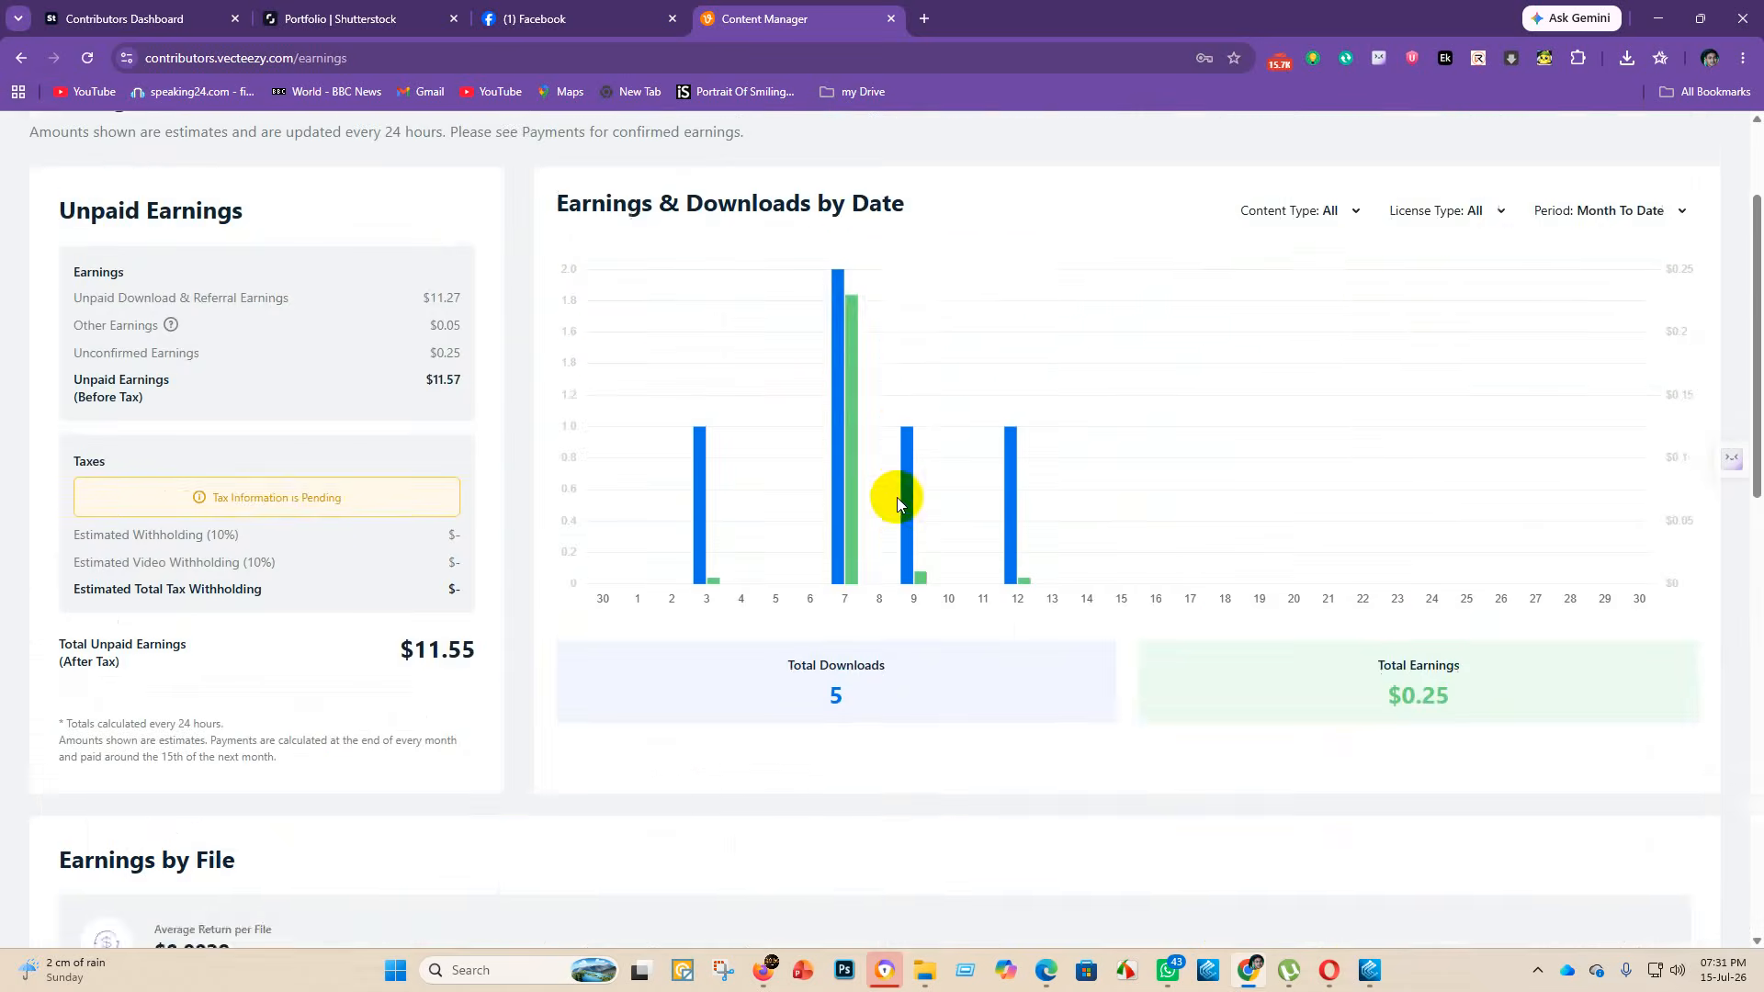
pyautogui.scroll(2, 897, 498)
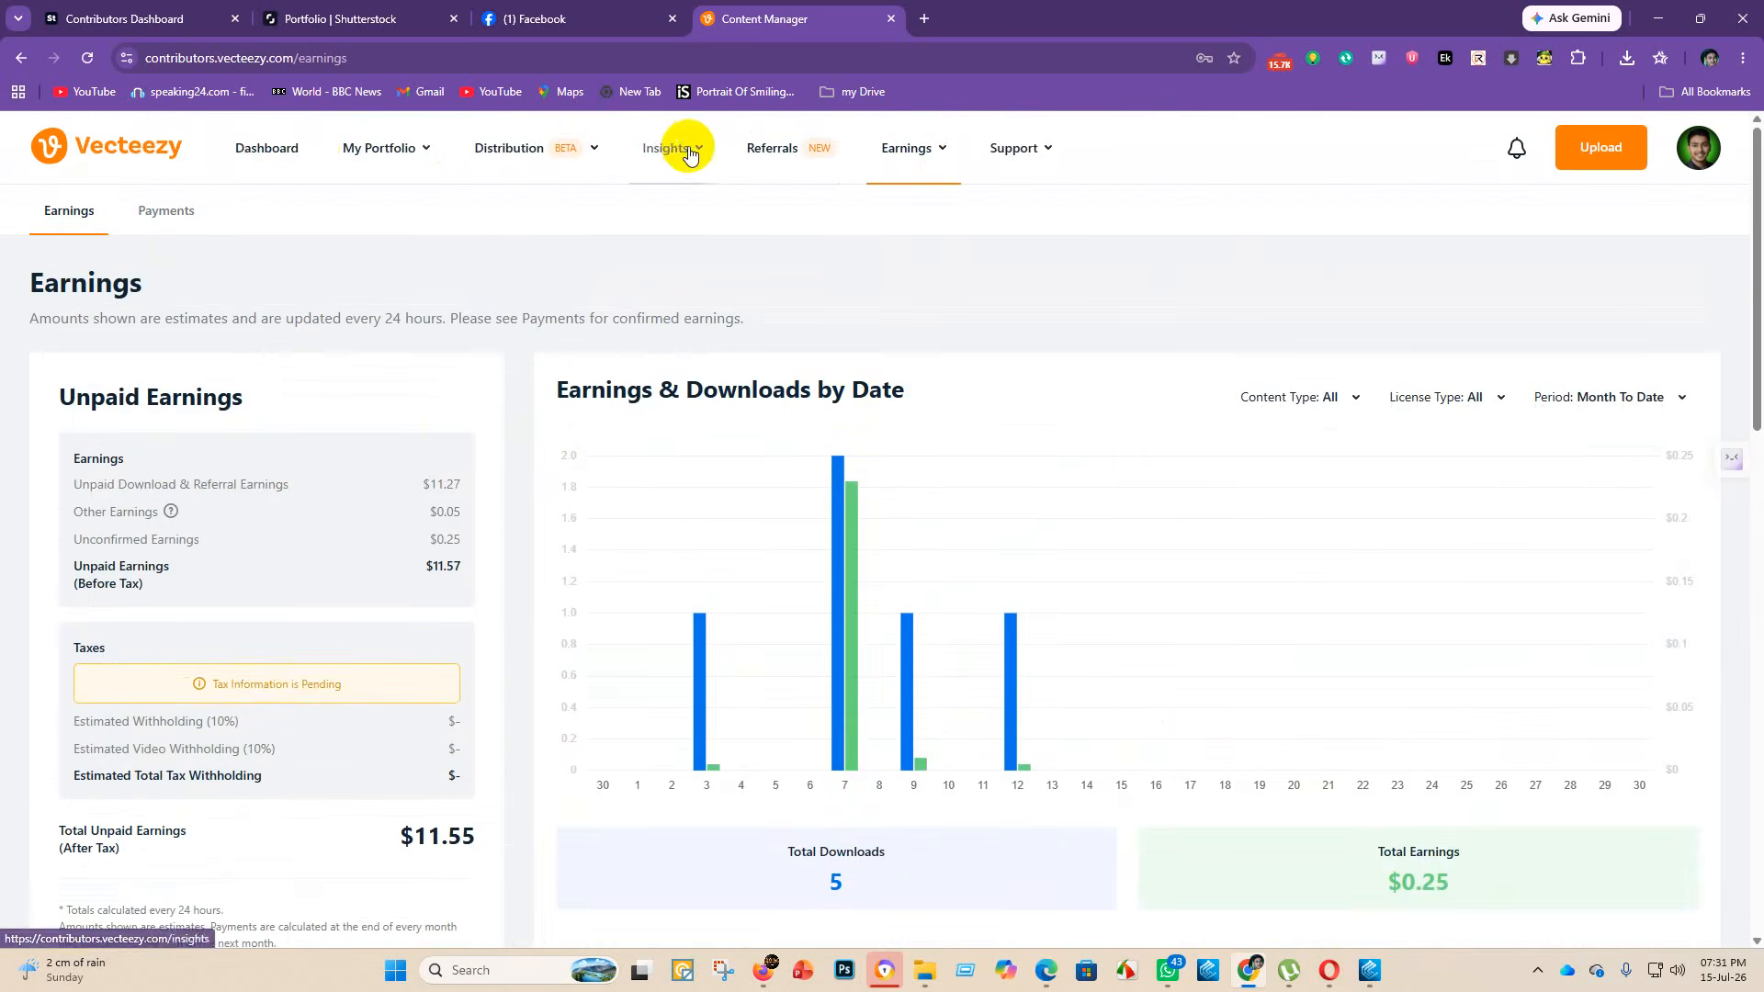
# - Go back to the Vecteezy dashboard and check the most popular files and their downloads
pyautogui.click(262, 147)
pyautogui.scroll(-4, 845, 735)
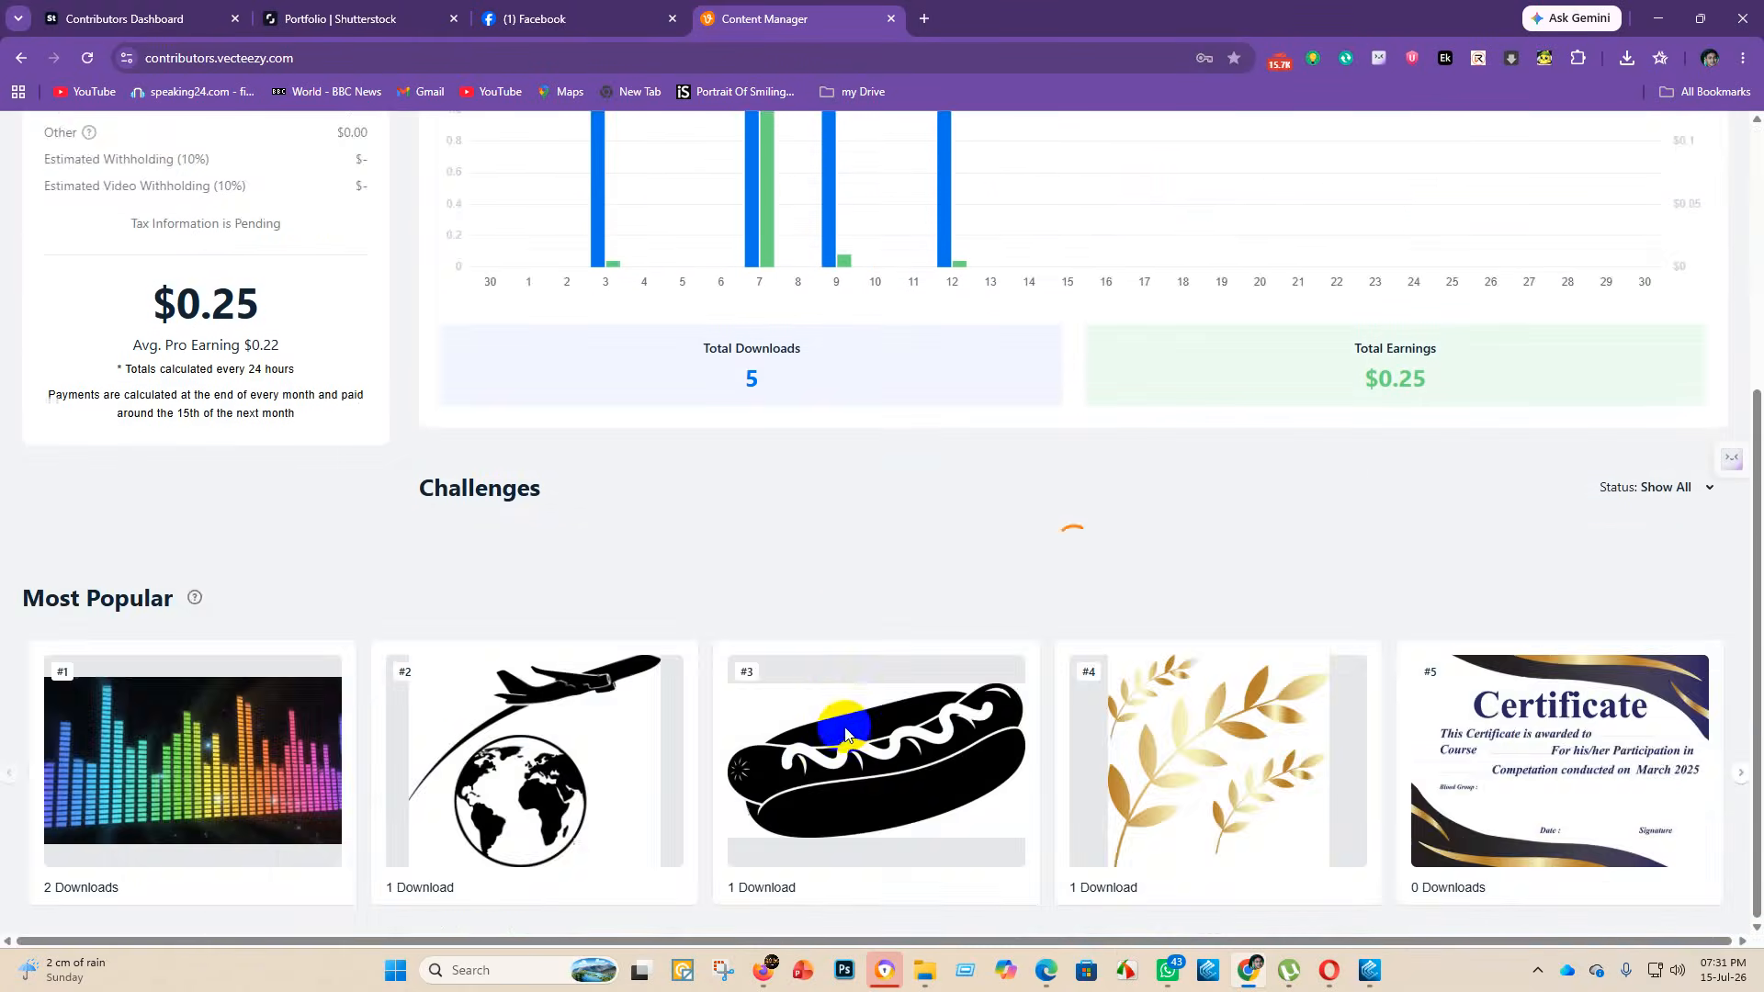
pyautogui.scroll(4, 839, 712)
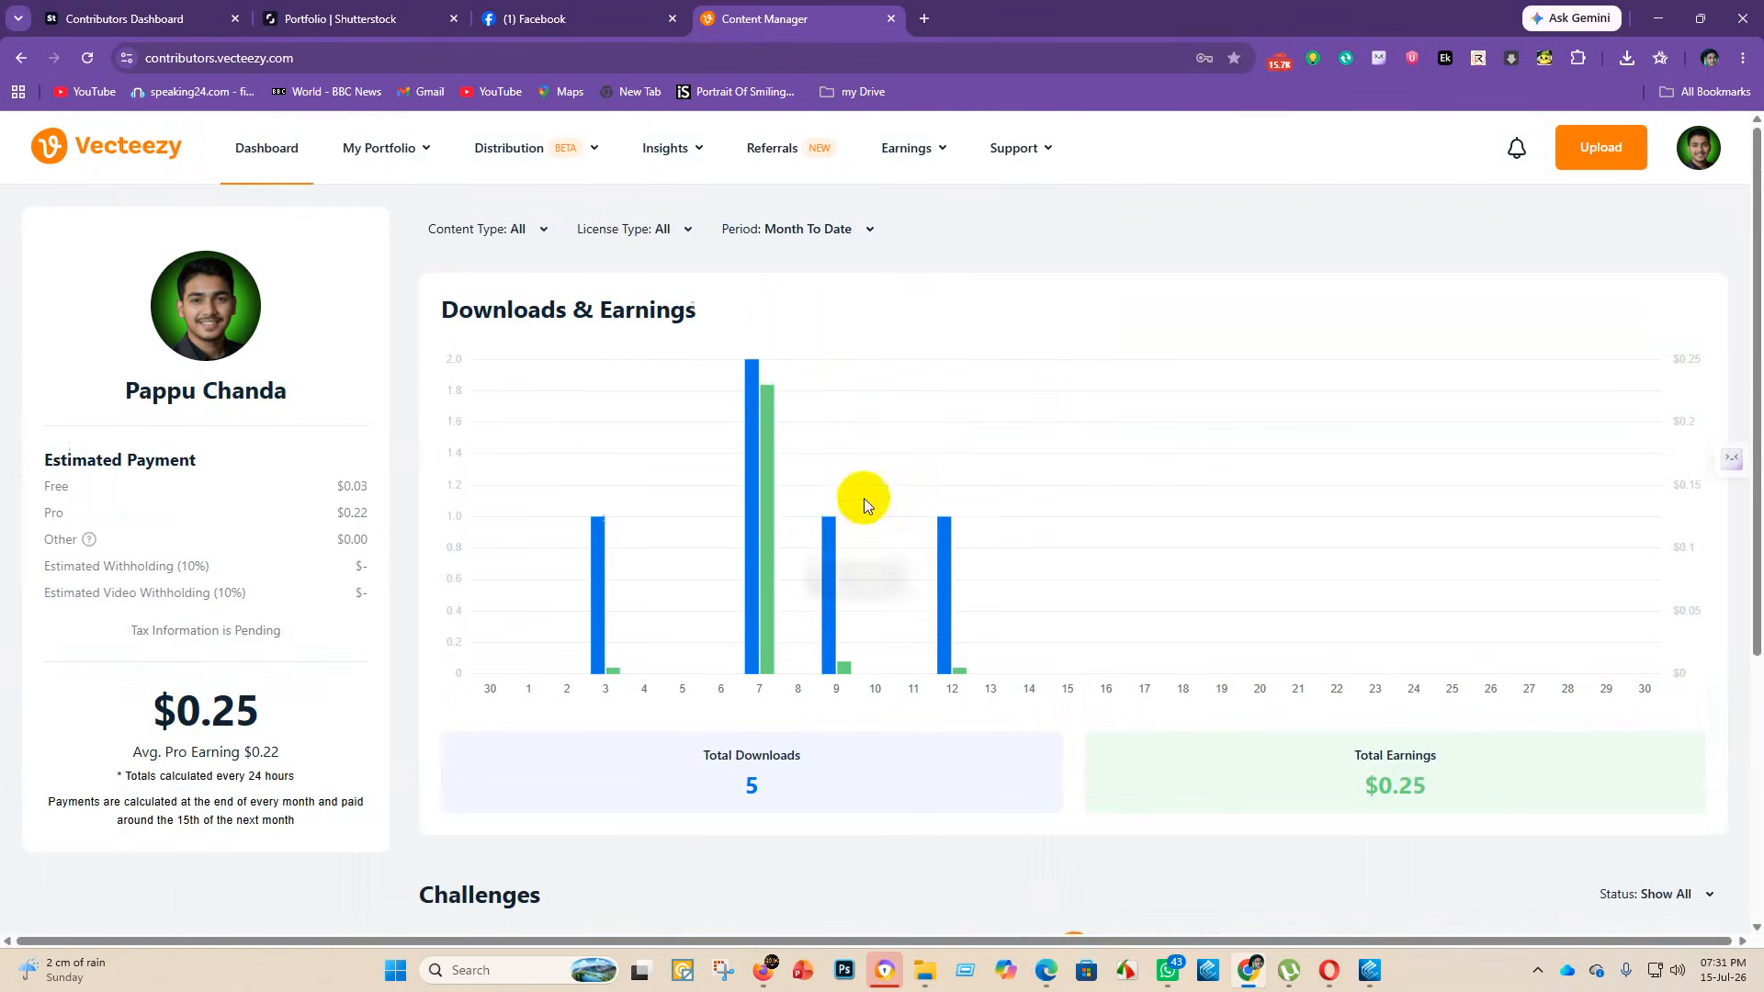
# - Open the referrals page and review the referral earnings and the contributor and customer referral offers
pyautogui.click(796, 176)
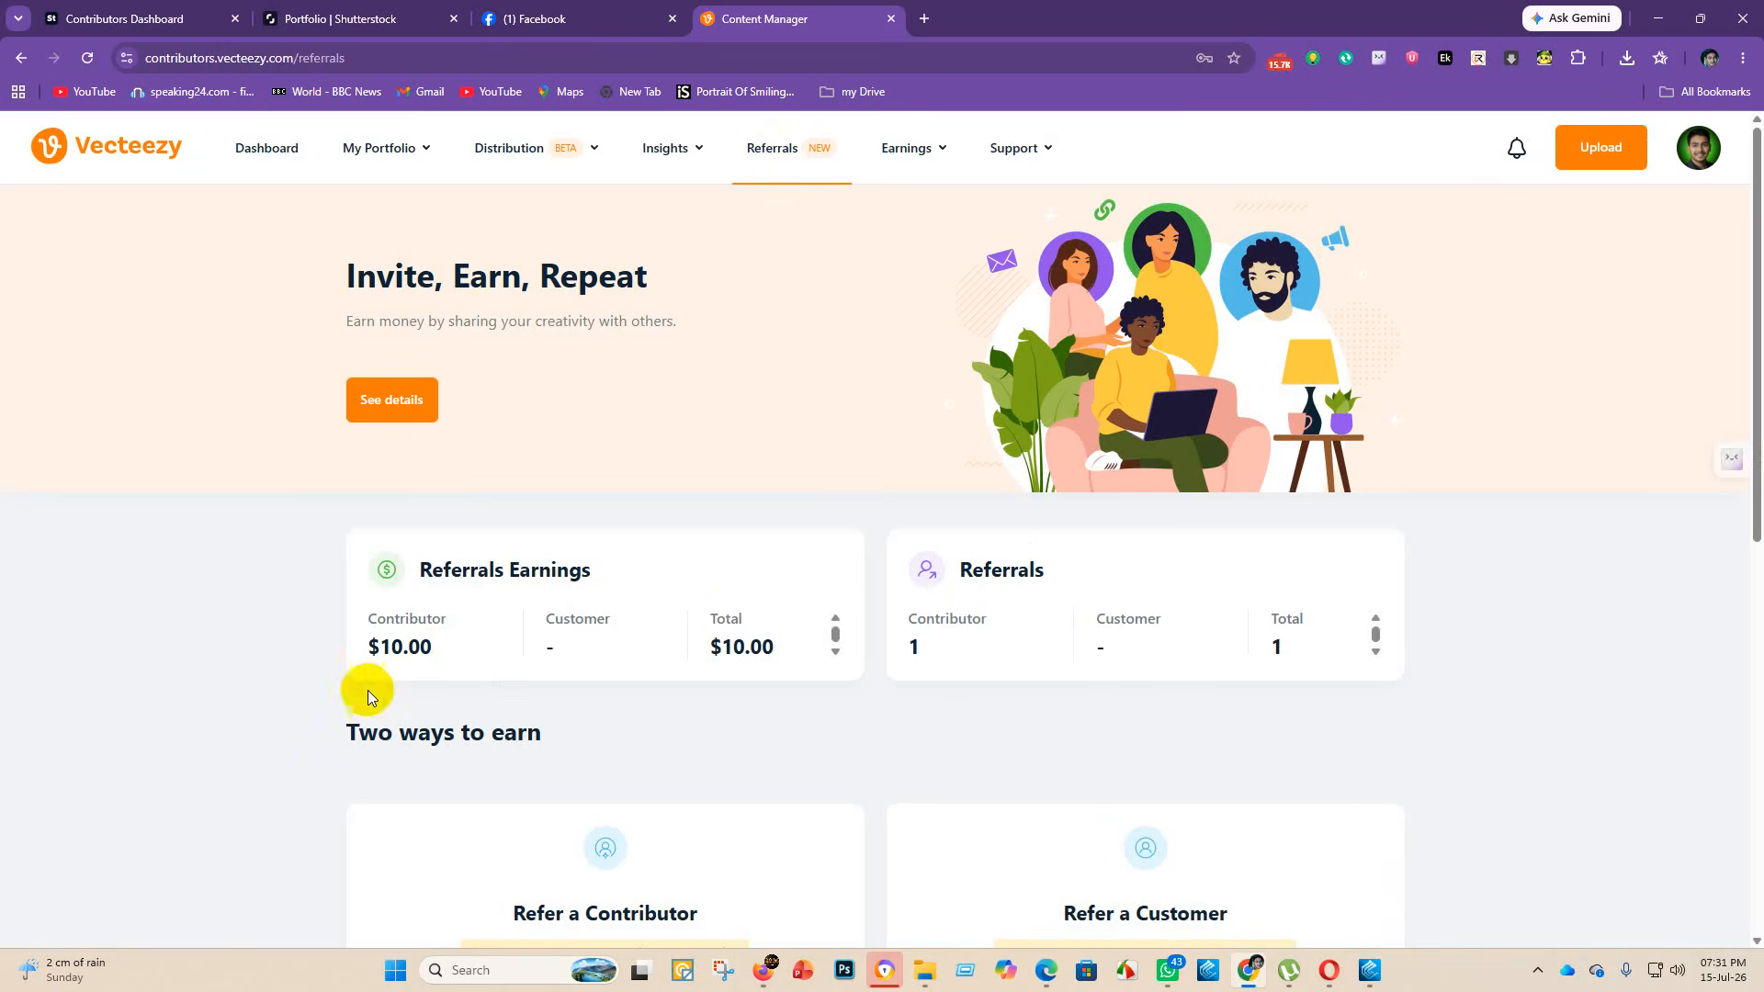
pyautogui.scroll(-5, 904, 687)
pyautogui.scroll(5, 914, 689)
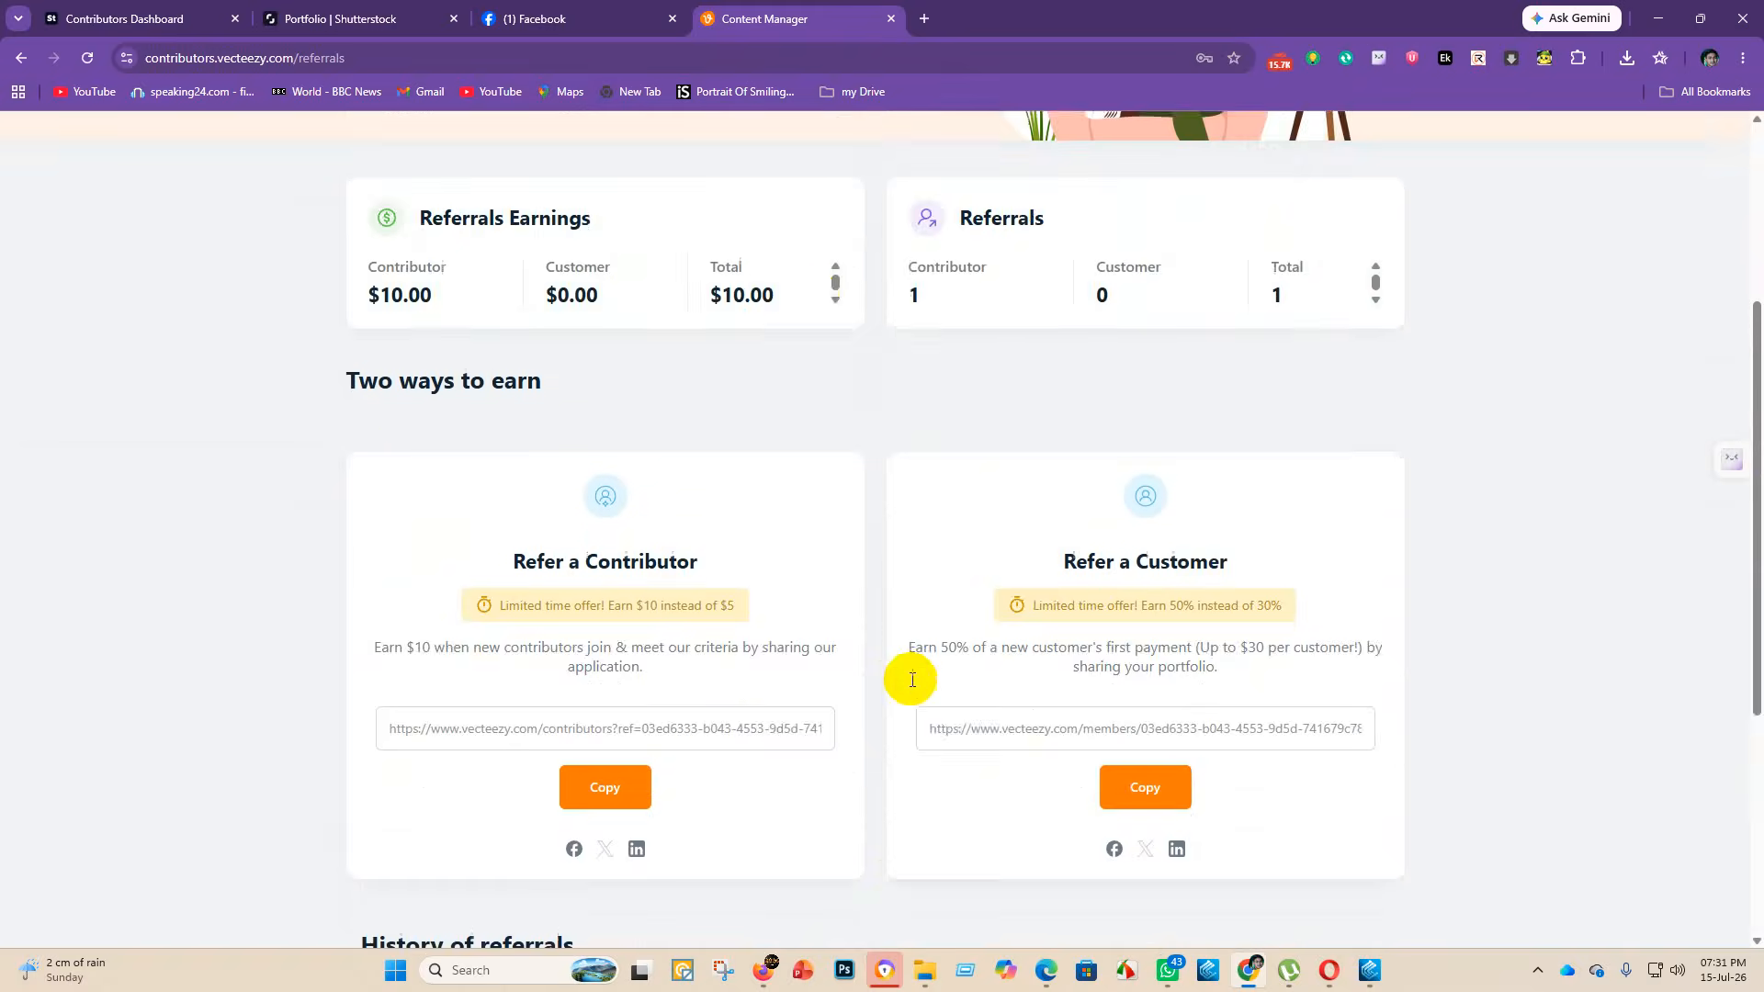
# - Return to the Vecteezy dashboard and look over the Terrazzo, Frosted and Eclipsed challenges
pyautogui.click(265, 150)
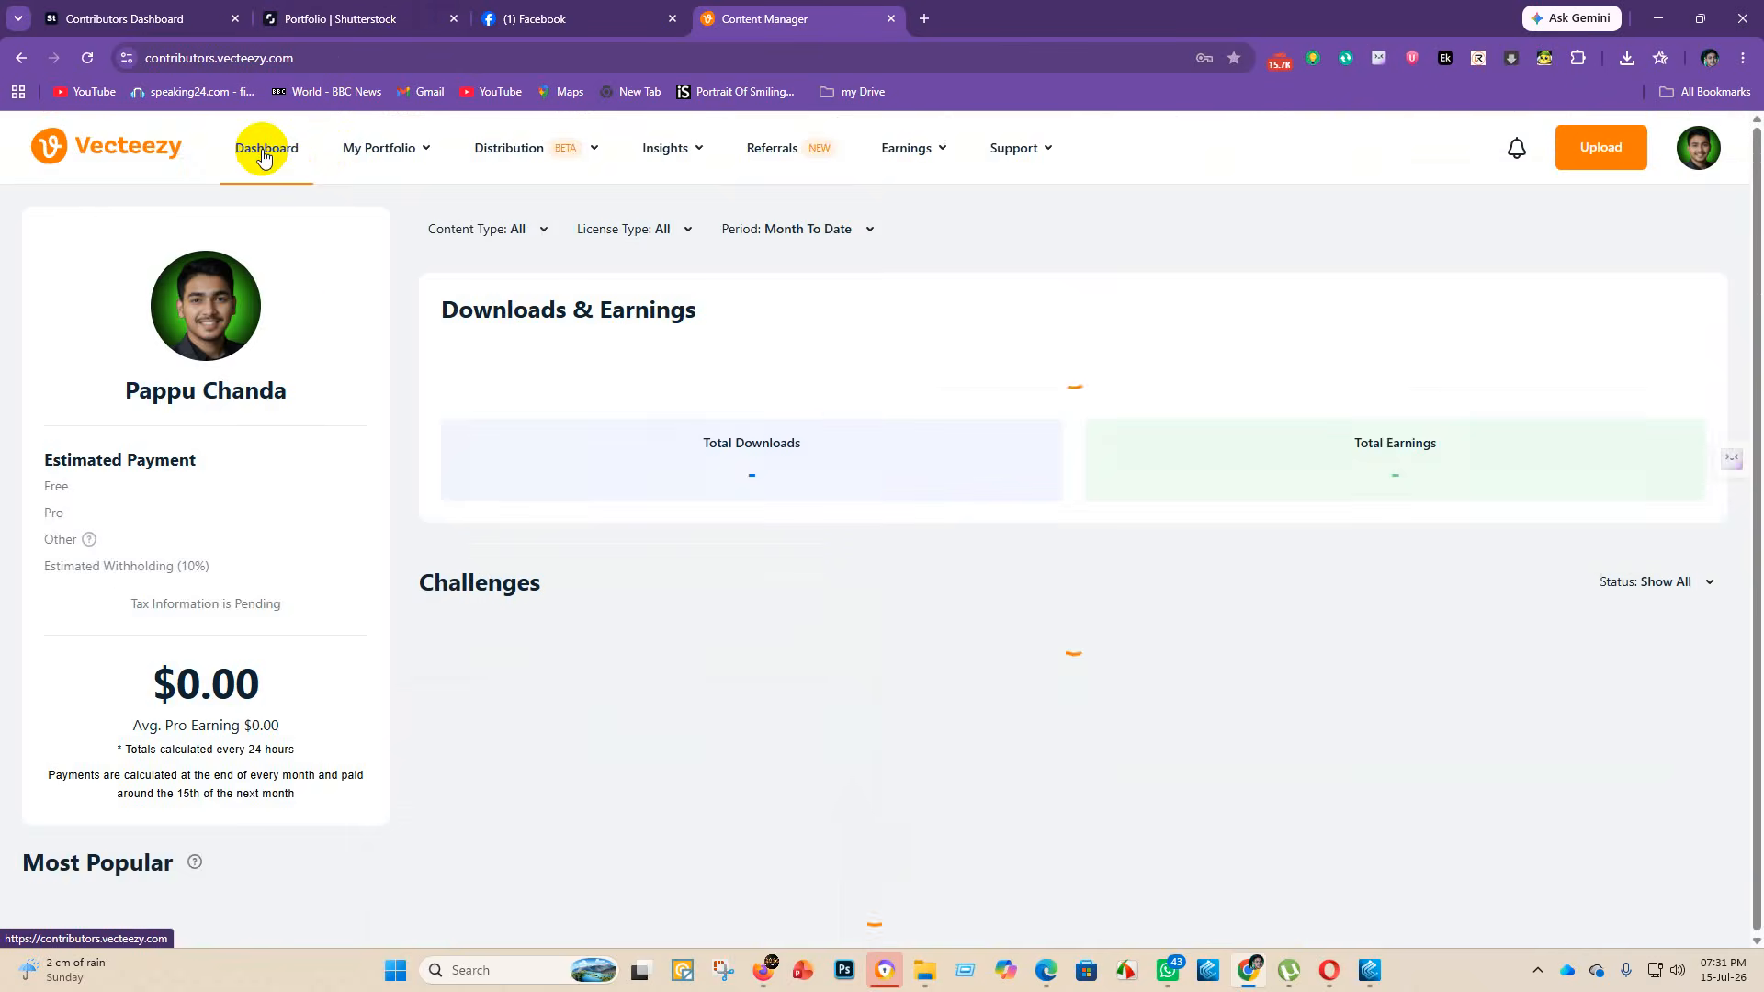
pyautogui.scroll(-1, 817, 562)
pyautogui.scroll(-3, 818, 569)
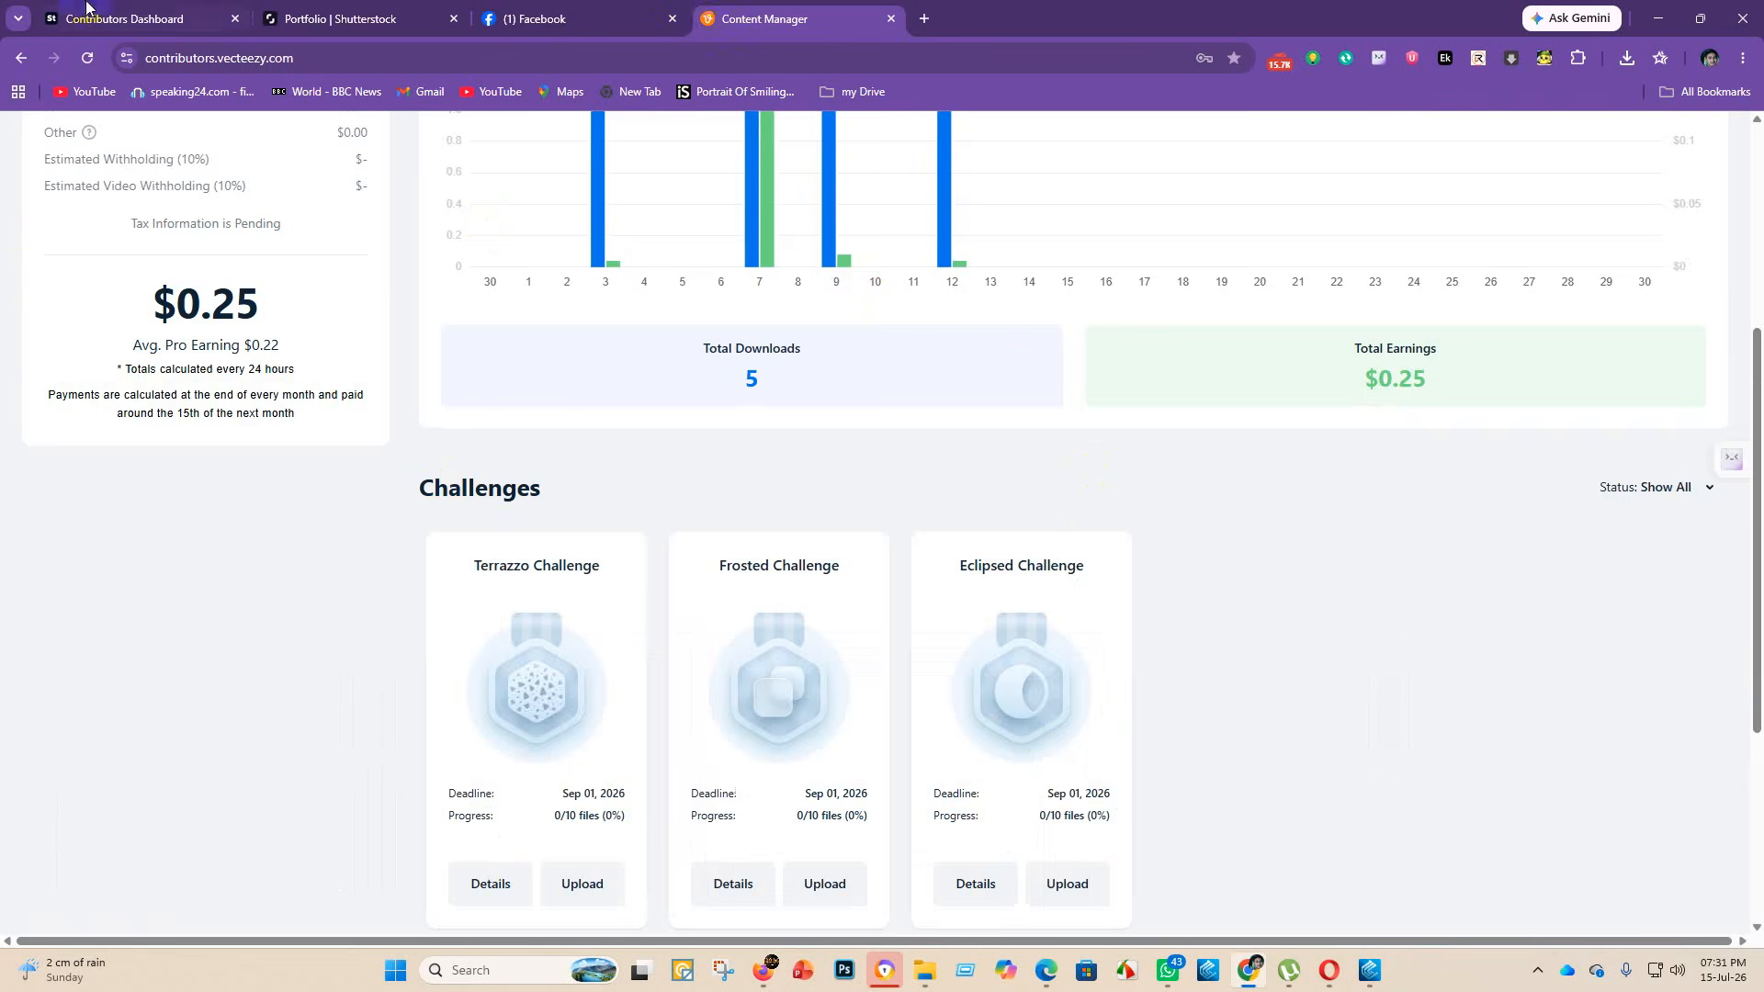
# - Switch to the Shutterstock portfolio, examine the unsubmitted images, and select Untitled-32.eps to show its details
pyautogui.click(349, 18)
pyautogui.scroll(-2, 1040, 755)
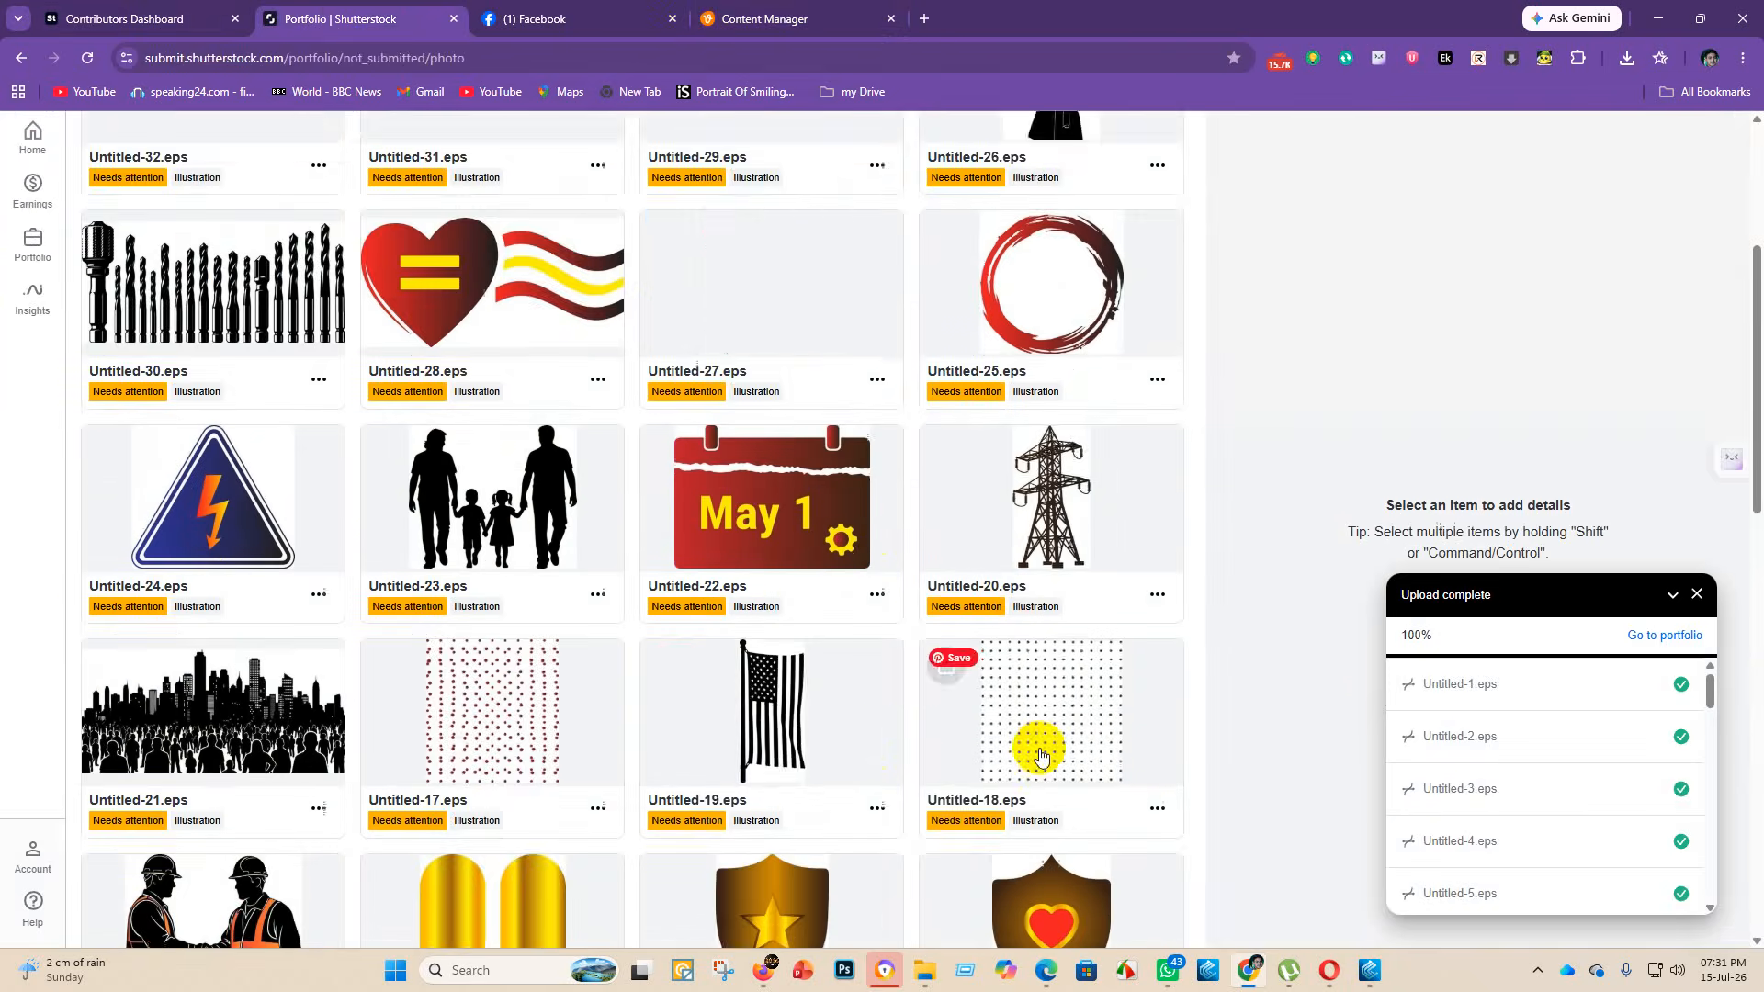
pyautogui.scroll(-10, 1041, 755)
pyautogui.scroll(3, 826, 698)
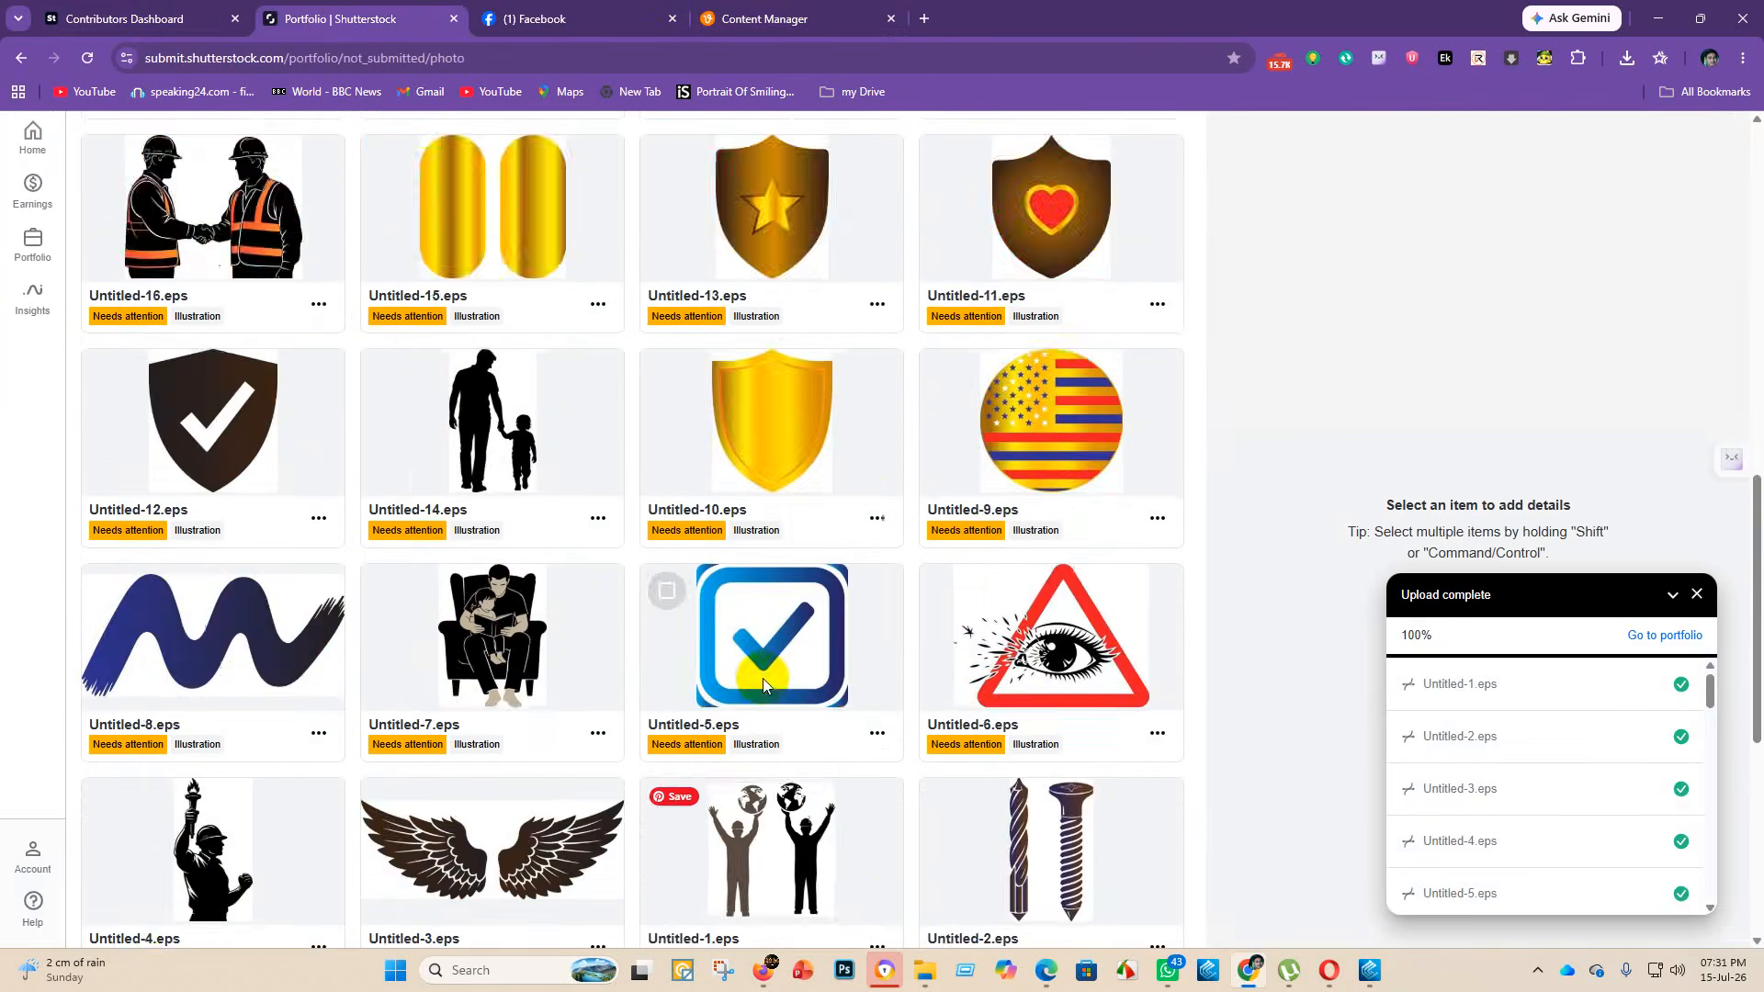
pyautogui.scroll(10, 762, 678)
pyautogui.click(158, 427)
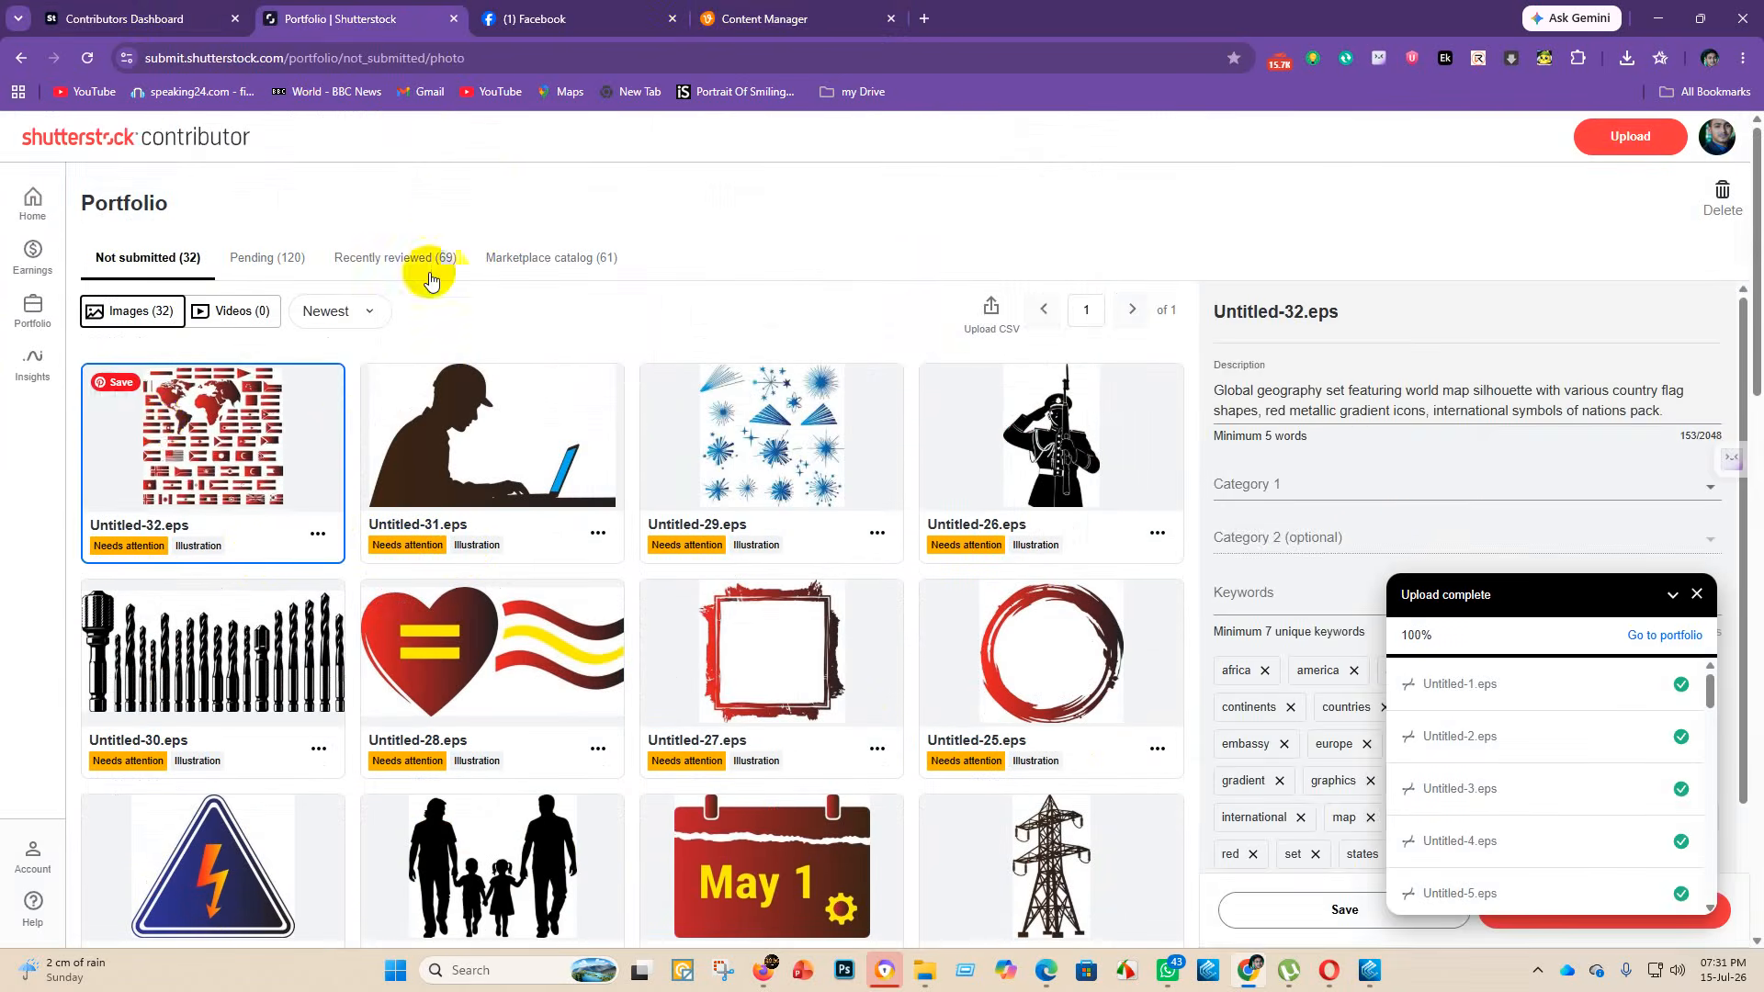
# - Set the categories of Untitled-32.eps to Abstract and Objects, dismiss the finished upload notice, and submit the image
pyautogui.click(1301, 483)
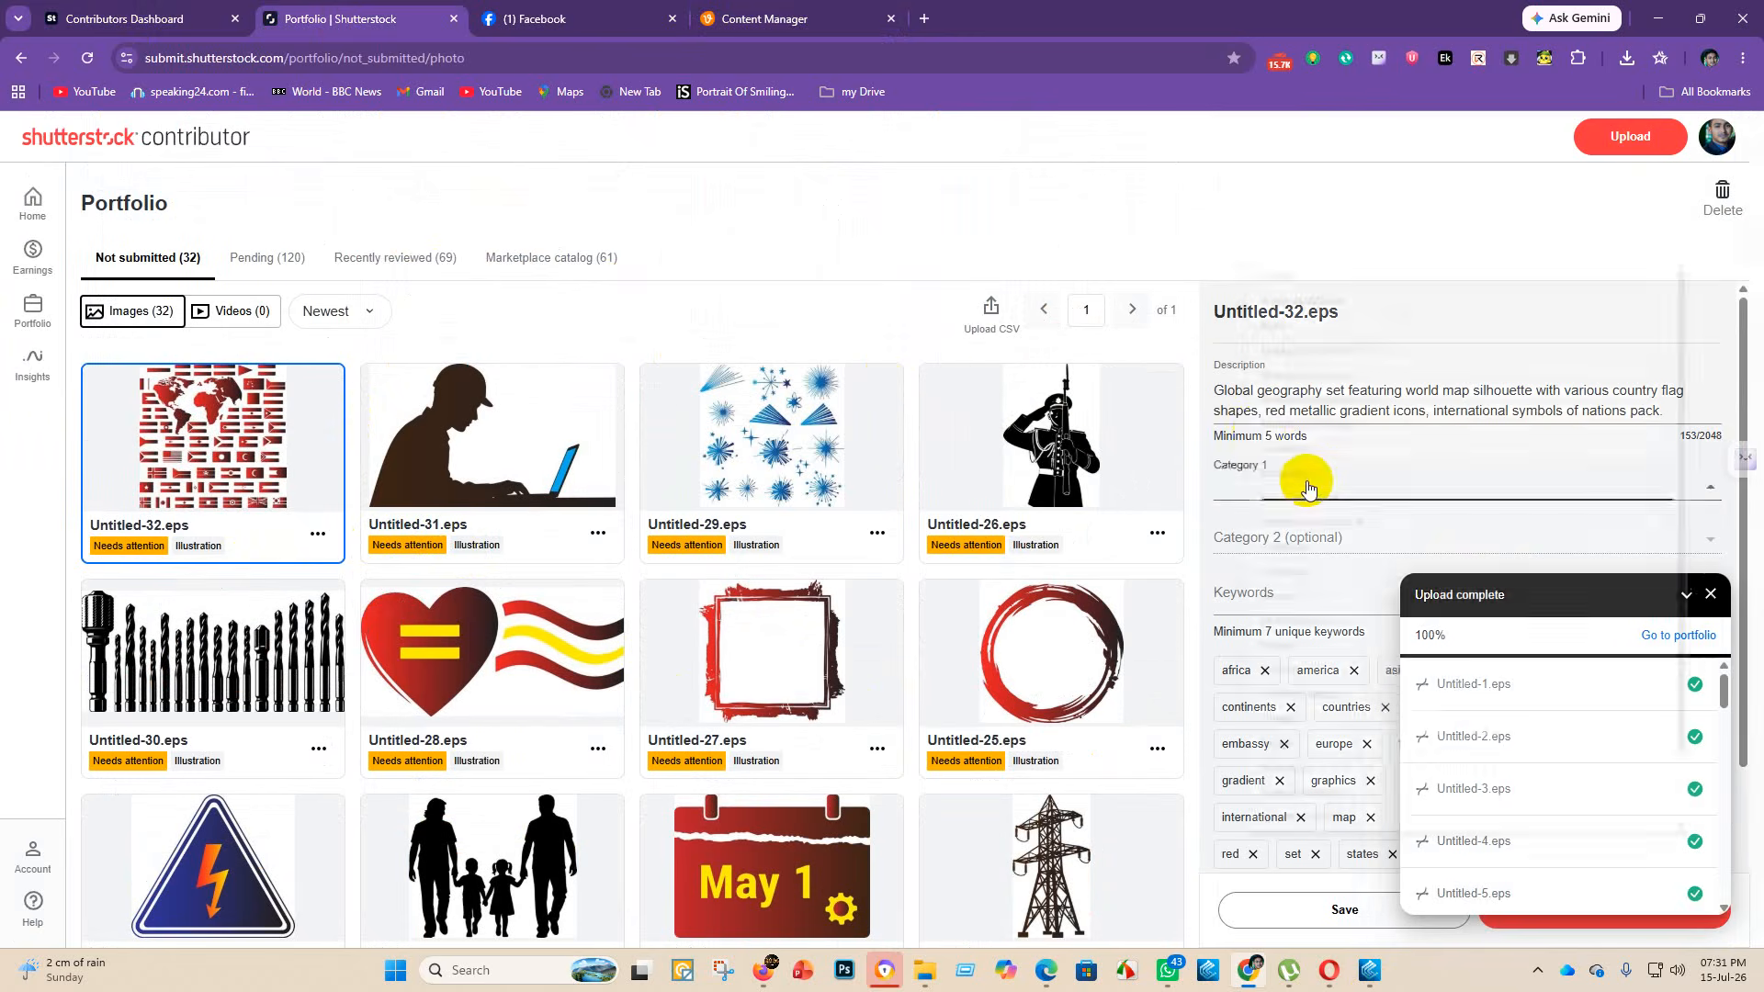
pyautogui.click(1258, 209)
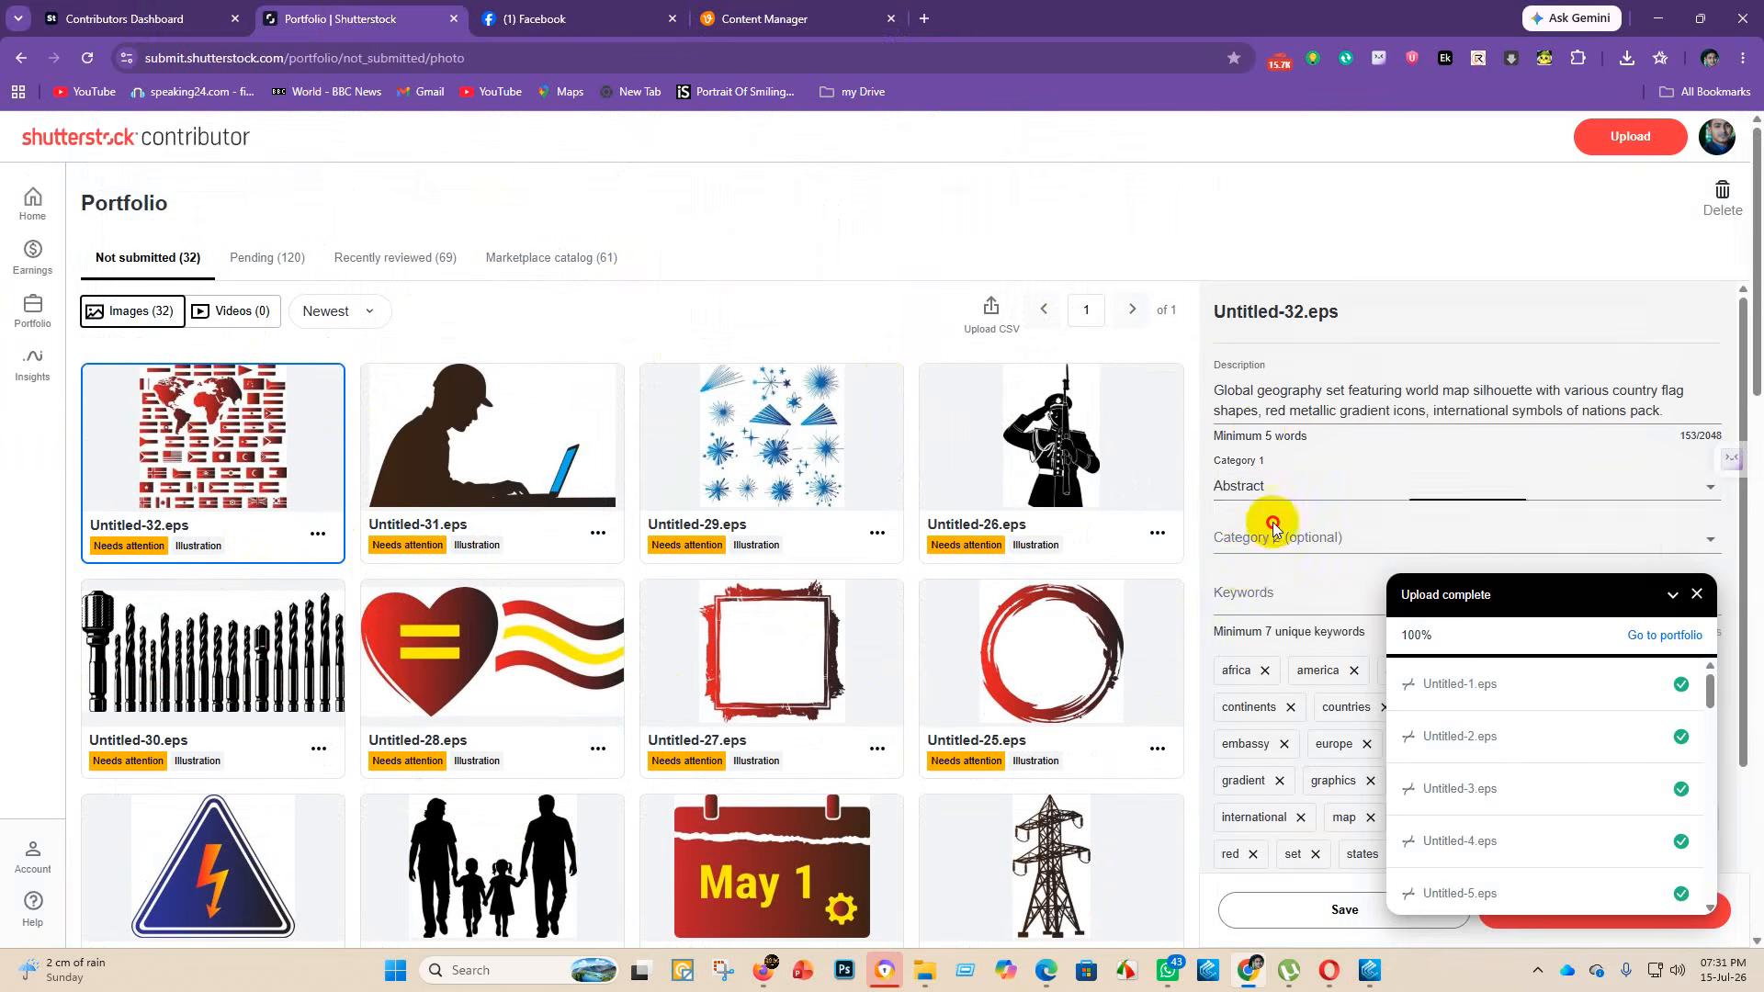
pyautogui.click(1263, 540)
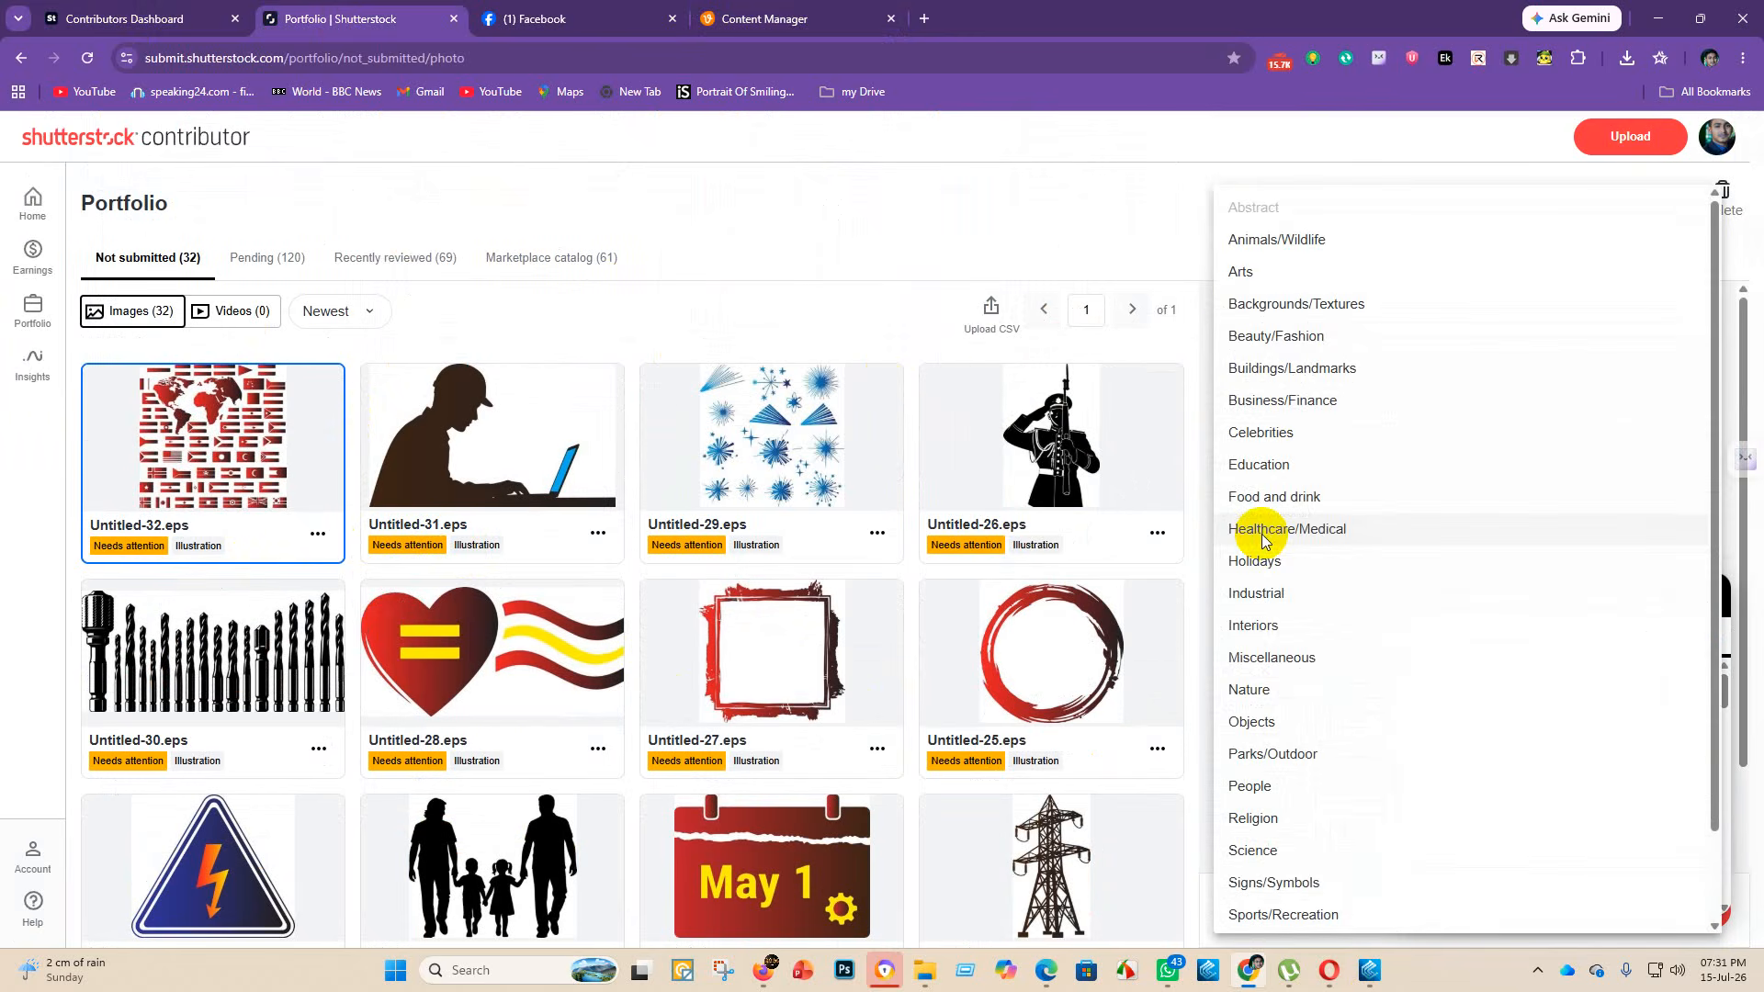
pyautogui.click(1283, 725)
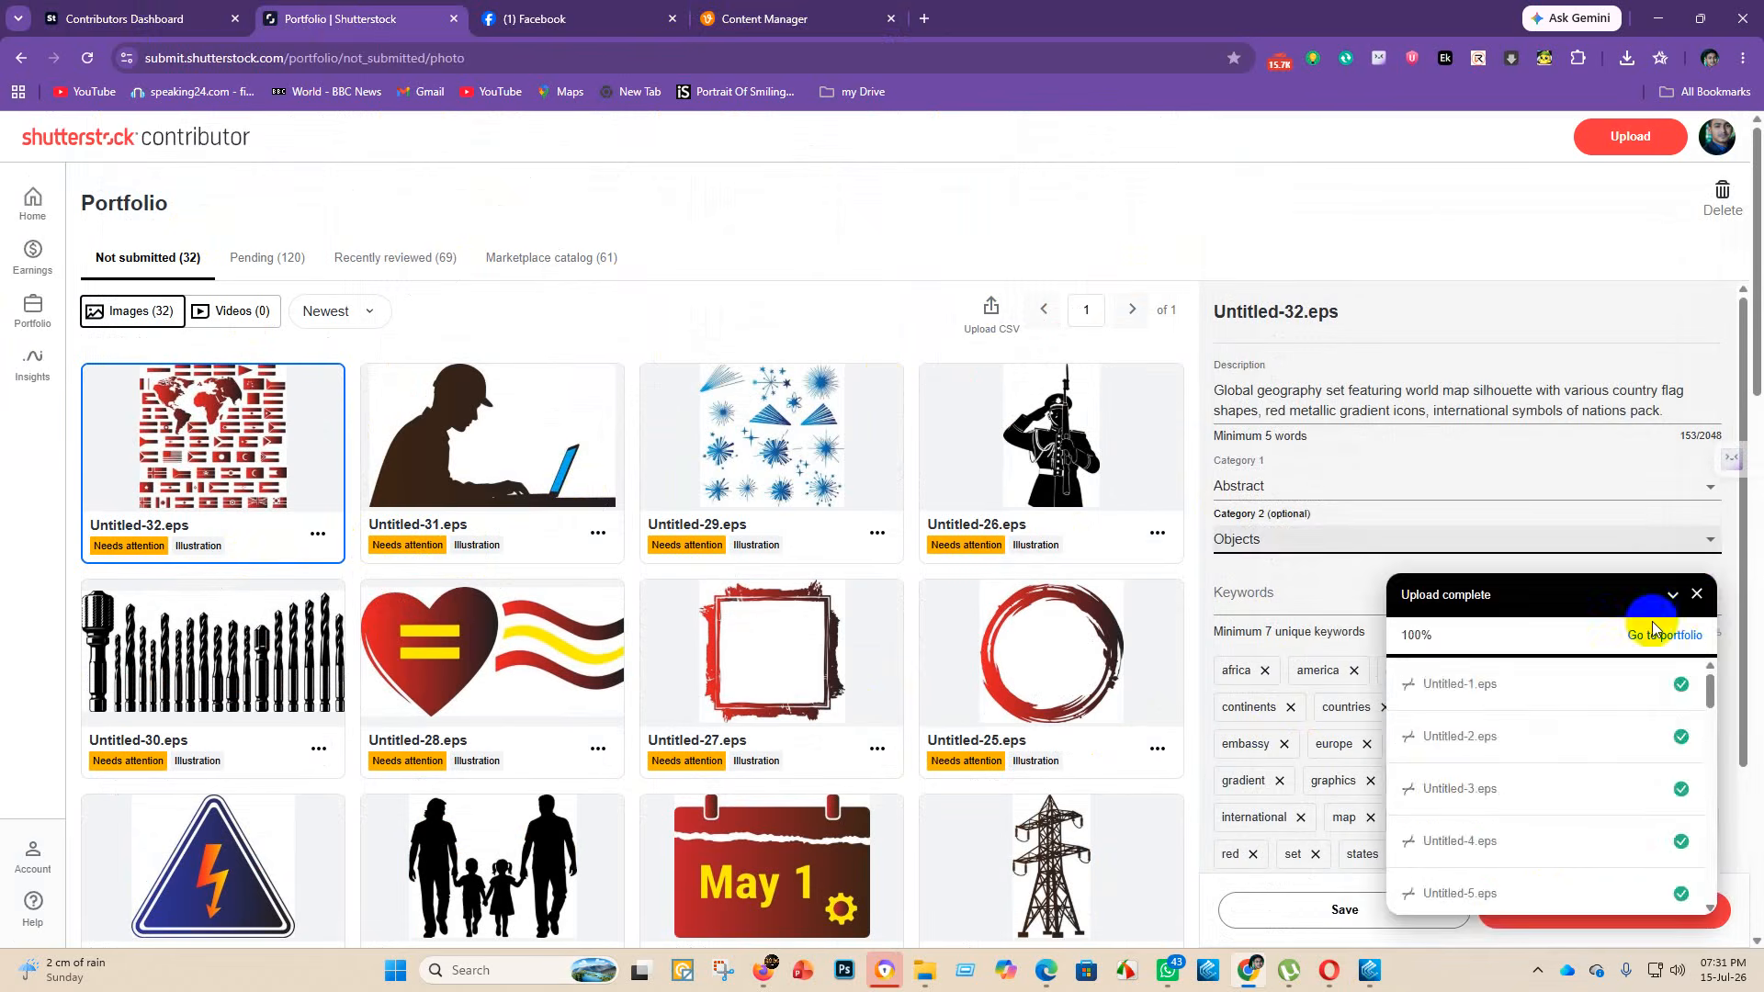
pyautogui.click(1697, 597)
pyautogui.click(1679, 930)
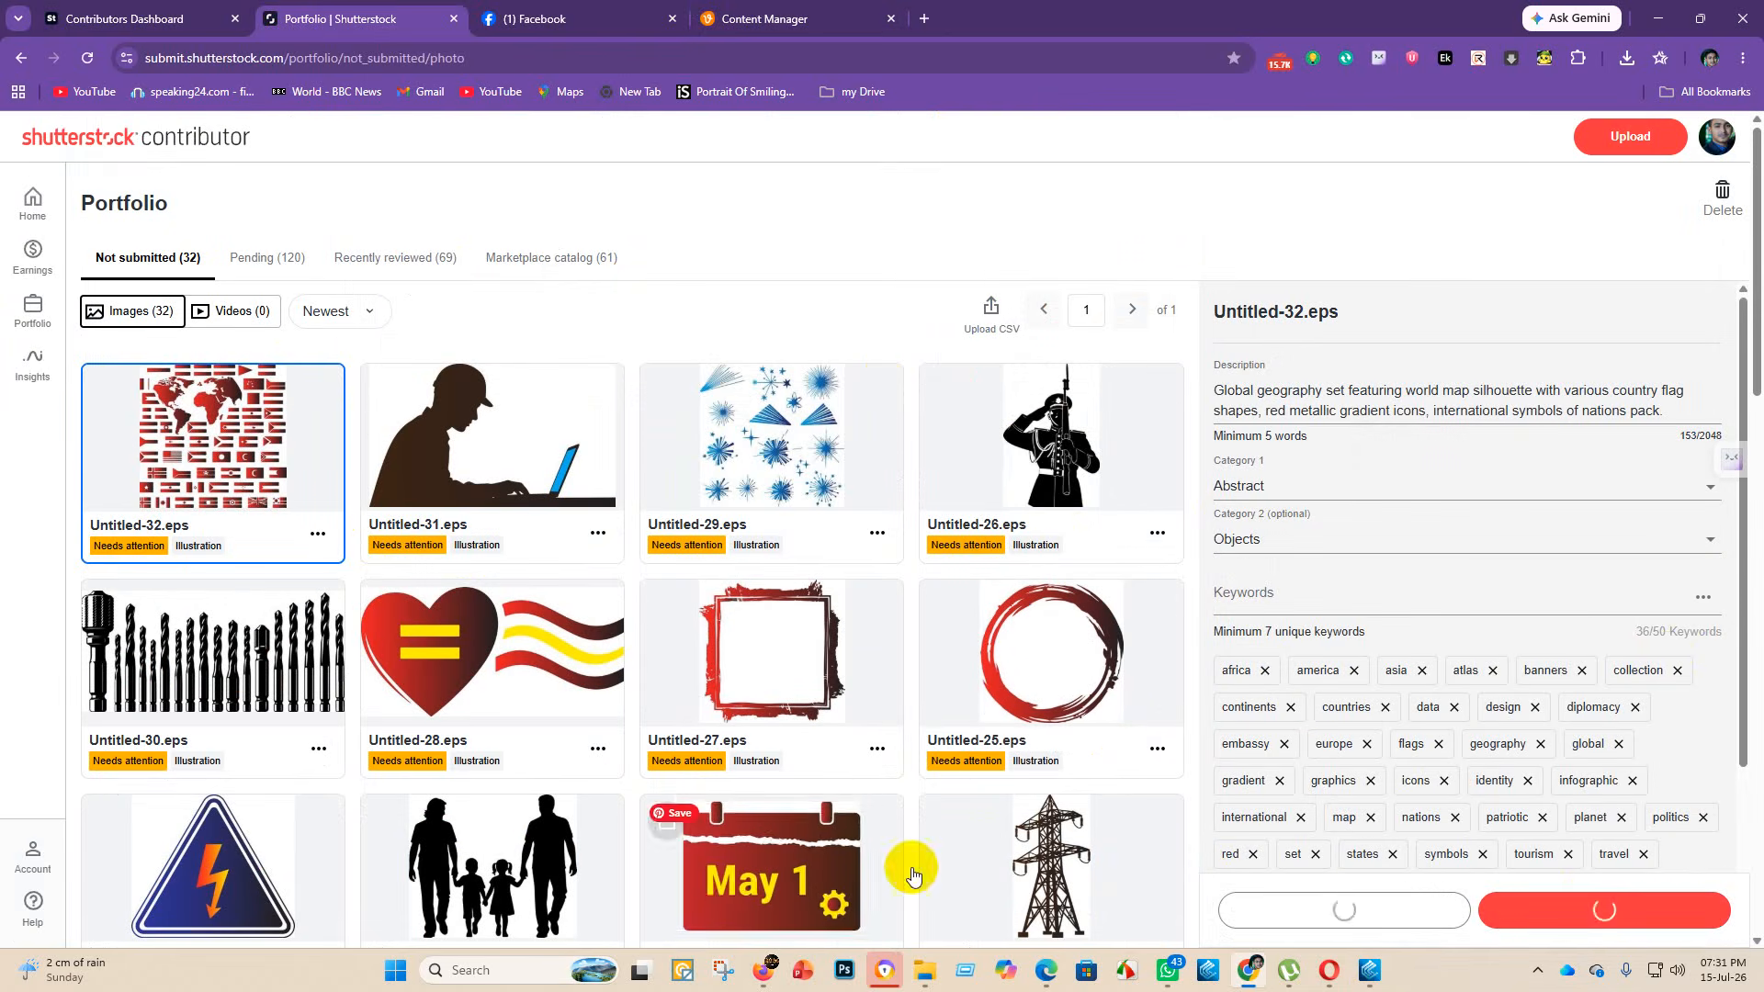
# - Set the categories of Untitled-31.eps to Abstract and Signs/Symbols and submit the image for review
pyautogui.scroll(-5, 413, 643)
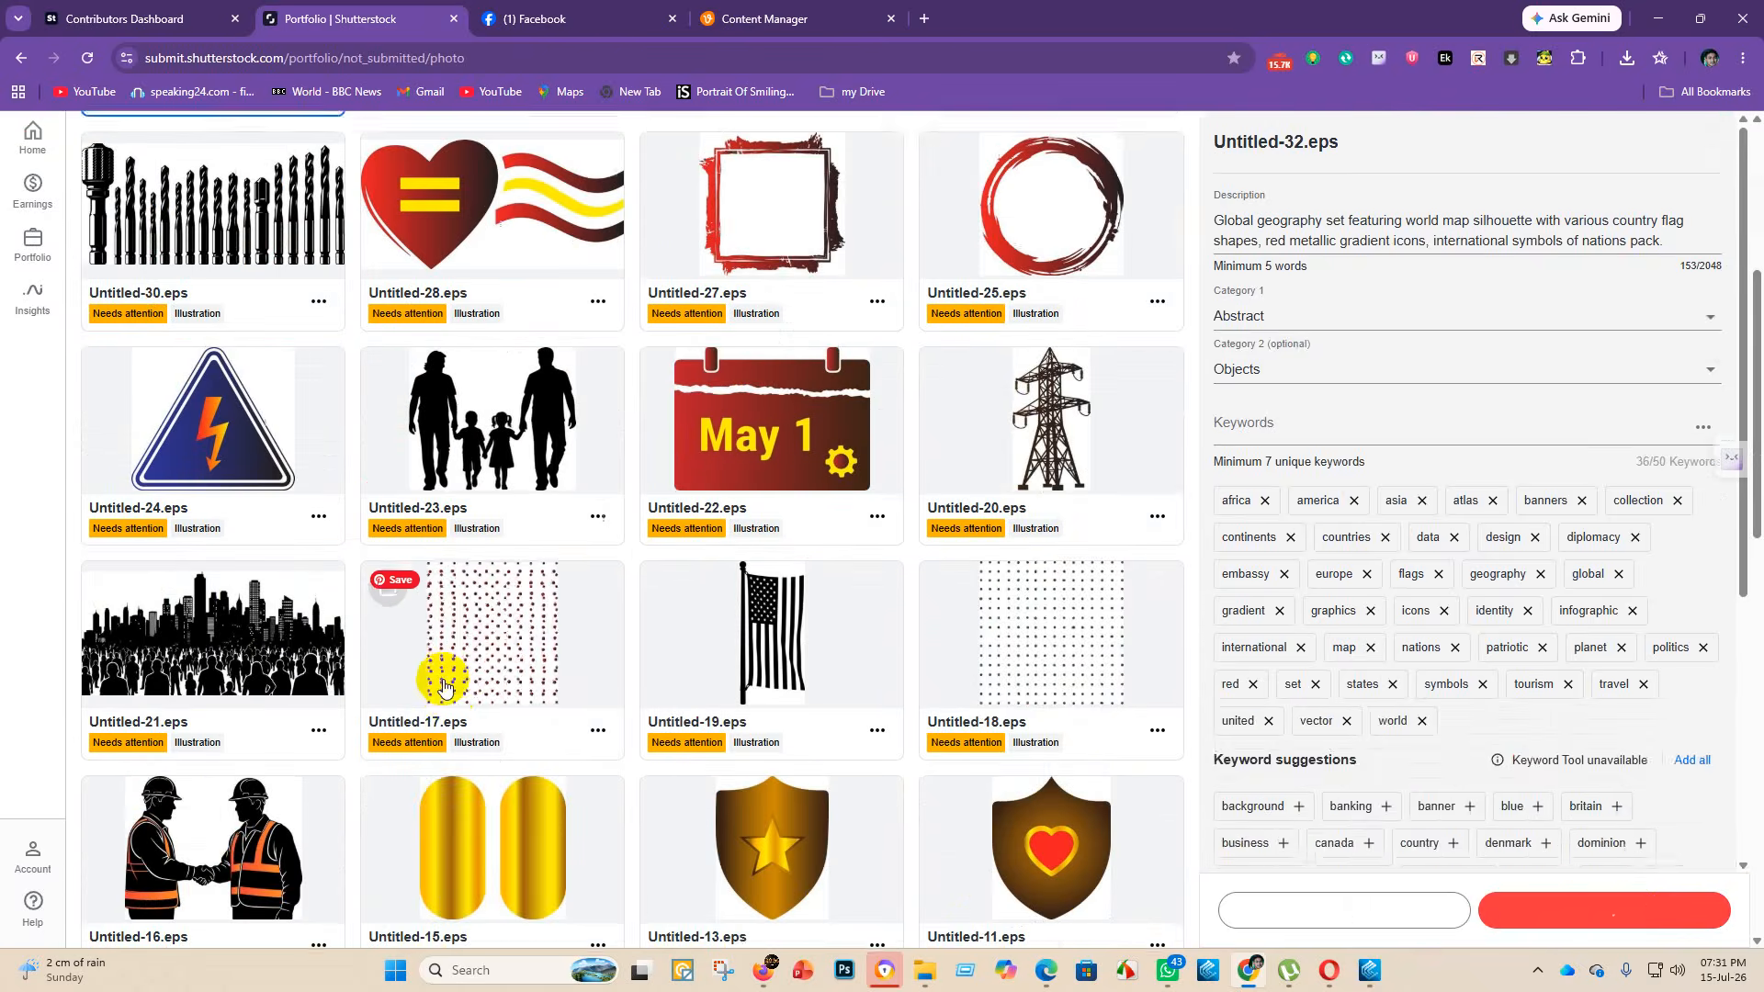
pyautogui.scroll(-4, 514, 652)
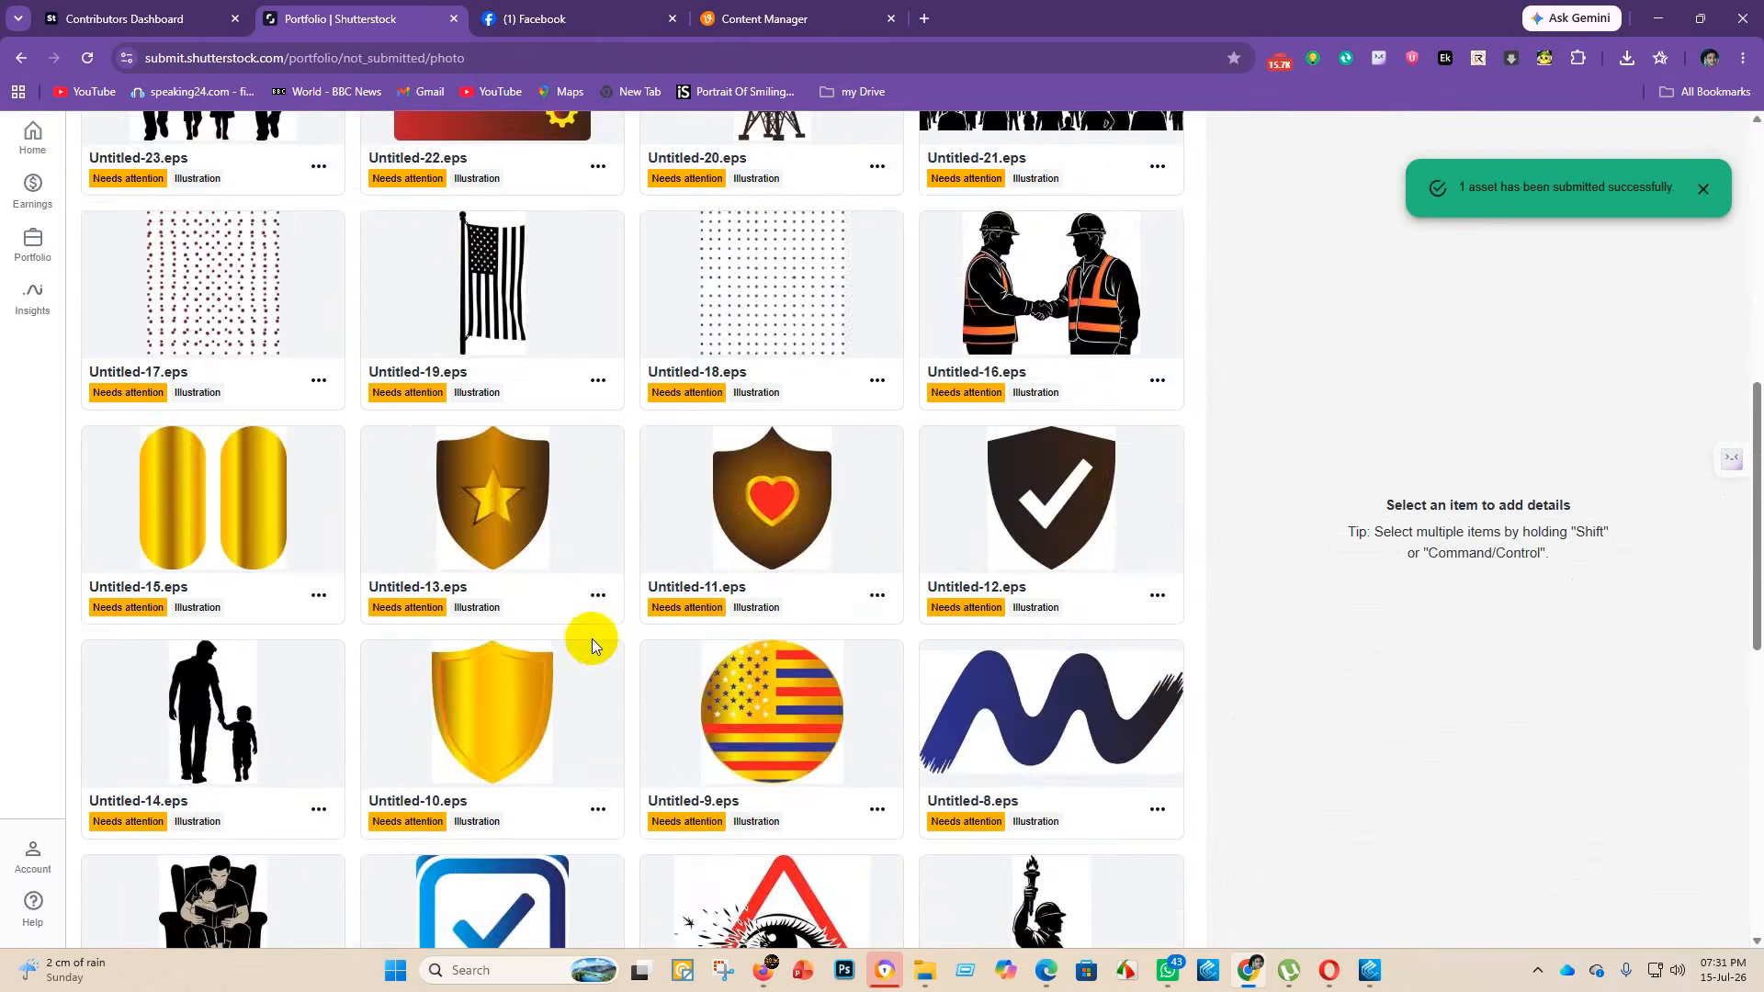
pyautogui.scroll(-4, 591, 637)
pyautogui.scroll(12, 569, 643)
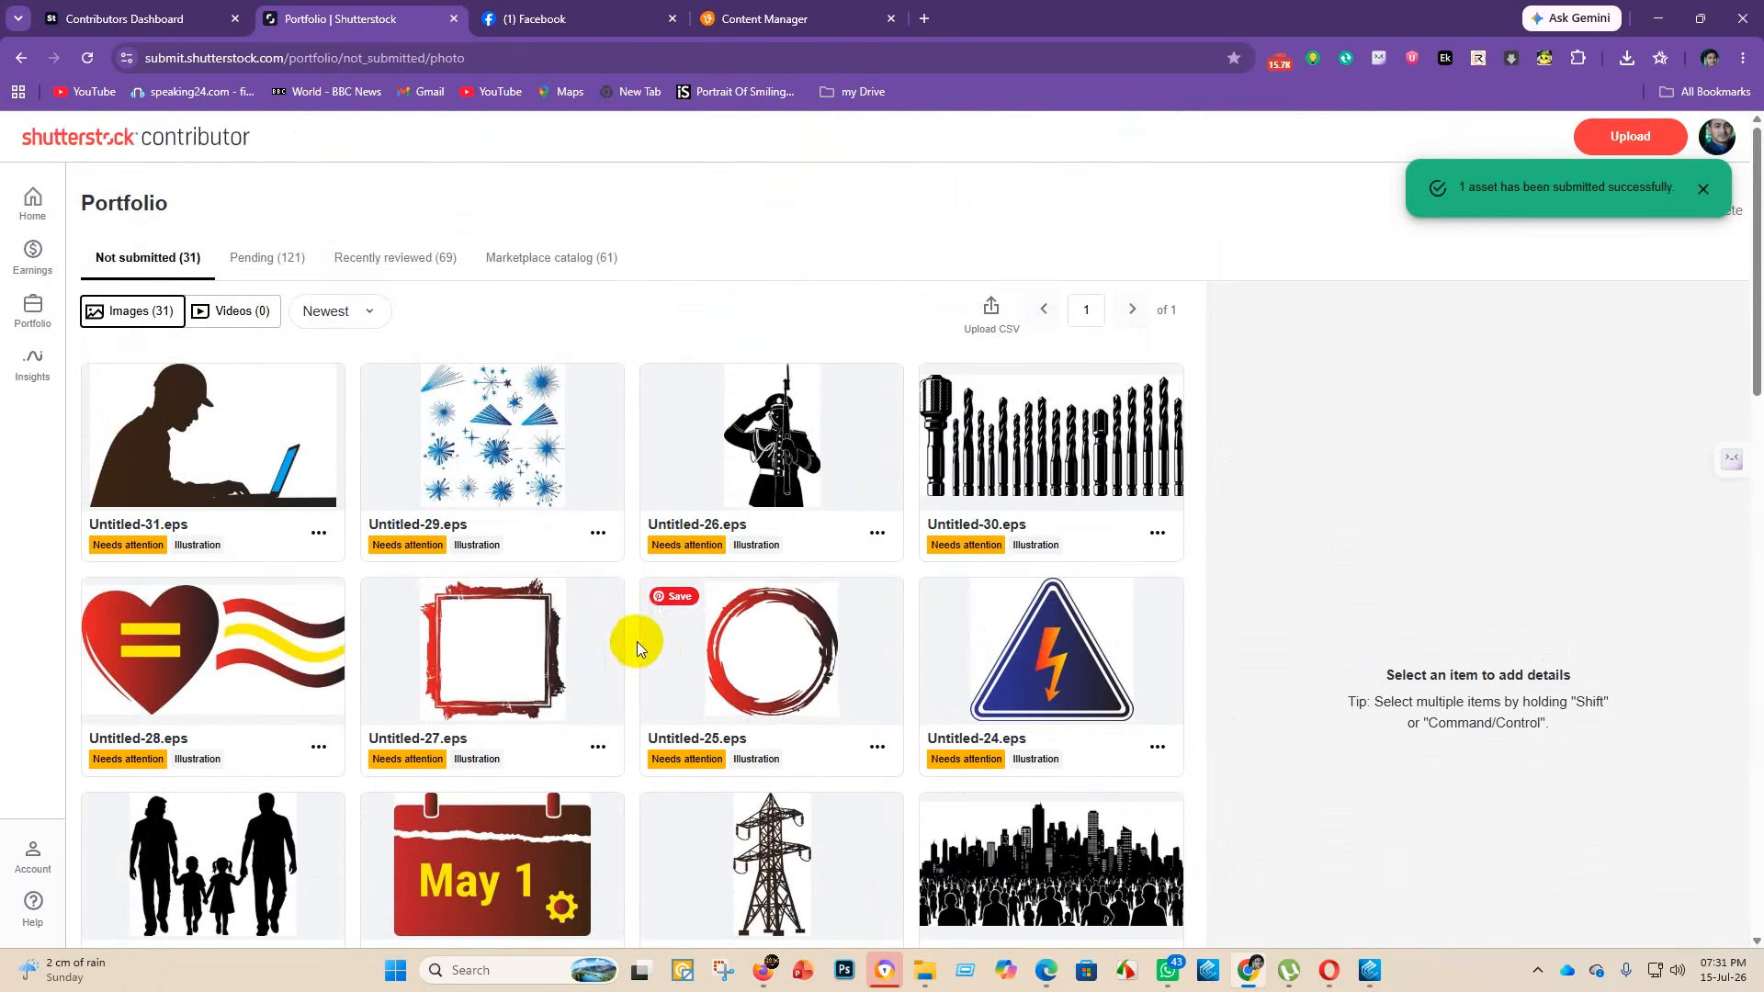
pyautogui.click(234, 464)
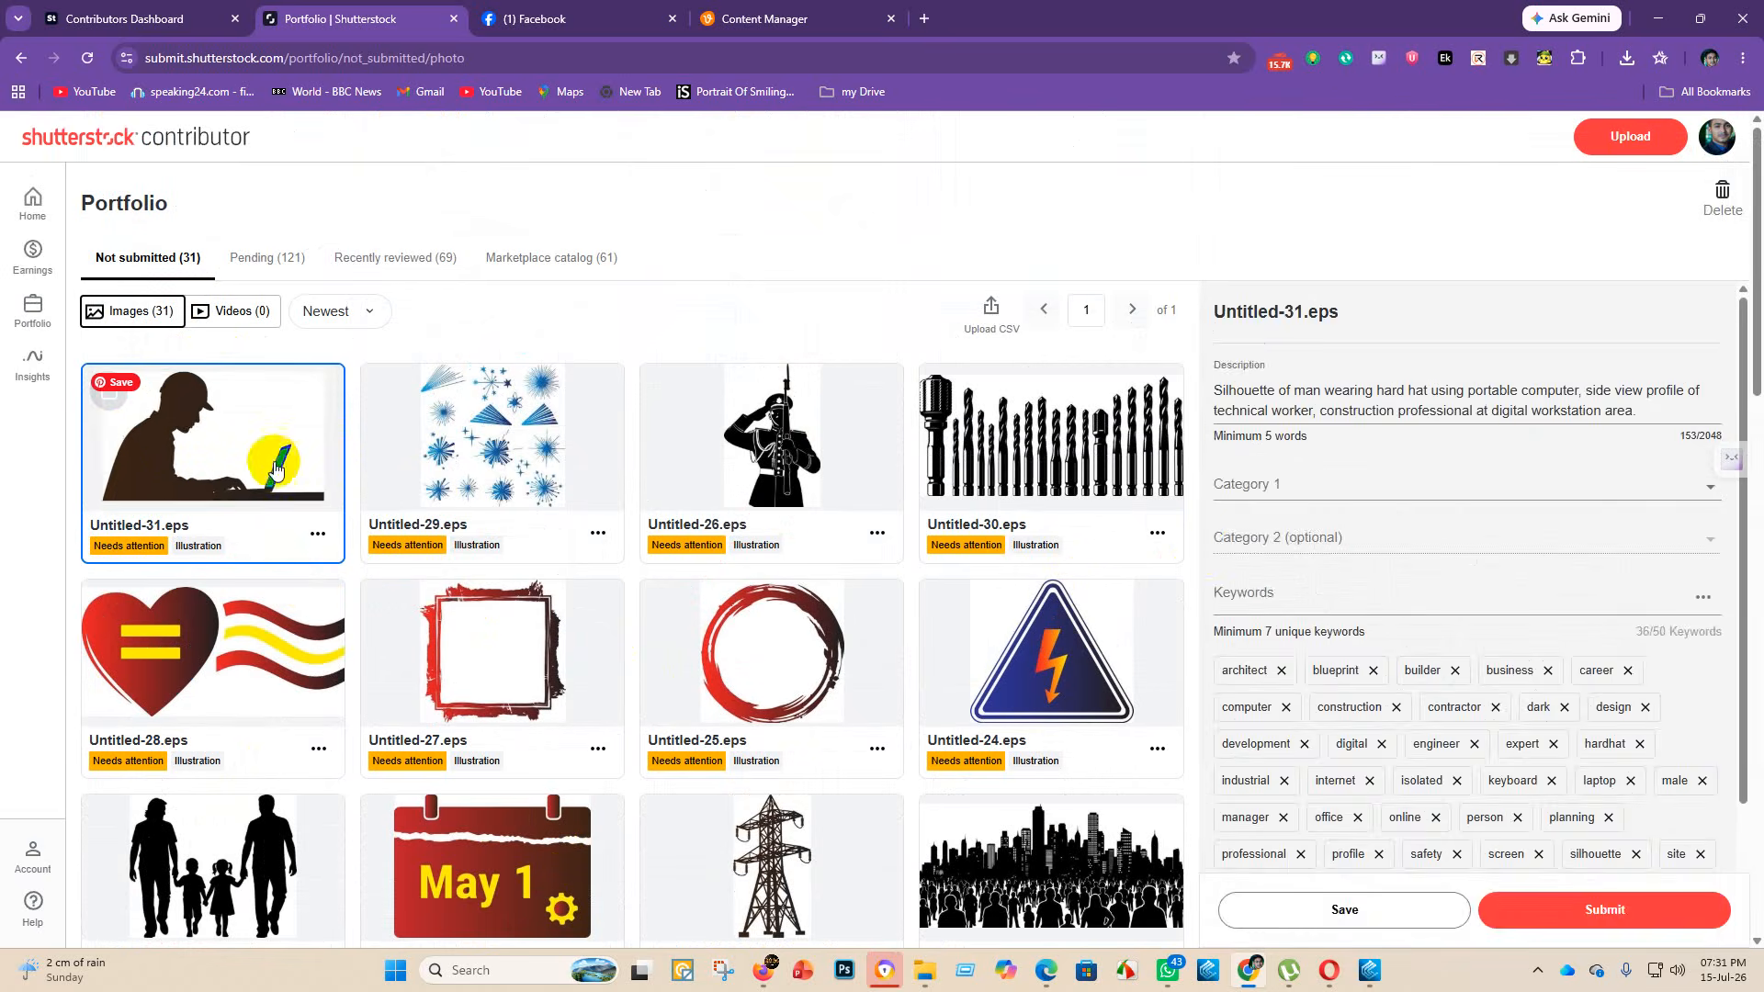
pyautogui.click(1277, 484)
pyautogui.click(1246, 213)
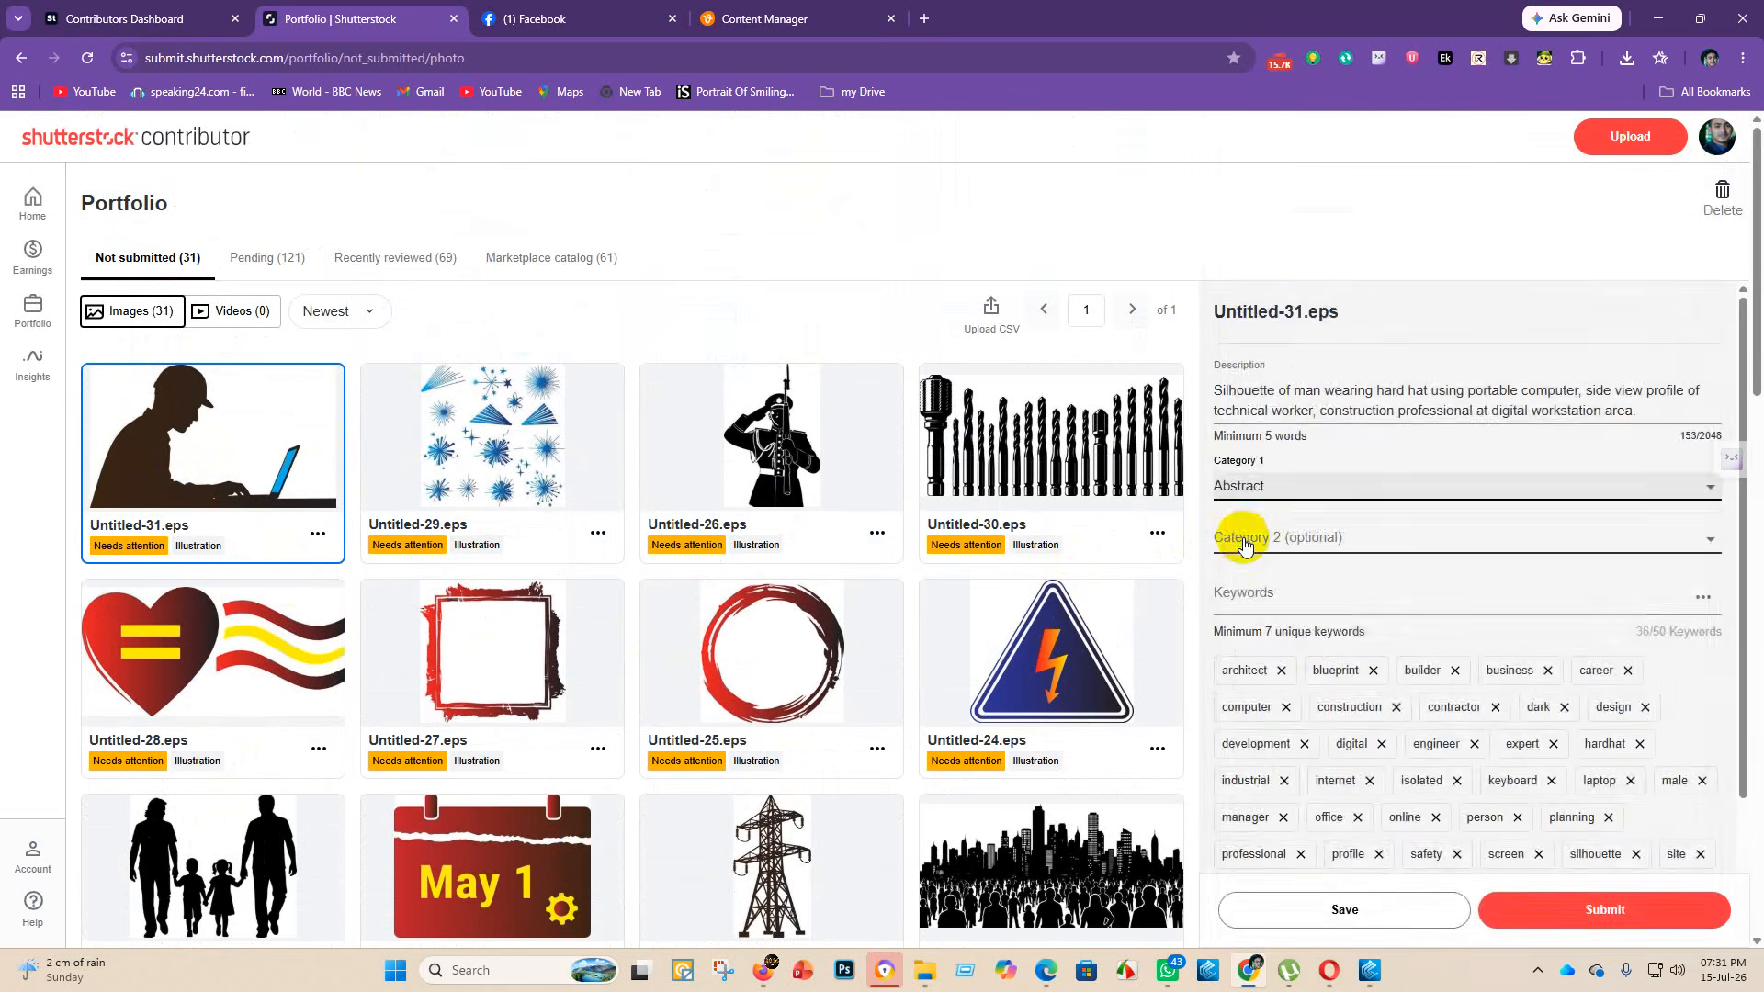
pyautogui.click(1246, 545)
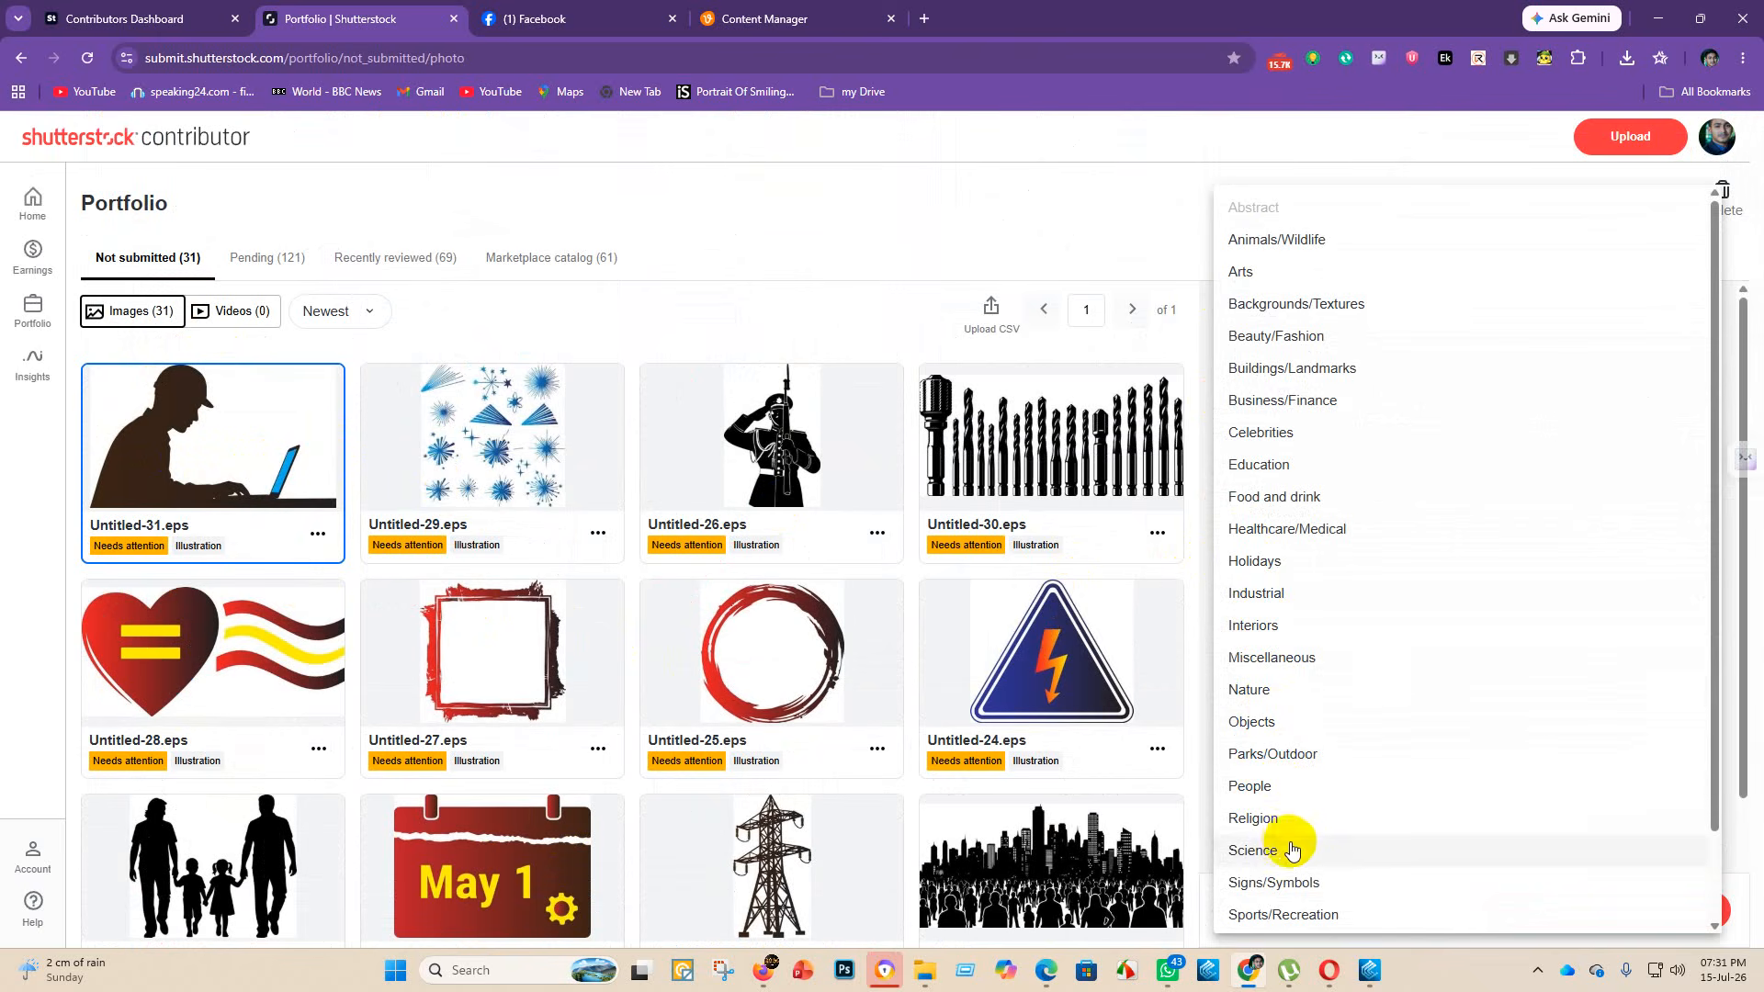
pyautogui.click(1338, 883)
pyautogui.click(1615, 913)
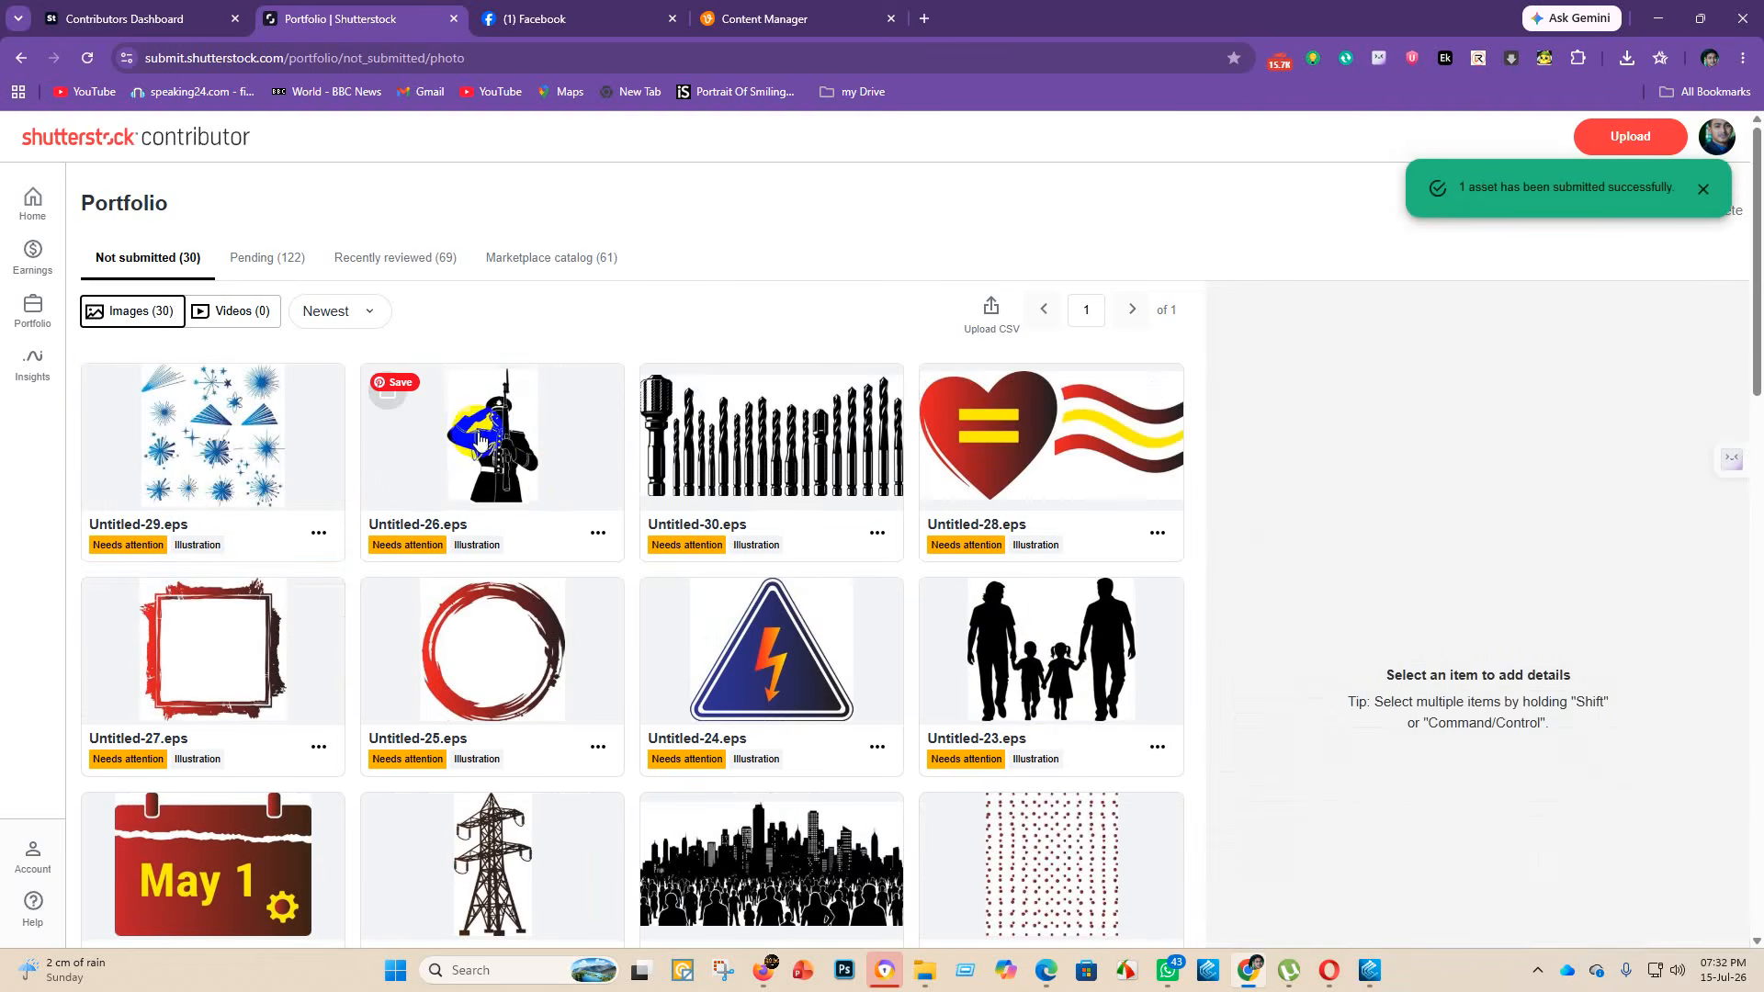
# - Select all remaining unsubmitted images, set their categories to Signs/Symbols and Abstract, and submit them together
pyautogui.click(556, 489)
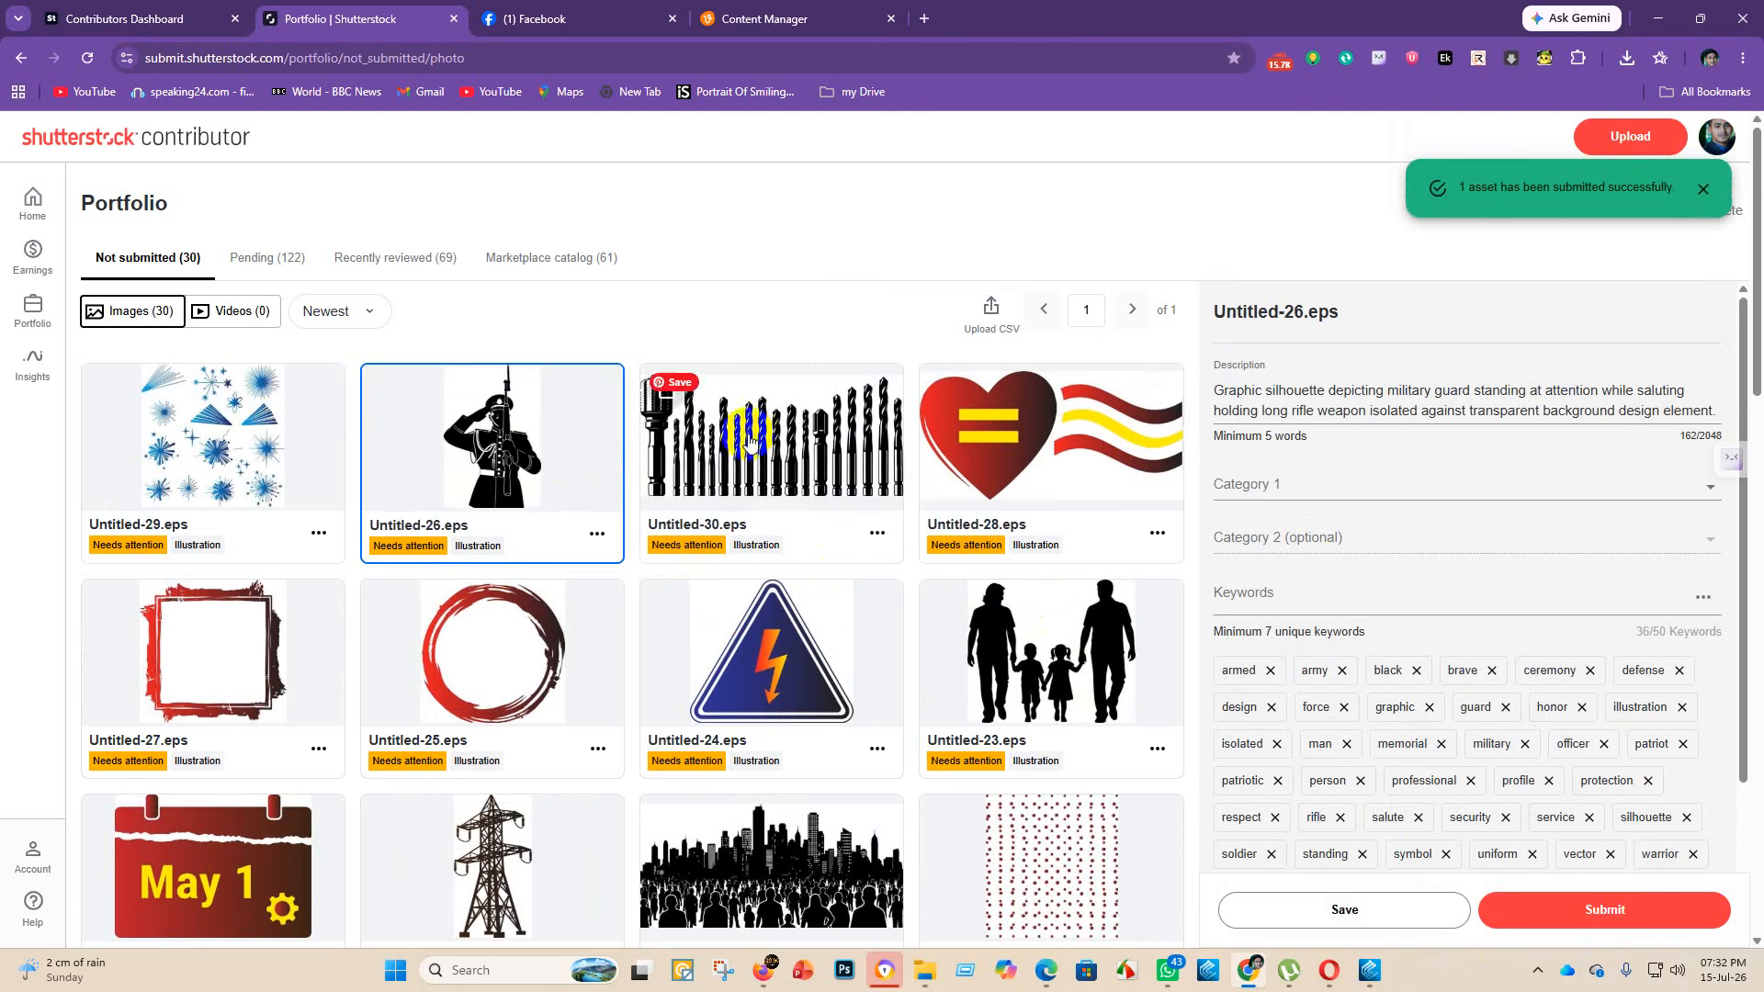
pyautogui.click(109, 393)
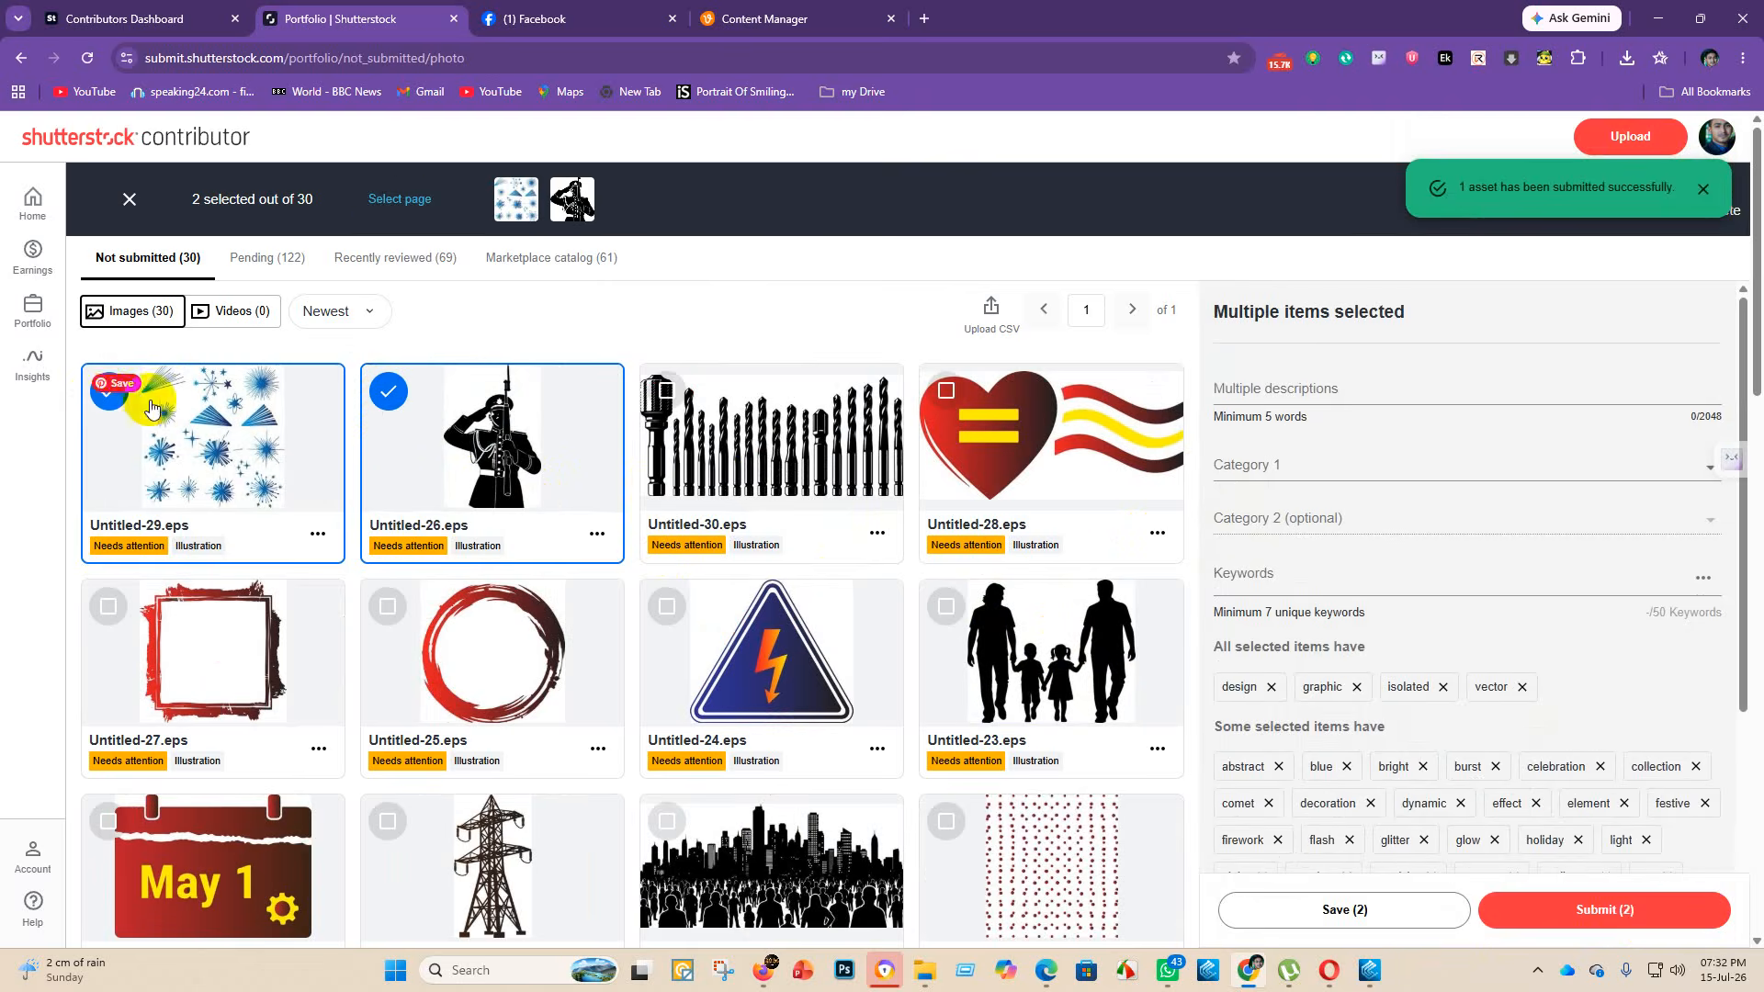
pyautogui.click(400, 201)
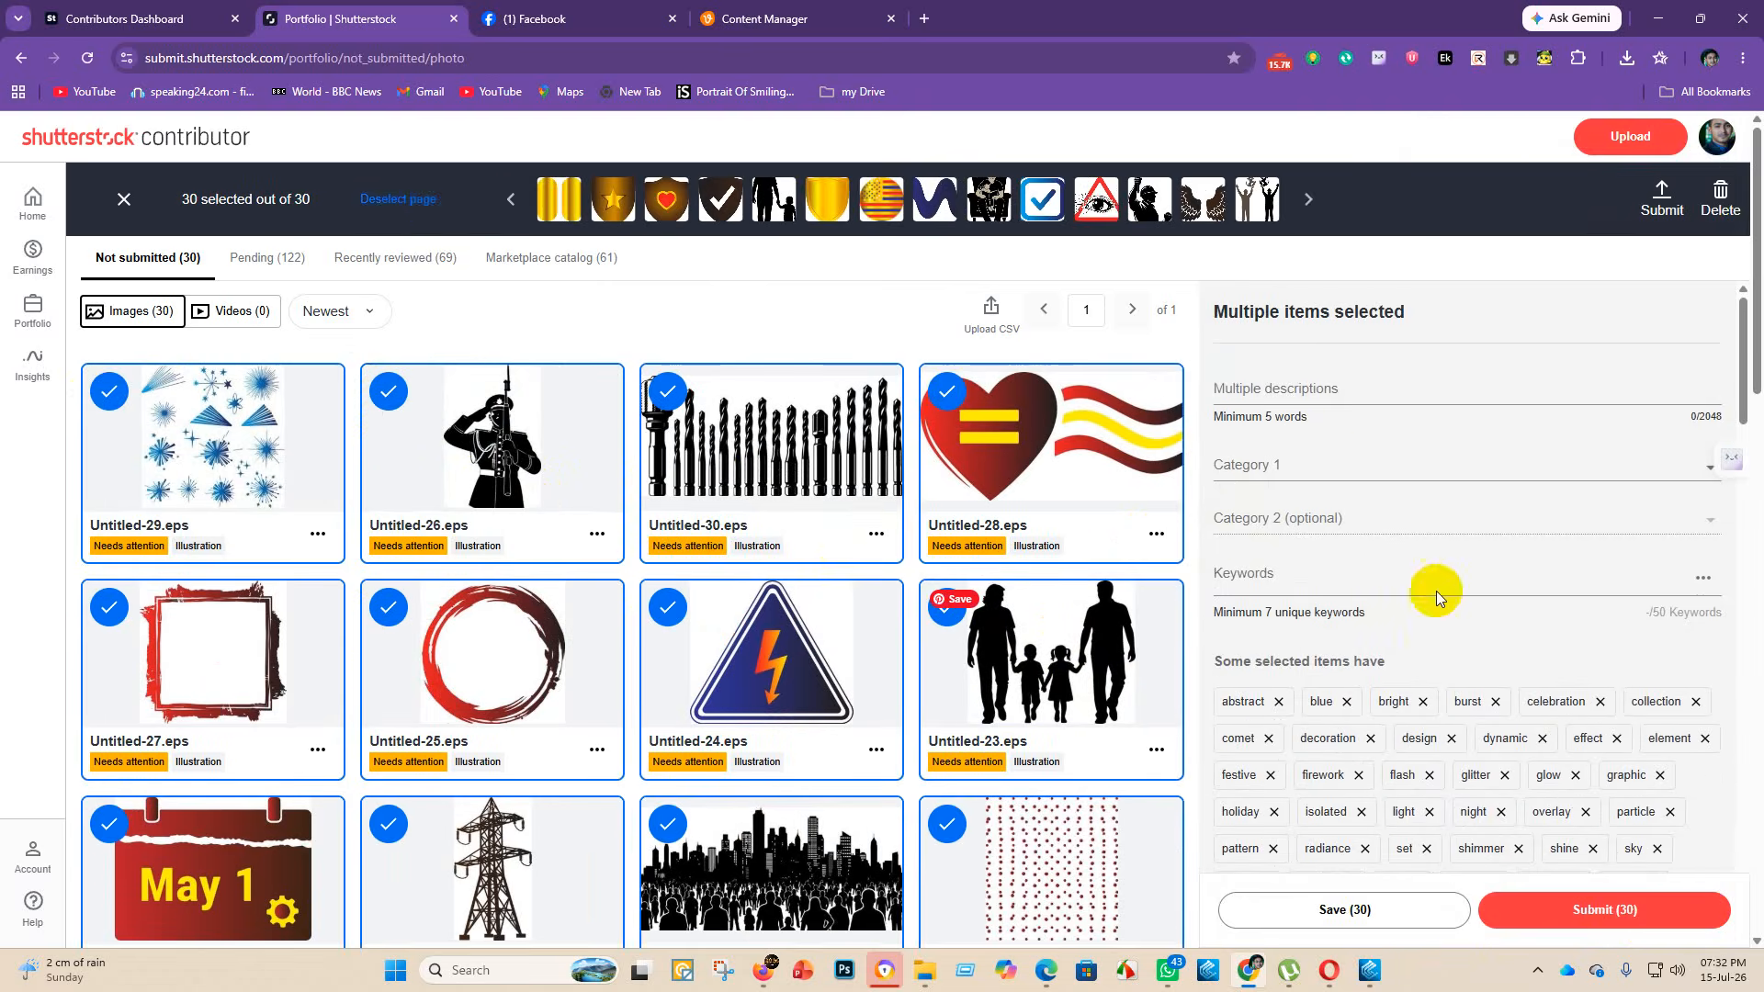
pyautogui.click(1275, 466)
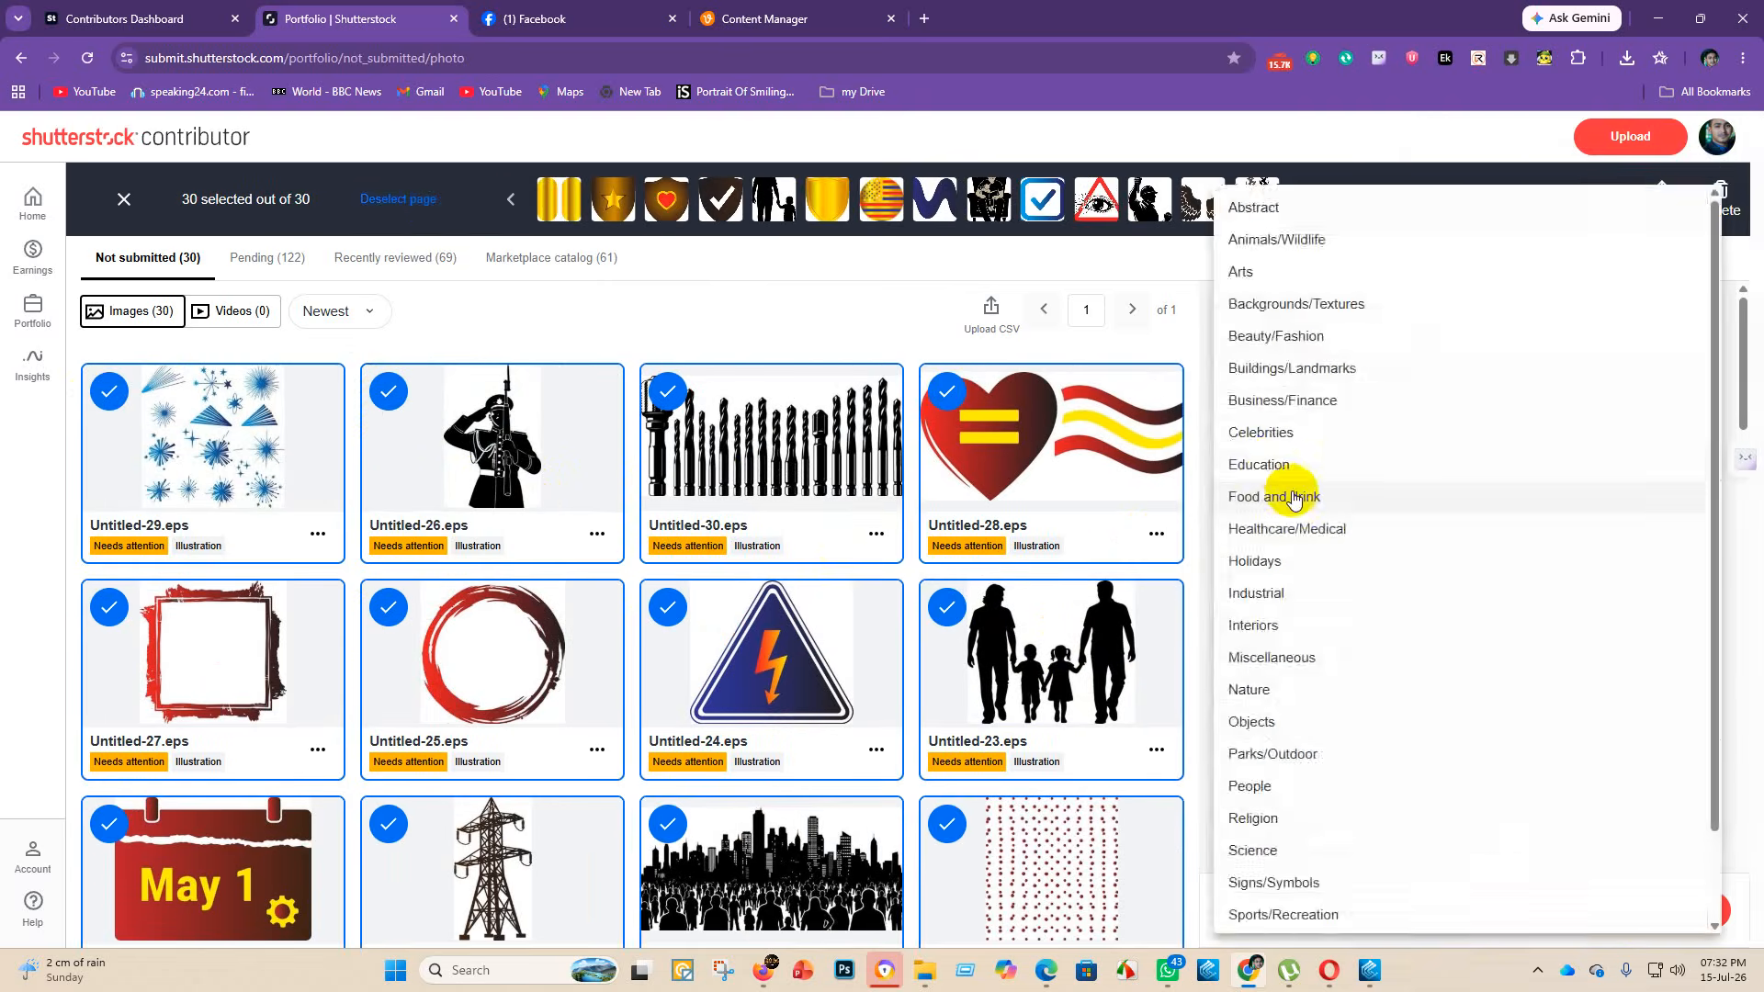
pyautogui.click(1296, 886)
pyautogui.click(1262, 513)
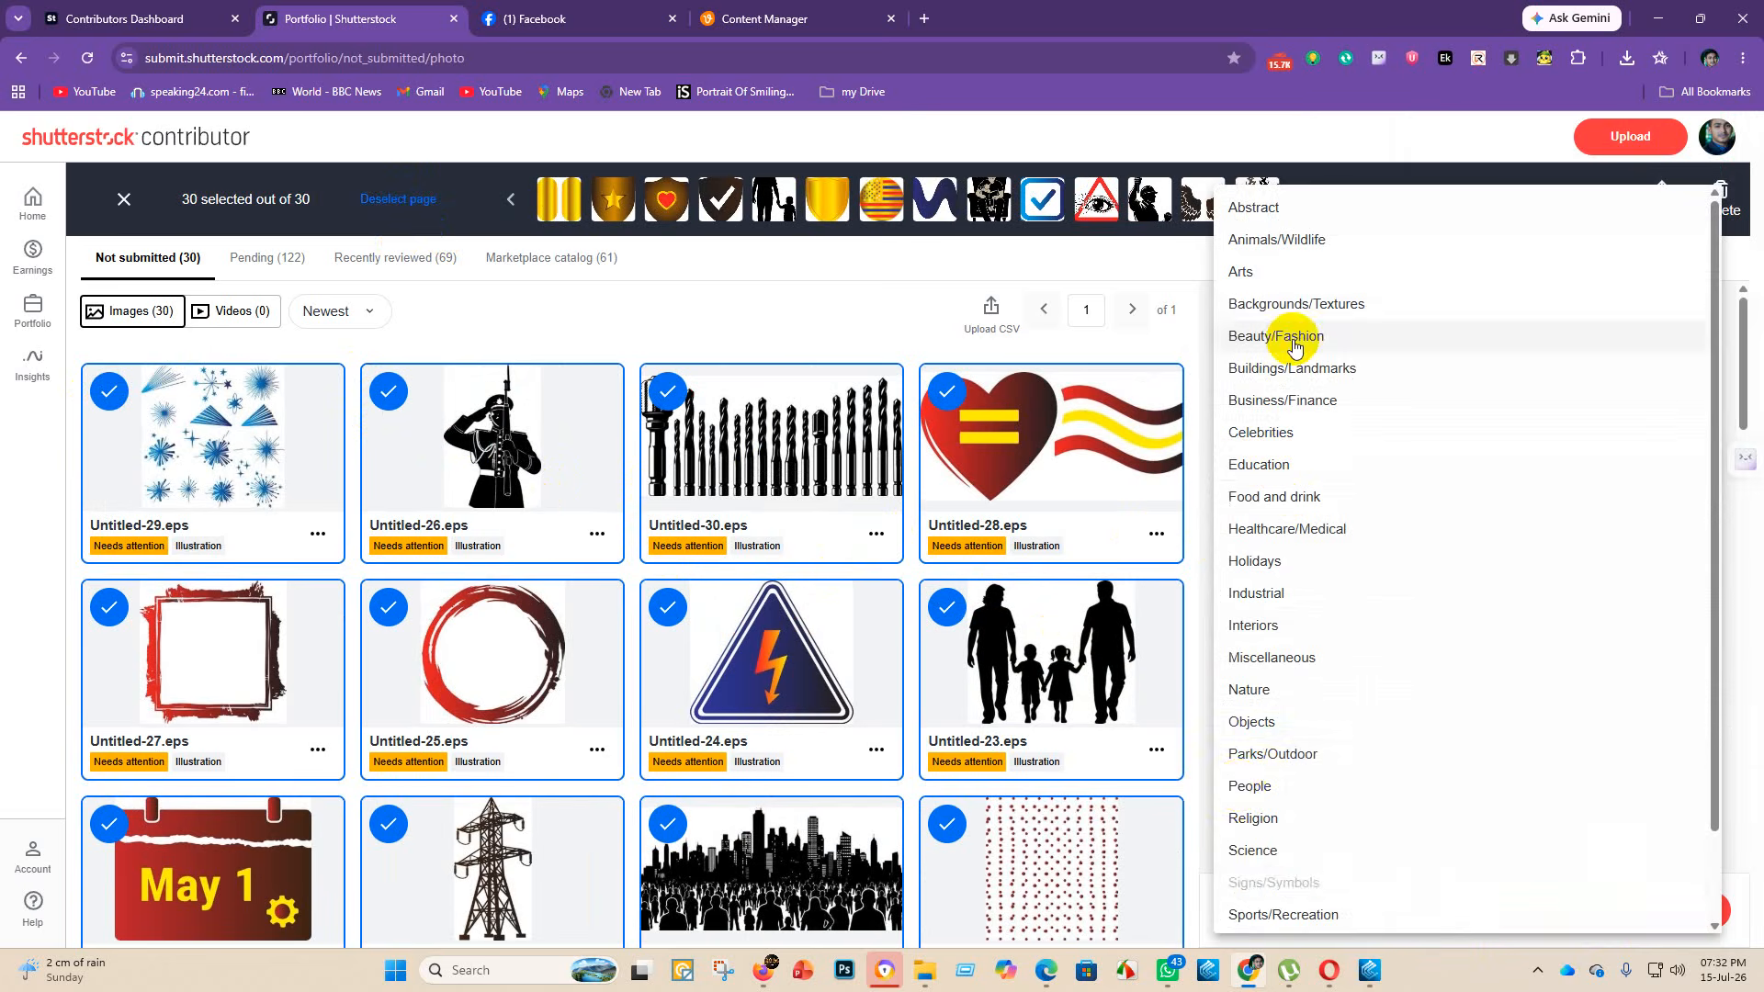
pyautogui.click(1268, 208)
pyautogui.click(1641, 919)
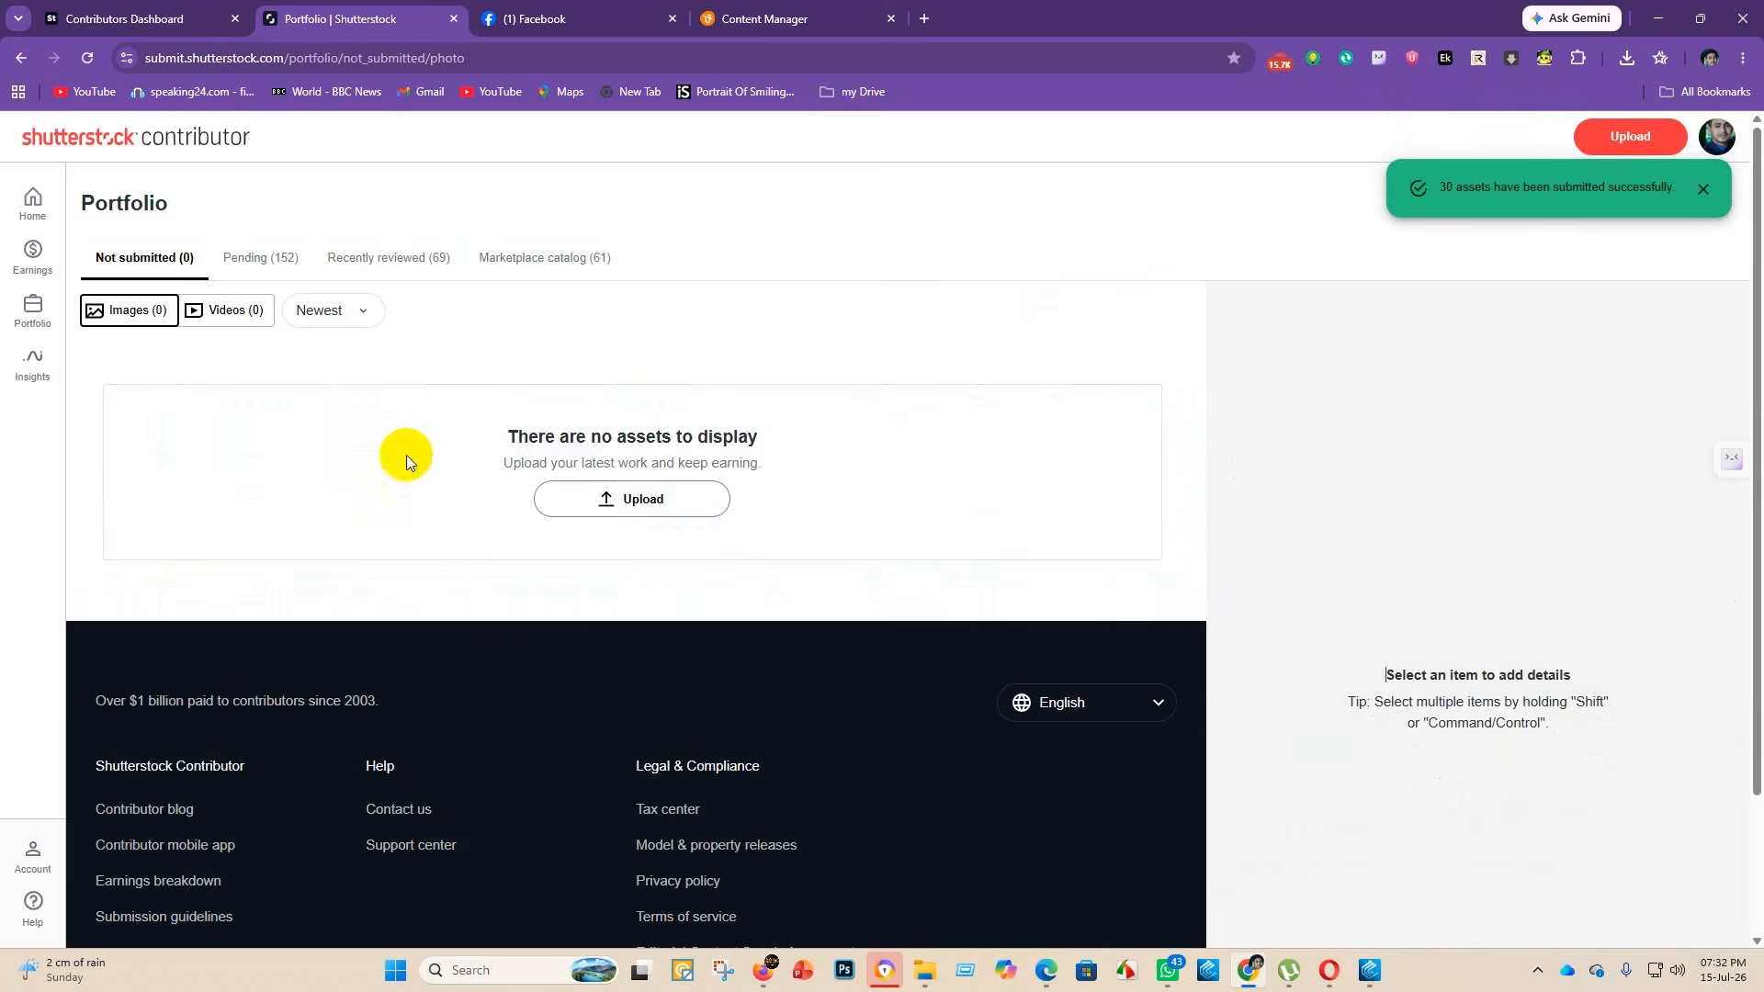
# - Open the marketplace catalog and look through the approved illustrations and photos
pyautogui.click(540, 262)
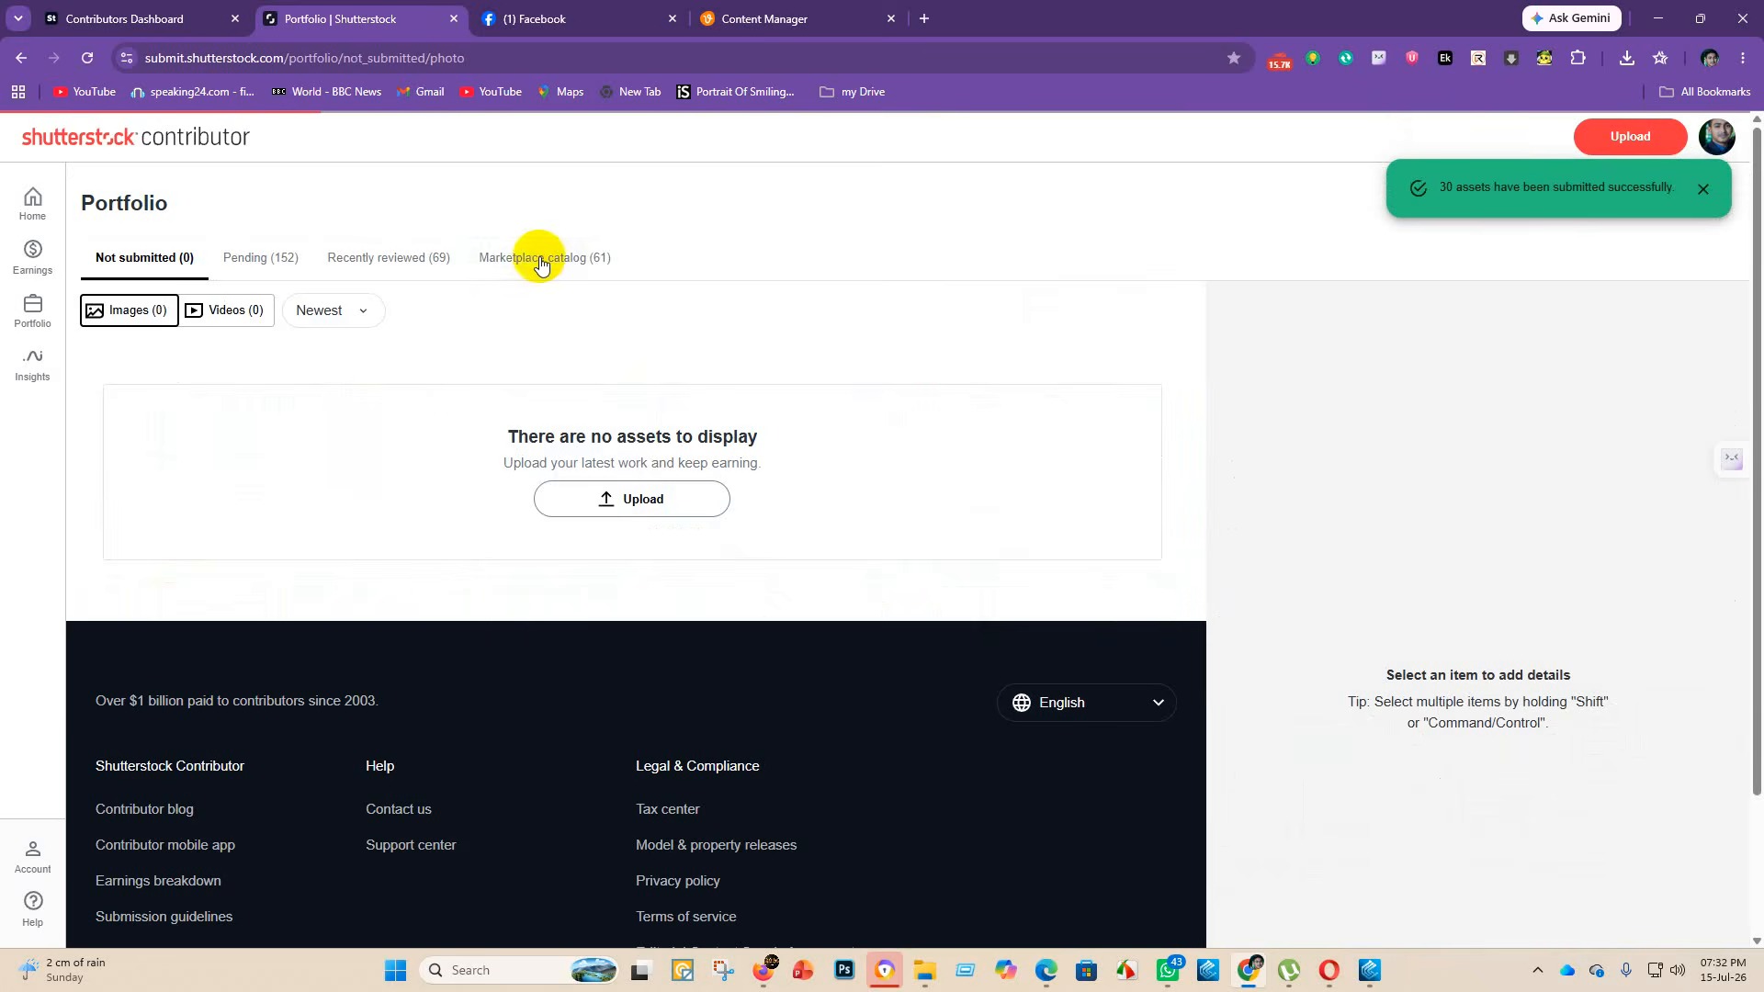
pyautogui.scroll(-12, 622, 767)
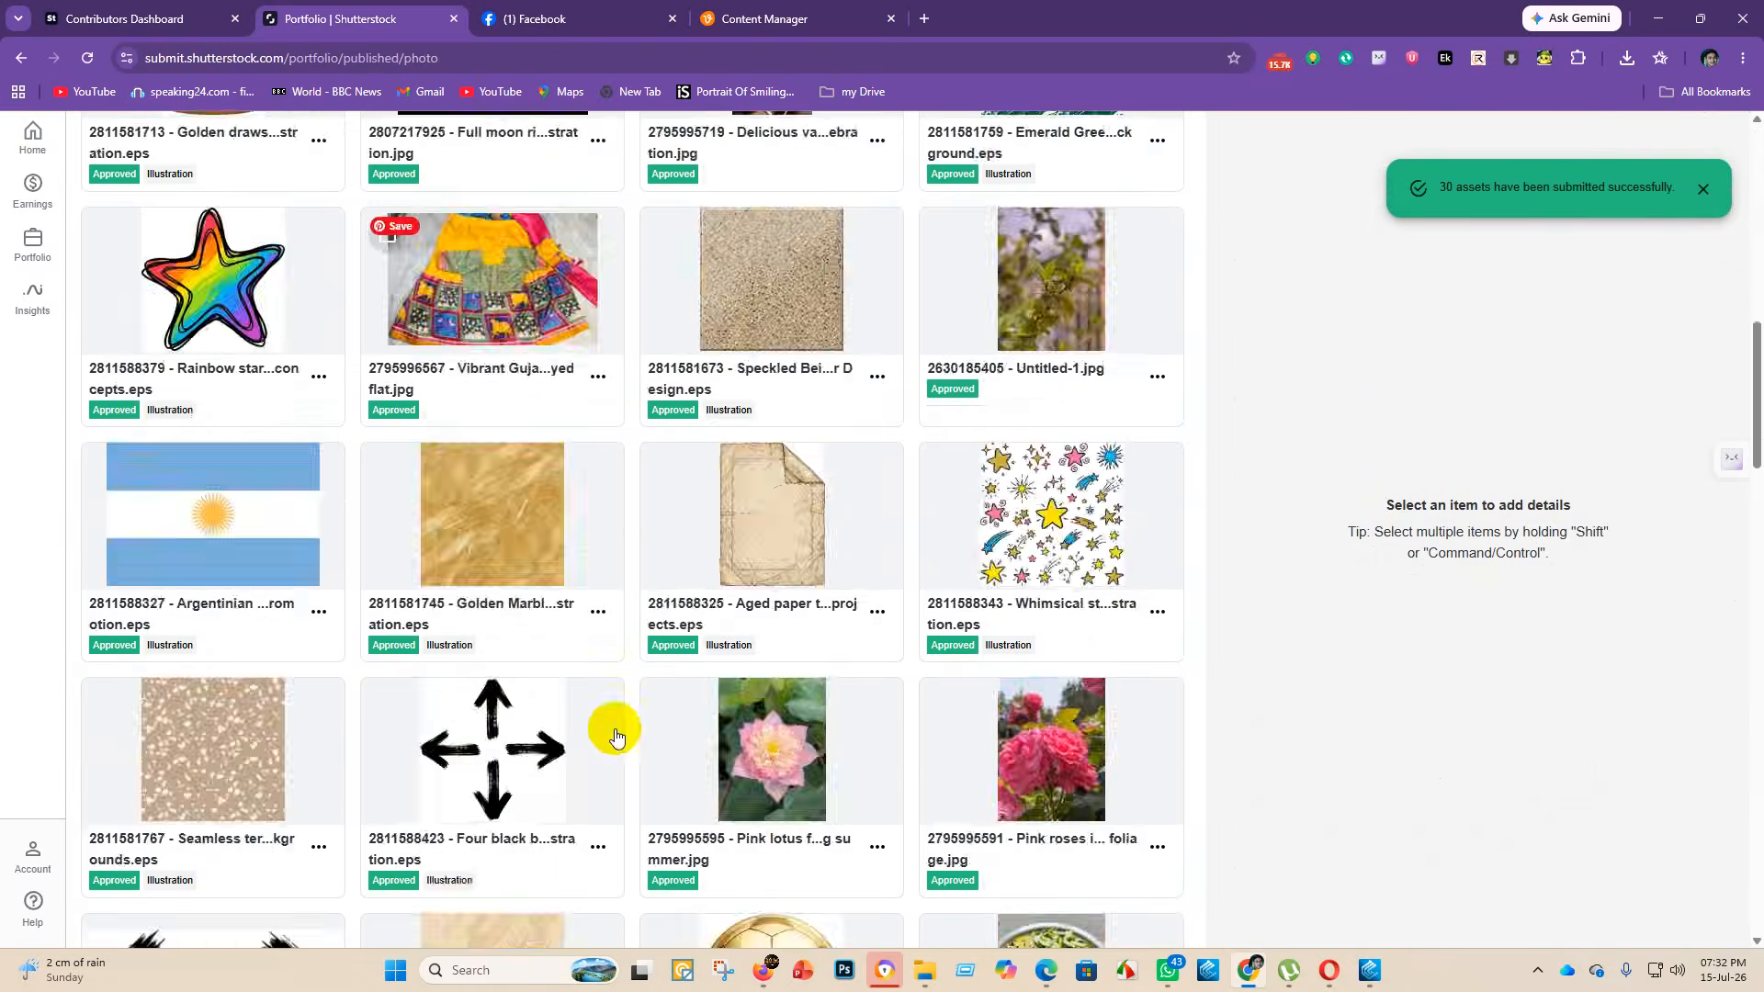
pyautogui.scroll(7, 615, 735)
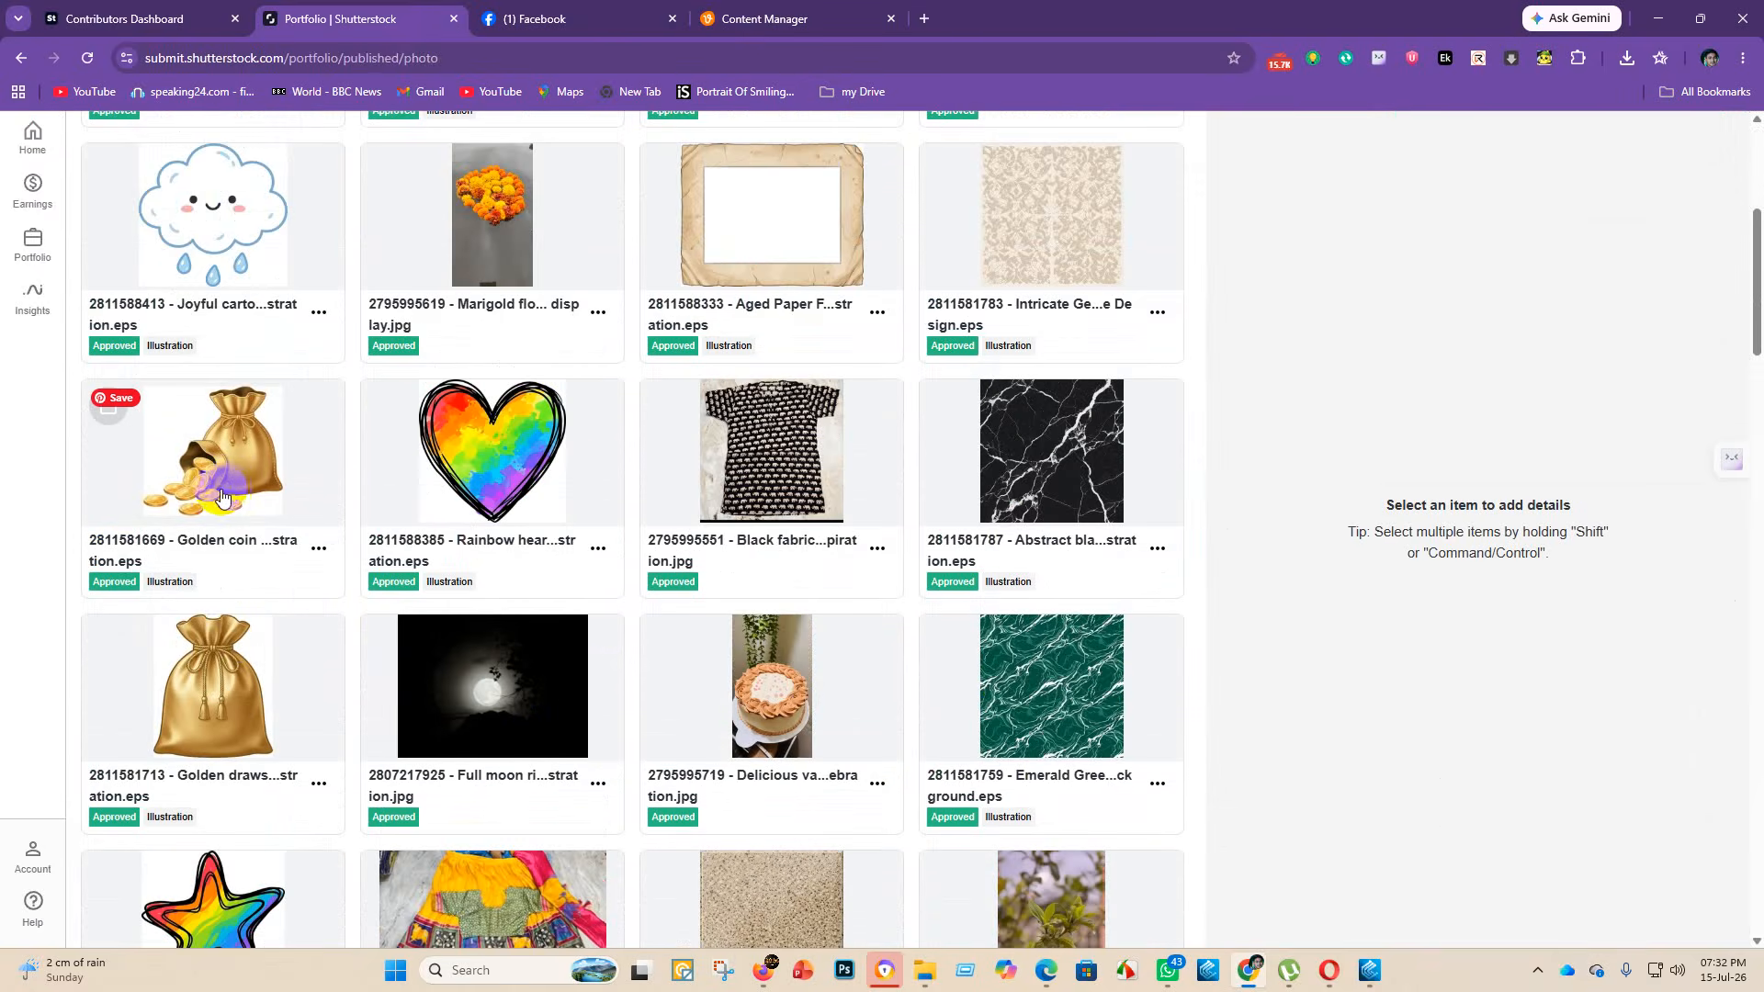
pyautogui.scroll(-6, 221, 496)
pyautogui.scroll(-1, 227, 366)
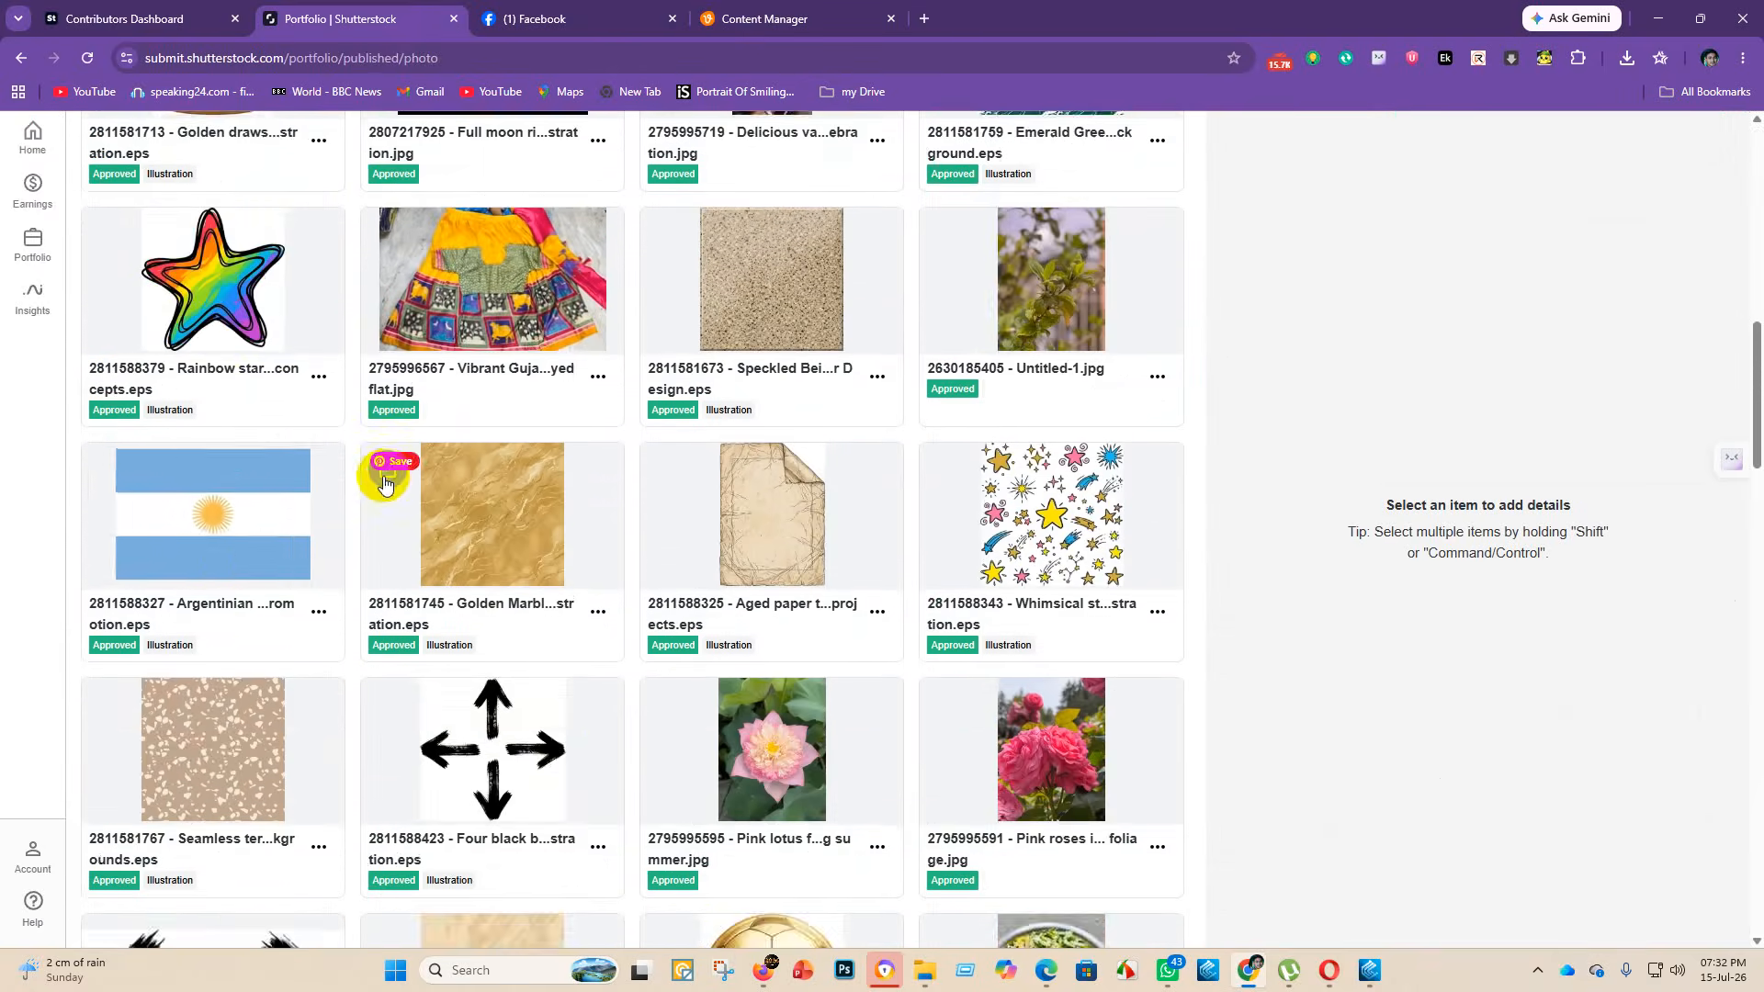
pyautogui.scroll(7, 827, 431)
pyautogui.scroll(5, 706, 593)
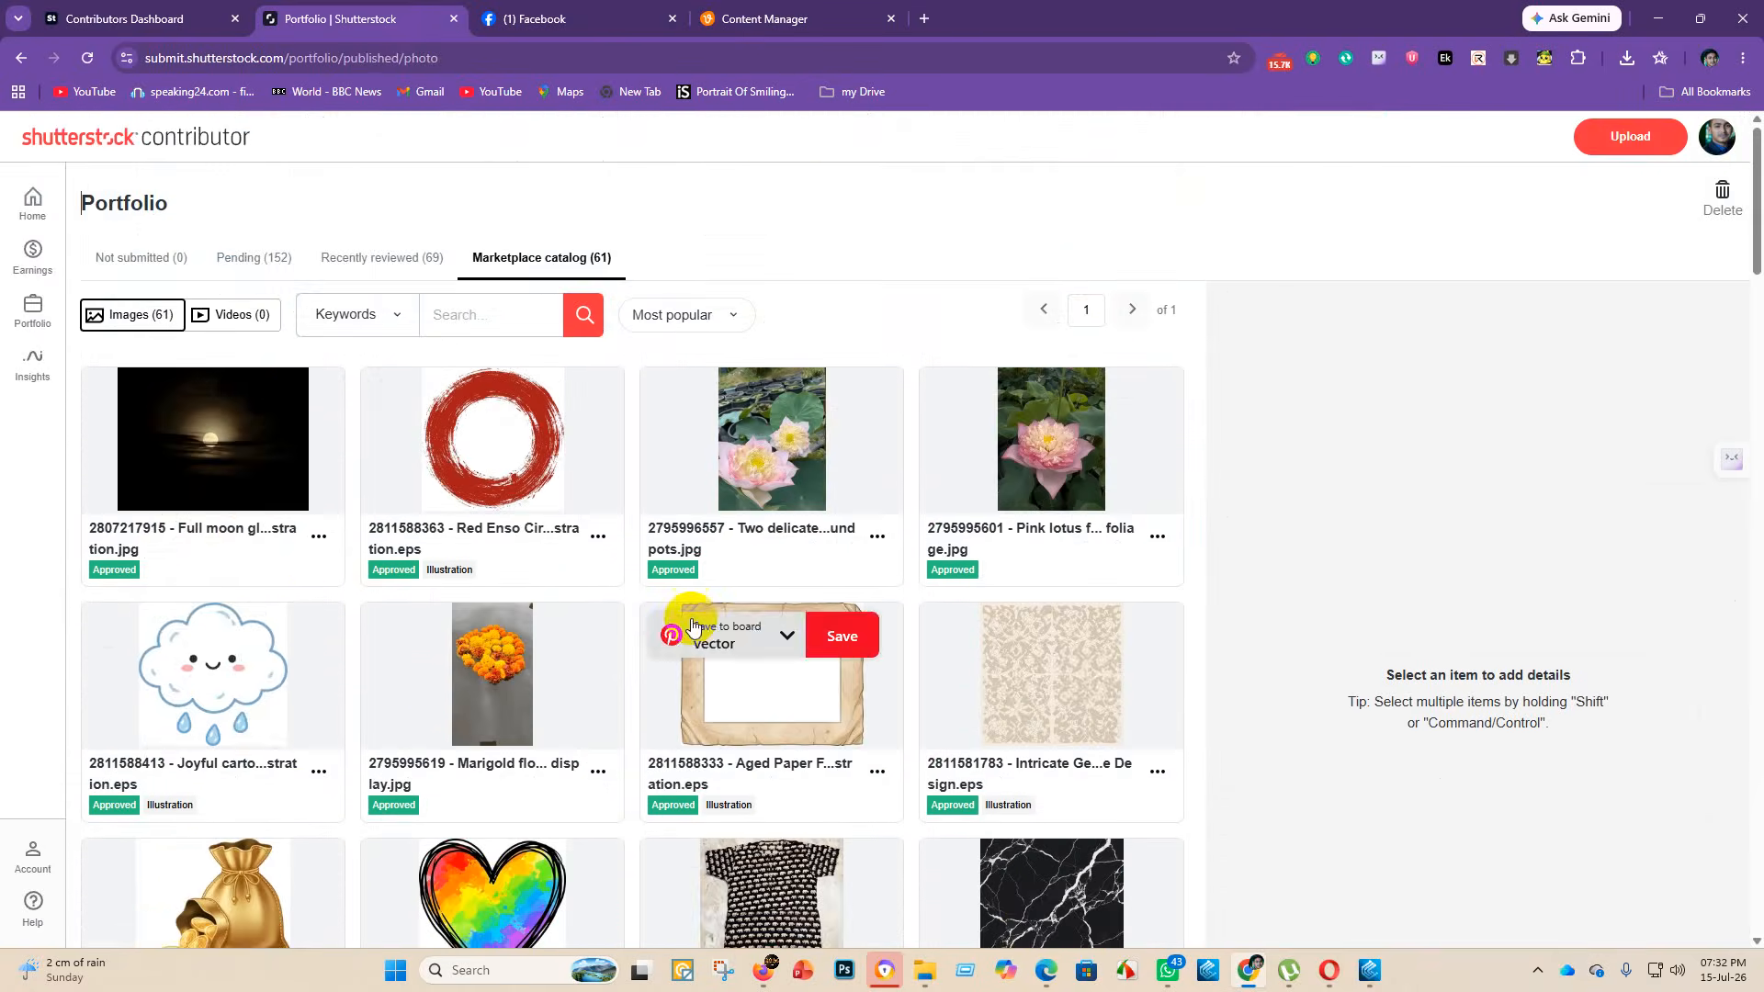
# - Check the pending images and the recently reviewed ones, filtering the reviewed images to rejected and examining the rejection reasons
pyautogui.click(271, 260)
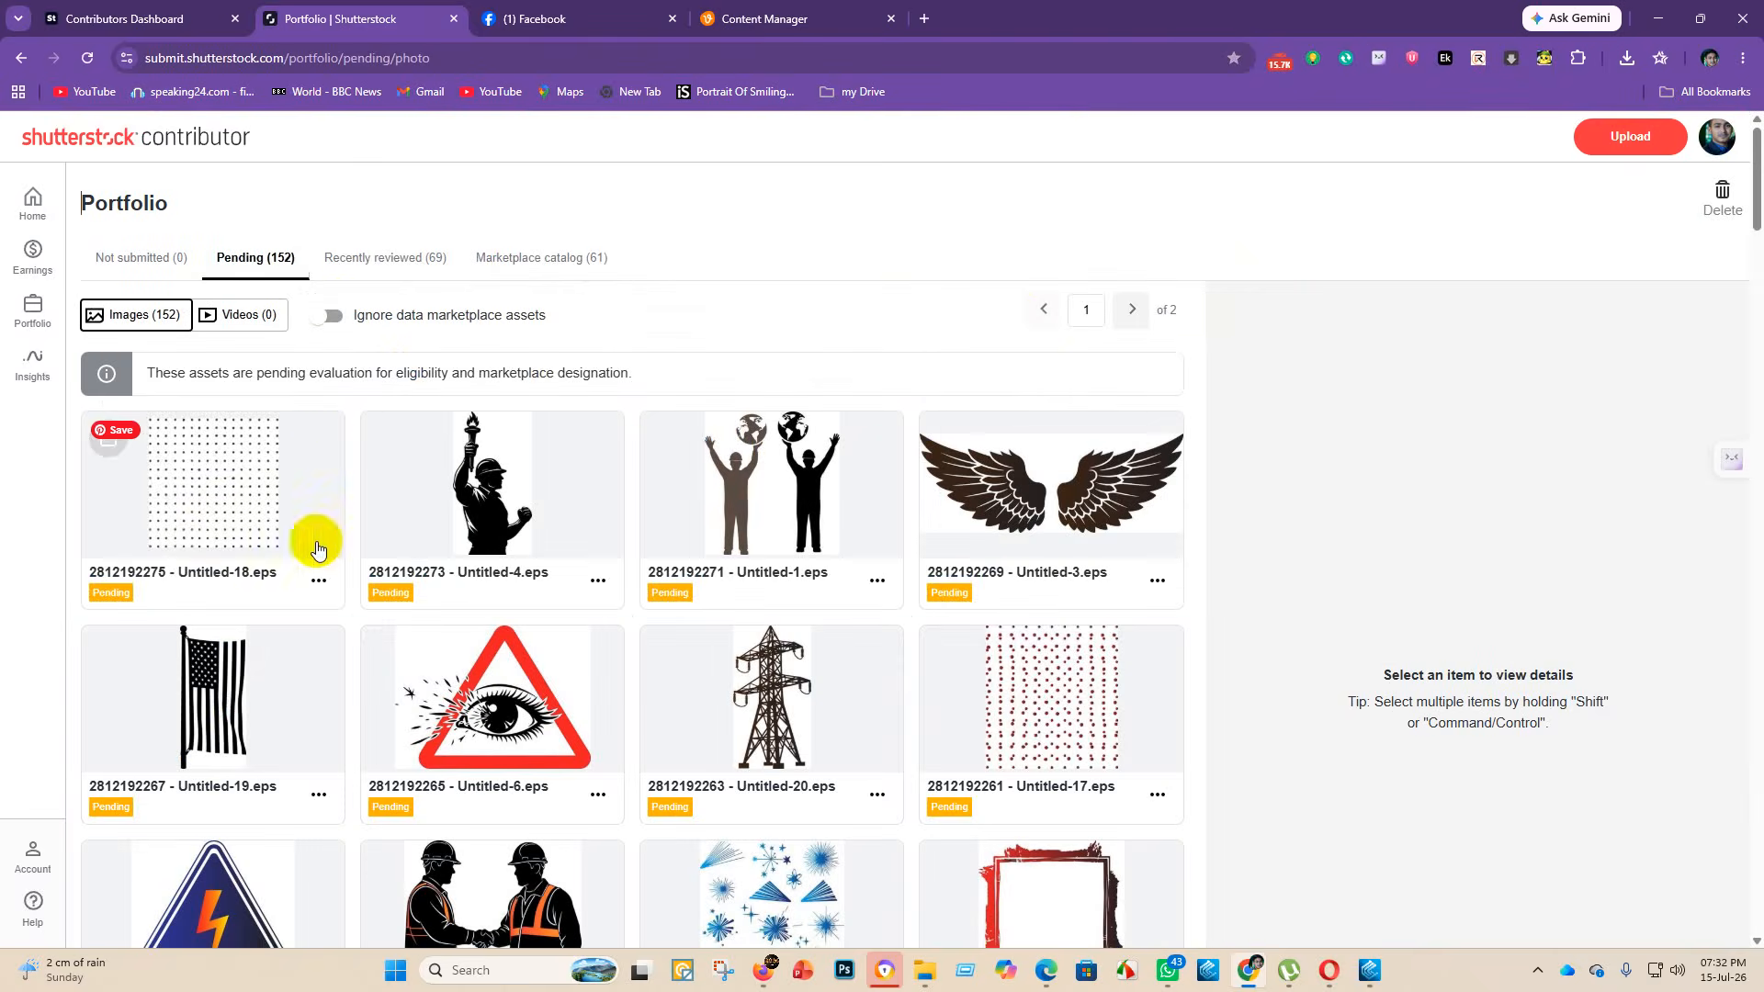
pyautogui.click(402, 258)
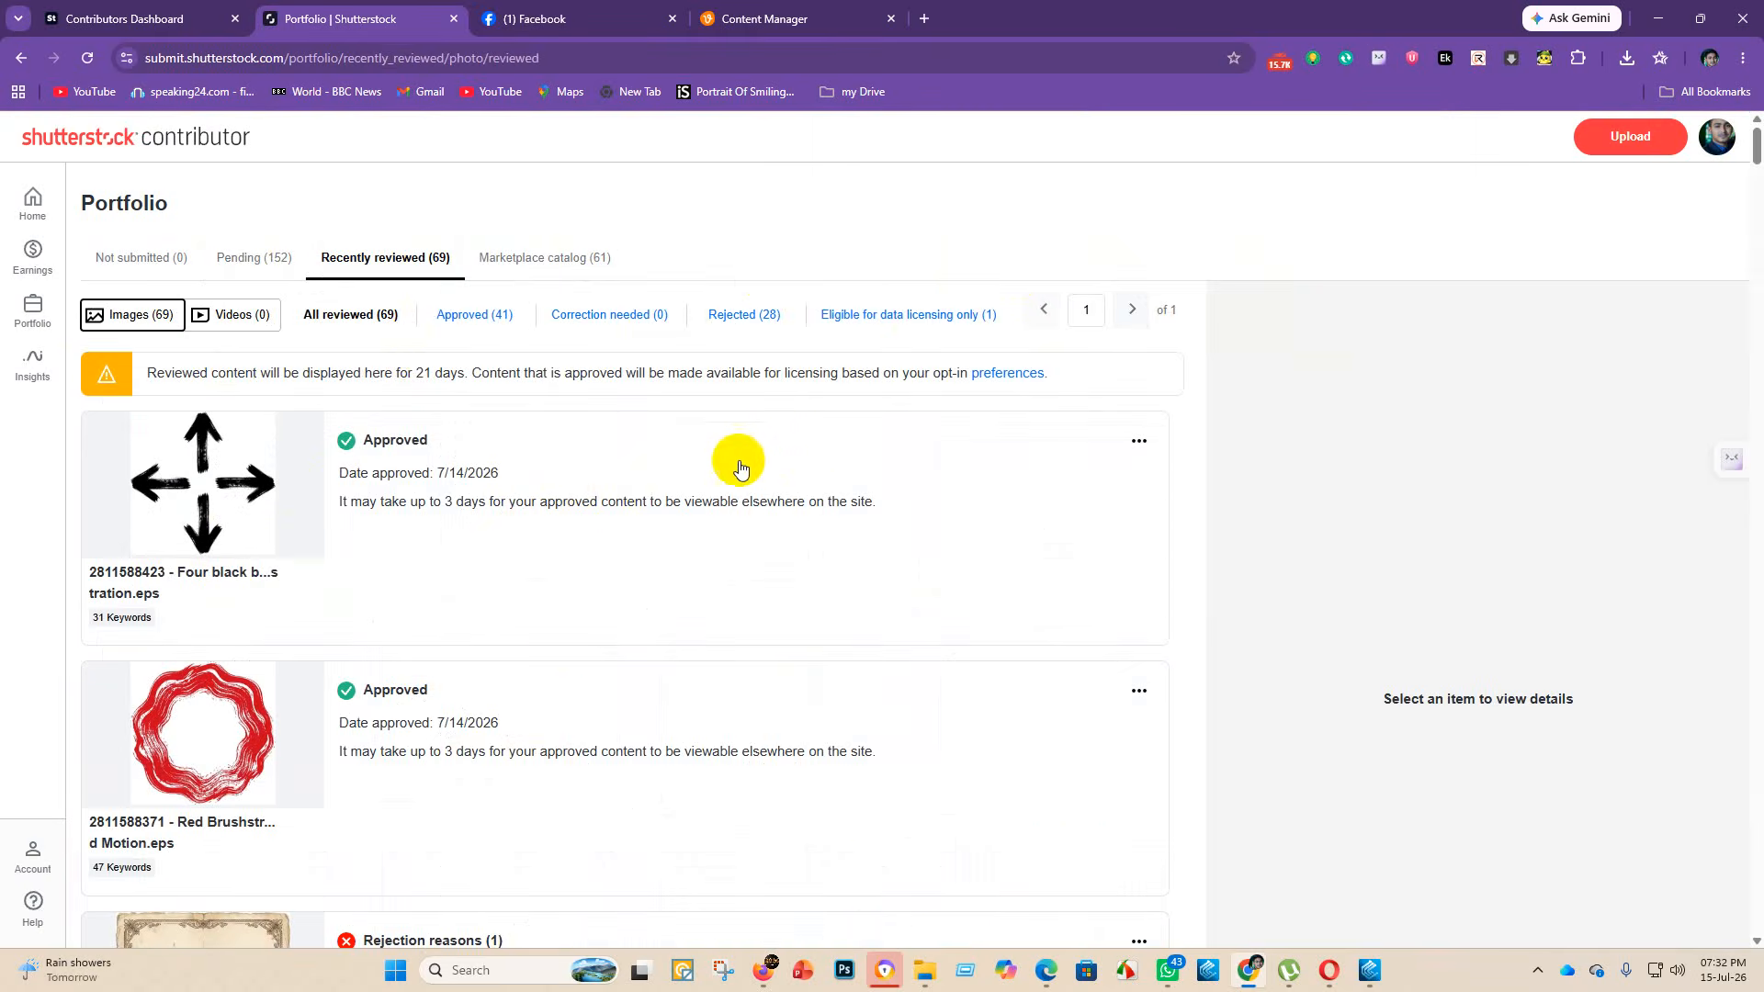
pyautogui.click(733, 315)
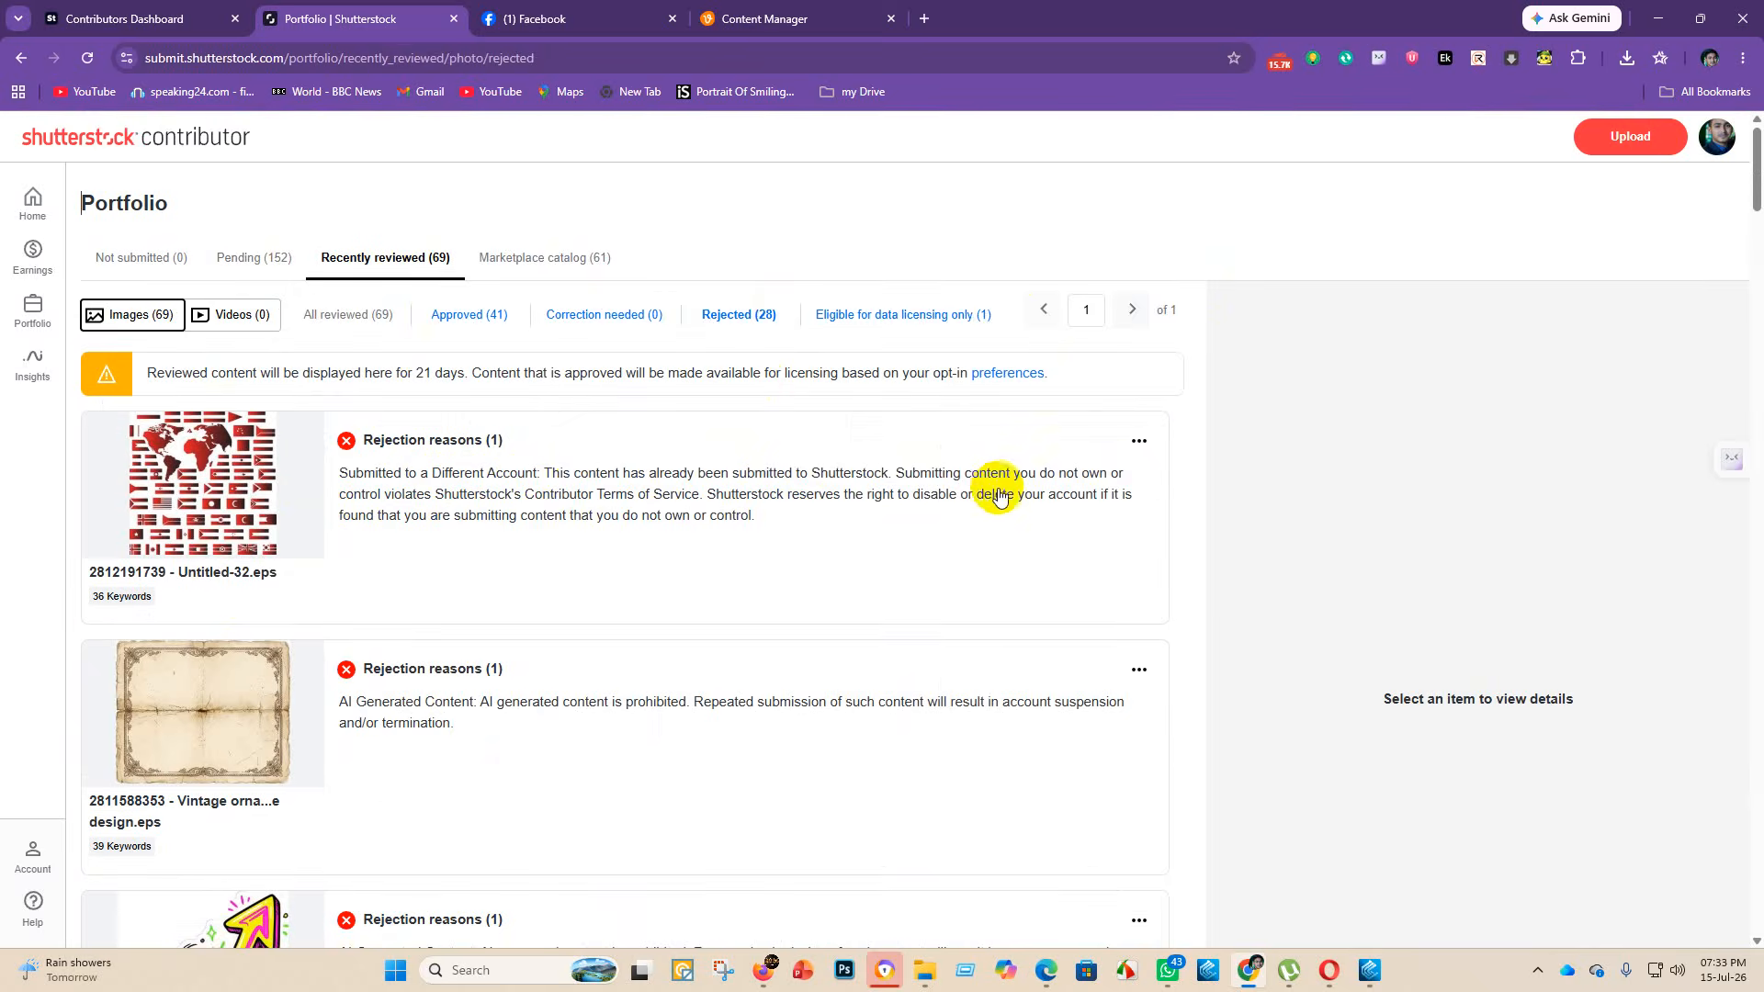
# - Review the rejected images and their rejection reasons in the recently reviewed portfolio
pyautogui.scroll(-12, 377, 558)
pyautogui.scroll(-15, 432, 569)
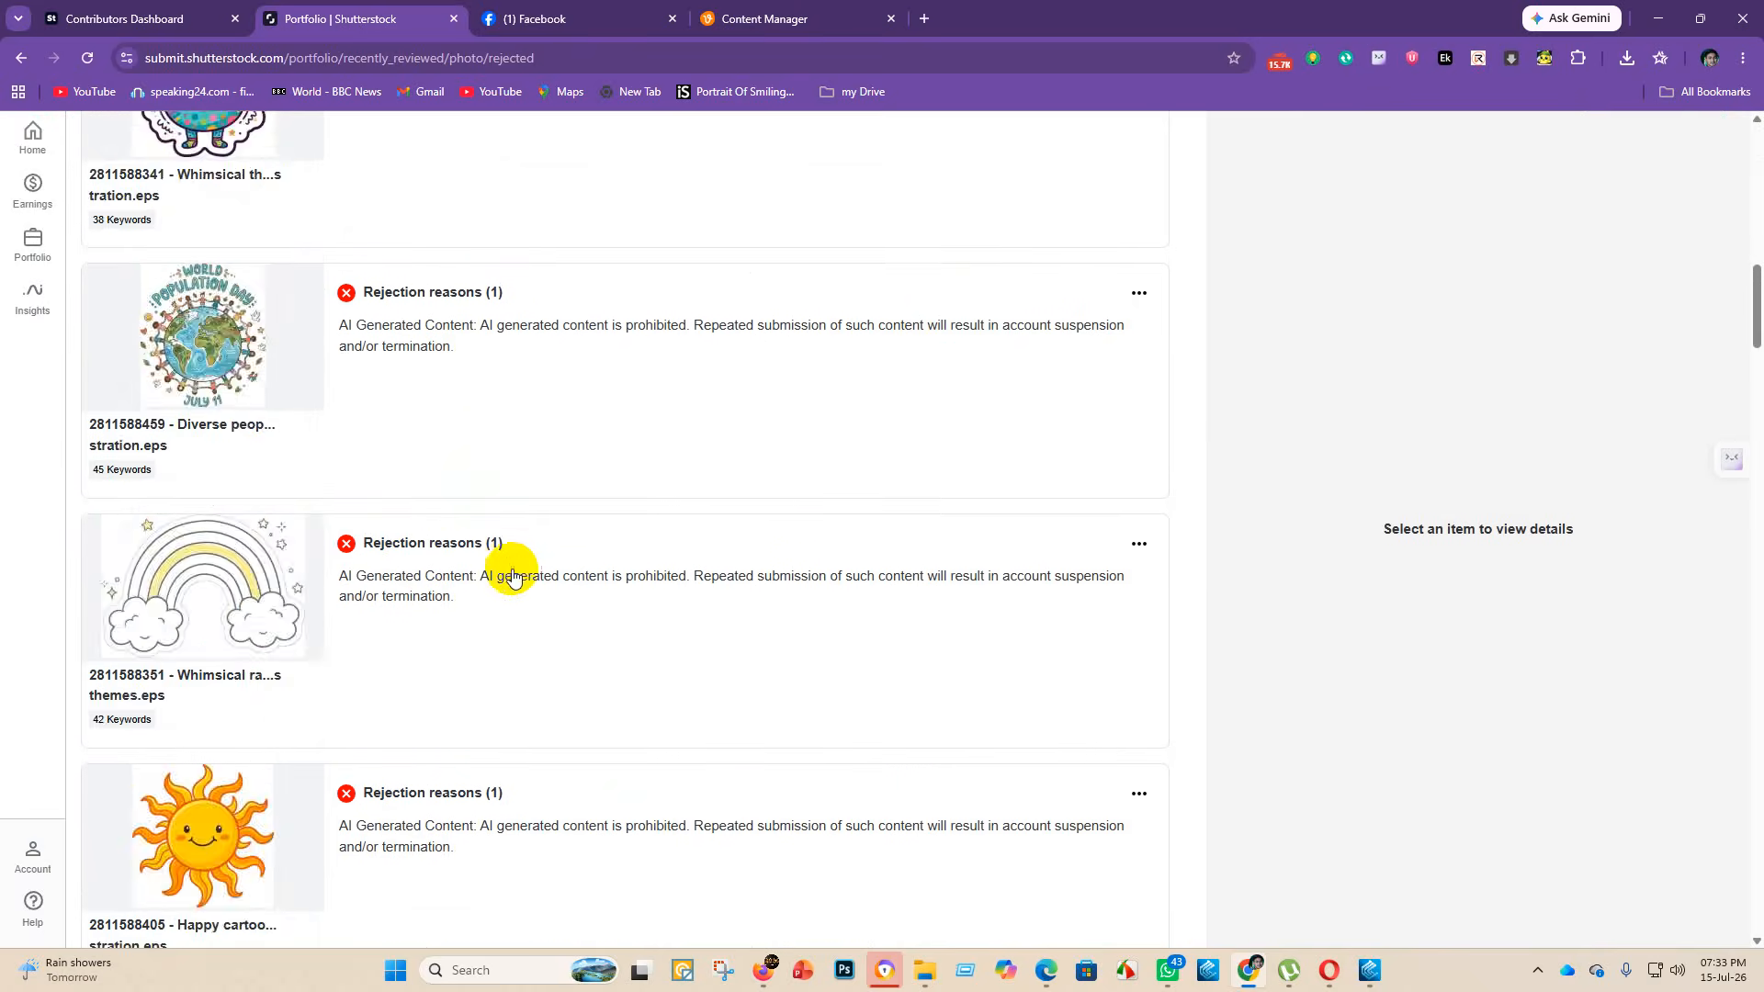
pyautogui.scroll(-4, 519, 546)
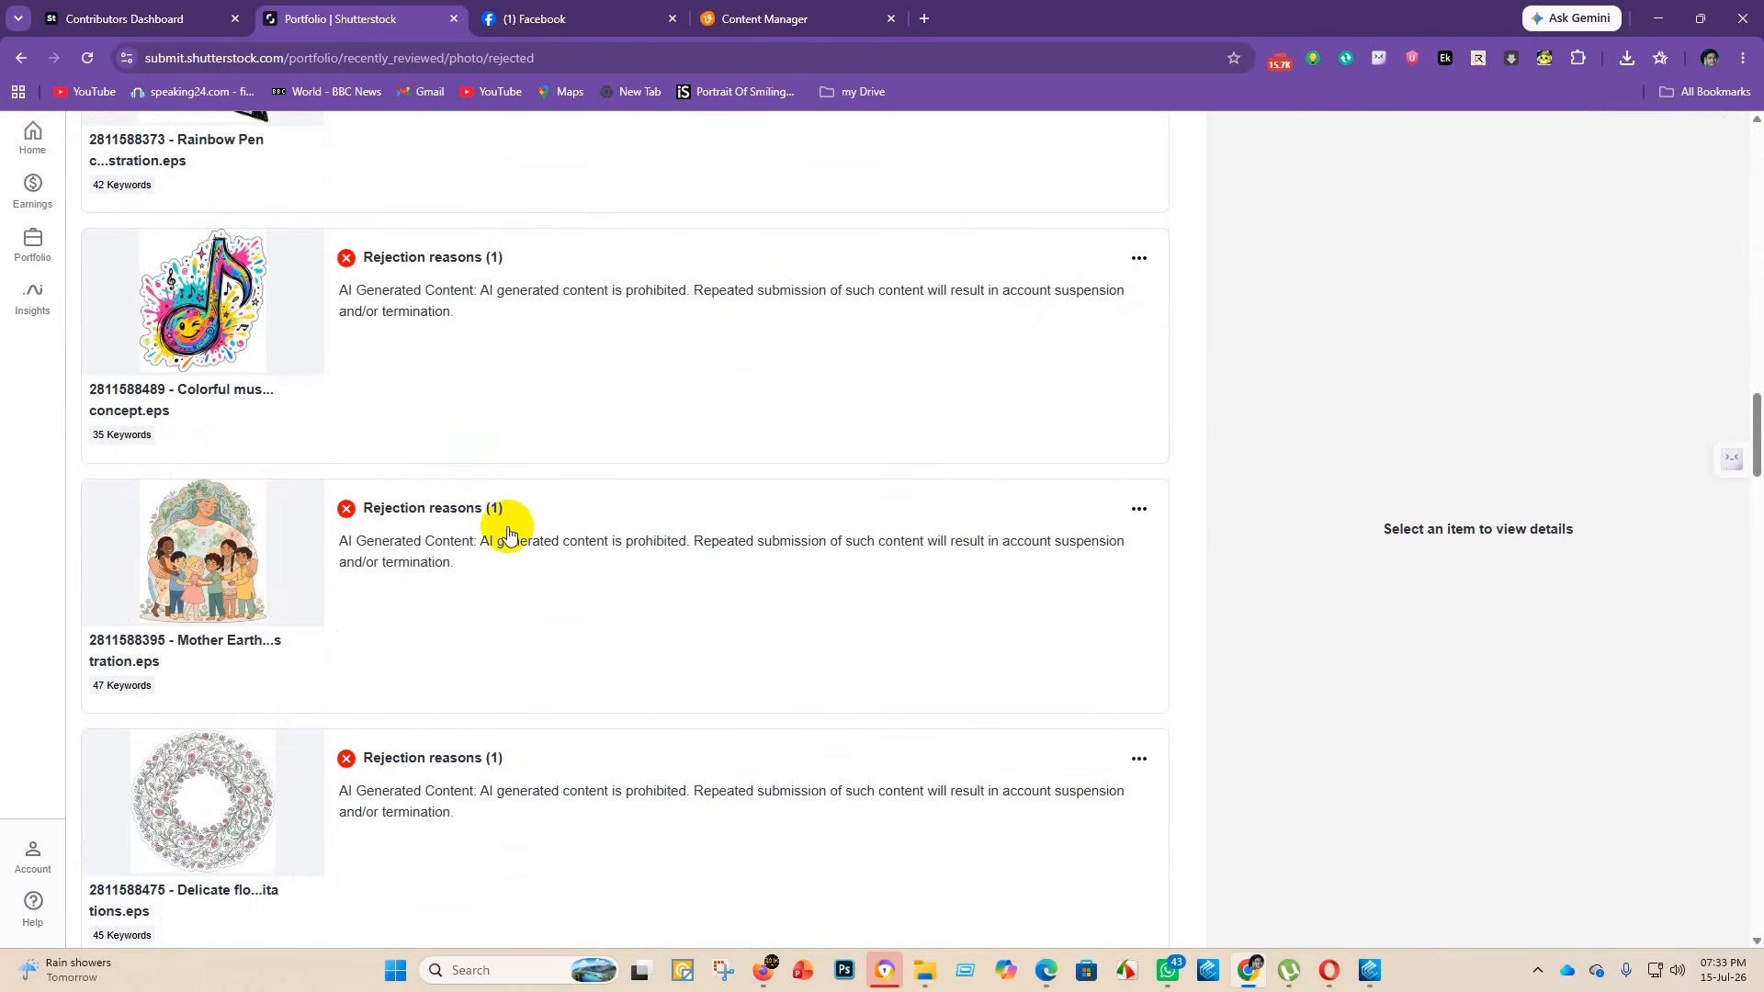
pyautogui.scroll(20, 508, 533)
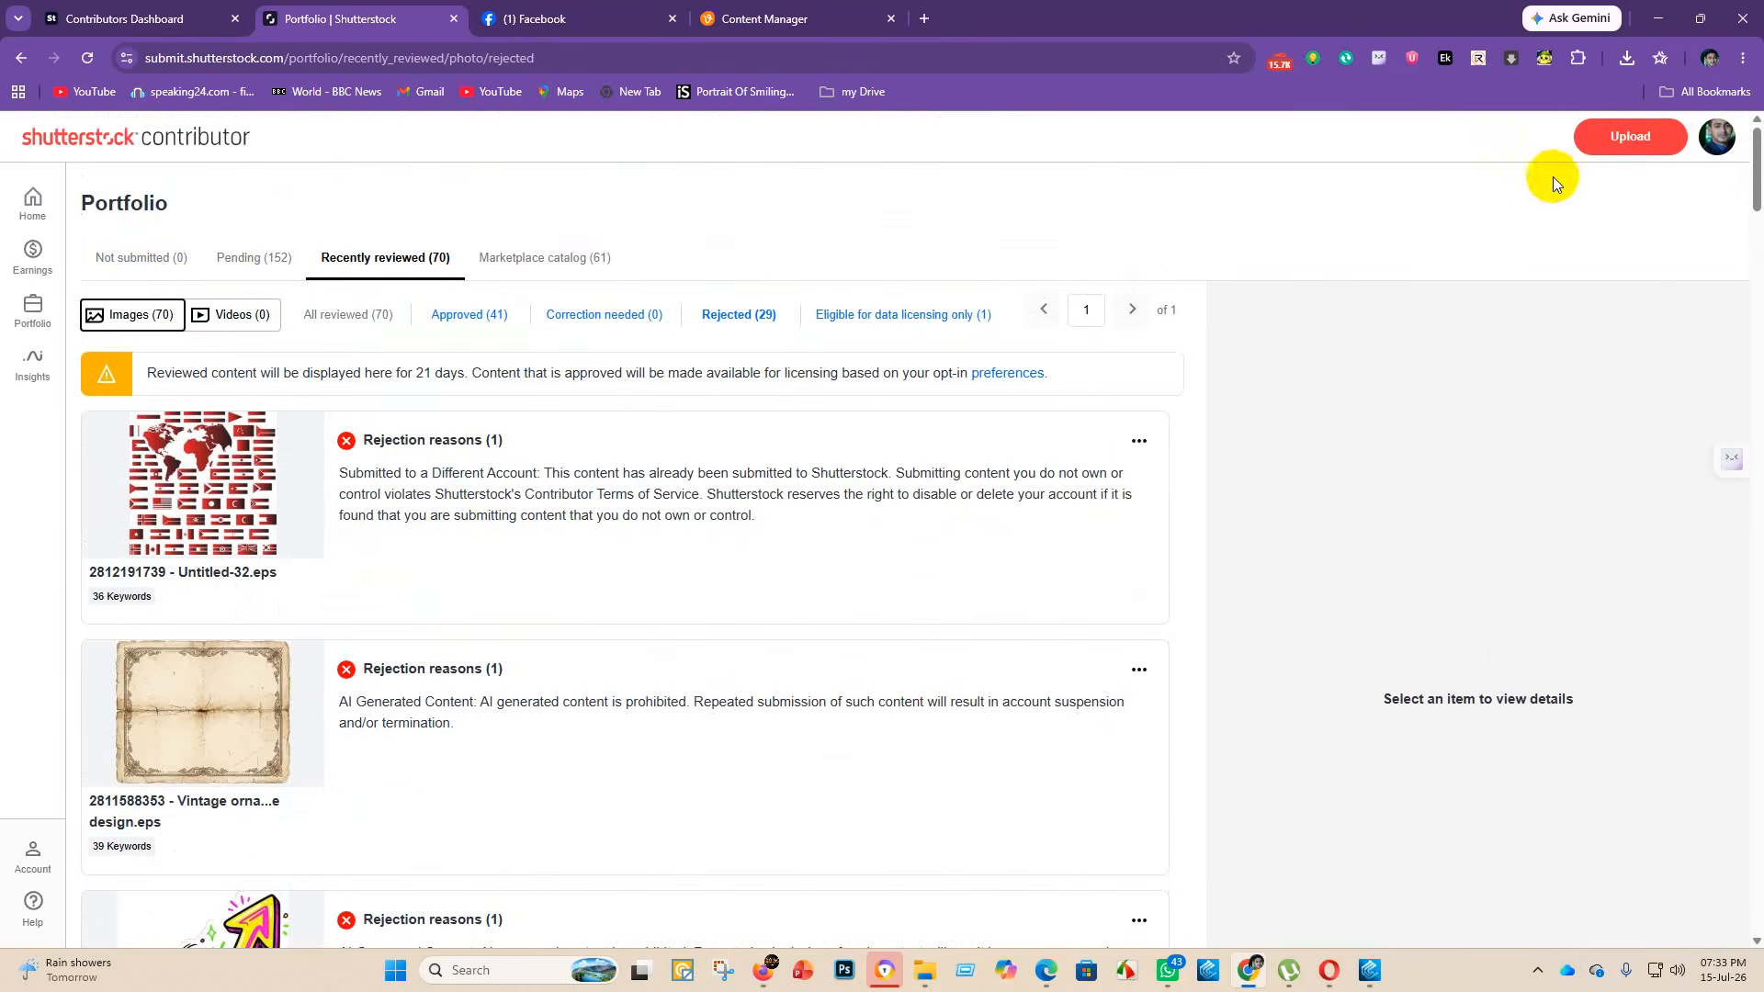
# - Start an asset upload and browse to the "colorful vector" folder on New Volume (D:)
pyautogui.click(1631, 137)
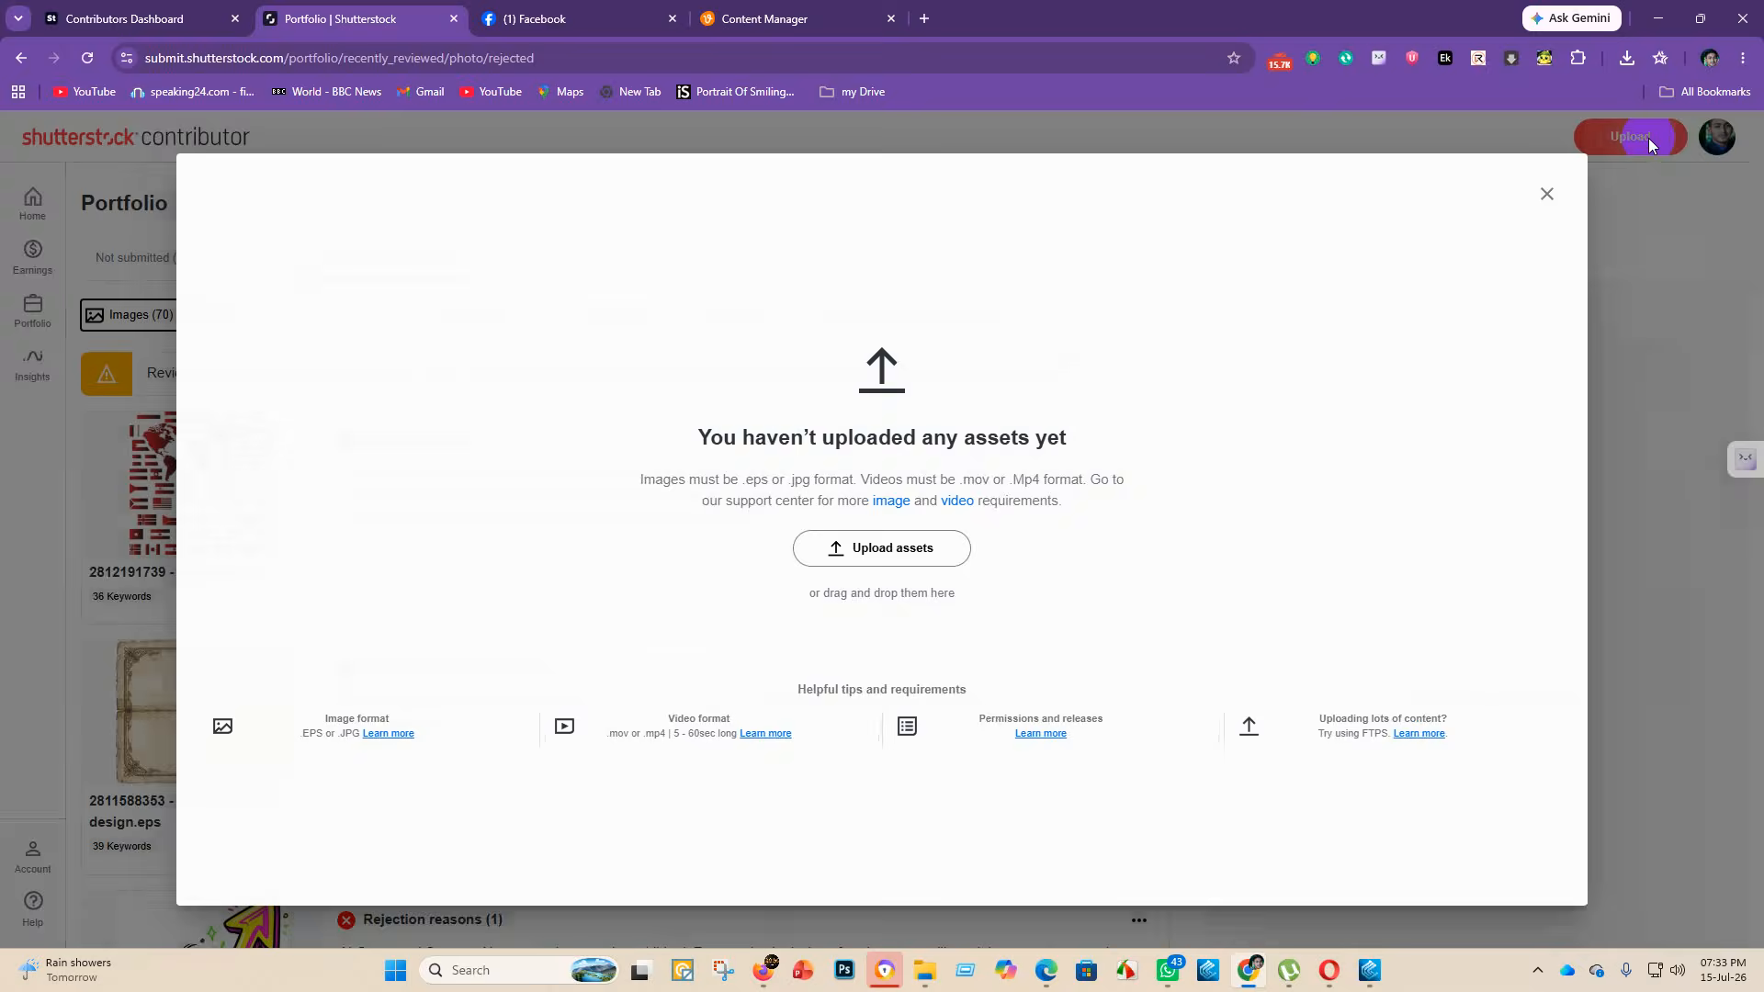
pyautogui.click(900, 552)
pyautogui.scroll(5, 175, 225)
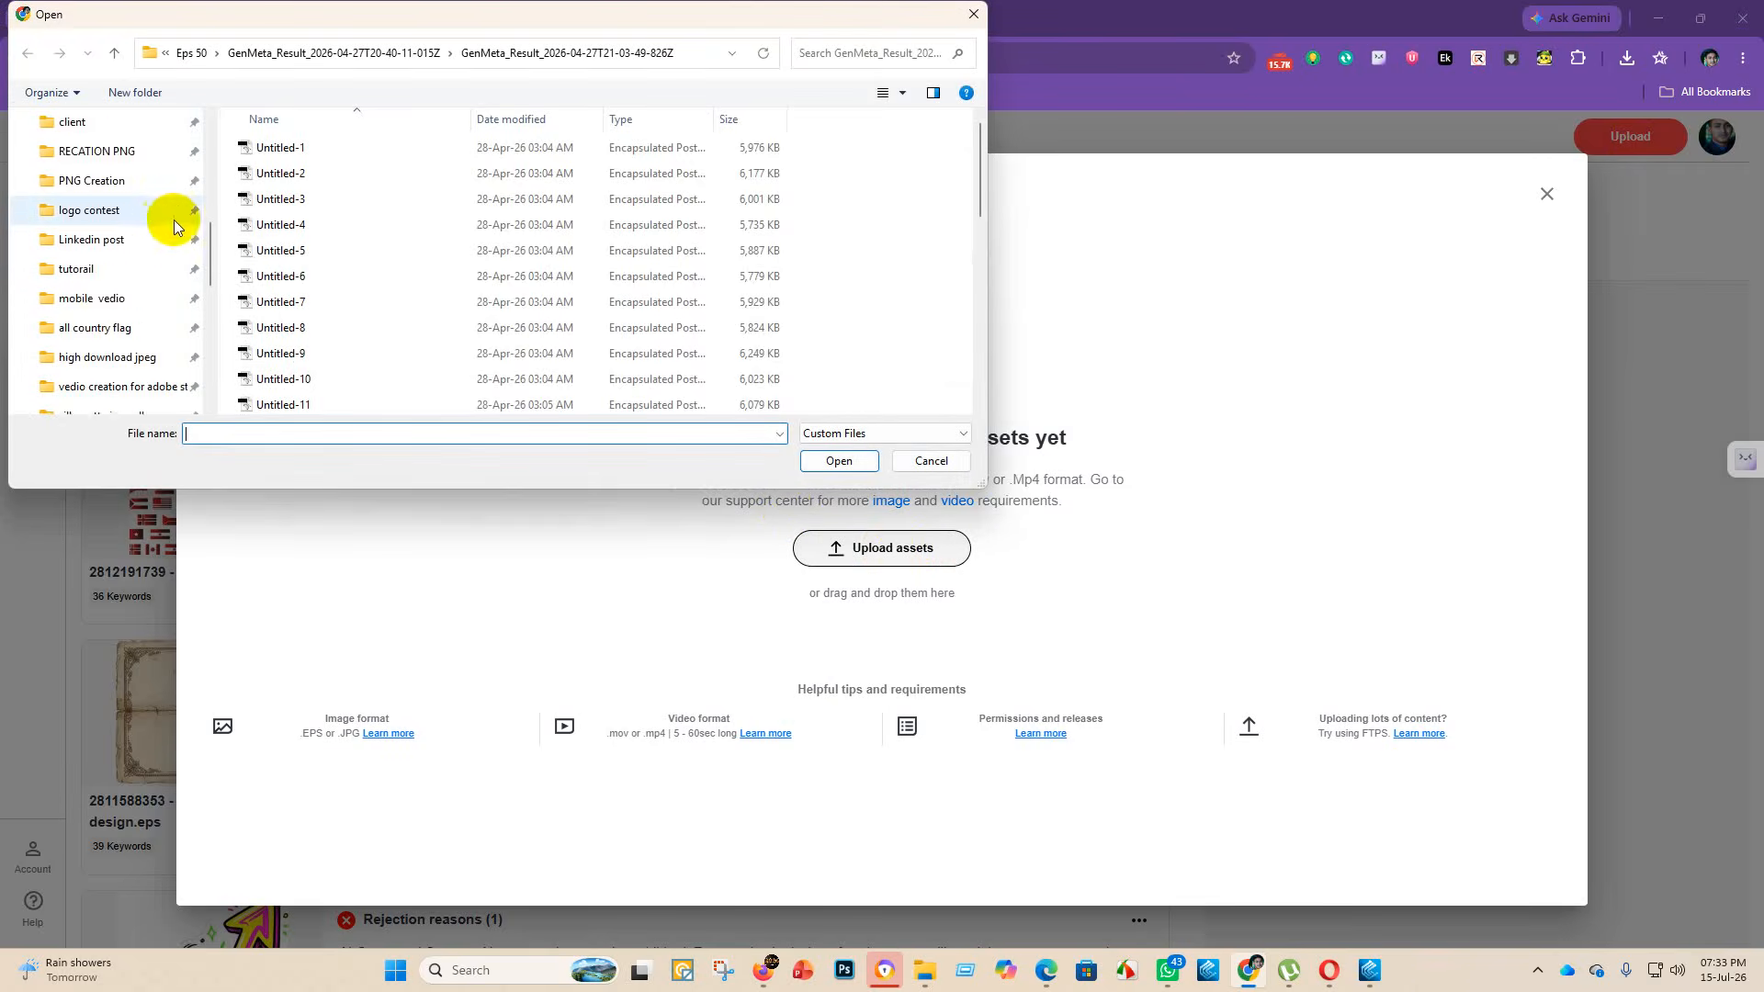
pyautogui.scroll(-3, 138, 276)
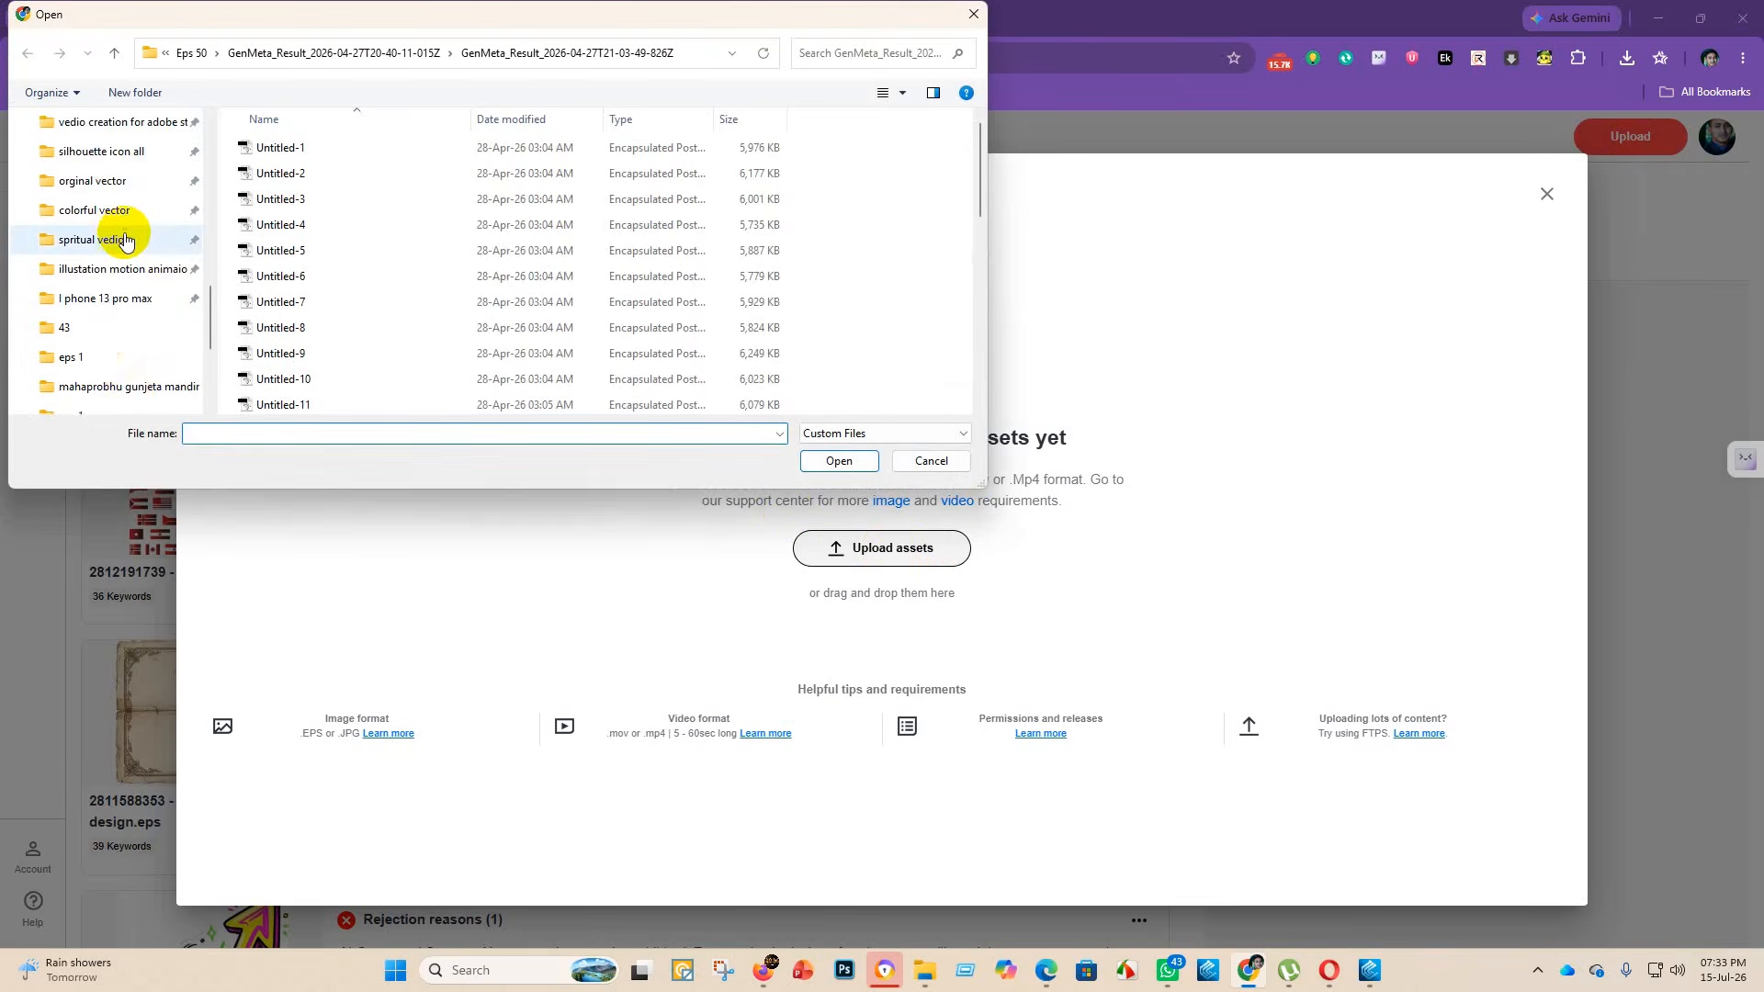
pyautogui.scroll(6, 125, 240)
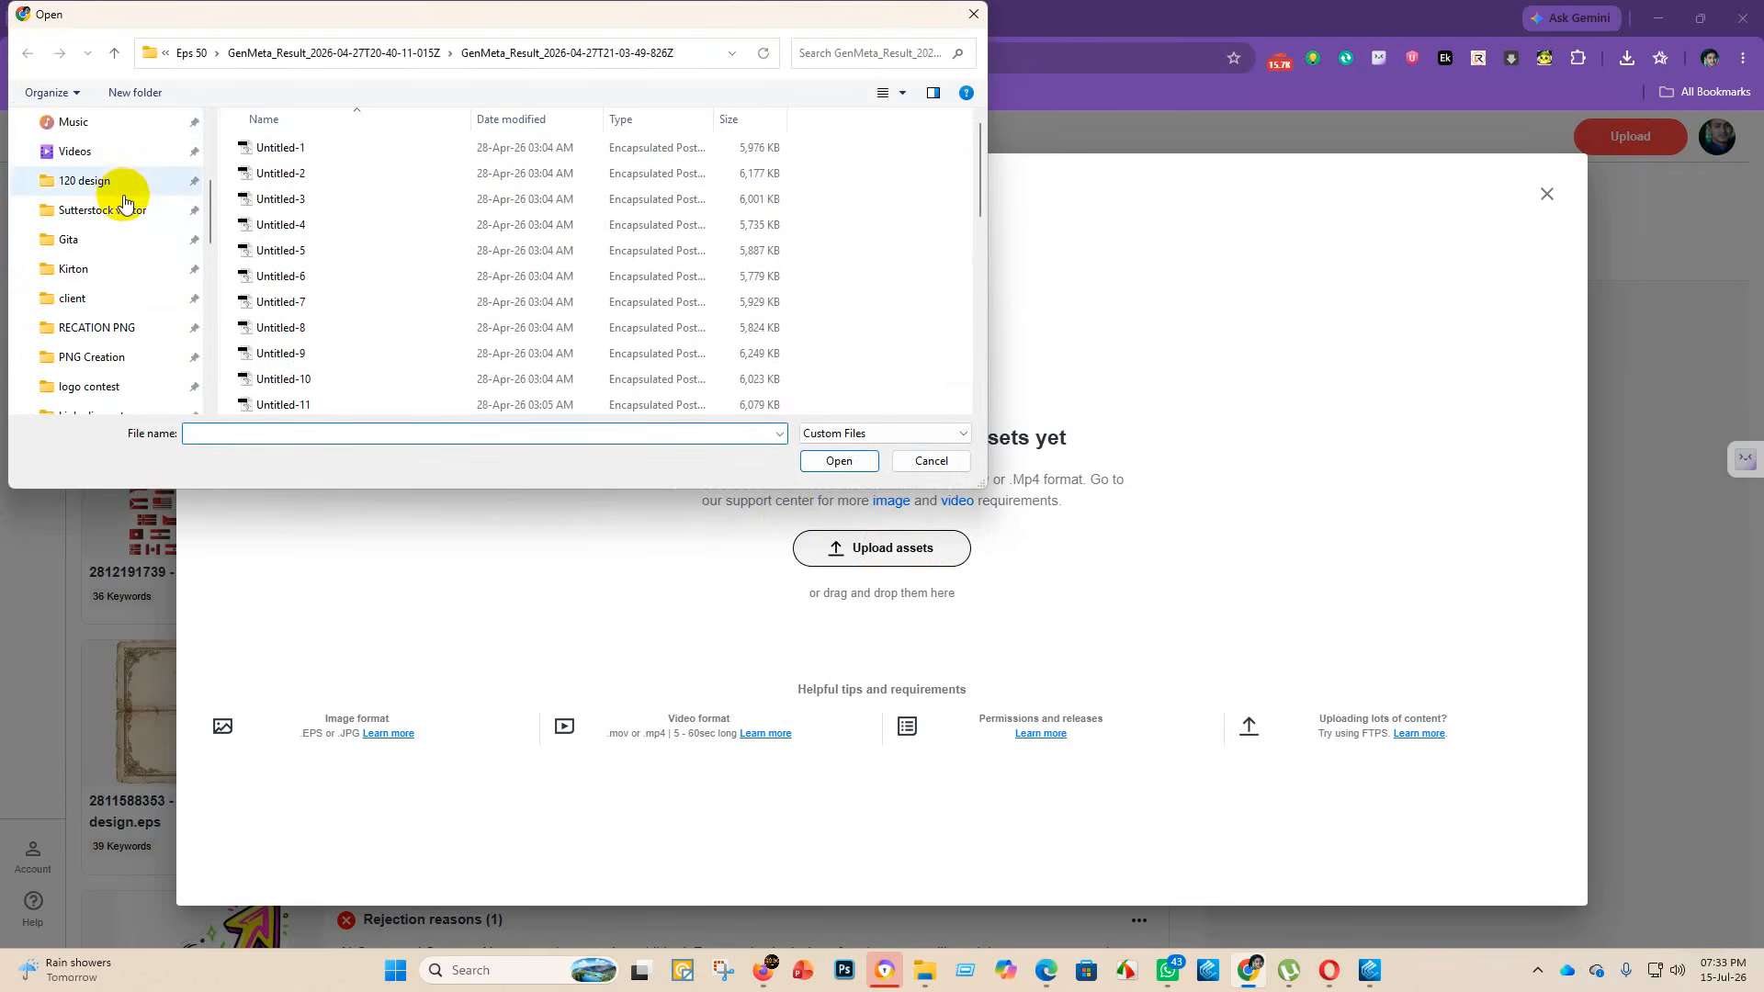
pyautogui.scroll(4, 126, 184)
pyautogui.scroll(-4, 110, 165)
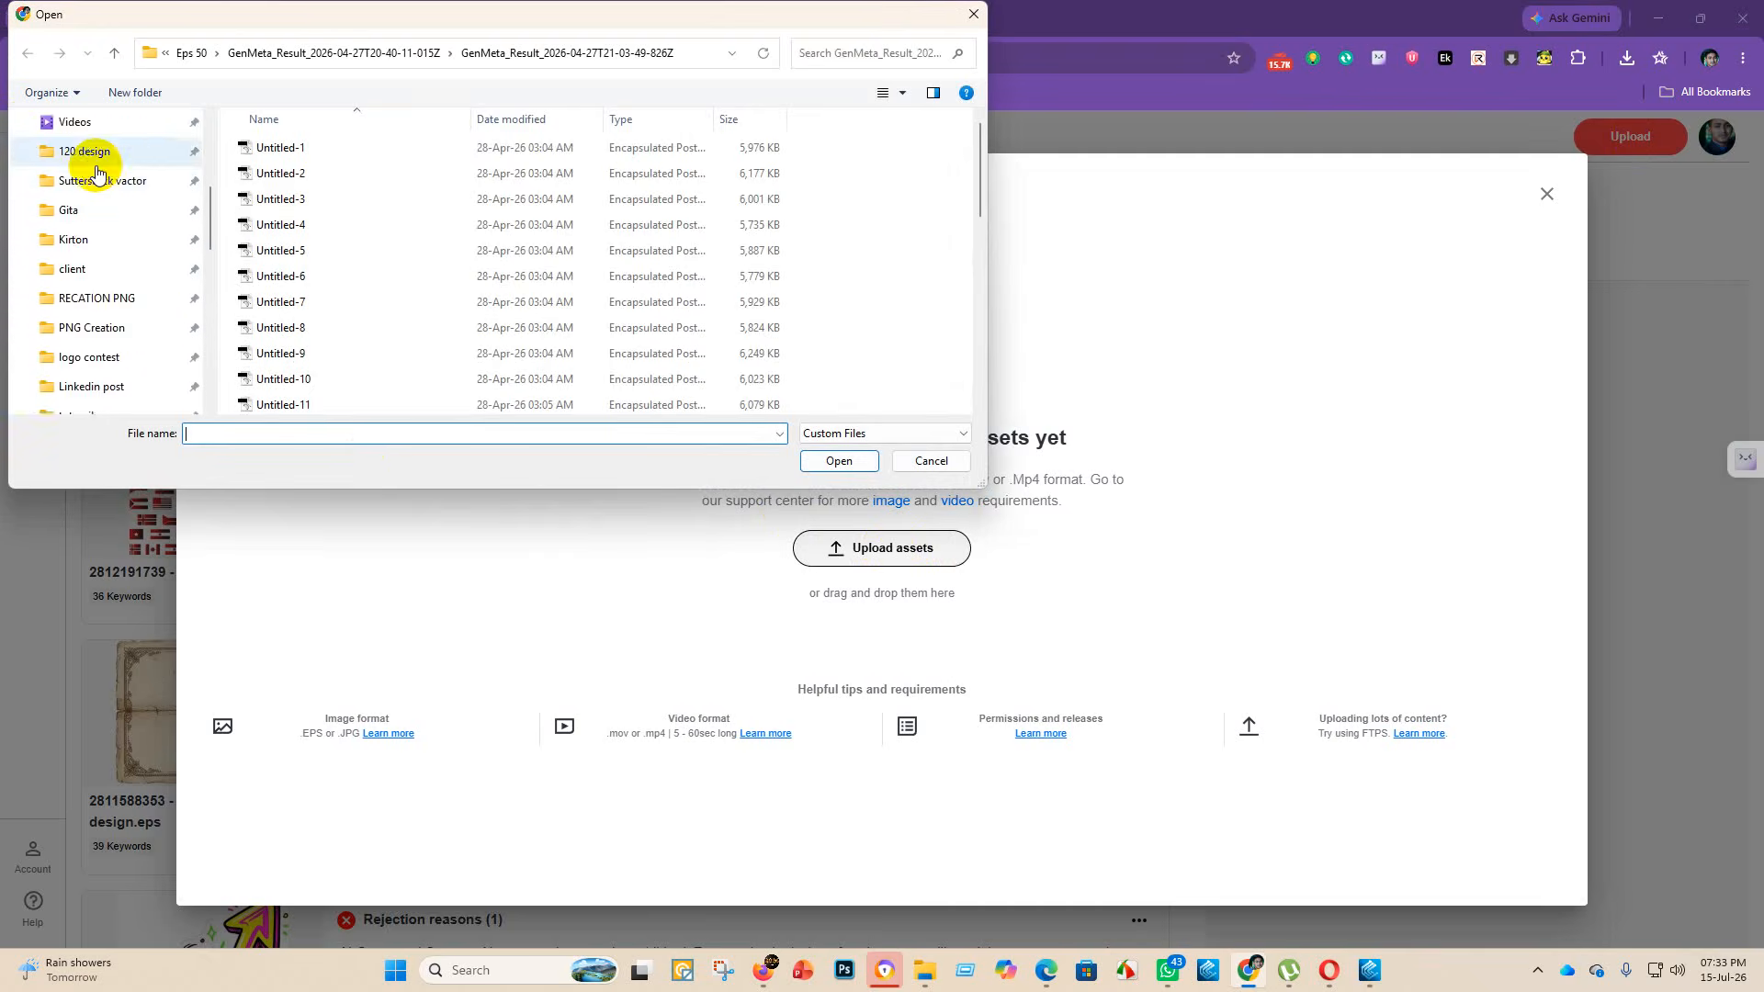
pyautogui.scroll(-6, 98, 172)
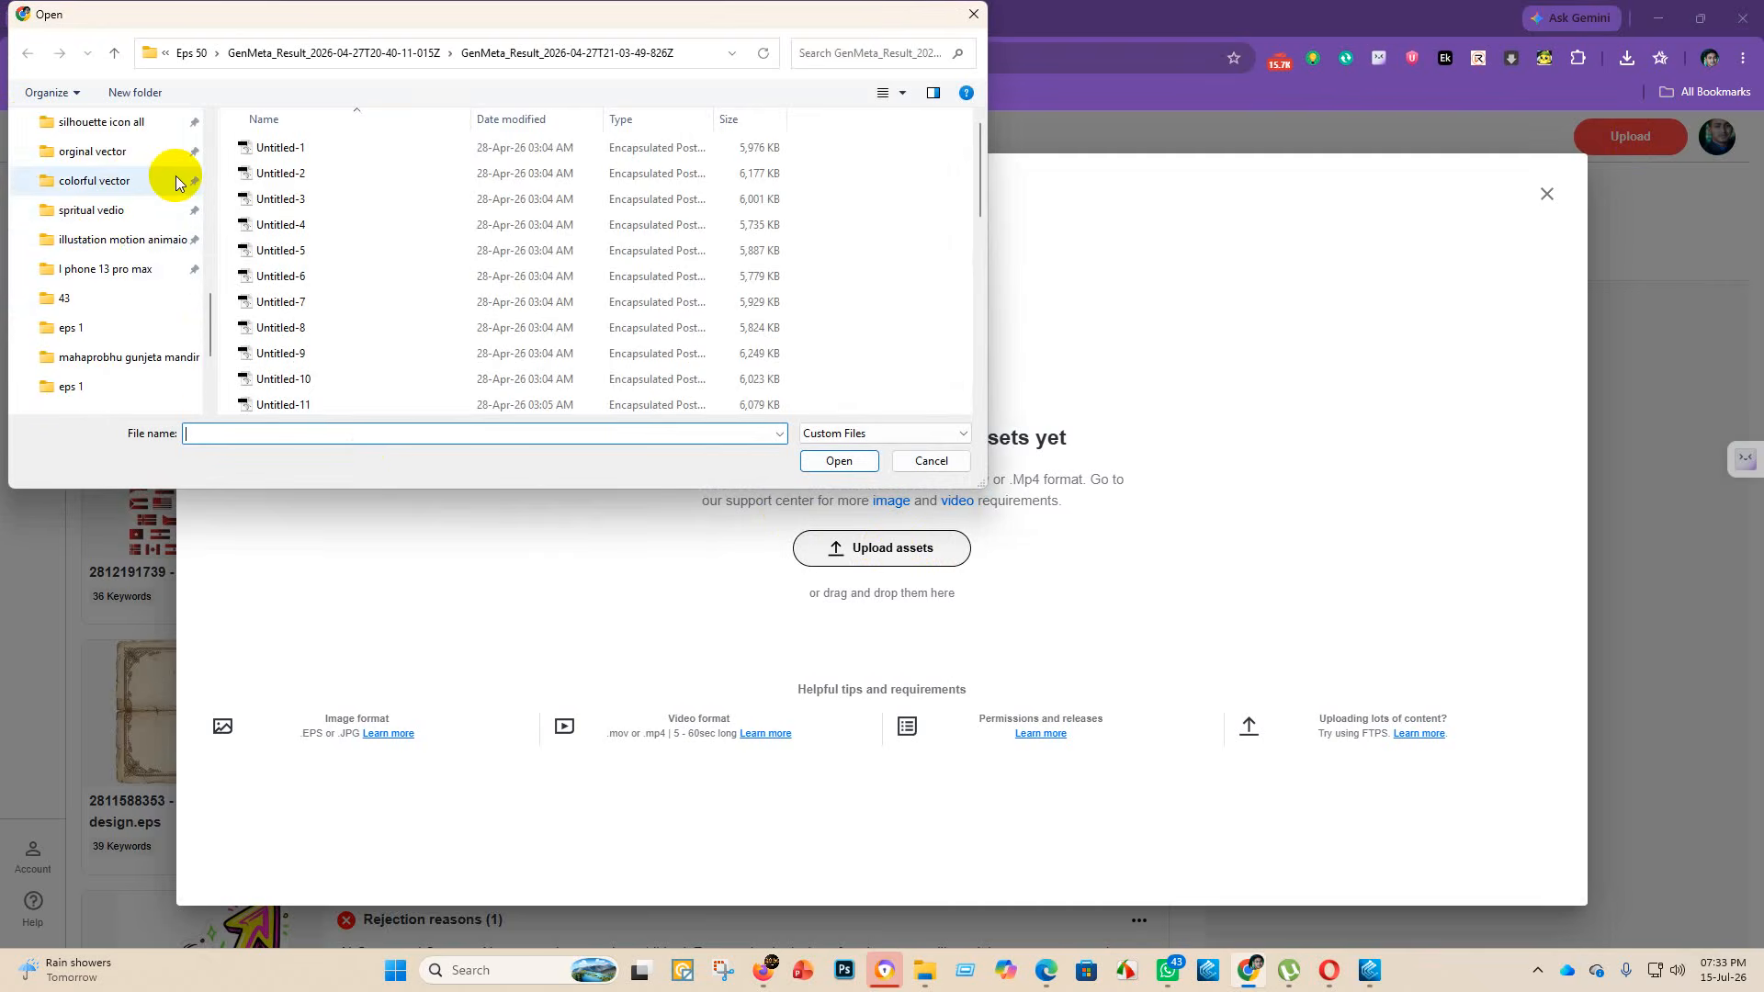
pyautogui.click(177, 183)
pyautogui.scroll(-2, 533, 215)
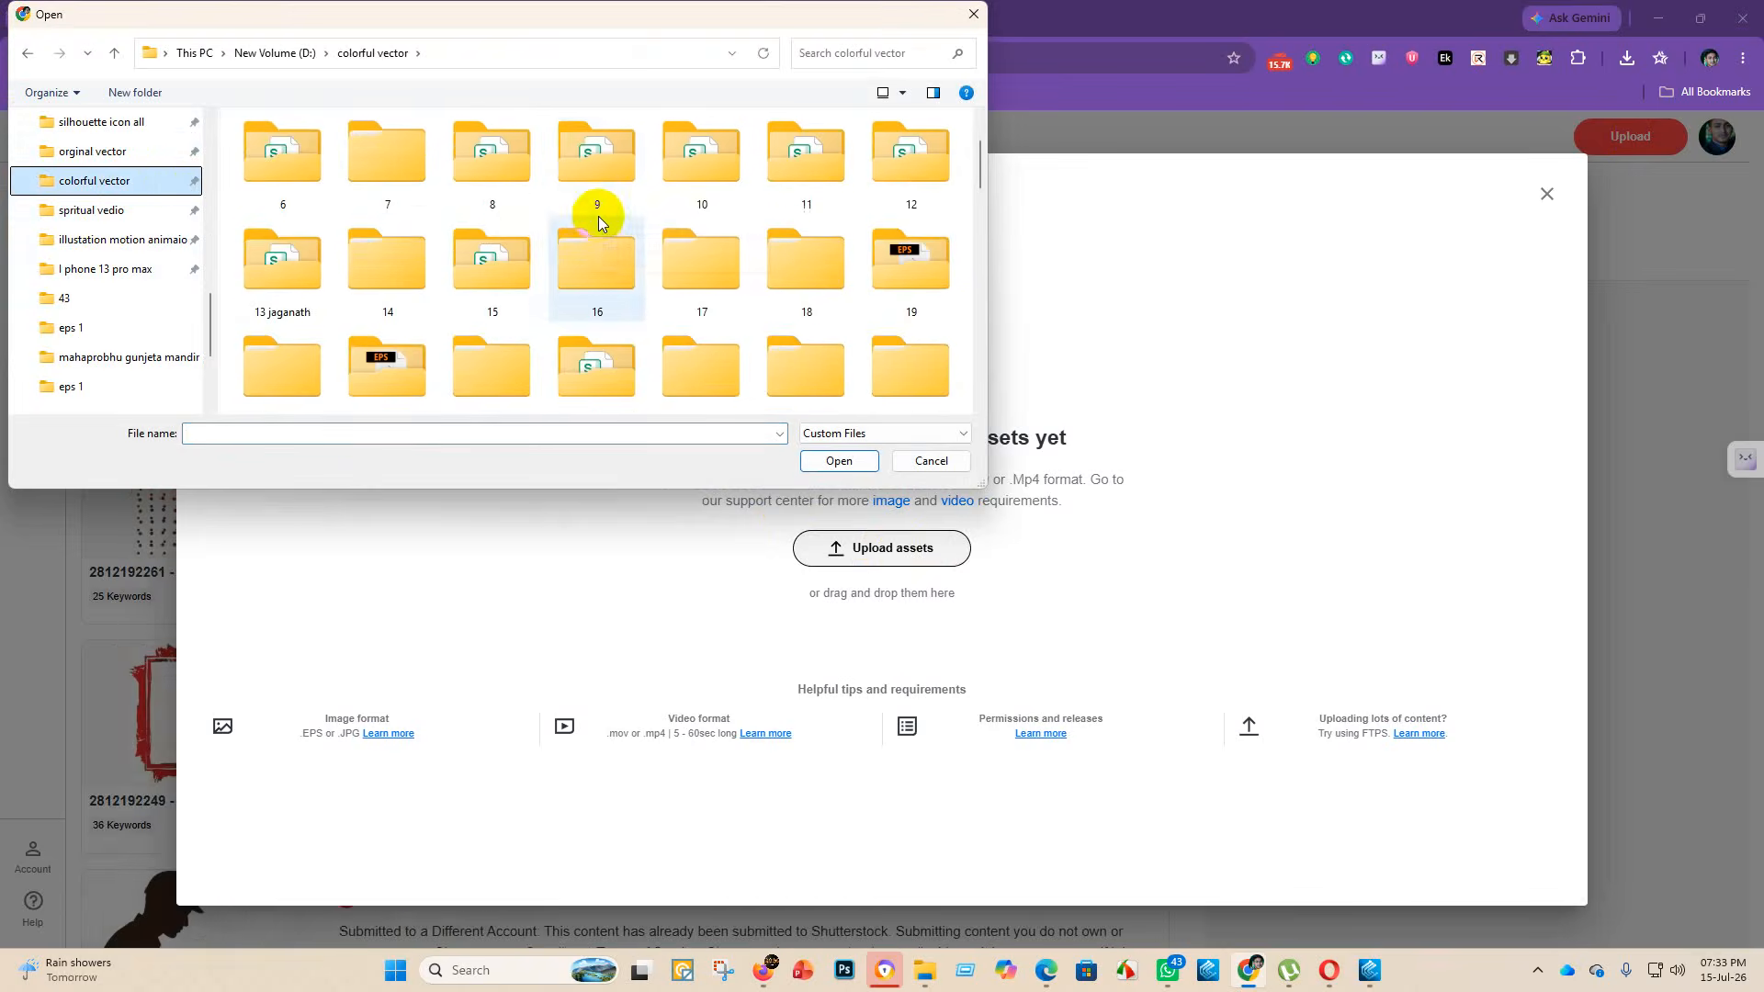
pyautogui.scroll(2, 598, 223)
pyautogui.doubleClick(575, 162)
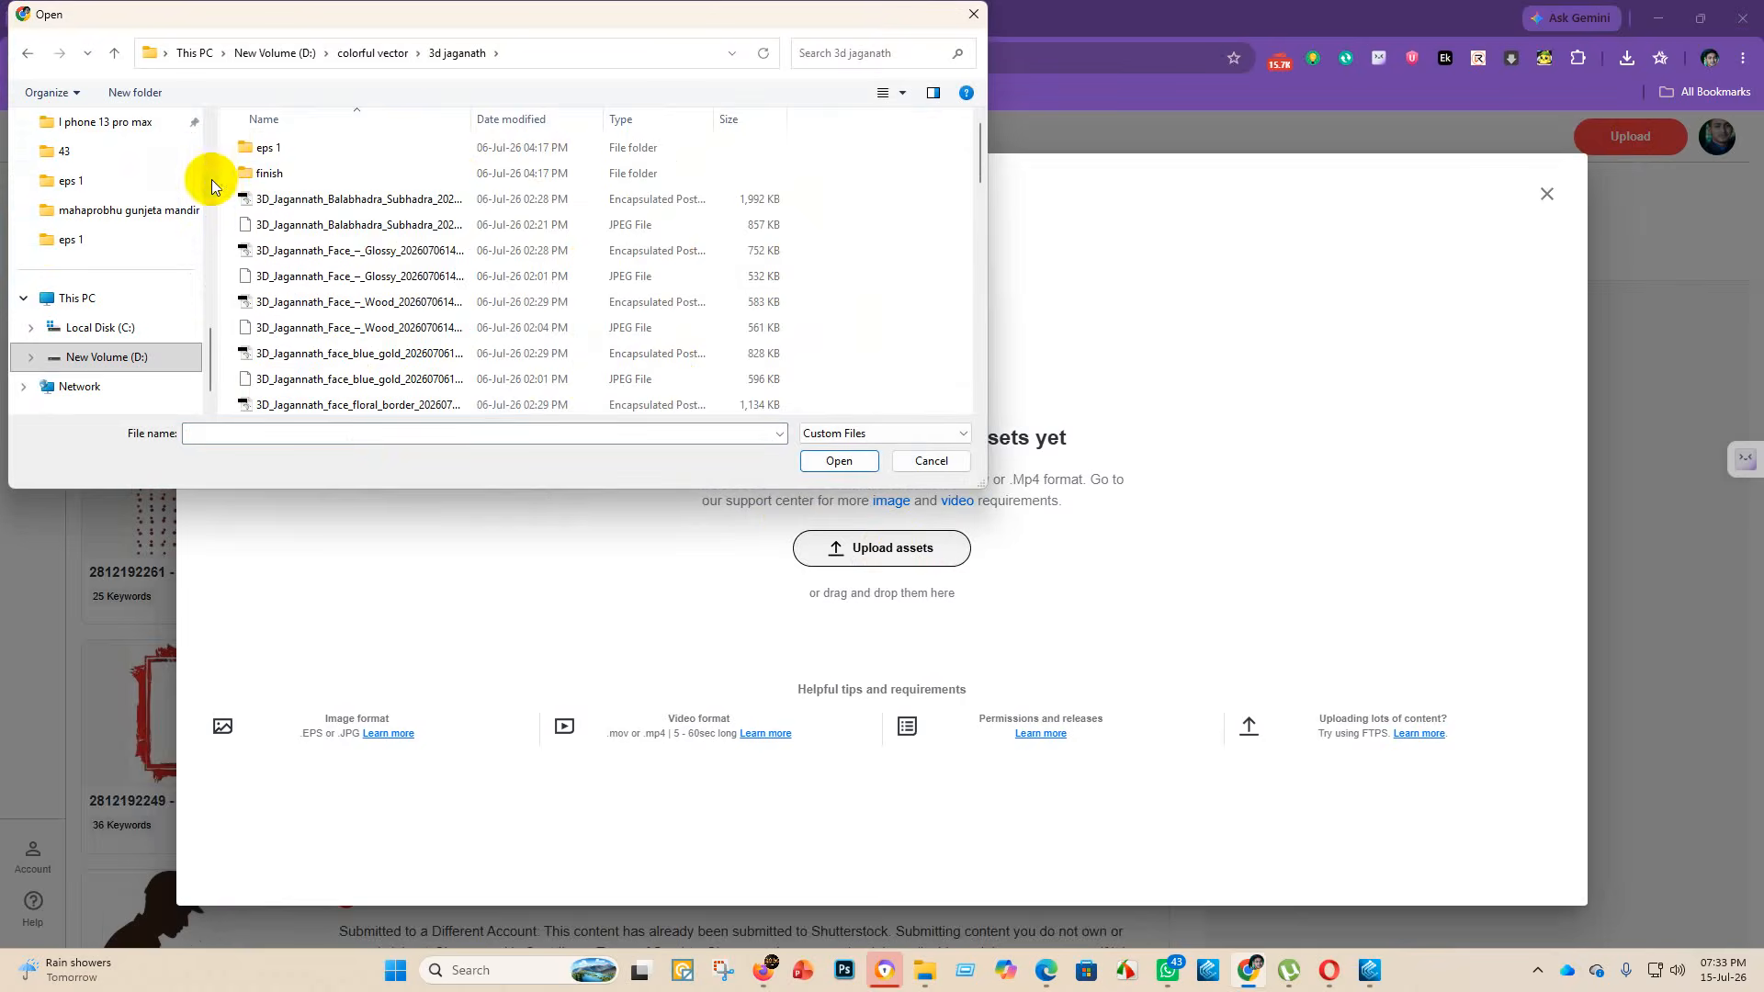
pyautogui.doubleClick(311, 143)
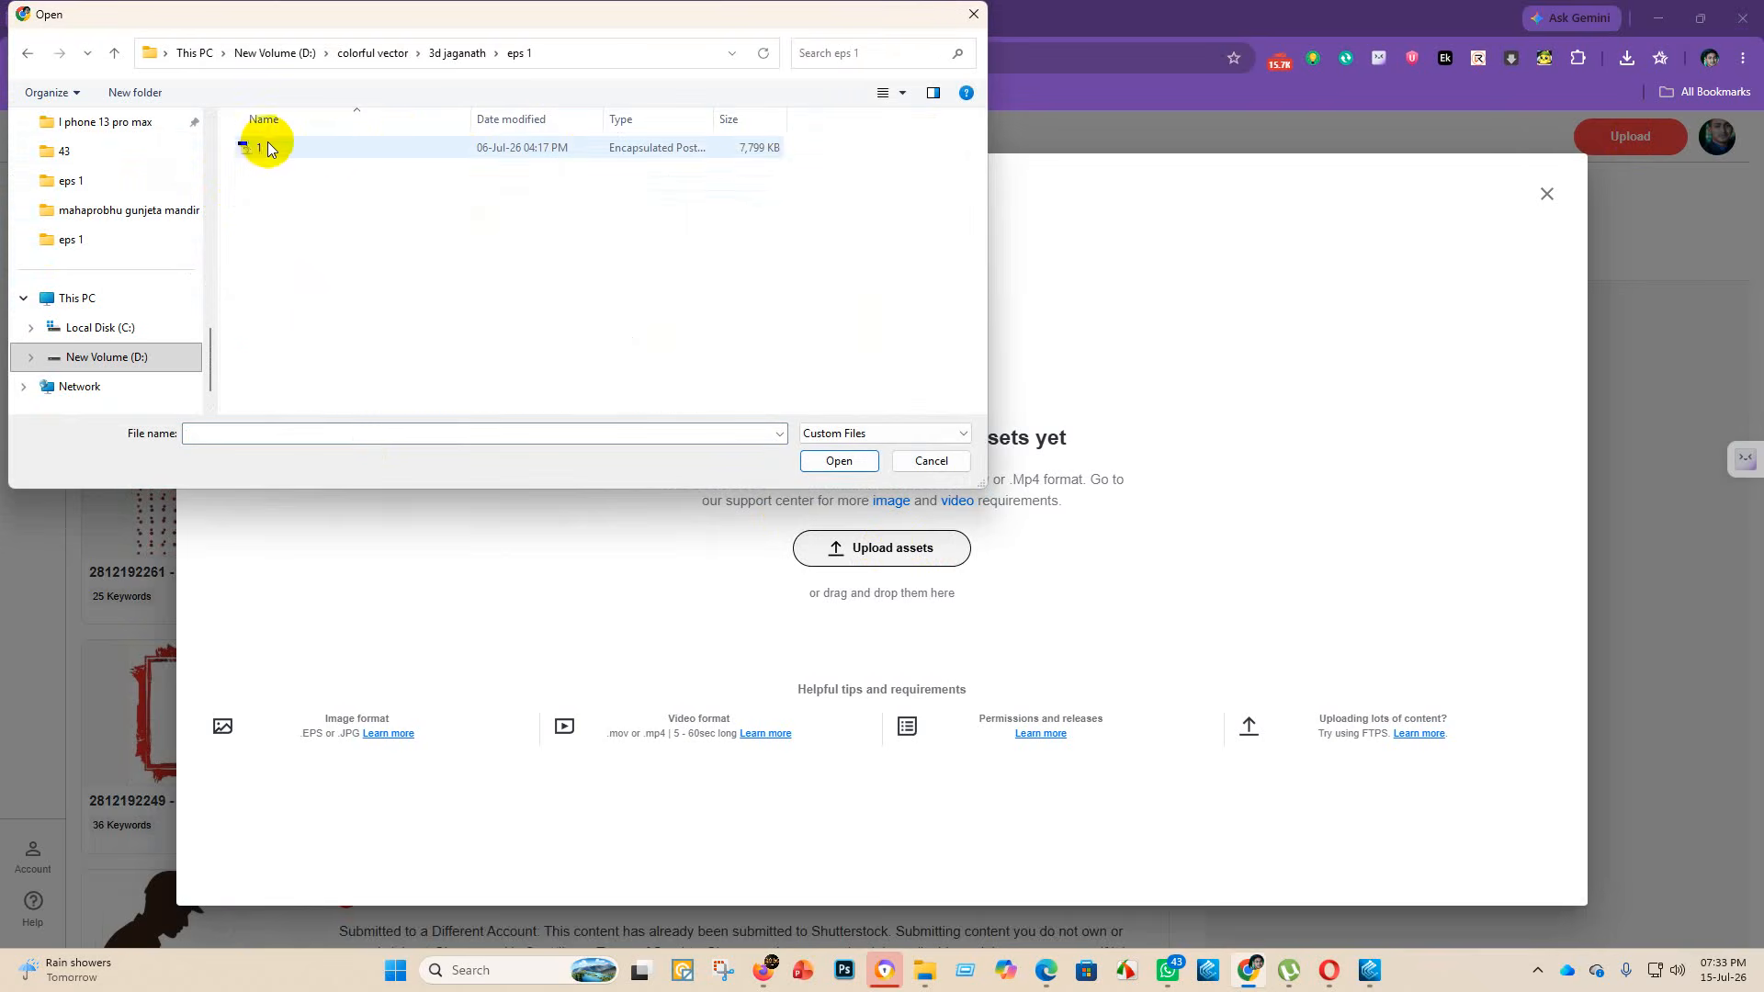
pyautogui.click(25, 53)
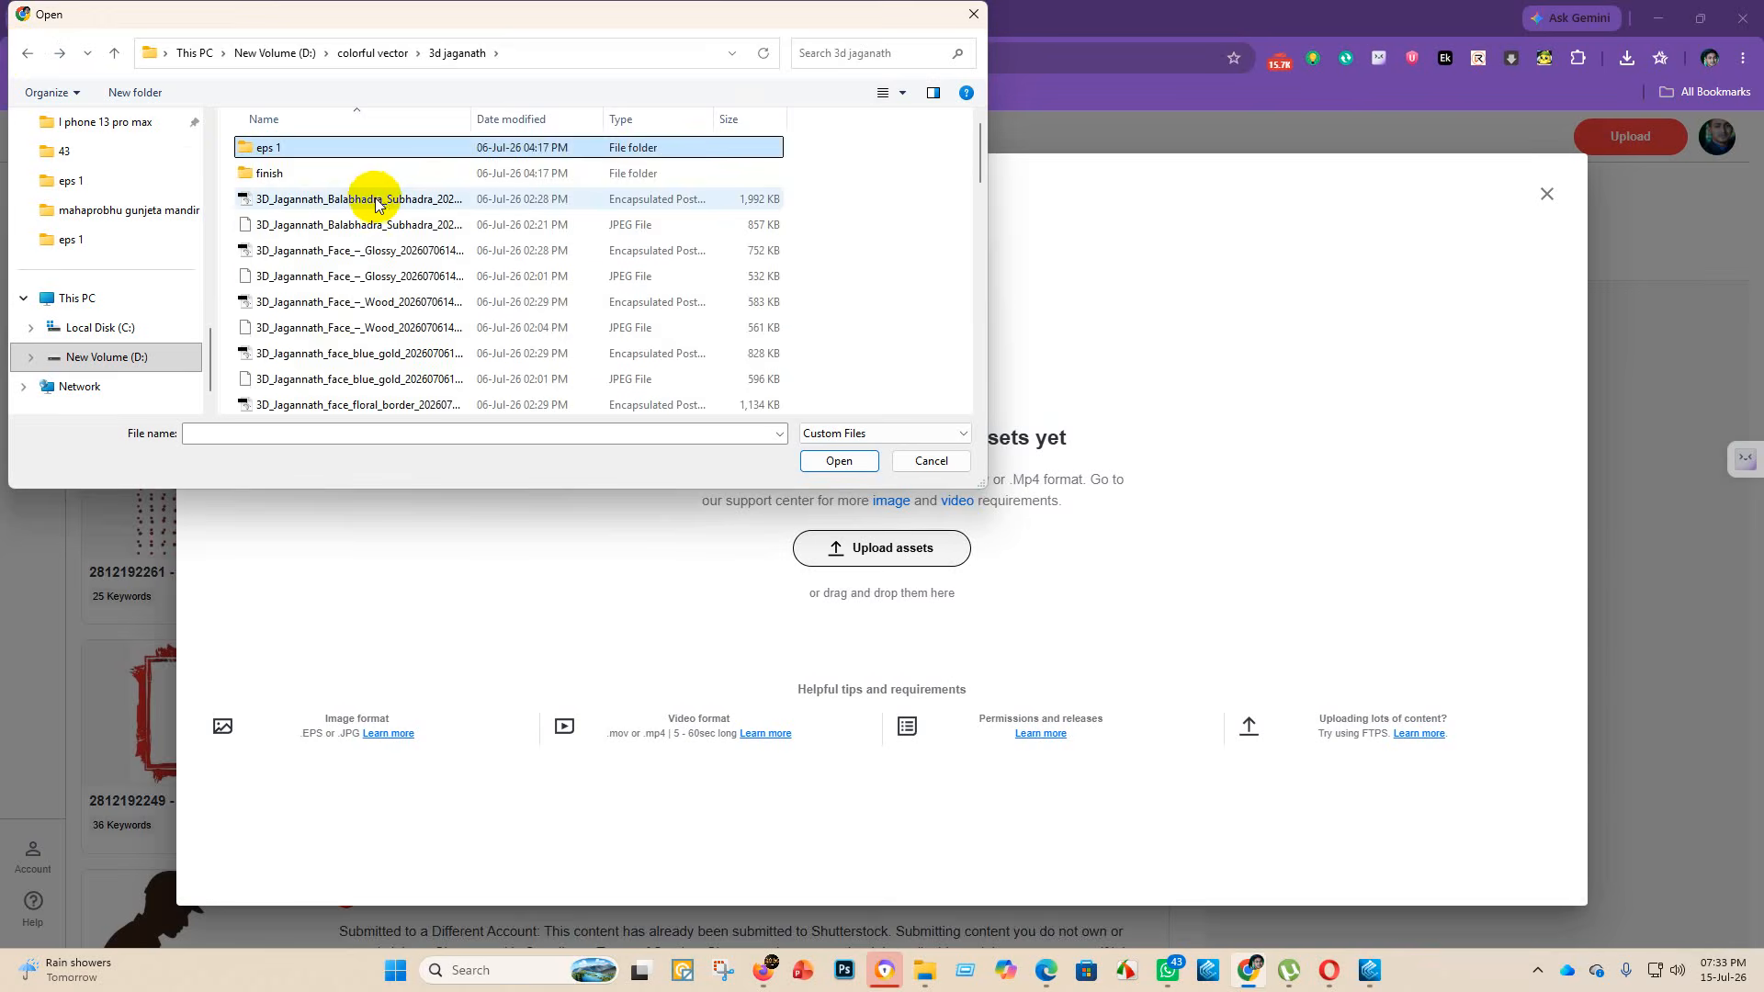
pyautogui.scroll(-12, 378, 175)
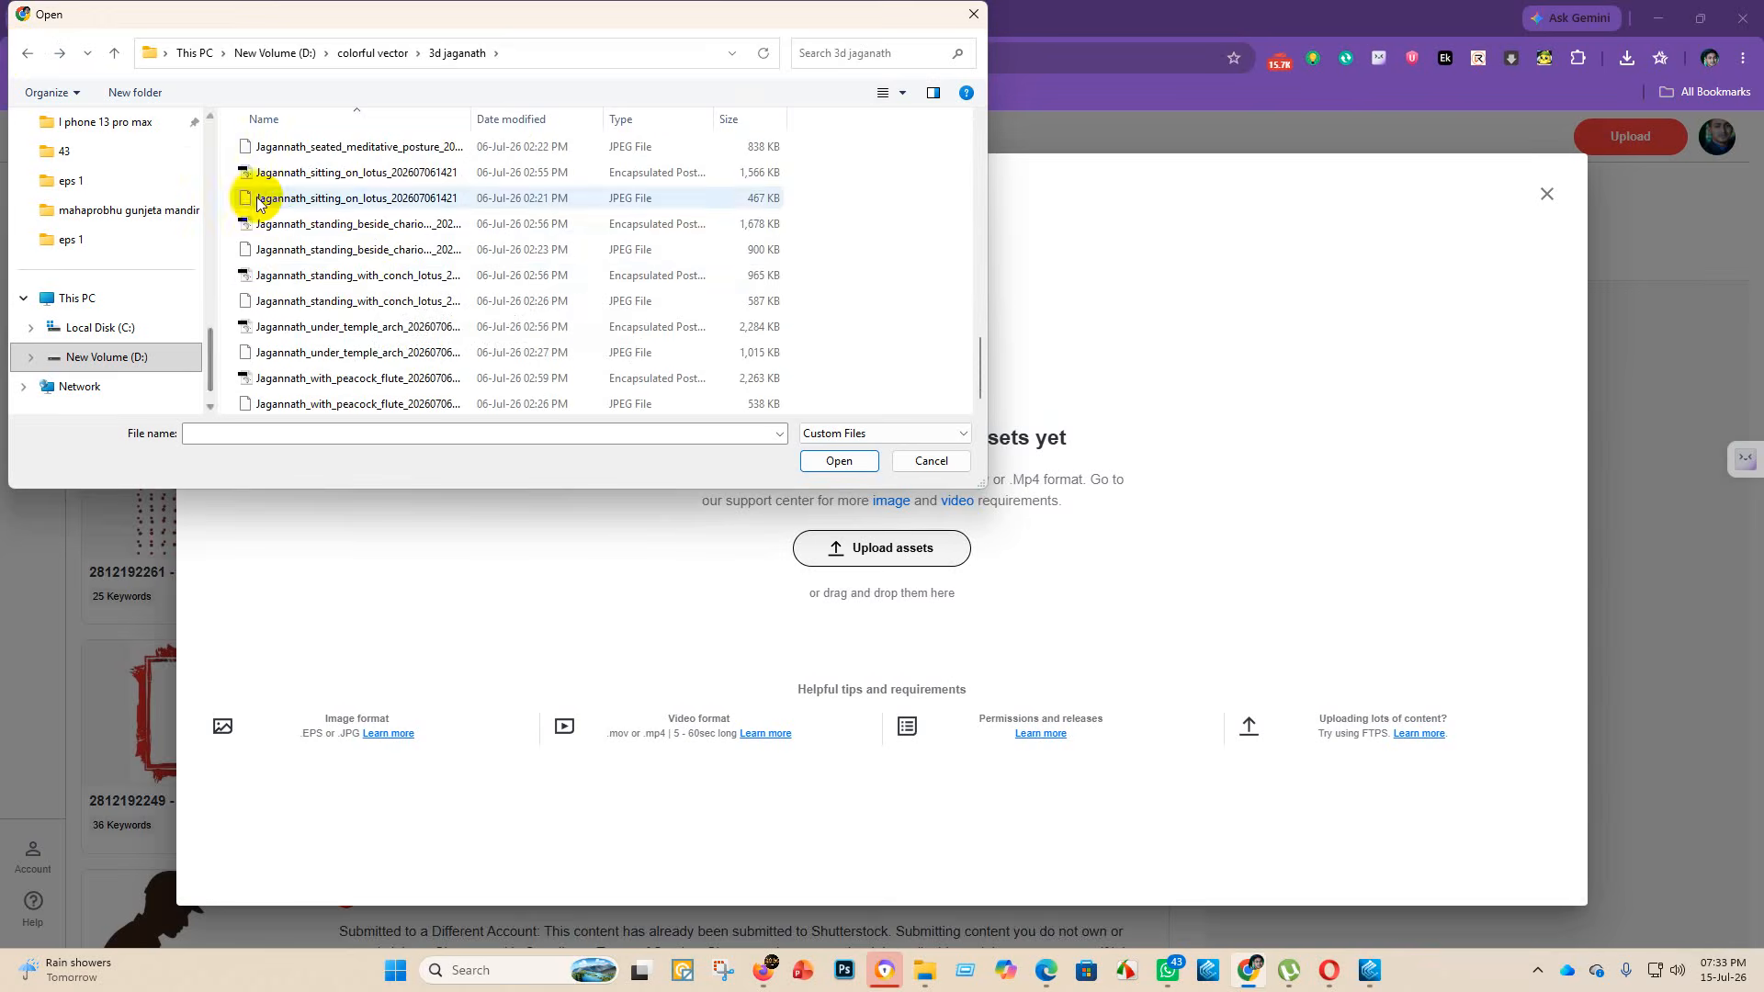
pyautogui.click(25, 57)
# - Upload EPS files 1 to 18 from the GenMeta_Result subfolder of "4 fathers day" > "eps"
pyautogui.doubleClick(813, 158)
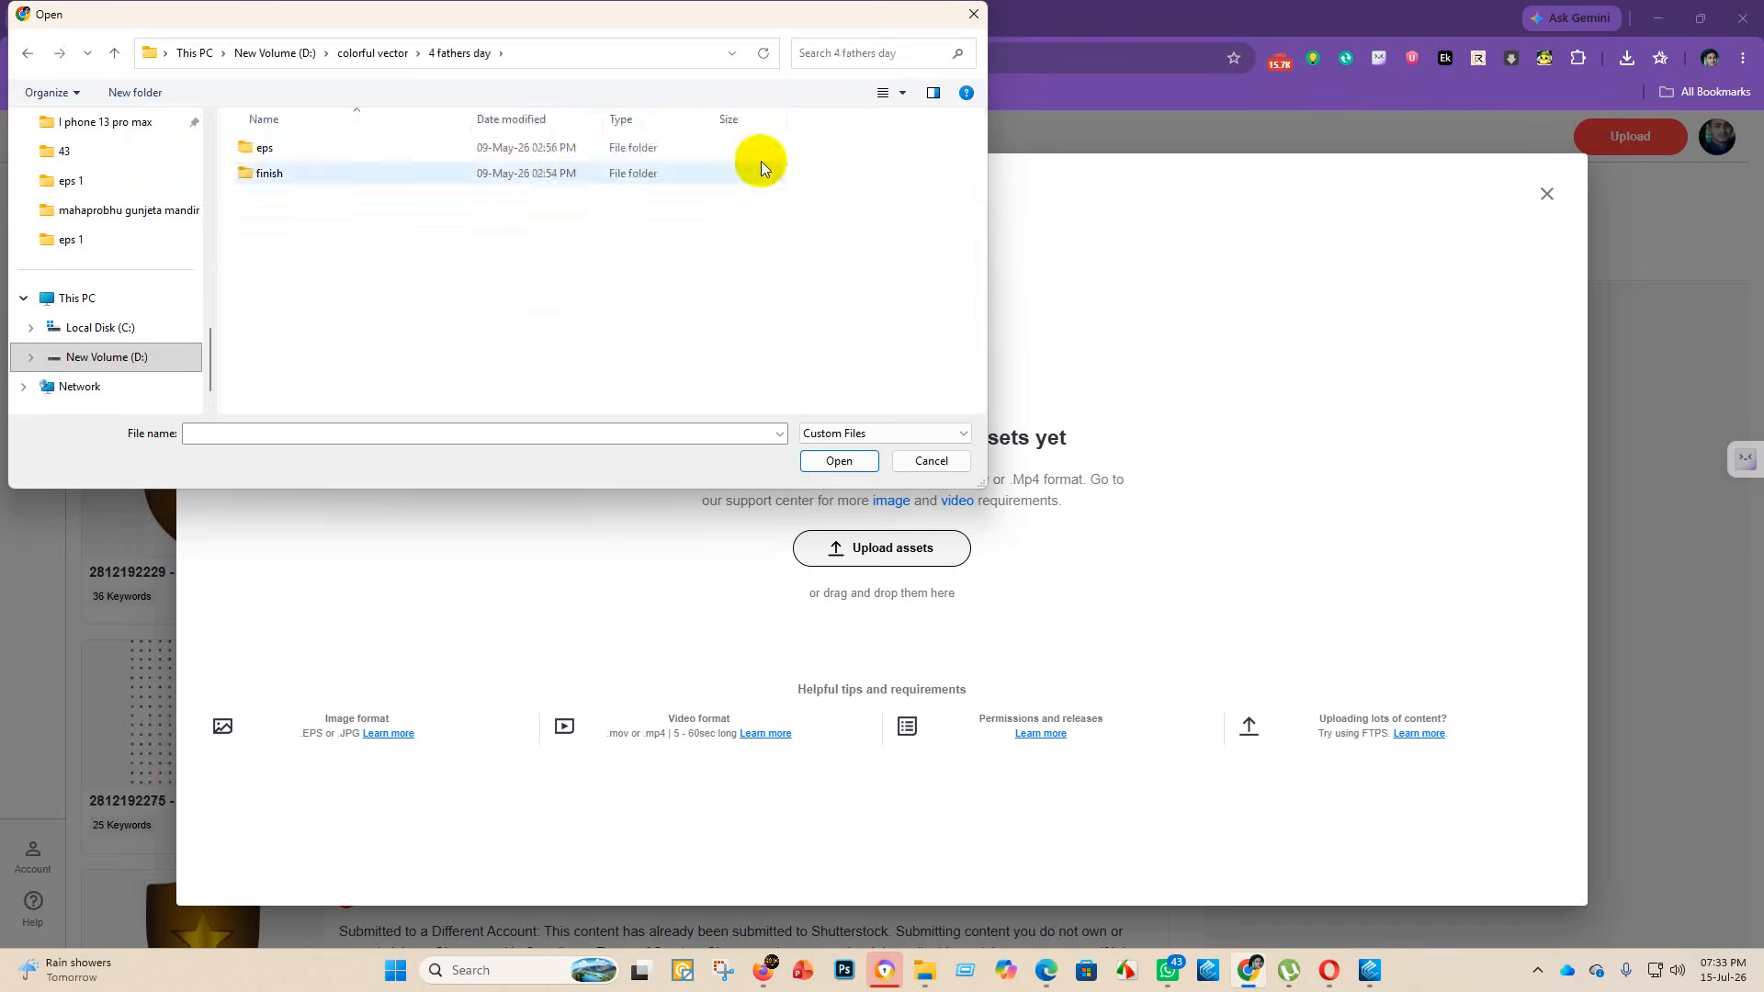
pyautogui.doubleClick(308, 148)
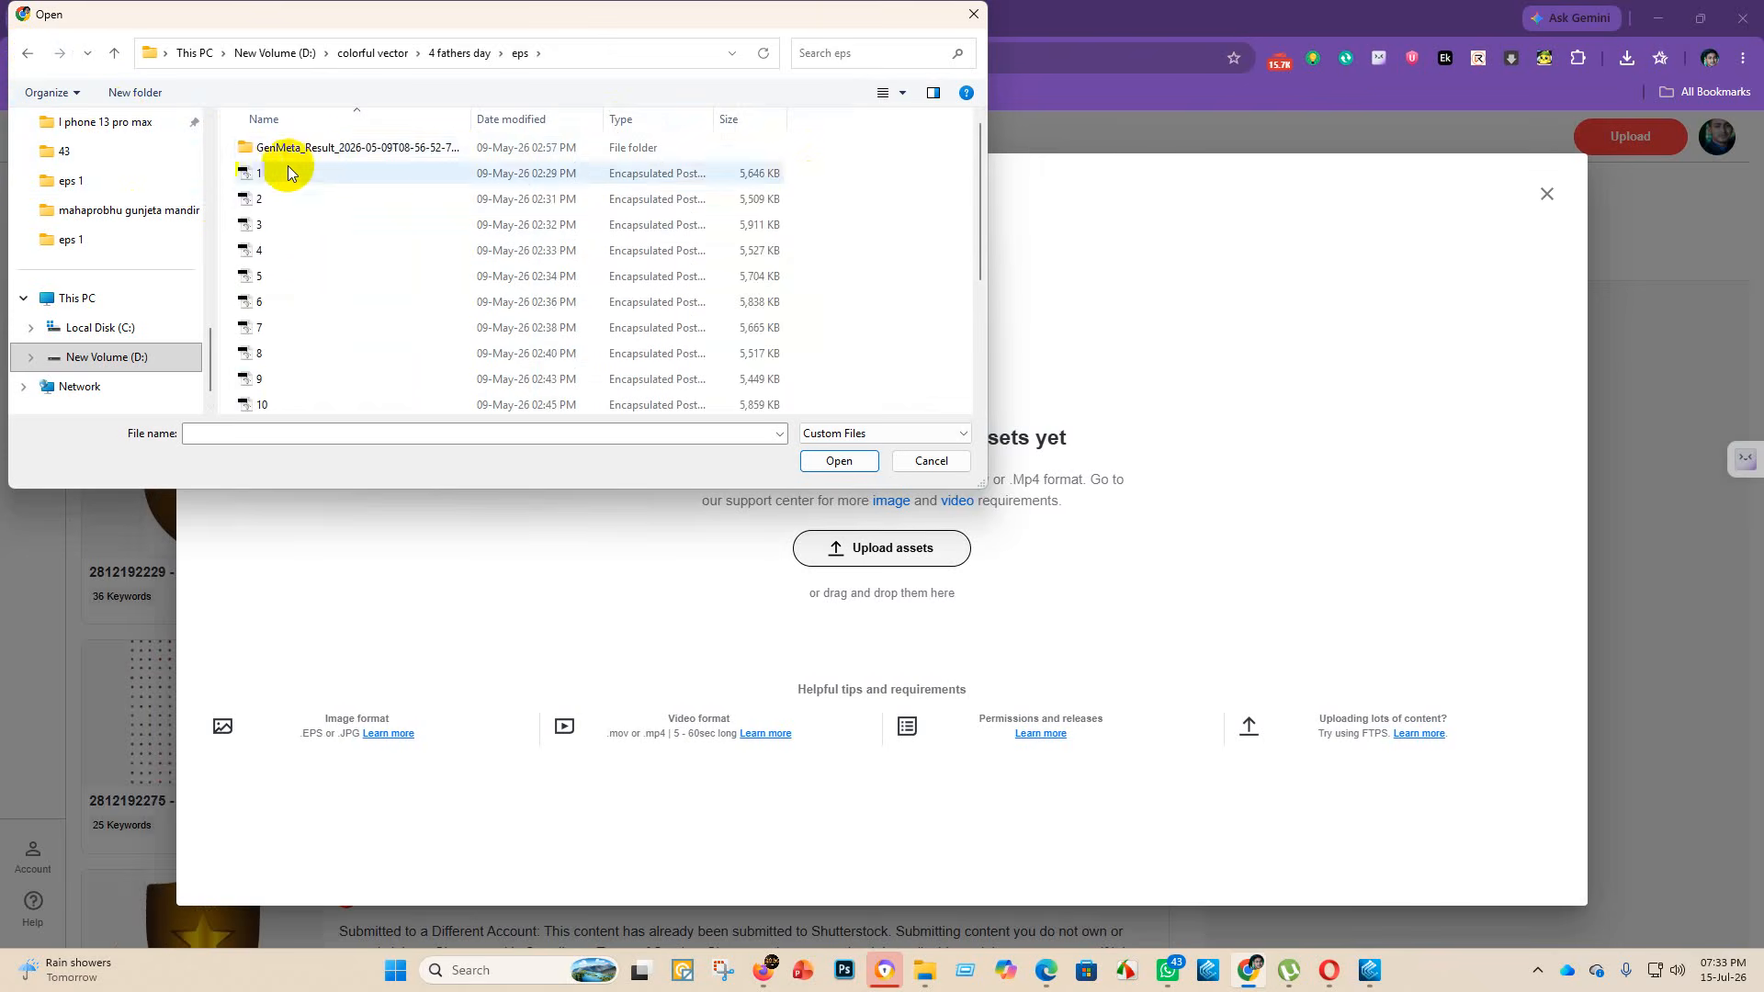
pyautogui.doubleClick(324, 147)
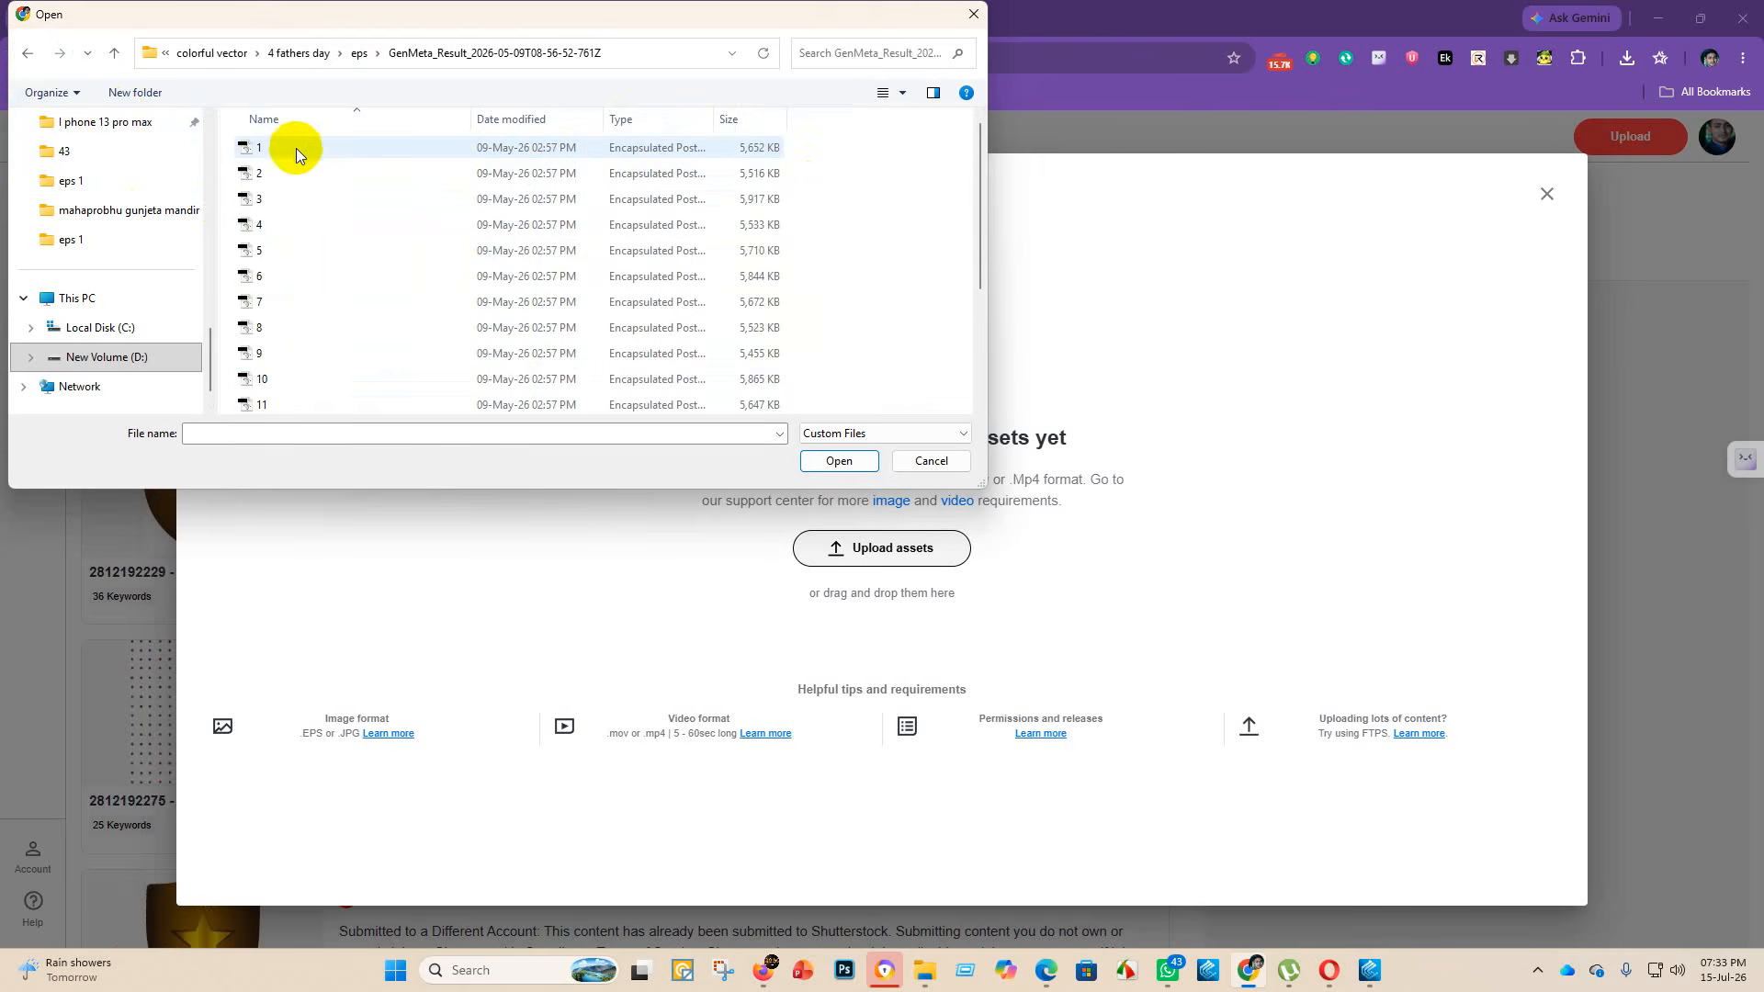
pyautogui.moveTo(298, 139); pyautogui.dragTo(336, 551)
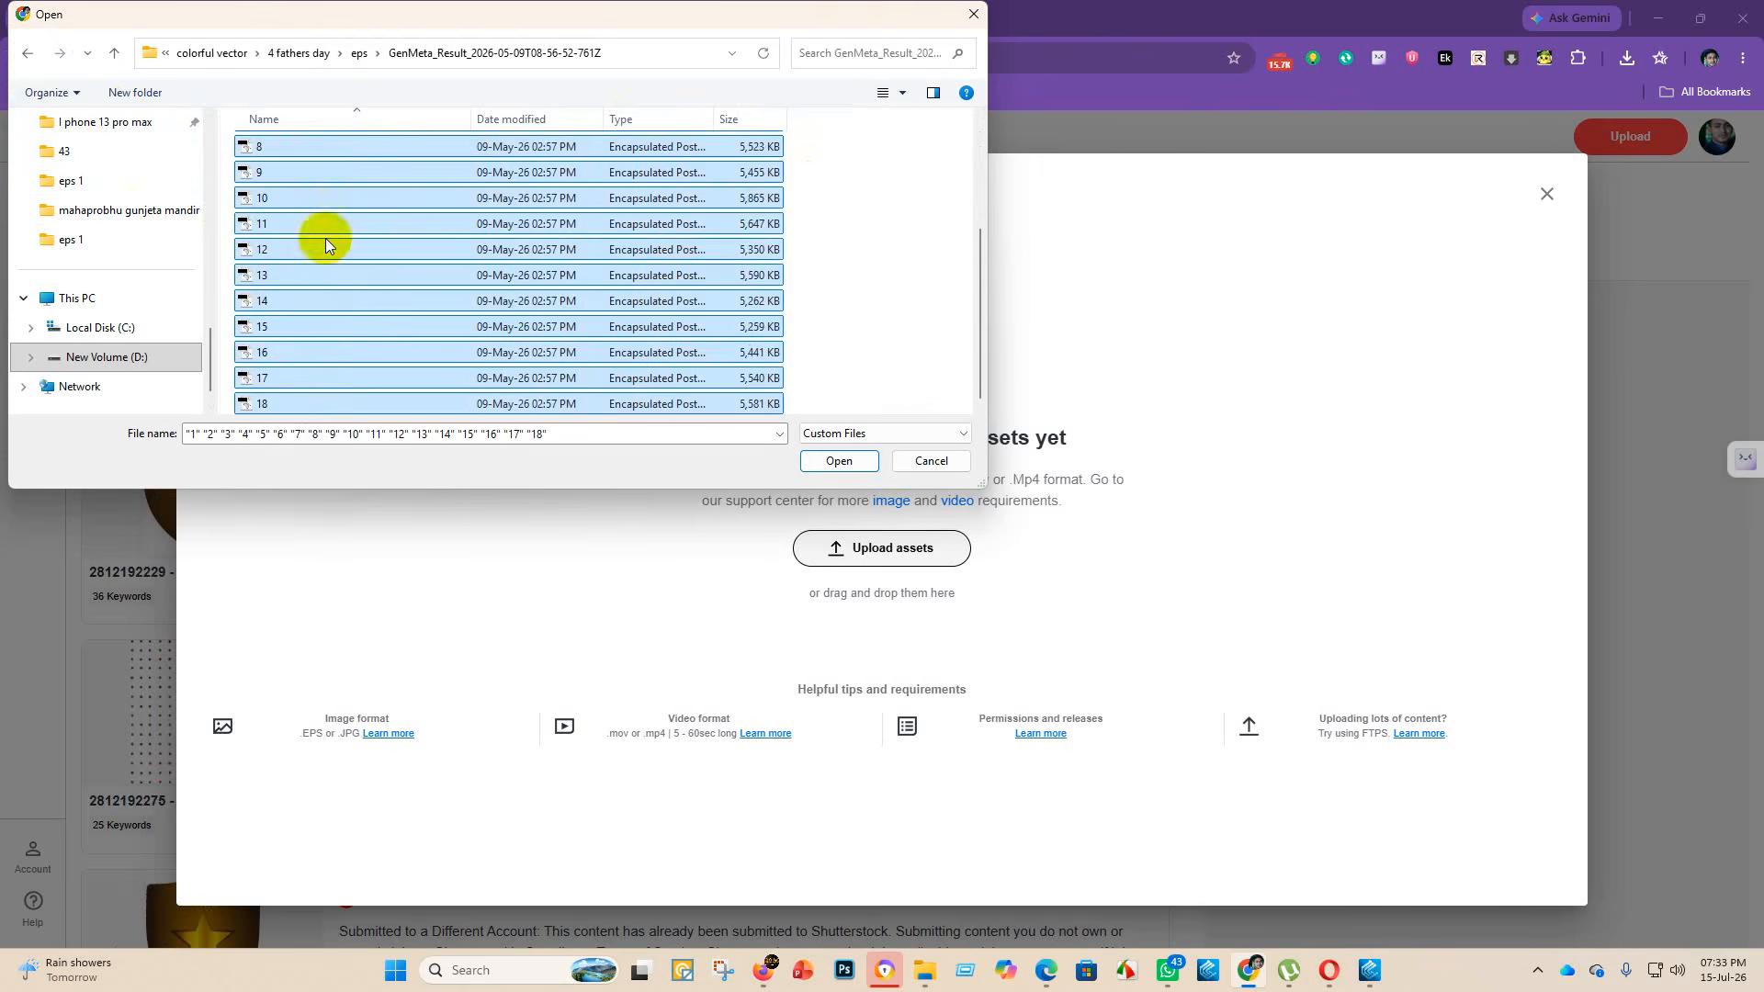
pyautogui.click(855, 462)
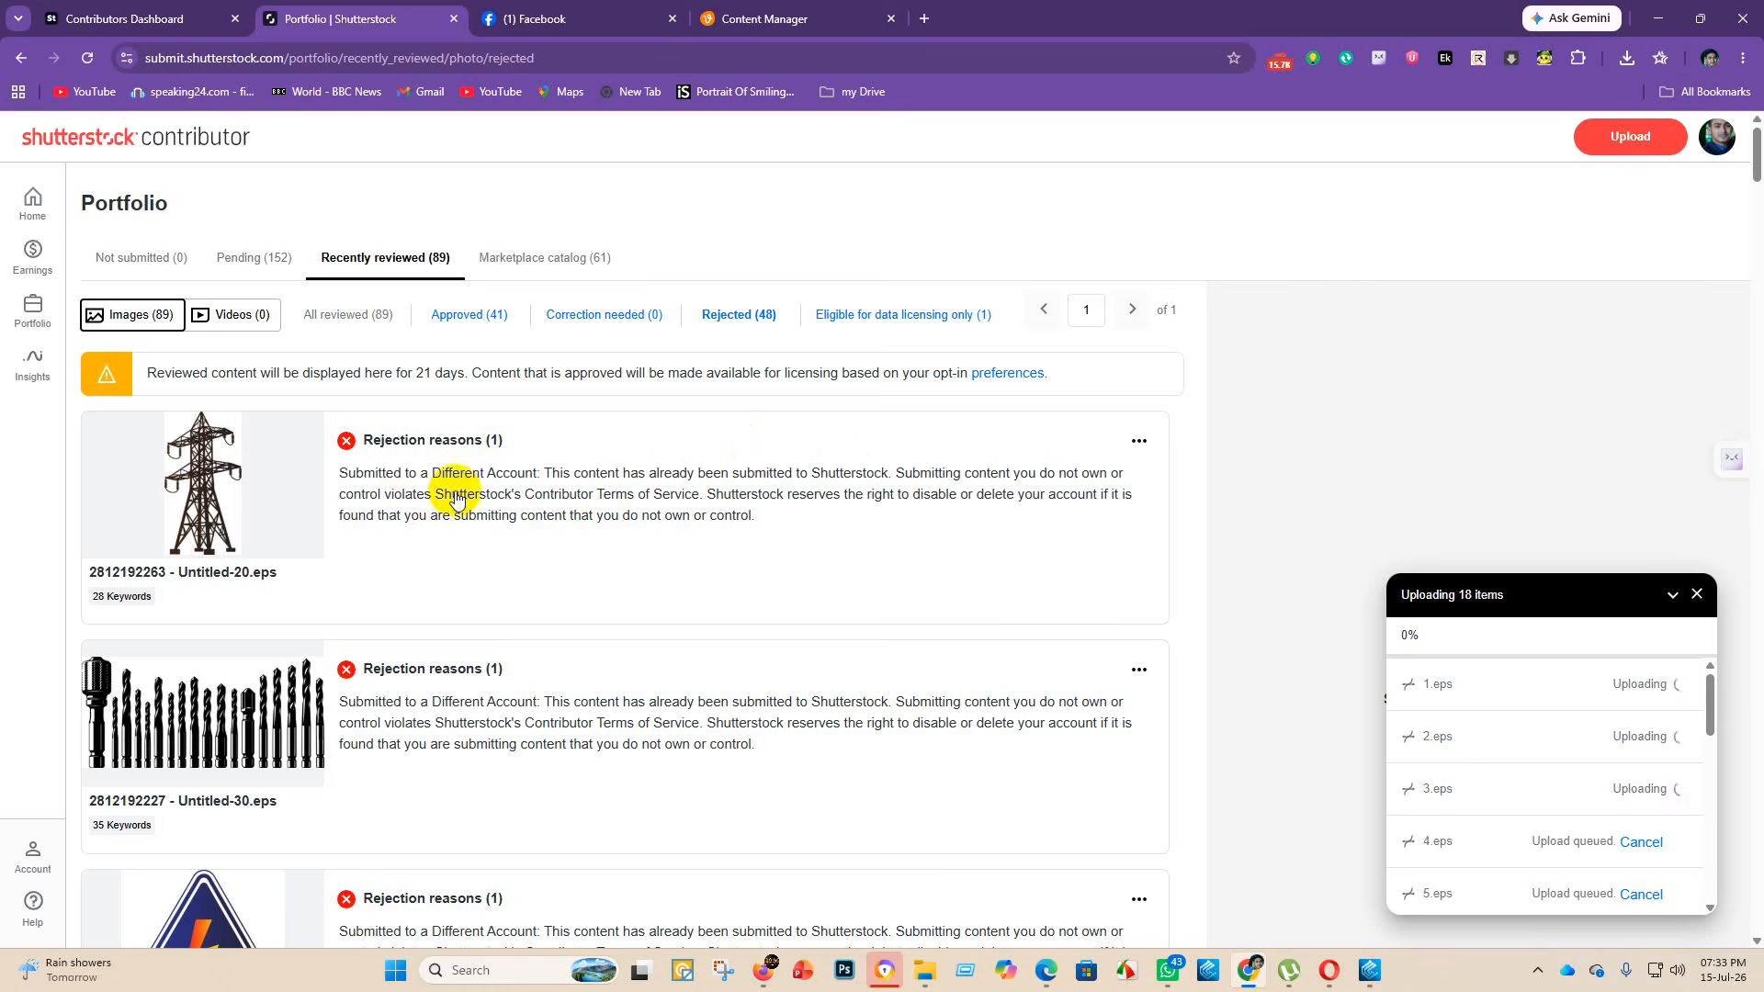
# - Examine the refreshed list of rejected images and their reasons while the upload runs
pyautogui.scroll(-1, 551, 515)
pyautogui.scroll(-4, 468, 483)
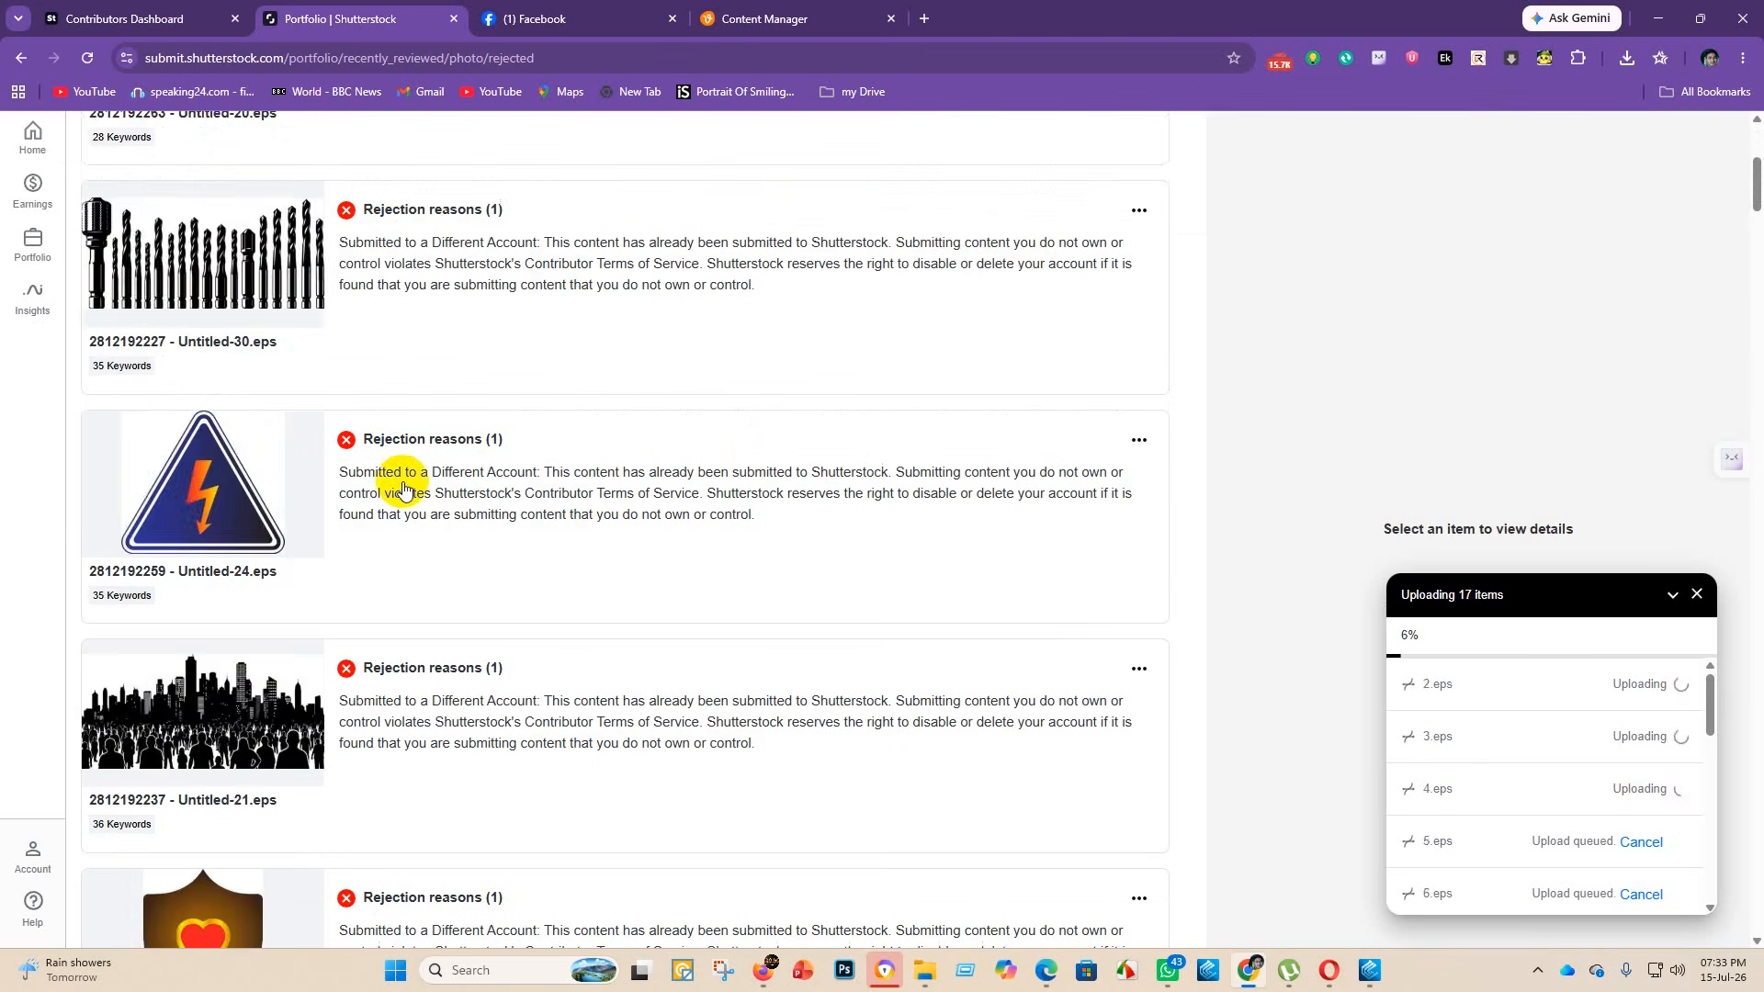
pyautogui.scroll(-8, 404, 505)
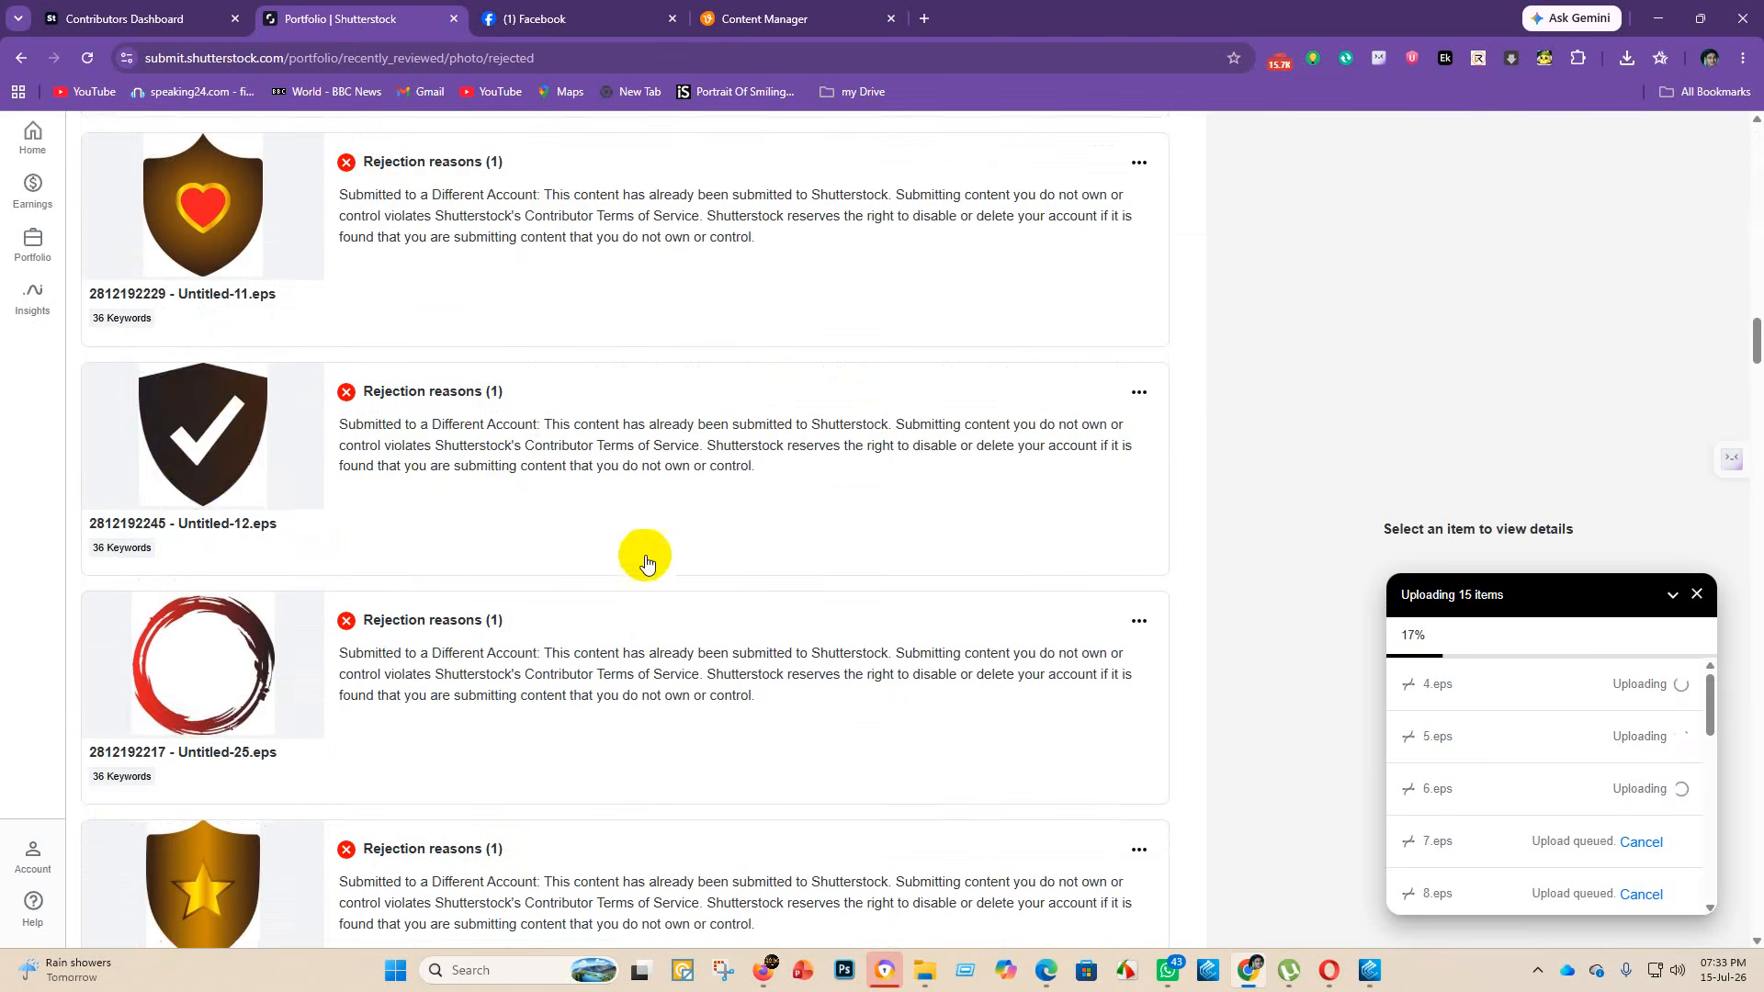
pyautogui.scroll(-10, 515, 524)
pyautogui.scroll(8, 422, 413)
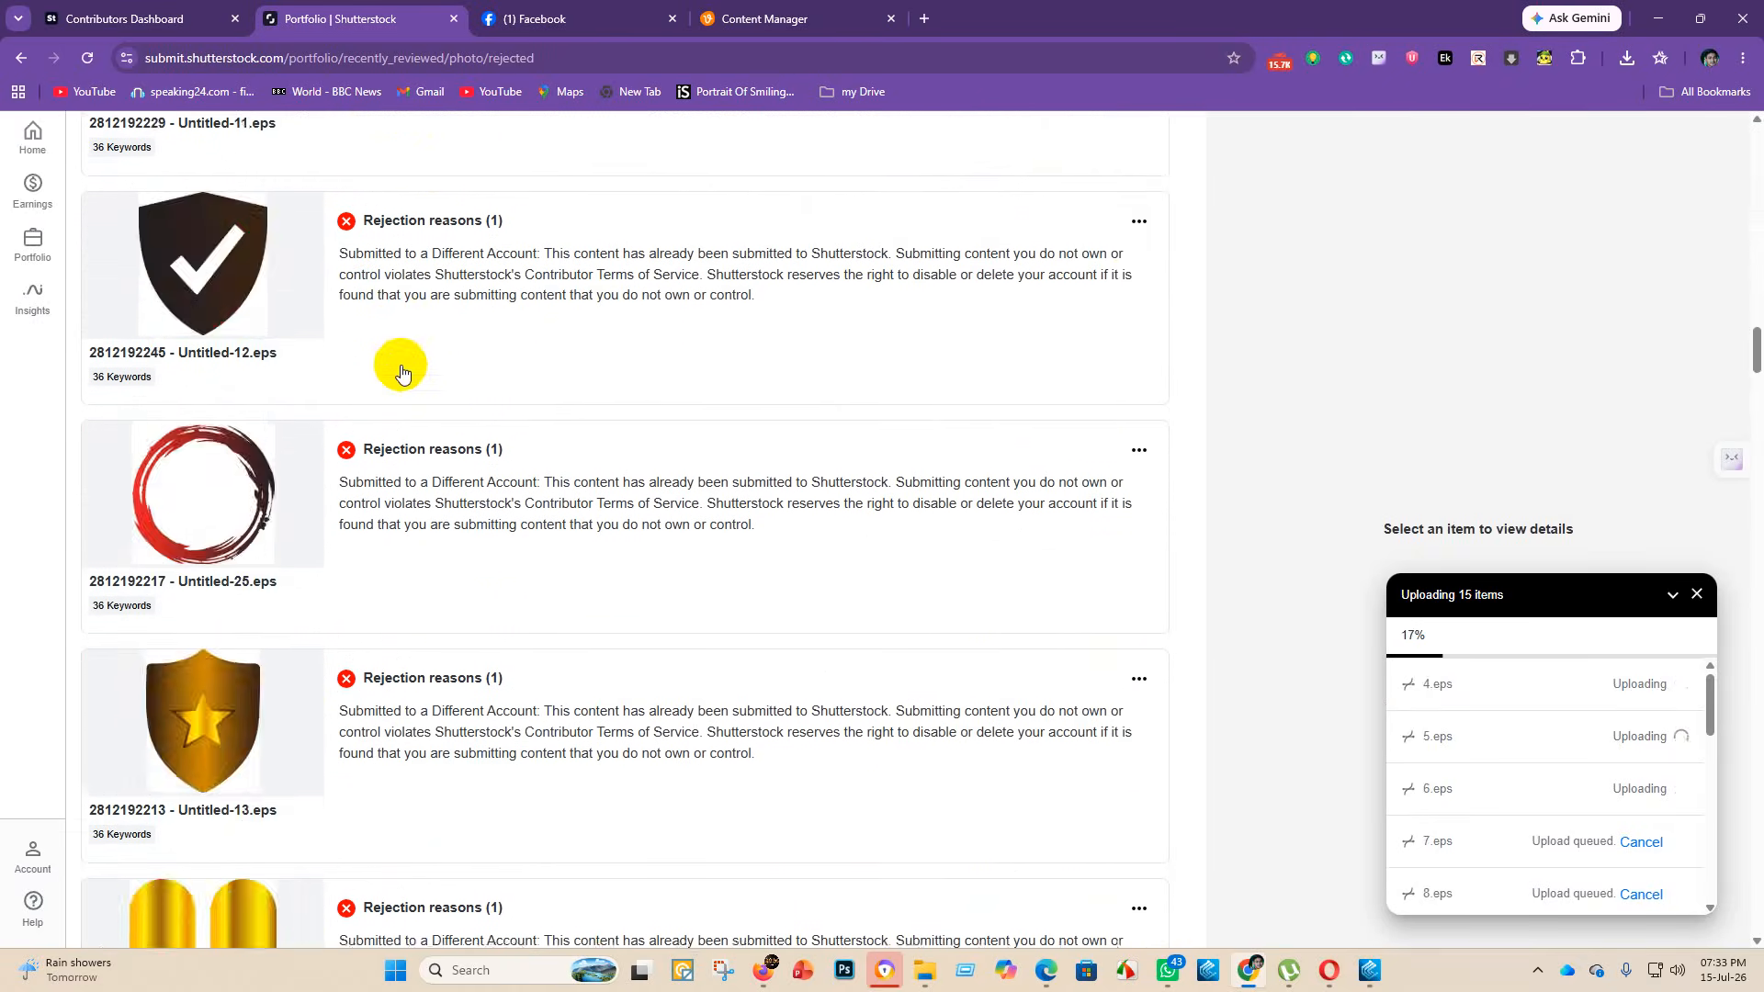
pyautogui.scroll(15, 401, 372)
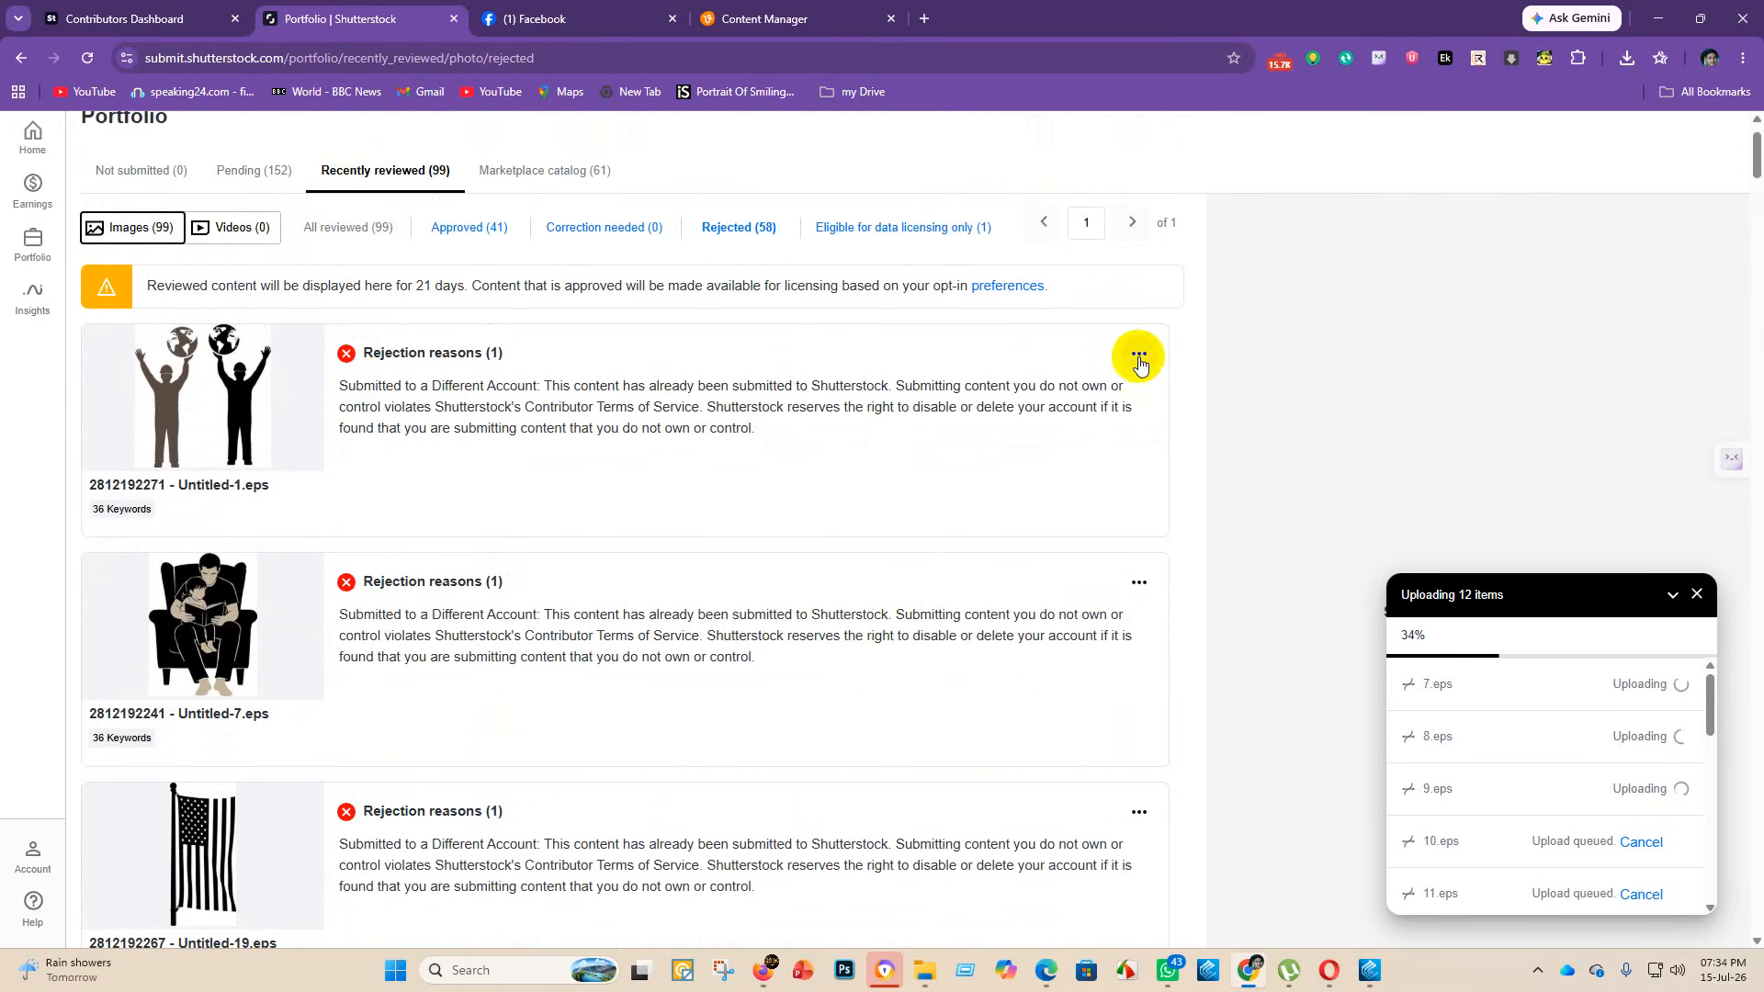
pyautogui.scroll(1, 913, 461)
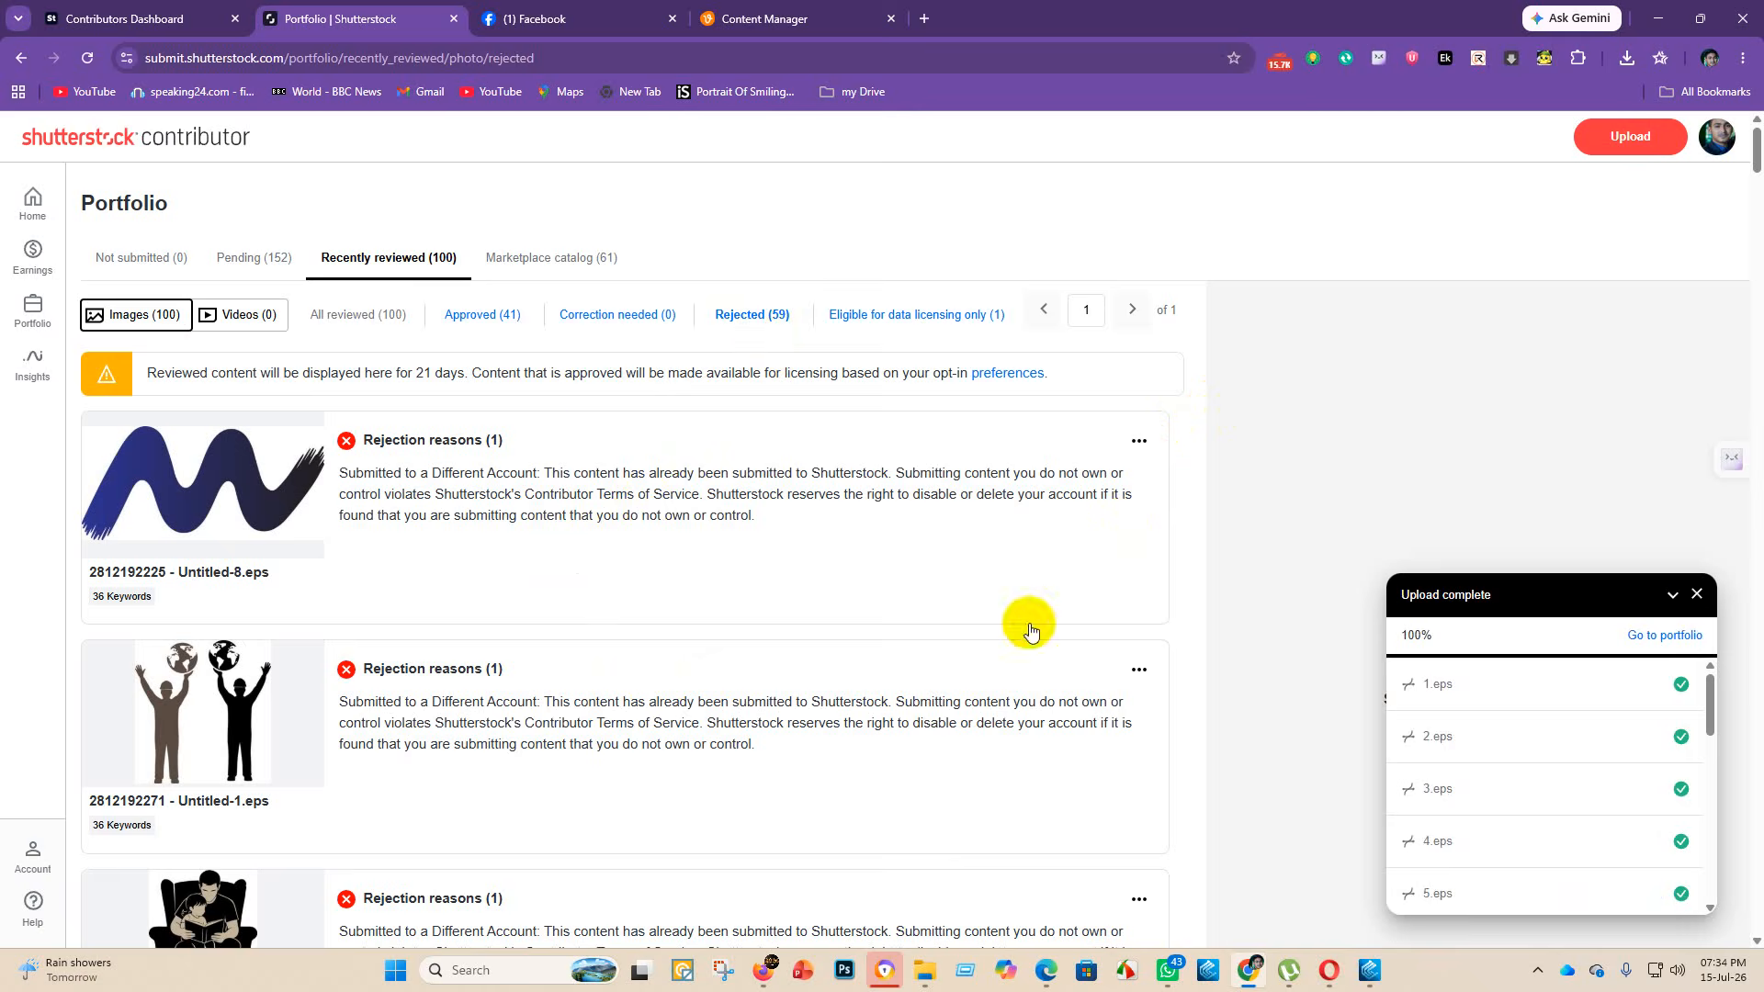
# - Go to the not-submitted images in the portfolio, dismiss the upload status window and look over the uploaded files
pyautogui.click(1620, 643)
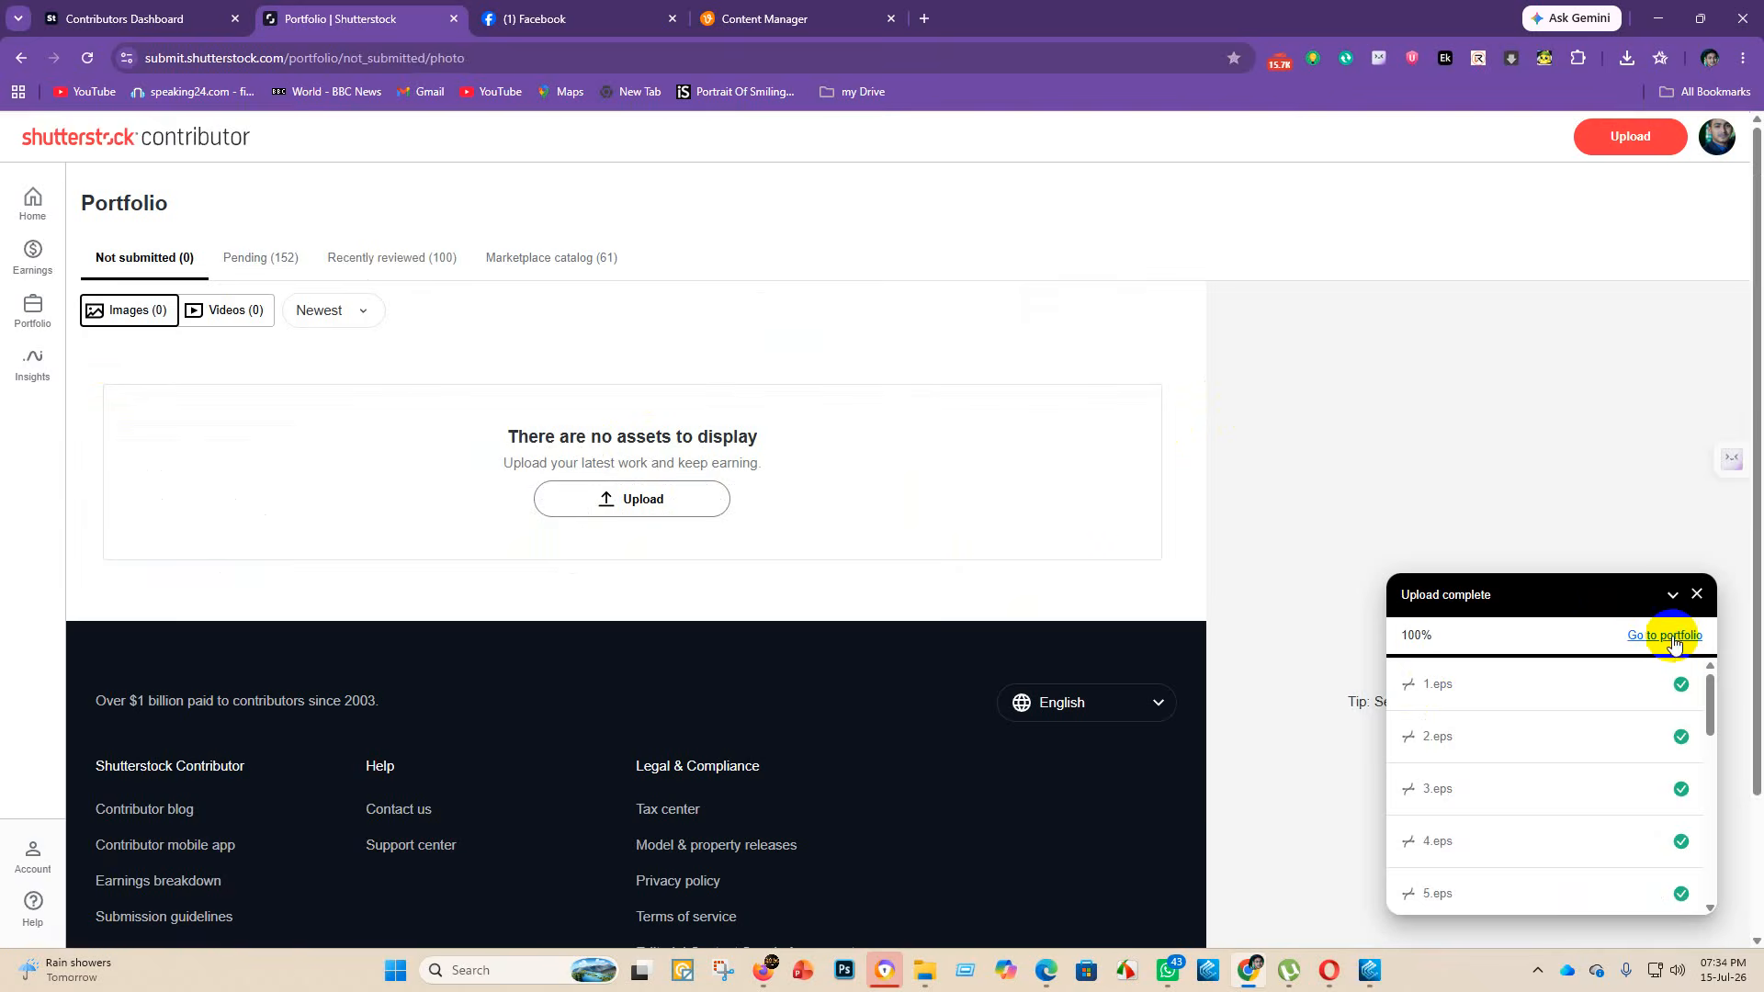
pyautogui.click(1672, 642)
pyautogui.click(1655, 641)
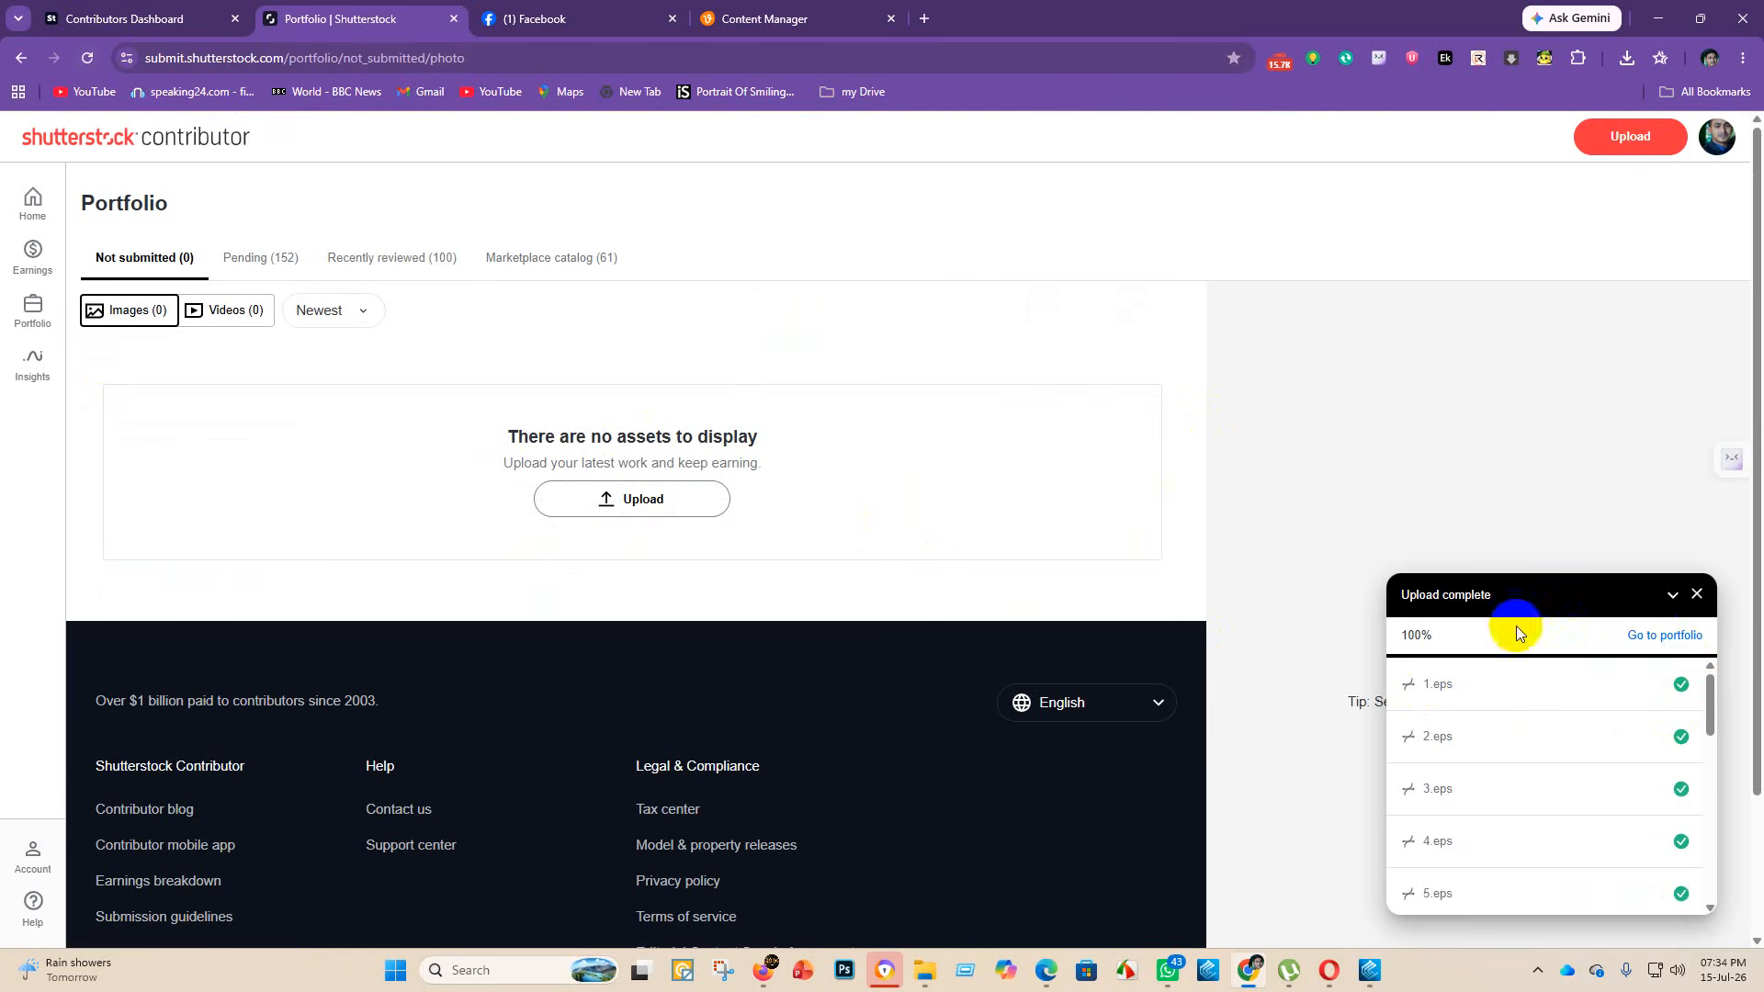
pyautogui.click(1698, 594)
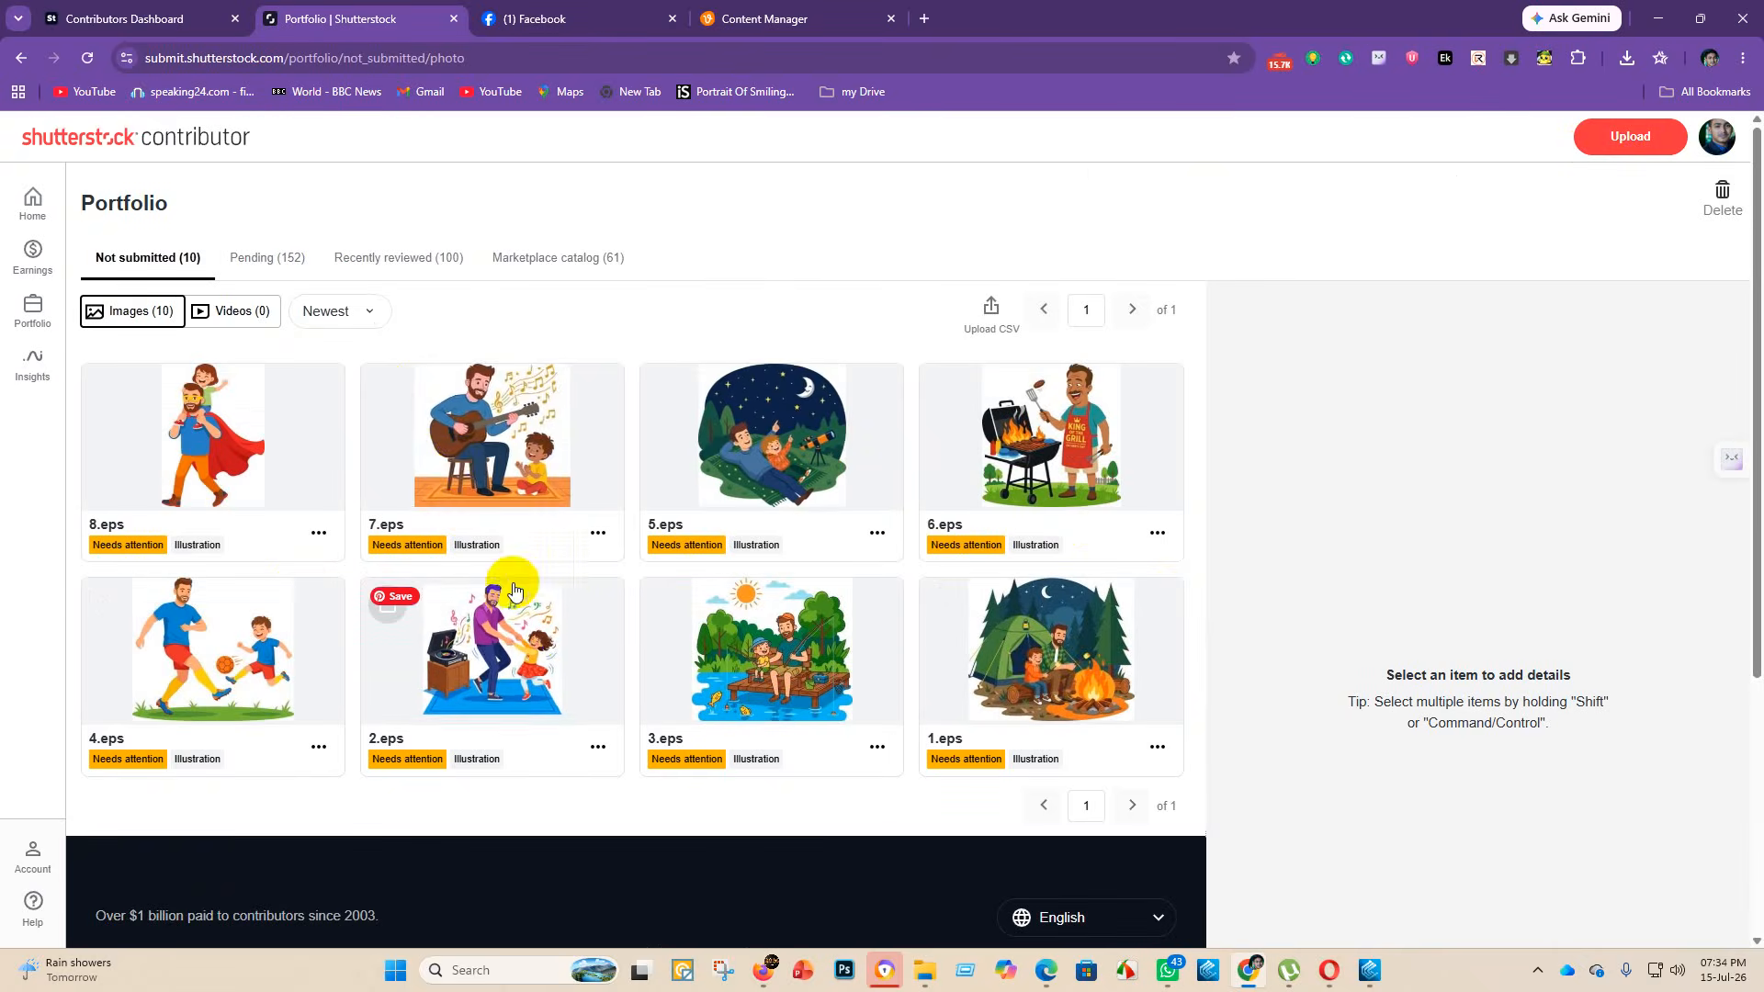
pyautogui.scroll(-4, 487, 590)
pyautogui.scroll(4, 413, 523)
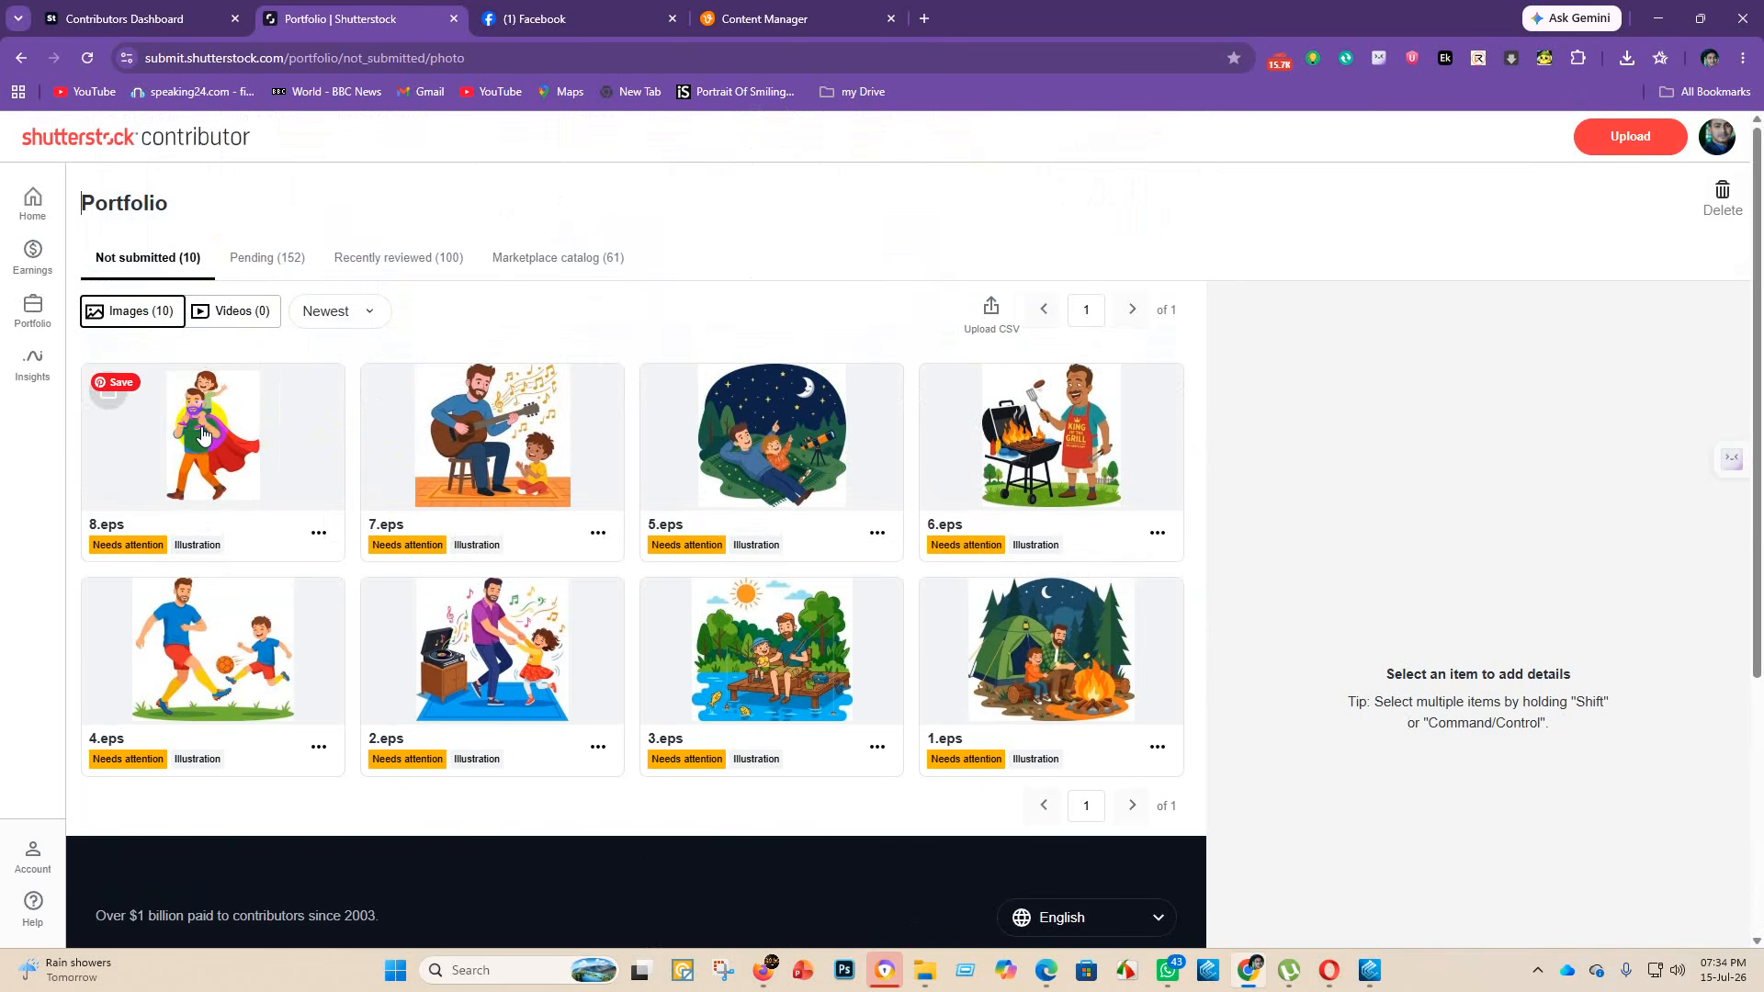
pyautogui.click(109, 401)
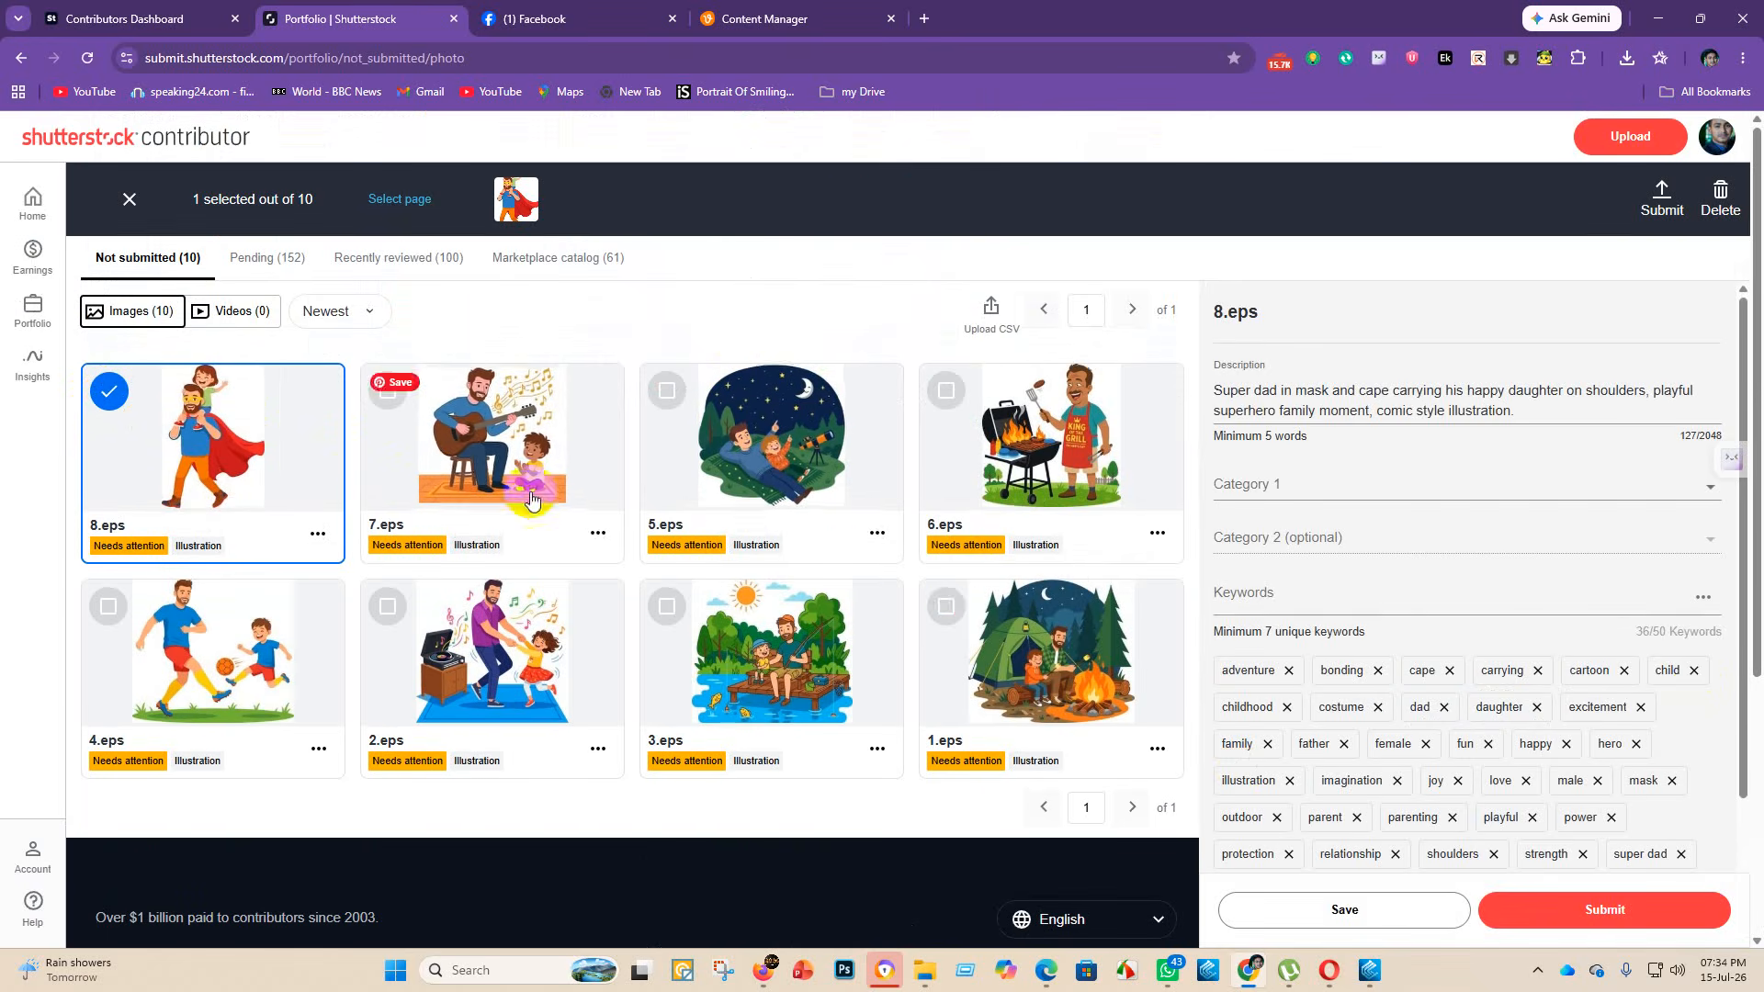
pyautogui.click(416, 209)
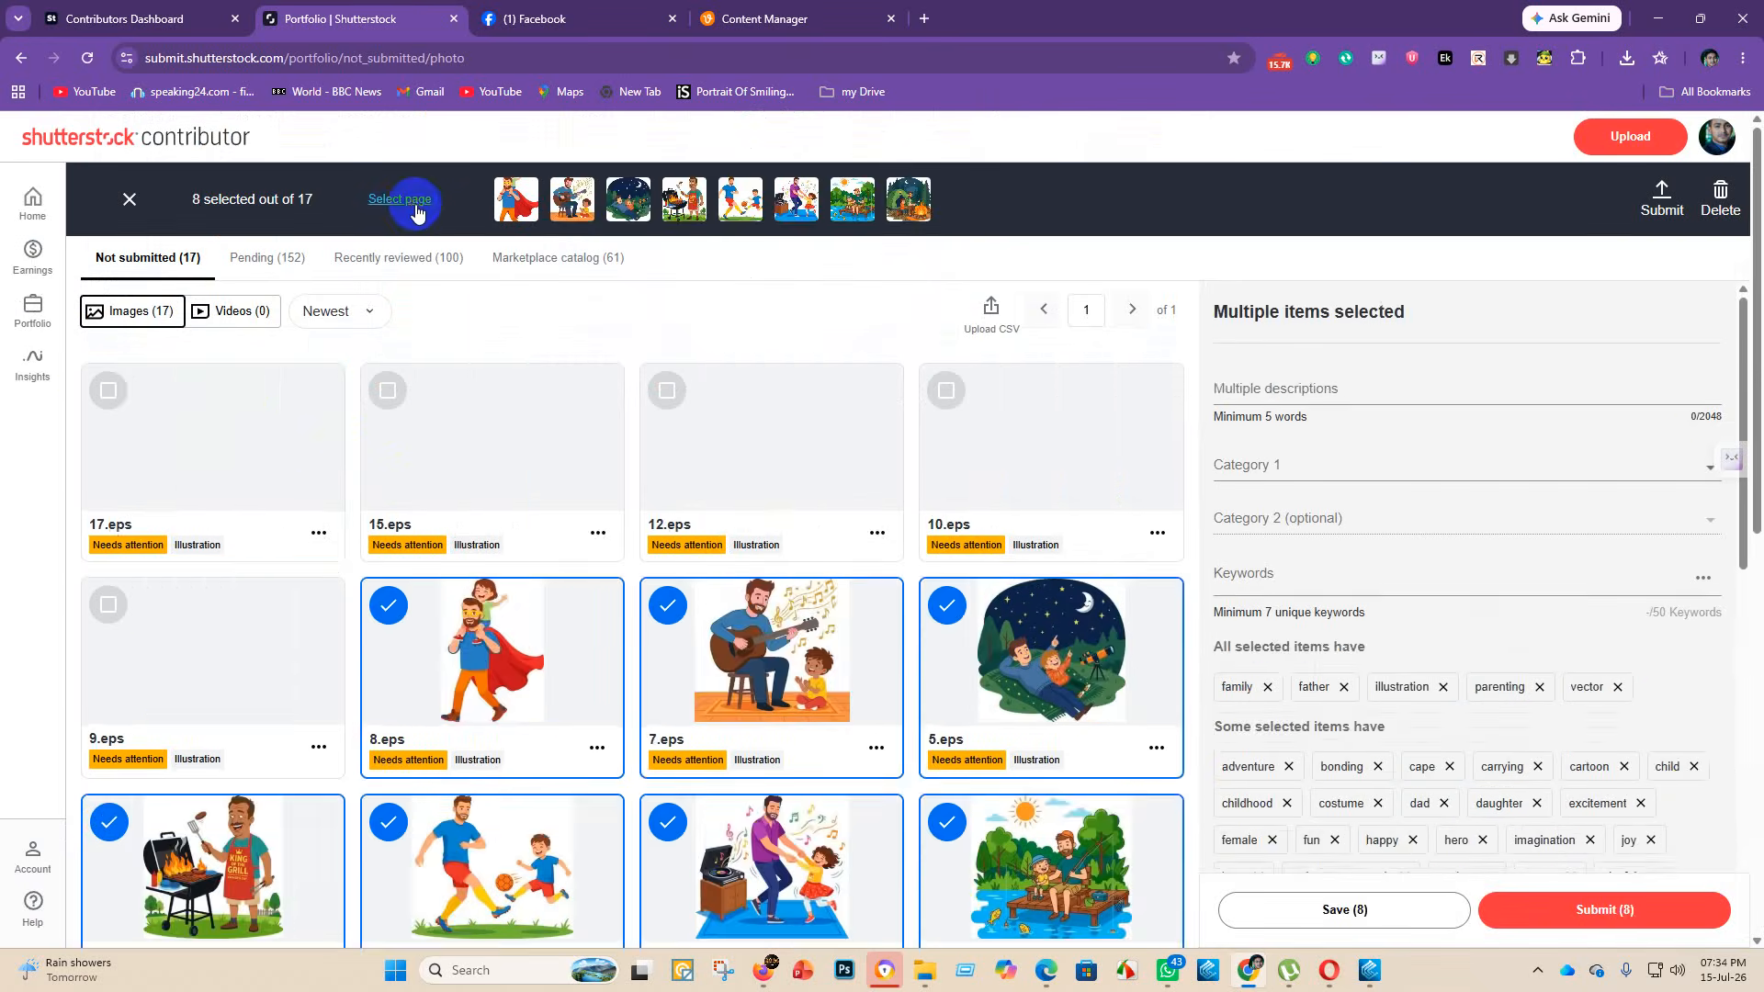
pyautogui.click(108, 402)
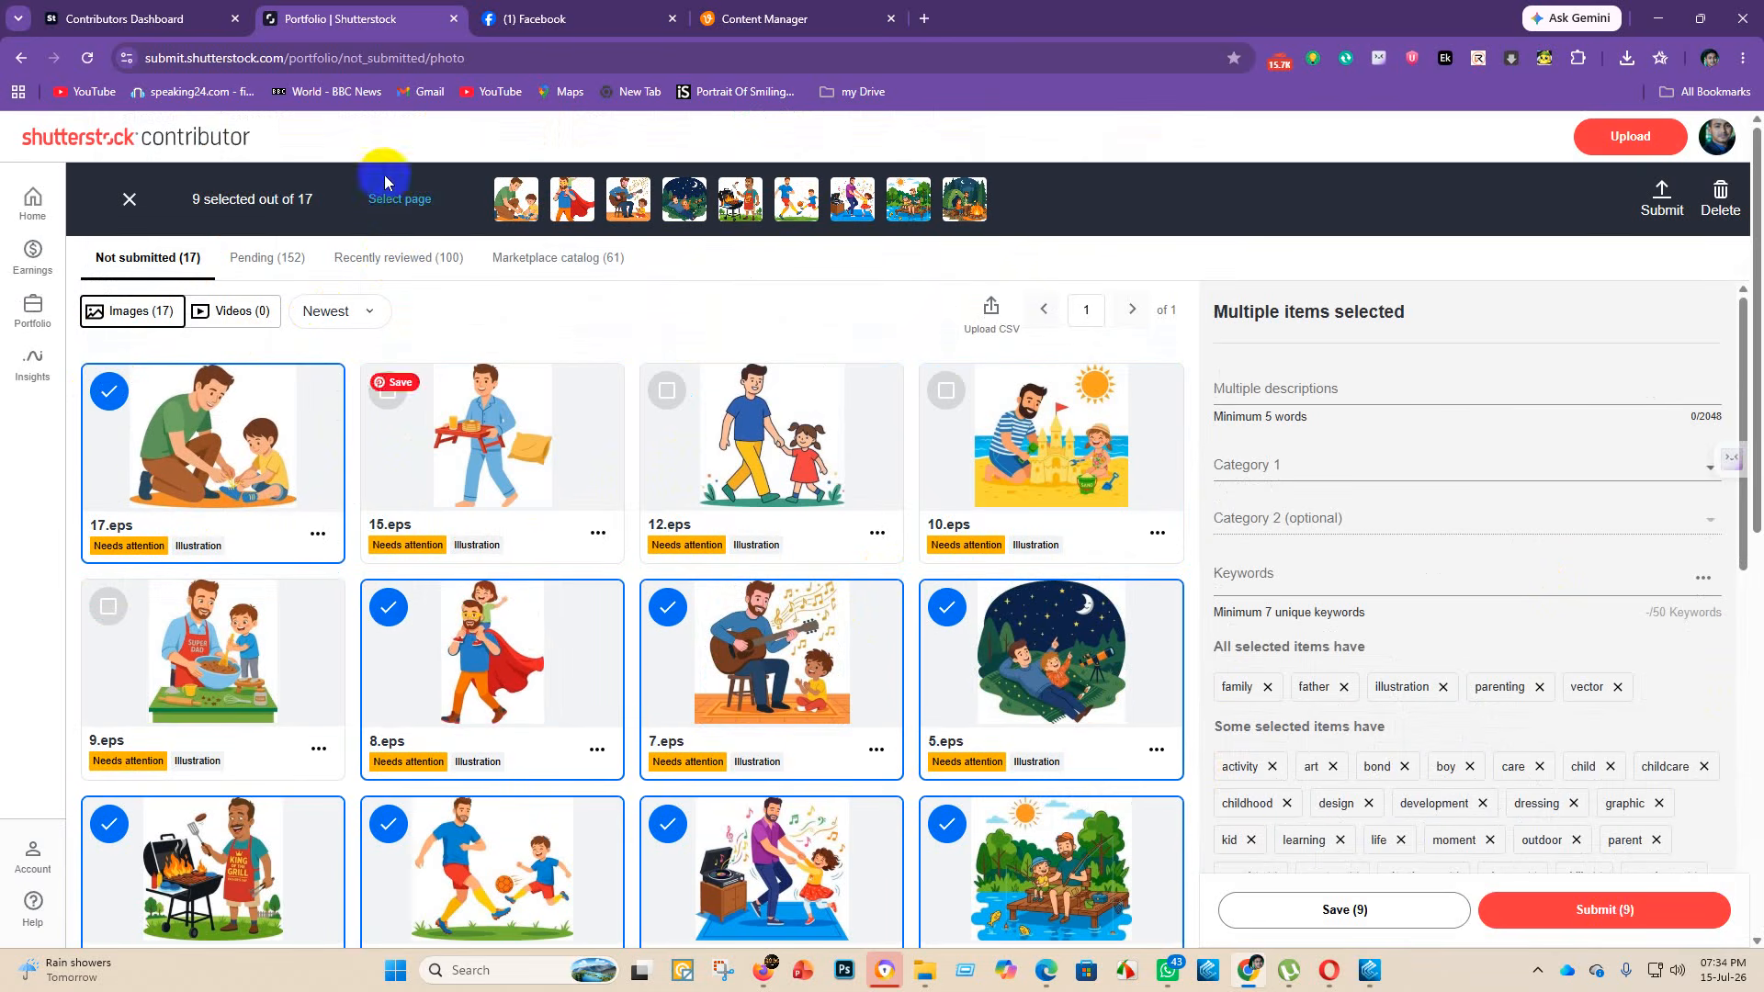
pyautogui.click(404, 199)
pyautogui.click(404, 200)
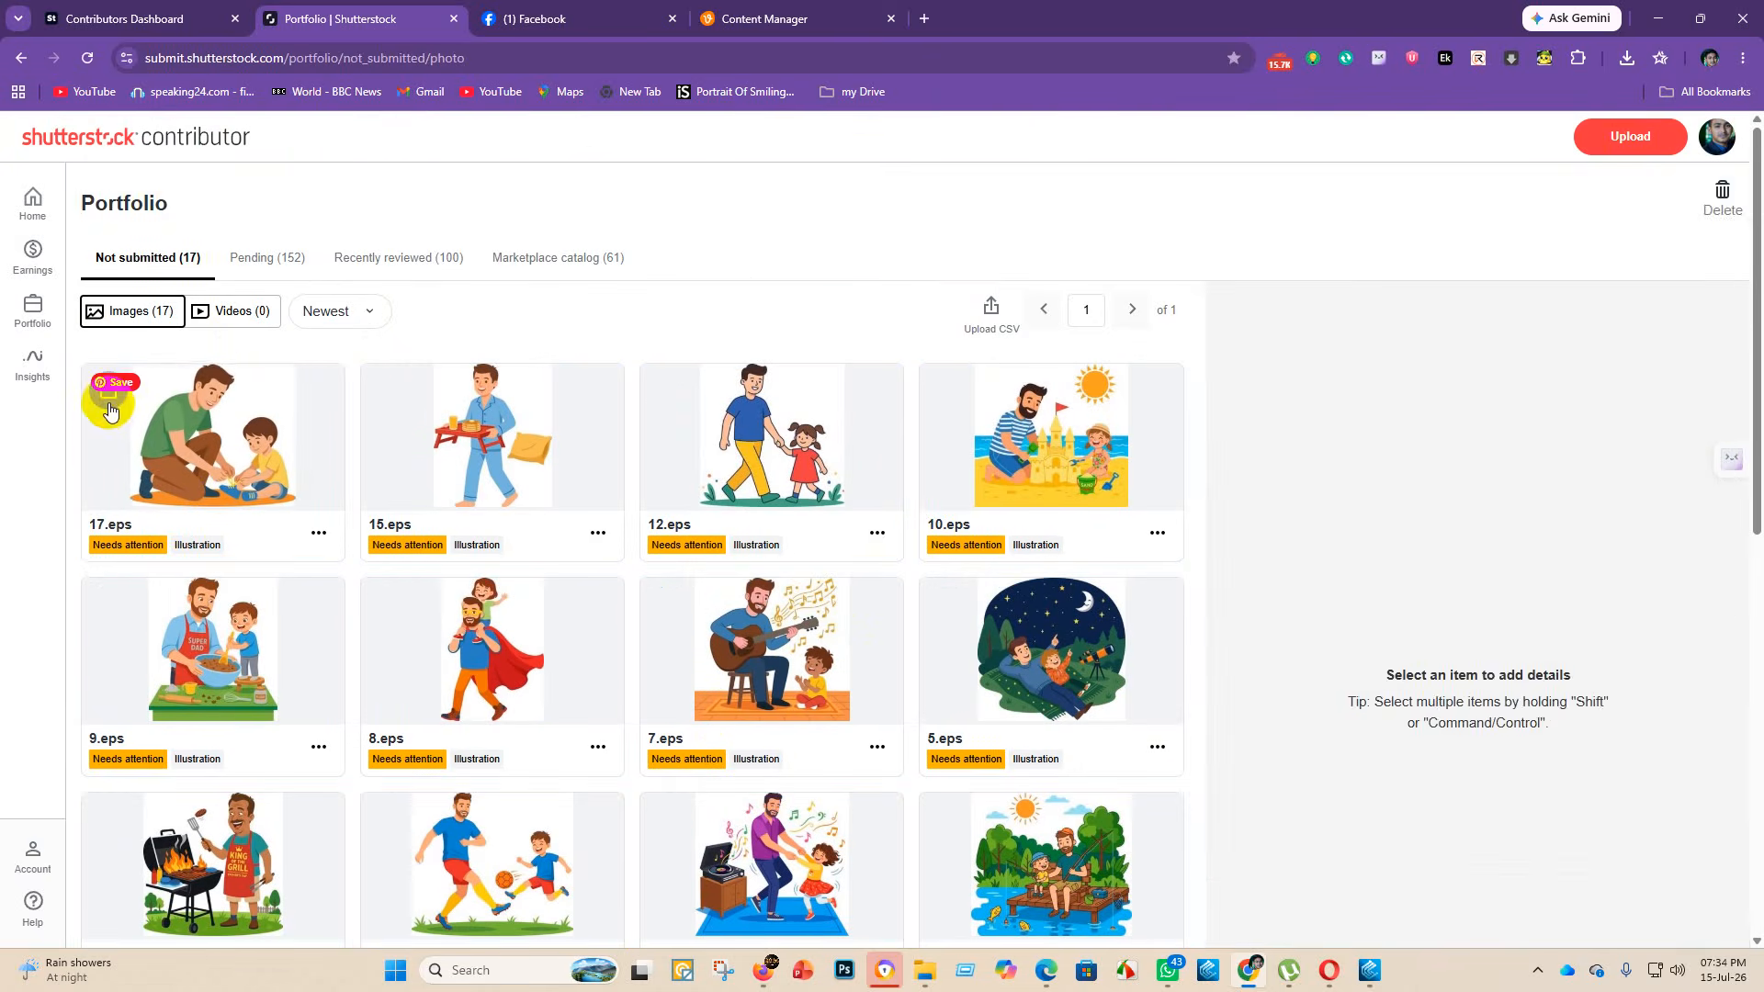
# - Set the categories of 17.eps to Abstract and Objects and submit it for review
pyautogui.click(108, 390)
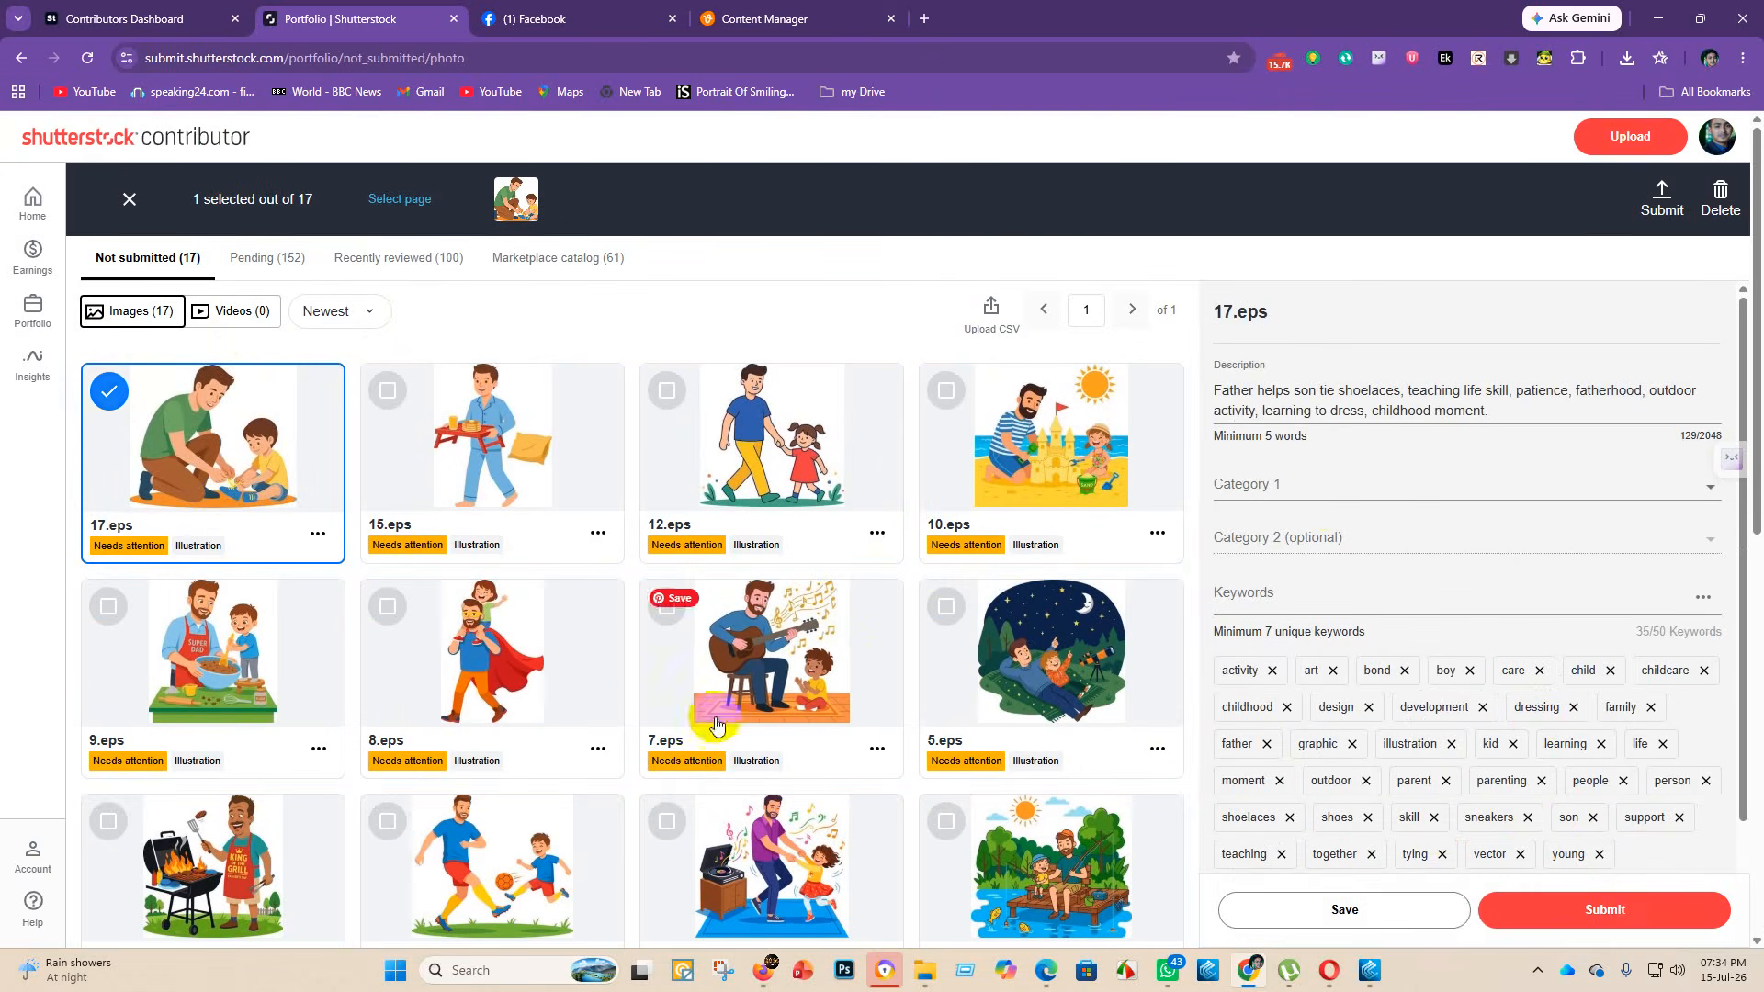
pyautogui.click(1311, 484)
pyautogui.click(1303, 208)
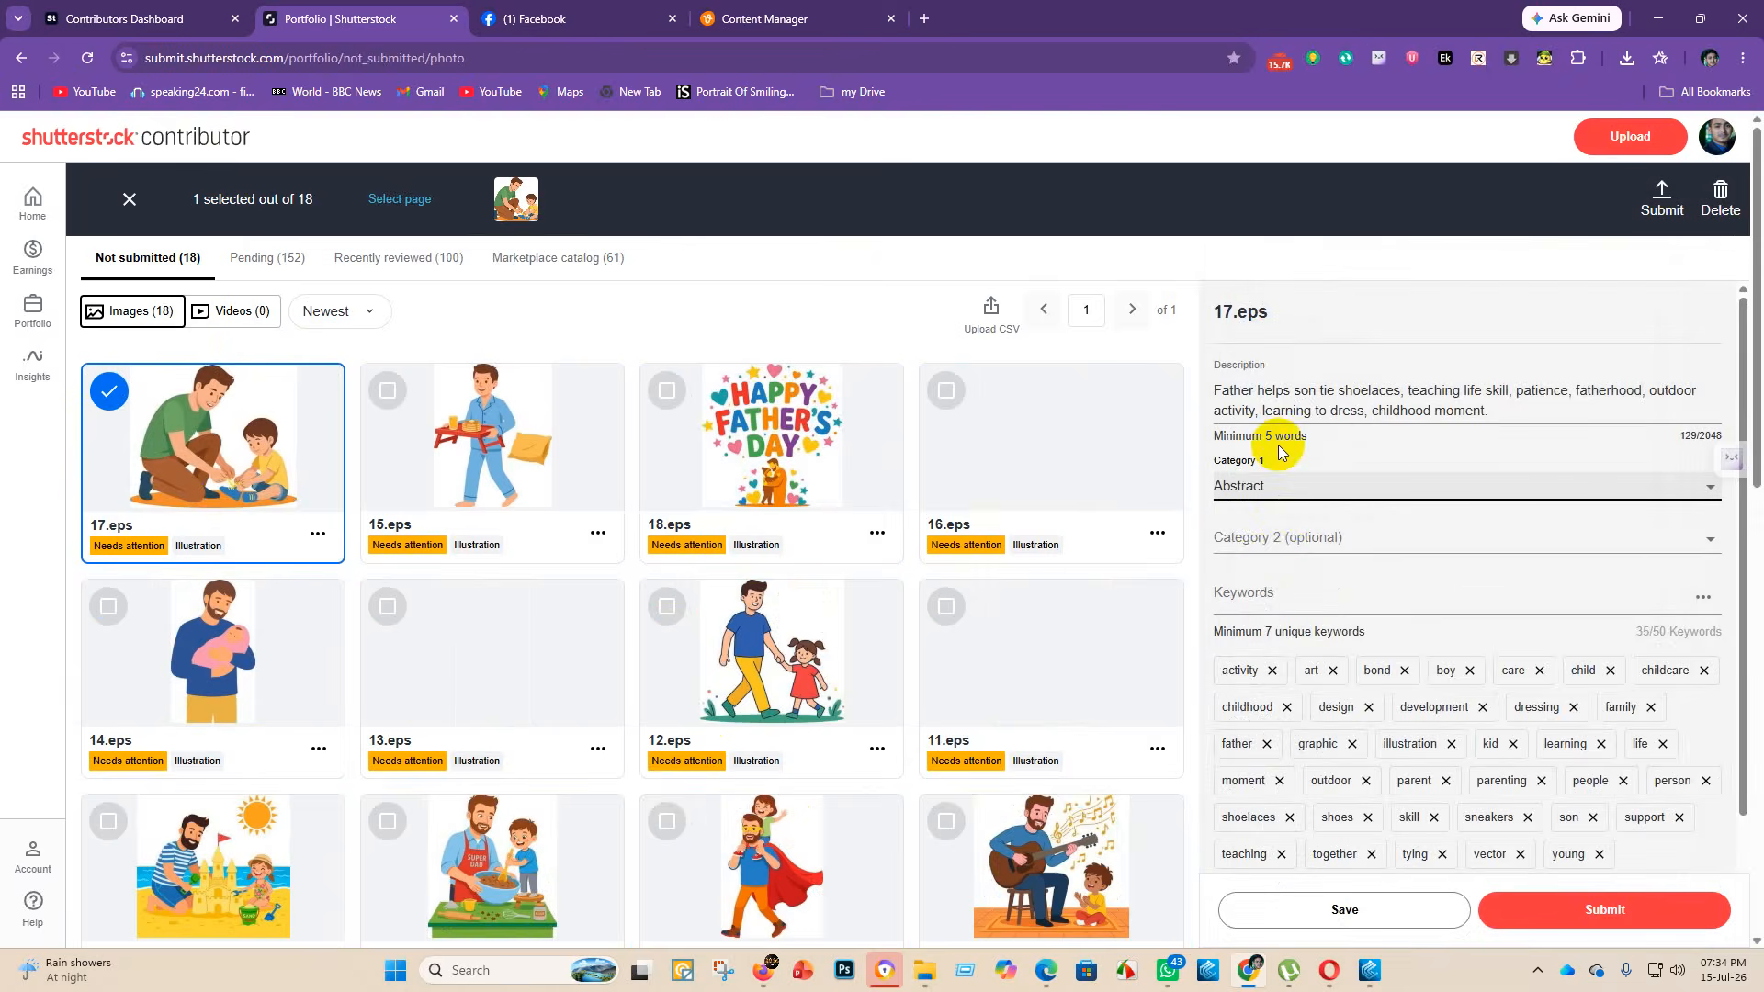
pyautogui.click(1286, 563)
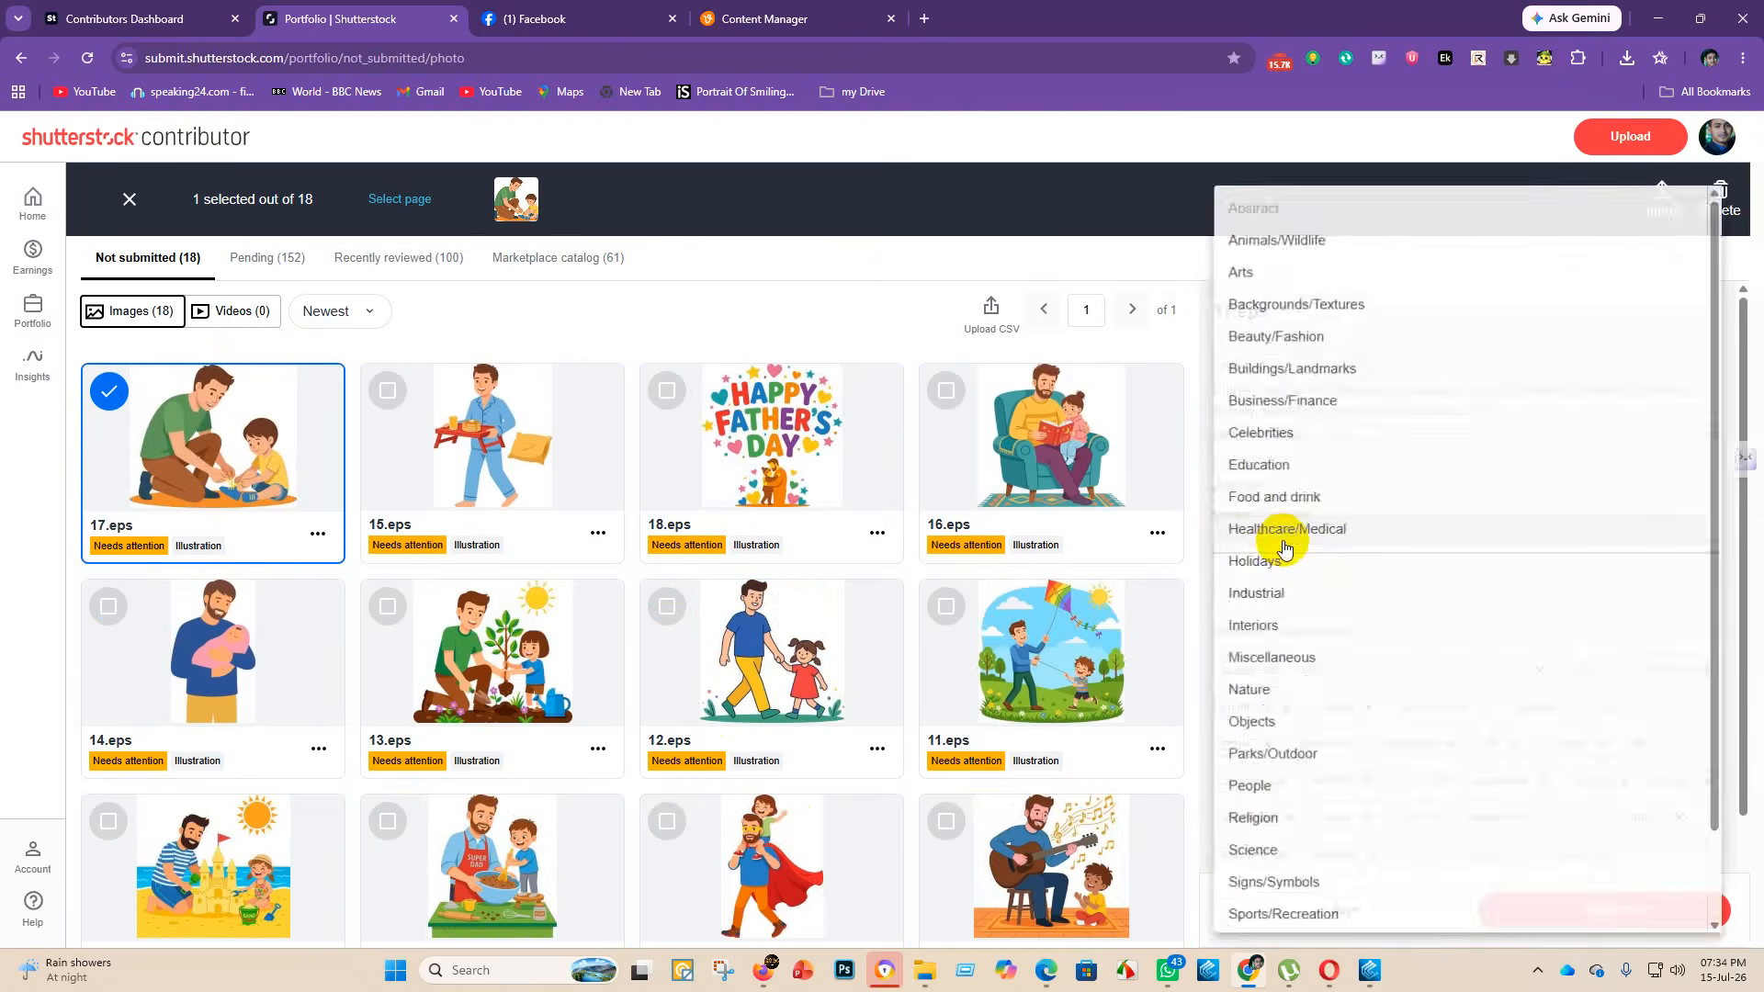
pyautogui.click(1285, 722)
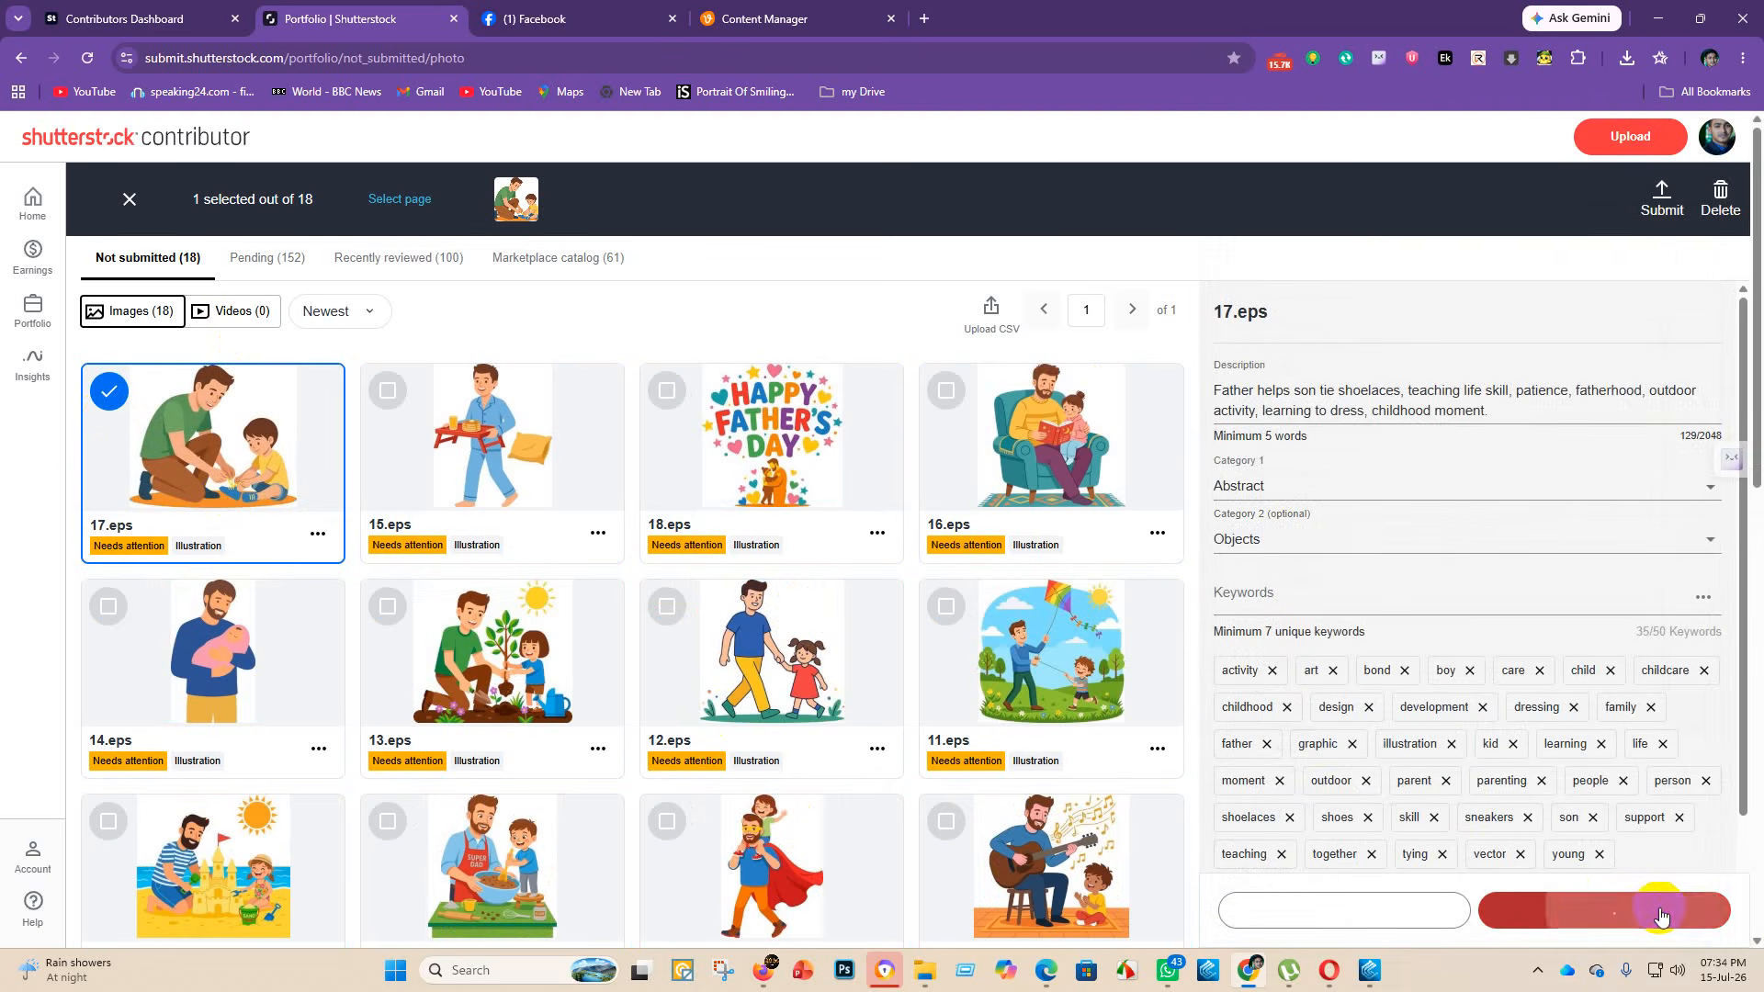
pyautogui.click(1666, 912)
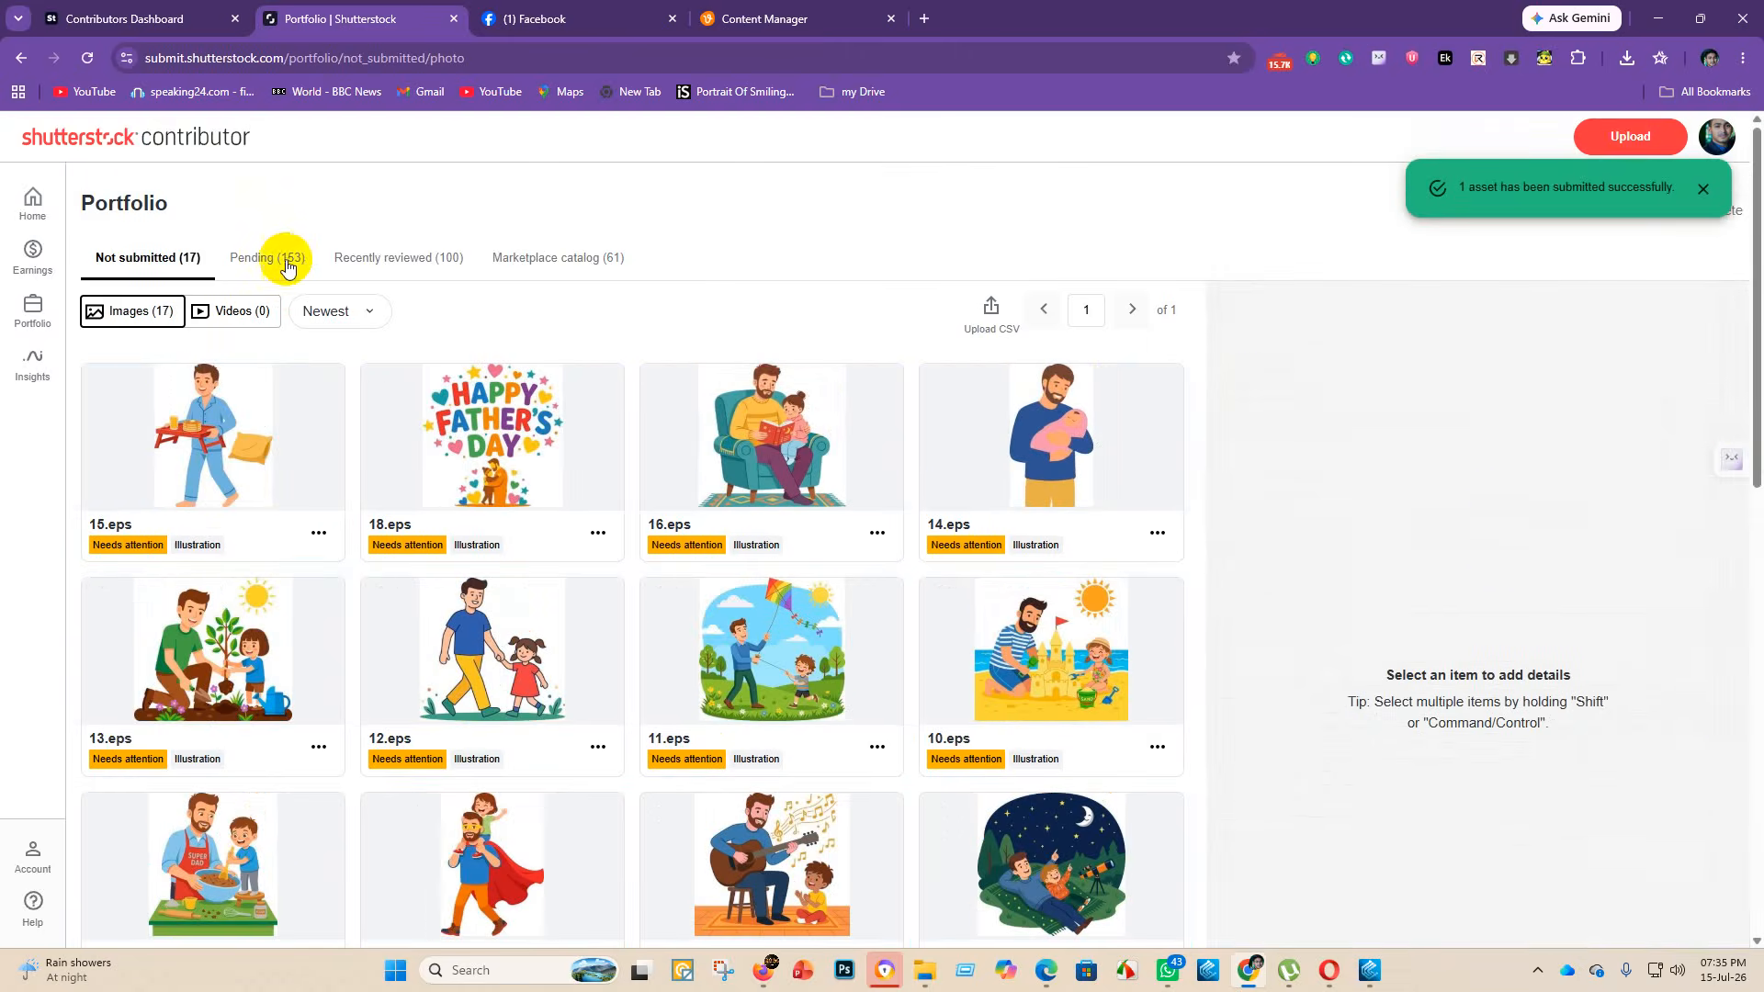
# - Check the recently reviewed, rejected and pending images for the review status of the submitted files
pyautogui.click(427, 265)
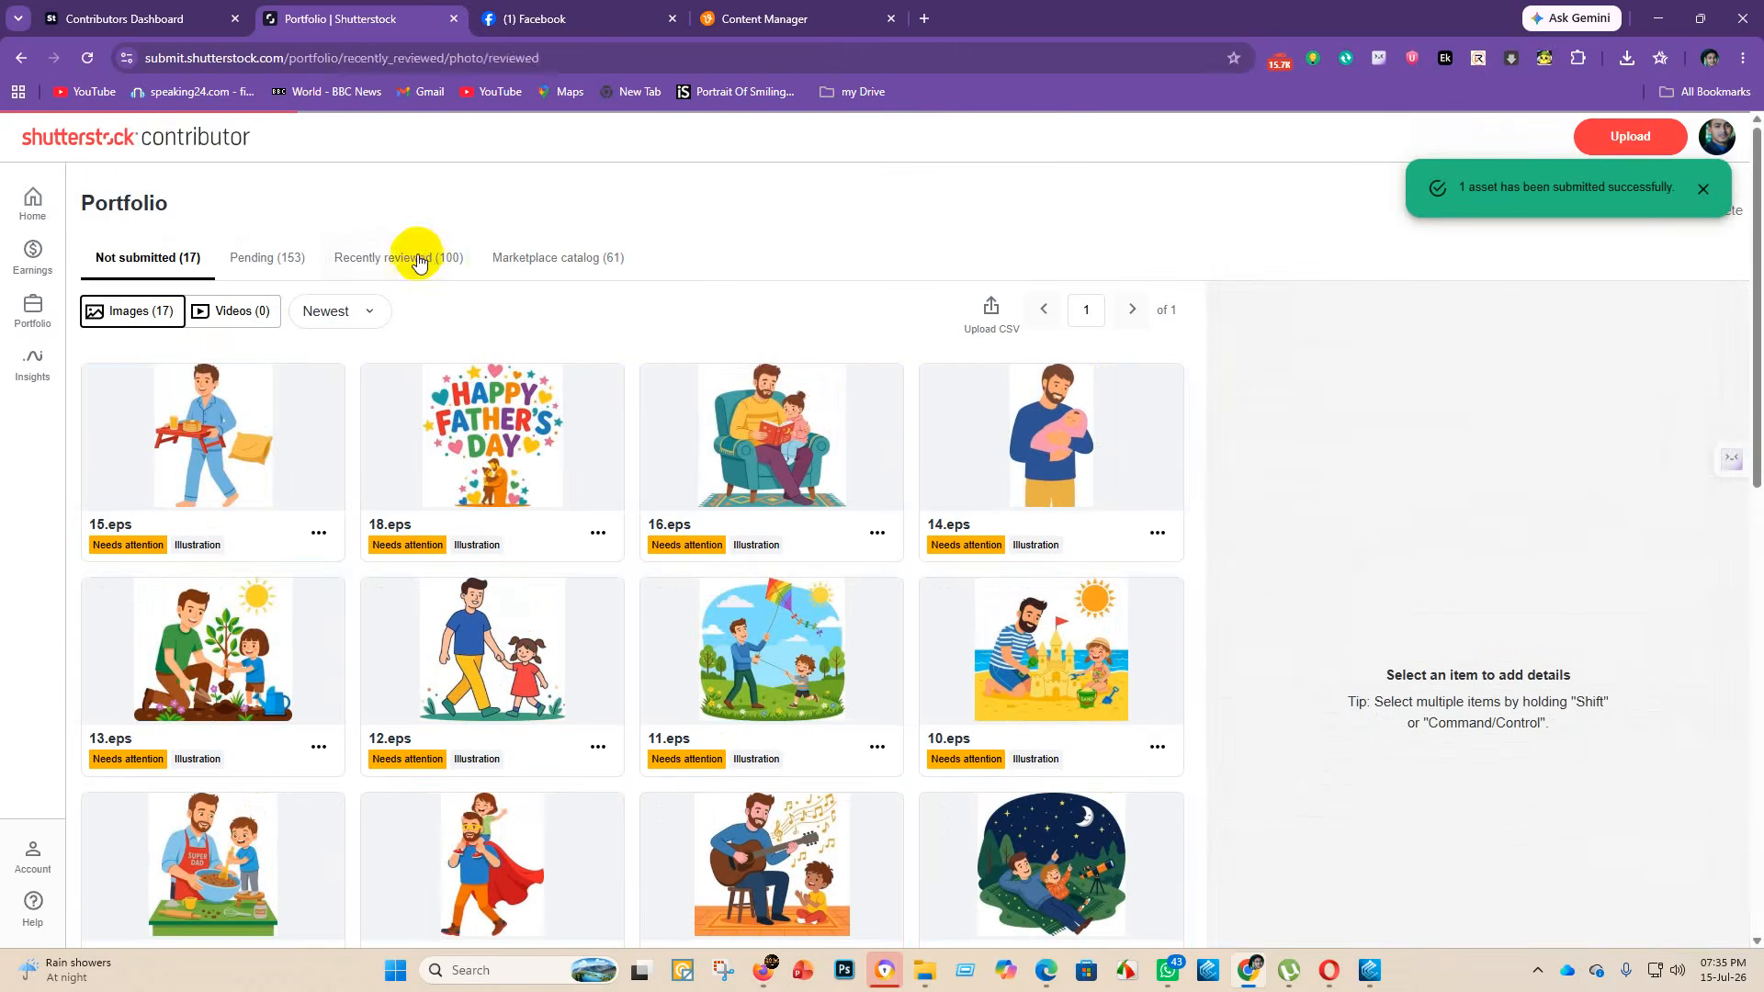
pyautogui.click(85, 60)
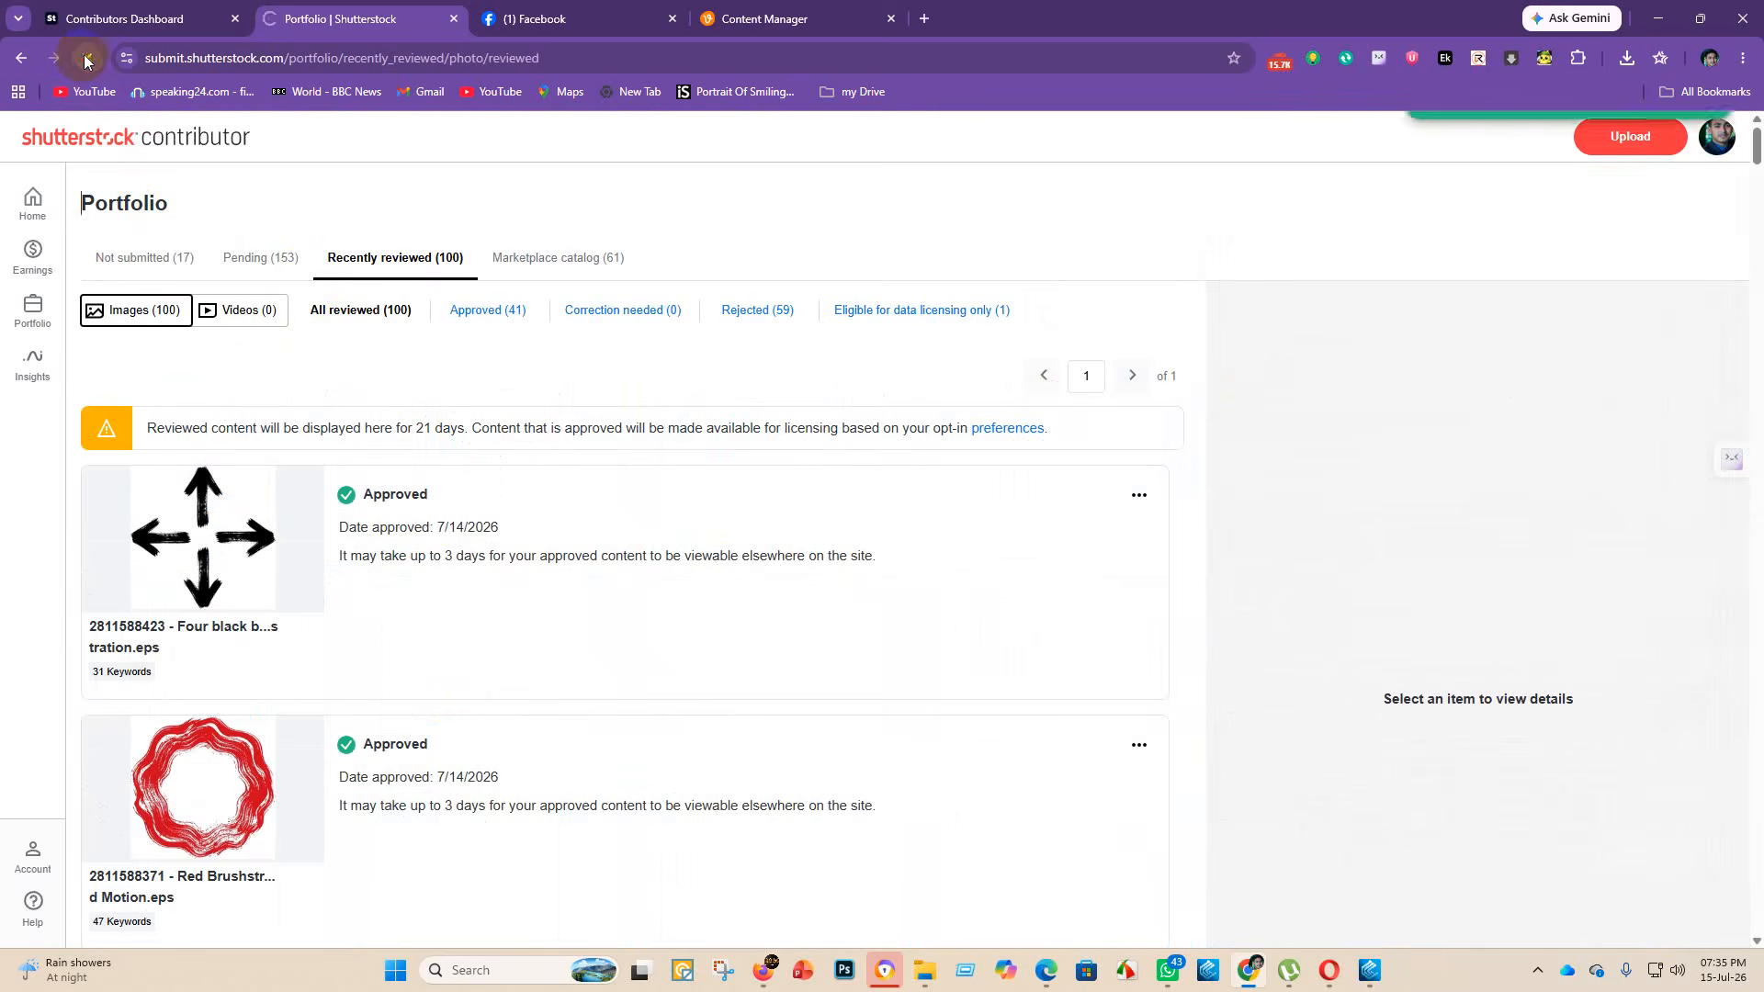
pyautogui.click(753, 311)
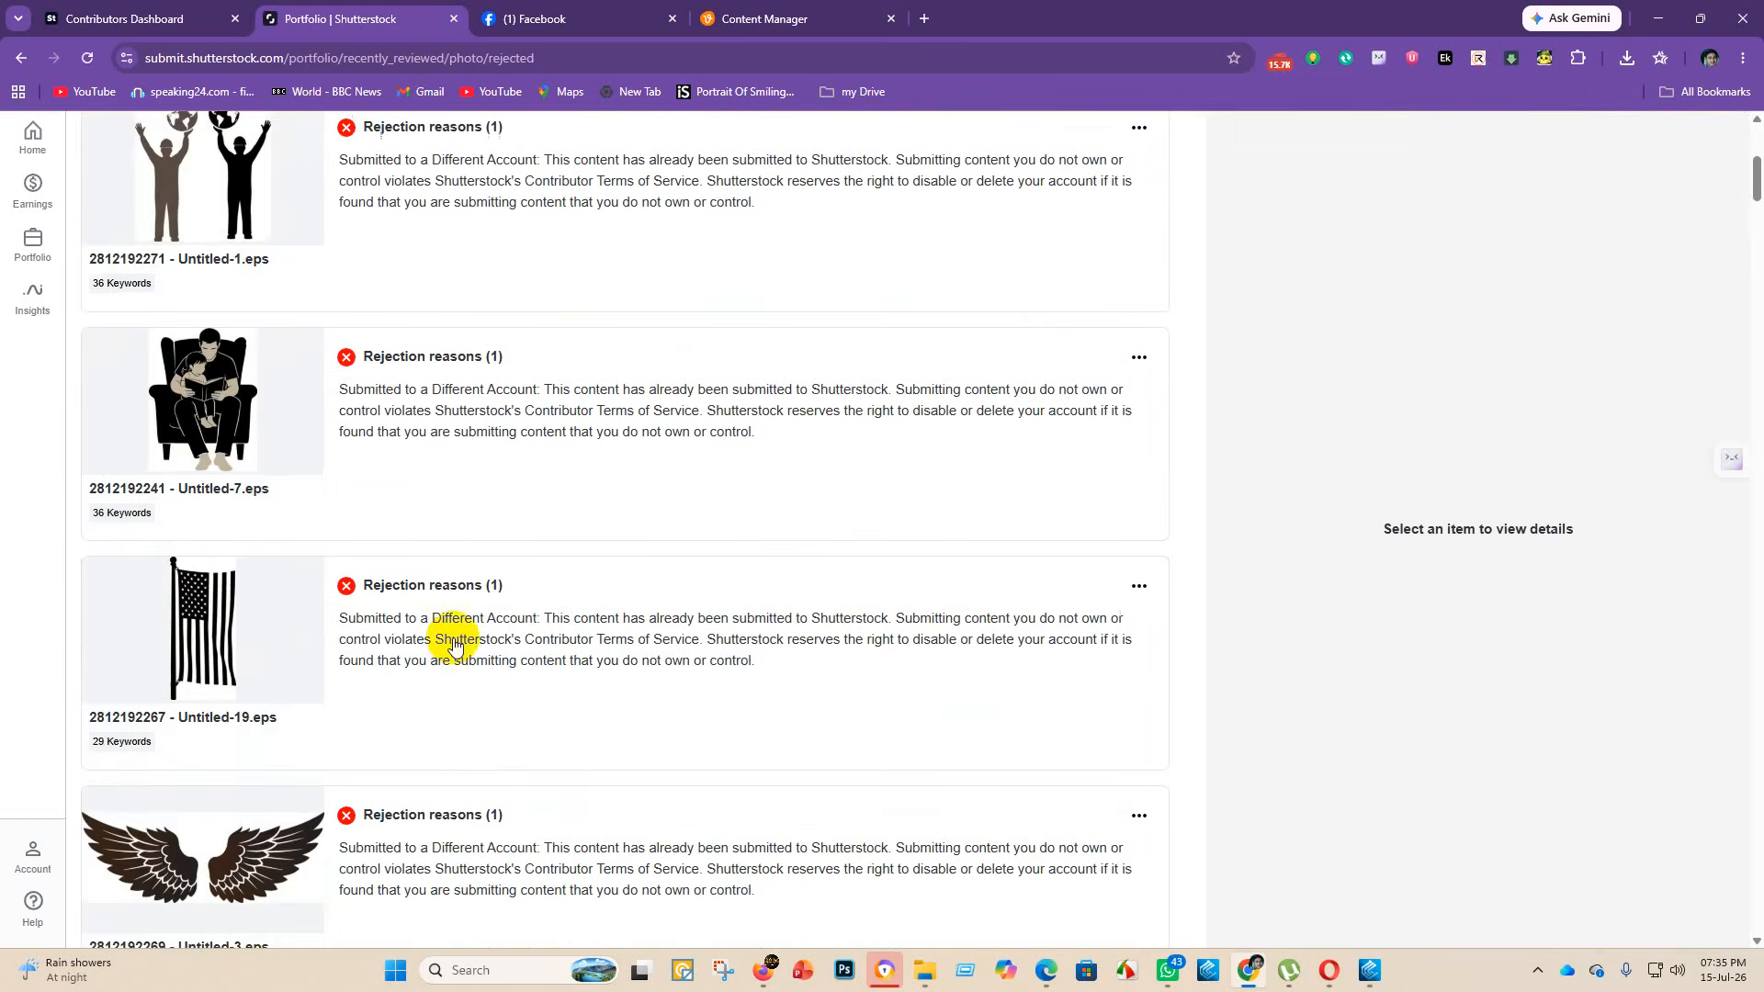
pyautogui.scroll(6, 453, 637)
pyautogui.click(230, 267)
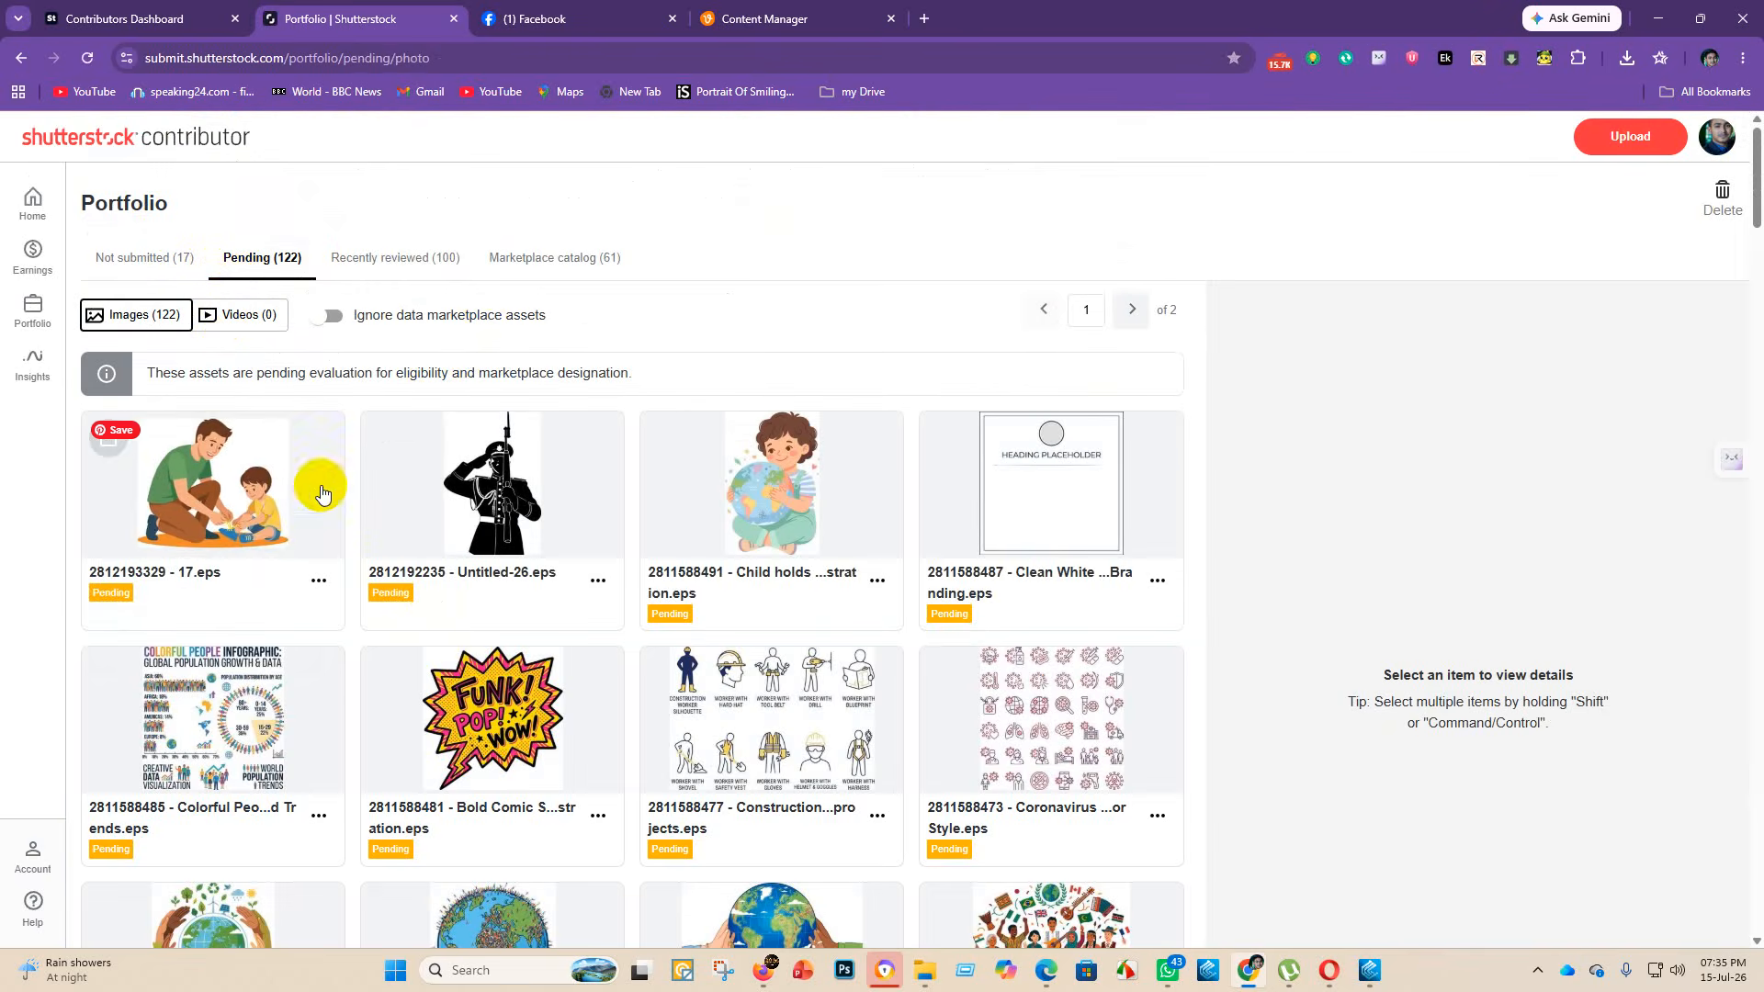
pyautogui.click(367, 261)
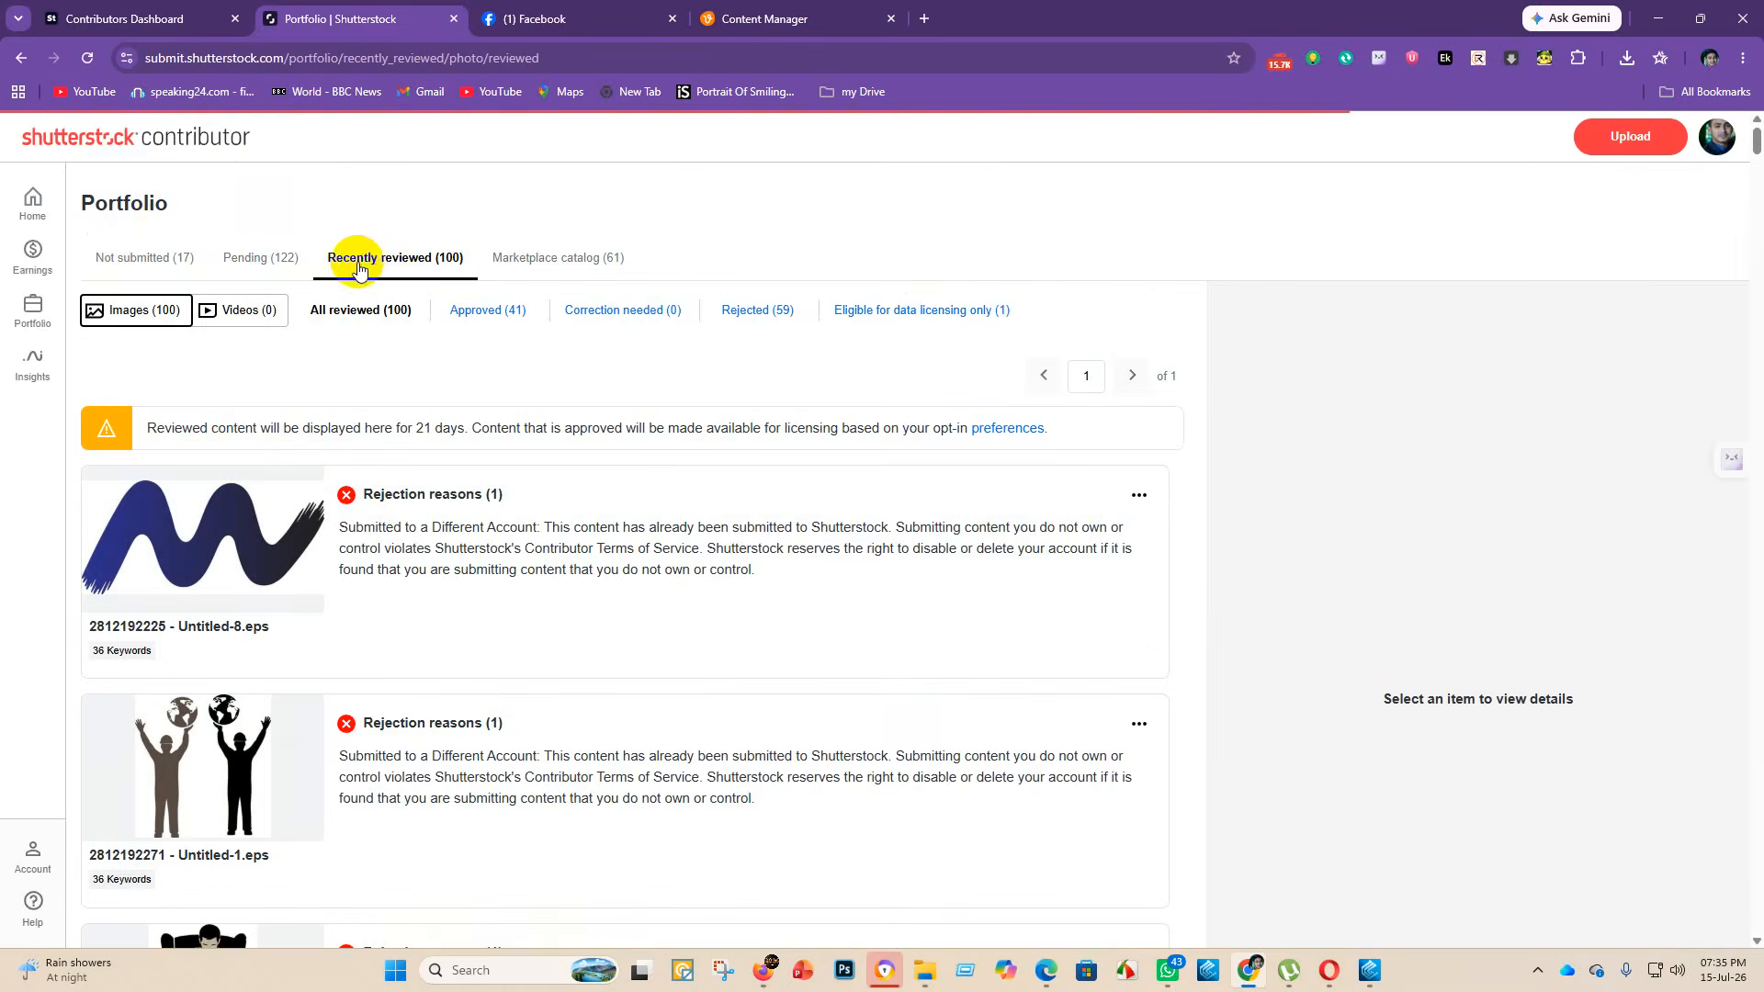
# - Start another asset upload and browse to the "colorful vector" folder on New Volume (D:)
pyautogui.click(1618, 144)
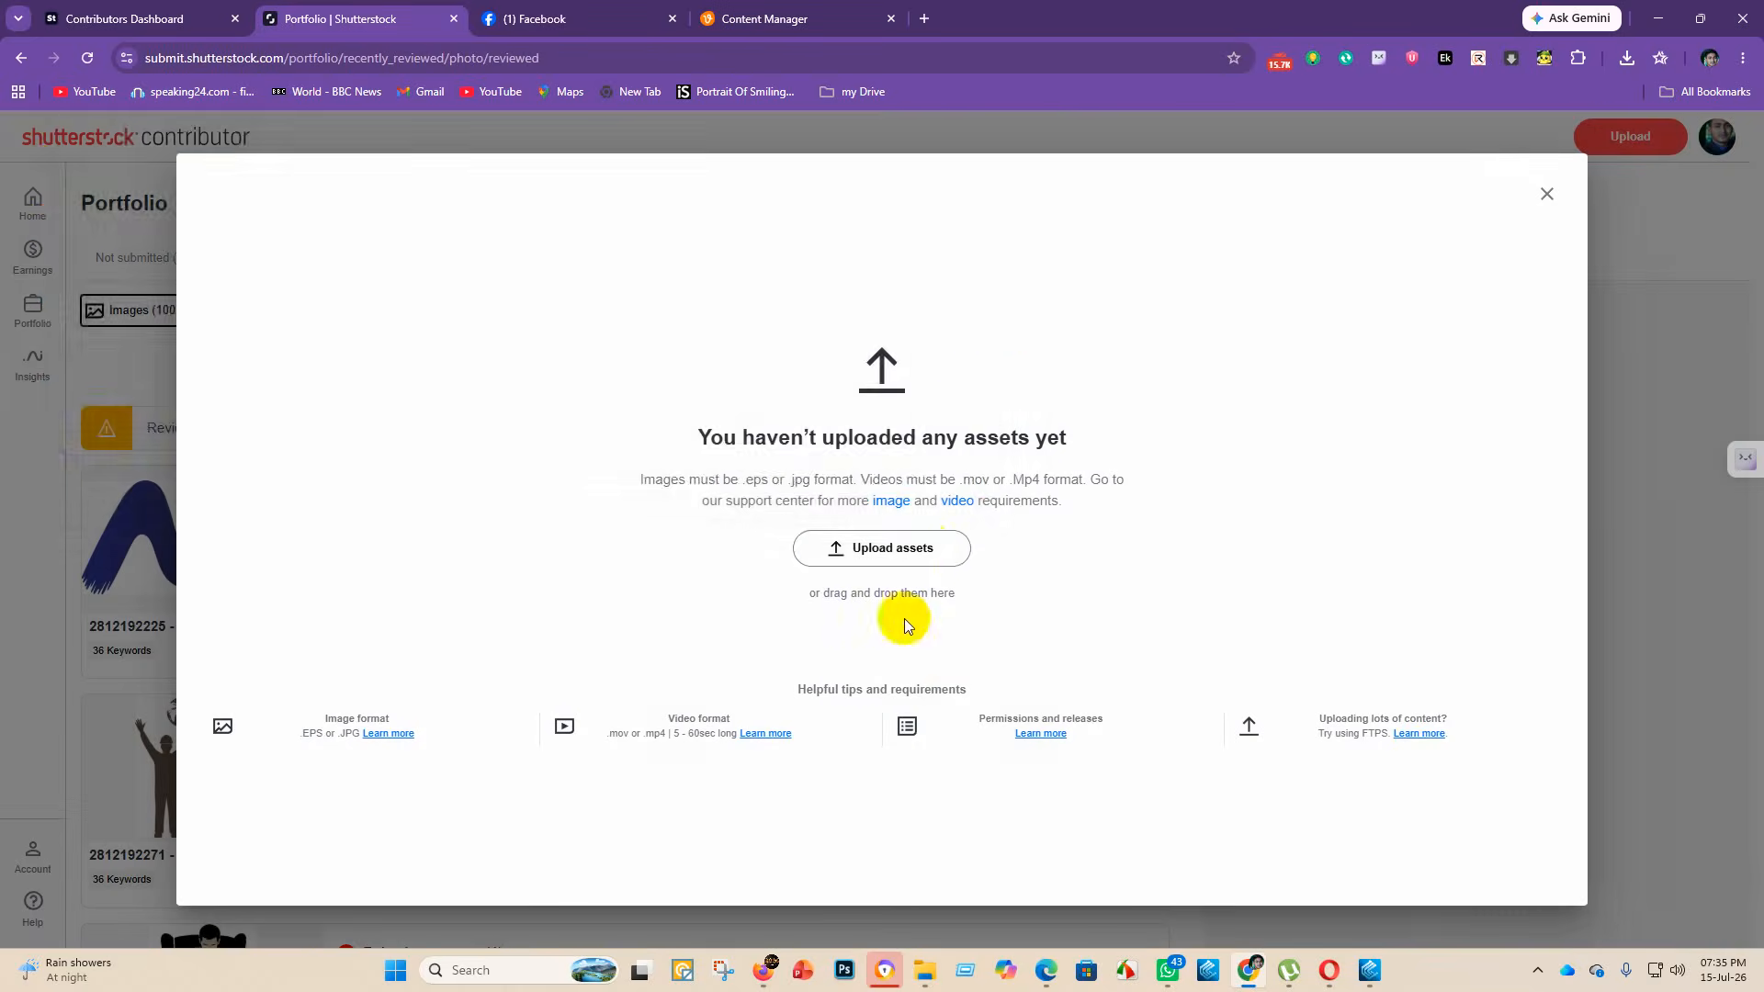
pyautogui.click(910, 547)
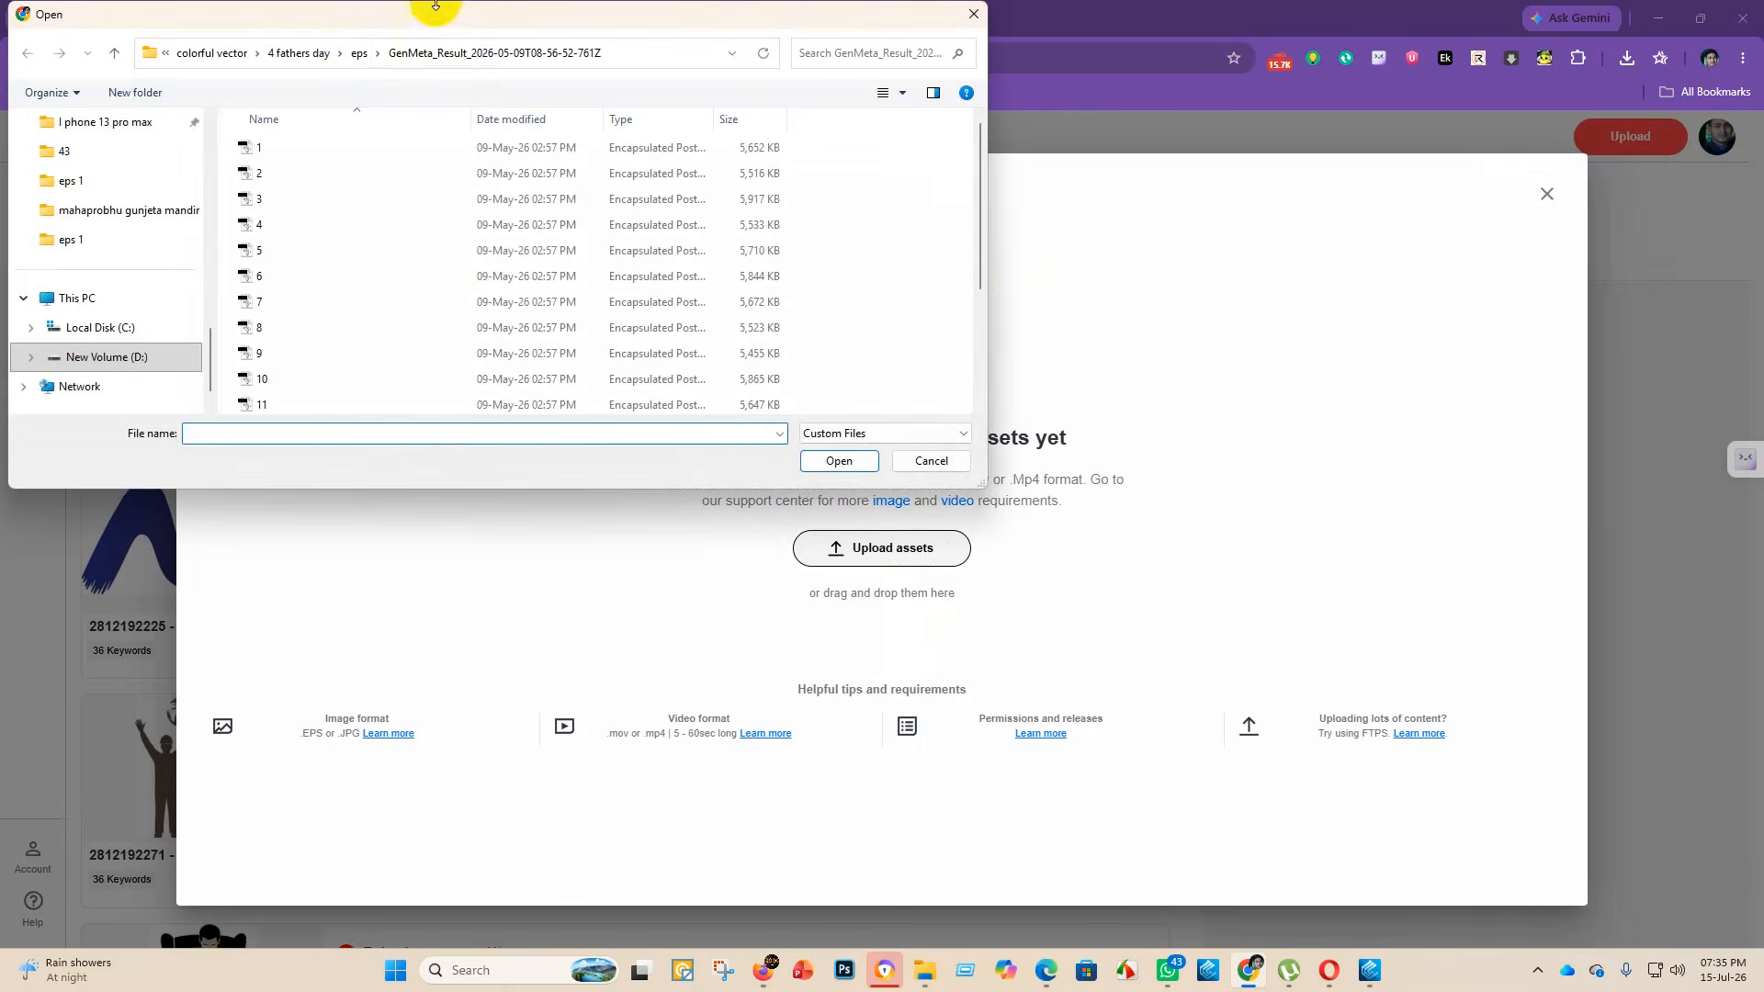
pyautogui.click(299, 52)
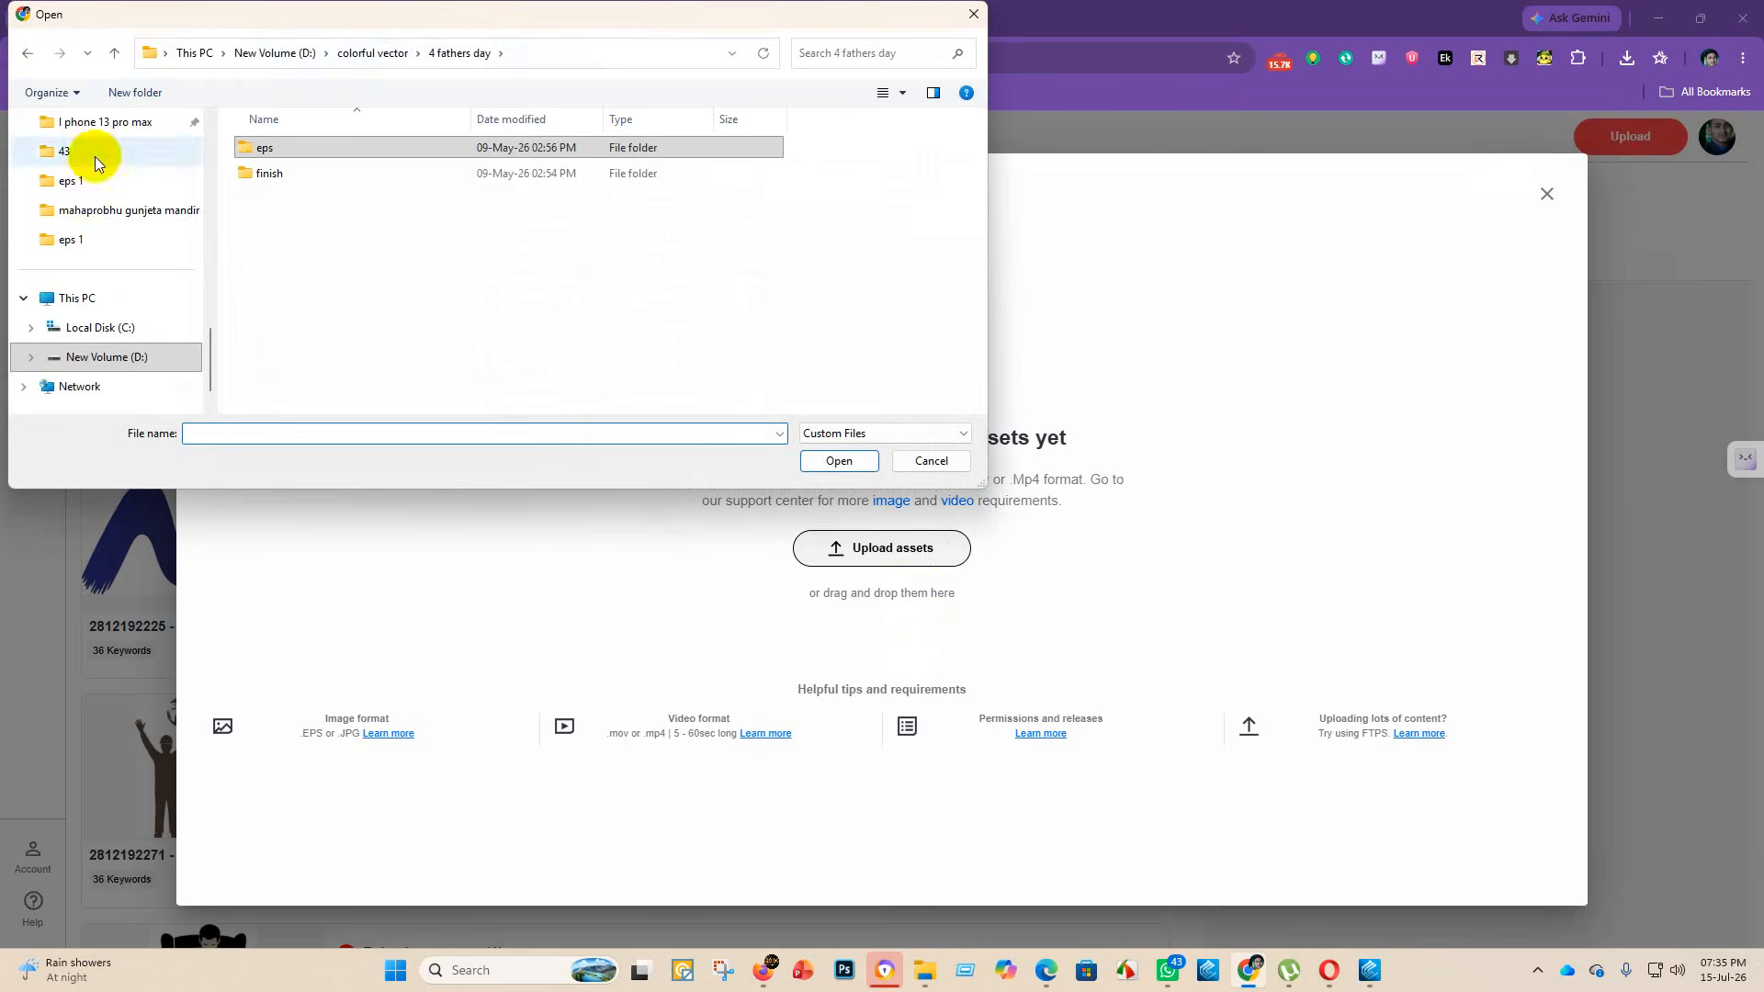
pyautogui.click(56, 242)
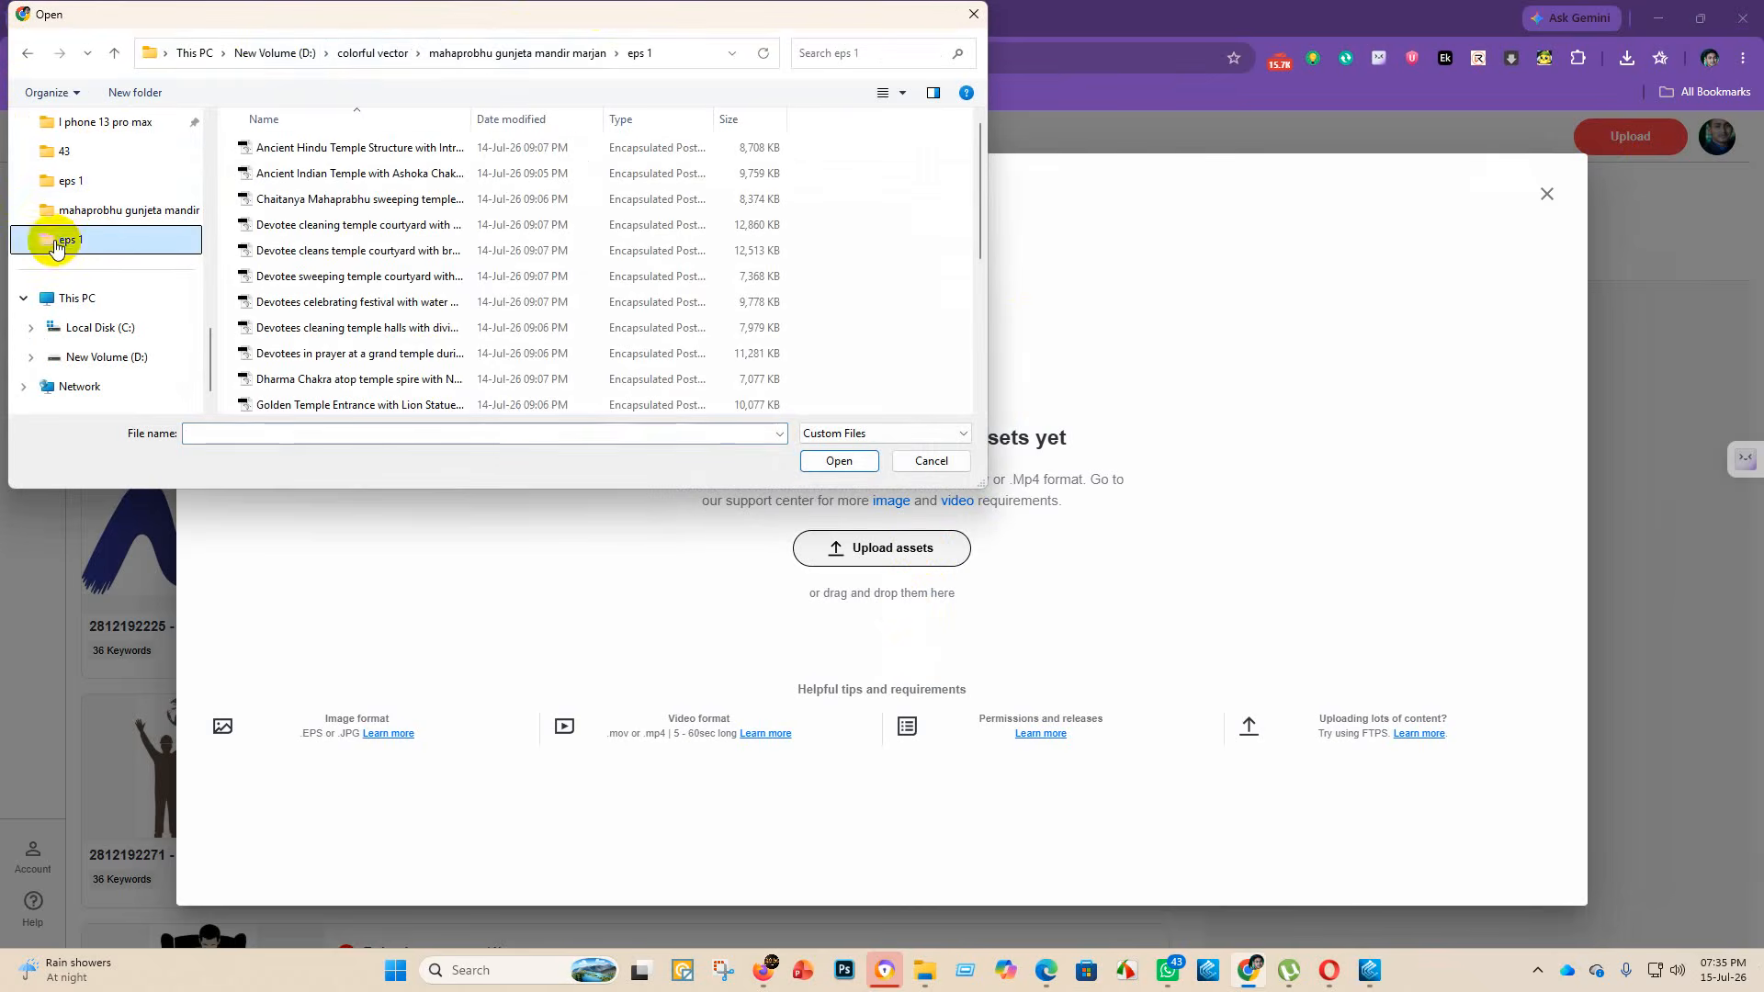
pyautogui.click(362, 55)
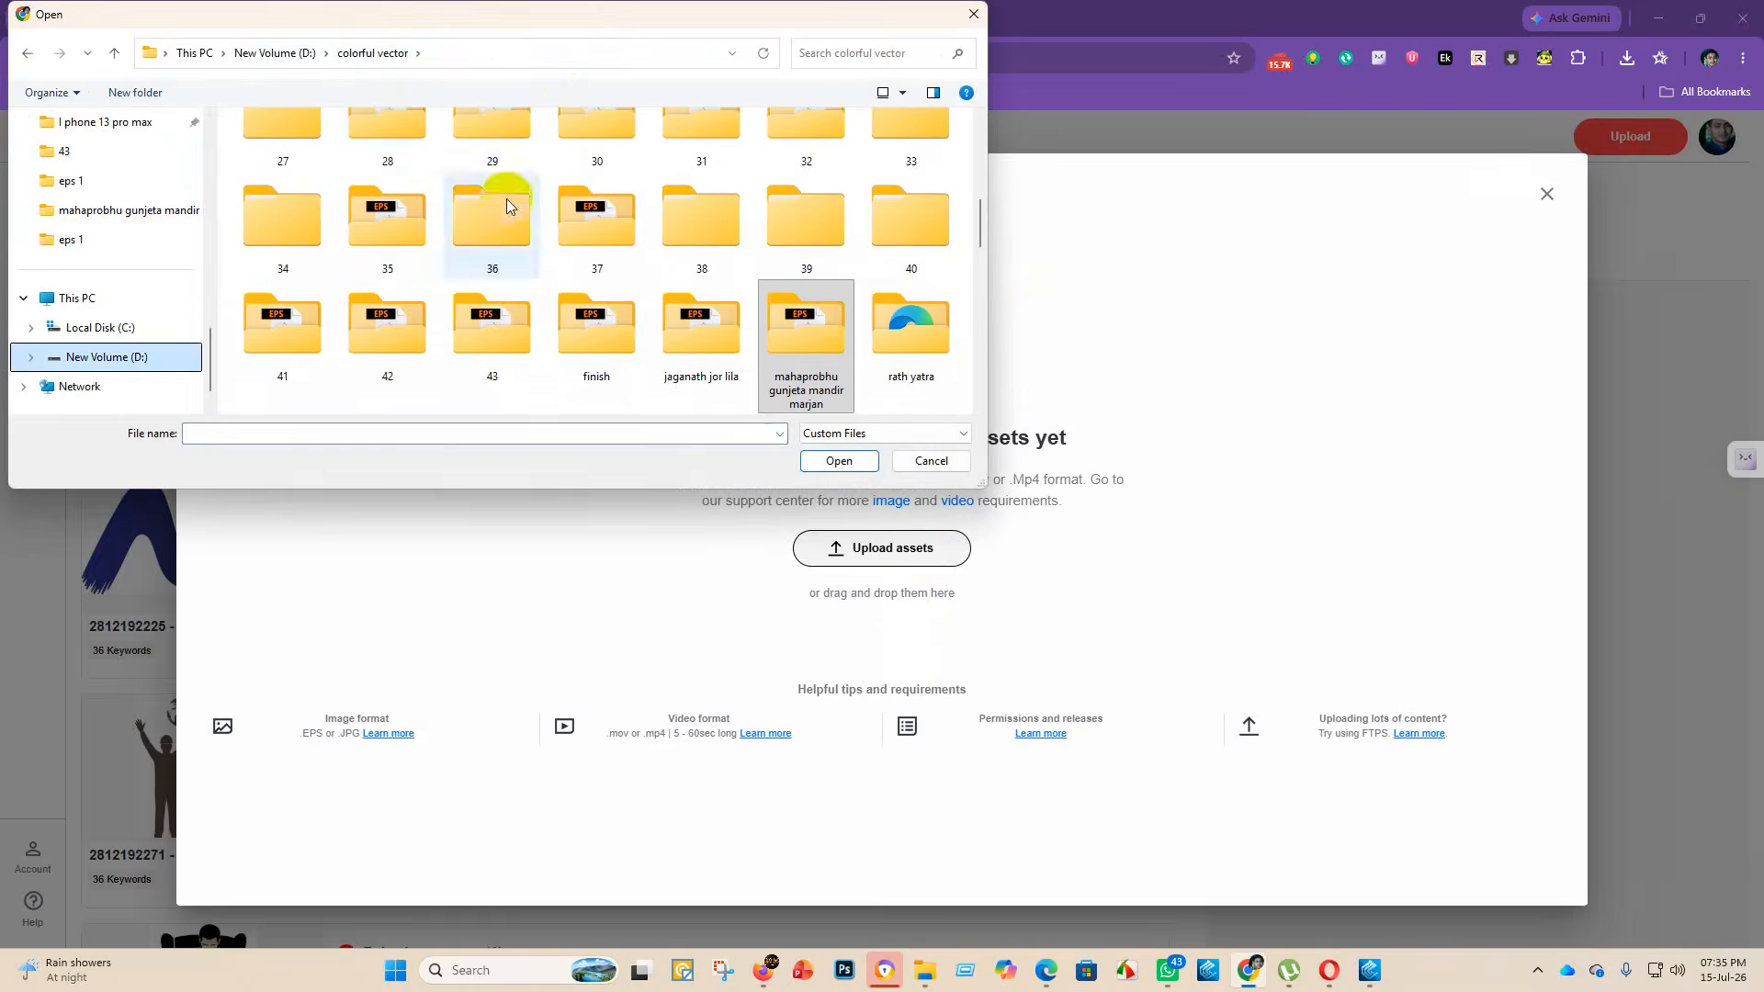
pyautogui.scroll(-1, 583, 236)
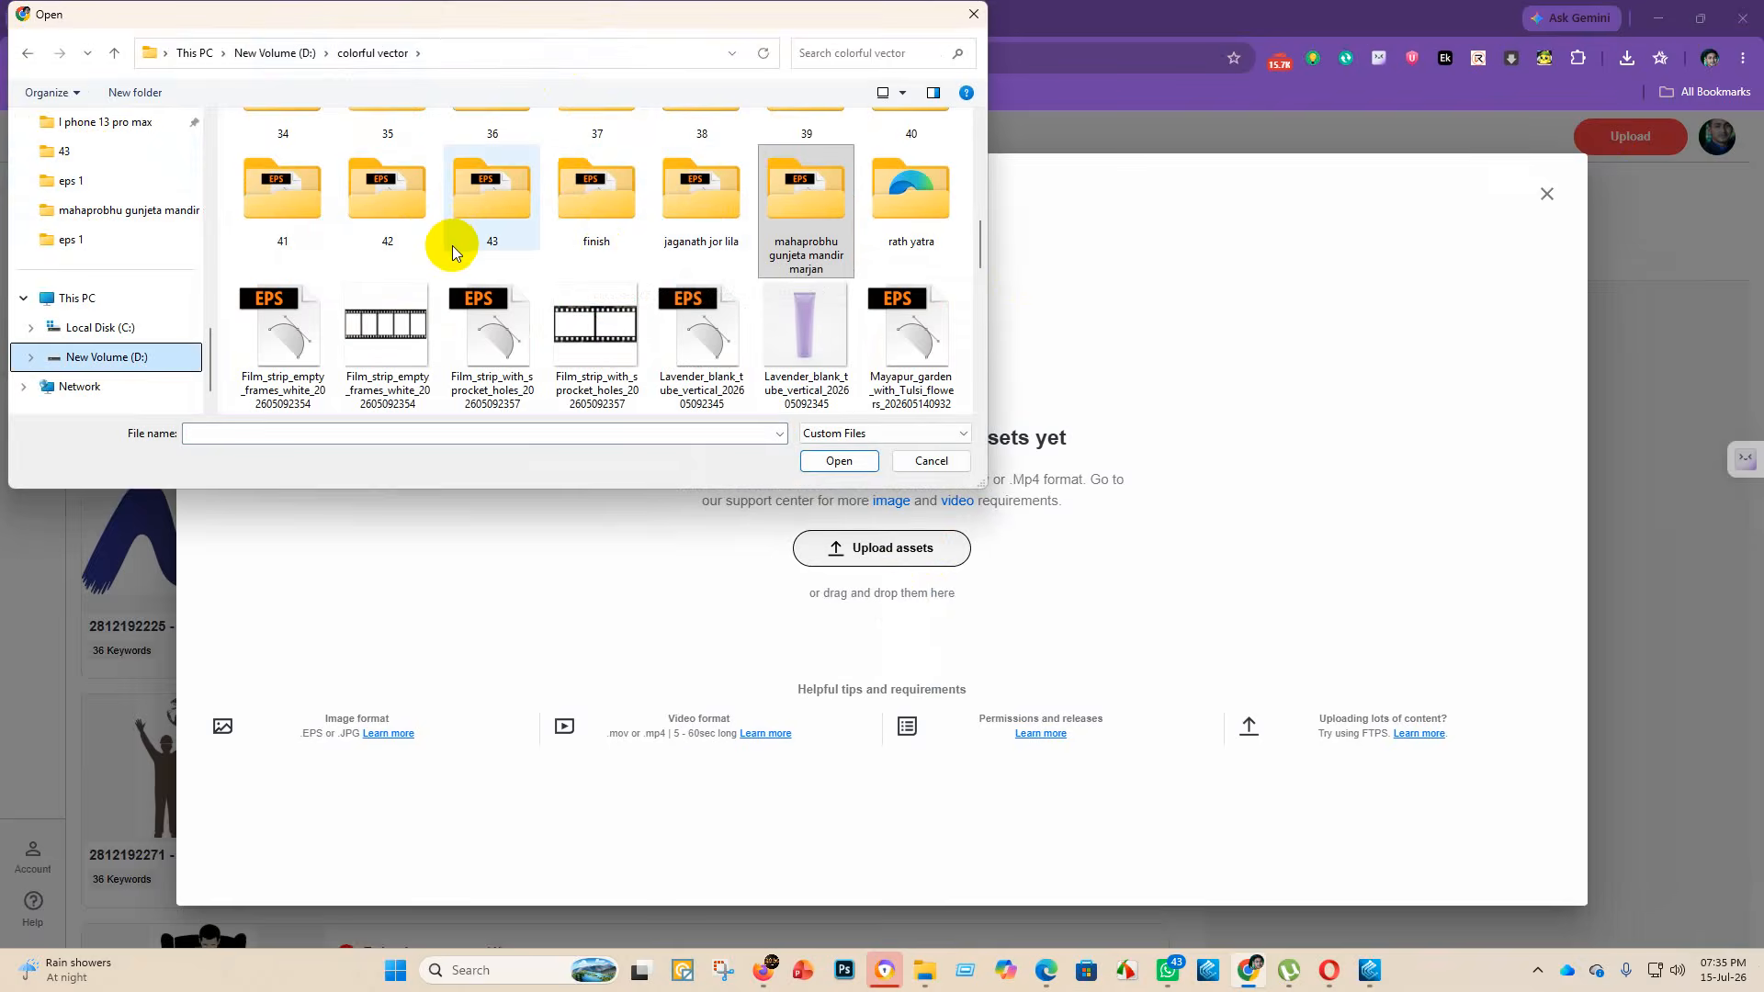
pyautogui.scroll(1, 641, 281)
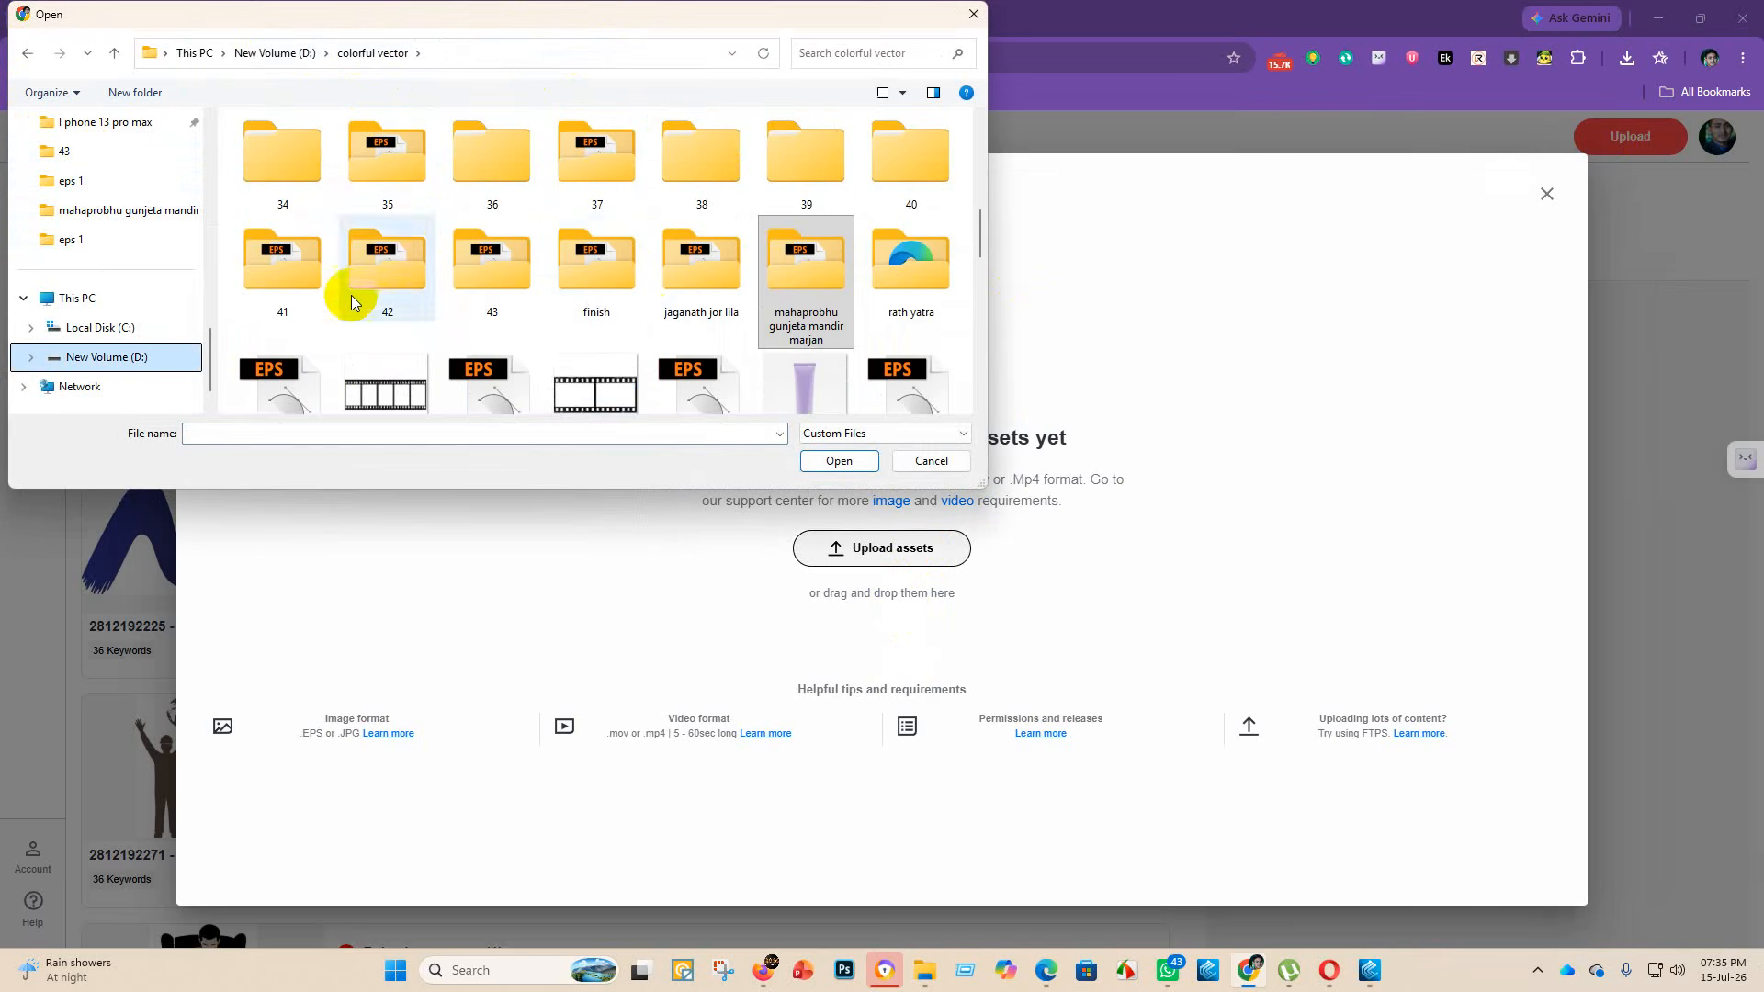
# - Upload all EPS files from the "eps 1" subfolder of folder 39
pyautogui.doubleClick(808, 149)
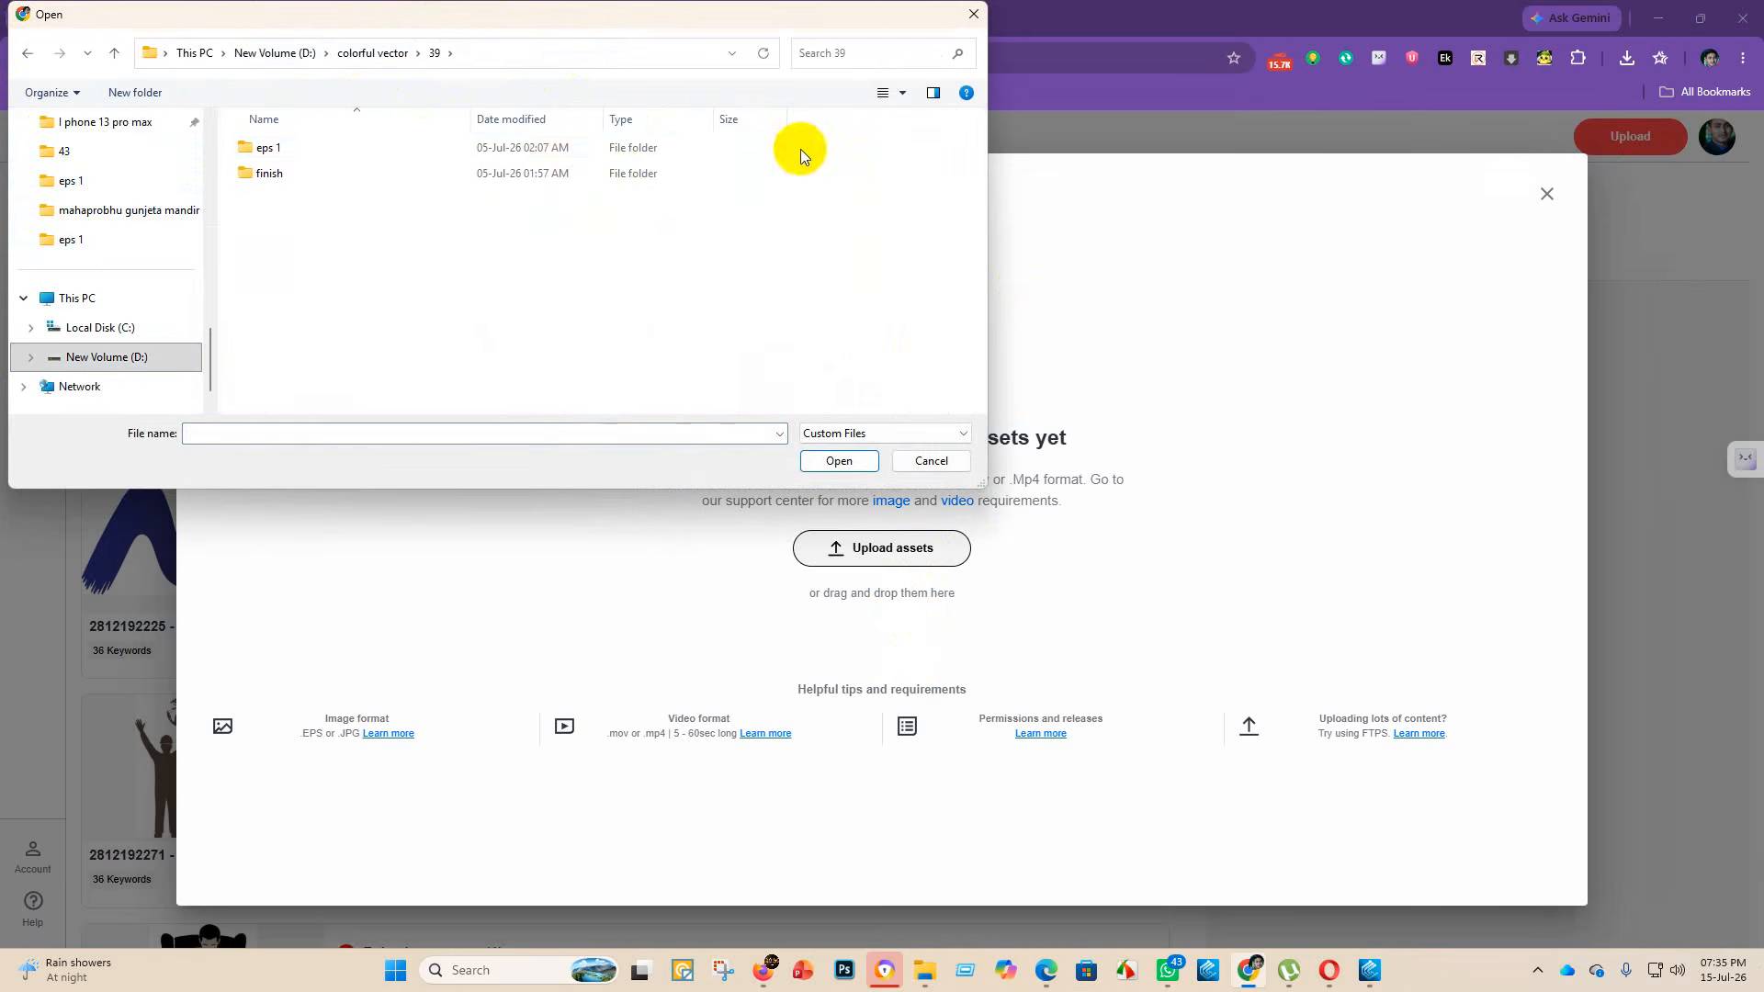
pyautogui.doubleClick(315, 147)
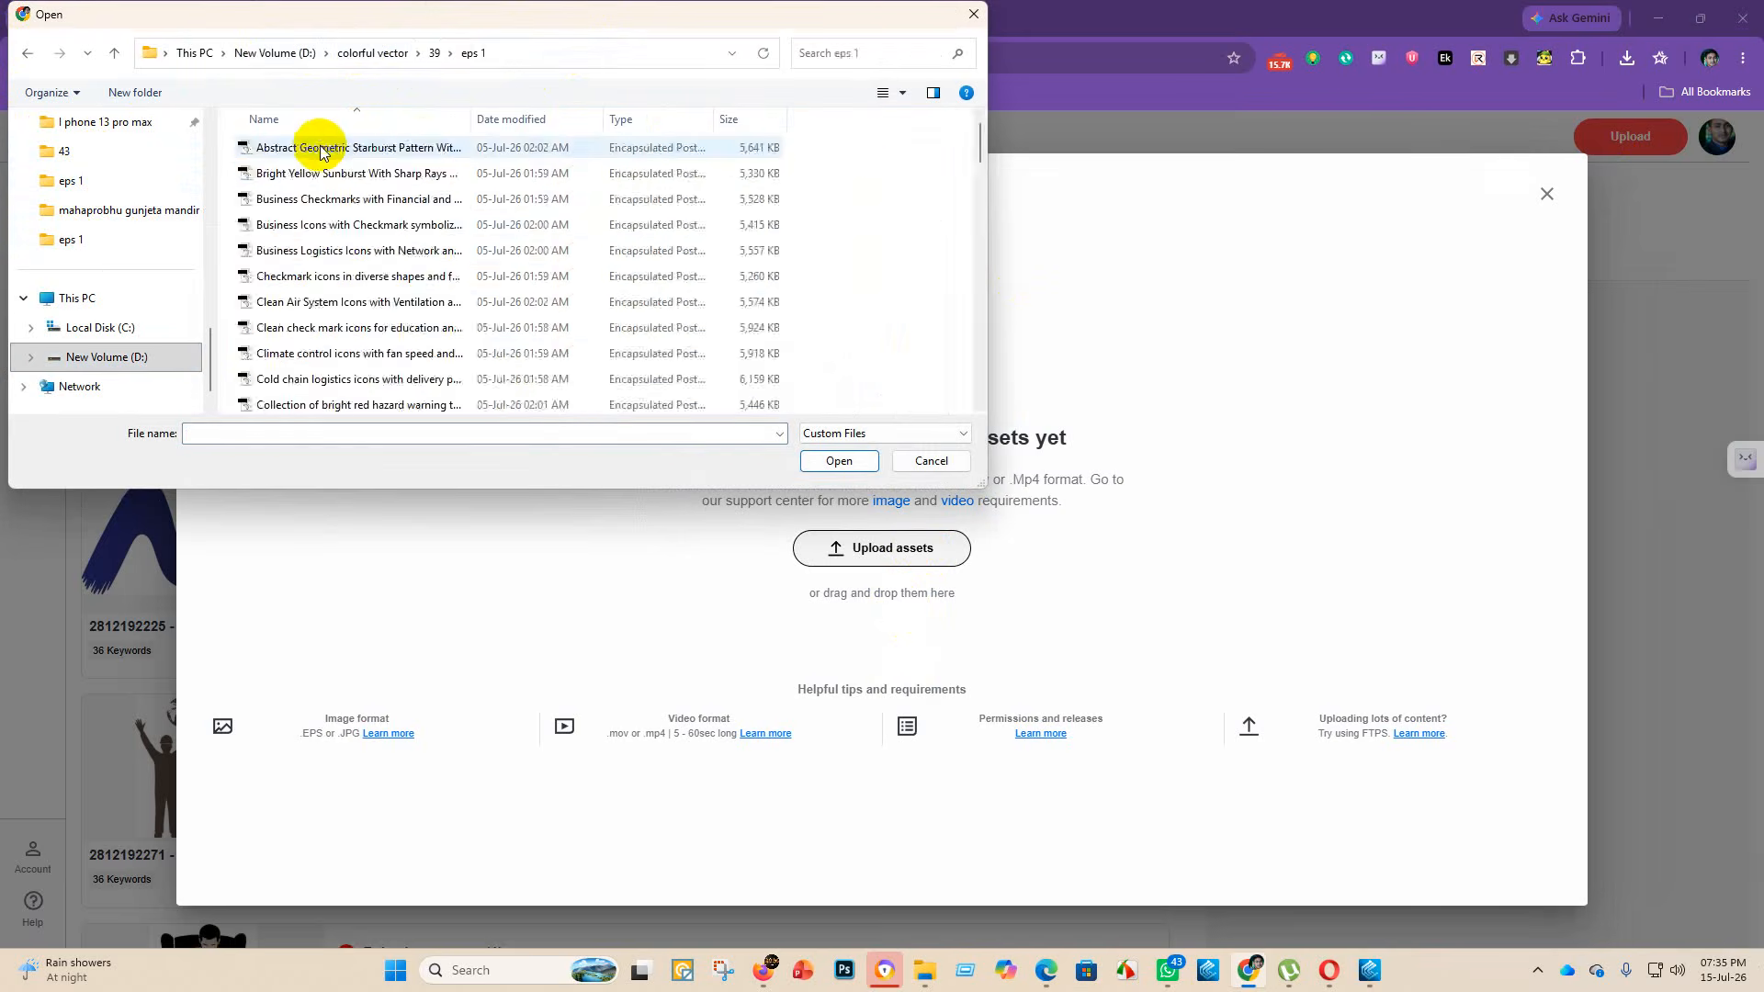
pyautogui.click(319, 152)
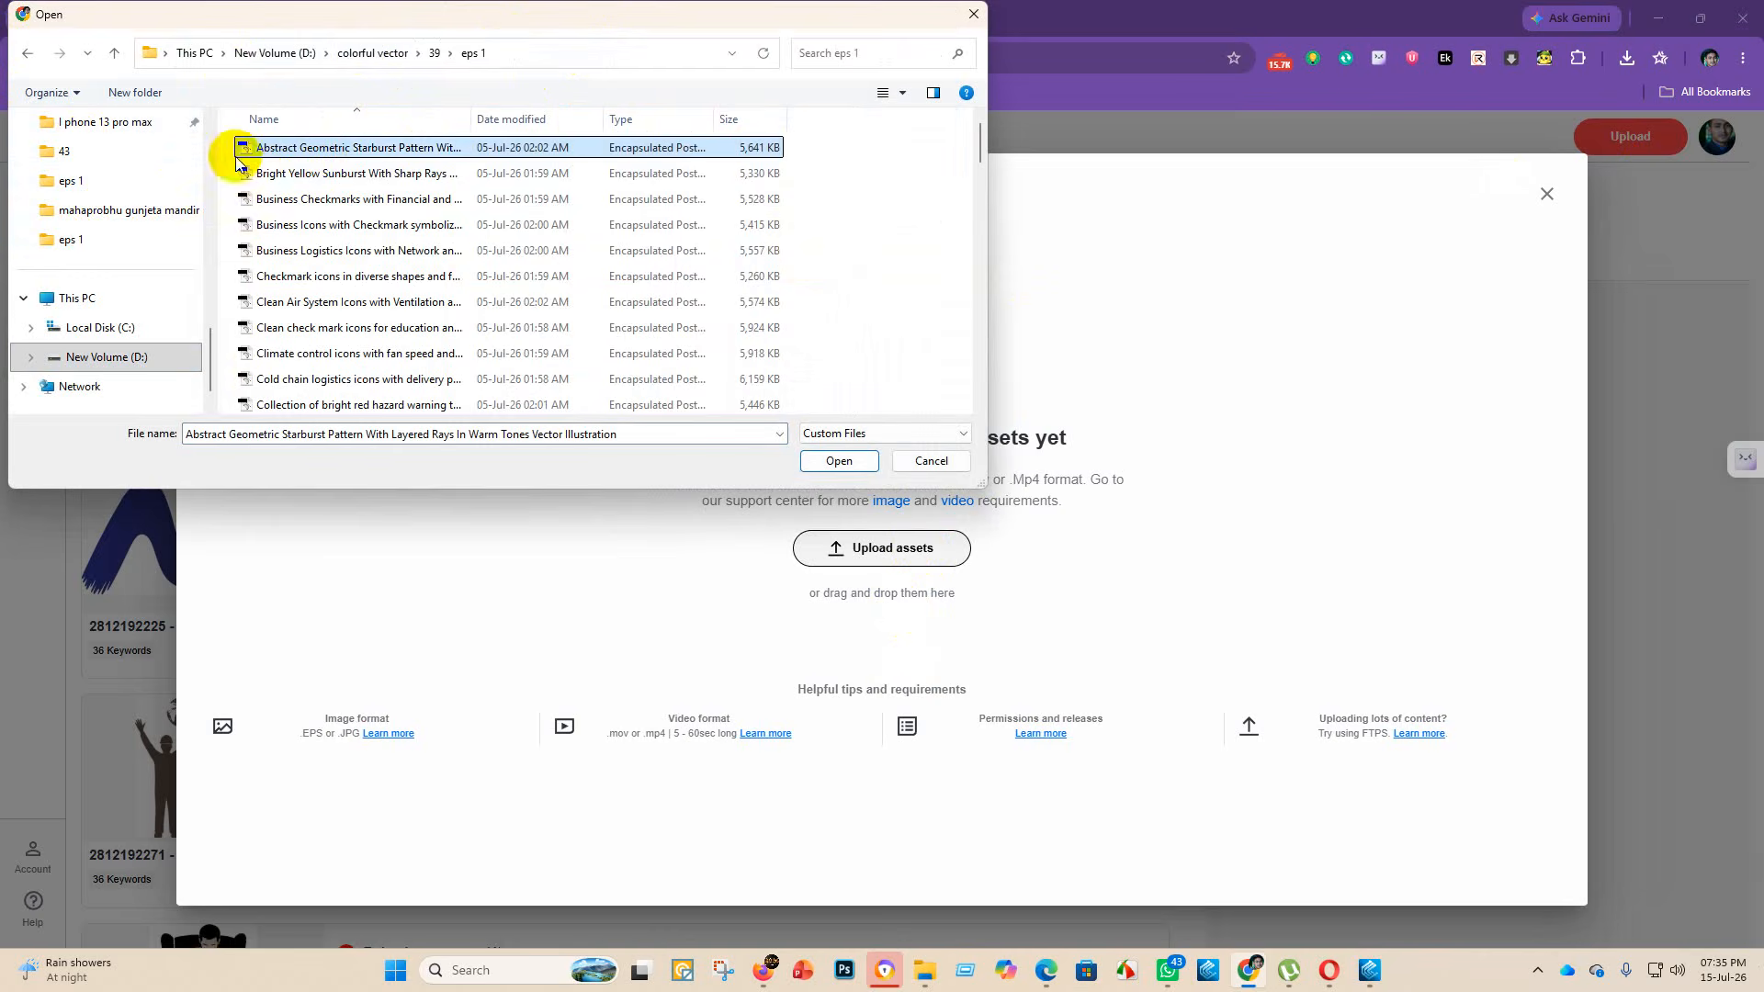
pyautogui.moveTo(231, 136); pyautogui.dragTo(657, 640)
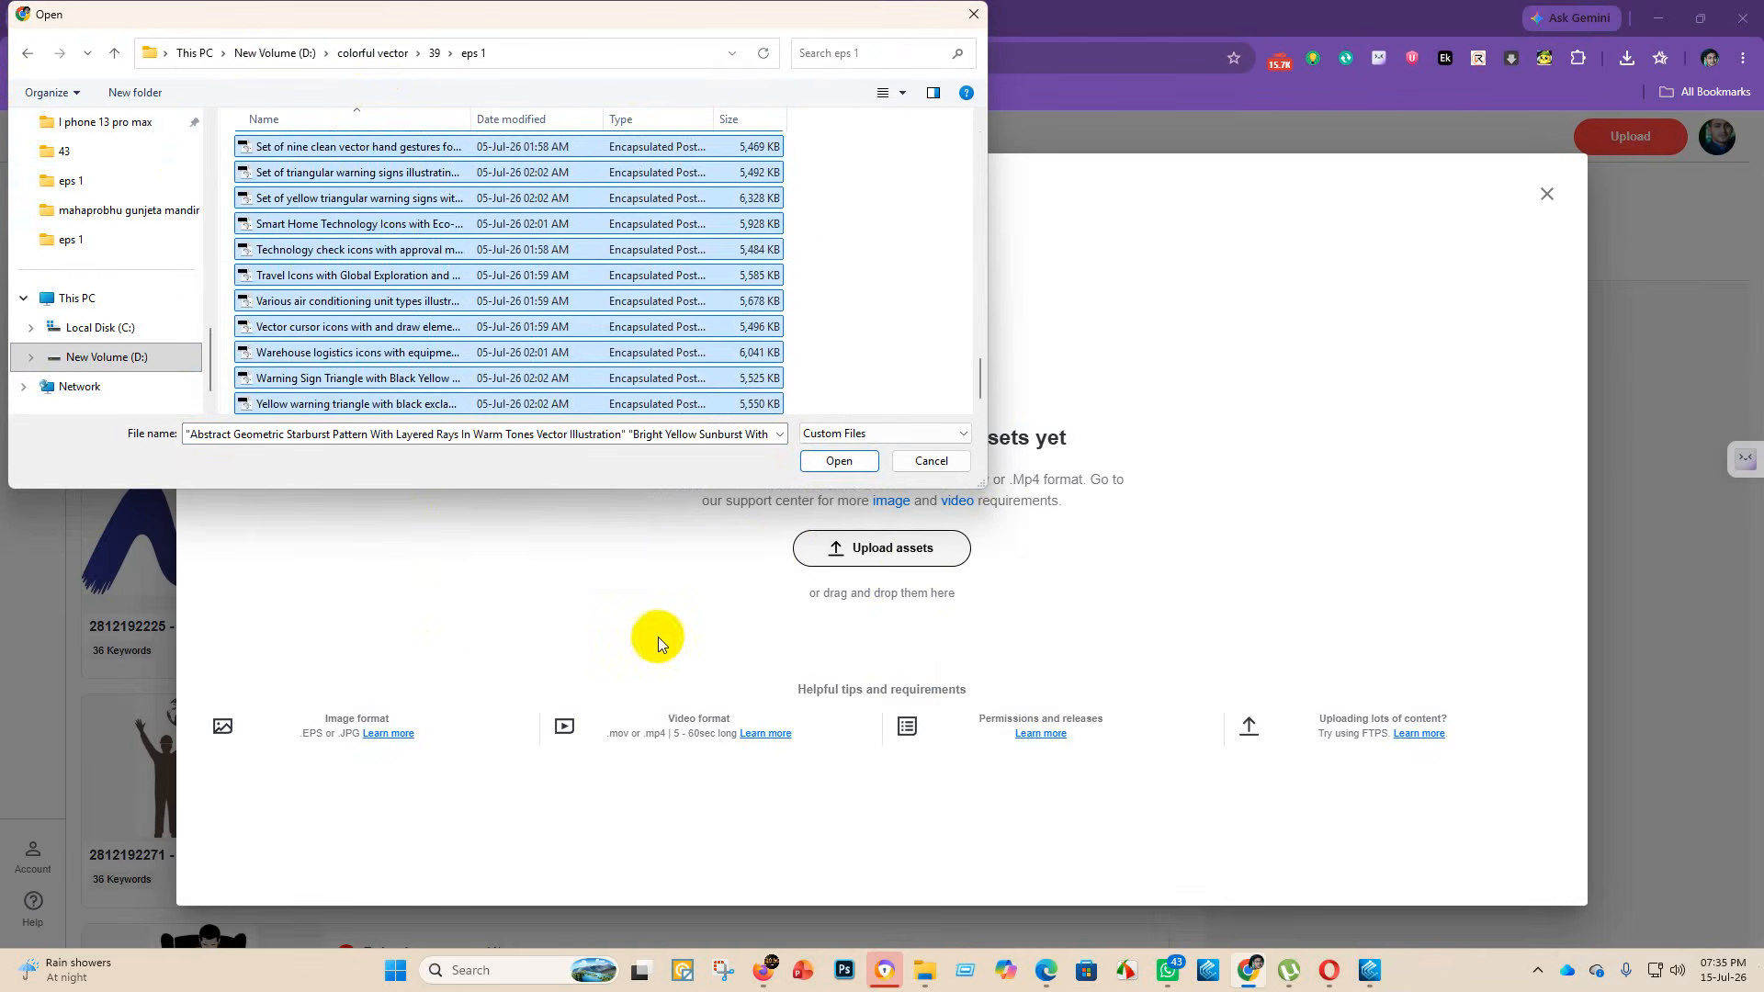
pyautogui.click(838, 460)
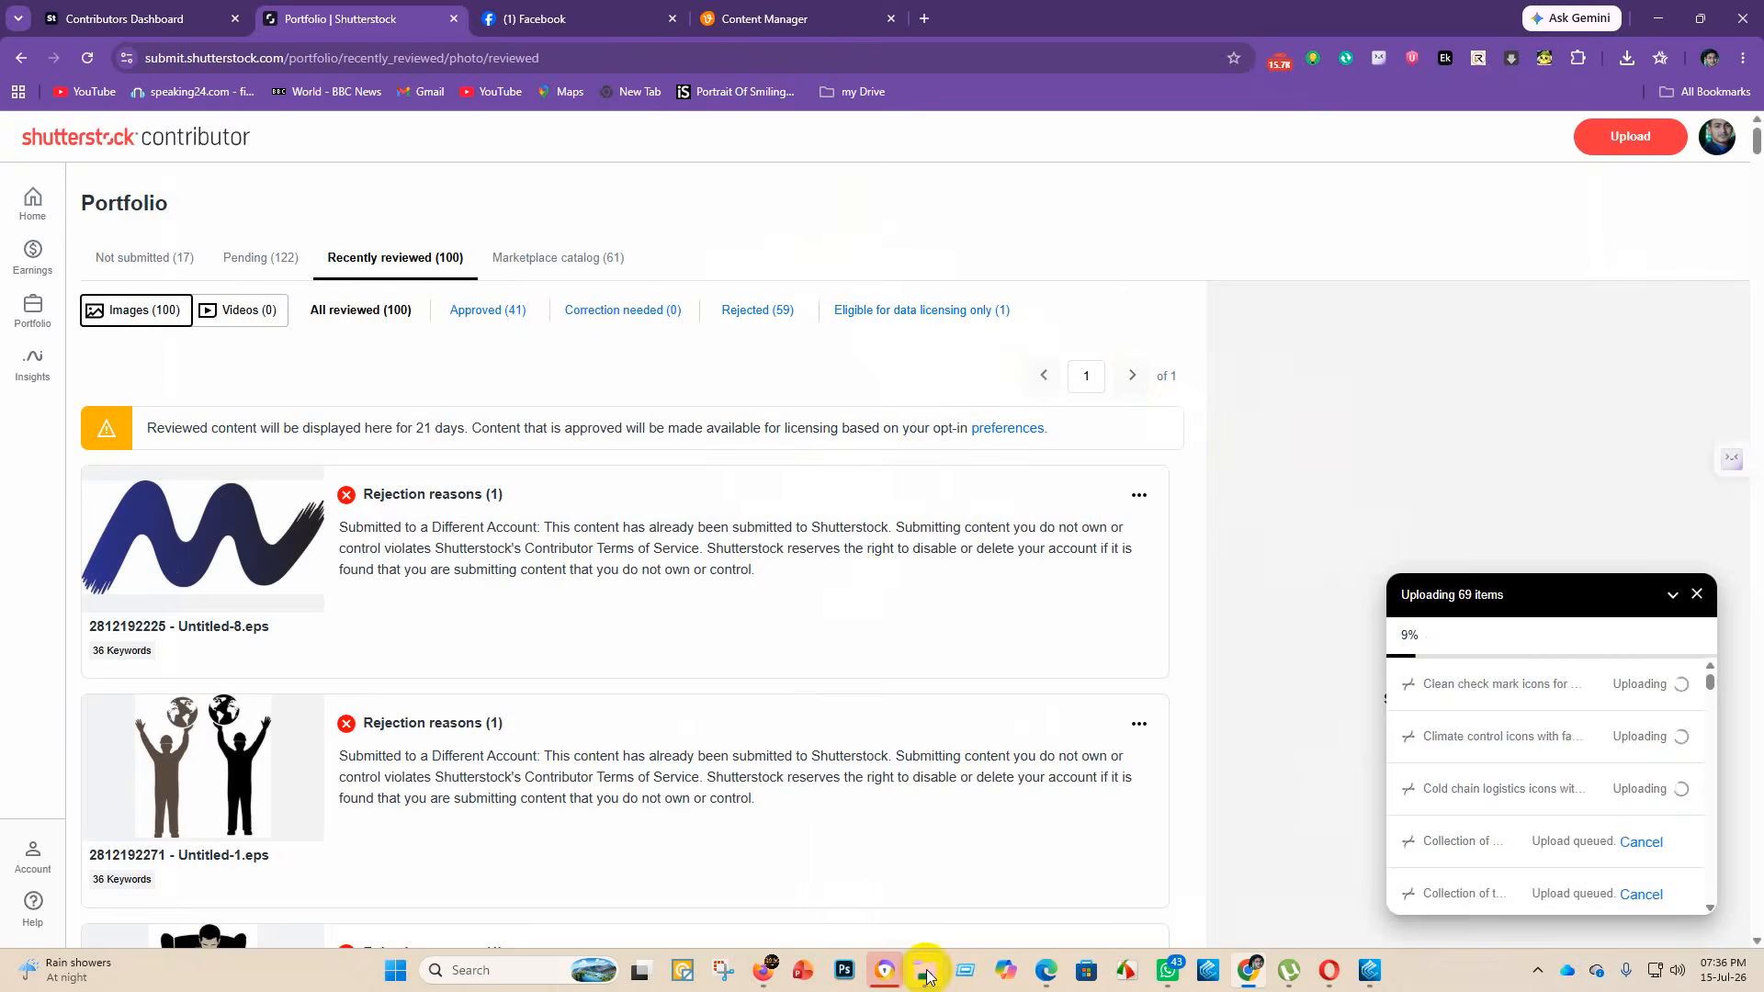
# - Switch to File Explorer and open the Mountain_animal_face_icons EPS file from folder 43 in Illustrator
pyautogui.click(918, 873)
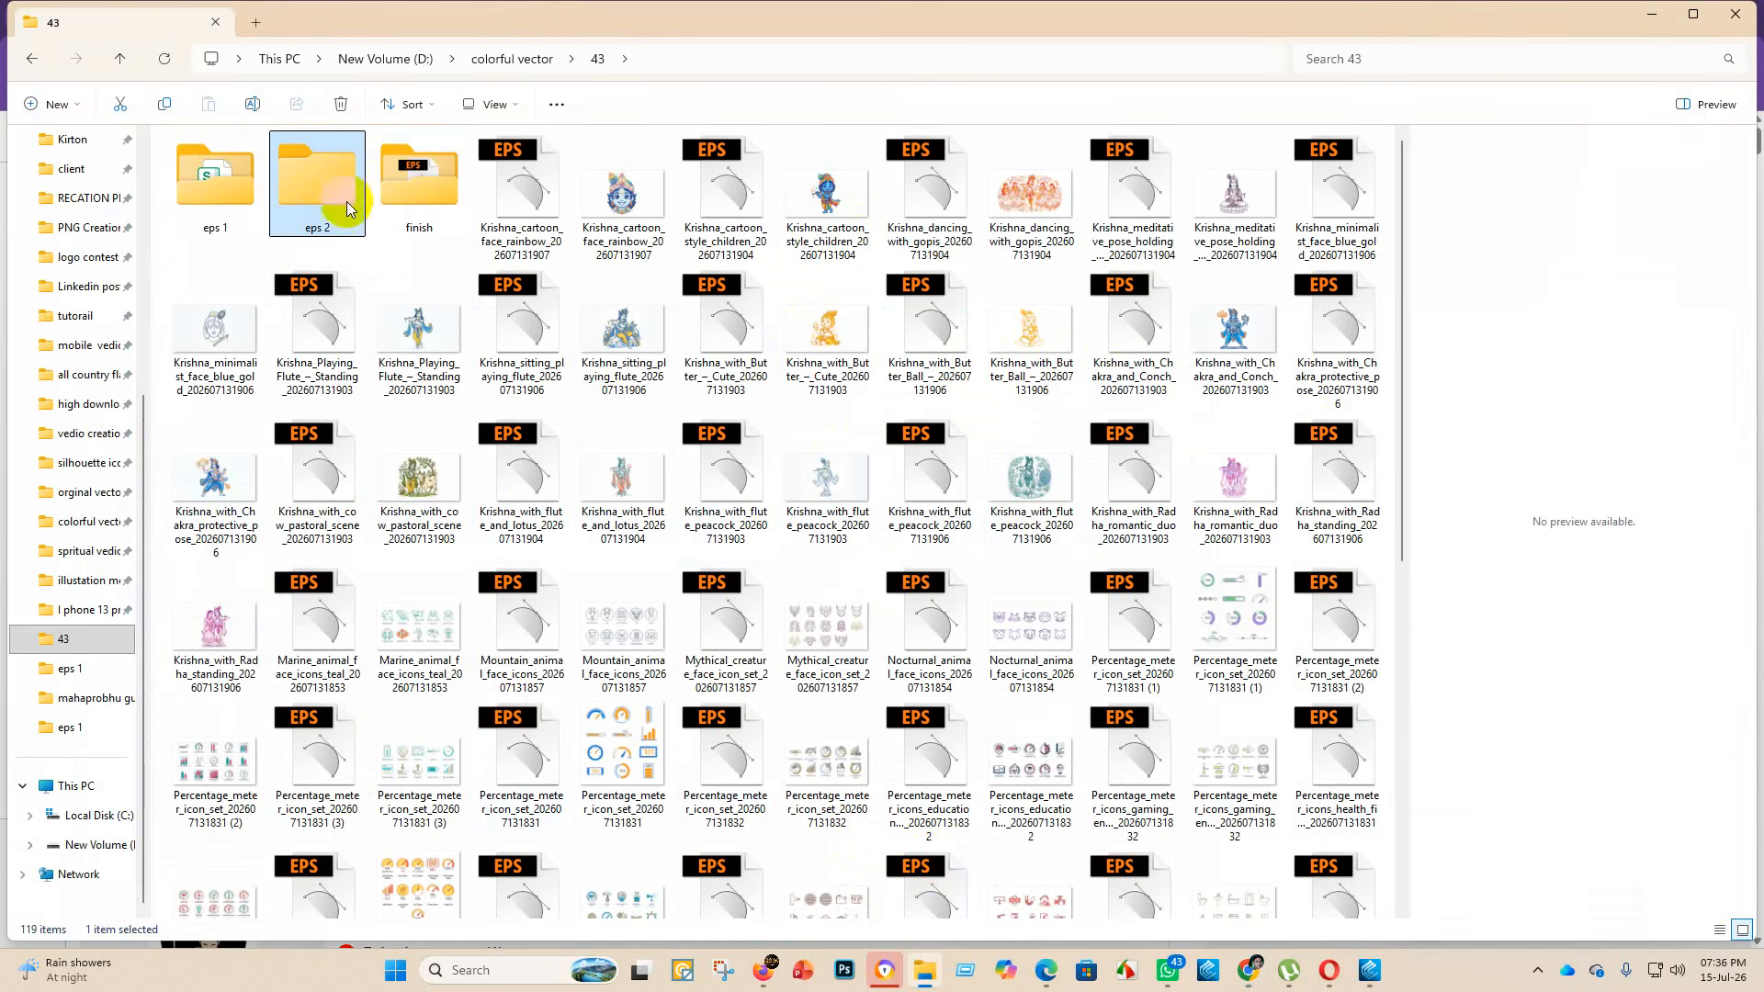
pyautogui.click(526, 181)
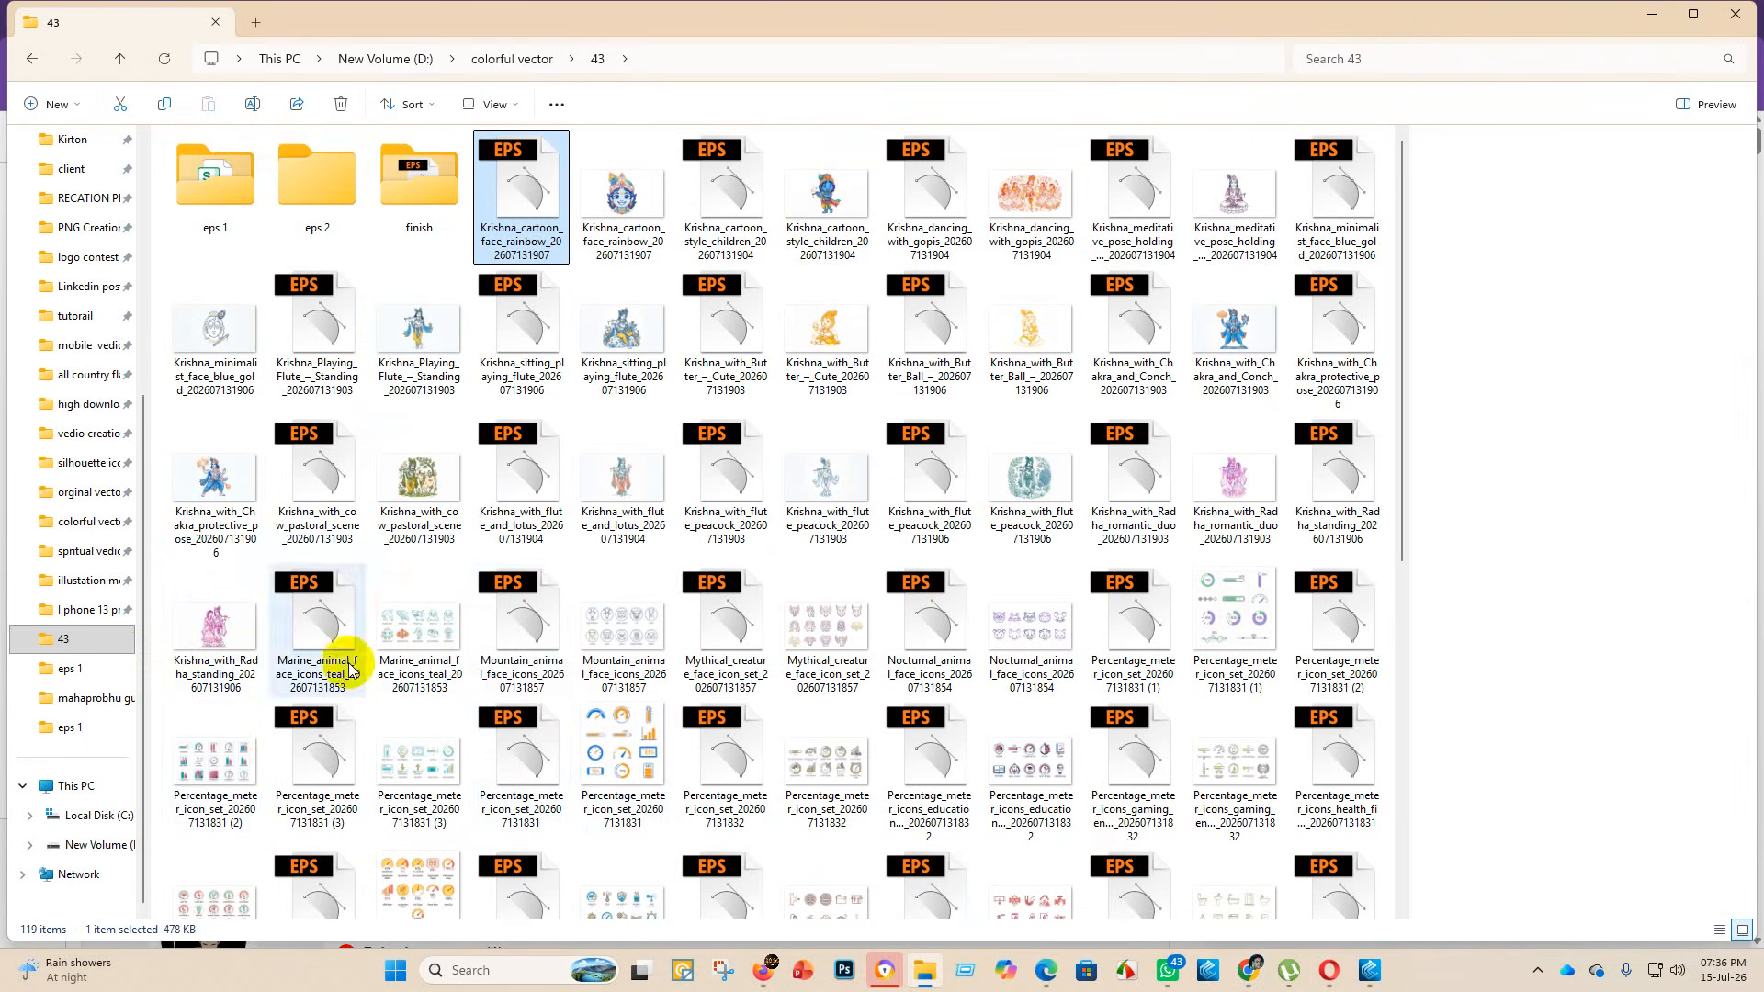
pyautogui.click(530, 616)
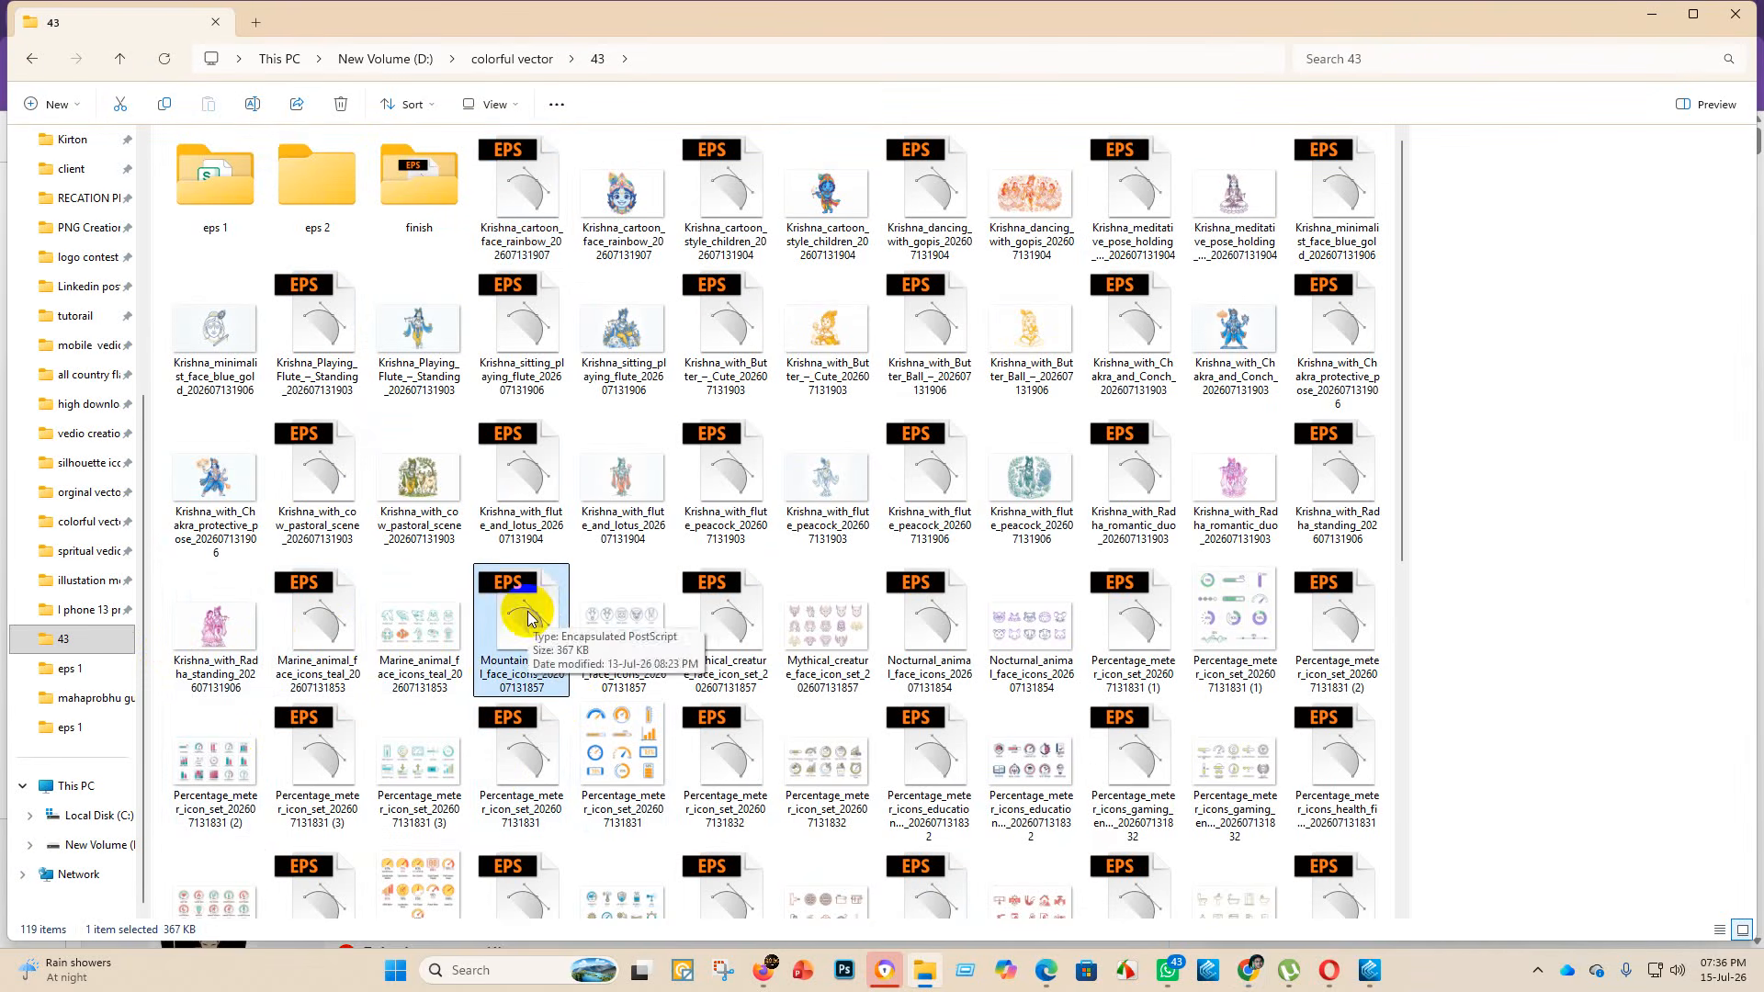
pyautogui.doubleClick(530, 616)
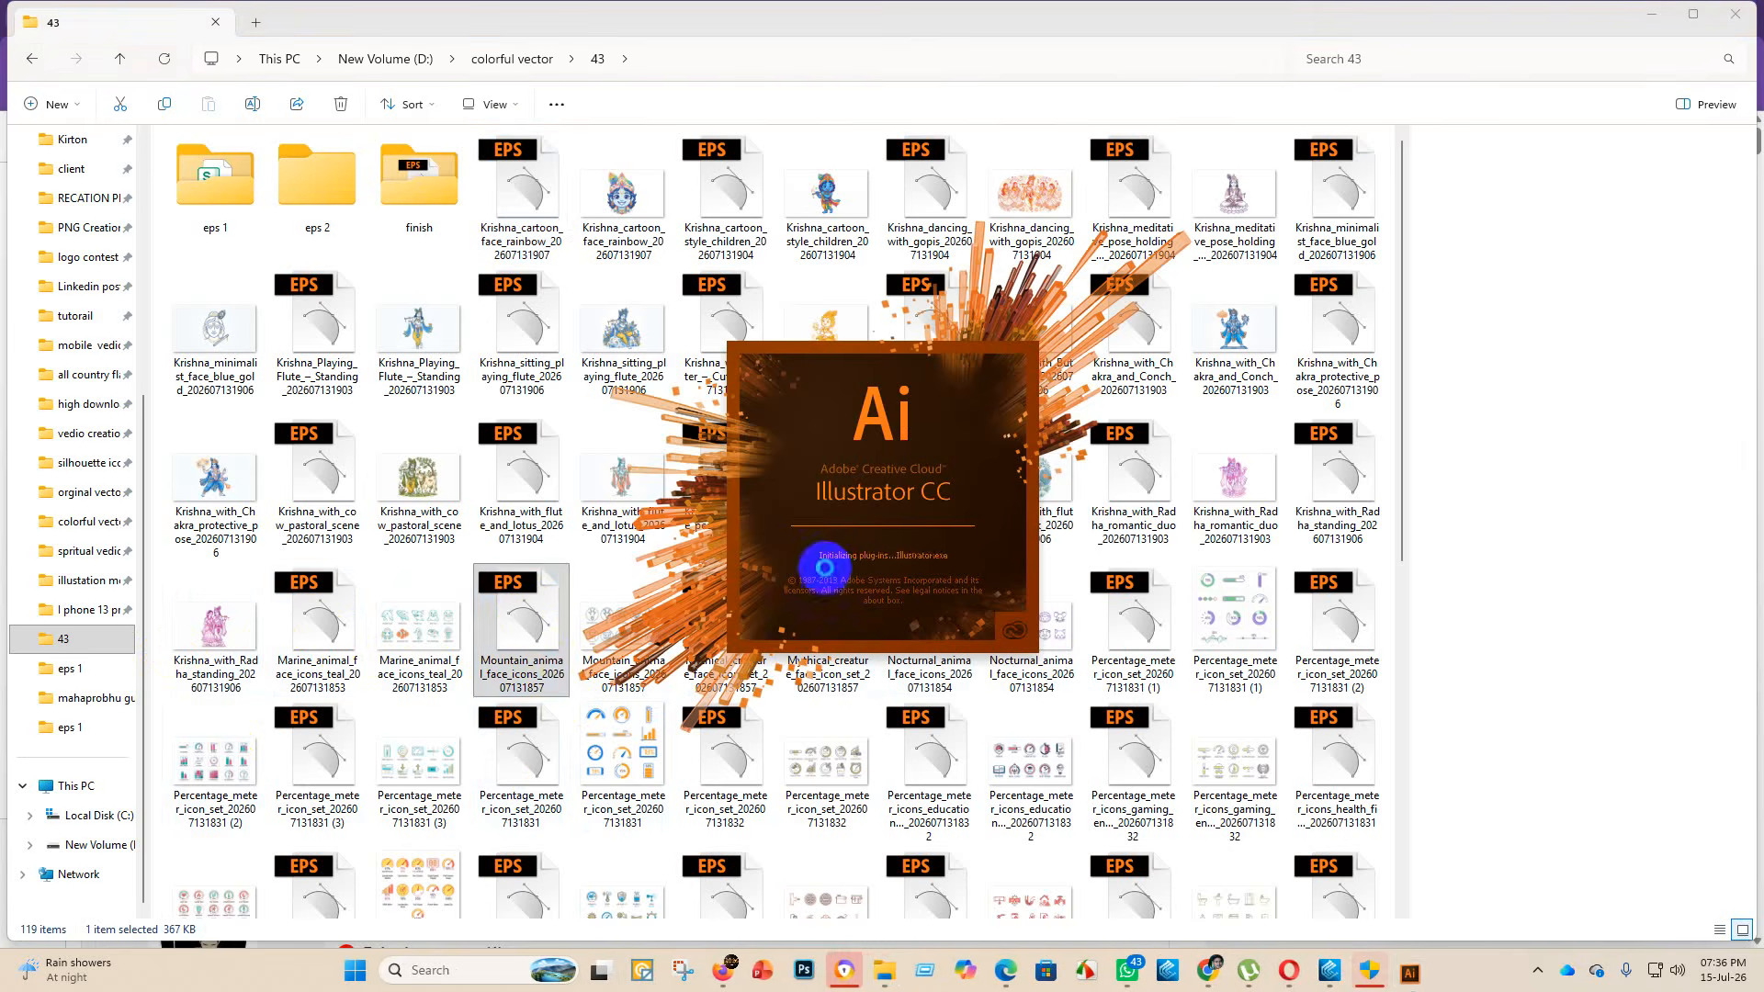
pyautogui.click(526, 635)
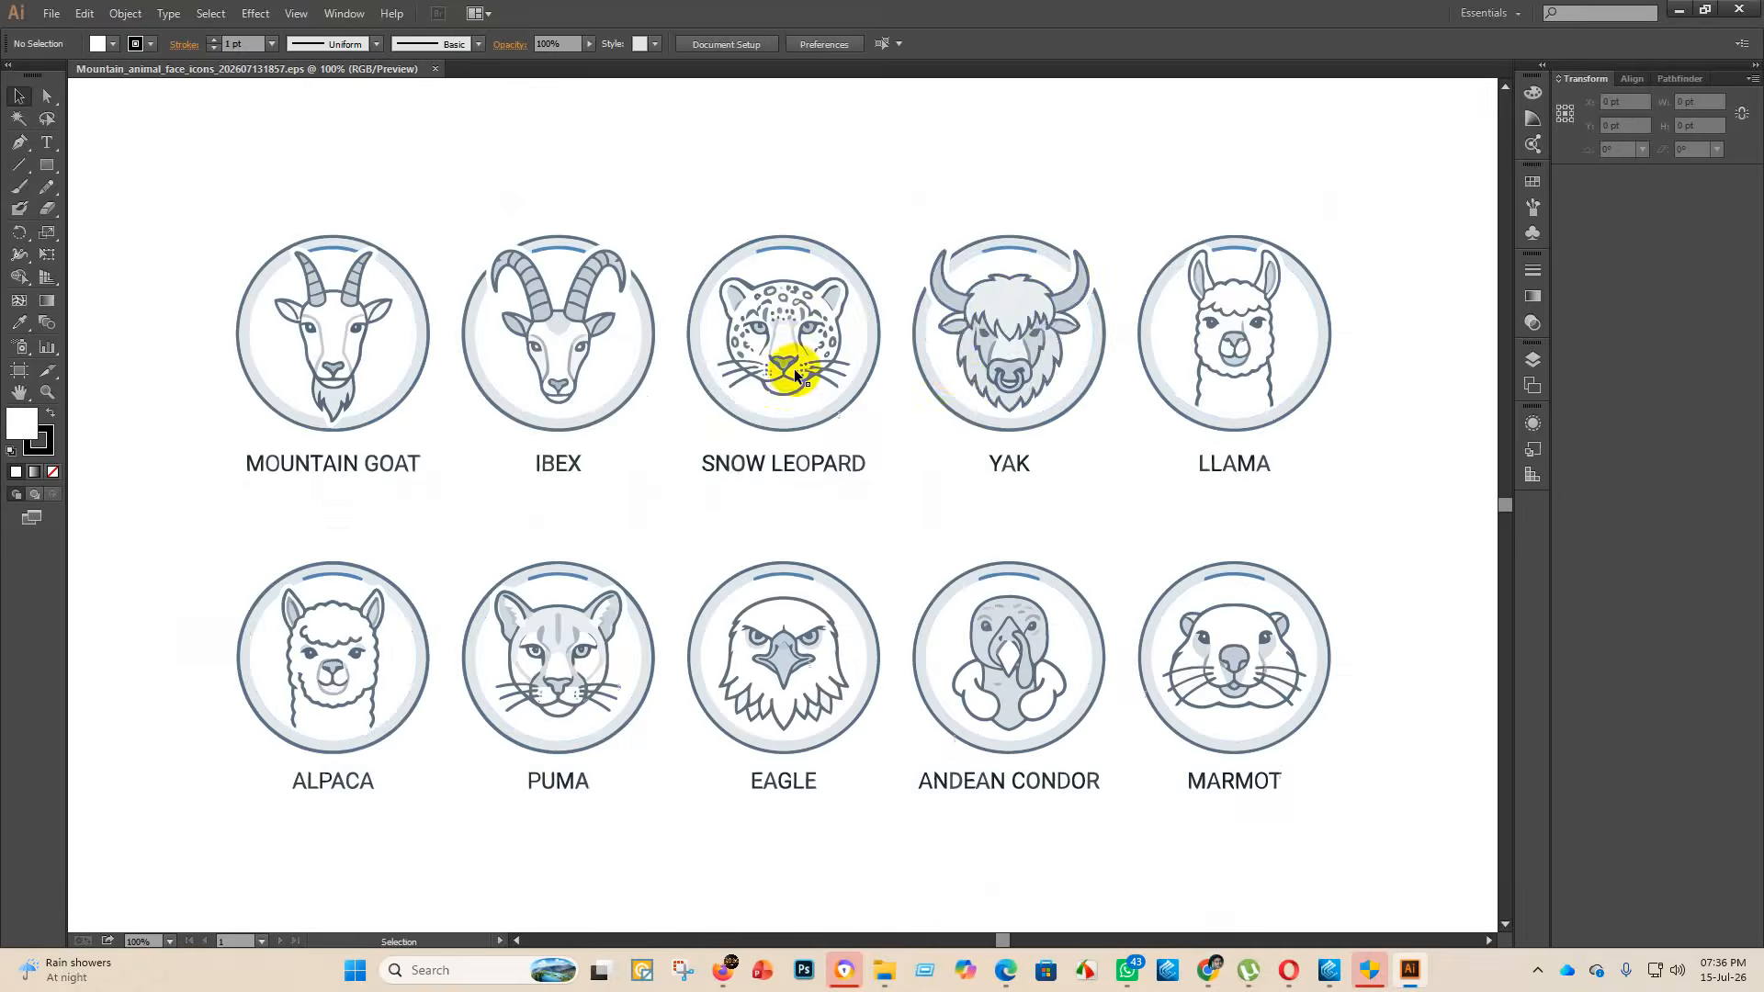
# - Enlarge the mountain animal icon group proportionally to about 4372 × 2440 px
pyautogui.scroll(-6, 796, 446)
pyautogui.scroll(3, 869, 514)
pyautogui.click(827, 570)
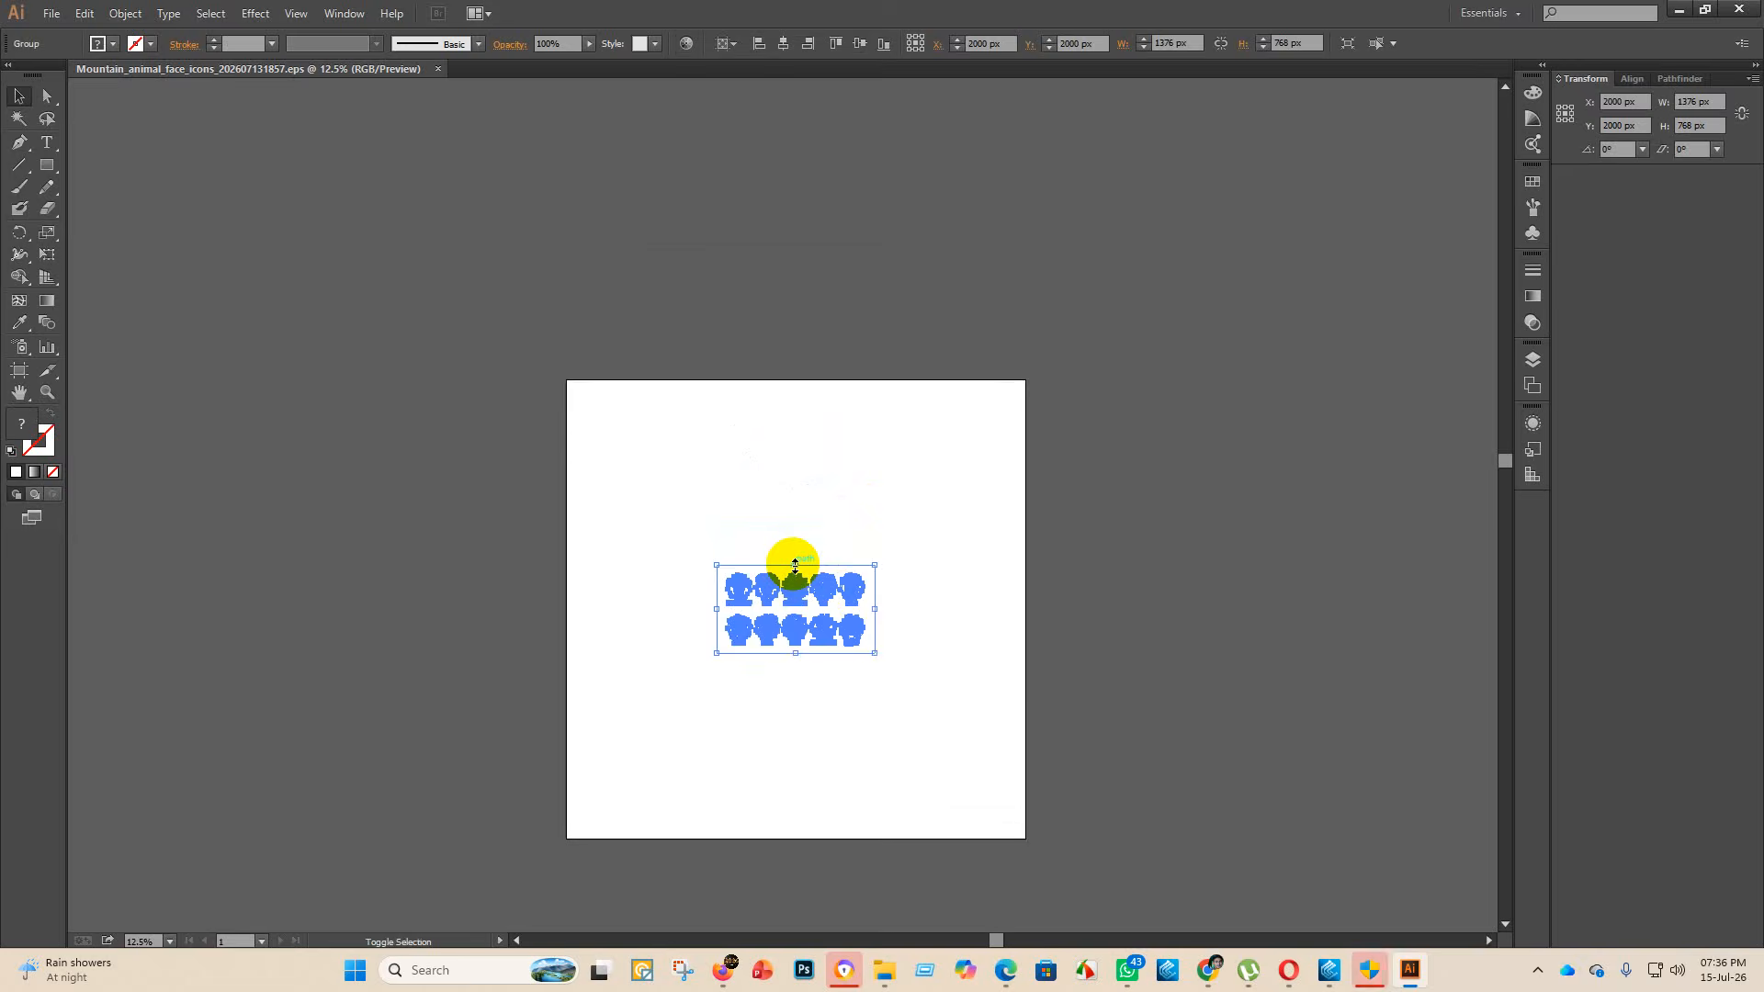
pyautogui.moveTo(795, 566); pyautogui.dragTo(830, 372)
pyautogui.click(1150, 488)
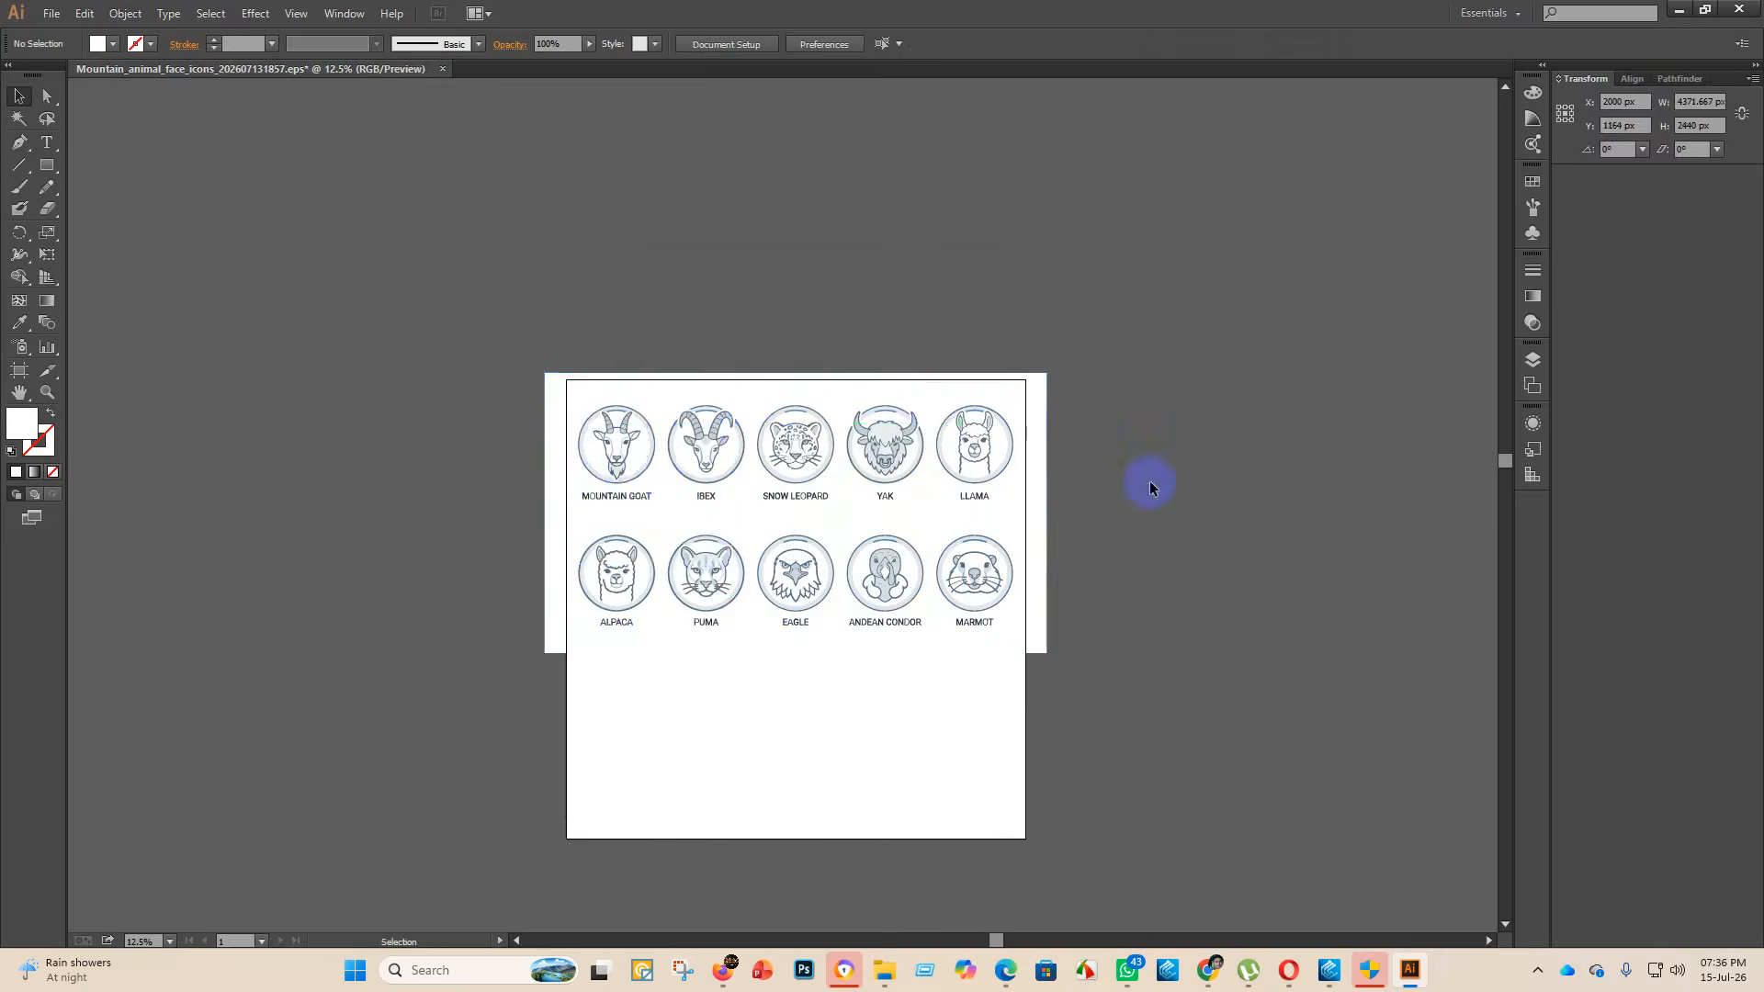
# - Move the enlarged icon group off the artboard into the empty canvas area above it
pyautogui.moveTo(906, 441); pyautogui.dragTo(498, 257)
pyautogui.click(949, 246)
pyautogui.scroll(1, 738, 421)
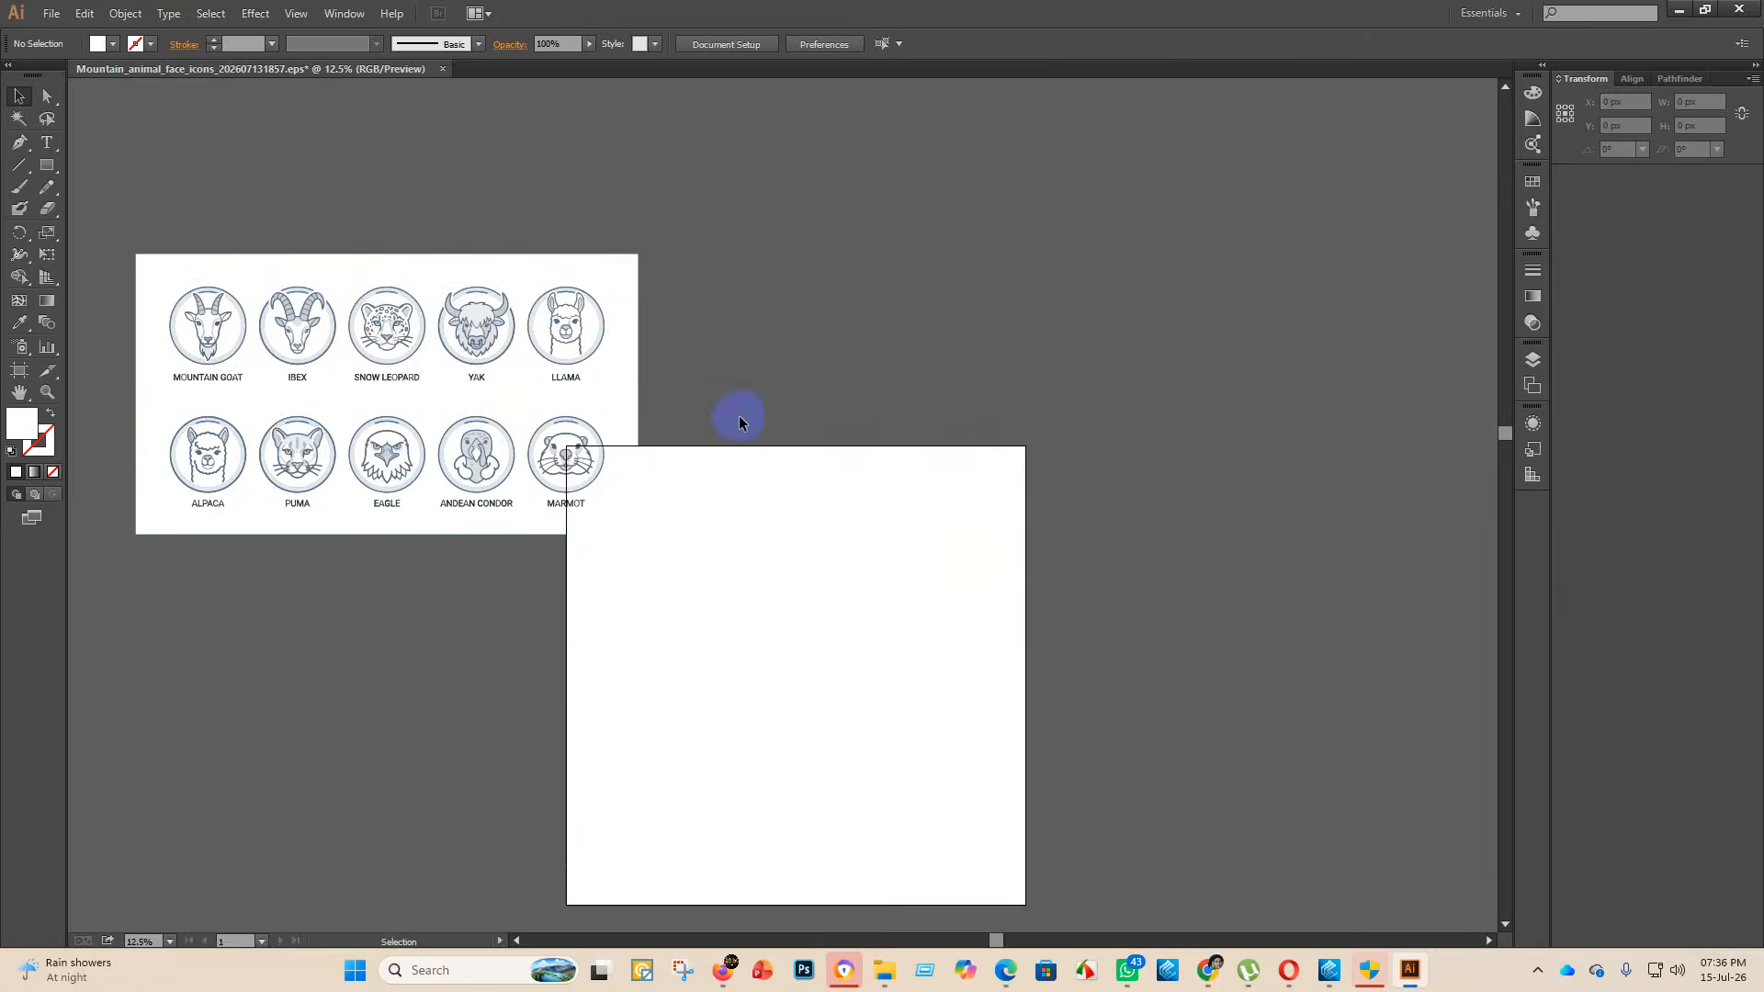
pyautogui.scroll(1, 739, 421)
pyautogui.moveTo(465, 462); pyautogui.dragTo(830, 323)
pyautogui.click(1164, 404)
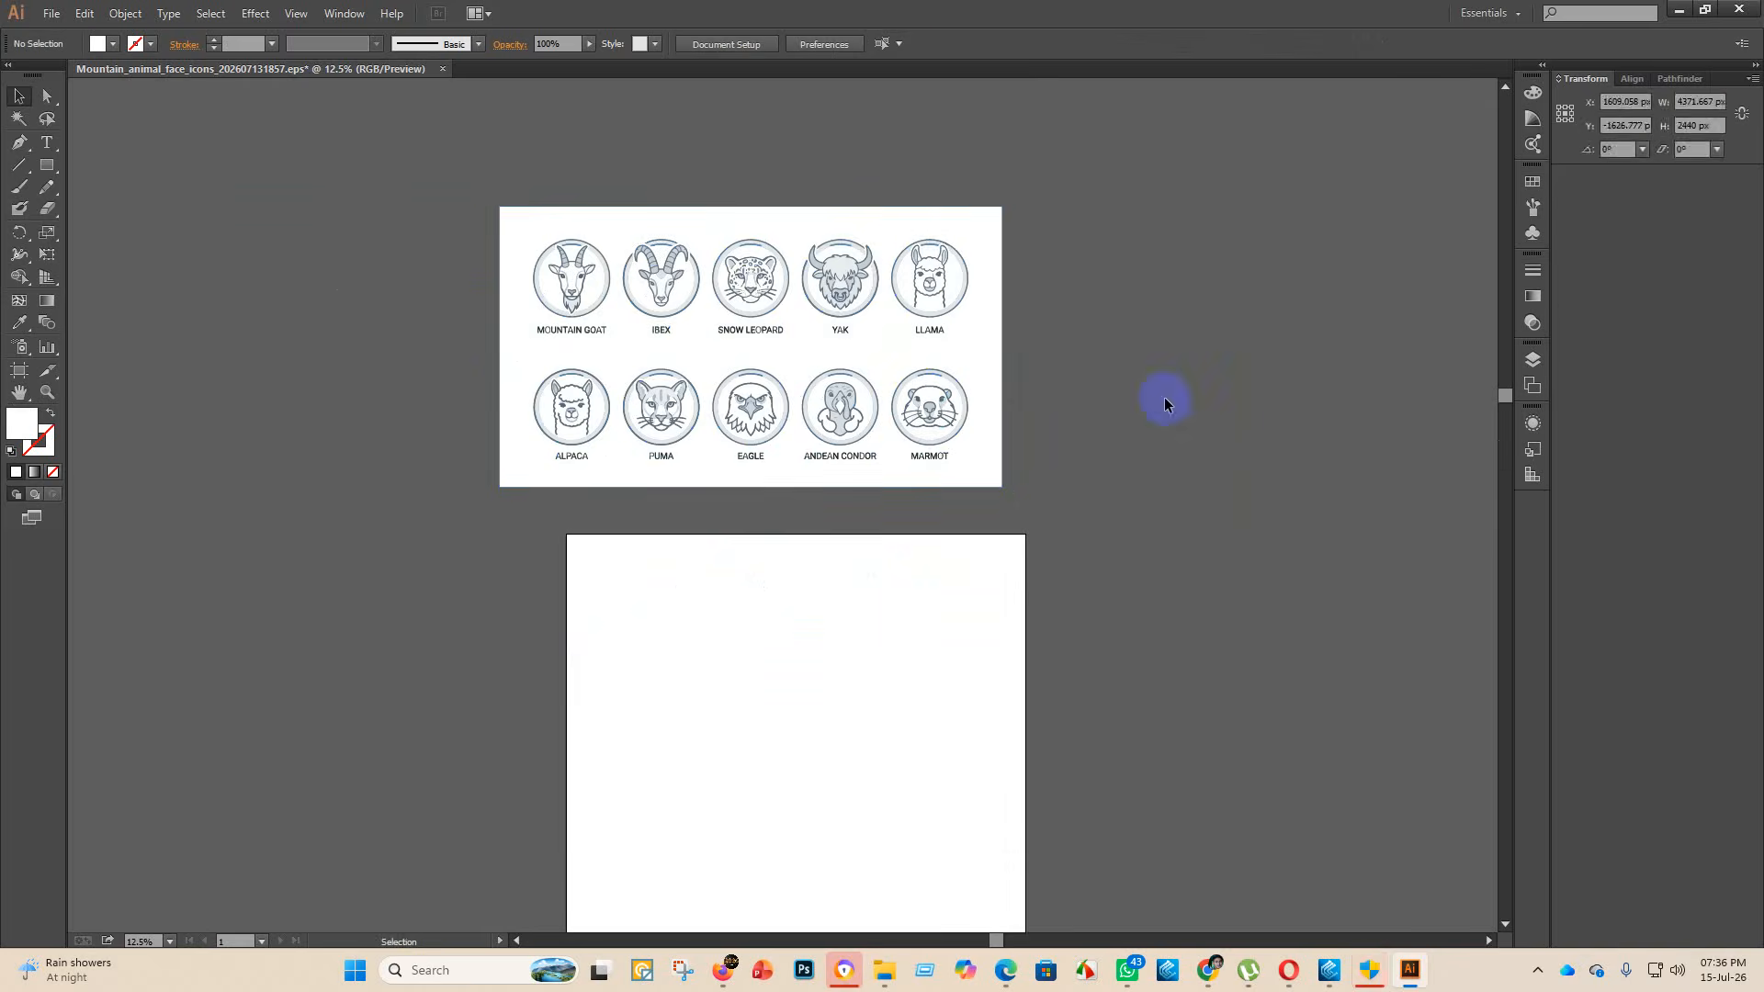
# - Select the white background and all matching white fills of the icon group with the Magic Wand and delete them
pyautogui.click(18, 142)
pyautogui.click(17, 120)
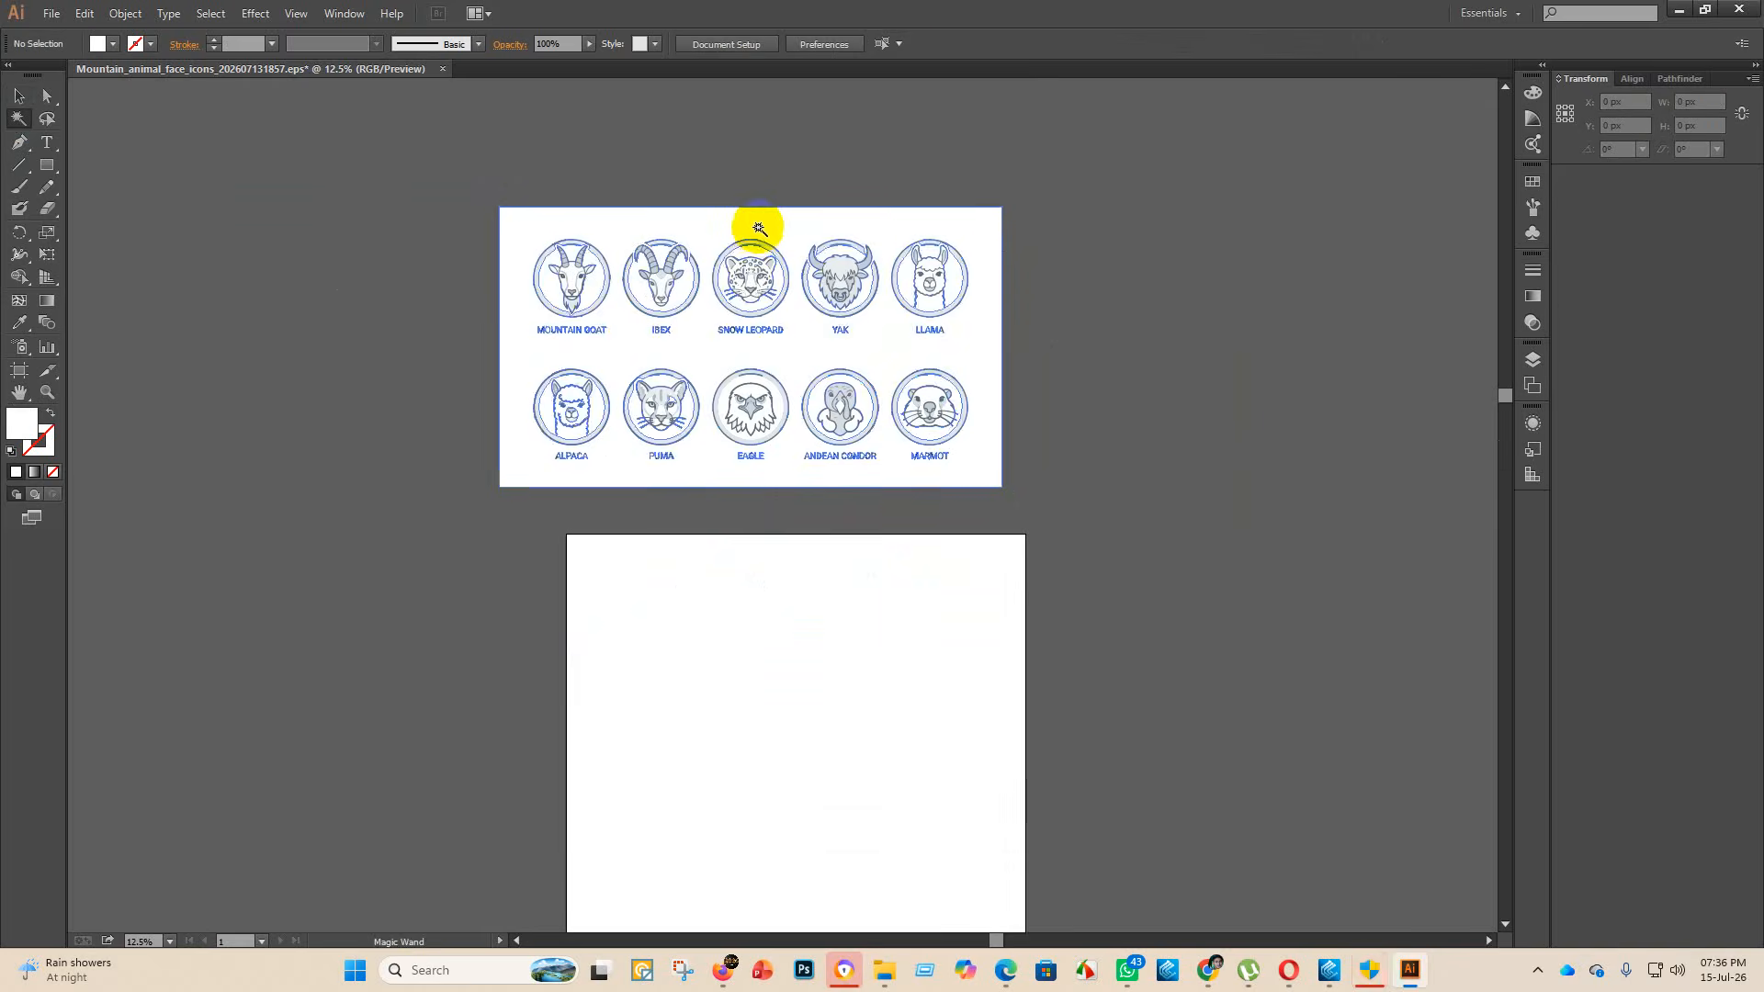
pyautogui.click(760, 226)
pyautogui.press('Delete')
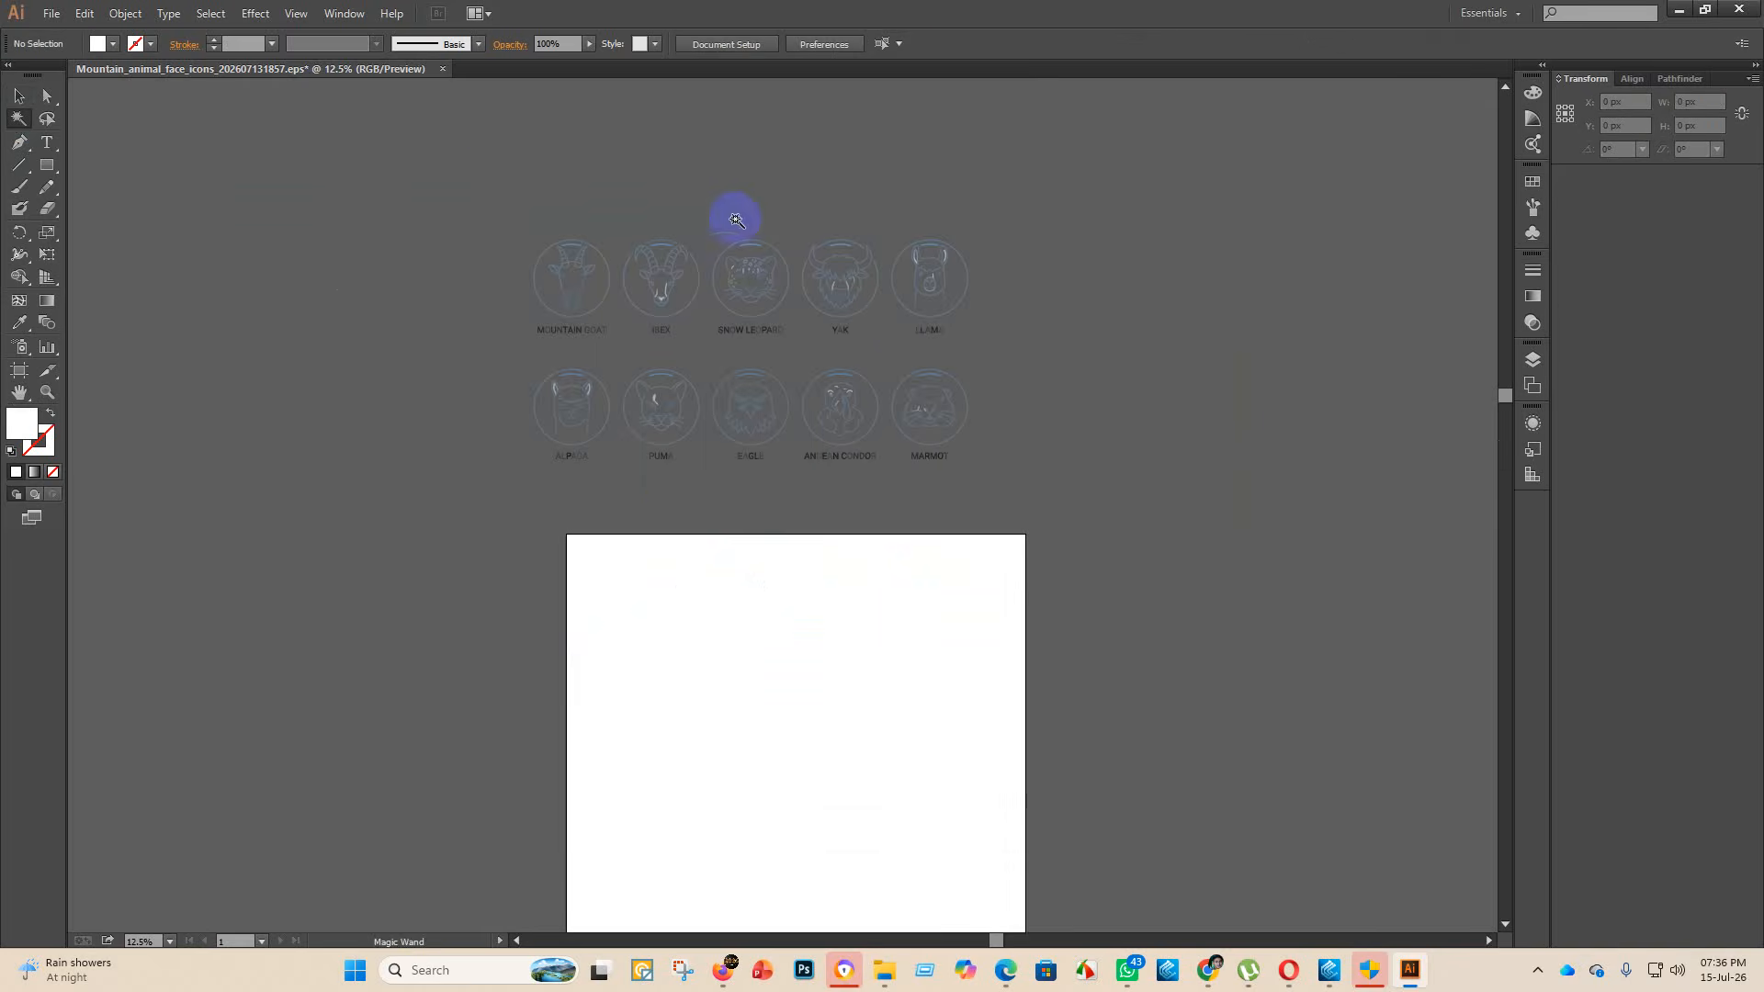
pyautogui.scroll(4, 555, 261)
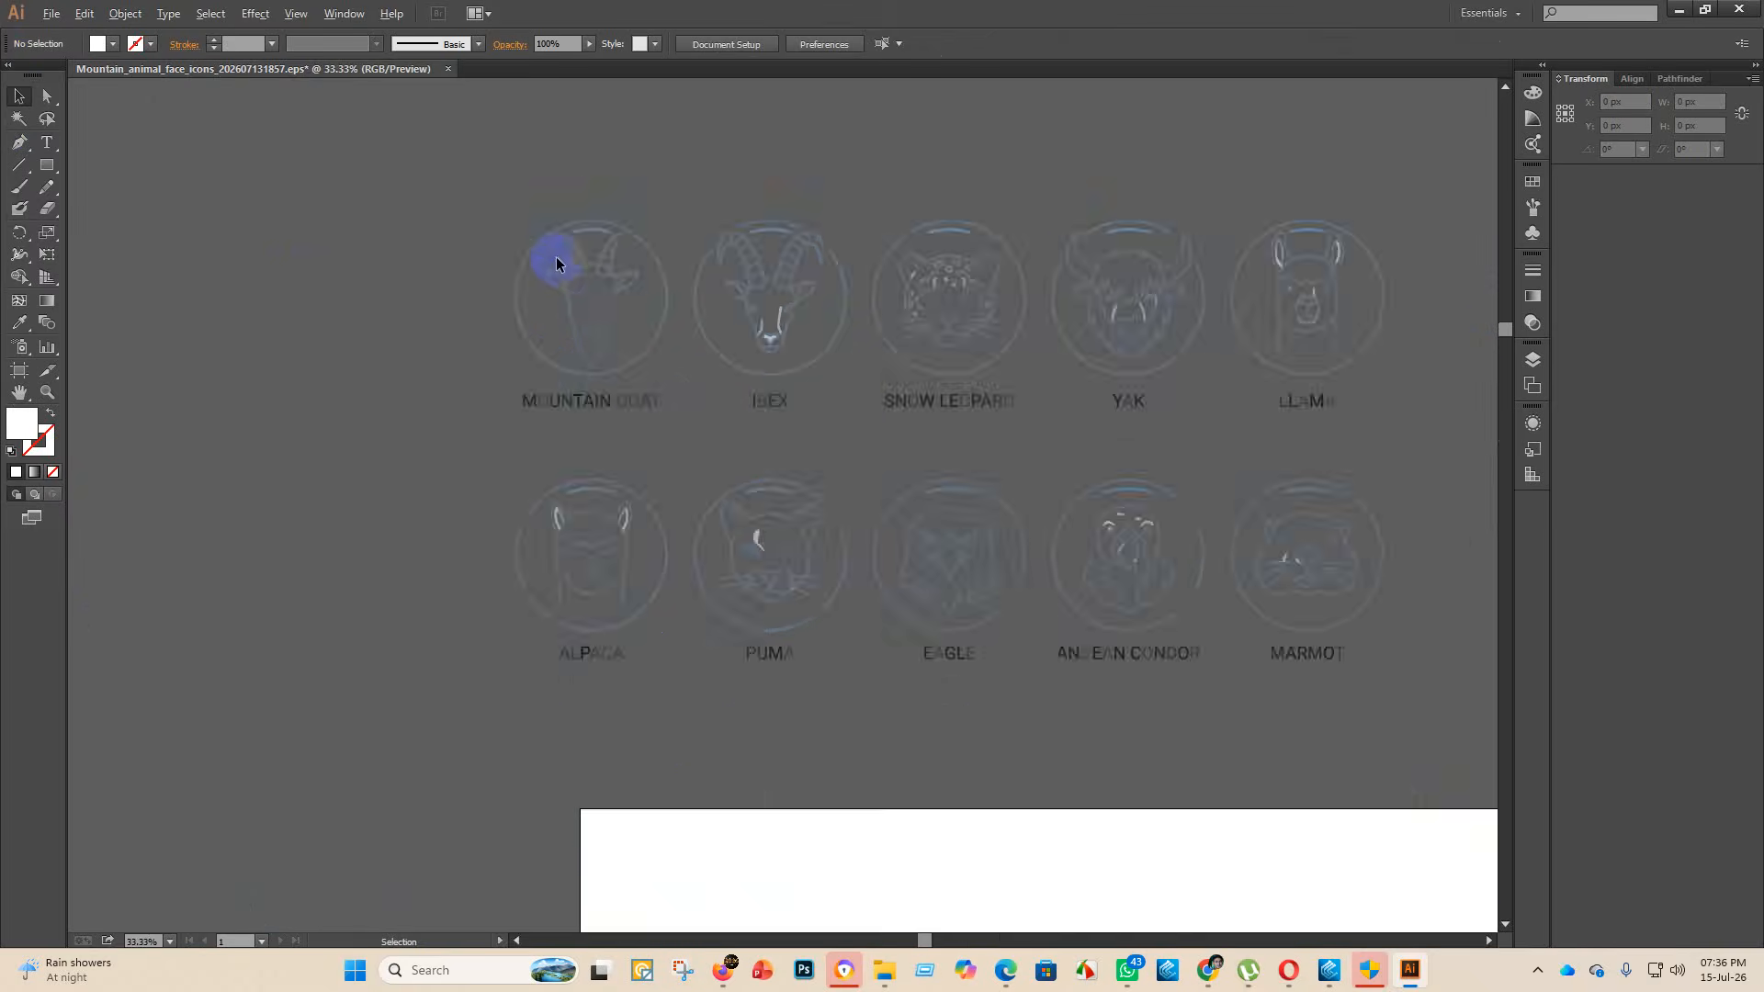
pyautogui.scroll(4, 685, 204)
pyautogui.scroll(-5, 575, 296)
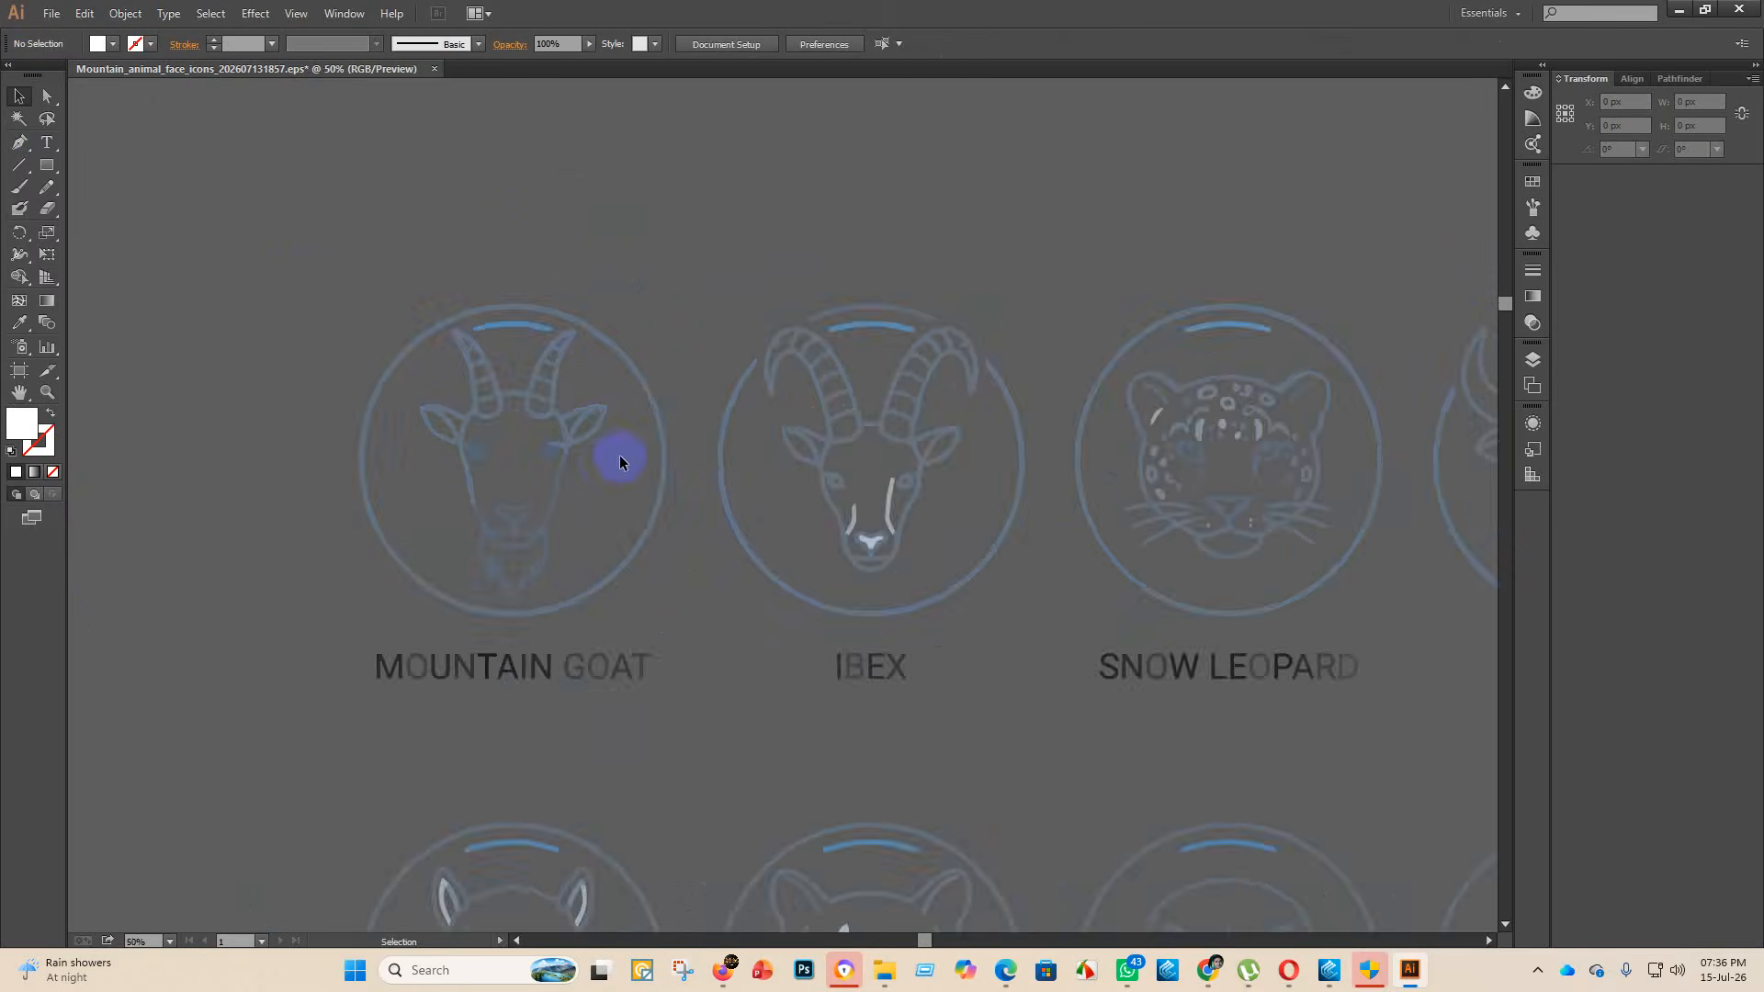
# - Try to select the pale highlight on the puma's forehead and all matching fills with the Magic Wand
pyautogui.scroll(-2, 726, 542)
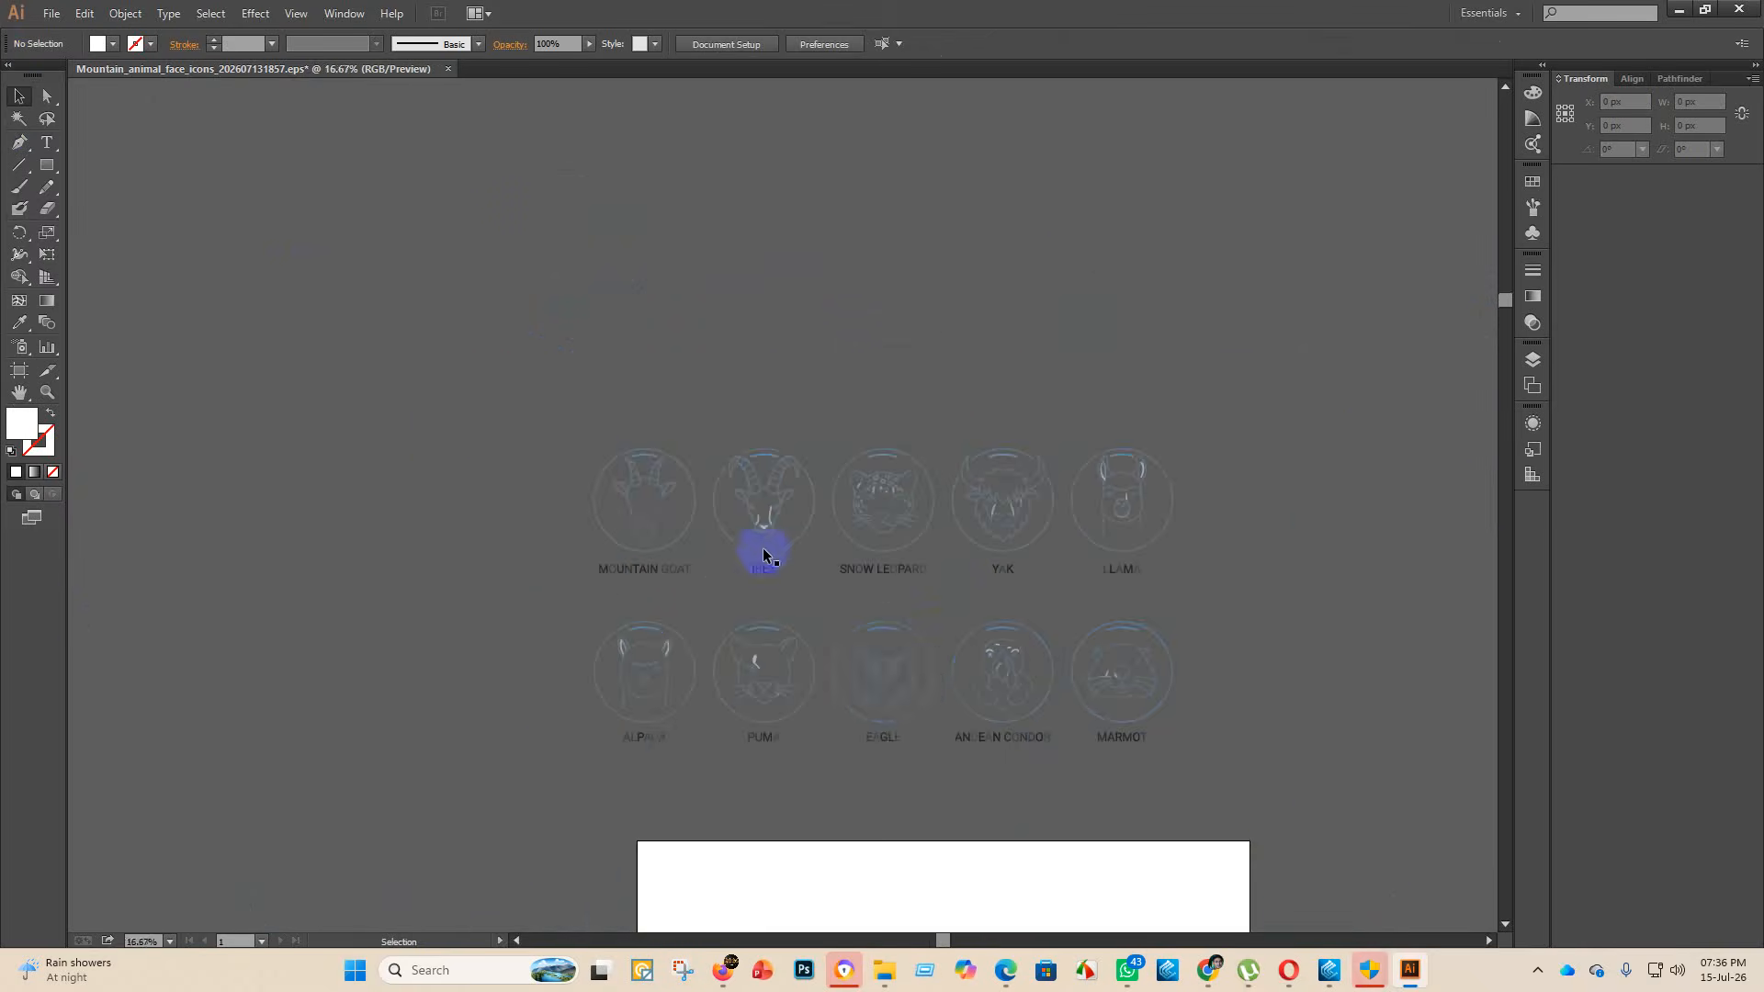
pyautogui.scroll(5, 858, 670)
pyautogui.scroll(-1, 554, 632)
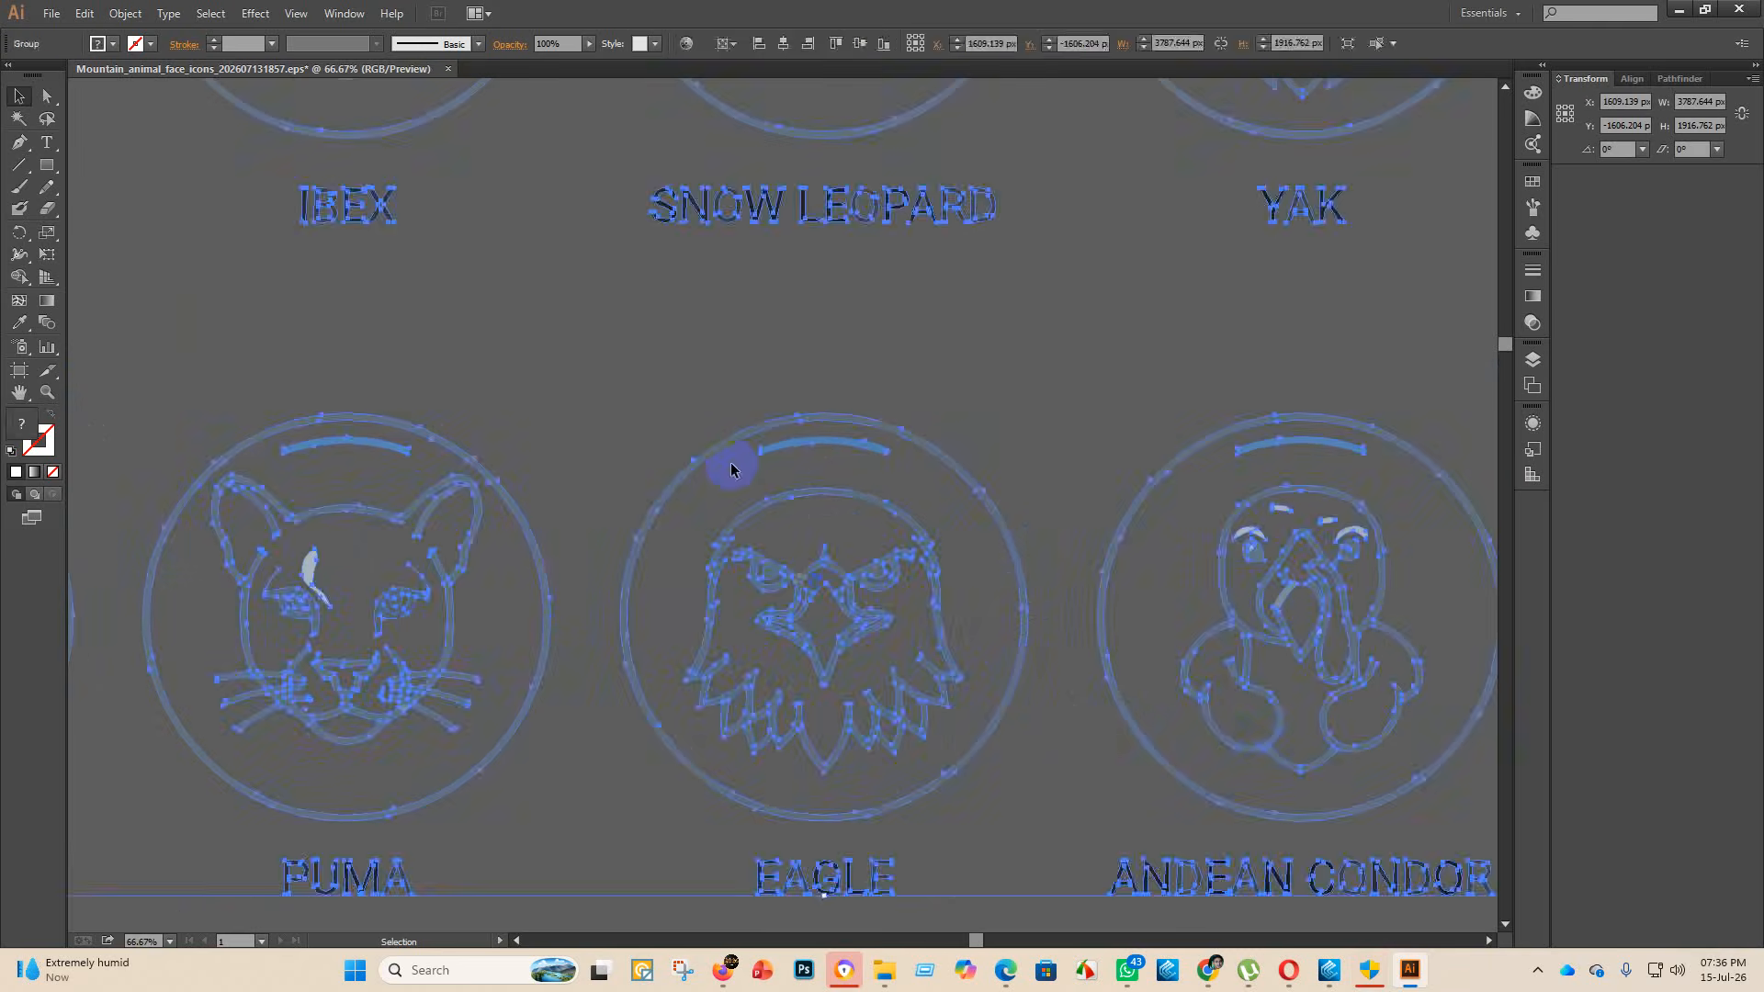
pyautogui.scroll(-3, 762, 417)
pyautogui.scroll(2, 767, 432)
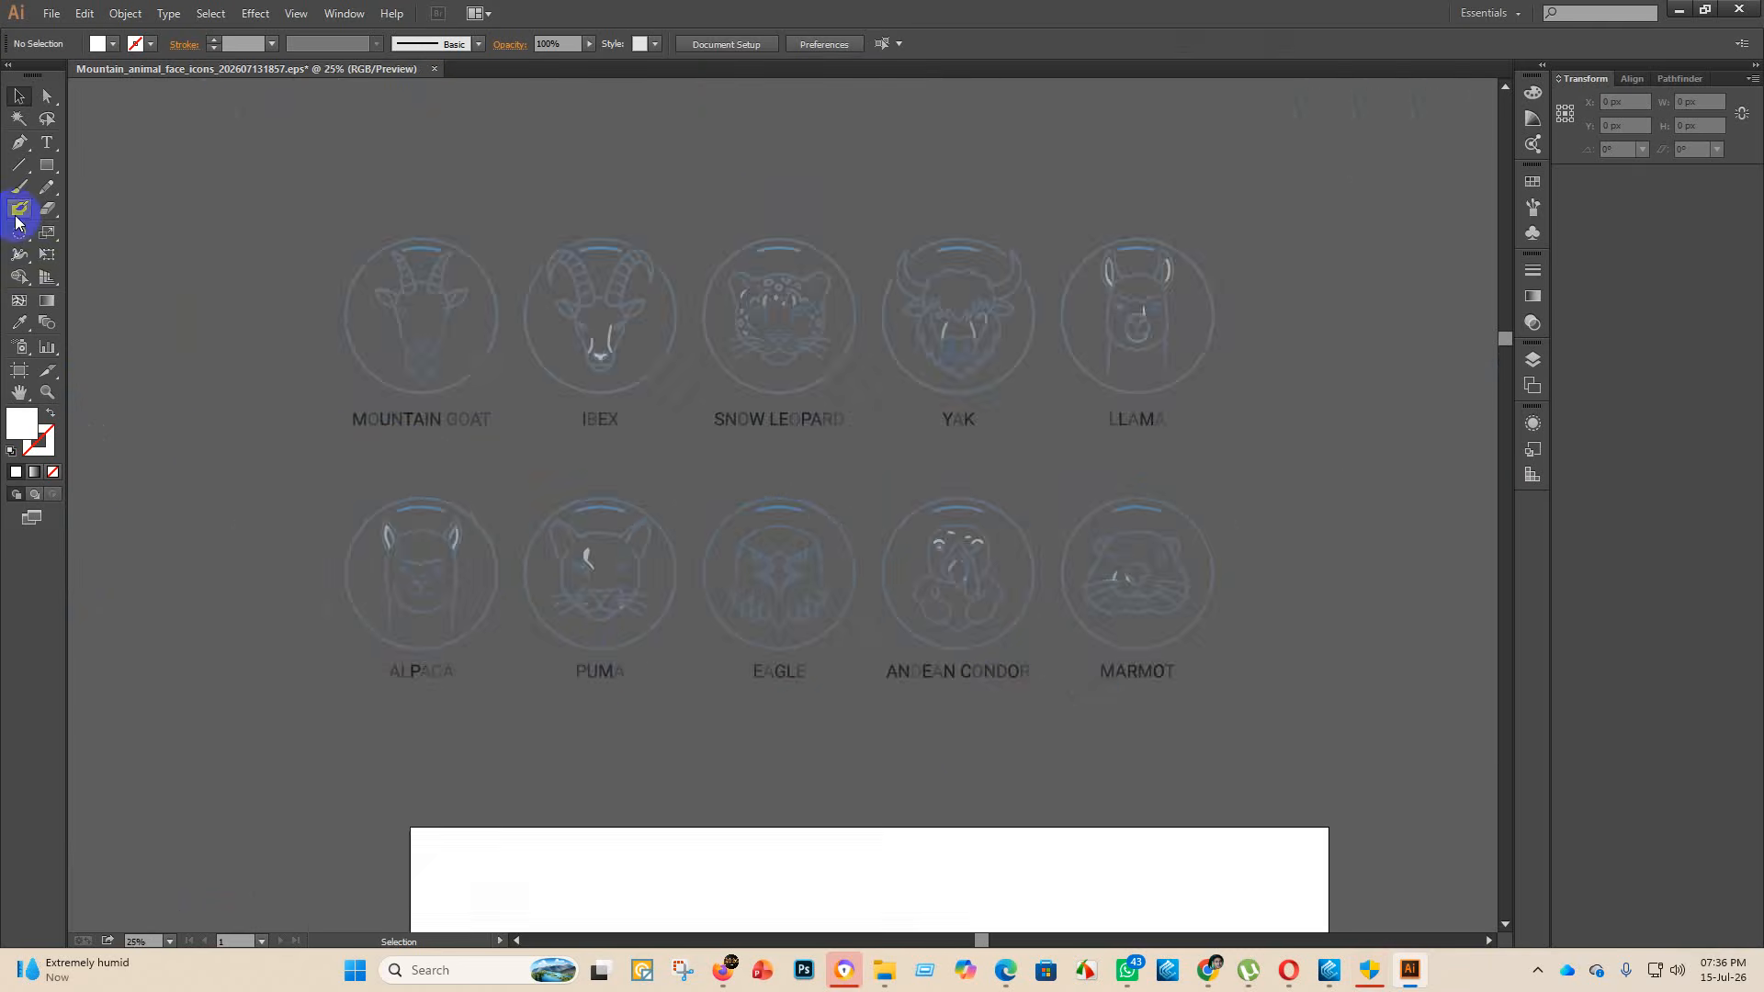
pyautogui.scroll(4, 461, 562)
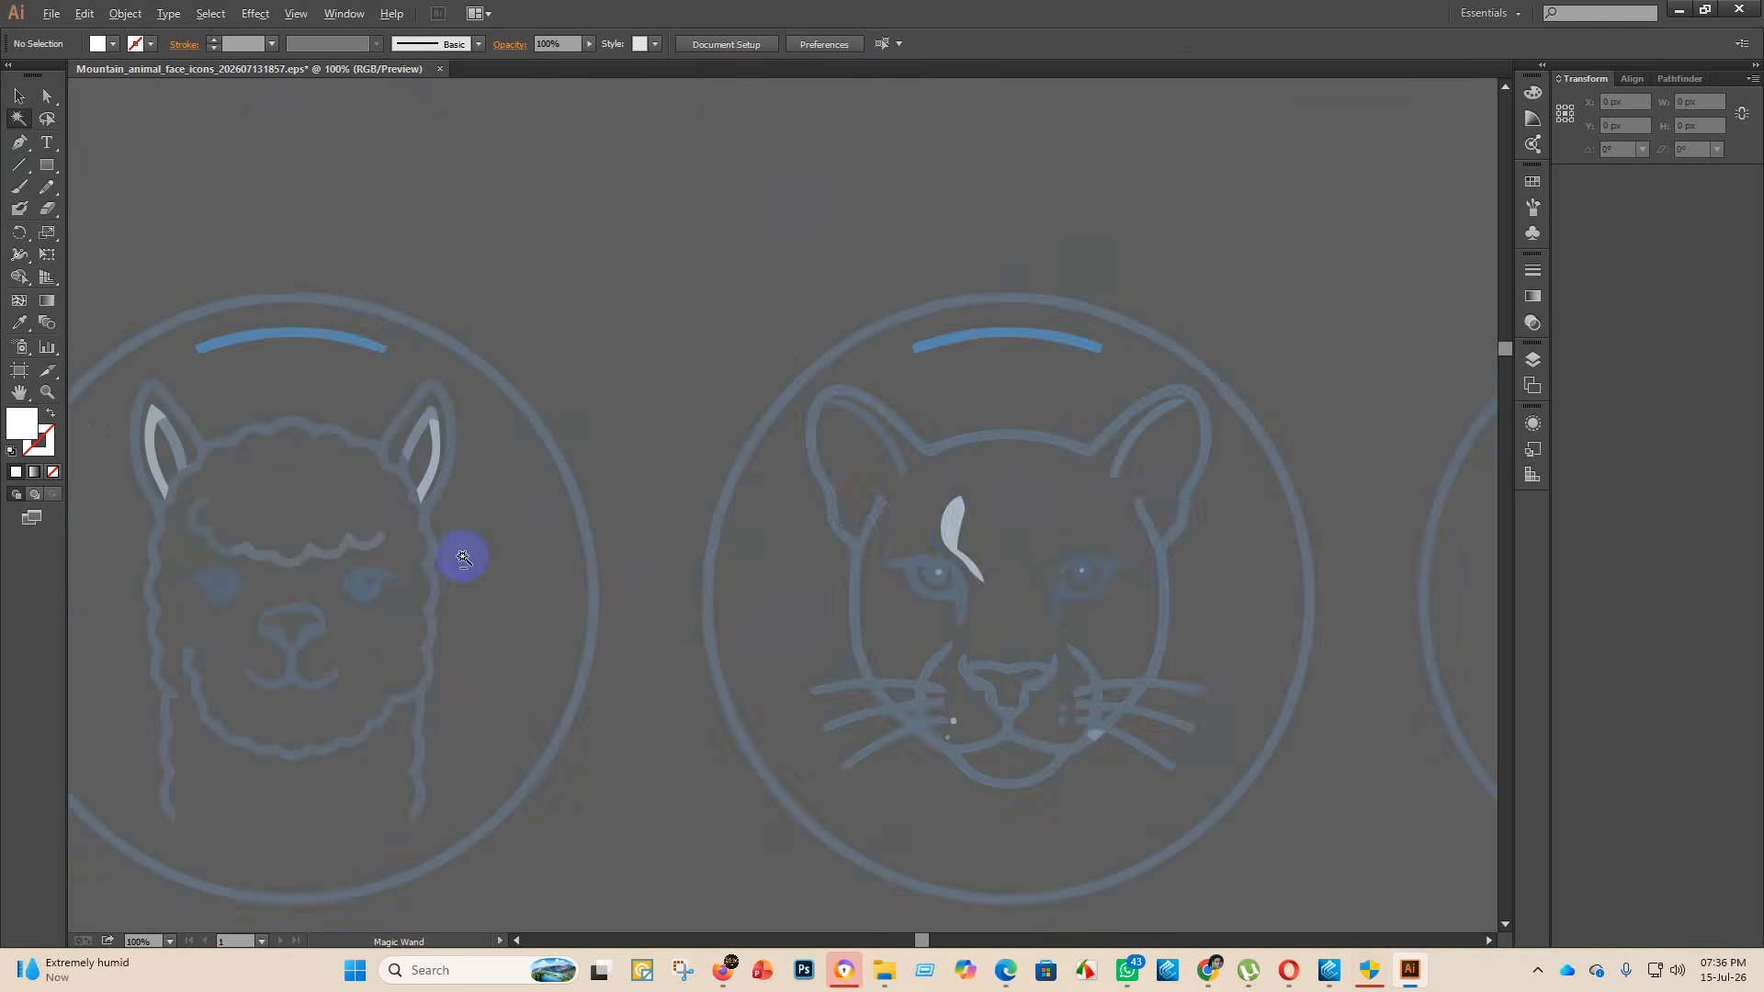
pyautogui.click(958, 526)
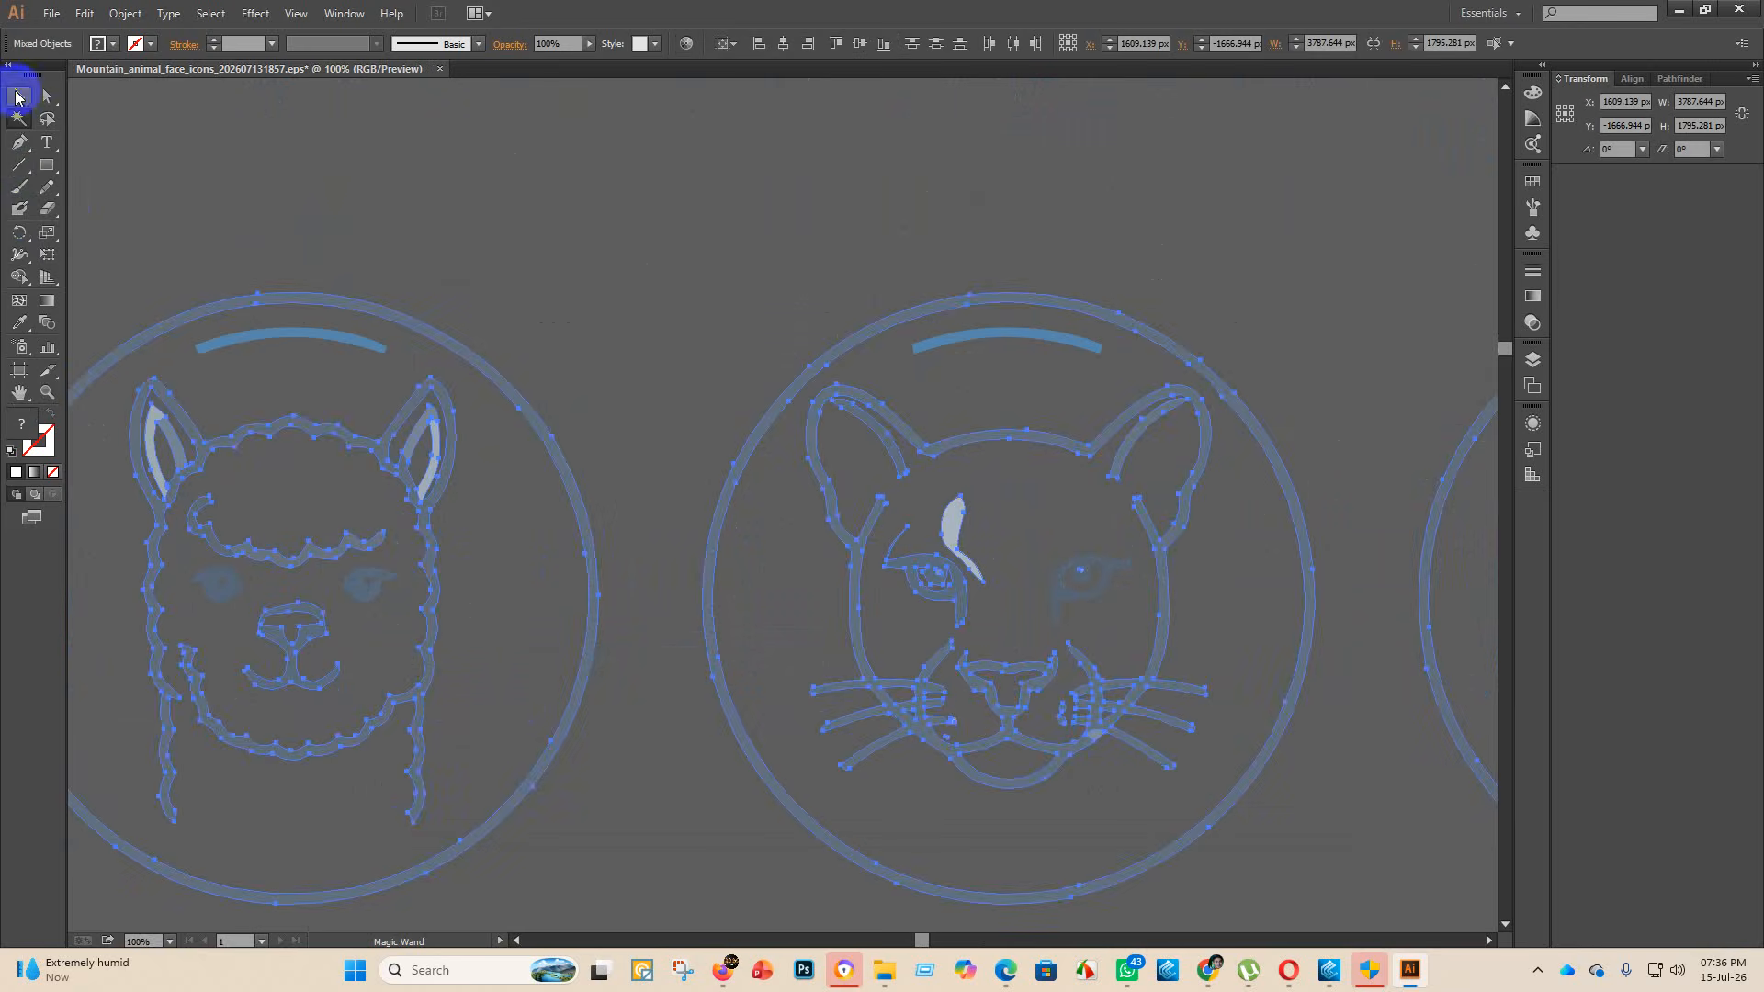
pyautogui.click(19, 97)
pyautogui.click(589, 186)
# - Ungroup the mountain animal icon set so that its shapes can be selected individually
pyautogui.scroll(-4, 727, 316)
pyautogui.scroll(2, 856, 510)
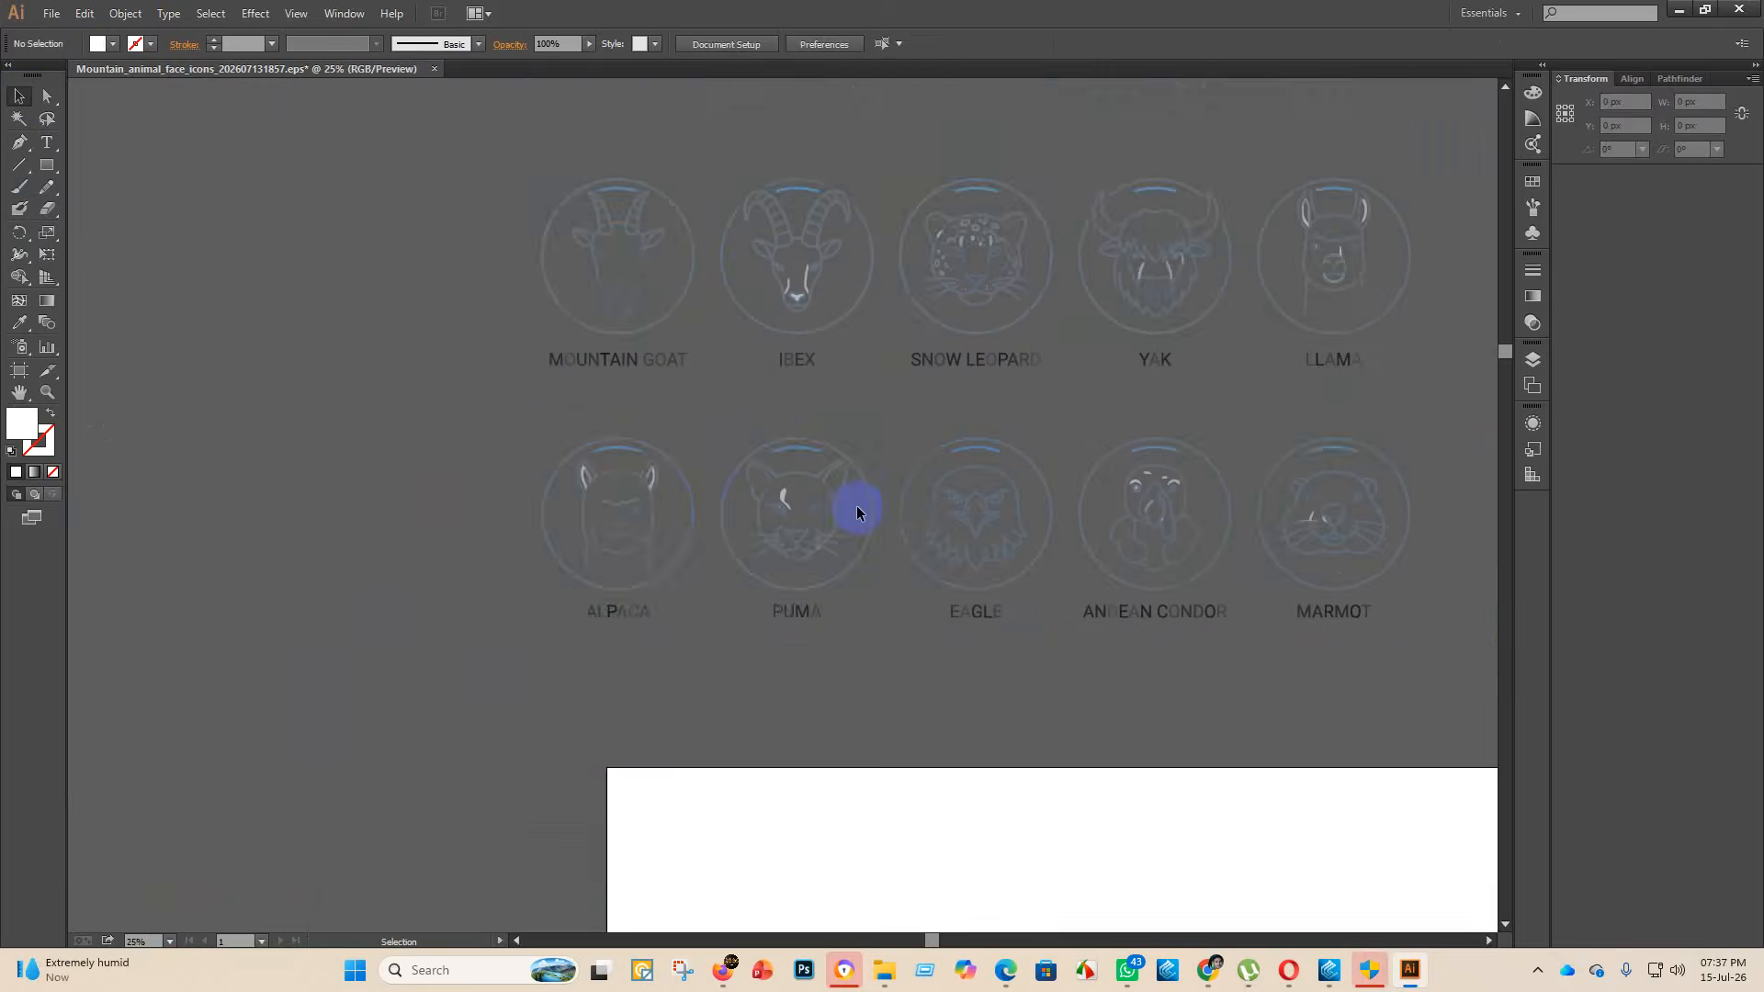
pyautogui.scroll(1, 856, 512)
pyautogui.scroll(4, 1350, 634)
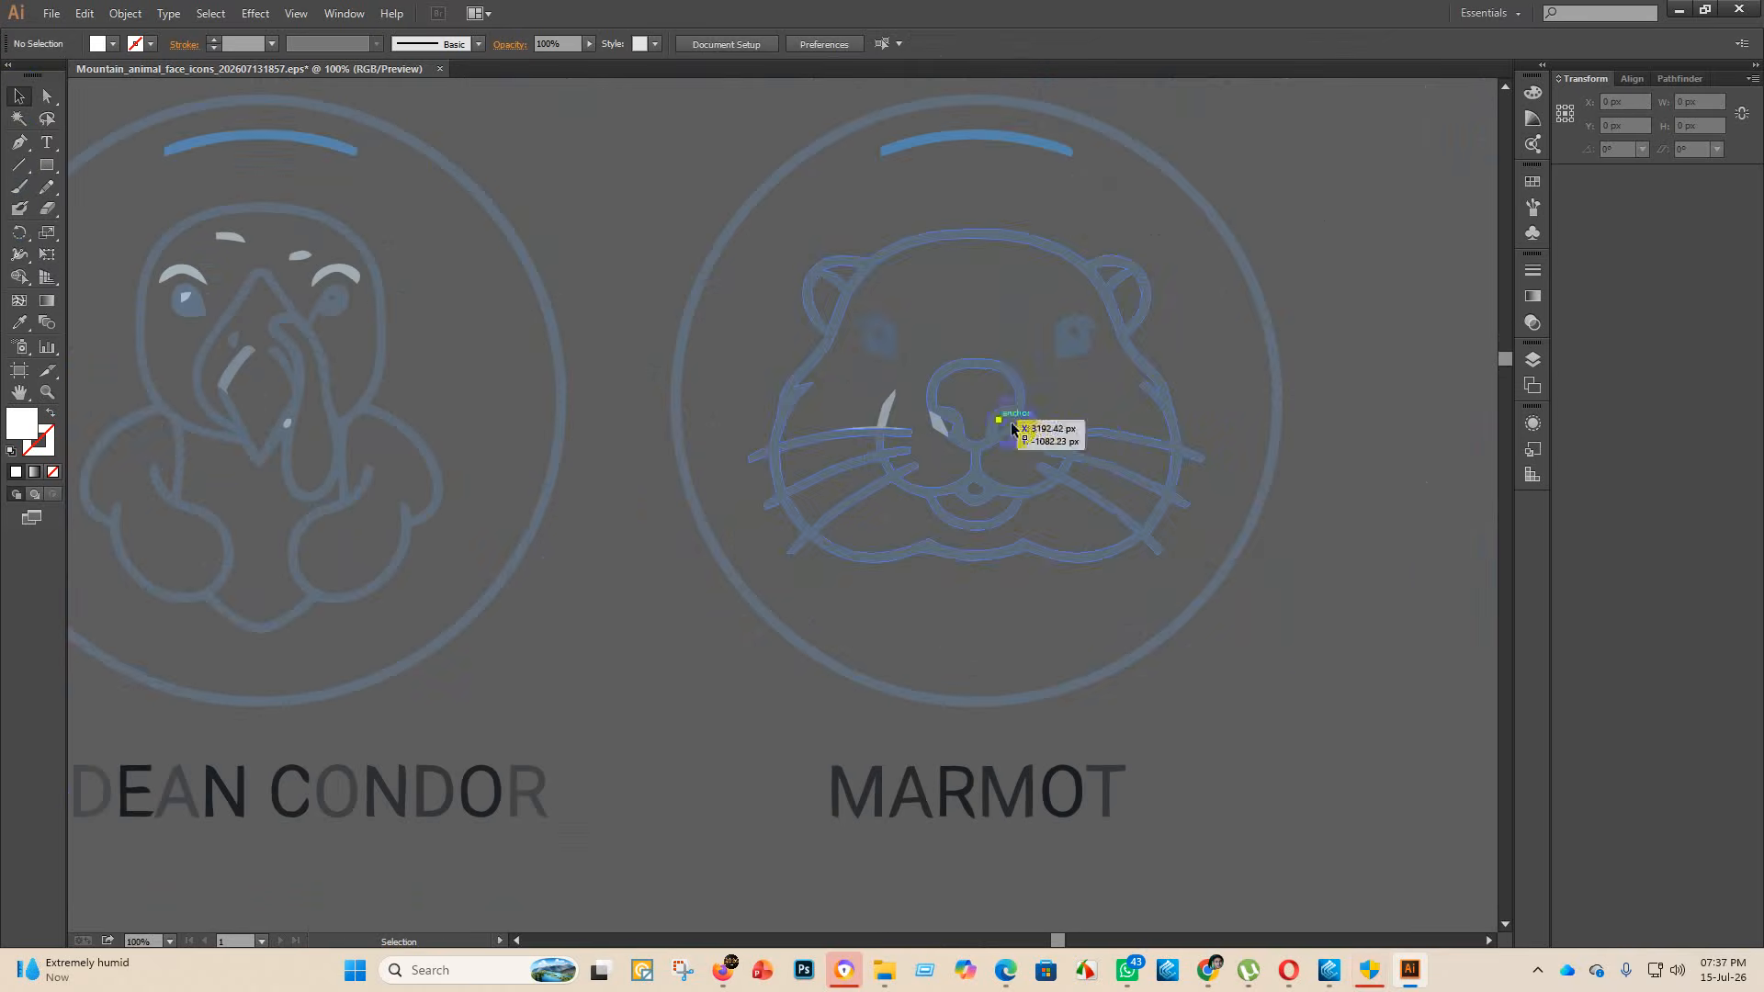
pyautogui.scroll(-3, 873, 487)
pyautogui.click(893, 467)
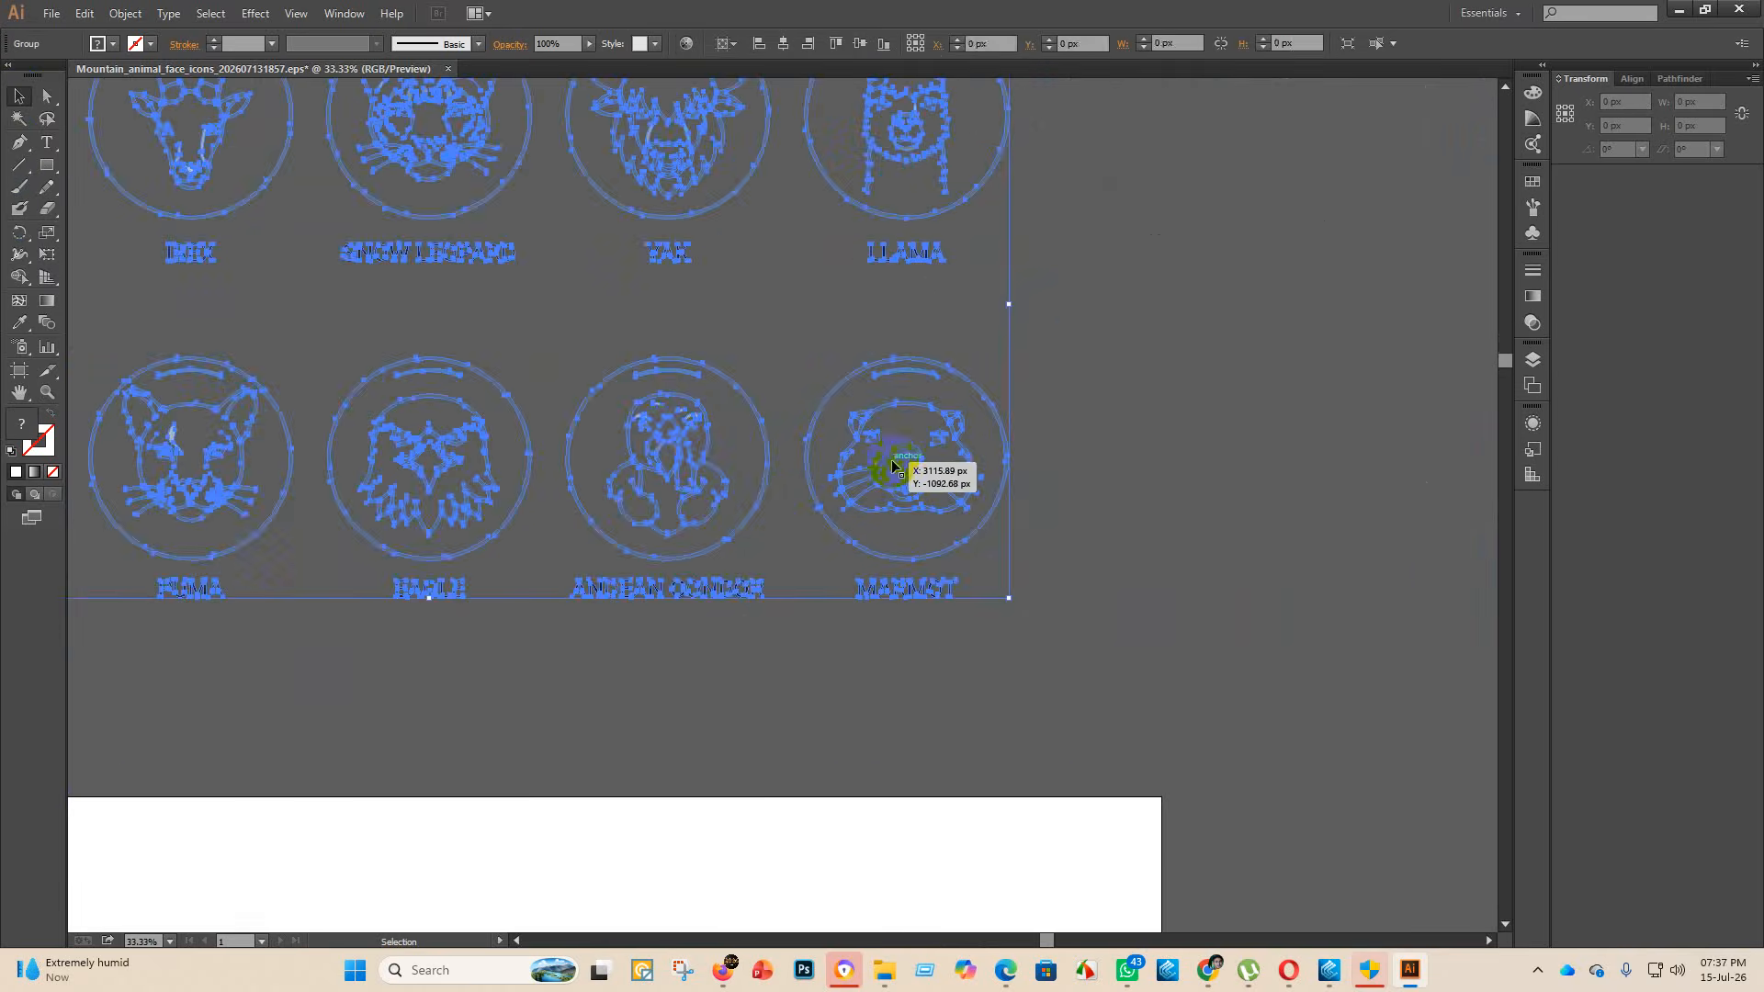
pyautogui.rightClick(684, 427)
pyautogui.click(721, 542)
pyautogui.click(1189, 583)
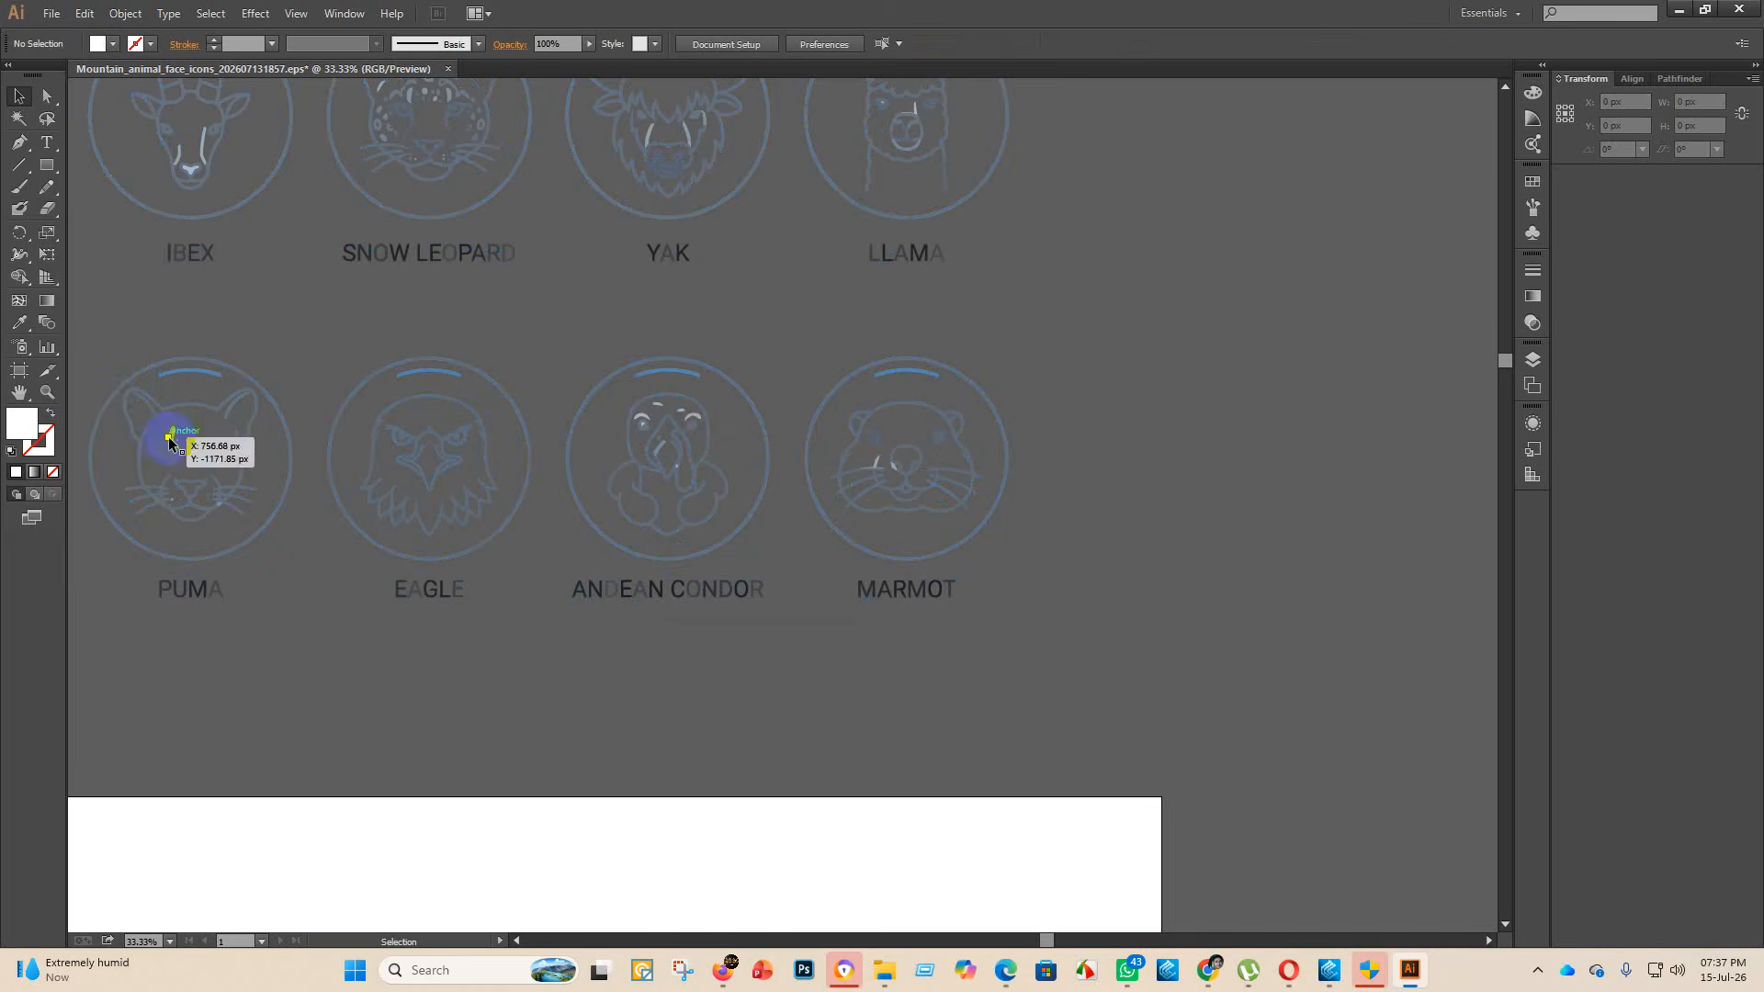
# - Delete the pale highlight on the puma's forehead and the two pale highlights beside the marmot's nose
pyautogui.click(171, 438)
pyautogui.click(265, 442)
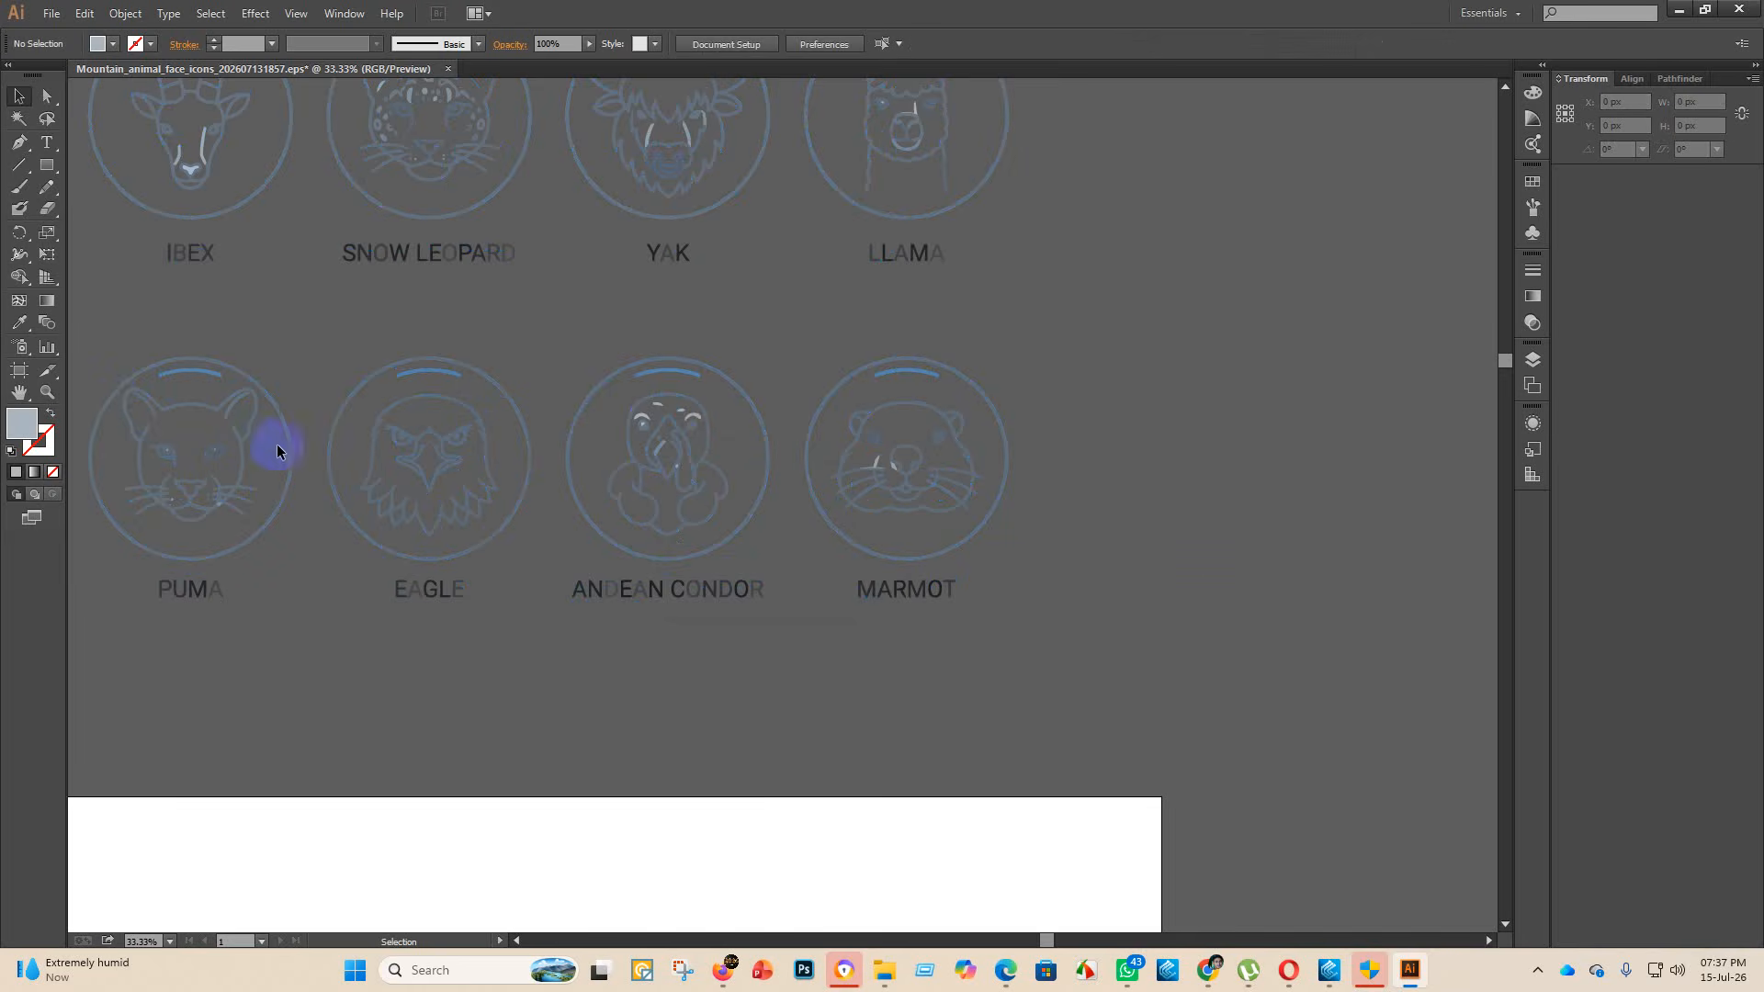
pyautogui.scroll(3, 879, 457)
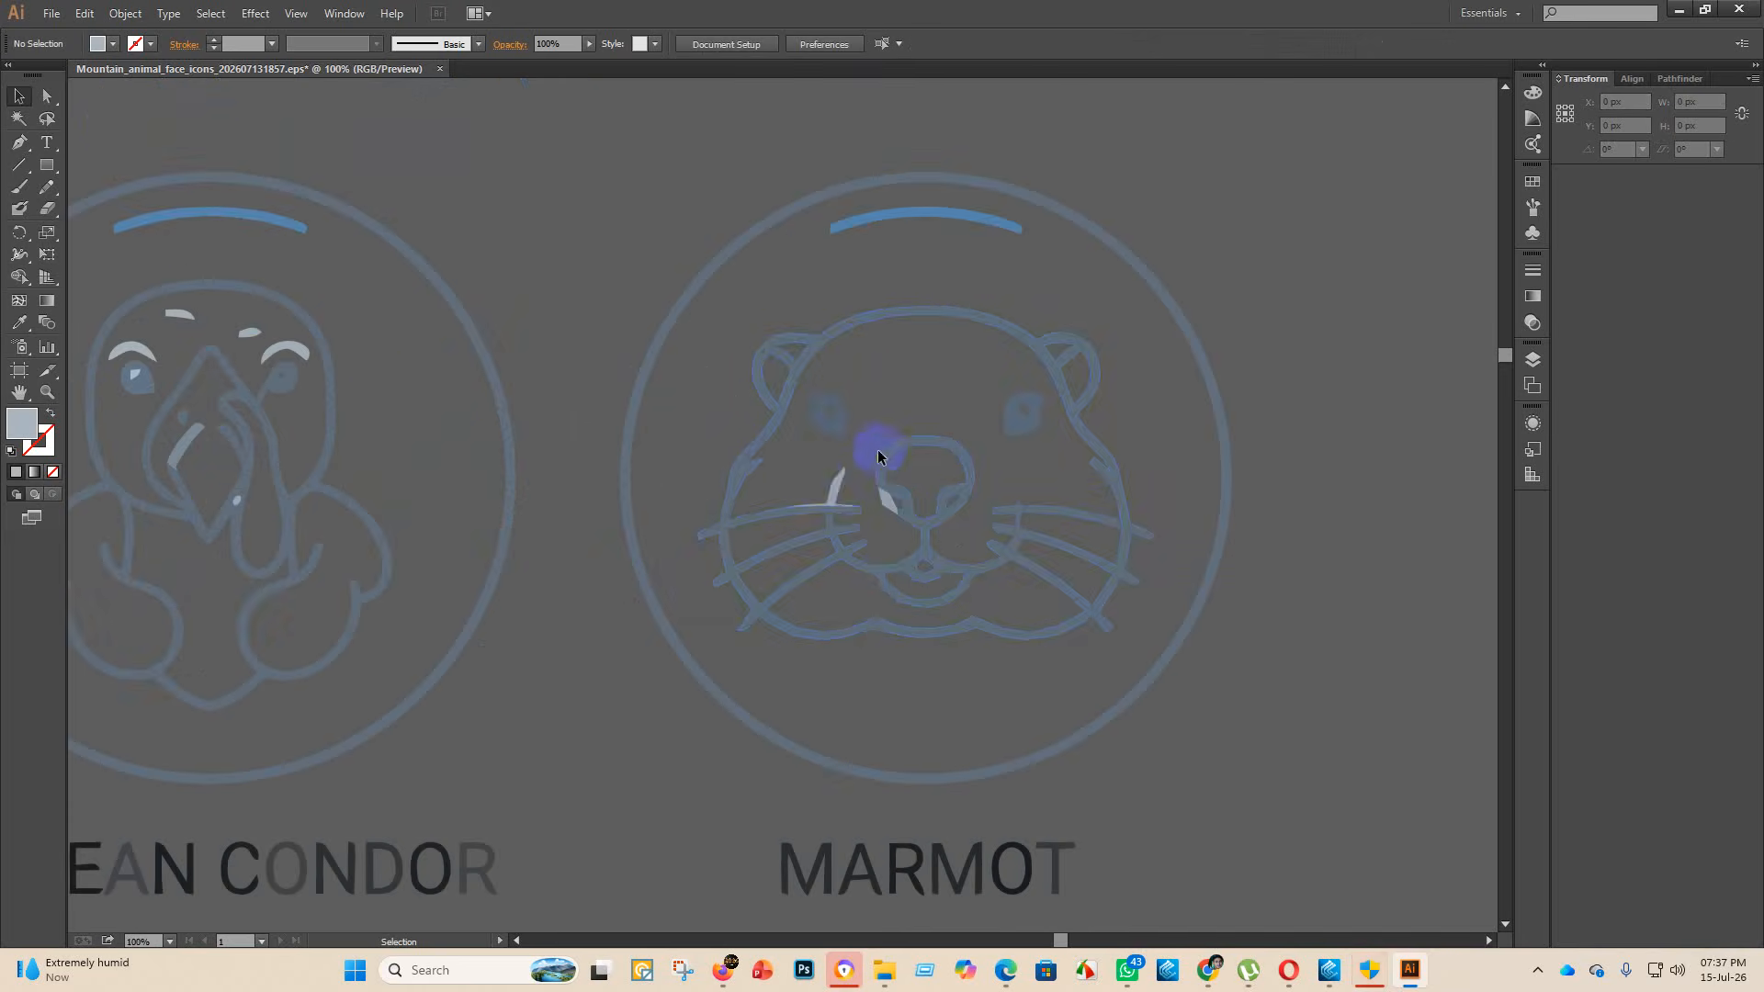
pyautogui.click(837, 491)
pyautogui.press('Delete')
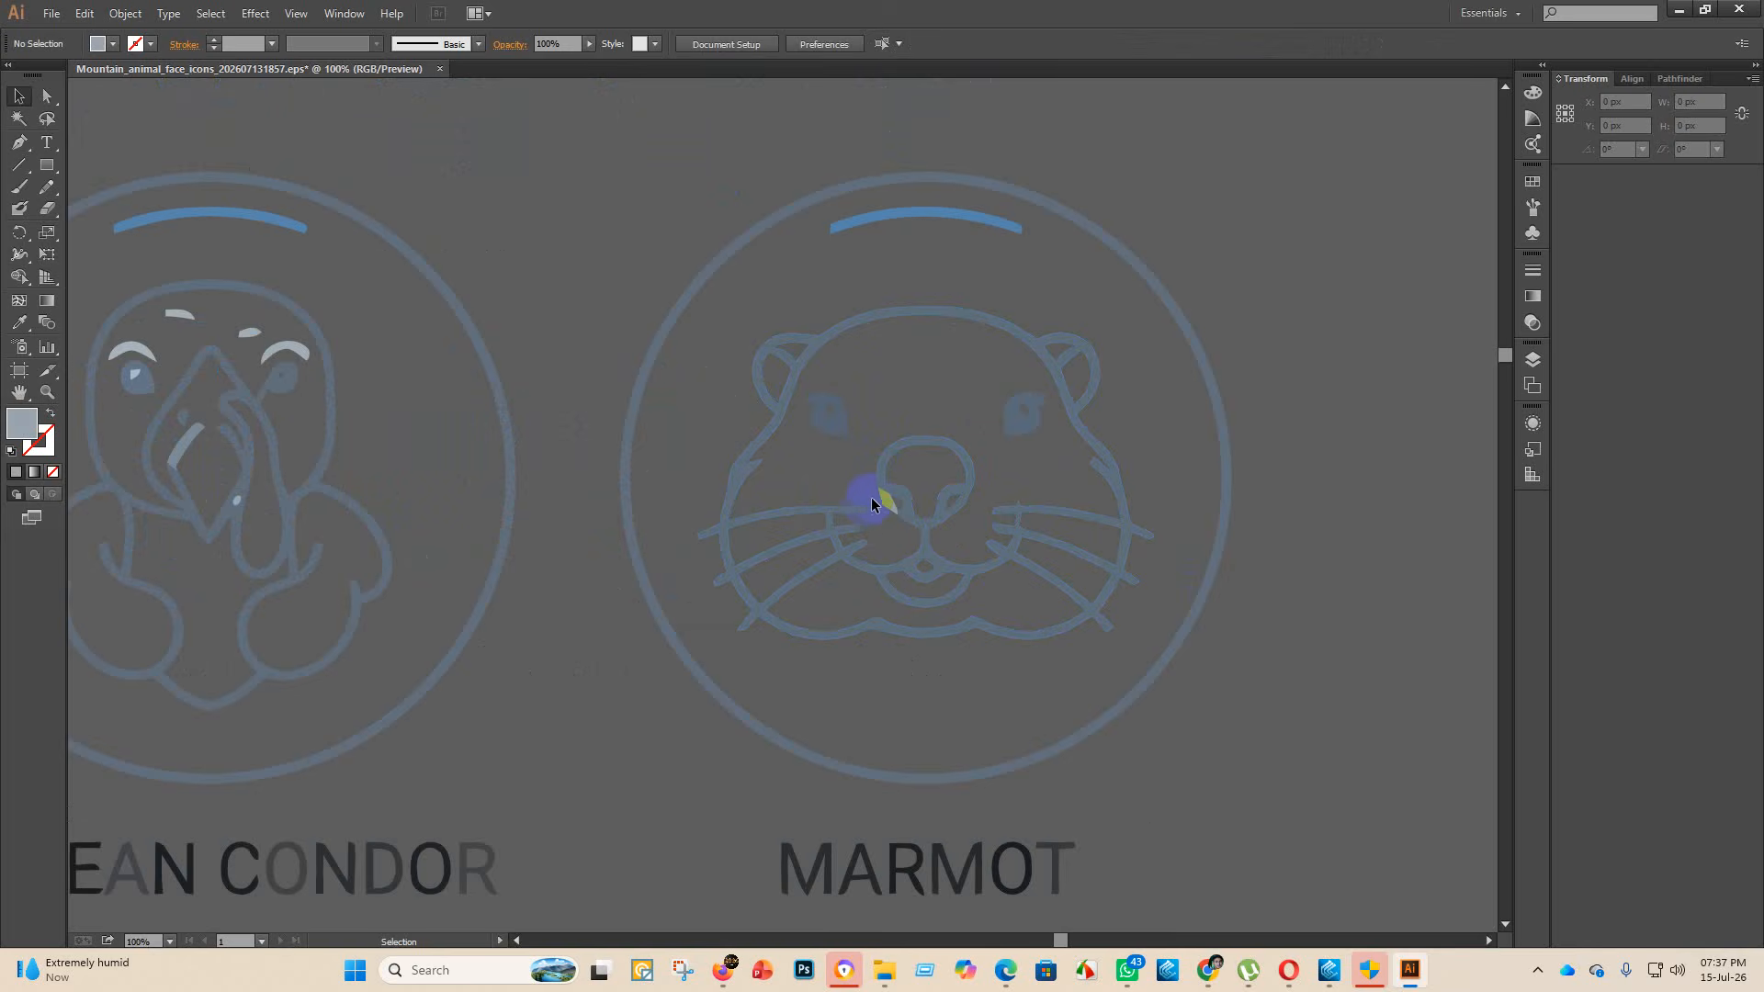
pyautogui.click(885, 504)
pyautogui.press('Delete')
pyautogui.scroll(-6, 909, 634)
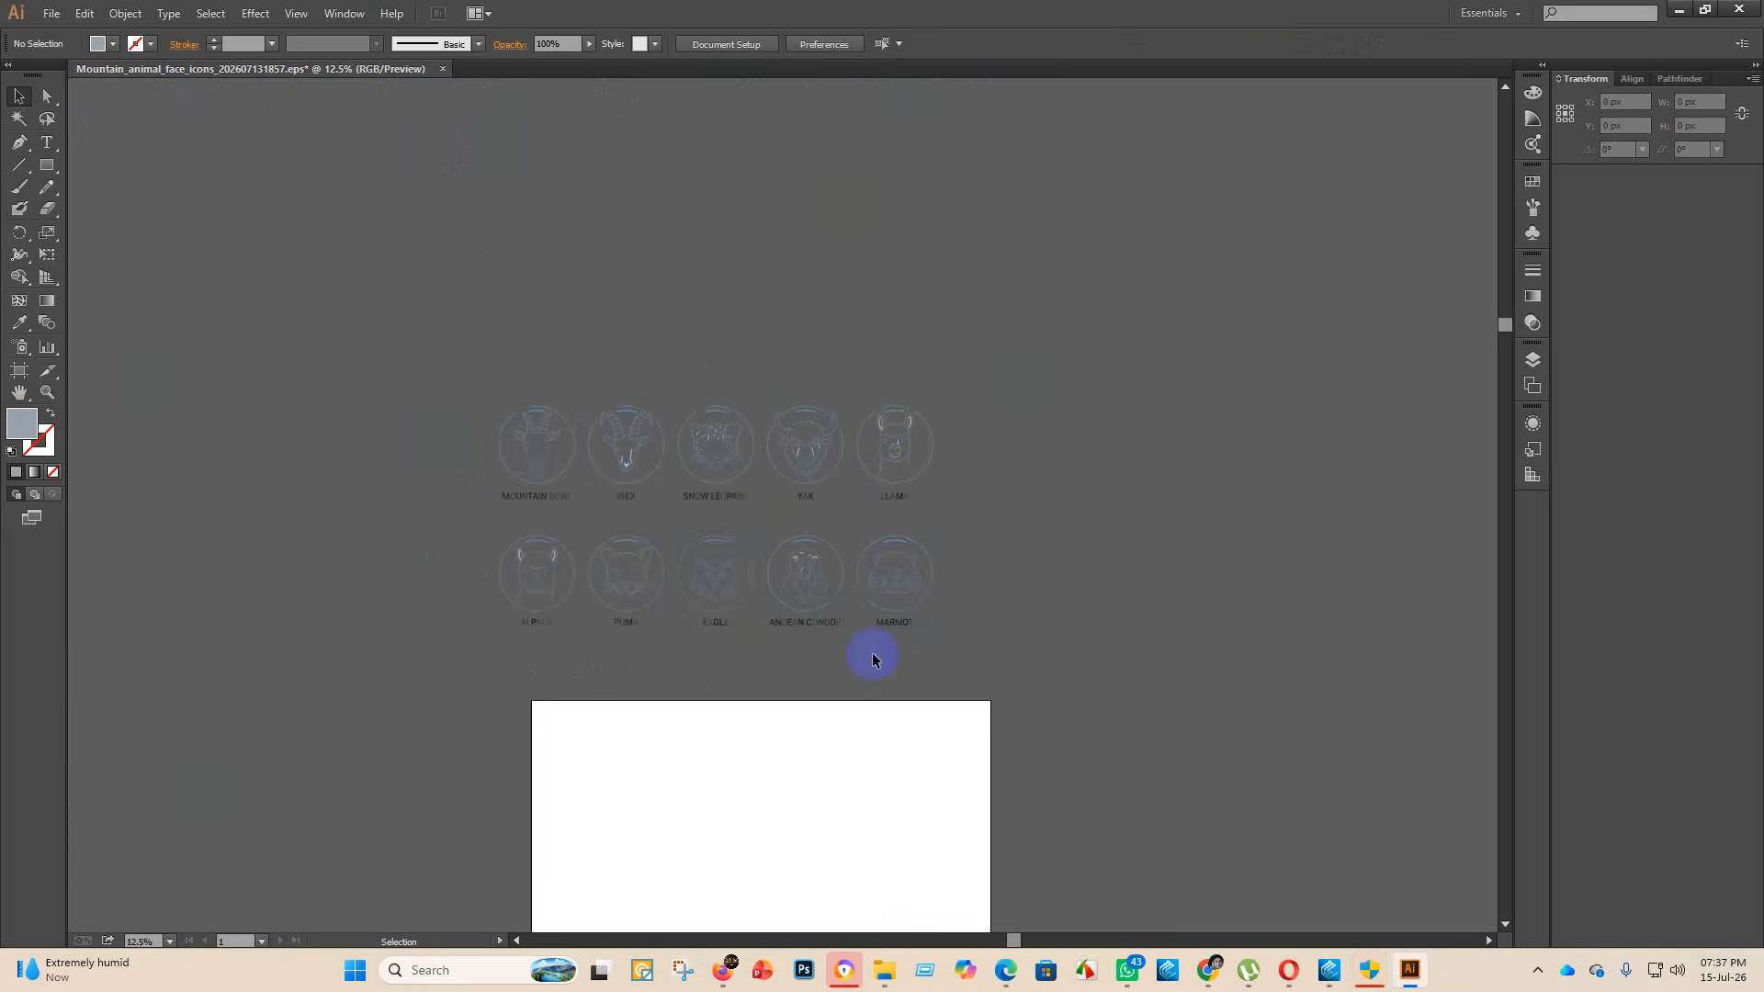
# - Delete the two pale highlight strips along the ibex's muzzle
pyautogui.scroll(5, 632, 486)
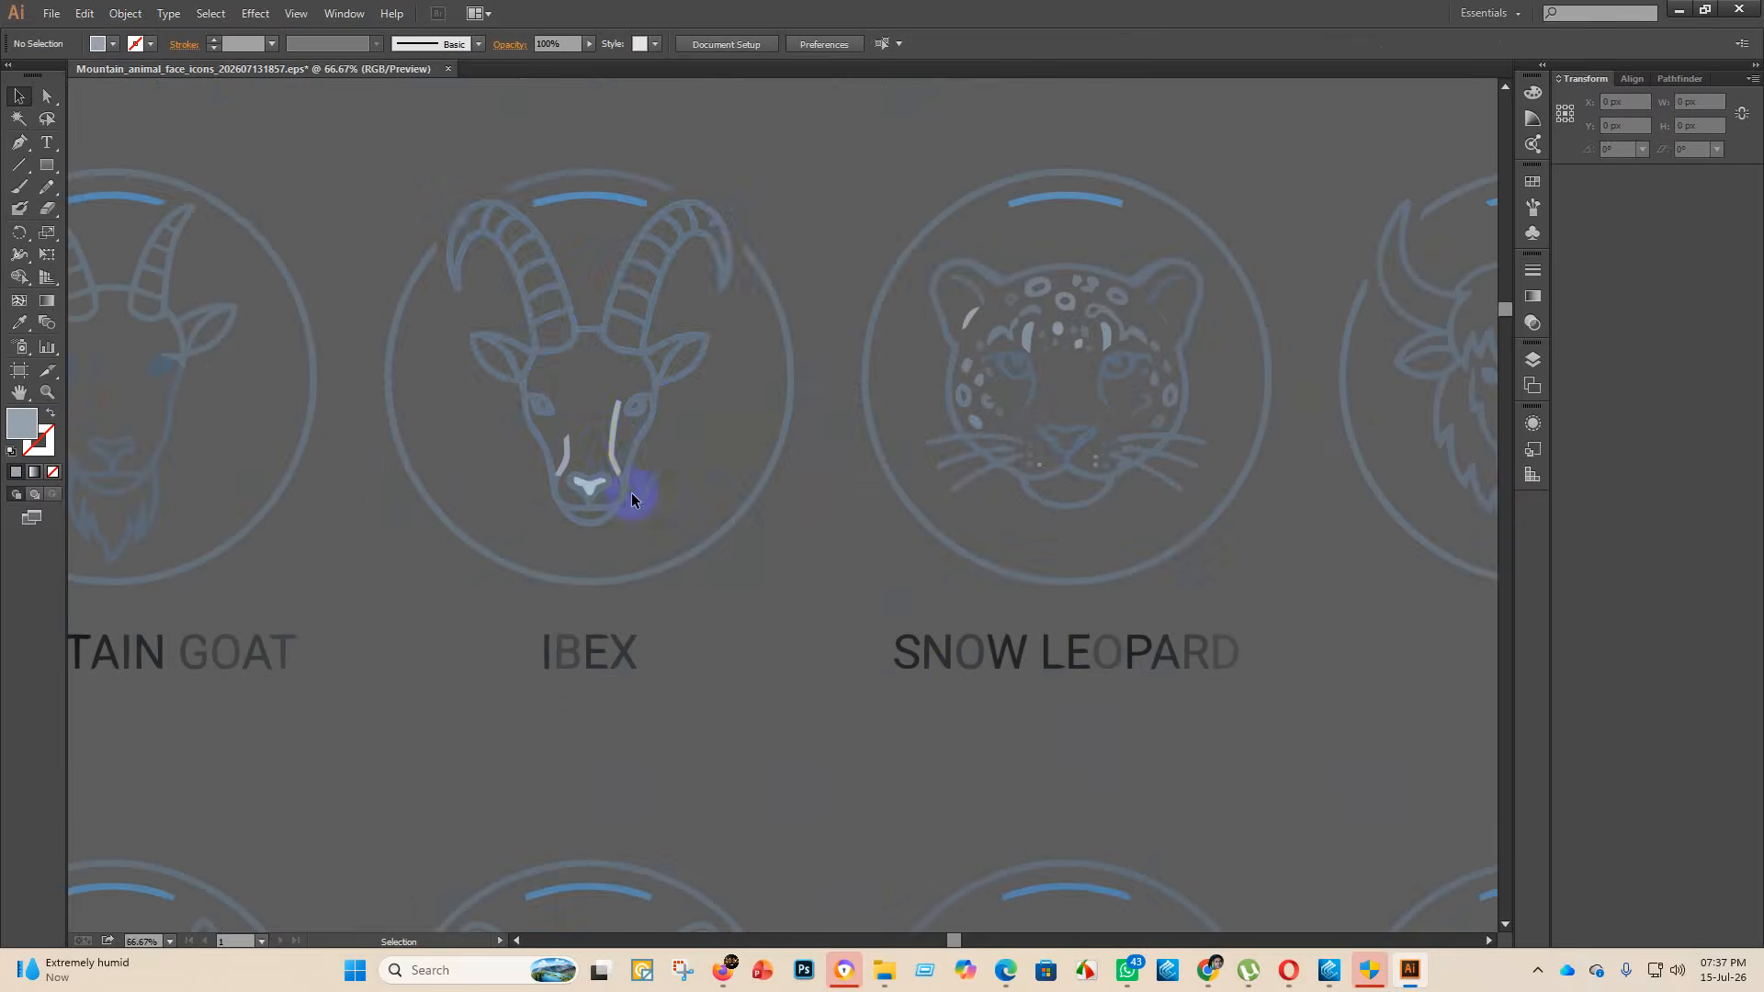
pyautogui.click(615, 442)
pyautogui.press('Delete')
pyautogui.click(562, 456)
pyautogui.press('Delete')
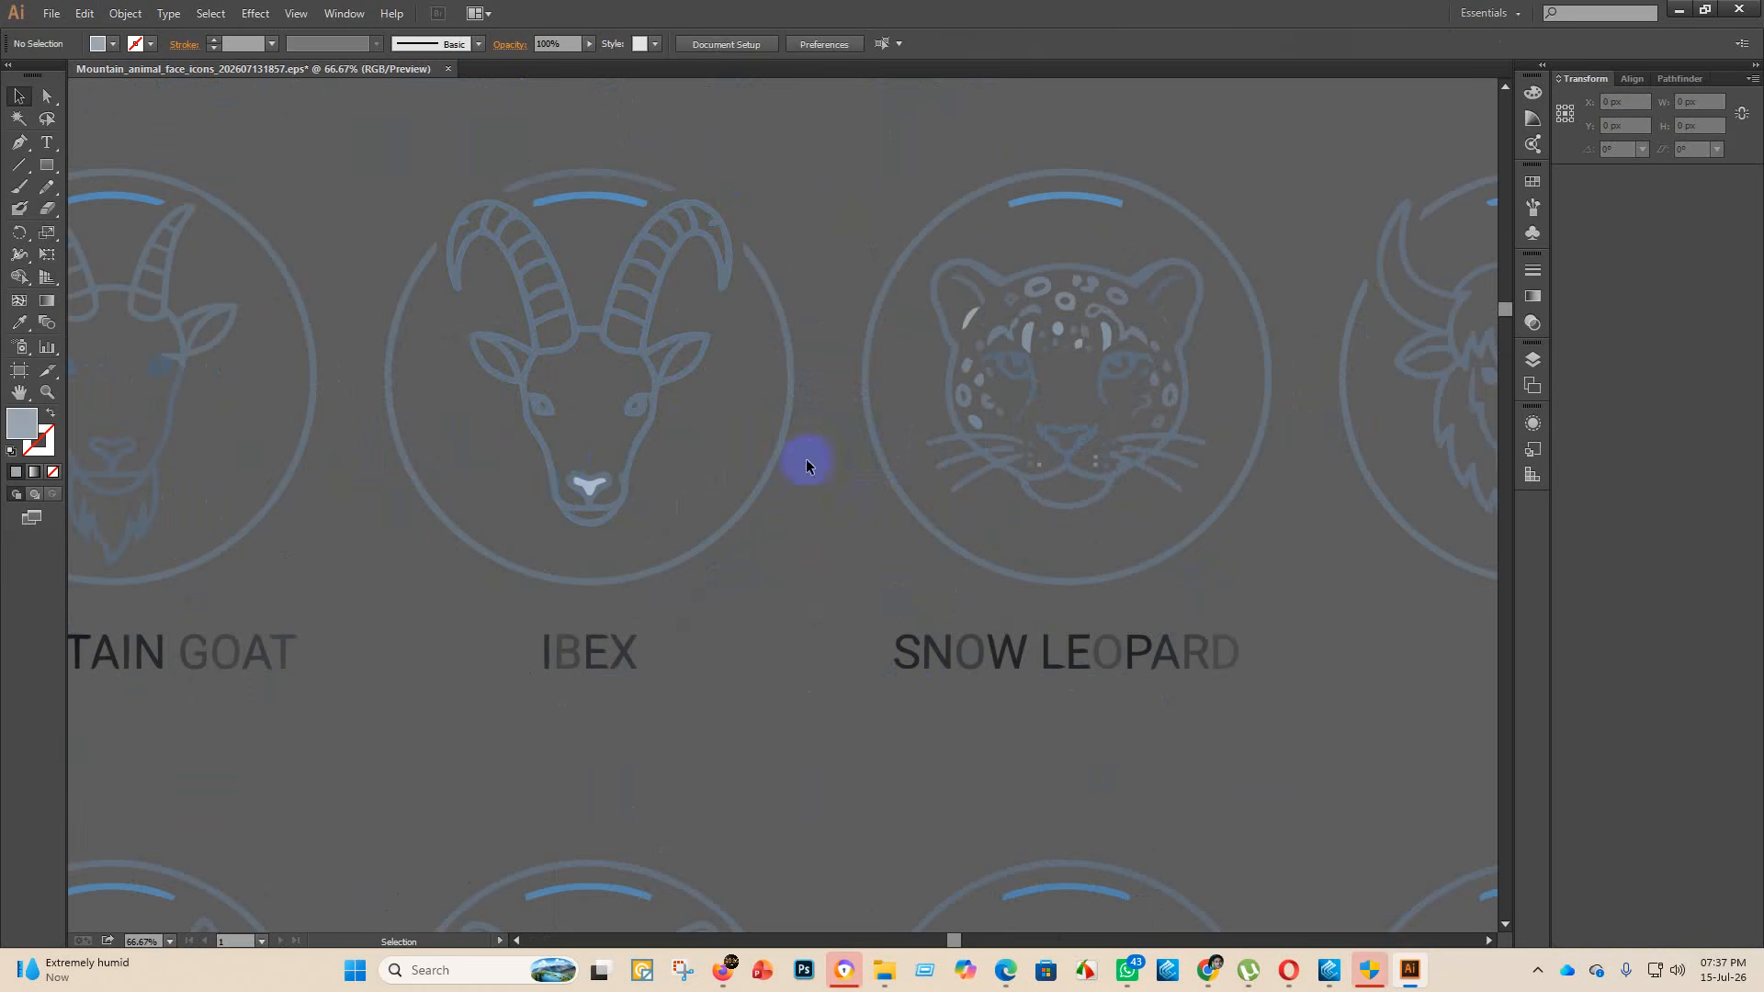
# - Delete the pale highlight shape between the llama's eyes
pyautogui.scroll(-3, 547, 499)
pyautogui.scroll(-1, 643, 579)
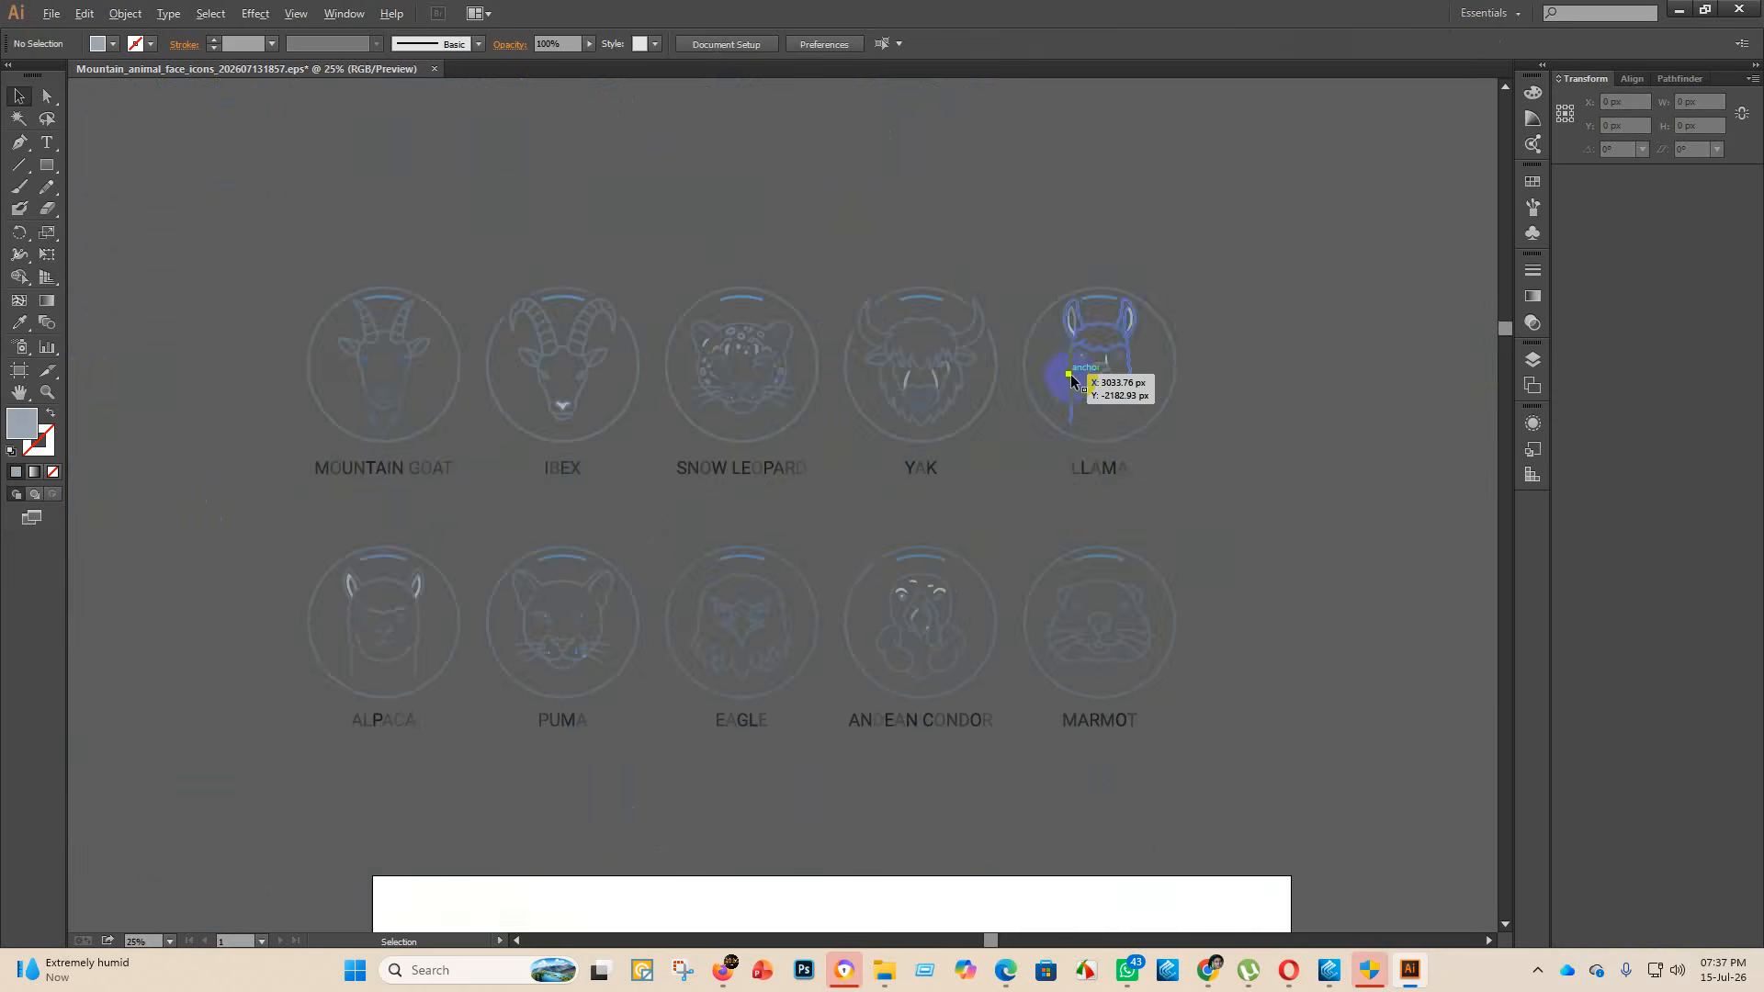
pyautogui.scroll(4, 1071, 378)
pyautogui.click(1068, 323)
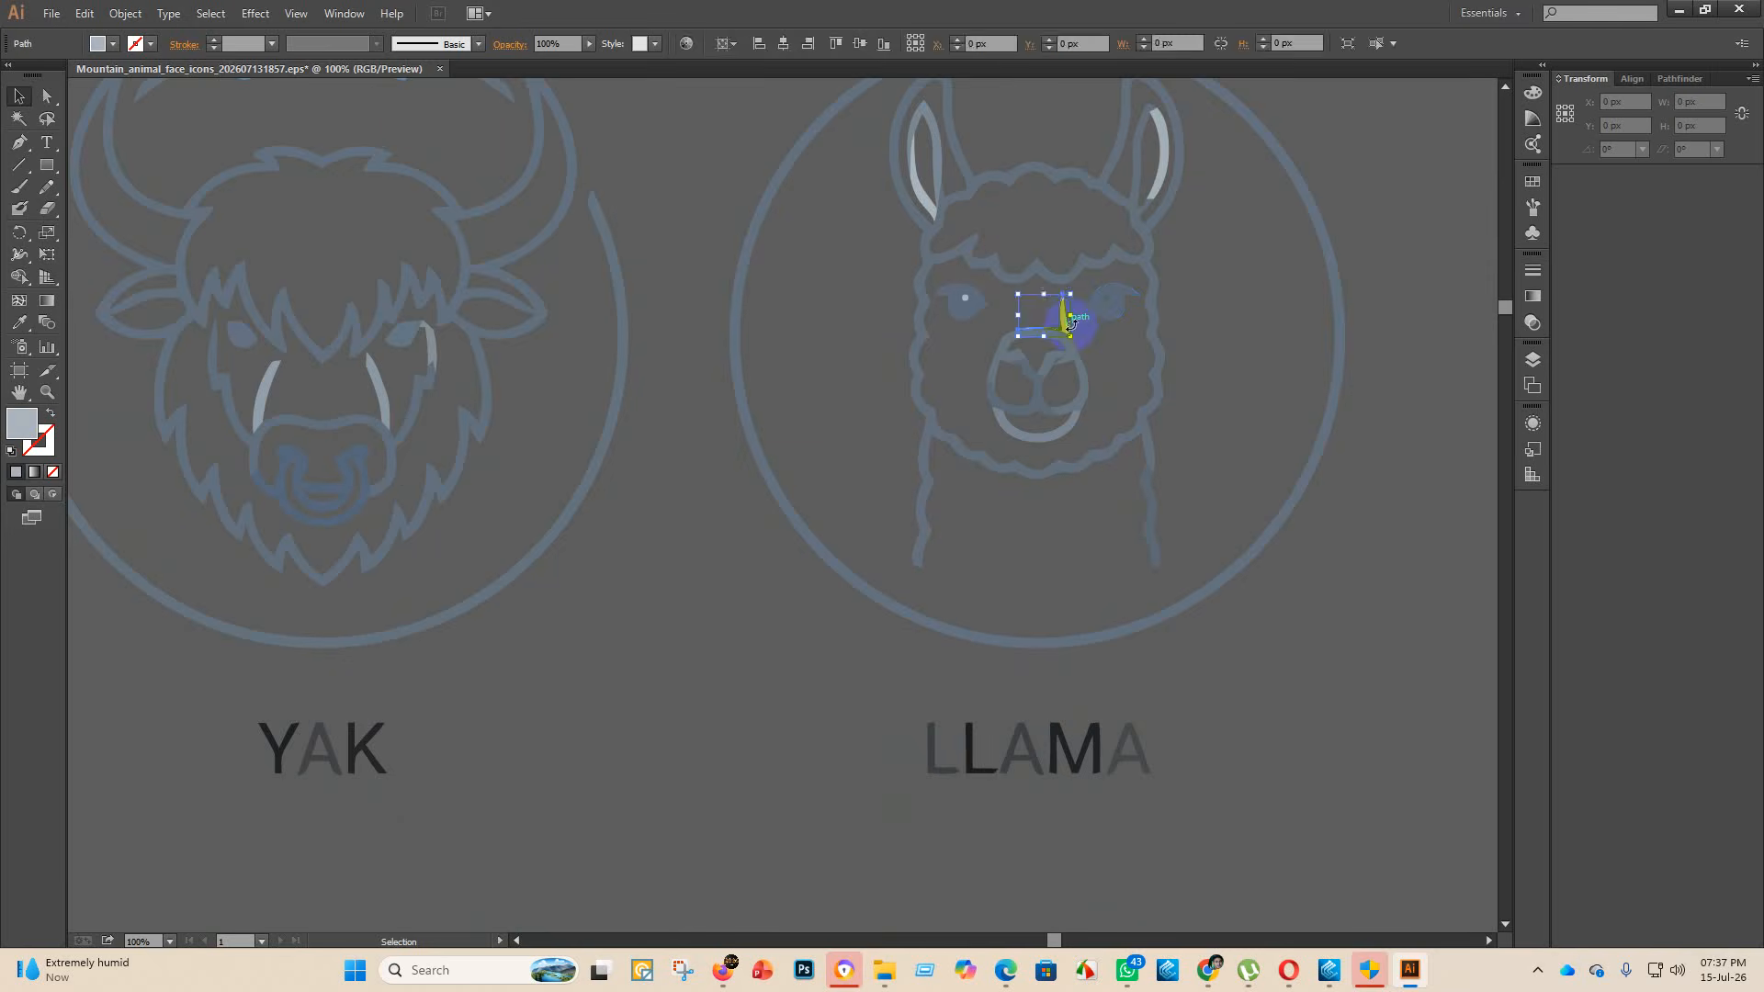
pyautogui.press('Delete')
# - Group all the icons with their labels and centre the group horizontally and vertically on the artboard
pyautogui.scroll(-1, 1084, 371)
pyautogui.scroll(-3, 1085, 371)
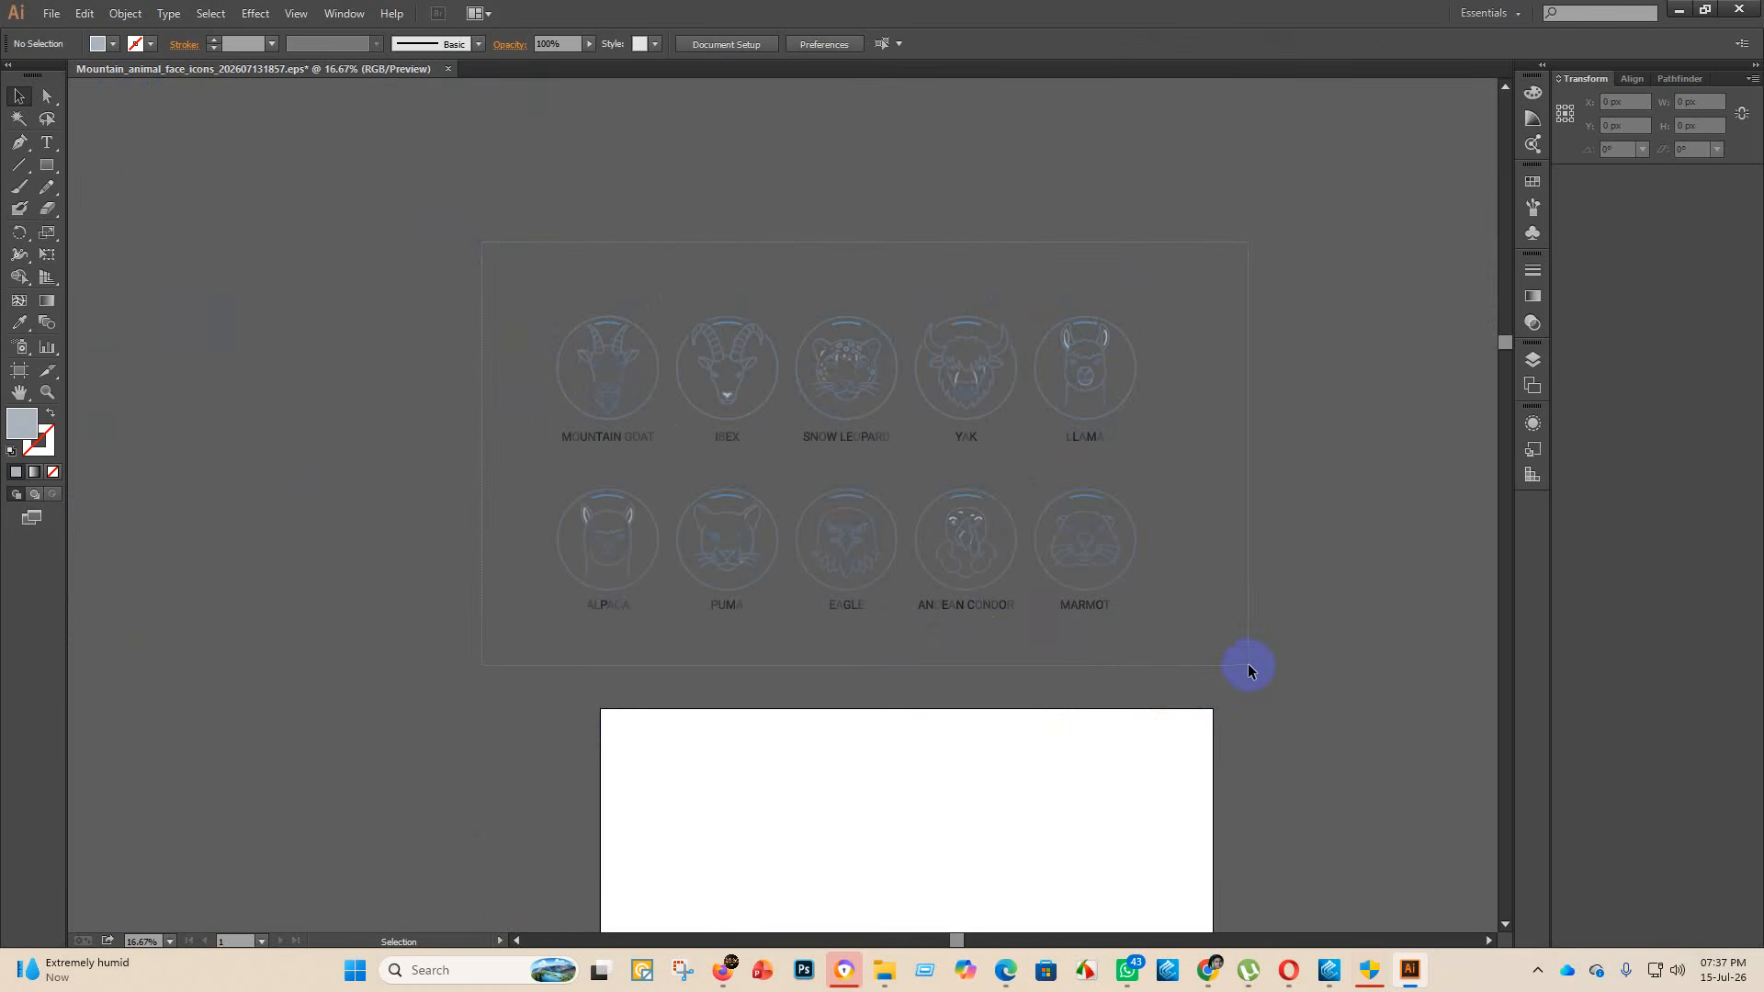
pyautogui.moveTo(1249, 690); pyautogui.dragTo(1242, 691)
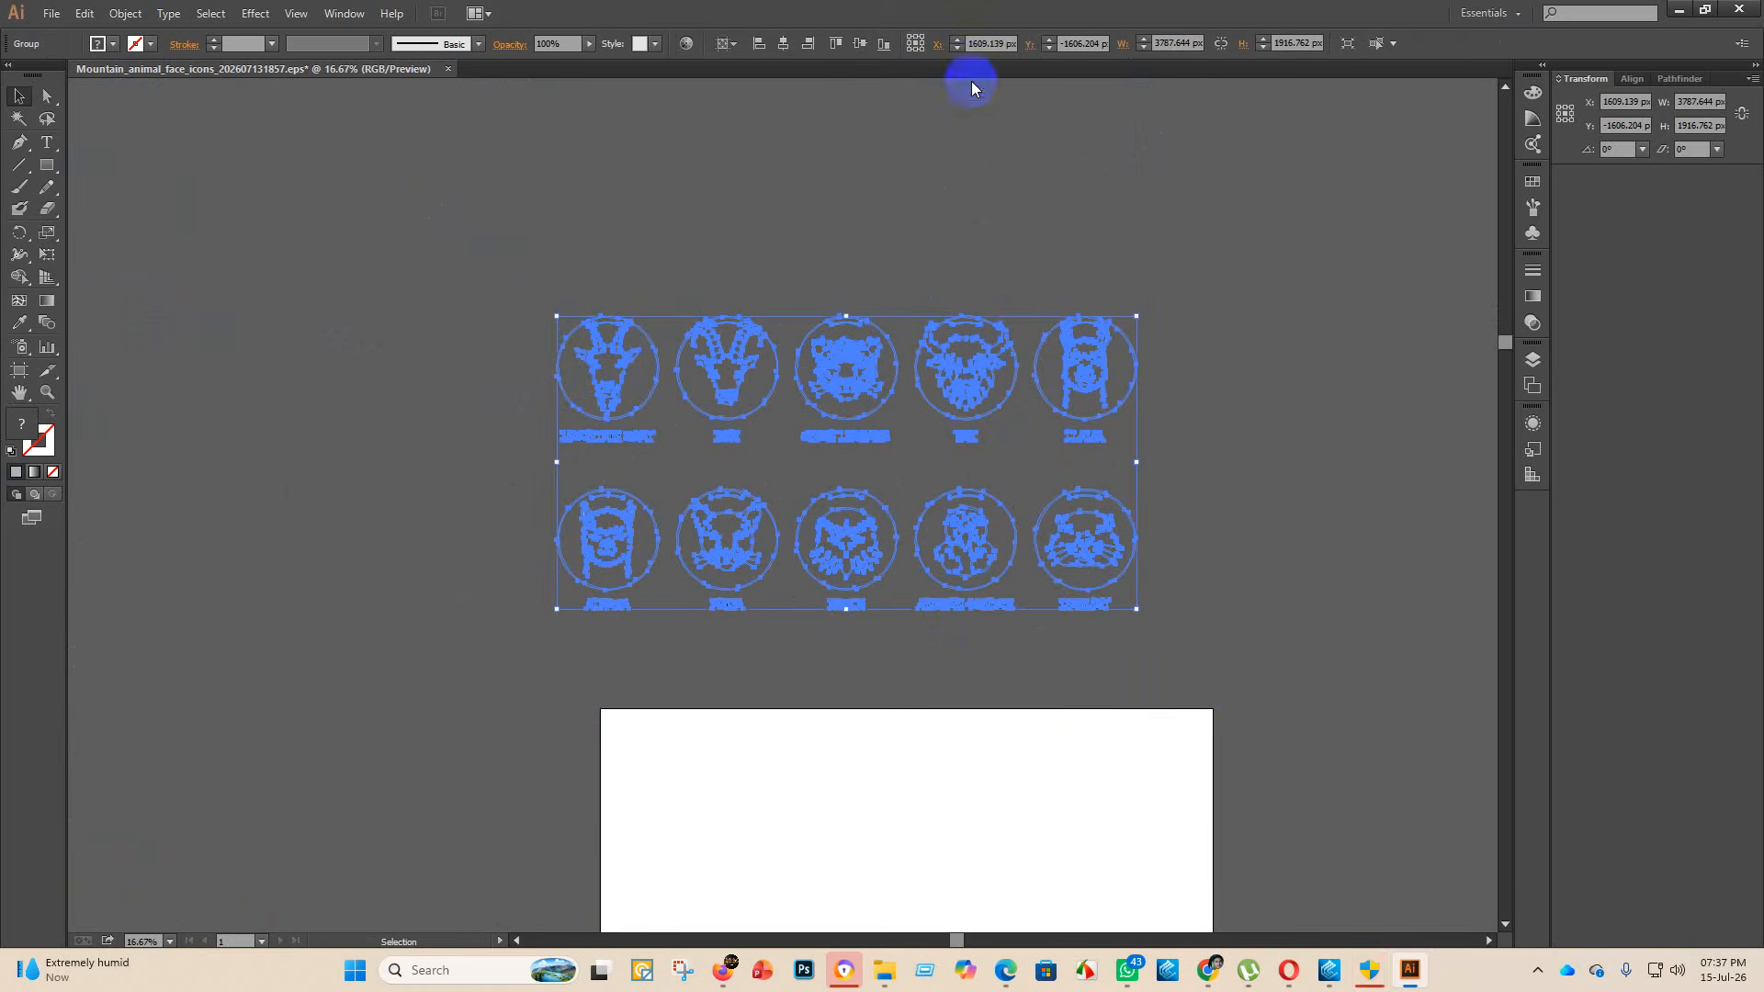
pyautogui.click(783, 43)
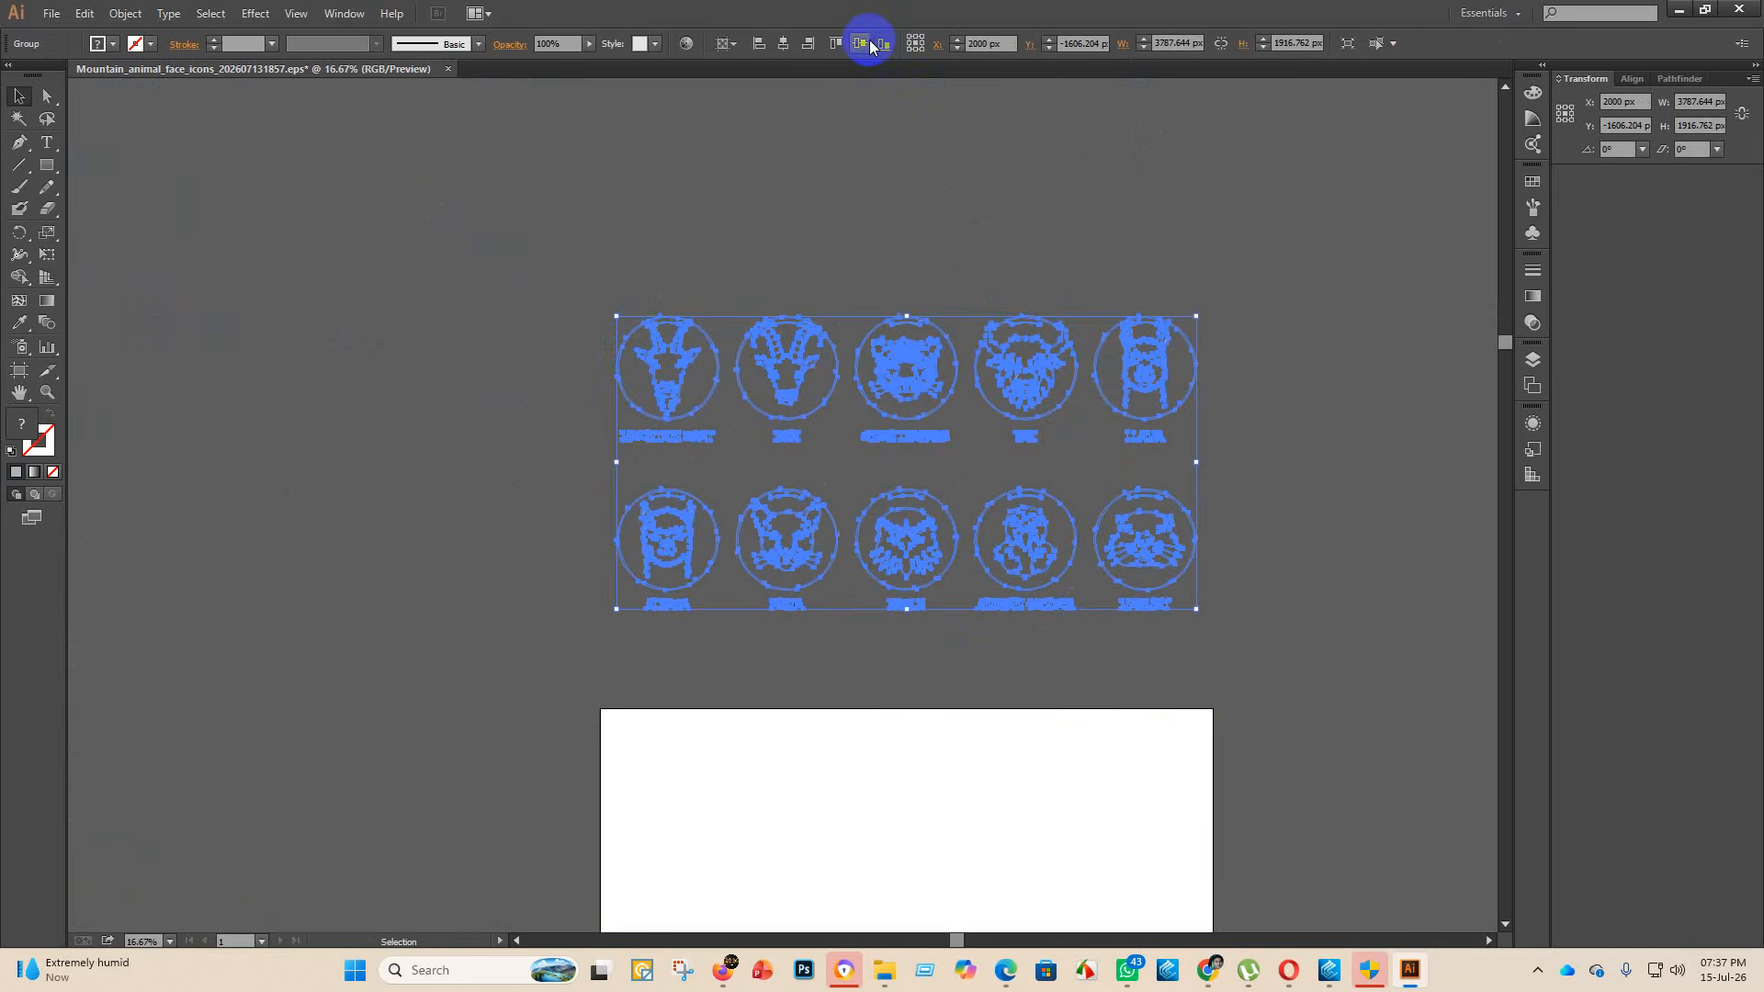
pyautogui.click(860, 43)
pyautogui.scroll(-3, 897, 350)
pyautogui.scroll(-3, 898, 350)
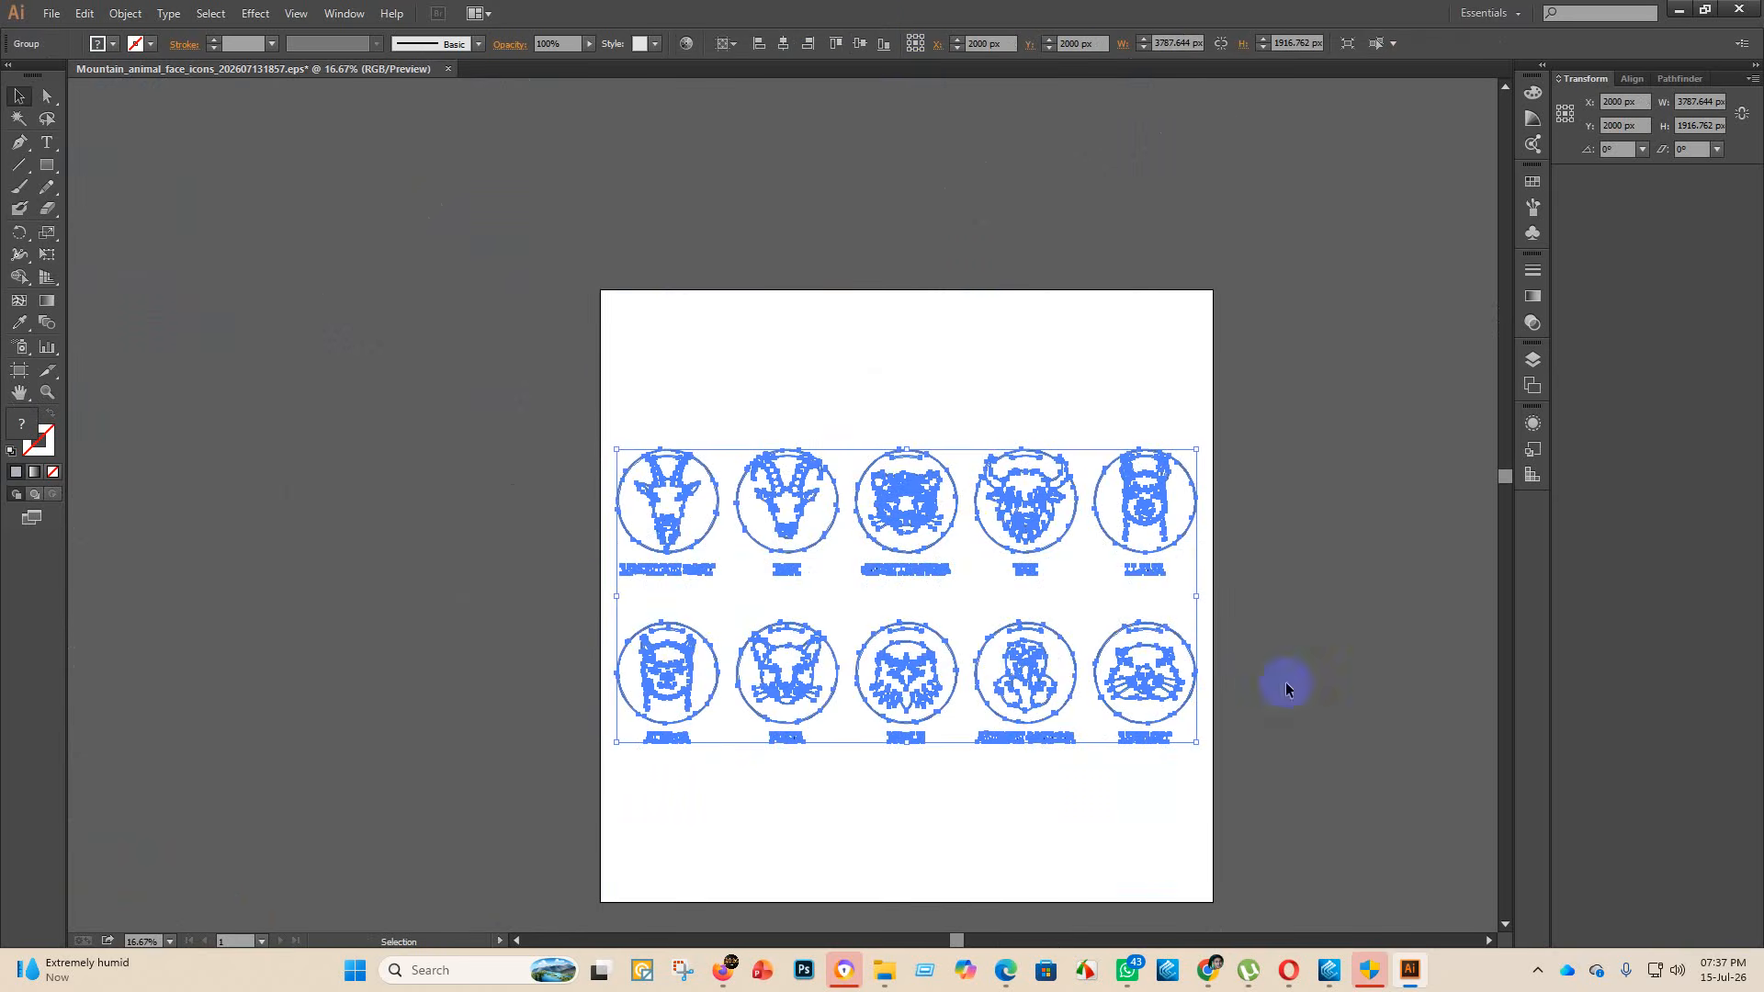
# - Set the artboard's height to 2000 px
pyautogui.click(20, 371)
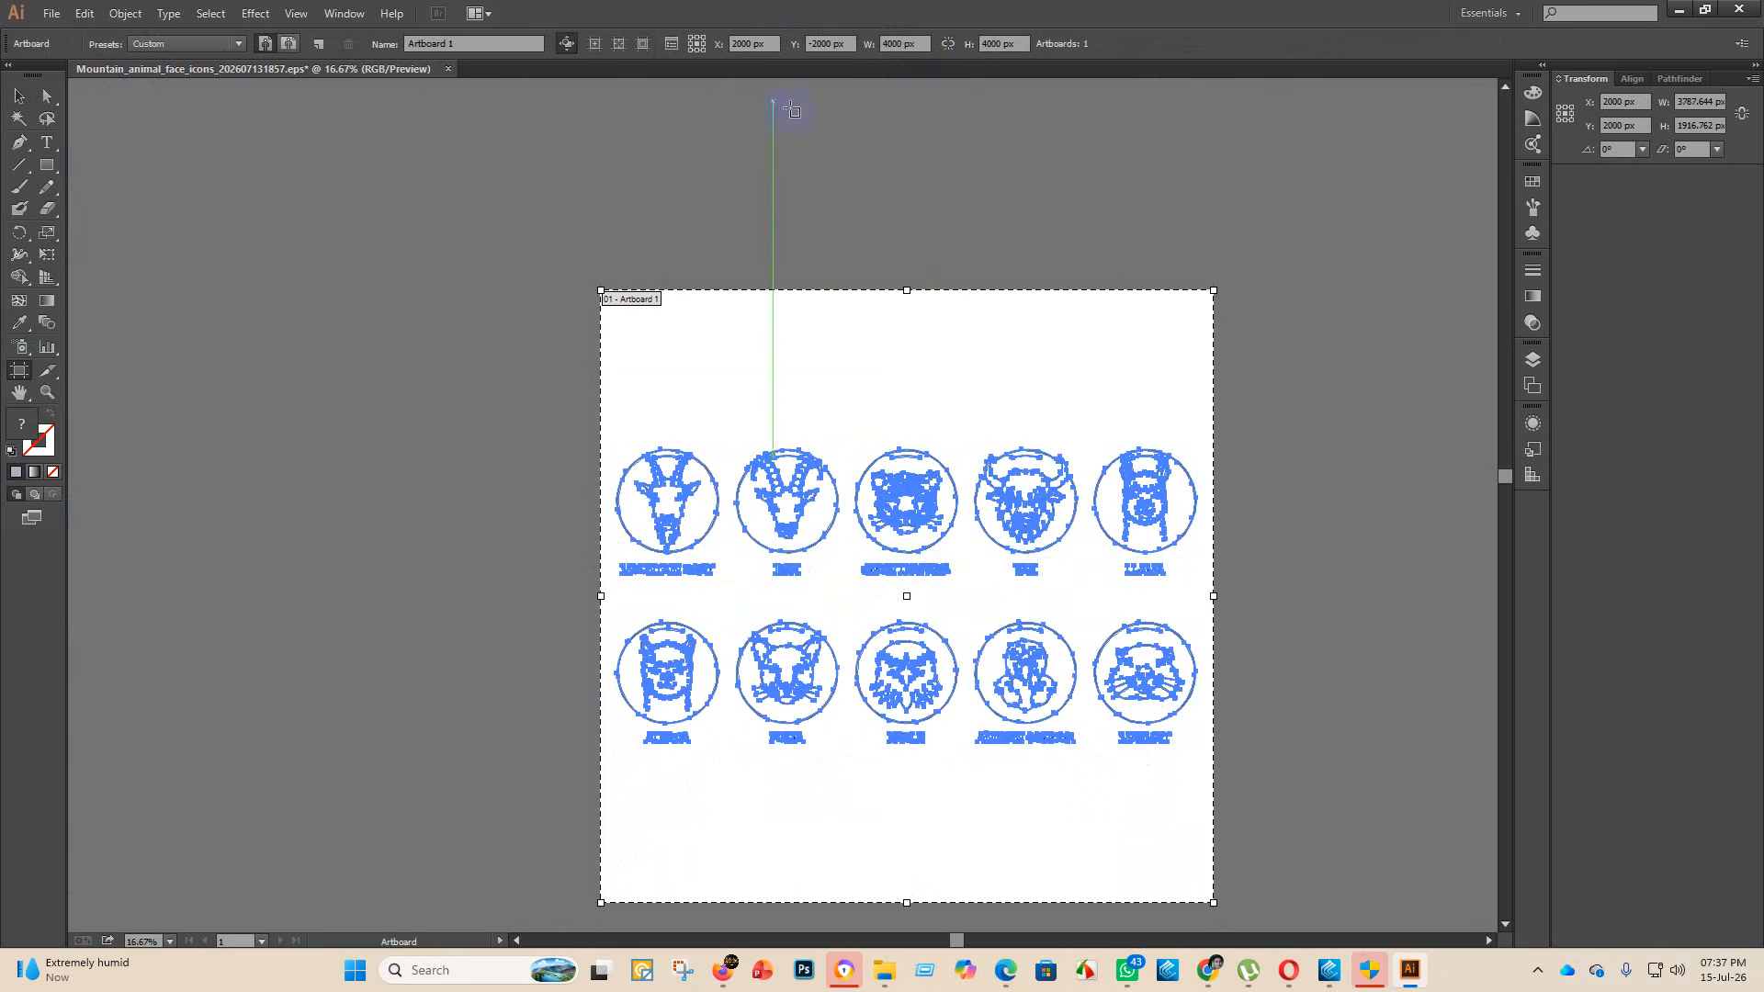
pyautogui.click(993, 44)
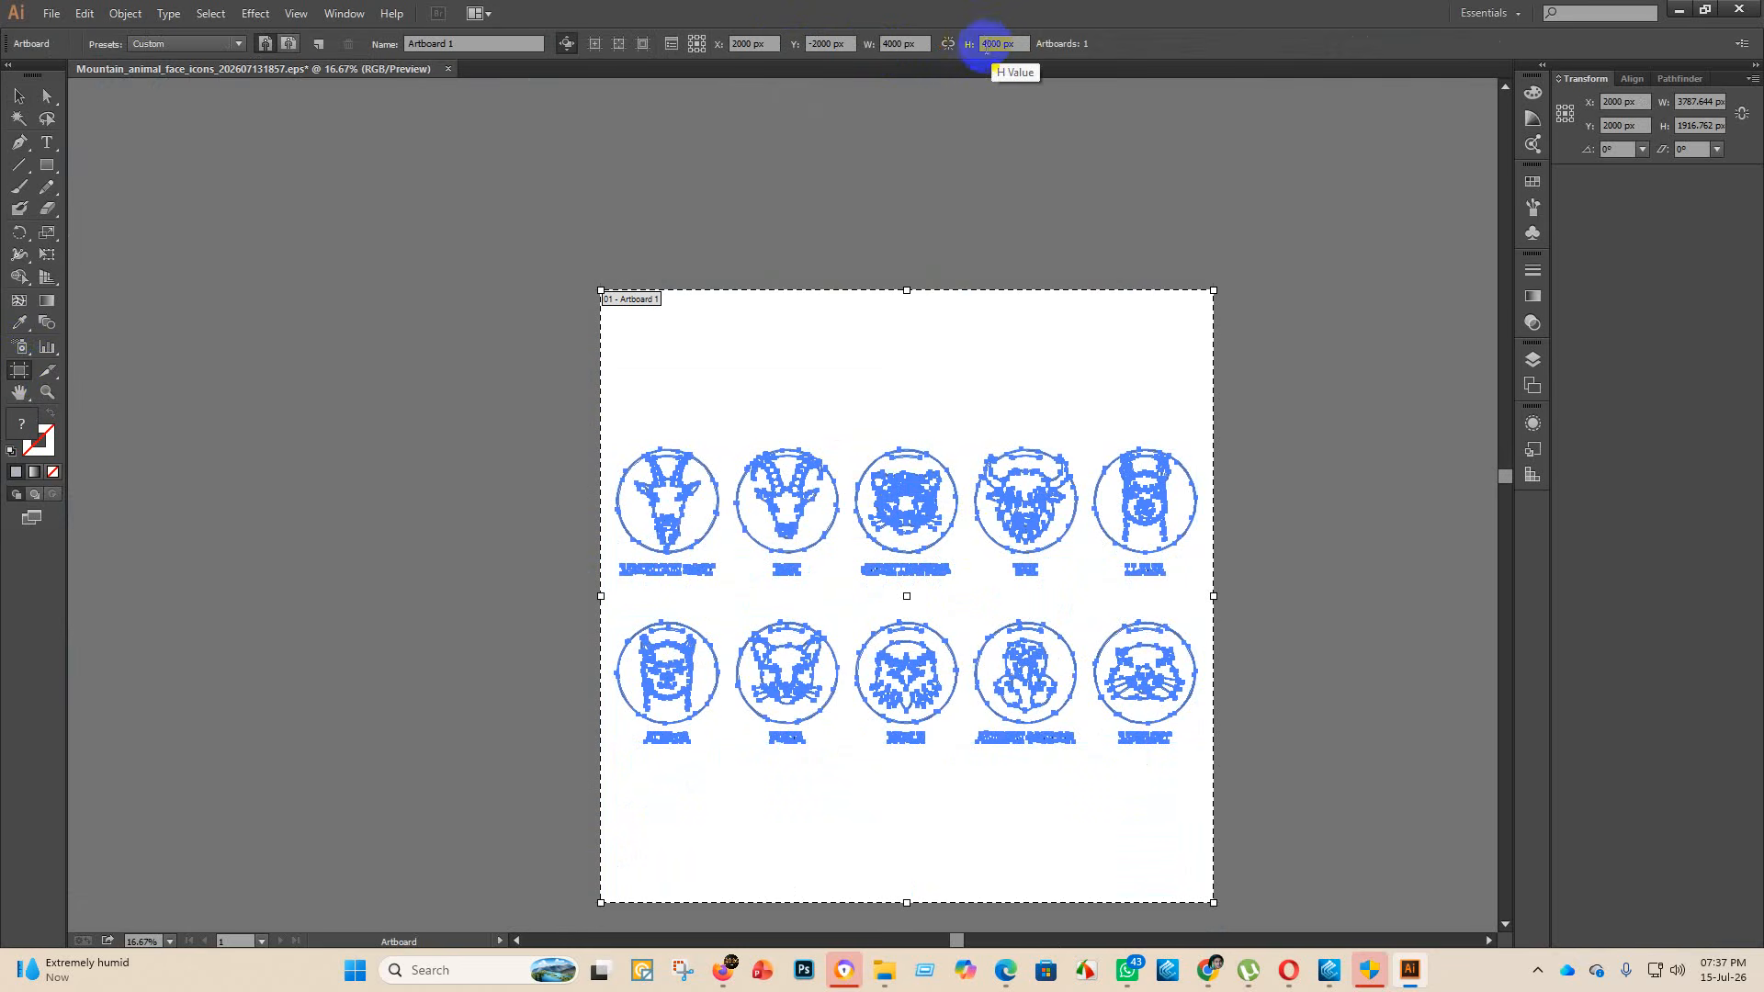
pyautogui.write('2000')
pyautogui.click(1013, 97)
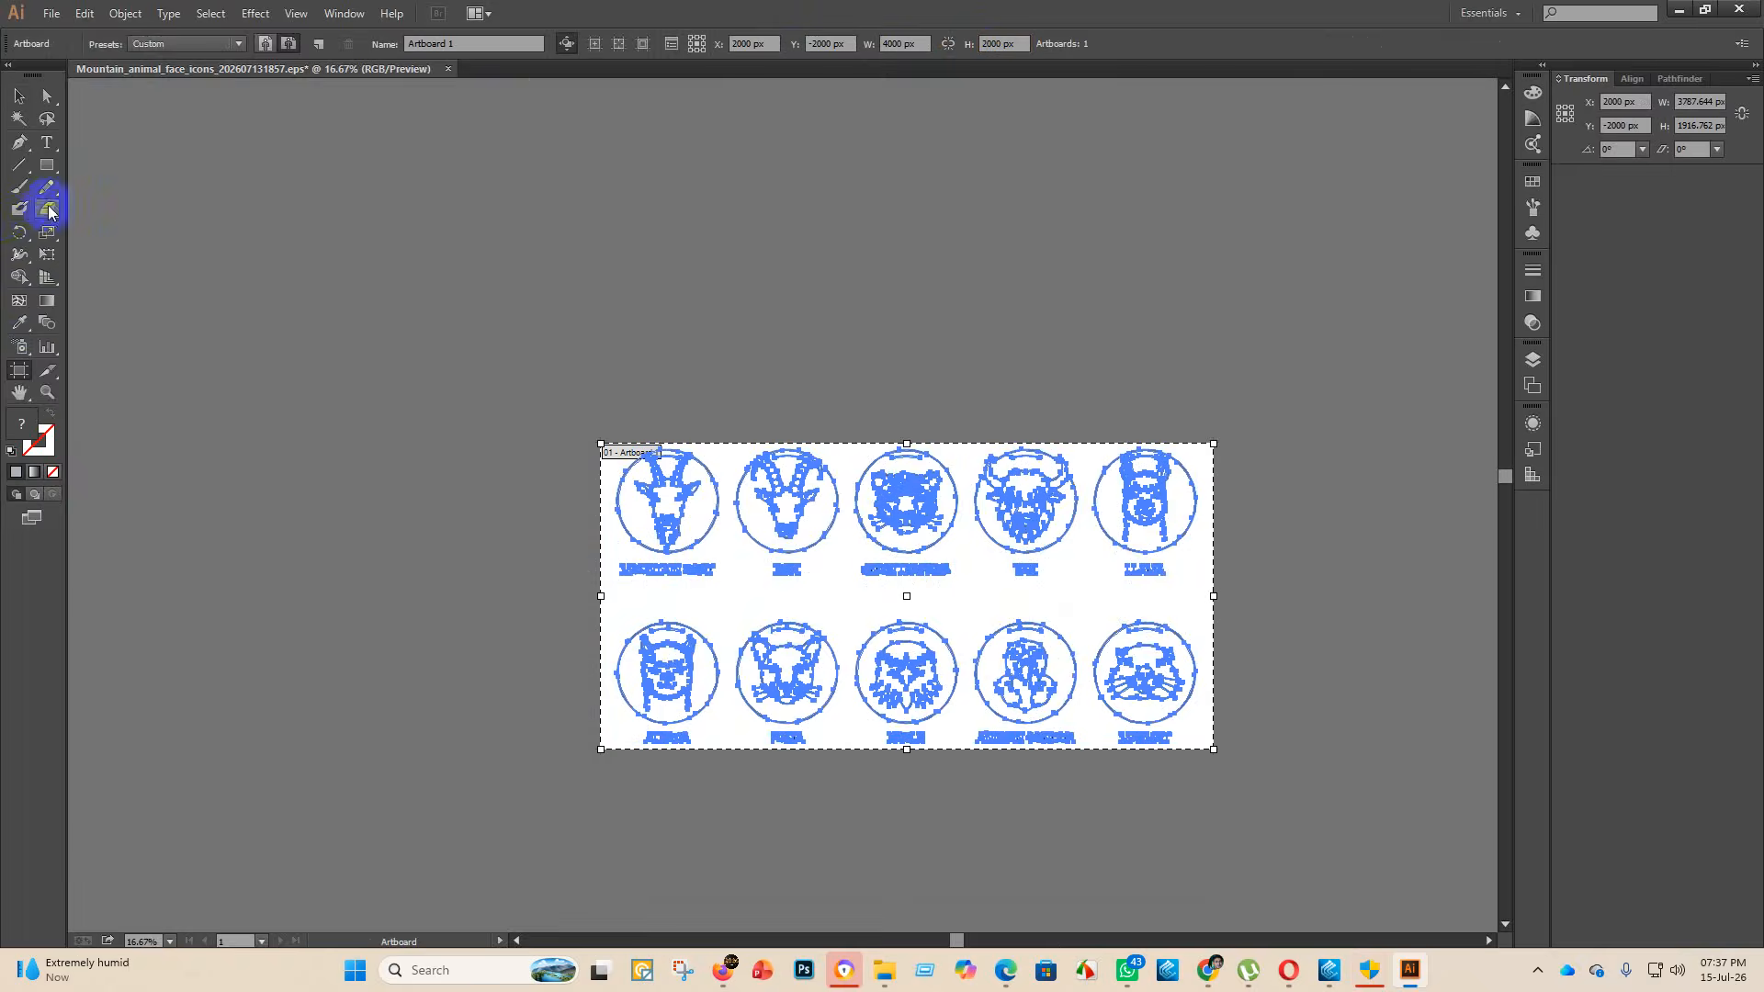
pyautogui.click(20, 96)
pyautogui.click(116, 144)
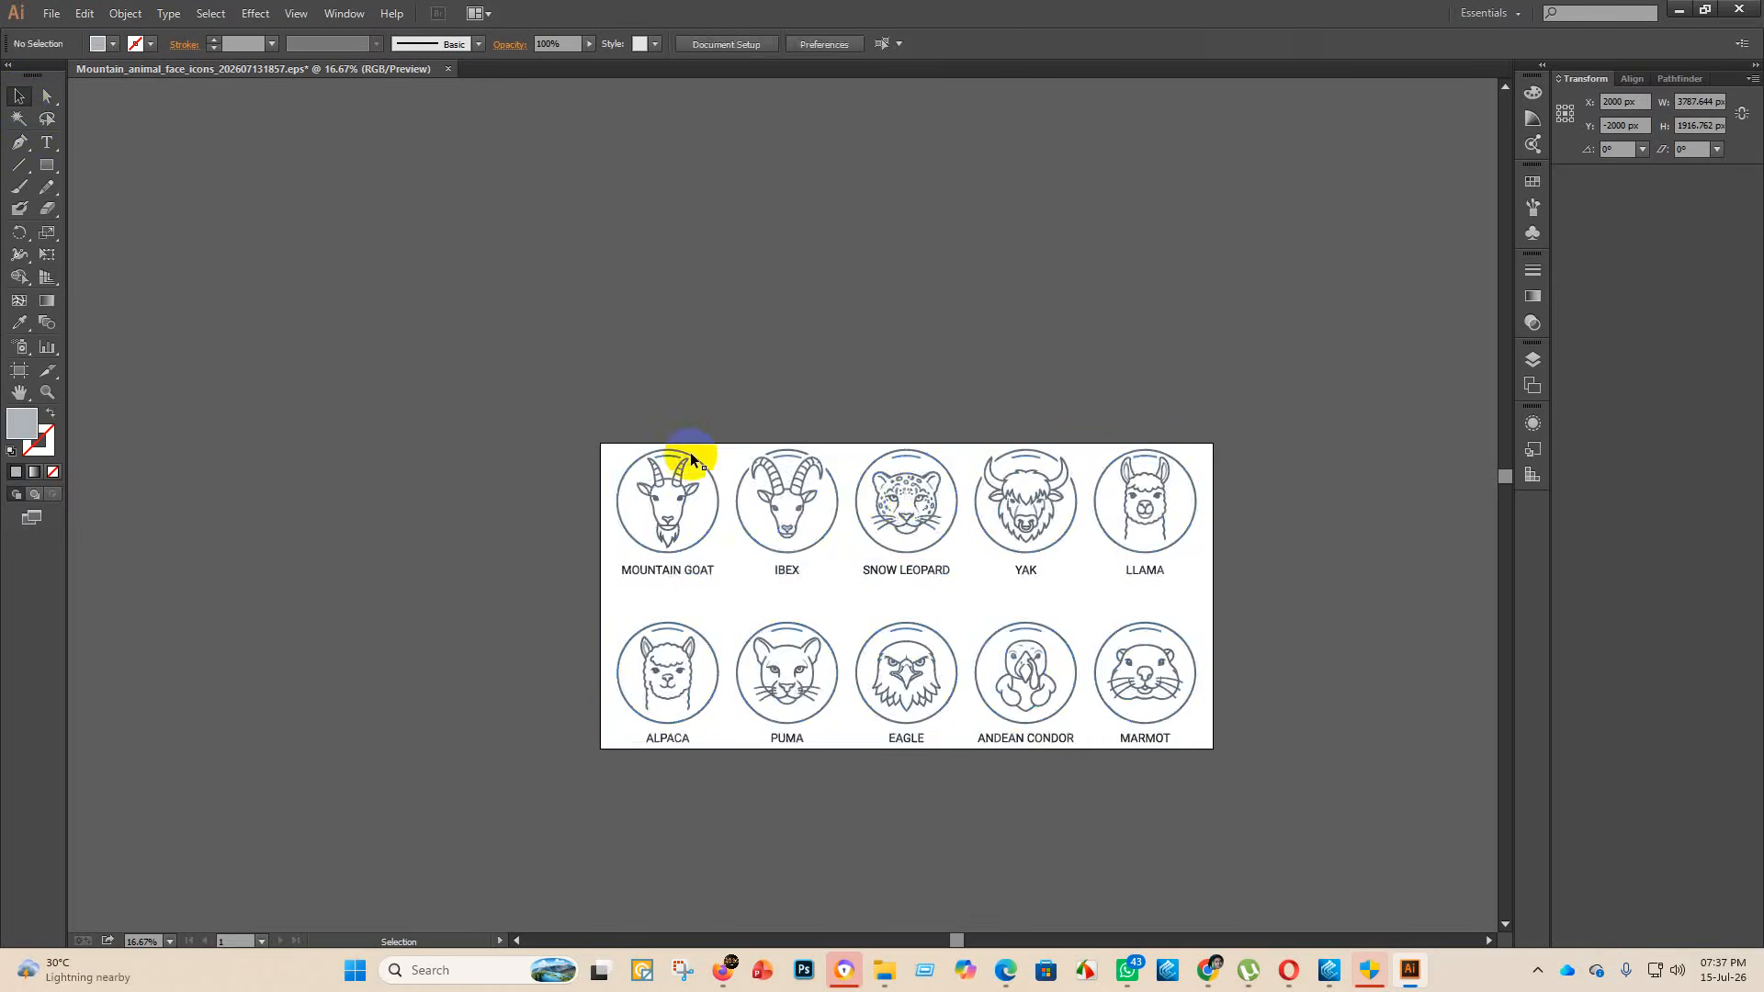
# - Shrink the icon group proportionally to leave a margin inside the artboard, and centre it both ways again
pyautogui.click(887, 487)
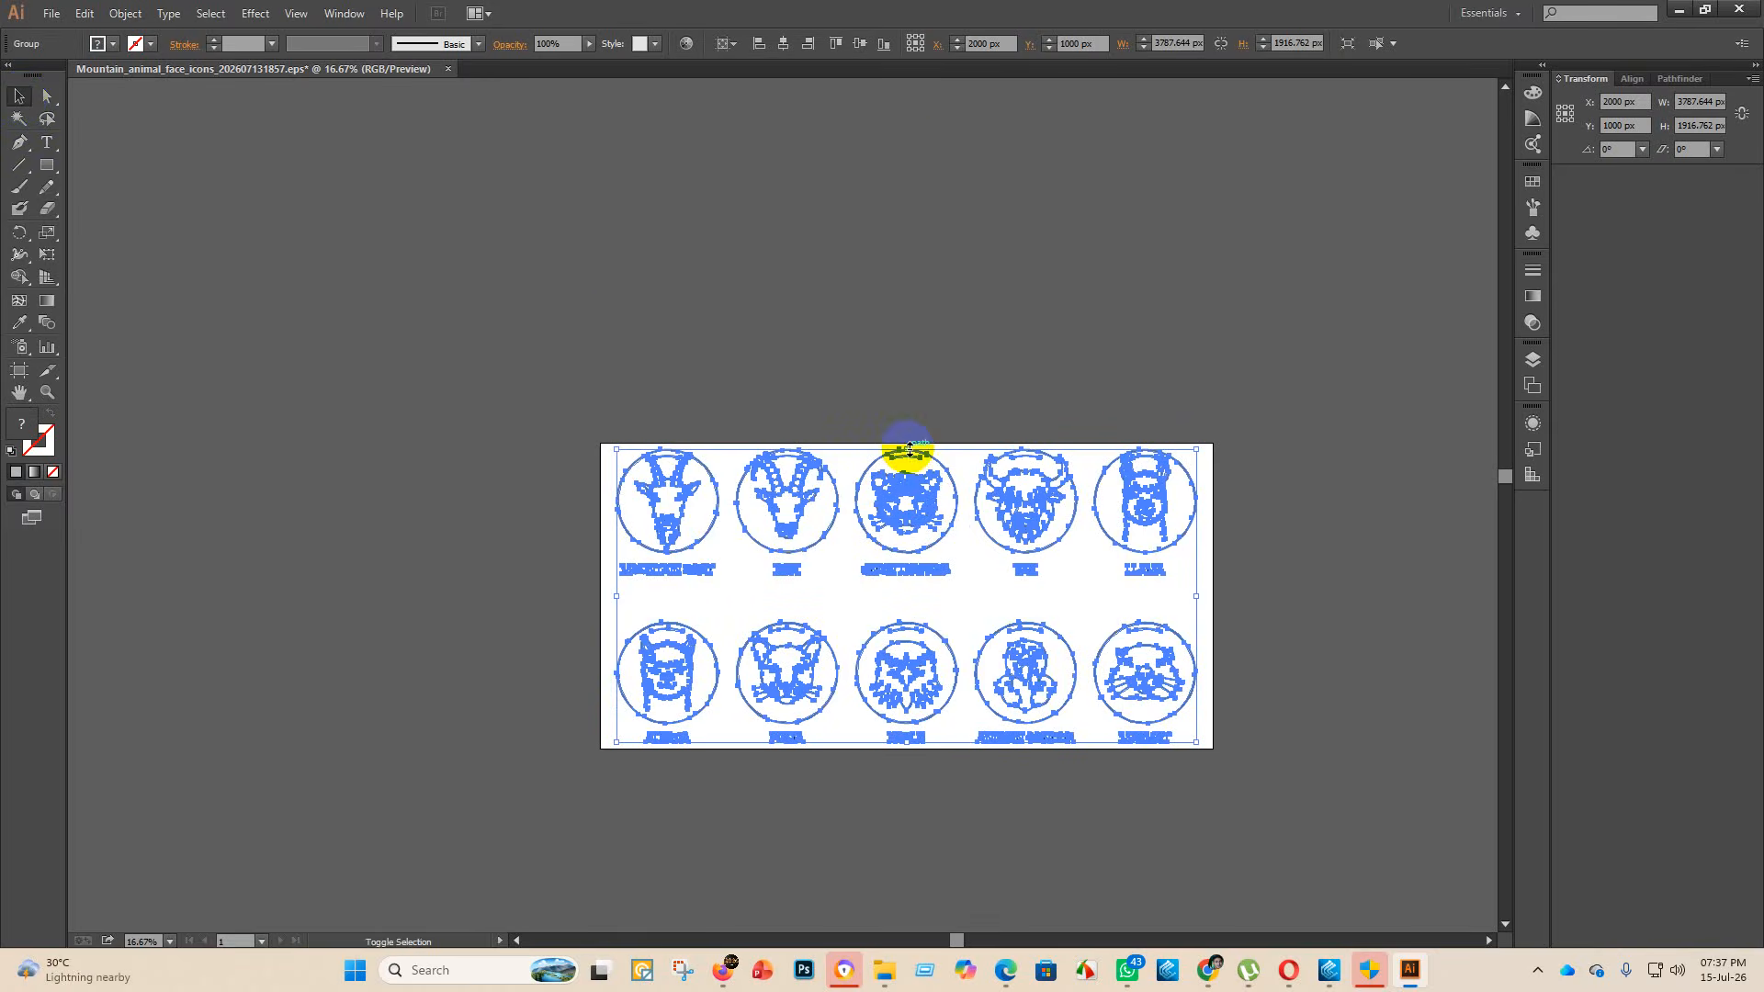
pyautogui.moveTo(909, 449); pyautogui.dragTo(907, 468)
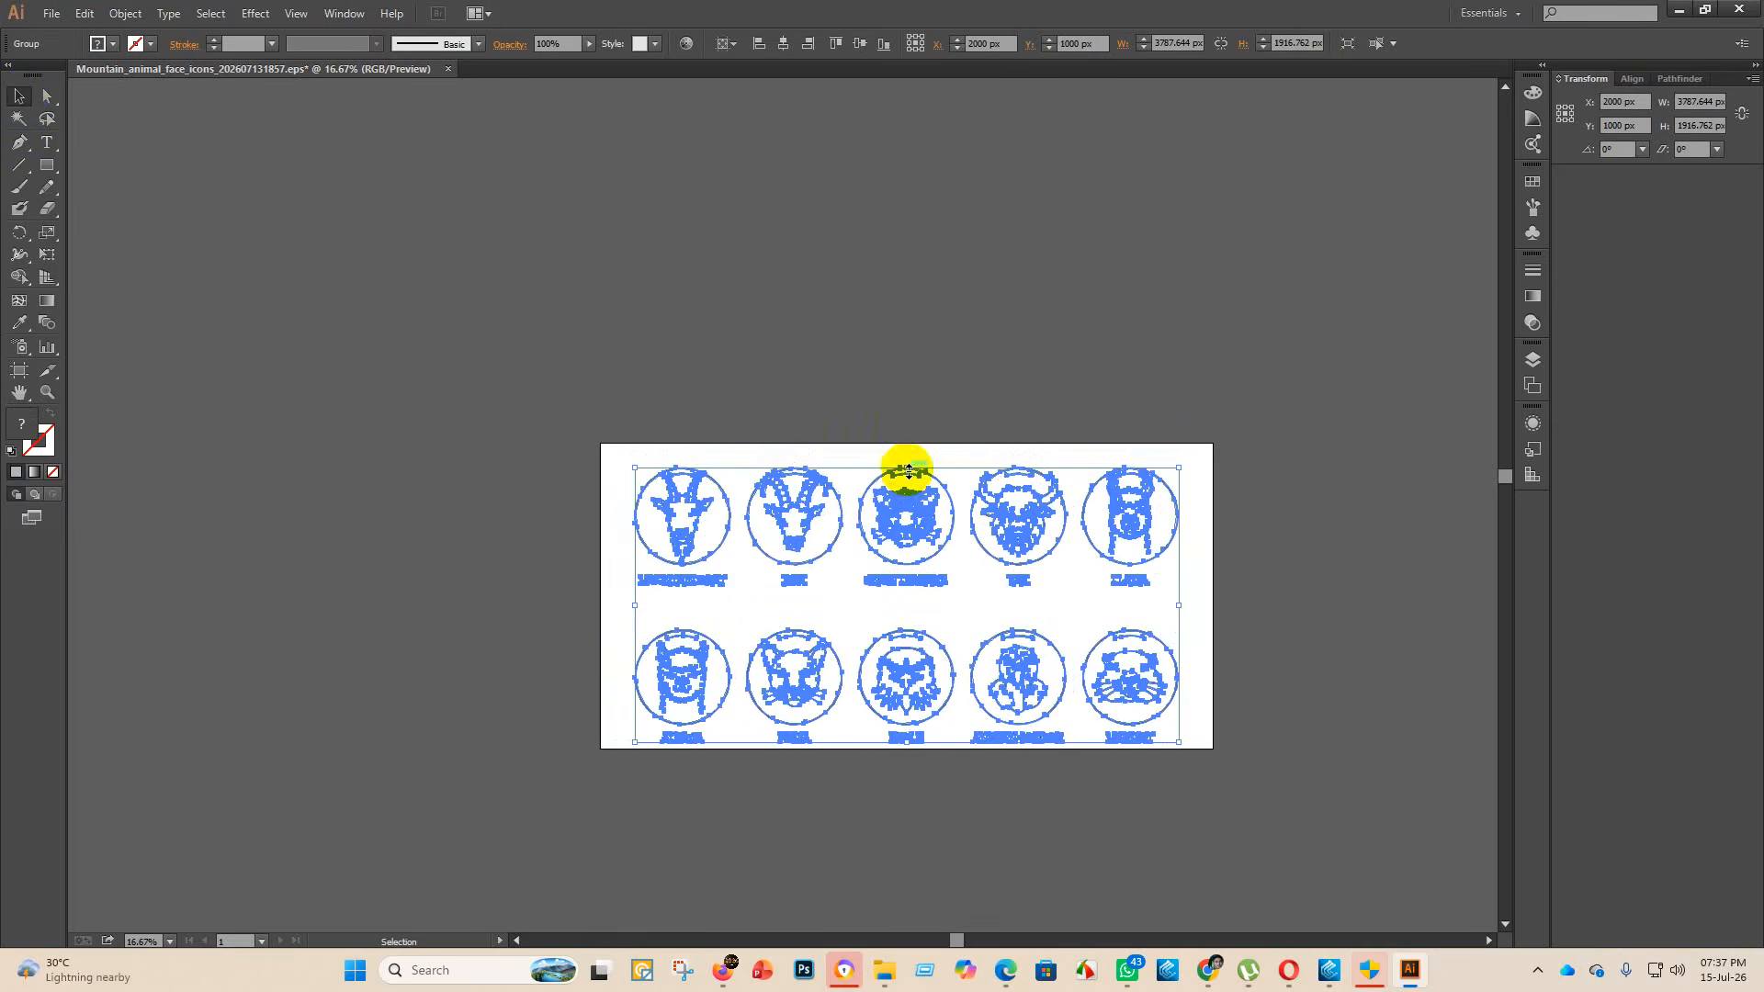
pyautogui.click(775, 46)
pyautogui.click(857, 47)
pyautogui.click(993, 182)
pyautogui.scroll(1, 1052, 761)
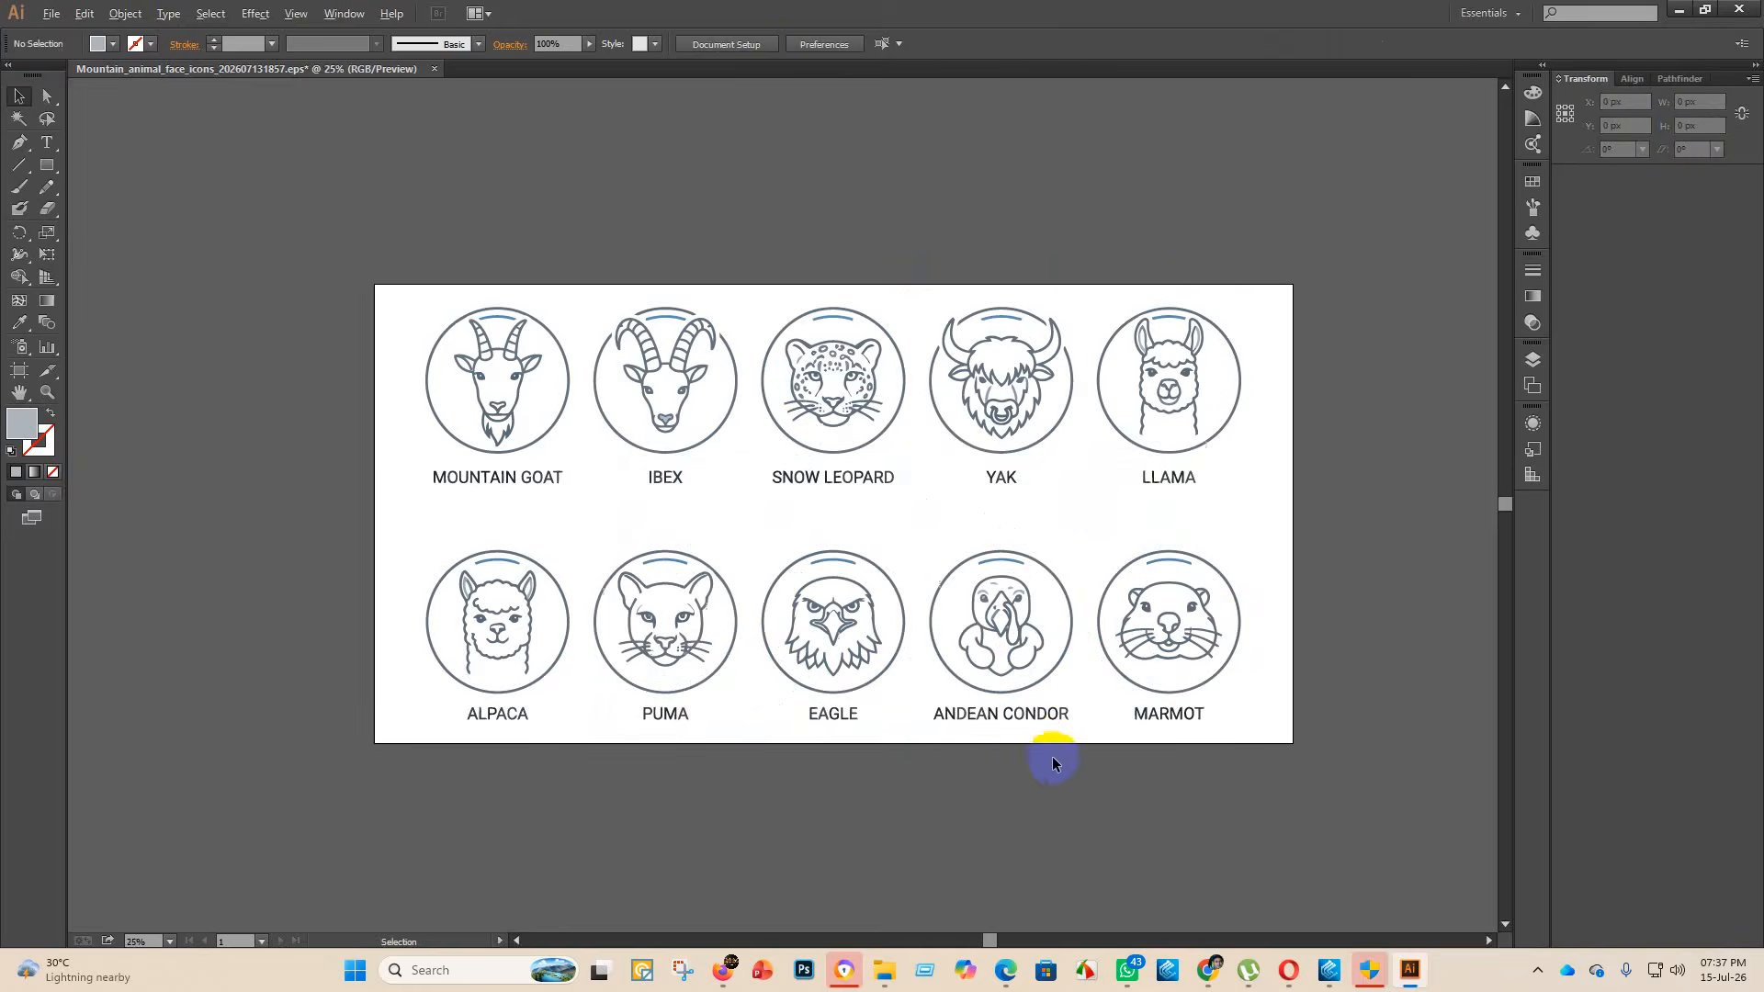
# - Save the artwork as an Illustrator EPS file named 1 in the eps 2 folder inside folder 43
pyautogui.click(48, 14)
pyautogui.click(28, 173)
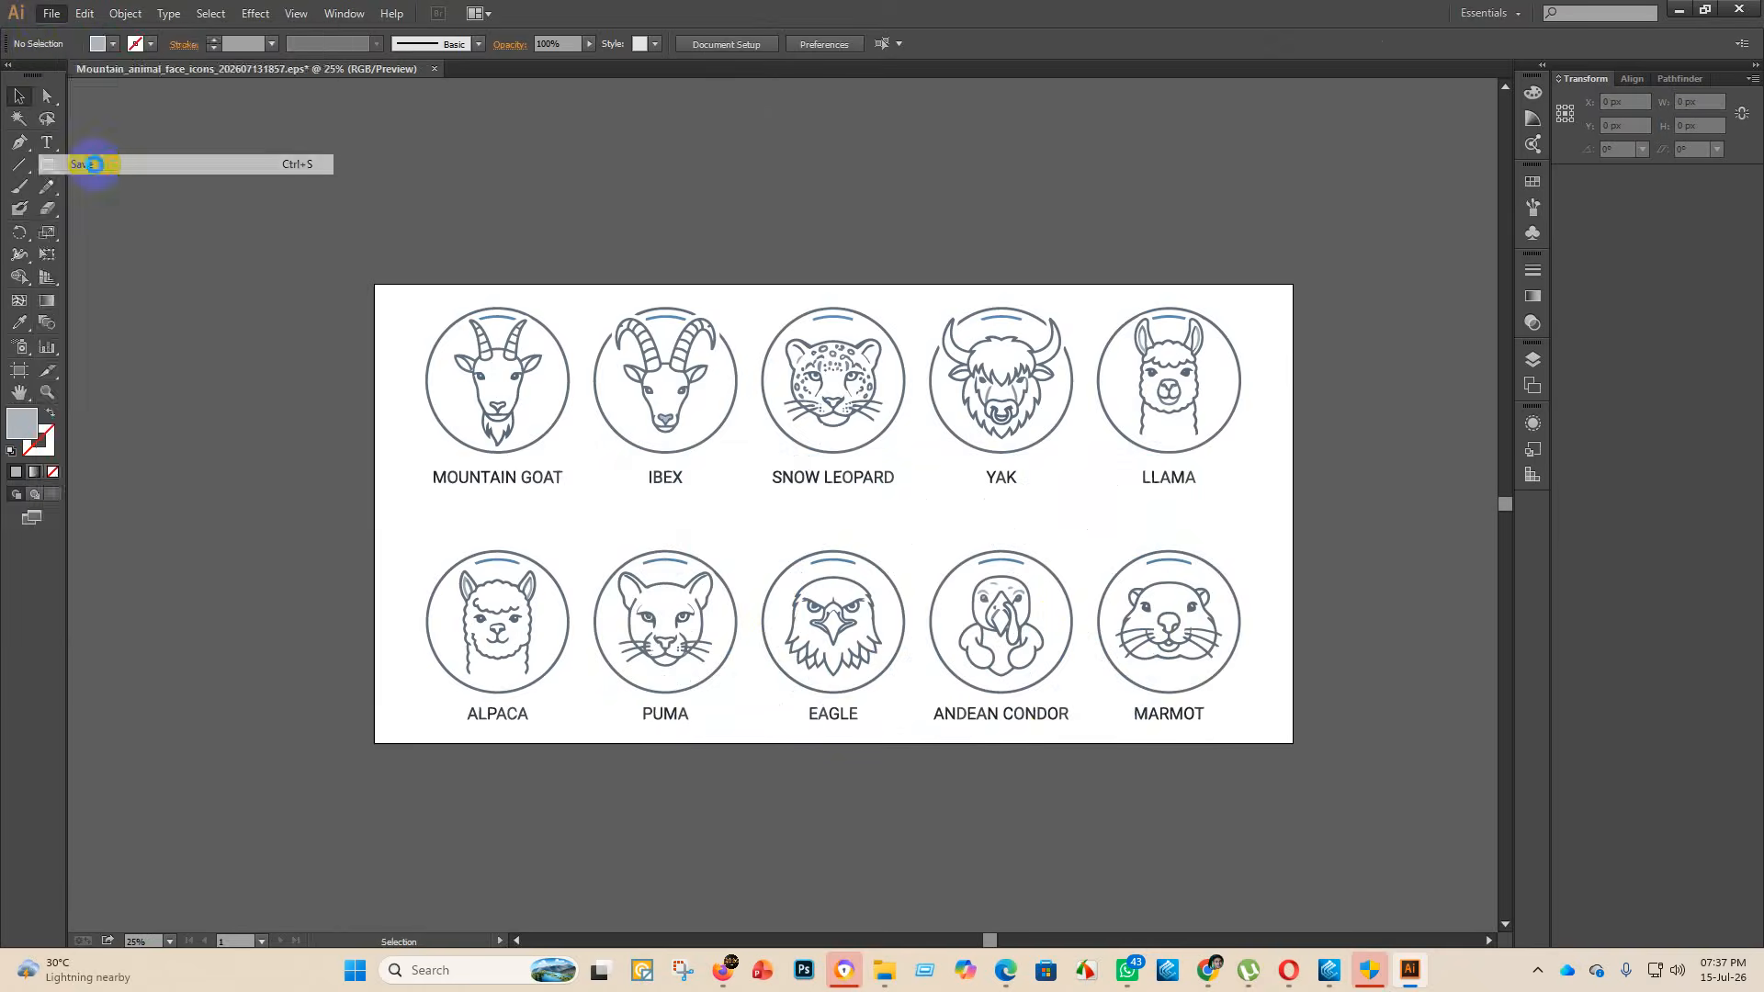
pyautogui.doubleClick(315, 157)
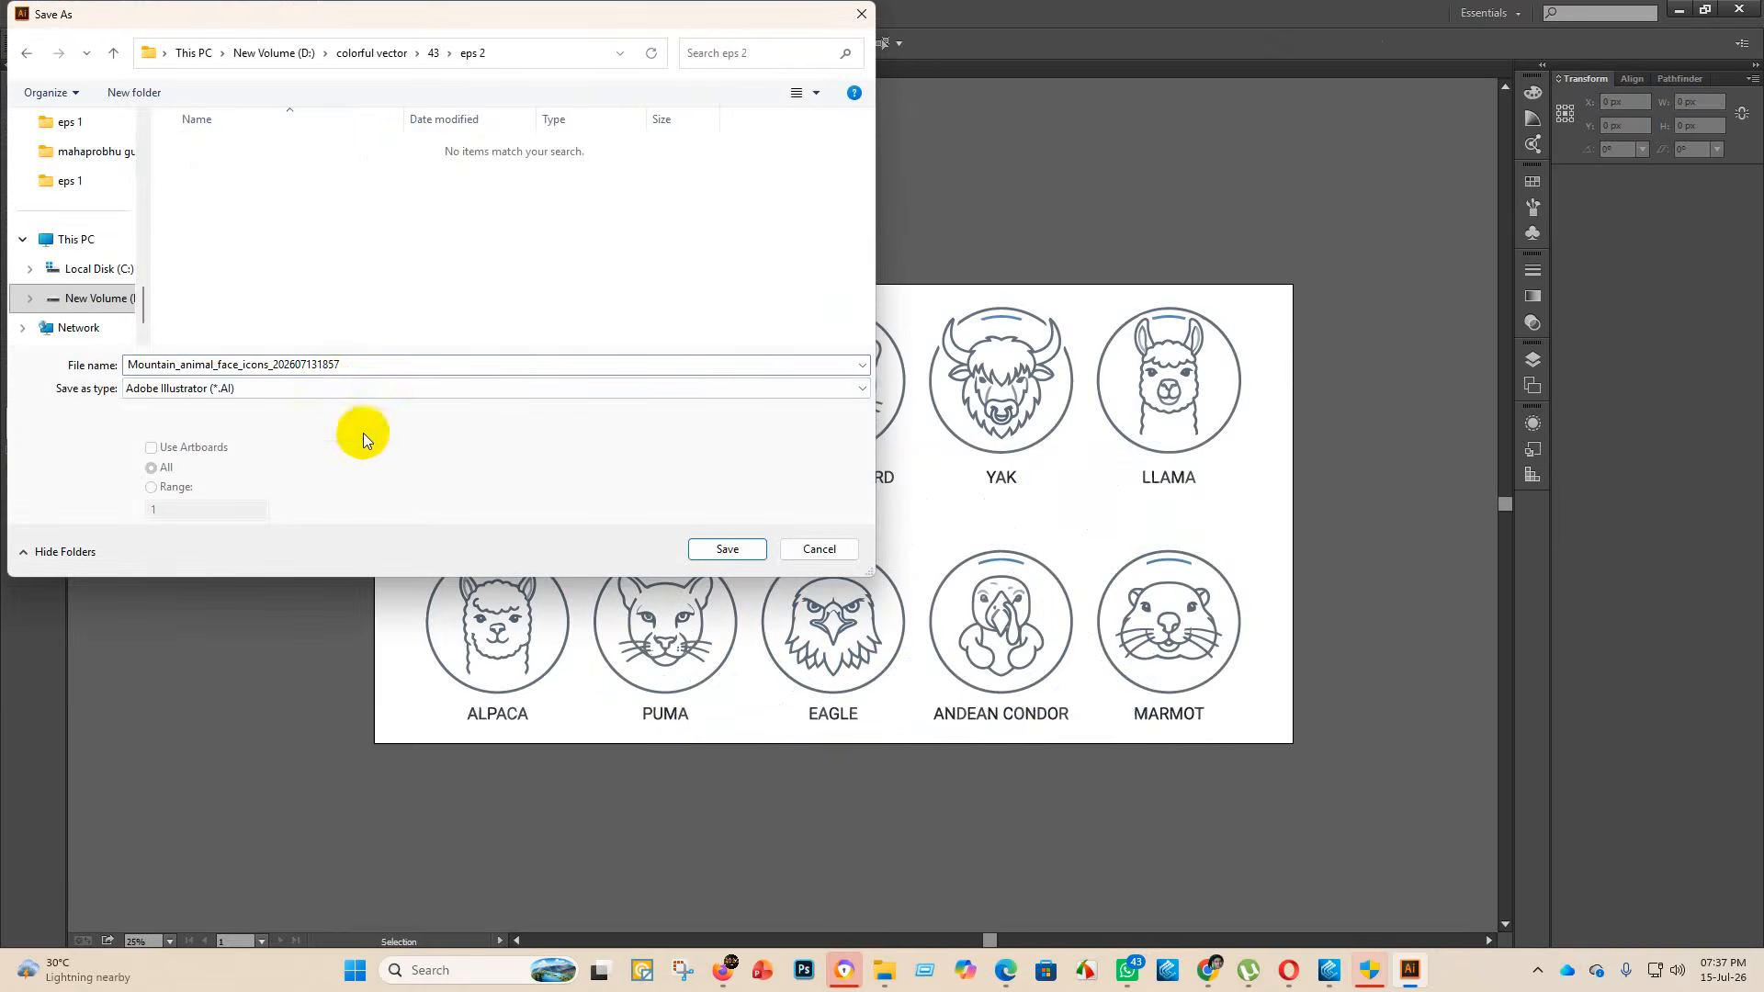
pyautogui.click(332, 387)
pyautogui.click(214, 437)
pyautogui.doubleClick(362, 362)
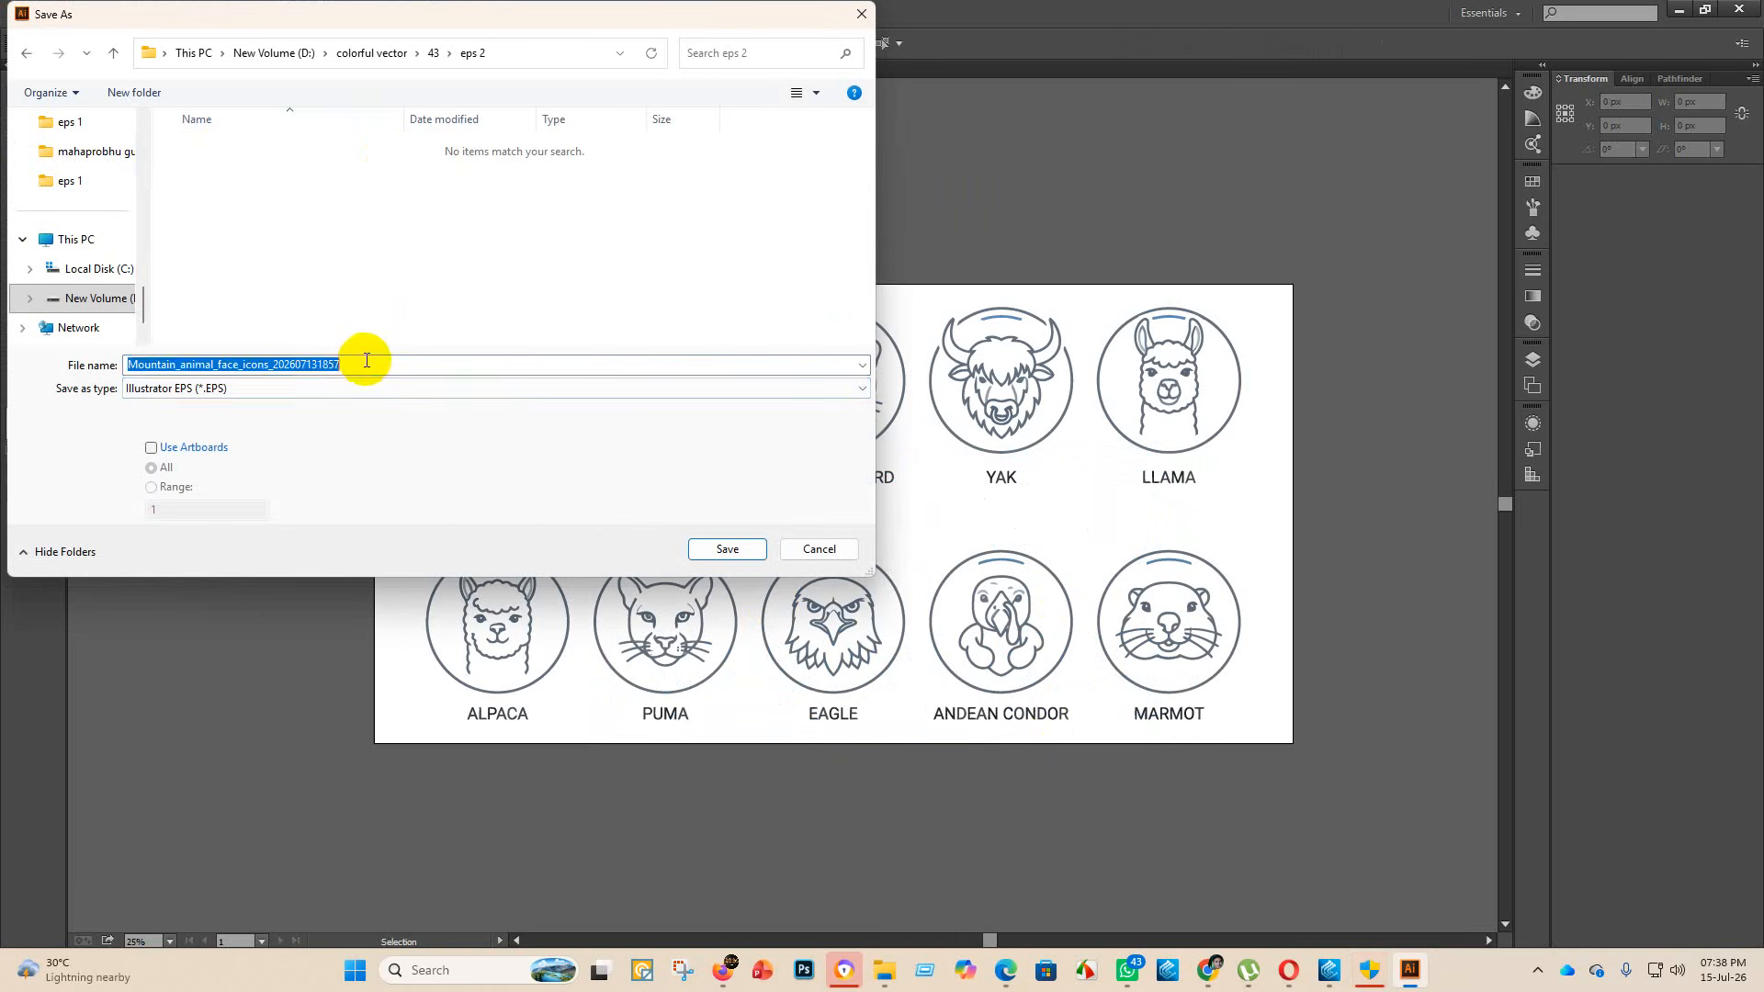
pyautogui.press('BackSpace')
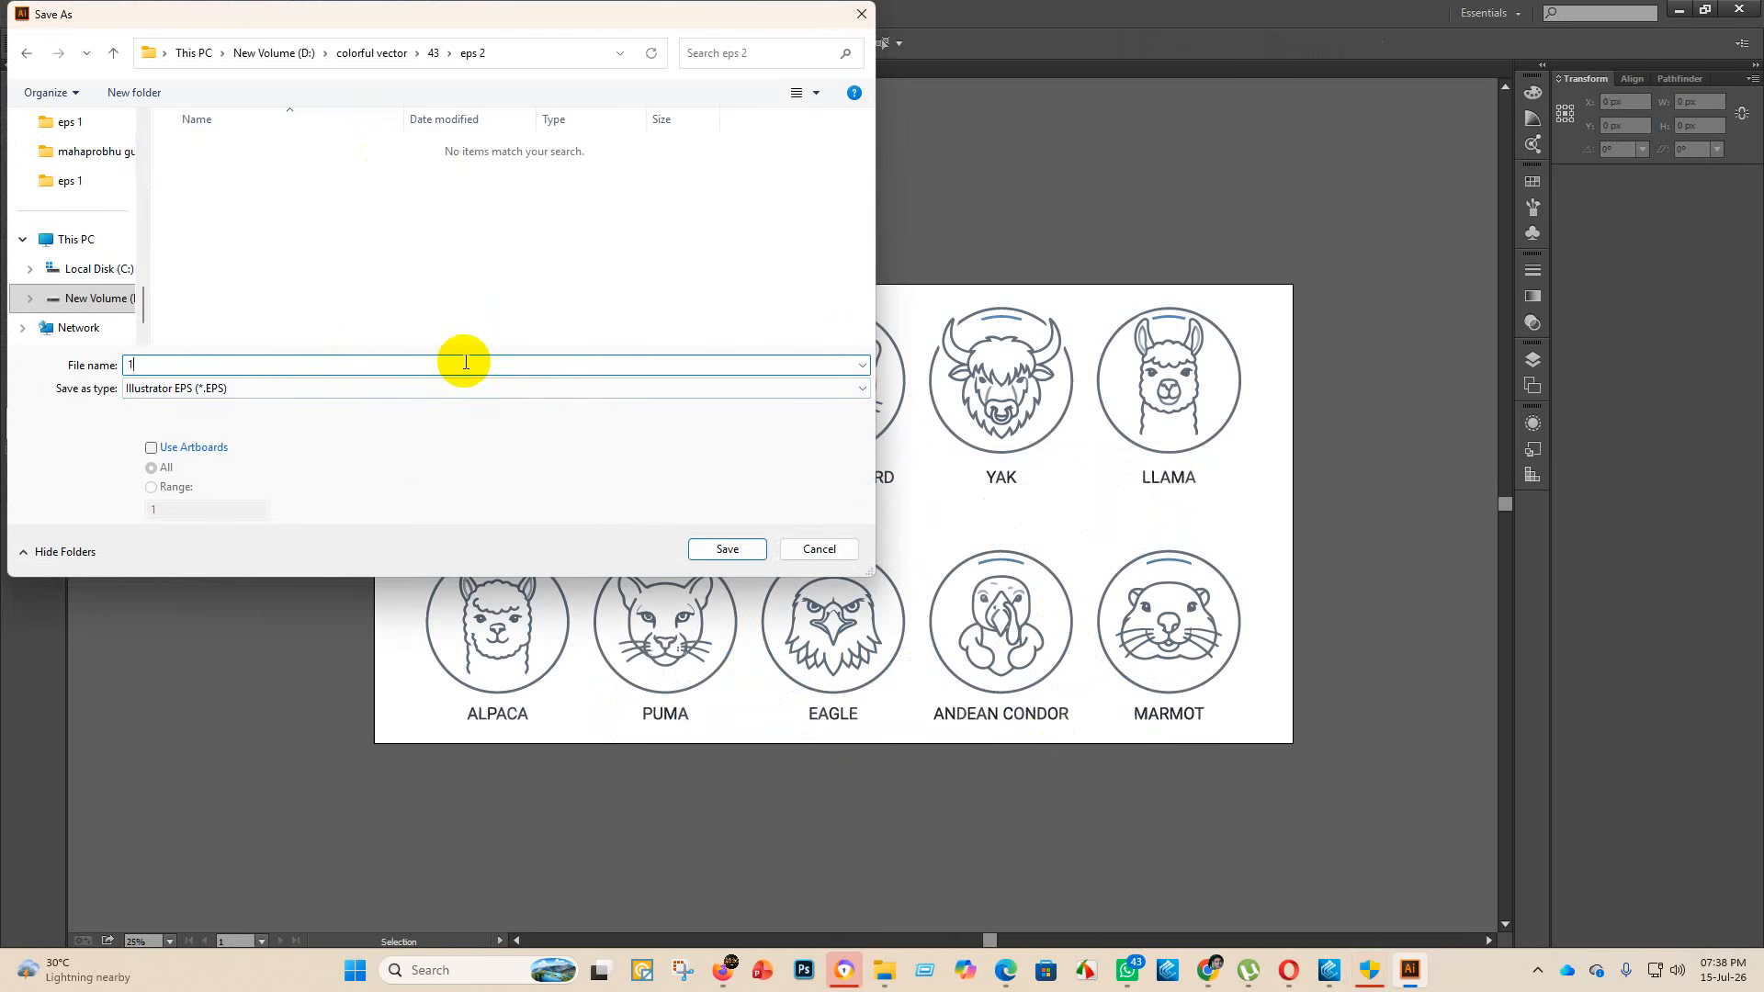
pyautogui.write('1')
pyautogui.click(727, 548)
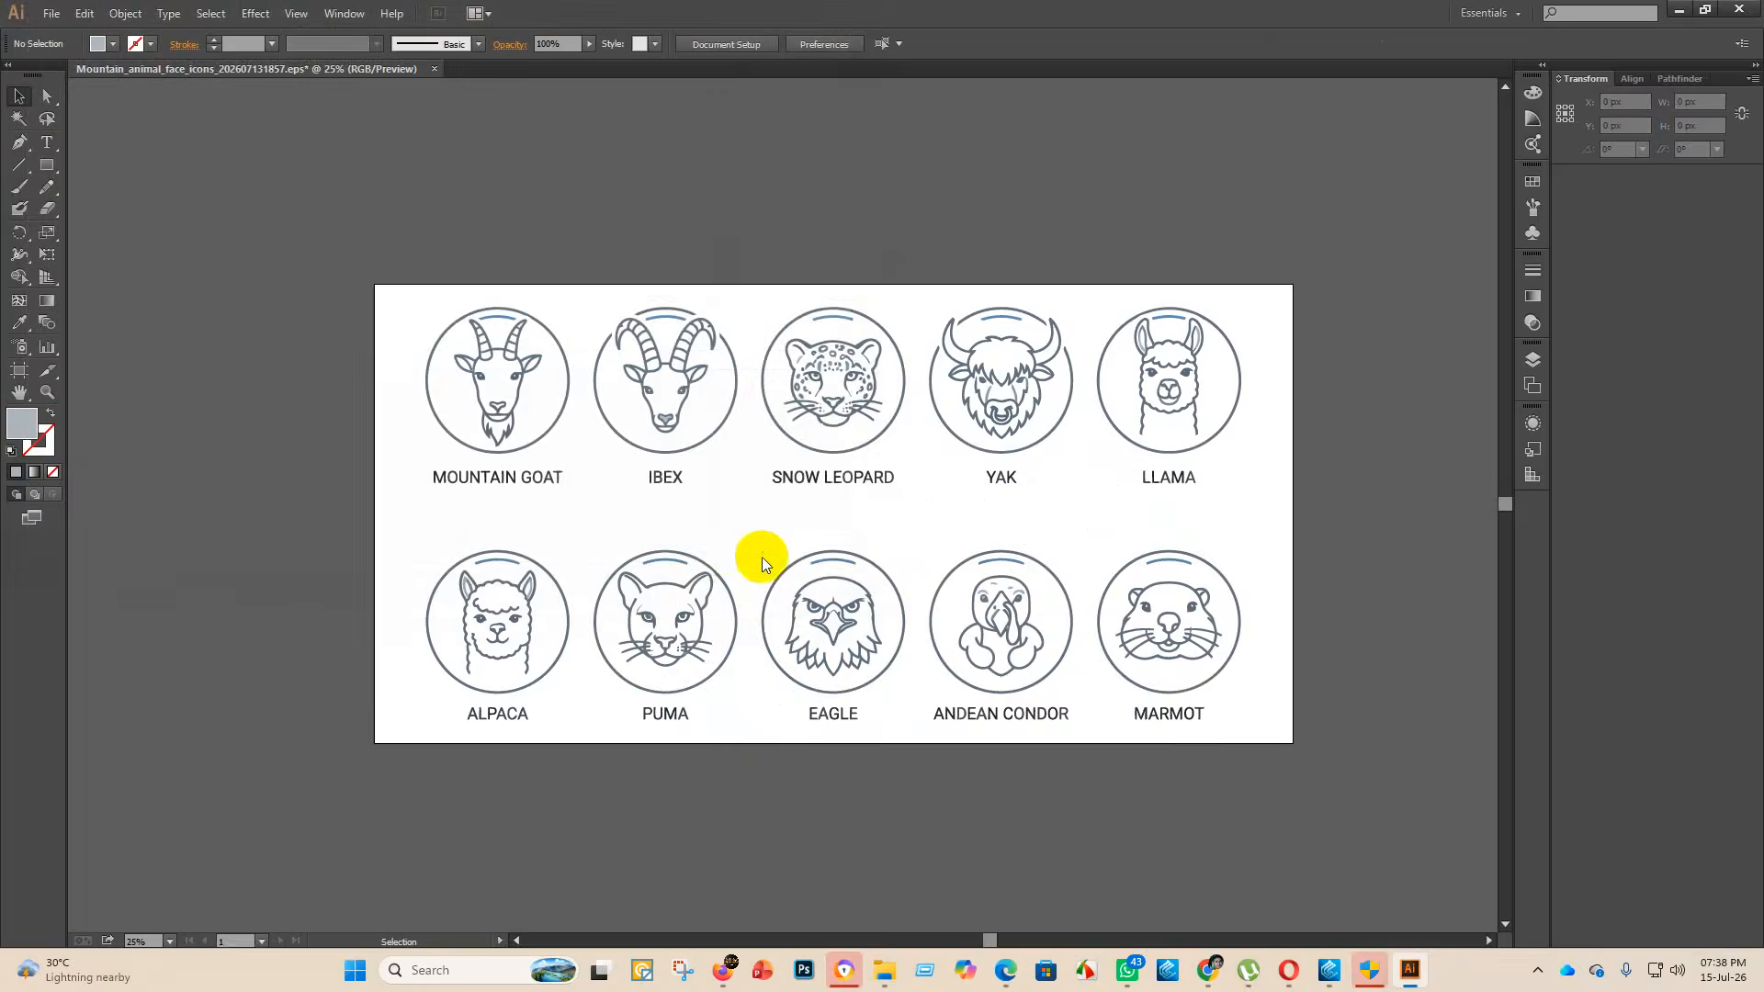
# - Set the EPS version to Illustrator 10 EPS and write the file
pyautogui.click(942, 219)
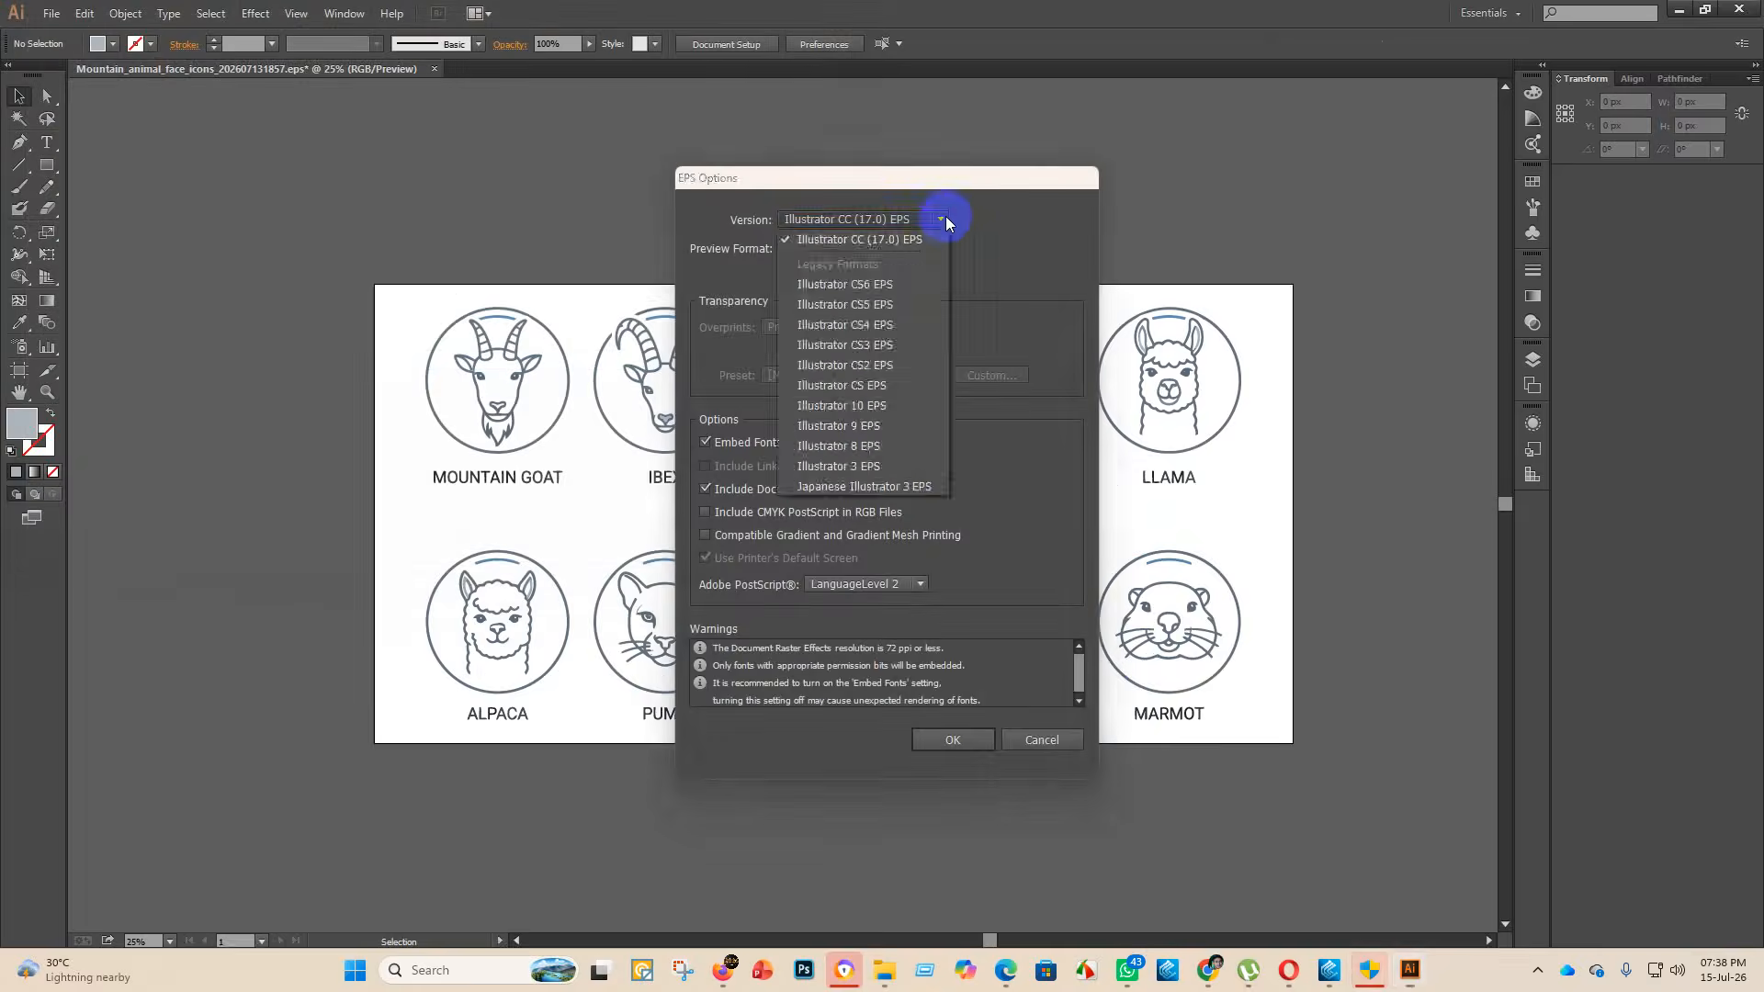
pyautogui.click(858, 405)
pyautogui.click(962, 744)
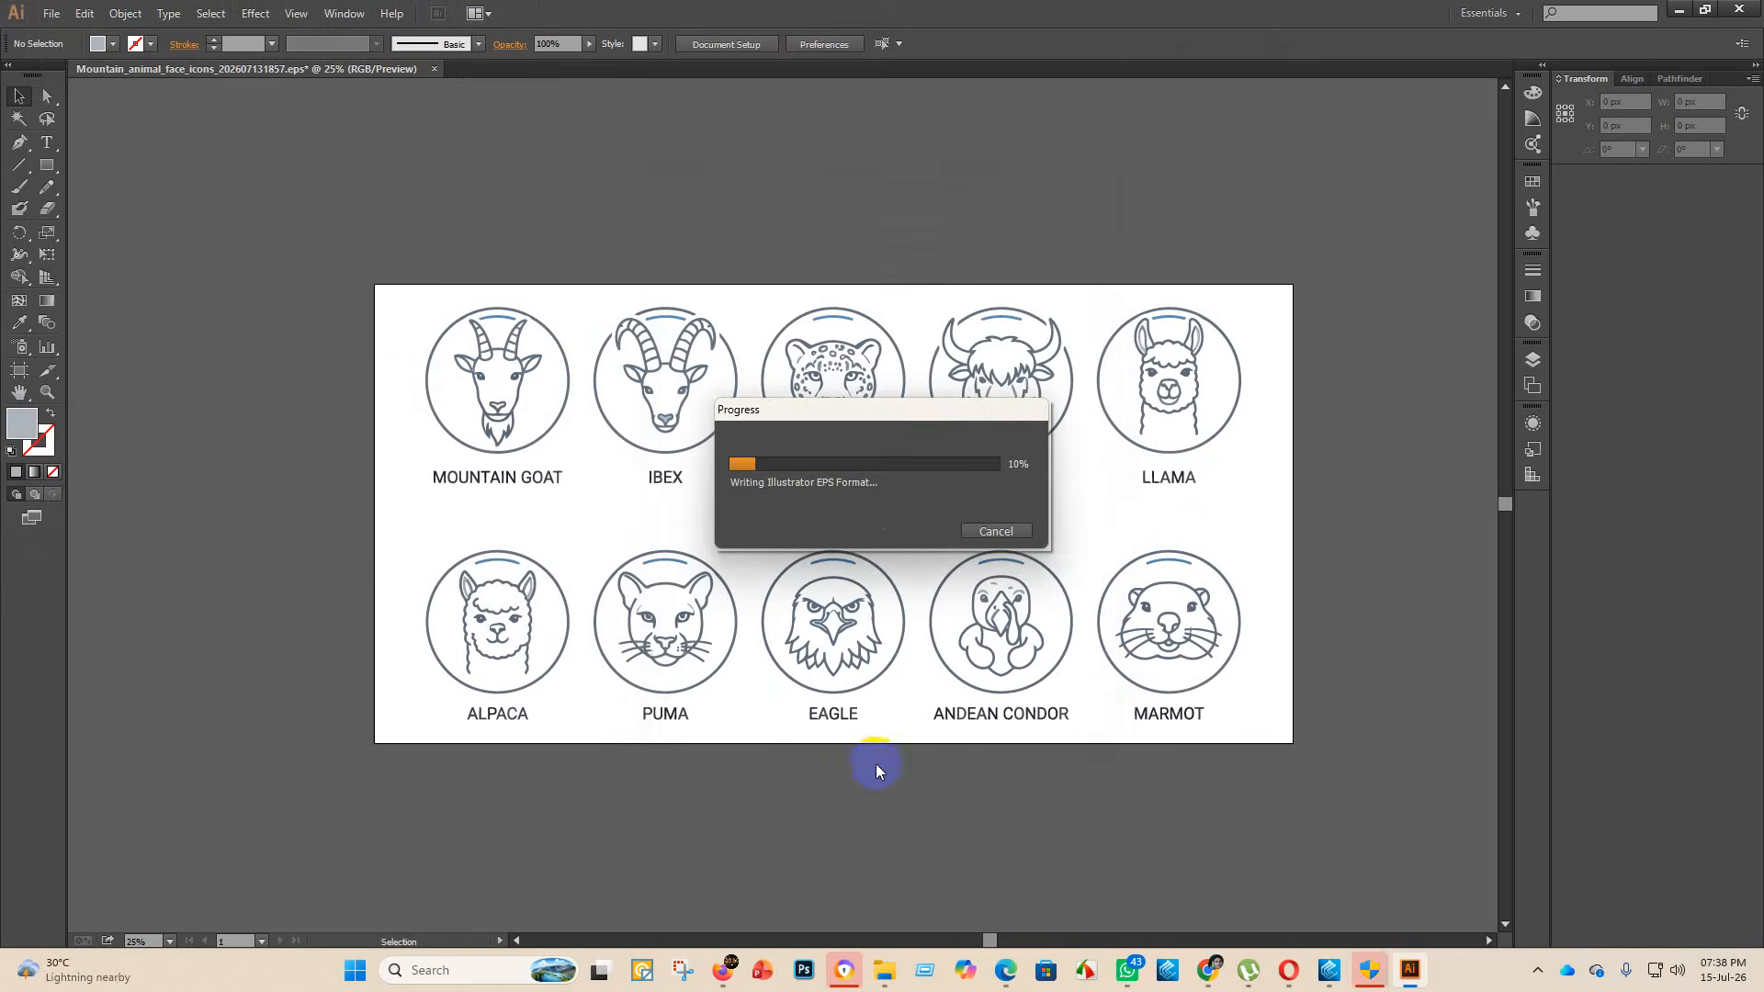
# - Move the Mountain_animal_face_icons files from folder 43 into the finish folder, and open the Marine_animal_face_icons_teal EPS in Illustrator
pyautogui.click(884, 978)
pyautogui.click(885, 857)
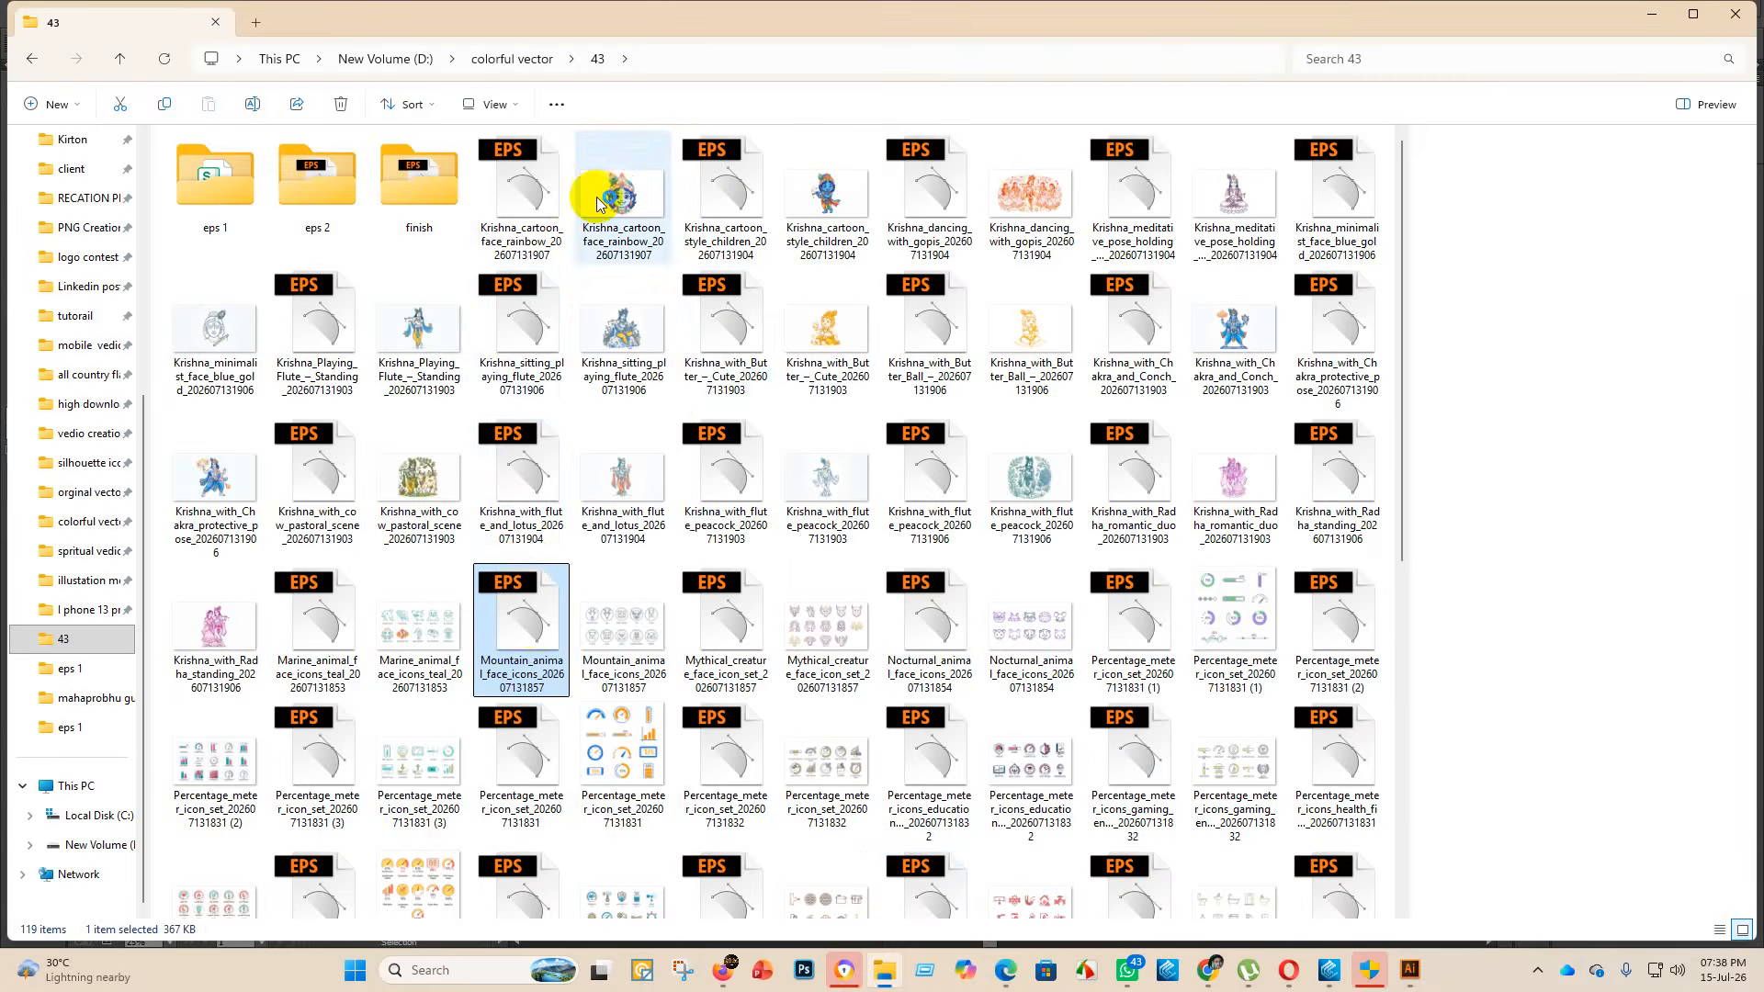
pyautogui.click(520, 630)
pyautogui.moveTo(520, 631); pyautogui.dragTo(427, 230)
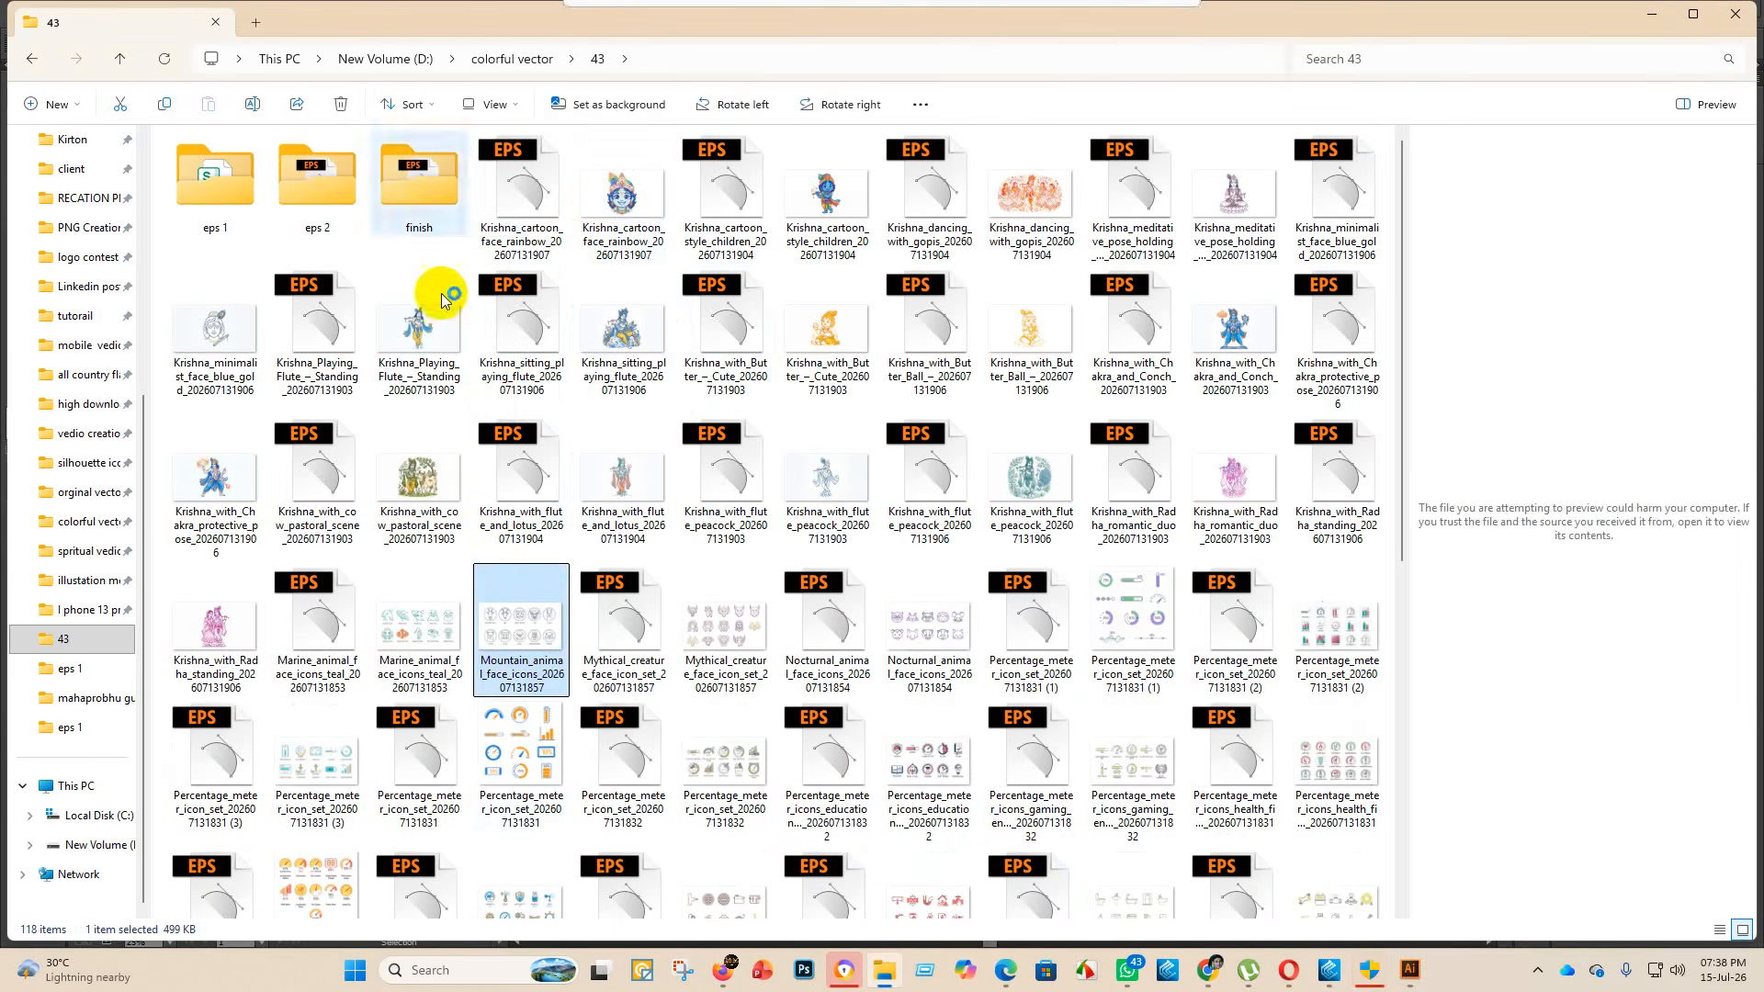
pyautogui.click(323, 618)
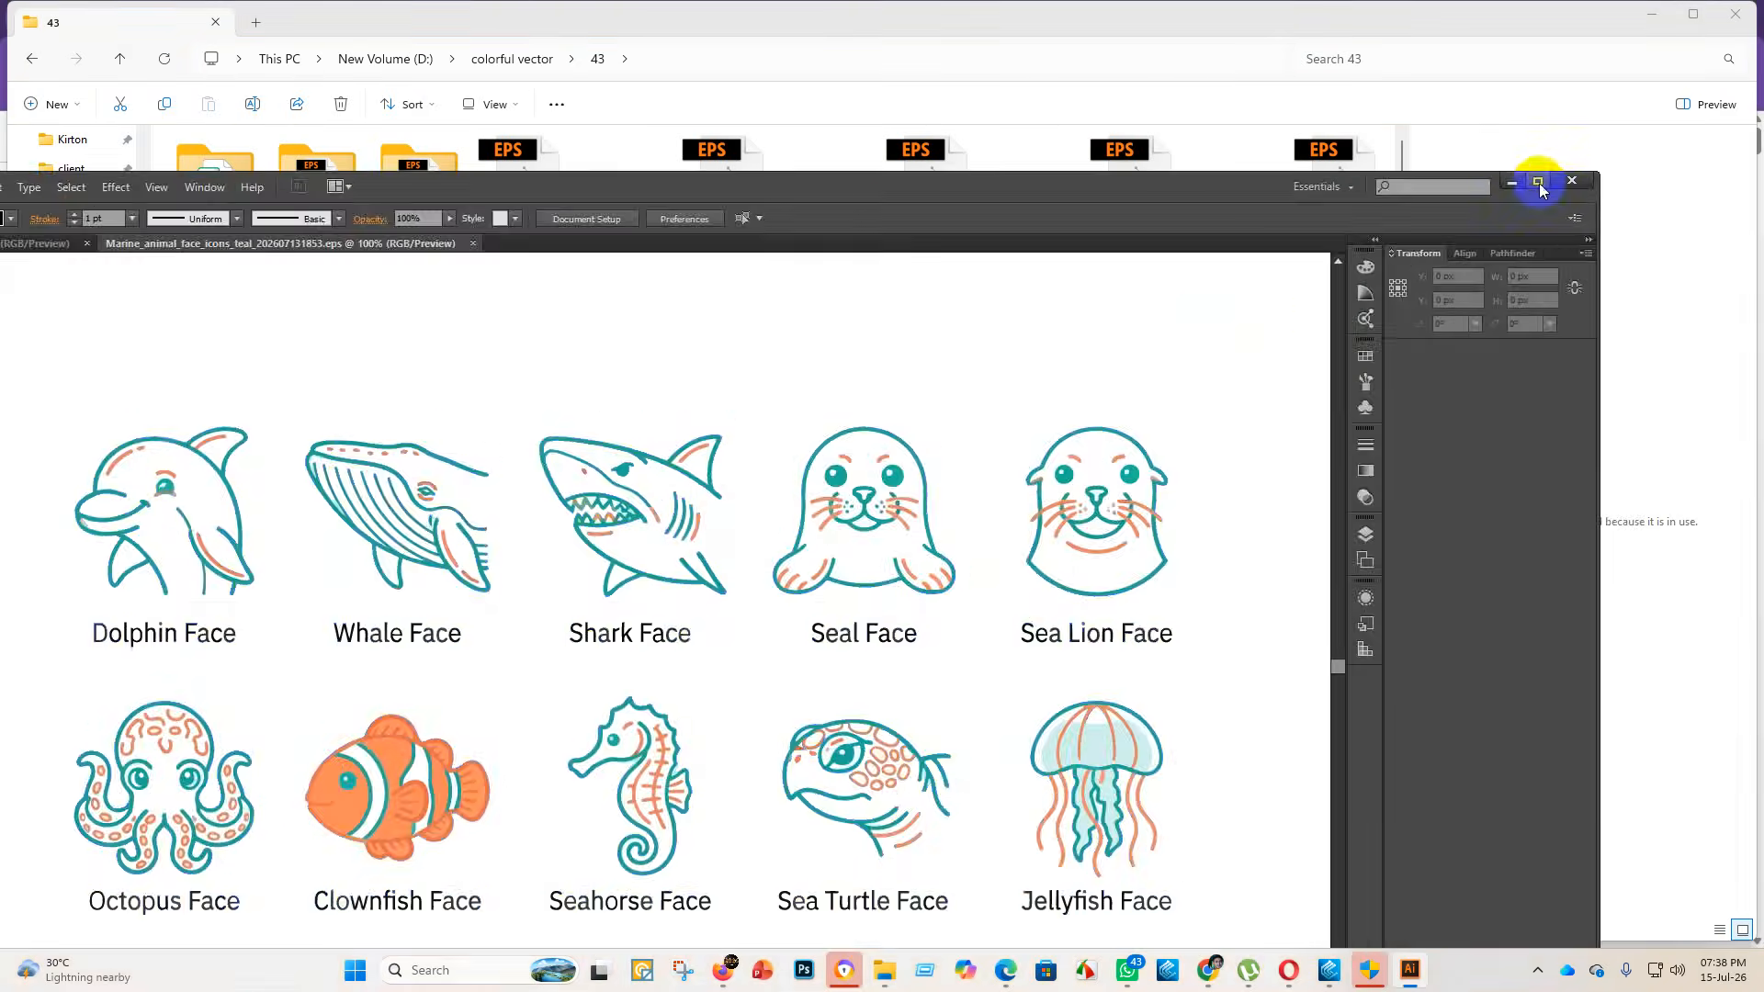
pyautogui.click(1538, 185)
# - Enlarge the marine icon group proportionally about its centre to about 4271 by 2384 px, up to the artboard's upper edge
pyautogui.scroll(-6, 1009, 500)
pyautogui.scroll(5, 968, 627)
pyautogui.click(983, 630)
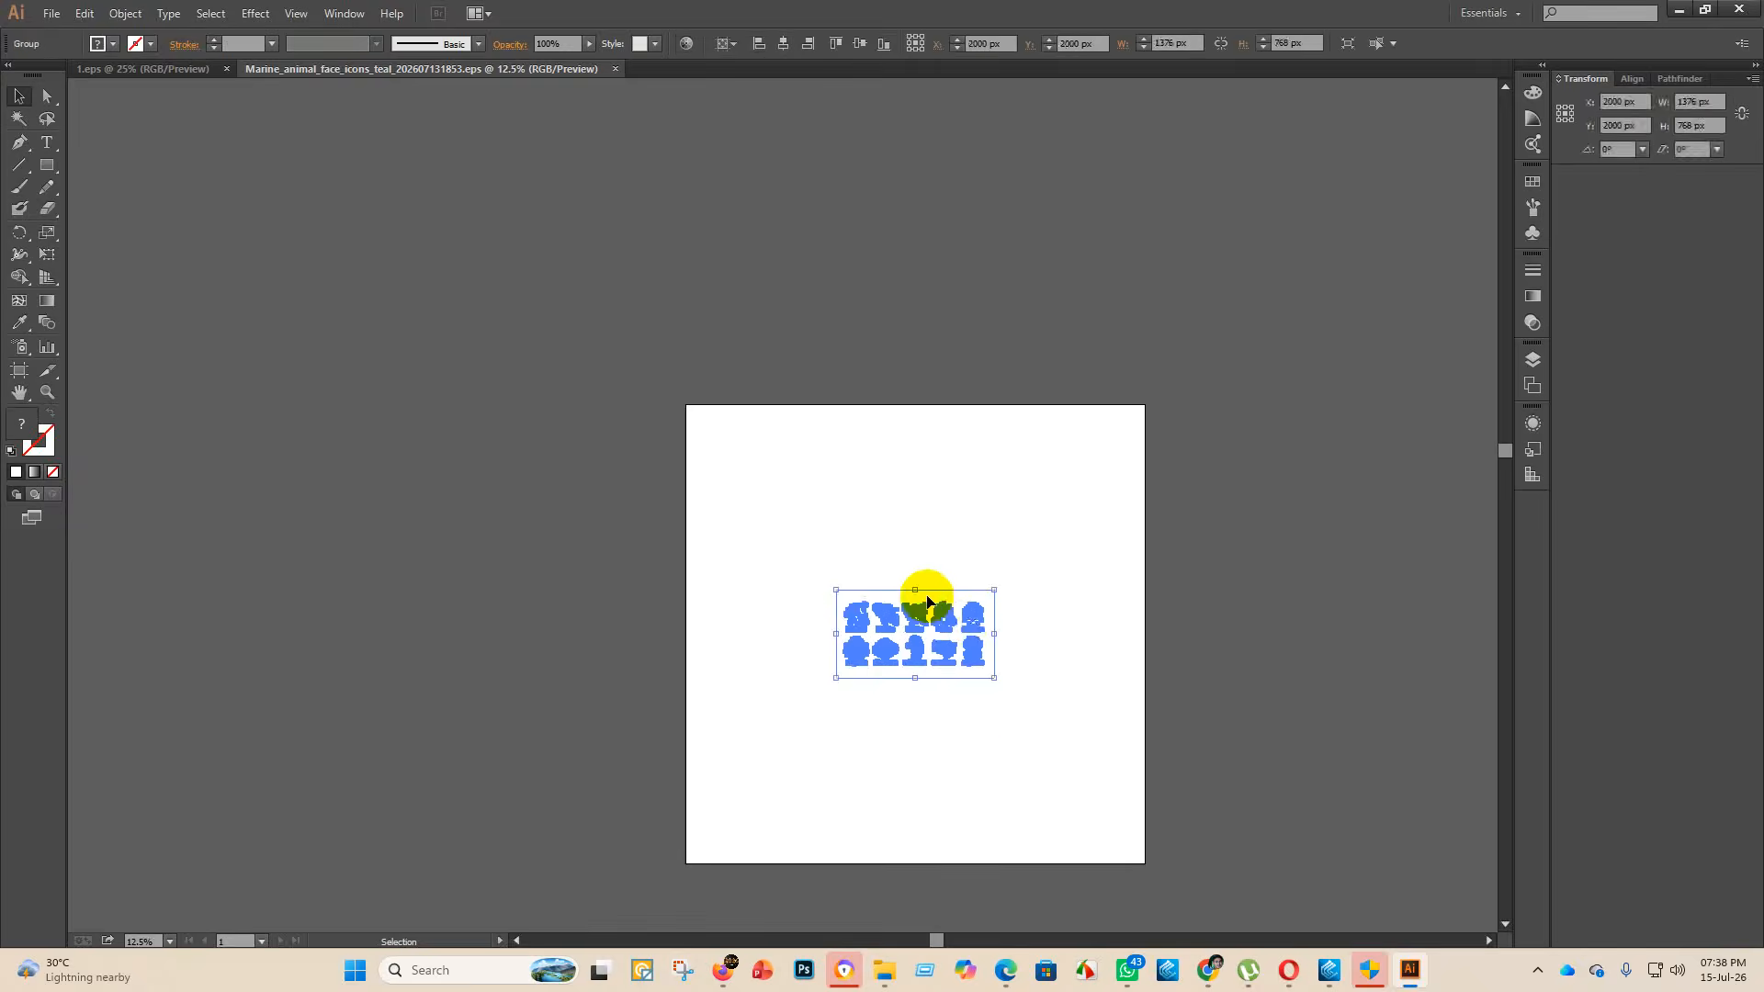
pyautogui.moveTo(917, 591); pyautogui.dragTo(937, 406)
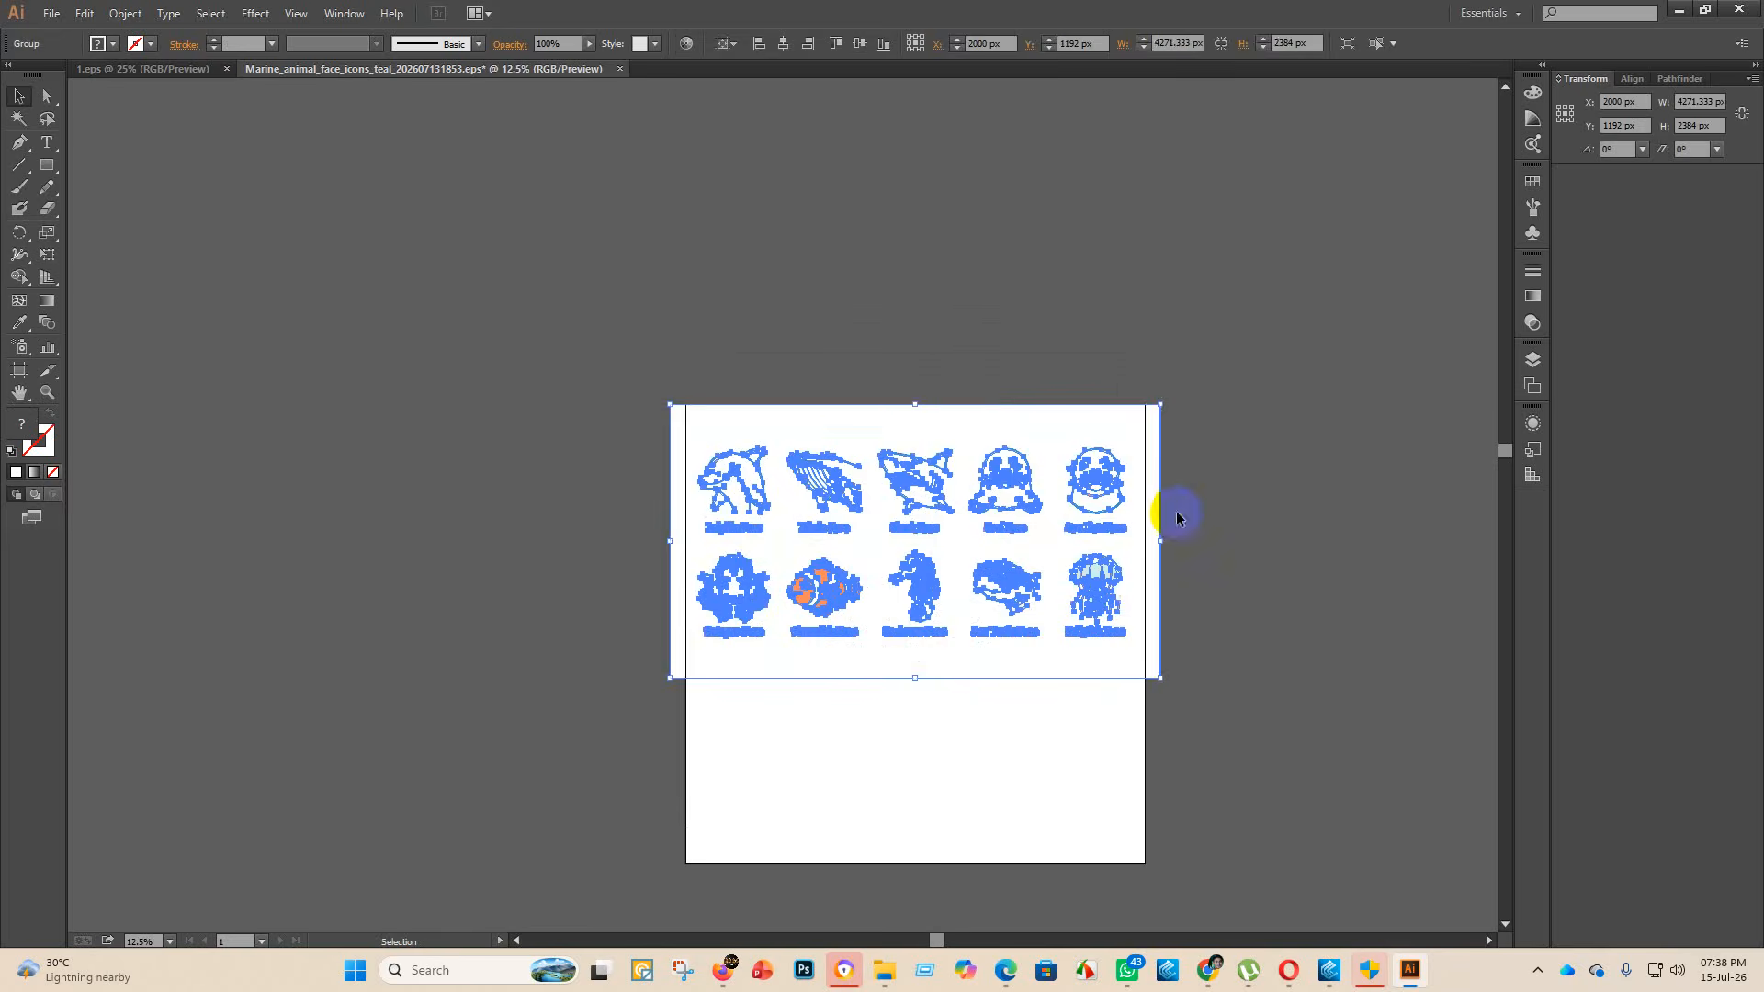
pyautogui.click(1177, 515)
# - Select the white background behind the marine icons with the Magic Wand and delete it
pyautogui.click(27, 122)
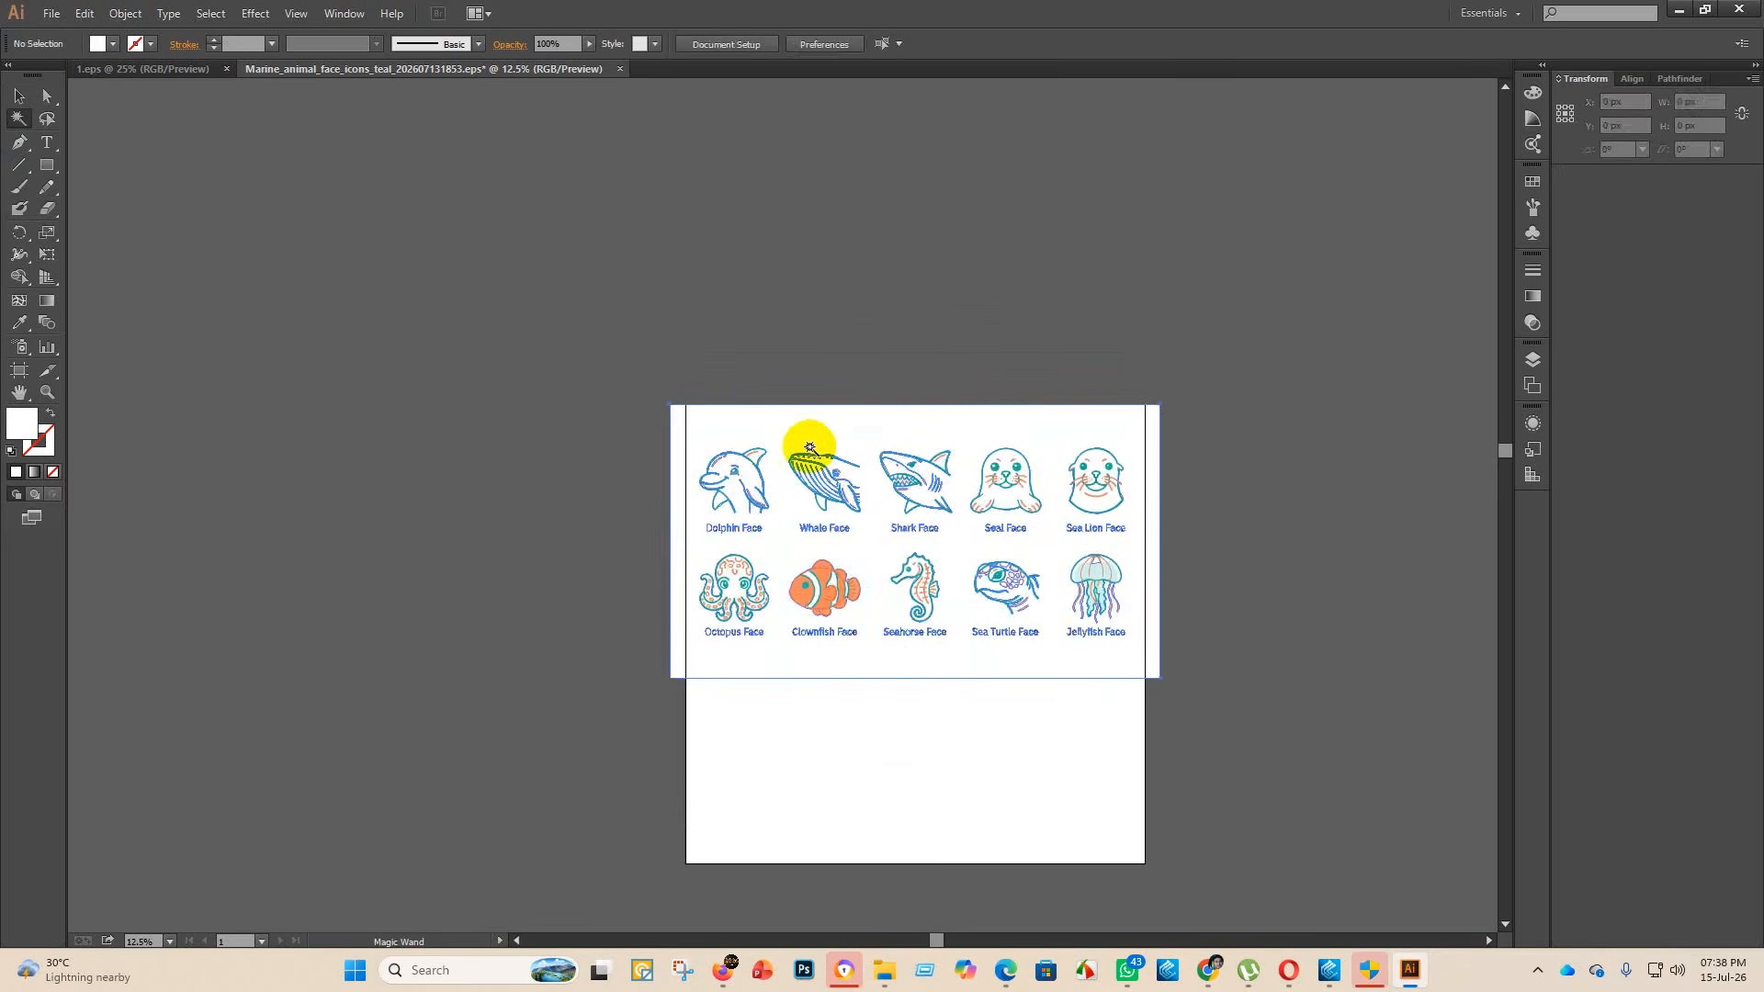
pyautogui.click(854, 432)
pyautogui.press('Delete')
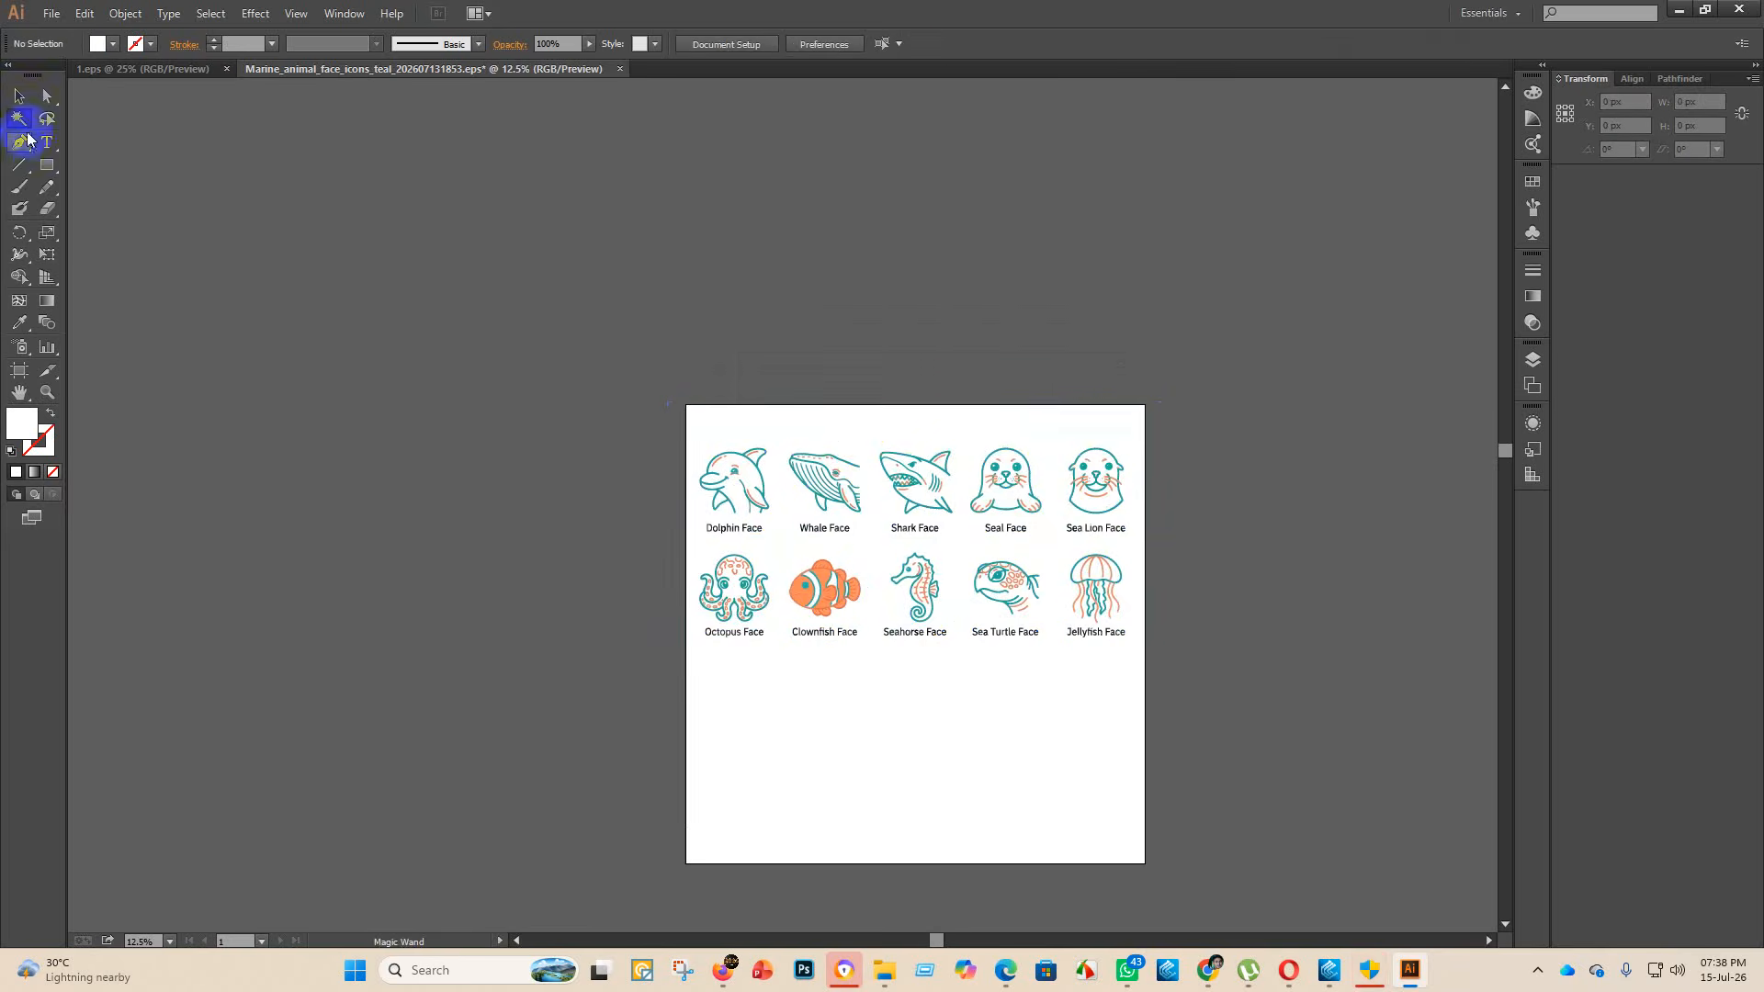
pyautogui.click(19, 100)
# - Set the marine icon document's artboard height to 2000 px
pyautogui.click(24, 370)
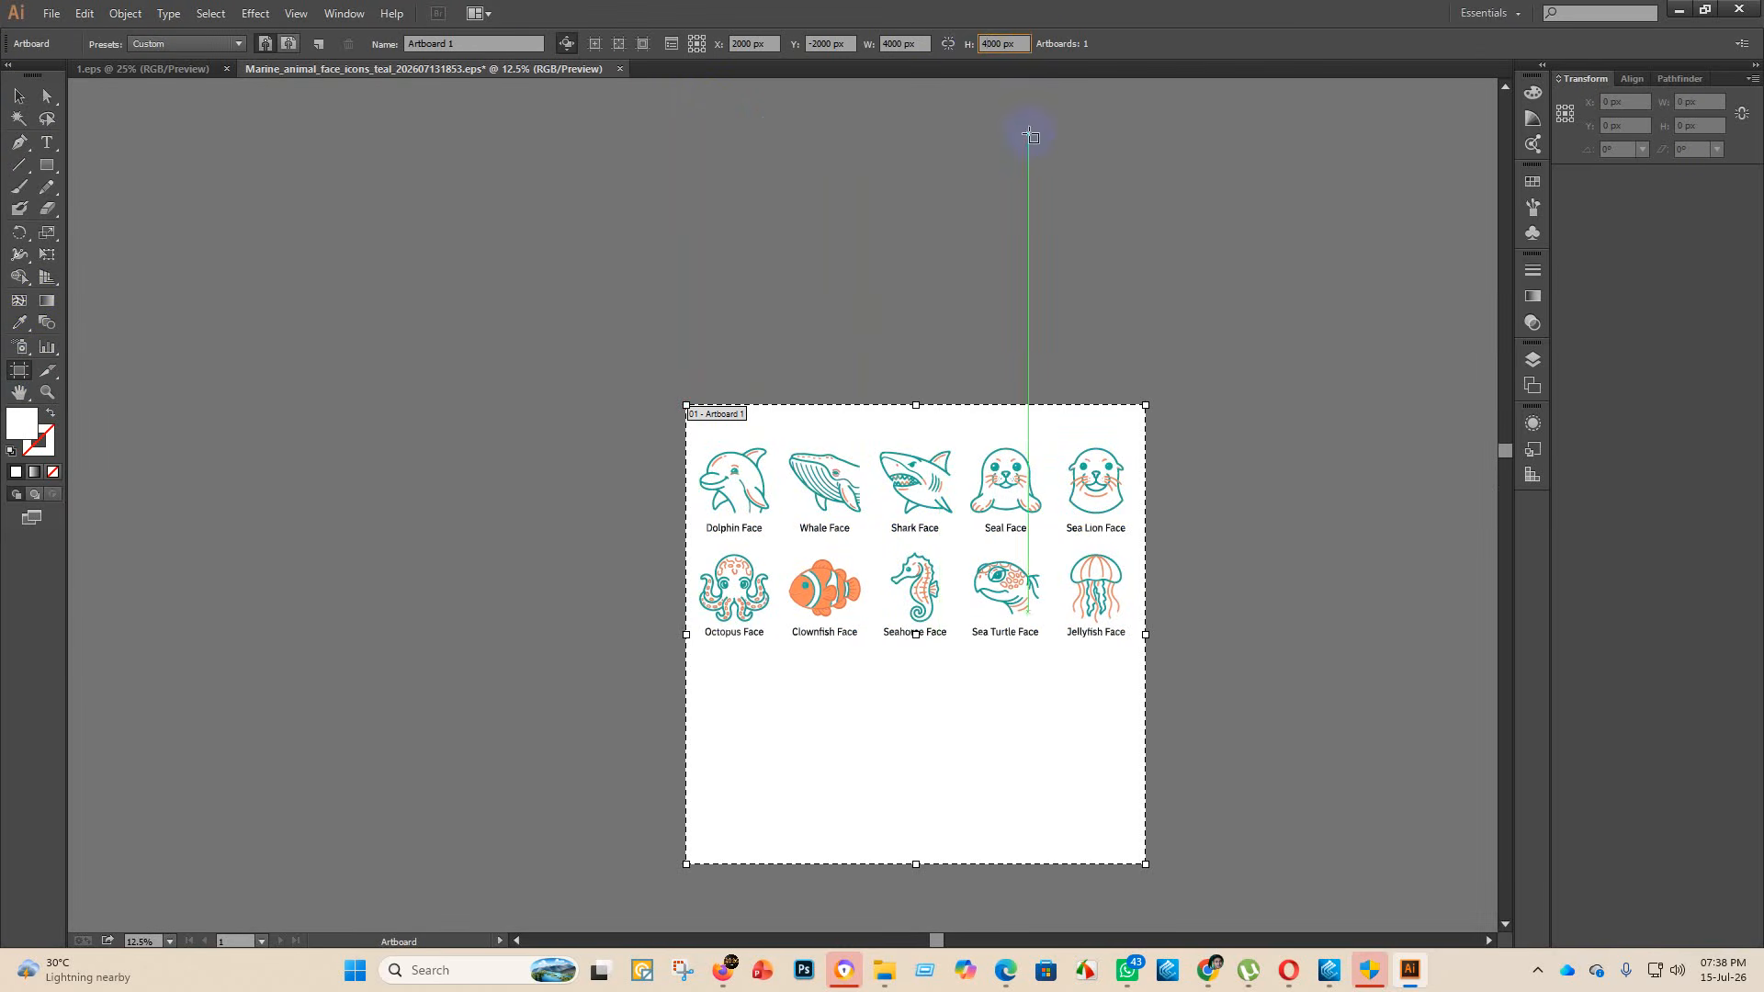
pyautogui.press('Return')
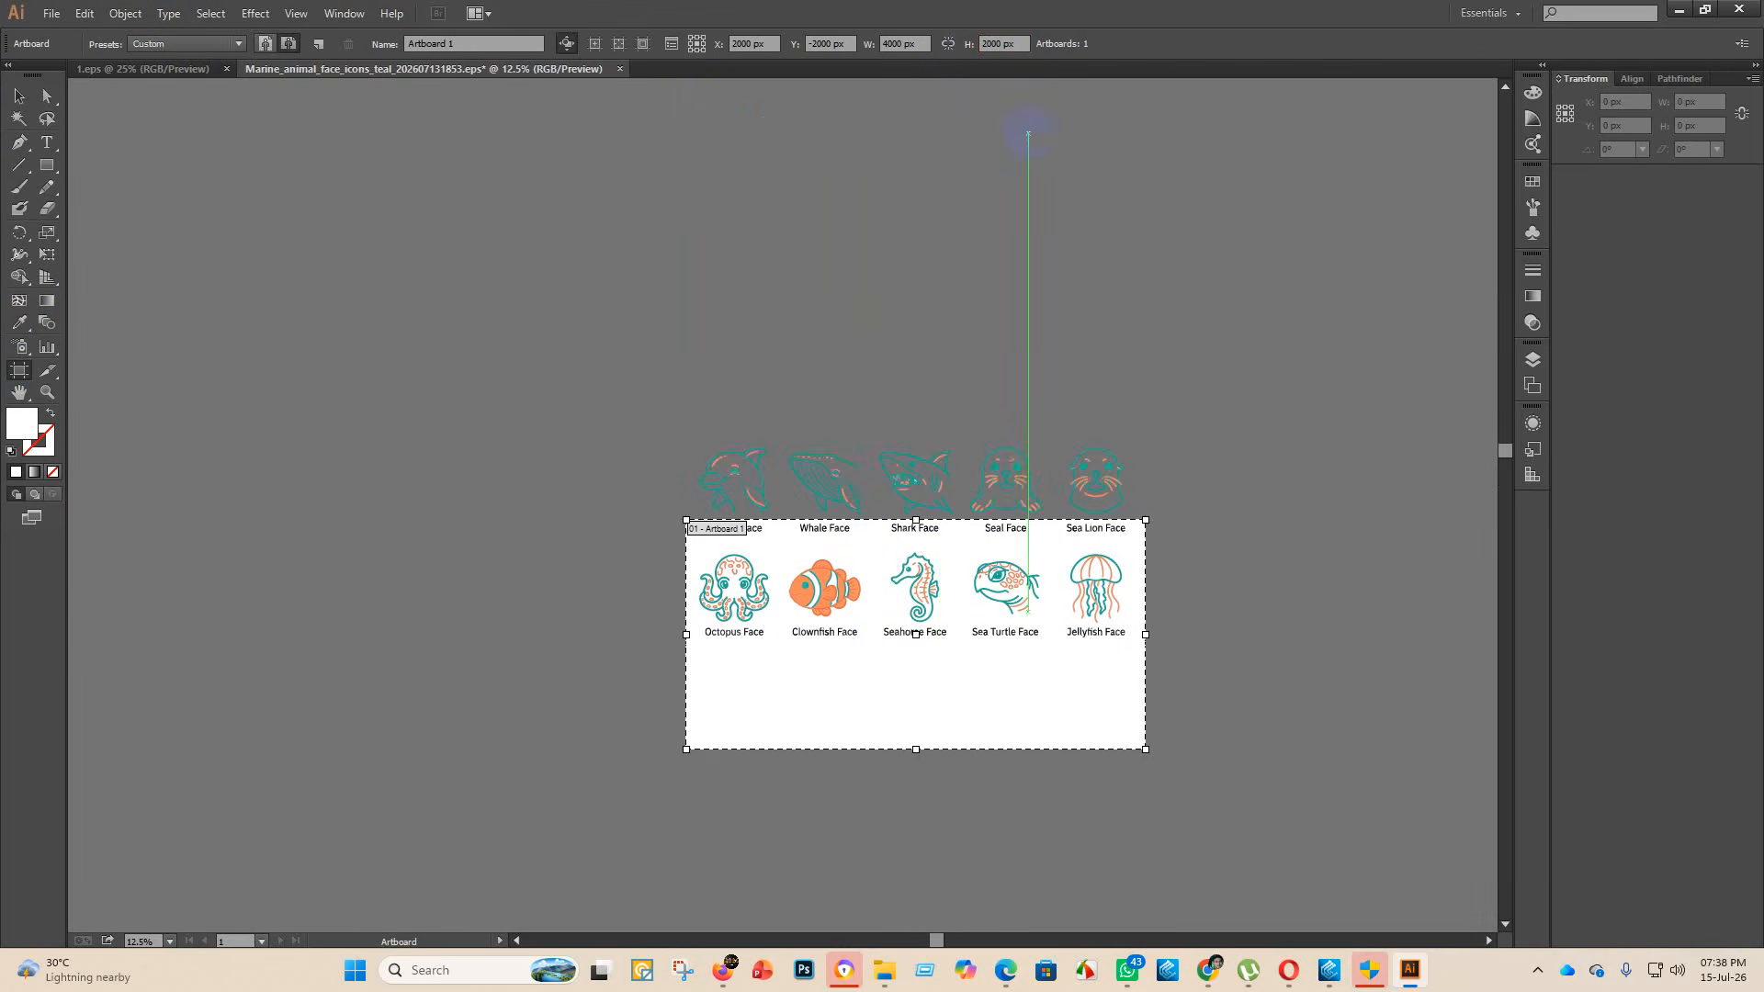
pyautogui.click(20, 99)
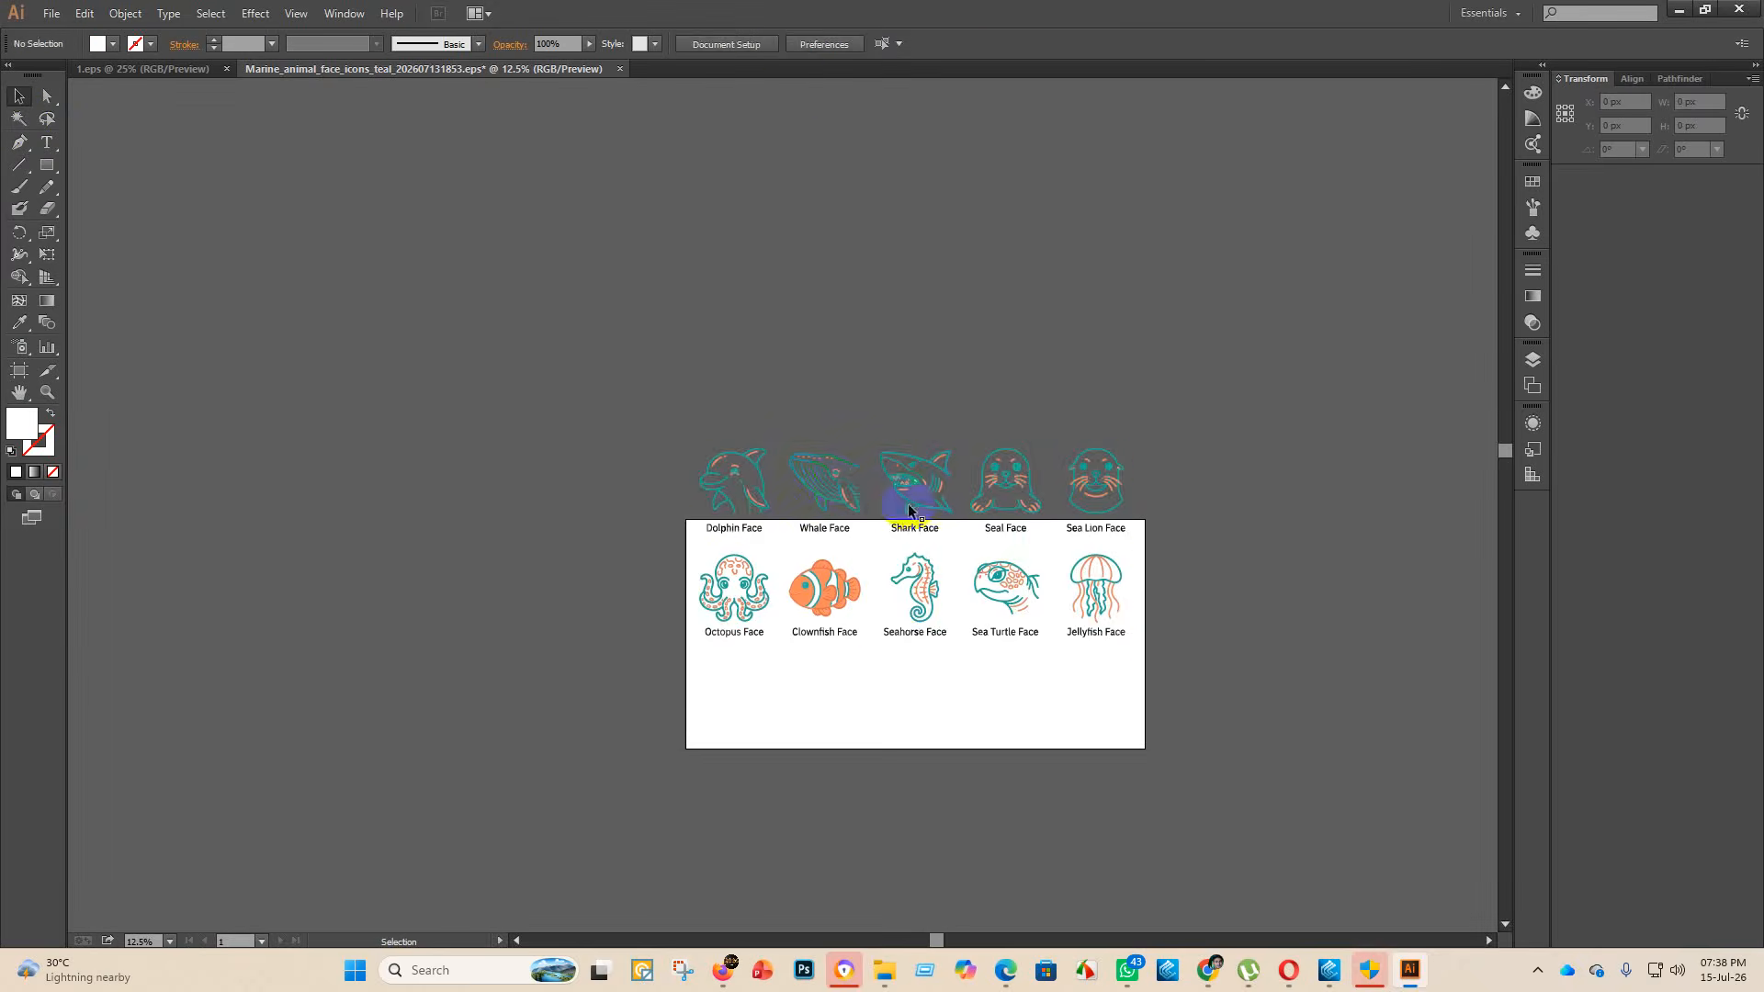
# - Centre the marine icon group horizontally and vertically on the artboard
pyautogui.click(831, 484)
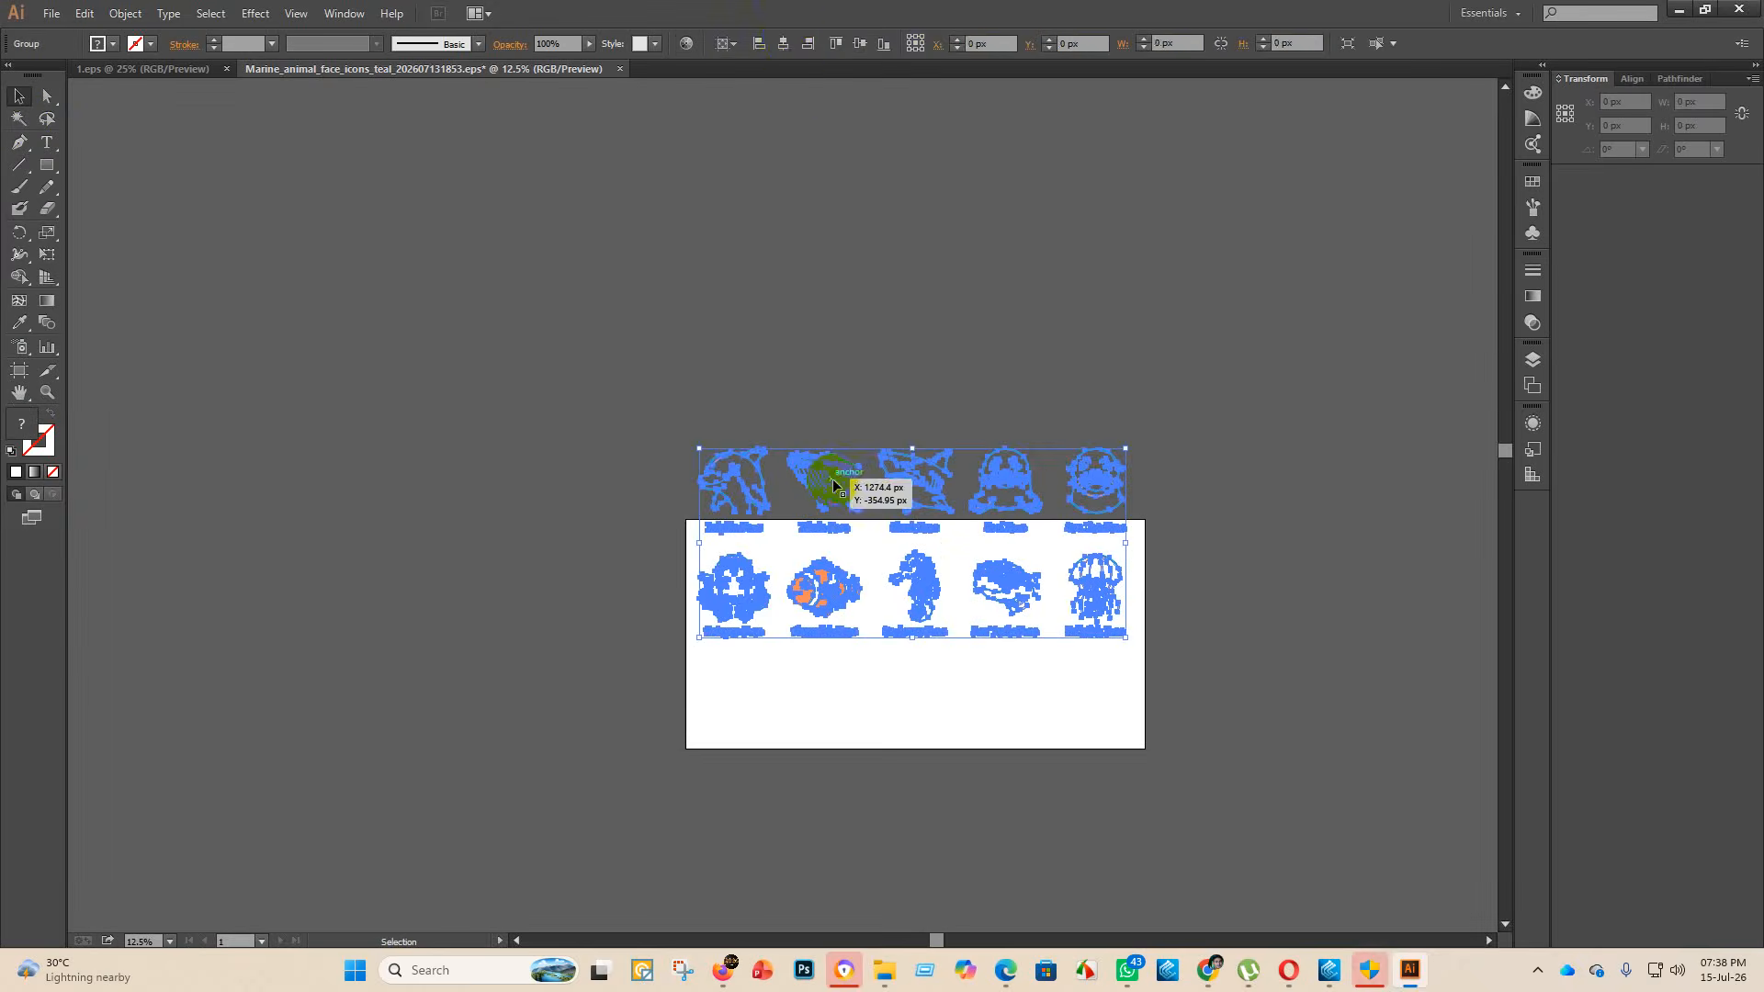
pyautogui.click(784, 44)
pyautogui.click(861, 45)
pyautogui.click(1213, 482)
pyautogui.scroll(3, 1170, 729)
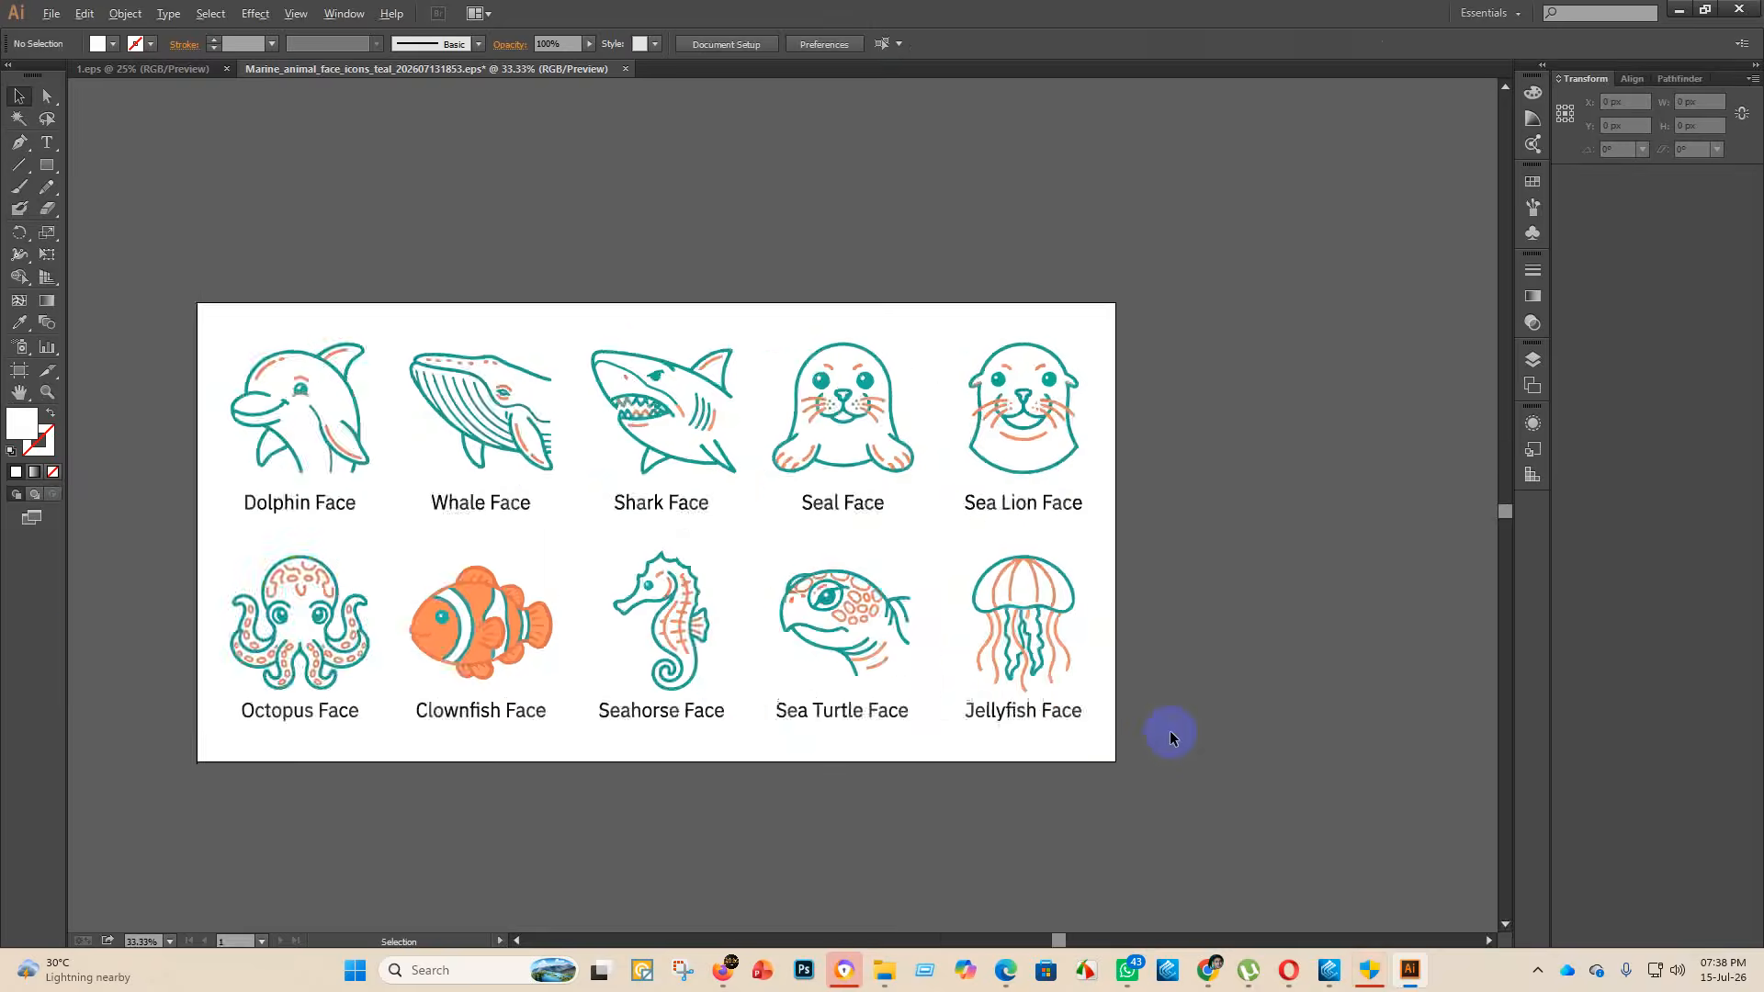
# - Save the marine icon artwork as an Illustrator EPS file named 2 in the eps 2 folder inside folder 43
pyautogui.scroll(-2, 835, 602)
pyautogui.click(20, 92)
pyautogui.click(51, 14)
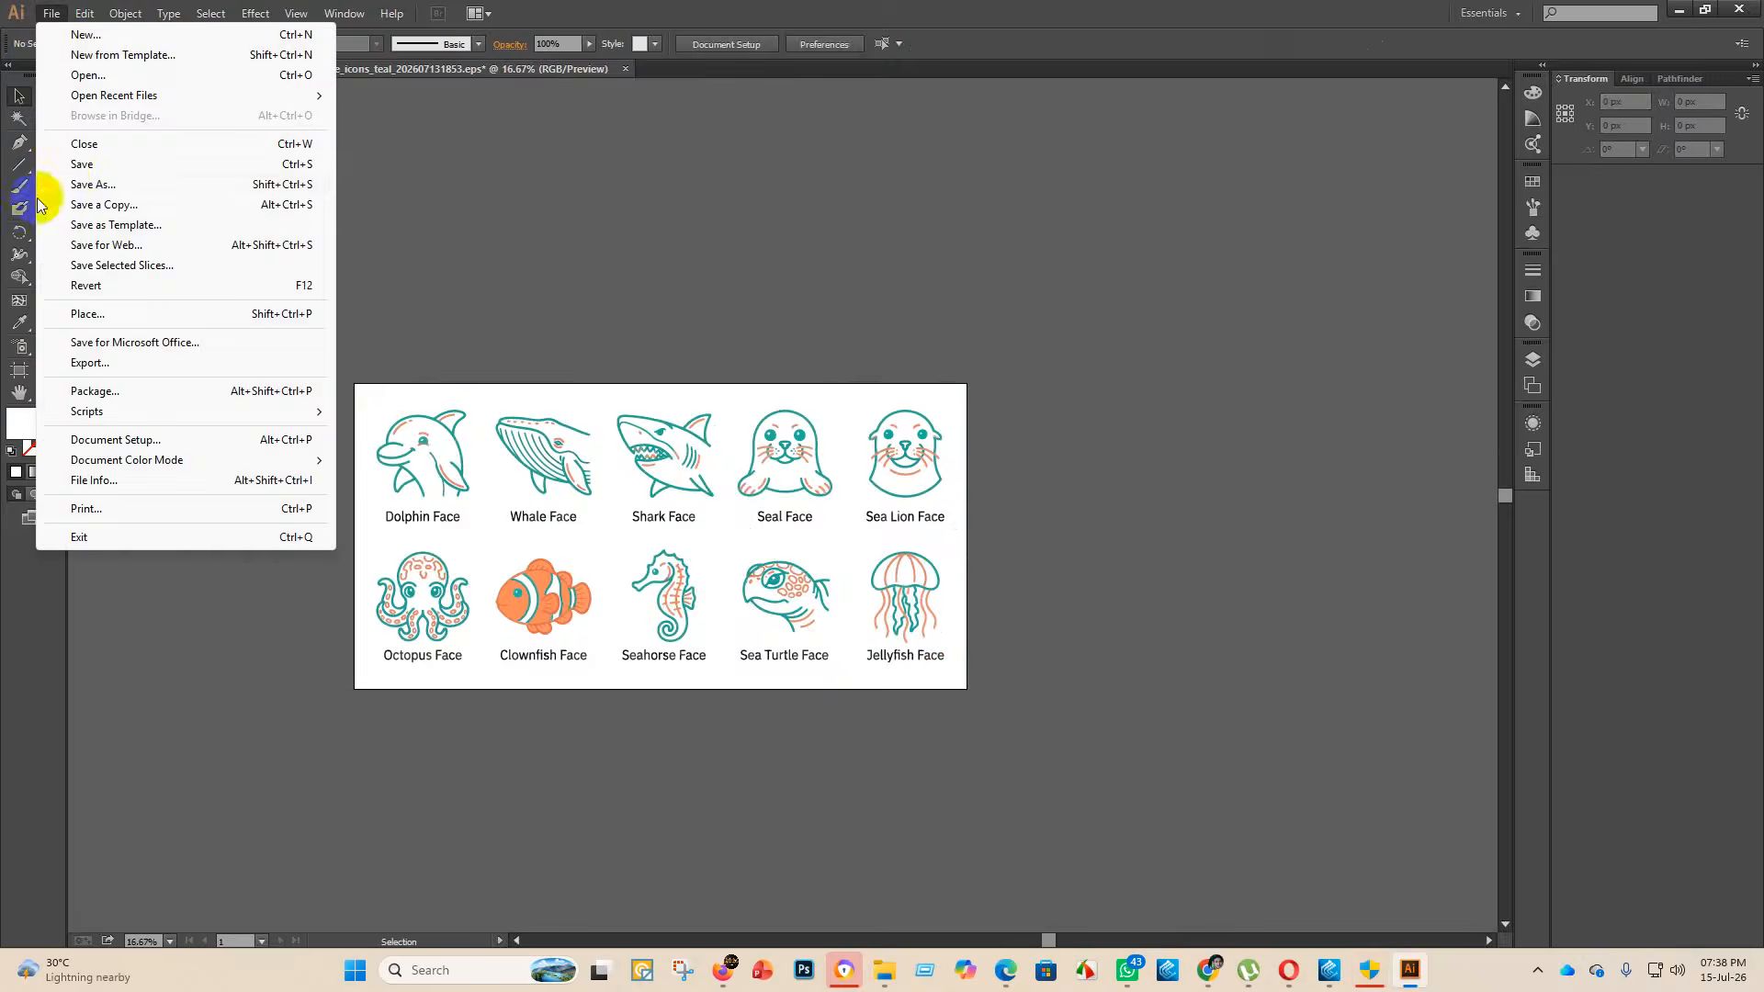
pyautogui.click(55, 158)
pyautogui.doubleClick(312, 161)
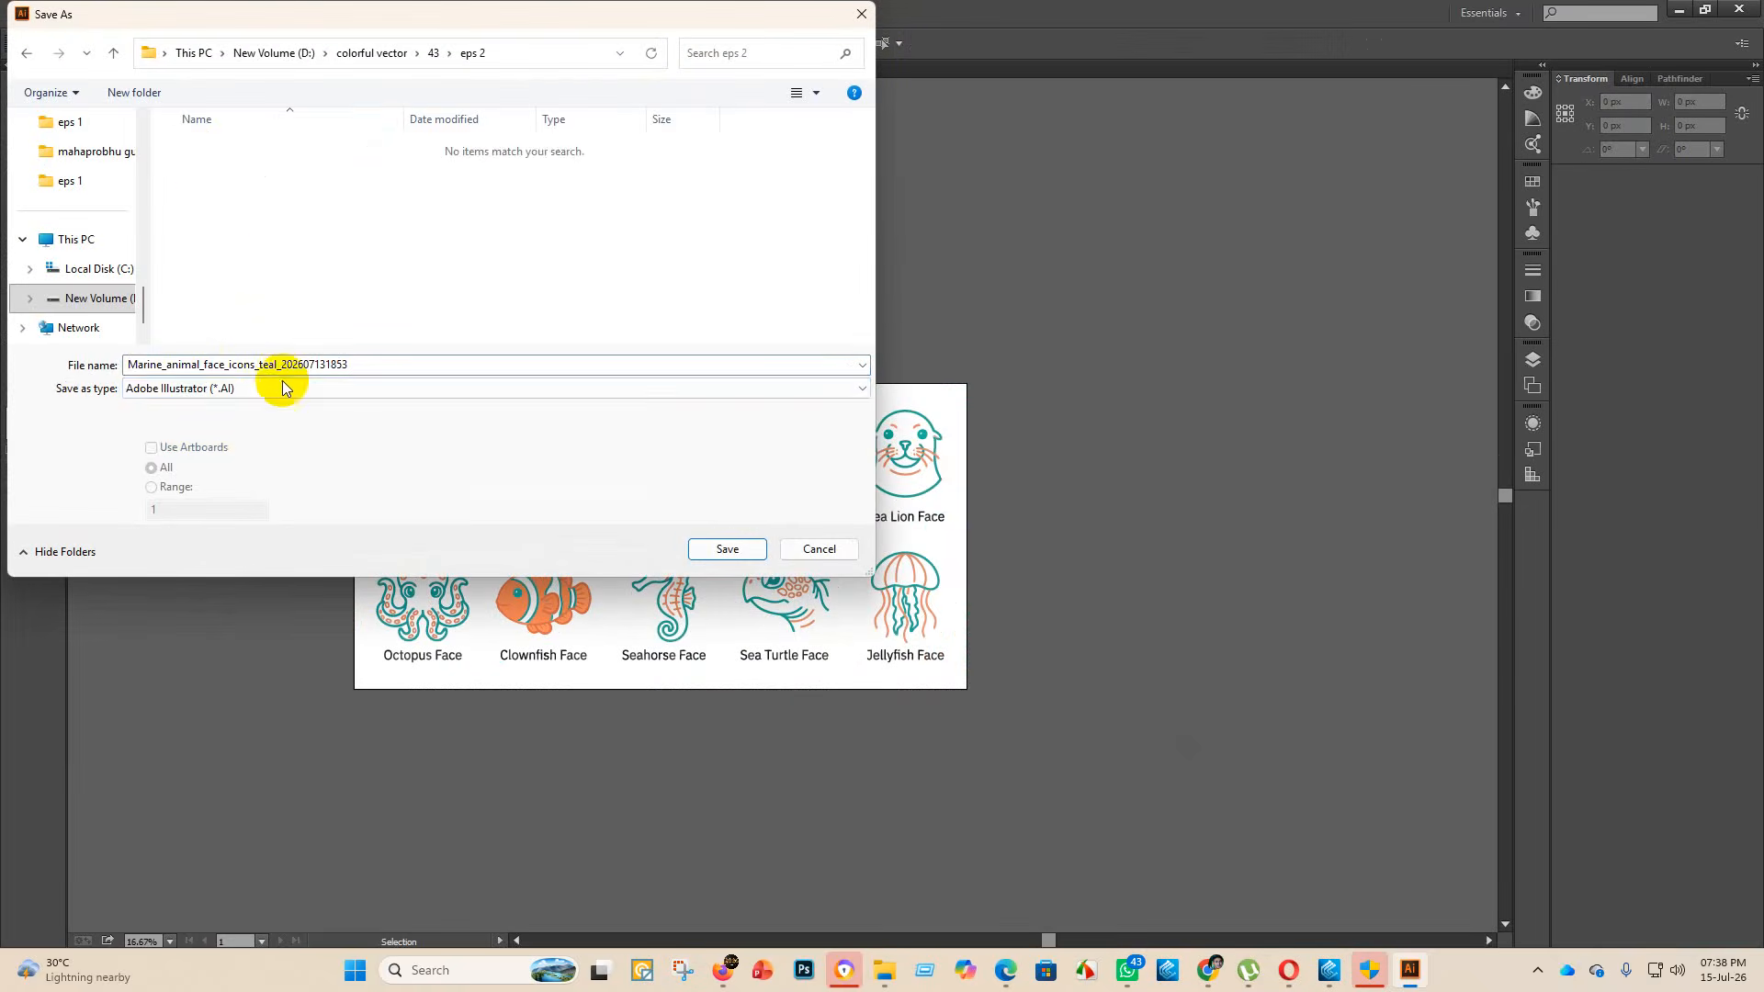
pyautogui.click(288, 387)
pyautogui.click(205, 433)
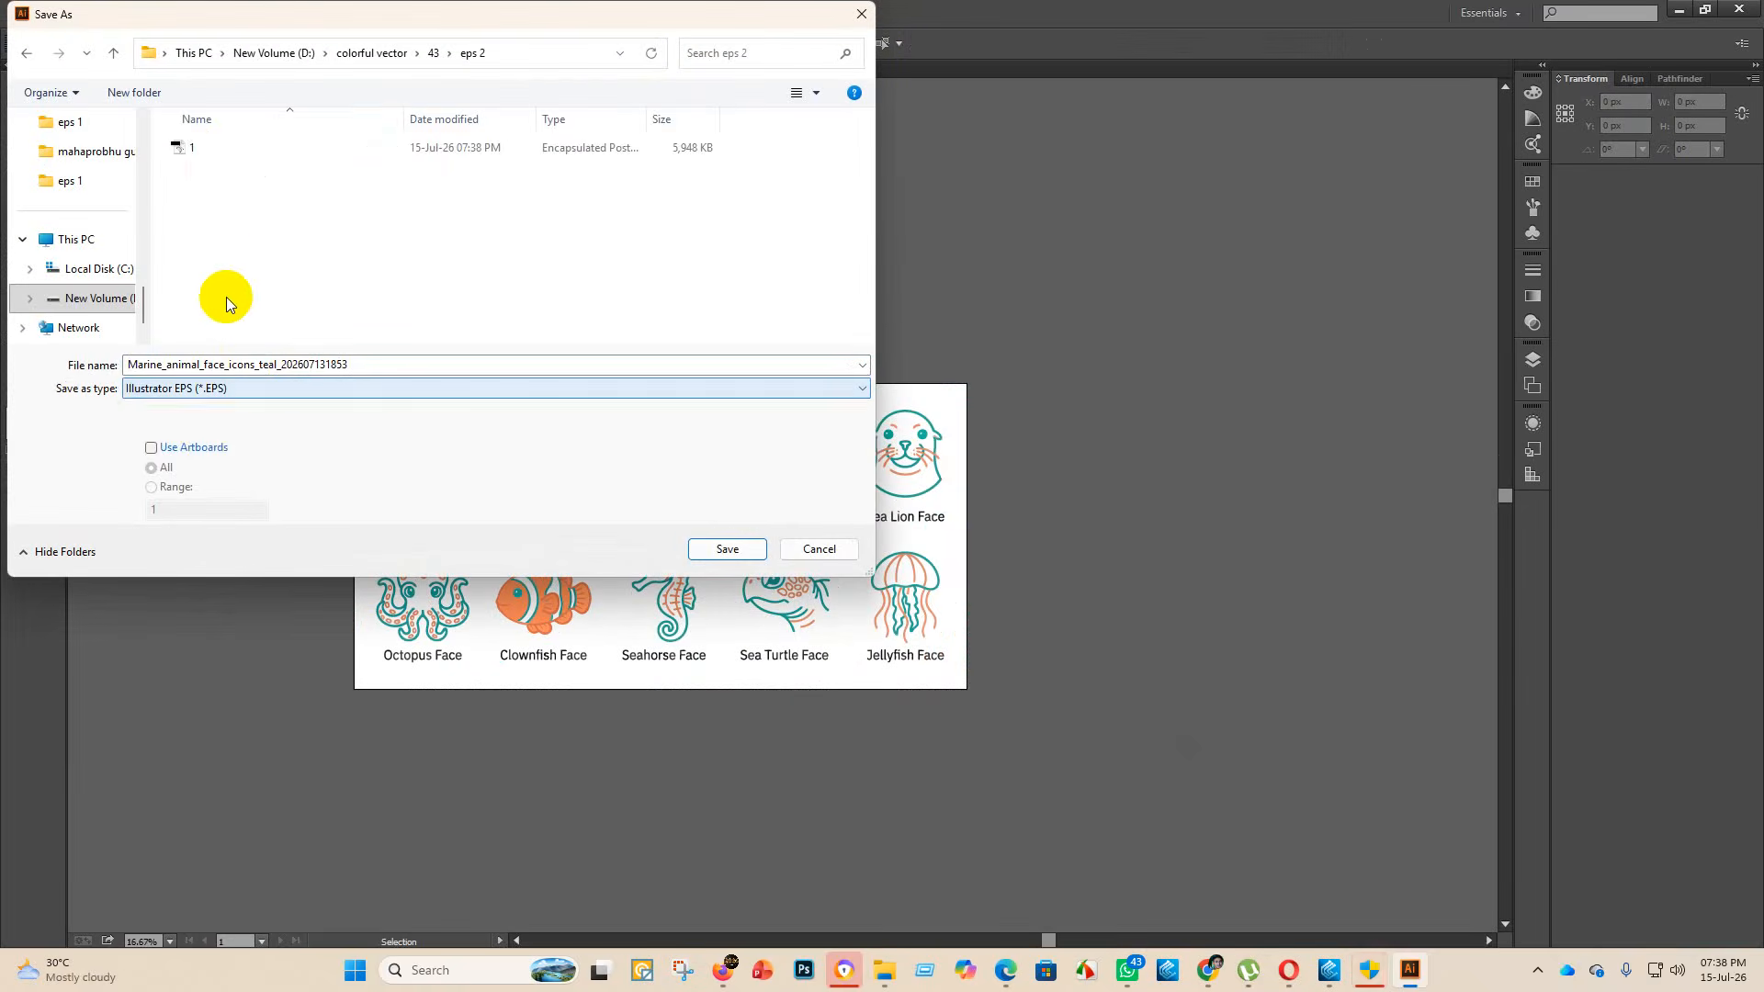
pyautogui.doubleClick(341, 363)
pyautogui.press('BackSpace')
pyautogui.write('2')
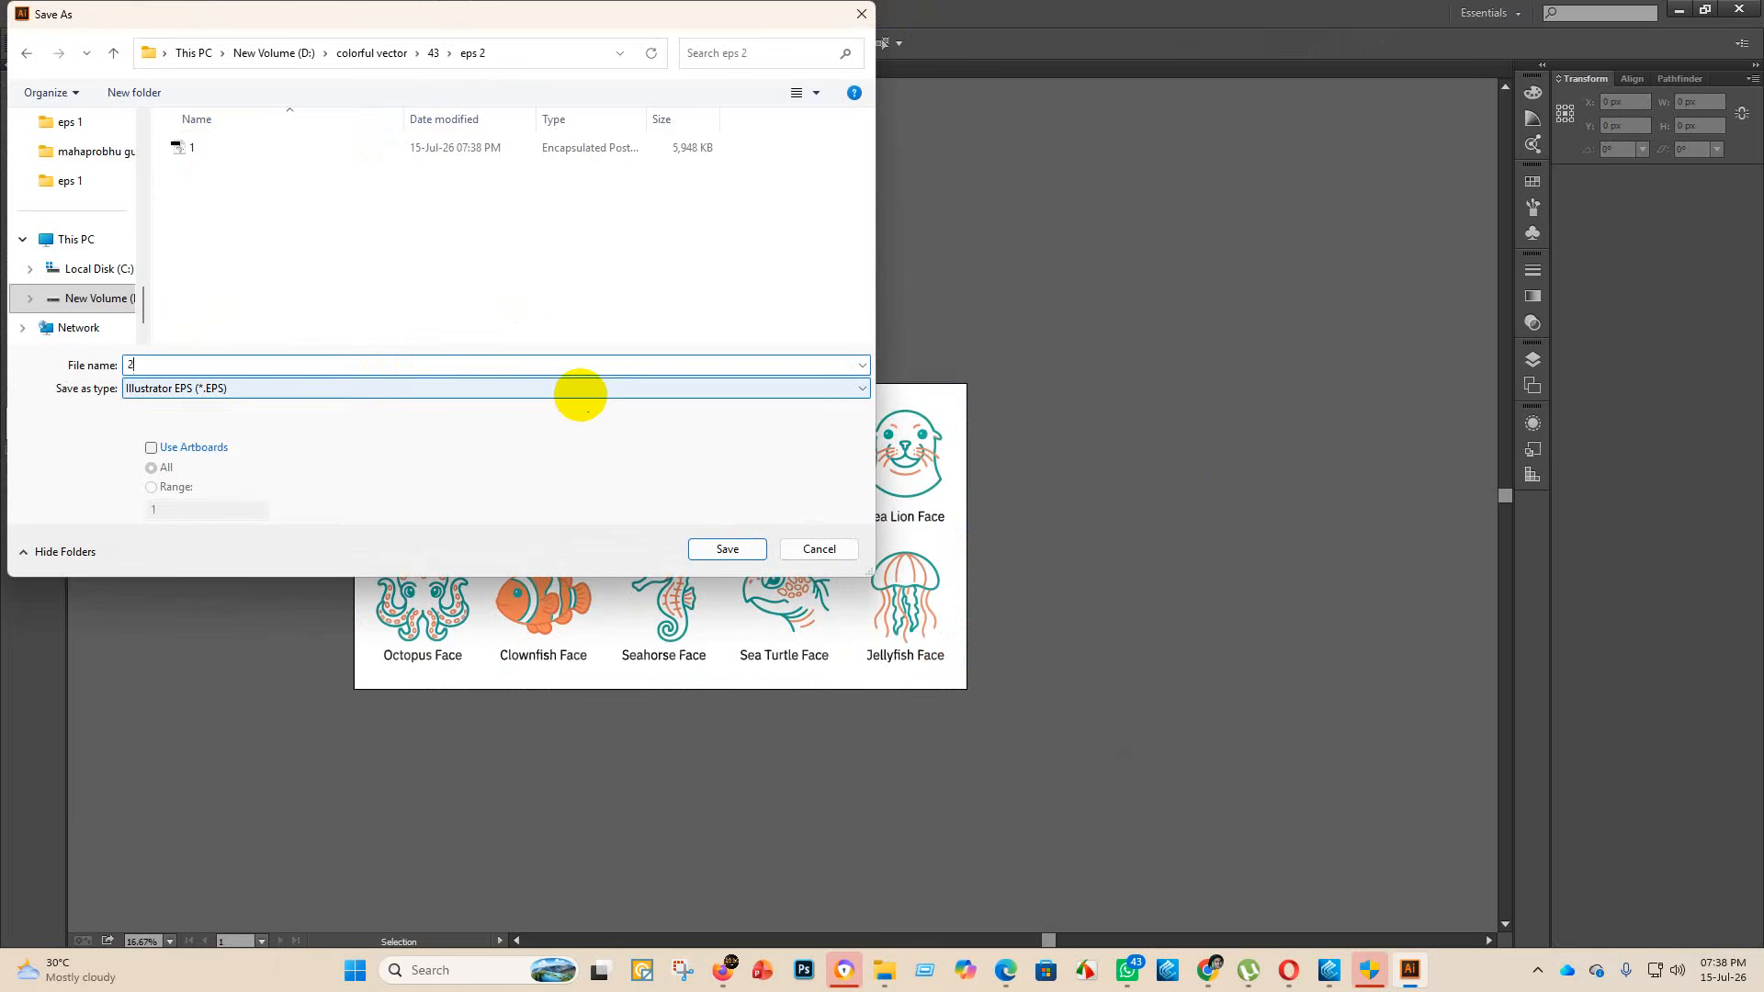
pyautogui.click(727, 551)
# - Set the EPS version of file 2 to Illustrator 10 EPS and write the file
pyautogui.click(942, 222)
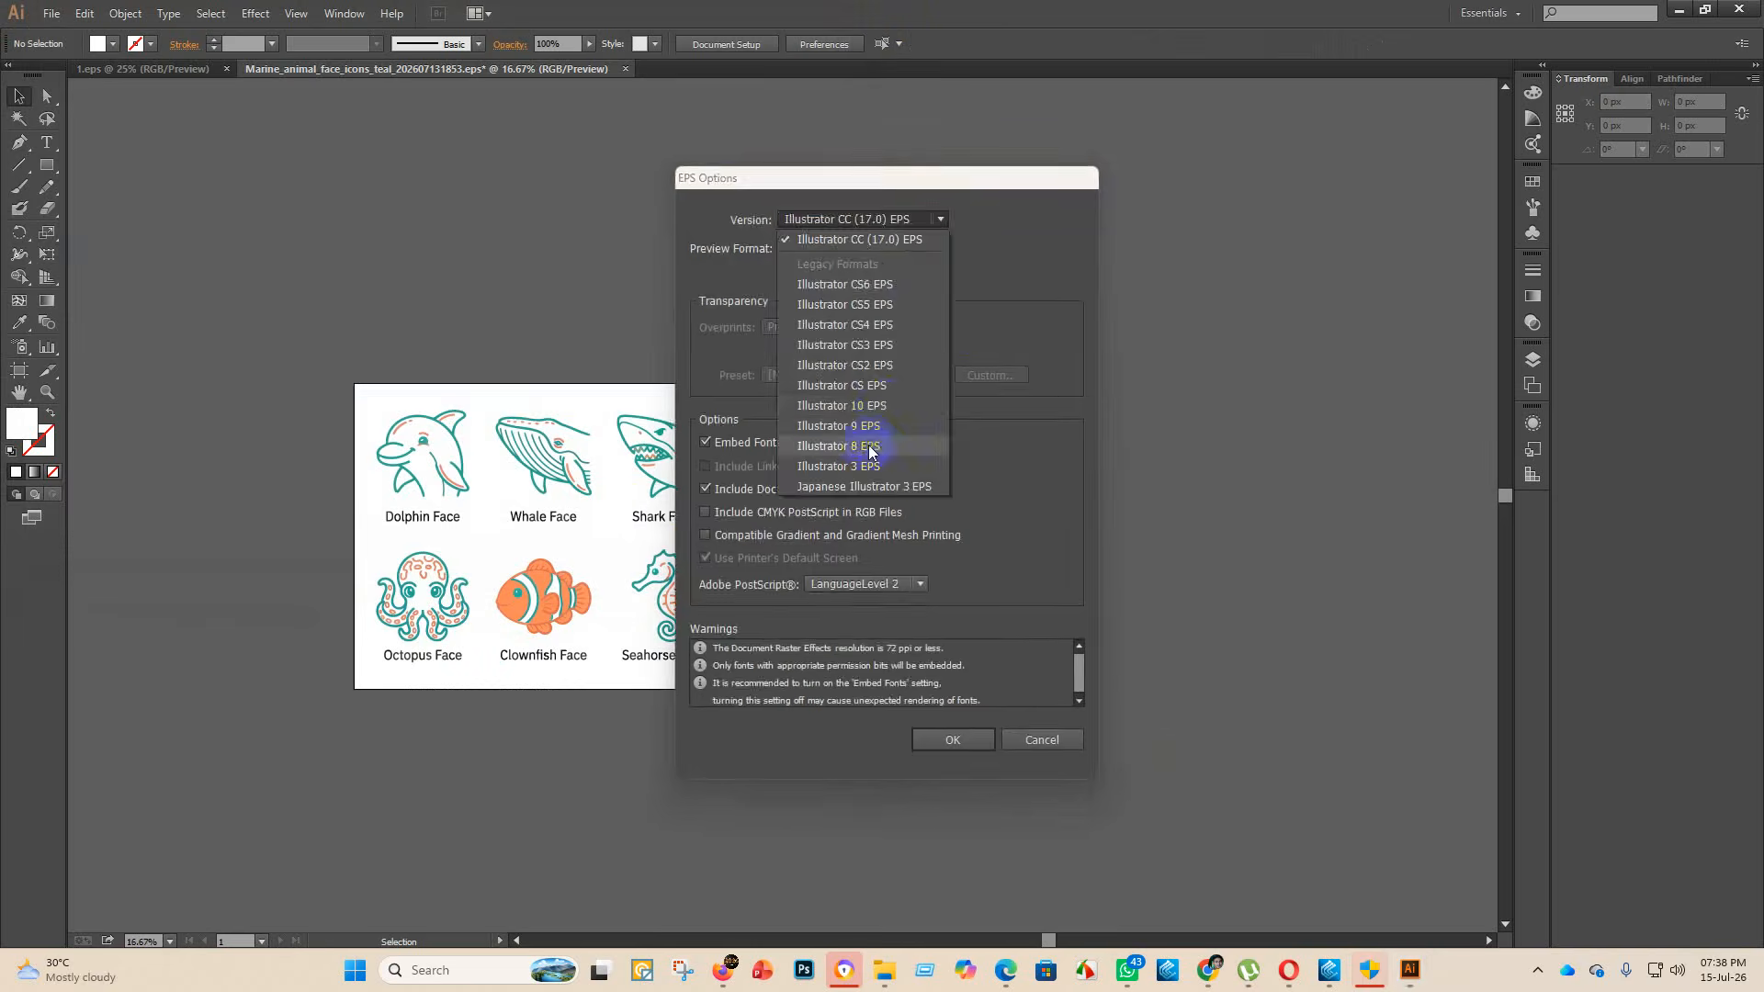
pyautogui.click(884, 391)
pyautogui.click(952, 739)
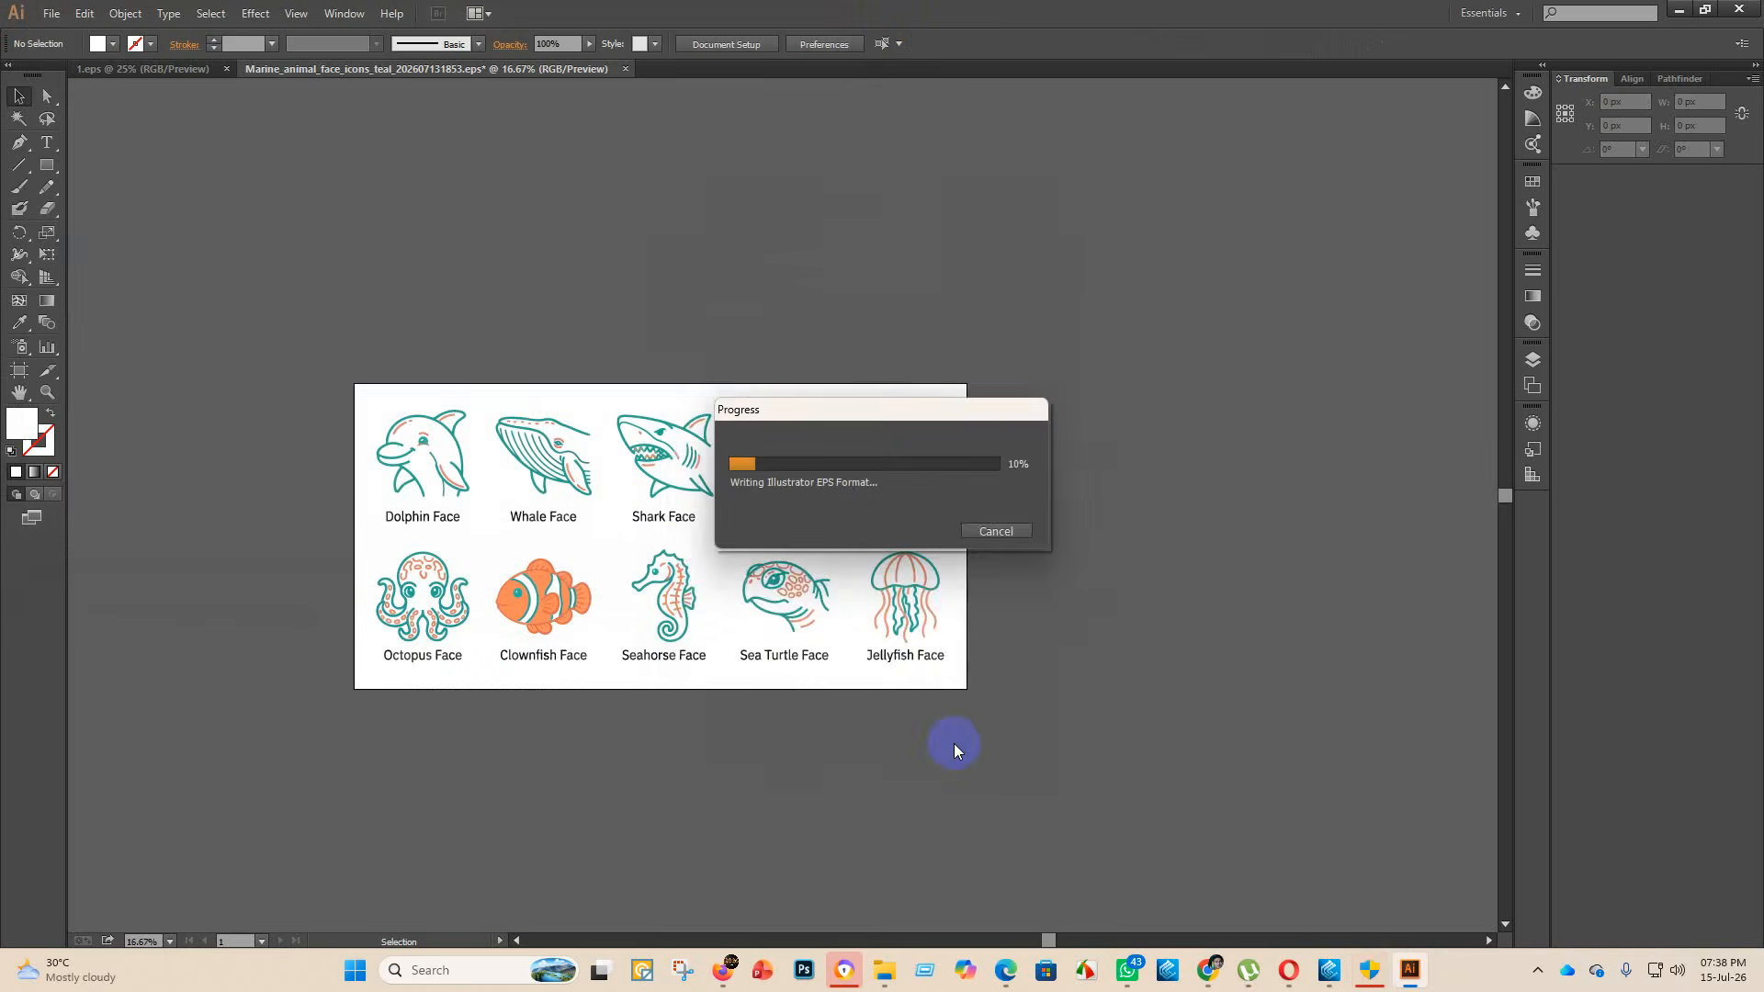
# - Move the Marine_animal_face_icons_teal files into the finish folder, and open the Mythical_creature_face_icon_set EPS in Illustrator
pyautogui.moveTo(890, 981)
pyautogui.click(886, 859)
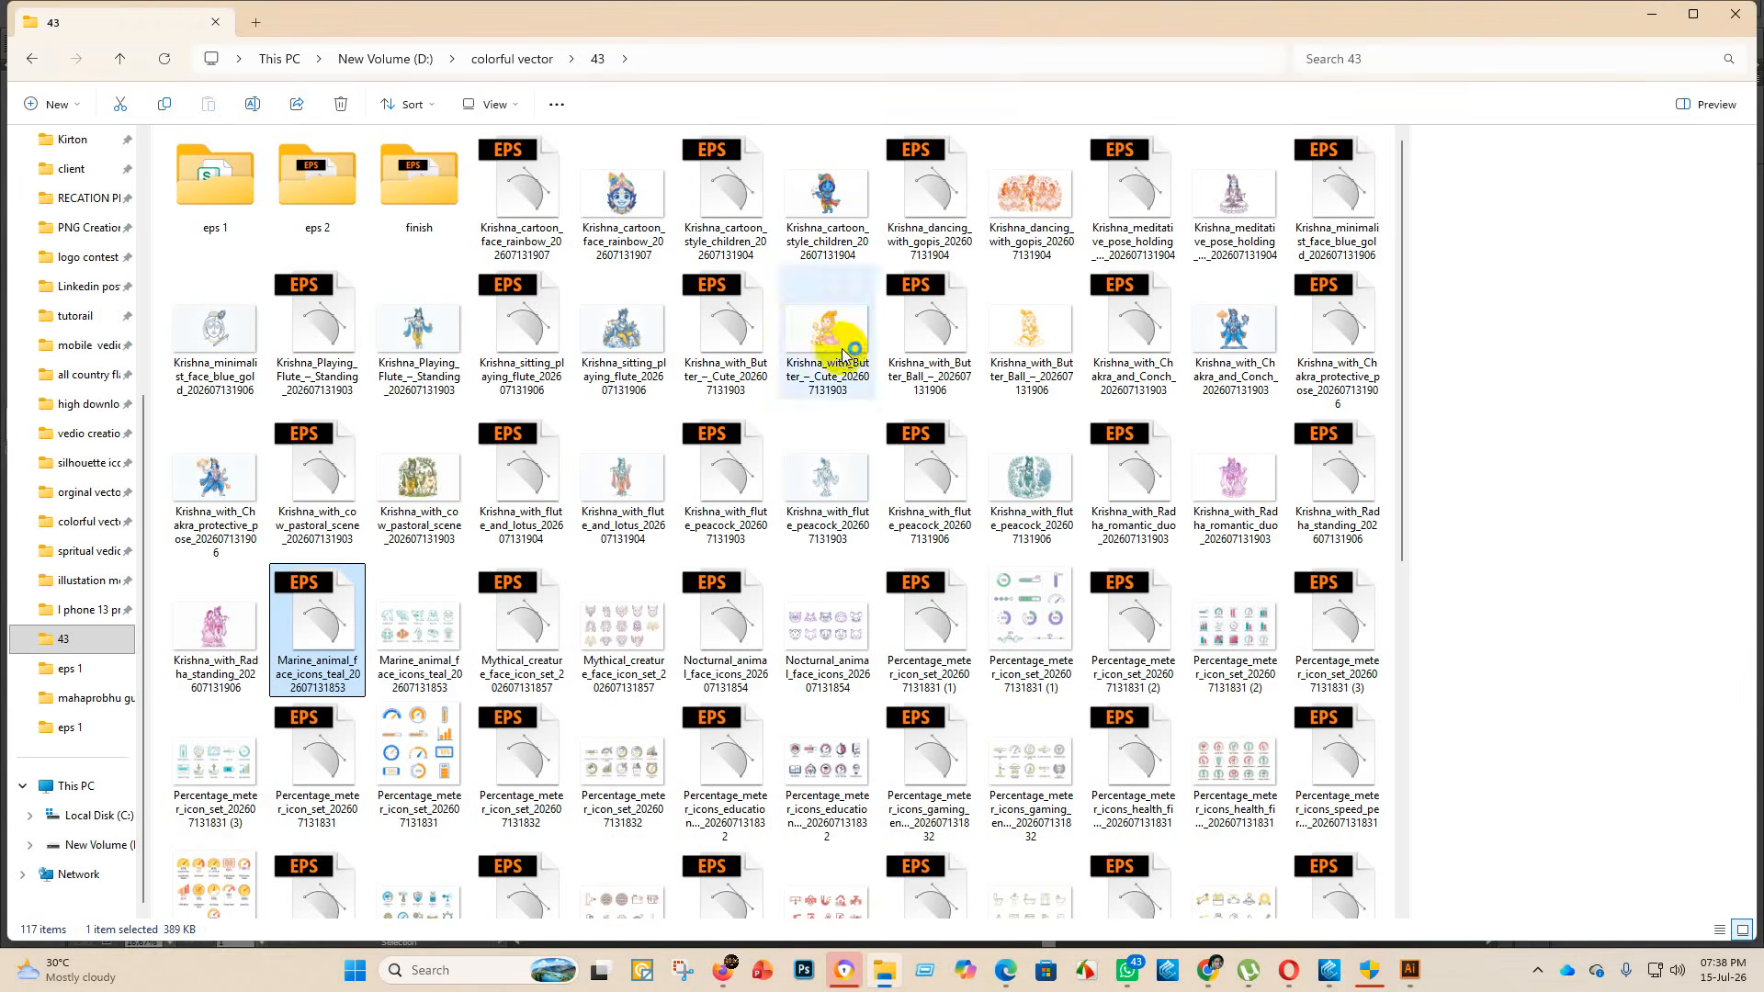
pyautogui.click(315, 641)
pyautogui.moveTo(315, 640); pyautogui.dragTo(381, 228)
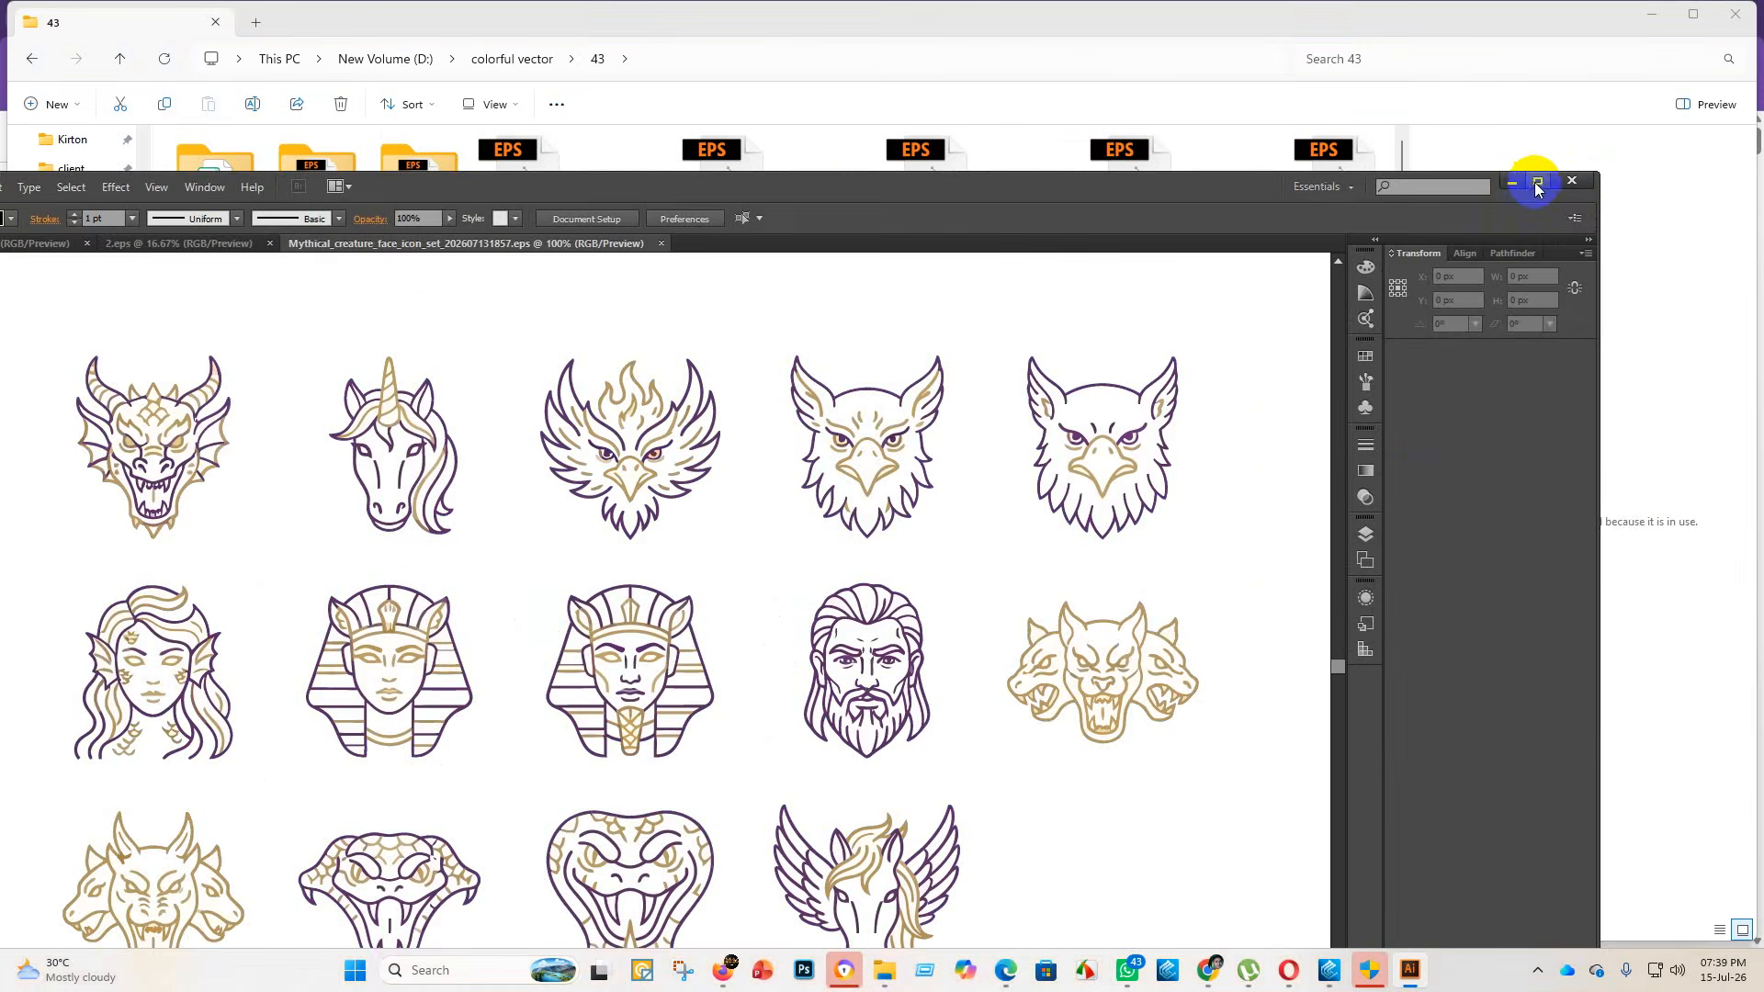
pyautogui.click(1537, 181)
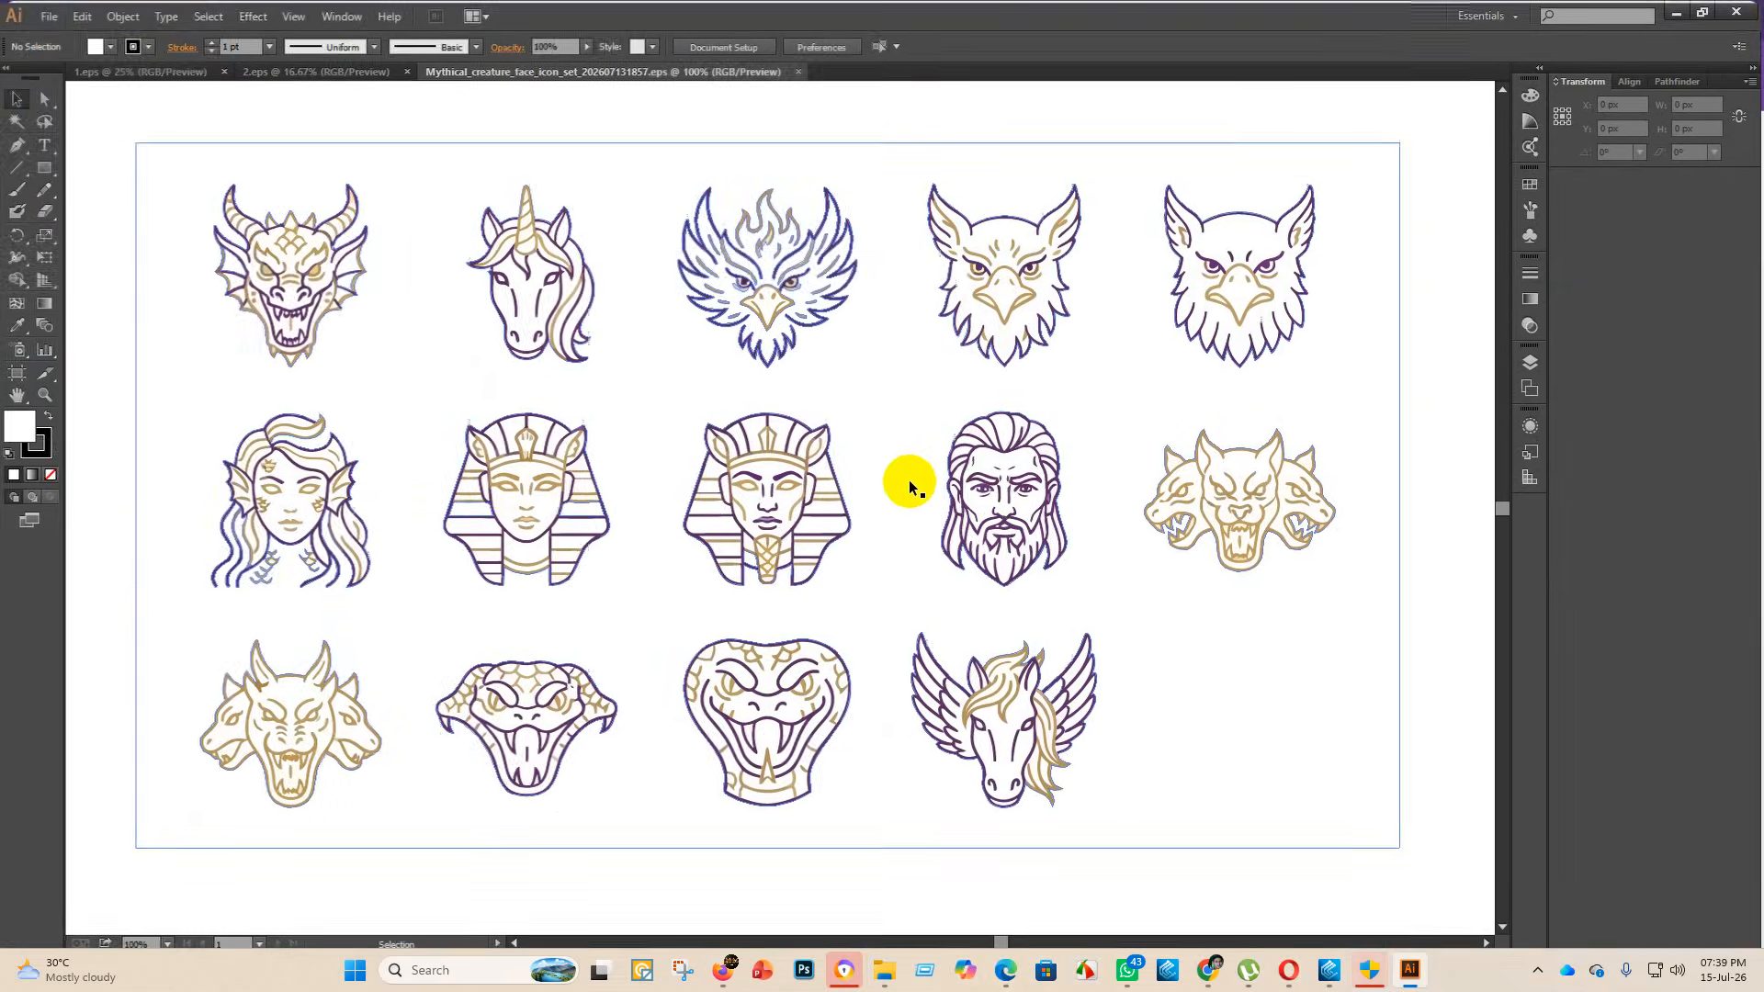
# - Enlarge the mythical creature icon group proportionally to about 3884 by 2168 px and delete its white background using the Magic Wand
pyautogui.scroll(-4, 905, 597)
pyautogui.scroll(-2, 909, 630)
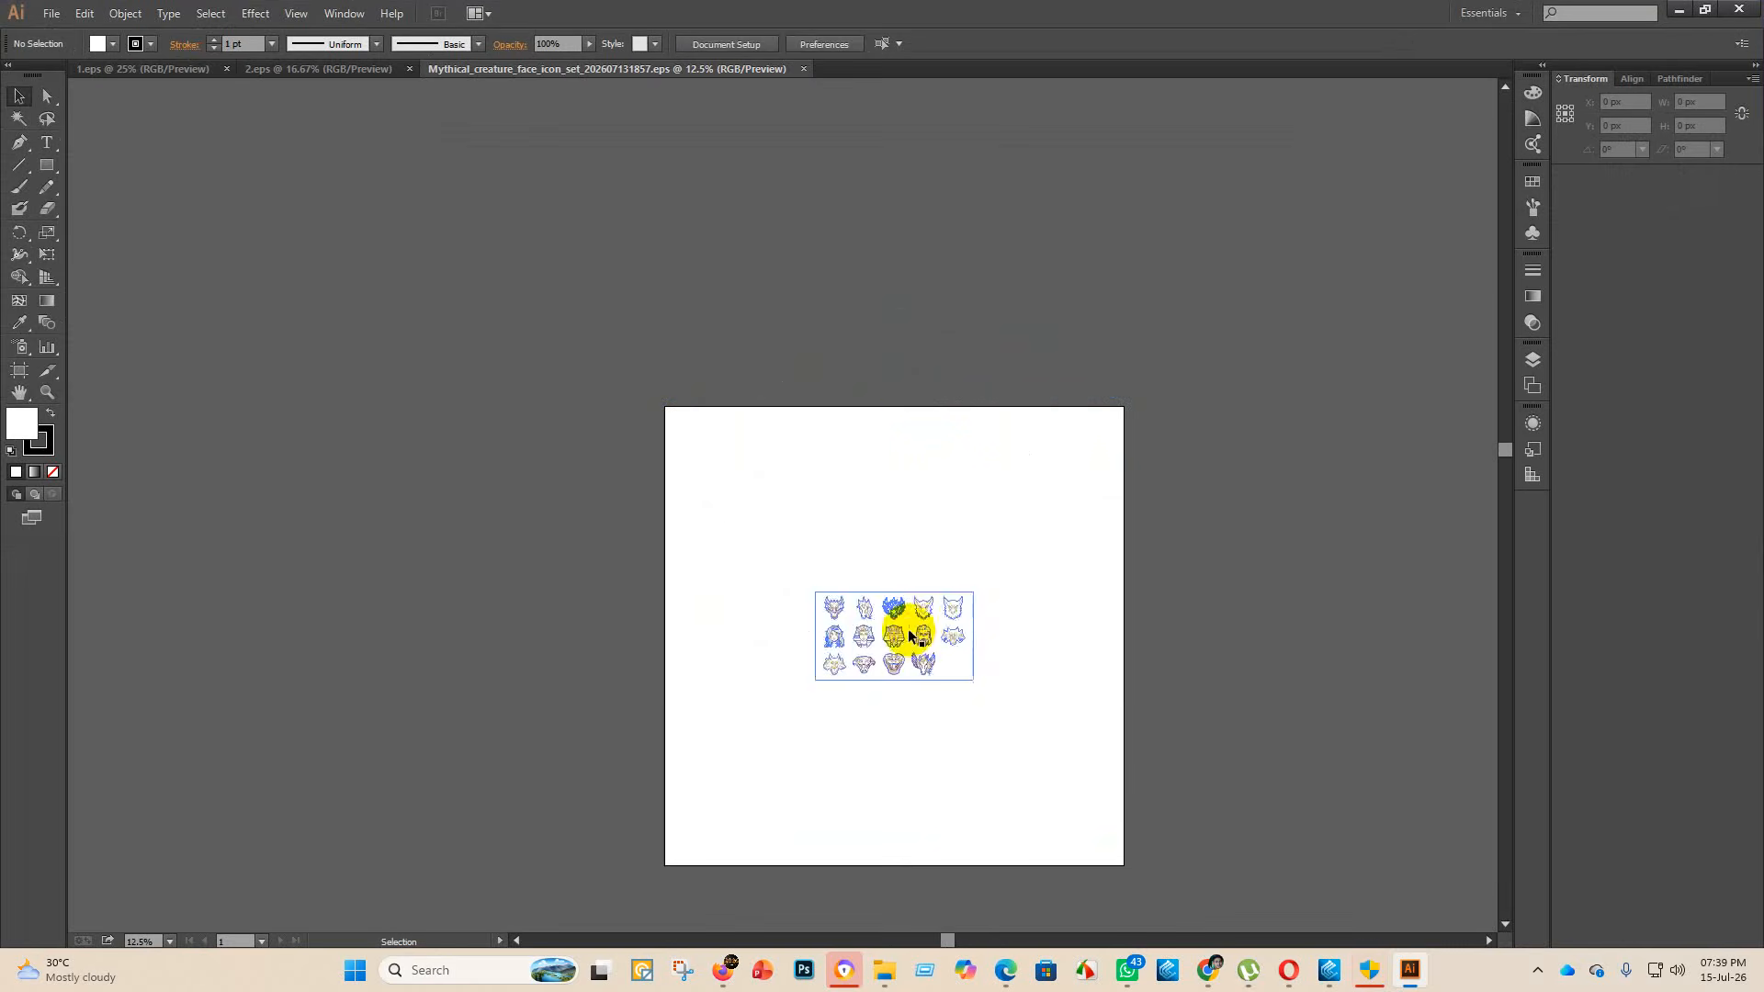
pyautogui.click(902, 622)
pyautogui.moveTo(894, 590); pyautogui.dragTo(896, 431)
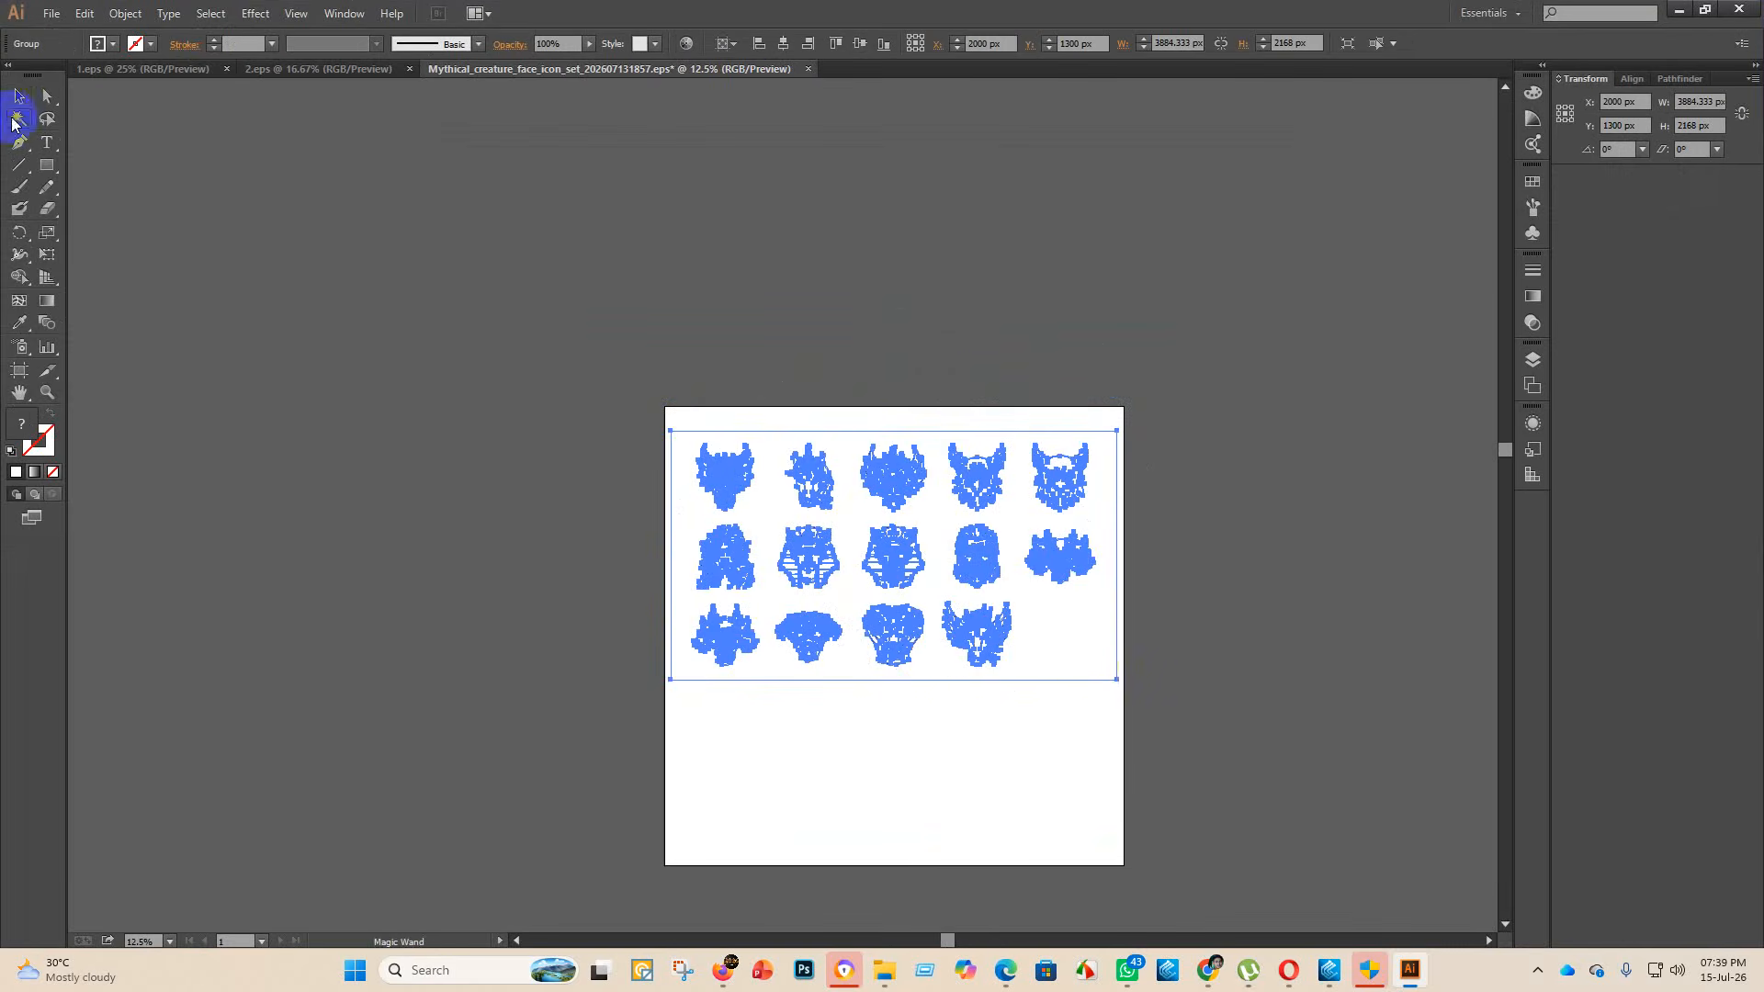
pyautogui.click(1087, 636)
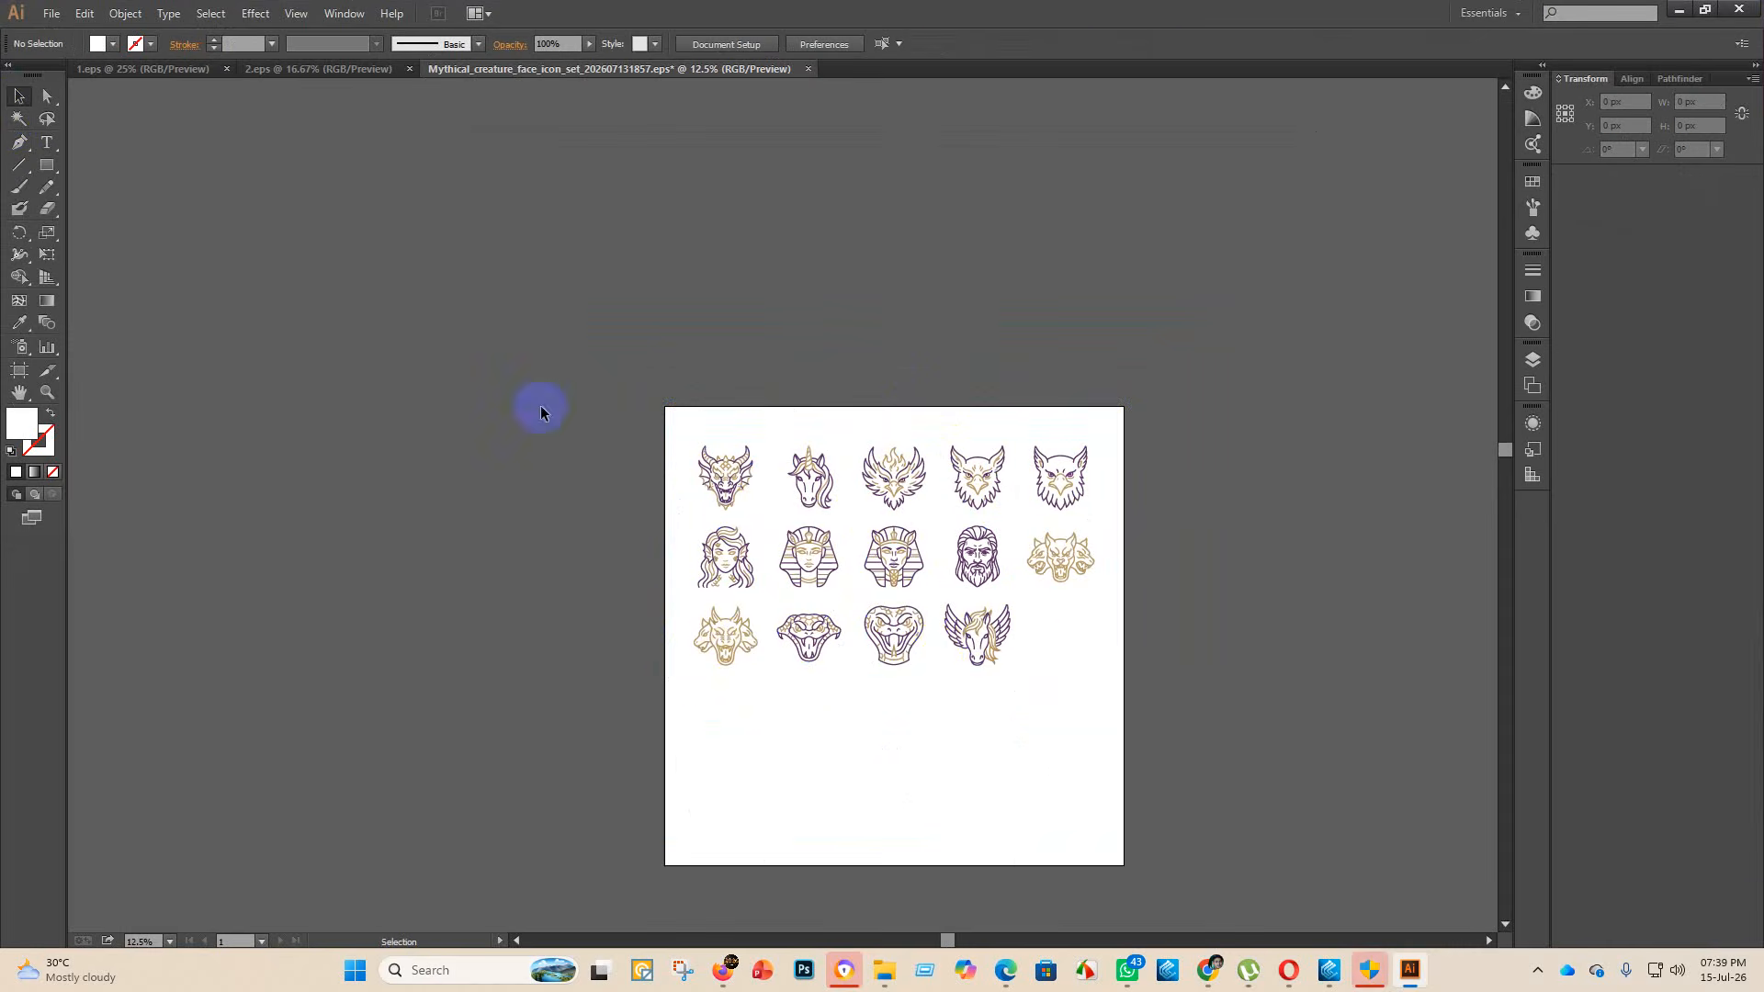
# - Set the mythical creature document's artboard height to 2000 px
pyautogui.click(17, 372)
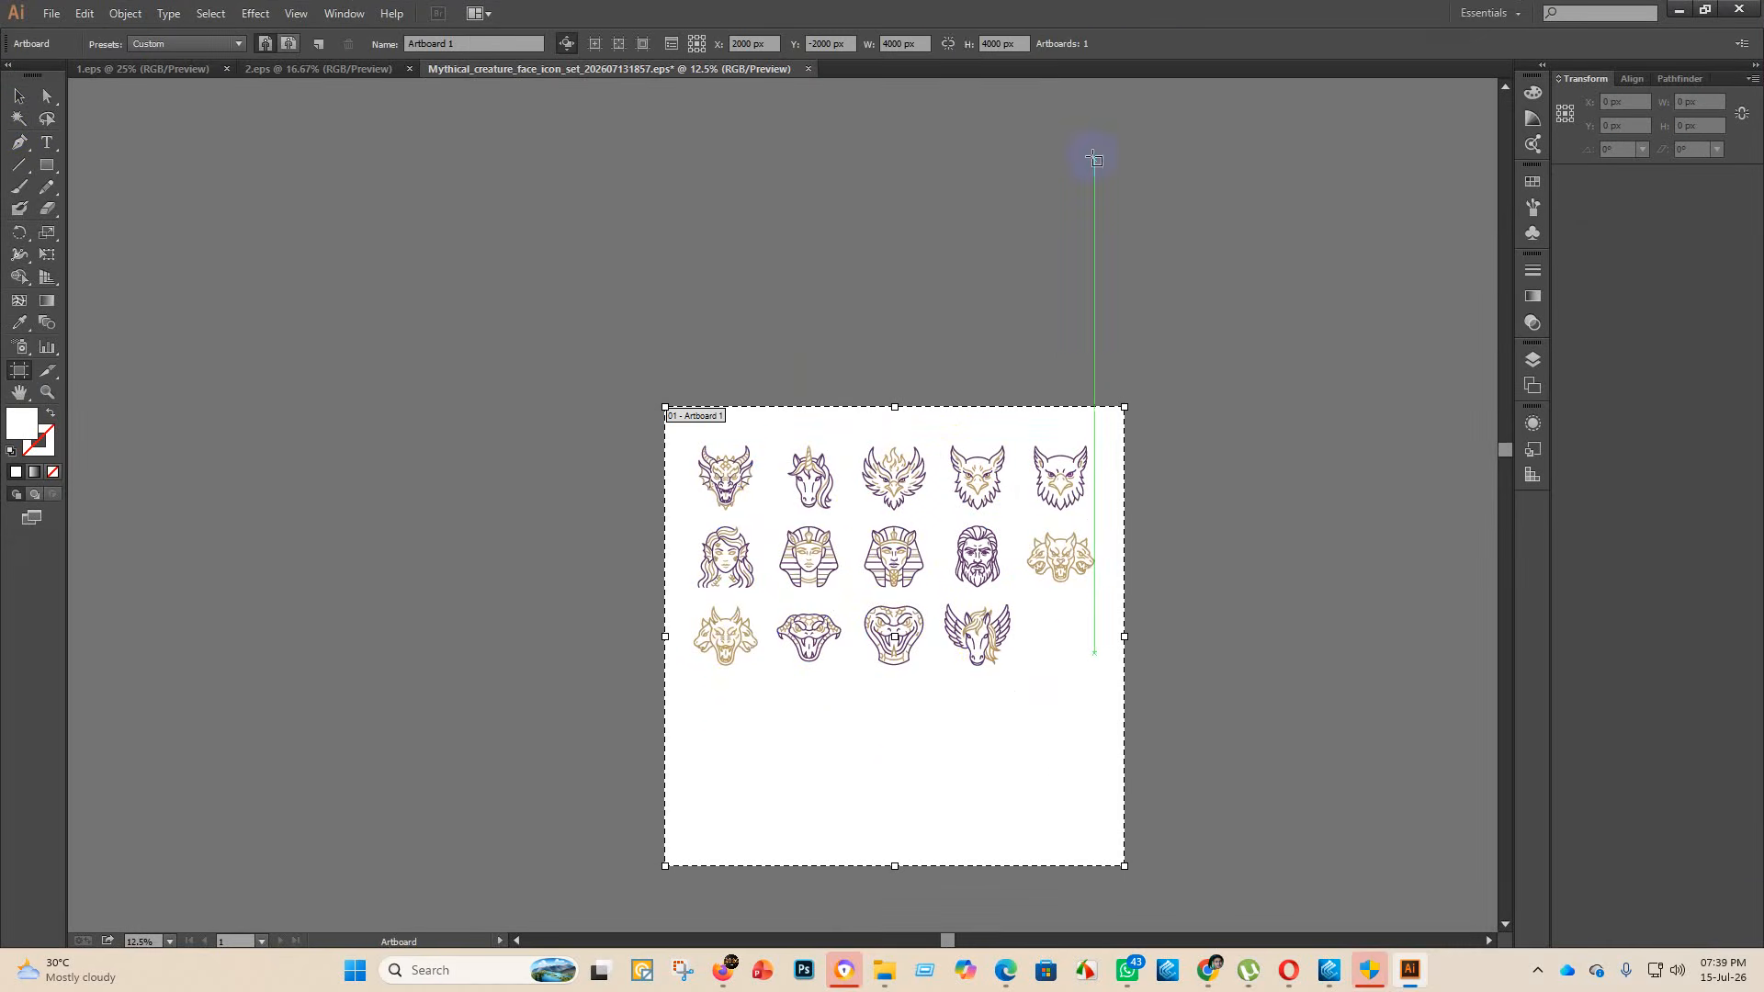
pyautogui.click(997, 43)
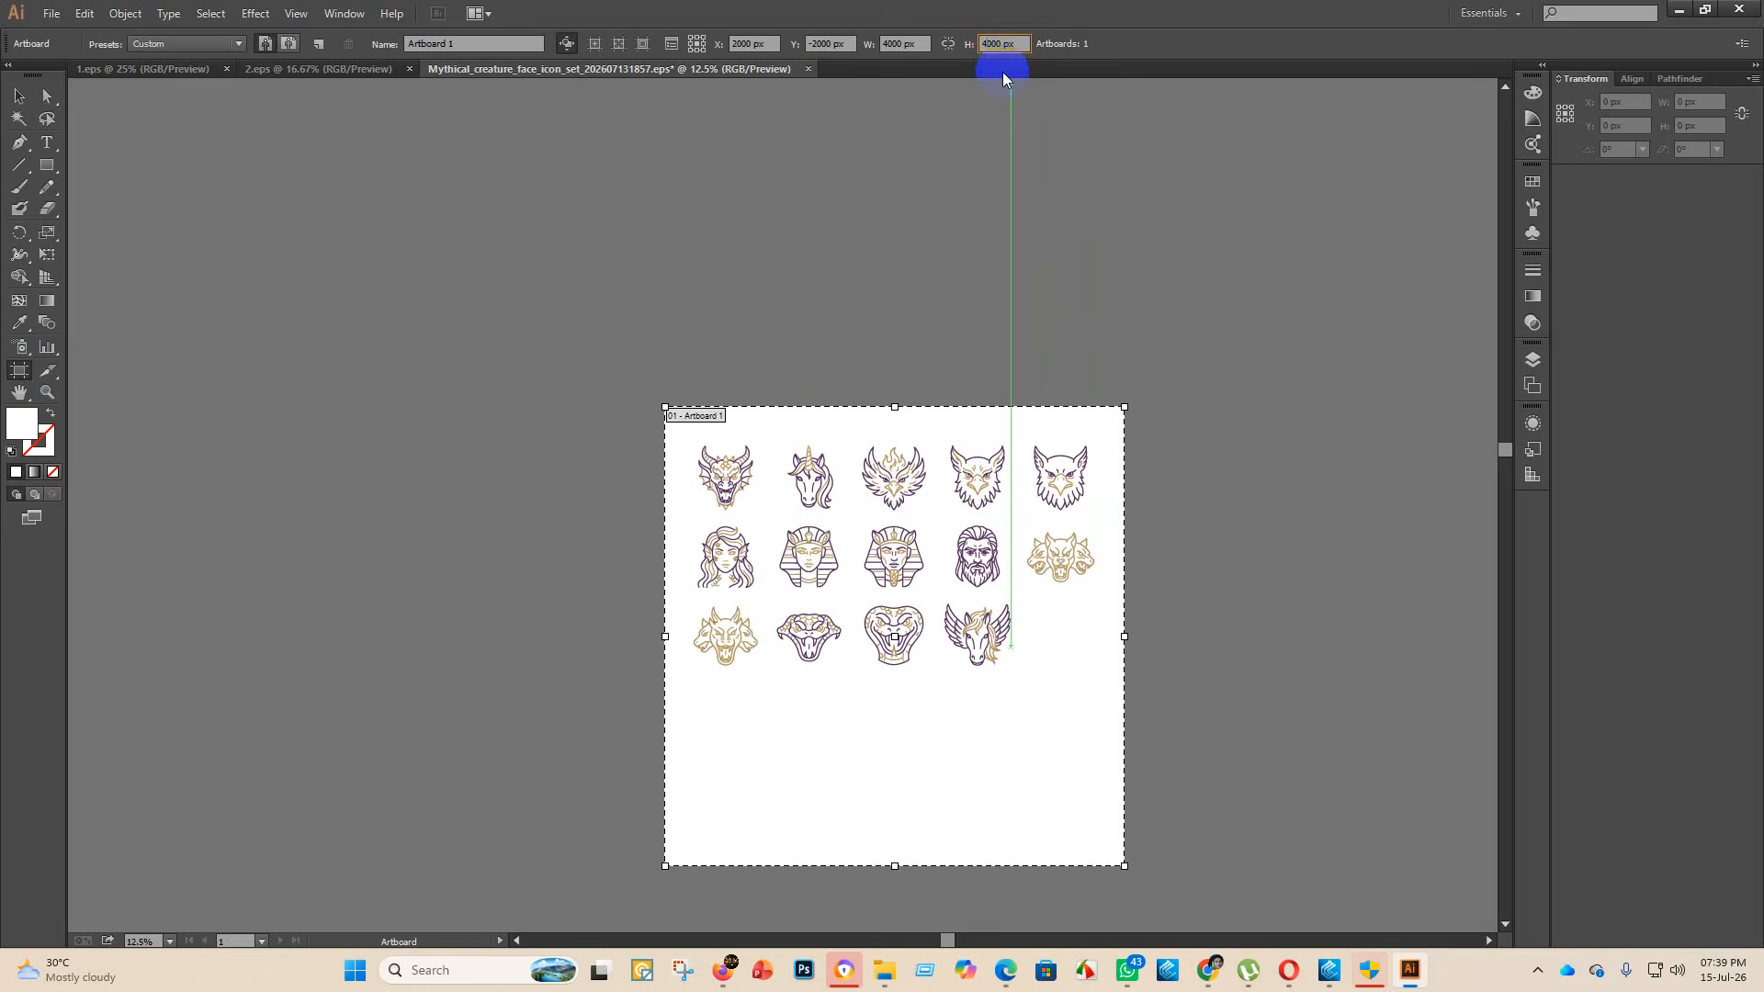
pyautogui.press('Return')
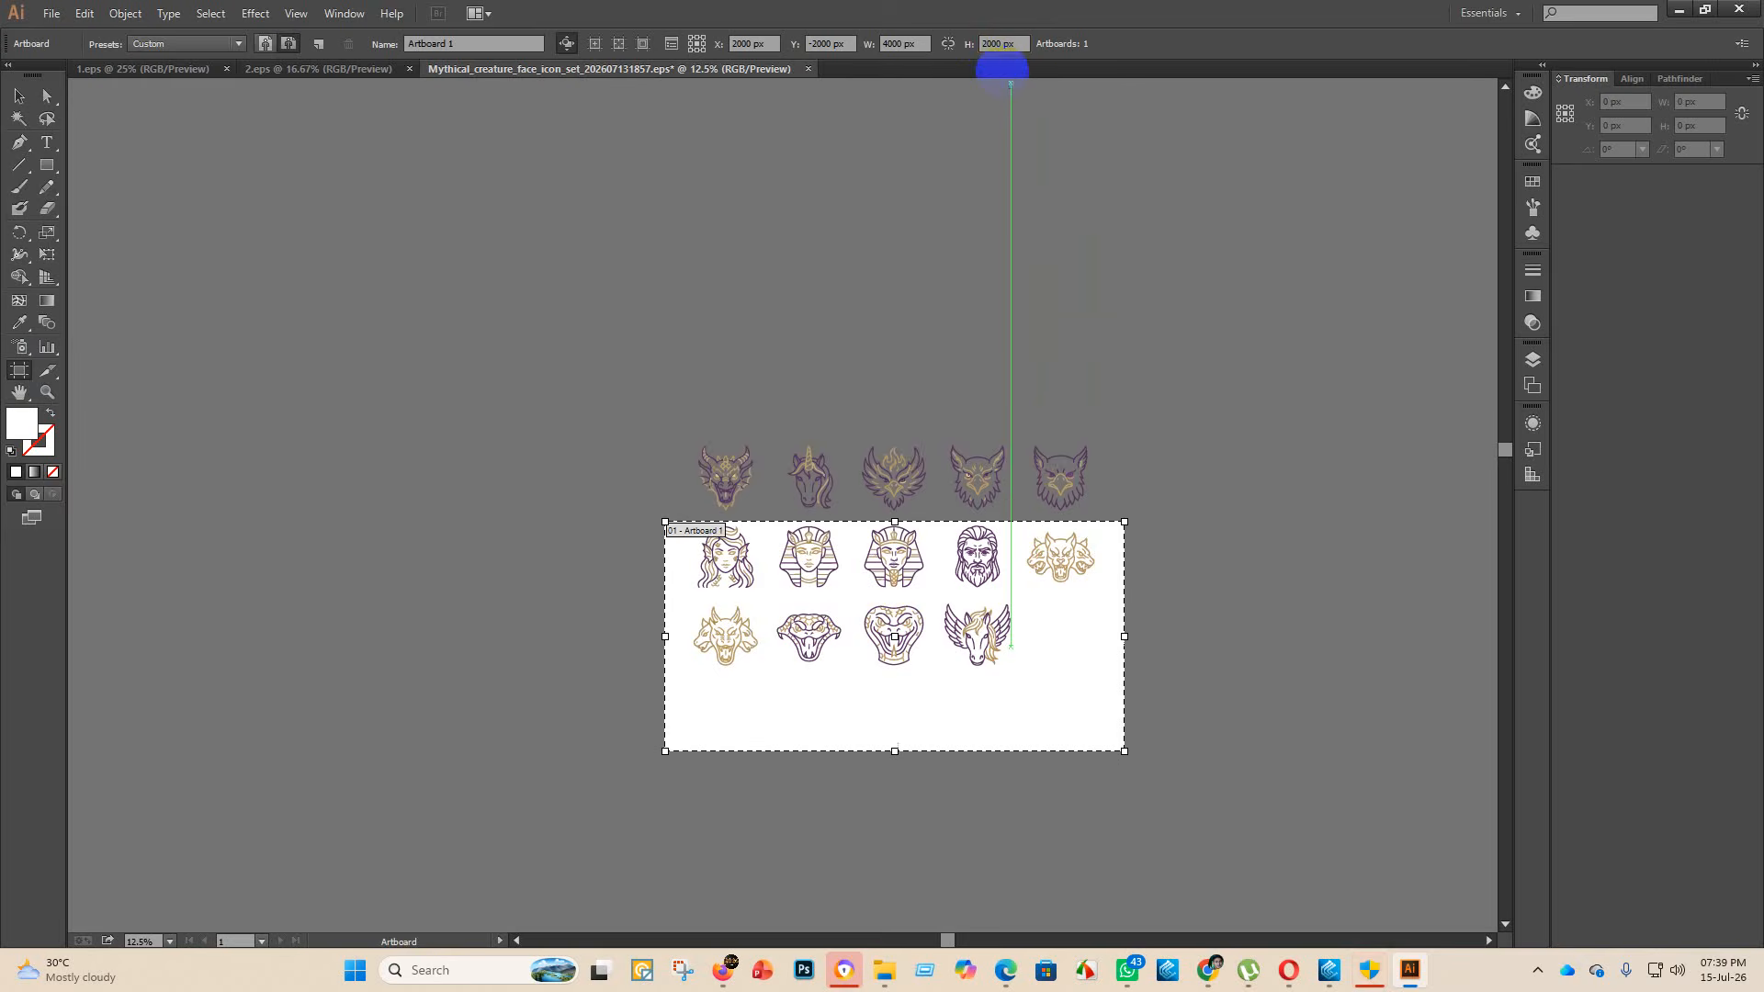
pyautogui.click(20, 98)
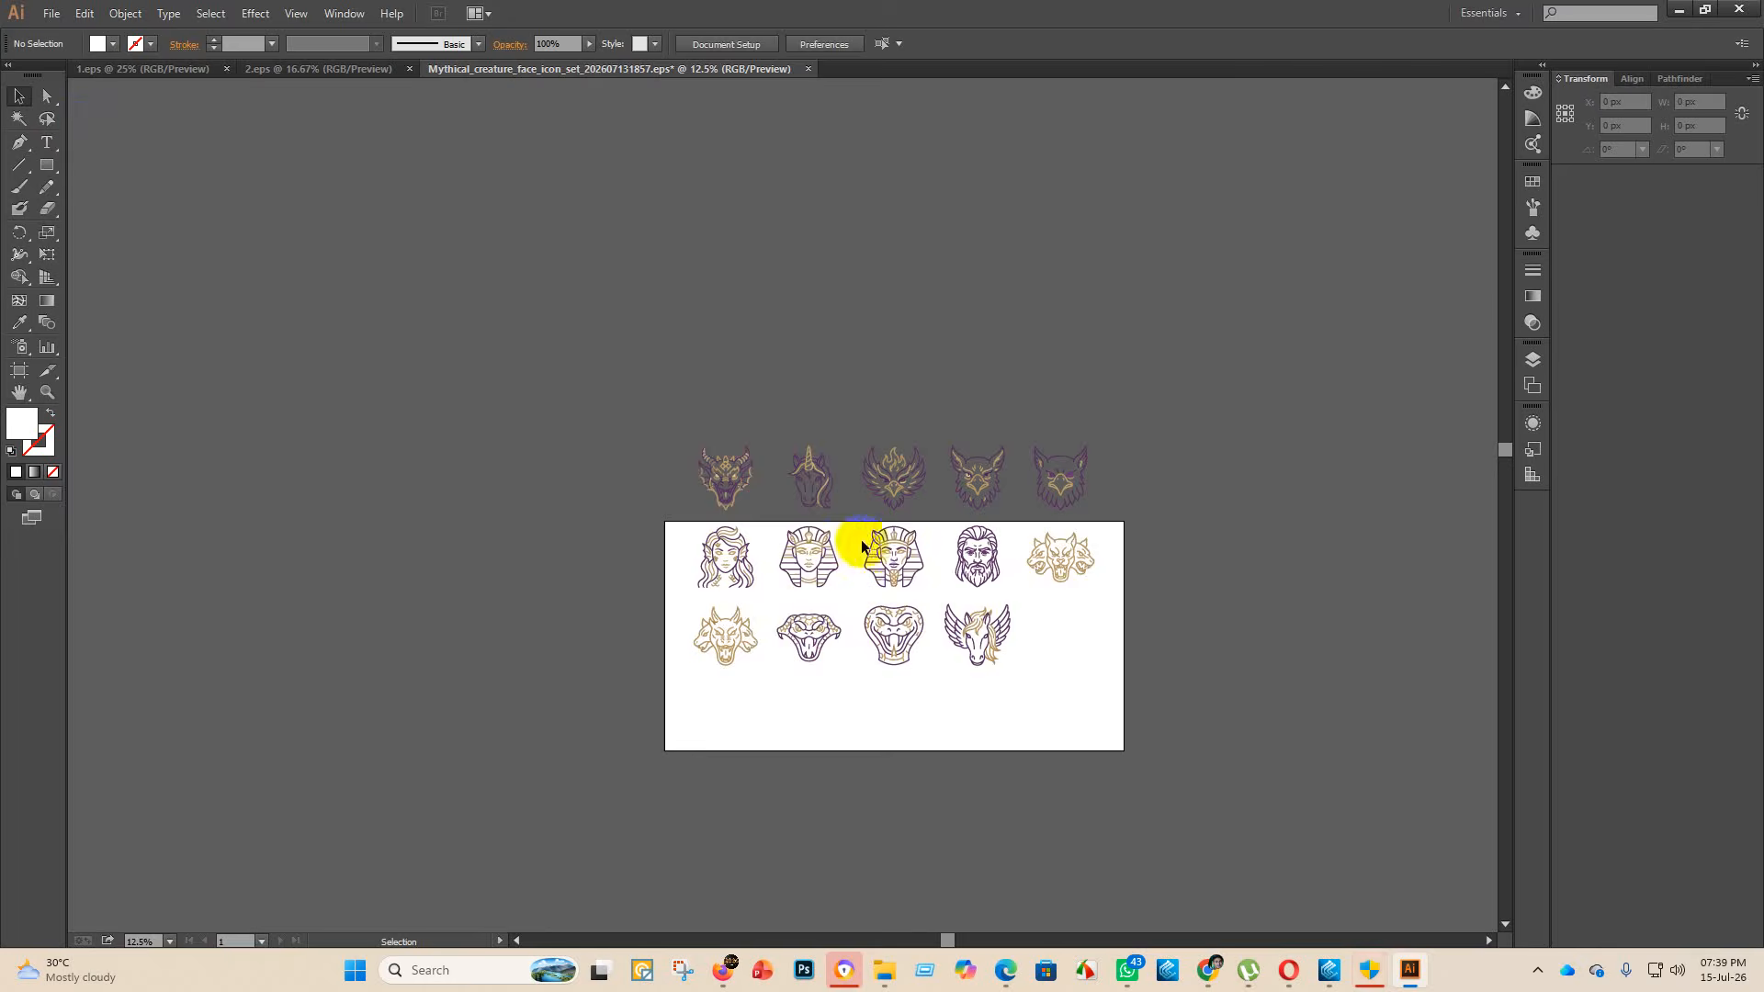
# - Centre the mythical creature icon group on the artboard both horizontally and vertically
pyautogui.click(909, 496)
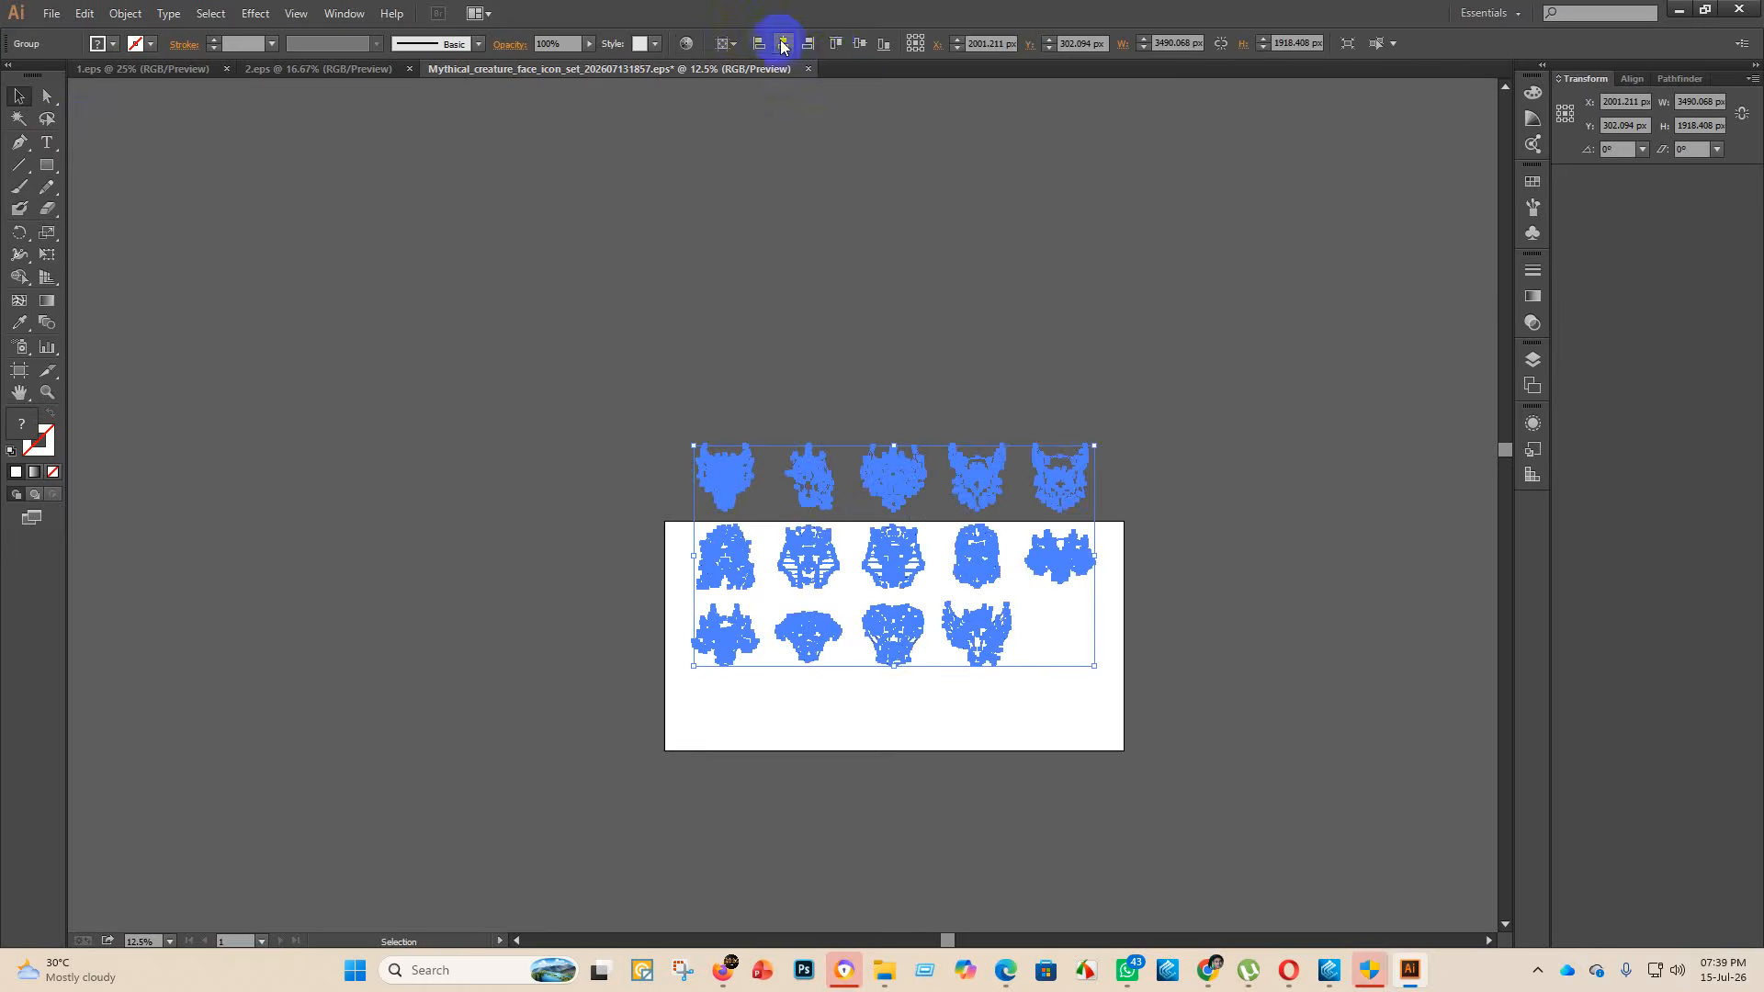
pyautogui.click(848, 46)
pyautogui.click(1154, 732)
pyautogui.scroll(1, 1047, 742)
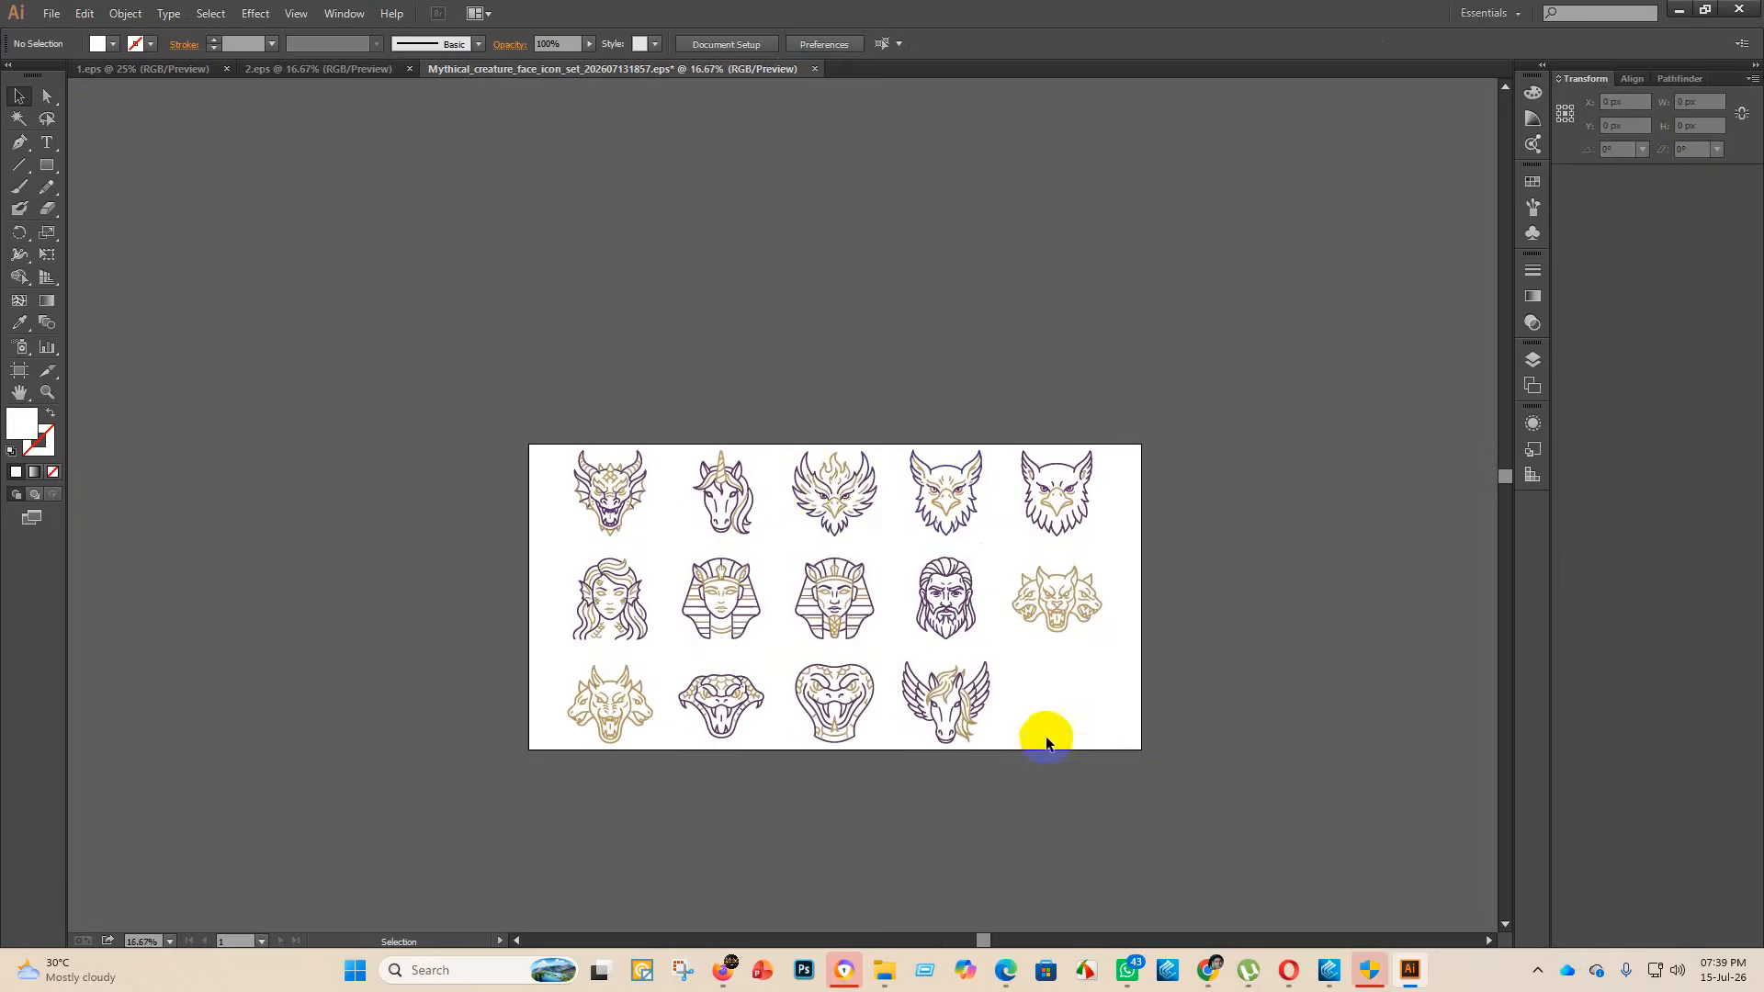
# - Shrink the mythical creature icon group proportionally to about 3263 by 1793 px and centre it vertically again
pyautogui.click(814, 493)
pyautogui.moveTo(837, 452); pyautogui.dragTo(837, 470)
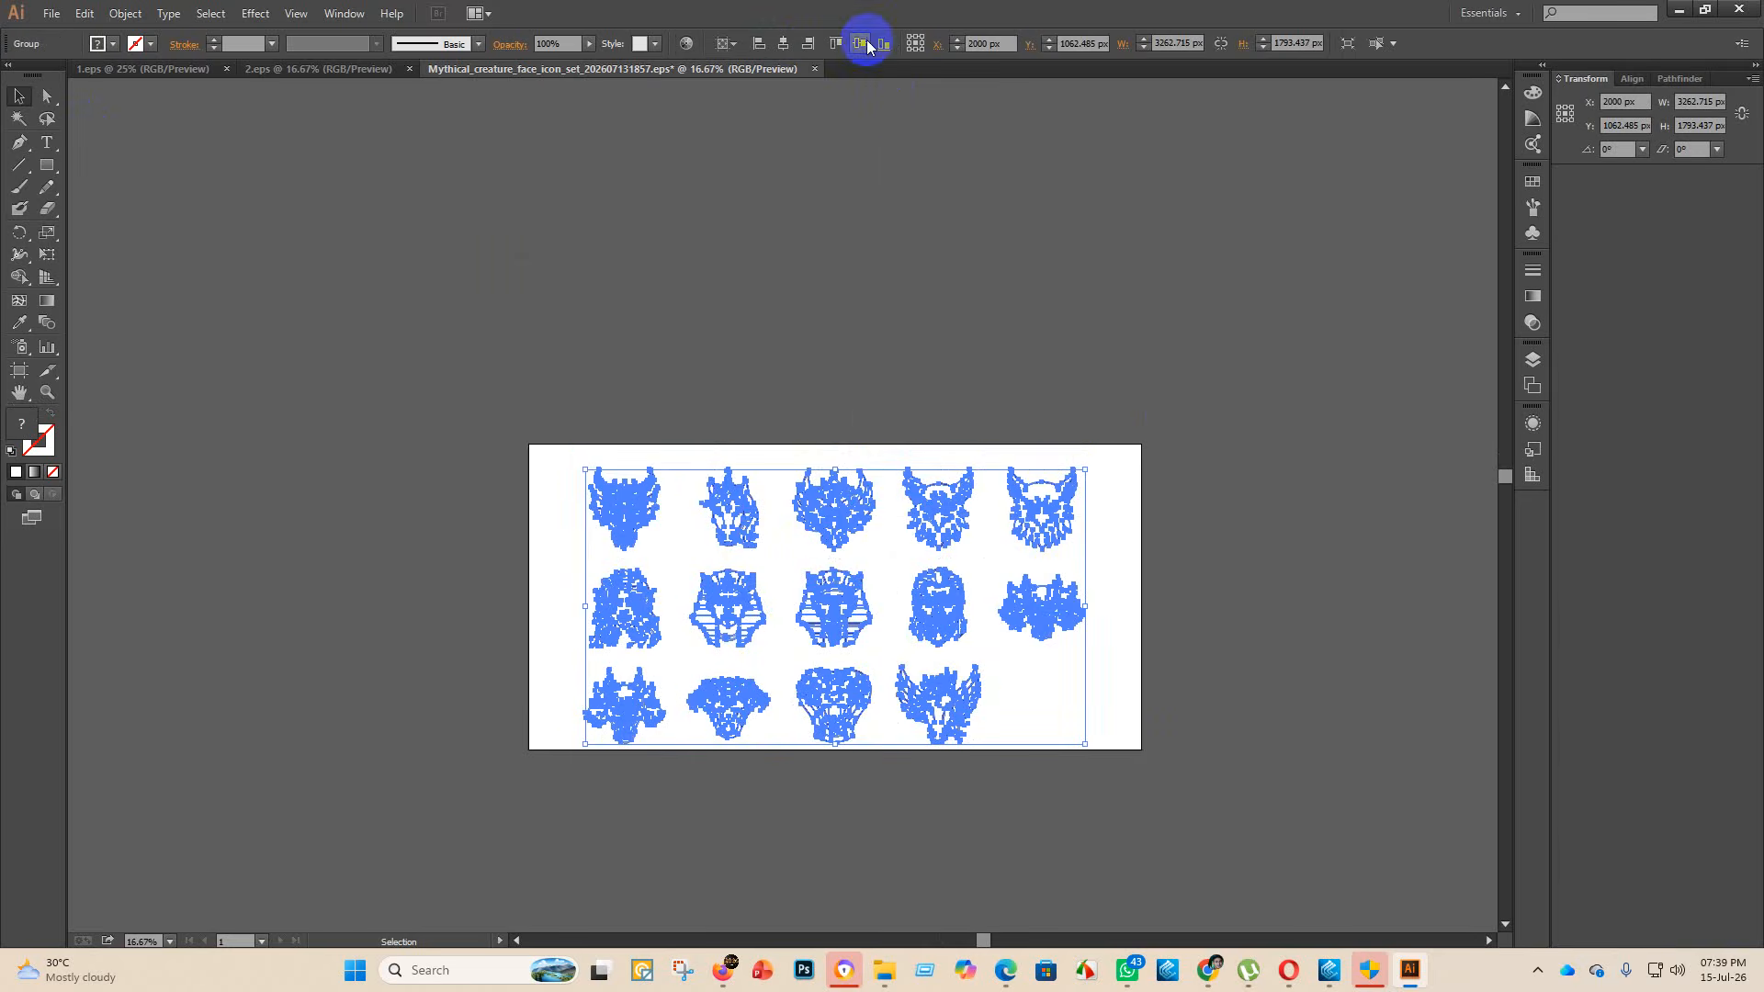
pyautogui.click(866, 46)
pyautogui.click(1103, 472)
# - Save the mythical creature artwork as an Illustrator EPS file named 3 in the eps 2 folder inside folder 43
pyautogui.click(51, 13)
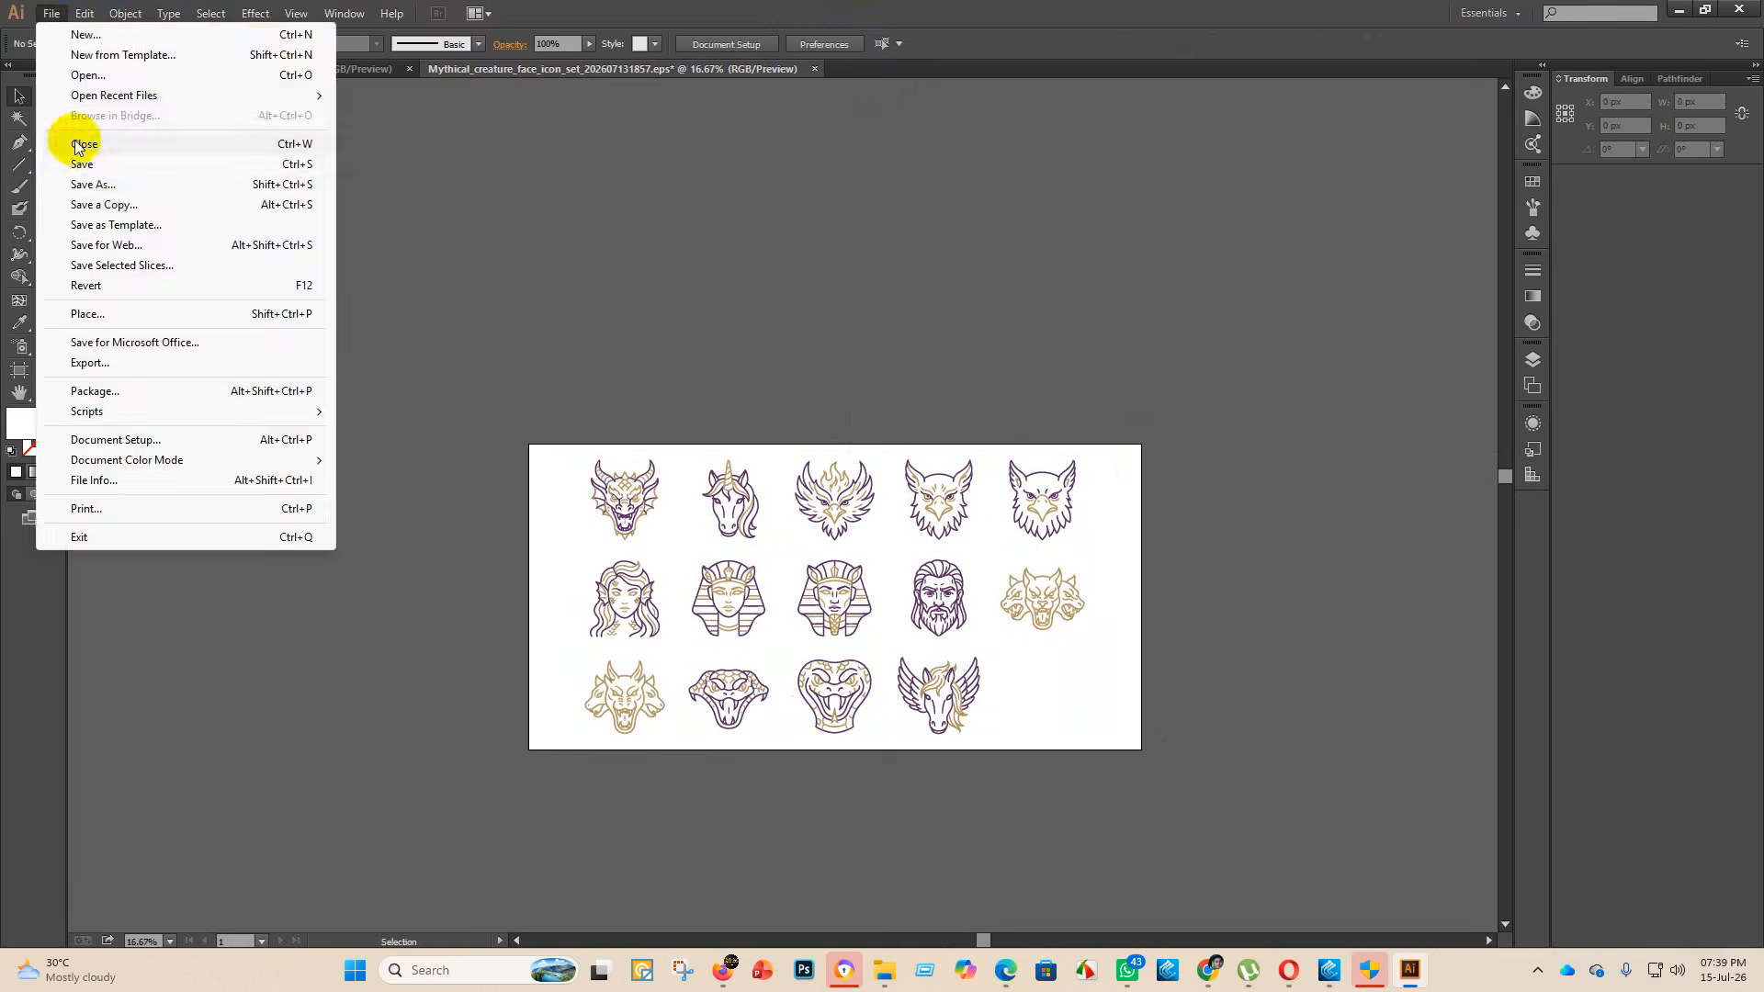
pyautogui.click(92, 184)
pyautogui.doubleClick(310, 170)
pyautogui.click(273, 389)
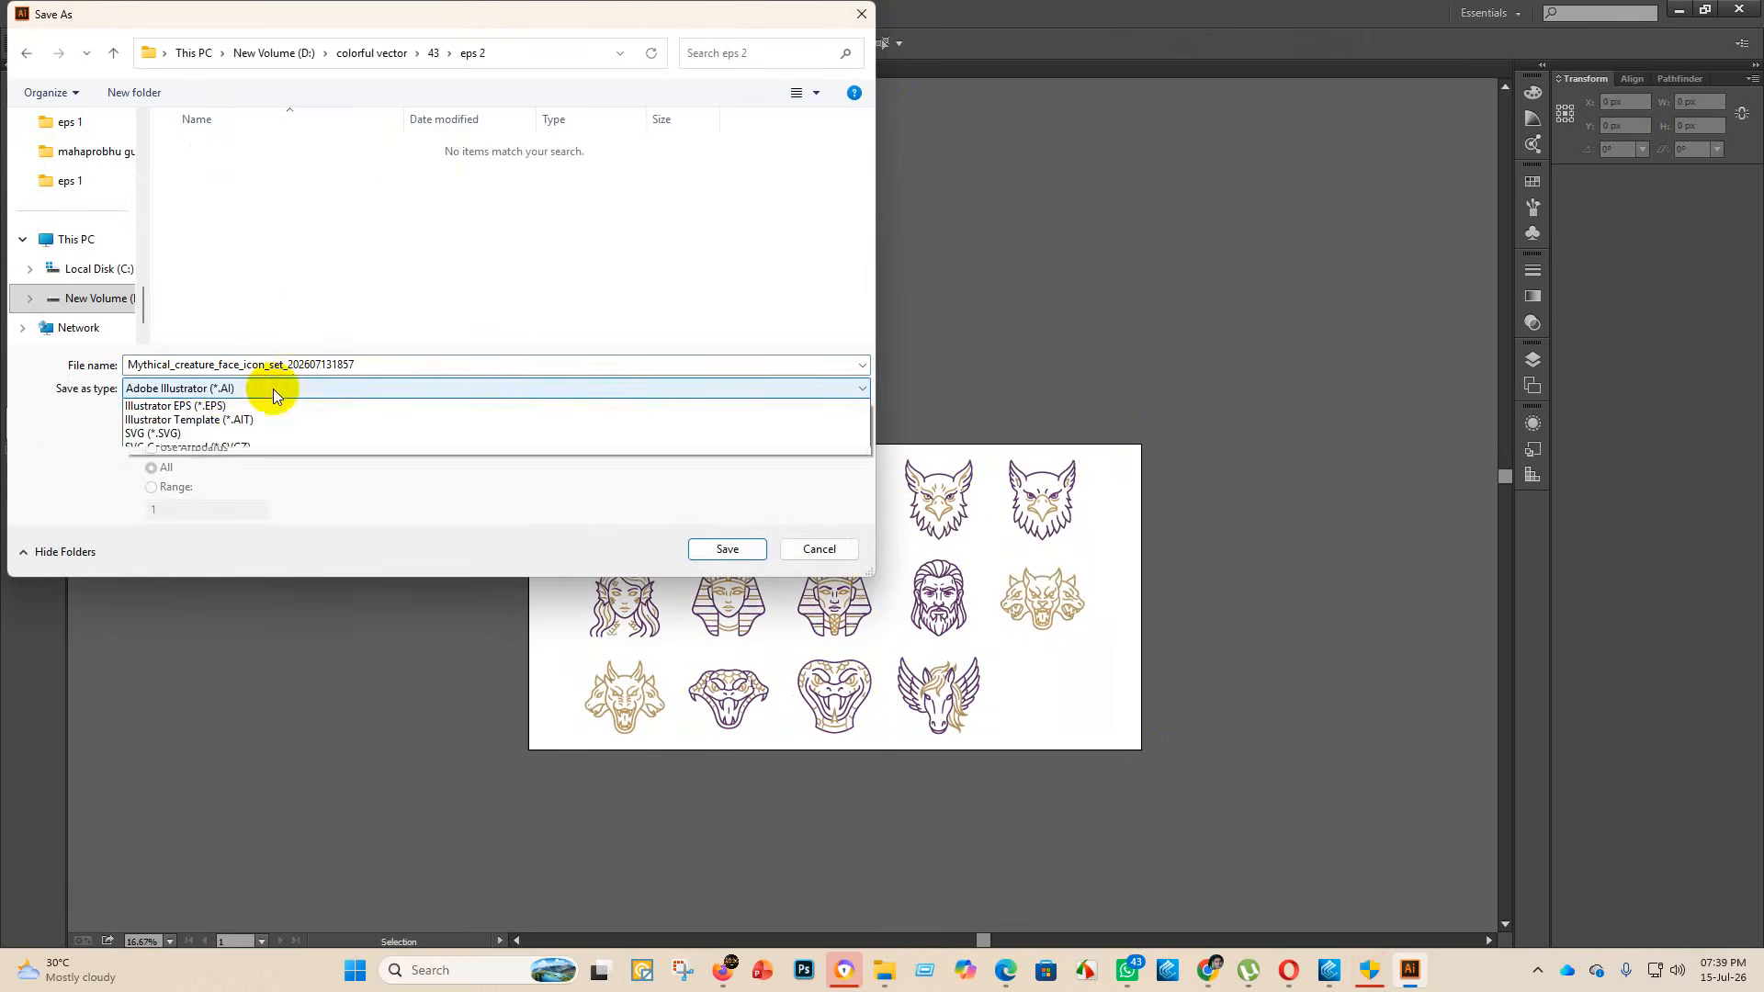
pyautogui.click(225, 407)
pyautogui.doubleClick(623, 368)
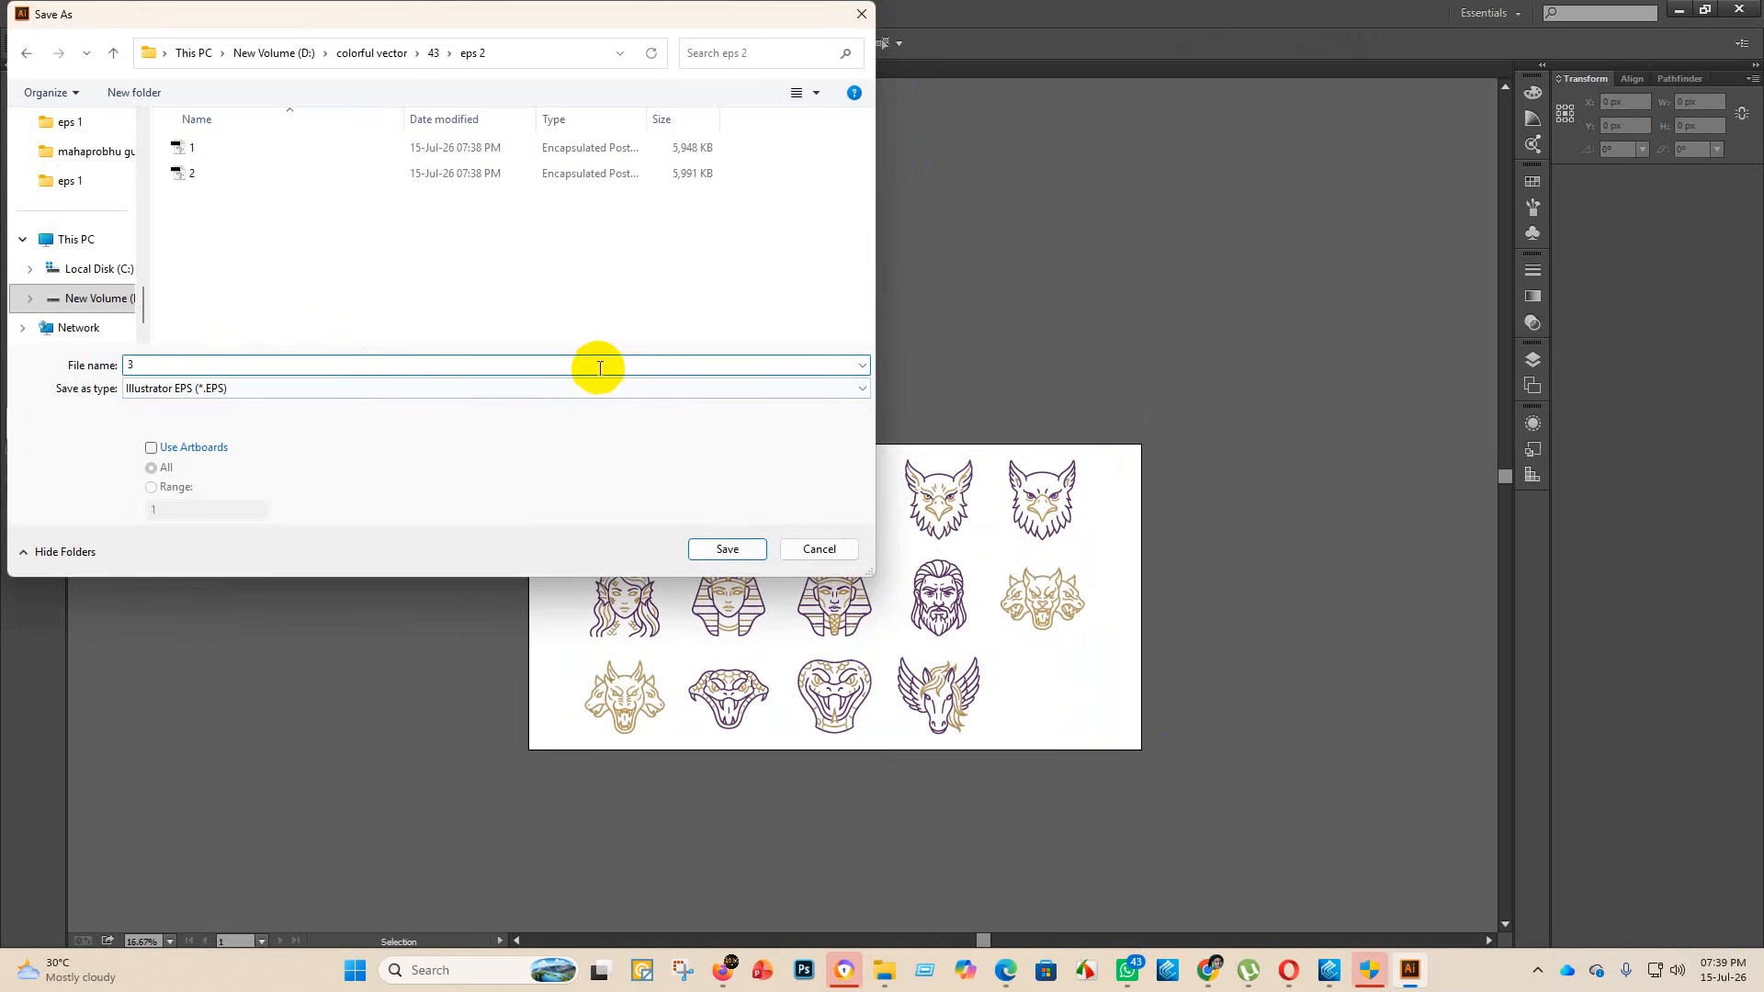
pyautogui.write('3')
pyautogui.click(727, 549)
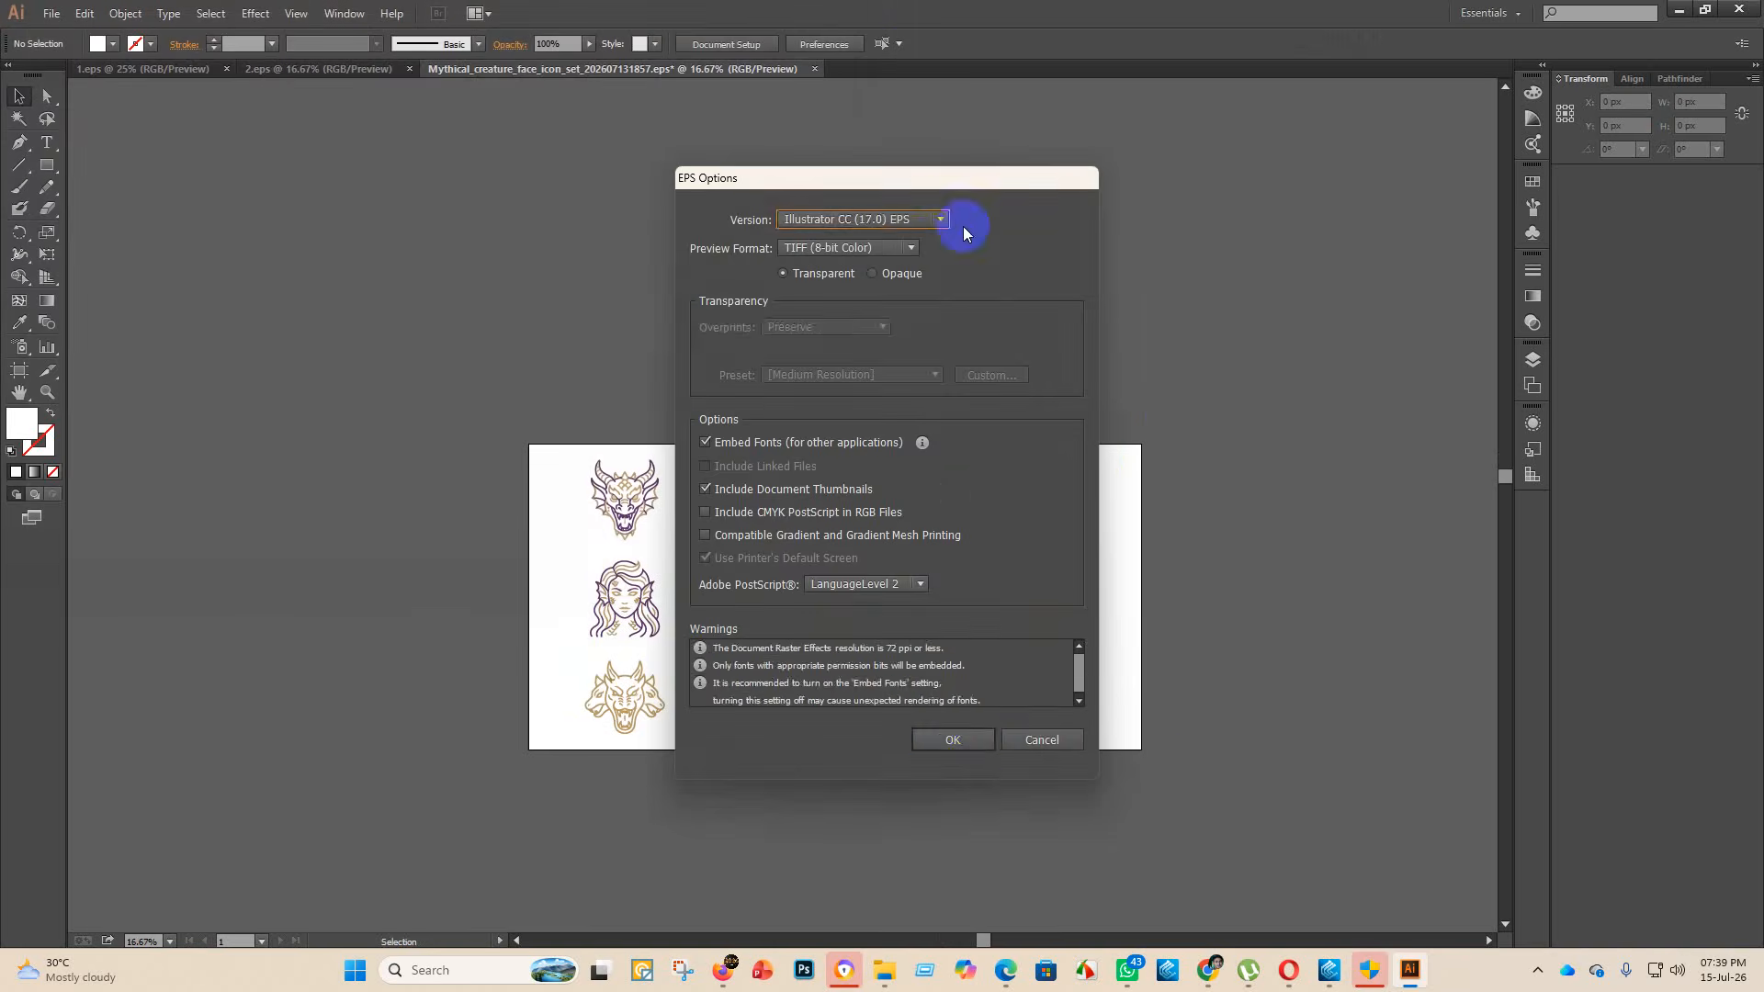
# - Set the EPS version to Illustrator 10 EPS and finish saving the mythical creature file
pyautogui.click(942, 220)
pyautogui.click(882, 407)
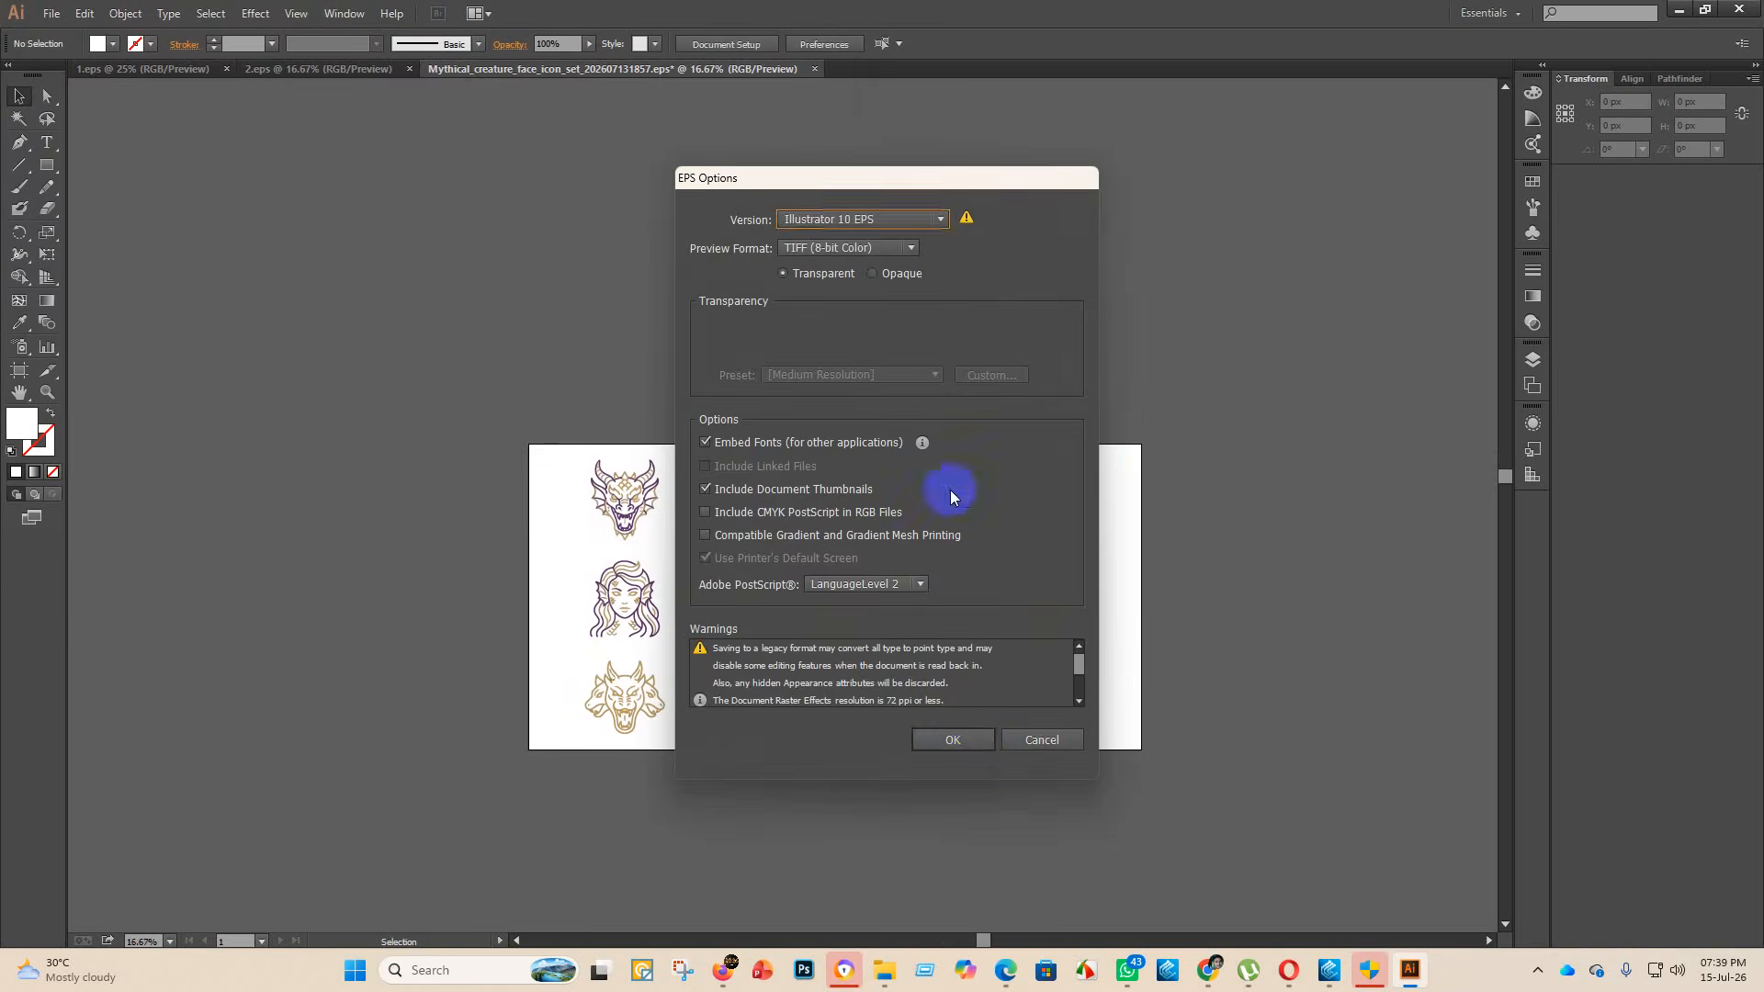
pyautogui.click(971, 746)
# - In File Explorer's folder 43, move the mythical creature EPS and its matching preview image into the finish folder
pyautogui.moveTo(884, 967)
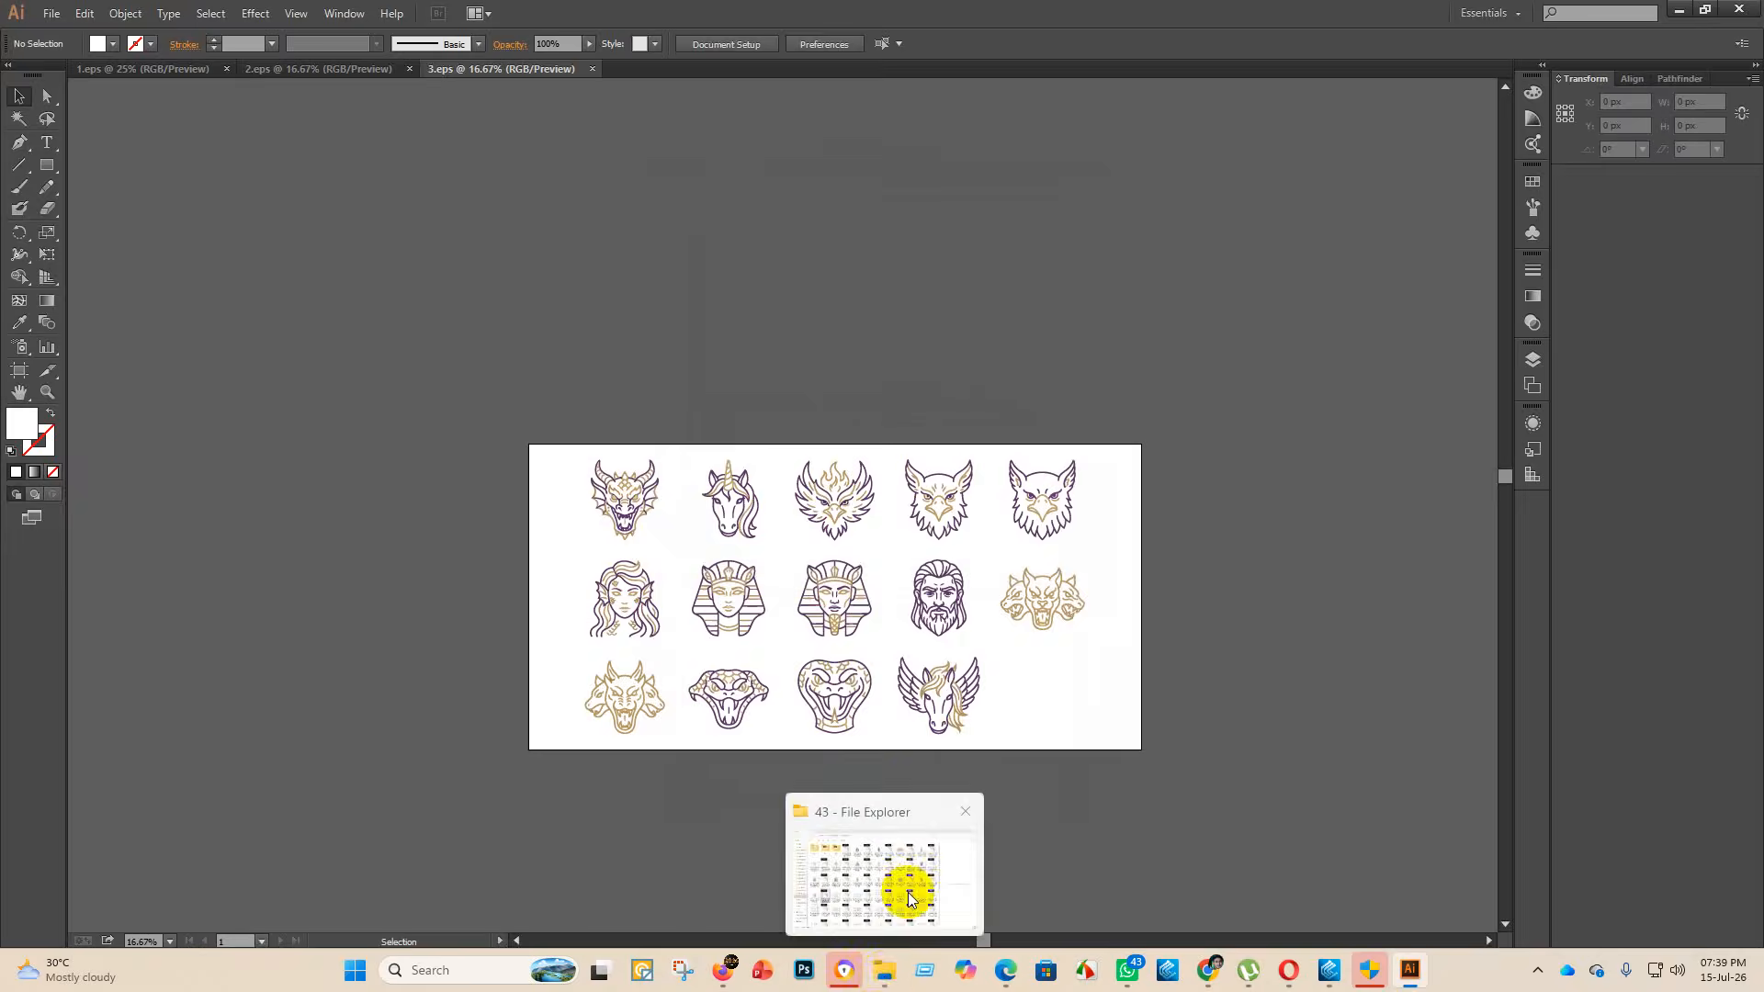
pyautogui.click(903, 866)
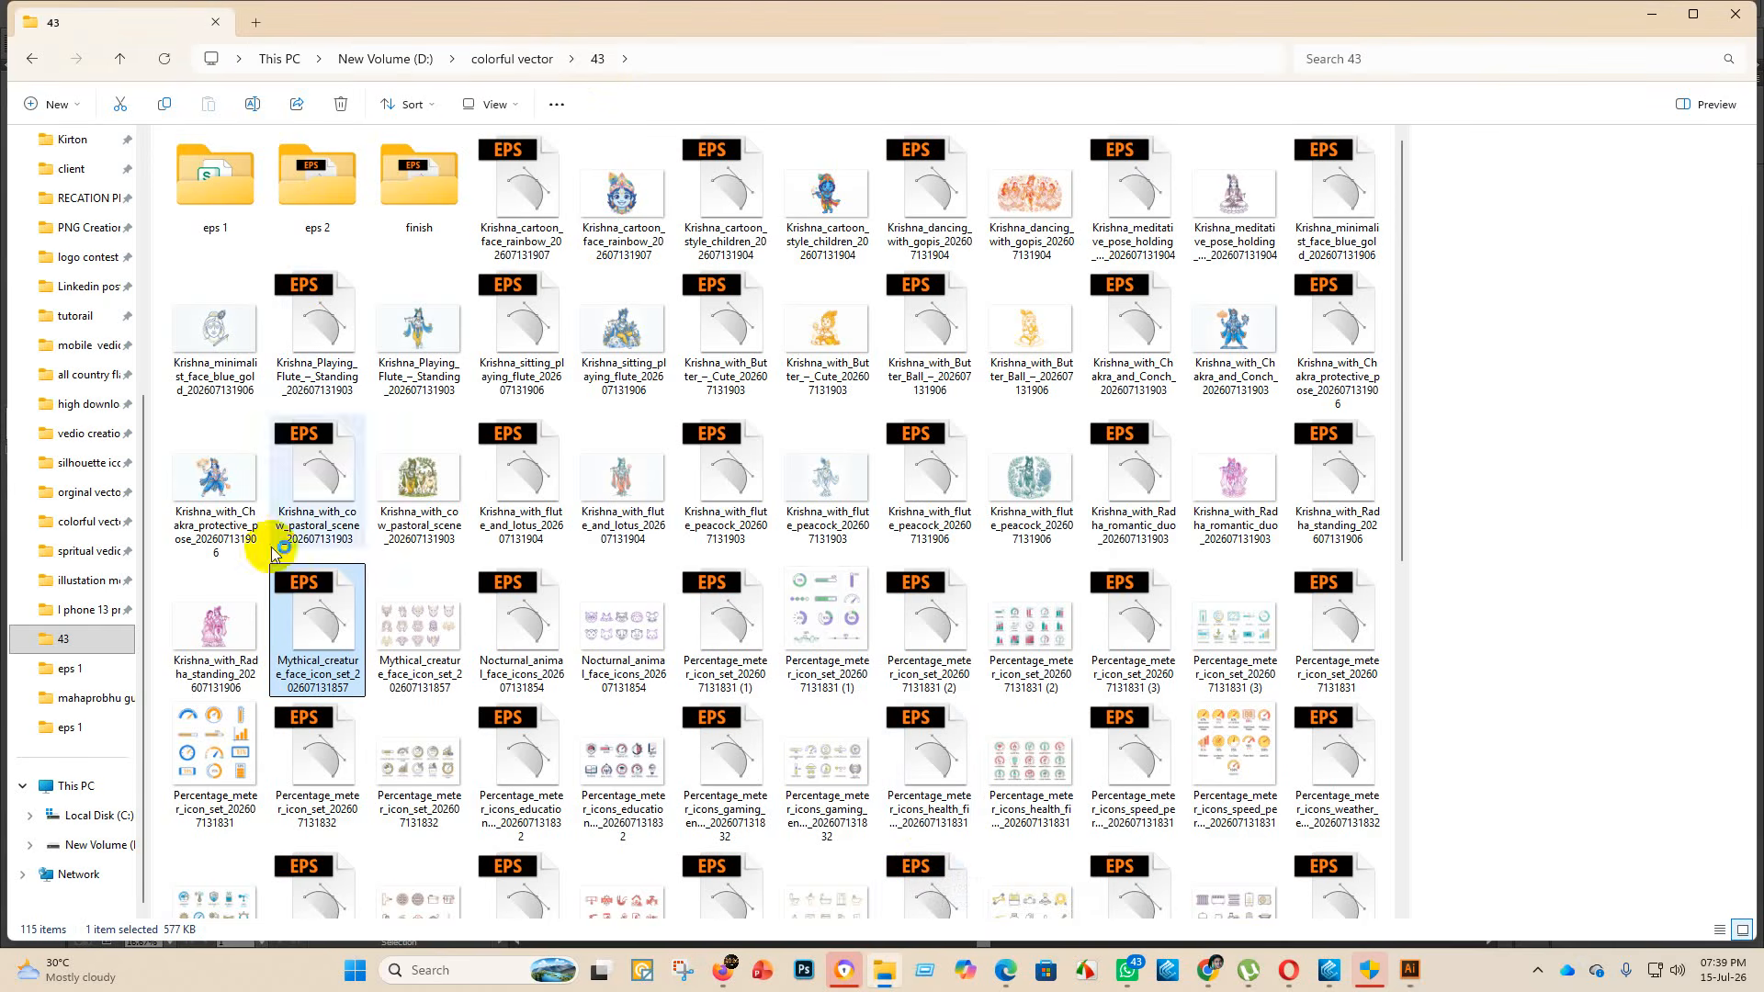
pyautogui.moveTo(316, 643); pyautogui.dragTo(414, 198)
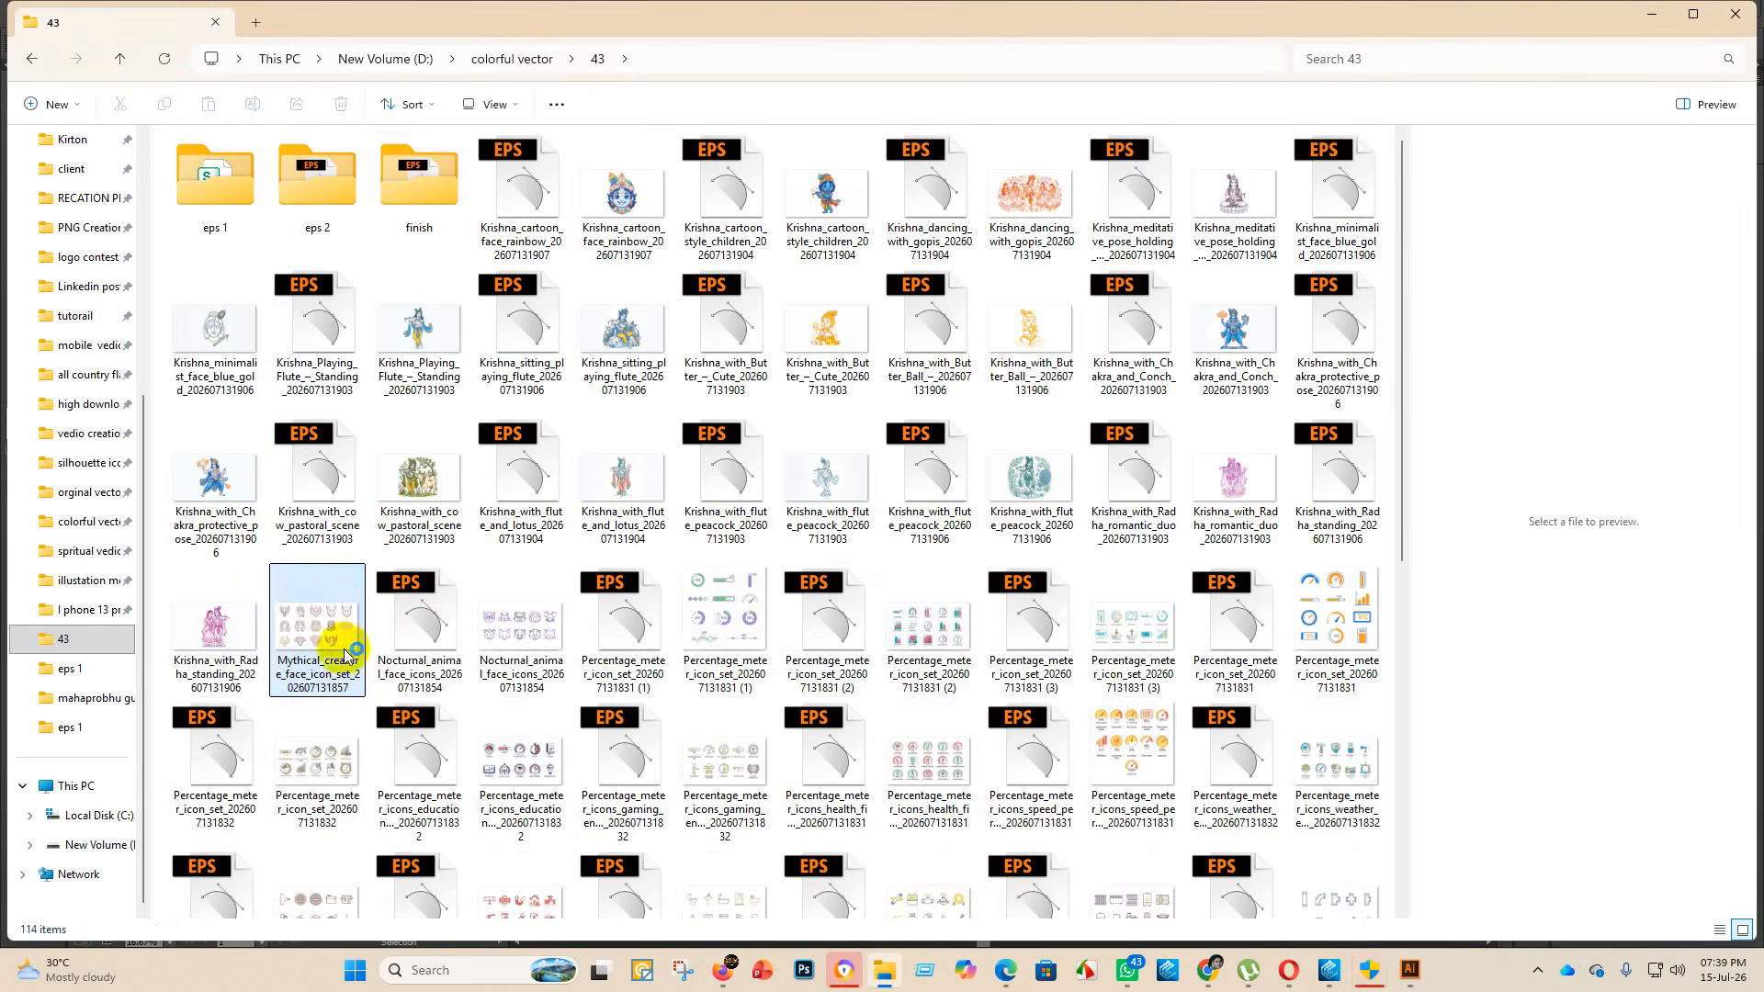
pyautogui.moveTo(335, 677); pyautogui.dragTo(415, 189)
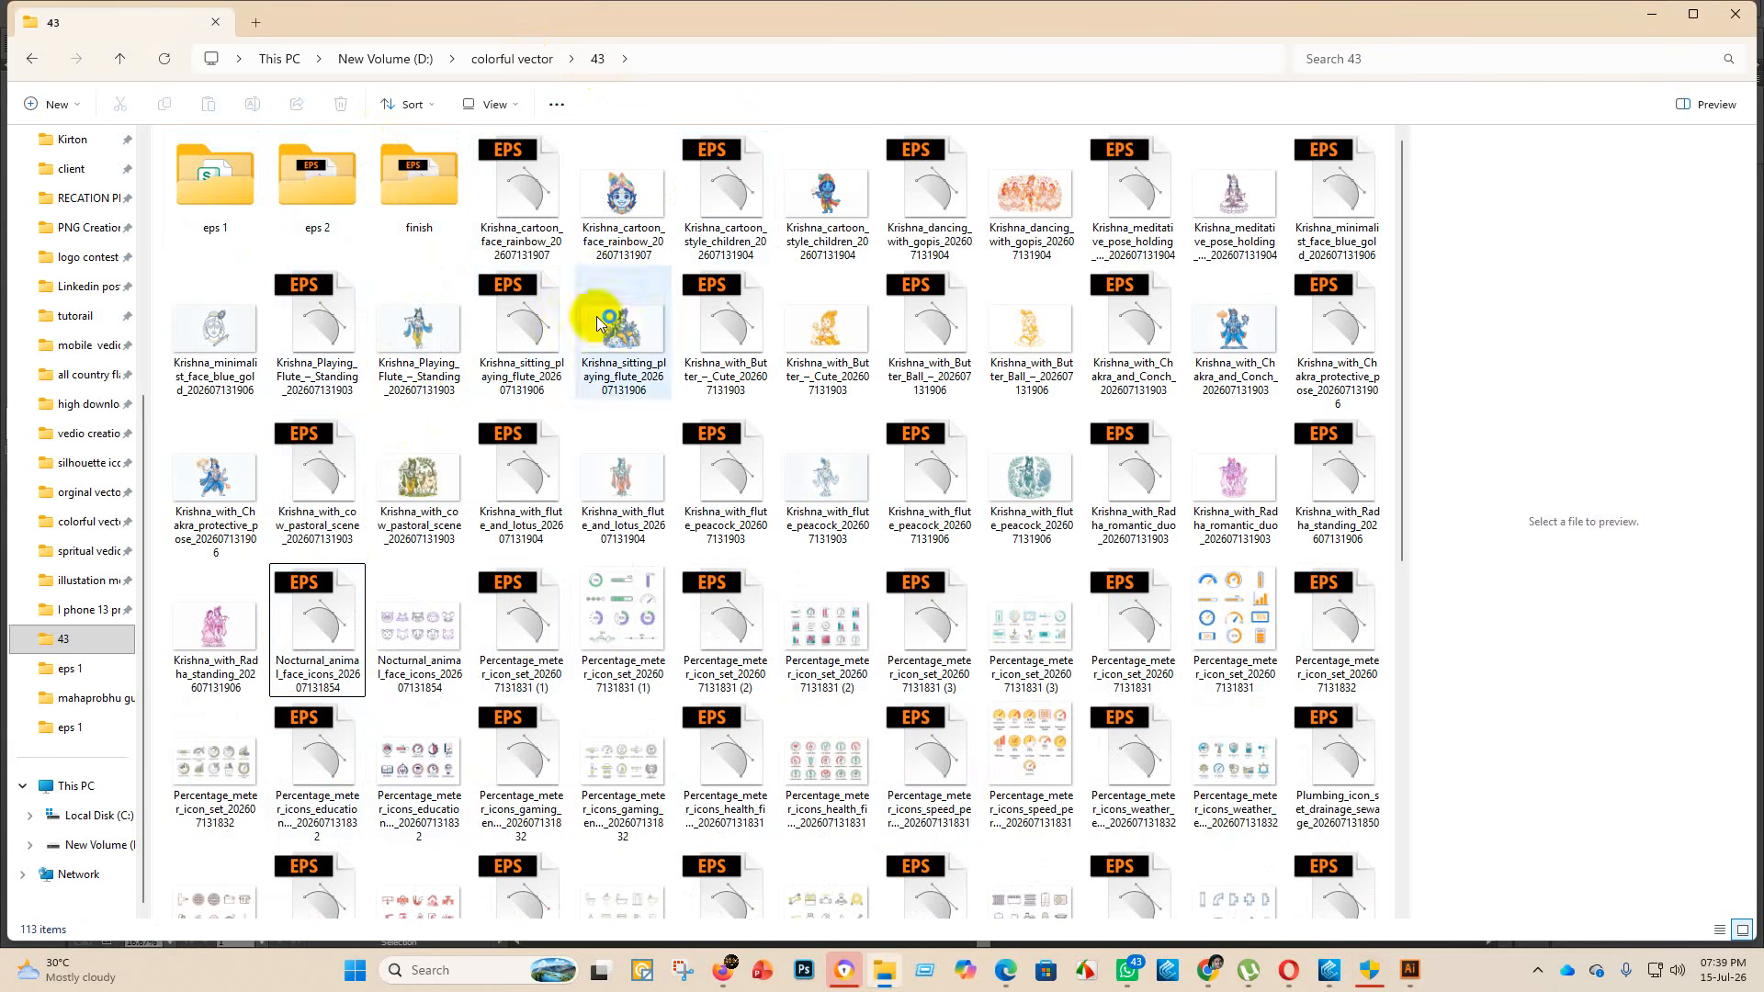
# - Open Krishna_cartoon_face_rainbow_202607131907.eps in Illustrator and maximize the application window
pyautogui.click(526, 204)
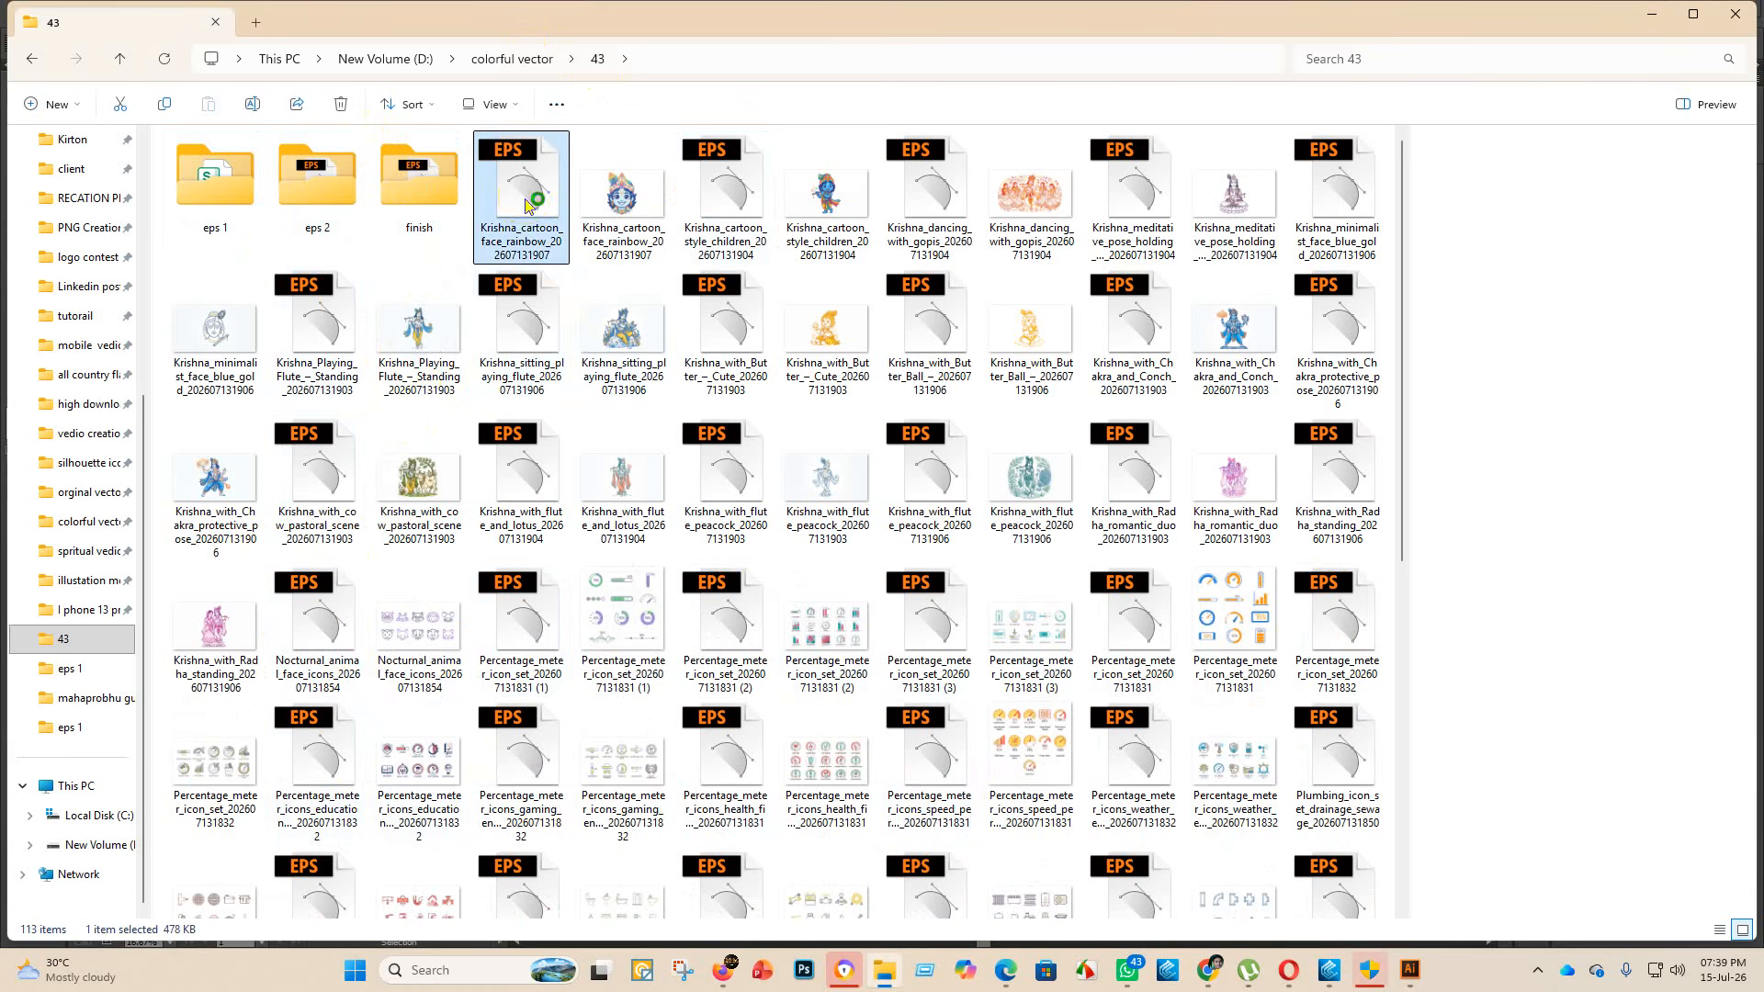
pyautogui.doubleClick(527, 204)
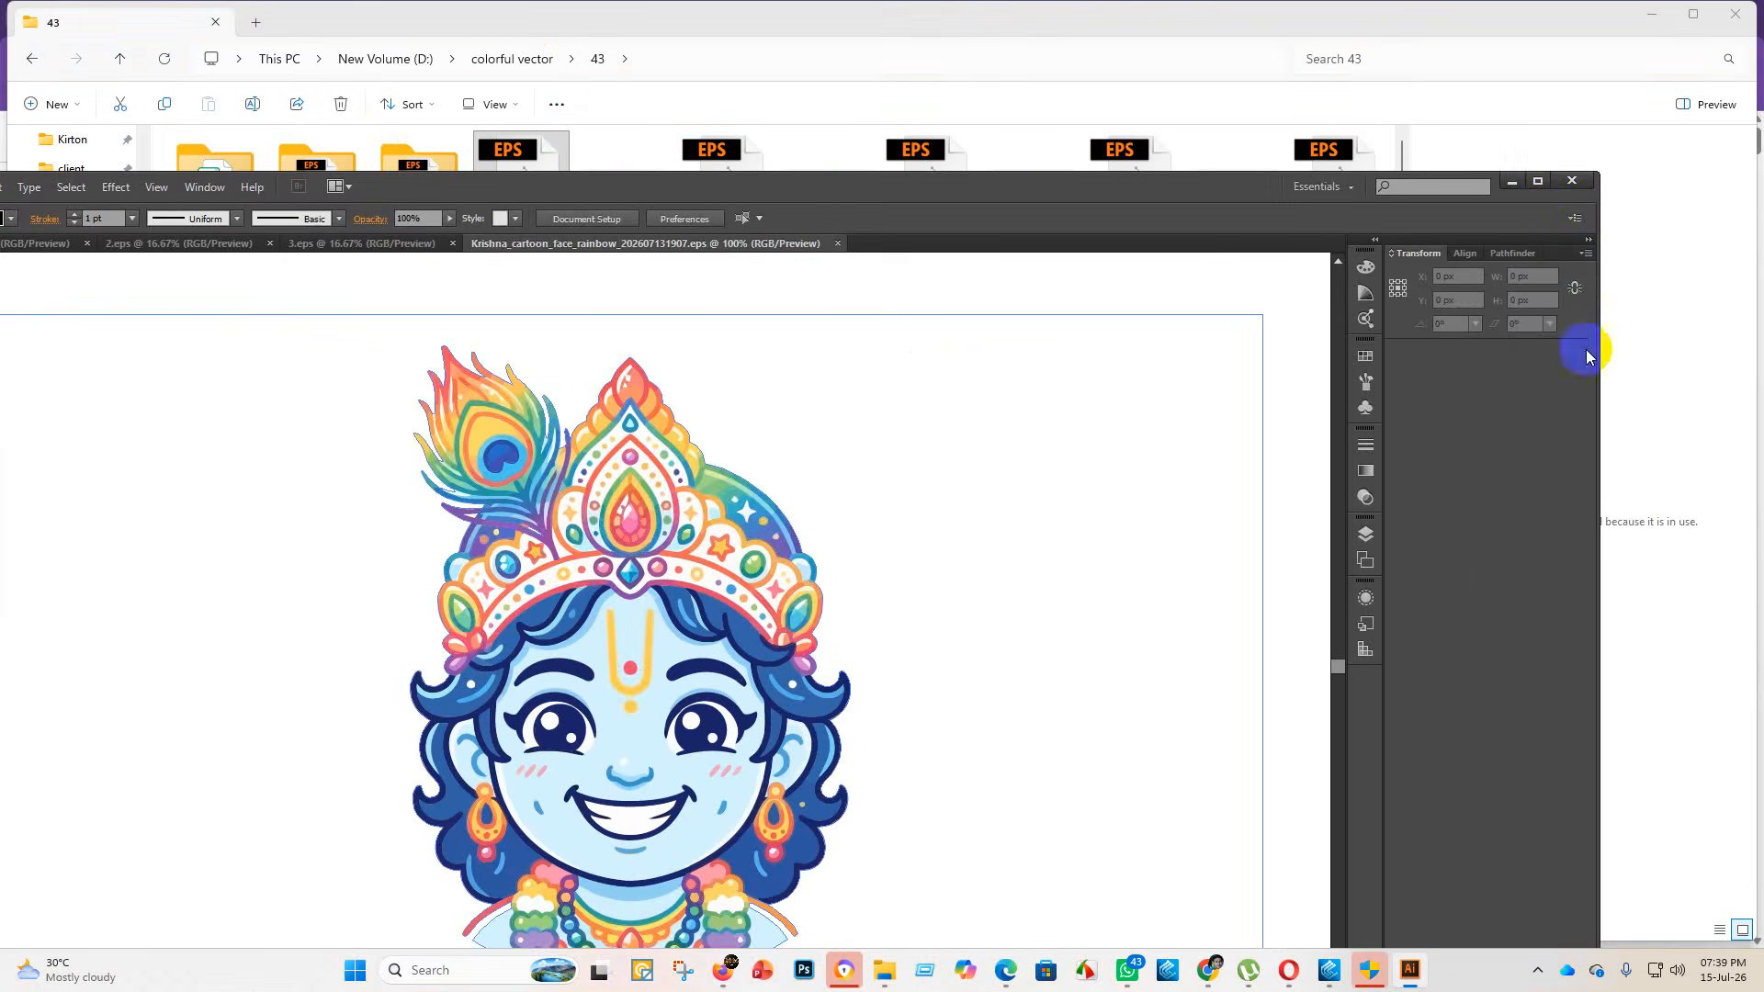
pyautogui.click(1544, 189)
pyautogui.scroll(-6, 818, 716)
pyautogui.scroll(1, 813, 779)
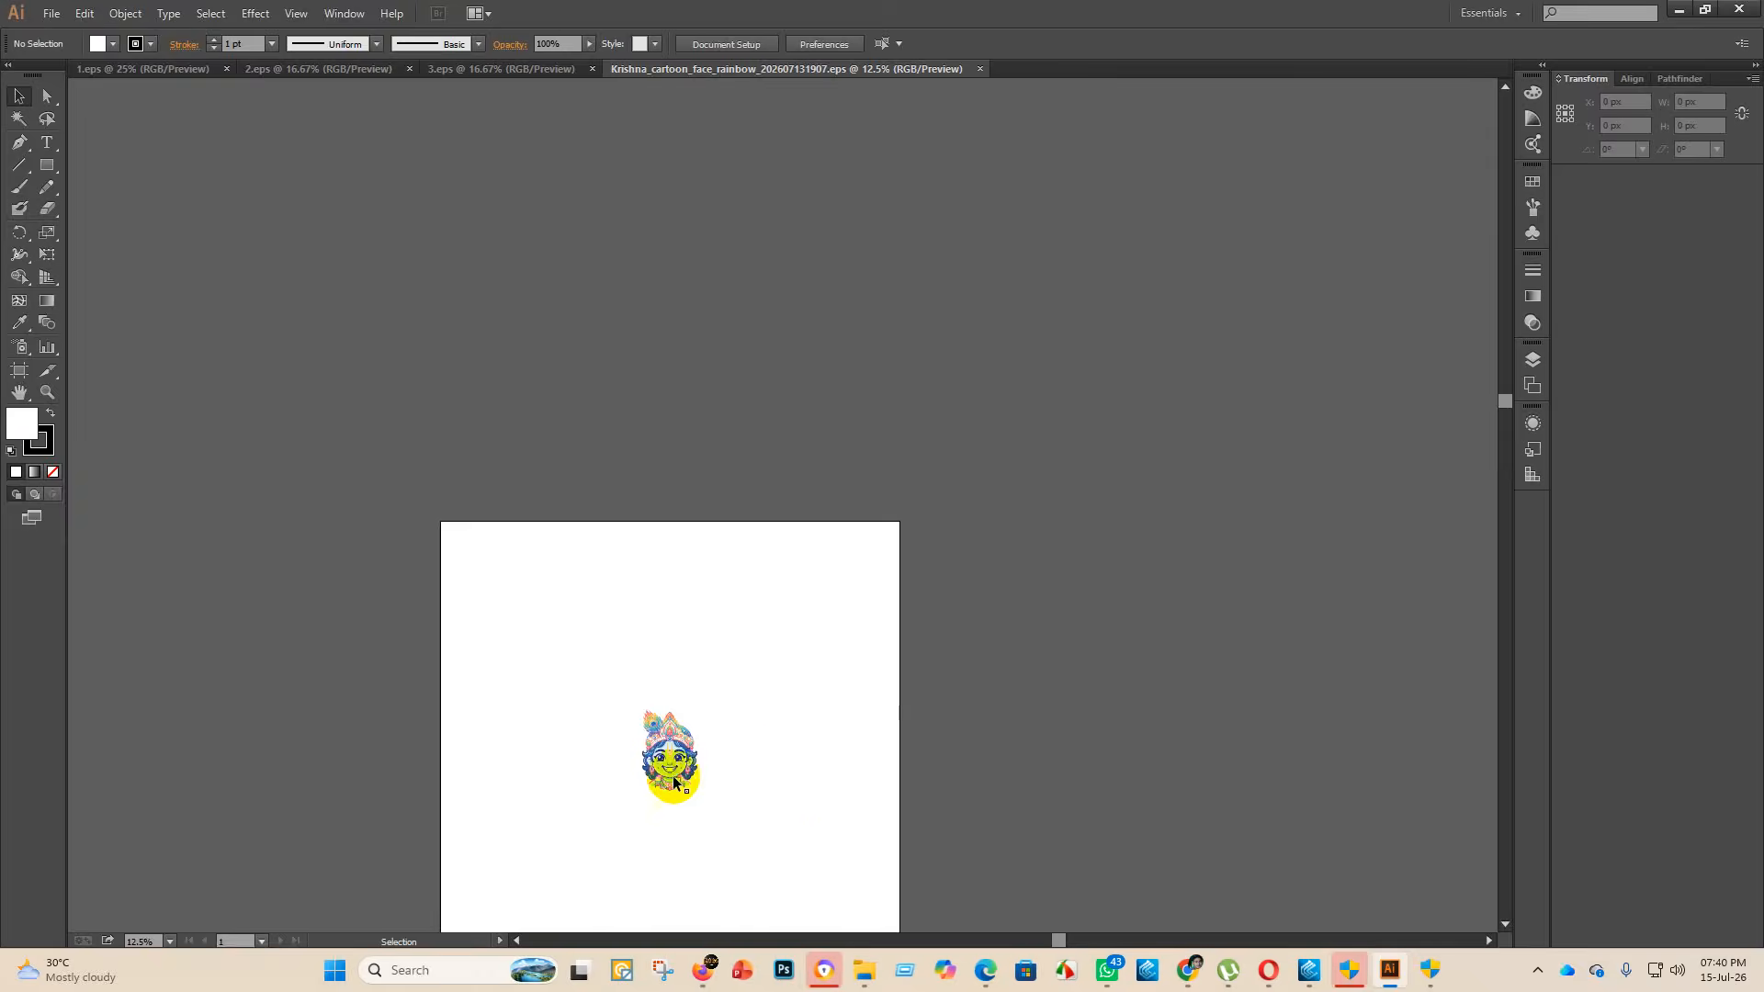
# - Enlarge the Krishna face artwork proportionally to about 7668 by 4280 px and move it up and left, mostly off the artboard
pyautogui.click(673, 776)
pyautogui.click(689, 525)
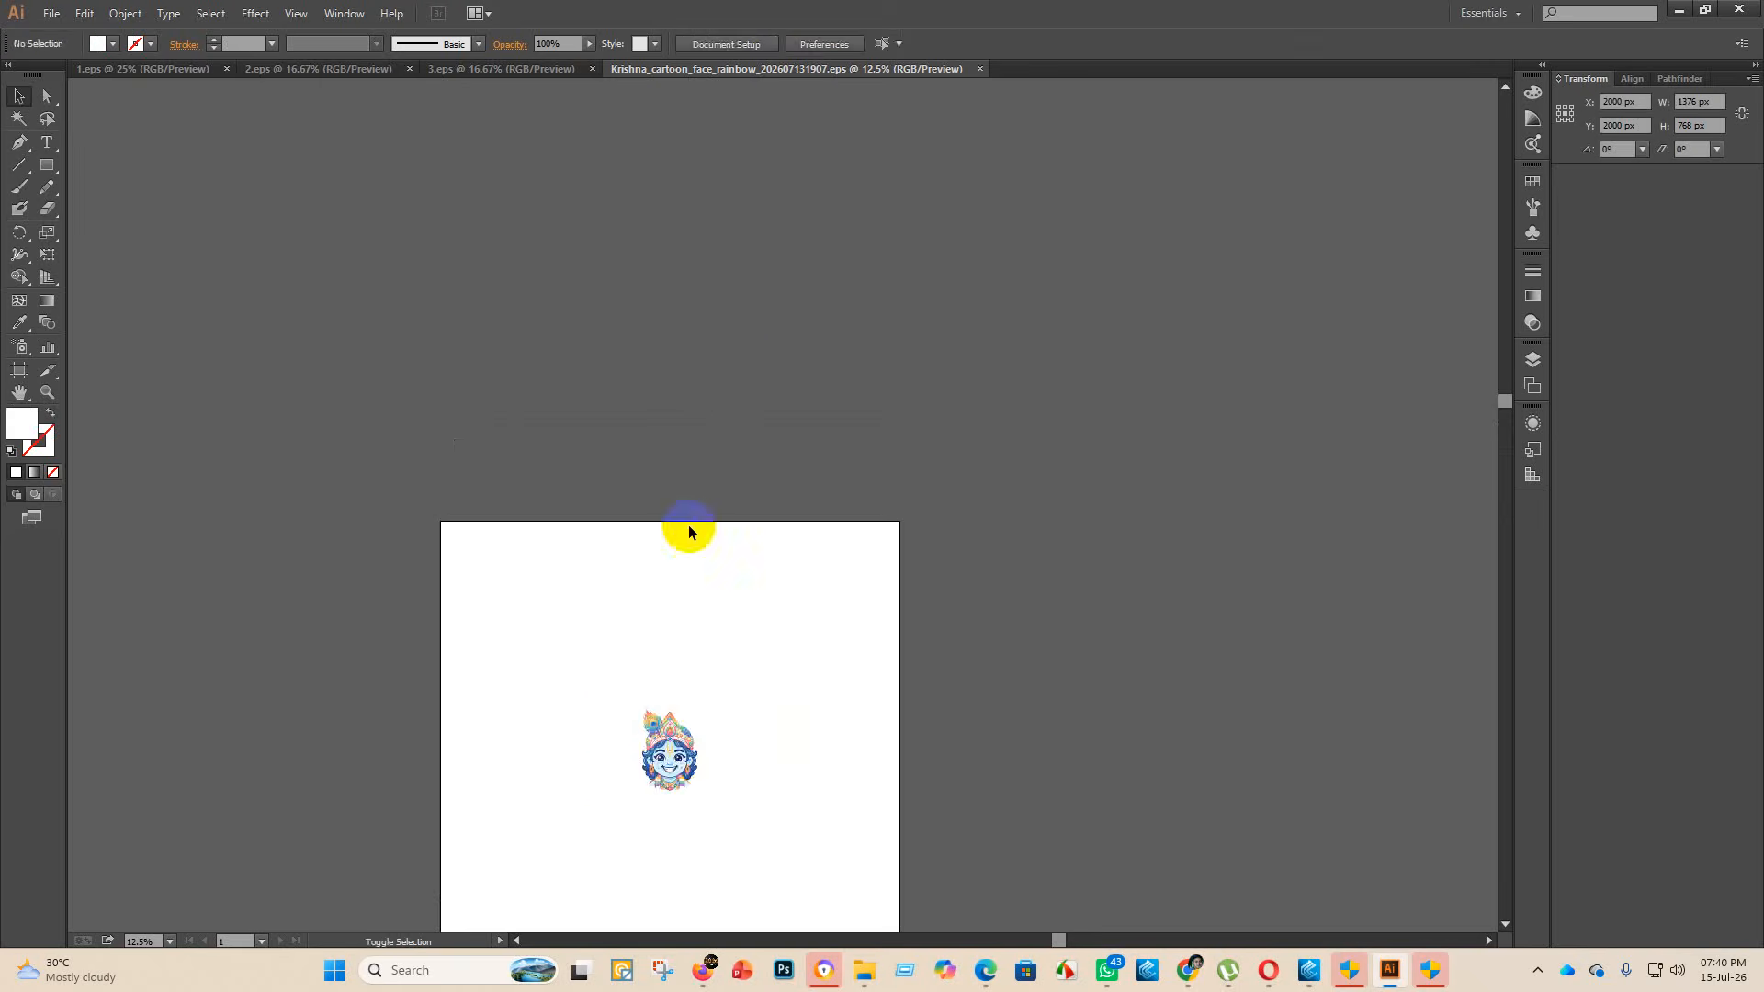
pyautogui.click(673, 776)
pyautogui.moveTo(673, 706); pyautogui.dragTo(779, 303)
pyautogui.click(1139, 709)
pyautogui.scroll(-2, 819, 639)
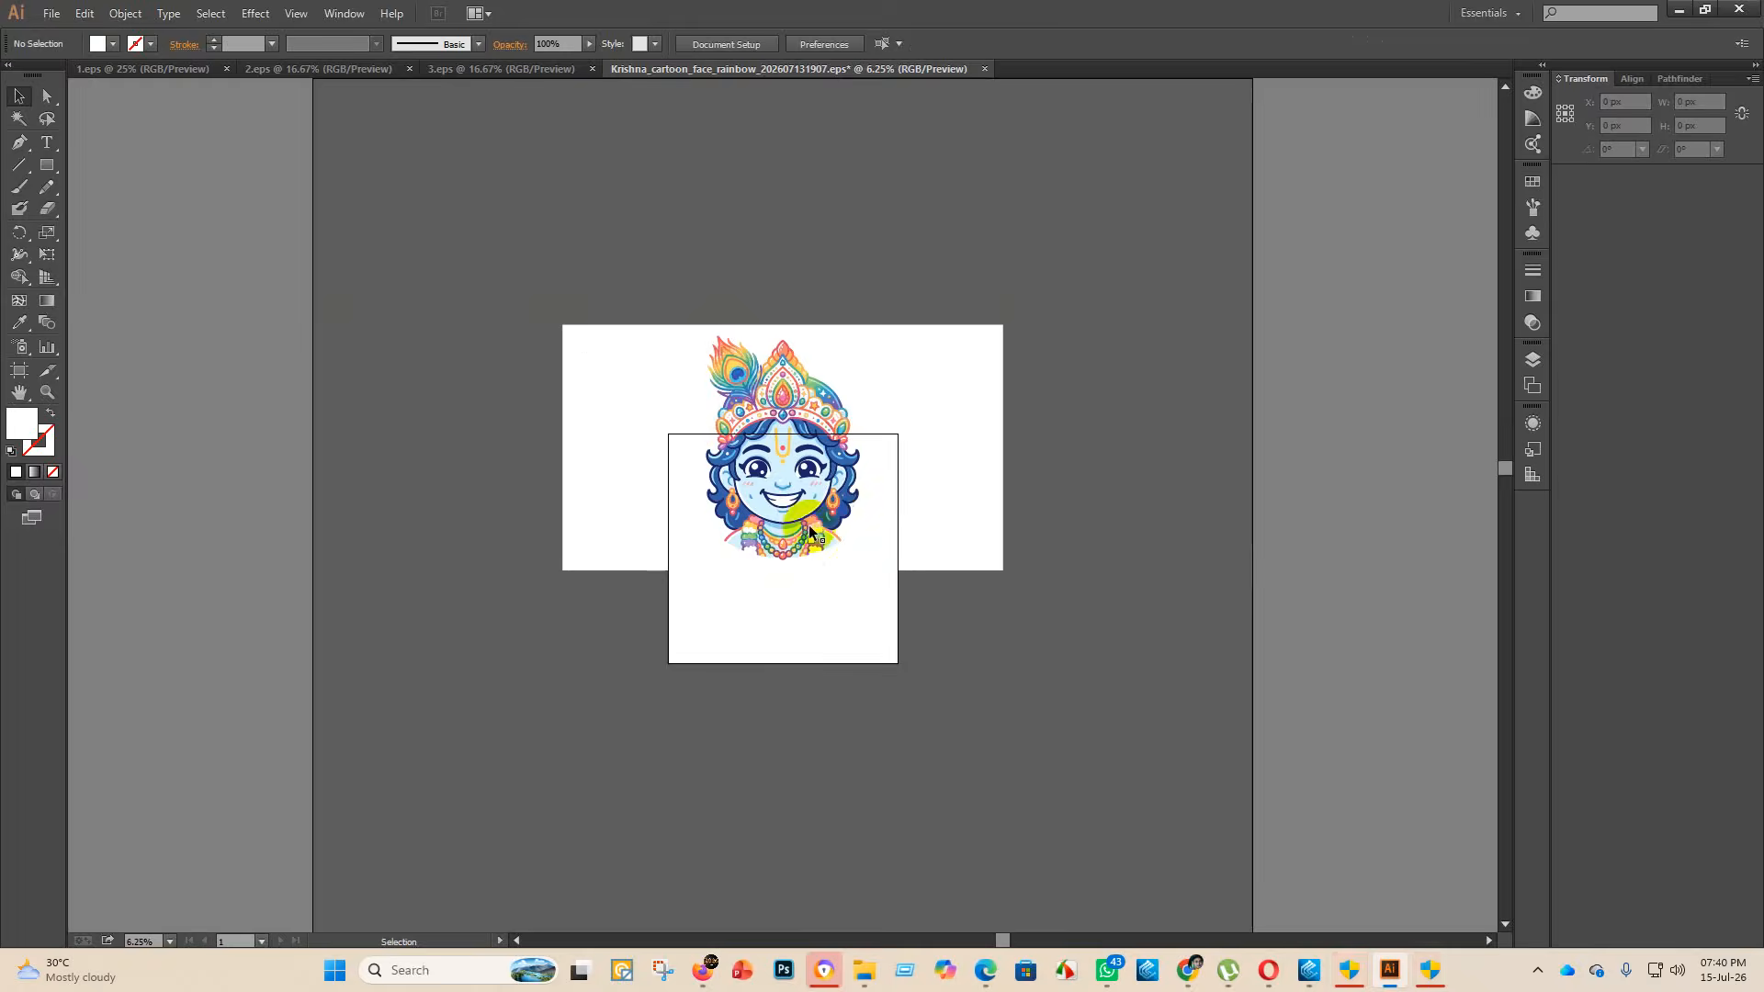
pyautogui.moveTo(817, 479); pyautogui.dragTo(584, 383)
pyautogui.rightClick(686, 305)
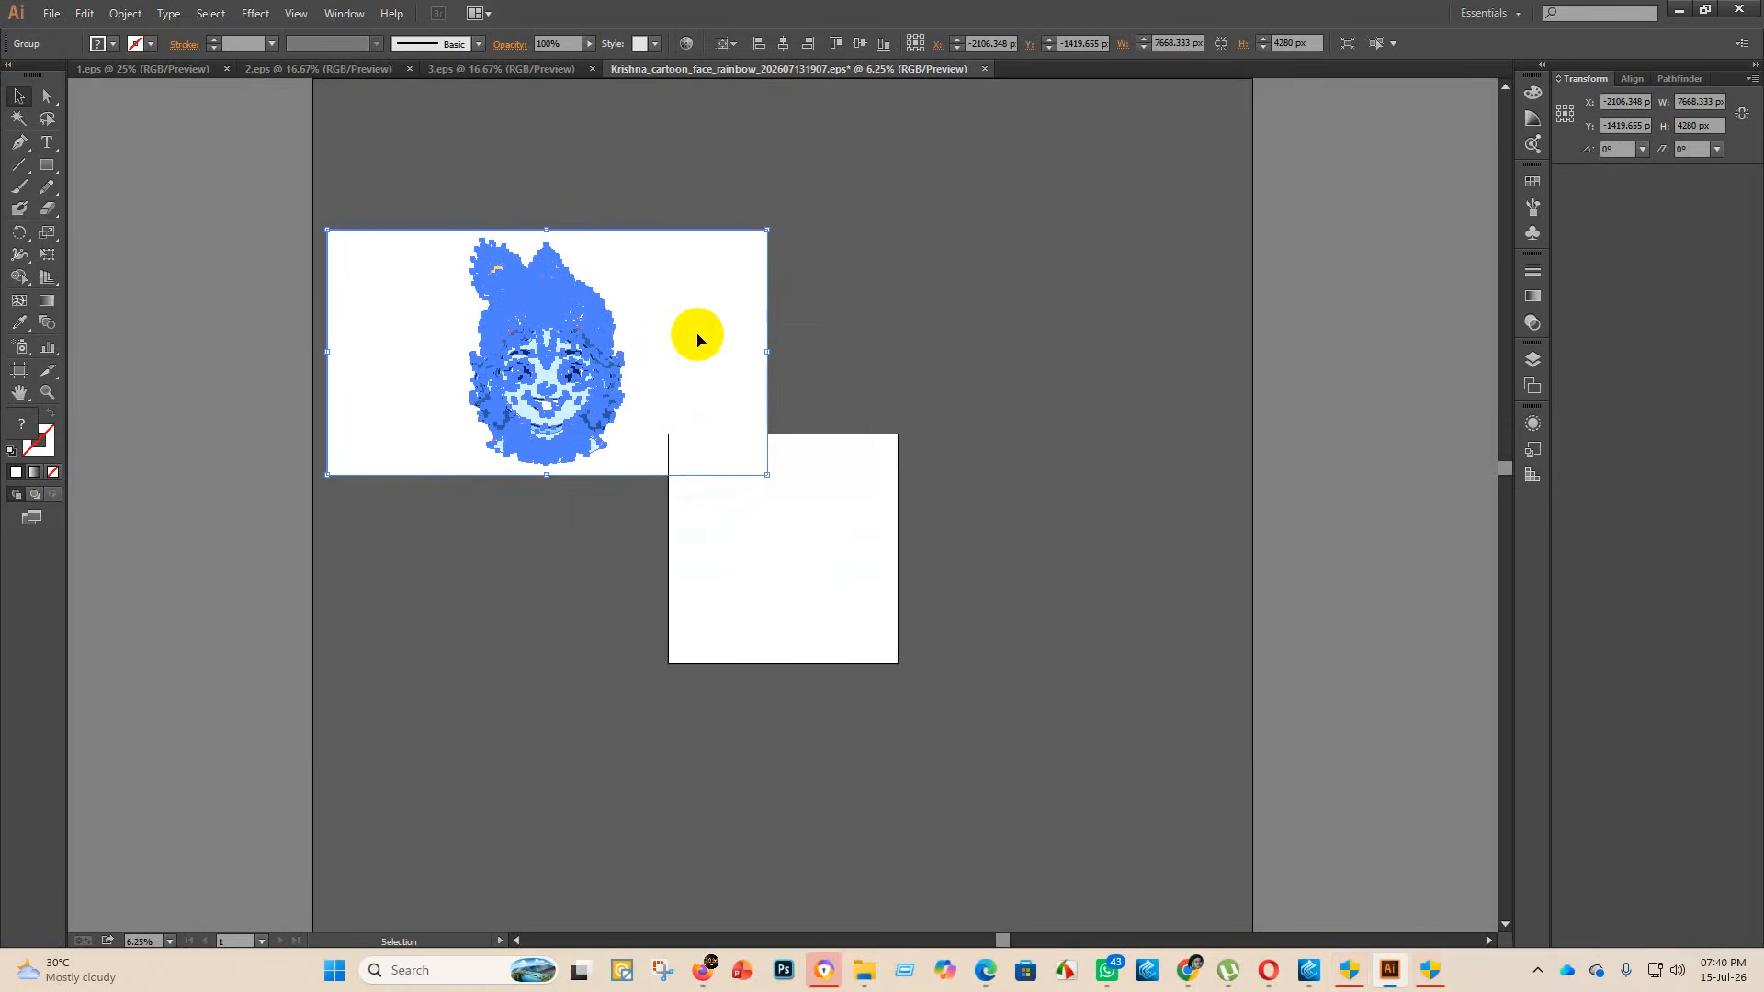
# - Switch to Shutterstock Contributor in Chrome and filter the recently reviewed images to the rejected ones
pyautogui.click(1199, 965)
pyautogui.click(1193, 885)
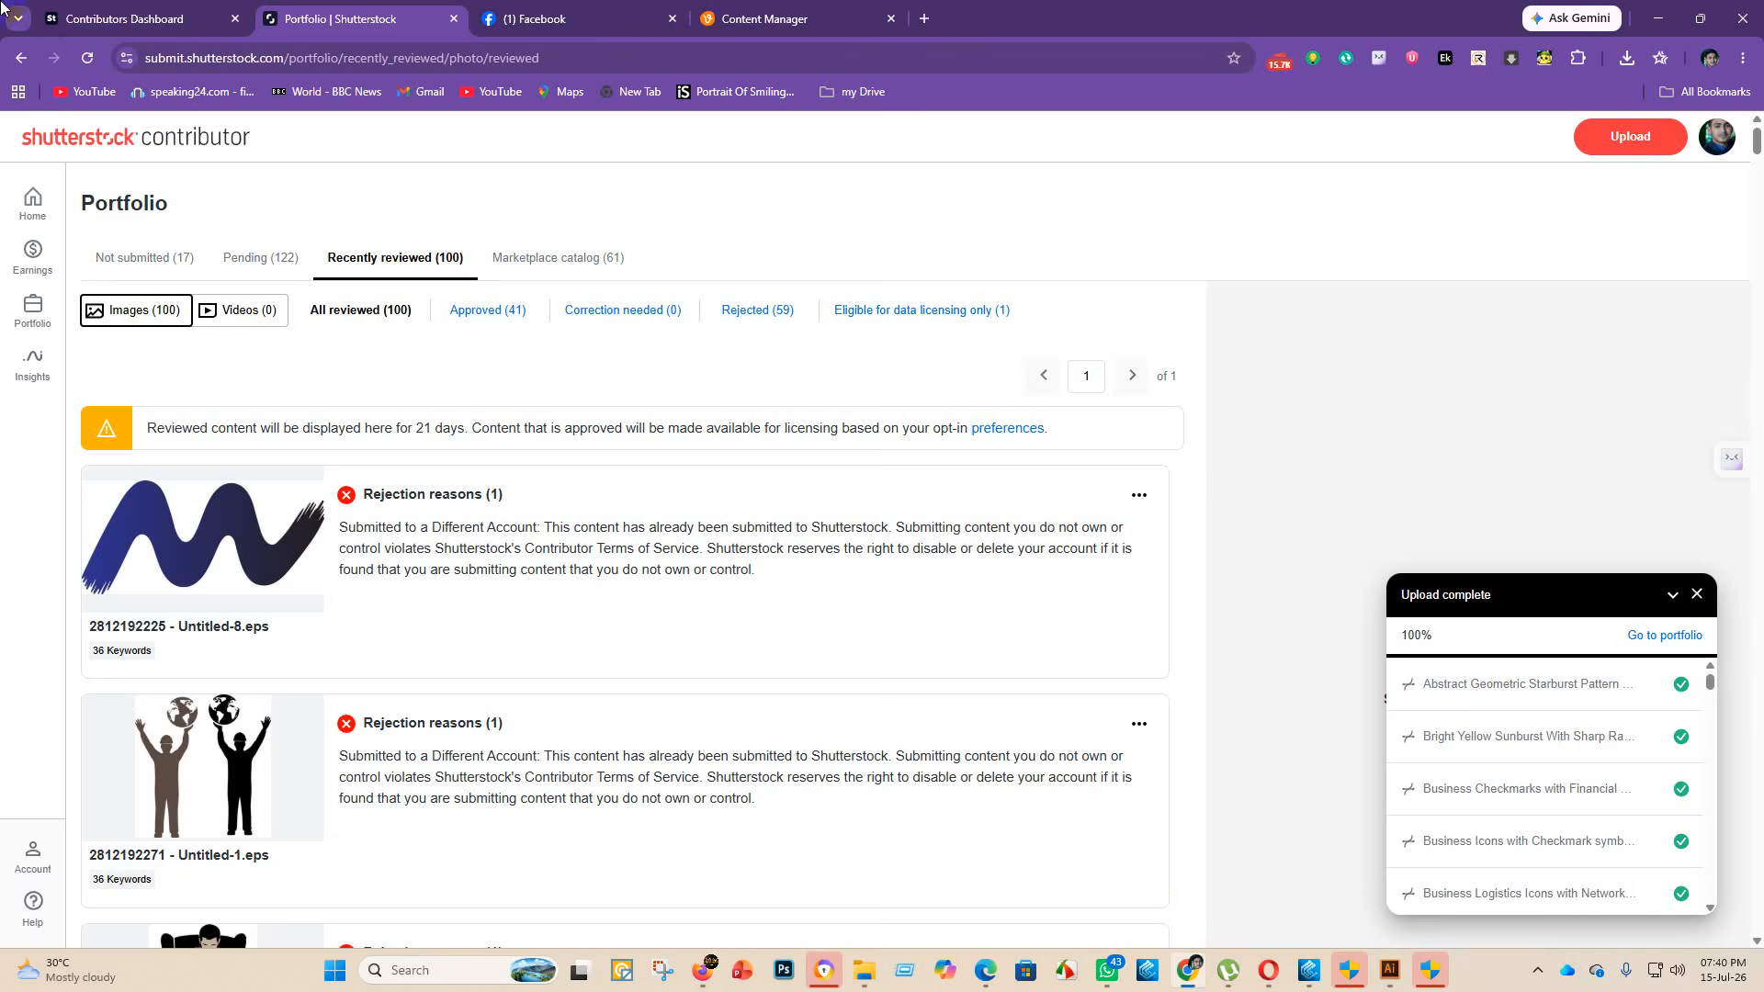
pyautogui.click(760, 315)
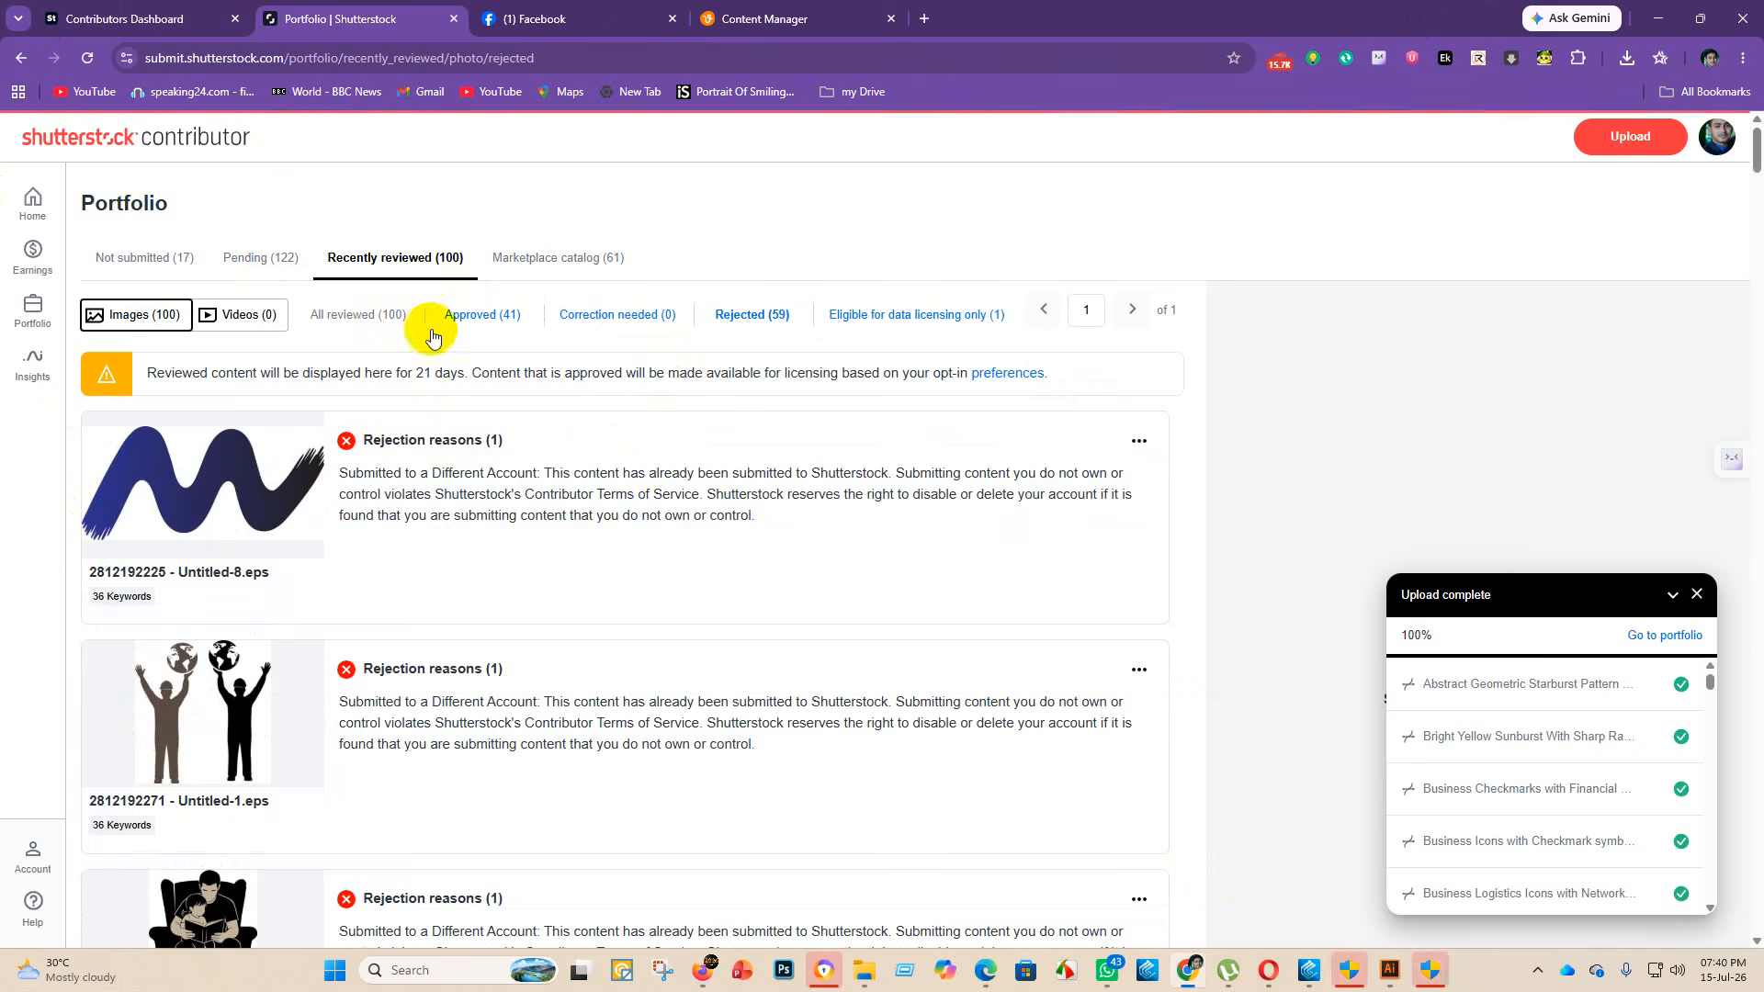
# - Go to the portfolio's not-submitted images and look through the newly uploaded files
pyautogui.click(1659, 640)
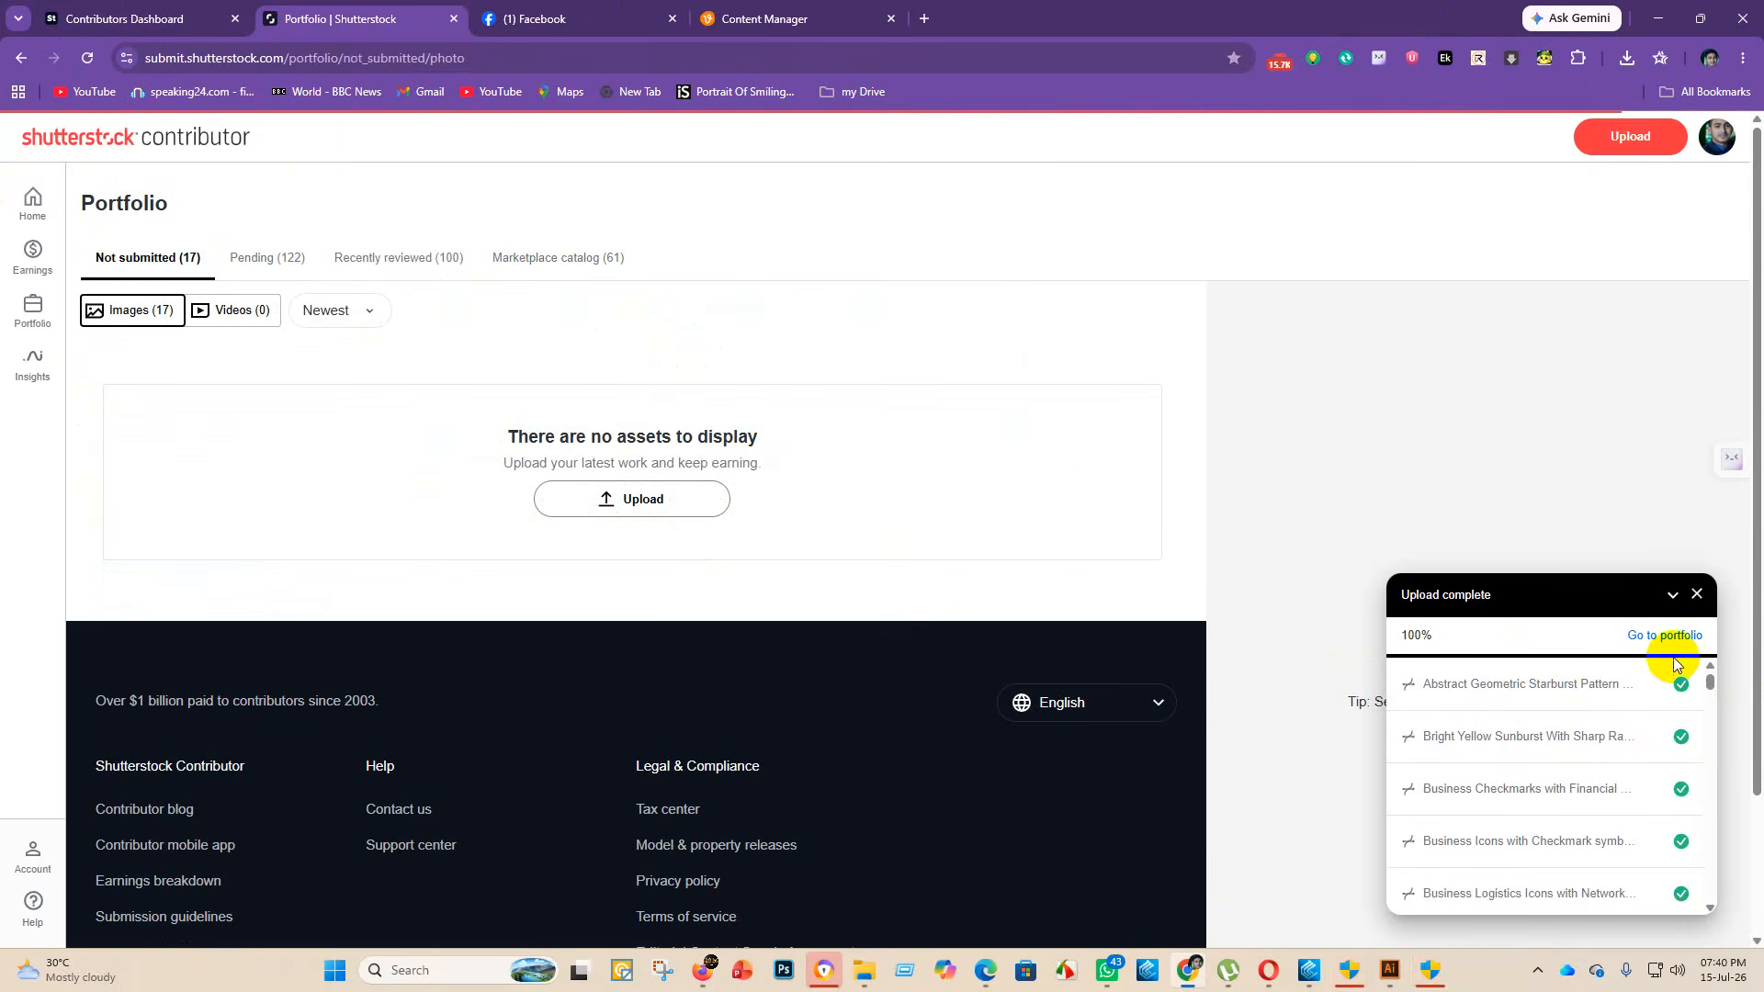
pyautogui.click(1668, 635)
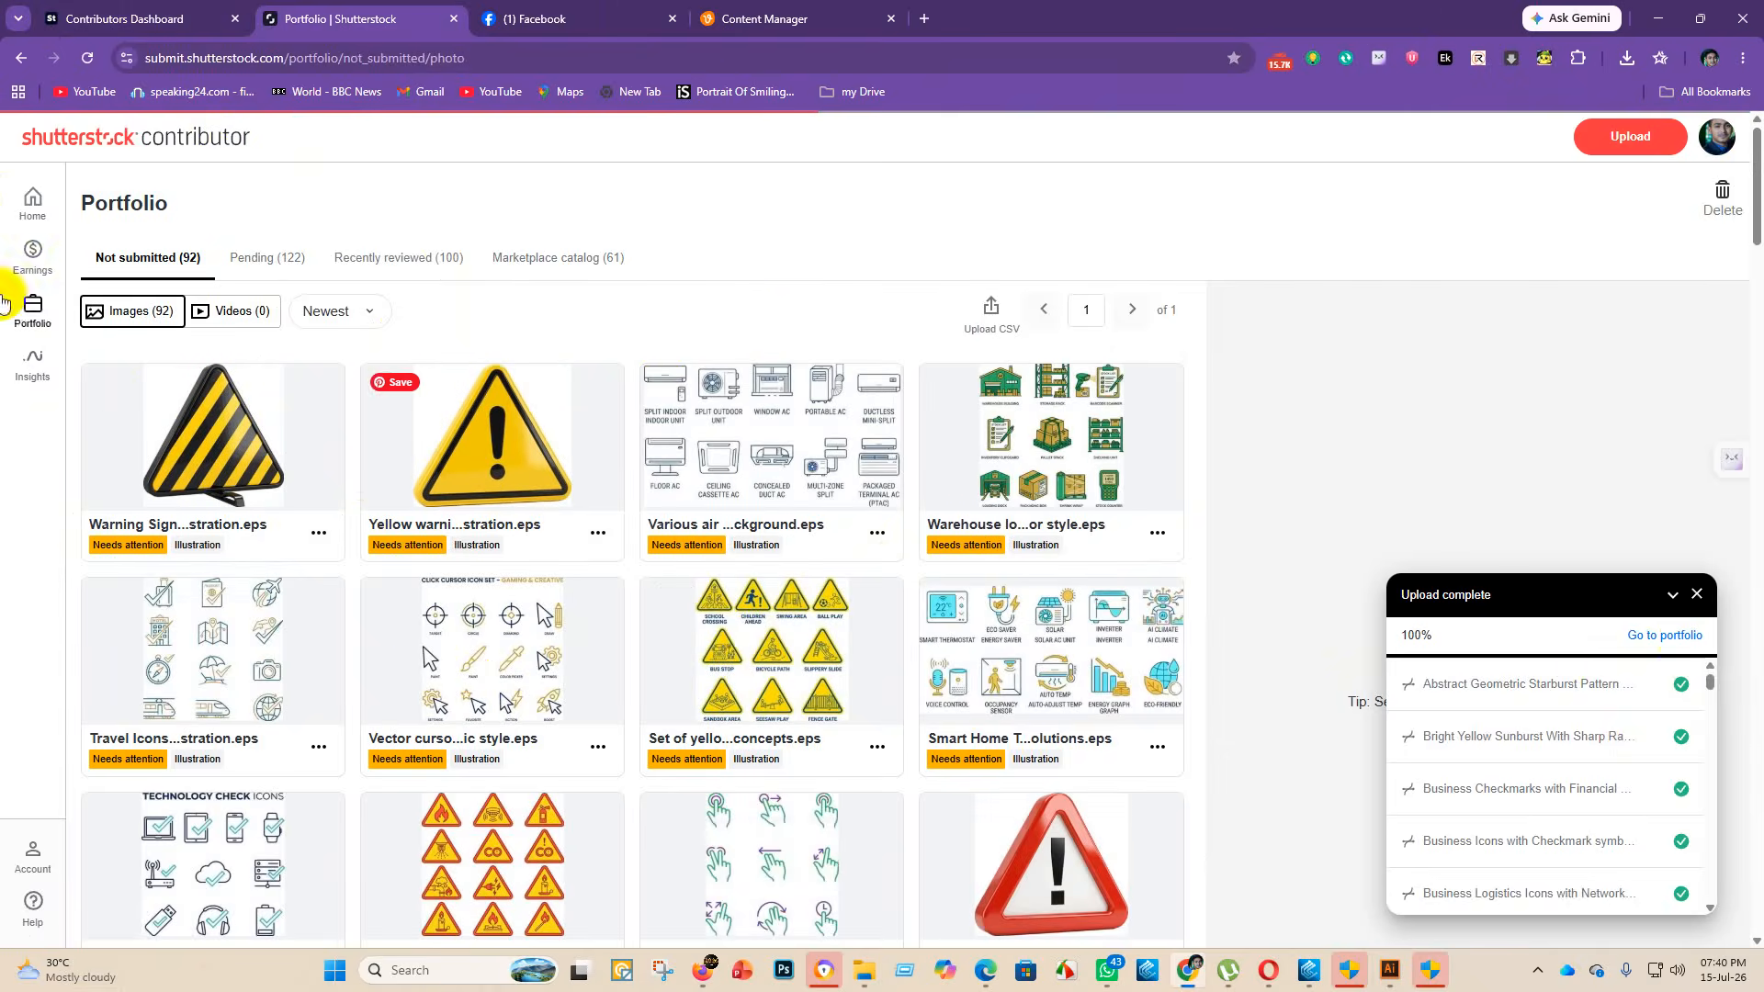
pyautogui.scroll(-13, 670, 679)
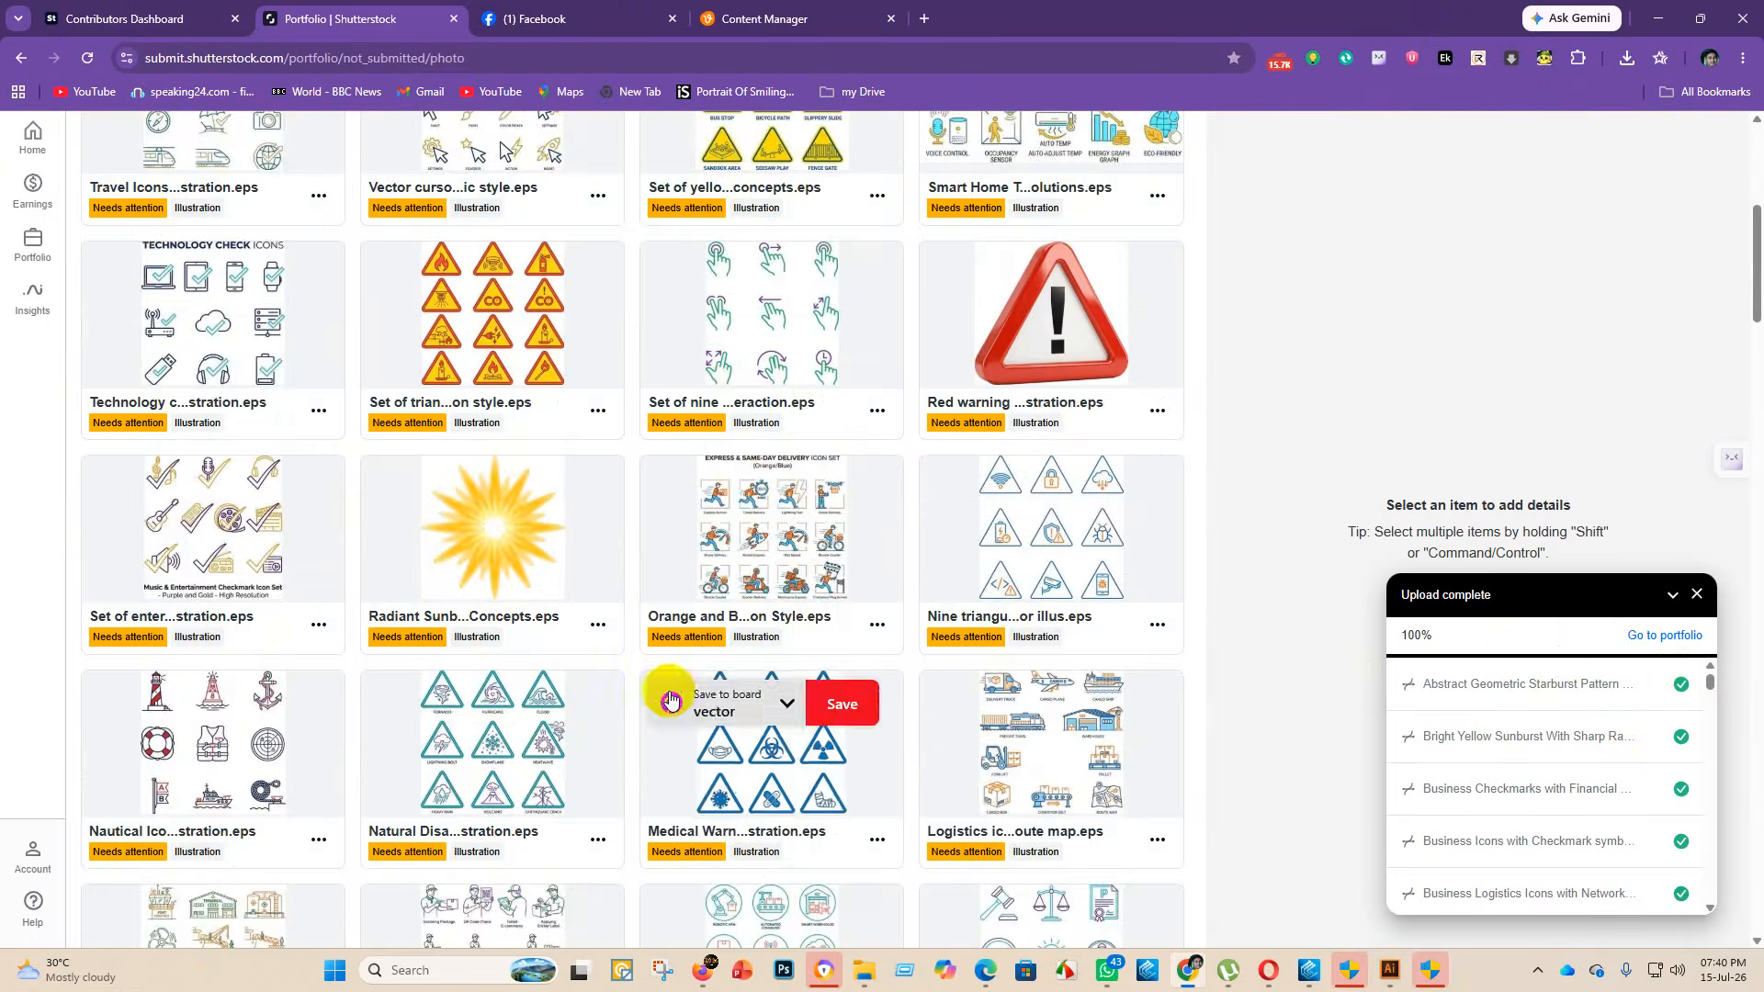
pyautogui.scroll(18, 552, 512)
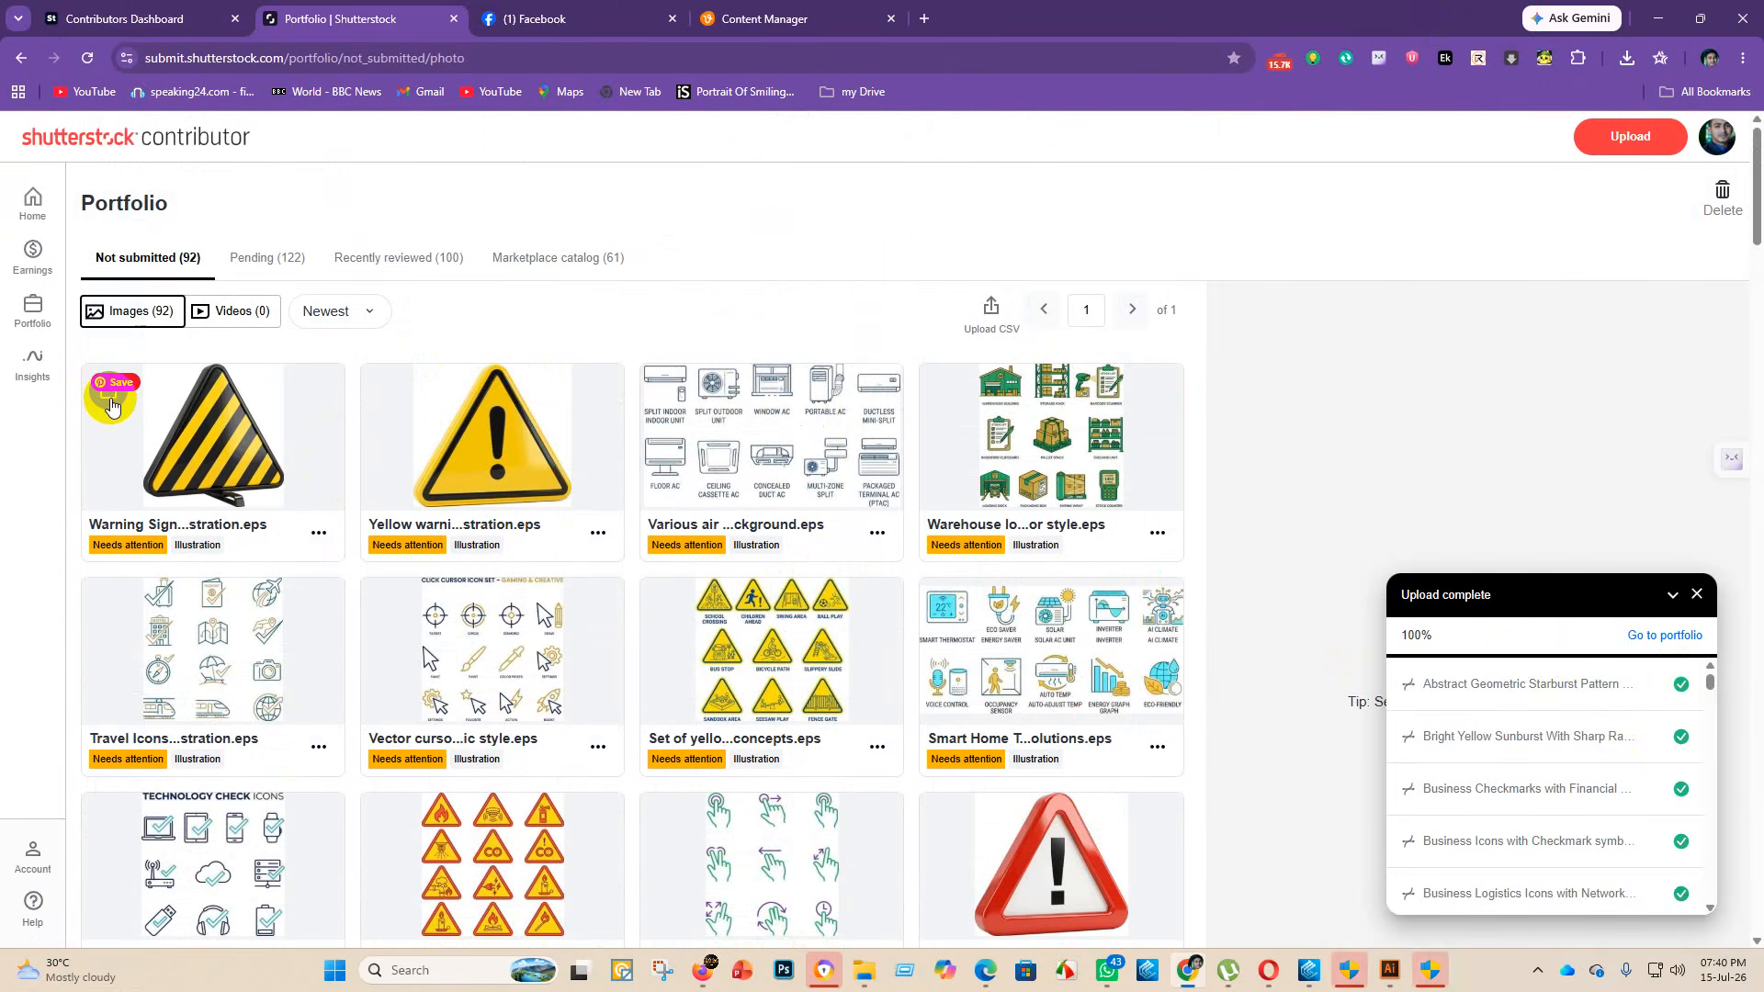
# - Select all not-submitted images on the page and set their Category 1 to Signs/Symbols
pyautogui.click(110, 404)
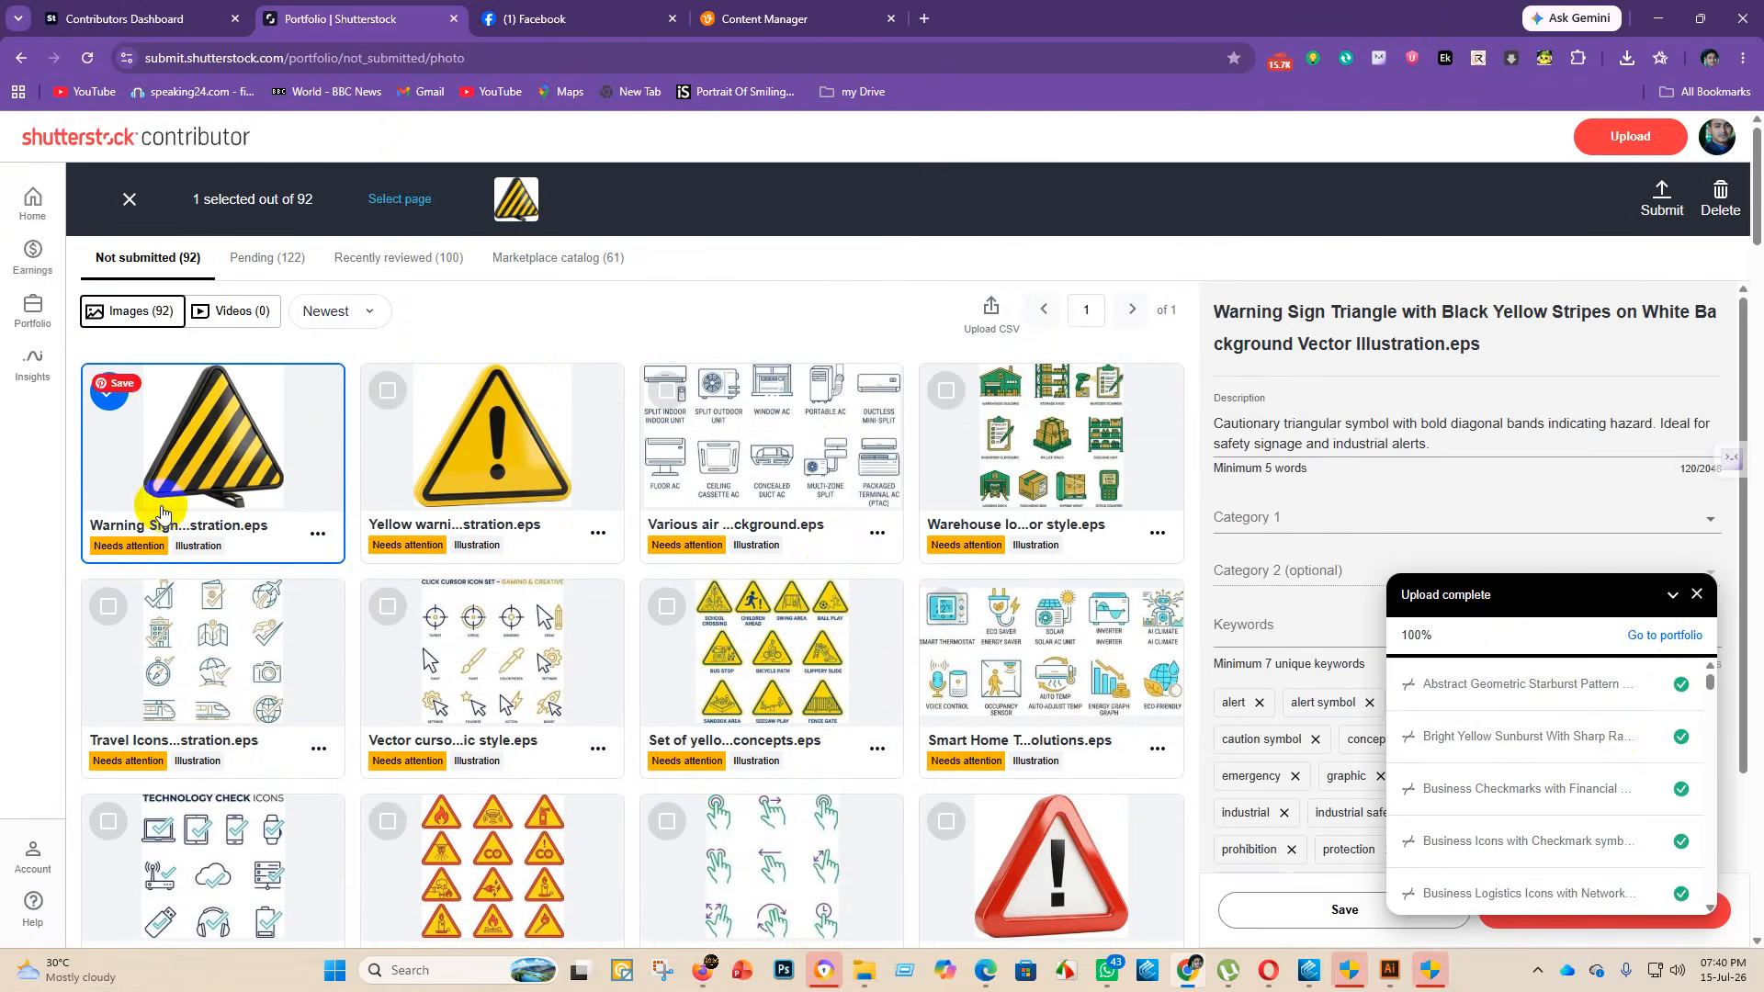
pyautogui.click(405, 207)
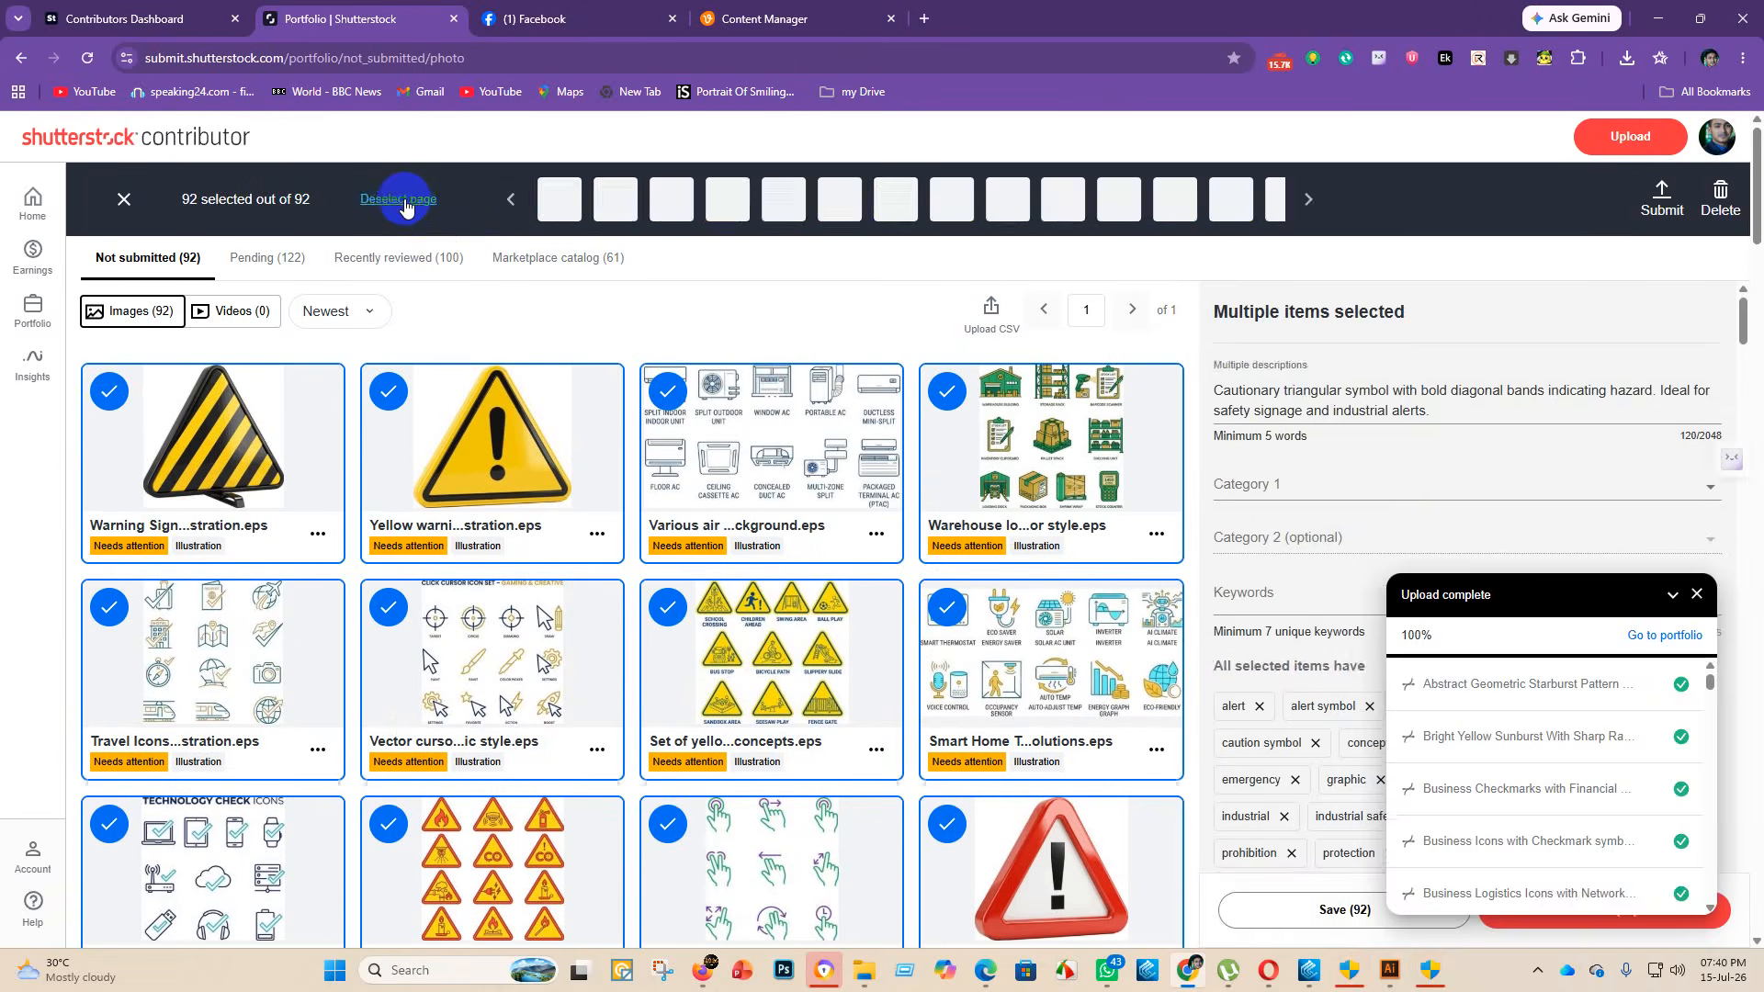
pyautogui.click(1296, 470)
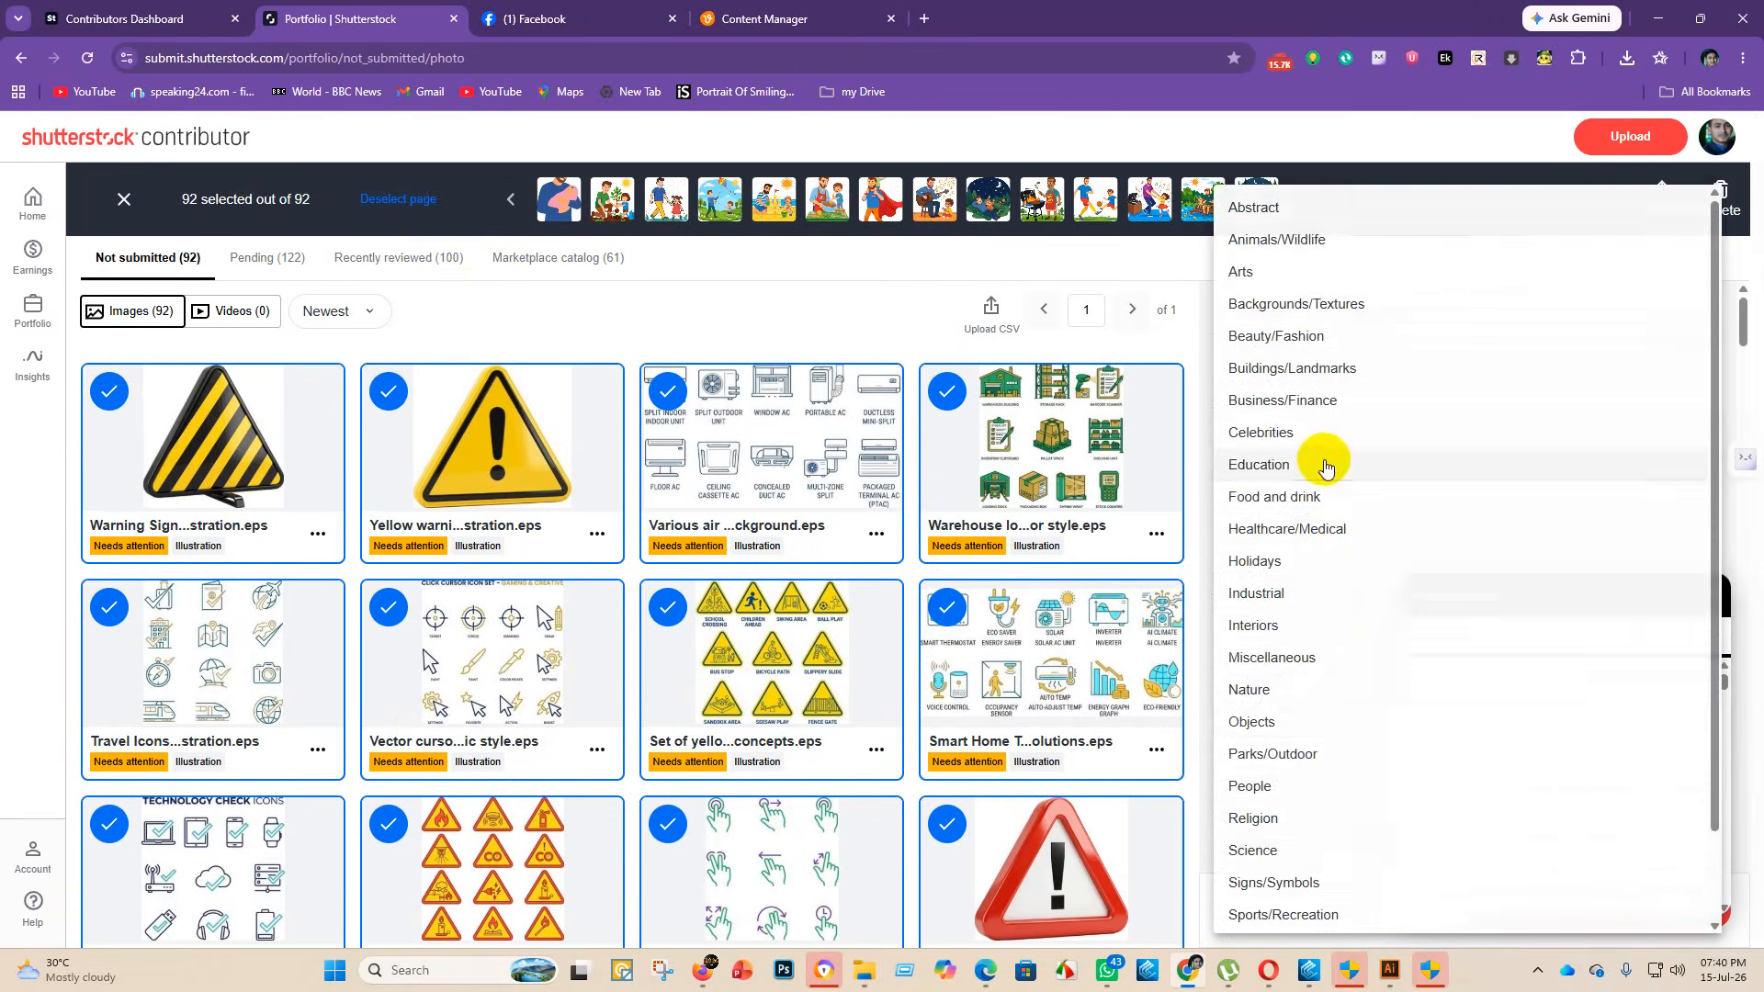
pyautogui.click(1330, 885)
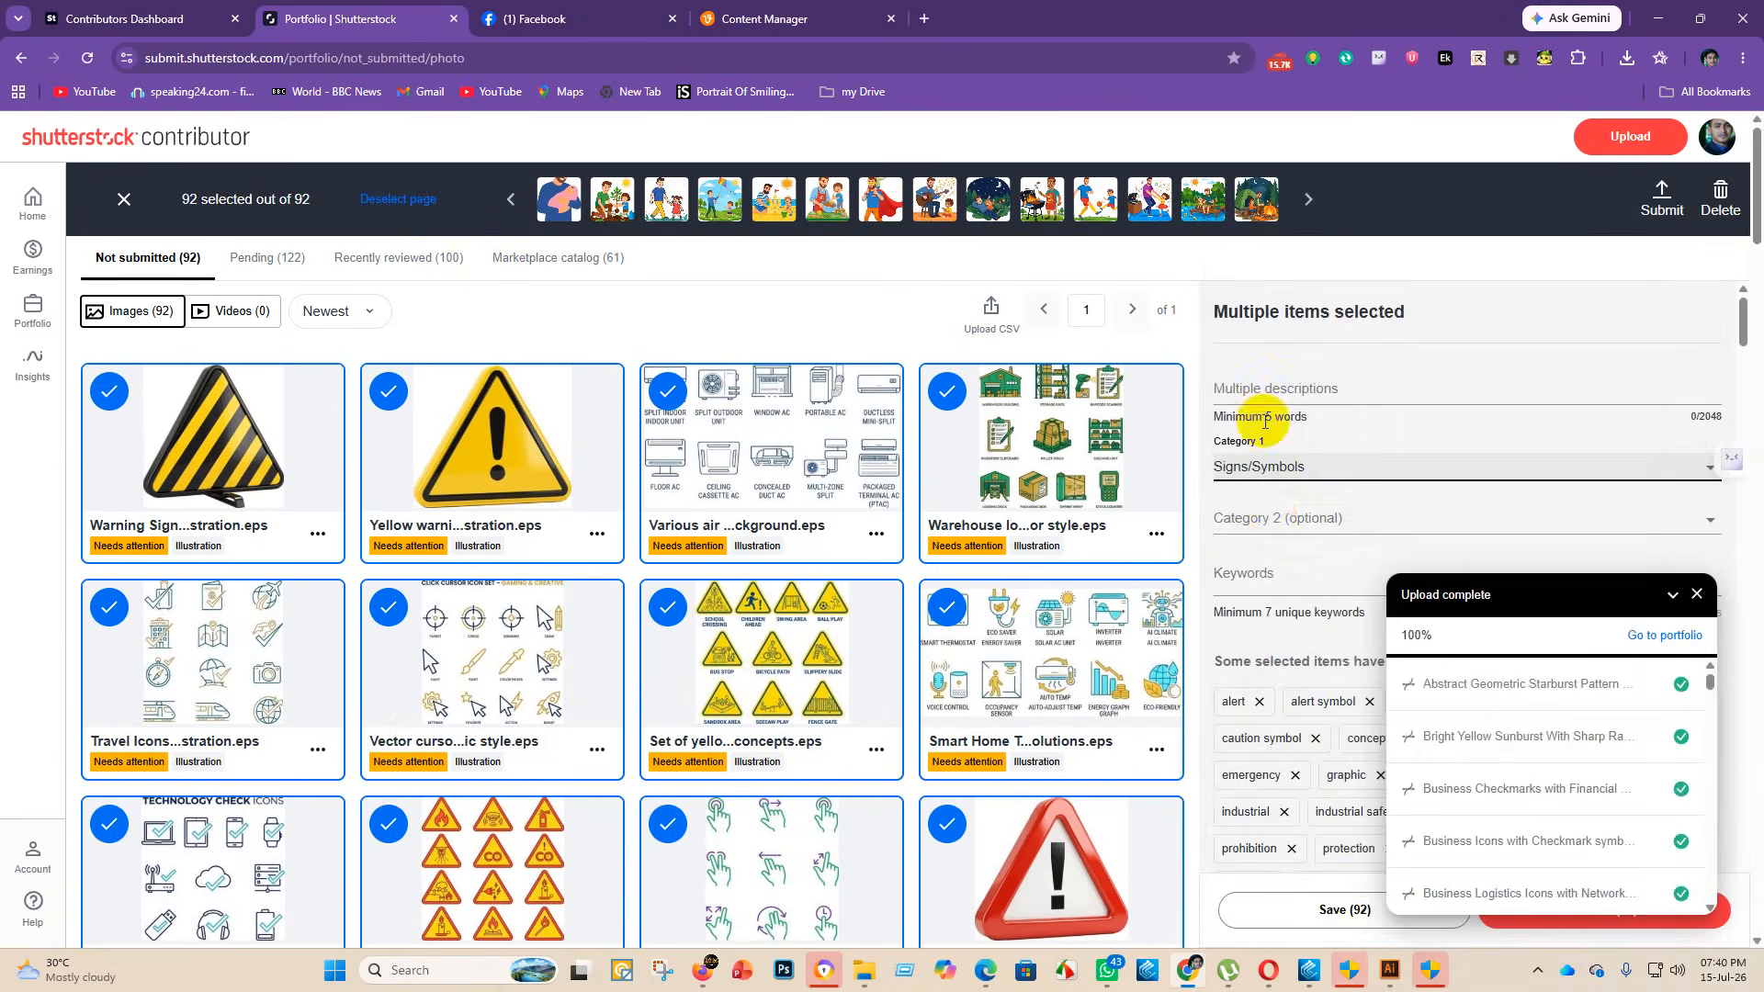
# - Set Category 2 to Arts for the selected images and submit them
pyautogui.click(1271, 517)
pyautogui.scroll(-2, 1291, 849)
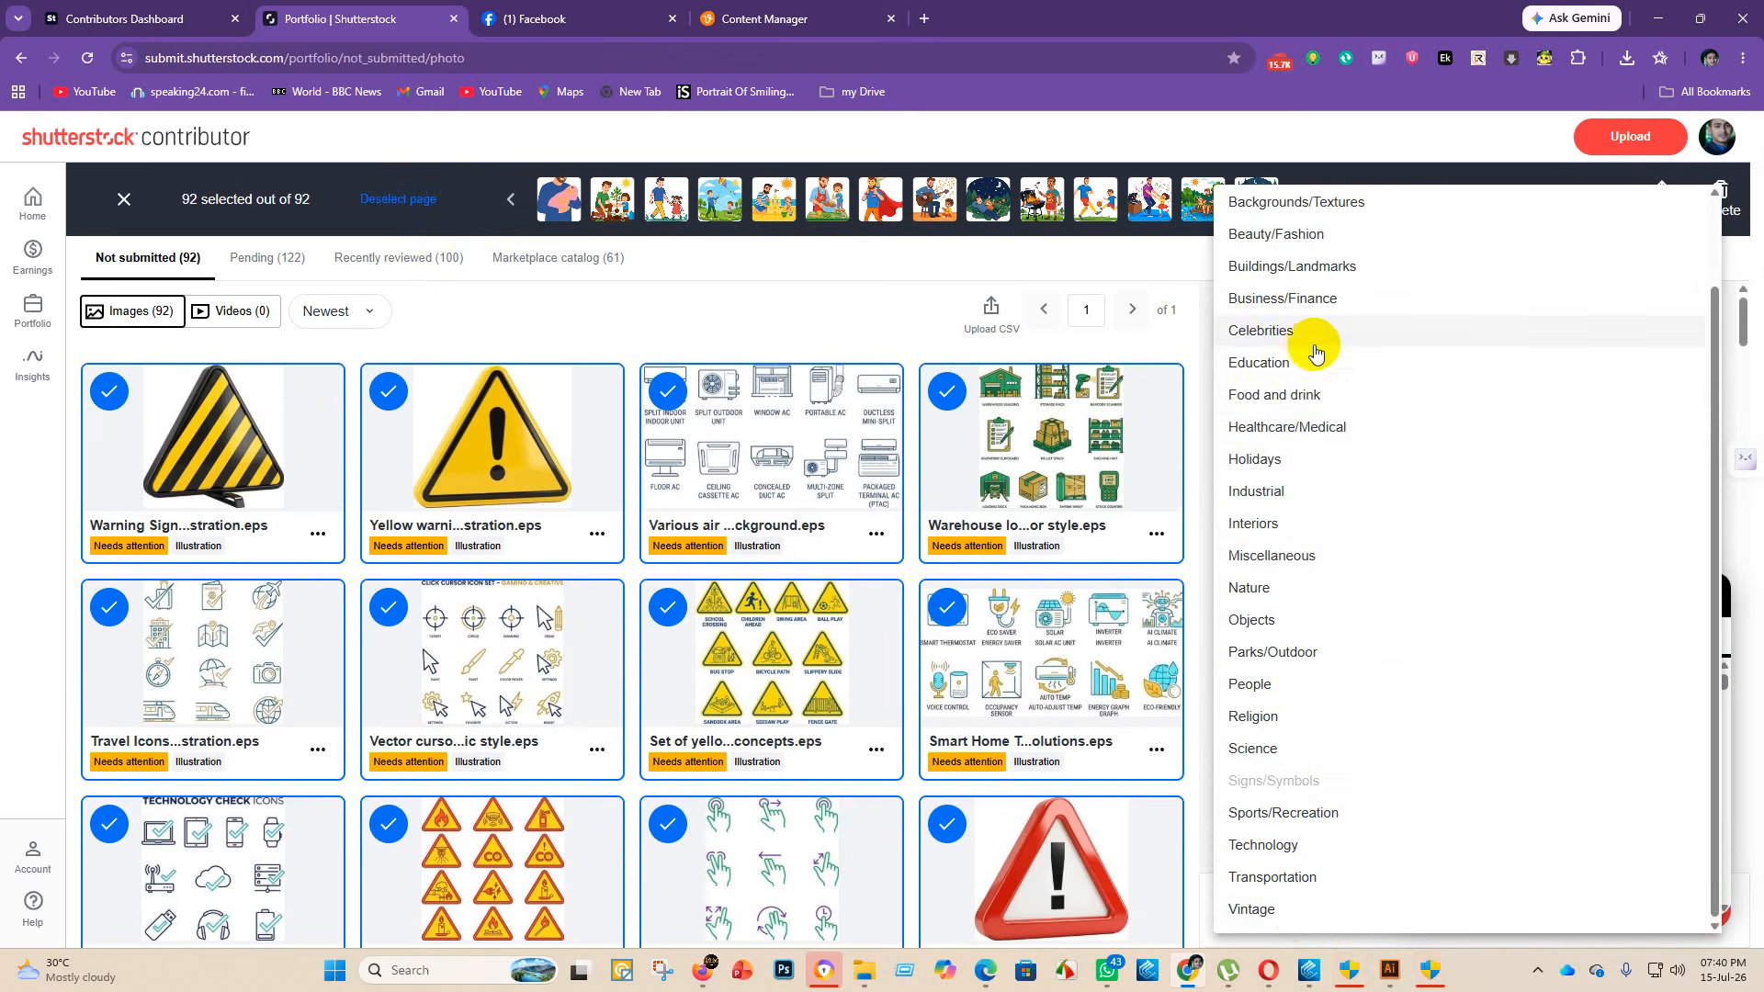
pyautogui.scroll(2, 1299, 244)
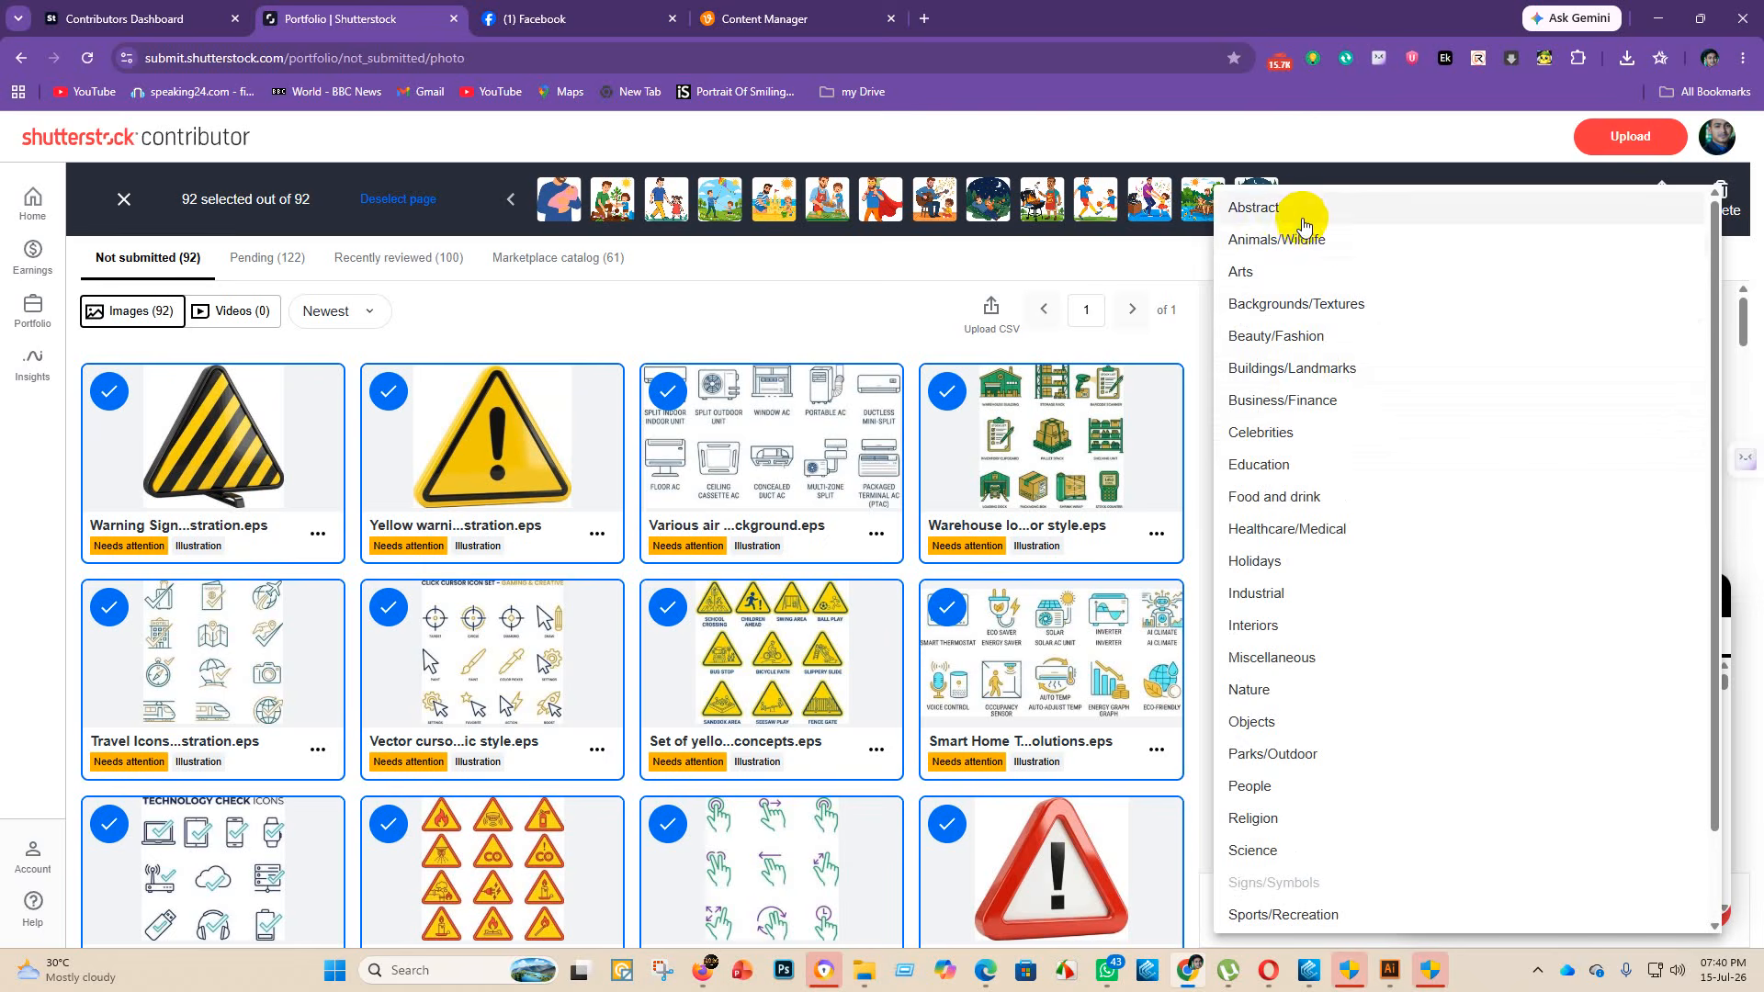
pyautogui.click(1280, 277)
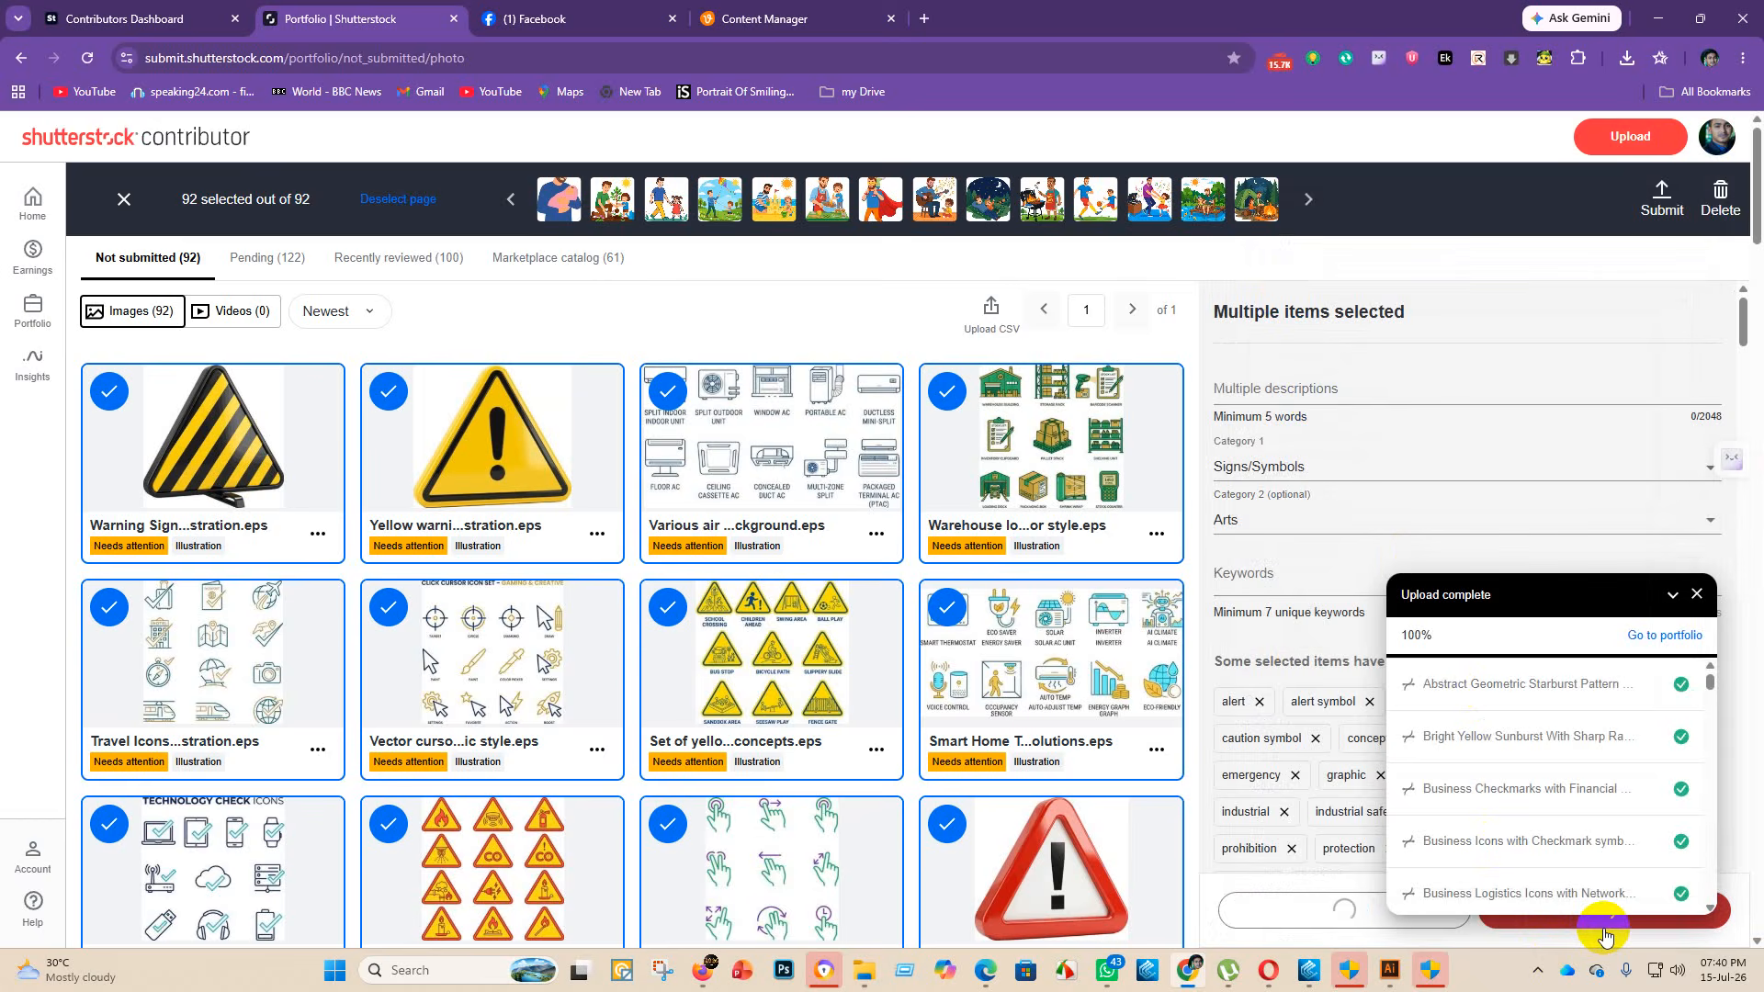
# - Look through the selected images in the submission batch while the submission is processed
pyautogui.scroll(-18, 873, 643)
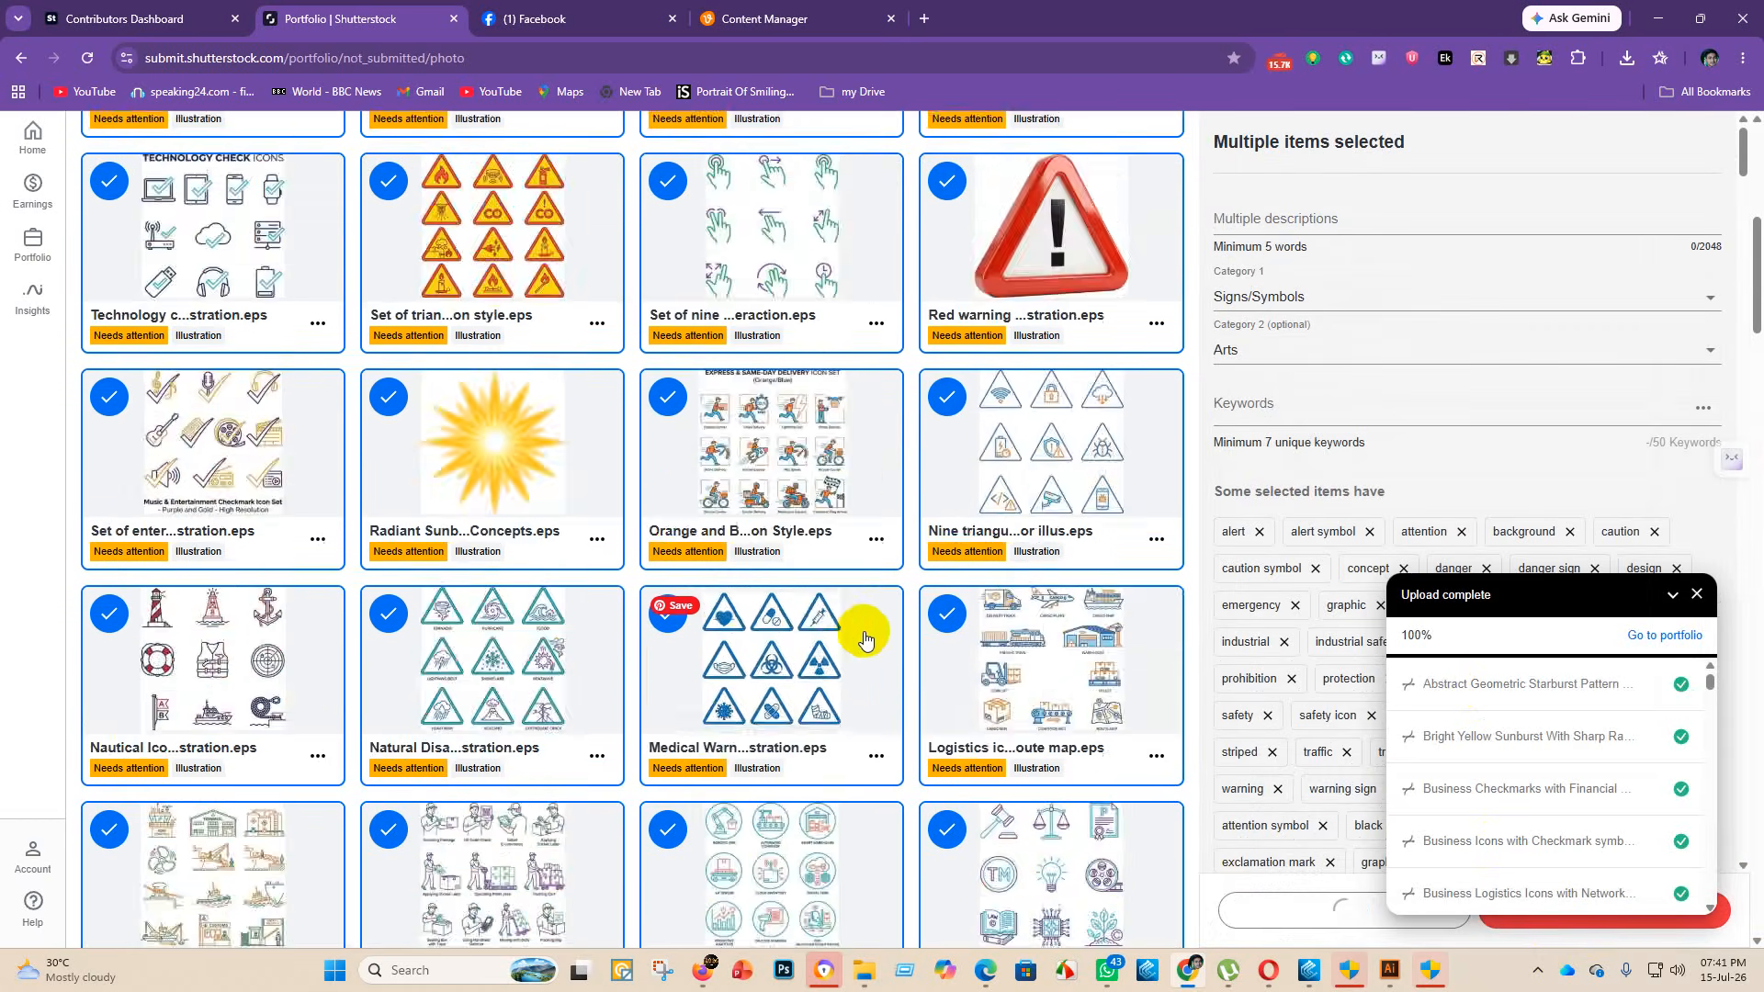
pyautogui.scroll(-20, 882, 652)
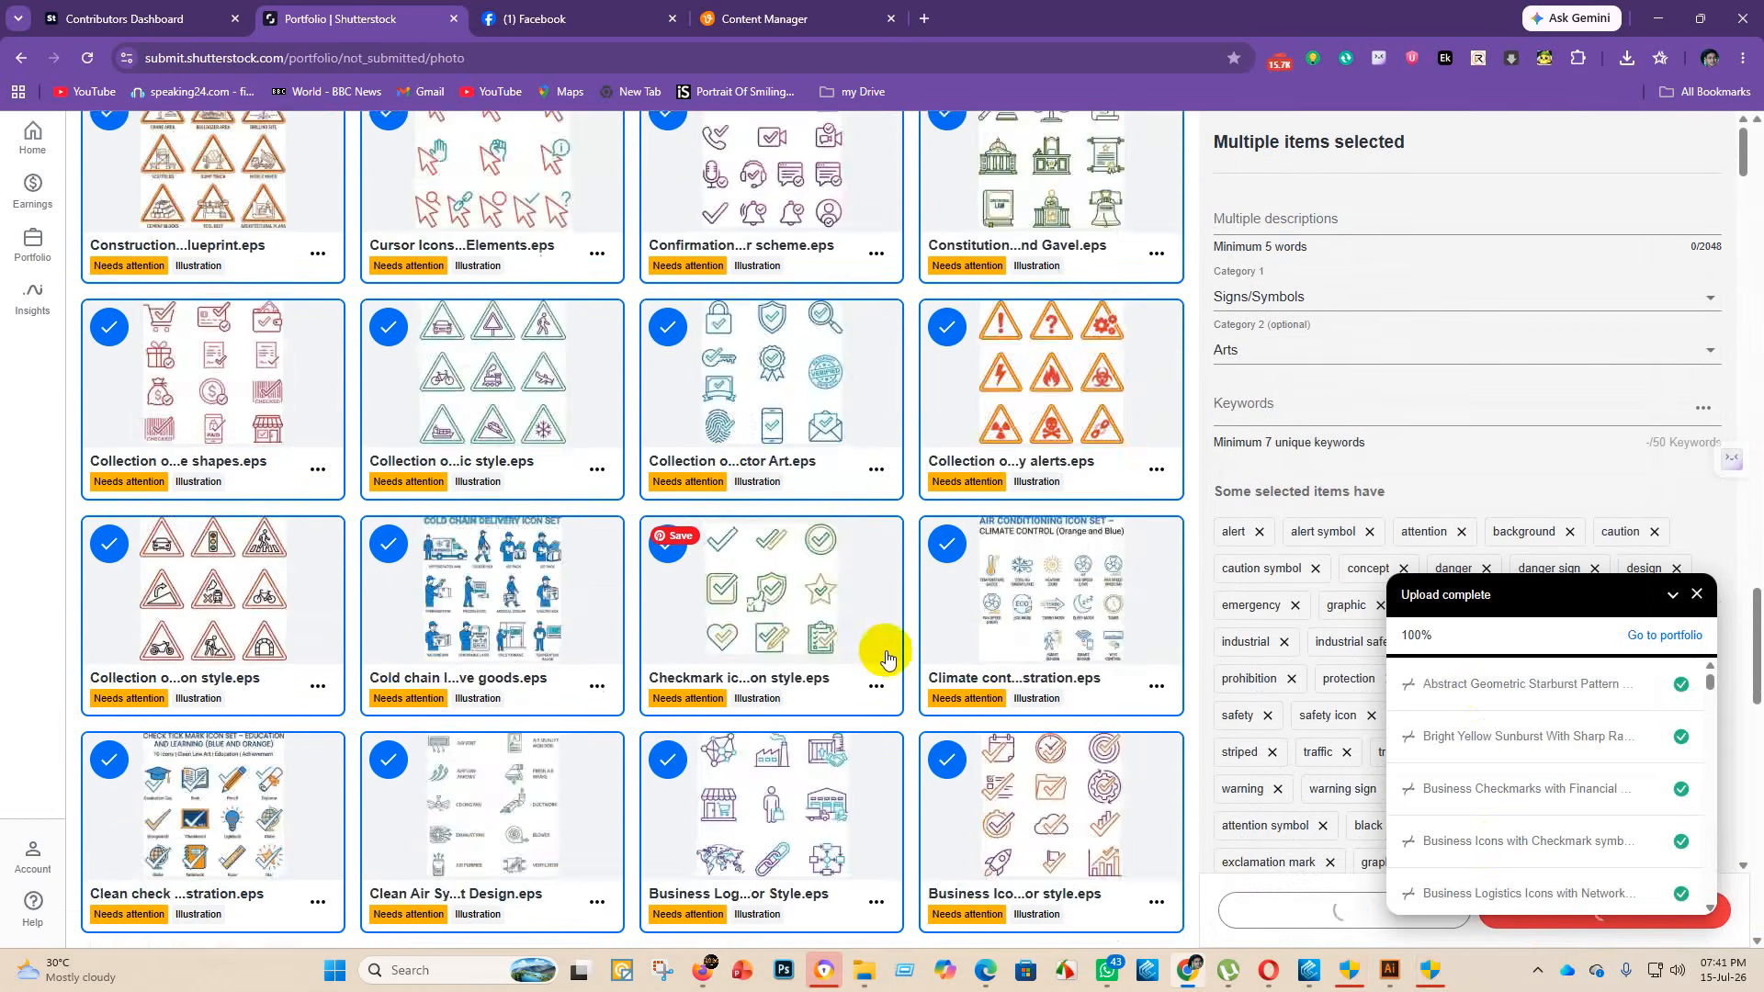
pyautogui.scroll(15, 903, 664)
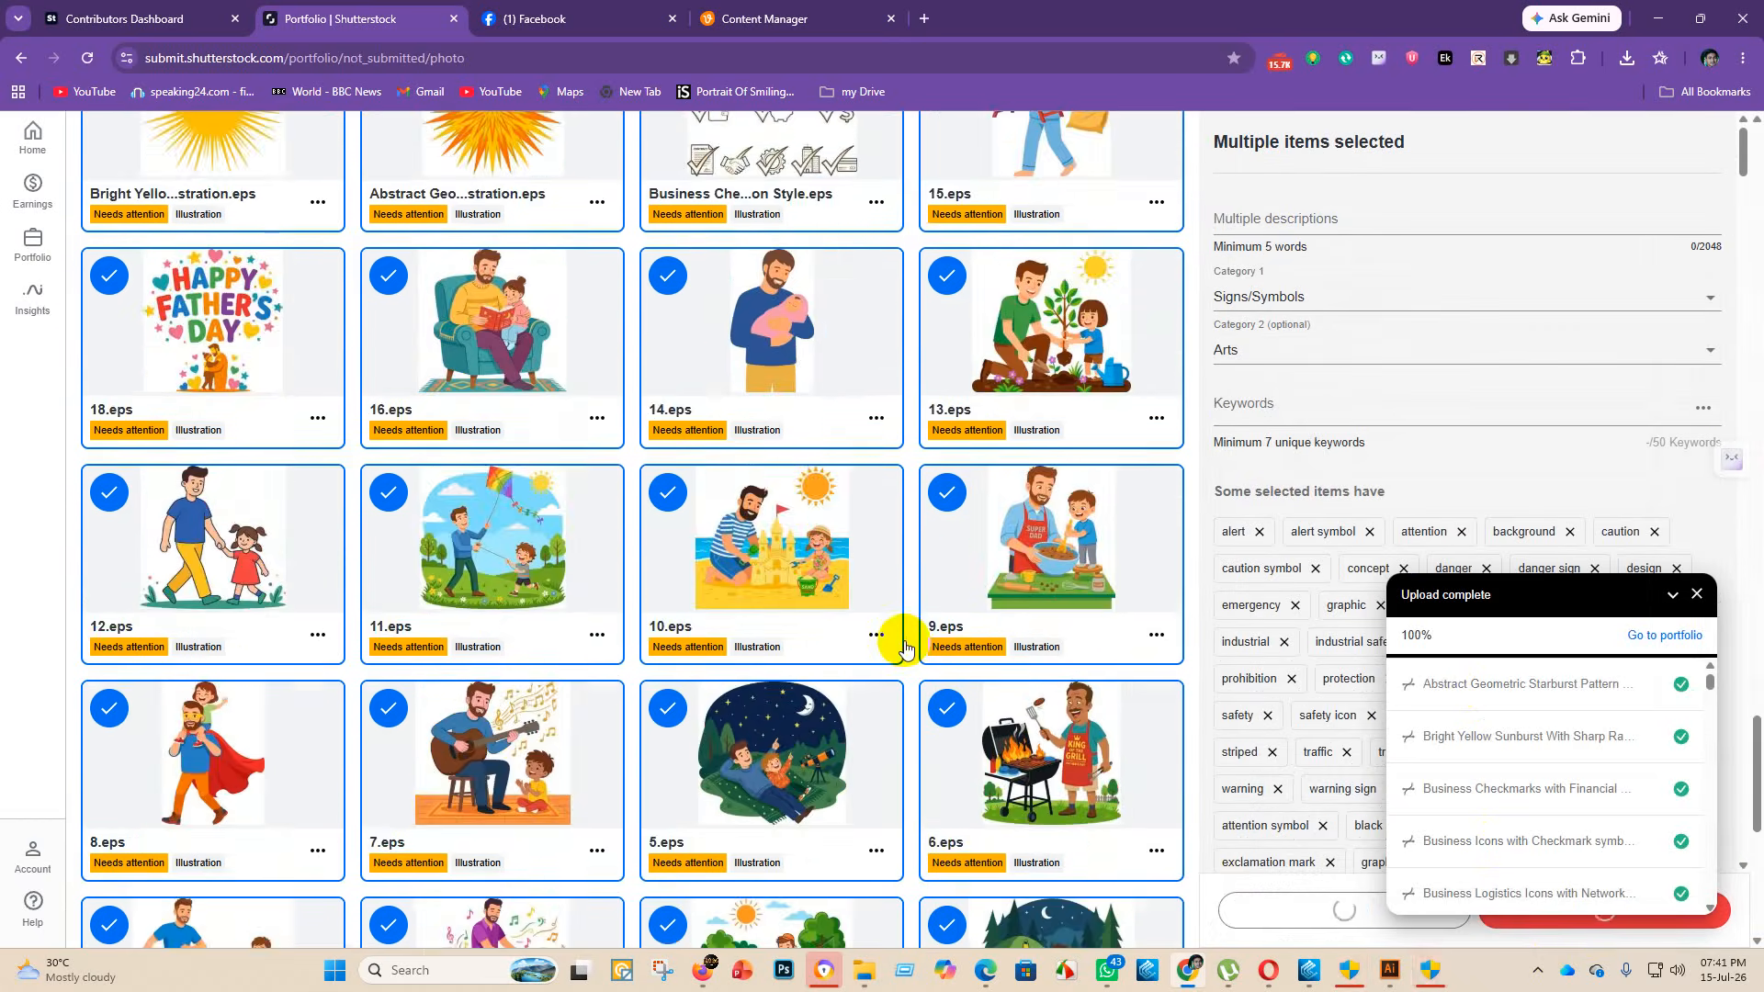
pyautogui.scroll(20, 907, 632)
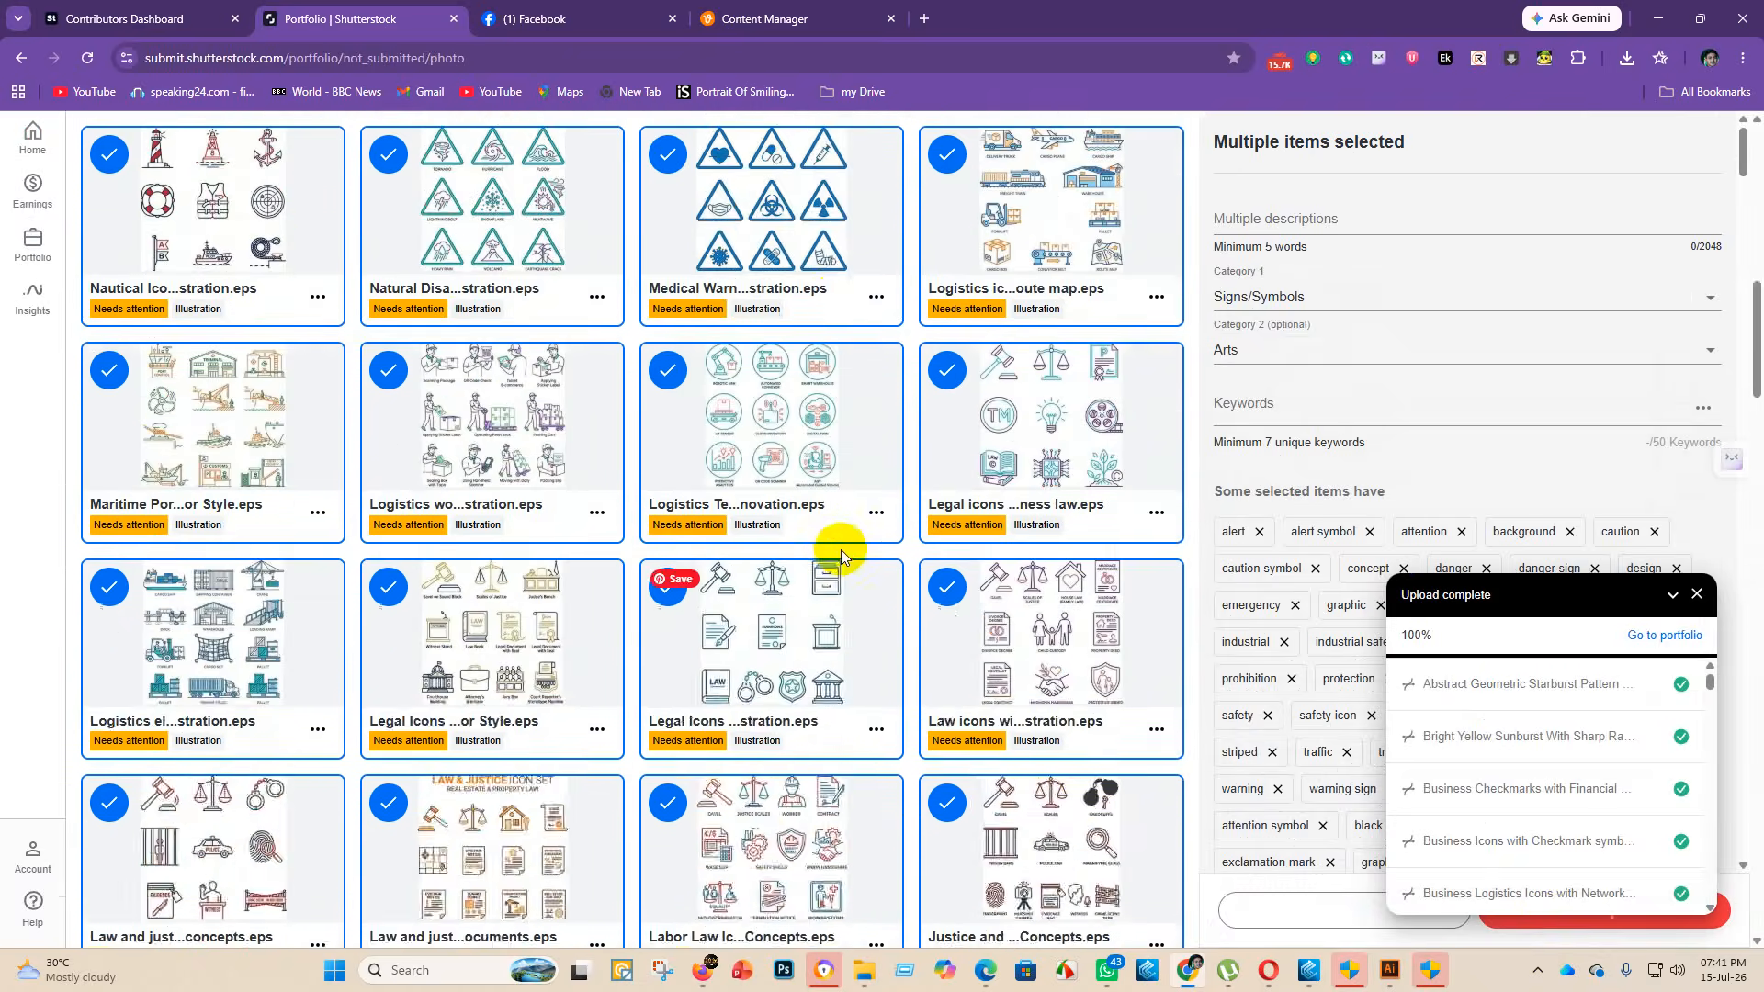
pyautogui.scroll(2, 796, 539)
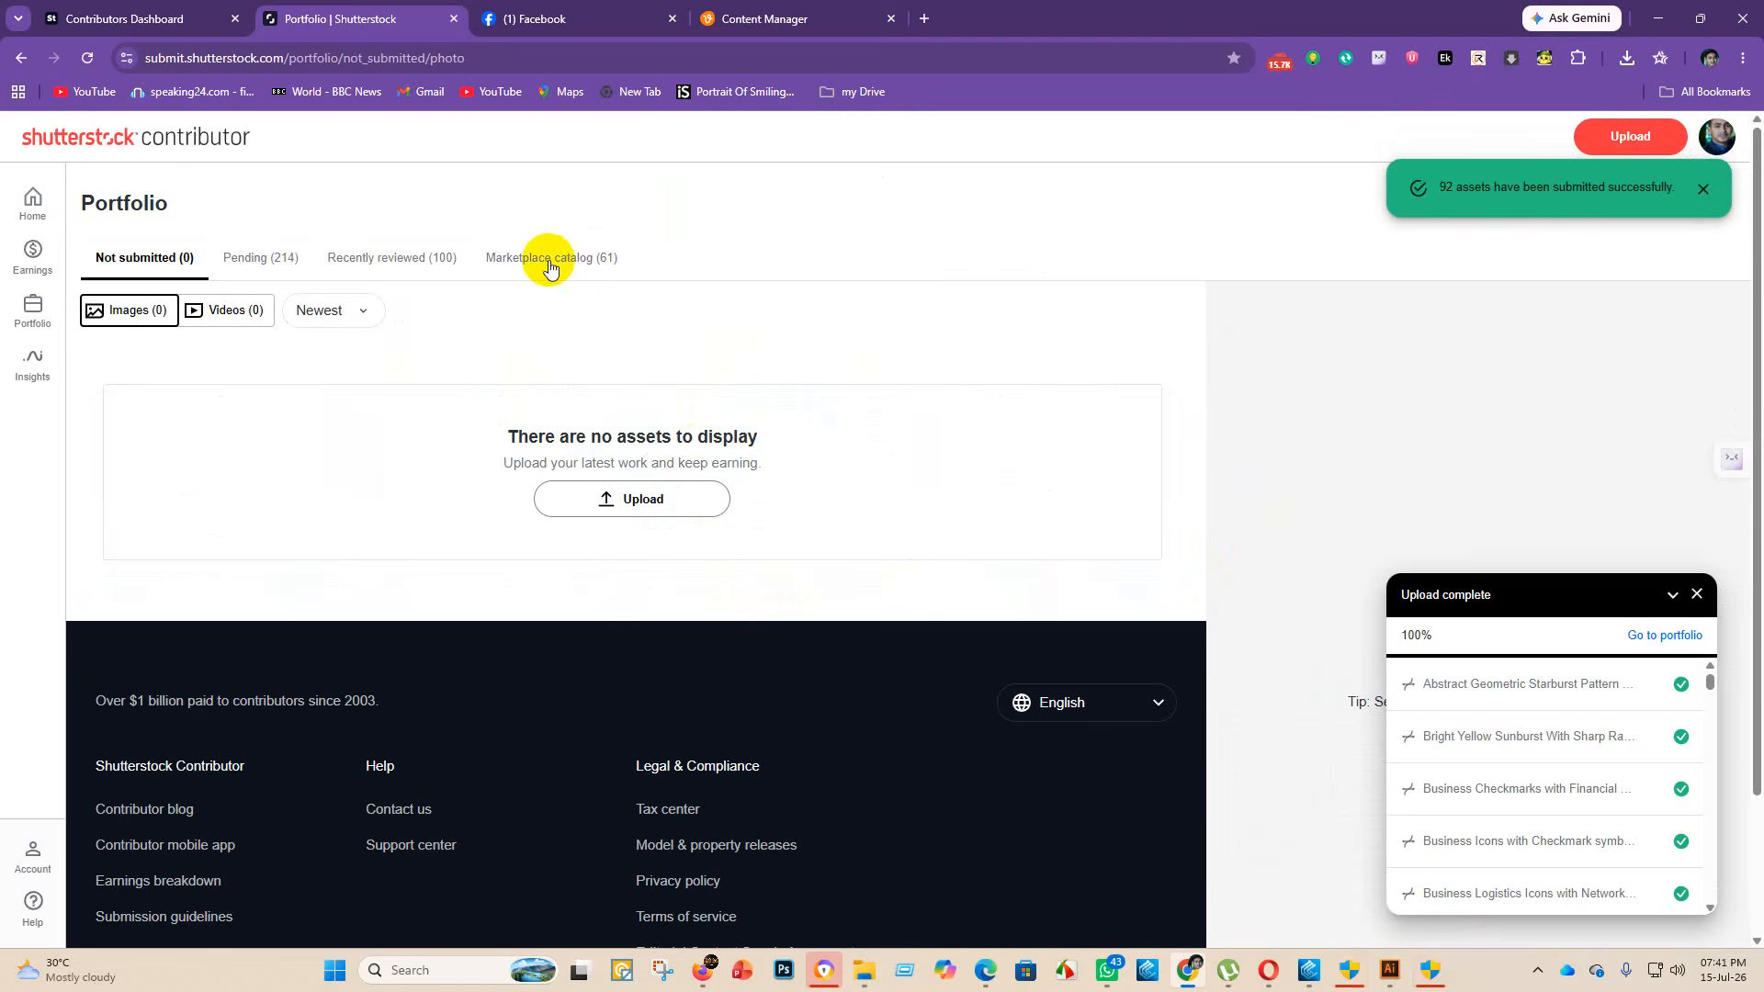
# - Open the portfolio's marketplace catalog and look through the approved images
pyautogui.click(523, 265)
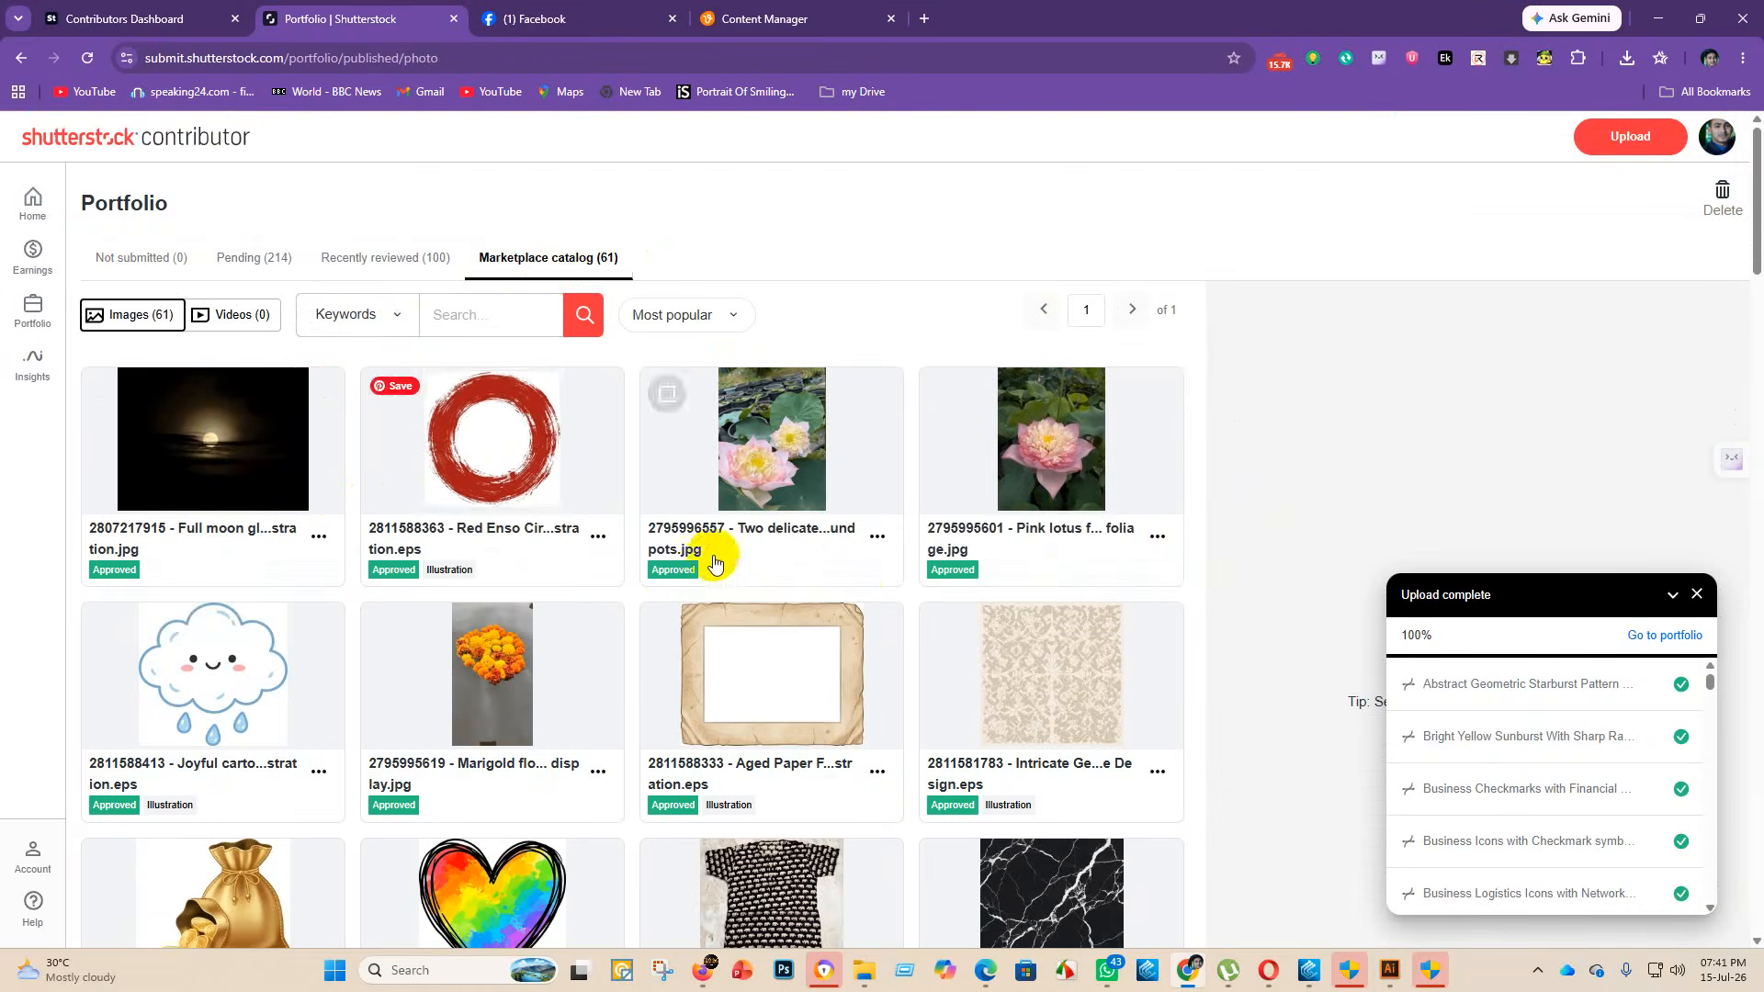
pyautogui.scroll(-3, 630, 610)
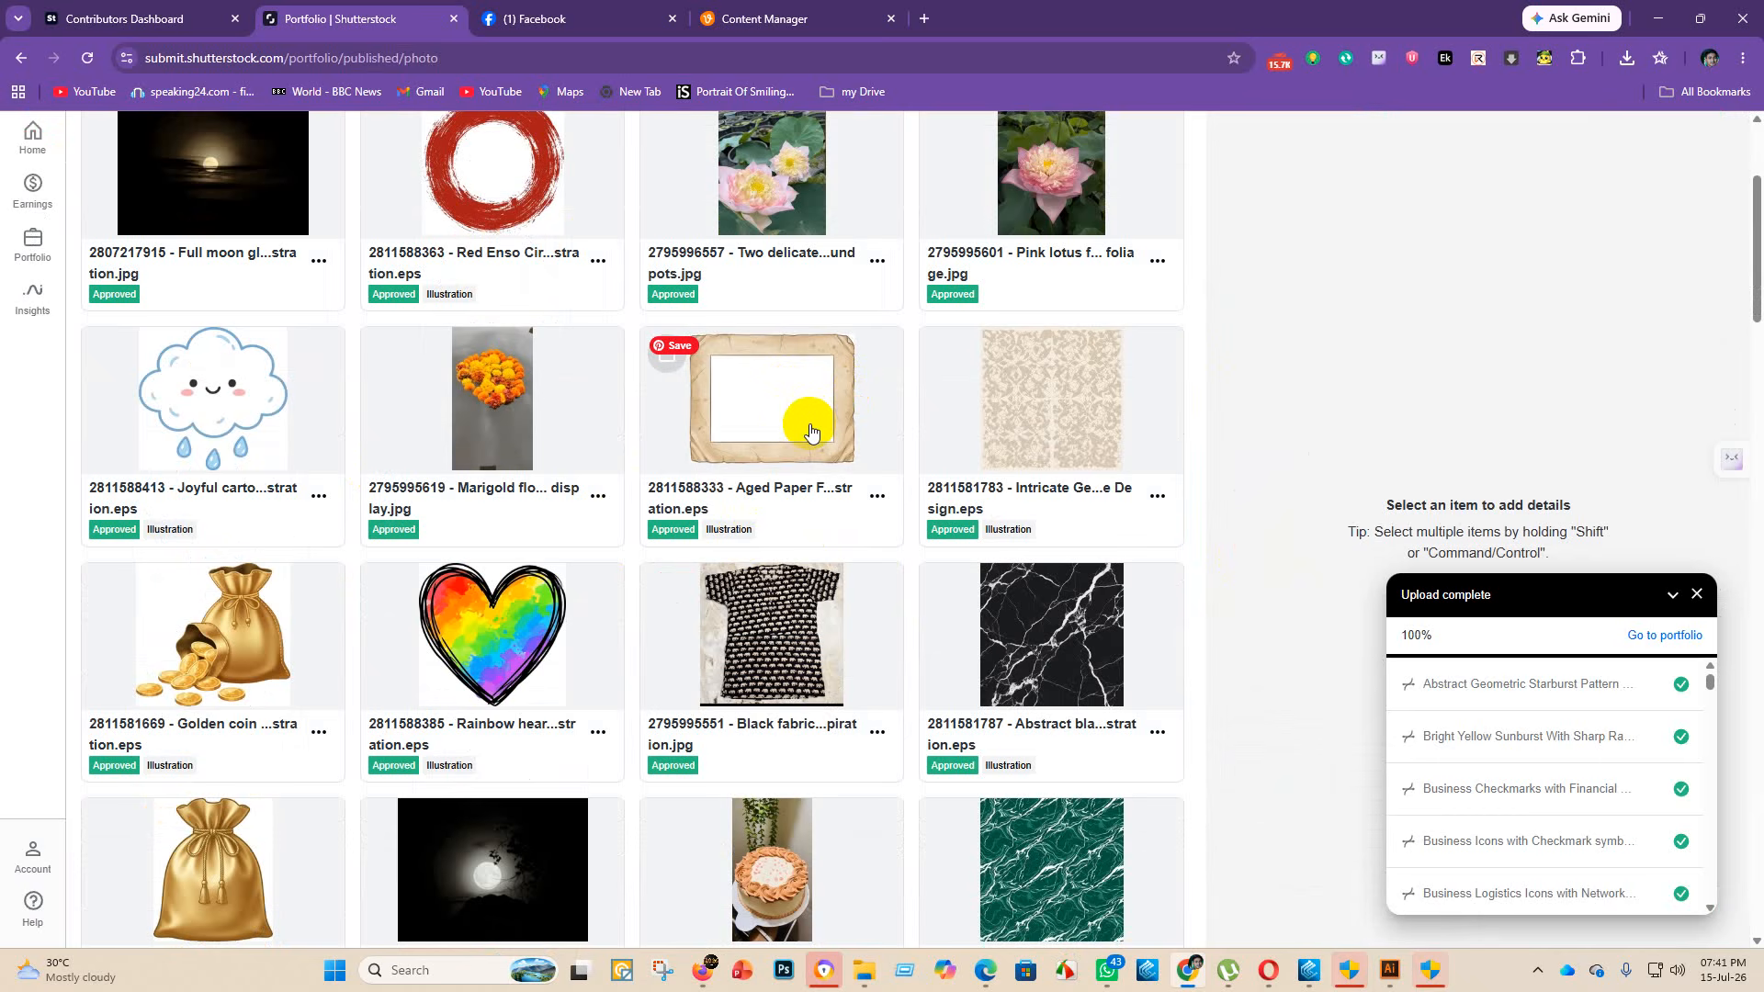
pyautogui.scroll(-10, 698, 677)
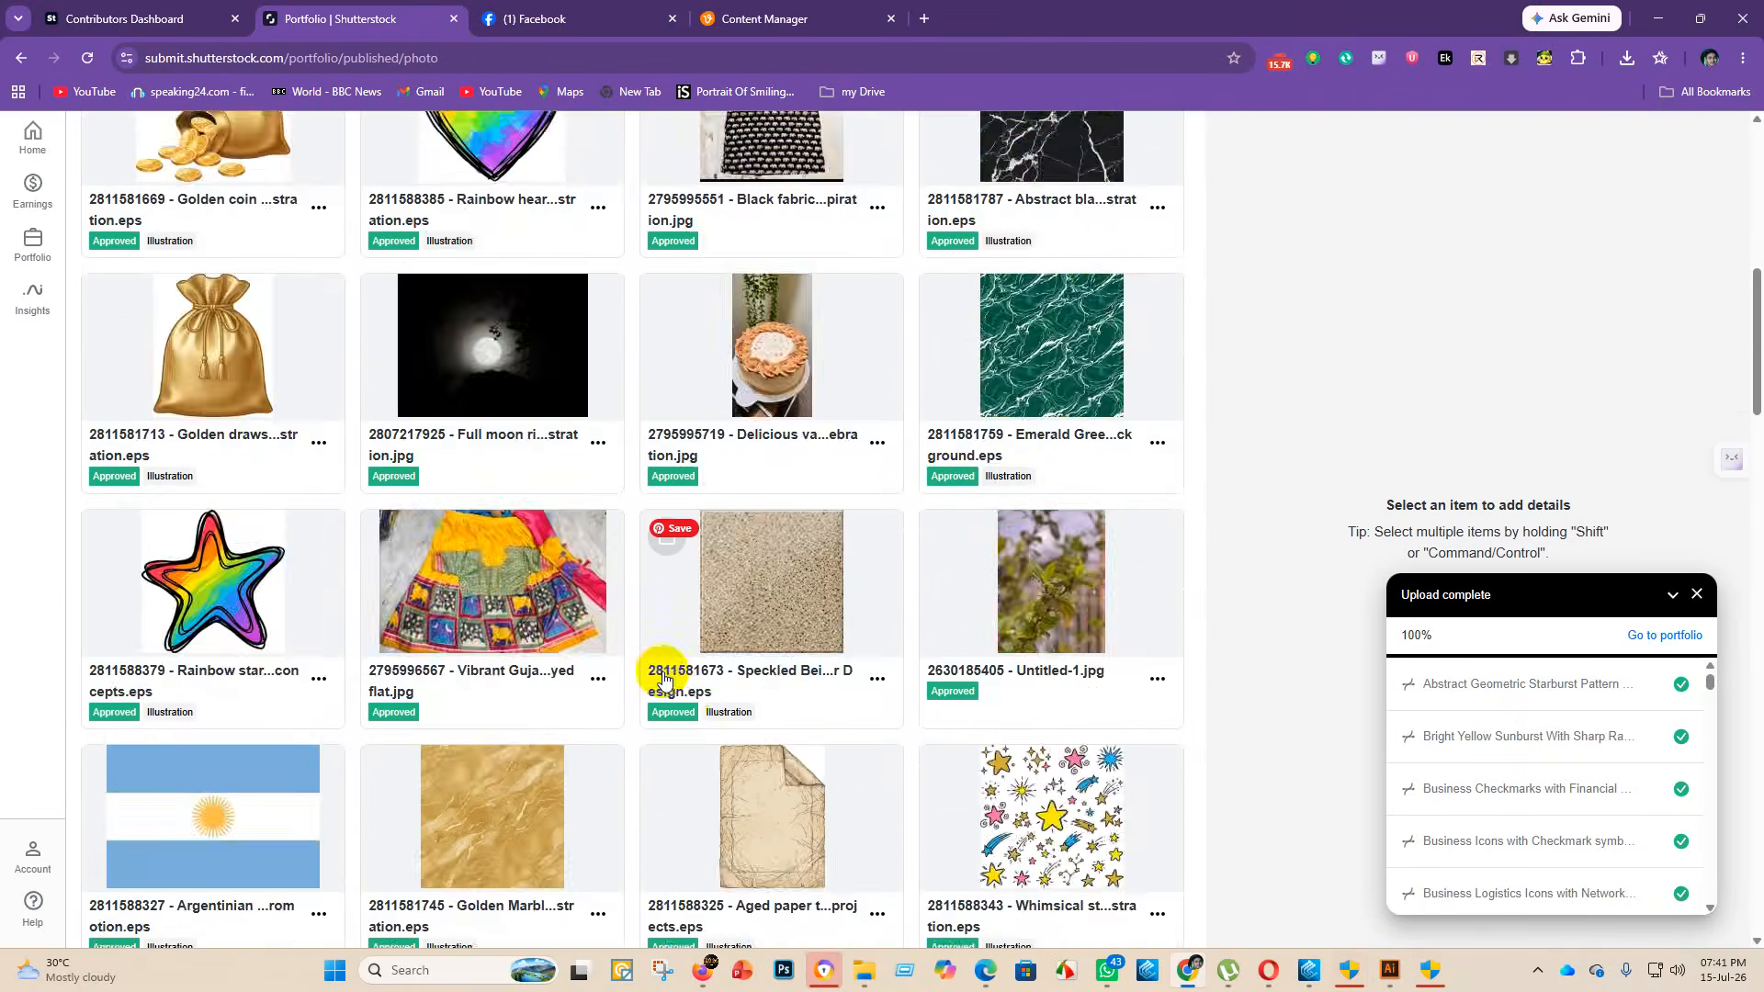
pyautogui.scroll(1, 836, 625)
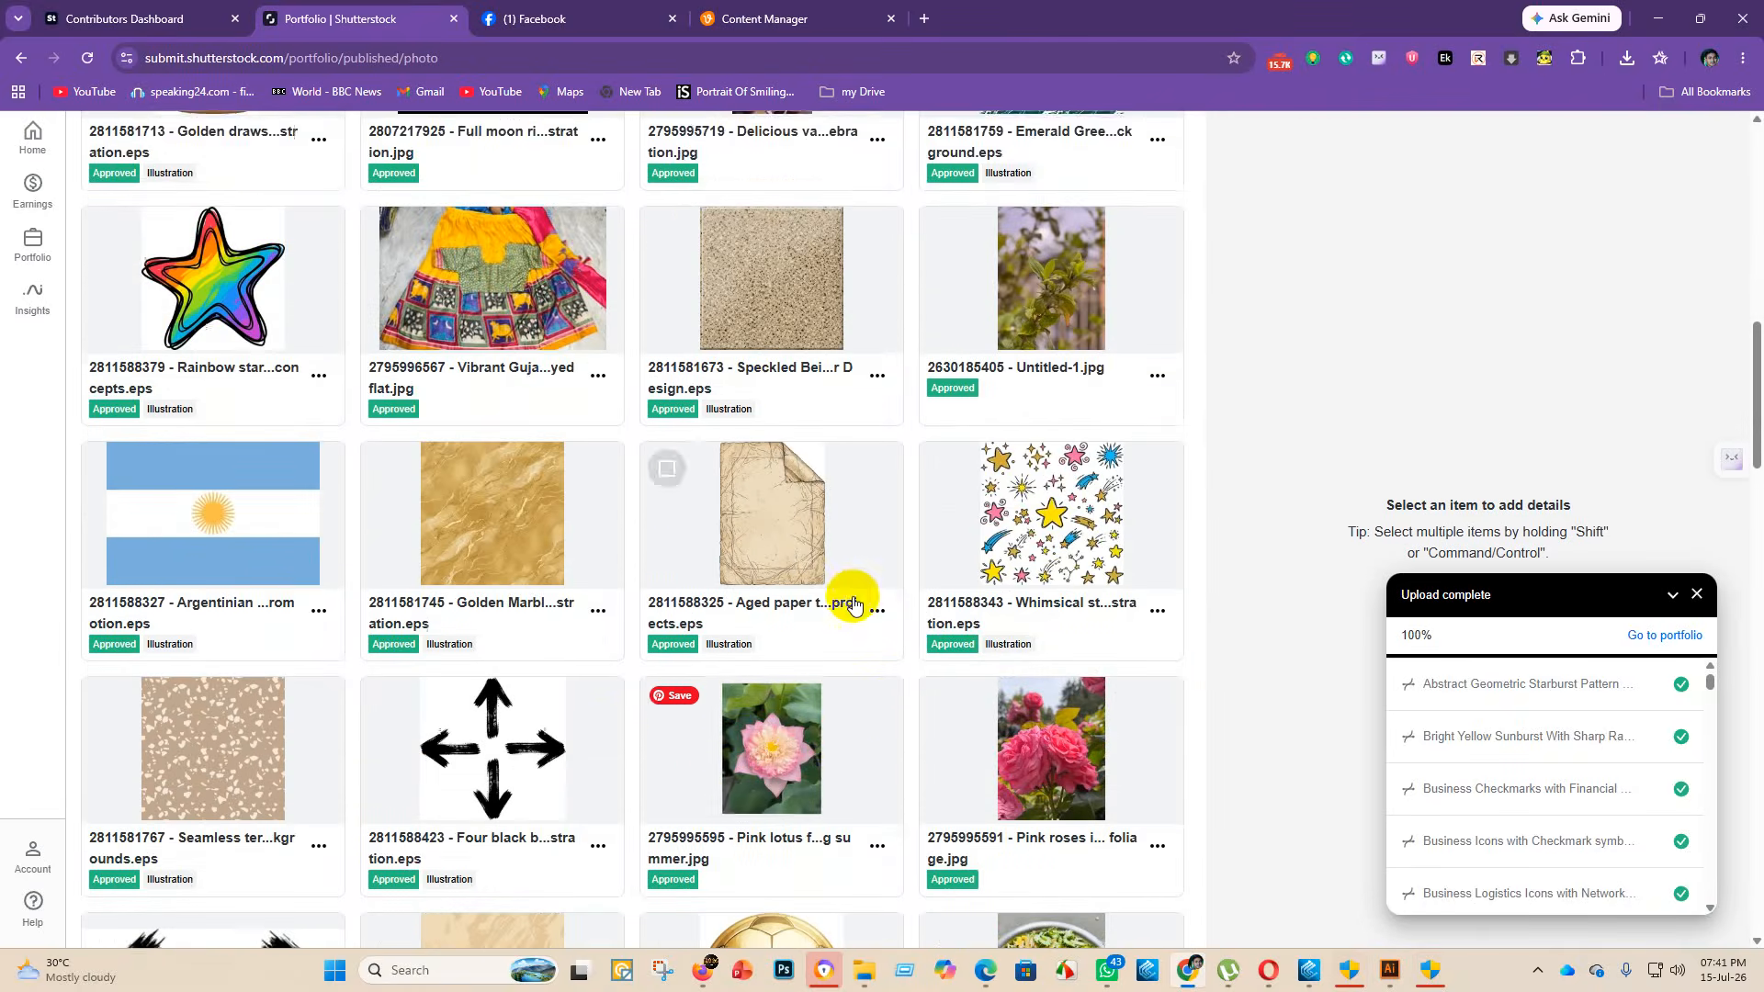
pyautogui.scroll(-4, 661, 688)
pyautogui.scroll(-5, 682, 681)
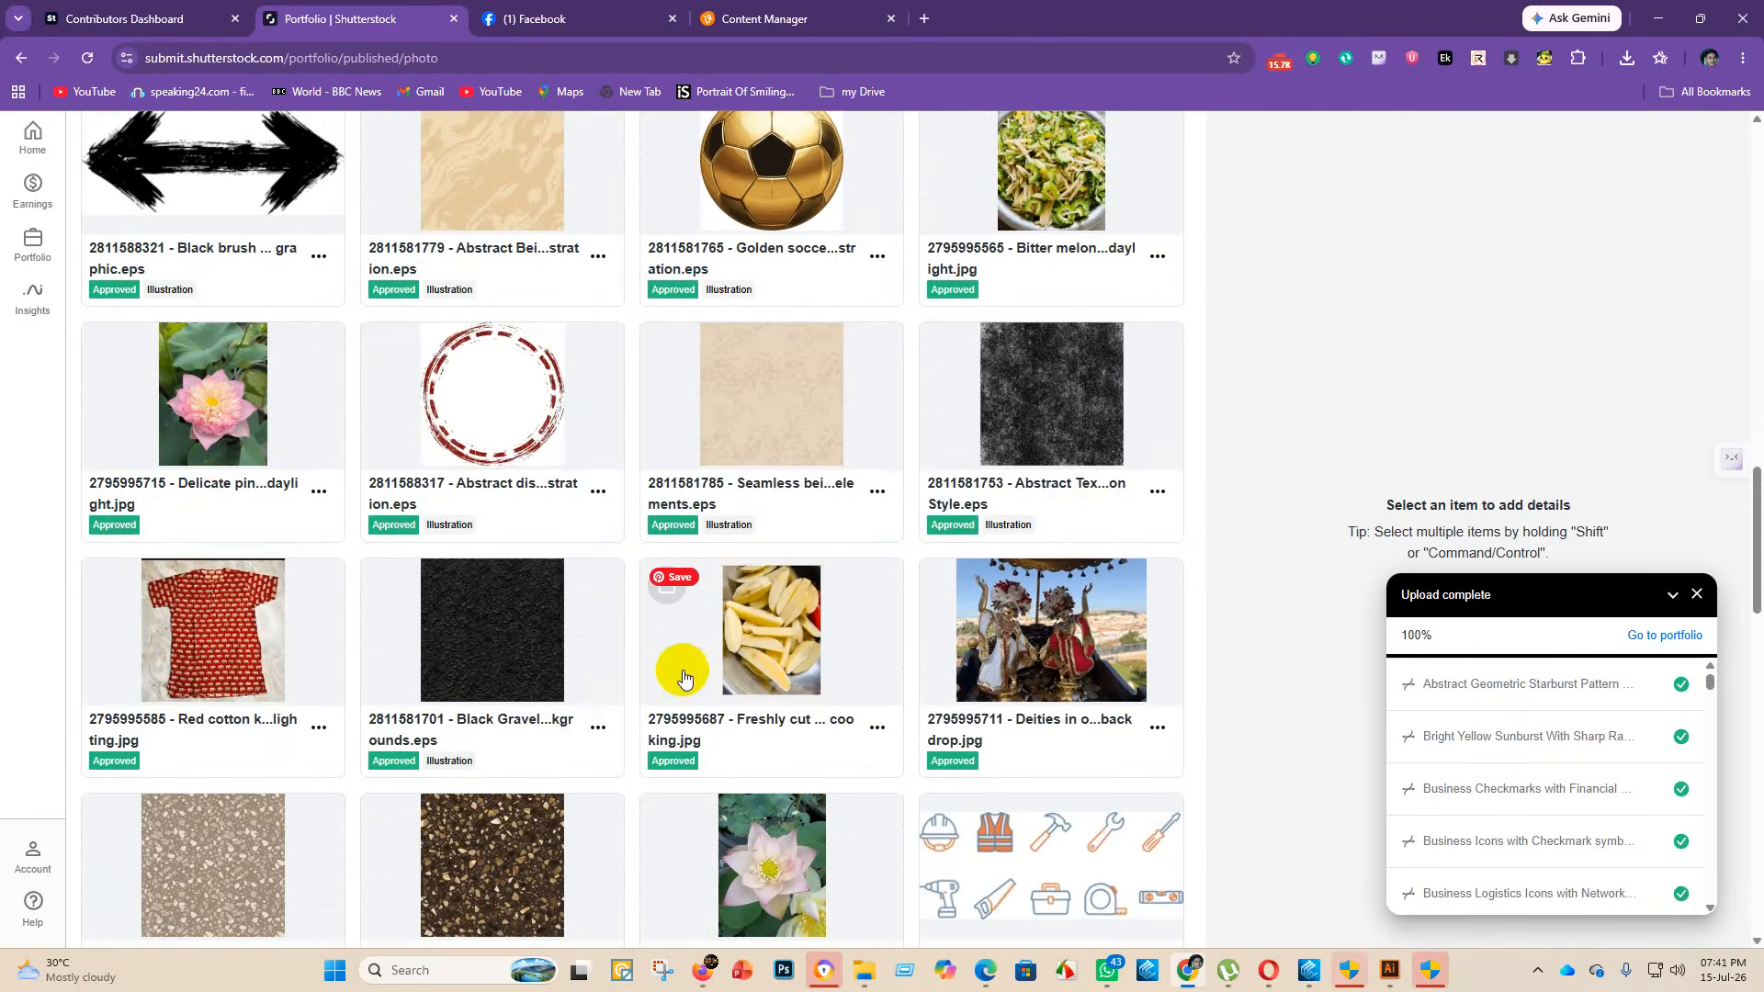
pyautogui.scroll(-6, 197, 505)
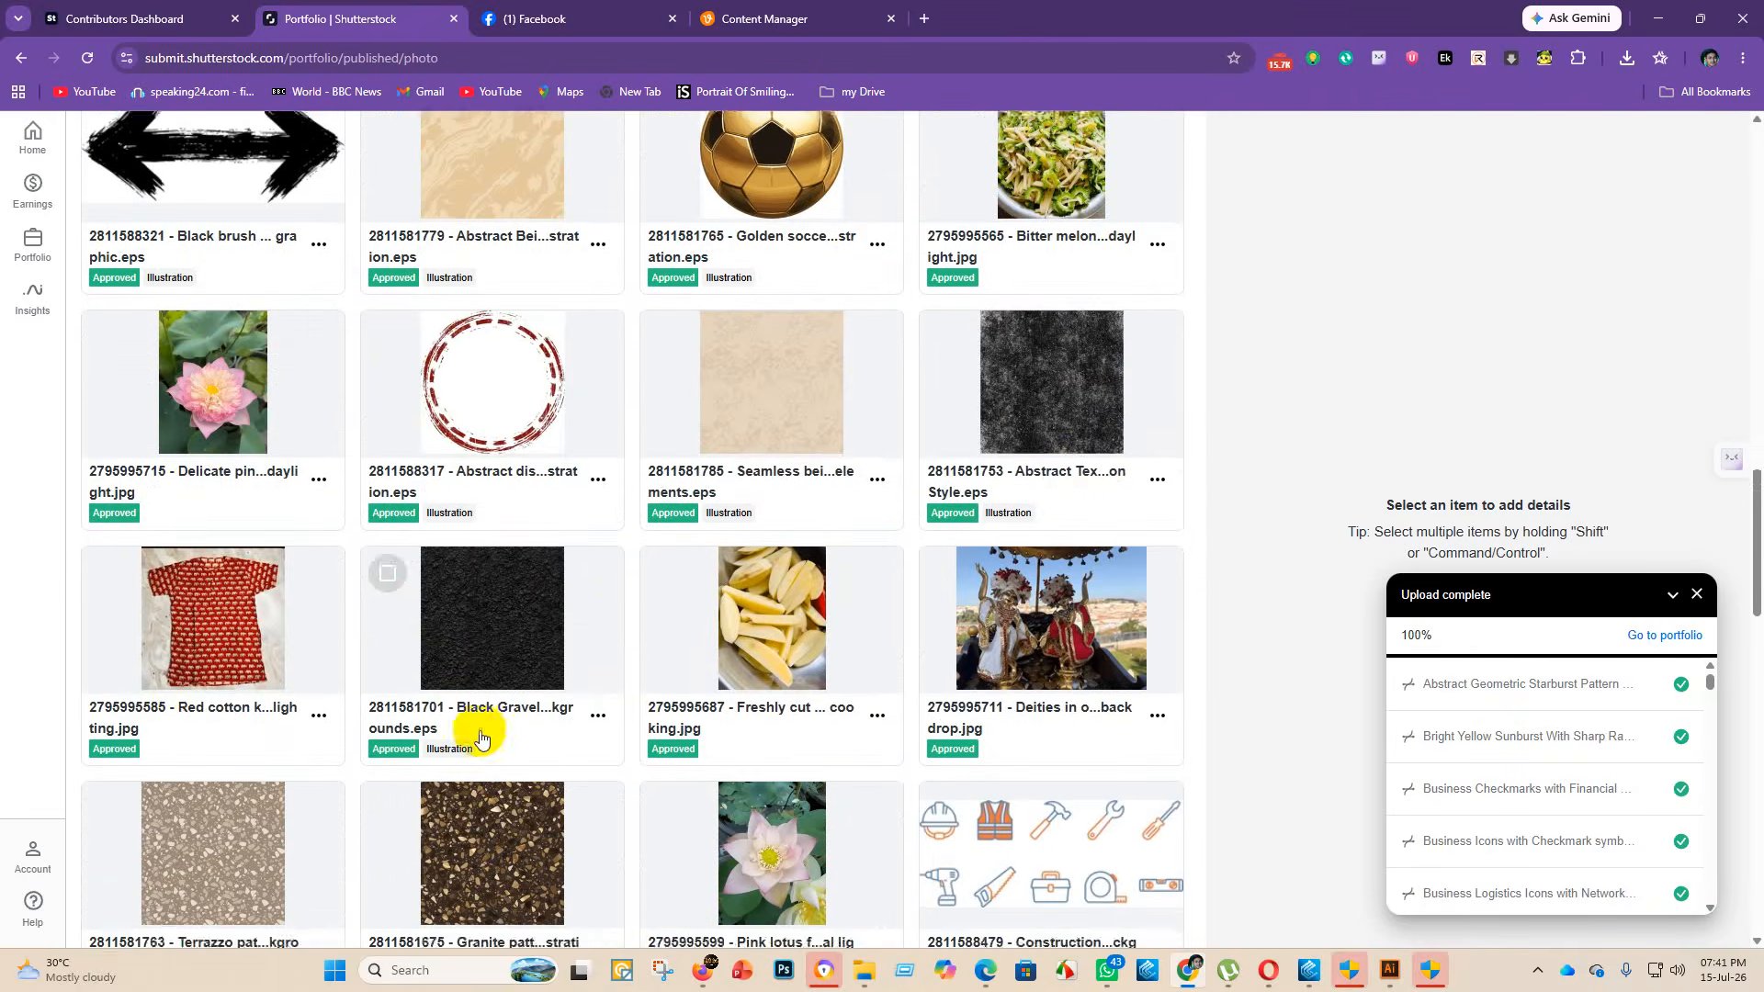
# - Look through the remaining approved images down to the end of the marketplace catalog
pyautogui.scroll(-3, 910, 607)
pyautogui.scroll(-7, 712, 725)
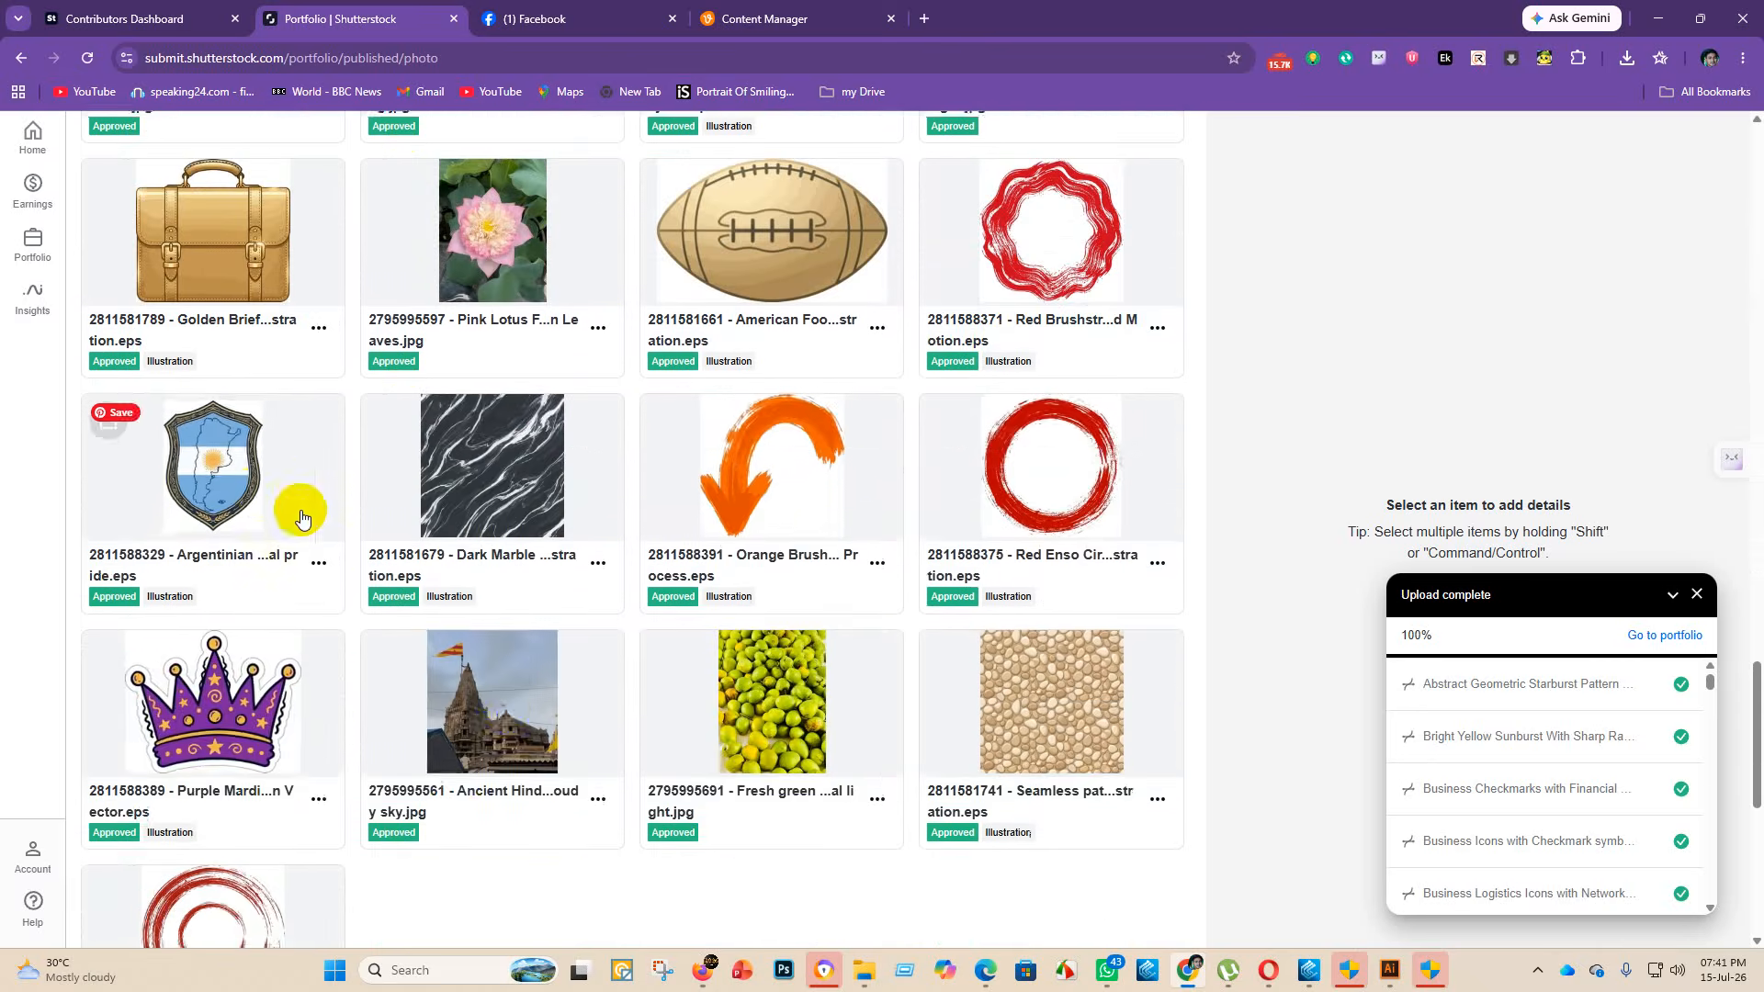
pyautogui.scroll(4, 330, 346)
pyautogui.scroll(-4, 267, 426)
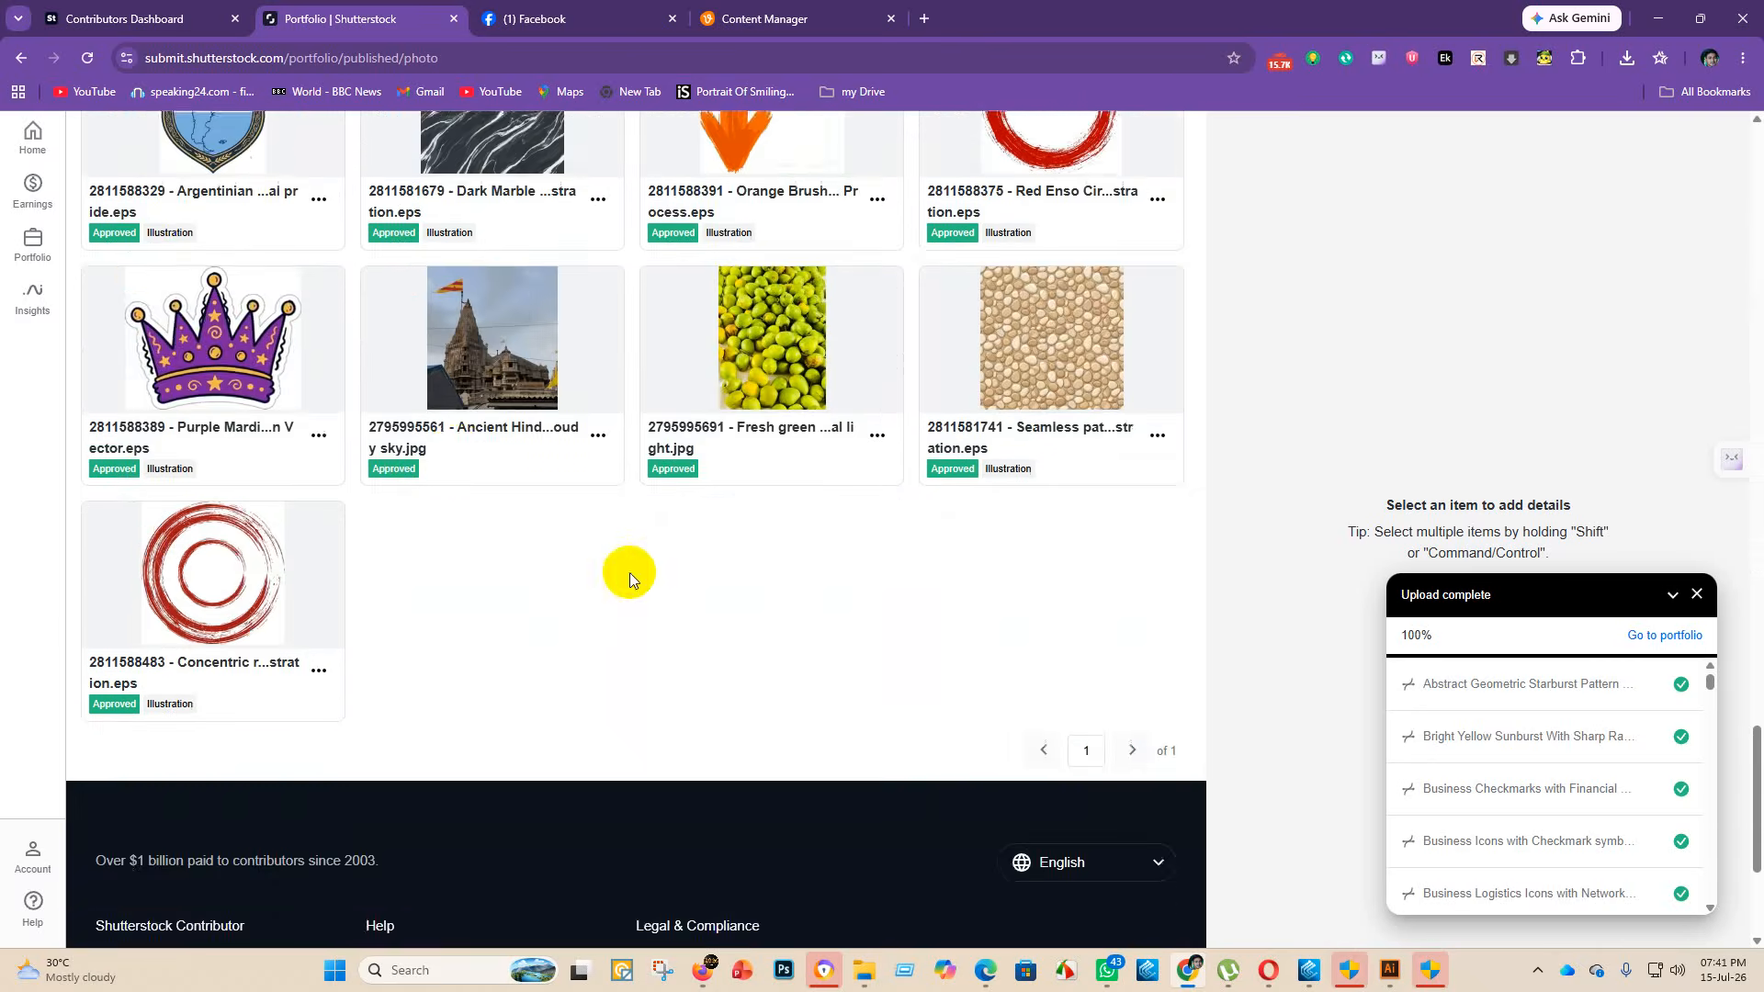
pyautogui.scroll(15, 621, 575)
pyautogui.scroll(4, 620, 583)
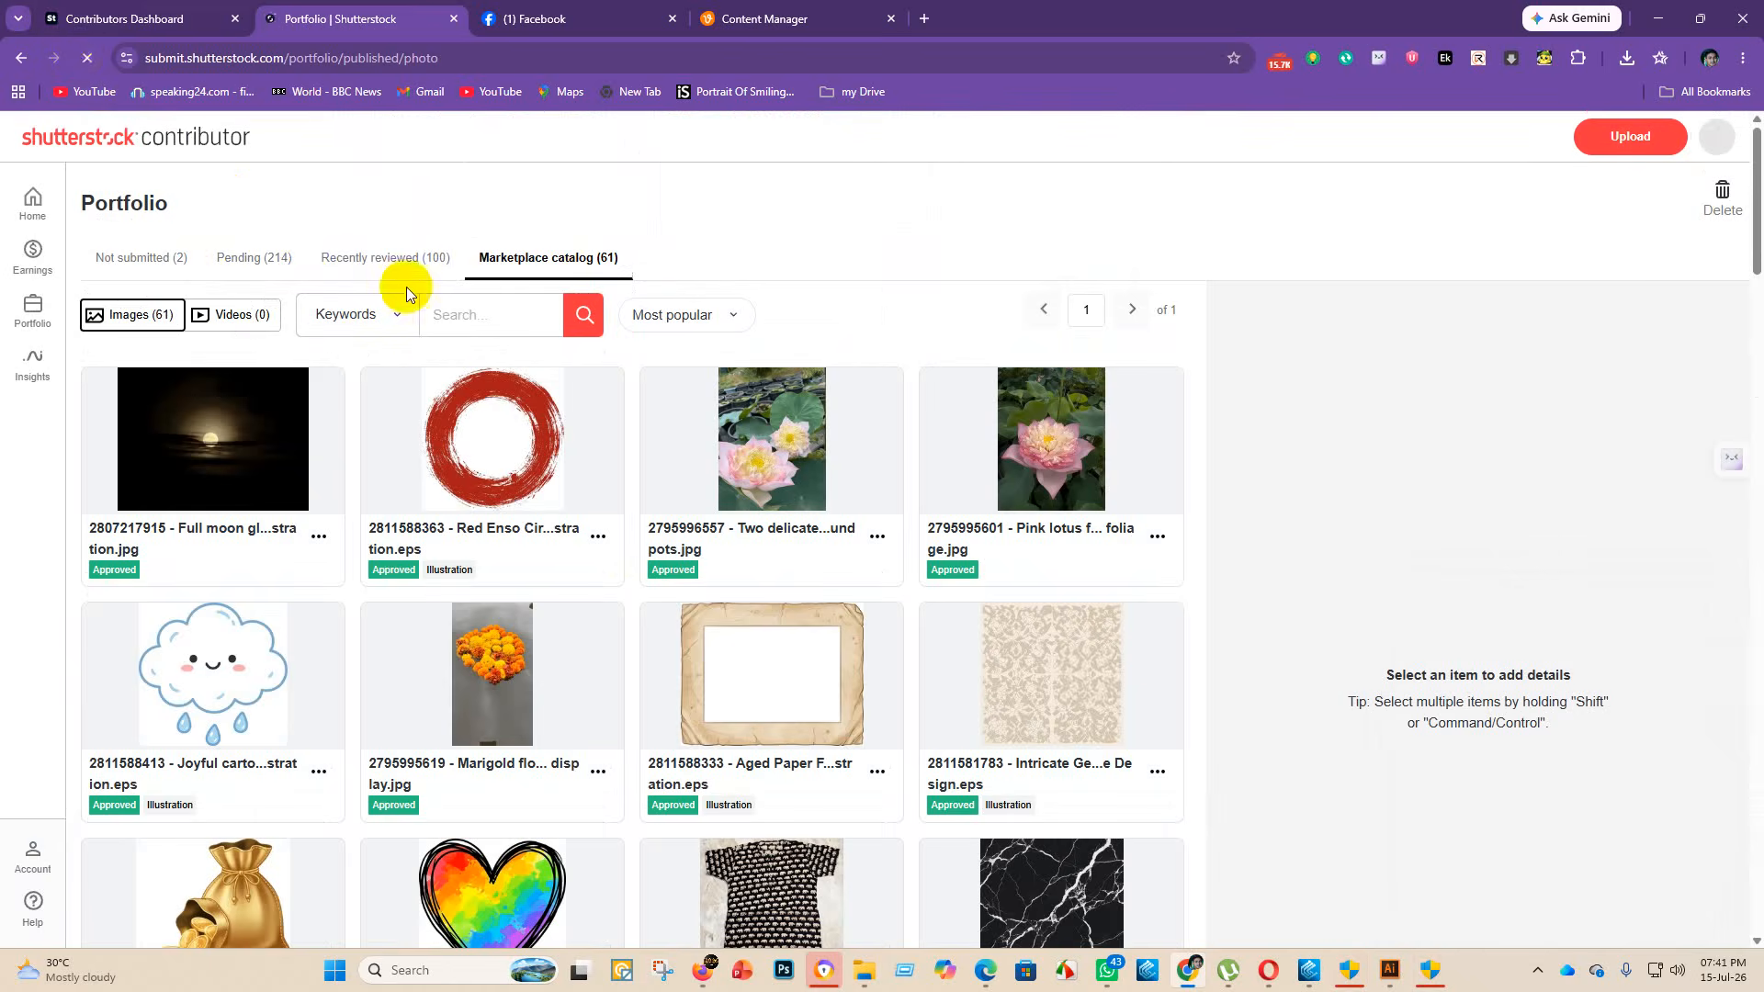
# - Filter the recently reviewed images to the rejected ones and read through their rejection reasons
pyautogui.click(405, 259)
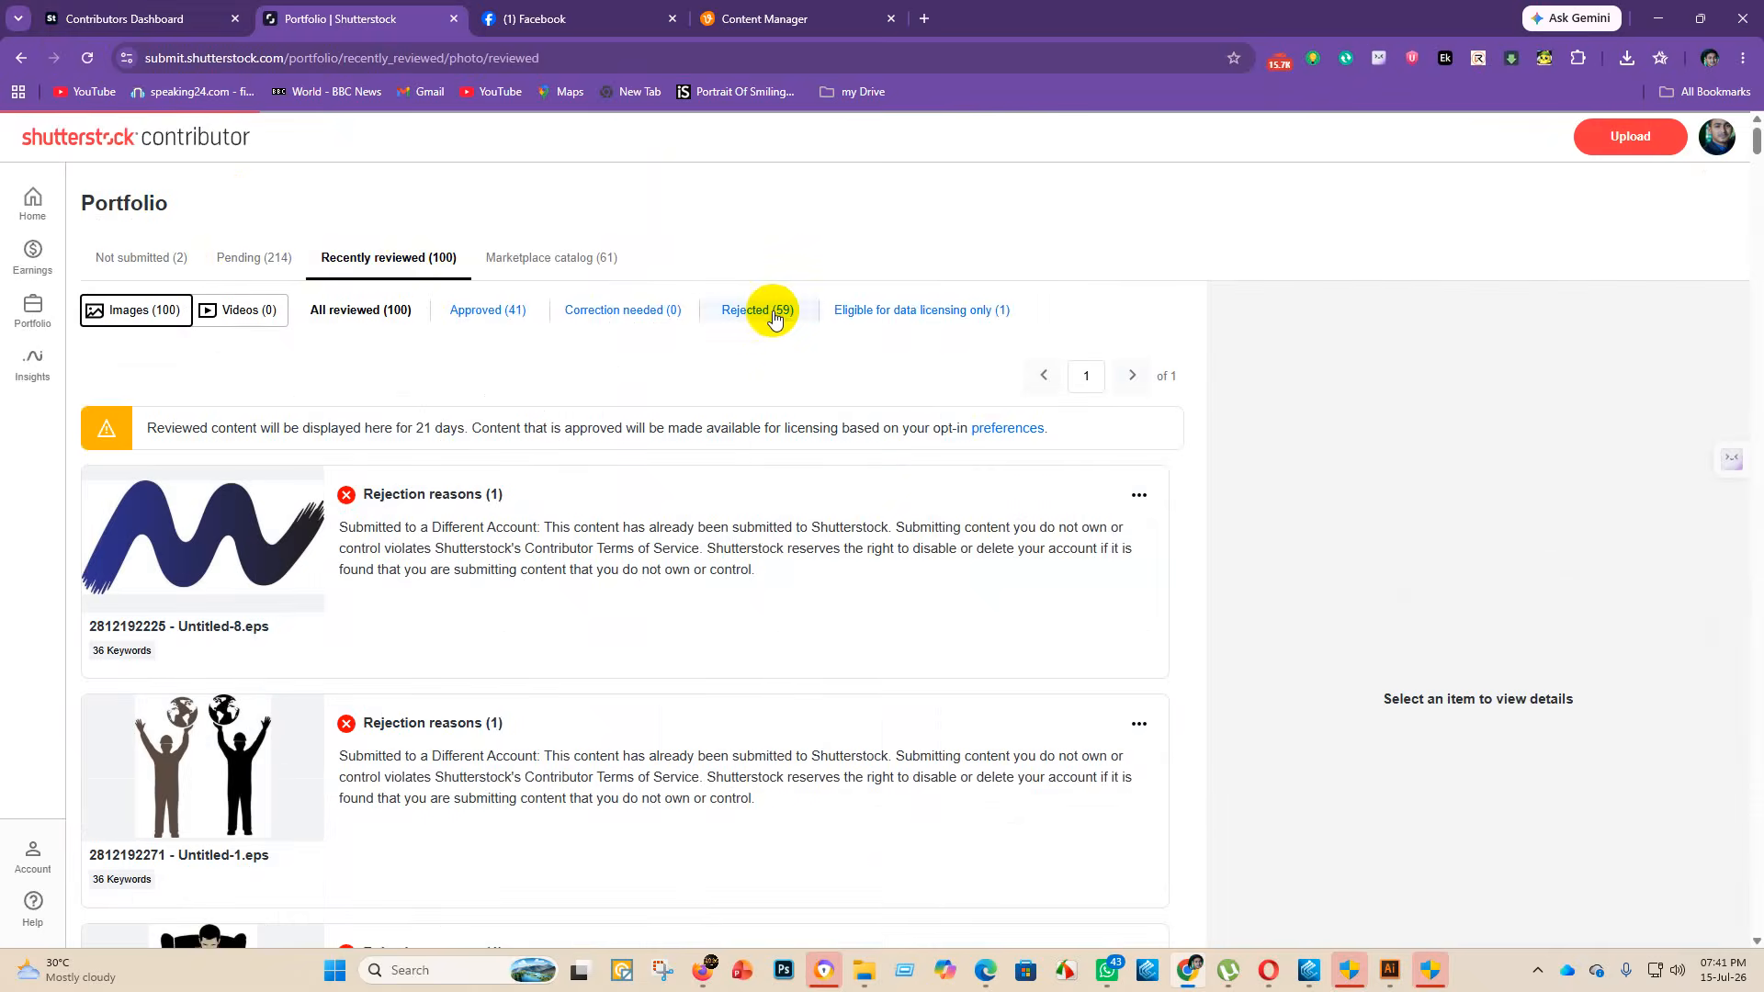
pyautogui.click(772, 317)
pyautogui.scroll(-3, 456, 559)
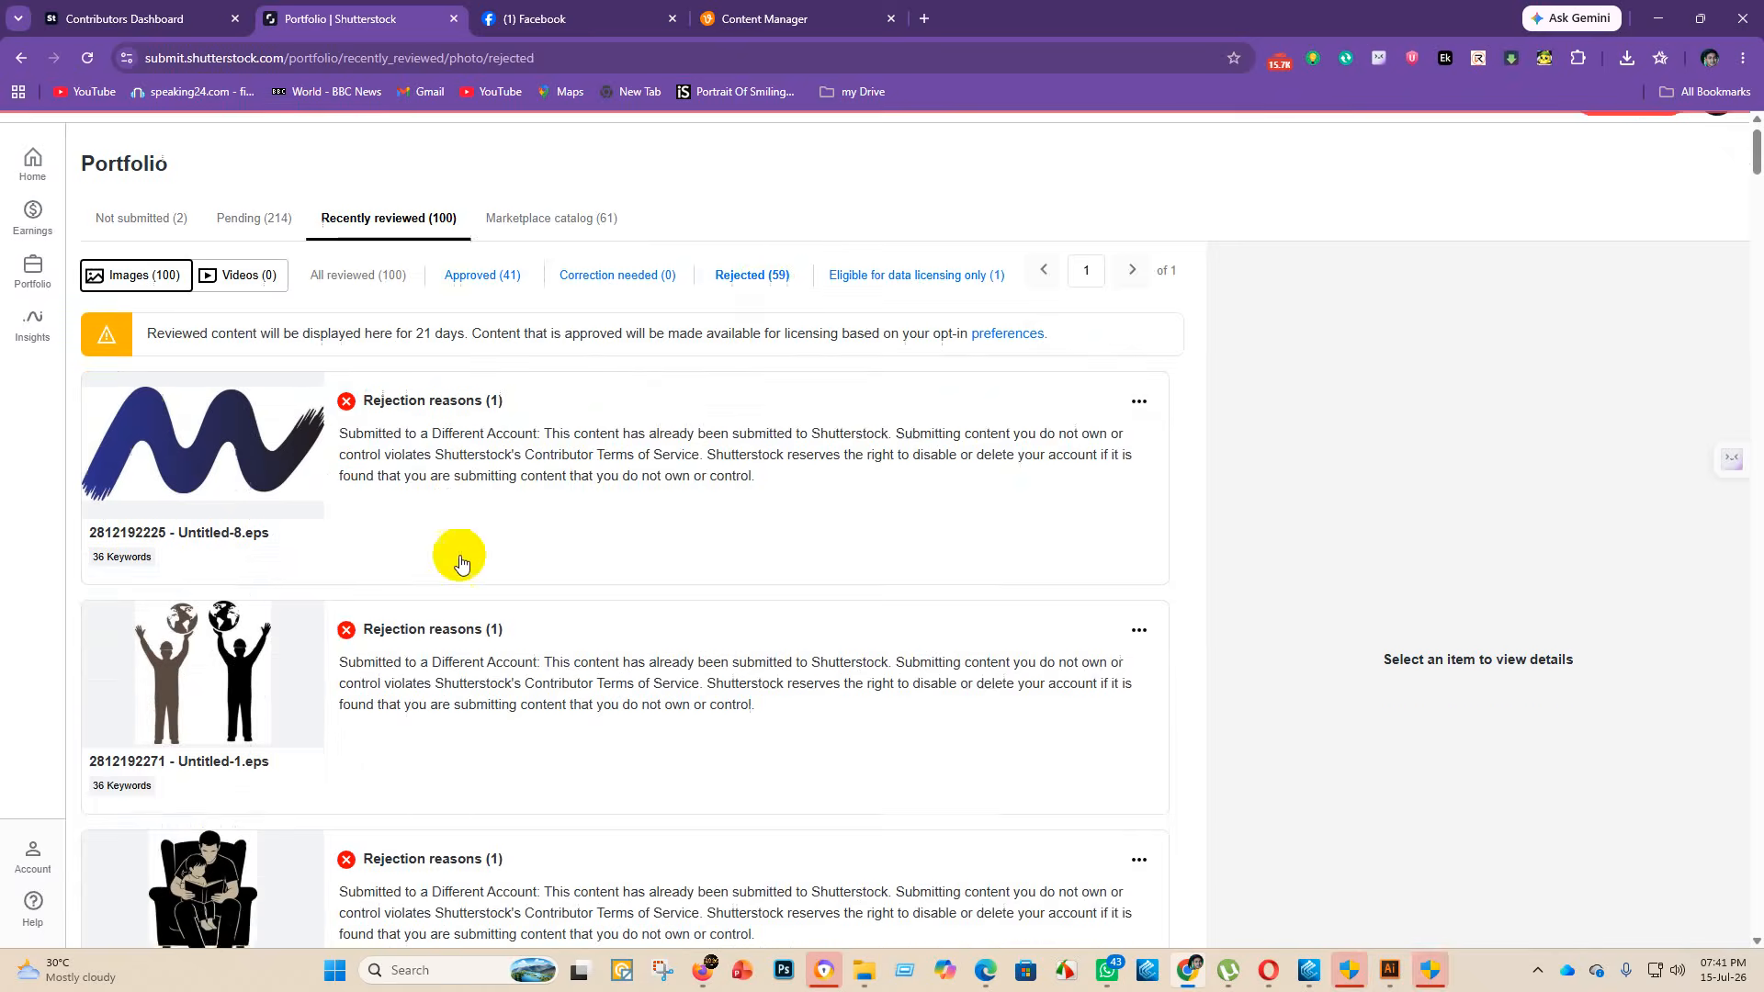
pyautogui.scroll(-12, 586, 610)
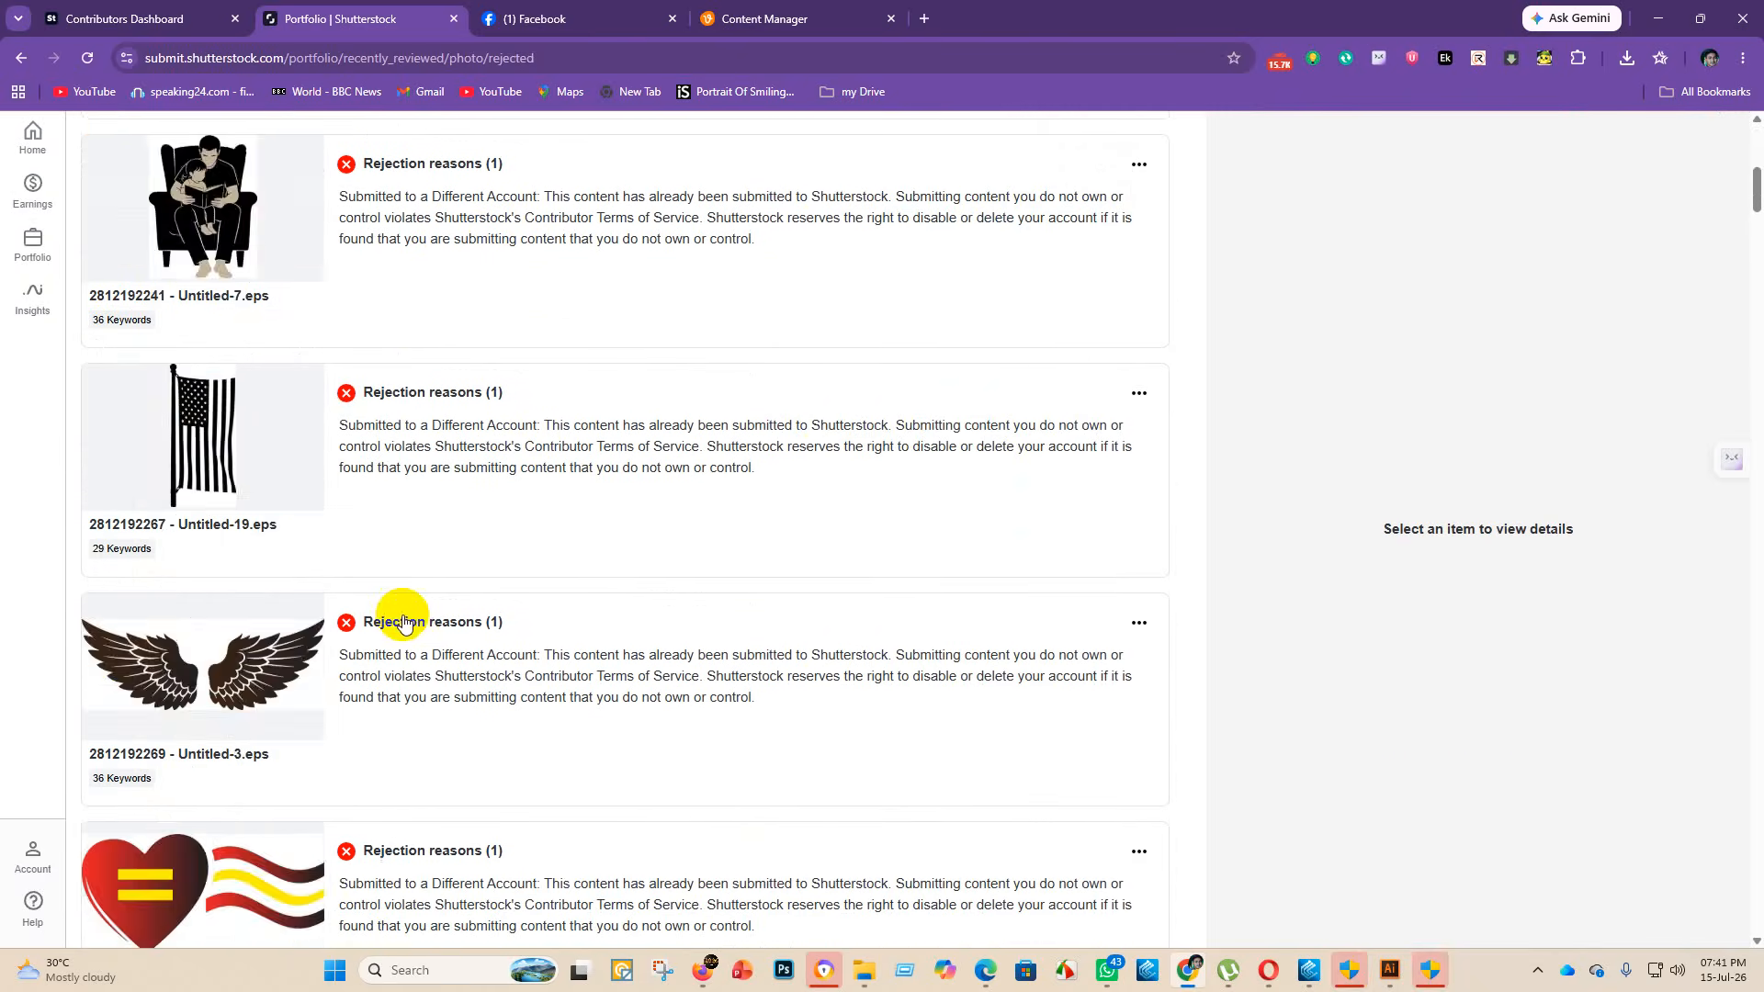
pyautogui.scroll(-2, 367, 588)
pyautogui.scroll(-4, 454, 607)
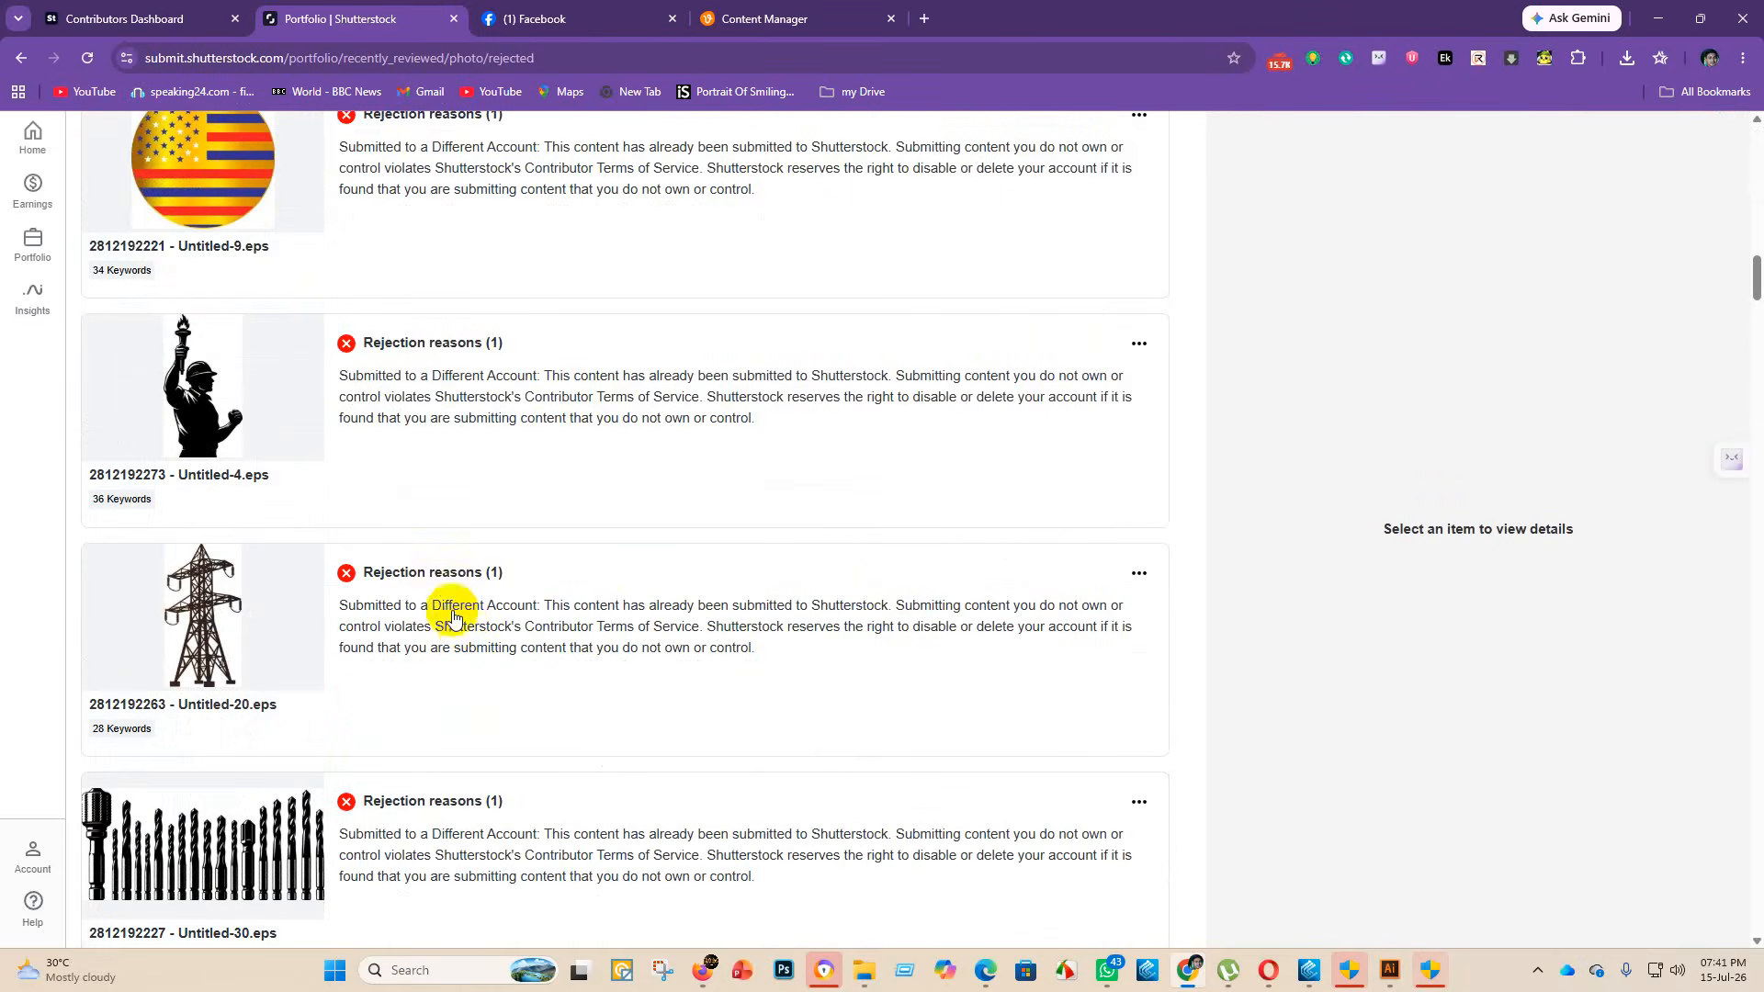
pyautogui.scroll(-12, 327, 346)
pyautogui.scroll(-12, 367, 708)
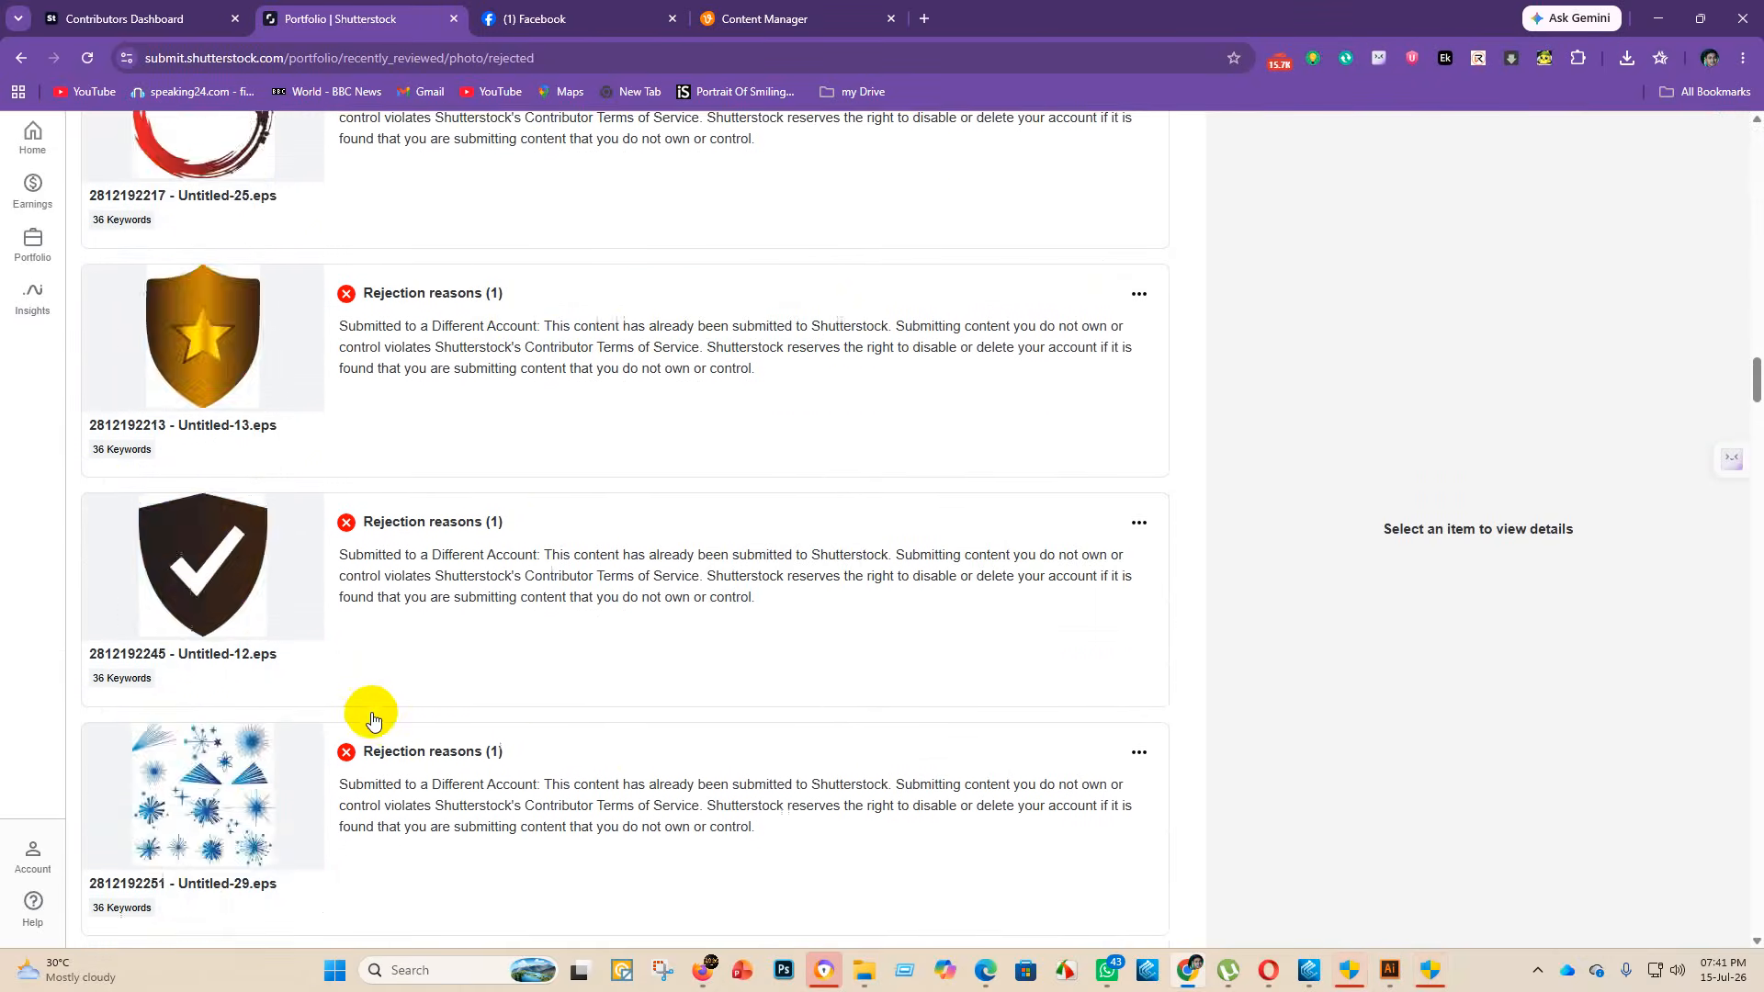
pyautogui.scroll(15, 496, 693)
pyautogui.scroll(20, 513, 681)
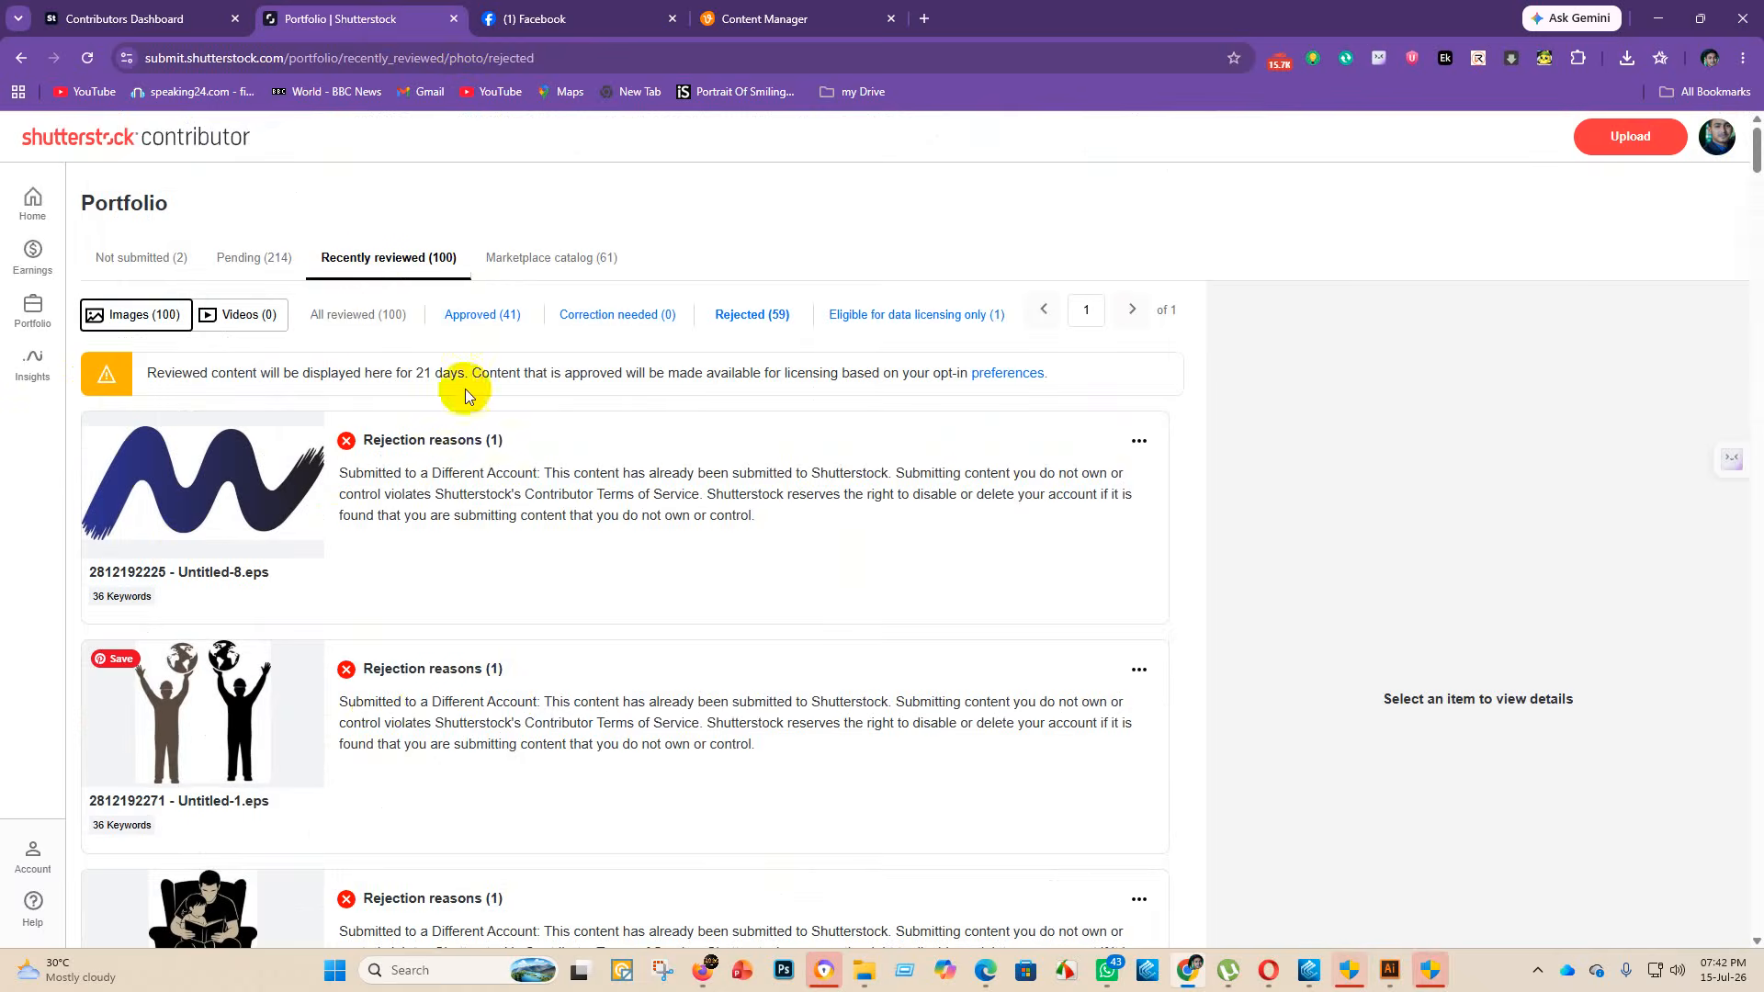
# - Upload all EPS files from the eps 1 folder in colorful vector > 38 on drive D
pyautogui.click(1629, 137)
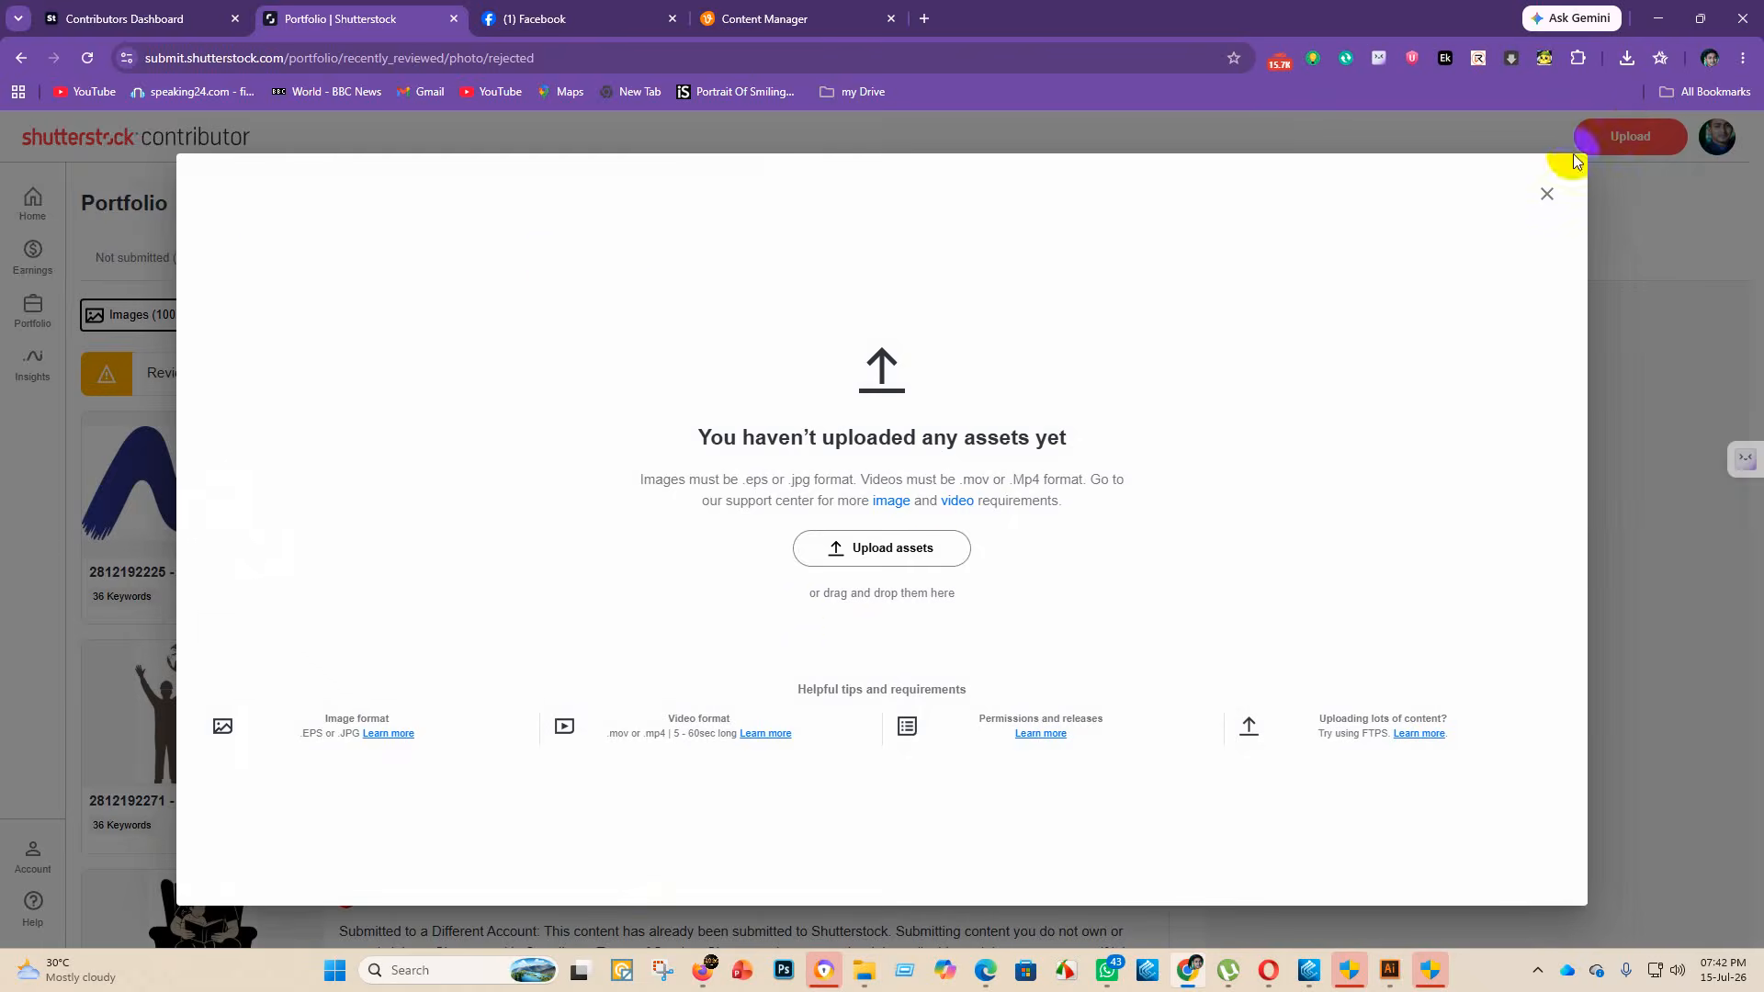
pyautogui.click(929, 550)
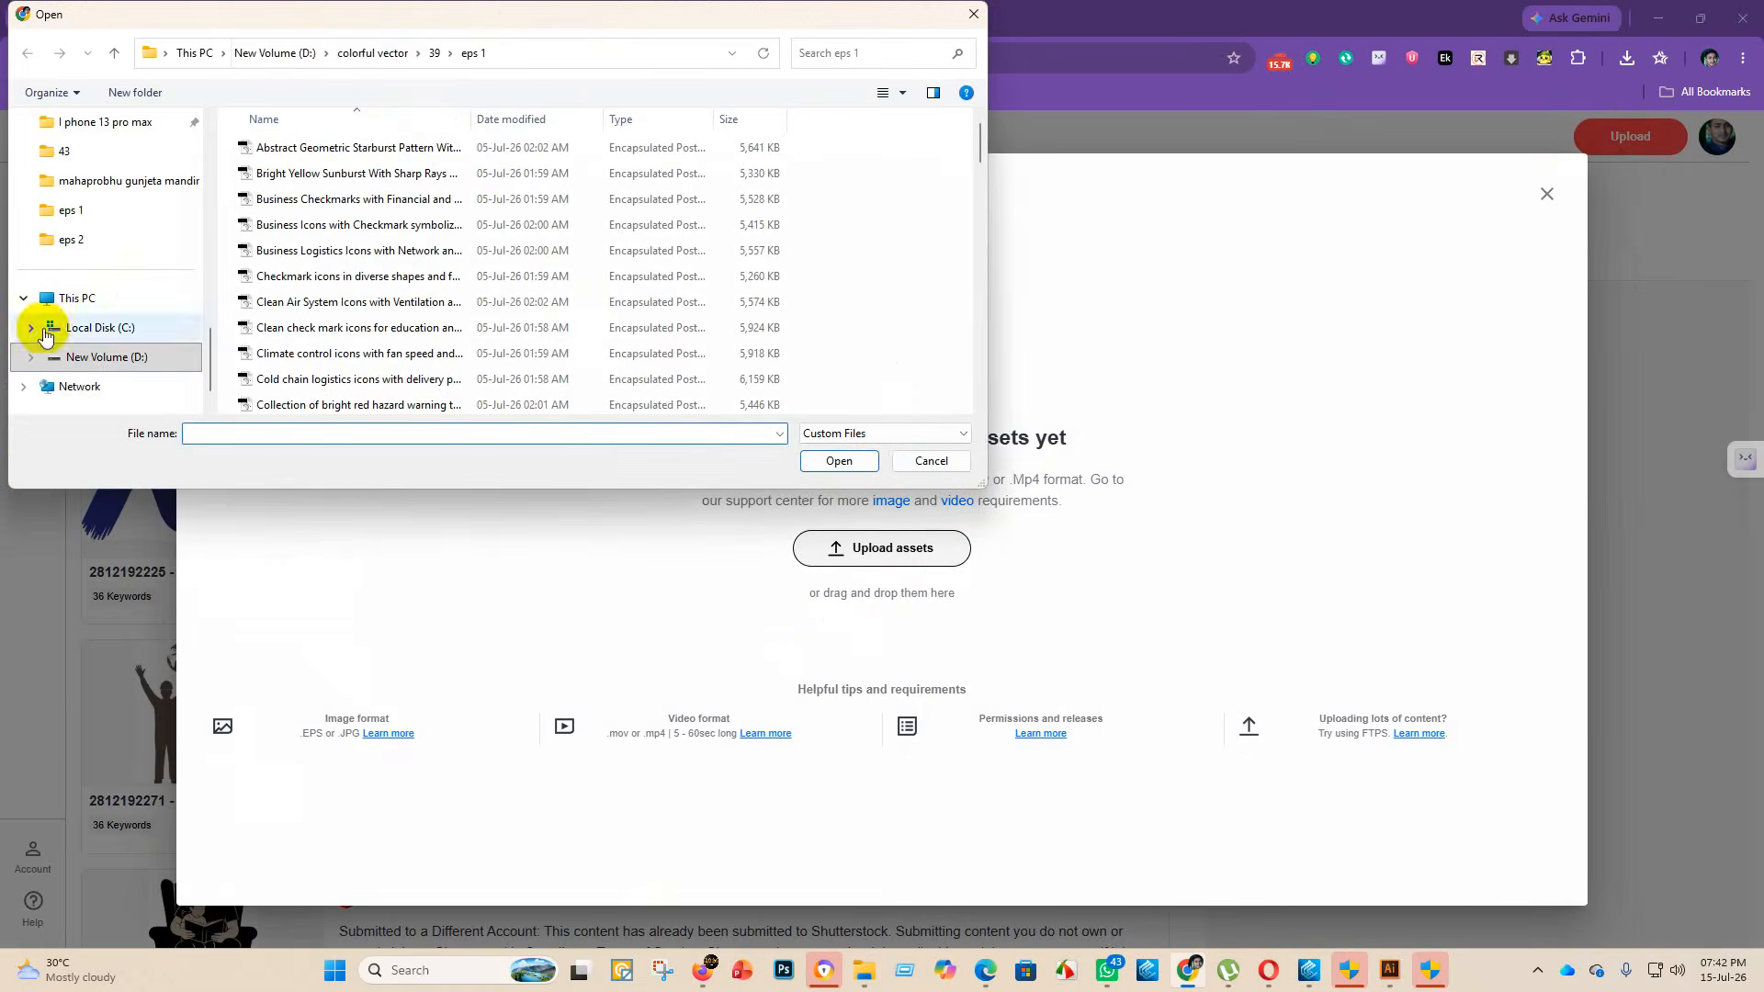
pyautogui.click(386, 53)
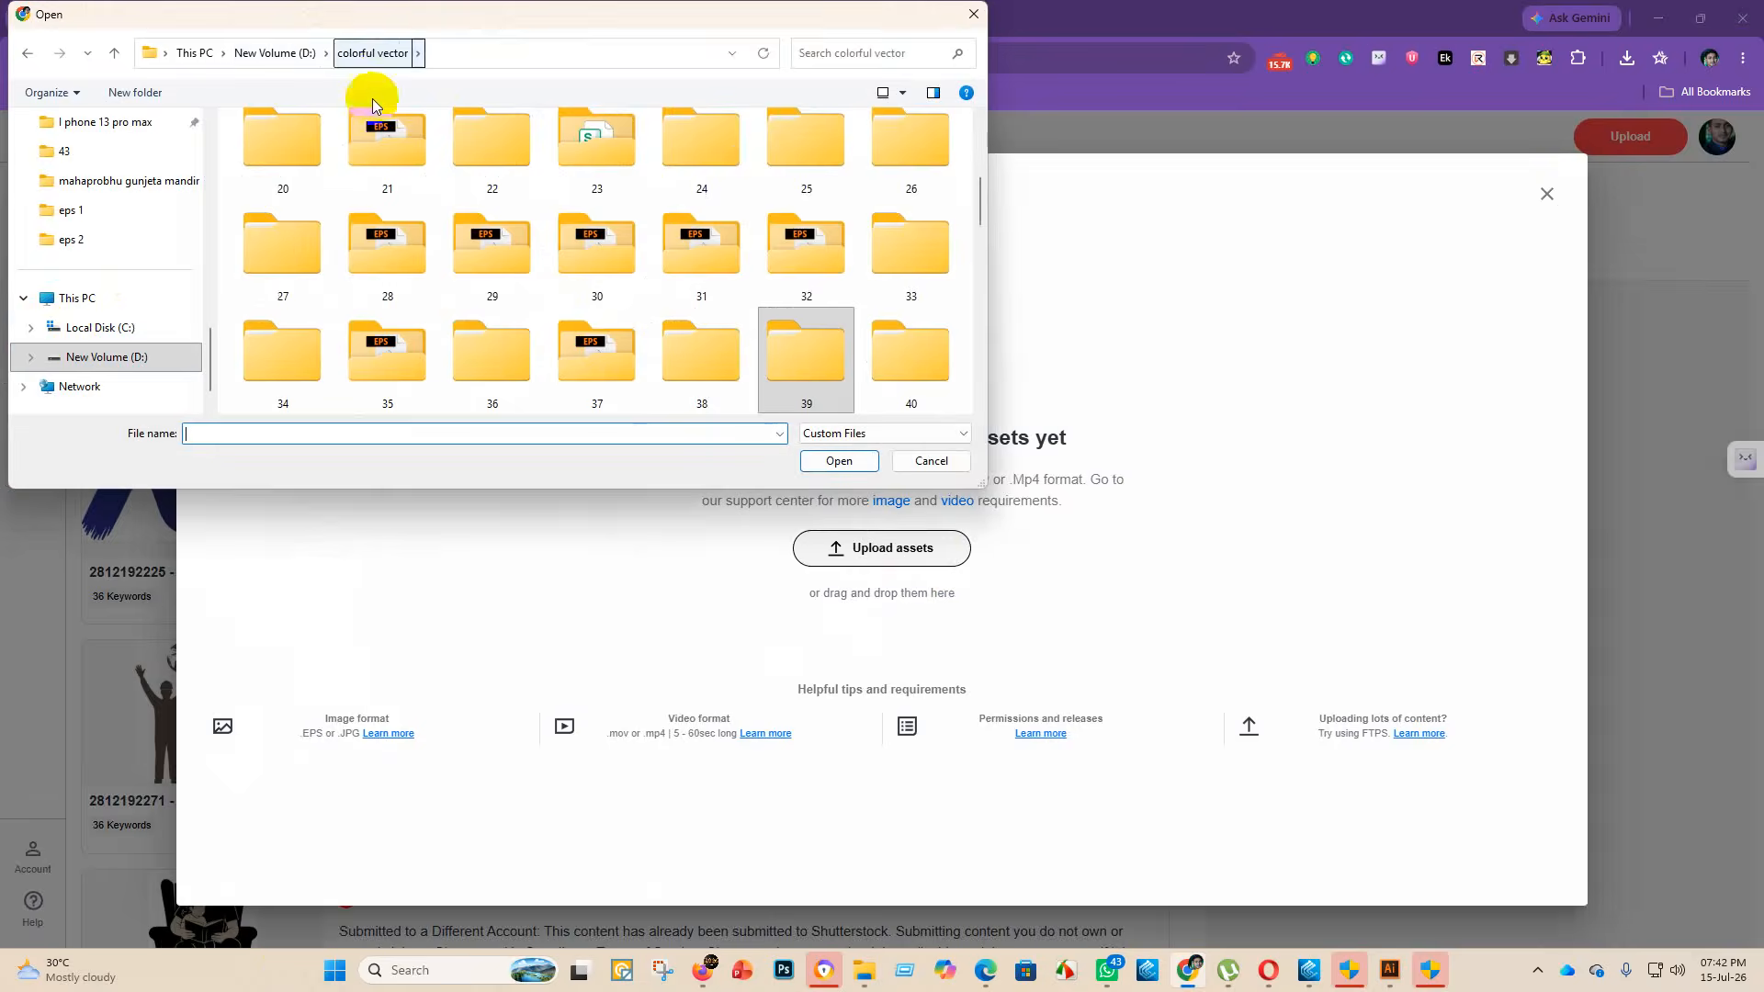
pyautogui.doubleClick(691, 344)
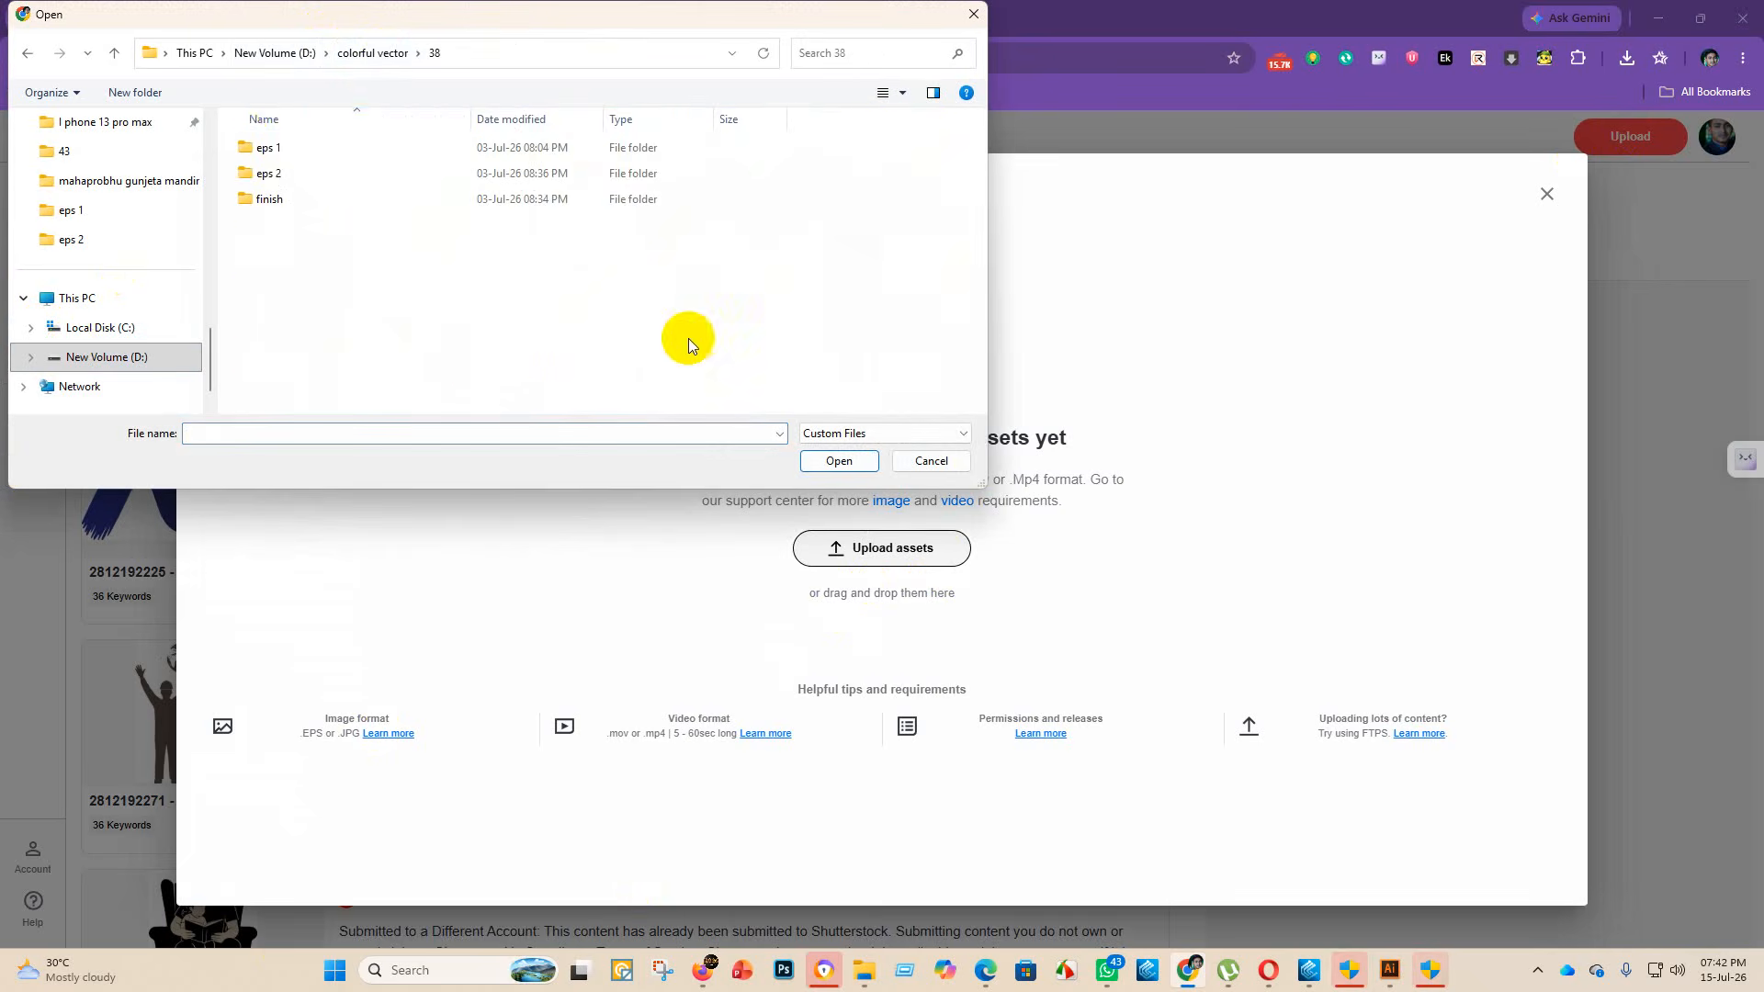
pyautogui.doubleClick(308, 151)
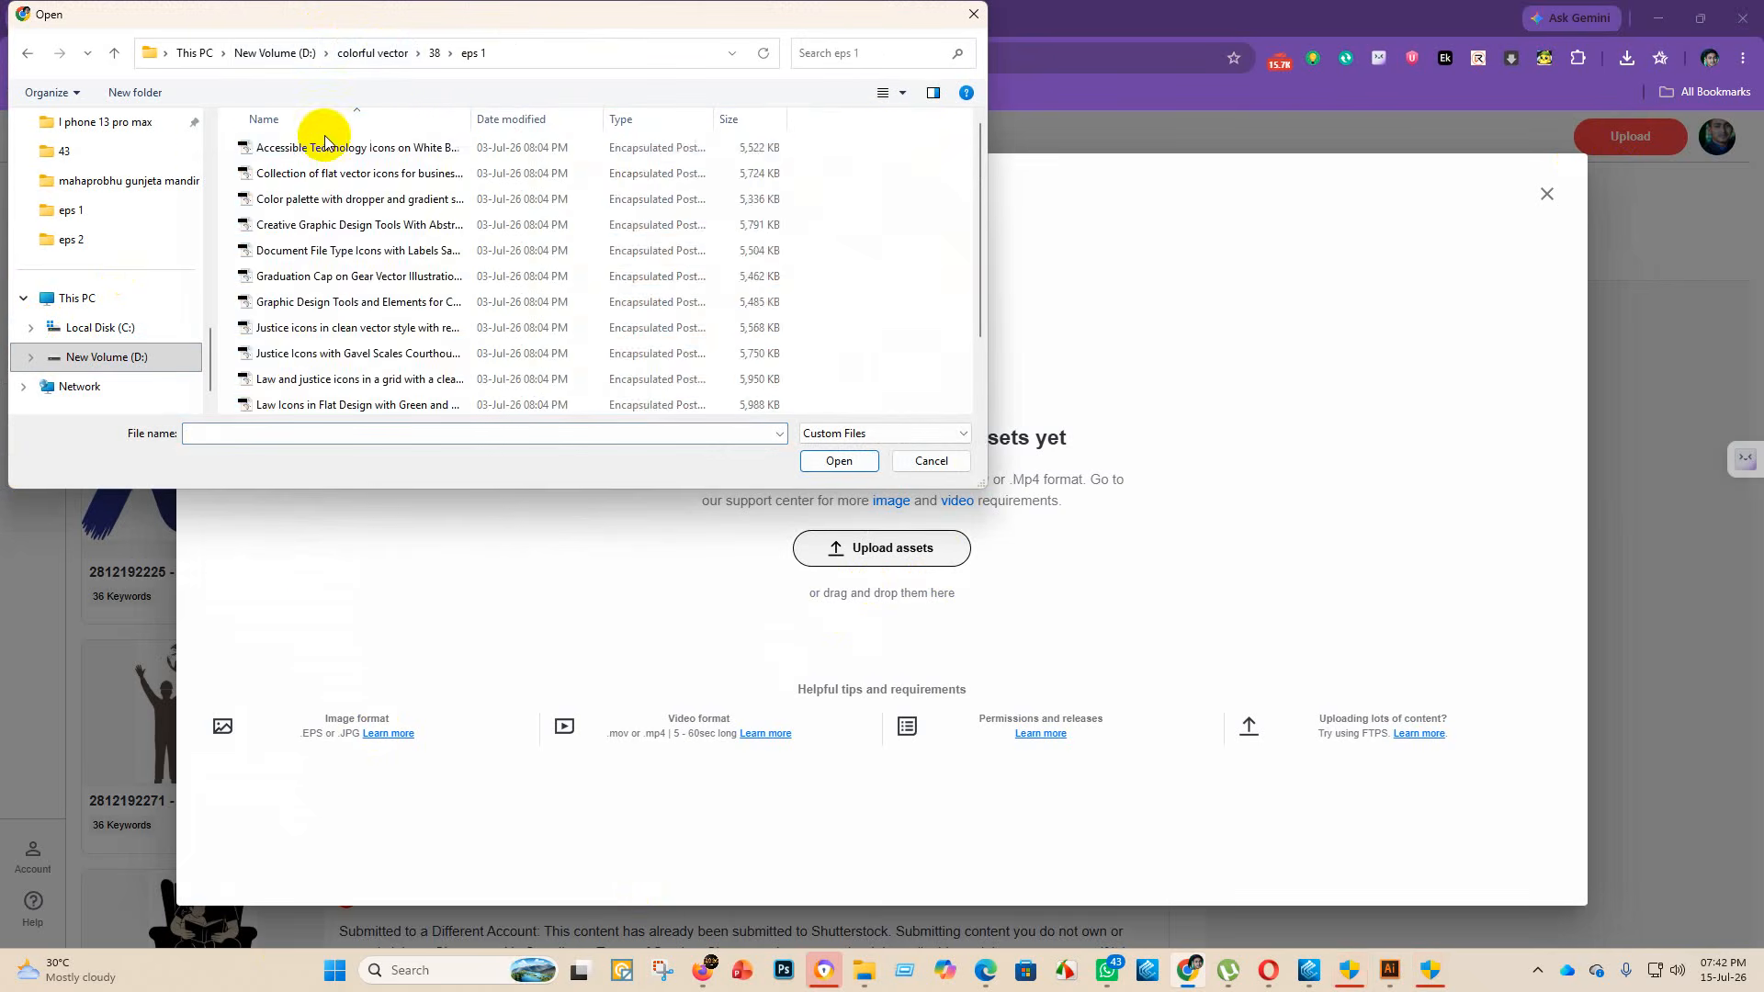
pyautogui.moveTo(324, 140); pyautogui.dragTo(319, 558)
pyautogui.click(854, 461)
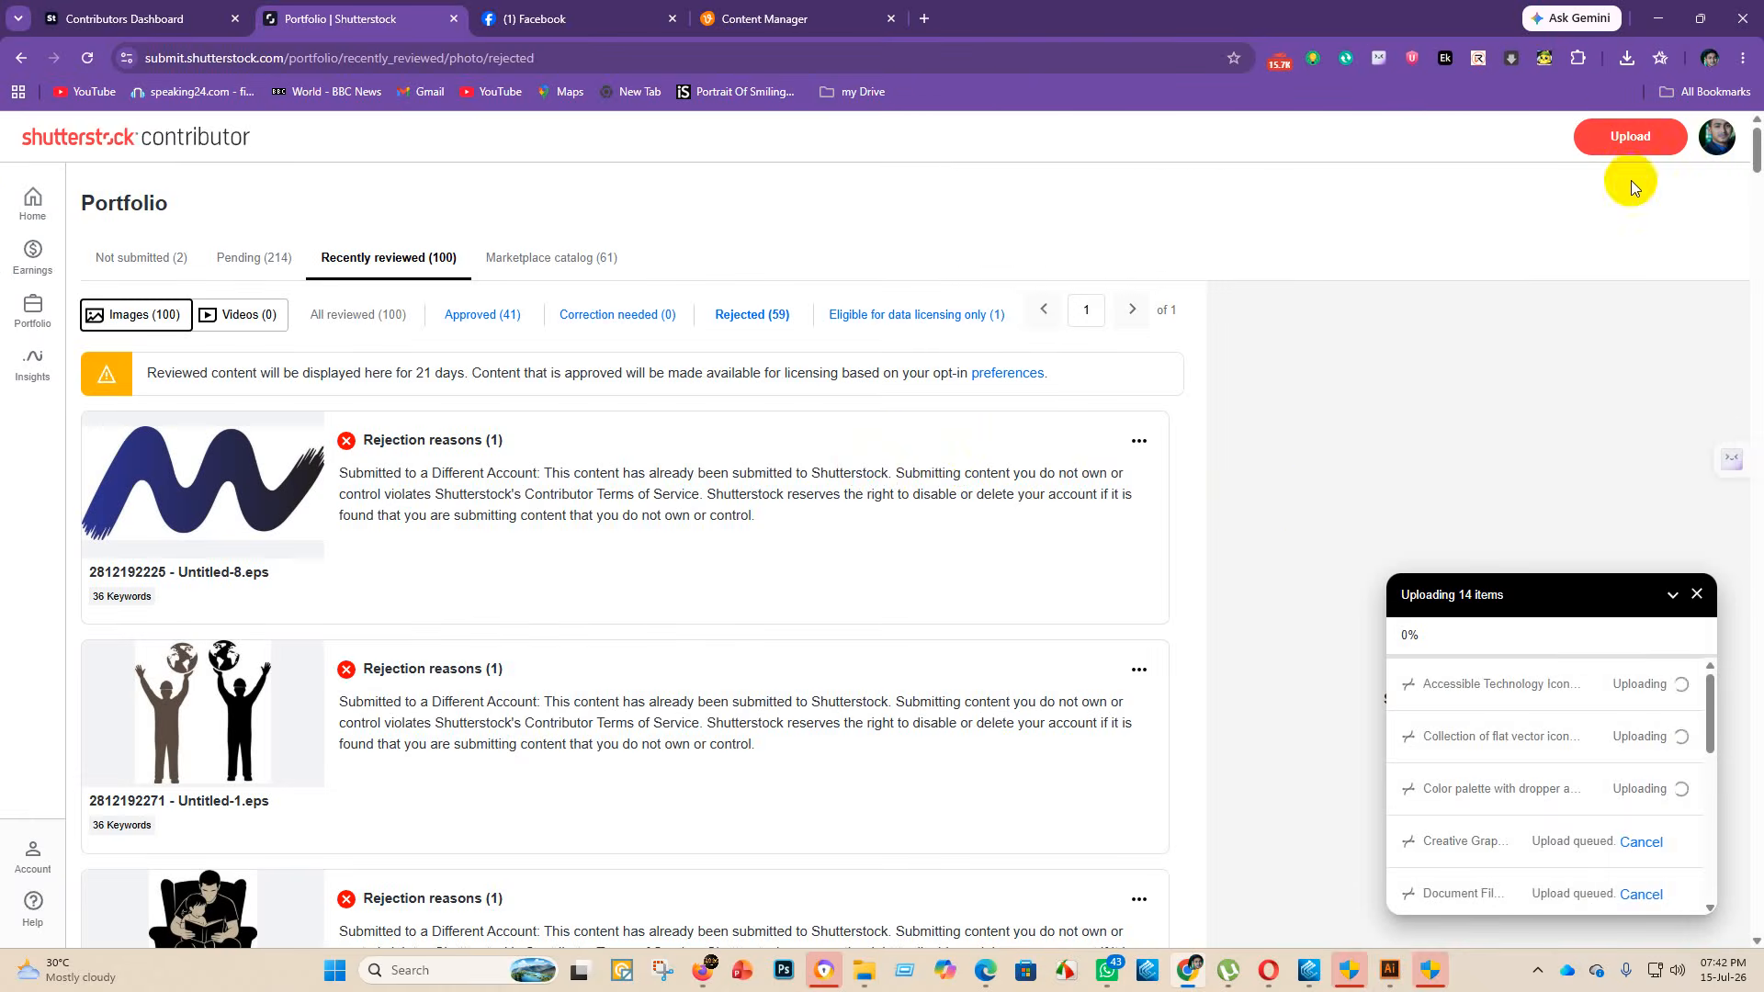
# - Upload all EPS files from the eps 2 folder in colorful vector > 38
pyautogui.click(1632, 143)
pyautogui.click(868, 560)
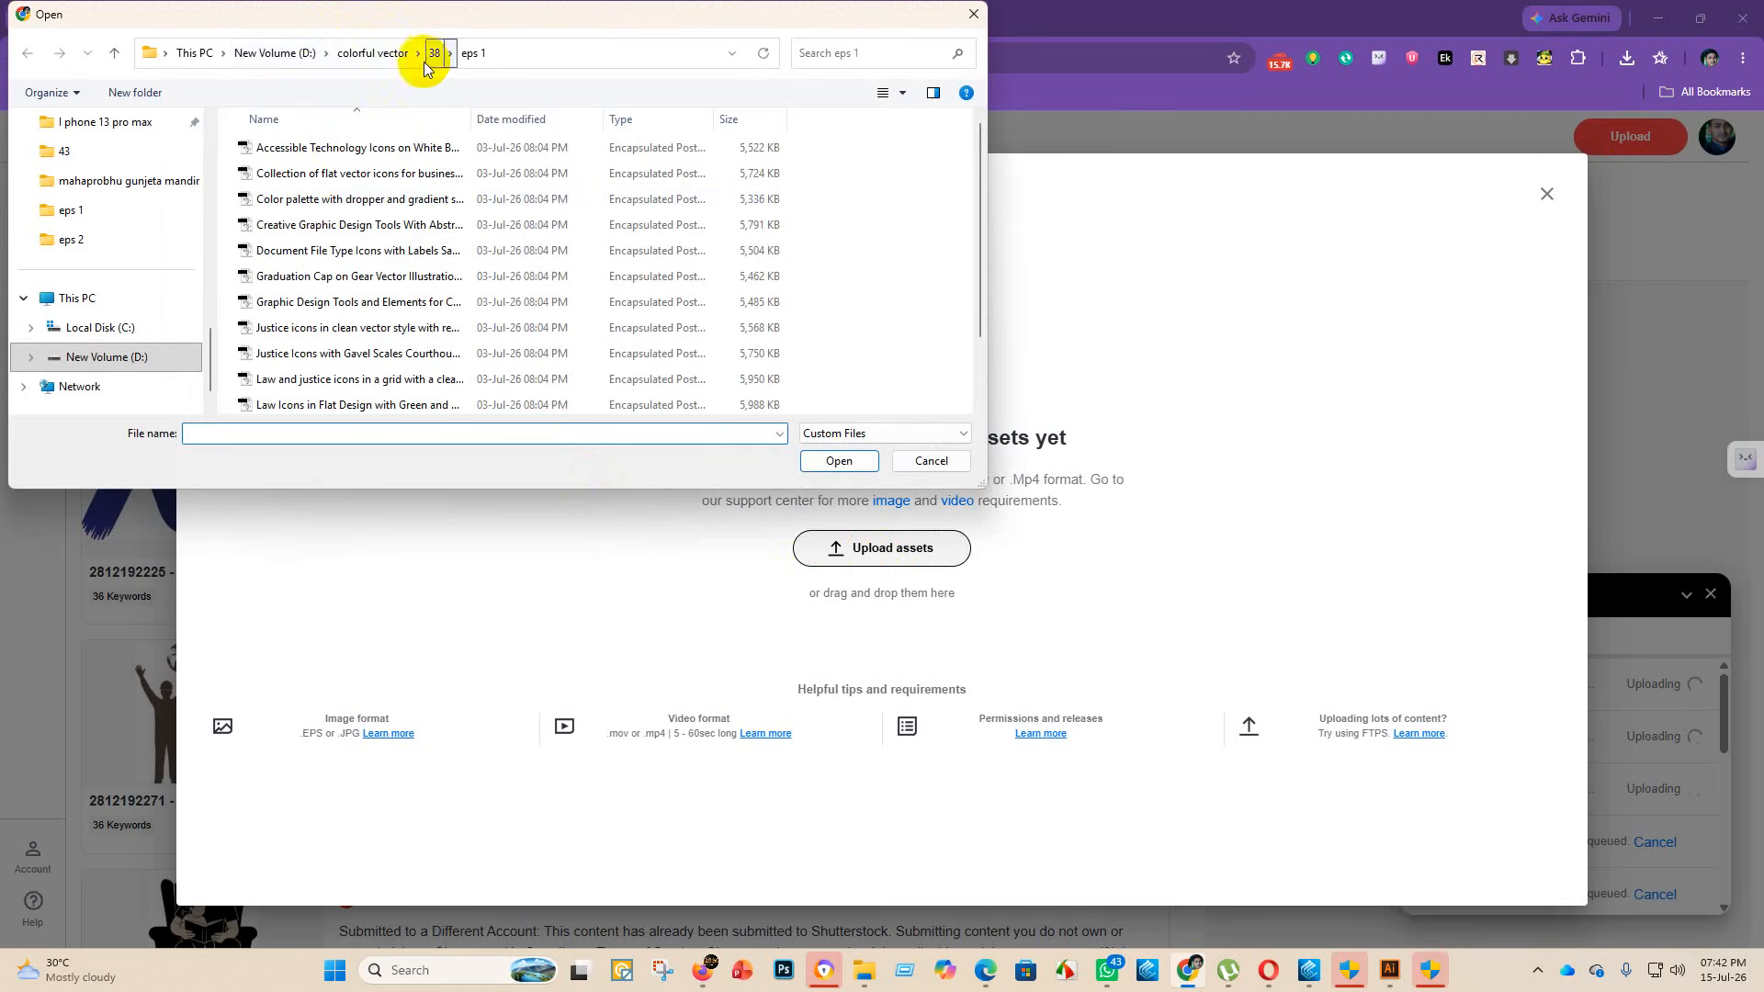
pyautogui.click(432, 55)
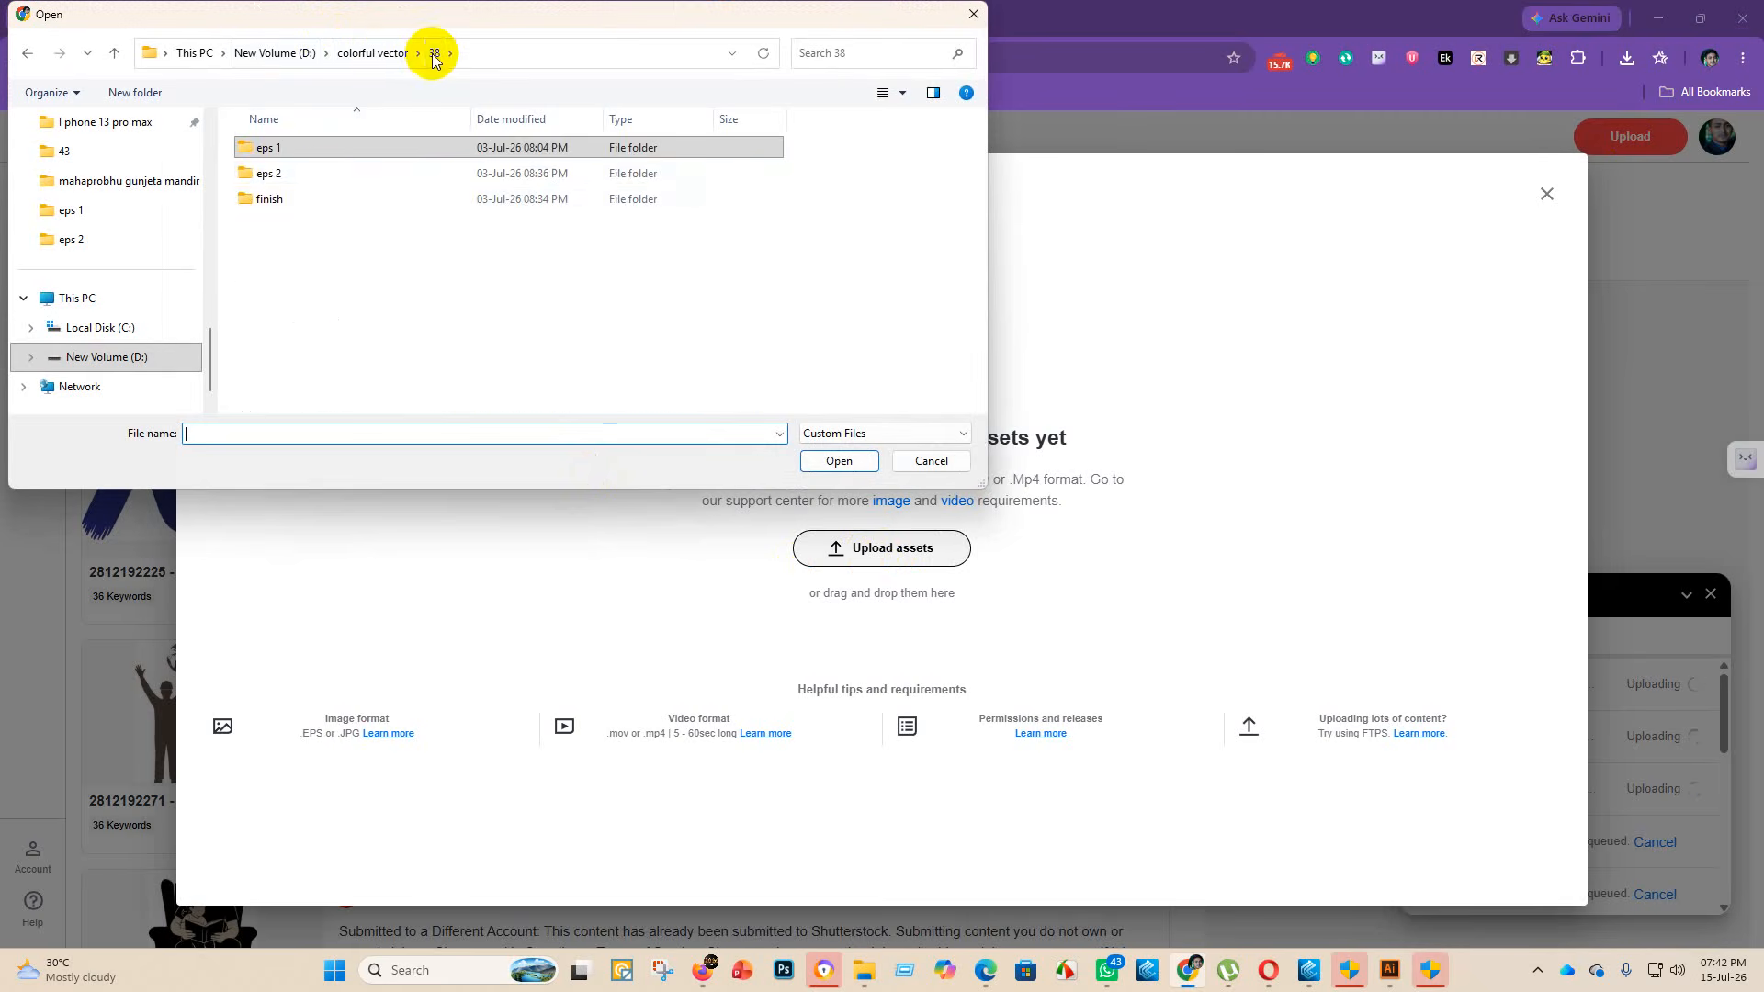
pyautogui.doubleClick(328, 173)
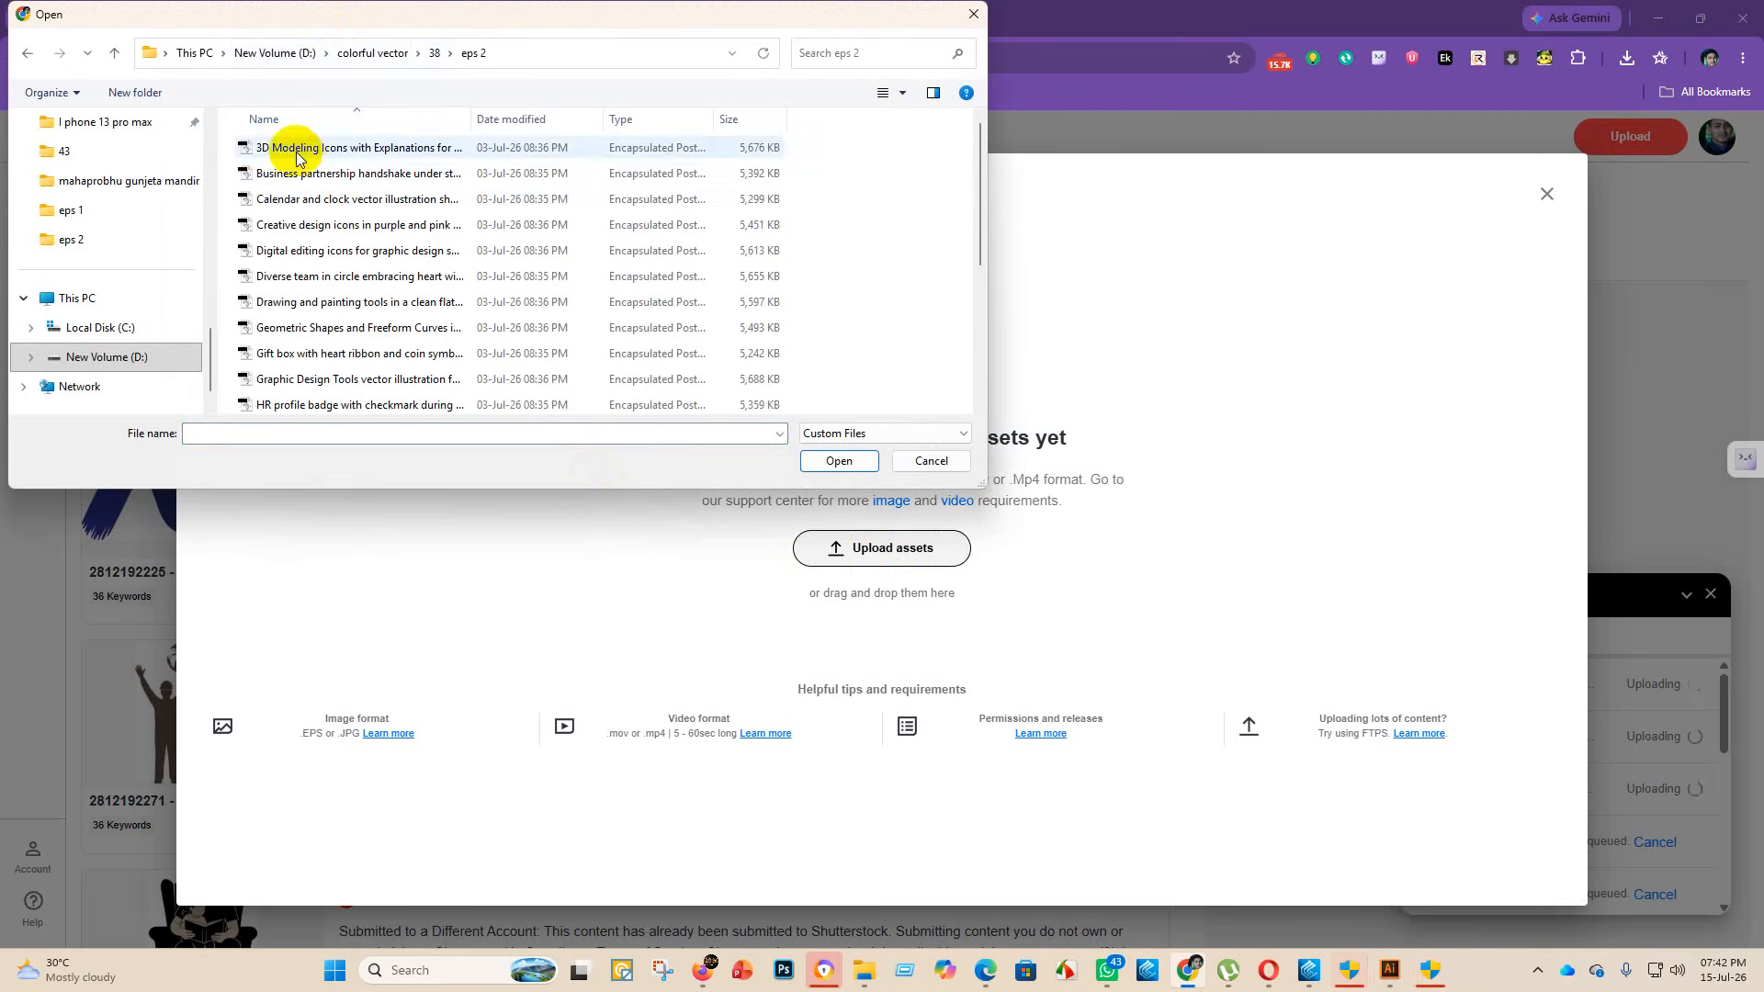
pyautogui.moveTo(311, 138); pyautogui.dragTo(307, 571)
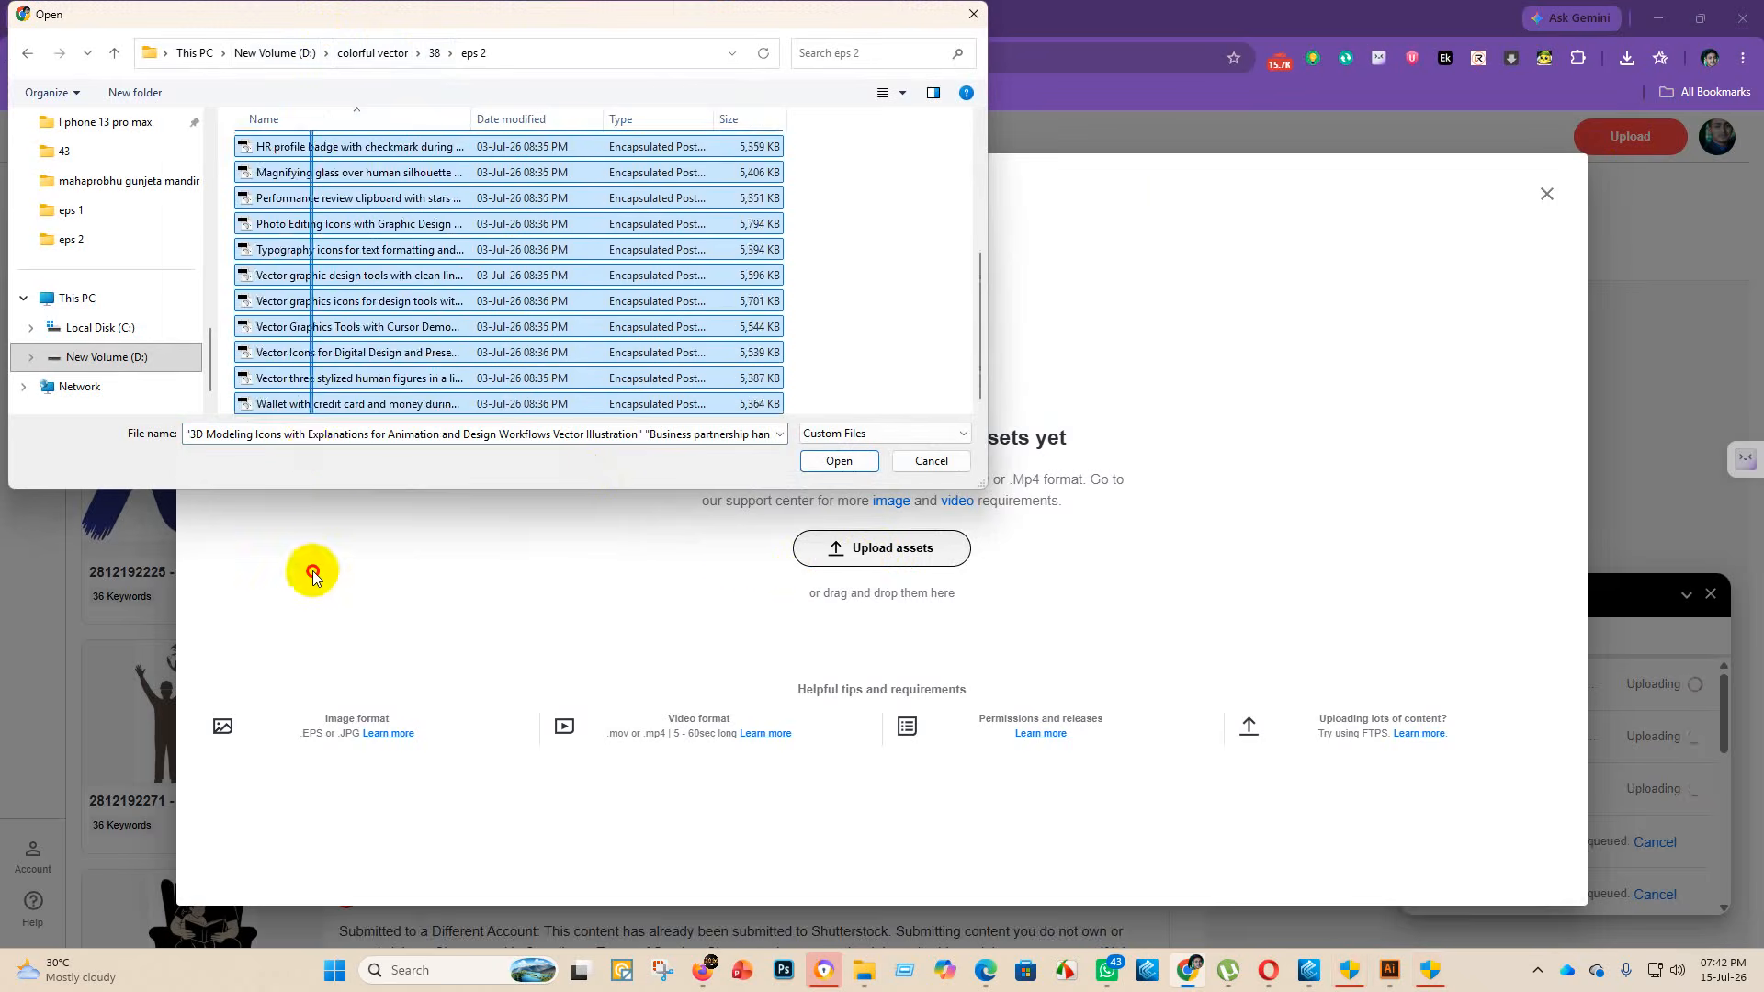
pyautogui.click(850, 463)
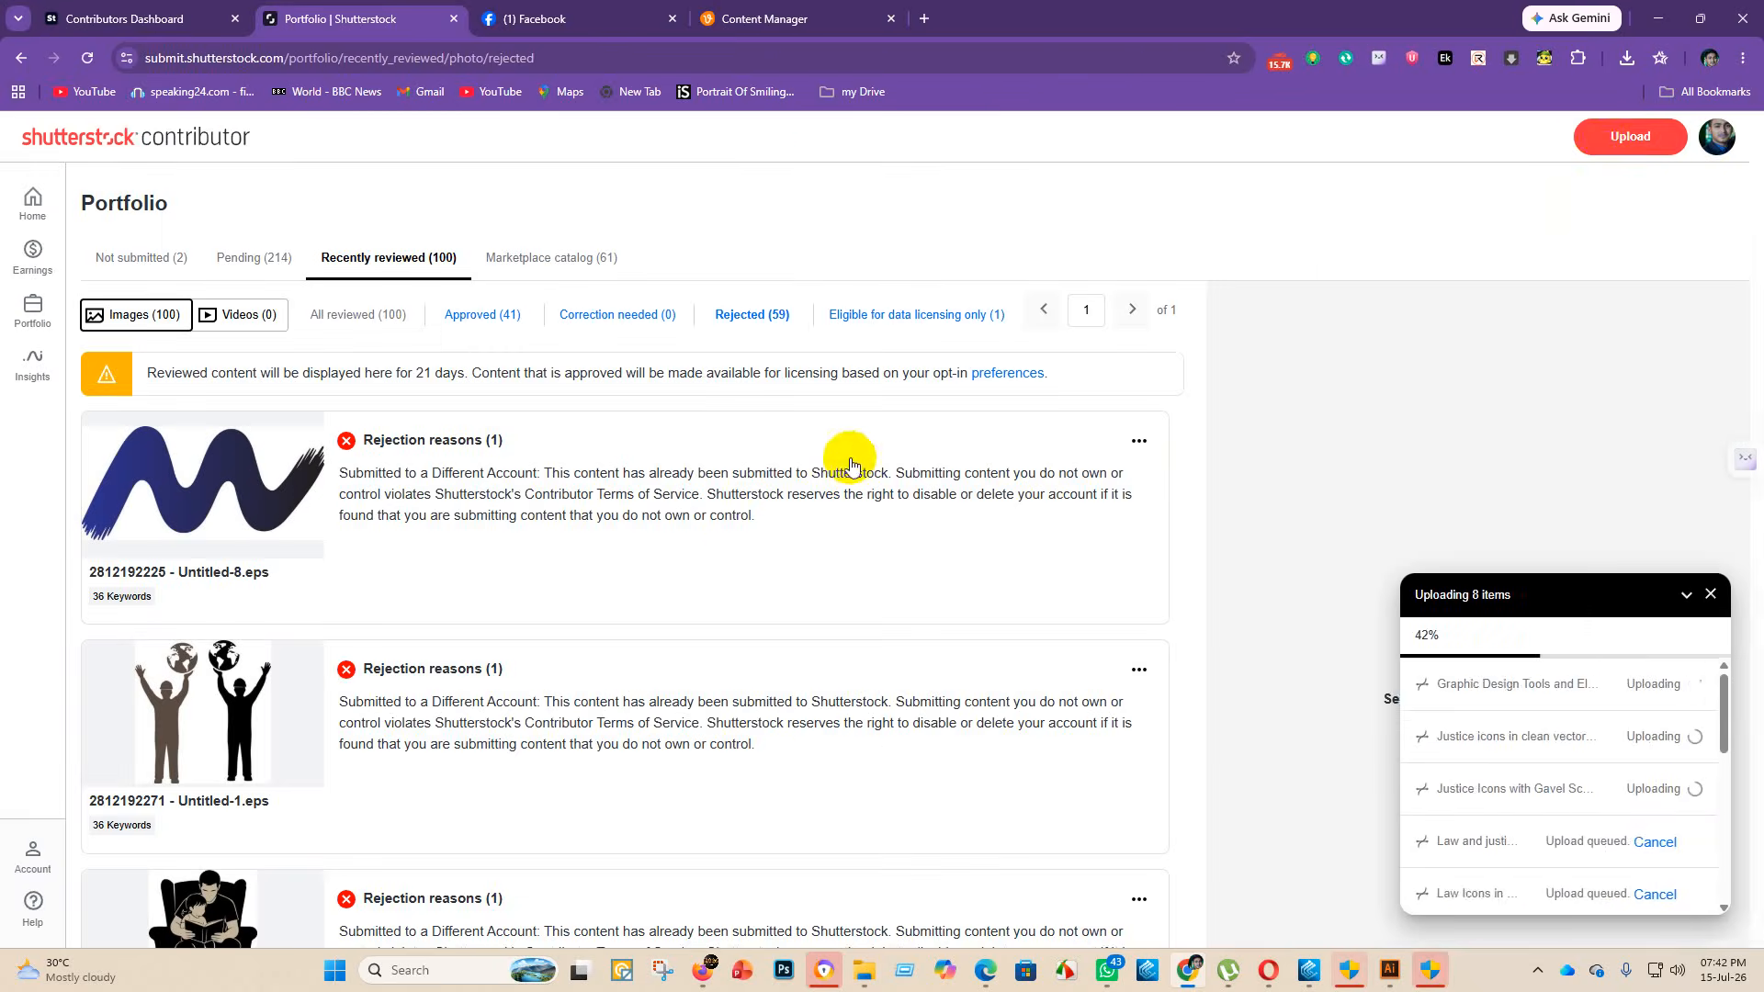
# - Upload all EPS files from the eps 1 folder in colorful vector > 37
pyautogui.click(1603, 140)
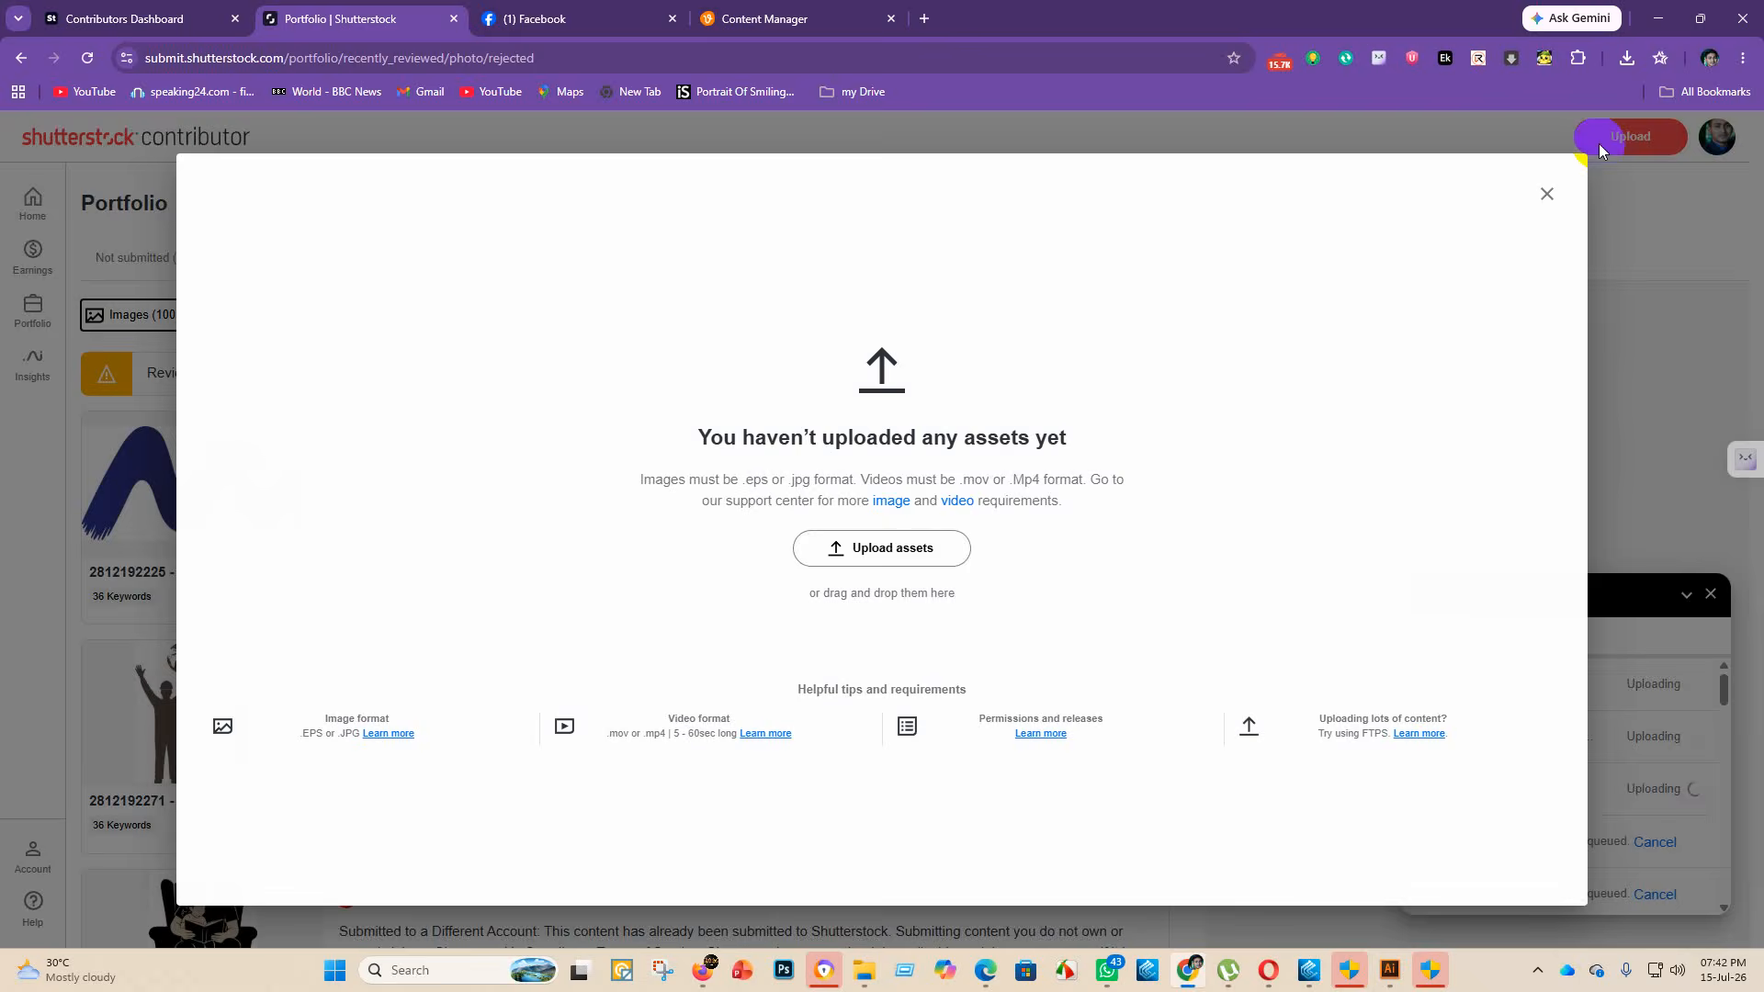
pyautogui.click(896, 549)
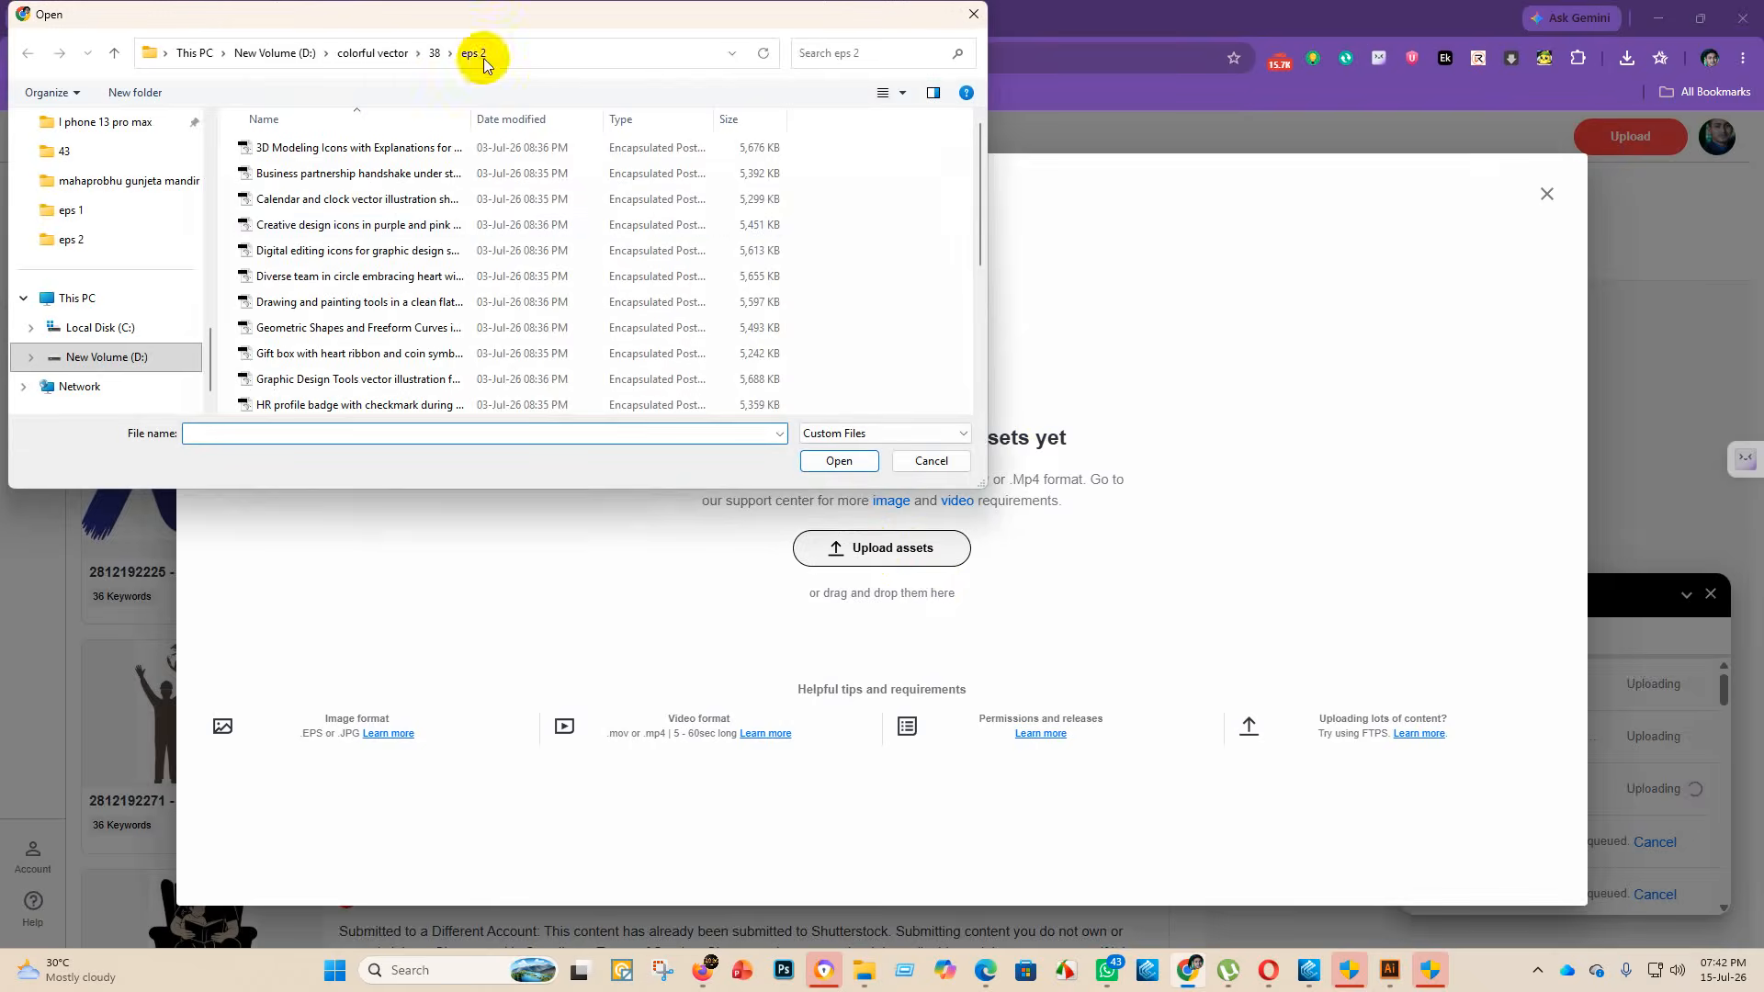
pyautogui.click(392, 55)
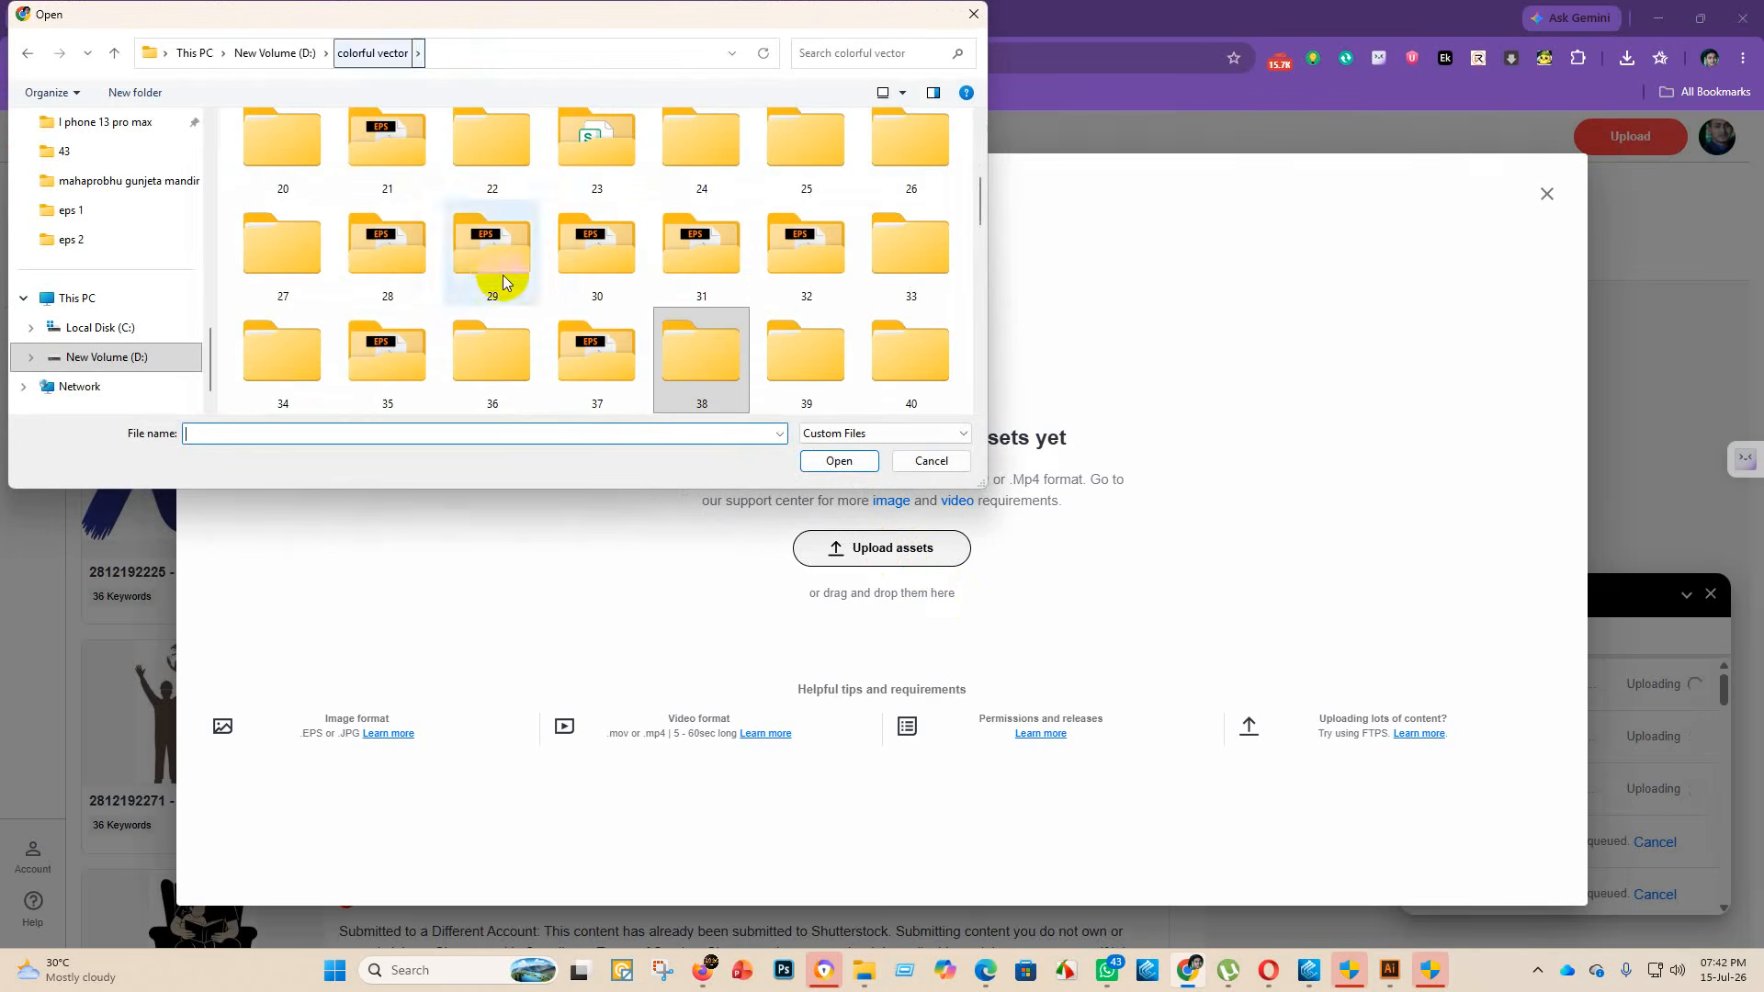
pyautogui.doubleClick(593, 353)
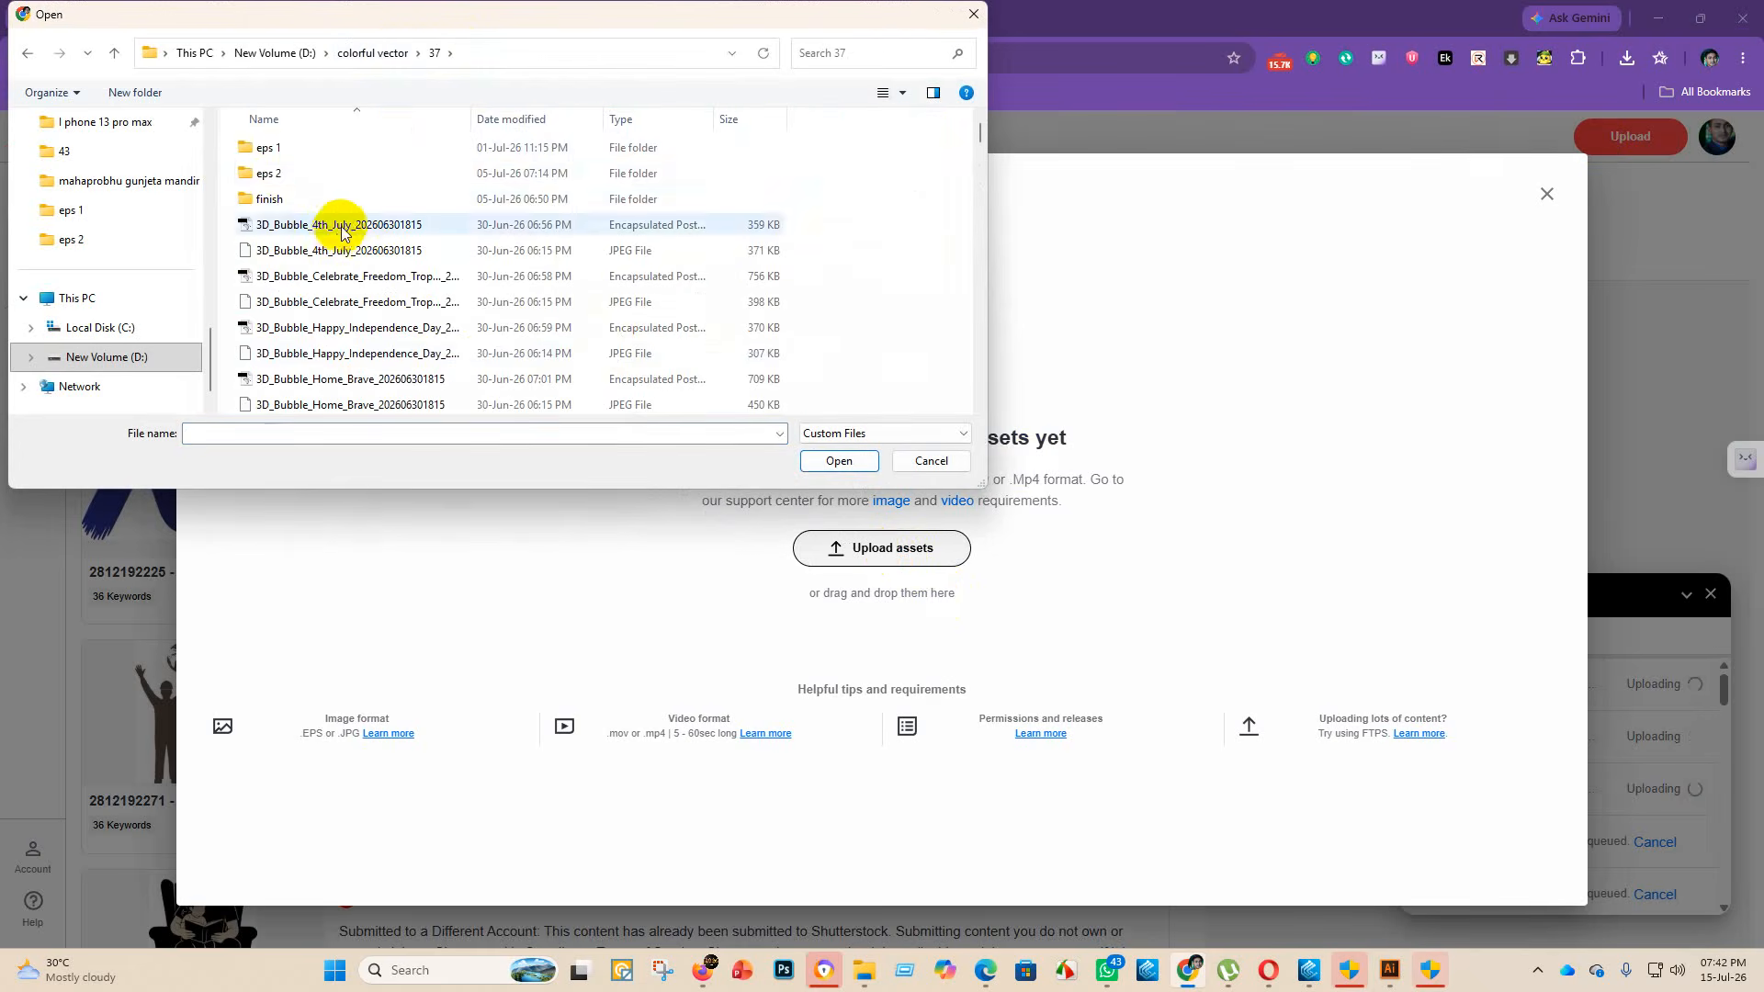
pyautogui.doubleClick(296, 148)
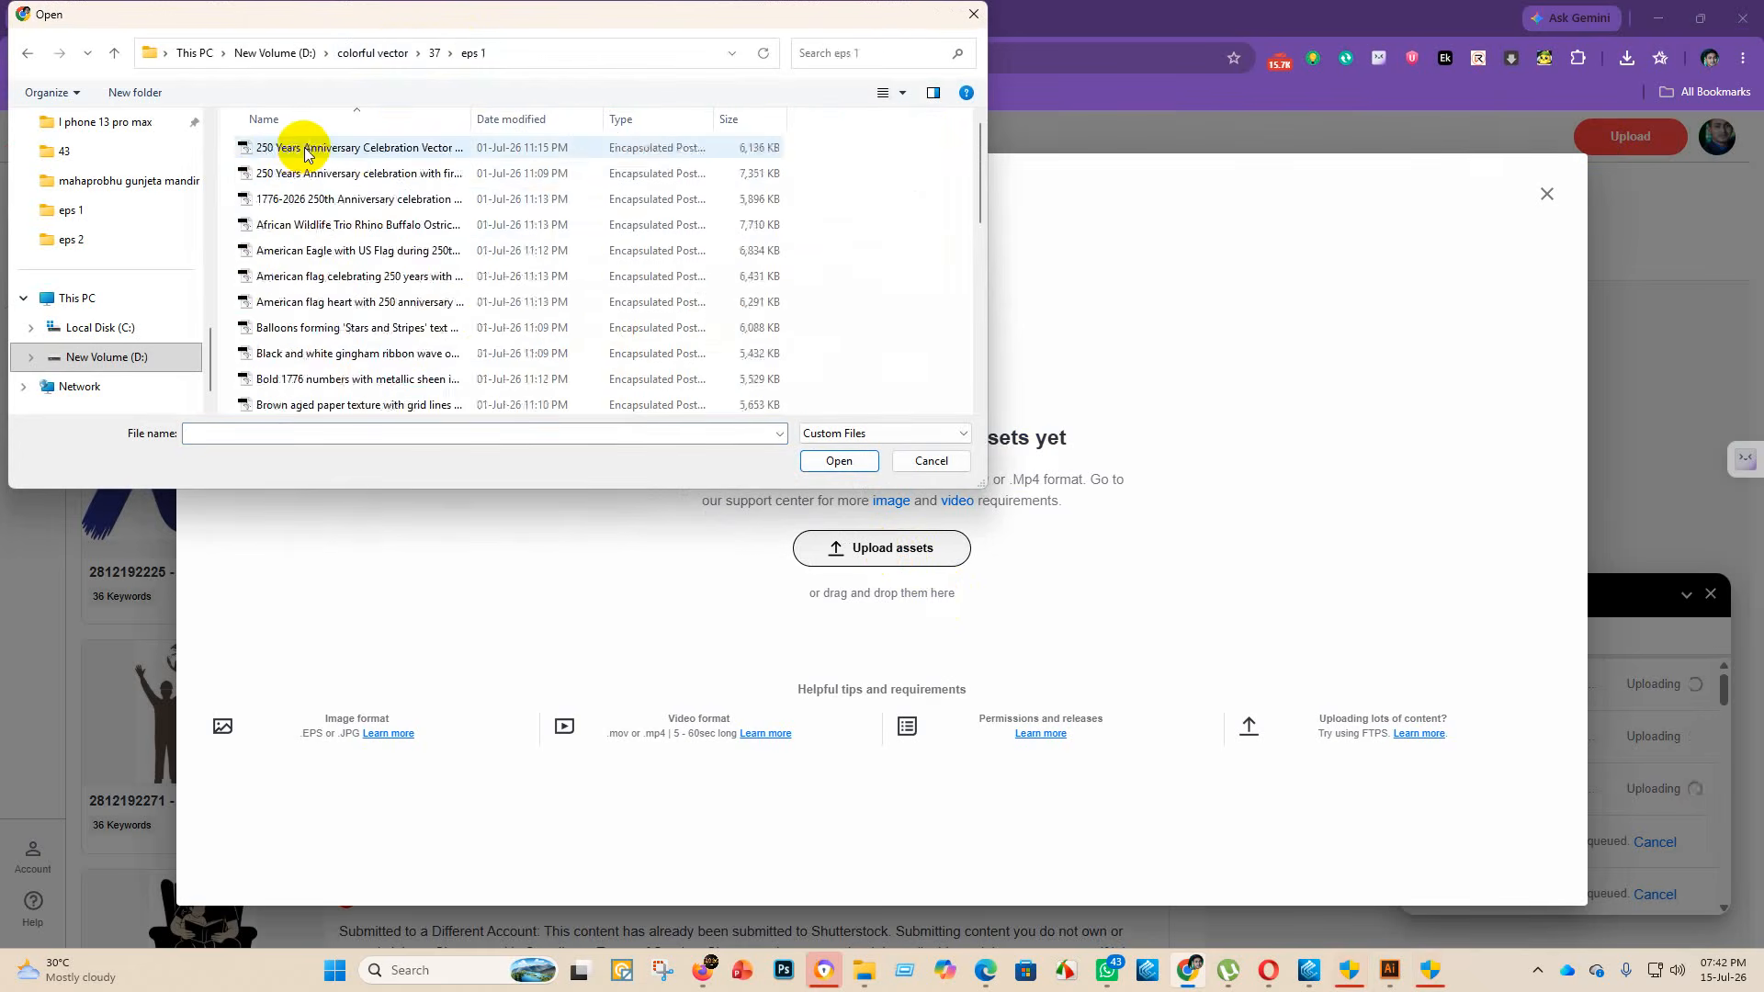
pyautogui.moveTo(311, 147); pyautogui.dragTo(436, 596)
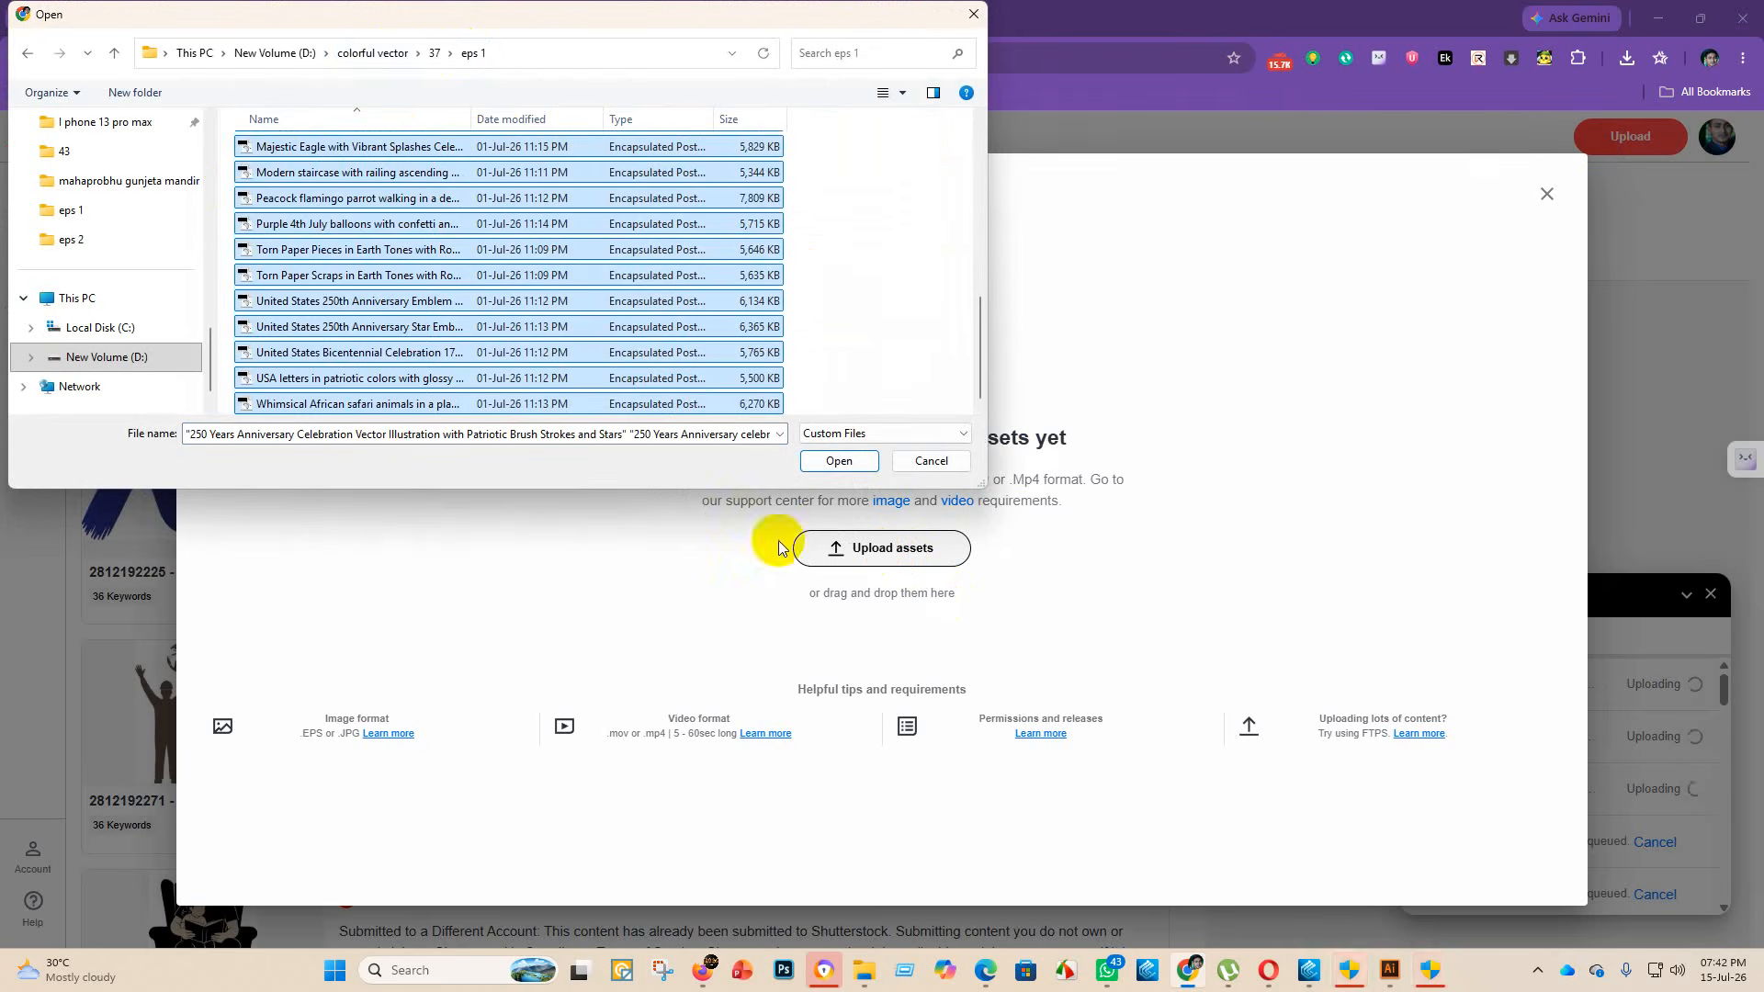
pyautogui.click(839, 461)
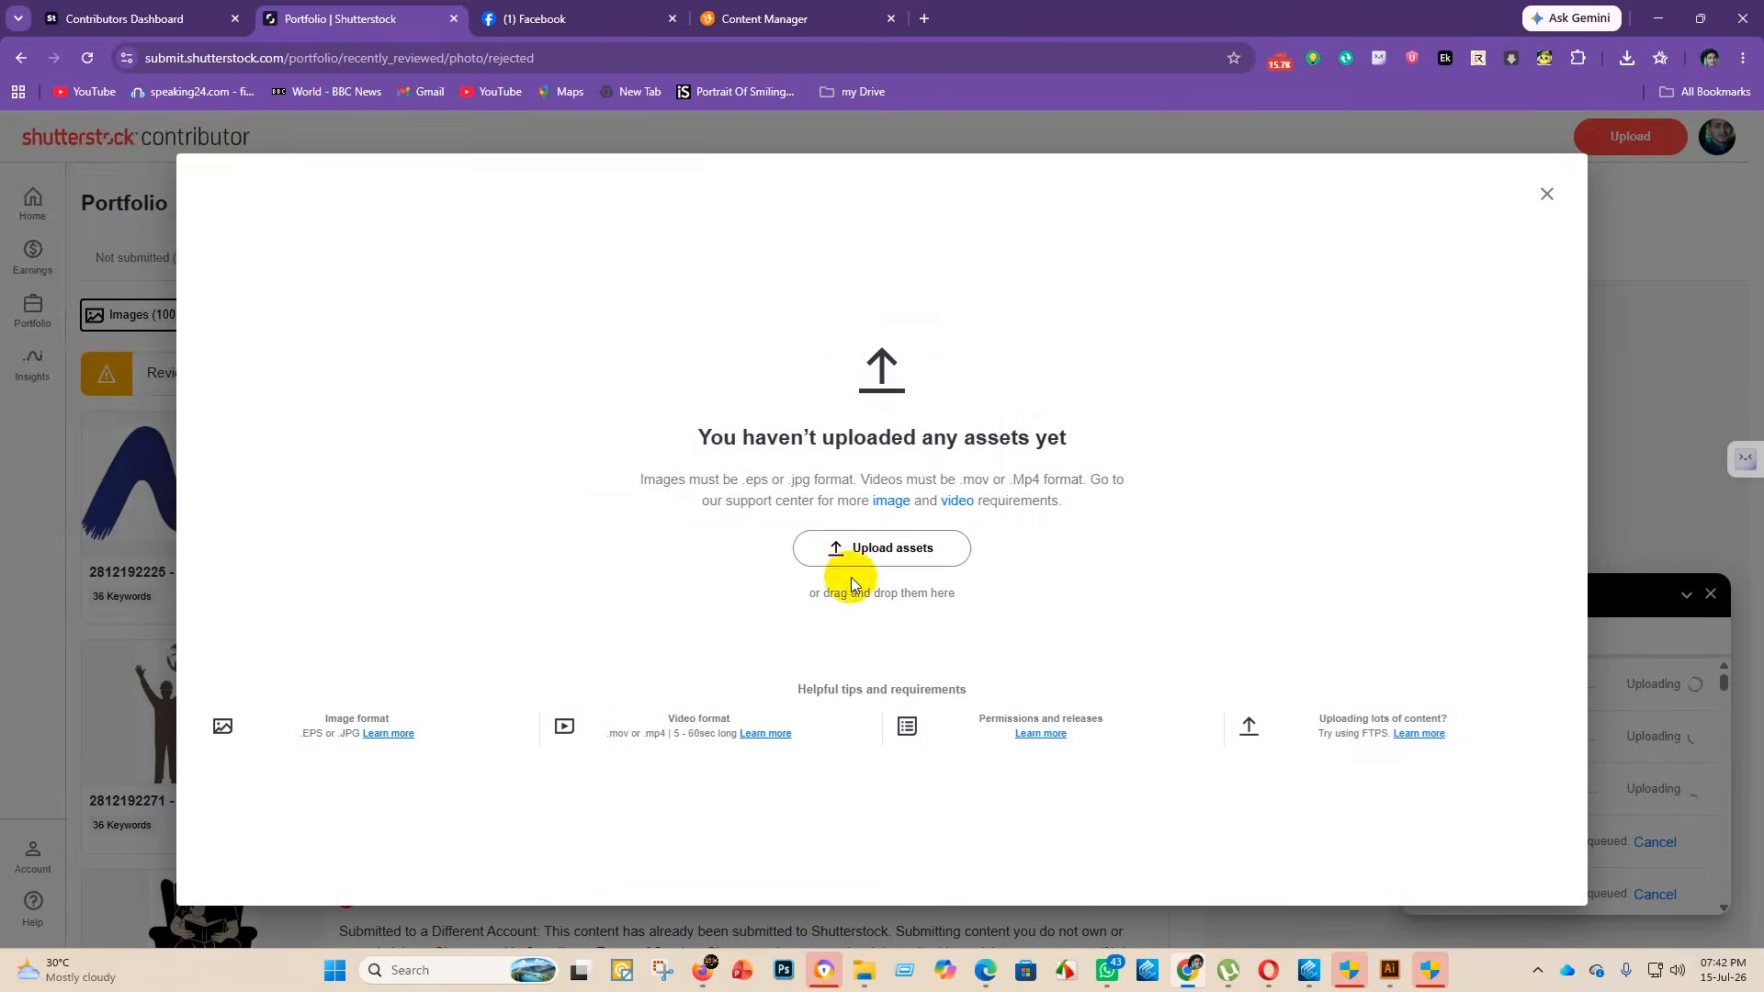
# - Upload all EPS files from the eps 2 folder in colorful vector > 37
pyautogui.click(884, 550)
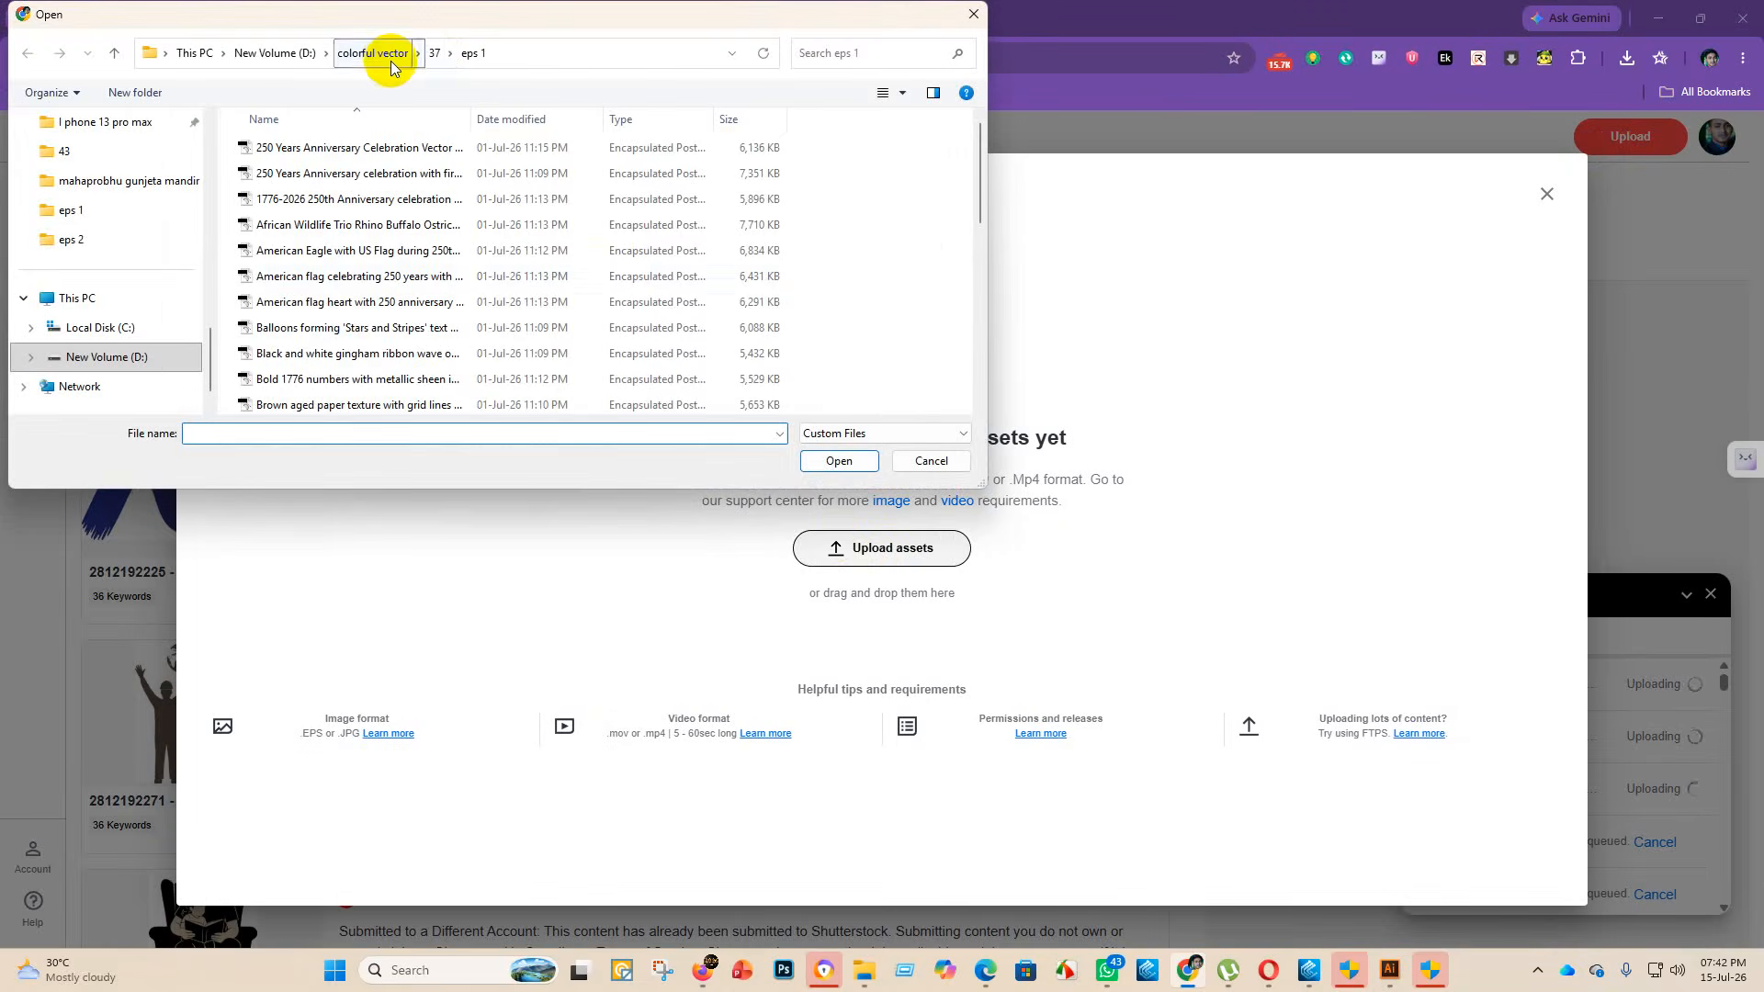
pyautogui.click(389, 57)
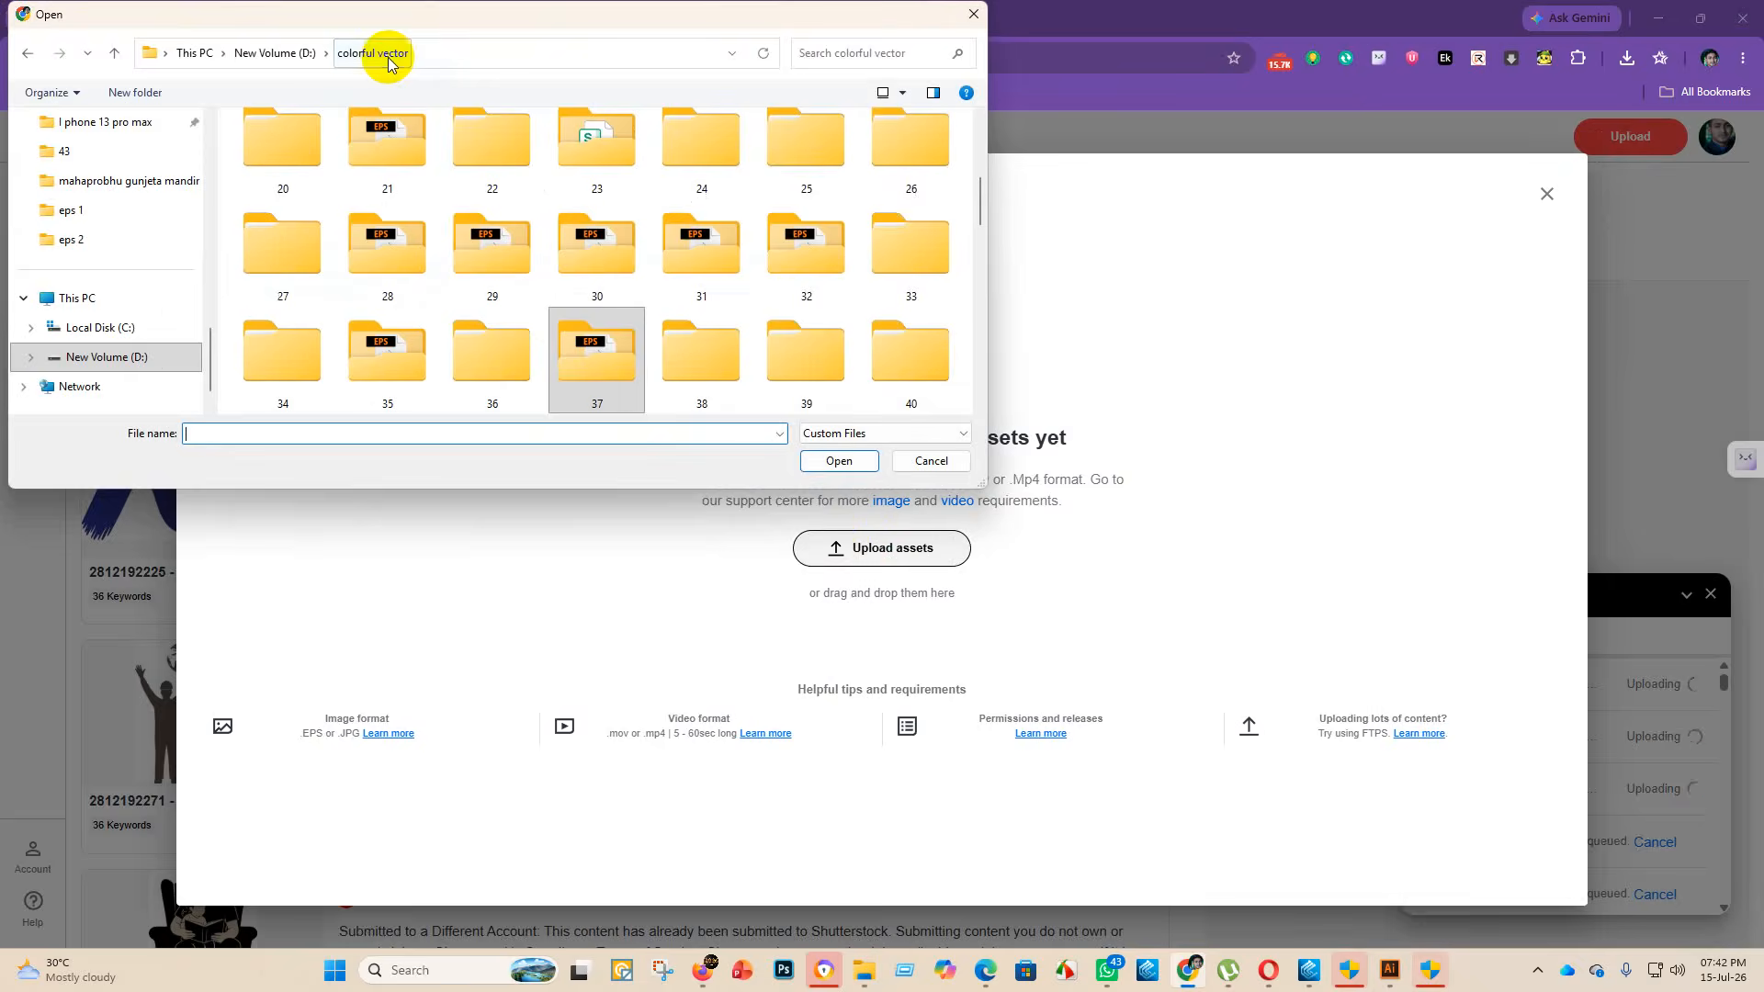
pyautogui.doubleClick(595, 349)
pyautogui.doubleClick(367, 174)
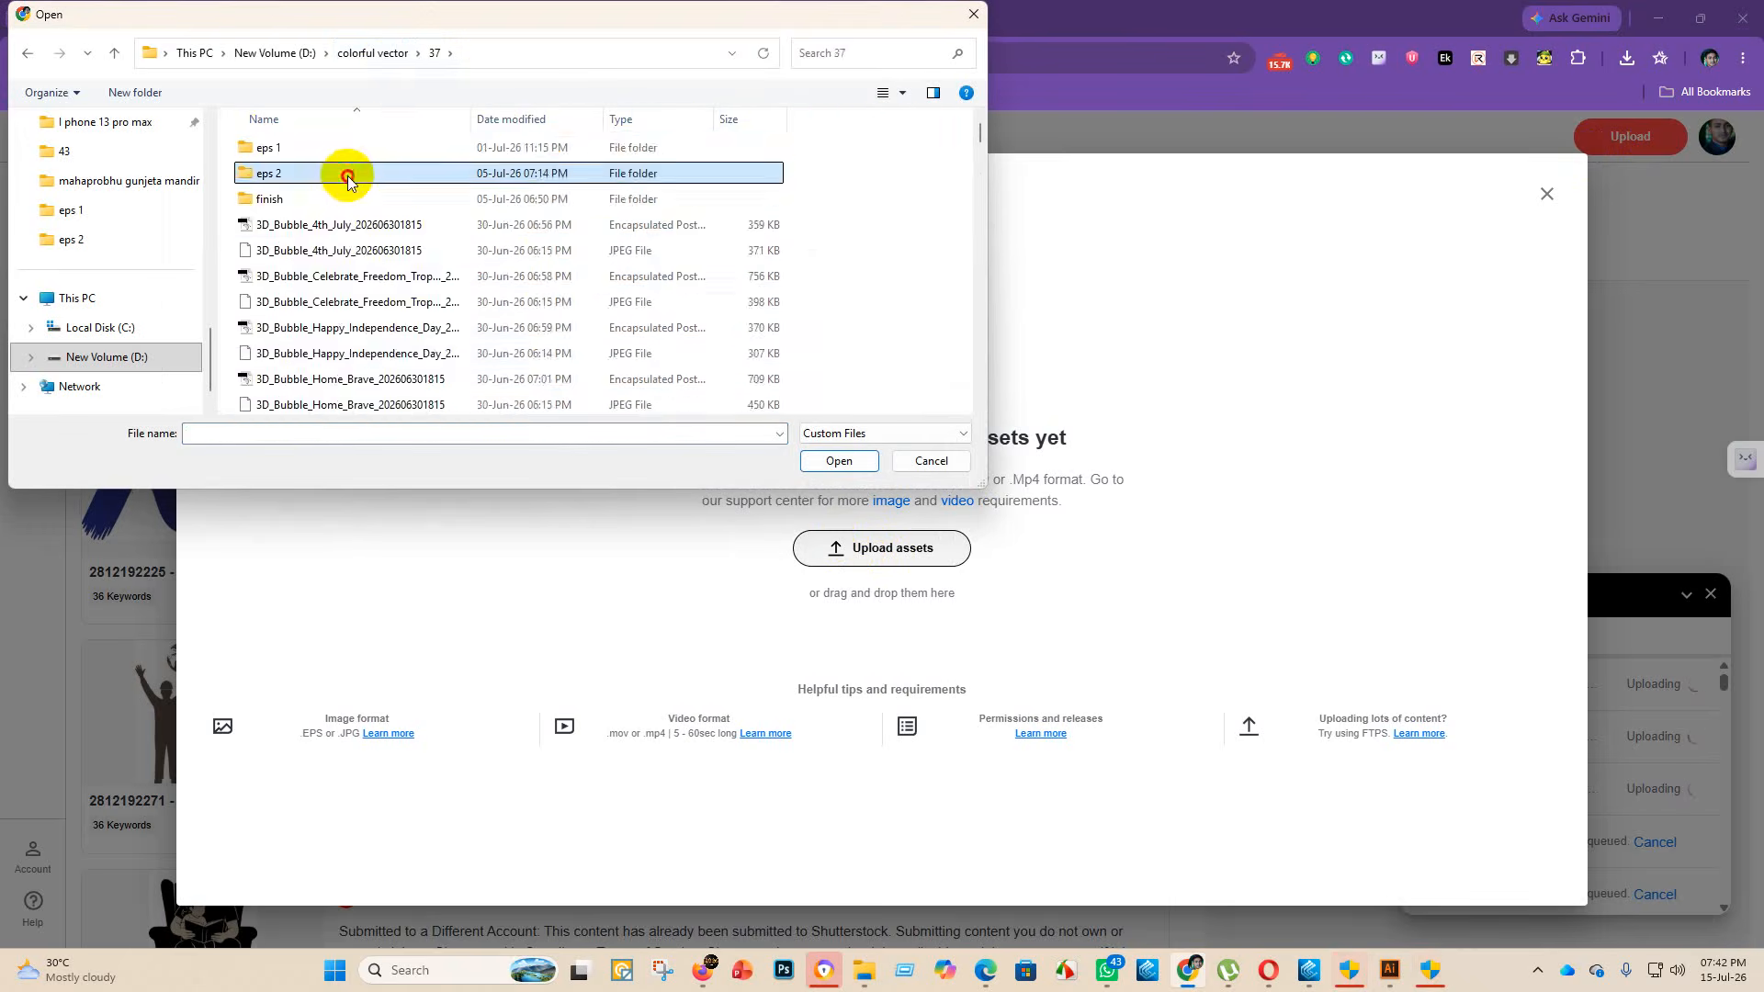
pyautogui.moveTo(240, 143); pyautogui.dragTo(346, 588)
pyautogui.click(840, 462)
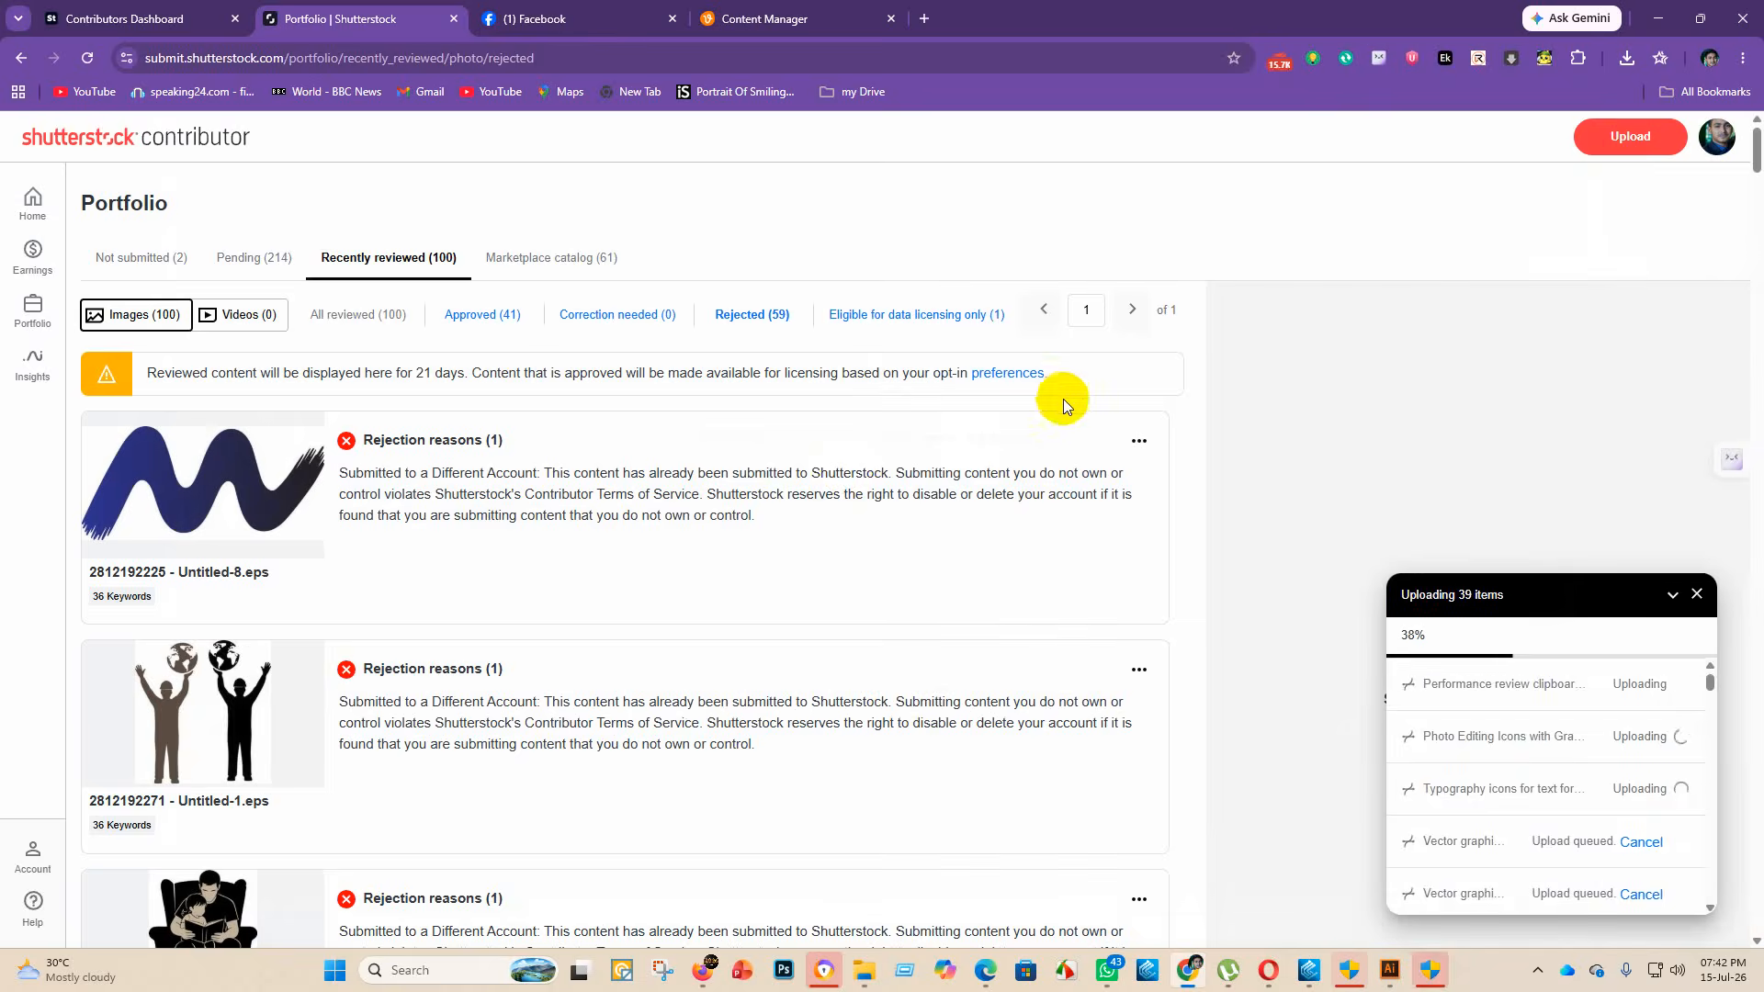
# - Glance over the rejected images again, and return to the marketplace catalog to browse the approved images
pyautogui.scroll(-10, 465, 661)
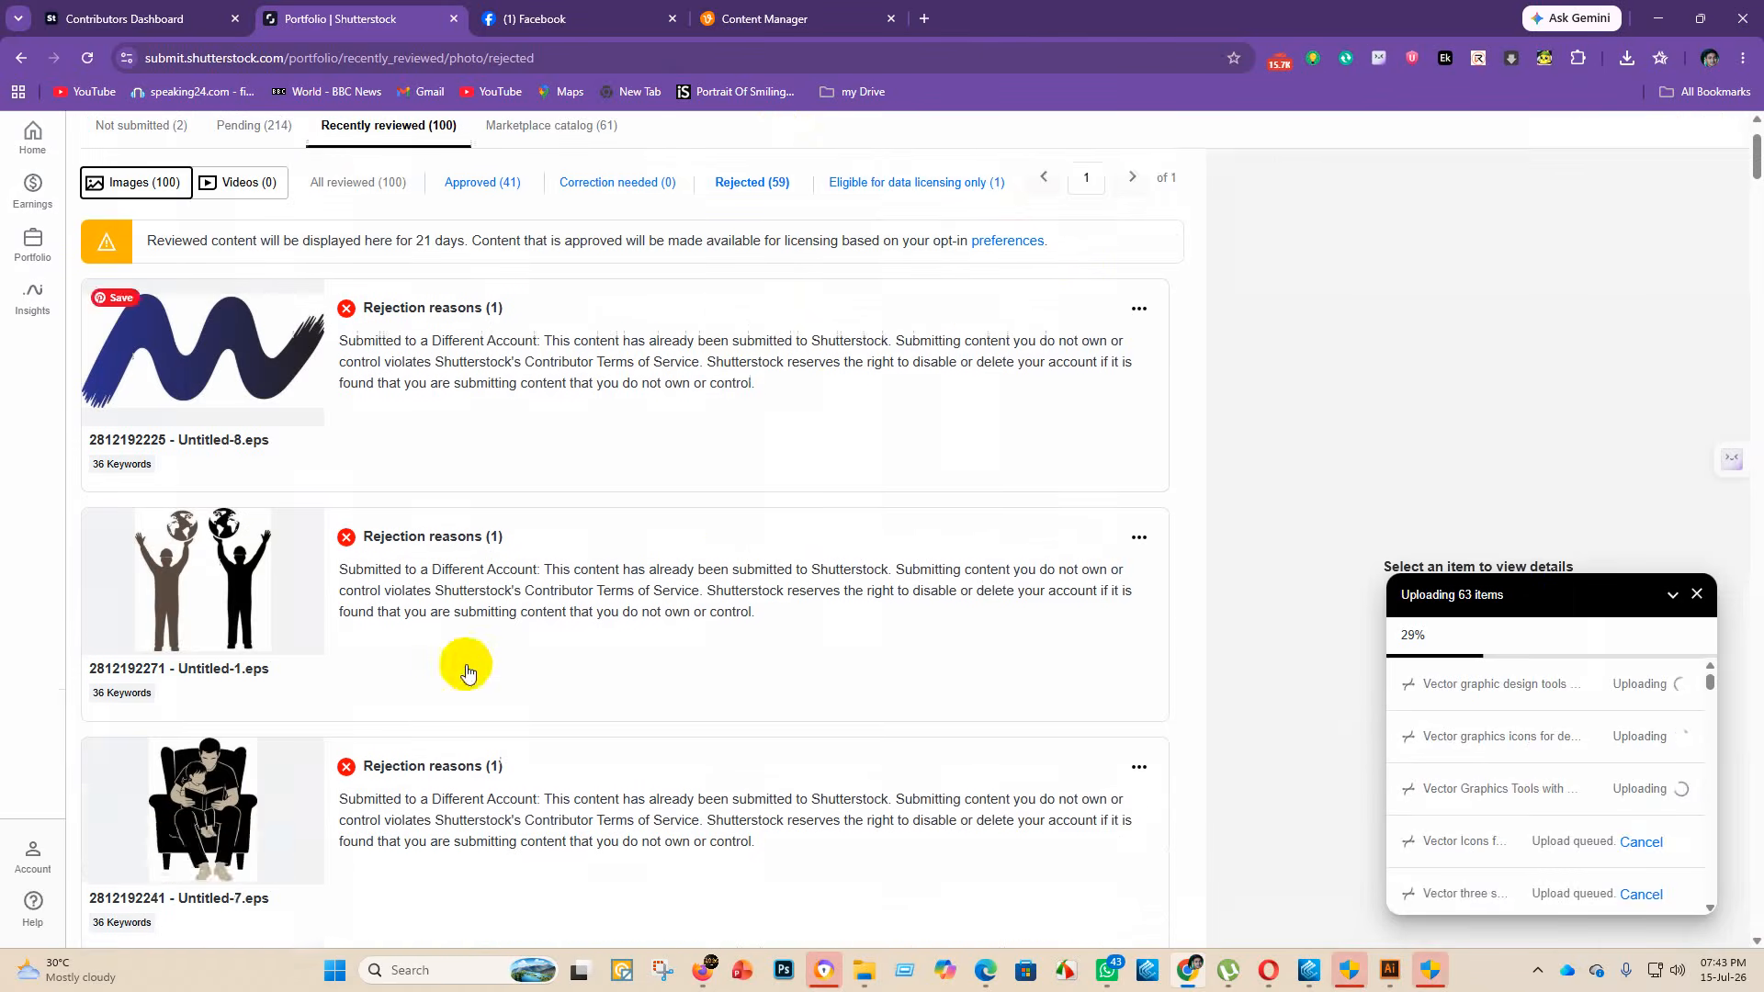
pyautogui.scroll(10, 377, 450)
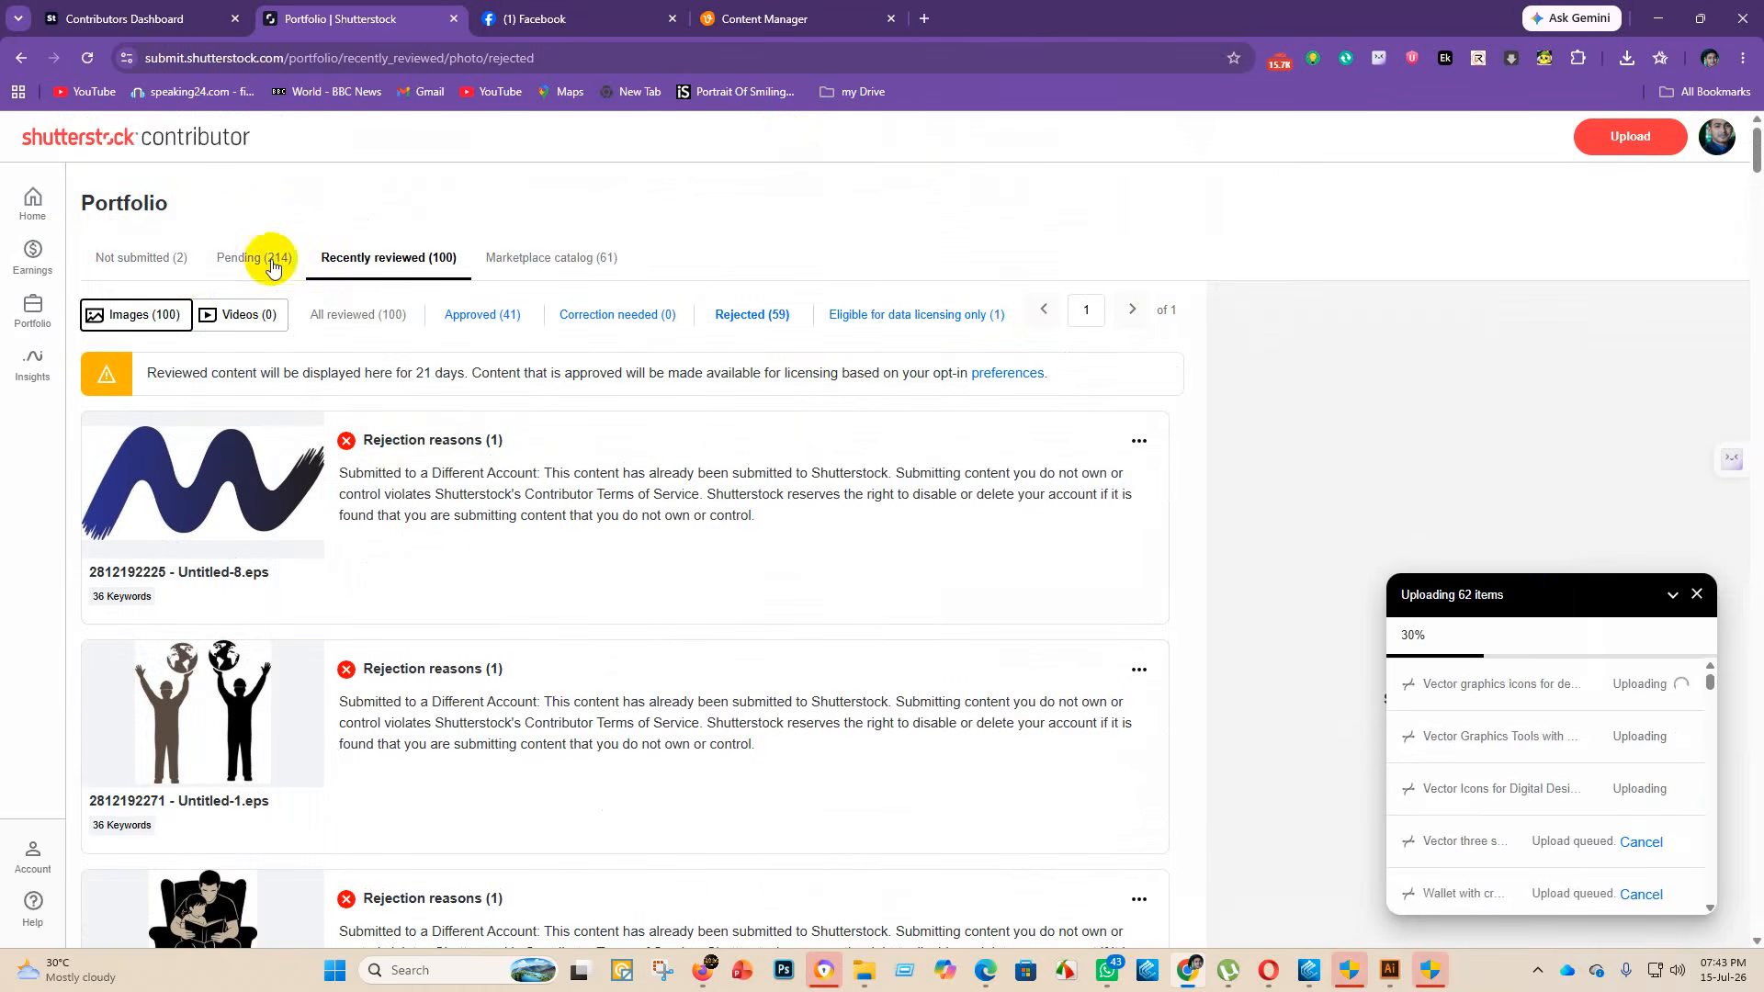
pyautogui.click(554, 260)
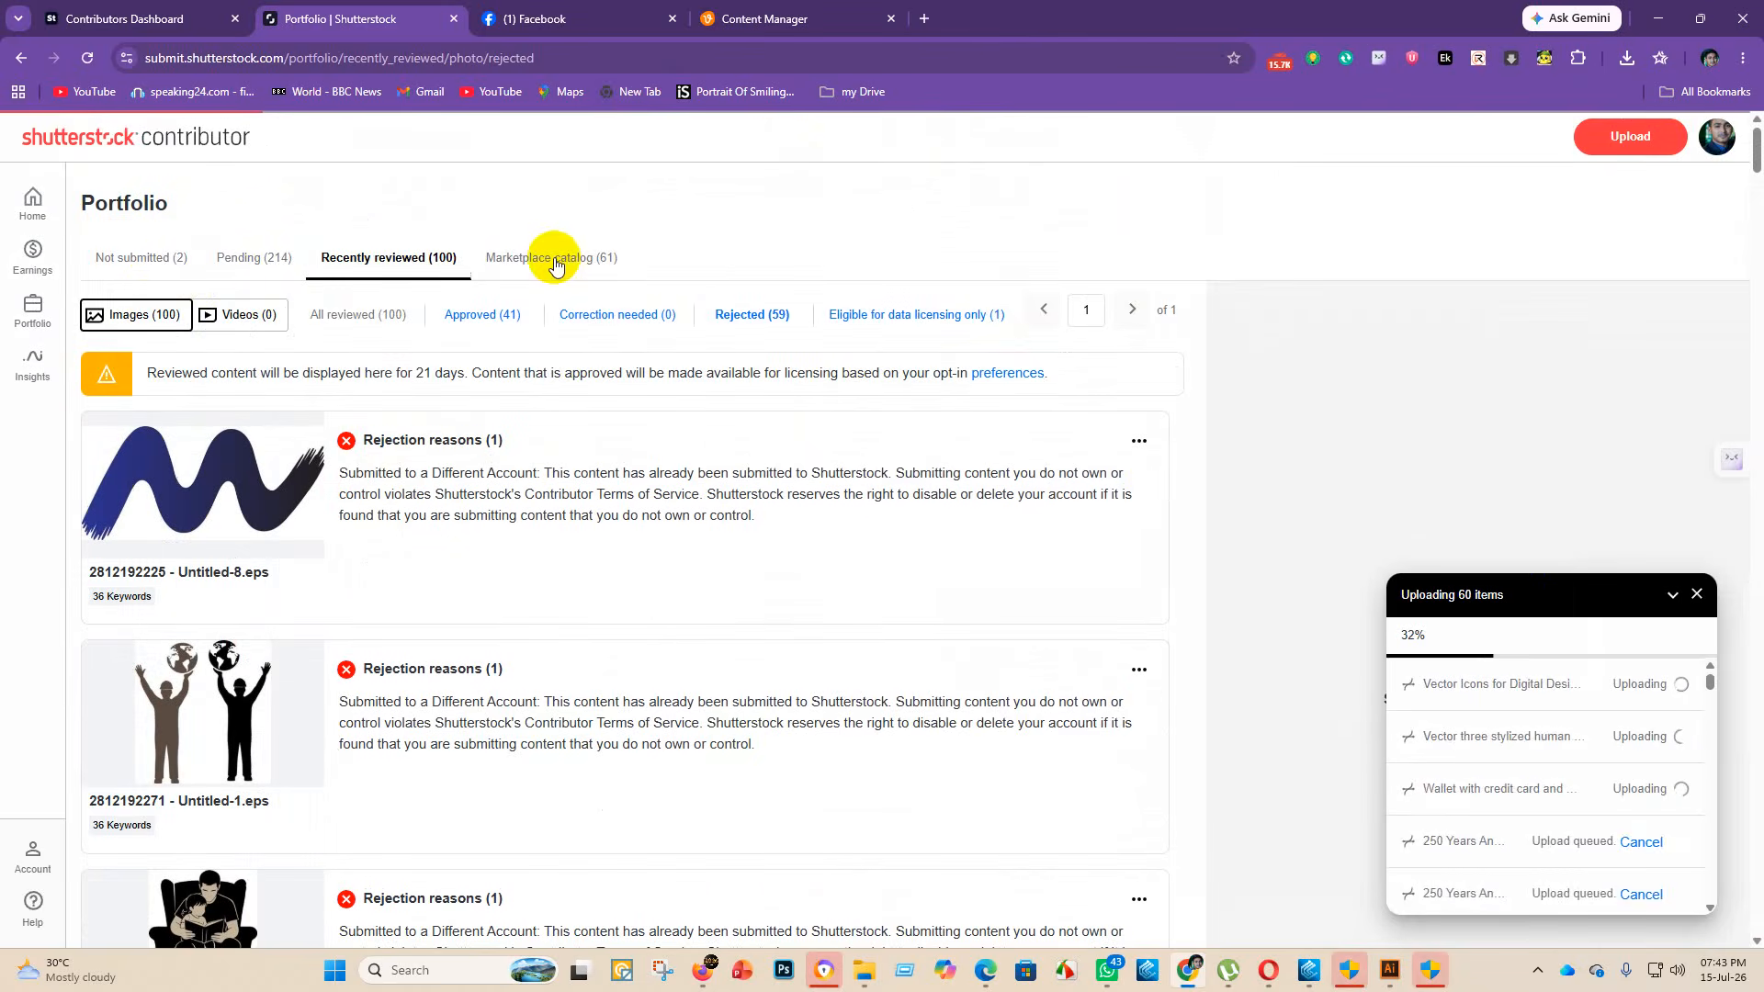
pyautogui.scroll(-13, 846, 441)
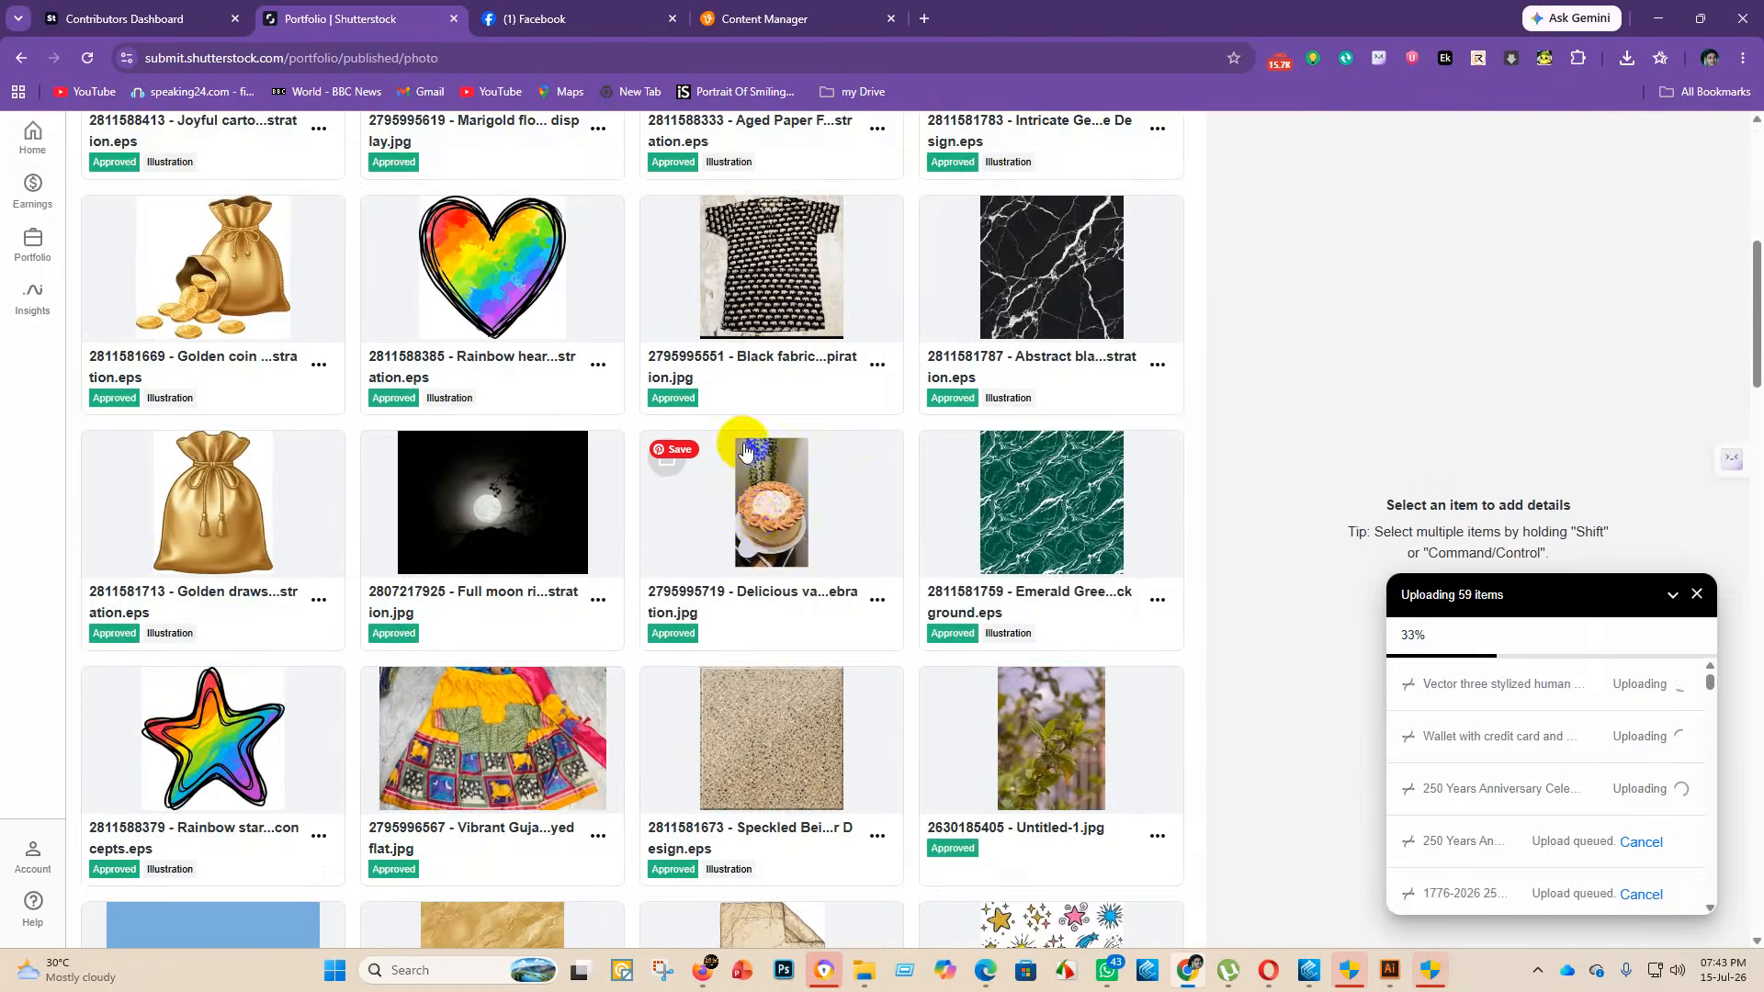
# - Look through the approved images in the marketplace catalog down to the last row
pyautogui.scroll(-15, 859, 531)
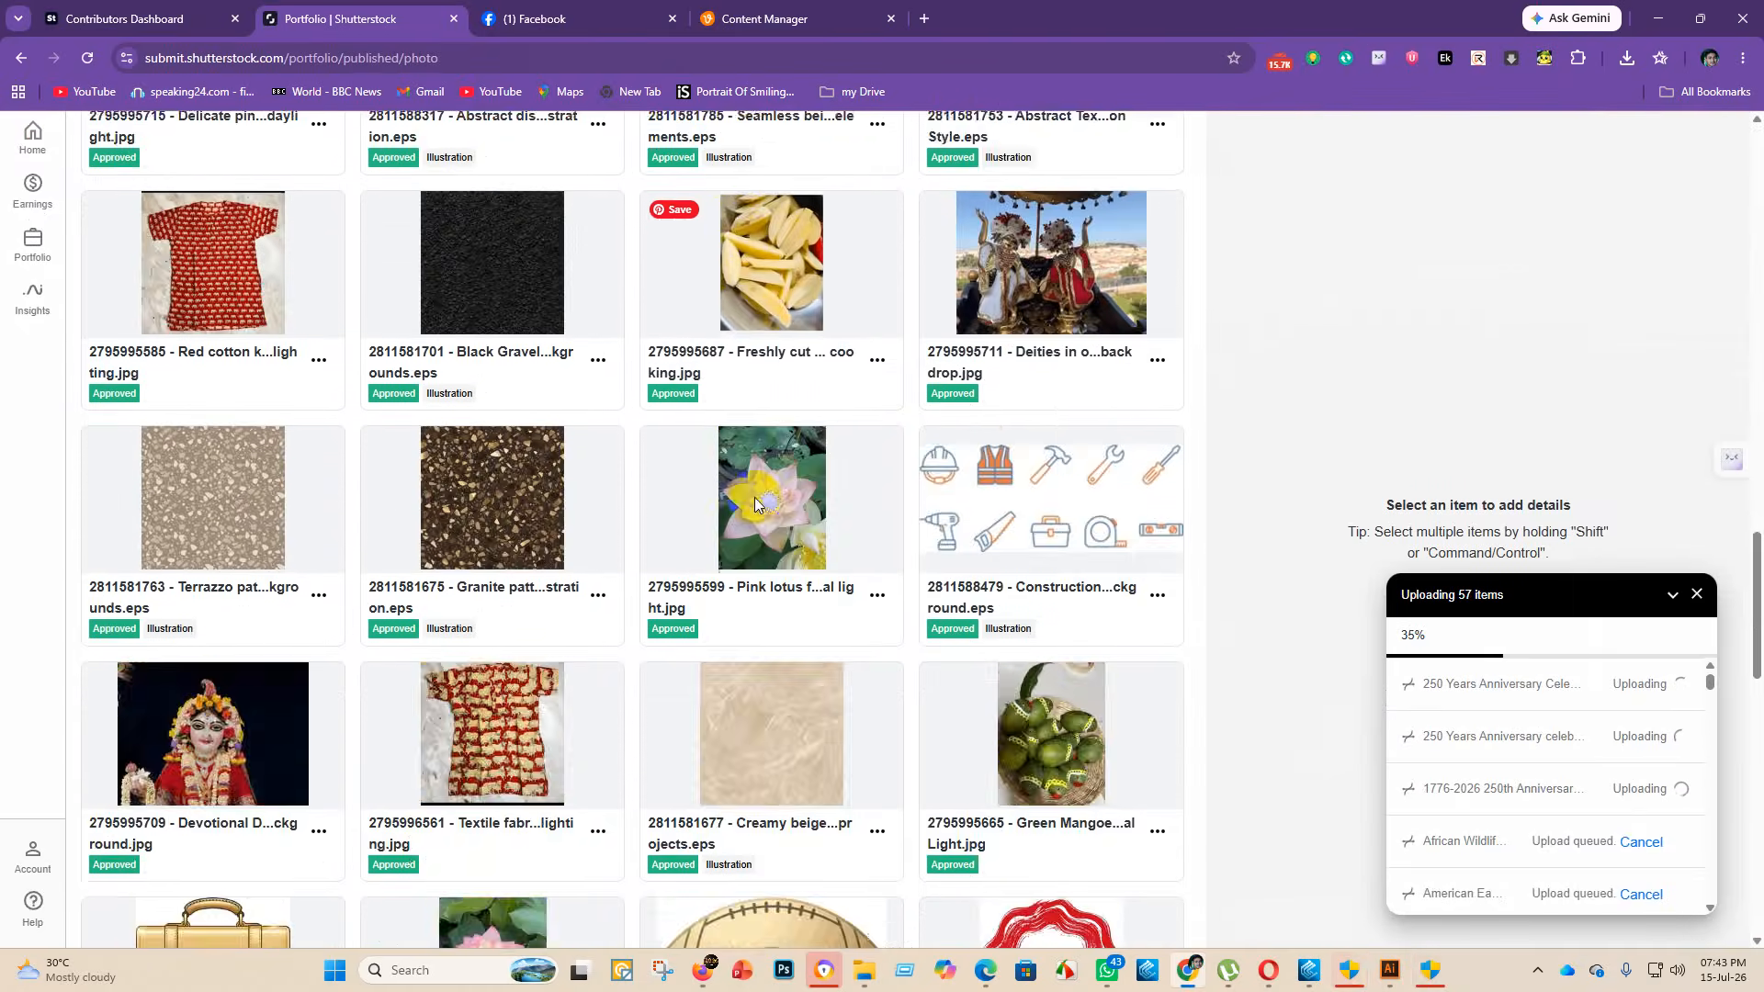
pyautogui.scroll(-5, 725, 526)
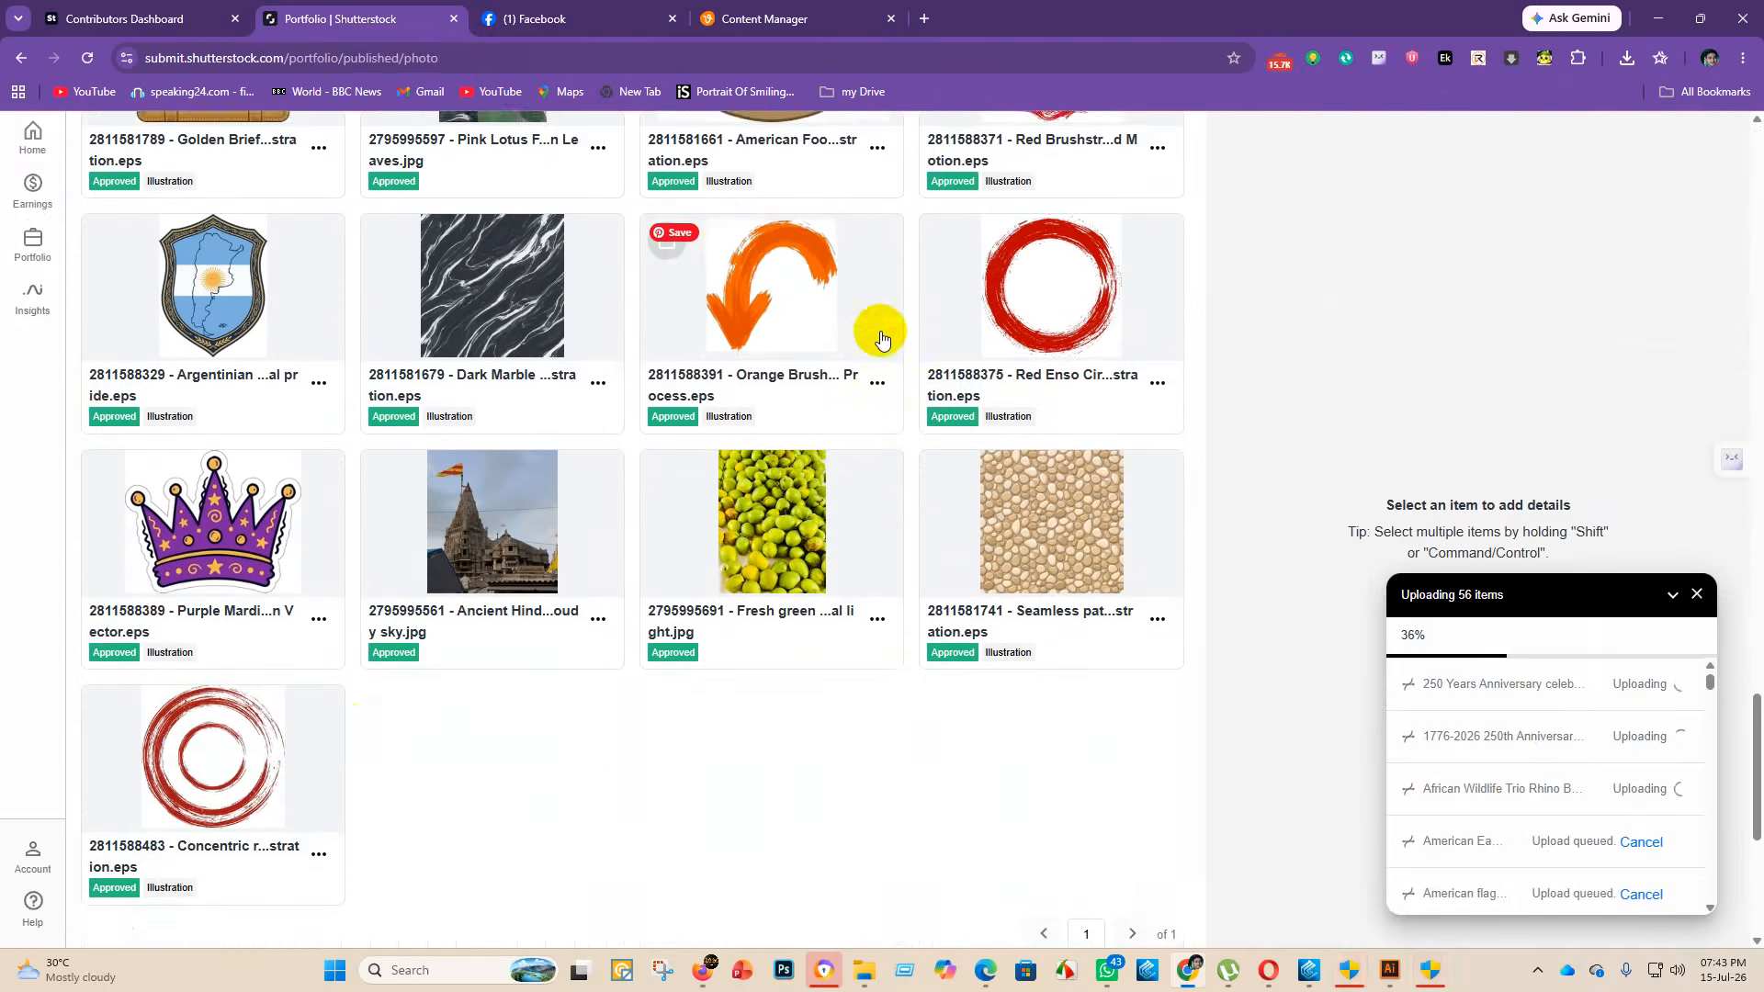
pyautogui.scroll(4, 882, 331)
pyautogui.scroll(-4, 631, 636)
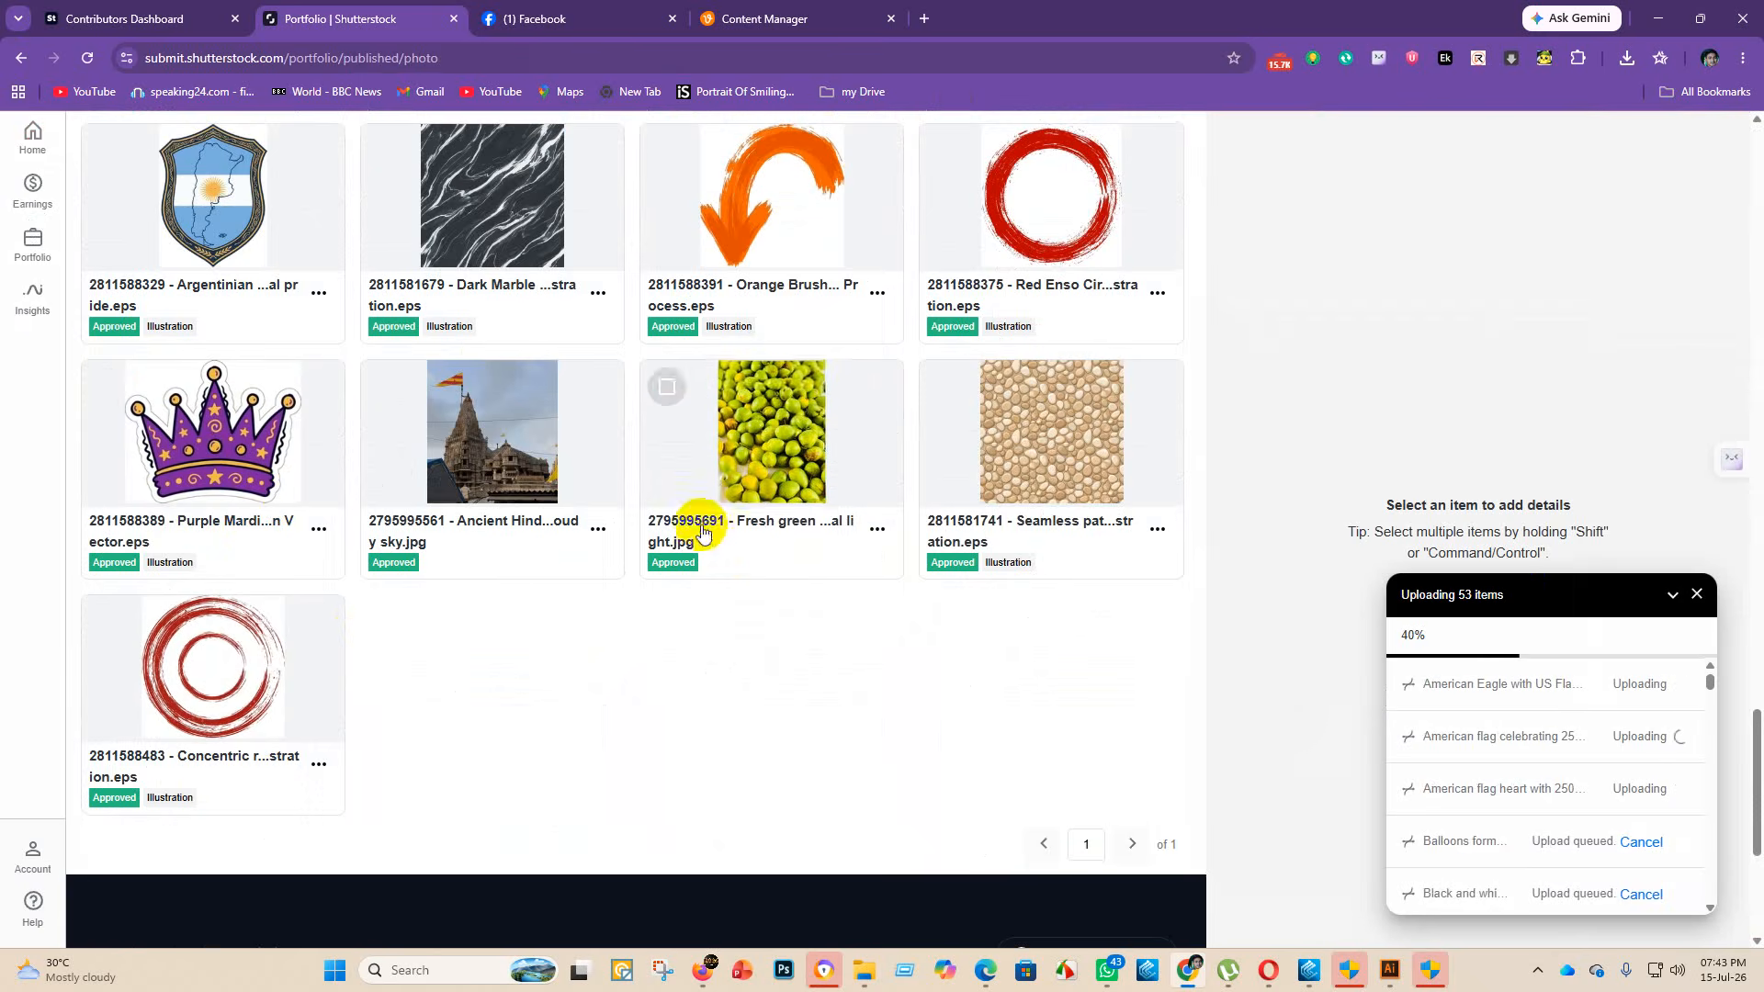
pyautogui.scroll(20, 152, 395)
pyautogui.scroll(10, 155, 414)
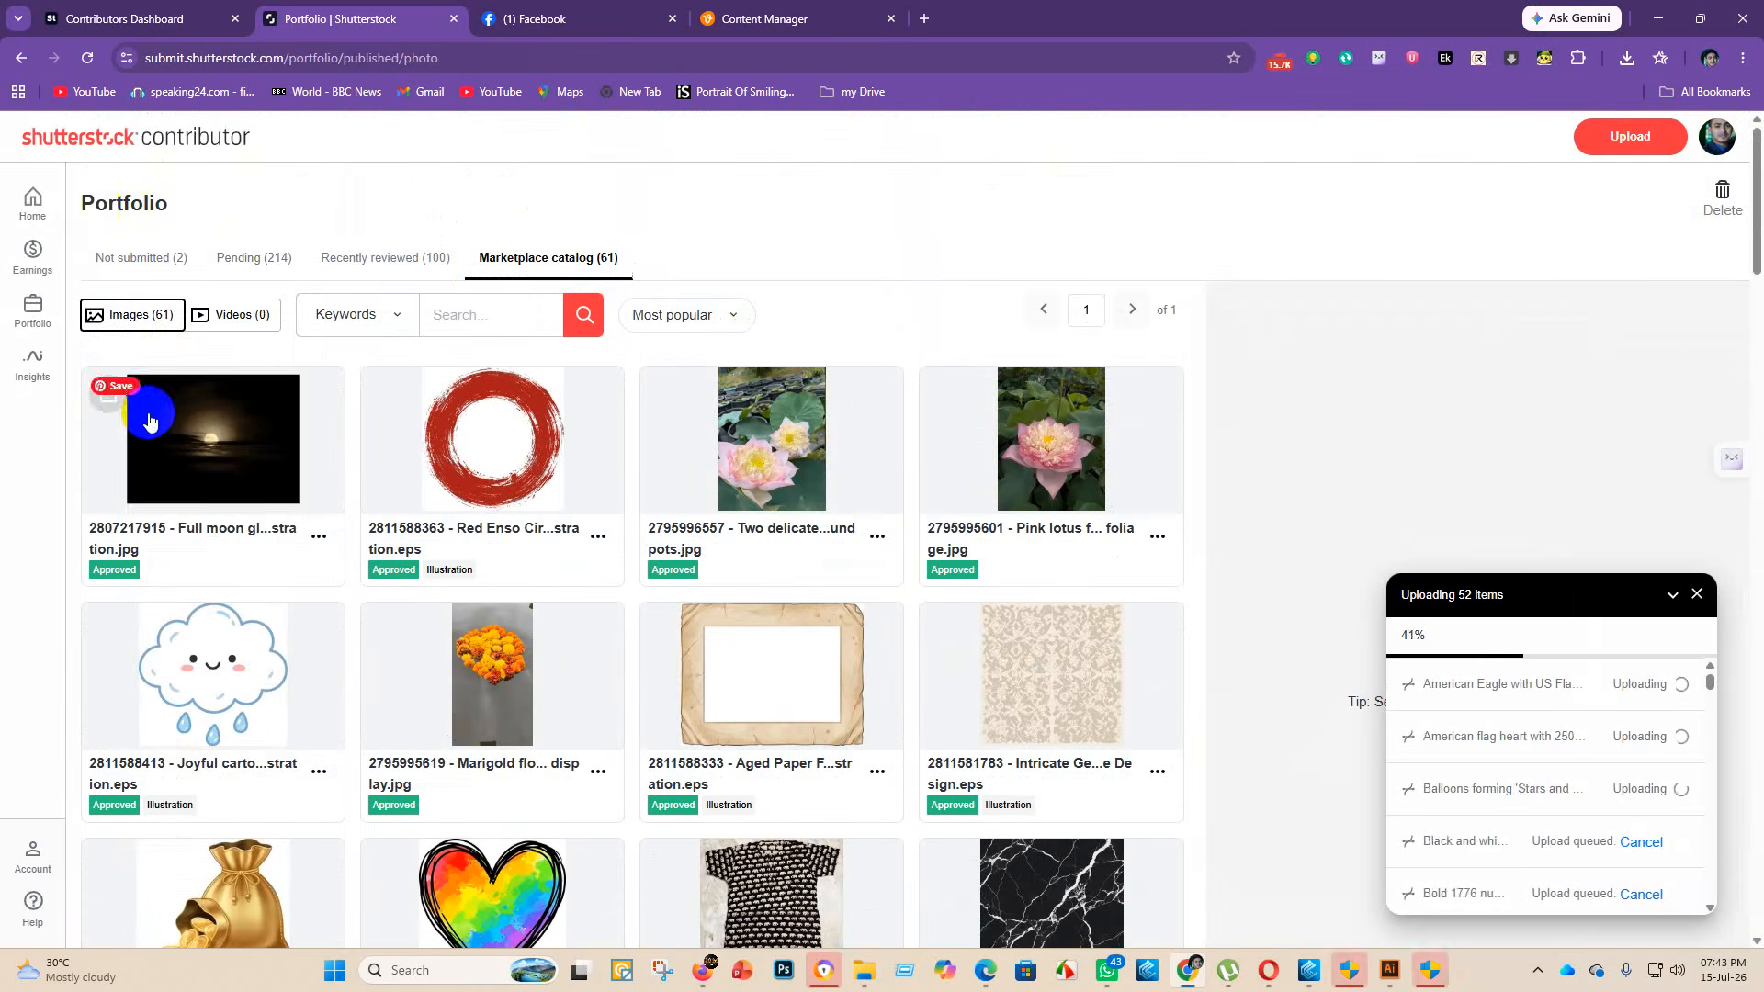
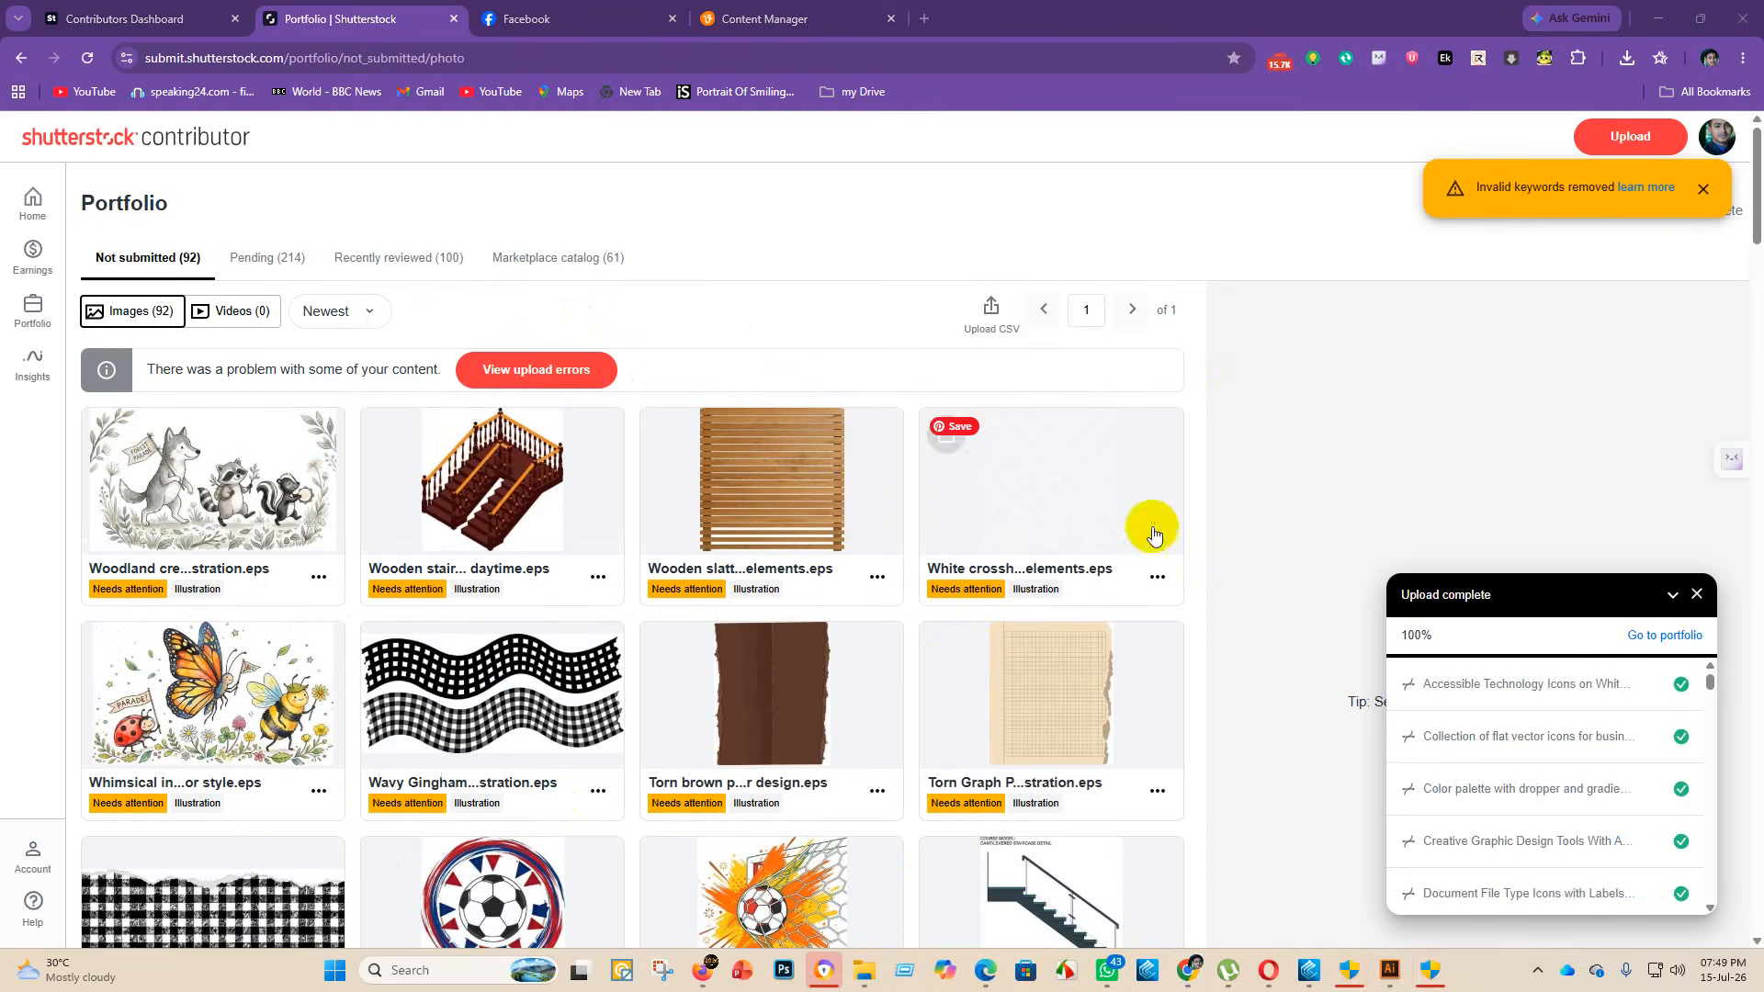
# - Look through the newly uploaded images awaiting submission, and check the upload errors
pyautogui.scroll(-5, 553, 673)
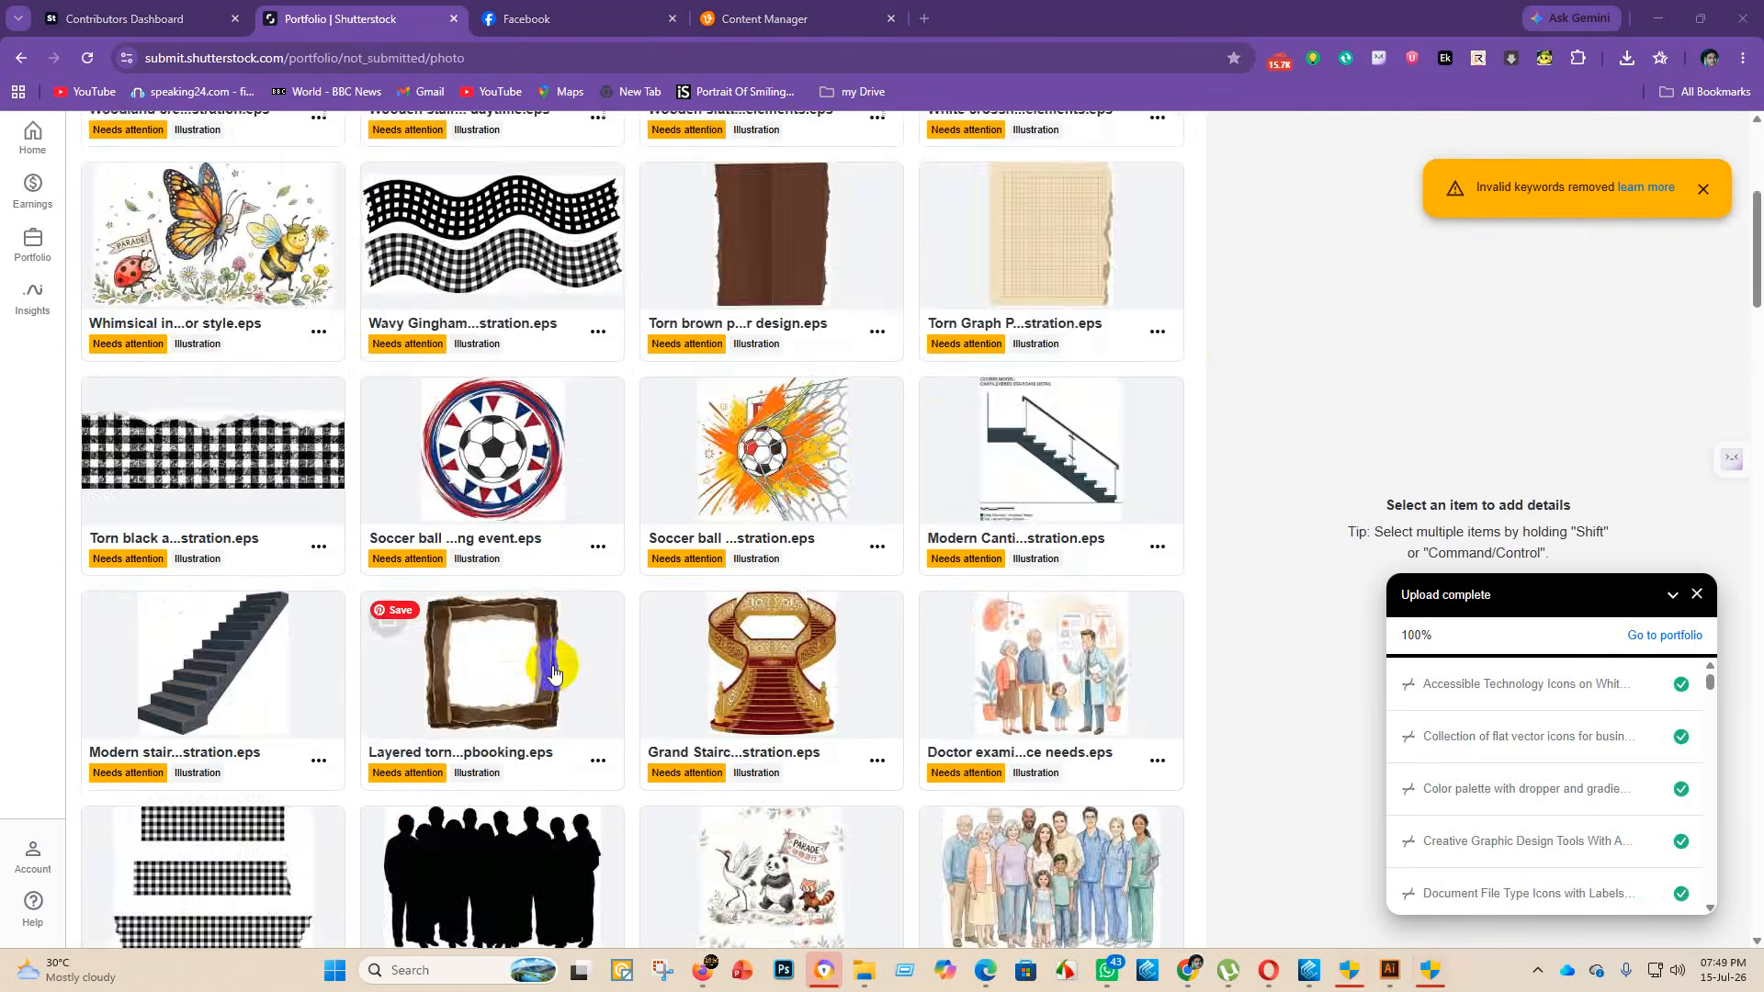
pyautogui.scroll(-15, 554, 674)
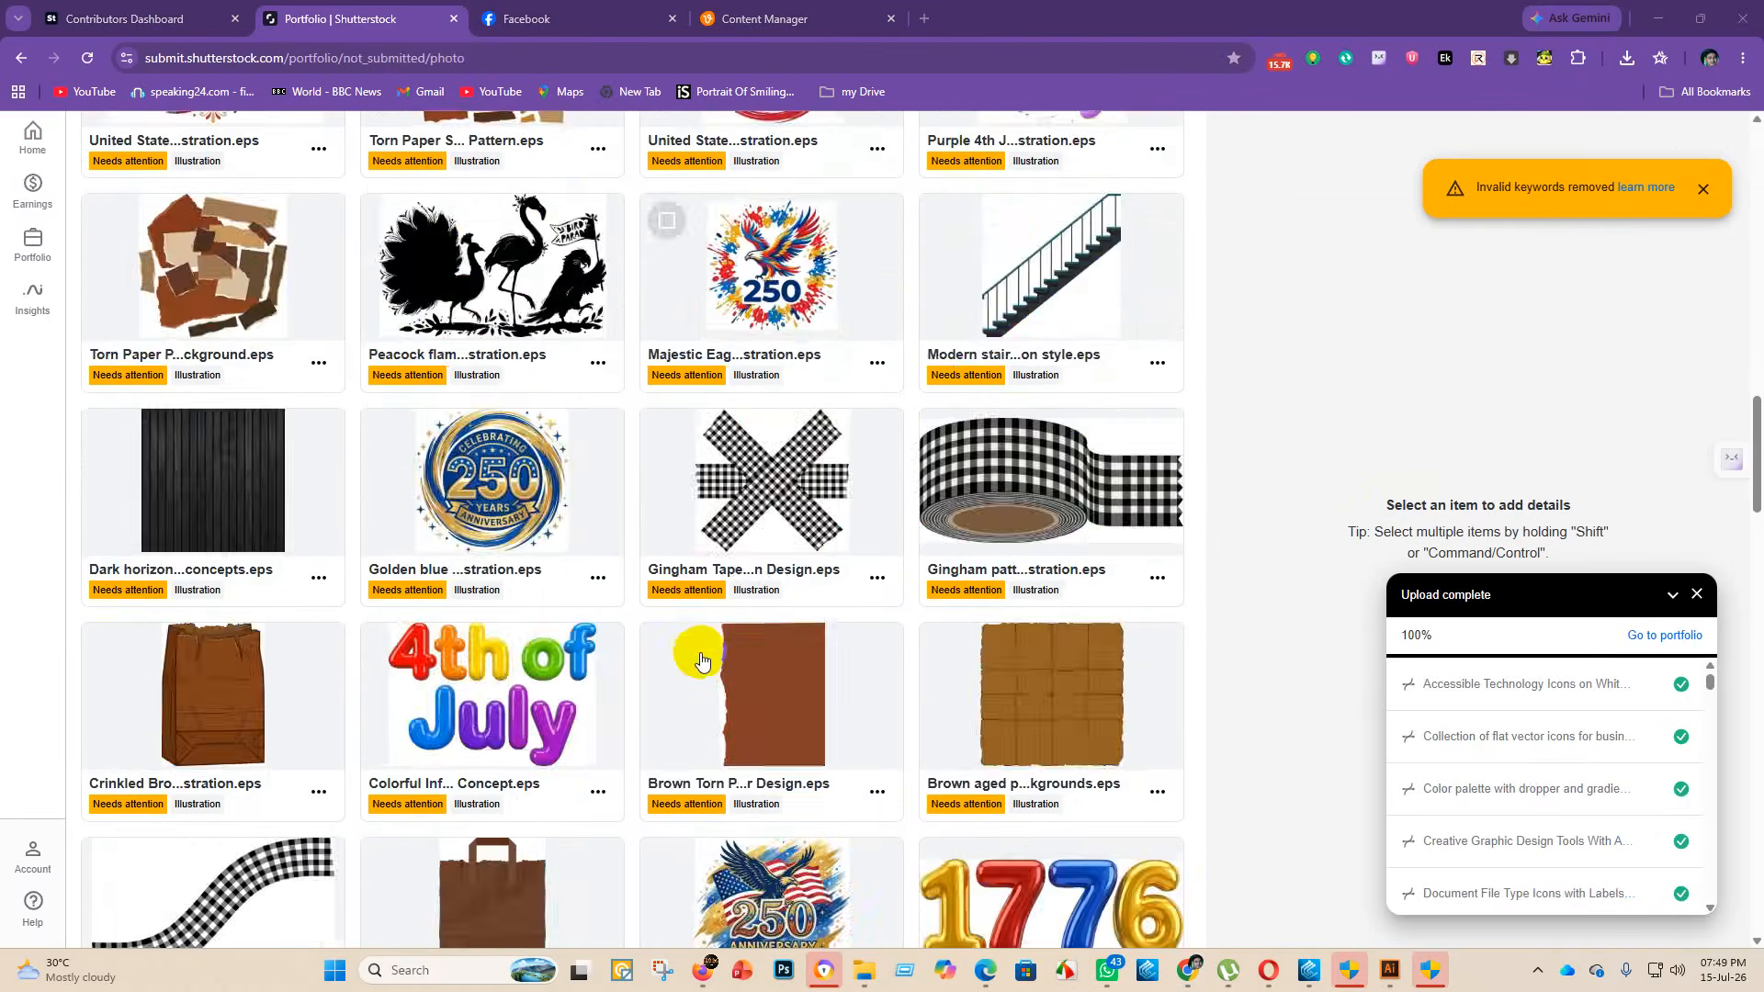
pyautogui.scroll(-14, 701, 660)
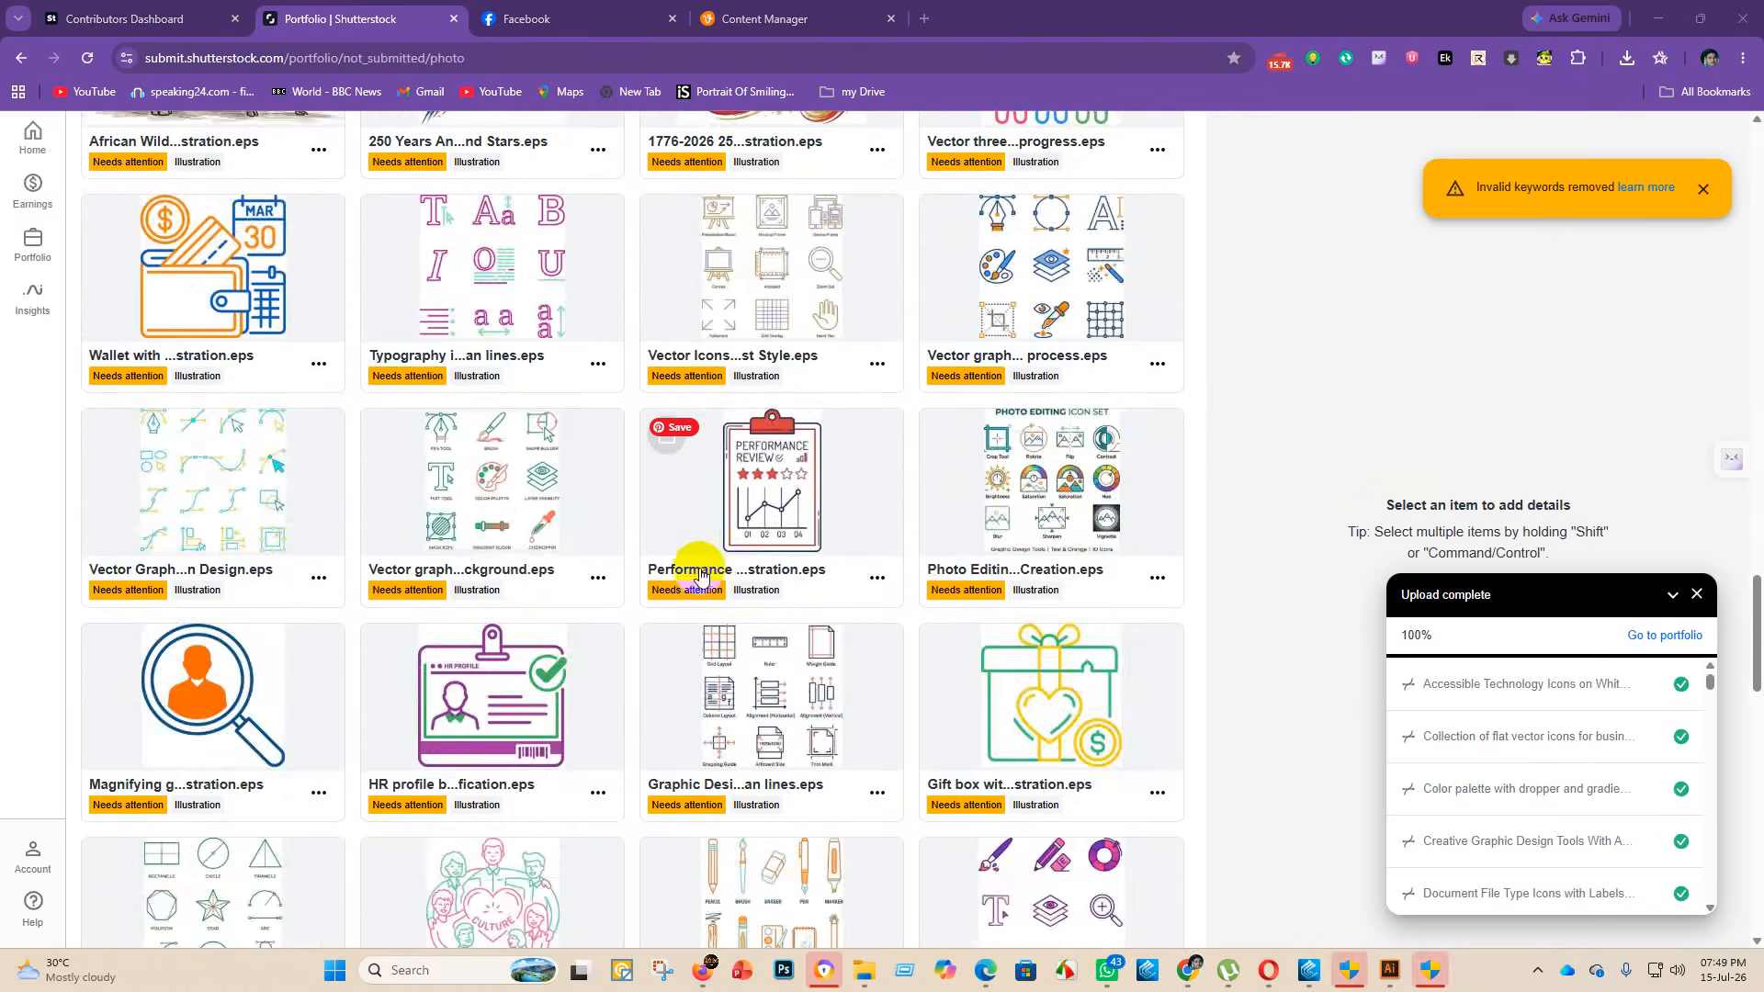
pyautogui.scroll(-6, 679, 560)
pyautogui.scroll(6, 677, 563)
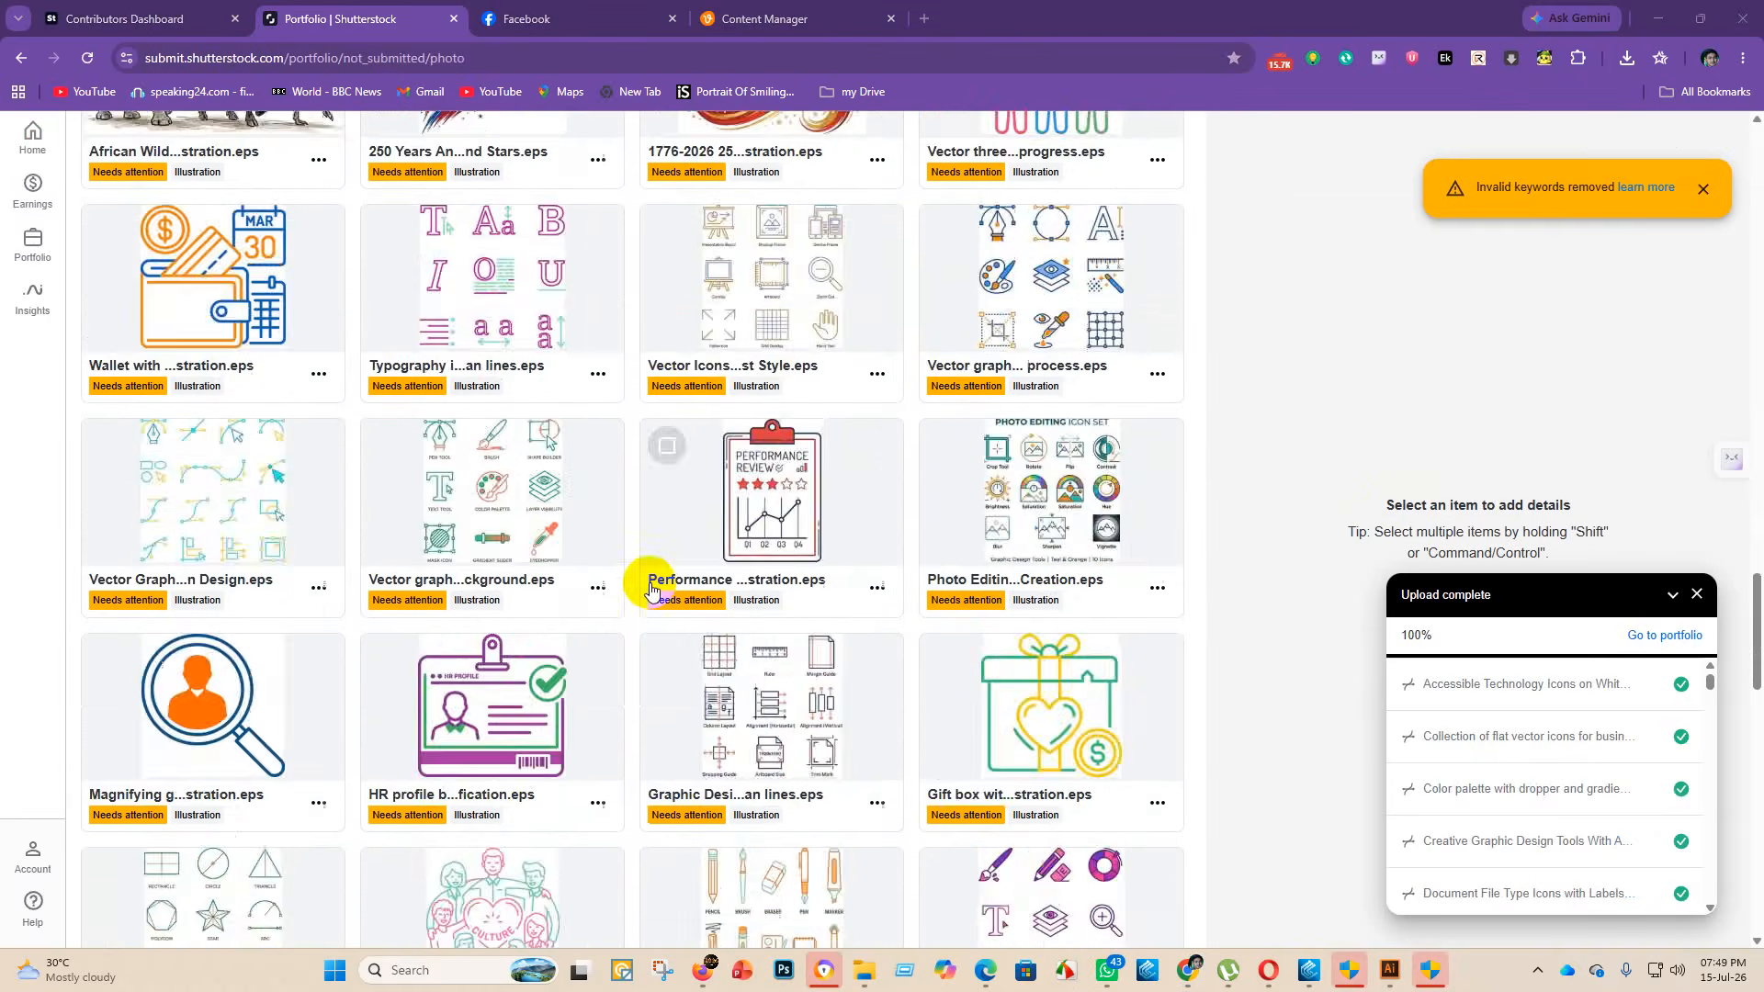
pyautogui.scroll(-12, 650, 588)
pyautogui.scroll(17, 590, 563)
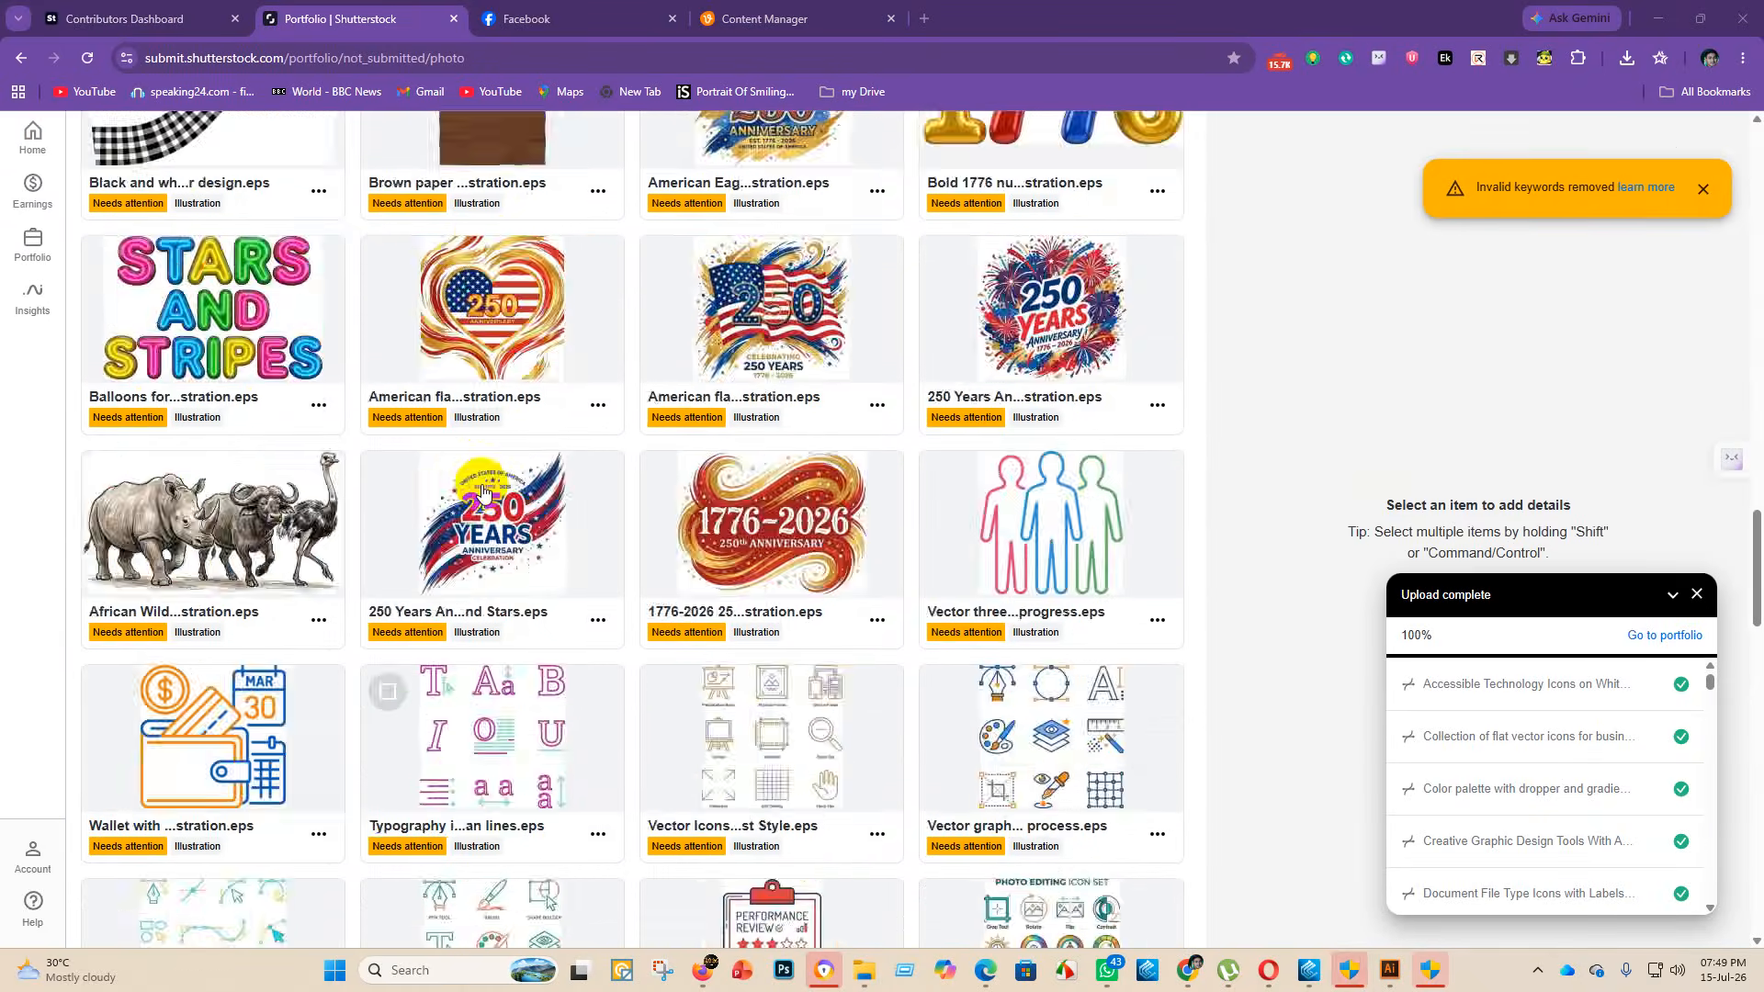
pyautogui.scroll(15, 482, 491)
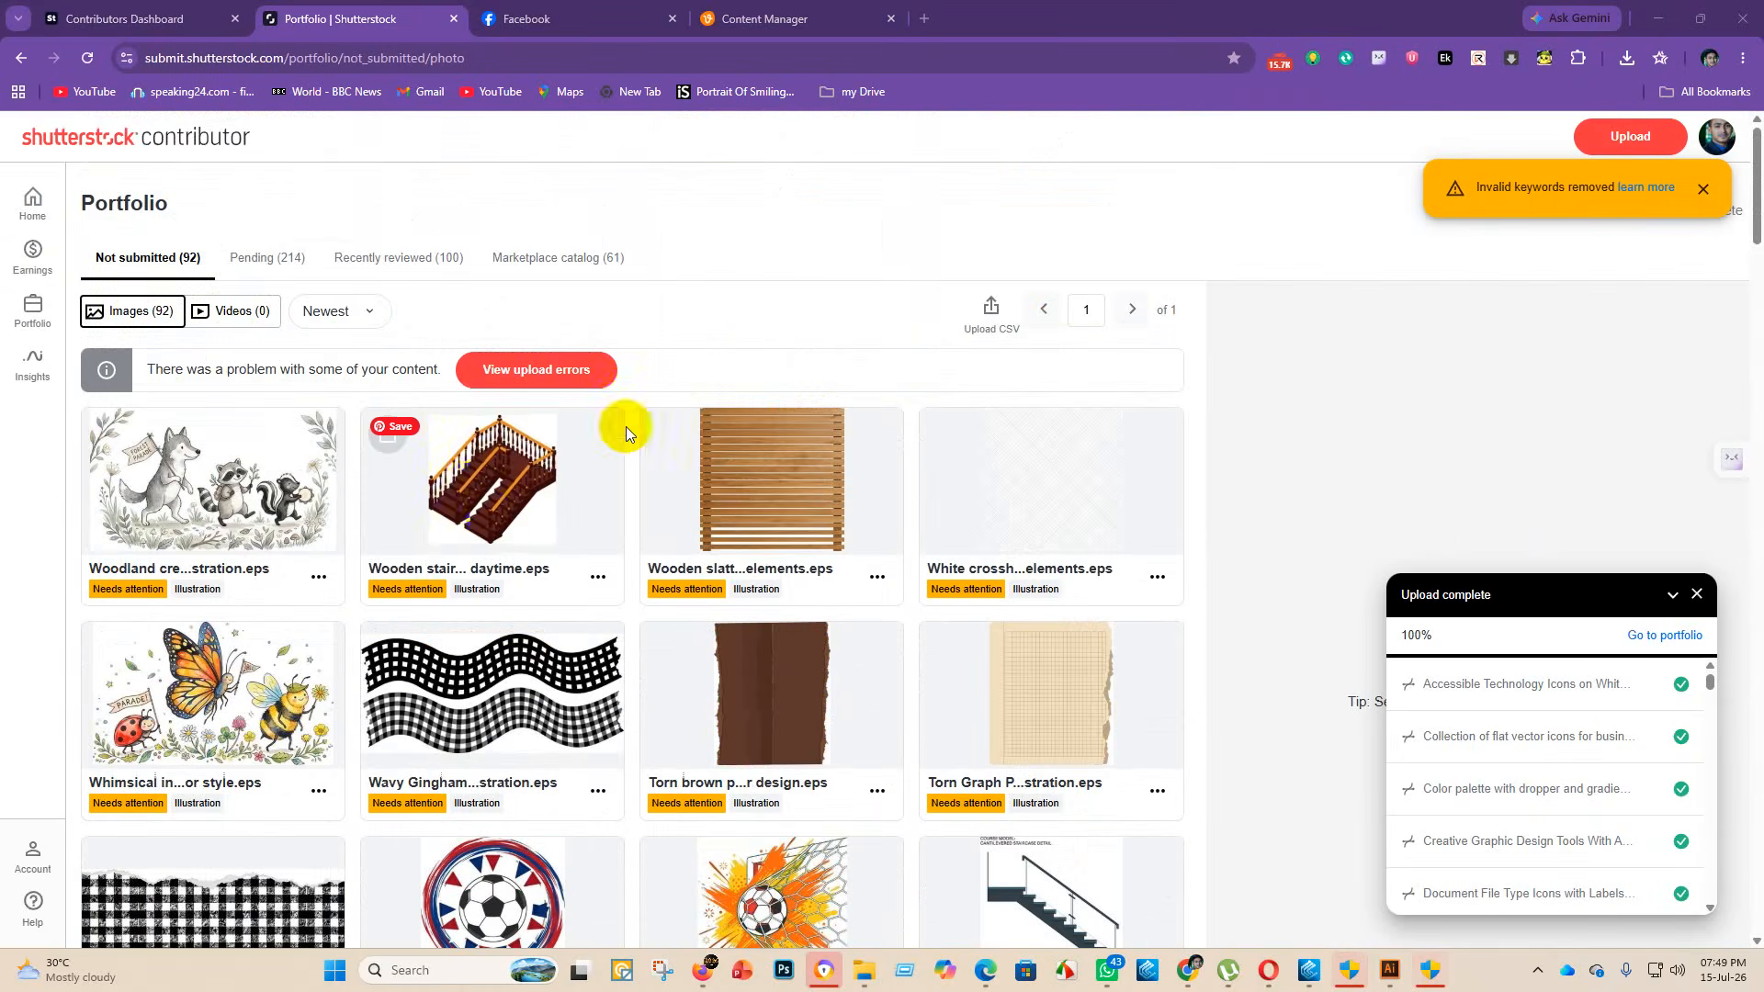
pyautogui.click(580, 370)
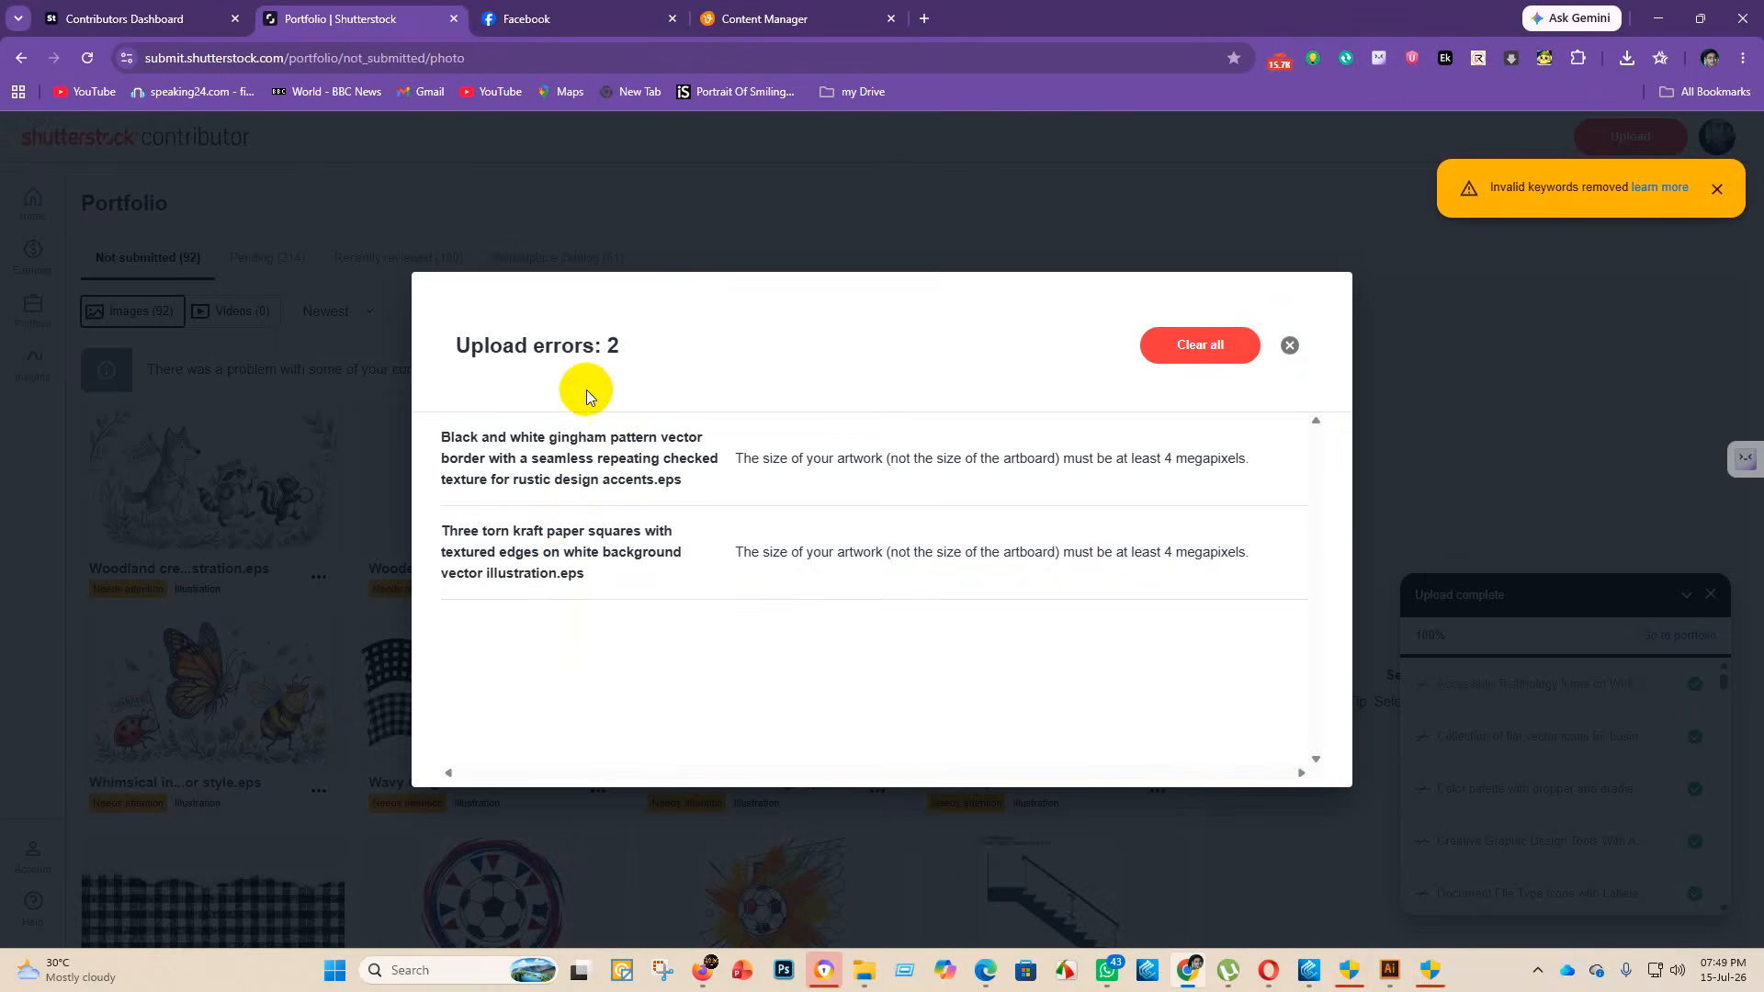
pyautogui.click(1290, 347)
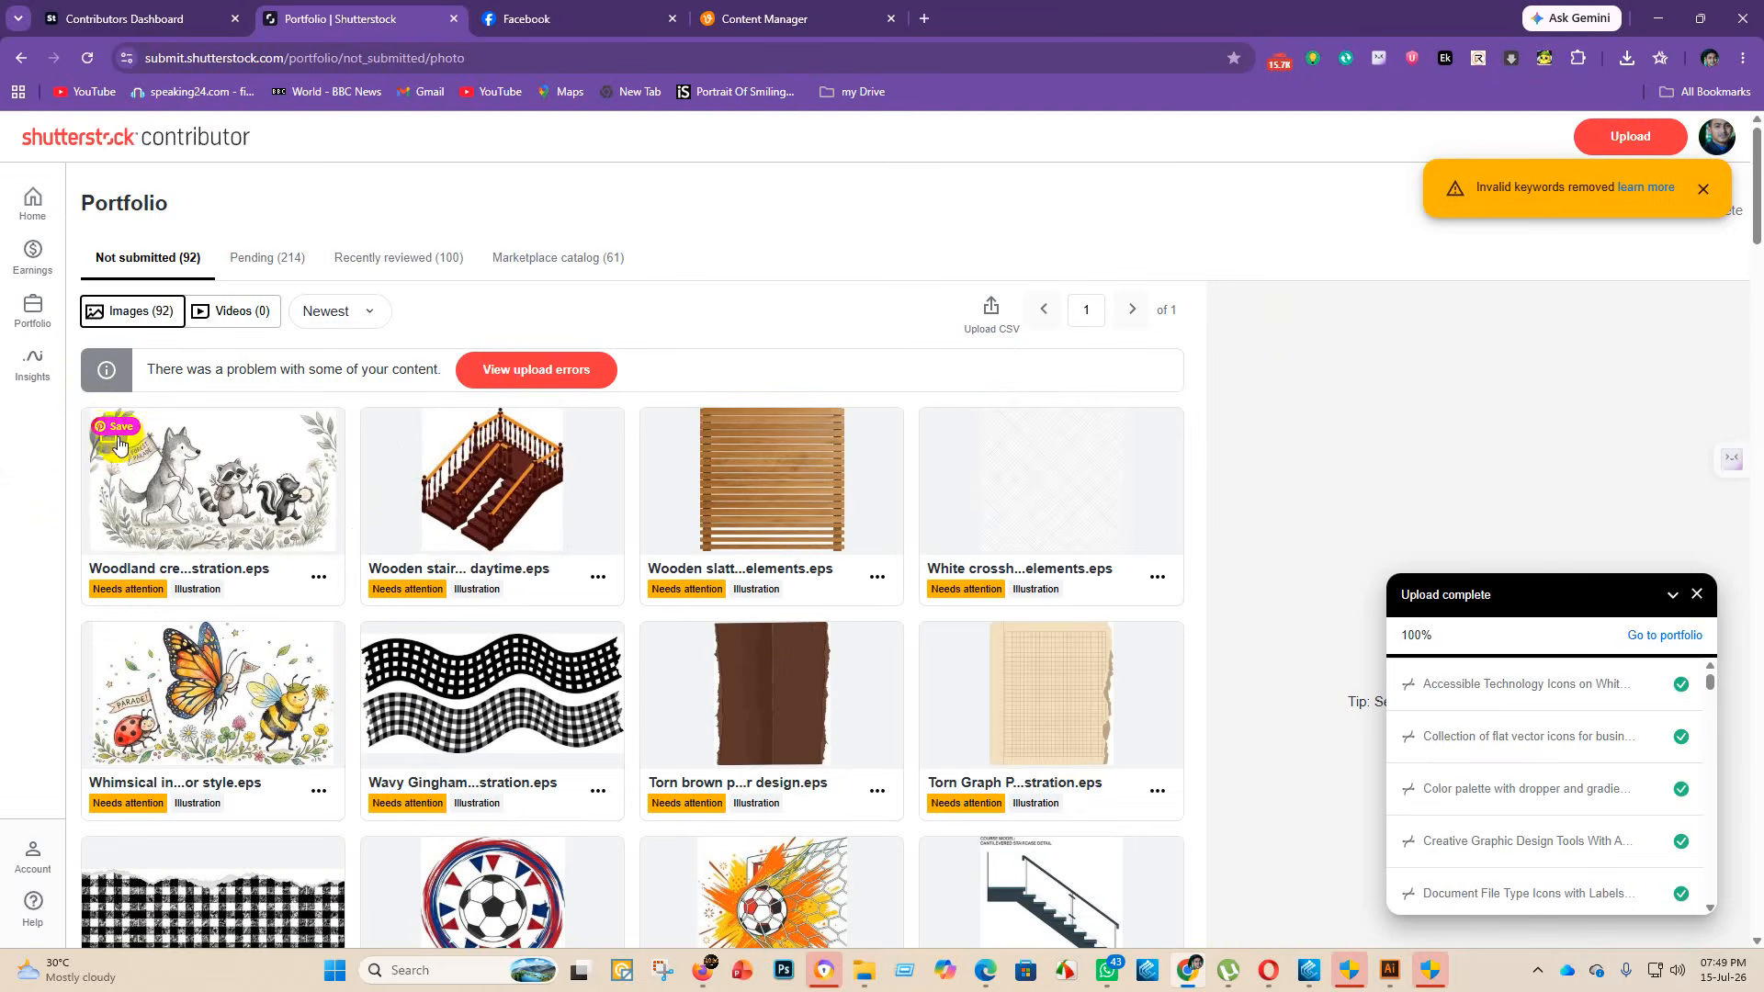
# - Select all not-submitted images on the page and set their categories to Abstract and Objects
pyautogui.click(103, 446)
pyautogui.click(411, 208)
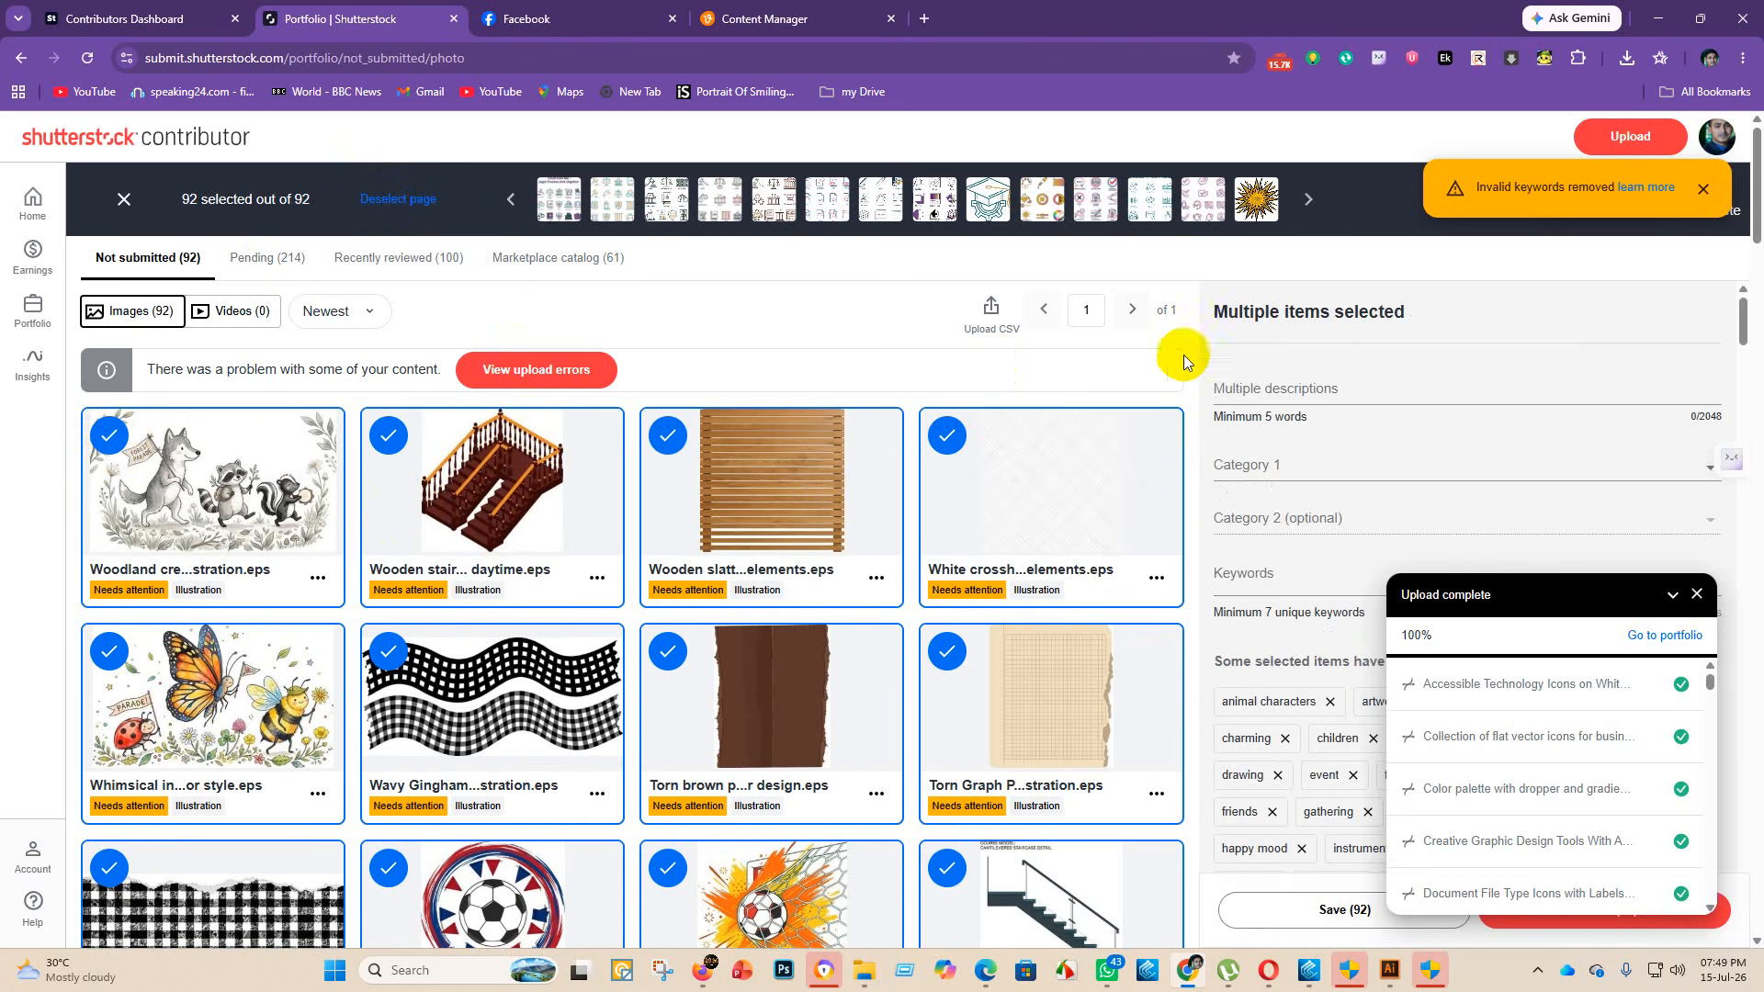
pyautogui.click(1357, 467)
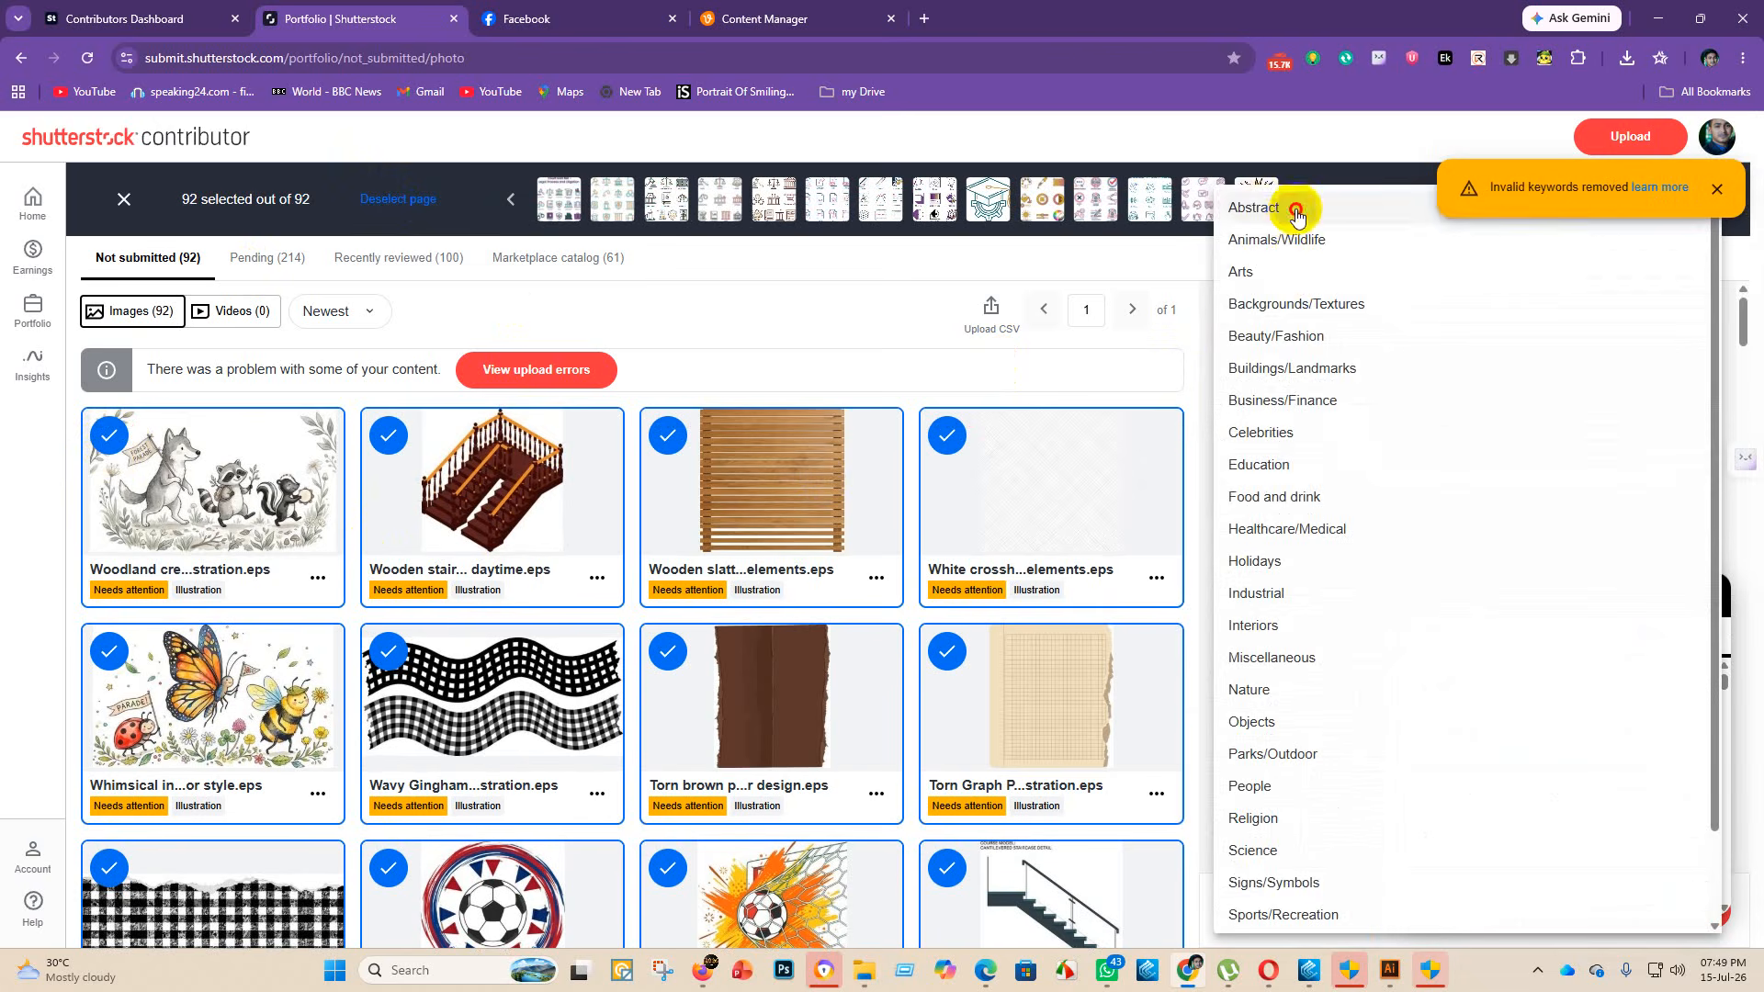
pyautogui.click(1259, 519)
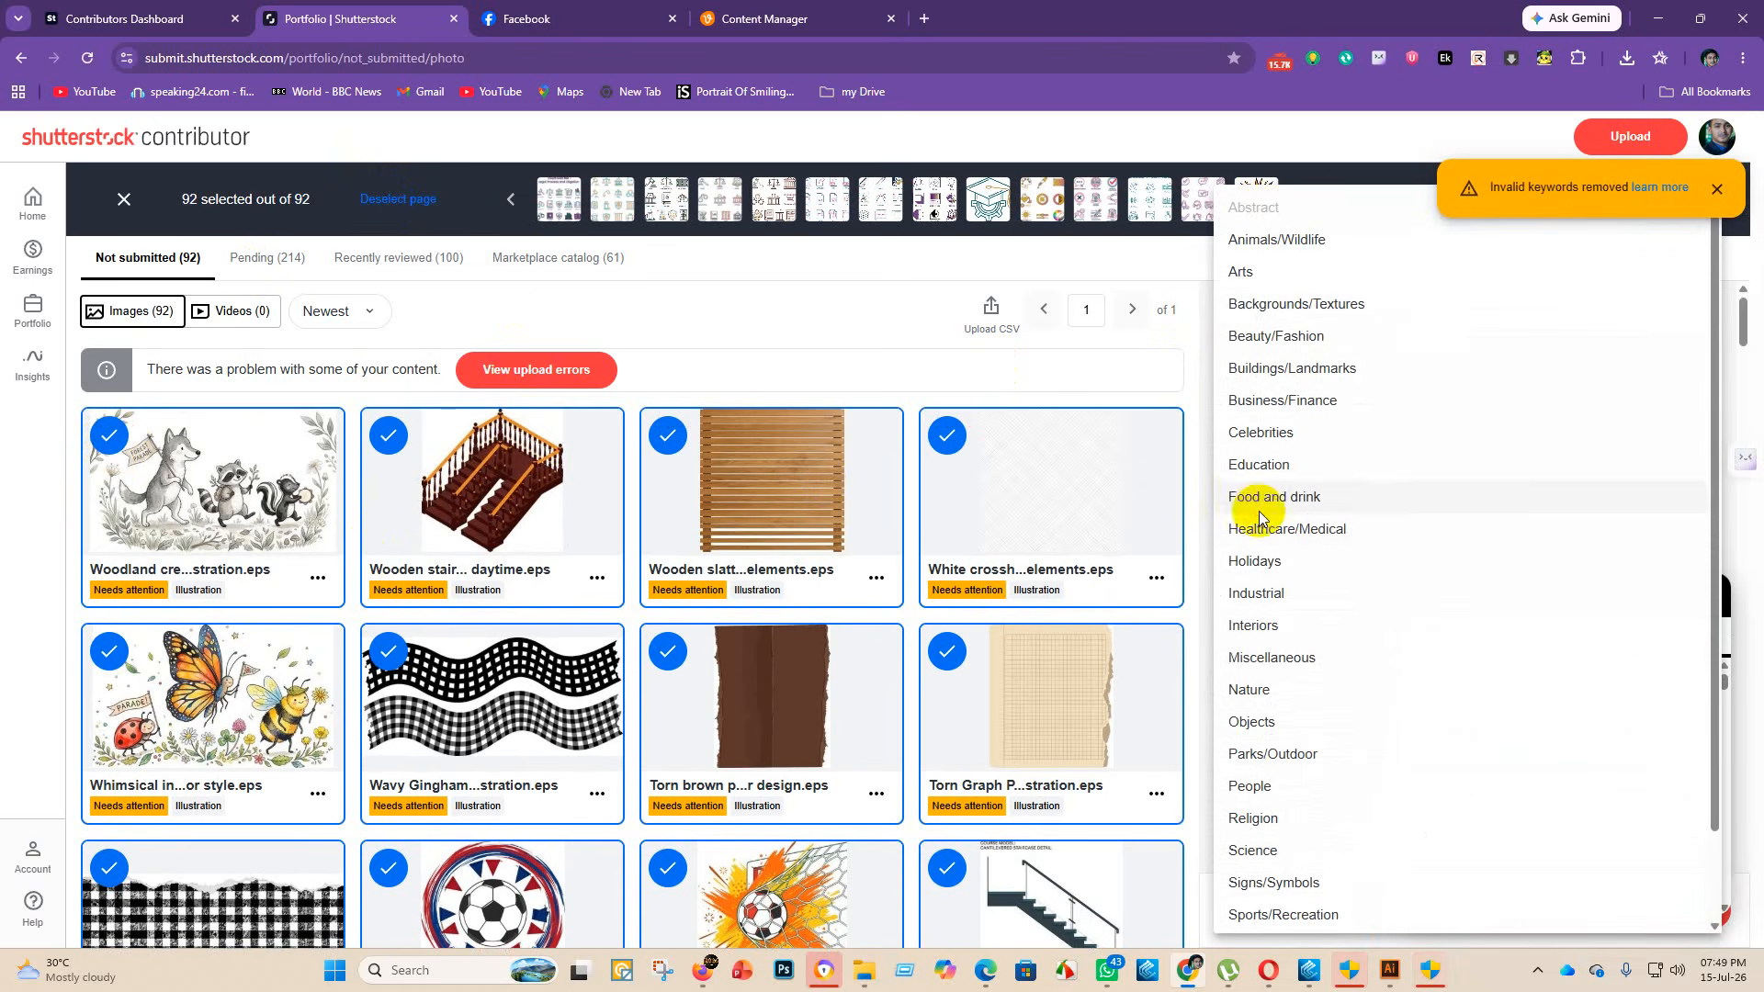
pyautogui.click(1268, 724)
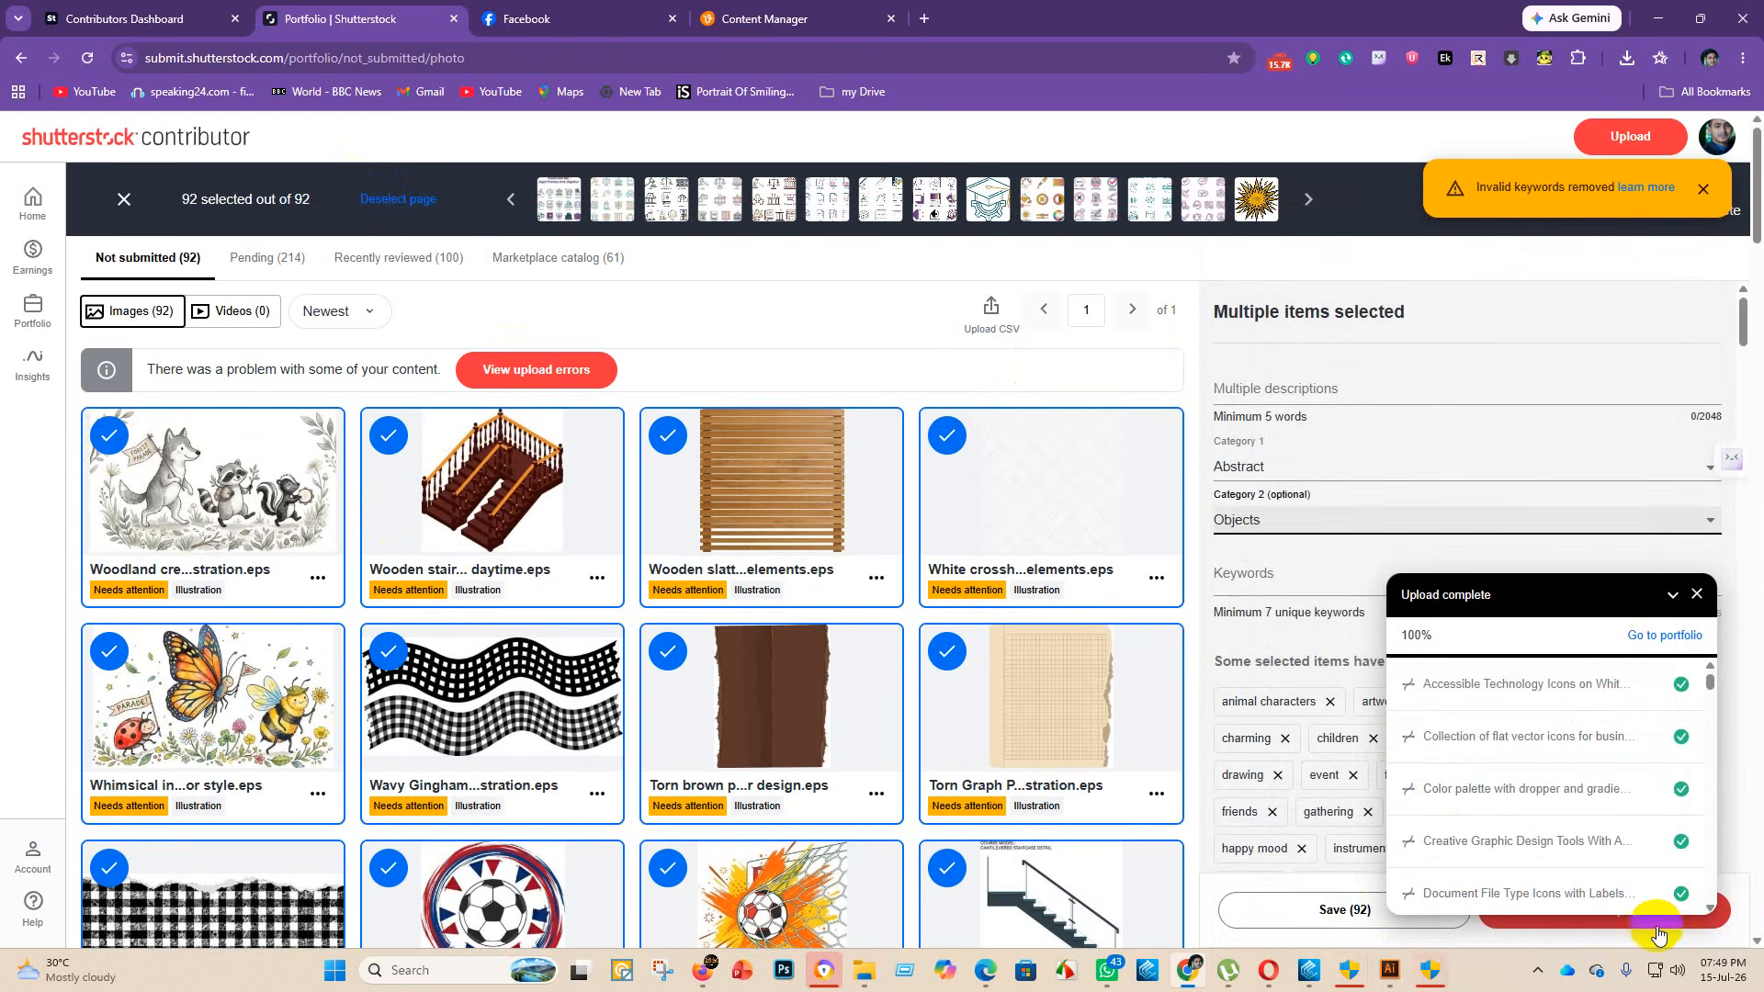
# - Submit all the selected images for review
pyautogui.click(1655, 925)
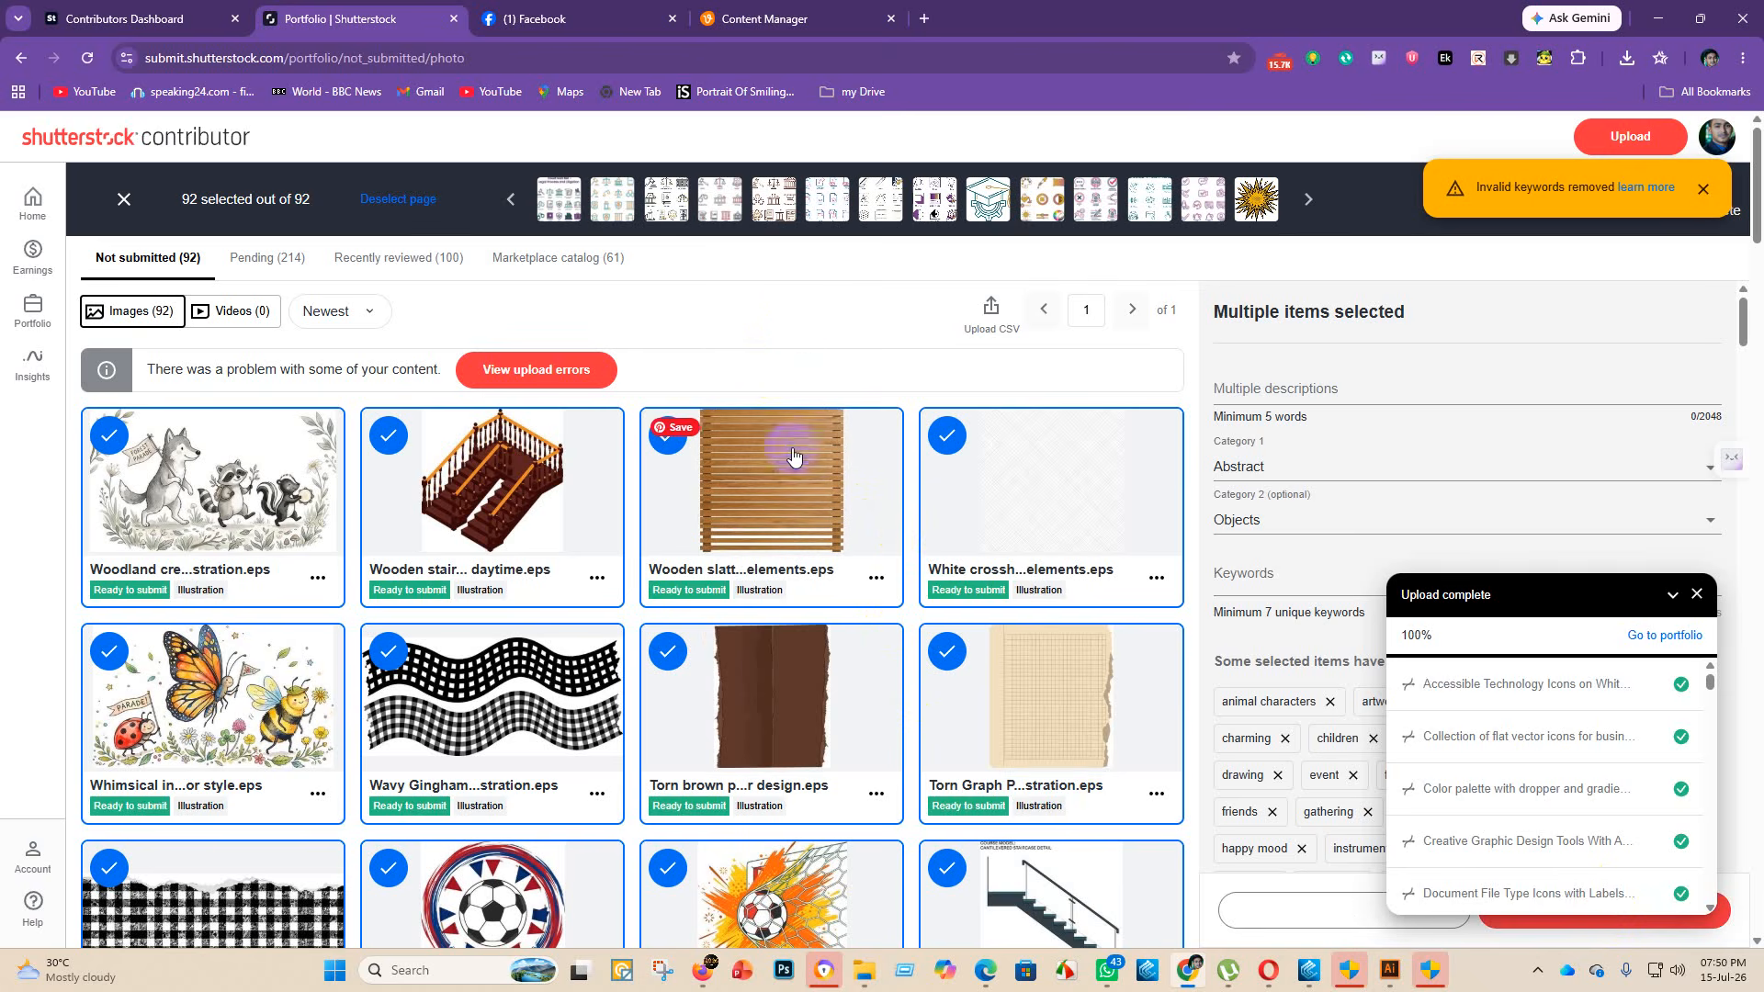
pyautogui.scroll(-4, 797, 464)
pyautogui.scroll(4, 792, 531)
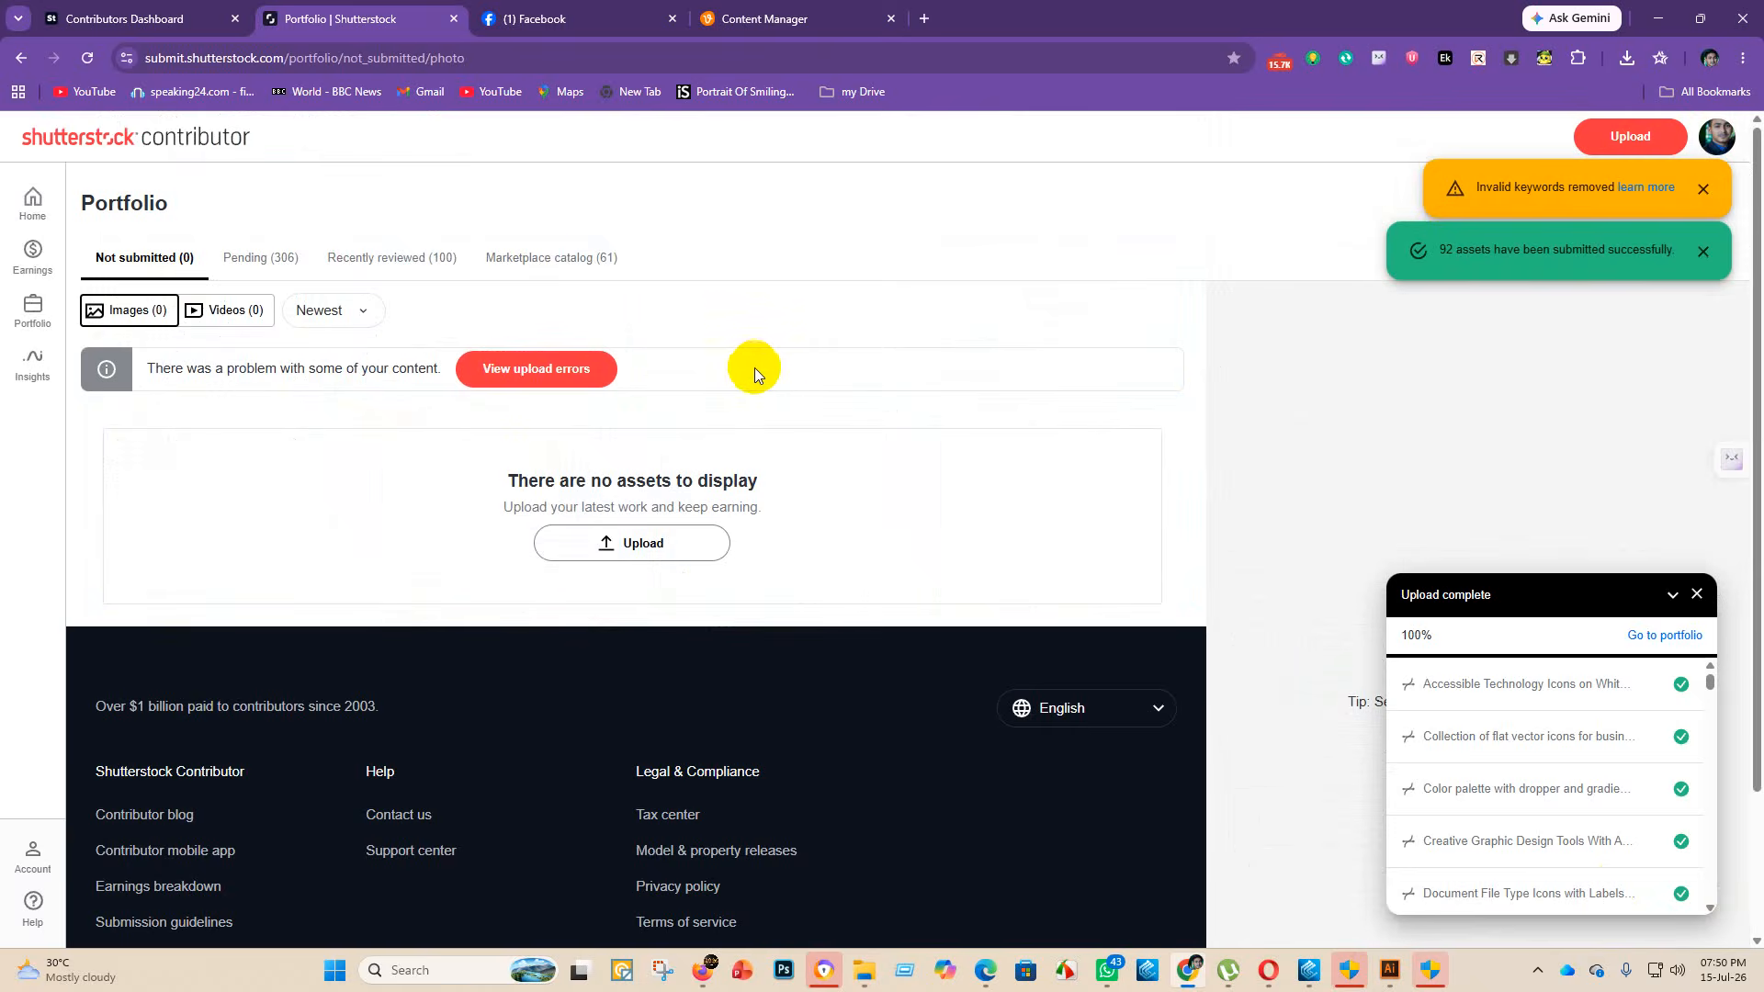
# - Browse the marketplace catalog again, reload the page and check it for newly approved images
pyautogui.click(577, 261)
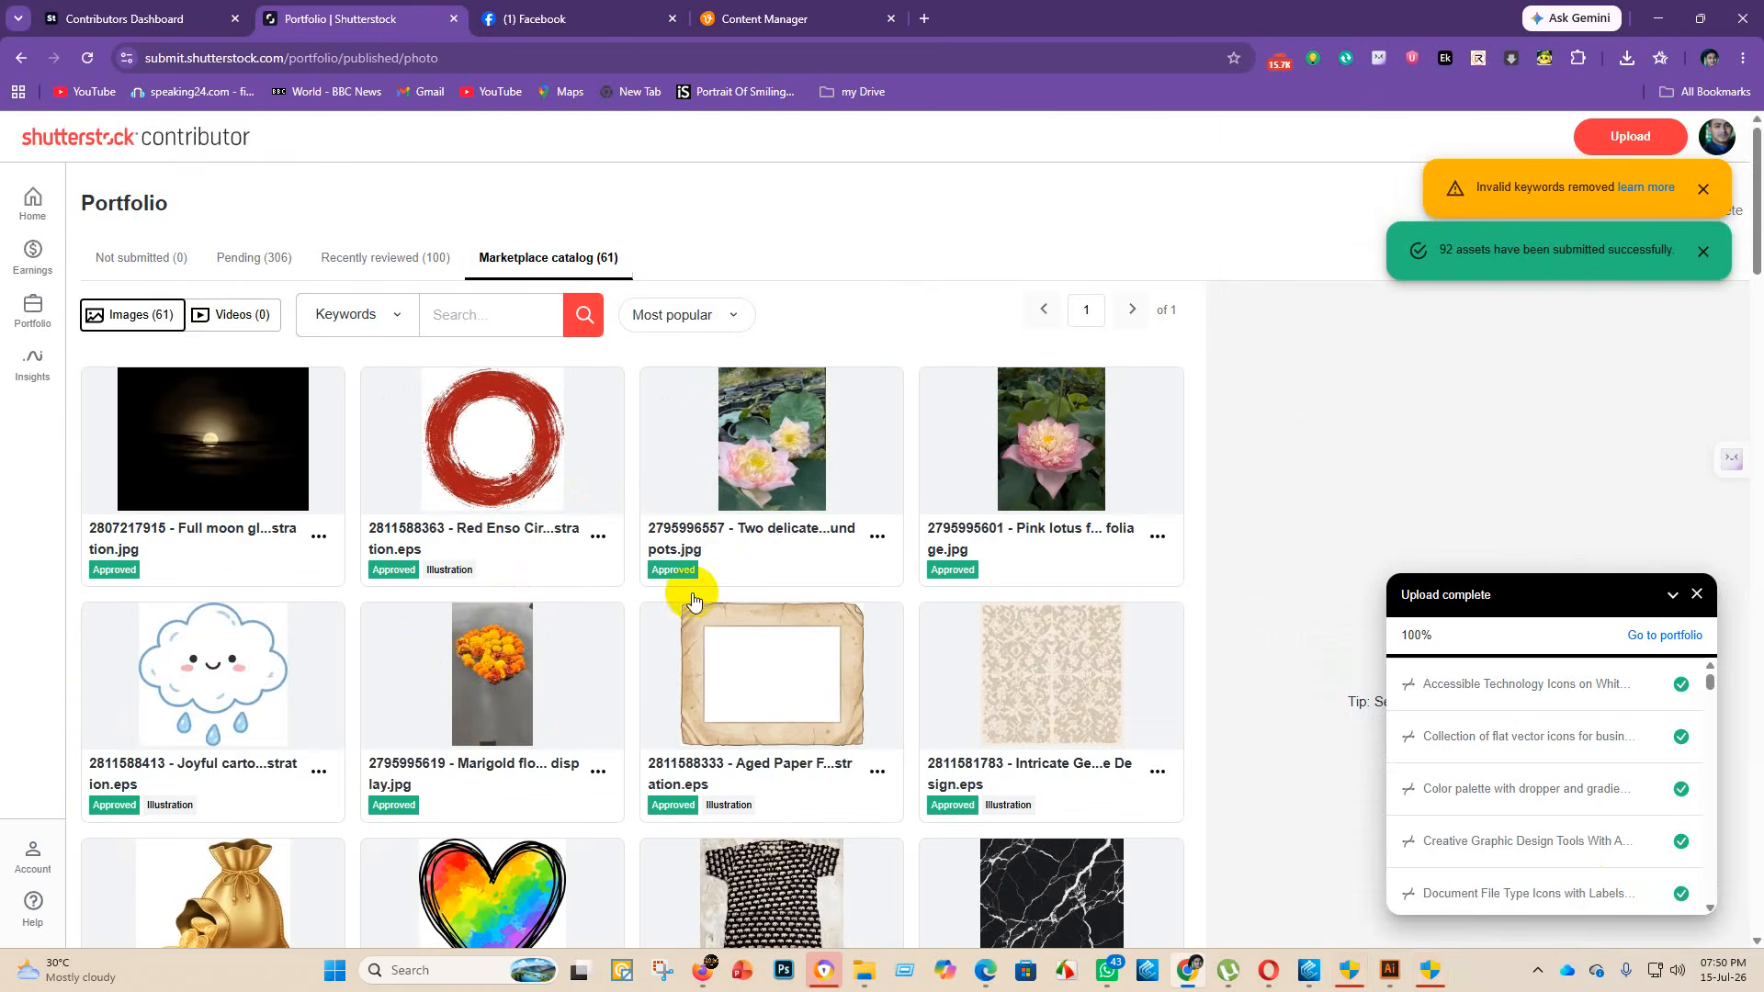
pyautogui.scroll(-6, 294, 713)
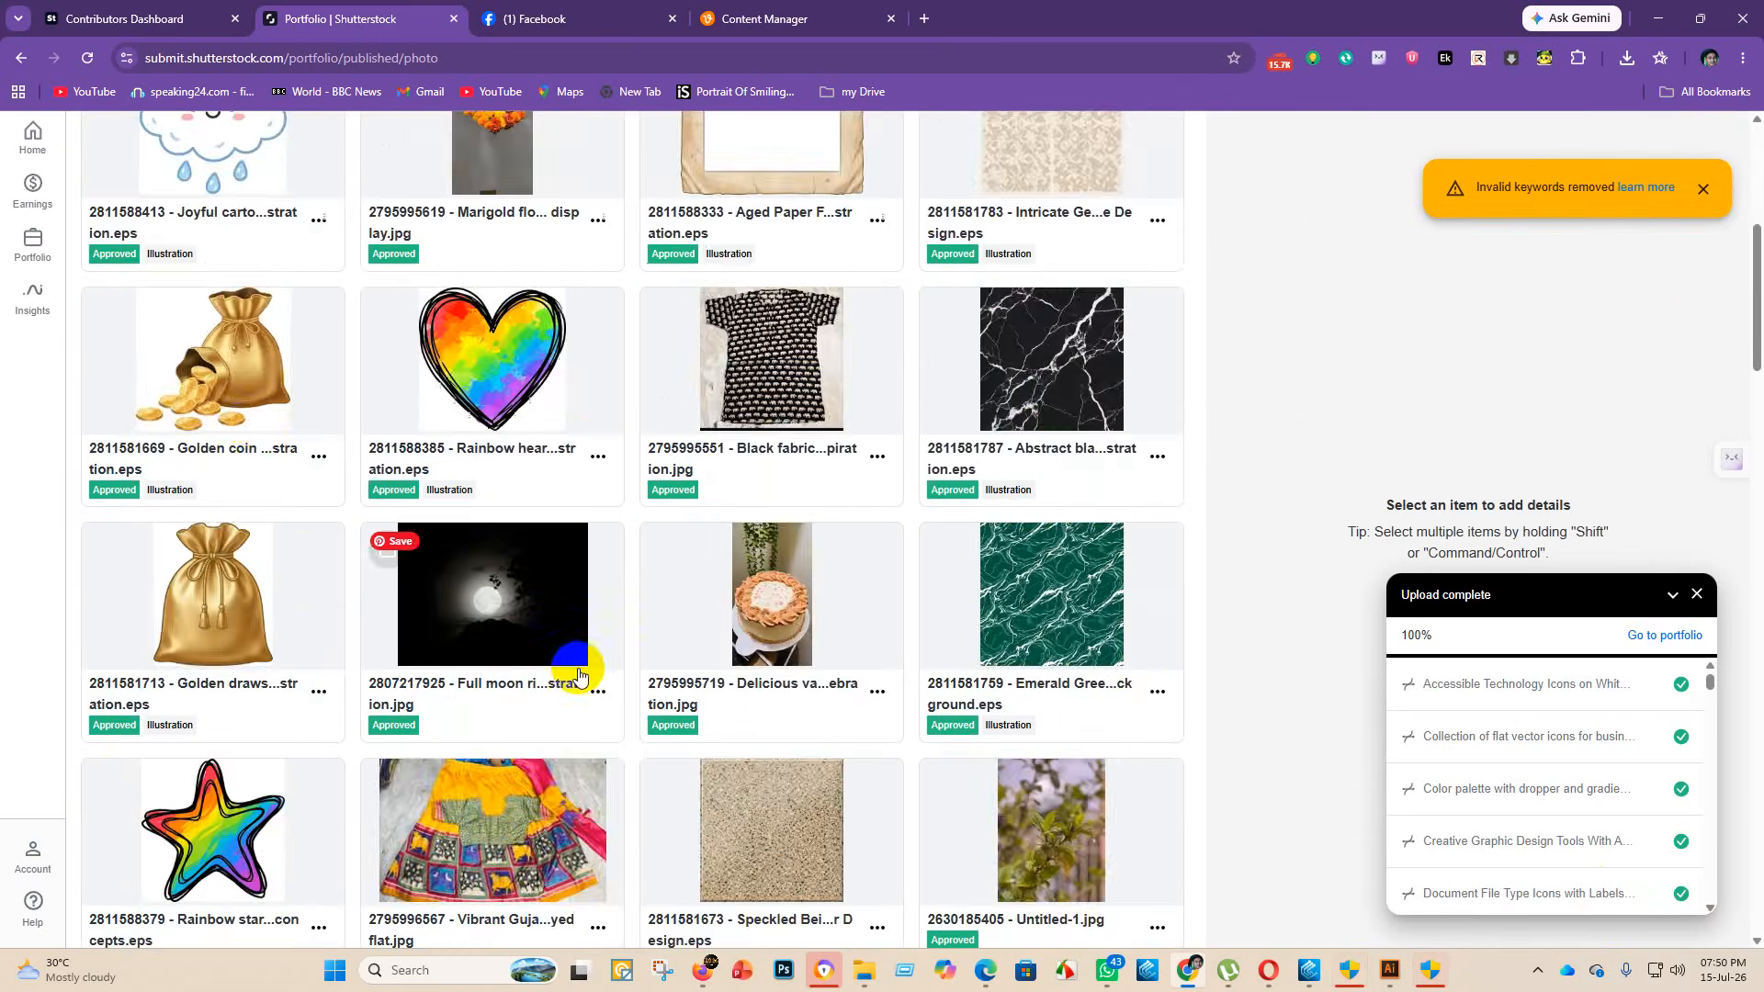
pyautogui.scroll(-9, 953, 367)
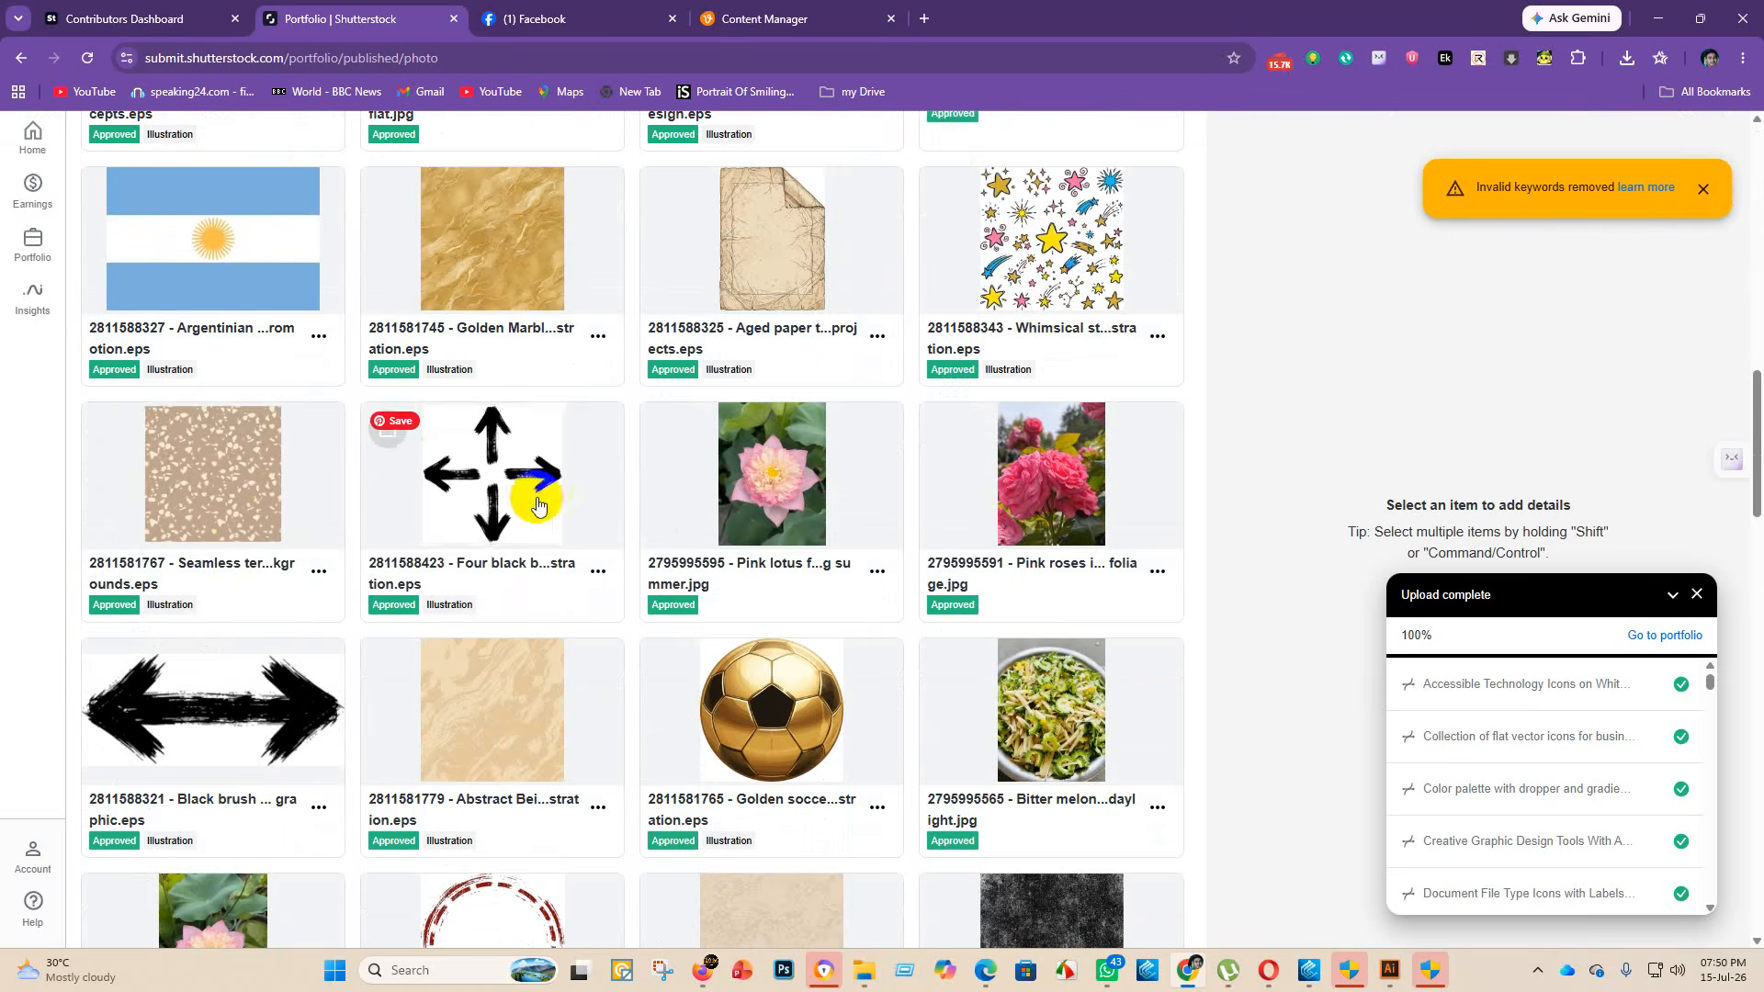
pyautogui.scroll(-4, 429, 369)
pyautogui.scroll(-5, 491, 315)
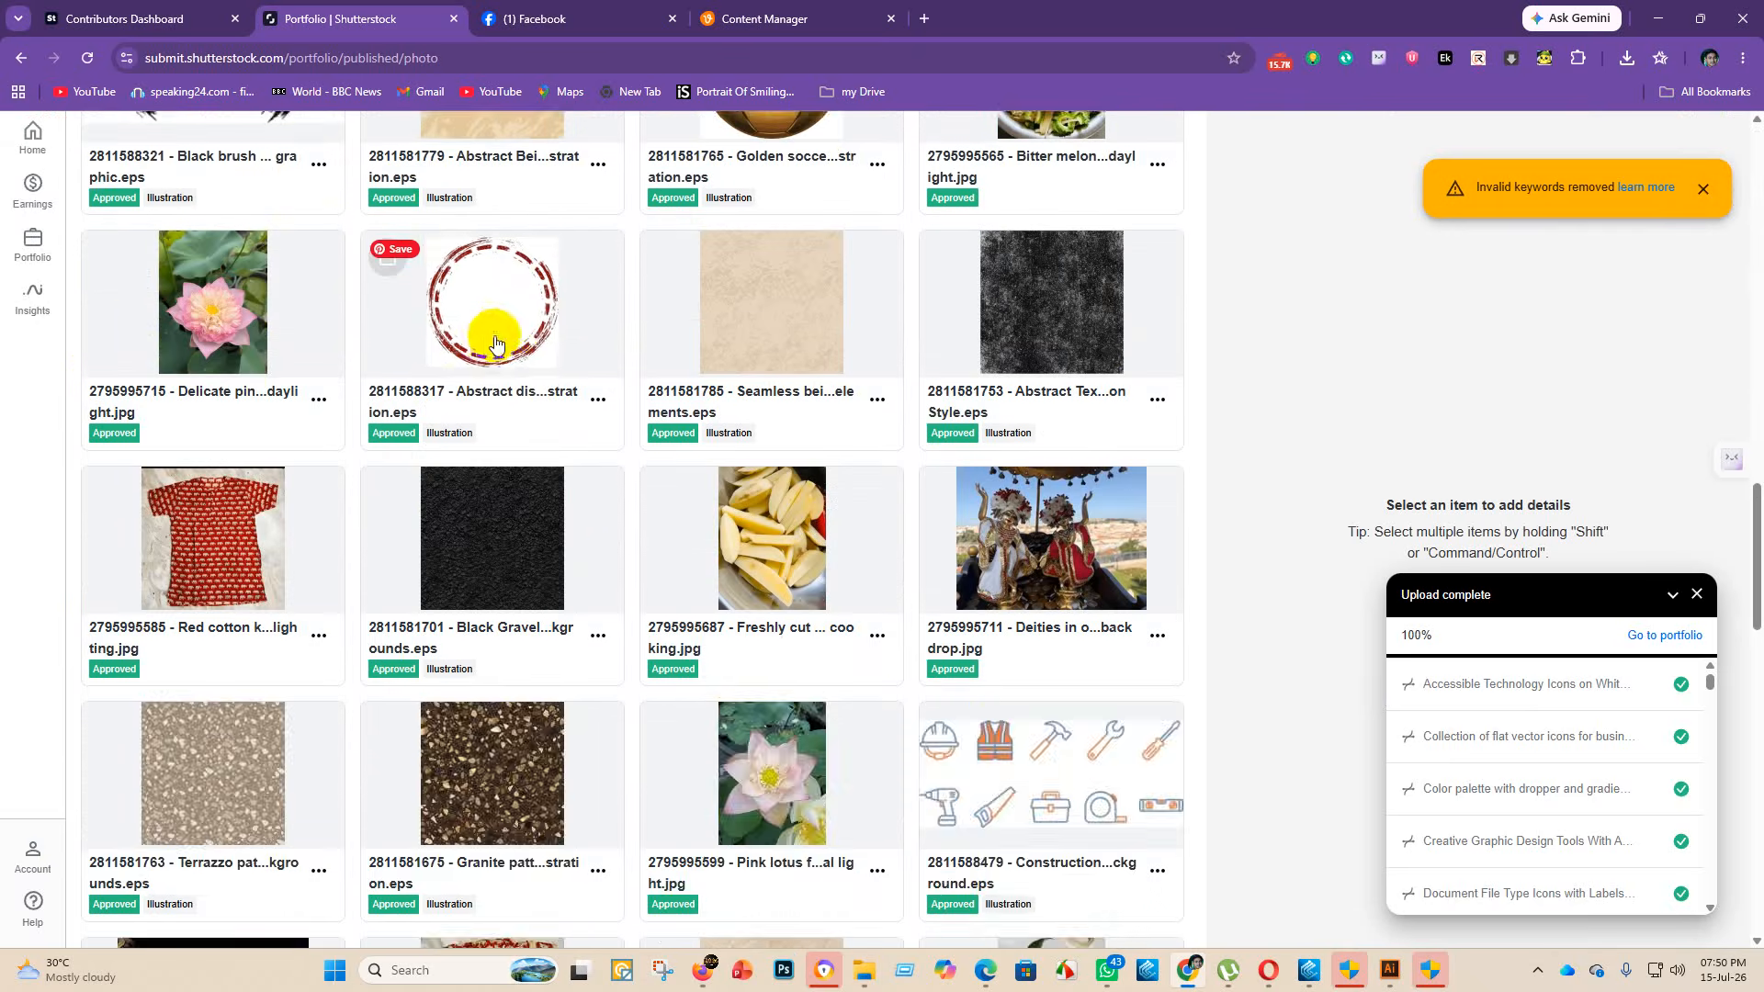
pyautogui.scroll(-13, 999, 620)
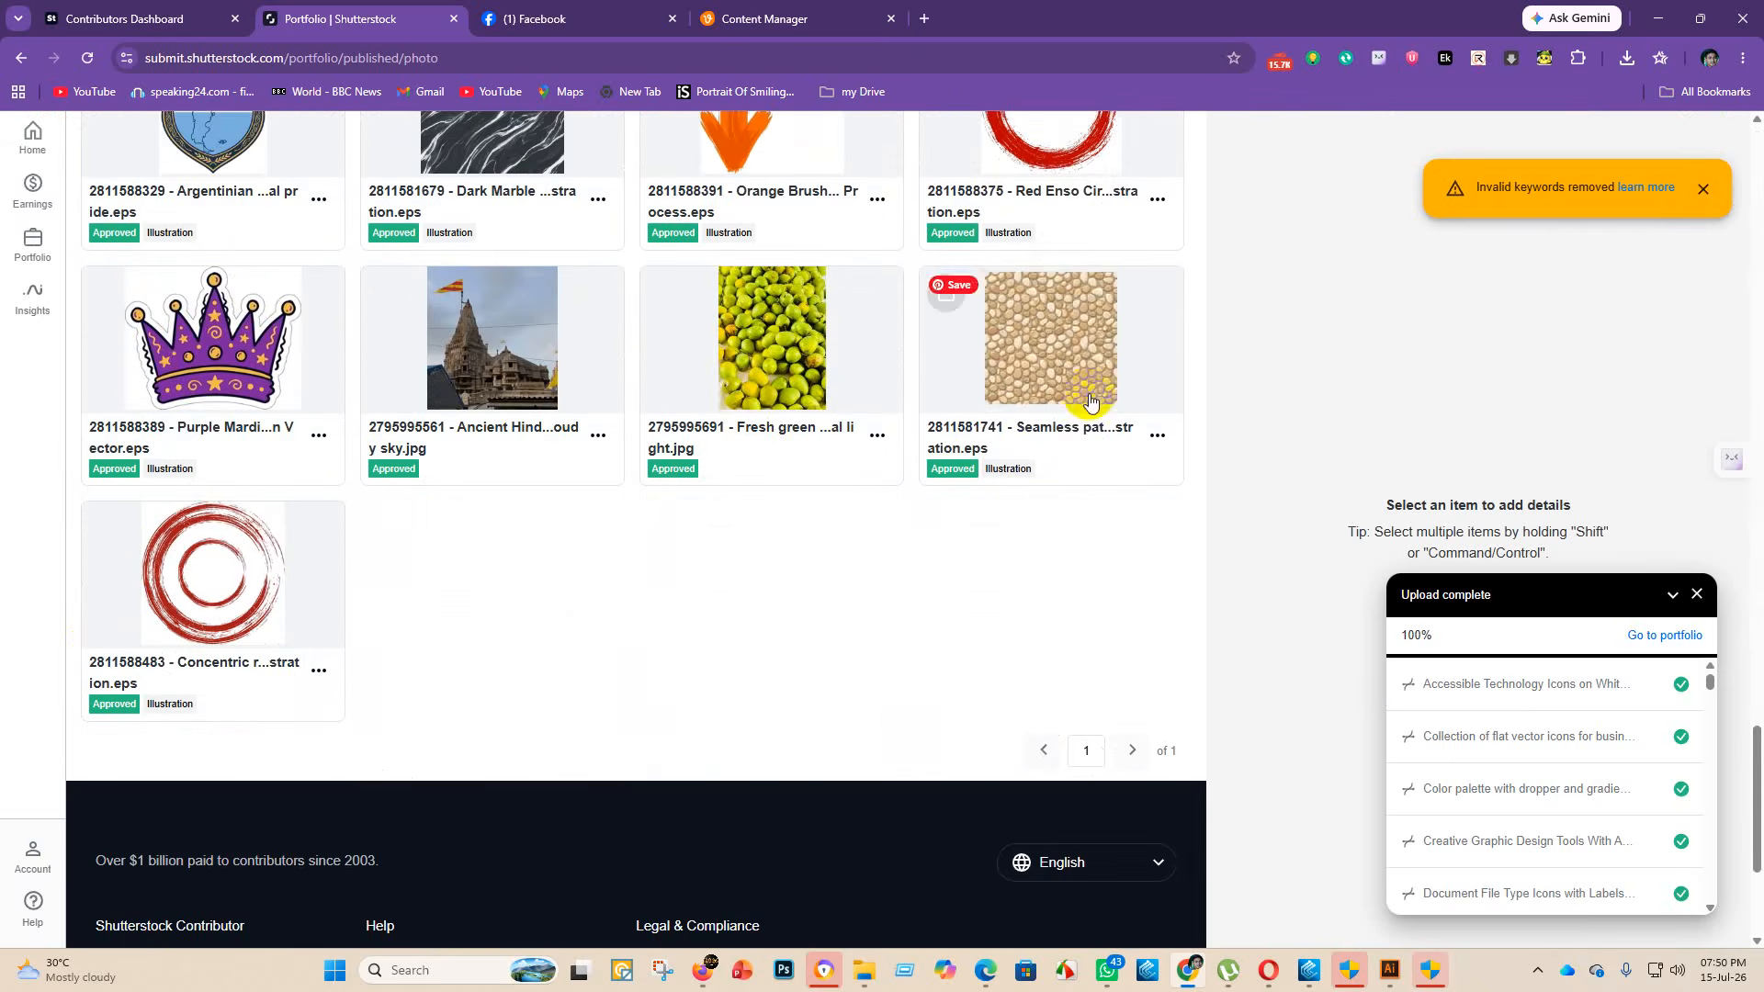
pyautogui.scroll(20, 453, 539)
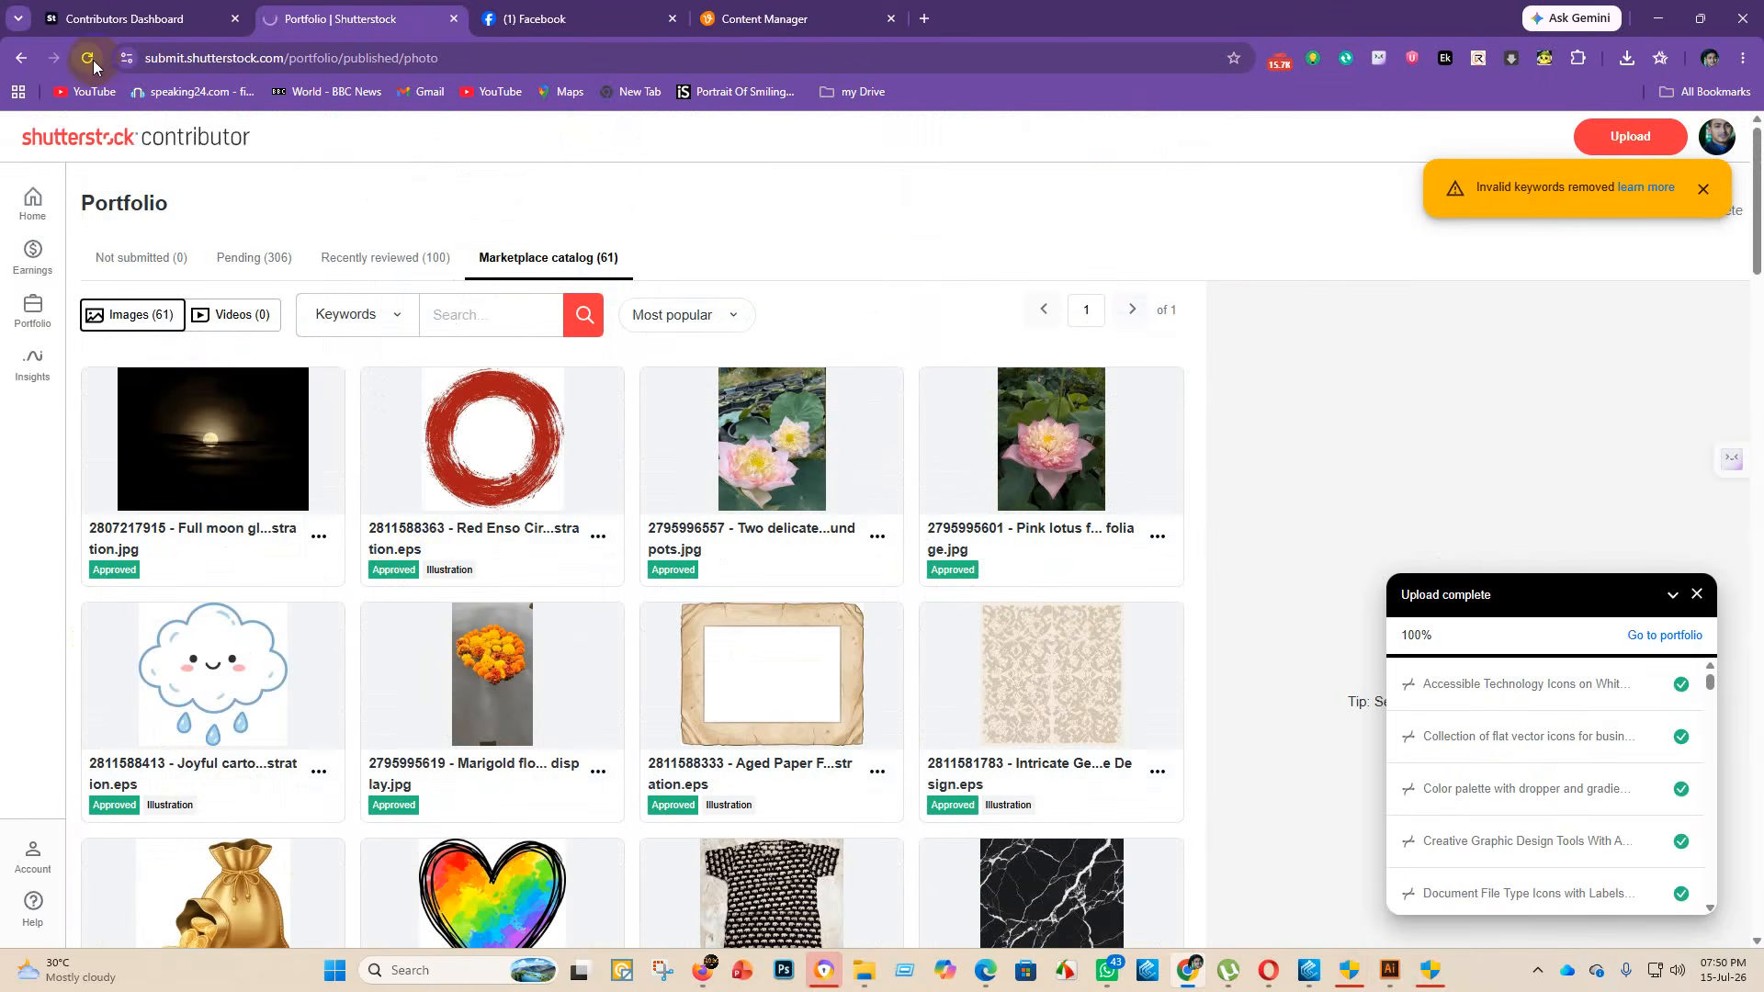
pyautogui.click(88, 58)
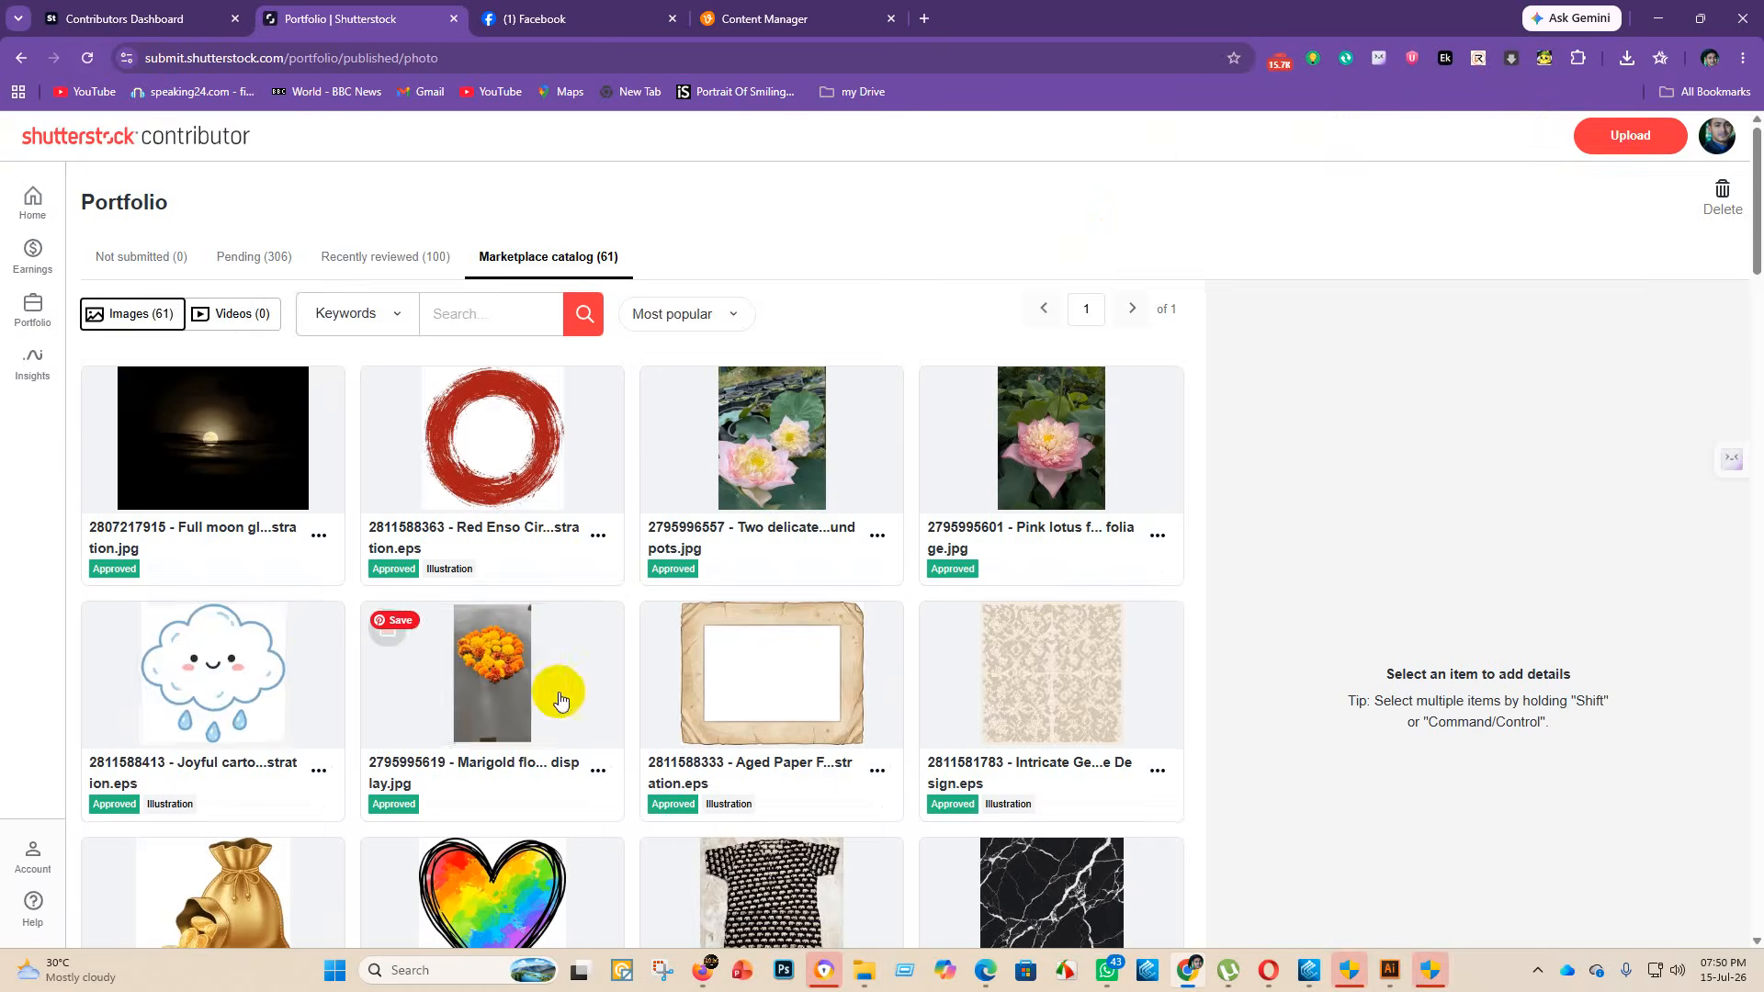
pyautogui.scroll(-11, 551, 643)
pyautogui.scroll(11, 499, 584)
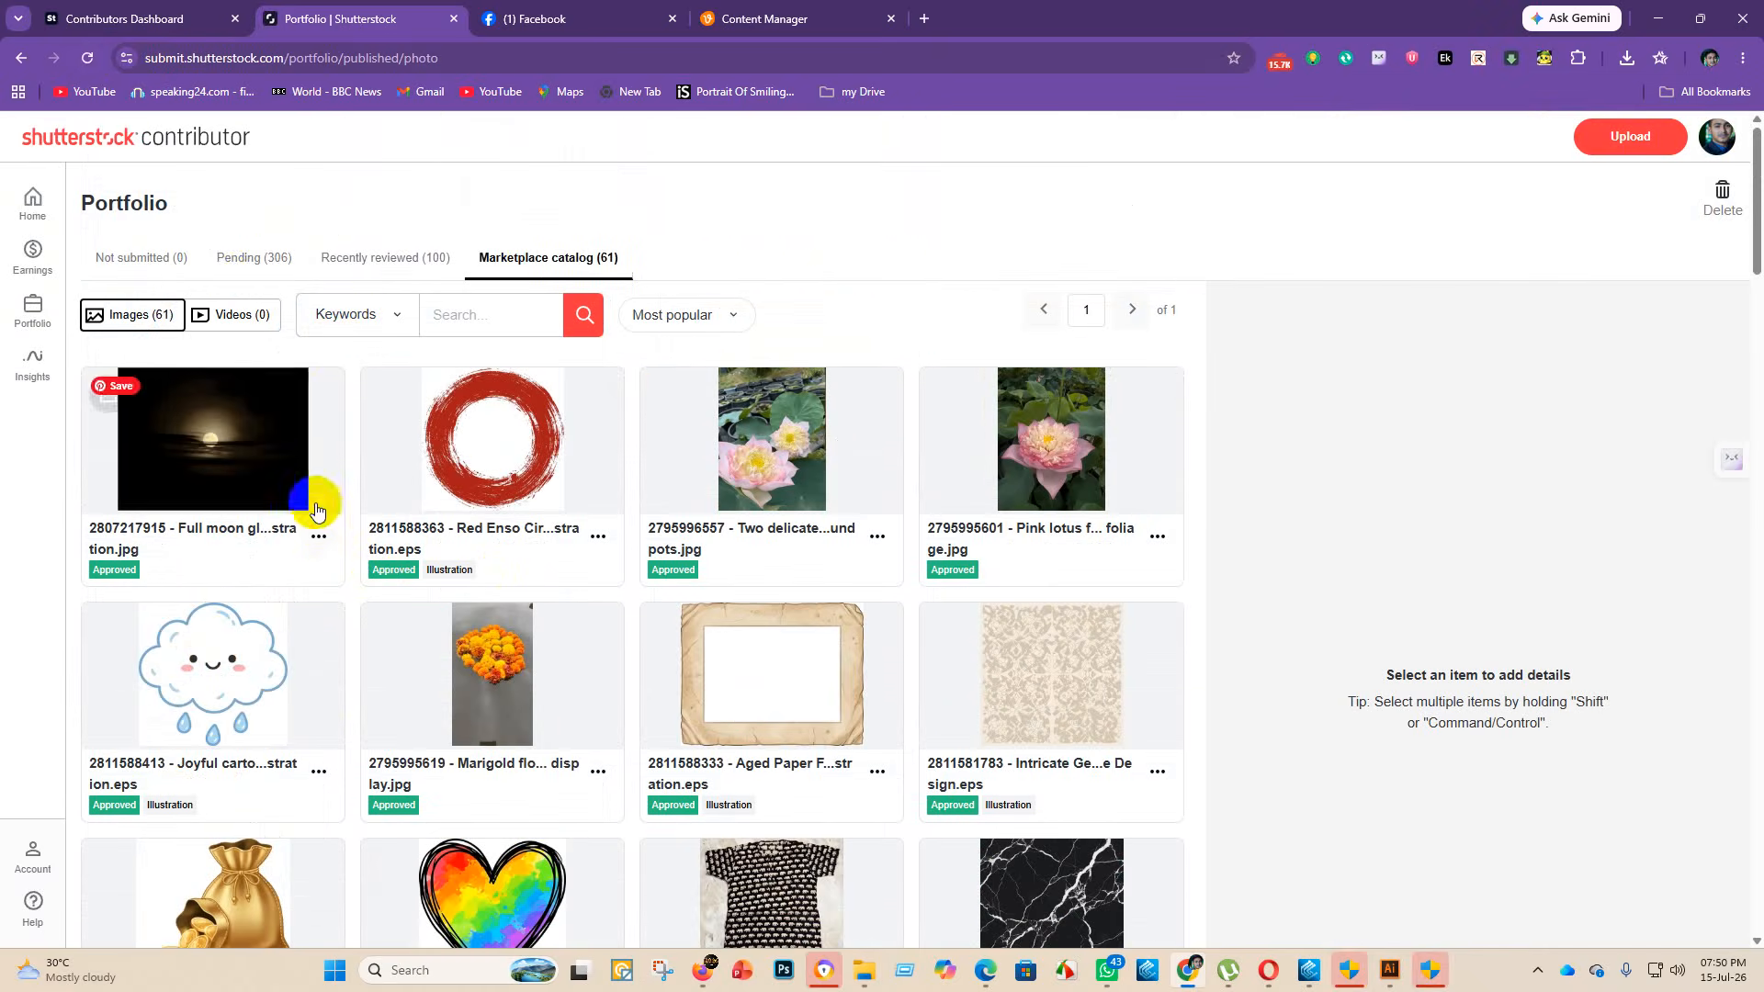
# - Look through the submitted images that are pending review
pyautogui.click(236, 272)
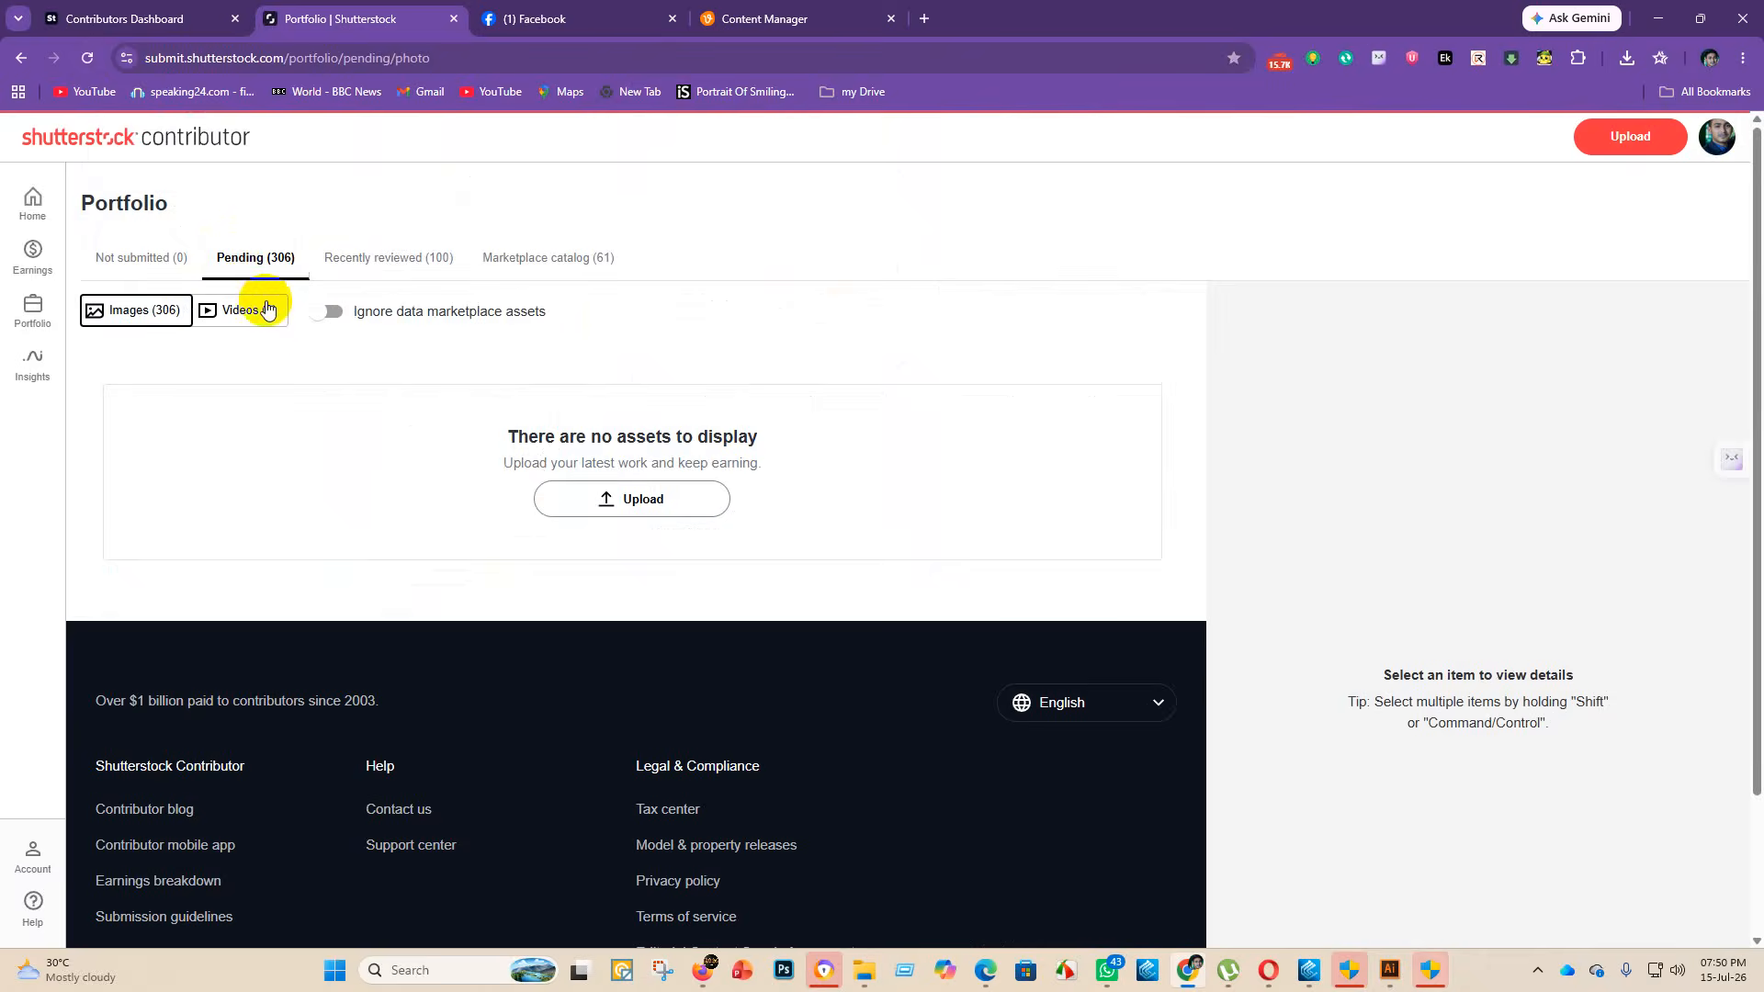
pyautogui.scroll(-15, 570, 583)
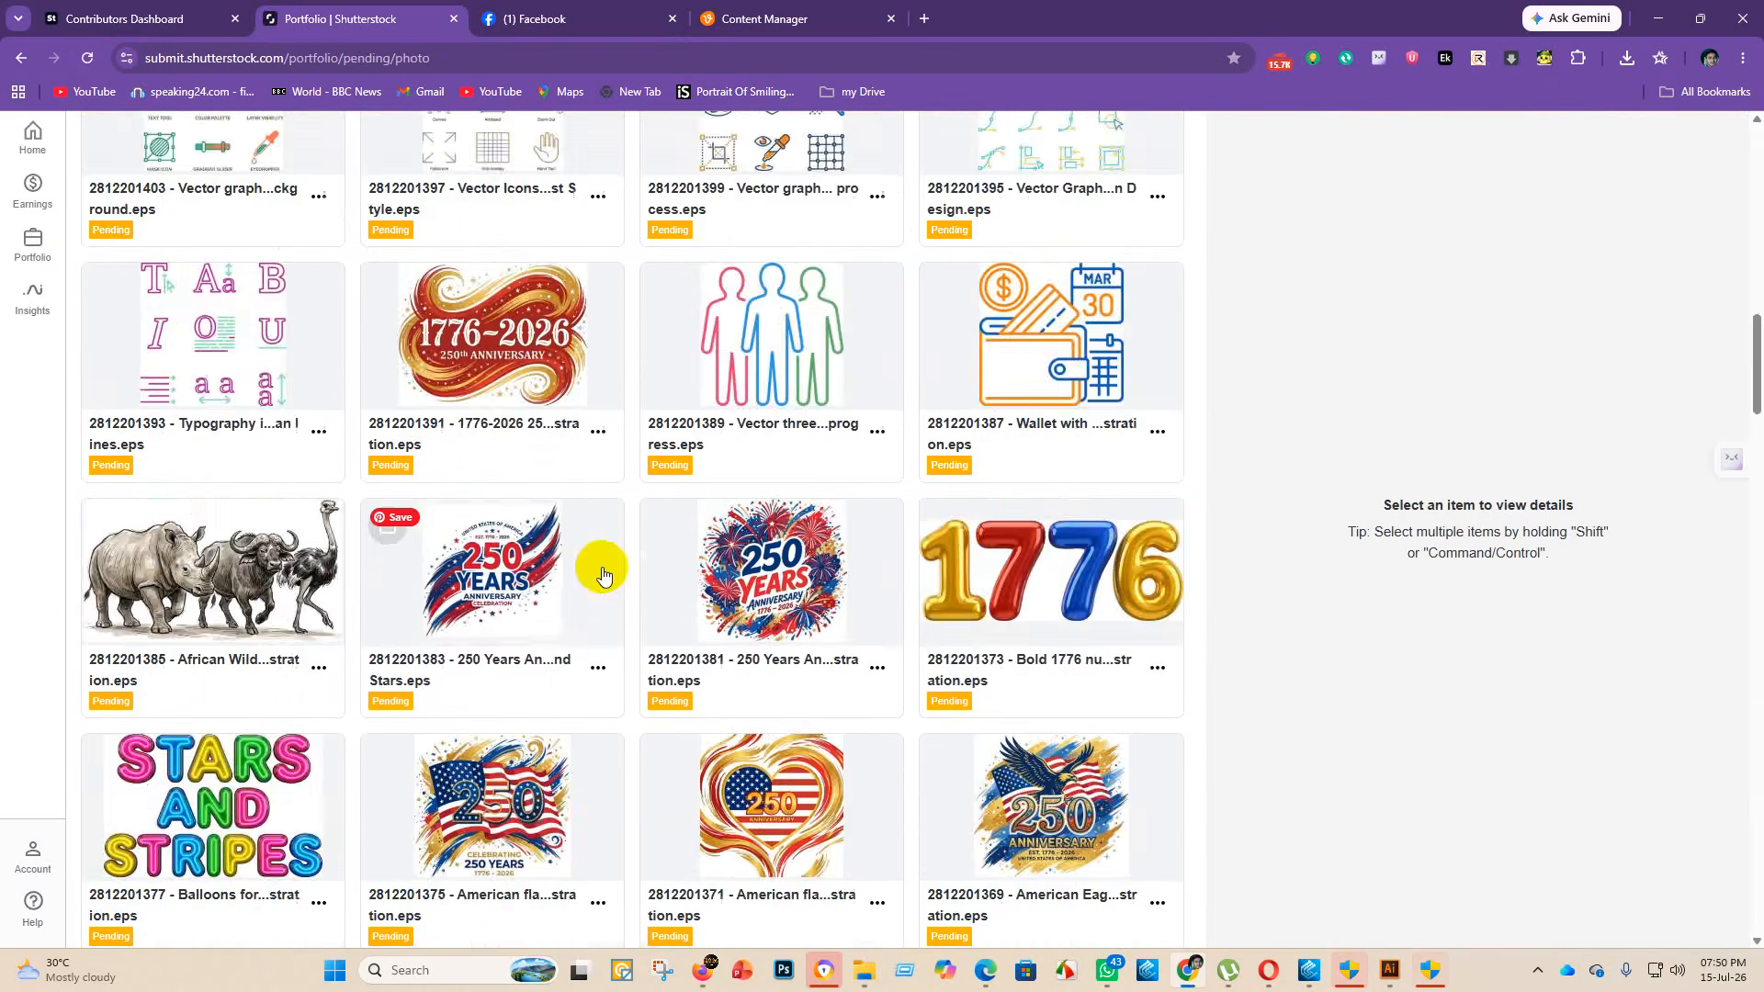
pyautogui.scroll(-20, 603, 576)
pyautogui.scroll(8, 1212, 459)
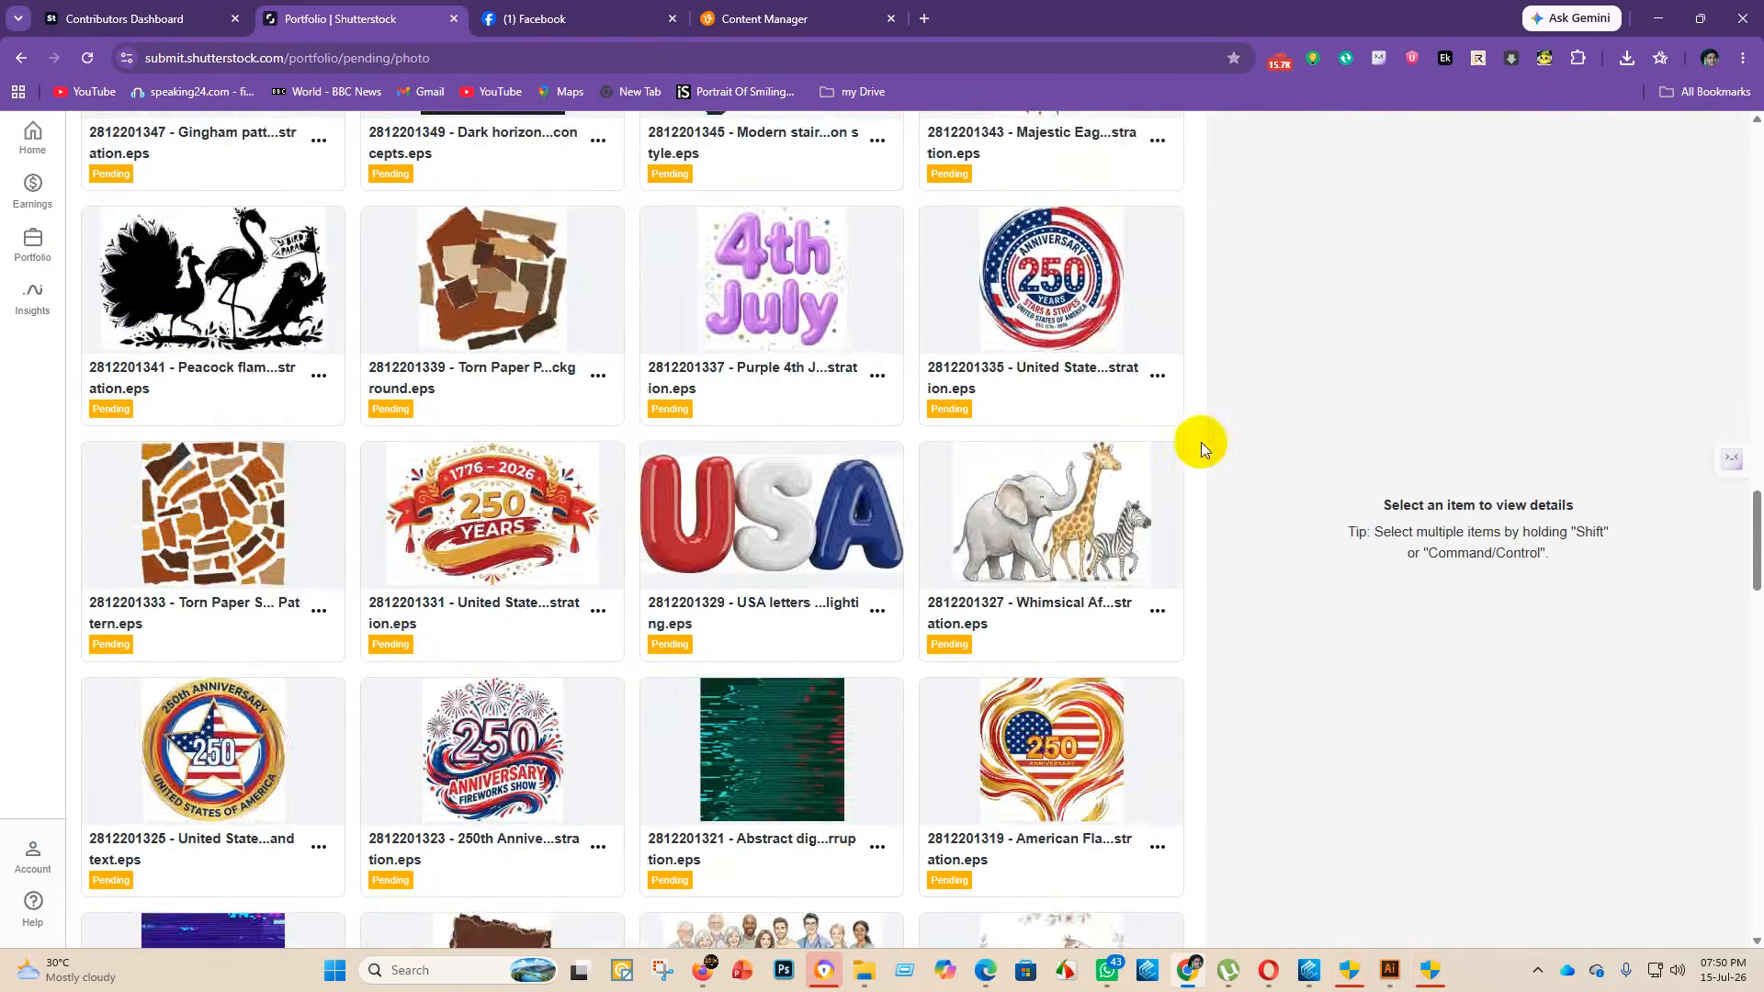
pyautogui.scroll(20, 720, 410)
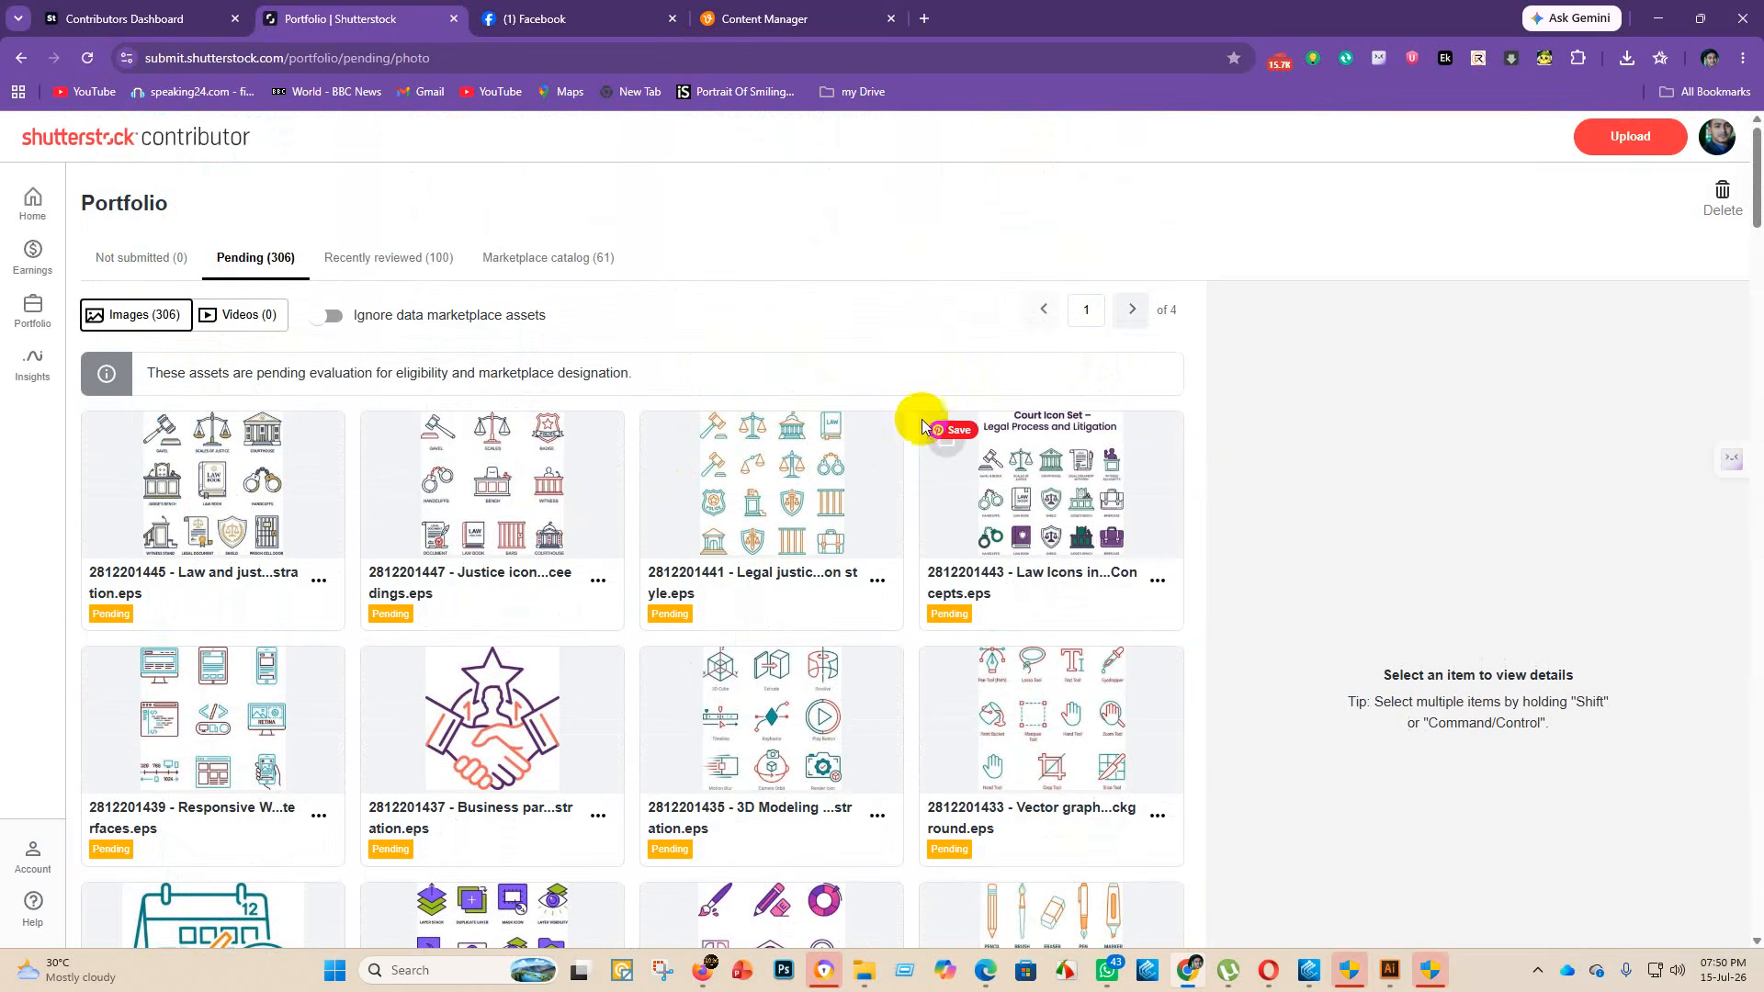
# - Bring up the folder colorful vector > 43, switch to Illustrator and ungroup the Krishna cartoon face artwork
pyautogui.moveTo(855, 977)
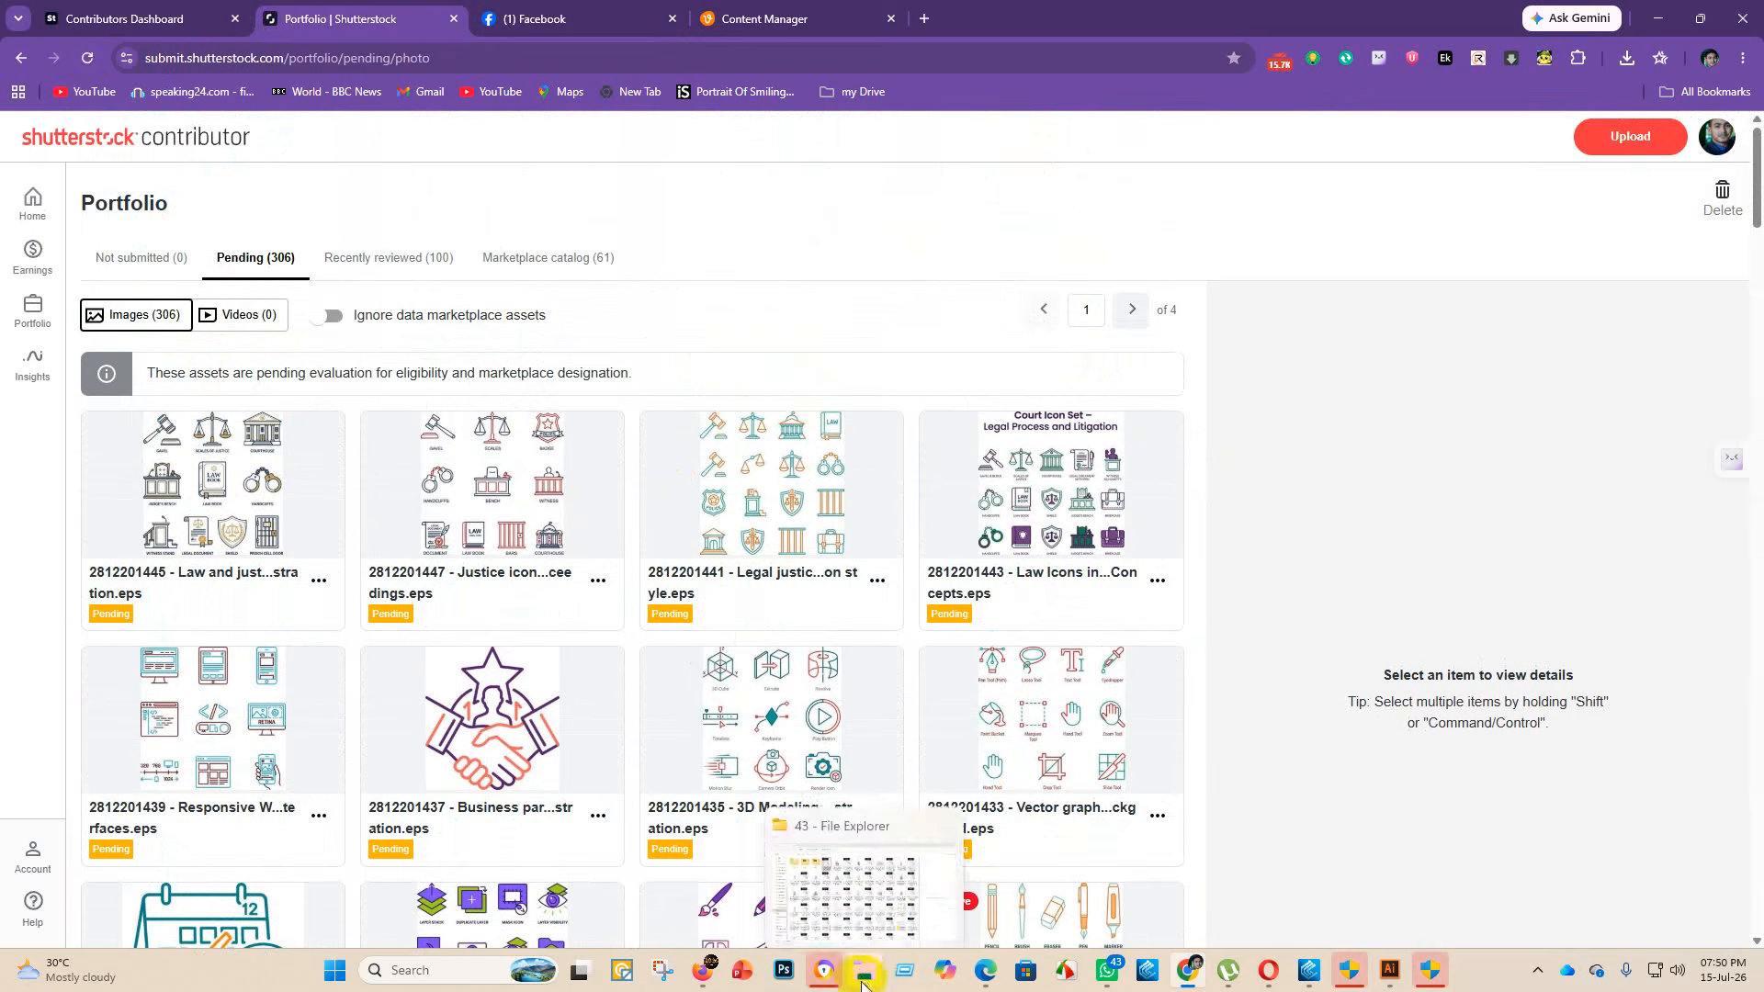
pyautogui.click(873, 874)
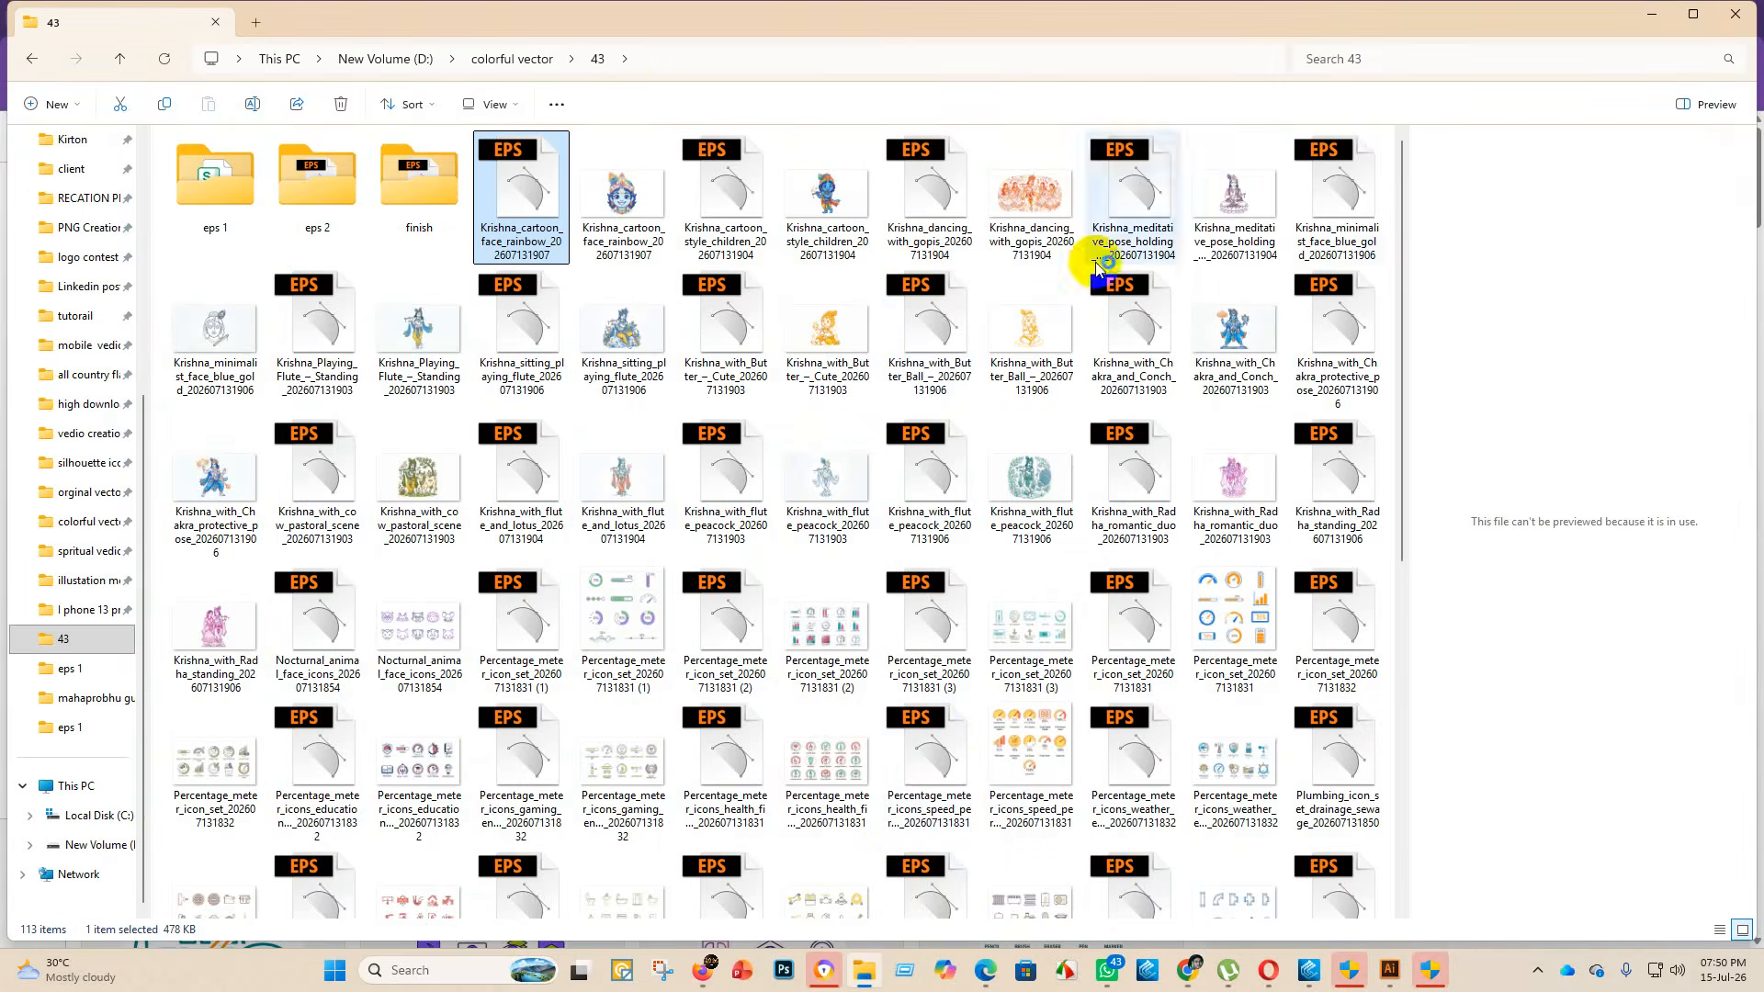
pyautogui.click(1390, 970)
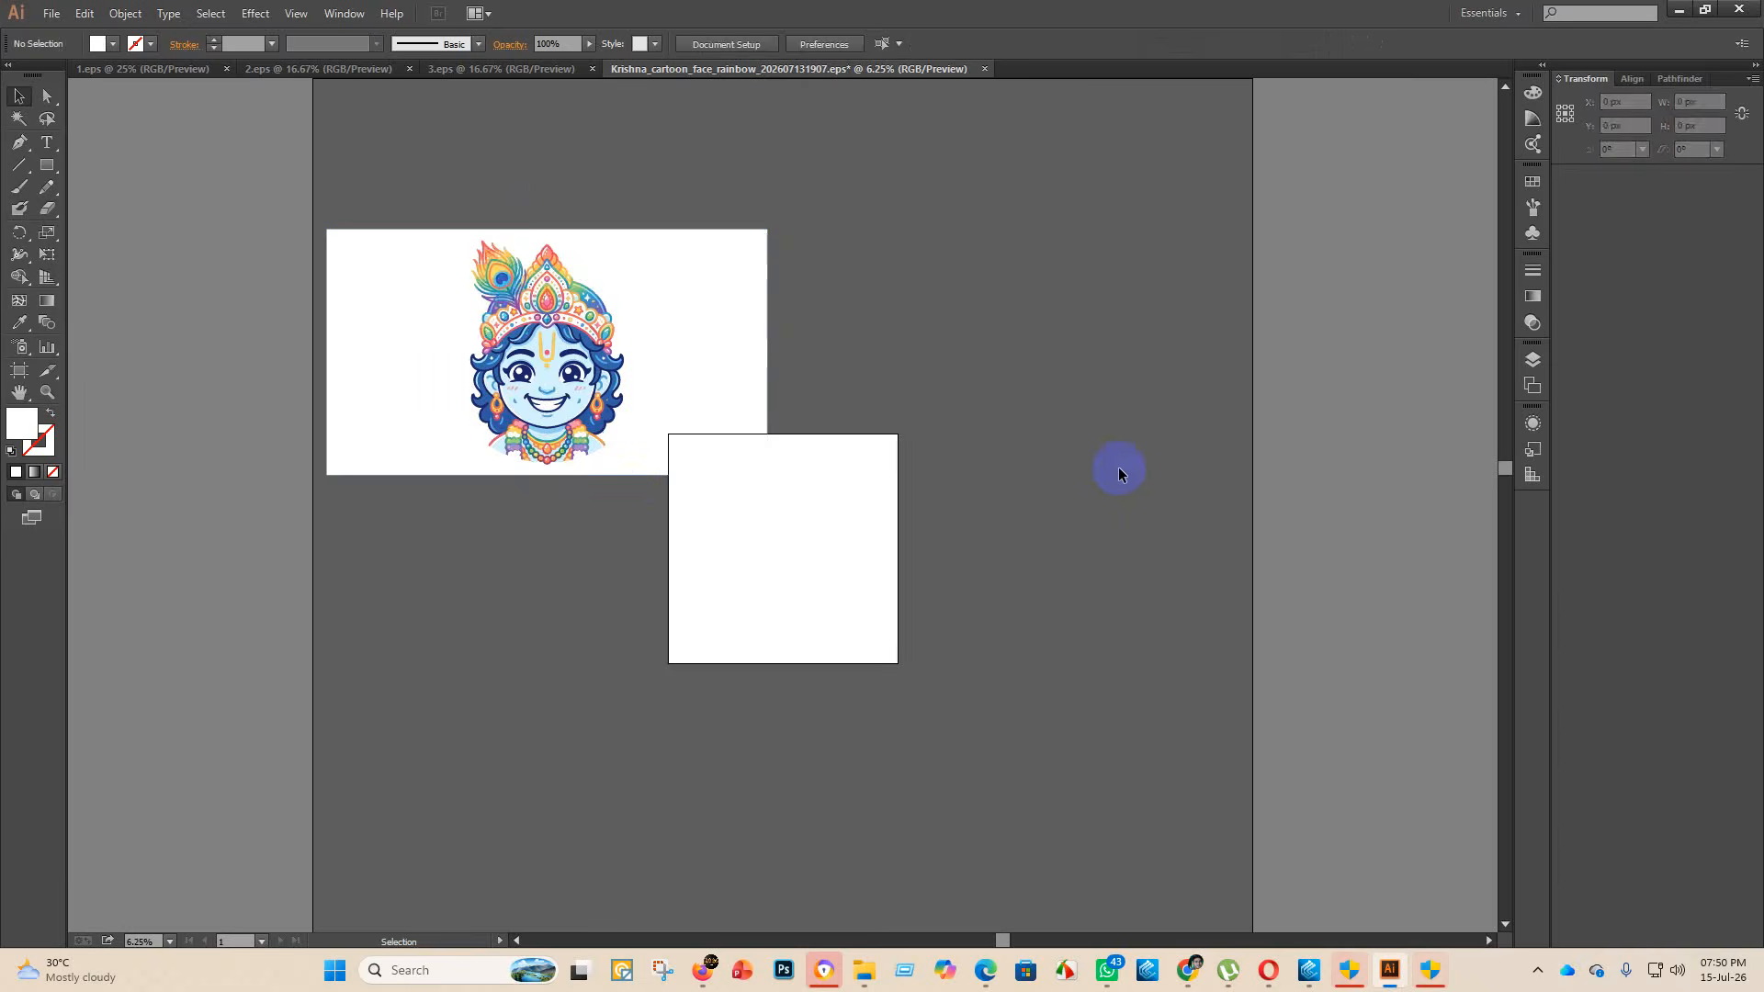
pyautogui.rightClick(646, 257)
pyautogui.click(715, 374)
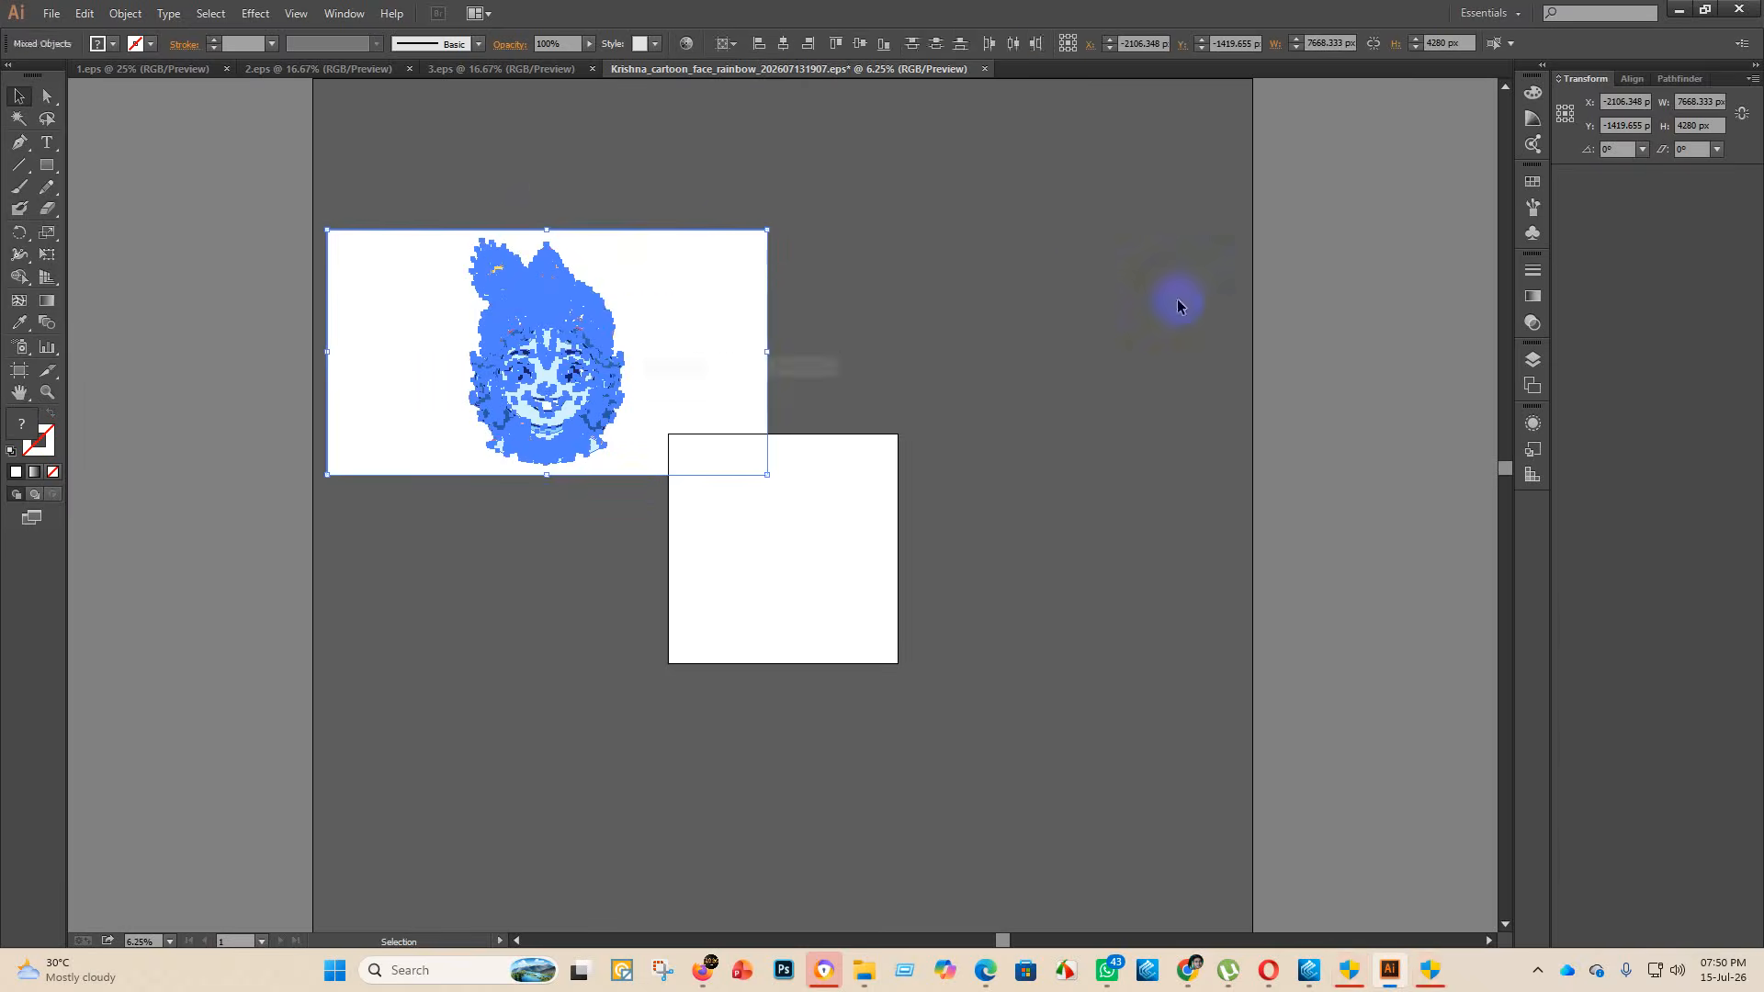
# - Release the compound path of the Krishna face artwork, then move the white background rectangle aside and delete it
pyautogui.rightClick(735, 295)
pyautogui.click(795, 404)
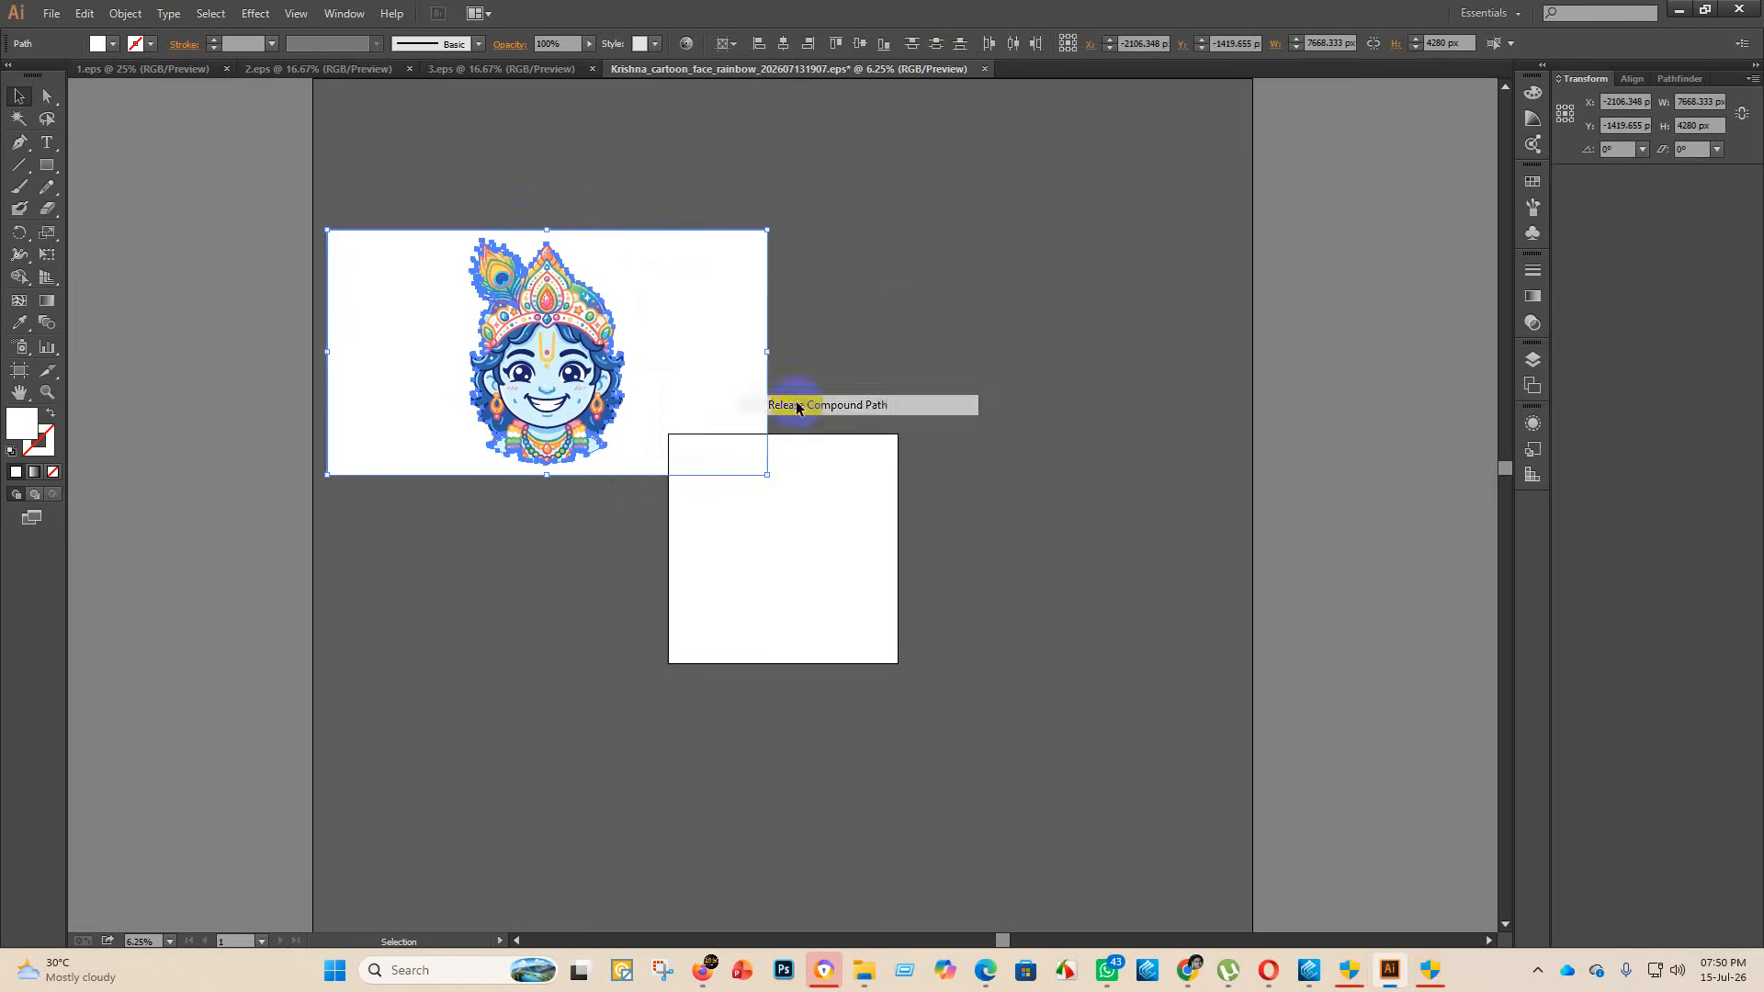
pyautogui.moveTo(649, 269); pyautogui.dragTo(1135, 309)
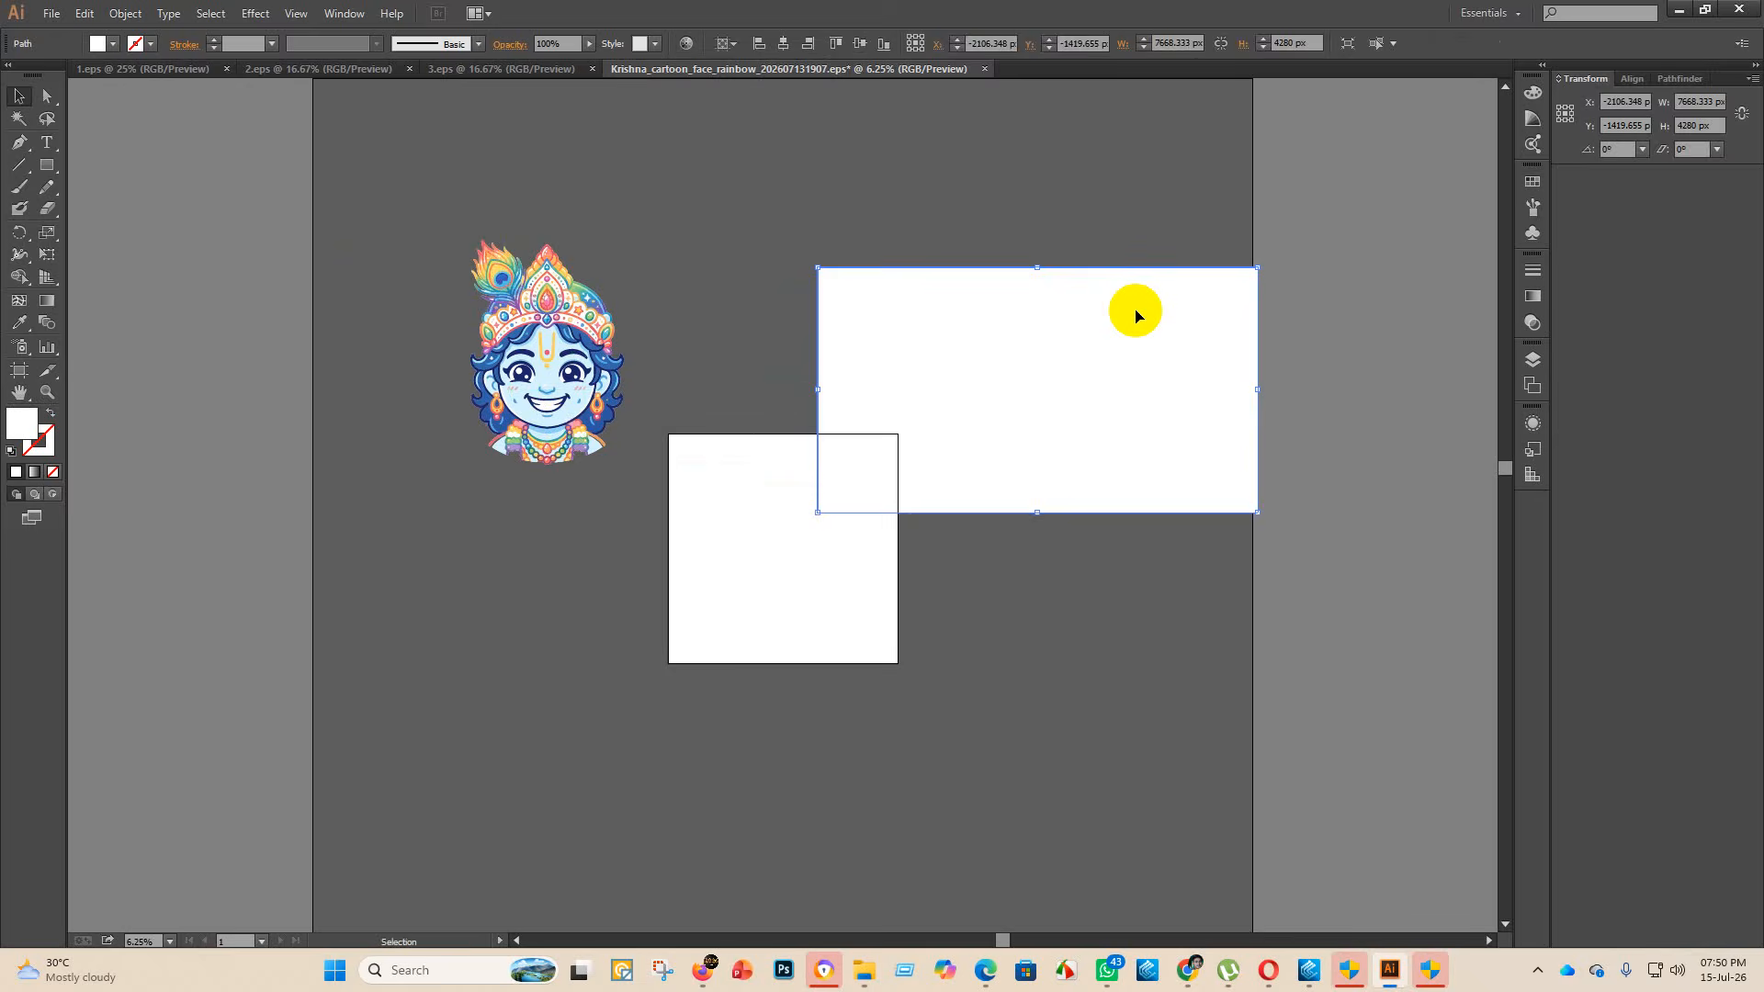
pyautogui.press('Delete')
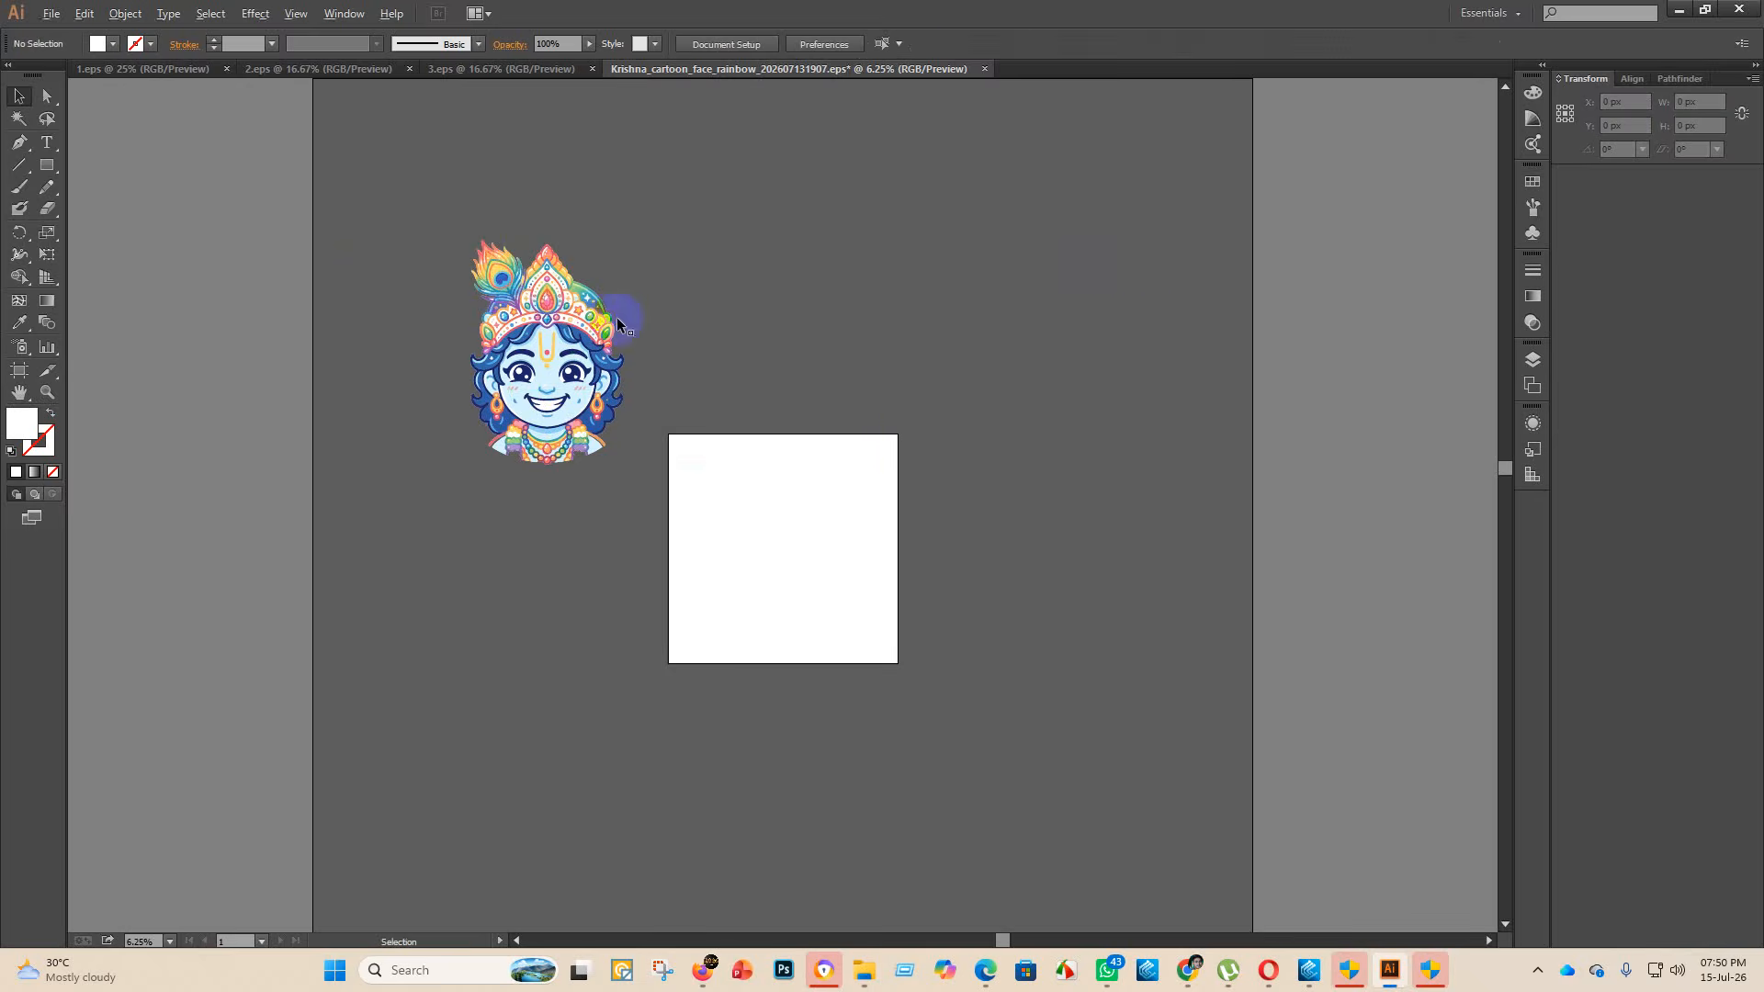
# - Delete the leftover white outline shape and the white patches between the peacock feather strands of the Krishna face
pyautogui.scroll(3, 617, 321)
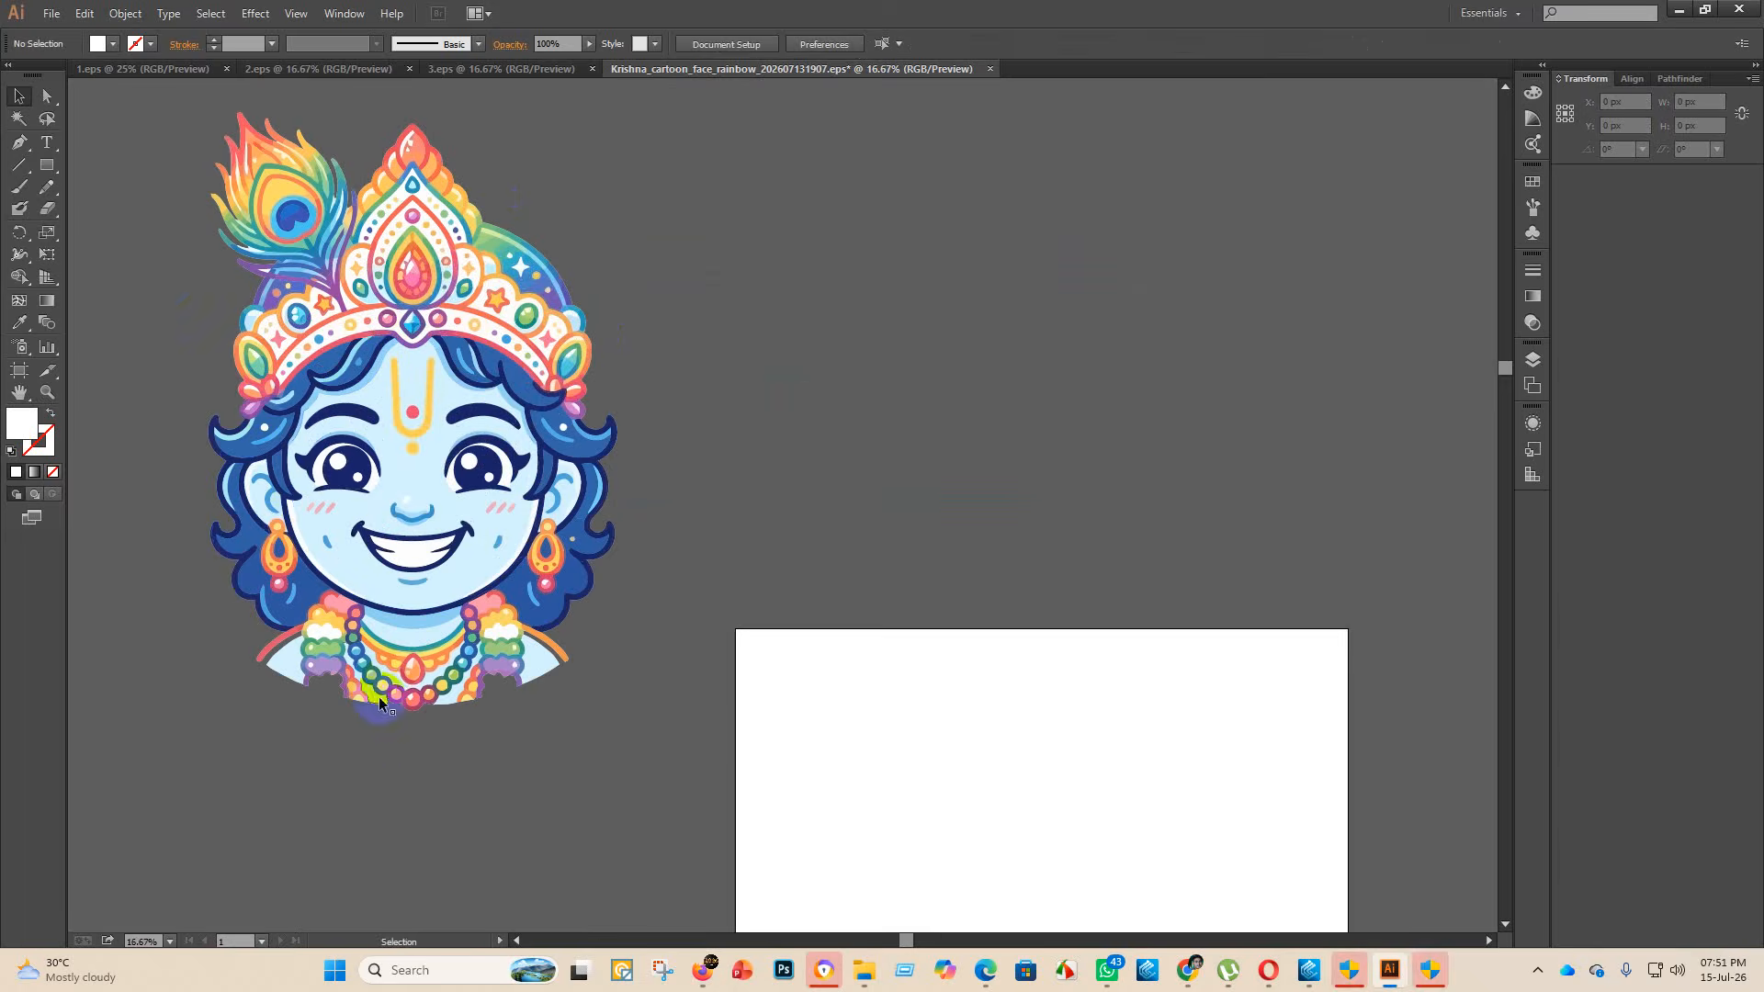
pyautogui.scroll(1, 253, 258)
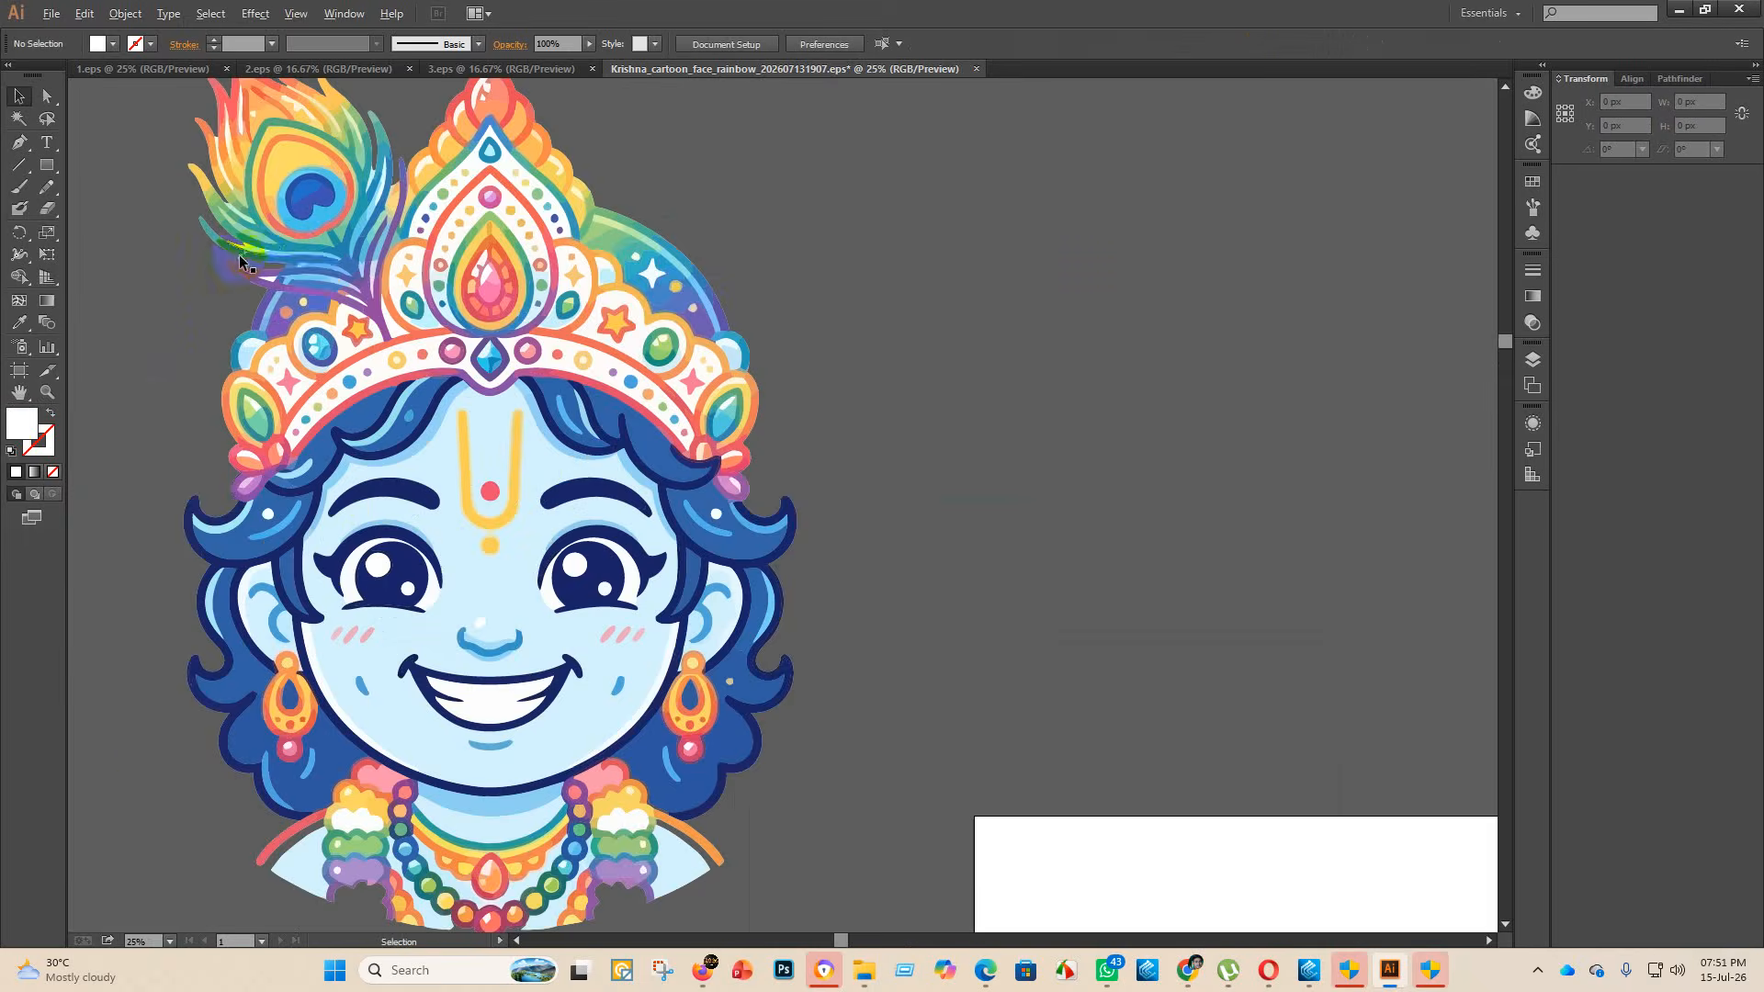
pyautogui.scroll(1, 241, 261)
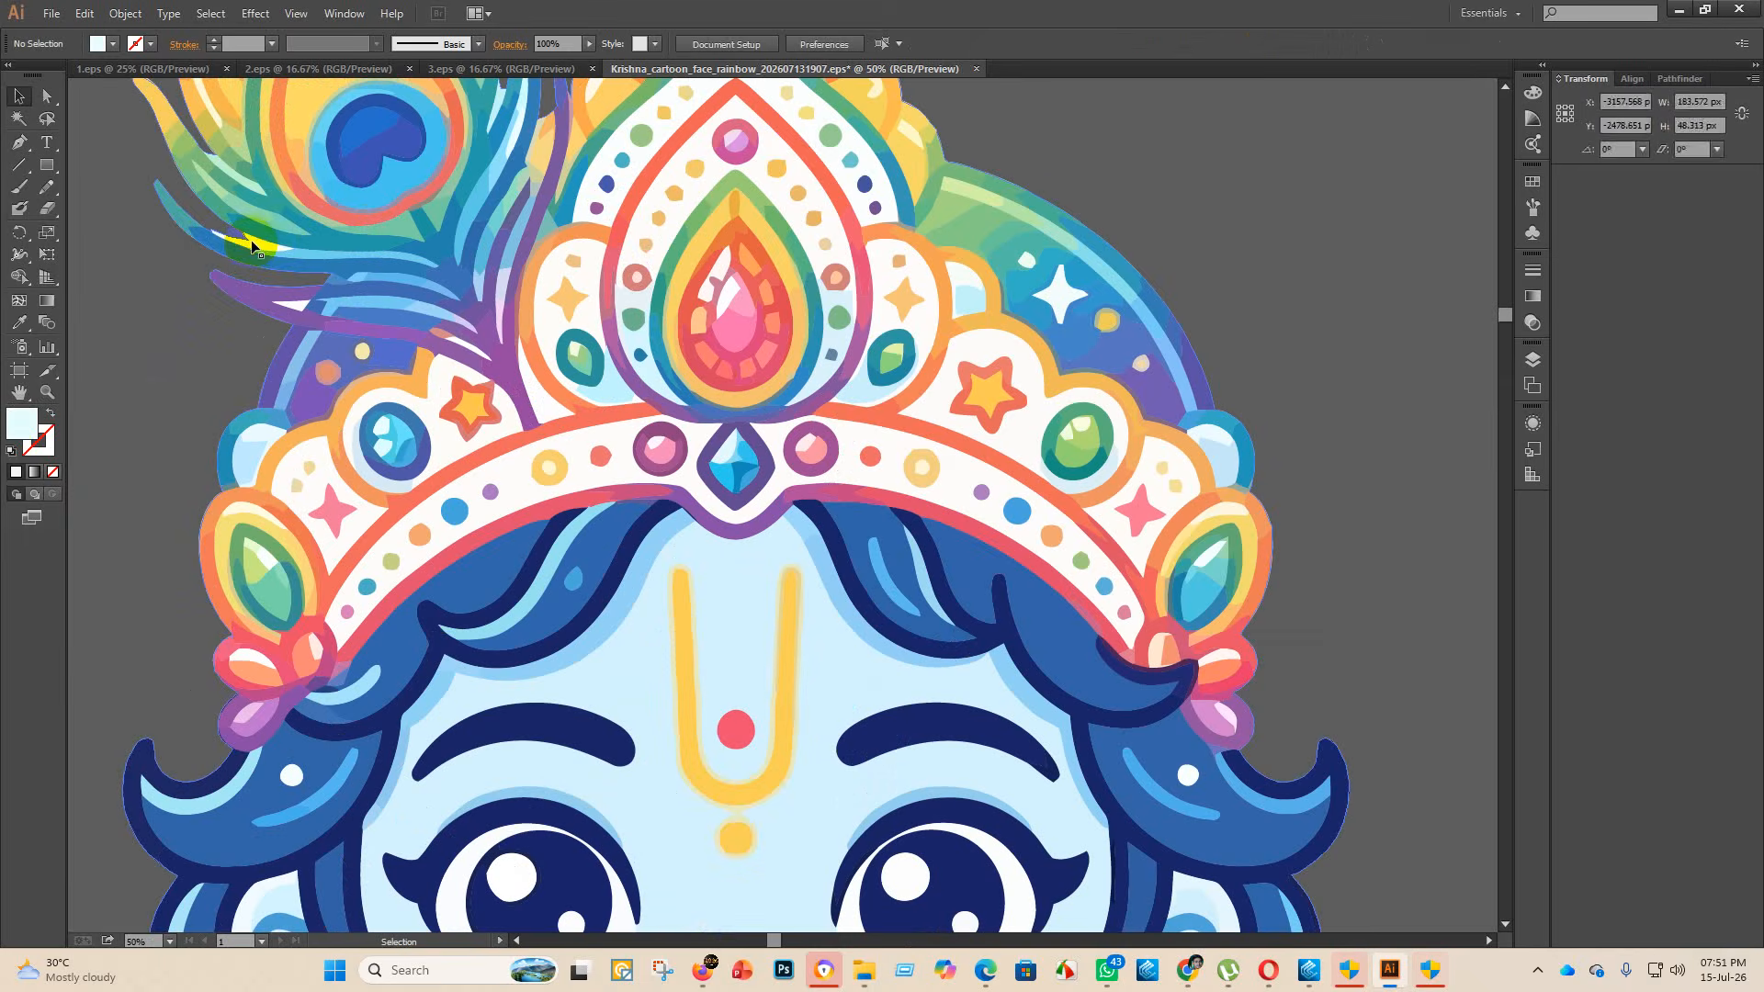
pyautogui.click(259, 248)
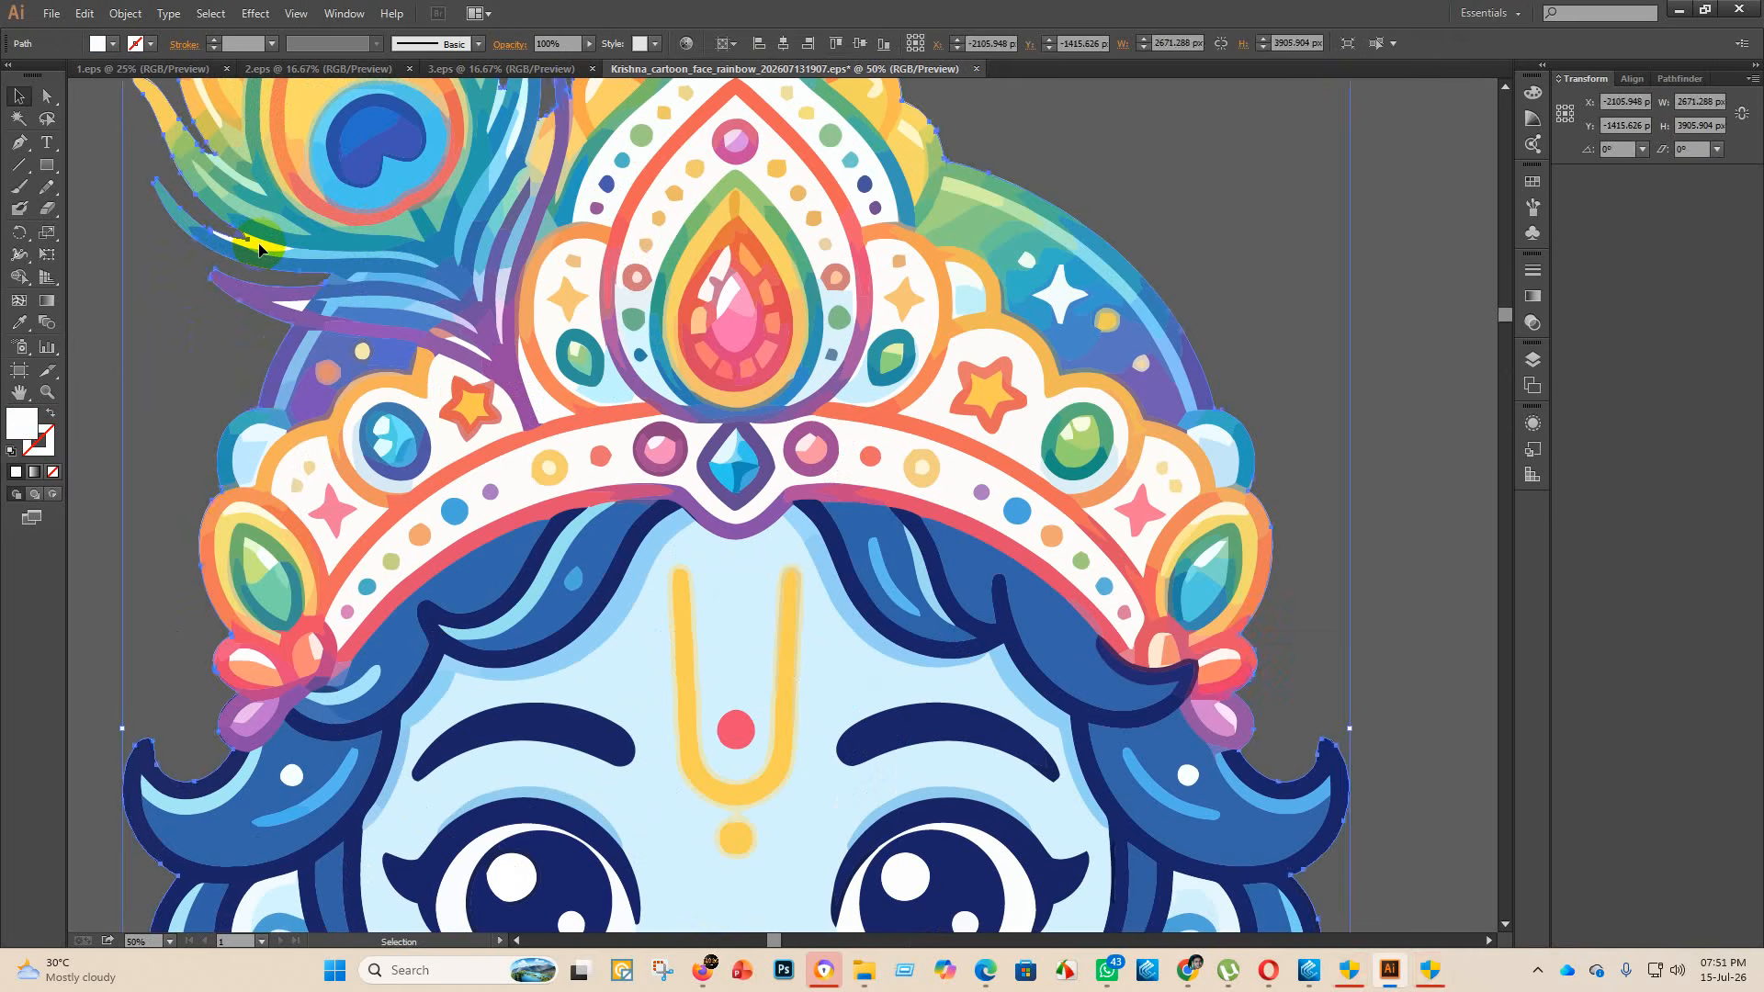
pyautogui.press('Delete')
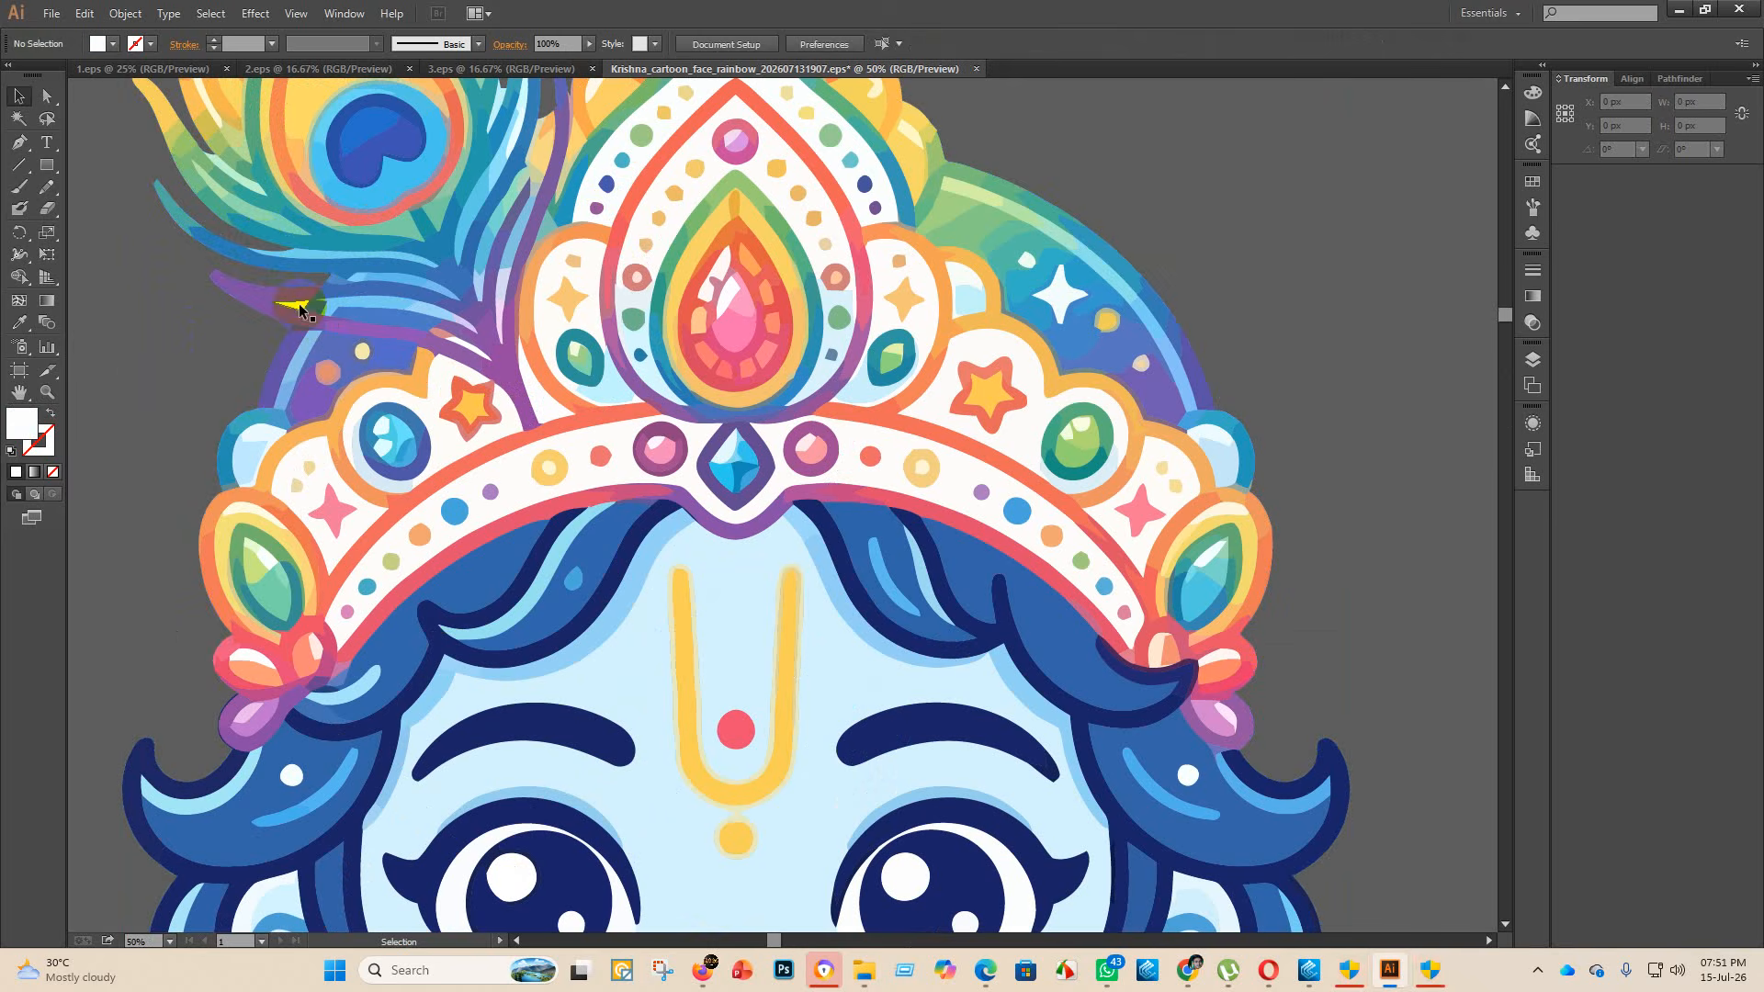
pyautogui.click(303, 313)
pyautogui.press('Delete')
pyautogui.scroll(5, 460, 404)
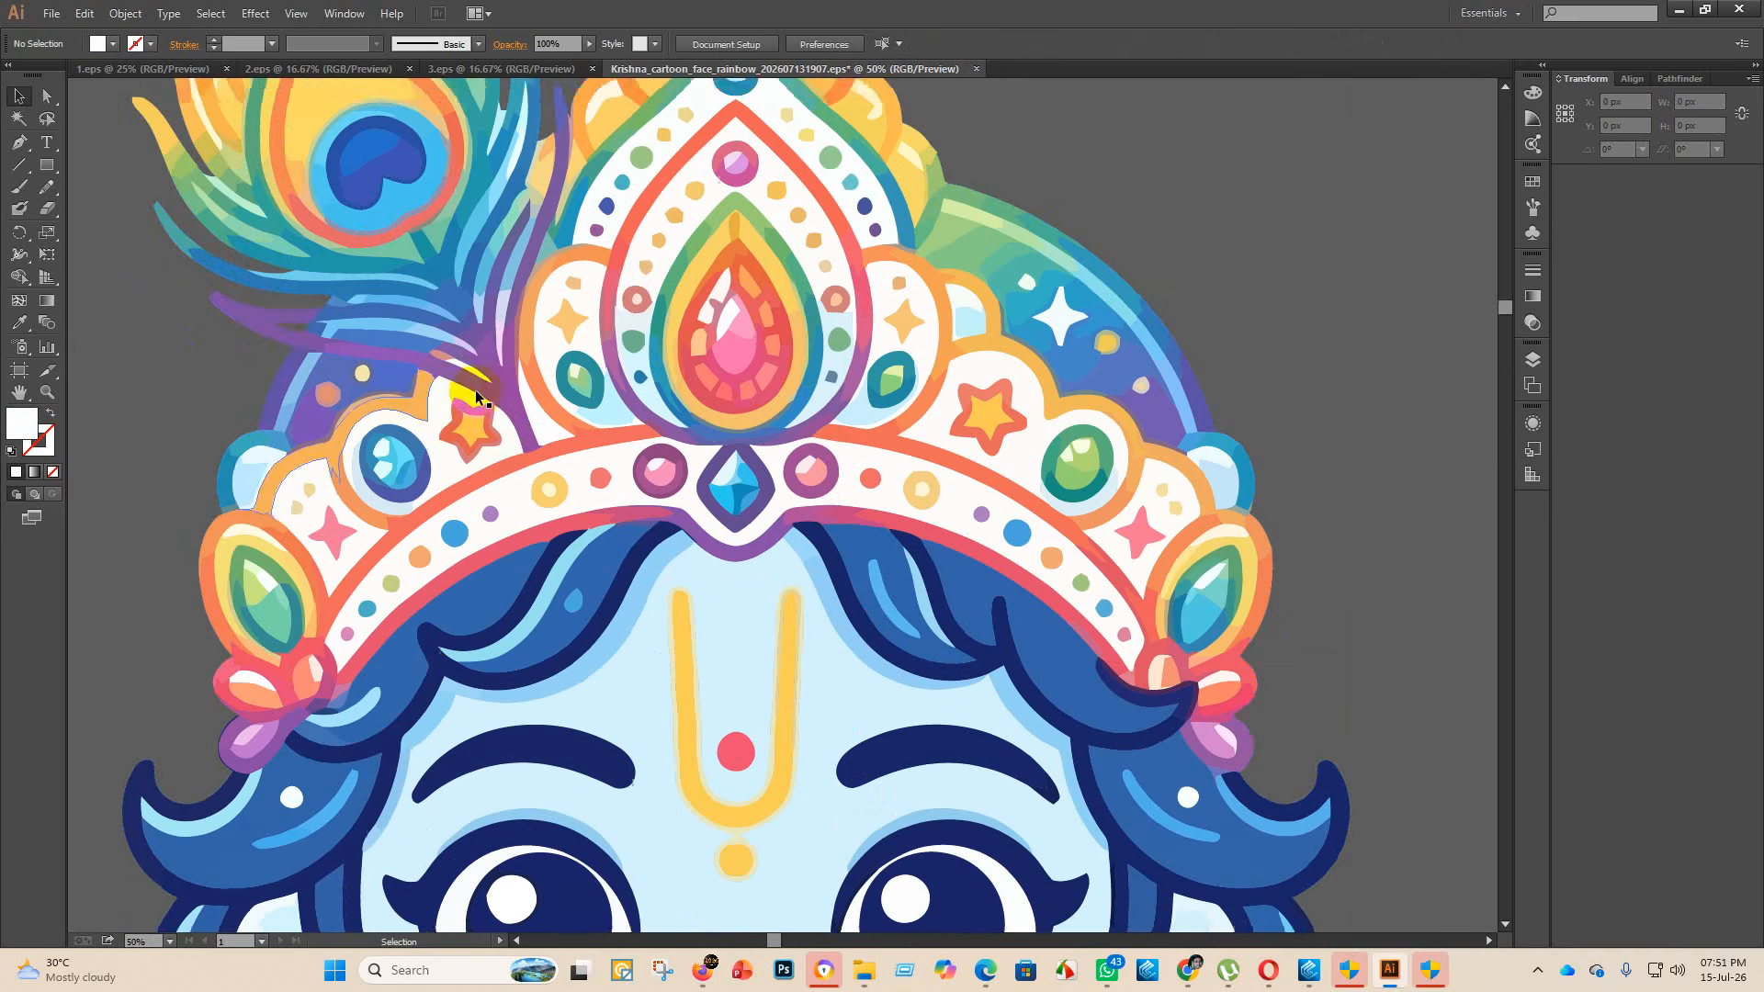
# - Group the whole Krishna face and centre it horizontally and vertically on the artboard
pyautogui.scroll(-5, 407, 445)
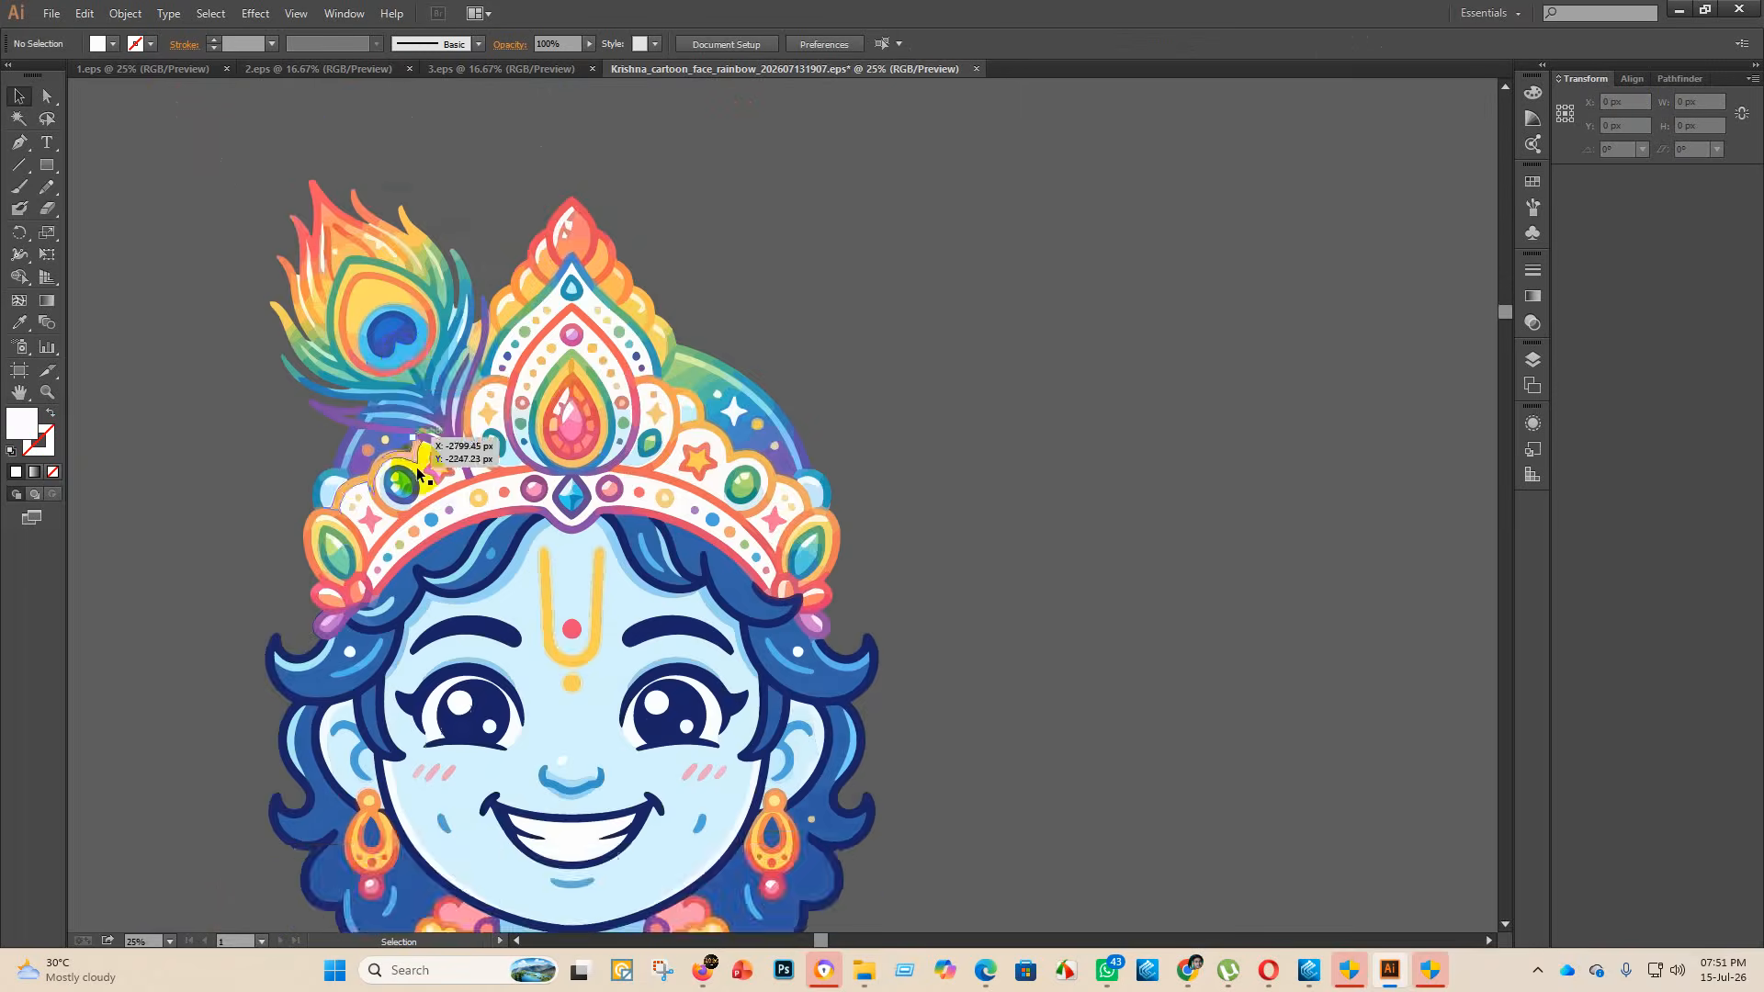
pyautogui.scroll(-5, 416, 487)
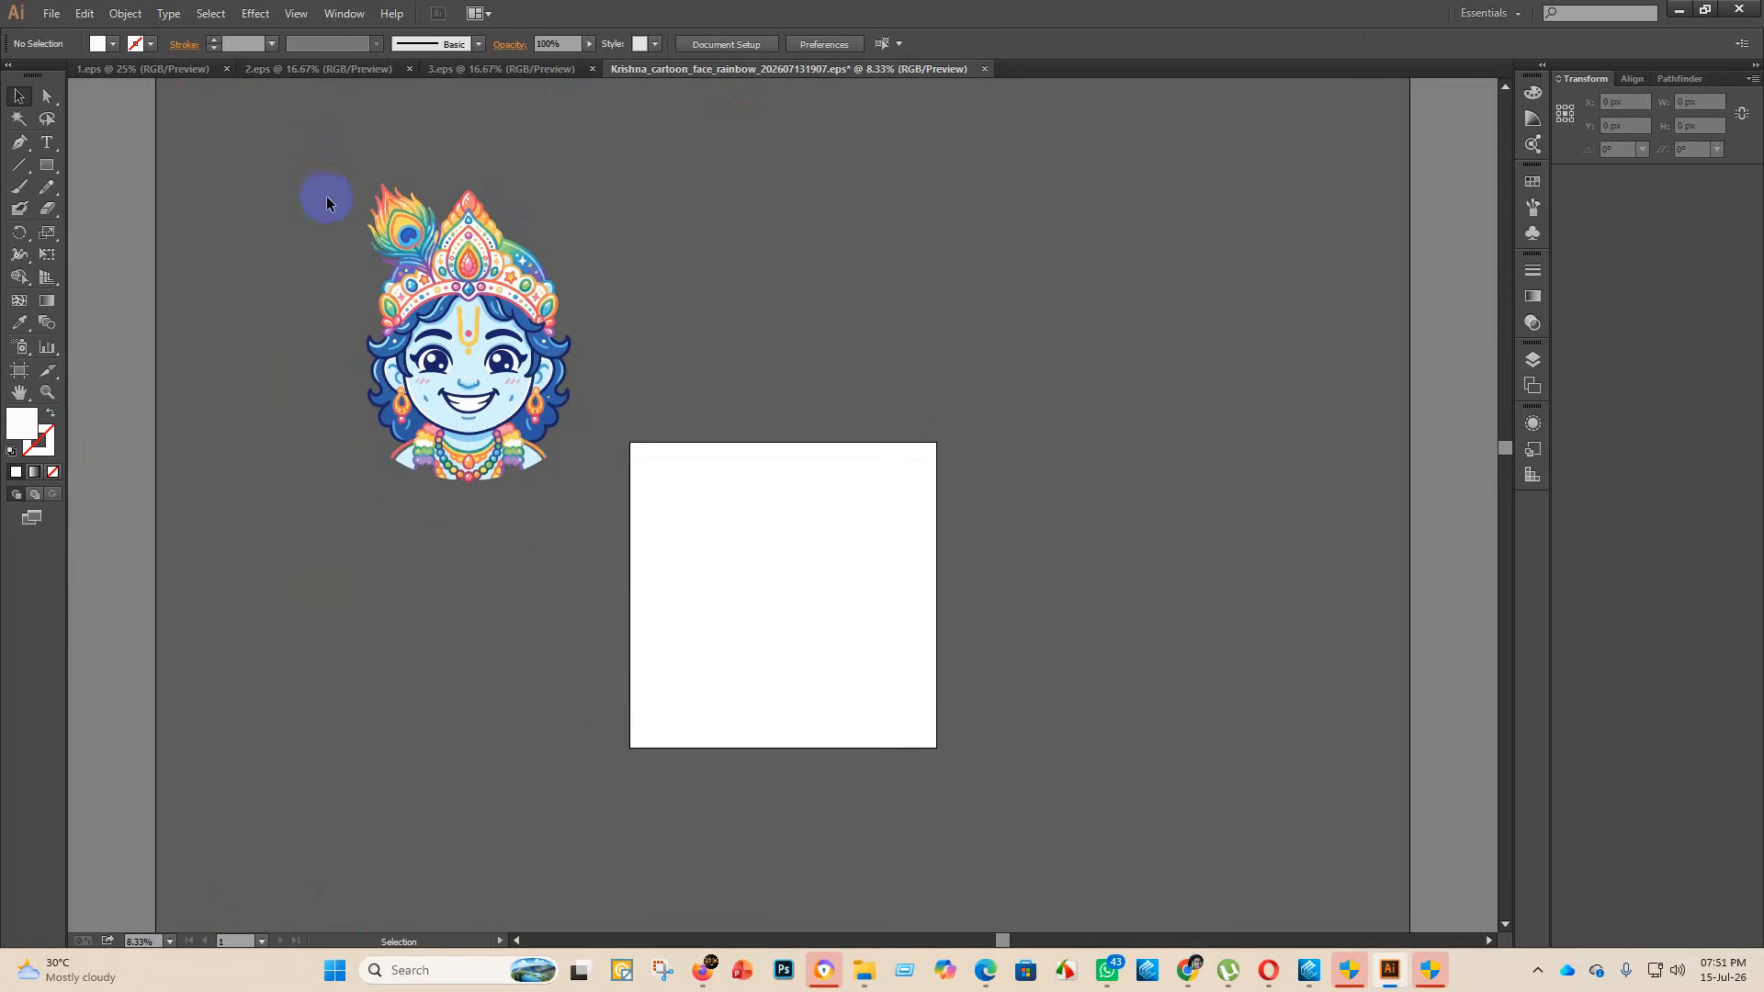
pyautogui.moveTo(327, 143); pyautogui.dragTo(635, 588)
pyautogui.hotkey('ctrl', 'g')
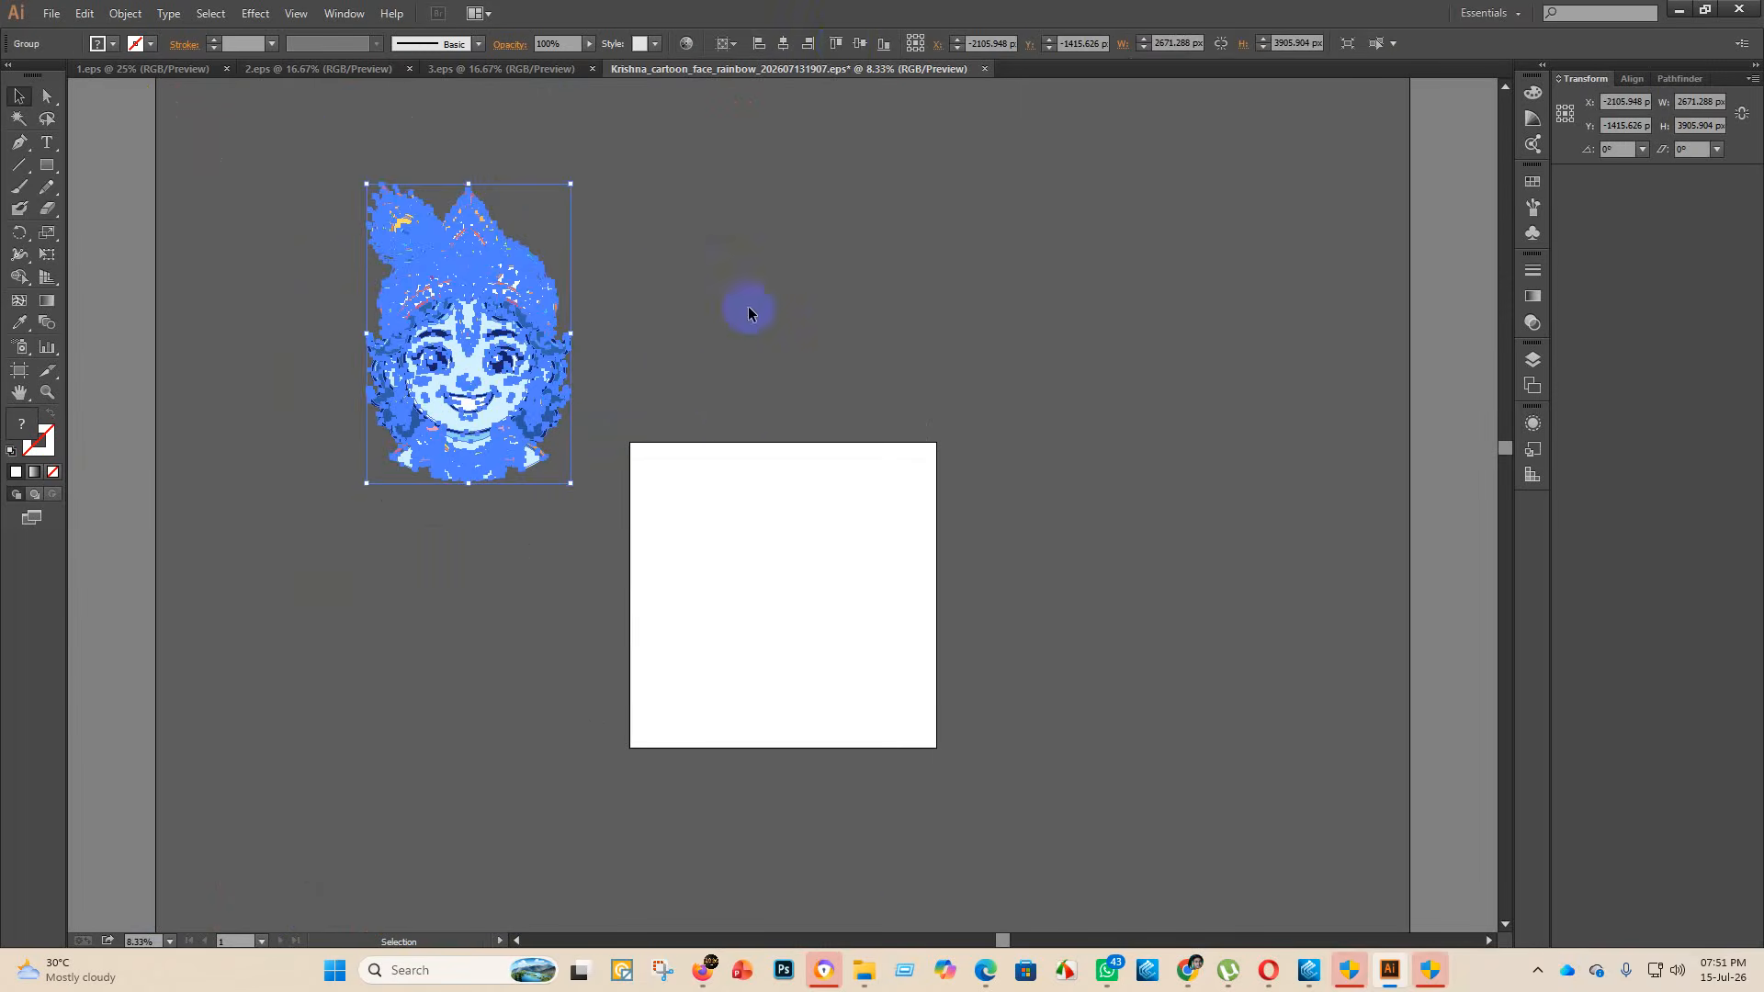
pyautogui.click(785, 43)
pyautogui.click(859, 43)
pyautogui.click(961, 343)
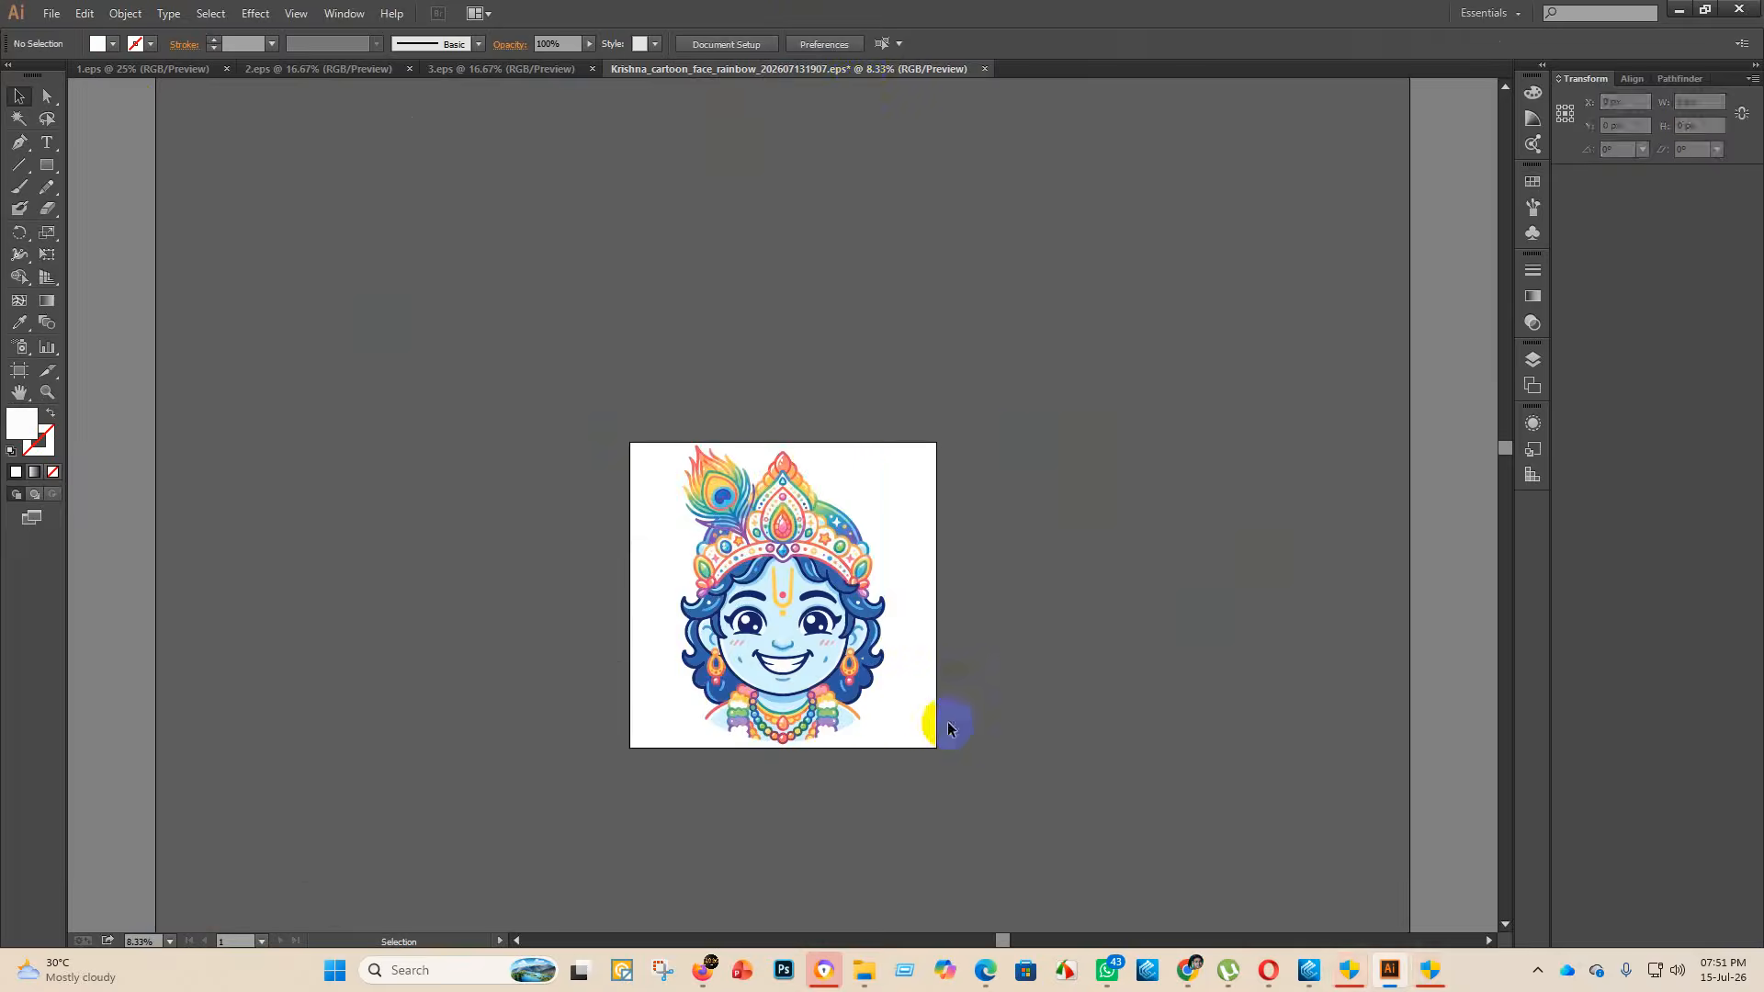
pyautogui.scroll(1, 948, 720)
pyautogui.click(823, 428)
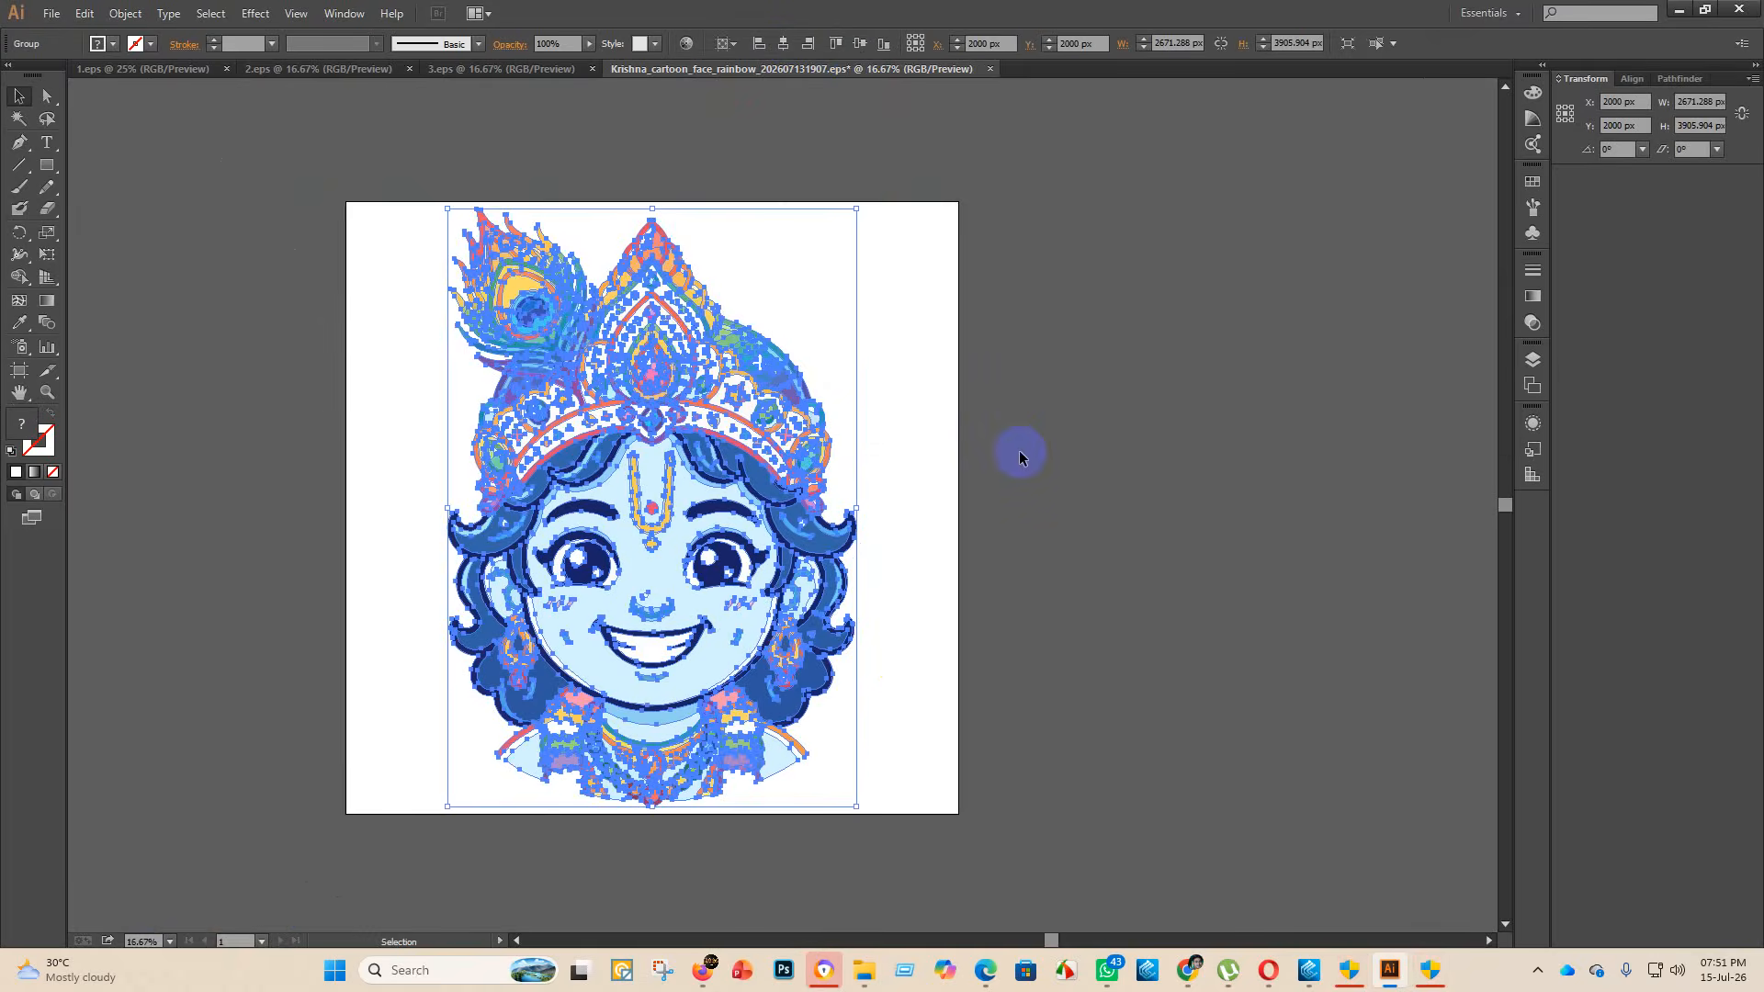
pyautogui.click(1082, 480)
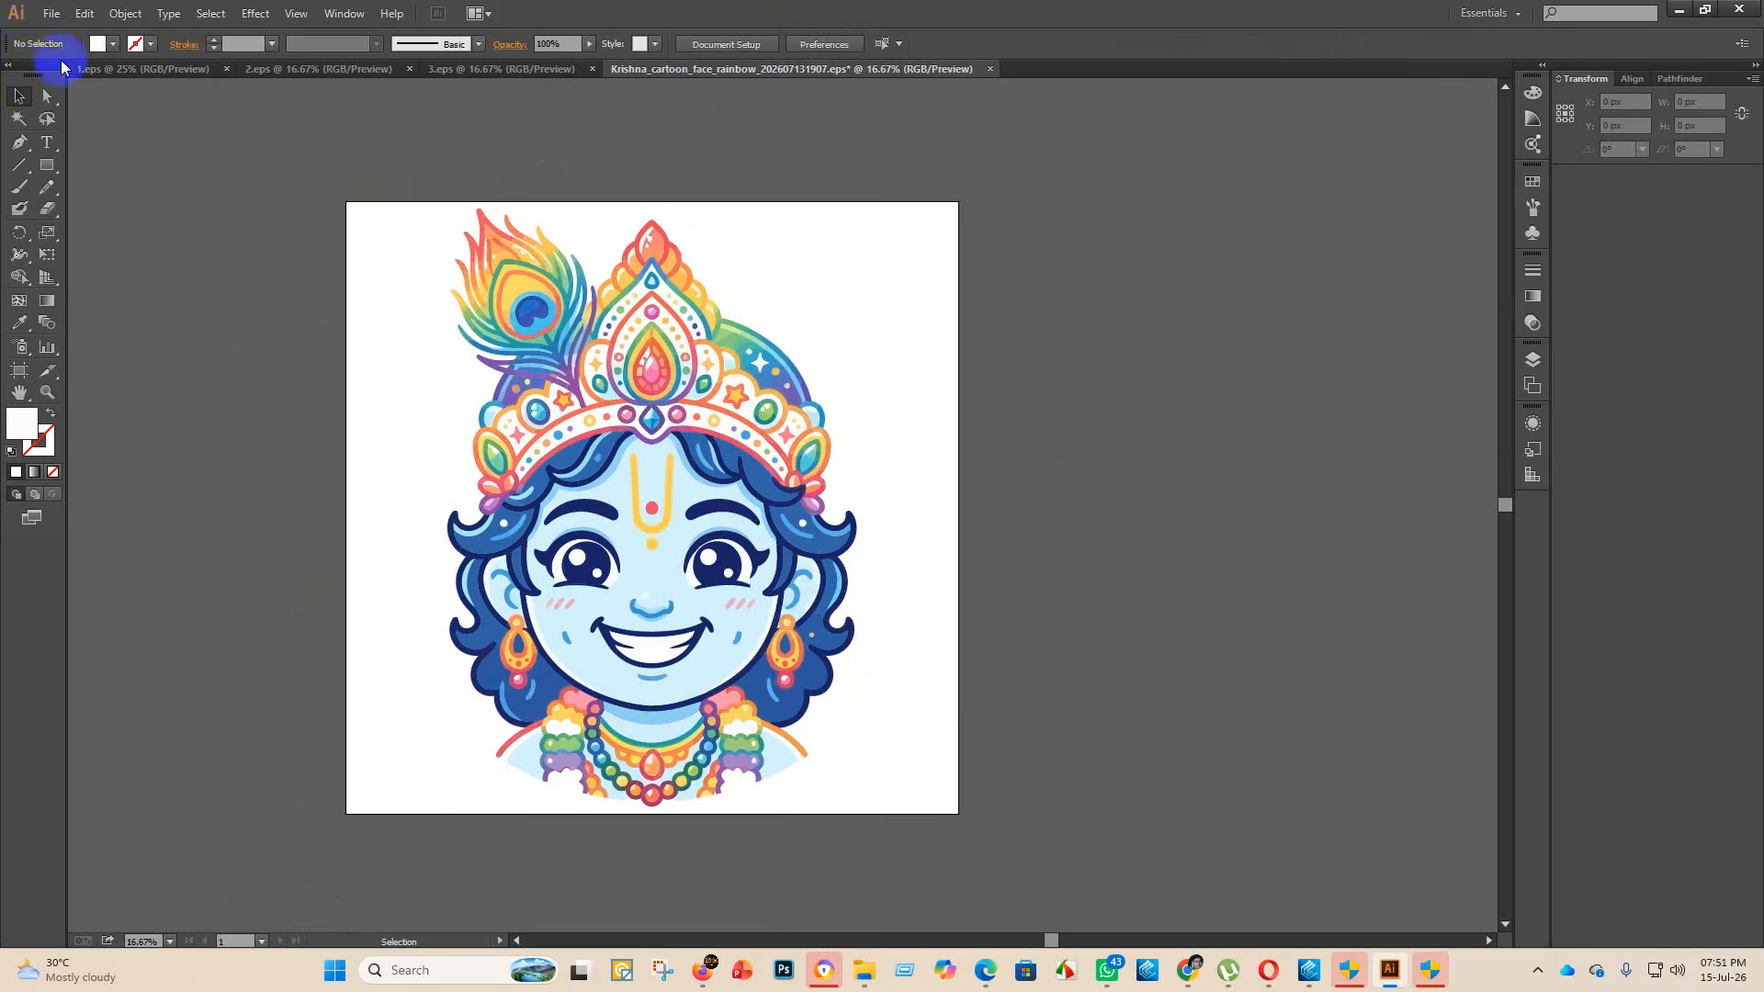
# - Save the artwork as an Illustrator EPS file named 4 in the eps 2 folder, using the Illustrator 10 EPS version
pyautogui.click(68, 9)
pyautogui.click(85, 172)
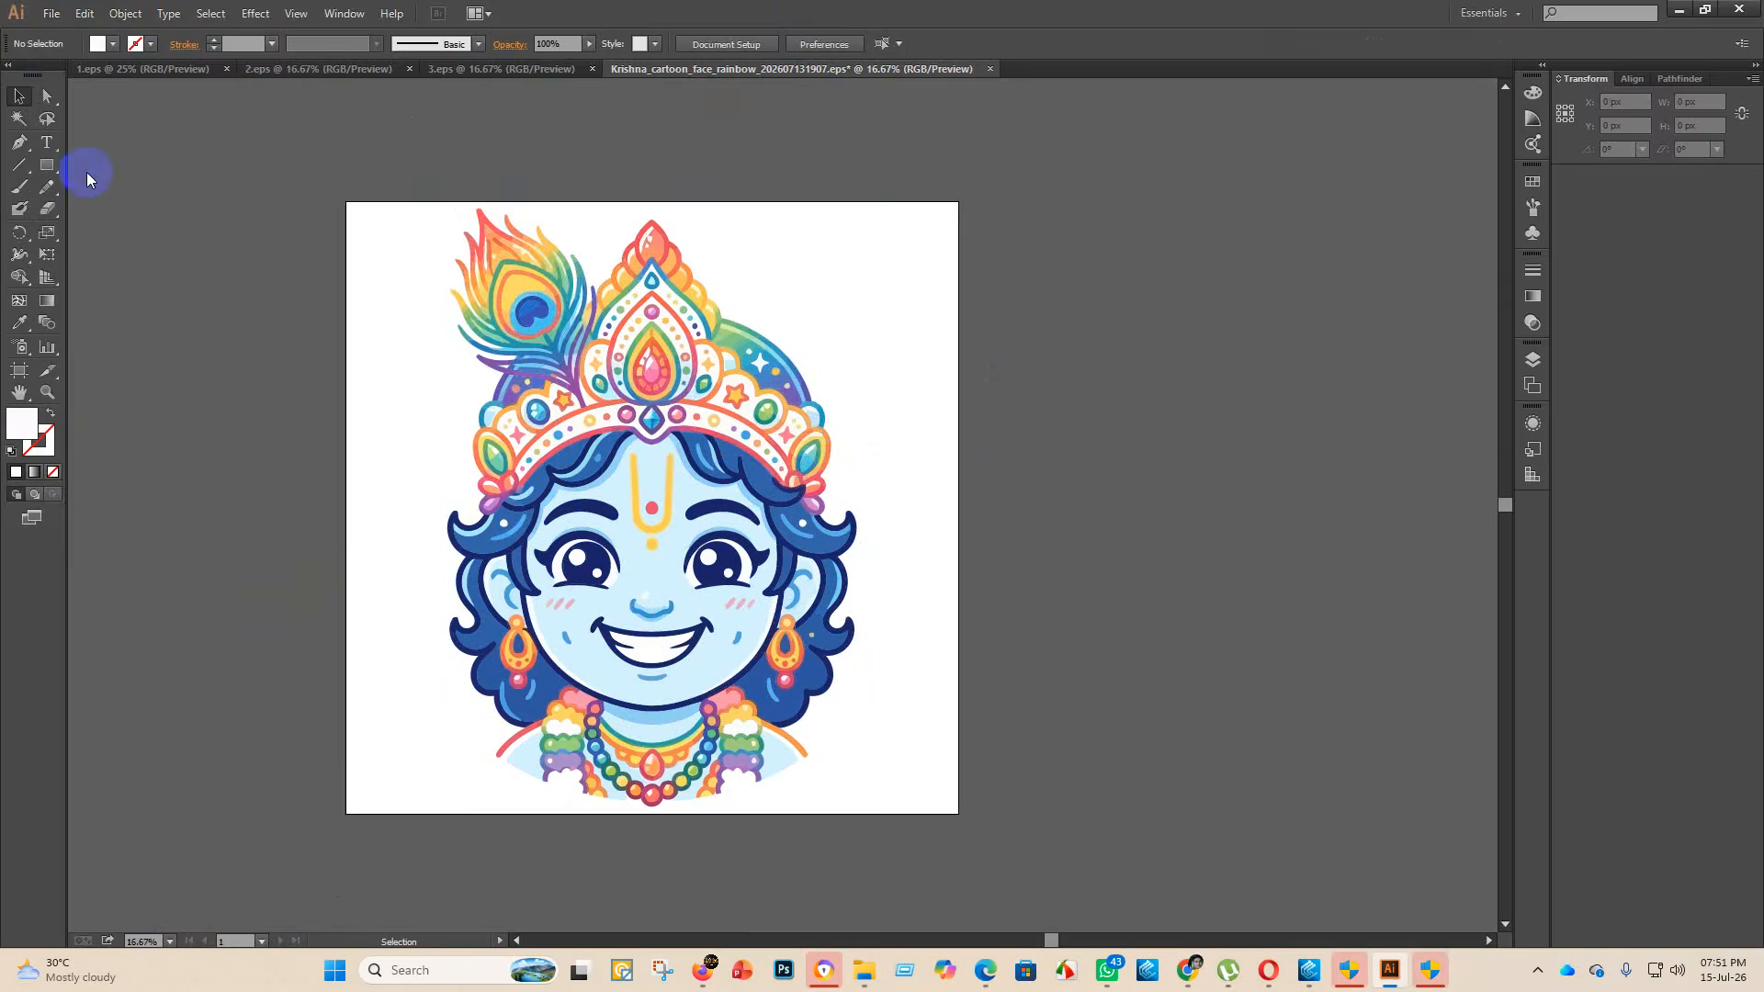
pyautogui.doubleClick(333, 165)
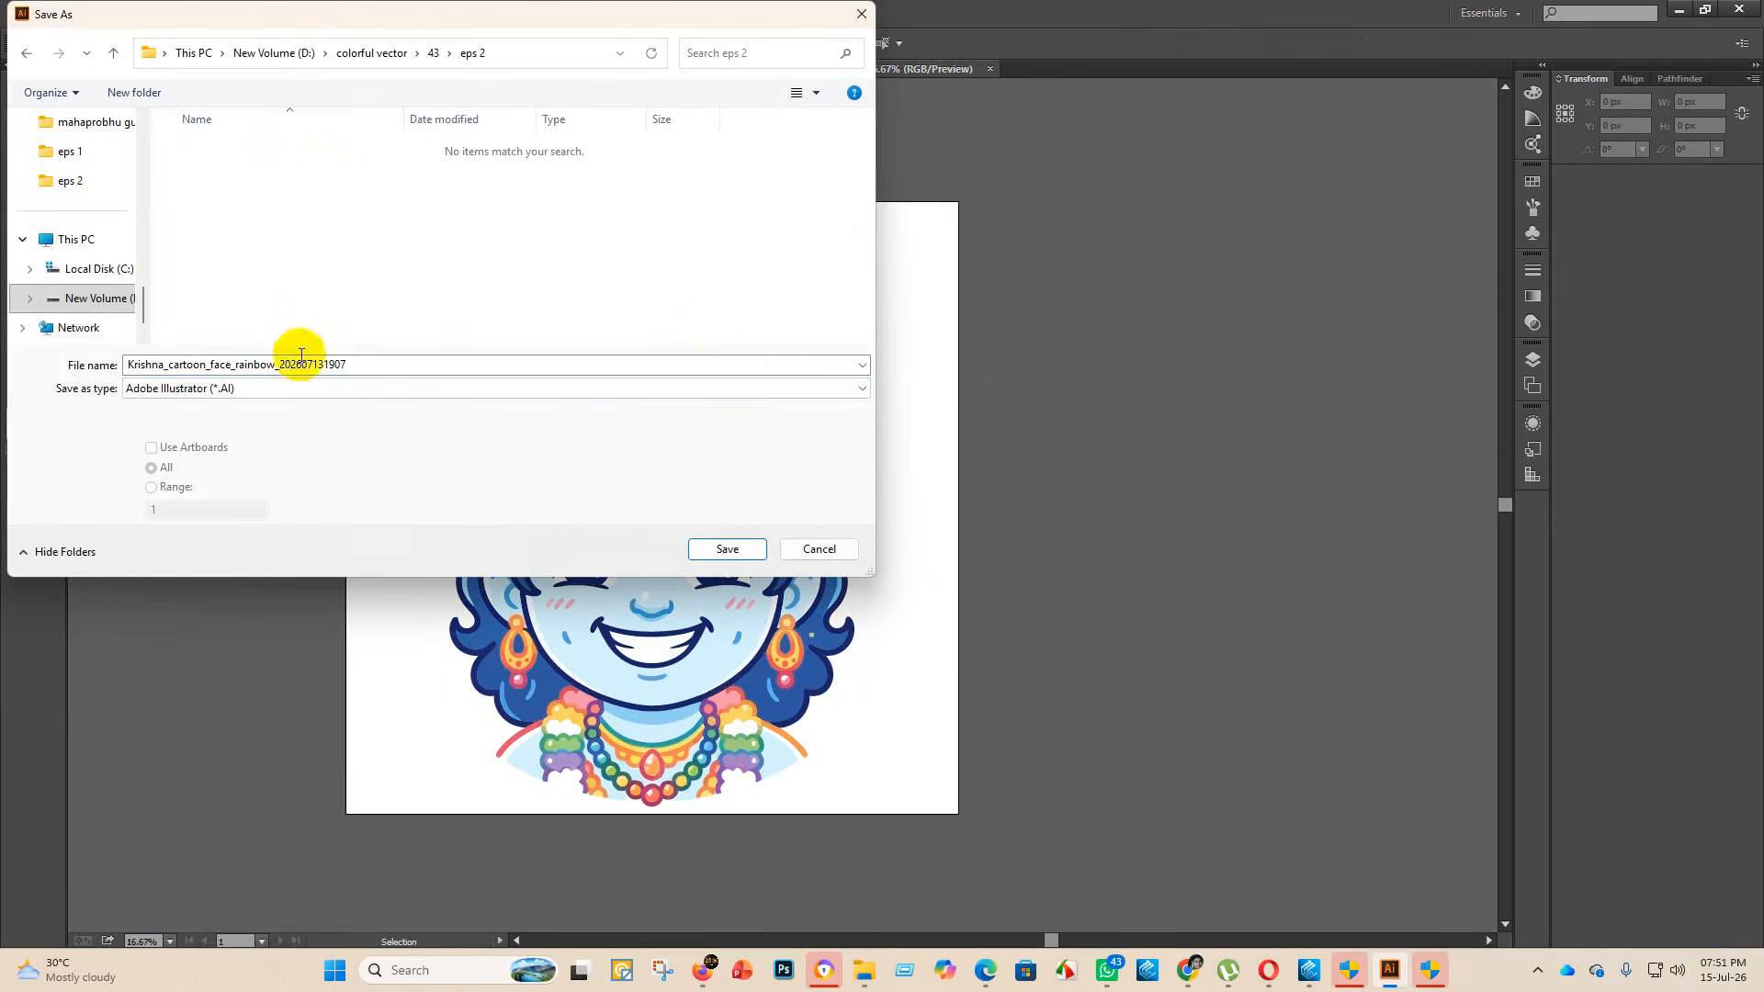
pyautogui.click(273, 395)
pyautogui.click(217, 424)
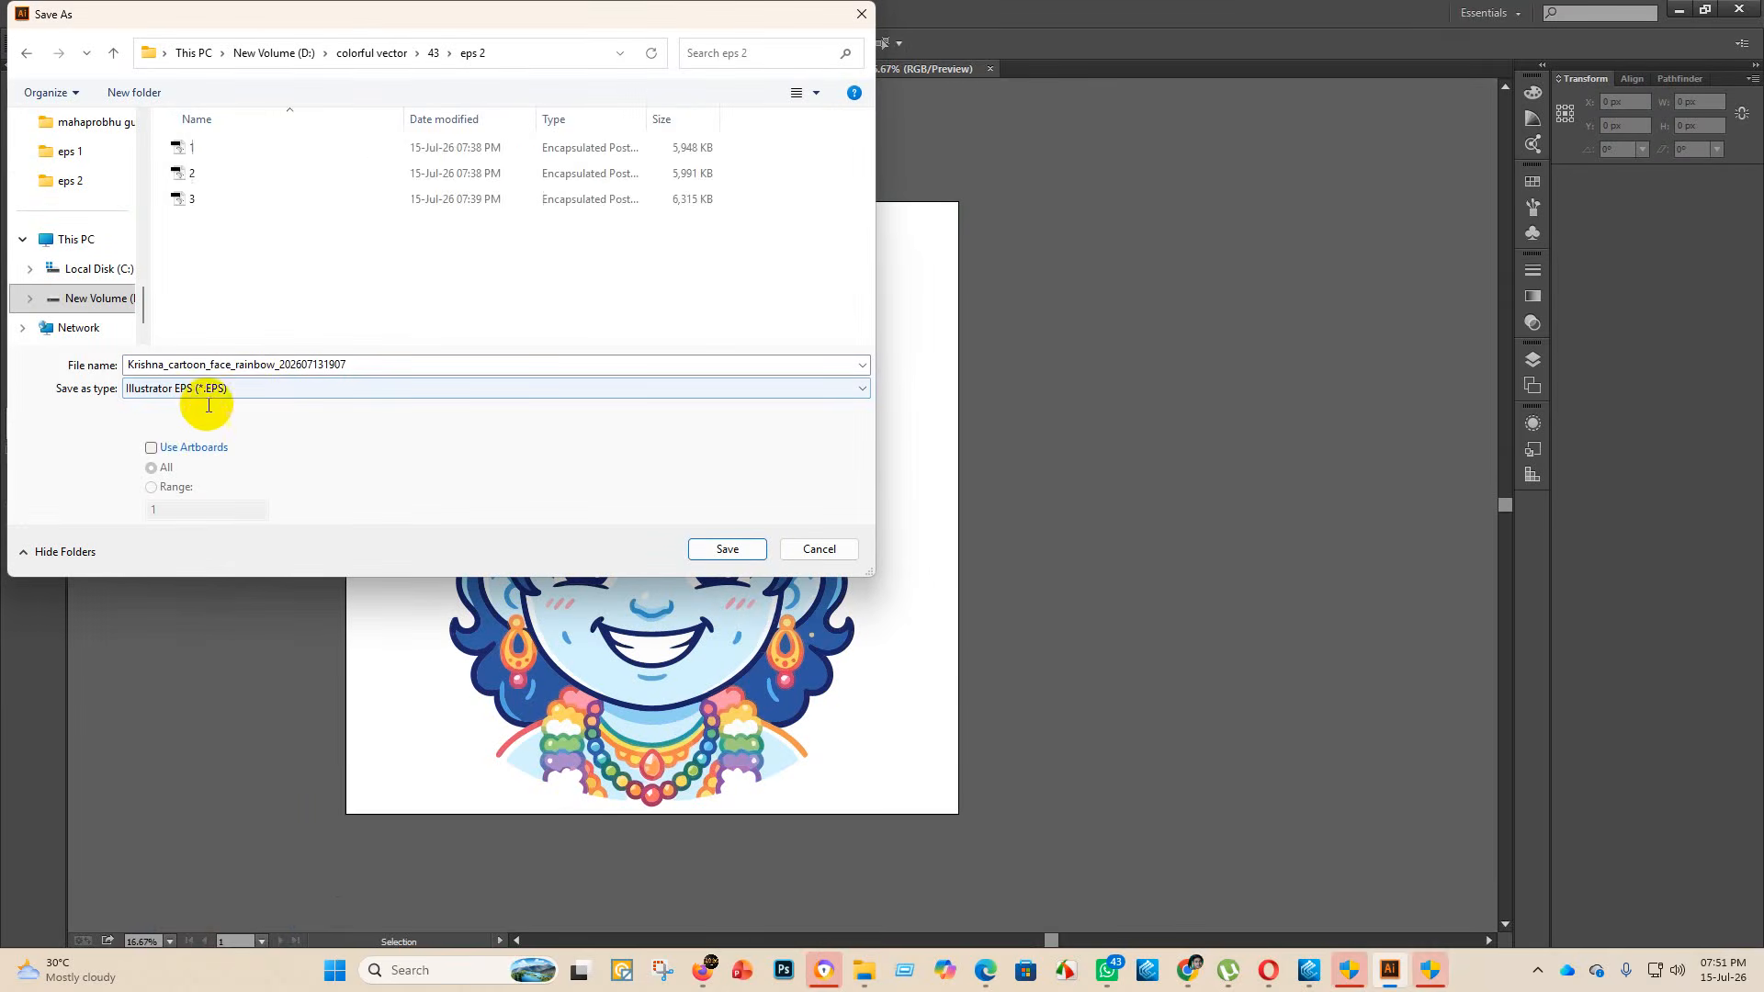
pyautogui.click(390, 368)
pyautogui.hotkey('ctrl', 'a')
pyautogui.press('BackSpace')
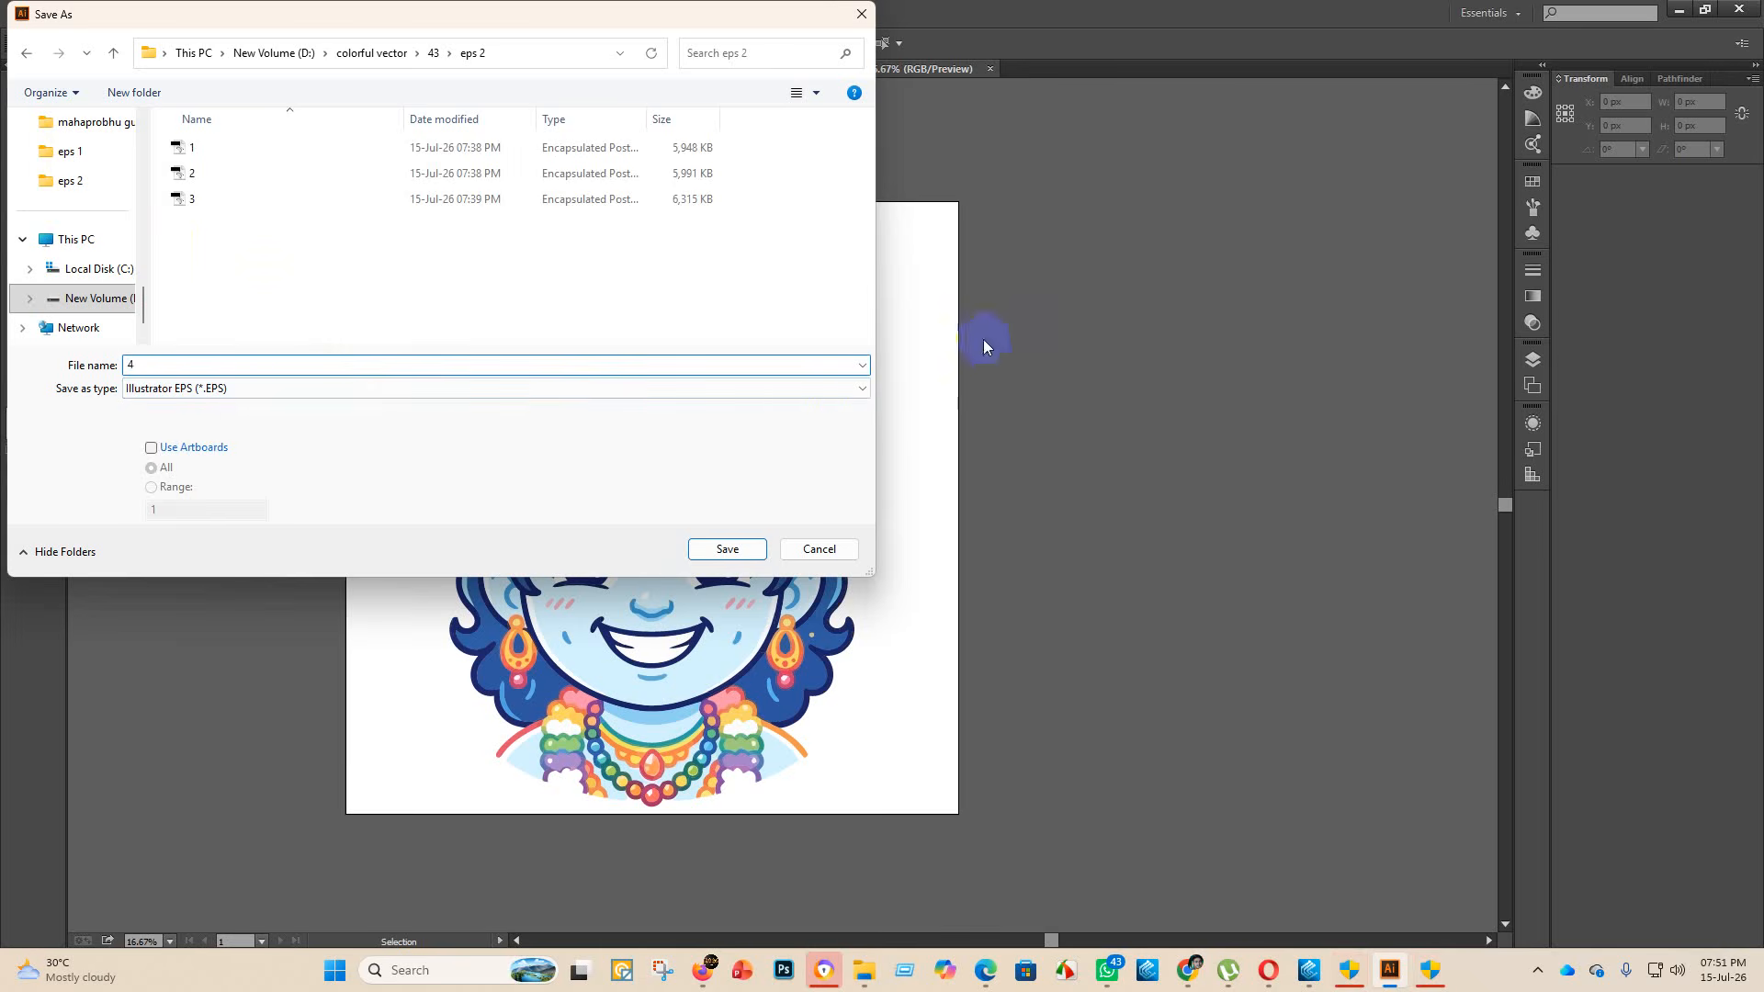
pyautogui.click(727, 549)
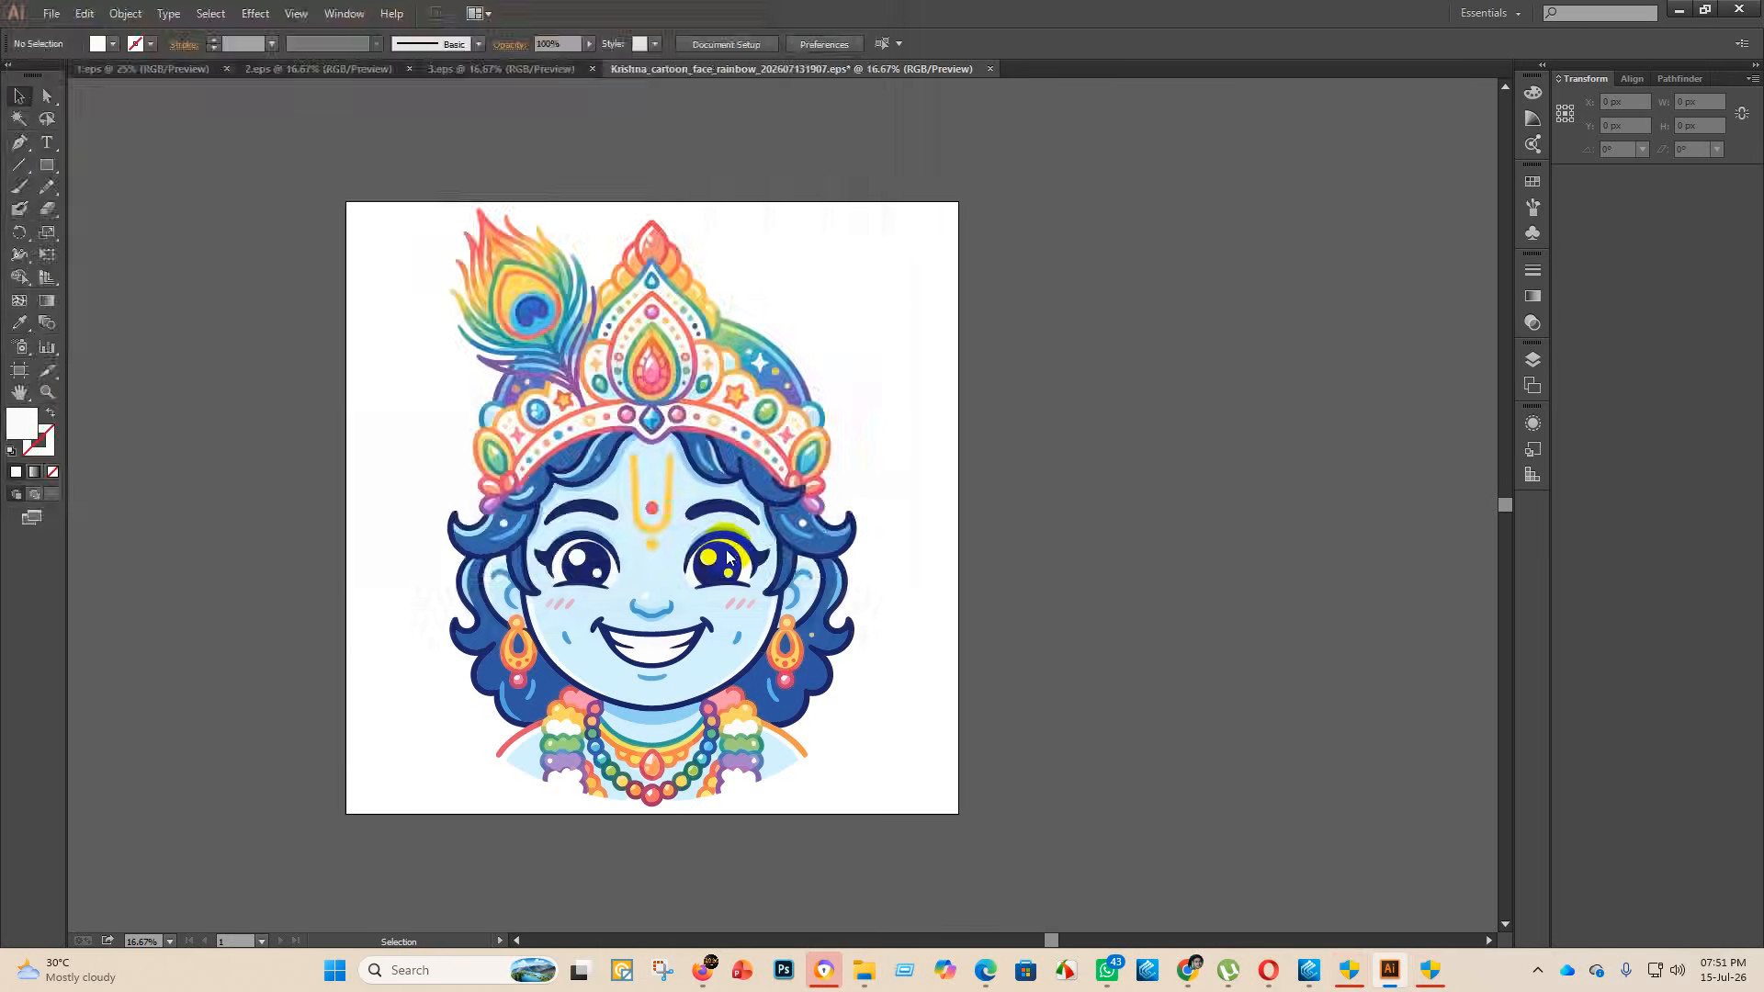
pyautogui.click(939, 222)
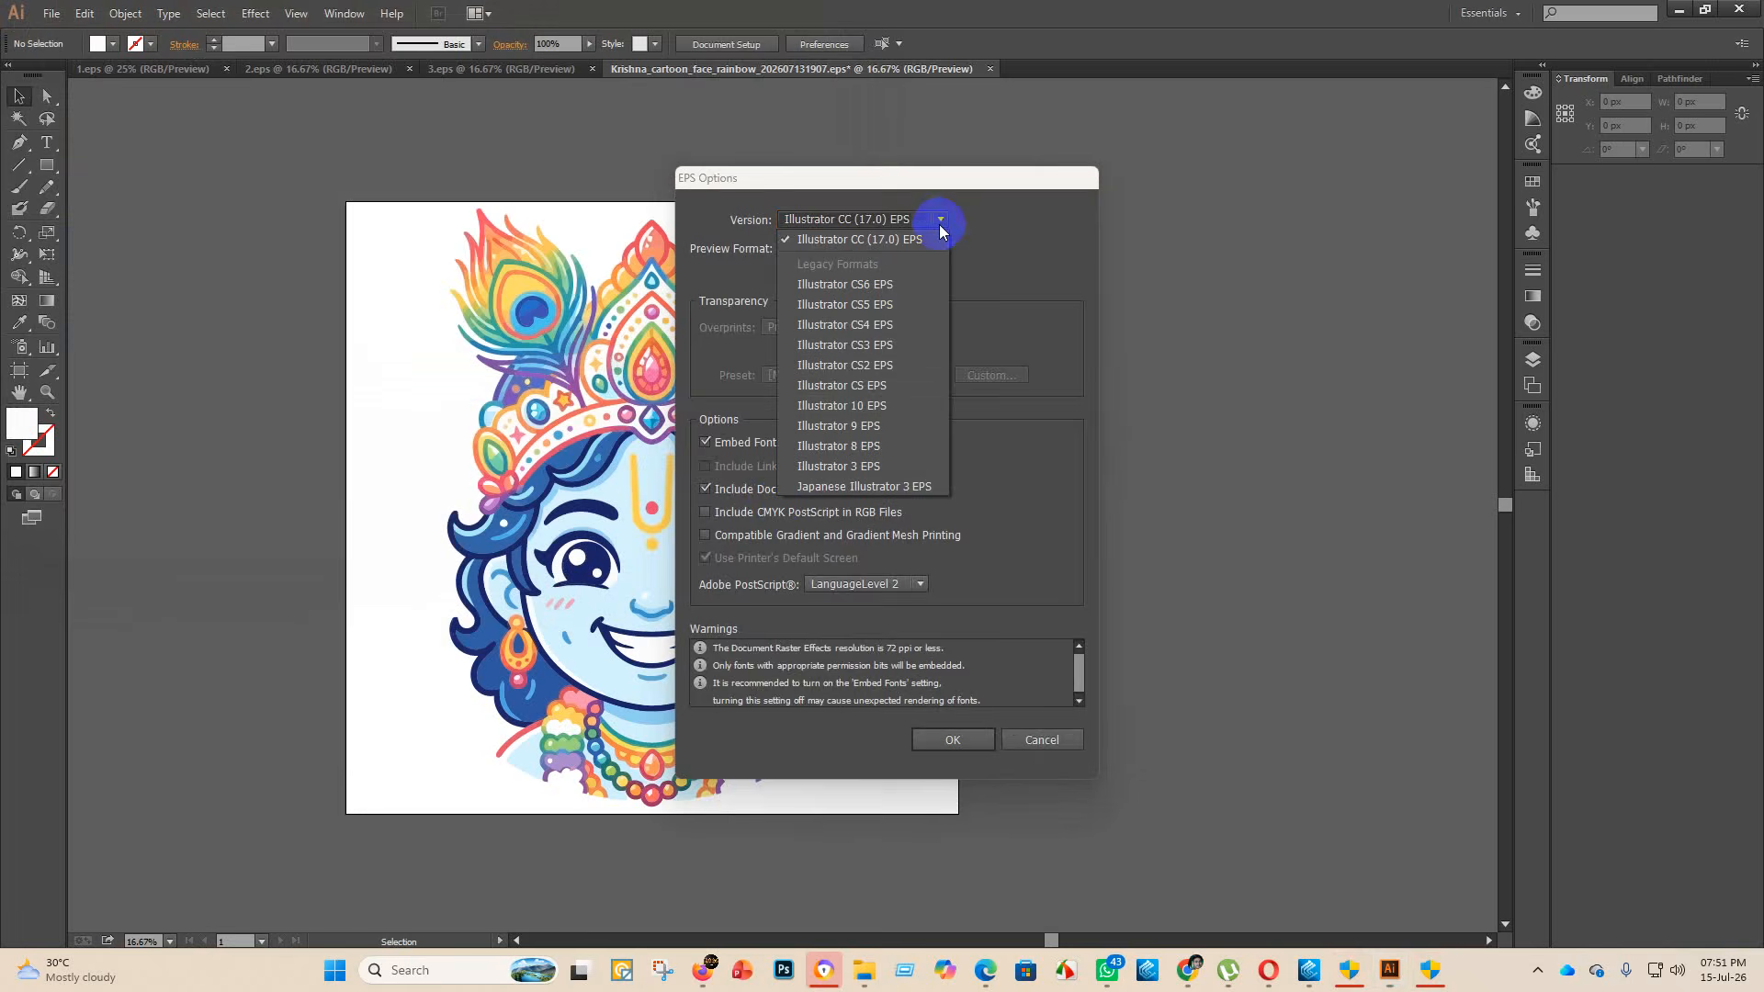
pyautogui.click(861, 411)
pyautogui.click(939, 736)
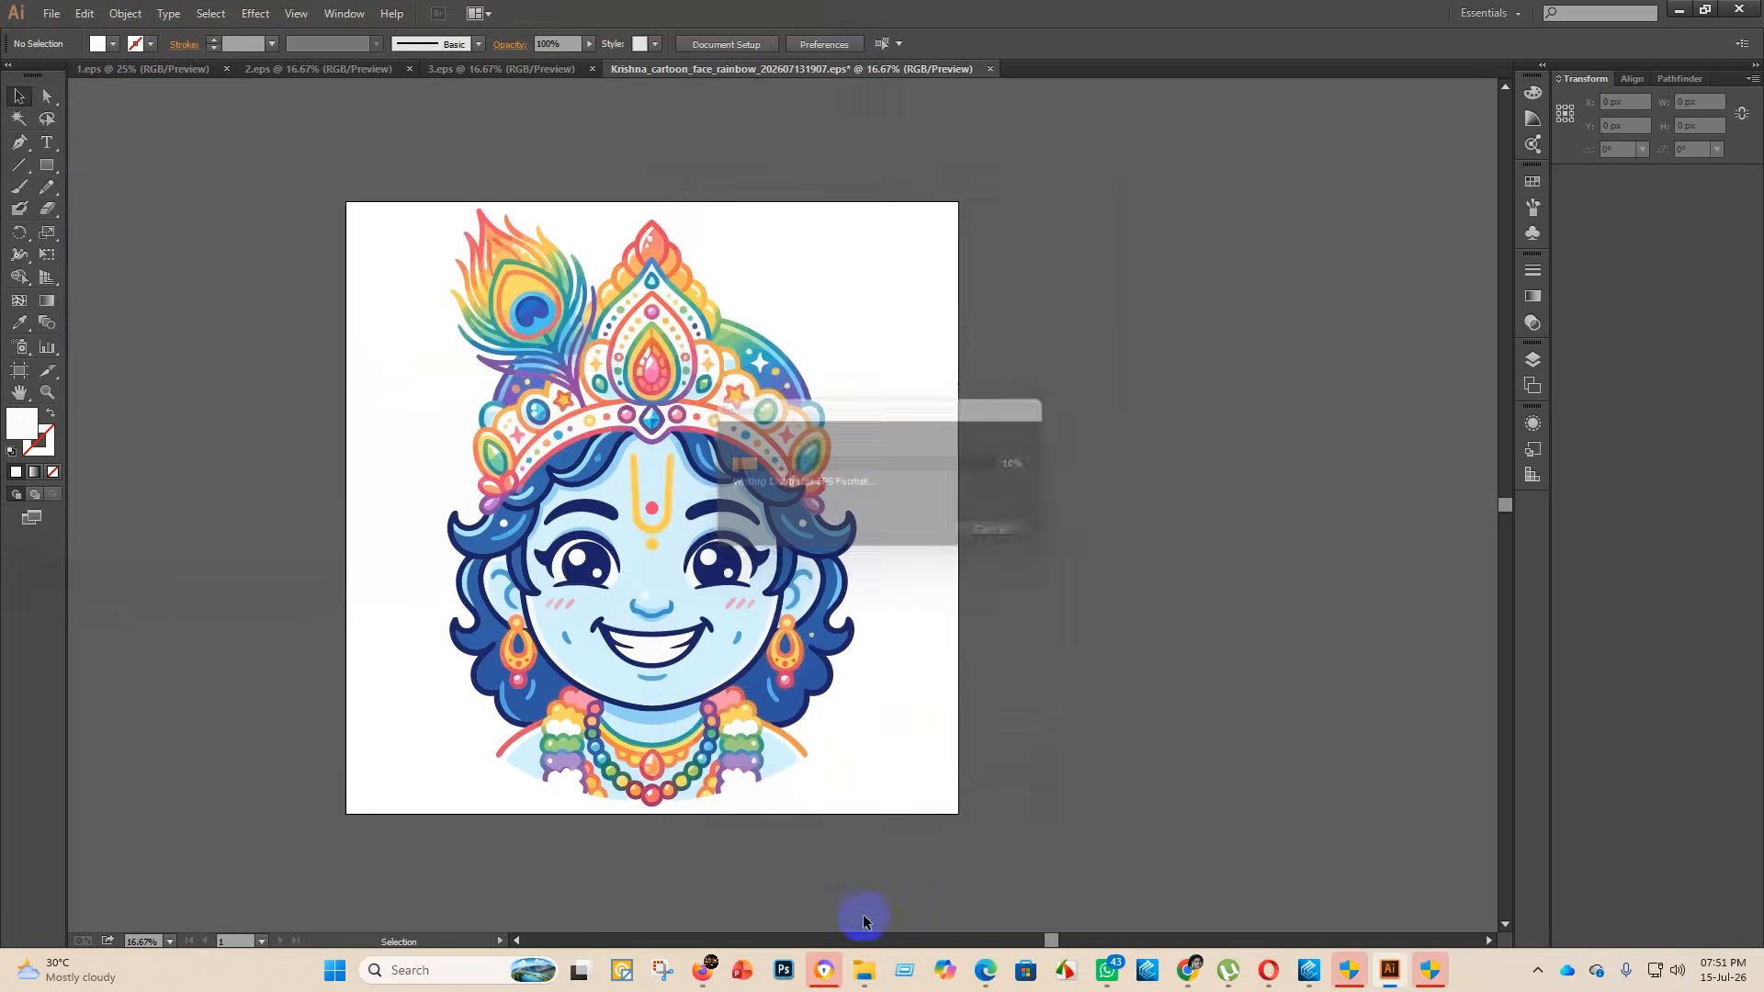
# - Open Krishna_cartoon_style_children_202607131904.eps from folder 43 in Illustrator and maximize the Illustrator window
pyautogui.moveTo(864, 970)
pyautogui.click(847, 866)
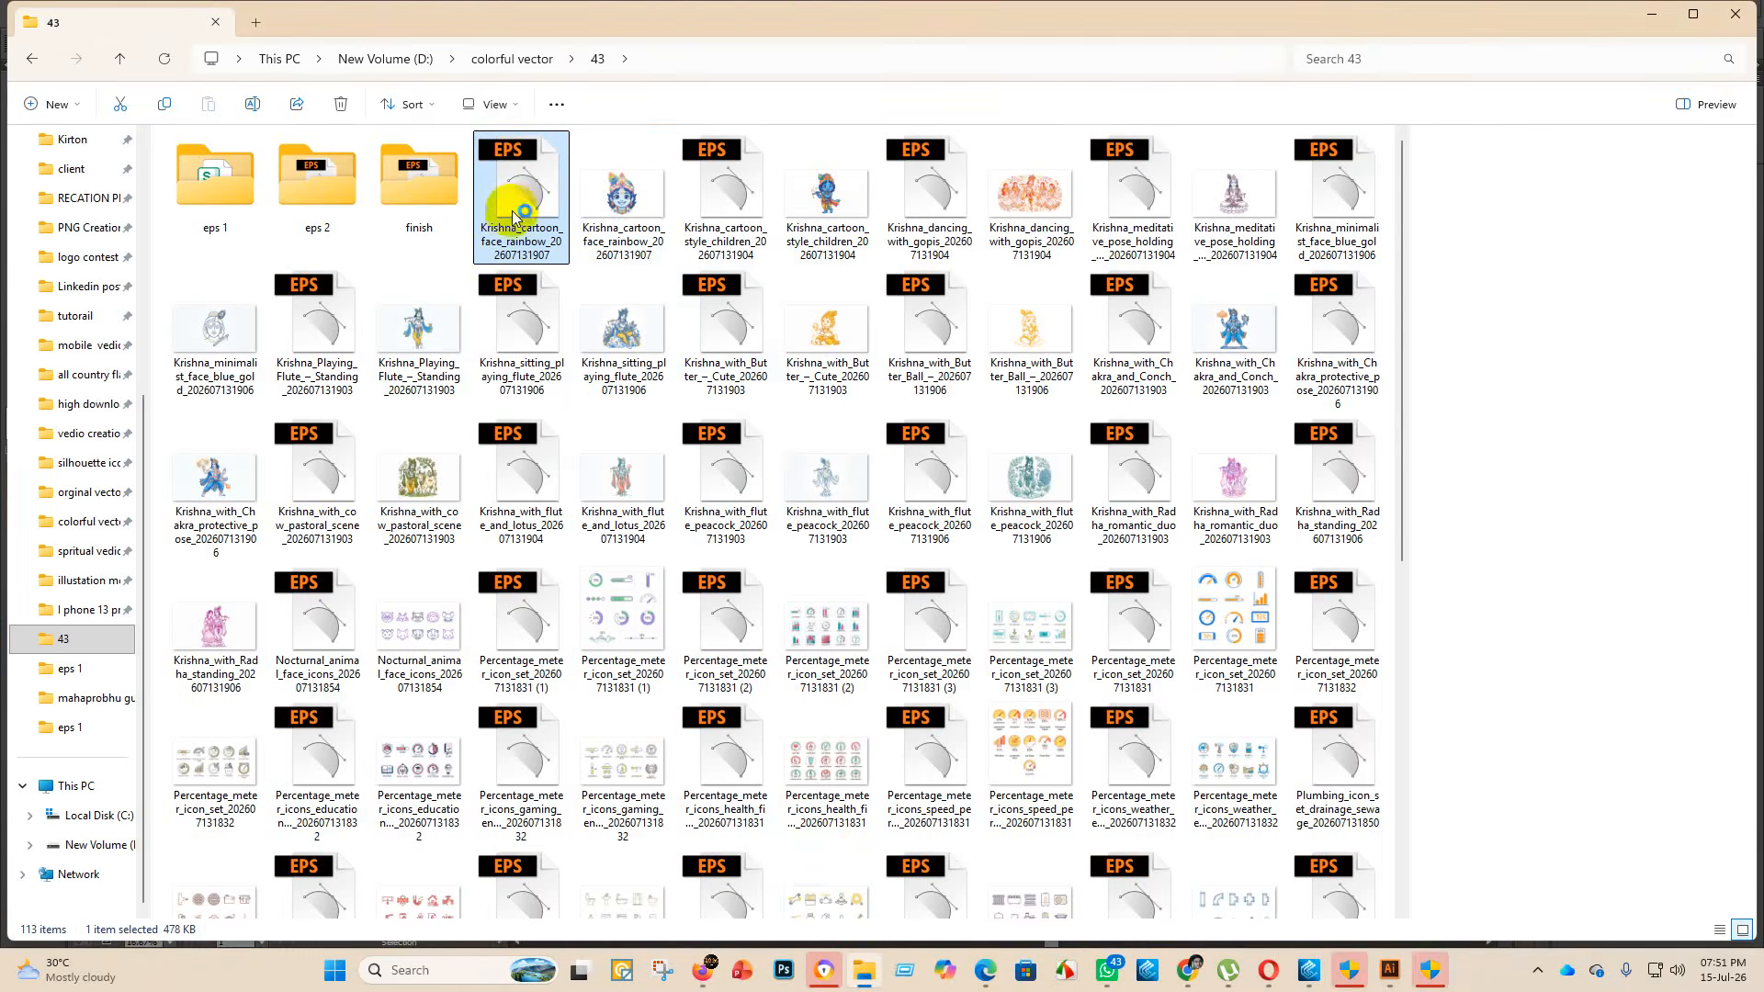
pyautogui.moveTo(514, 179); pyautogui.dragTo(450, 207)
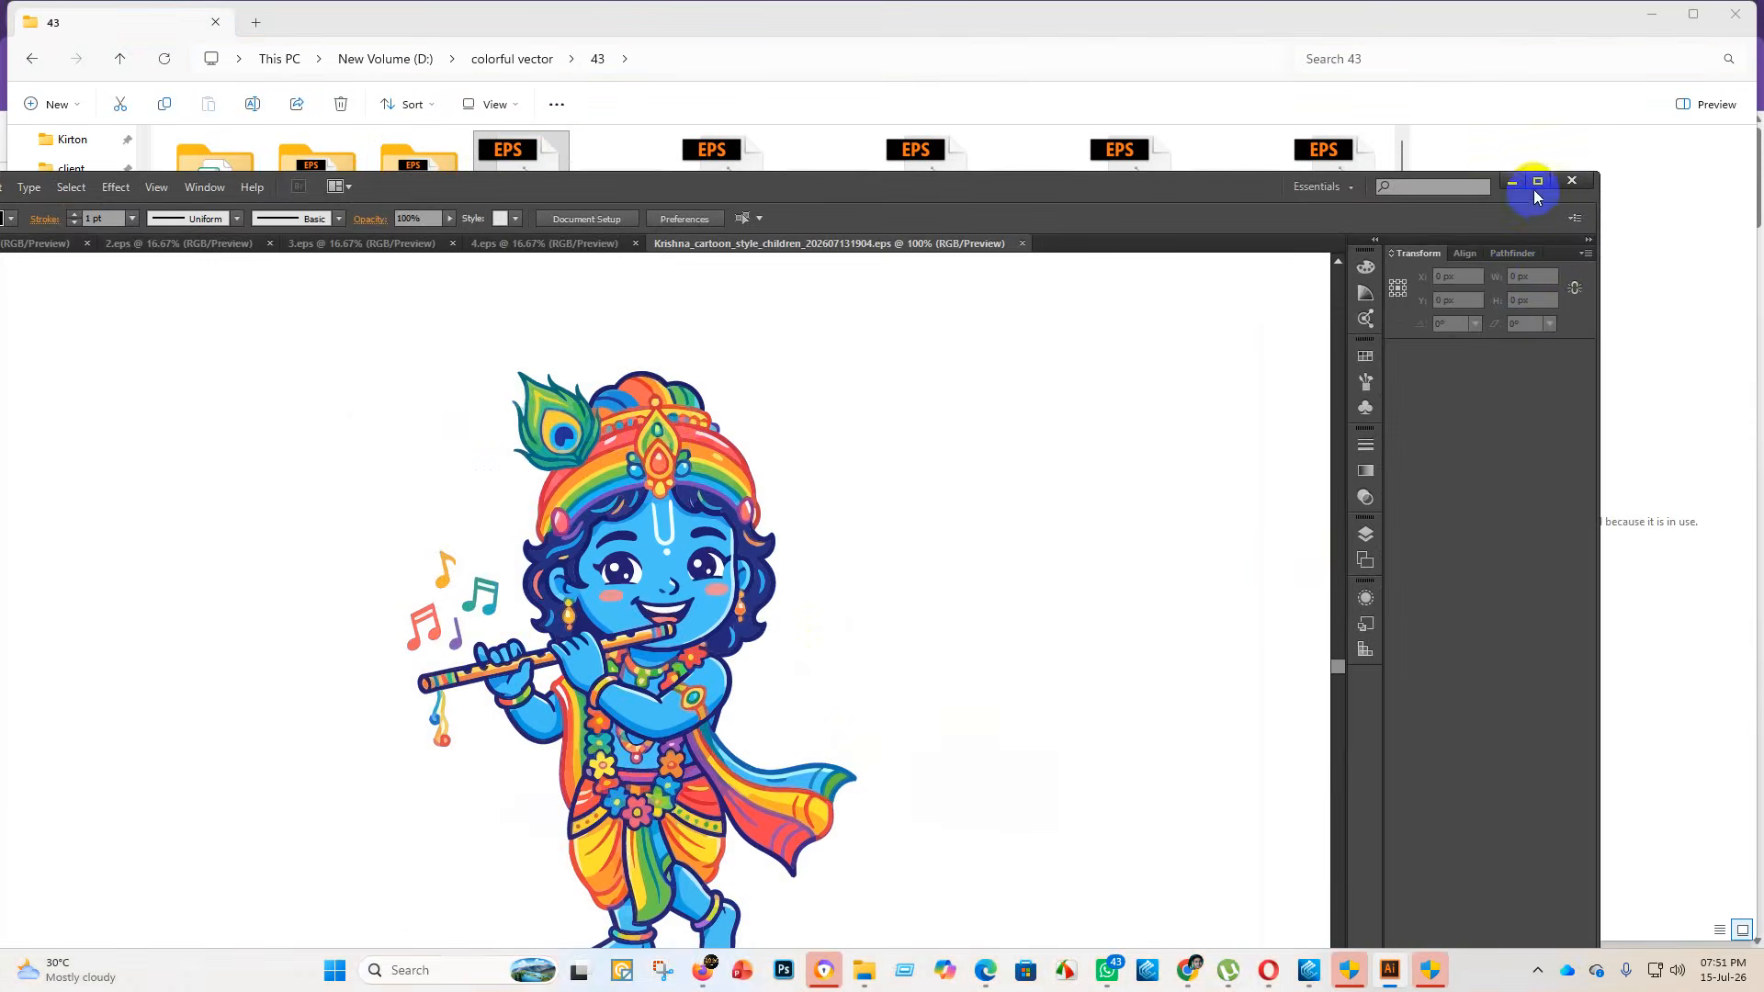
pyautogui.click(1534, 189)
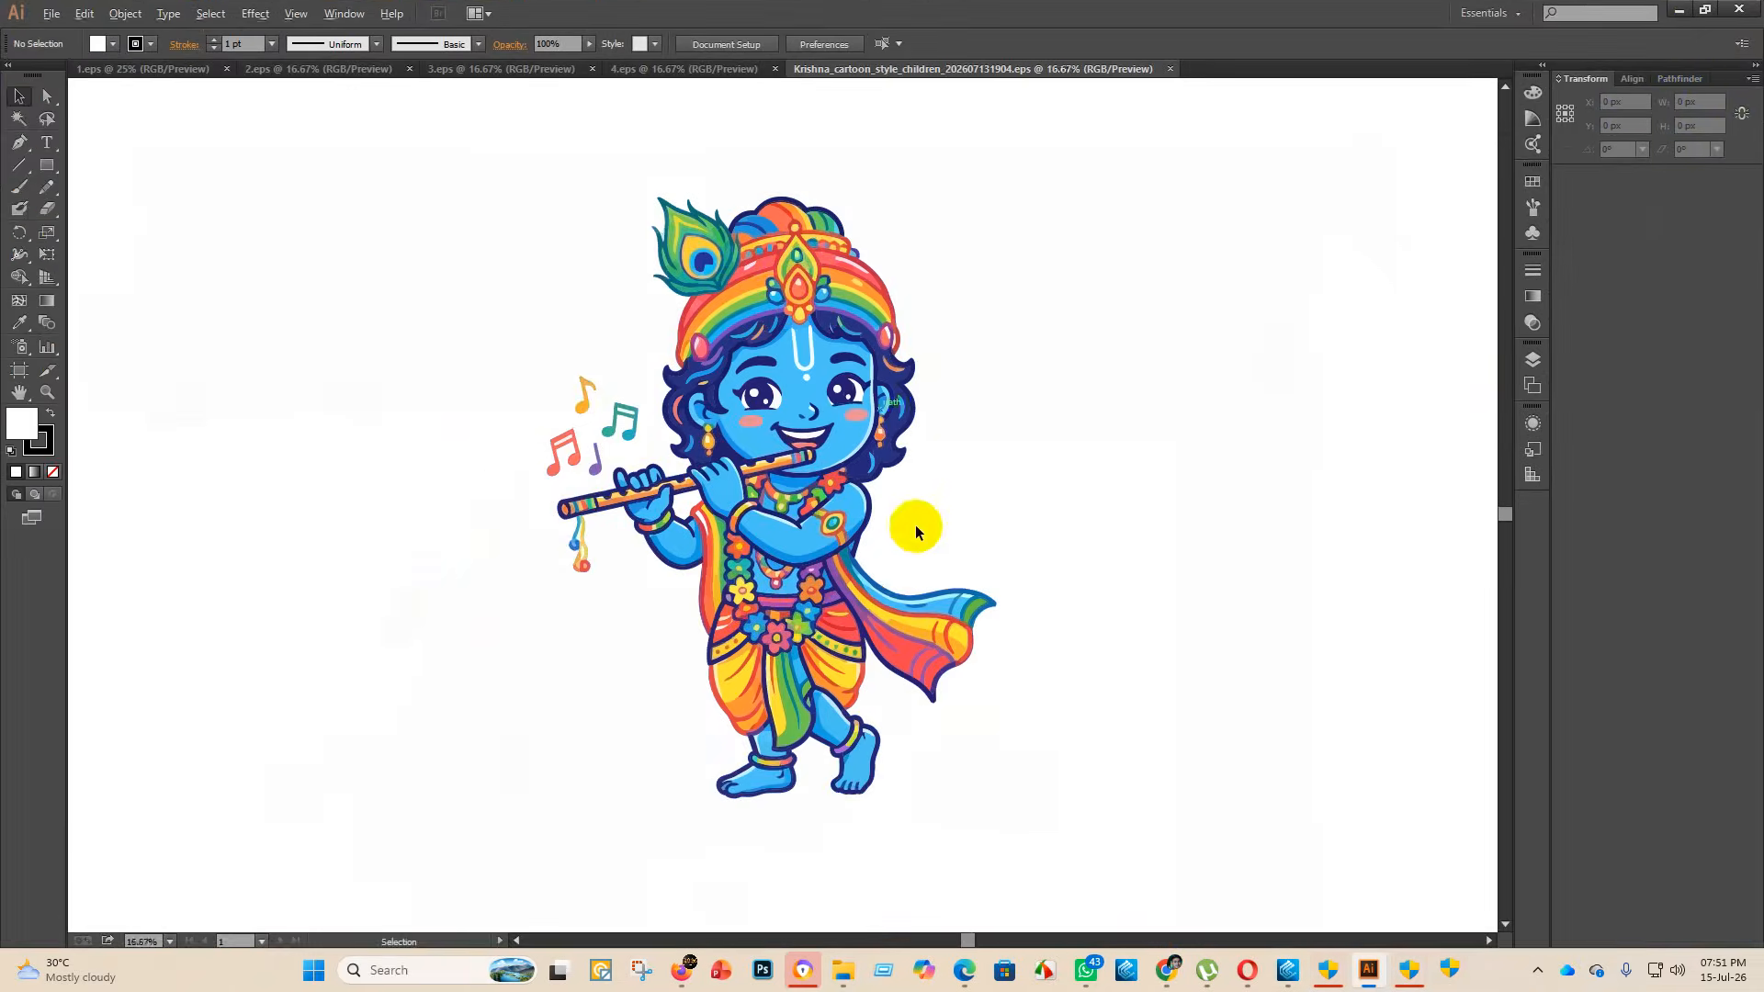
# - Scale the flute-playing Krishna artwork up proportionally to about 8629 by 4816 px
pyautogui.scroll(-6, 908, 624)
pyautogui.click(893, 601)
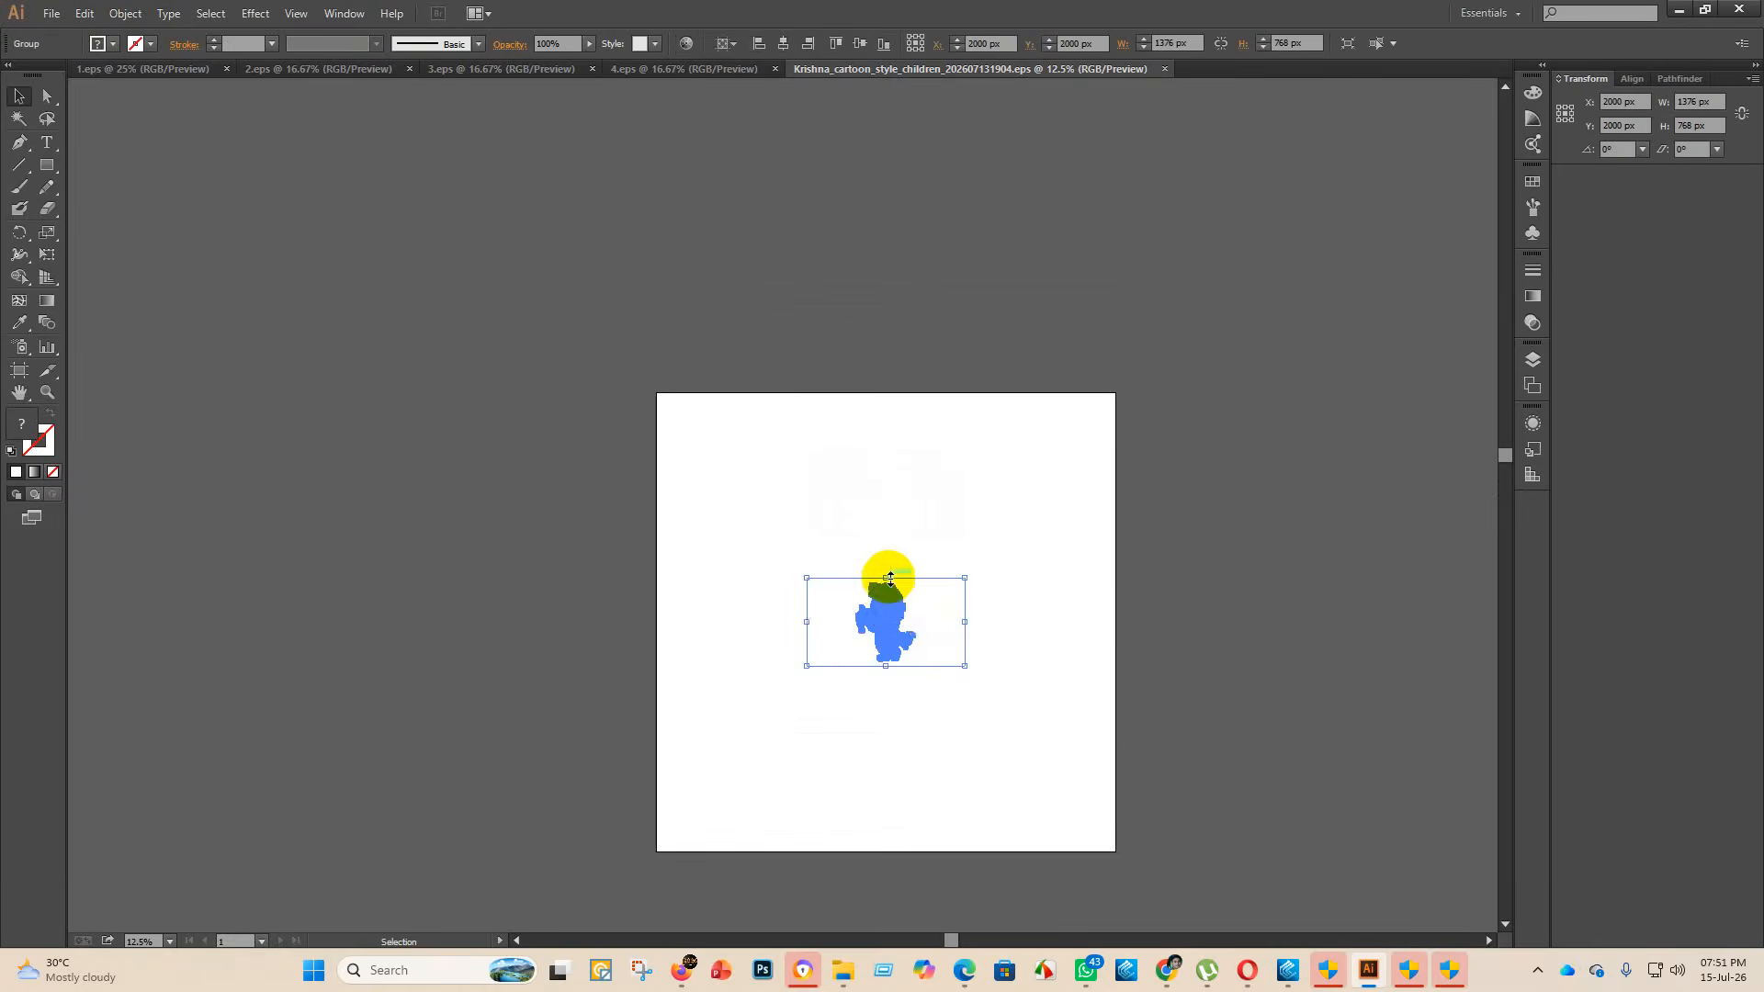
pyautogui.moveTo(889, 578); pyautogui.dragTo(1106, 112)
pyautogui.click(1246, 853)
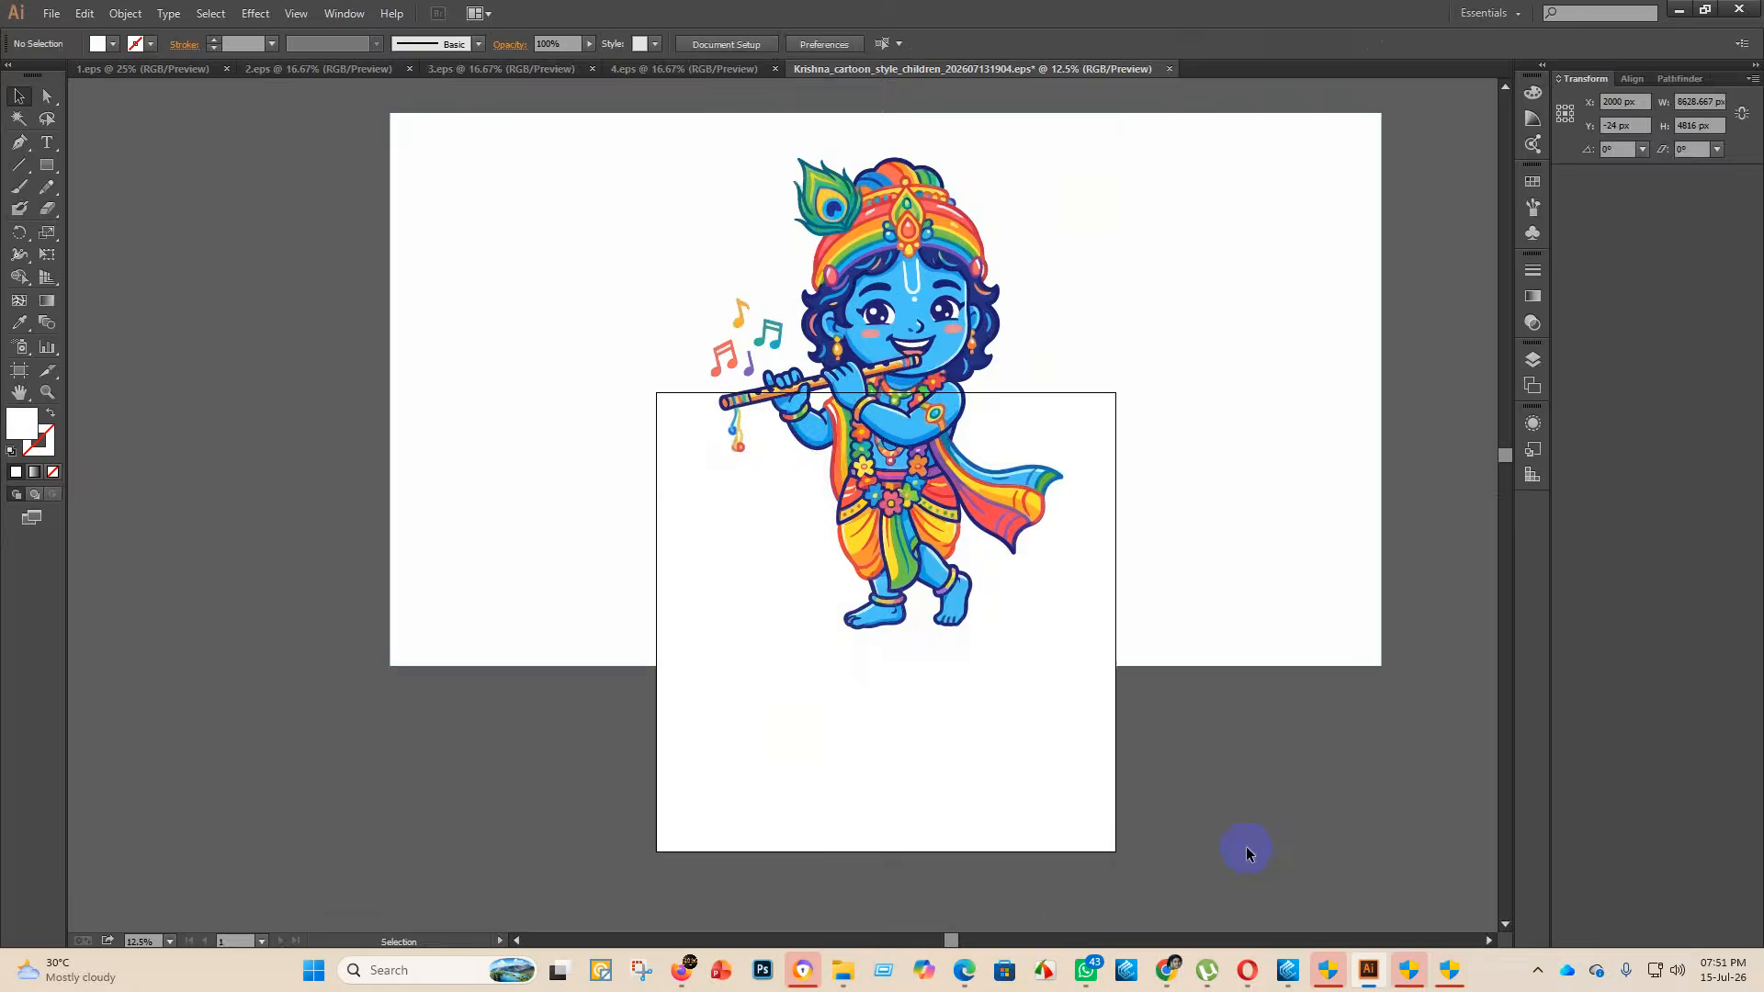
# - Move the enlarged Krishna artwork off the artboard towards its upper left and ungroup it
pyautogui.scroll(2, 565, 527)
pyautogui.scroll(-1, 678, 385)
pyautogui.moveTo(876, 472); pyautogui.dragTo(529, 323)
pyautogui.rightClick(588, 260)
pyautogui.click(693, 367)
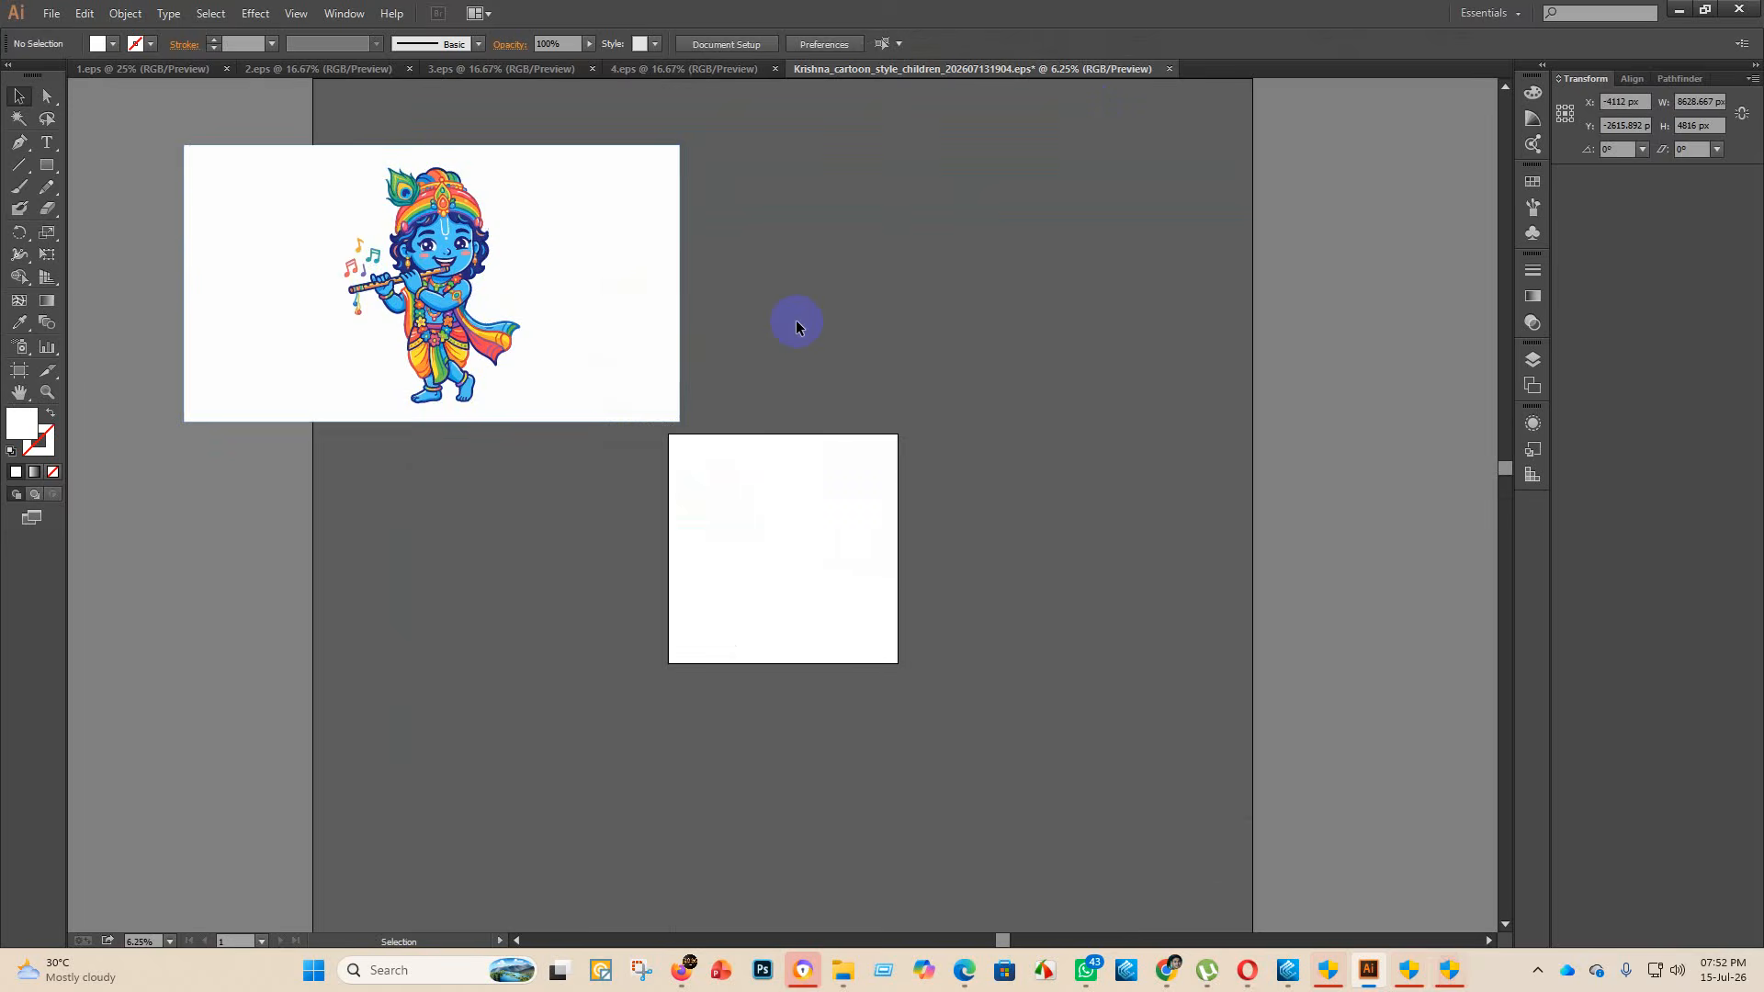
# - Release the compound path of the flute-playing Krishna artwork, then move the white background rectangle aside and delete it
pyautogui.rightClick(622, 251)
pyautogui.click(732, 360)
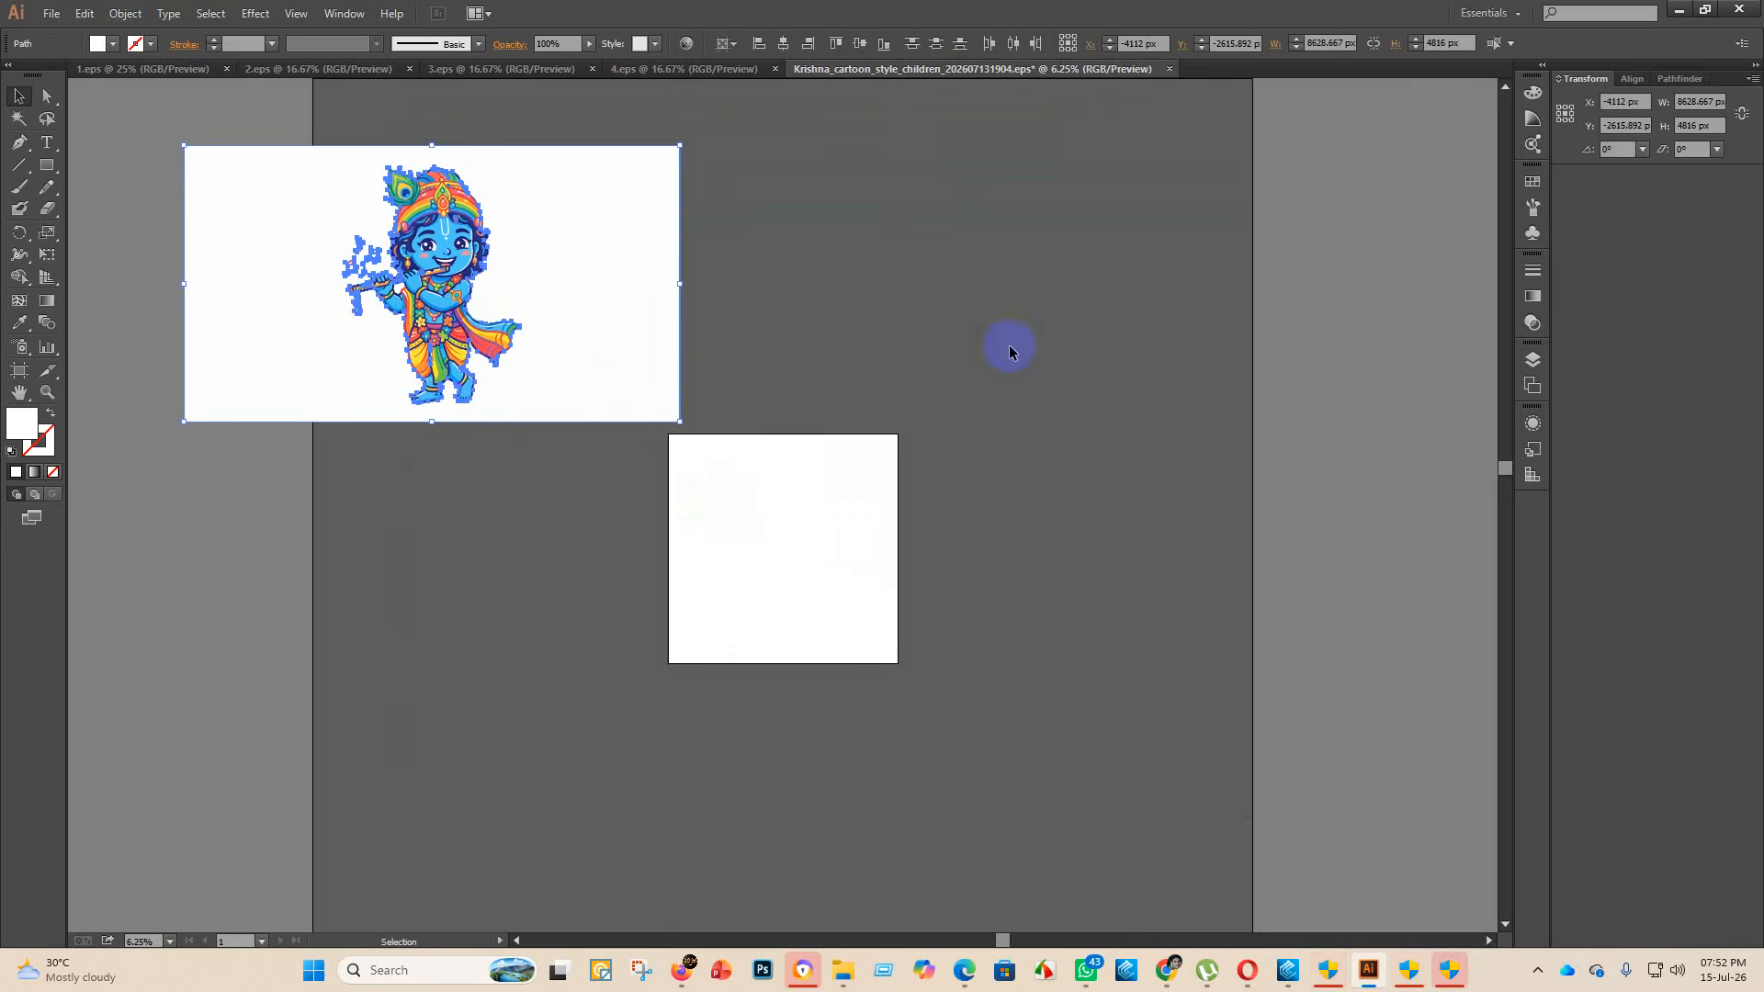
pyautogui.moveTo(570, 248); pyautogui.dragTo(1185, 287)
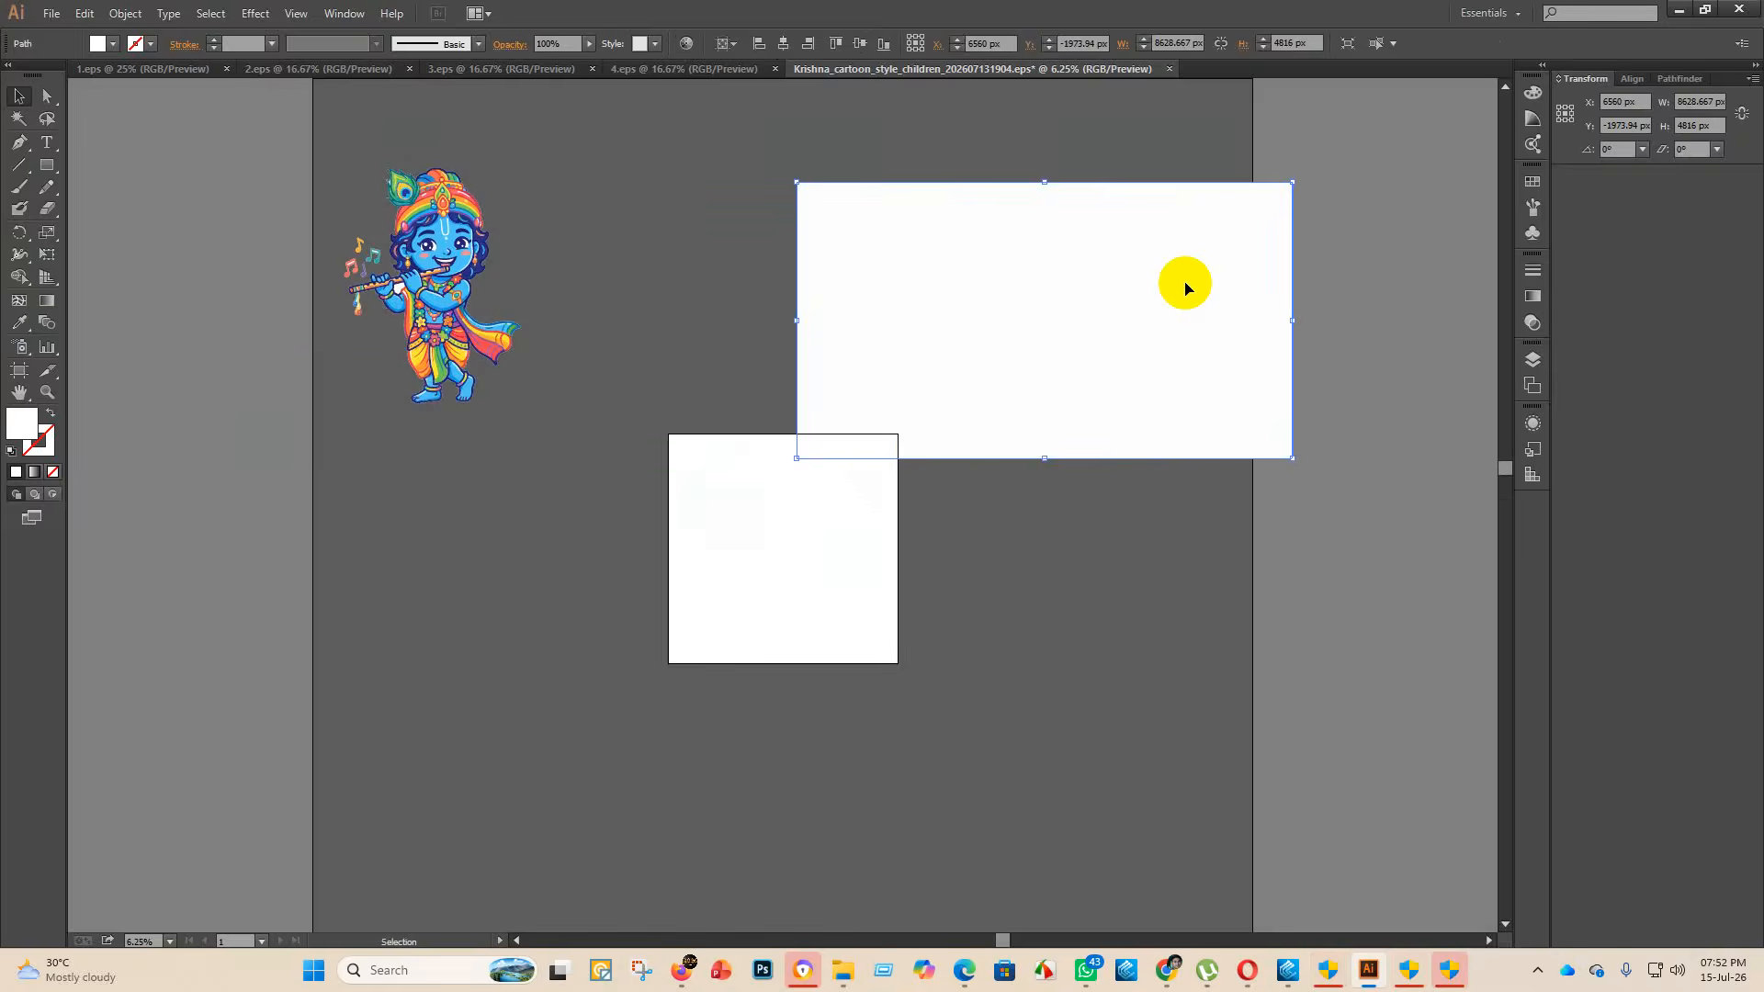
pyautogui.press('Delete')
# - Delete the leftover white outline shape and the white patch between the flute, arm and scarf of the Krishna figure
pyautogui.scroll(1, 446, 127)
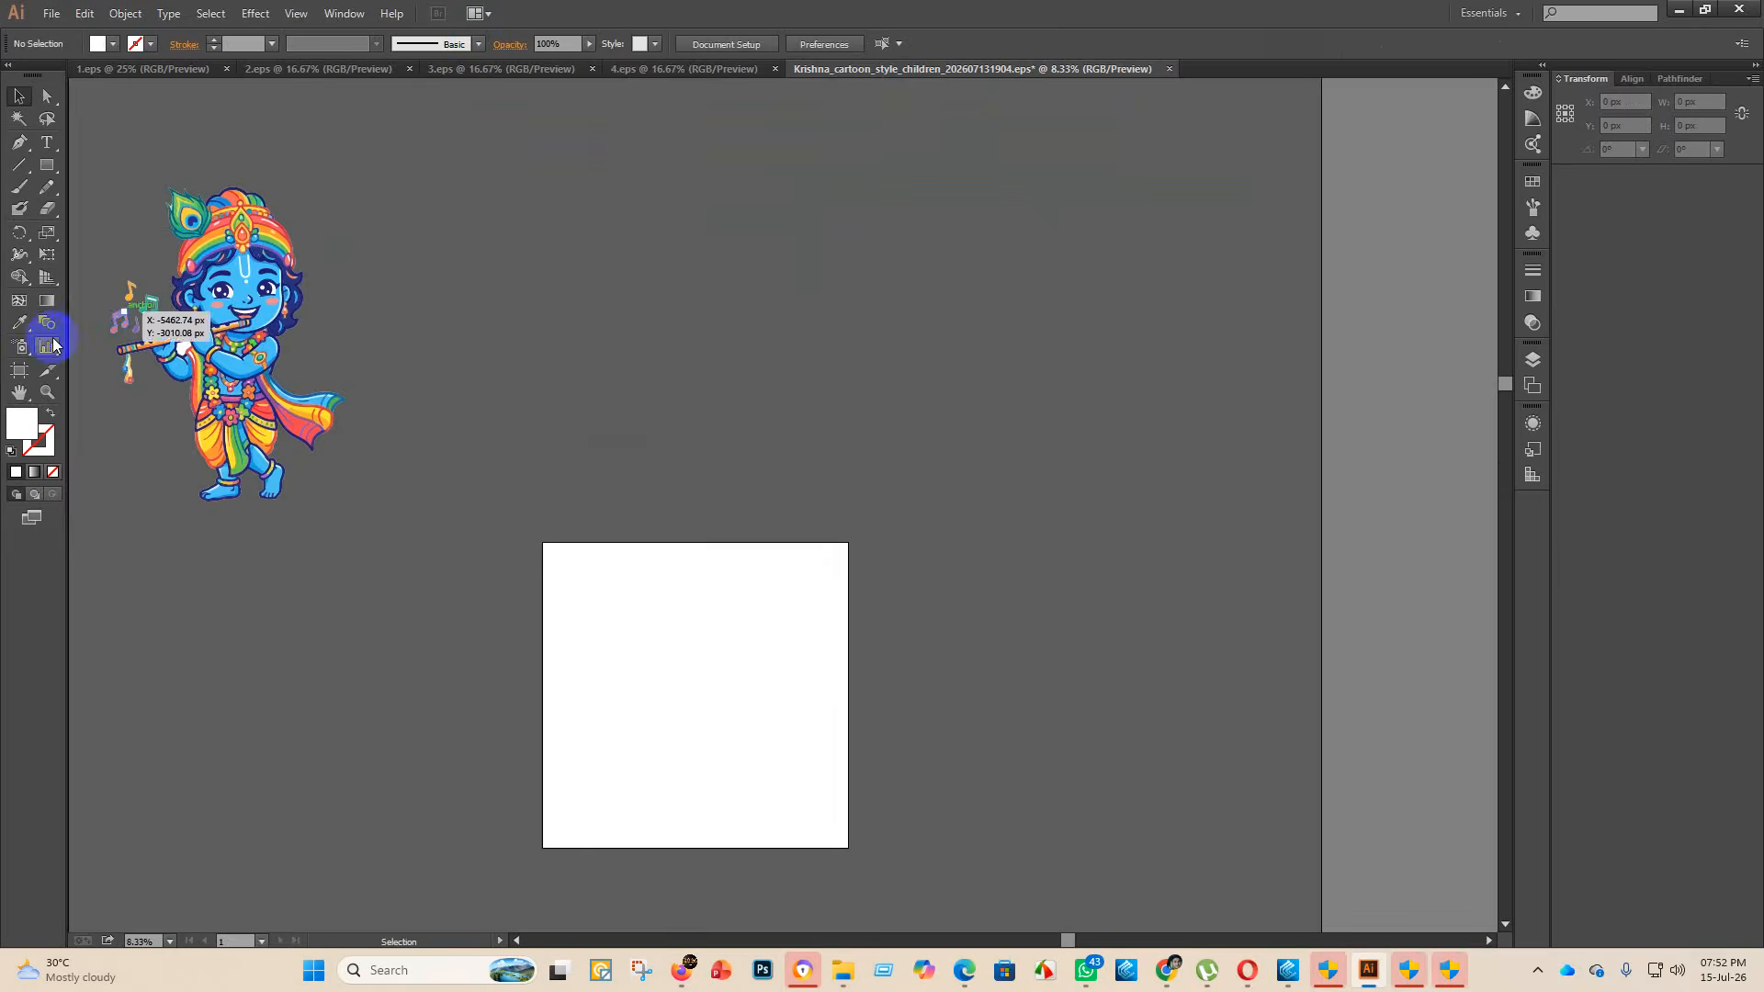
pyautogui.scroll(5, 122, 323)
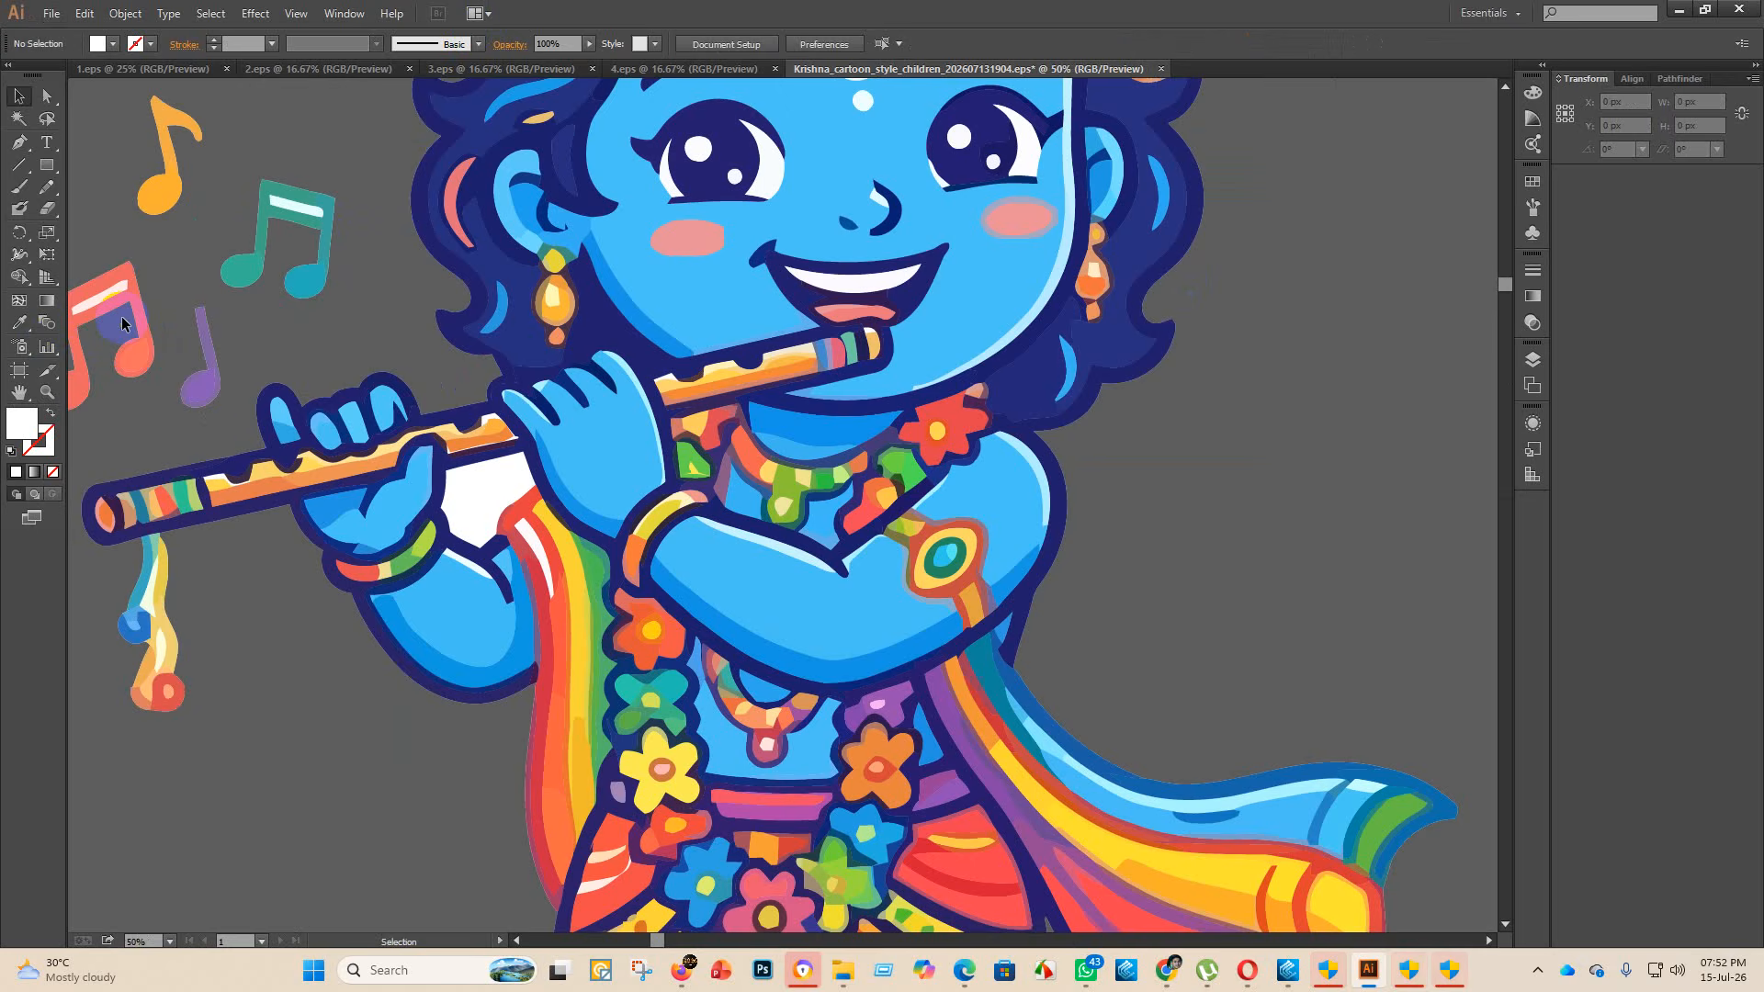
pyautogui.click(491, 501)
pyautogui.press('Delete')
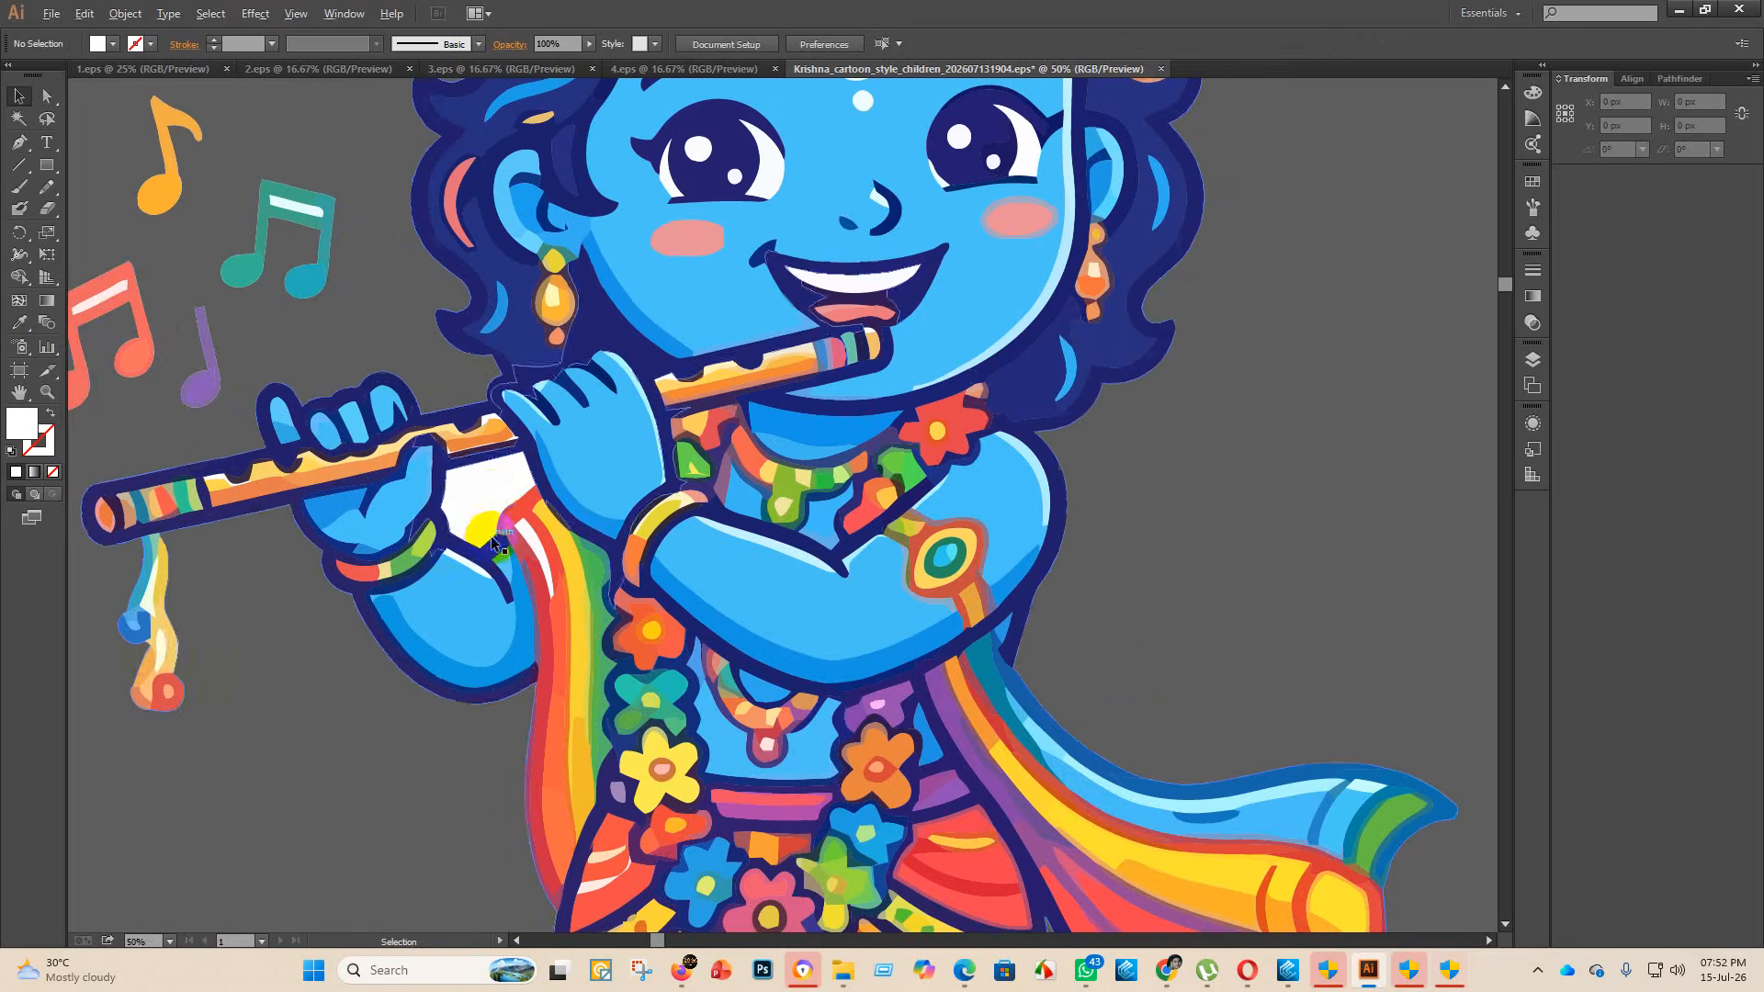
pyautogui.scroll(-2, 501, 540)
pyautogui.scroll(1, 502, 540)
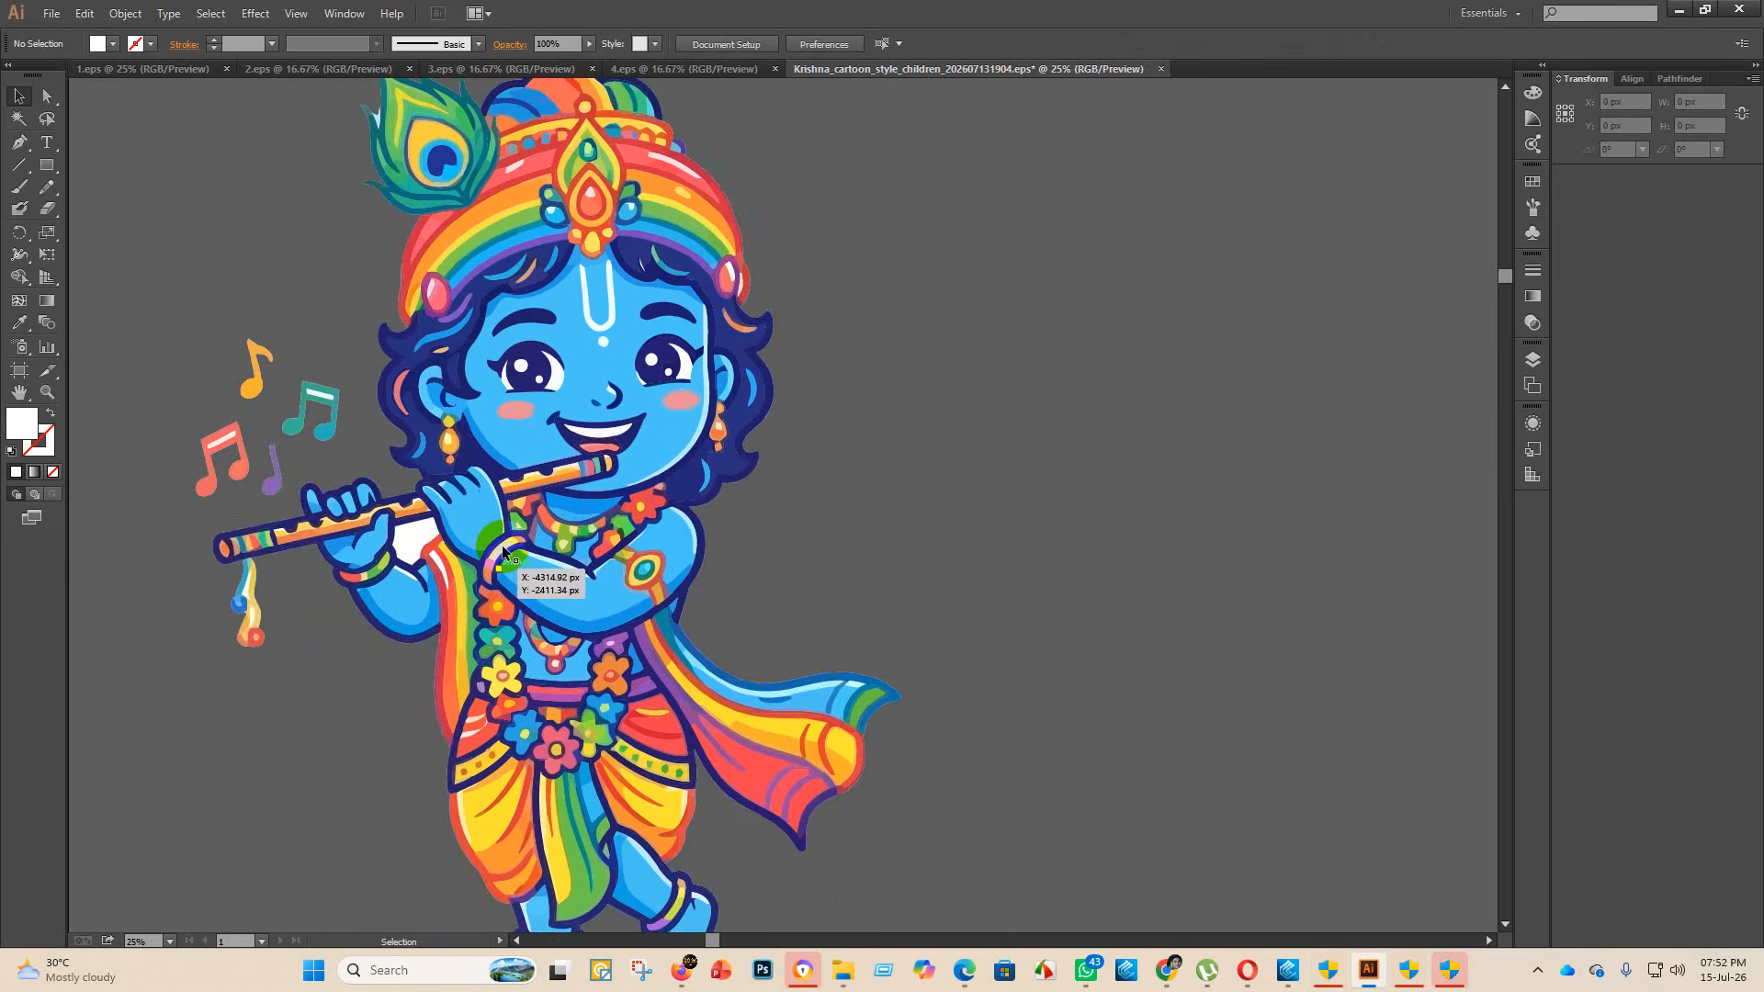
pyautogui.click(405, 545)
pyautogui.press('Delete')
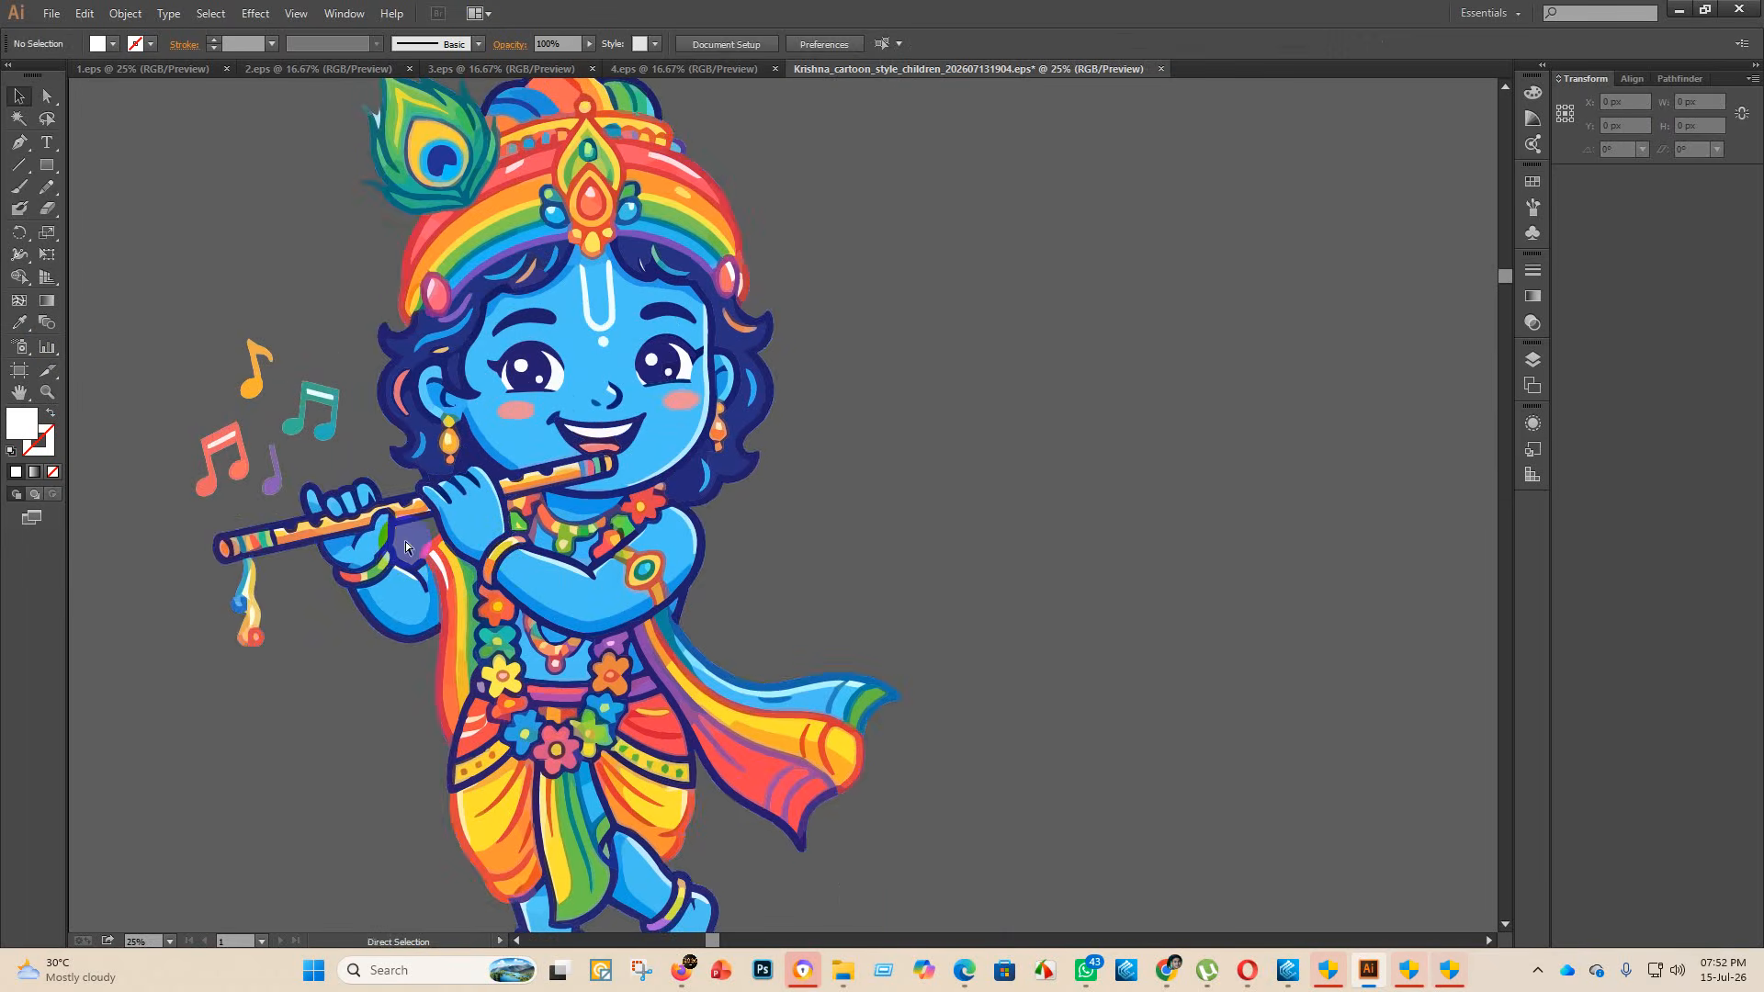
# - Move the white backing silhouette out from behind the Krishna figure to the empty canvas beside it, clear of the figure
pyautogui.click(405, 542)
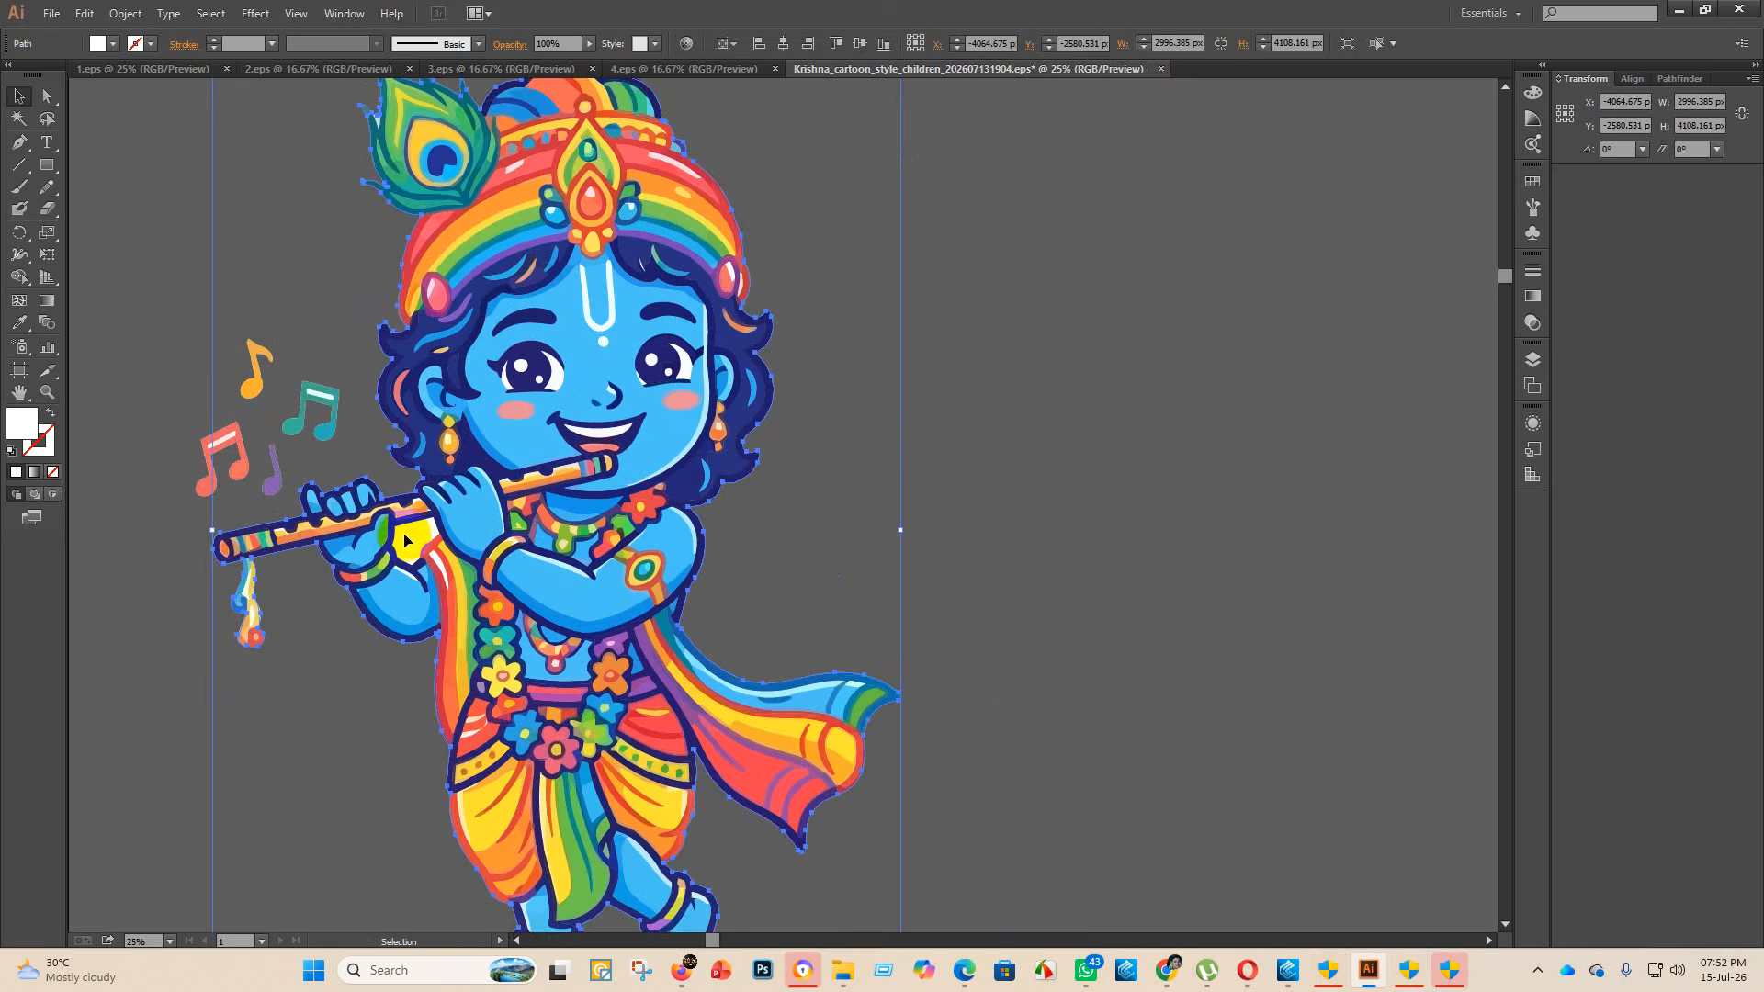
pyautogui.moveTo(405, 539); pyautogui.dragTo(1007, 547)
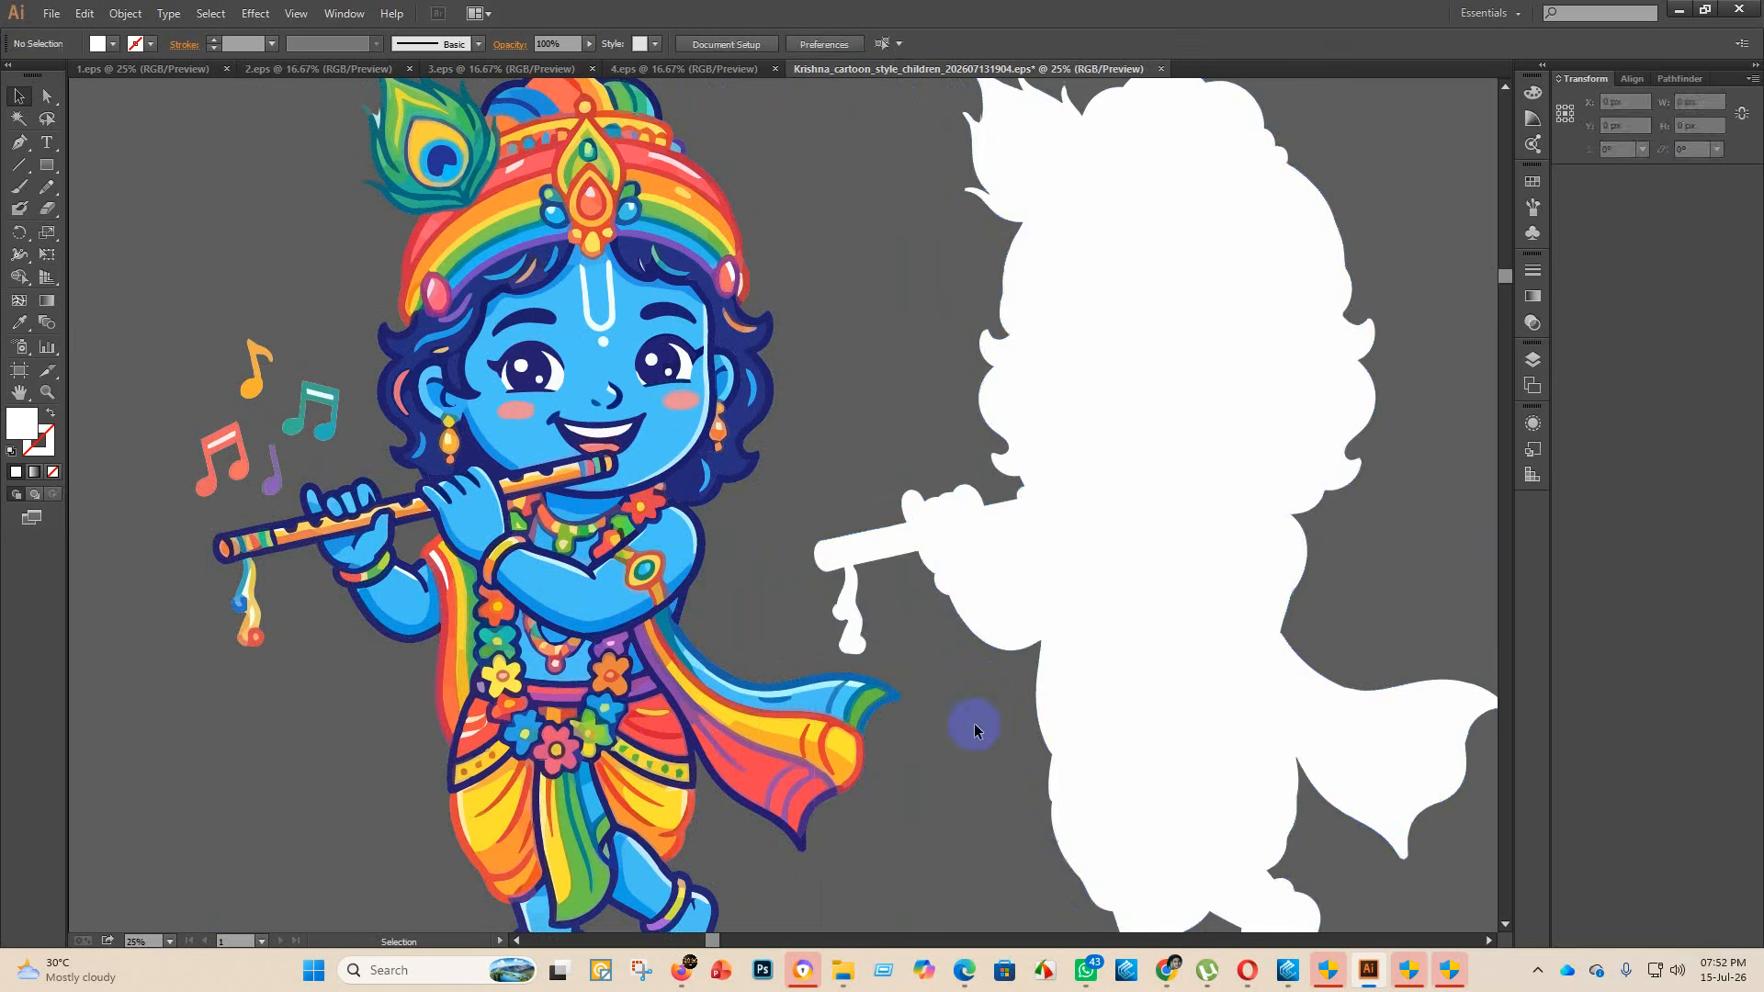
pyautogui.hotkey('ctrl', '-')
pyautogui.hotkey('ctrl', '-')
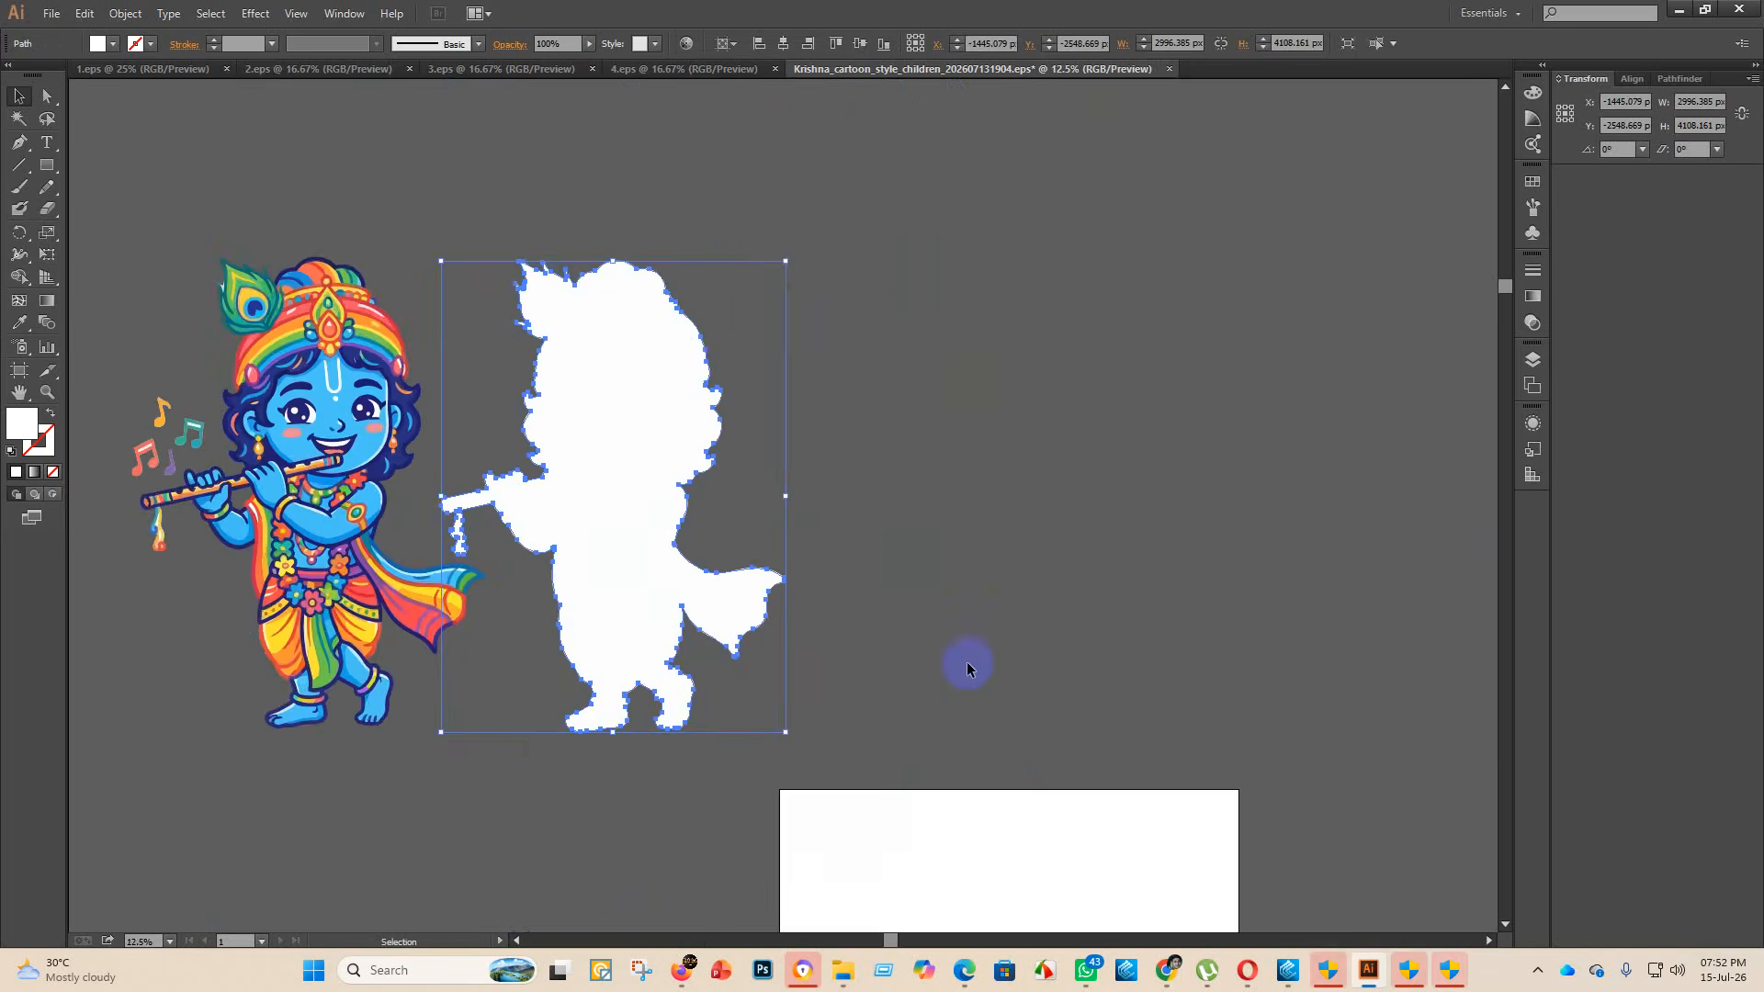
pyautogui.moveTo(595, 497); pyautogui.dragTo(953, 444)
pyautogui.click(878, 657)
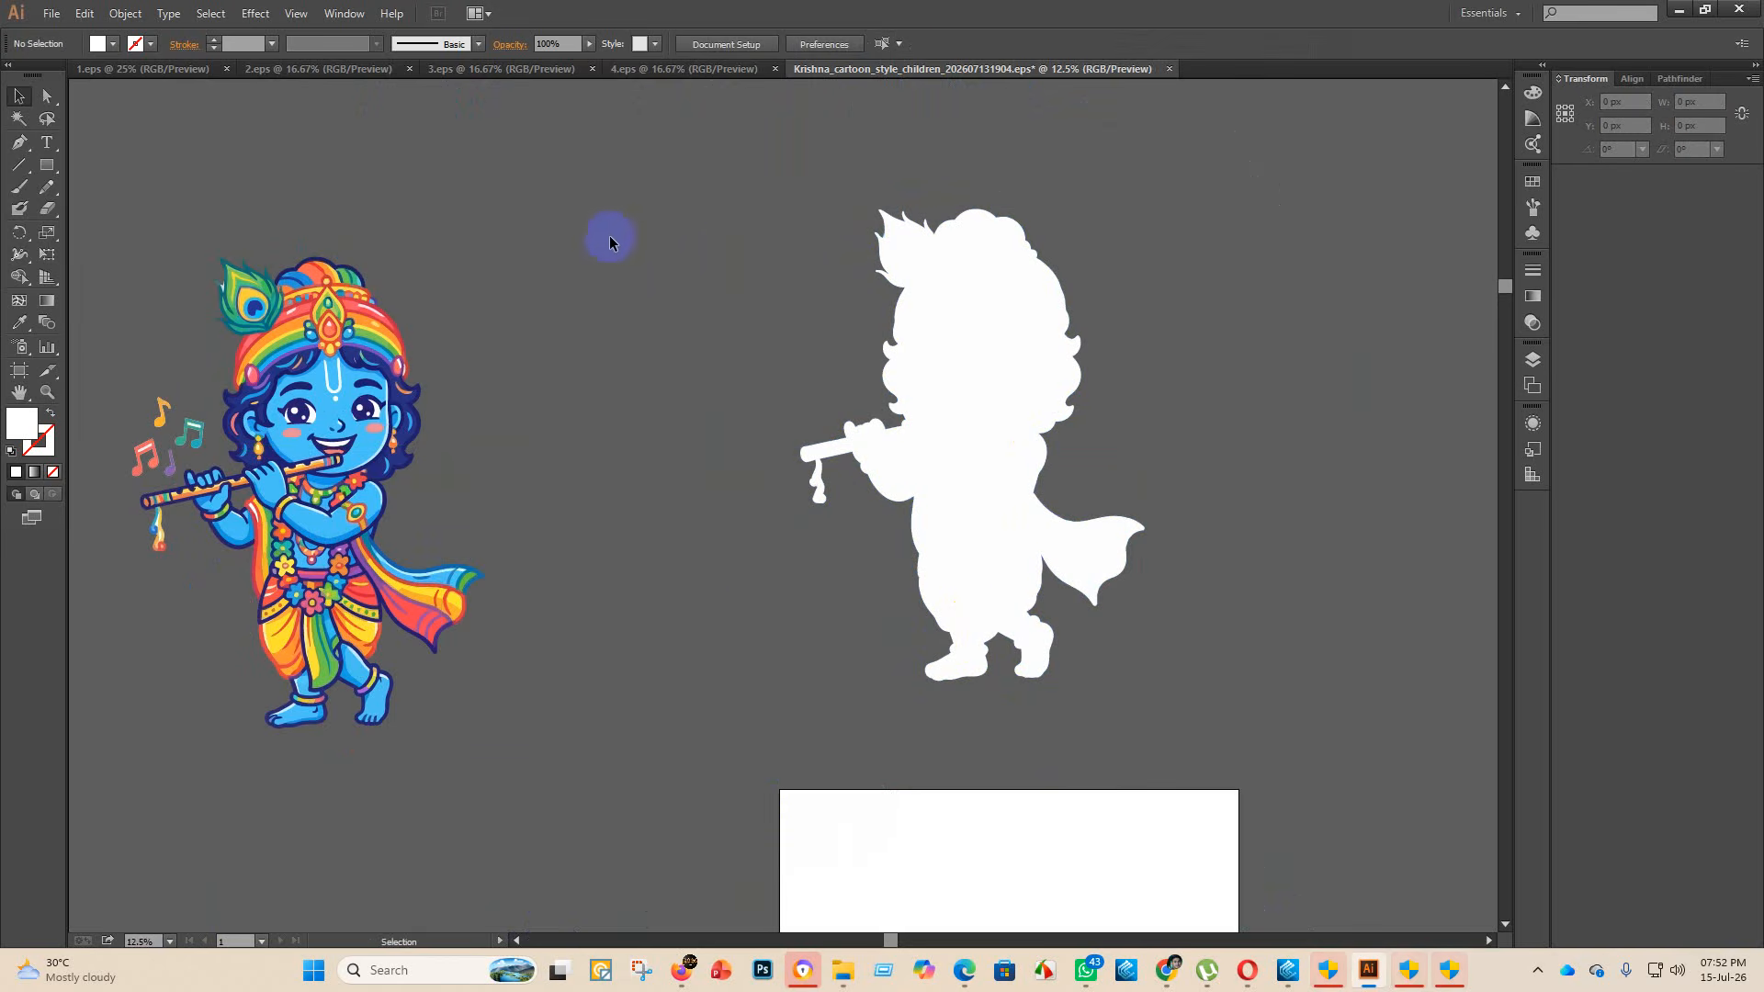
# - Fill the separated white silhouette with black (RGB 0, 0, 0)
pyautogui.moveTo(721, 173); pyautogui.dragTo(1231, 914)
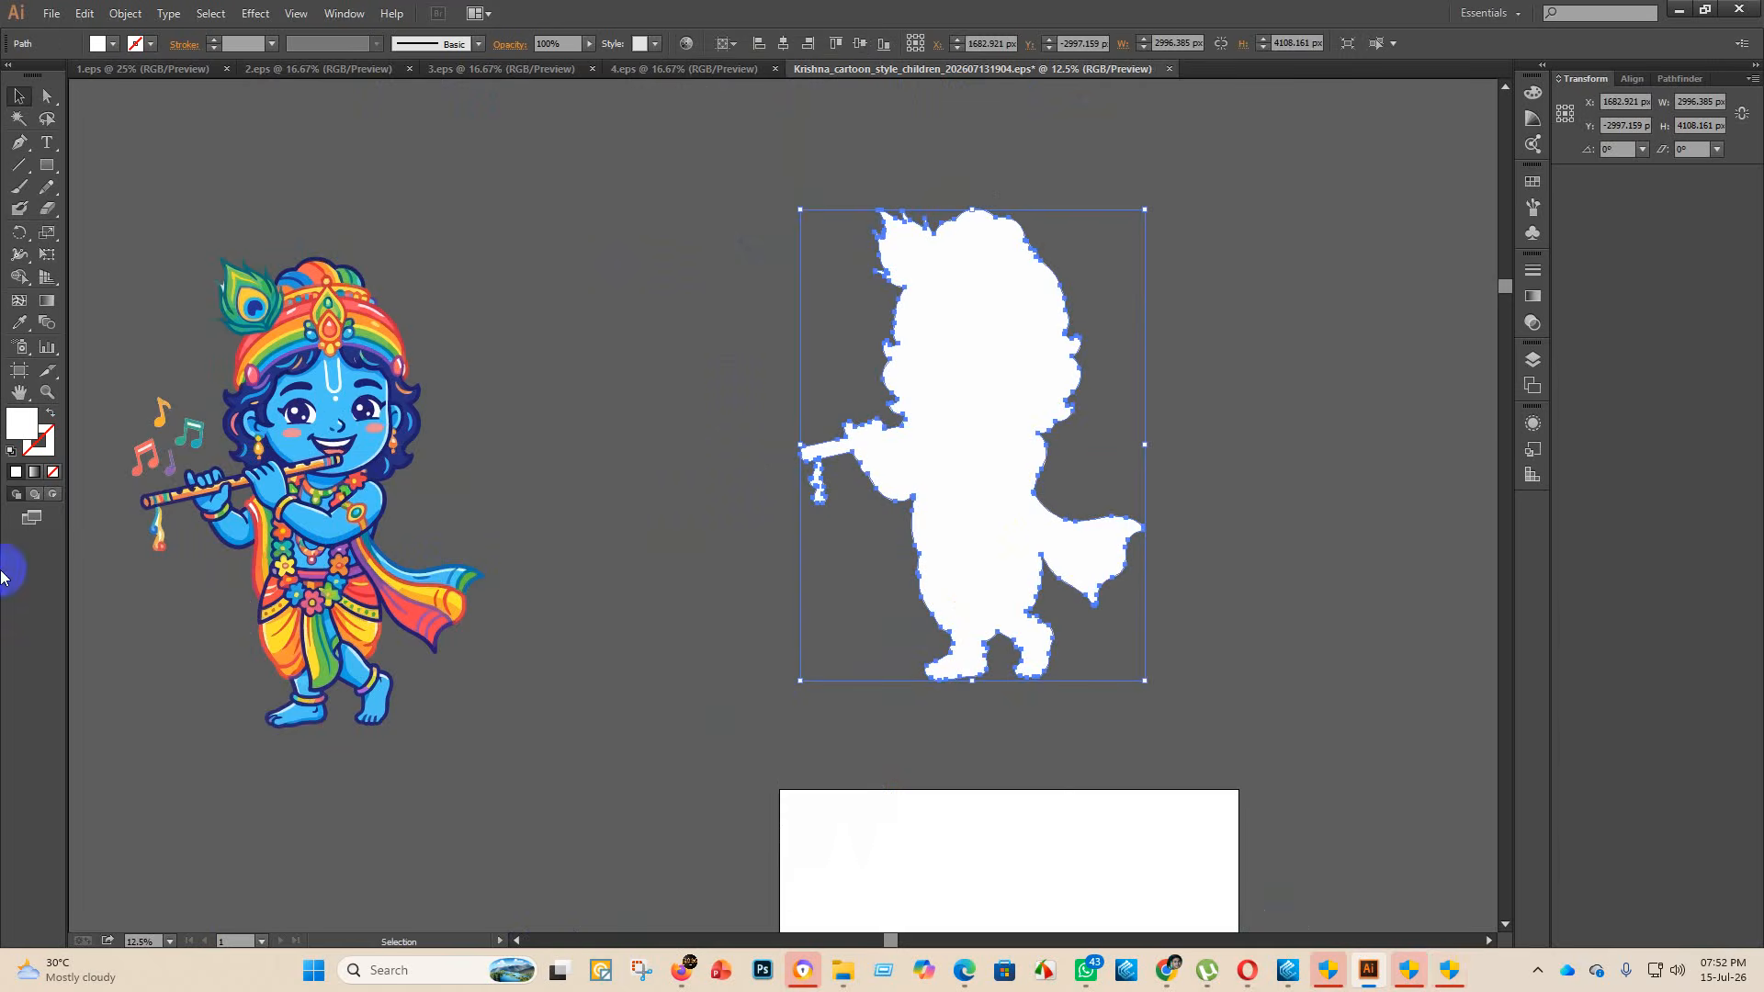
pyautogui.doubleClick(20, 421)
pyautogui.moveTo(720, 523); pyautogui.dragTo(770, 593)
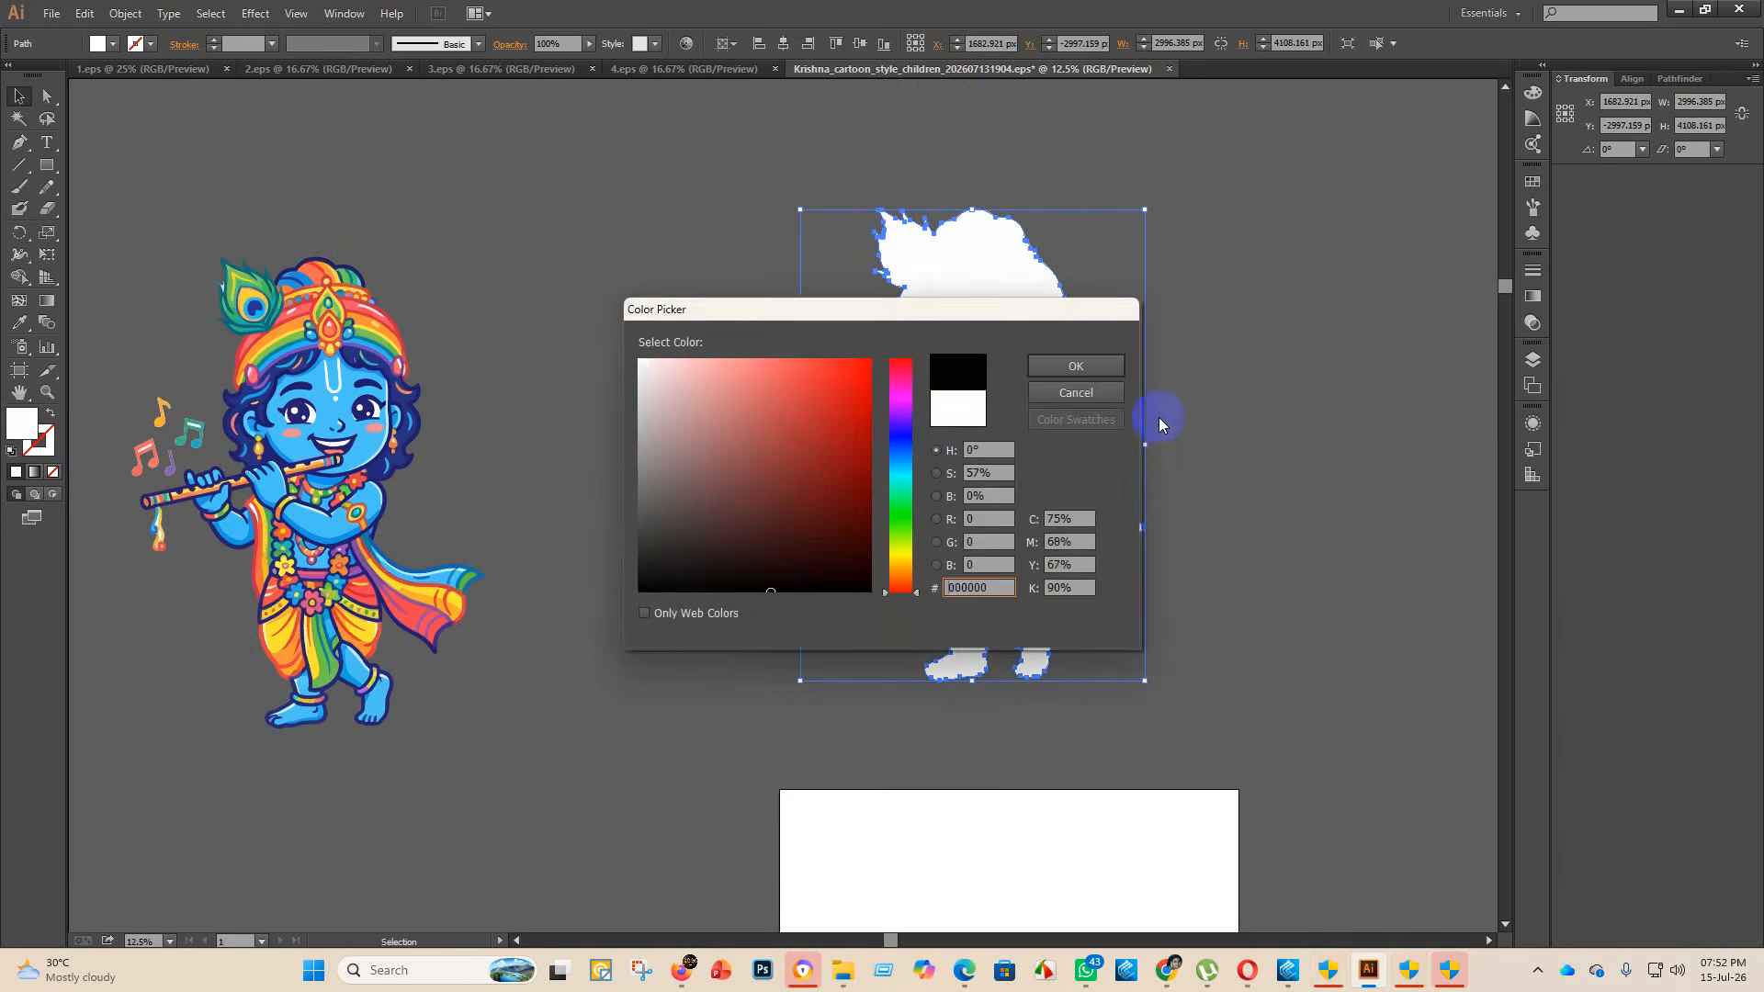
pyautogui.click(1120, 369)
pyautogui.click(1231, 514)
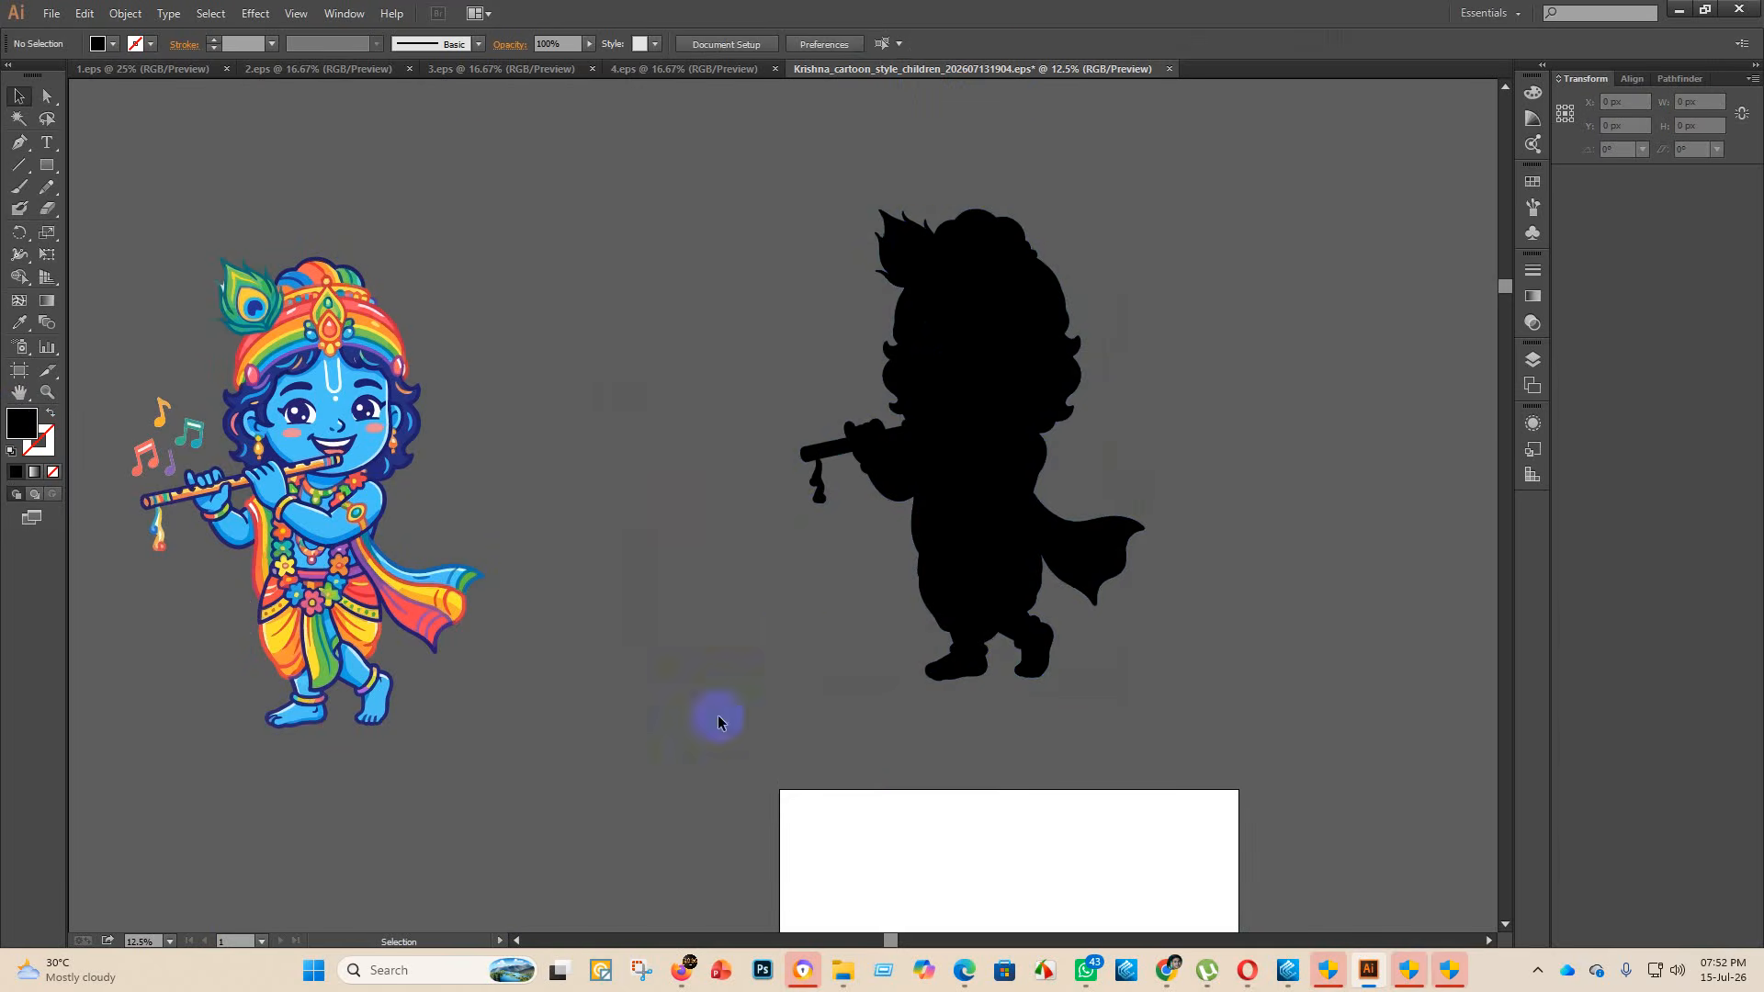
# - Examine the Krishna figure, the black silhouette and the music notes for leftover white shapes
pyautogui.scroll(-2, 634, 399)
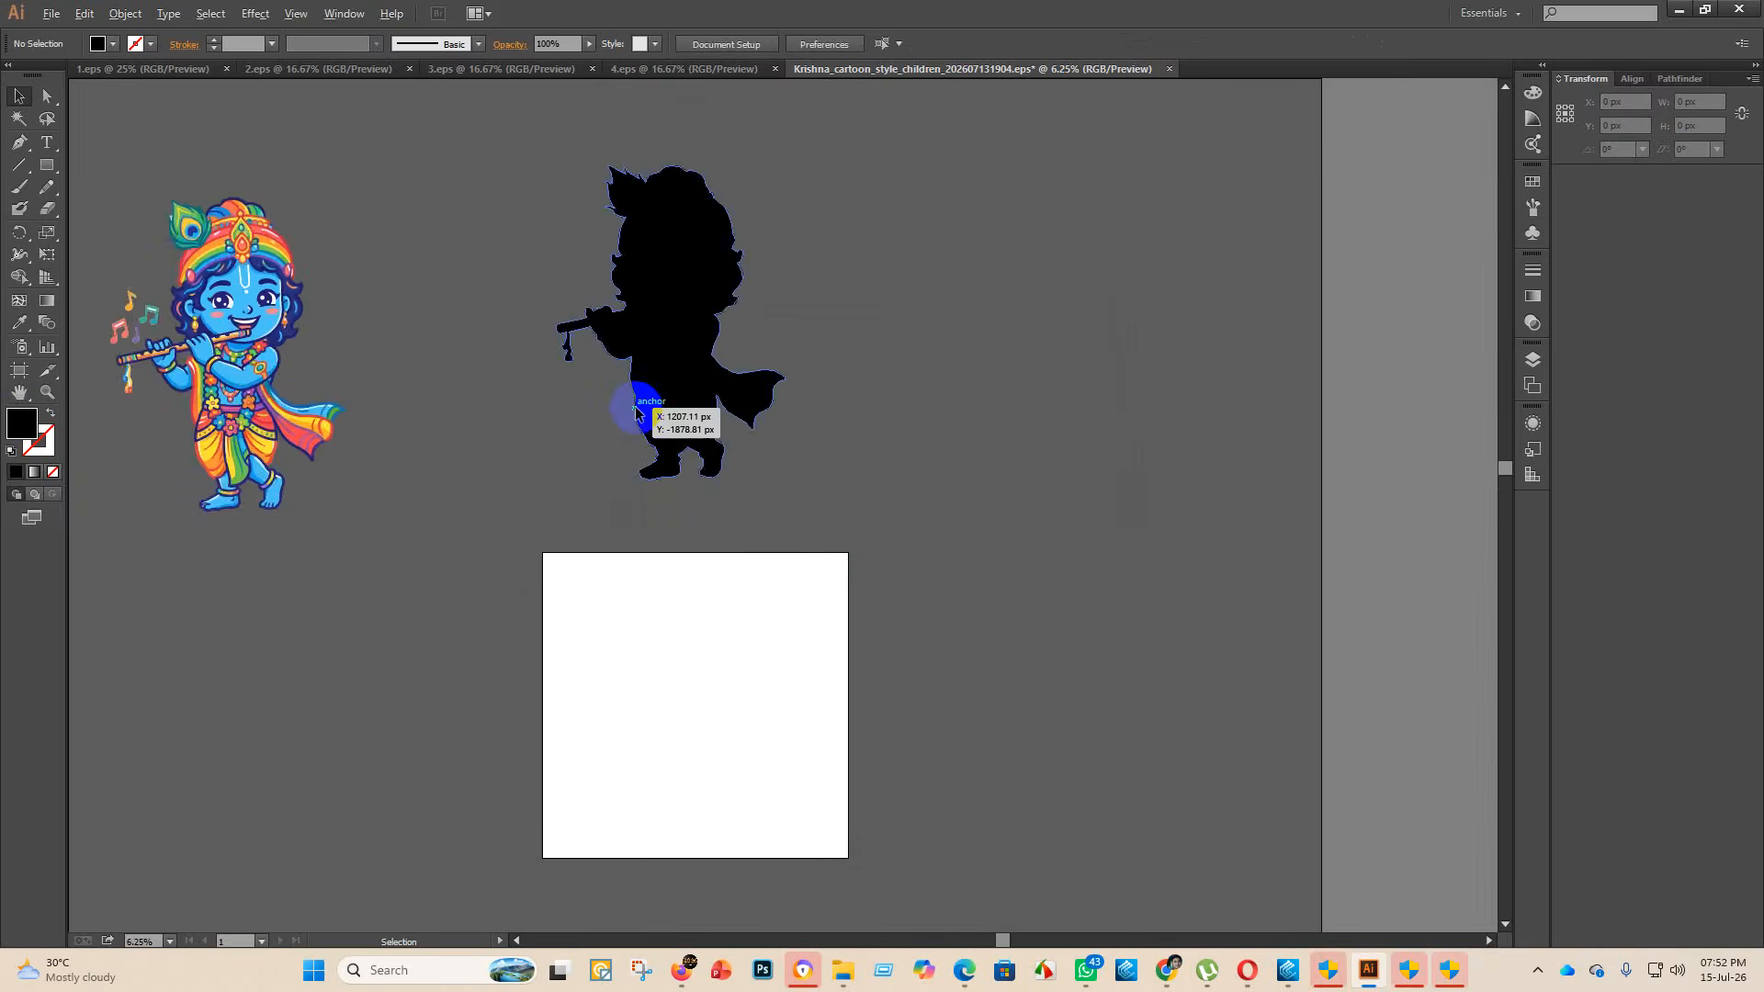
pyautogui.scroll(2, 801, 395)
pyautogui.scroll(2, 300, 355)
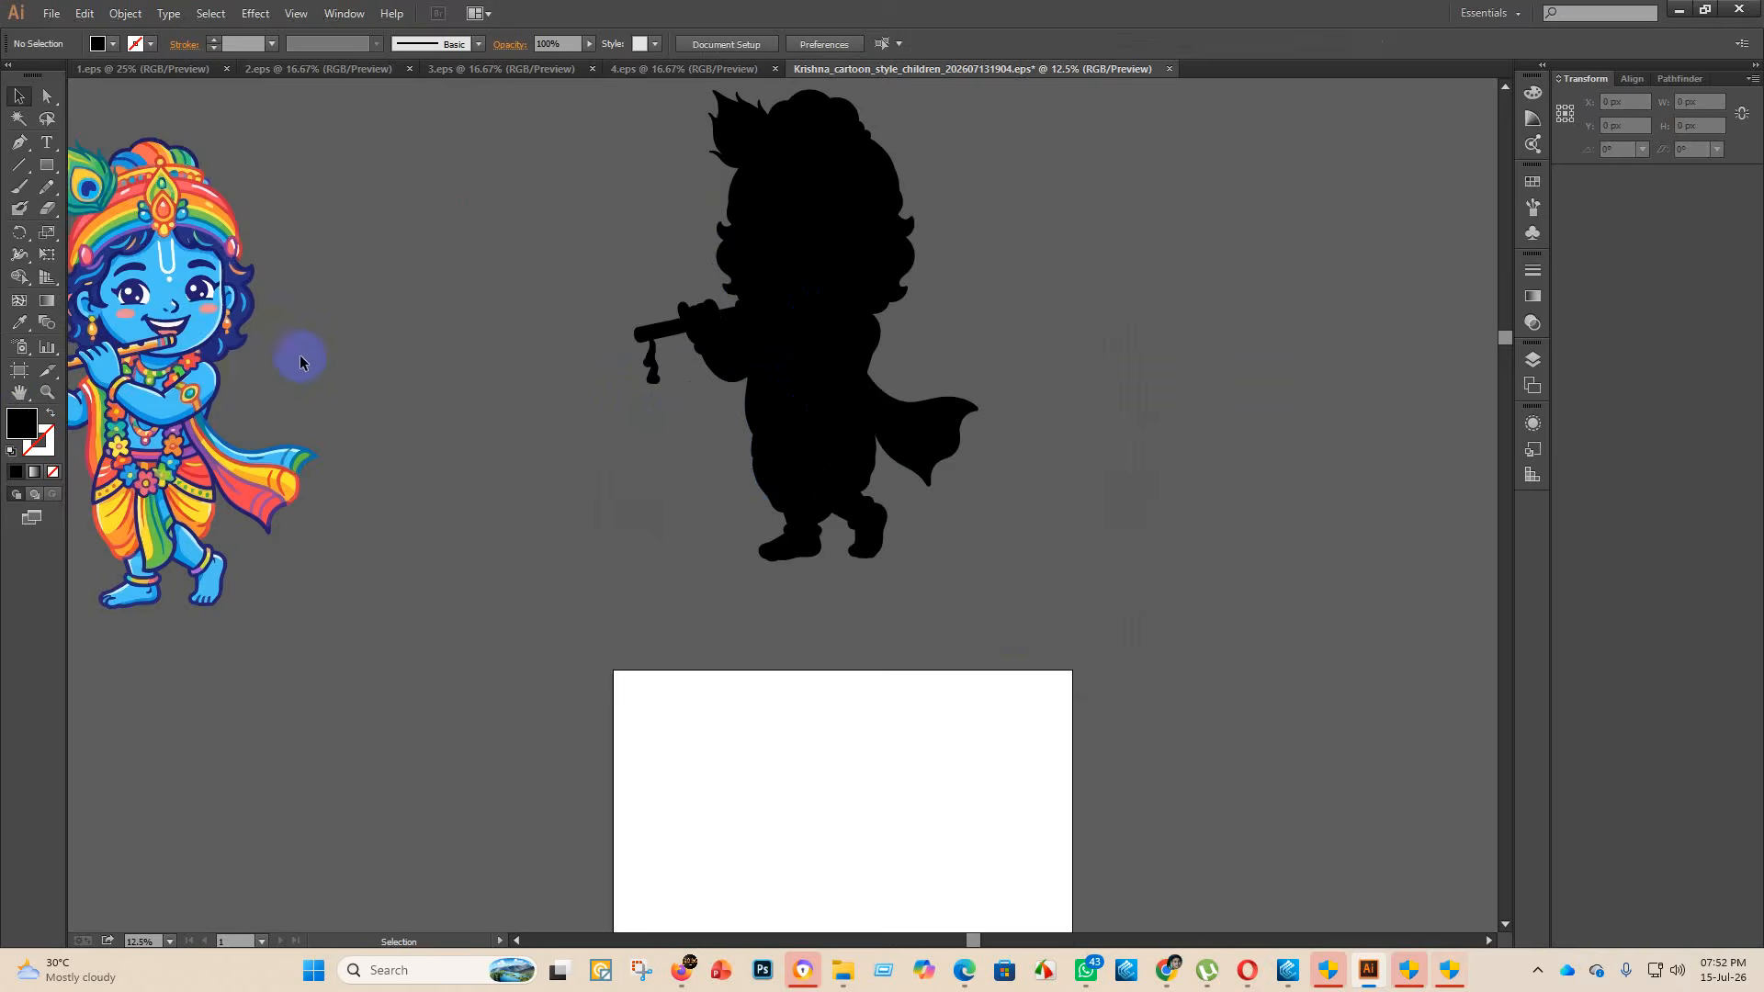
pyautogui.scroll(-1, 456, 425)
pyautogui.scroll(1, 323, 276)
pyautogui.scroll(1, 708, 634)
pyautogui.scroll(-1, 707, 606)
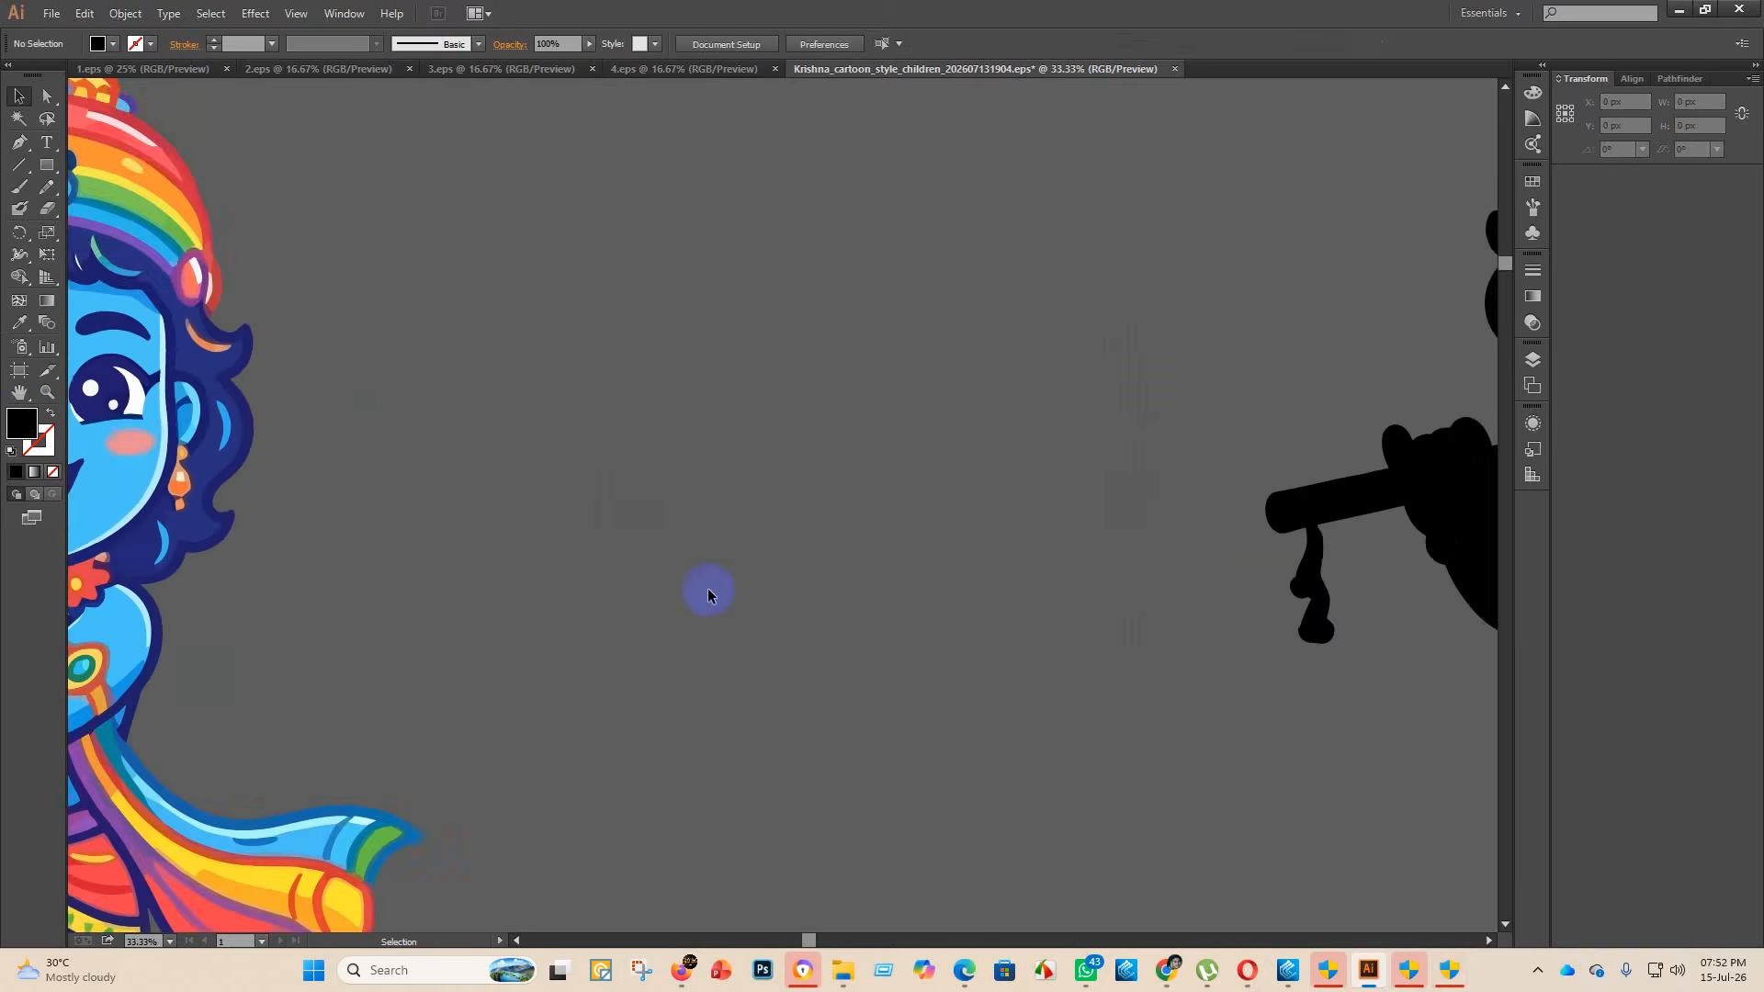
pyautogui.scroll(-1, 478, 476)
pyautogui.scroll(-1, 562, 460)
pyautogui.scroll(4, 405, 432)
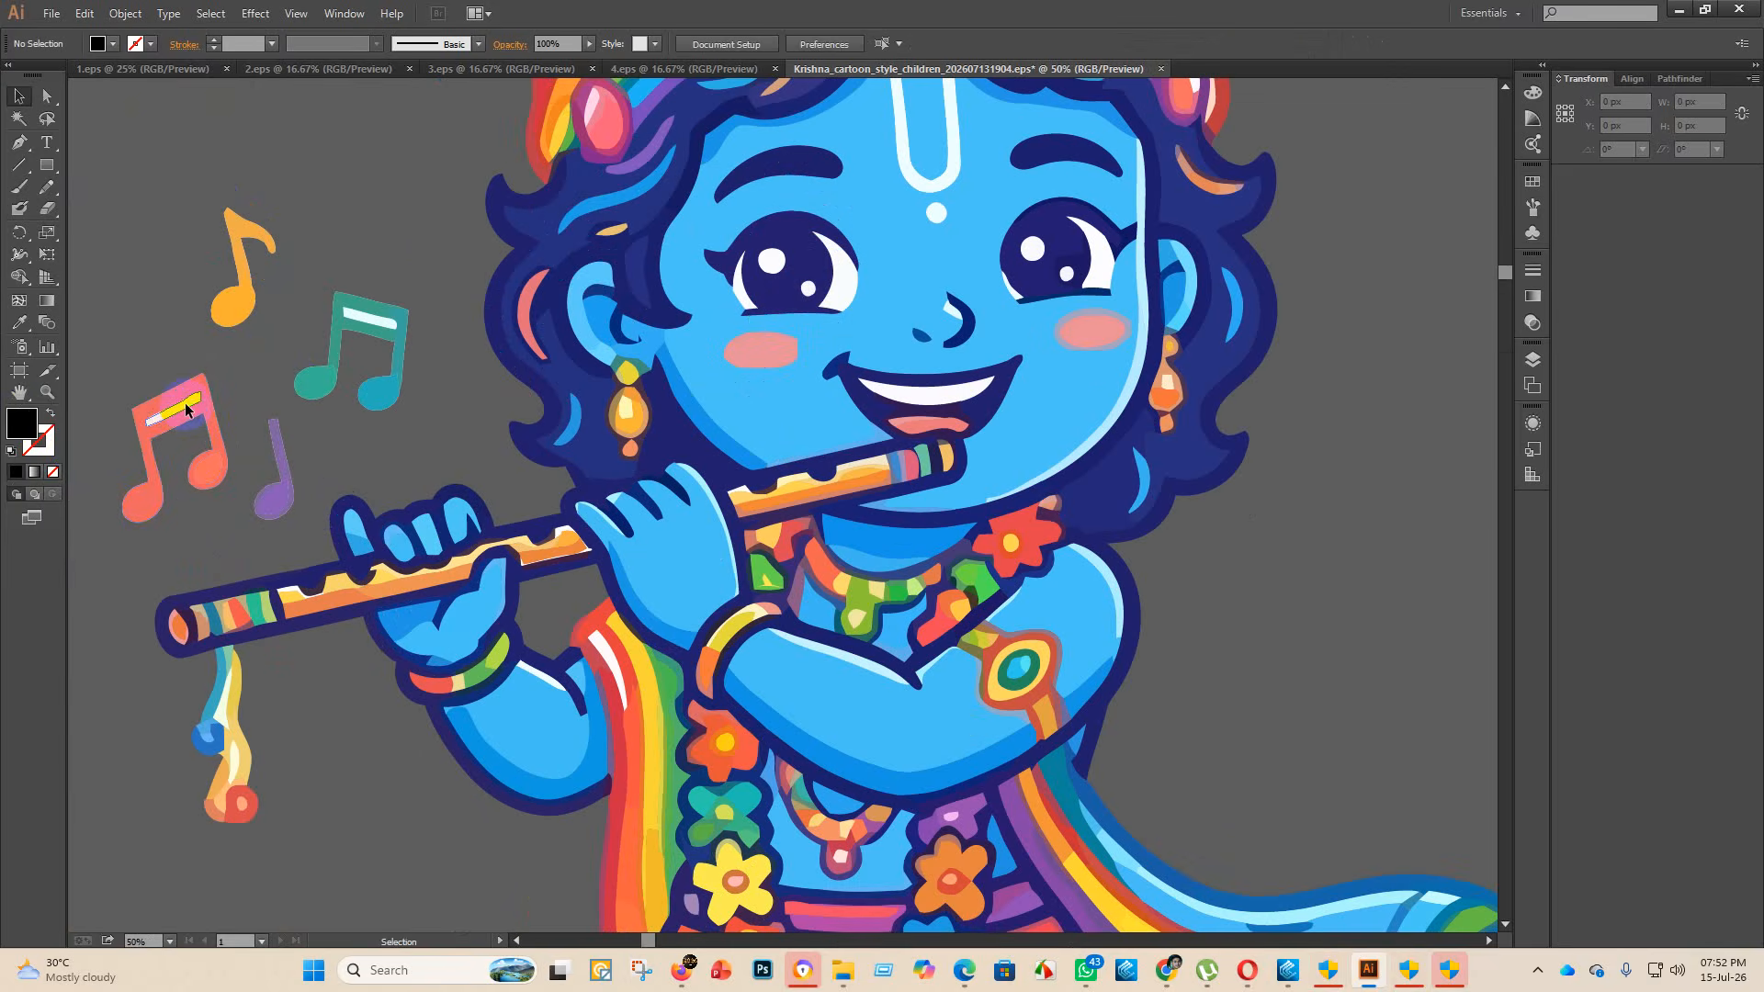
# - Try to delete the red double music note's coloured compound path, then undo the deletion
pyautogui.click(186, 410)
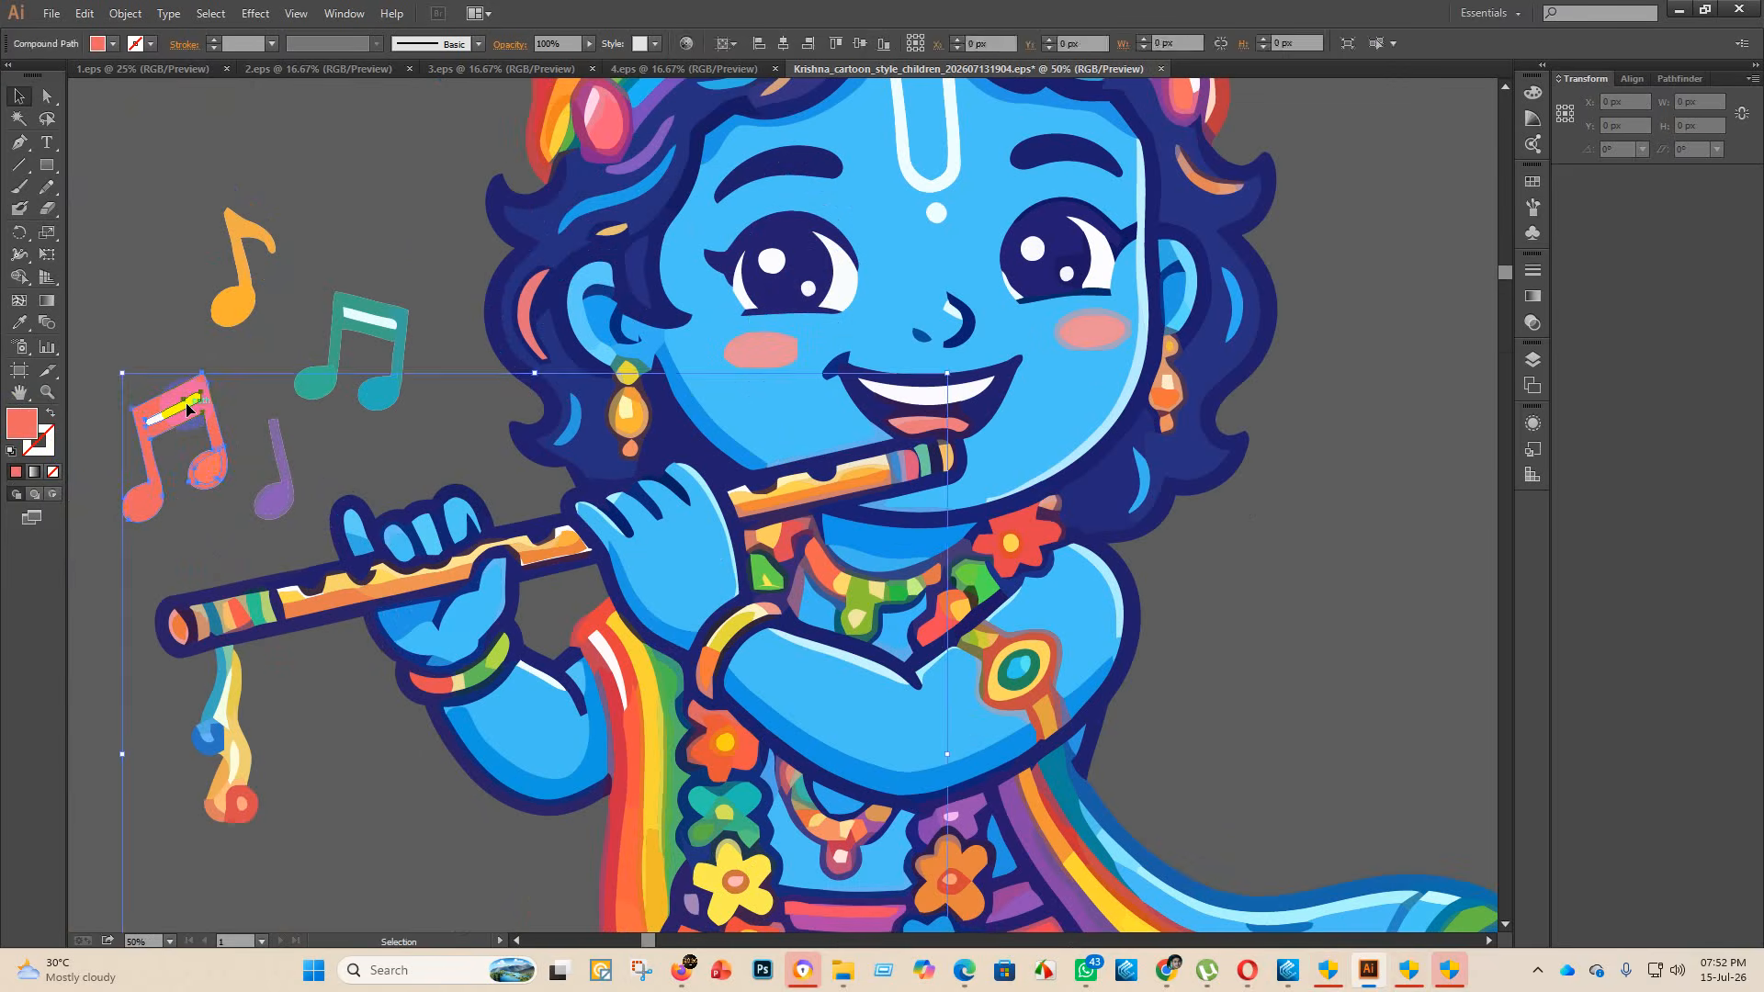
pyautogui.press('Delete')
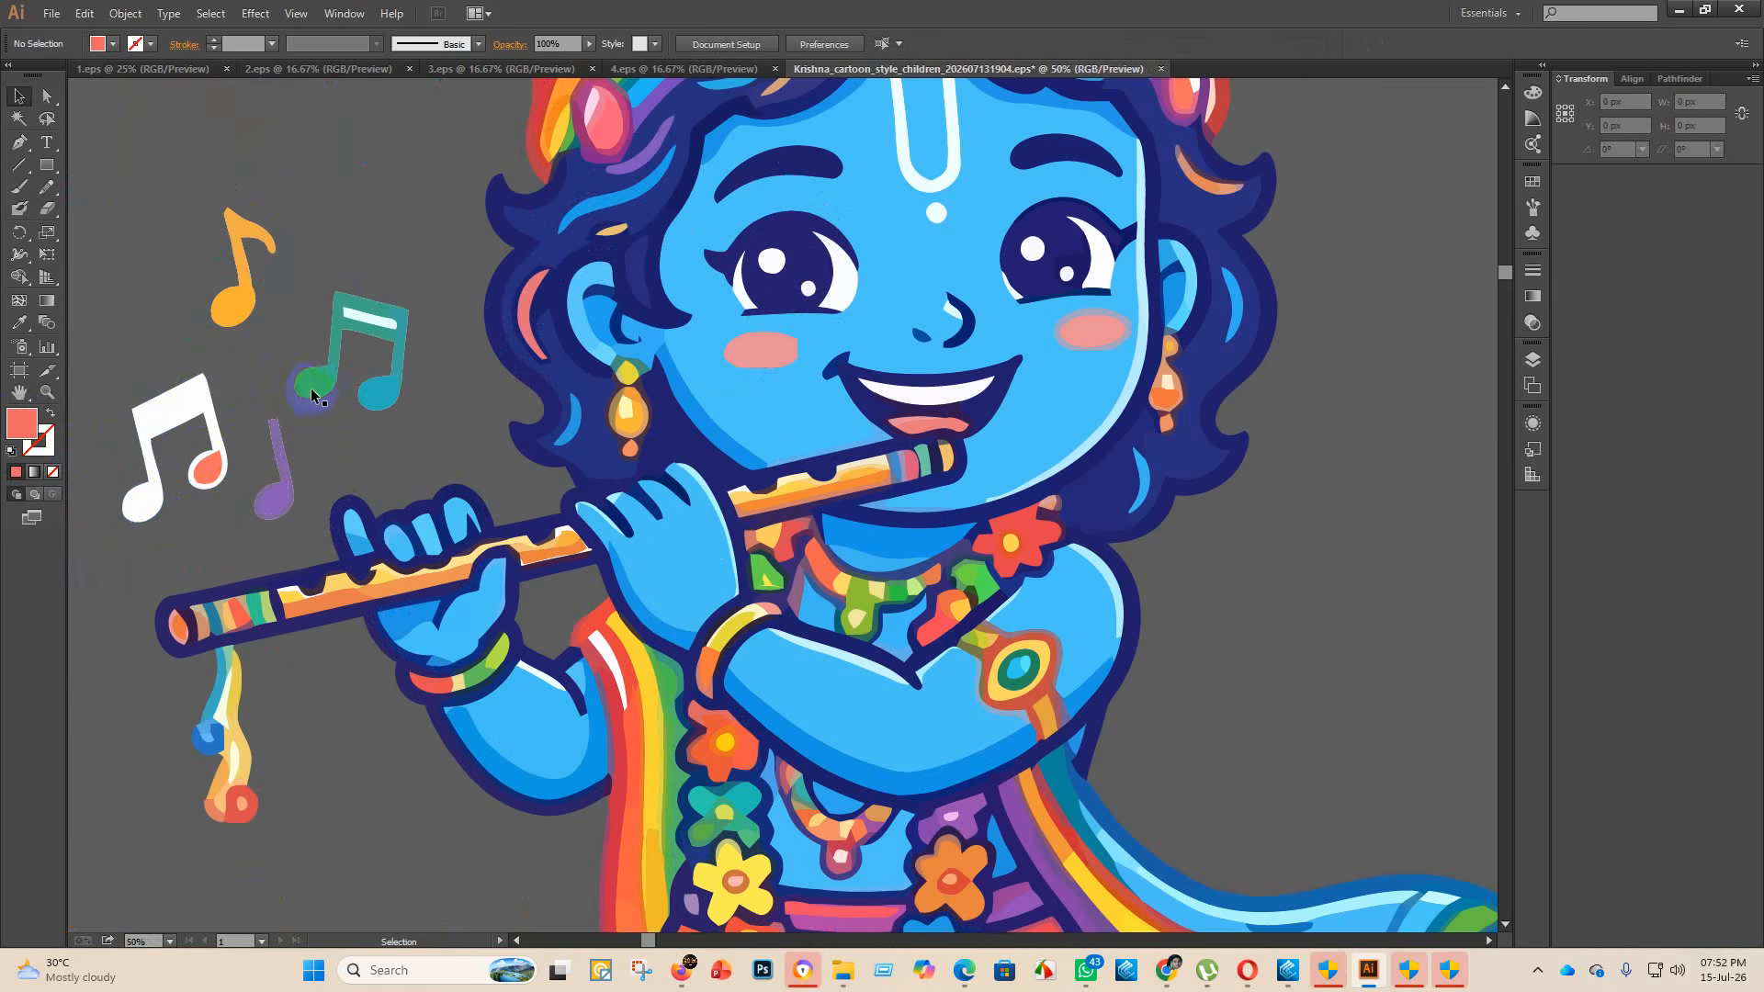
pyautogui.hotkey('ctrl', 'z')
pyautogui.click(175, 331)
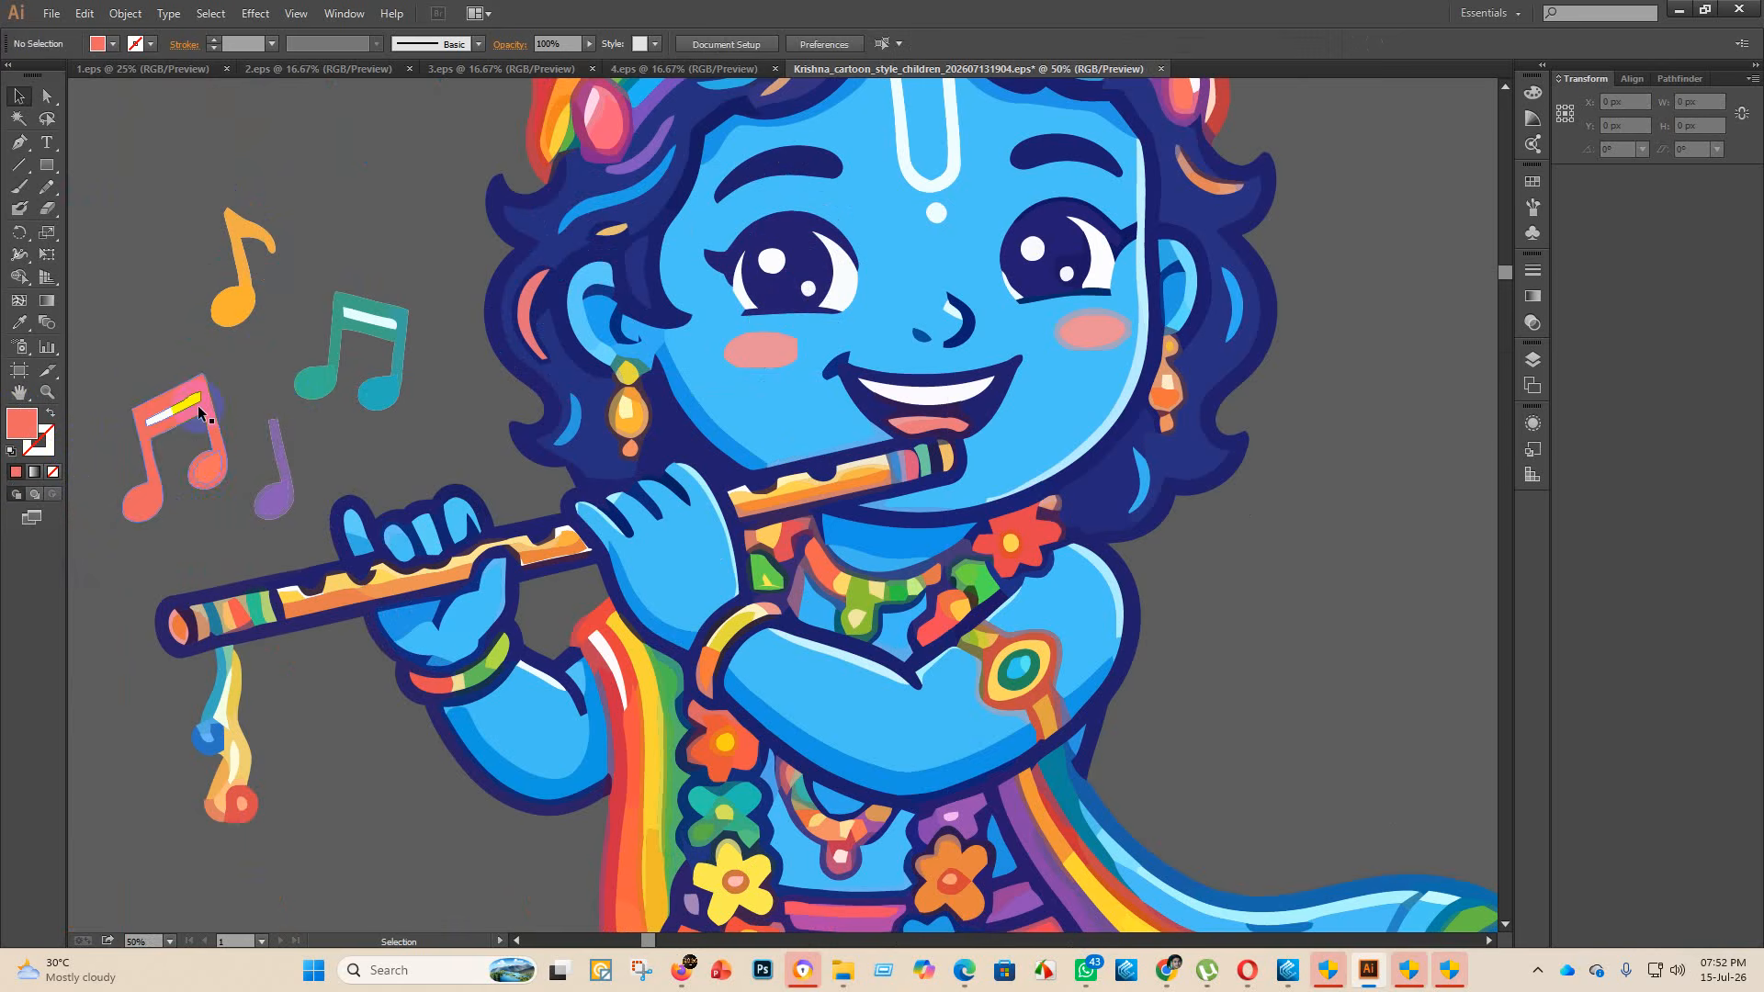
# - Delete the white backing shape behind the red double music note
pyautogui.scroll(3, 181, 403)
pyautogui.click(241, 402)
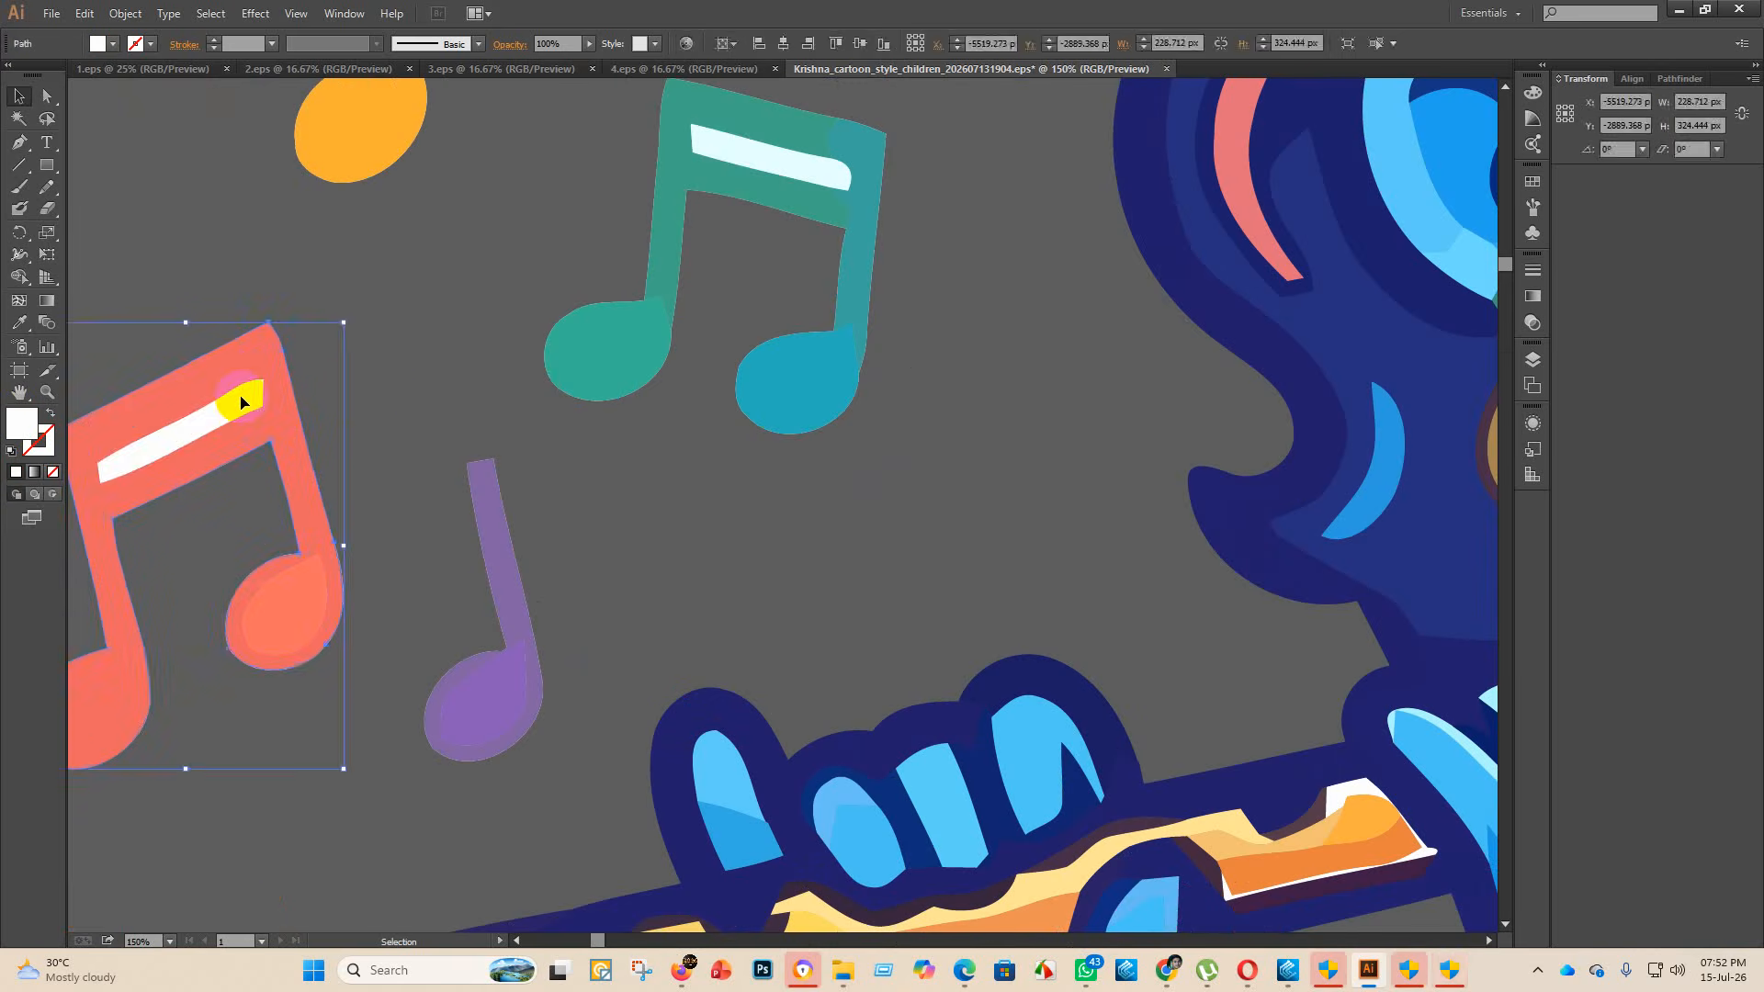
pyautogui.press('Delete')
pyautogui.scroll(-3, 296, 473)
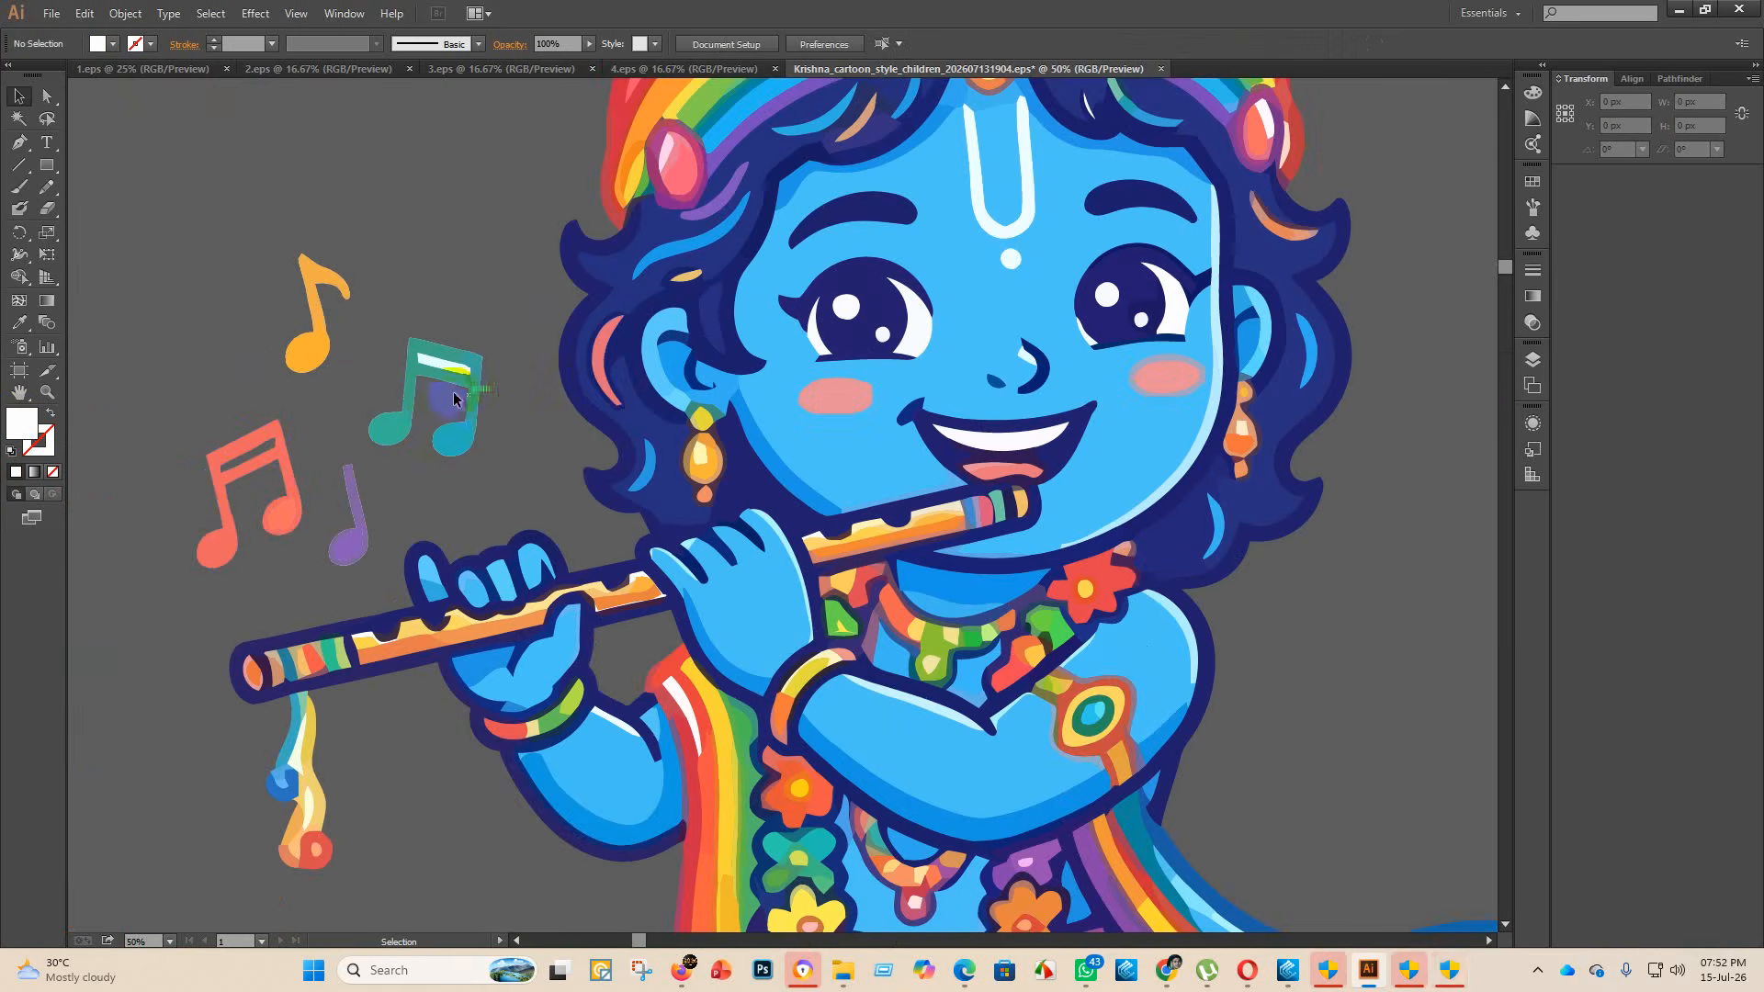
# - Delete the pale highlight bar and the white backing shape of the teal double music note
pyautogui.scroll(3, 453, 397)
pyautogui.click(435, 385)
pyautogui.press('Delete')
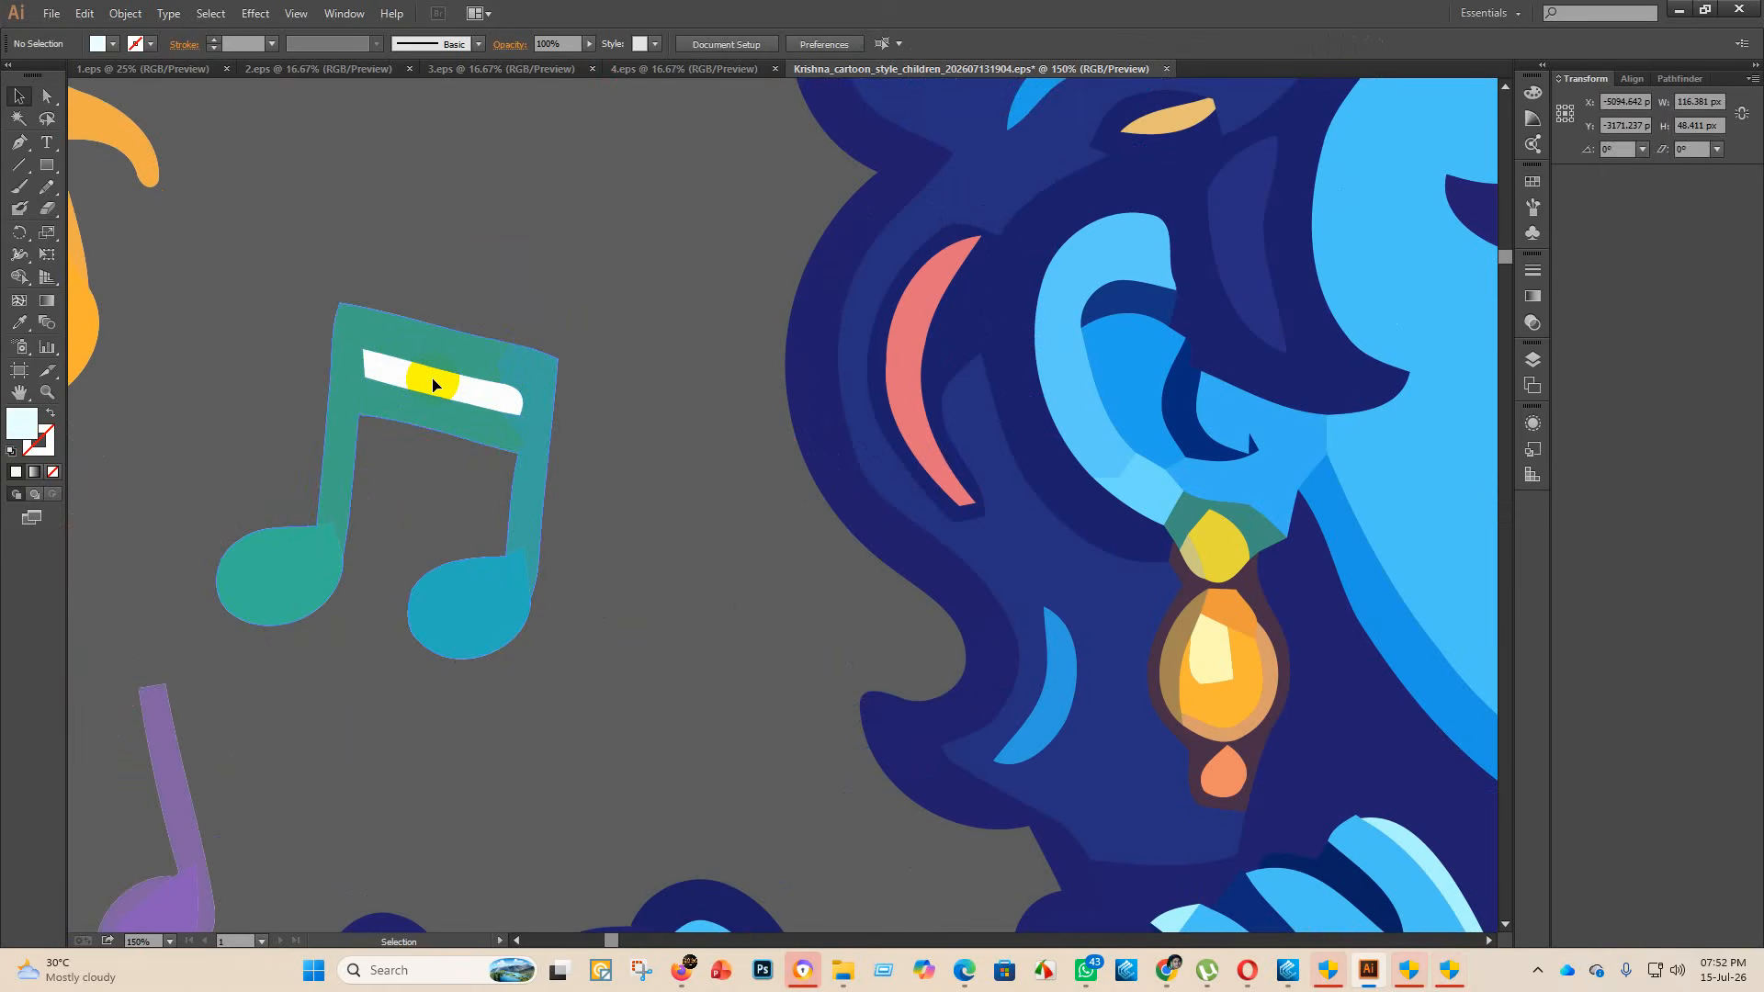
pyautogui.click(433, 384)
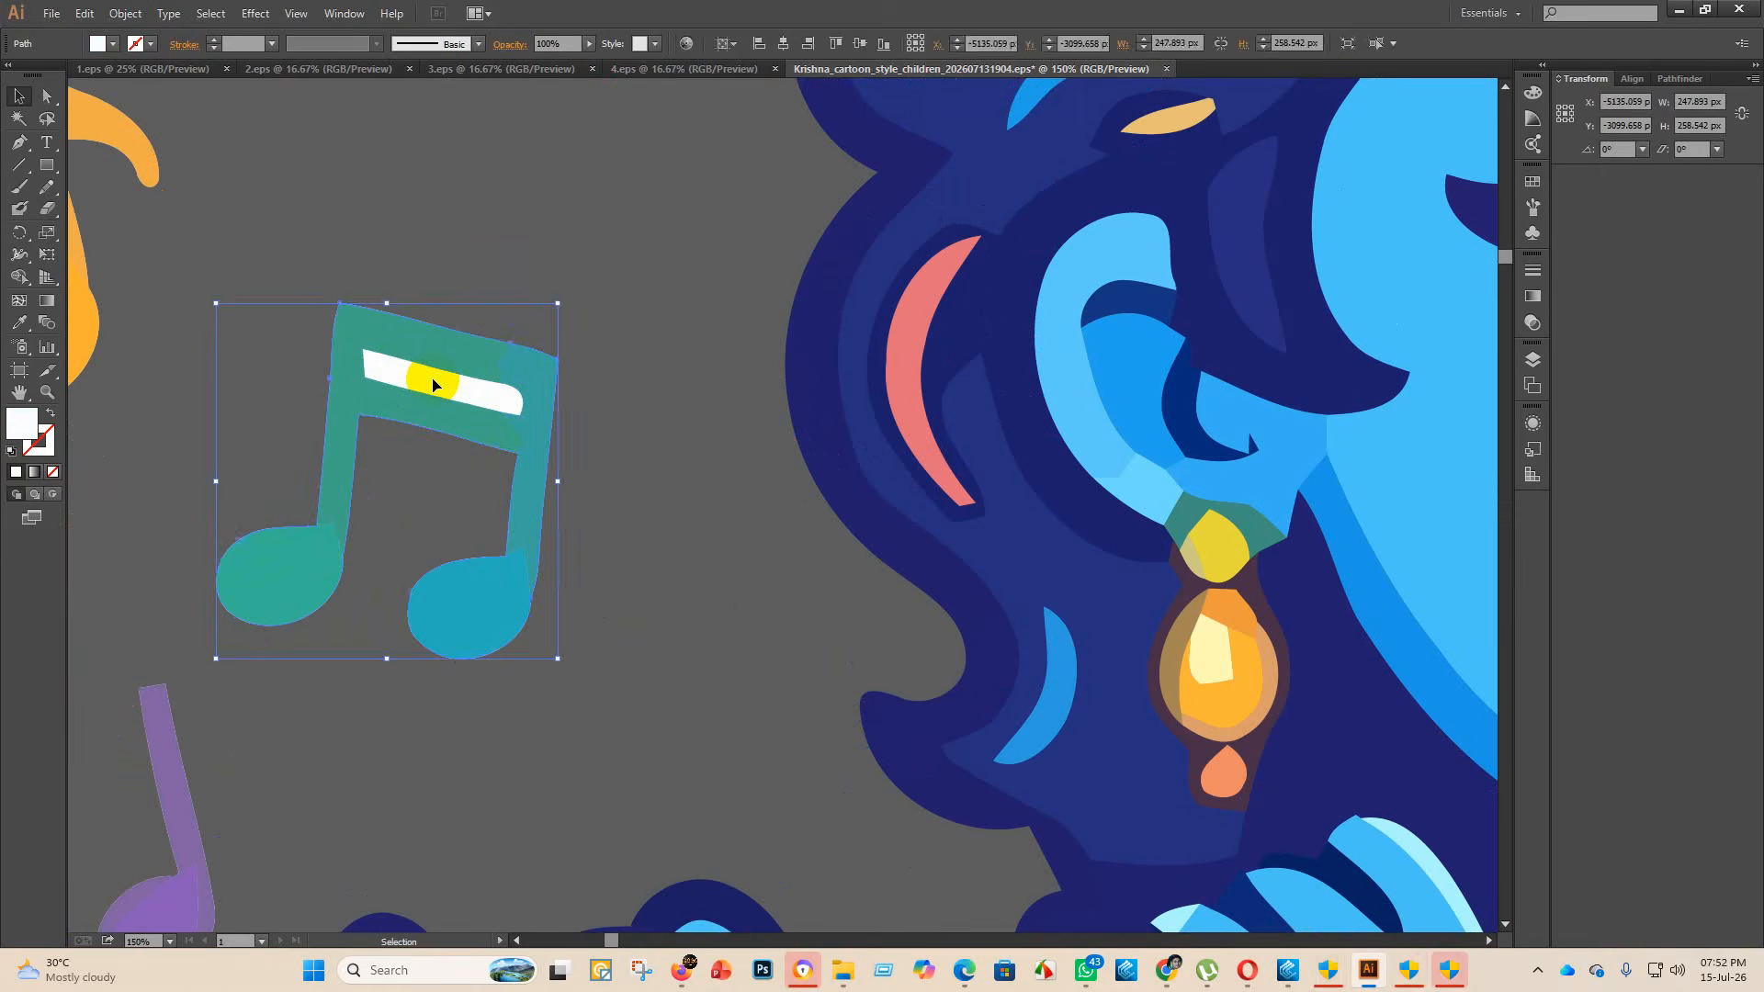
pyautogui.press('Delete')
pyautogui.scroll(-4, 432, 377)
# - Delete the pale leftover patch on the outer edge of the peacock feather
pyautogui.scroll(3, 471, 687)
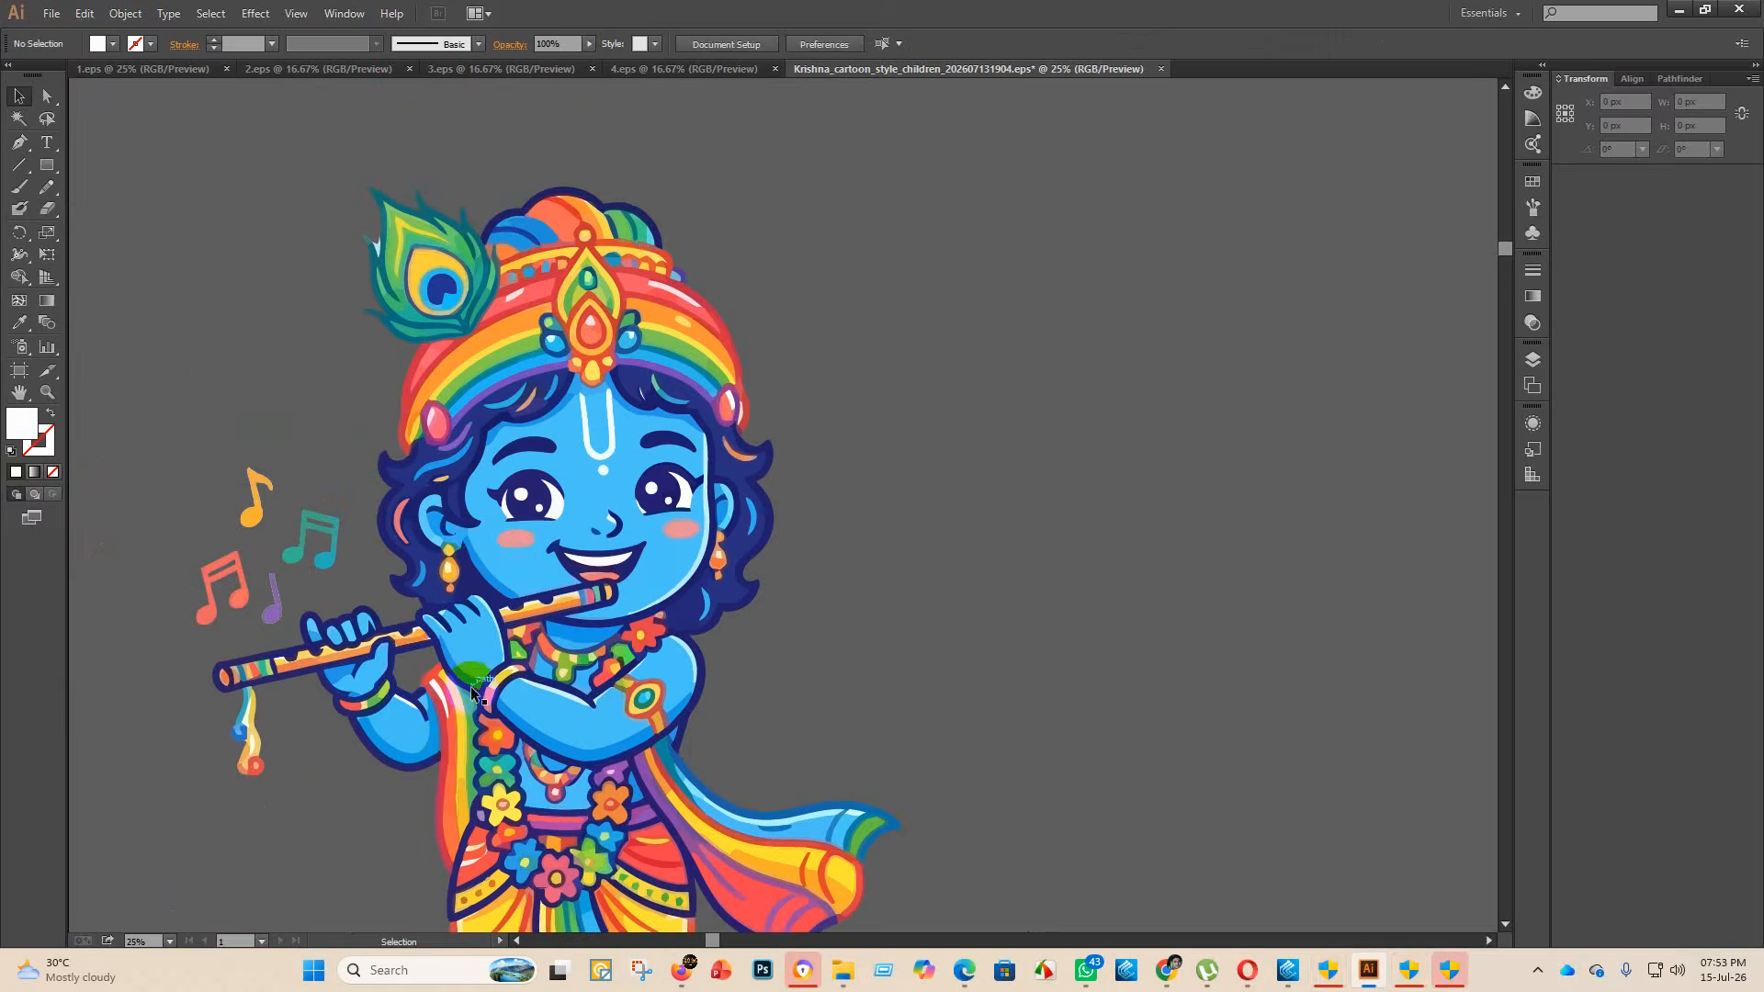
pyautogui.scroll(-2, 454, 630)
pyautogui.scroll(4, 275, 340)
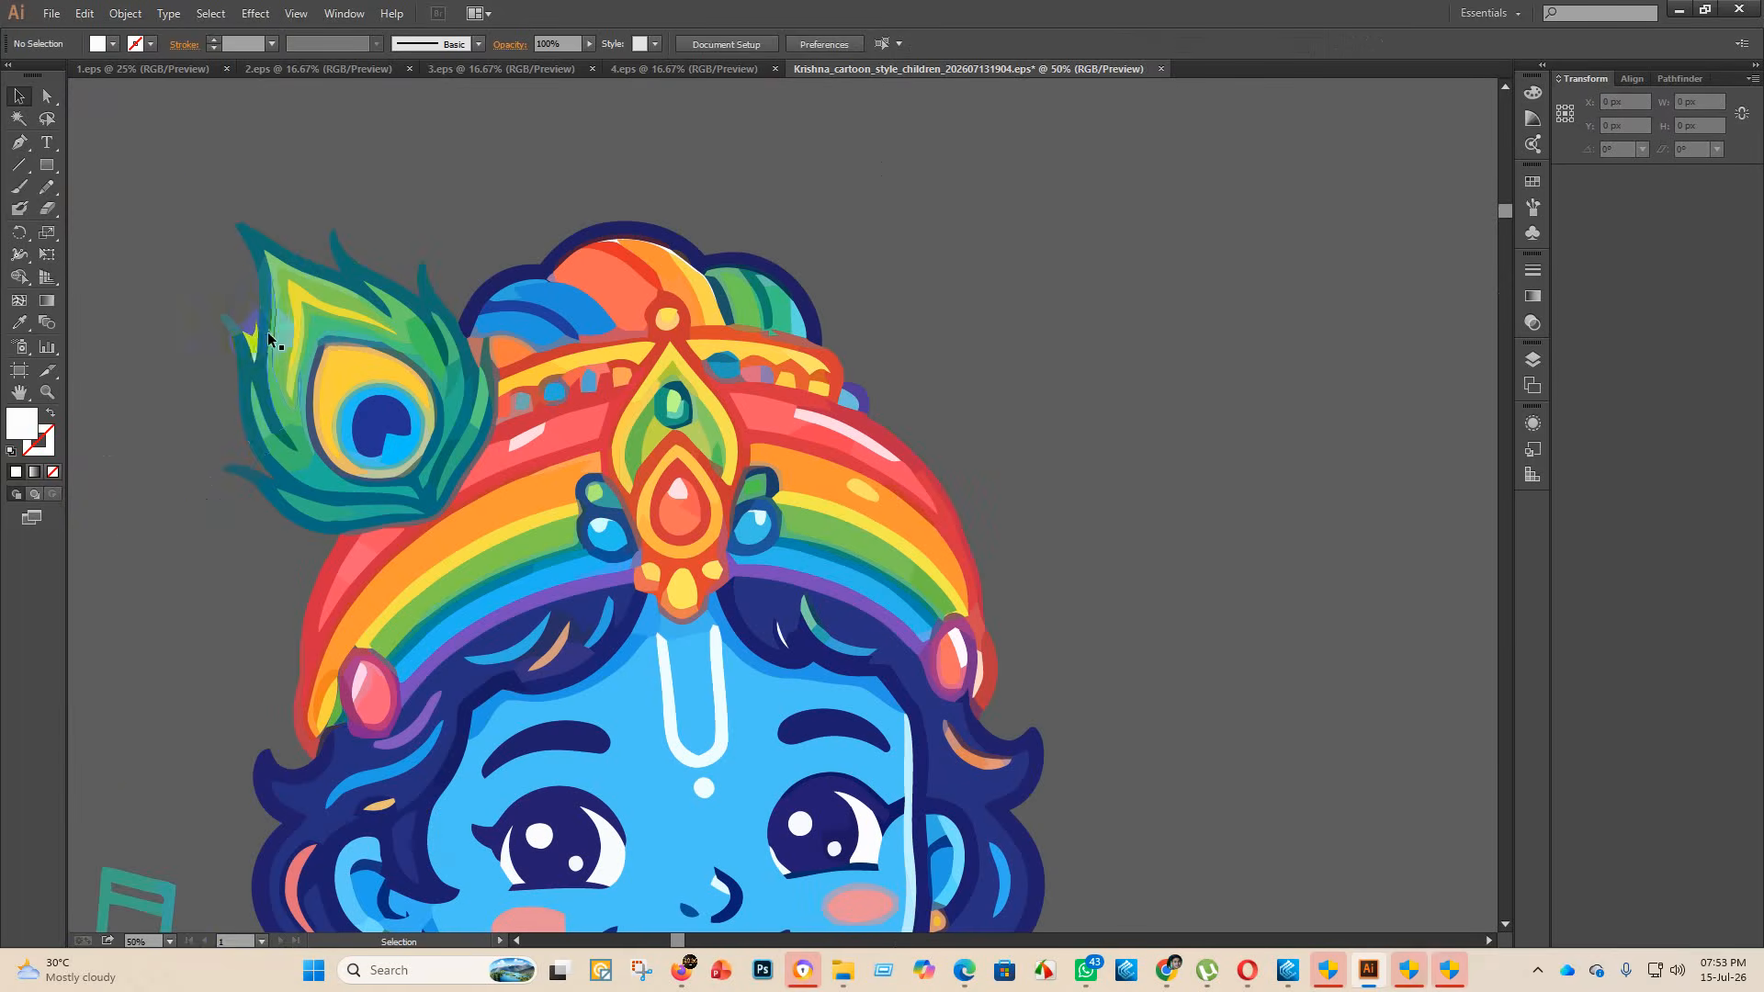
pyautogui.click(255, 339)
pyautogui.press('Delete')
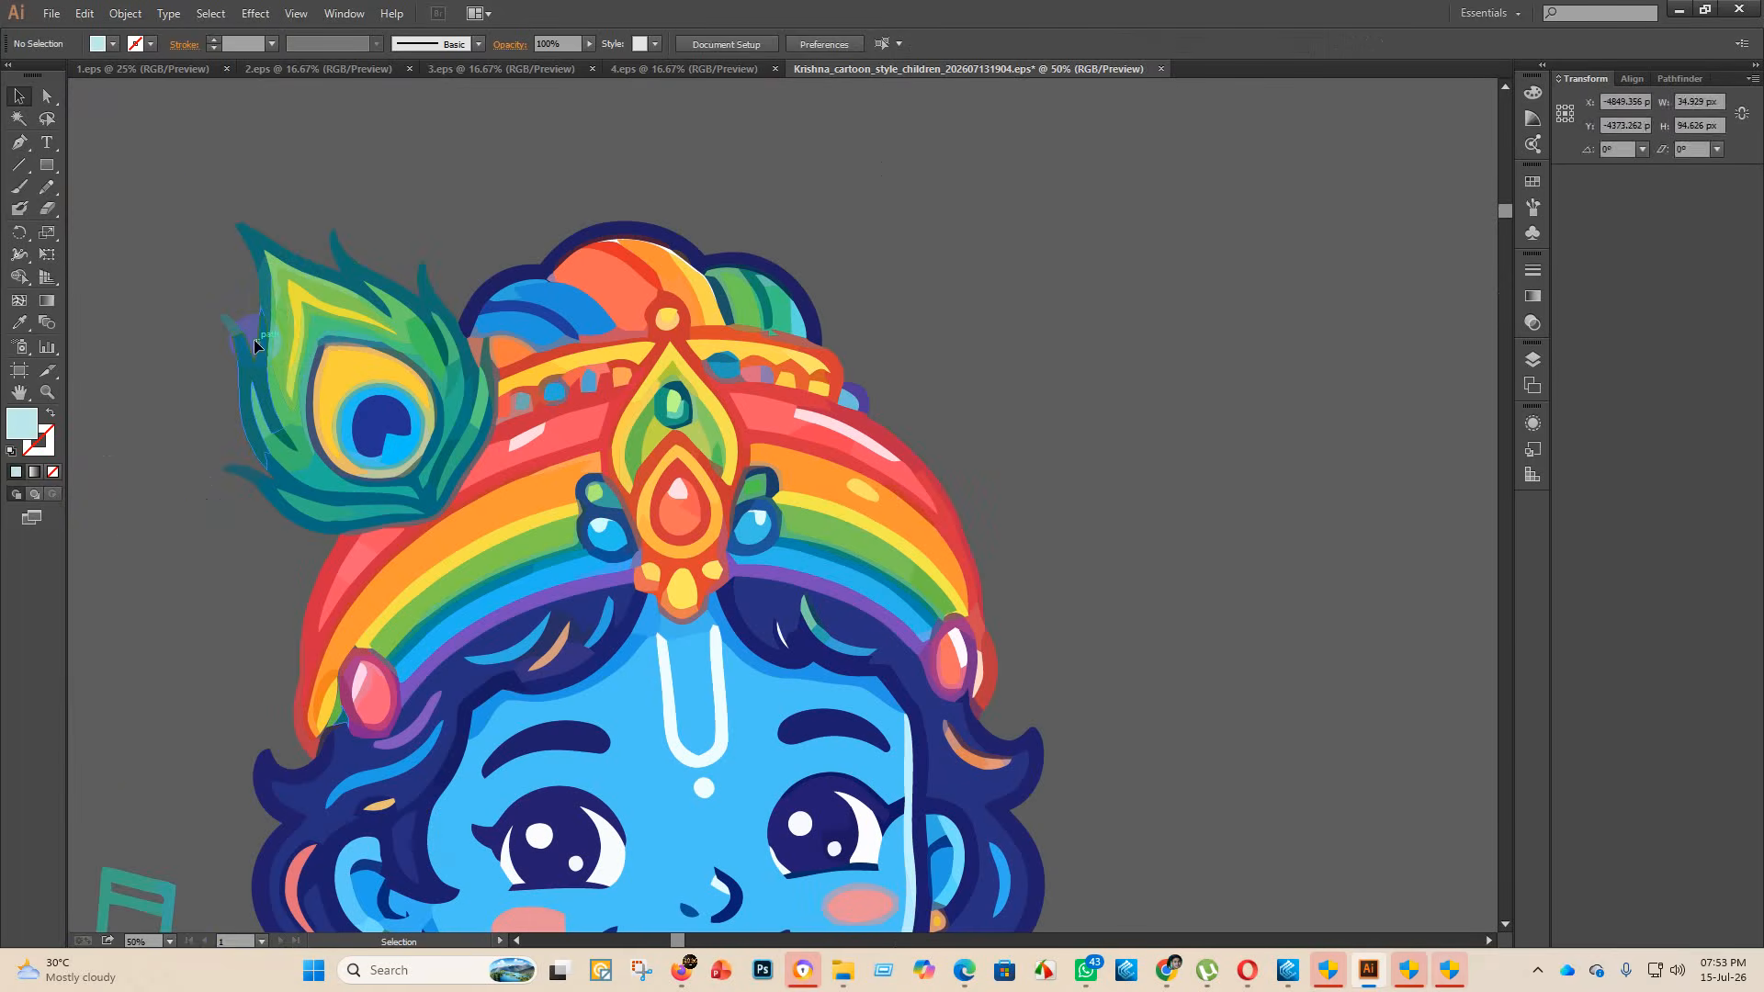
pyautogui.scroll(-3, 261, 344)
pyautogui.scroll(-1, 447, 454)
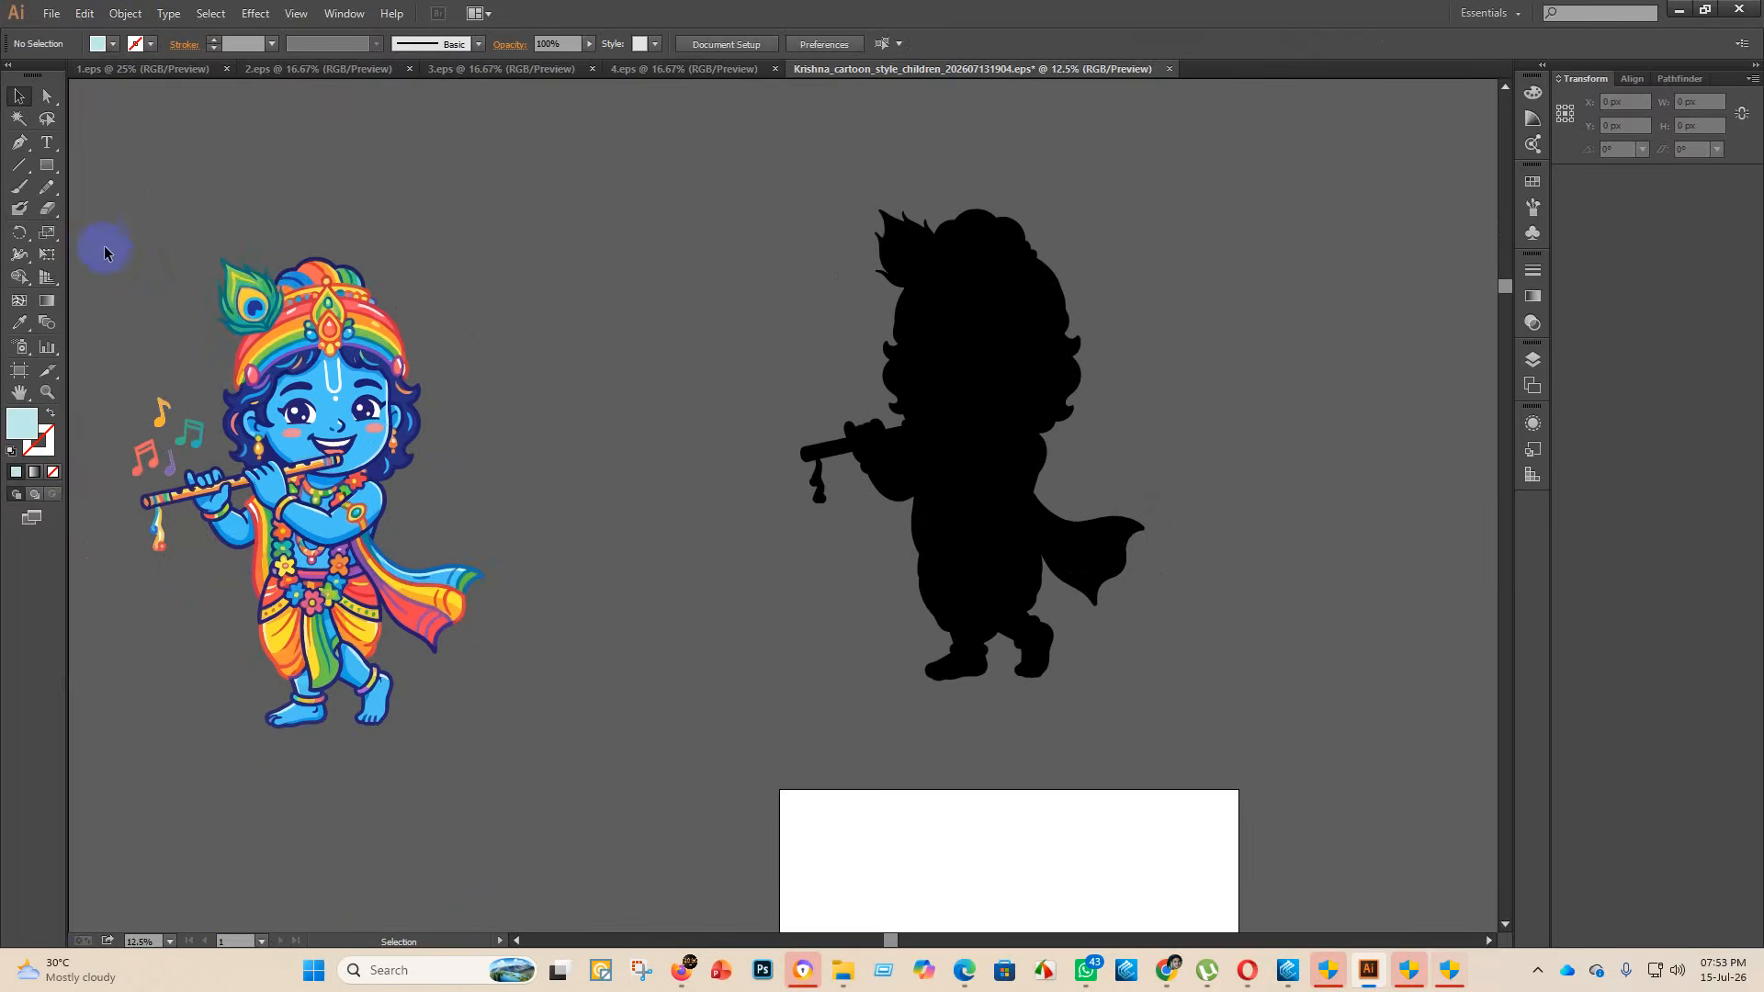
# - Group the whole Krishna figure with its music notes and center the group horizontally and vertically on the artboard
pyautogui.moveTo(88, 191); pyautogui.dragTo(588, 838)
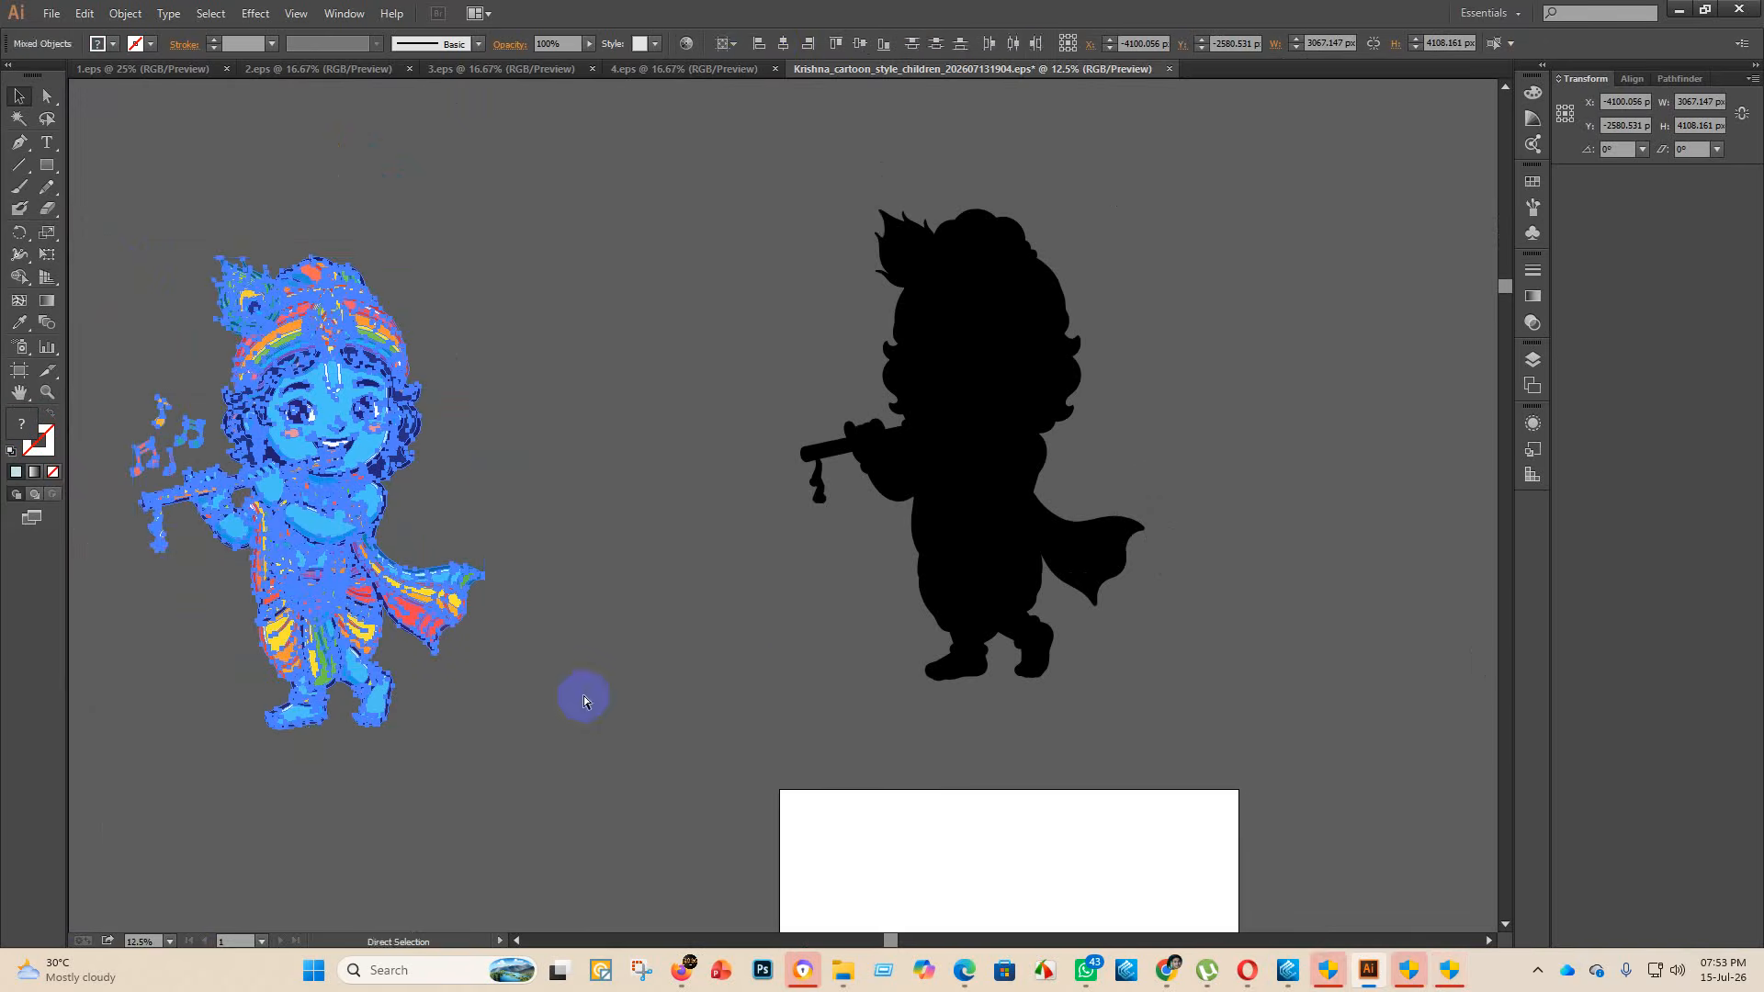
pyautogui.hotkey('ctrl', 'g')
pyautogui.scroll(-3, 638, 475)
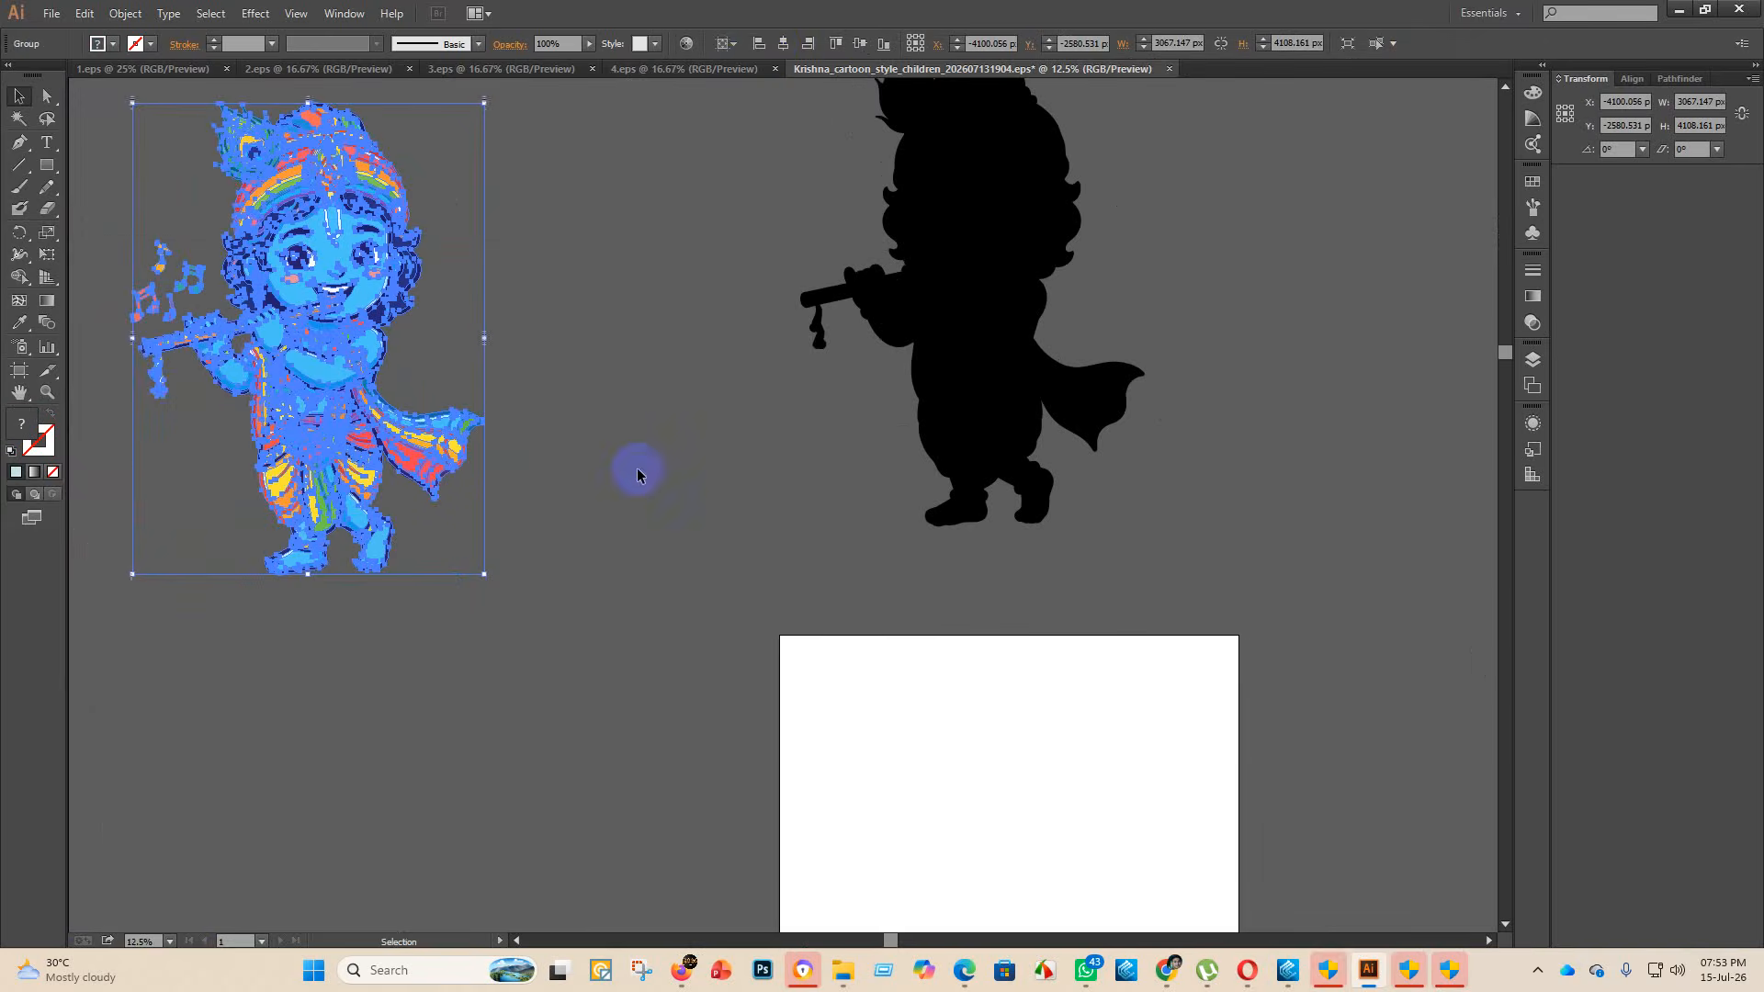
pyautogui.click(783, 43)
pyautogui.click(860, 43)
pyautogui.scroll(-2, 777, 441)
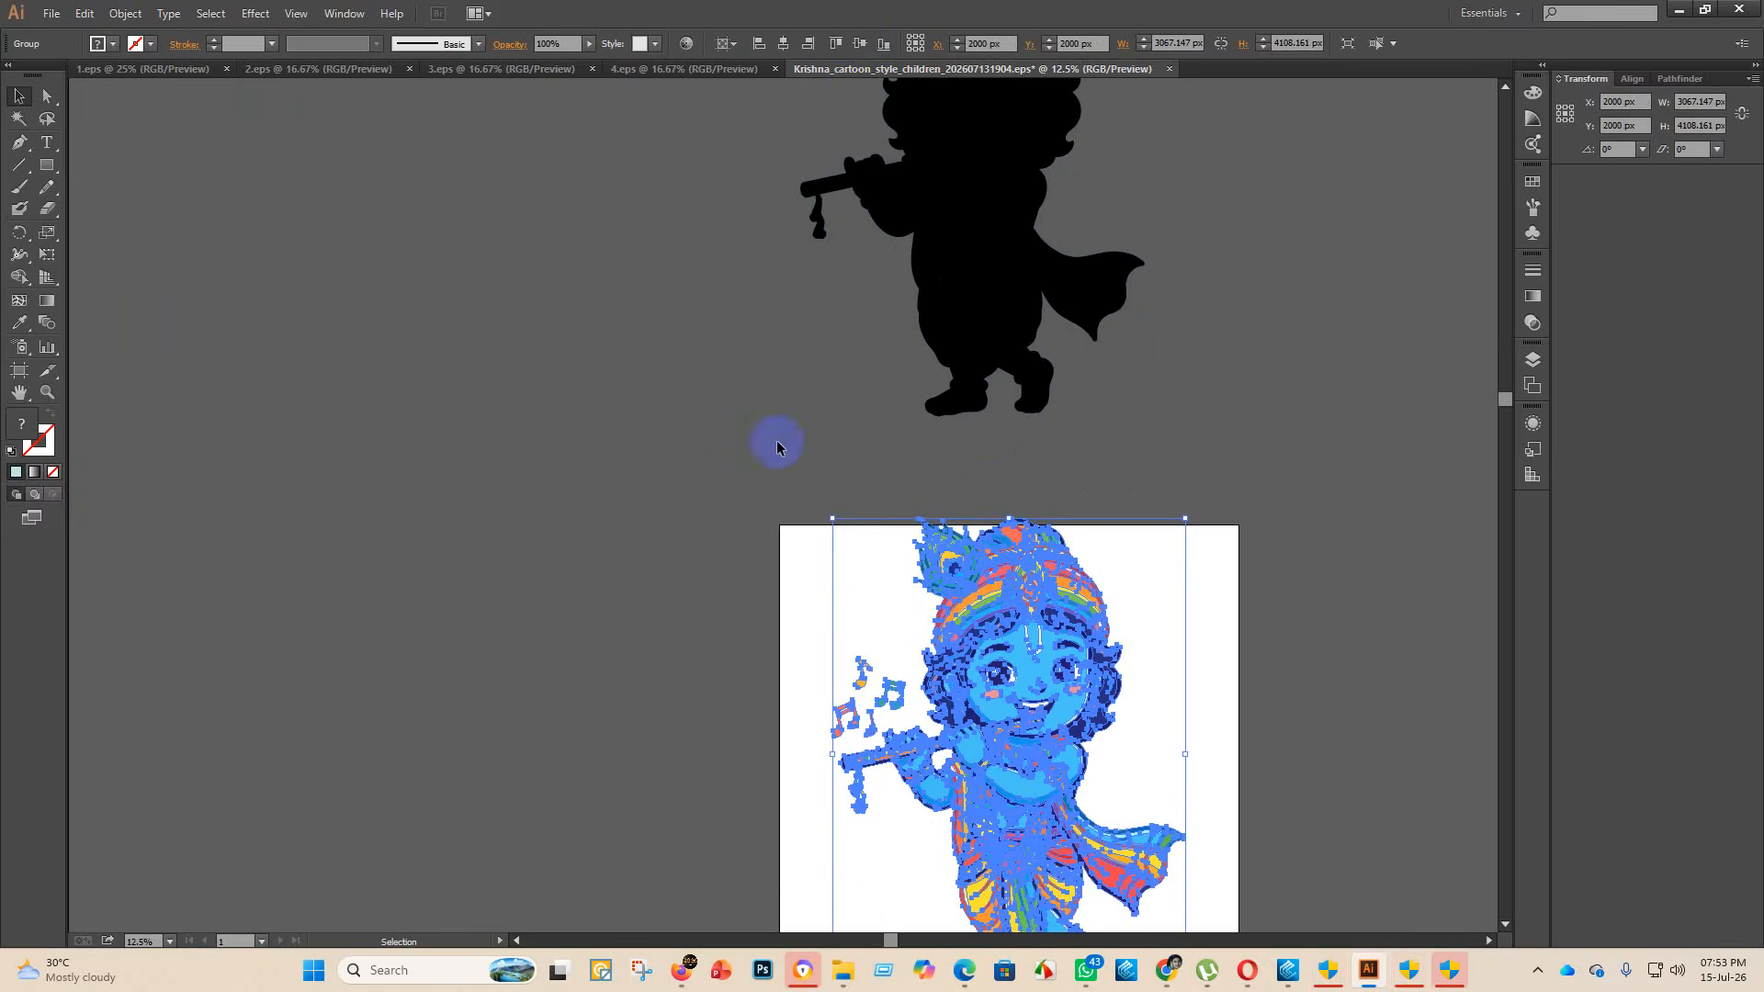
pyautogui.hotkey('ctrl', 'shift', 'a')
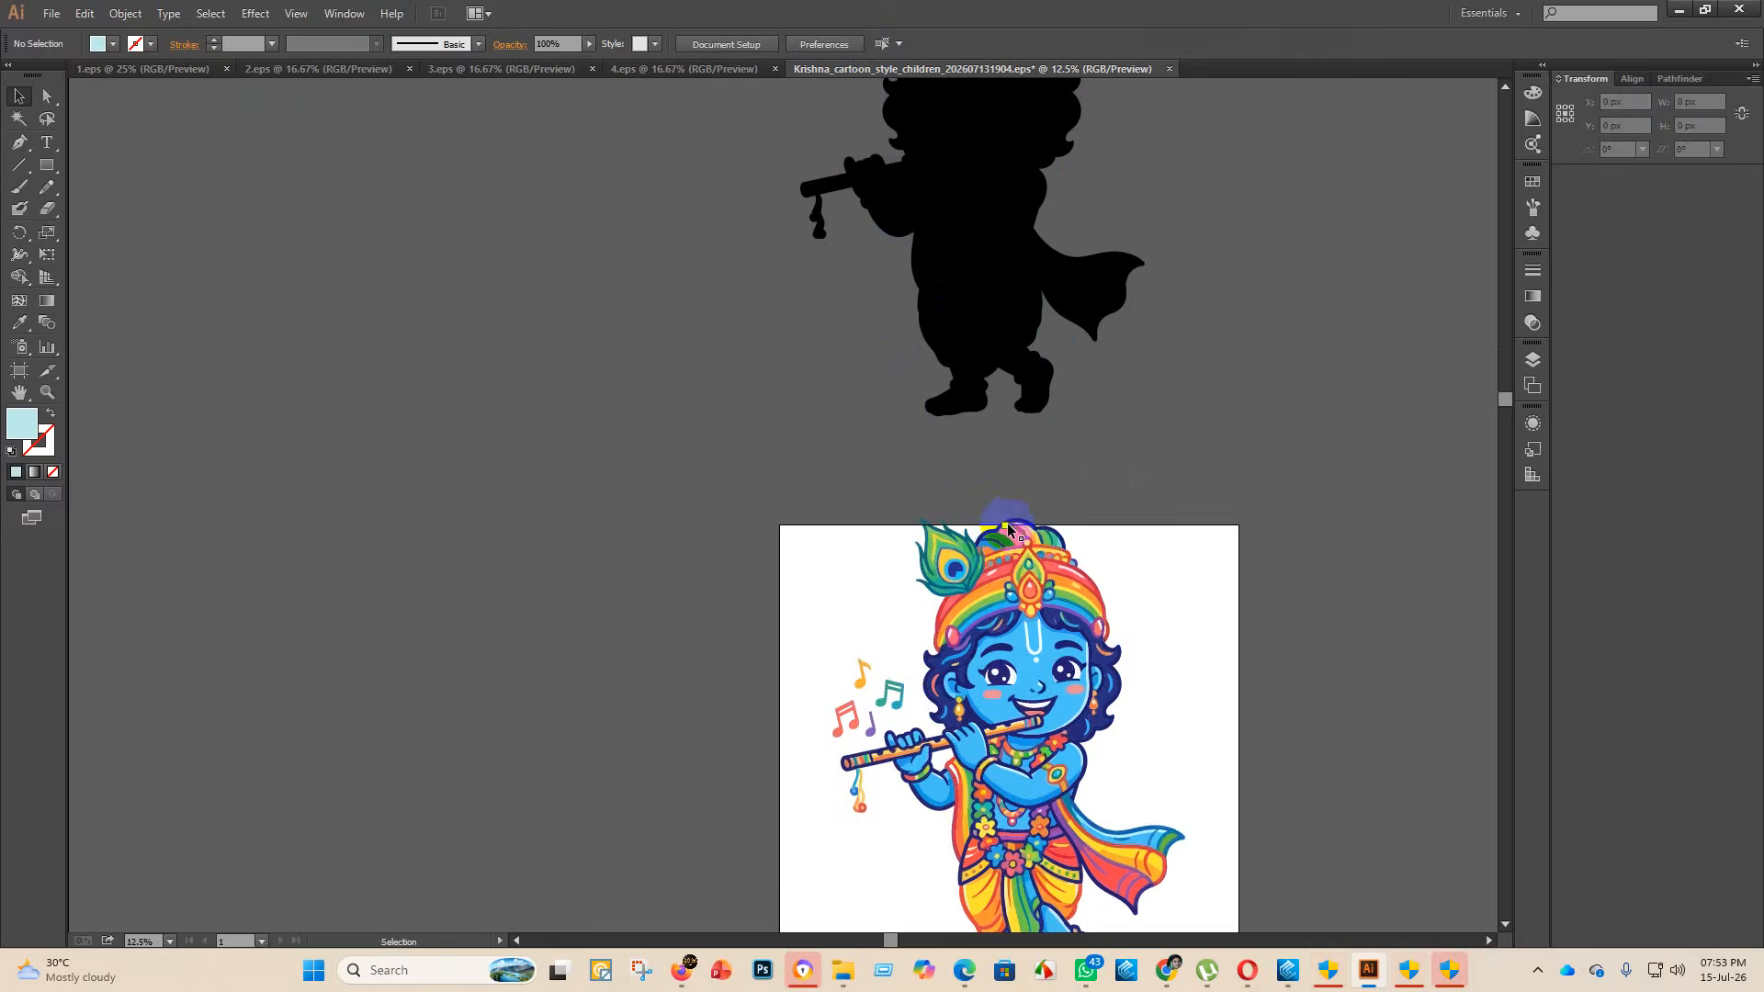
# - Scale the Krishna group down proportionally to fit inside the artboard and center it vertically again
pyautogui.click(1012, 553)
pyautogui.moveTo(1008, 519); pyautogui.dragTo(1008, 577)
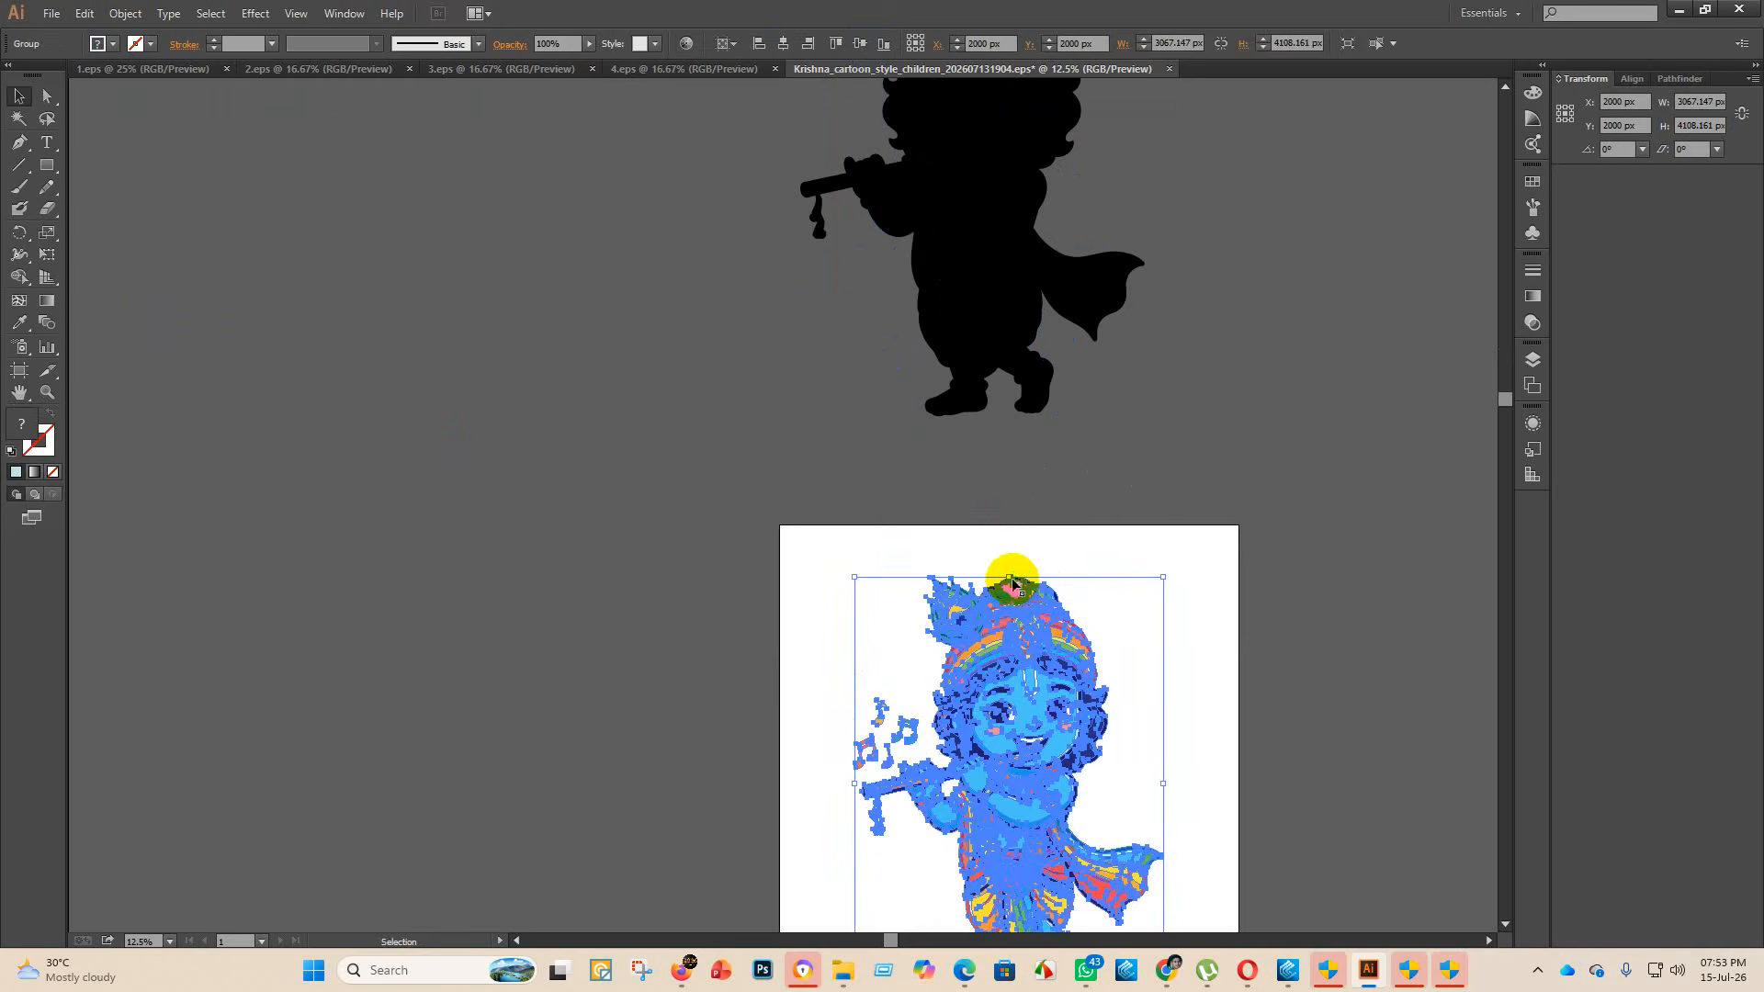
pyautogui.click(860, 43)
pyautogui.click(775, 248)
pyautogui.scroll(-2, 645, 466)
pyautogui.scroll(-2, 645, 466)
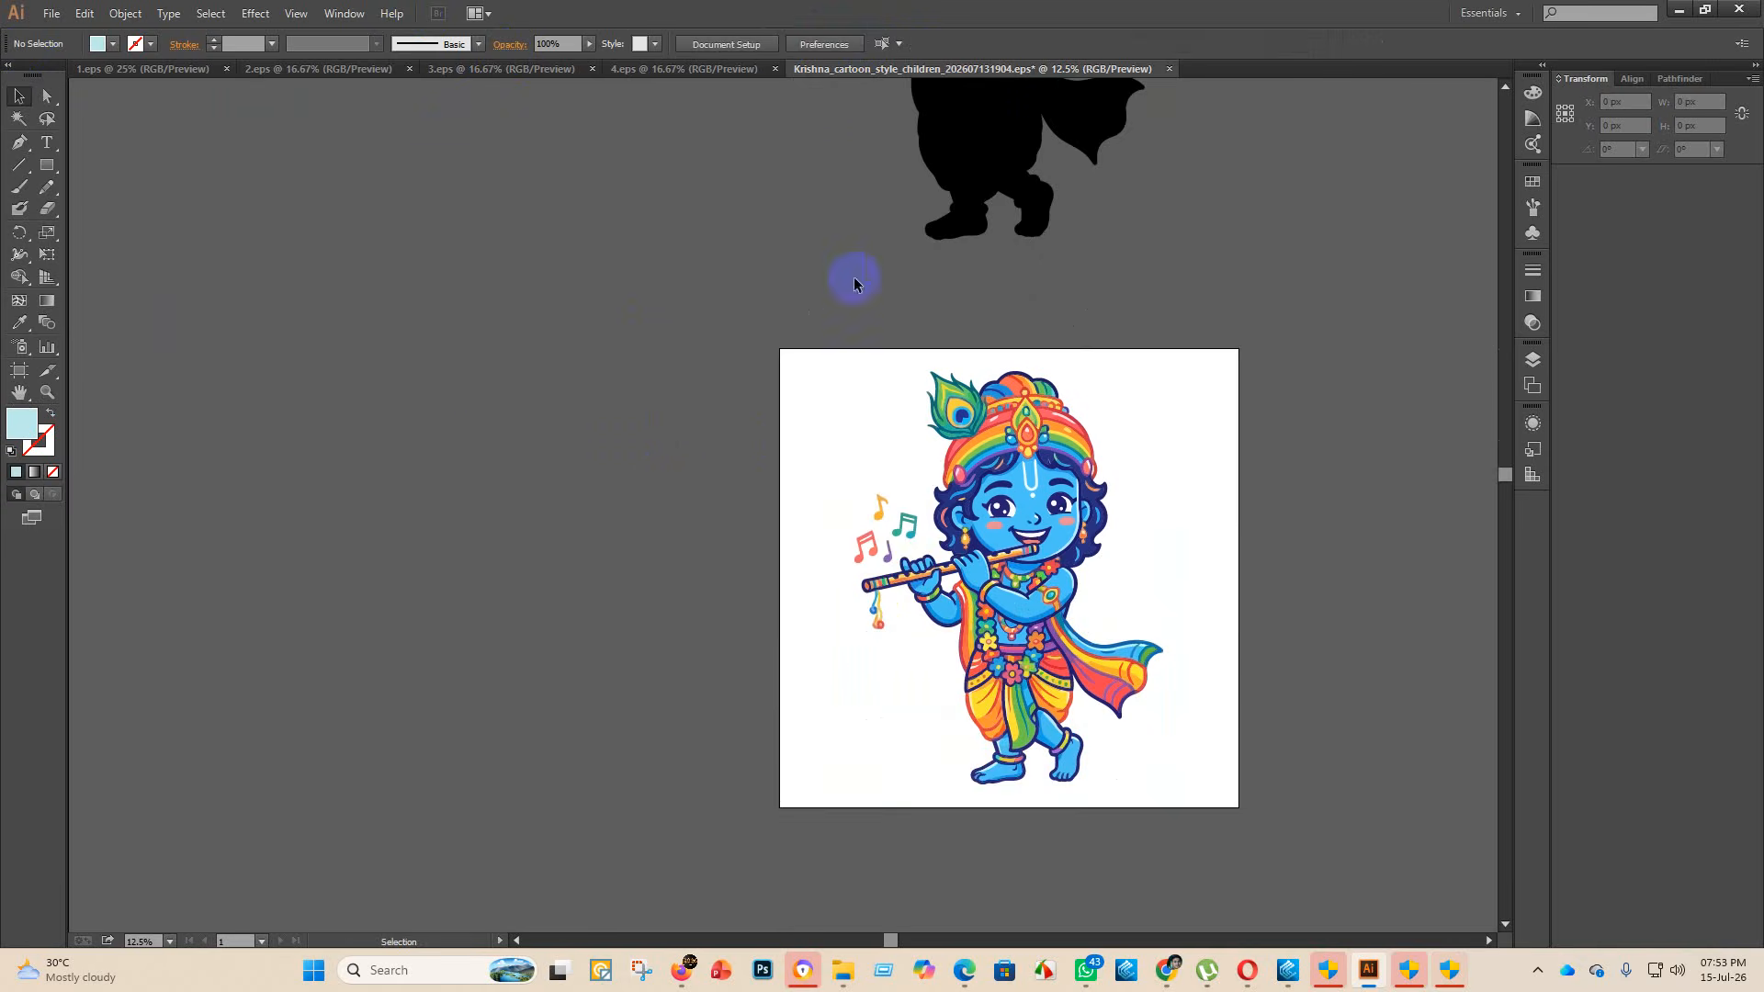
# - Delete the black silhouette above the artboard
pyautogui.scroll(5, 996, 185)
pyautogui.click(995, 184)
pyautogui.press('a')
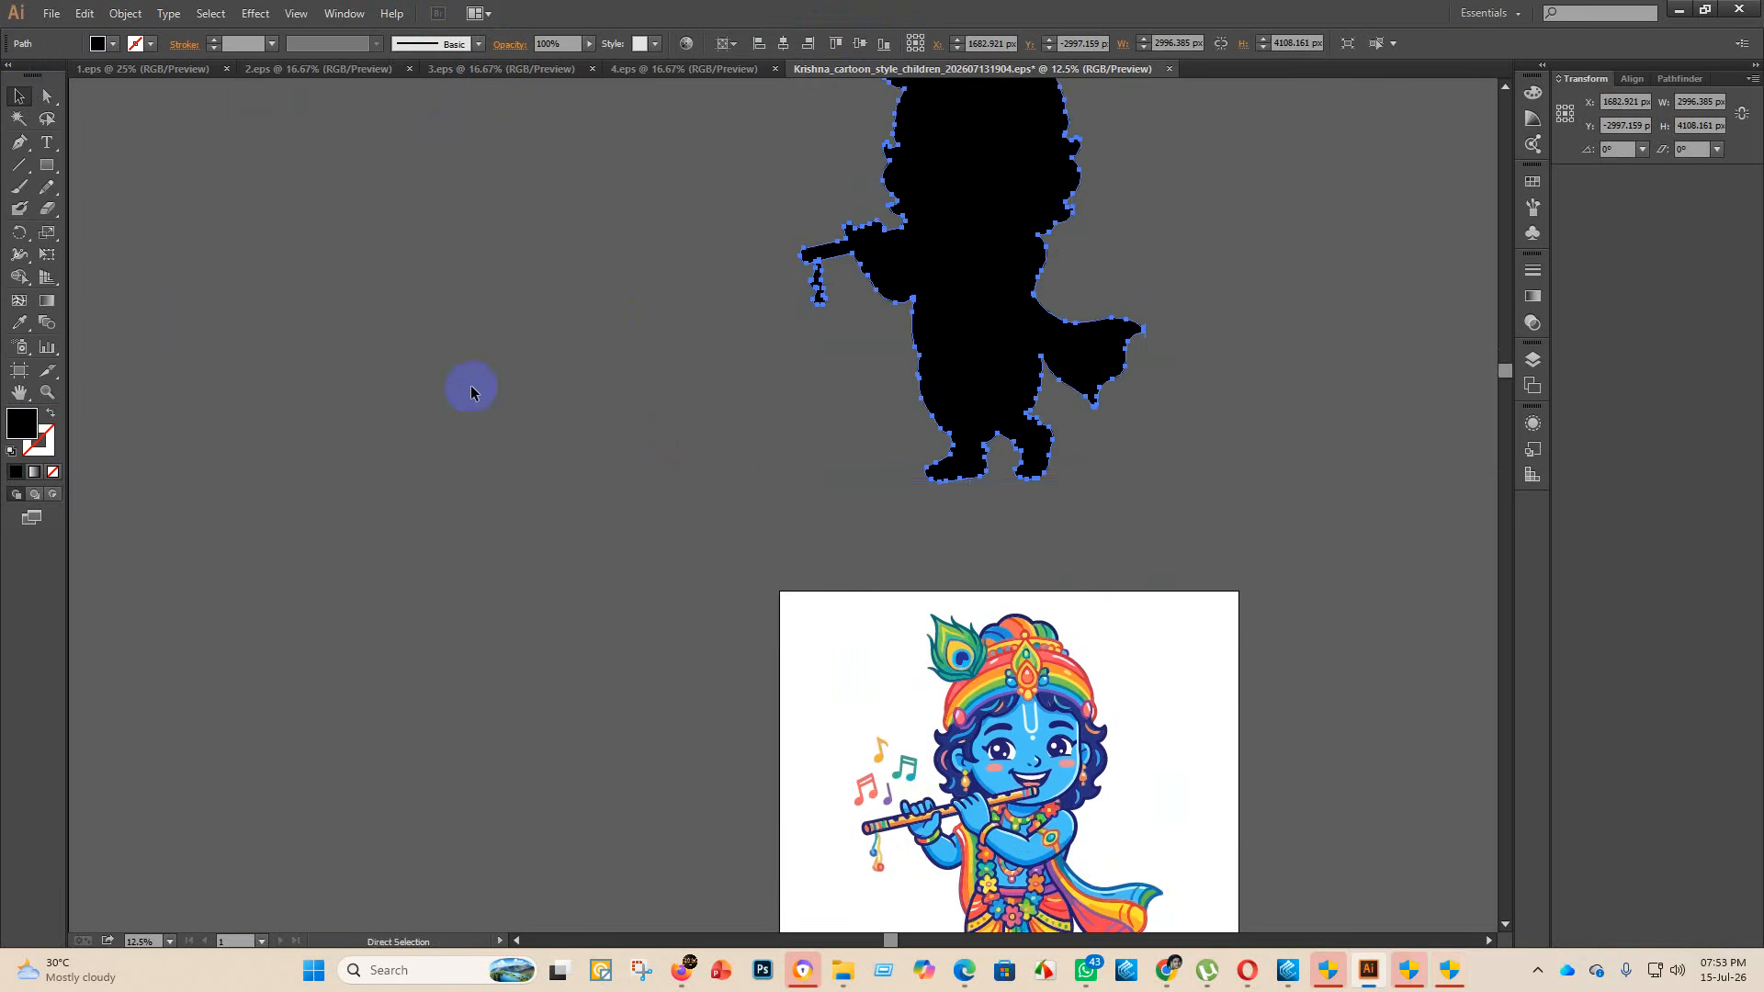
pyautogui.scroll(3, 470, 393)
pyautogui.press('v')
pyautogui.press('Delete')
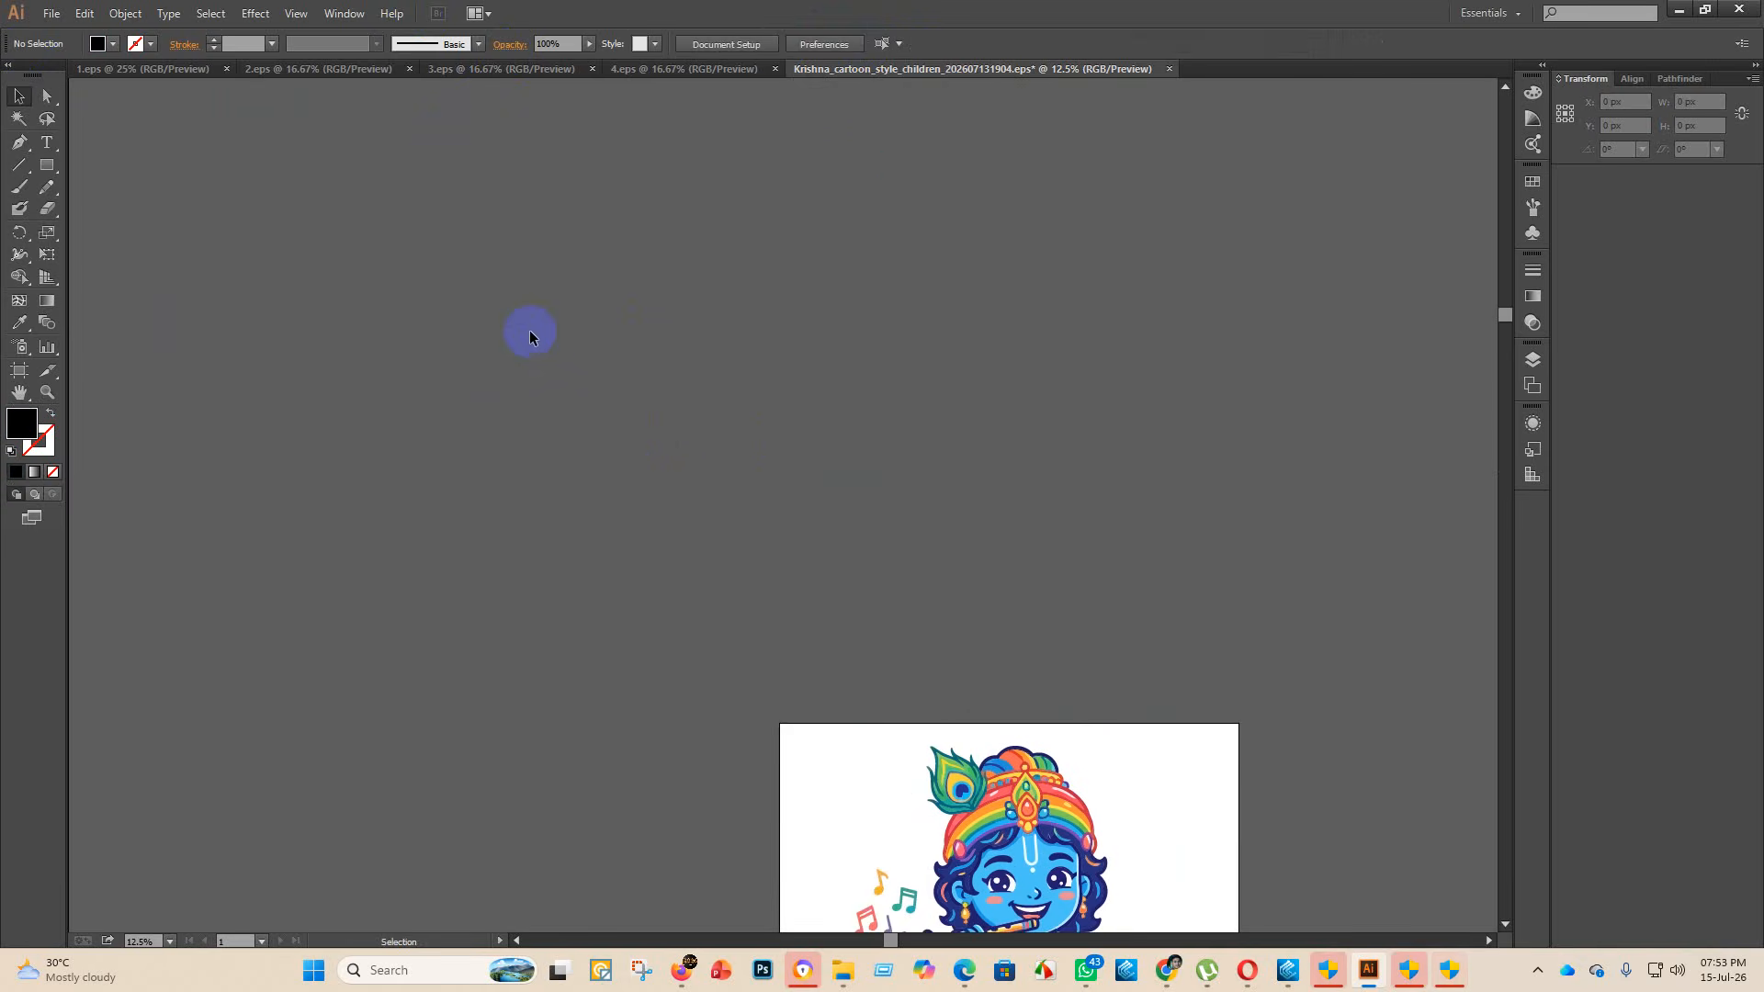
# - Save the colorful Krishna document as 5 in Illustrator EPS format inside the eps 2 folder
pyautogui.click(48, 13)
pyautogui.click(133, 167)
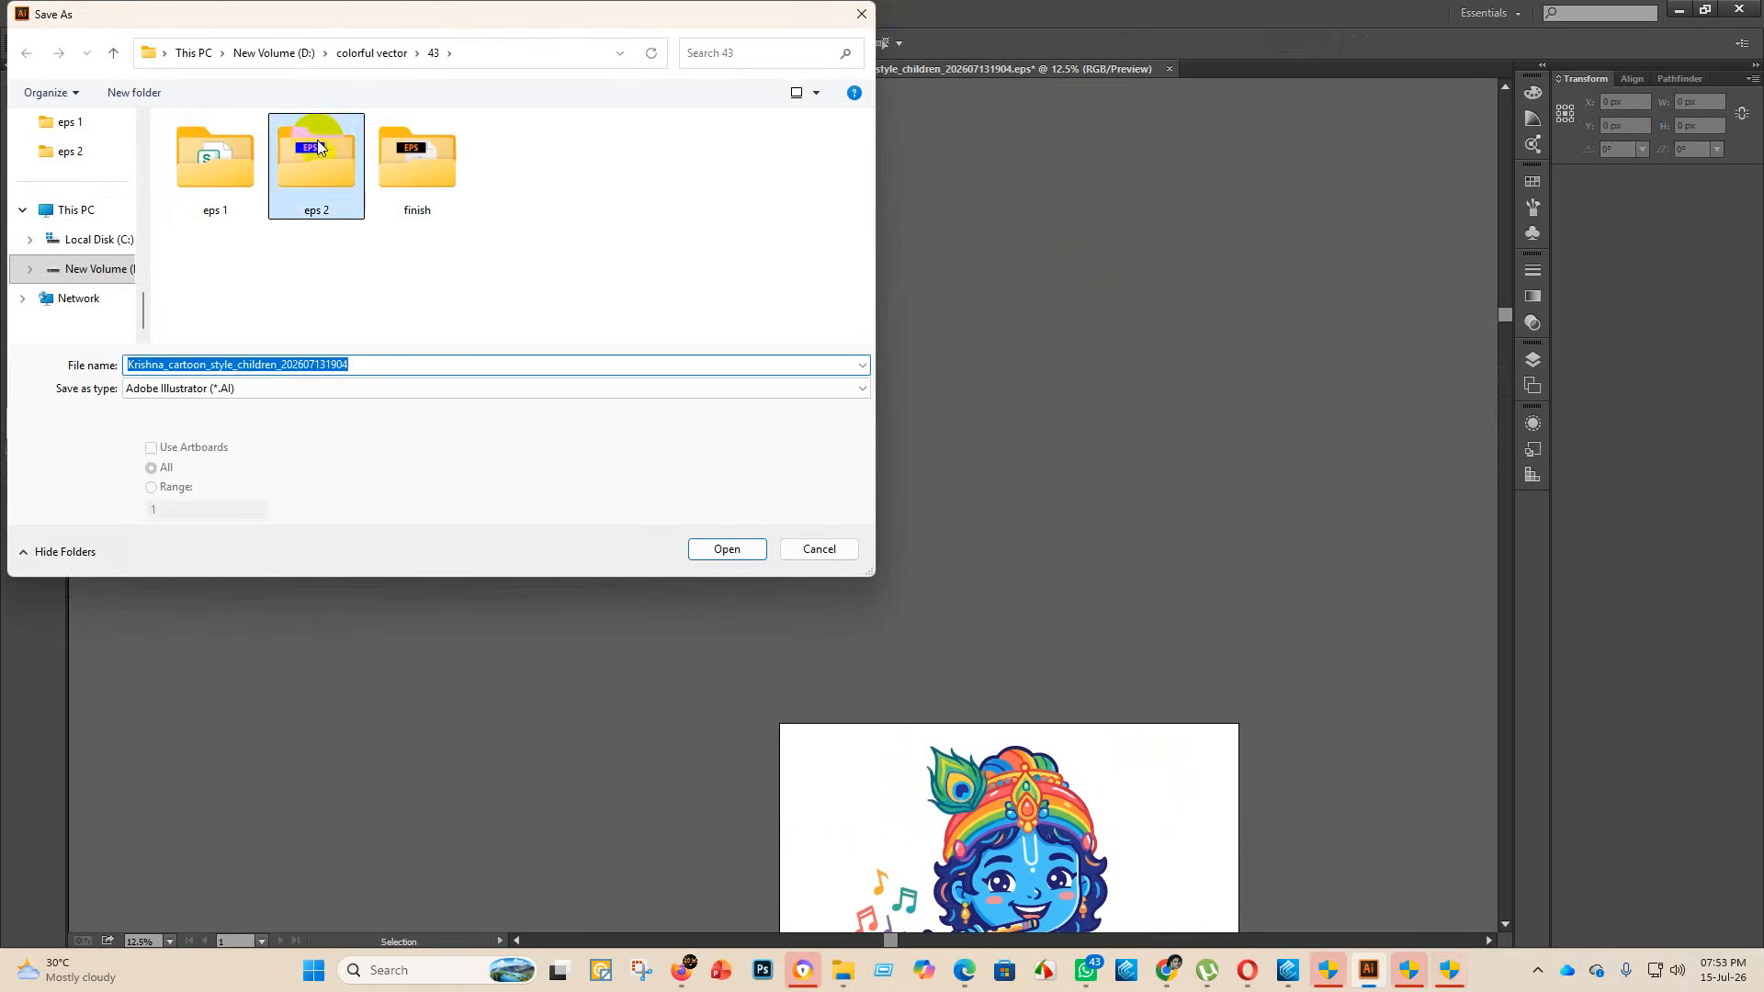
pyautogui.doubleClick(317, 165)
pyautogui.click(306, 391)
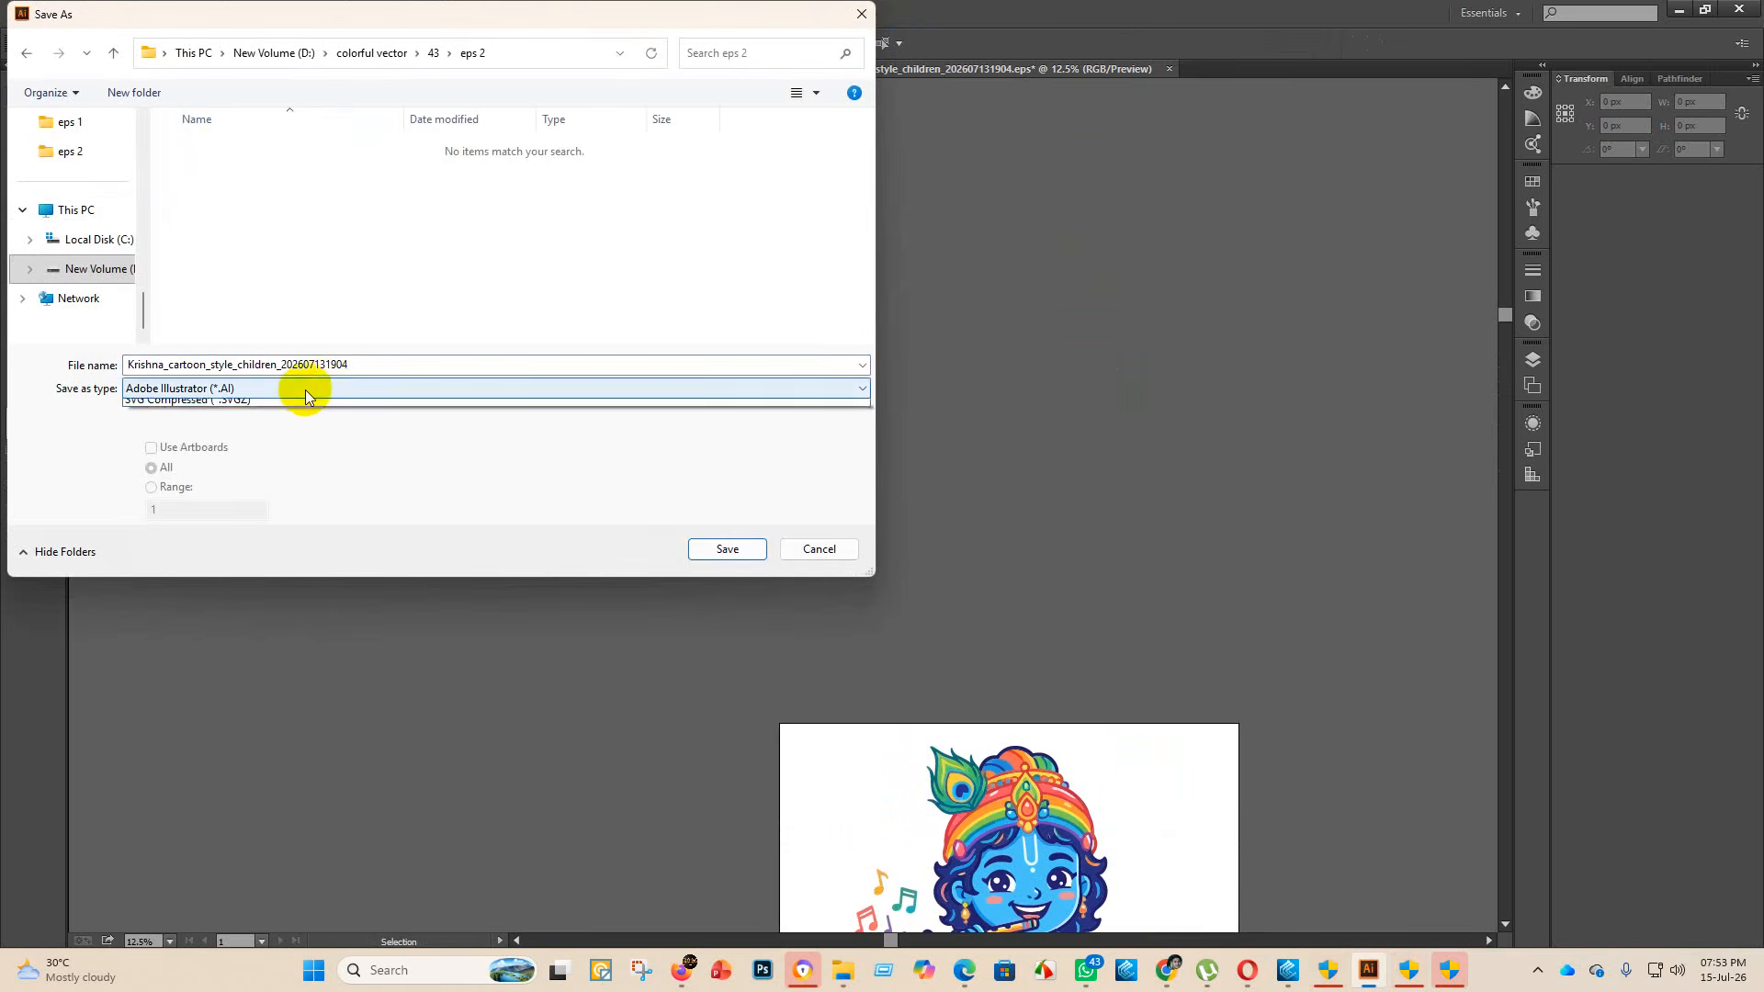
pyautogui.click(215, 424)
pyautogui.doubleClick(390, 369)
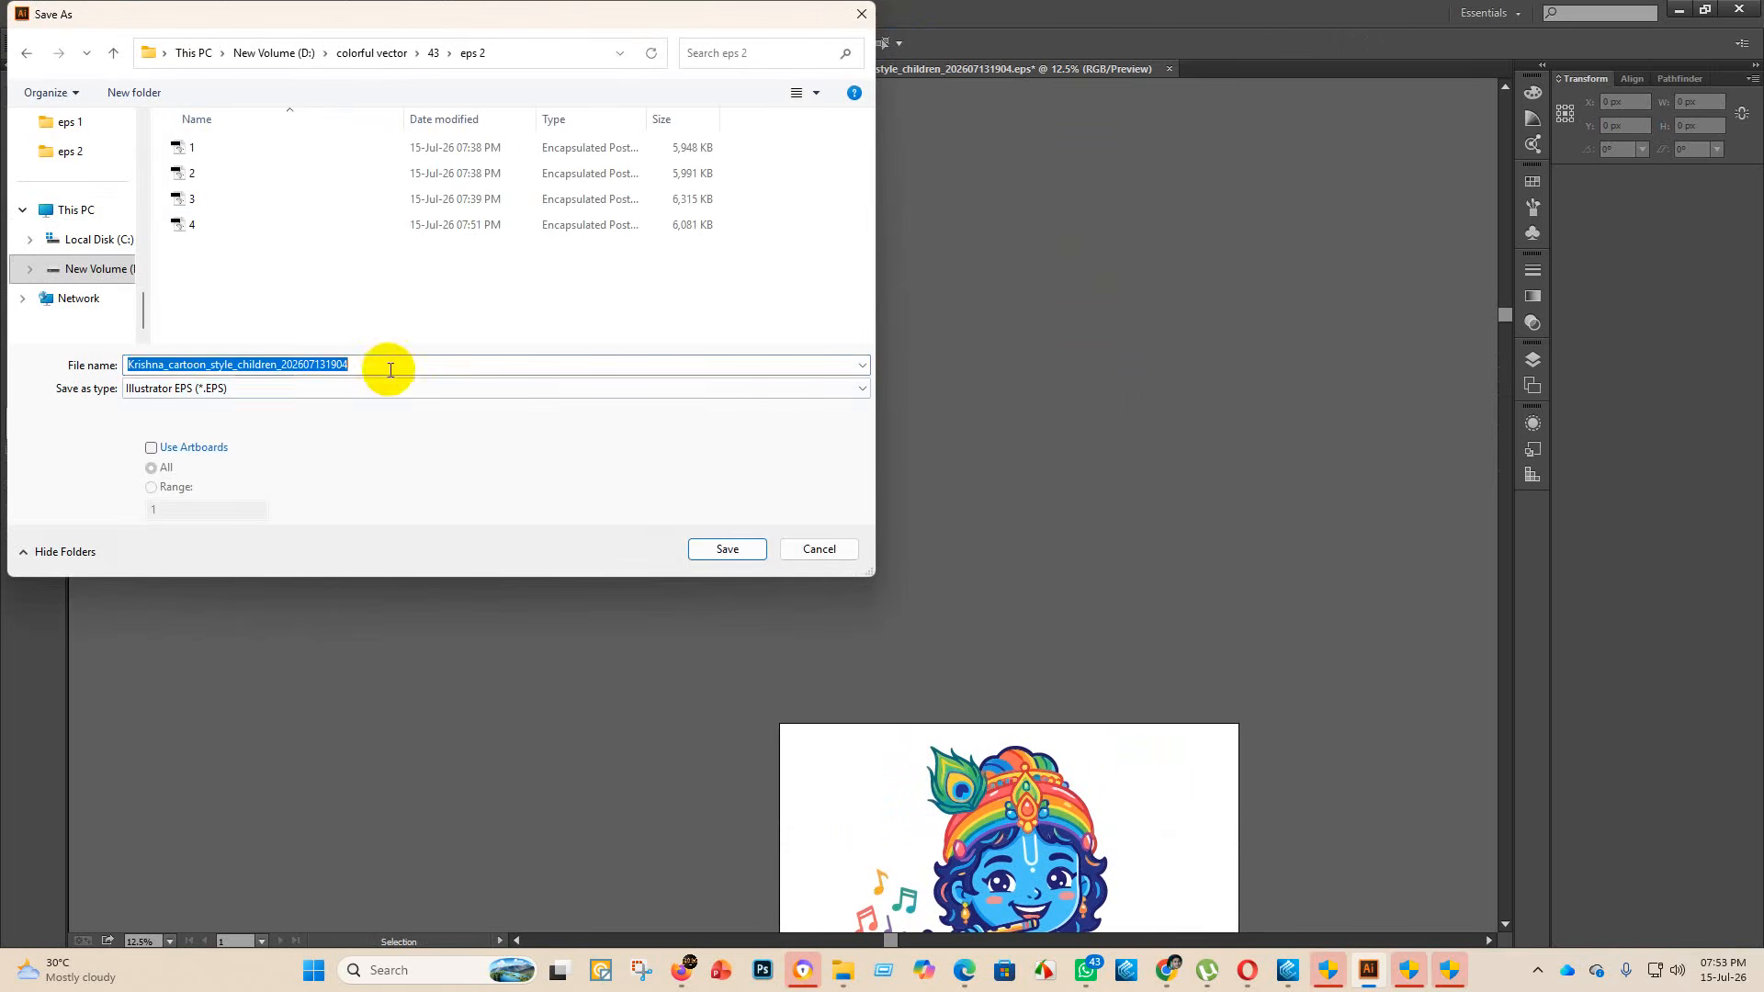
pyautogui.press('BackSpace')
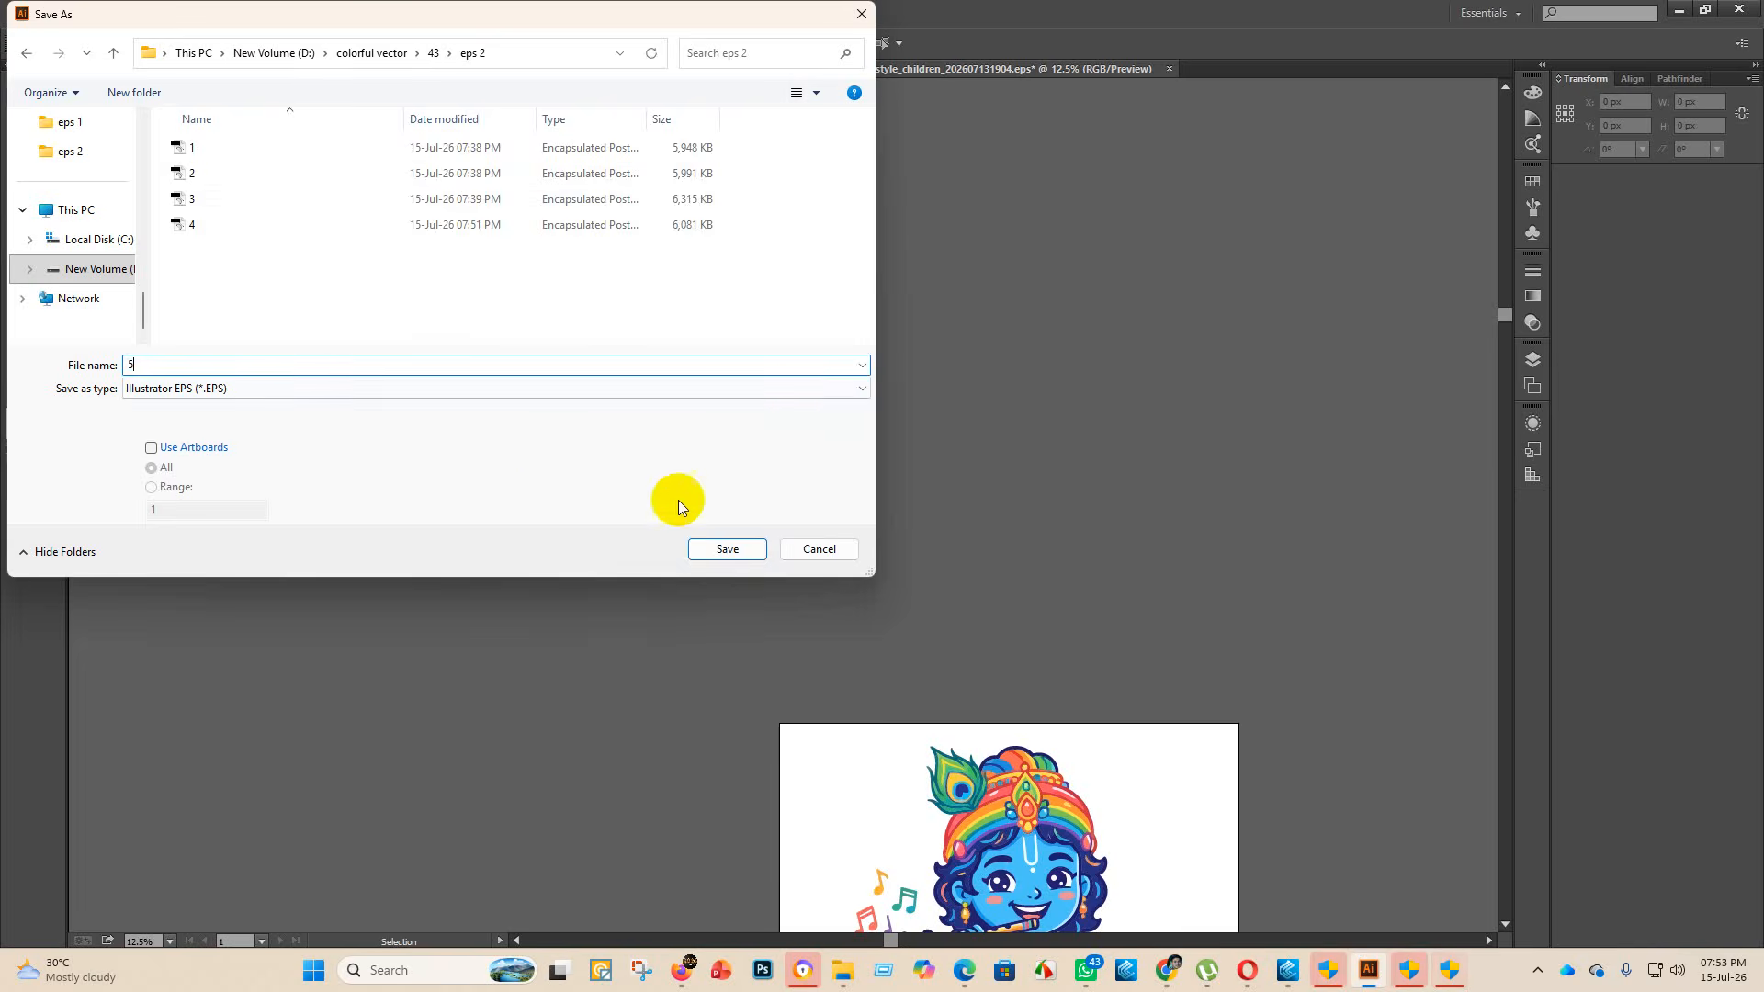
pyautogui.click(718, 549)
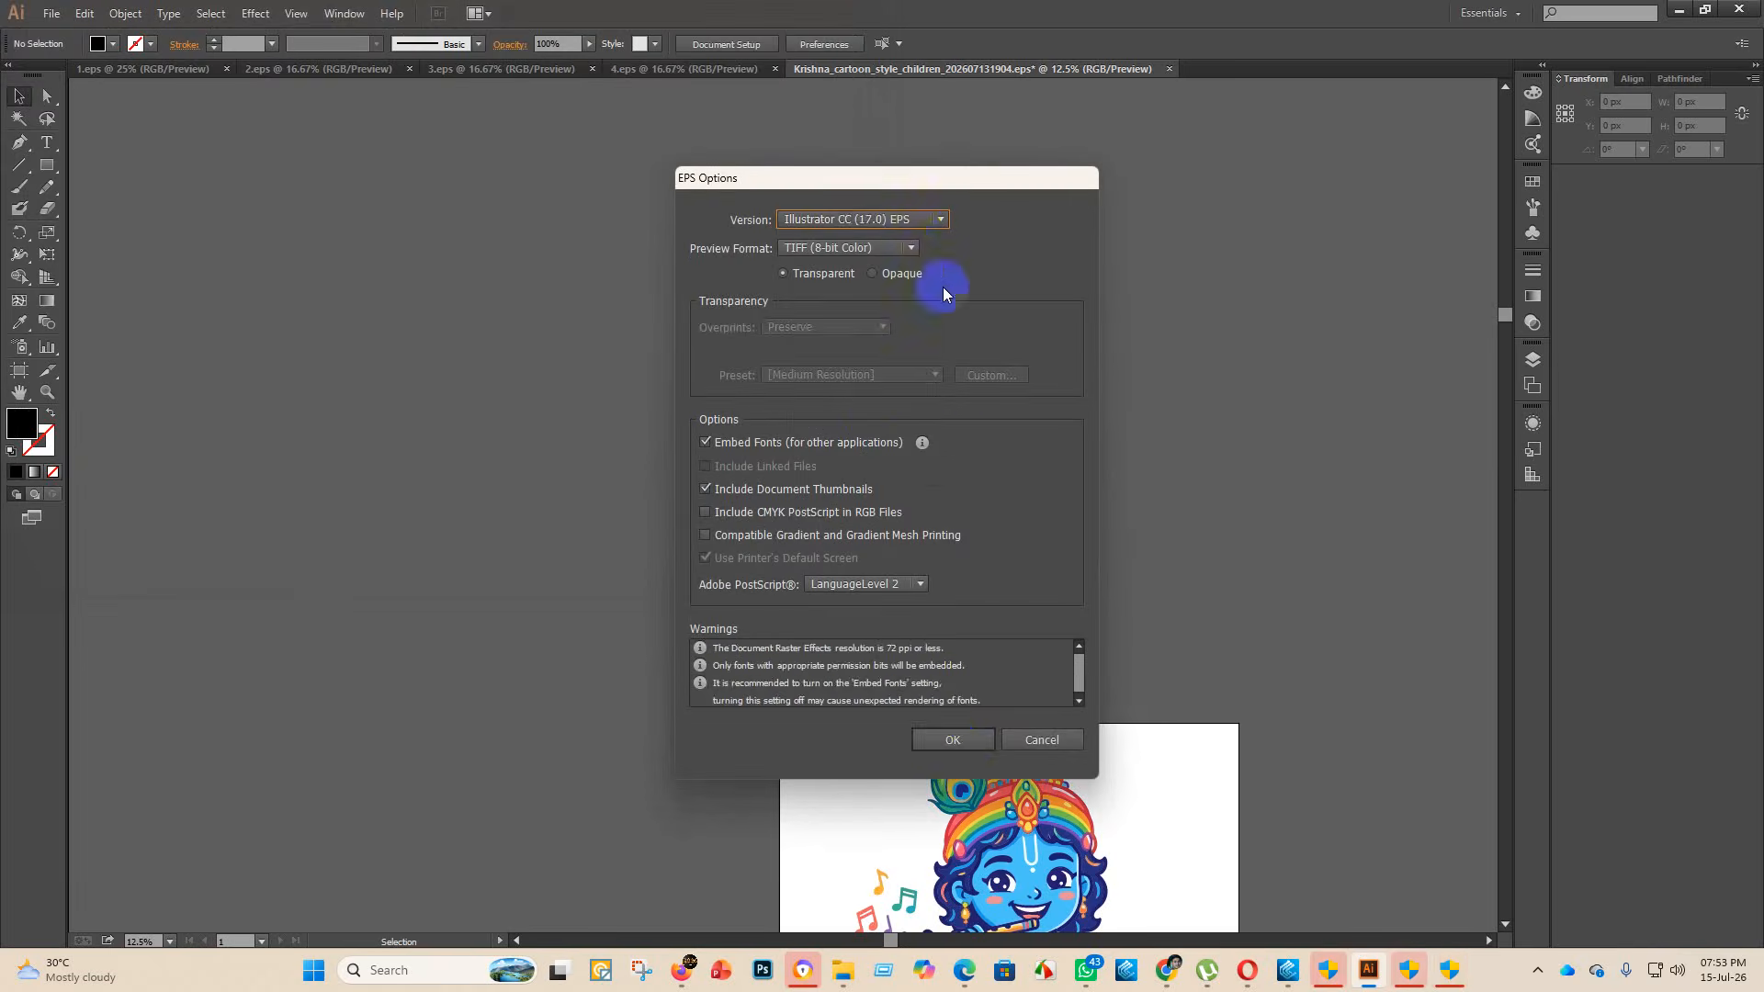
# - Set the EPS version of file 5 to Illustrator 10 EPS and complete the save
pyautogui.click(941, 219)
pyautogui.click(850, 398)
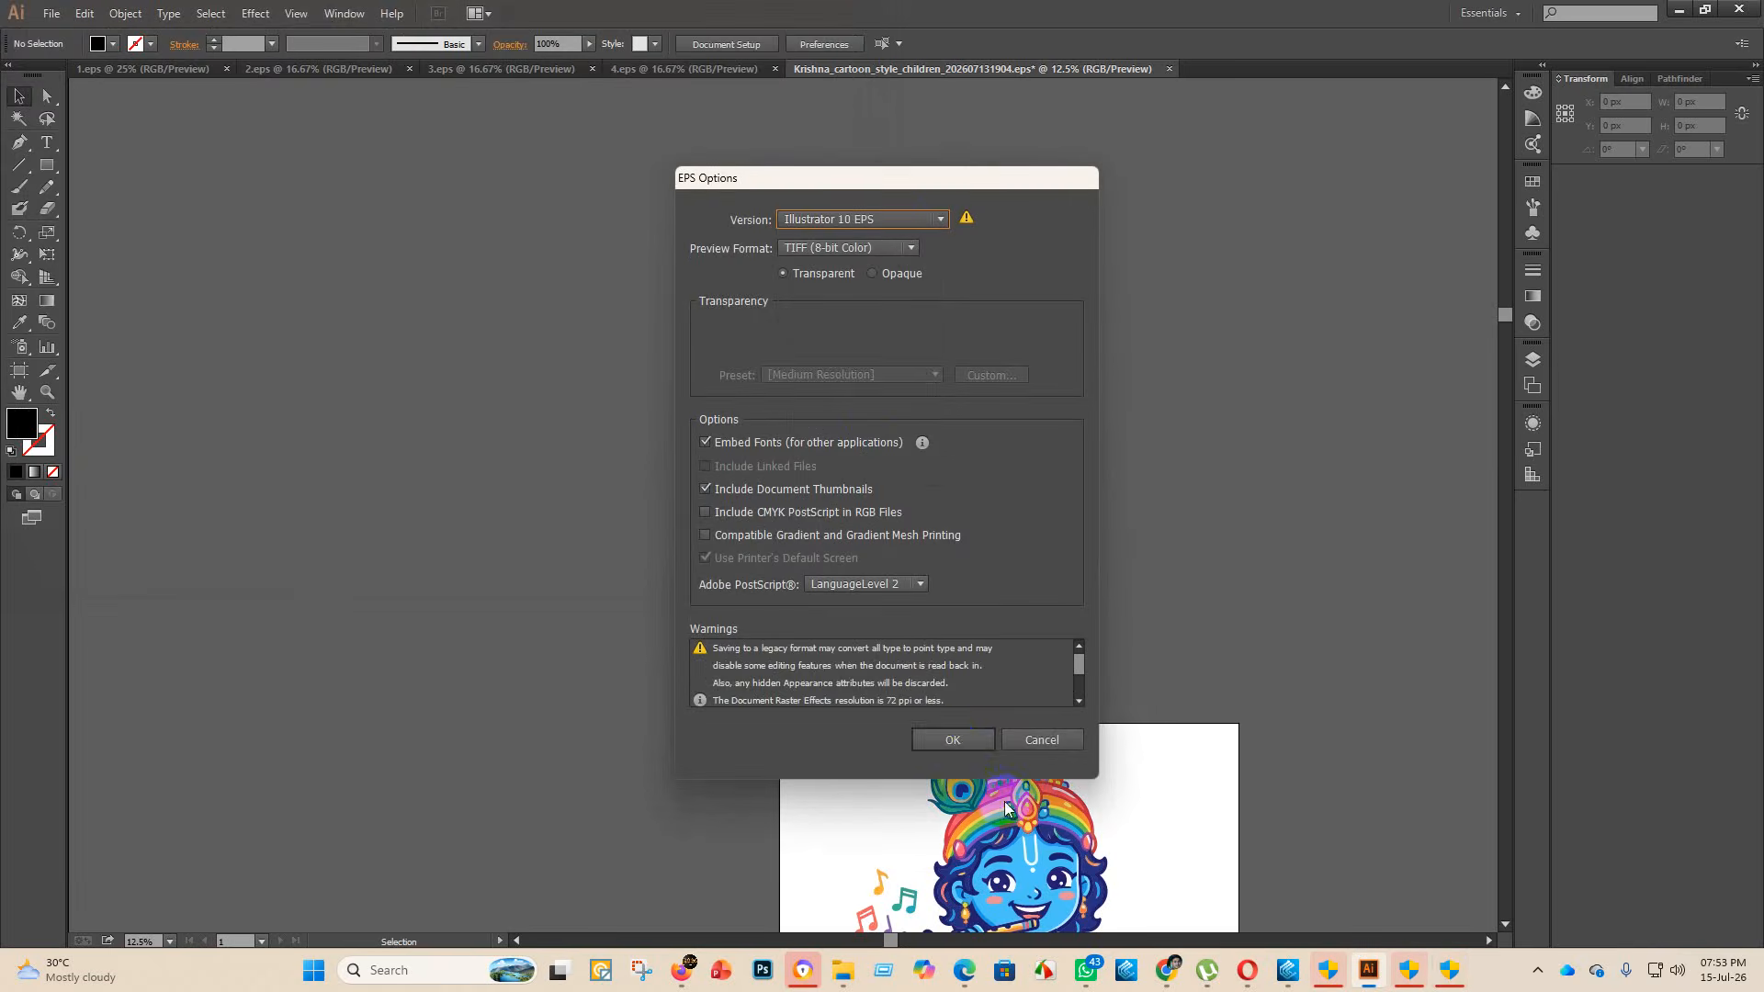
pyautogui.click(950, 740)
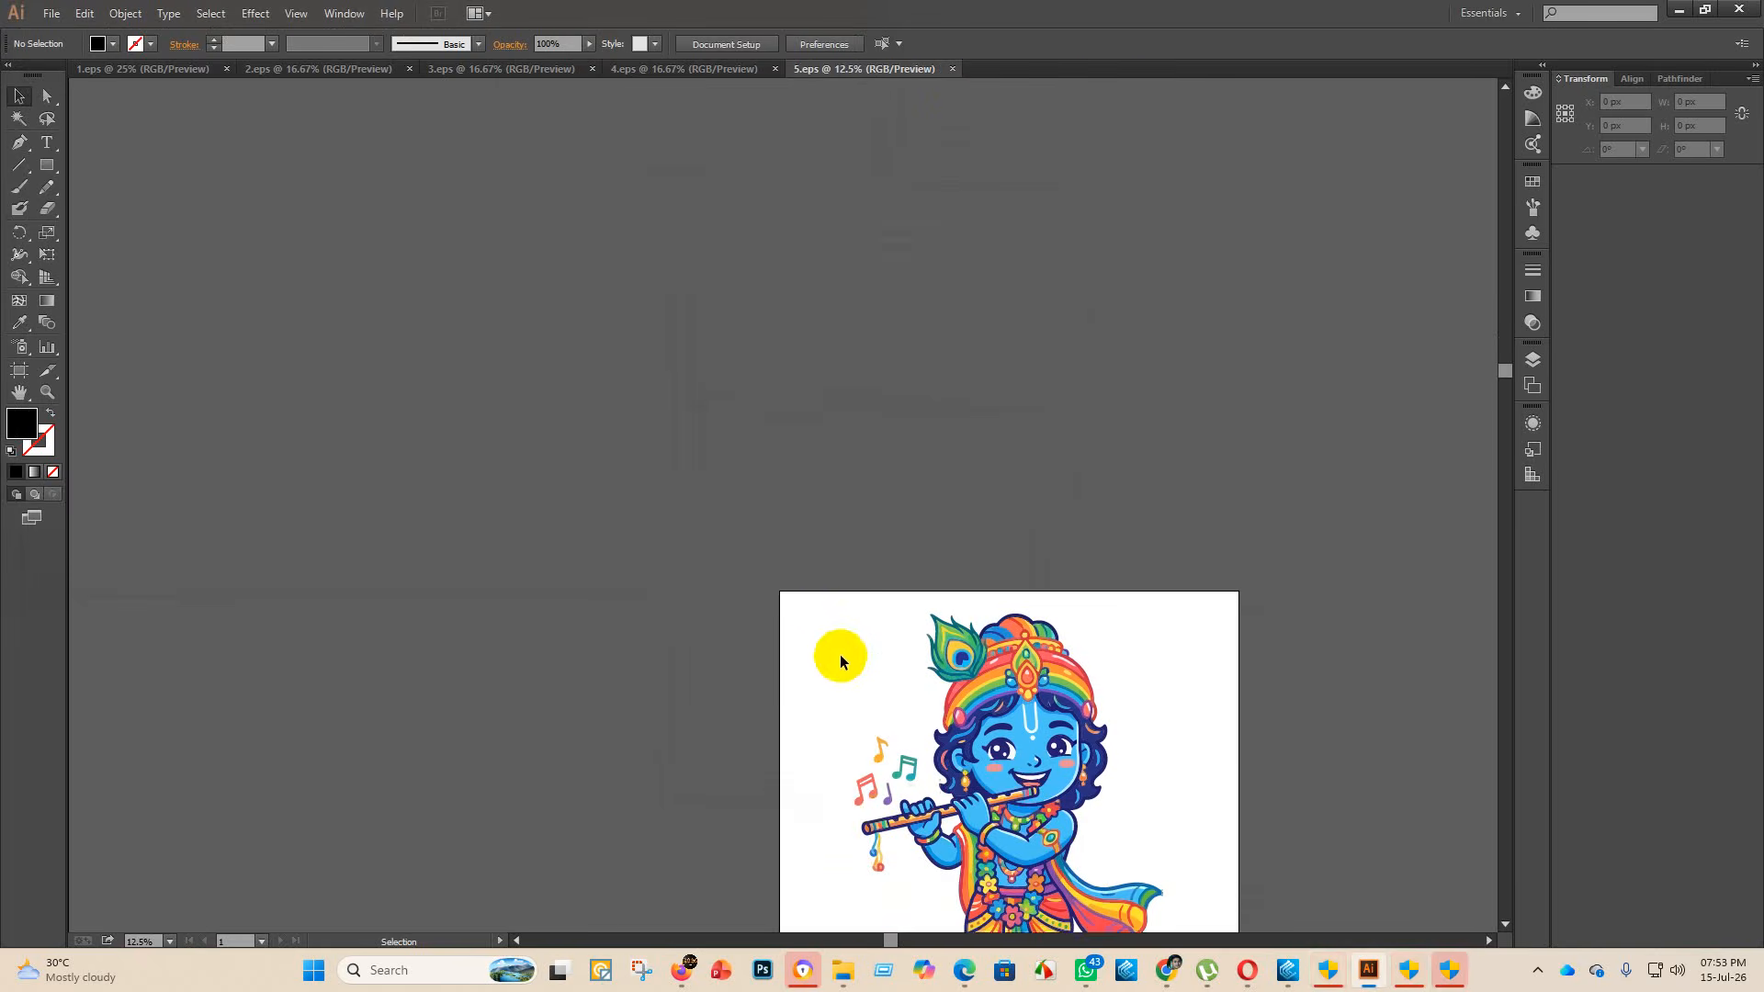
# - Create a new document, accepting the newer-version import, and paste the copied black Krishna silhouette into it
pyautogui.scroll(-3, 821, 653)
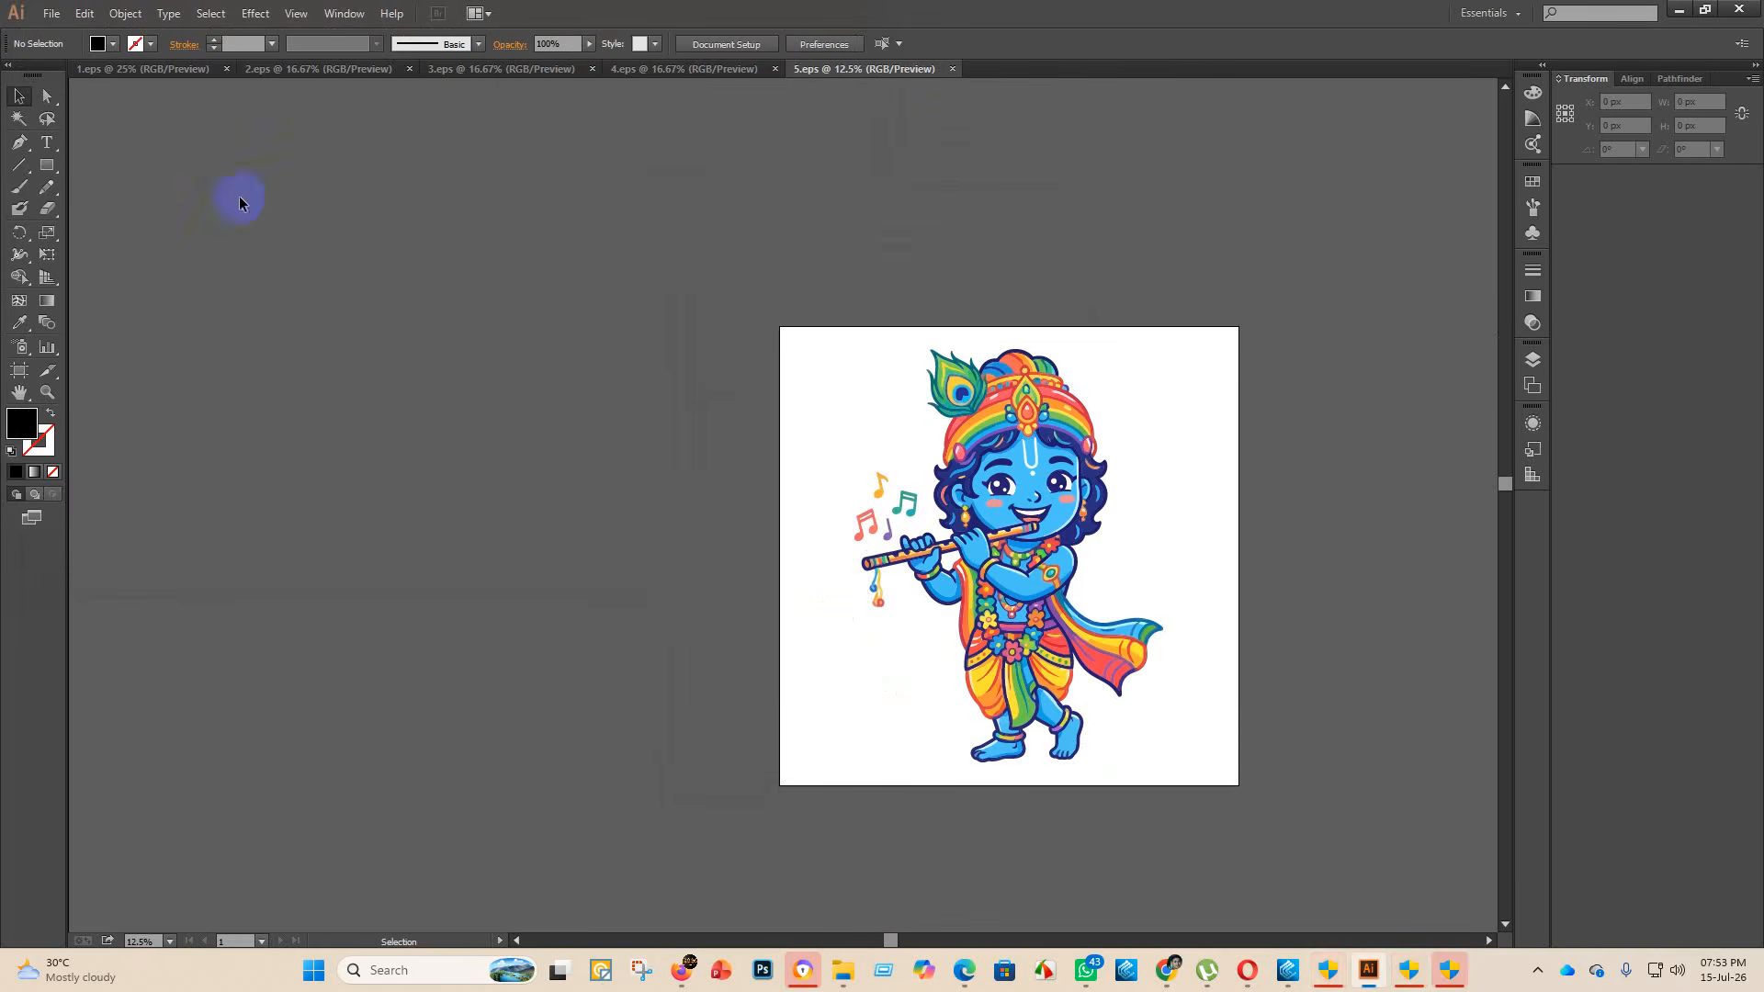
pyautogui.click(52, 13)
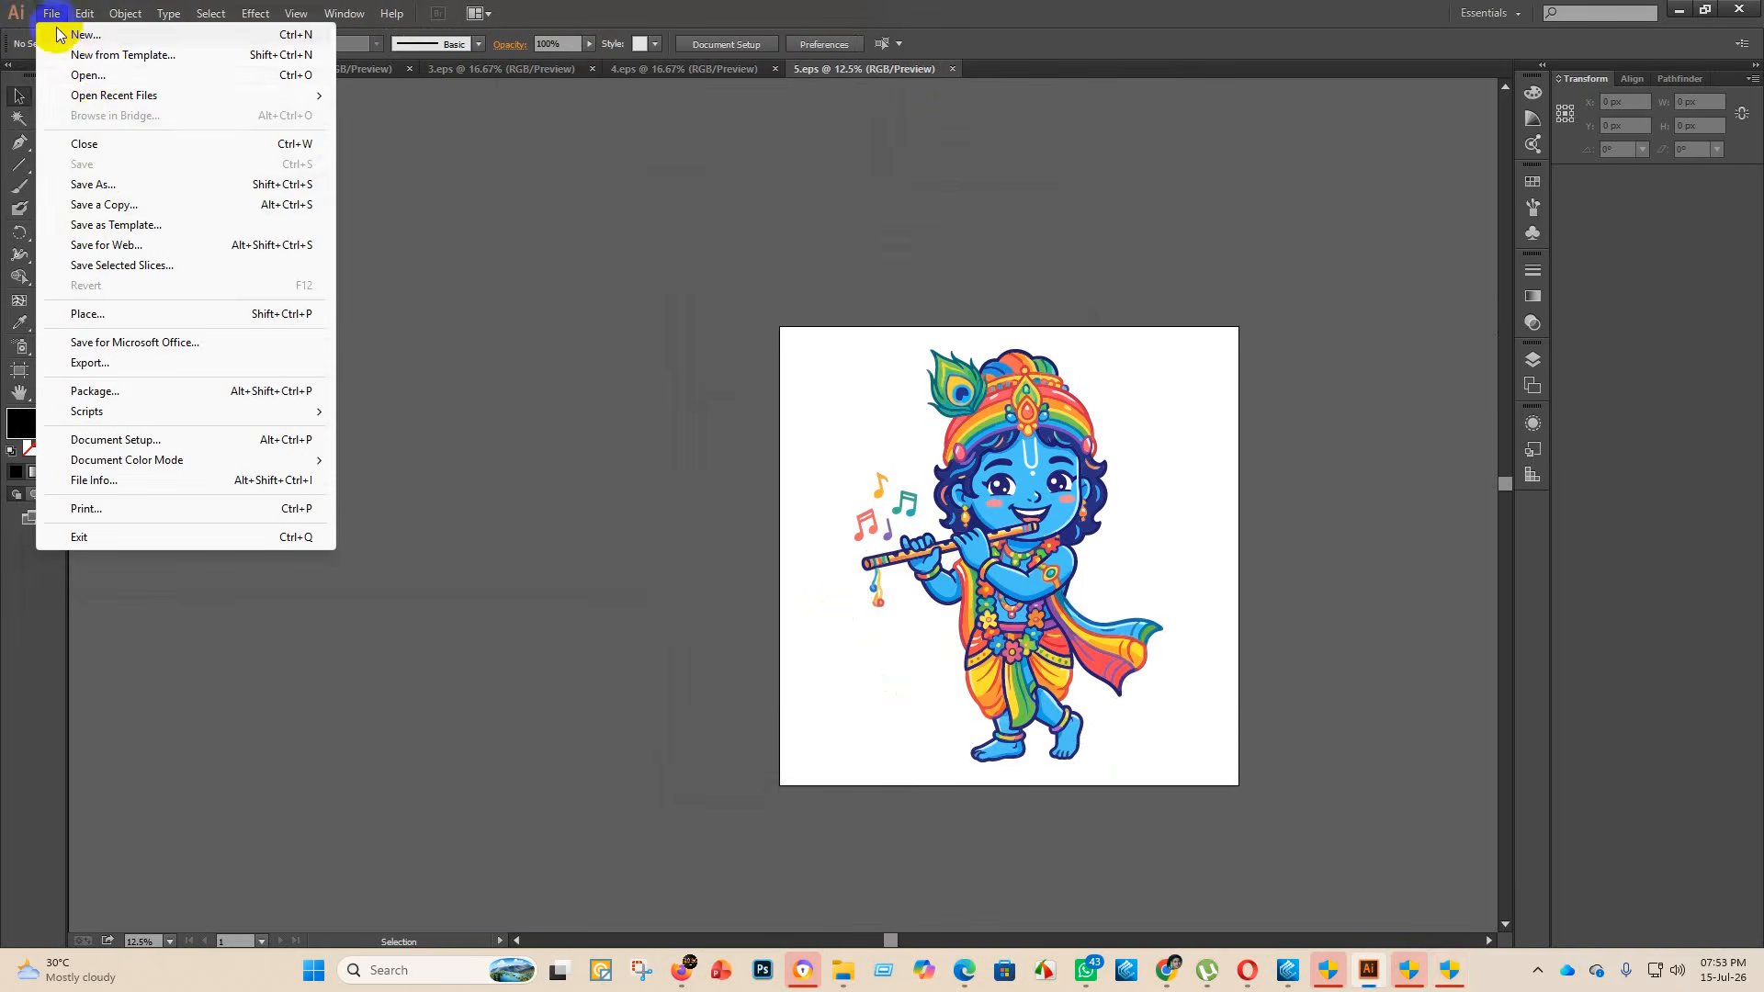
pyautogui.click(116, 37)
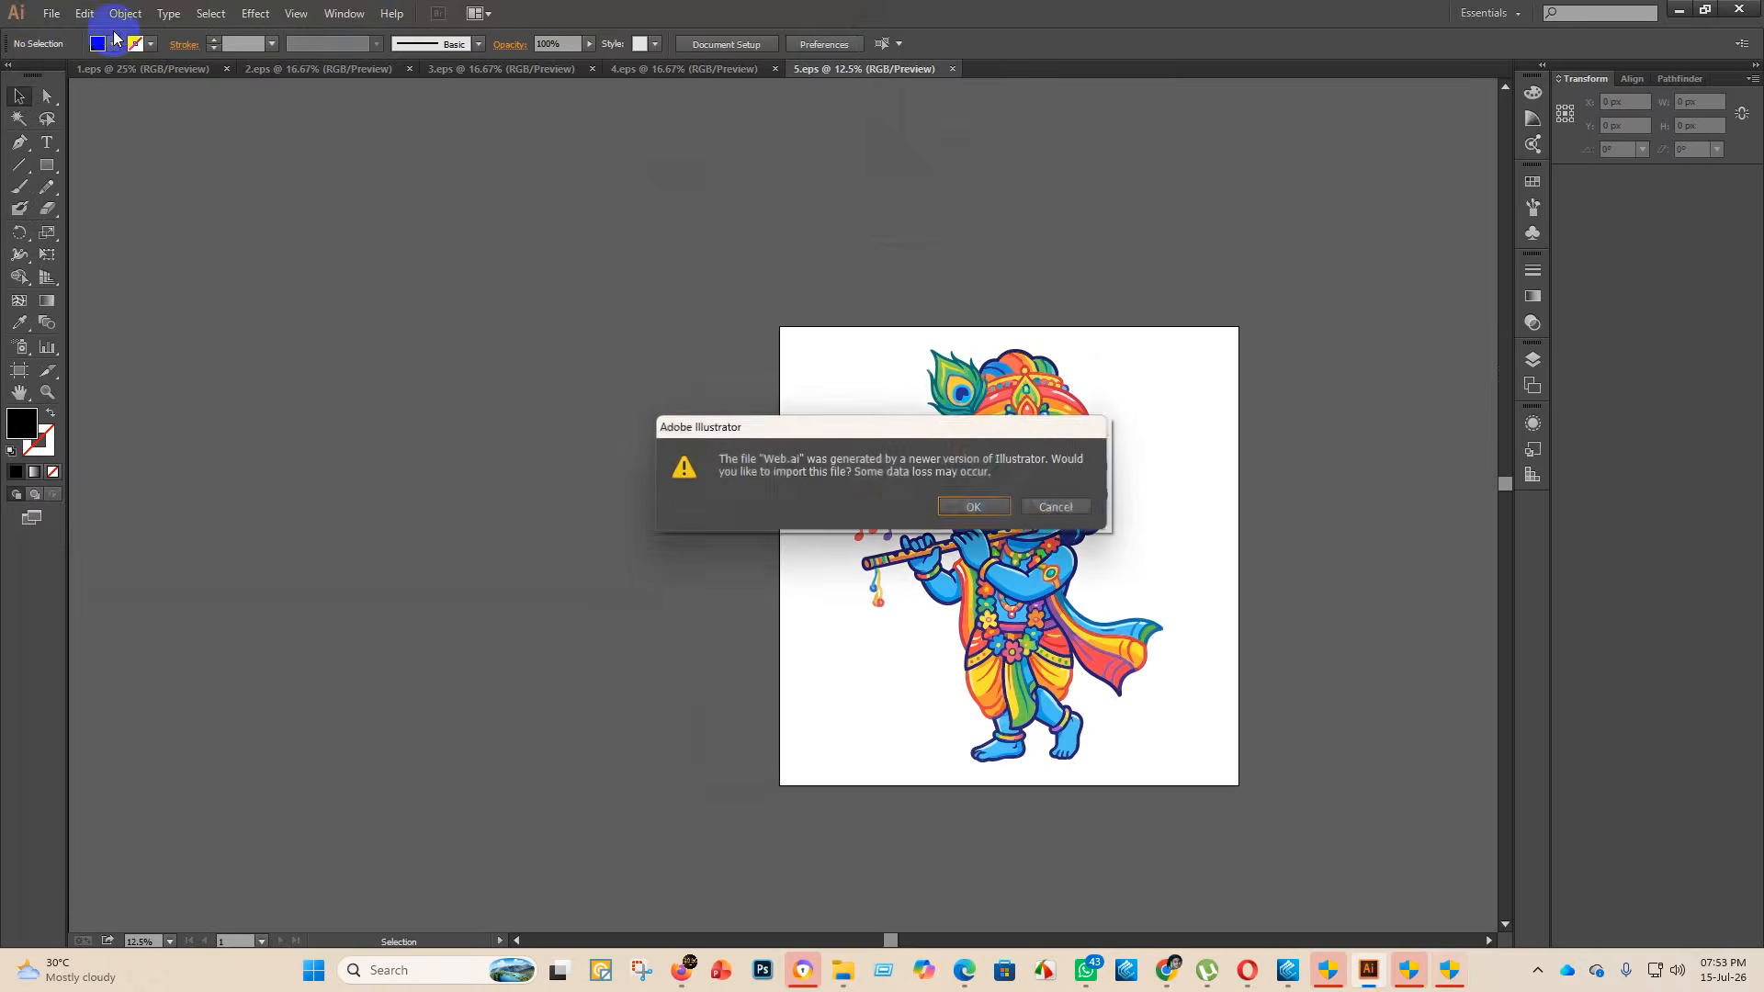
pyautogui.click(974, 507)
pyautogui.click(797, 467)
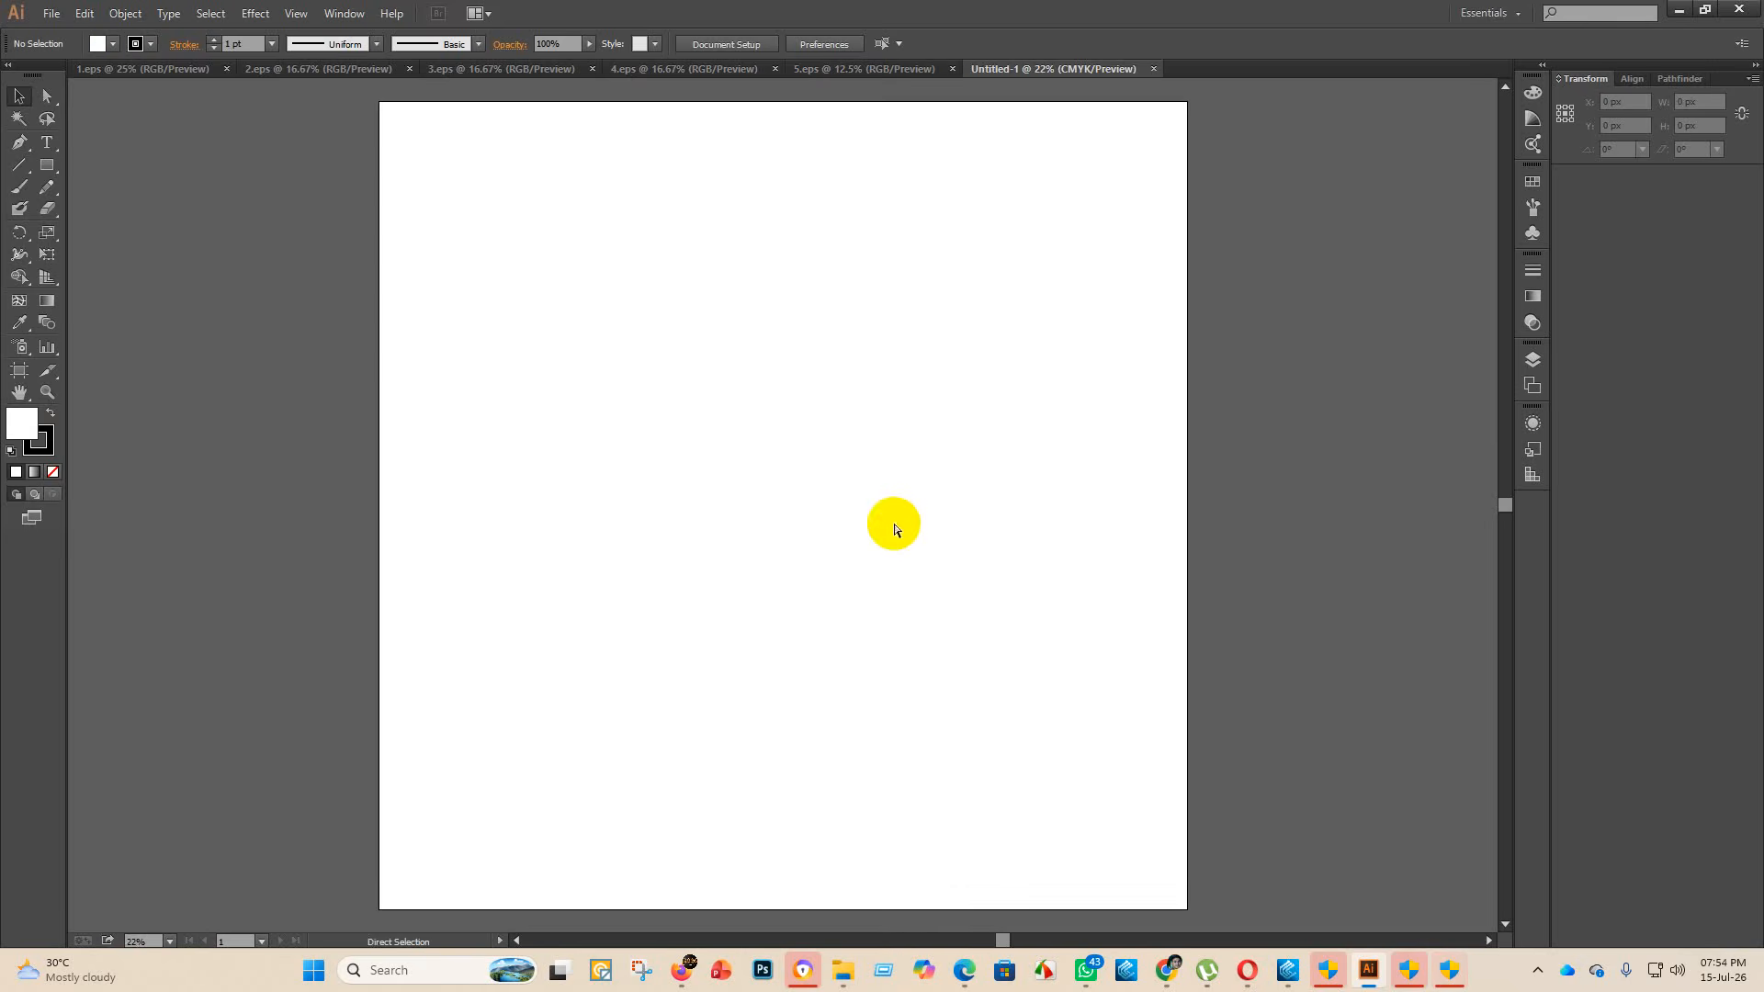
pyautogui.hotkey('ctrl', 'v')
# - Scale the silhouette down proportionally to about 2610 by 3578 px and center it vertically on the artboard
pyautogui.scroll(-2, 846, 551)
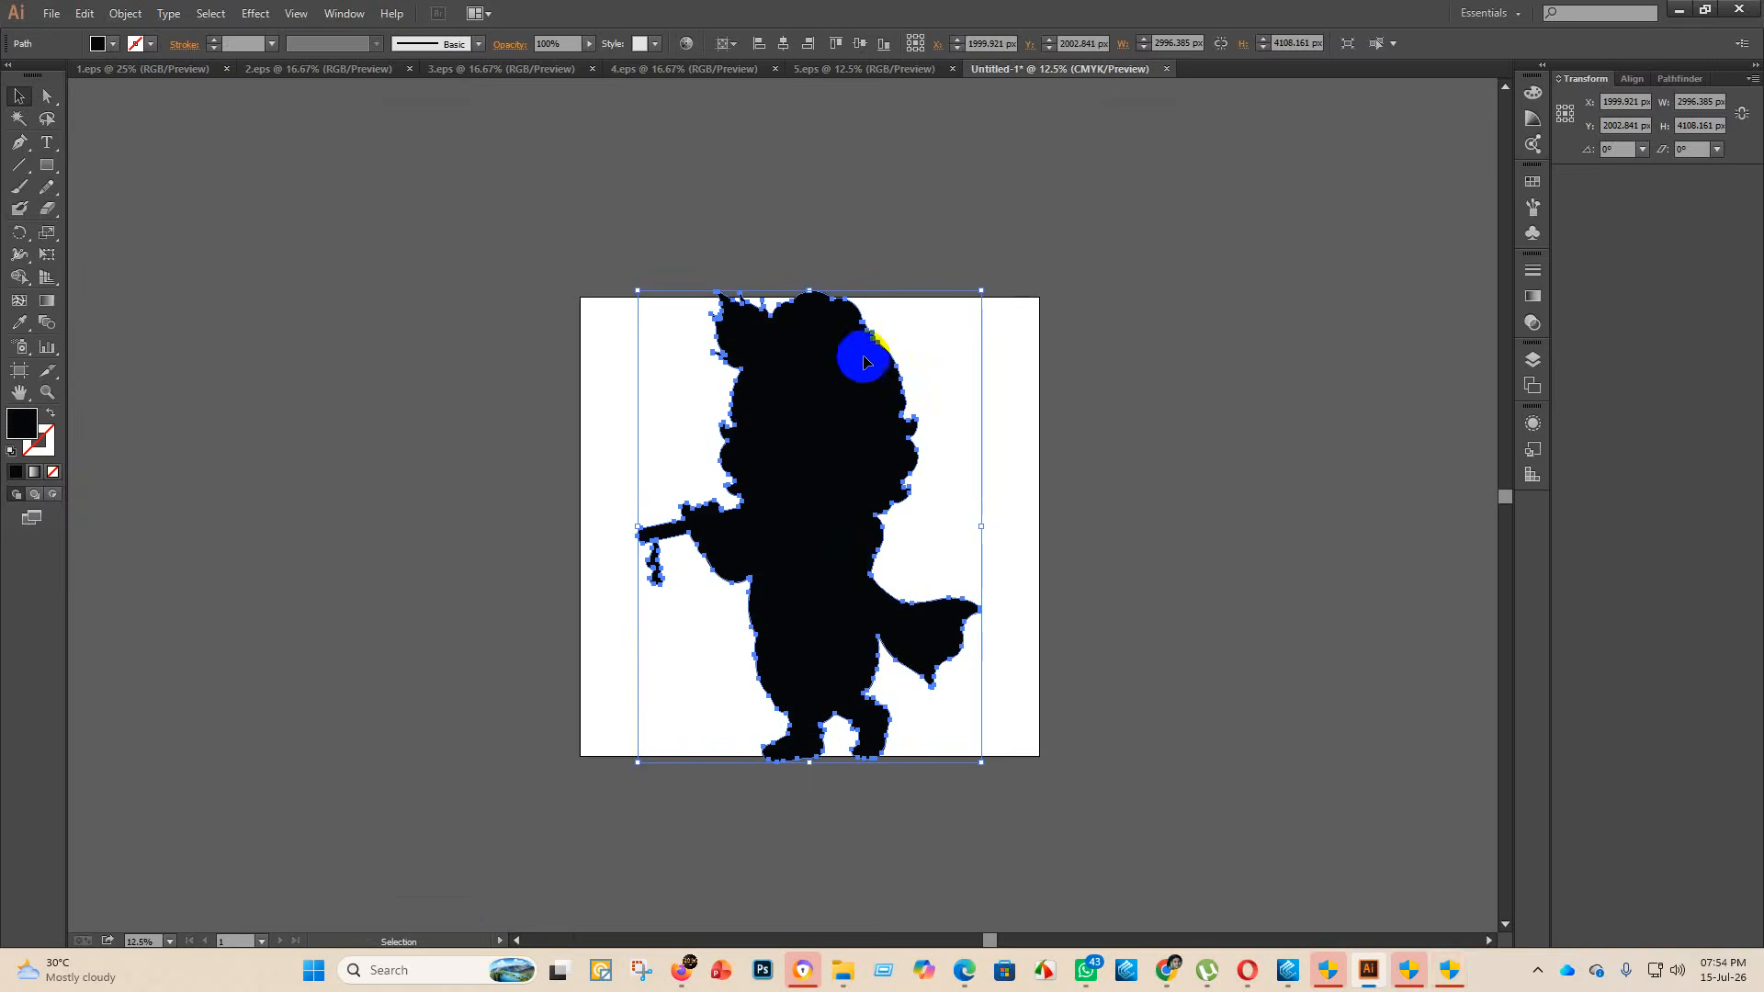
pyautogui.moveTo(810, 291); pyautogui.dragTo(809, 352)
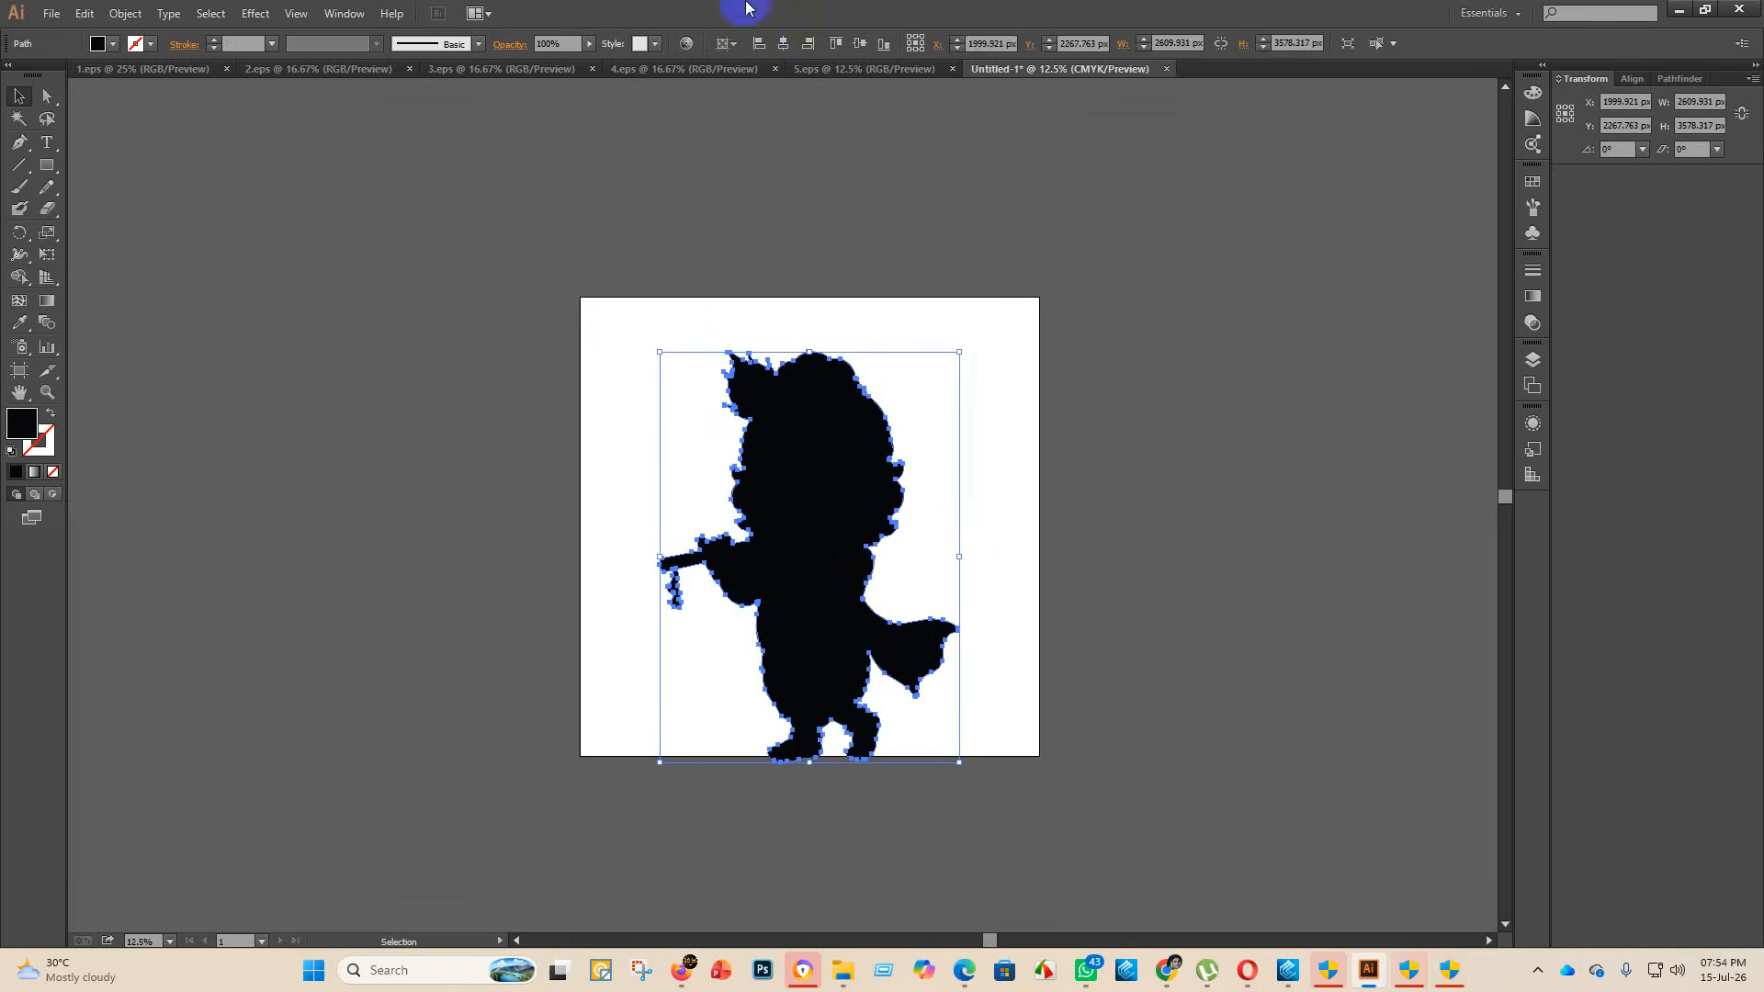
pyautogui.click(860, 43)
pyautogui.click(1017, 586)
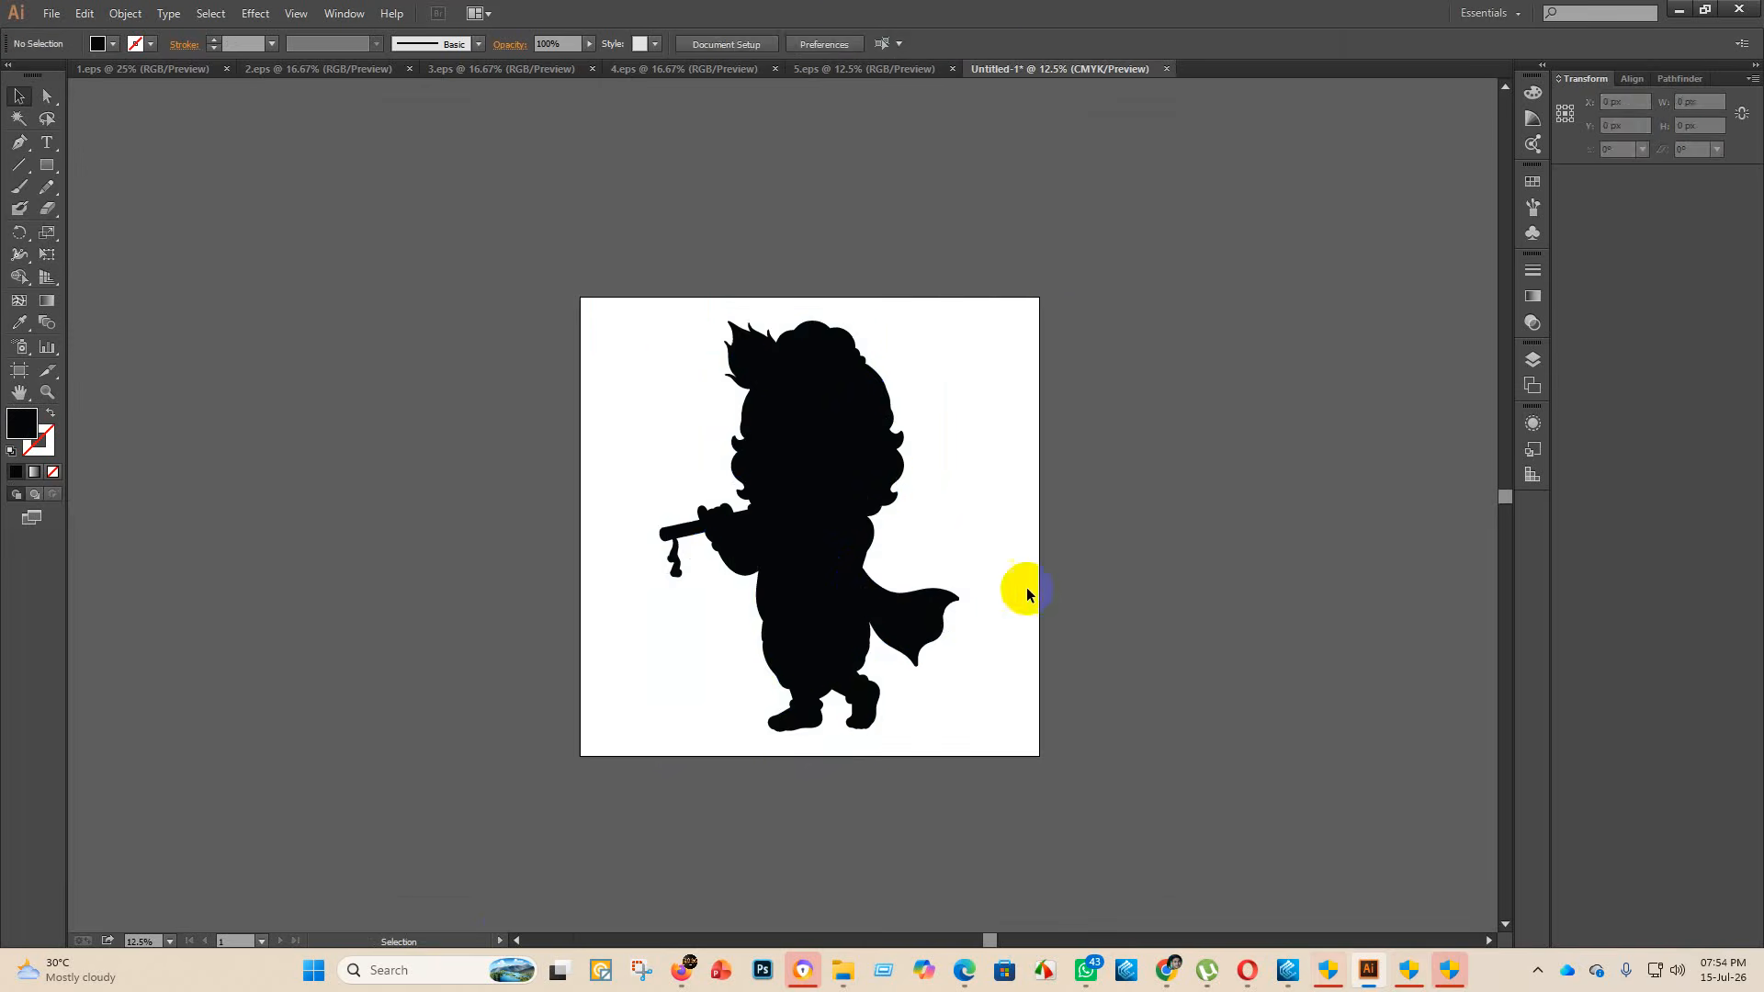
pyautogui.scroll(2, 1015, 580)
pyautogui.scroll(-2, 930, 581)
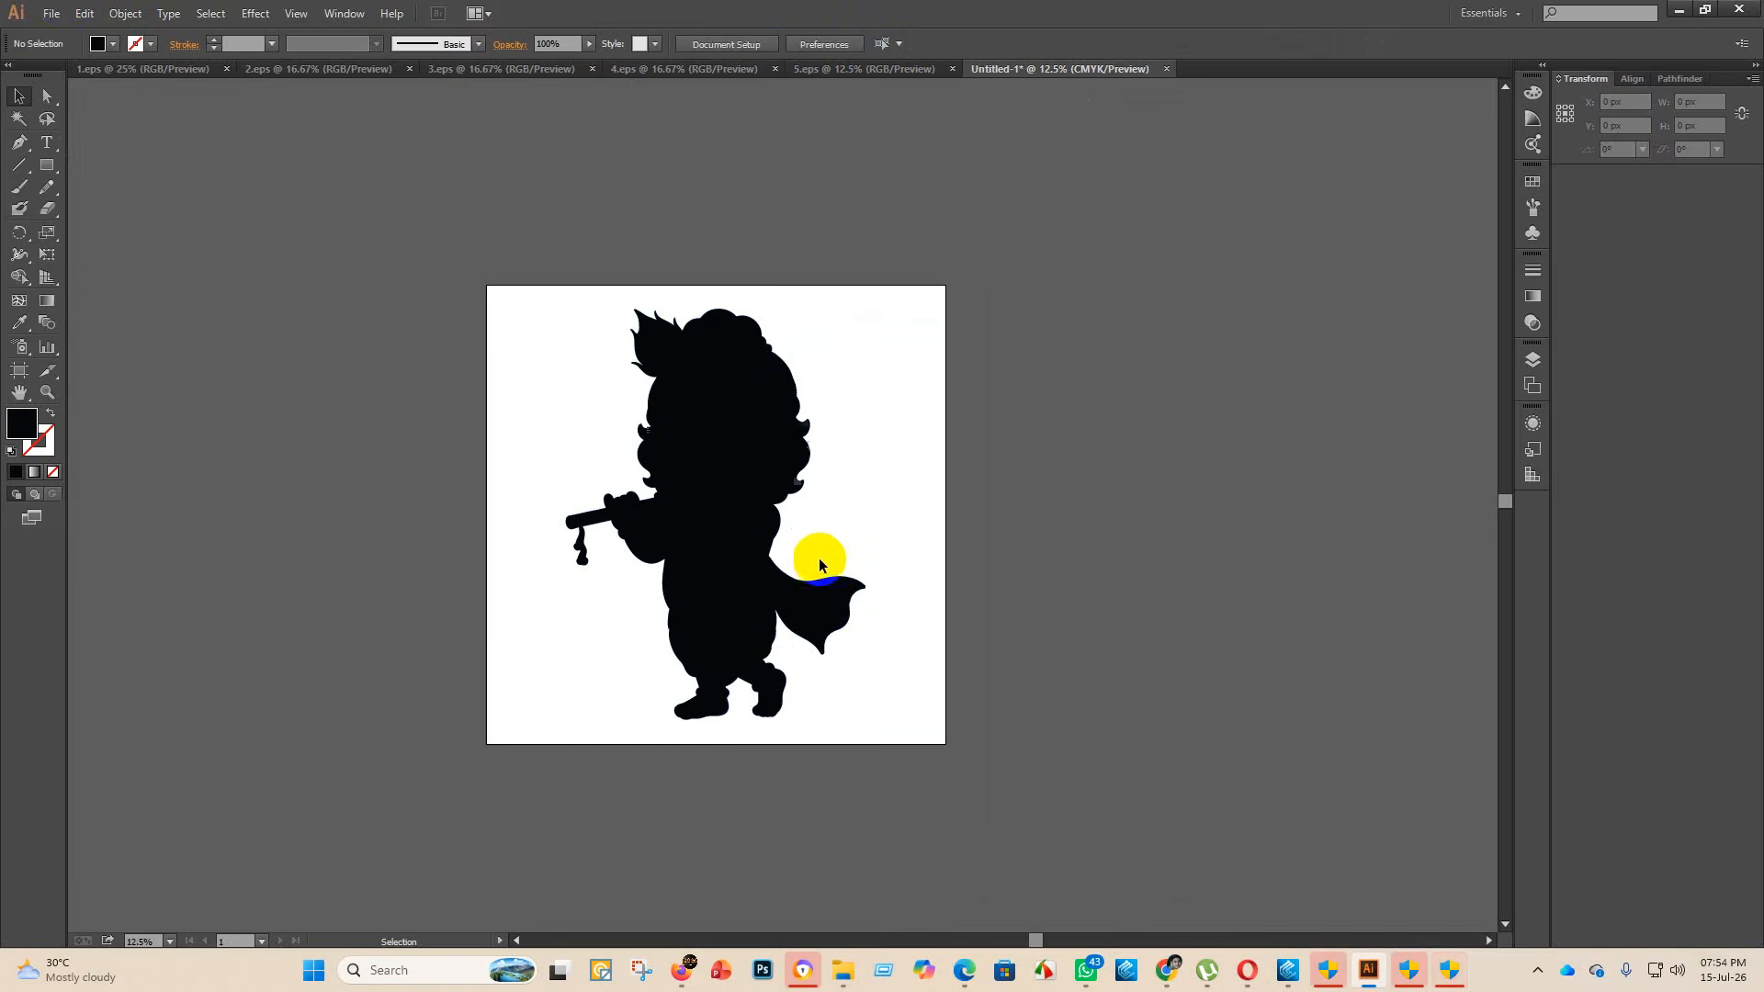
# - Save the silhouette document as 6 in Illustrator EPS format in the eps 2 folder
pyautogui.click(51, 13)
pyautogui.click(101, 164)
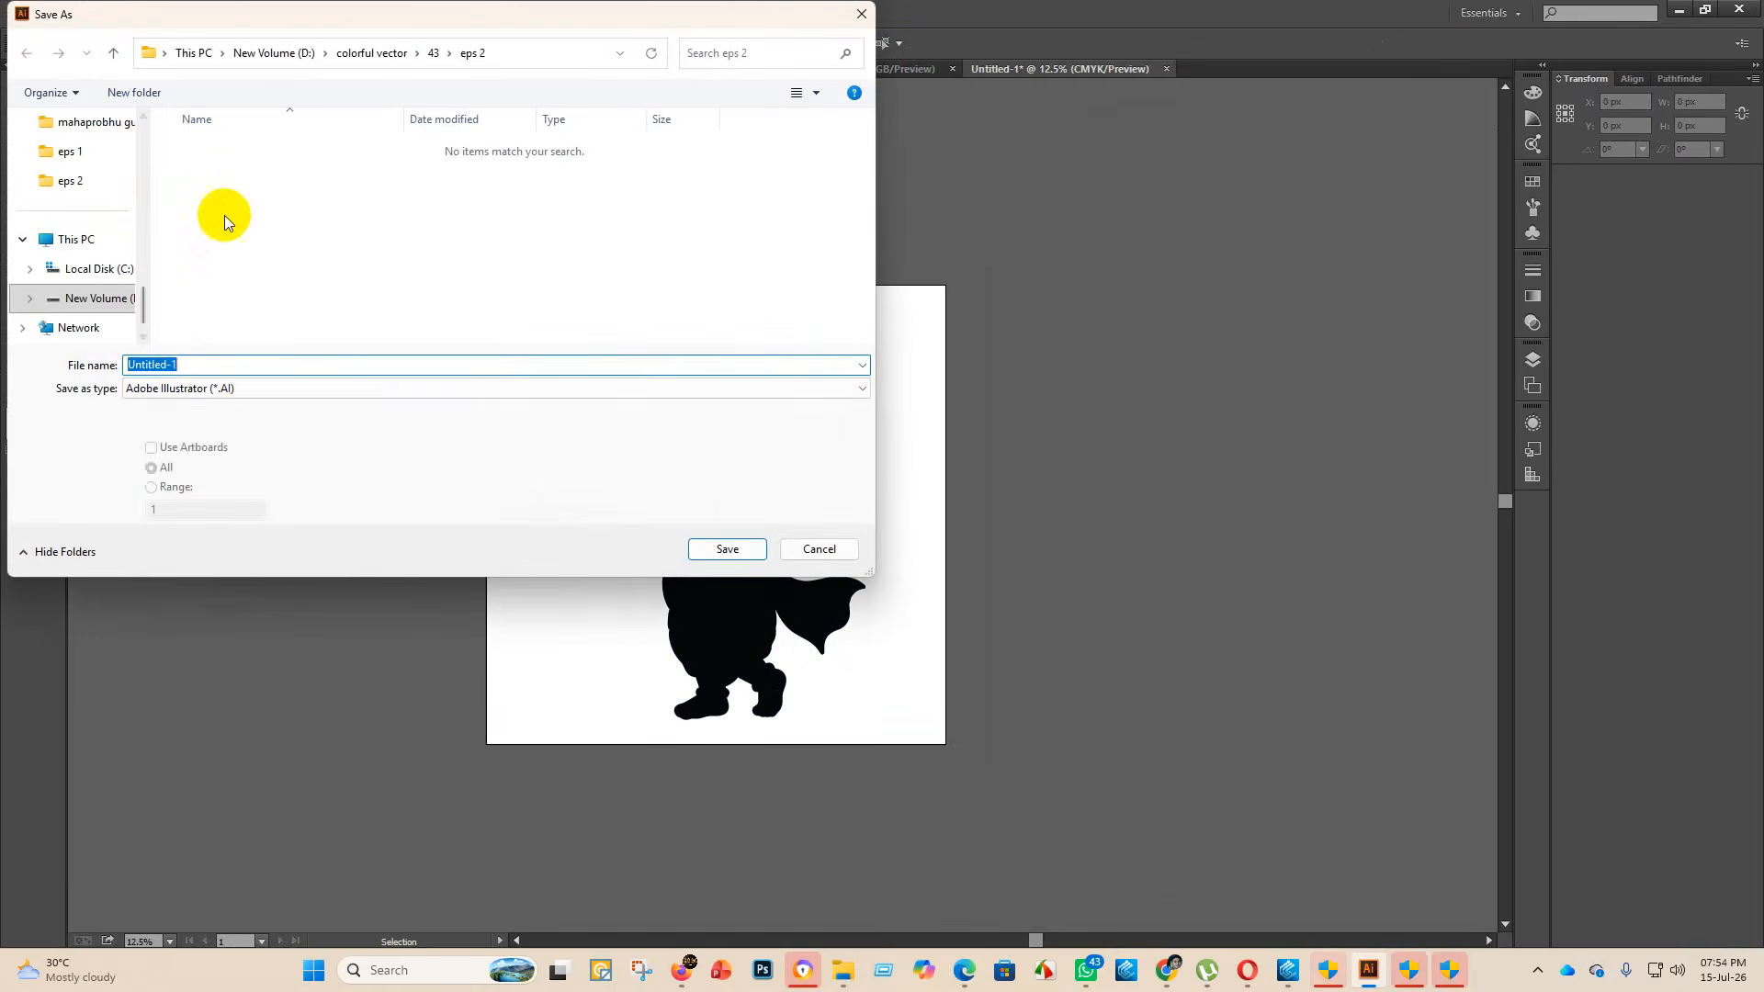
pyautogui.click(256, 390)
pyautogui.click(236, 429)
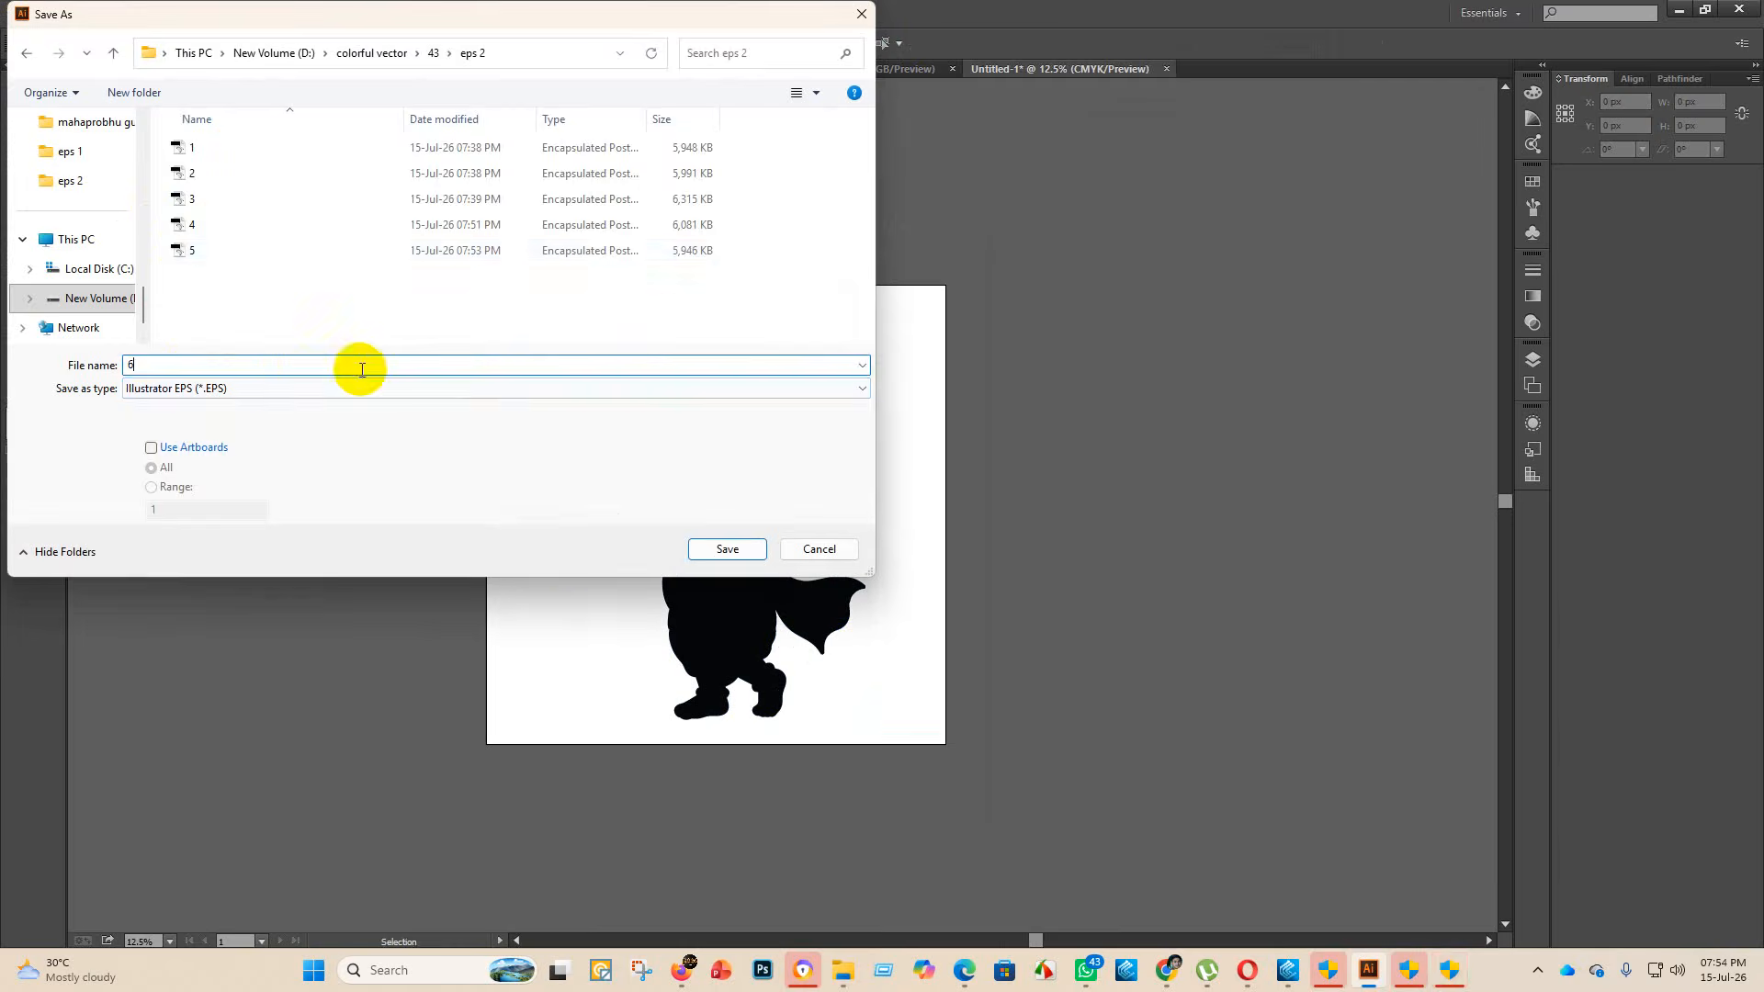
pyautogui.click(727, 549)
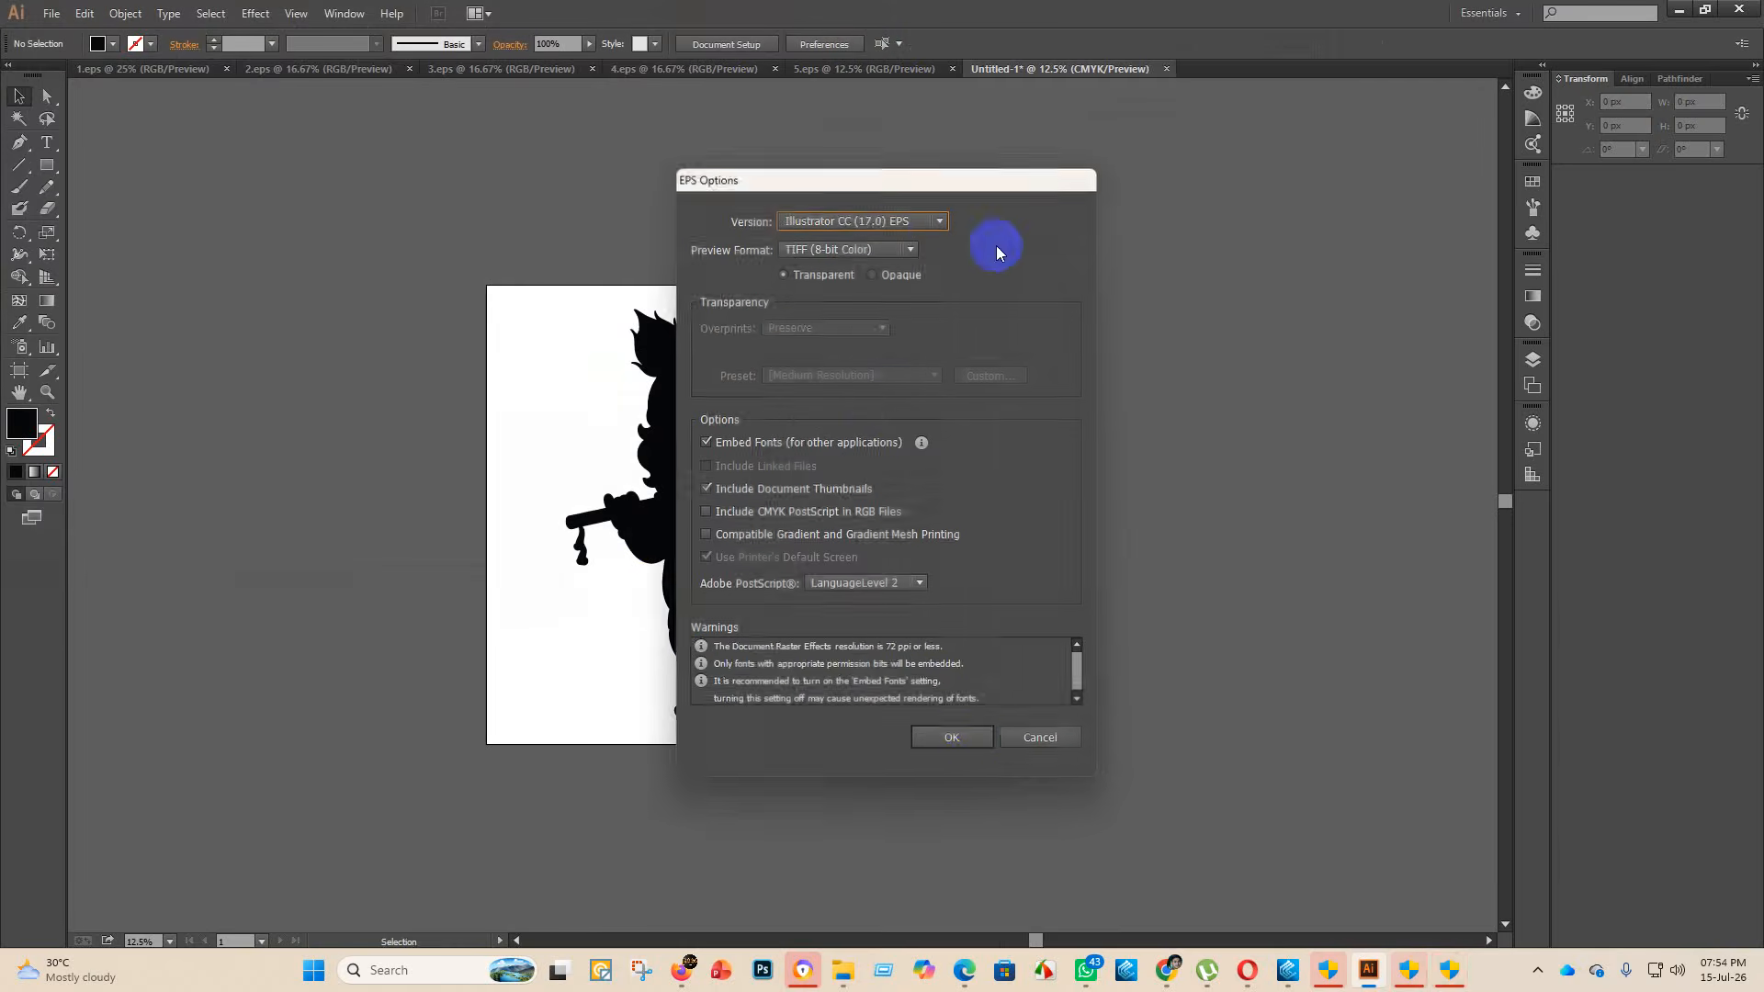
# - Choose Illustrator 10 EPS as the version for file 6 and complete the save
pyautogui.click(939, 221)
pyautogui.click(875, 404)
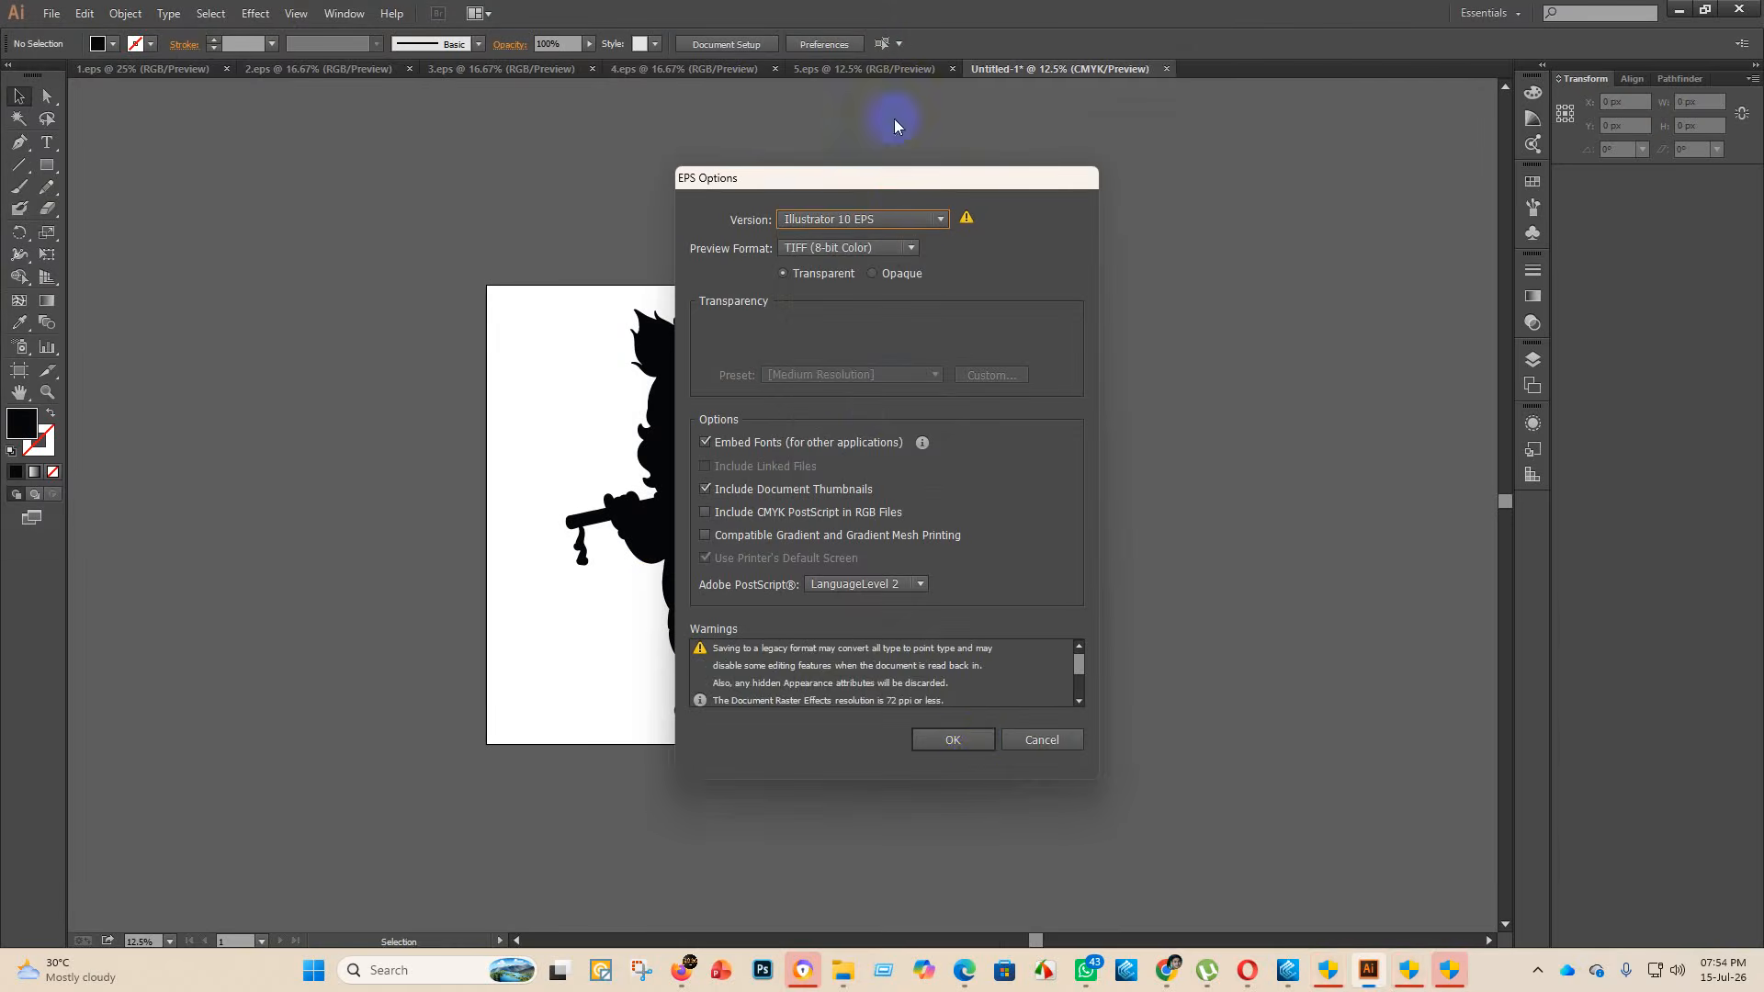
pyautogui.click(967, 739)
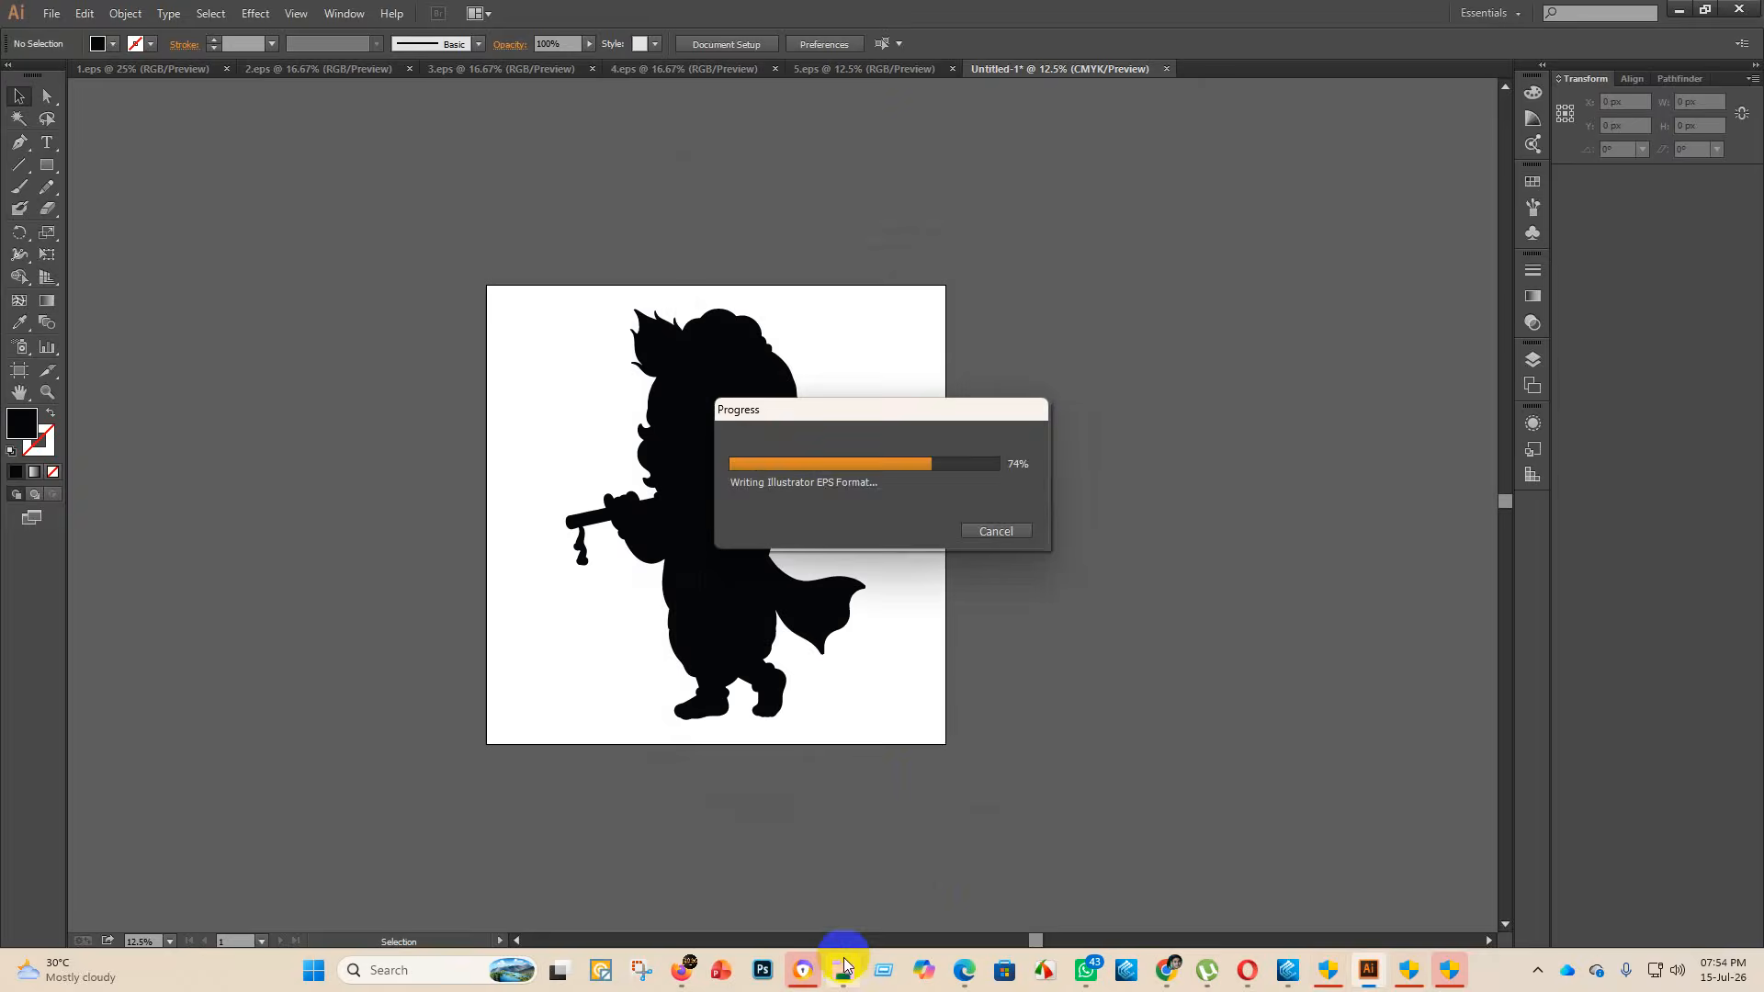
# - In File Explorer, move the Krishna_cartoon_style_children files into the finish folder and open Krishna_dancing_with_gopis_202607131904.eps in a maximized Illustrator window
pyautogui.click(841, 971)
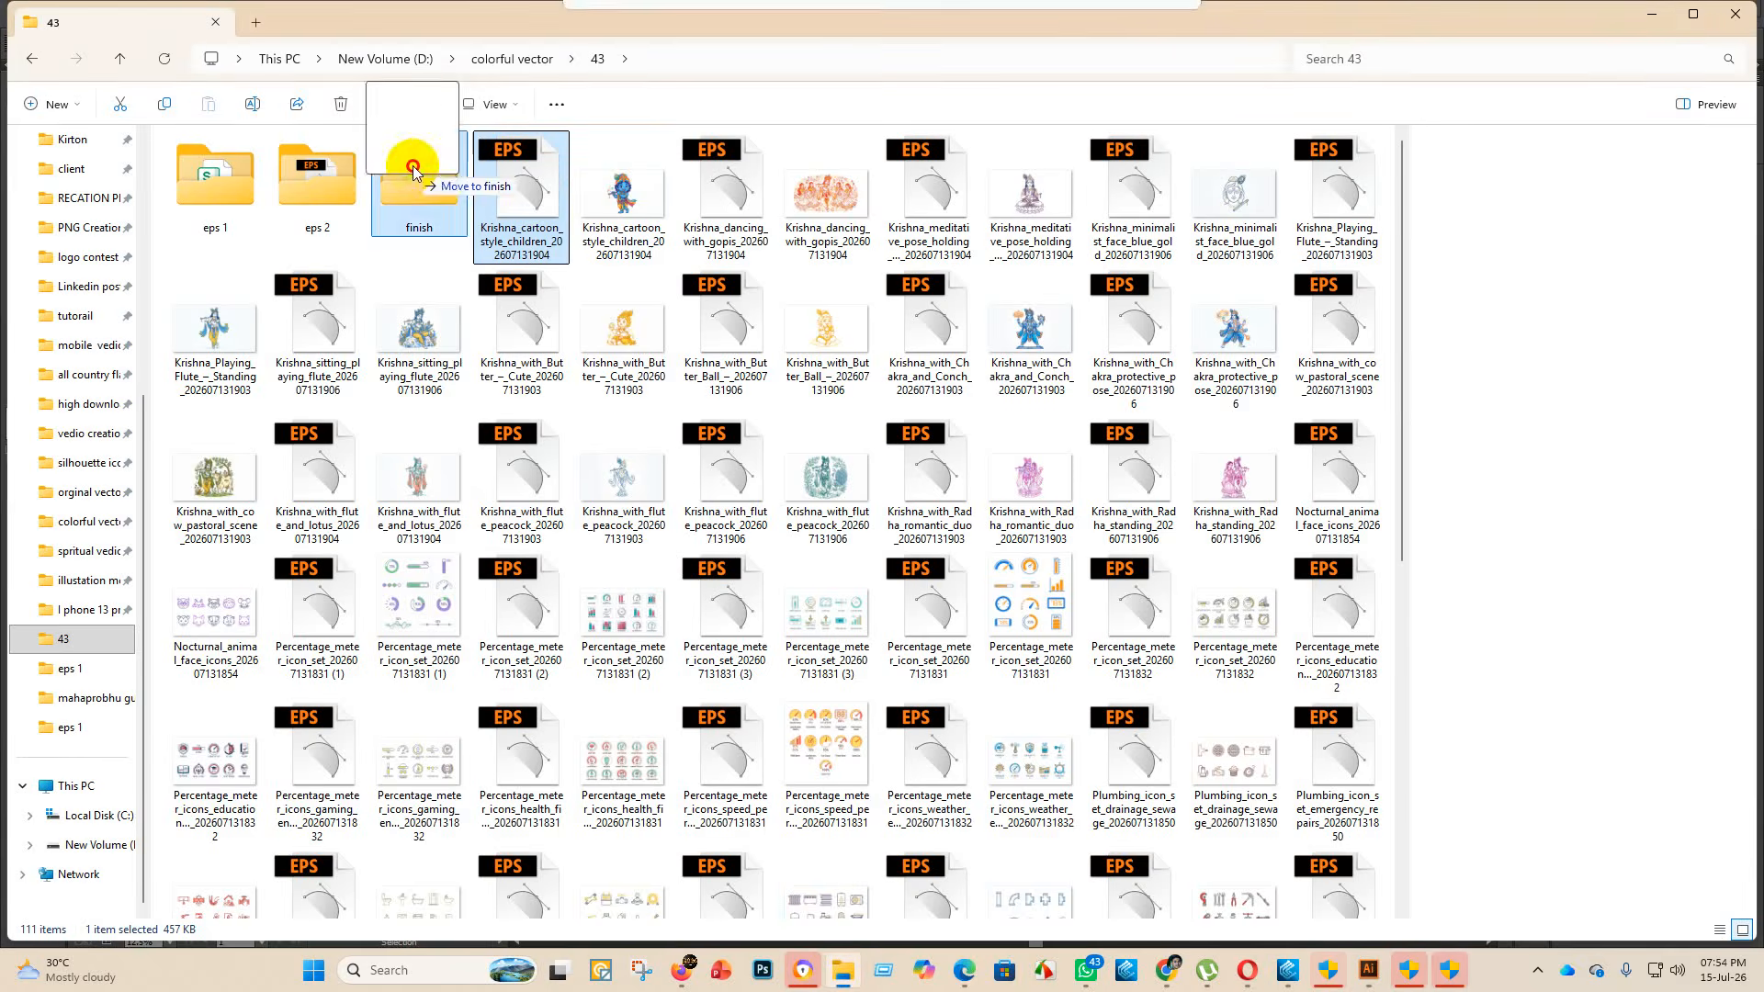
pyautogui.moveTo(543, 220); pyautogui.dragTo(419, 174)
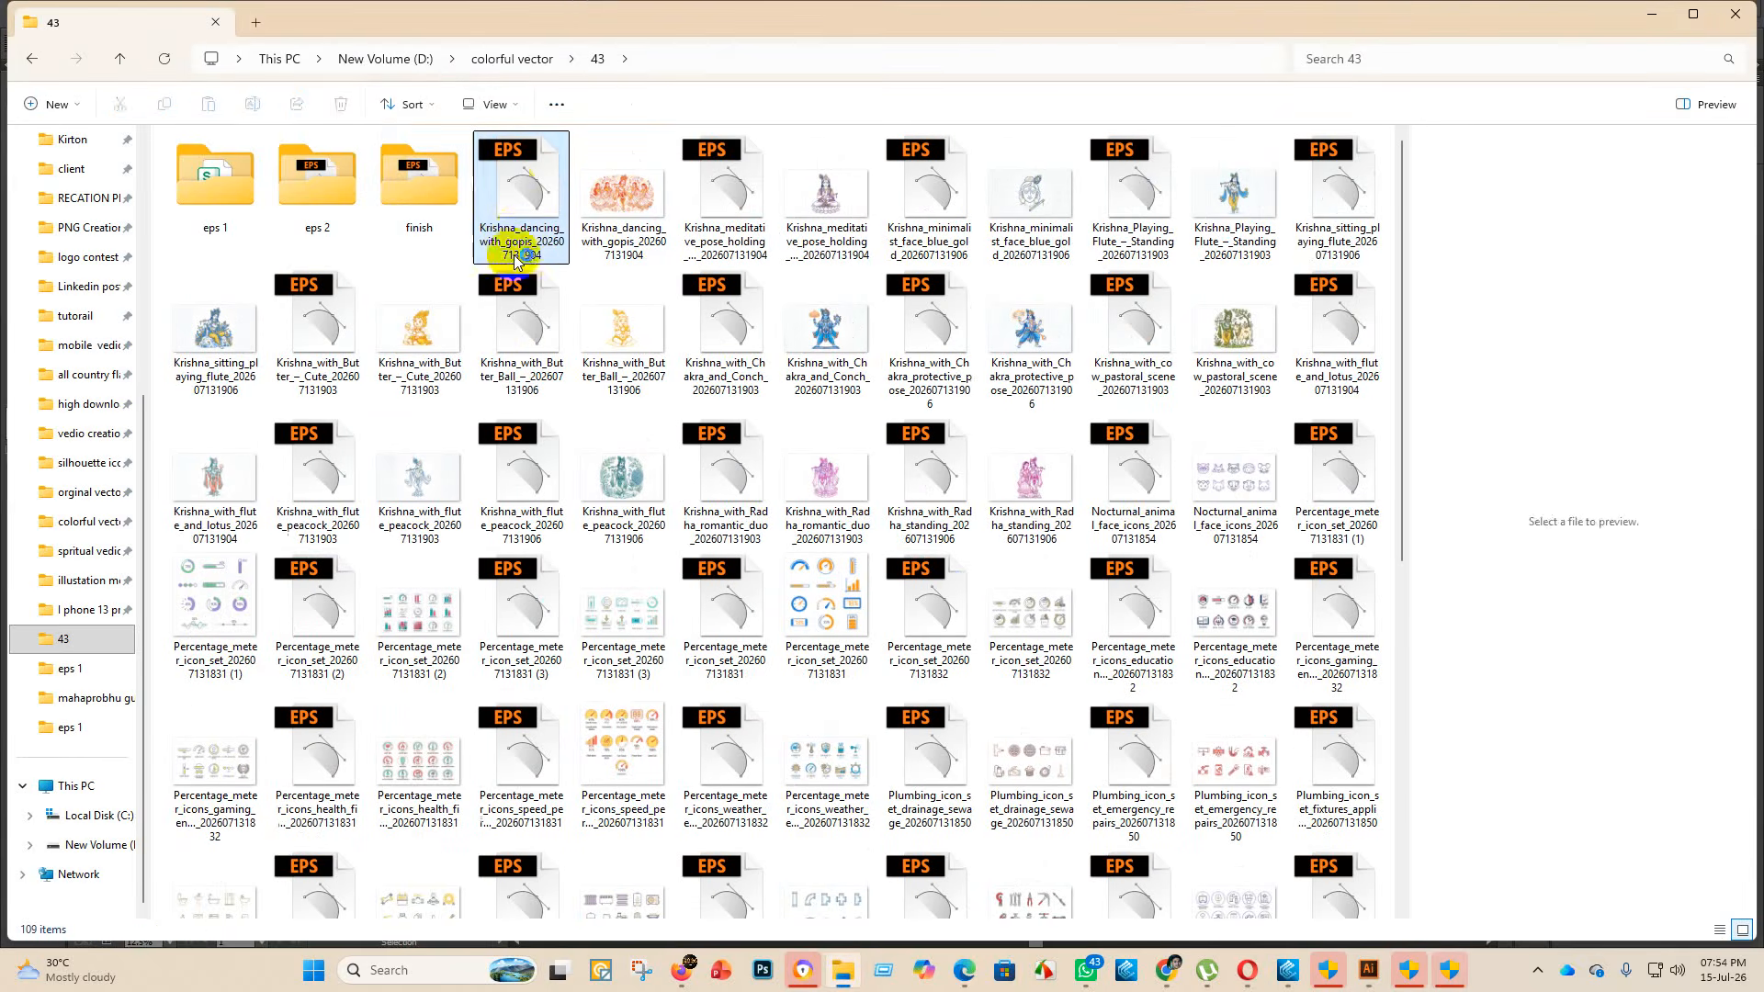
pyautogui.doubleClick(514, 191)
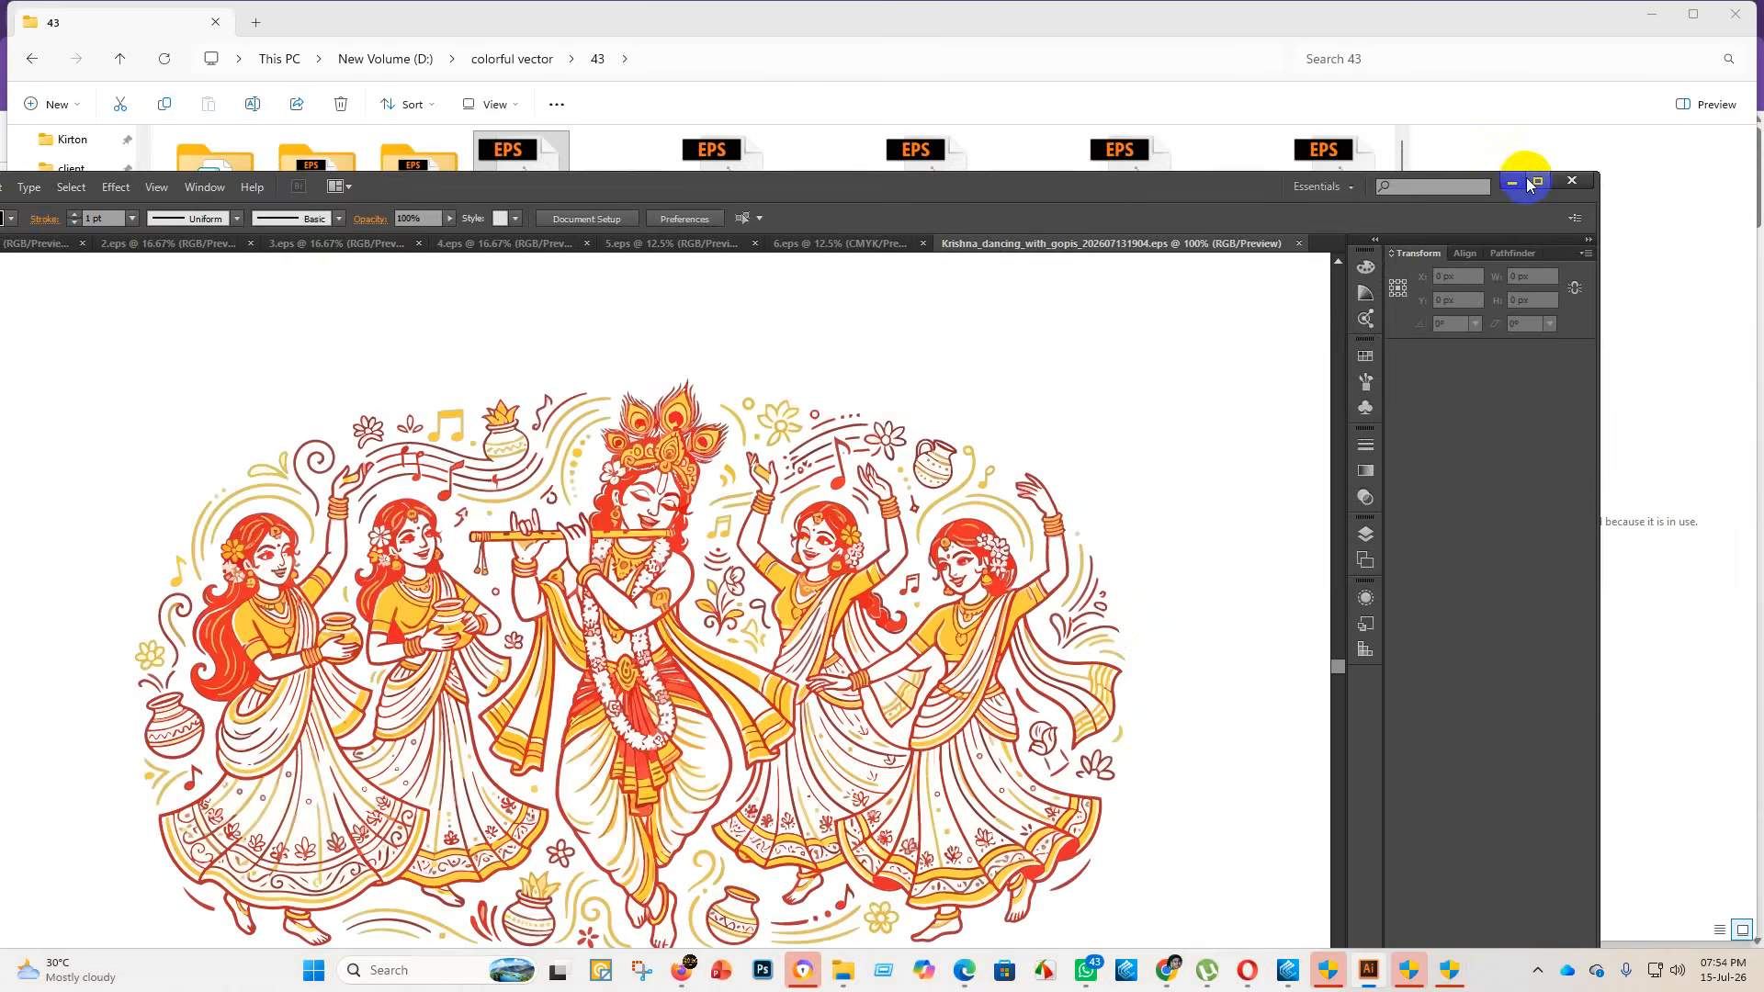
pyautogui.click(1529, 185)
# - Enlarge the Krishna and gopis artwork until the figures span about 5640 px, and move it up over the artboard's upper edge
pyautogui.hotkey('ctrl', '-')
pyautogui.hotkey('ctrl', '-')
pyautogui.hotkey('ctrl', '-')
pyautogui.hotkey('ctrl', '-')
pyautogui.hotkey('ctrl', '-')
pyautogui.click(934, 551)
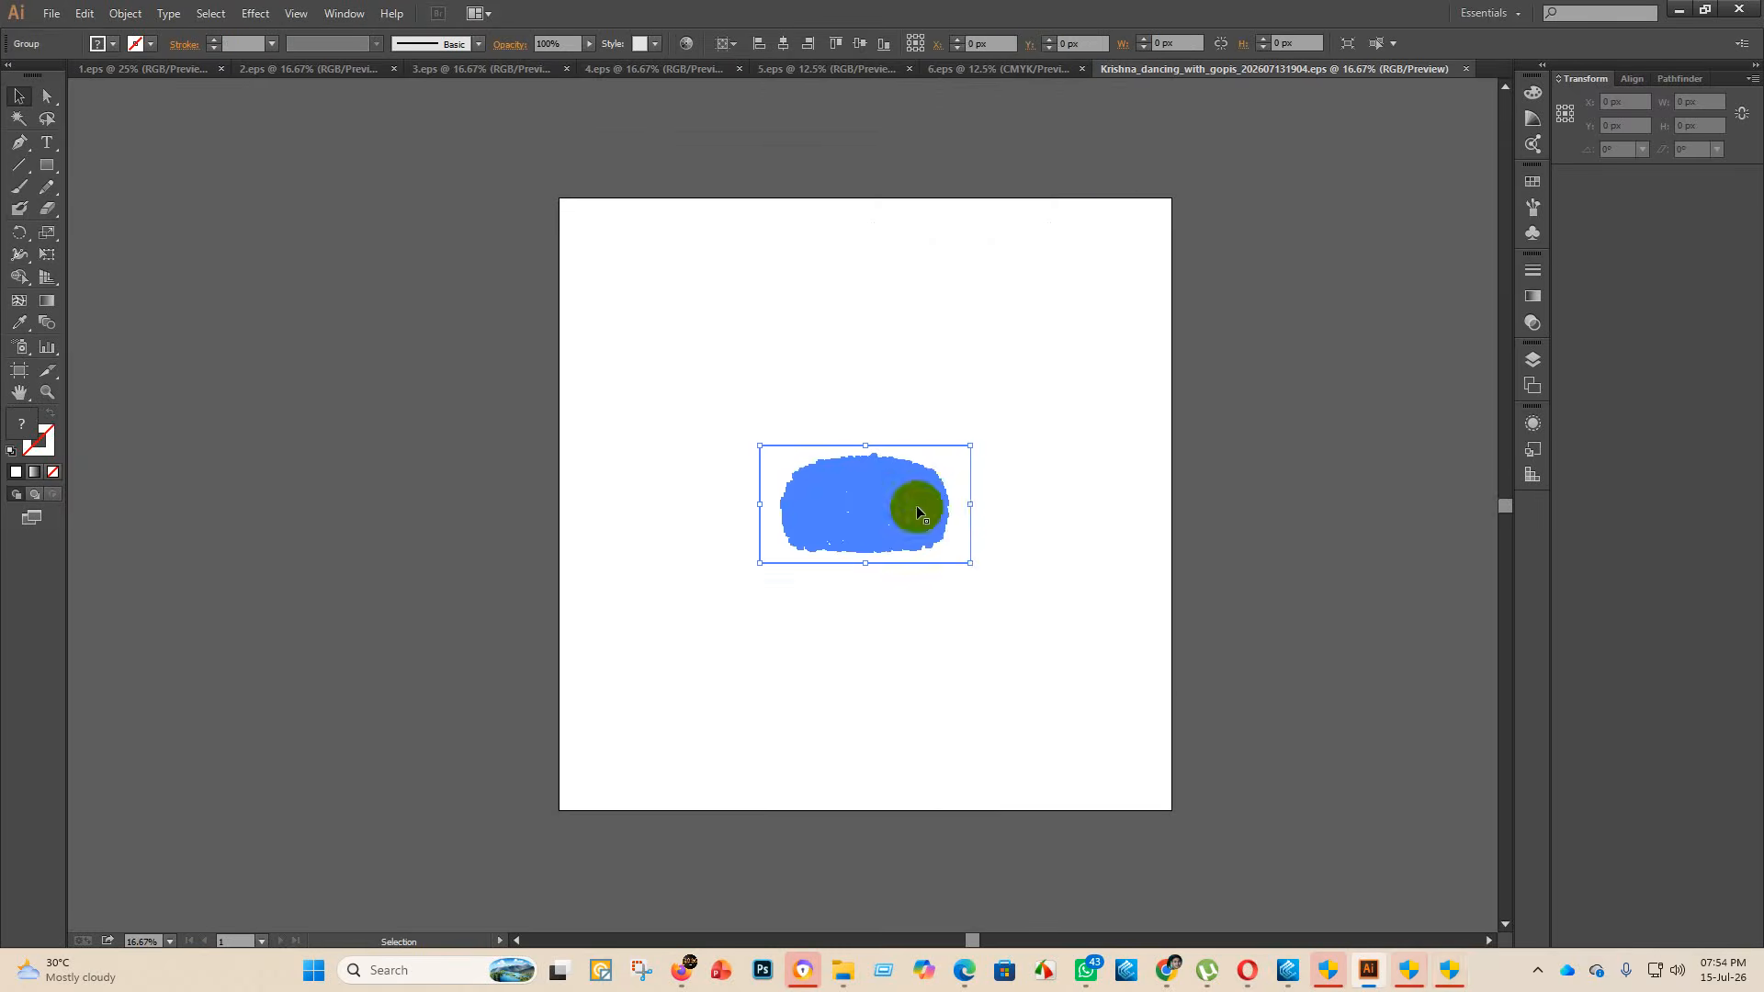
pyautogui.hotkey('ctrl', '-')
pyautogui.hotkey('ctrl', '-')
pyautogui.moveTo(708, 499); pyautogui.dragTo(367, 713)
pyautogui.moveTo(386, 585); pyautogui.dragTo(701, 322)
pyautogui.click(1079, 551)
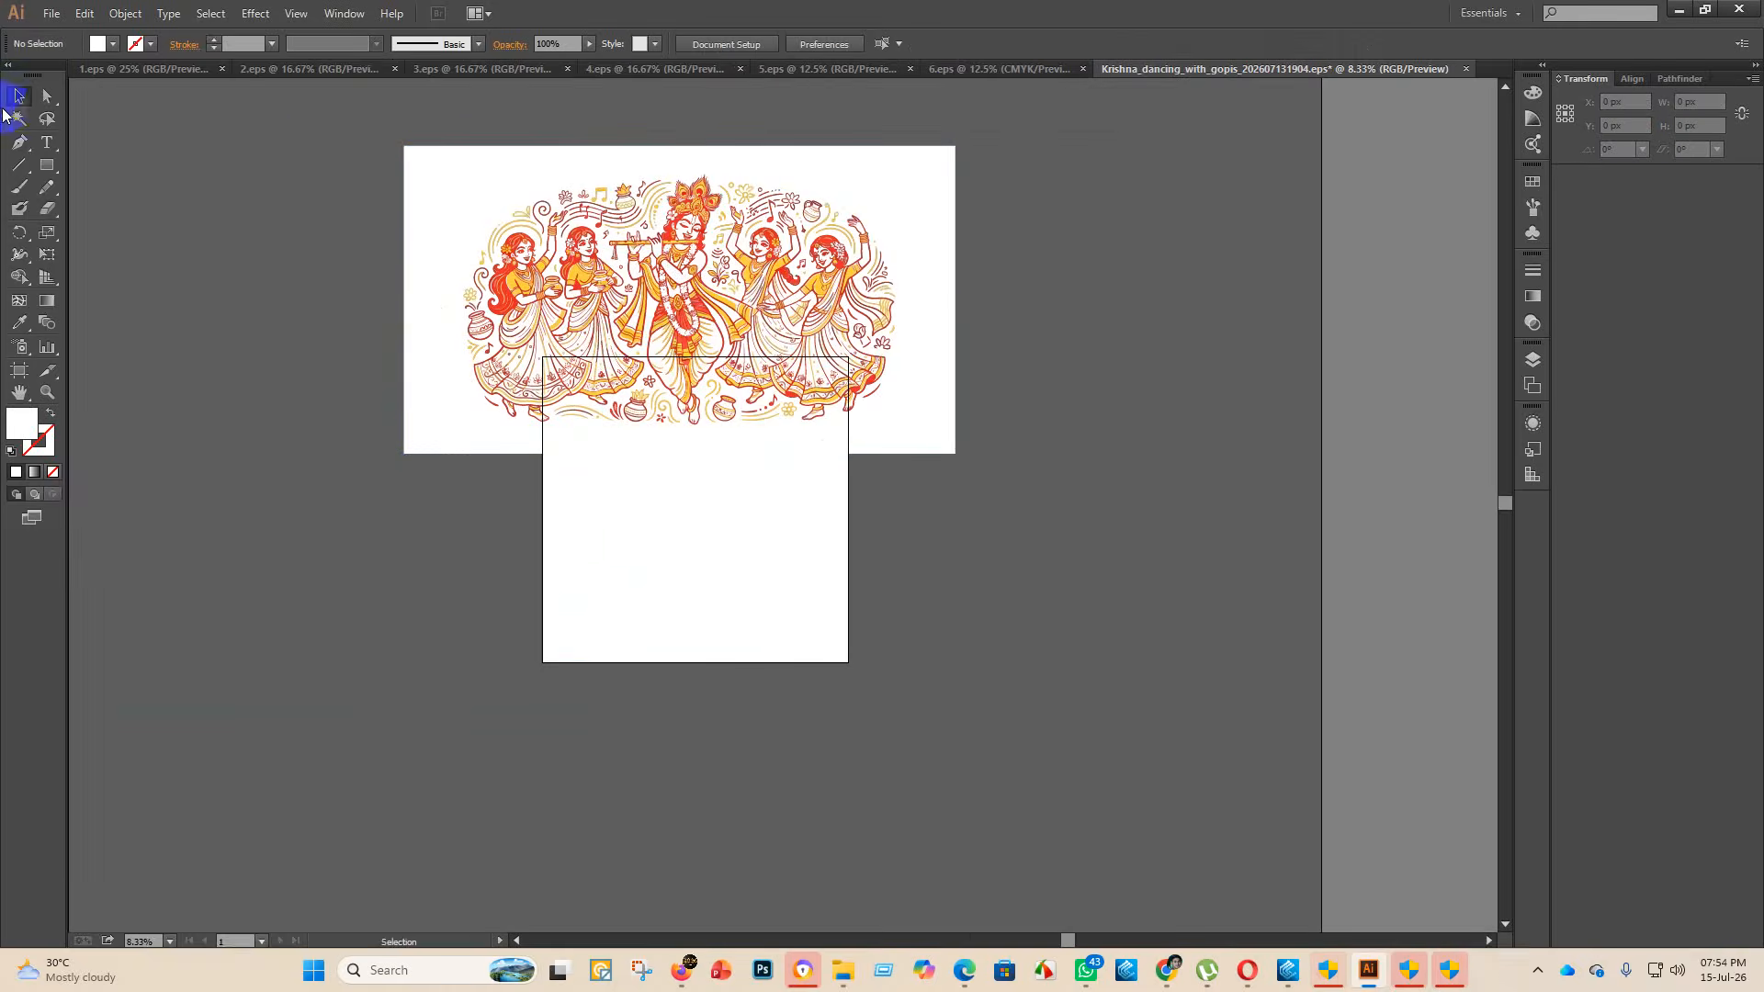
# - Select the white background and all matching white fills with the Magic Wand and delete them from the dancing artwork
pyautogui.click(496, 174)
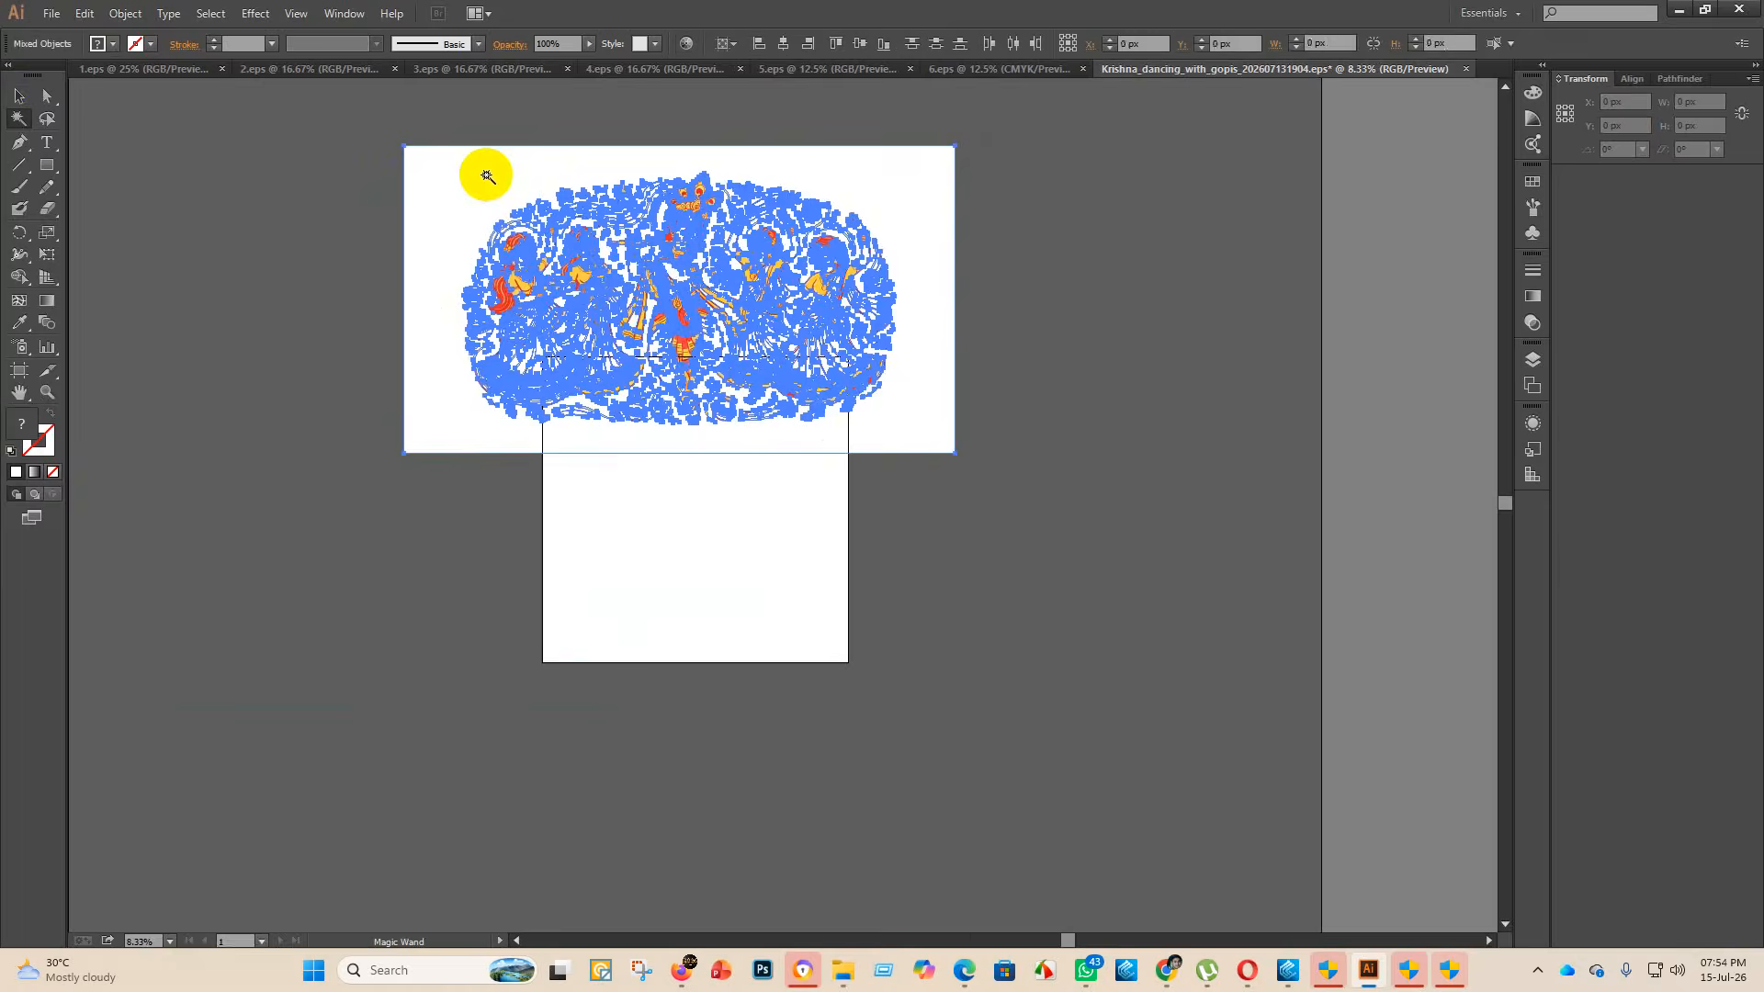
pyautogui.press('Delete')
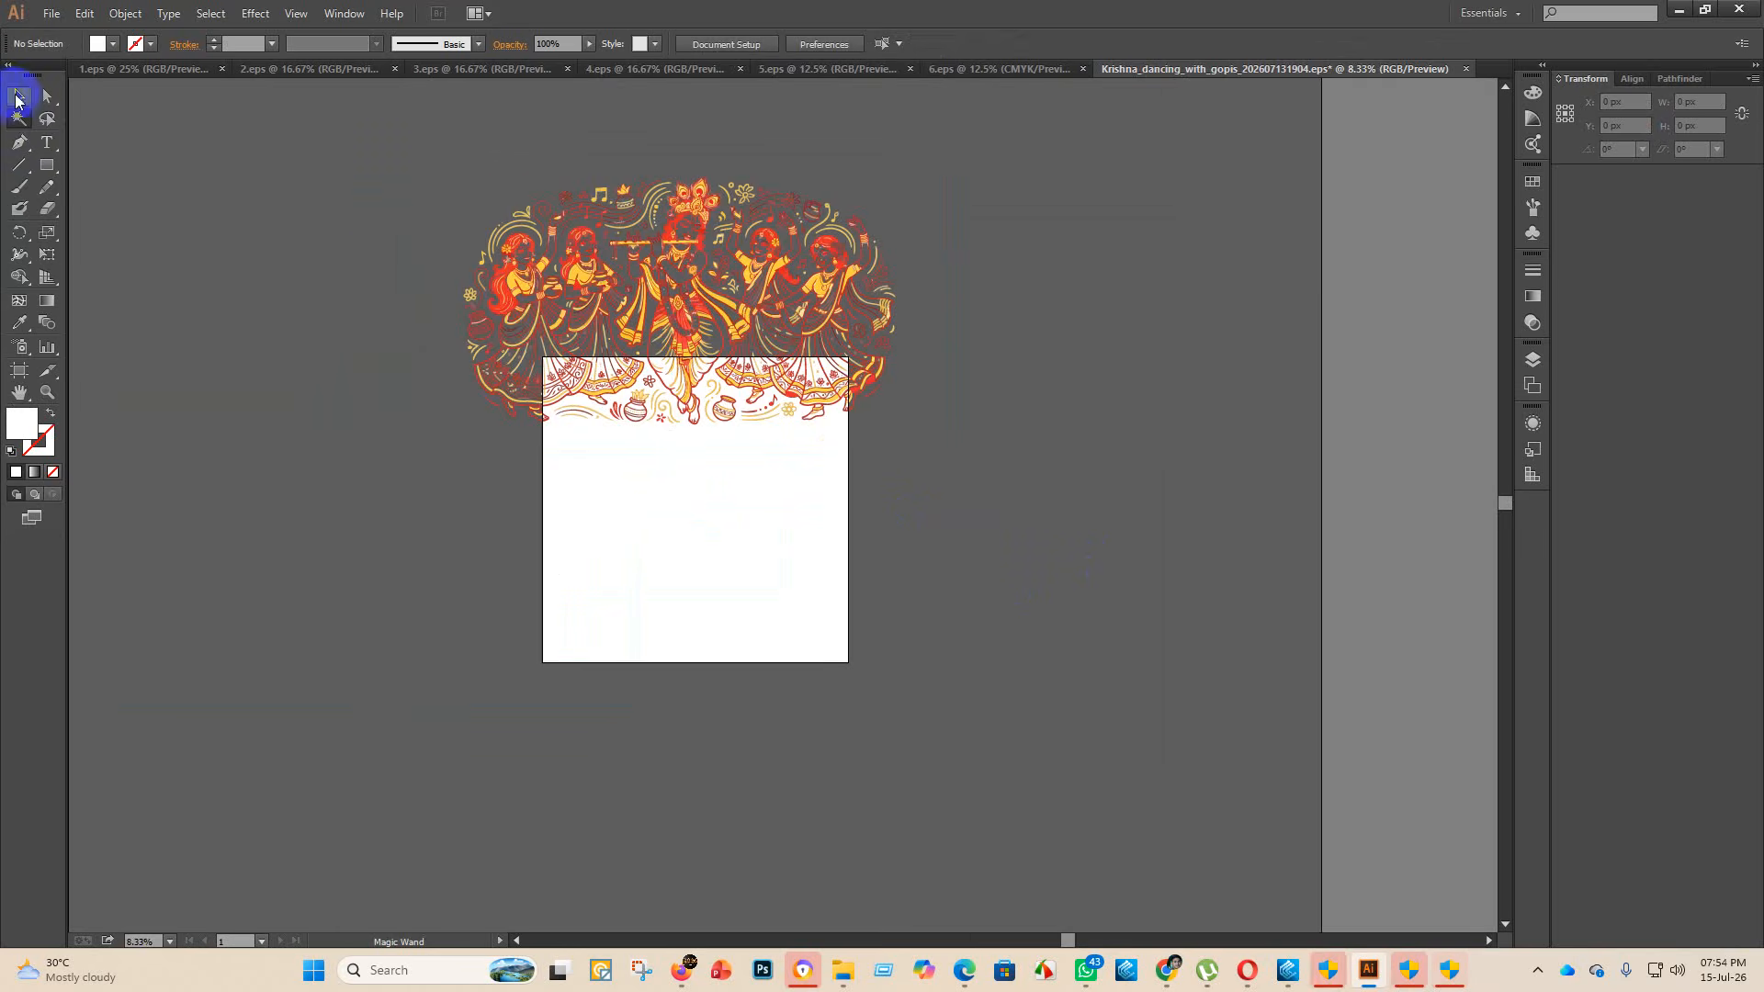
pyautogui.scroll(4, 661, 202)
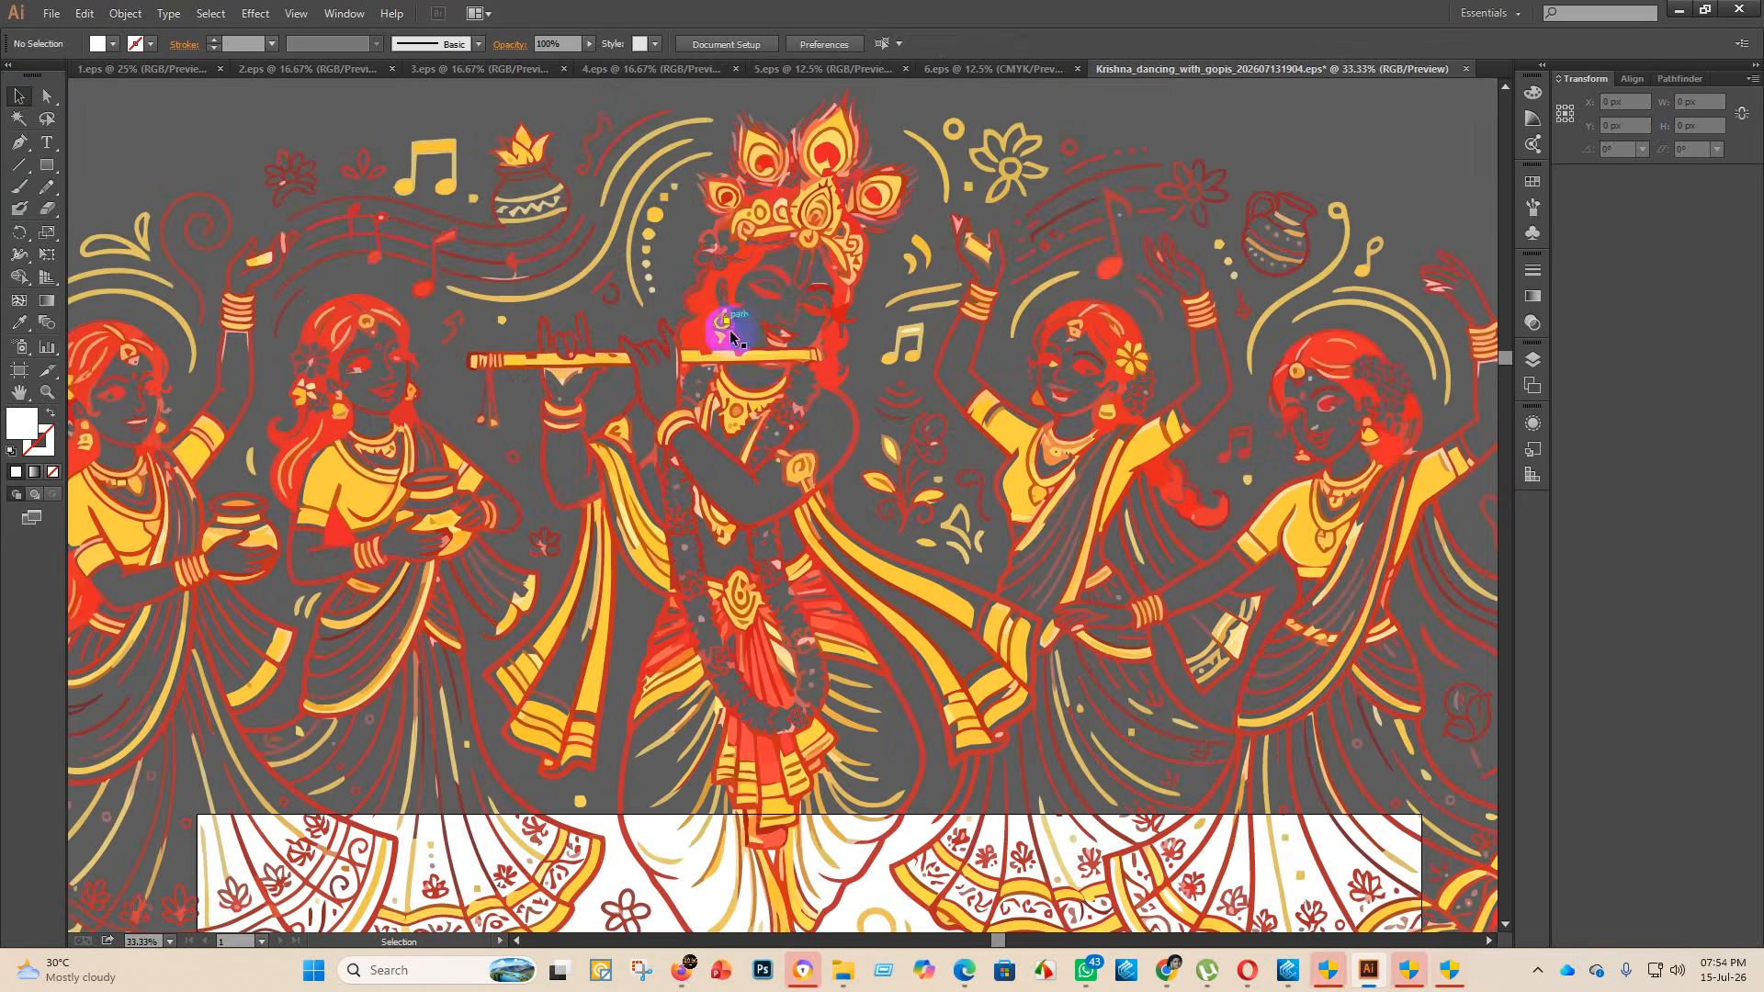
pyautogui.scroll(2, 748, 383)
pyautogui.scroll(3, 746, 339)
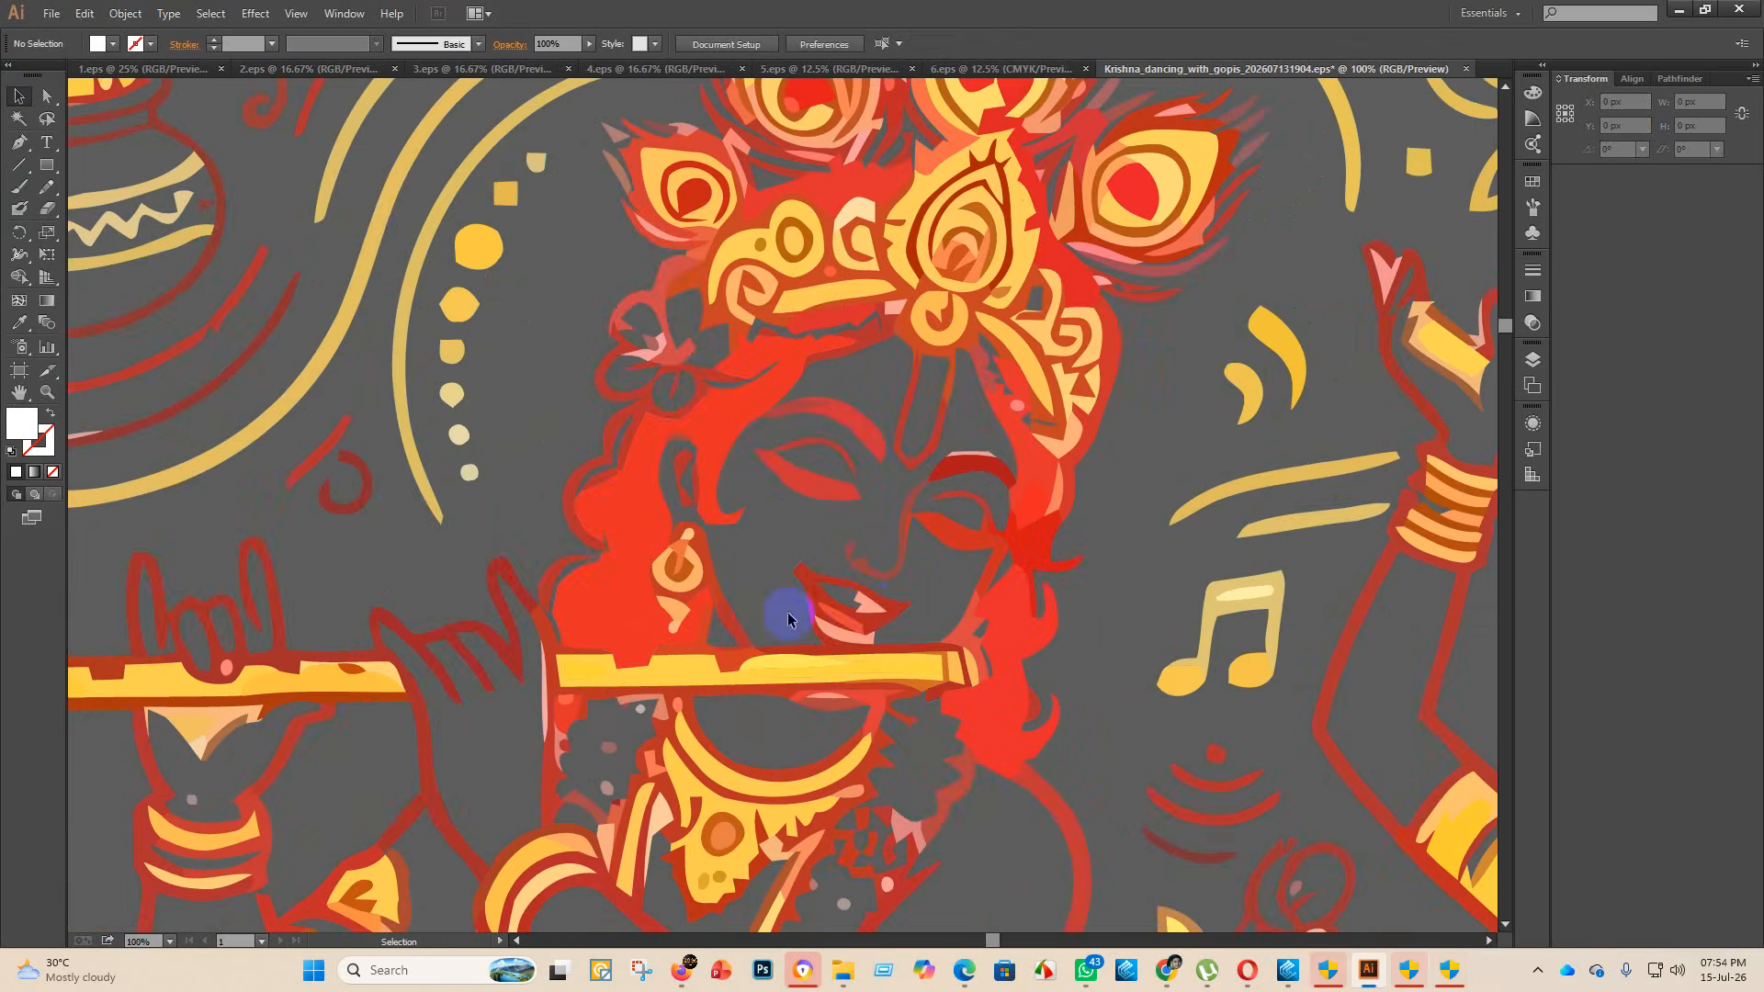
# - Select the whole remaining group of Krishna and the dancing gopis
pyautogui.click(871, 608)
pyautogui.scroll(-3, 721, 570)
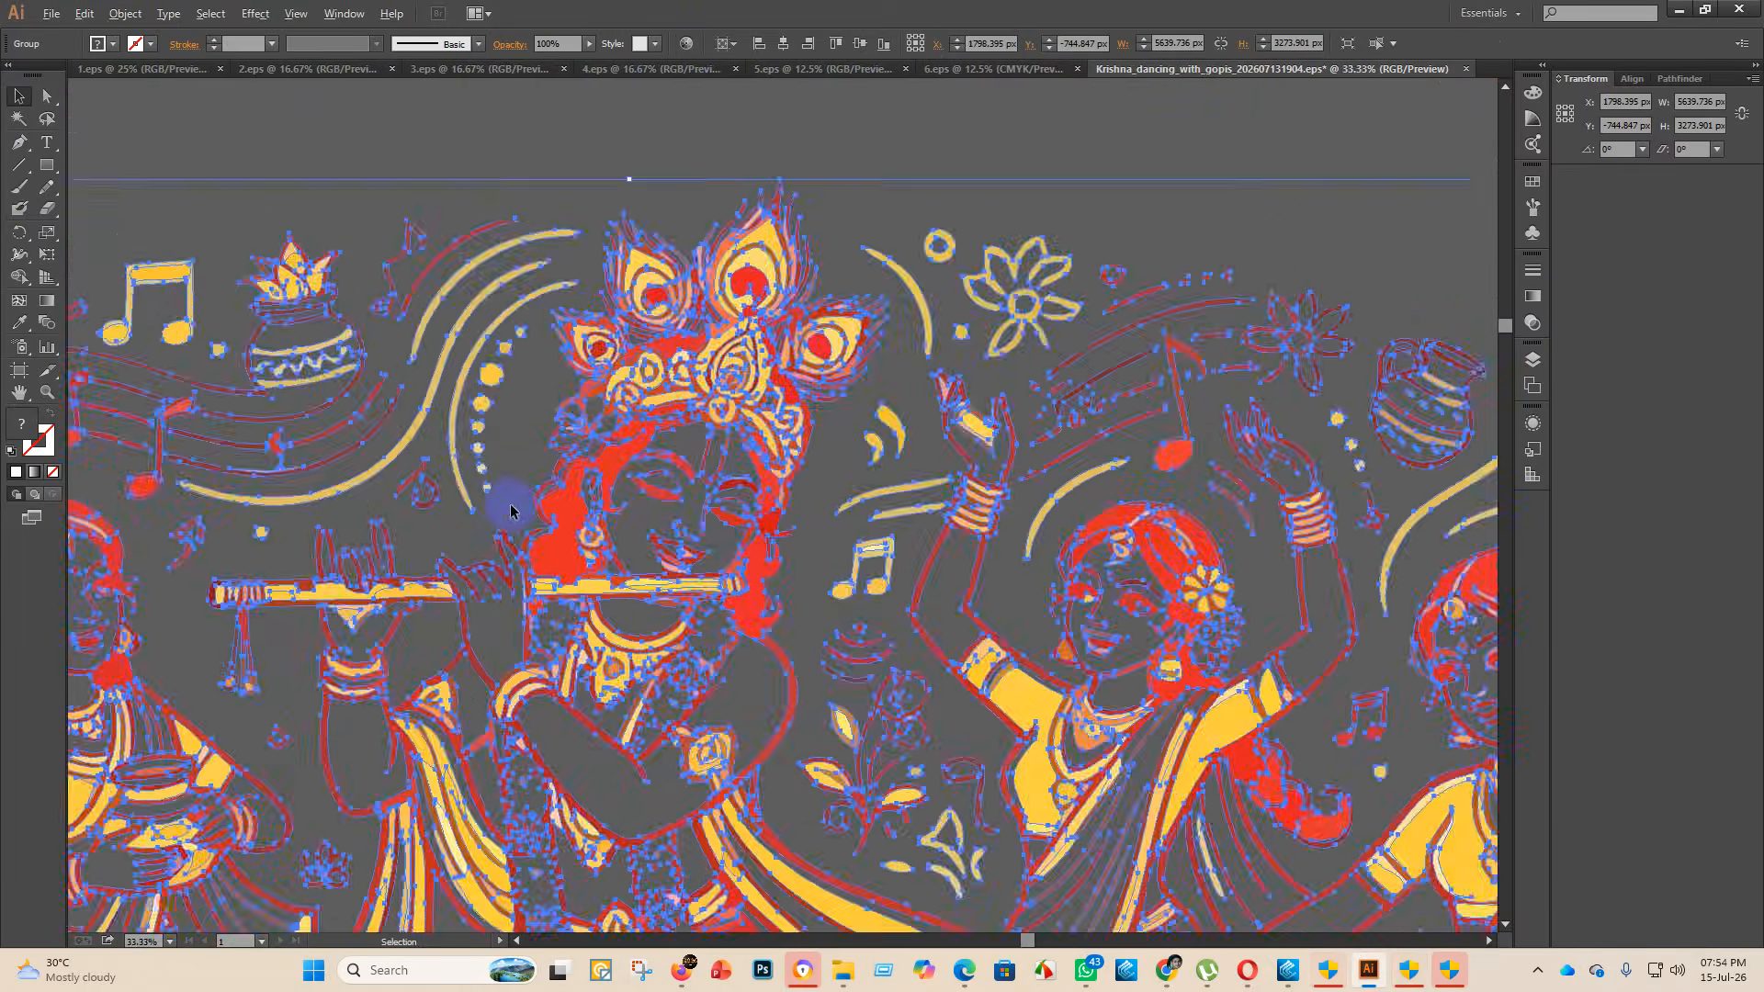
pyautogui.scroll(-3, 542, 524)
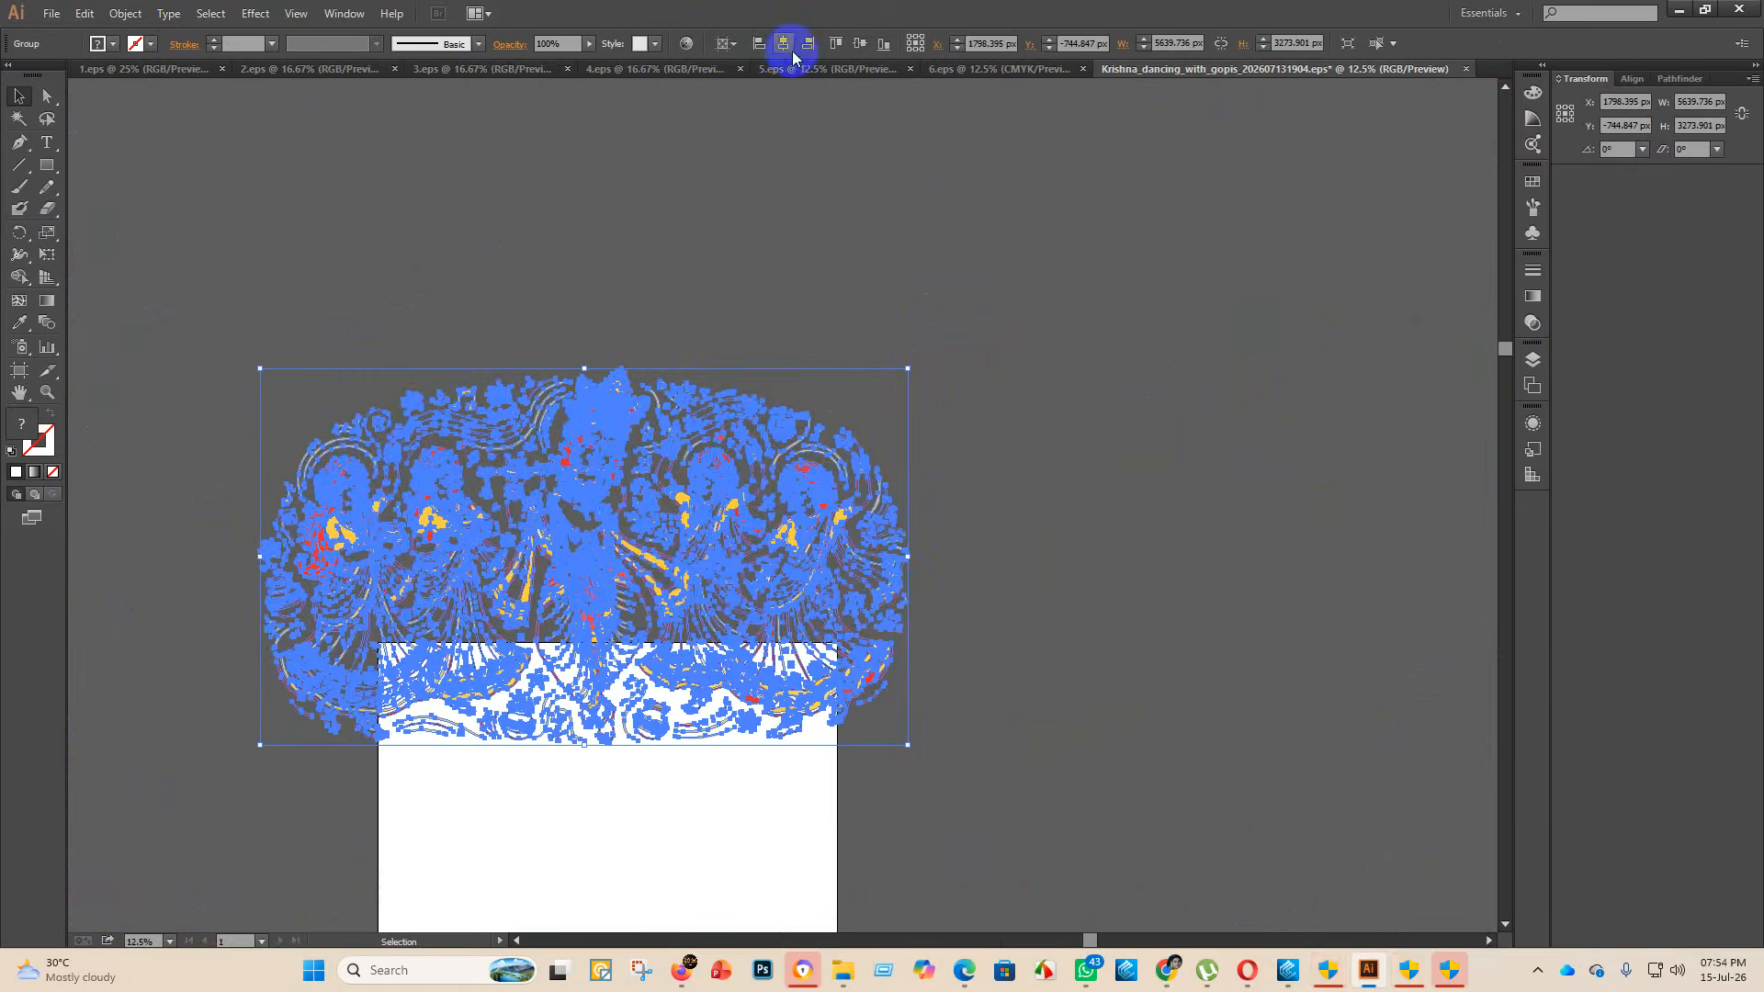
# - Centre the dancing Krishna group vertically on the artboard and scale it down to about 3748 px wide so it fits
pyautogui.click(834, 48)
pyautogui.click(866, 48)
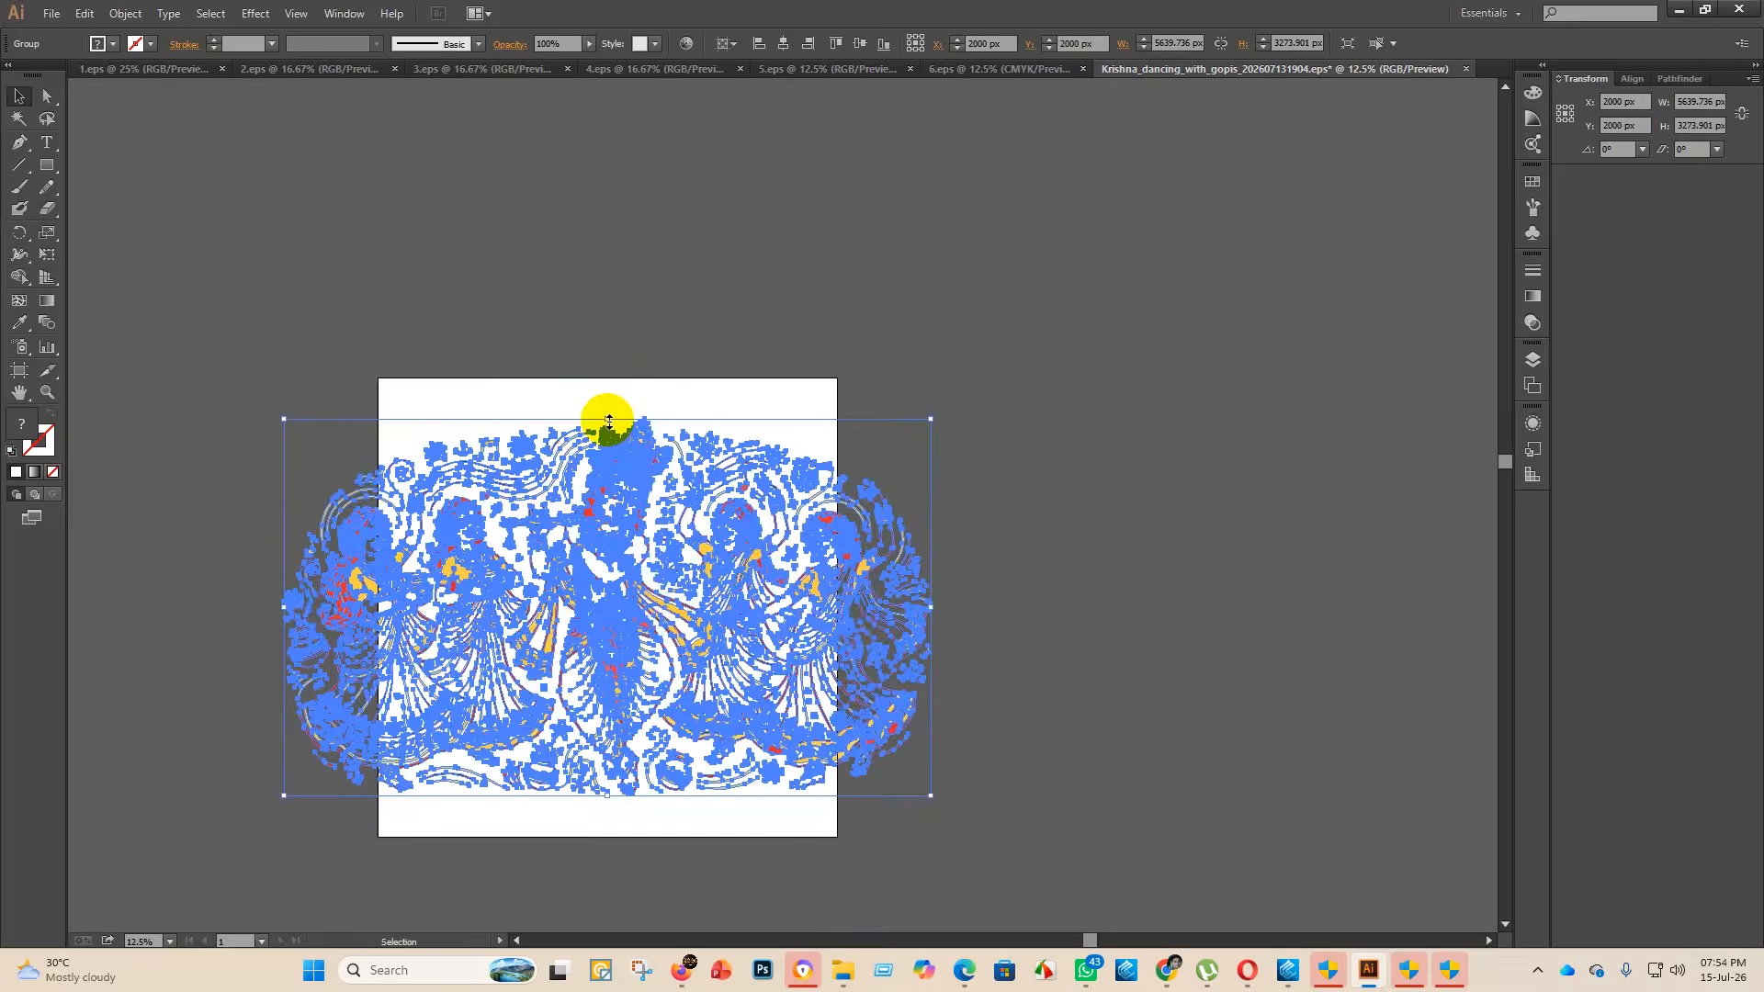
pyautogui.moveTo(608, 420); pyautogui.dragTo(606, 524)
pyautogui.click(1009, 551)
pyautogui.scroll(-2, 746, 592)
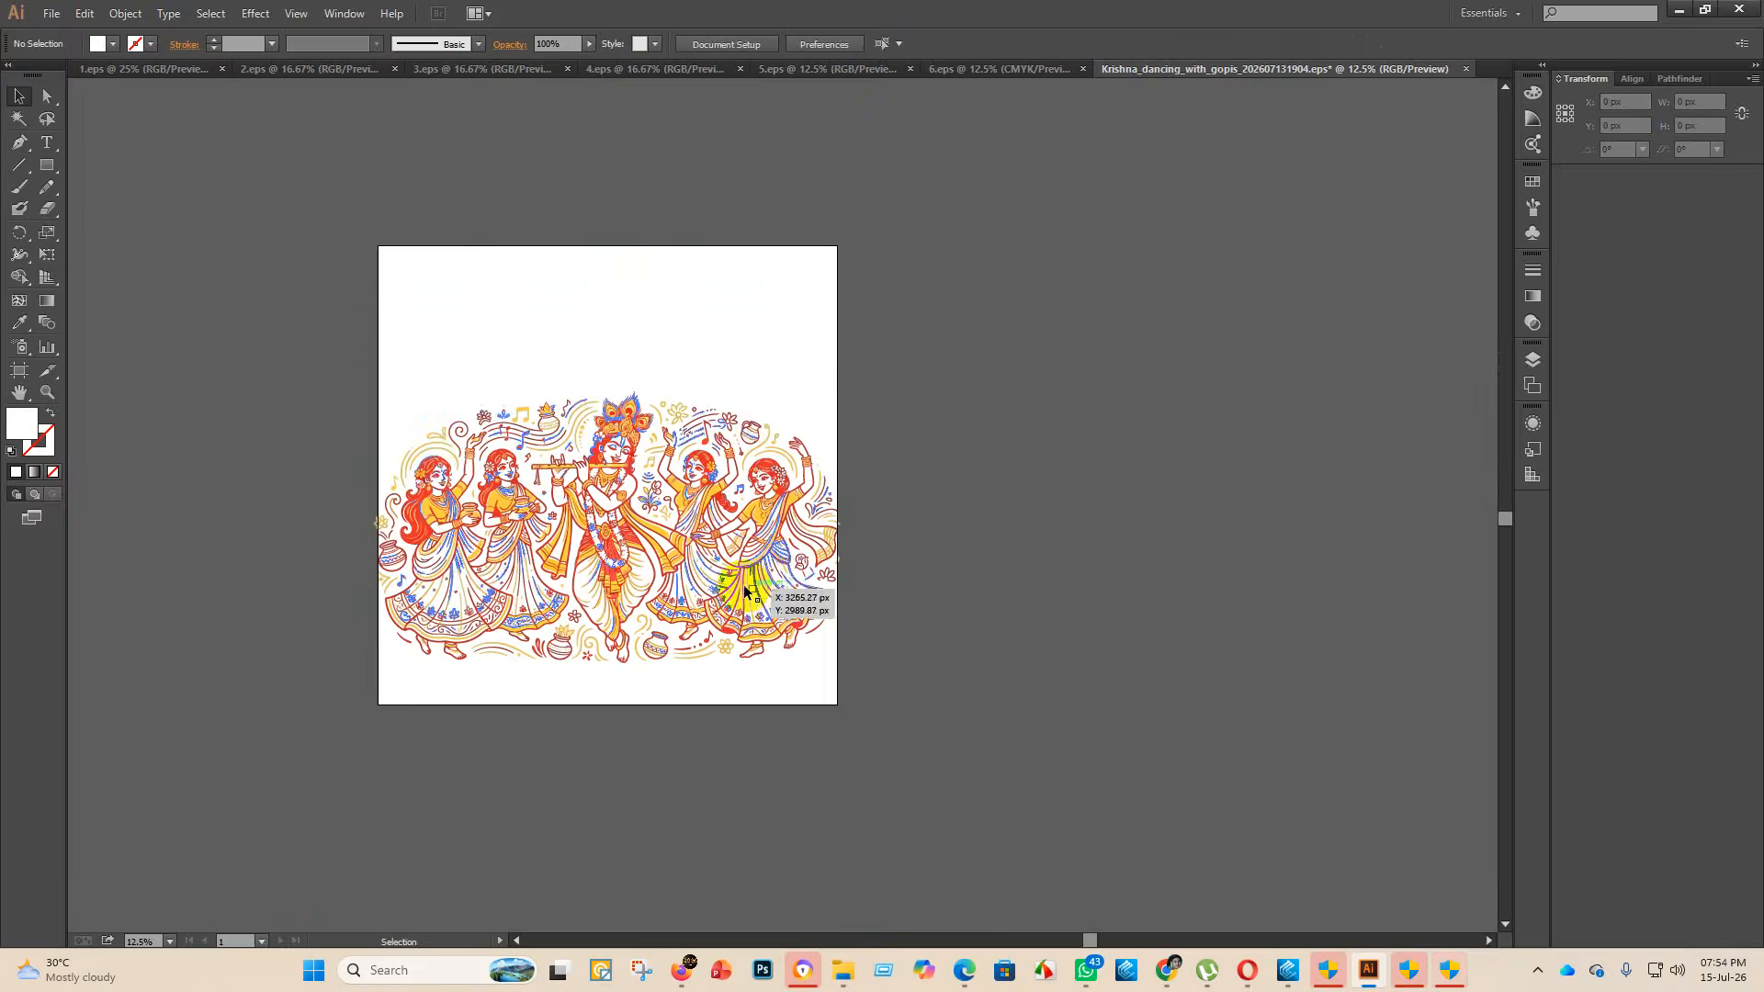
pyautogui.click(746, 592)
pyautogui.moveTo(612, 395); pyautogui.dragTo(610, 416)
pyautogui.click(938, 594)
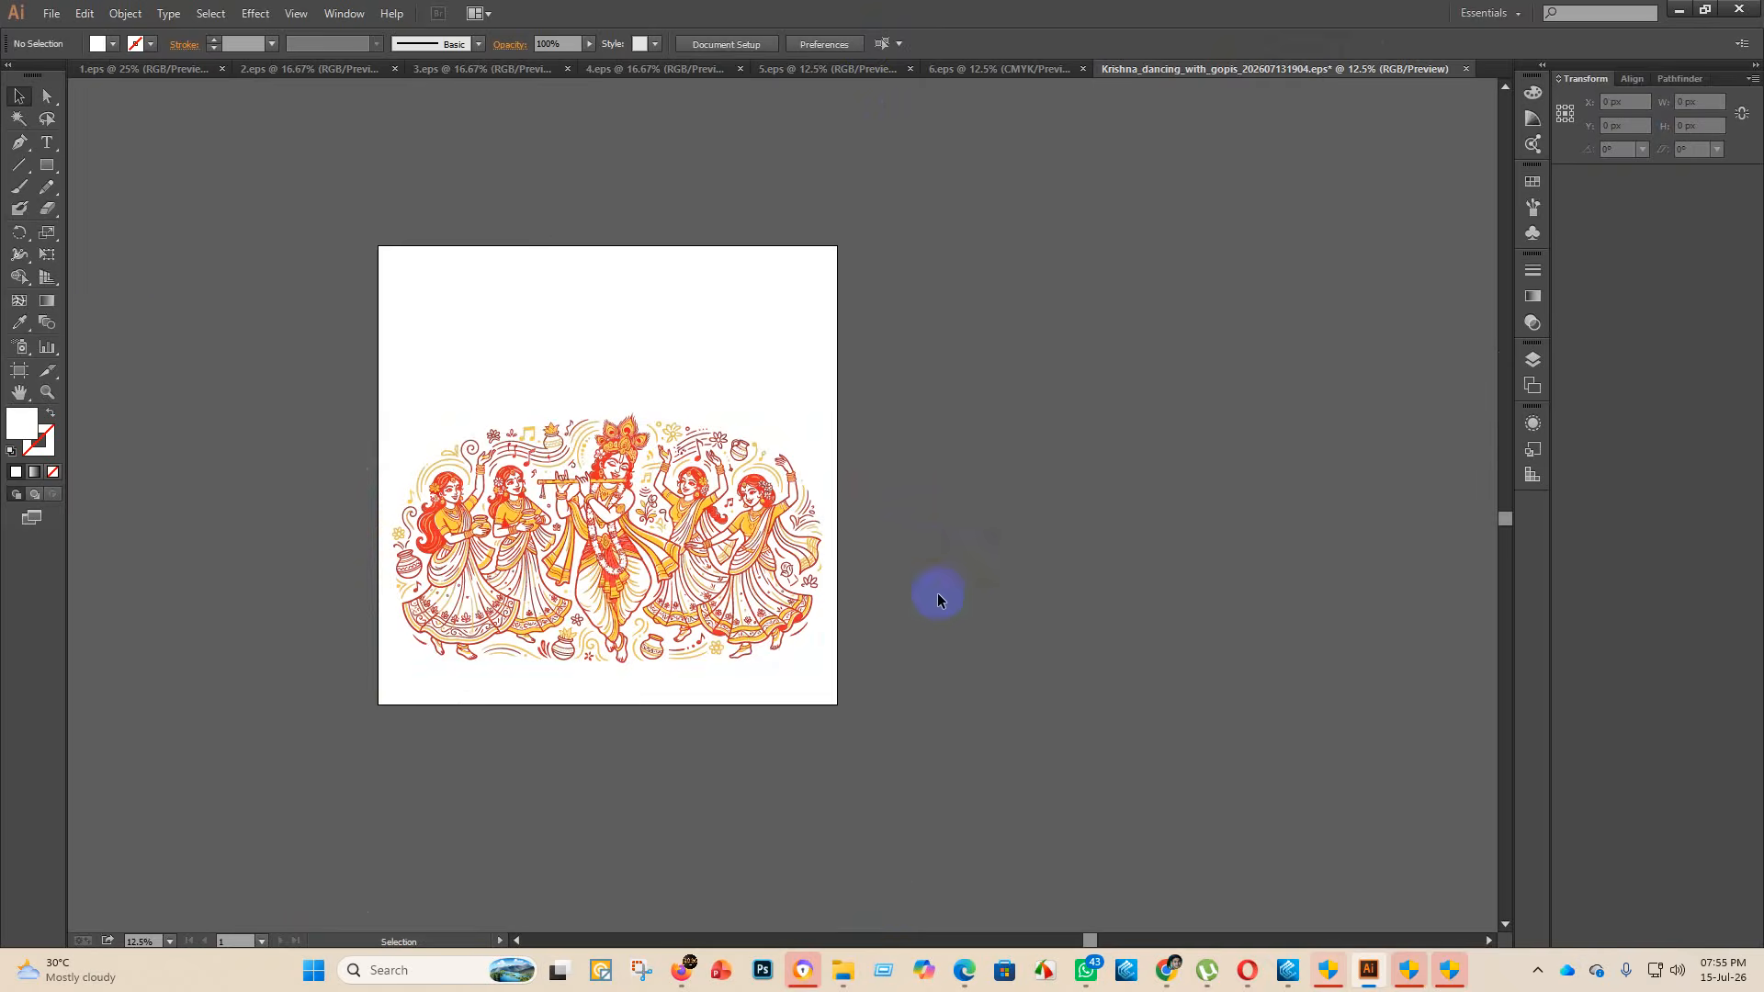
# - Set the artboard's height to 2000 px
pyautogui.click(22, 371)
pyautogui.click(838, 43)
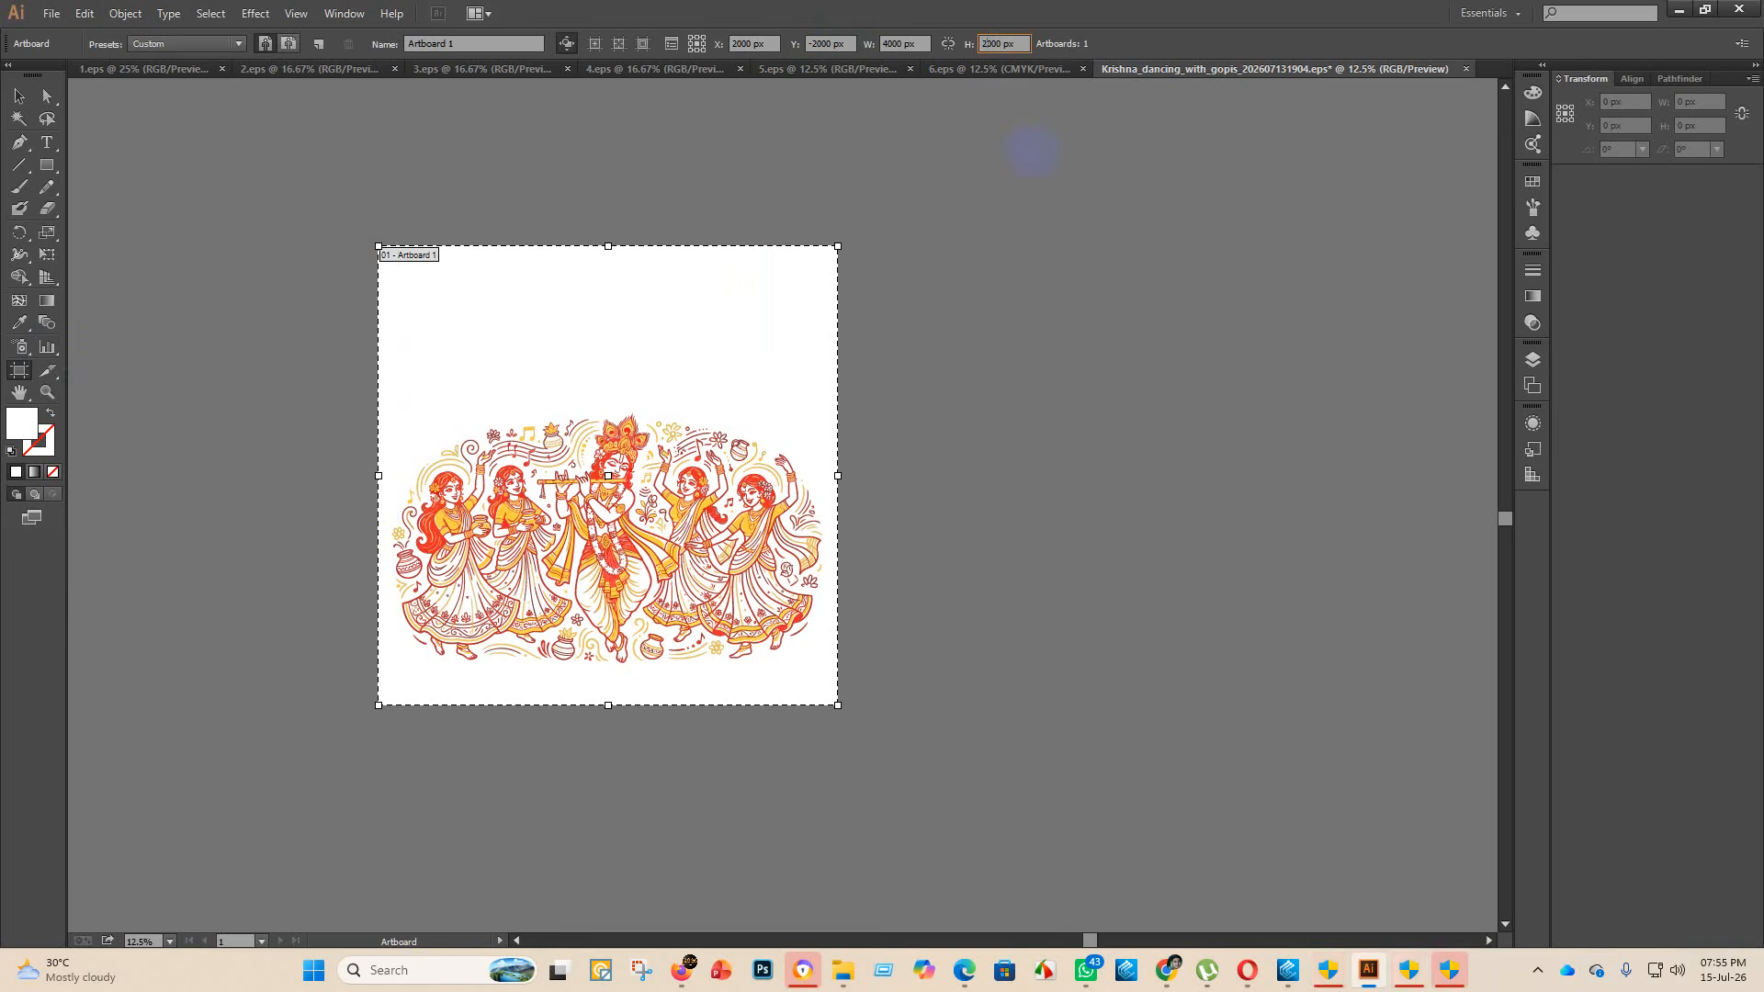
pyautogui.press('Return')
pyautogui.click(19, 96)
pyautogui.click(410, 230)
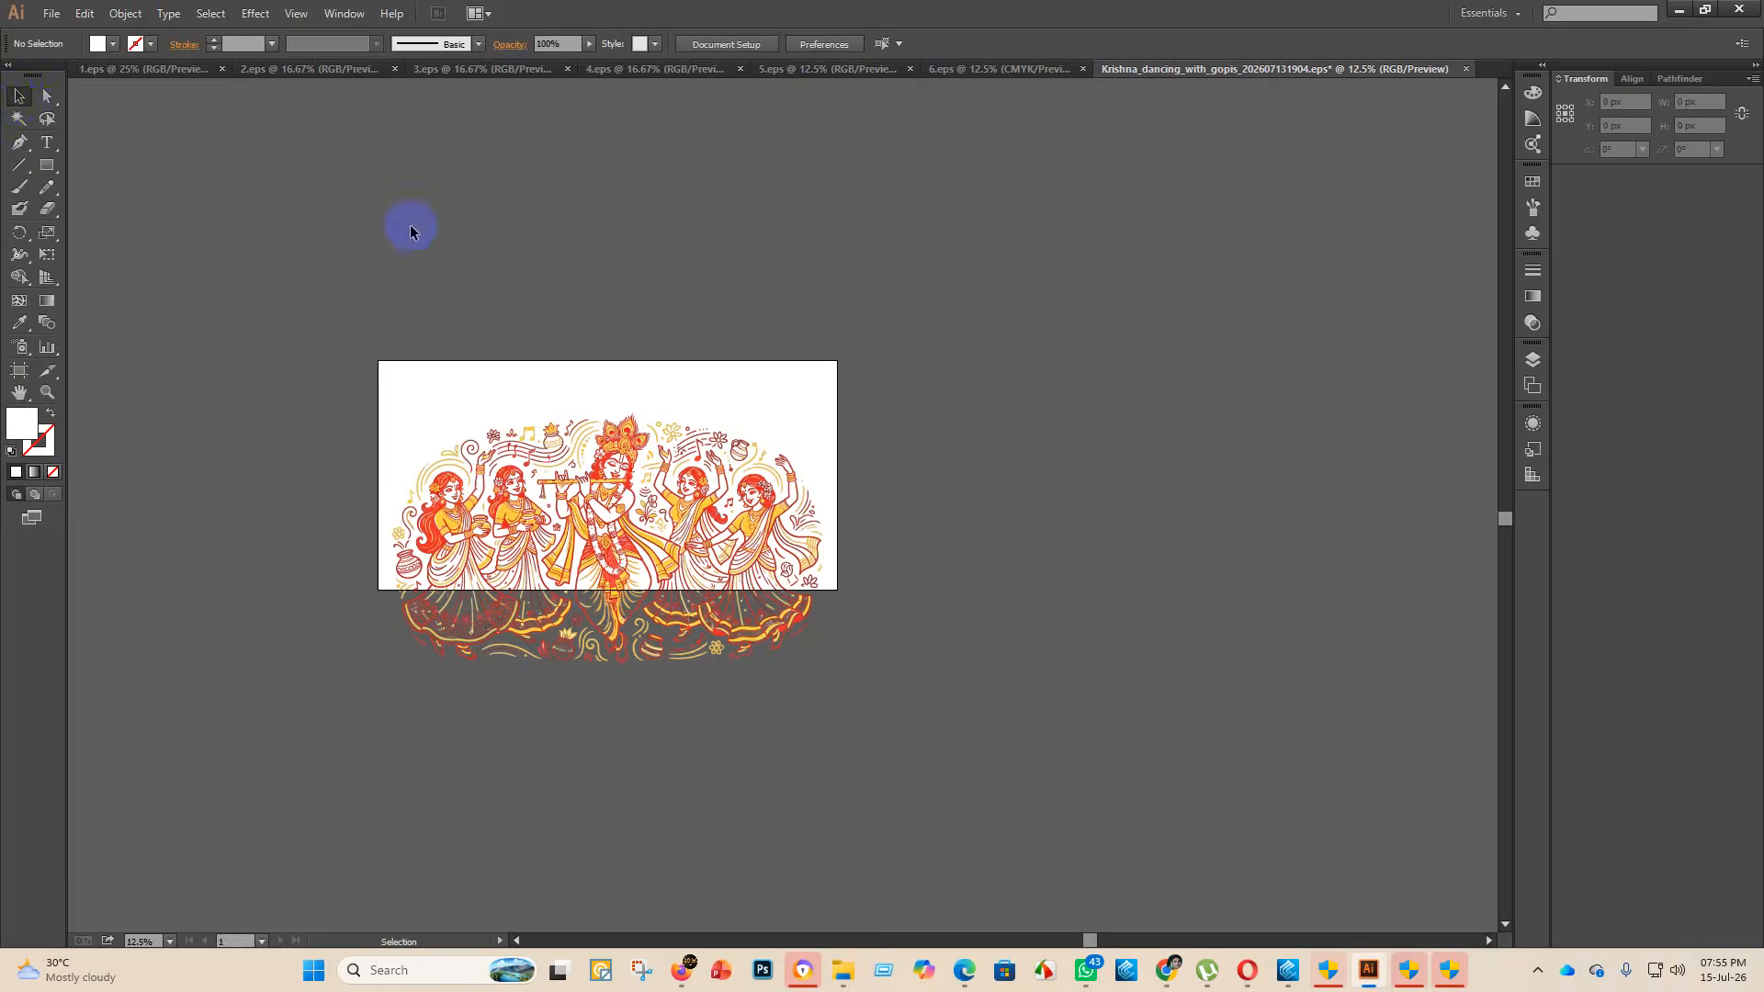
# - Scale the dancing group down to about 3121 × 1812 px and centre it on the artboard
pyautogui.click(632, 541)
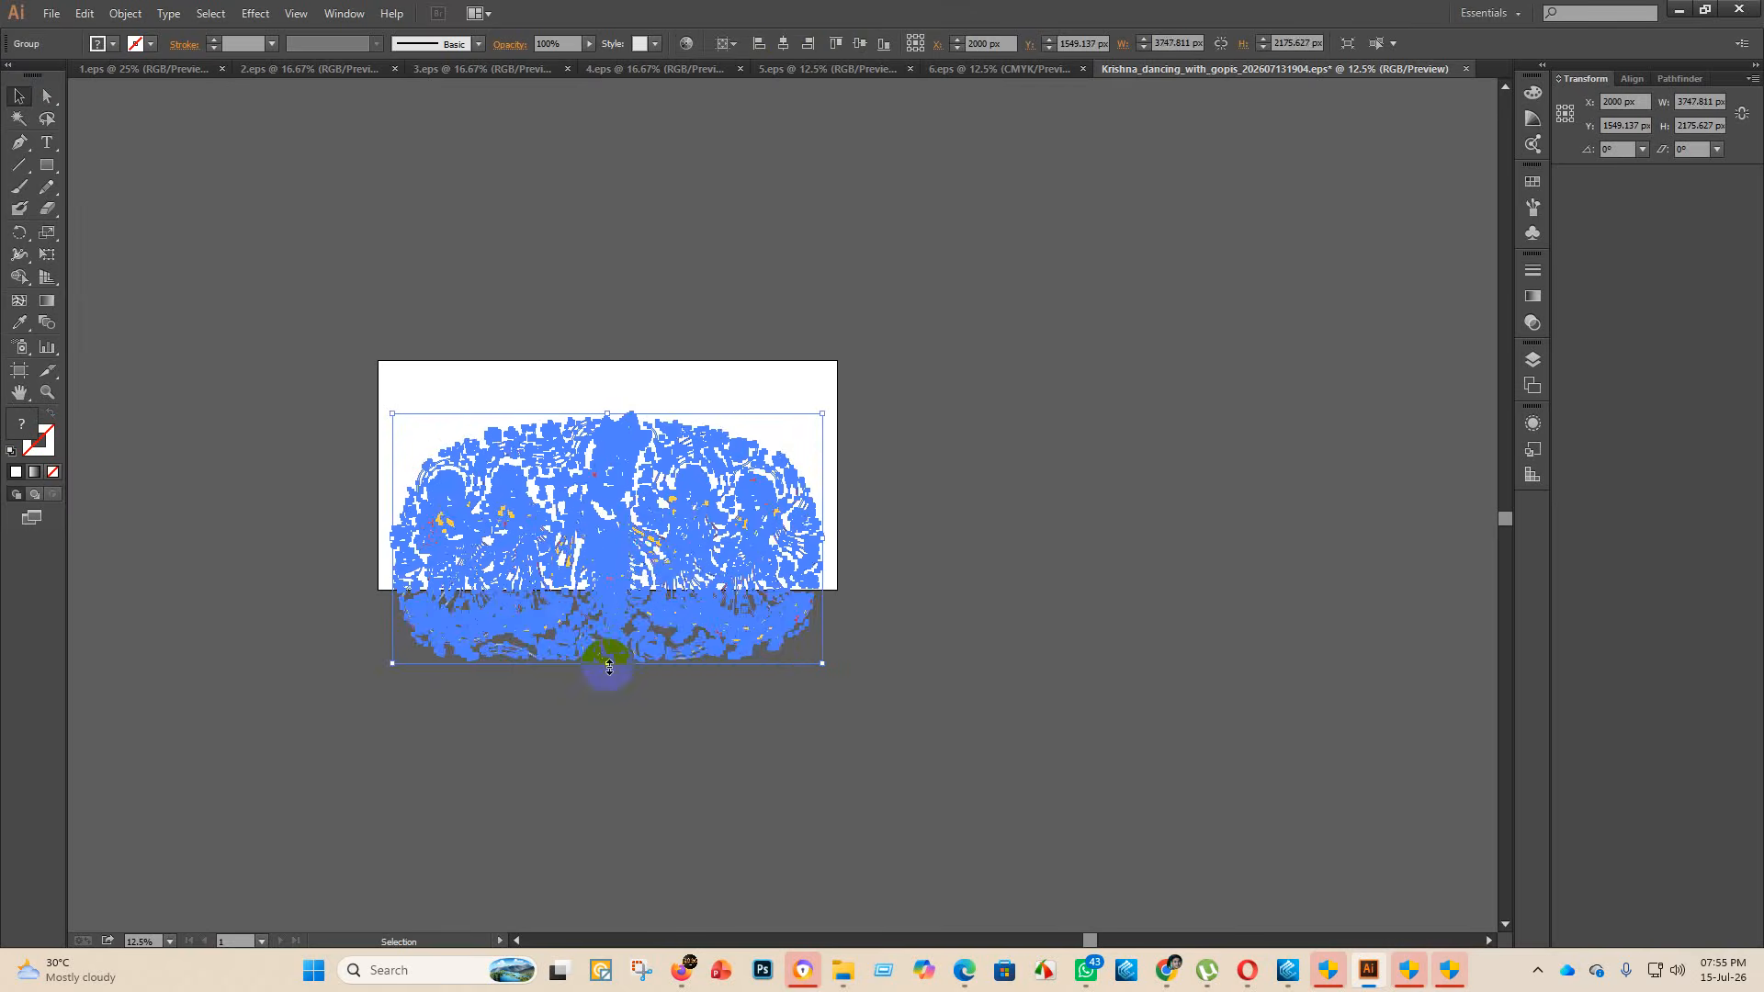
pyautogui.moveTo(608, 663); pyautogui.dragTo(608, 621)
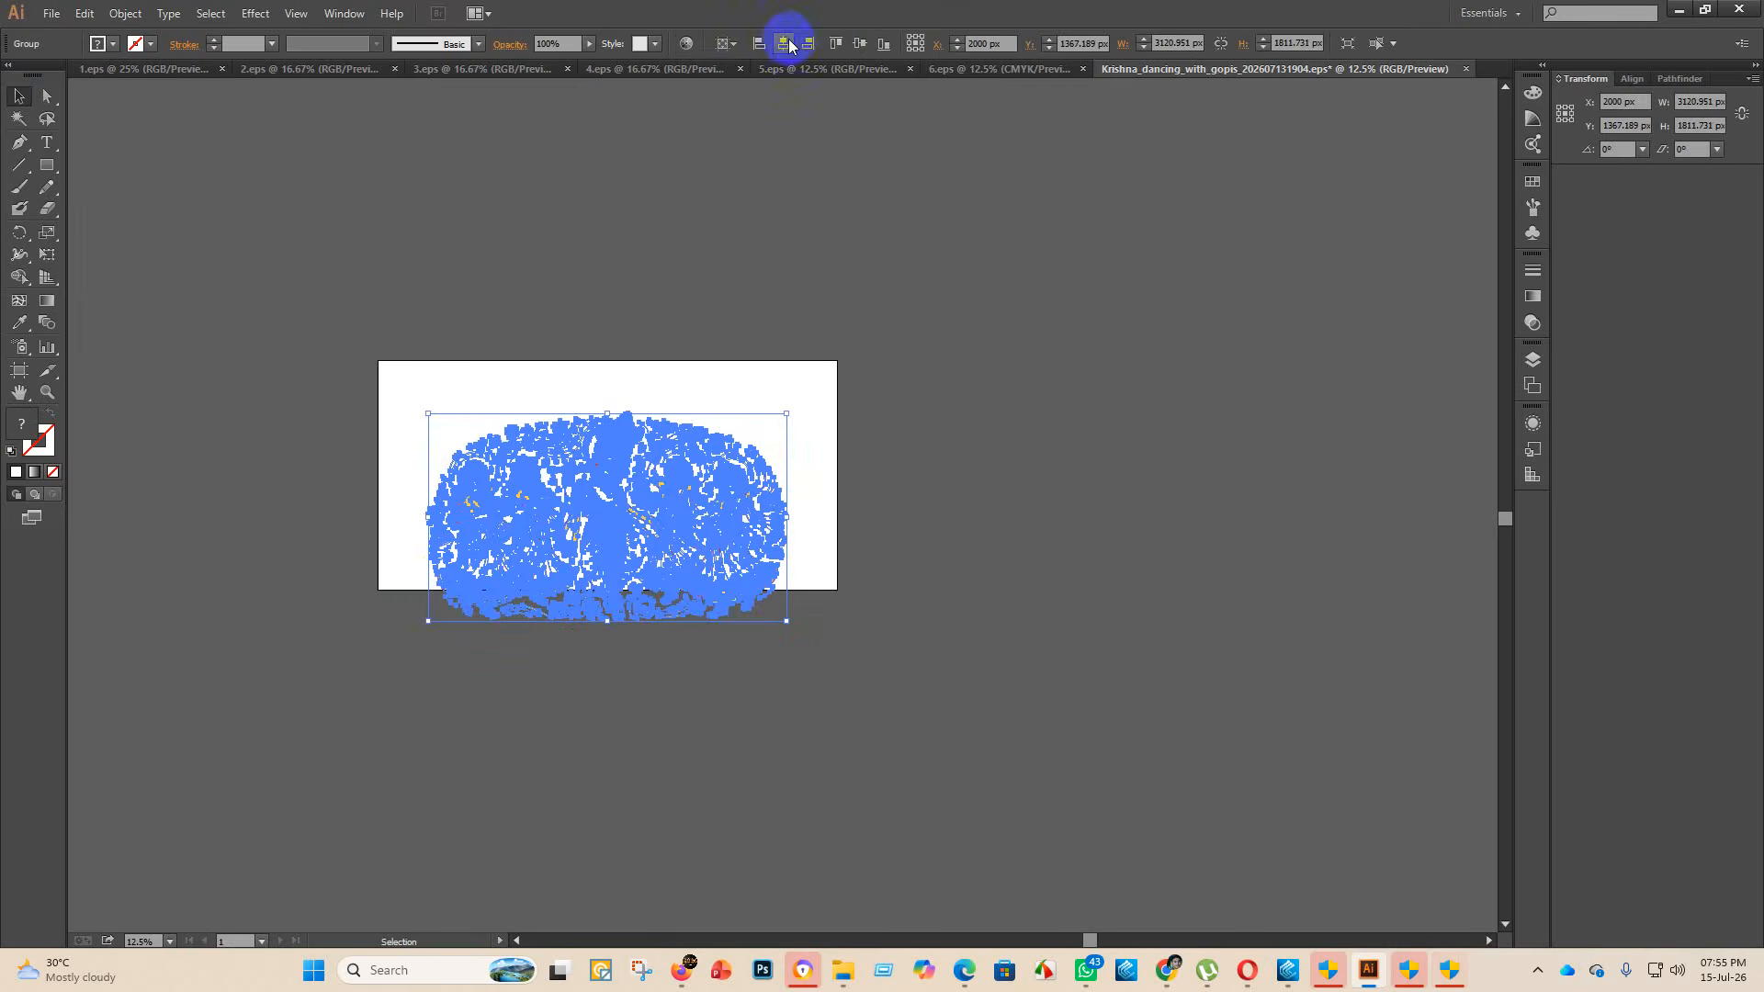
pyautogui.click(860, 44)
pyautogui.click(983, 373)
pyautogui.keyDown('ctrl'); pyautogui.click(744, 570); pyautogui.keyUp('ctrl')
pyautogui.keyDown('ctrl'); pyautogui.click(744, 571); pyautogui.keyUp('ctrl')
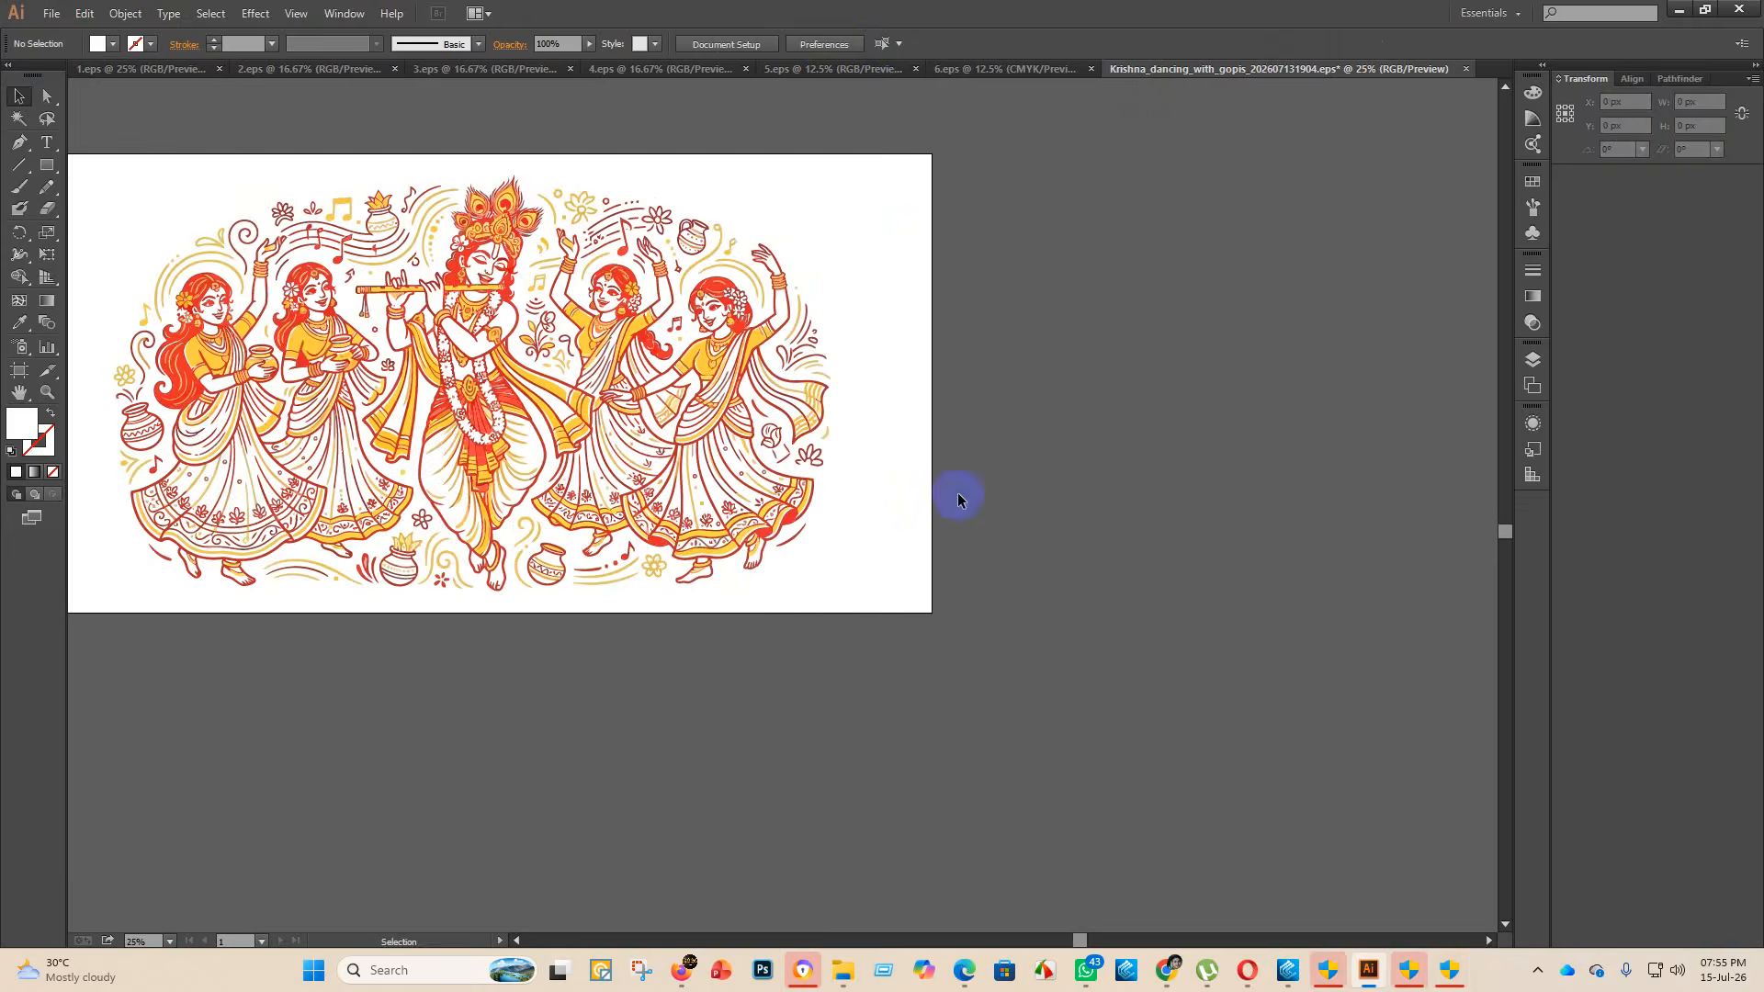
pyautogui.scroll(1, 979, 548)
# - Save the document in the eps 2 folder as an Illustrator EPS file named 7
pyautogui.click(52, 13)
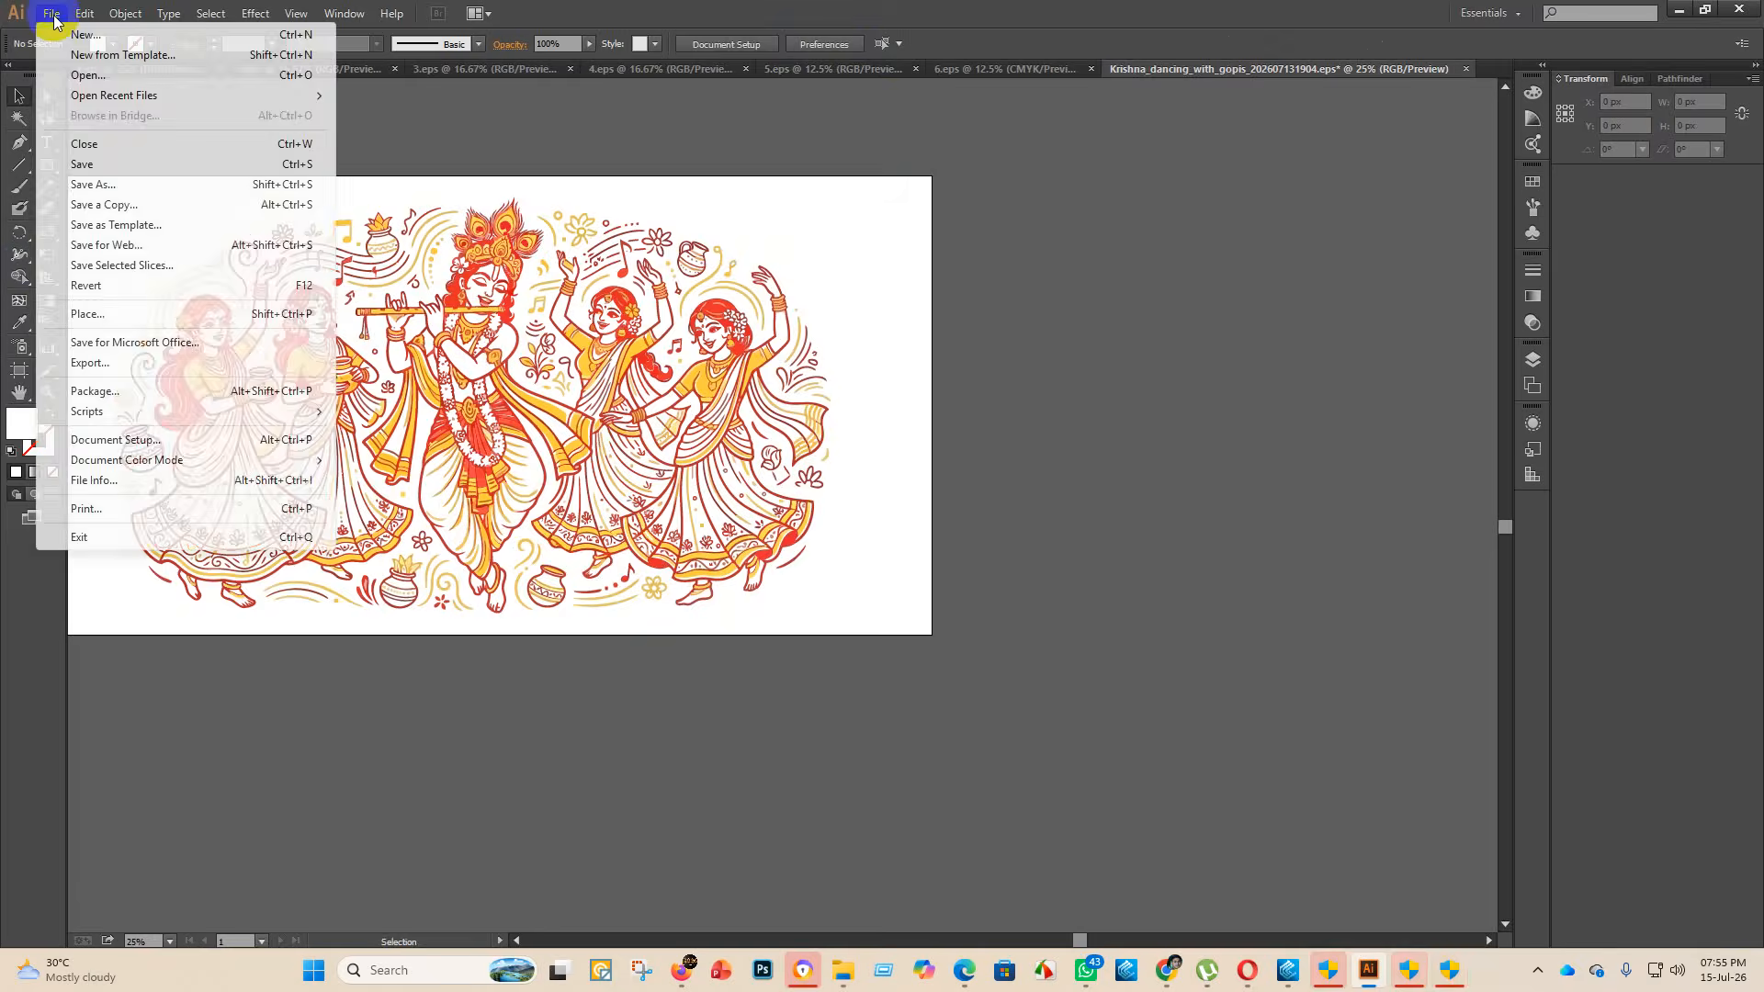
pyautogui.click(91, 171)
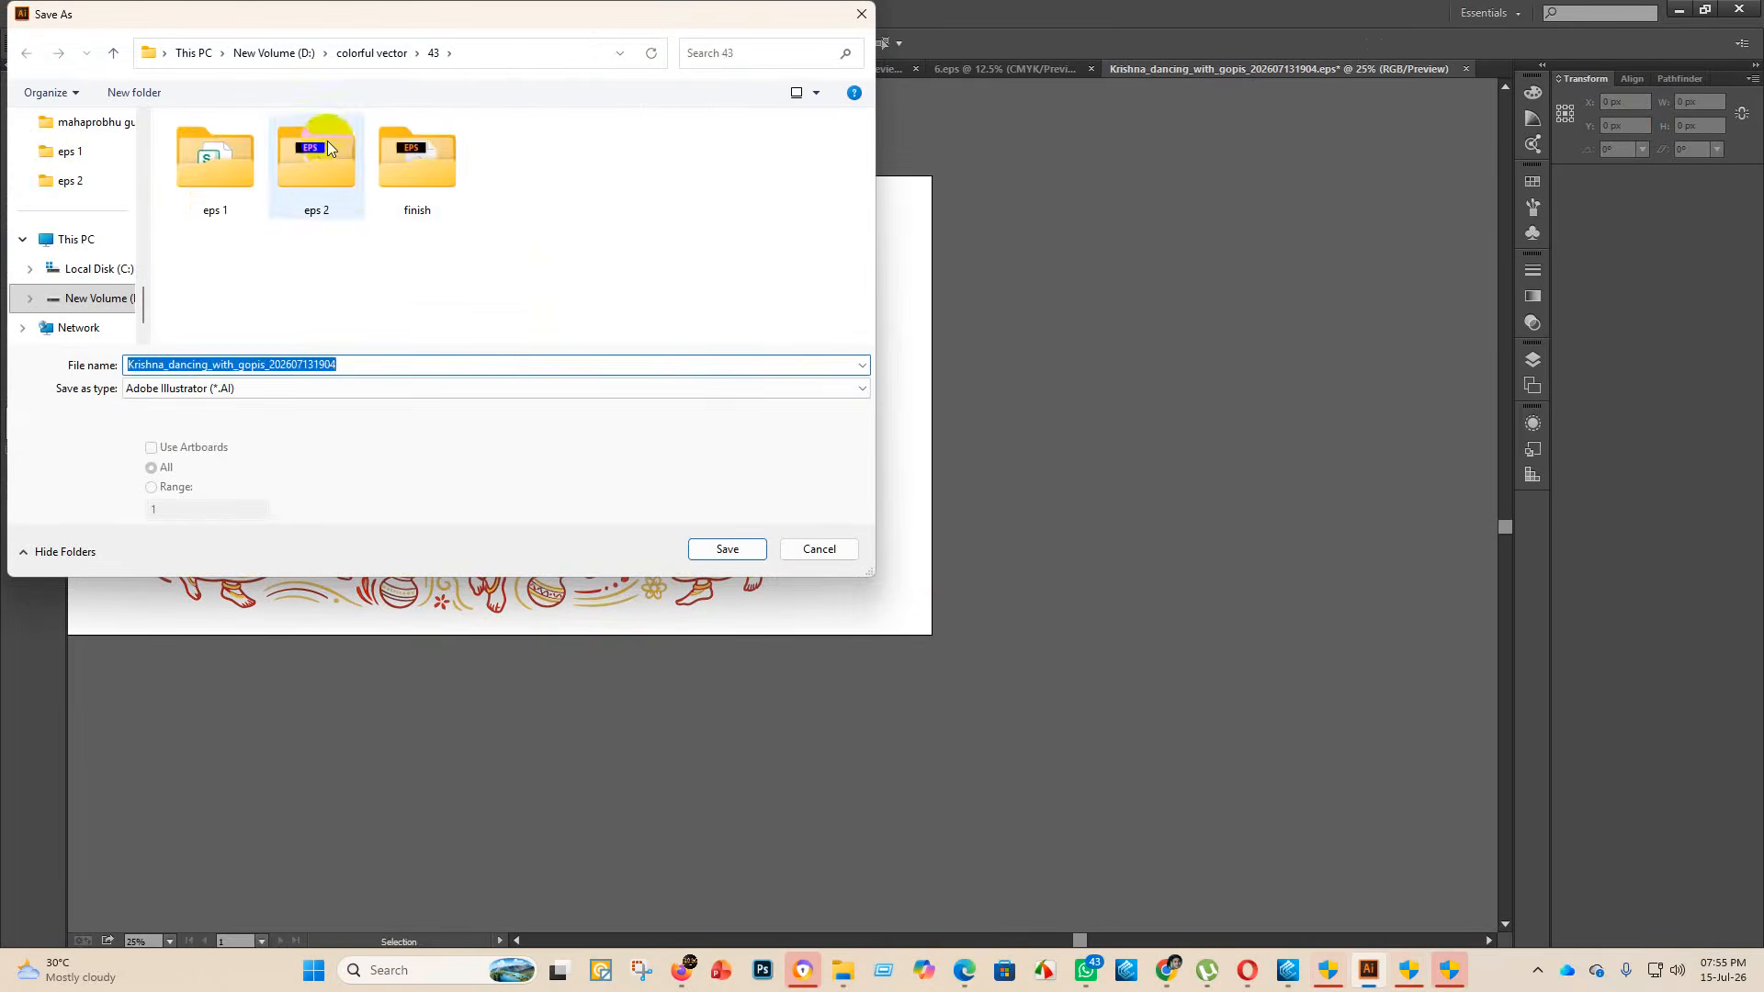
pyautogui.doubleClick(316, 156)
pyautogui.click(257, 389)
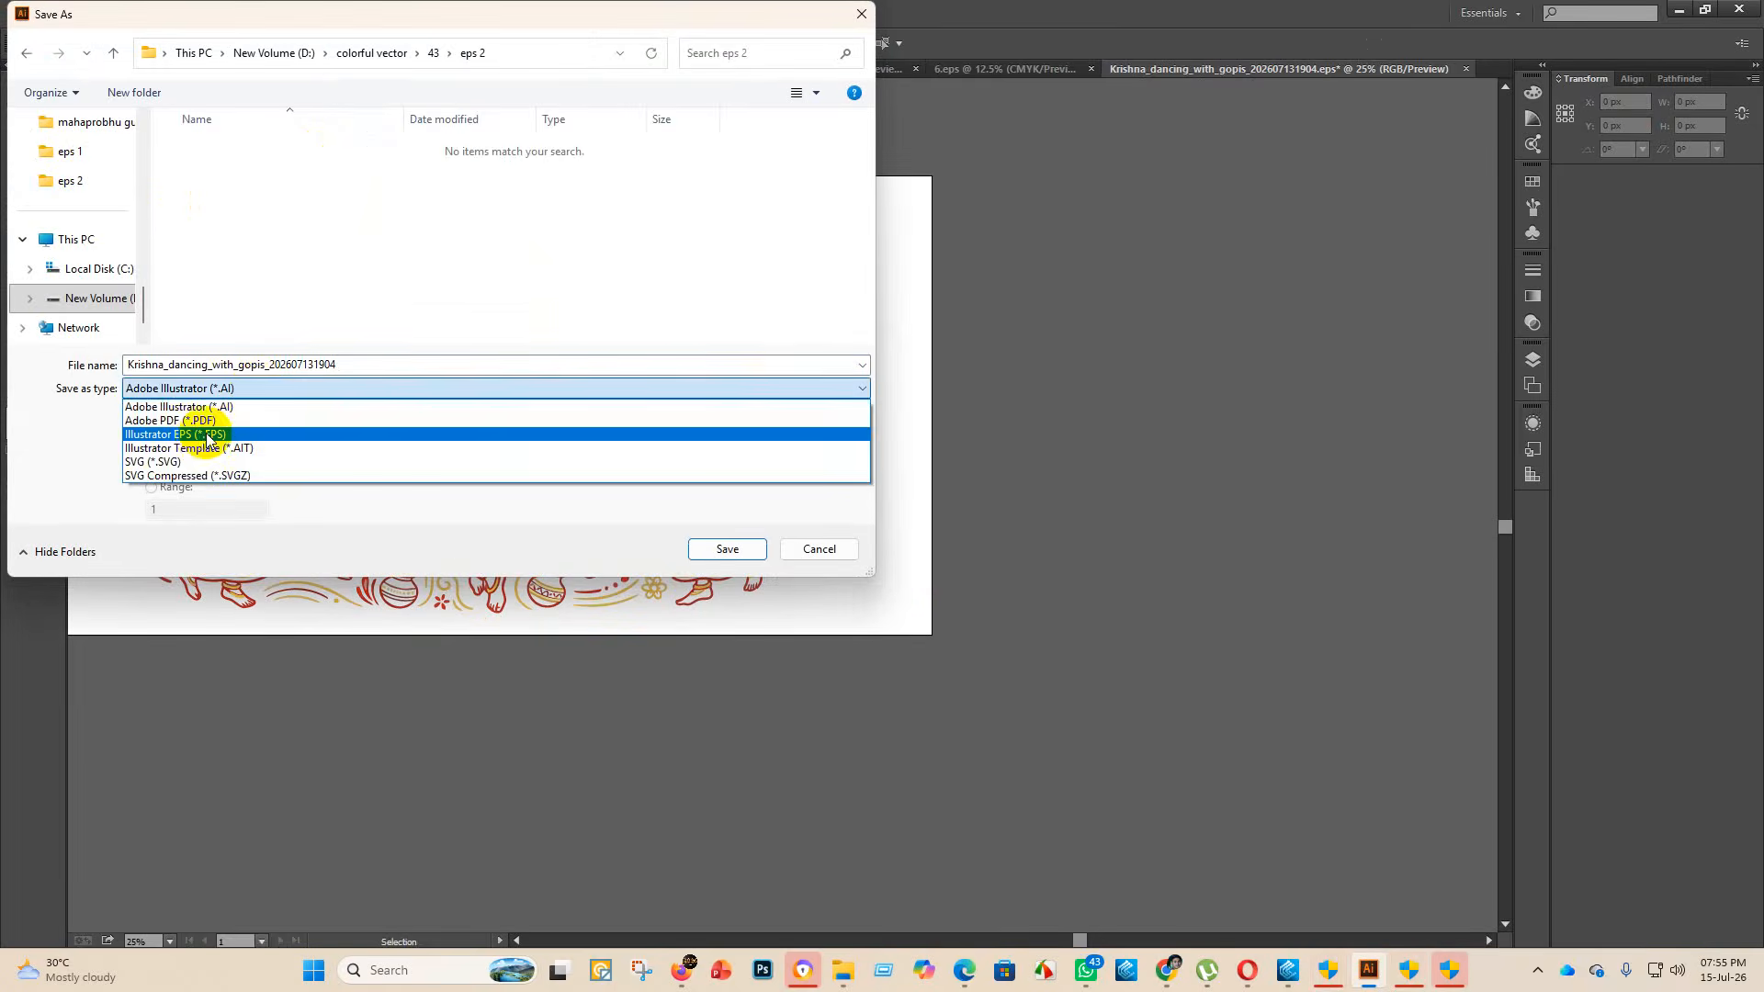
pyautogui.click(225, 434)
pyautogui.doubleClick(383, 364)
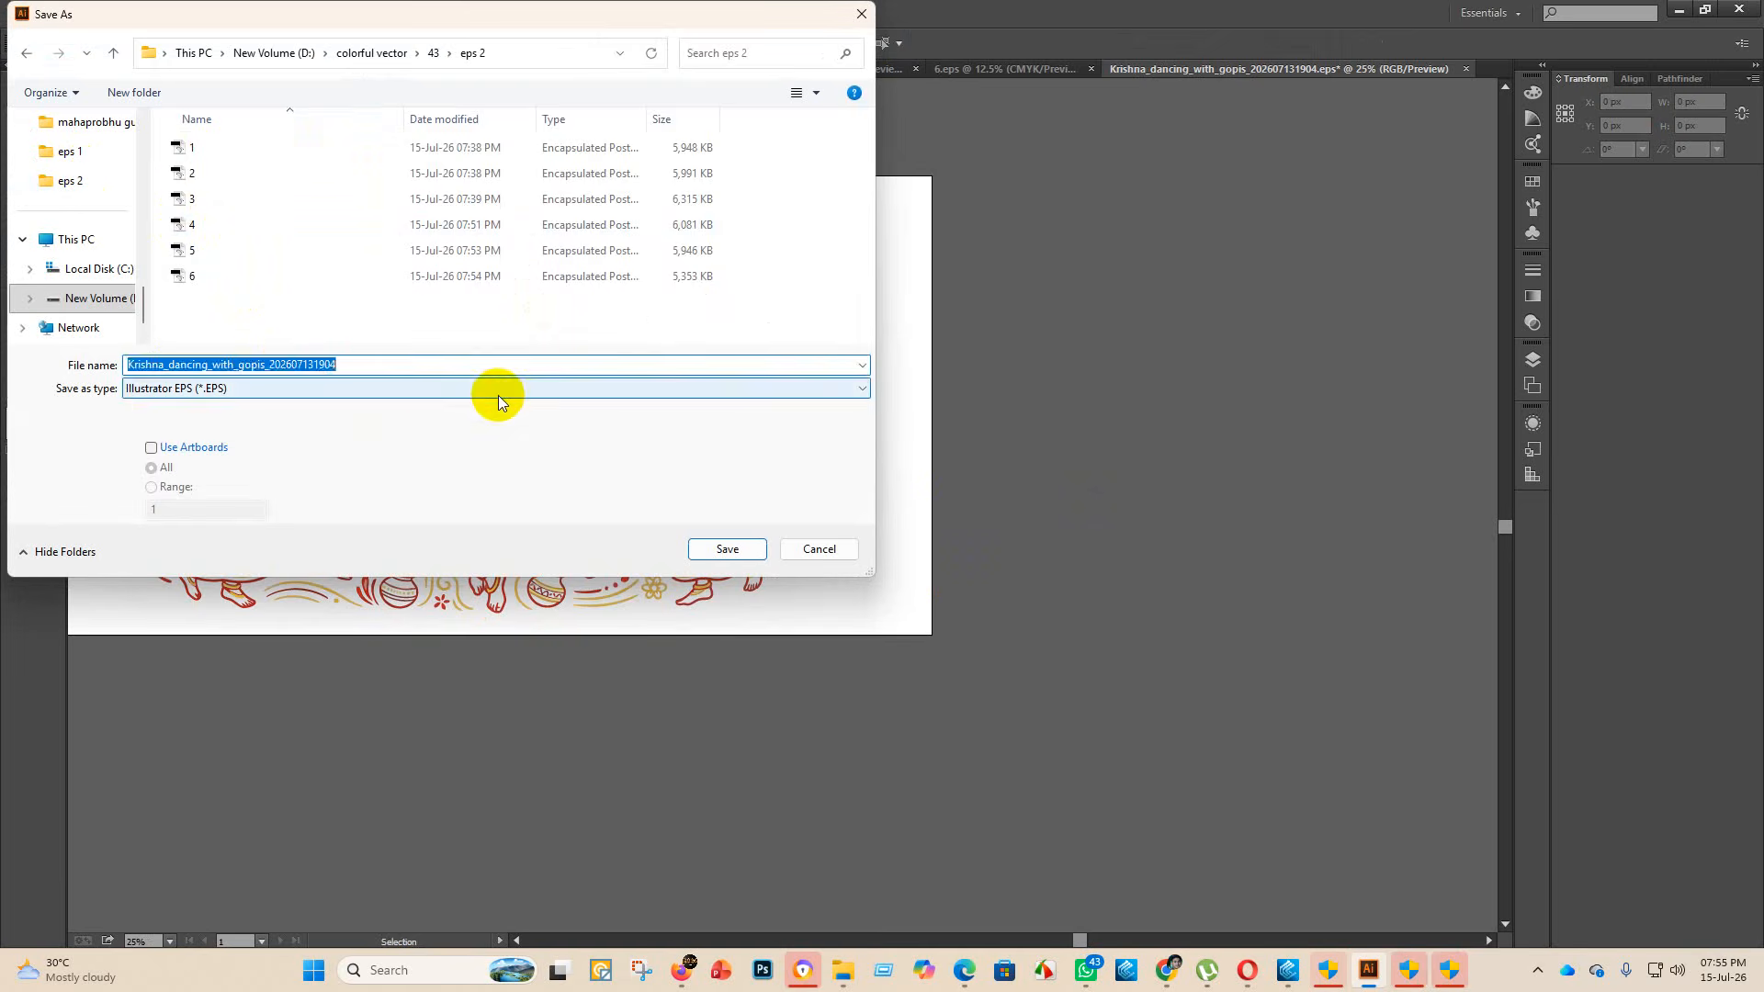
pyautogui.press('BackSpace')
pyautogui.write('7')
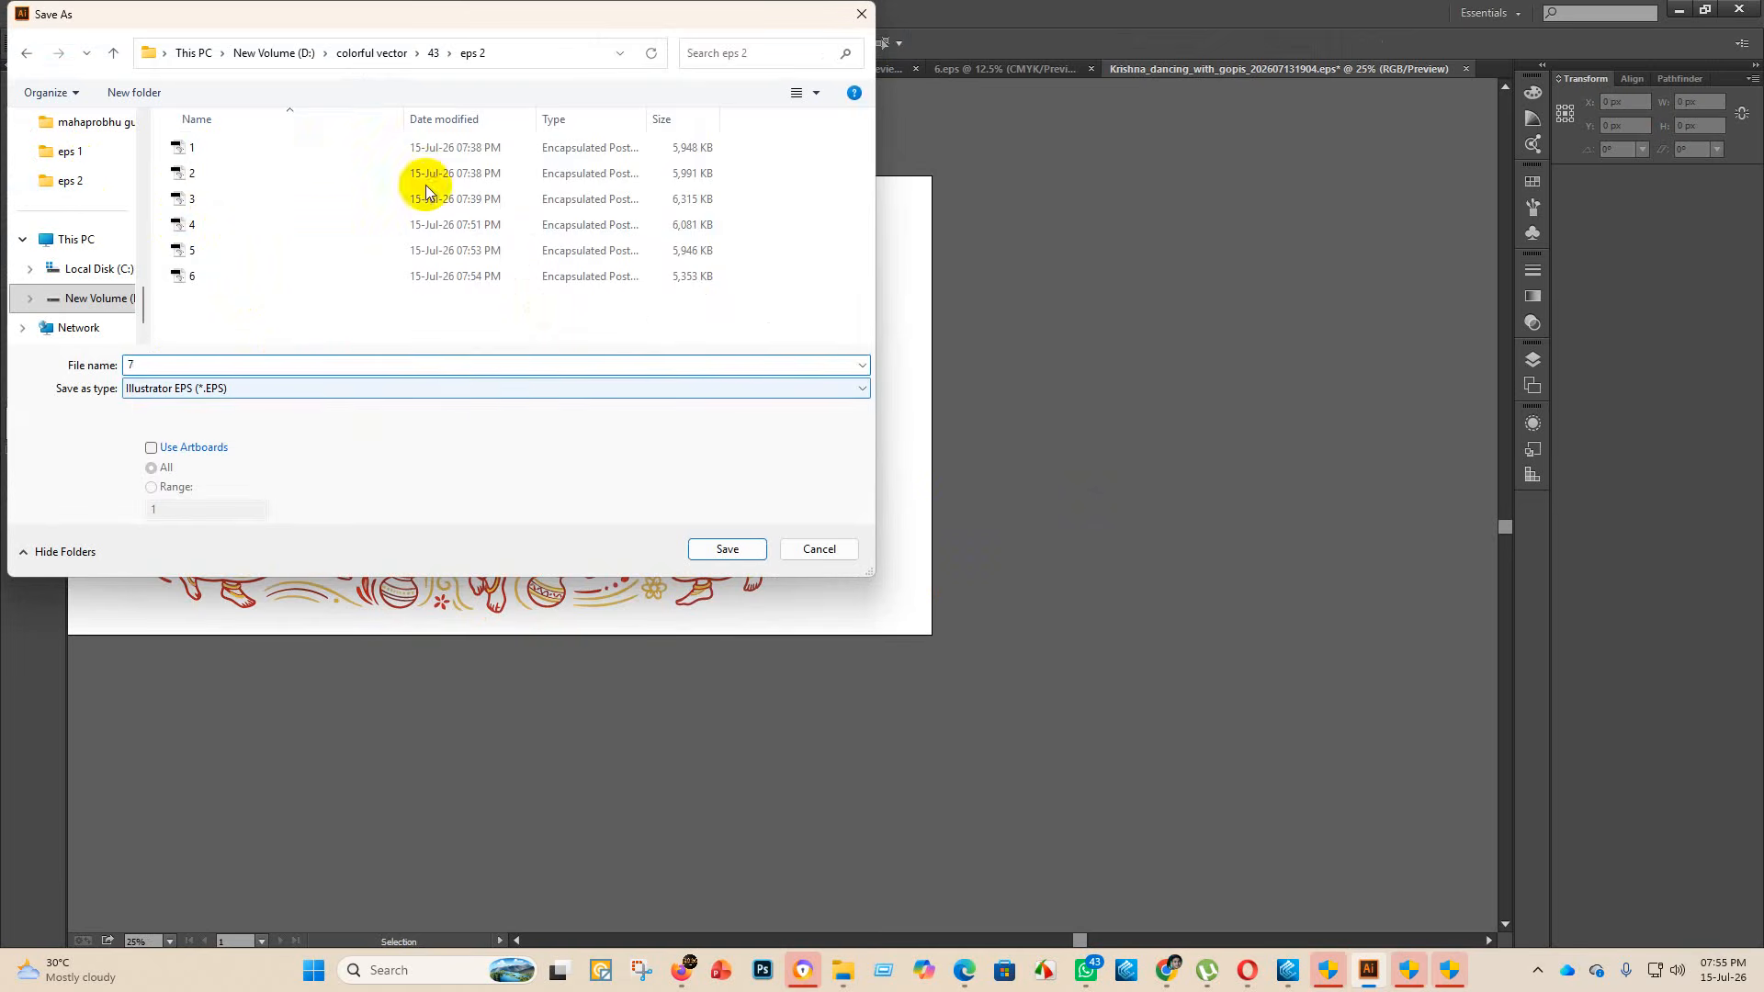
pyautogui.click(726, 547)
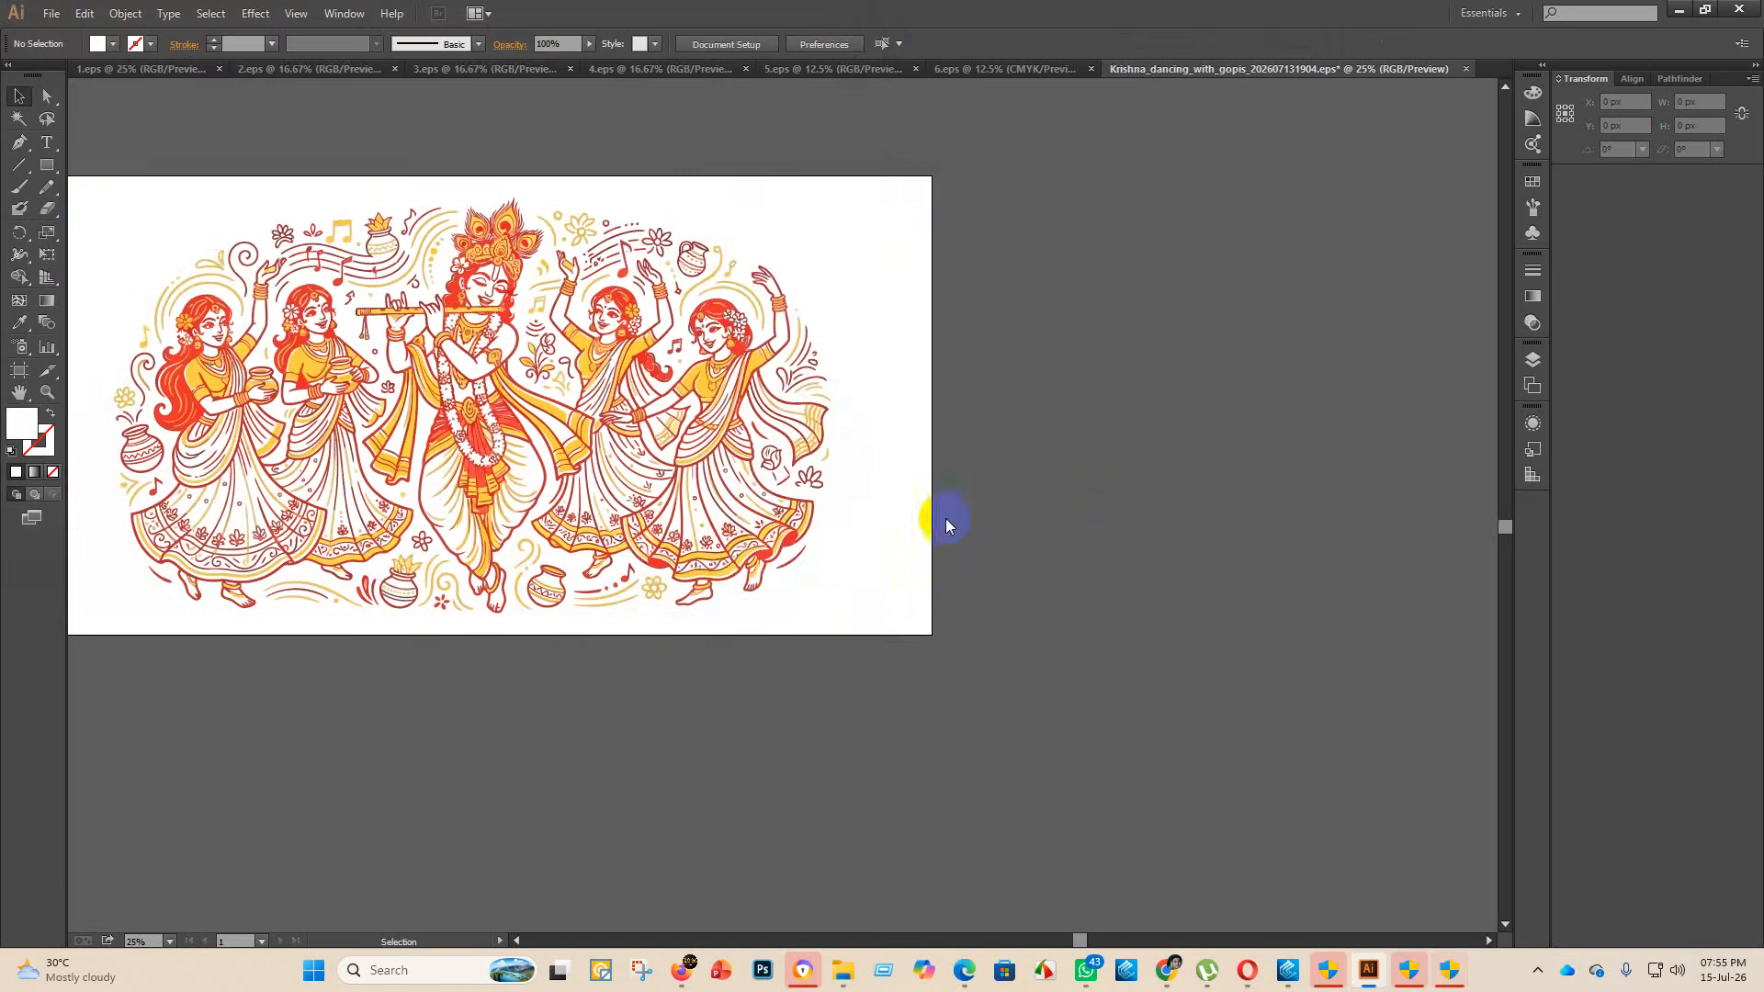
# - Set the EPS version to Illustrator 10 EPS and write the file
pyautogui.click(940, 220)
pyautogui.click(889, 409)
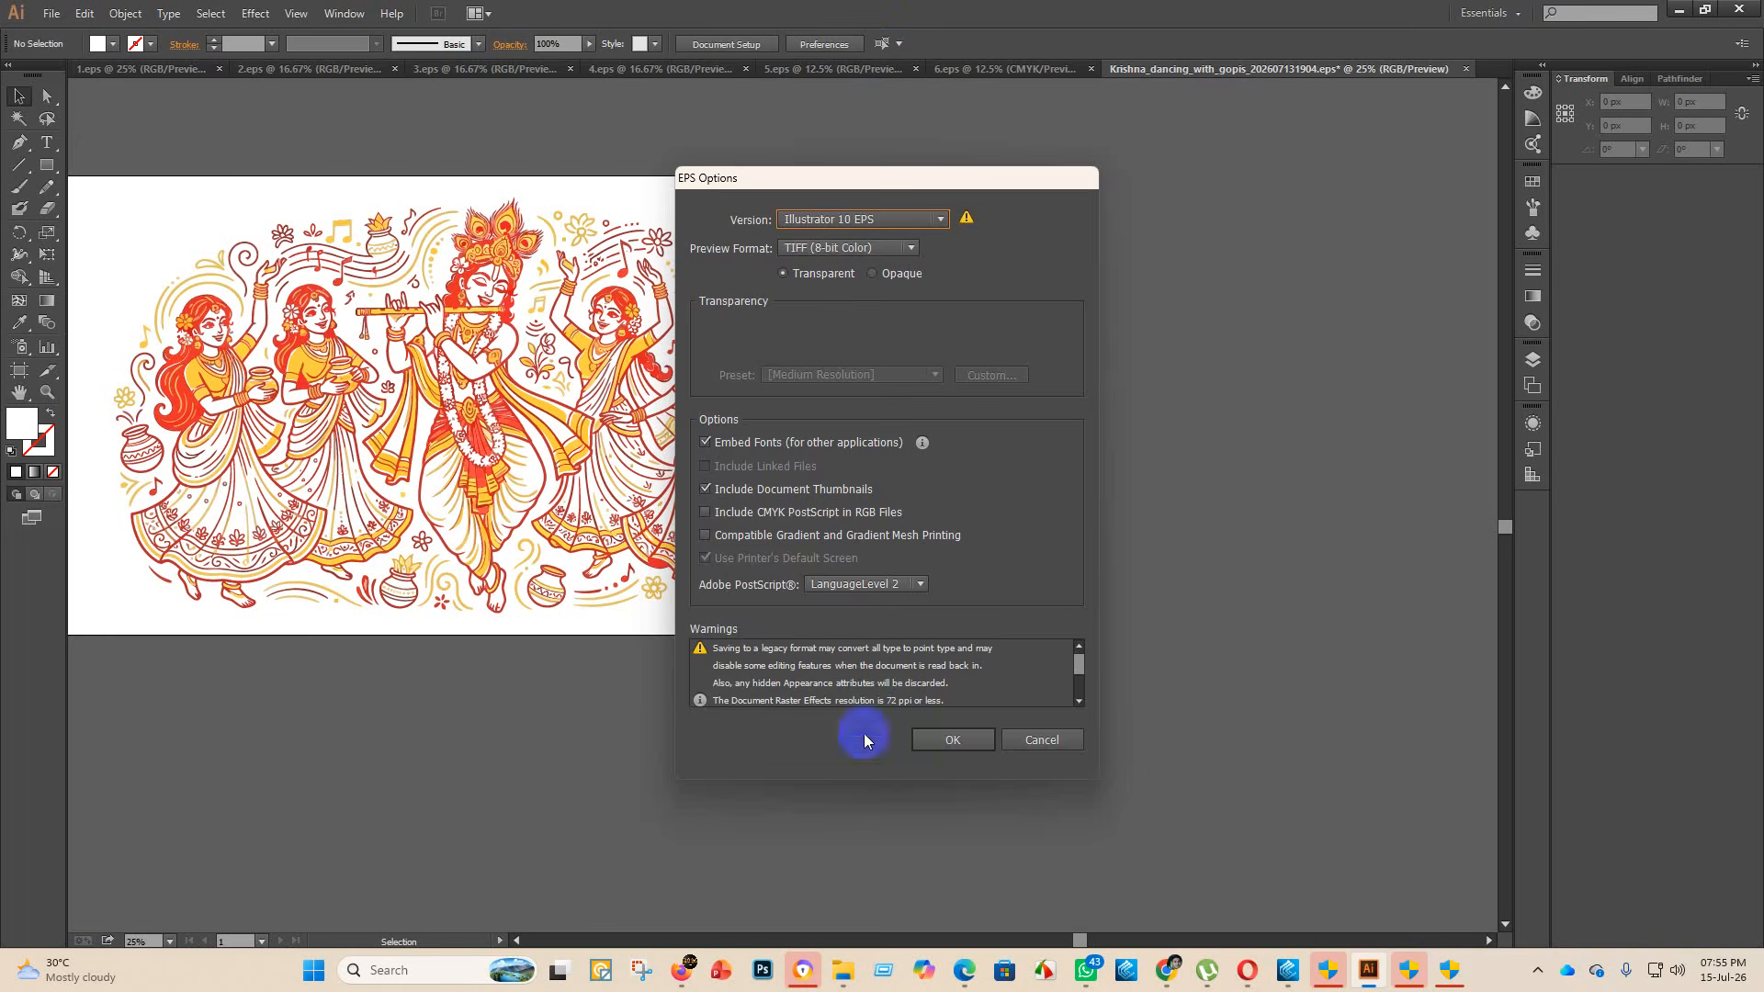
pyautogui.click(967, 734)
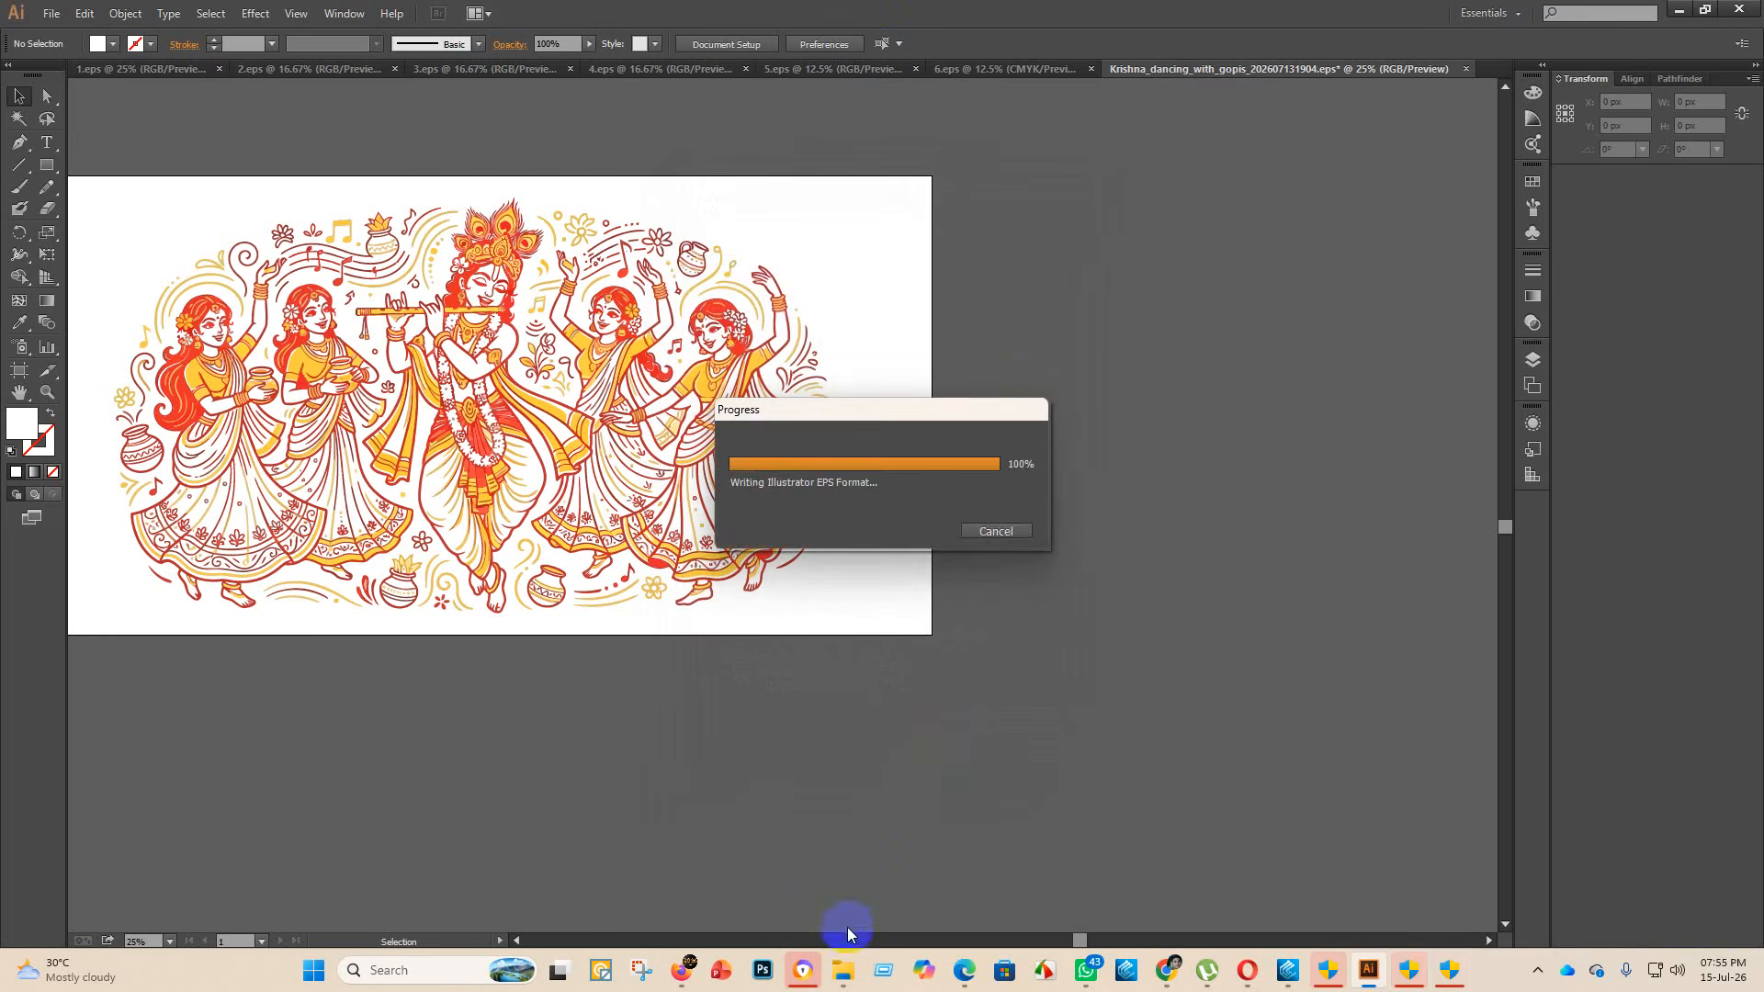
pyautogui.click(994, 505)
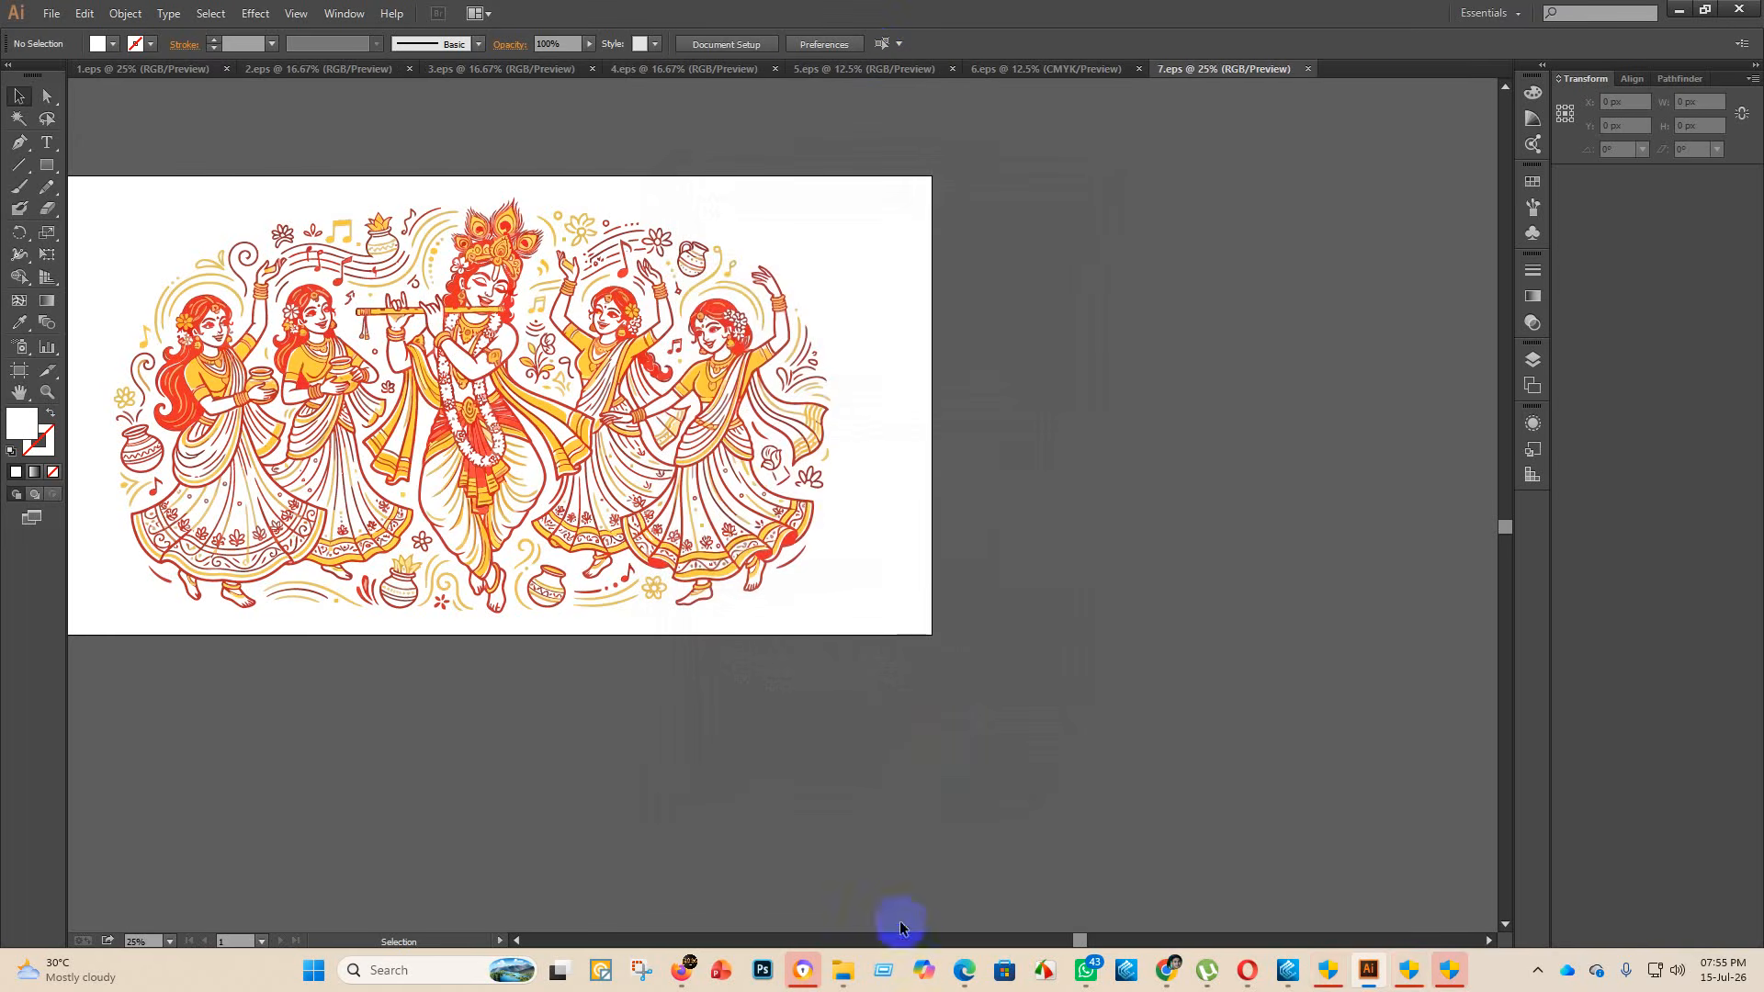
pyautogui.click(45, 18)
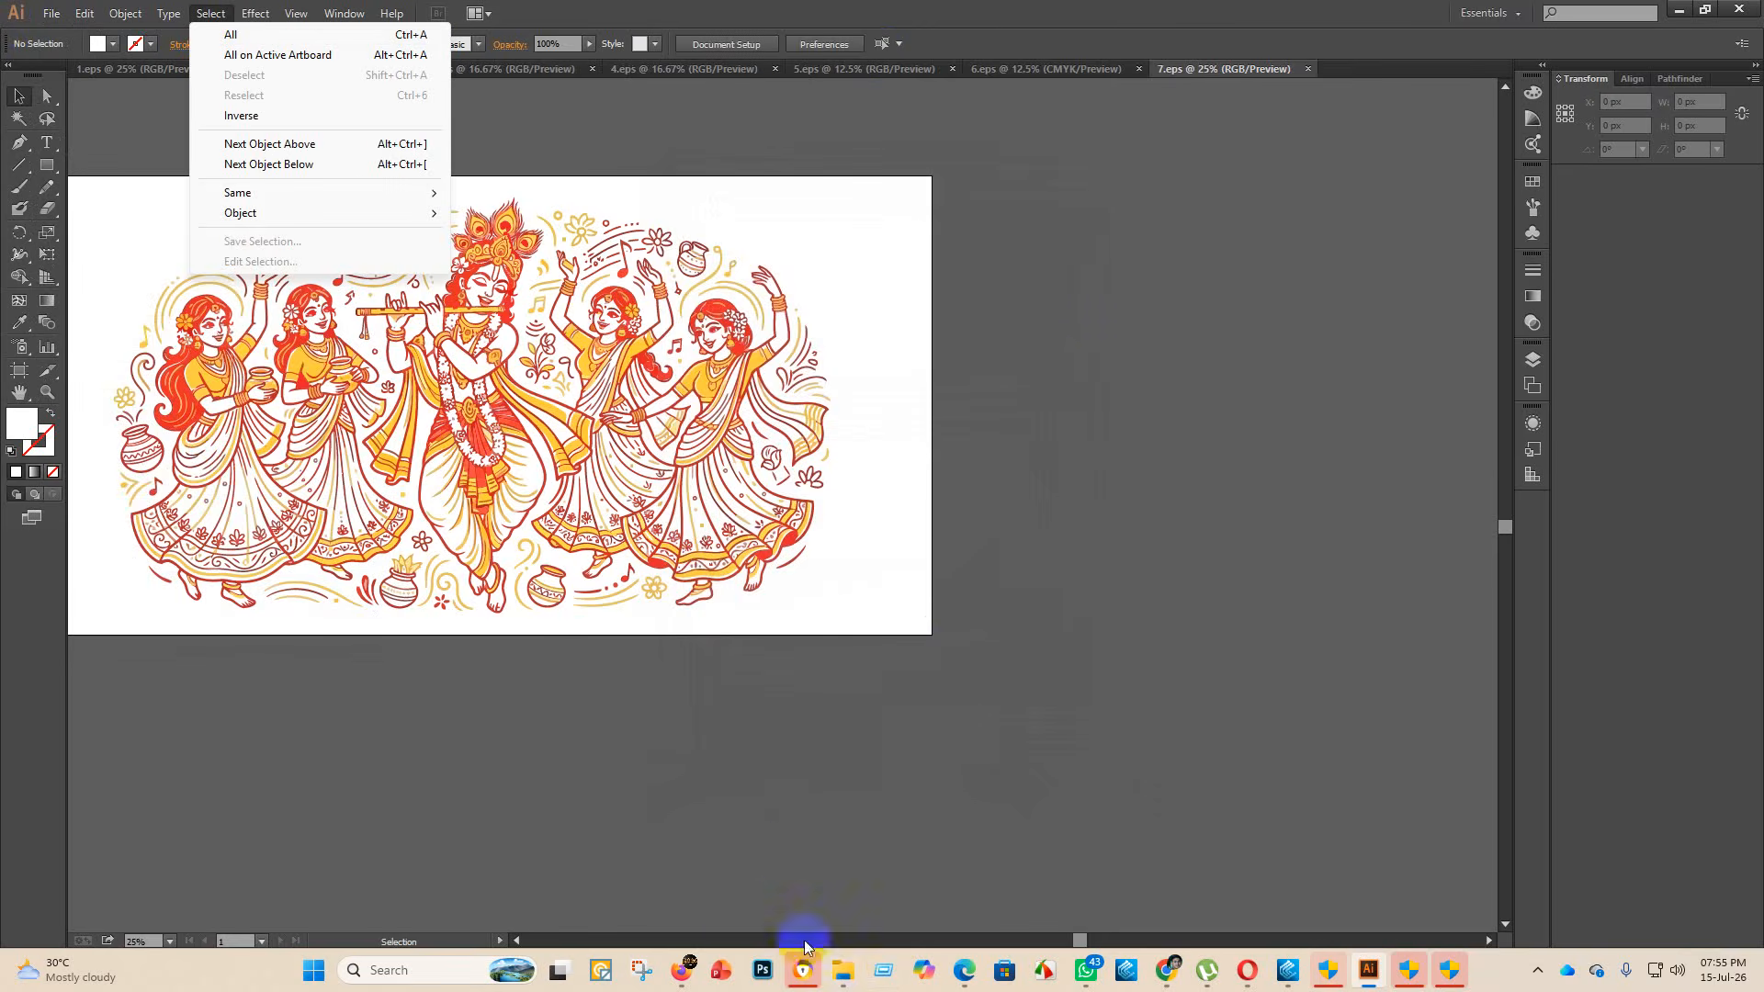
pyautogui.click(1061, 69)
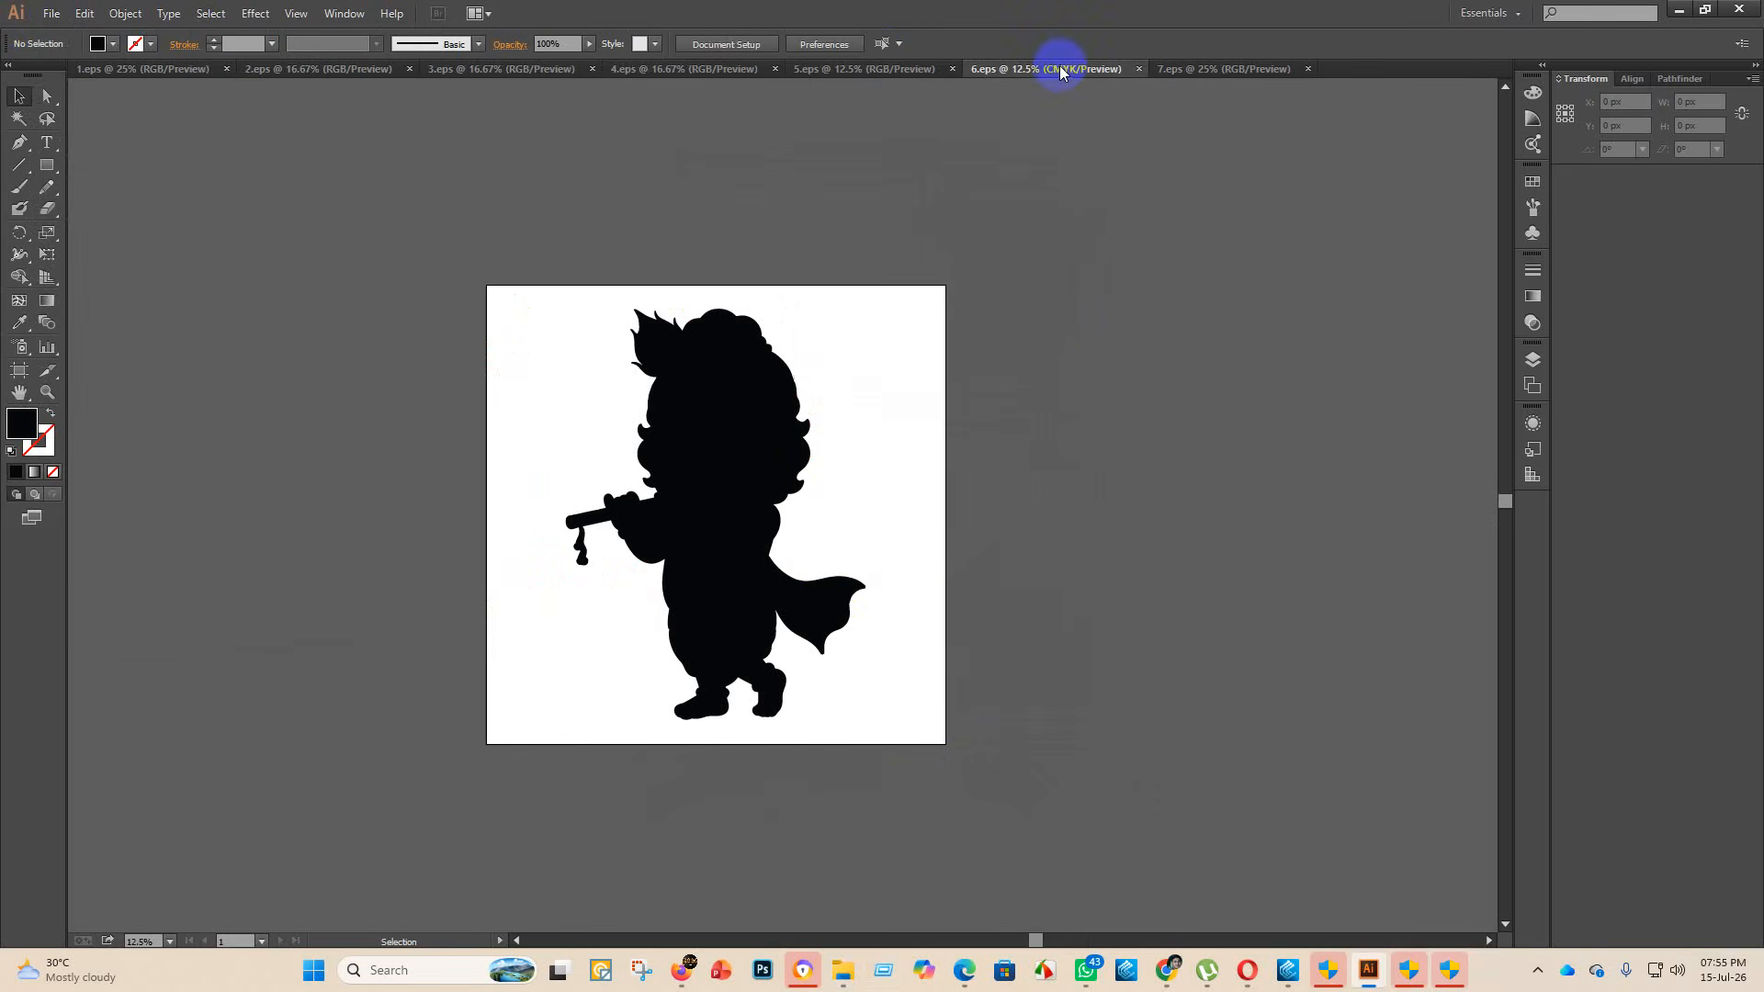
pyautogui.click(52, 13)
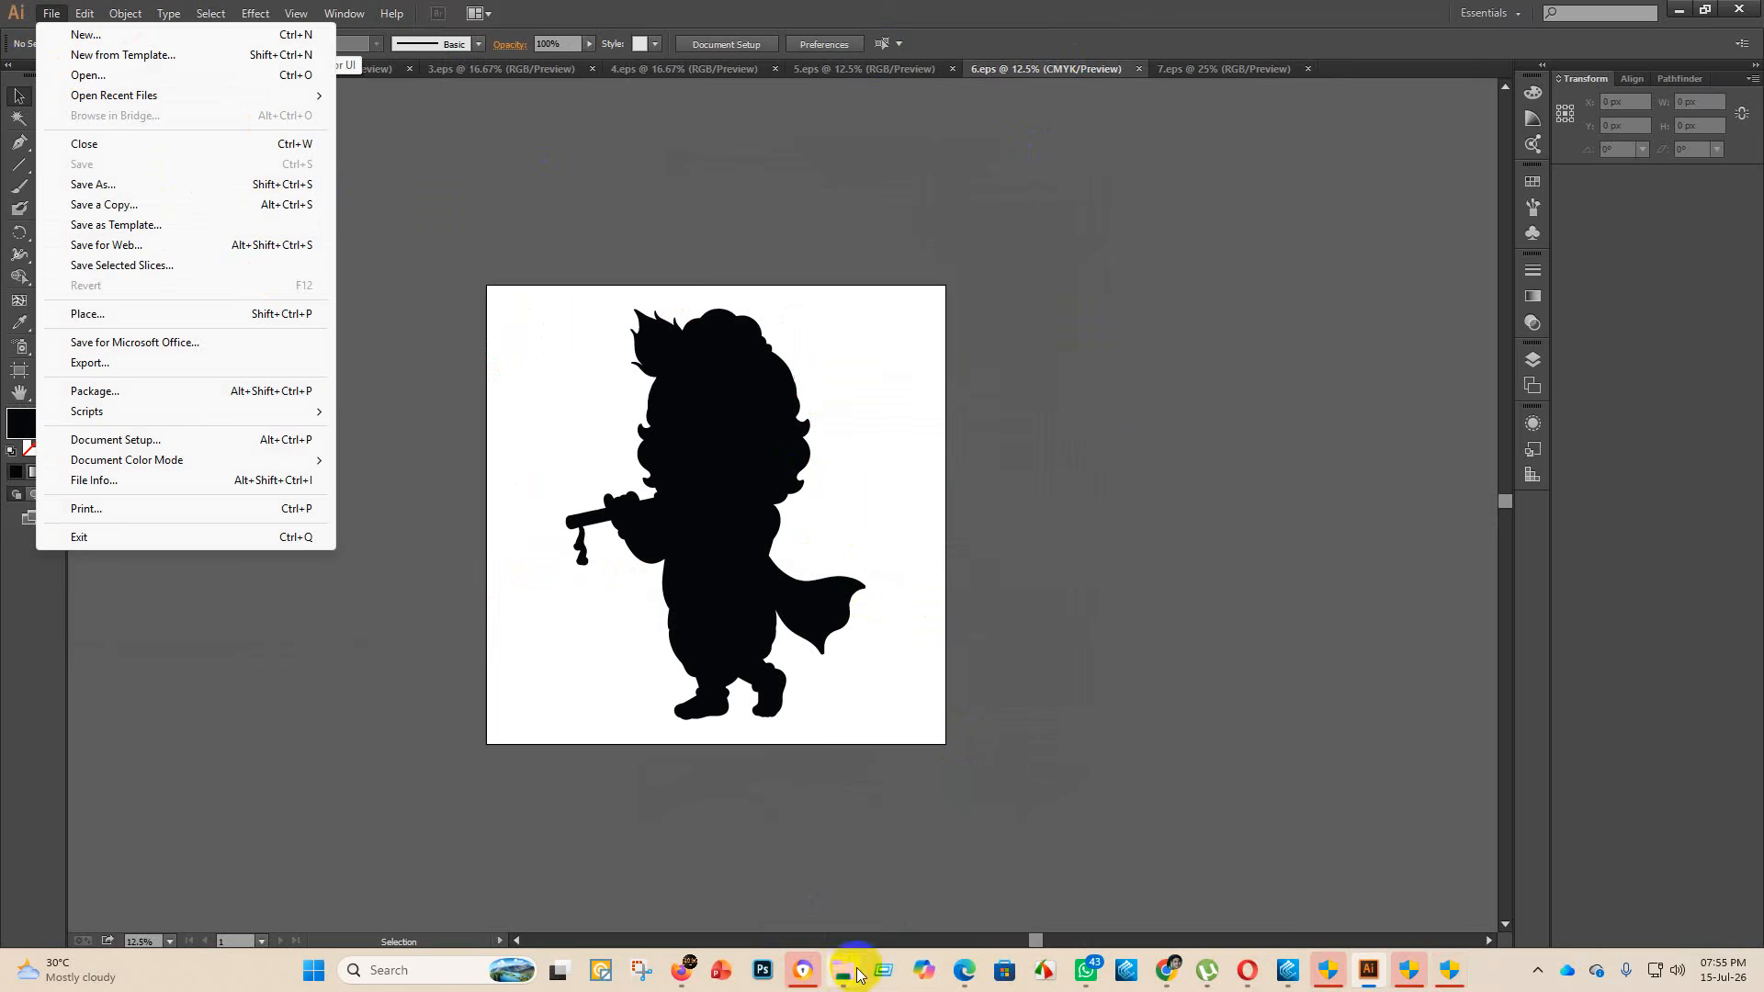
# - Open the first Krishna_meditative_pose_holding EPS file from folder 43 in Illustrator and maximize the Illustrator window
pyautogui.moveTo(859, 974)
pyautogui.click(839, 885)
pyautogui.moveTo(503, 170); pyautogui.dragTo(415, 184)
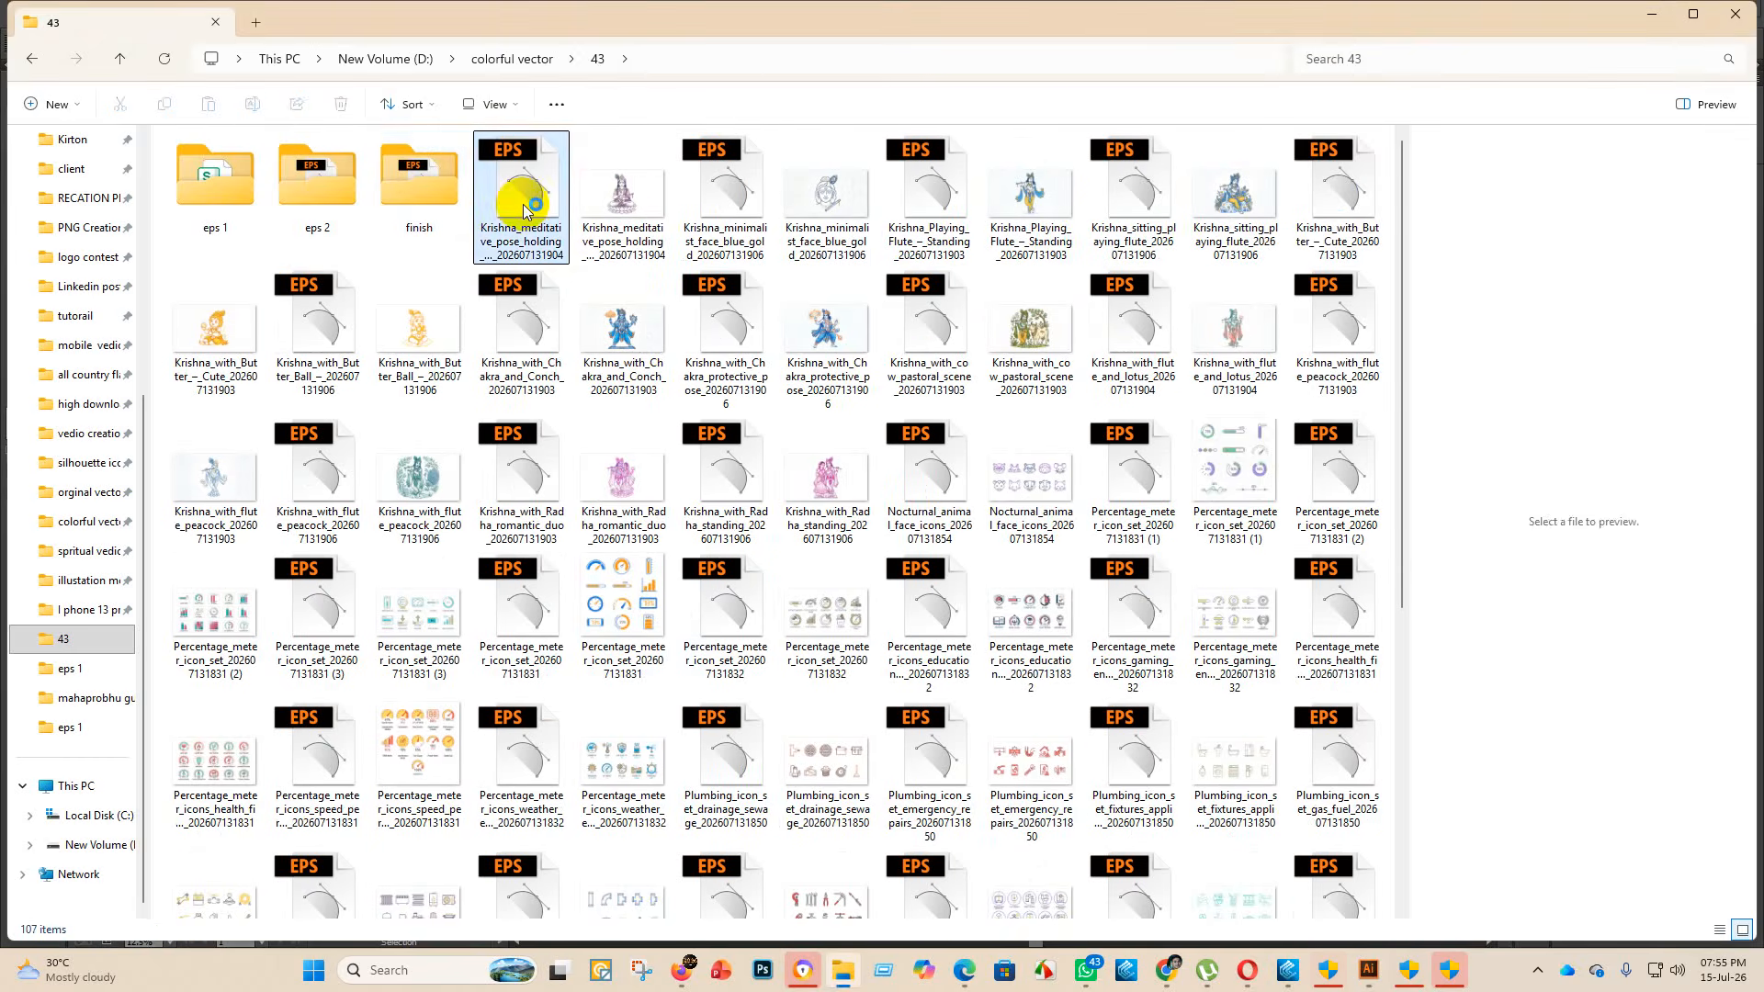
pyautogui.moveTo(524, 210); pyautogui.dragTo(537, 181)
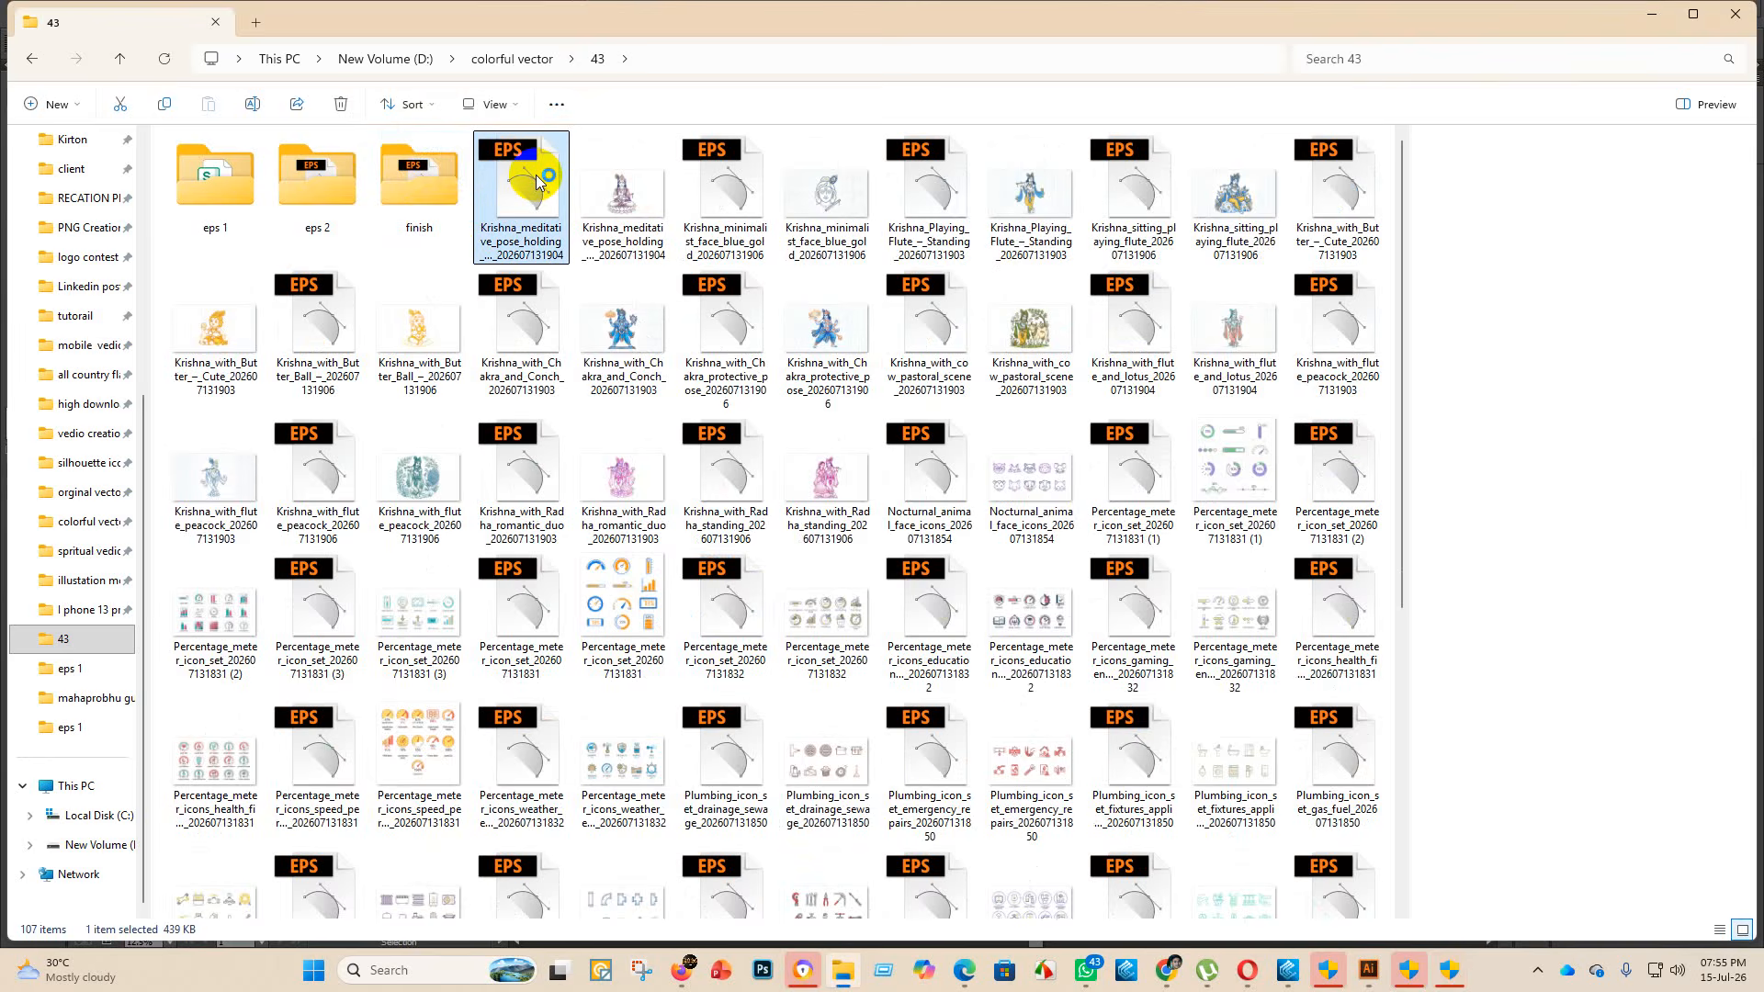
pyautogui.doubleClick(538, 181)
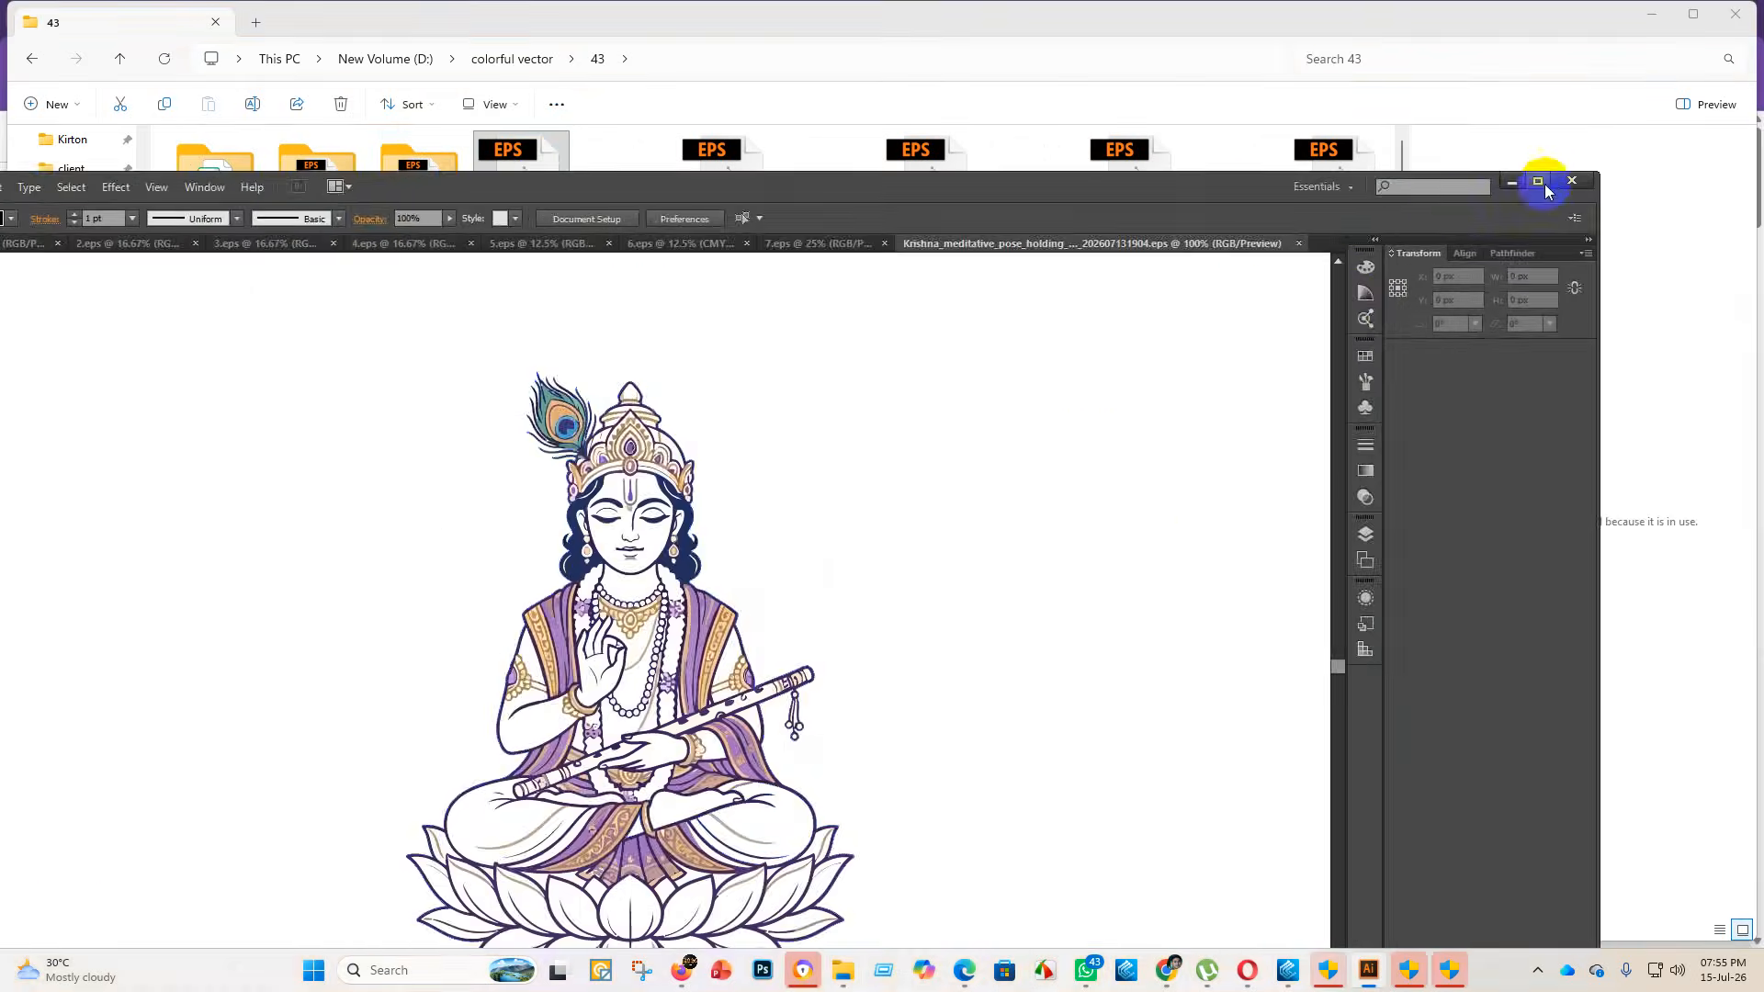
pyautogui.click(1539, 183)
# - Enlarge the meditating Krishna artwork proportionally about its centre, with its white background about 10289 px wide
pyautogui.scroll(-7, 889, 654)
pyautogui.click(695, 631)
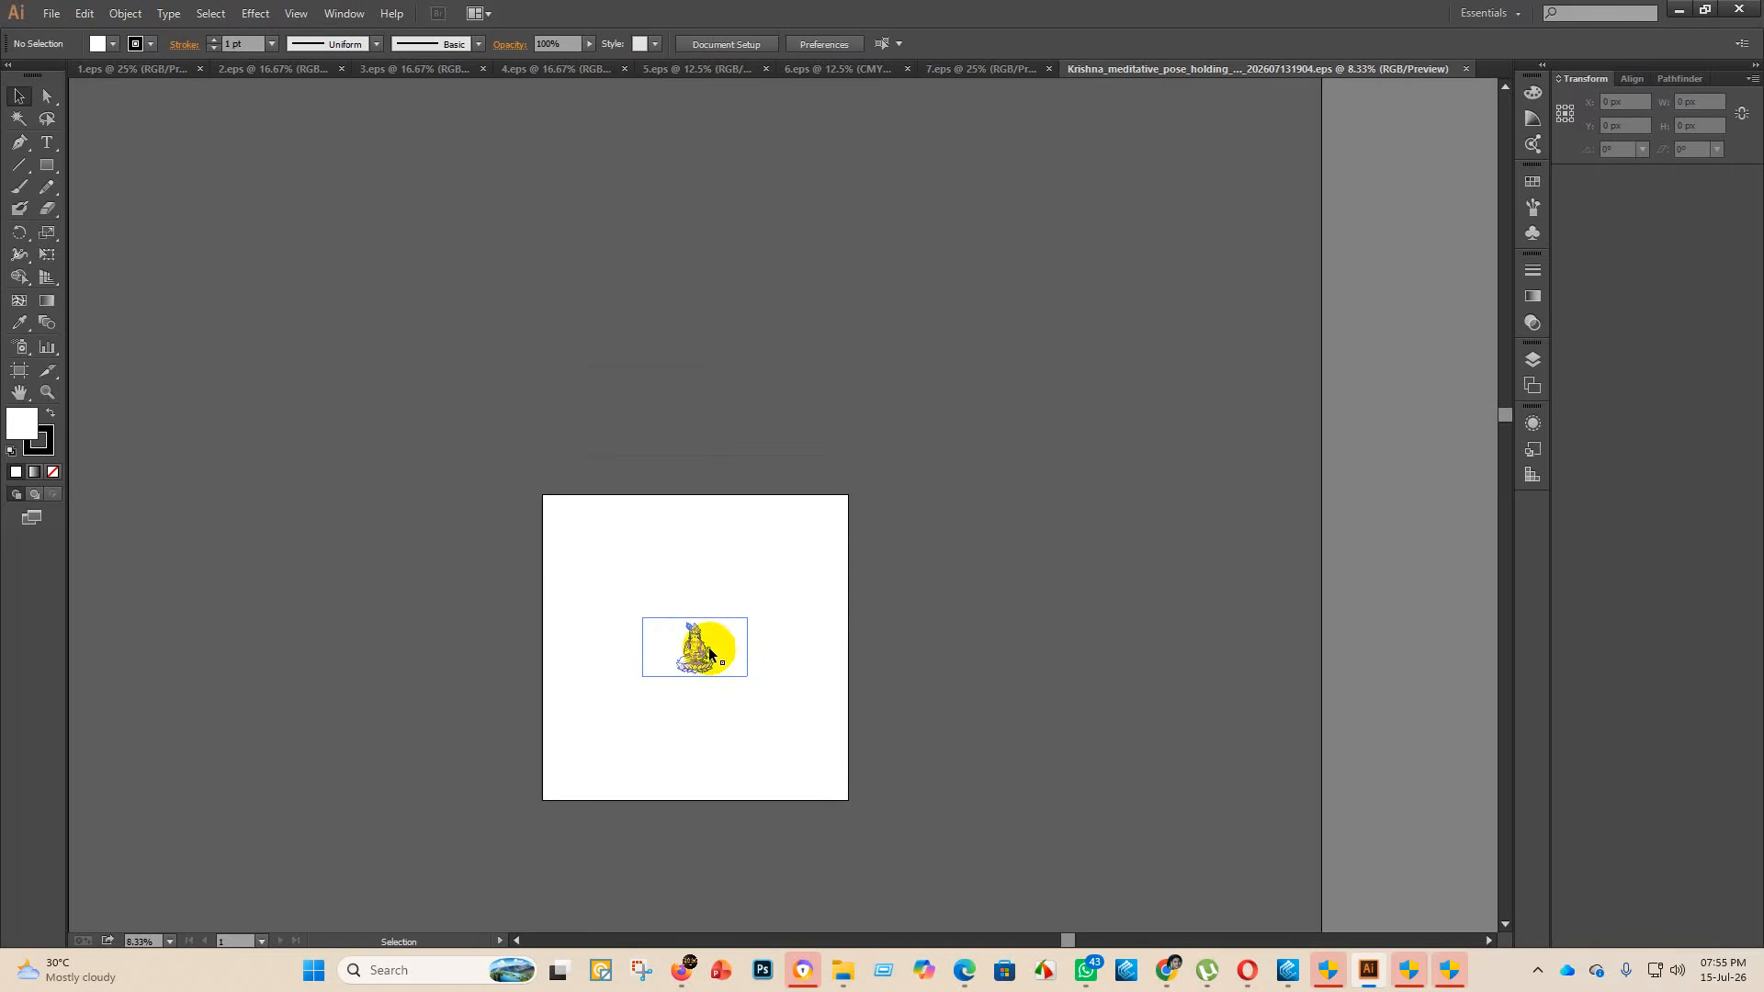
pyautogui.moveTo(694, 617)
pyautogui.mouseDown()
pyautogui.moveTo(720, 433)
pyautogui.moveTo(796, 237)
pyautogui.mouseUp()
pyautogui.click(913, 780)
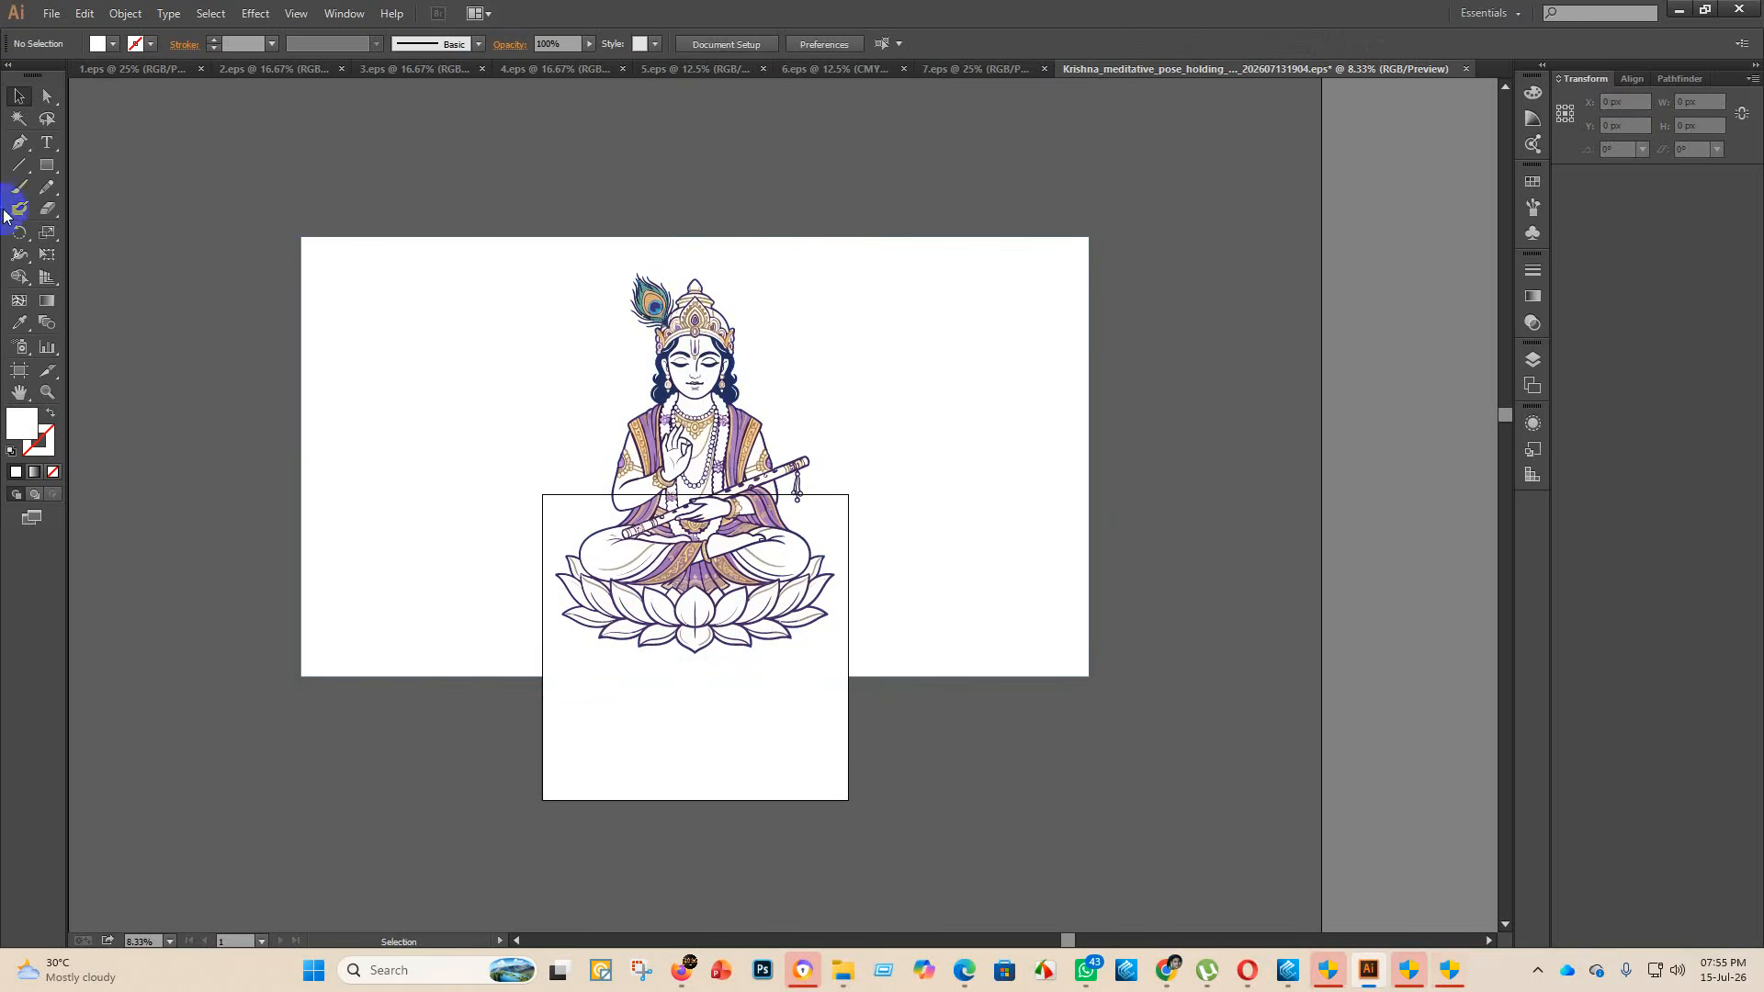
# - Select the white areas of the artwork with the Magic Wand and delete them
pyautogui.click(20, 120)
pyautogui.click(536, 315)
pyautogui.press('Delete')
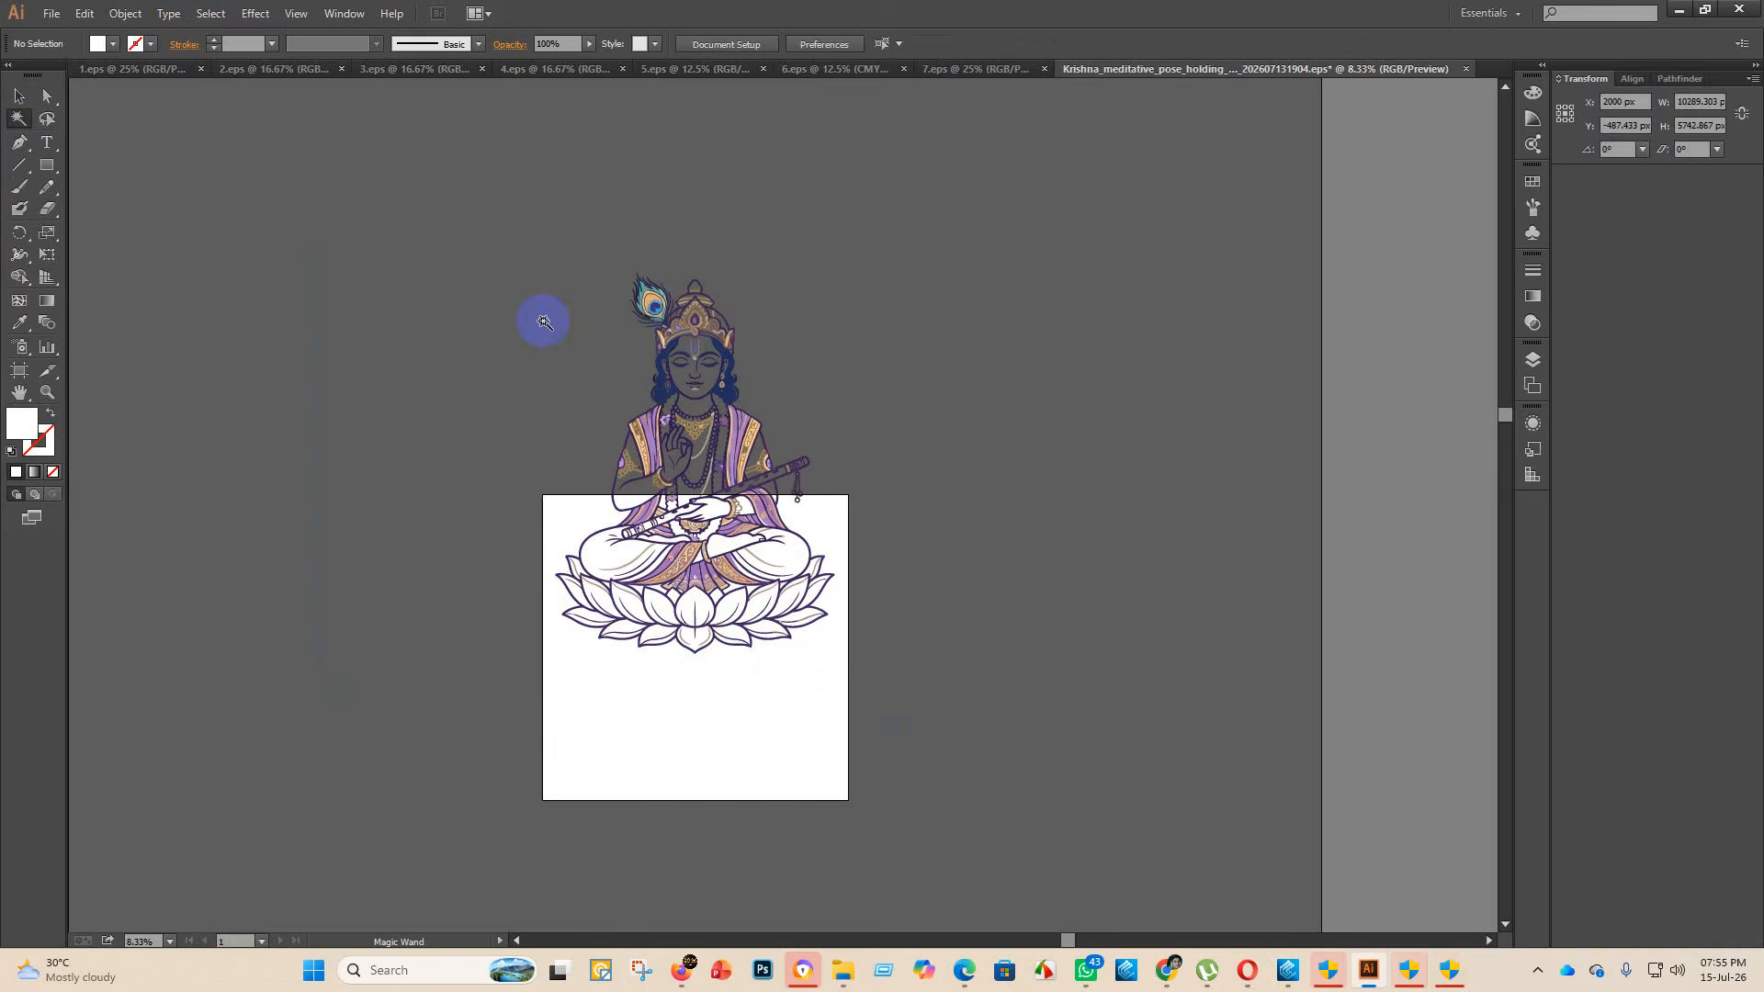
# - Scale the meditating Krishna figure down to about 2710 × 3698 px and centre it on the artboard
pyautogui.click(615, 432)
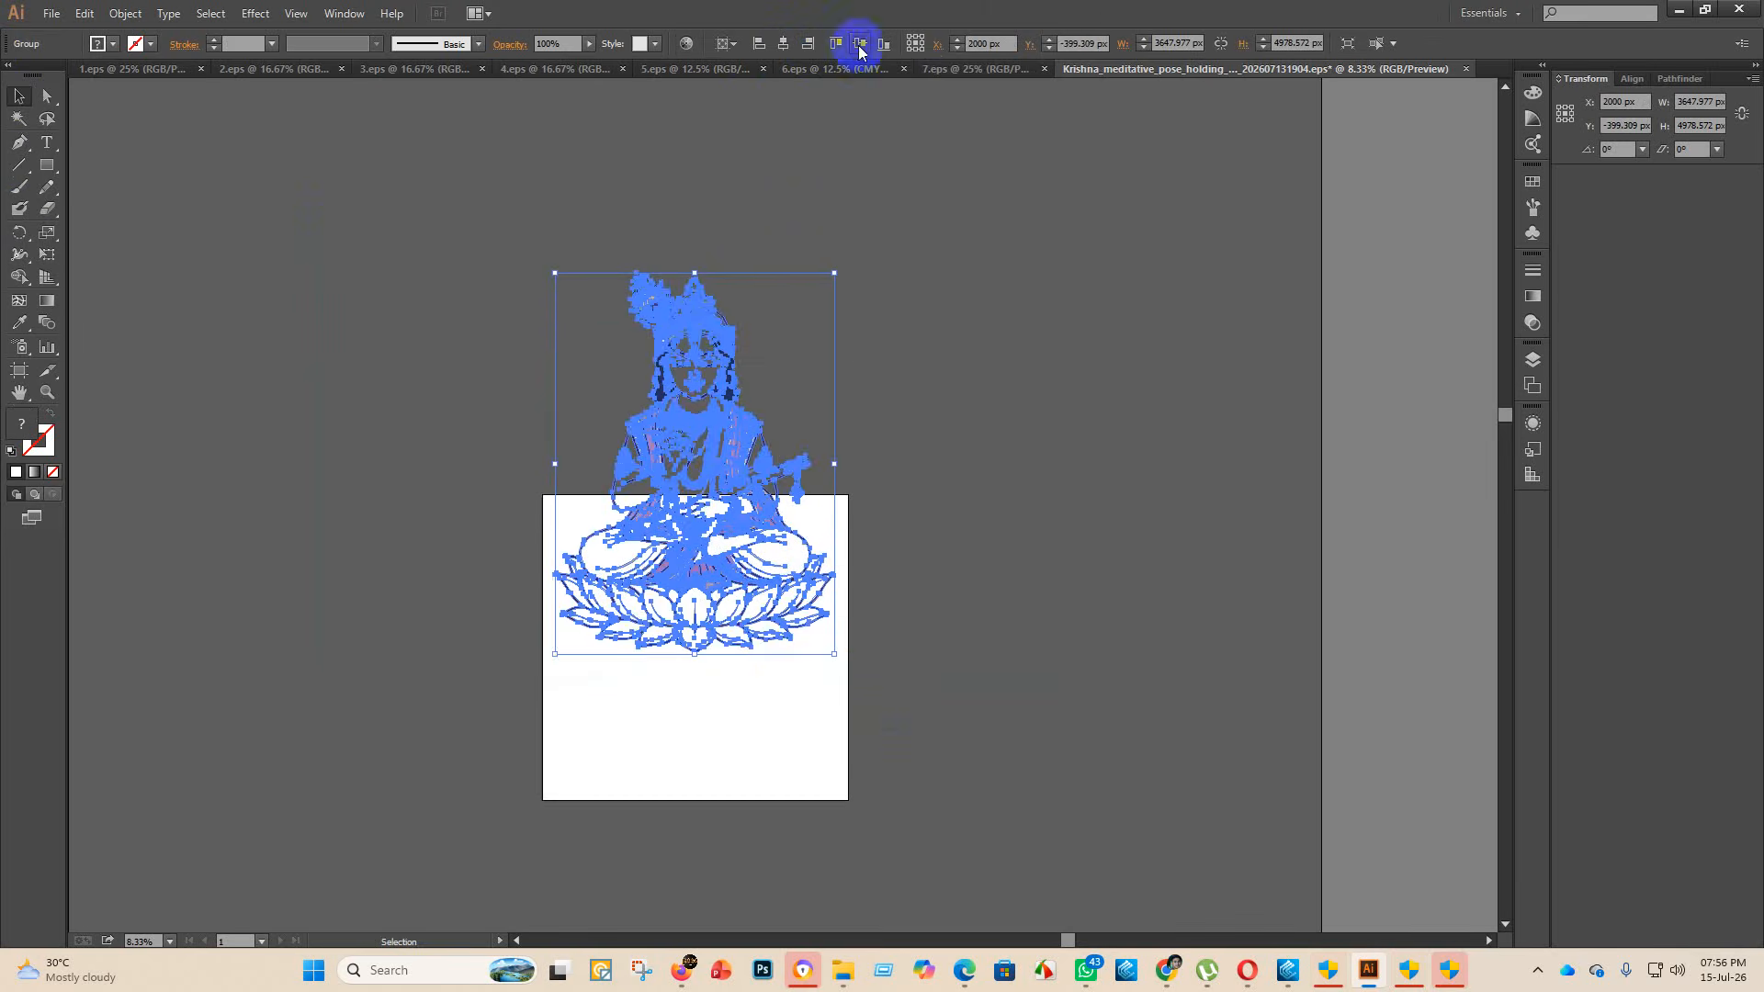
pyautogui.click(859, 44)
pyautogui.scroll(-3, 847, 512)
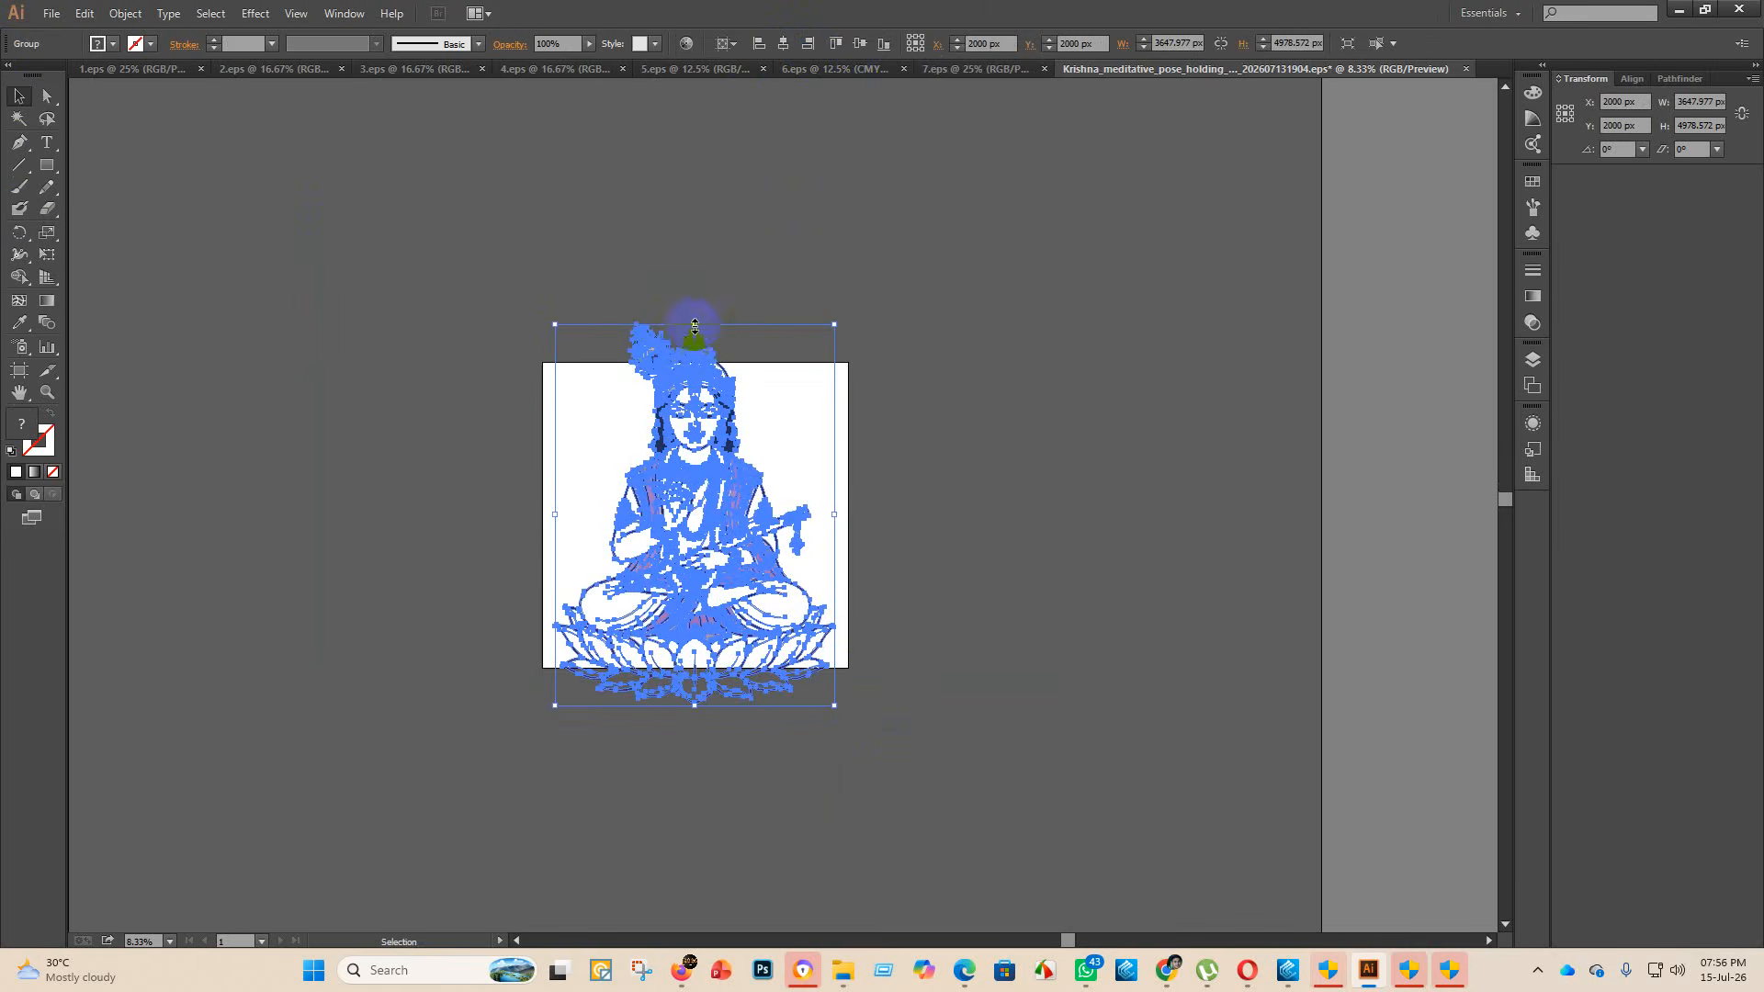
pyautogui.moveTo(694, 327); pyautogui.dragTo(679, 394)
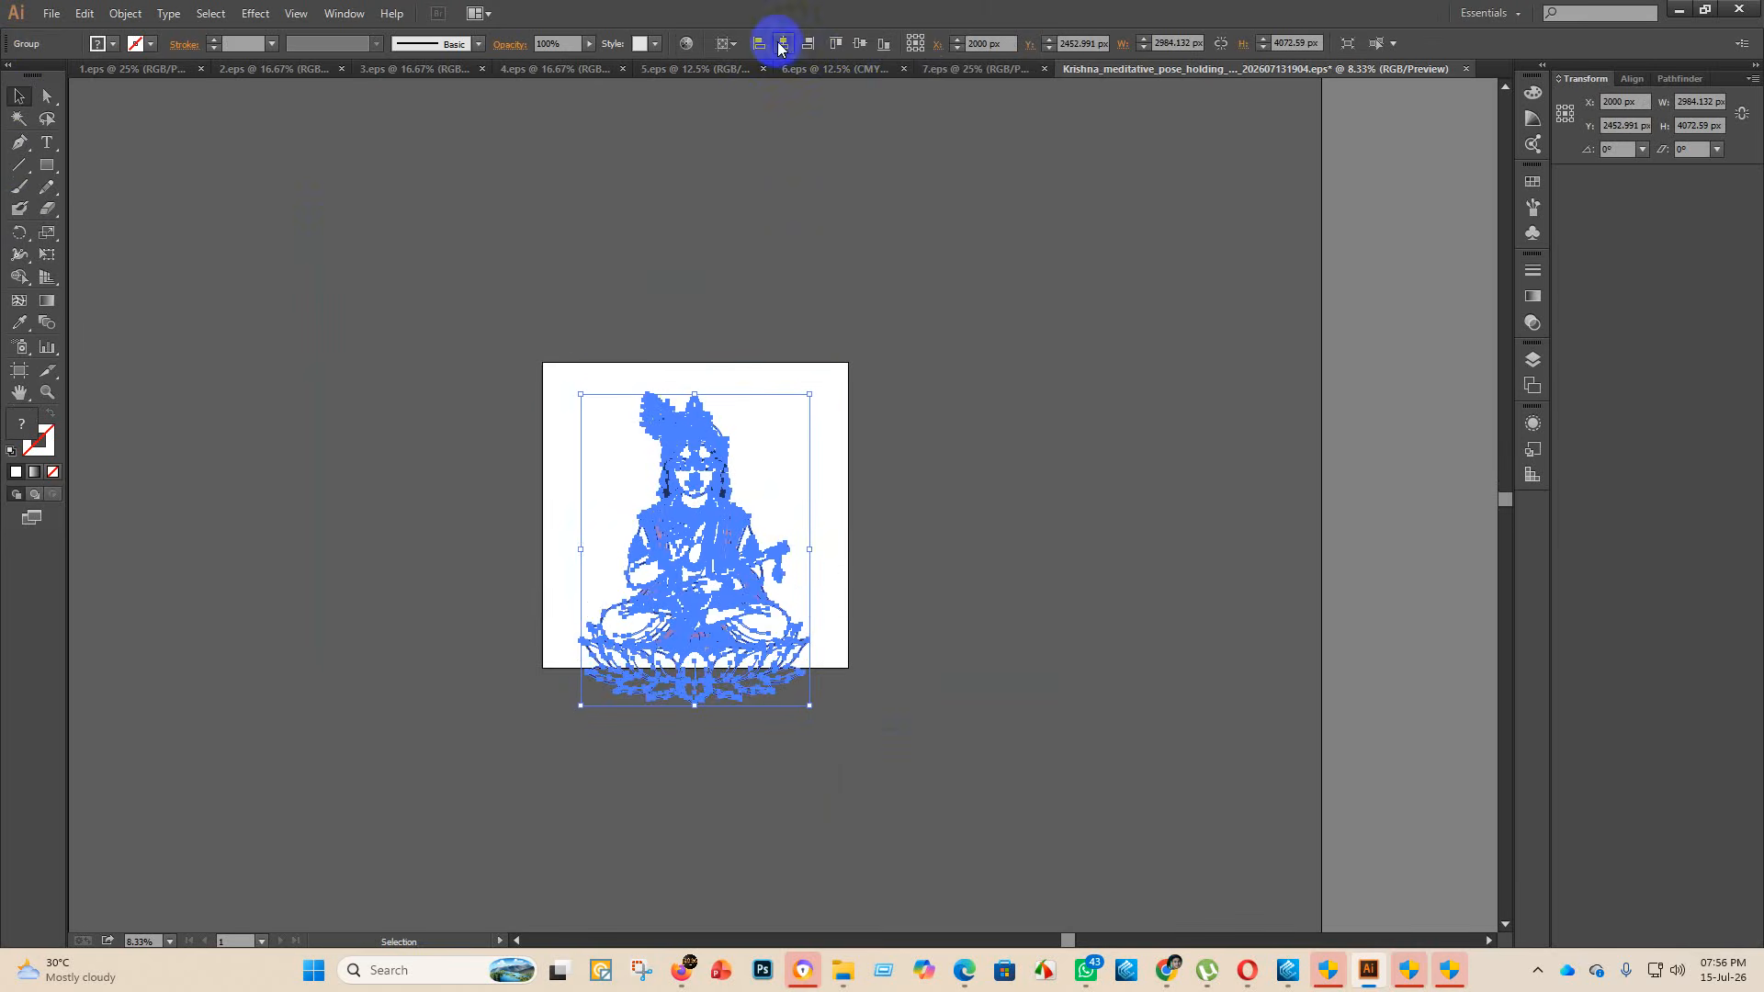
pyautogui.click(860, 44)
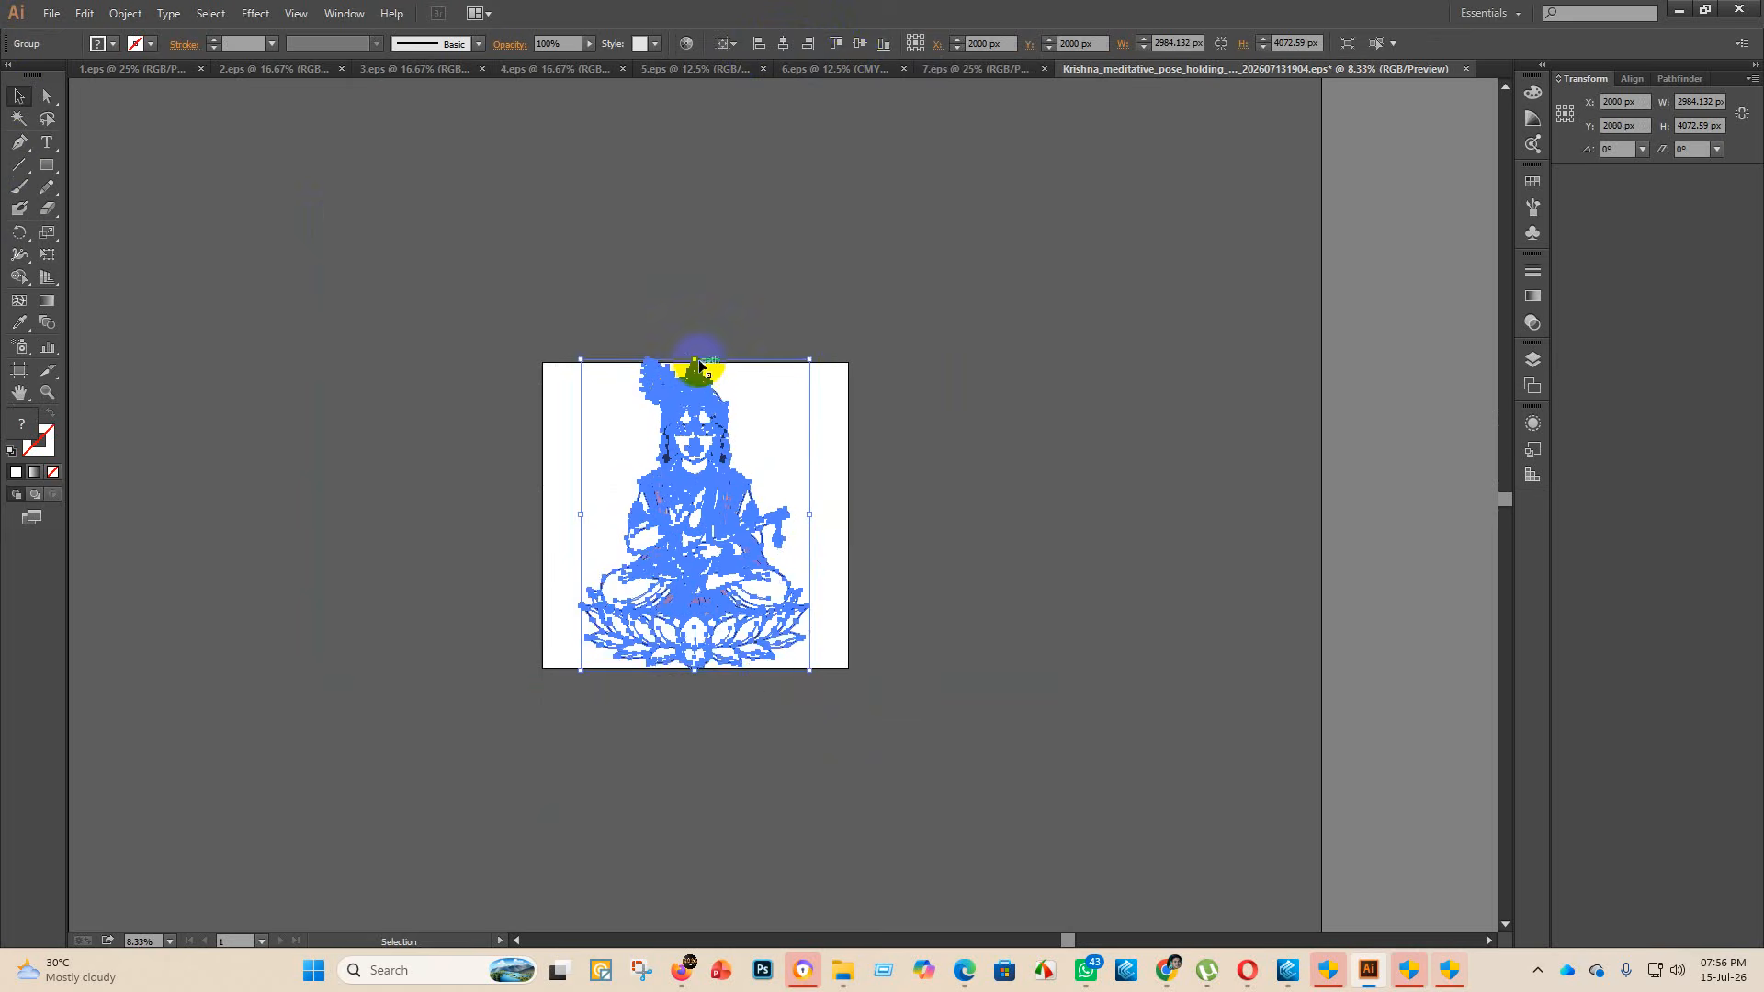
pyautogui.moveTo(697, 361); pyautogui.dragTo(695, 395)
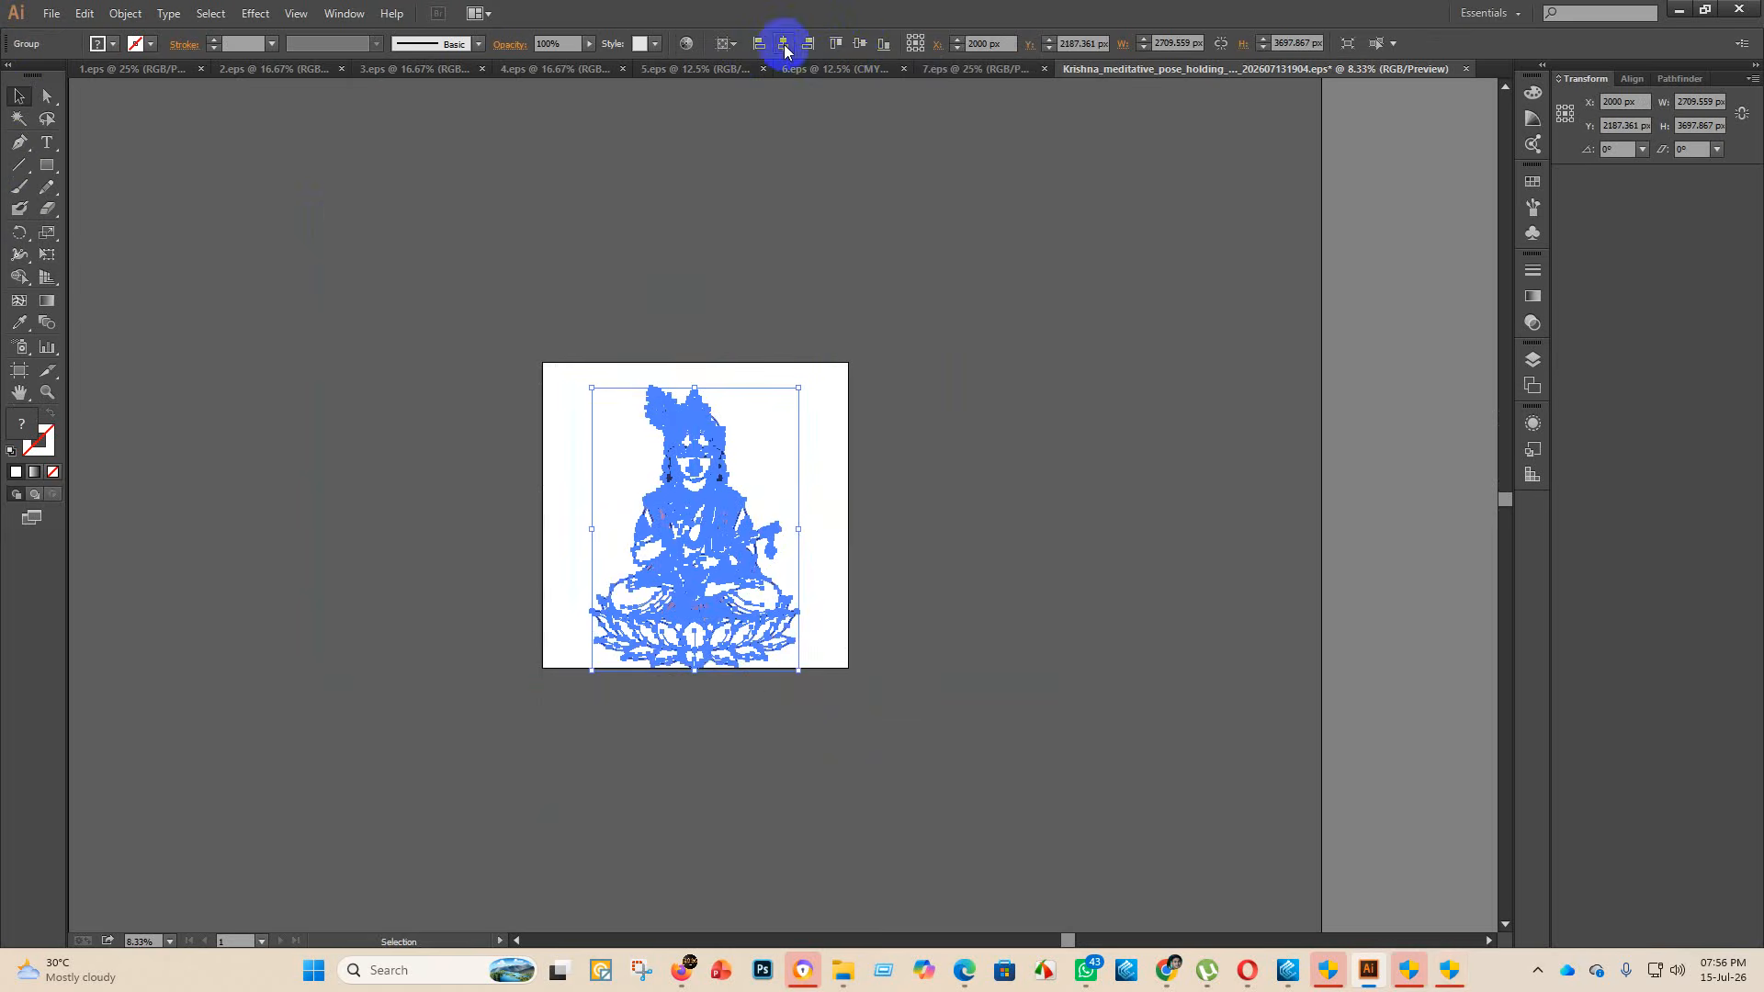
pyautogui.click(859, 44)
pyautogui.click(965, 268)
pyautogui.scroll(2, 835, 493)
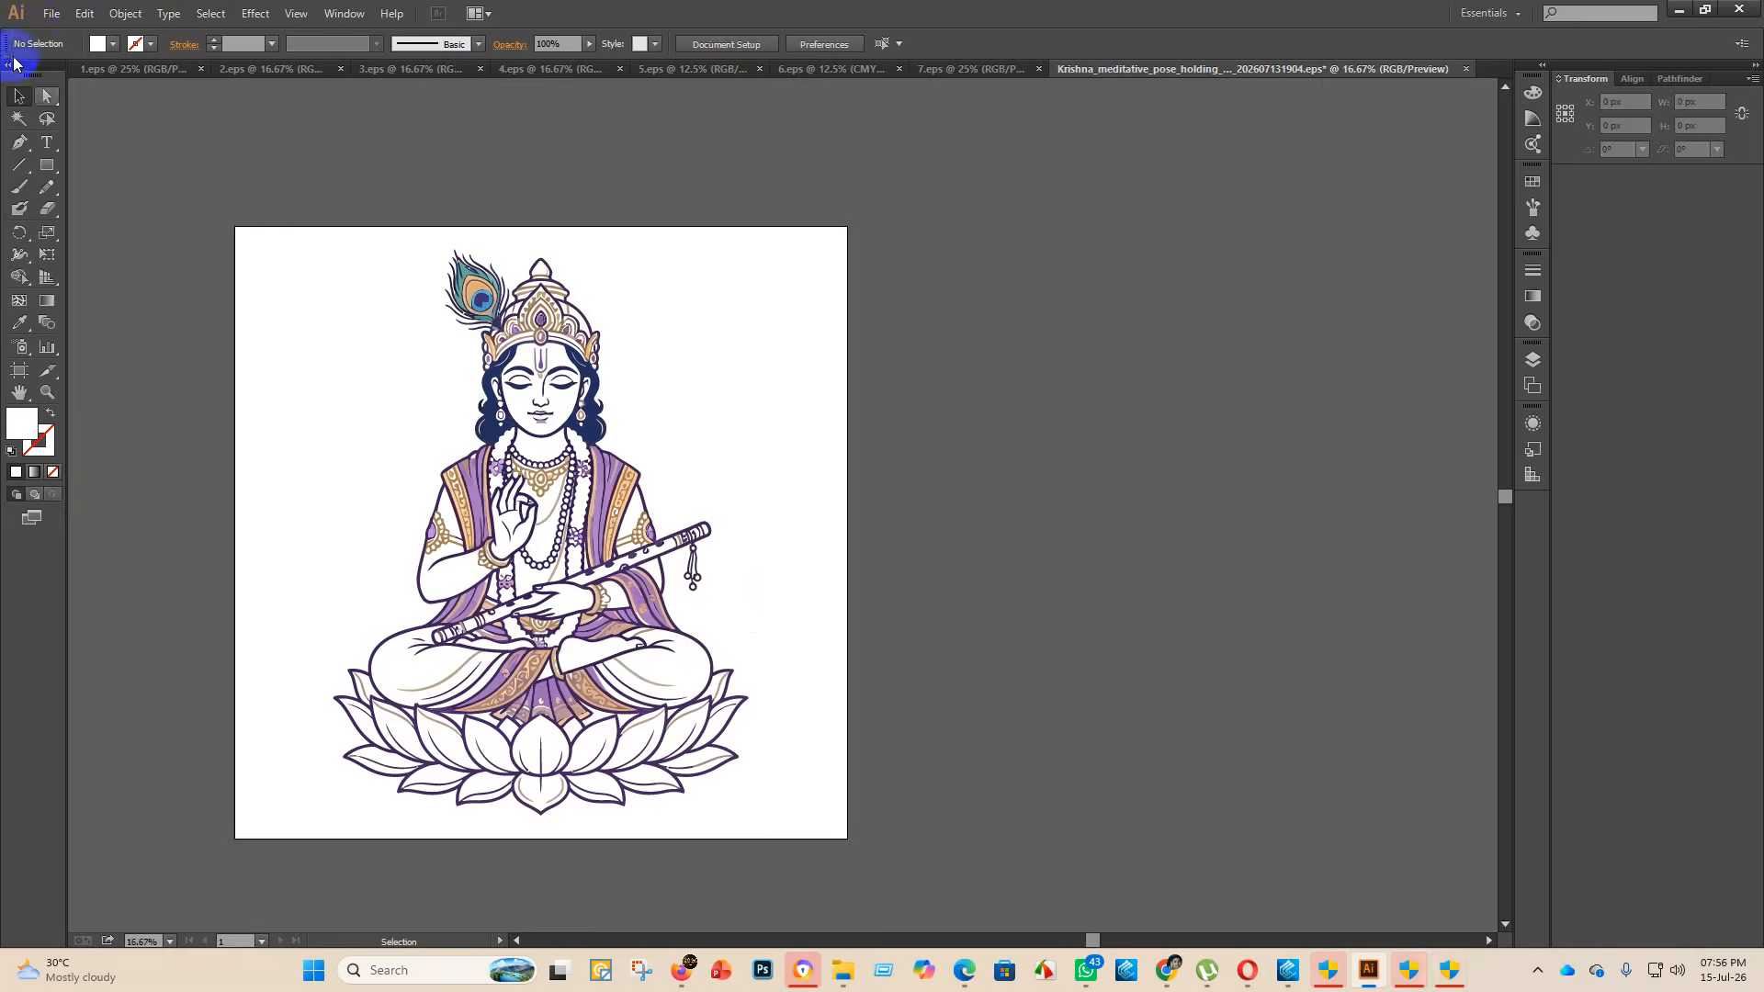
# - Start a Save As of the meditating Krishna artwork in the eps 2 folder with Illustrator EPS as the file type
pyautogui.click(51, 14)
pyautogui.click(96, 179)
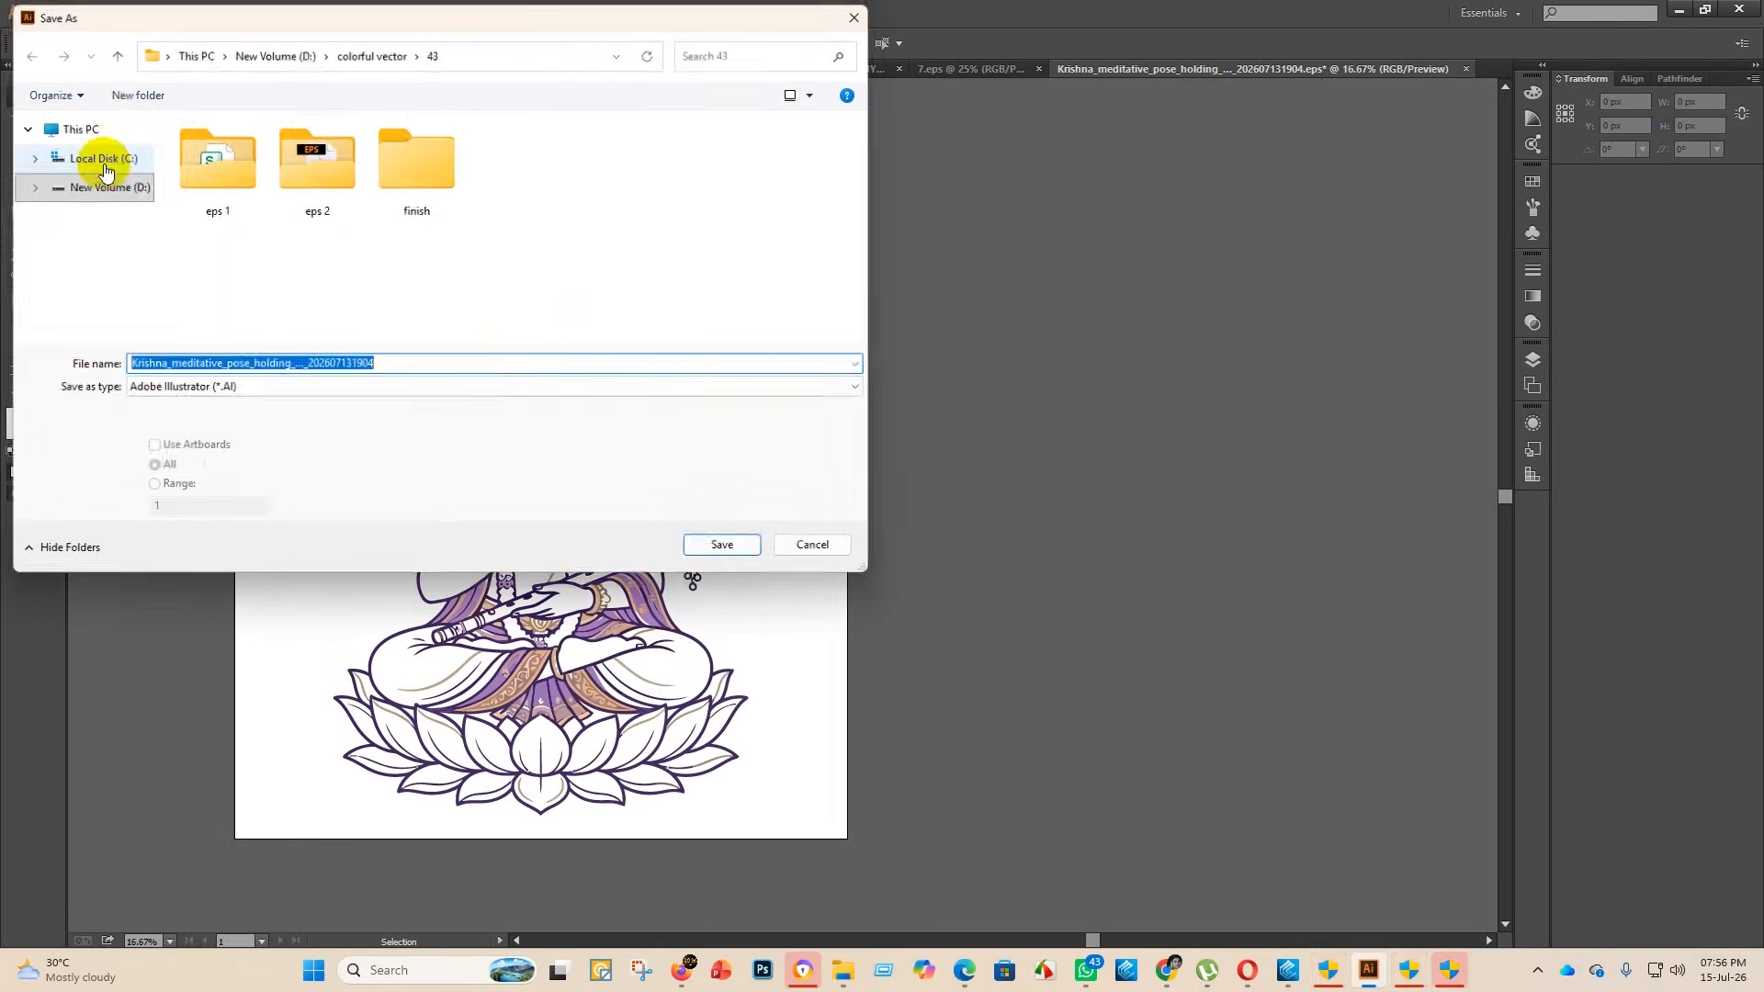
pyautogui.doubleClick(301, 176)
pyautogui.click(252, 389)
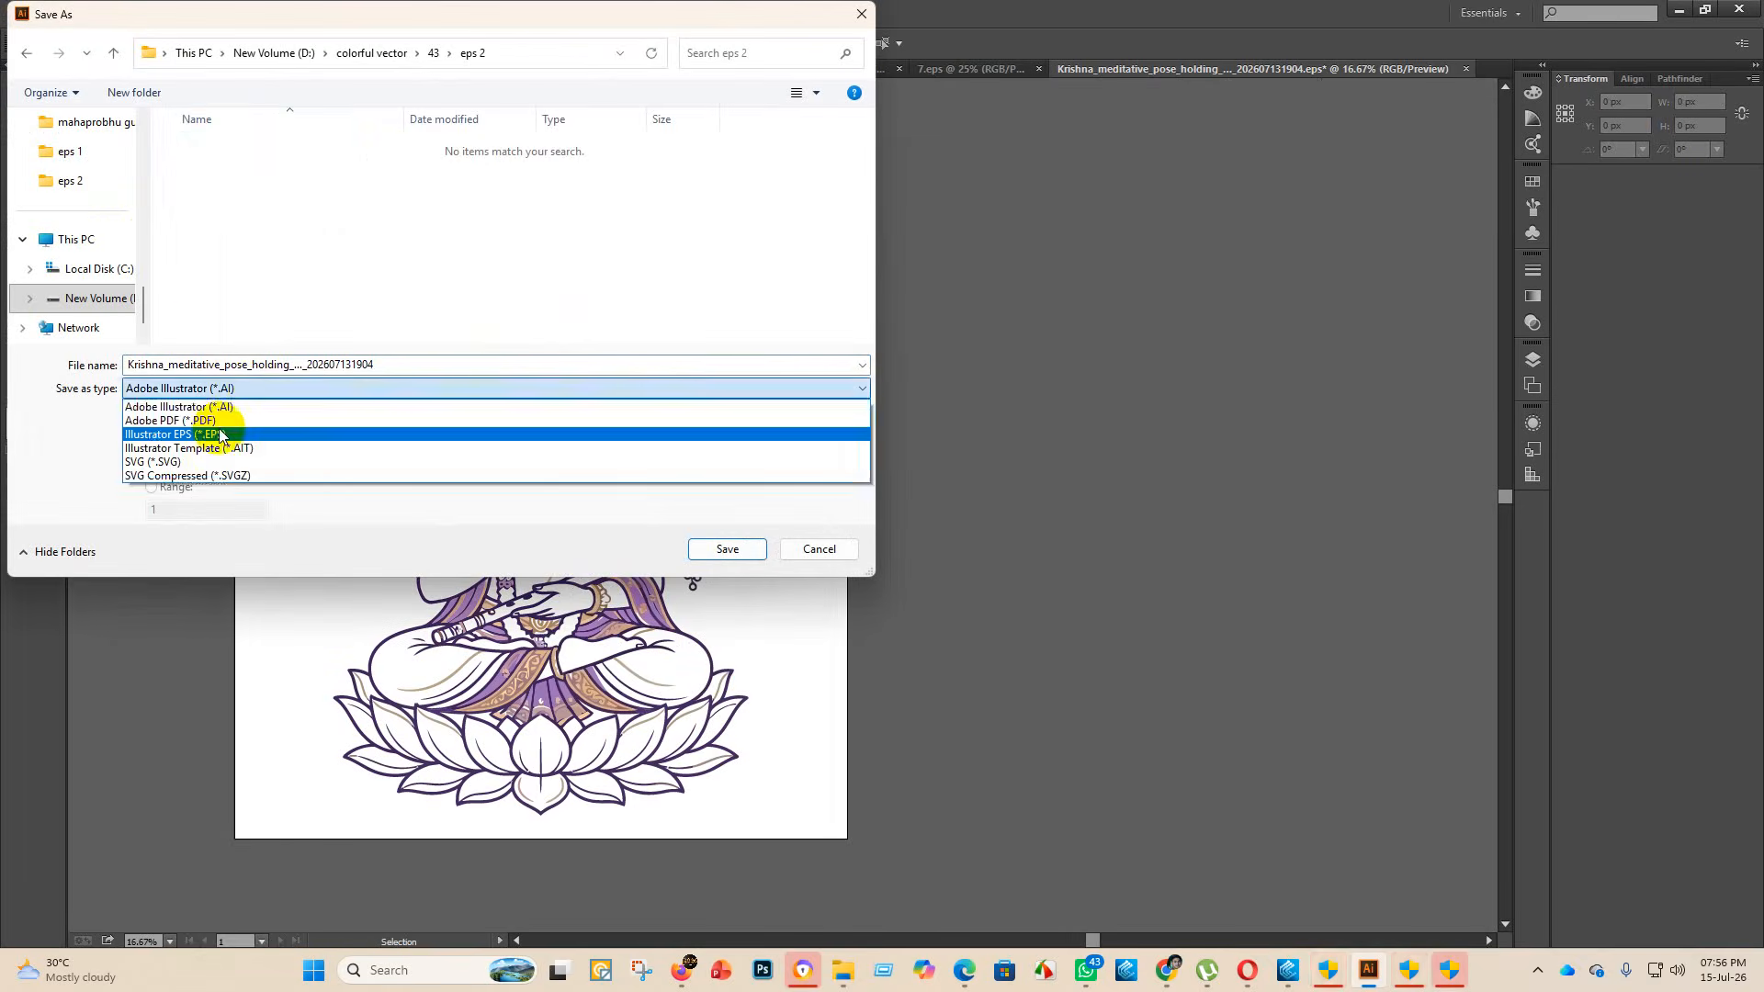
pyautogui.click(230, 411)
pyautogui.click(240, 388)
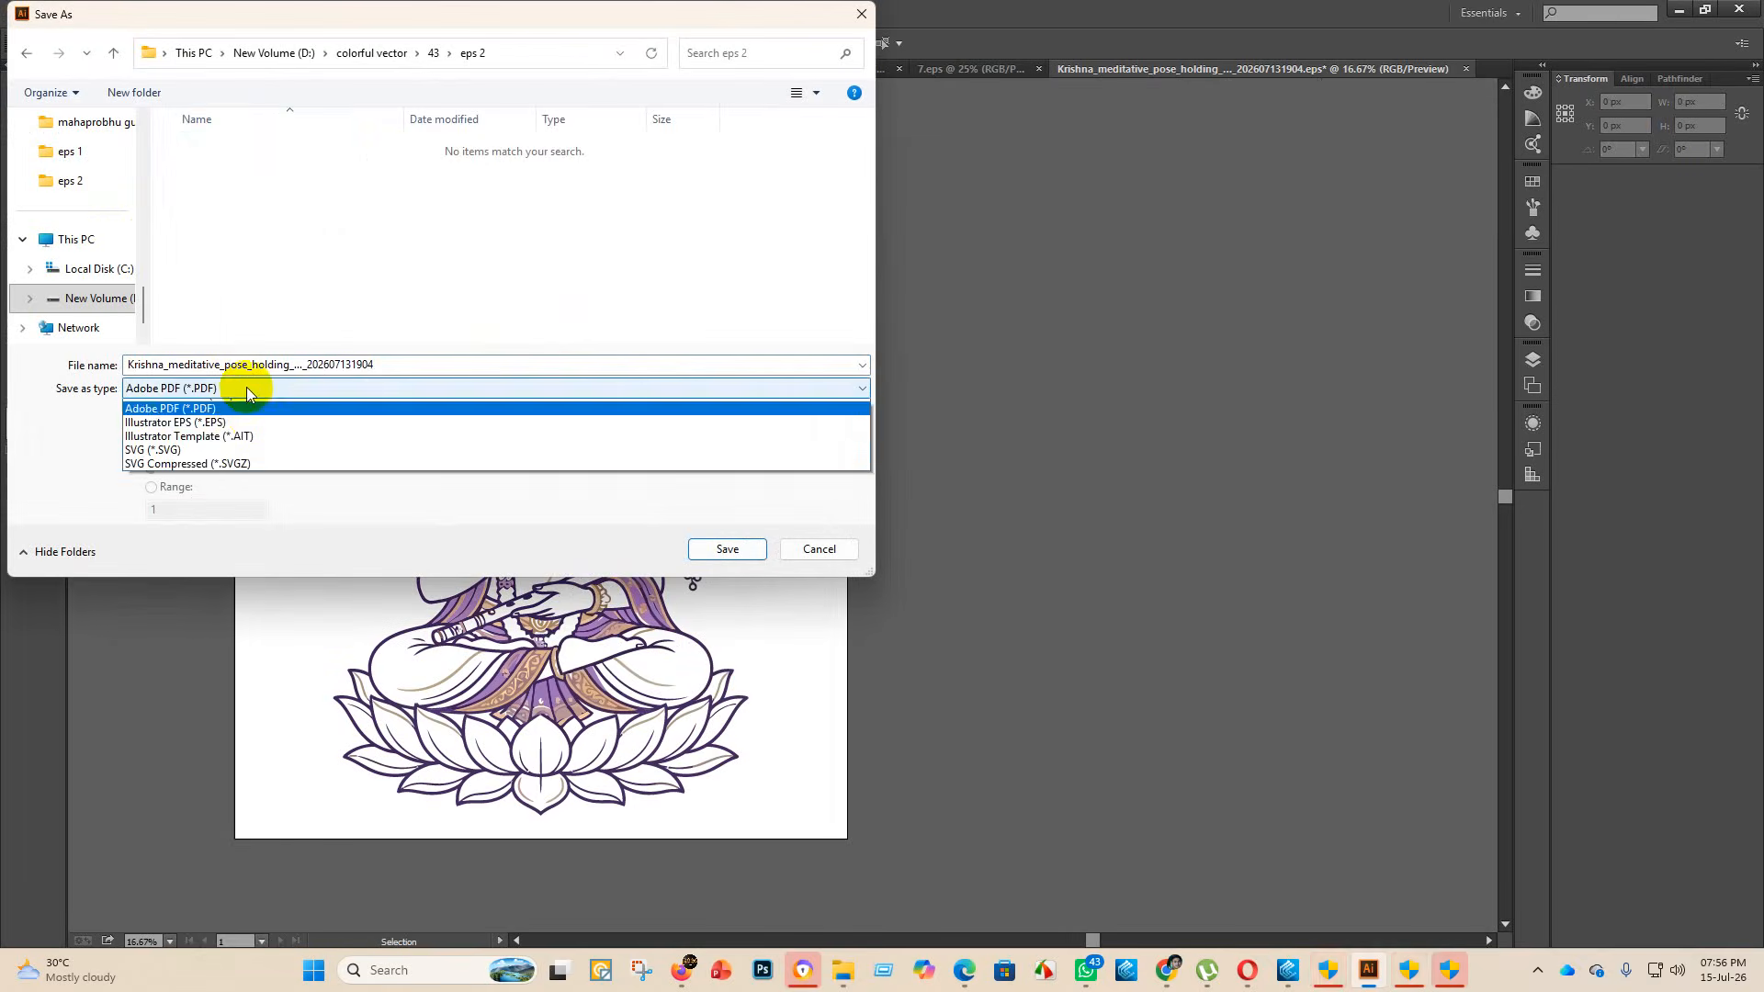
pyautogui.click(207, 427)
# - Name the file 8 and save it in the Illustrator 10 EPS version
pyautogui.doubleClick(414, 365)
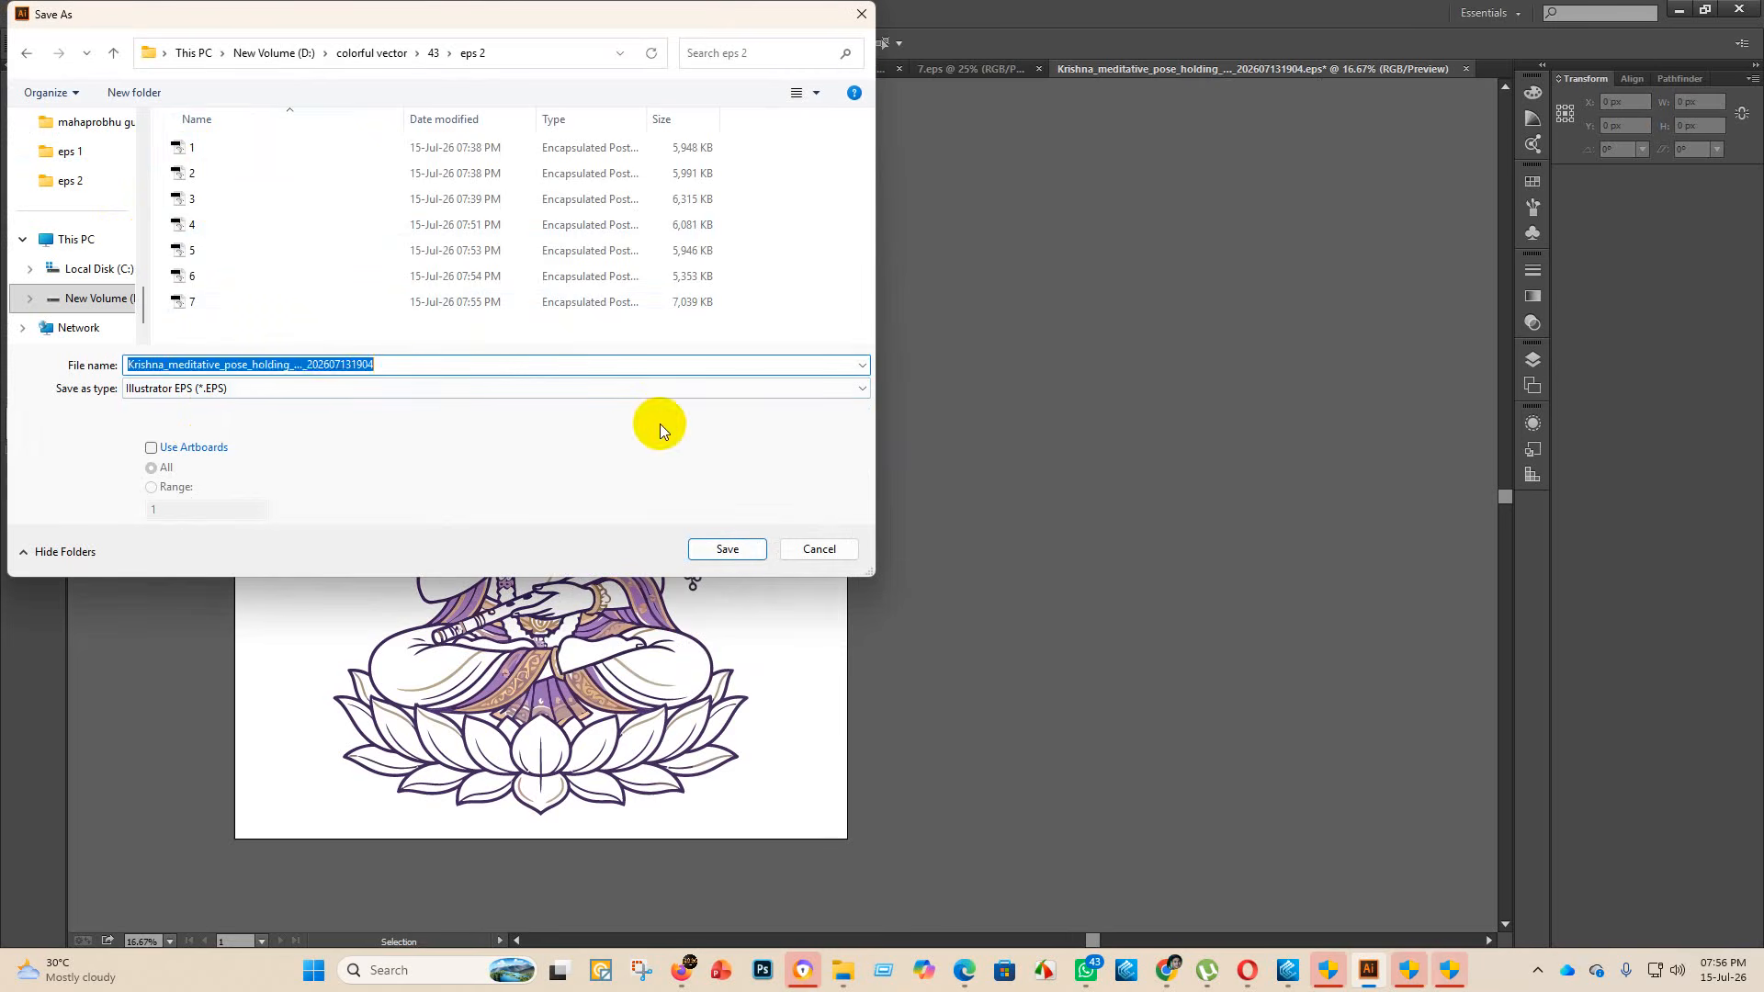
pyautogui.press('BackSpace')
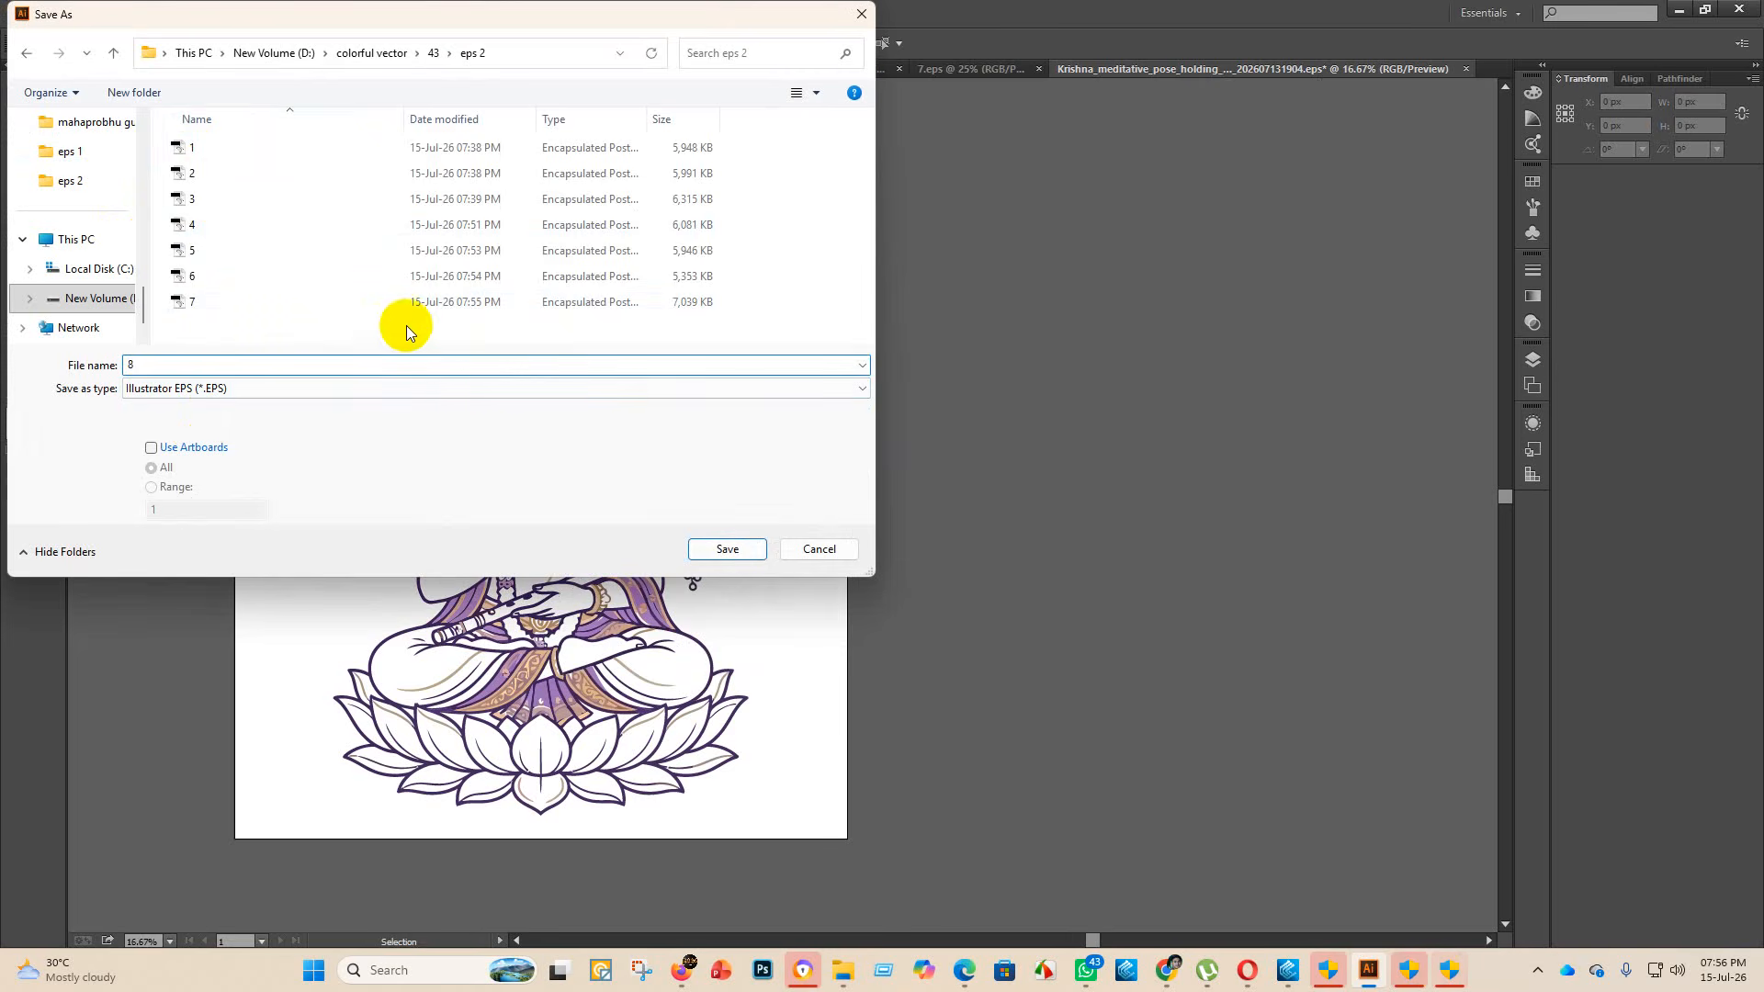
pyautogui.click(728, 550)
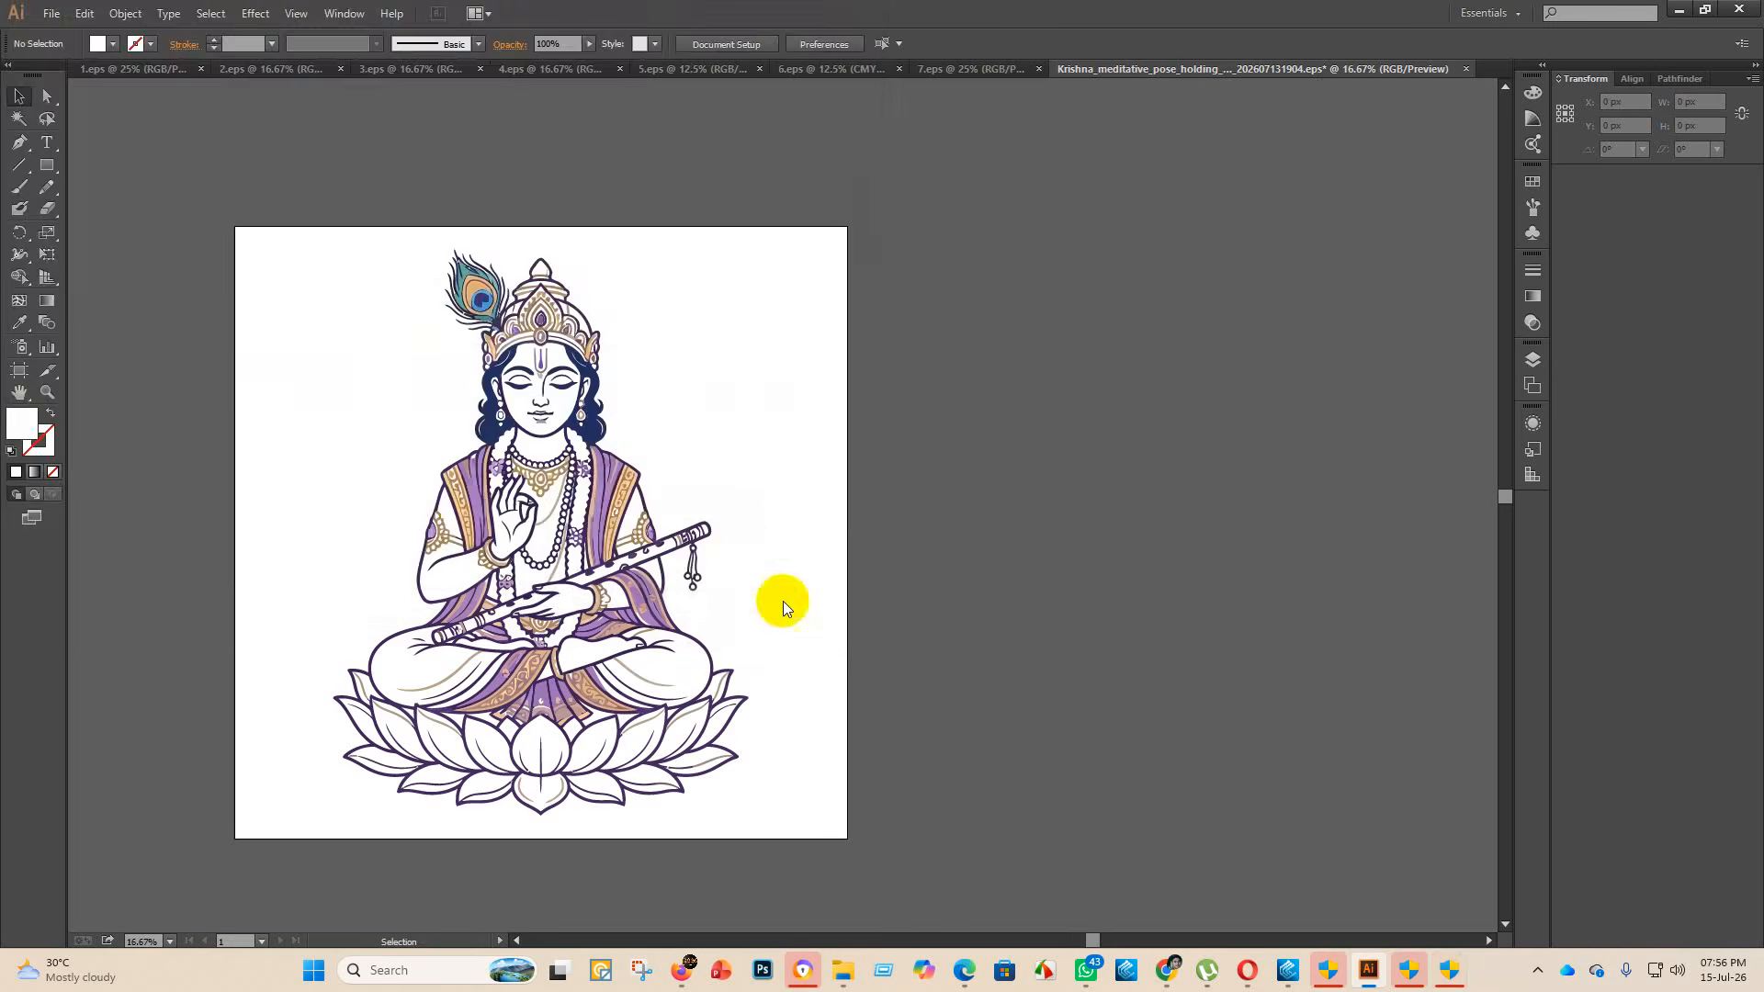
pyautogui.click(942, 220)
pyautogui.click(865, 404)
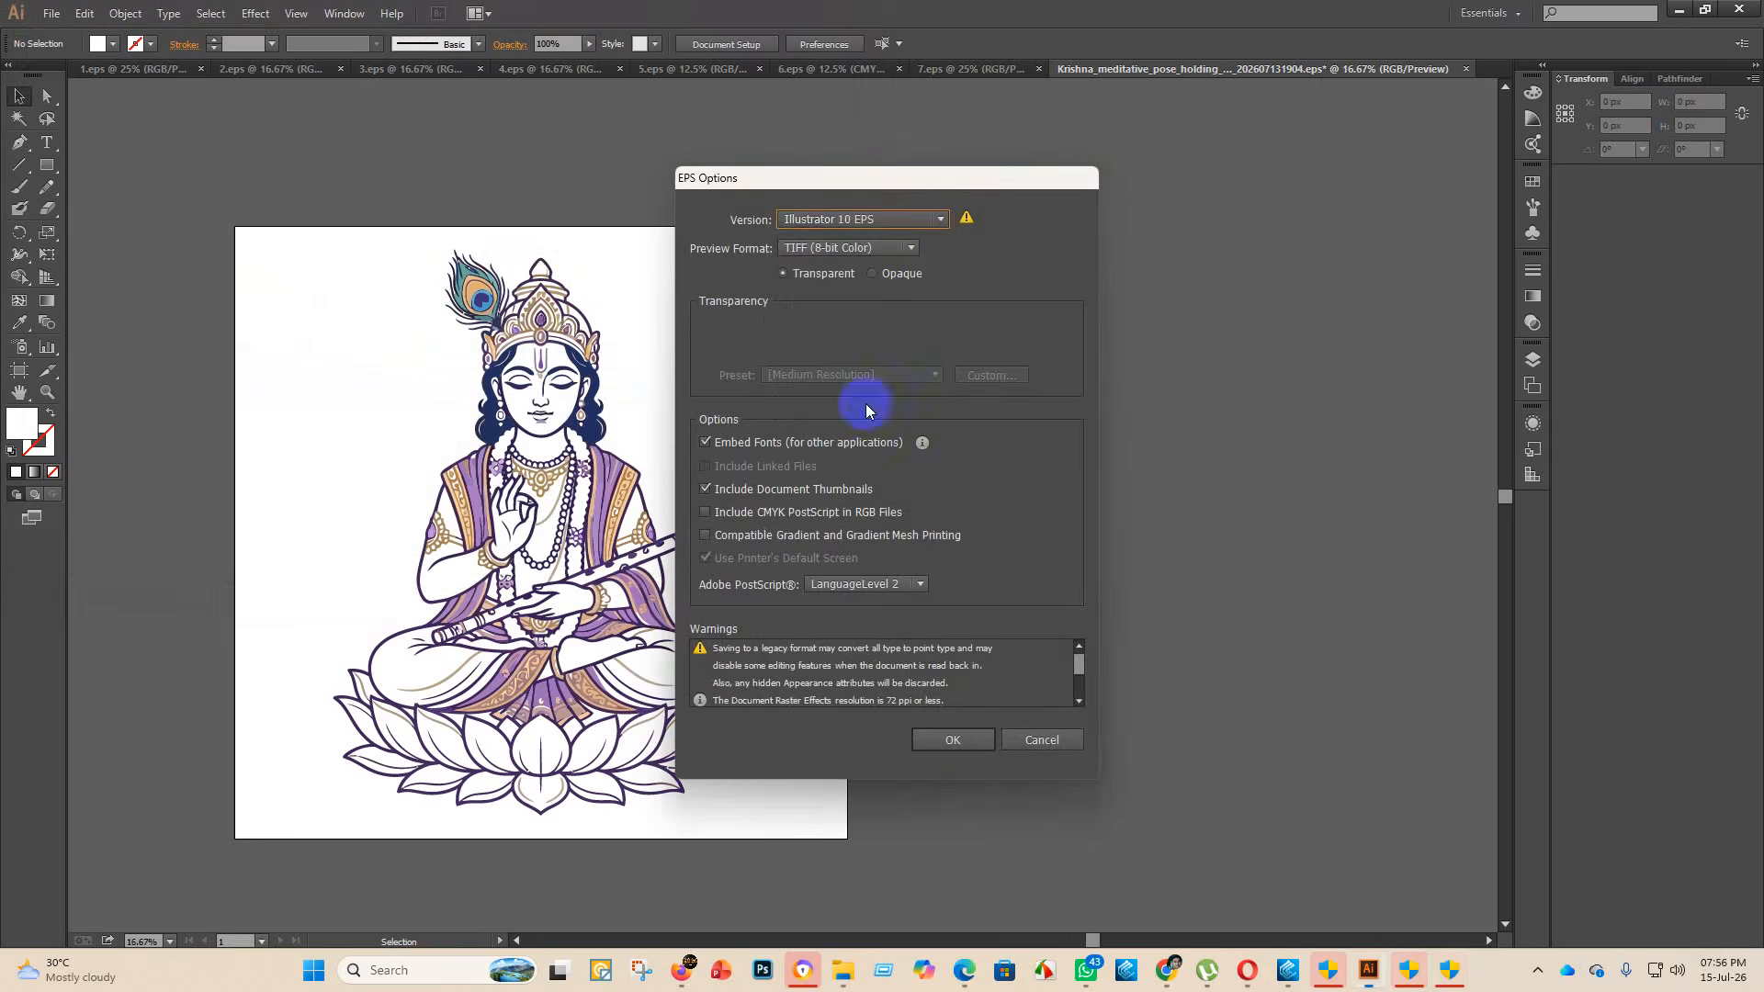
pyautogui.click(953, 741)
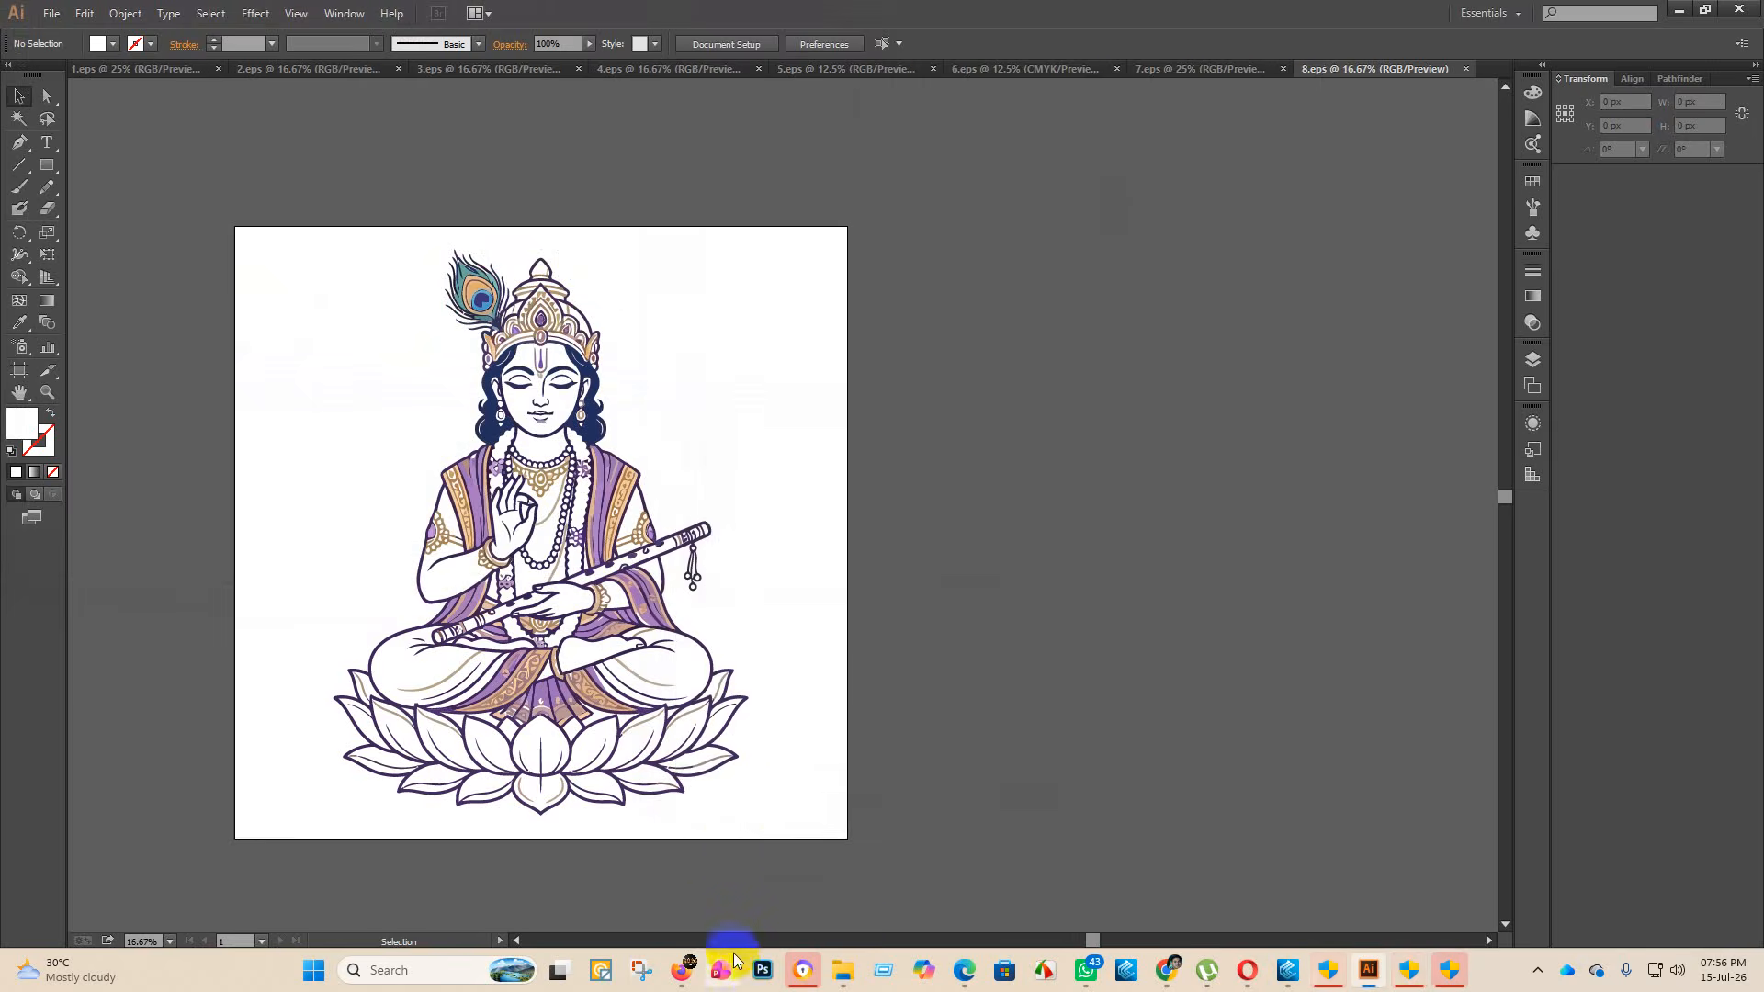
# - Move the two Krishna_meditative_pose_holding files into the finish folder, and open the Krishna_minimalist_face_blue_gold EPS file in a maximized Illustrator window
pyautogui.moveTo(843, 970)
pyautogui.click(844, 879)
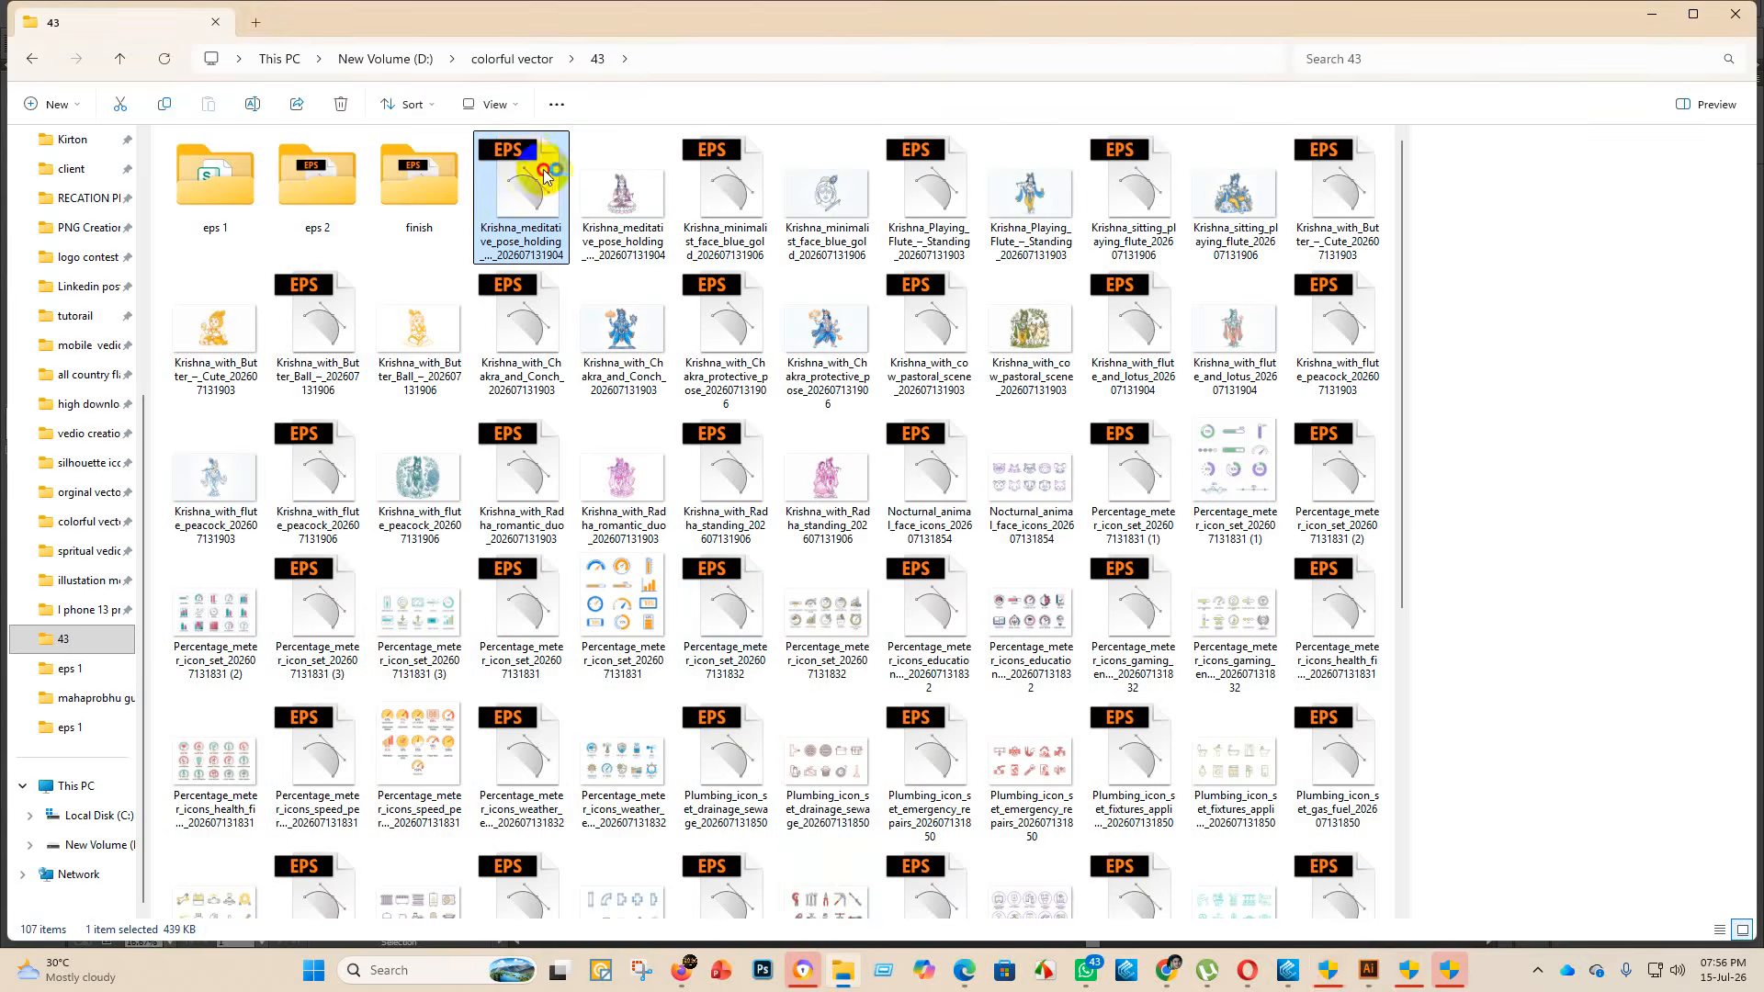
pyautogui.moveTo(551, 174); pyautogui.dragTo(417, 175)
pyautogui.moveTo(548, 213); pyautogui.dragTo(438, 193)
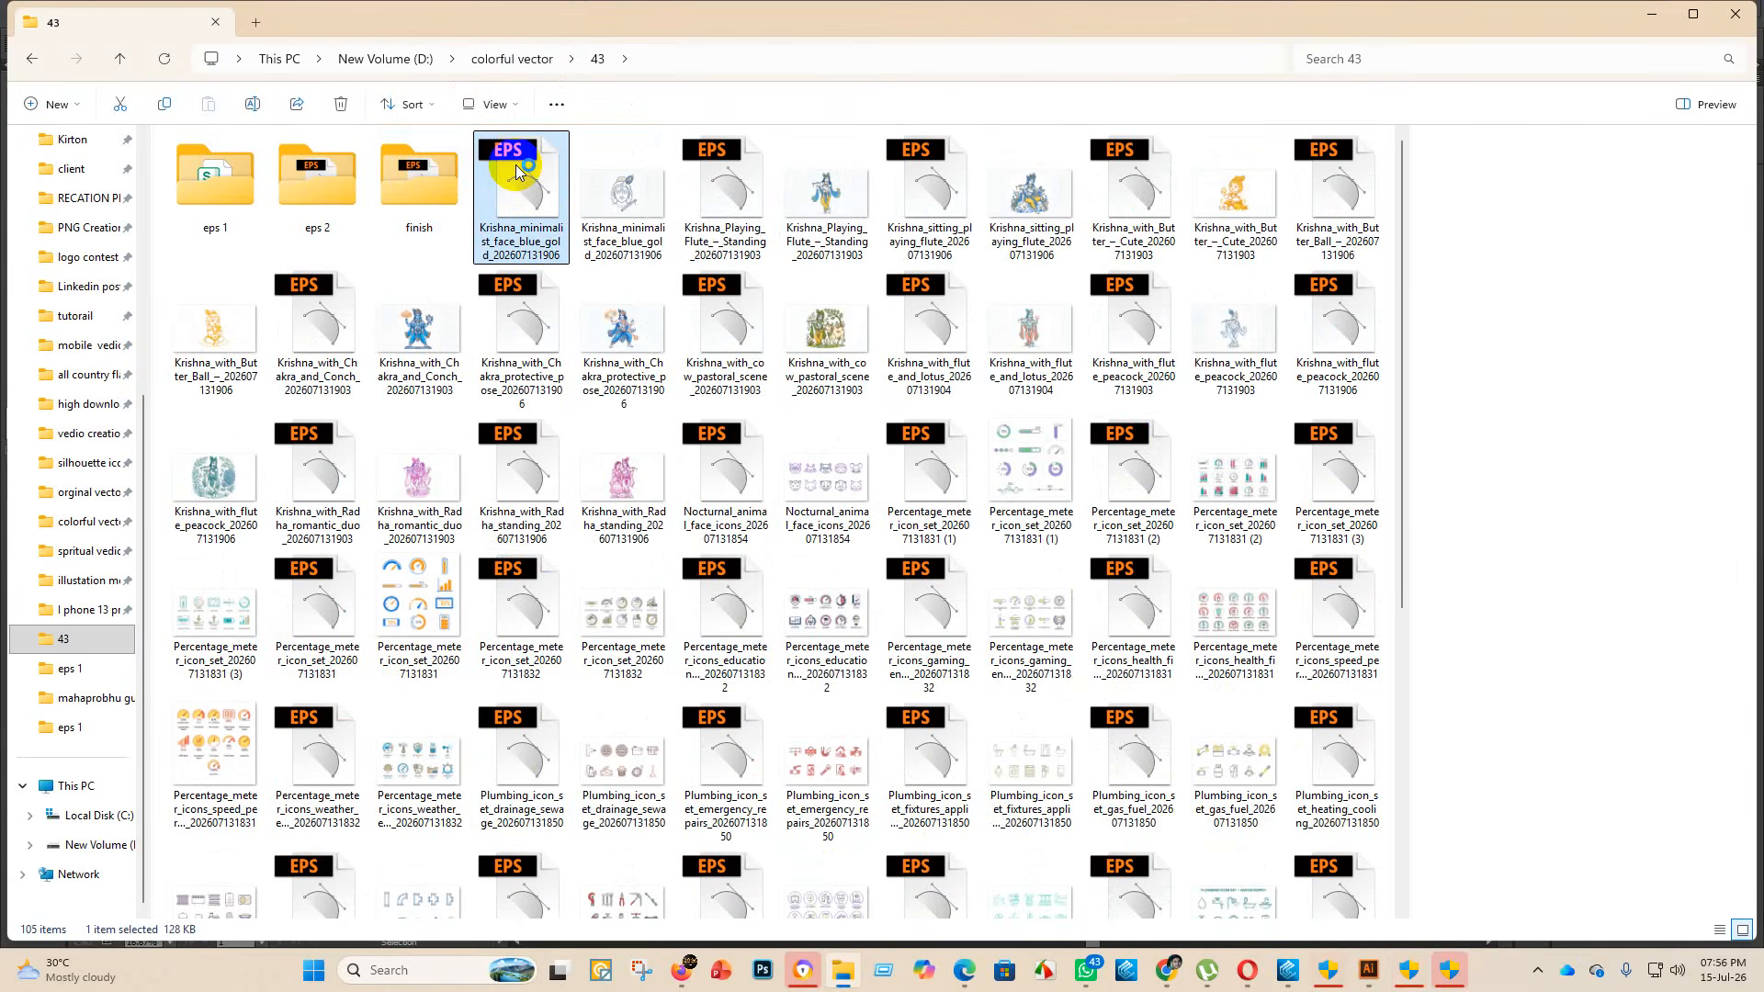
pyautogui.doubleClick(518, 172)
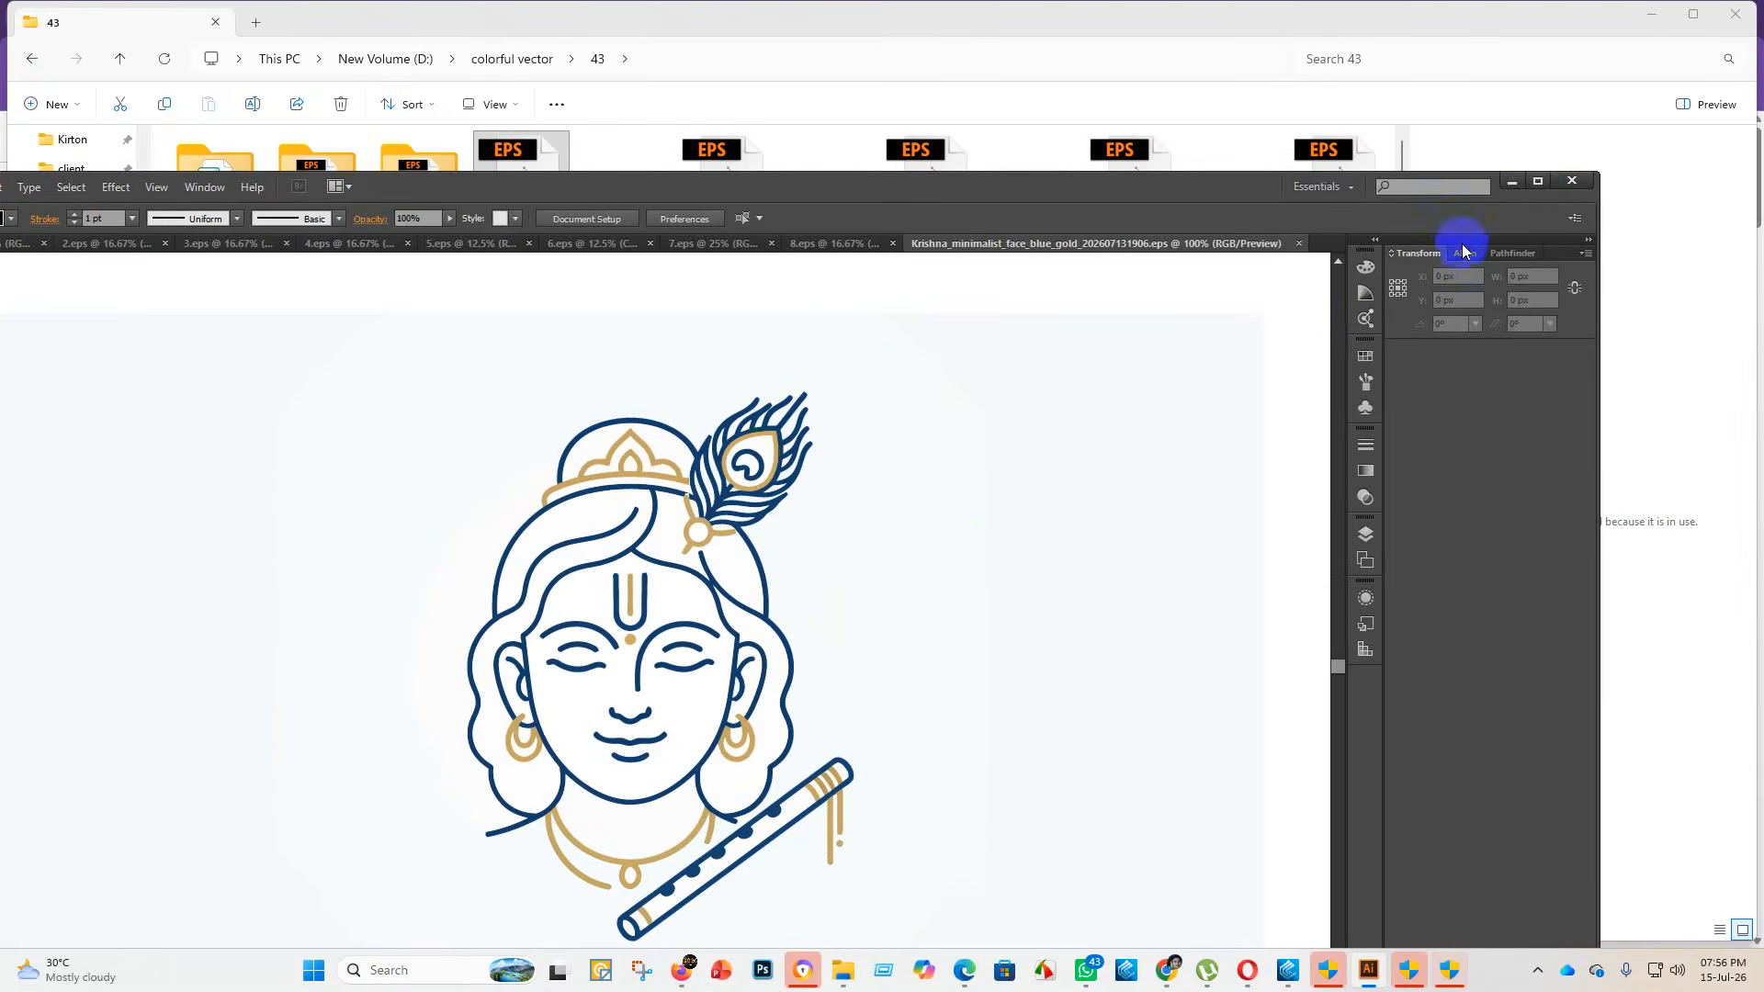
pyautogui.click(1534, 183)
# - Enlarge the minimalist Krishna face artwork proportionally upward from its bottom edge until its background is wider than the artboard
pyautogui.scroll(-6, 912, 373)
pyautogui.scroll(3, 740, 555)
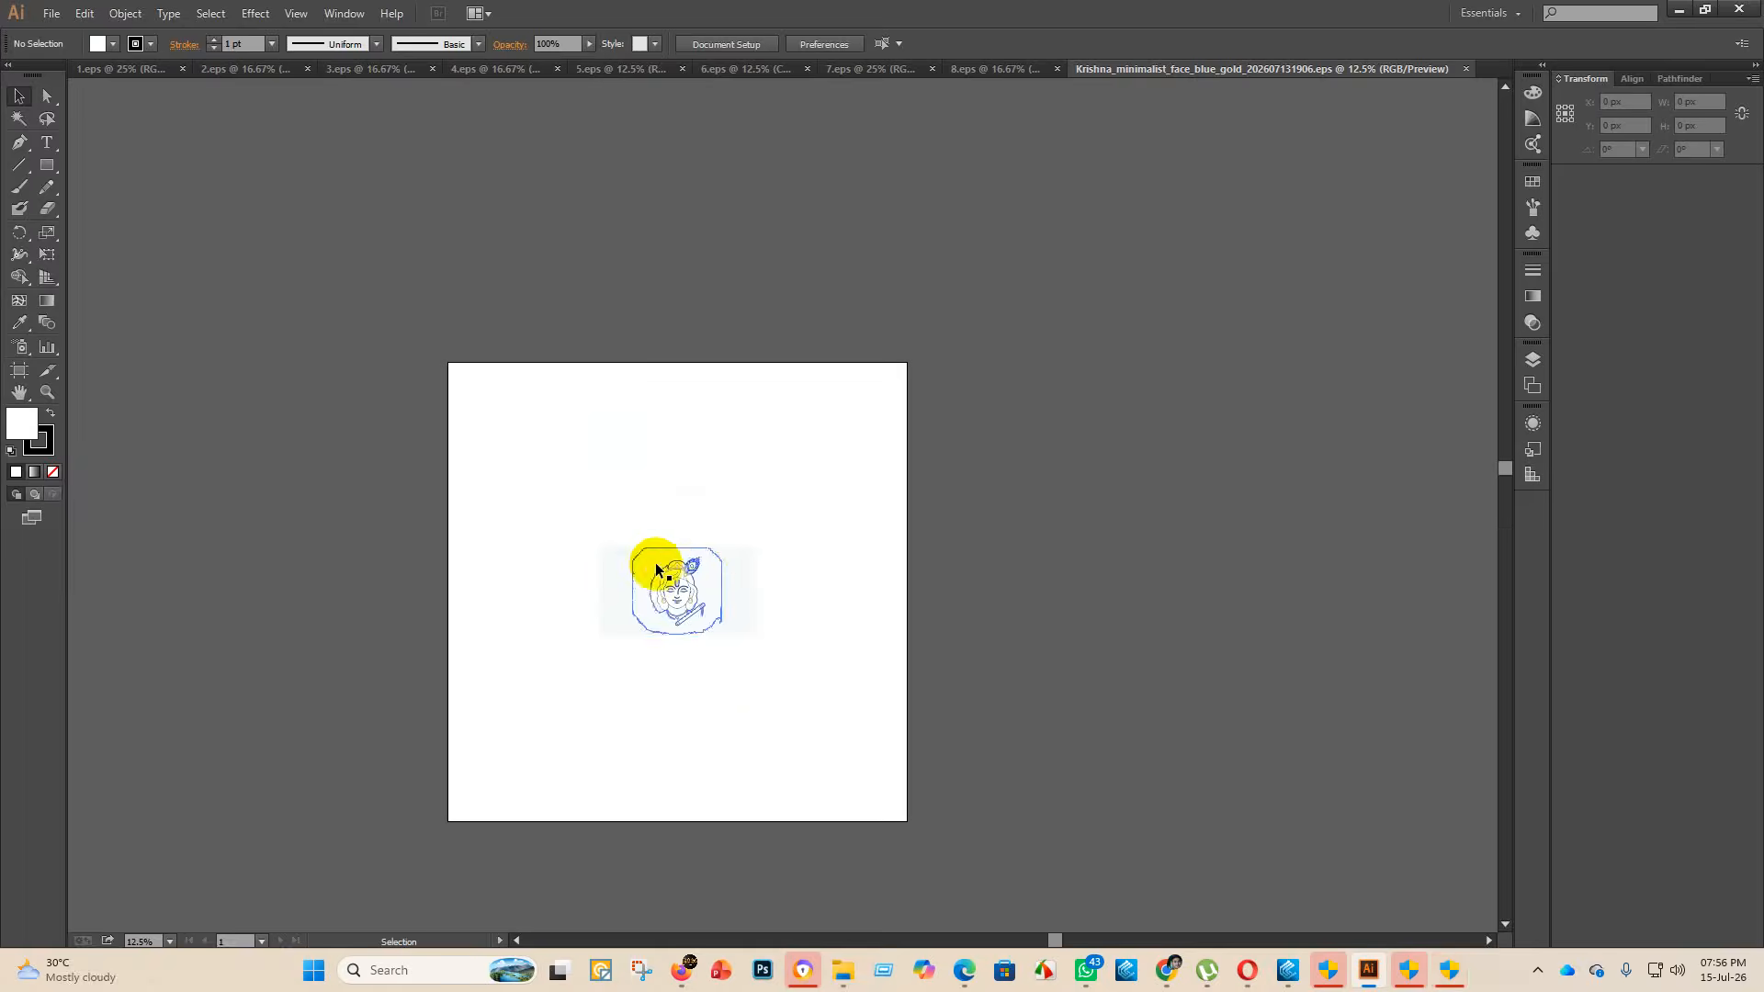
pyautogui.click(661, 569)
pyautogui.moveTo(678, 551); pyautogui.dragTo(781, 164)
pyautogui.click(1323, 539)
# - Select the pale background areas around the Krishna face with the Magic Wand and delete them
pyautogui.click(15, 120)
pyautogui.click(474, 263)
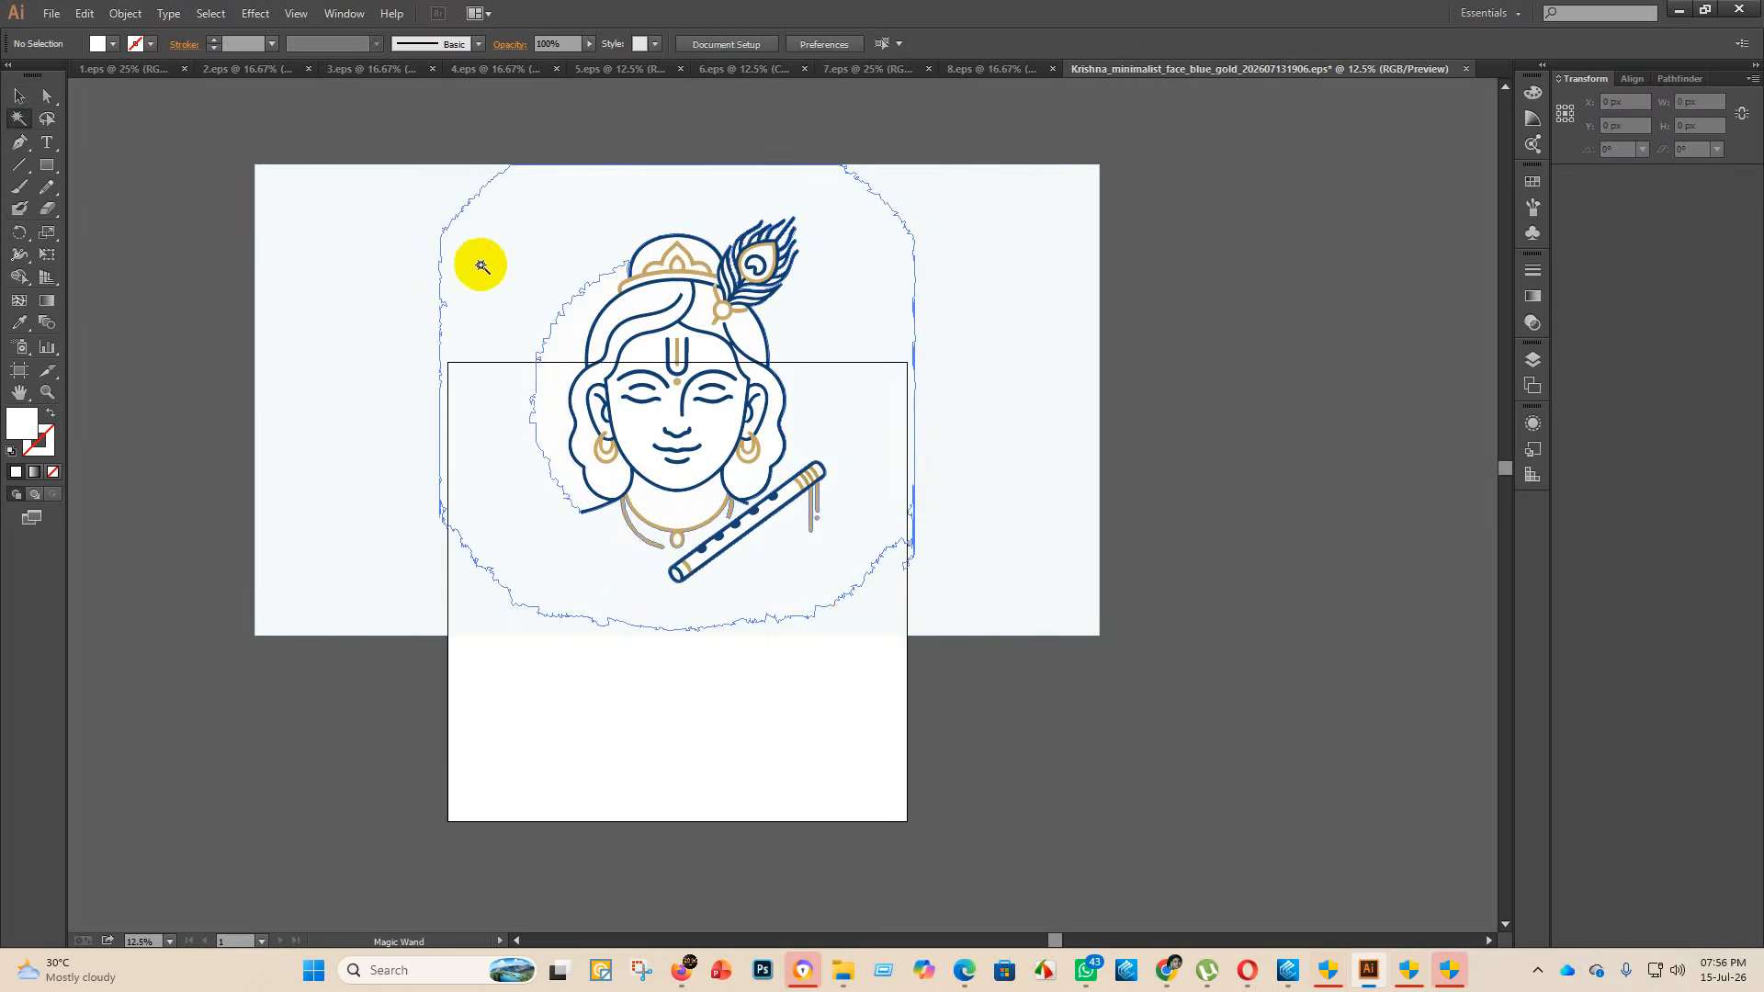
pyautogui.press('Delete')
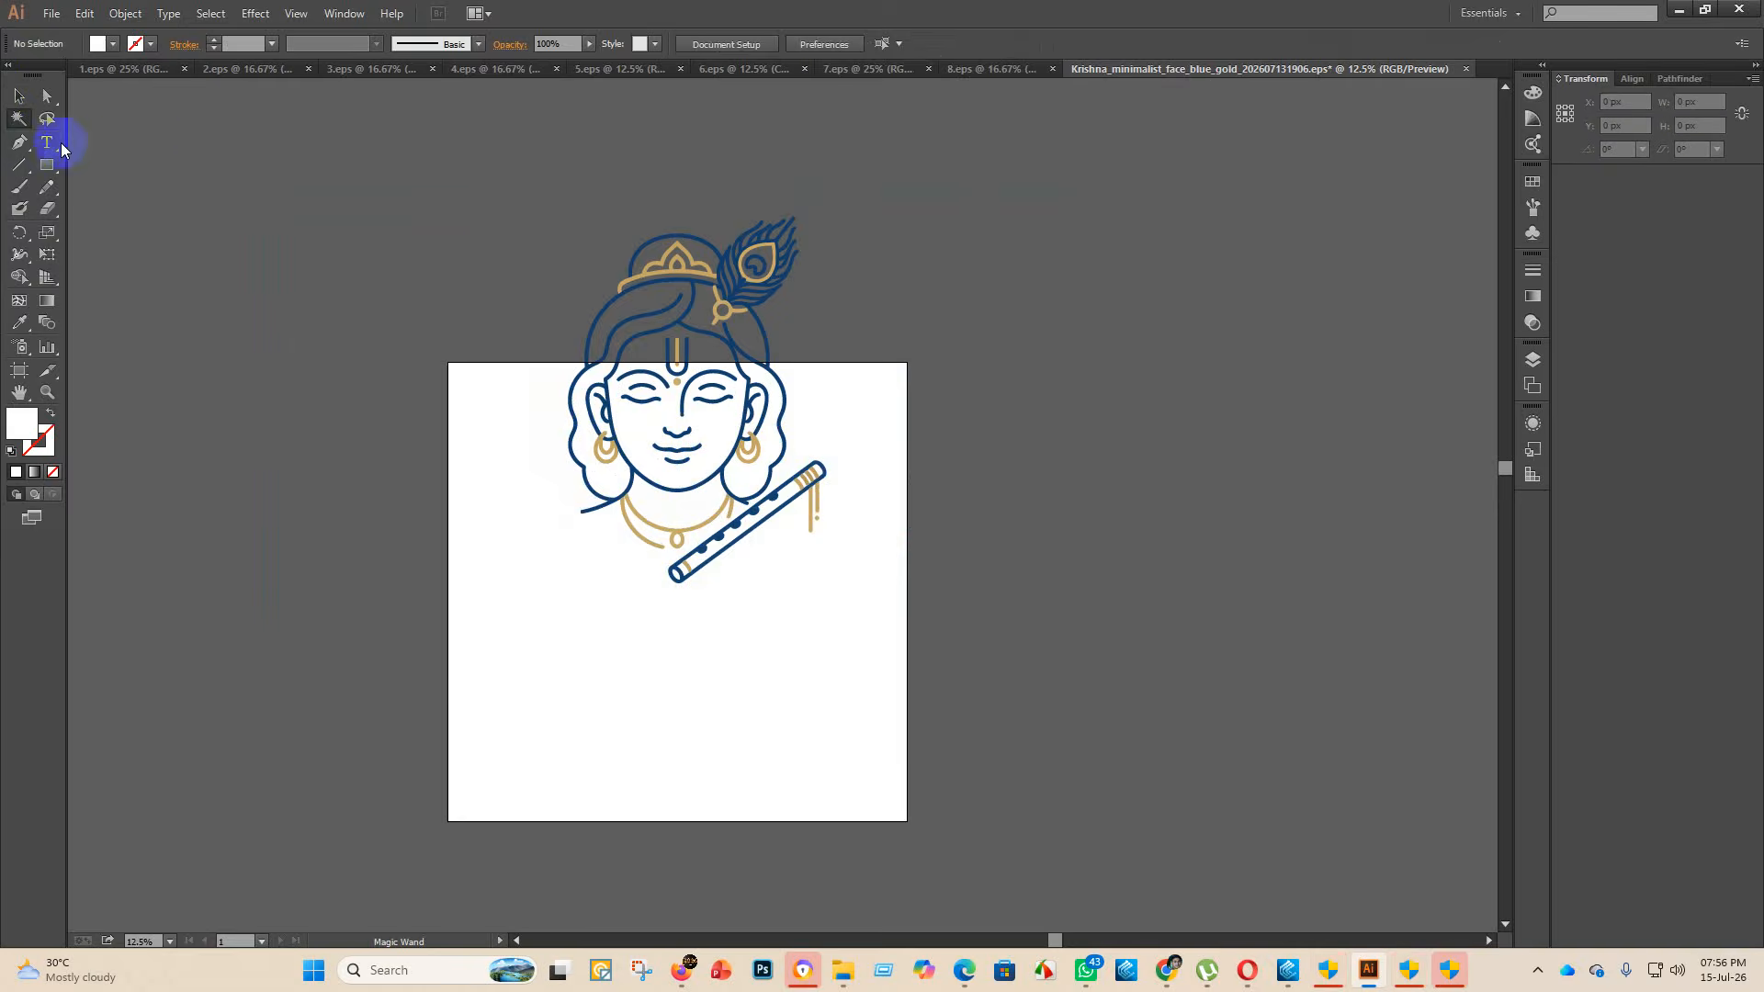
# - Resize the Krishna face to about 2791 × 3967 px and centre it horizontally and vertically on the artboard
pyautogui.click(692, 236)
pyautogui.moveTo(704, 590); pyautogui.dragTo(715, 762)
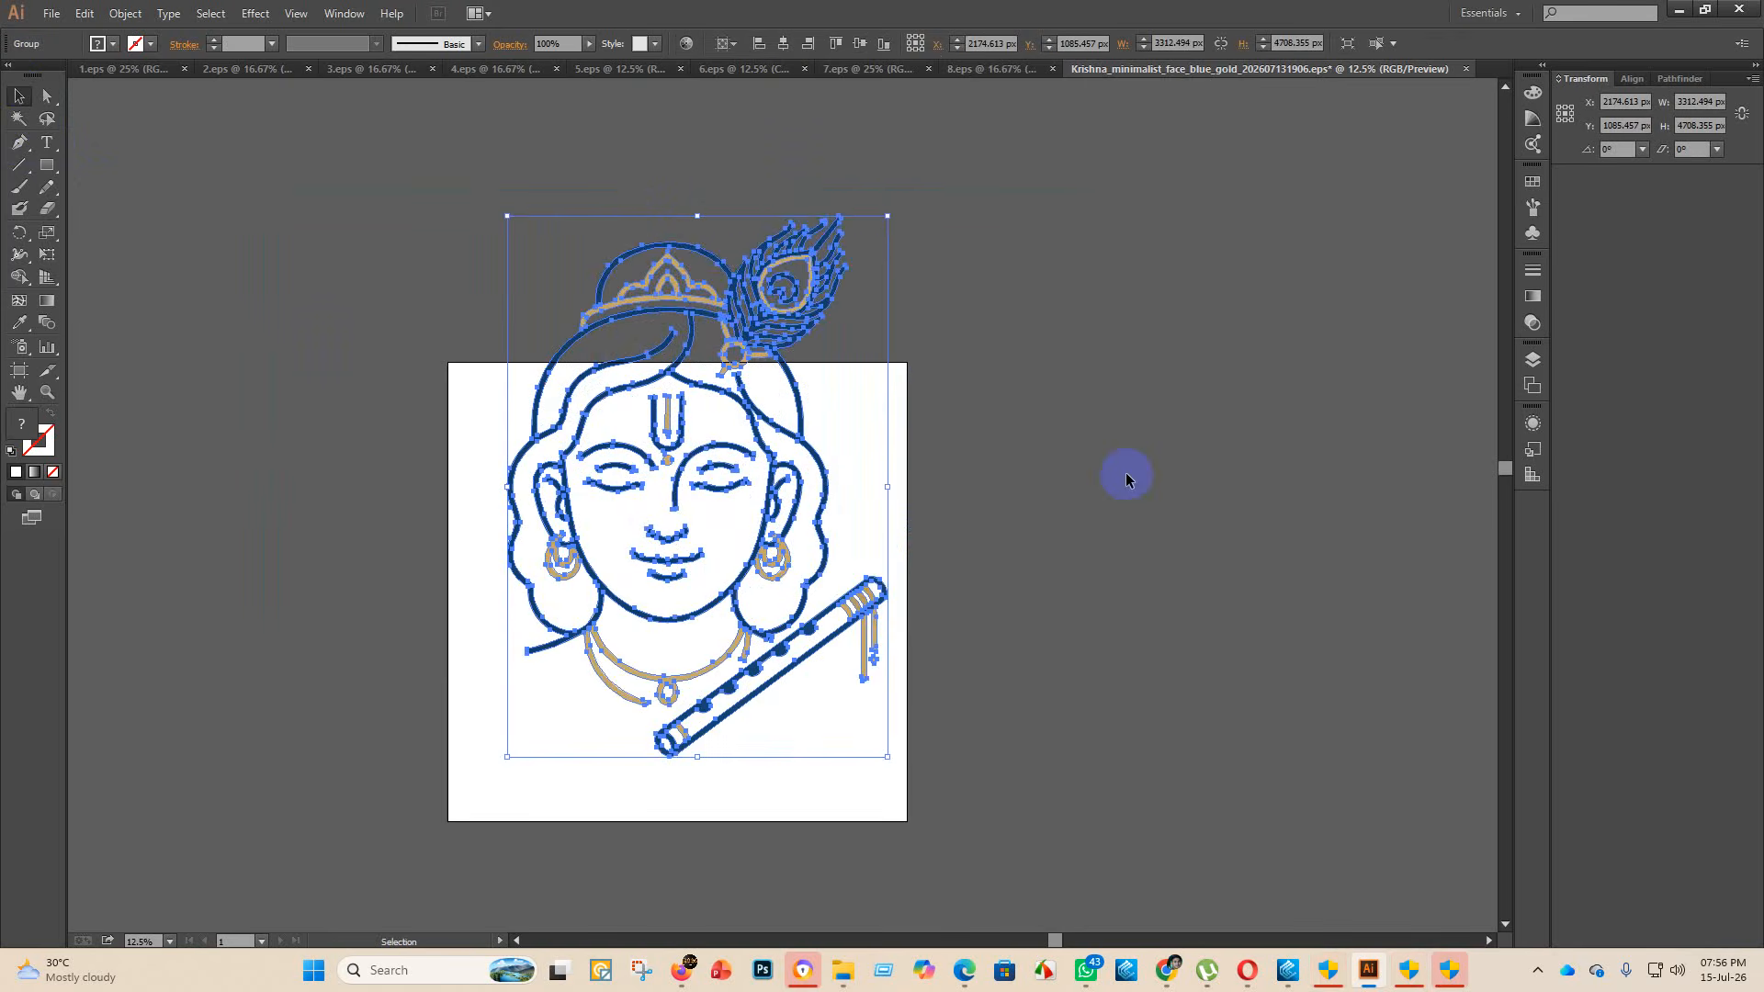
pyautogui.click(782, 43)
pyautogui.click(858, 43)
pyautogui.moveTo(681, 327); pyautogui.dragTo(677, 405)
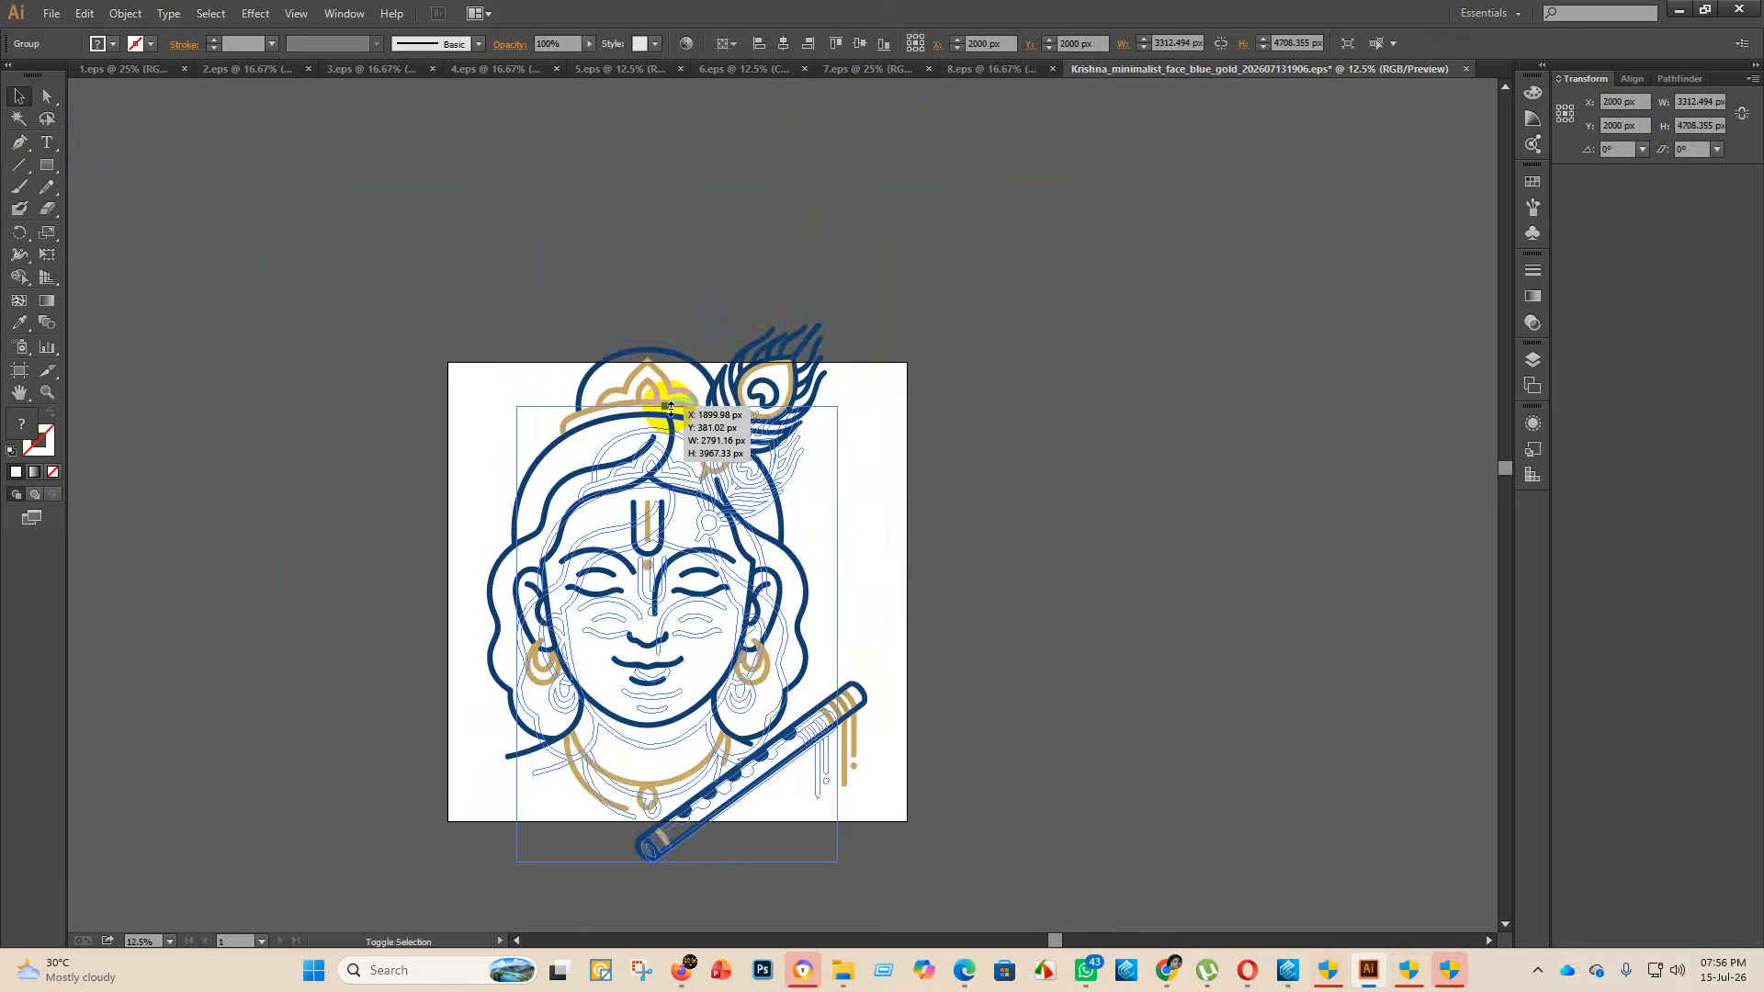
pyautogui.click(859, 43)
pyautogui.click(974, 512)
# - Reduce the Krishna face proportionally to about 2646 × 3760 px and centre it vertically on the artboard
pyautogui.scroll(-1, 975, 515)
pyautogui.click(670, 441)
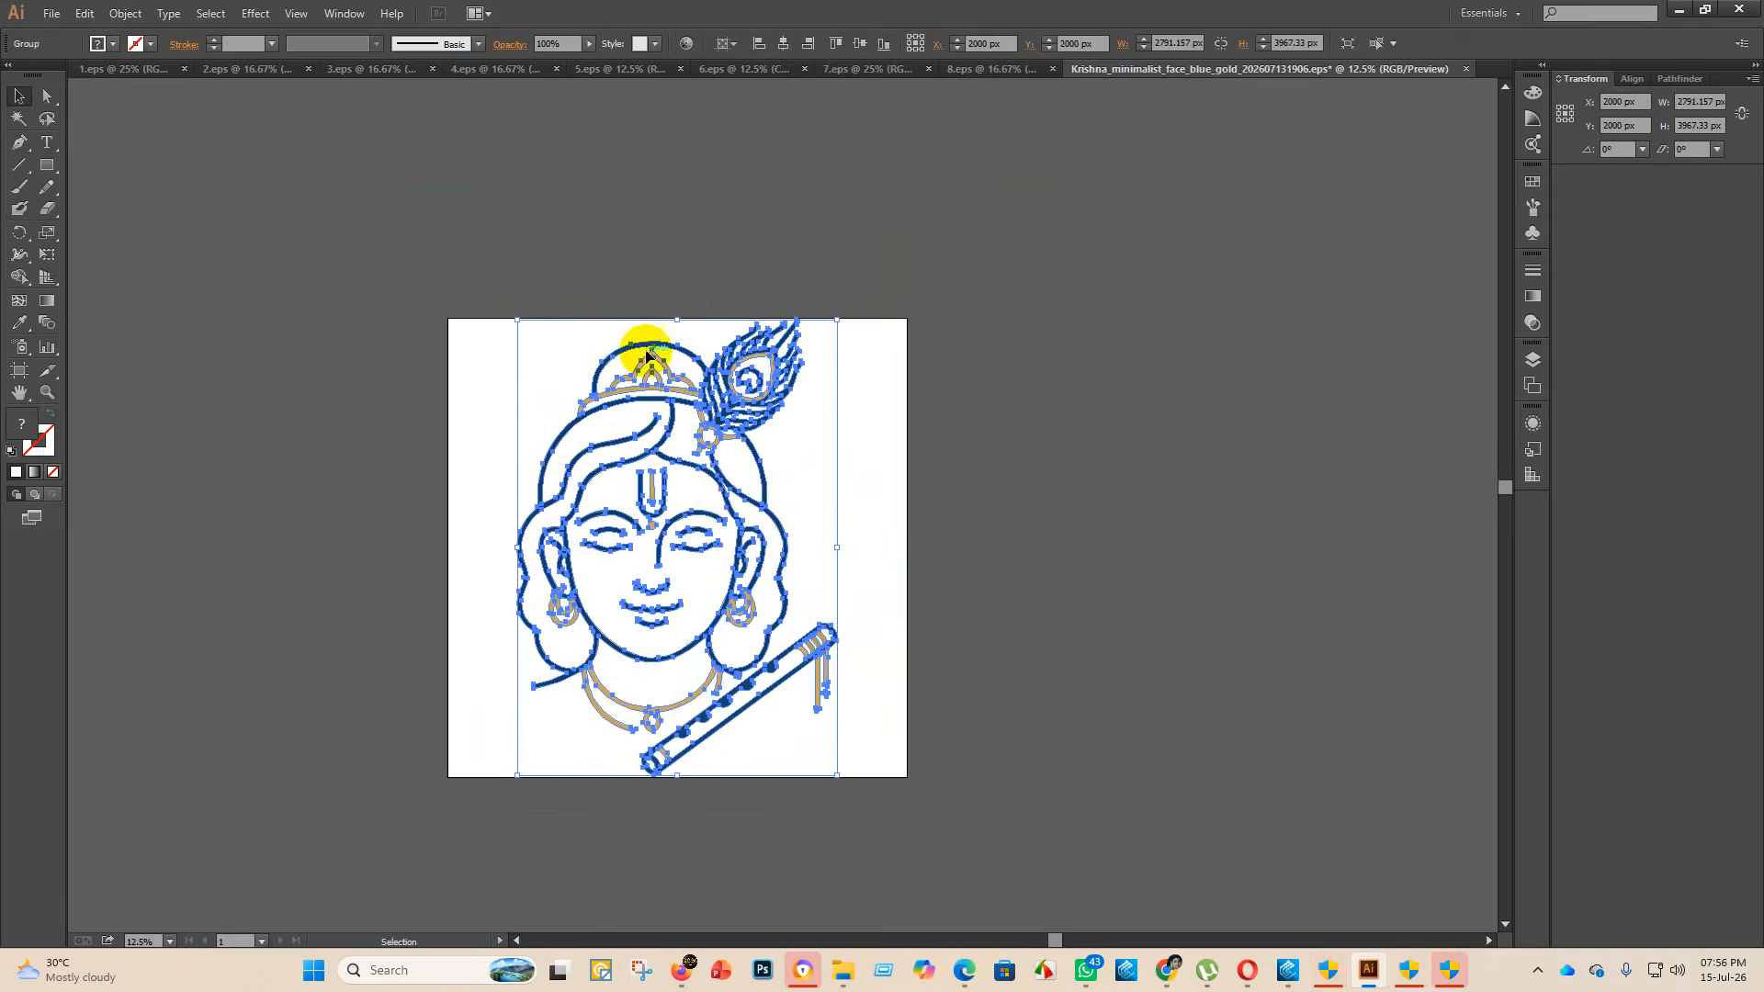
pyautogui.moveTo(677, 320); pyautogui.dragTo(677, 343)
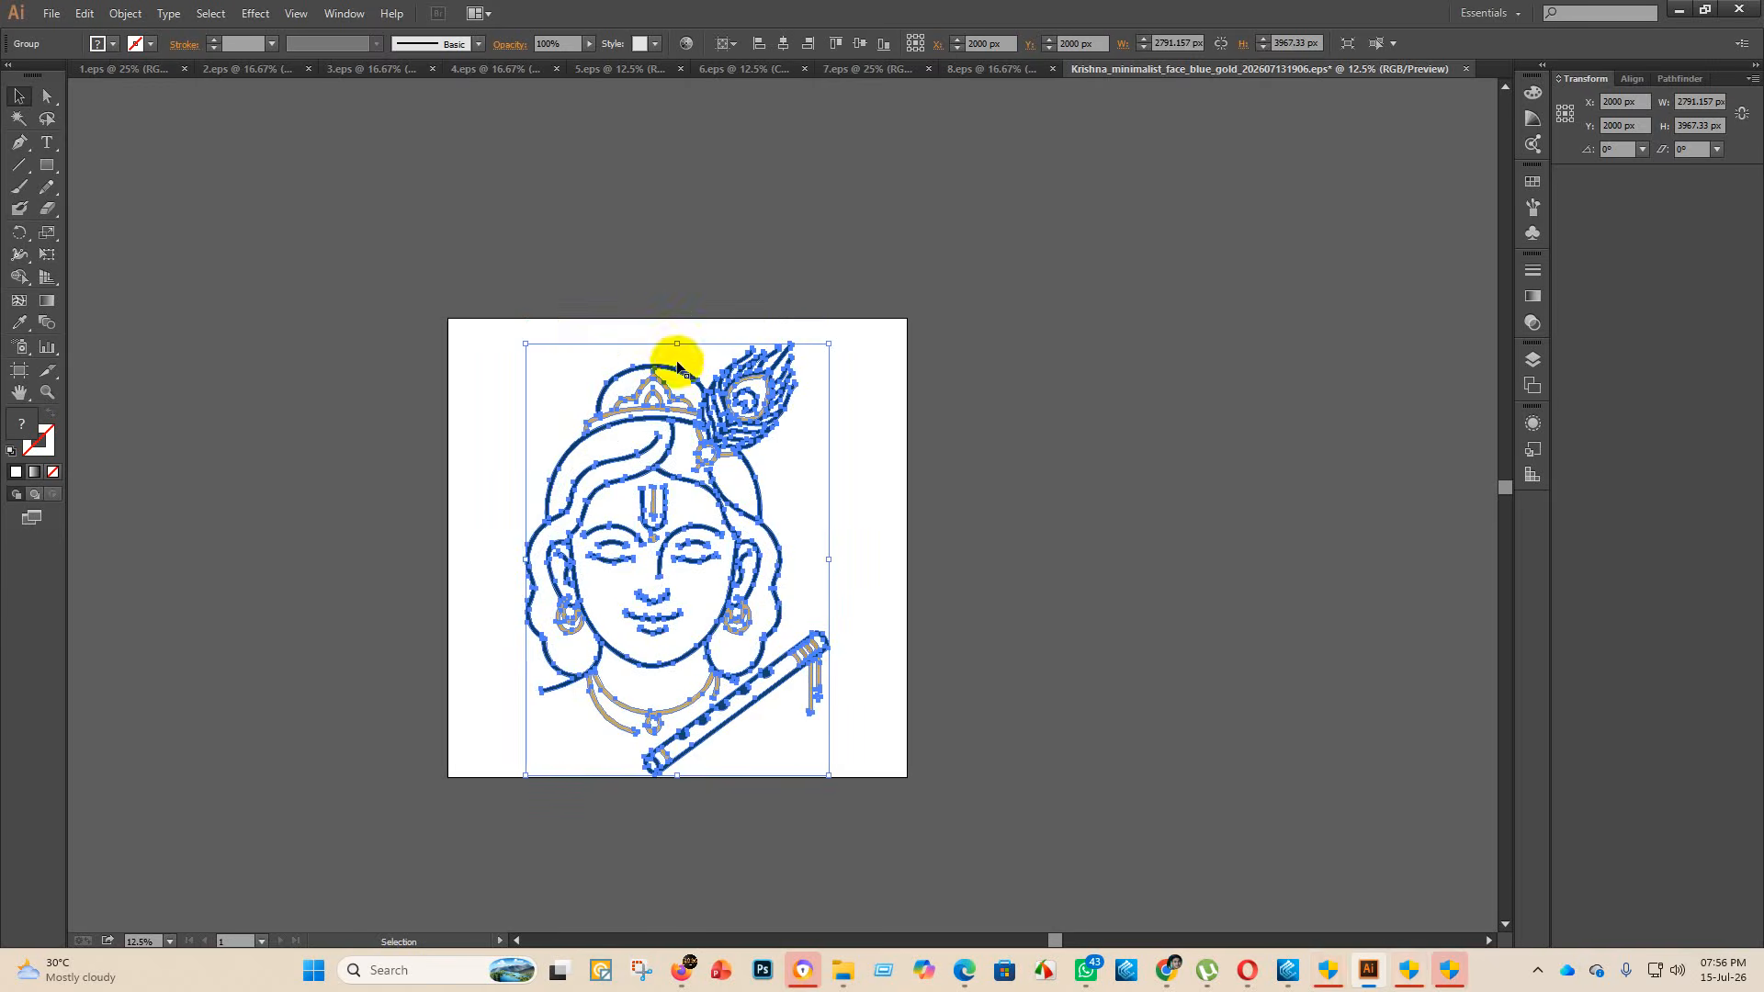
pyautogui.click(877, 51)
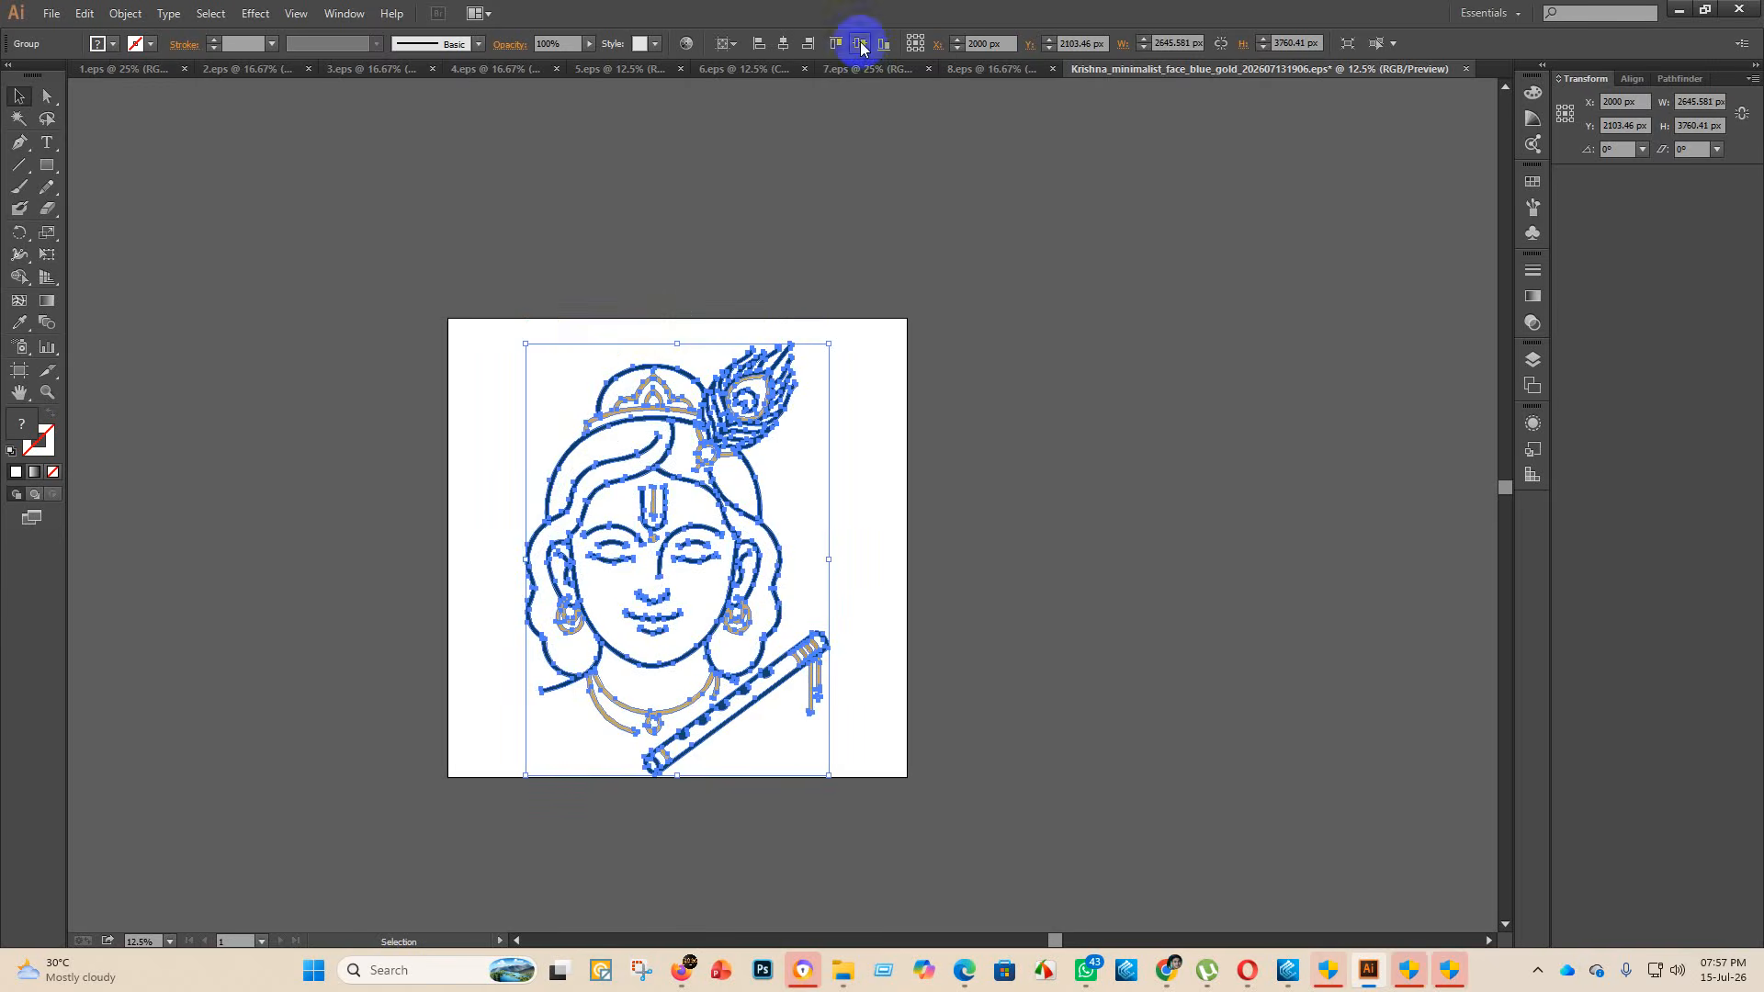
pyautogui.click(861, 43)
pyautogui.click(1066, 421)
# - Start a Save As of the Krishna face artwork in the eps 2 folder with Illustrator EPS as the file type
pyautogui.click(51, 14)
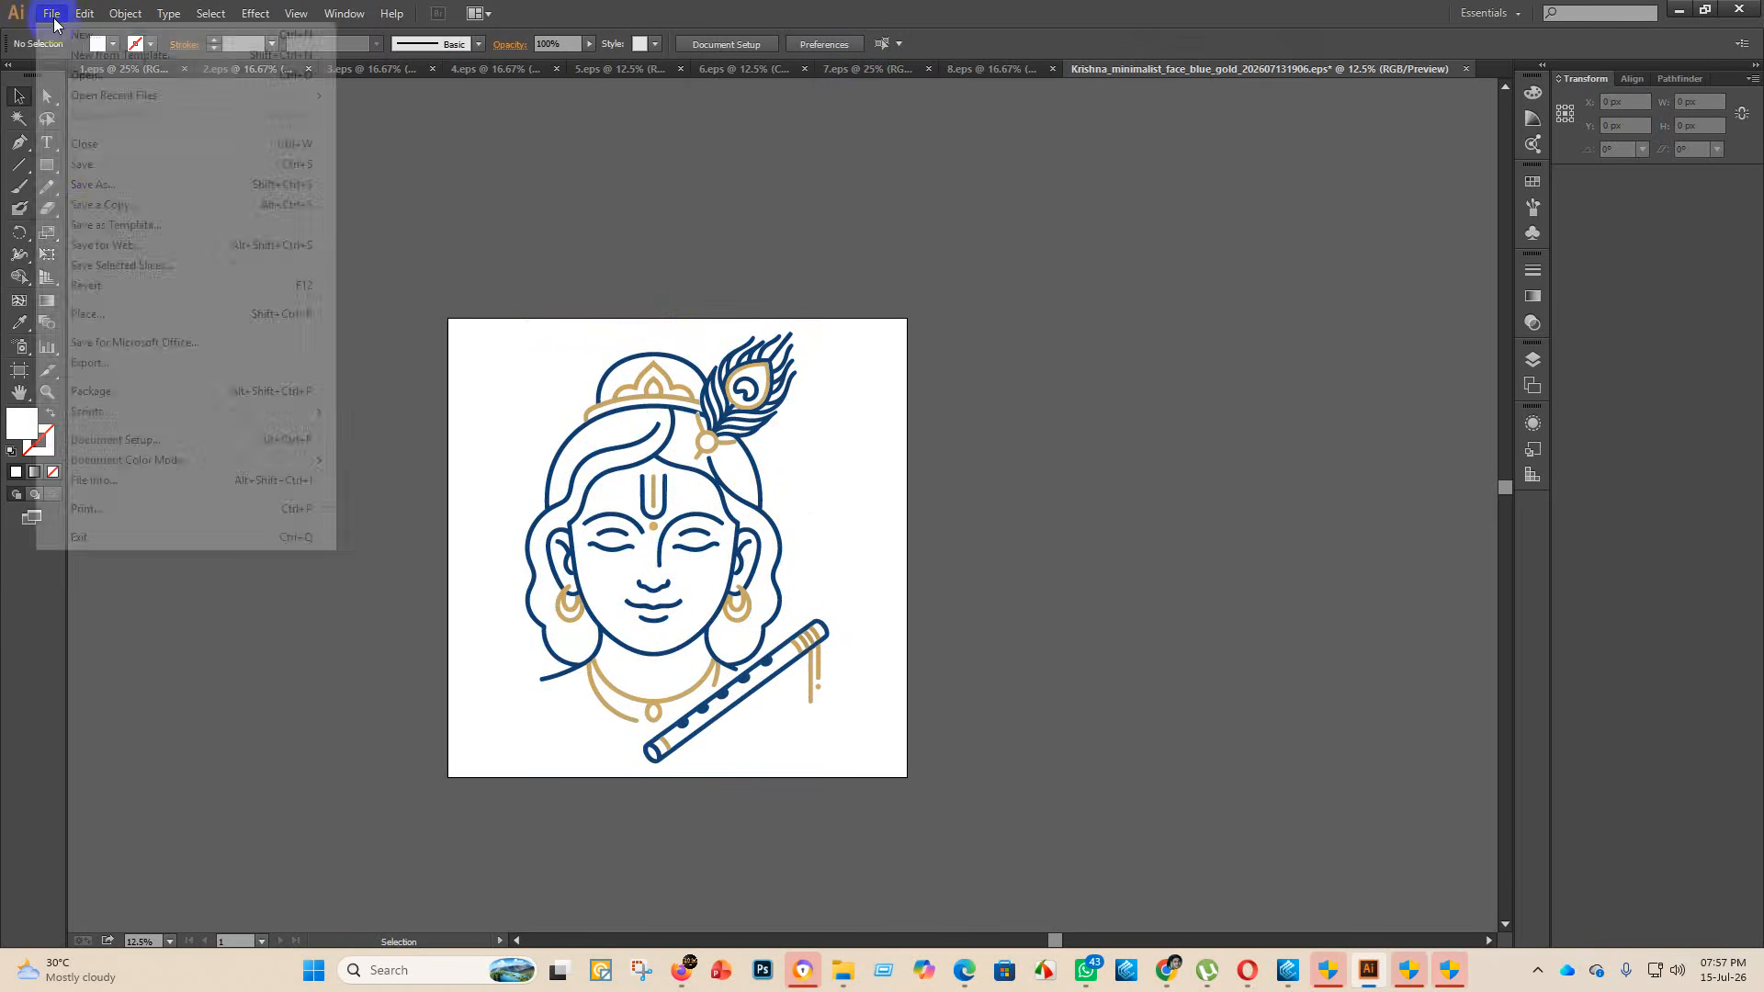
pyautogui.click(106, 184)
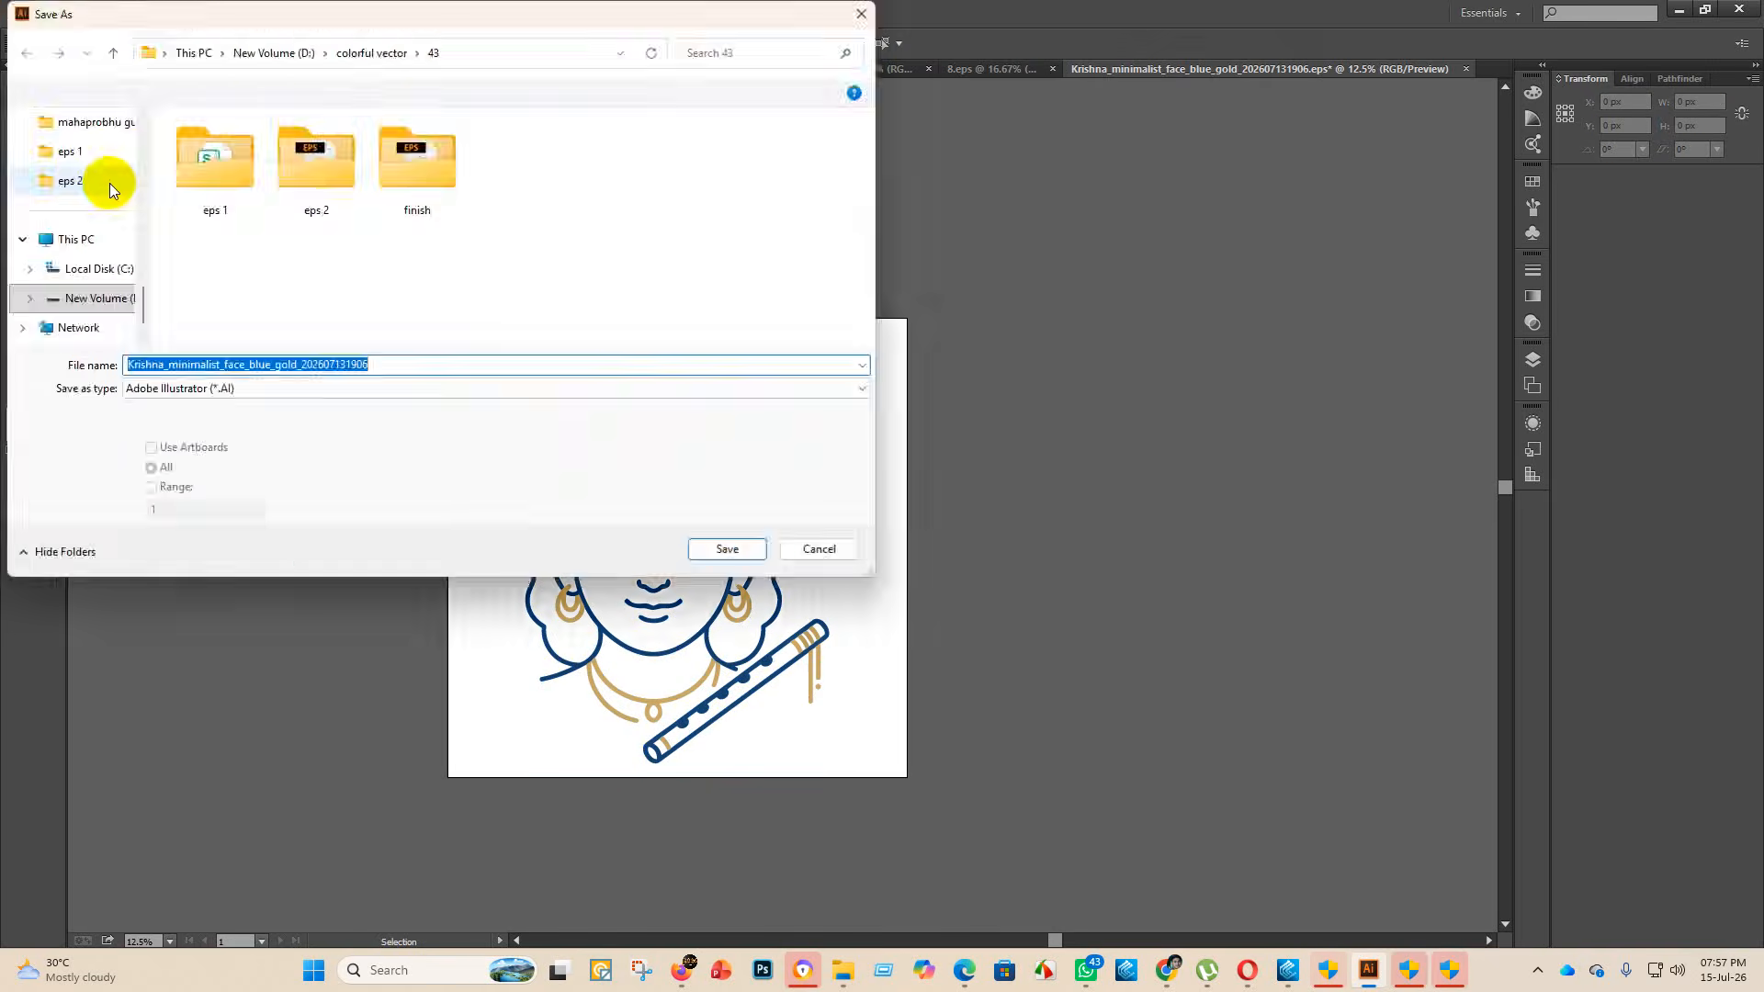
pyautogui.doubleClick(290, 158)
pyautogui.click(273, 390)
pyautogui.click(211, 424)
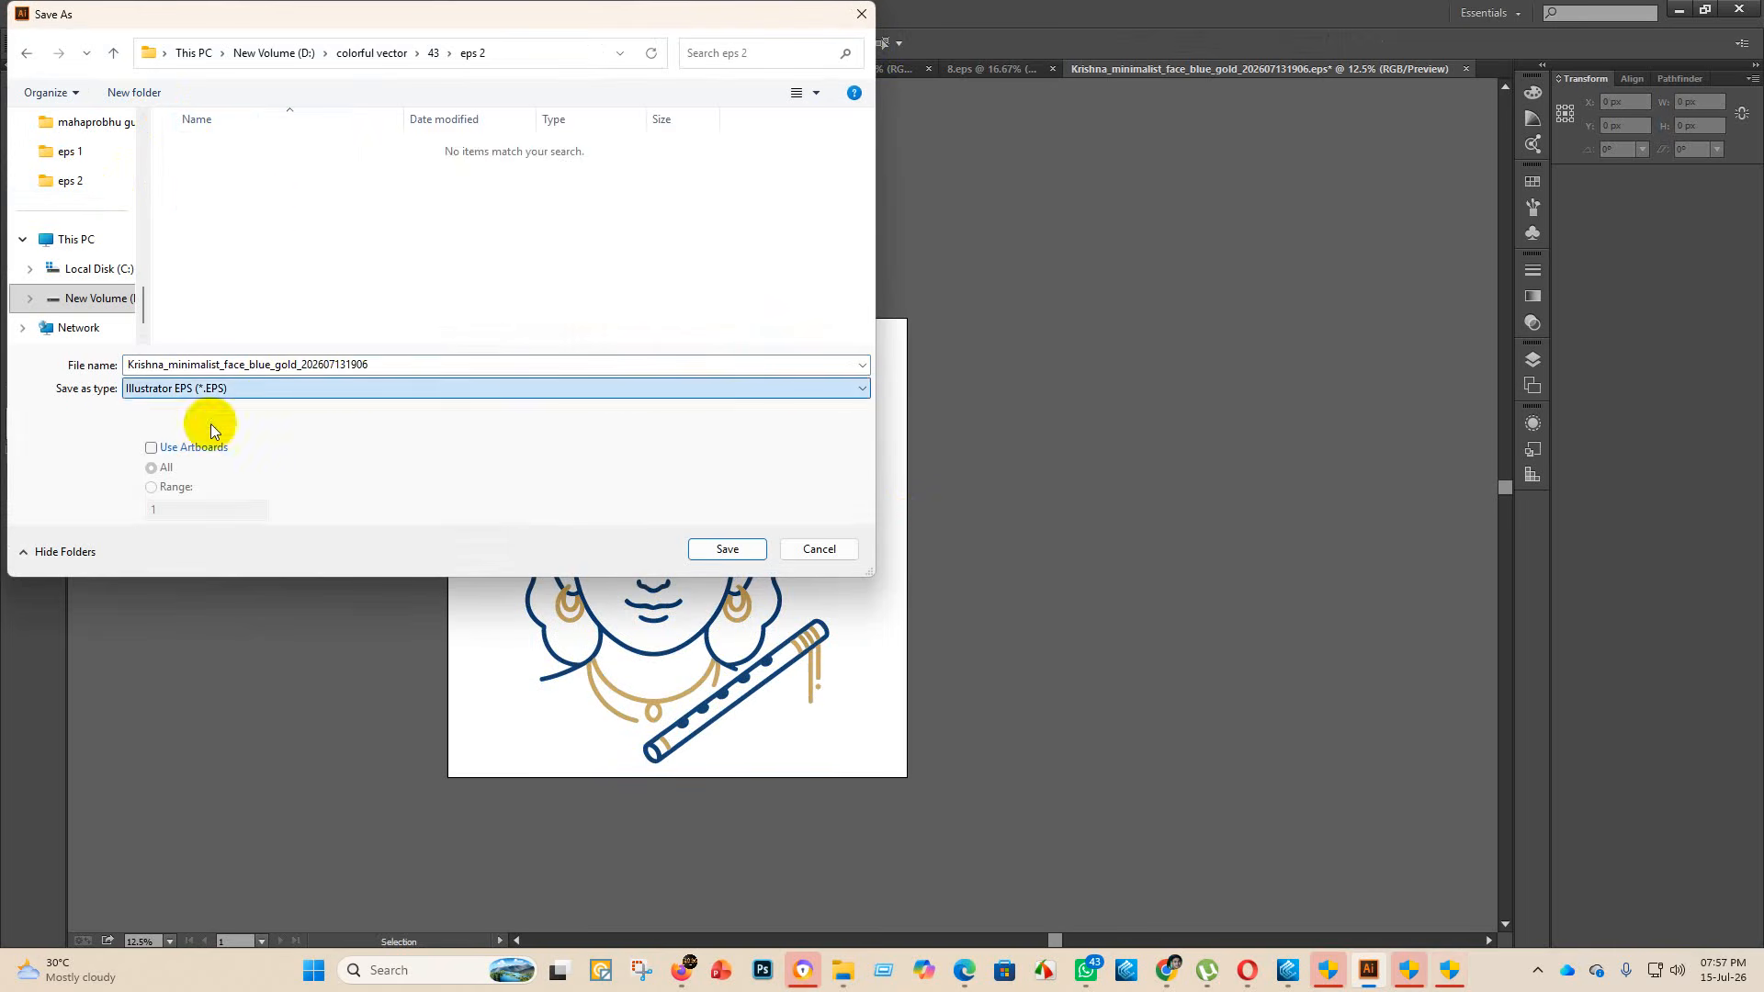
# - Name the file 9 and save it in the Illustrator 10 EPS version
pyautogui.doubleClick(390, 363)
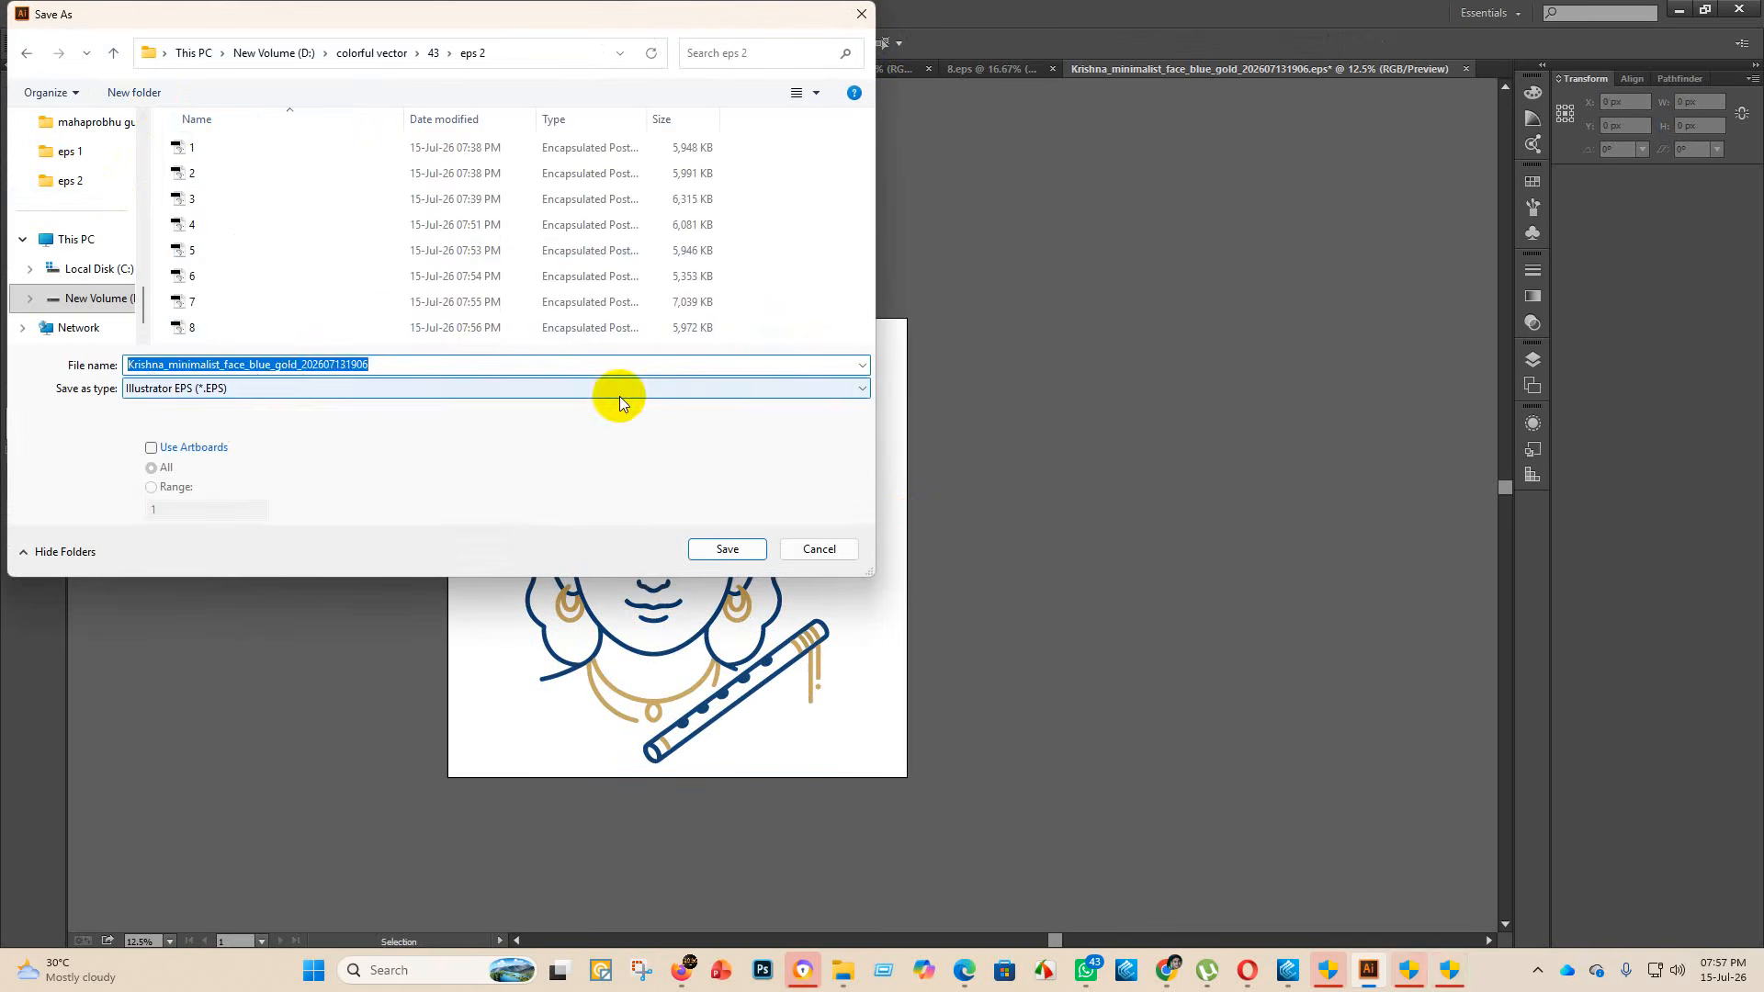
pyautogui.press('BackSpace')
pyautogui.write('9')
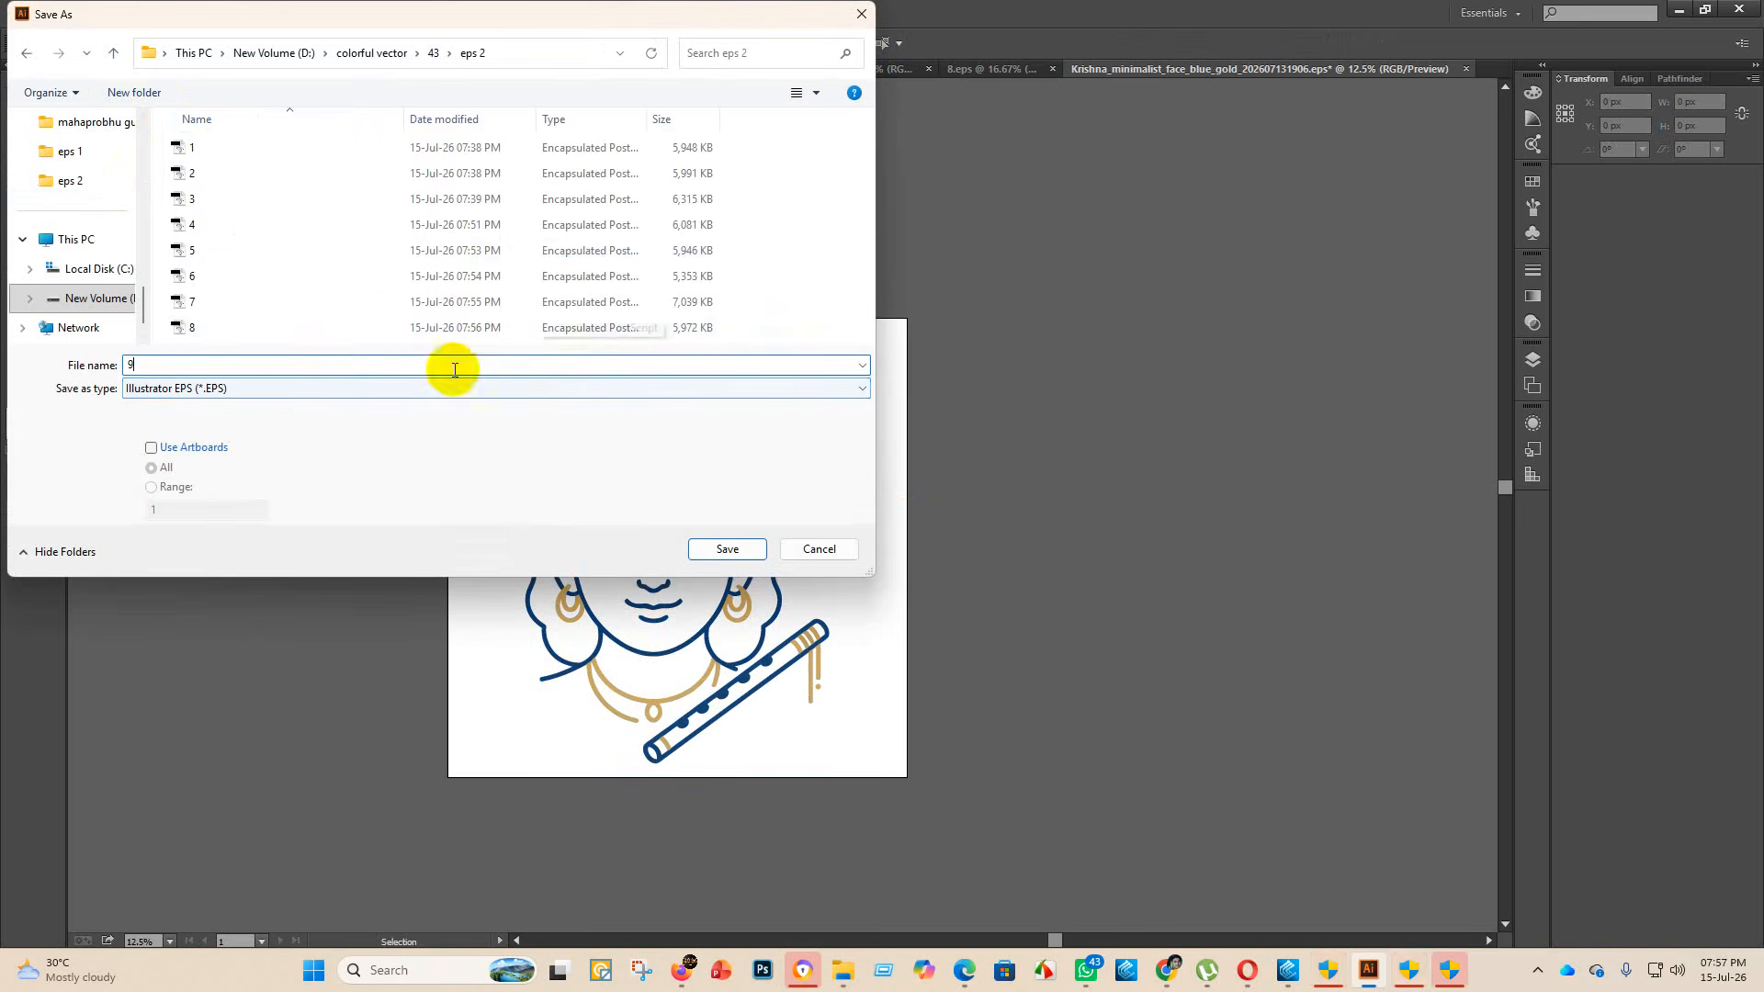
pyautogui.click(741, 549)
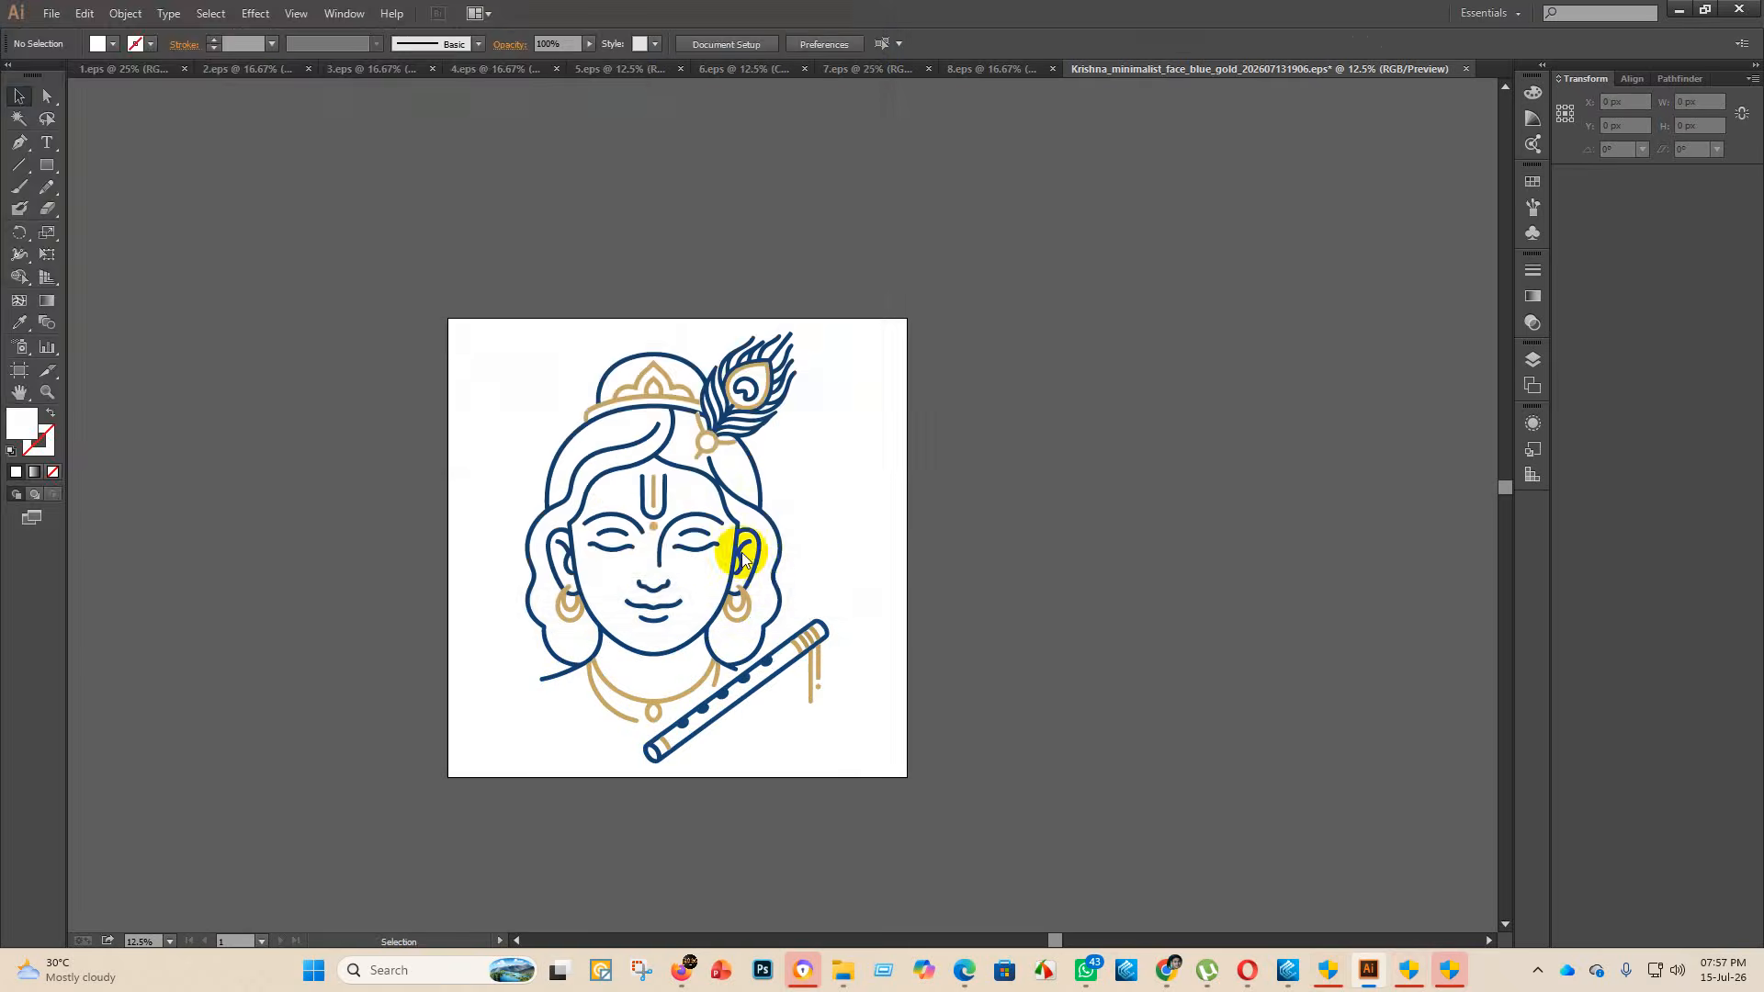
pyautogui.click(938, 221)
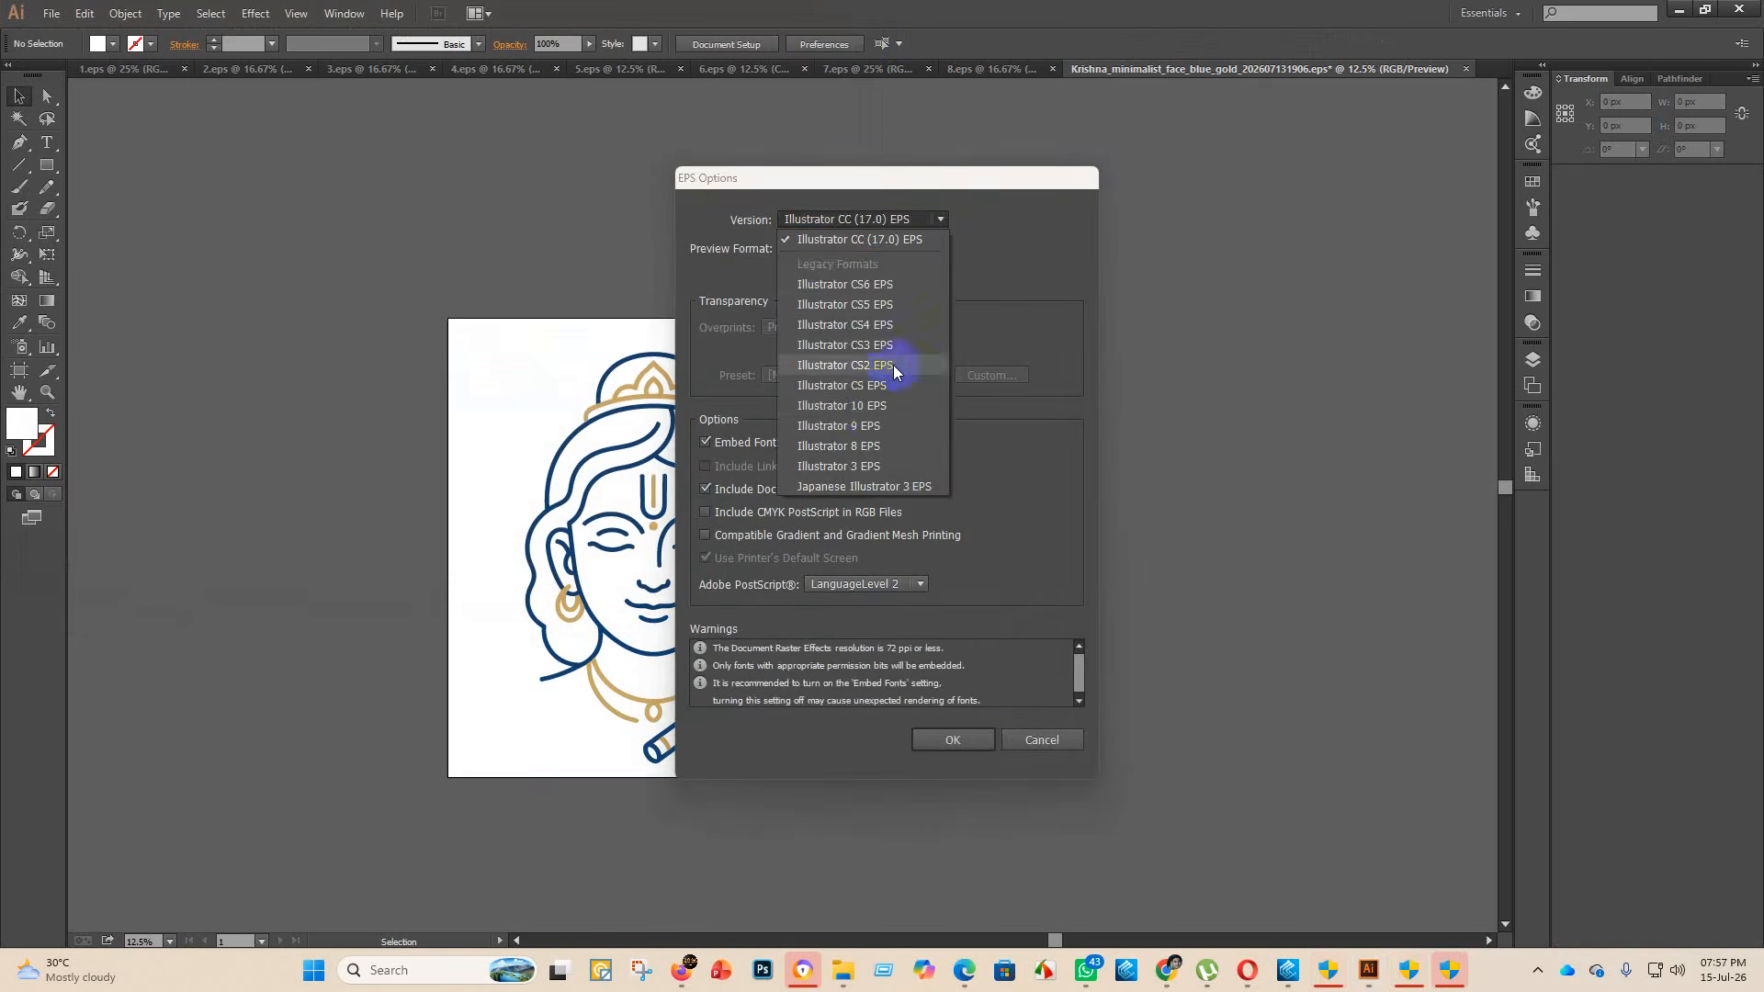
pyautogui.click(863, 405)
pyautogui.click(953, 740)
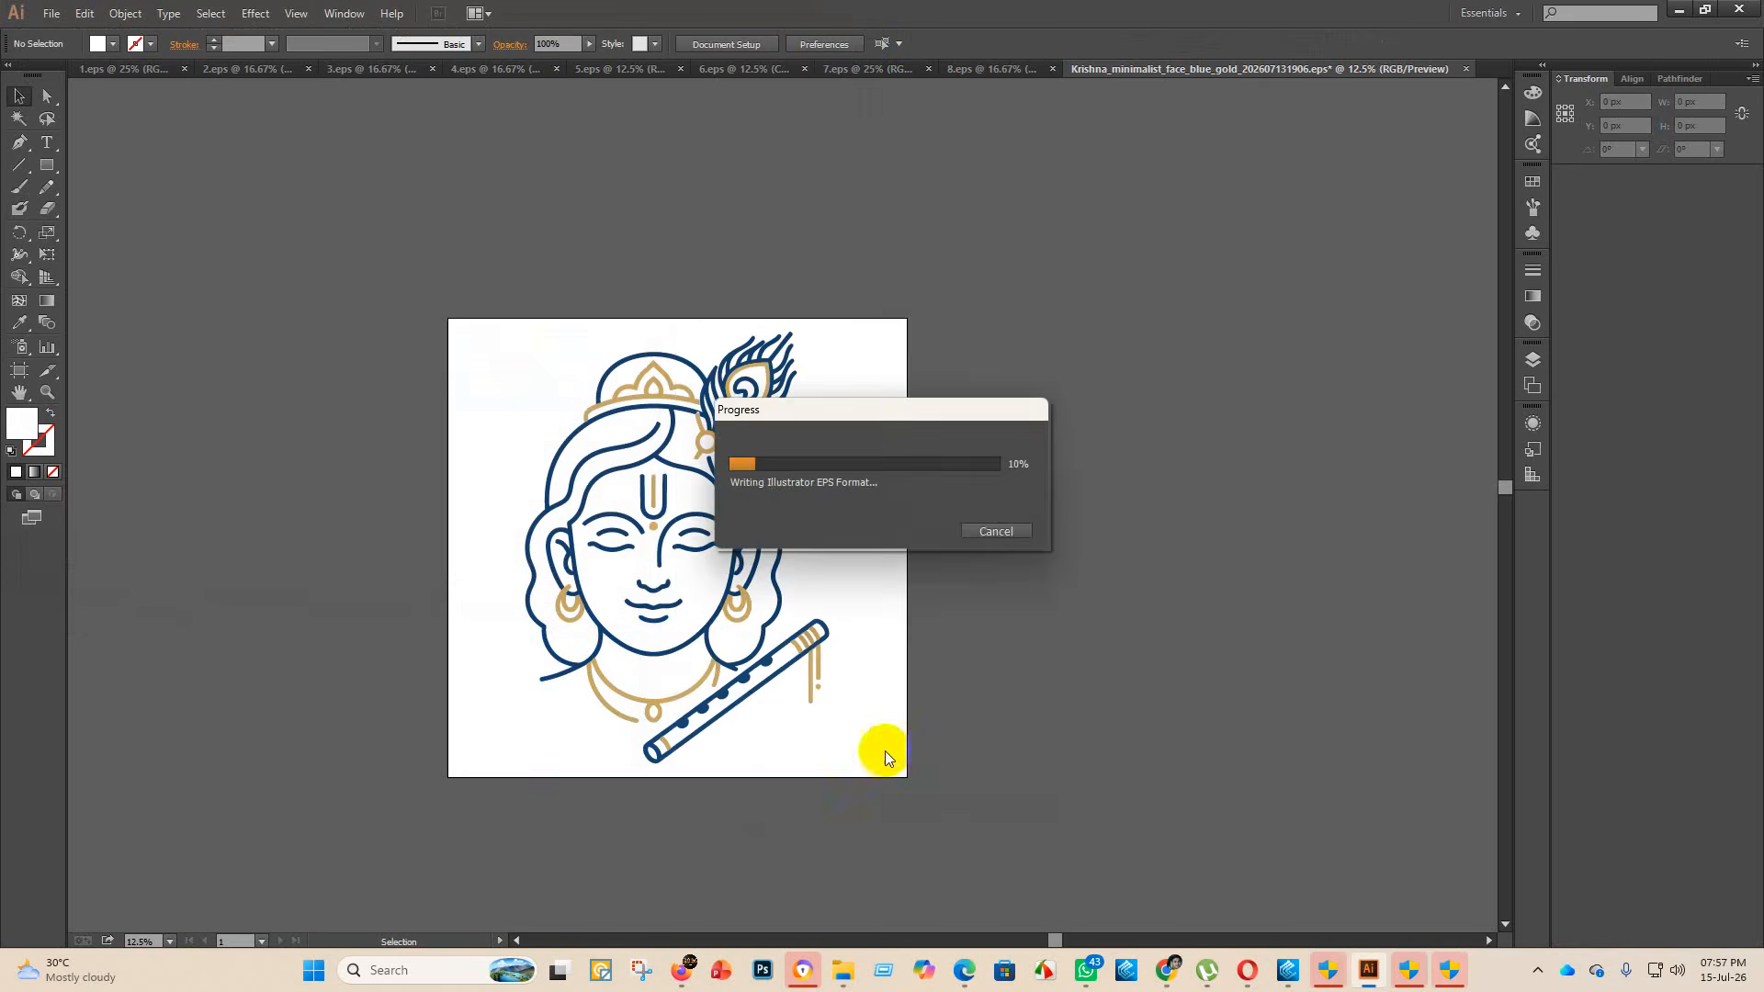
# - Move the two Krishna_minimalist_face_blue_gold files into the finish folder, and open the first Krishna_Playing_Flute_–_Standing EPS file in a maximized Illustrator window
pyautogui.moveTo(843, 970)
pyautogui.click(861, 898)
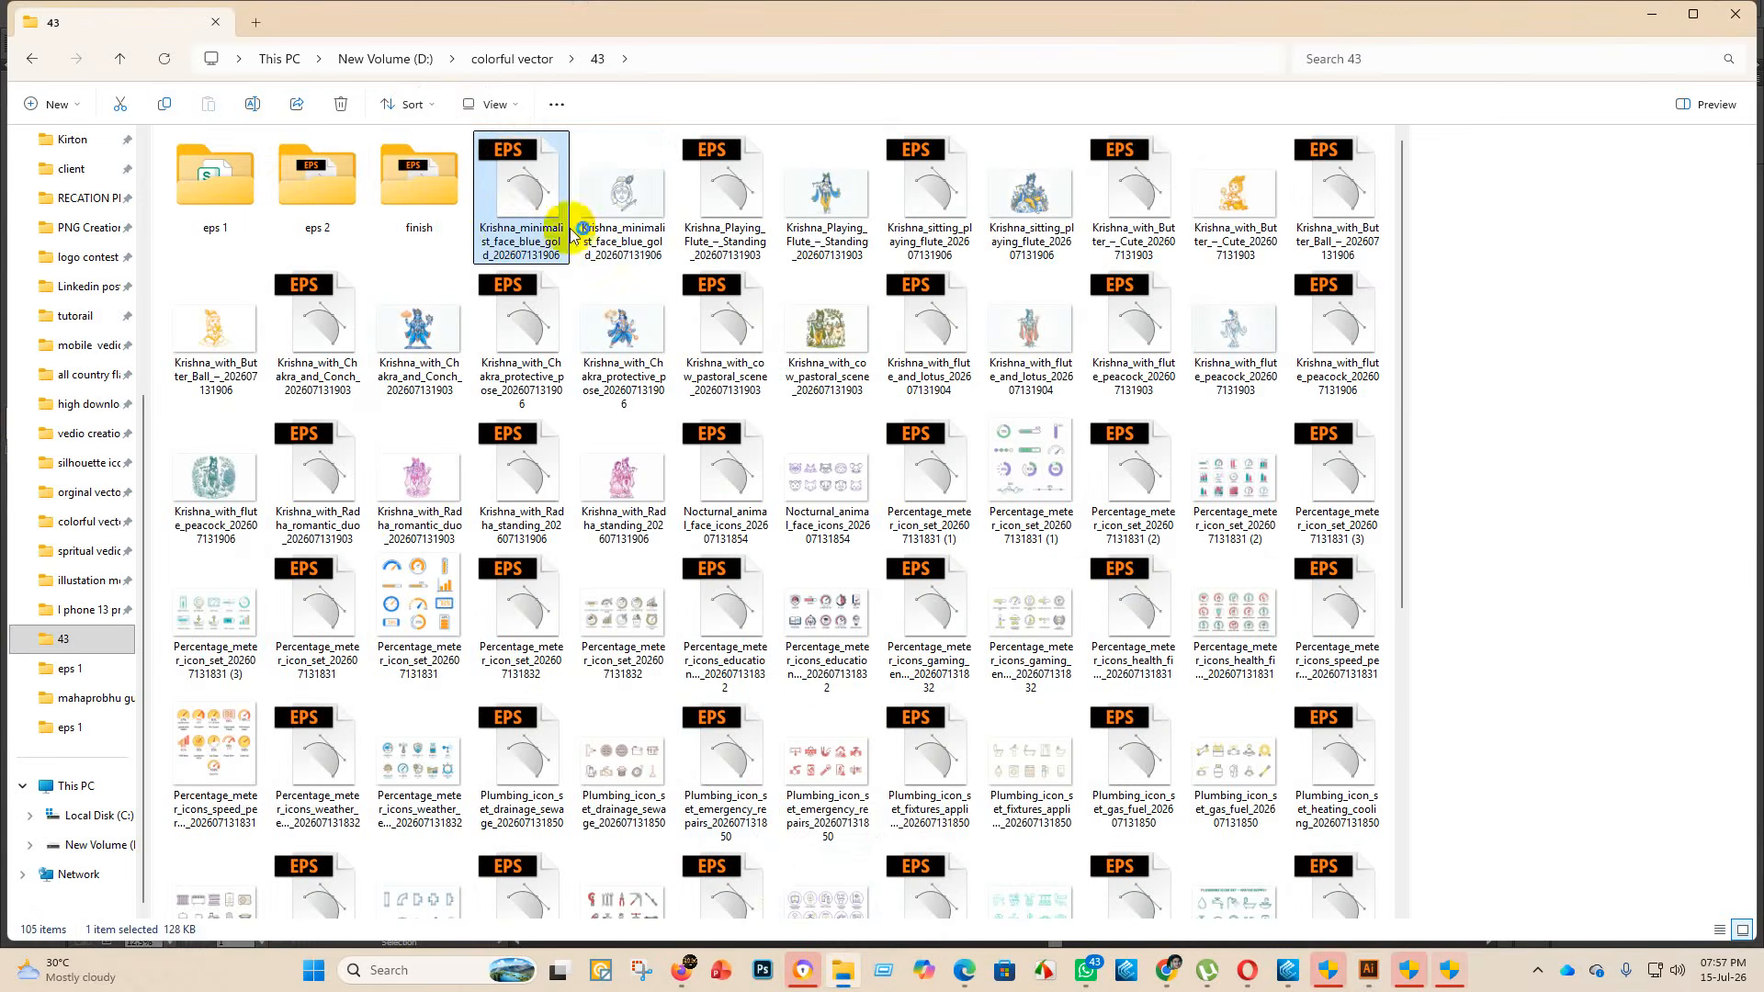
pyautogui.moveTo(537, 184); pyautogui.dragTo(418, 179)
pyautogui.moveTo(537, 230); pyautogui.dragTo(418, 179)
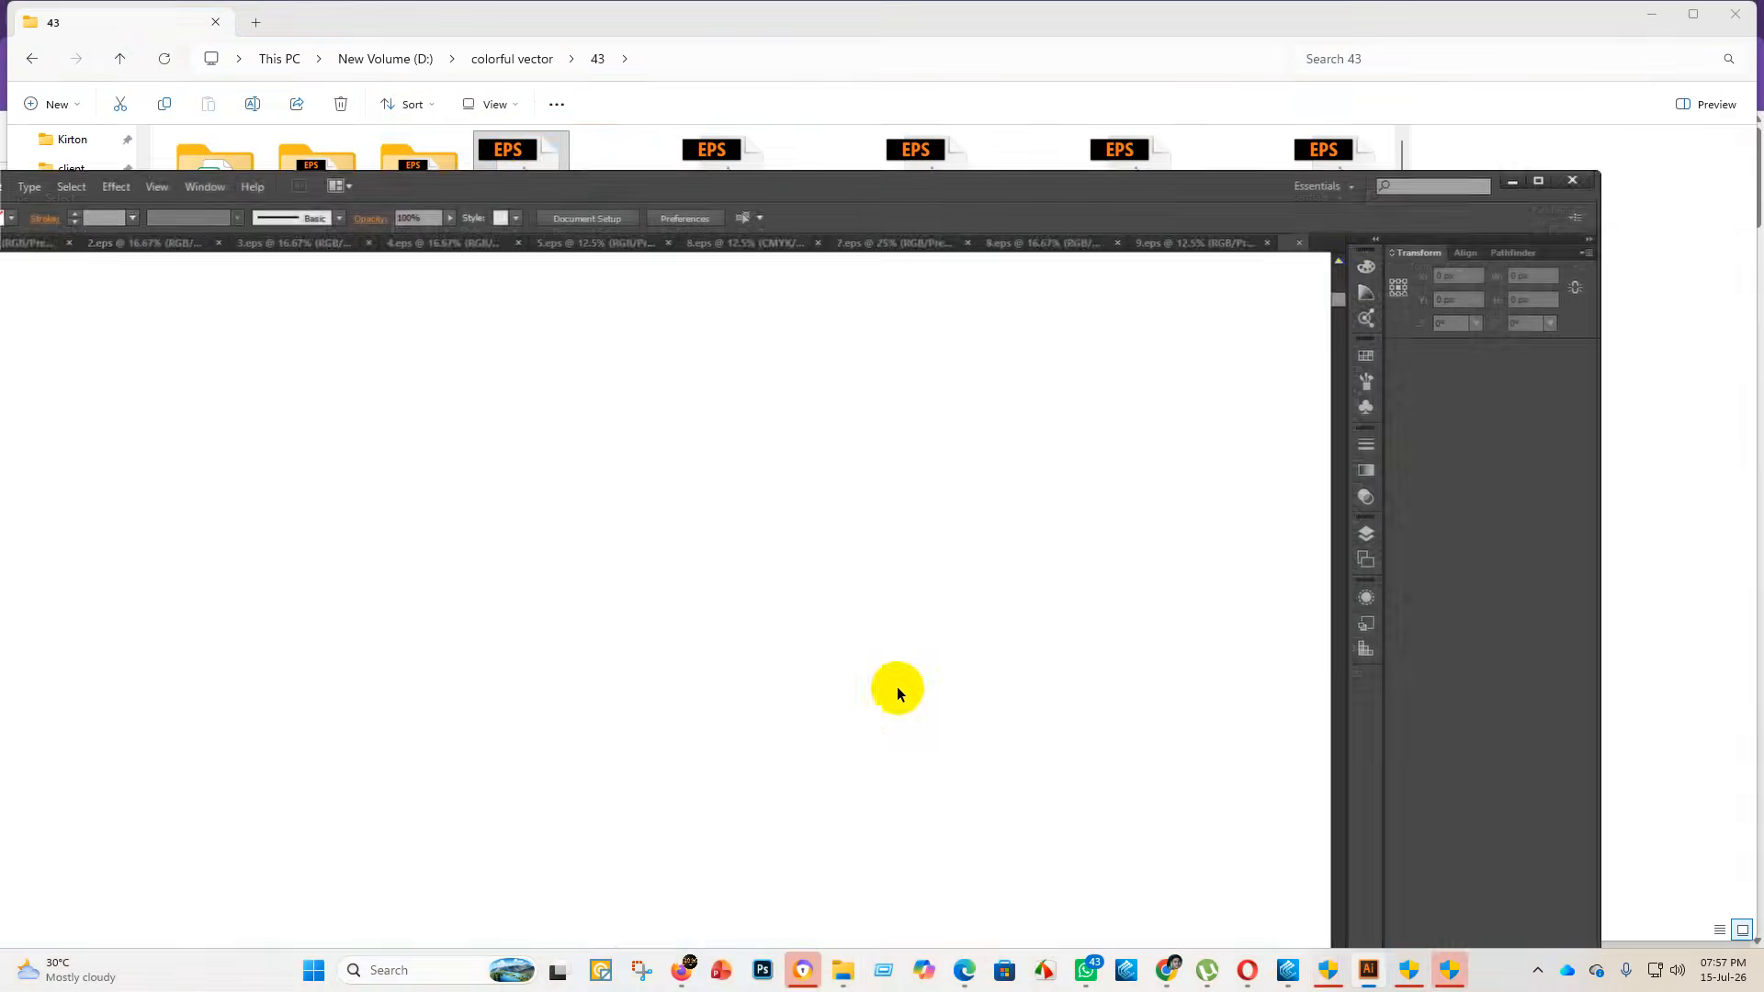
pyautogui.click(1537, 182)
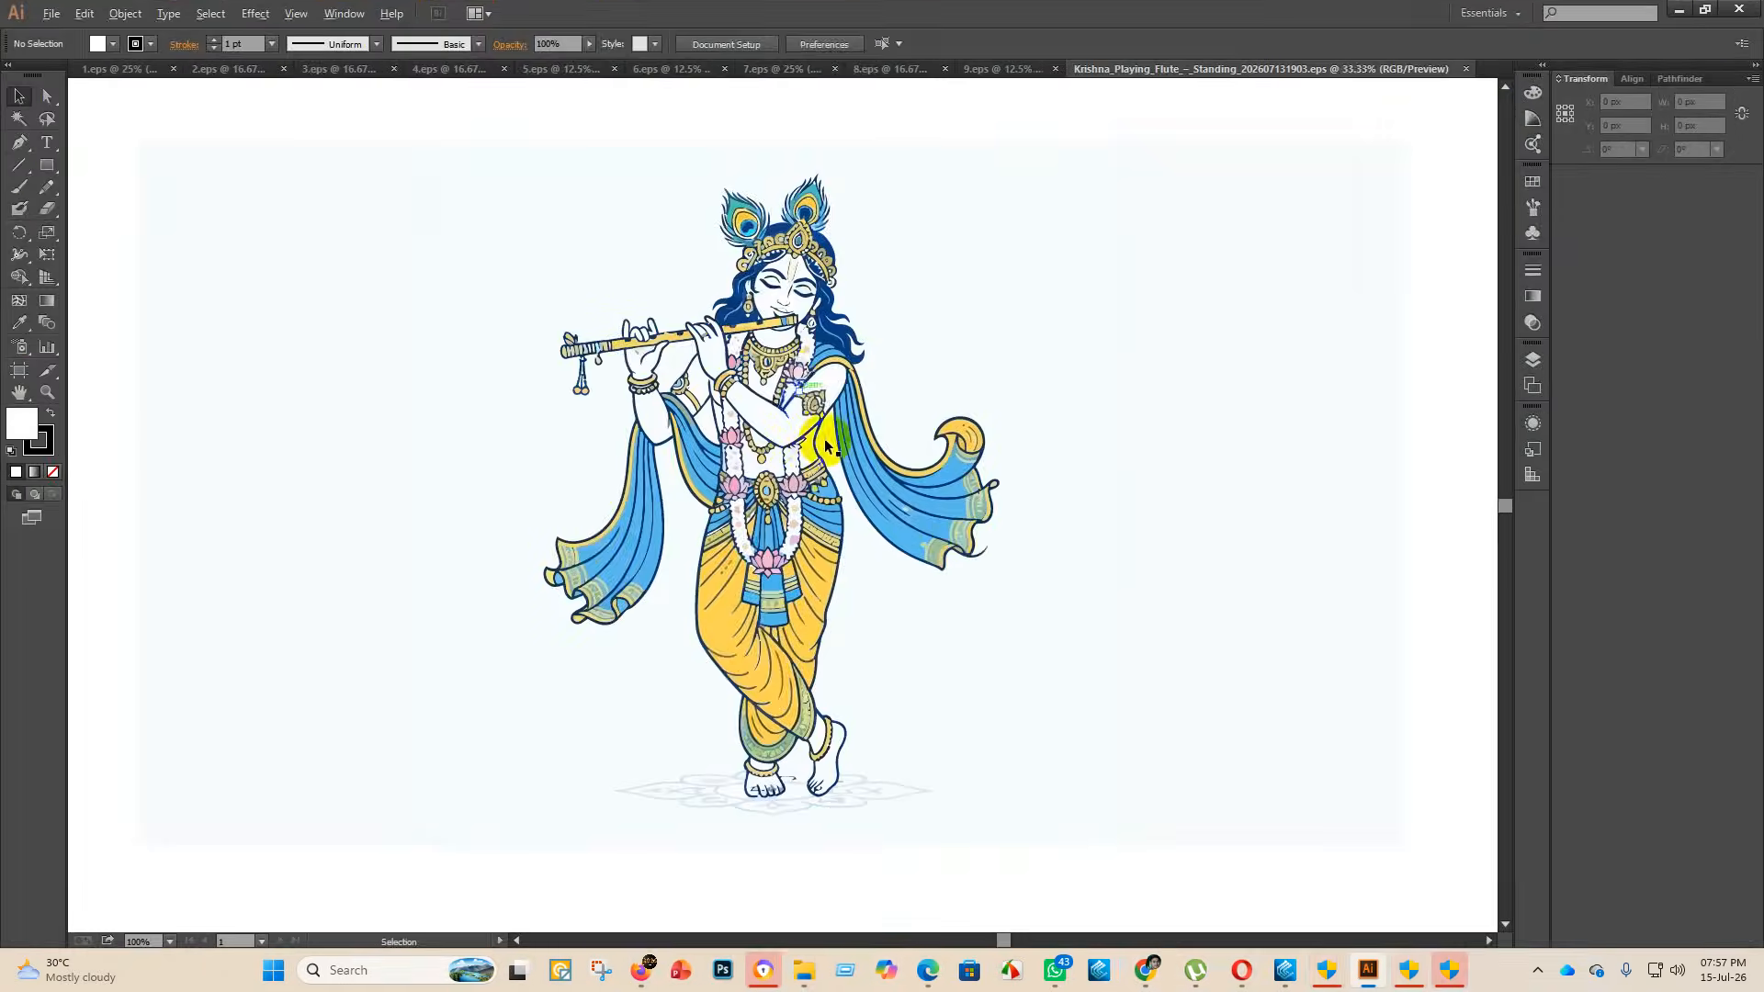
# - Enlarge the standing flute-playing Krishna artwork proportionally upward from its bottom edge until its background is wider than the artboard
pyautogui.scroll(-6, 838, 625)
pyautogui.click(834, 620)
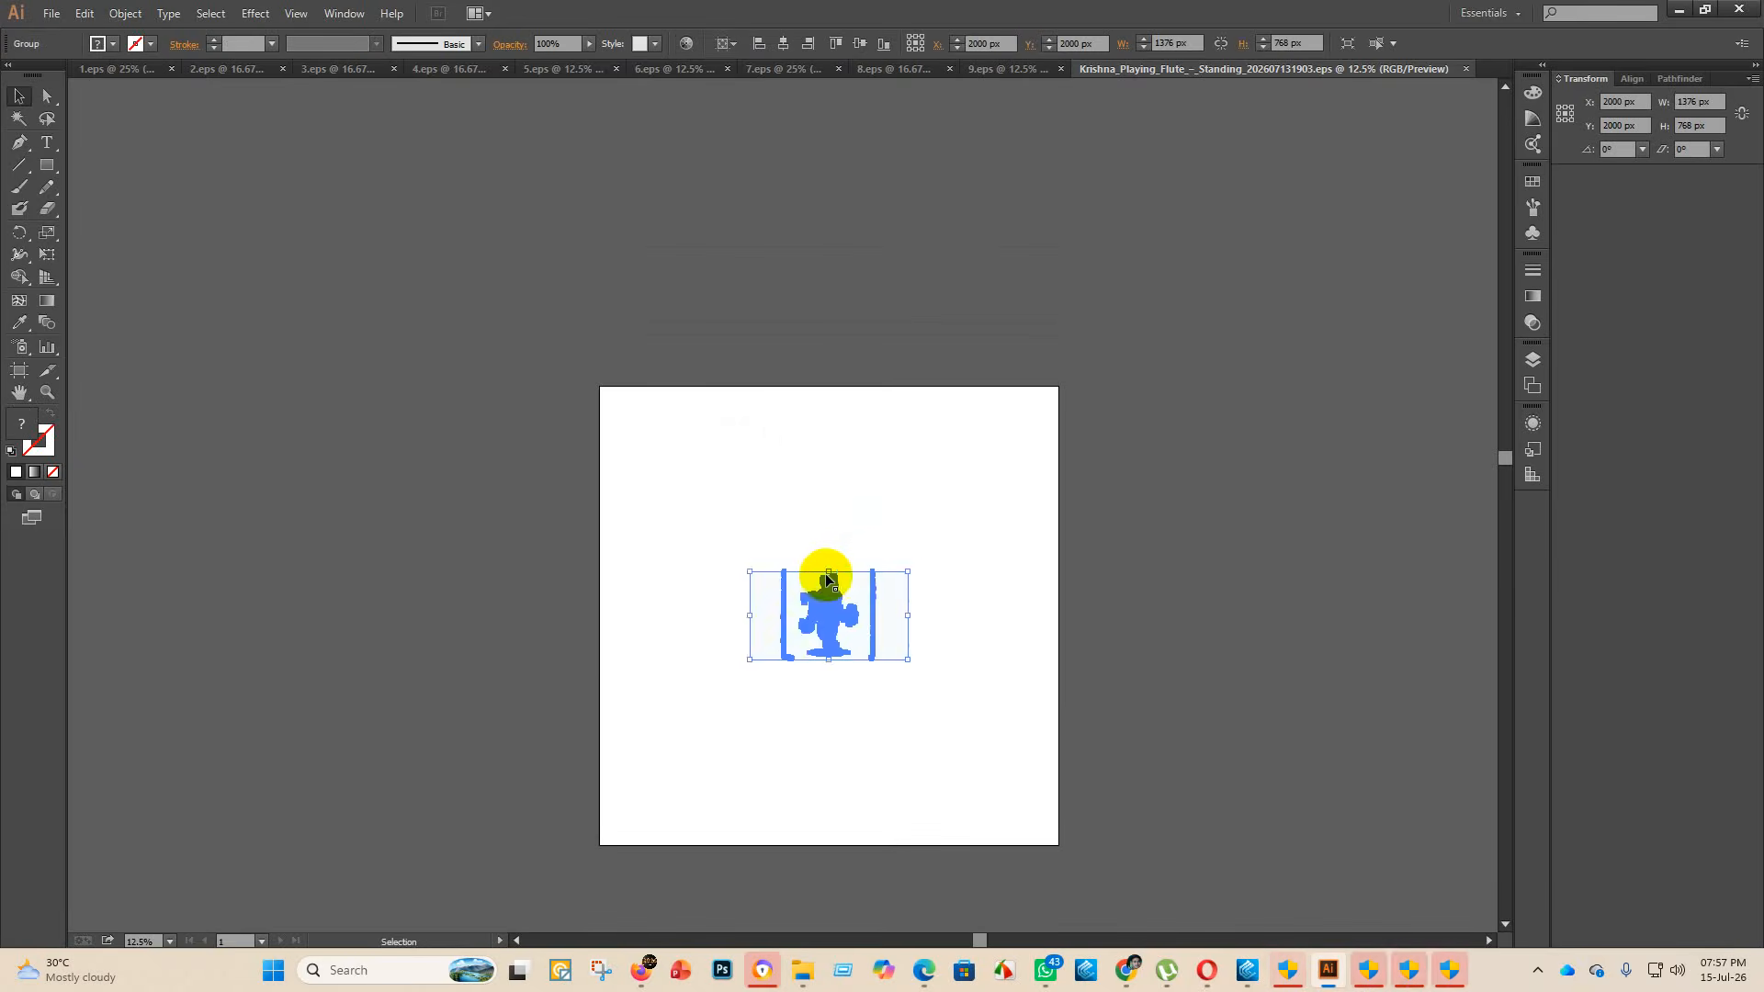
pyautogui.moveTo(831, 576); pyautogui.dragTo(964, 153)
pyautogui.click(1362, 628)
# - Select the pale background areas around the flute-playing Krishna with the Magic Wand and delete them
pyautogui.click(18, 117)
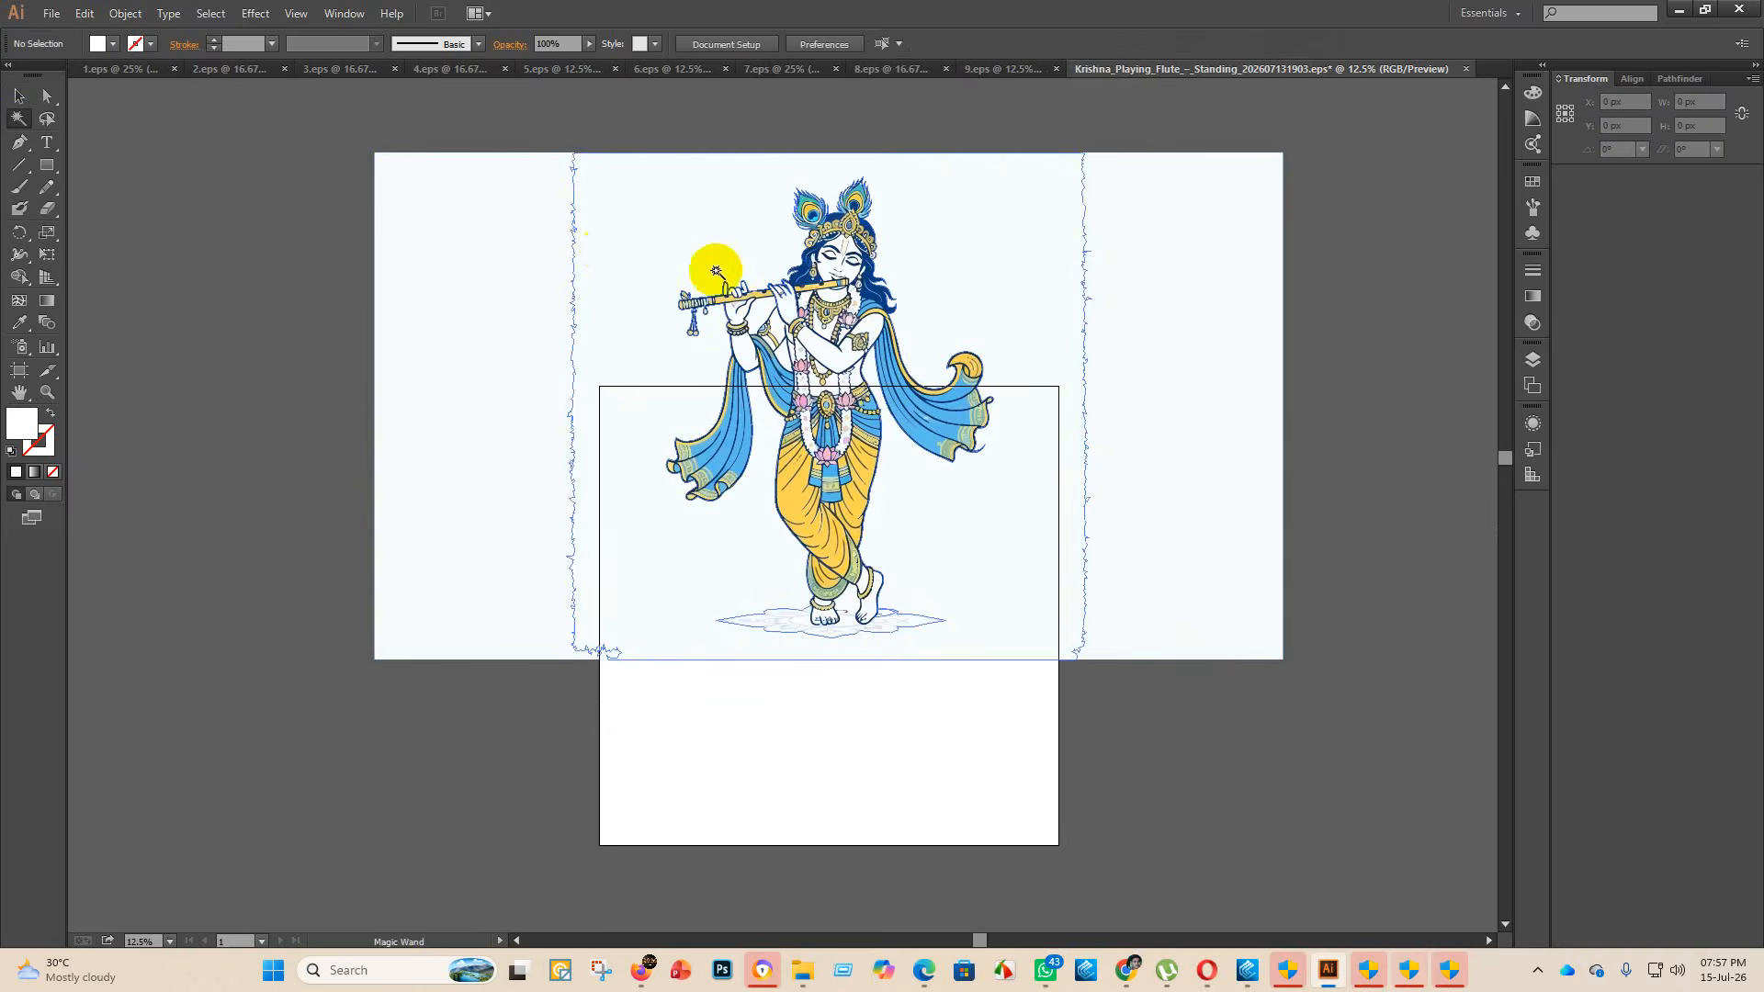
pyautogui.click(545, 229)
pyautogui.press('Delete')
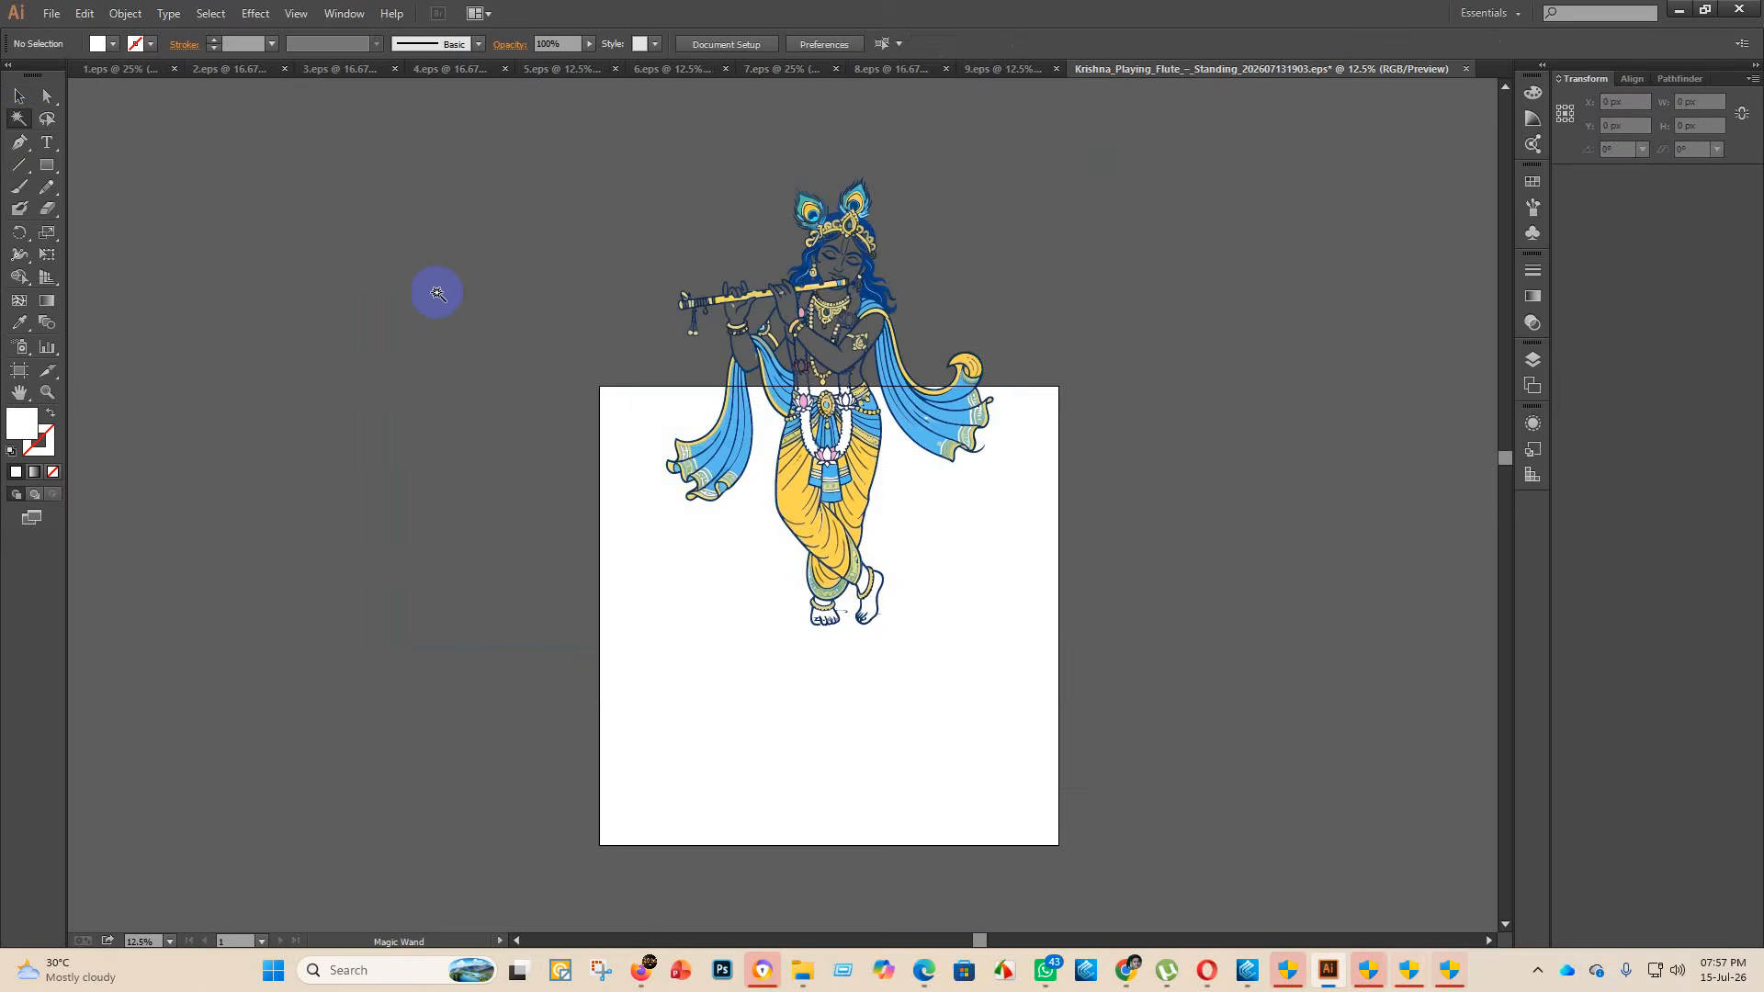
# - Select the flute-playing Krishna figure and centre it horizontally and vertically on the artboard
pyautogui.click(19, 95)
pyautogui.click(822, 347)
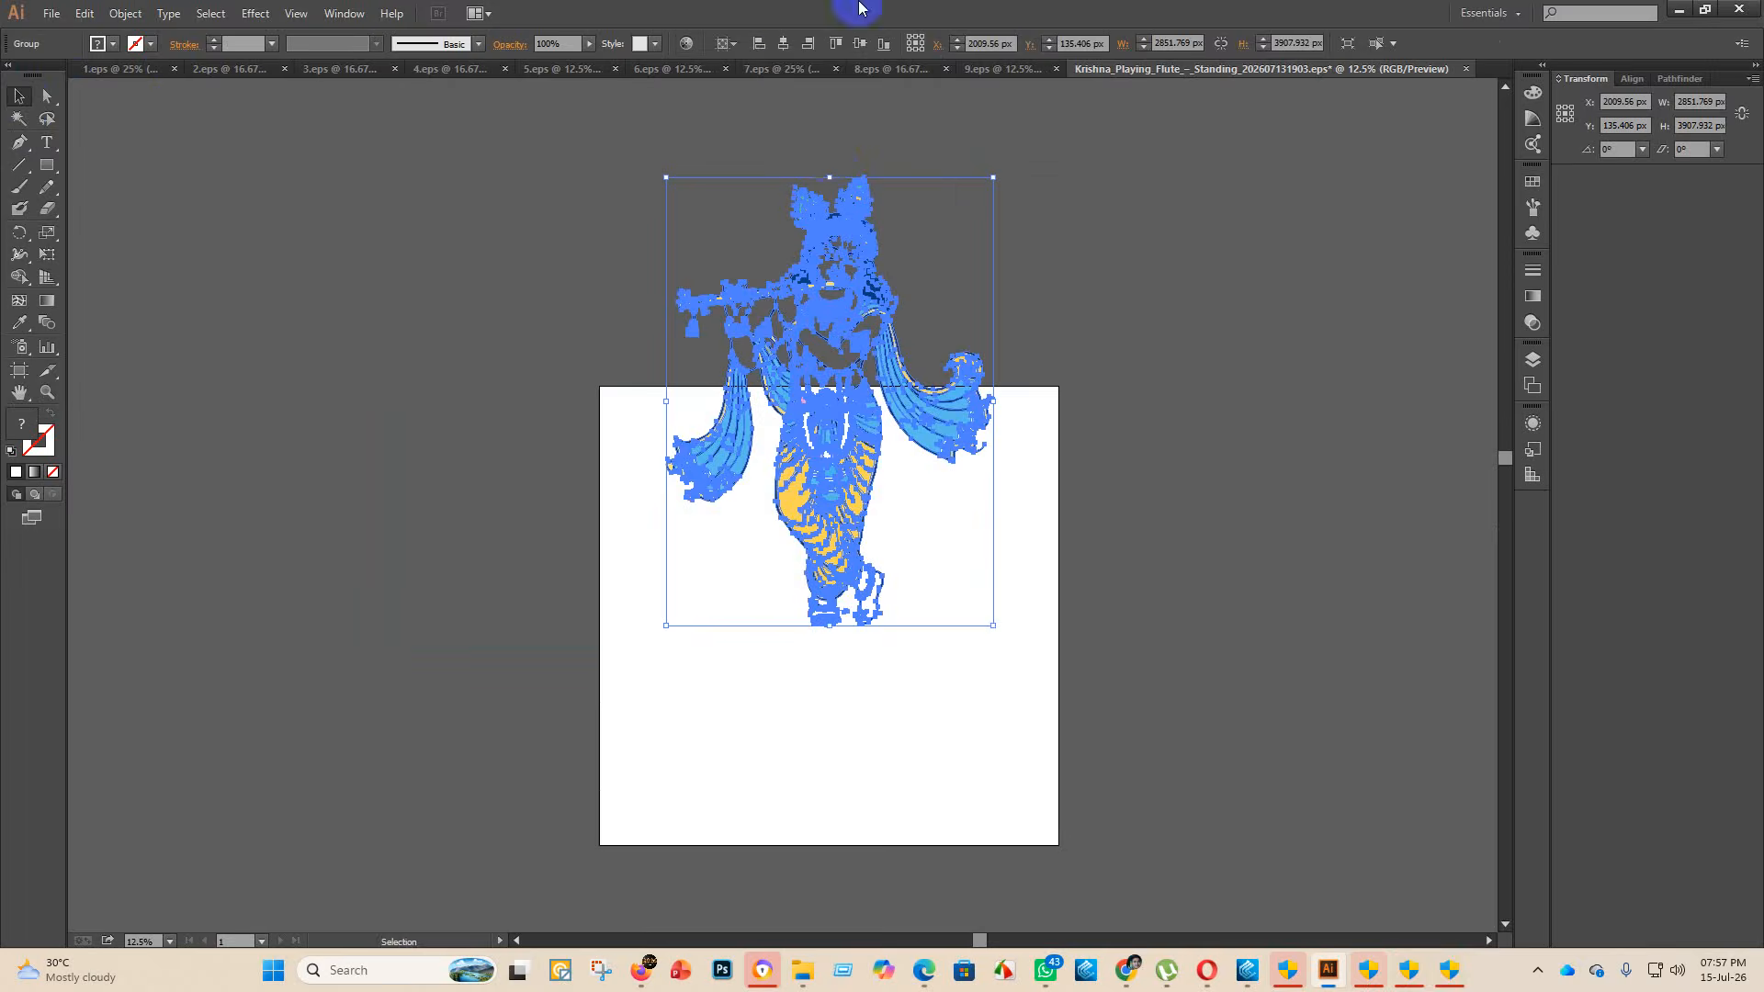
pyautogui.click(862, 46)
pyautogui.scroll(-2, 906, 256)
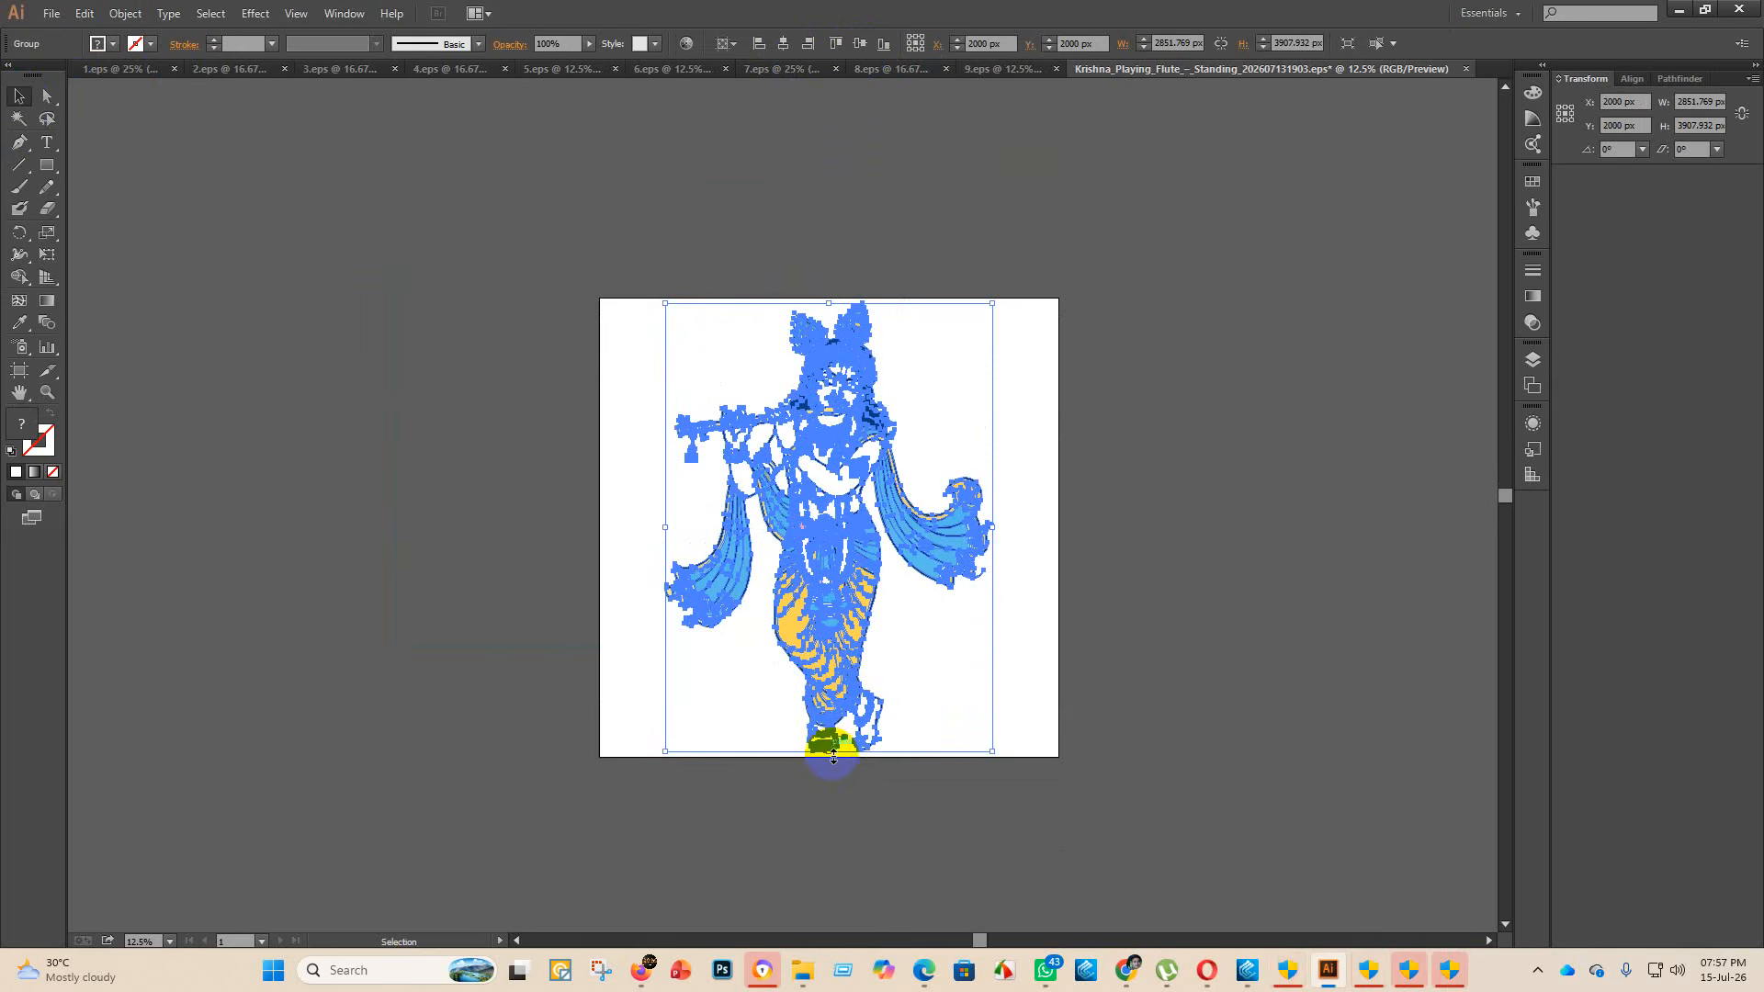
# - Shrink the standing Krishna figure proportionally from its bottom edge to about 2721 × 3729 px and centre it vertically on the artboard
pyautogui.moveTo(830, 753); pyautogui.dragTo(828, 731)
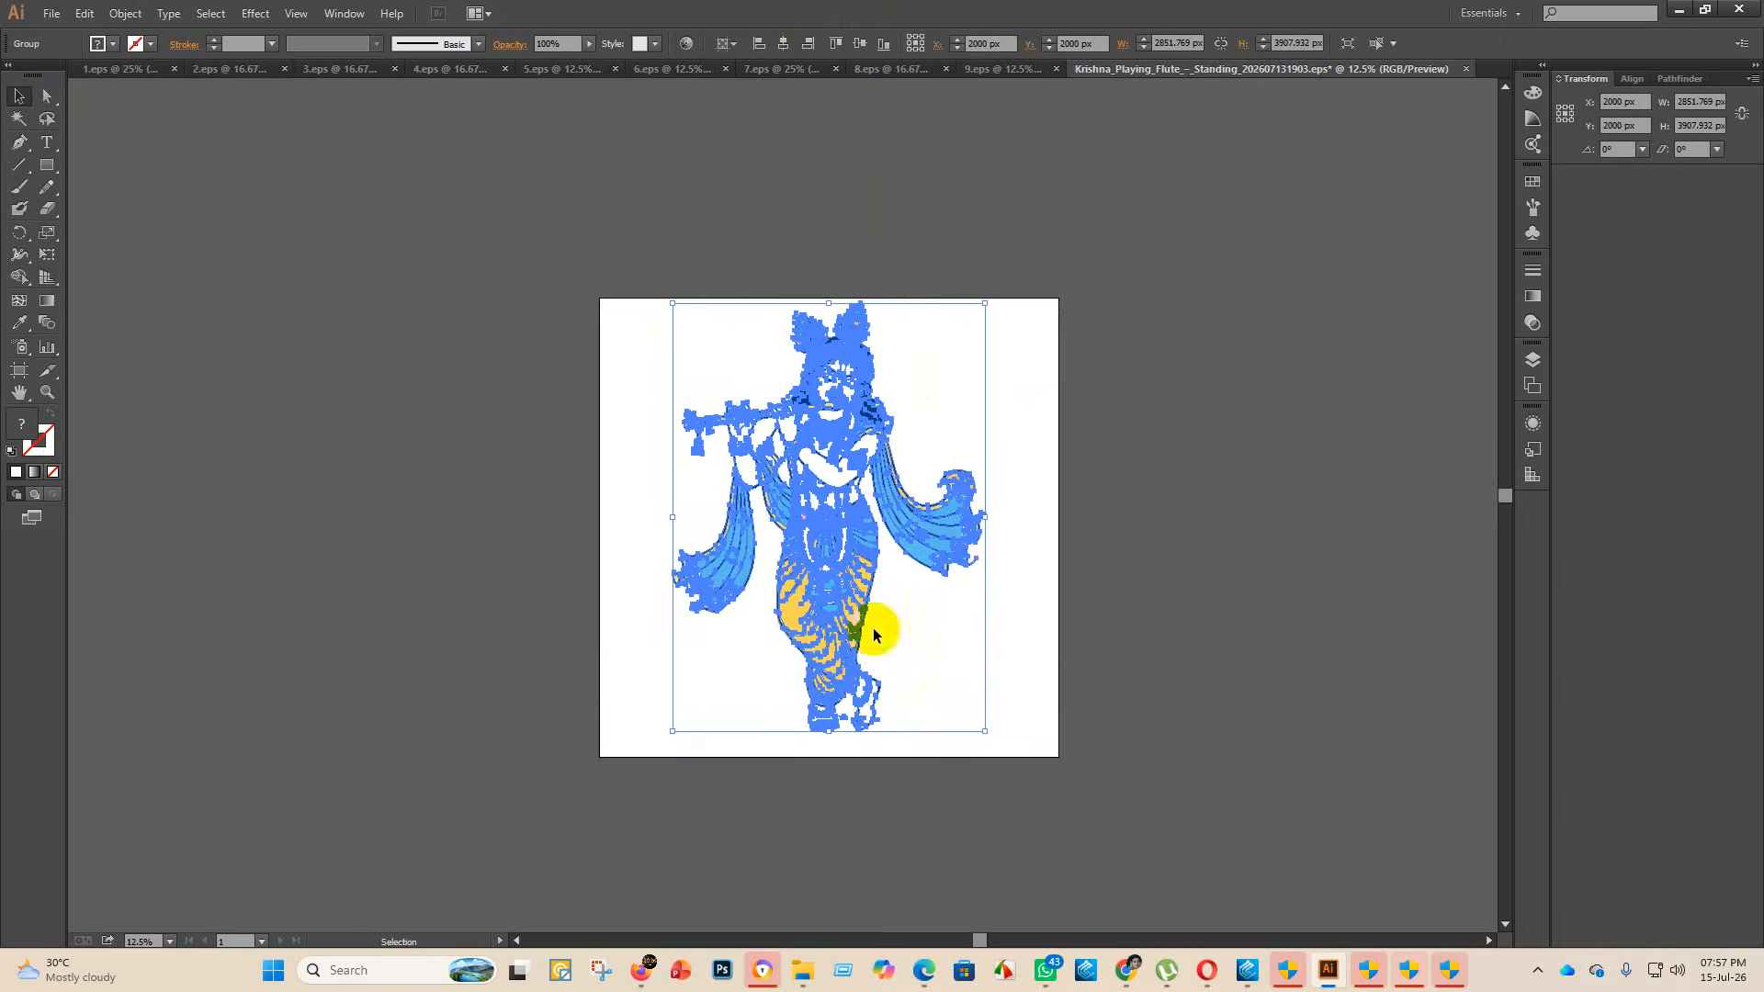
pyautogui.click(868, 44)
pyautogui.click(1138, 634)
# - Draw a circle about 99.5 px in diameter over the stray line between the feet and copy it over the stray mark beside the crossed foot
pyautogui.scroll(1, 1038, 564)
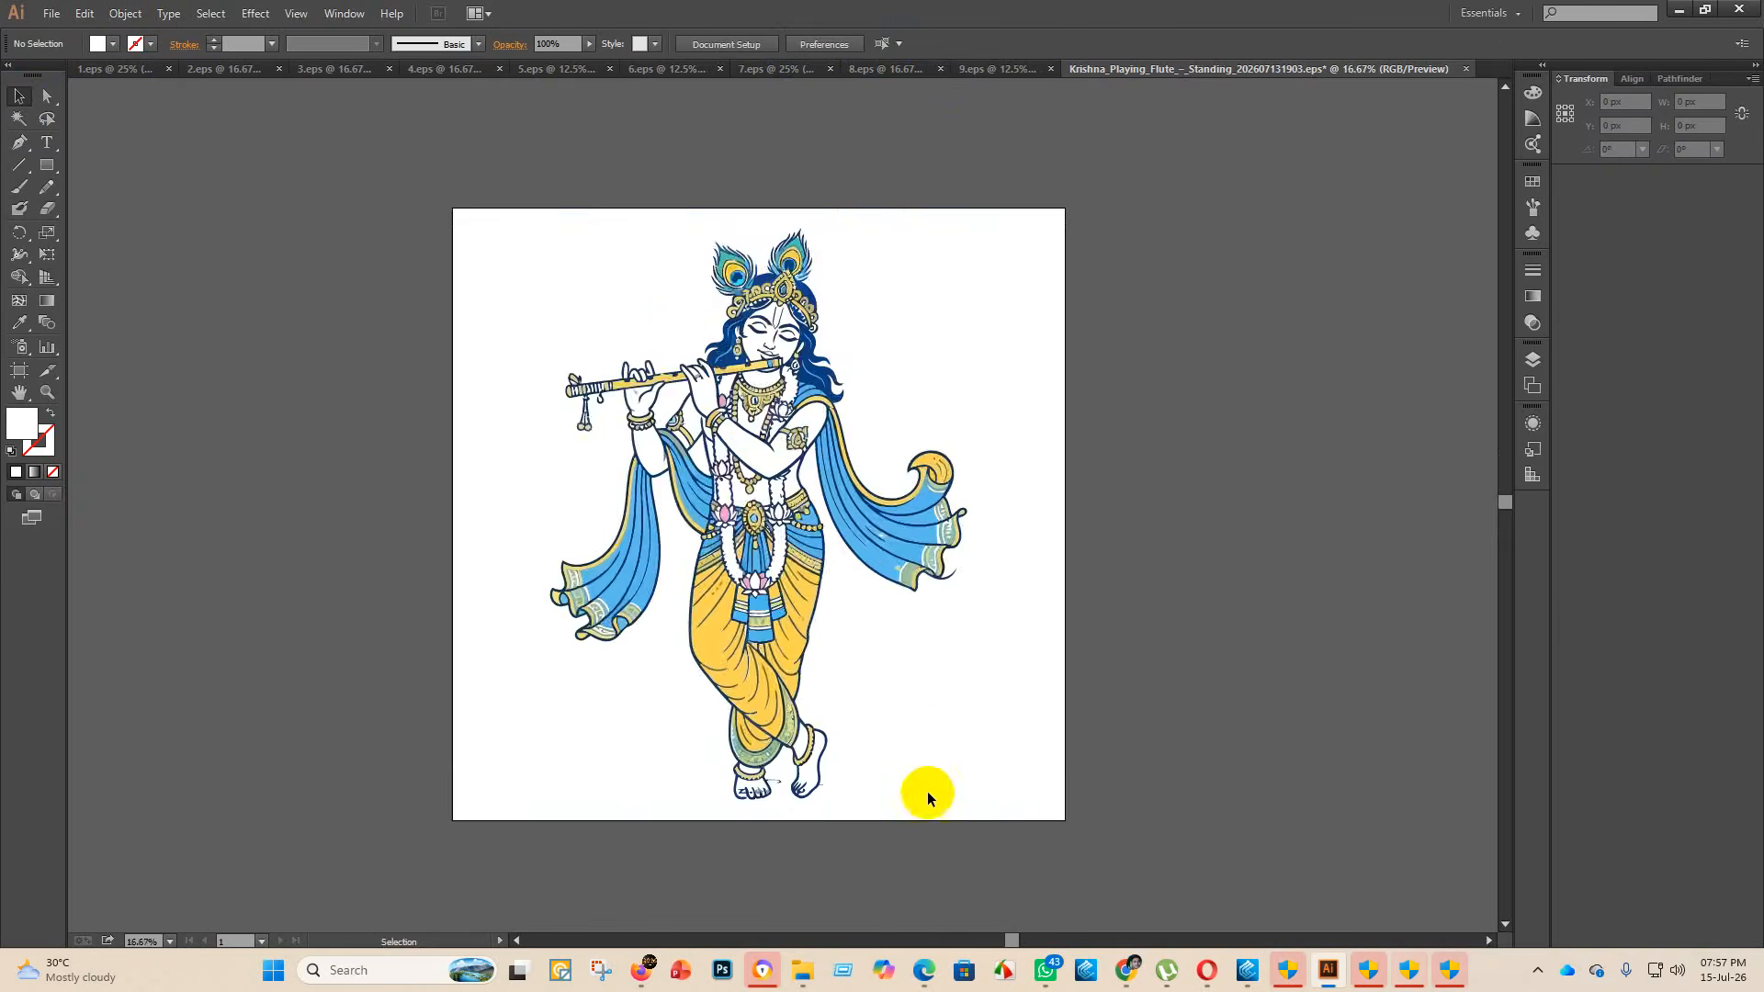
pyautogui.scroll(3, 781, 779)
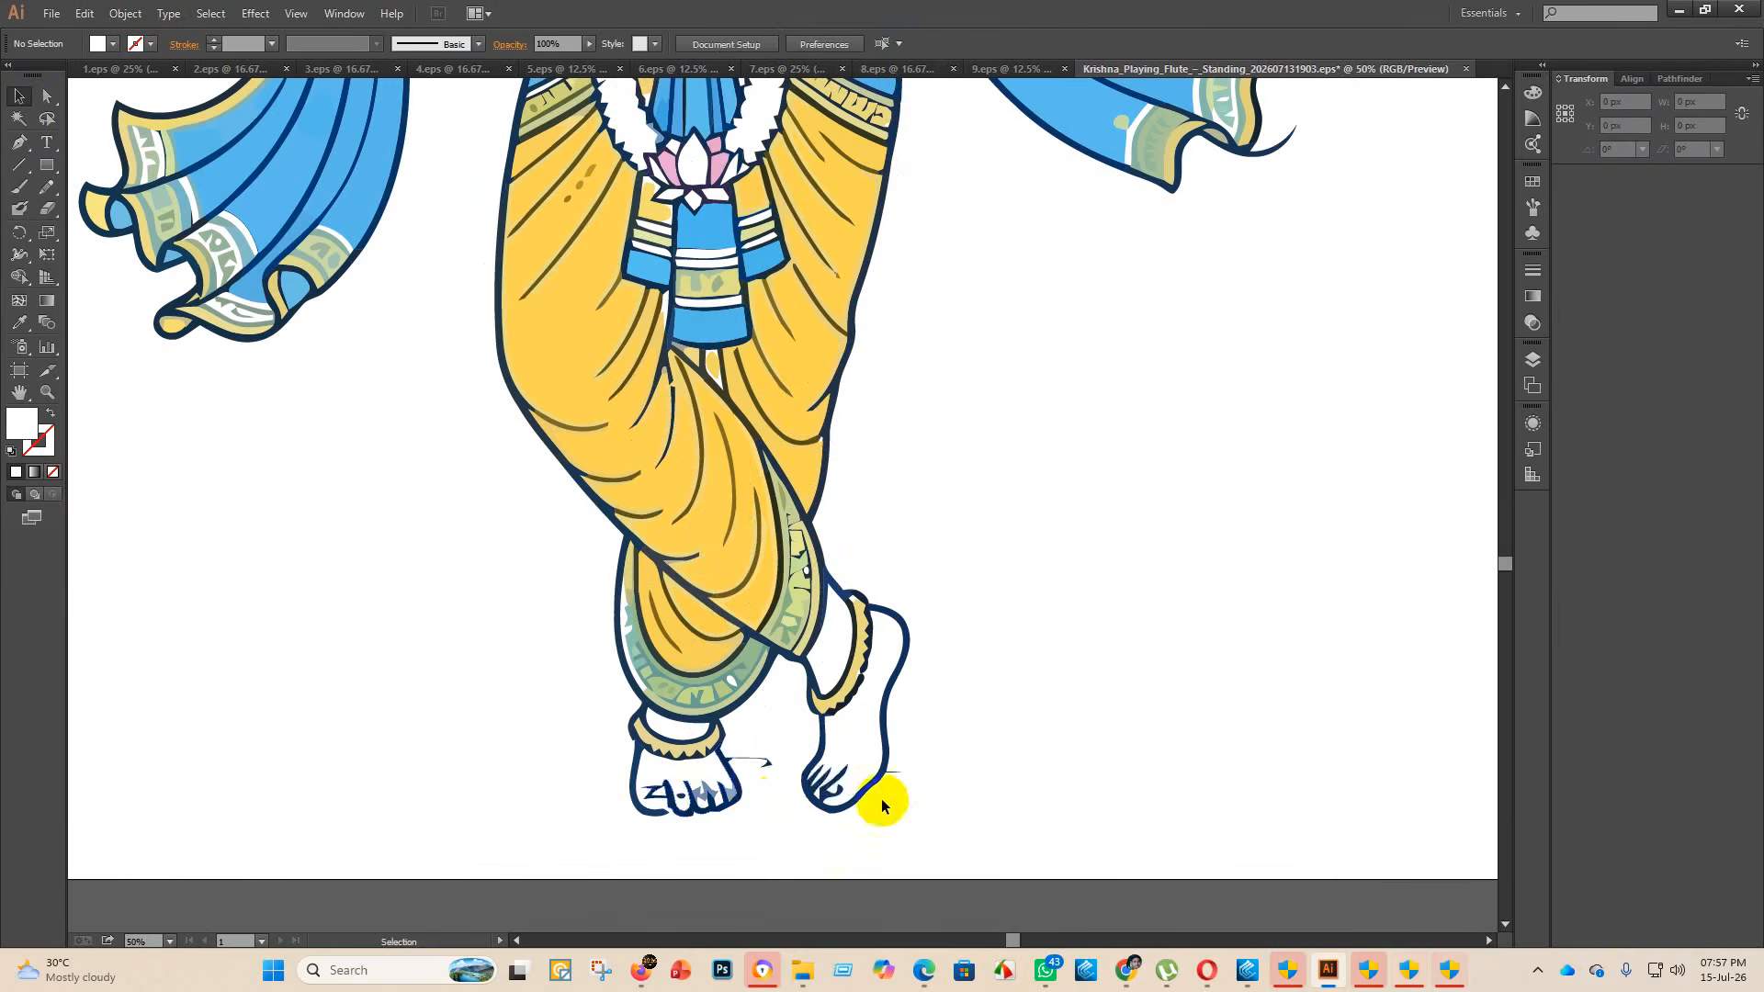
pyautogui.scroll(3, 896, 782)
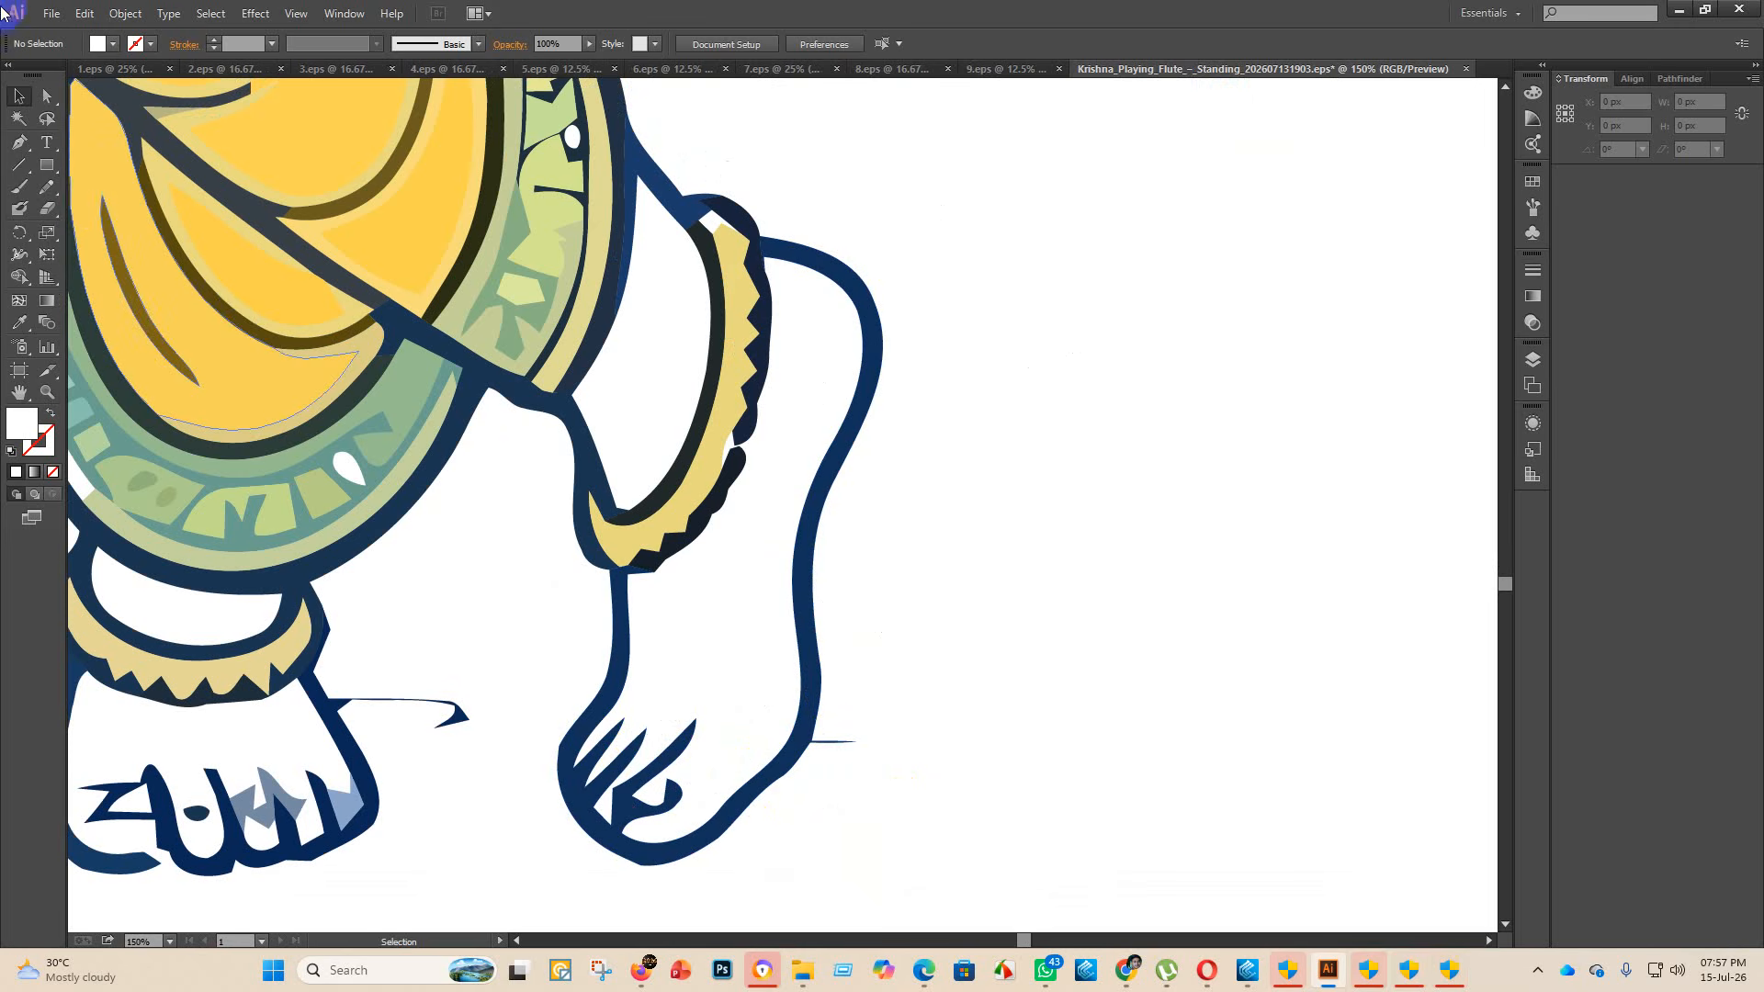
pyautogui.moveTo(22, 163); pyautogui.dragTo(92, 208)
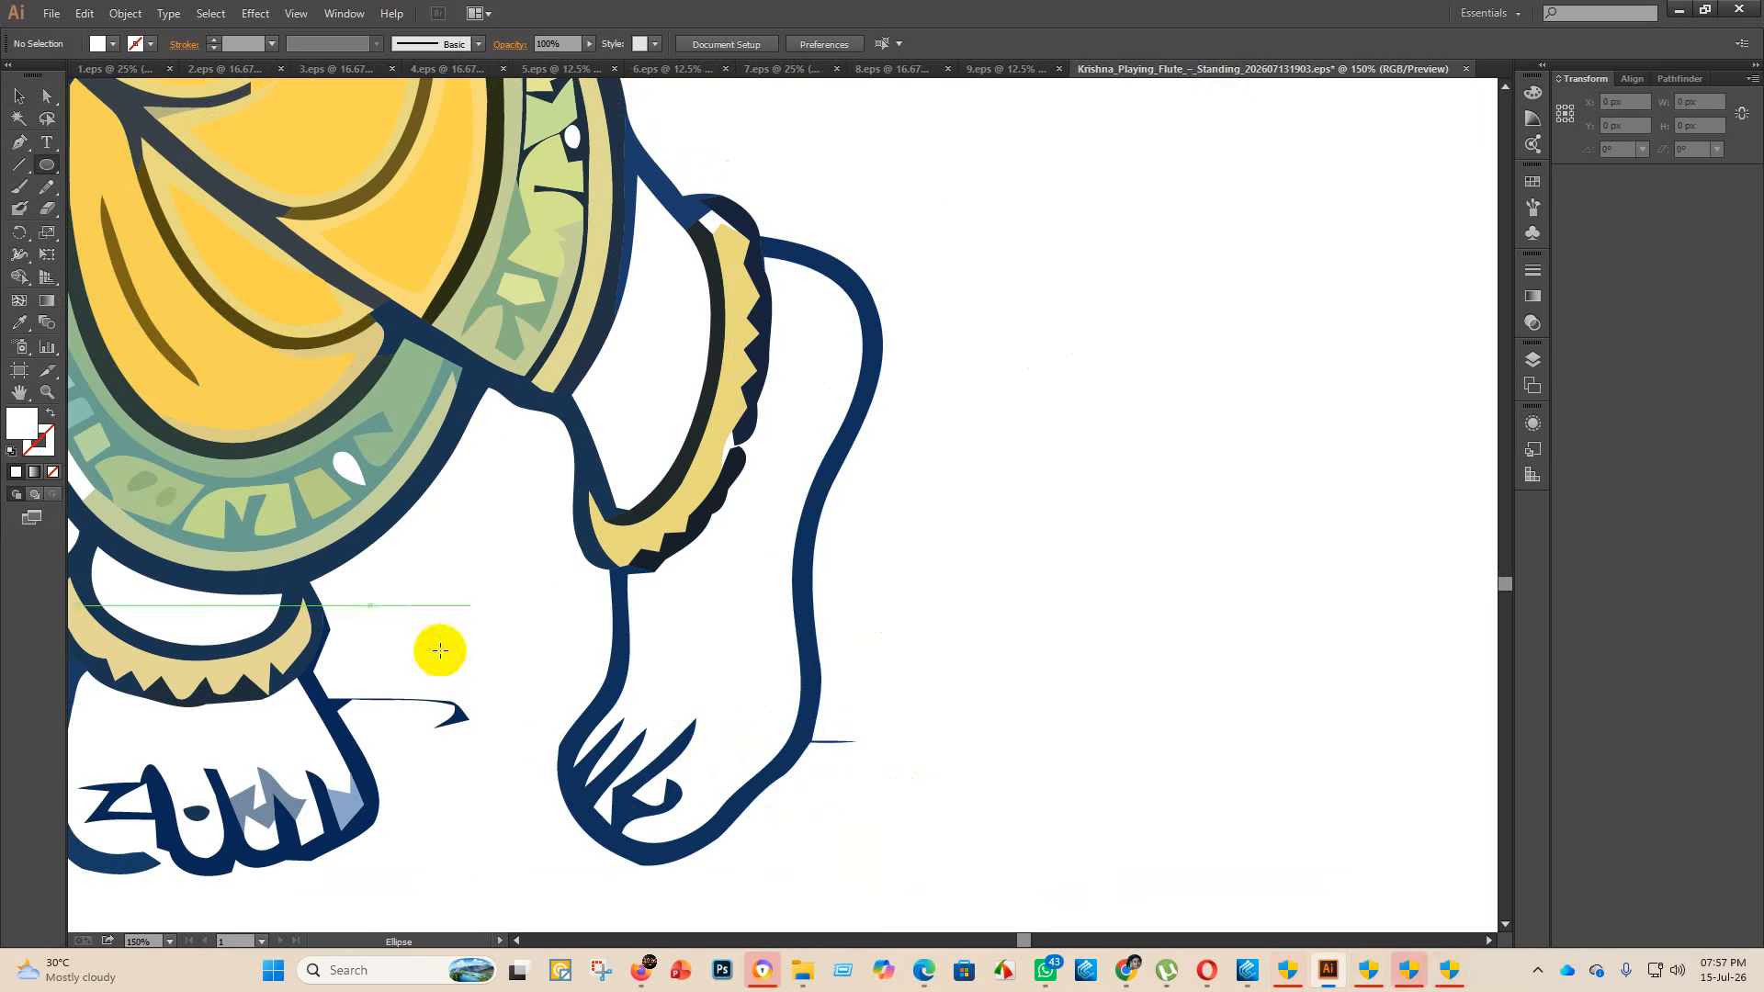
pyautogui.moveTo(383, 647); pyautogui.dragTo(521, 781)
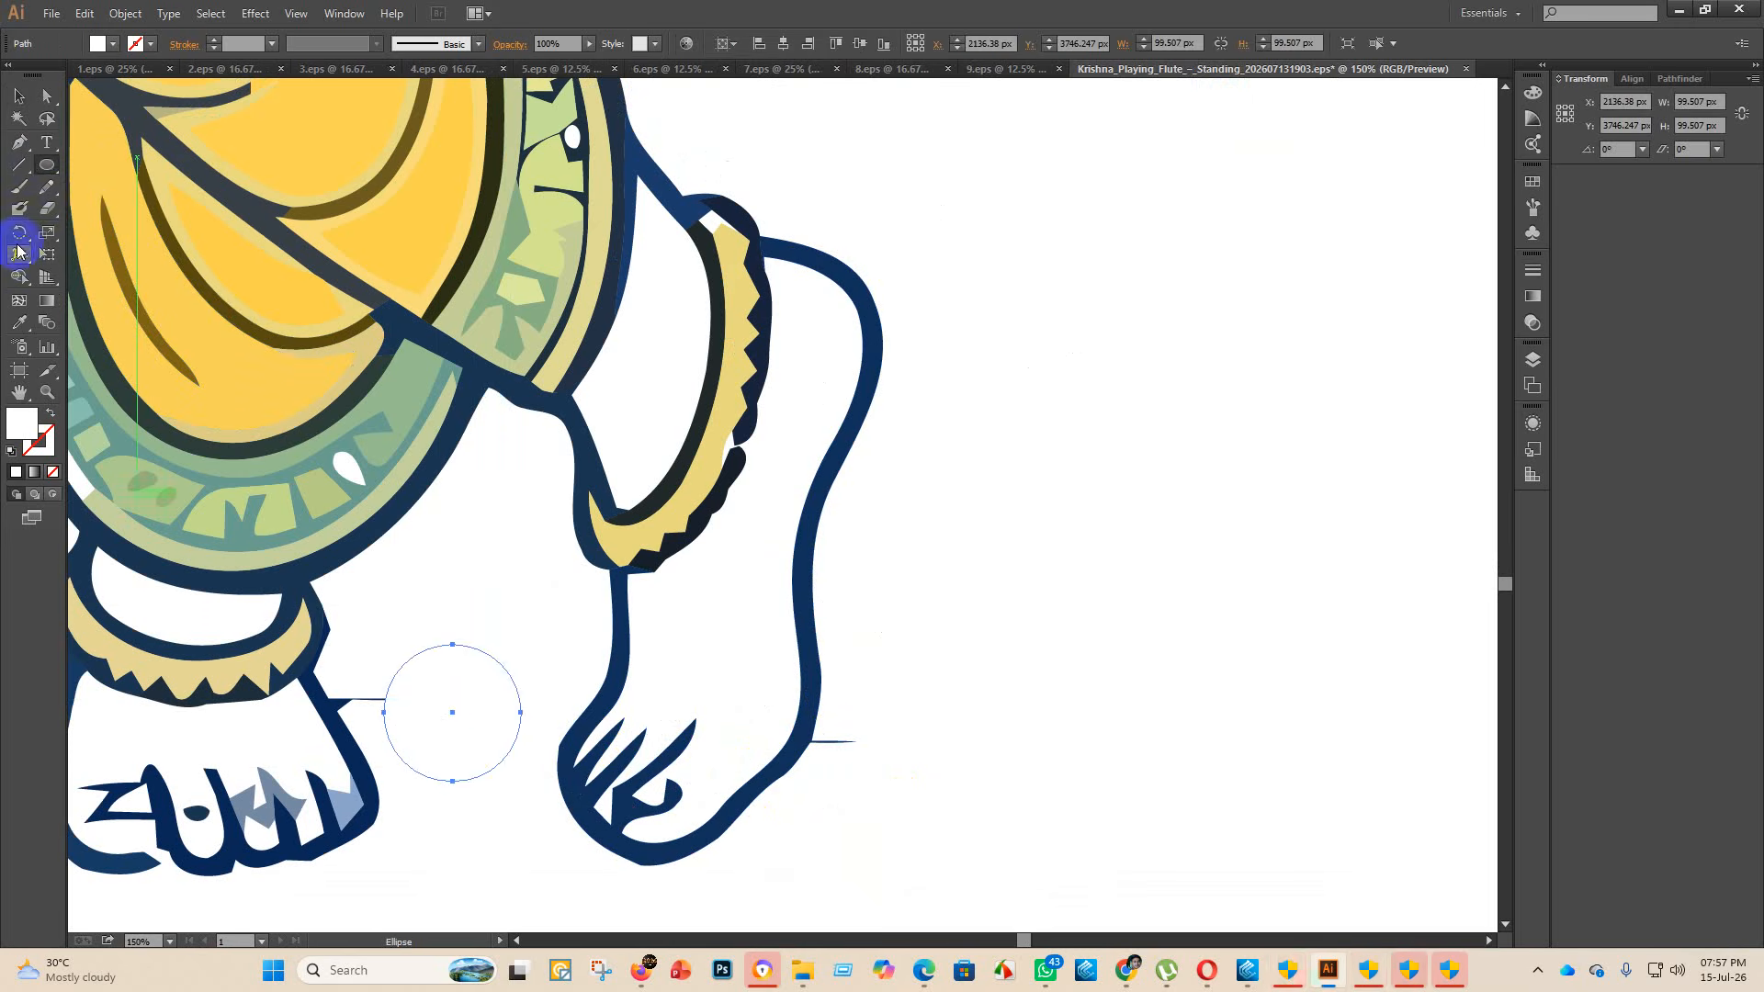
pyautogui.moveTo(430, 693); pyautogui.dragTo(895, 794)
# - Select the figure with both circles and remove the circles and the stray marks beneath them with the Shape Builder
pyautogui.moveTo(1189, 858); pyautogui.dragTo(3, 280)
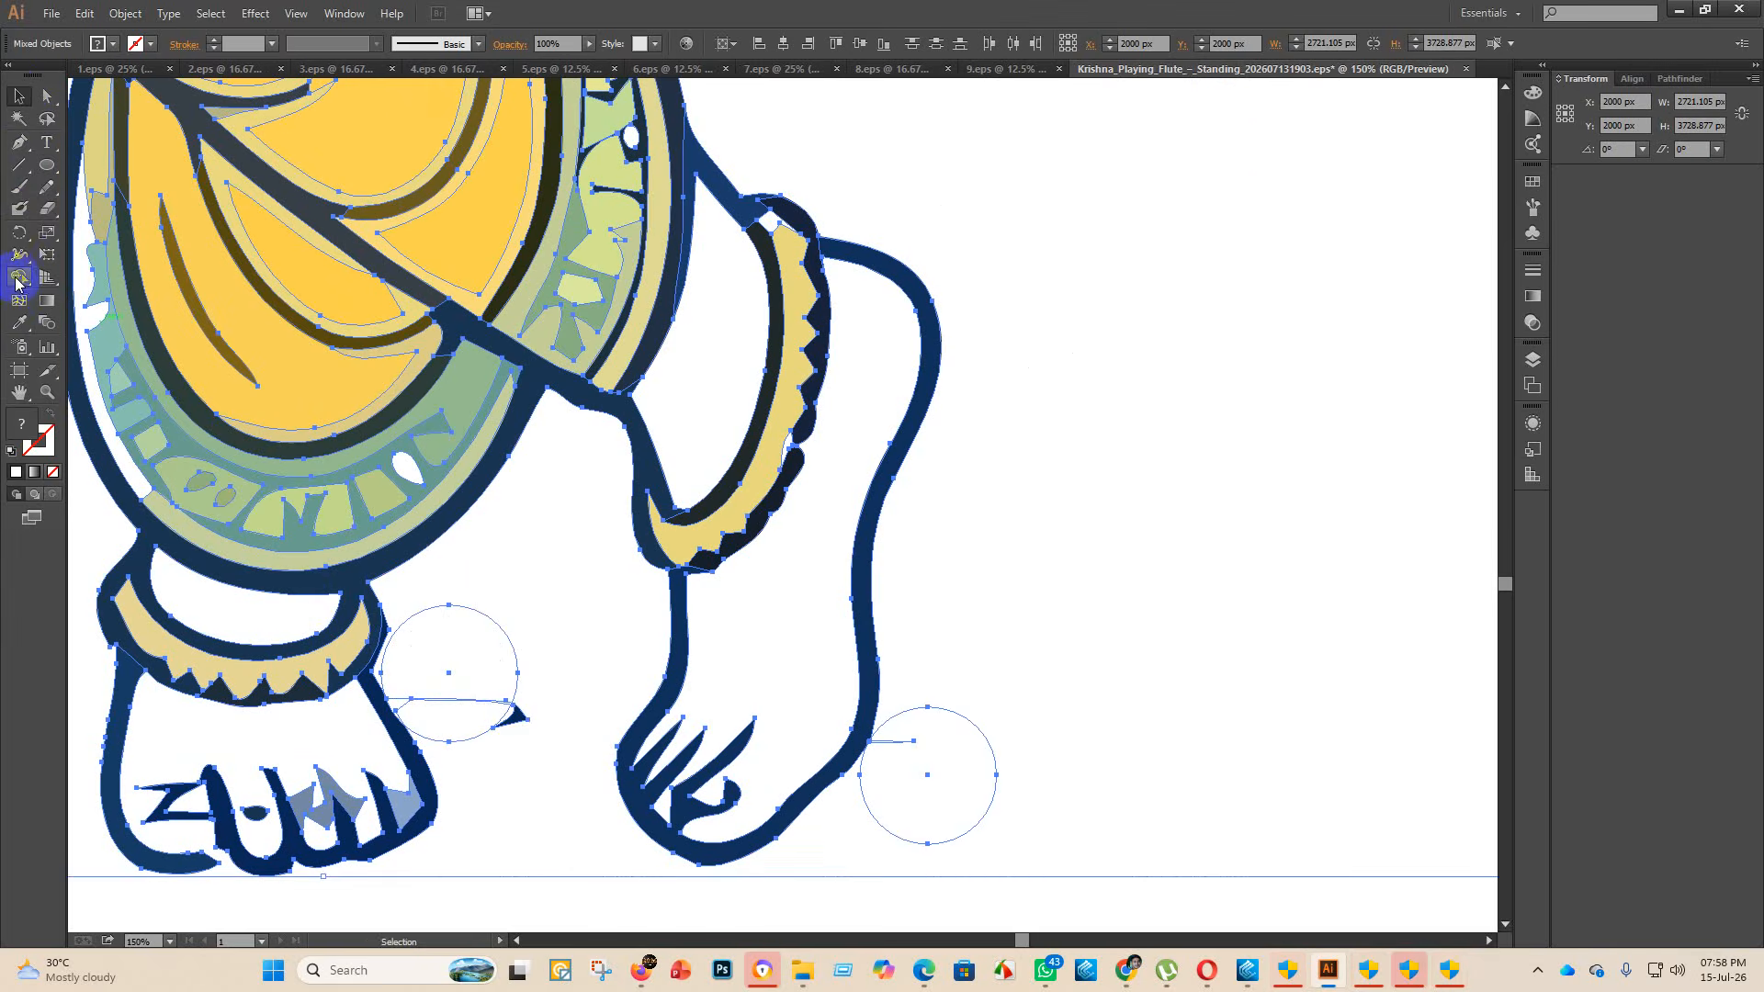
pyautogui.click(18, 278)
pyautogui.moveTo(528, 752)
pyautogui.mouseDown()
pyautogui.moveTo(469, 610)
pyautogui.moveTo(469, 551)
pyautogui.moveTo(464, 610)
pyautogui.mouseUp()
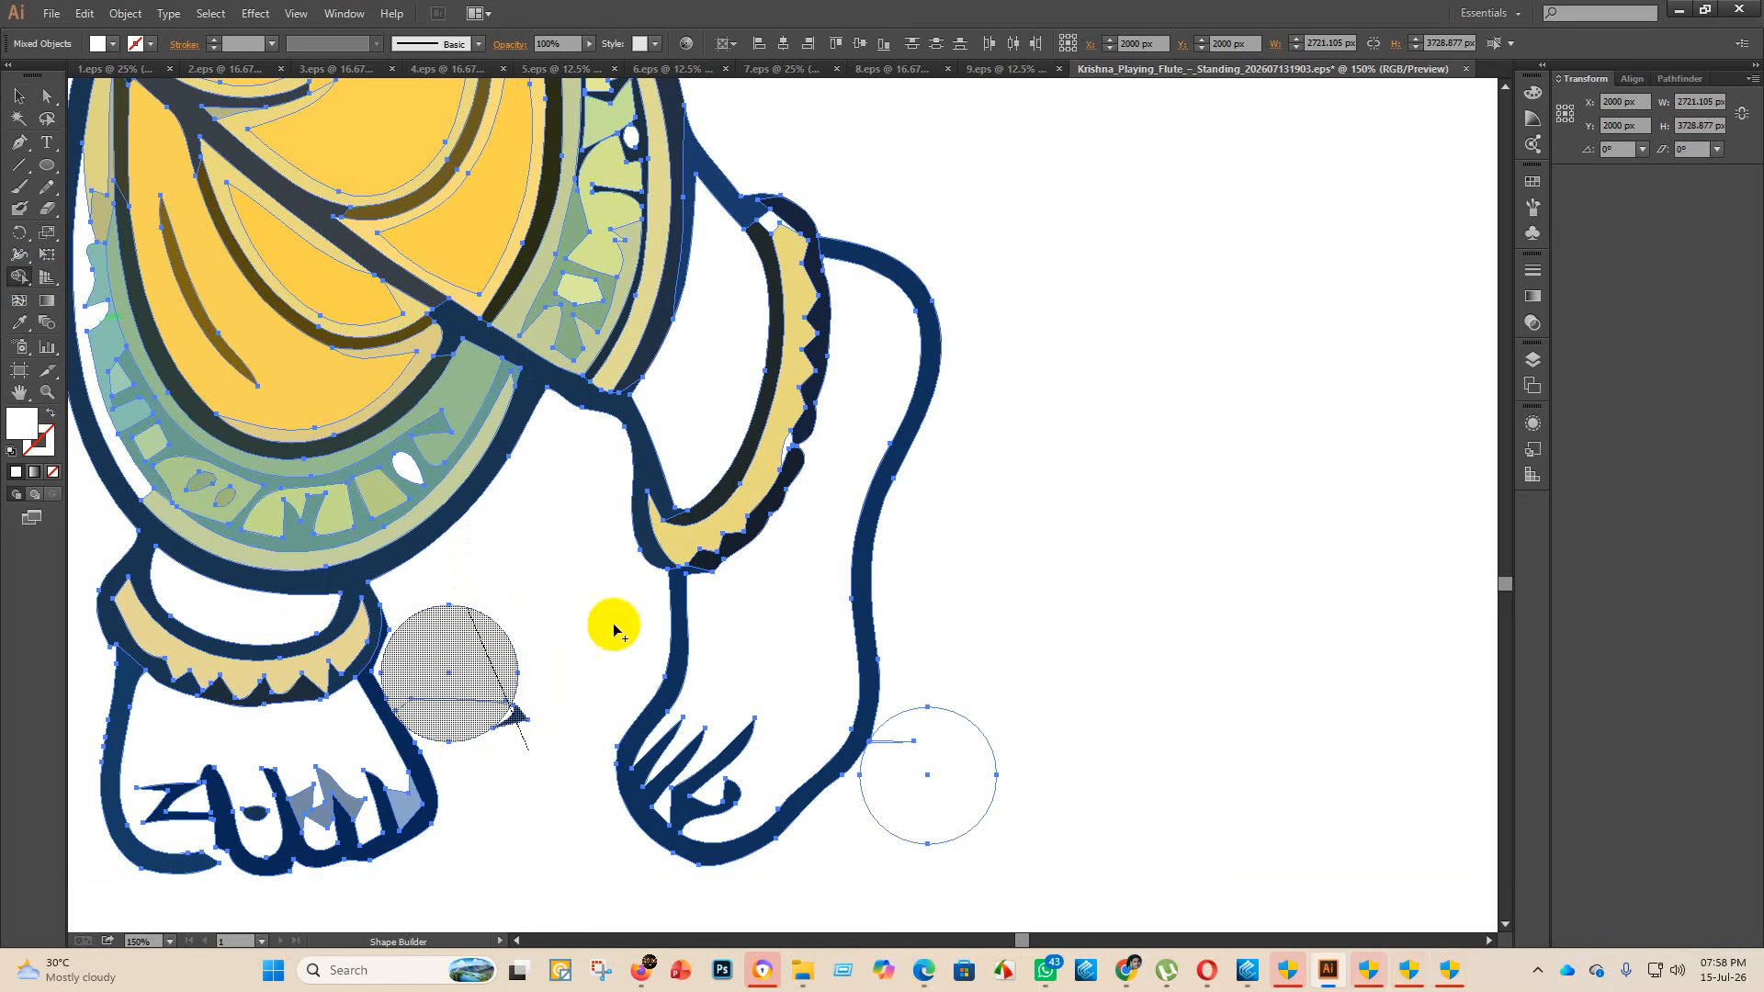
pyautogui.moveTo(1038, 832)
pyautogui.mouseDown()
pyautogui.moveTo(916, 682)
pyautogui.moveTo(902, 746)
pyautogui.mouseUp()
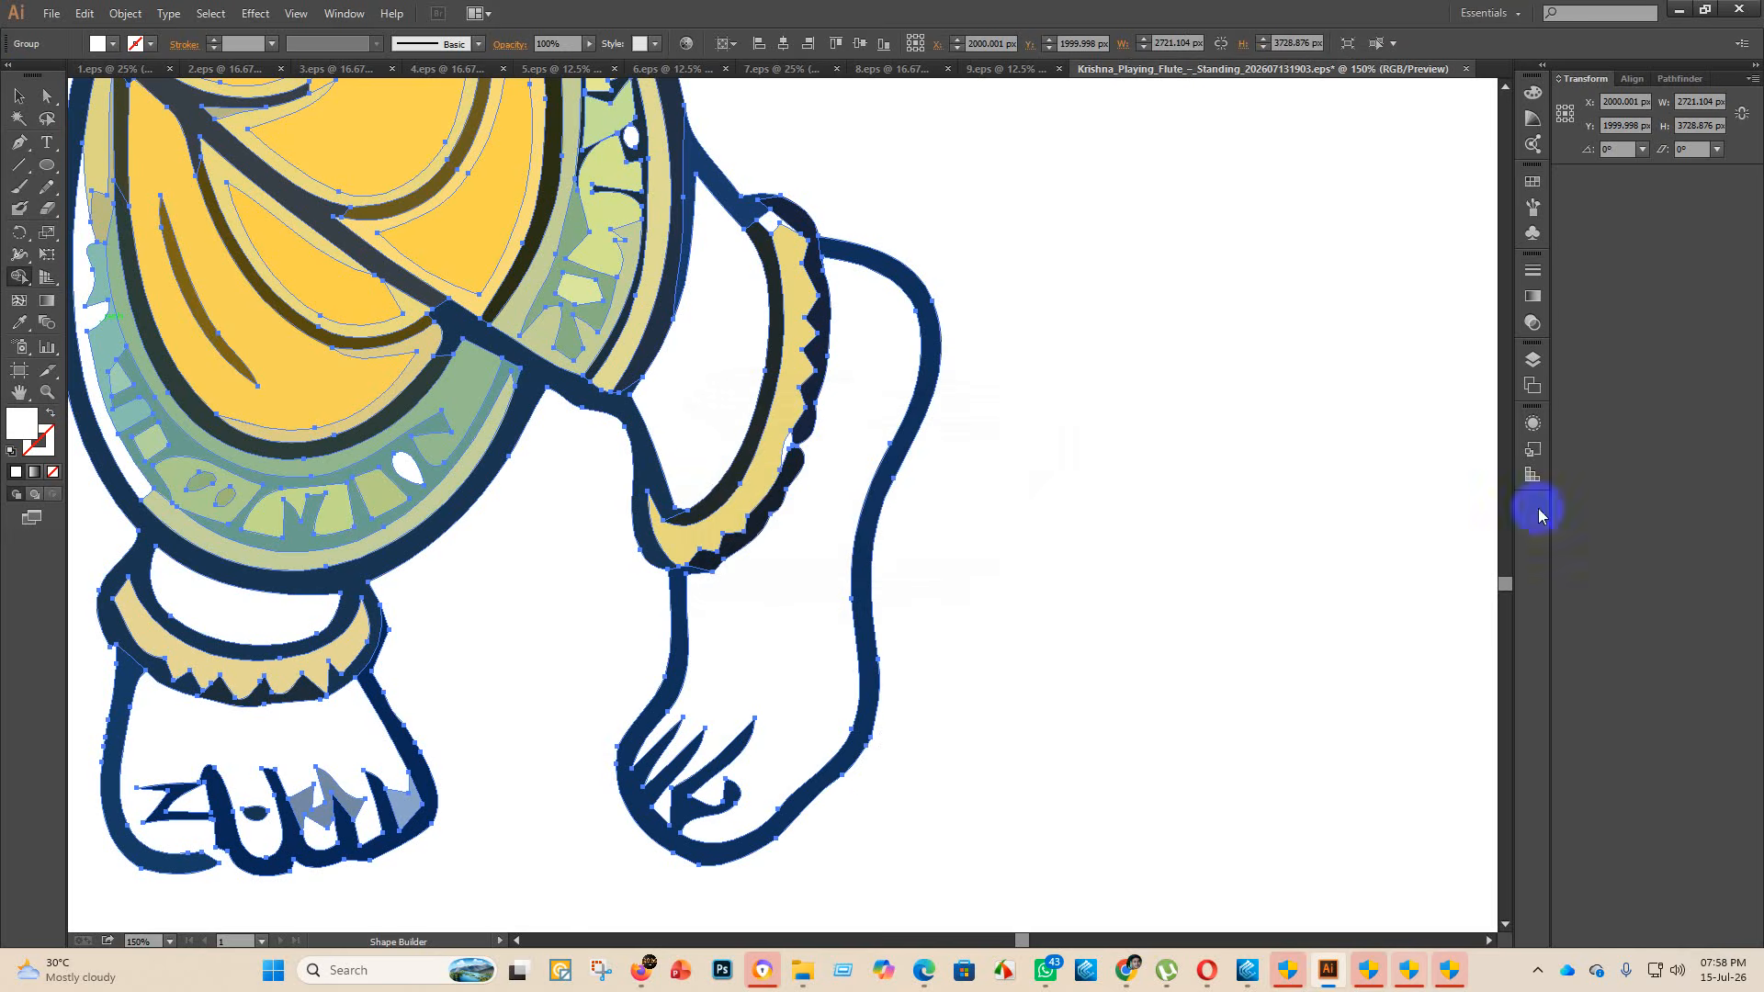
pyautogui.click(20, 96)
pyautogui.scroll(-5, 968, 653)
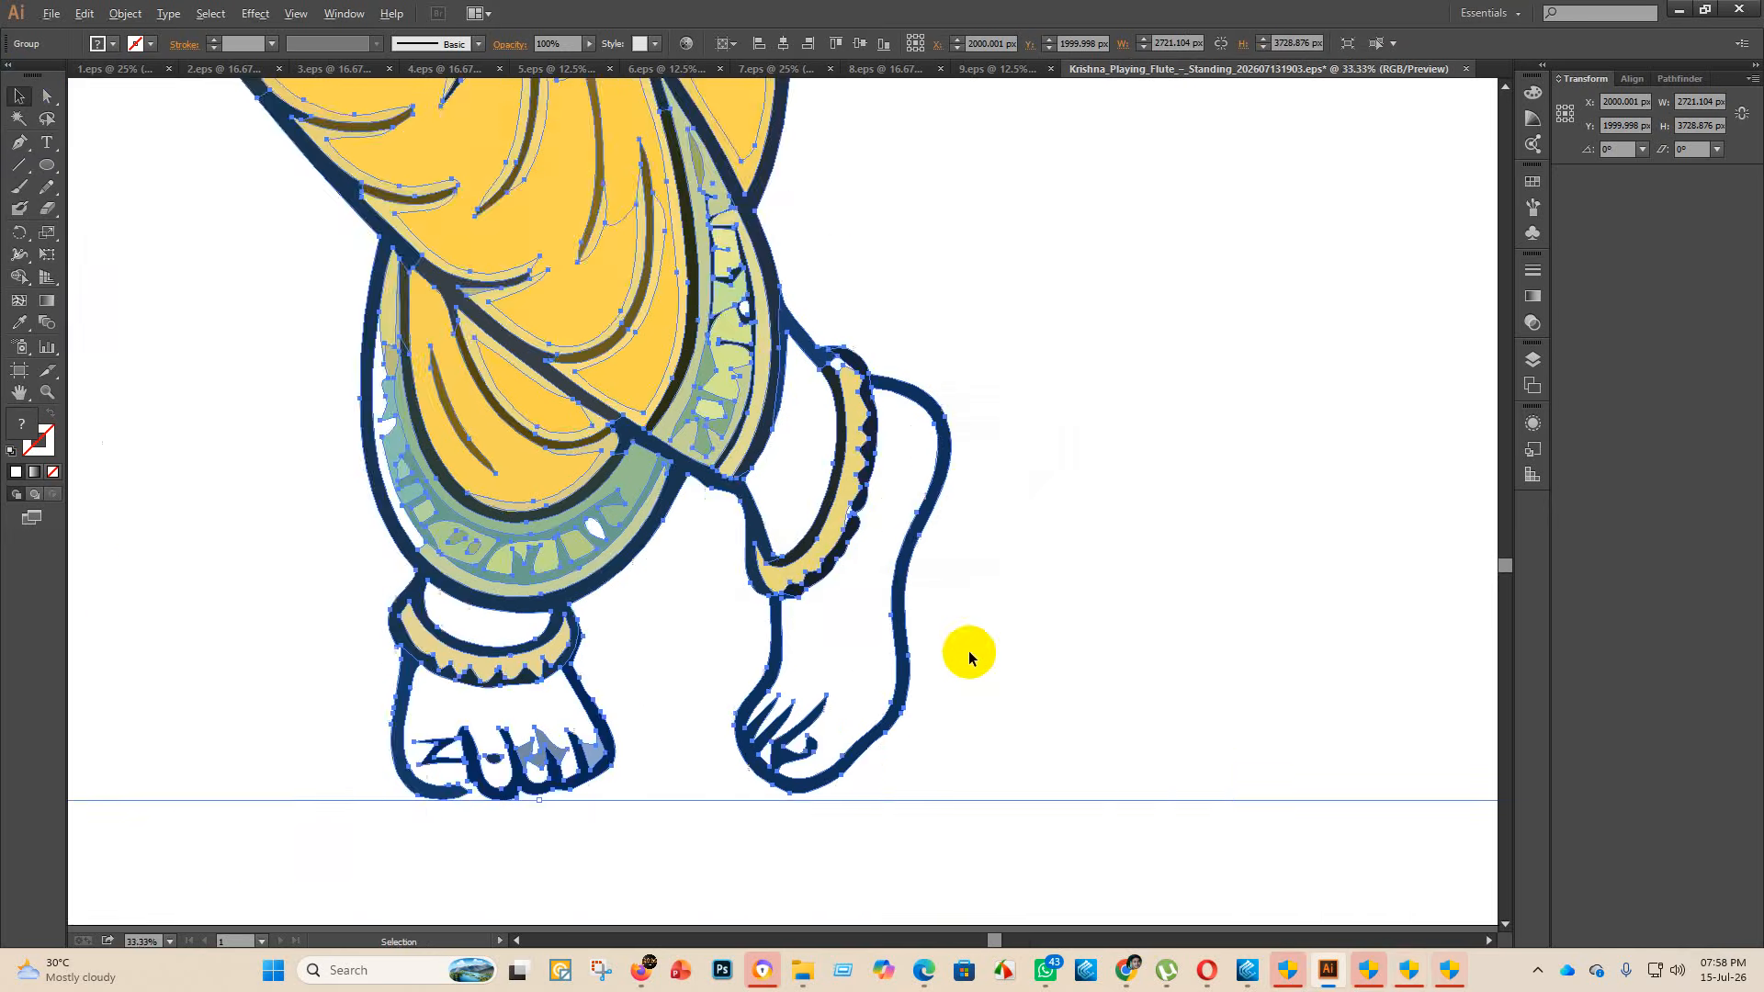
pyautogui.click(1105, 844)
pyautogui.scroll(4, 803, 704)
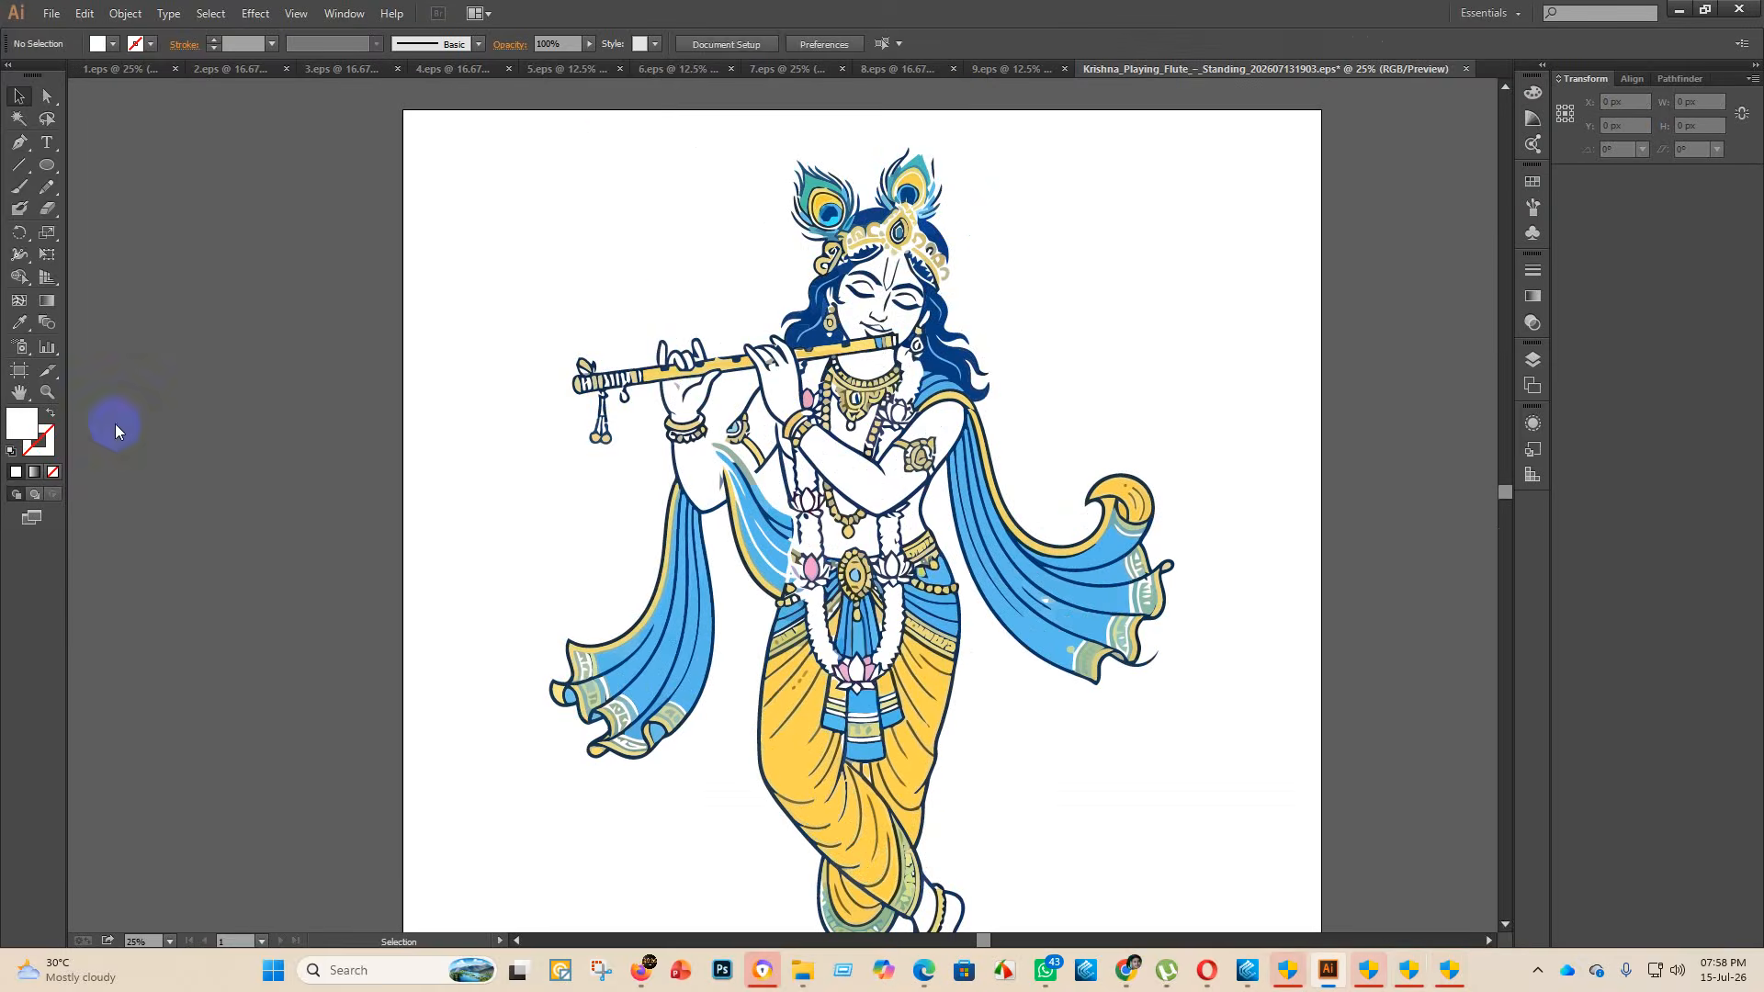
# - Save the standing Krishna artwork as 10 in the eps 2 folder in Illustrator EPS format, using the Illustrator 10 EPS version
pyautogui.click(52, 13)
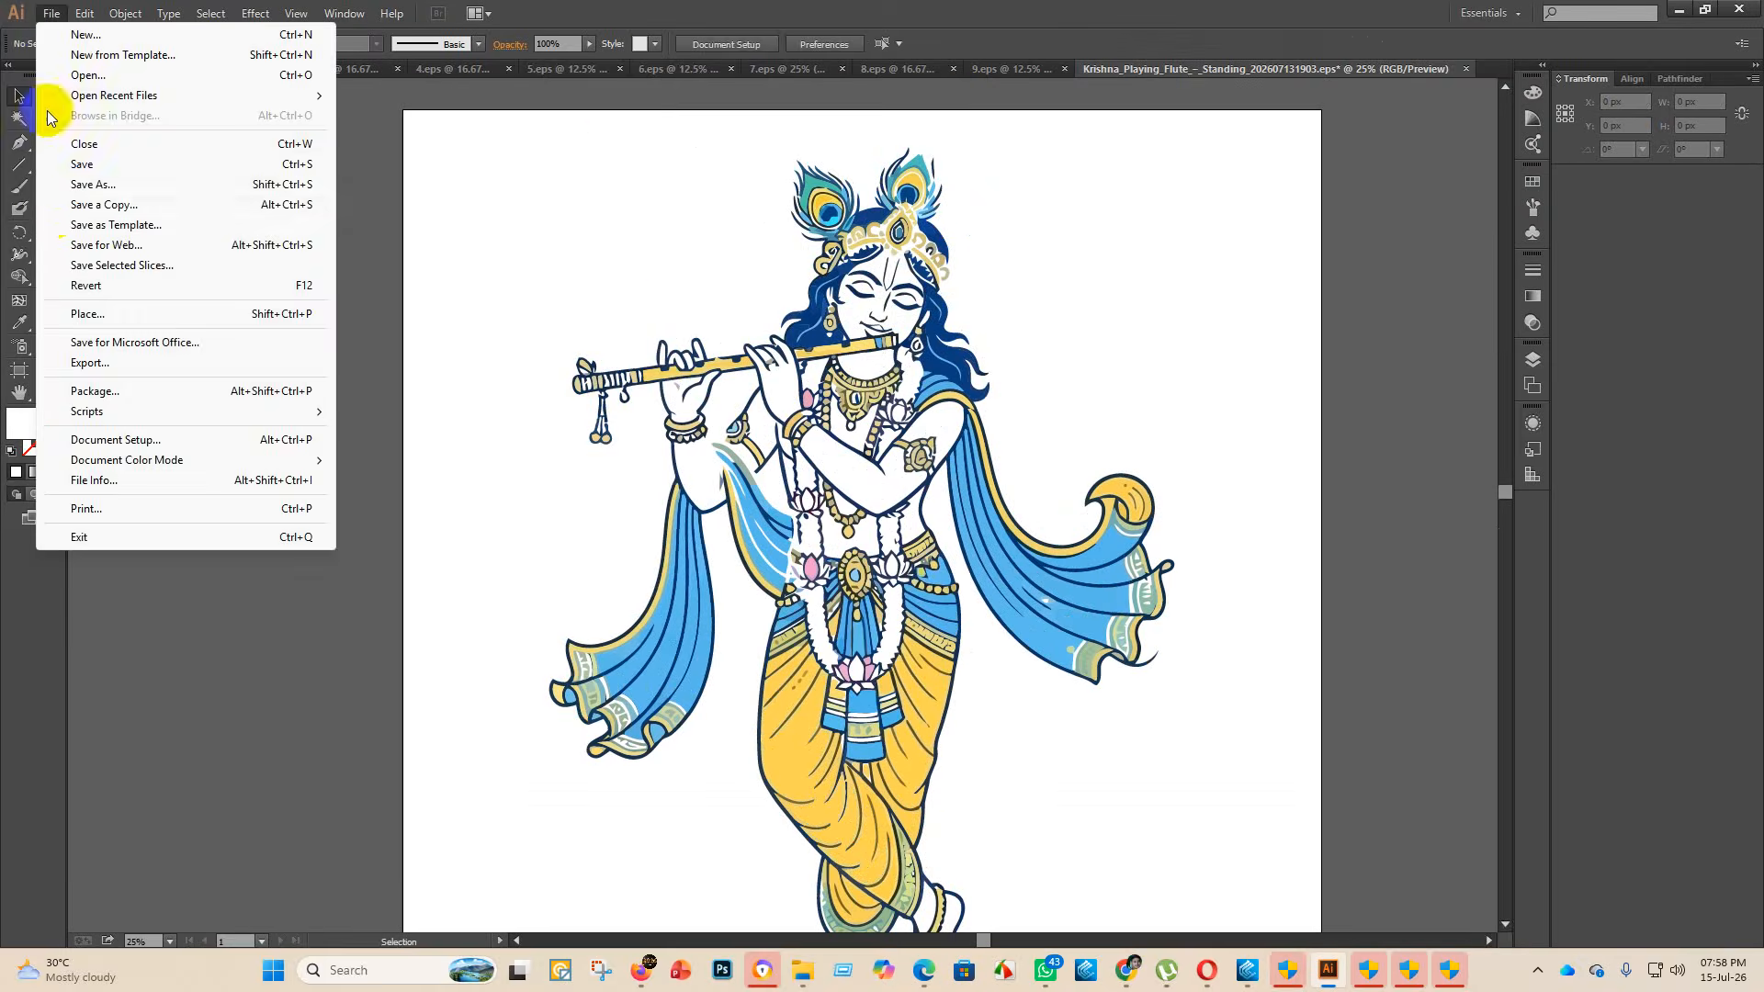
pyautogui.click(83, 167)
pyautogui.doubleClick(280, 149)
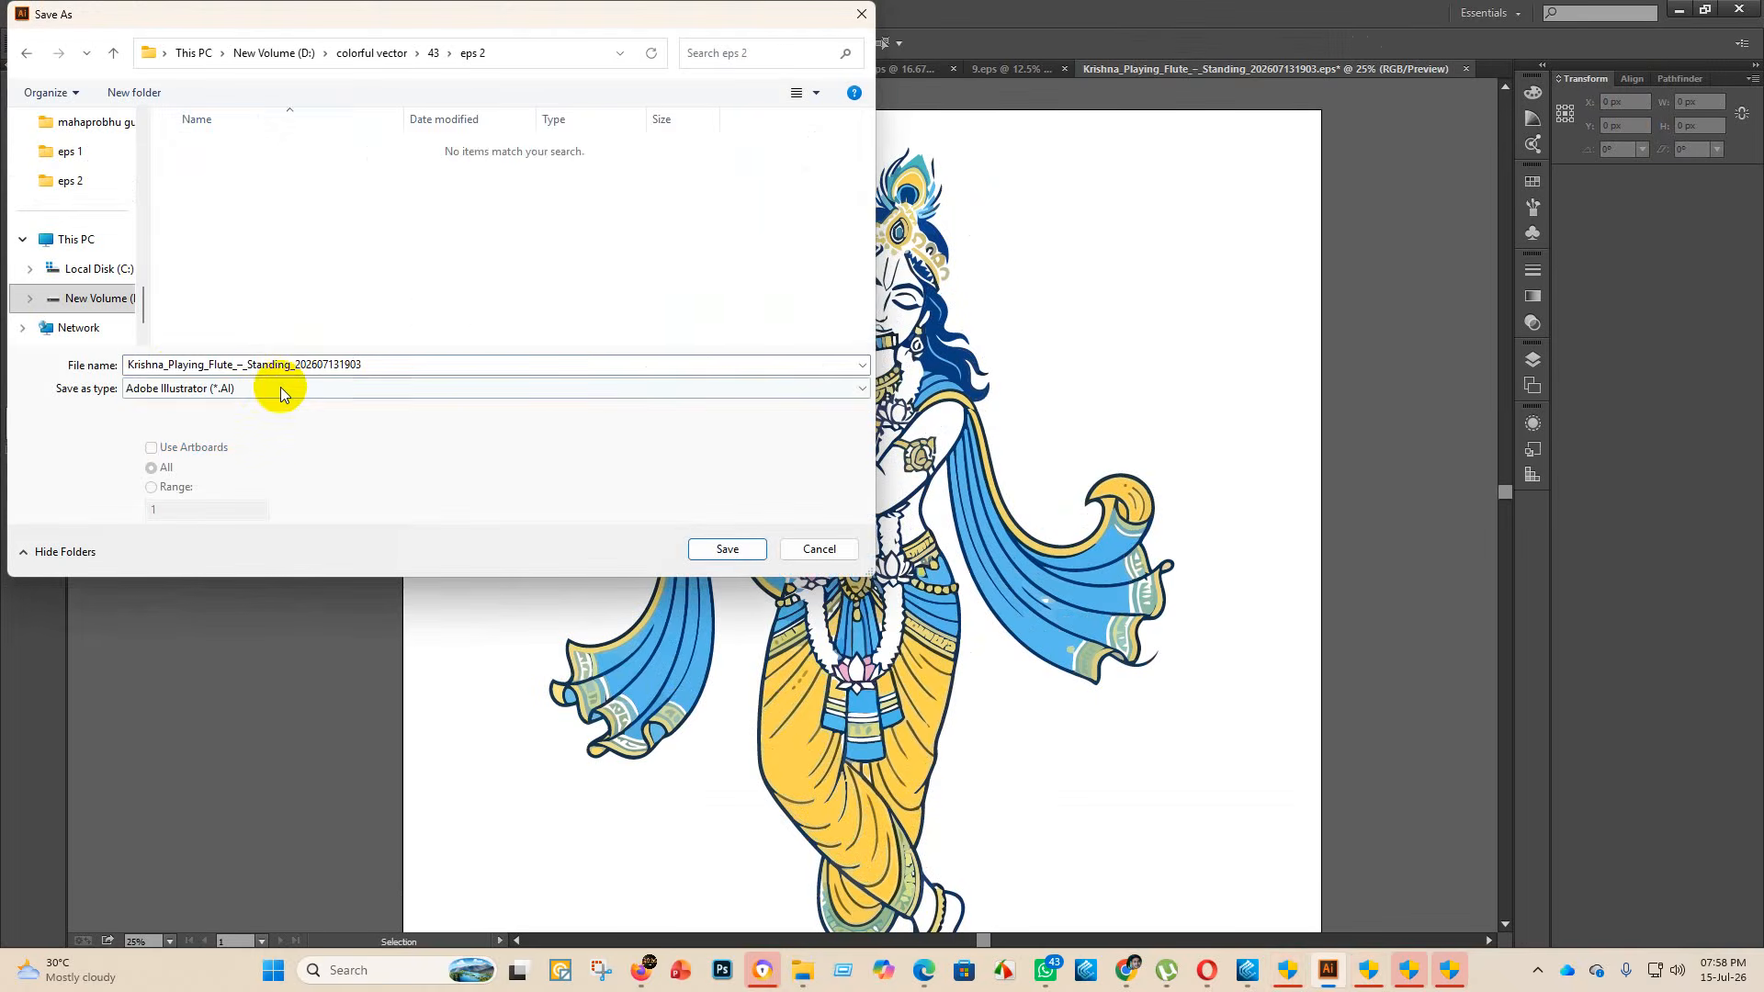
pyautogui.click(280, 388)
pyautogui.click(217, 436)
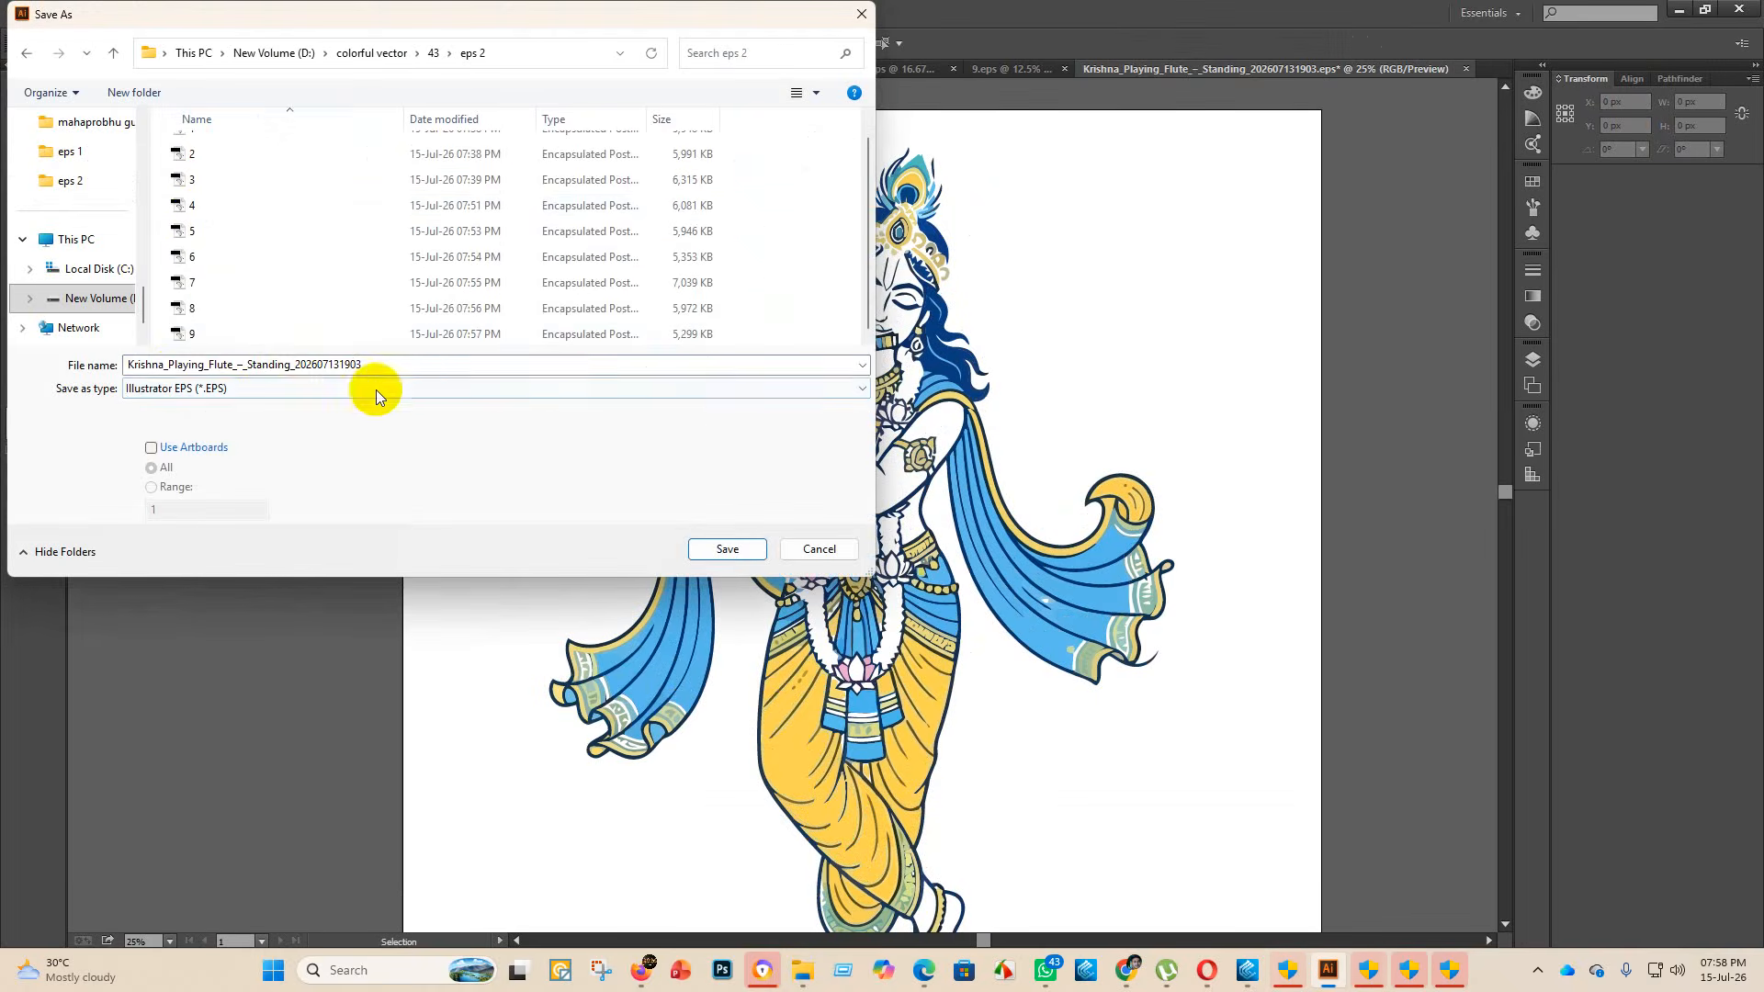
pyautogui.press('BackSpace')
pyautogui.write('10')
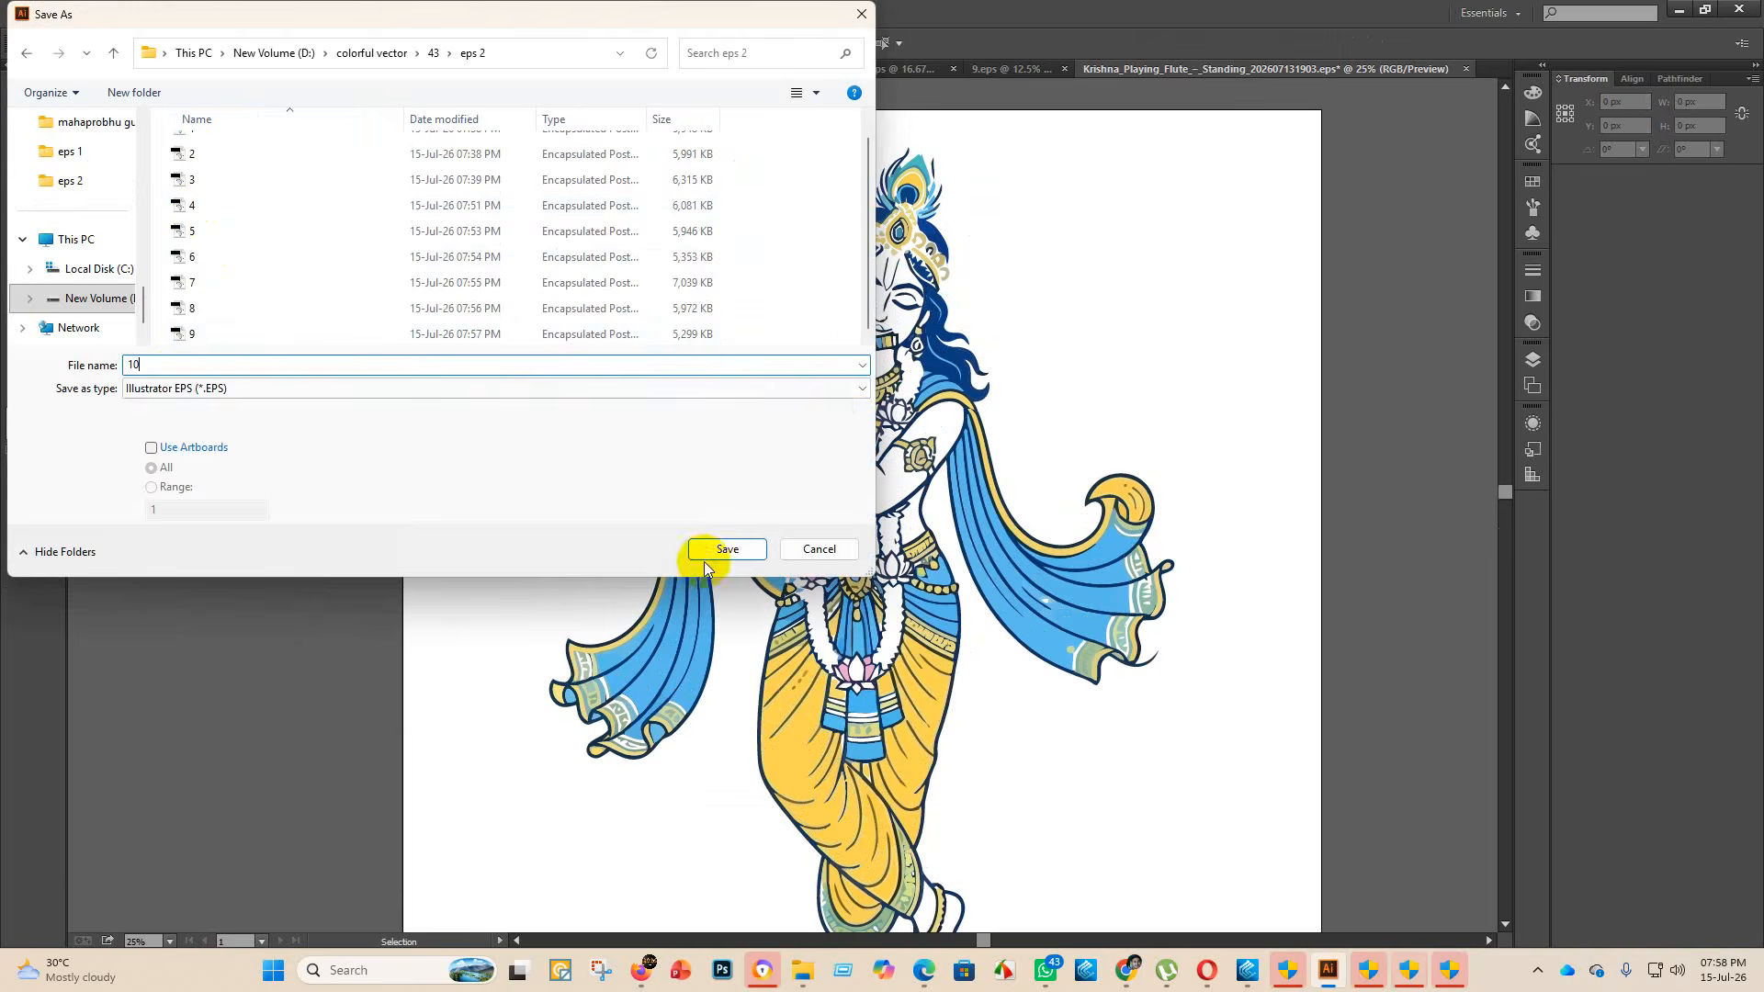
pyautogui.click(733, 548)
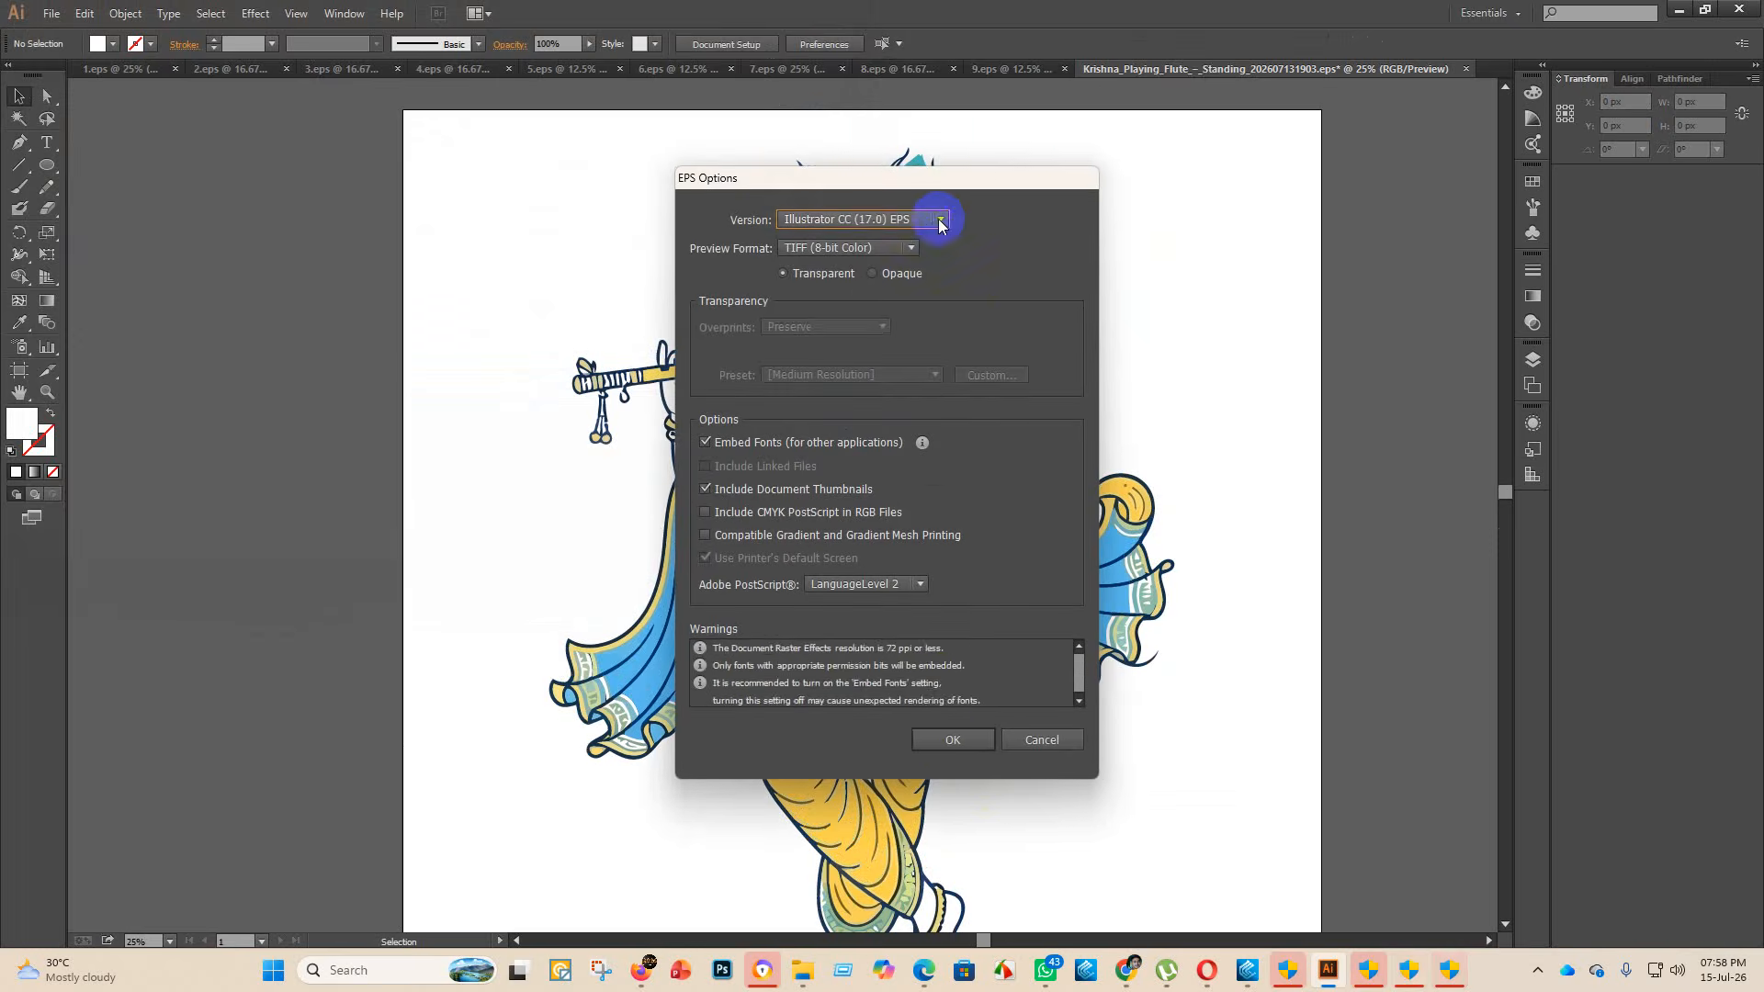
pyautogui.click(941, 224)
pyautogui.click(877, 401)
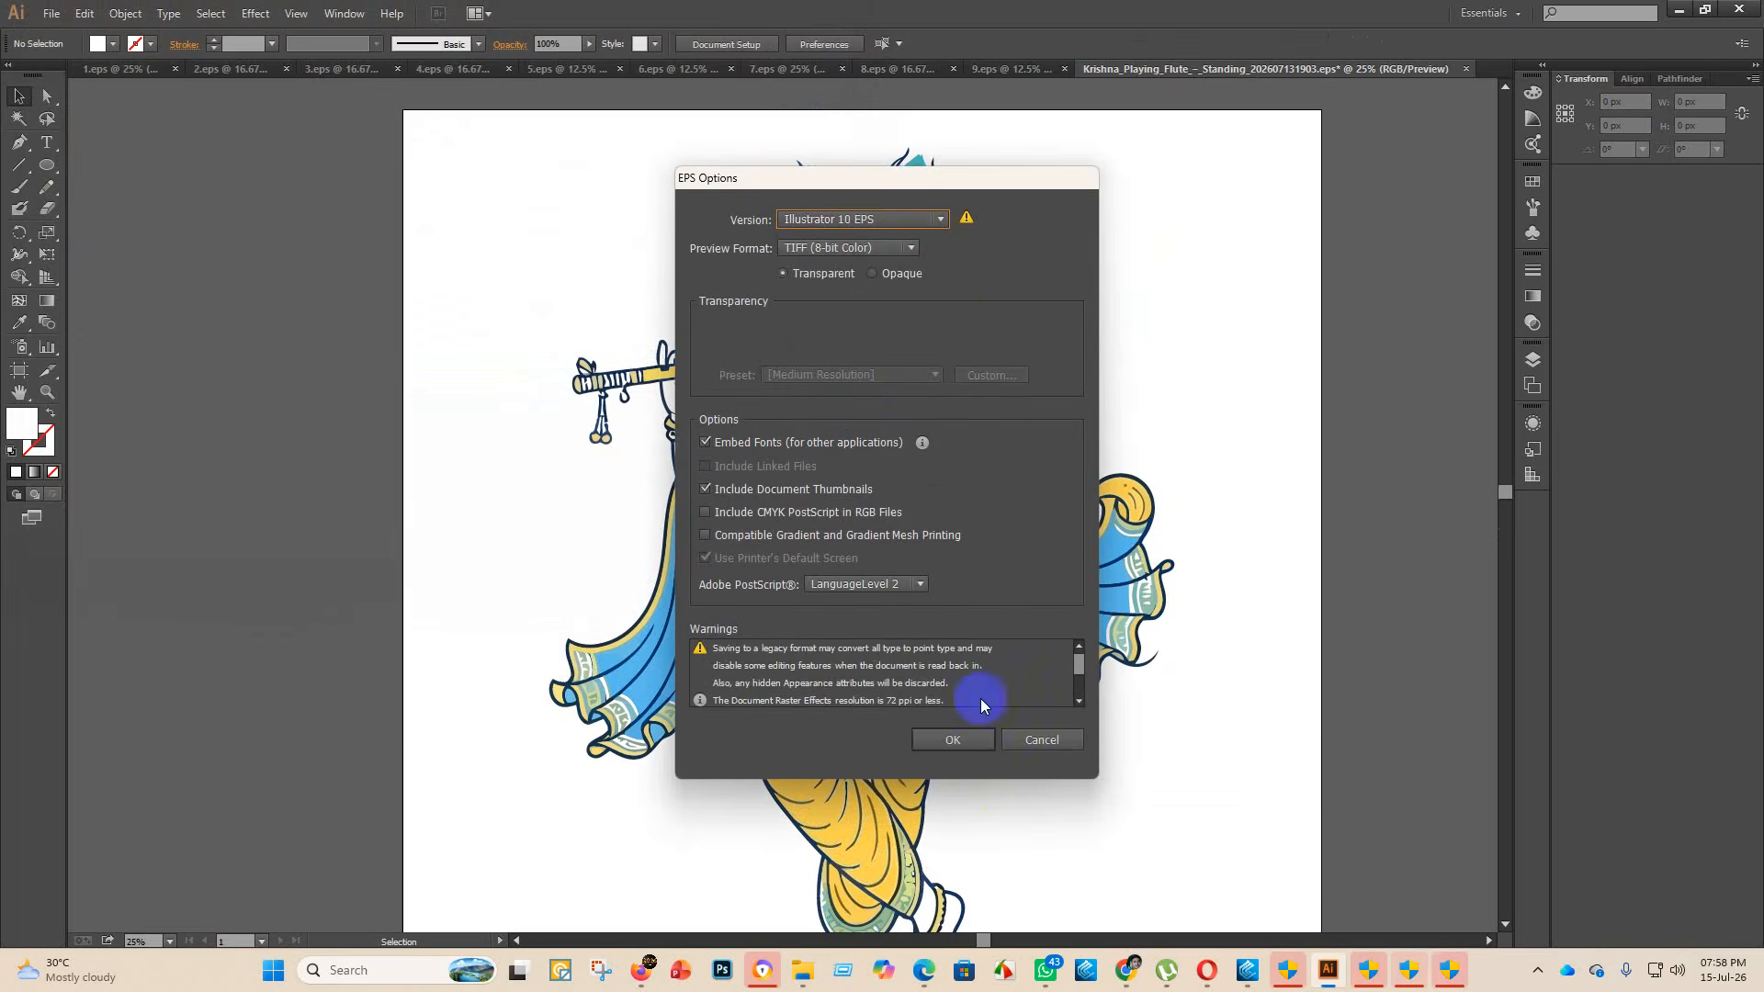
pyautogui.click(951, 739)
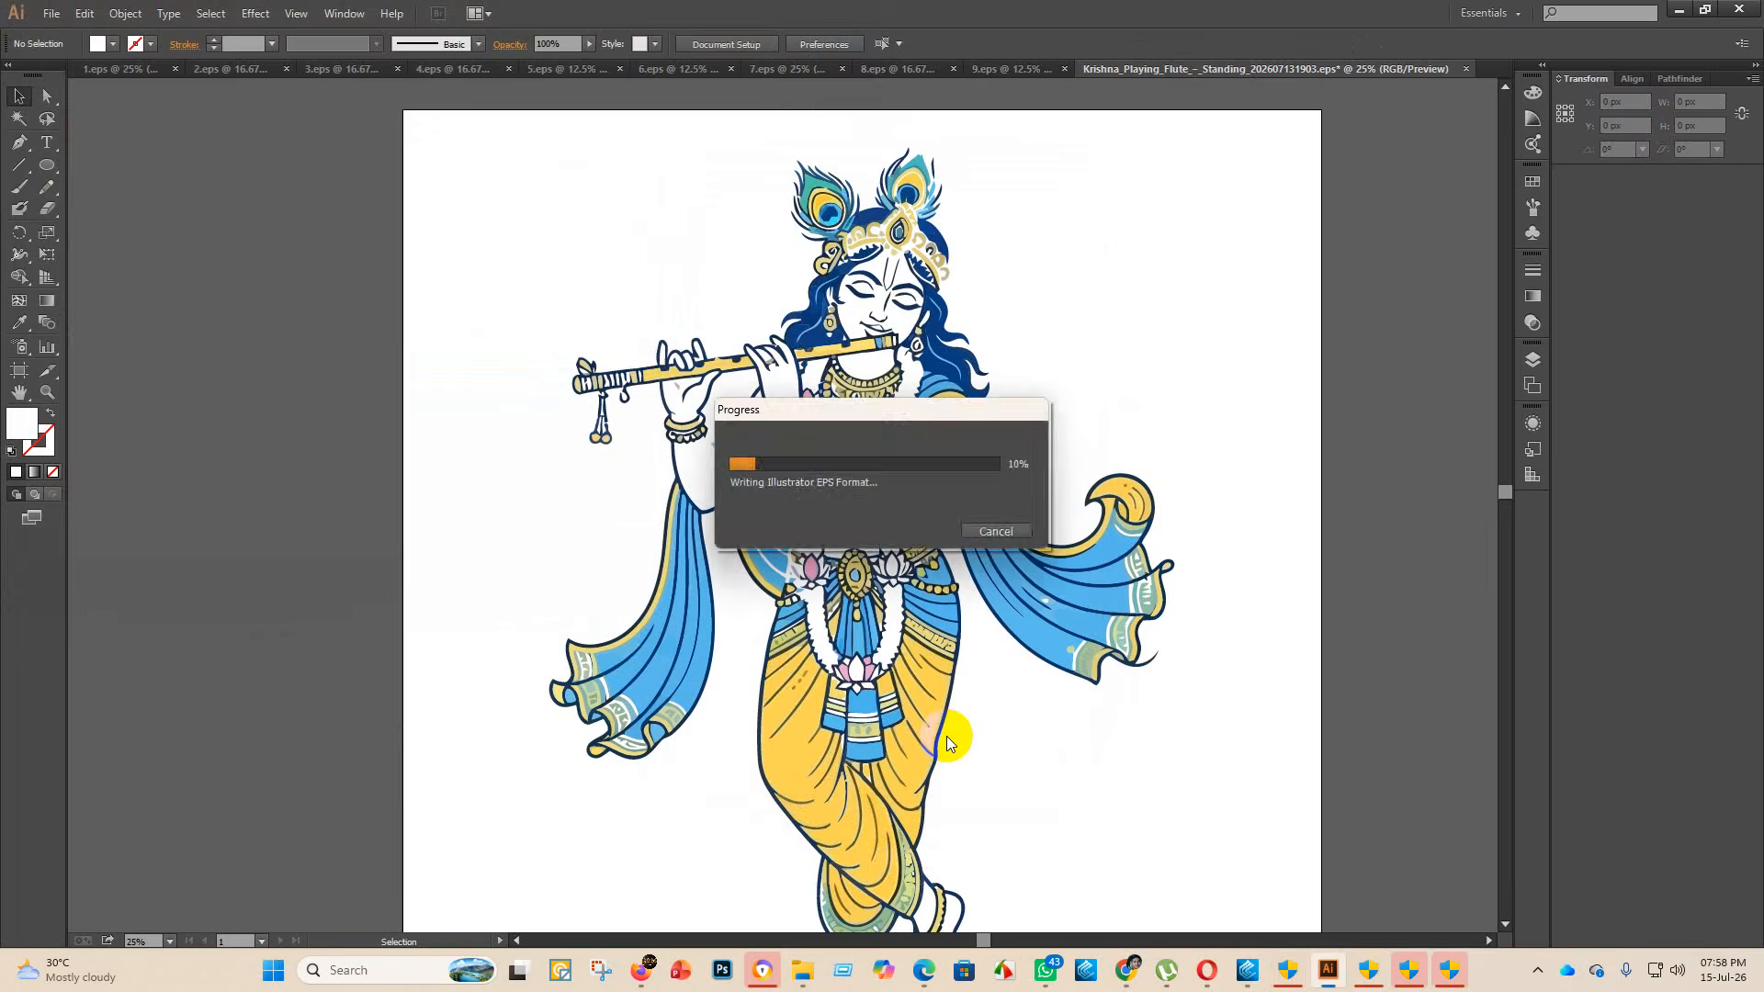
# - Move the standing Krishna source files into the finish folder and open the Krishna_sitting_playing_flute EPS file in a maximized Illustrator window
pyautogui.click(808, 987)
pyautogui.moveTo(522, 155); pyautogui.dragTo(416, 210)
pyautogui.moveTo(515, 184); pyautogui.dragTo(430, 190)
pyautogui.click(528, 178)
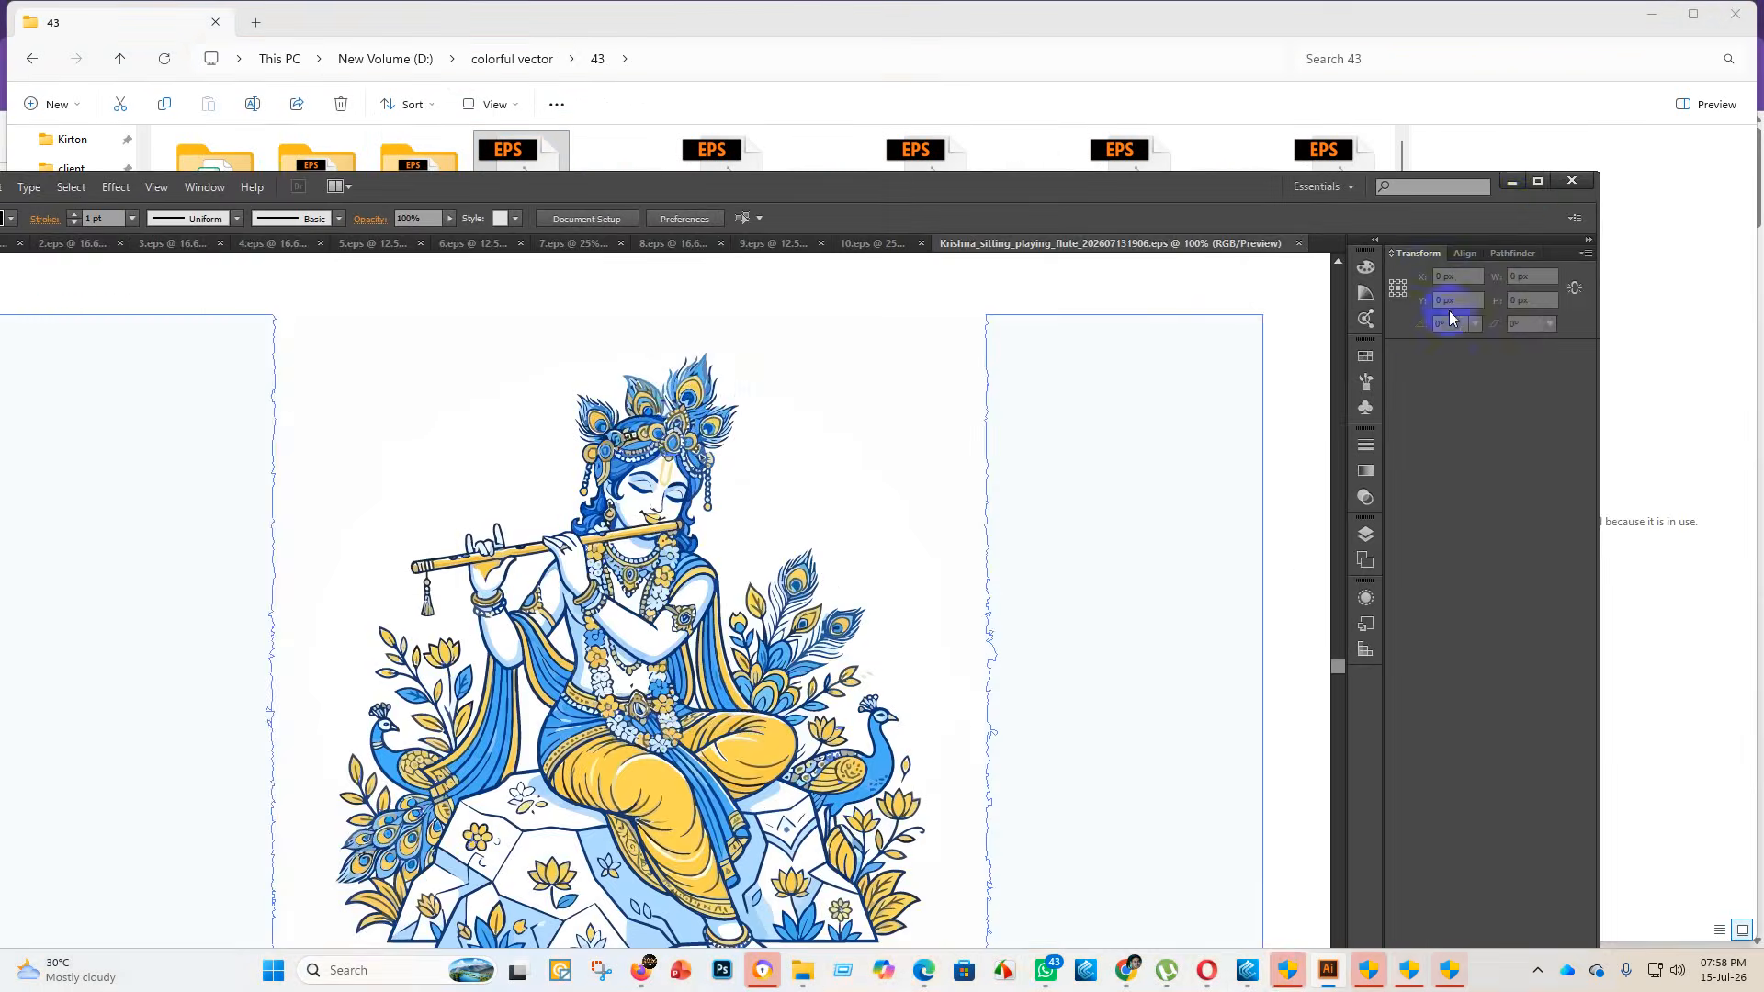
pyautogui.click(1534, 184)
# - Move the seated flute-playing Krishna artwork off the artboard and enlarge it proportionally until its background is taller than the artboard
pyautogui.scroll(-7, 933, 514)
pyautogui.scroll(3, 958, 658)
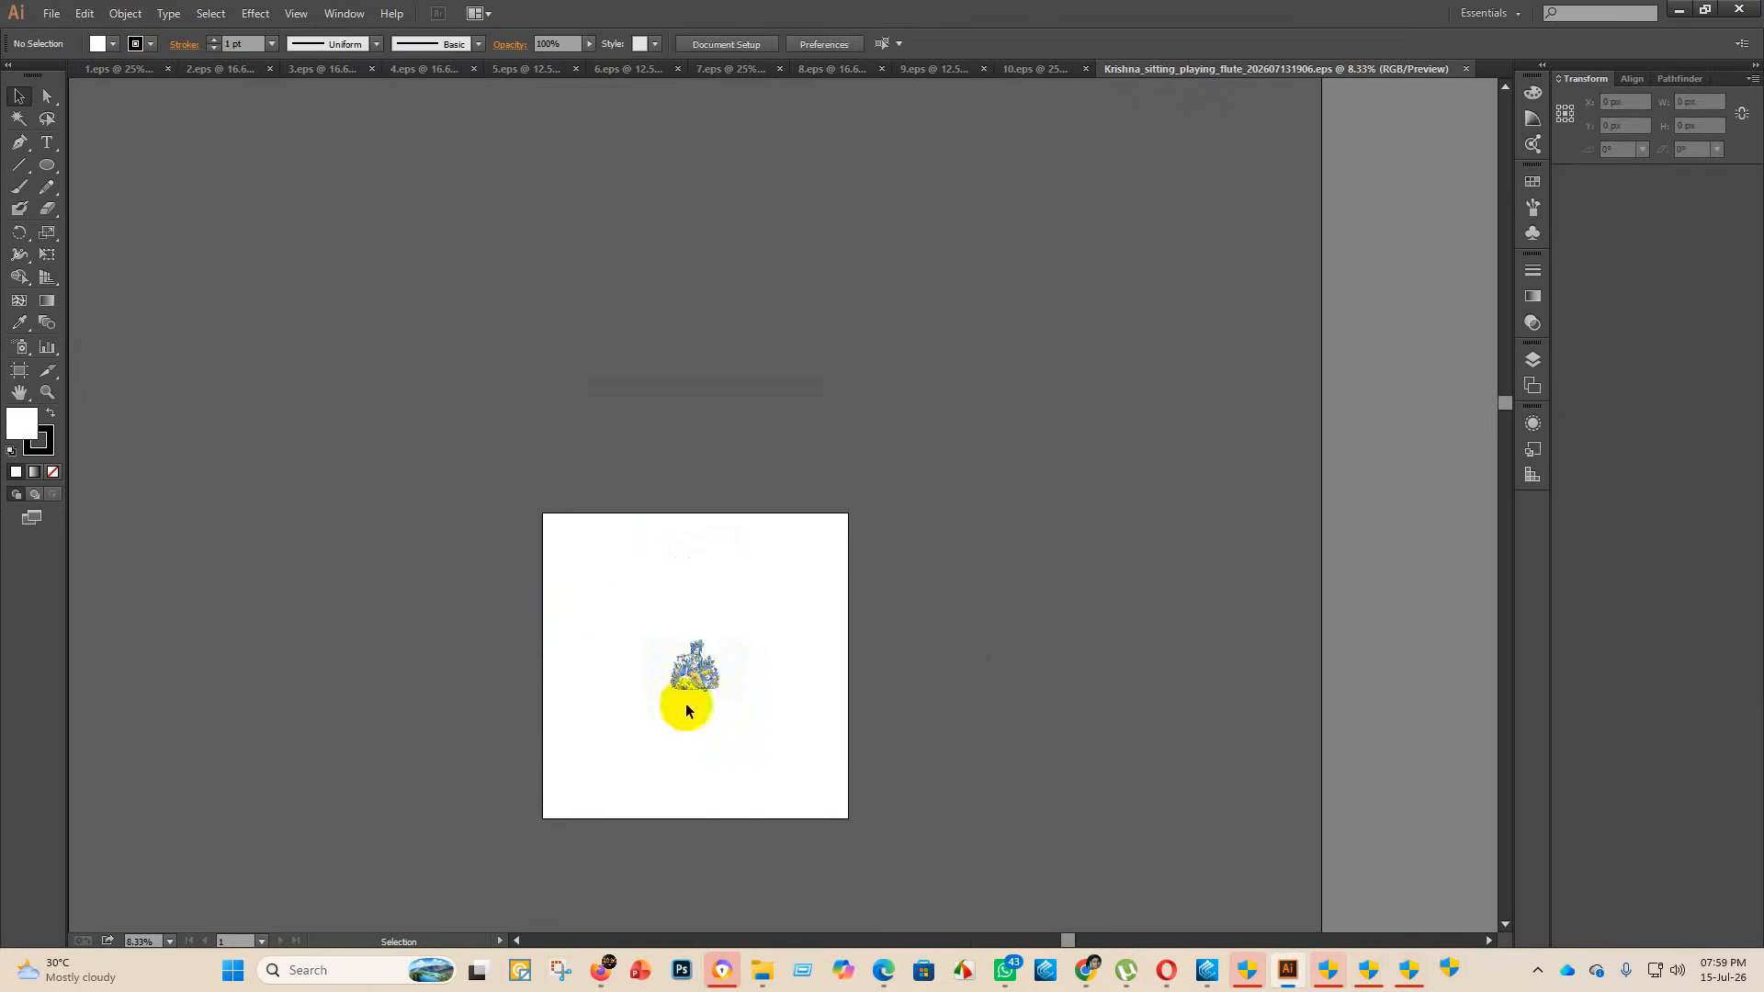
pyautogui.moveTo(685, 669); pyautogui.dragTo(323, 392)
pyautogui.click(859, 382)
# - Select the pale and white background areas around the seated Krishna with the Magic Wand and delete them
pyautogui.click(18, 118)
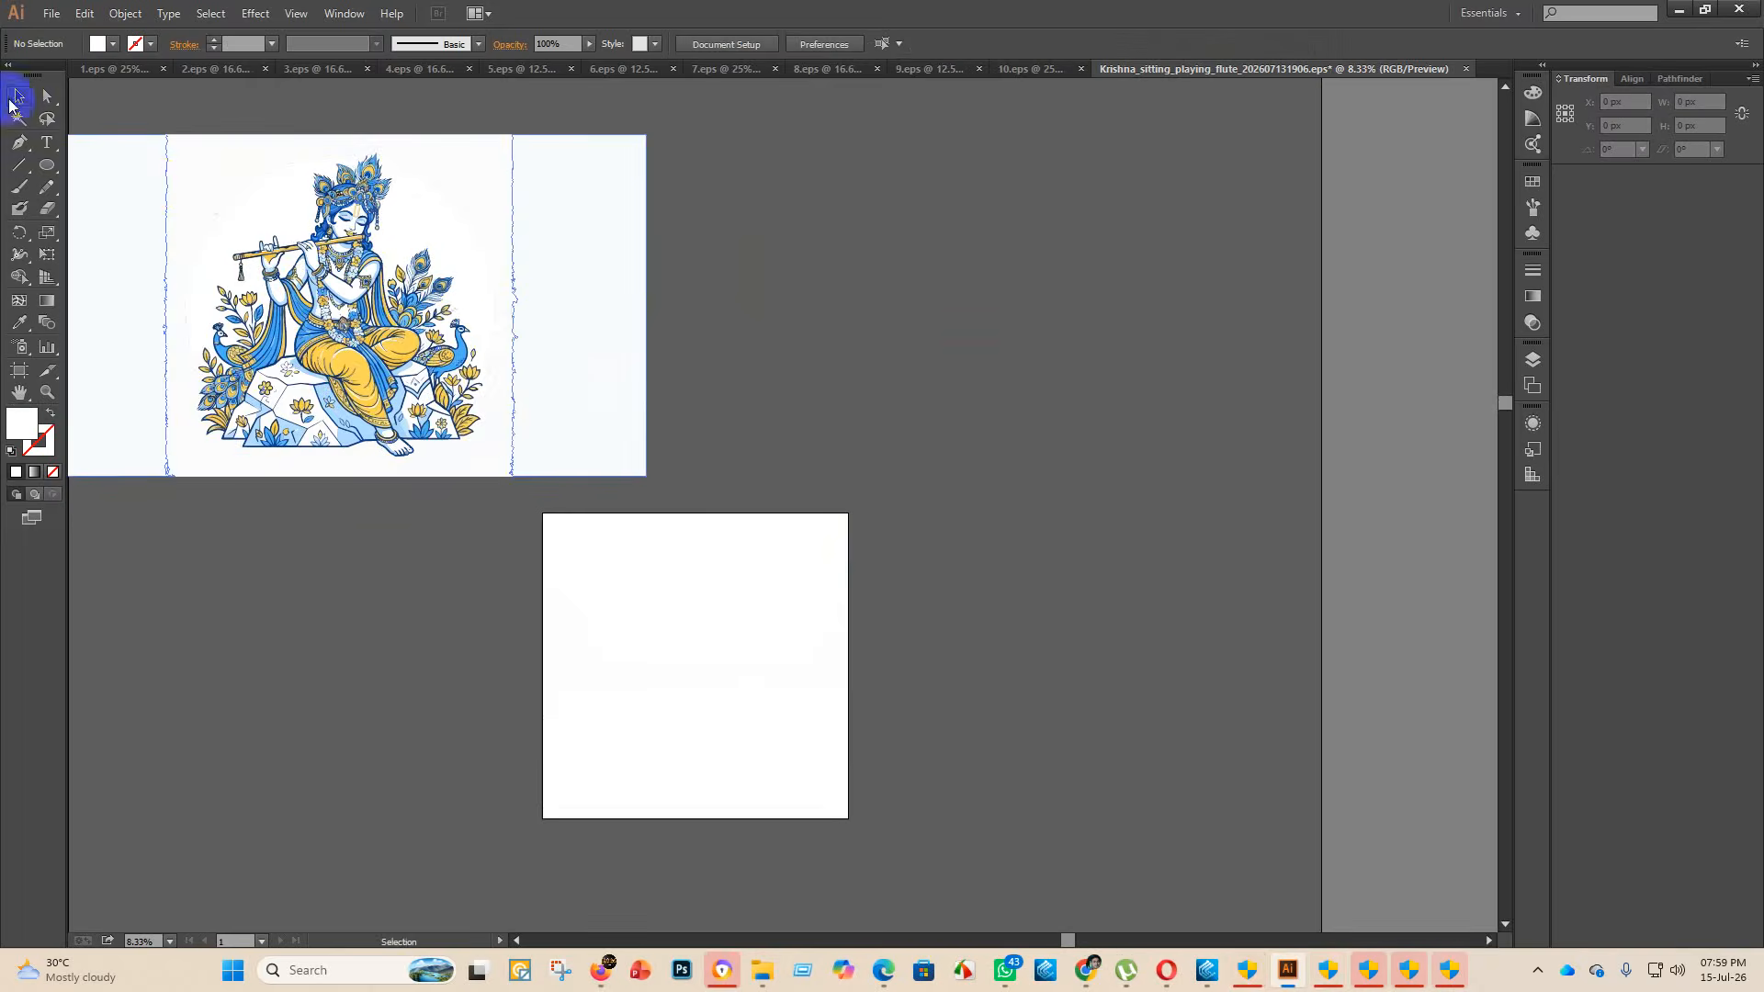
pyautogui.click(95, 163)
pyautogui.press('Delete')
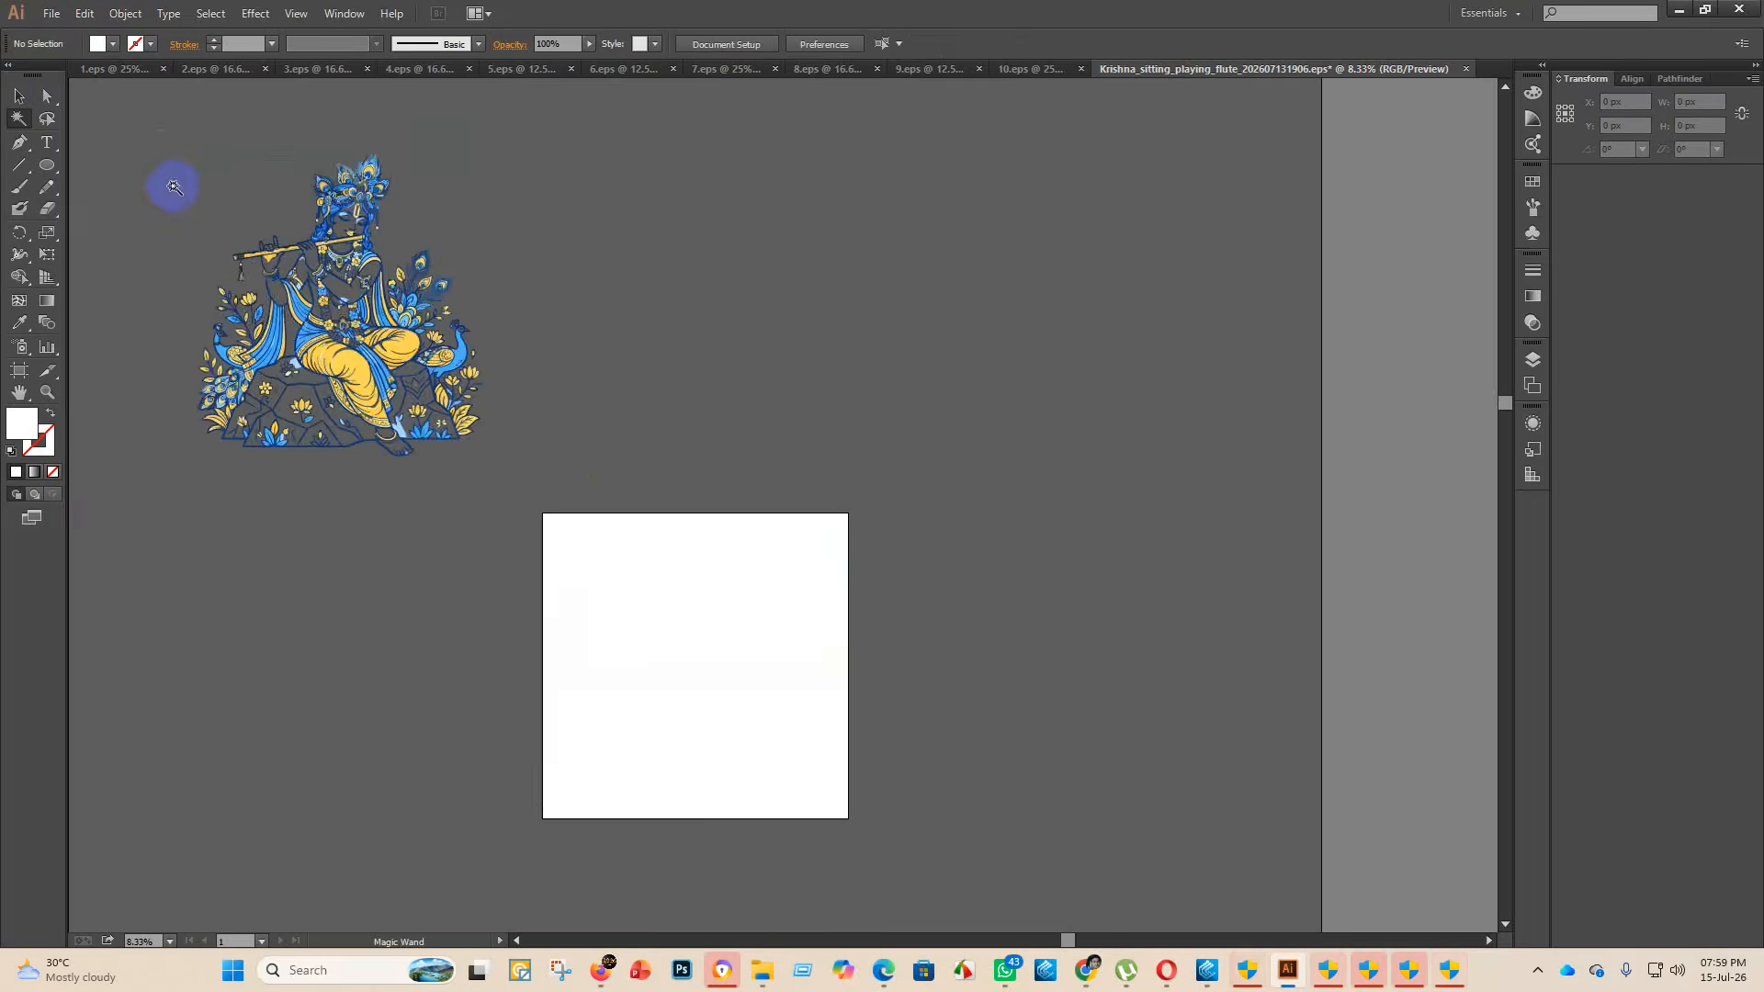
# - Select the leftover light-blue patches throughout the seated Krishna artwork with the Magic Wand and delete them
pyautogui.scroll(3, 340, 287)
pyautogui.scroll(3, 427, 344)
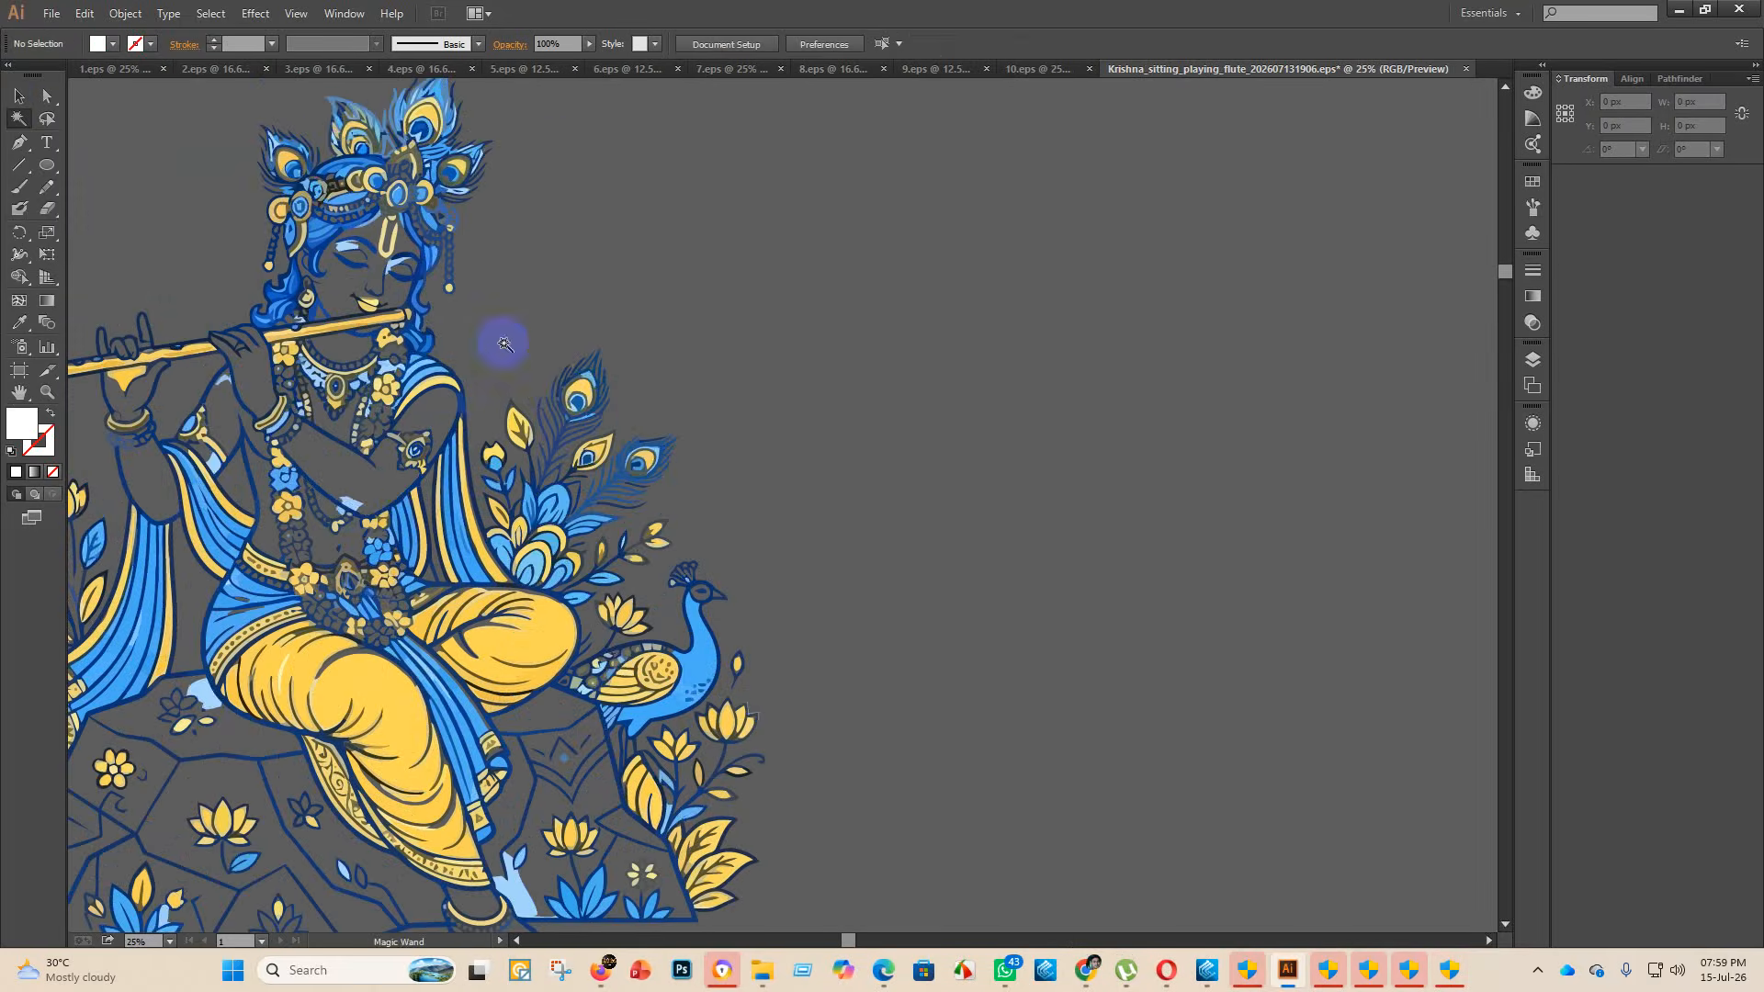
pyautogui.click(357, 504)
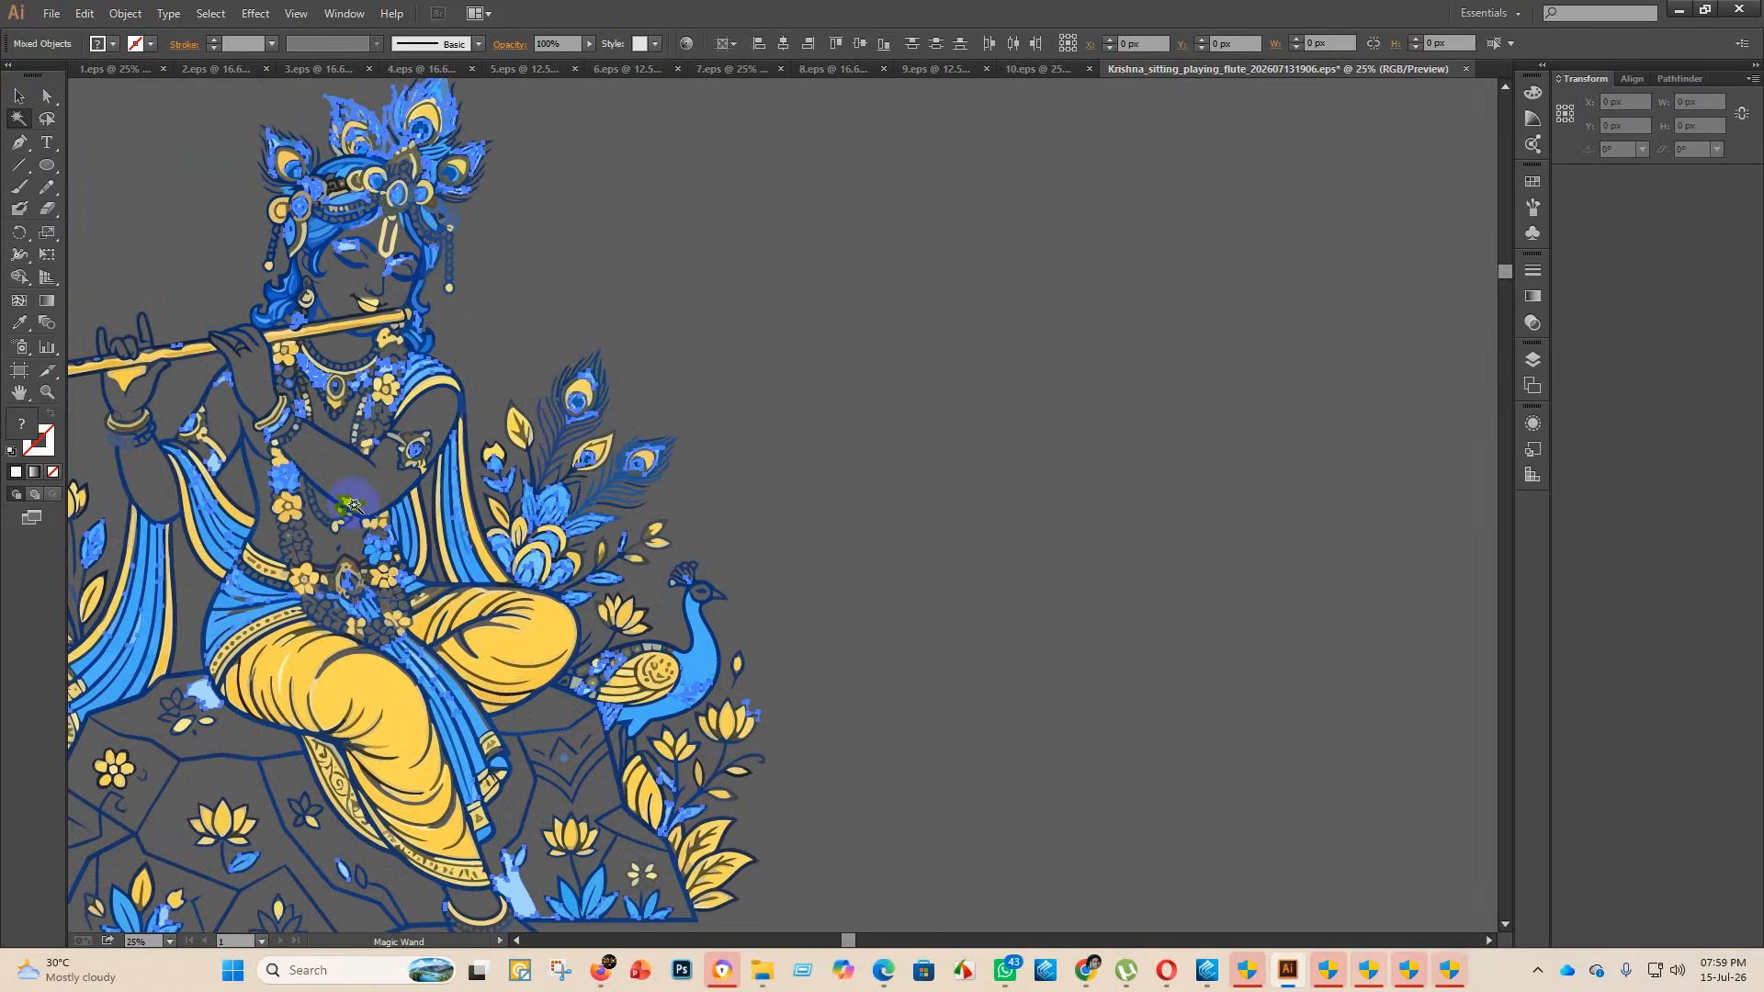
pyautogui.press('Delete')
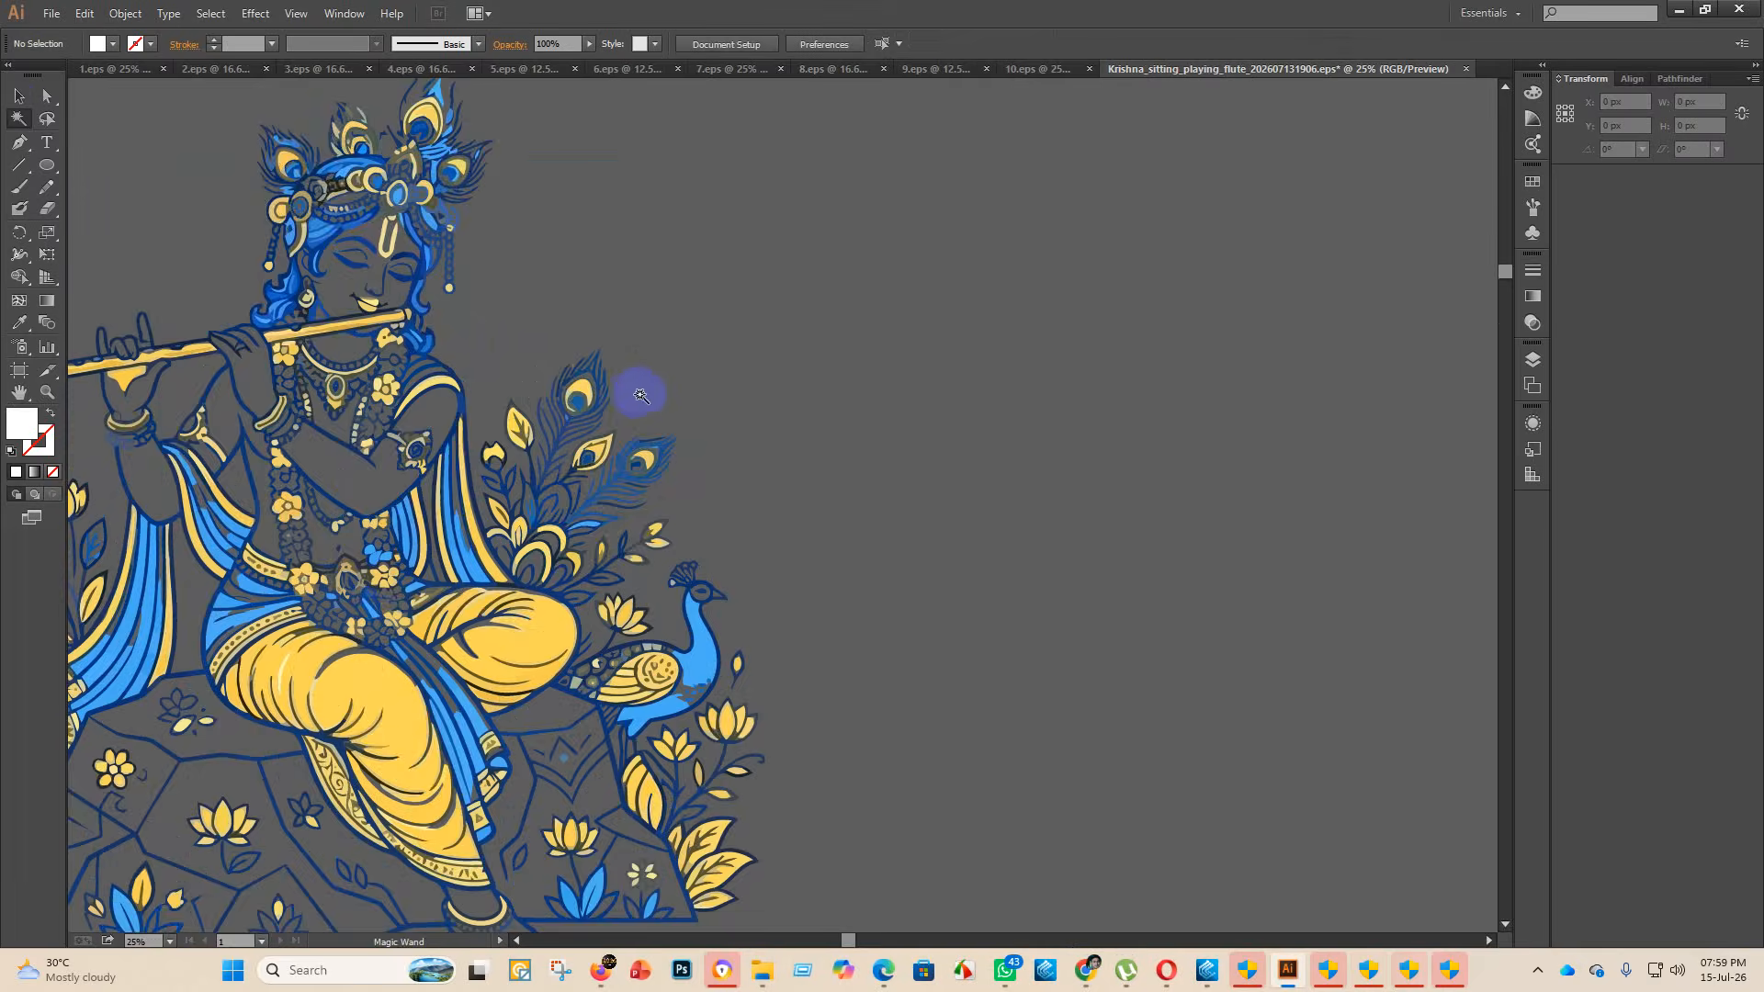
pyautogui.scroll(-1, 727, 388)
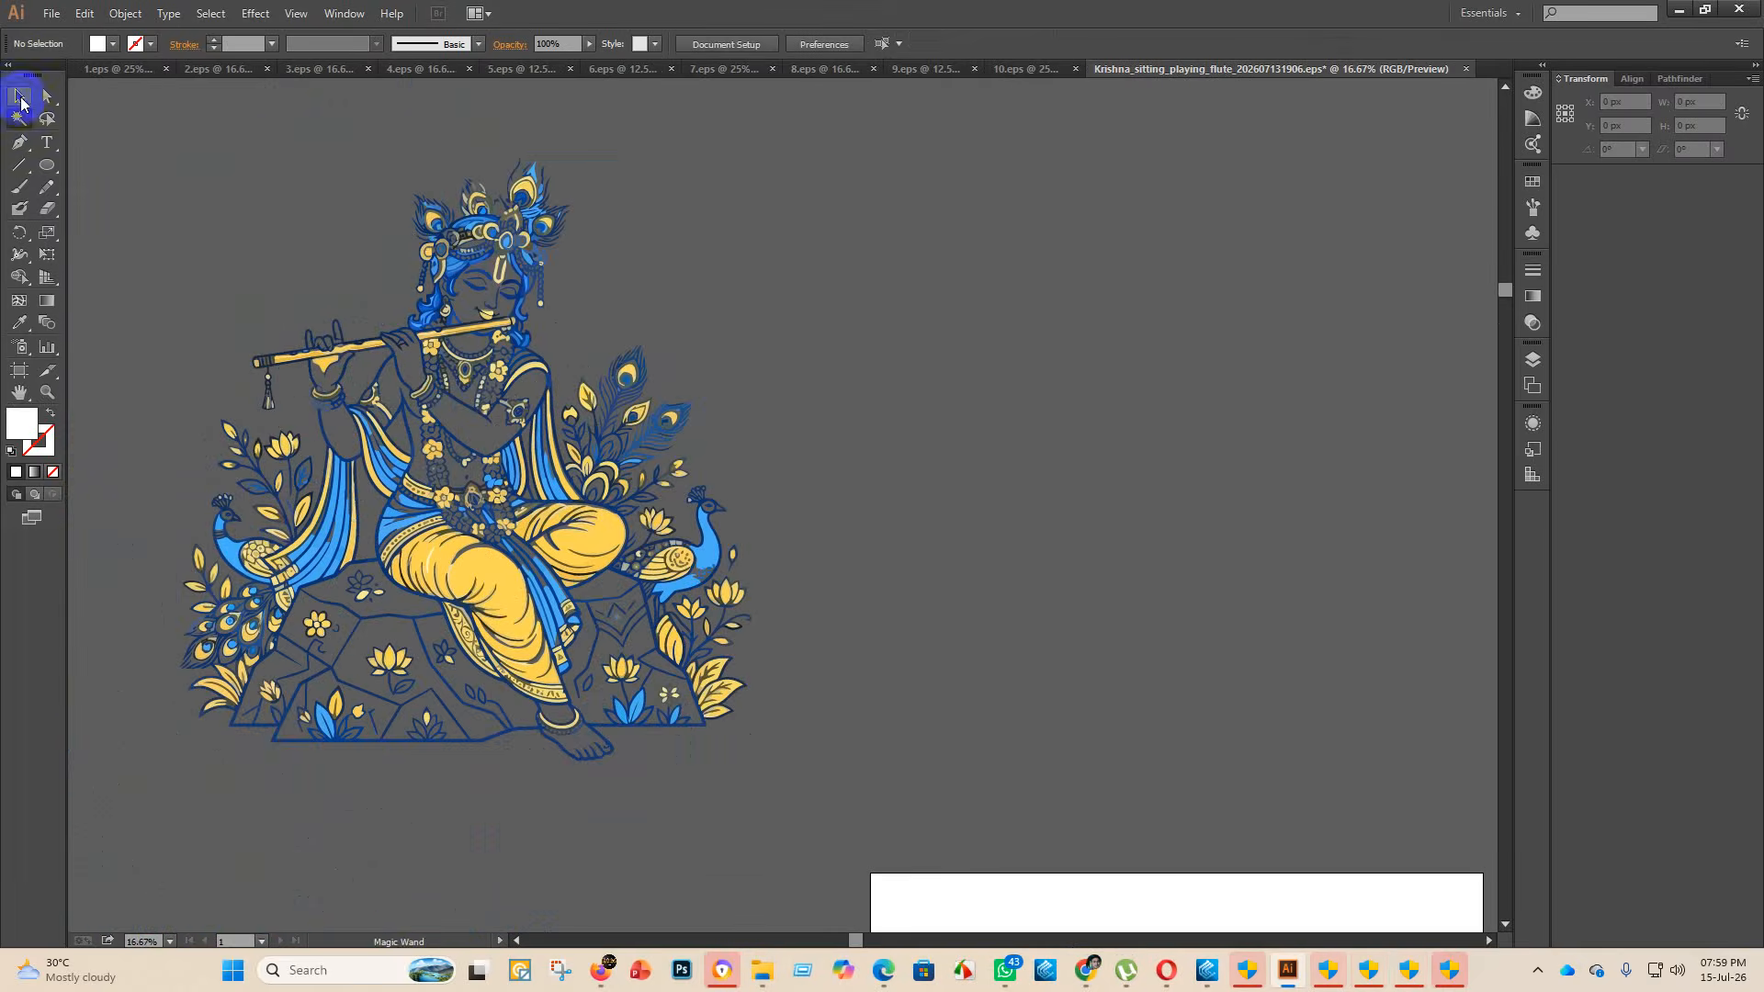
# - Select the whole seated Krishna artwork and centre it vertically and horizontally on the artboard
pyautogui.click(20, 98)
pyautogui.hotkey('ctrl', 'a')
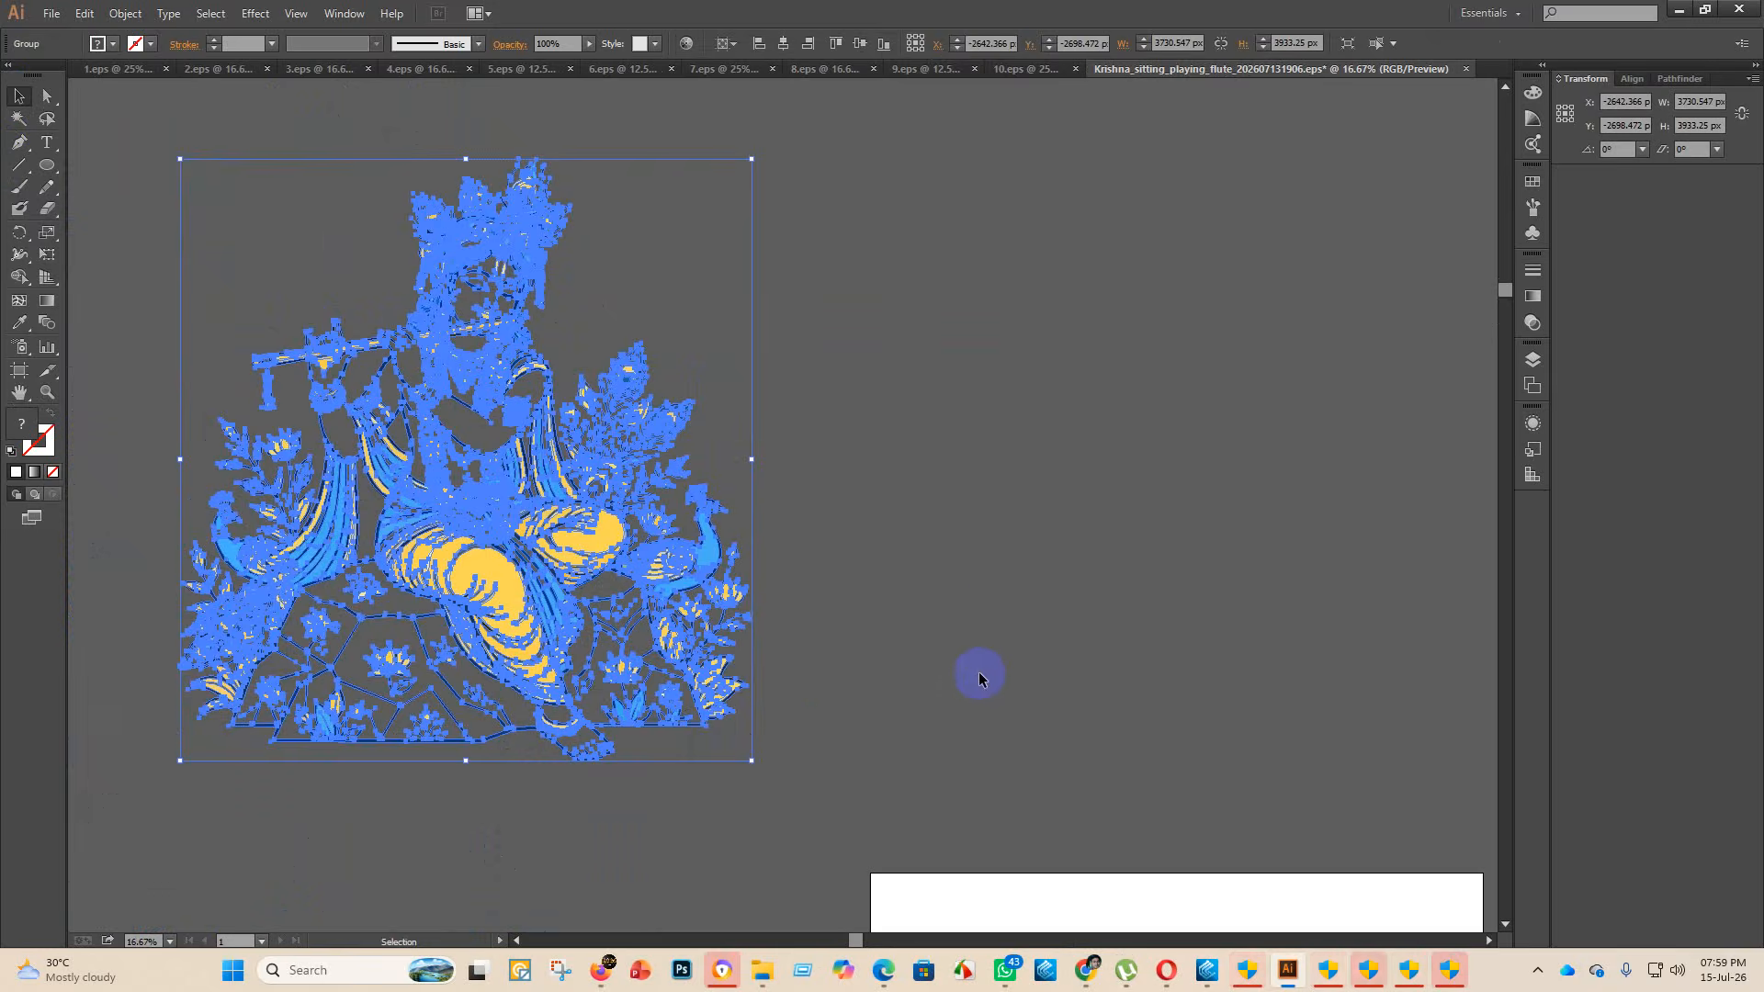
pyautogui.click(884, 46)
pyautogui.scroll(-4, 670, 402)
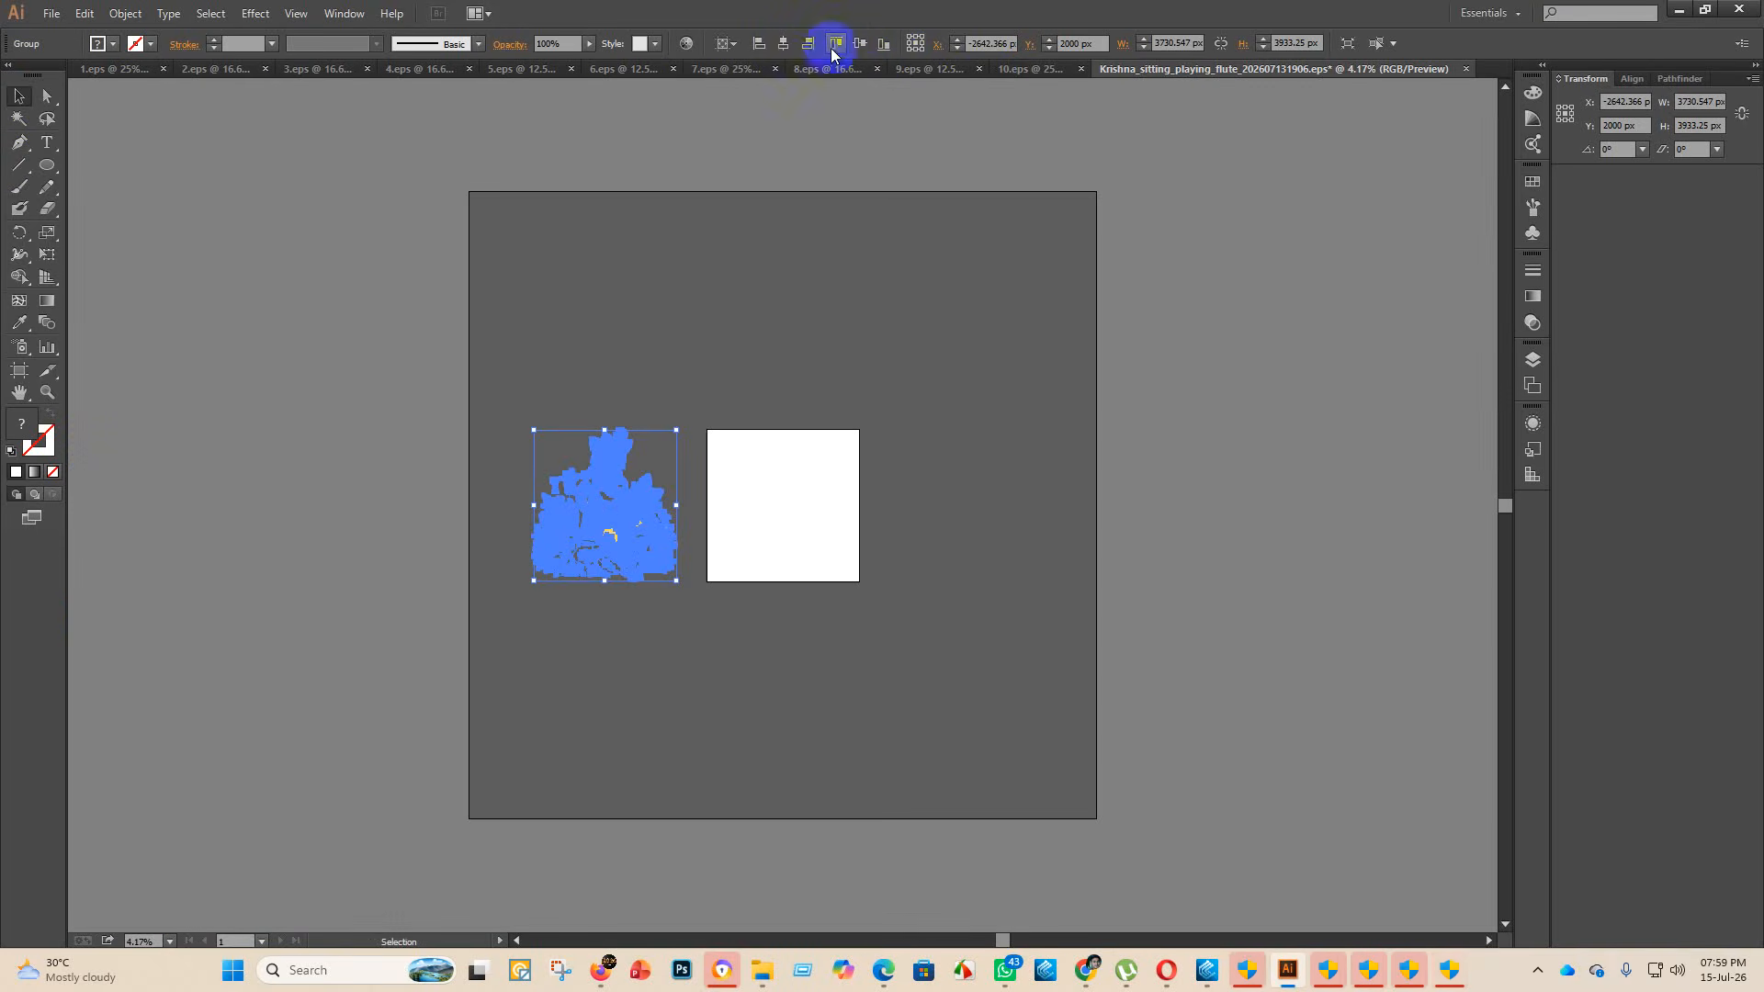
pyautogui.click(783, 44)
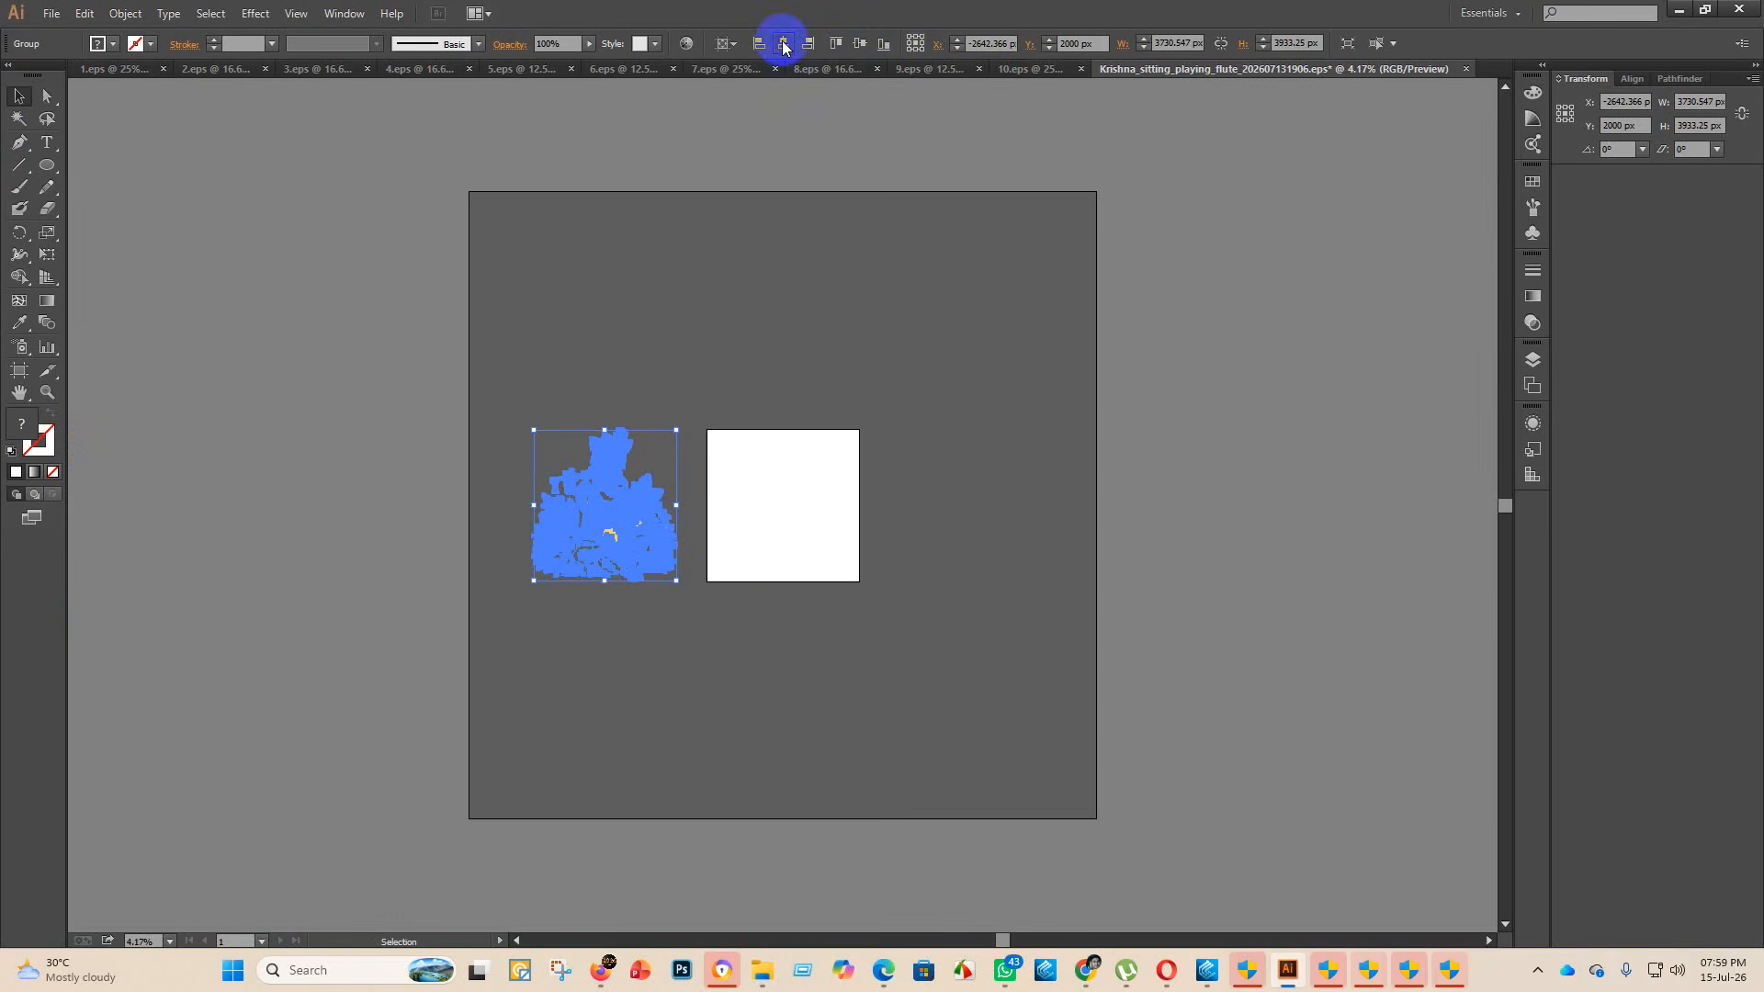
pyautogui.scroll(2, 960, 563)
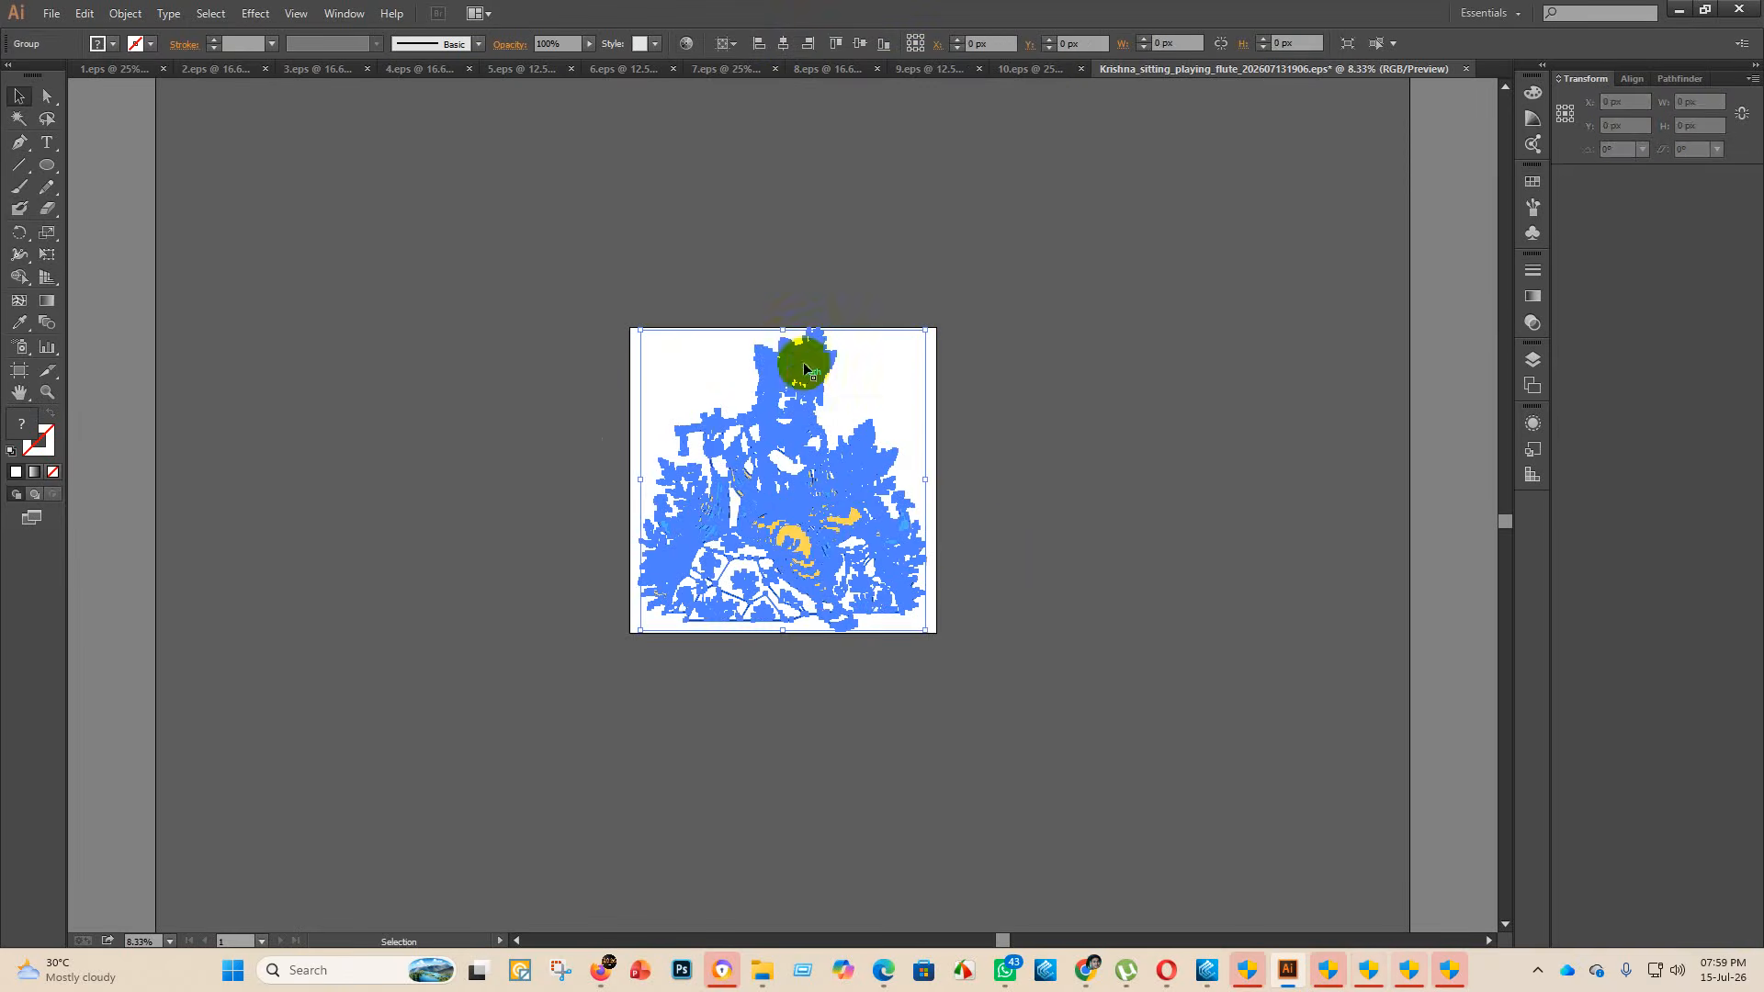
# - Shrink the seated Krishna artwork proportionally from its top edge to leave a margin, and centre it vertically on the artboard
pyautogui.moveTo(786, 330); pyautogui.dragTo(781, 355)
pyautogui.click(860, 43)
pyautogui.click(1114, 374)
pyautogui.scroll(2, 961, 607)
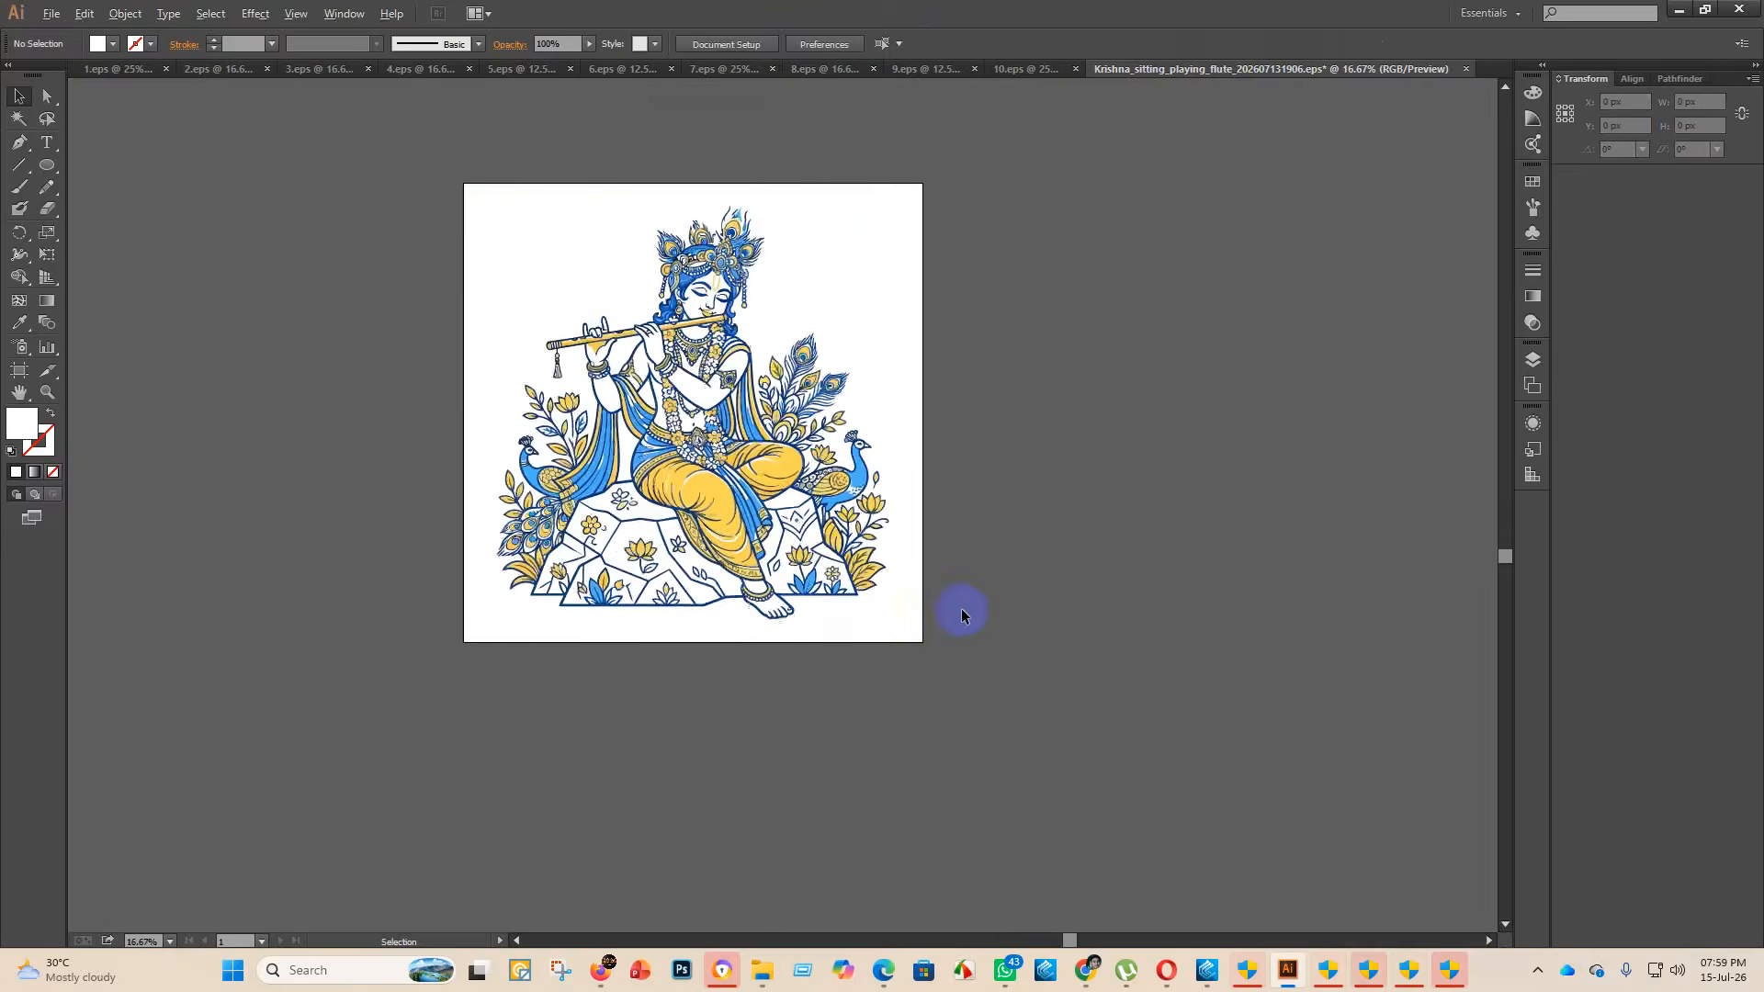
# - Save the seated Krishna artwork as an Illustrator EPS named 11 in the eps 2 folder, using the Illustrator 10 EPS version
pyautogui.click(51, 13)
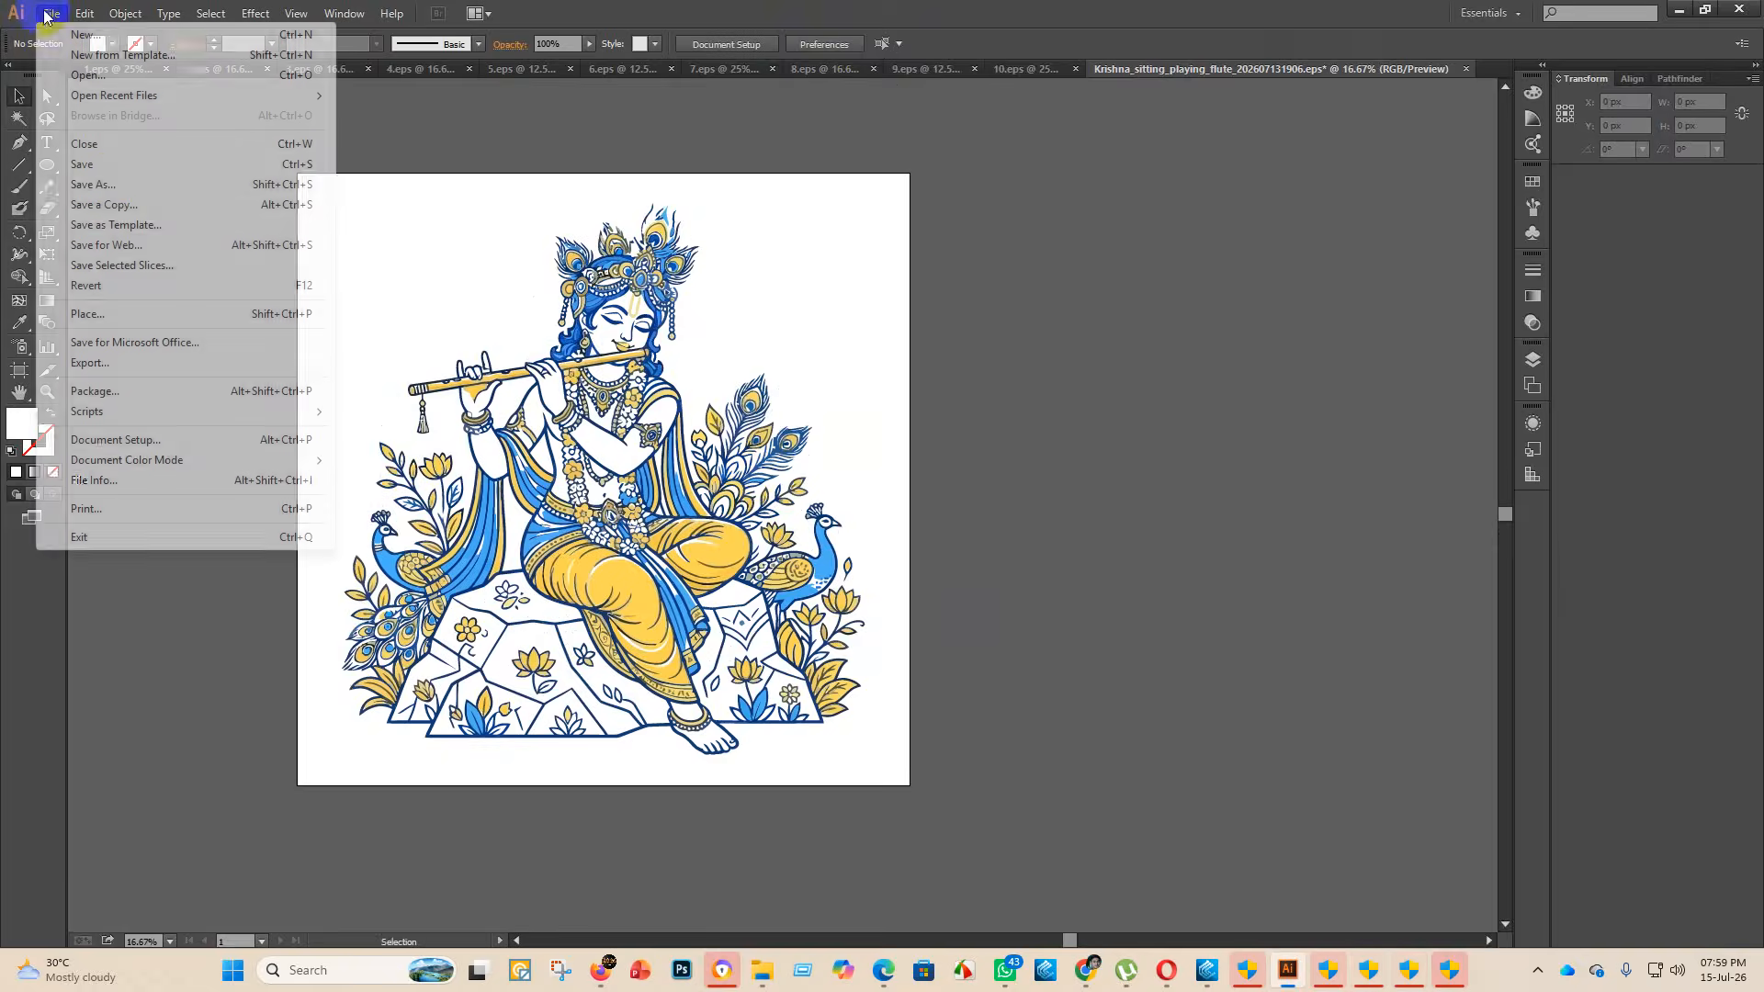
pyautogui.click(112, 169)
pyautogui.doubleClick(316, 157)
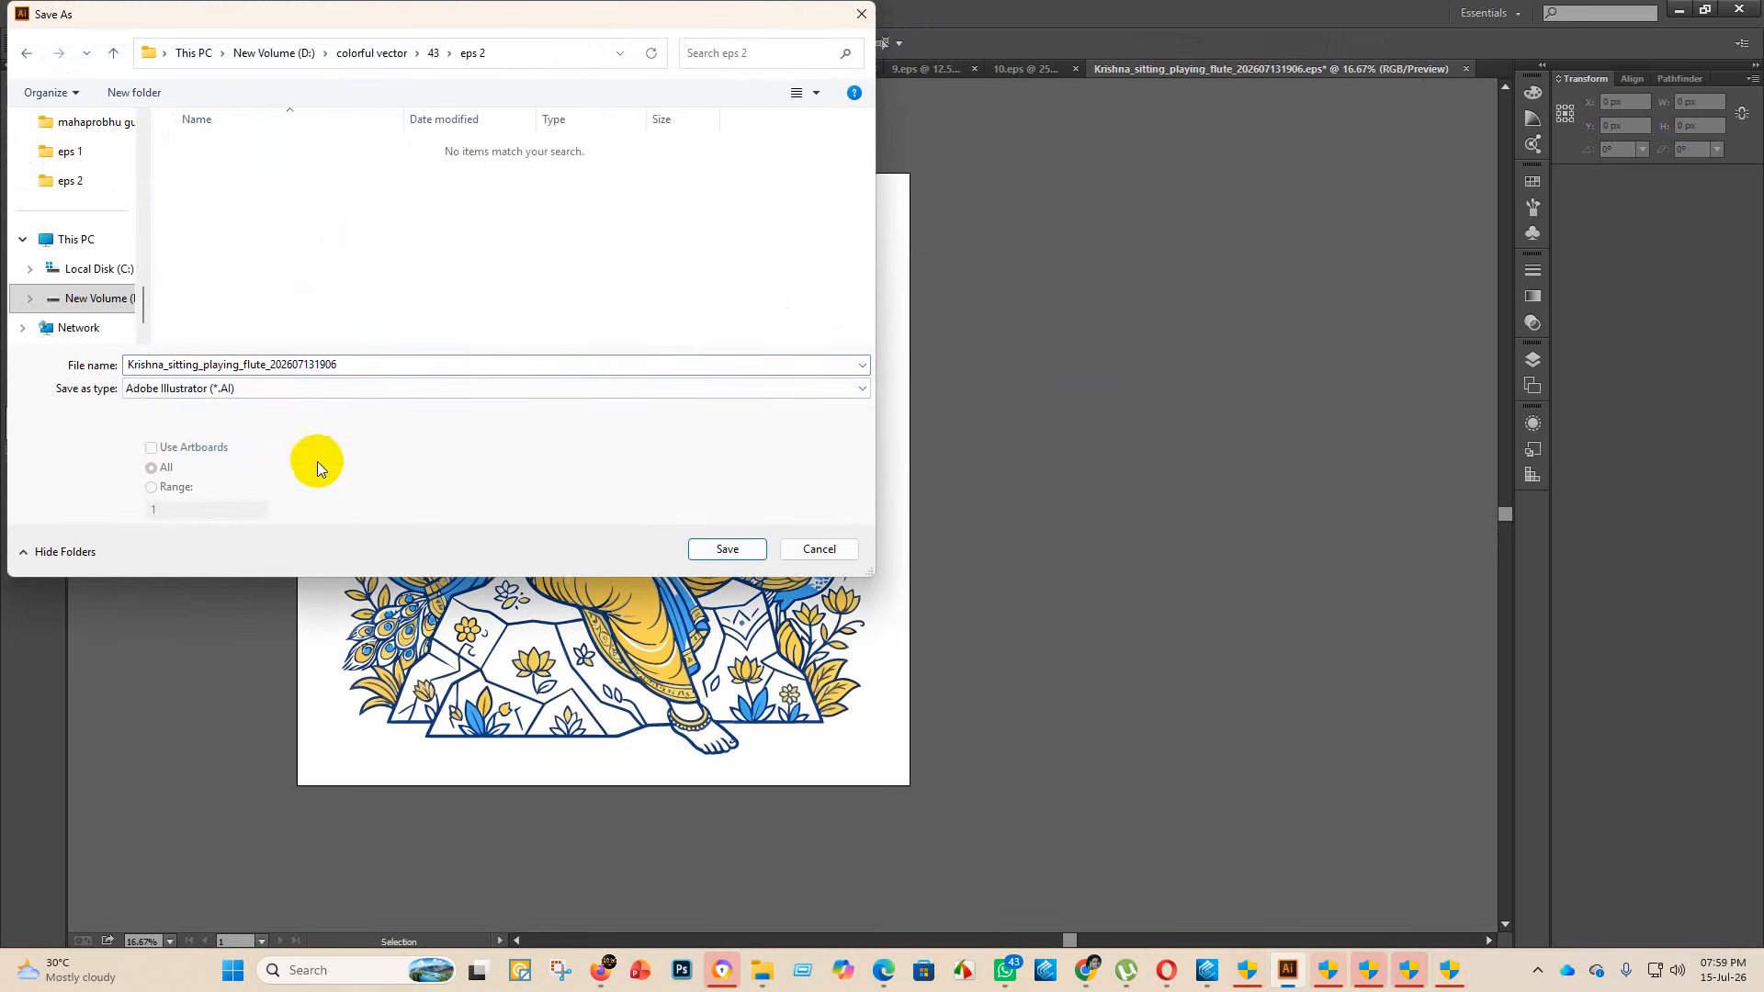
pyautogui.click(259, 388)
pyautogui.click(205, 436)
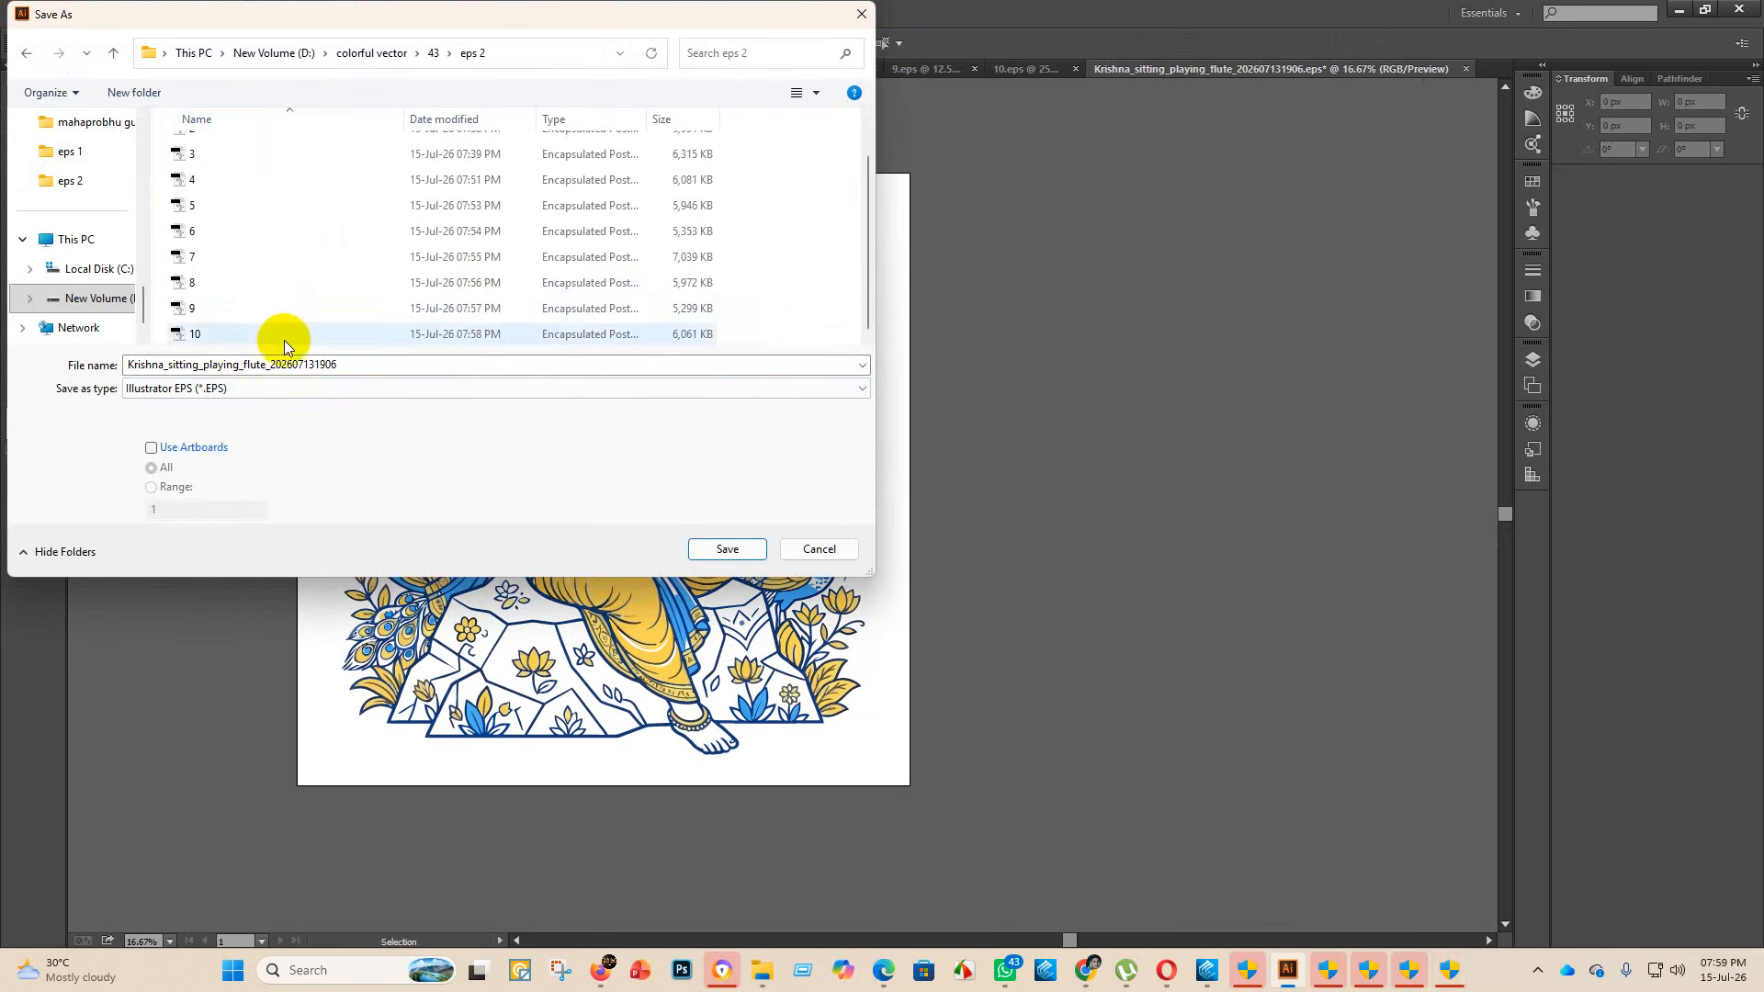
pyautogui.doubleClick(435, 361)
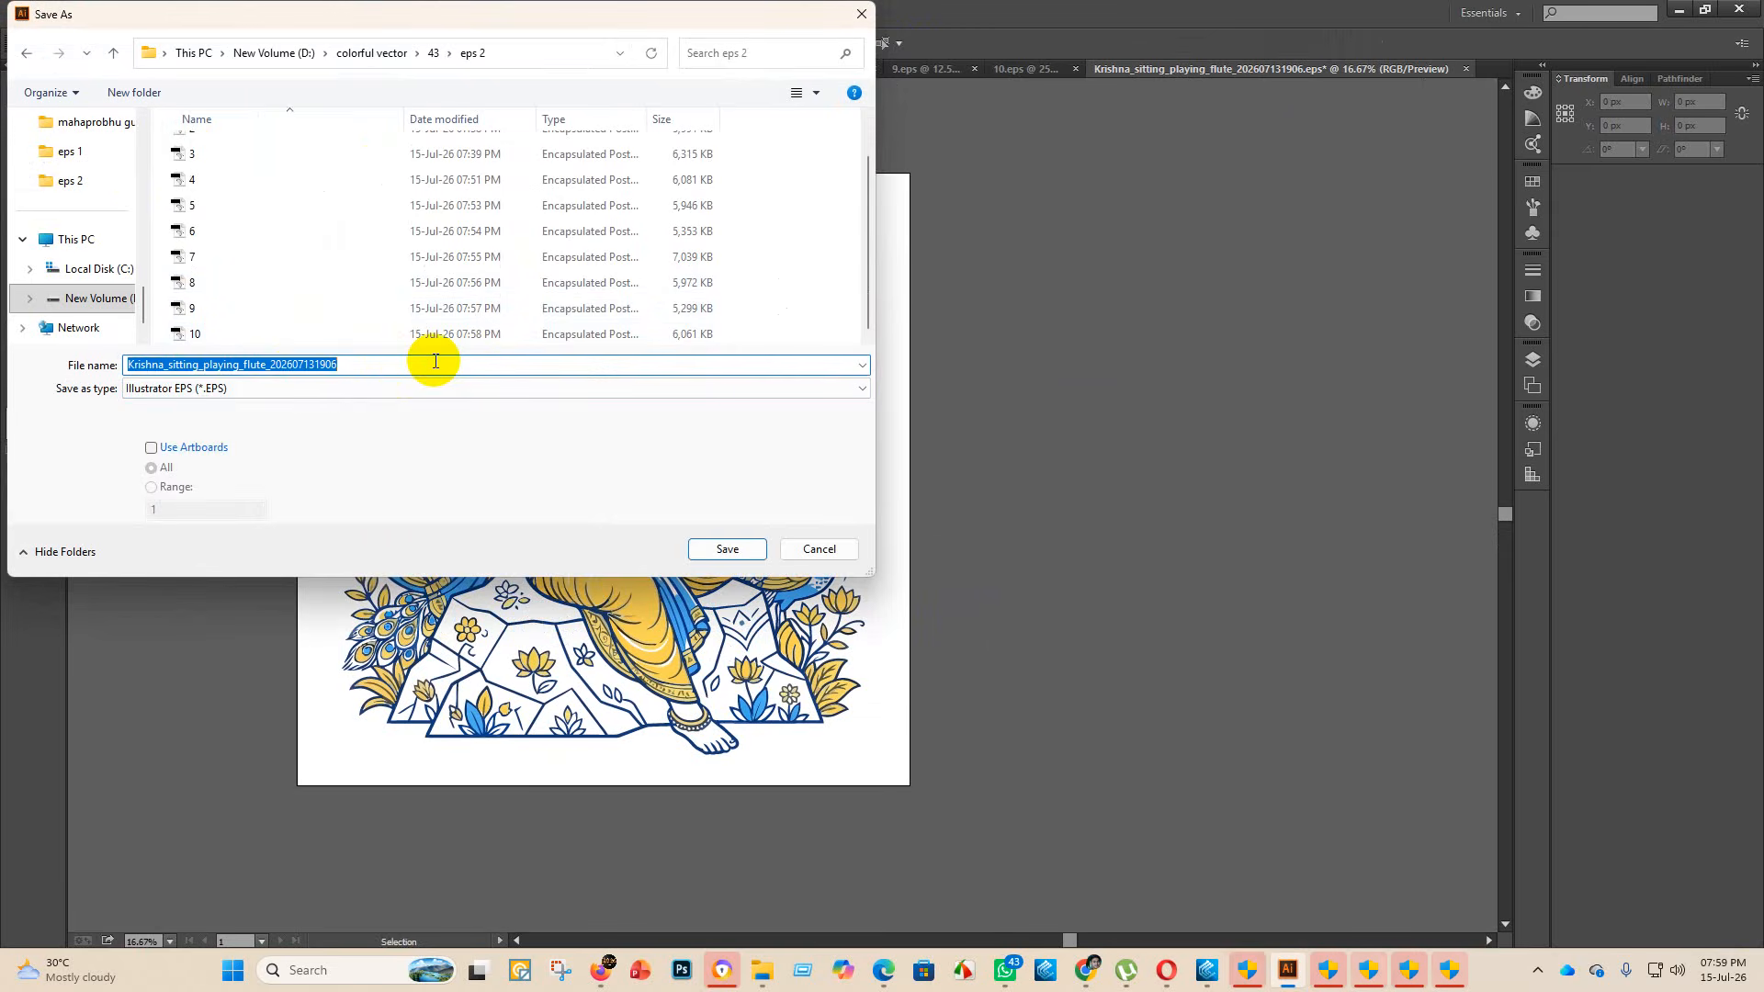
pyautogui.press('BackSpace')
pyautogui.write('11')
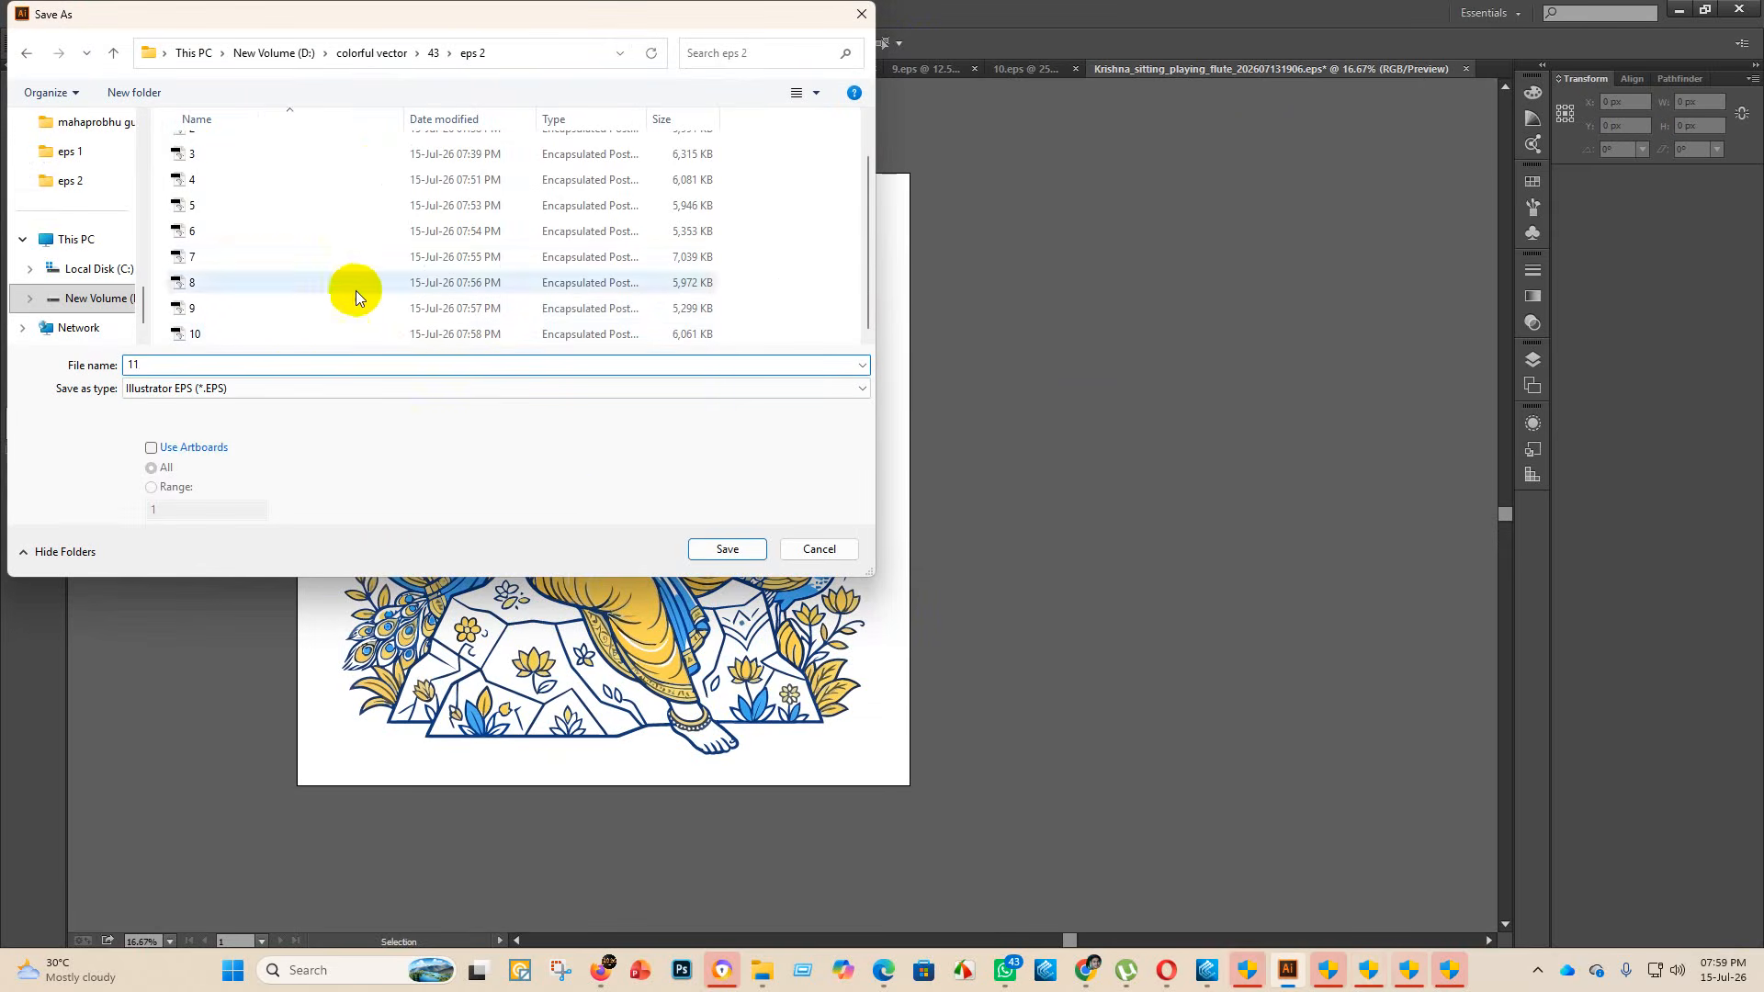
pyautogui.click(715, 551)
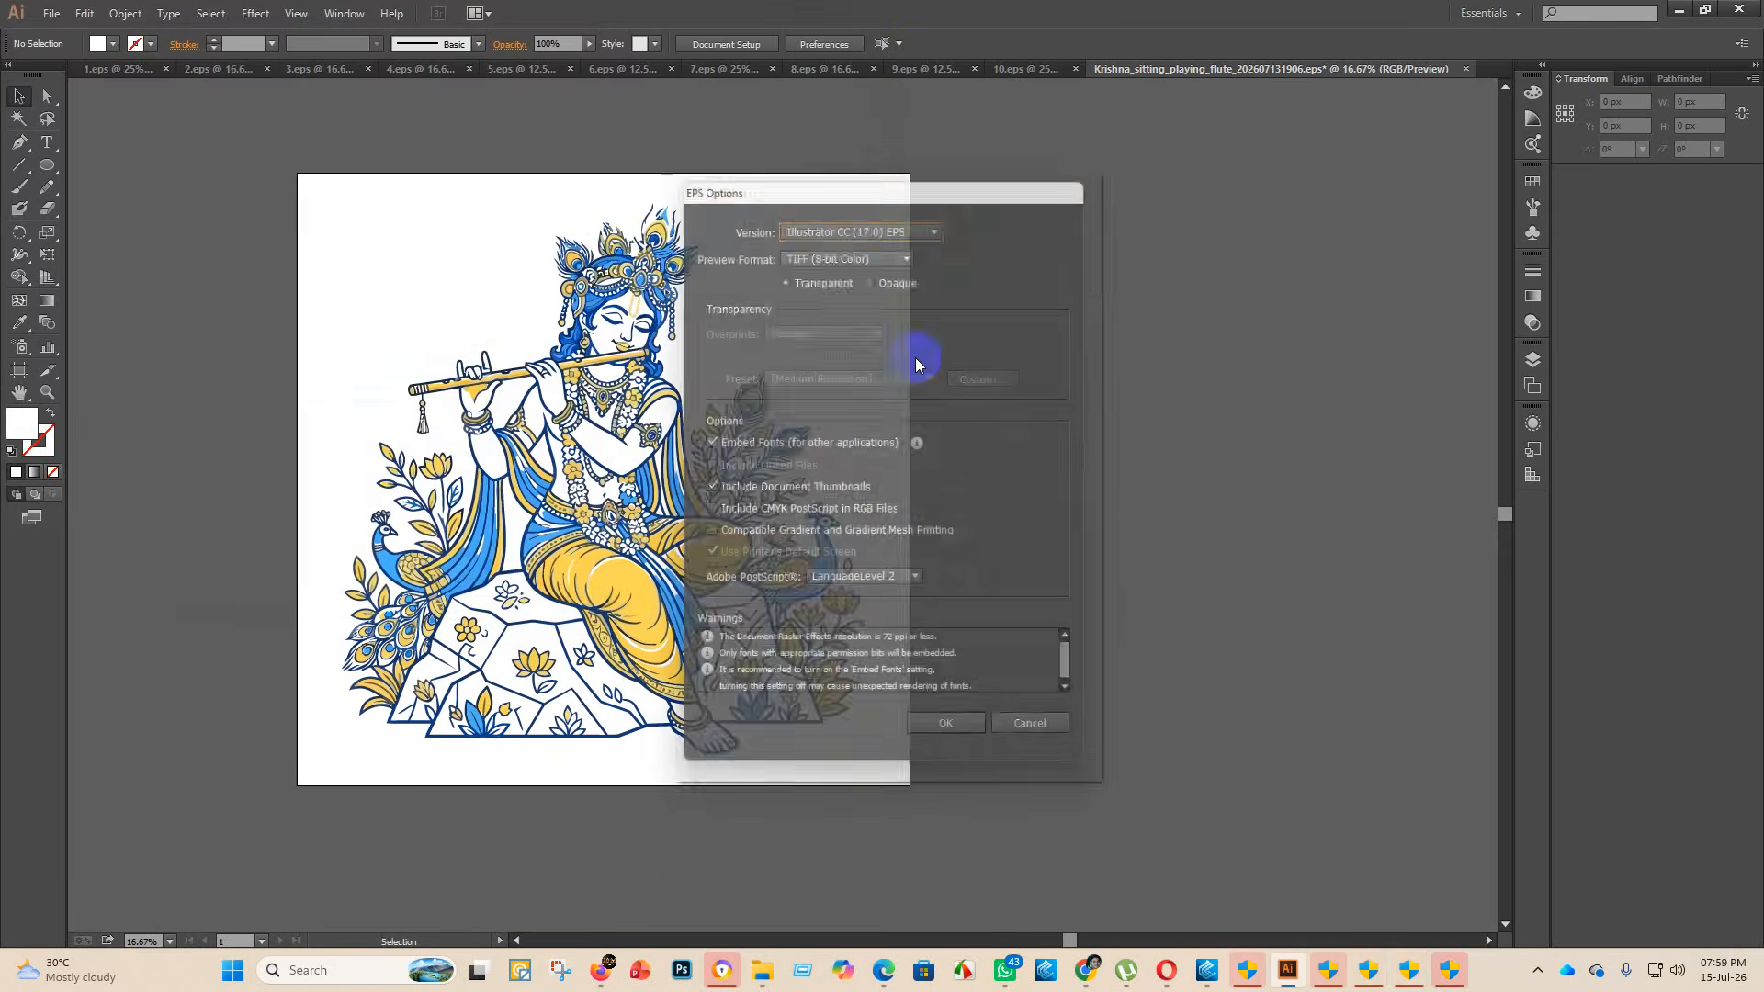
pyautogui.click(941, 222)
pyautogui.click(868, 409)
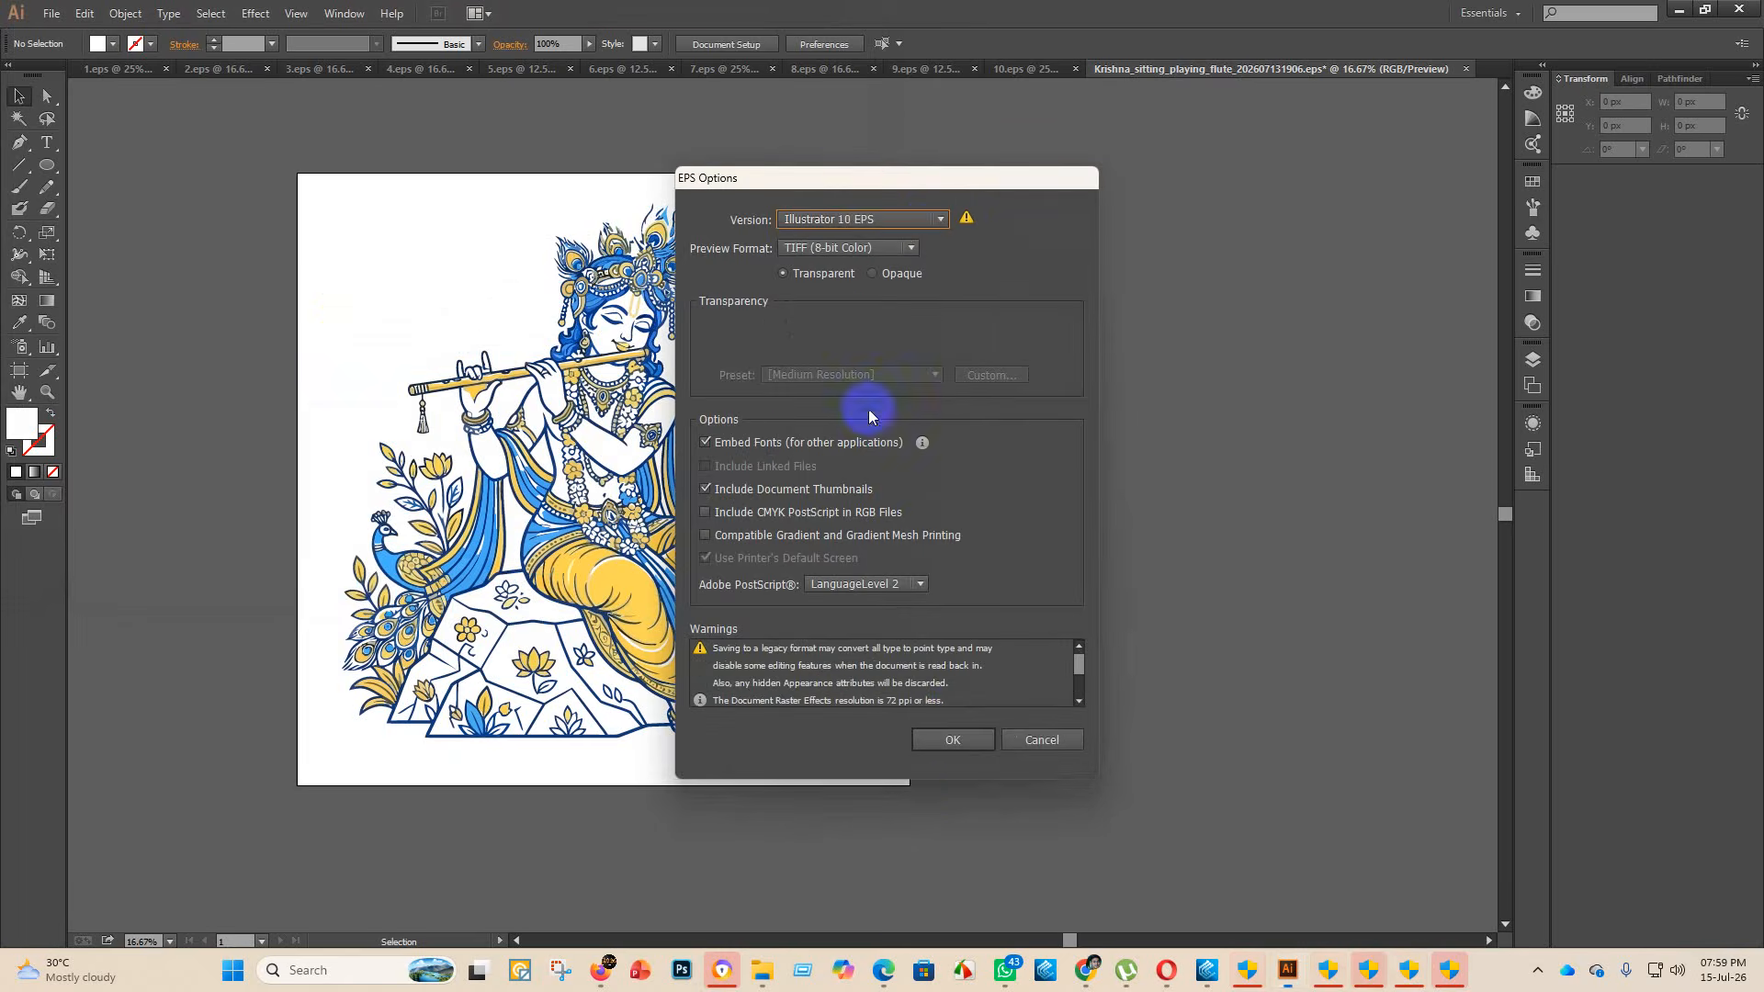
pyautogui.click(953, 741)
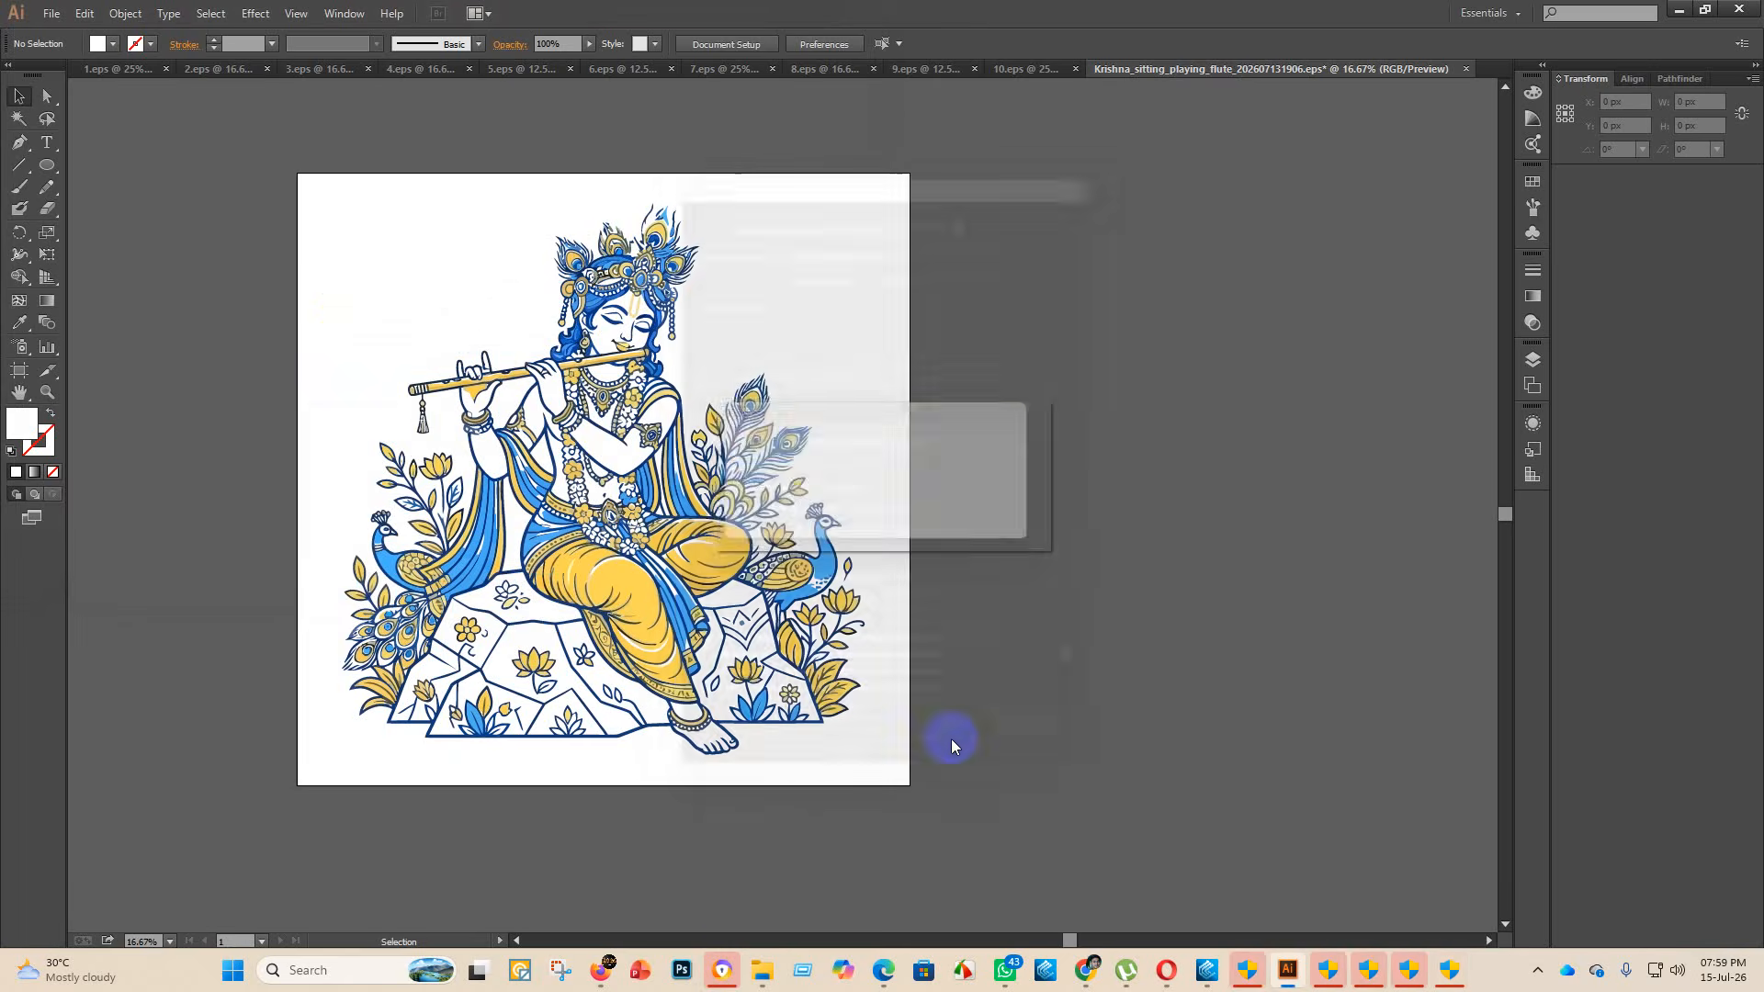
# - Move the seated Krishna source files into the finish folder and open Krishna_with_Butter_–_Cute_202607131903.eps in a maximised window
pyautogui.click(762, 981)
pyautogui.moveTo(524, 230); pyautogui.dragTo(409, 193)
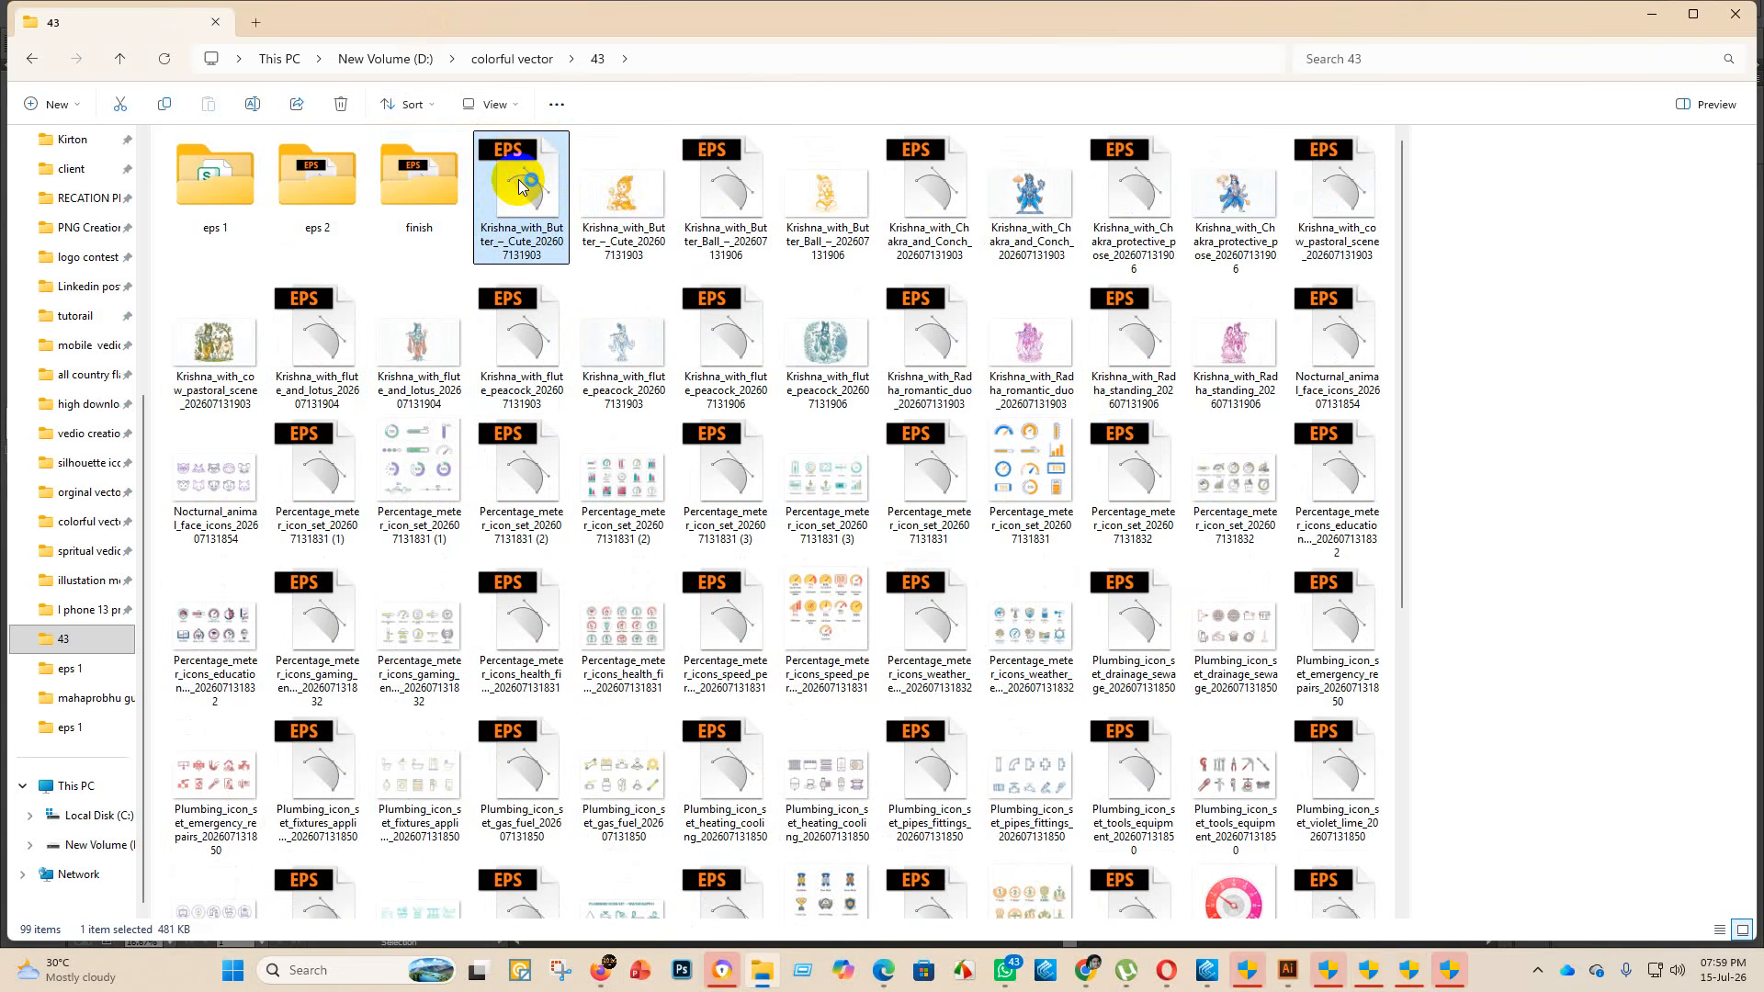
pyautogui.doubleClick(519, 187)
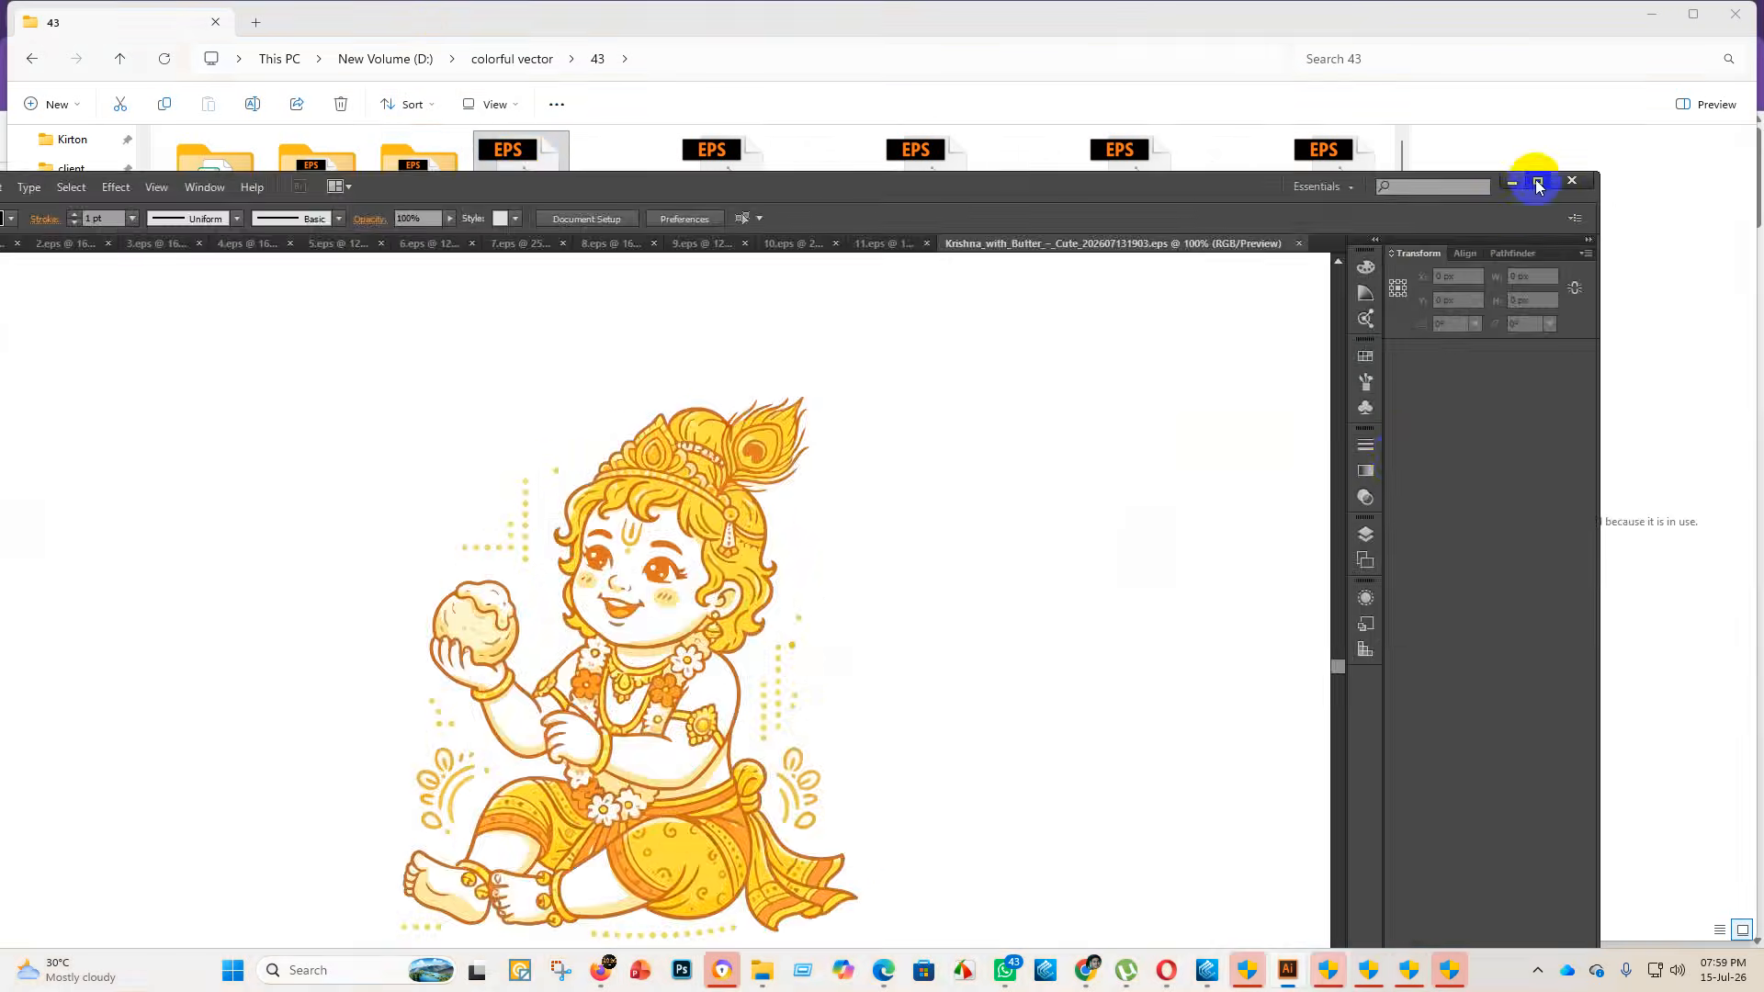
pyautogui.click(1538, 187)
# - Enlarge the butter Krishna group proportionally from its top edge to about 8915 × 4976 px
pyautogui.scroll(-6, 791, 631)
pyautogui.scroll(3, 799, 661)
pyautogui.click(798, 708)
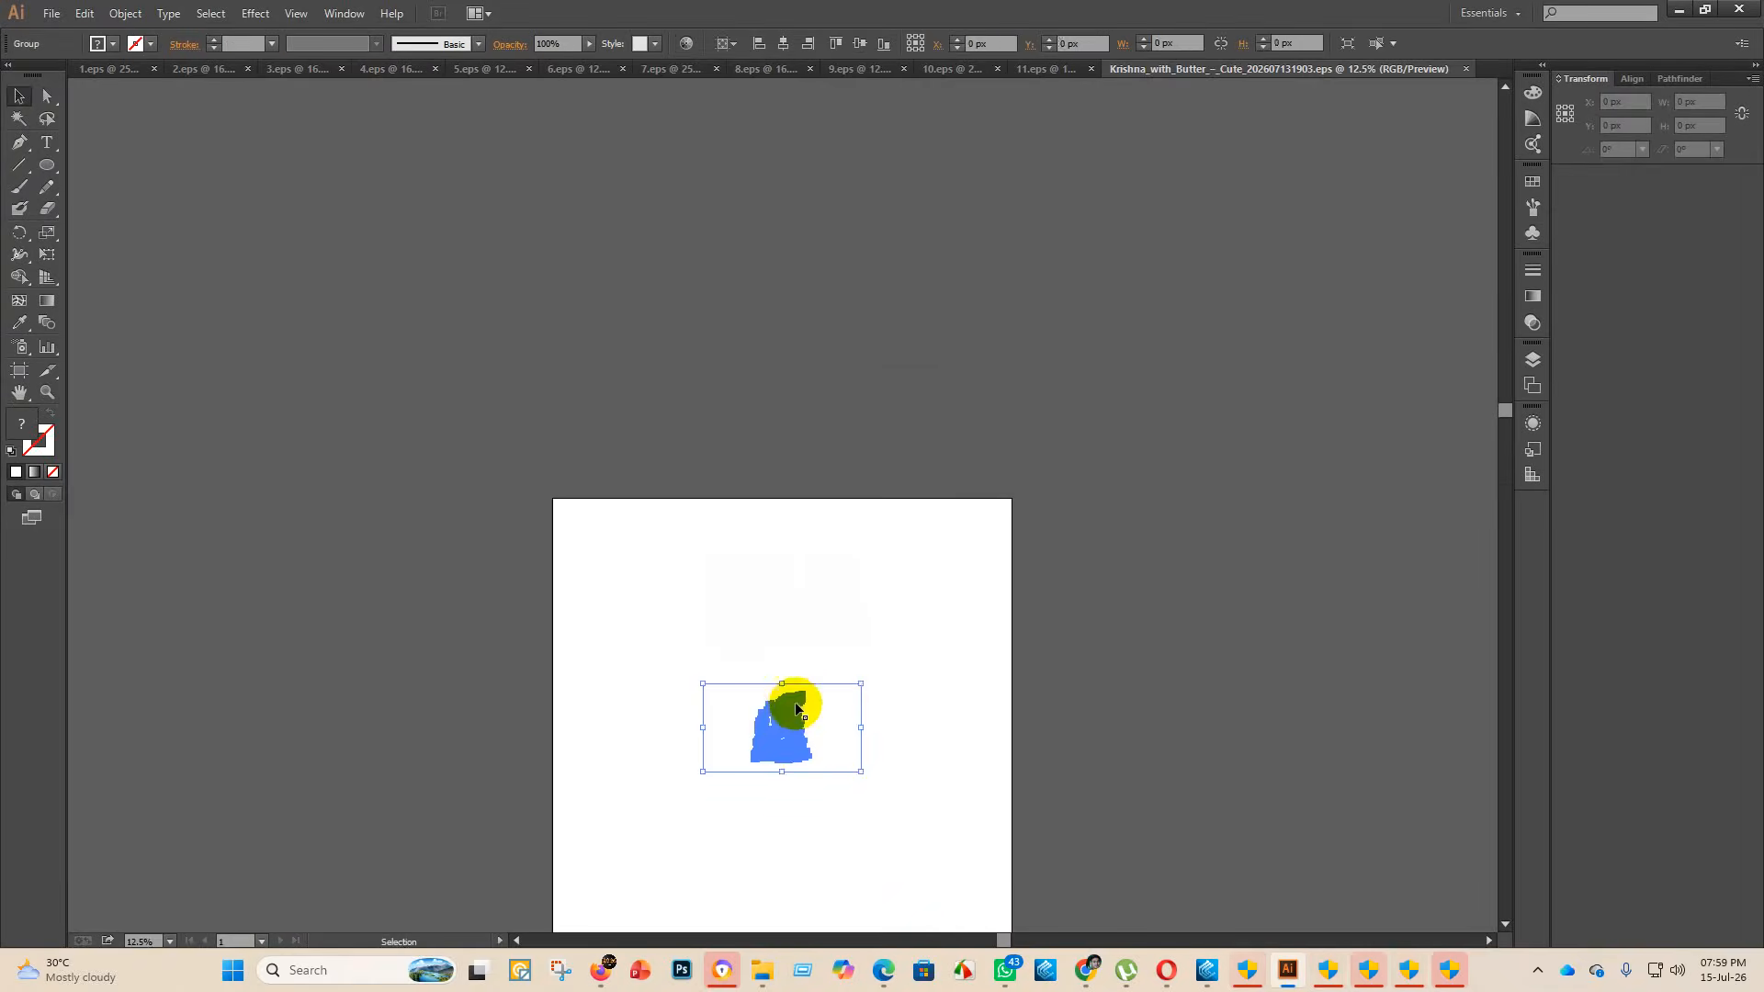
pyautogui.moveTo(797, 708); pyautogui.dragTo(854, 444)
pyautogui.click(175, 445)
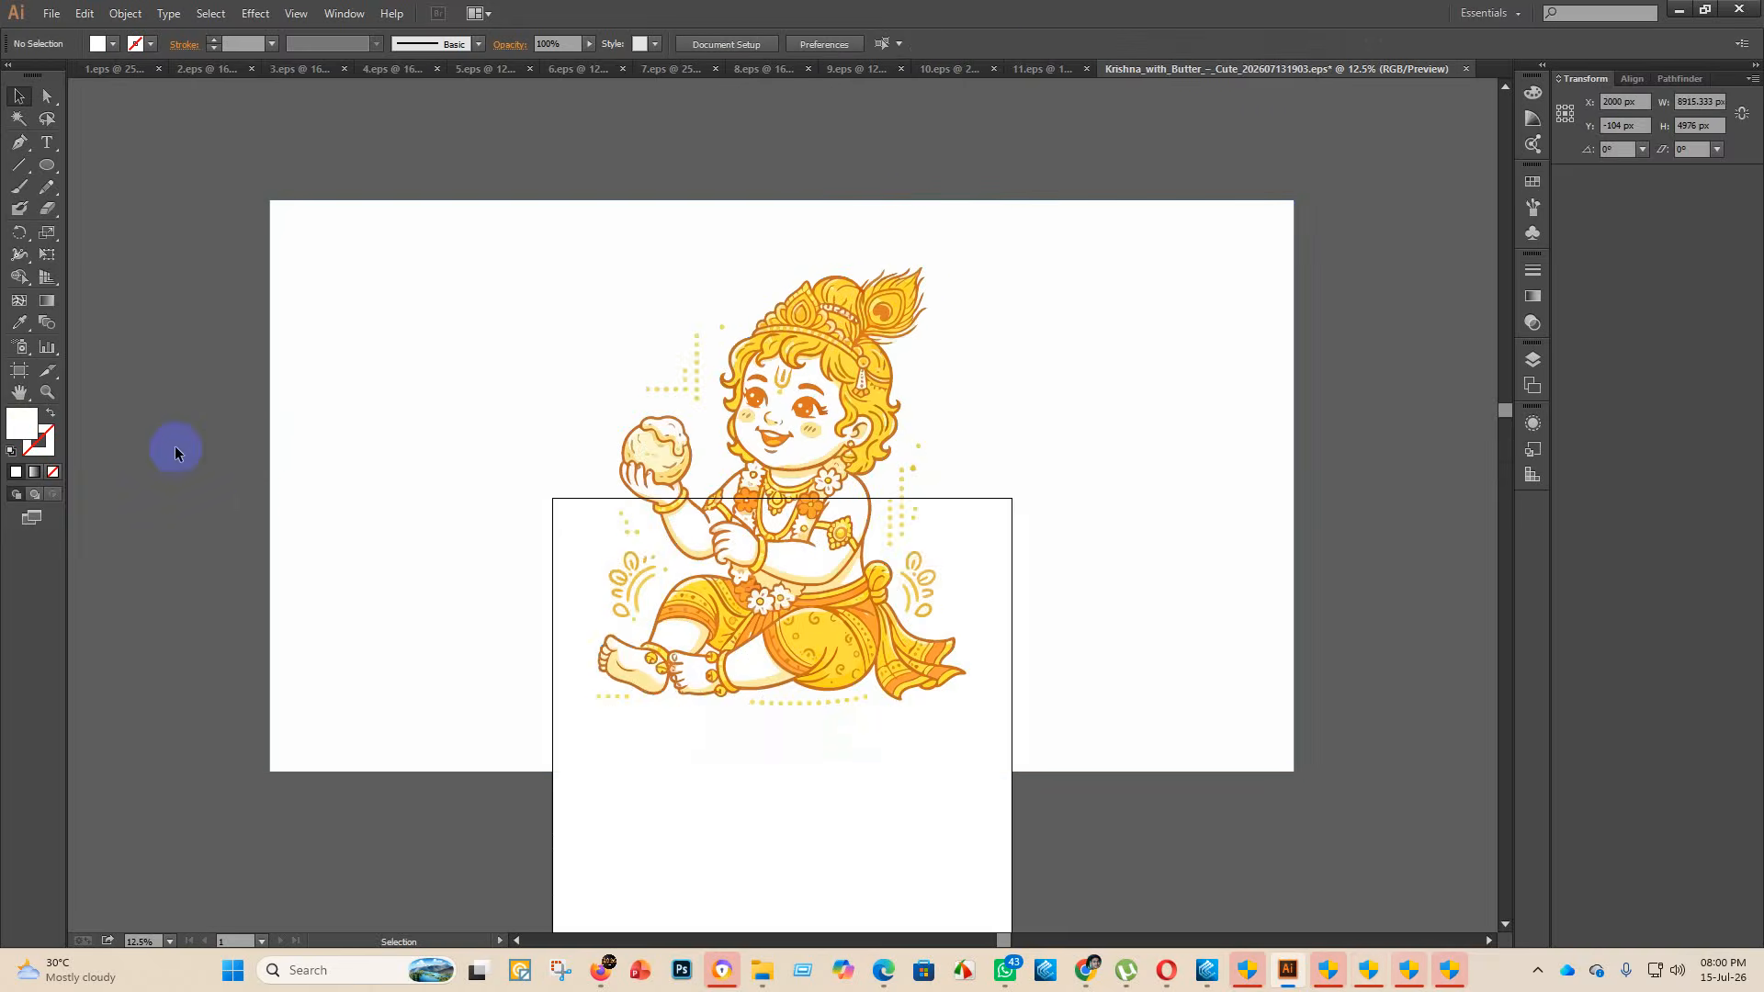
# - Select the white background and matching pale areas of the butter Krishna with the Magic Wand and delete them
pyautogui.click(28, 118)
pyautogui.click(677, 346)
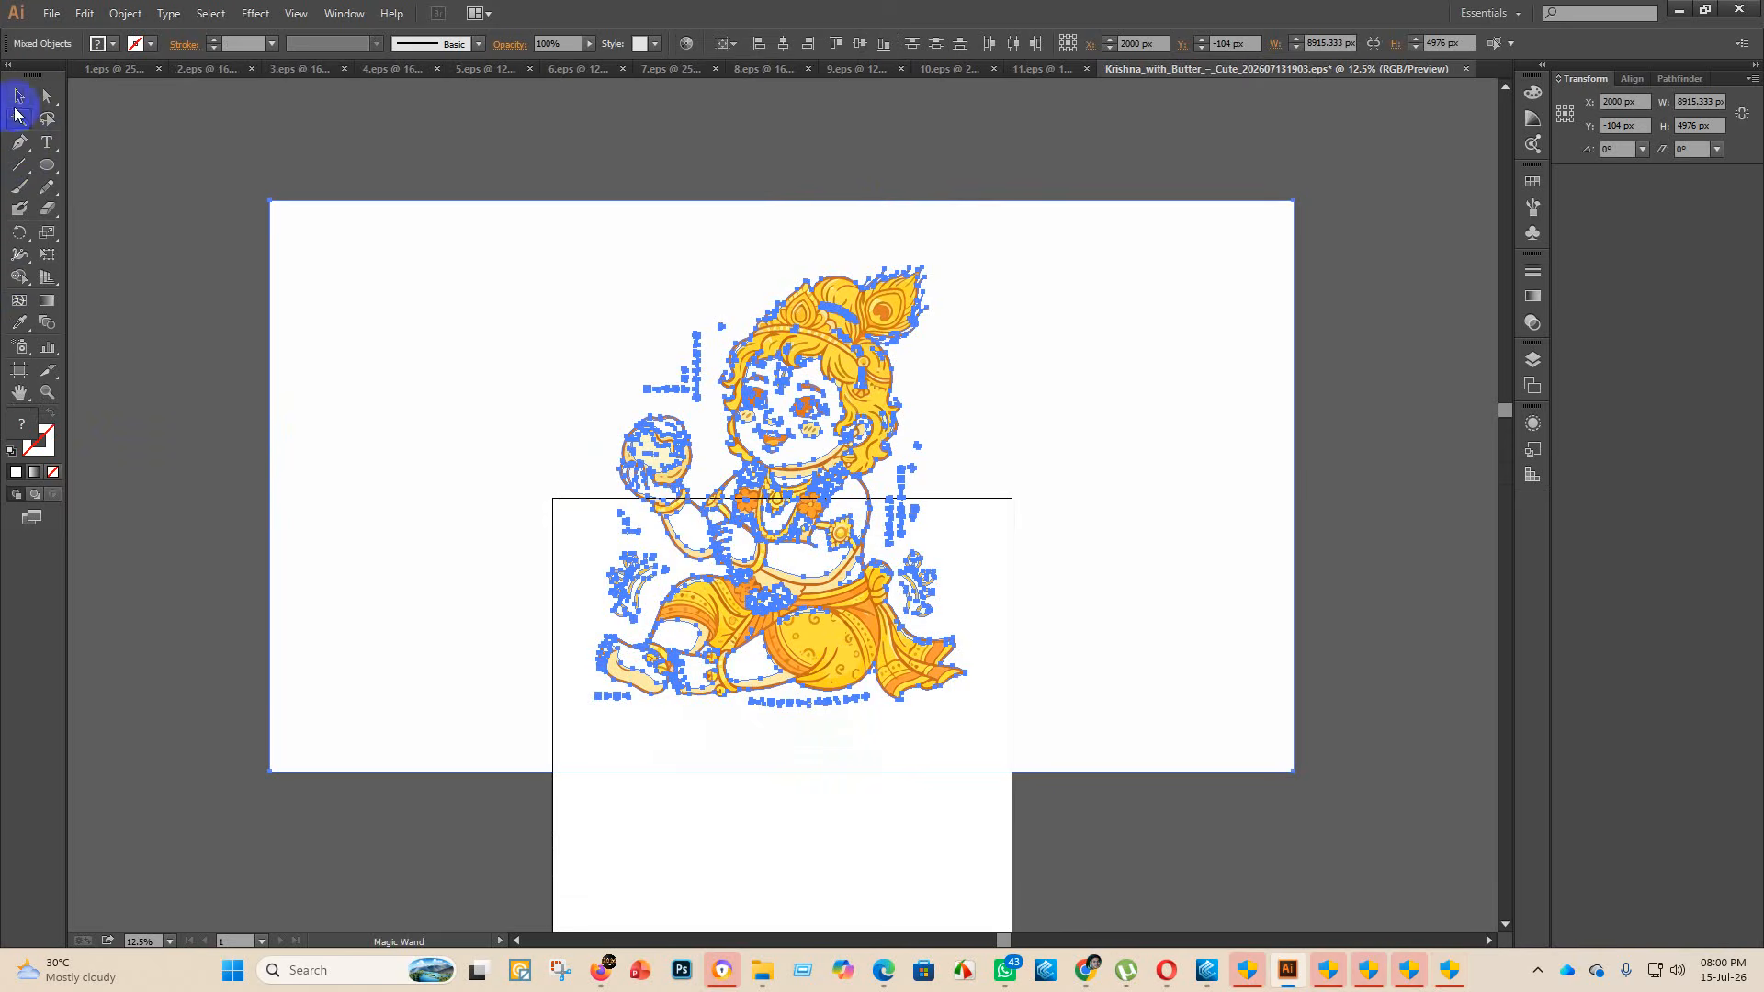
pyautogui.click(14, 118)
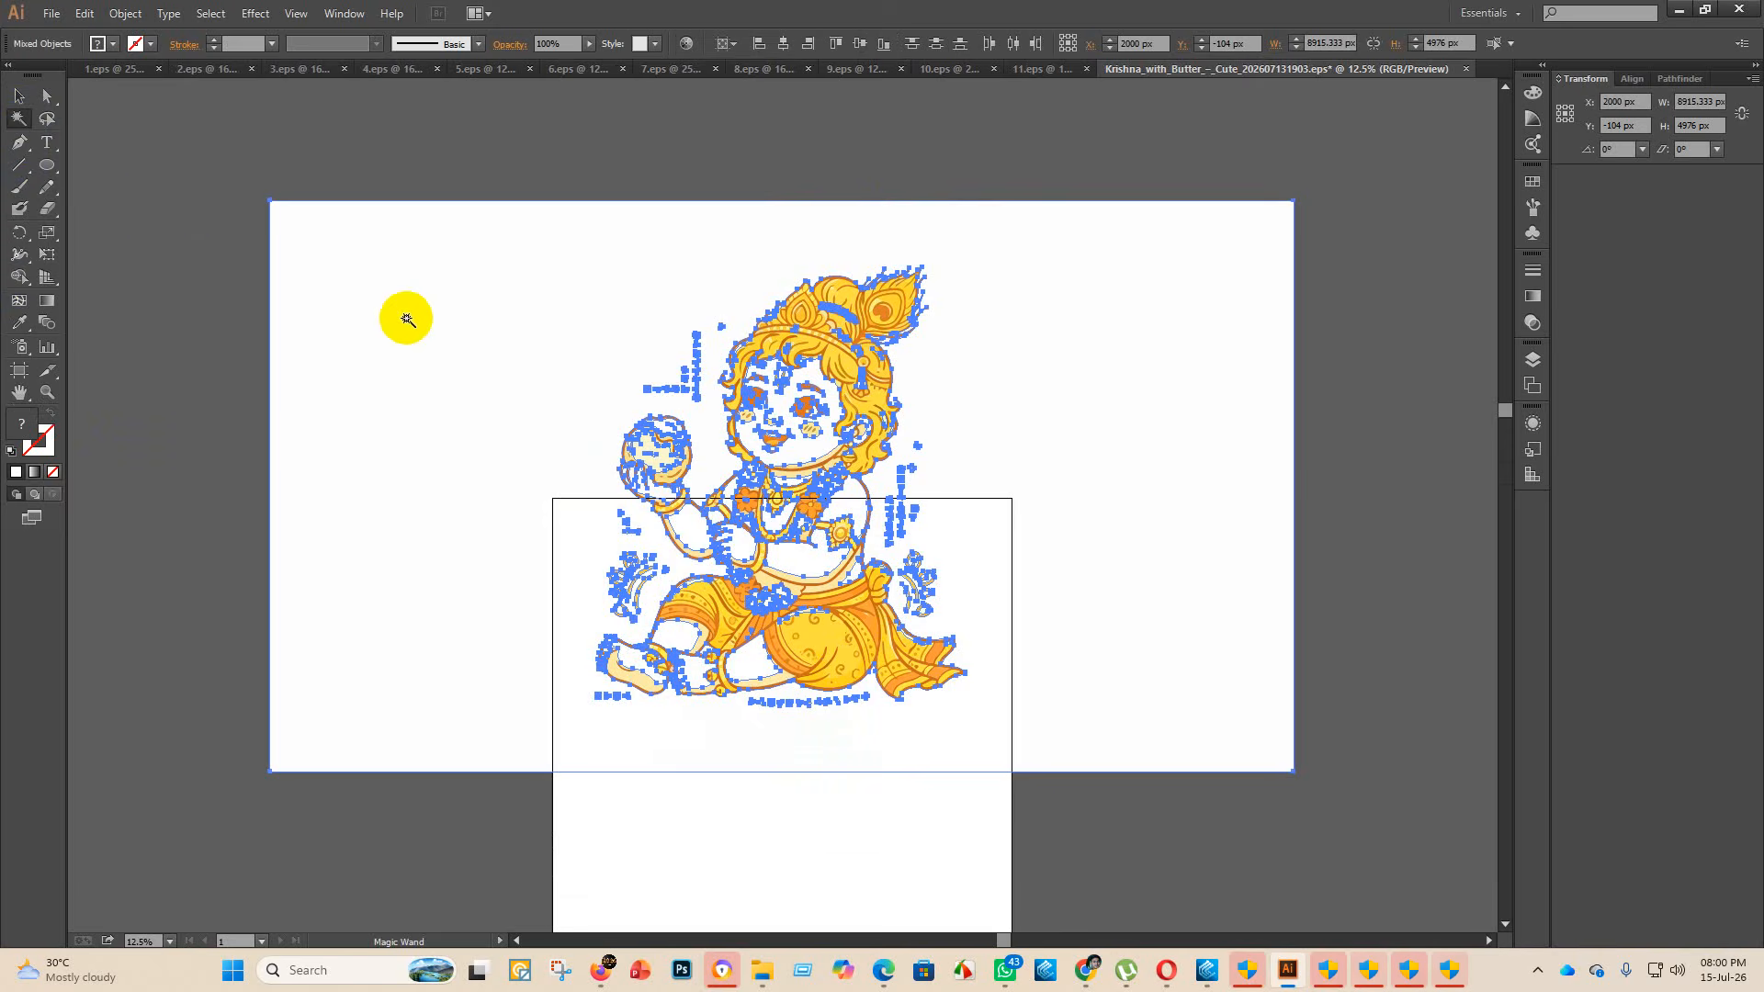
pyautogui.click(19, 95)
pyautogui.click(224, 169)
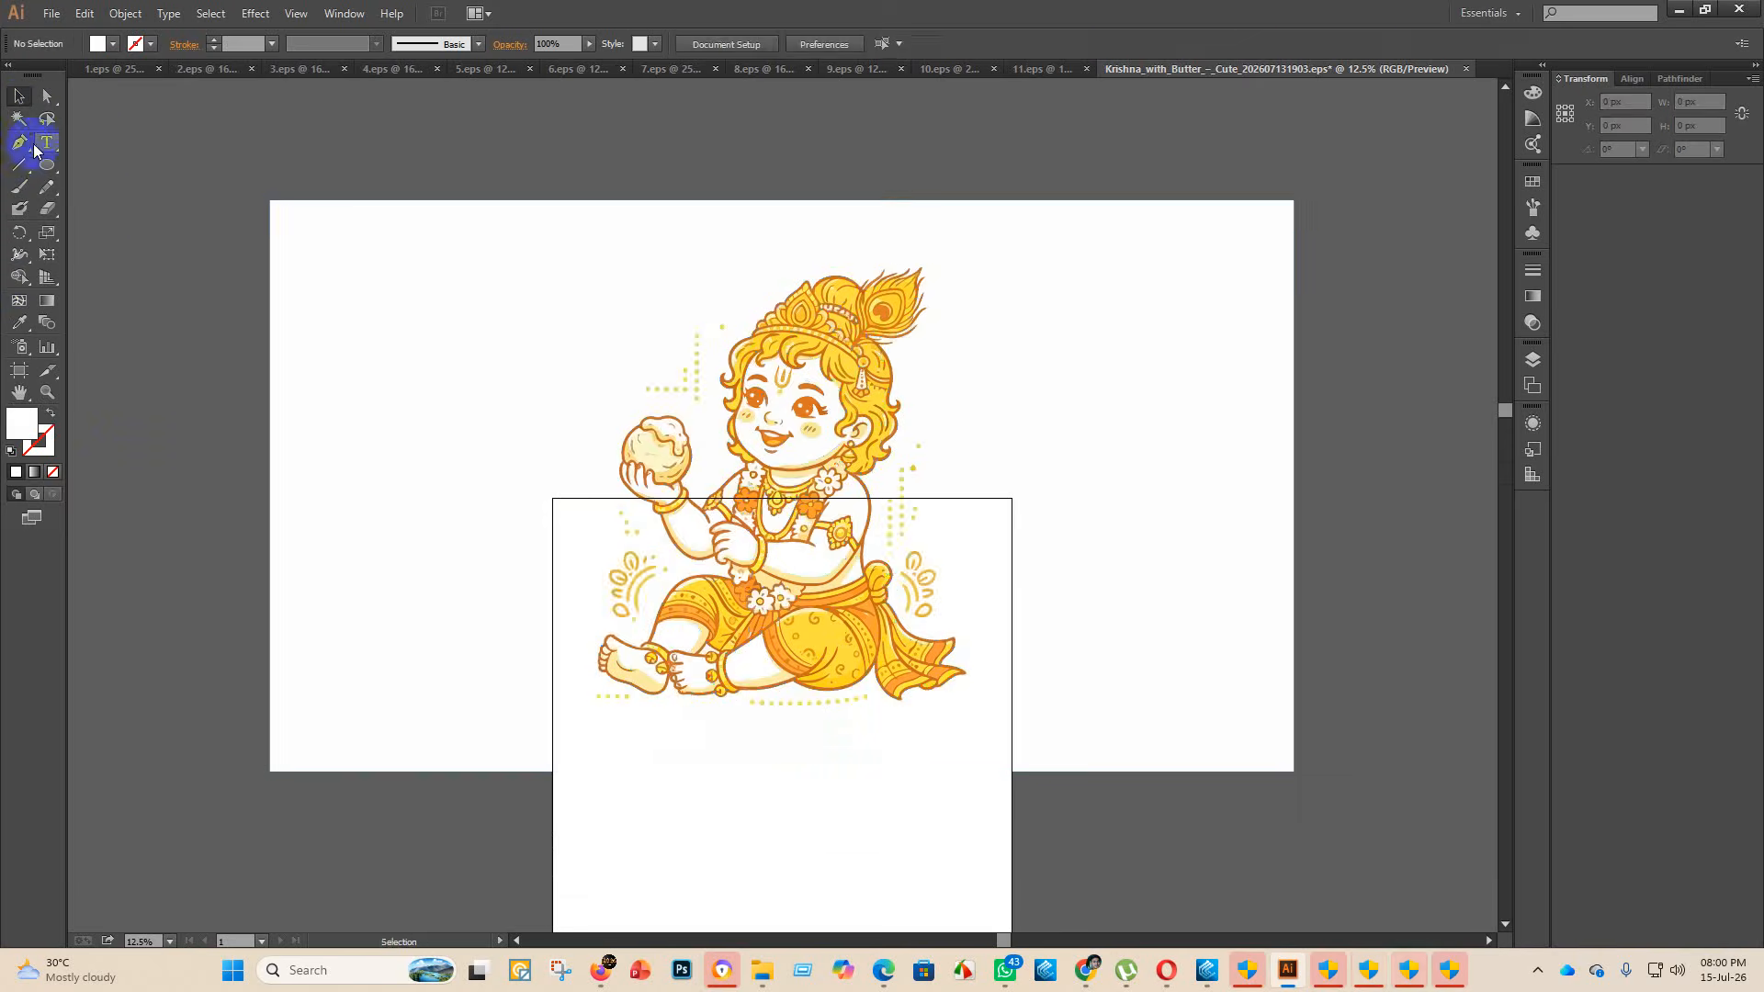
pyautogui.click(334, 307)
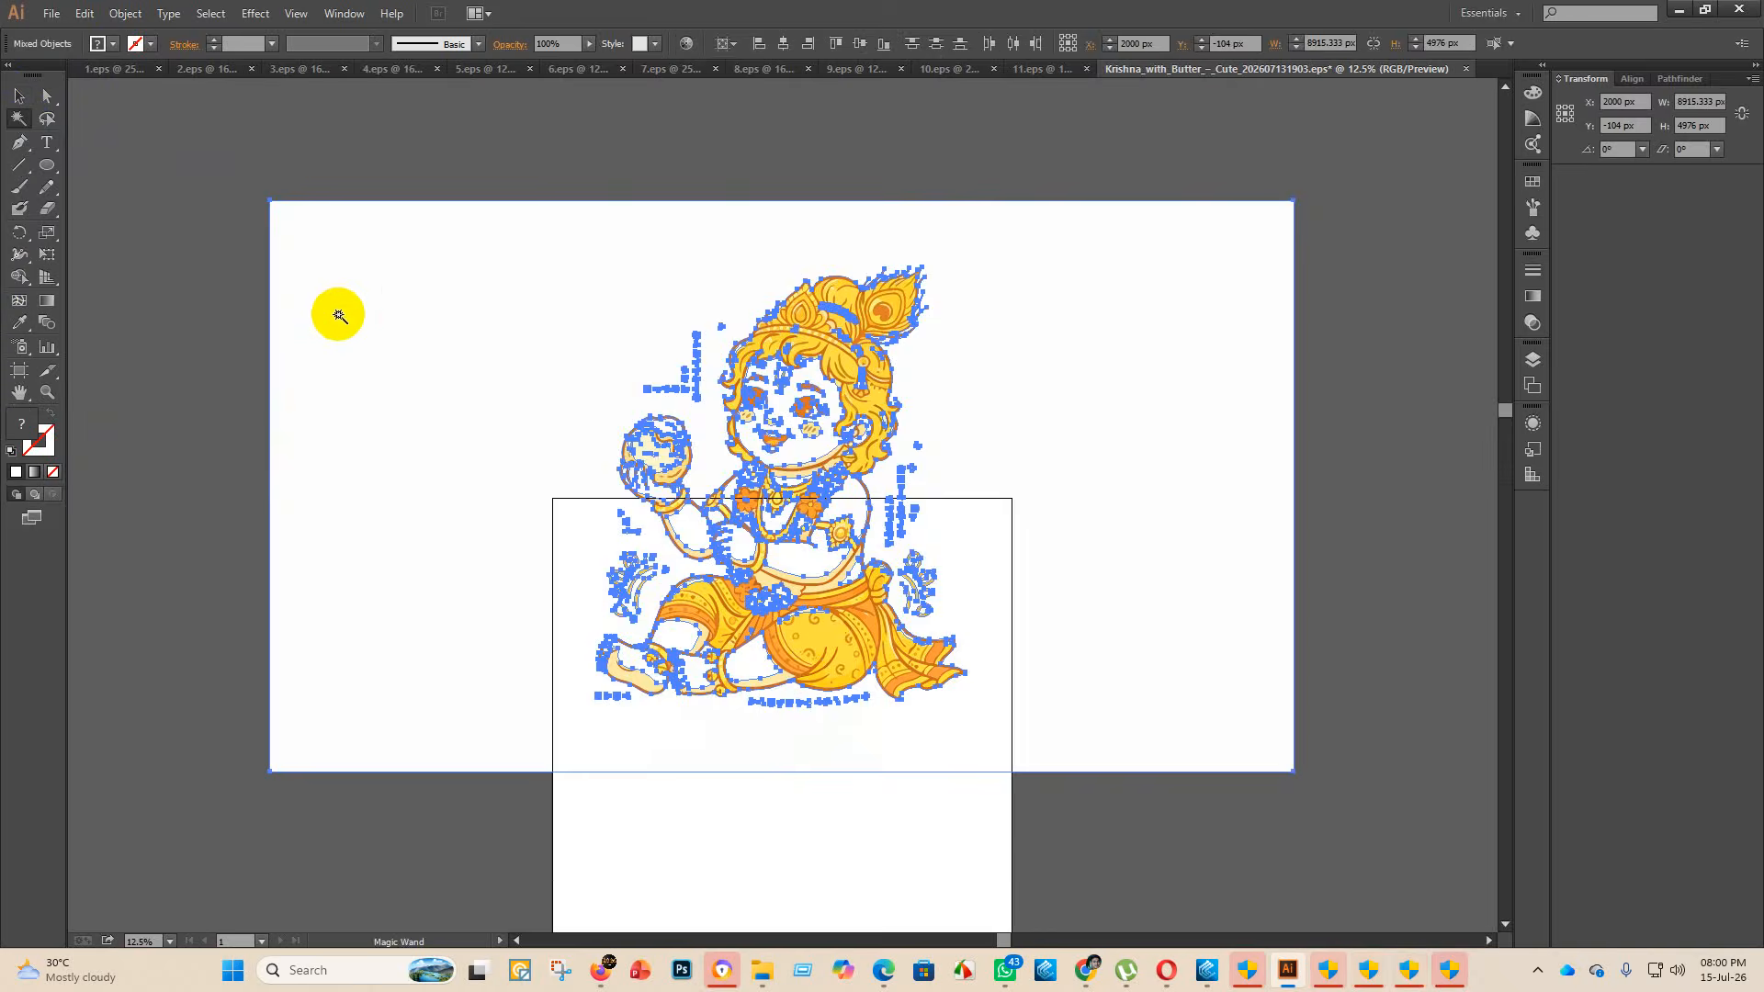
pyautogui.press('Delete')
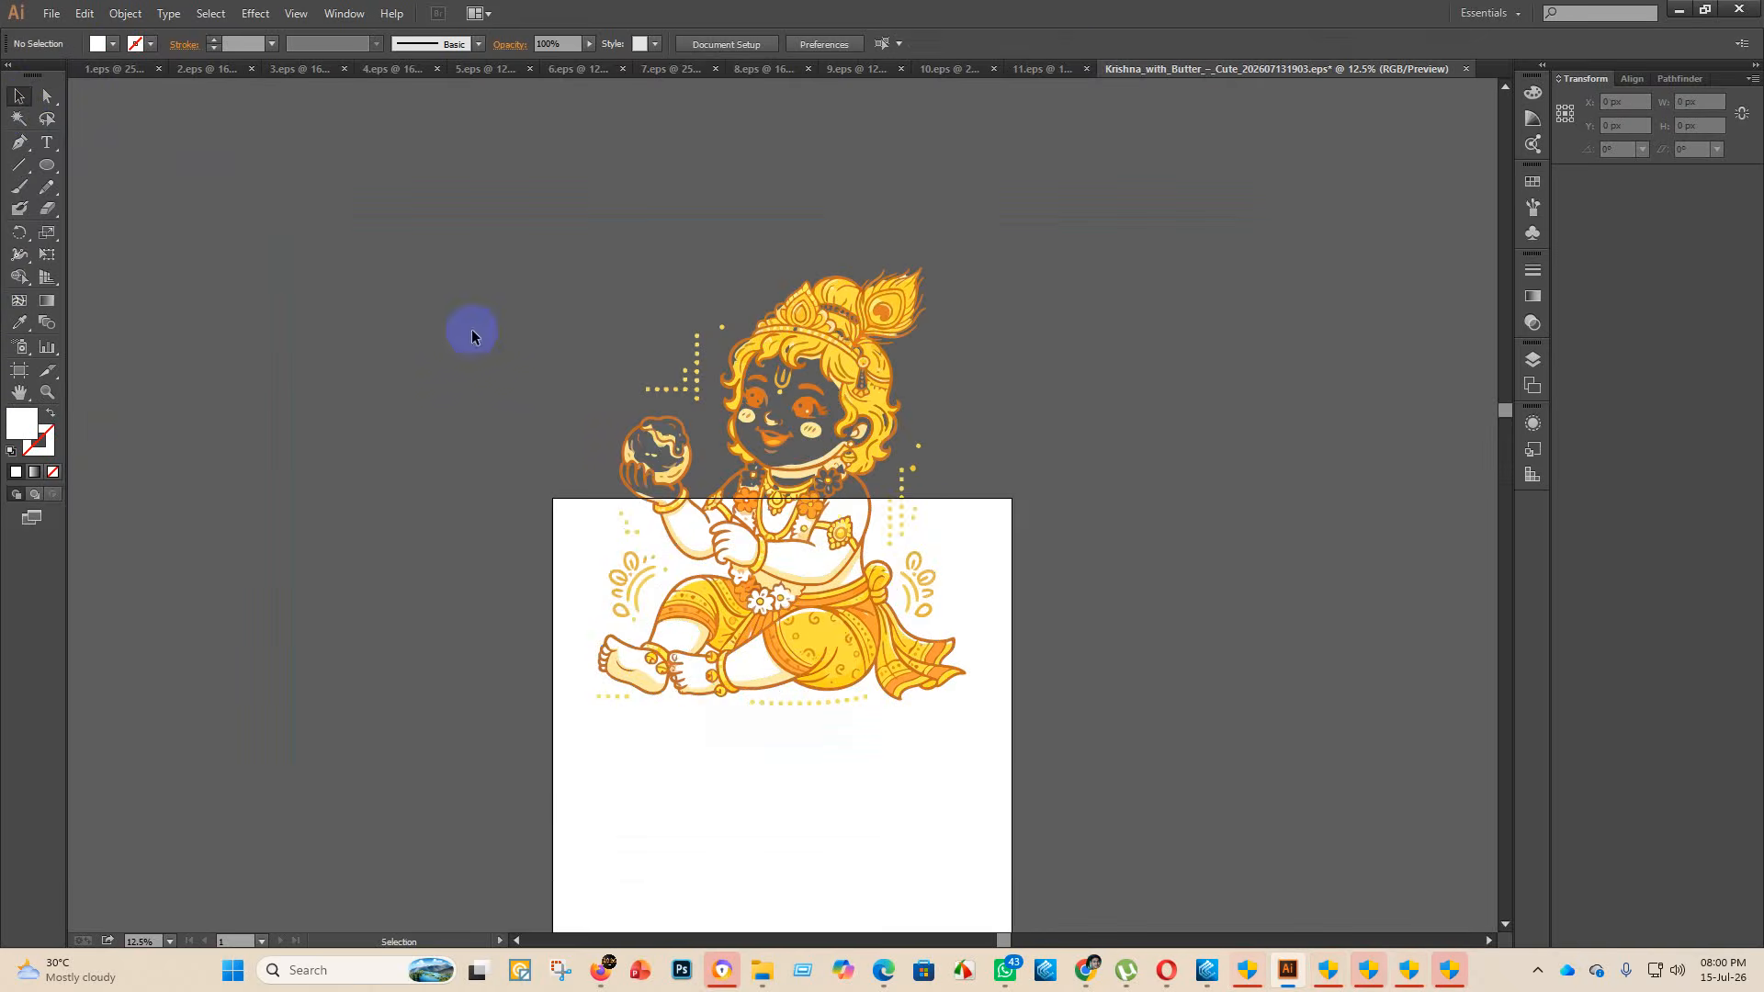
# - Move the butter Krishna artwork off the artboard onto the empty canvas and inspect its see-through areas
pyautogui.scroll(4, 772, 401)
pyautogui.scroll(-6, 624, 473)
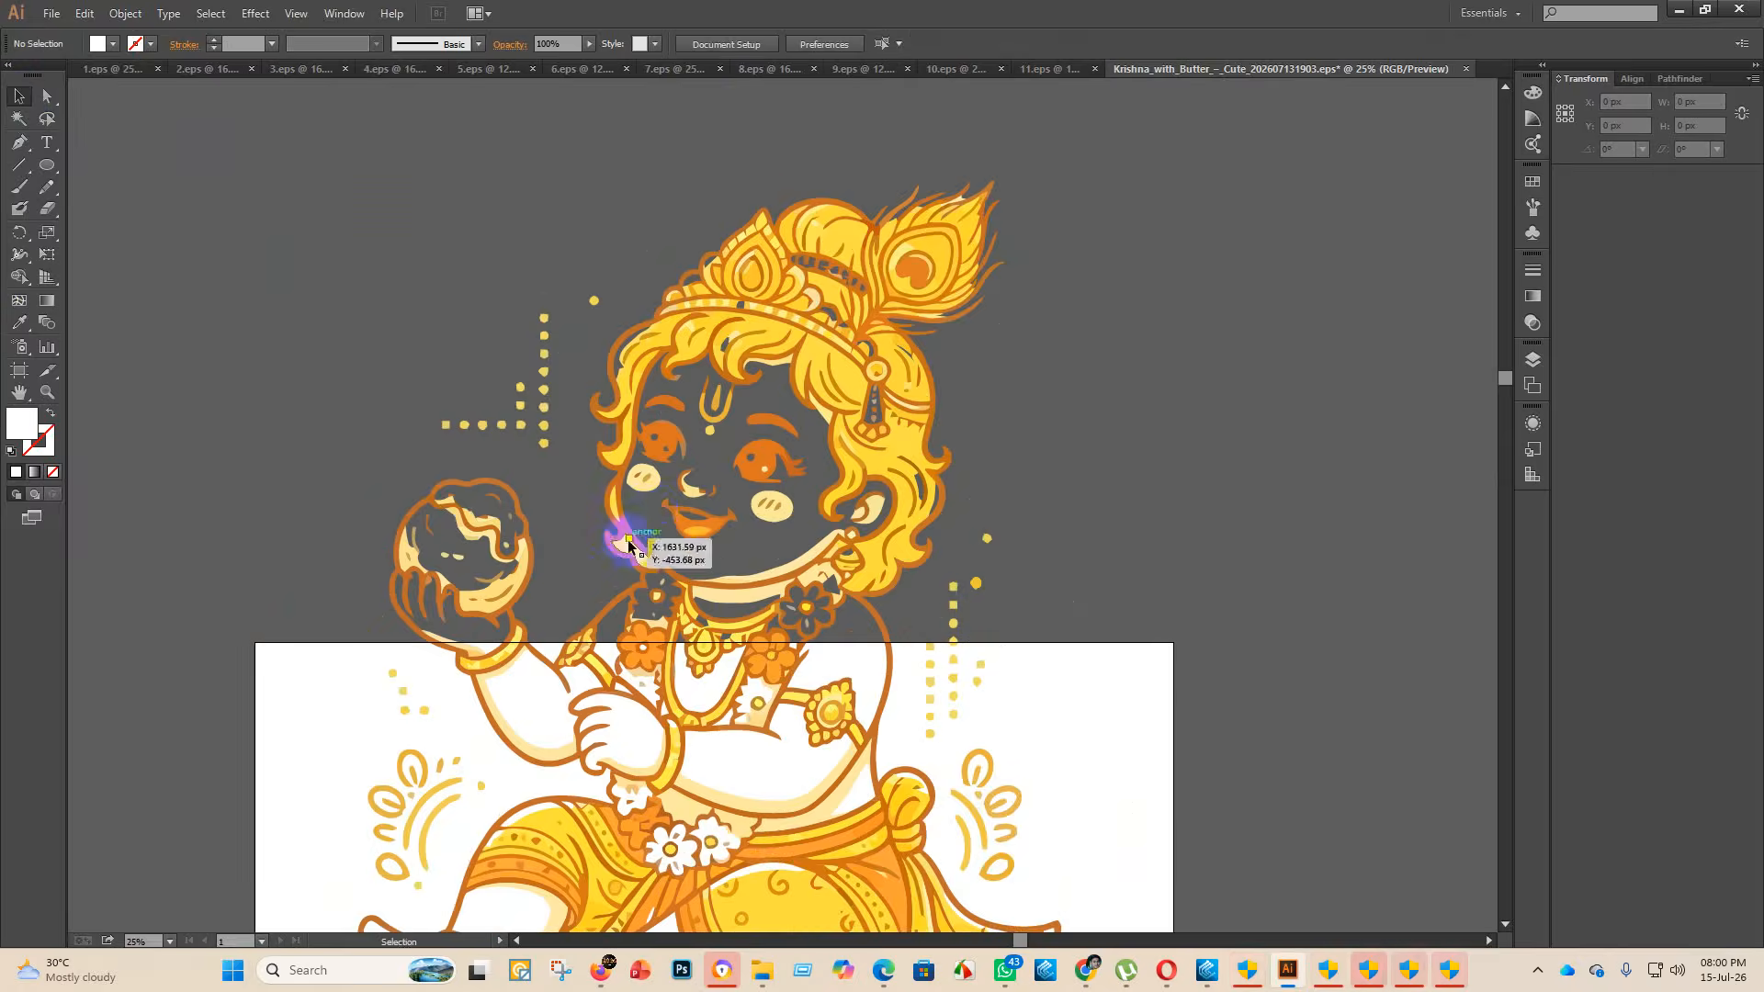
pyautogui.click(744, 392)
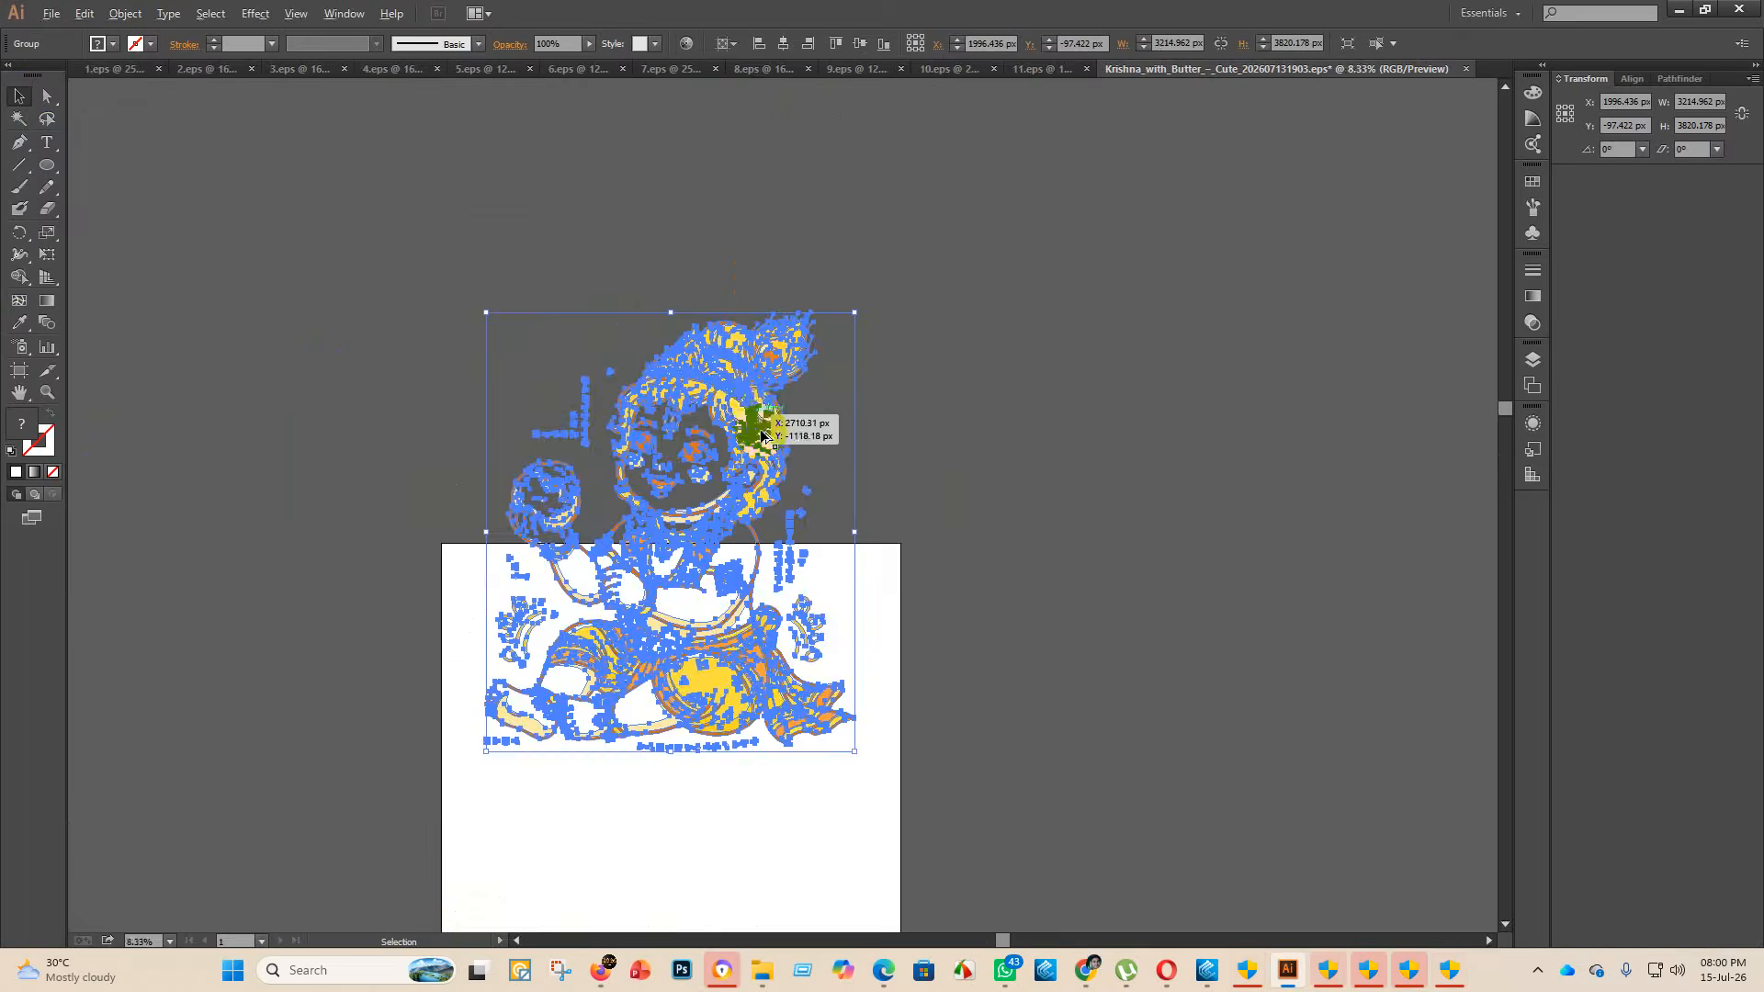
pyautogui.scroll(-3, 763, 395)
pyautogui.moveTo(784, 397); pyautogui.dragTo(582, 372)
pyautogui.click(909, 359)
pyautogui.scroll(3, 515, 377)
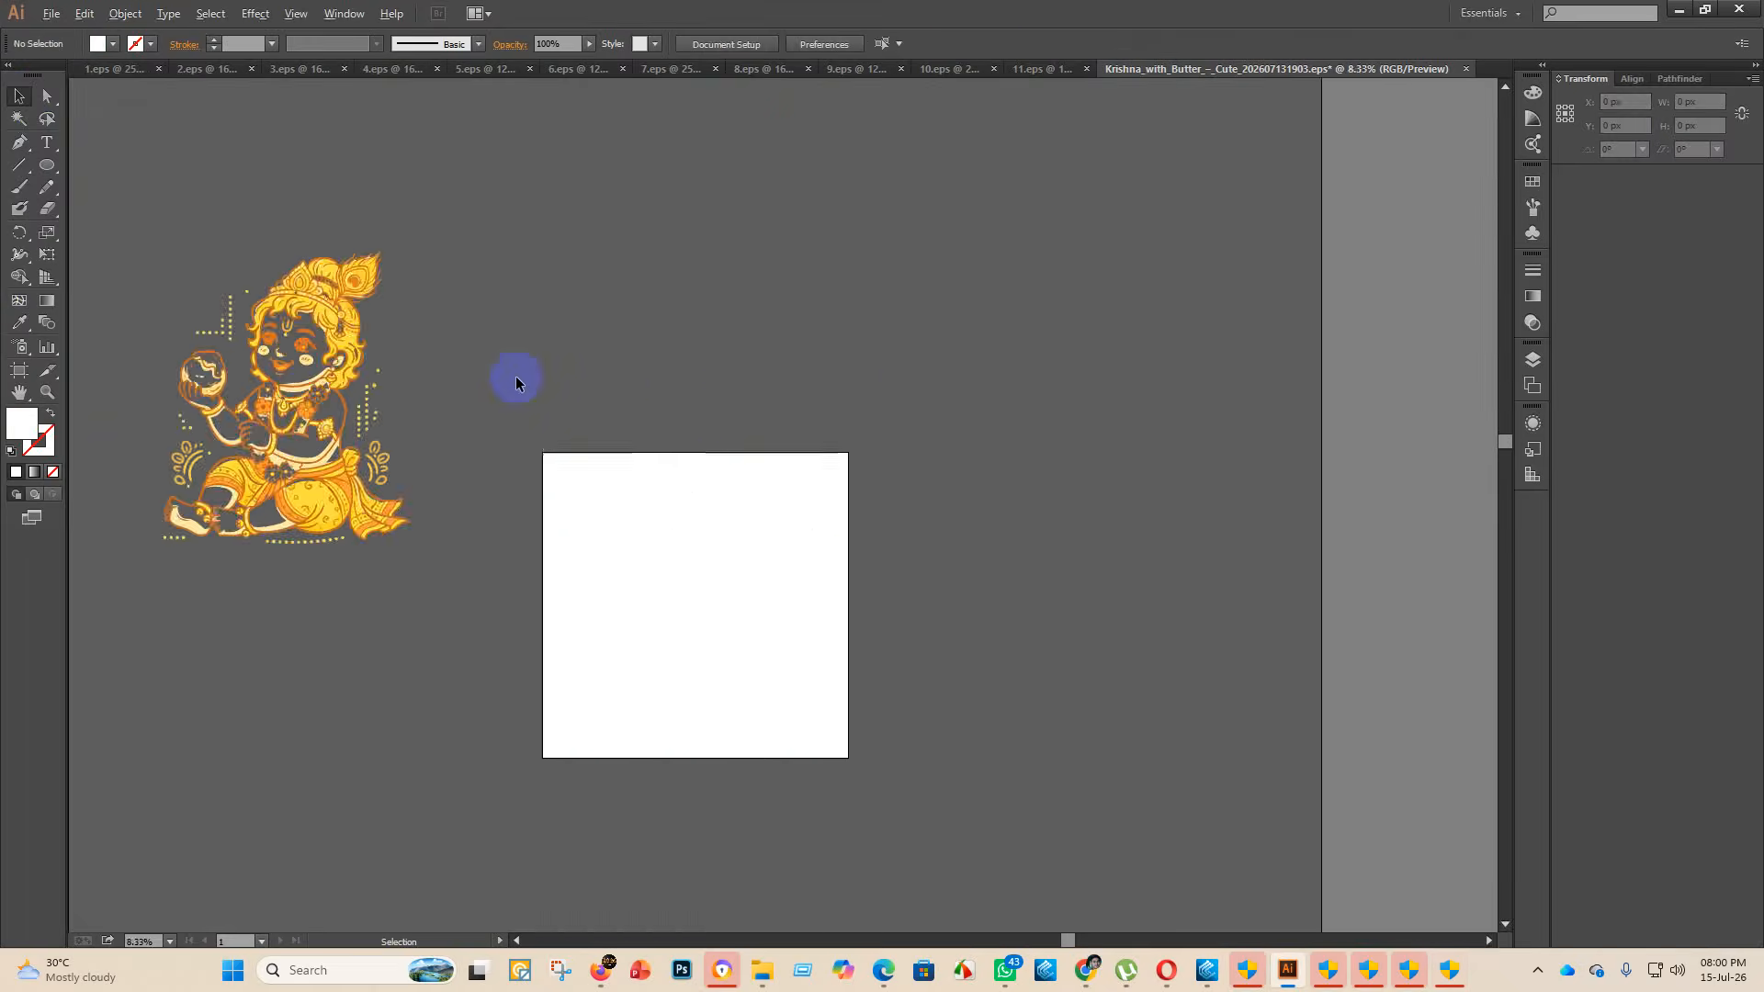
pyautogui.scroll(-1, 459, 471)
pyautogui.scroll(1, 471, 496)
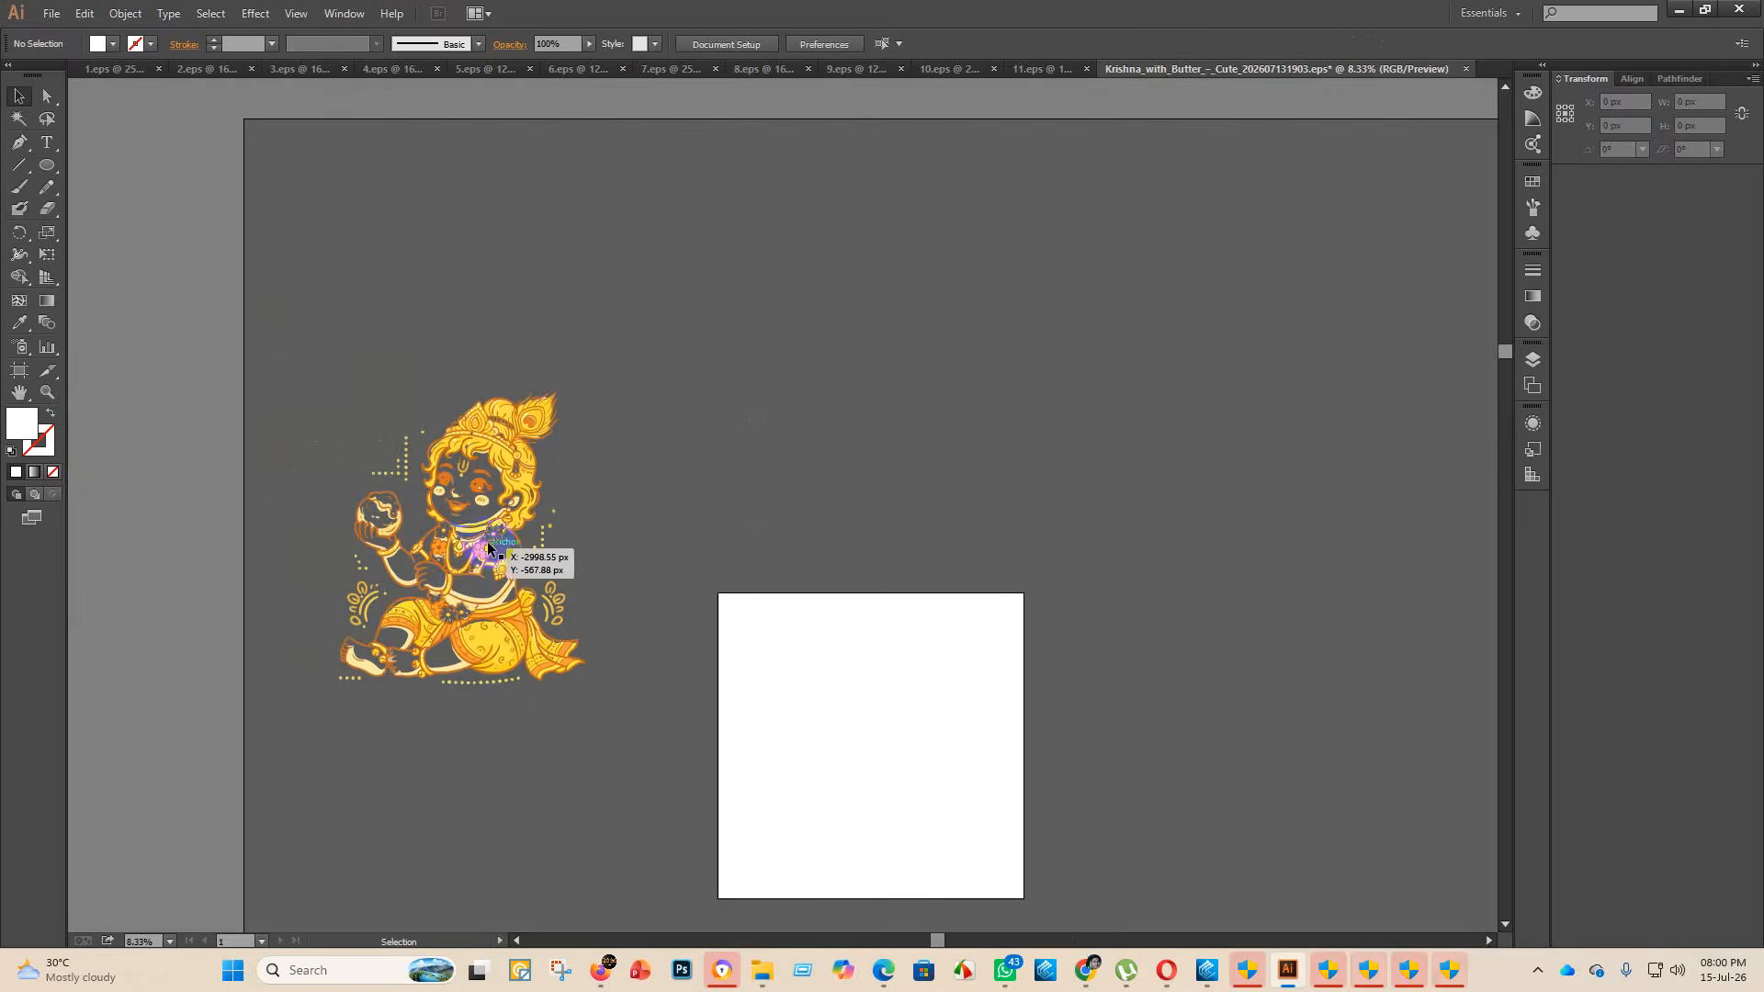
pyautogui.scroll(1, 500, 542)
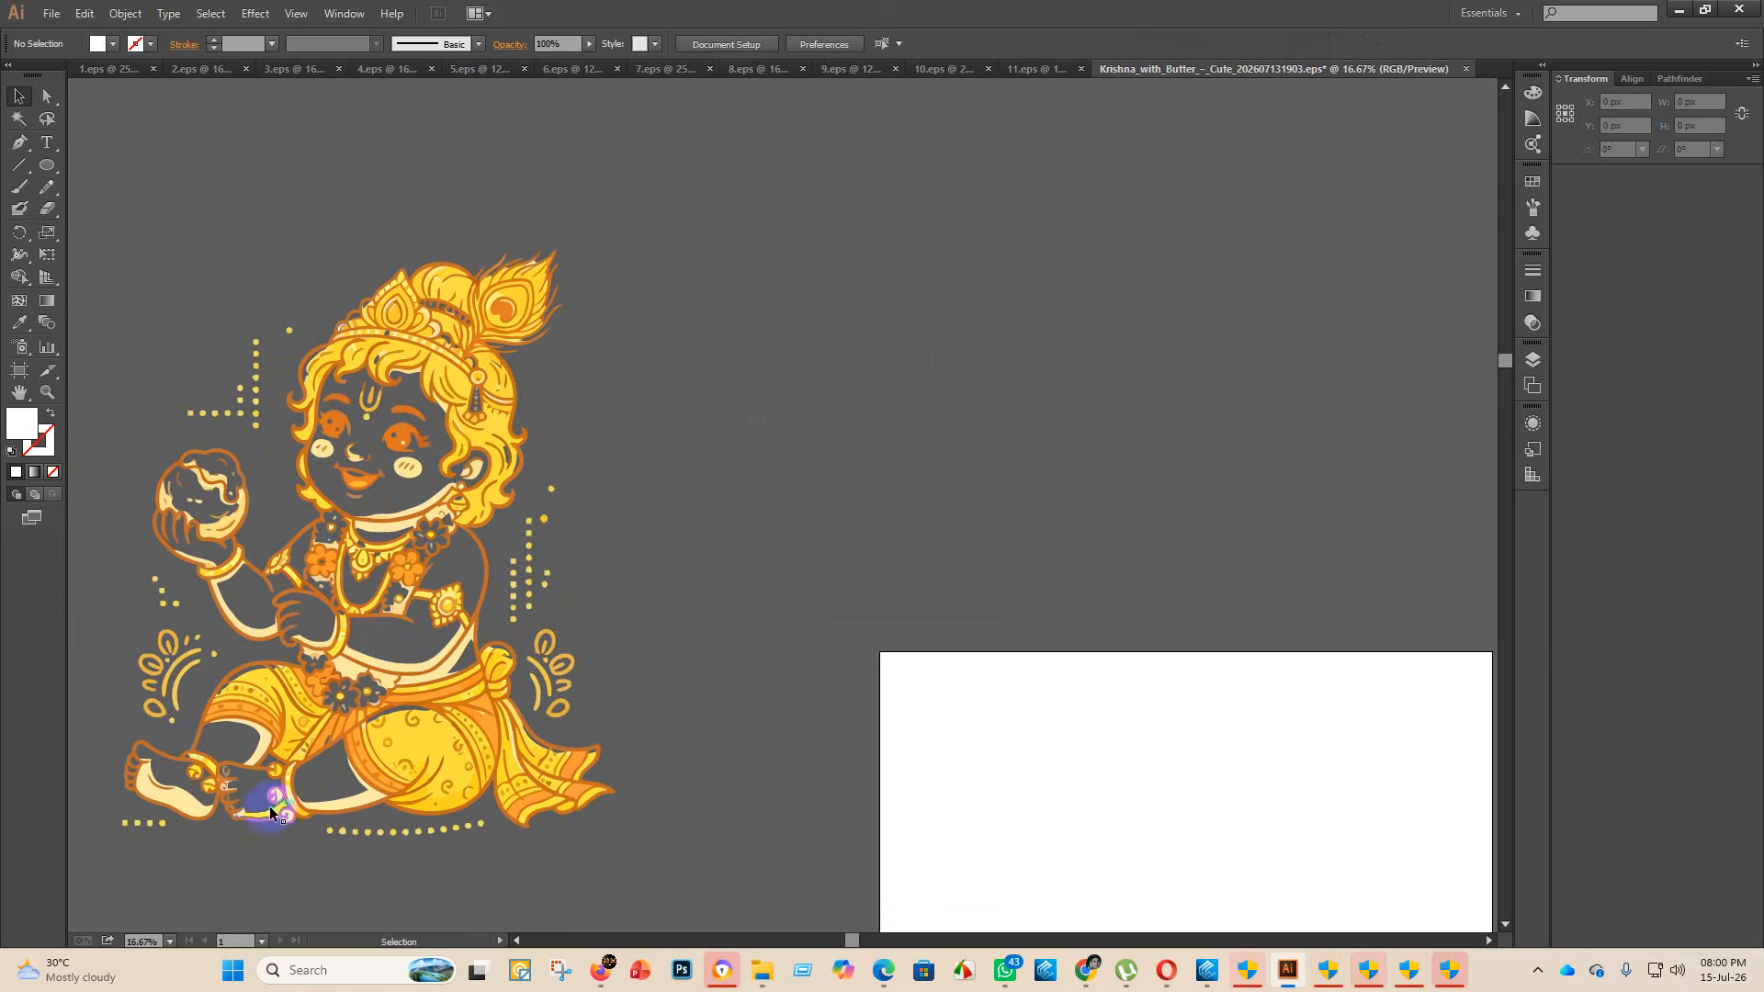
pyautogui.scroll(-1, 378, 452)
# - Select the whole butter Krishna artwork and fill it with golden yellow #D39C00
pyautogui.moveTo(503, 782); pyautogui.dragTo(218, 492)
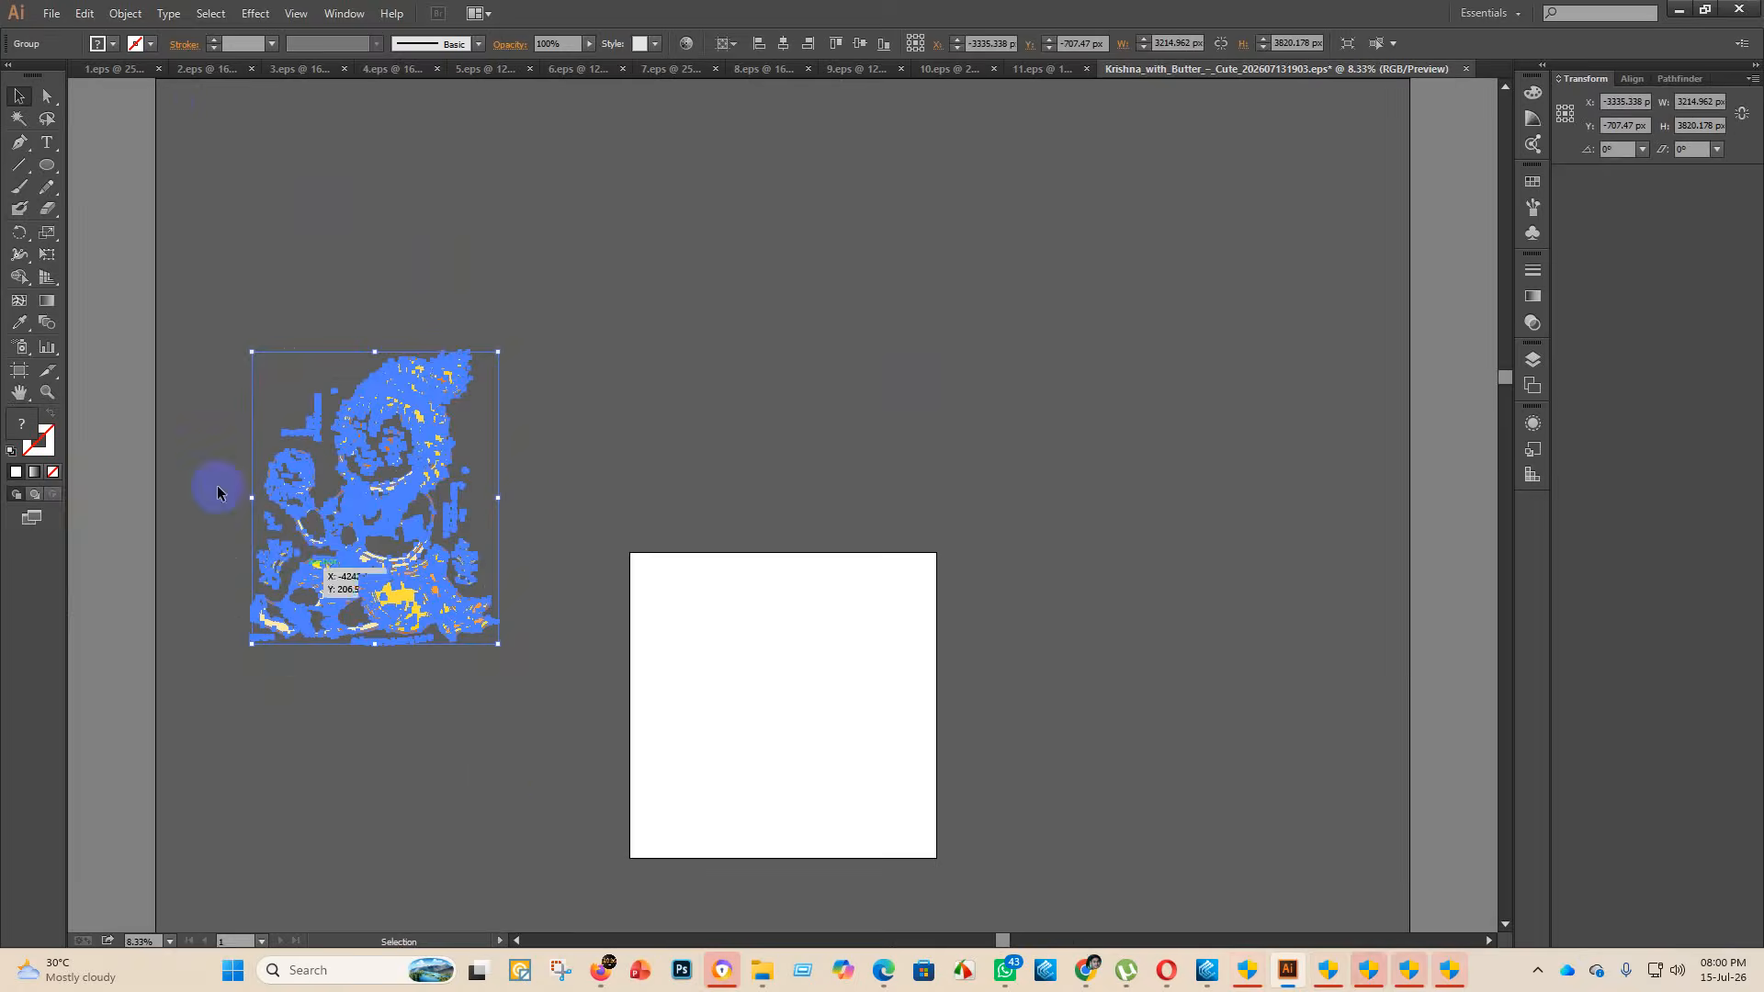
pyautogui.doubleClick(17, 426)
pyautogui.moveTo(670, 496)
pyautogui.mouseDown()
pyautogui.moveTo(626, 423)
pyautogui.moveTo(682, 448)
pyautogui.mouseUp()
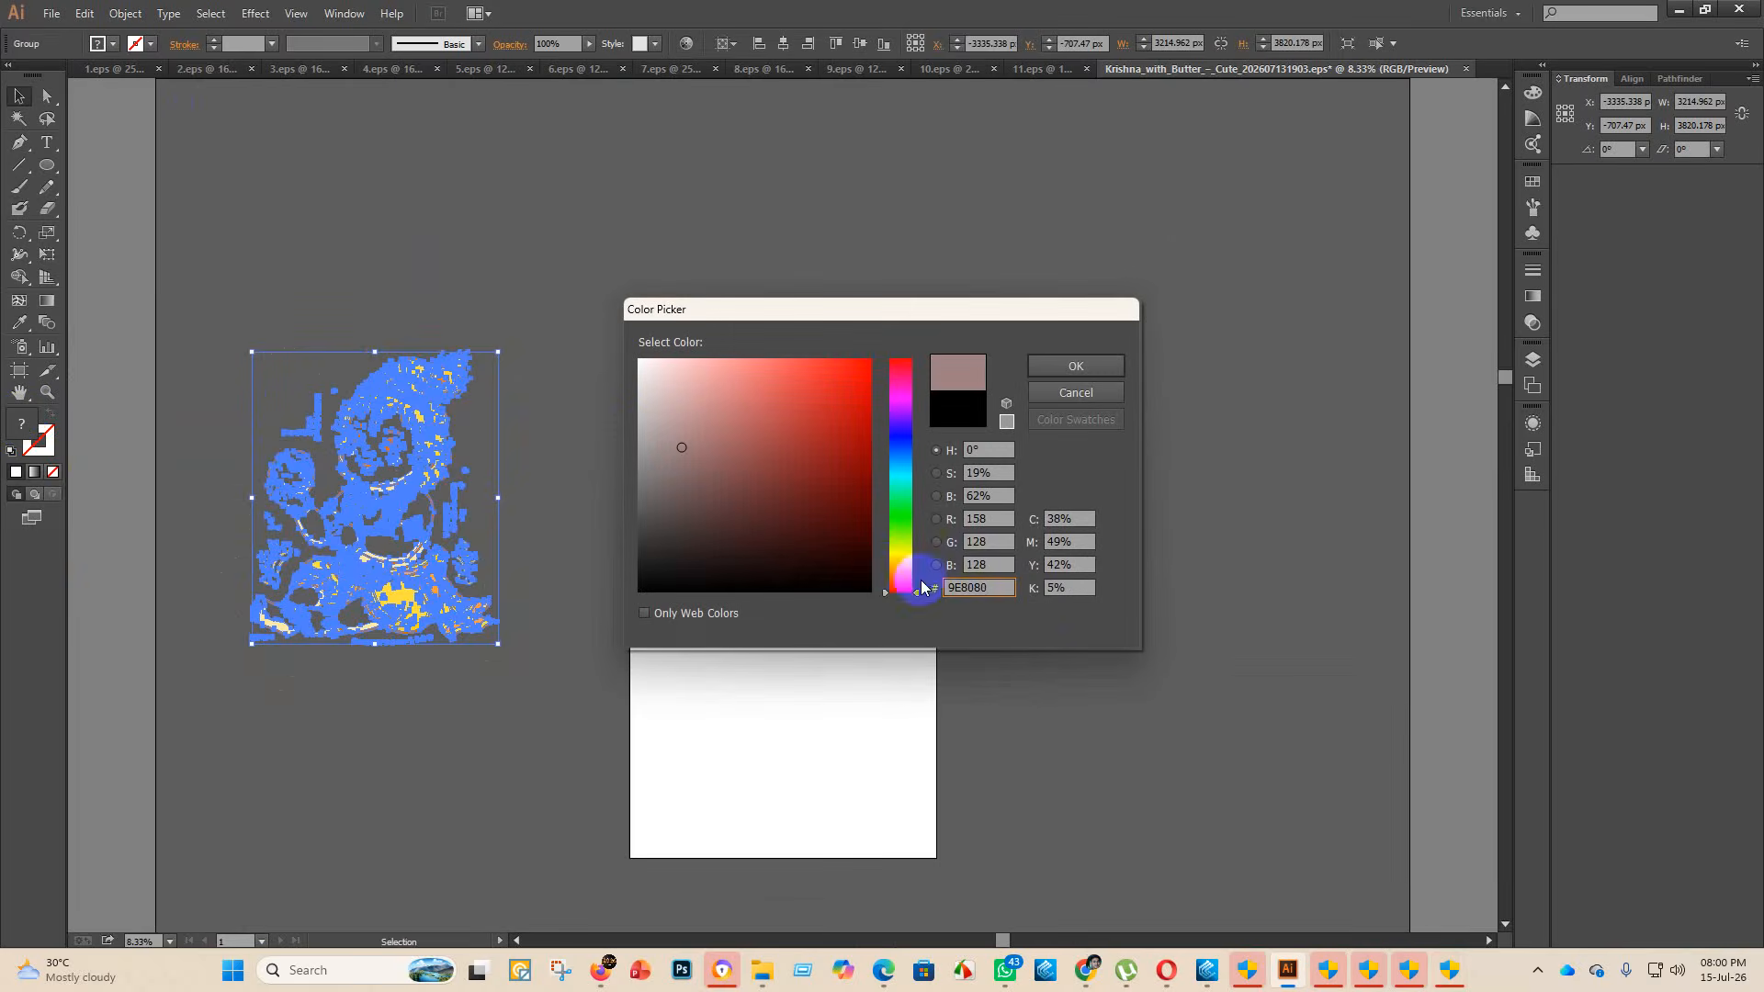
pyautogui.moveTo(902, 566); pyautogui.dragTo(900, 563)
pyautogui.moveTo(837, 485); pyautogui.dragTo(870, 399)
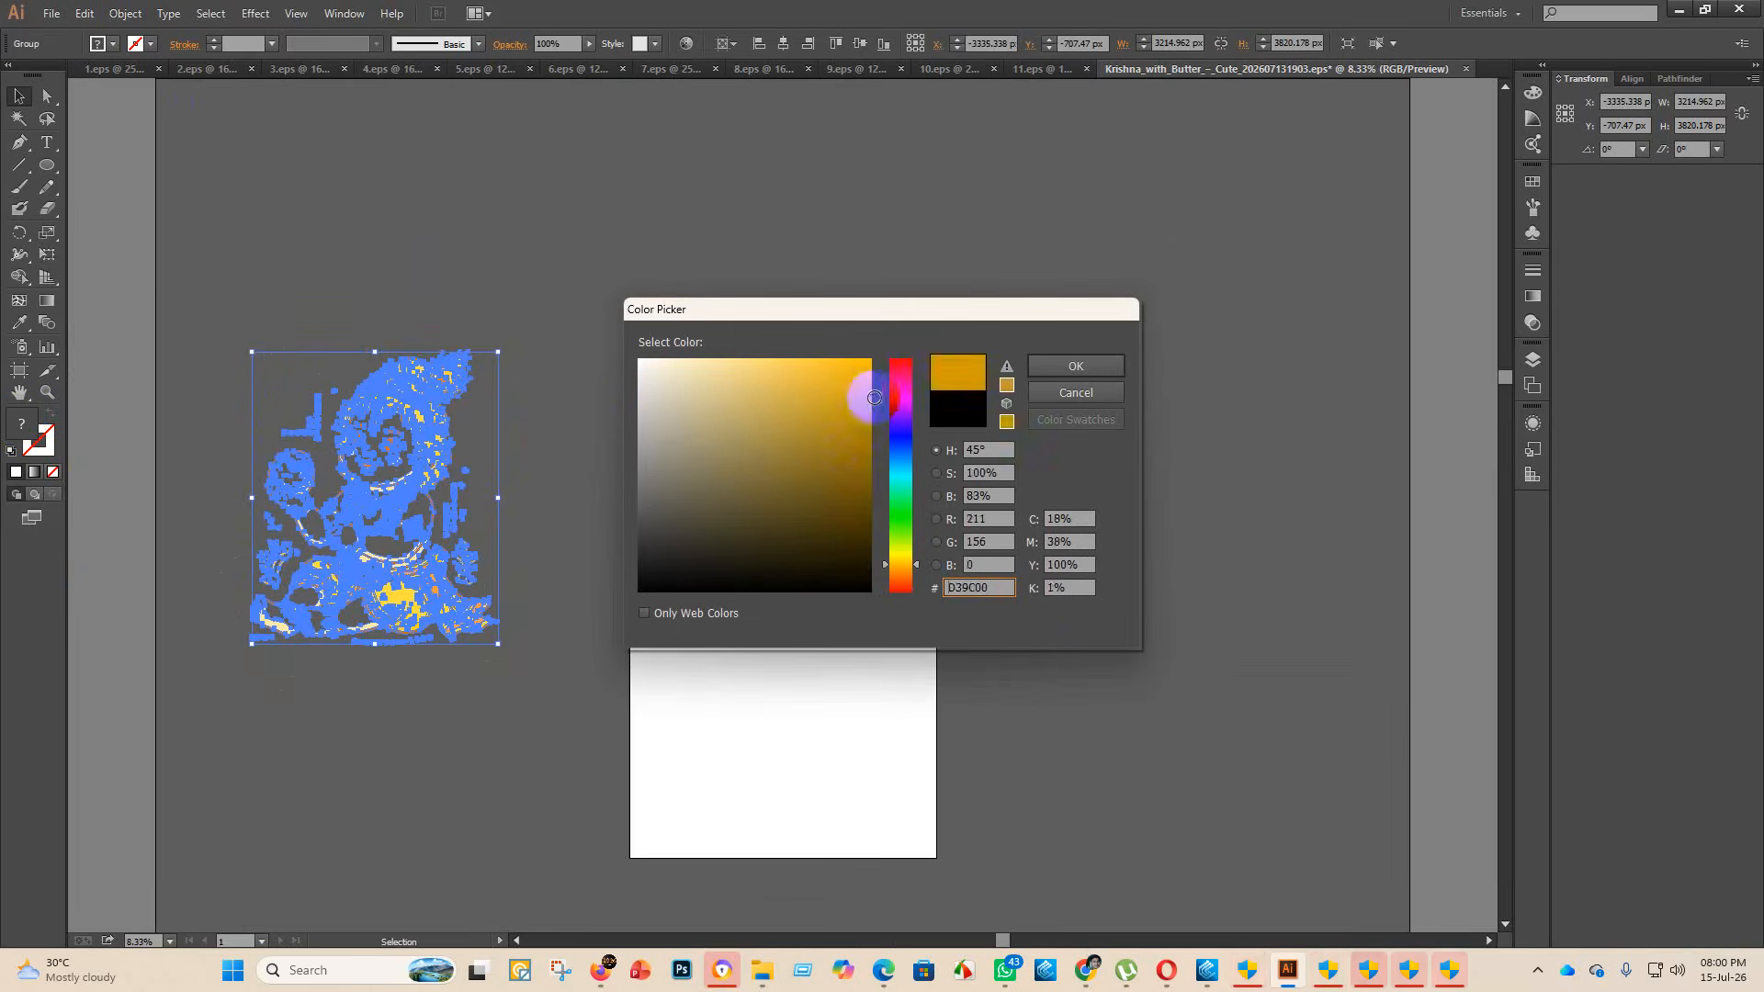
pyautogui.click(1109, 371)
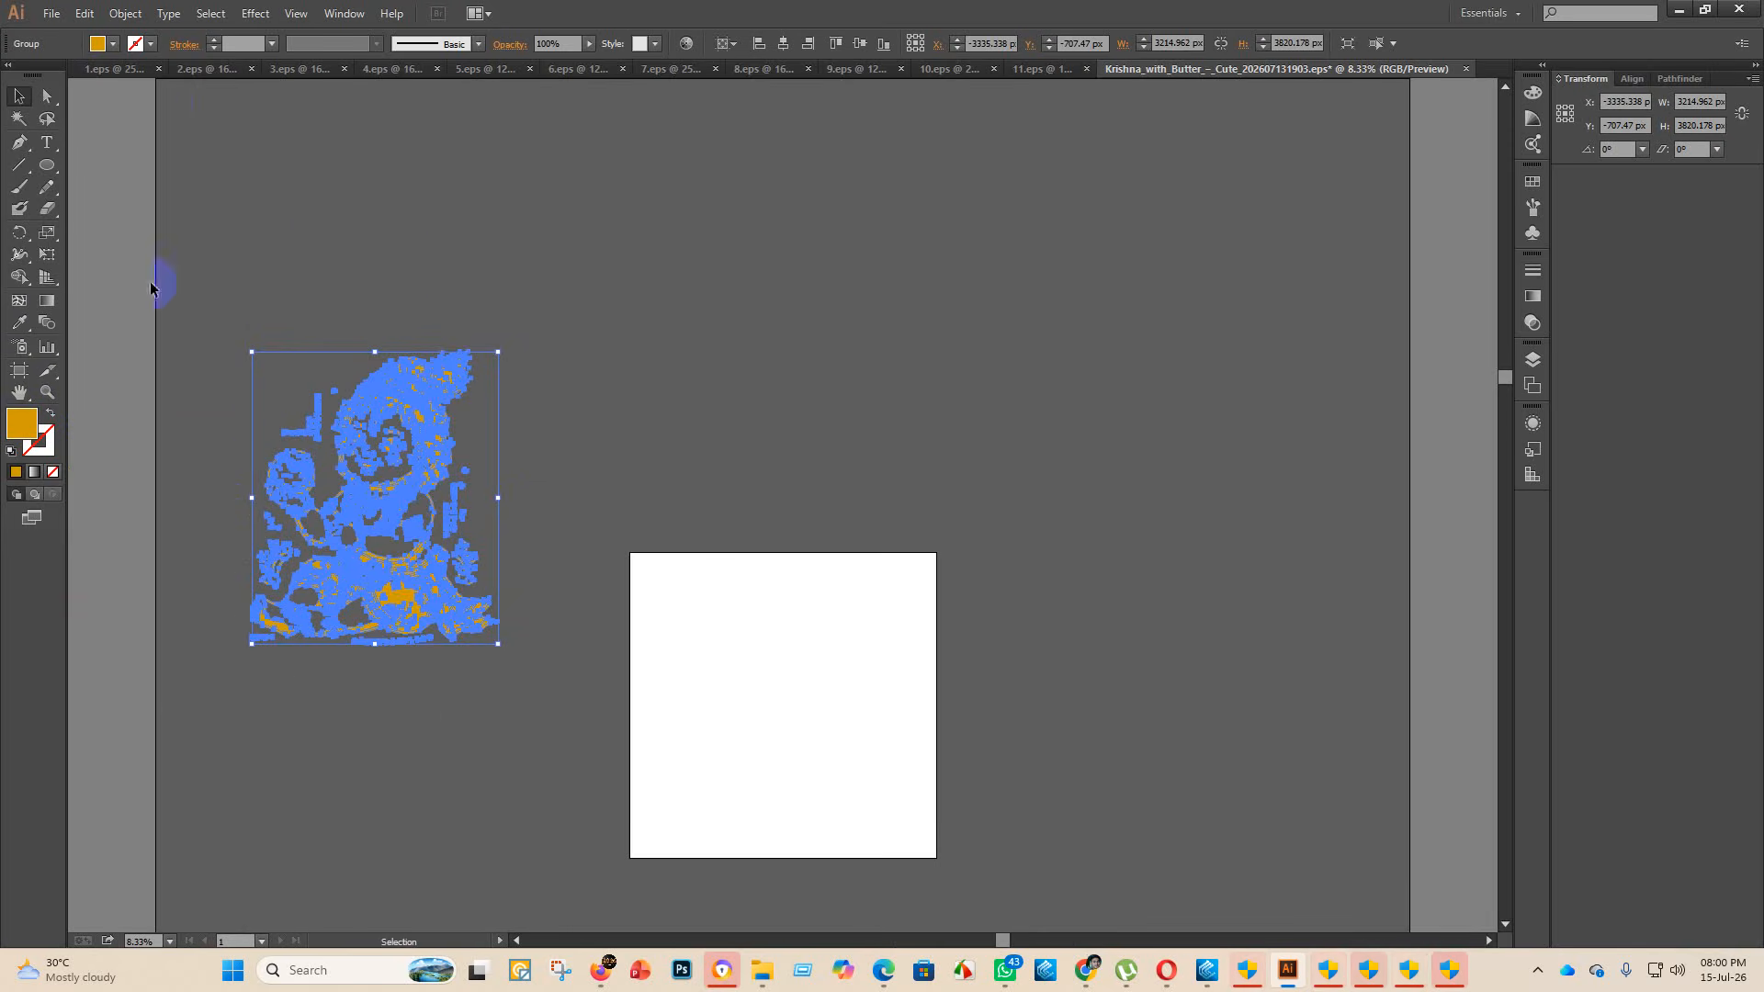
# - Fill the empty face area of the butter Krishna with the Shape Builder tool and deselect the artwork
pyautogui.click(18, 280)
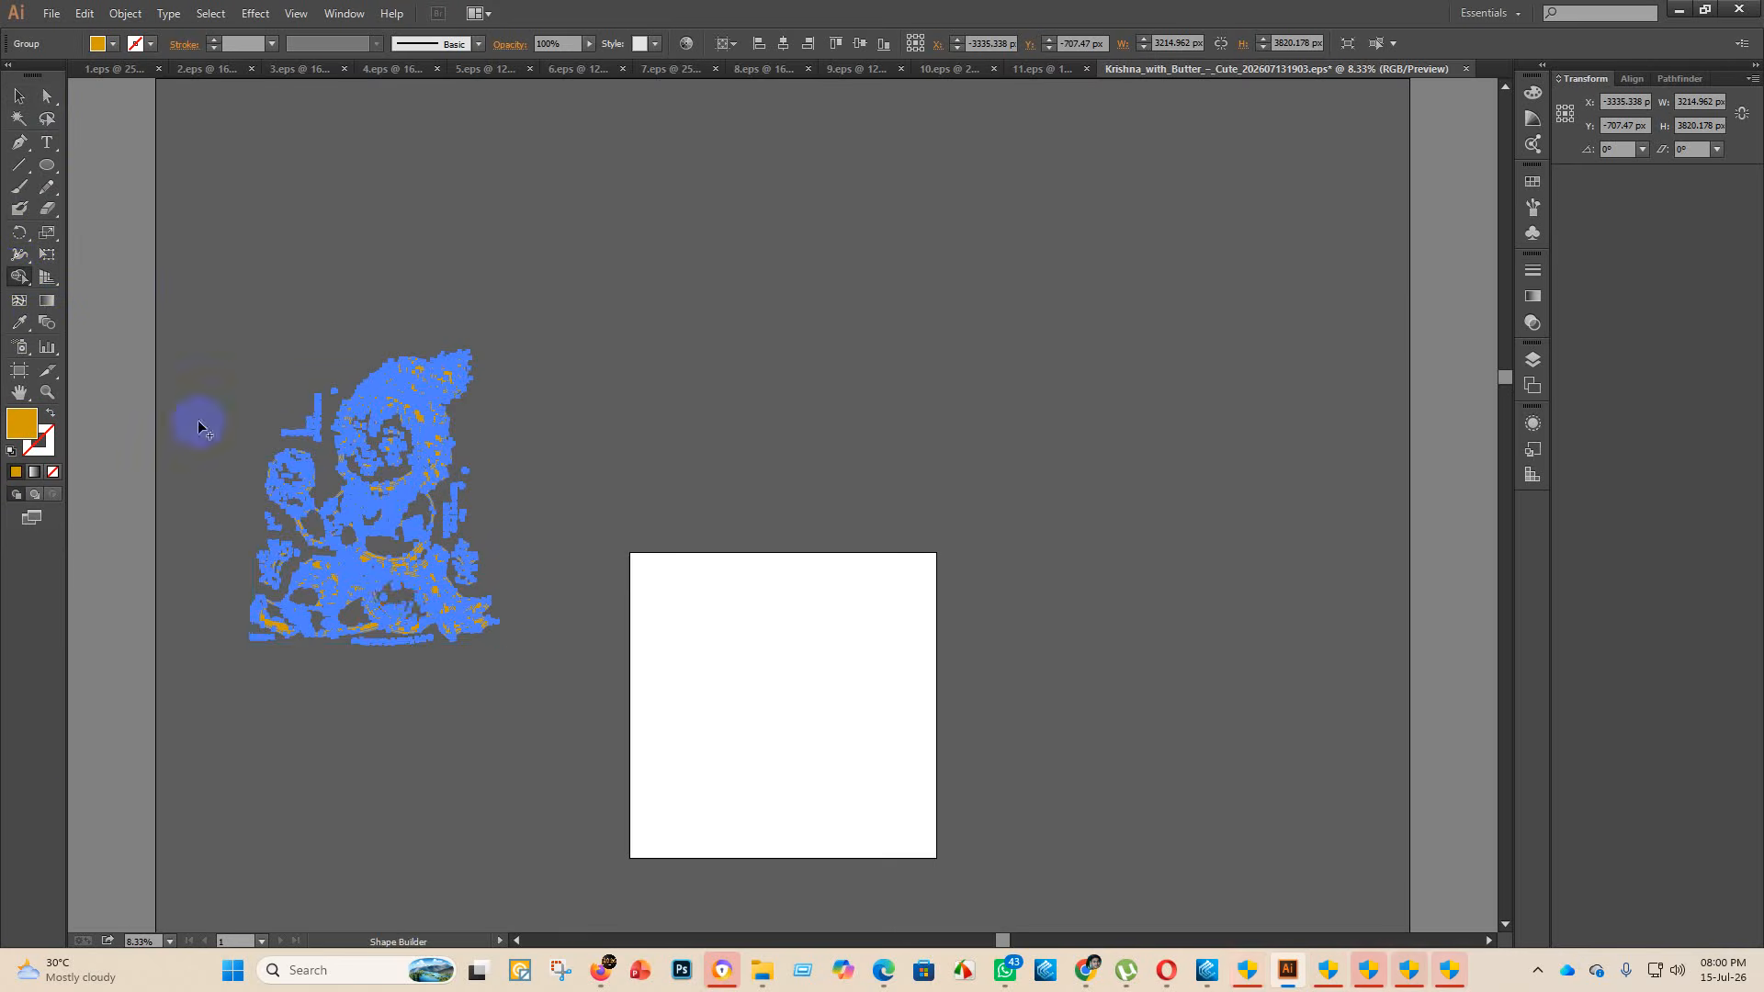
pyautogui.scroll(3, 379, 453)
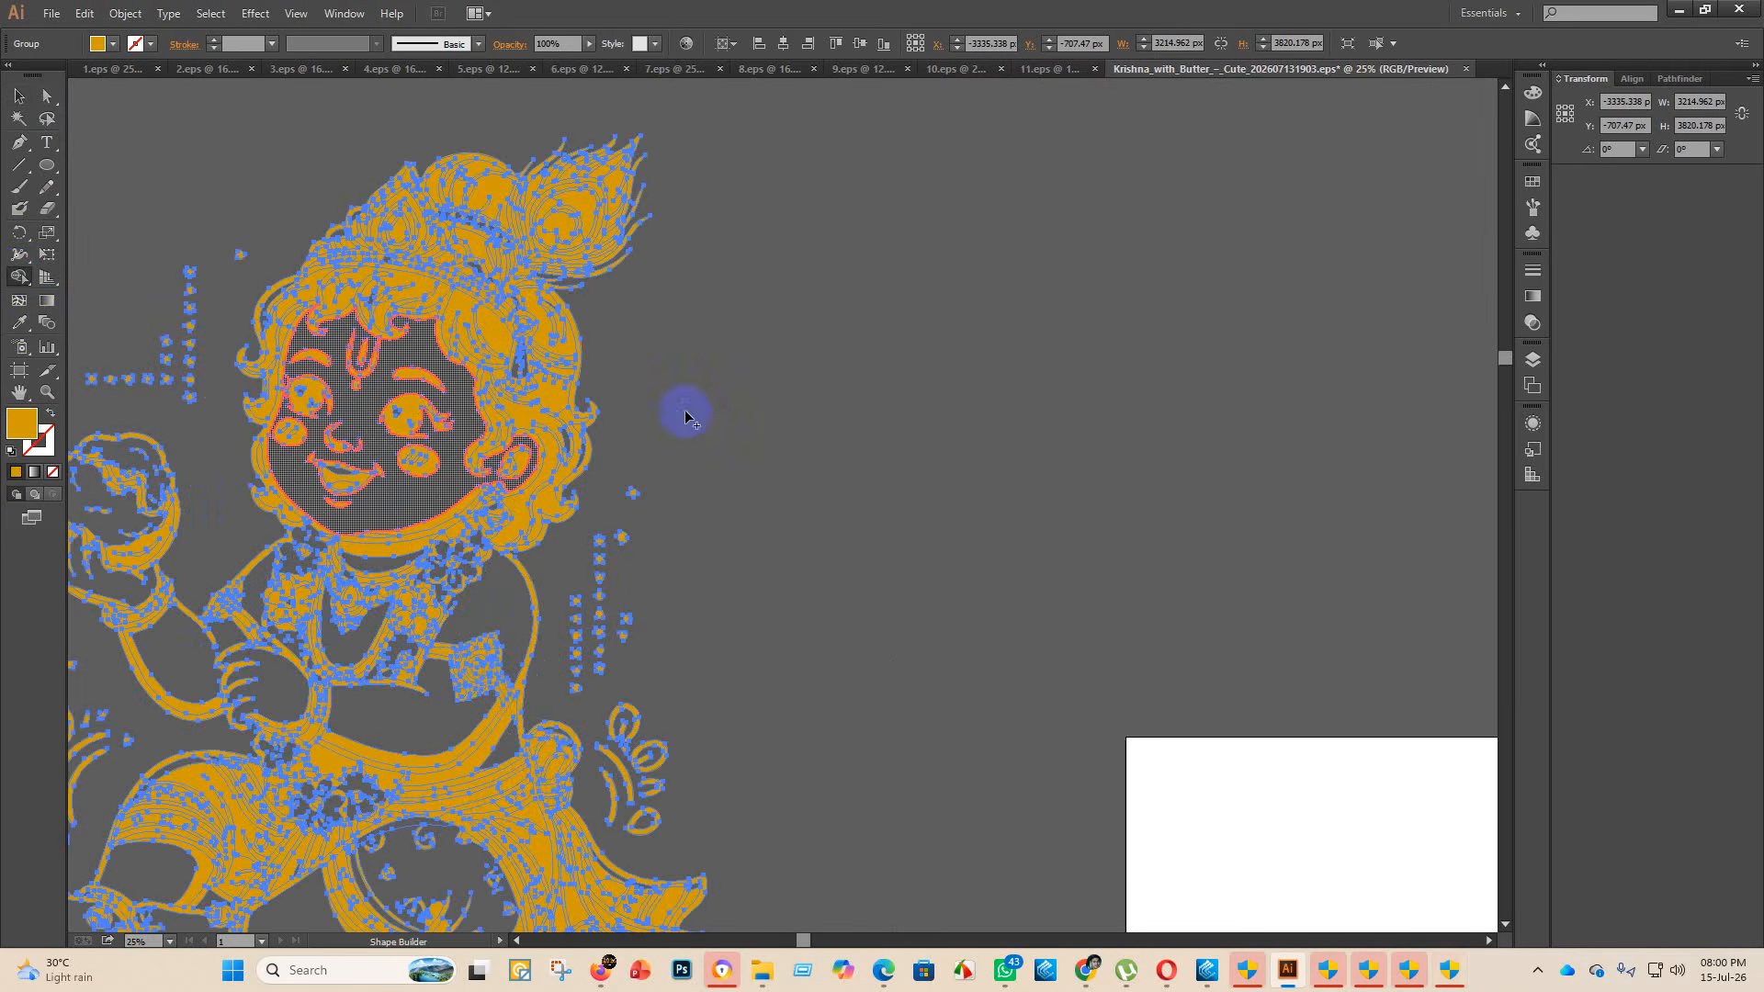
pyautogui.moveTo(621, 388)
pyautogui.mouseDown()
pyautogui.moveTo(284, 511)
pyautogui.moveTo(511, 563)
pyautogui.moveTo(473, 492)
pyautogui.moveTo(580, 529)
pyautogui.mouseUp()
pyautogui.scroll(-1, 467, 695)
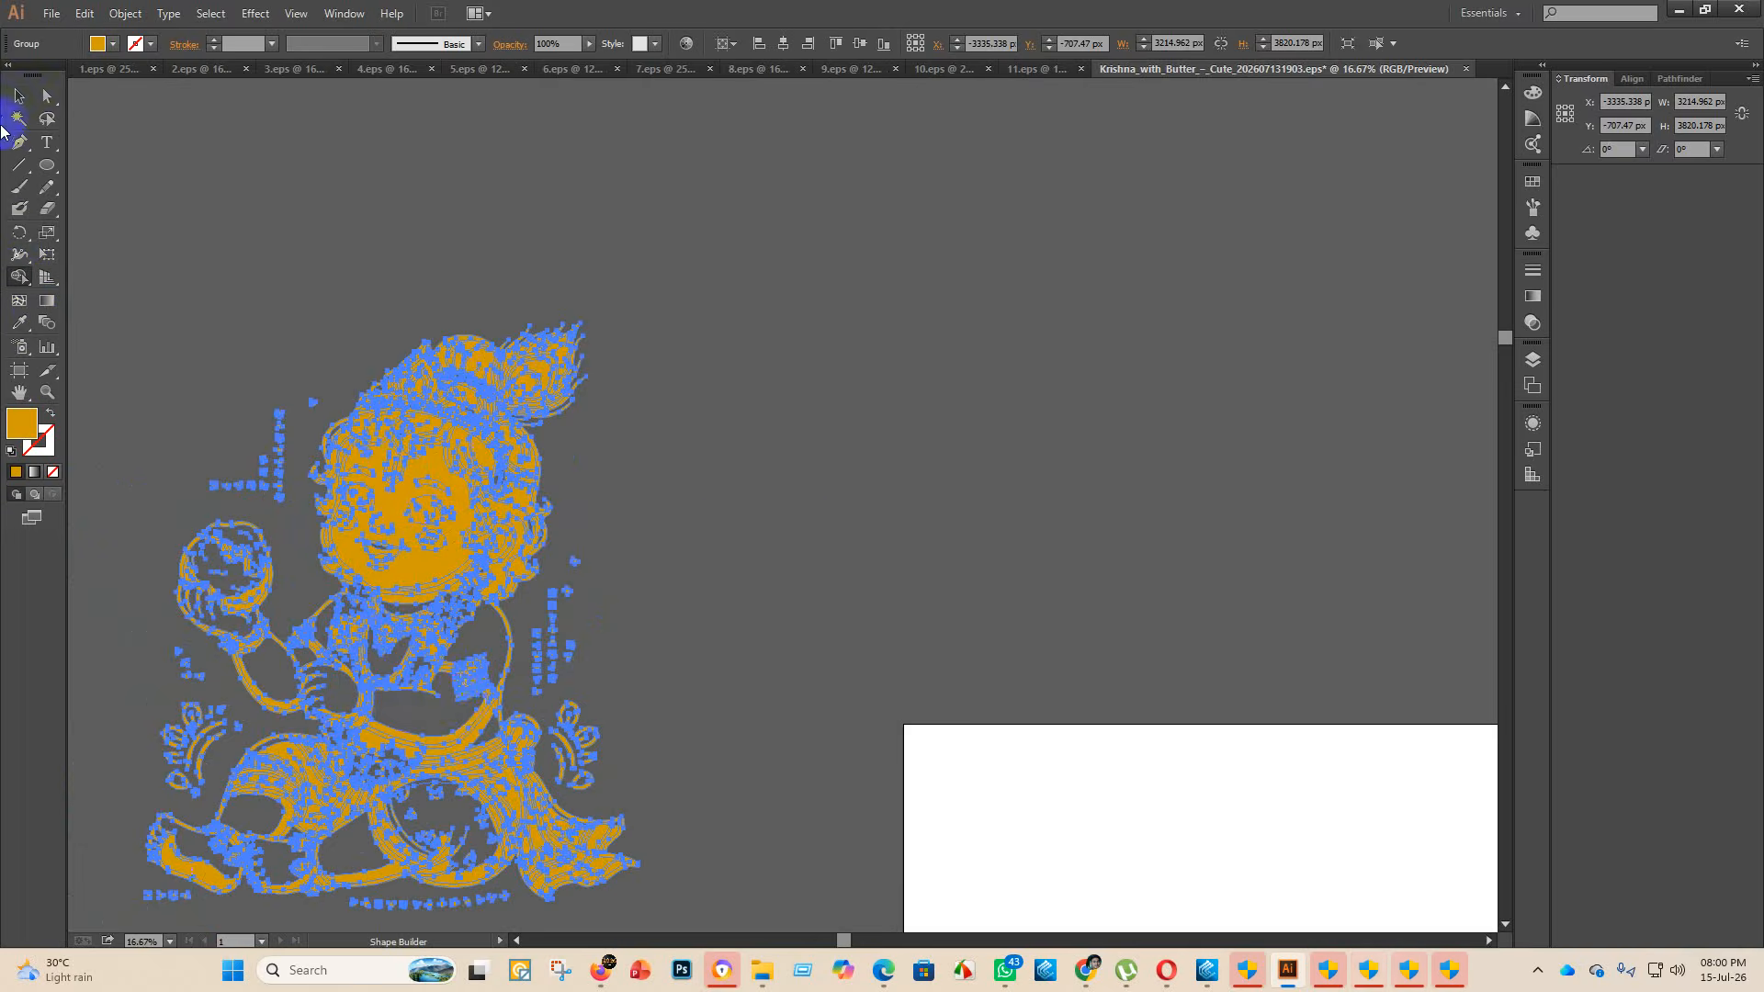
pyautogui.click(18, 96)
pyautogui.click(752, 523)
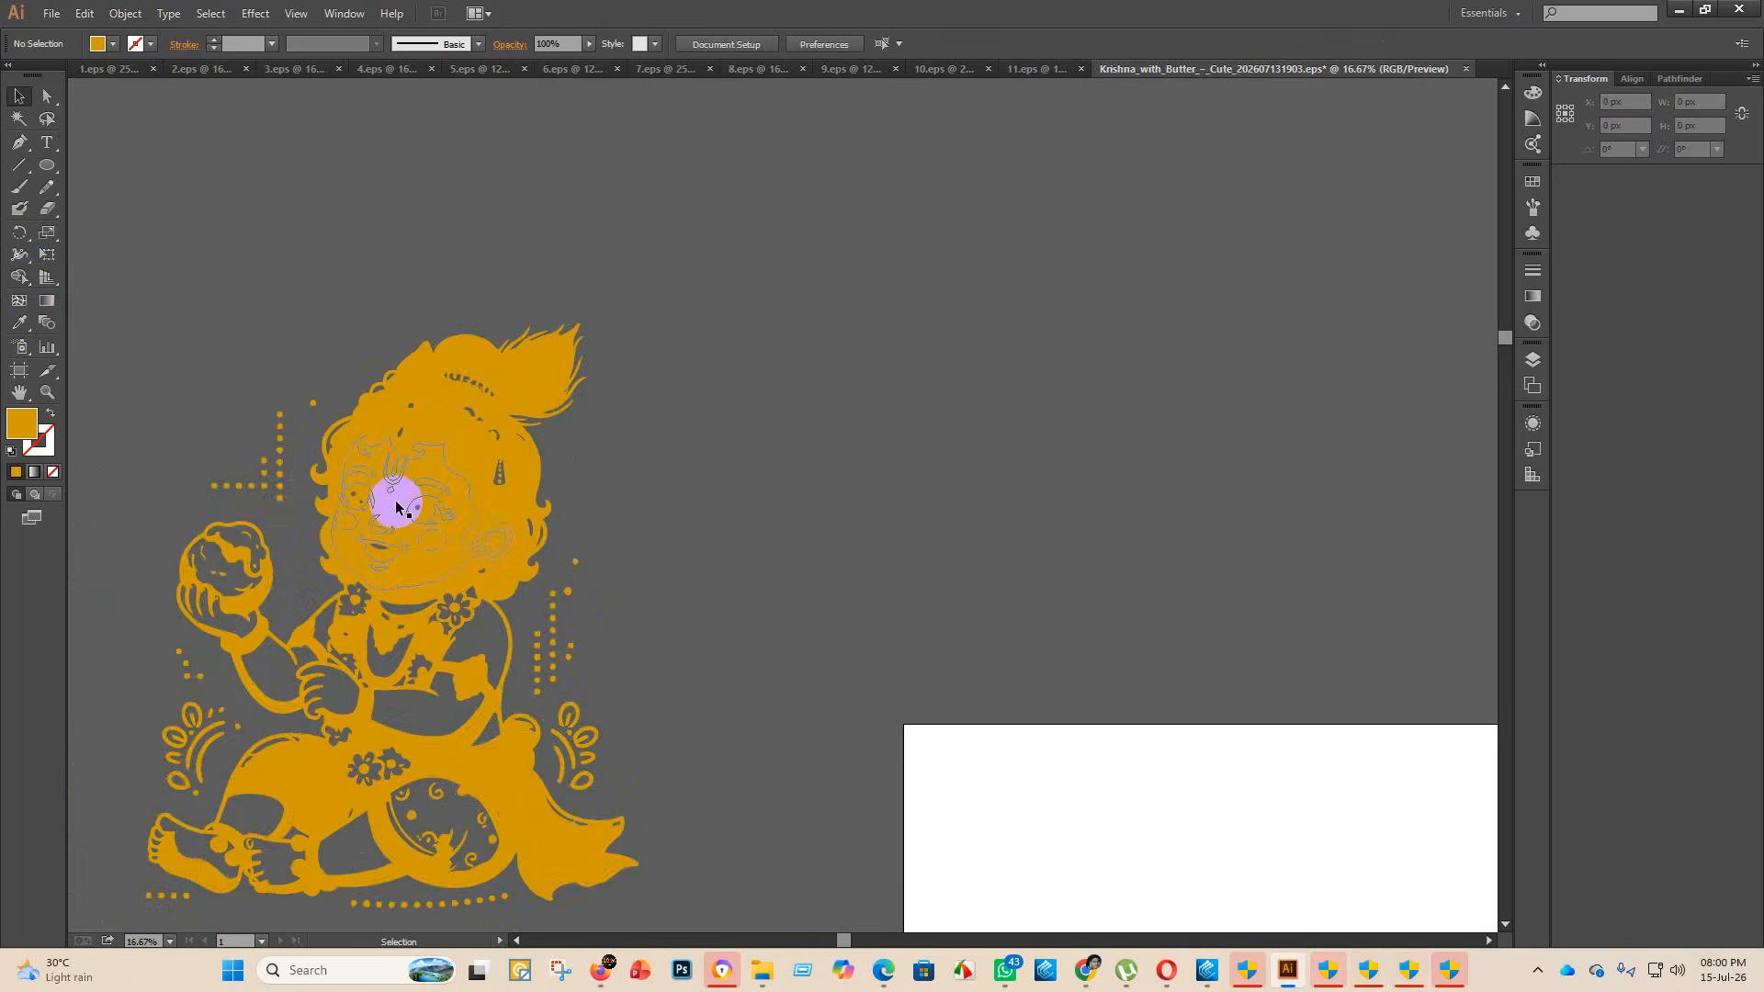
# - With the butter Krishna artwork deselected, set the fill colour to pale cream, about #F7E8C1
pyautogui.click(395, 511)
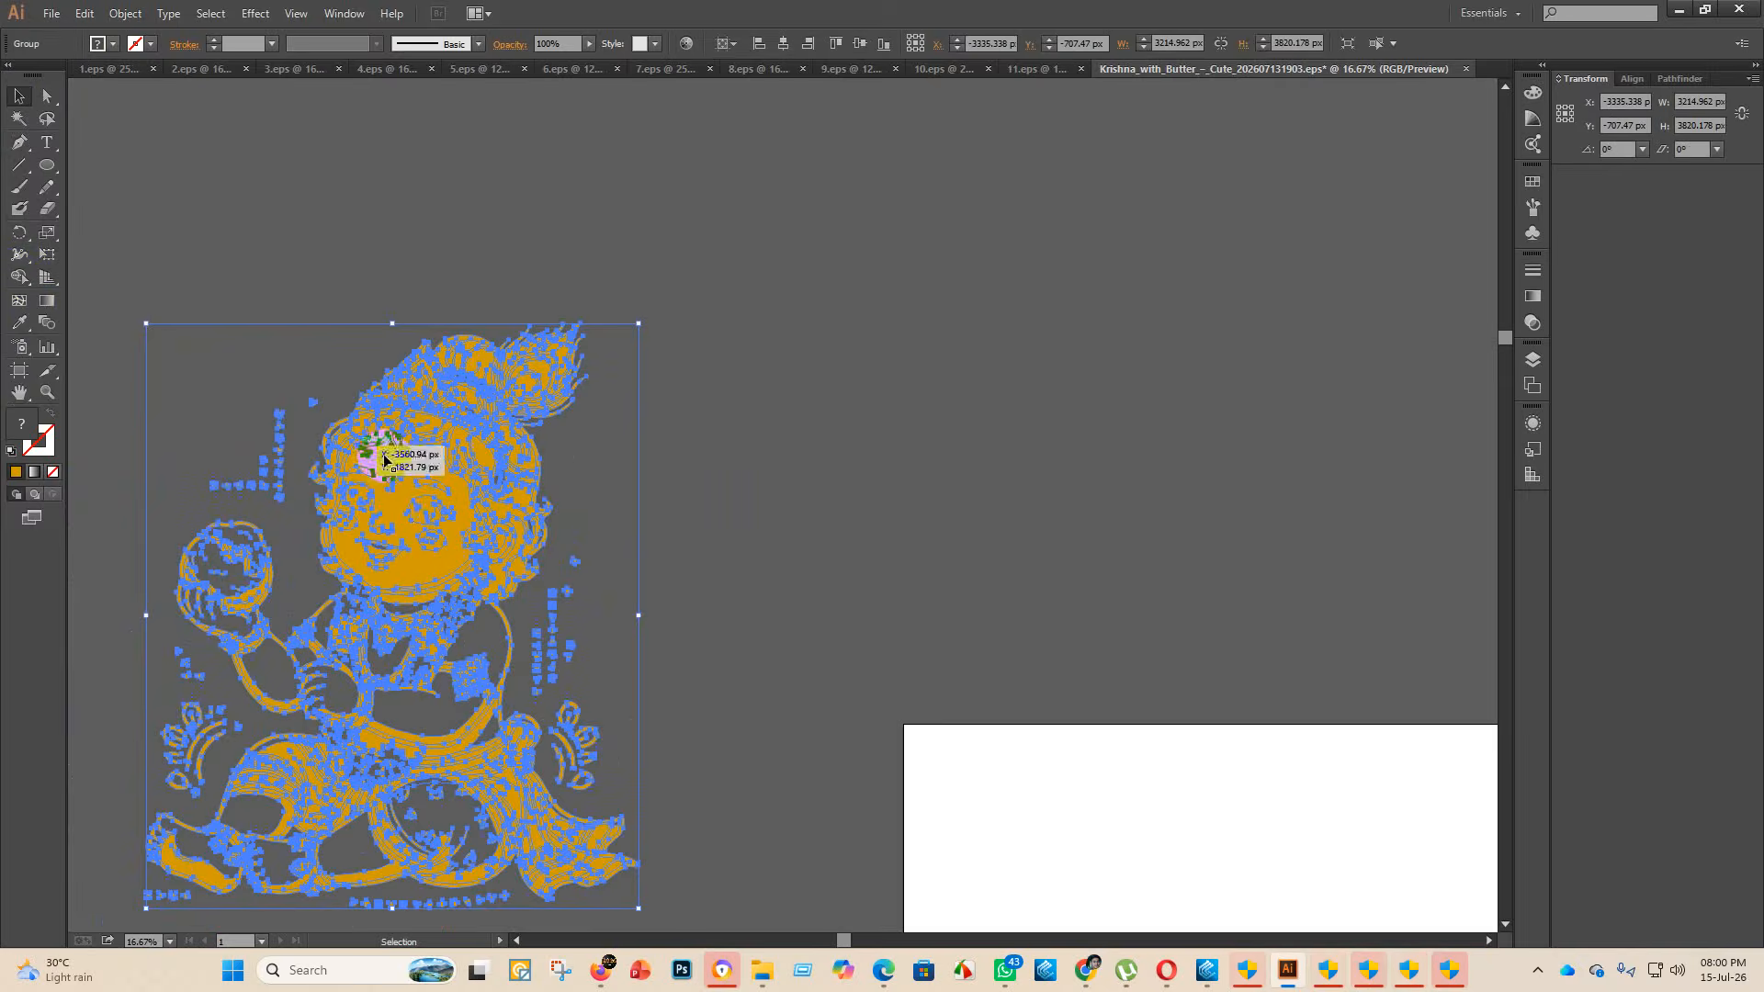
pyautogui.click(866, 517)
pyautogui.moveTo(724, 583); pyautogui.dragTo(41, 290)
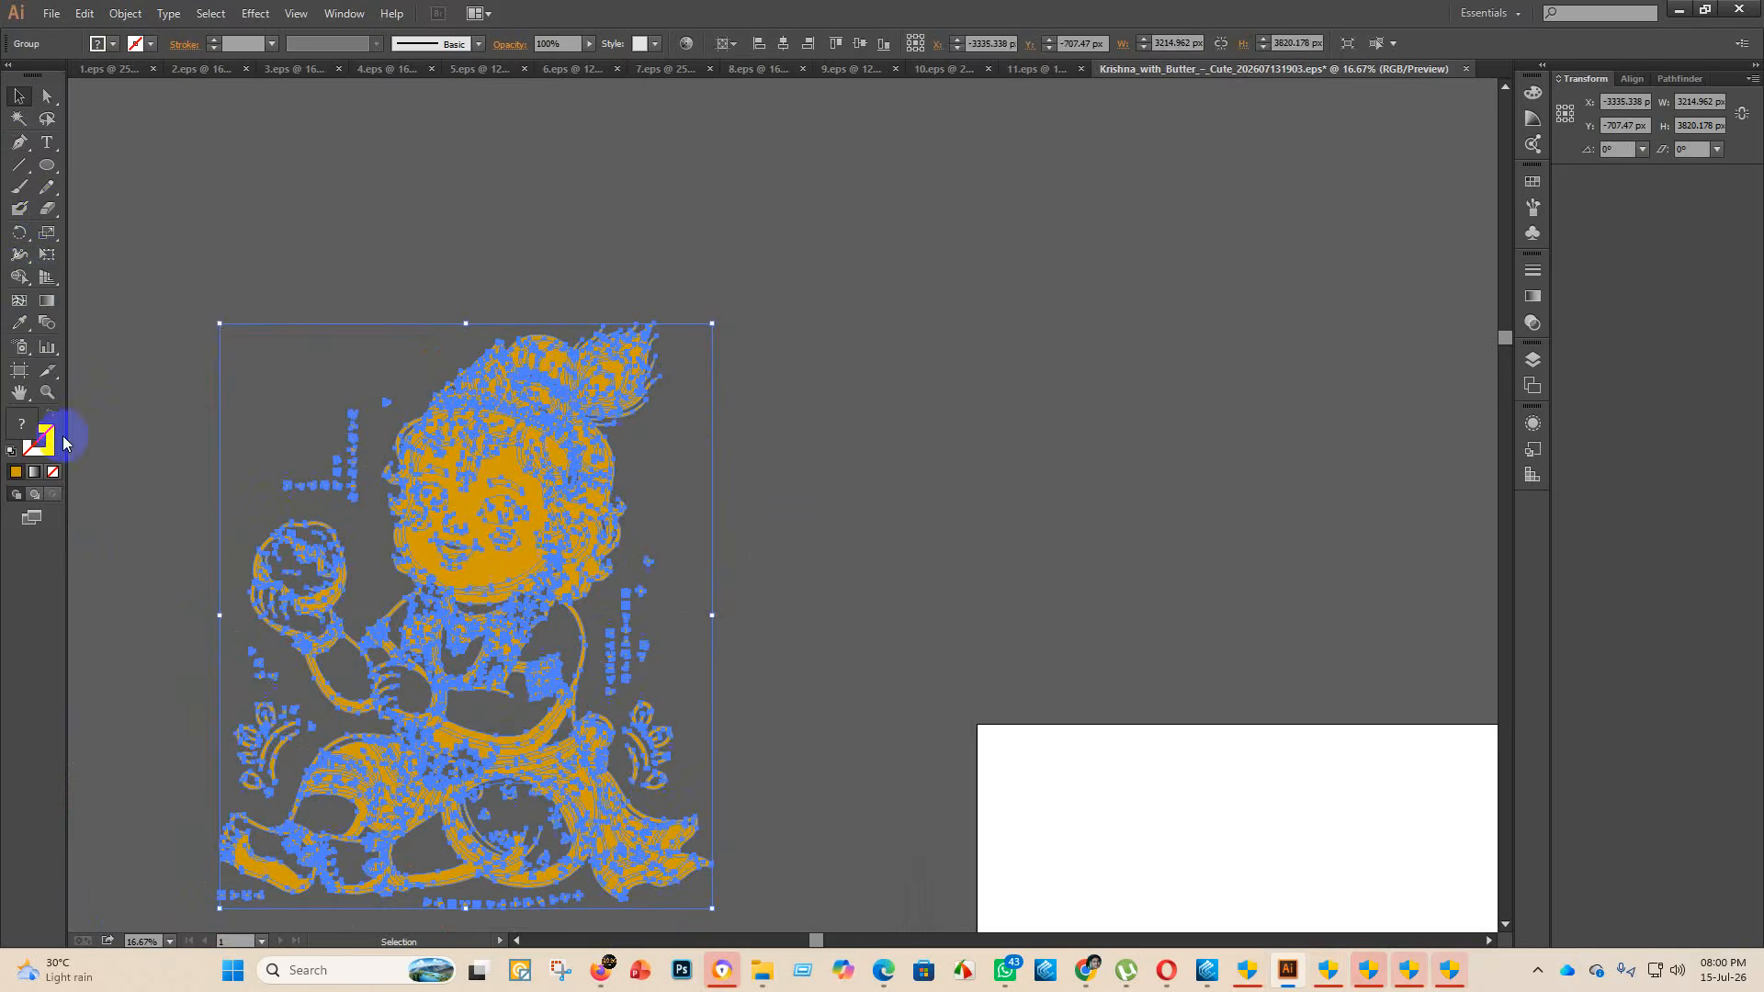
pyautogui.click(1023, 559)
pyautogui.doubleClick(21, 429)
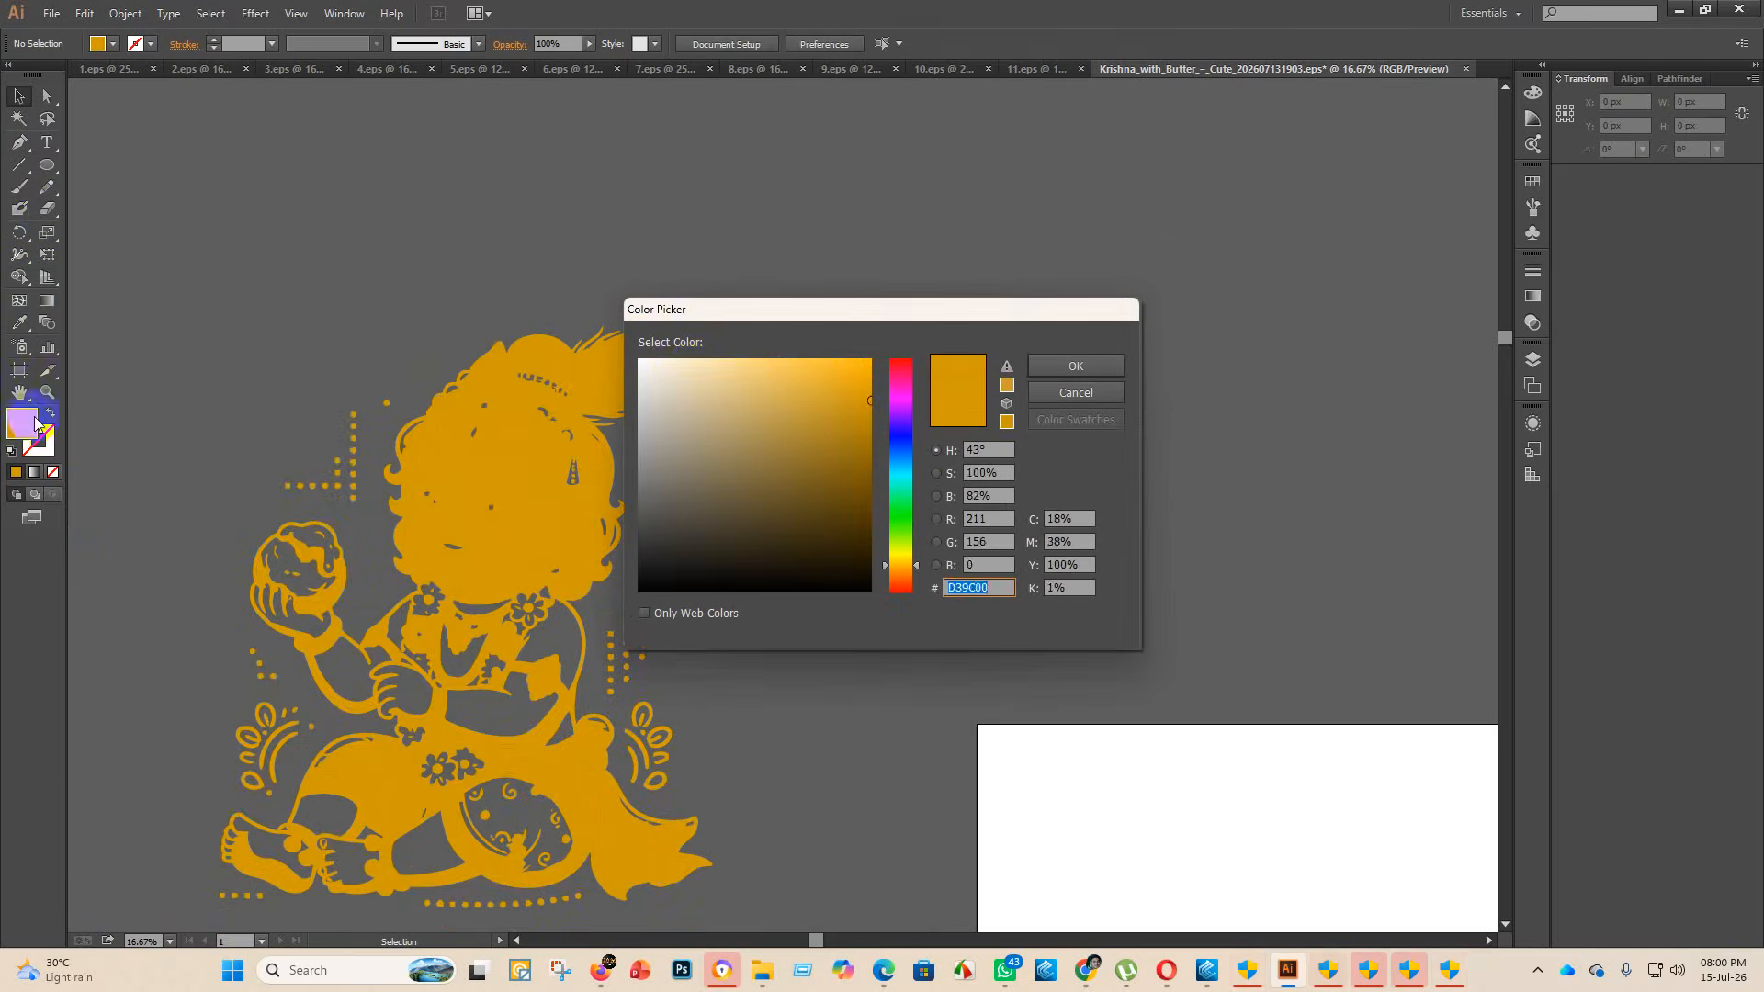
pyautogui.moveTo(854, 409)
pyautogui.mouseDown()
pyautogui.moveTo(819, 354)
pyautogui.moveTo(689, 363)
pyautogui.mouseUp()
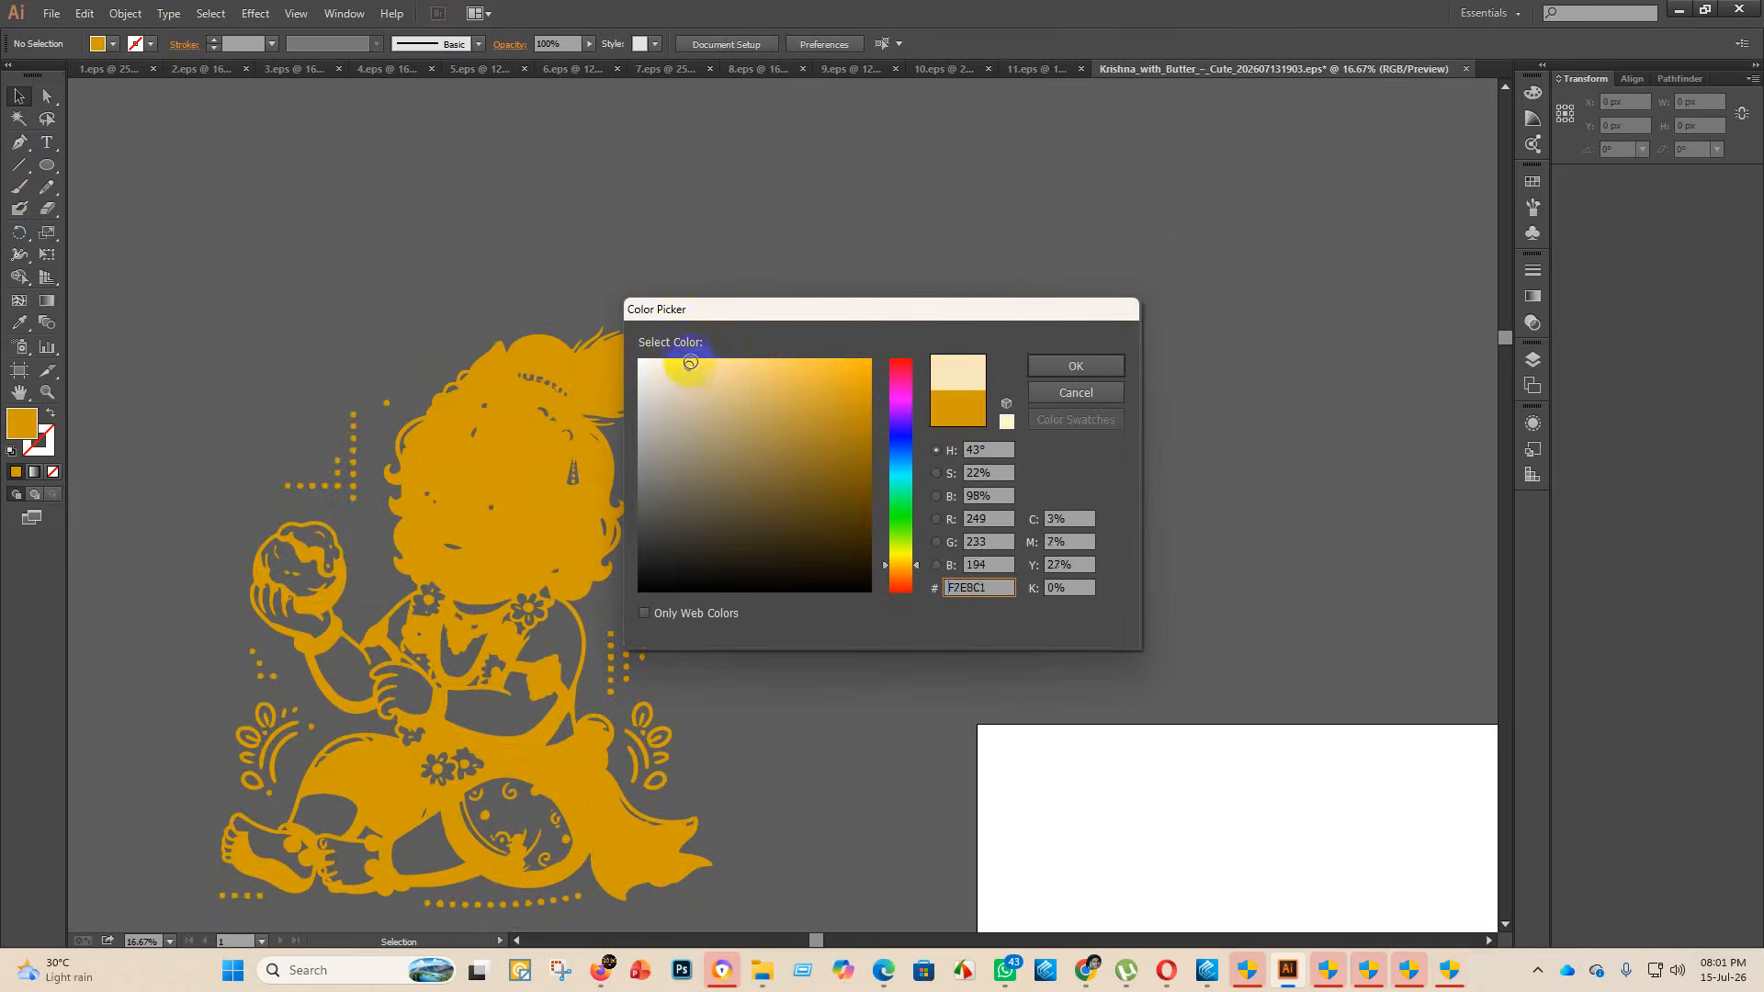
pyautogui.click(1075, 365)
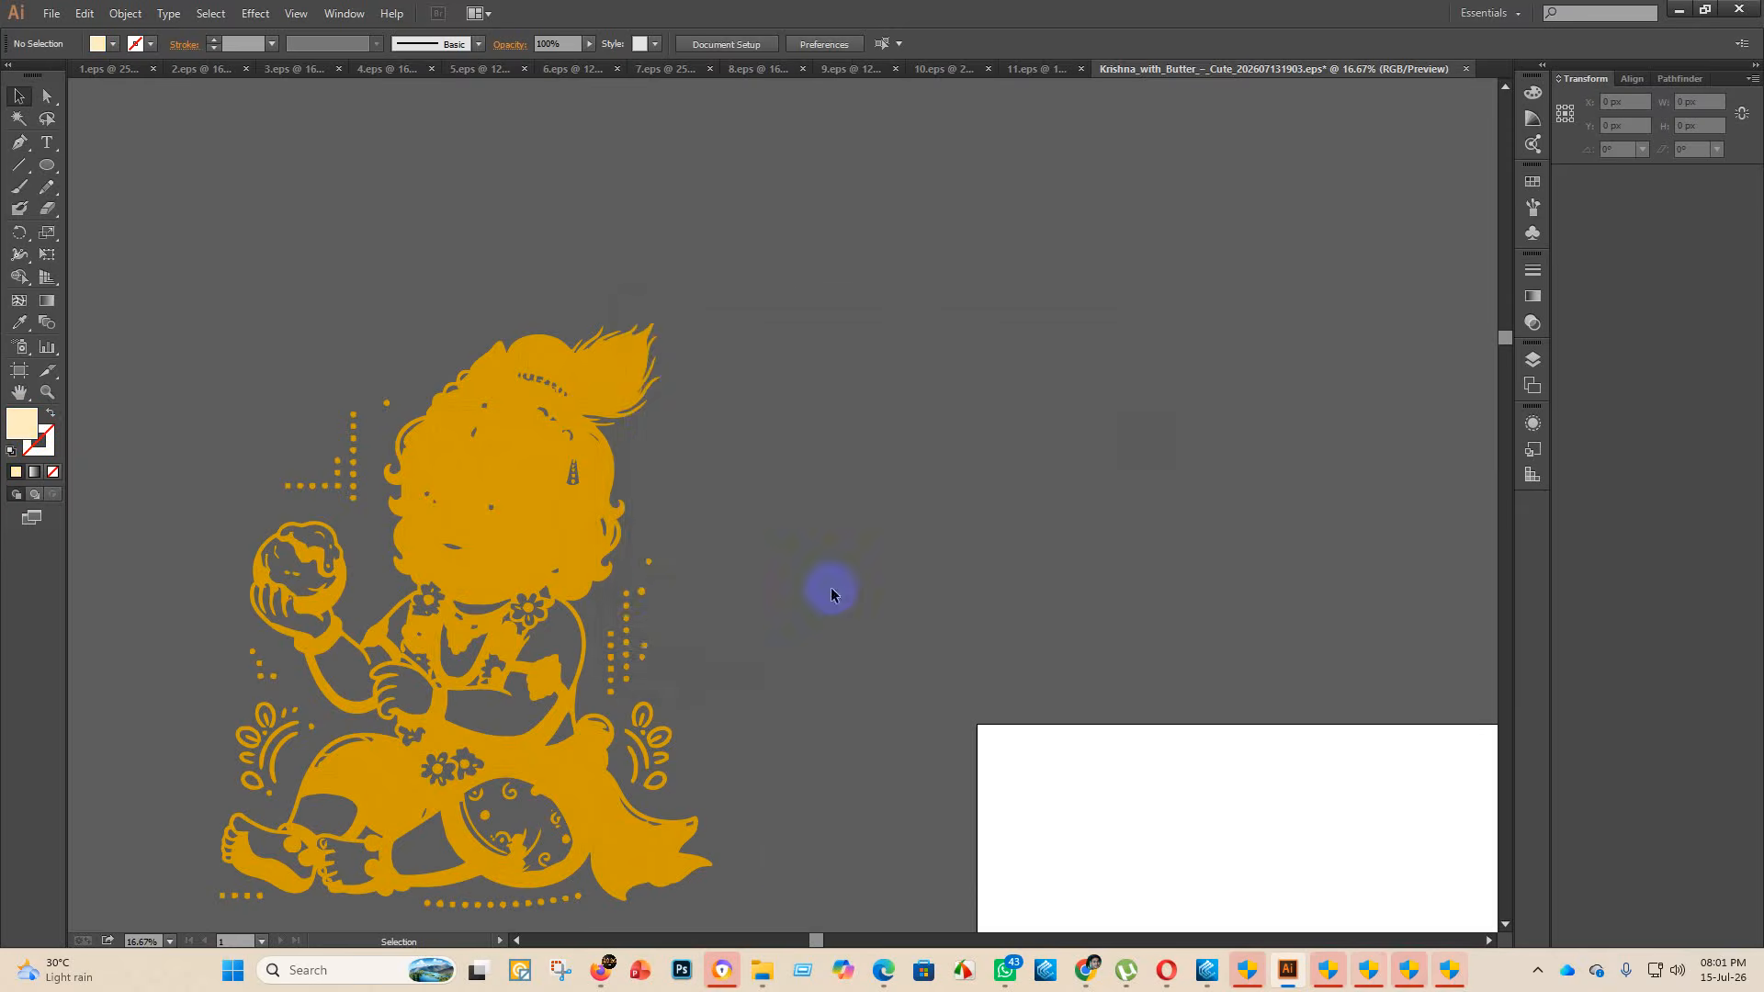
# - Select the butter Krishna artwork and fill the face, raised arm and belly with pale cream using the Shape Builder tool
pyautogui.click(303, 538)
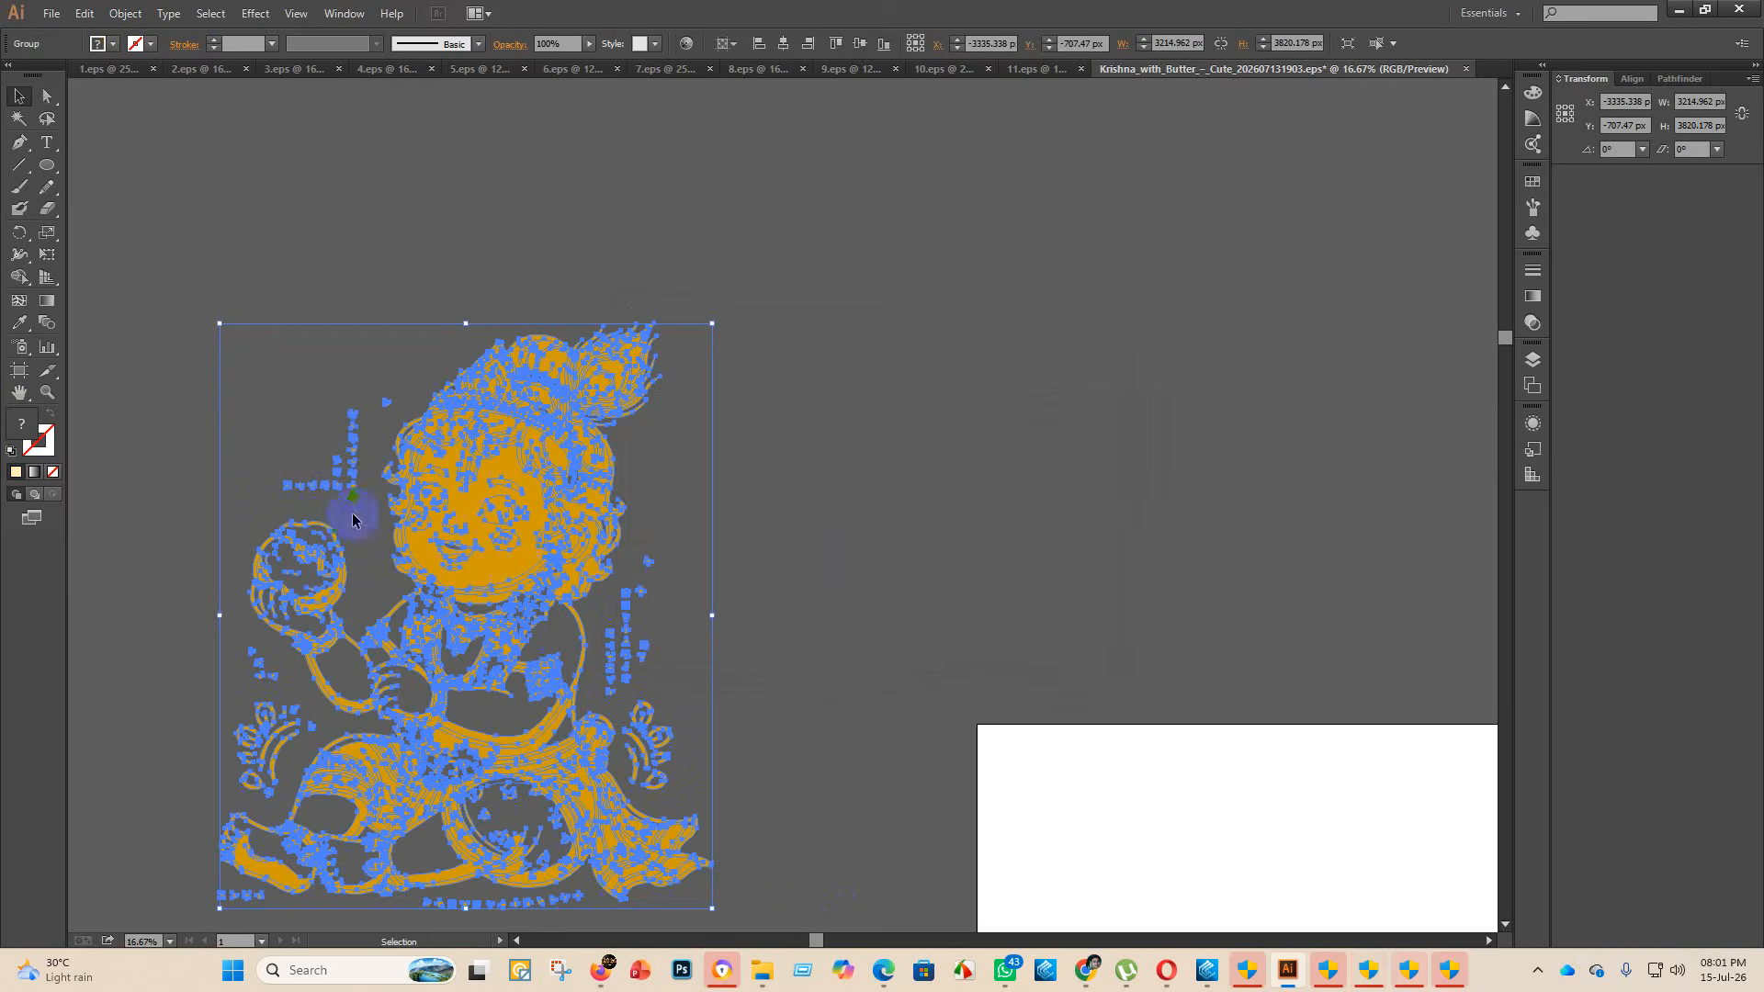
pyautogui.click(19, 276)
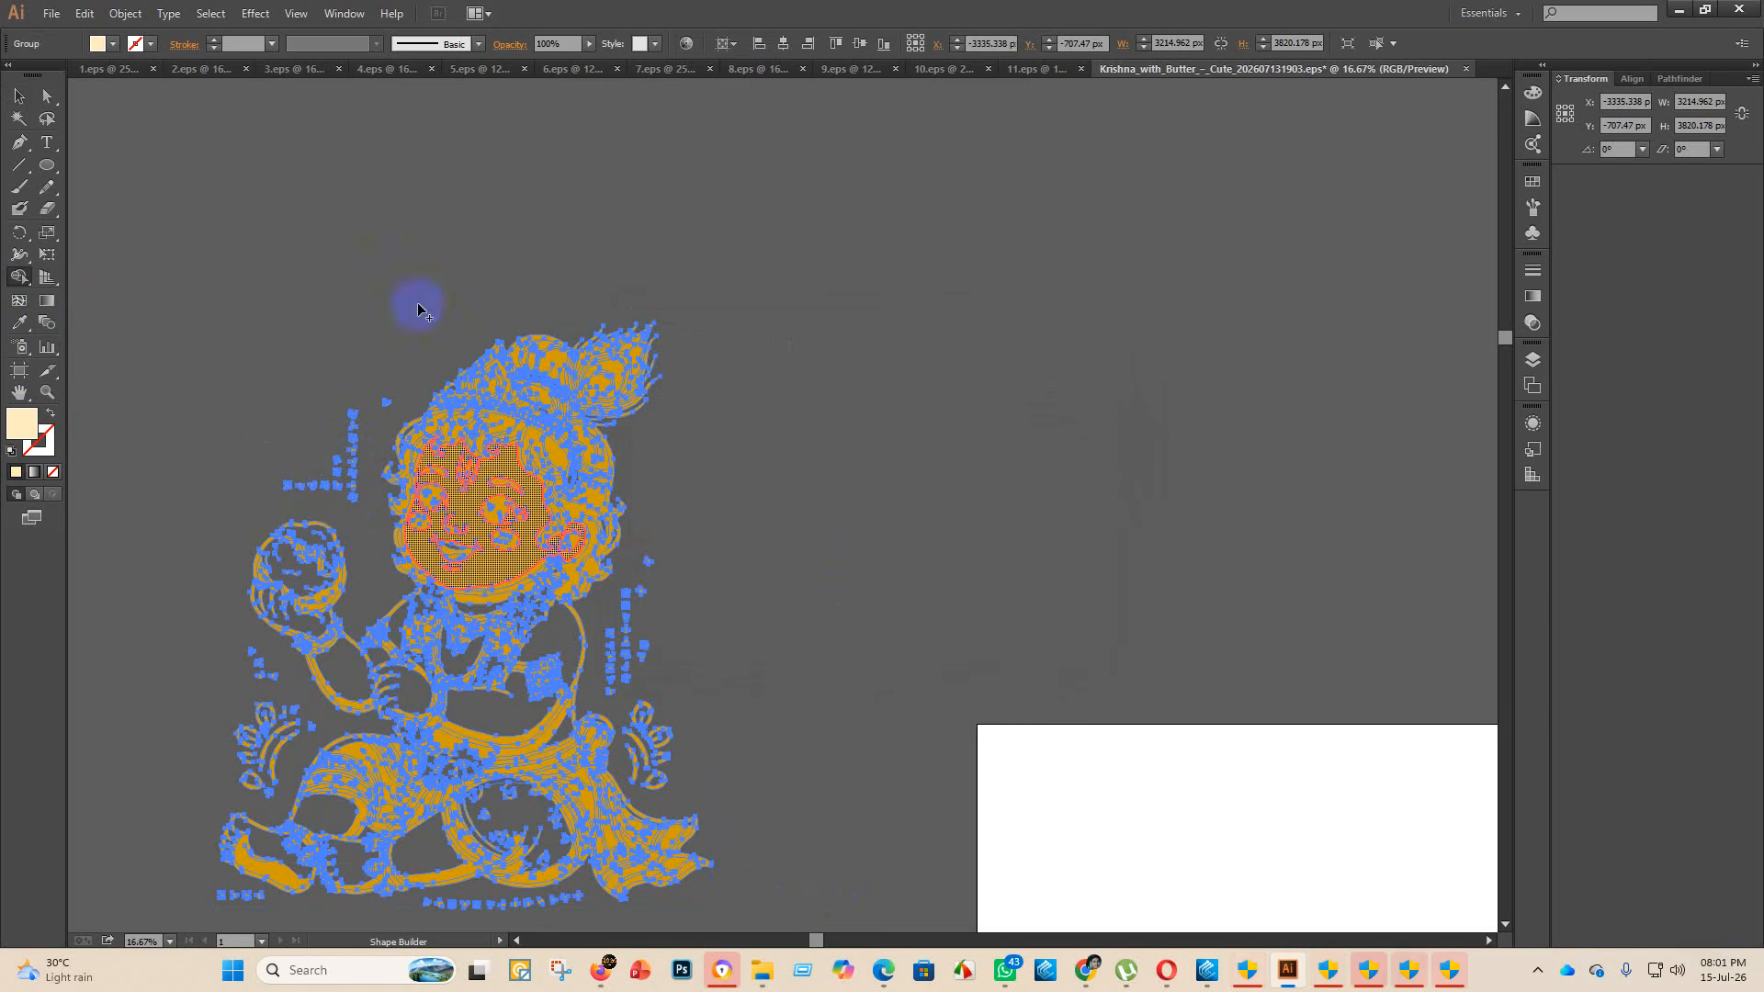
pyautogui.click(478, 496)
pyautogui.scroll(-2, 719, 646)
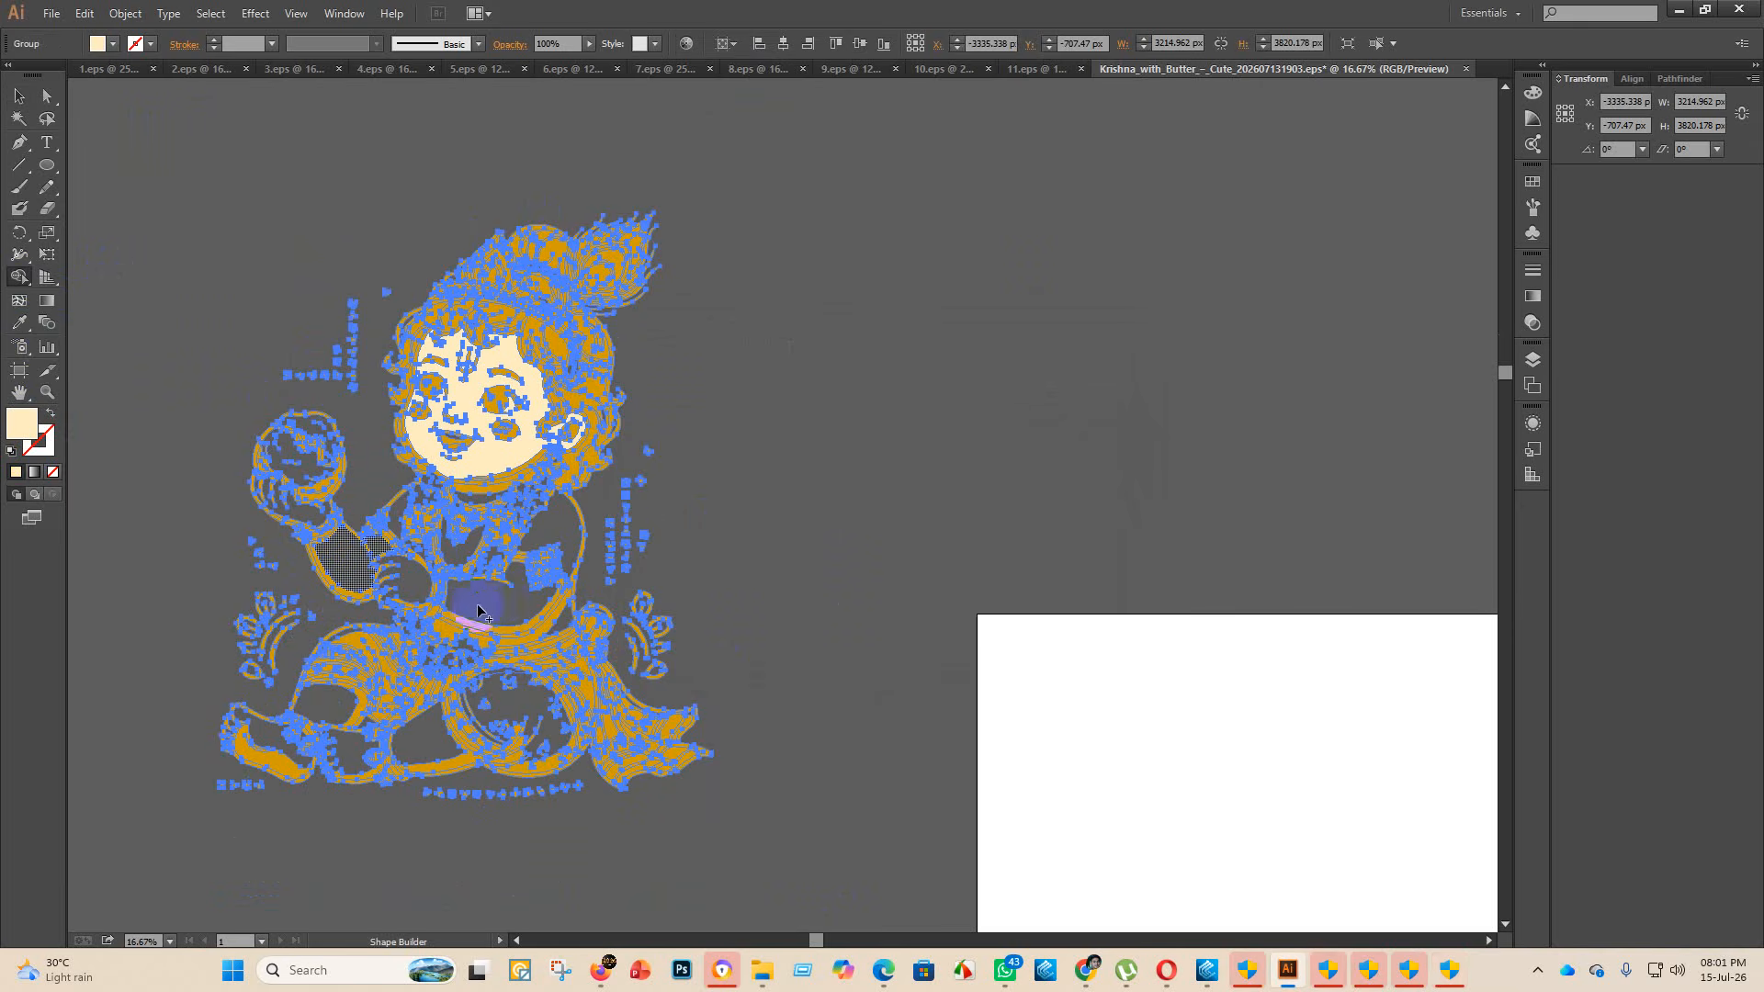
pyautogui.click(405, 537)
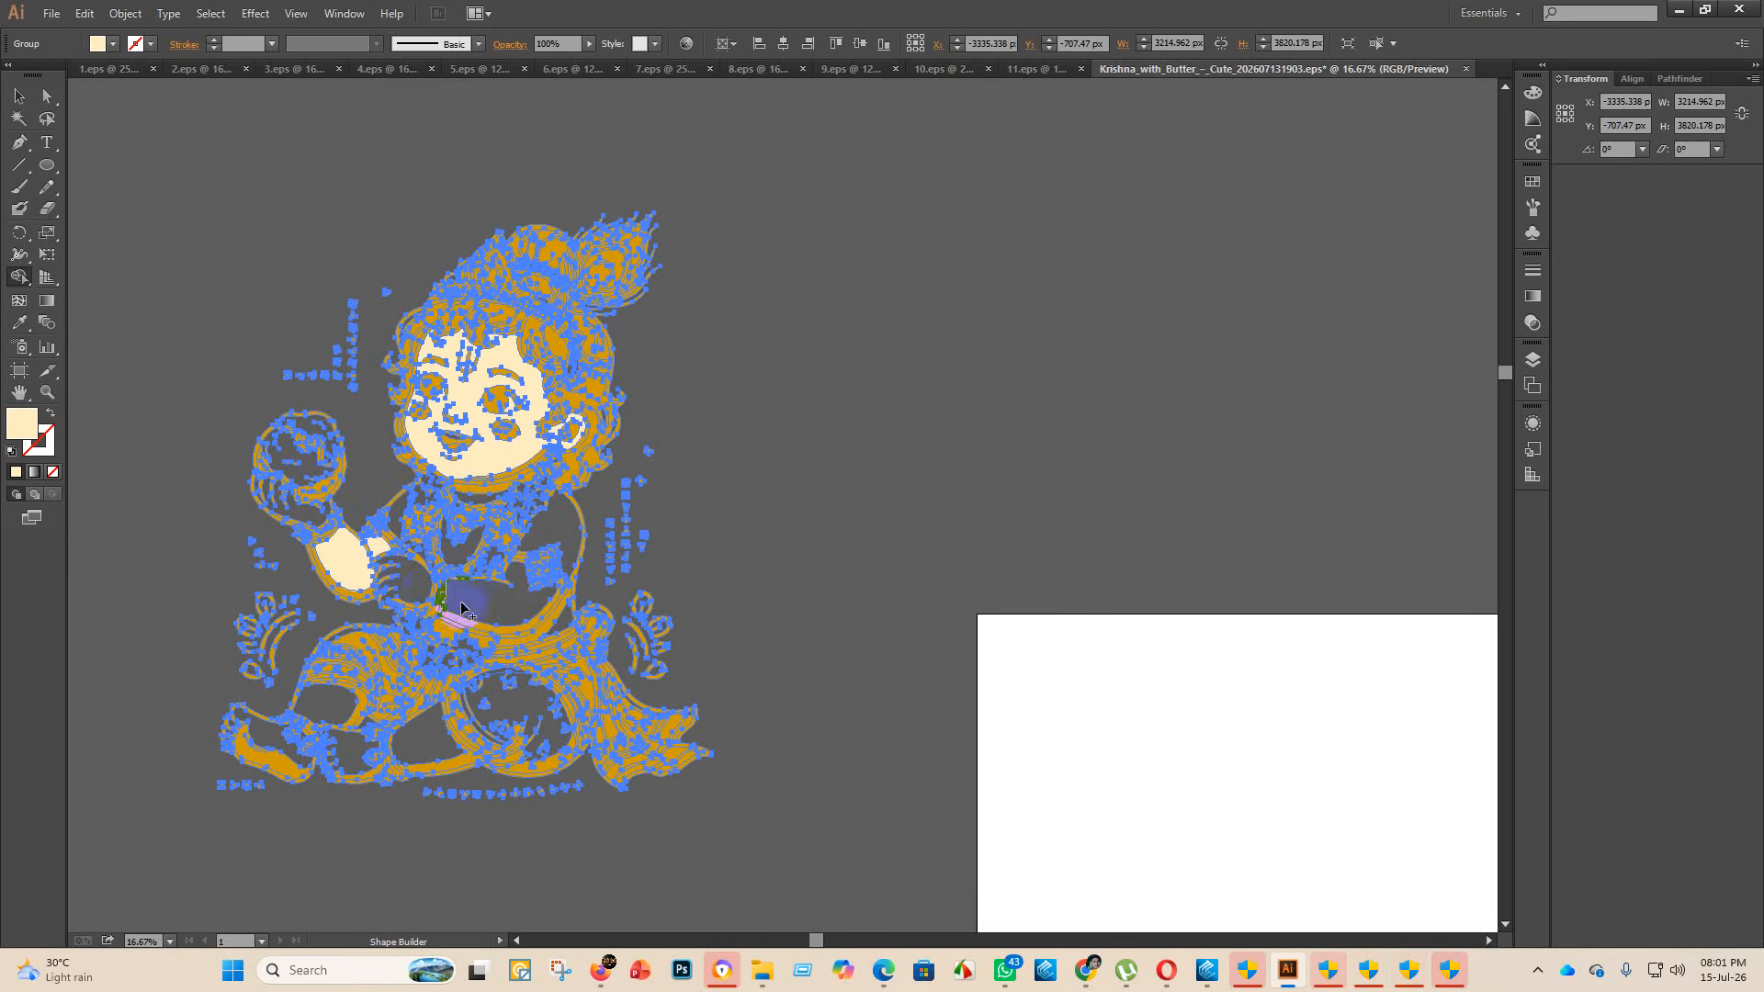
pyautogui.click(489, 608)
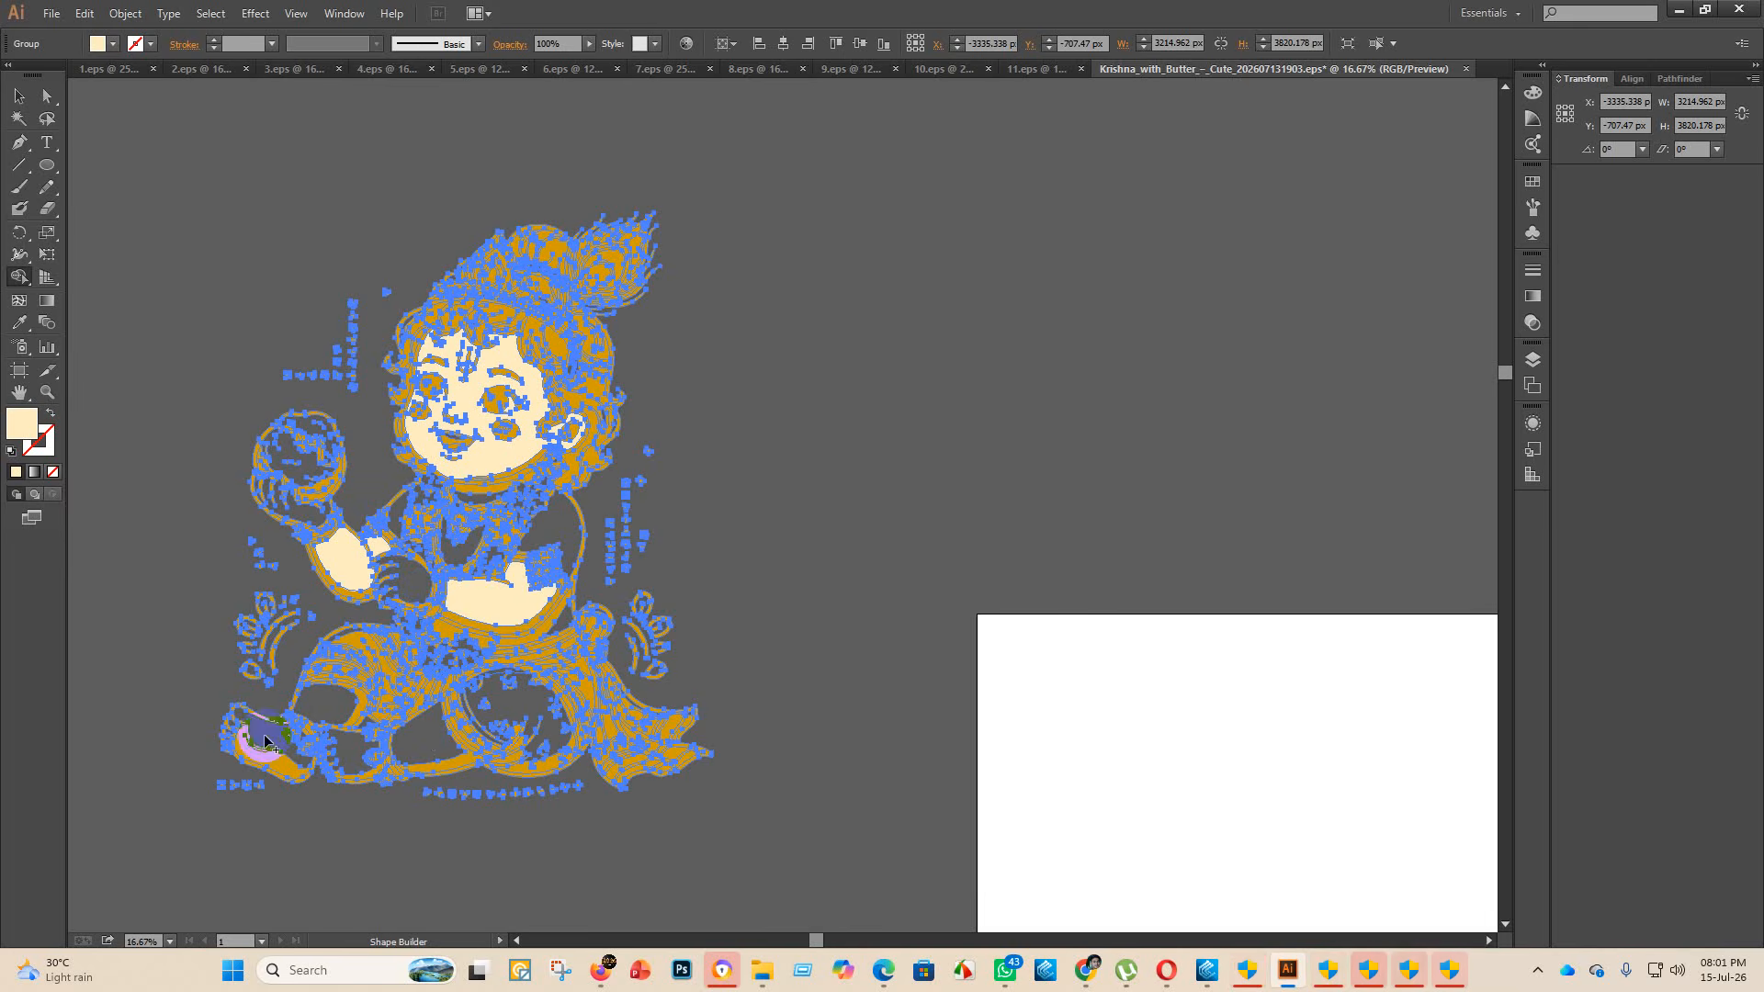
# - Fill the shoulders, chest, butter ball, lap, knee and feet of the butter Krishna with pale cream using Shape Builder
pyautogui.hotkey('ctrl', 'z')
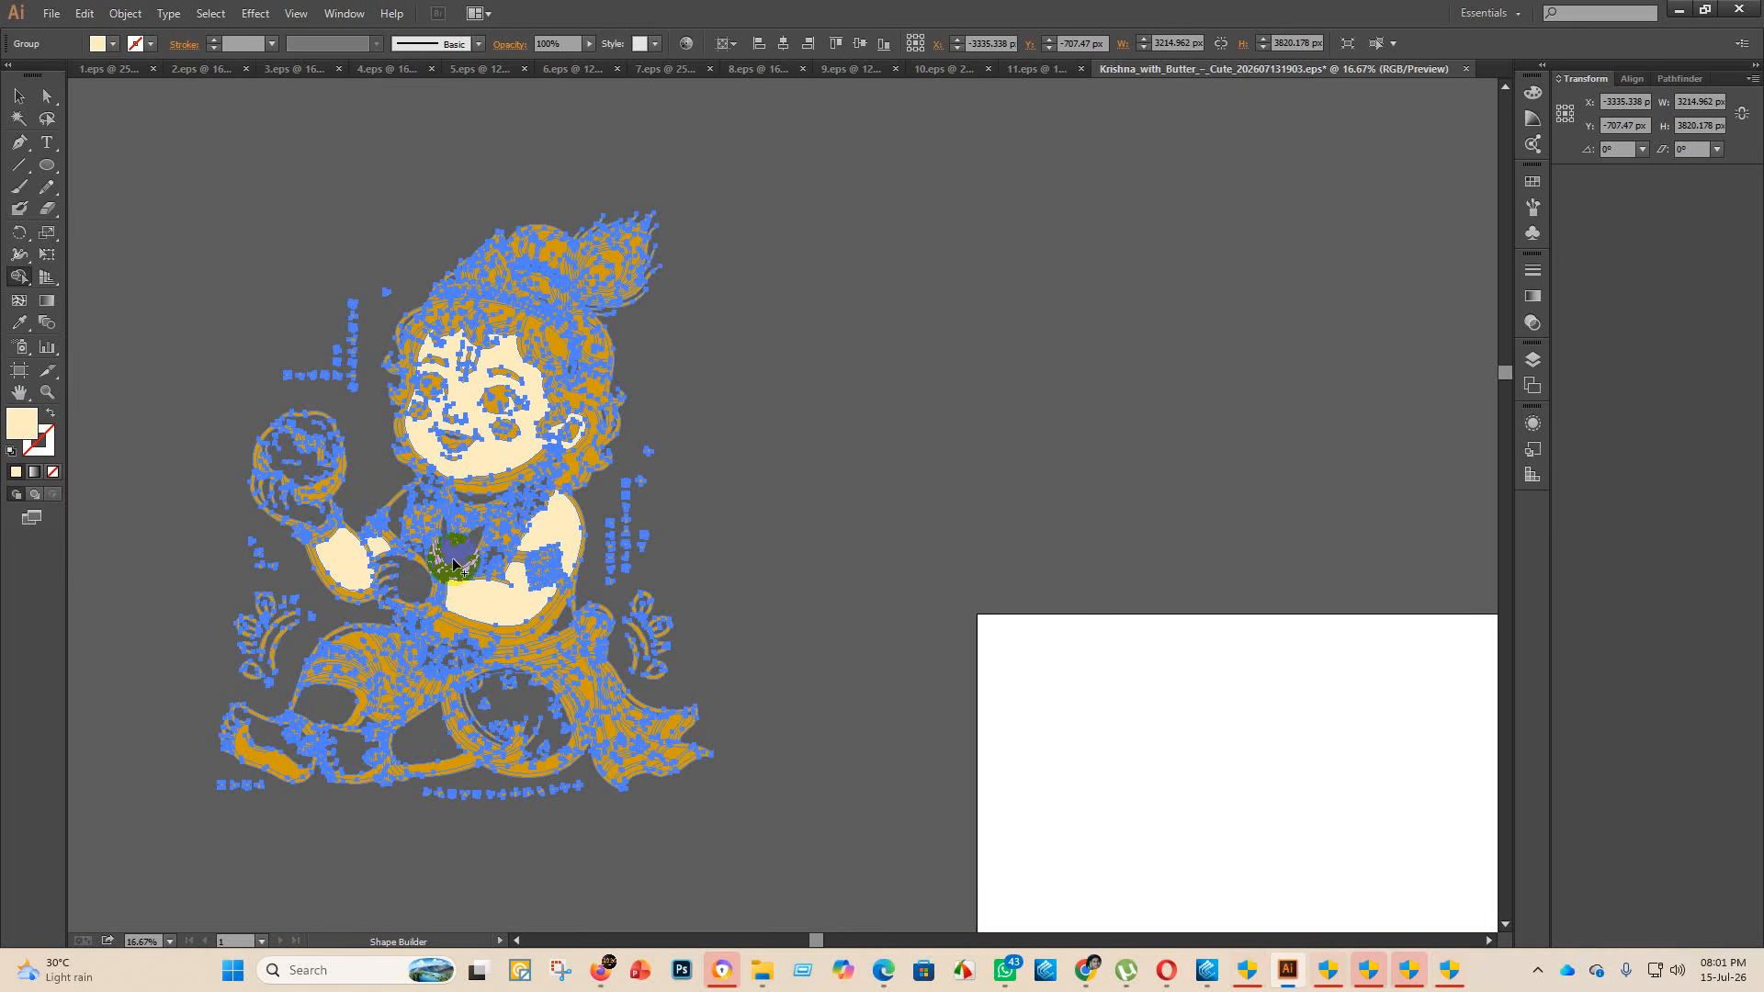
pyautogui.click(454, 561)
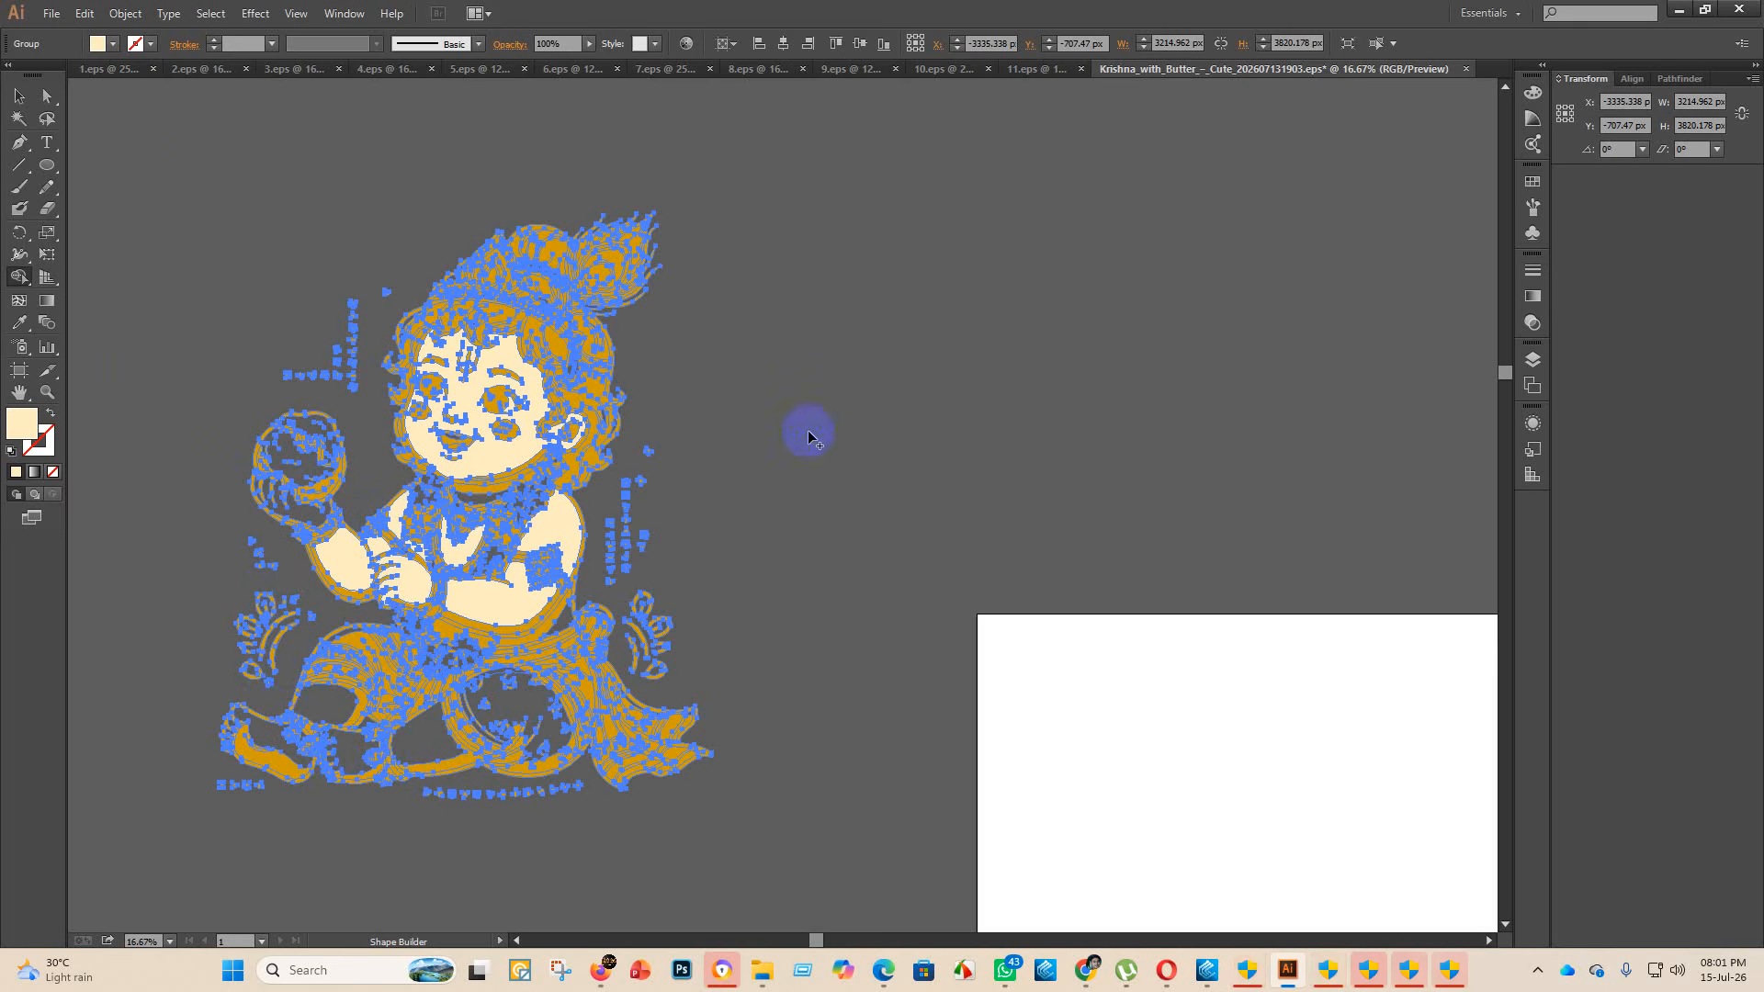
pyautogui.click(464, 597)
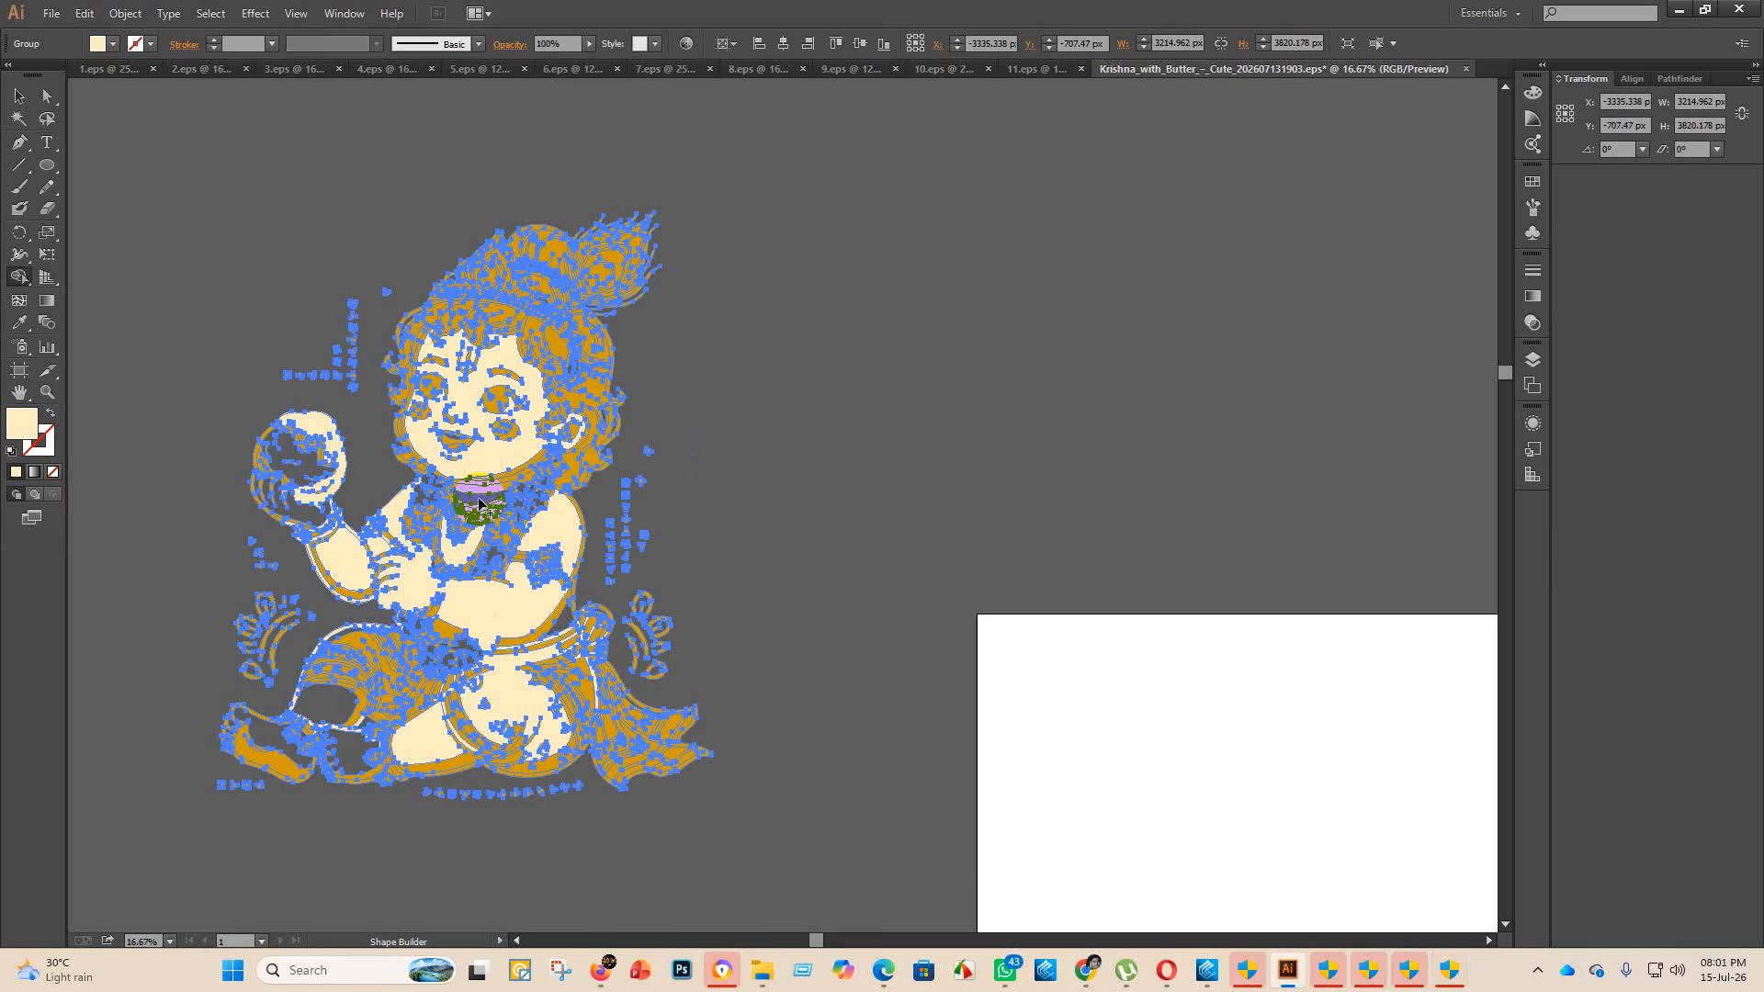
pyautogui.click(476, 504)
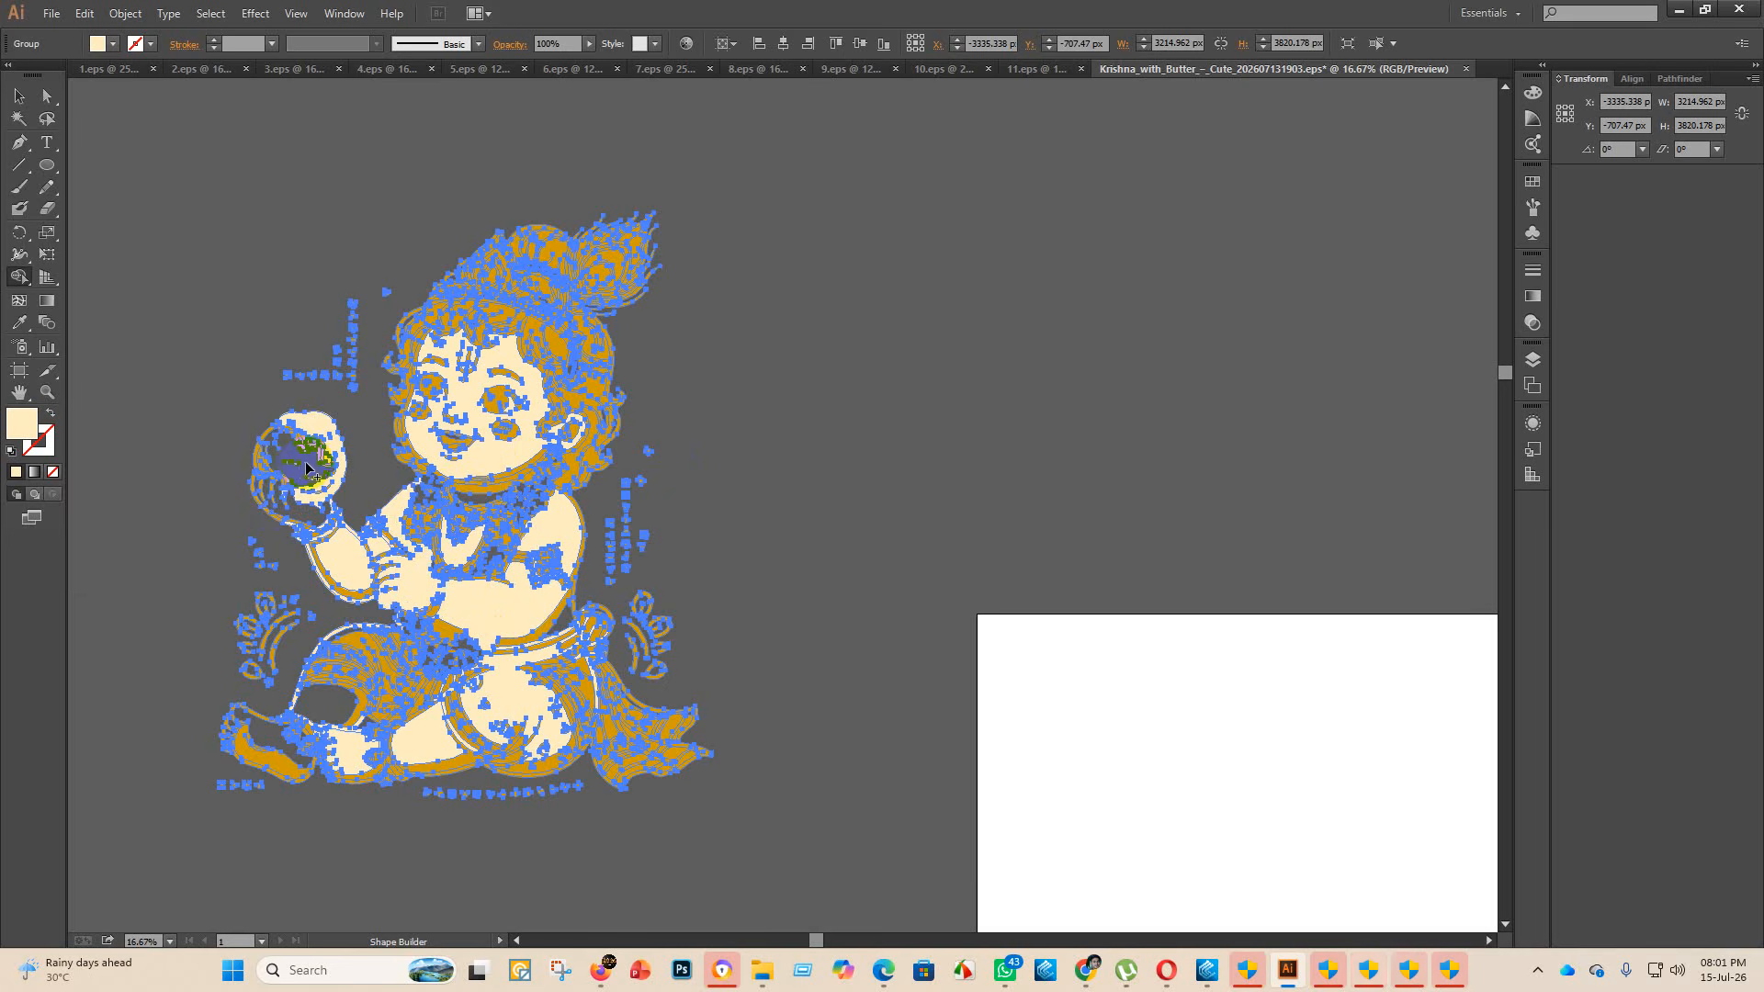
pyautogui.click(312, 709)
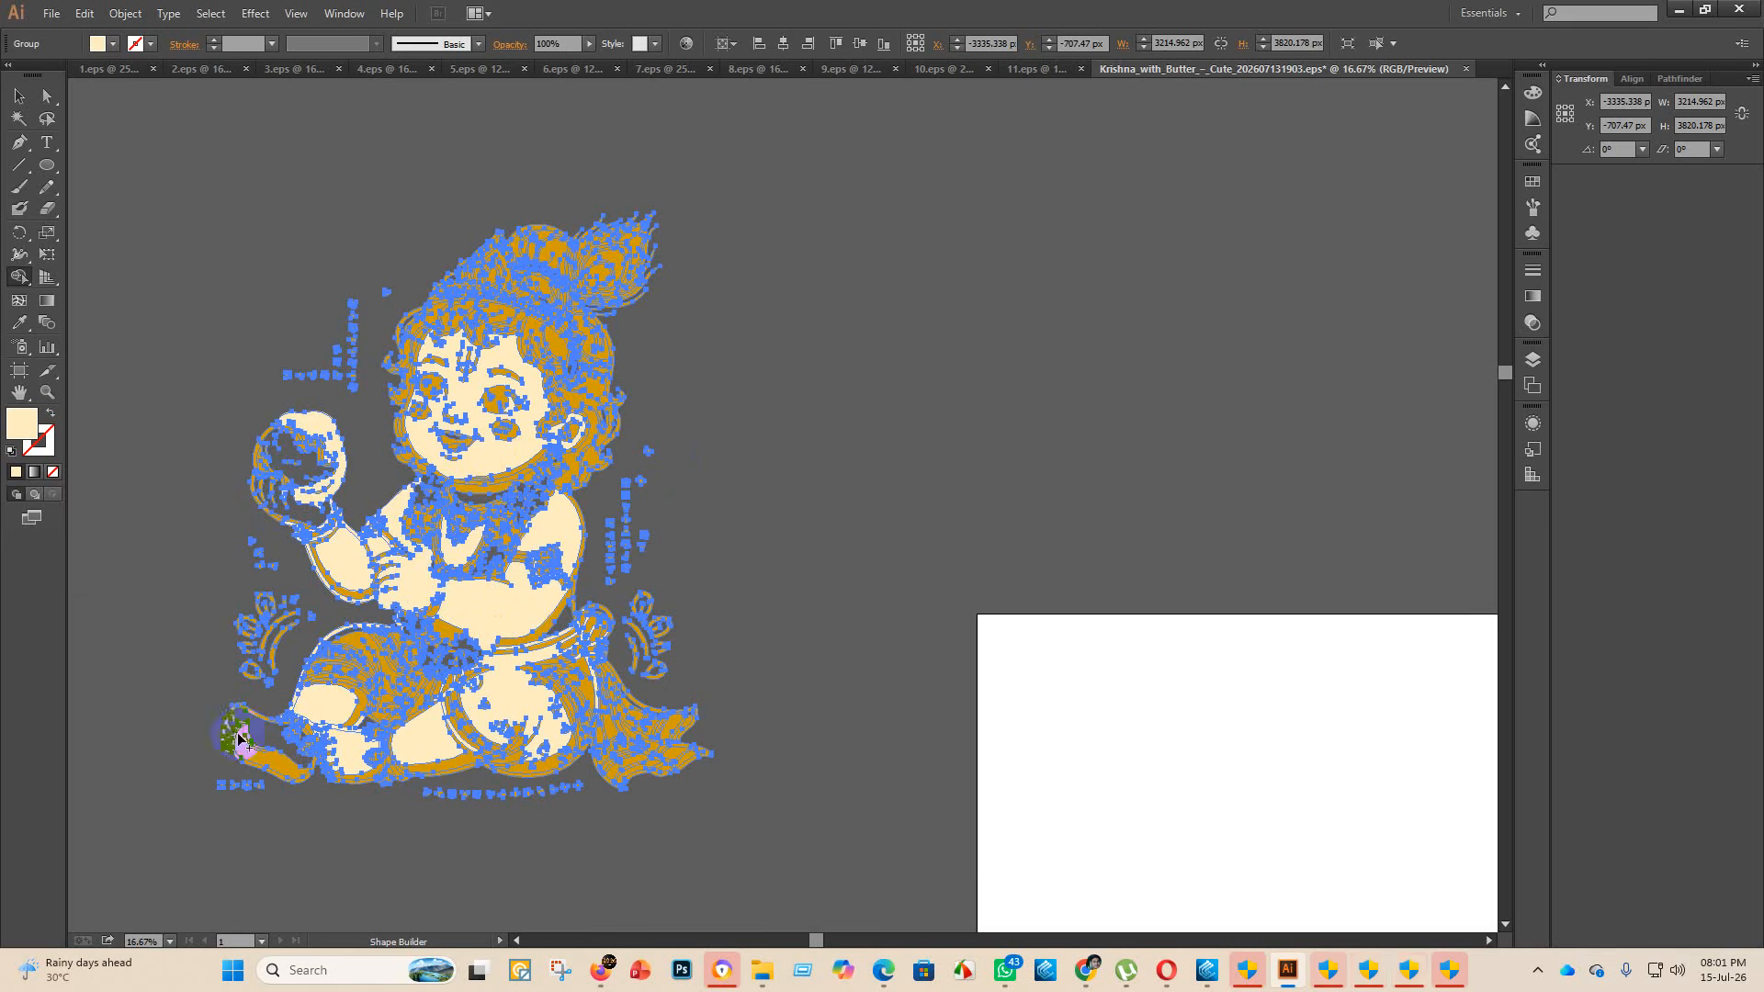
pyautogui.click(239, 737)
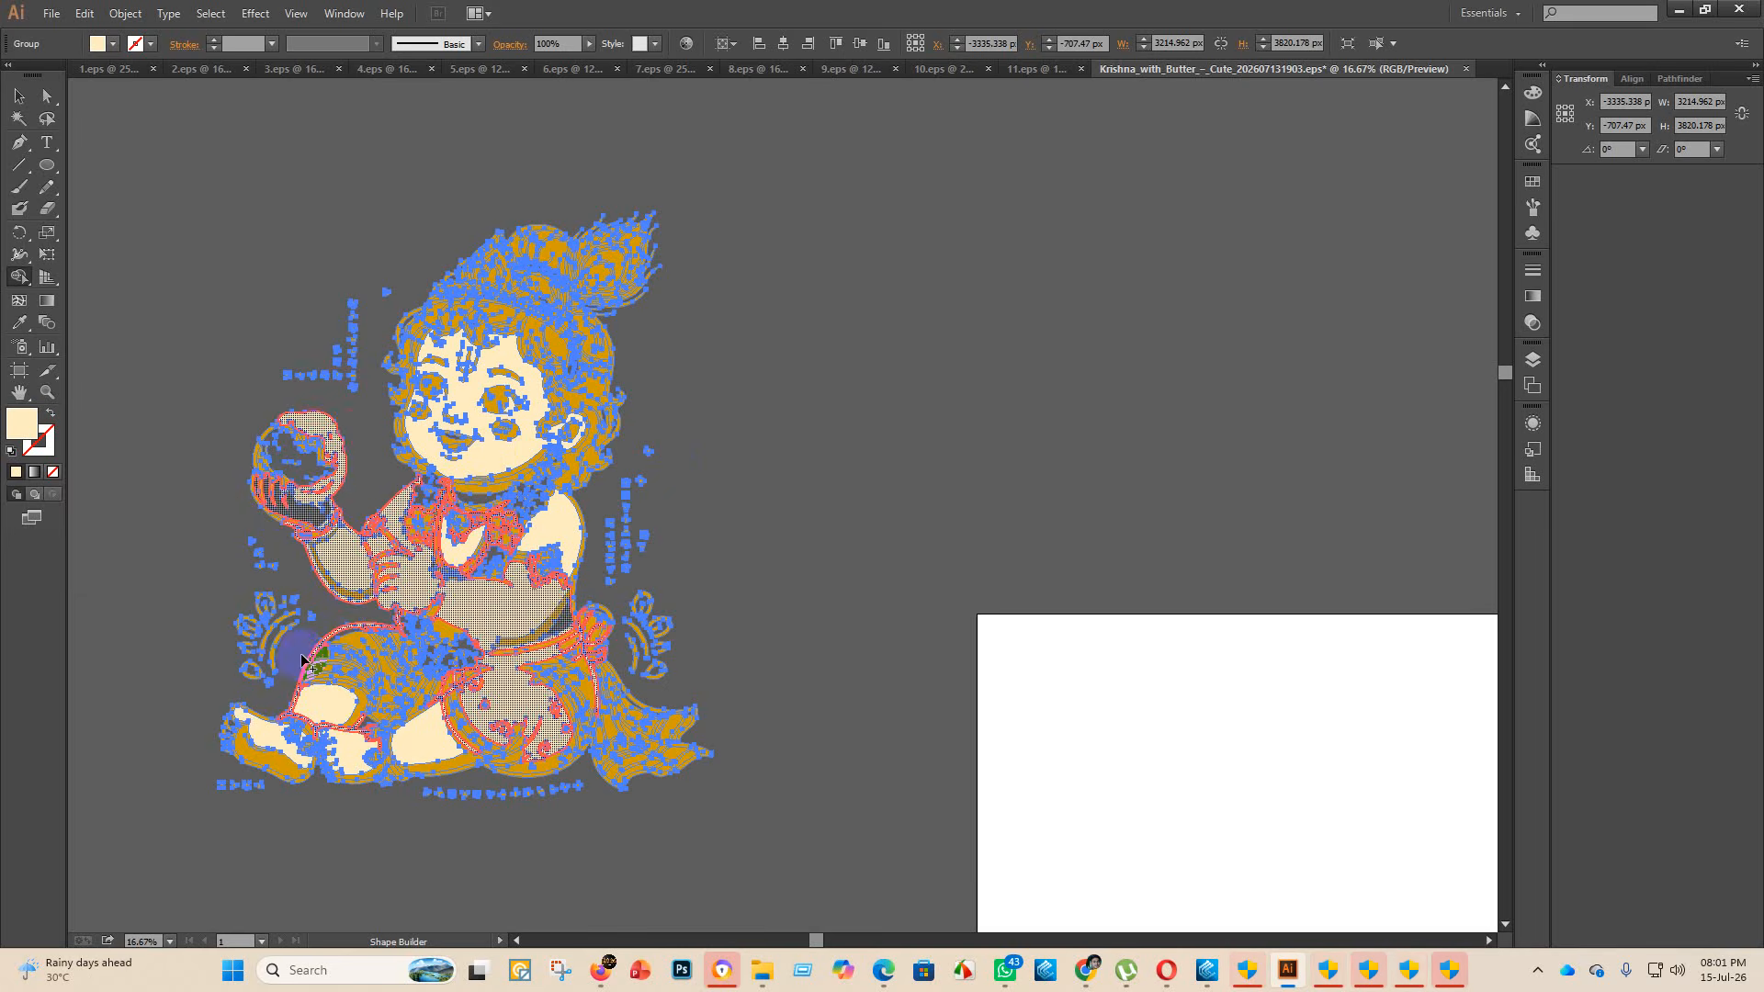
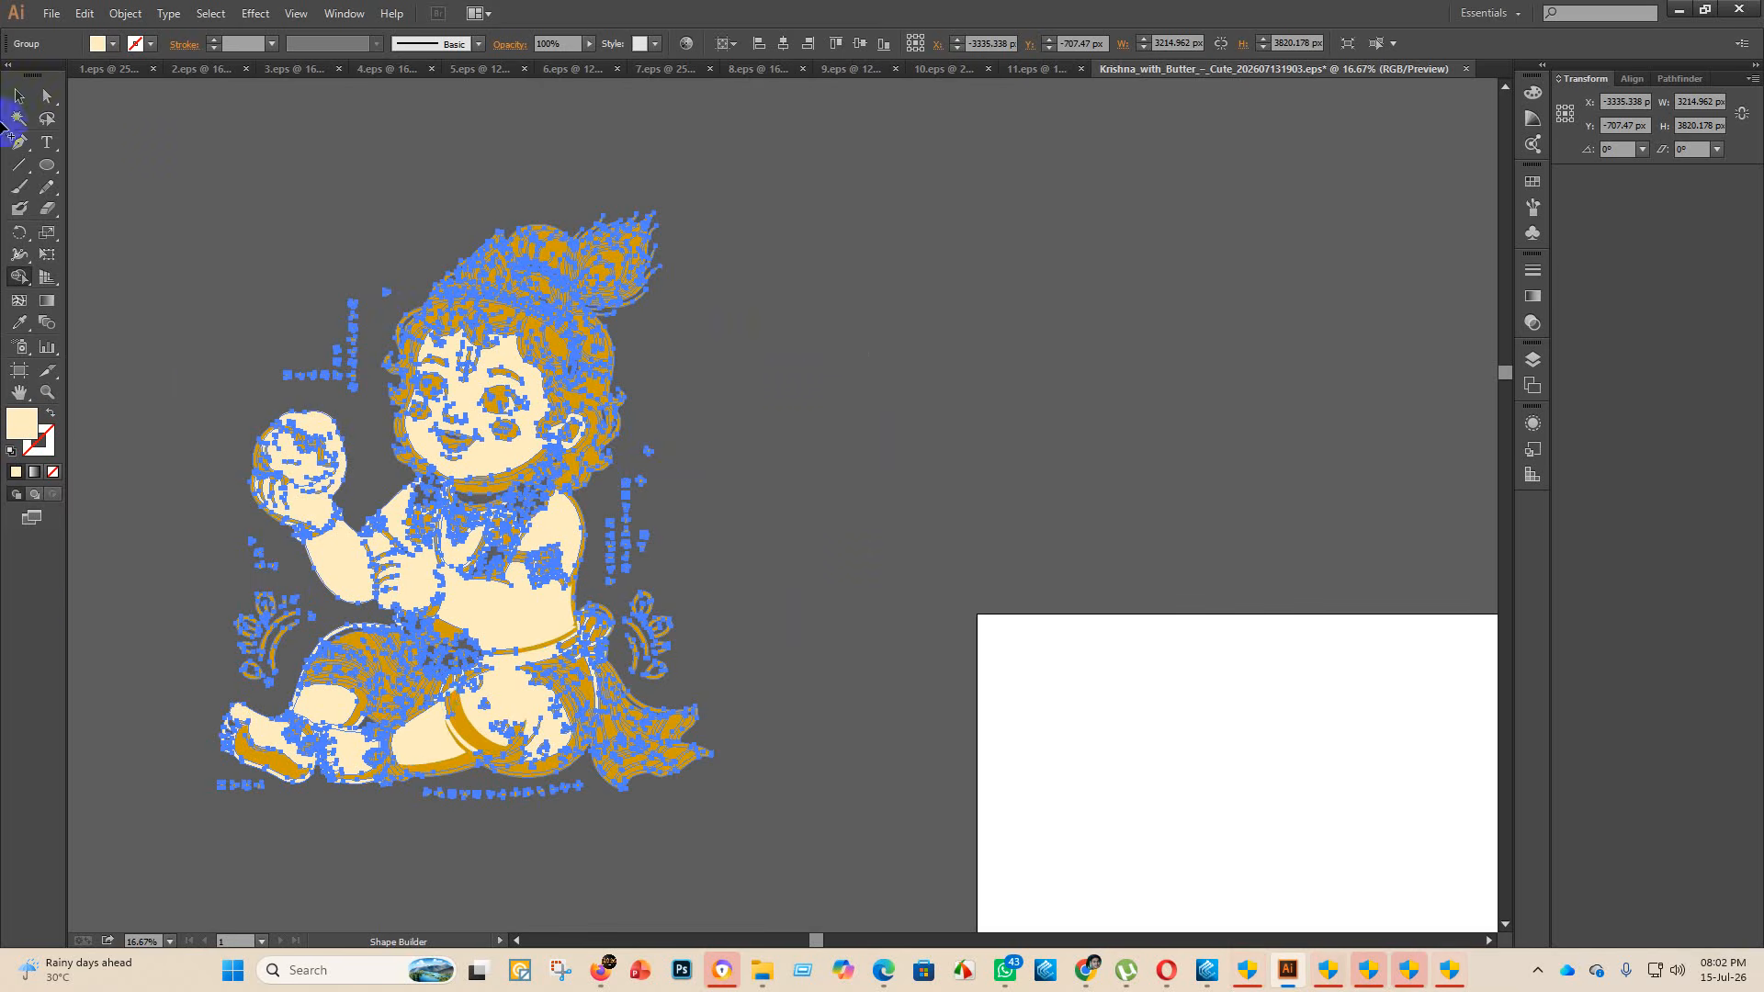
# - Extend the cream Shape Builder fills over the golden dhoti, the raised knee and the leaf ornament beside it
pyautogui.click(557, 530)
pyautogui.click(448, 415)
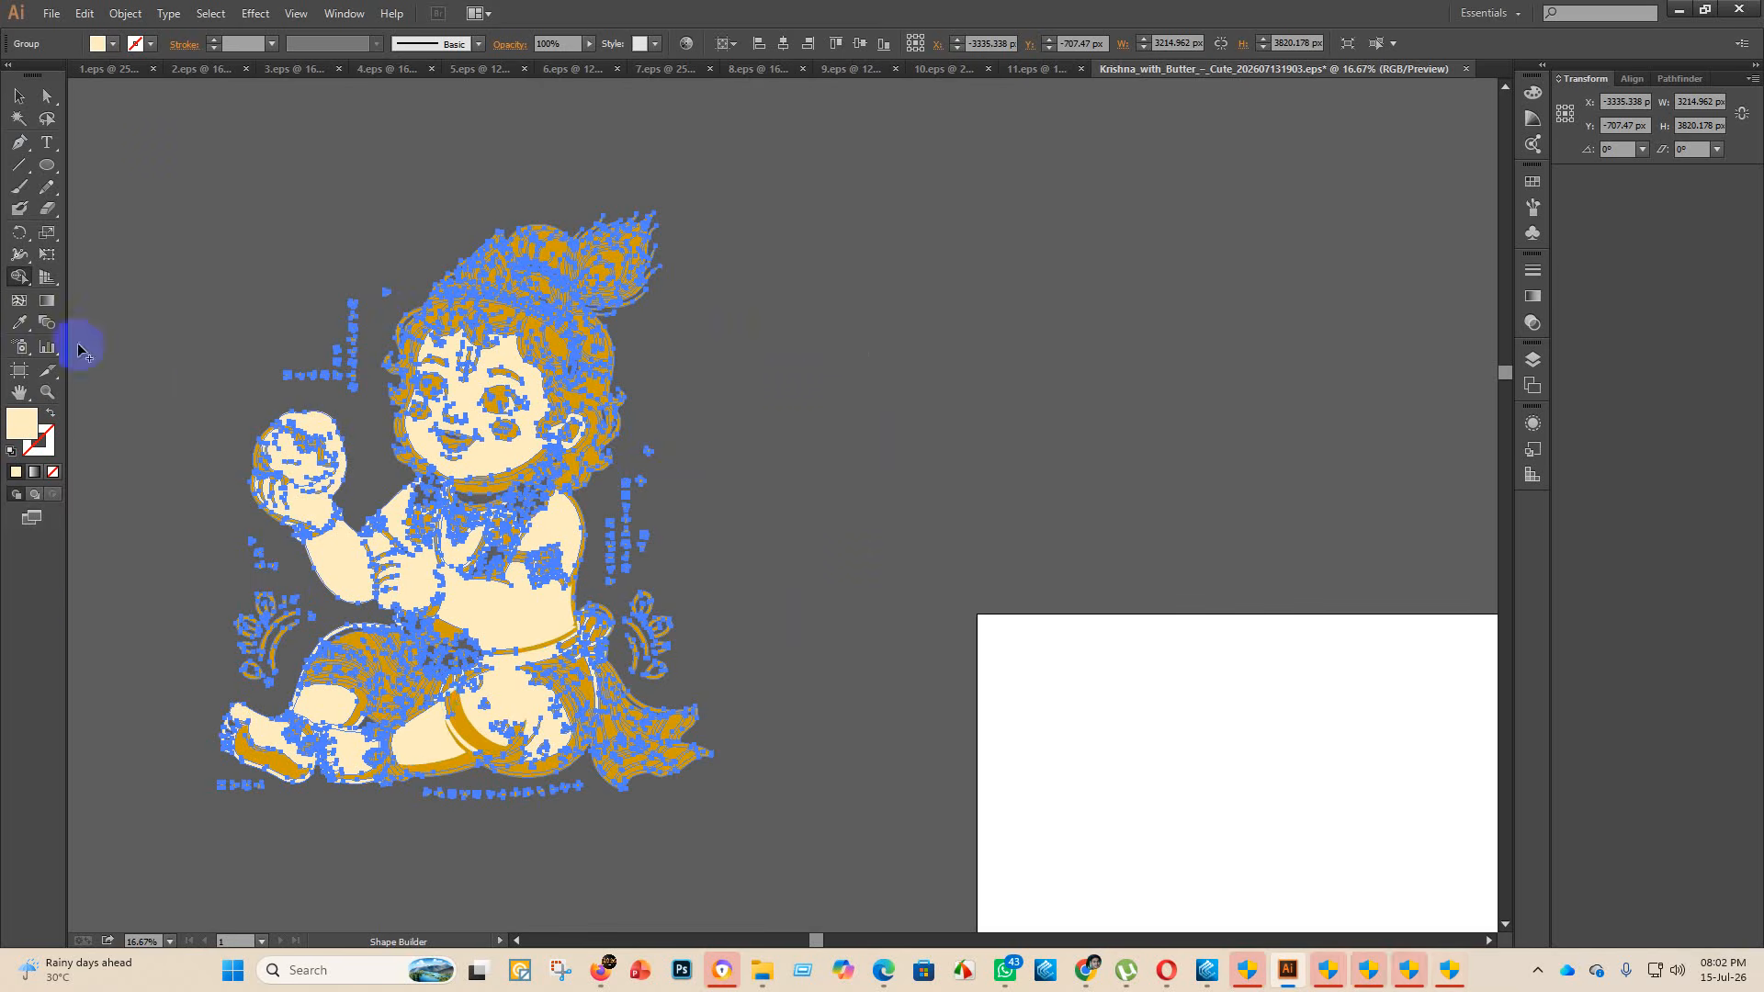
pyautogui.click(25, 421)
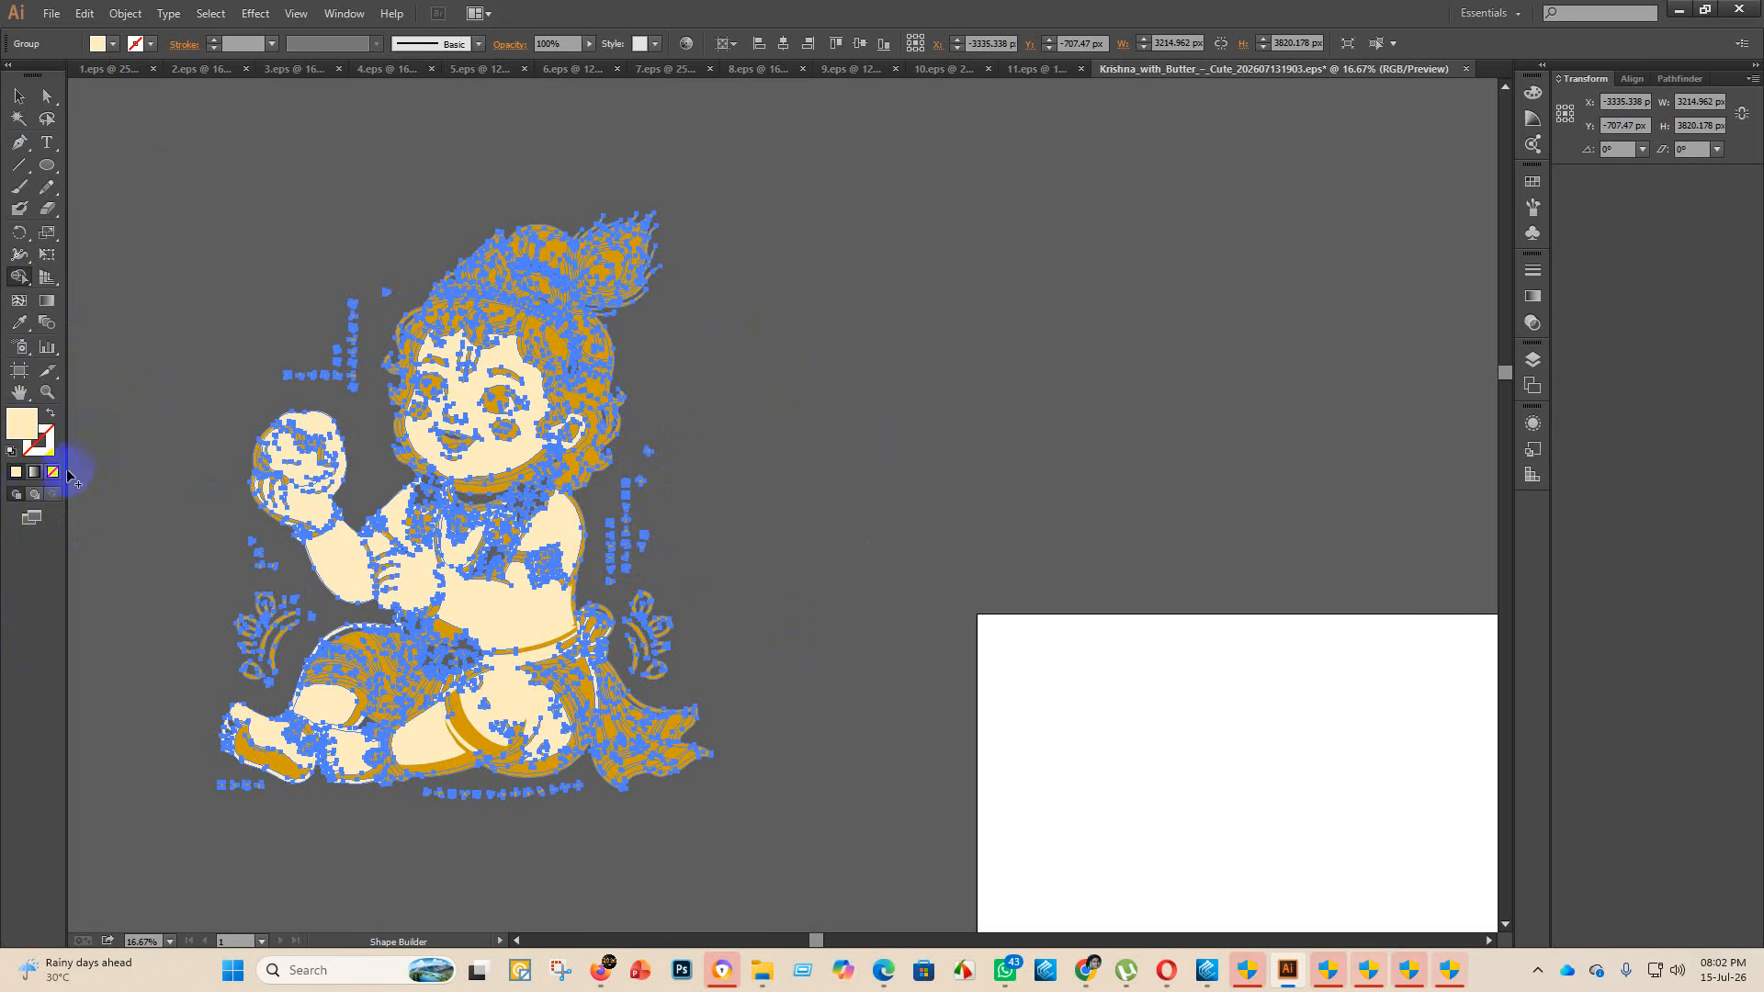
pyautogui.hotkey('ctrl', 'z')
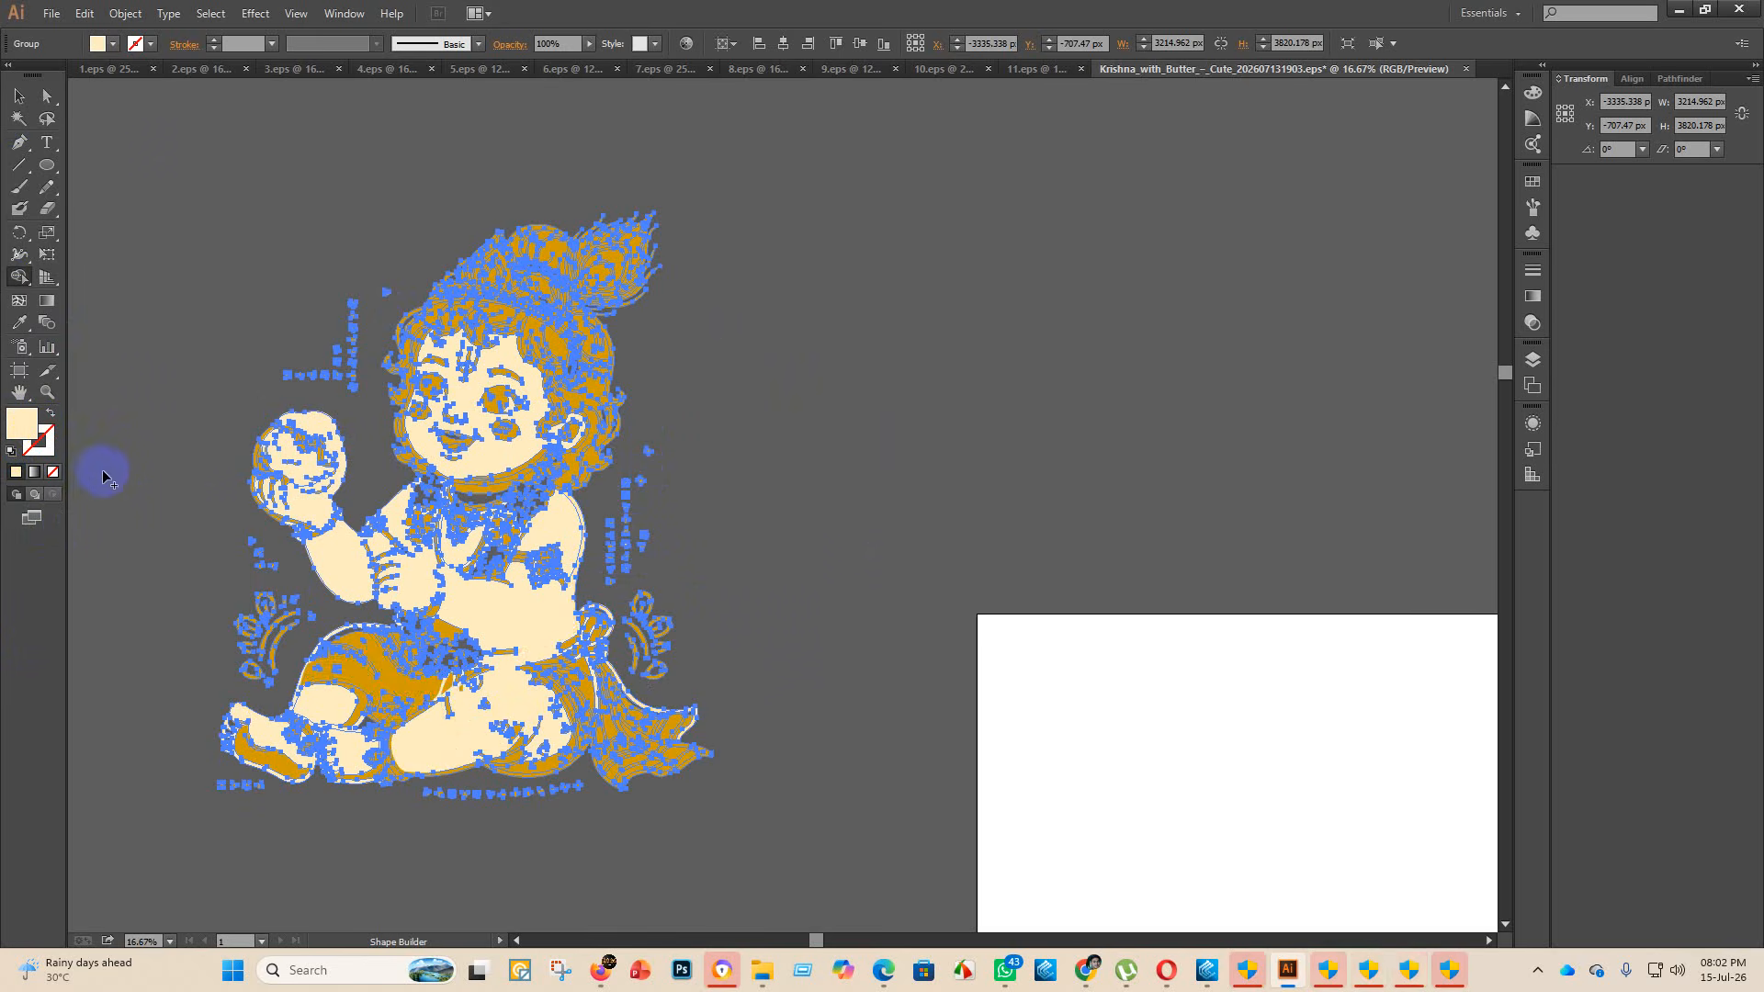
pyautogui.hotkey('ctrl', 'z')
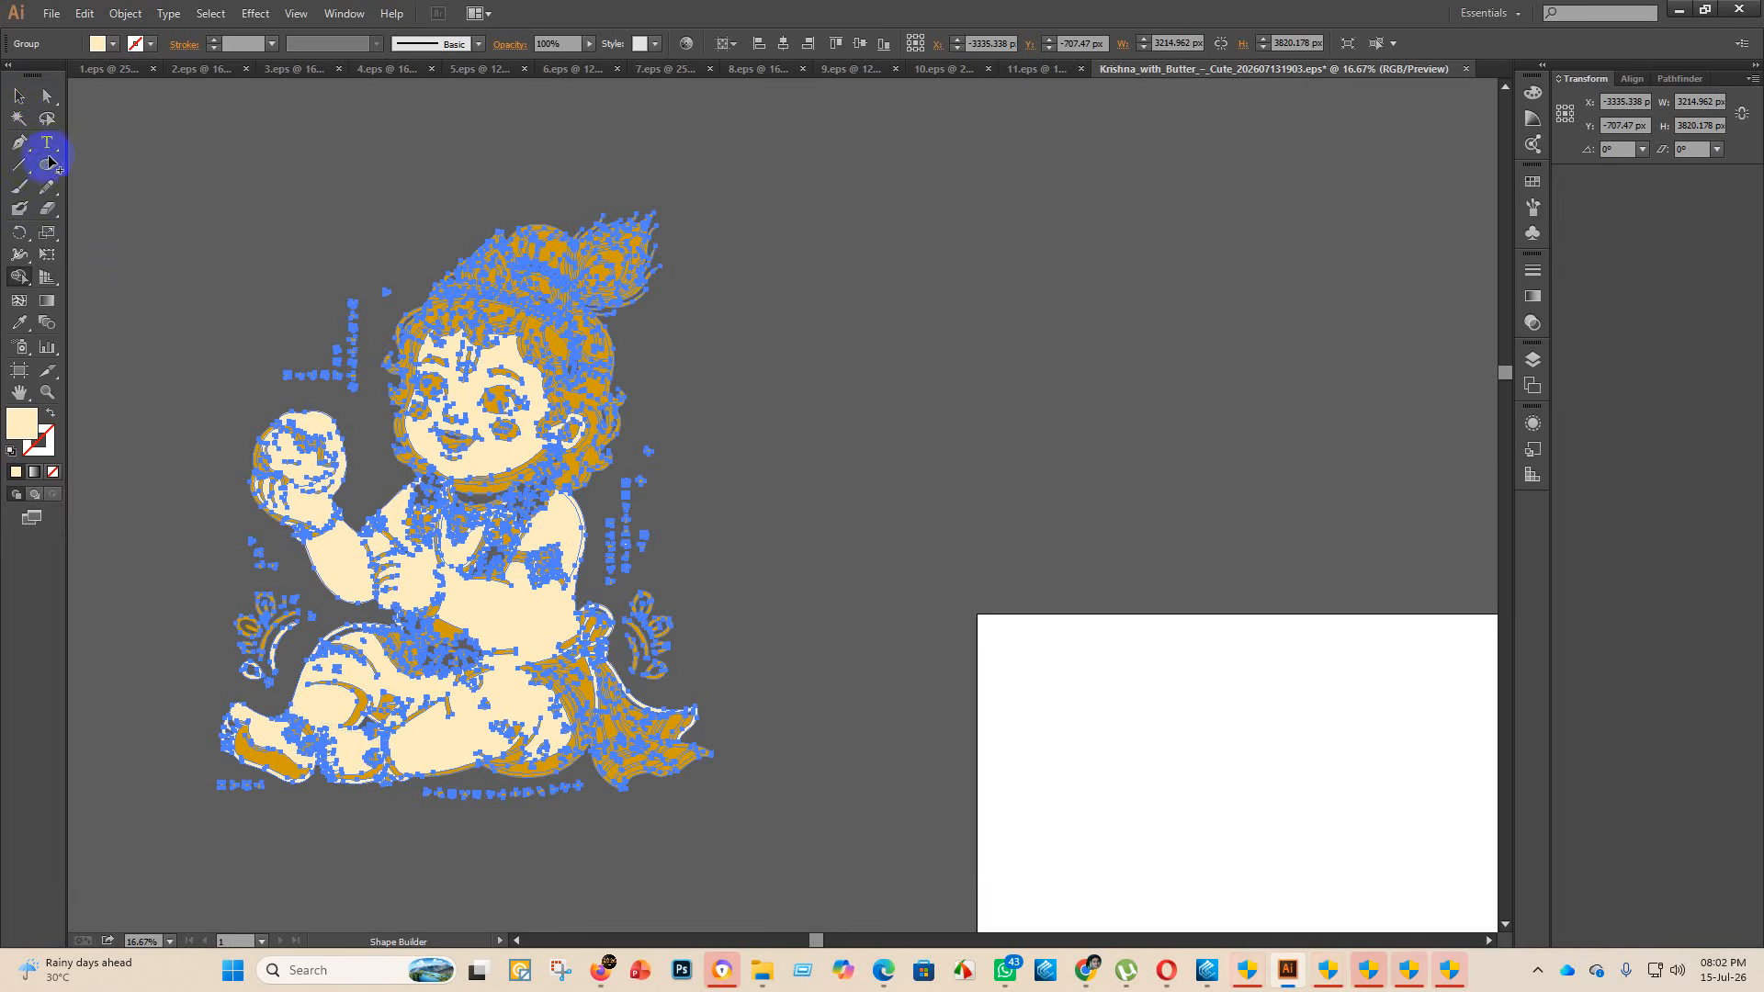
pyautogui.hotkey('ctrl', 'z')
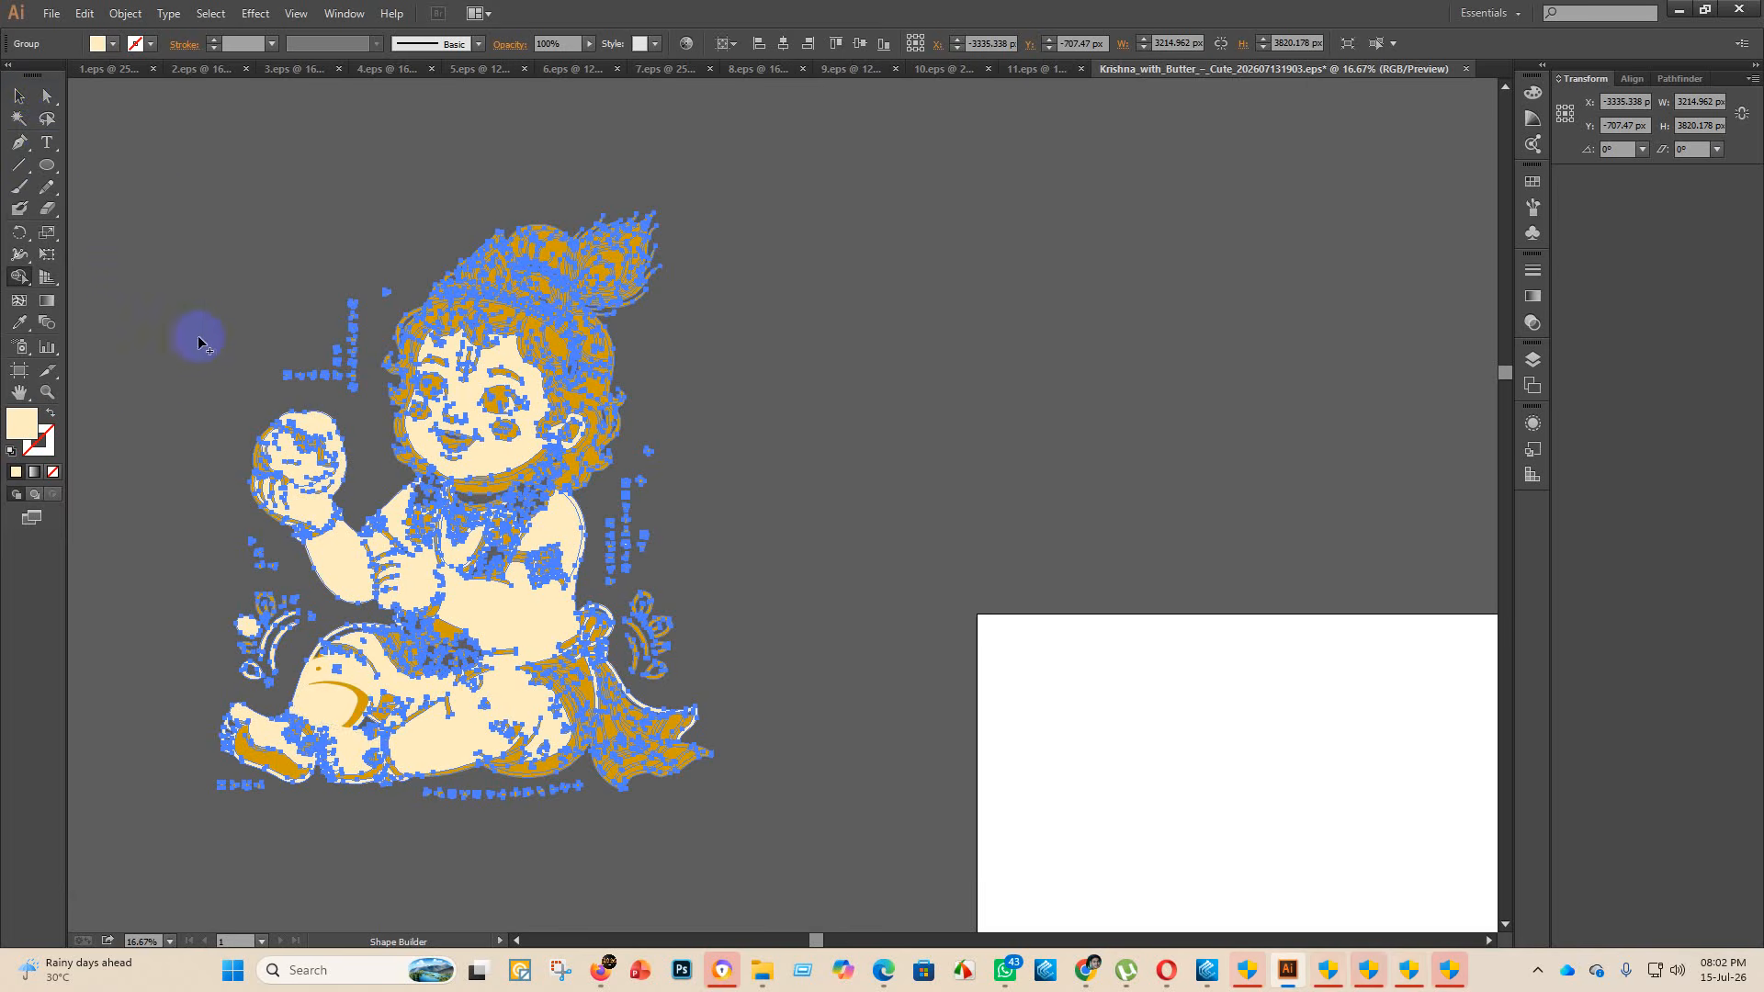
pyautogui.click(11, 88)
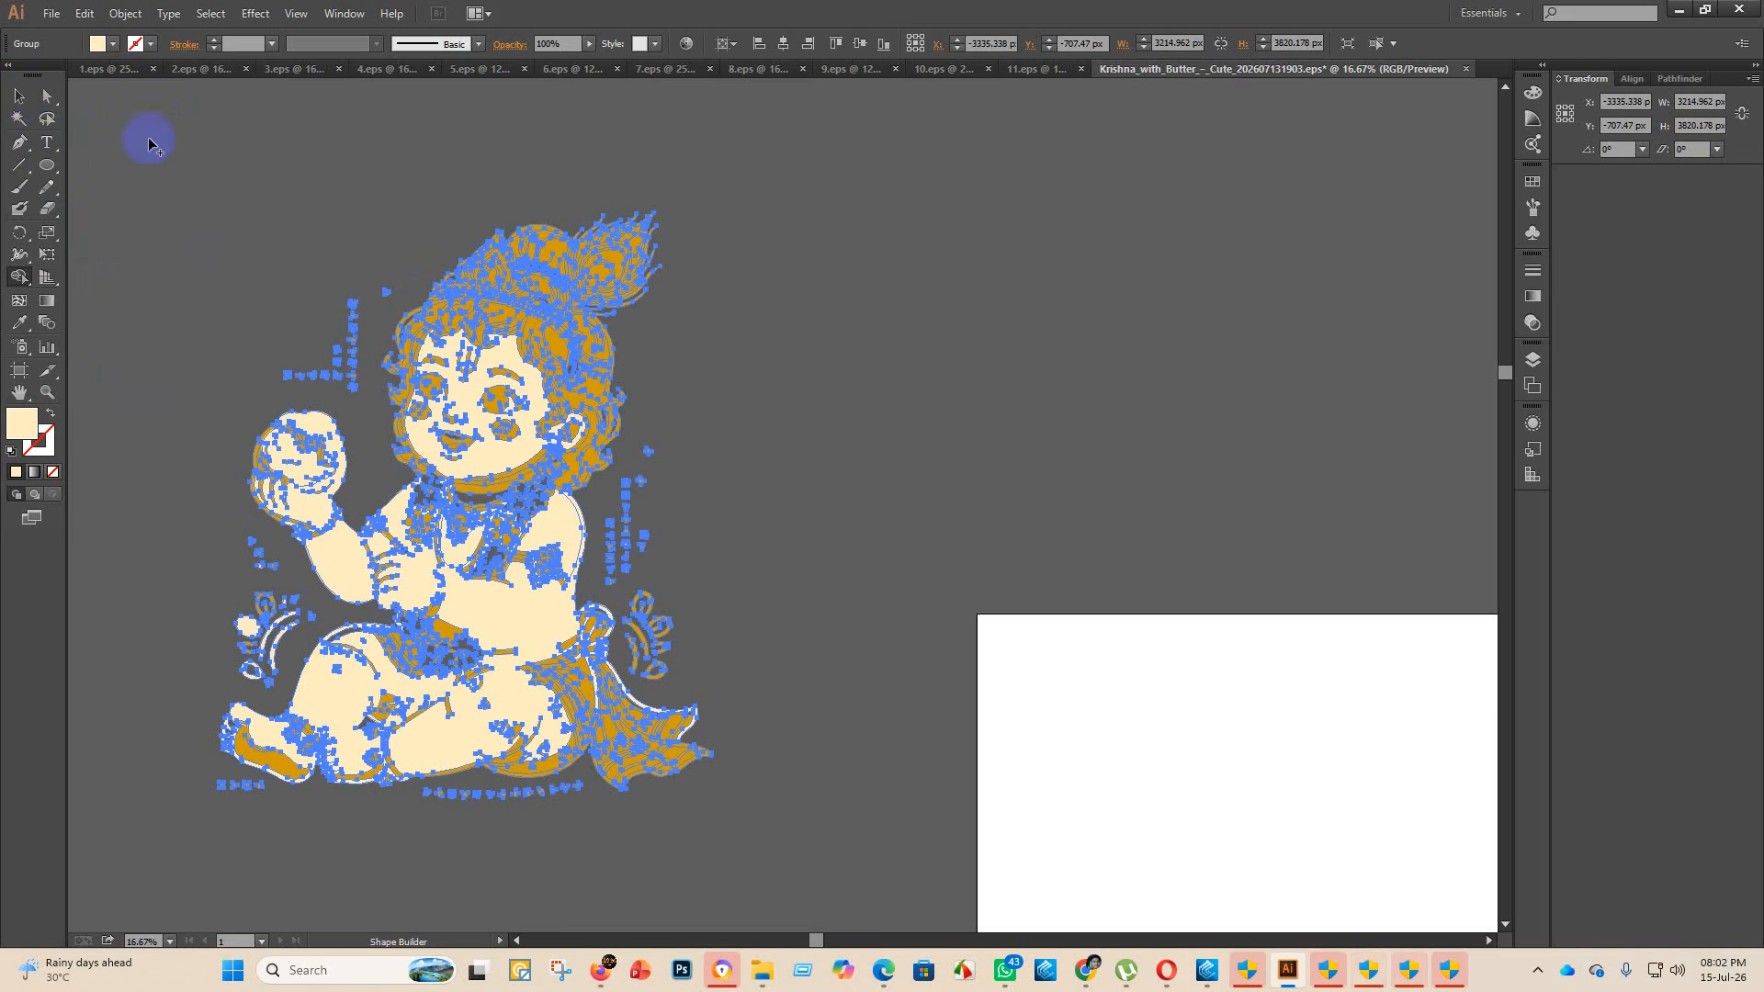
# - Try filling the neck and garland gaps with cream, undo the surplus fills and deselect the artwork
pyautogui.hotkey('ctrl', '+')
pyautogui.hotkey('ctrl', '+')
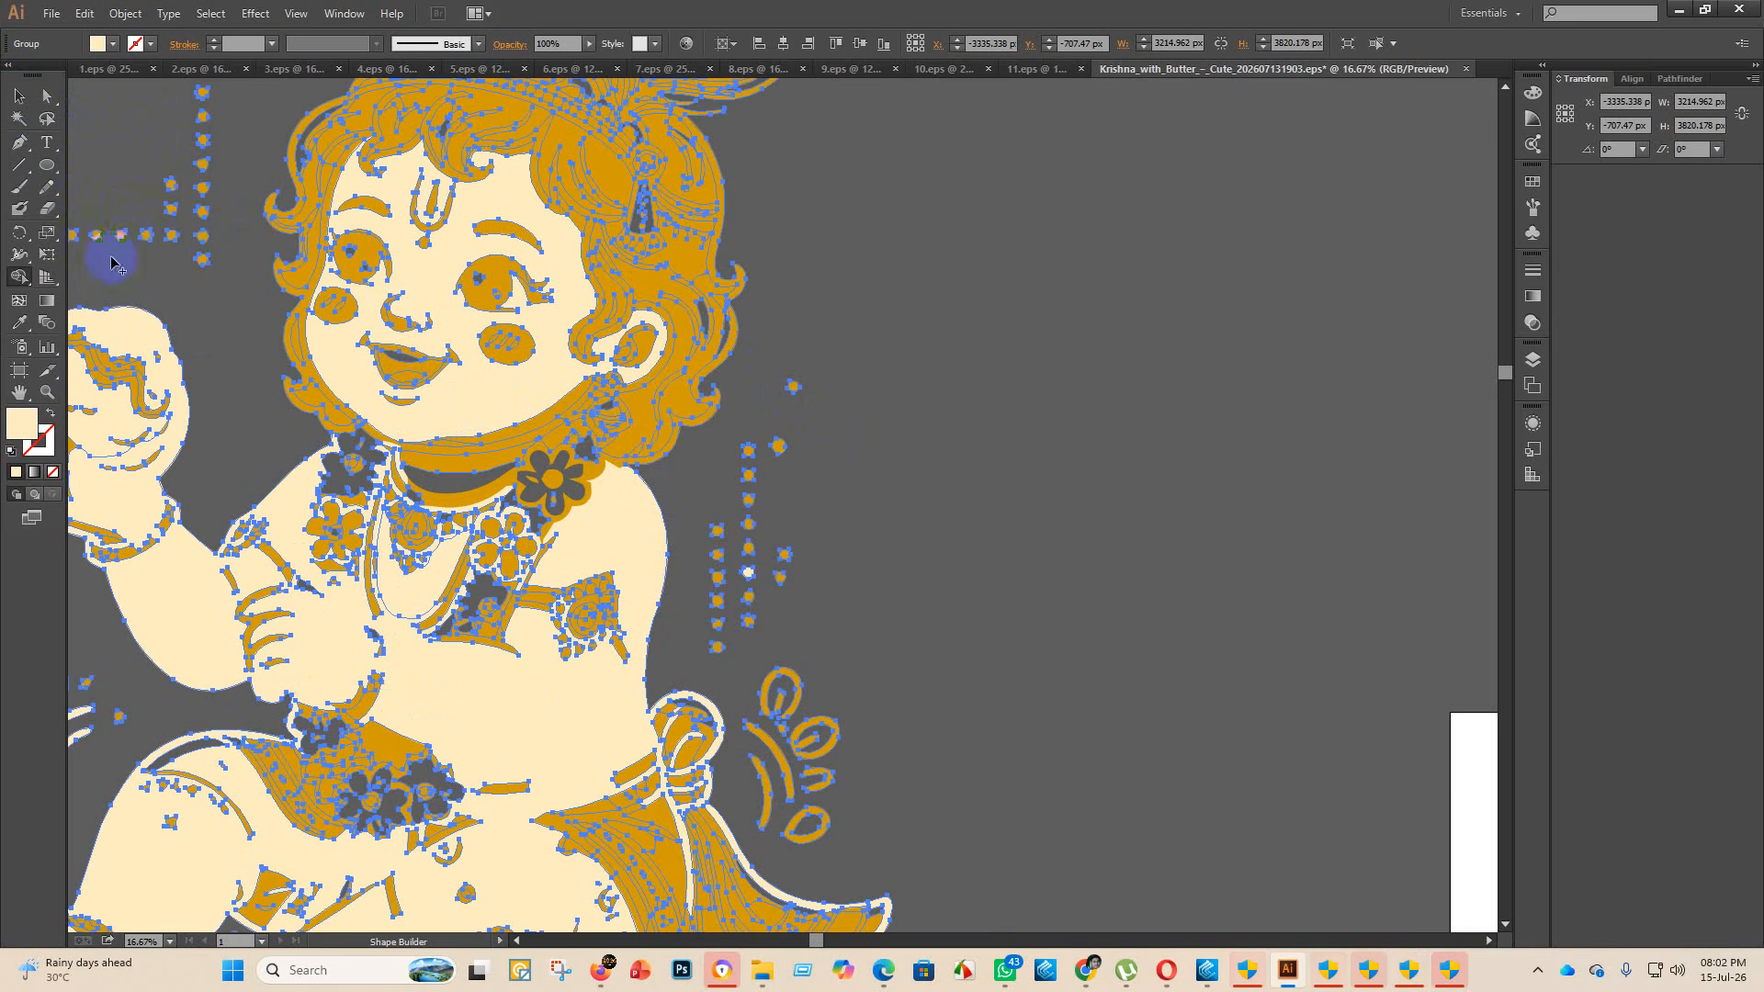
pyautogui.click(309, 493)
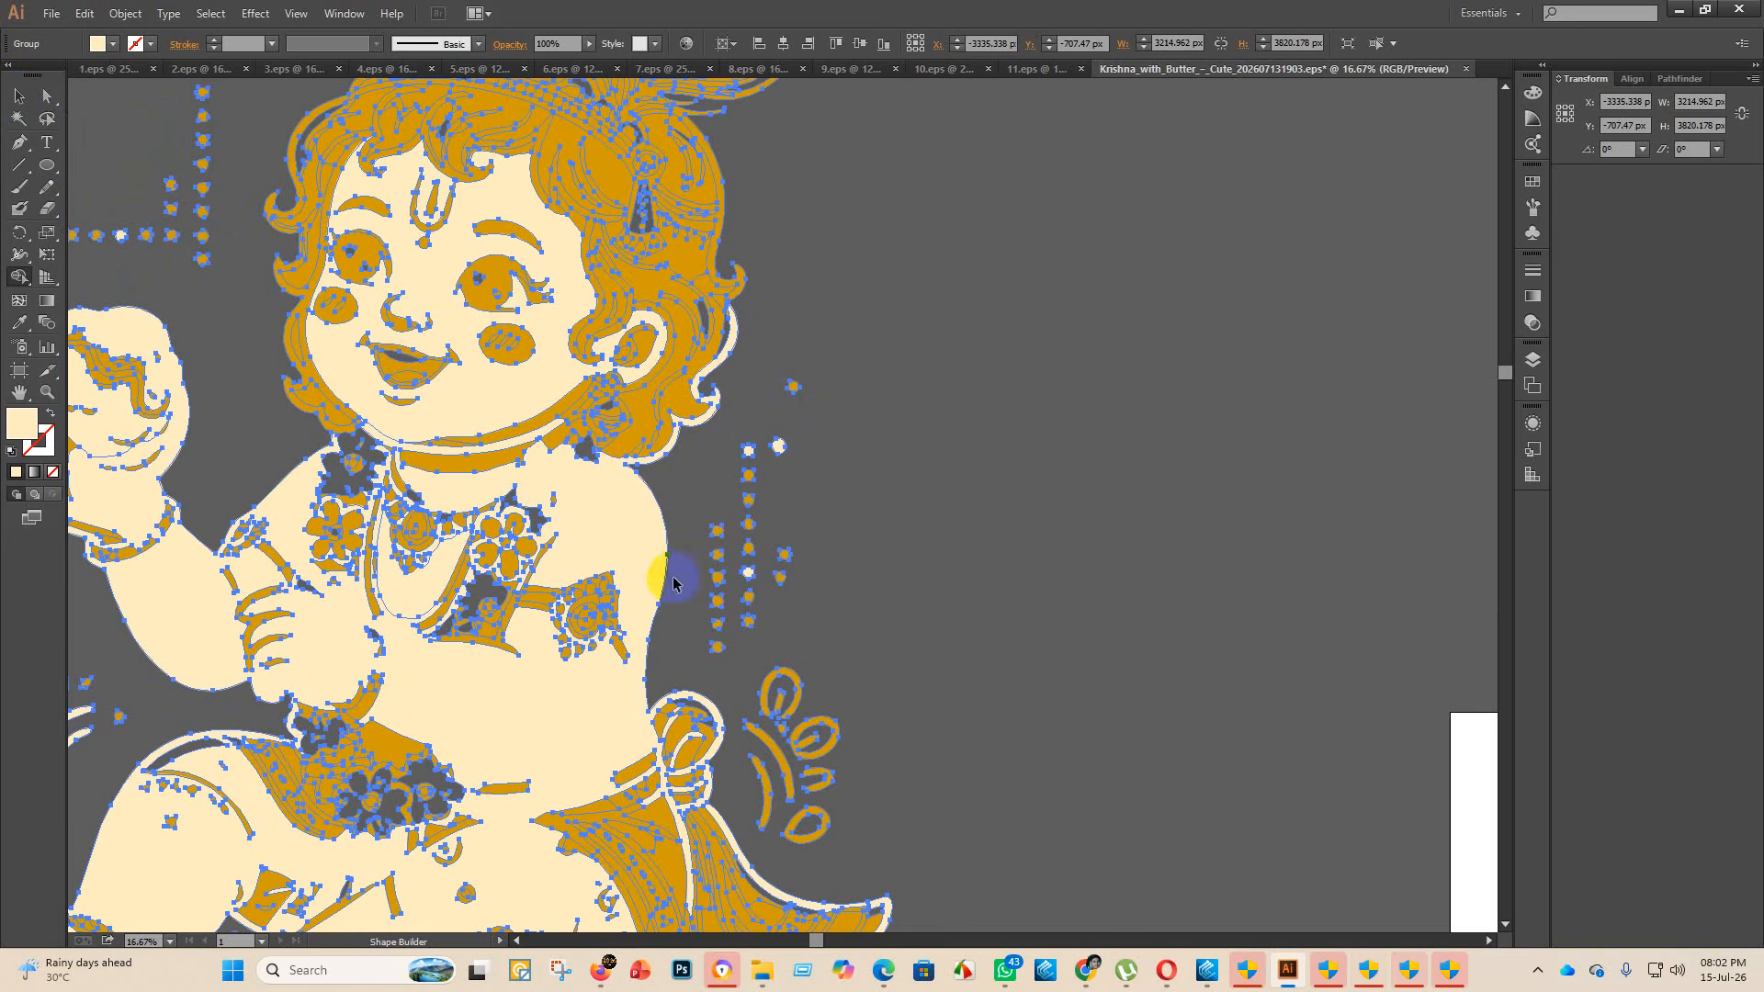
pyautogui.rightClick(908, 440)
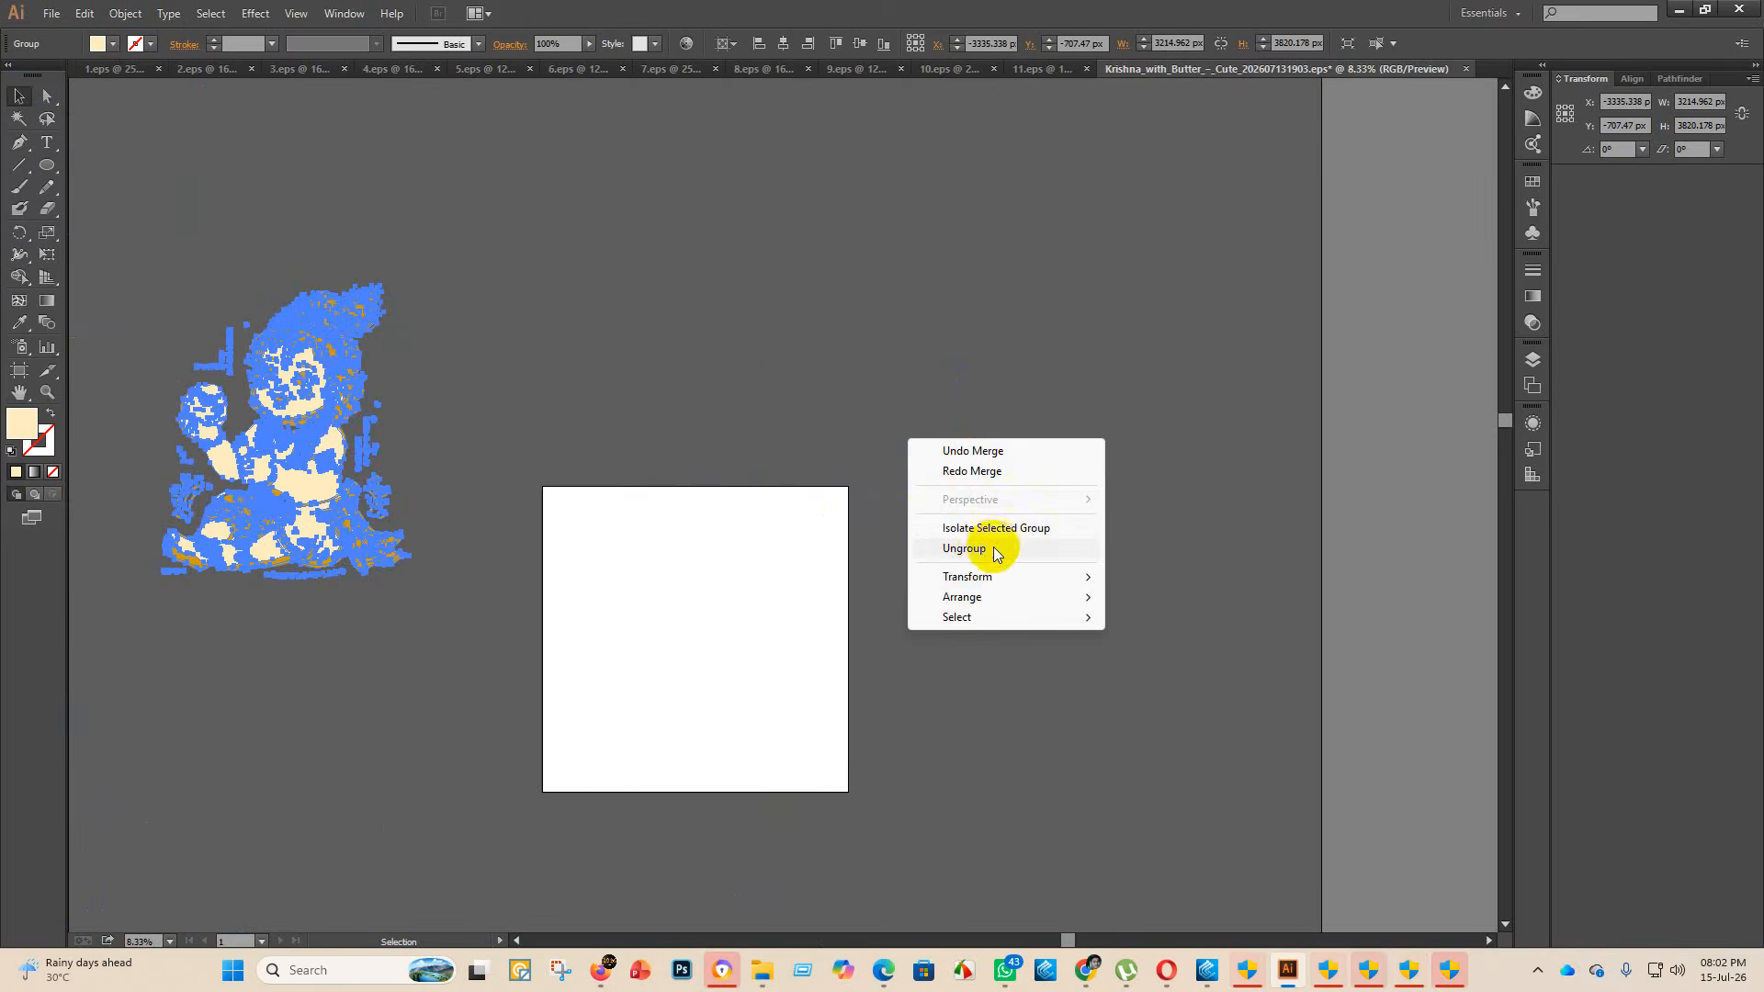
pyautogui.click(269, 237)
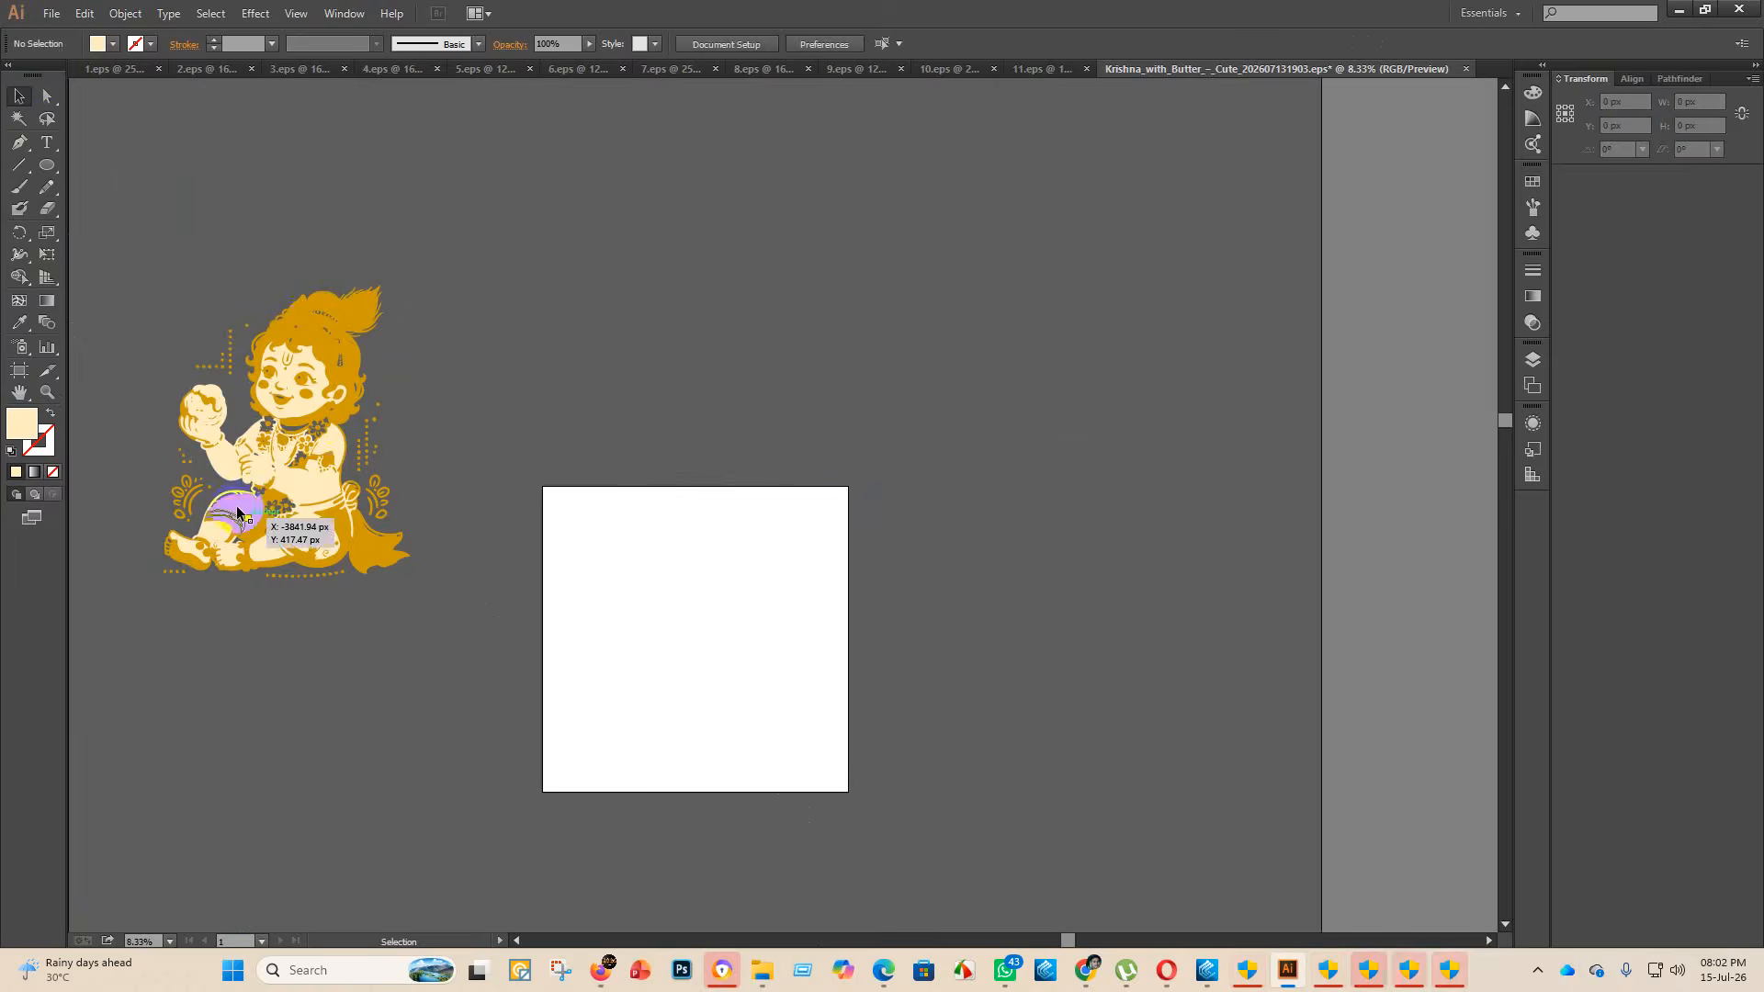
# - Select the whole butter Krishna artwork and merge all its regions into a solid cream silhouette with the Shape Builder tool
pyautogui.scroll(2, 175, 383)
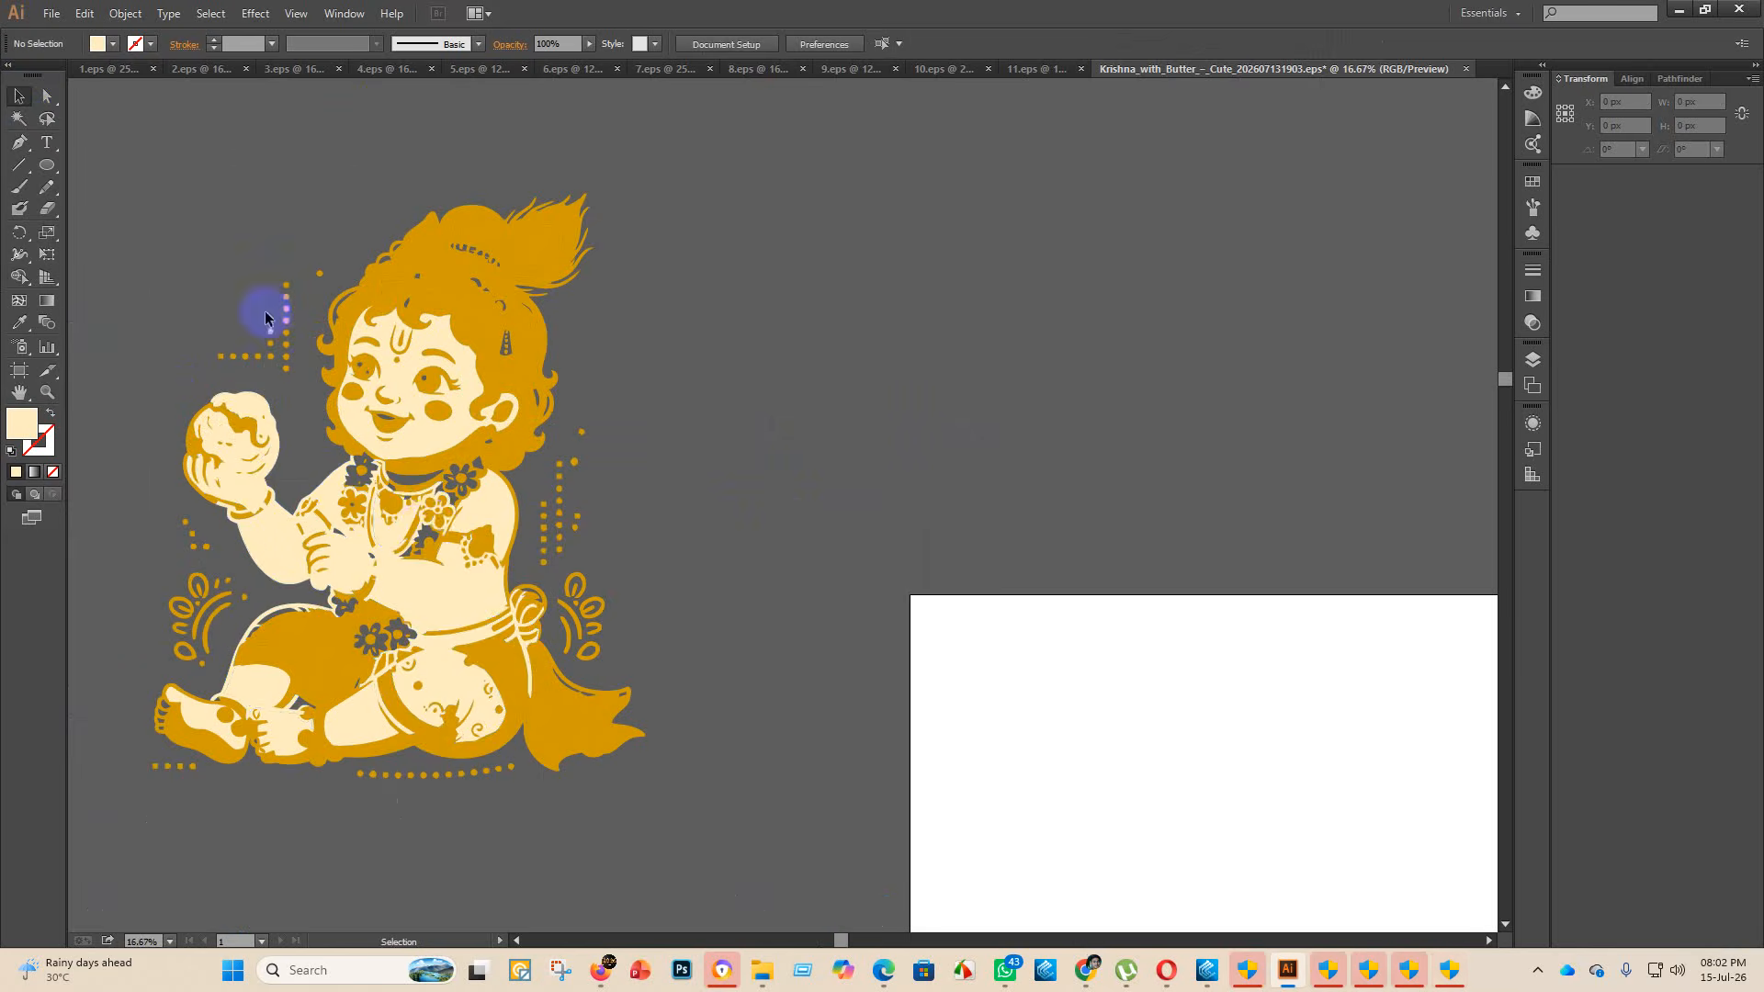
pyautogui.moveTo(147, 169); pyautogui.dragTo(835, 864)
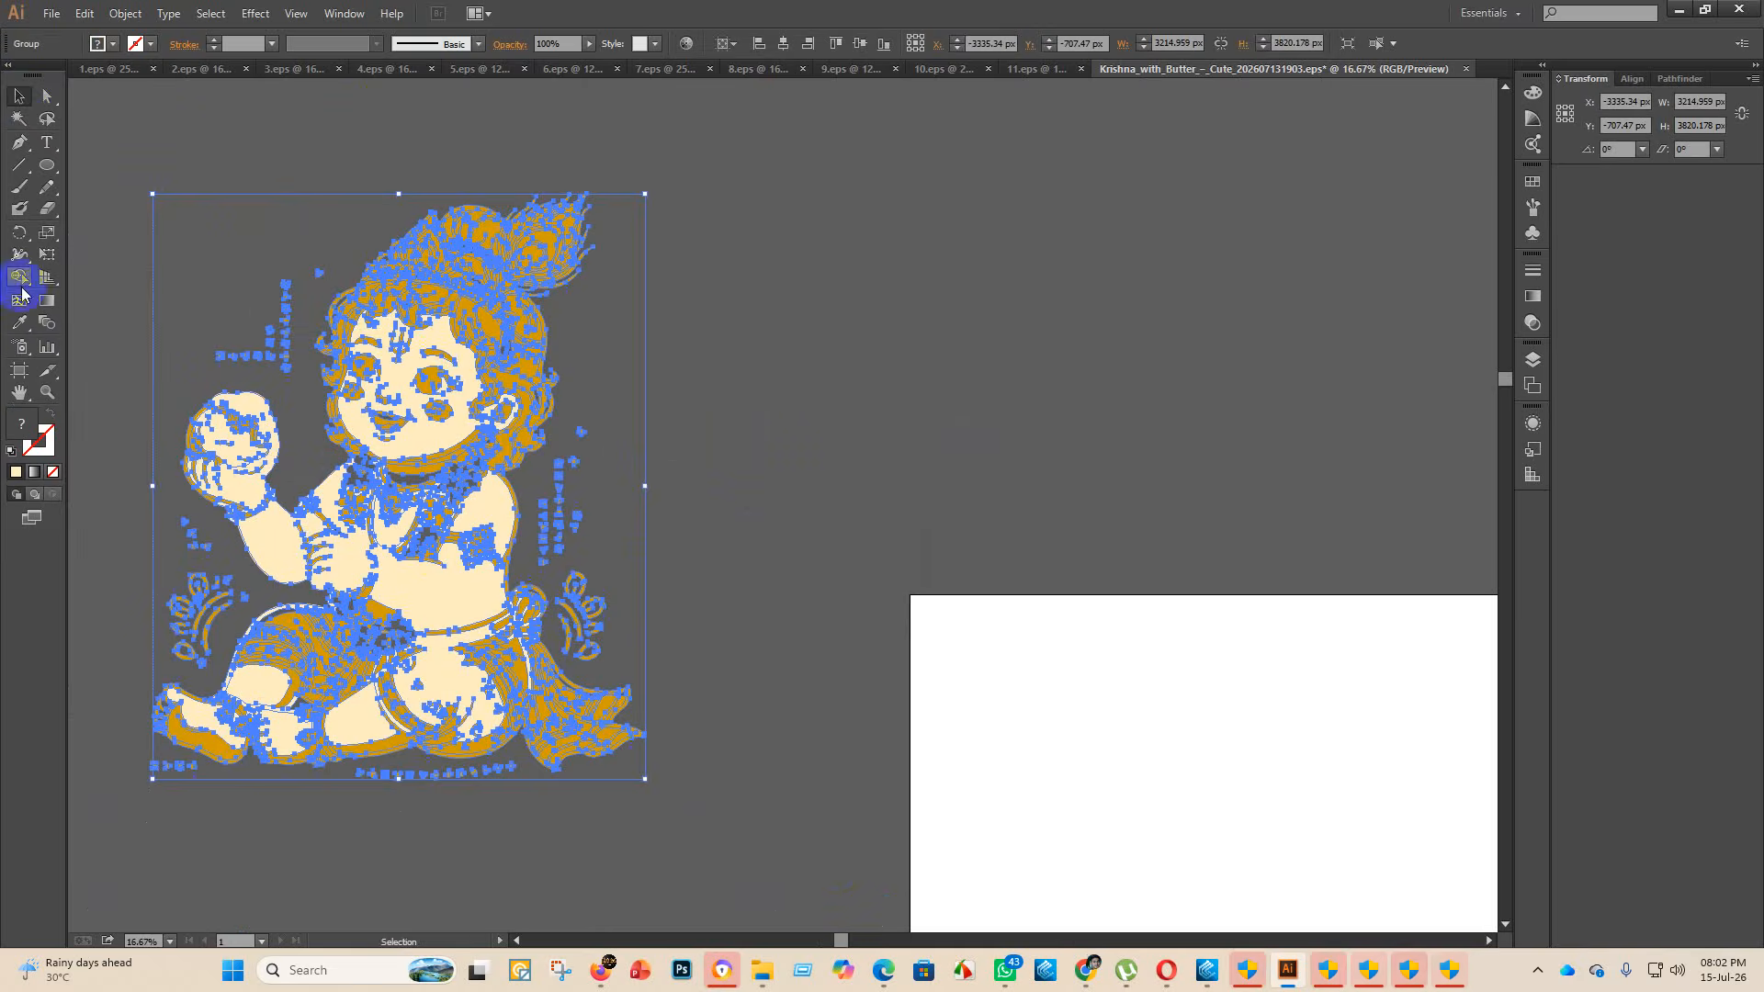
pyautogui.click(18, 278)
pyautogui.moveTo(138, 150); pyautogui.dragTo(995, 893)
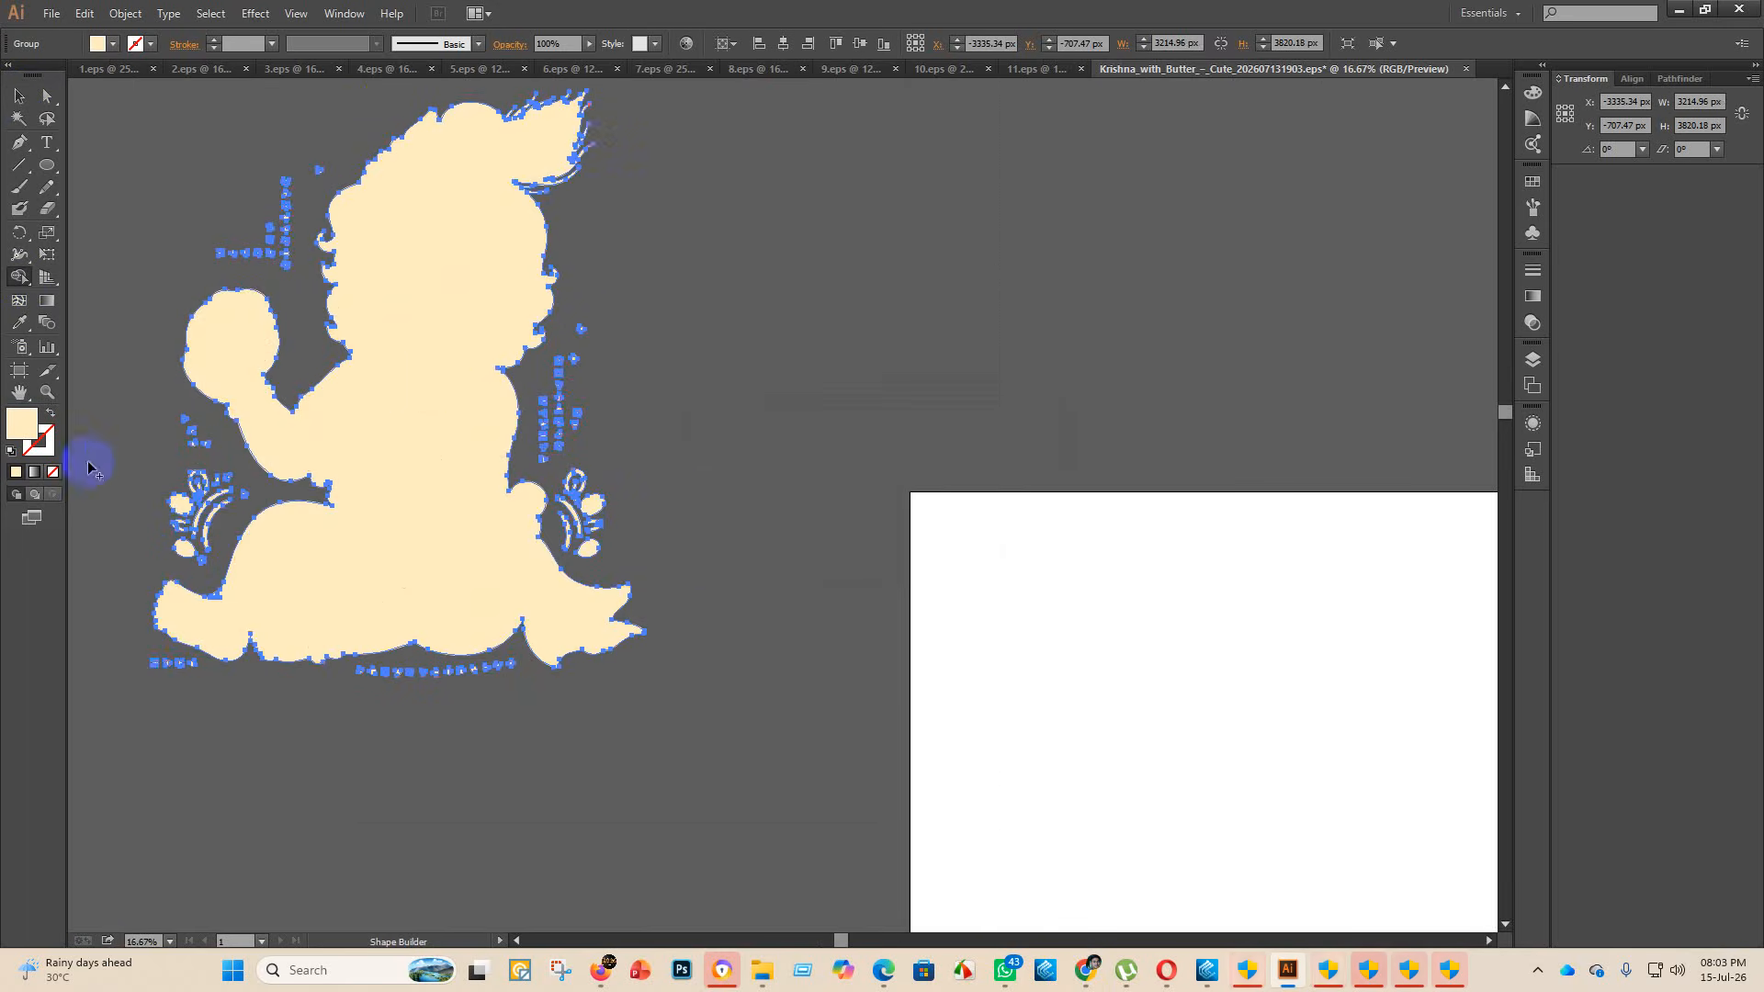
# - Try to set the merged silhouette's fill to black #000000 while the Shape Builder tool is active
pyautogui.doubleClick(21, 424)
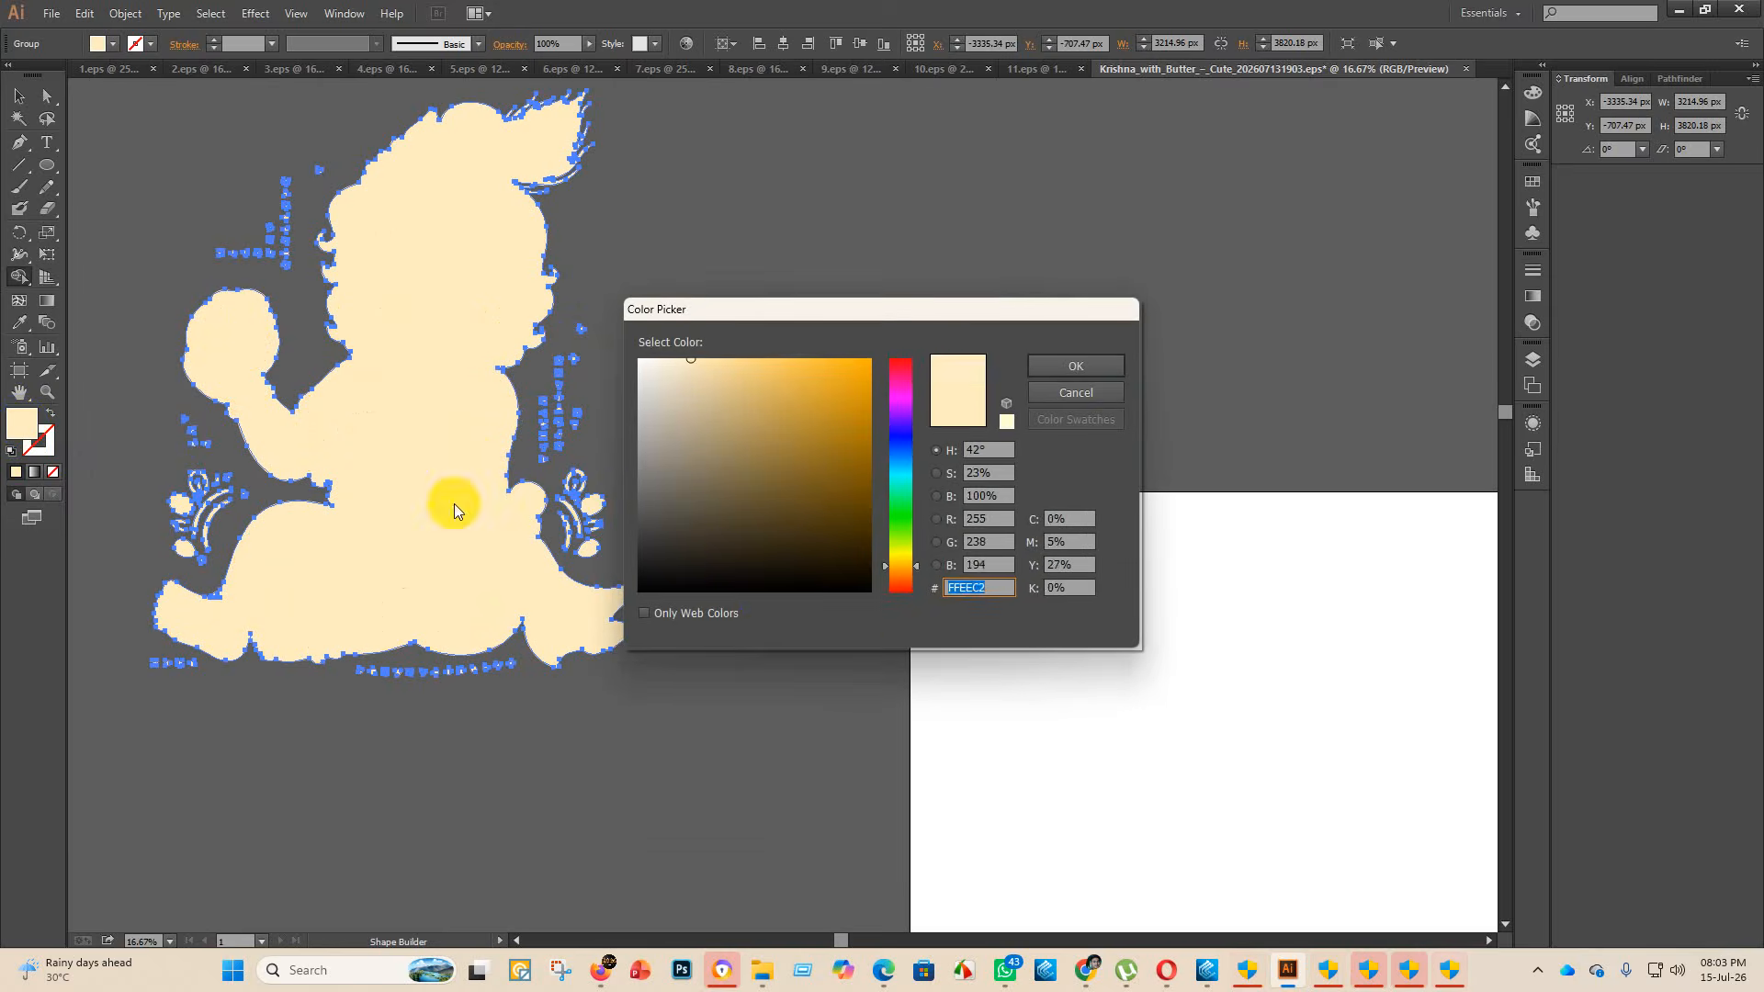
pyautogui.click(761, 590)
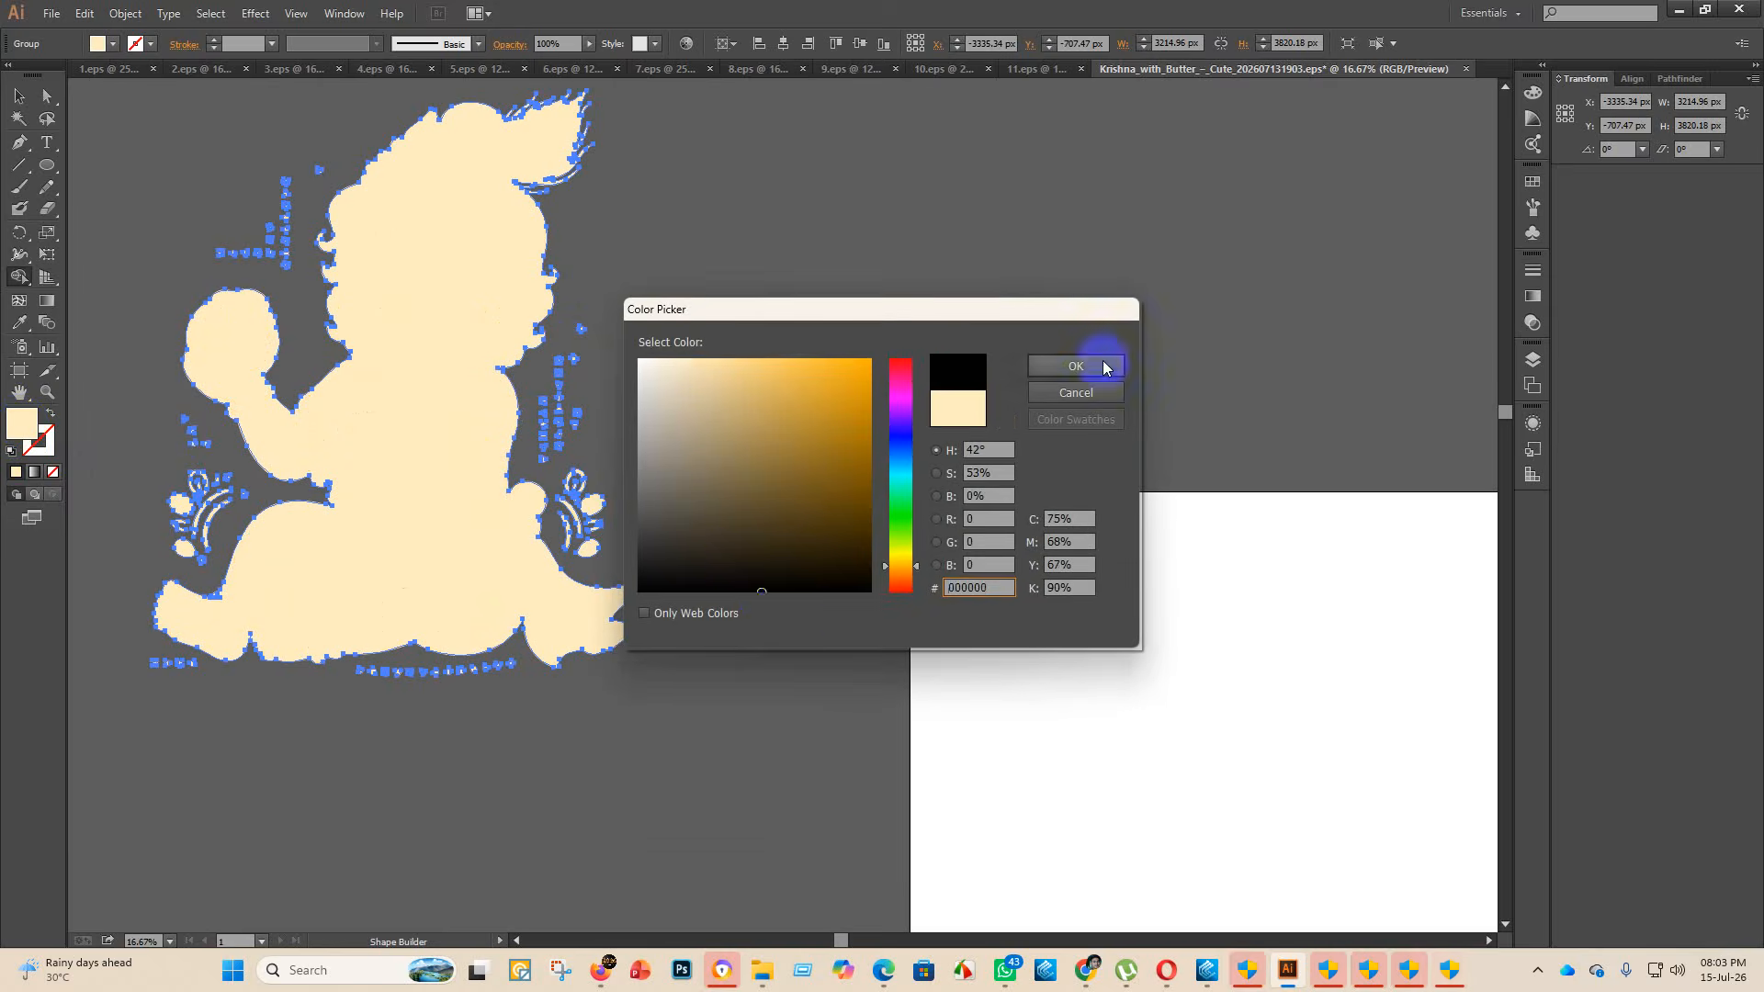
pyautogui.click(1075, 366)
# - Switch to the Selection tool, fill the merged butter Krishna silhouette with black and deselect it
pyautogui.click(19, 98)
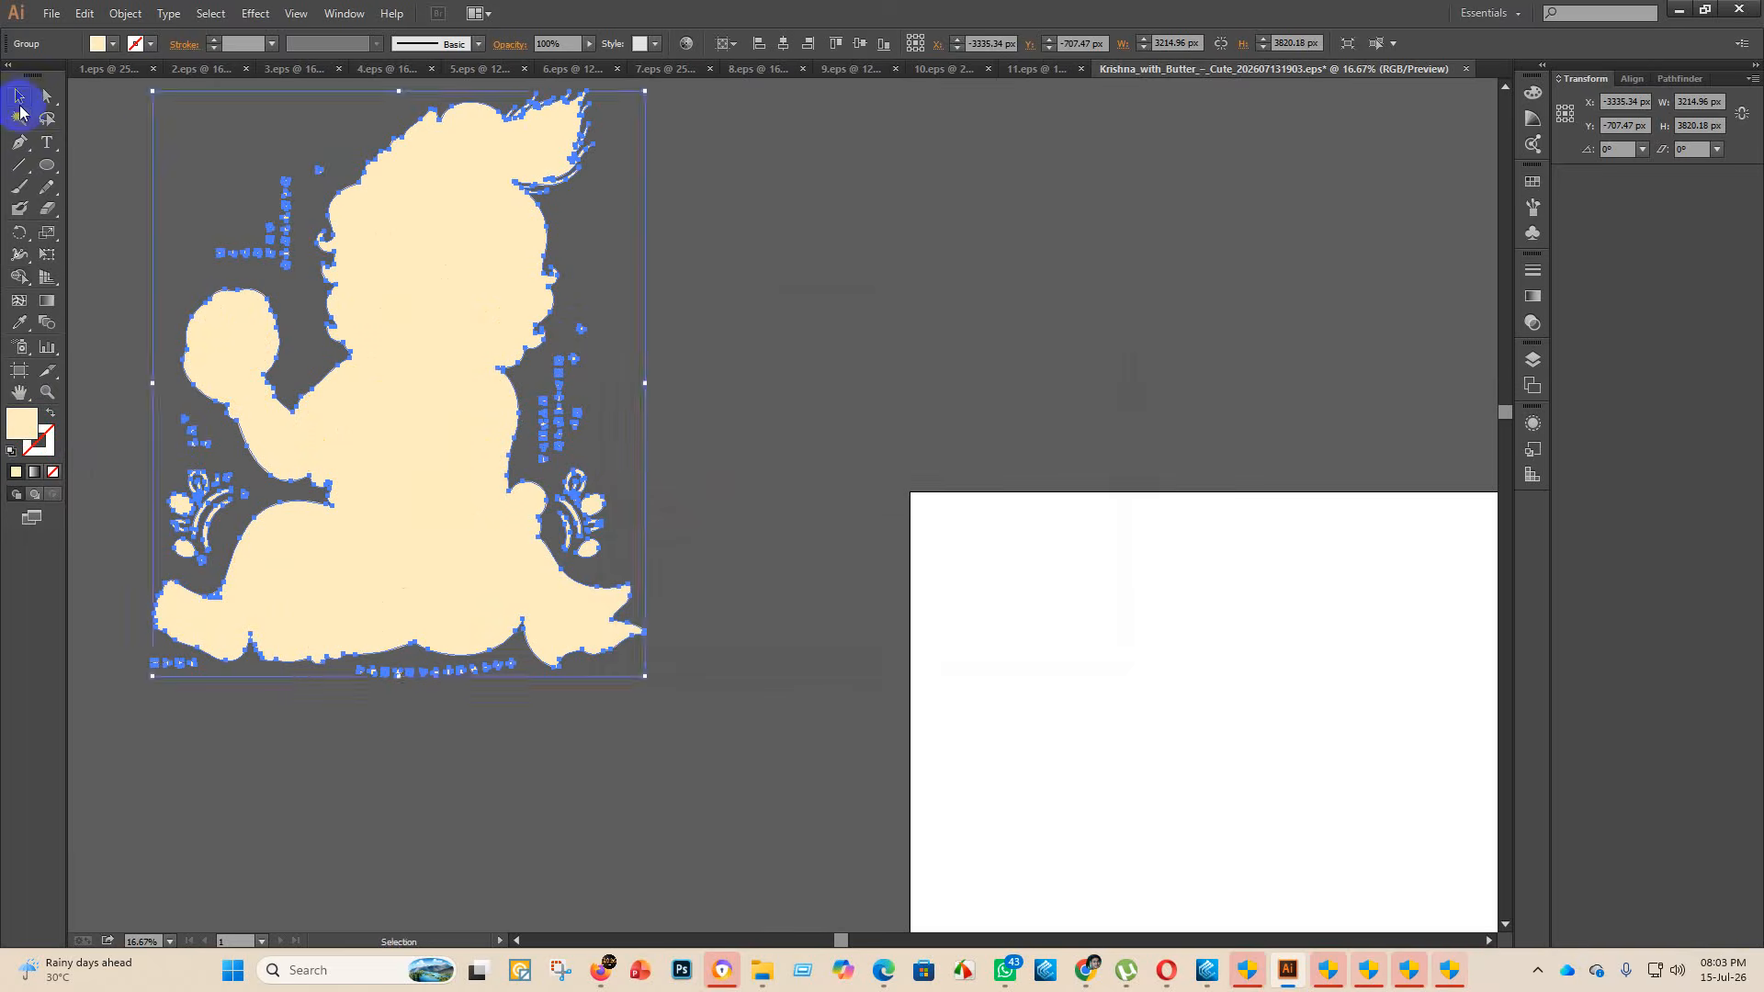
pyautogui.doubleClick(21, 423)
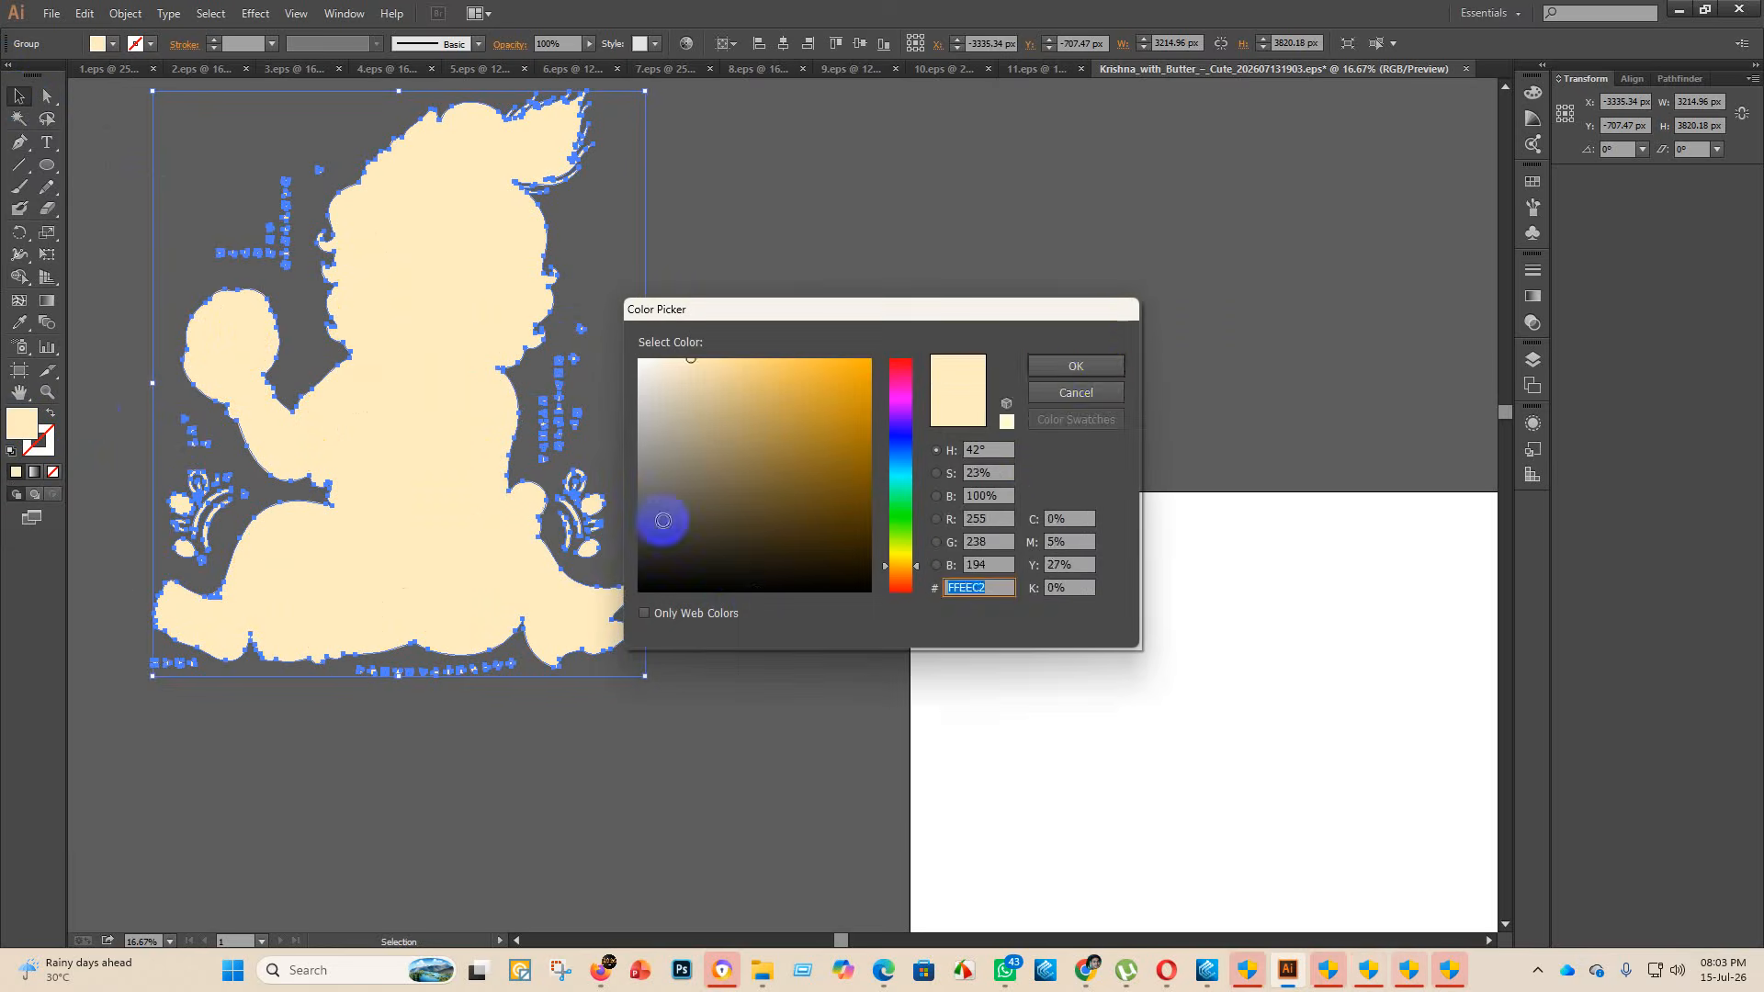
pyautogui.moveTo(662, 521); pyautogui.dragTo(756, 598)
pyautogui.click(1080, 366)
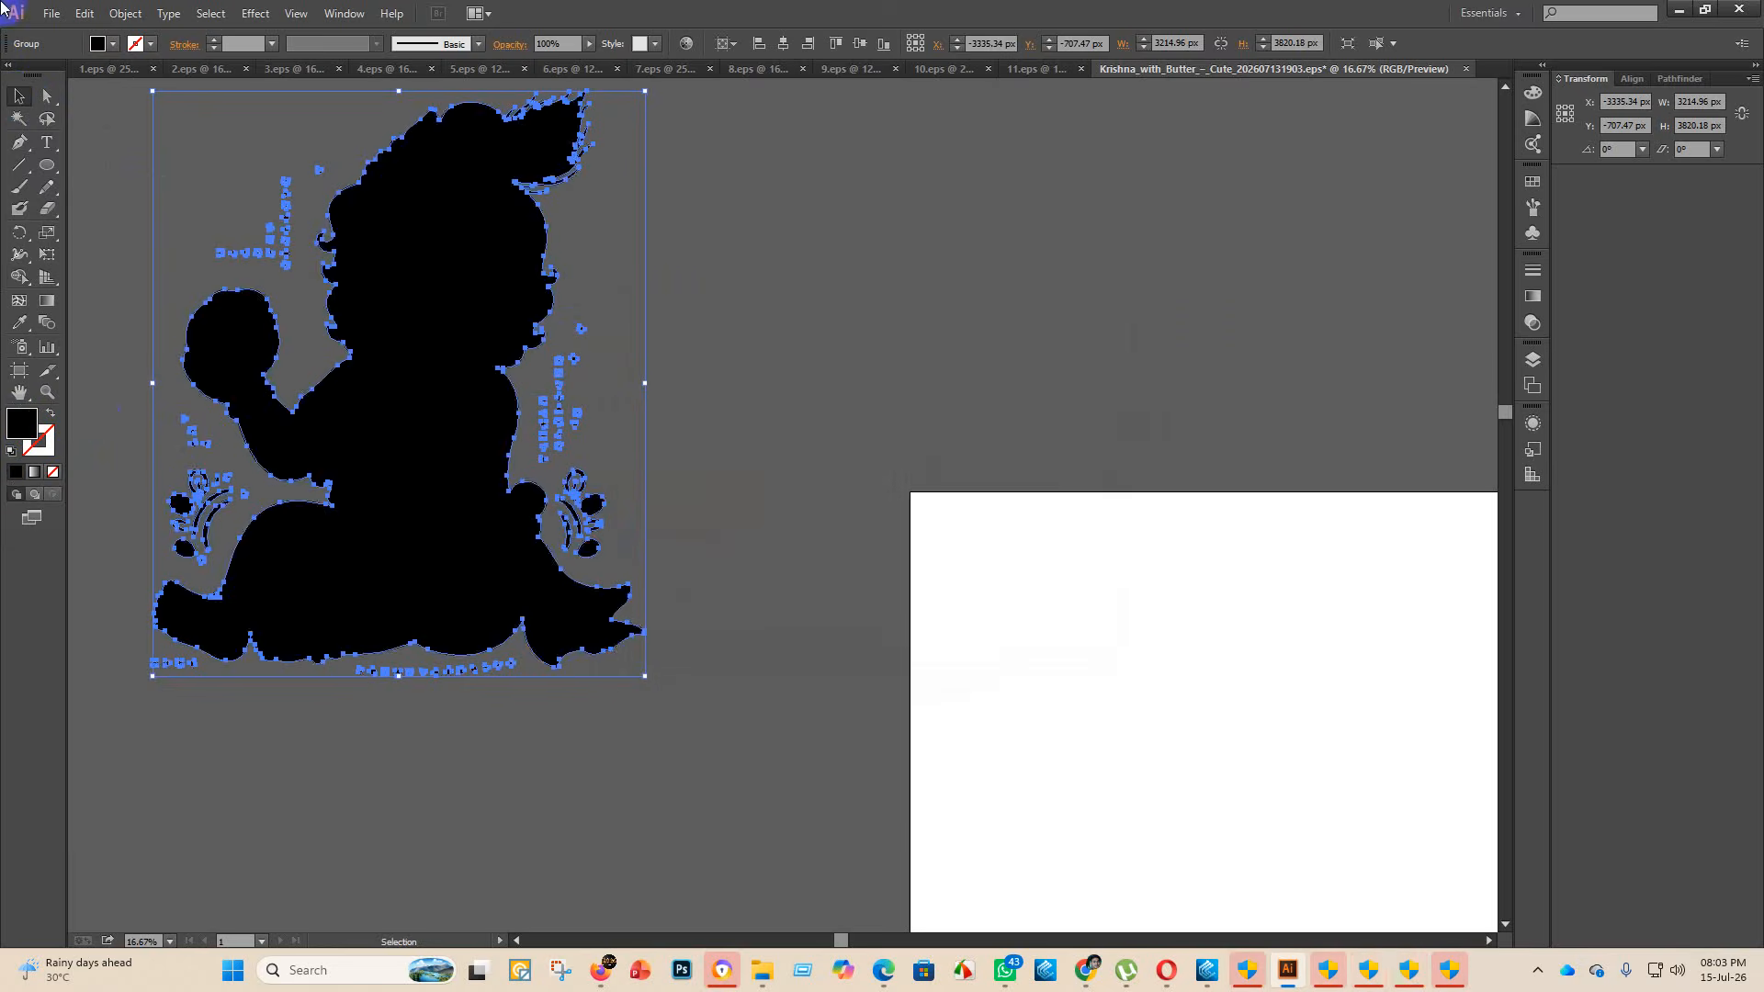
pyautogui.click(895, 357)
pyautogui.scroll(2, 799, 477)
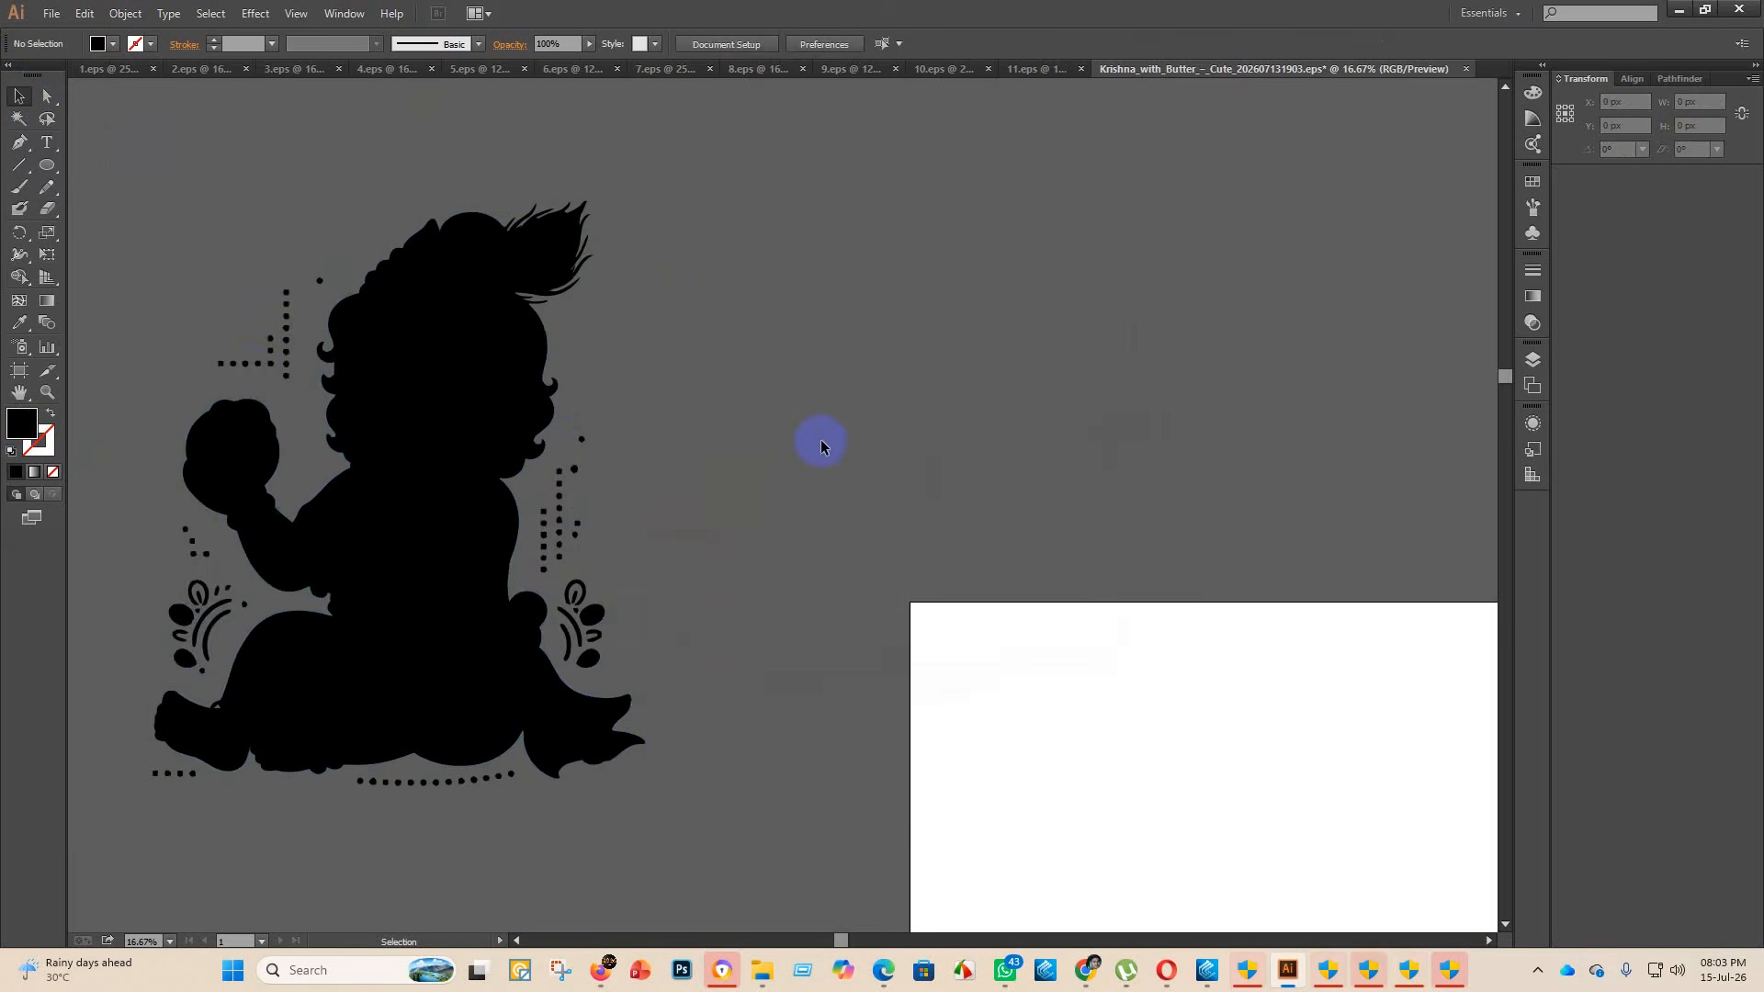
# - Select the whole black silhouette, centre it horizontally and vertically on the artboard, and deselect it to check the placement
pyautogui.scroll(-2, 349, 395)
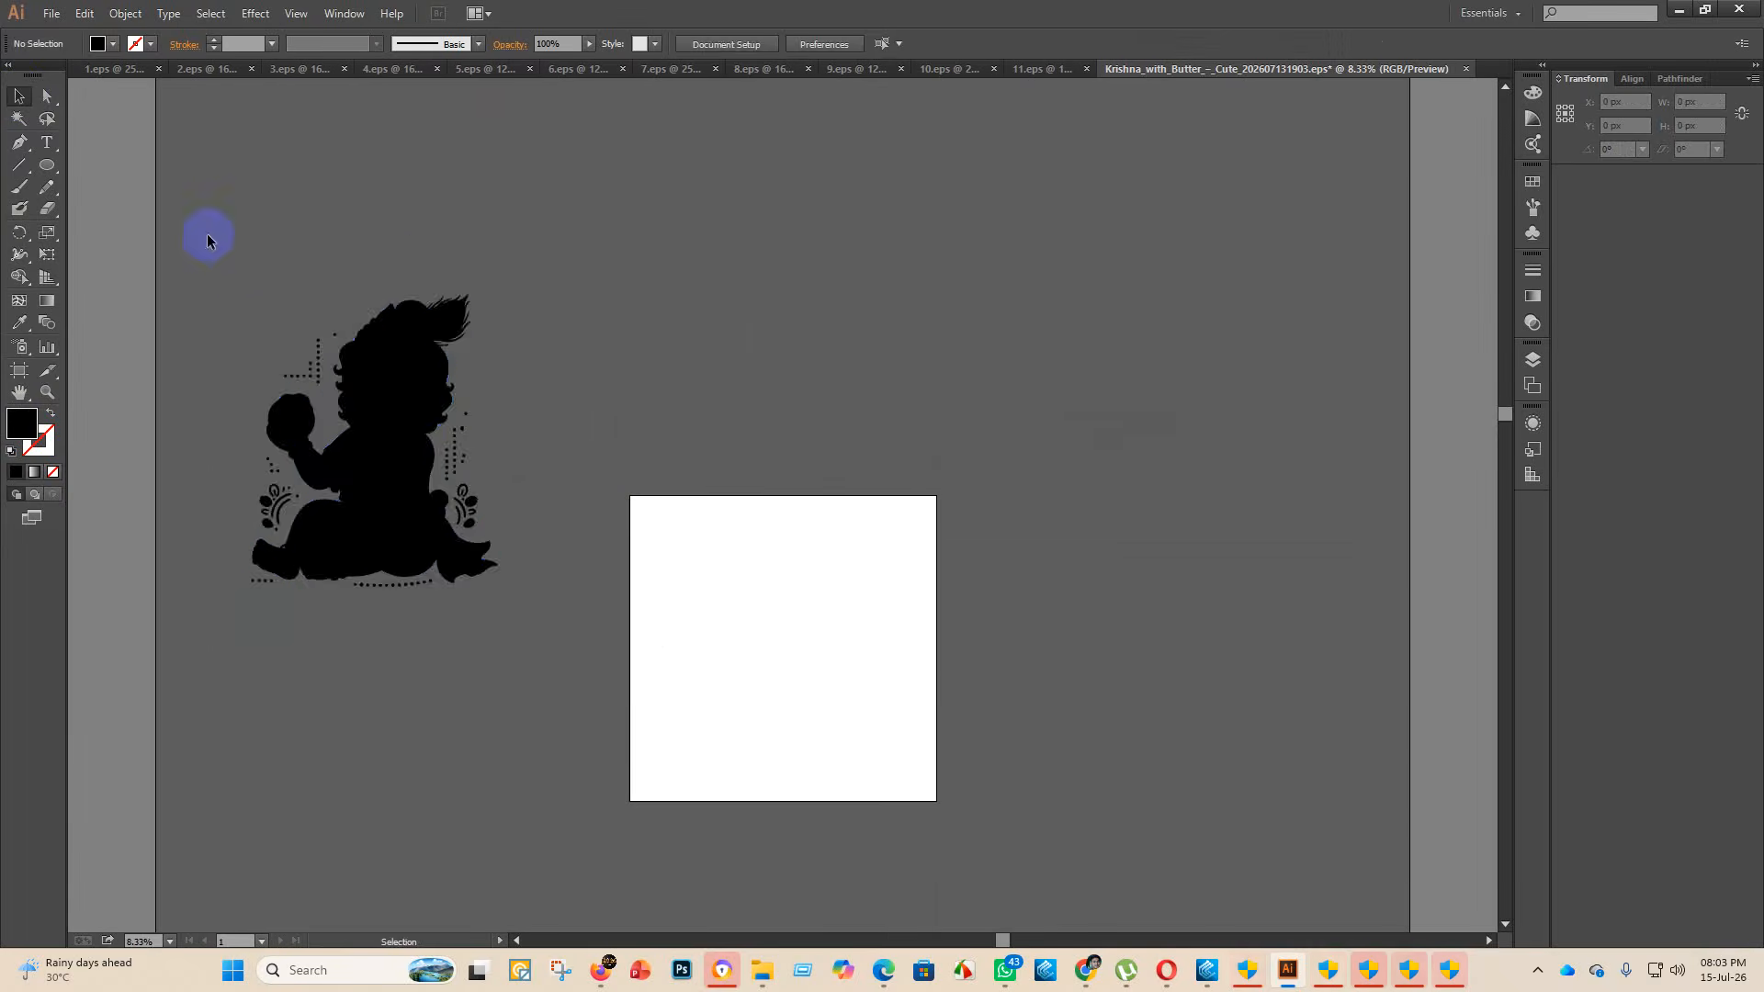
pyautogui.moveTo(209, 237); pyautogui.dragTo(665, 709)
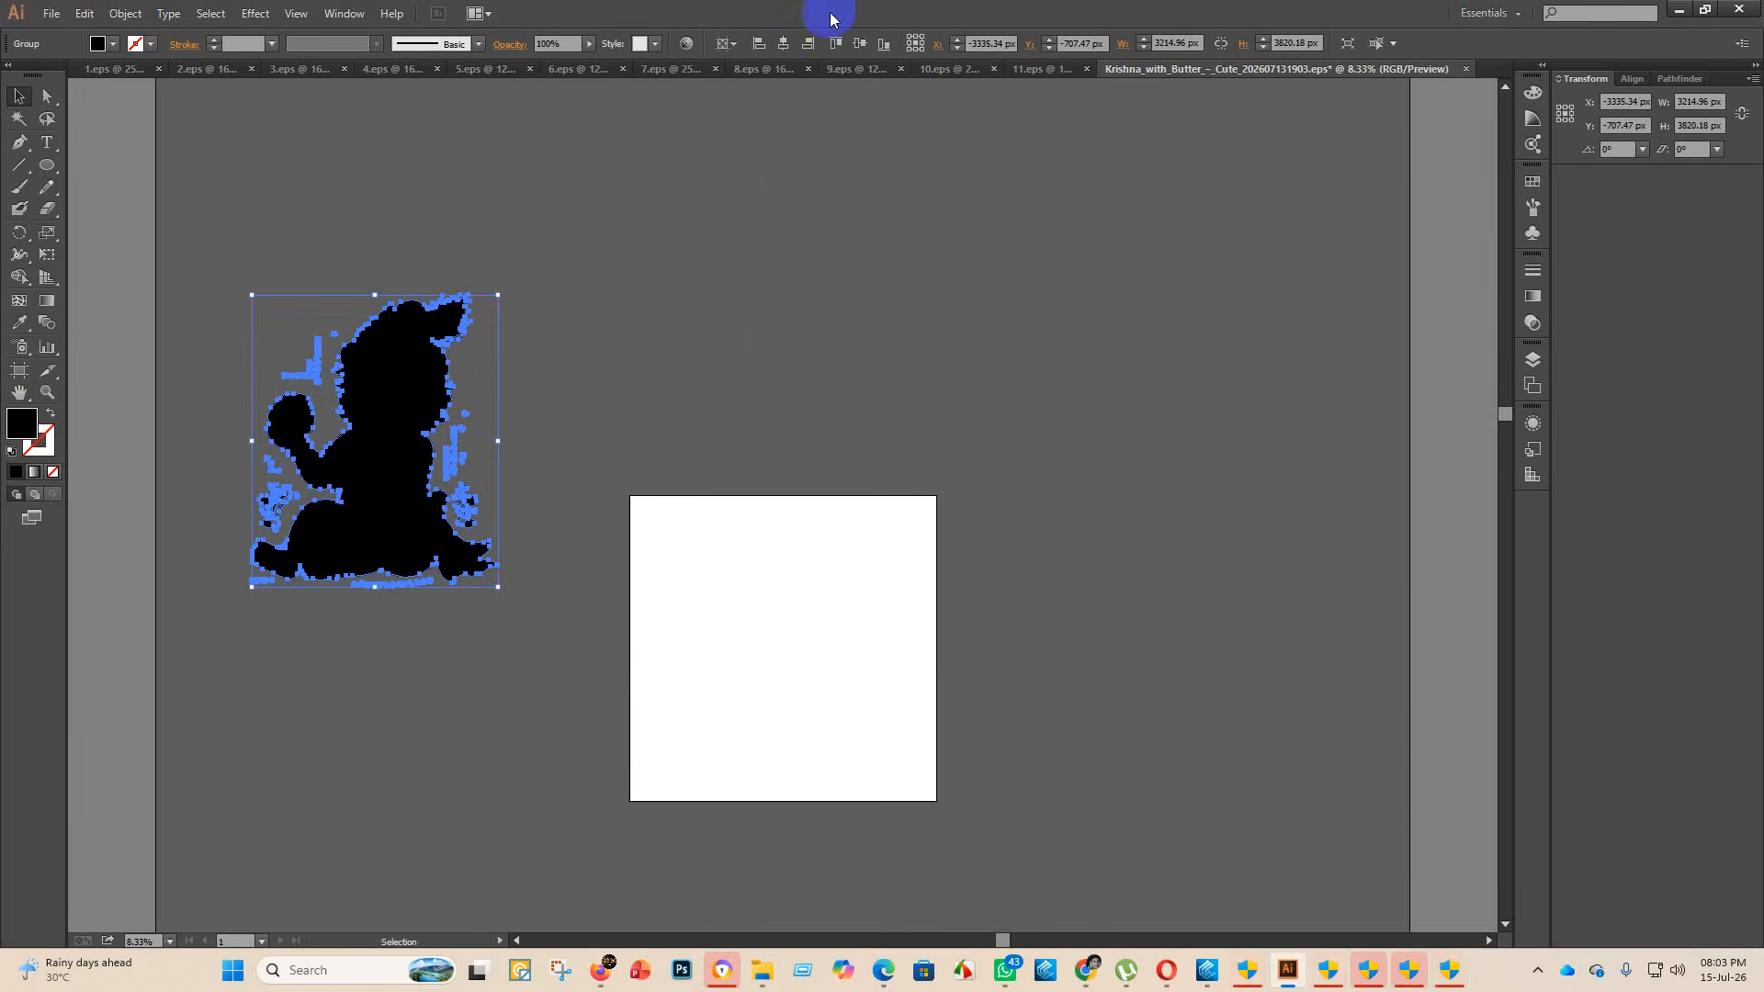
pyautogui.click(782, 44)
pyautogui.click(859, 43)
pyautogui.click(900, 809)
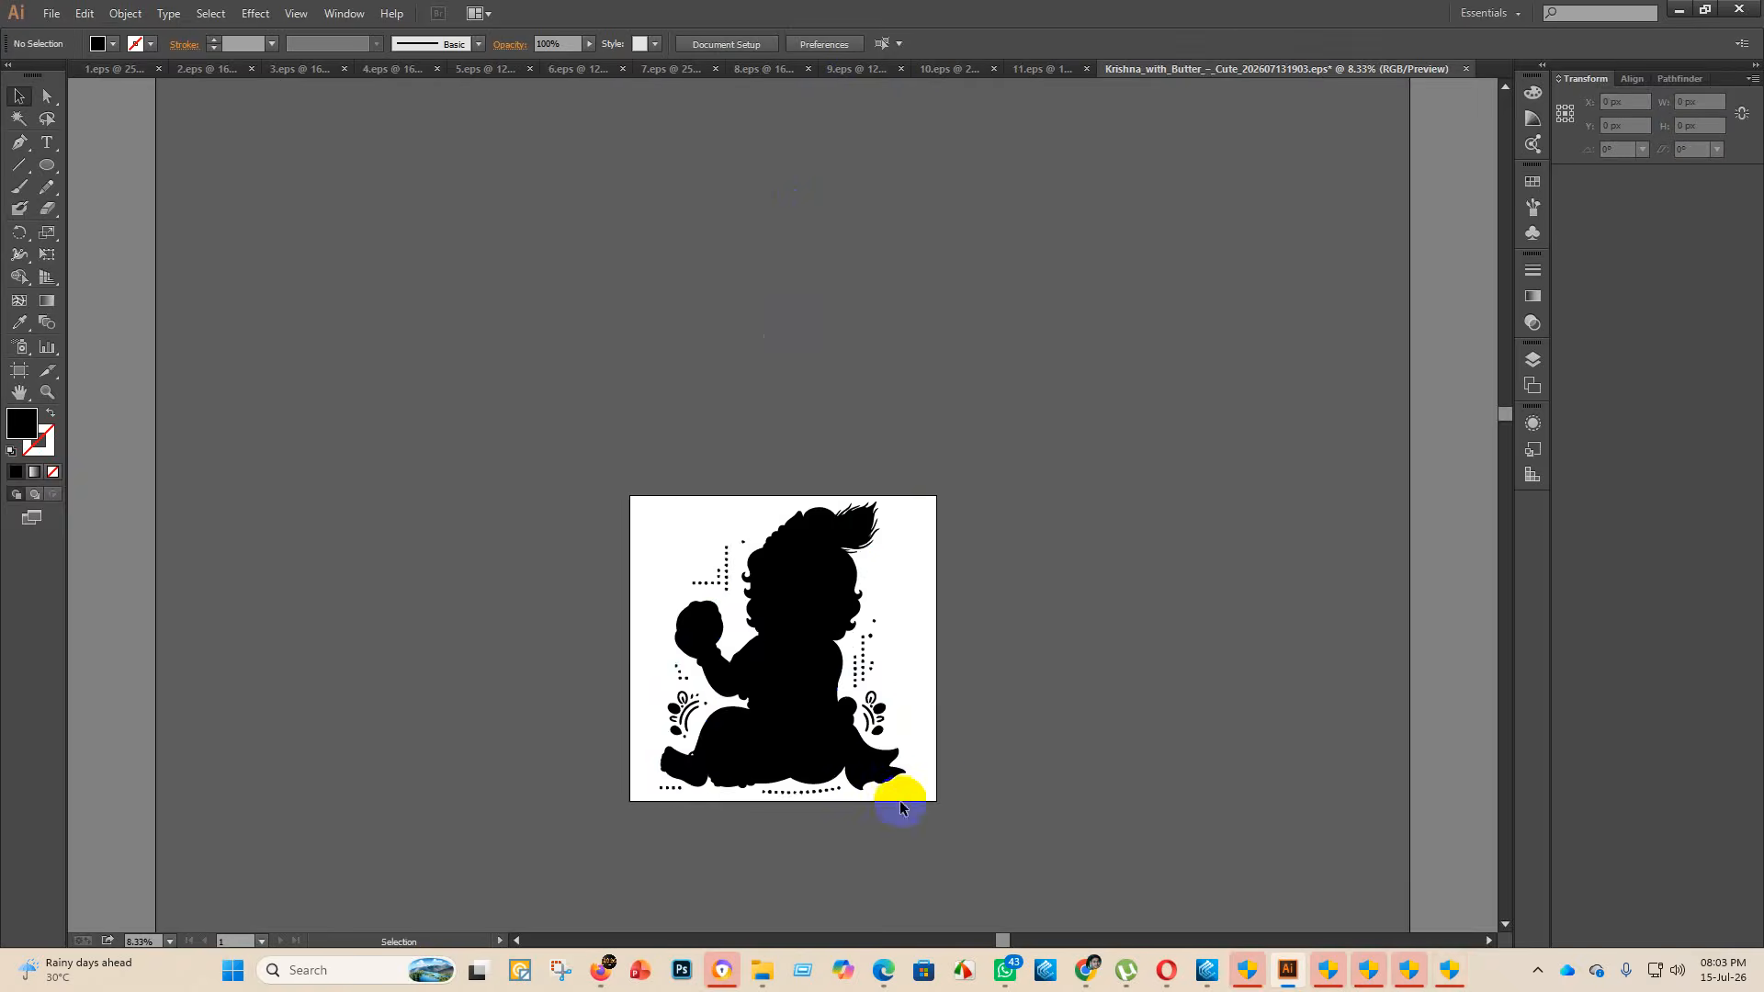
pyautogui.scroll(2, 900, 808)
pyautogui.click(806, 512)
pyautogui.click(1047, 771)
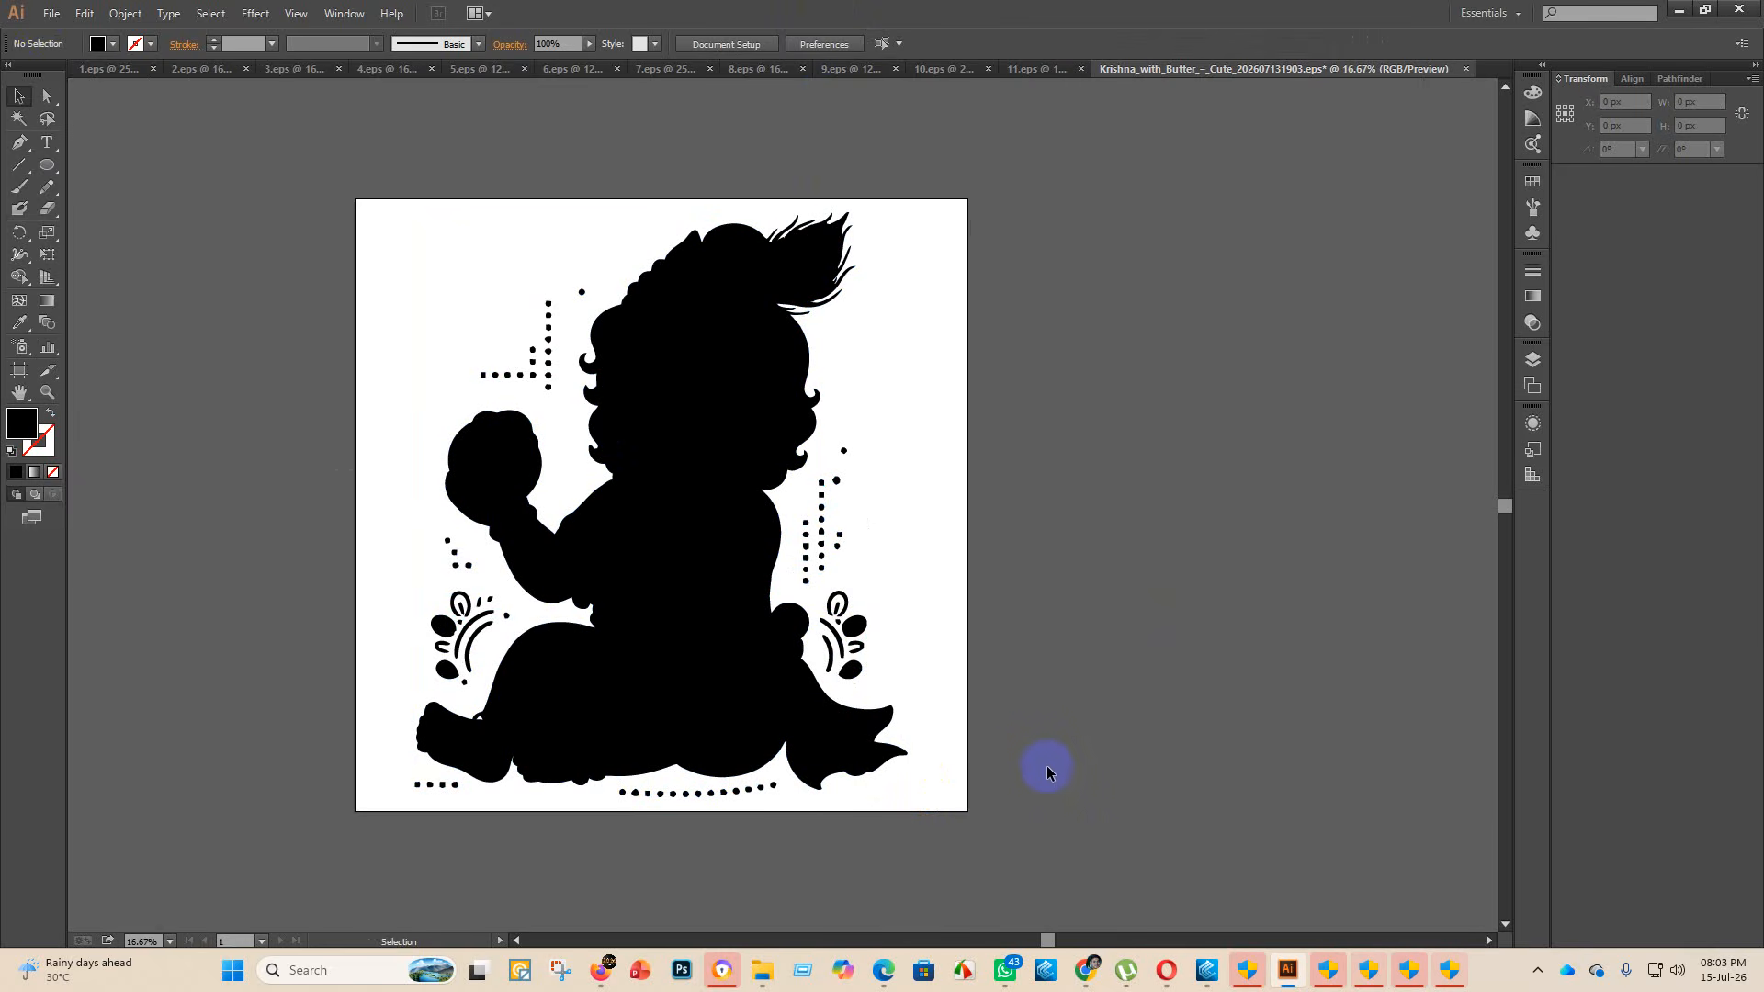
# - Save the black silhouette as an Illustrator EPS named 12 in the eps 2 folder, using the Illustrator 10 EPS version
pyautogui.click(53, 14)
pyautogui.click(79, 166)
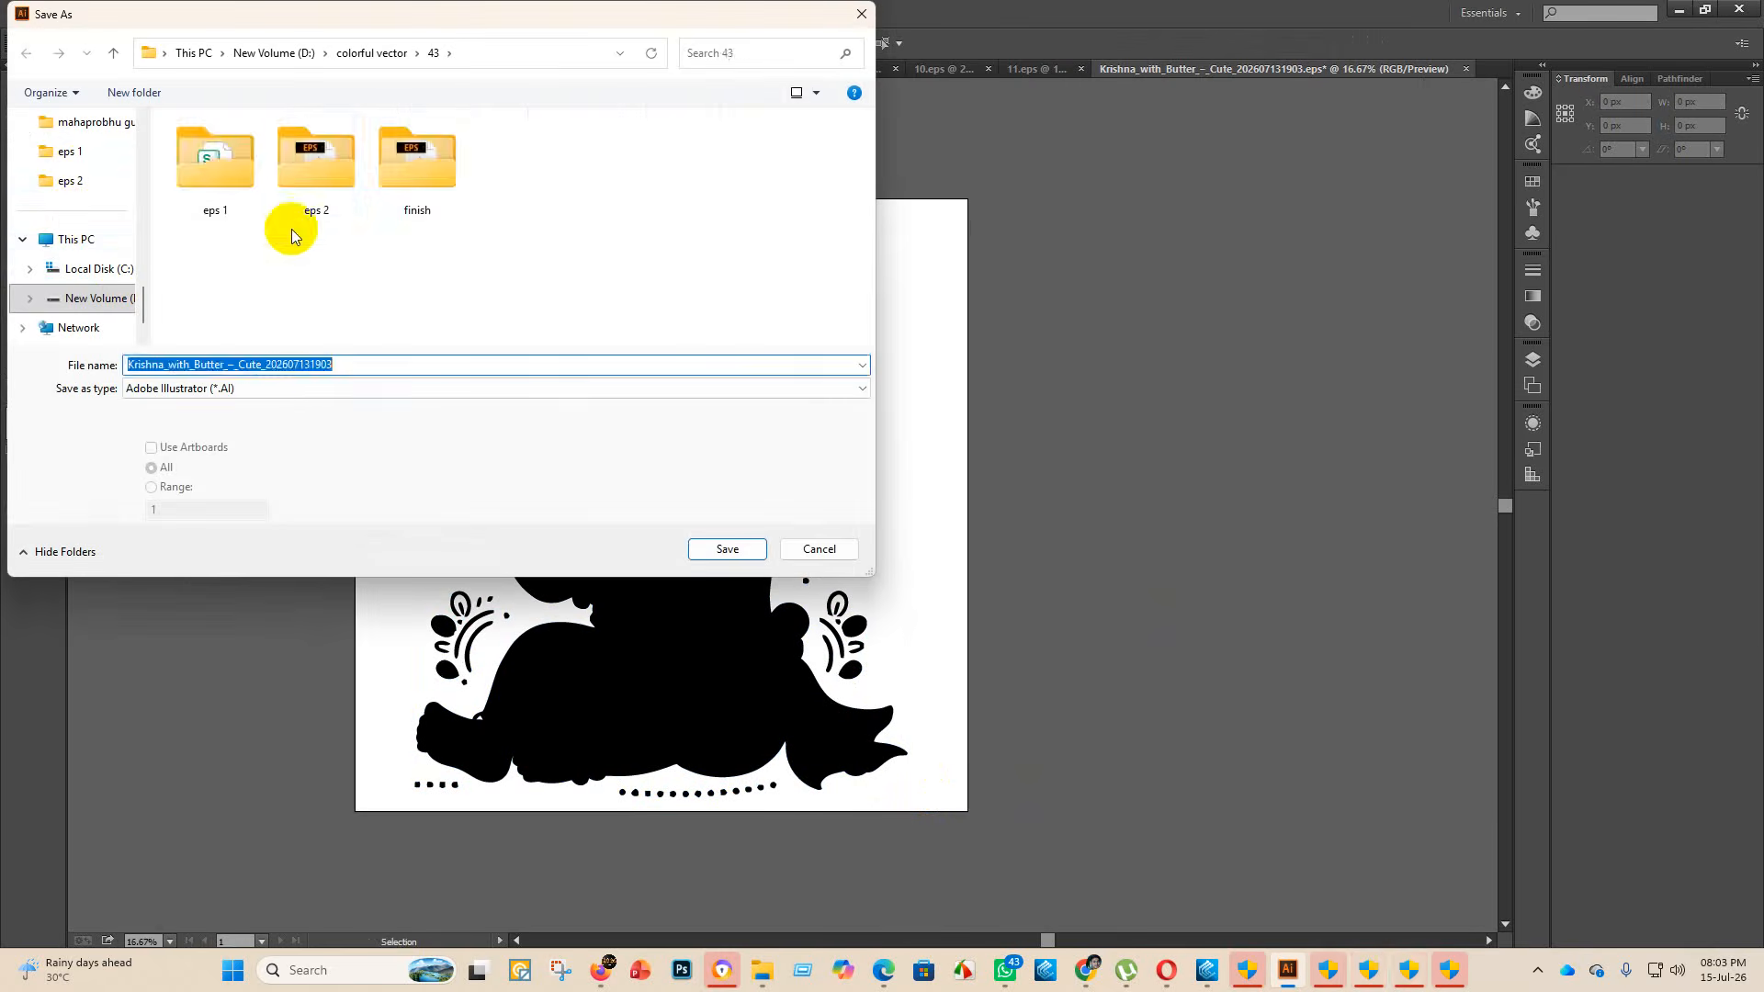
pyautogui.doubleClick(315, 175)
pyautogui.click(299, 393)
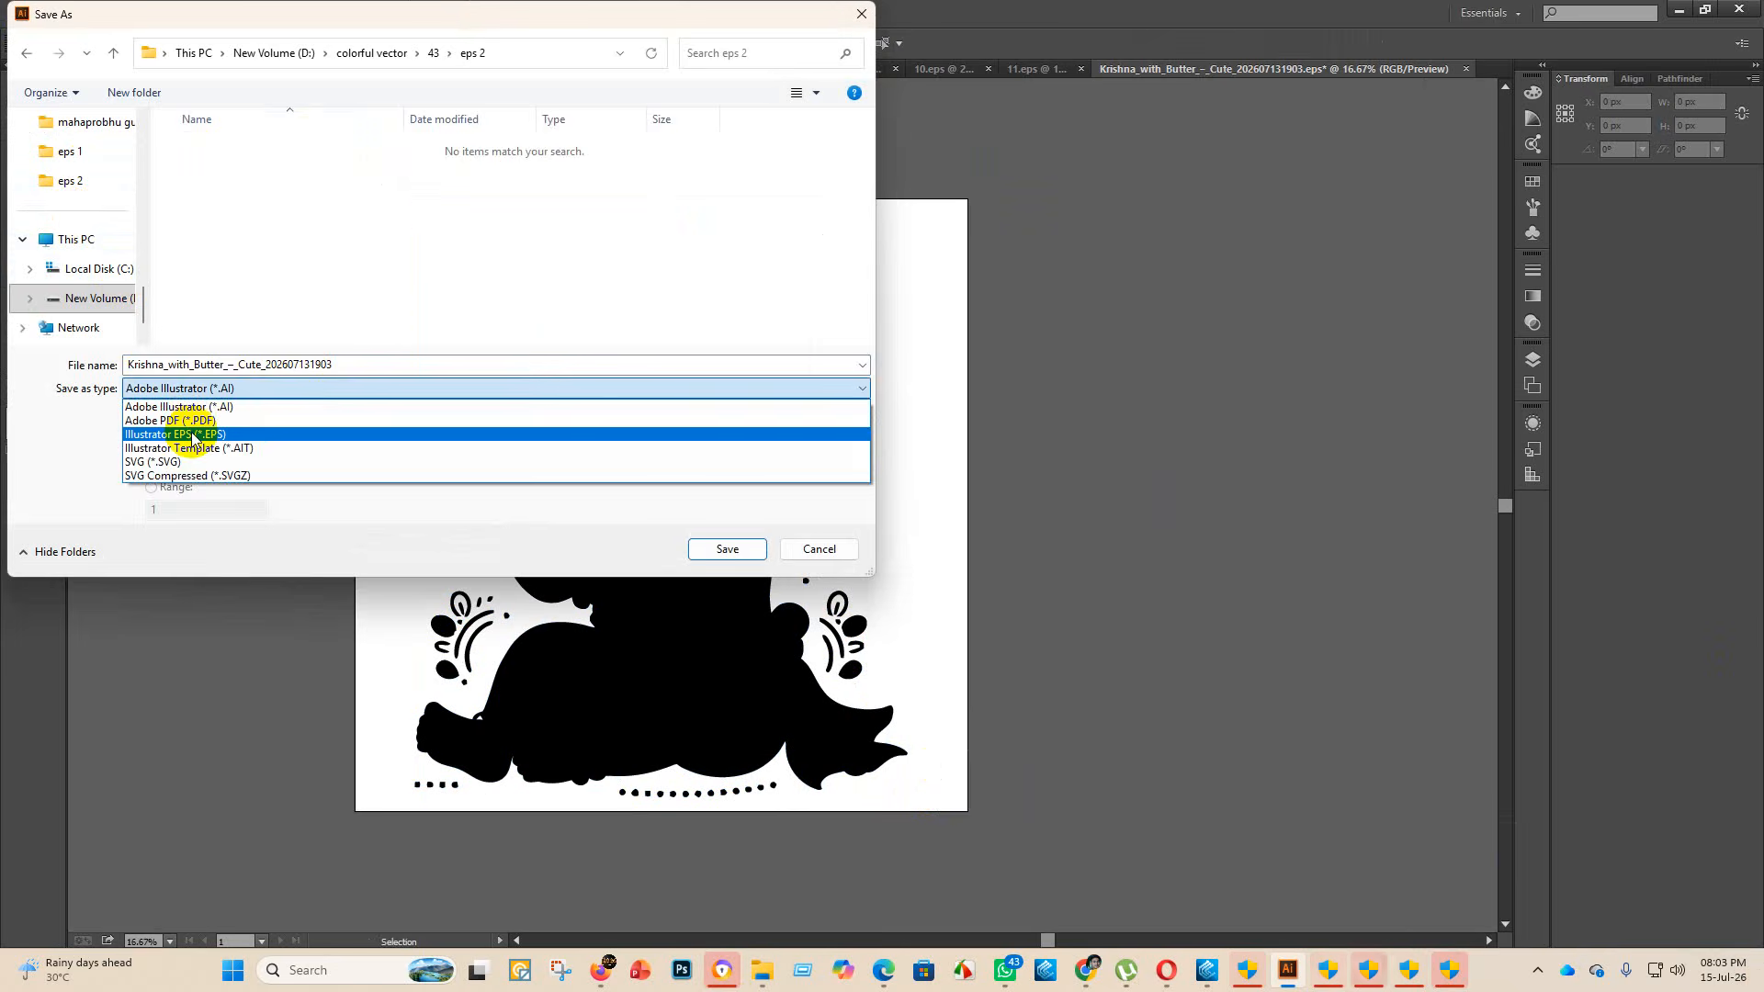
pyautogui.click(193, 434)
pyautogui.click(356, 365)
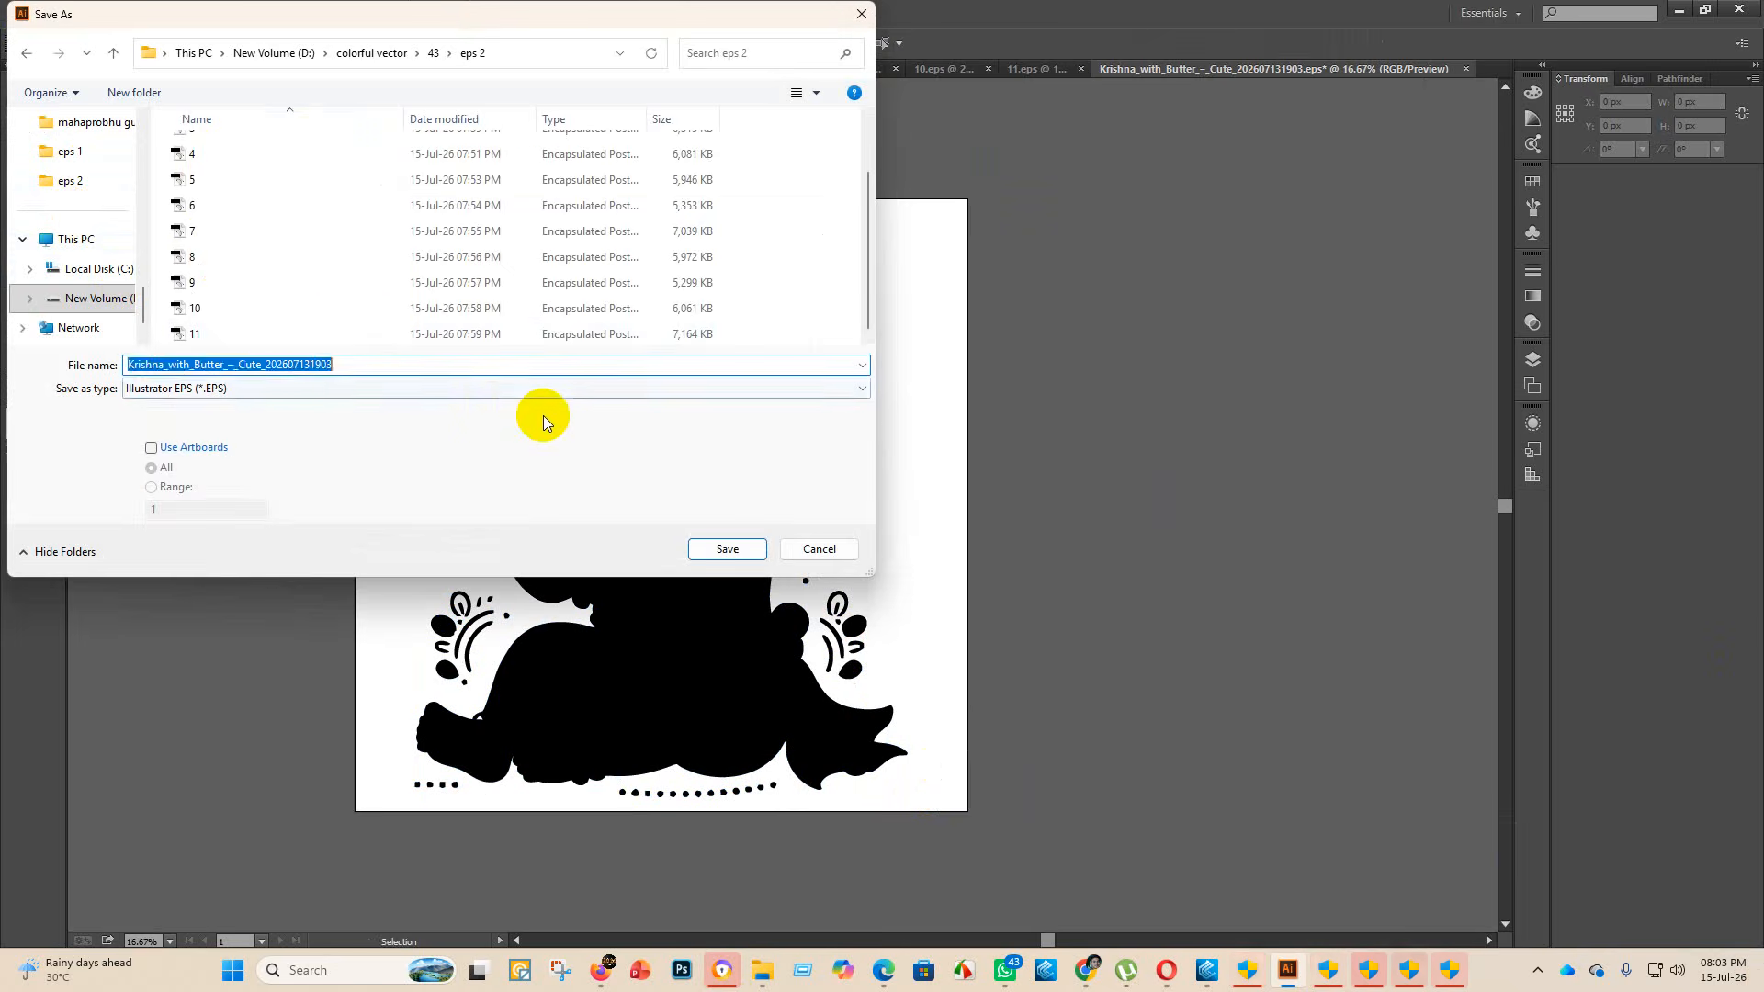
pyautogui.write('12')
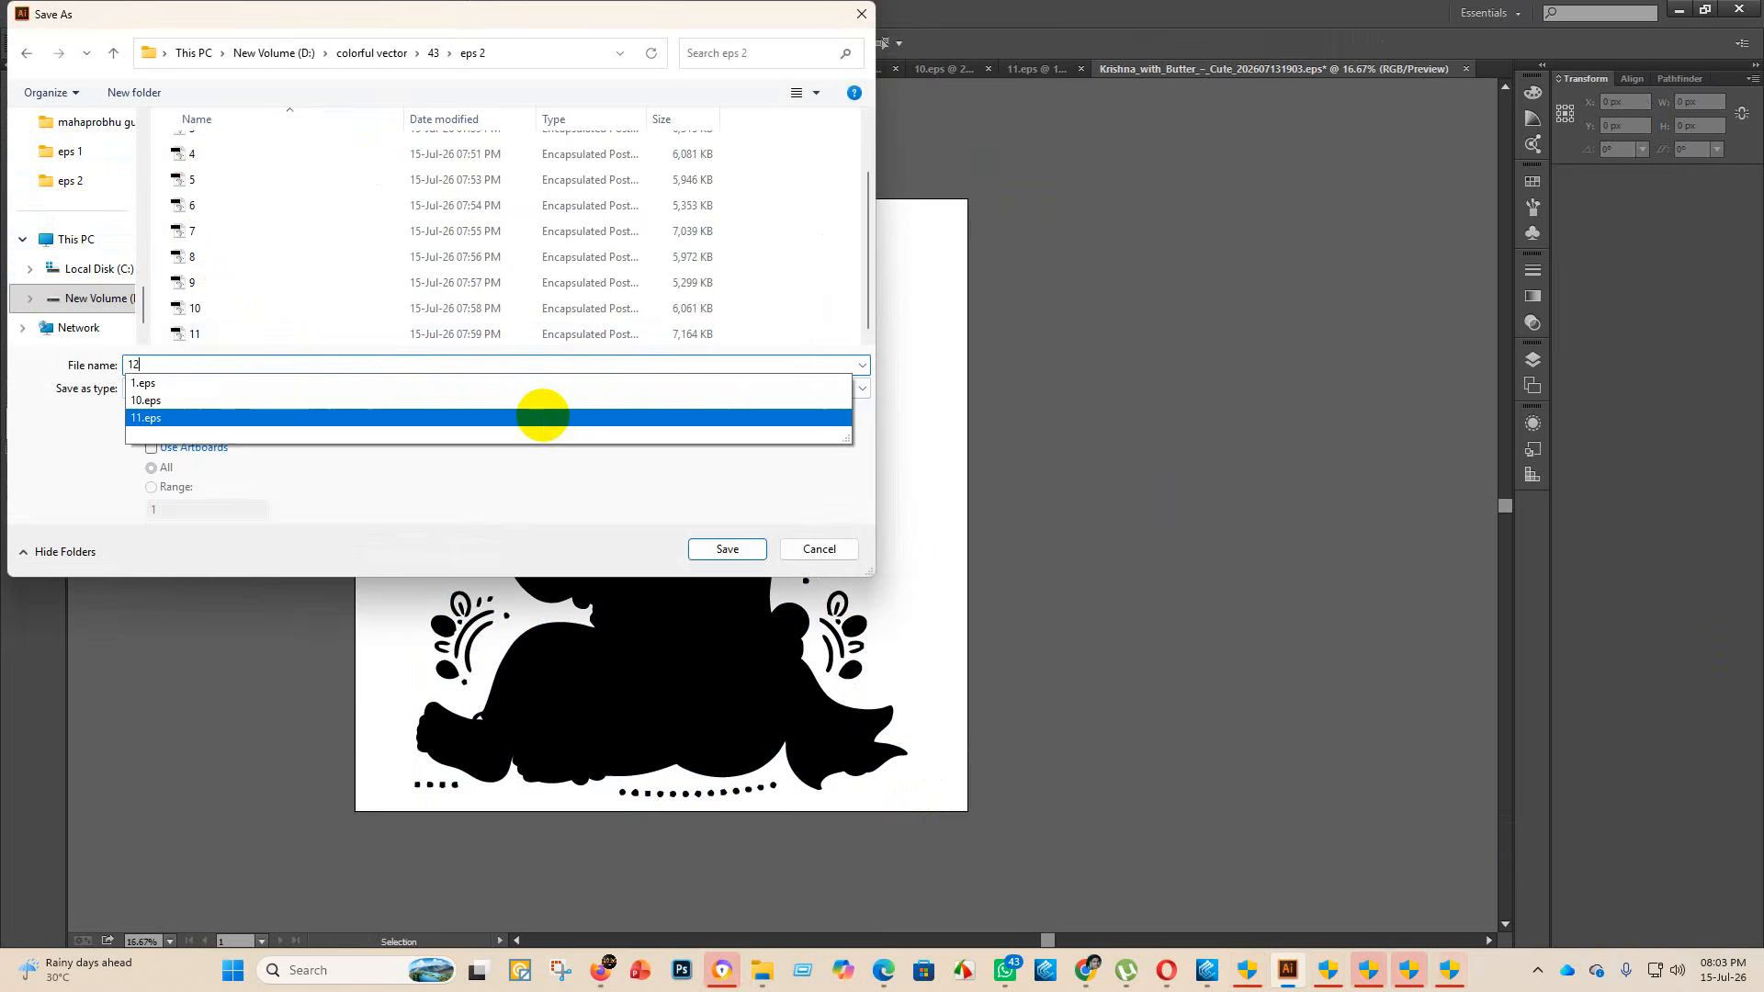
pyautogui.click(728, 549)
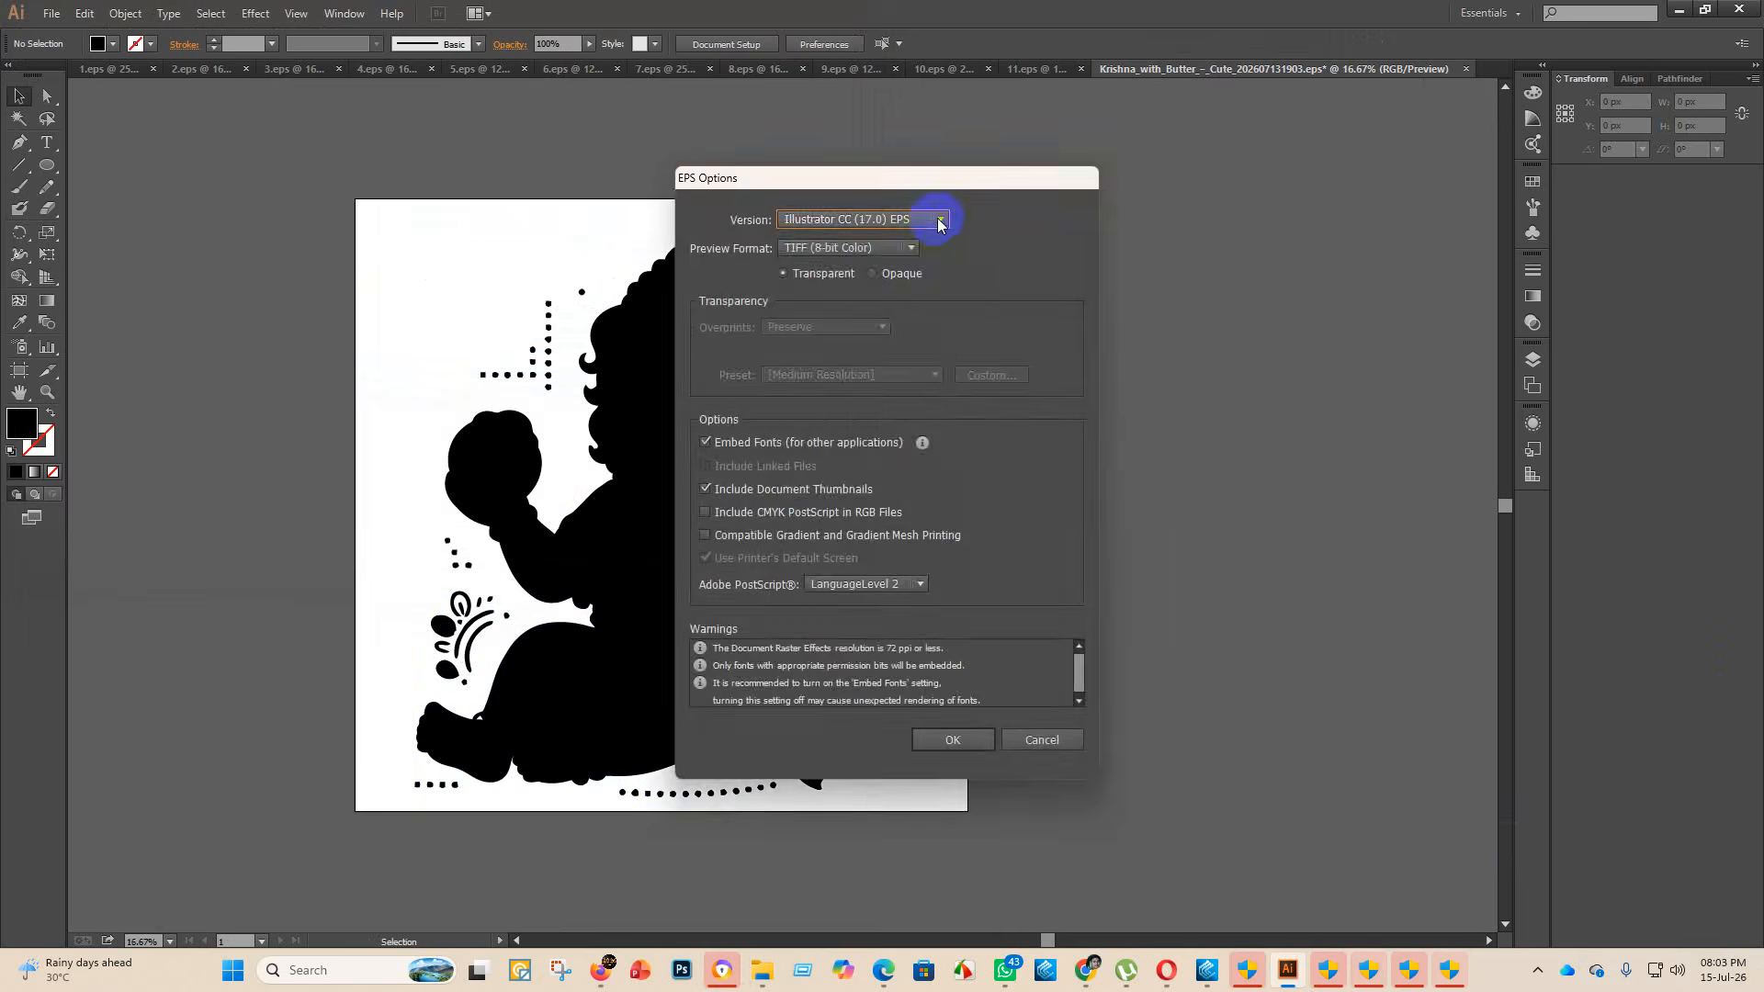
pyautogui.click(939, 224)
pyautogui.click(881, 398)
pyautogui.click(933, 740)
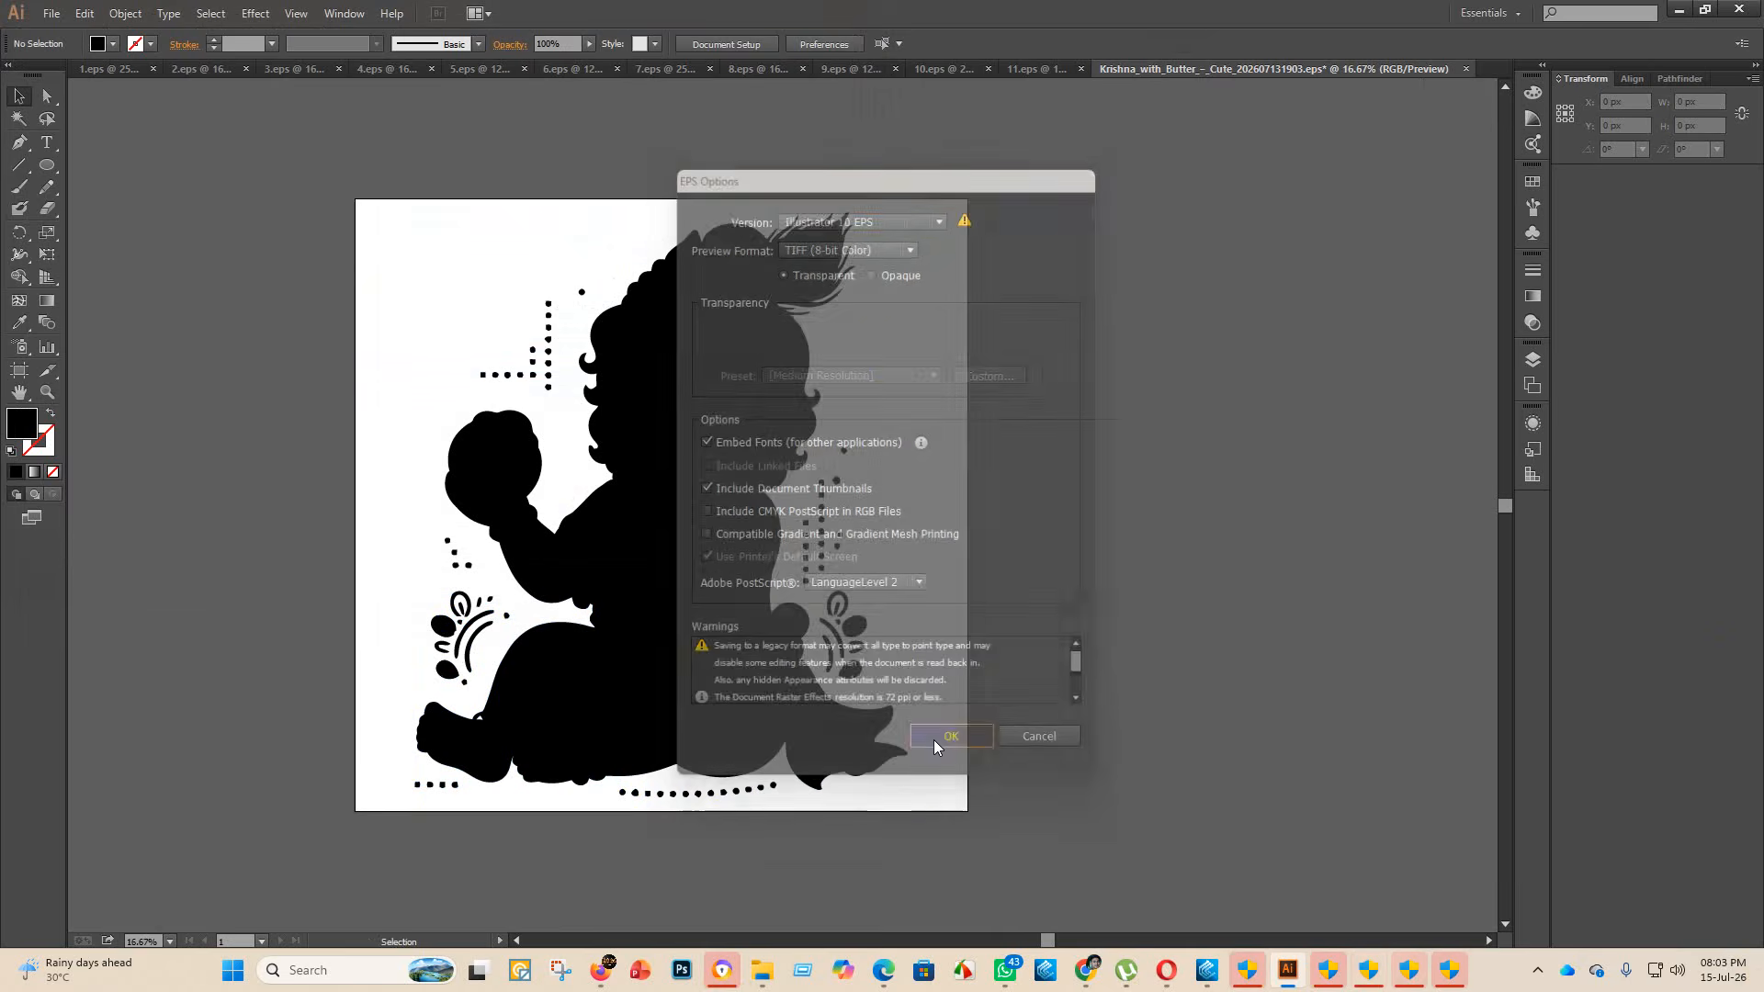
# - Switch to File Explorer, move the Krishna_with_Butter_Cute source files into the finish folder, and open the Krishna_with_Butter_Ball EPS in a maximised Illustrator window
pyautogui.moveTo(762, 970)
pyautogui.click(742, 865)
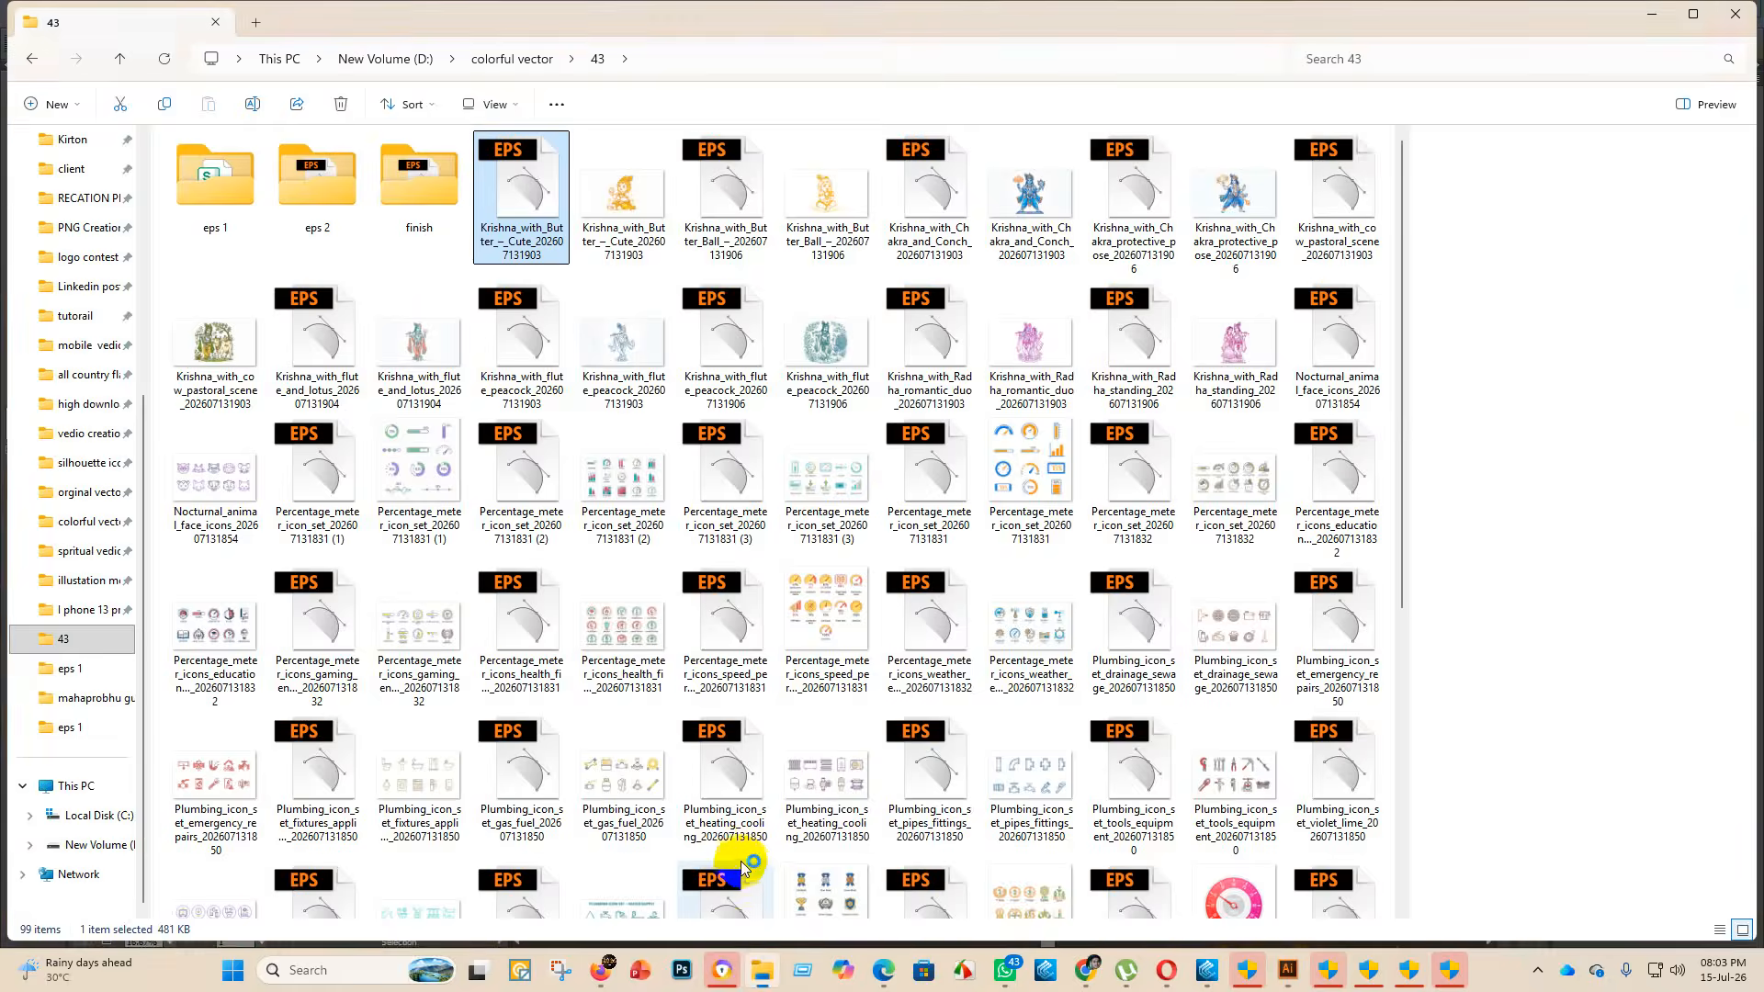
pyautogui.moveTo(522, 198); pyautogui.dragTo(419, 179)
pyautogui.click(529, 196)
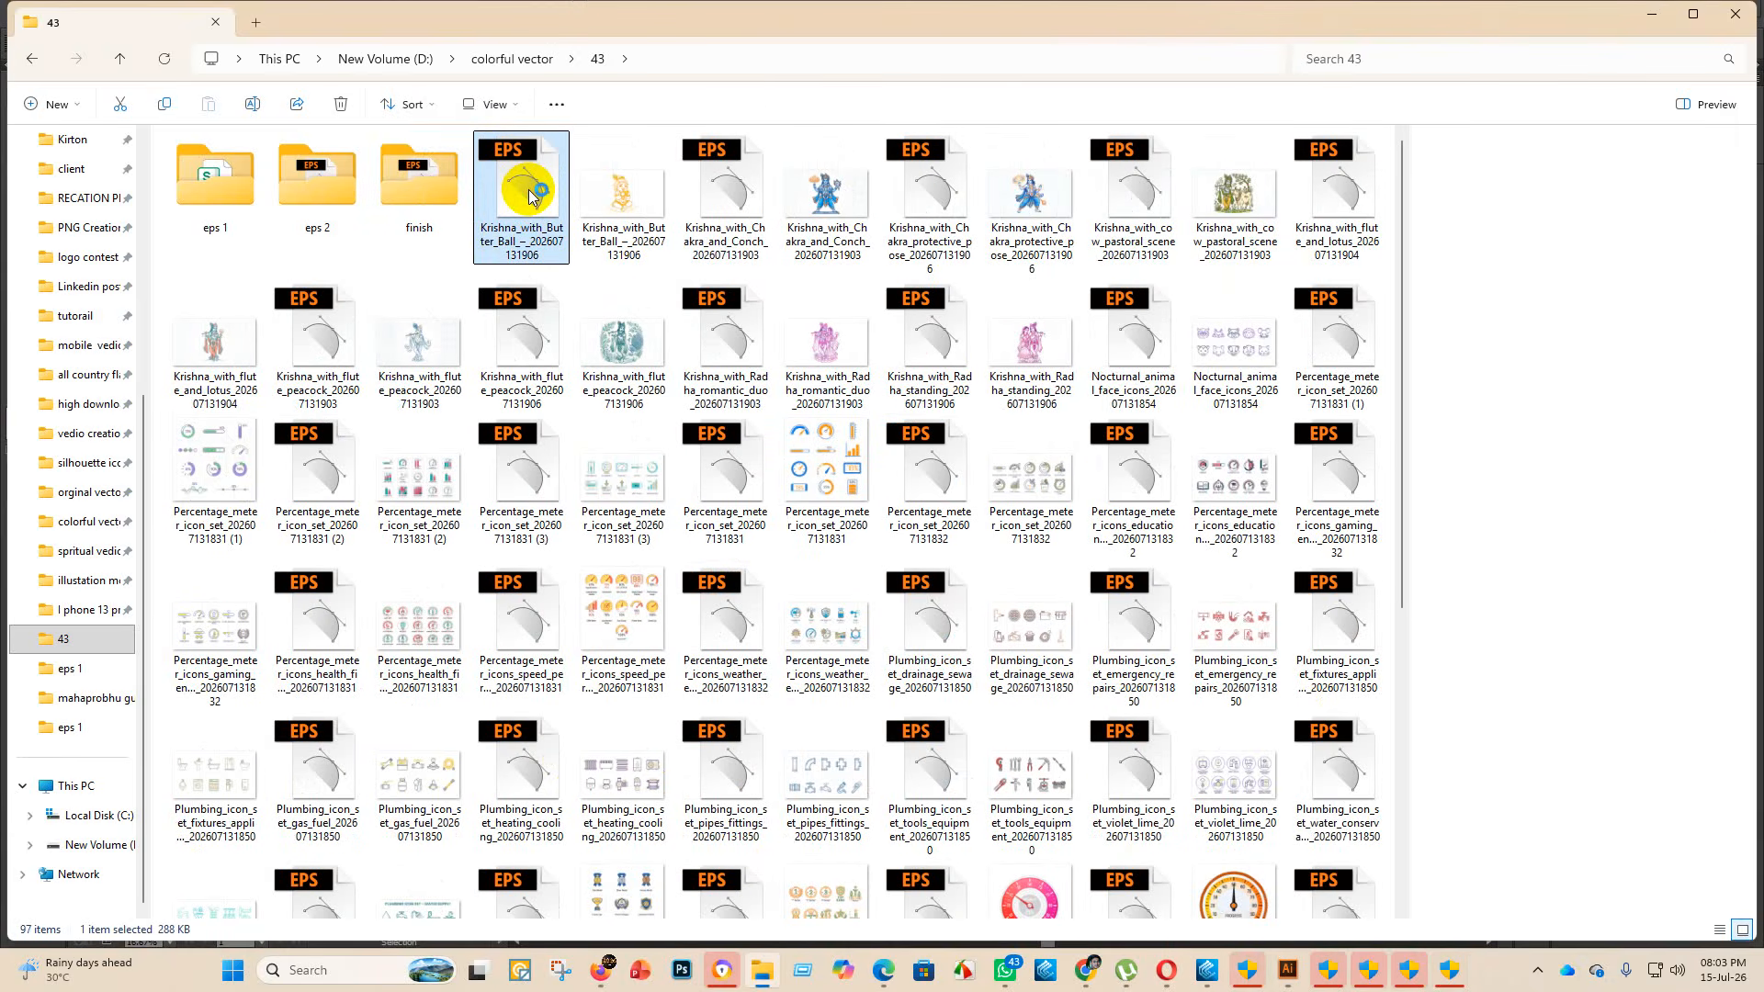
pyautogui.doubleClick(530, 196)
pyautogui.click(1520, 174)
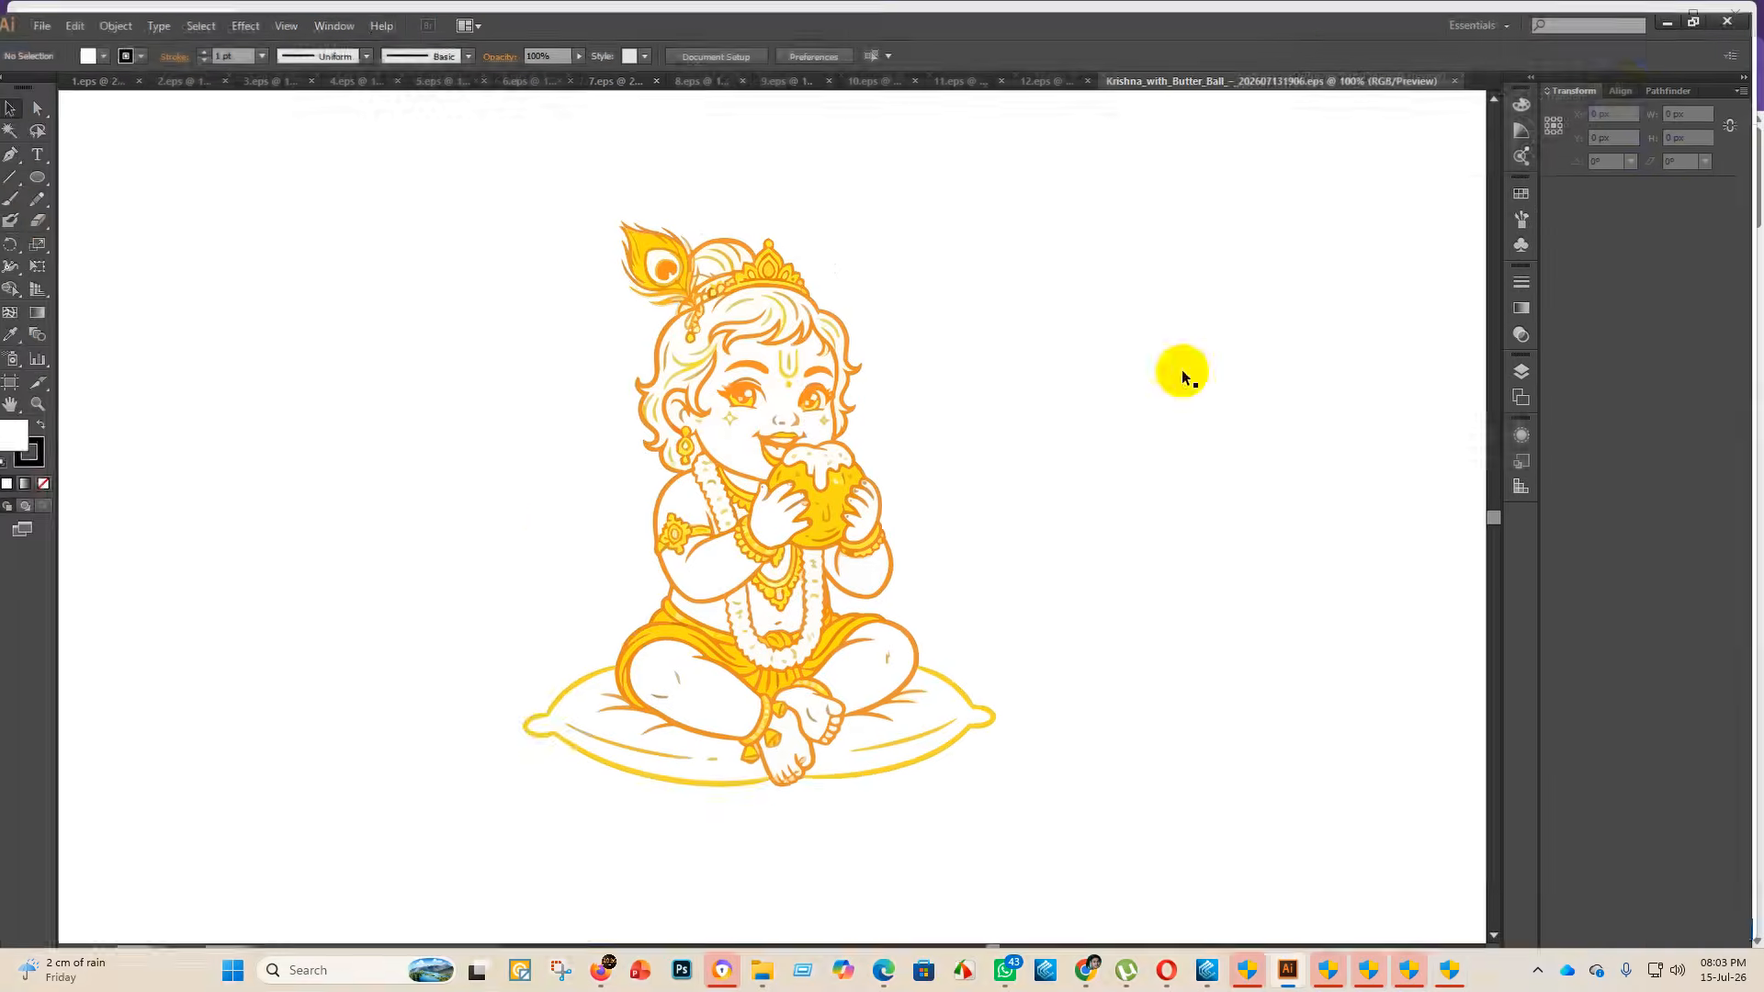
# - Enlarge the butter ball Krishna group proportionally to about 8457 x 4720 px and deselect it
pyautogui.scroll(-6, 964, 597)
pyautogui.scroll(2, 959, 632)
pyautogui.click(936, 654)
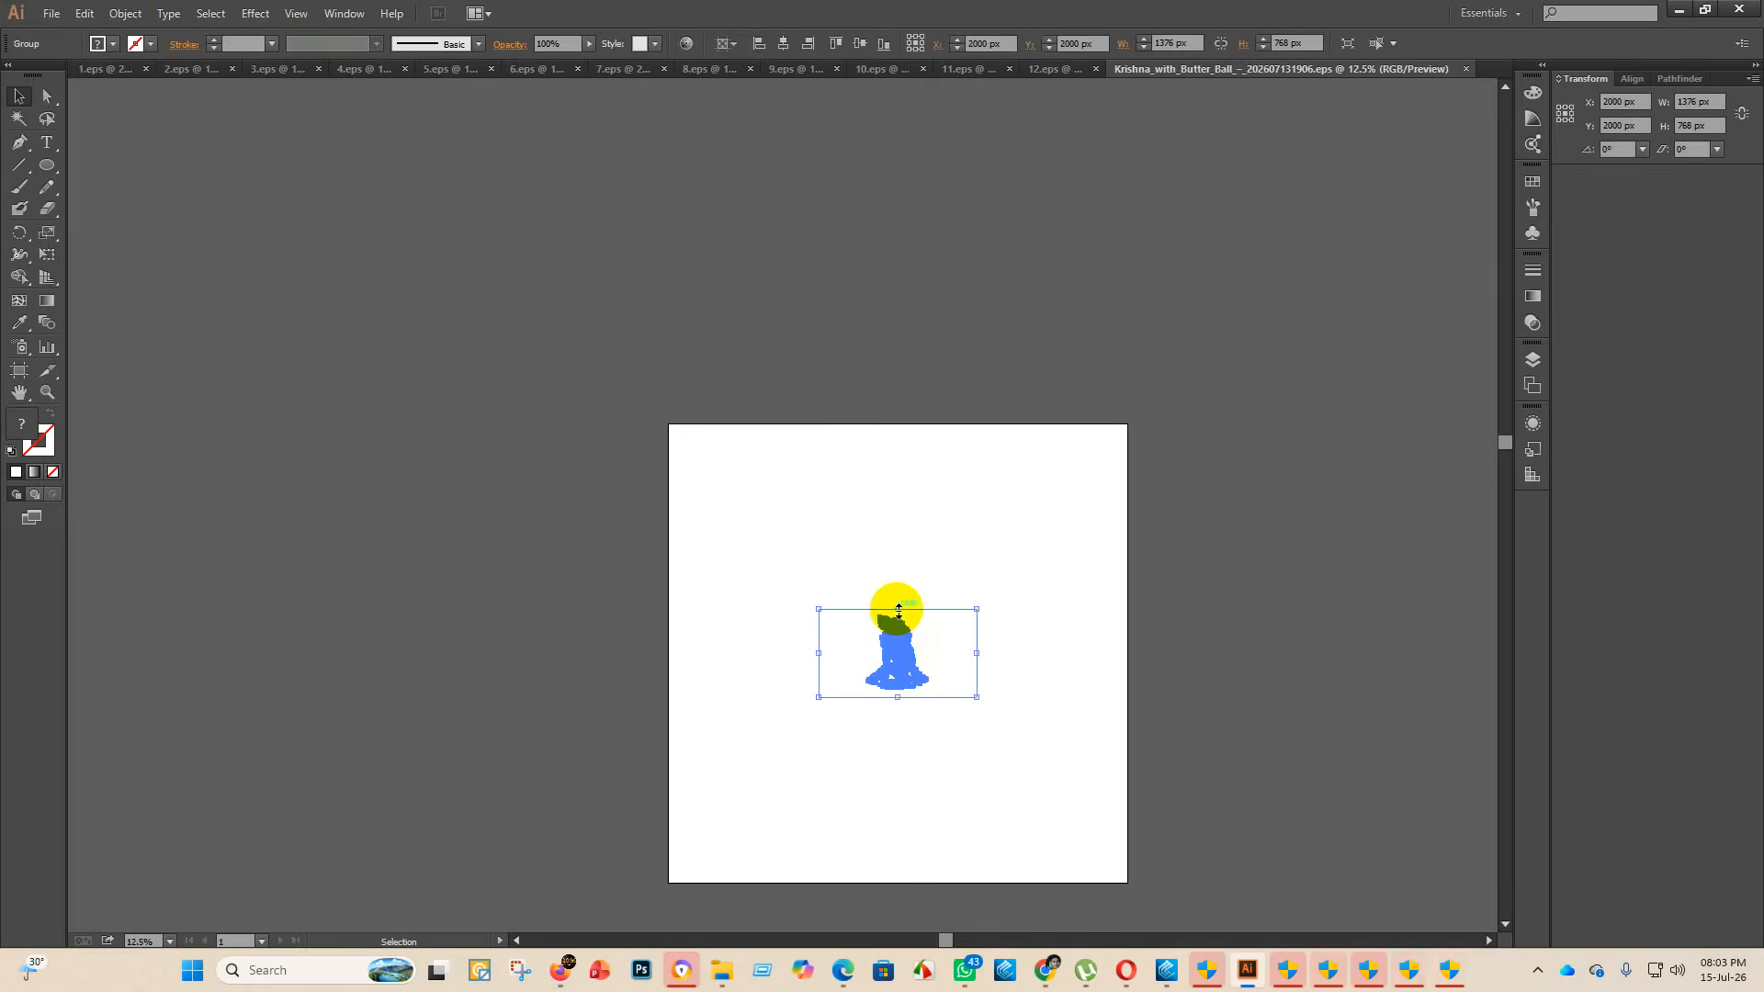
pyautogui.moveTo(898, 610); pyautogui.dragTo(1018, 160)
pyautogui.click(621, 488)
pyautogui.click(477, 792)
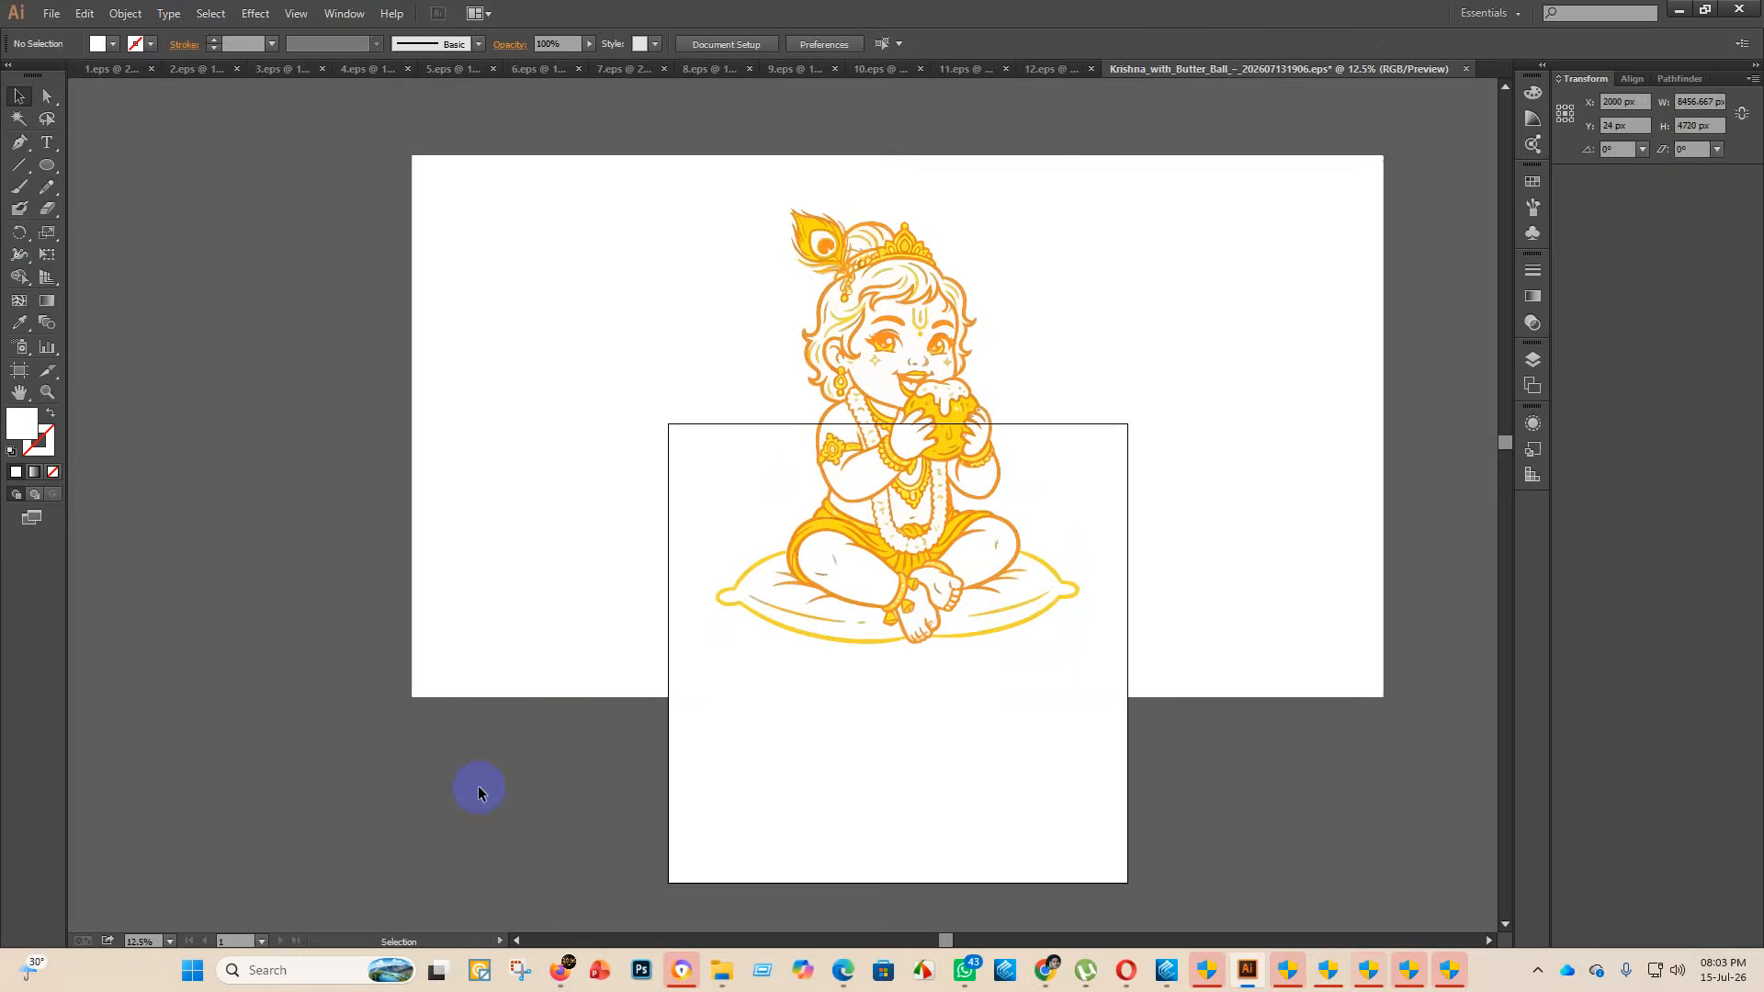
# - Delete the white background and all white fills from the butter ball artwork with the Magic Wand tool
pyautogui.click(19, 117)
pyautogui.click(567, 359)
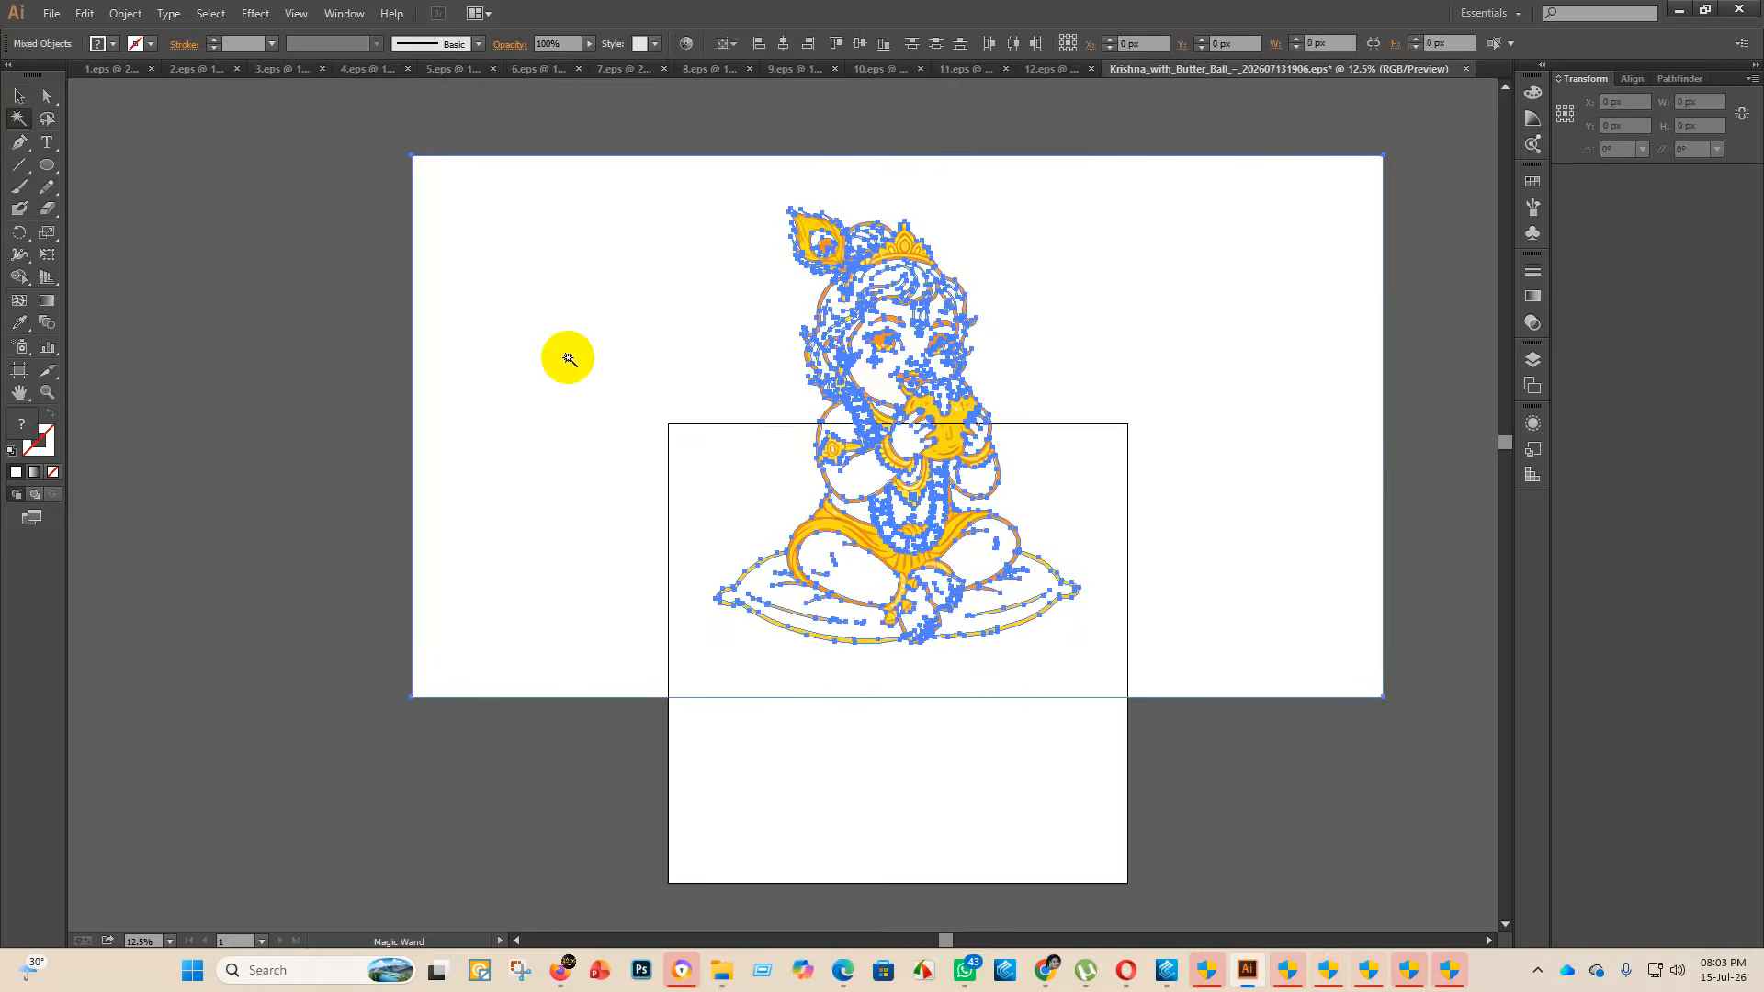
pyautogui.press('Delete')
pyautogui.click(20, 95)
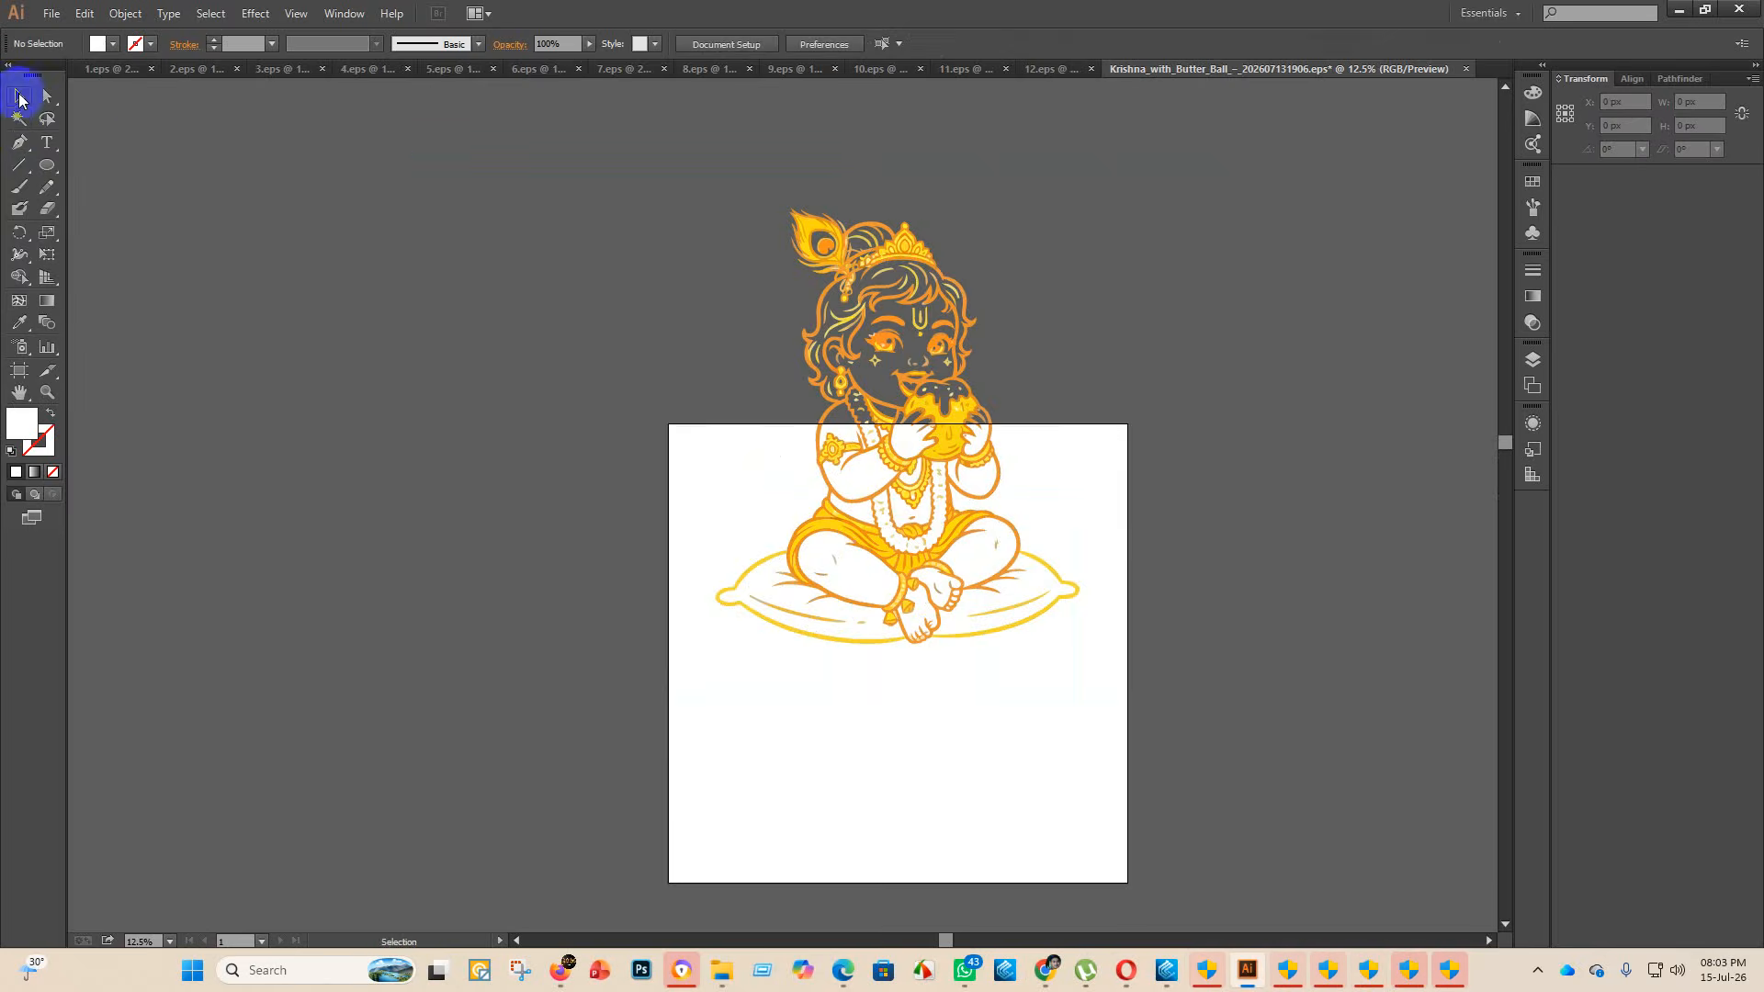
# - Move the remaining butter ball Krishna line art off the artboard onto the empty canvas beside it and deselect it
pyautogui.click(851, 321)
pyautogui.moveTo(851, 321); pyautogui.dragTo(260, 293)
pyautogui.click(693, 327)
# - Try deleting all the pale beige highlight shapes with the Magic Wand tool, and undo the deletion
pyautogui.scroll(2, 536, 678)
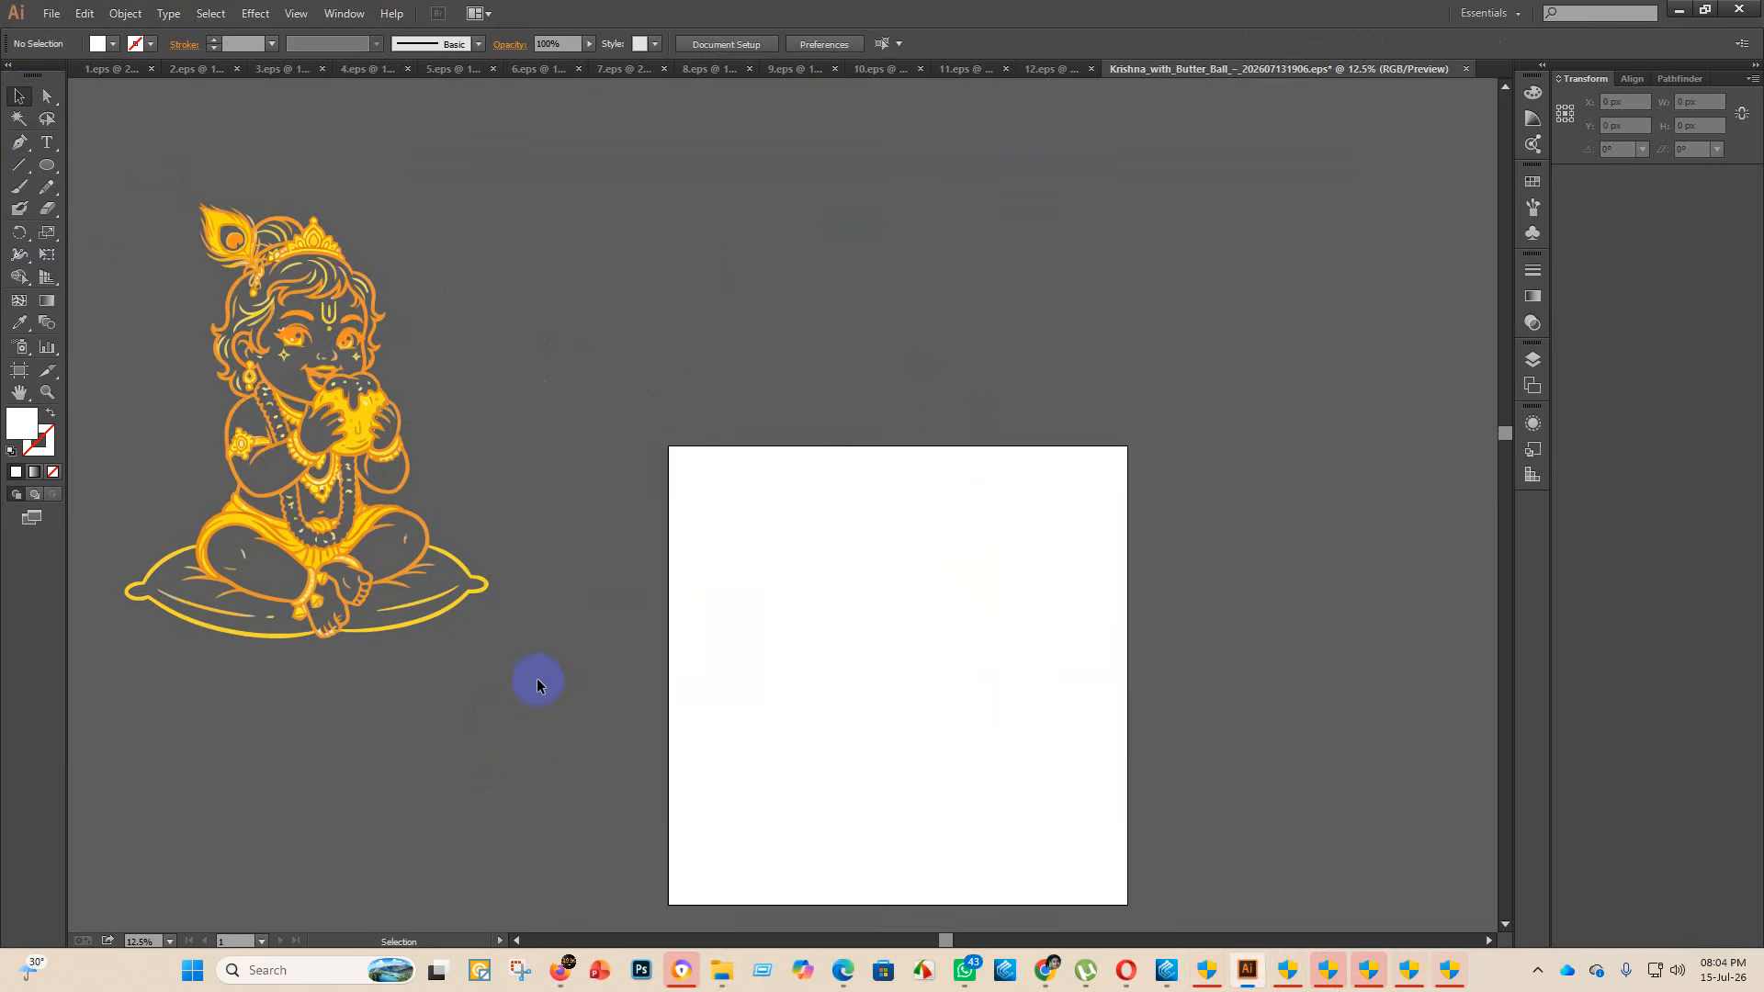
pyautogui.scroll(2, 355, 381)
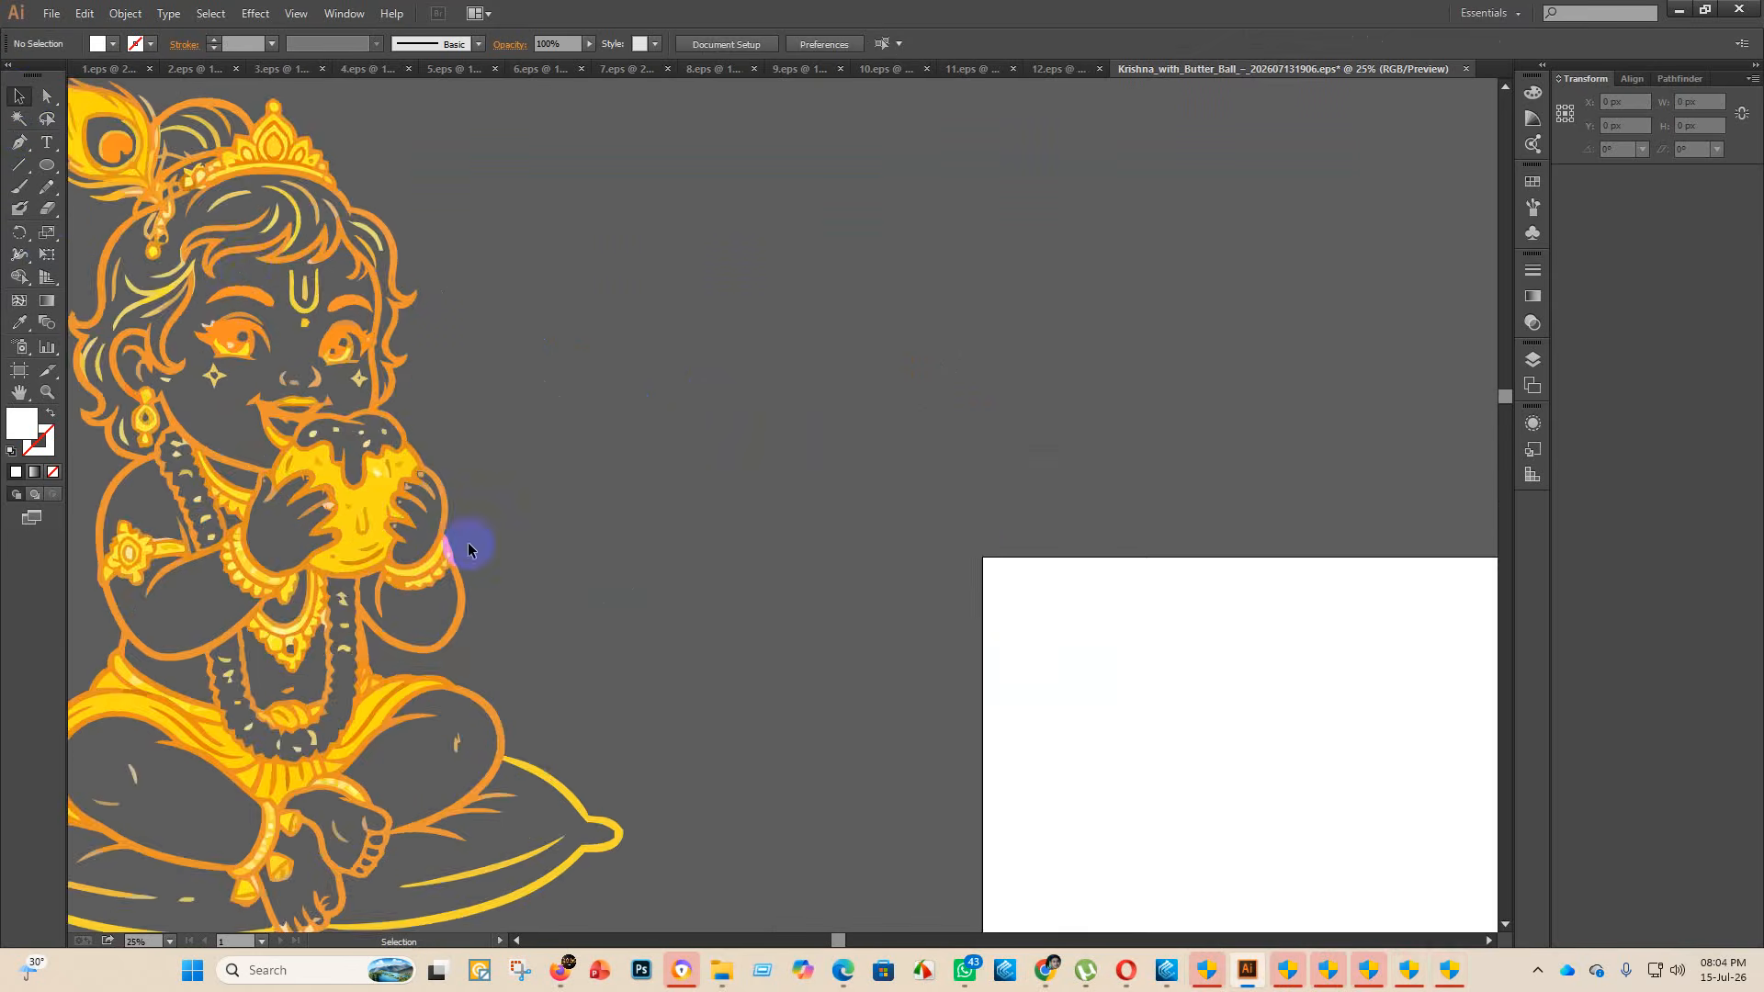
pyautogui.scroll(1, 219, 347)
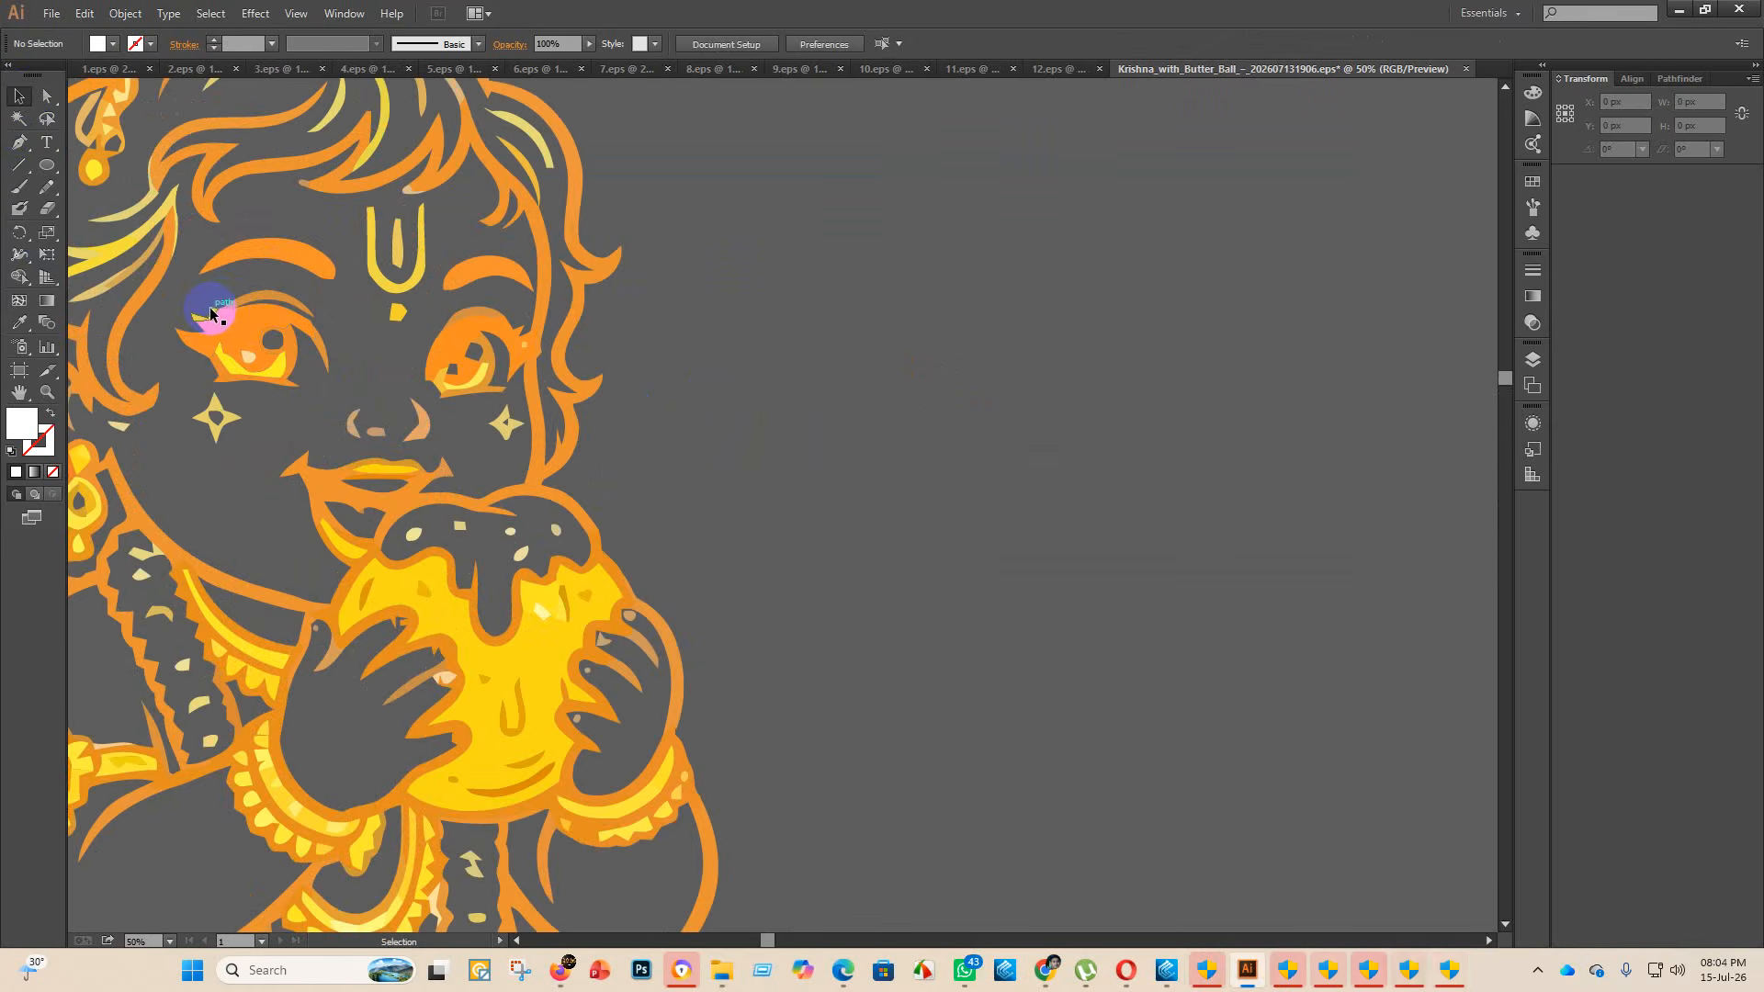
pyautogui.click(20, 119)
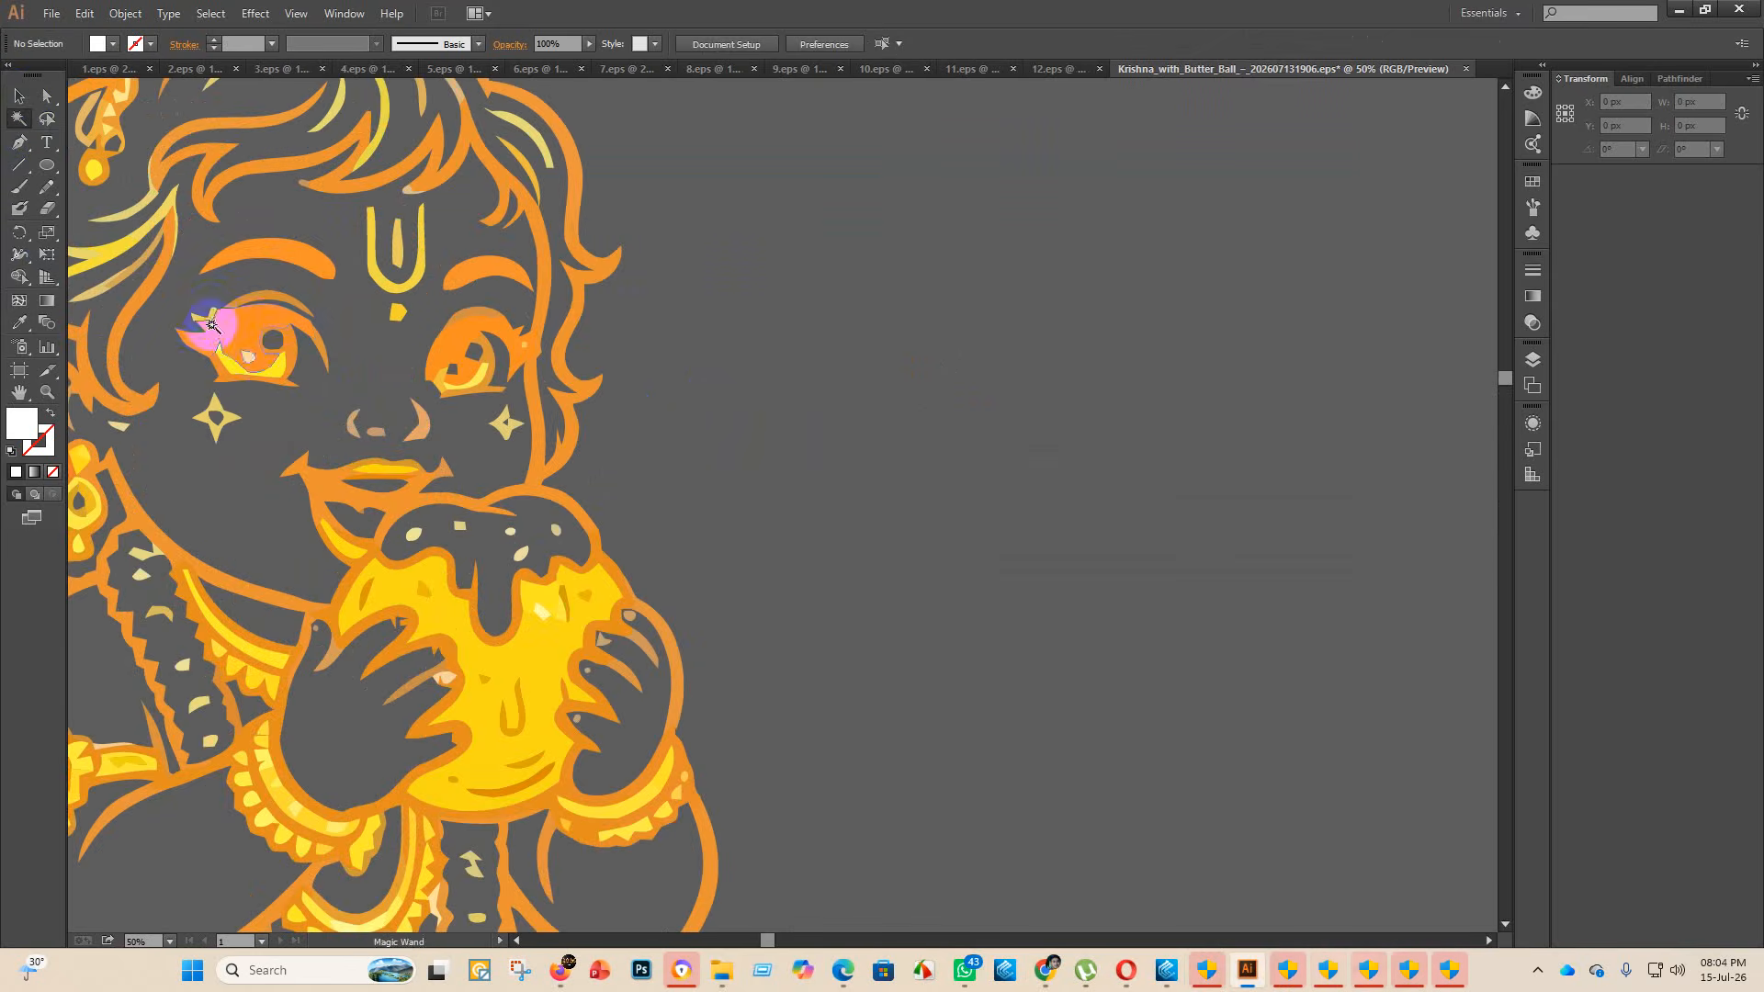
pyautogui.click(211, 318)
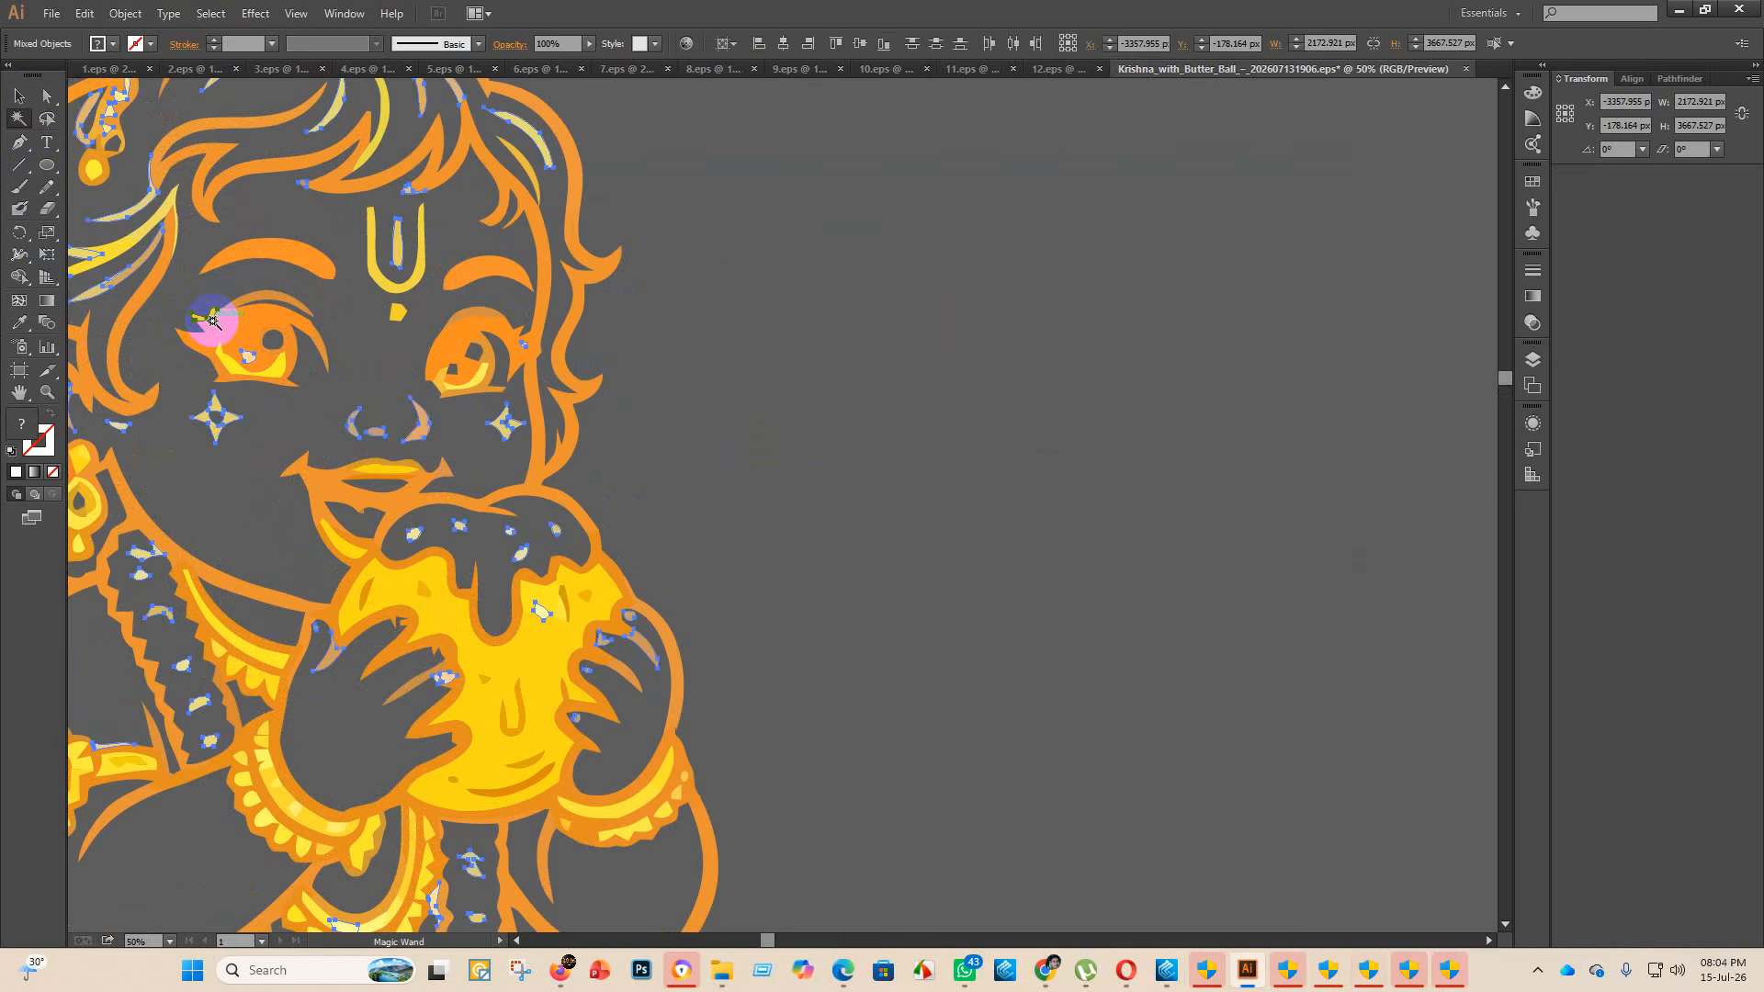
pyautogui.press('Delete')
pyautogui.scroll(-2, 216, 323)
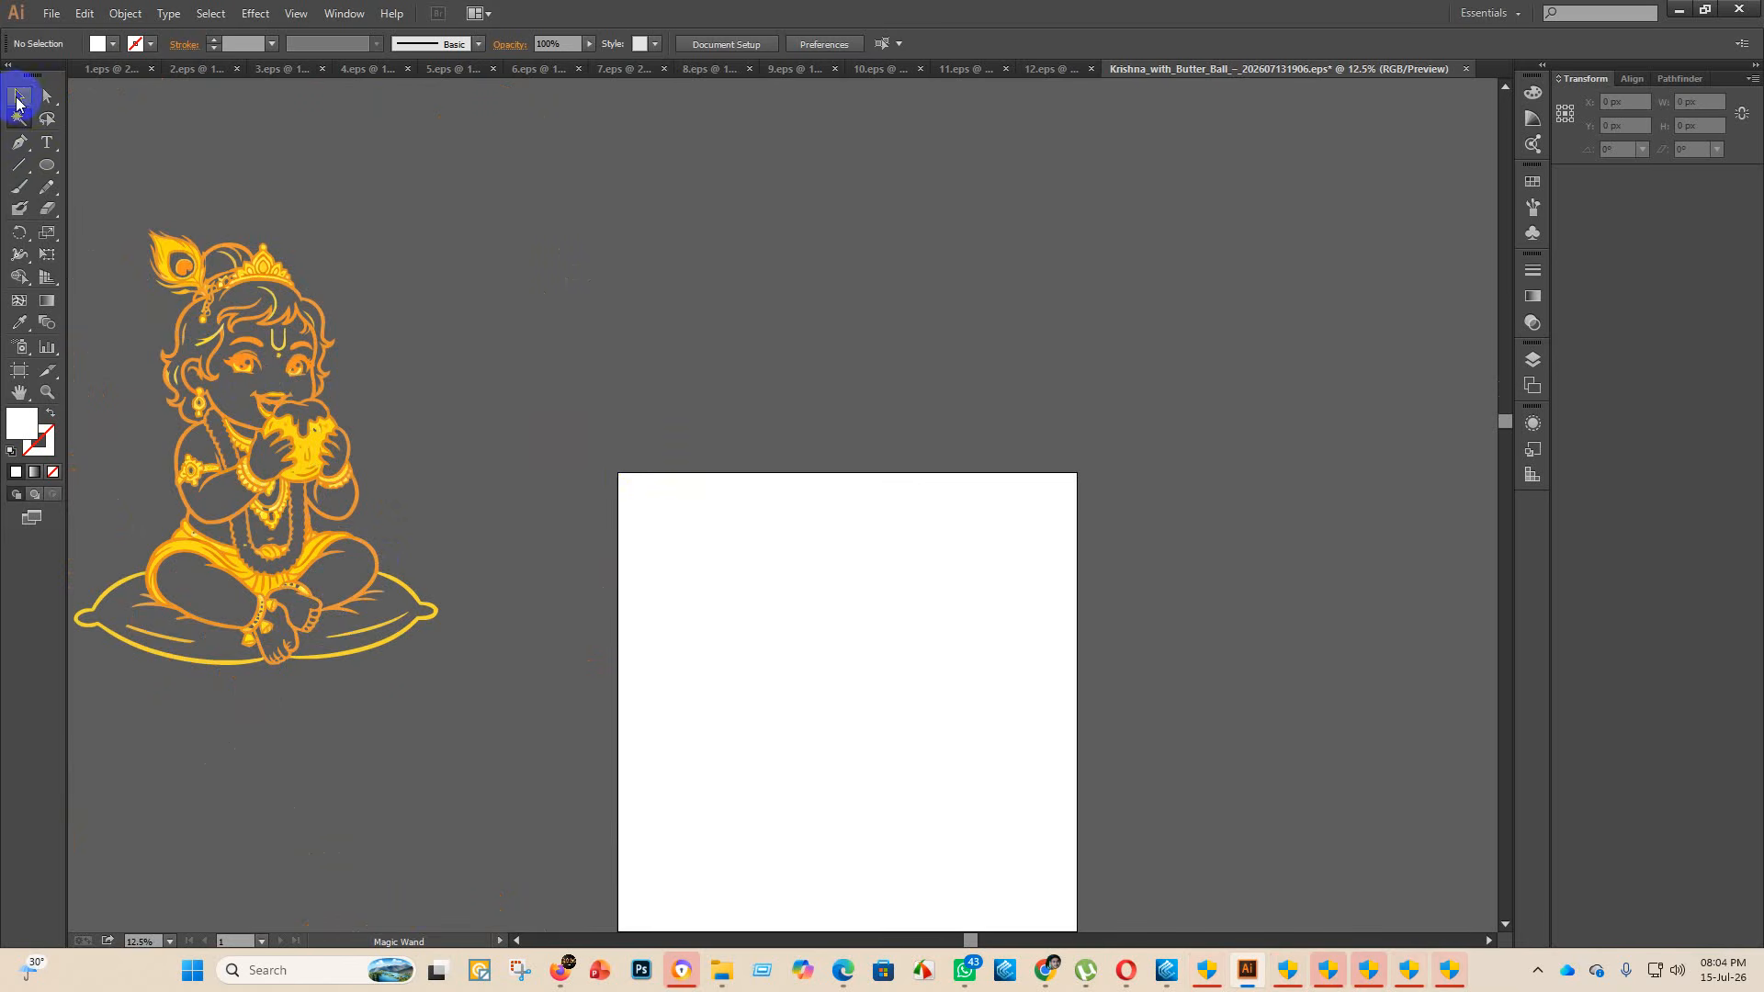
pyautogui.hotkey('ctrl', 'z')
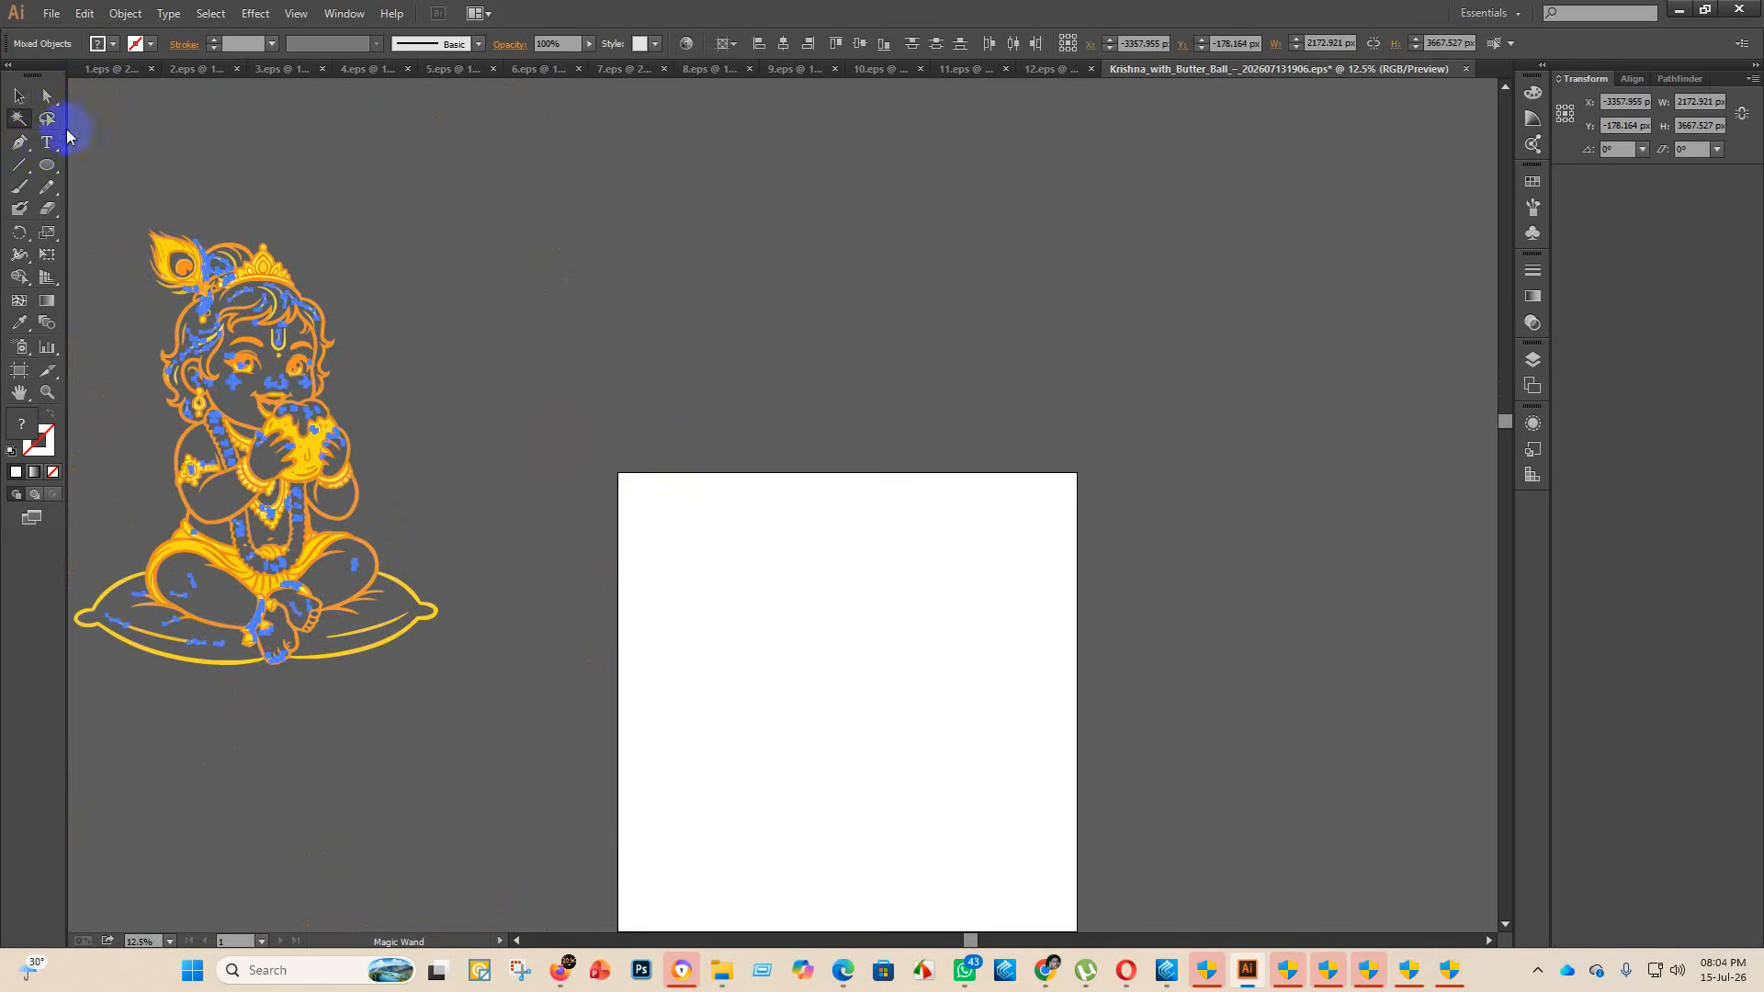
# - Select the whole butter ball Krishna group, centre it horizontally and vertically on the artboard, and deselect it
pyautogui.click(275, 290)
pyautogui.click(269, 297)
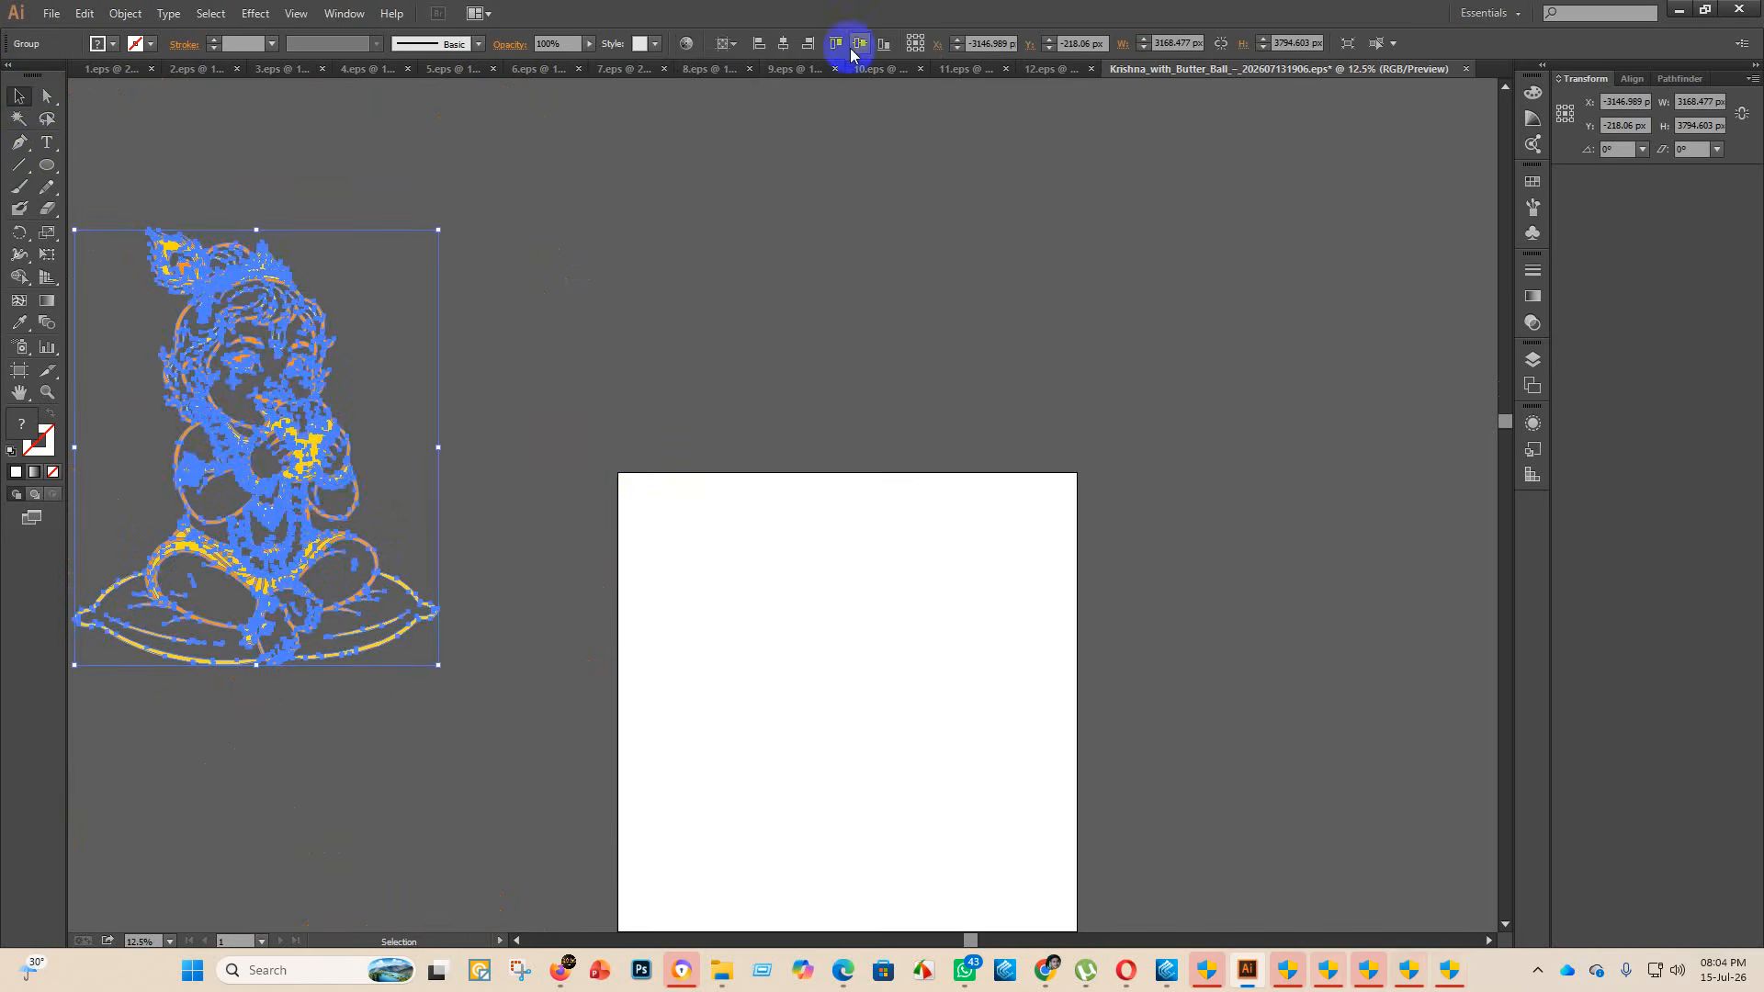
pyautogui.click(784, 44)
pyautogui.click(860, 43)
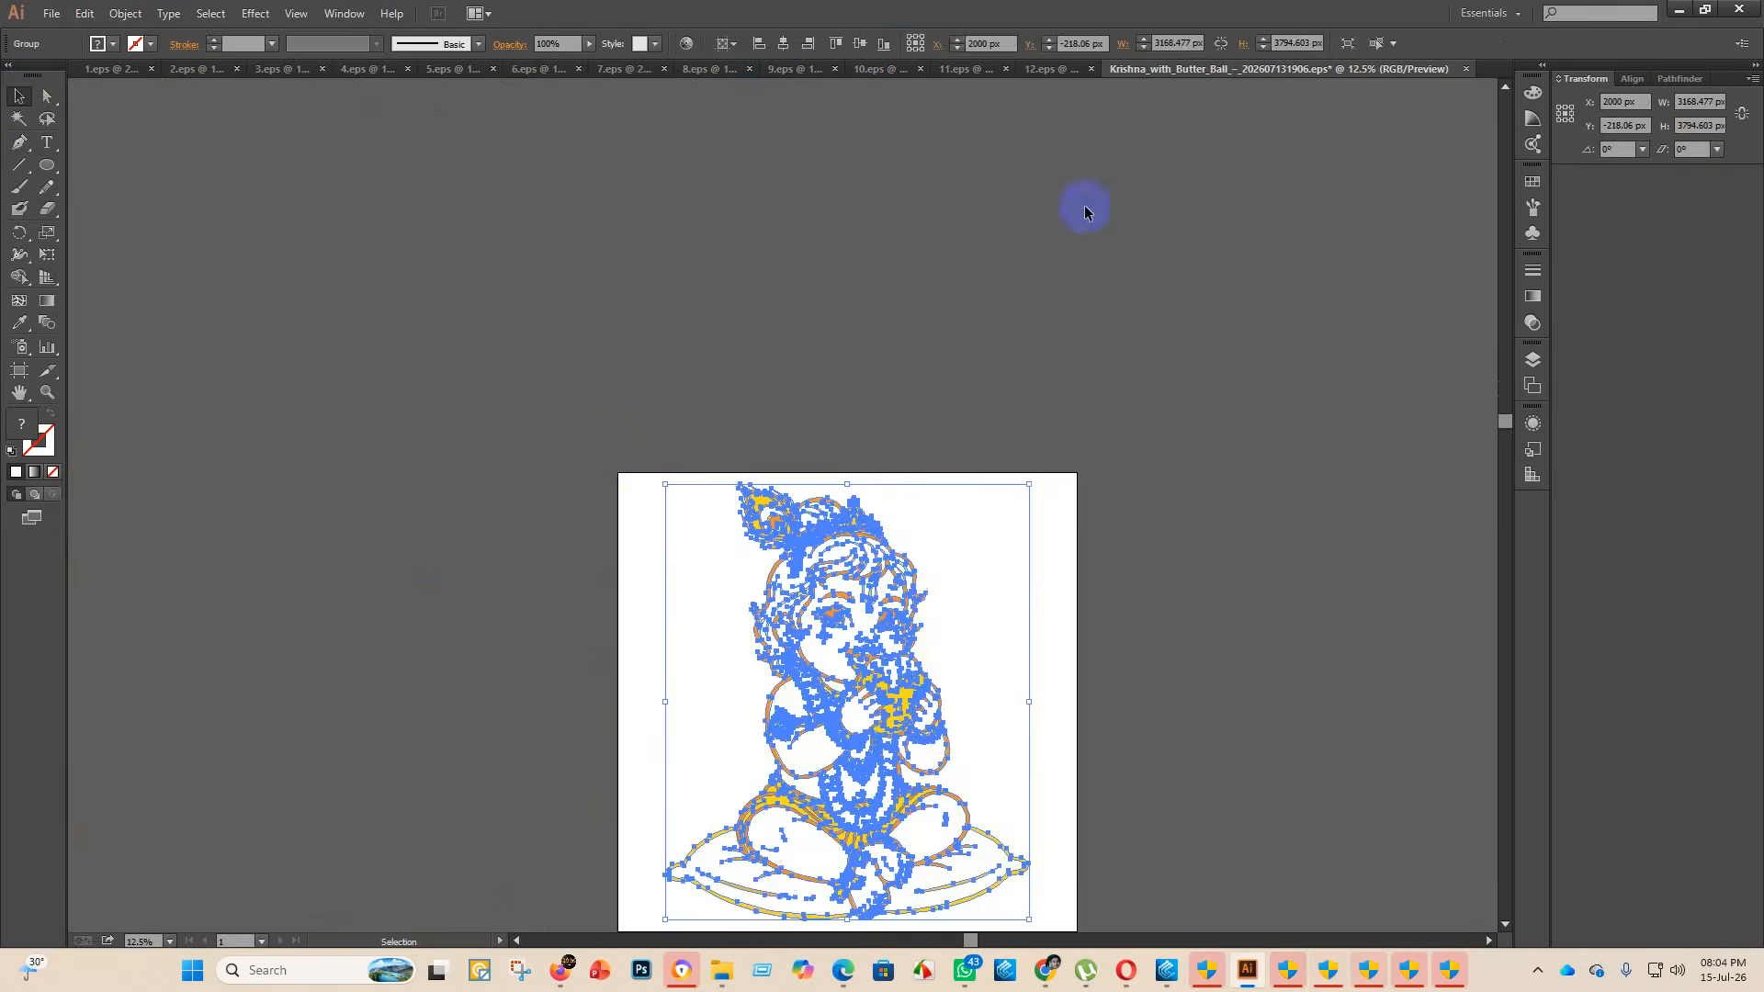
pyautogui.click(1039, 392)
pyautogui.scroll(-3, 1038, 392)
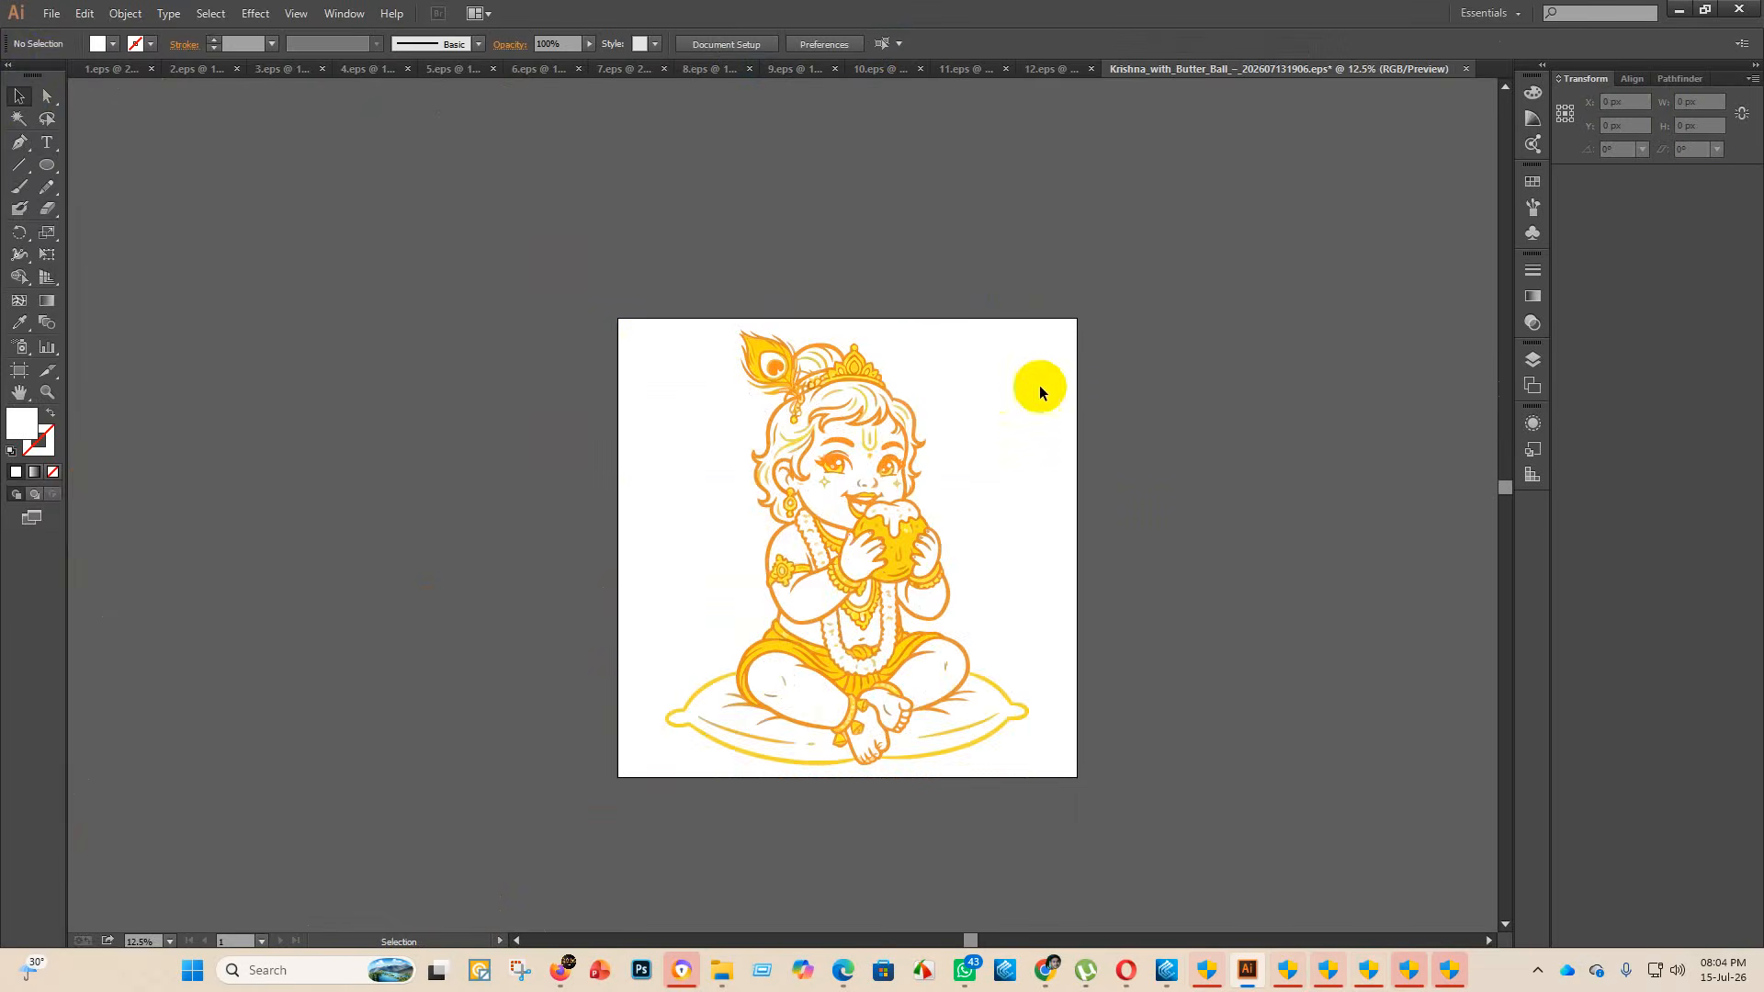
# - Save the butter ball Krishna as an Illustrator EPS named 13 in the eps 2 folder, using the Illustrator 10 EPS version
pyautogui.click(50, 13)
pyautogui.click(92, 158)
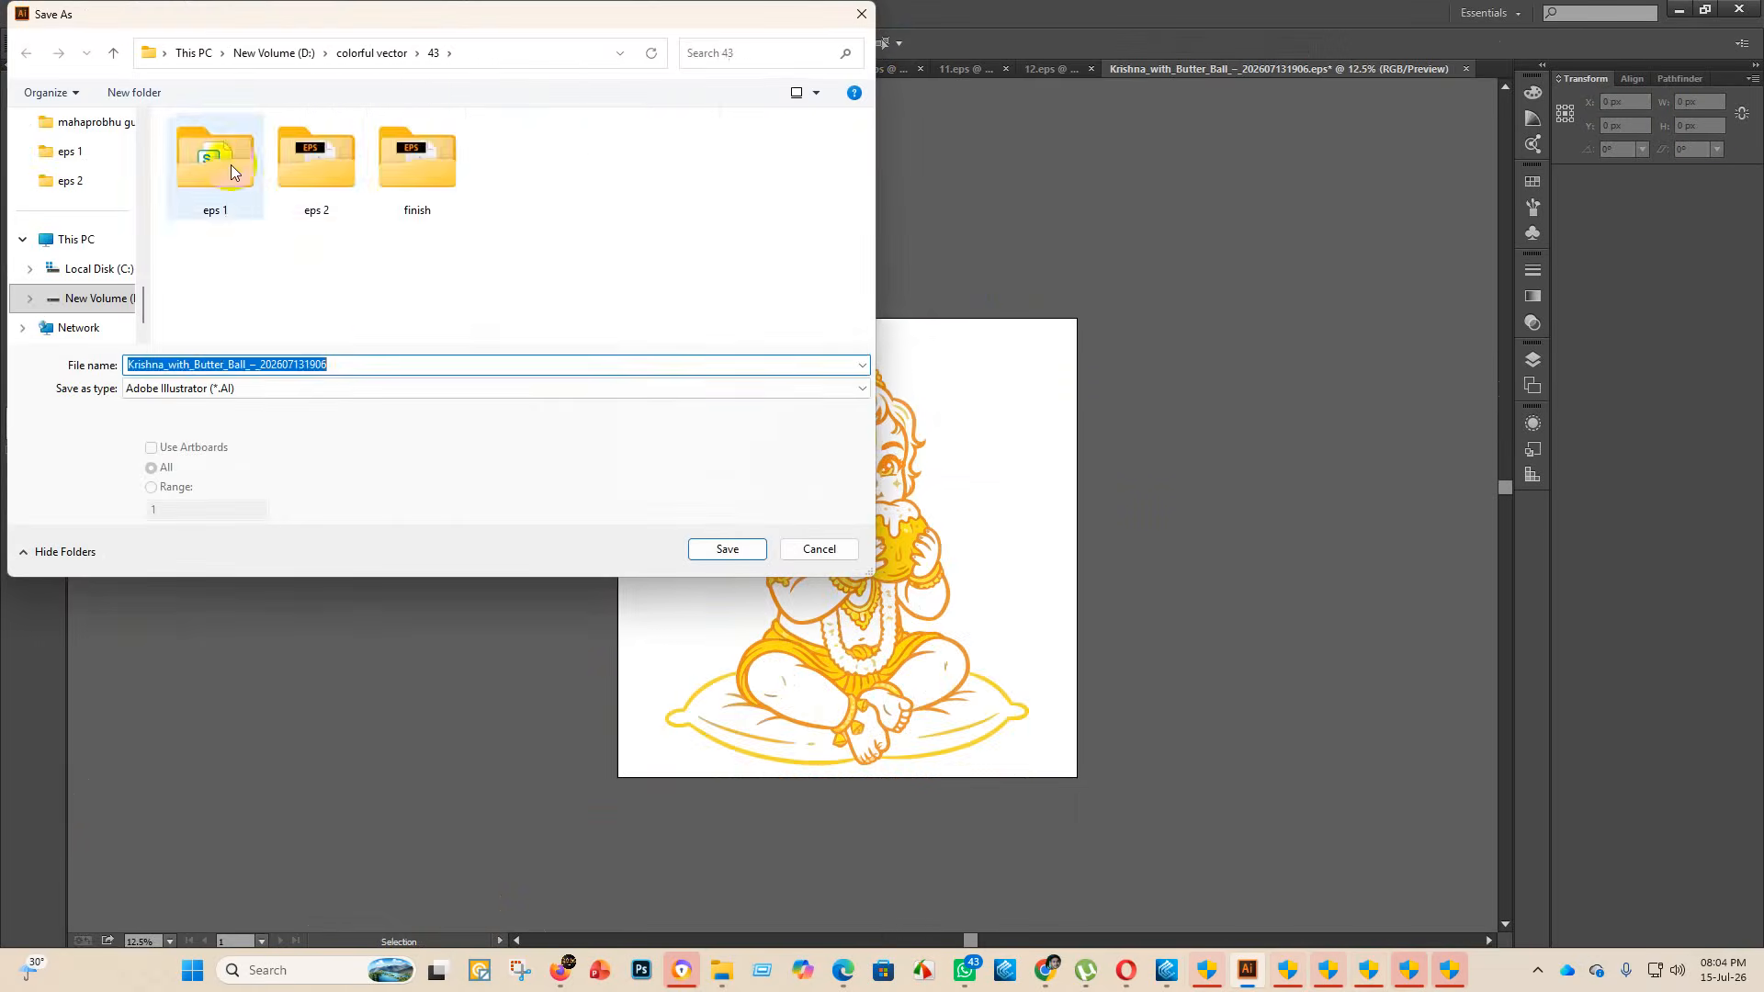
pyautogui.doubleClick(316, 158)
pyautogui.click(236, 388)
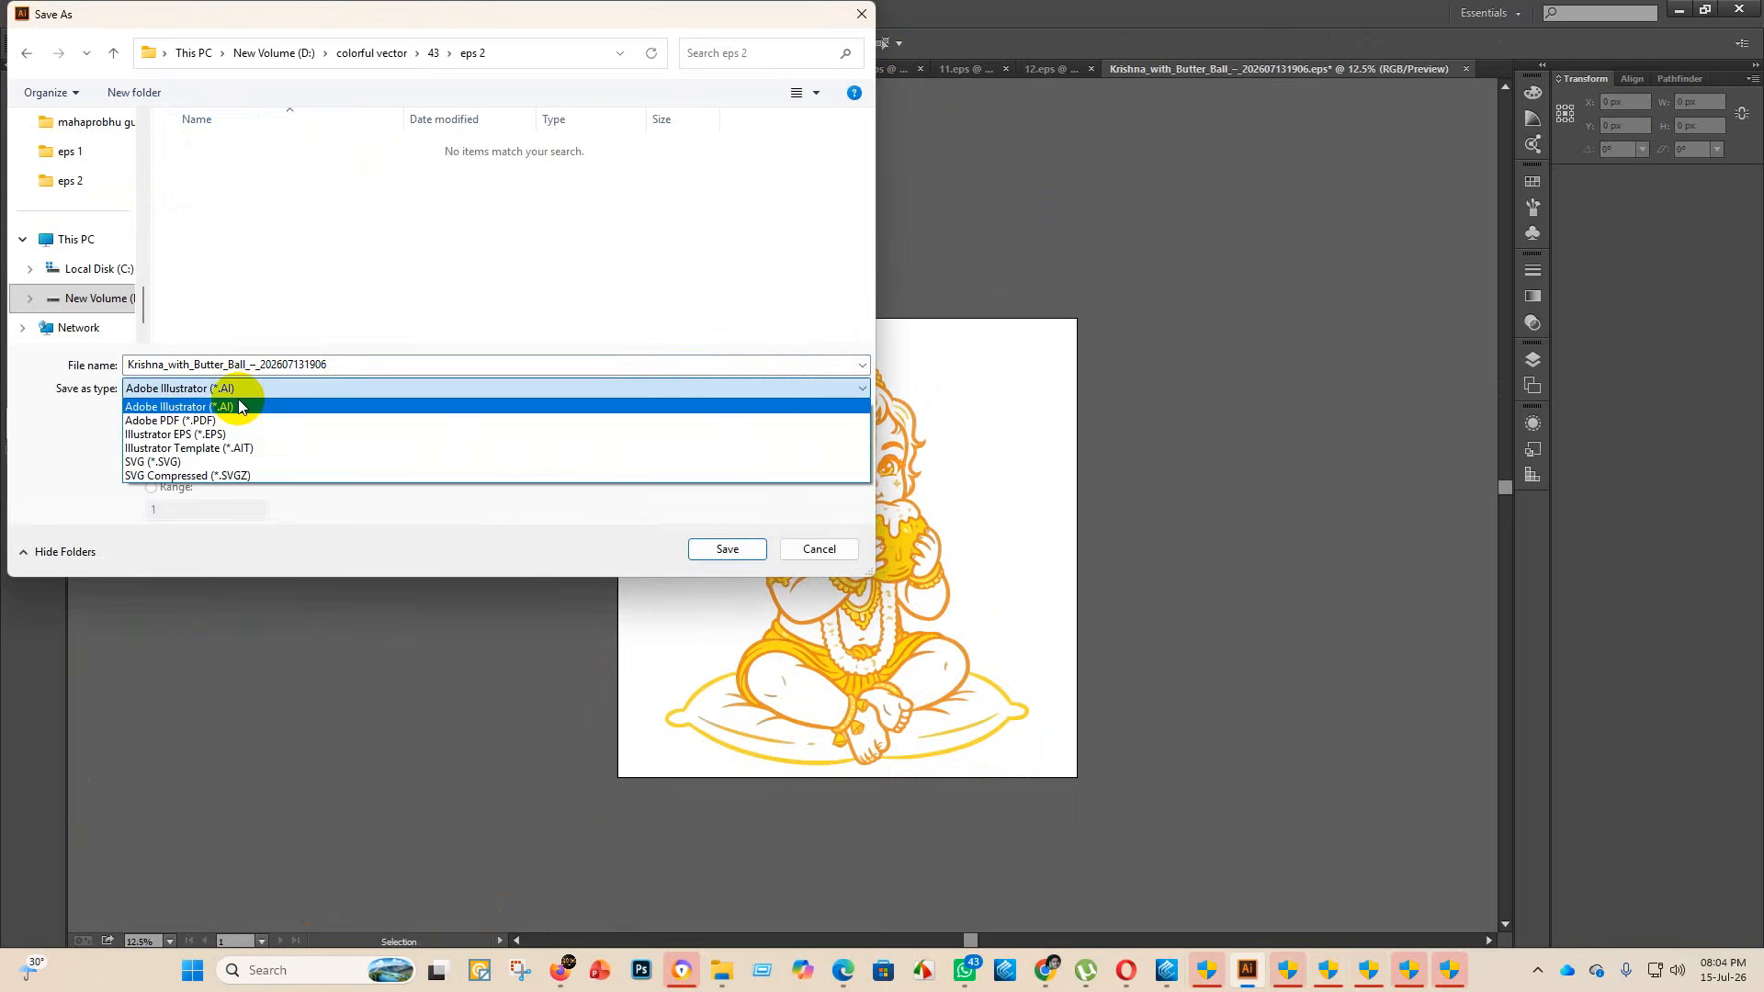
pyautogui.click(210, 437)
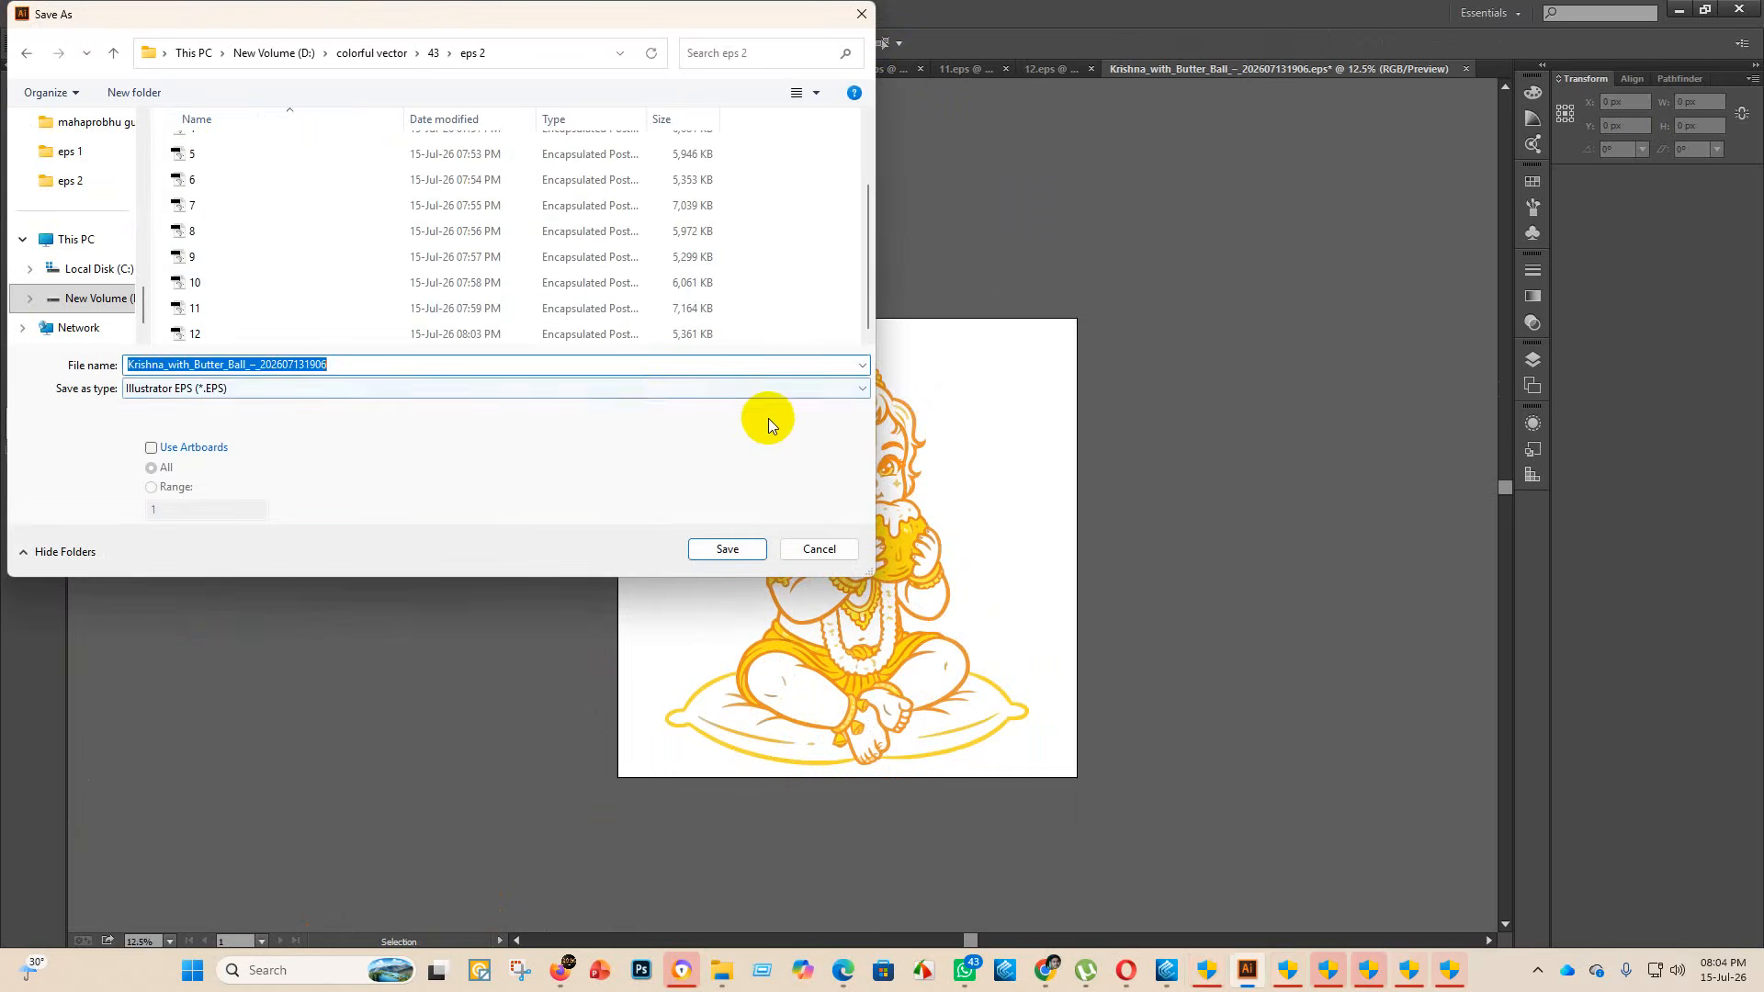
pyautogui.write('13')
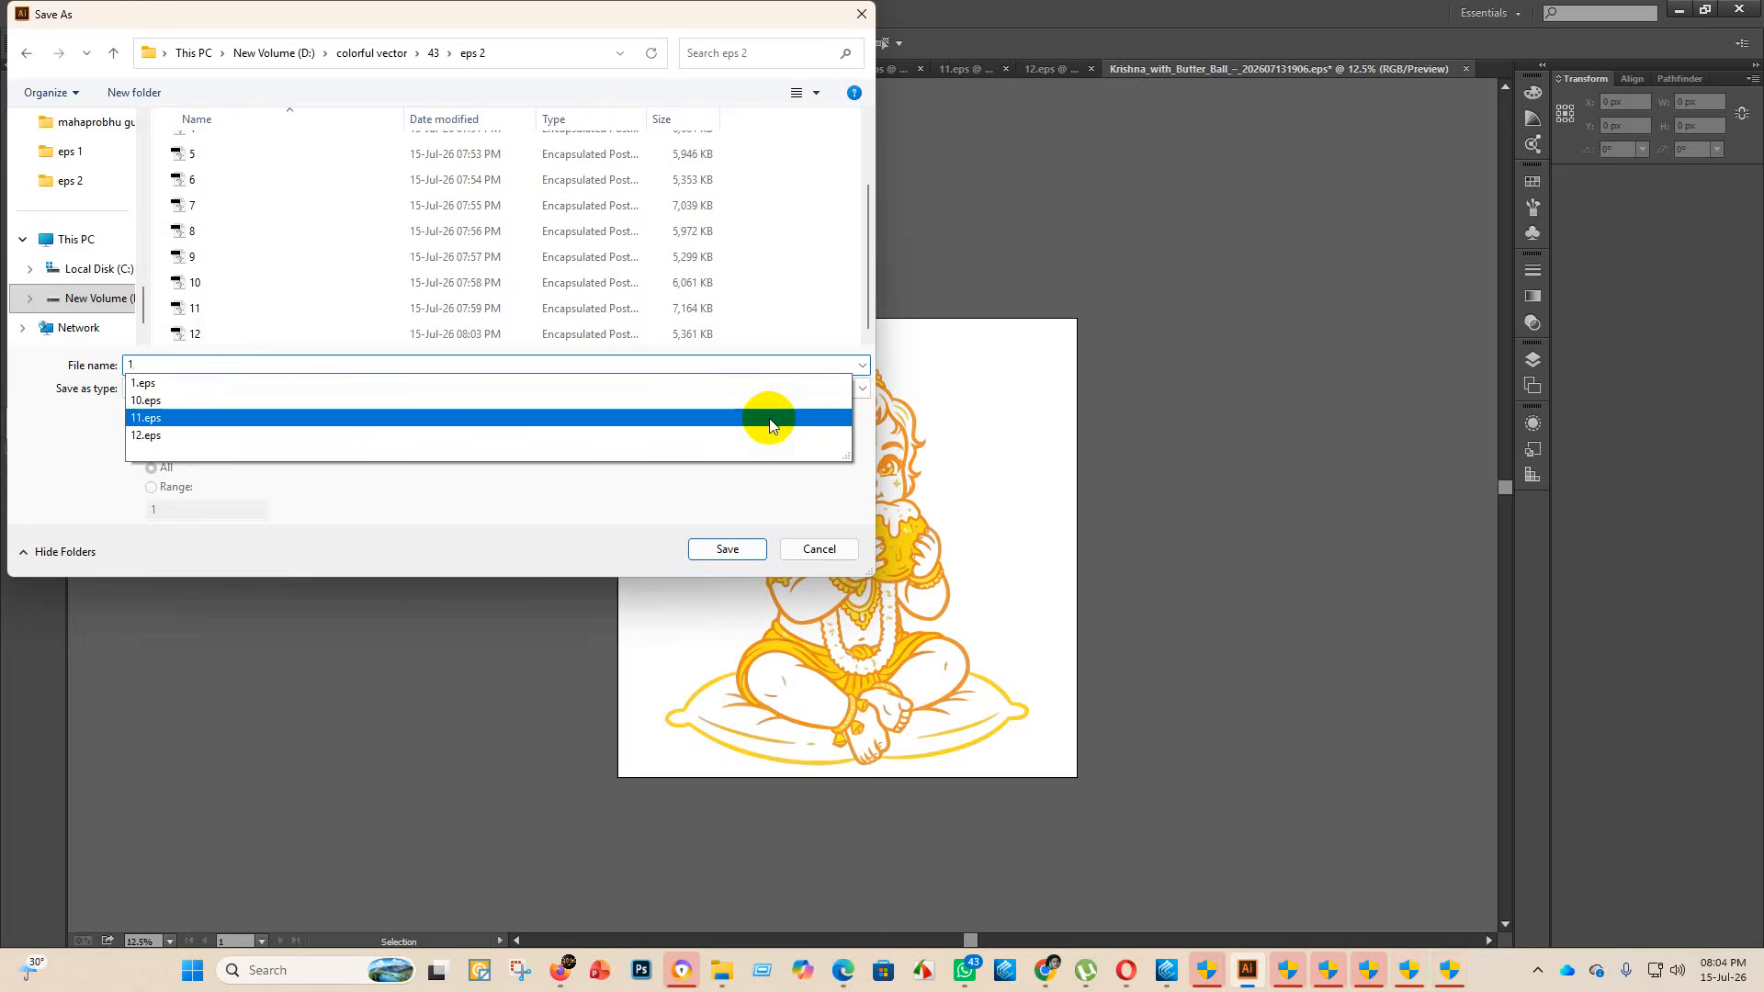
pyautogui.click(727, 550)
pyautogui.click(941, 219)
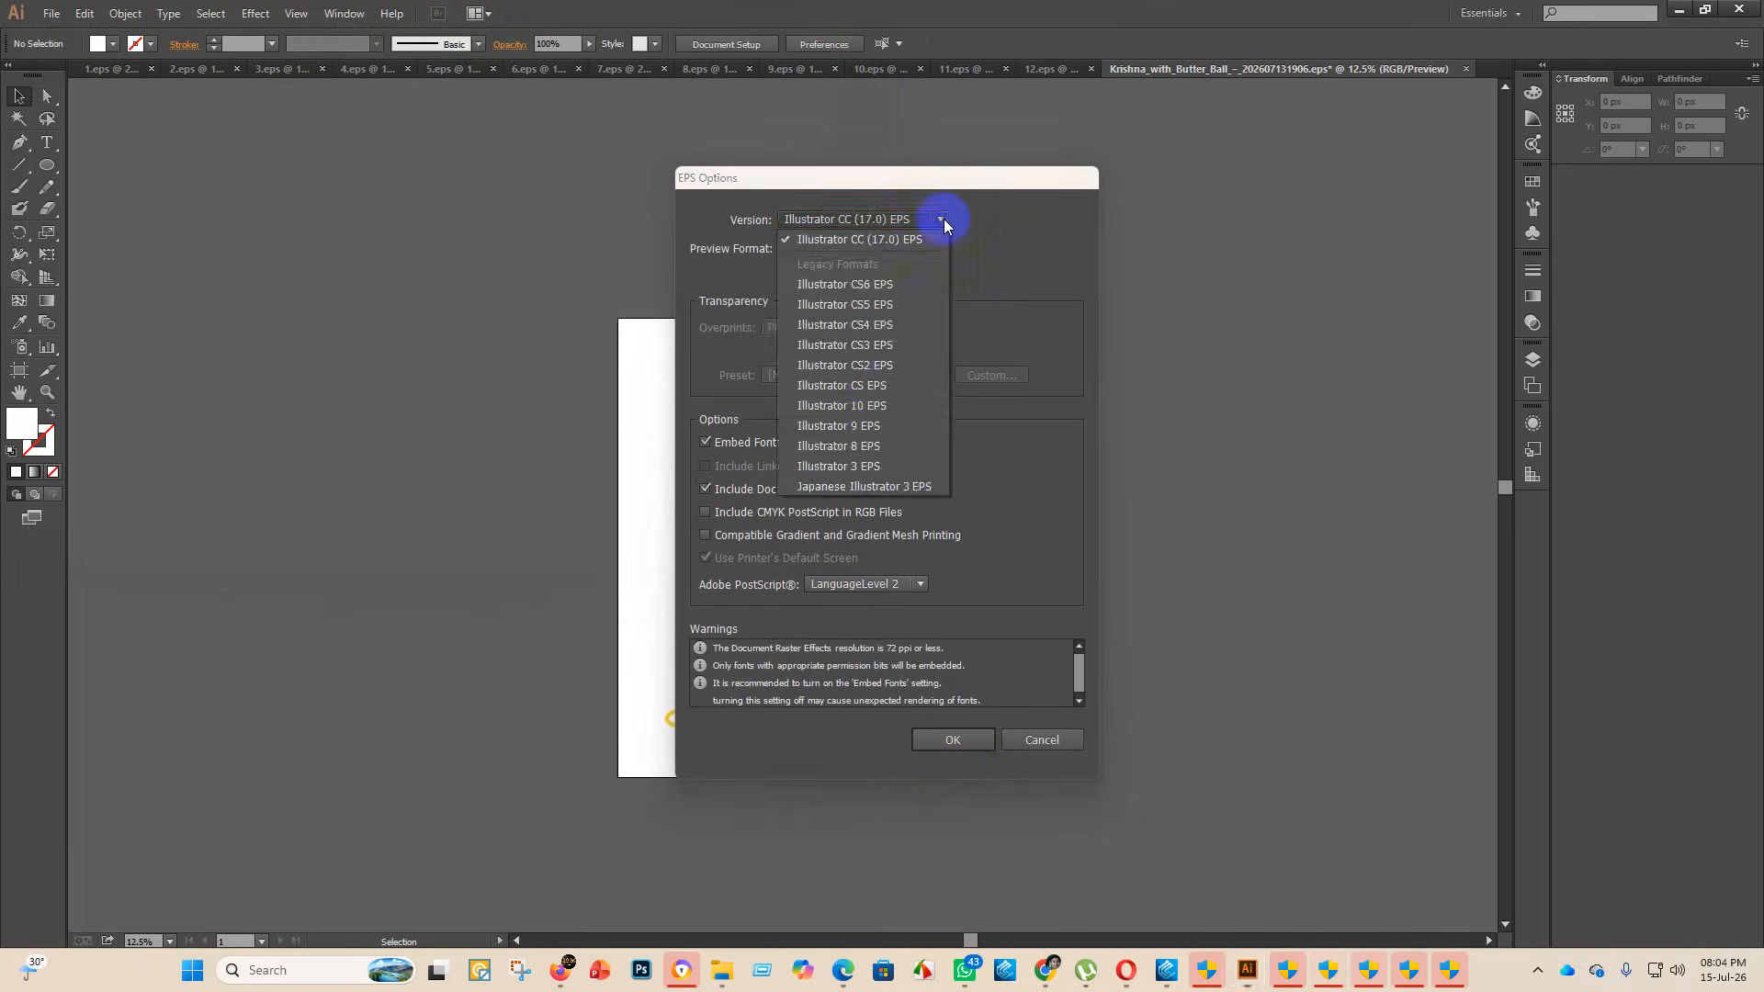
pyautogui.click(859, 405)
pyautogui.click(969, 751)
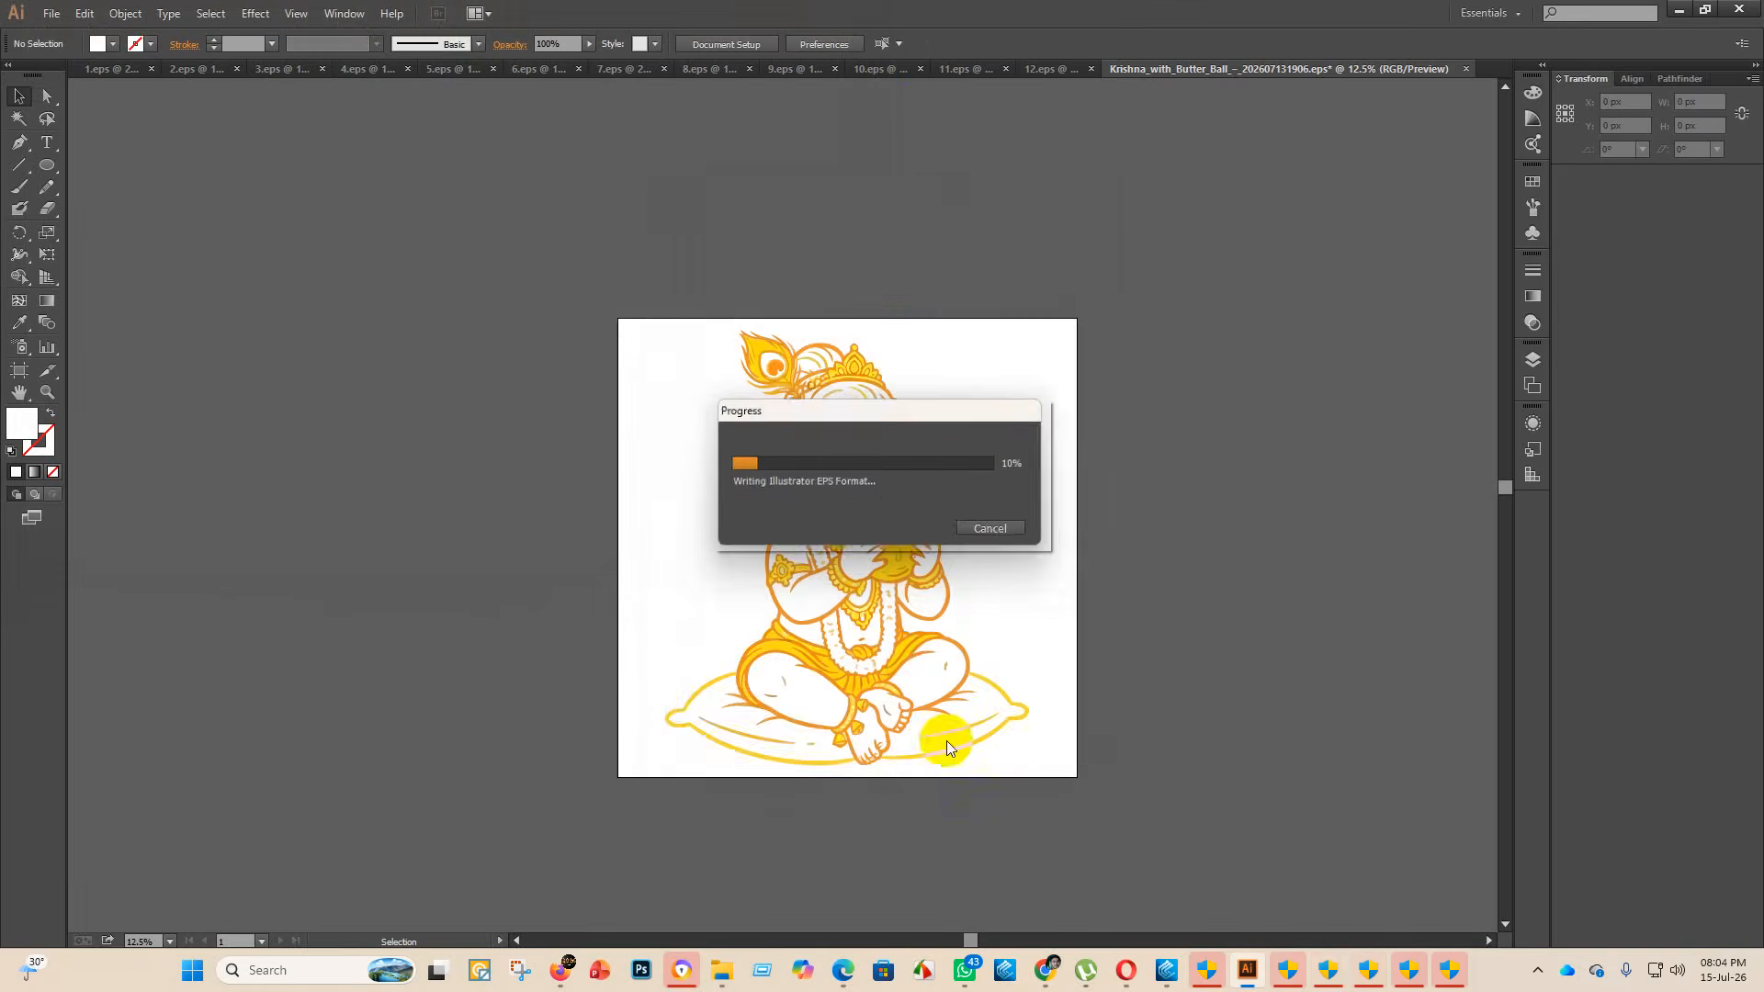
# - Switch to File Explorer, move the Krishna_with_Butter_Ball source files into finish, and open the Nocturnal_animal_face_icons EPS in a maximised Illustrator window
pyautogui.click(740, 948)
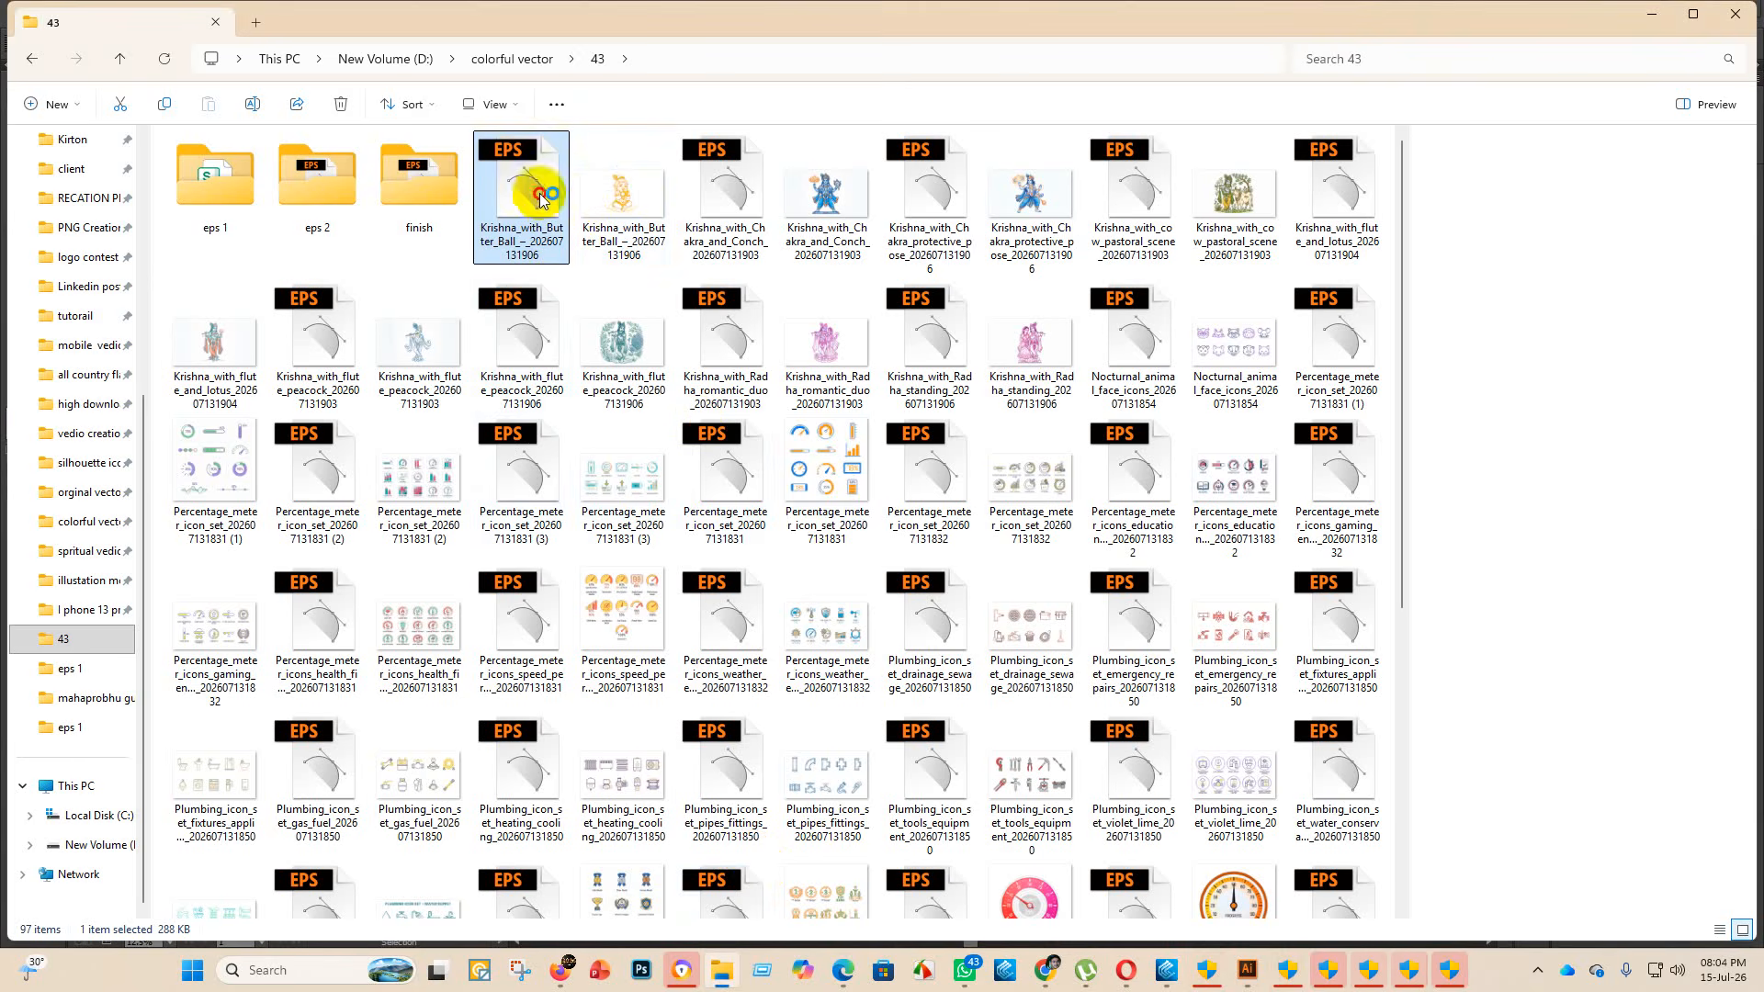
pyautogui.moveTo(551, 189); pyautogui.dragTo(416, 202)
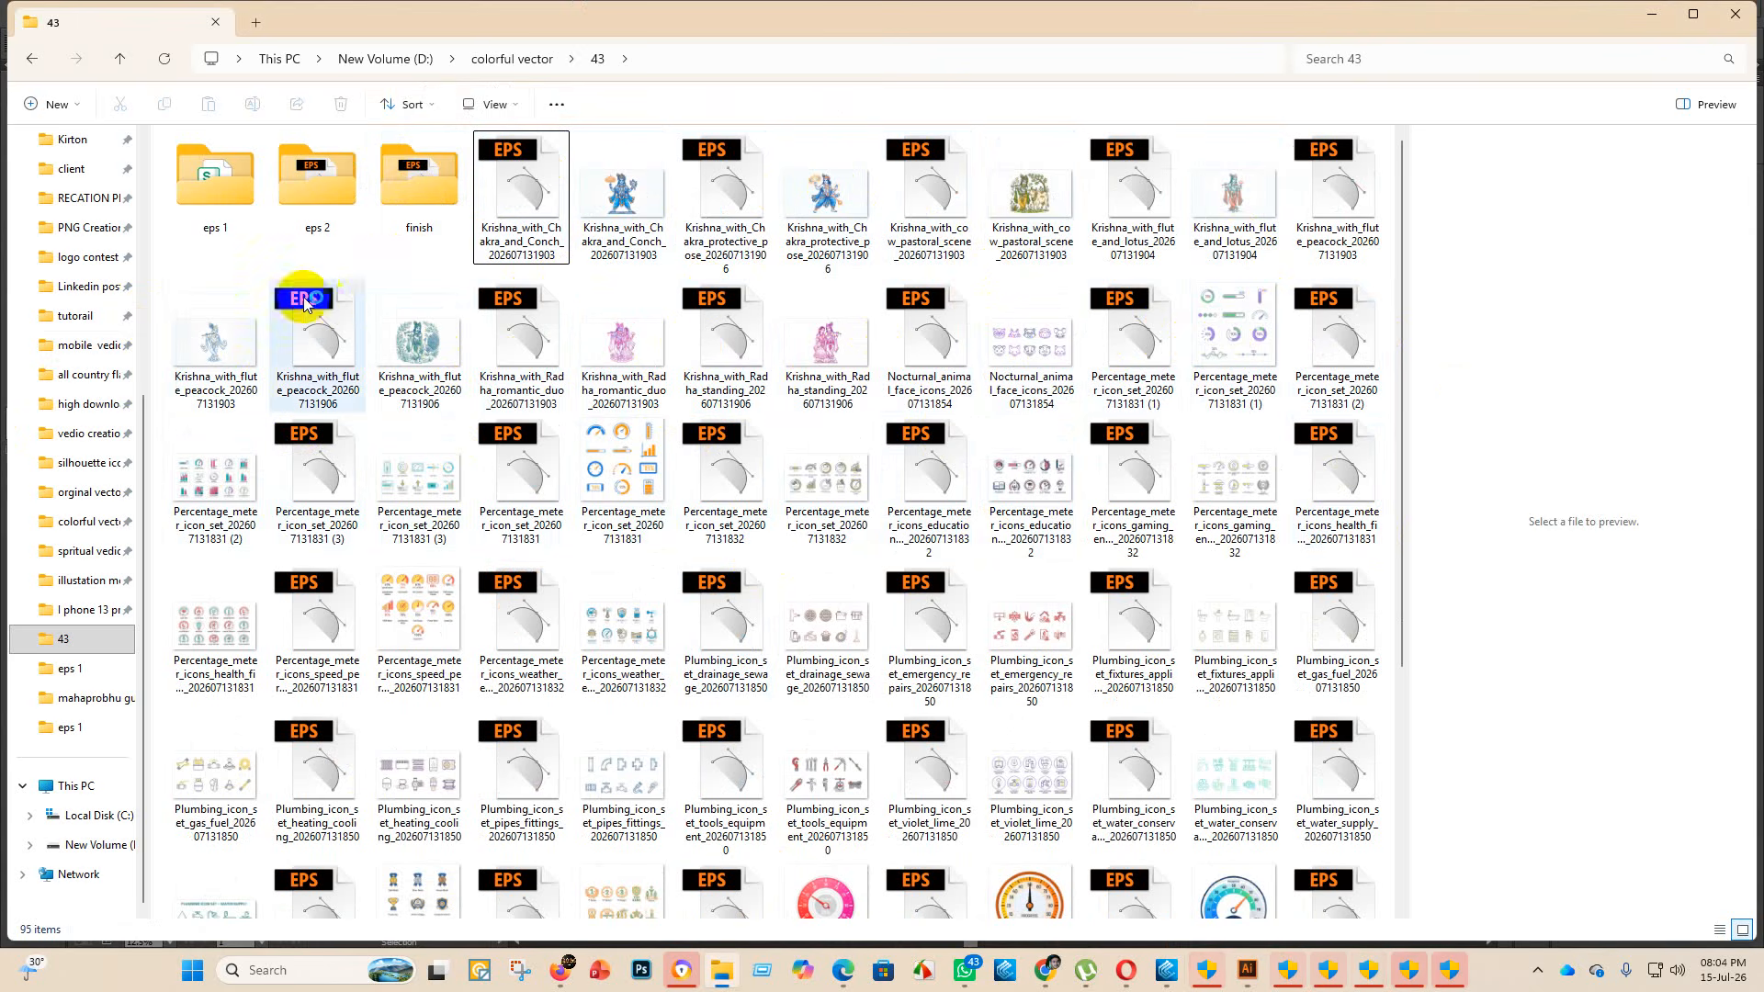
pyautogui.click(939, 343)
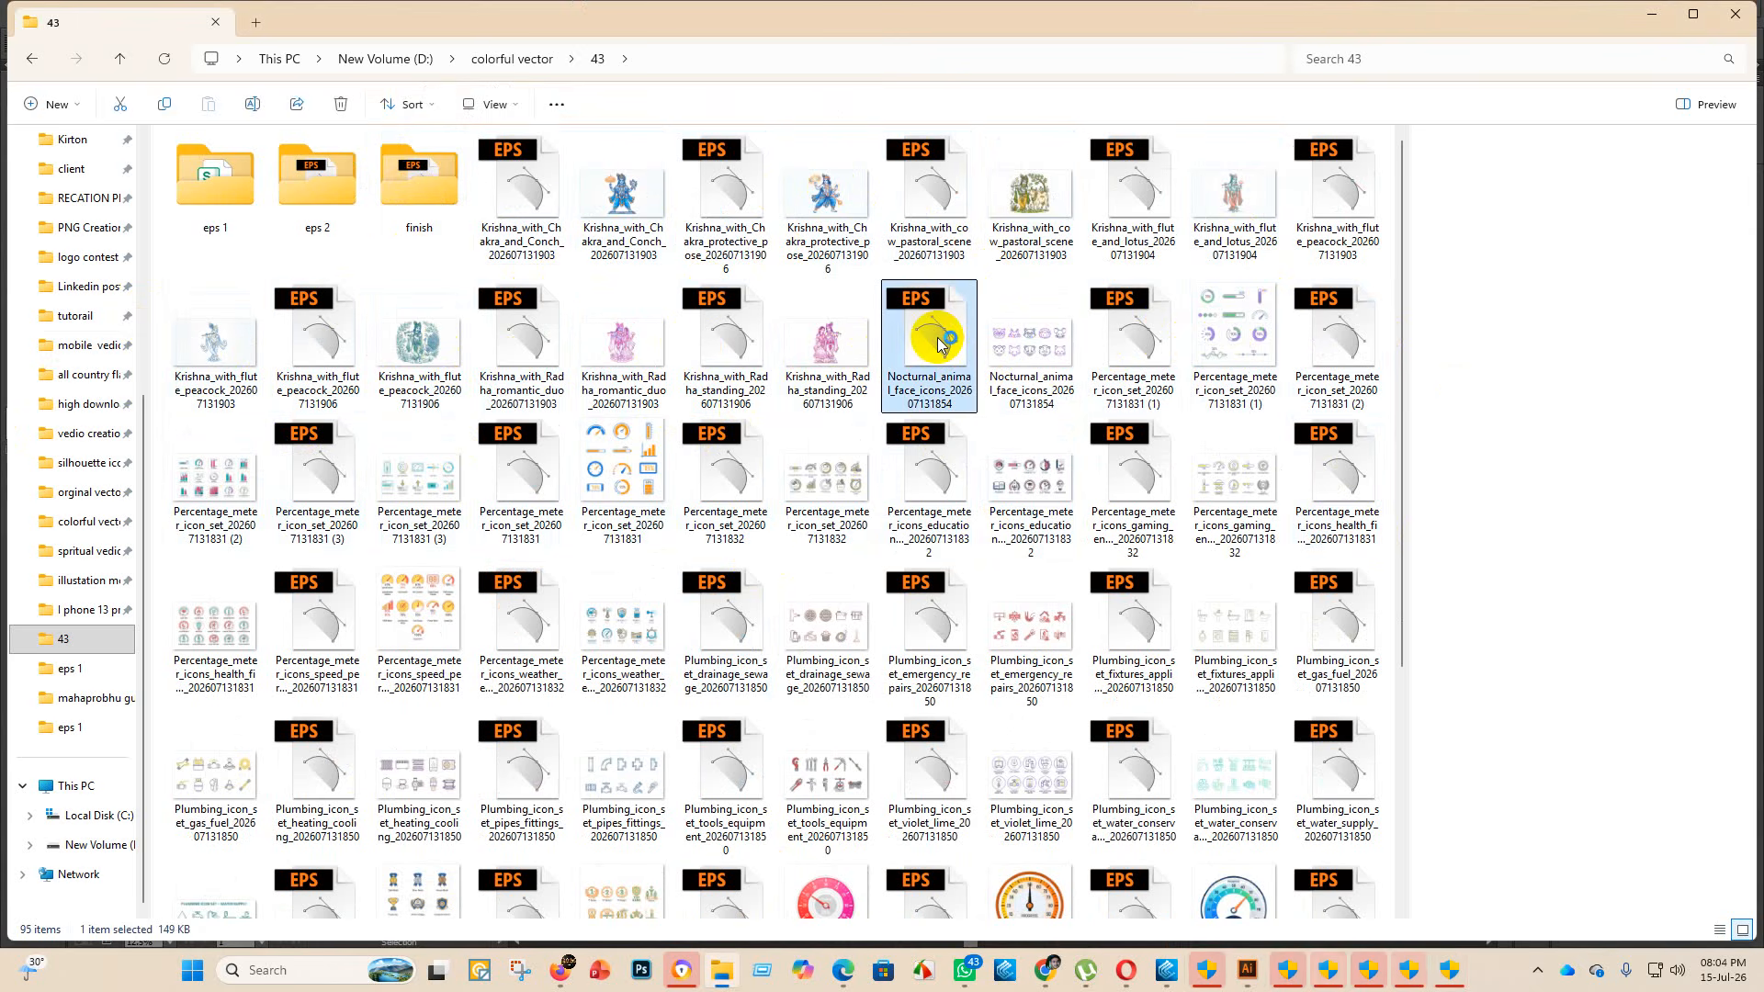
pyautogui.doubleClick(939, 343)
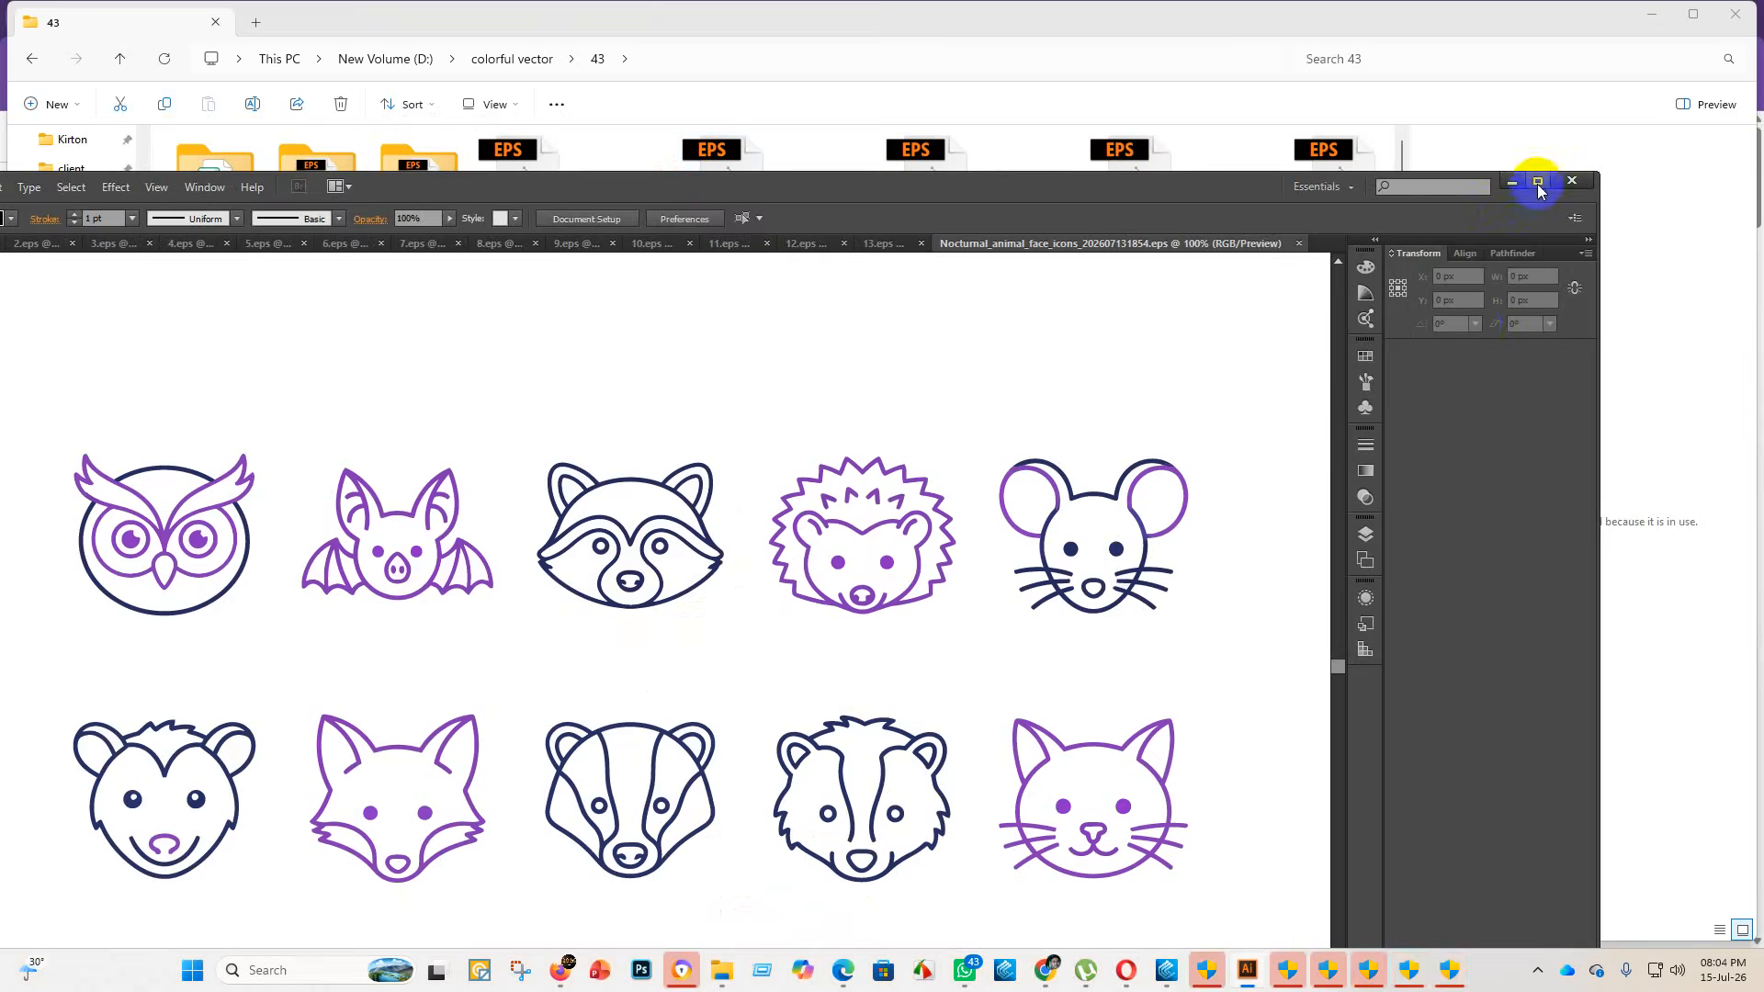
pyautogui.click(1538, 183)
# - Enlarge the animal face icon group to about 3872 x 2161 px and move it up and left, mostly off the artboard
pyautogui.scroll(-6, 854, 593)
pyautogui.scroll(5, 827, 657)
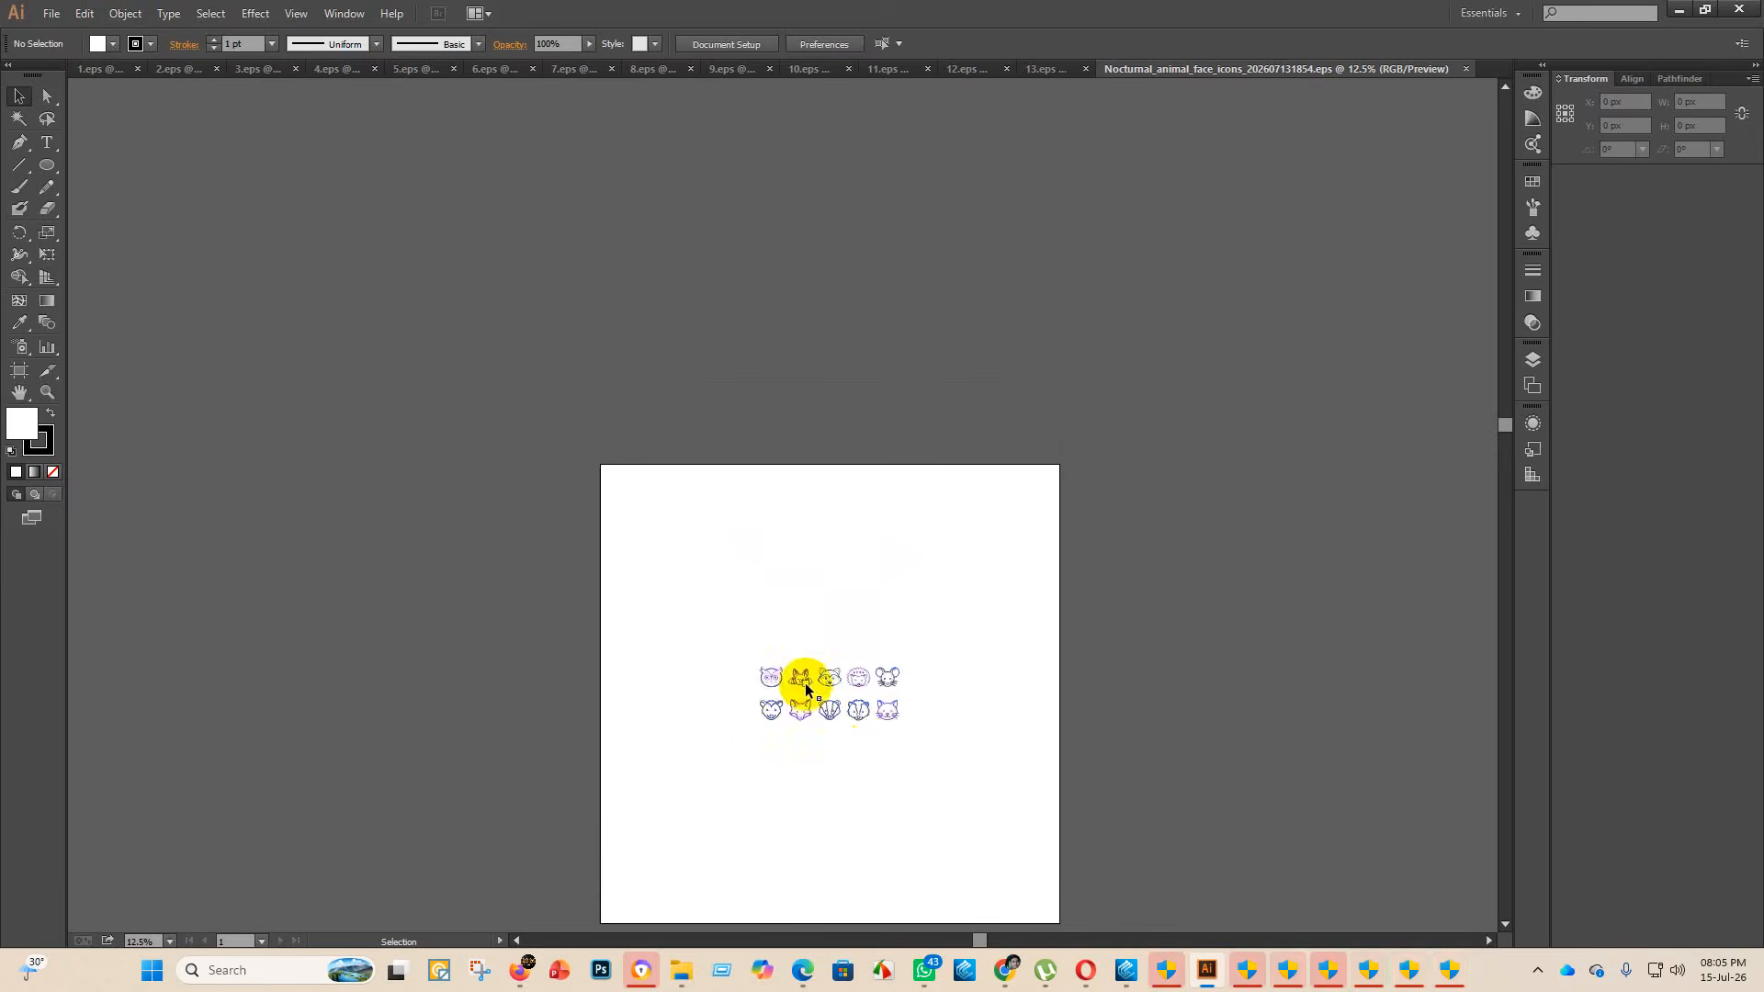
pyautogui.click(837, 675)
pyautogui.moveTo(832, 649); pyautogui.dragTo(842, 494)
pyautogui.click(852, 351)
pyautogui.moveTo(925, 549); pyautogui.dragTo(616, 332)
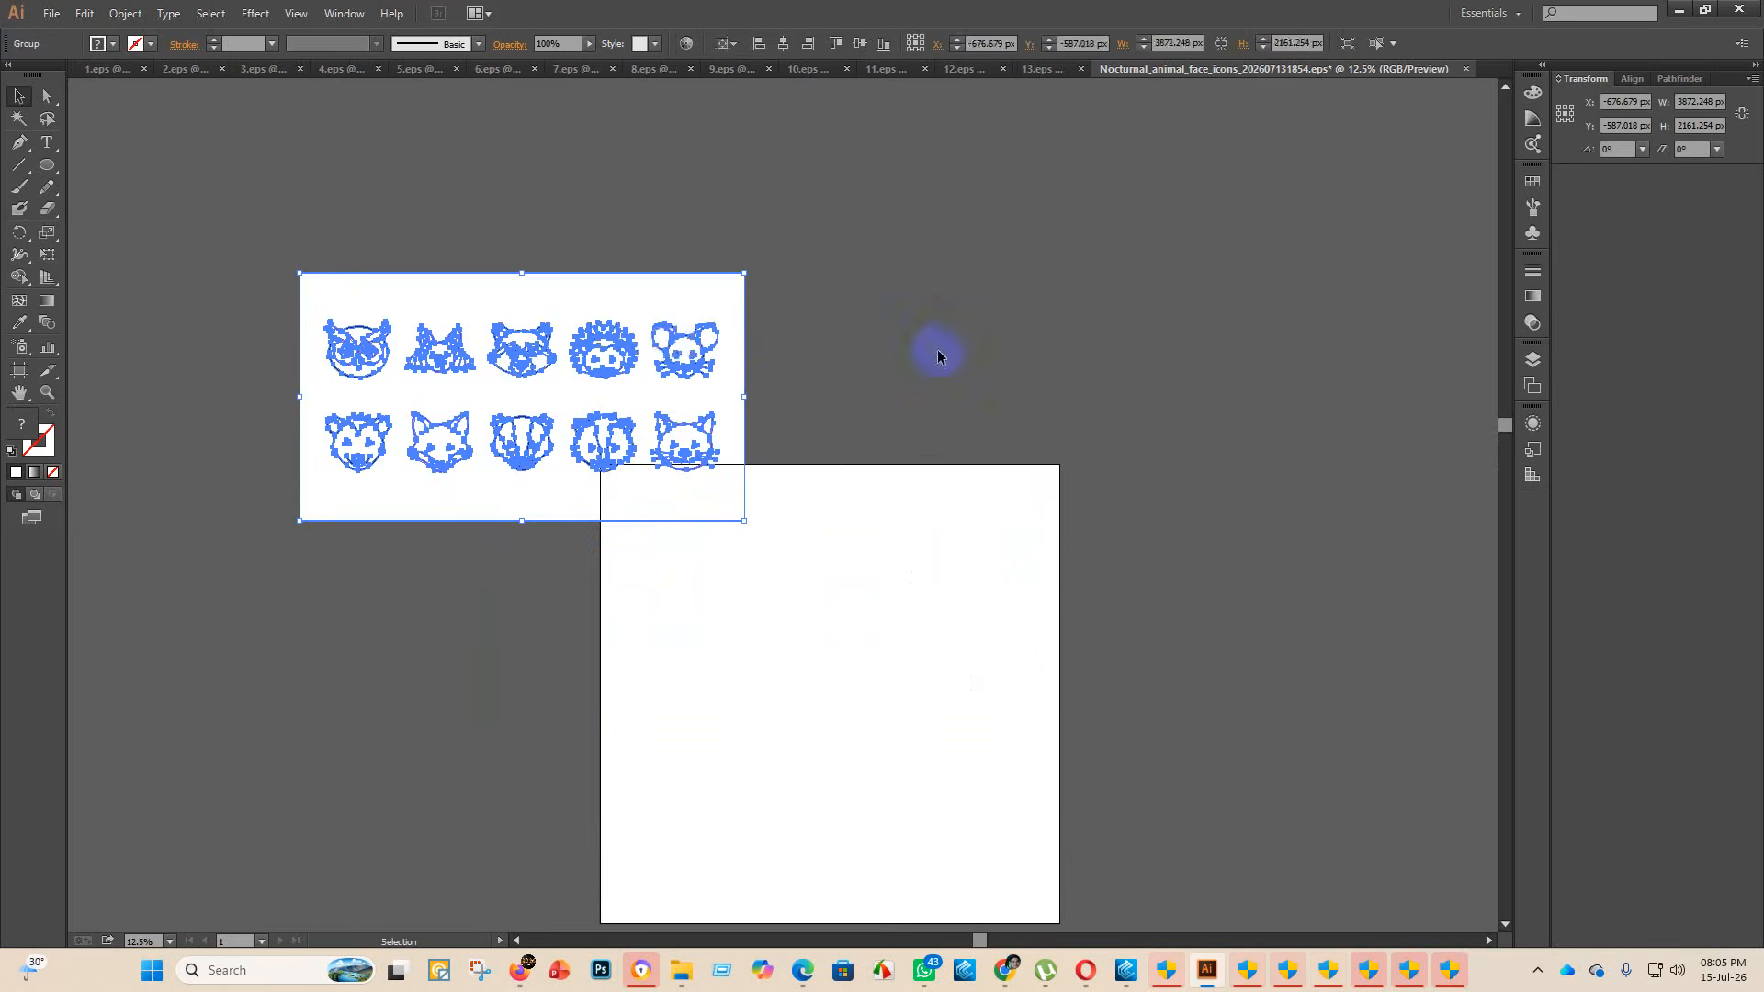
# - Delete the white background behind the animal face icons using the Magic Wand
pyautogui.click(937, 355)
pyautogui.click(19, 118)
pyautogui.click(405, 289)
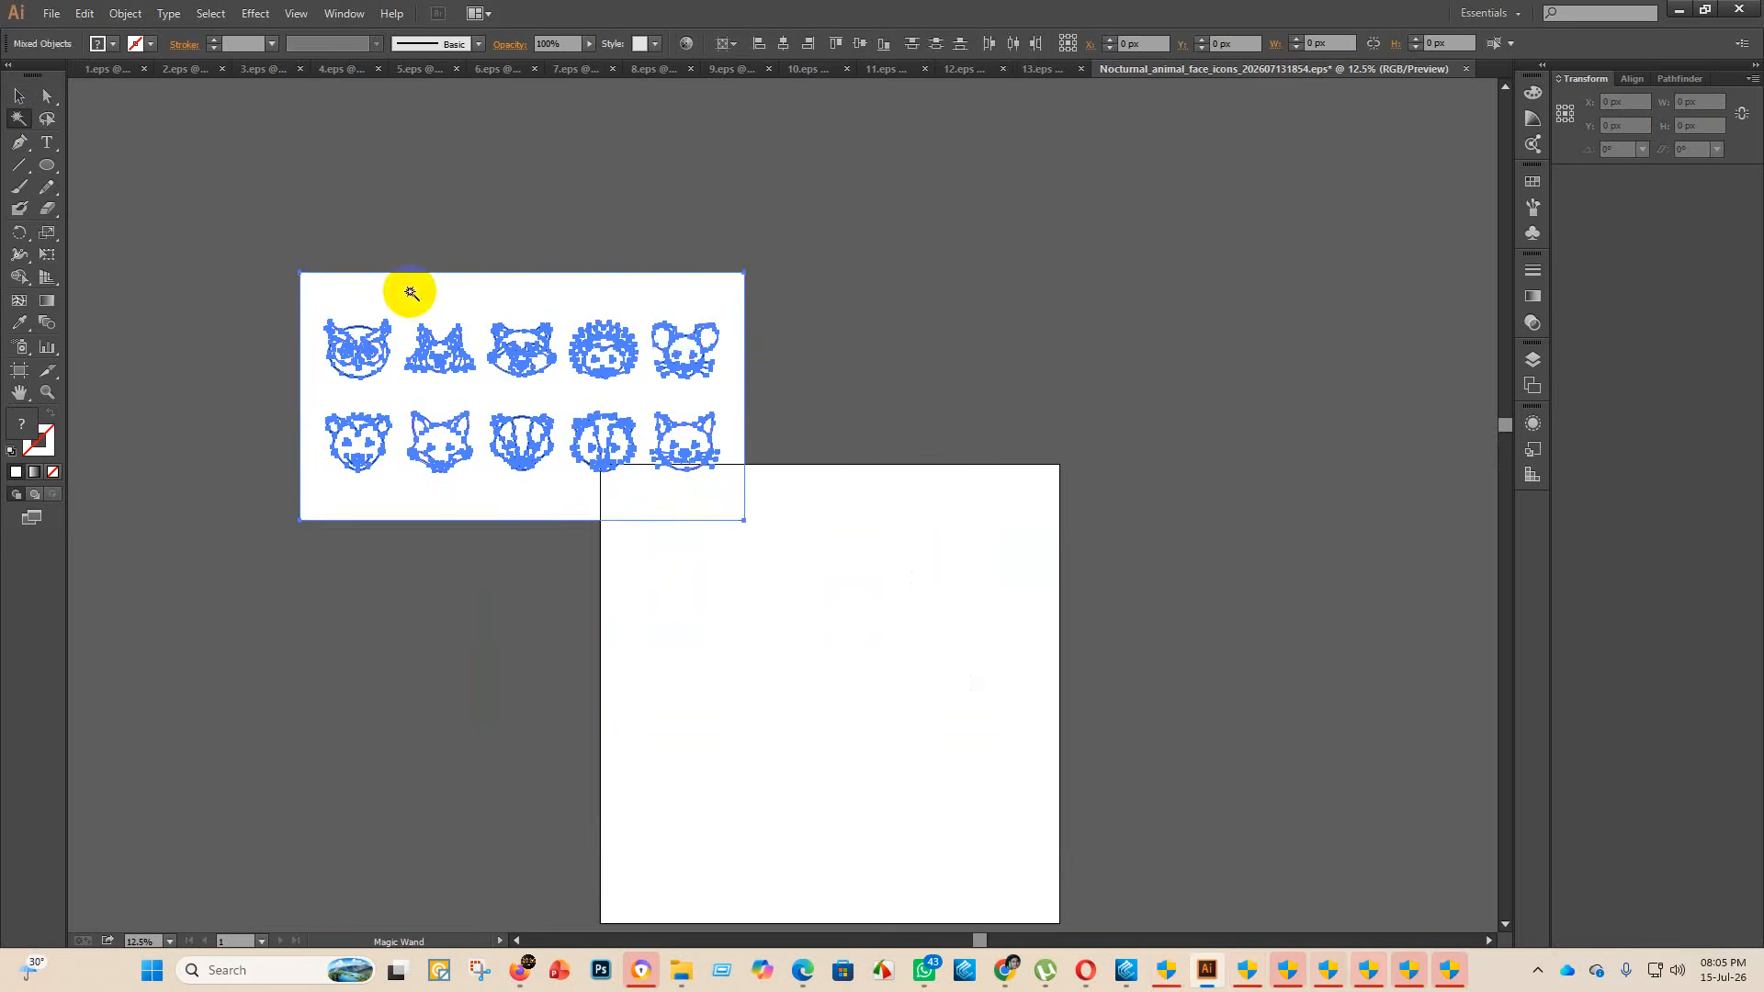
pyautogui.press('Delete')
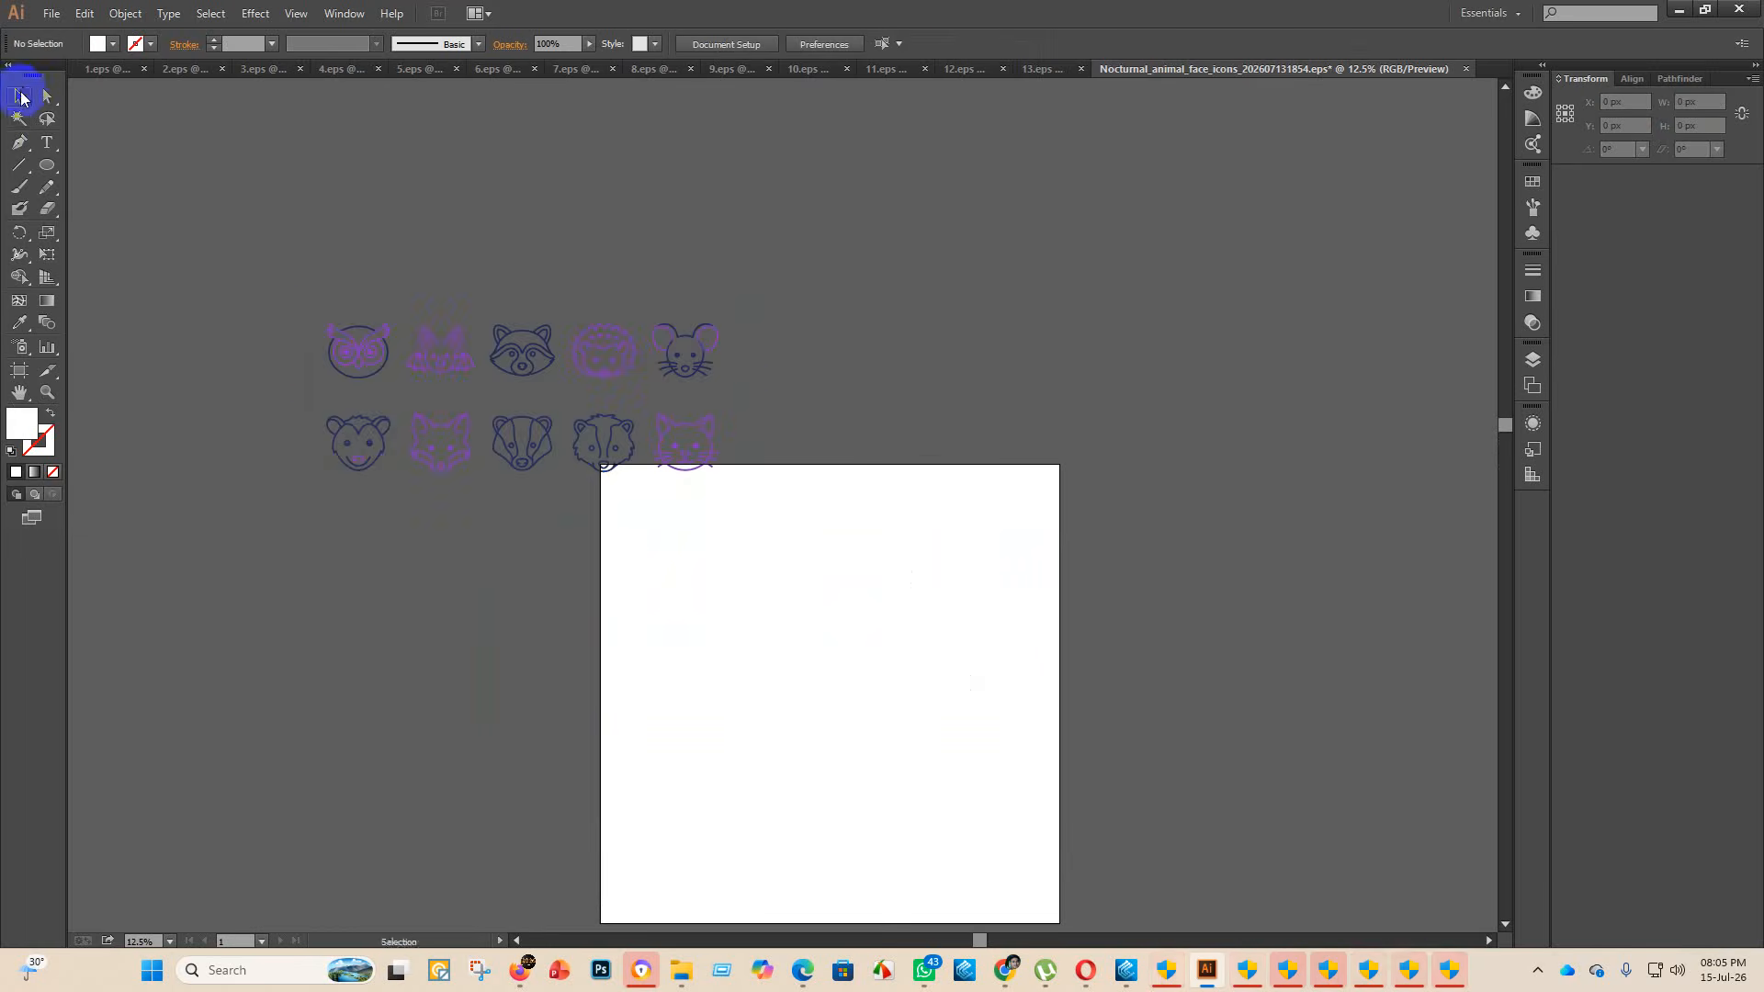
# - Select the animal face icon group, centre it horizontally and vertically on the artboard, and deselect it
pyautogui.click(550, 360)
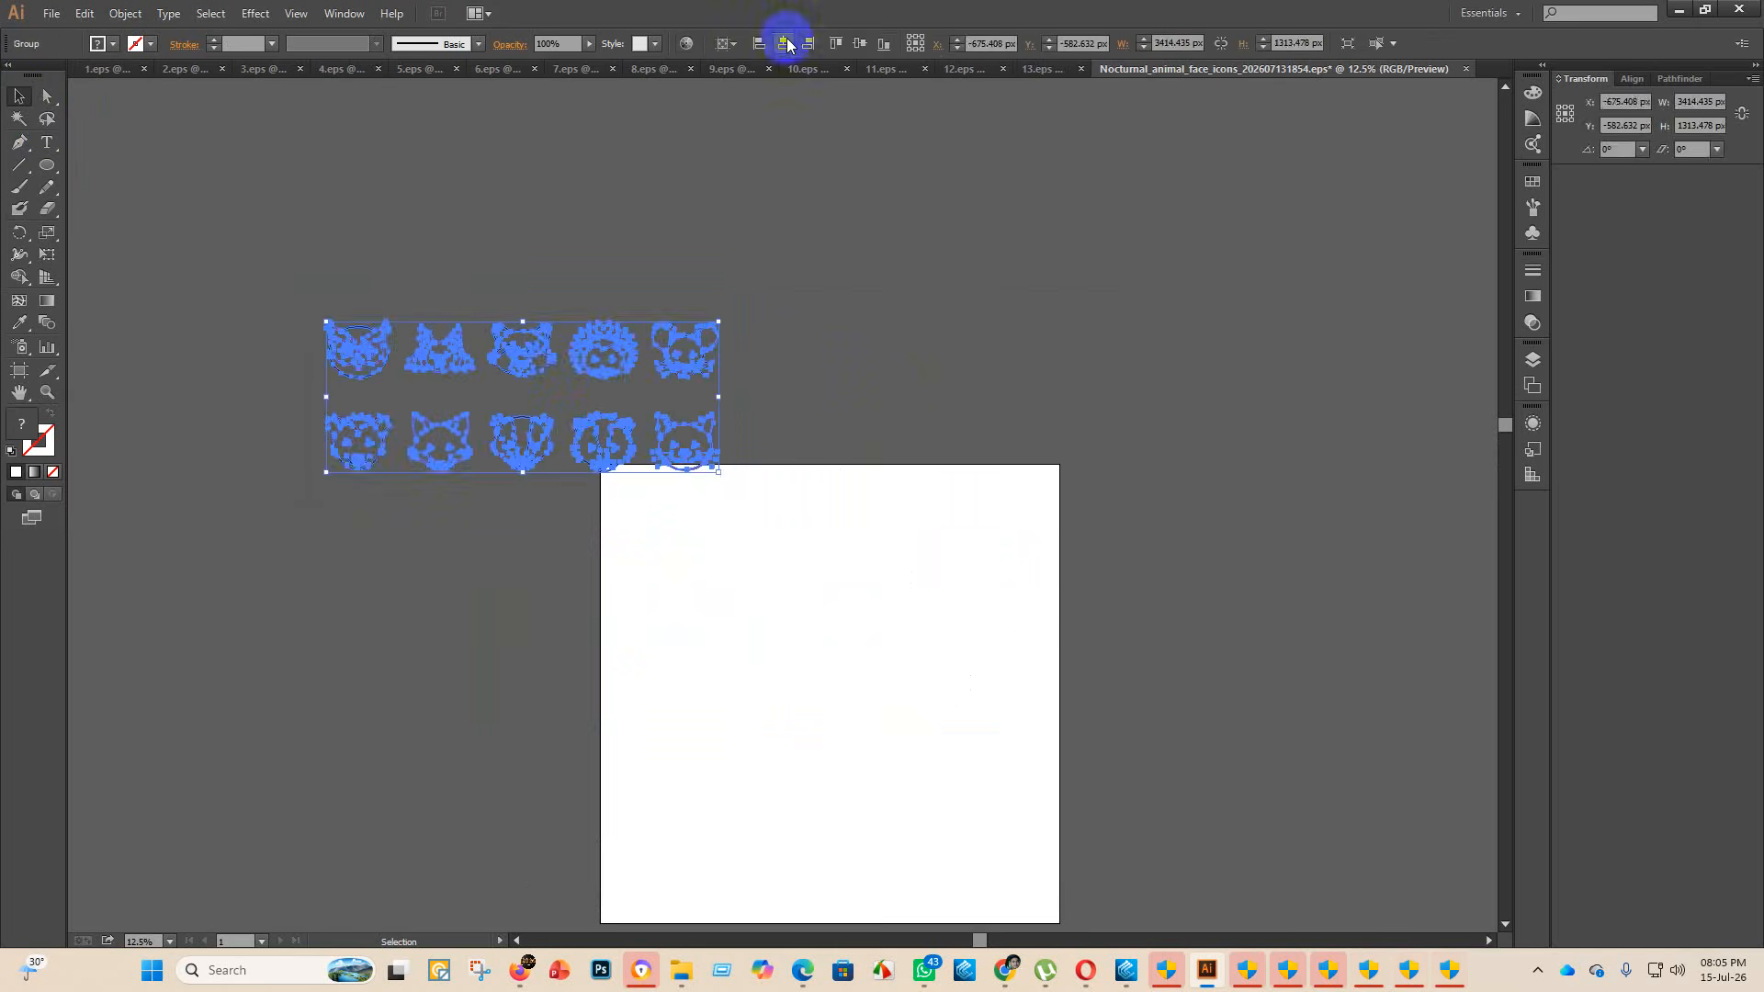
pyautogui.click(787, 43)
pyautogui.click(859, 43)
pyautogui.click(1117, 333)
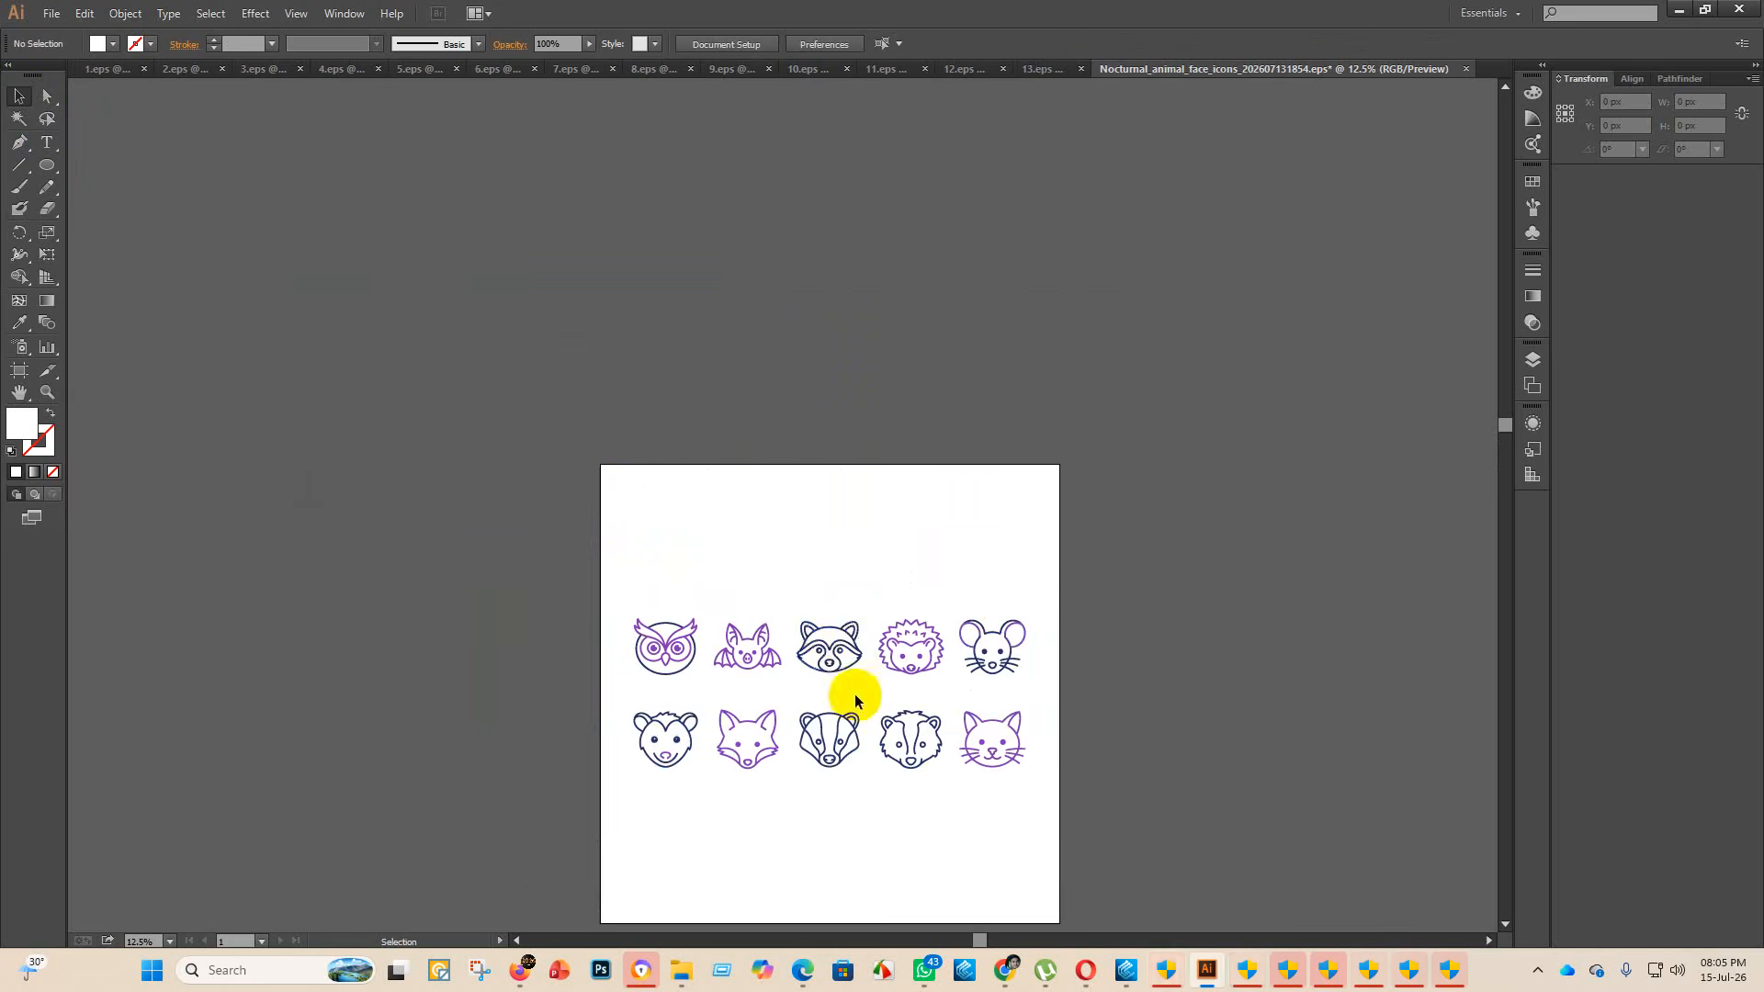
# - Enlarge the animal face icon group to about 3914 x 1505 px and re-centre it both ways on the artboard
pyautogui.click(831, 653)
pyautogui.moveTo(830, 622); pyautogui.dragTo(832, 598)
pyautogui.click(1112, 729)
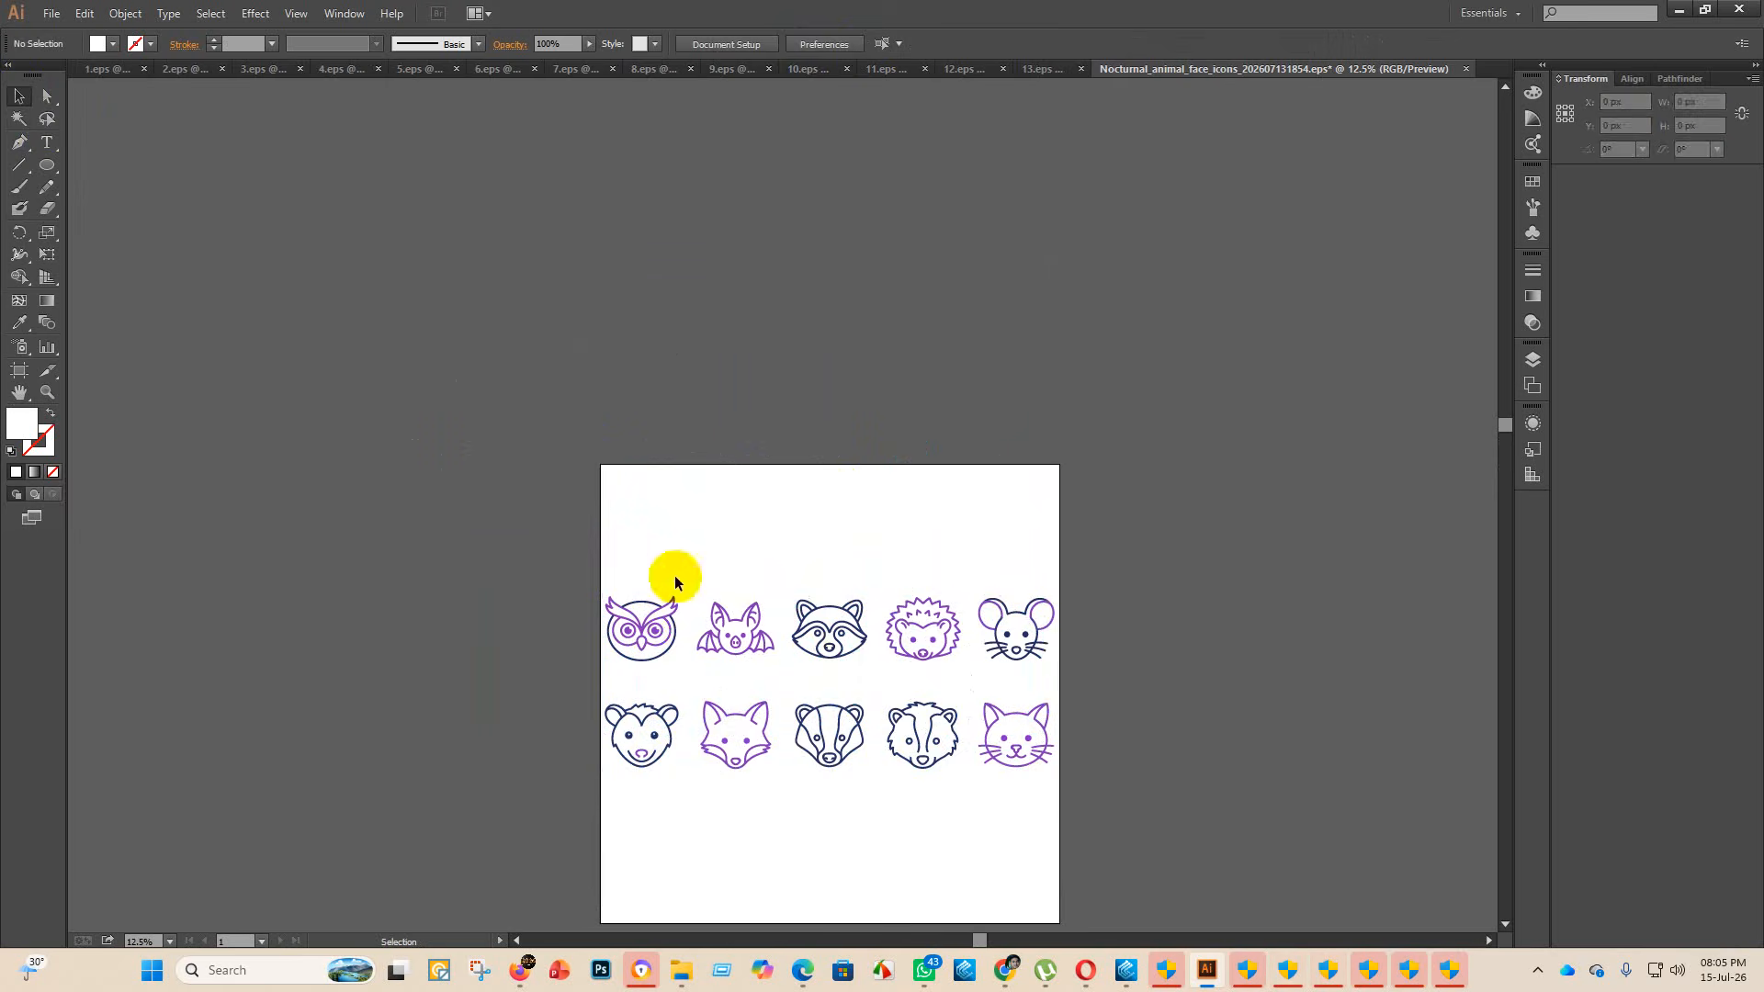
pyautogui.click(834, 618)
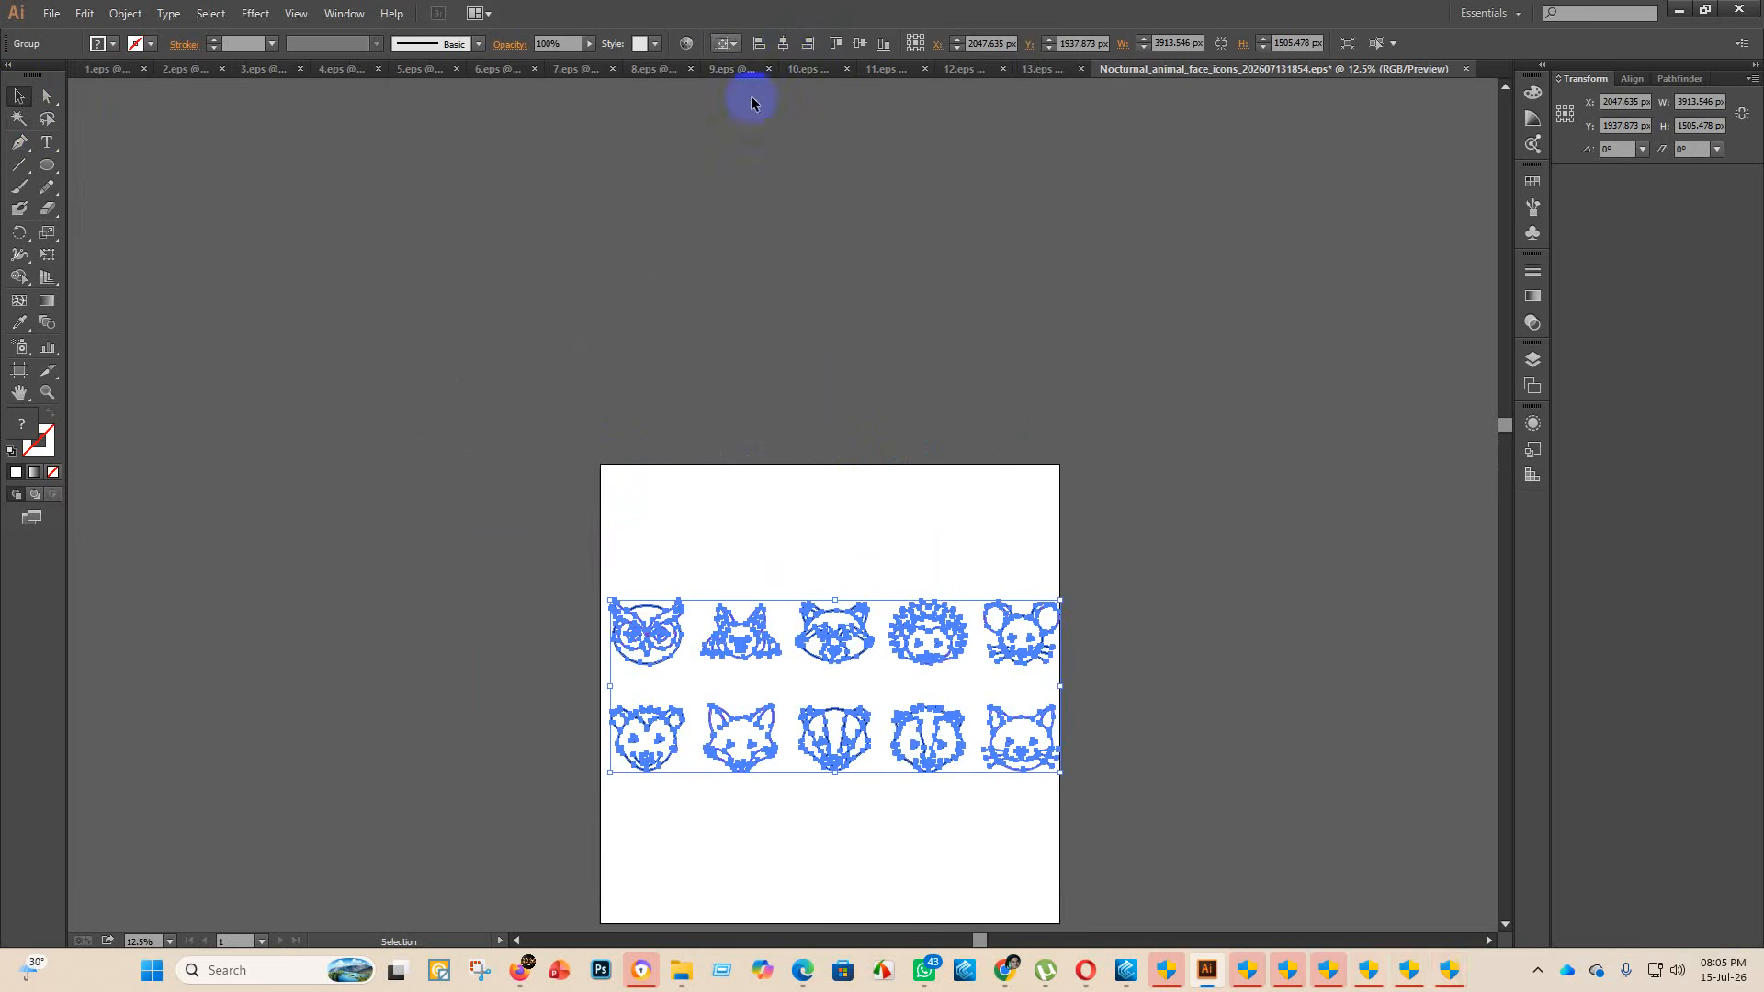
pyautogui.click(784, 43)
pyautogui.click(859, 43)
pyautogui.scroll(-2, 834, 233)
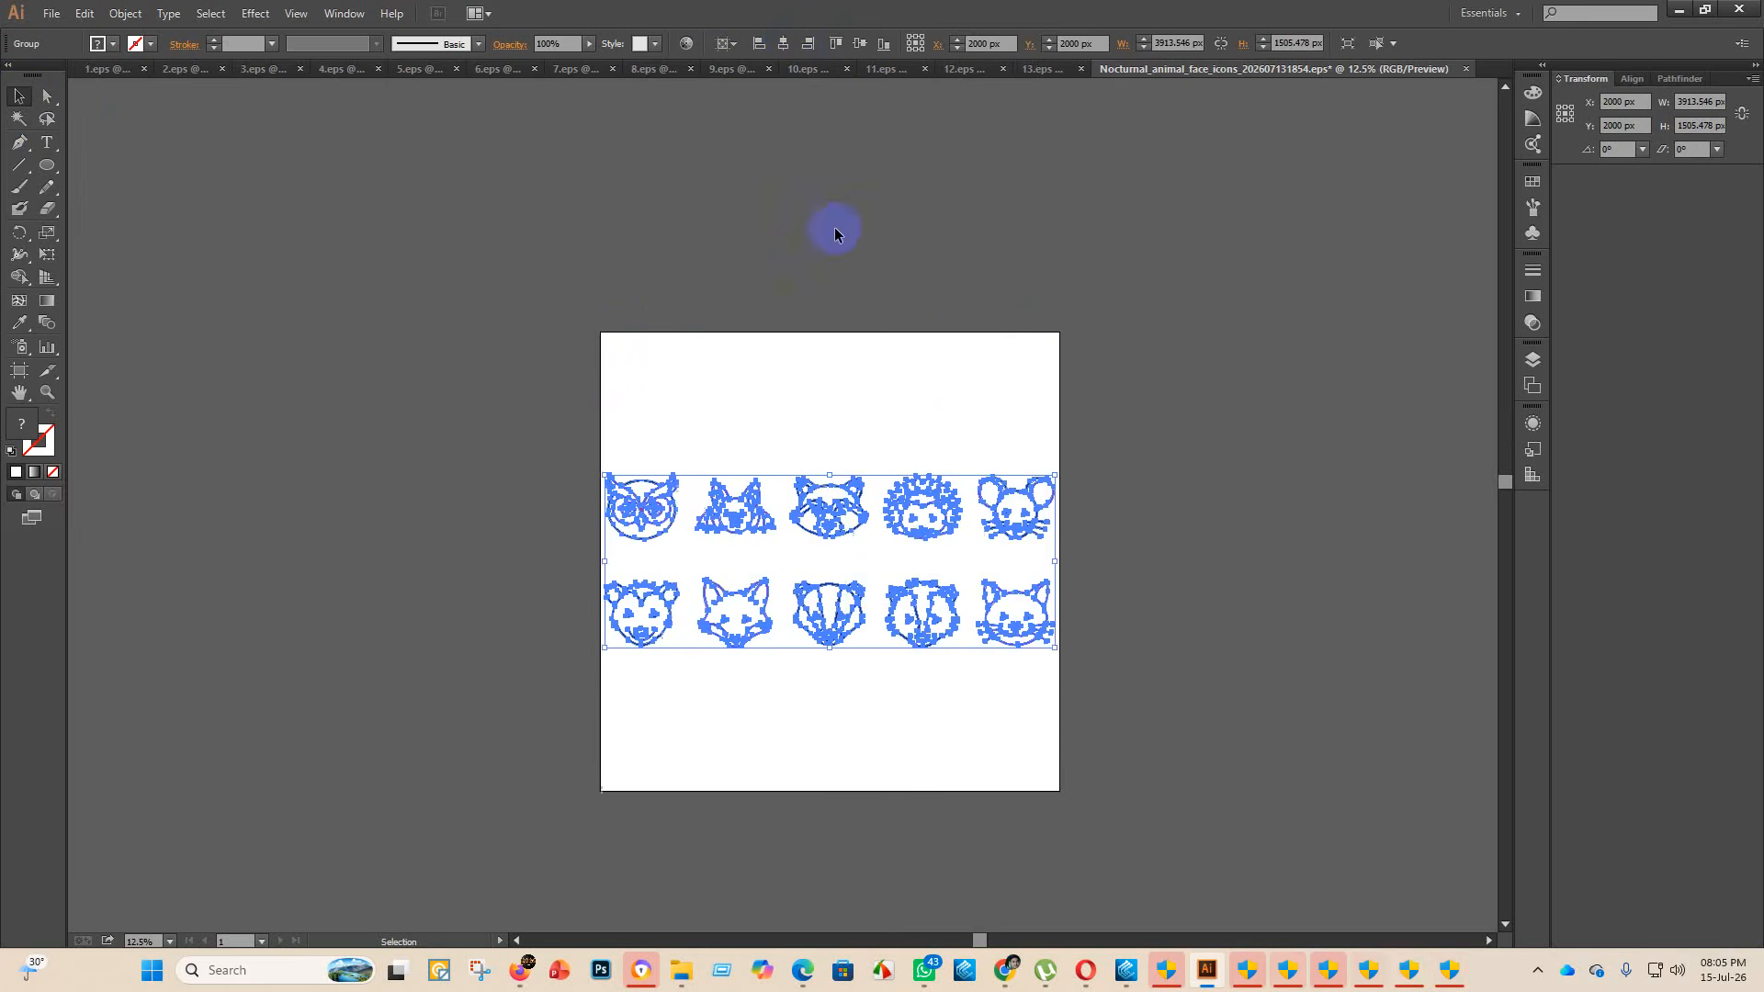
# - Set the artboard height to 2000 px, return to the Selection tool, and deselect the icons
pyautogui.click(16, 378)
pyautogui.click(1013, 44)
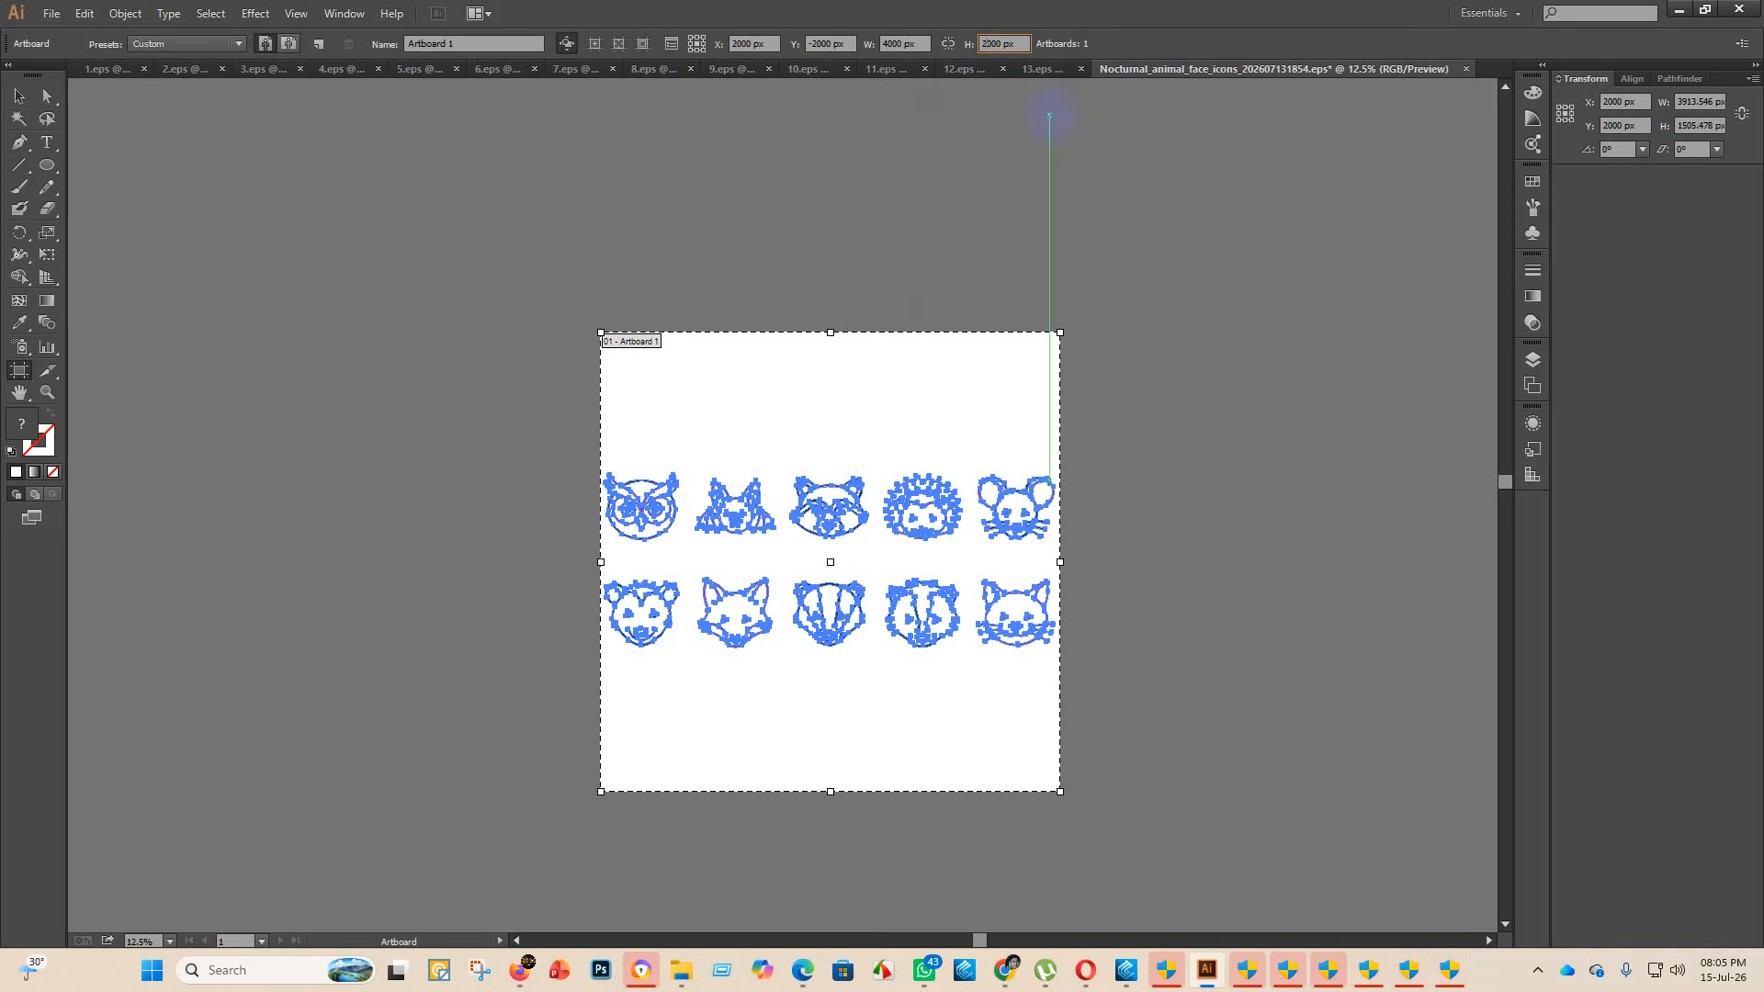
pyautogui.write('2000 px')
pyautogui.press('Return')
pyautogui.click(13, 94)
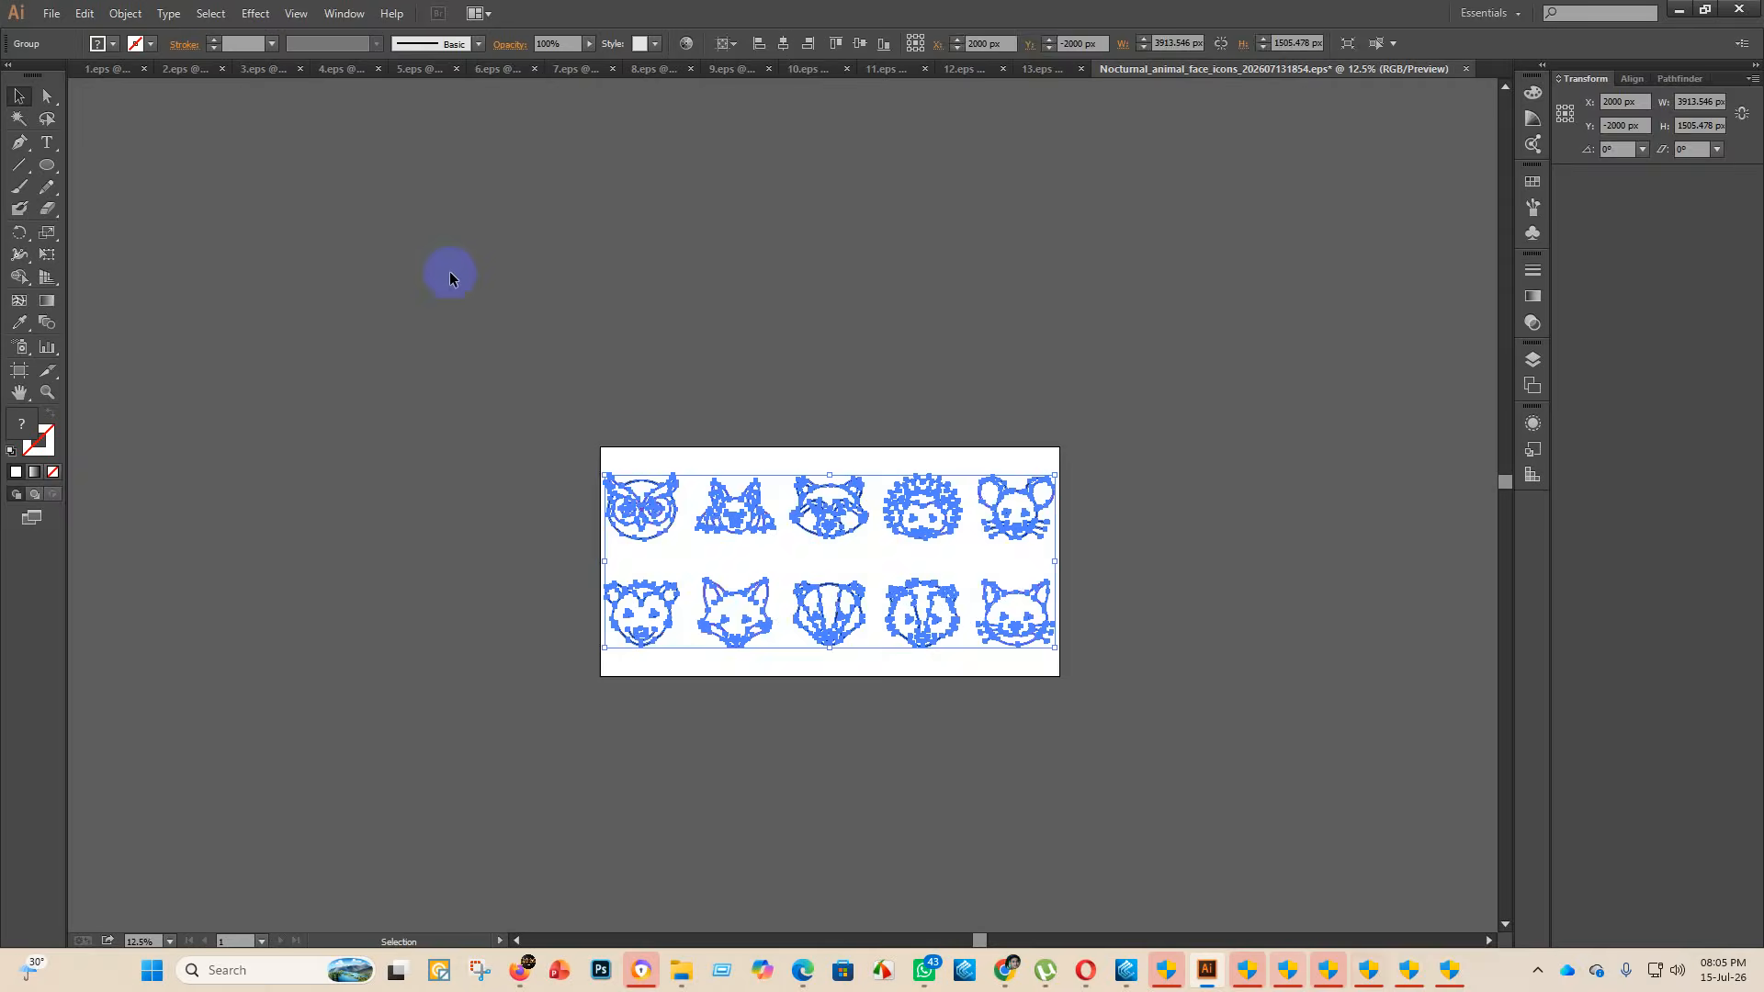
pyautogui.click(492, 319)
# - Save the animal face icons as an Illustrator EPS named 14 in the eps 2 folder, using the Illustrator 10 EPS version
pyautogui.click(51, 14)
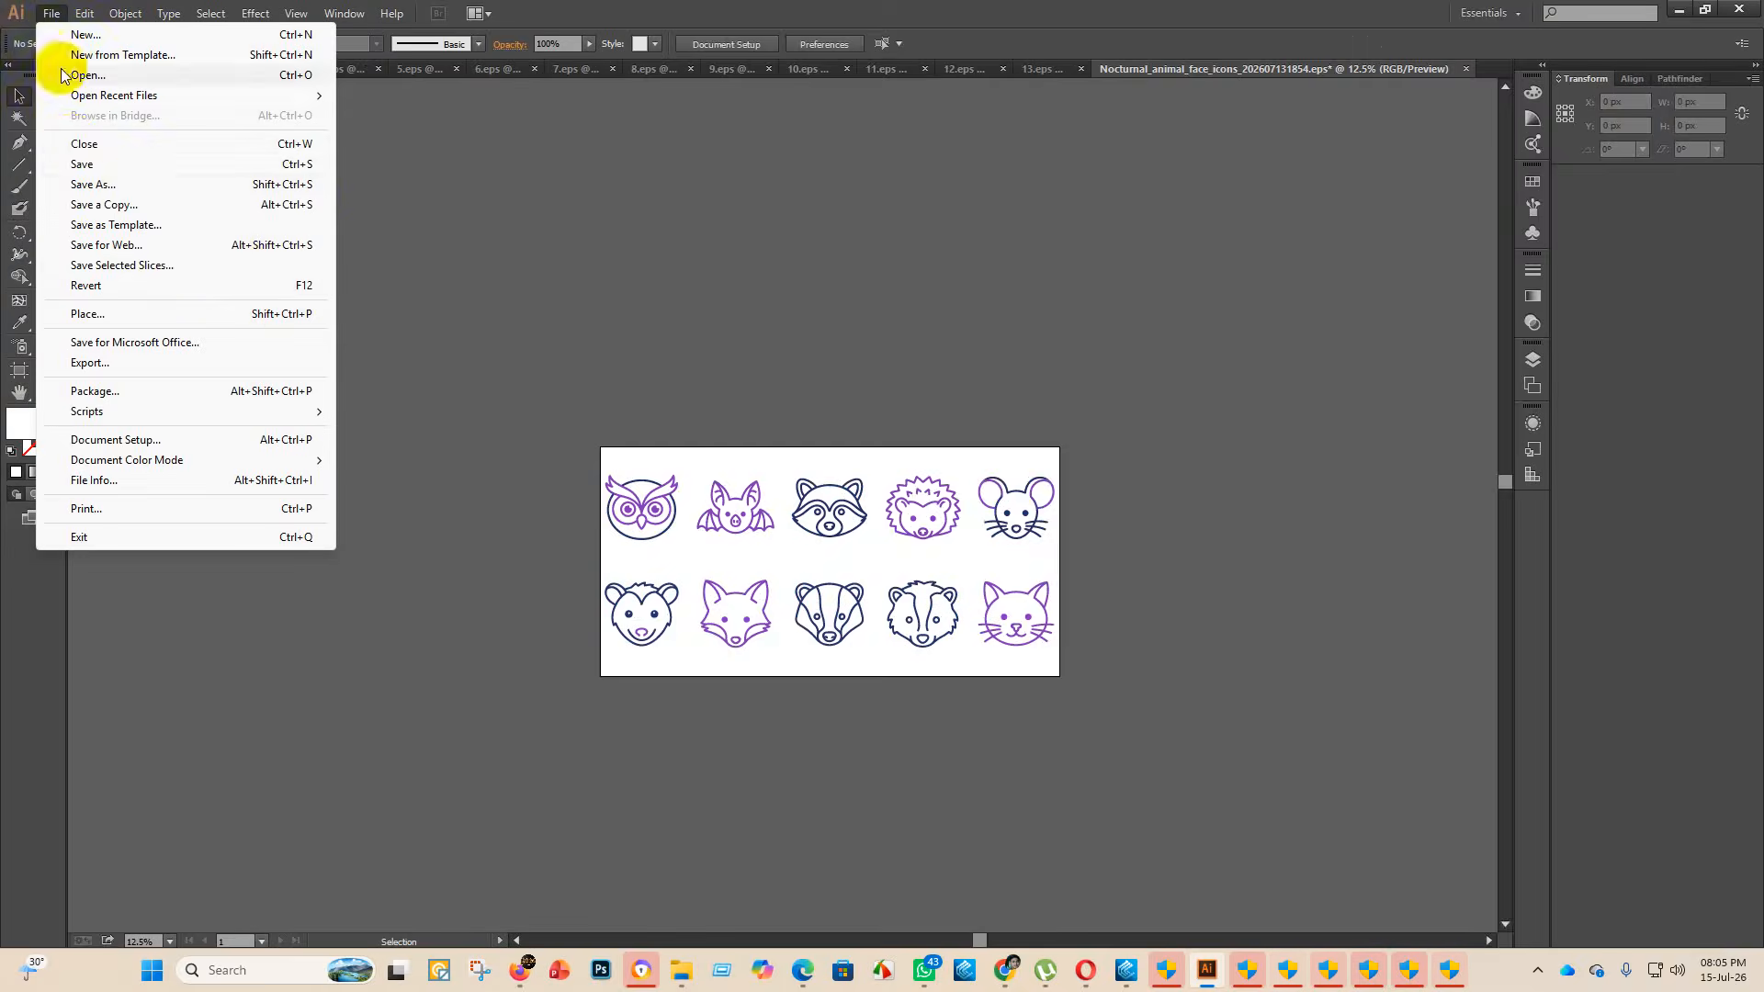
pyautogui.click(111, 166)
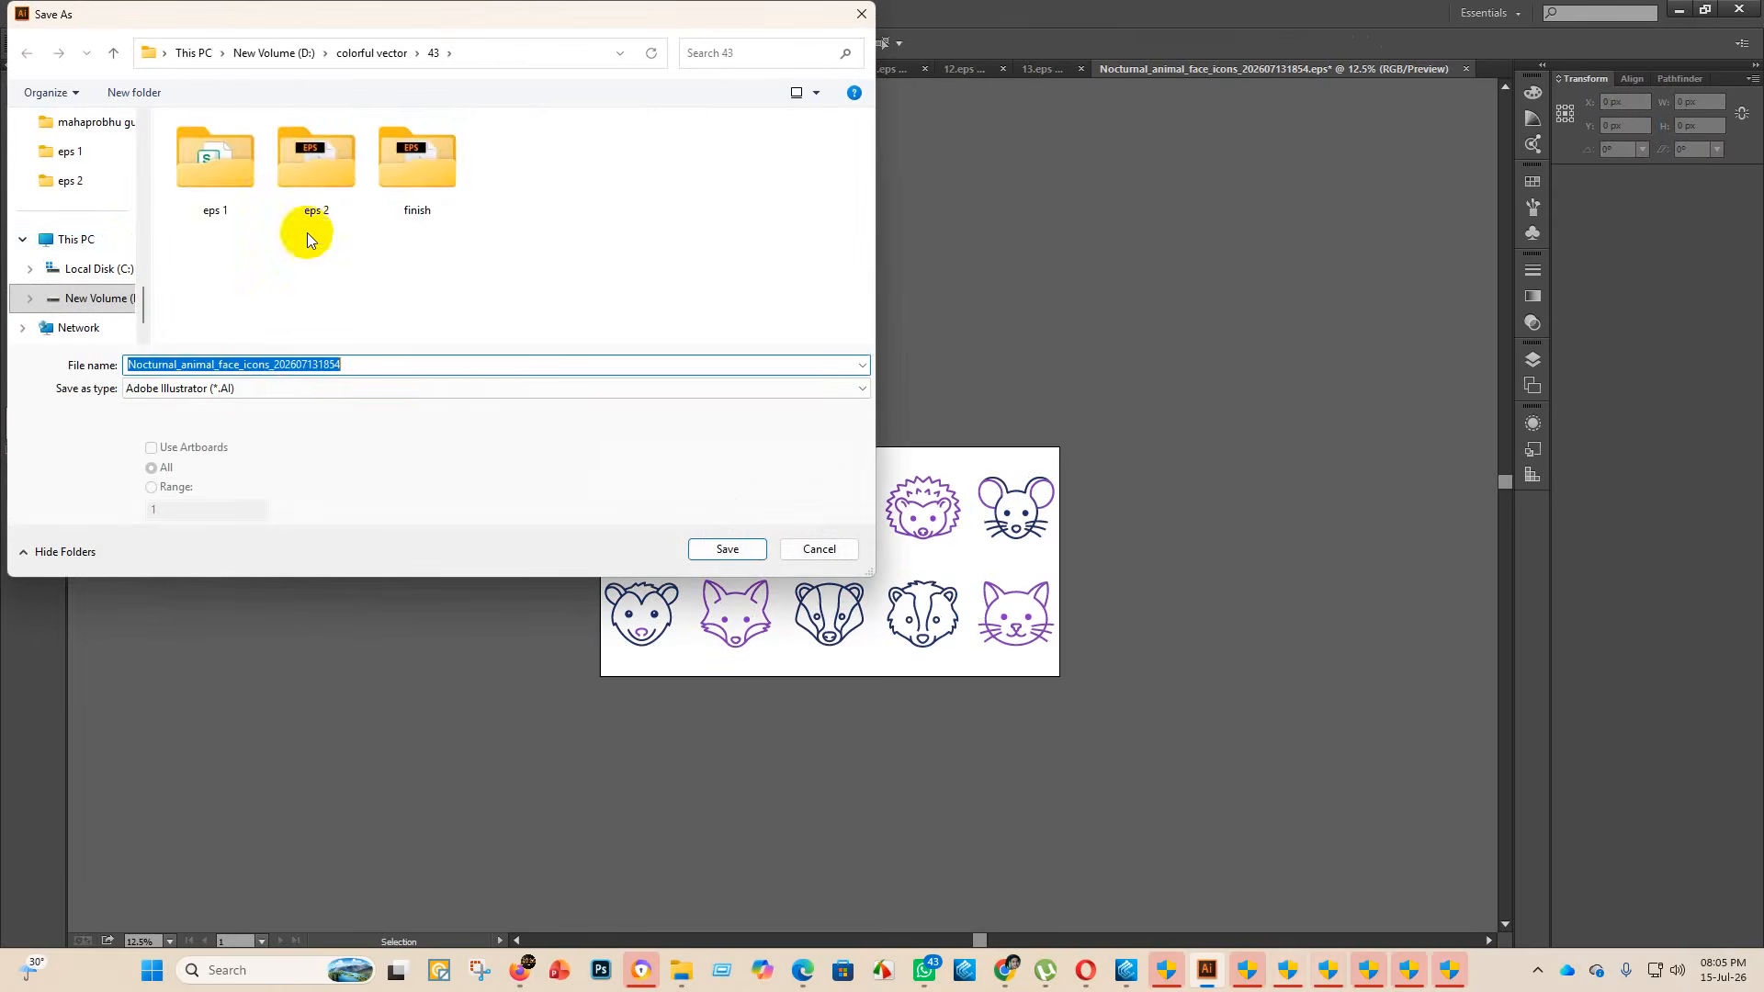
pyautogui.doubleClick(309, 198)
pyautogui.click(246, 388)
pyautogui.click(227, 434)
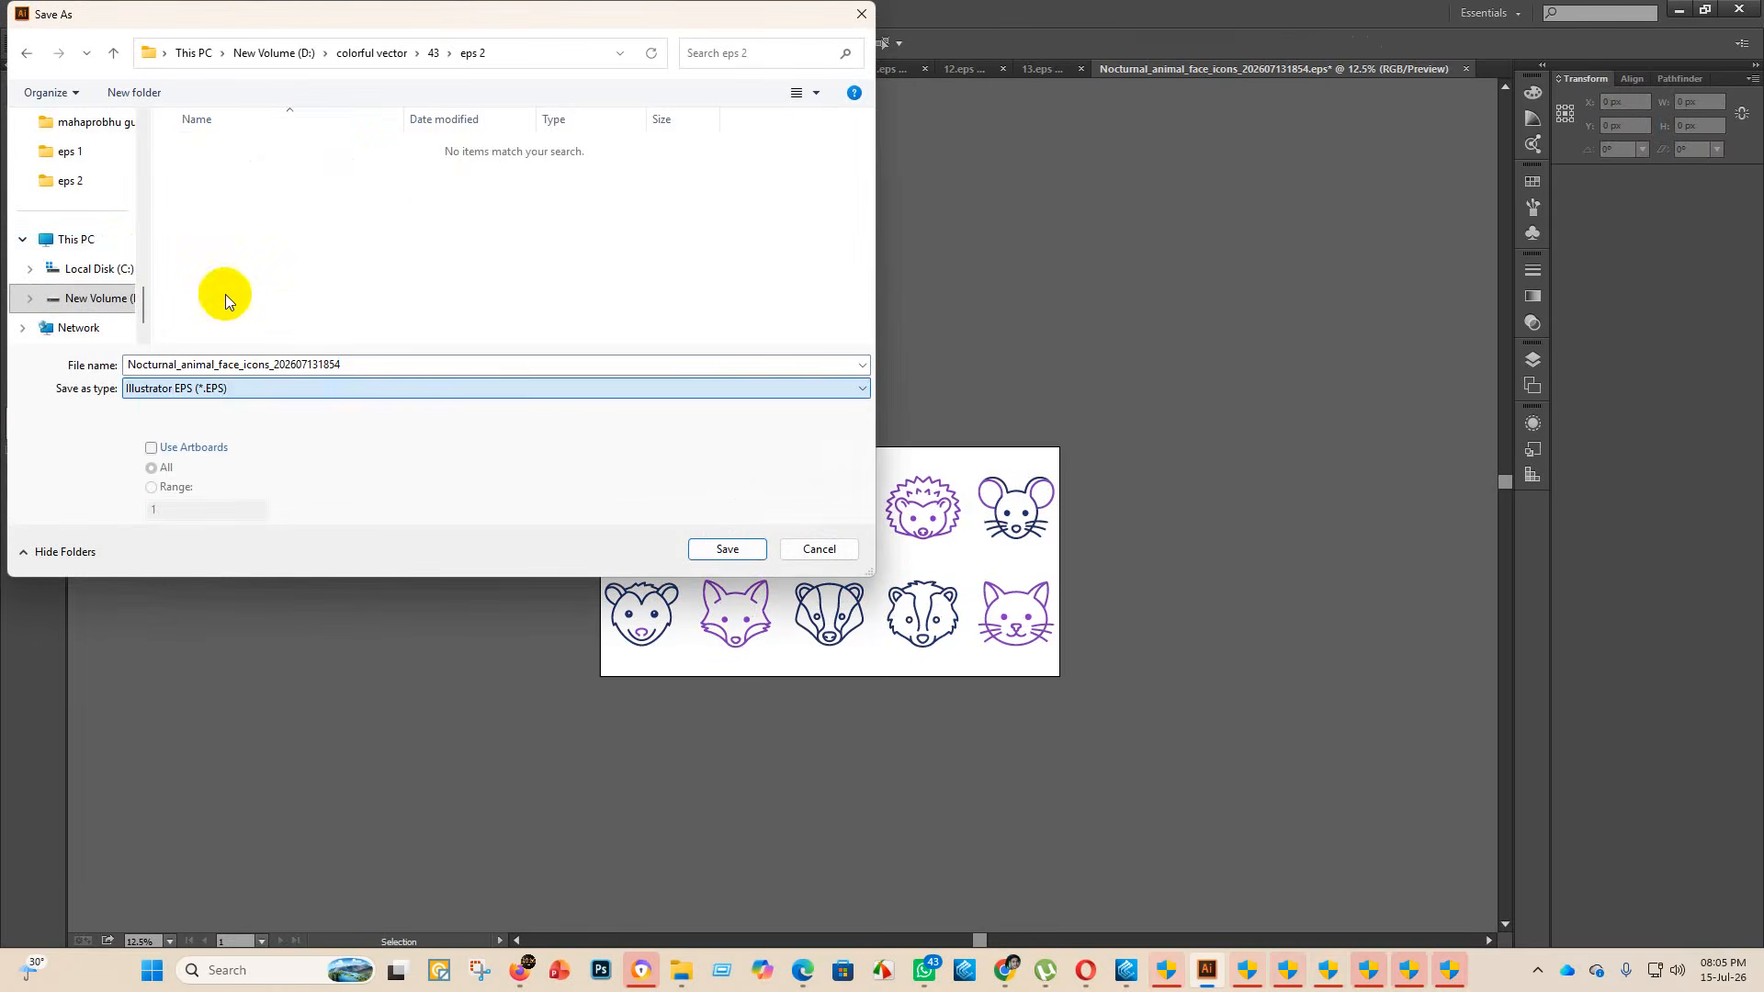
pyautogui.doubleClick(461, 363)
pyautogui.press('BackSpace')
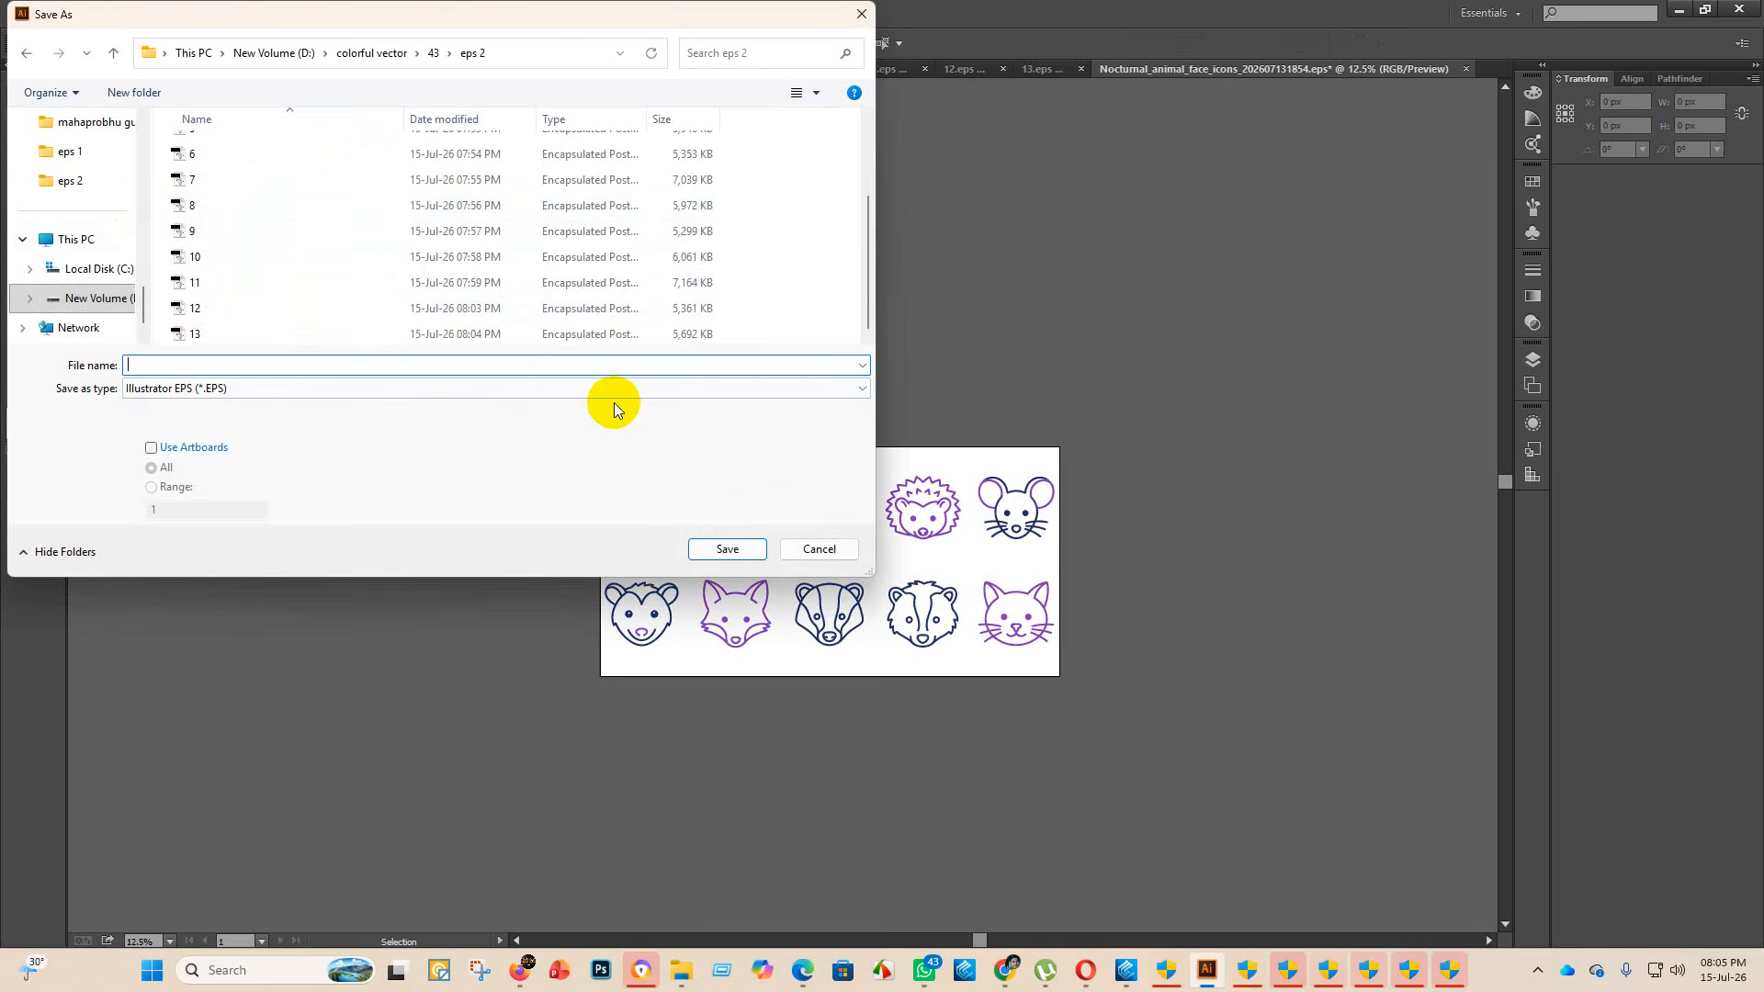
pyautogui.write('124')
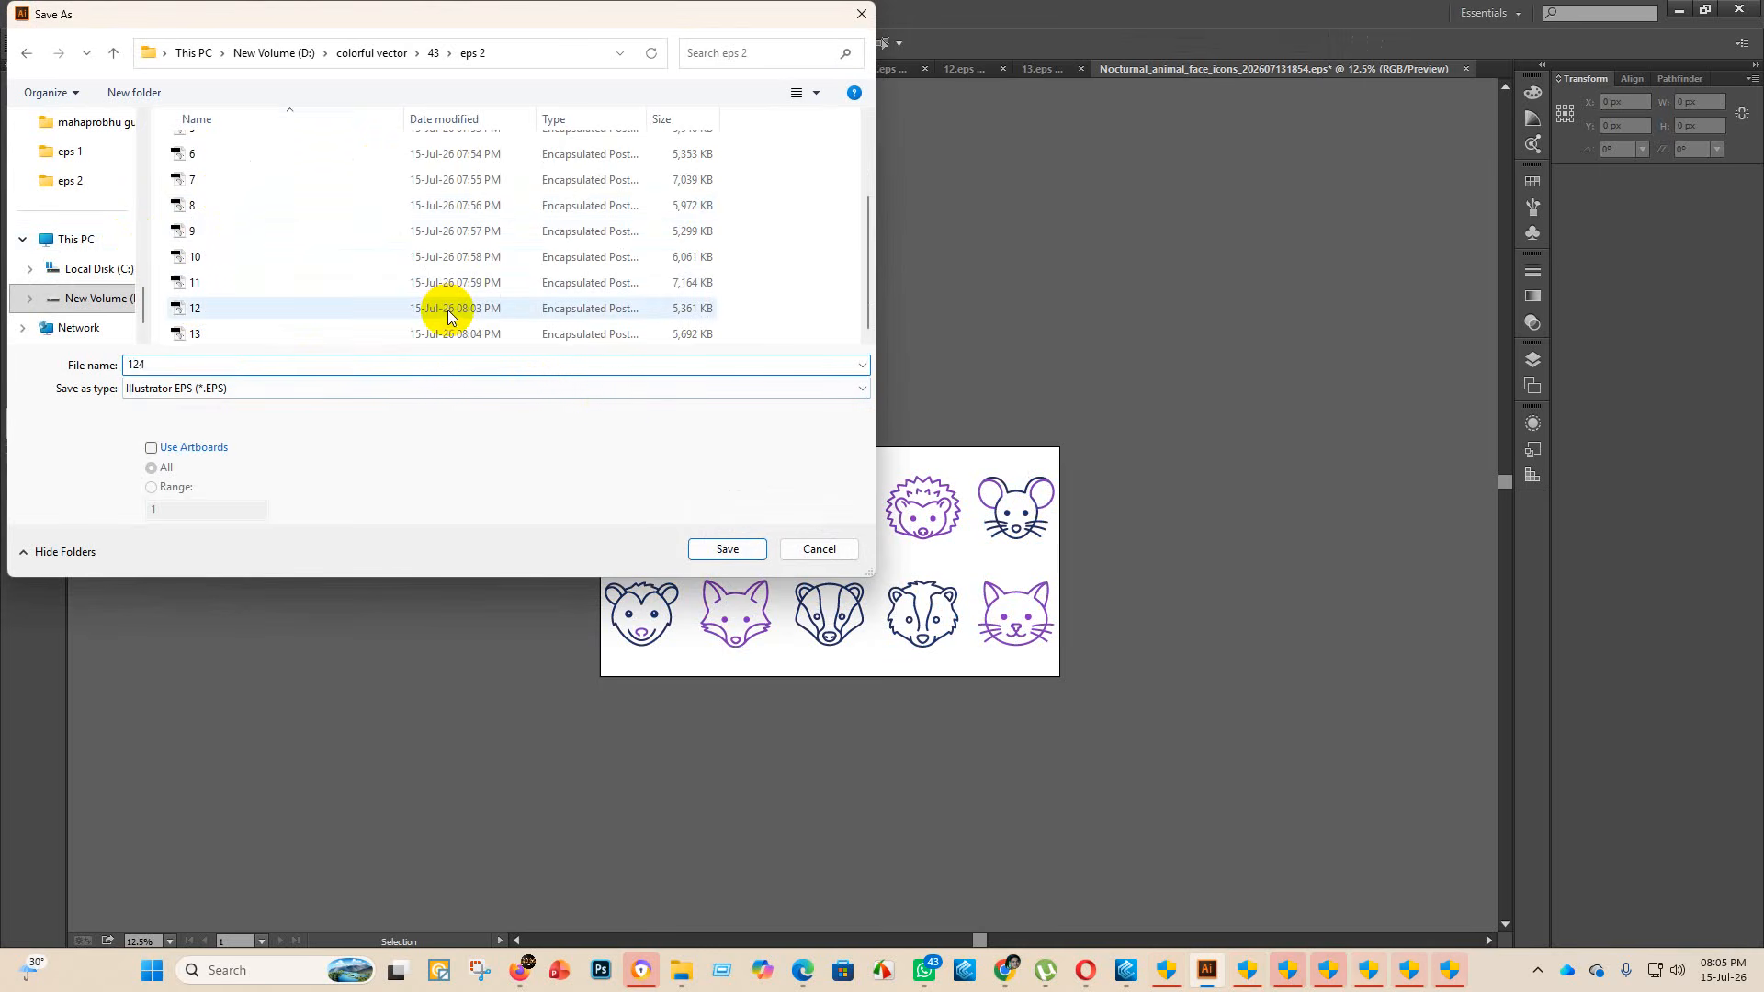
pyautogui.press('BackSpace')
pyautogui.press('BackSpace')
pyautogui.press('BackSpace')
pyautogui.write('14')
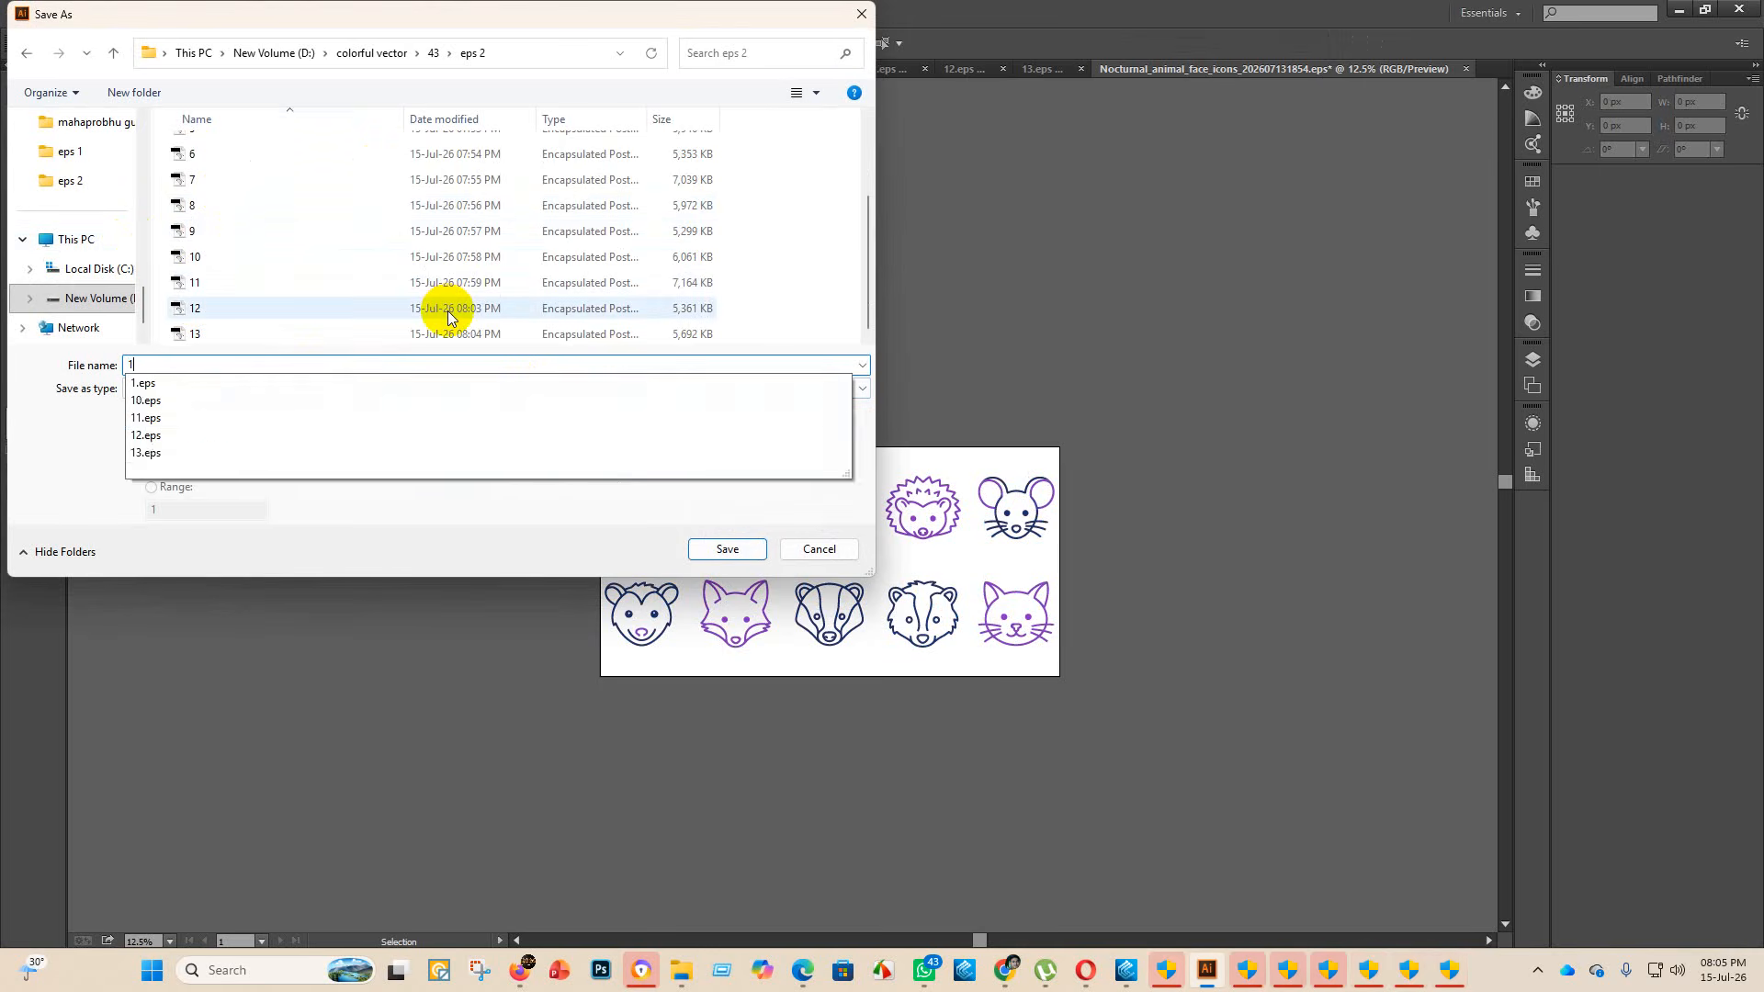
pyautogui.click(743, 553)
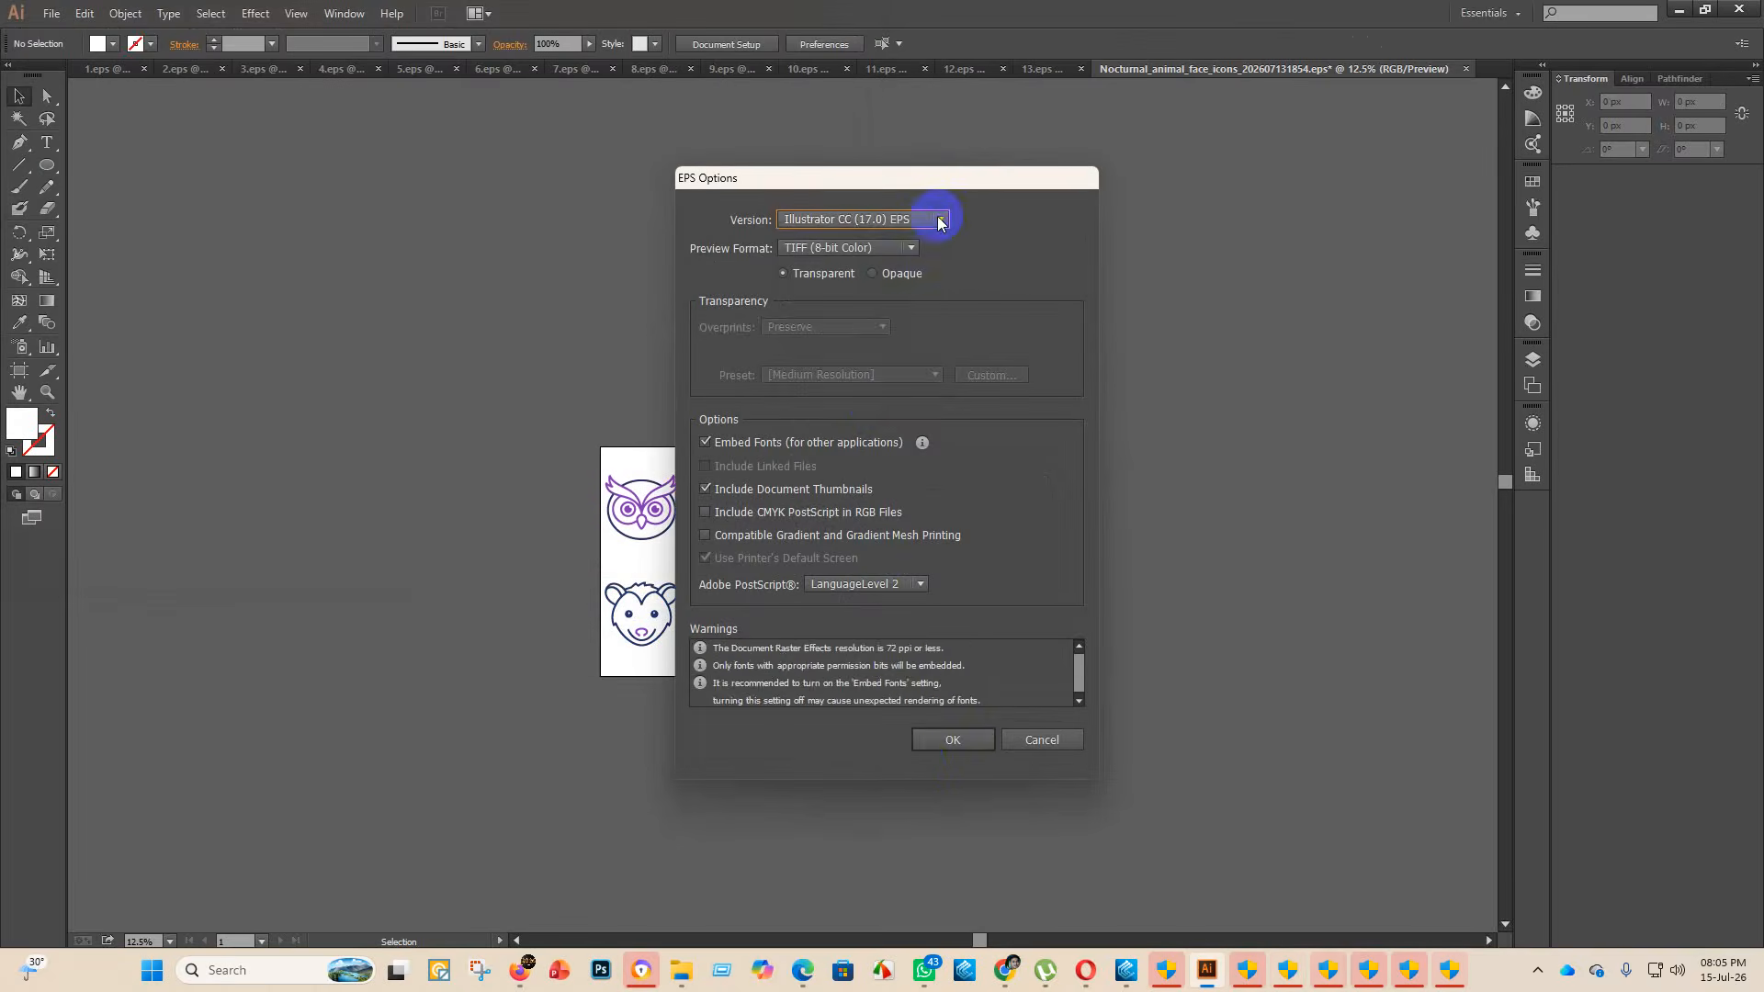
pyautogui.click(940, 221)
pyautogui.click(868, 404)
pyautogui.click(951, 740)
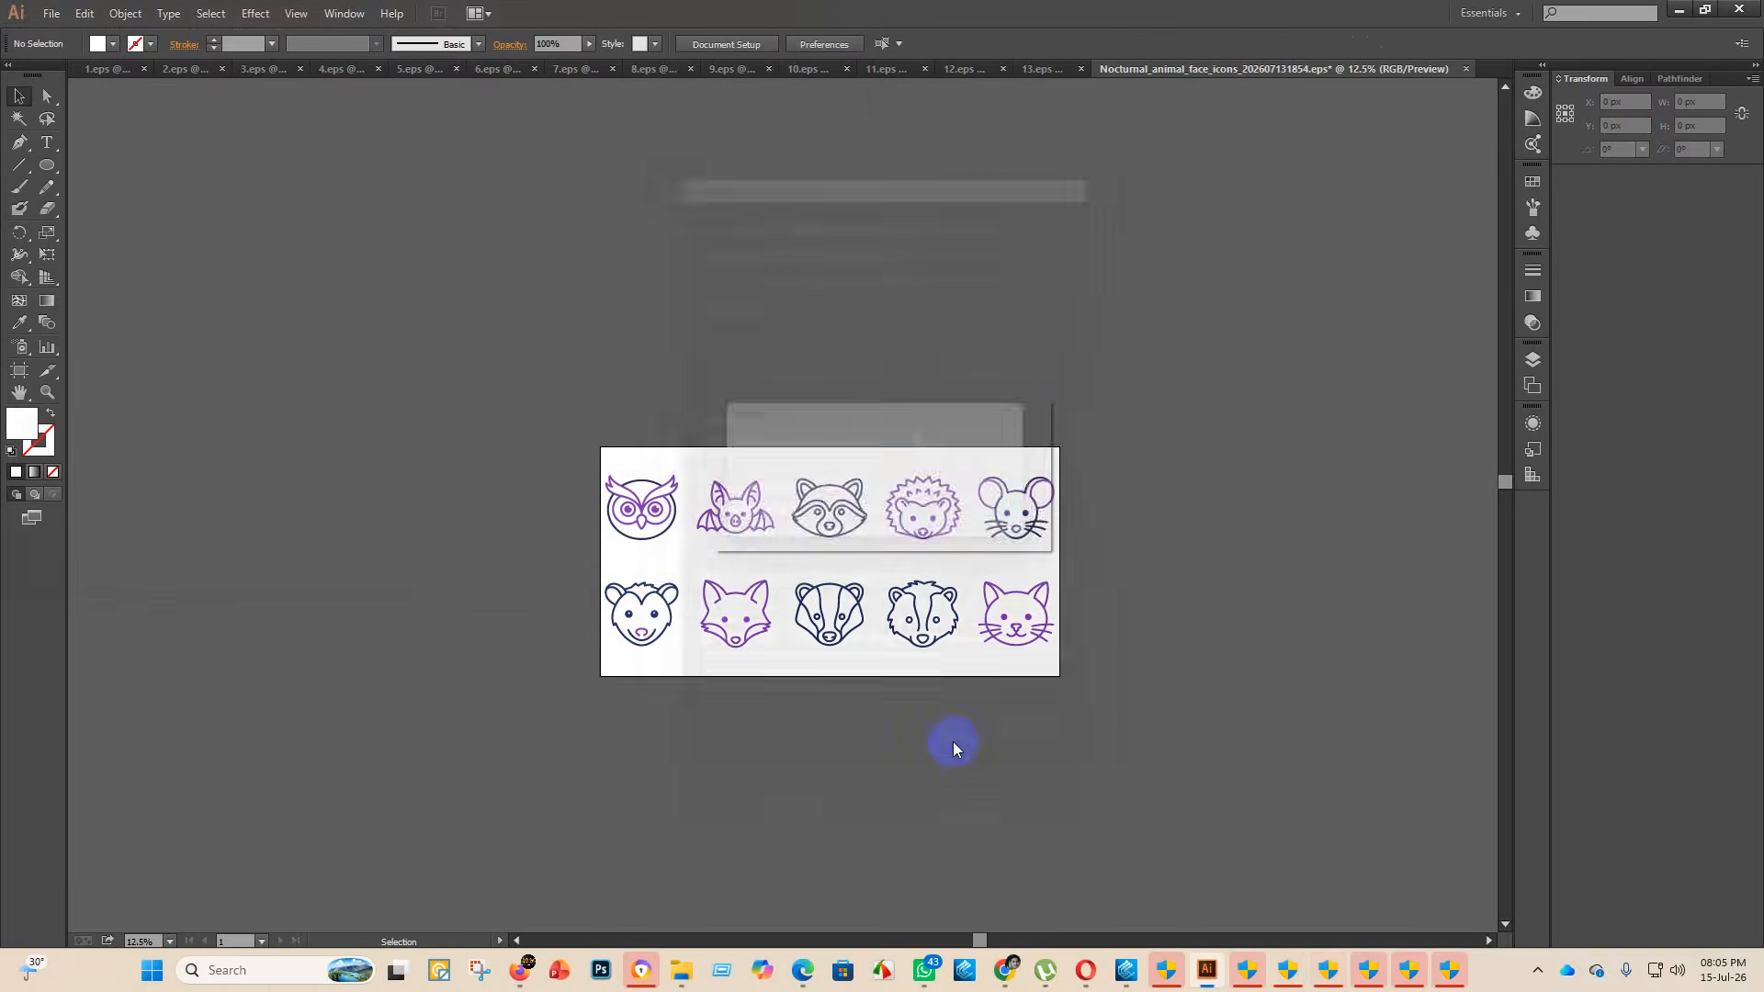
# - Switch to File Explorer and move both Nocturnal_animal_face_icons source files into the finish folder
pyautogui.moveTo(681, 970)
pyautogui.click(672, 868)
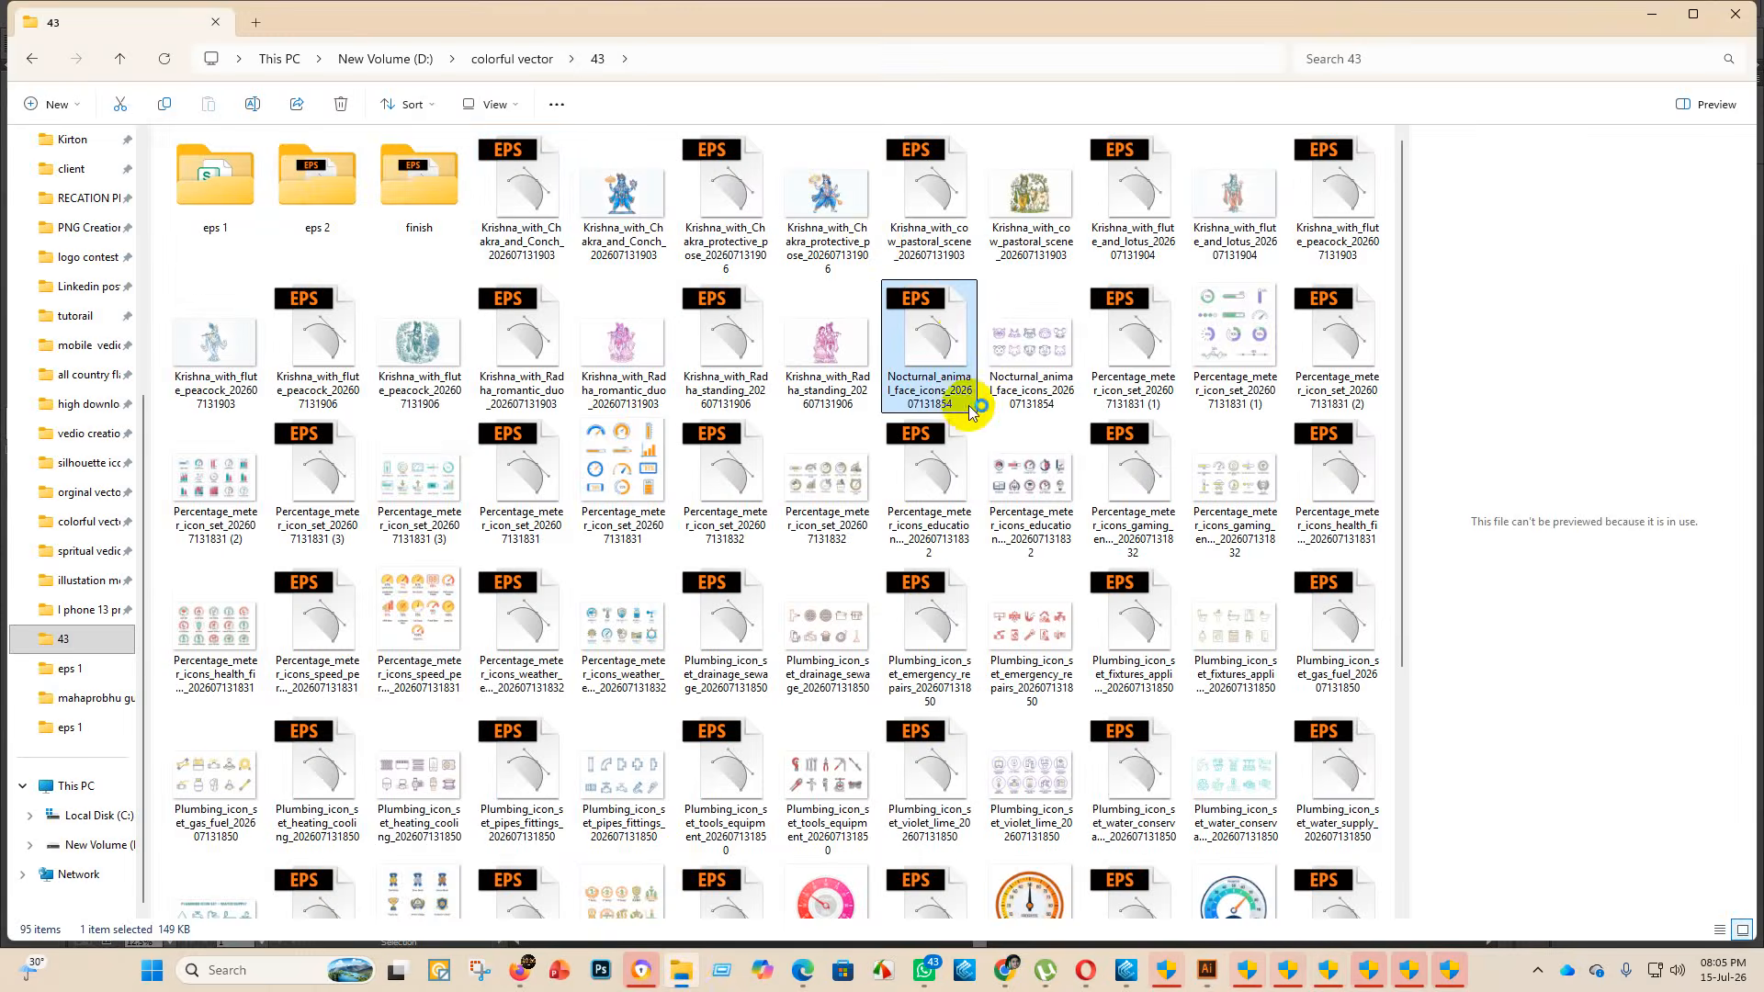
pyautogui.moveTo(964, 393); pyautogui.dragTo(421, 202)
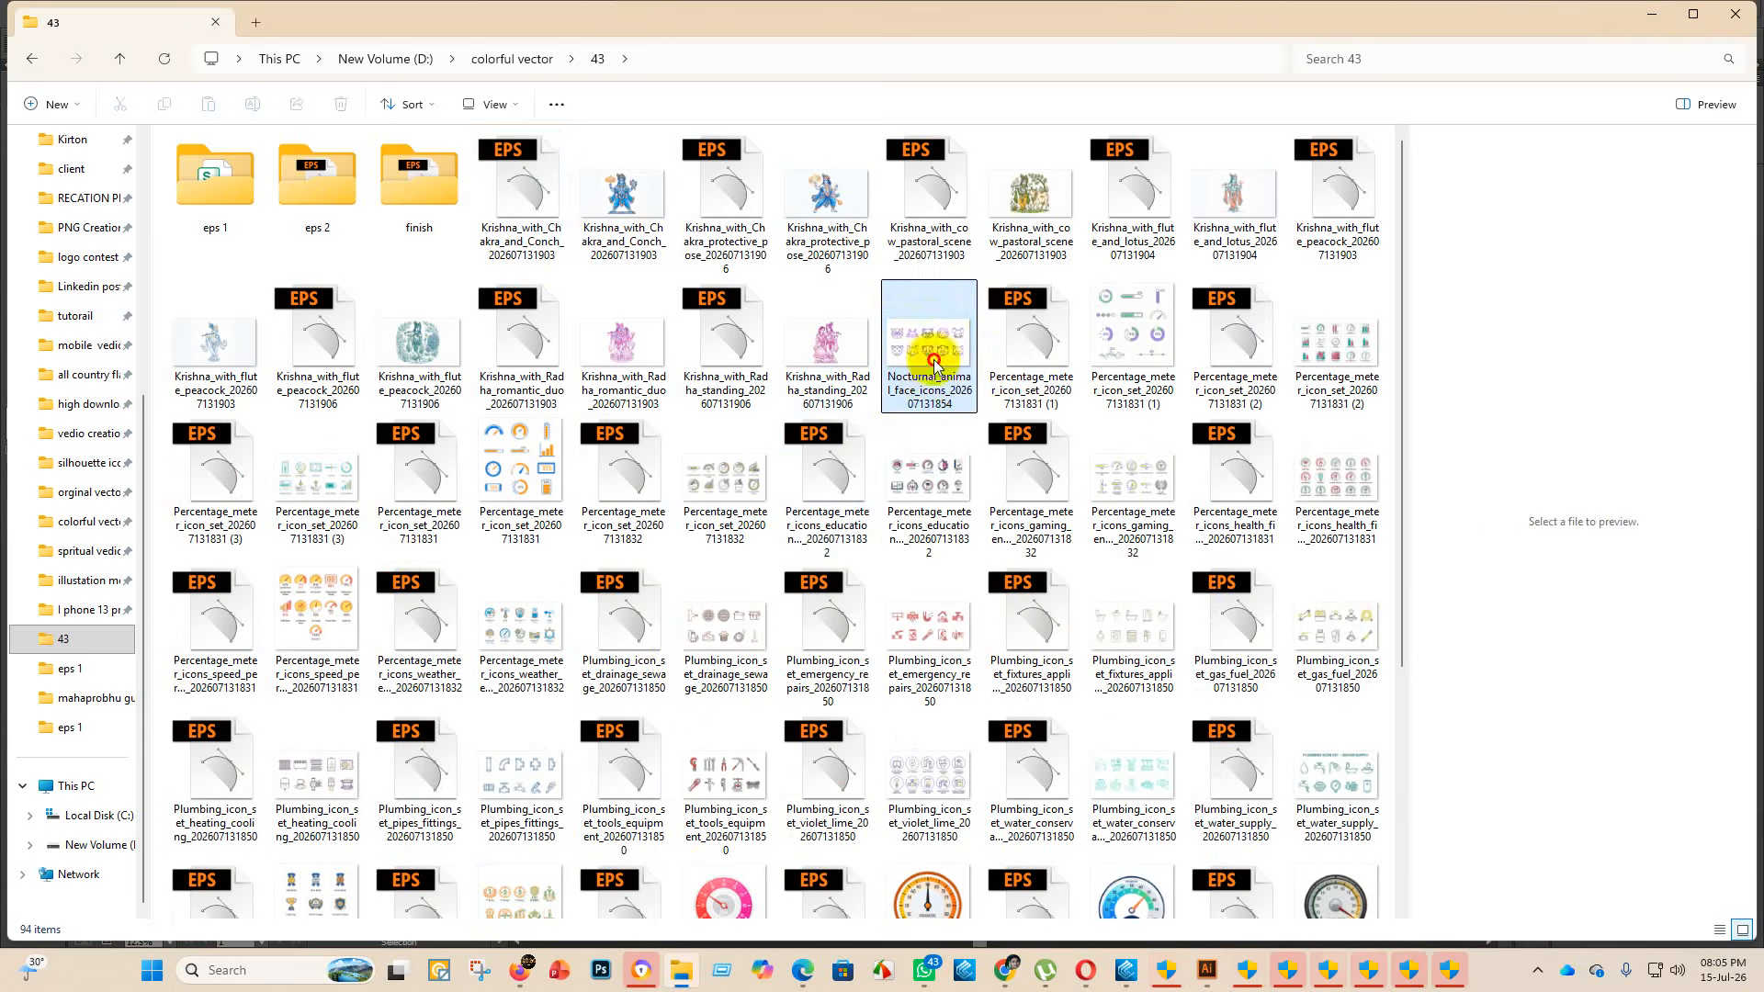
pyautogui.moveTo(929, 354); pyautogui.dragTo(419, 193)
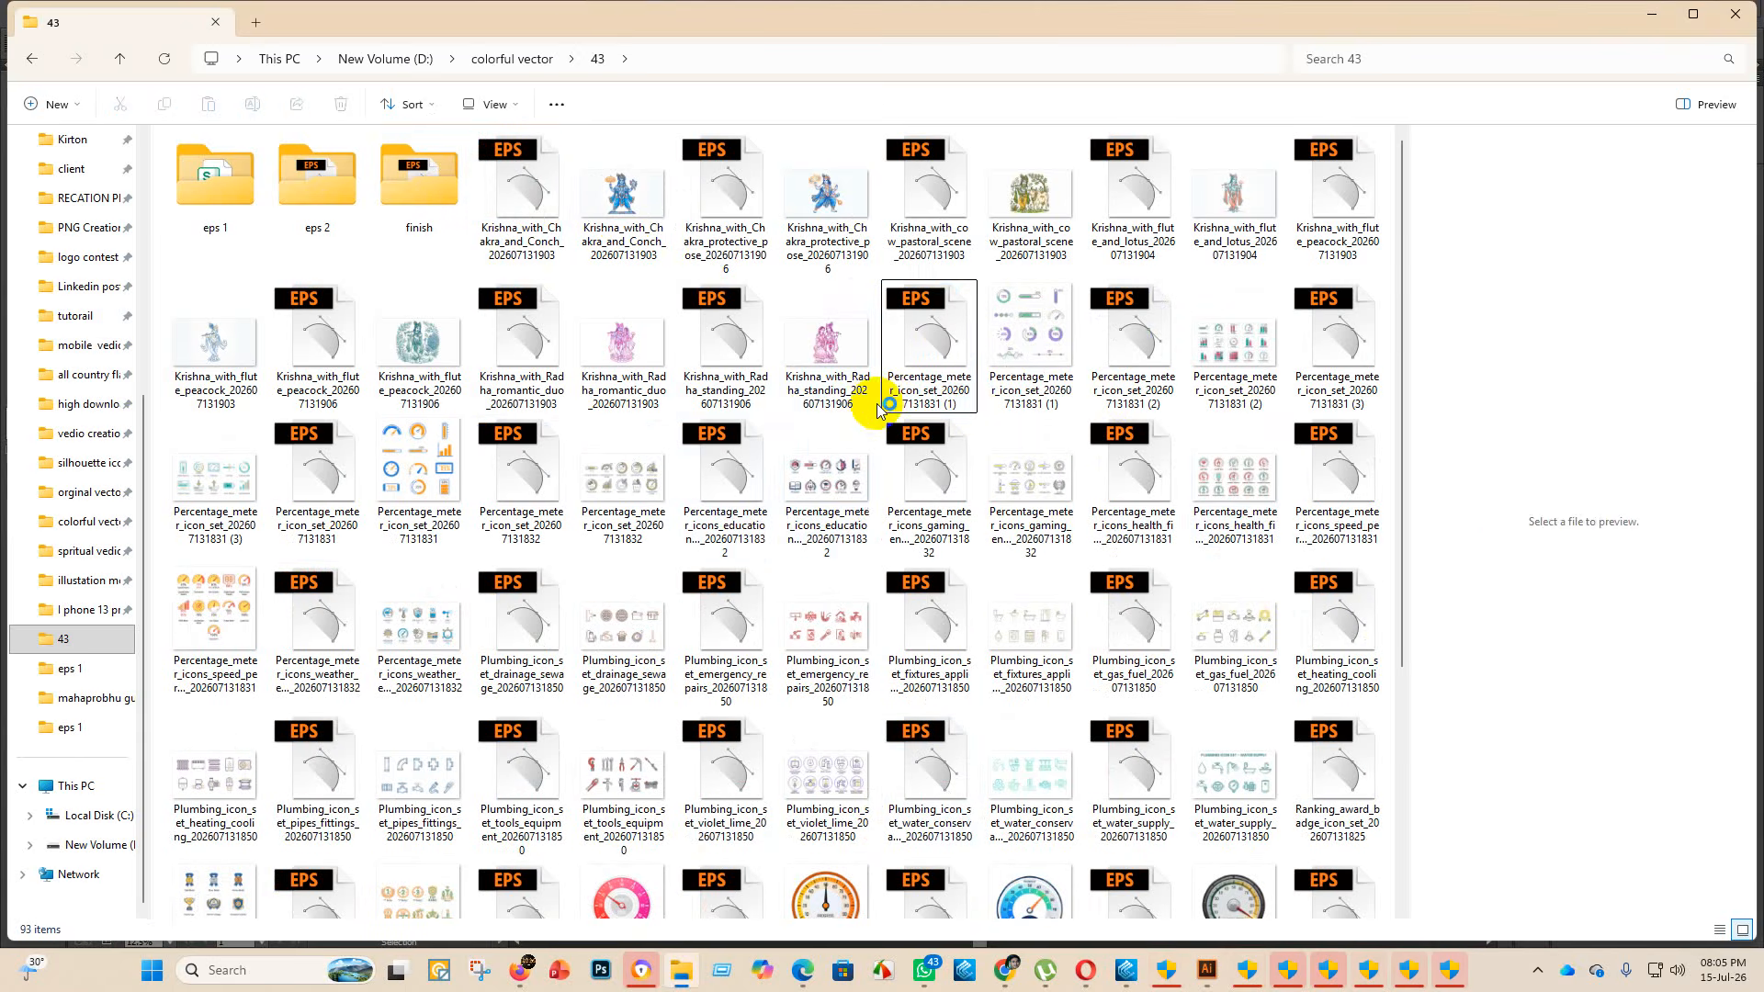
pyautogui.click(949, 340)
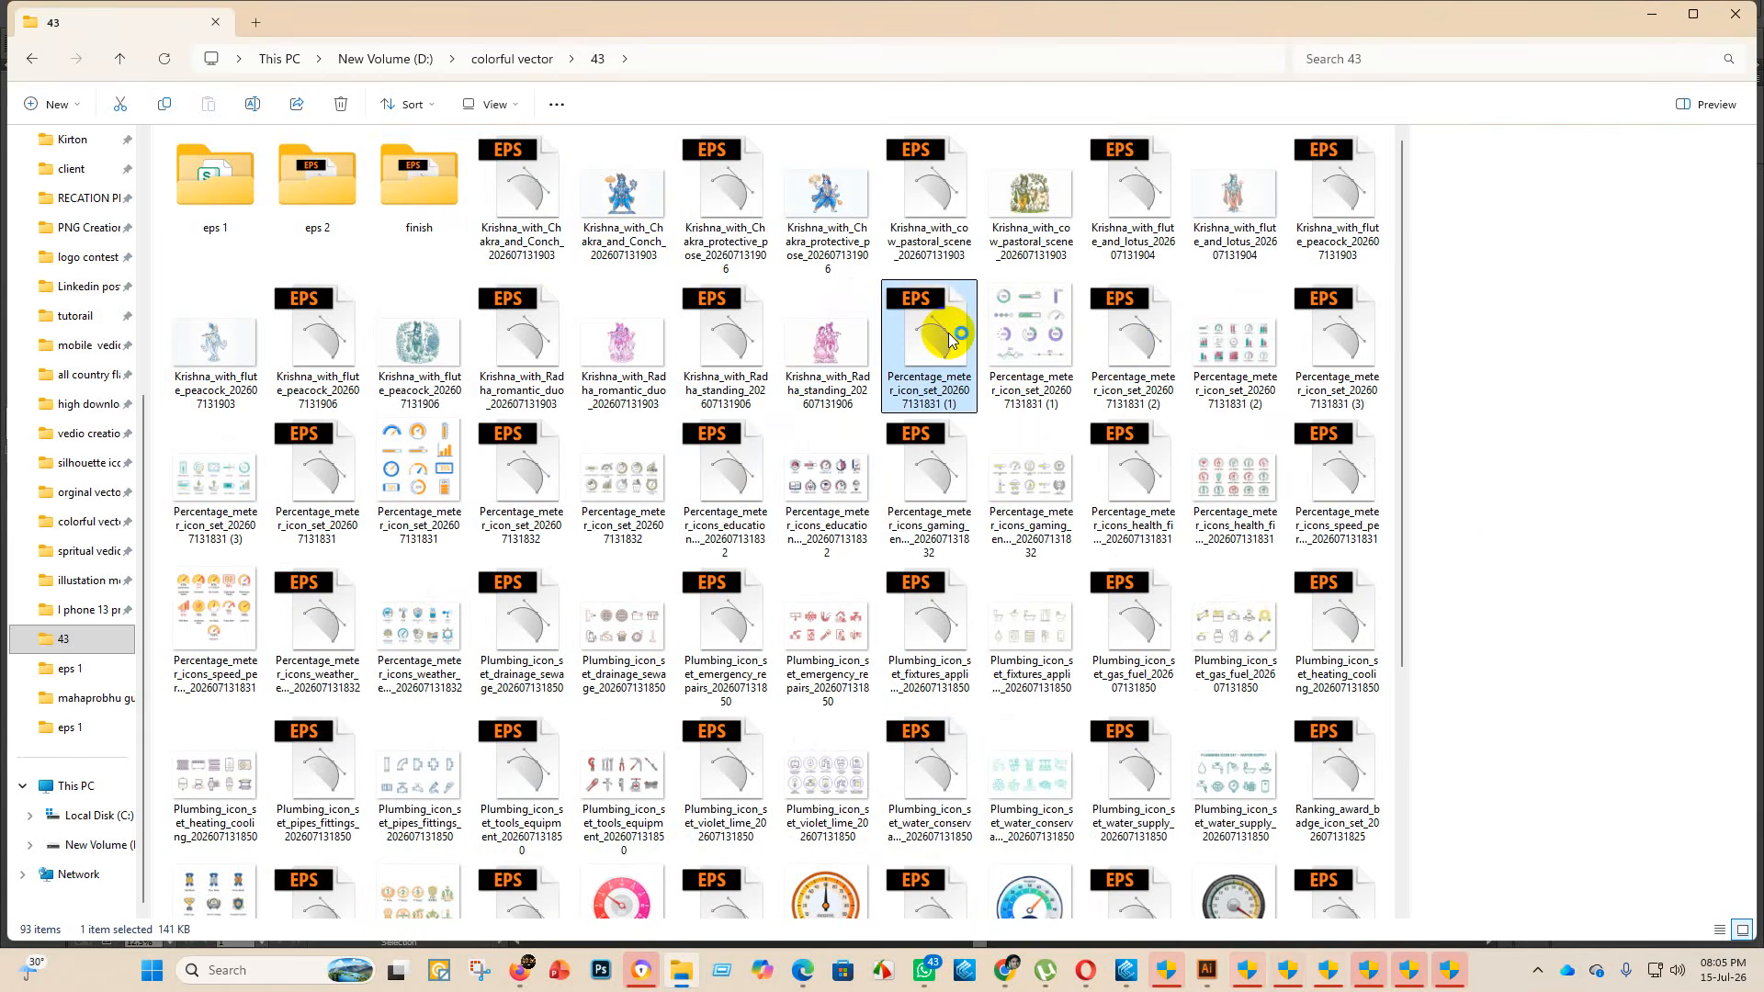
pyautogui.doubleClick(949, 340)
pyautogui.click(1034, 242)
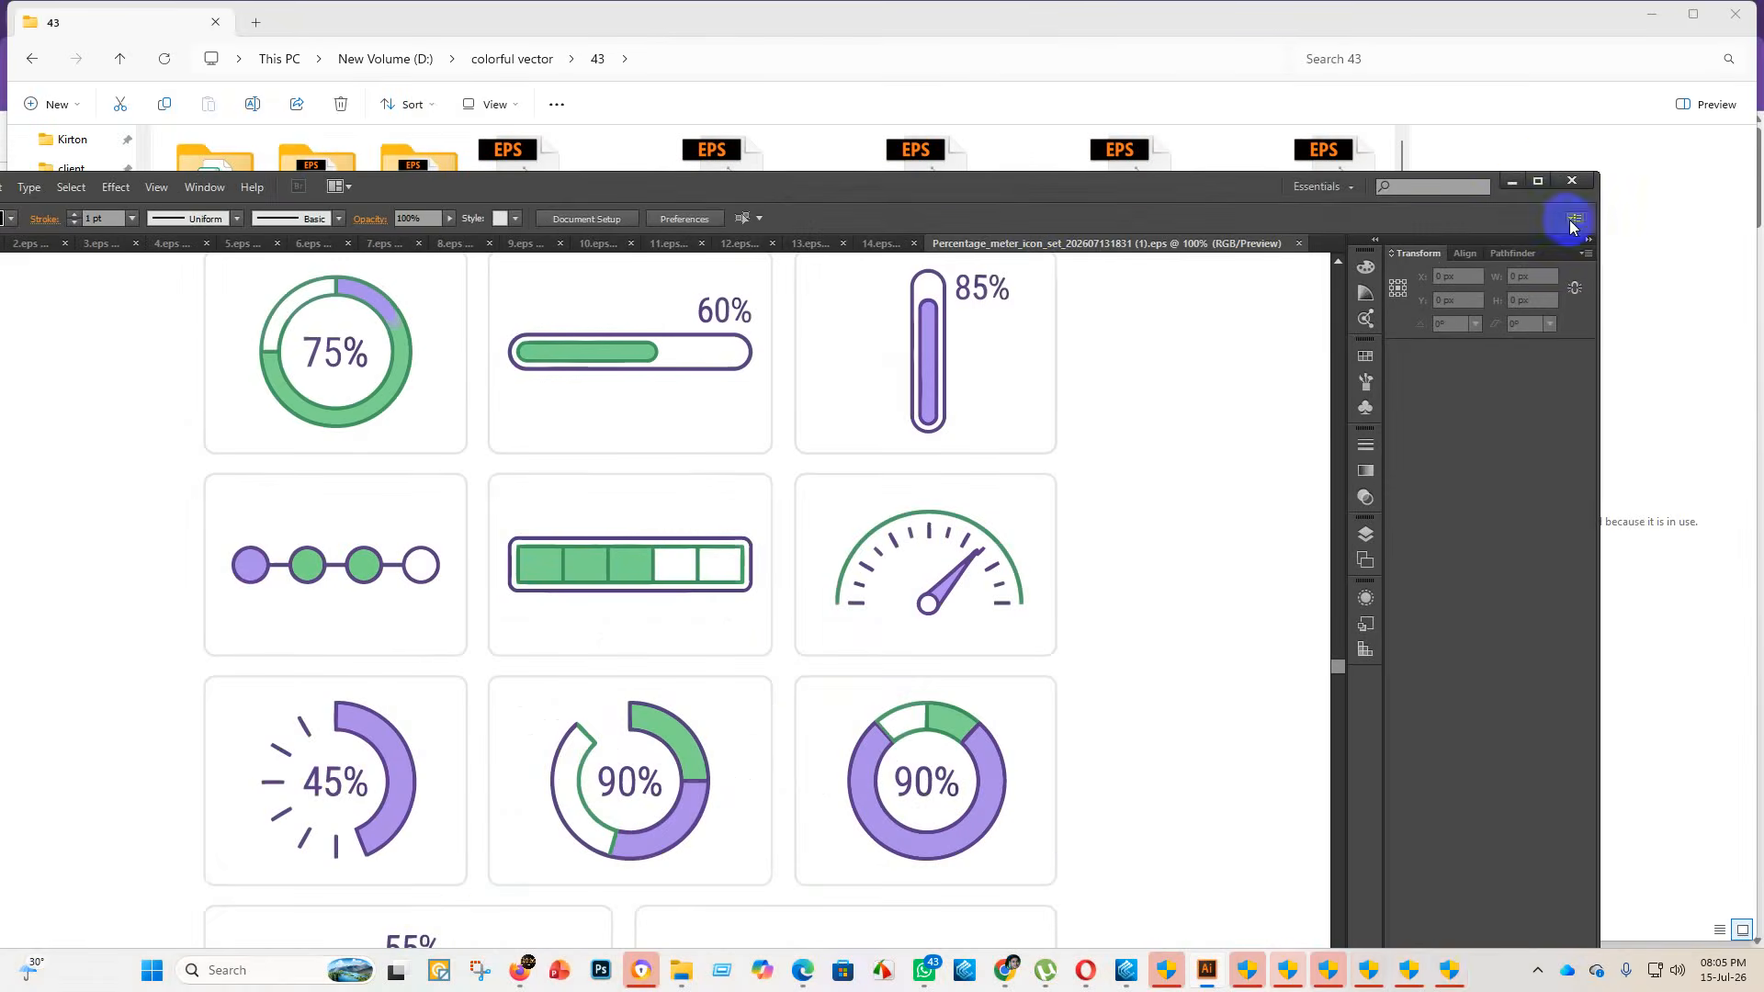
pyautogui.click(1538, 181)
# - Enlarge the percentage meter icon group to nearly the artboard's full width and move it up, partly off the artboard
pyautogui.scroll(-6, 937, 488)
pyautogui.scroll(5, 937, 579)
pyautogui.click(932, 578)
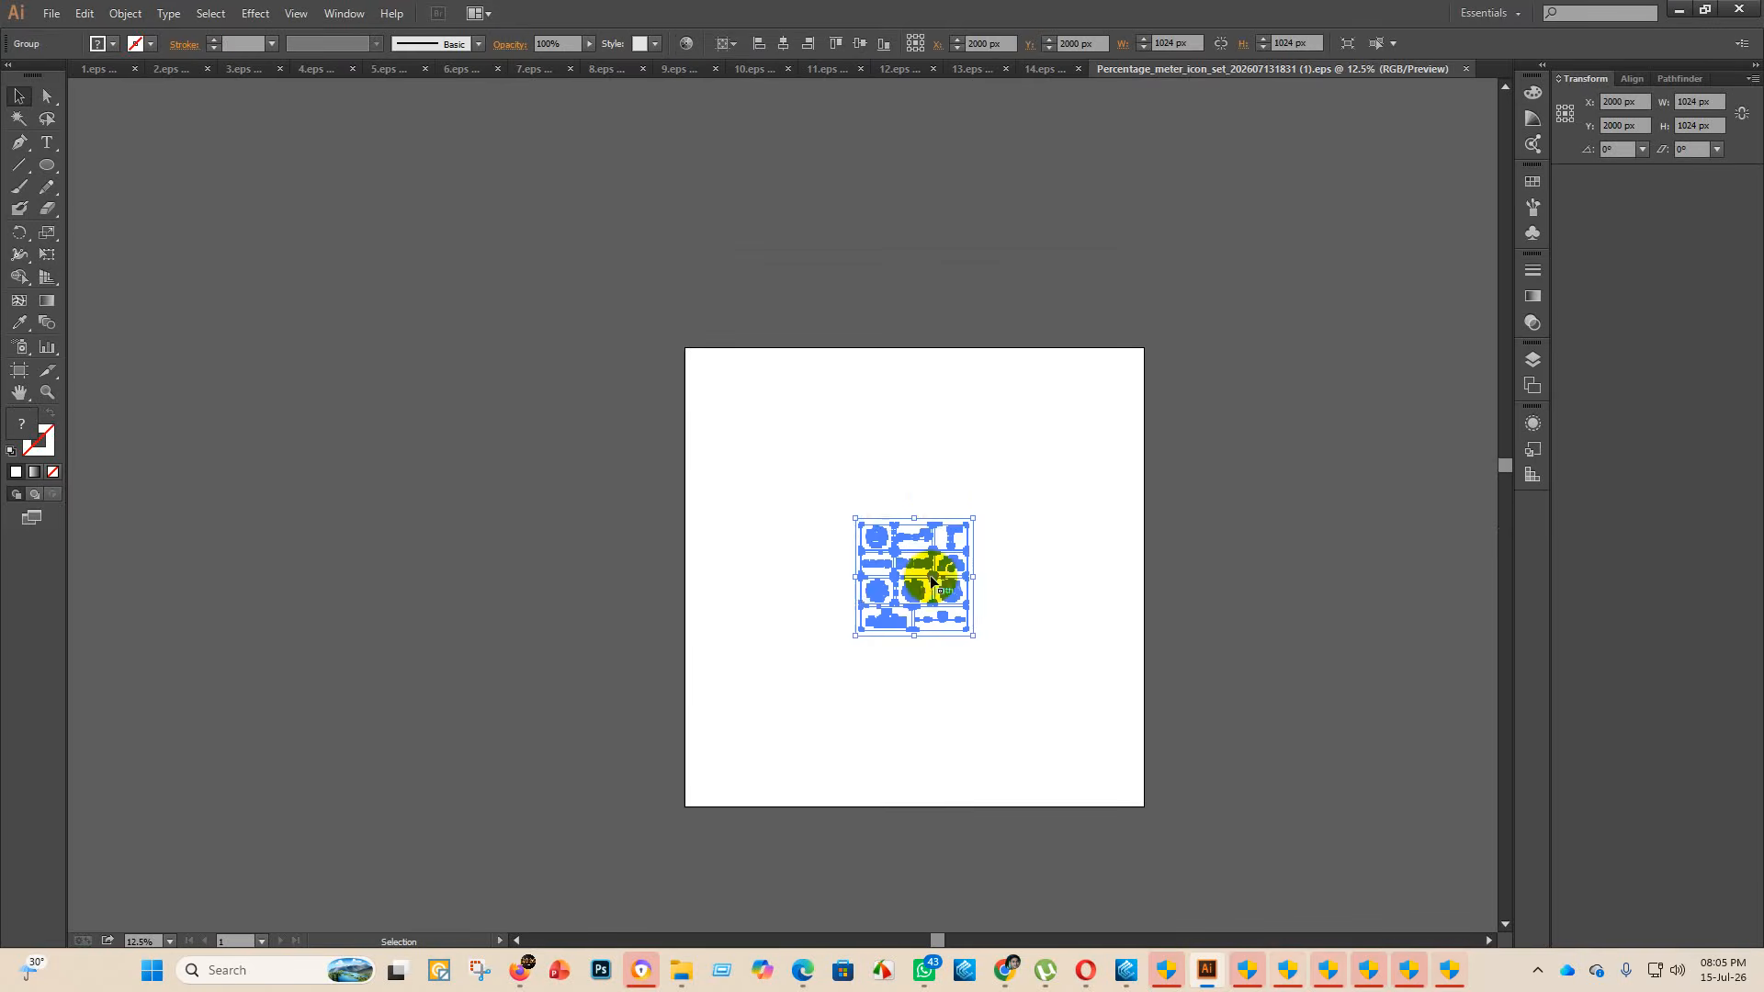
pyautogui.scroll(2, 926, 597)
pyautogui.moveTo(918, 601); pyautogui.dragTo(965, 269)
# - Delete the white background and card panels behind the percentage meter icons using the Magic Wand
pyautogui.click(1359, 523)
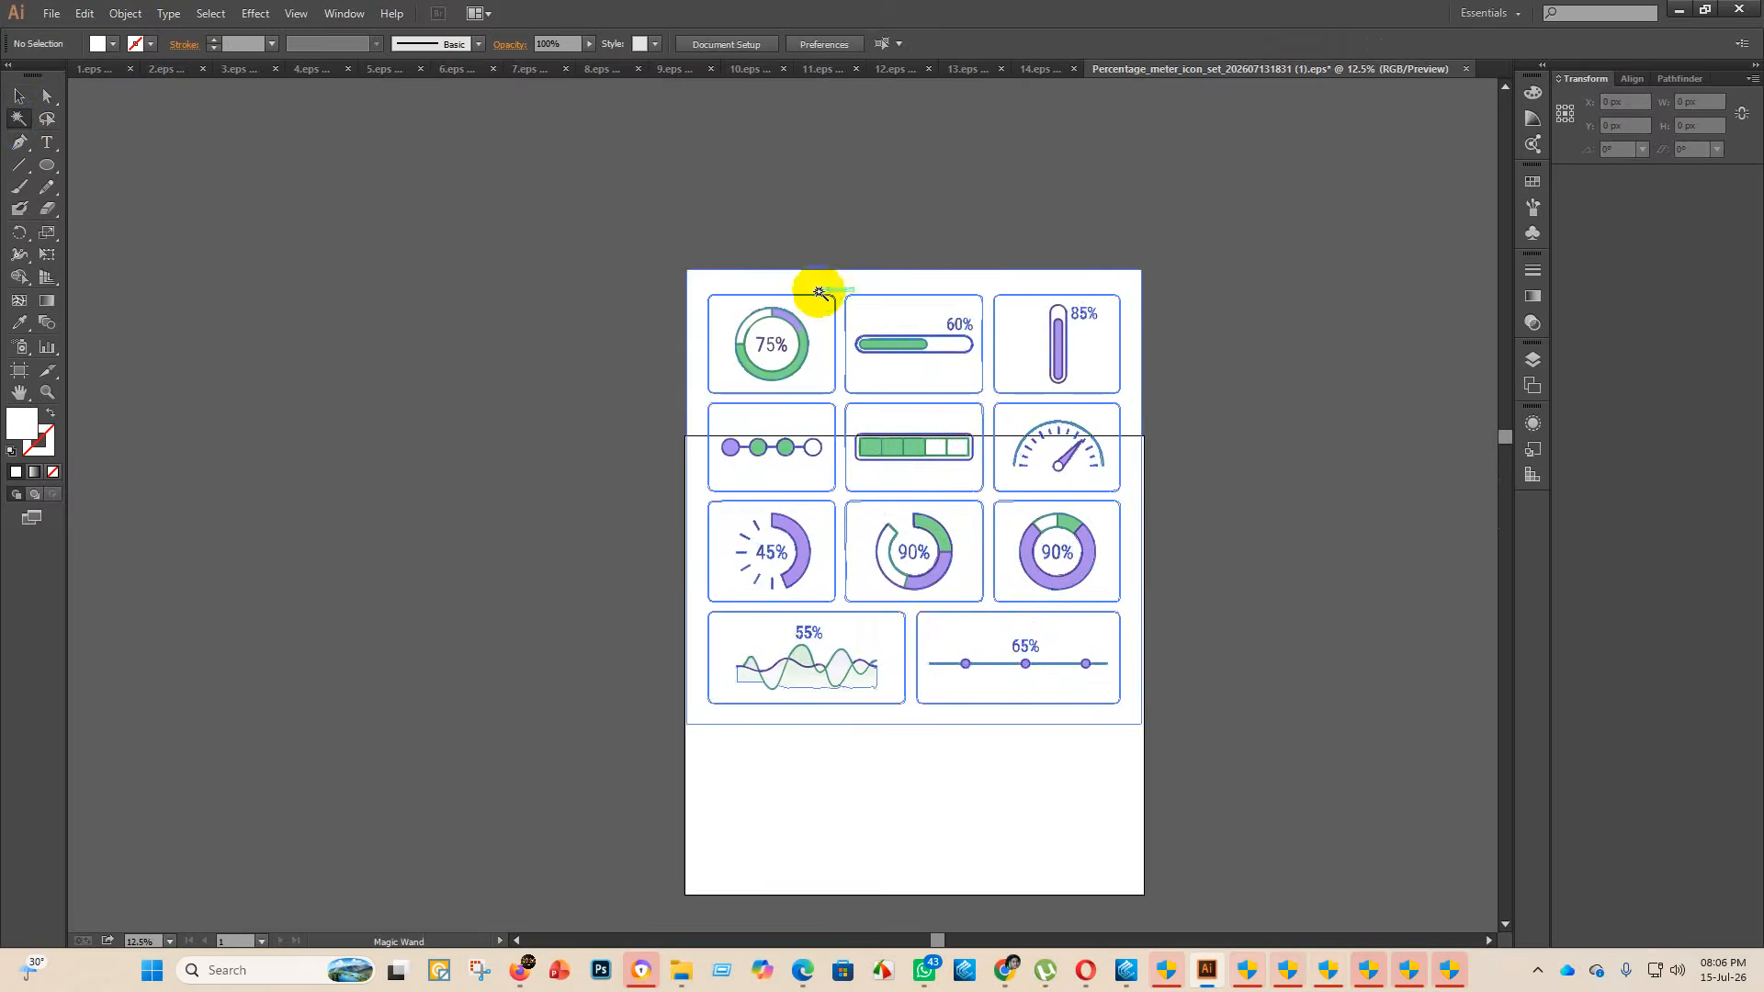
pyautogui.click(827, 278)
pyautogui.press('Delete')
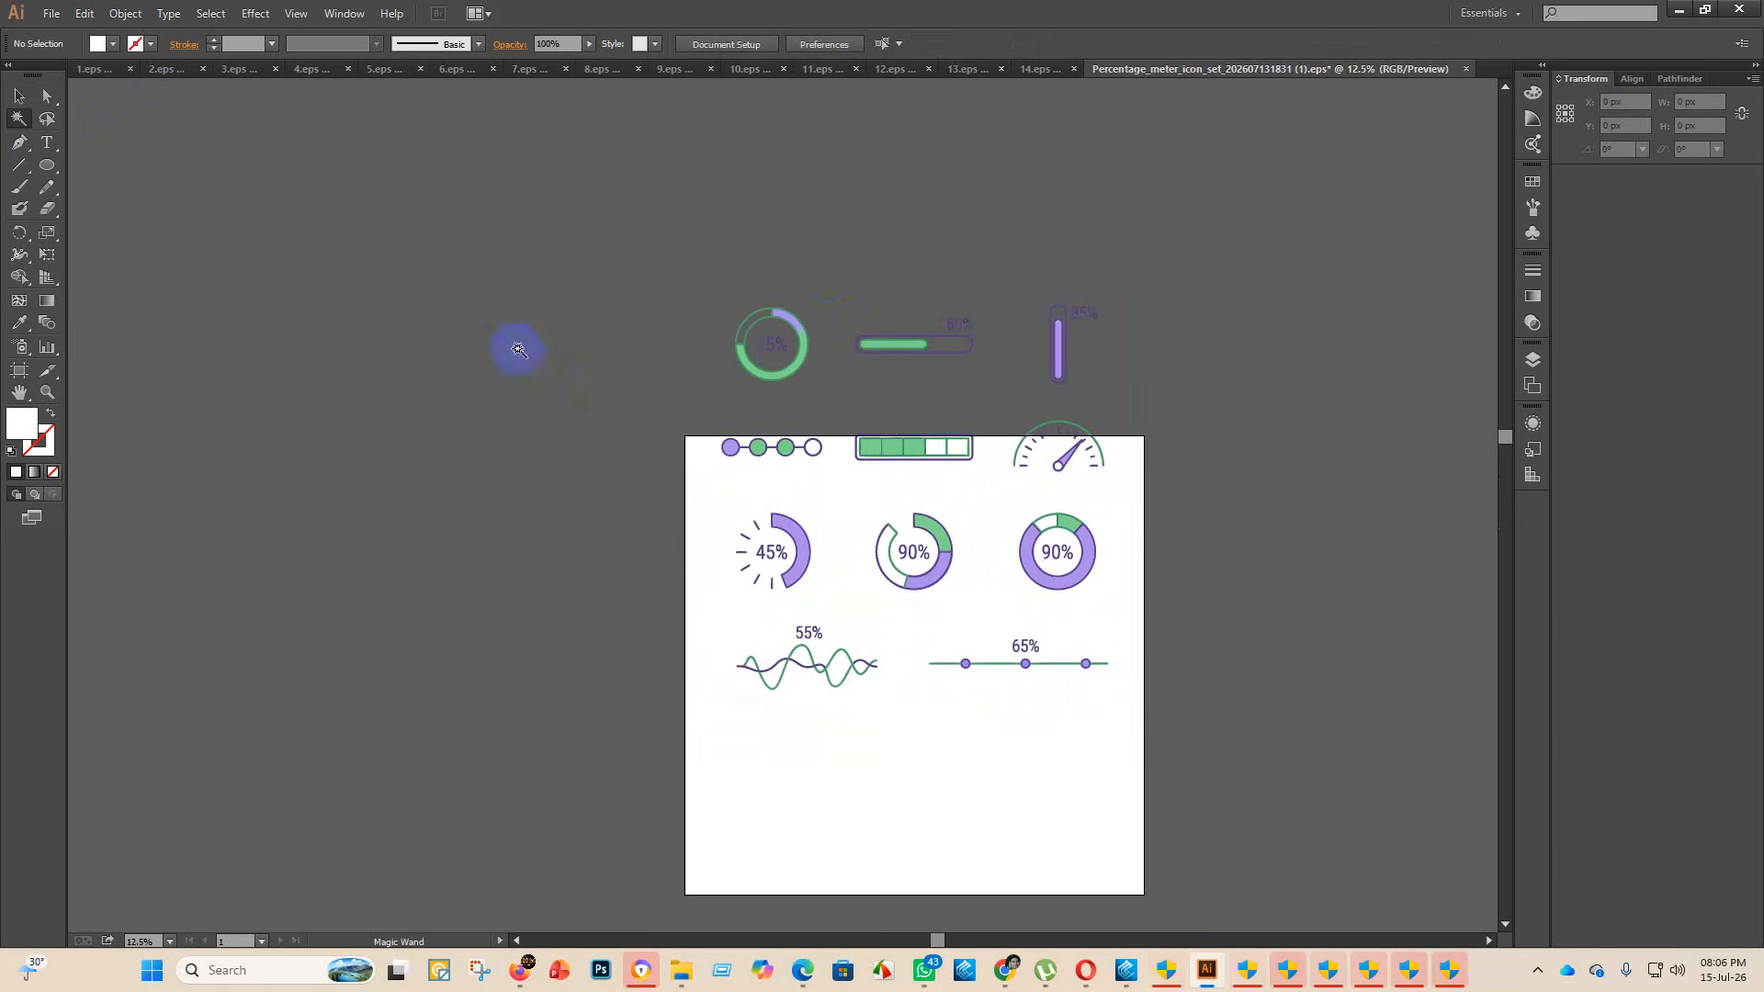
# - Select the percentage meter icon group, centre it horizontally and vertically on the artboard, and deselect it
pyautogui.click(802, 325)
pyautogui.click(820, 43)
pyautogui.click(860, 43)
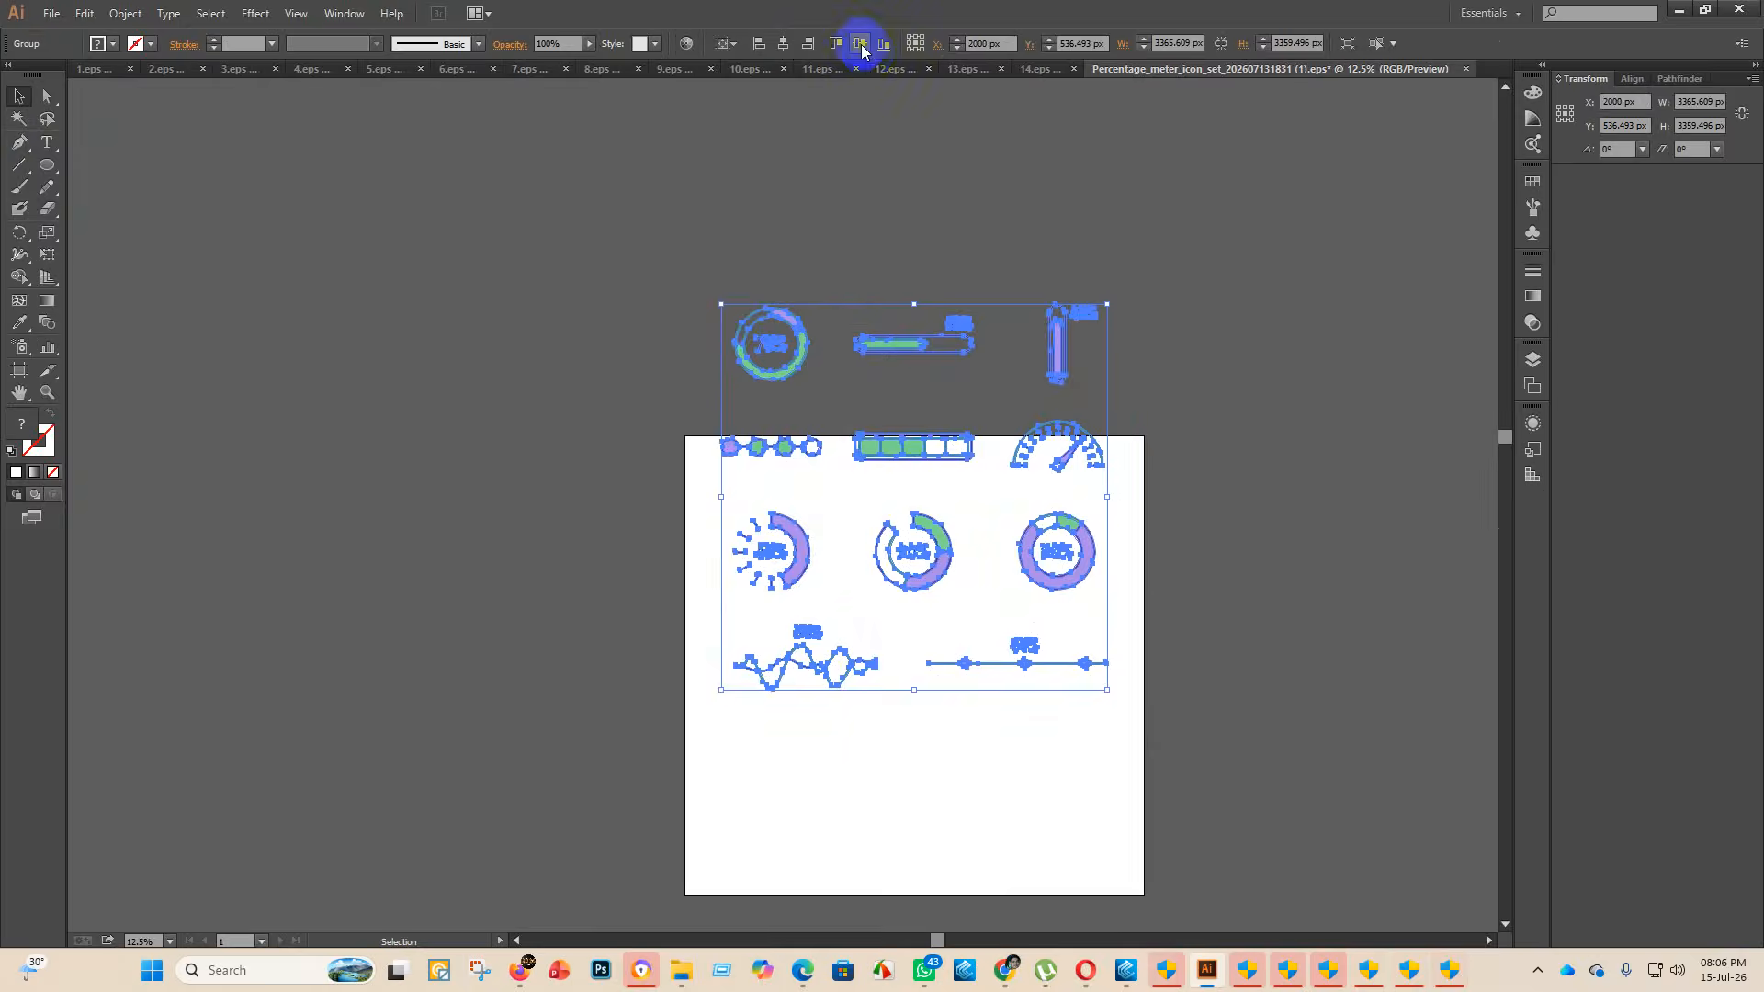
pyautogui.scroll(-2, 1277, 578)
pyautogui.click(1280, 581)
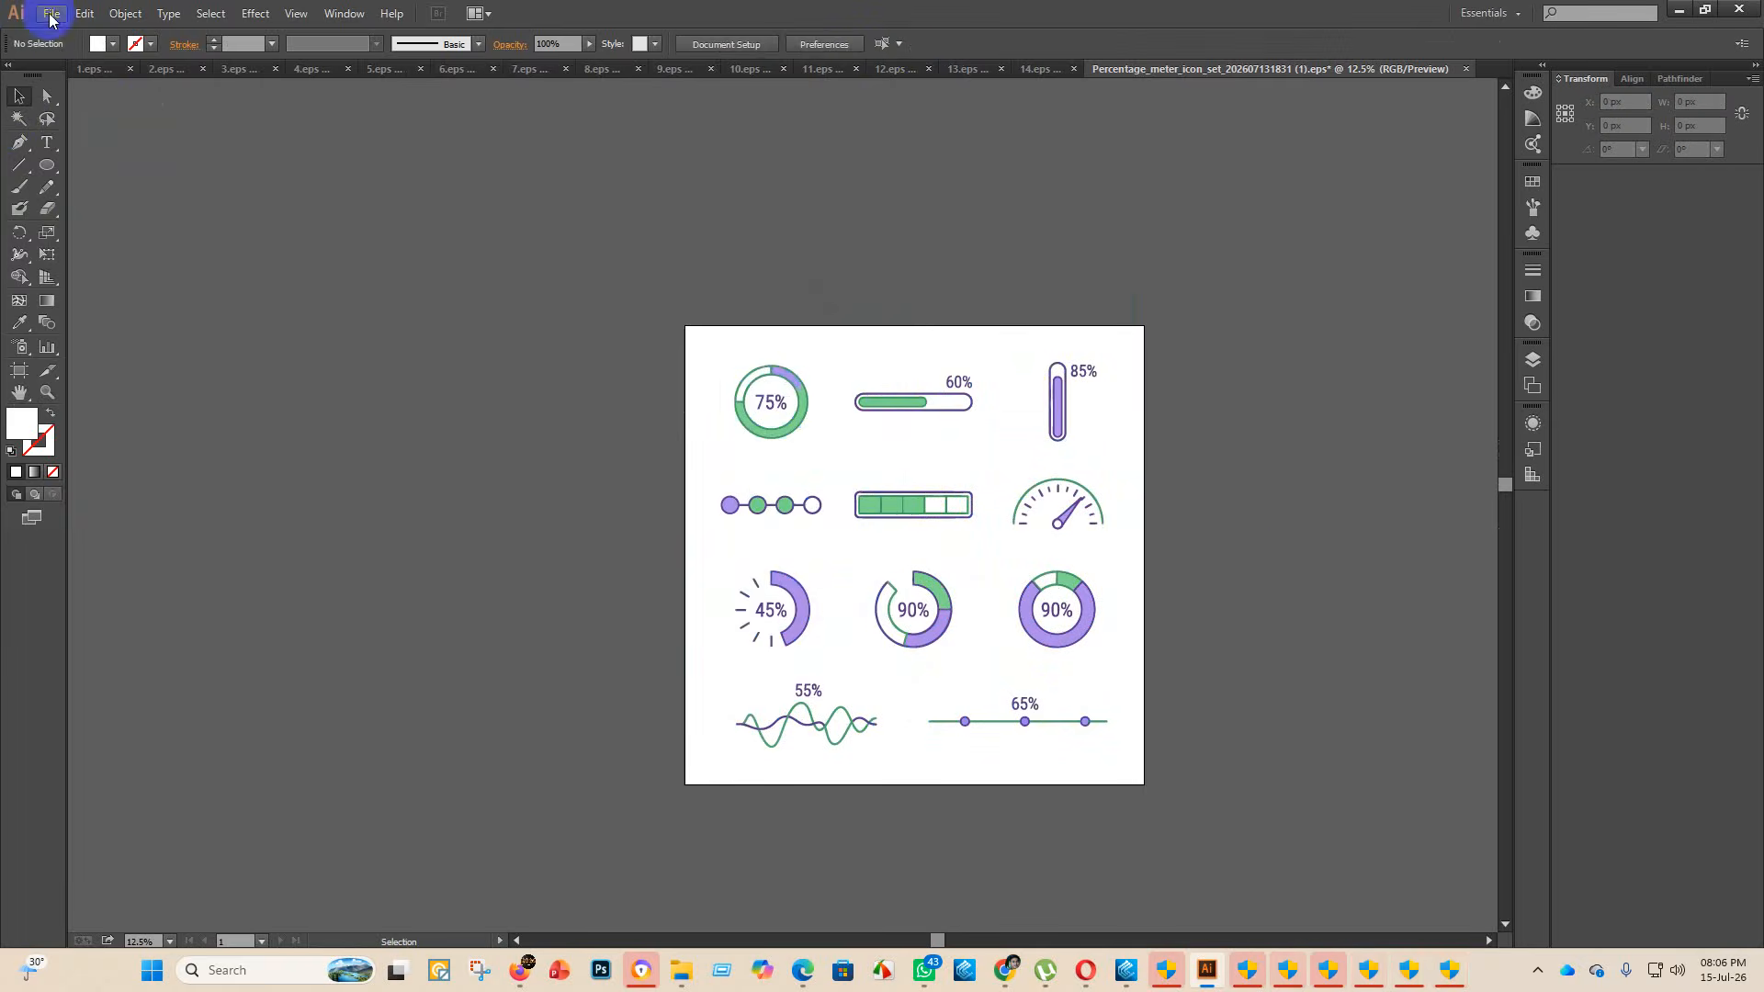
# - Save the percentage meter icons as an Illustrator EPS named 15 in the eps 2 folder, using the Illustrator 10 EPS version
pyautogui.click(51, 15)
pyautogui.click(101, 181)
pyautogui.click(317, 156)
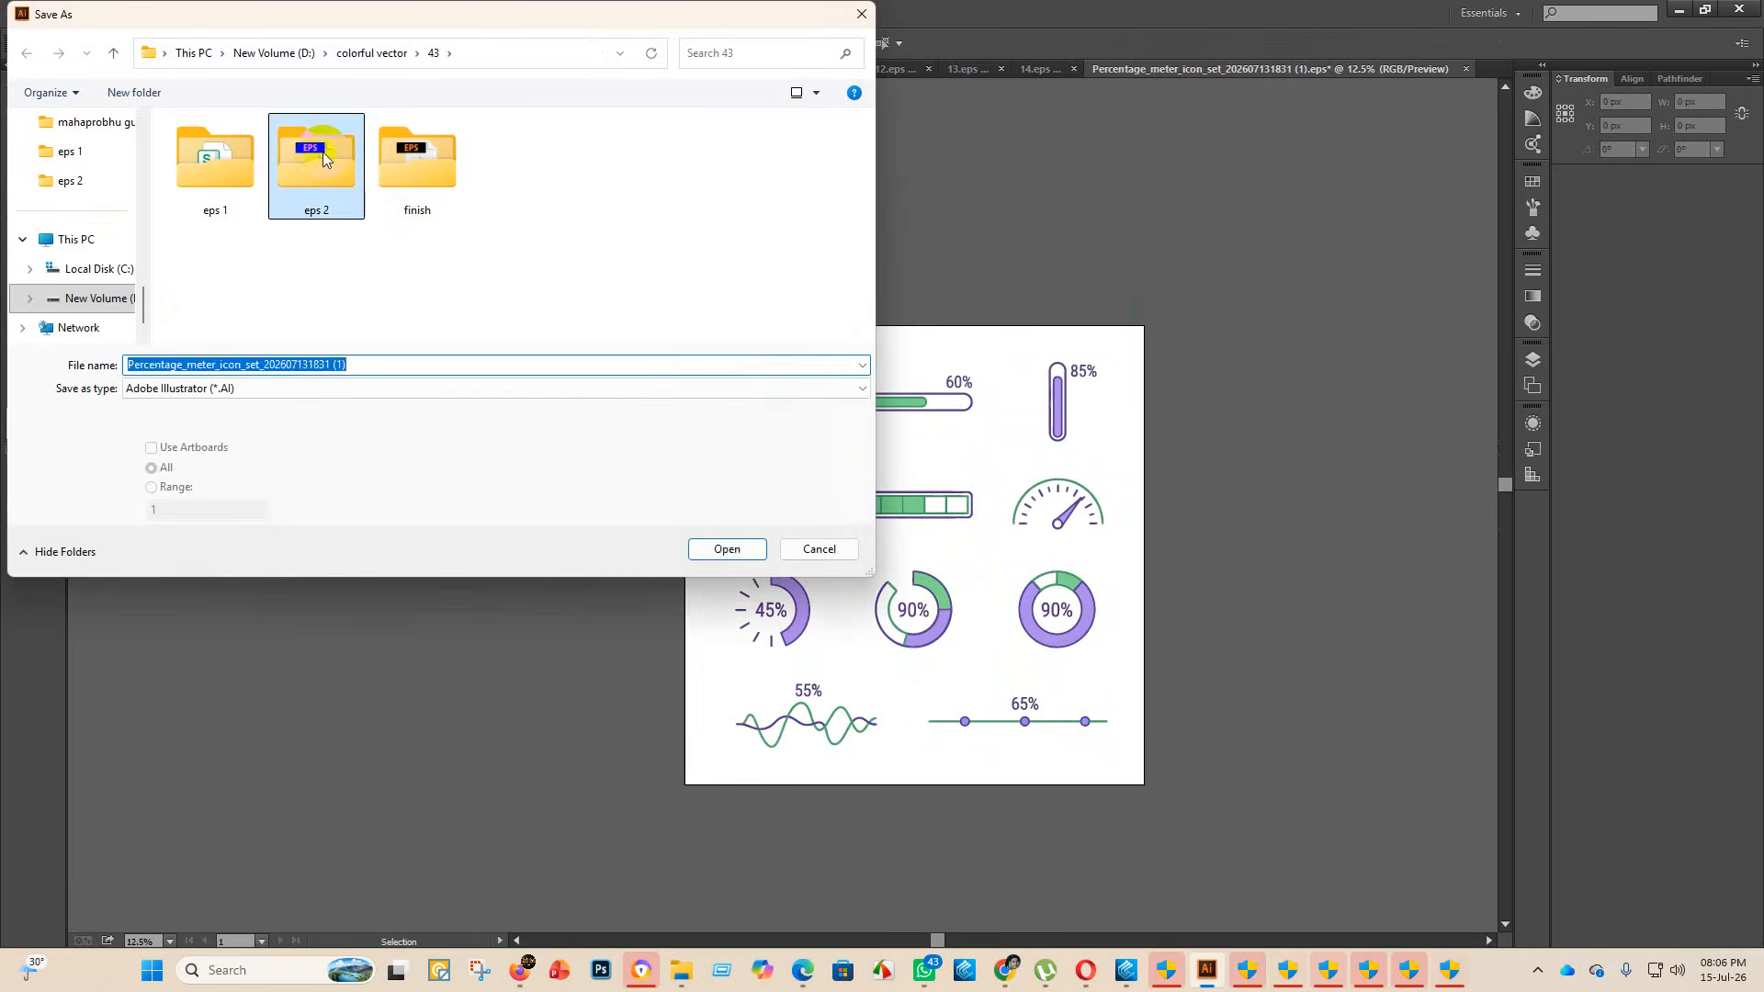
pyautogui.doubleClick(322, 158)
pyautogui.click(240, 388)
pyautogui.click(207, 430)
pyautogui.scroll(-2, 233, 282)
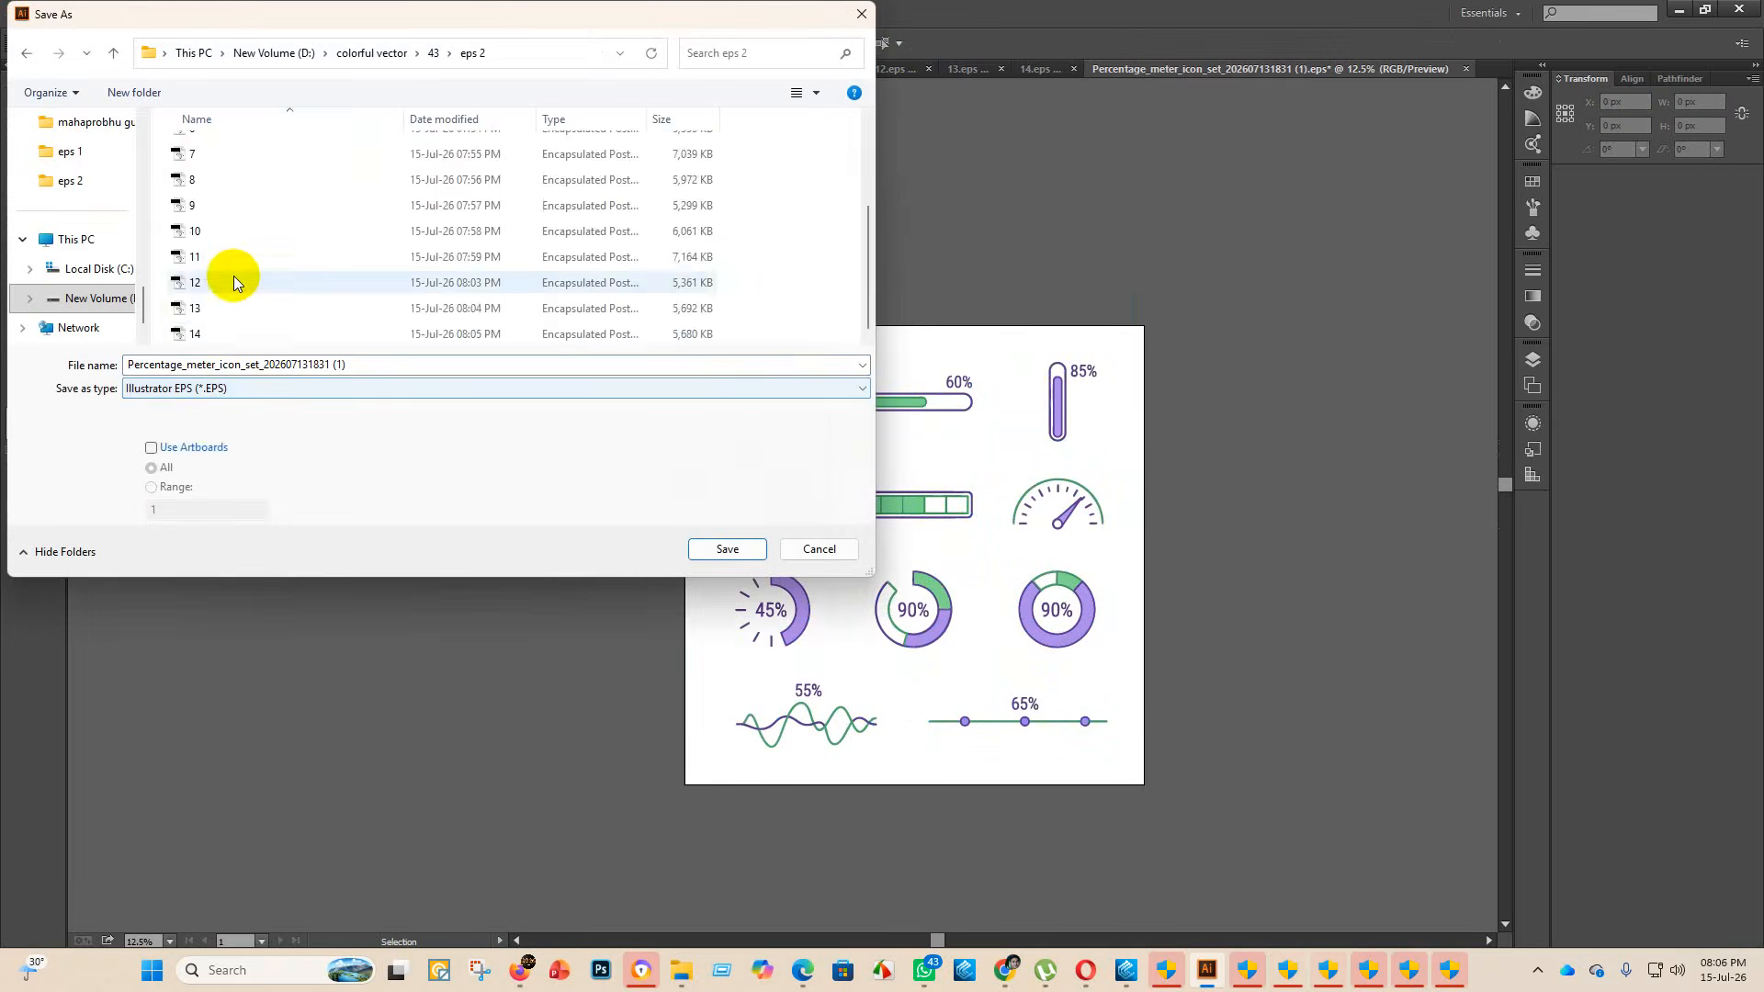
pyautogui.click(345, 366)
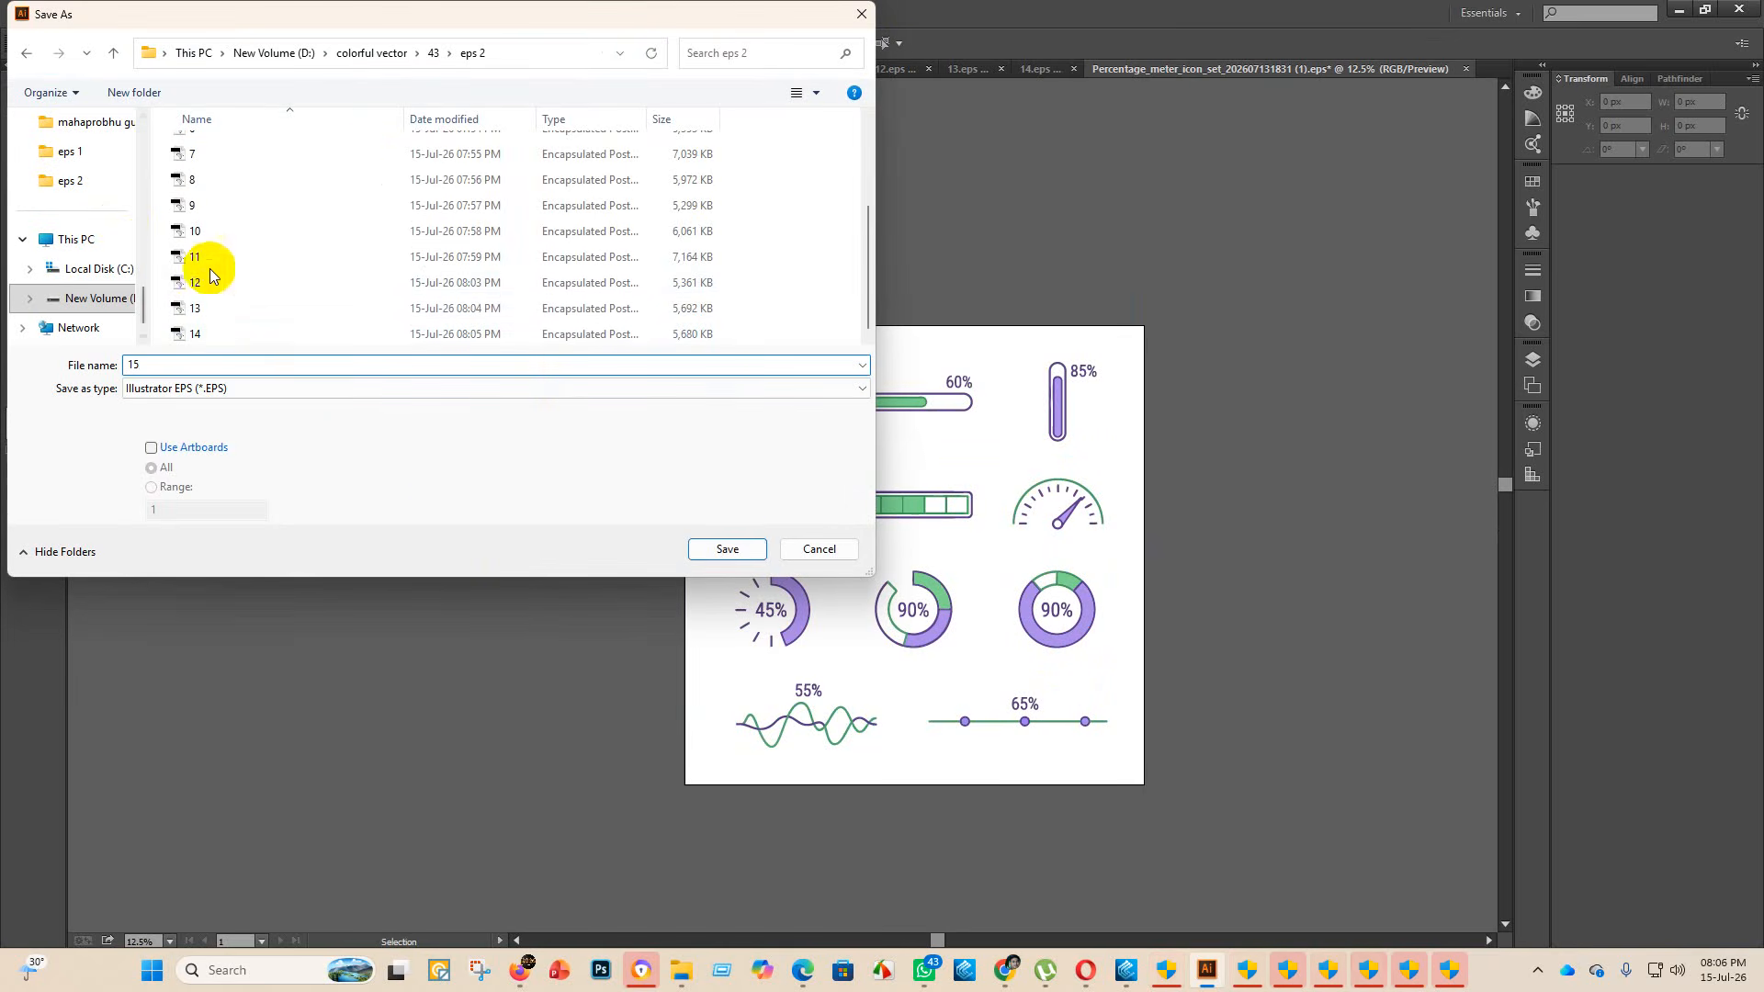
pyautogui.click(726, 549)
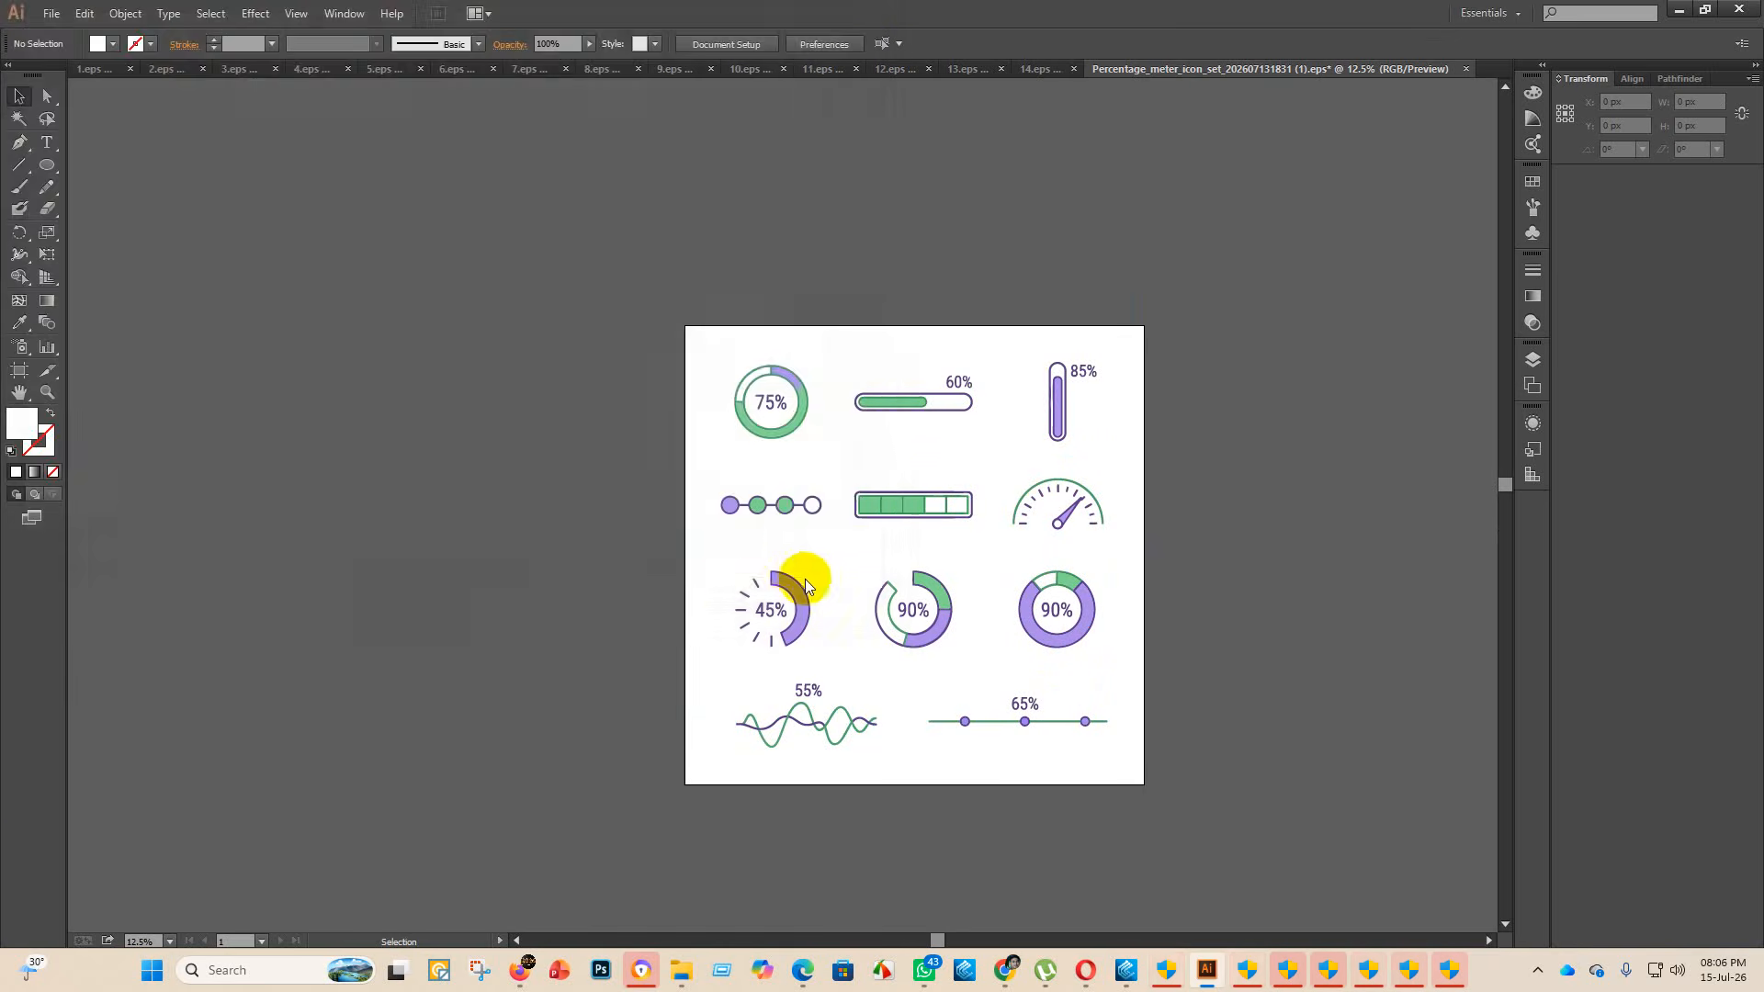
pyautogui.click(943, 220)
pyautogui.click(911, 410)
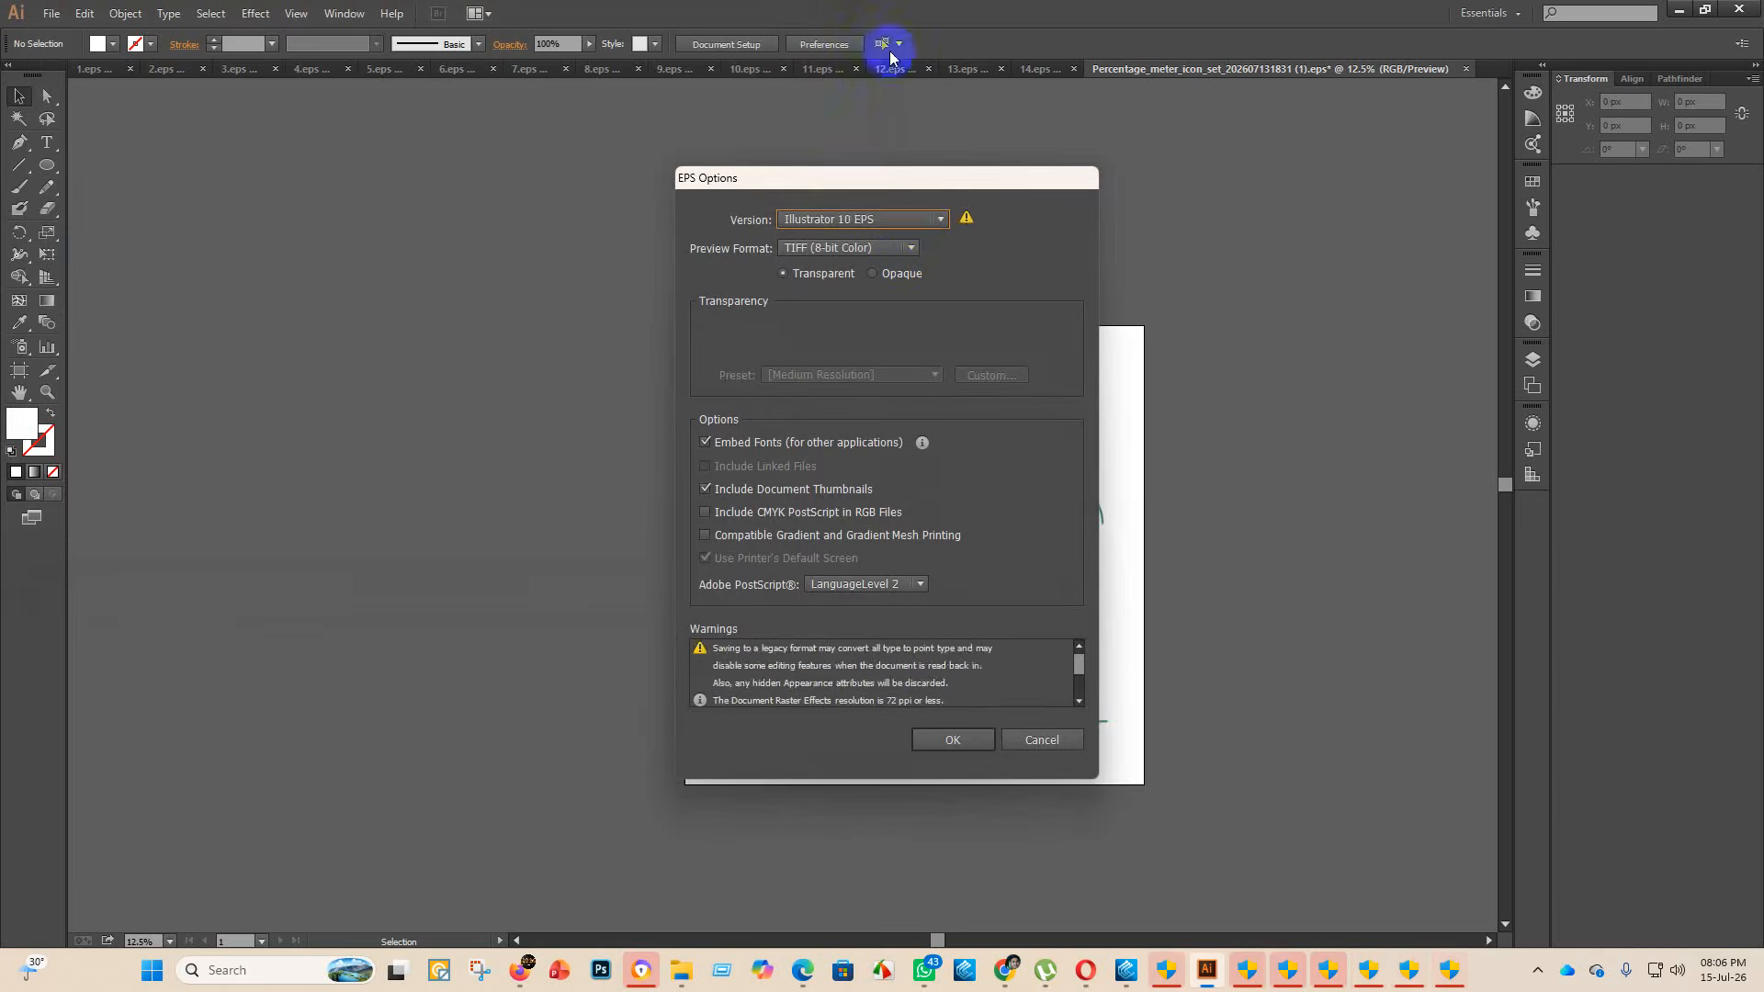
pyautogui.click(953, 739)
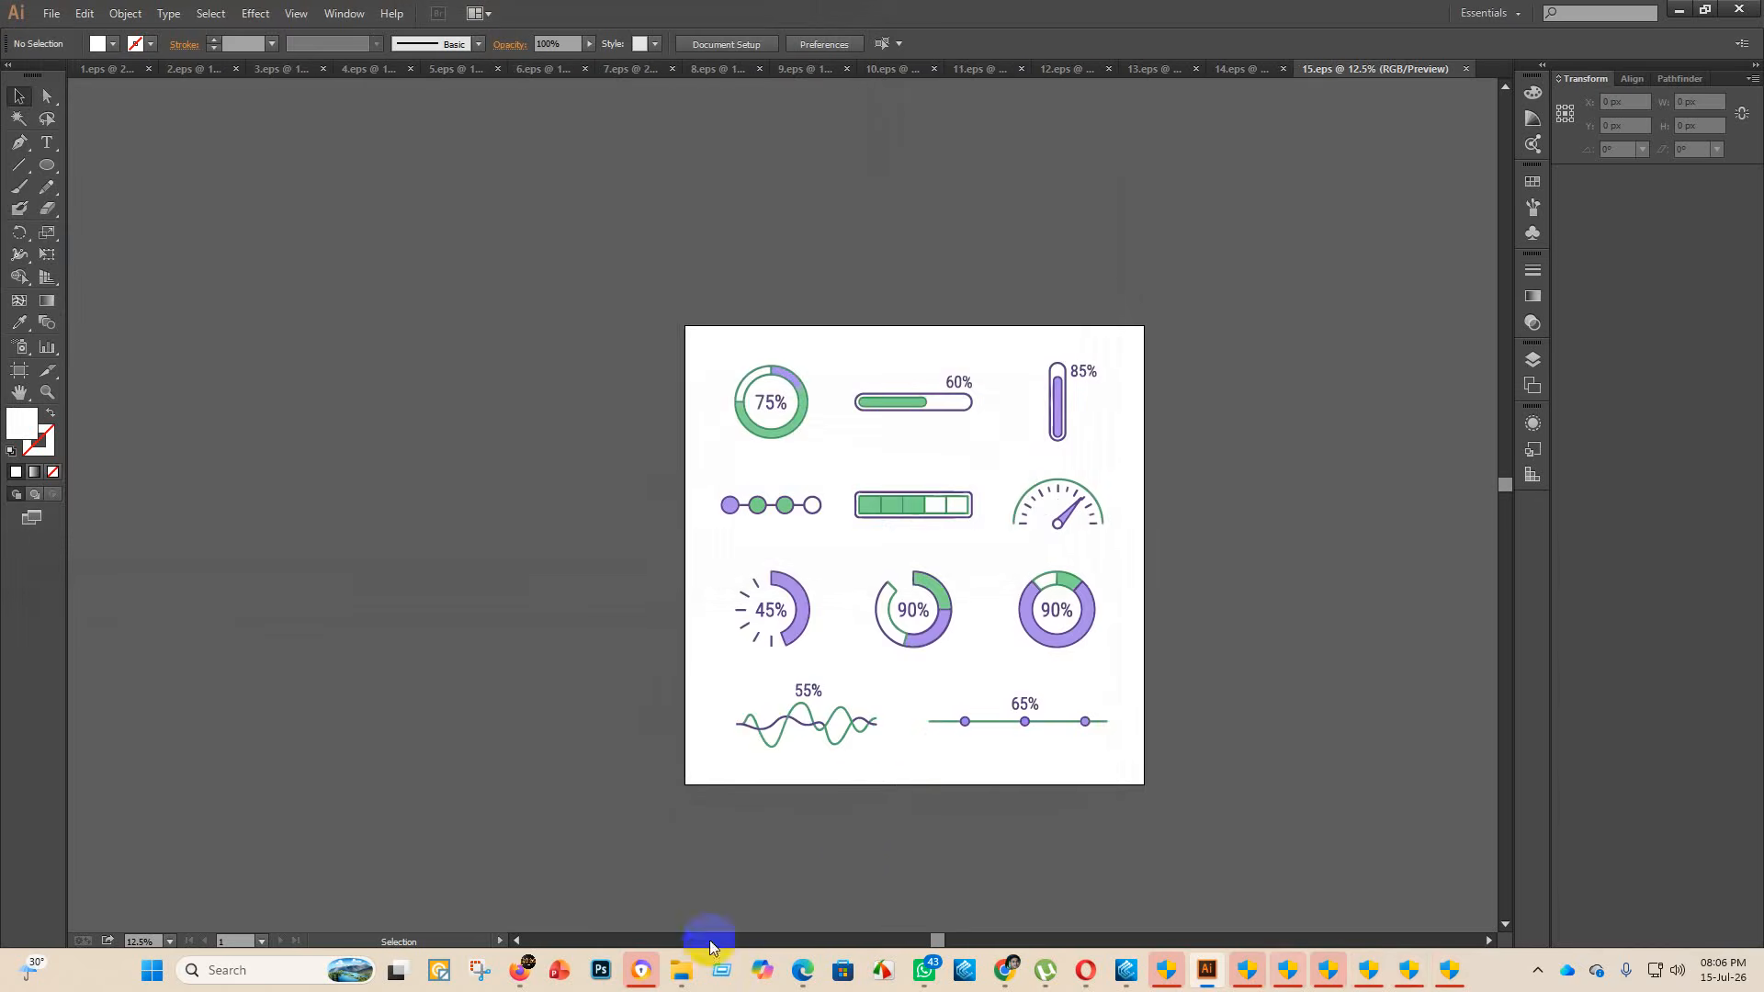
pyautogui.moveTo(681, 968)
pyautogui.click(704, 873)
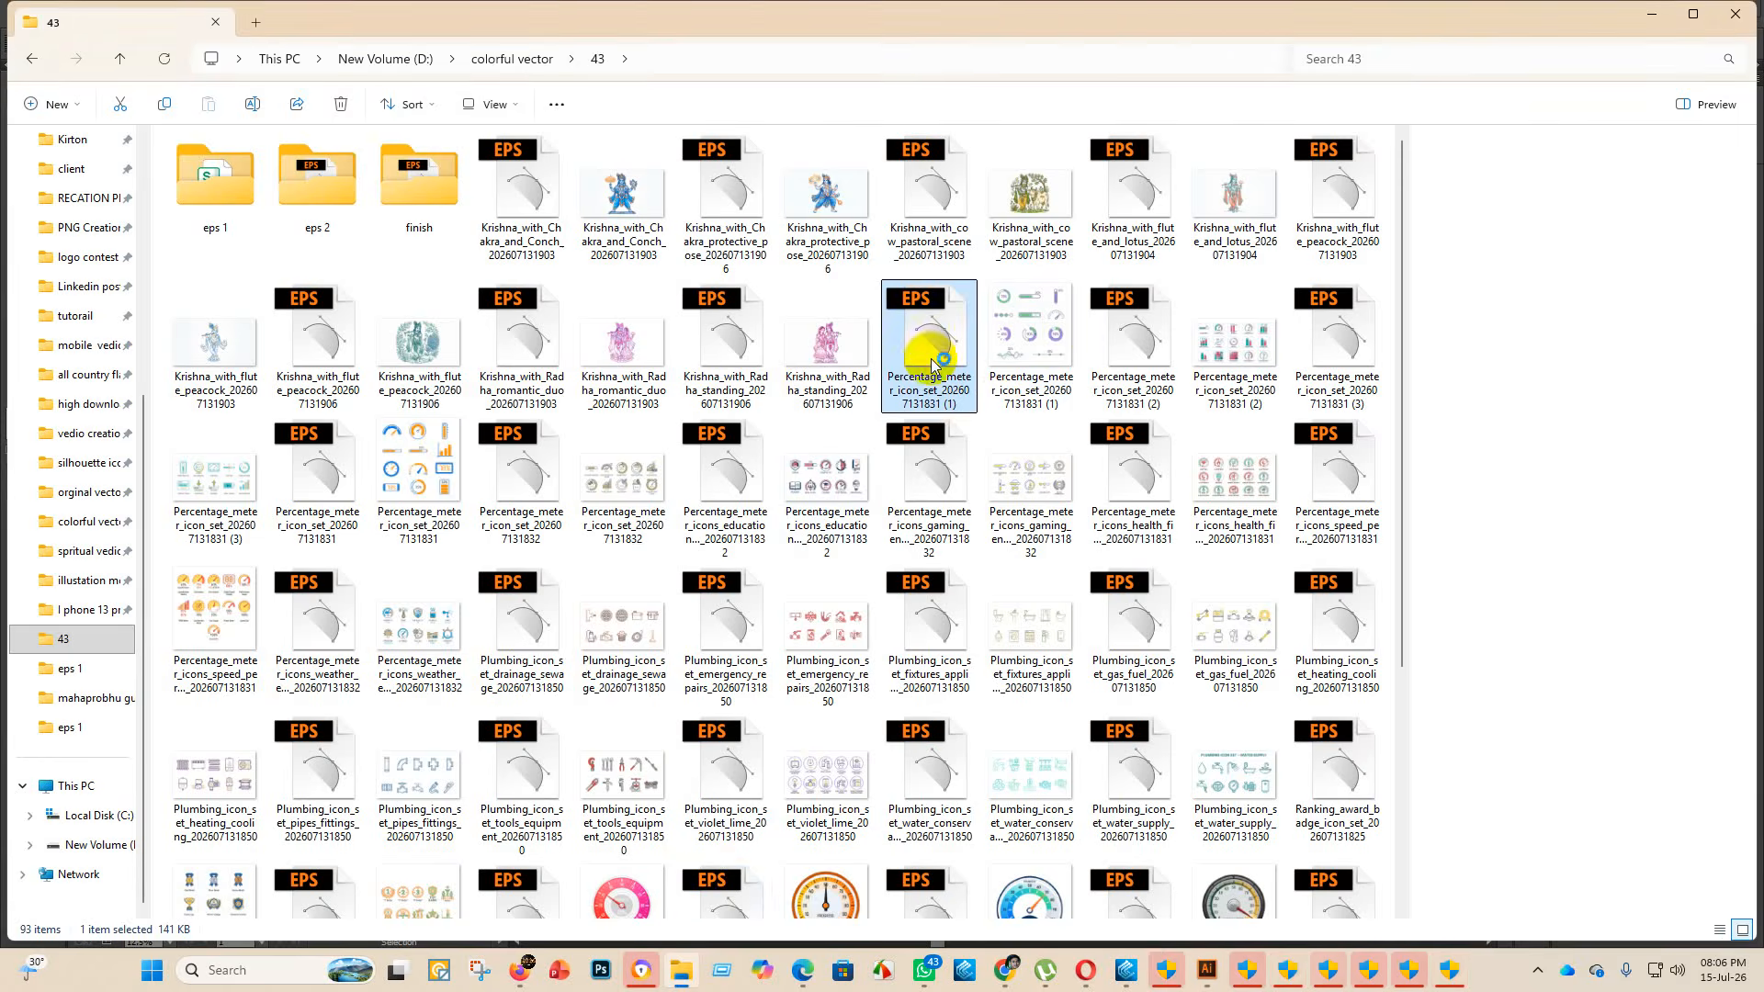
pyautogui.moveTo(925, 347); pyautogui.dragTo(441, 234)
pyautogui.moveTo(944, 372); pyautogui.dragTo(429, 195)
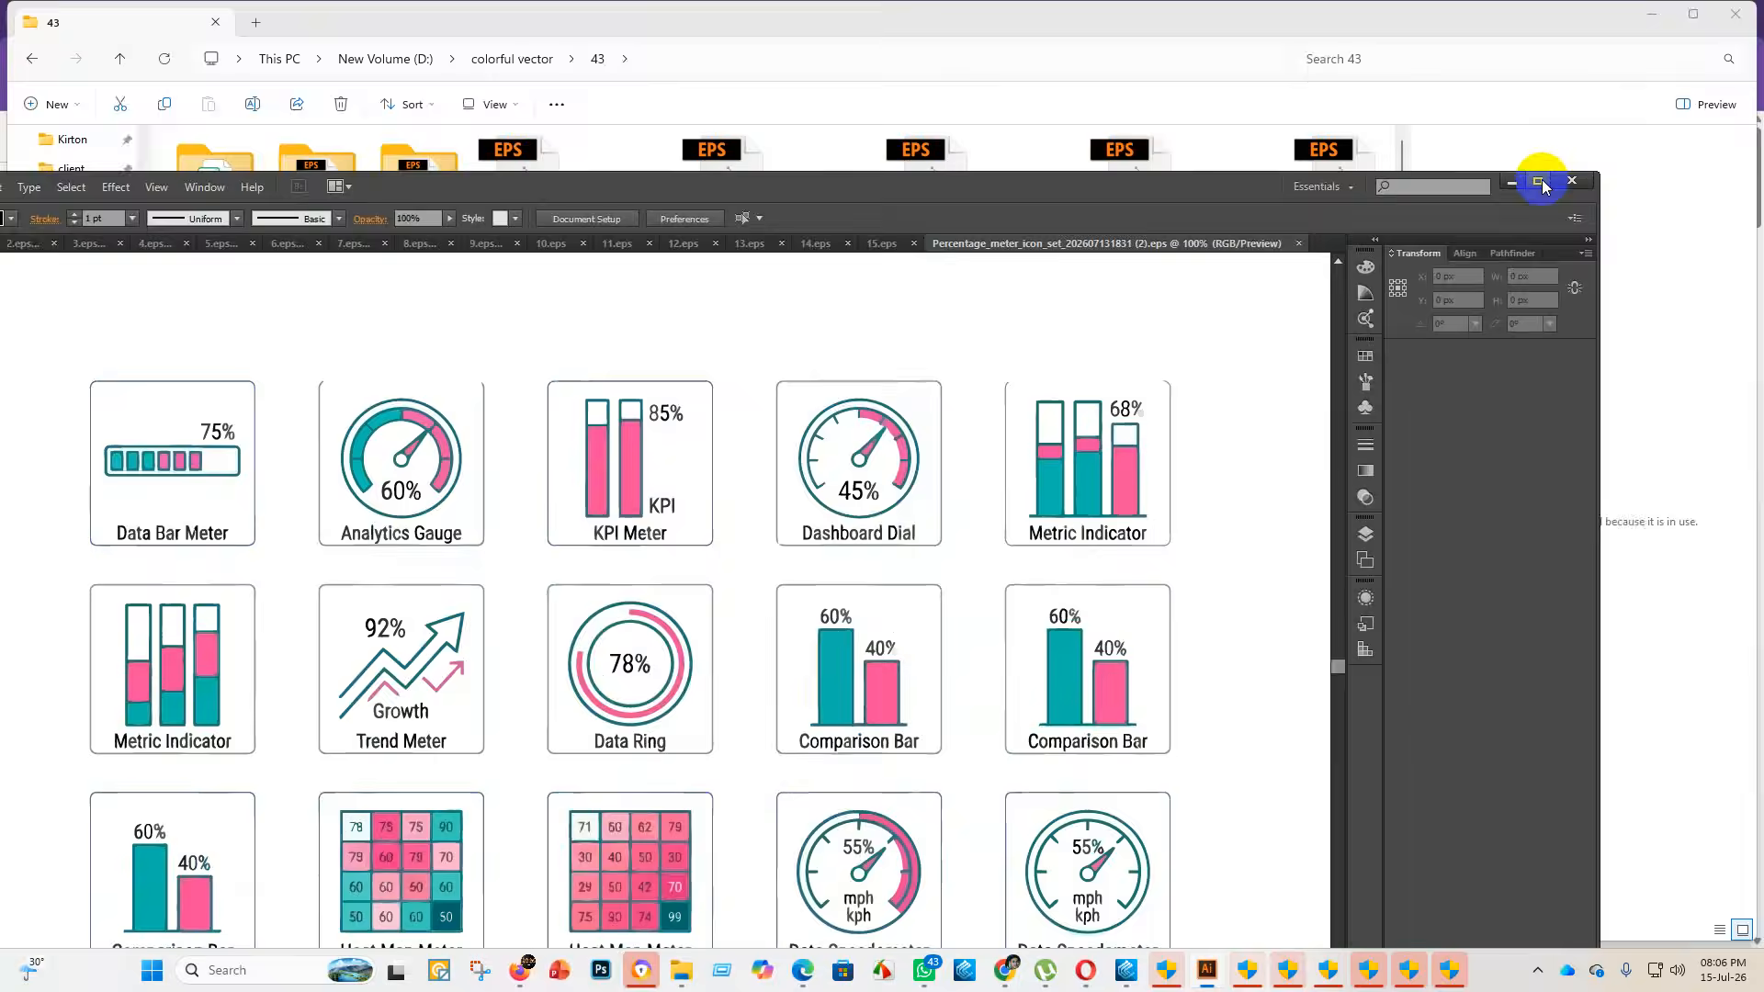
# - Enlarge the percentage meter icon group proportionally until its background spans beyond the artboard's sides and meets its upper edge
pyautogui.click(1539, 183)
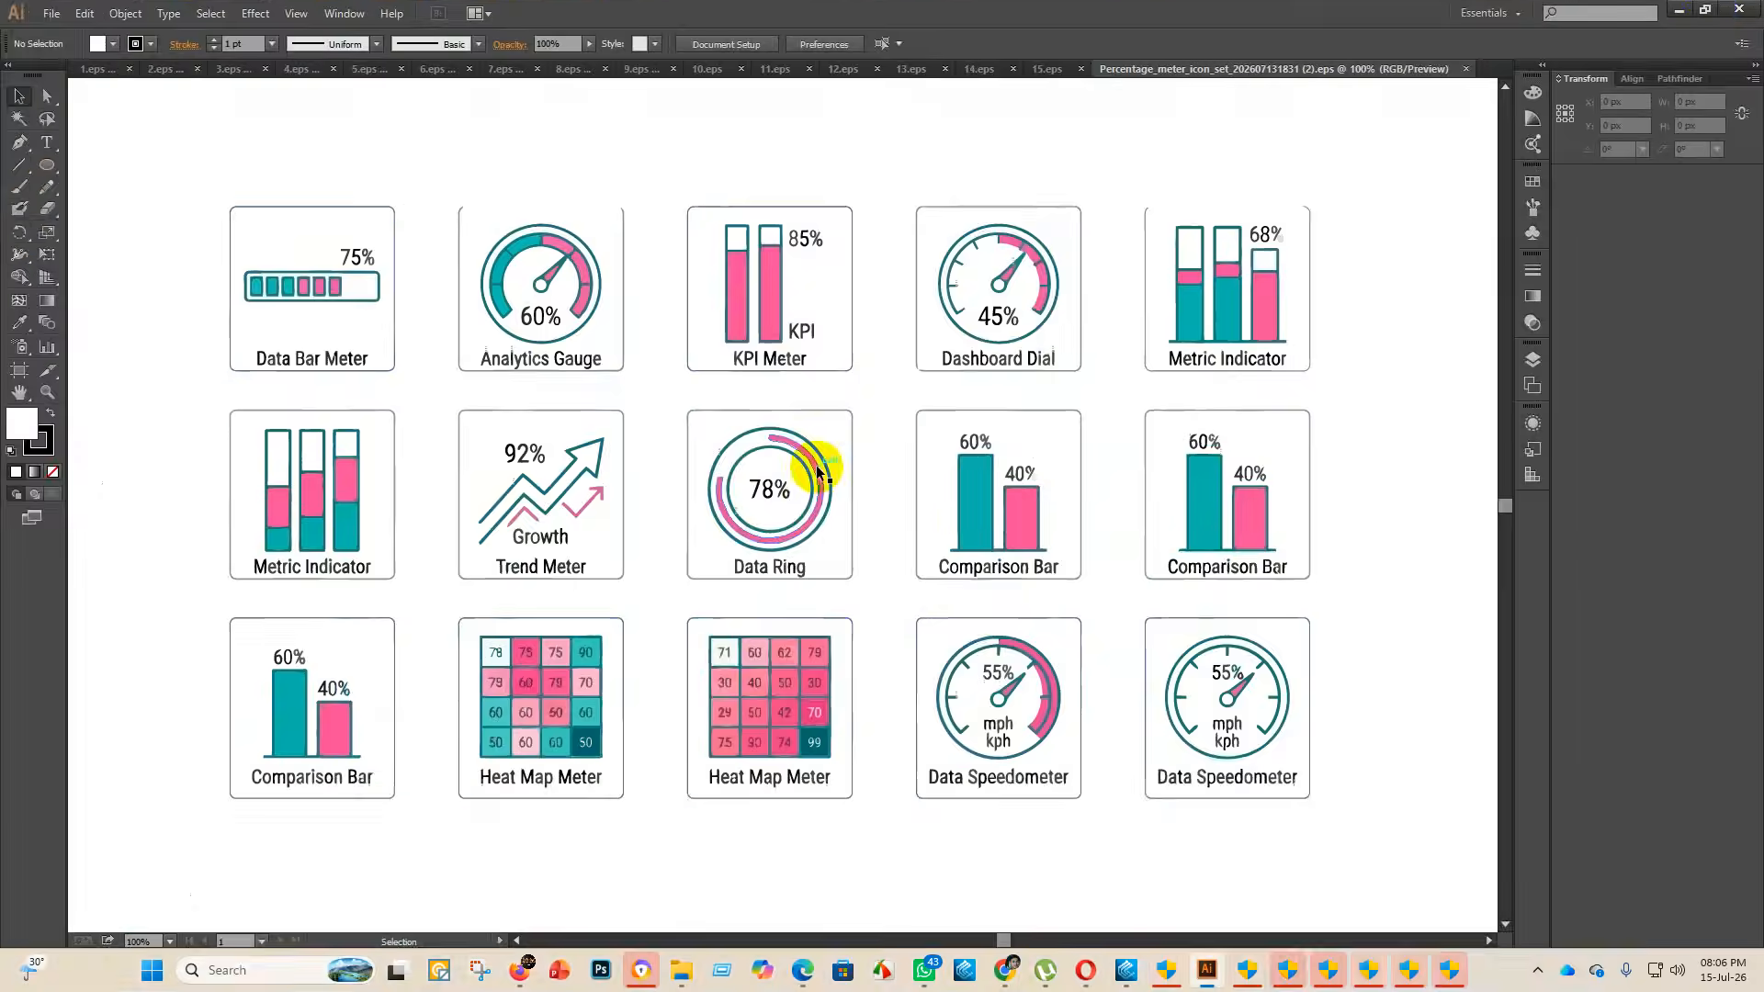
pyautogui.scroll(-6, 826, 570)
pyautogui.click(801, 483)
pyautogui.scroll(2, 803, 643)
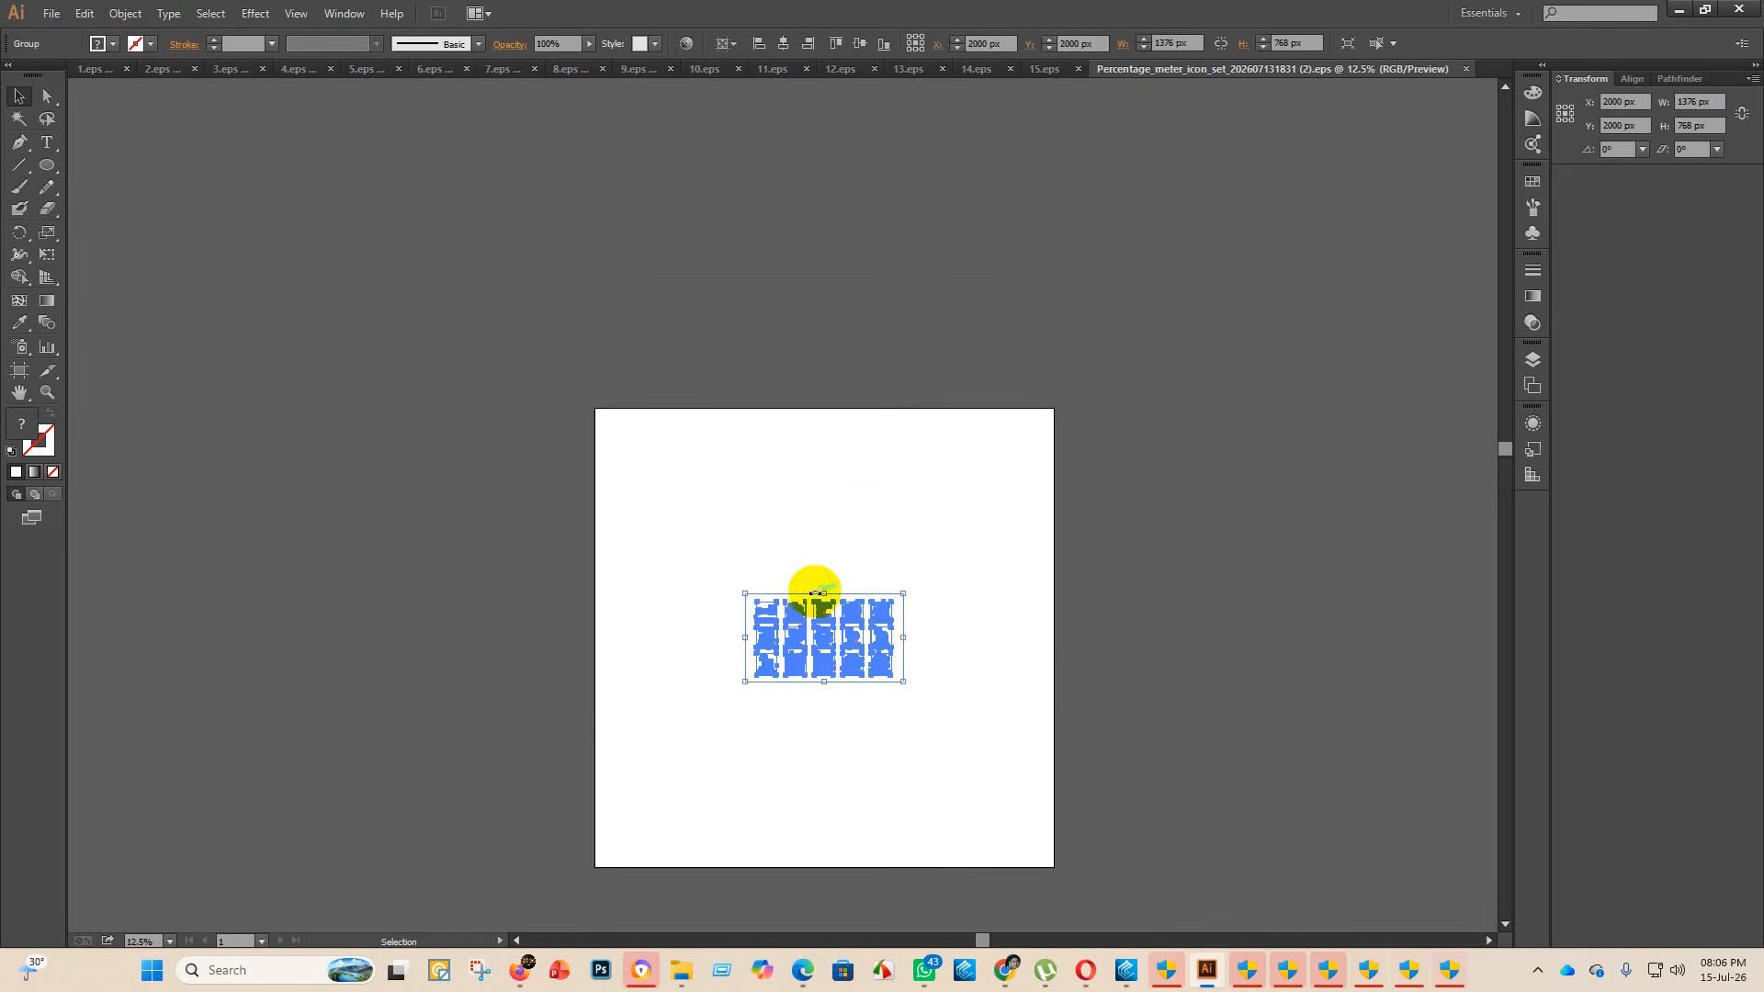
pyautogui.moveTo(824, 594); pyautogui.dragTo(874, 407)
pyautogui.click(1196, 599)
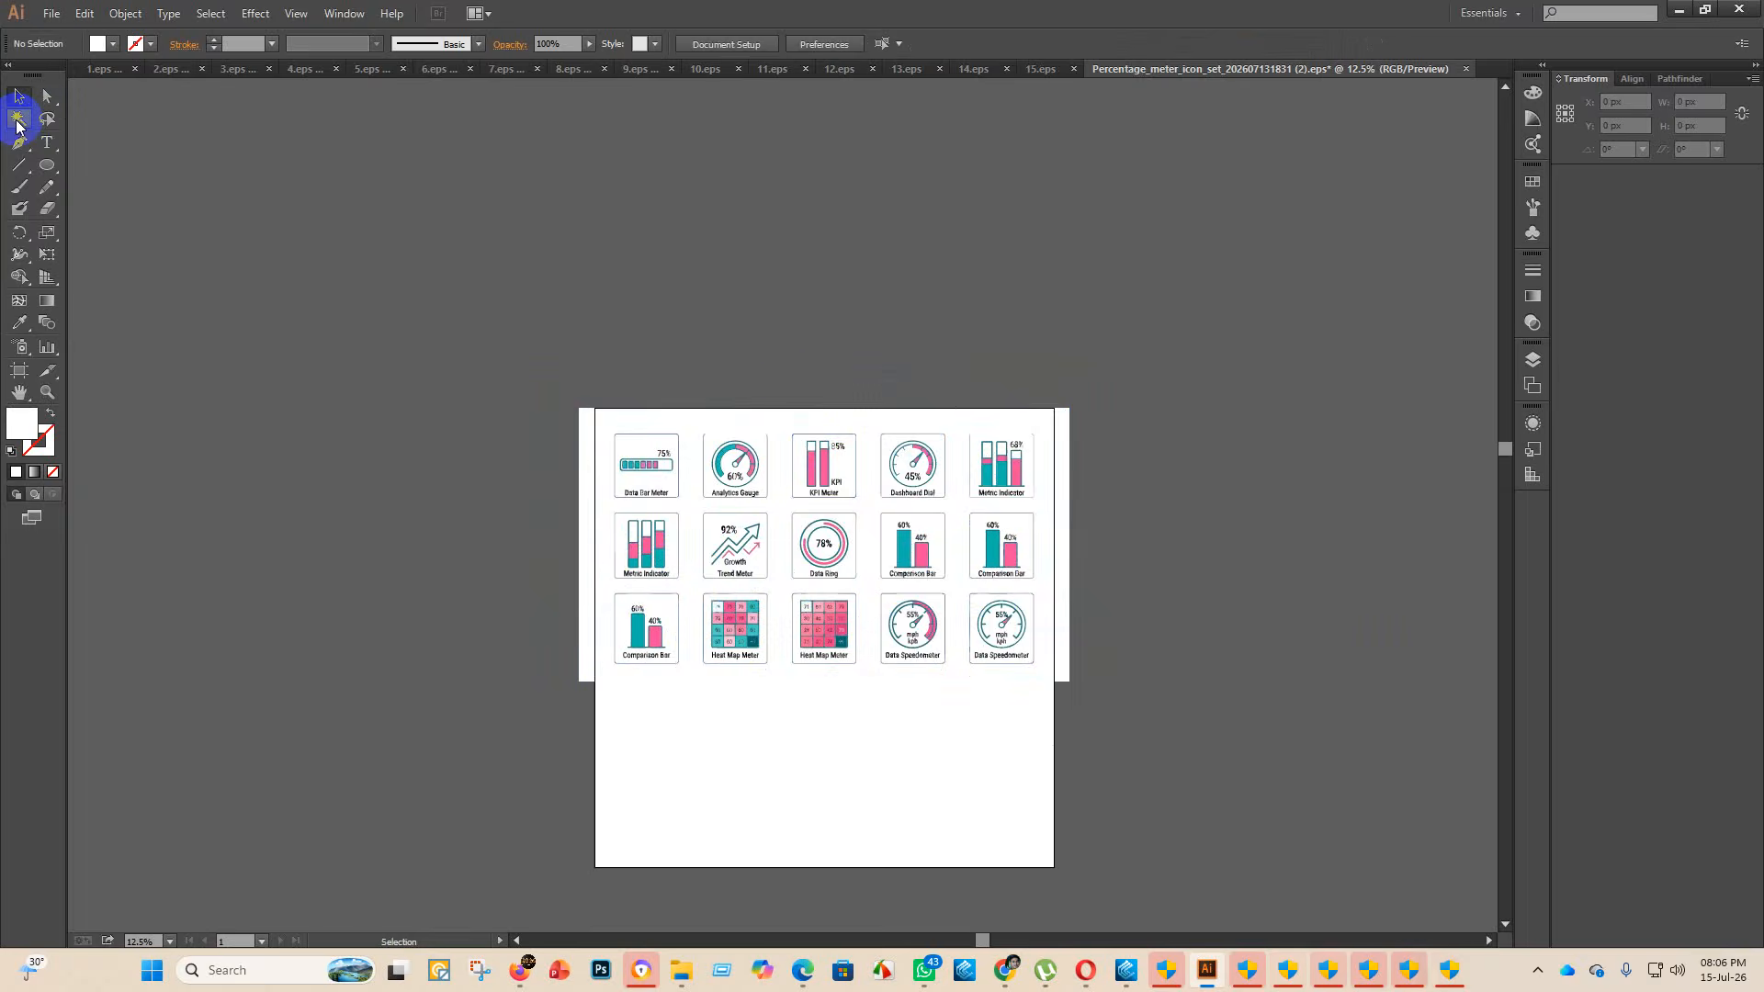
# - Delete the white background and white card fills behind the percentage meter icons using the Magic Wand
pyautogui.click(17, 120)
pyautogui.click(788, 413)
pyautogui.press('Delete')
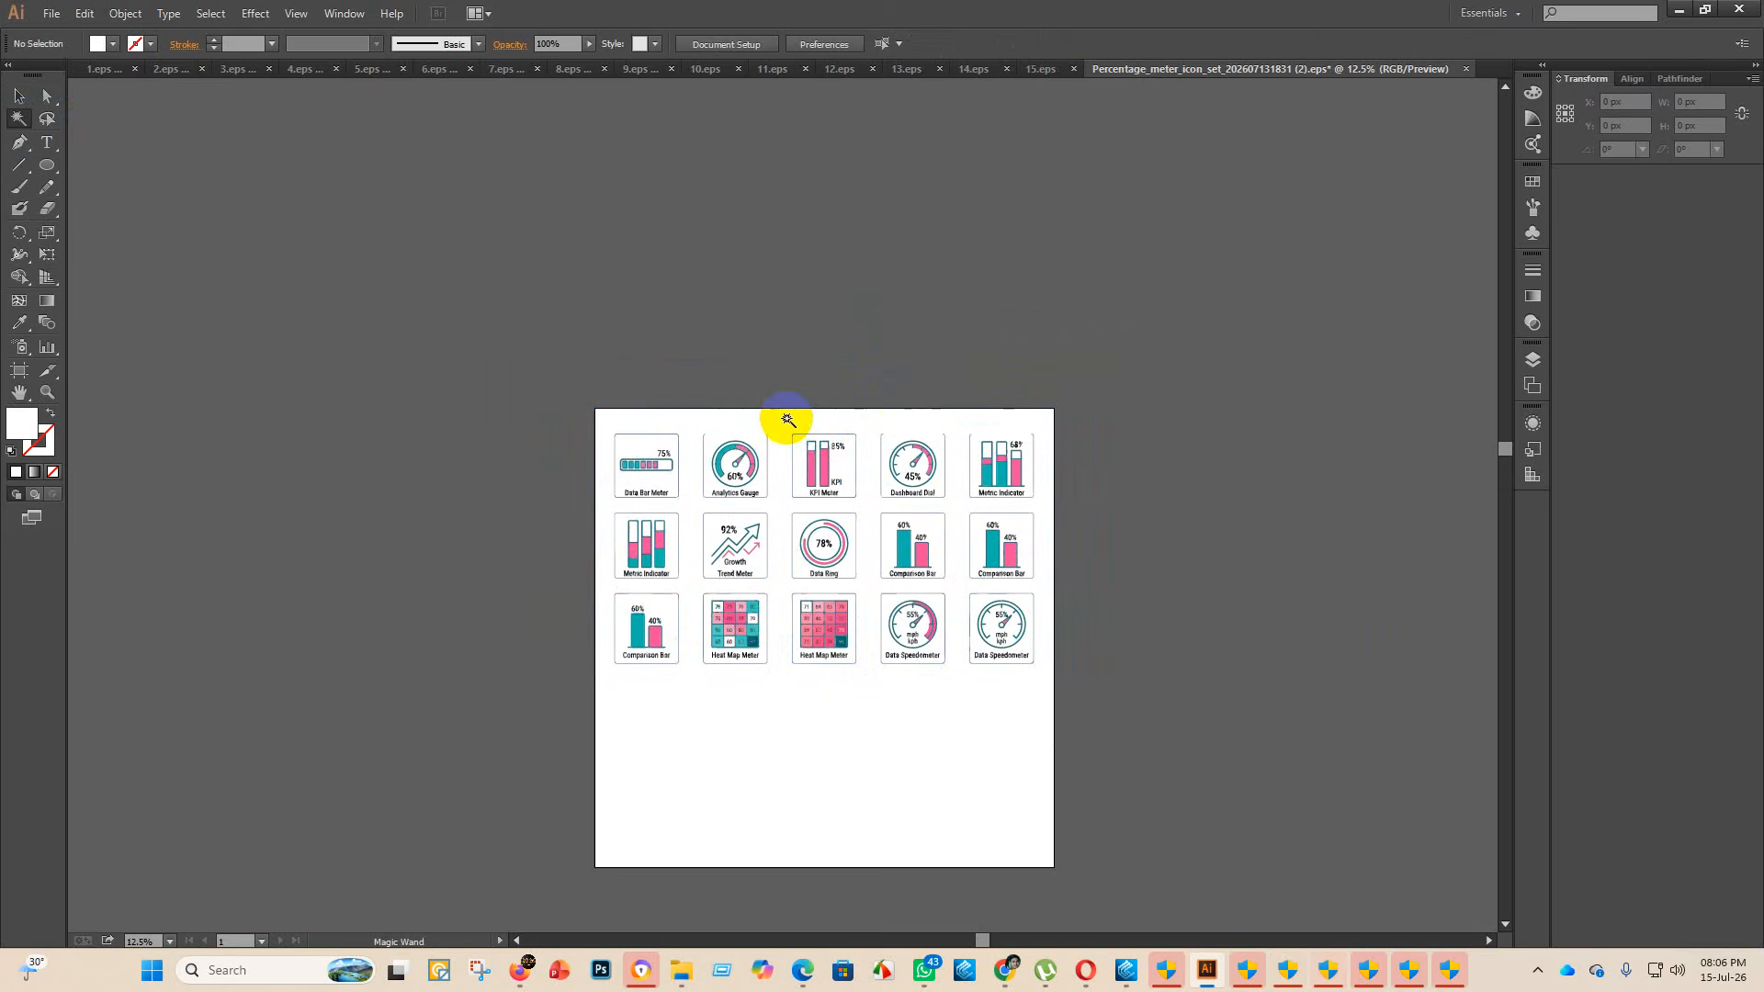
# - Set the artboard height to 2000 px with the Artboard tool
pyautogui.click(19, 371)
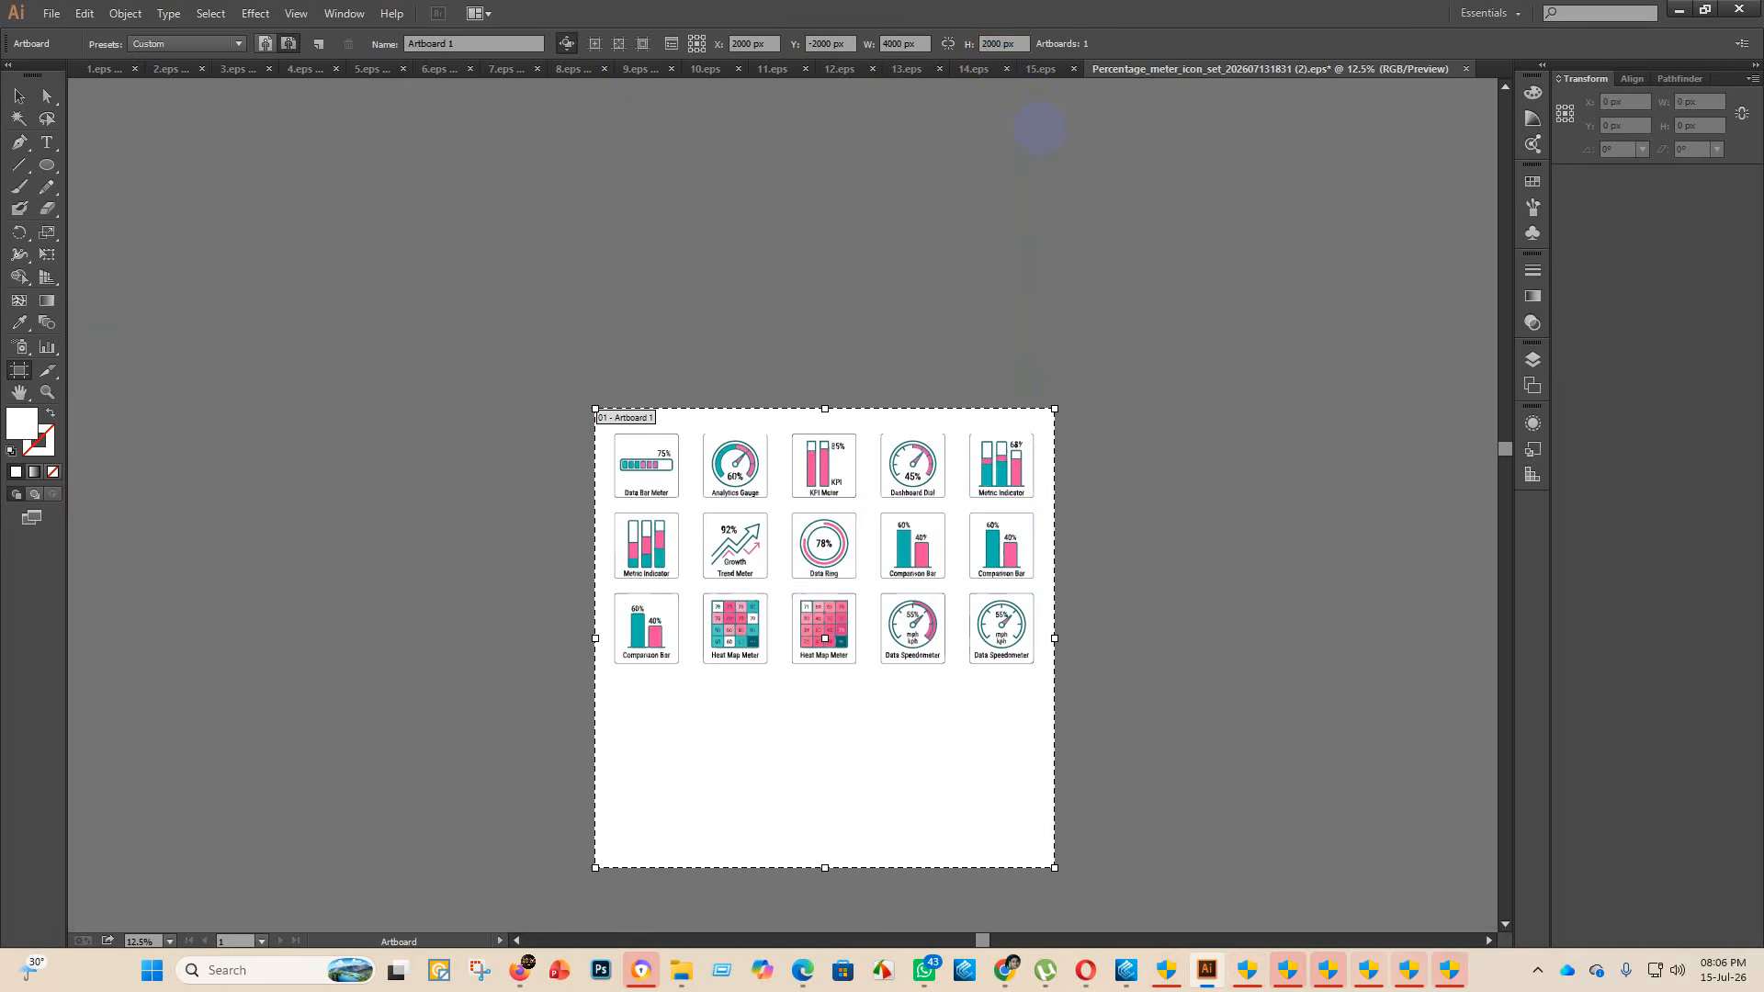
pyautogui.moveTo(1040, 129); pyautogui.dragTo(969, 137)
pyautogui.click(16, 98)
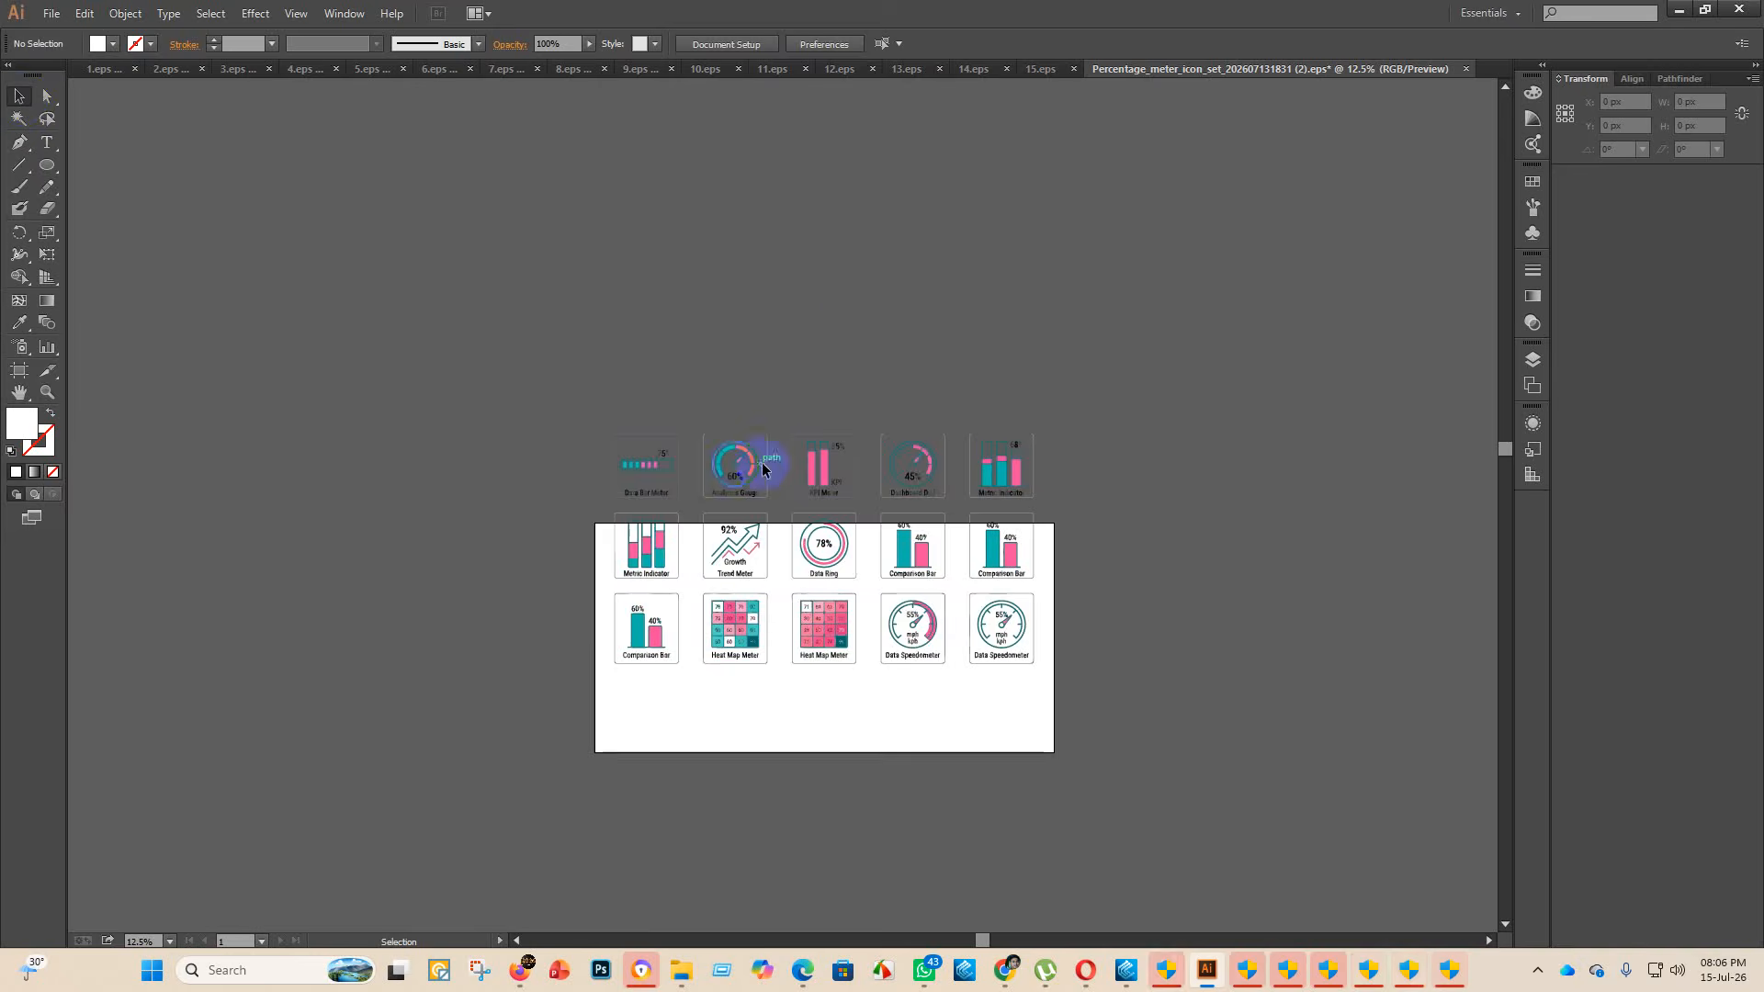
# - Centre the icon group on the artboard, scale it down to about 3398 by 1865 px, recentre it vertically, and deselect it
pyautogui.click(824, 463)
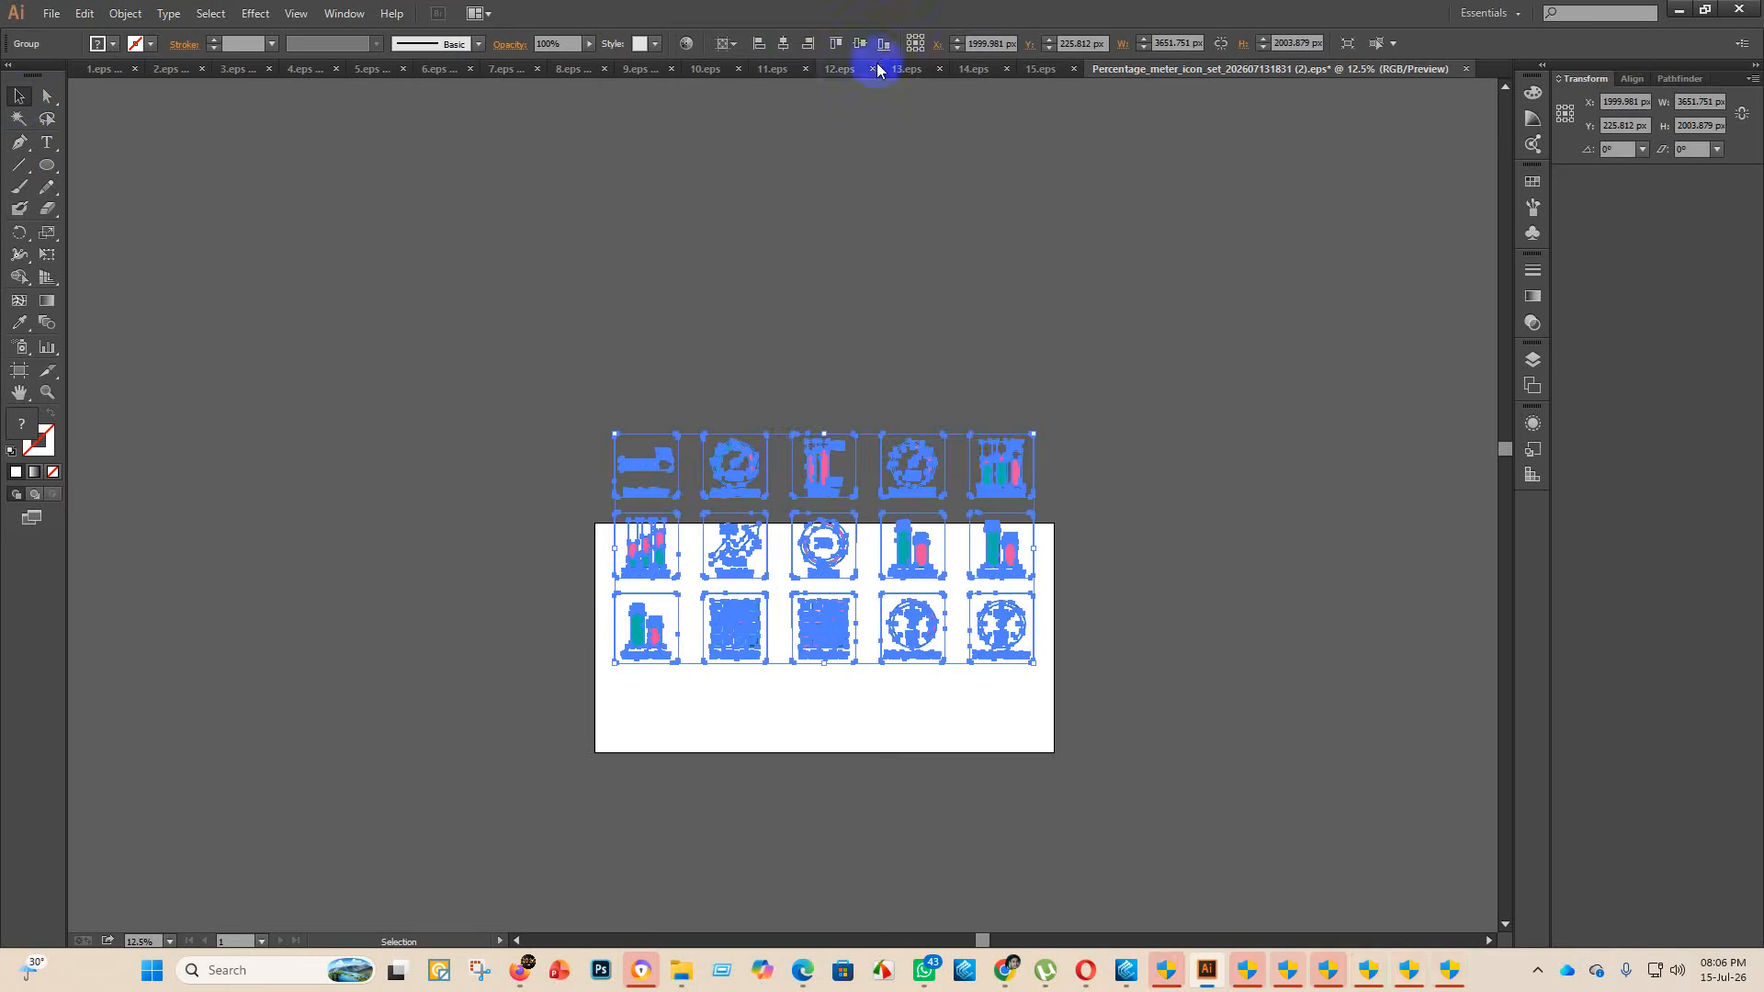
pyautogui.click(861, 44)
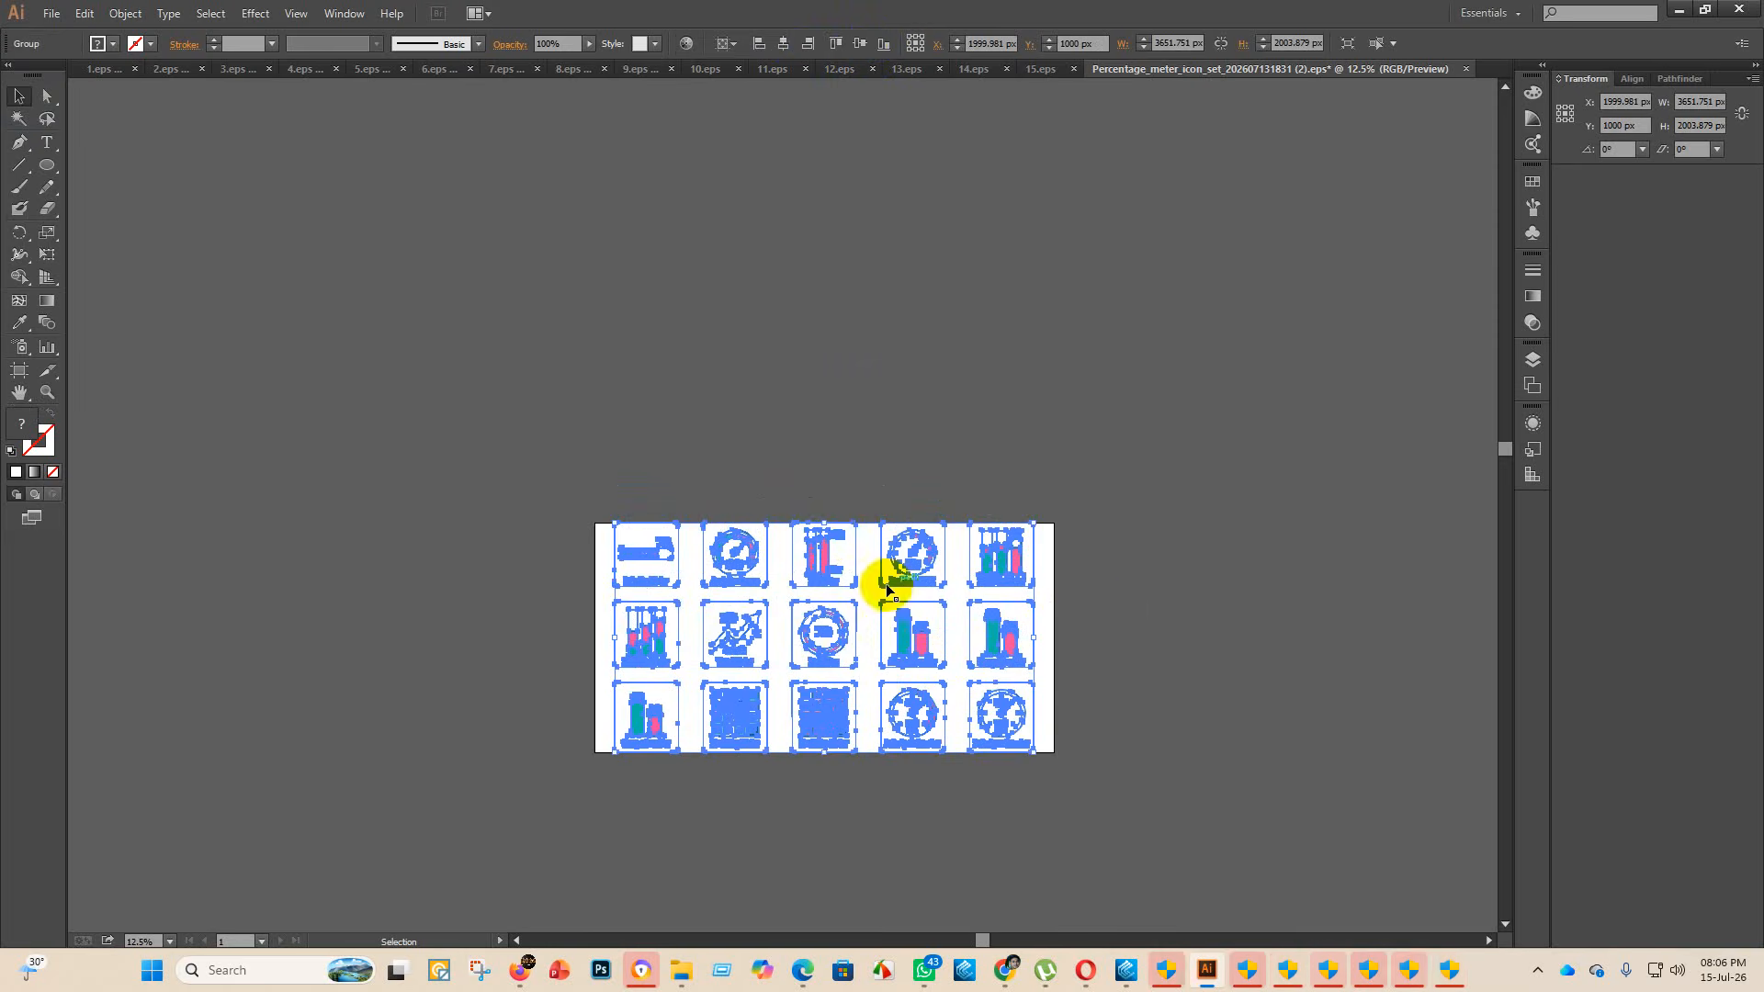
pyautogui.moveTo(826, 520); pyautogui.dragTo(824, 542)
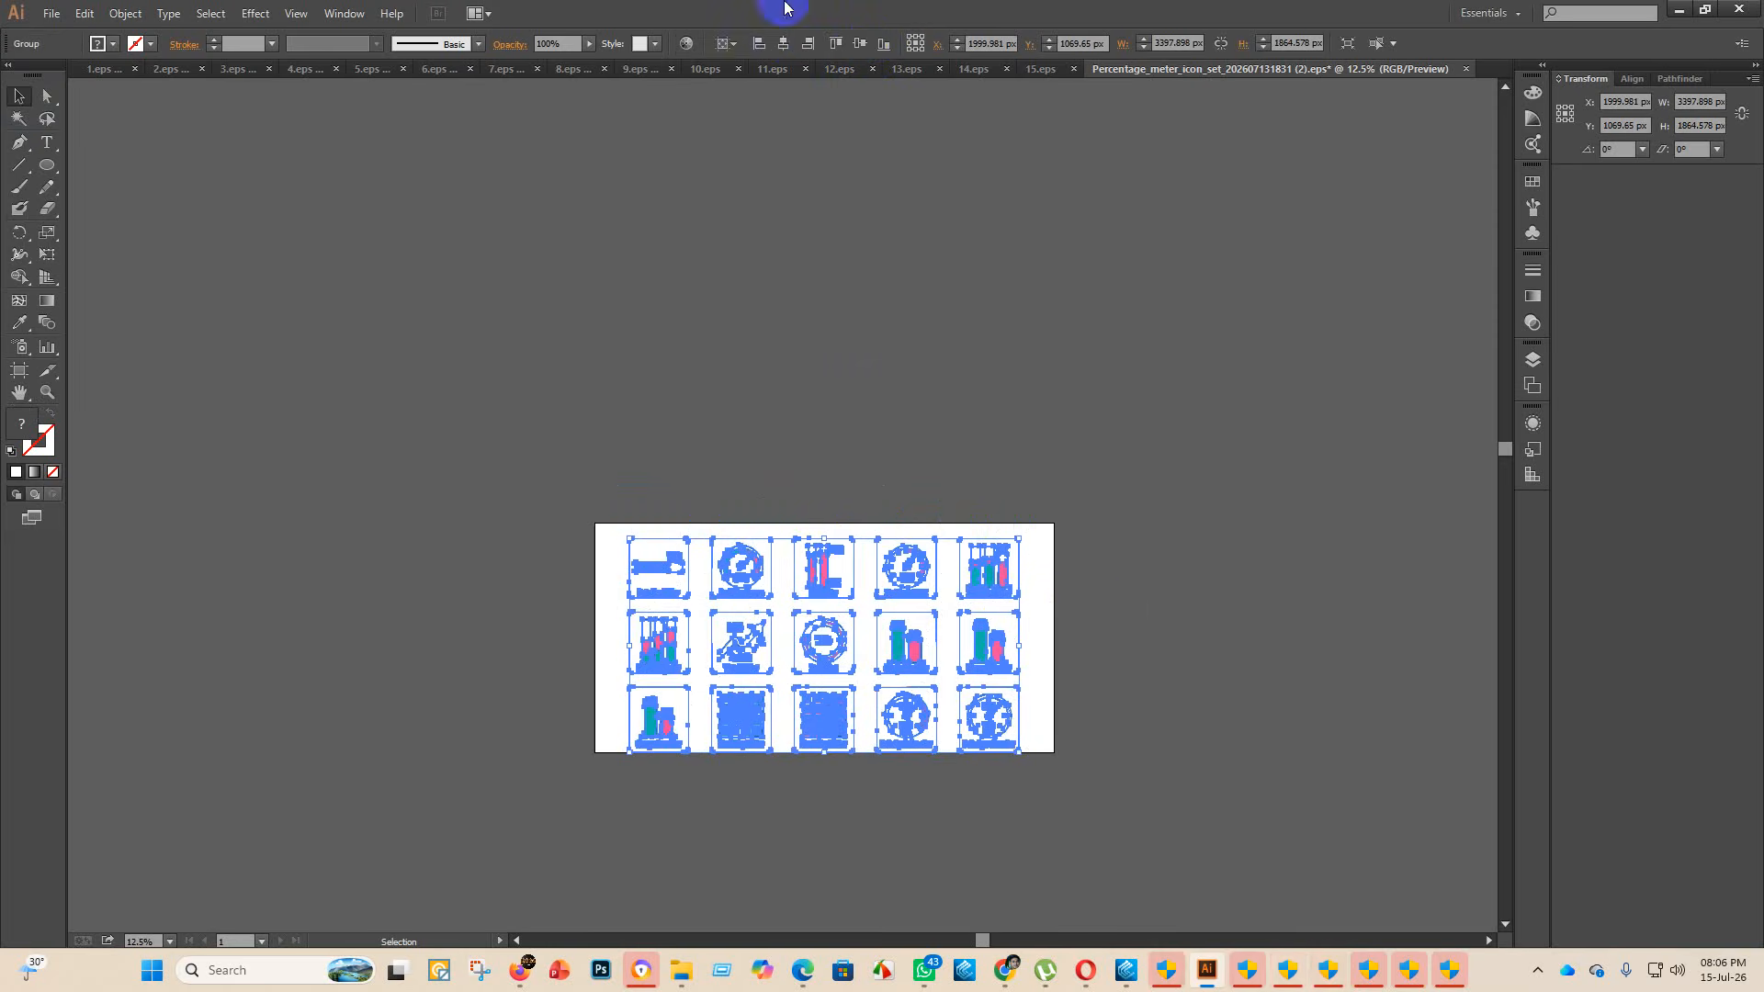
pyautogui.click(1072, 697)
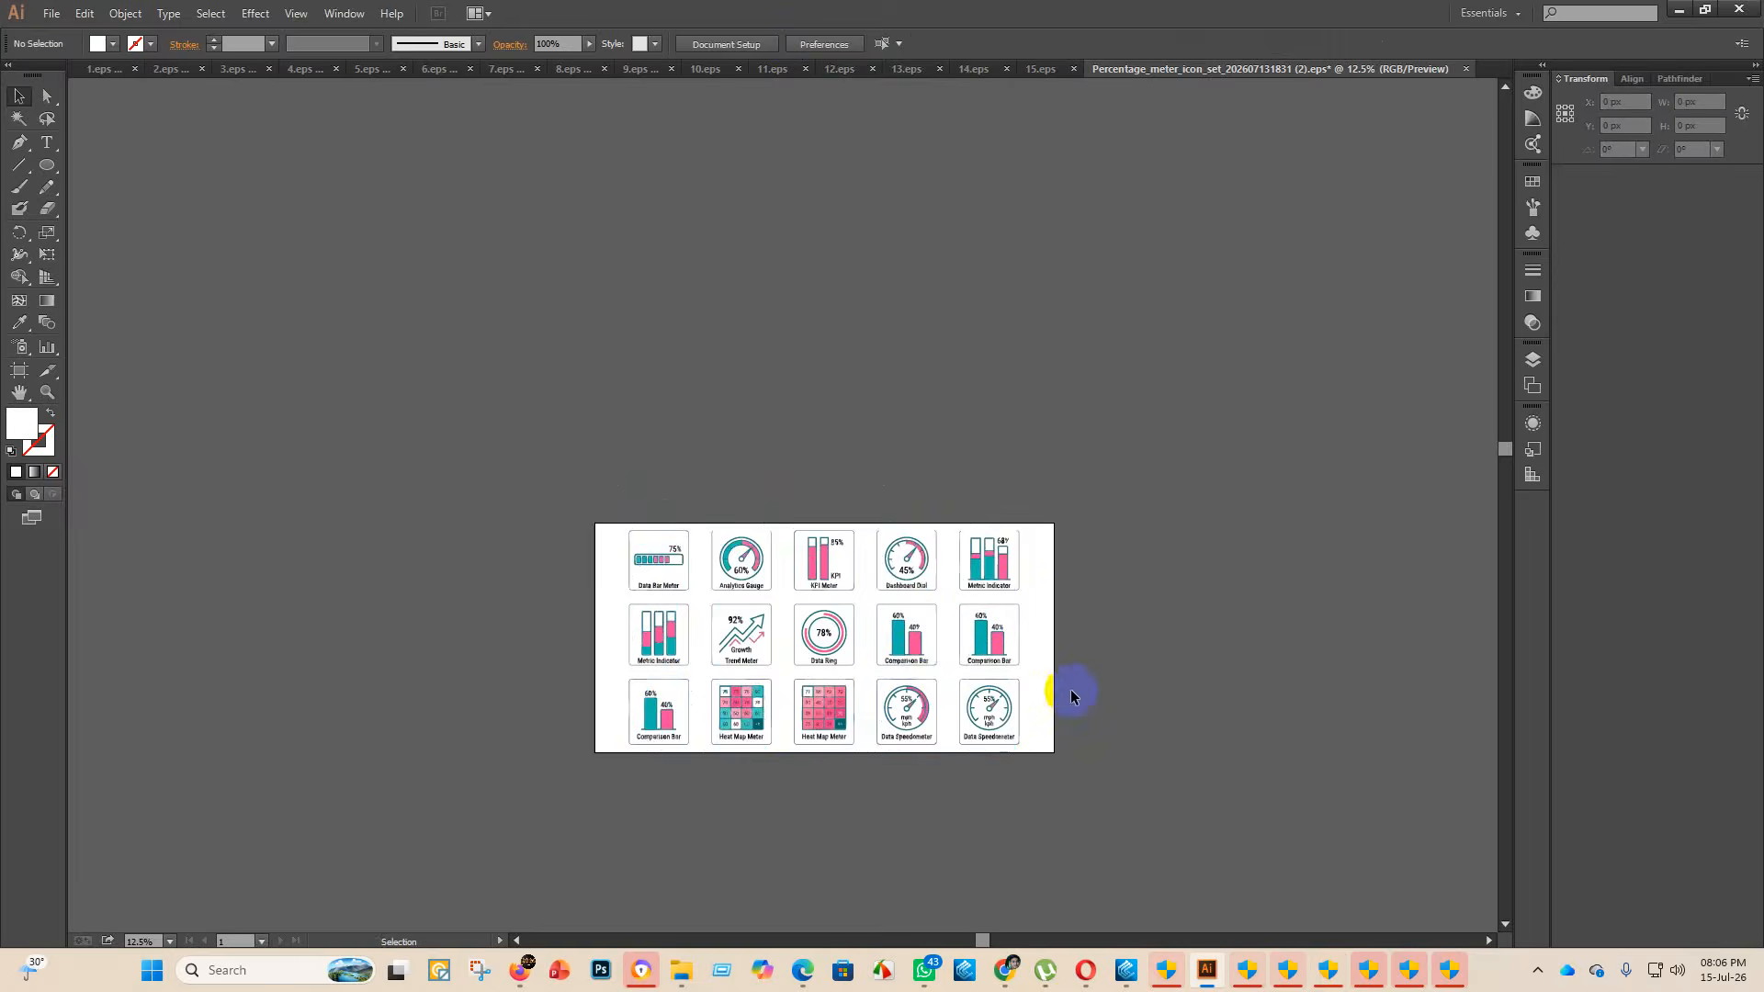
# - Save the carded percentage meter icons as an Illustrator EPS named 16 in the eps 2 folder, using the Illustrator 10 EPS version
pyautogui.scroll(1, 1065, 695)
pyautogui.scroll(-3, 858, 488)
pyautogui.click(52, 13)
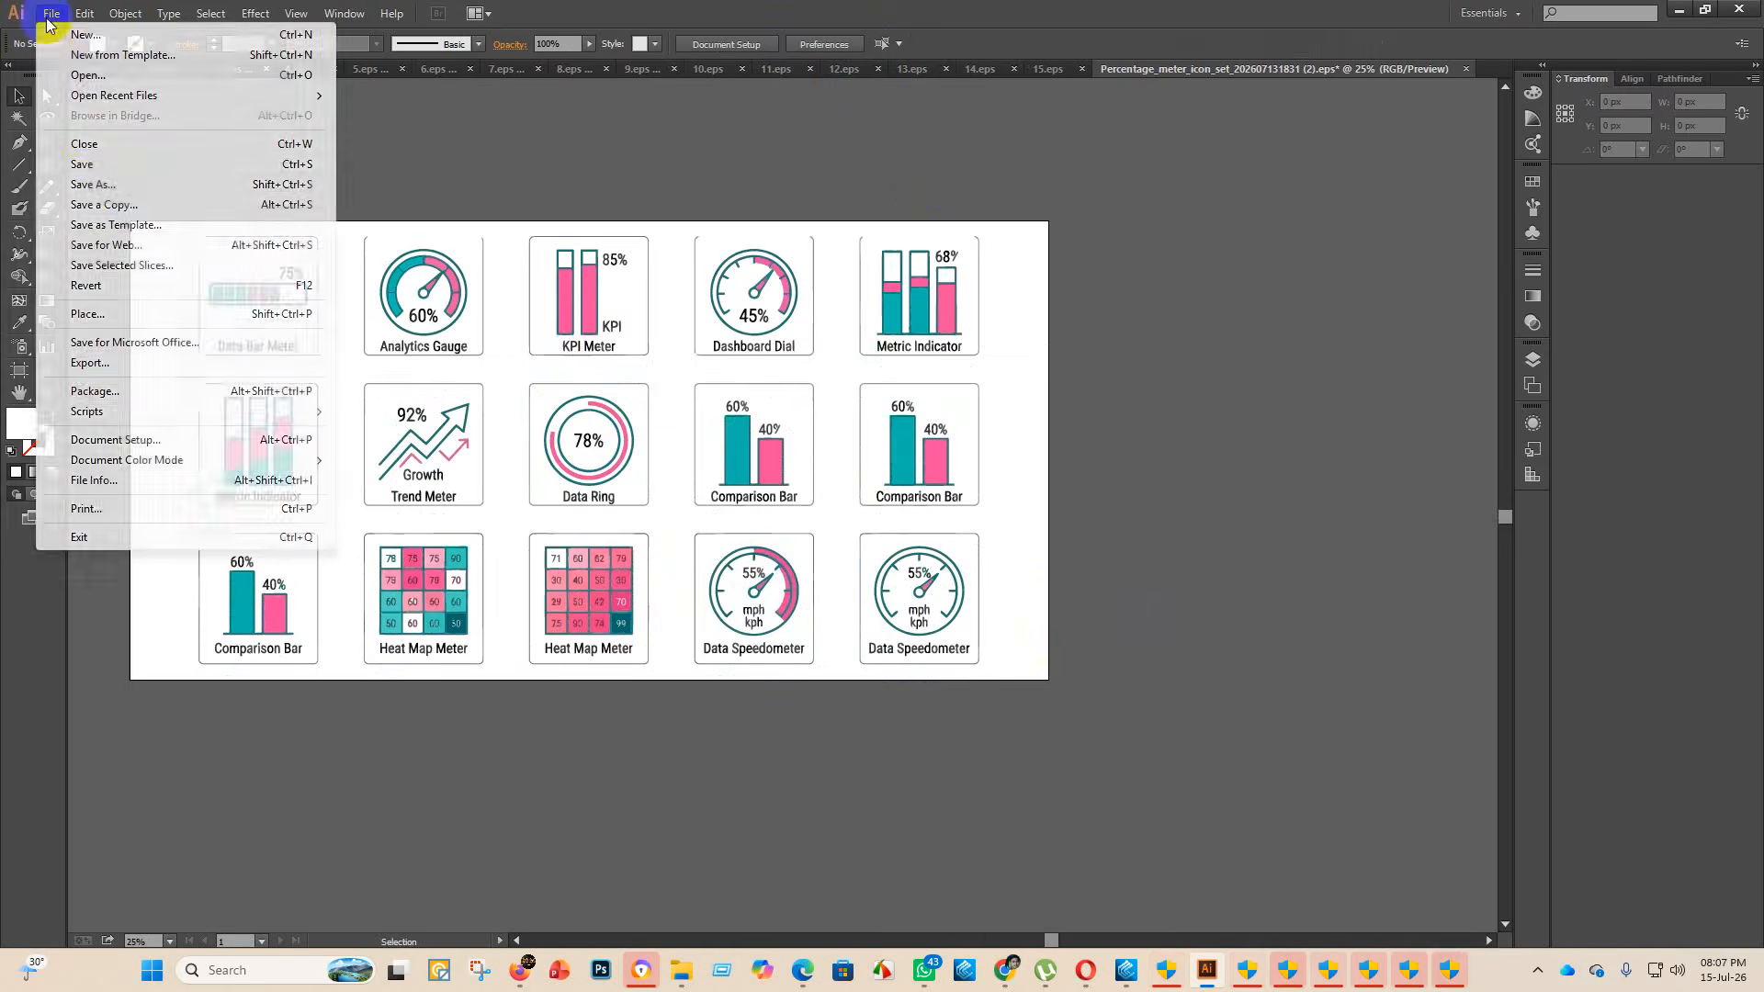
pyautogui.click(102, 169)
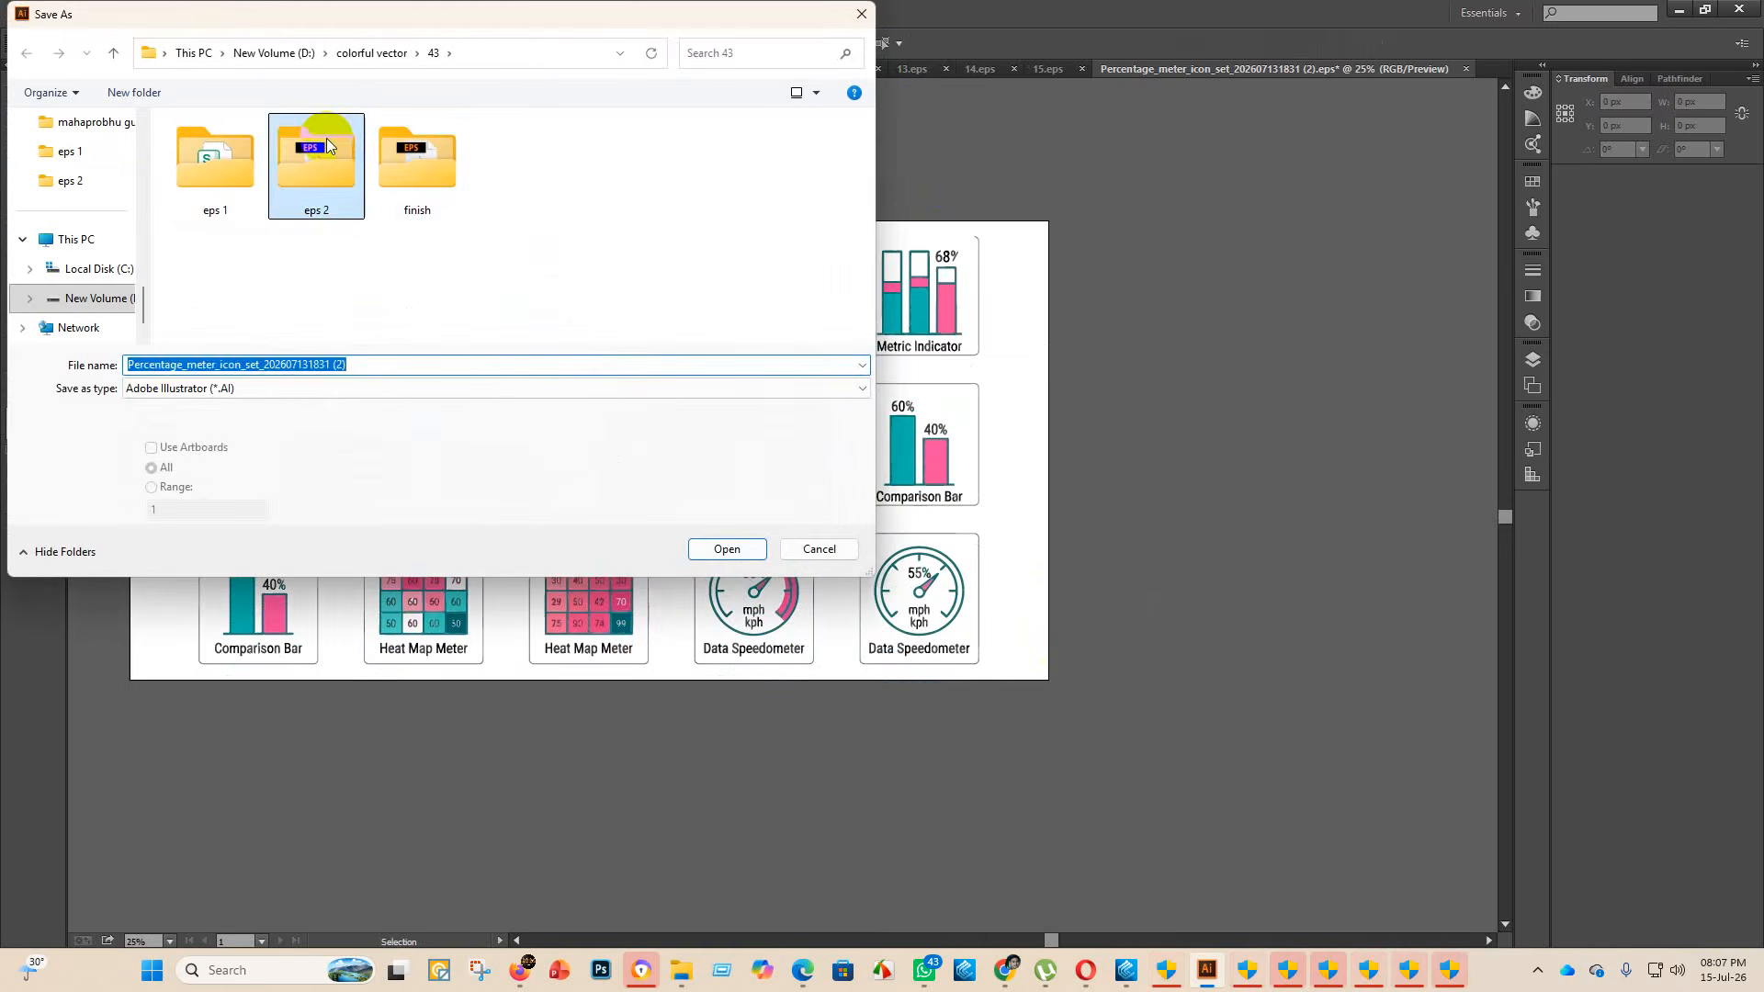
pyautogui.doubleClick(316, 161)
pyautogui.click(256, 390)
pyautogui.click(221, 435)
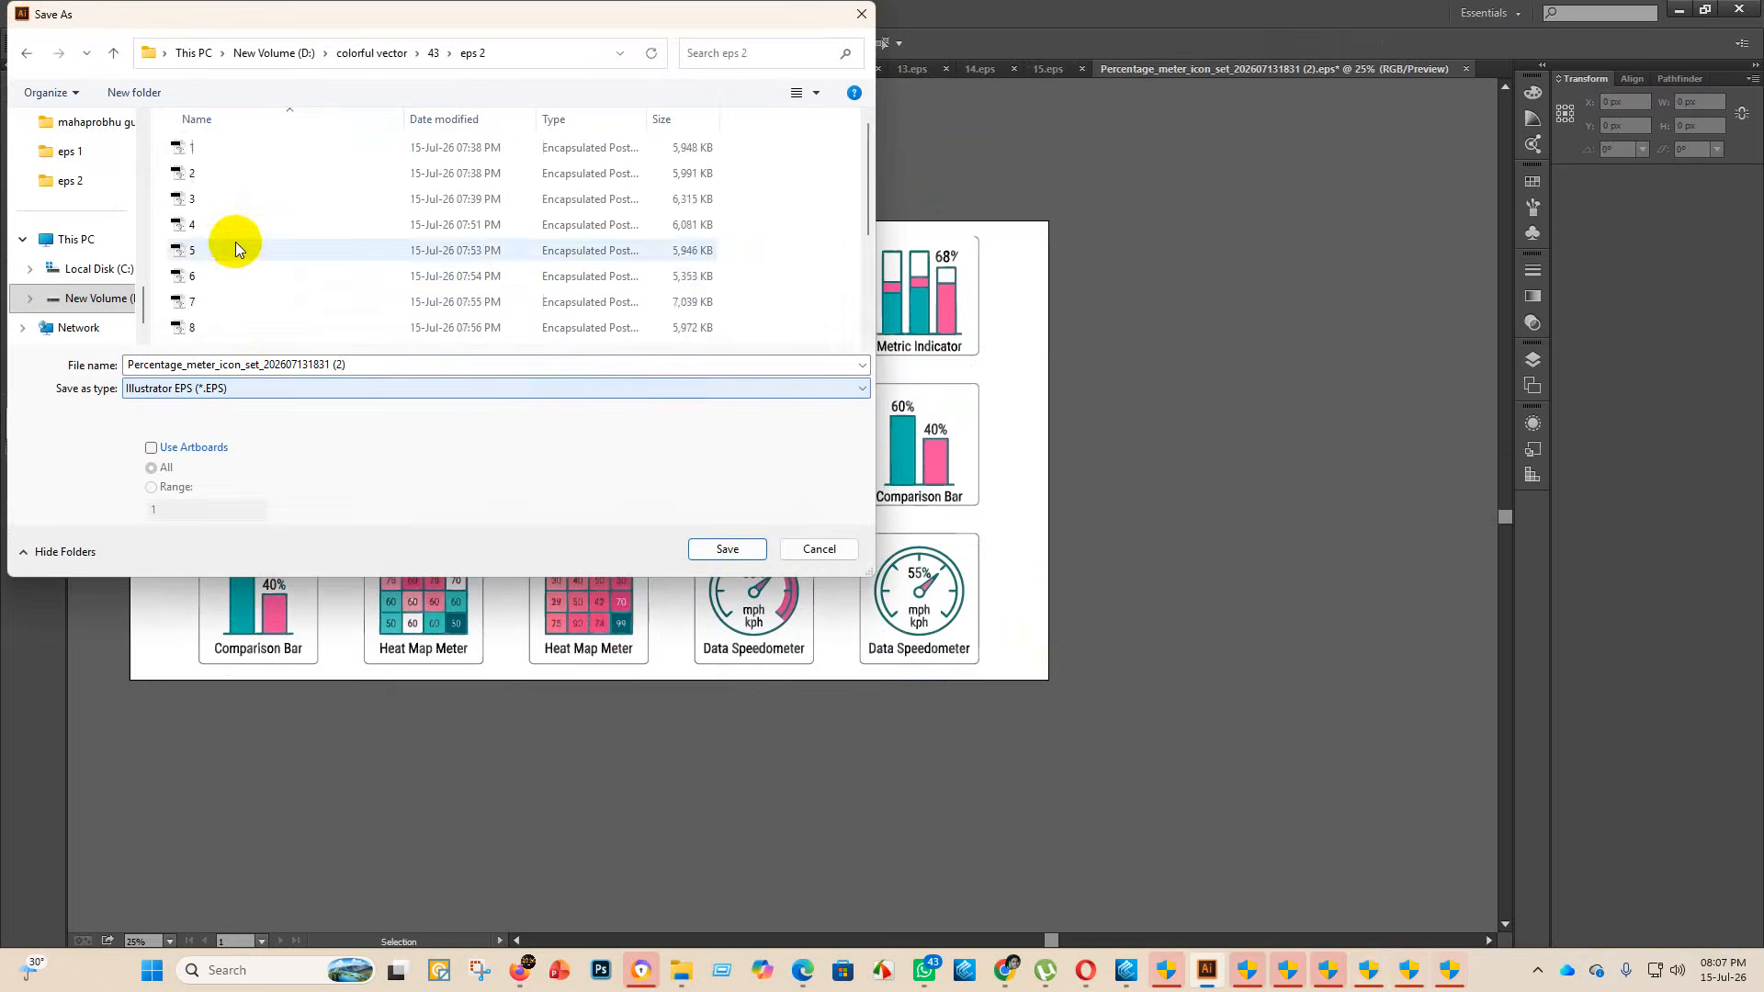
pyautogui.scroll(-3, 243, 276)
pyautogui.tripleClick(398, 364)
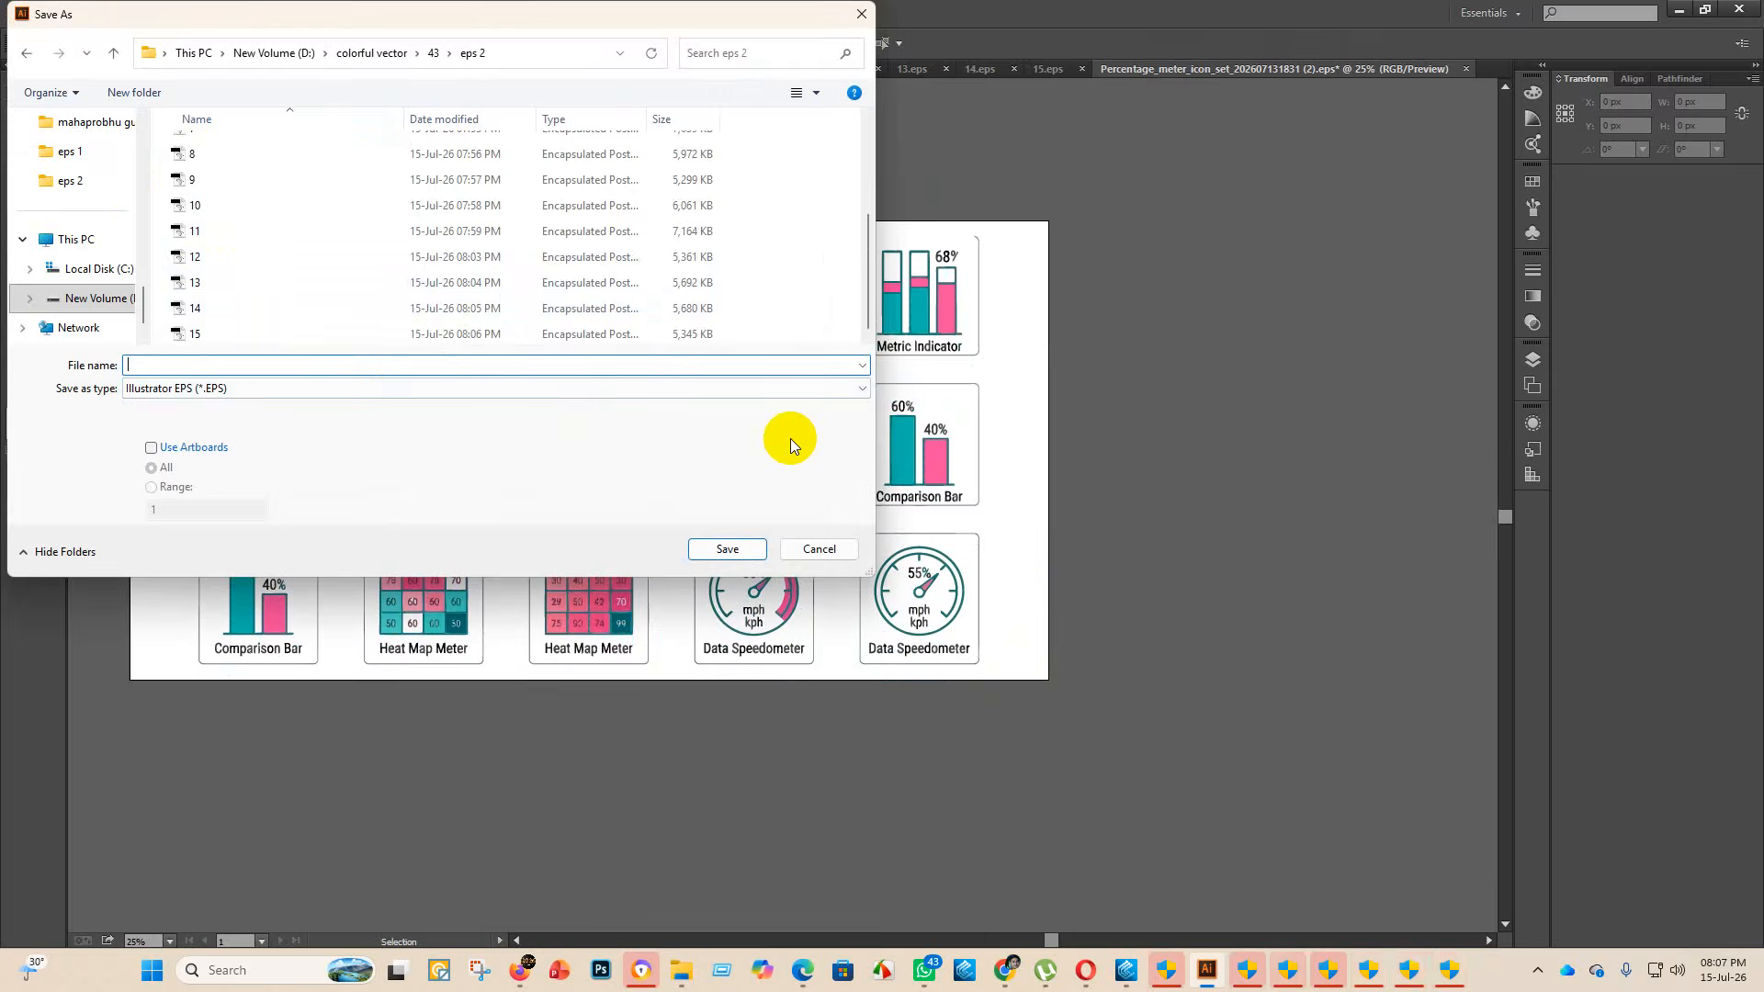
pyautogui.write('16')
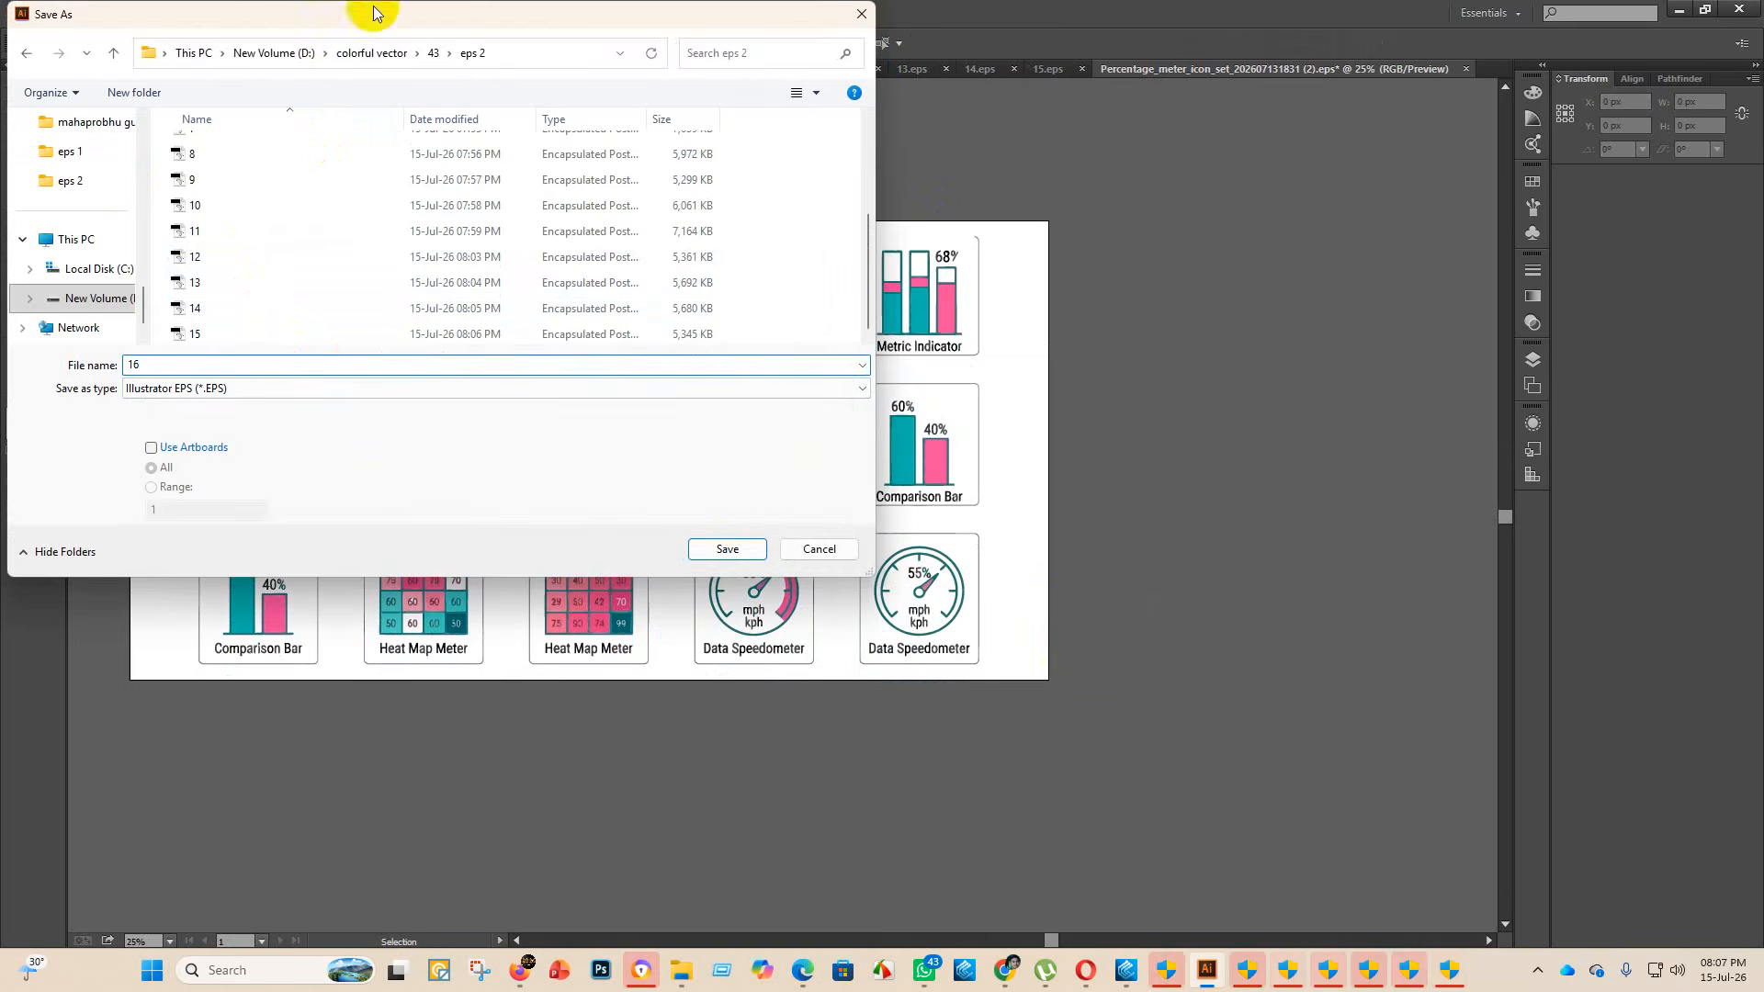
pyautogui.click(727, 550)
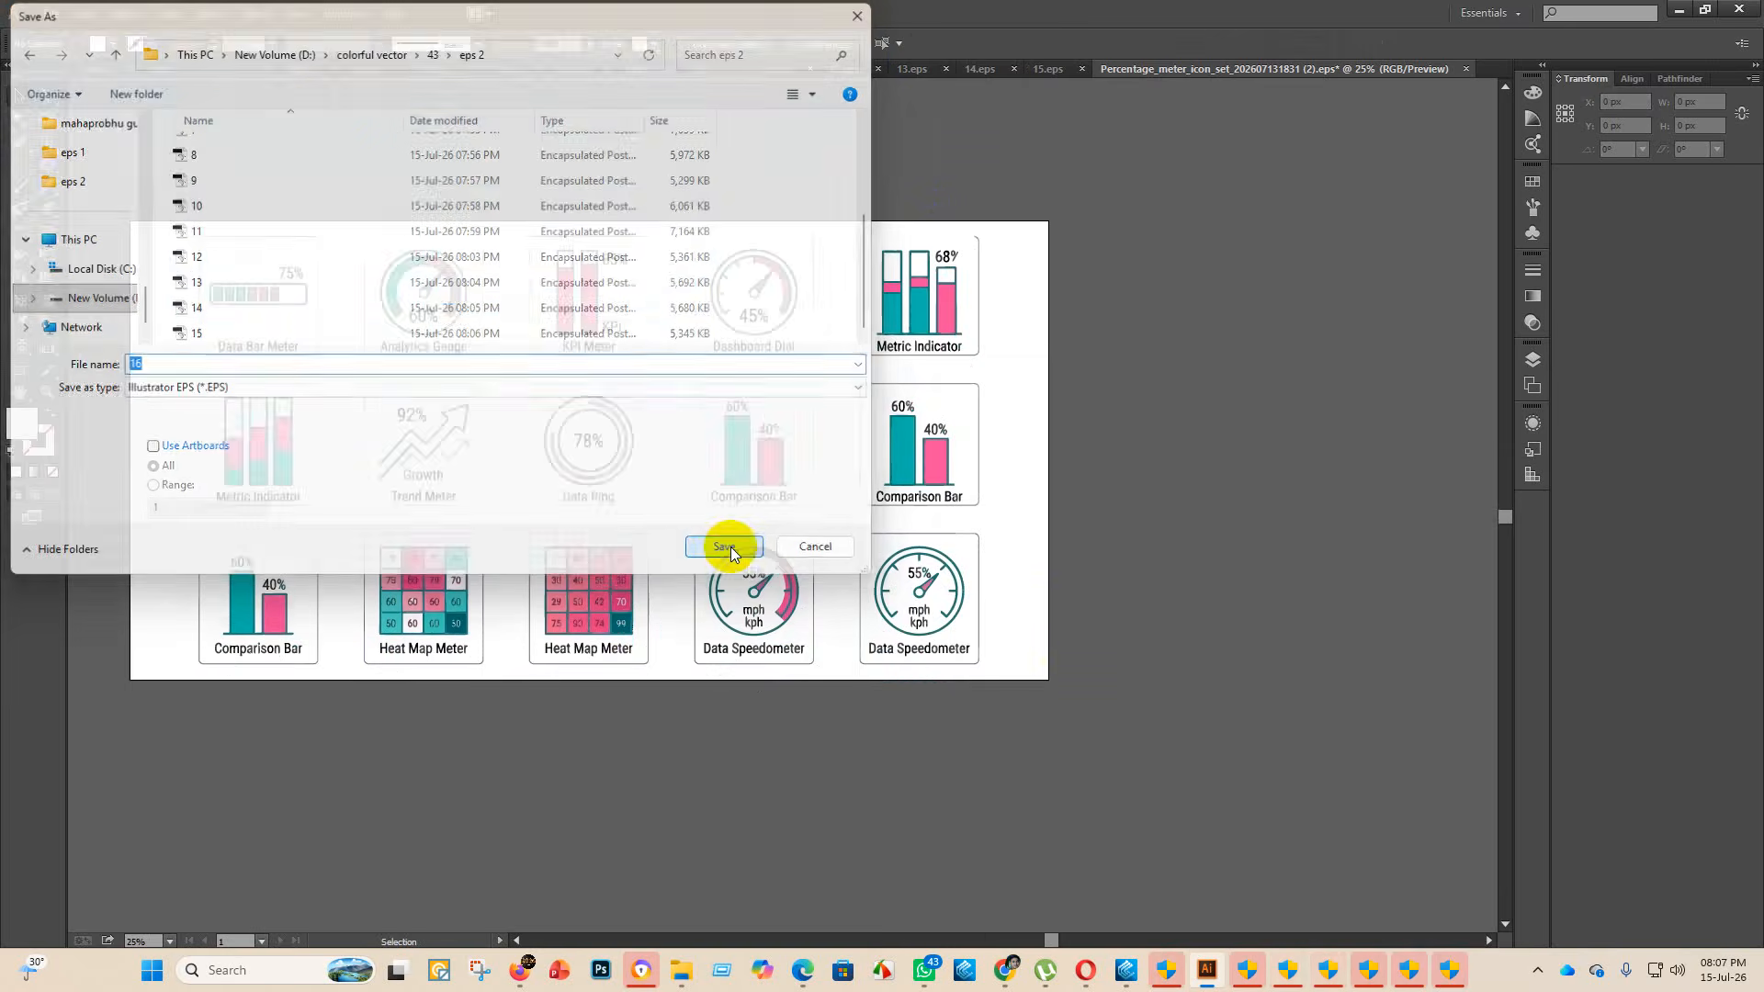
pyautogui.click(941, 221)
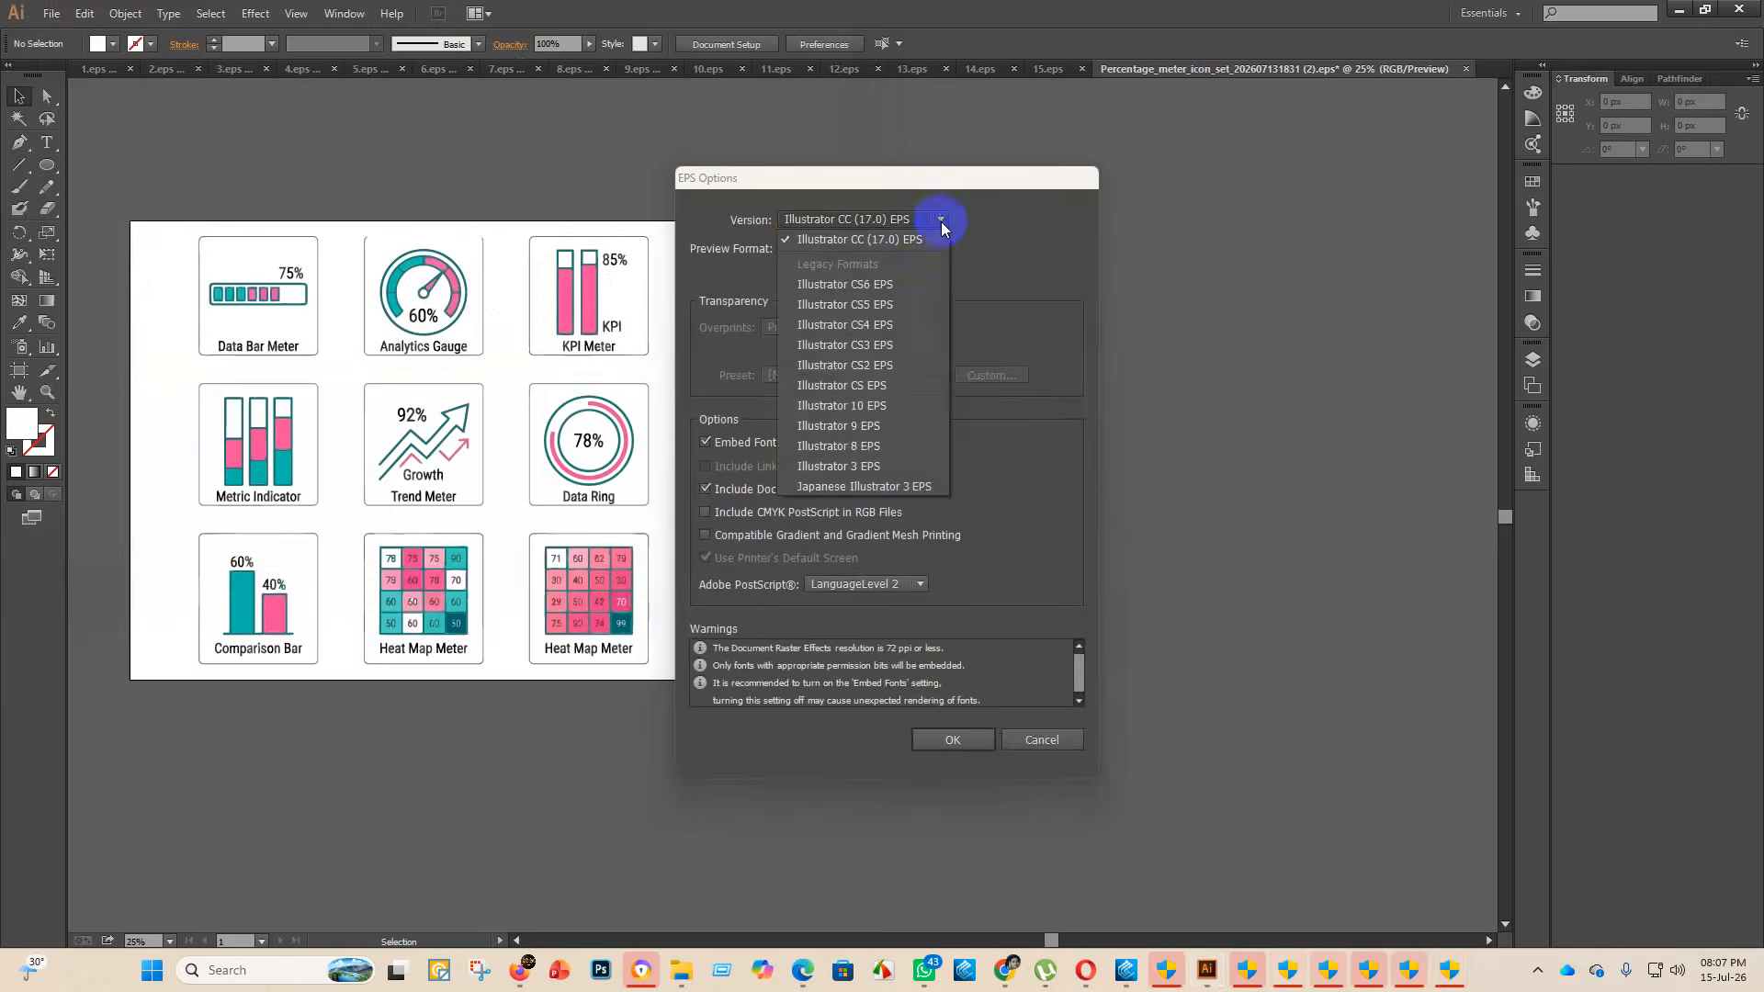
pyautogui.click(873, 405)
pyautogui.click(949, 738)
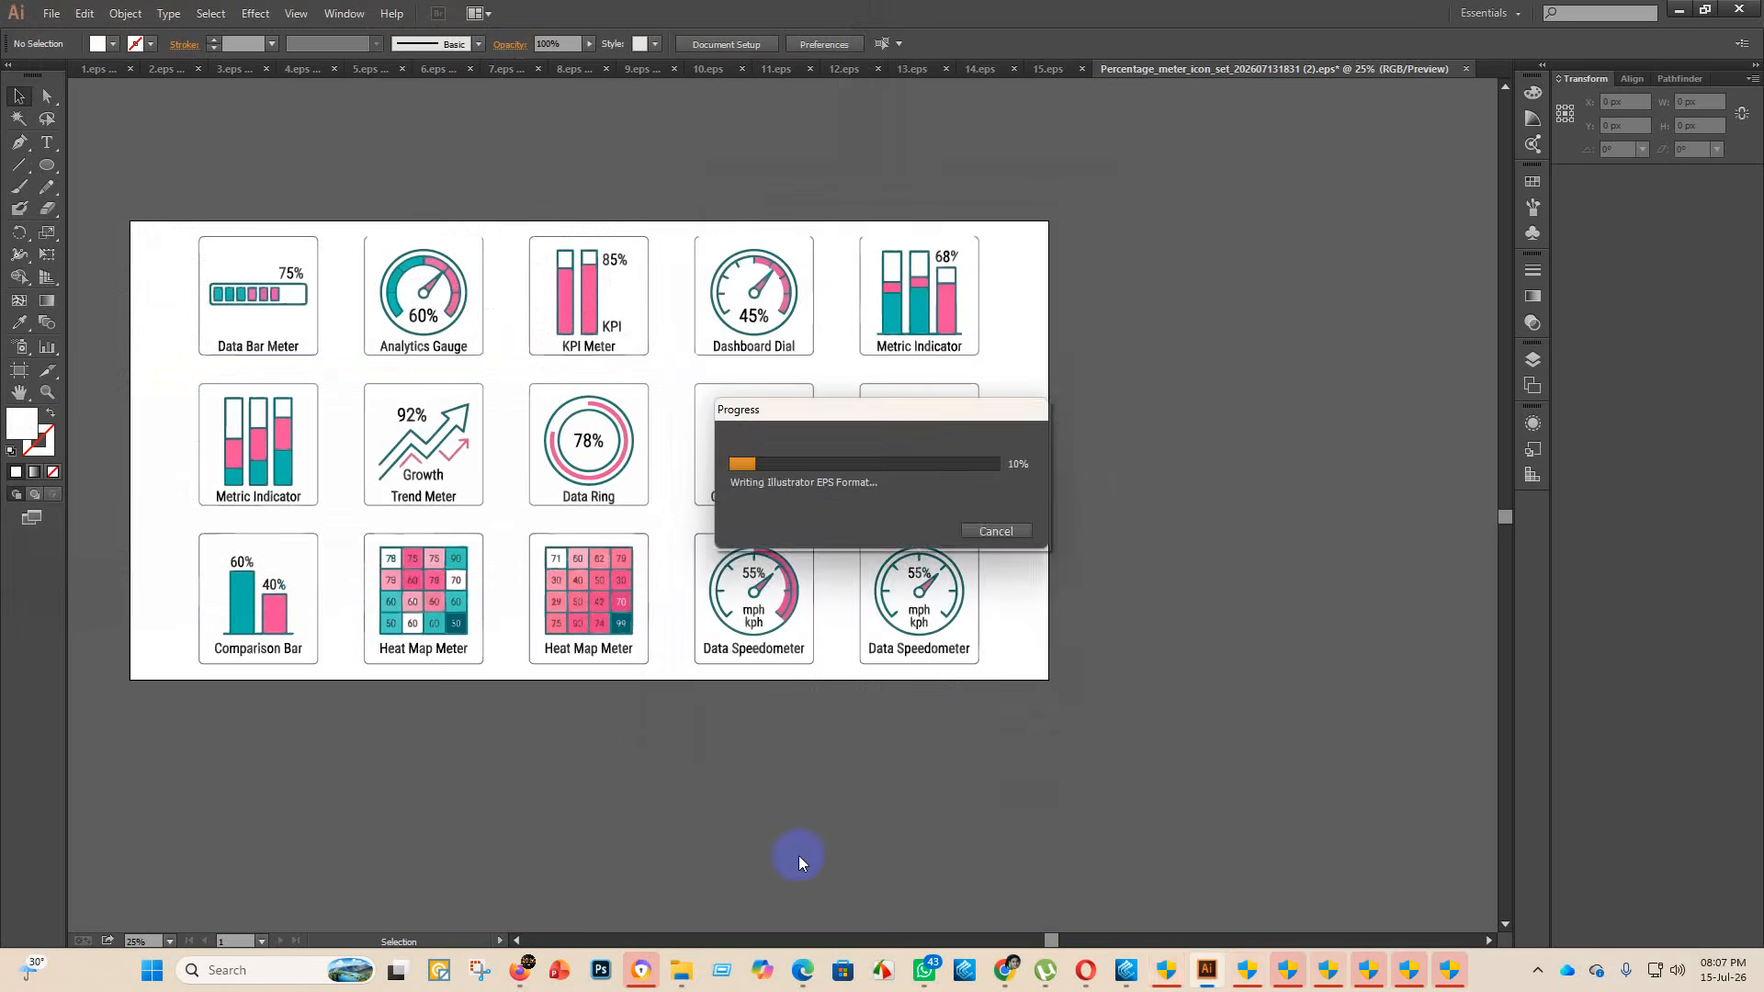
pyautogui.moveTo(684, 972)
pyautogui.click(677, 874)
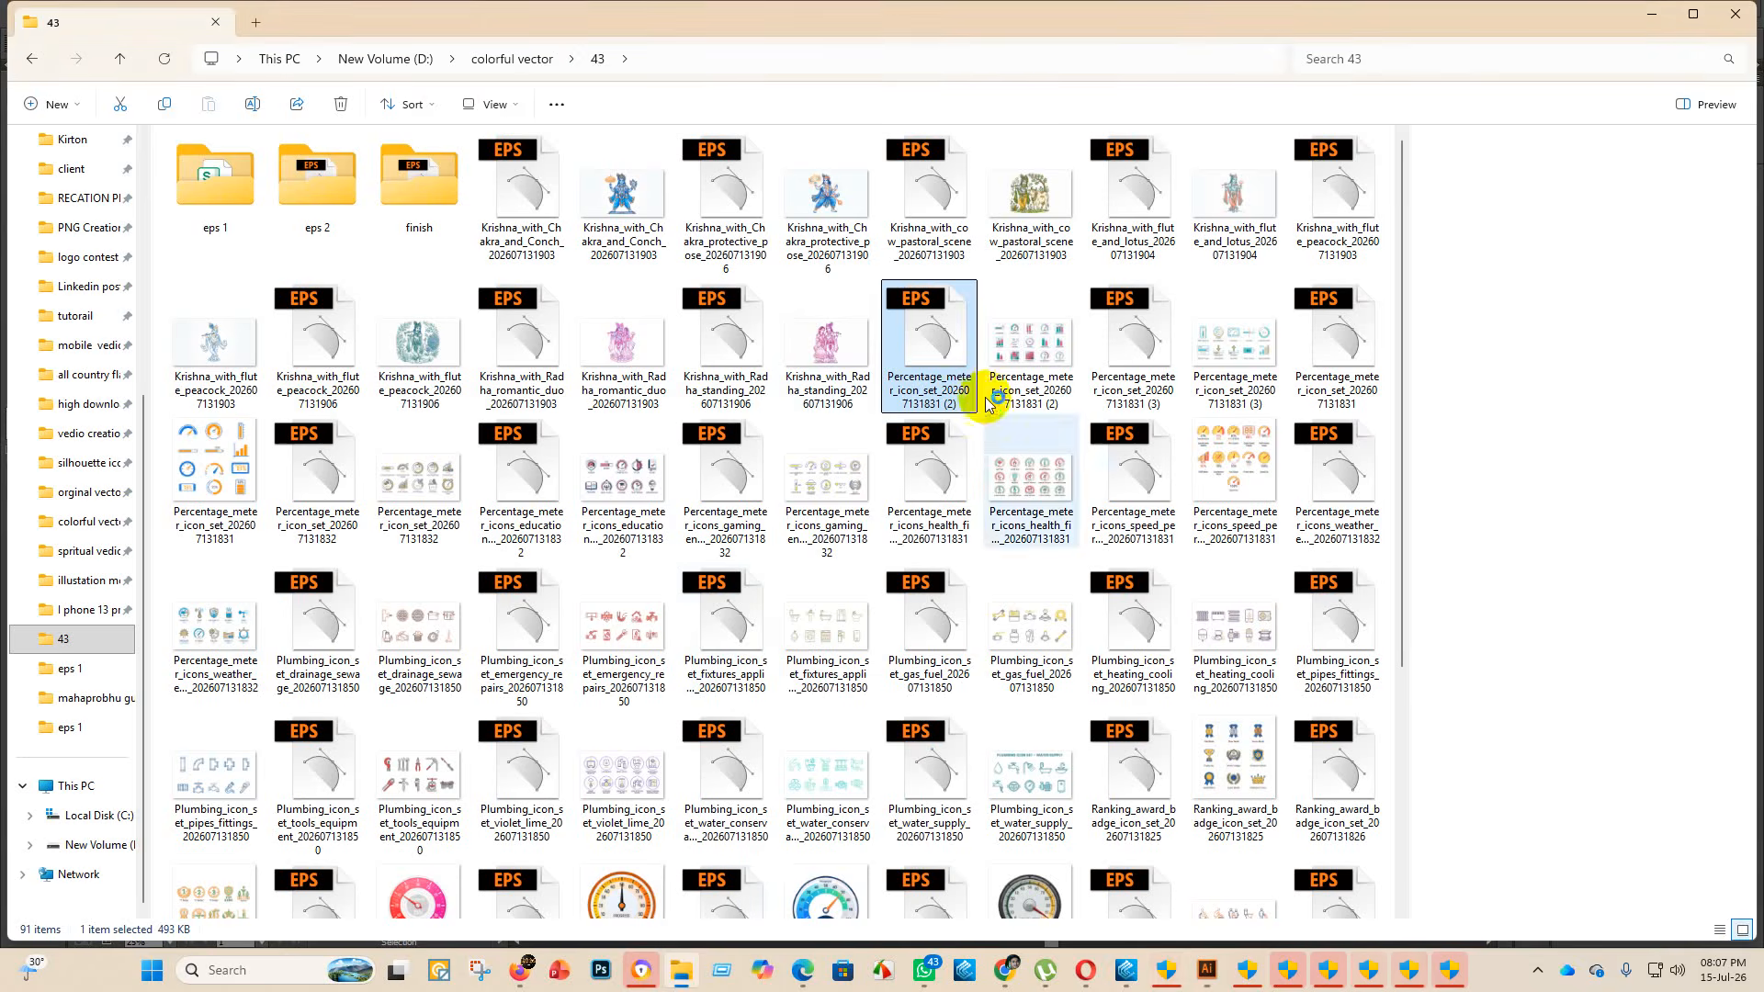
pyautogui.moveTo(929, 340); pyautogui.dragTo(432, 180)
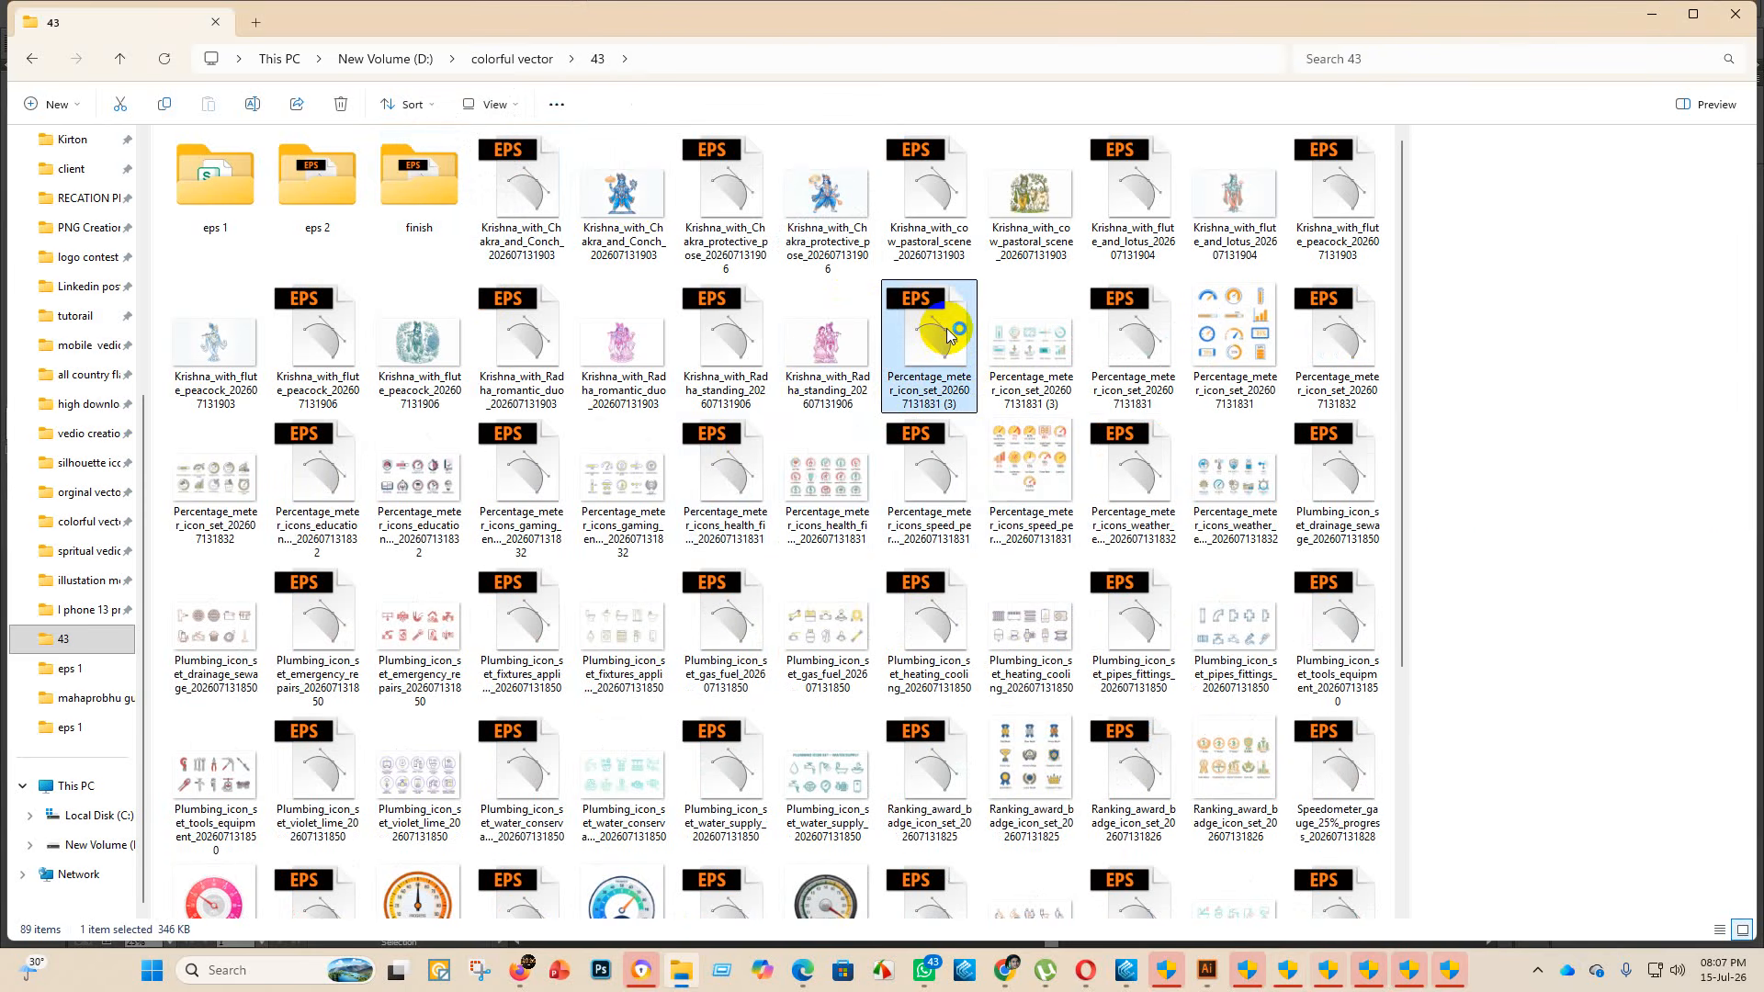
pyautogui.doubleClick(948, 336)
pyautogui.click(1537, 181)
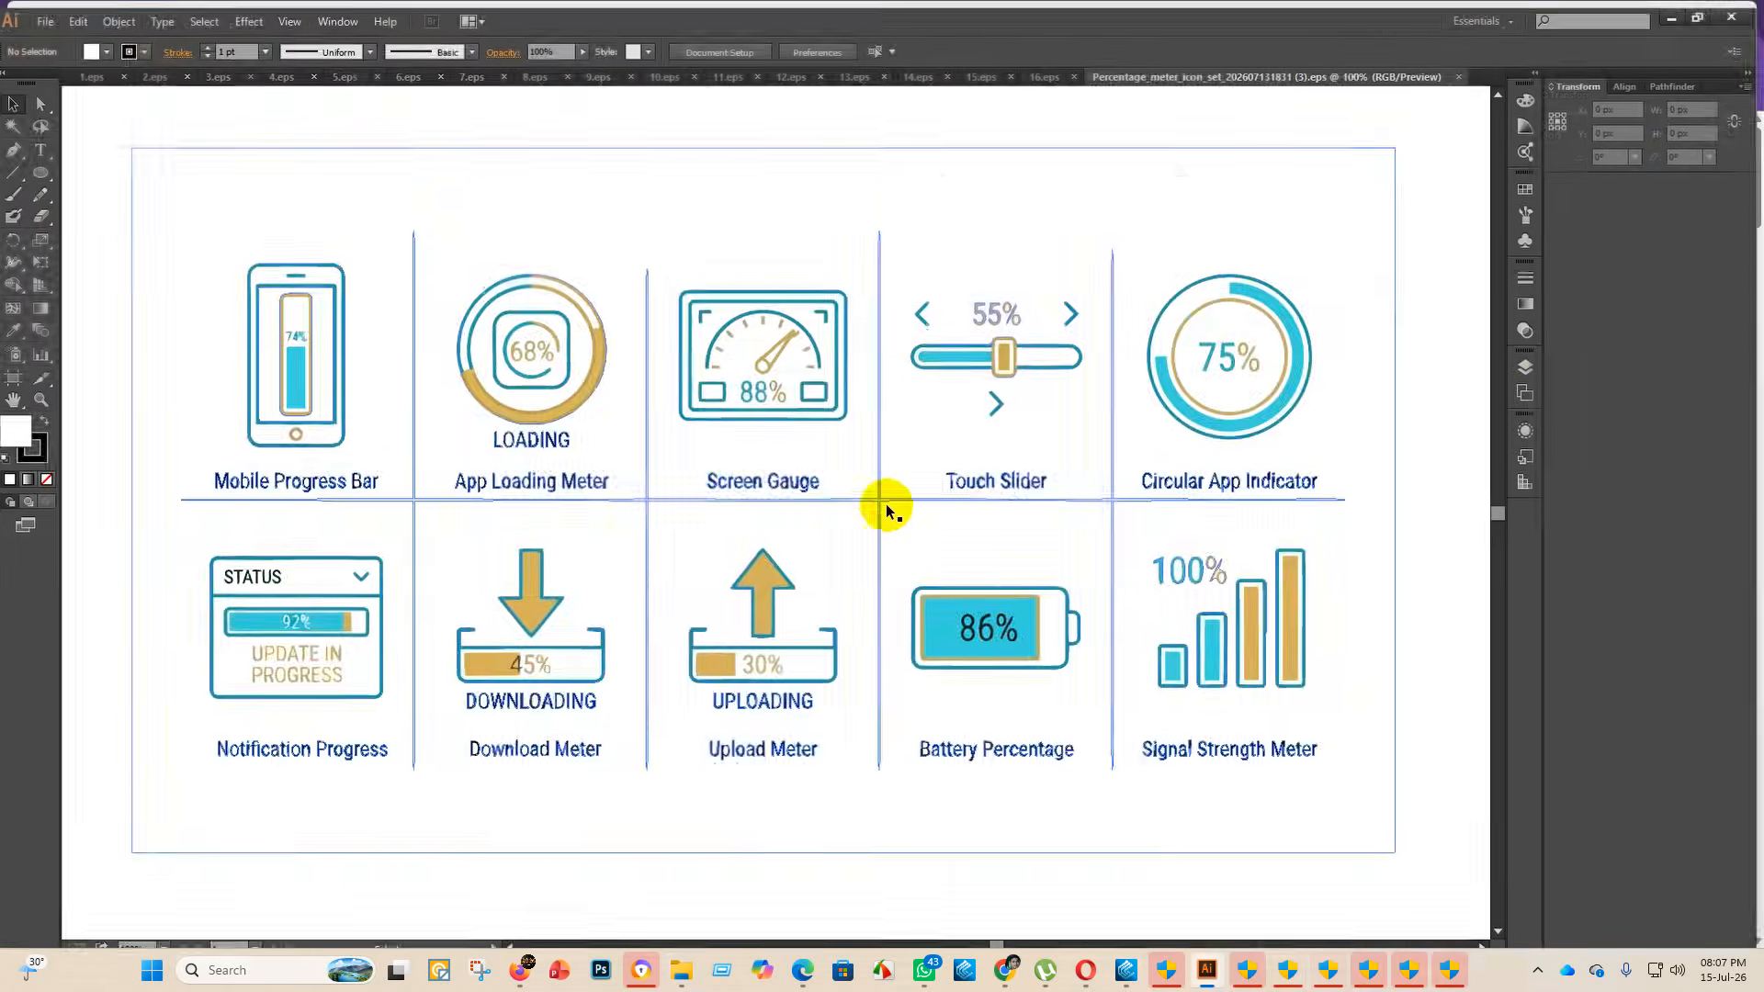
pyautogui.scroll(-6, 884, 704)
pyautogui.click(848, 599)
pyautogui.moveTo(847, 599); pyautogui.dragTo(874, 410)
pyautogui.click(150, 221)
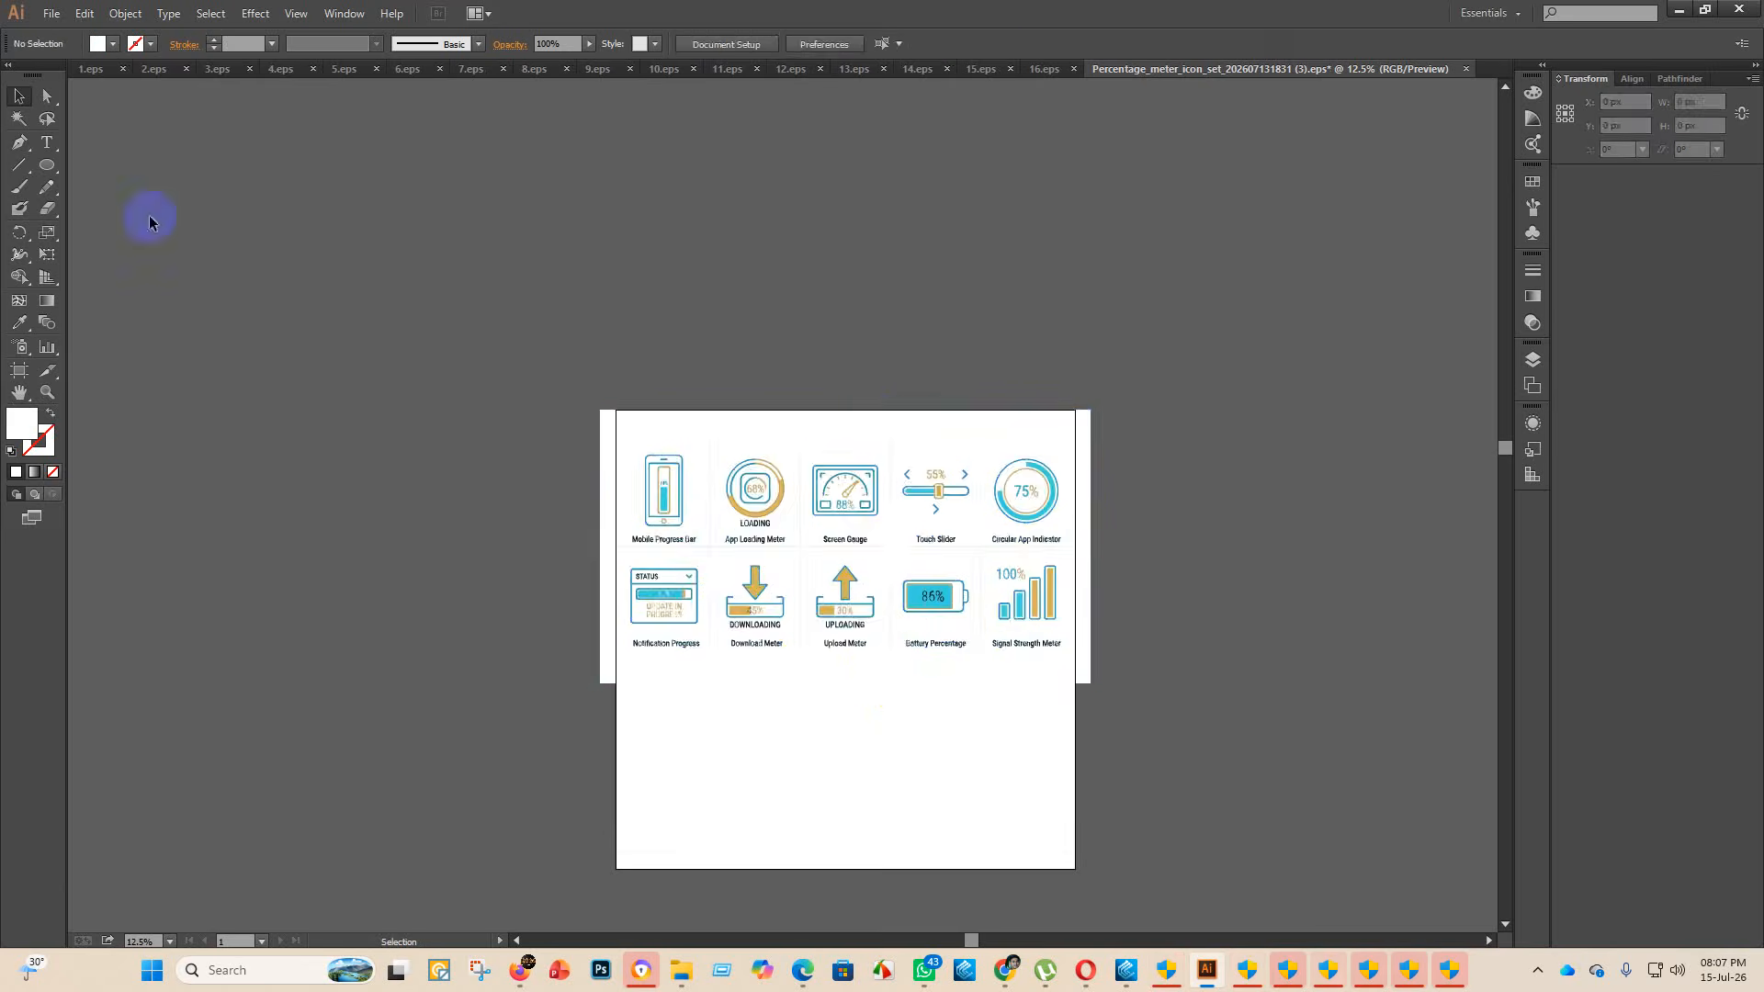
# - Delete the white background and pale divider lines around the mobile and app meter icons using the Magic Wand
pyautogui.click(839, 420)
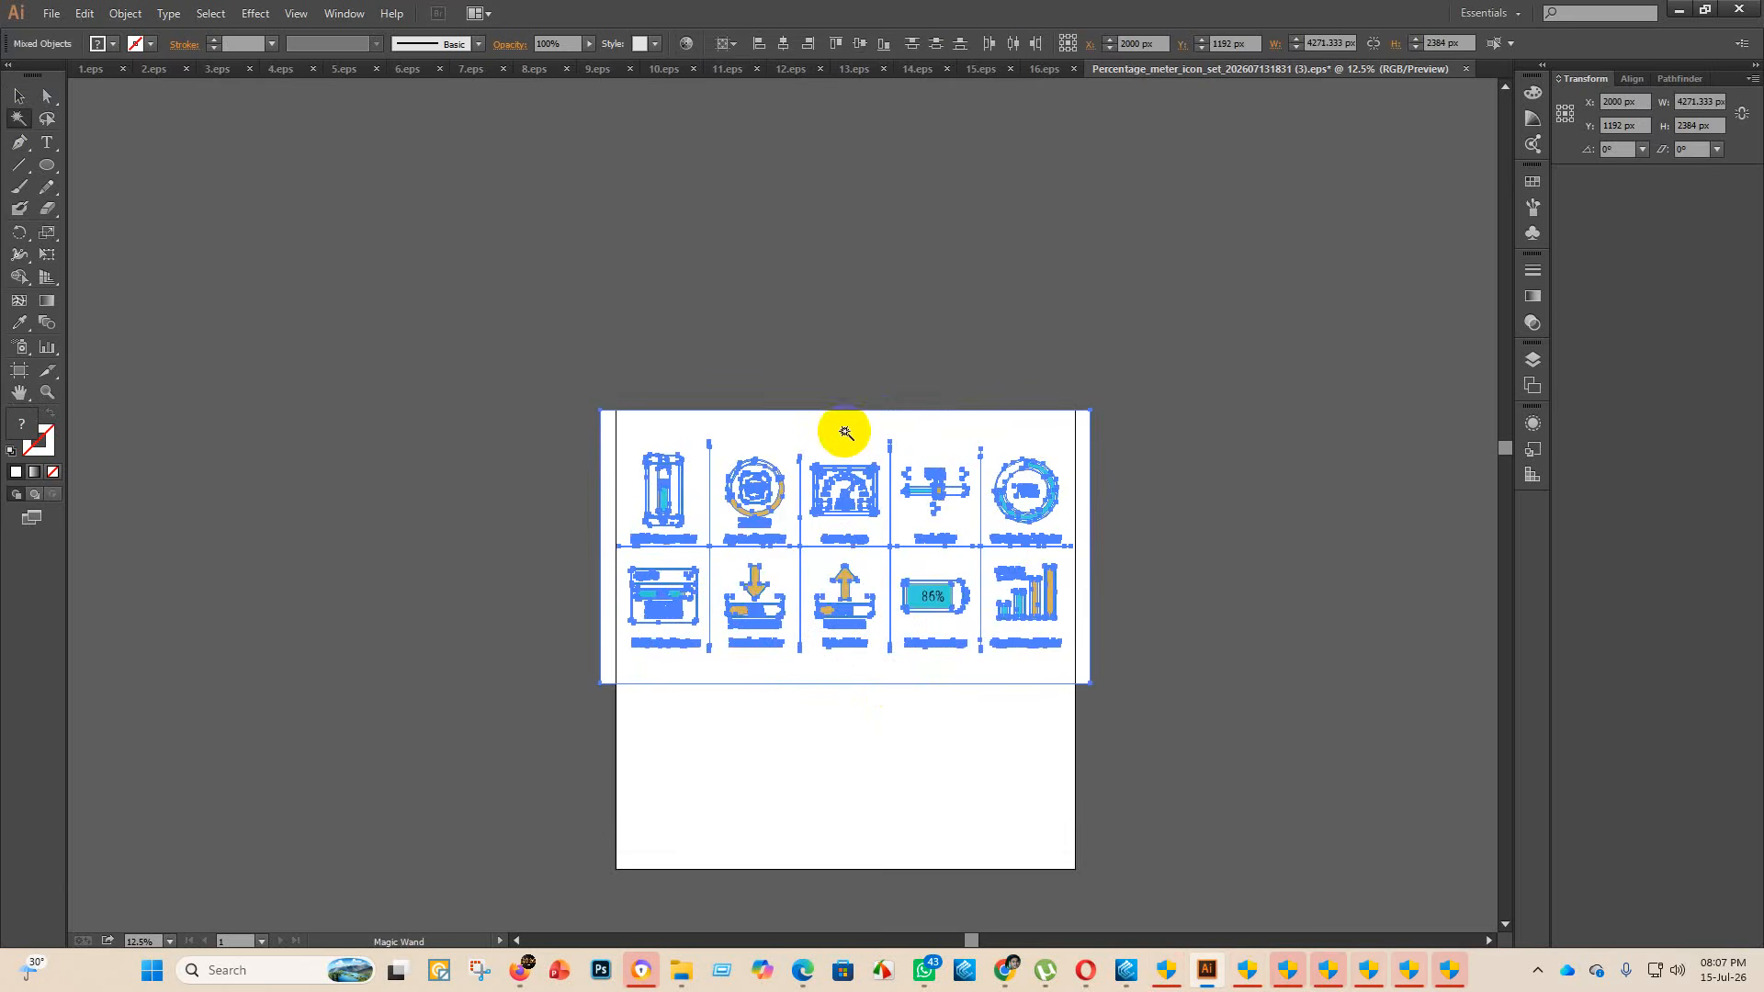
pyautogui.press('Delete')
pyautogui.click(432, 468)
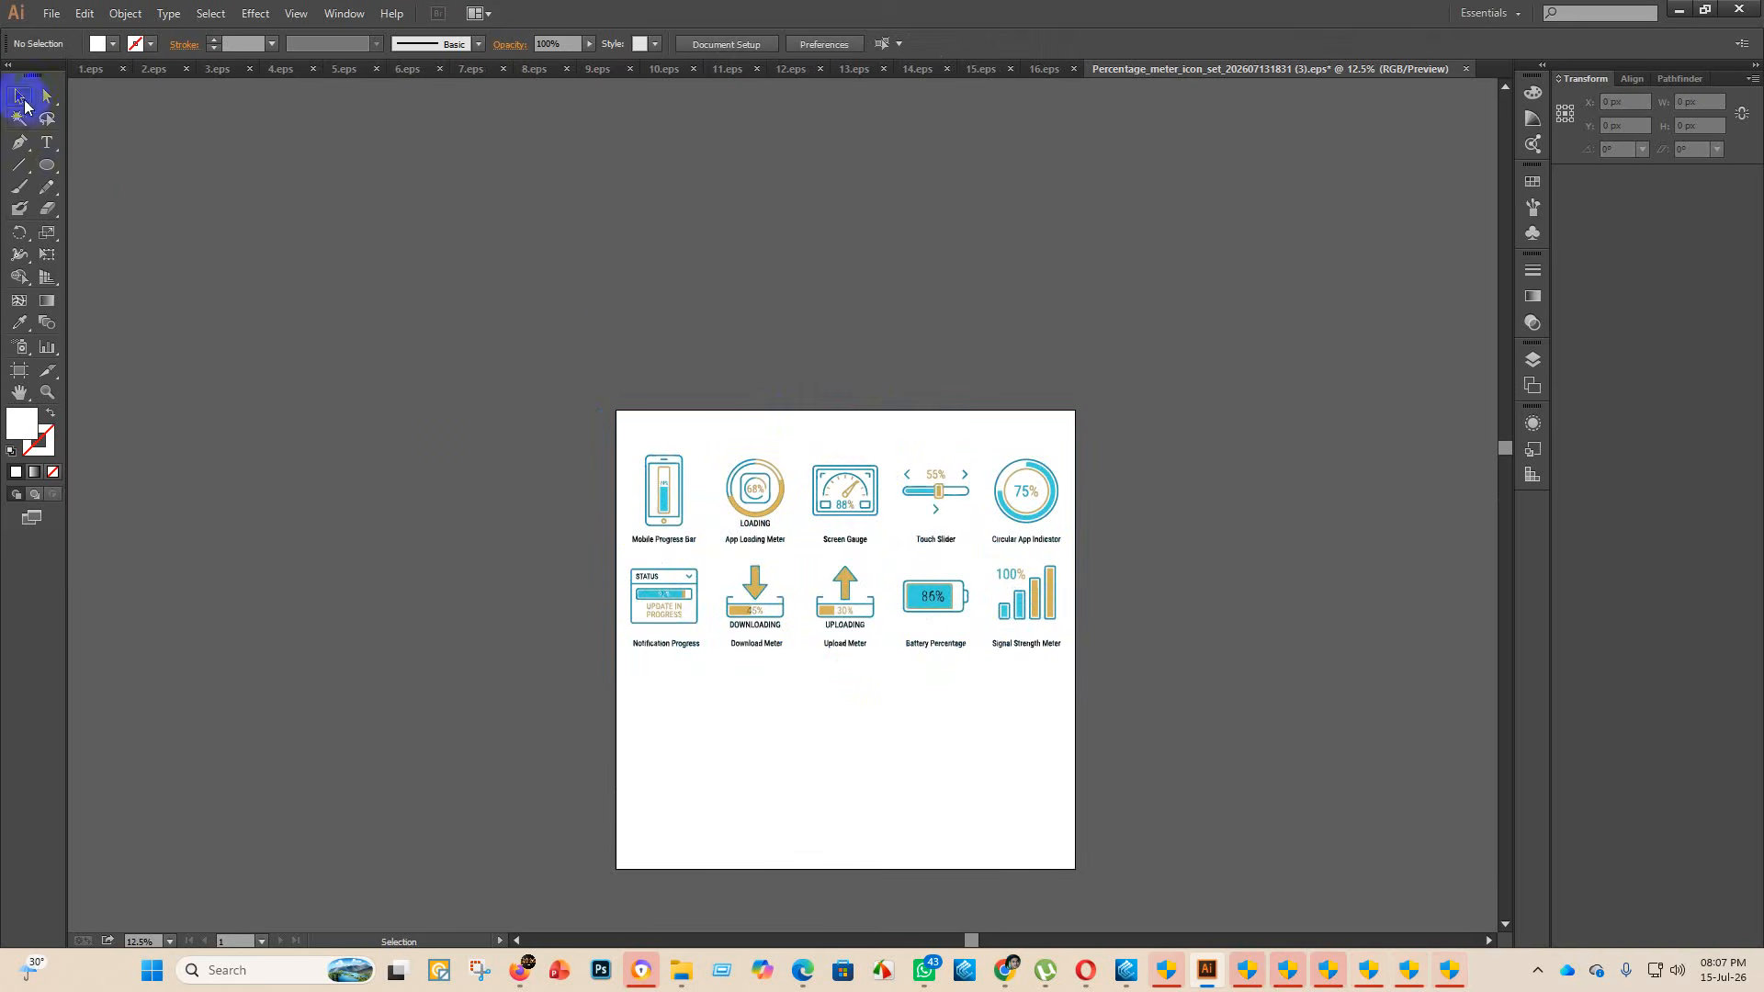
# - Reduce the artboard of the mobile and app meter icon set to a height of 2000 px
pyautogui.click(867, 511)
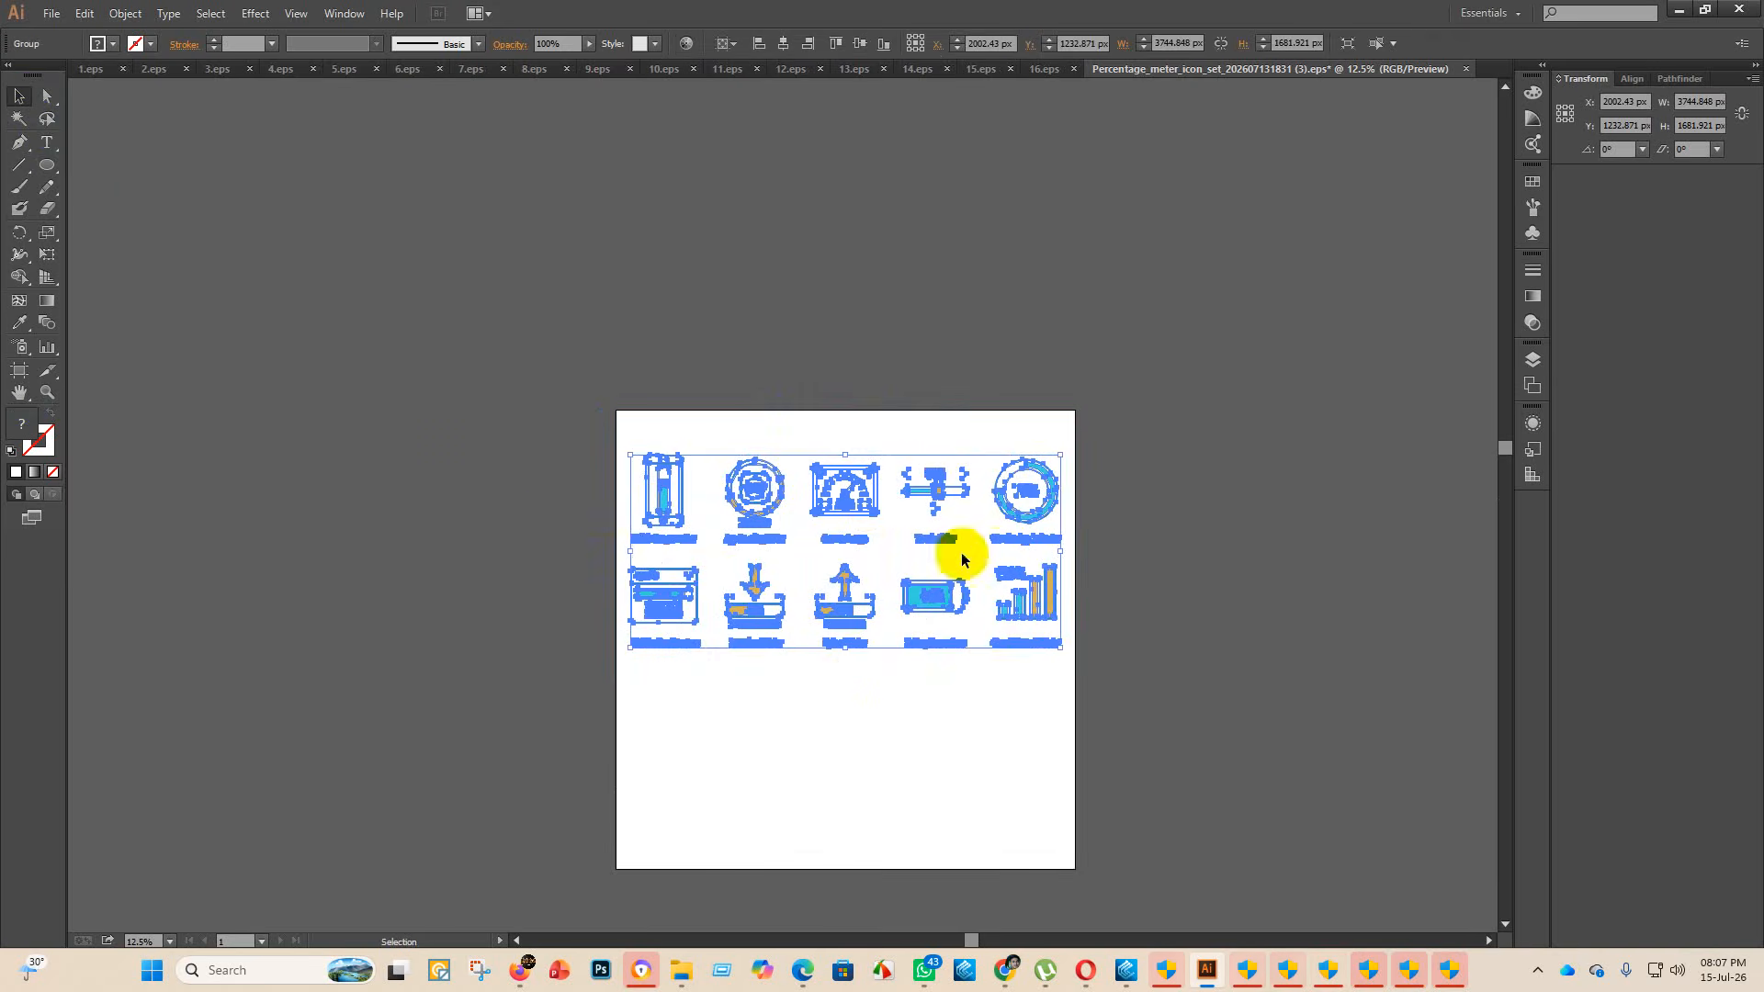
pyautogui.click(20, 370)
pyautogui.click(994, 43)
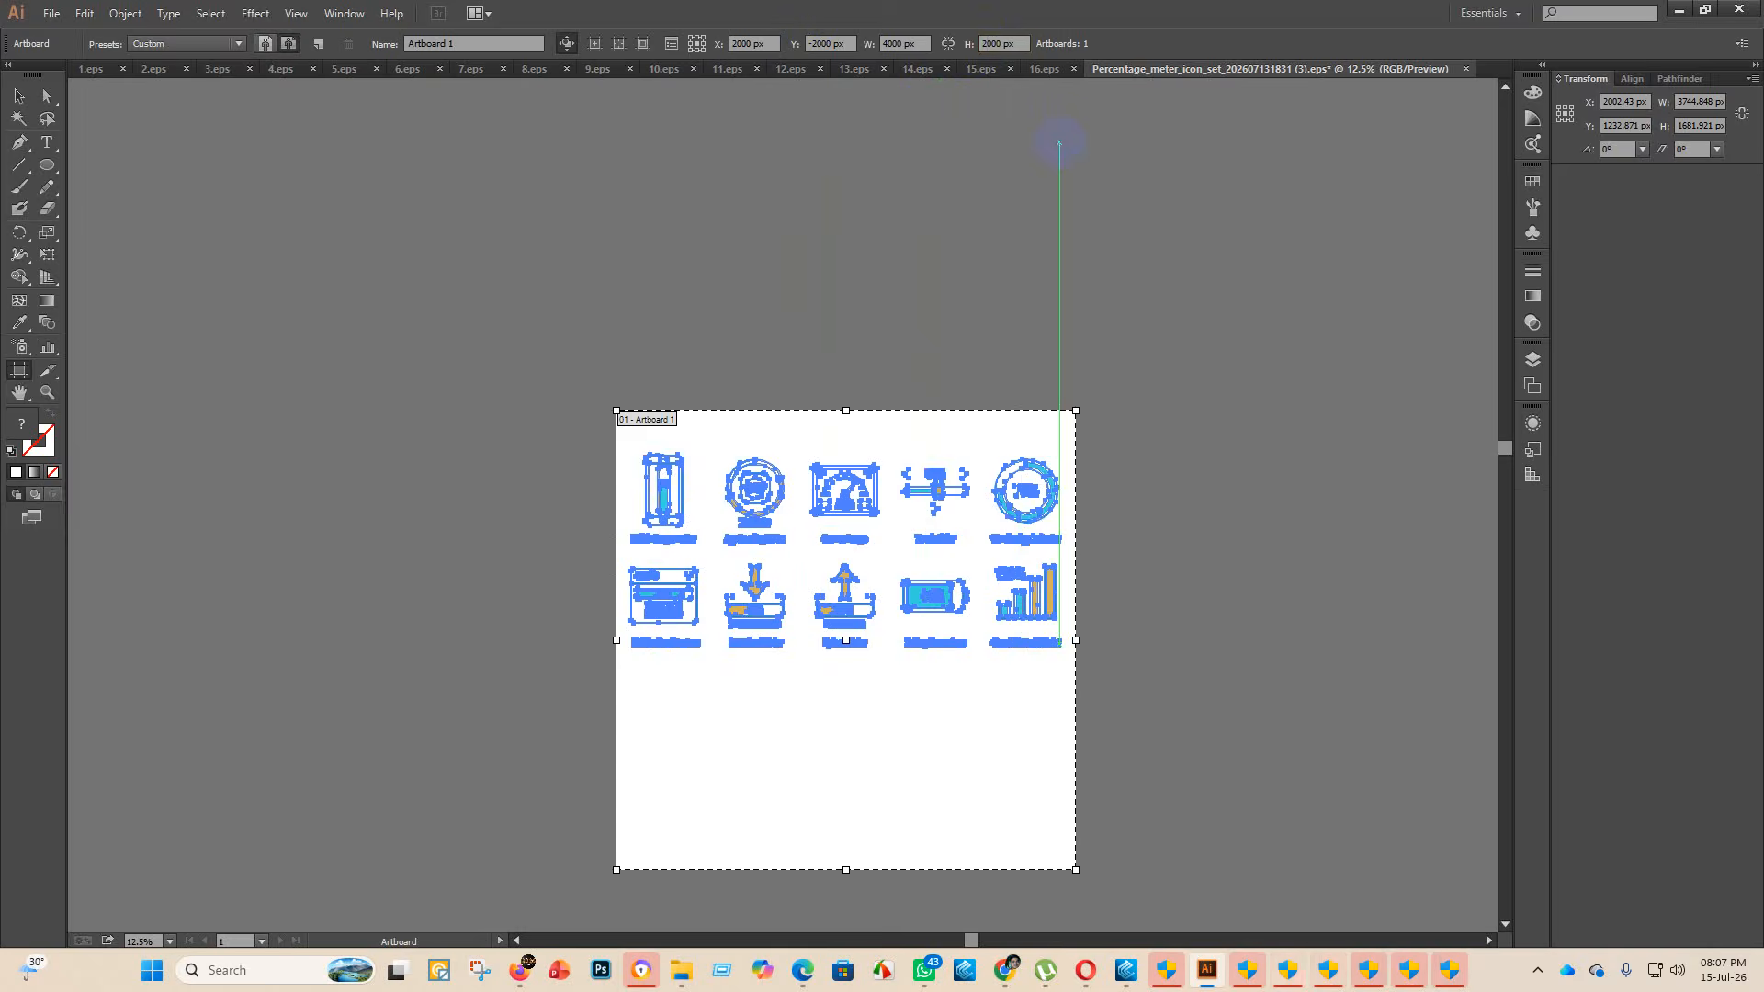
pyautogui.press('Return')
pyautogui.click(19, 96)
# - Centre the mobile and app meter icon group horizontally and vertically on the artboard, and deselect it
pyautogui.click(824, 486)
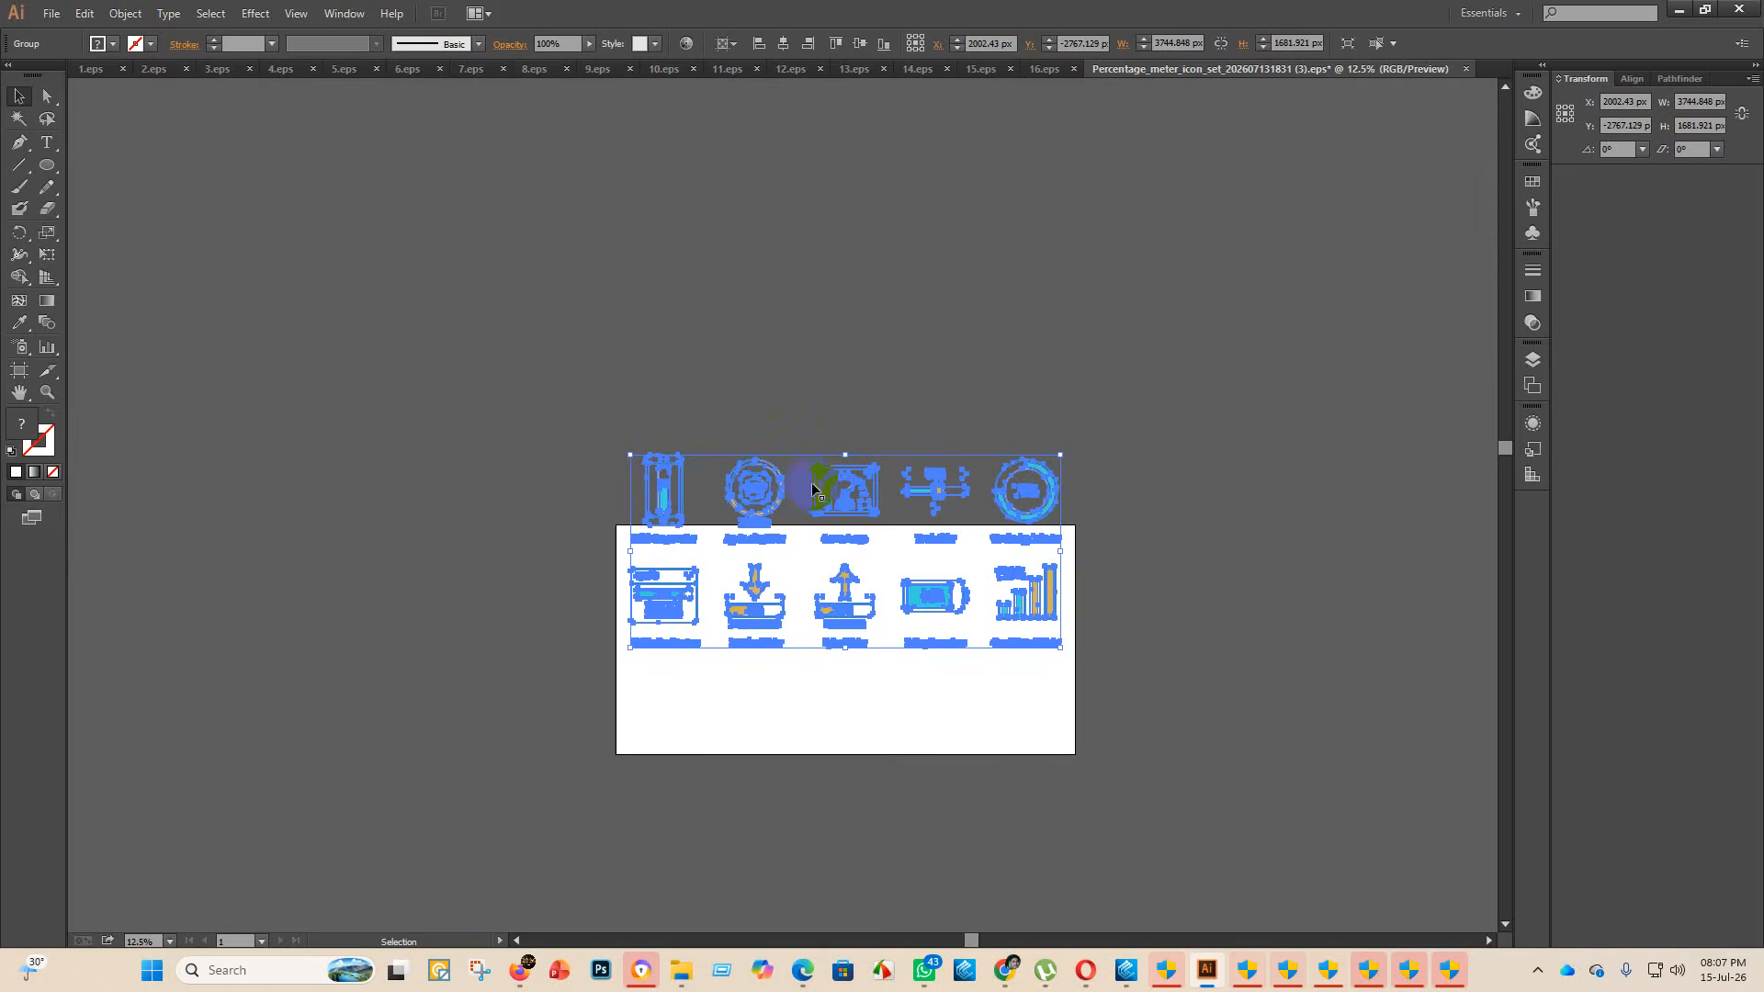
pyautogui.click(859, 43)
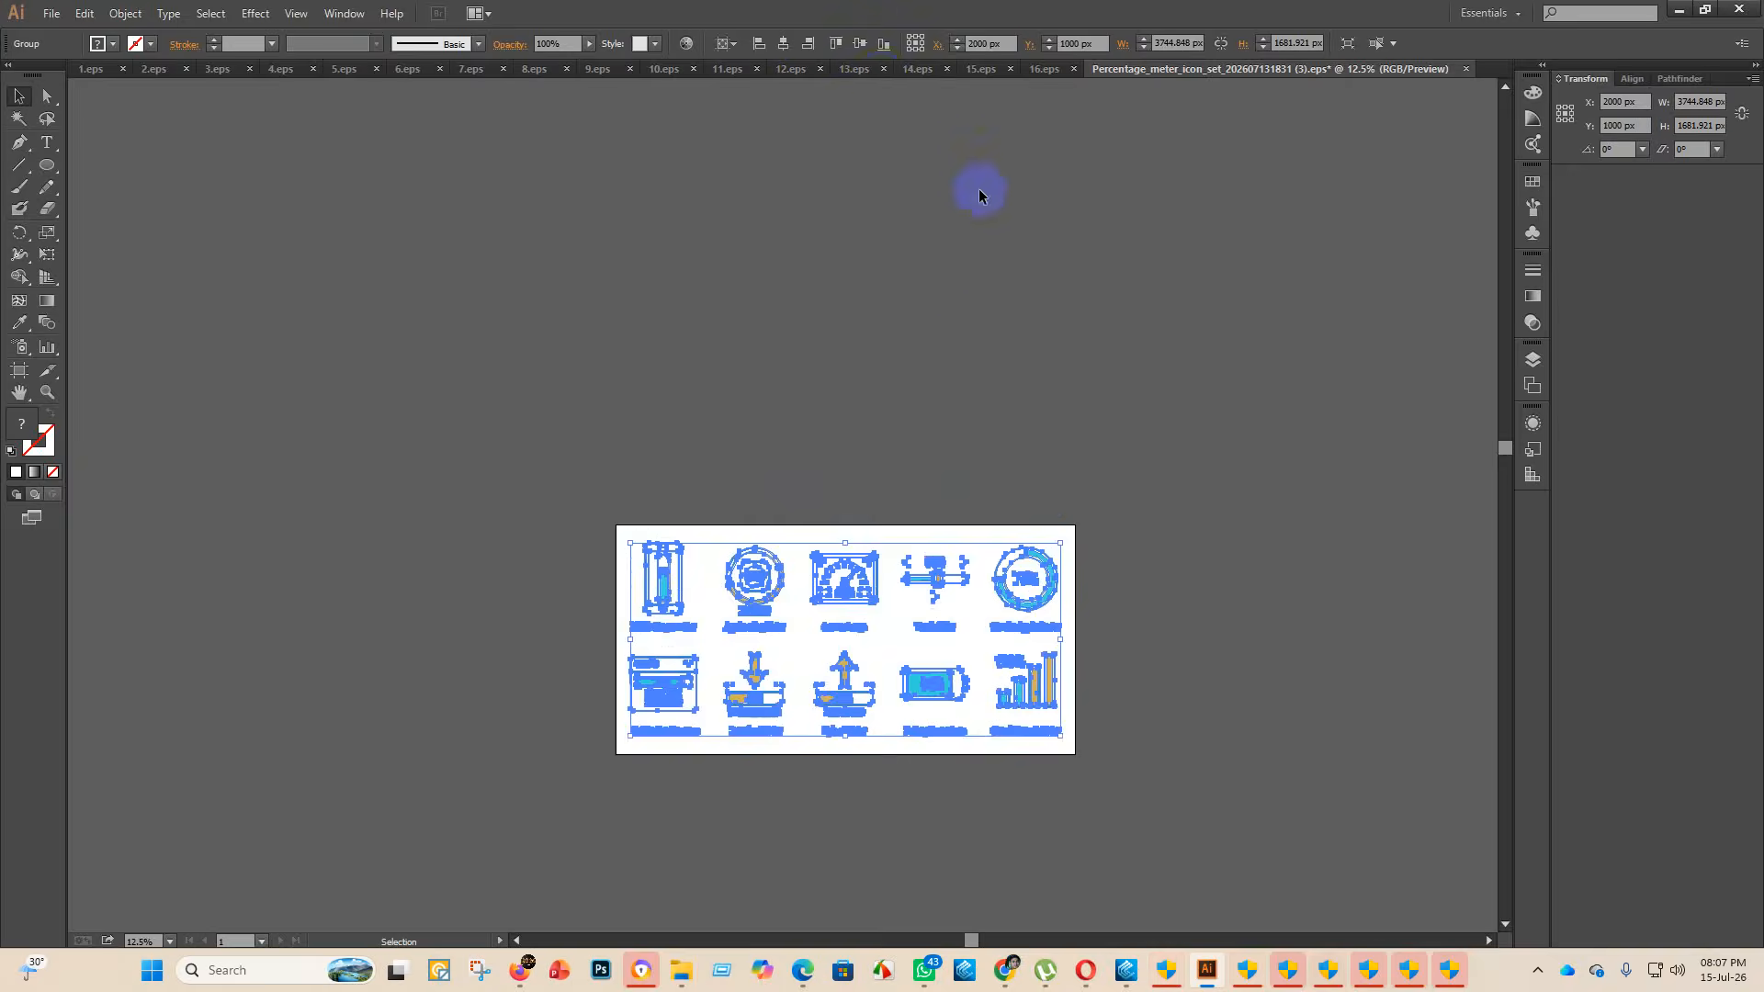
pyautogui.click(1134, 583)
# - Save the mobile and app meter icon set as 17 in the eps 2 folder, using the Illustrator EPS format
pyautogui.scroll(1, 1100, 595)
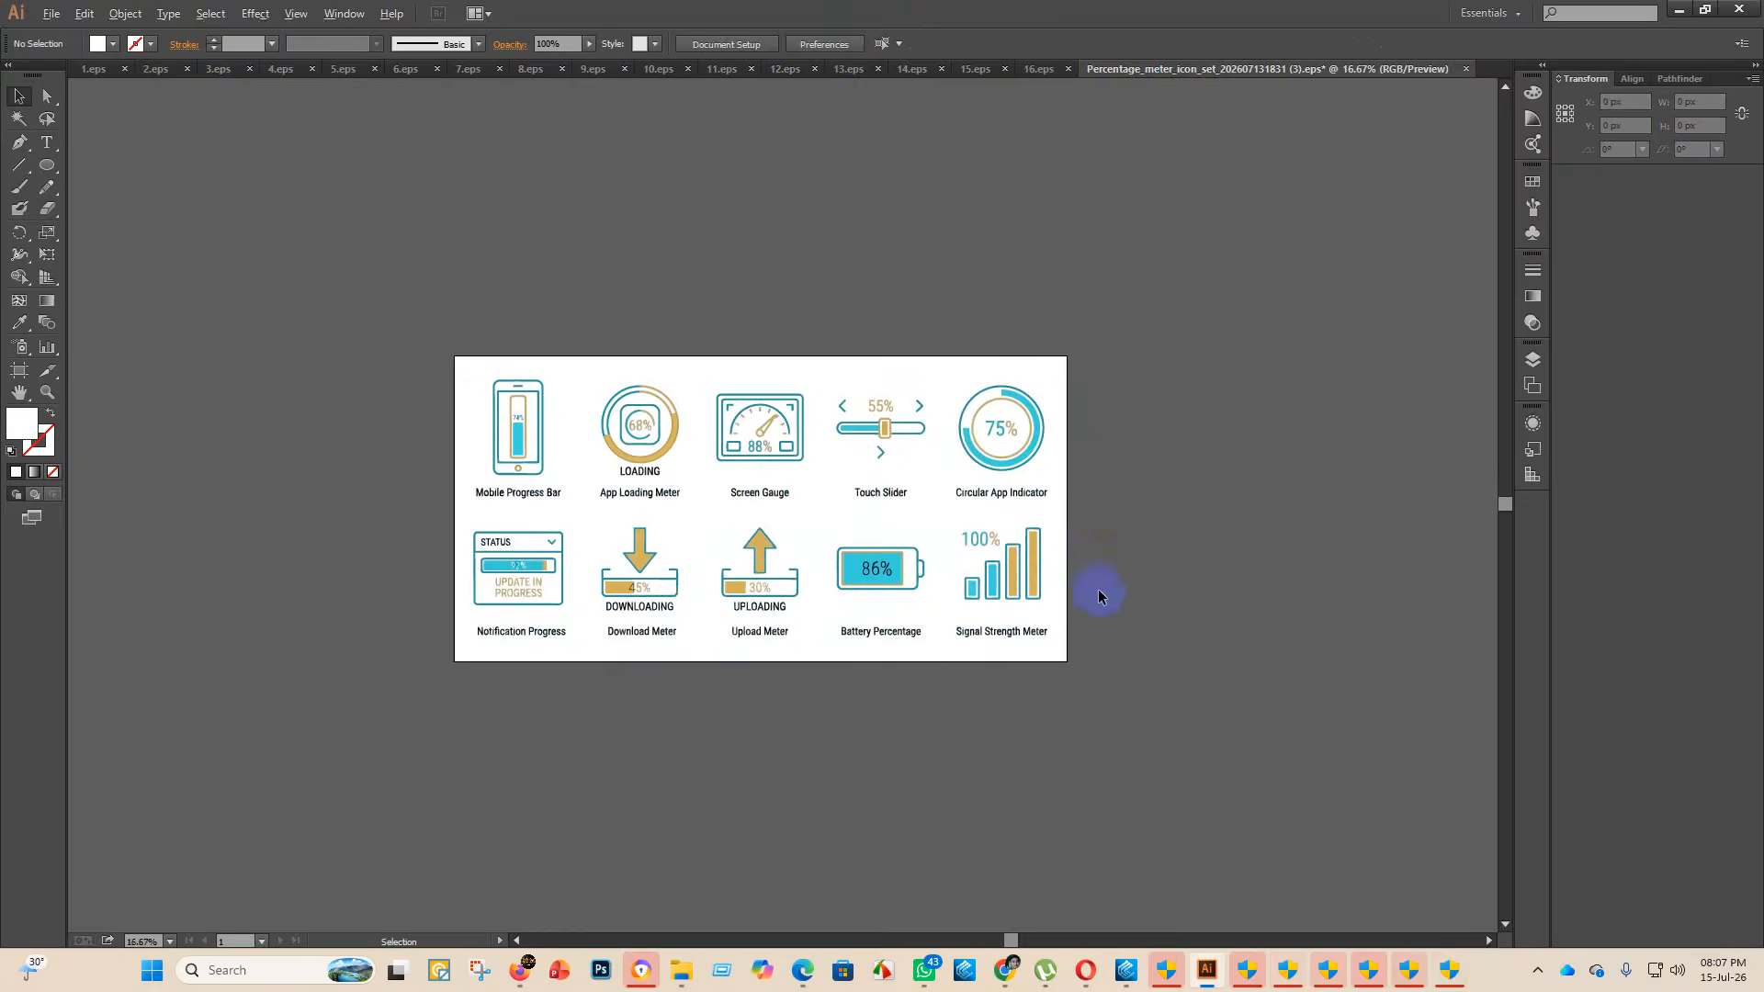
pyautogui.click(55, 15)
pyautogui.click(87, 182)
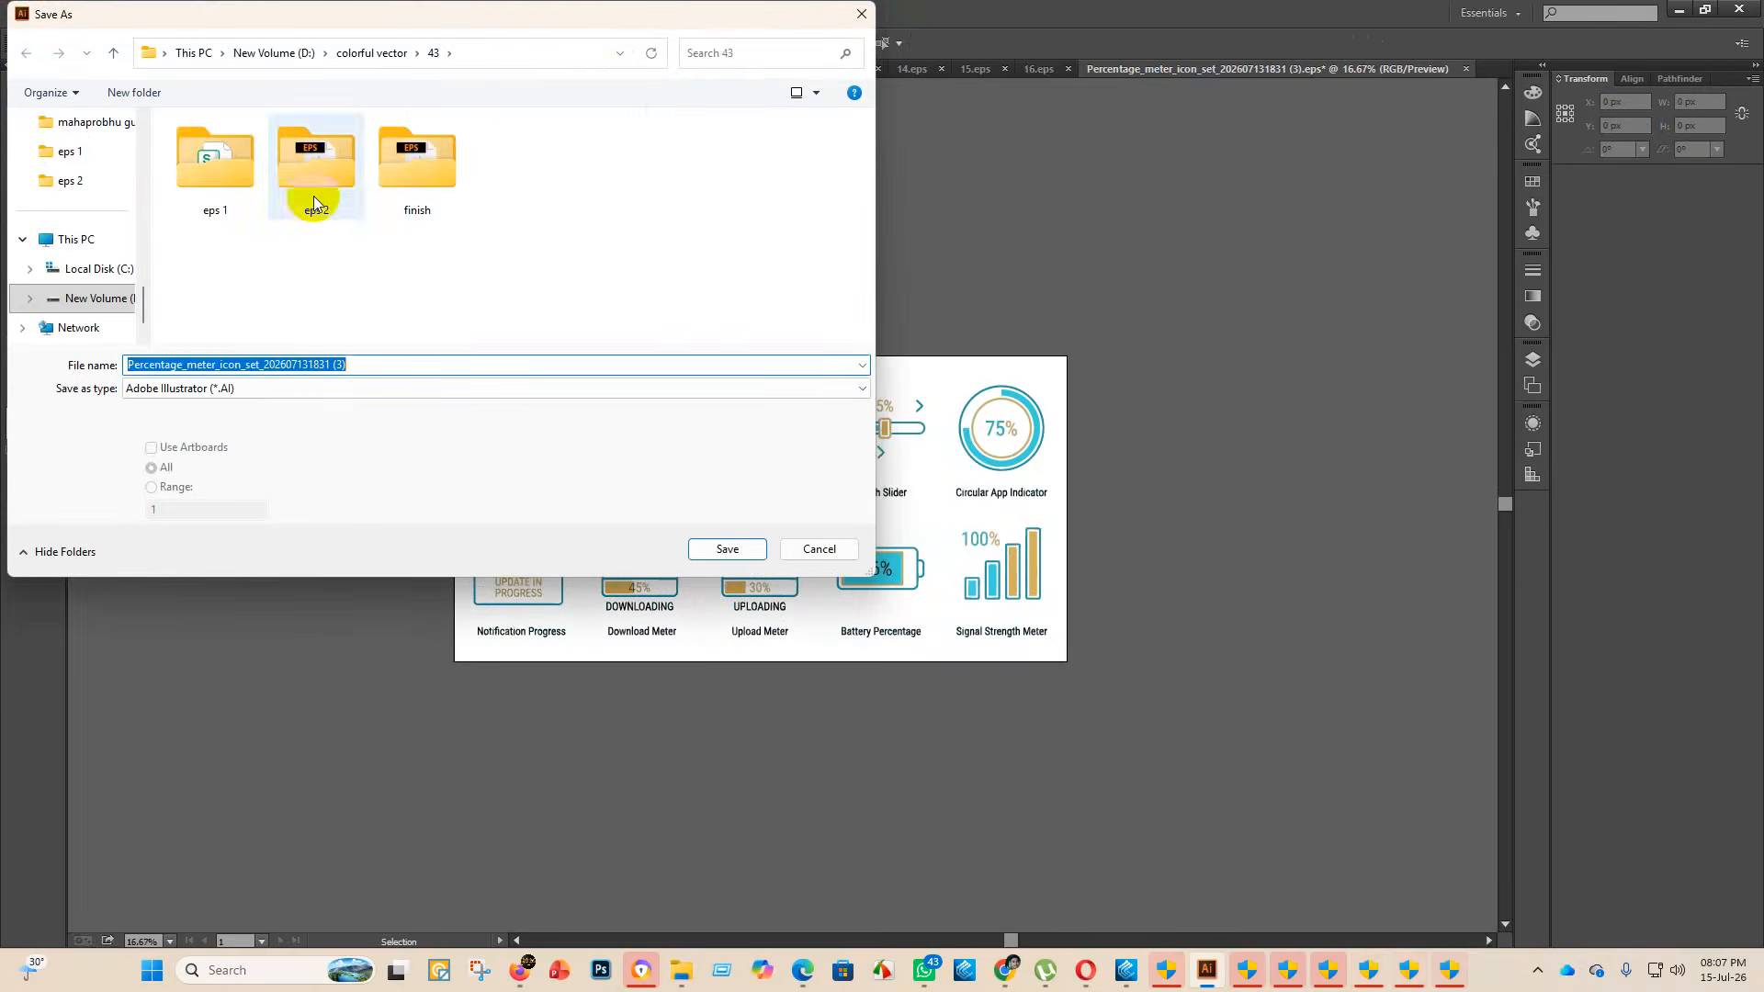
pyautogui.doubleClick(313, 195)
pyautogui.click(297, 392)
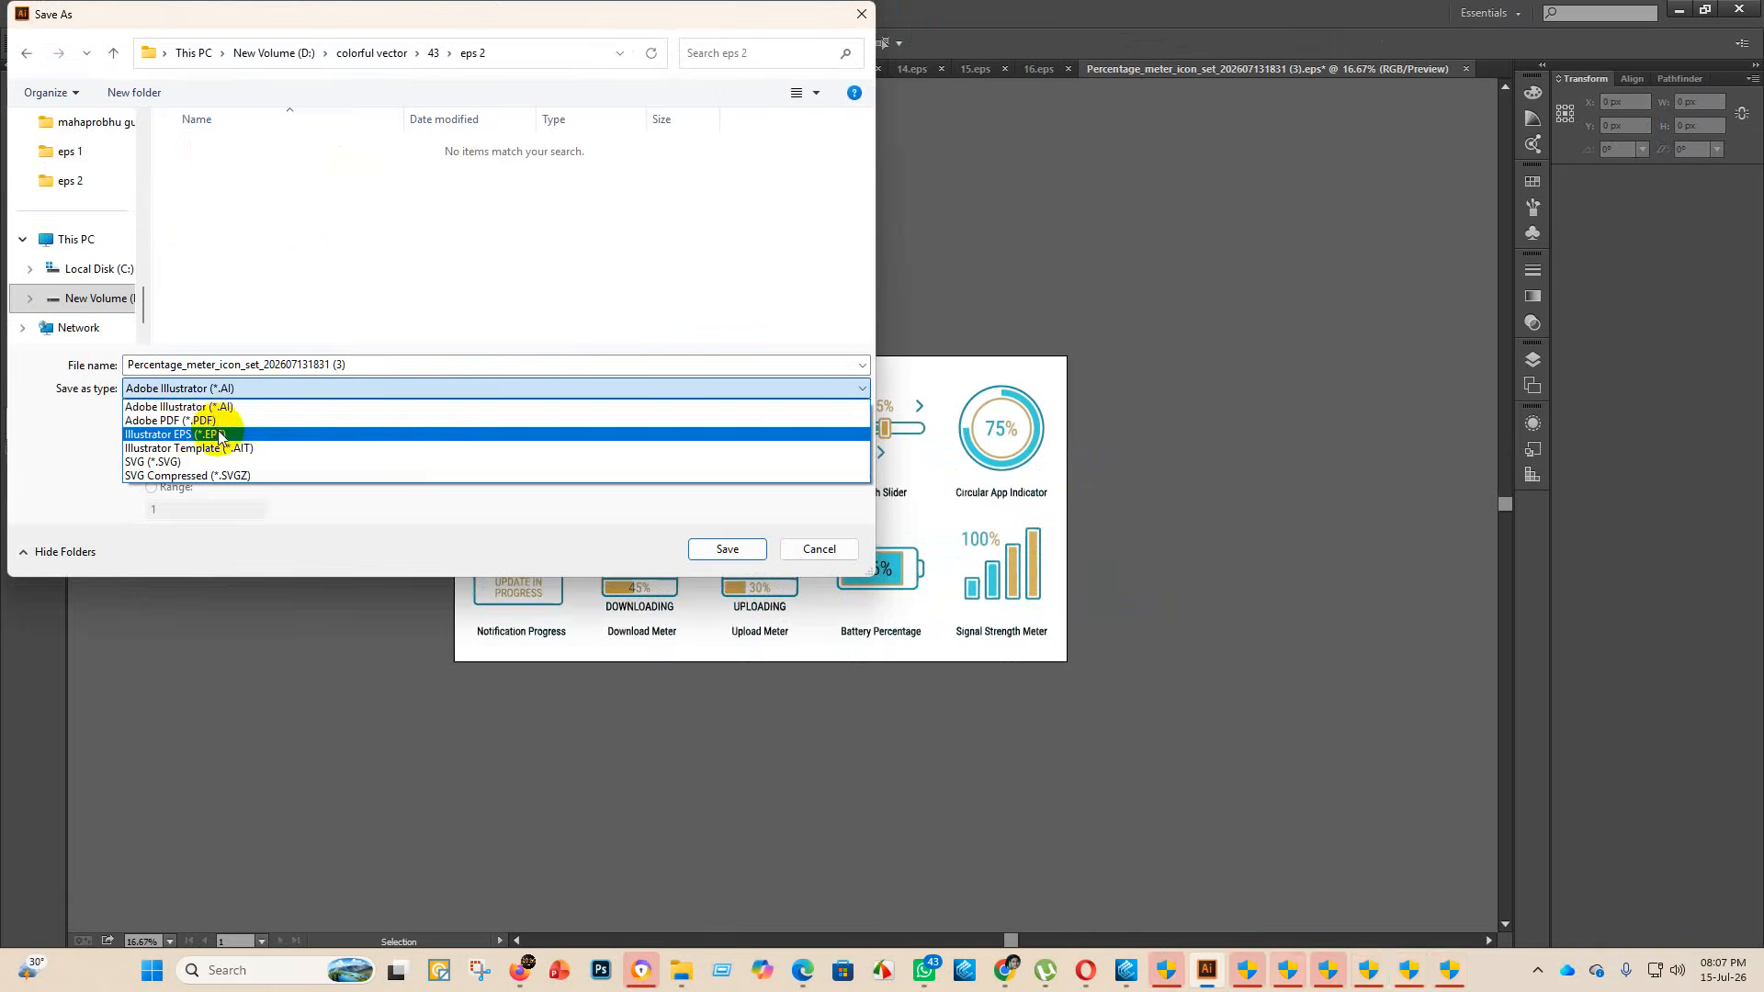
pyautogui.click(220, 435)
pyautogui.click(624, 370)
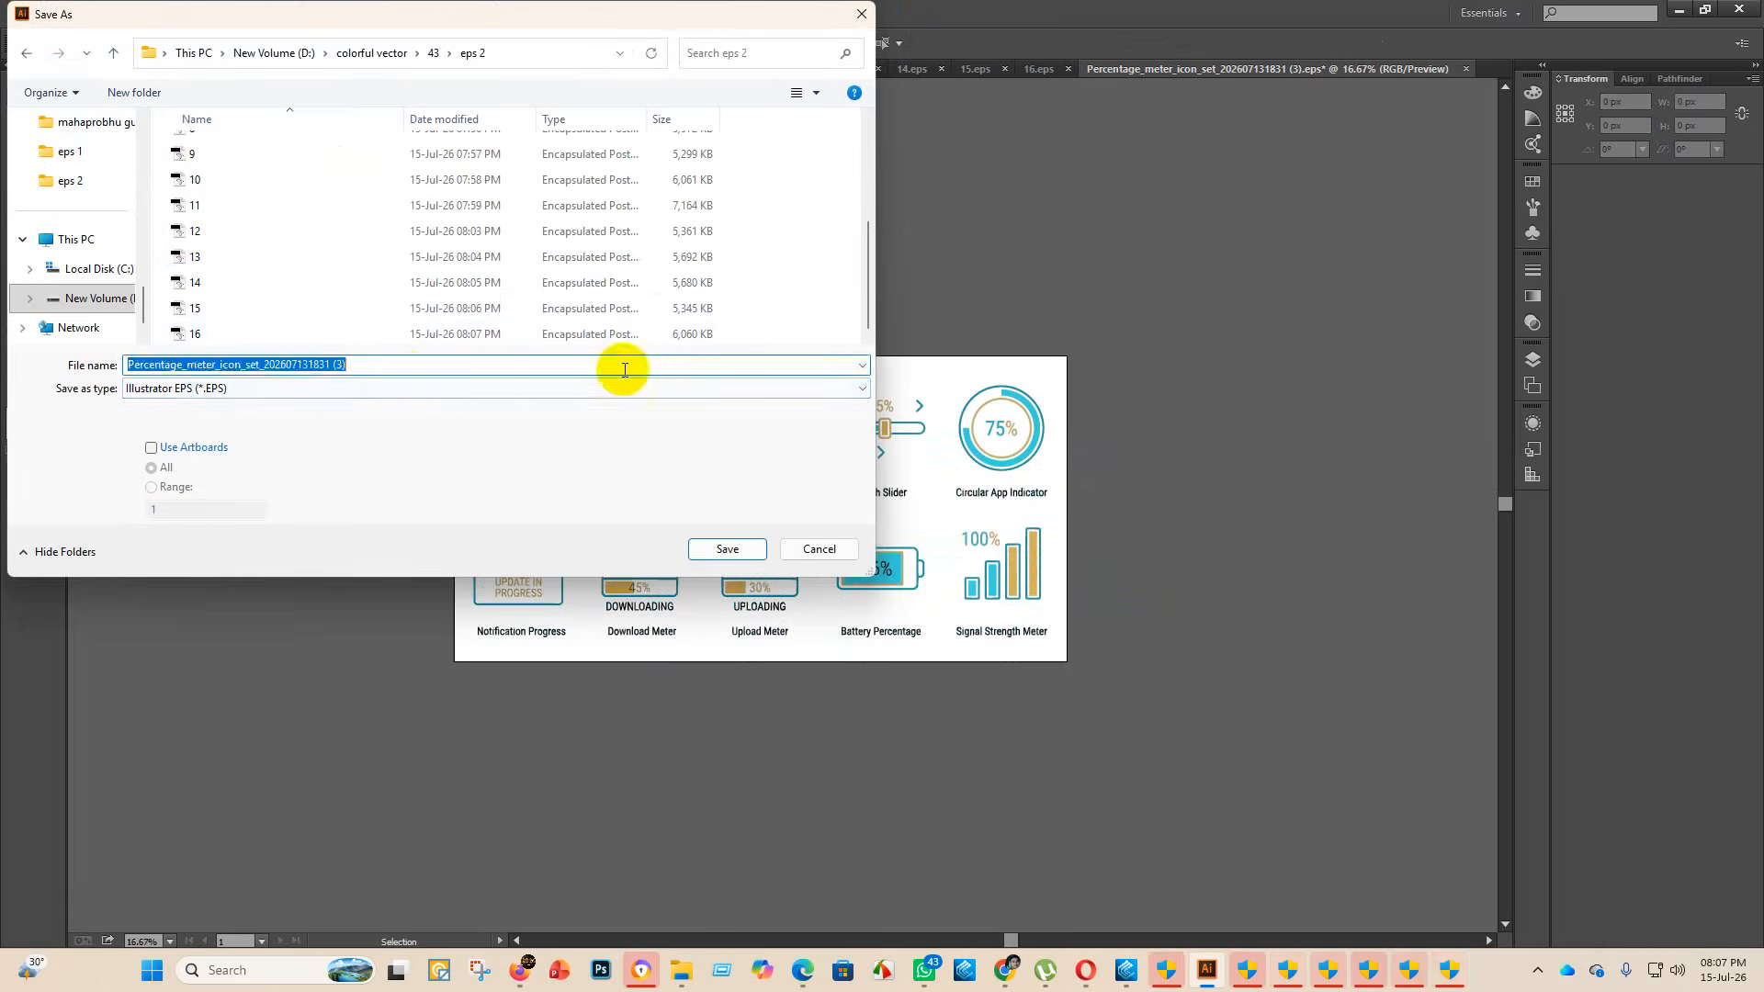
pyautogui.press('BackSpace')
pyautogui.write('17')
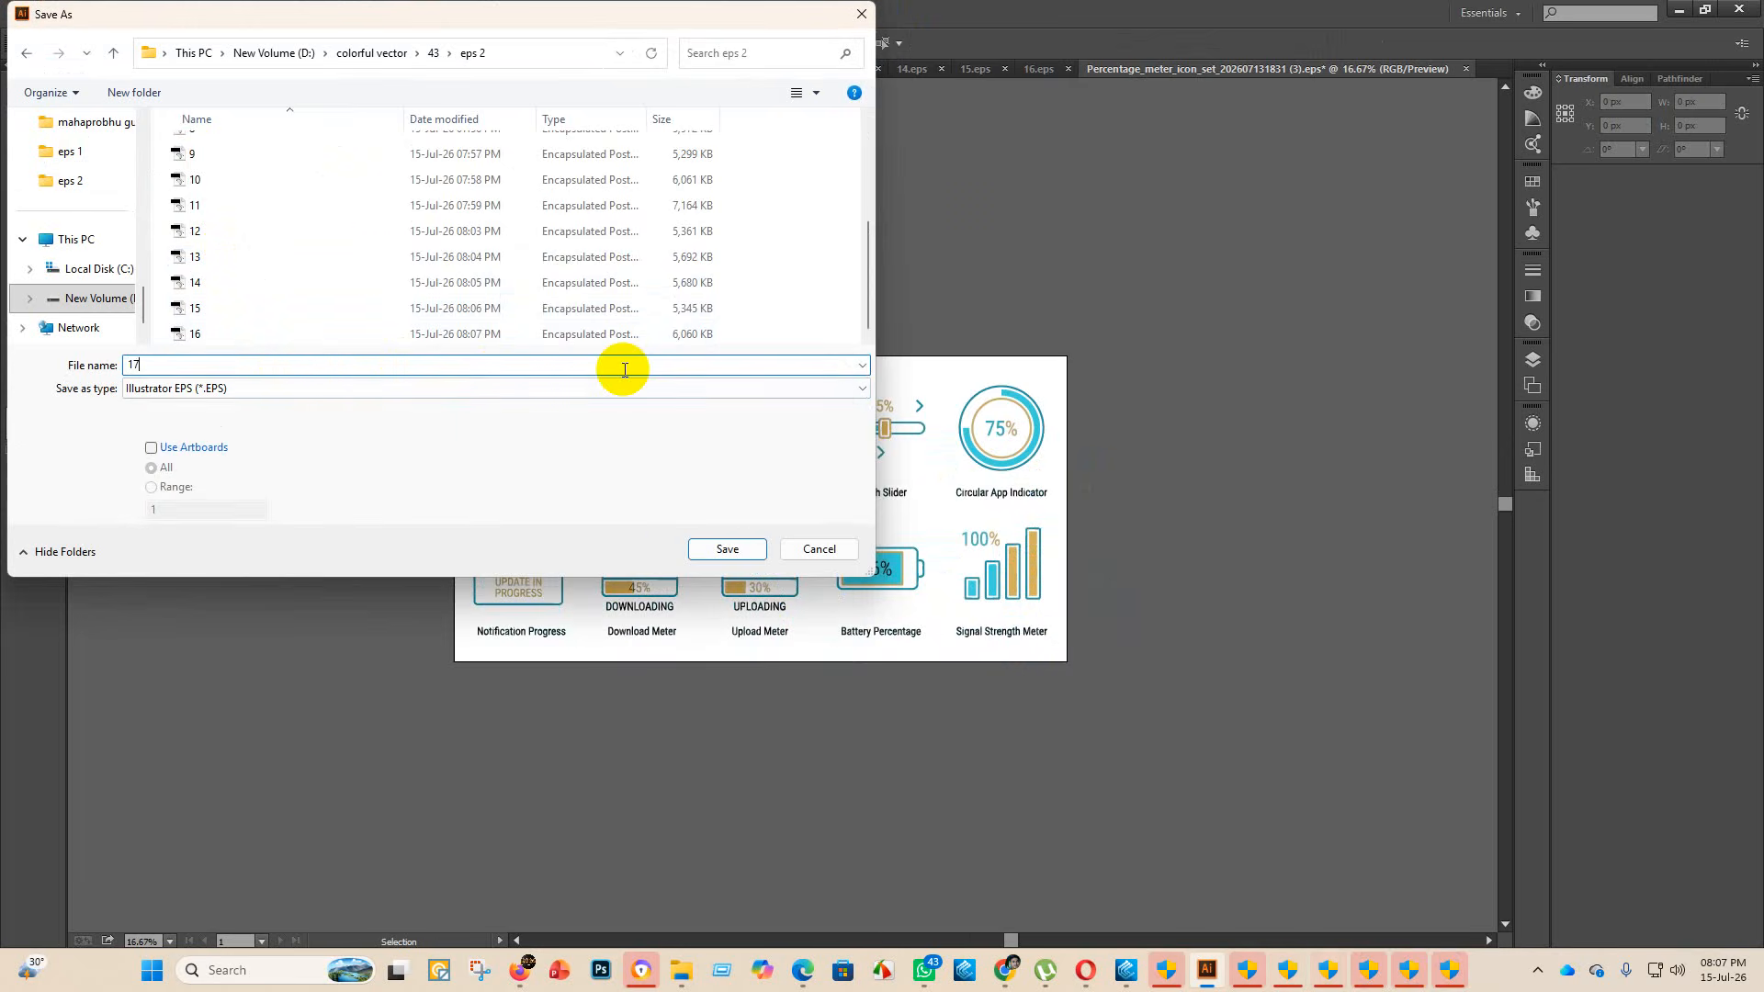
pyautogui.click(726, 549)
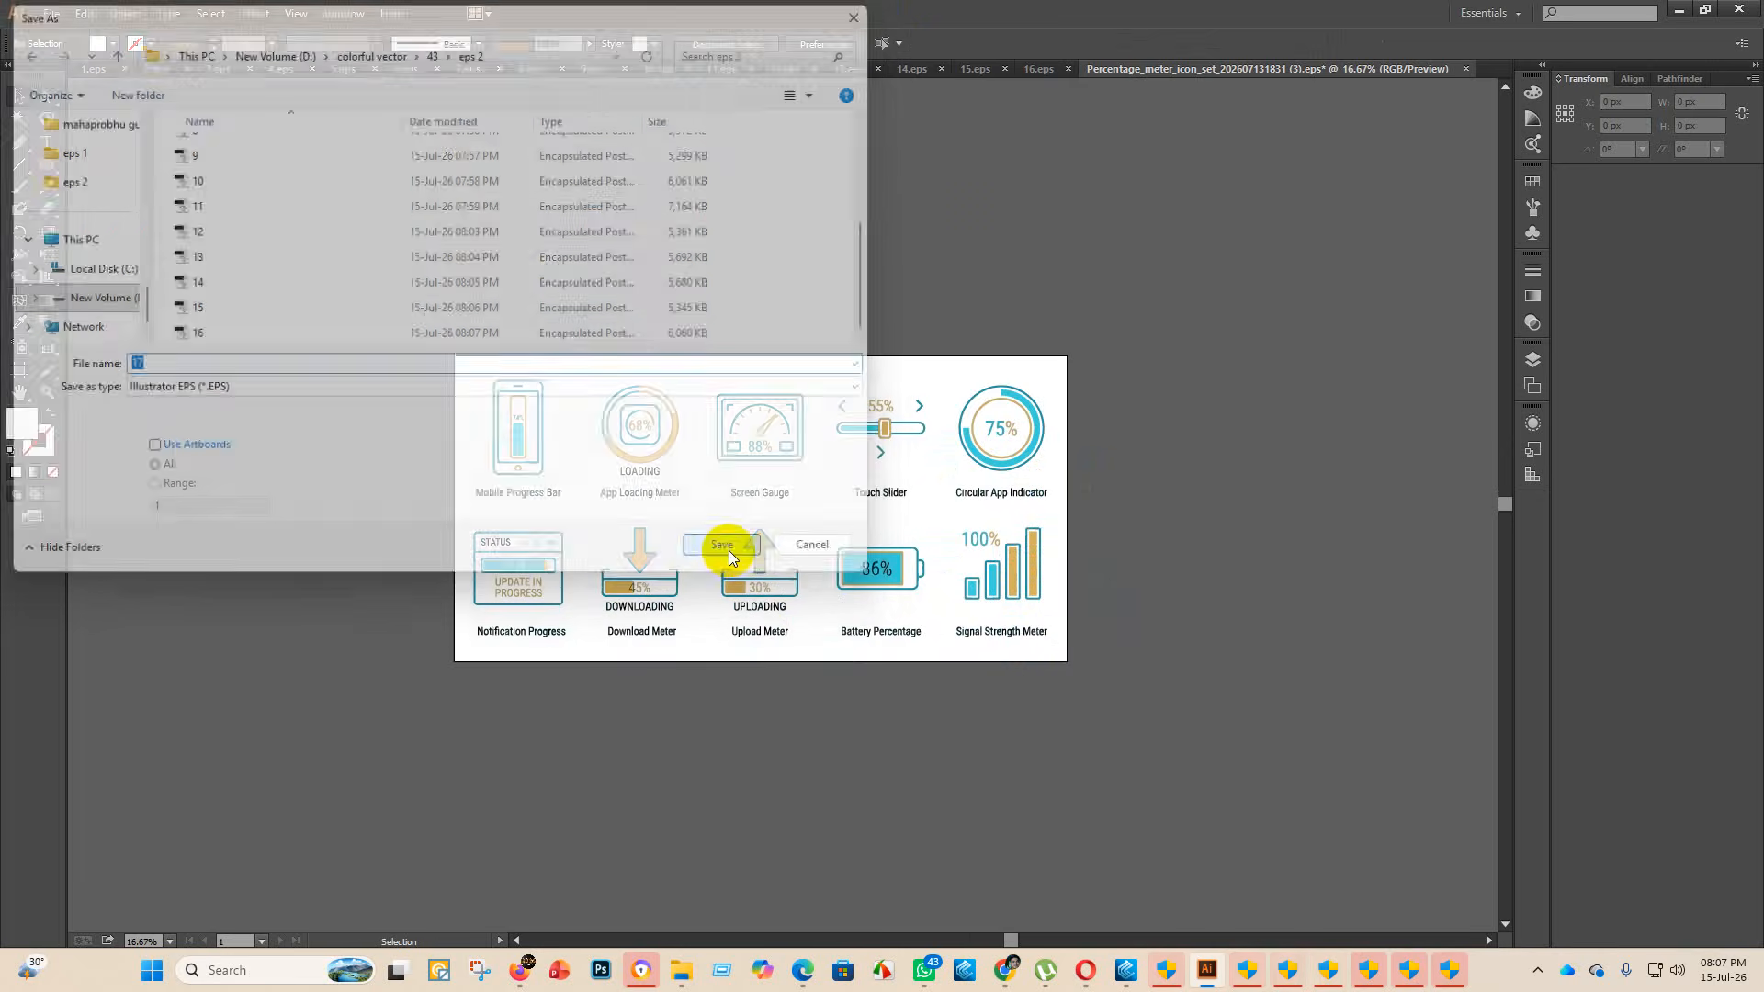
# - Set the EPS version of file 17 to Illustrator 10 EPS and confirm the export options
pyautogui.click(940, 220)
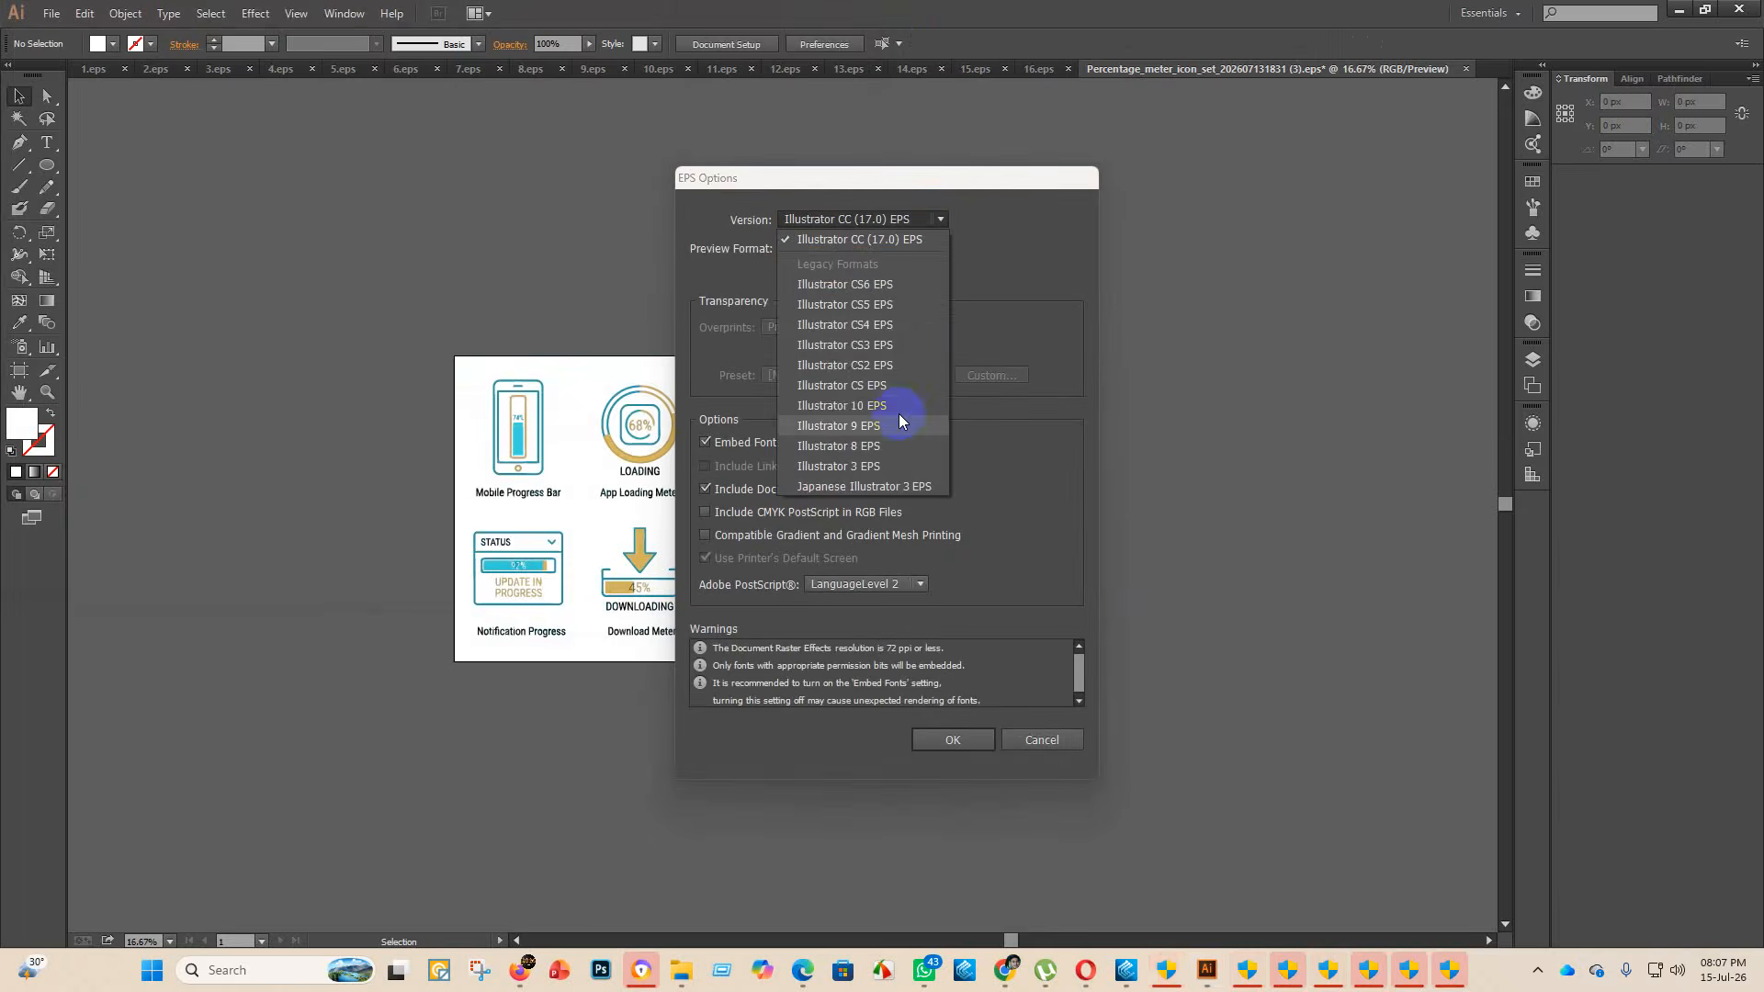
pyautogui.click(896, 410)
pyautogui.click(947, 746)
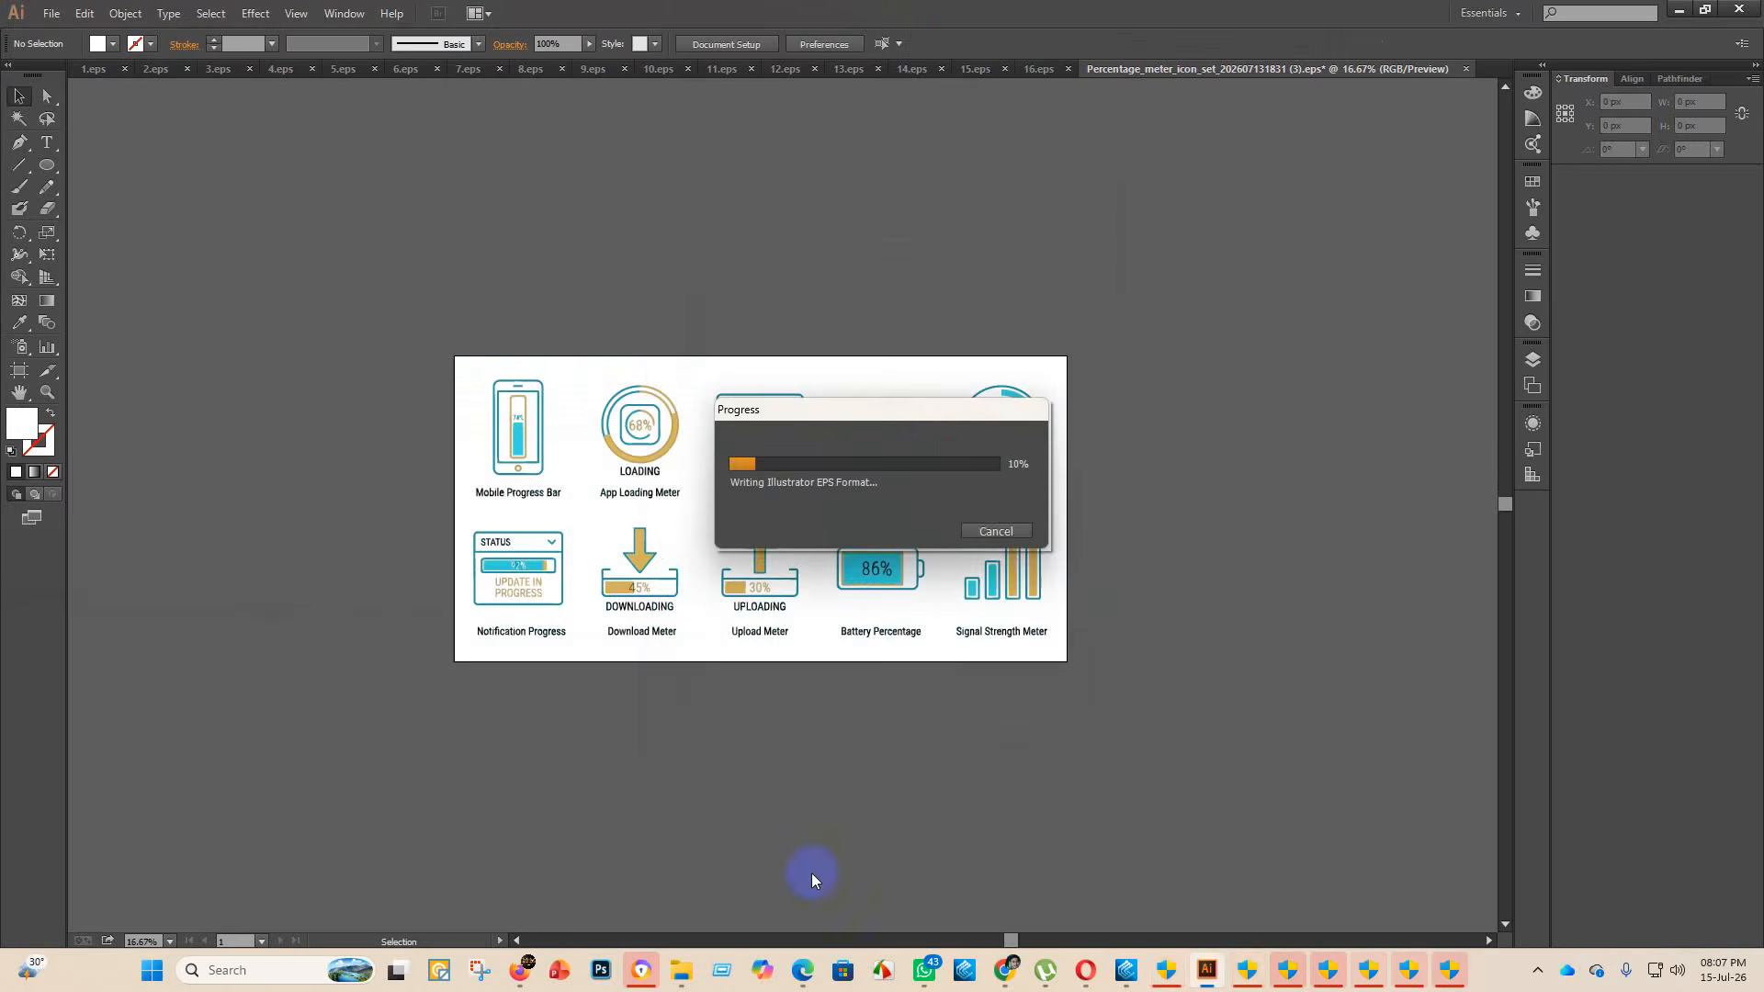
pyautogui.moveTo(680, 964)
pyautogui.click(691, 896)
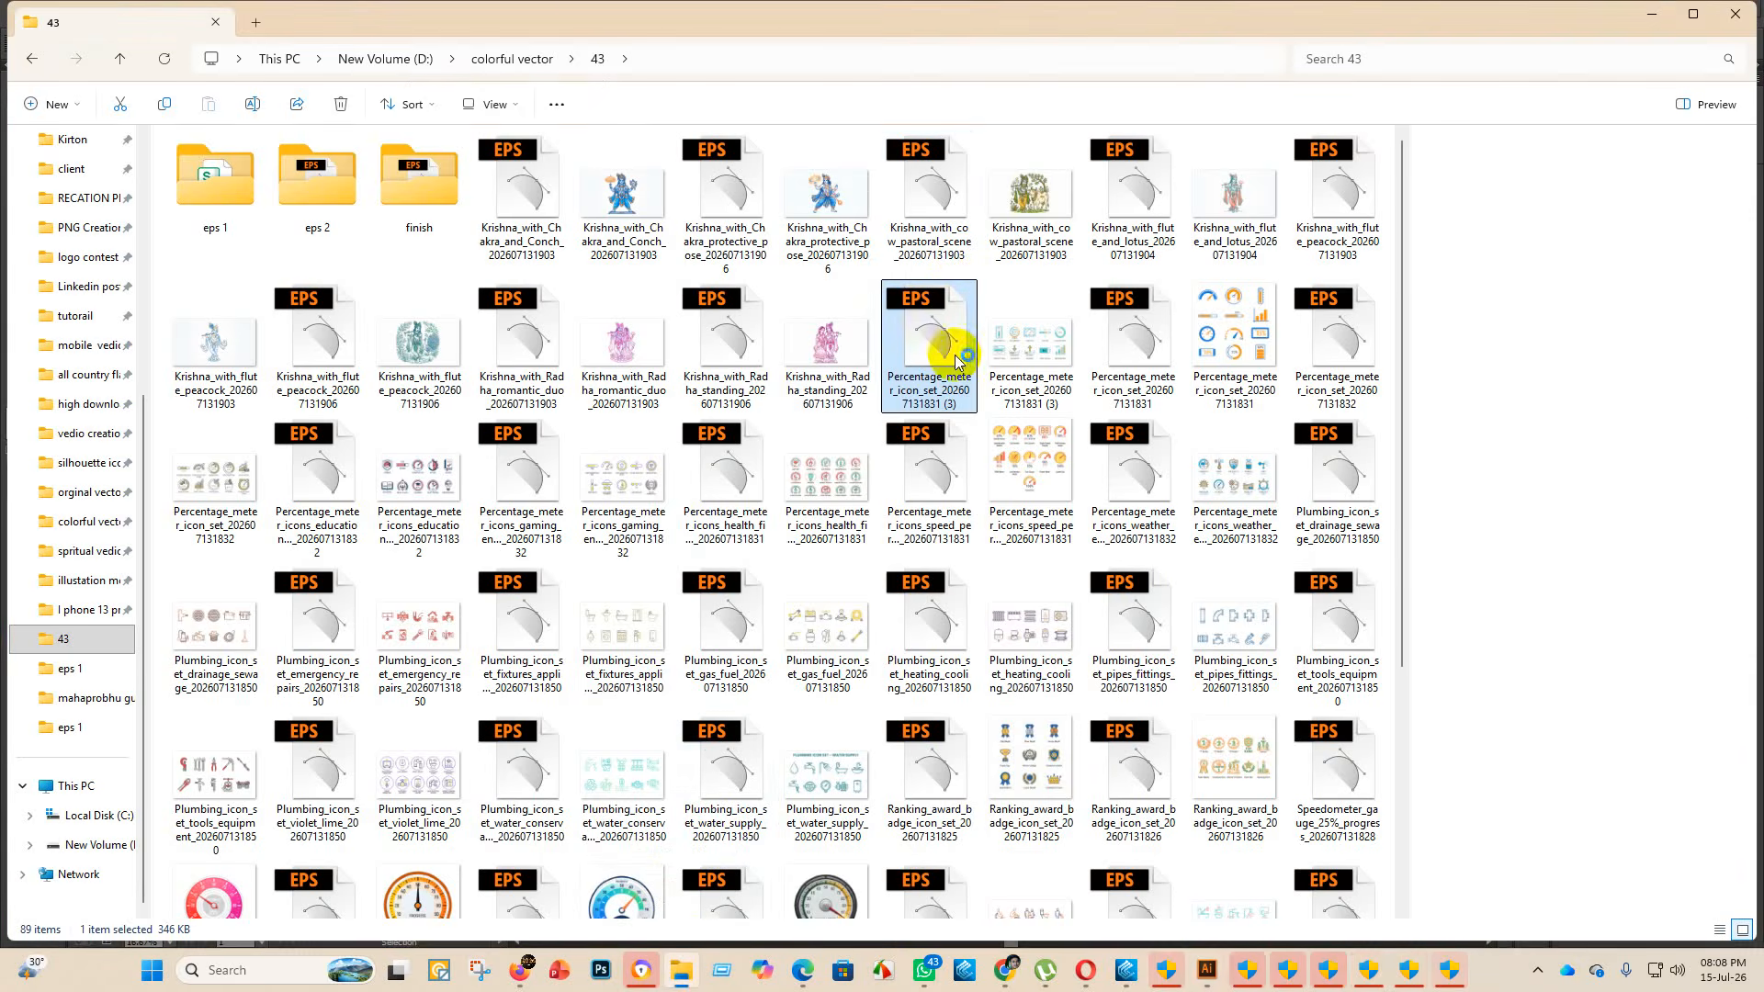
pyautogui.moveTo(946, 355); pyautogui.dragTo(415, 169)
pyautogui.moveTo(895, 379); pyautogui.dragTo(407, 181)
# - Open Percentage_meter_icon_set_202607131831.eps in Illustrator and enlarge its icon group proportionally until its white background slightly exceeds the artboard width
pyautogui.click(913, 342)
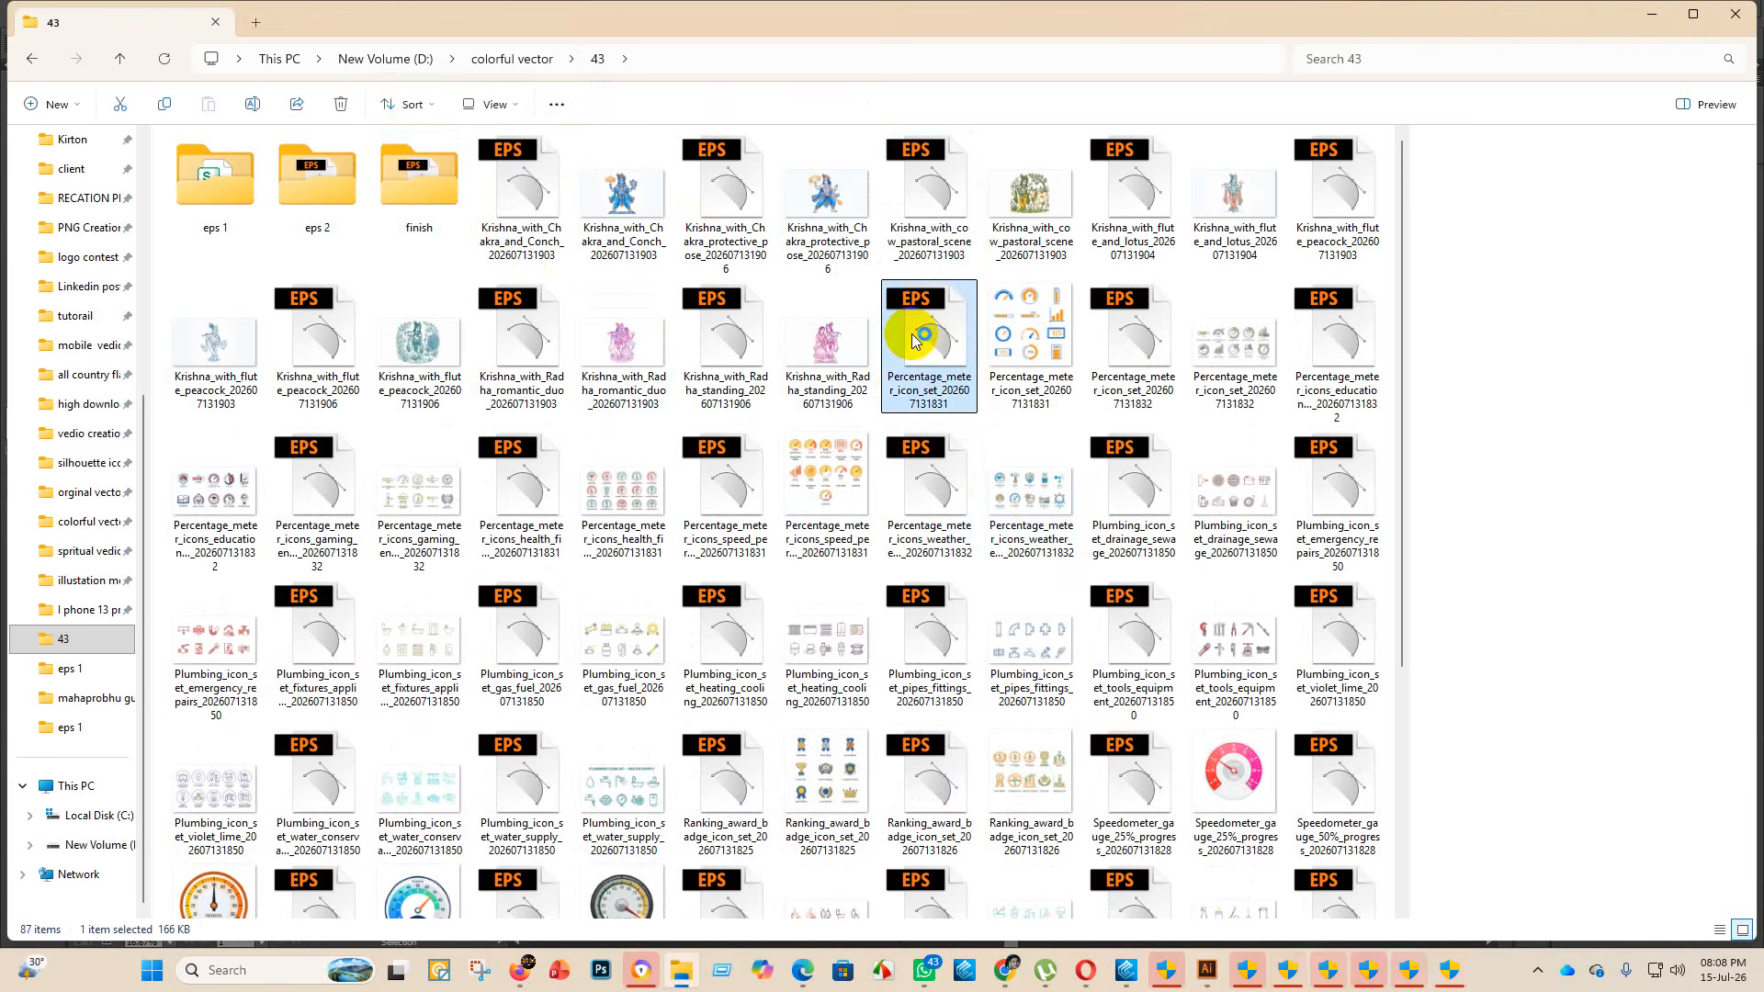
pyautogui.doubleClick(913, 342)
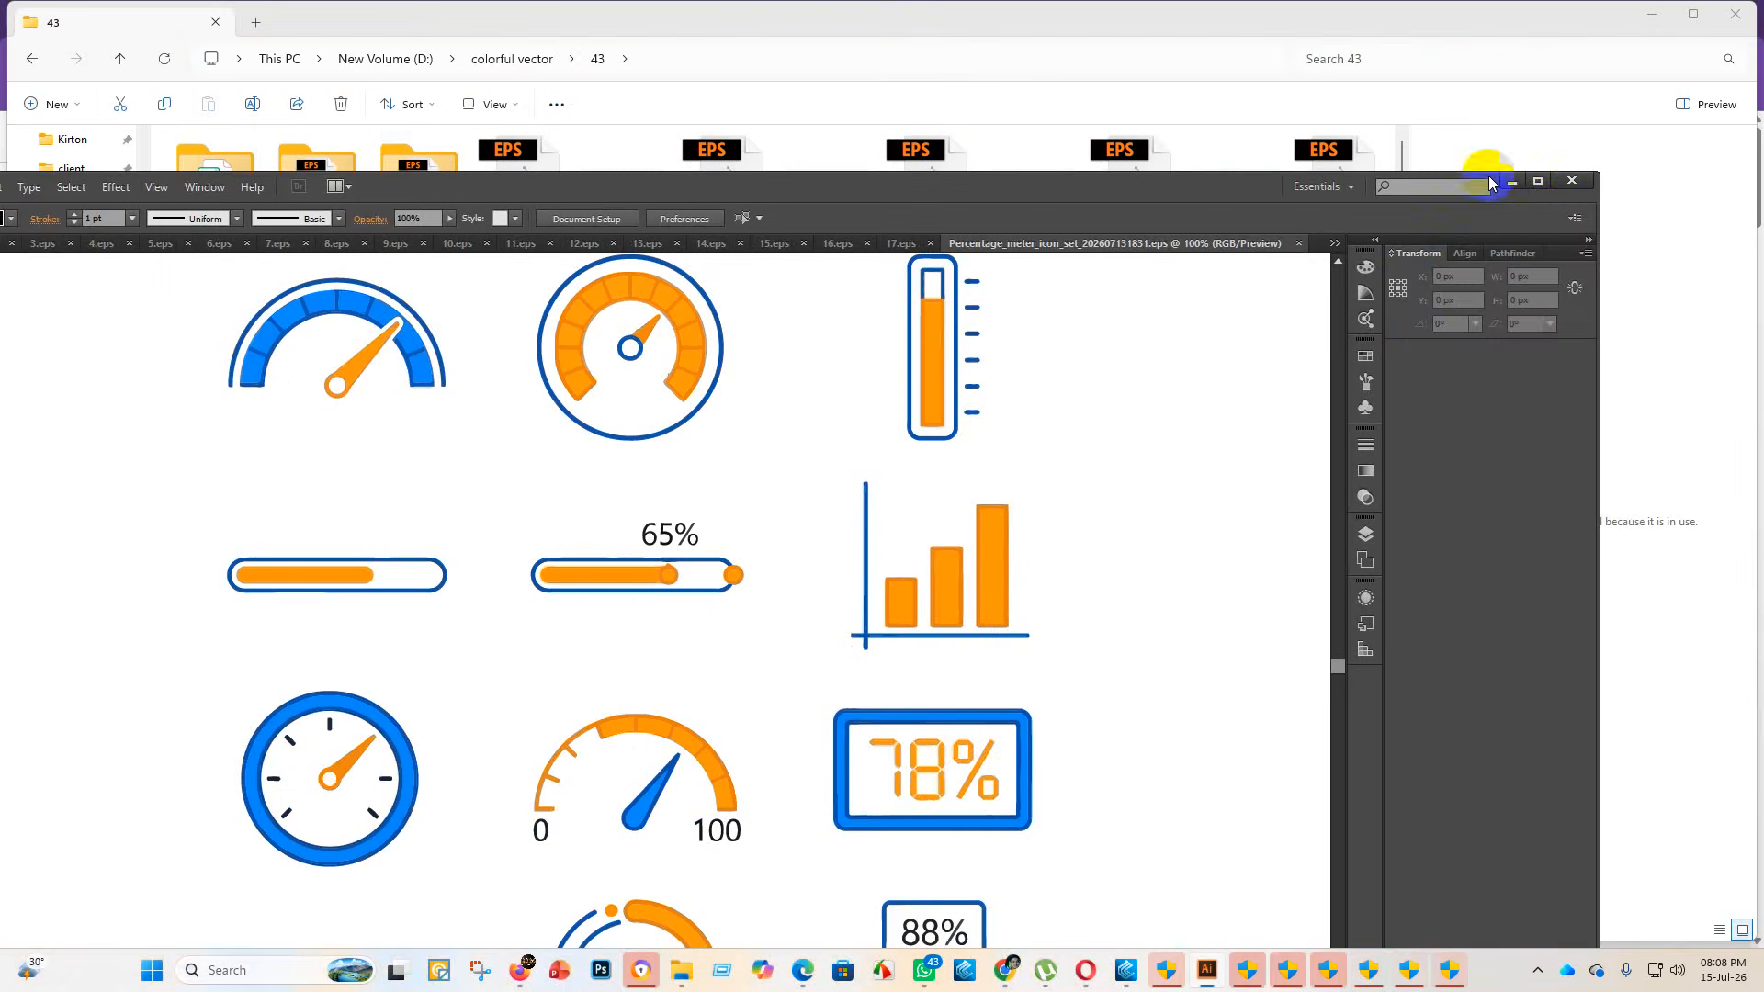
pyautogui.click(1543, 182)
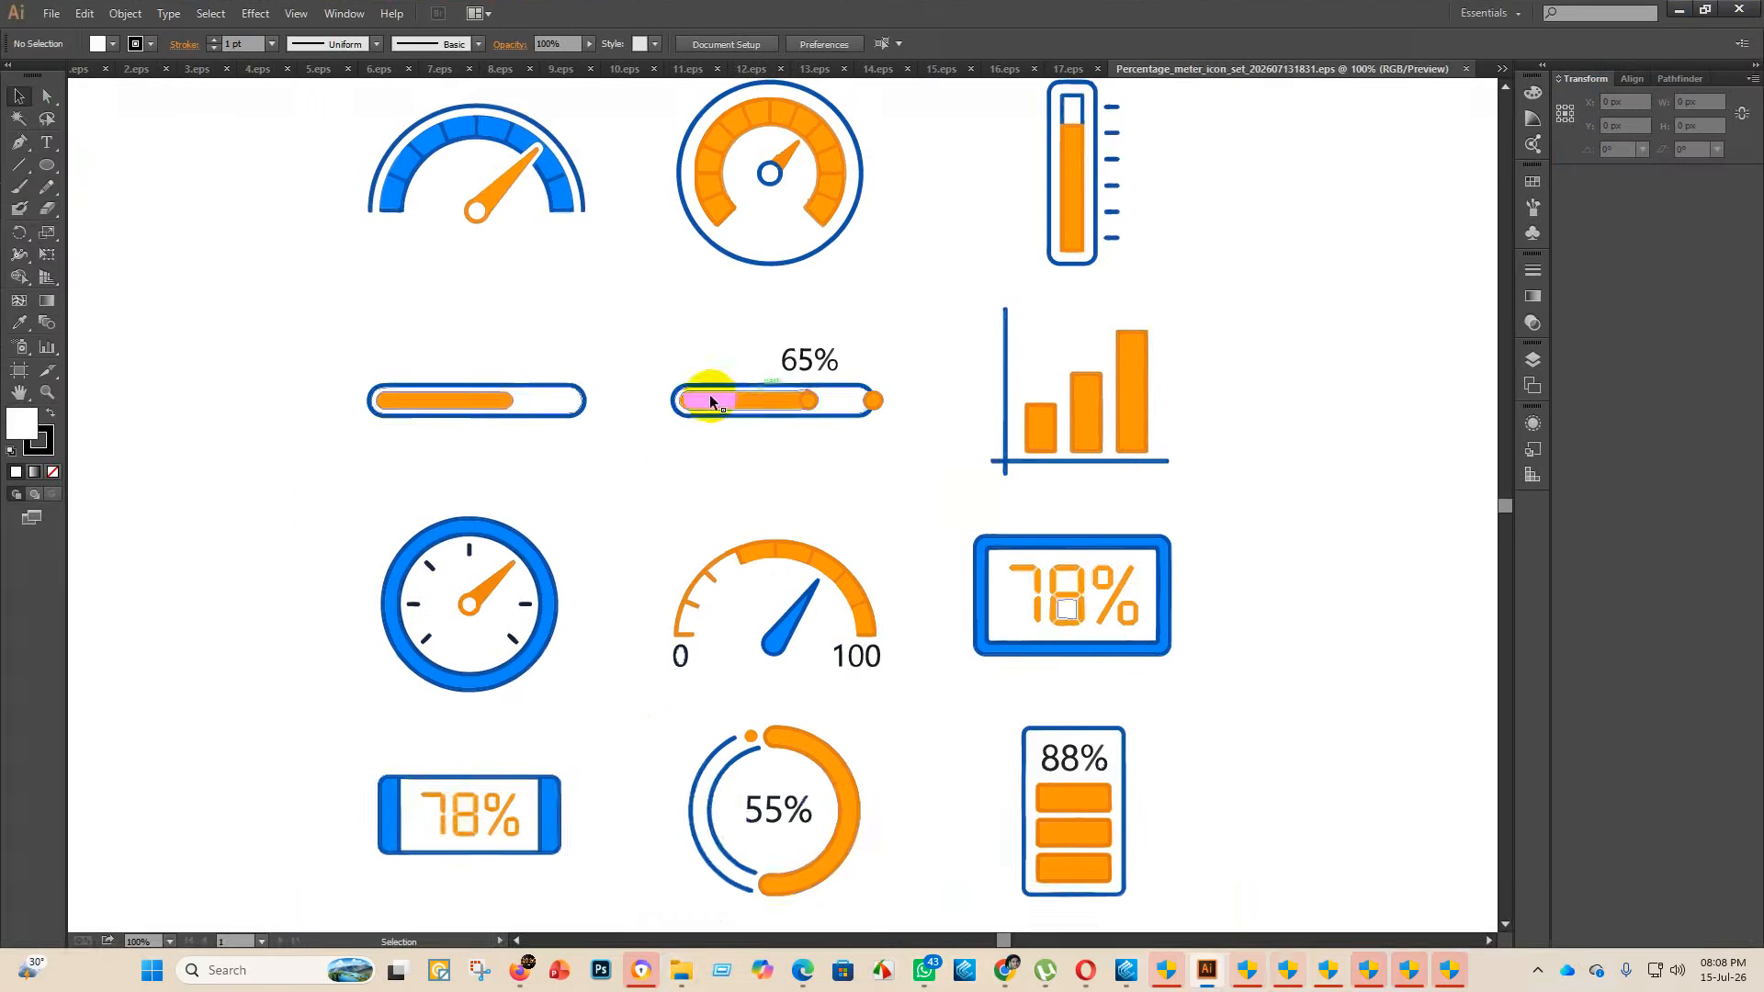
pyautogui.scroll(-6, 735, 450)
pyautogui.scroll(3, 808, 567)
pyautogui.click(735, 554)
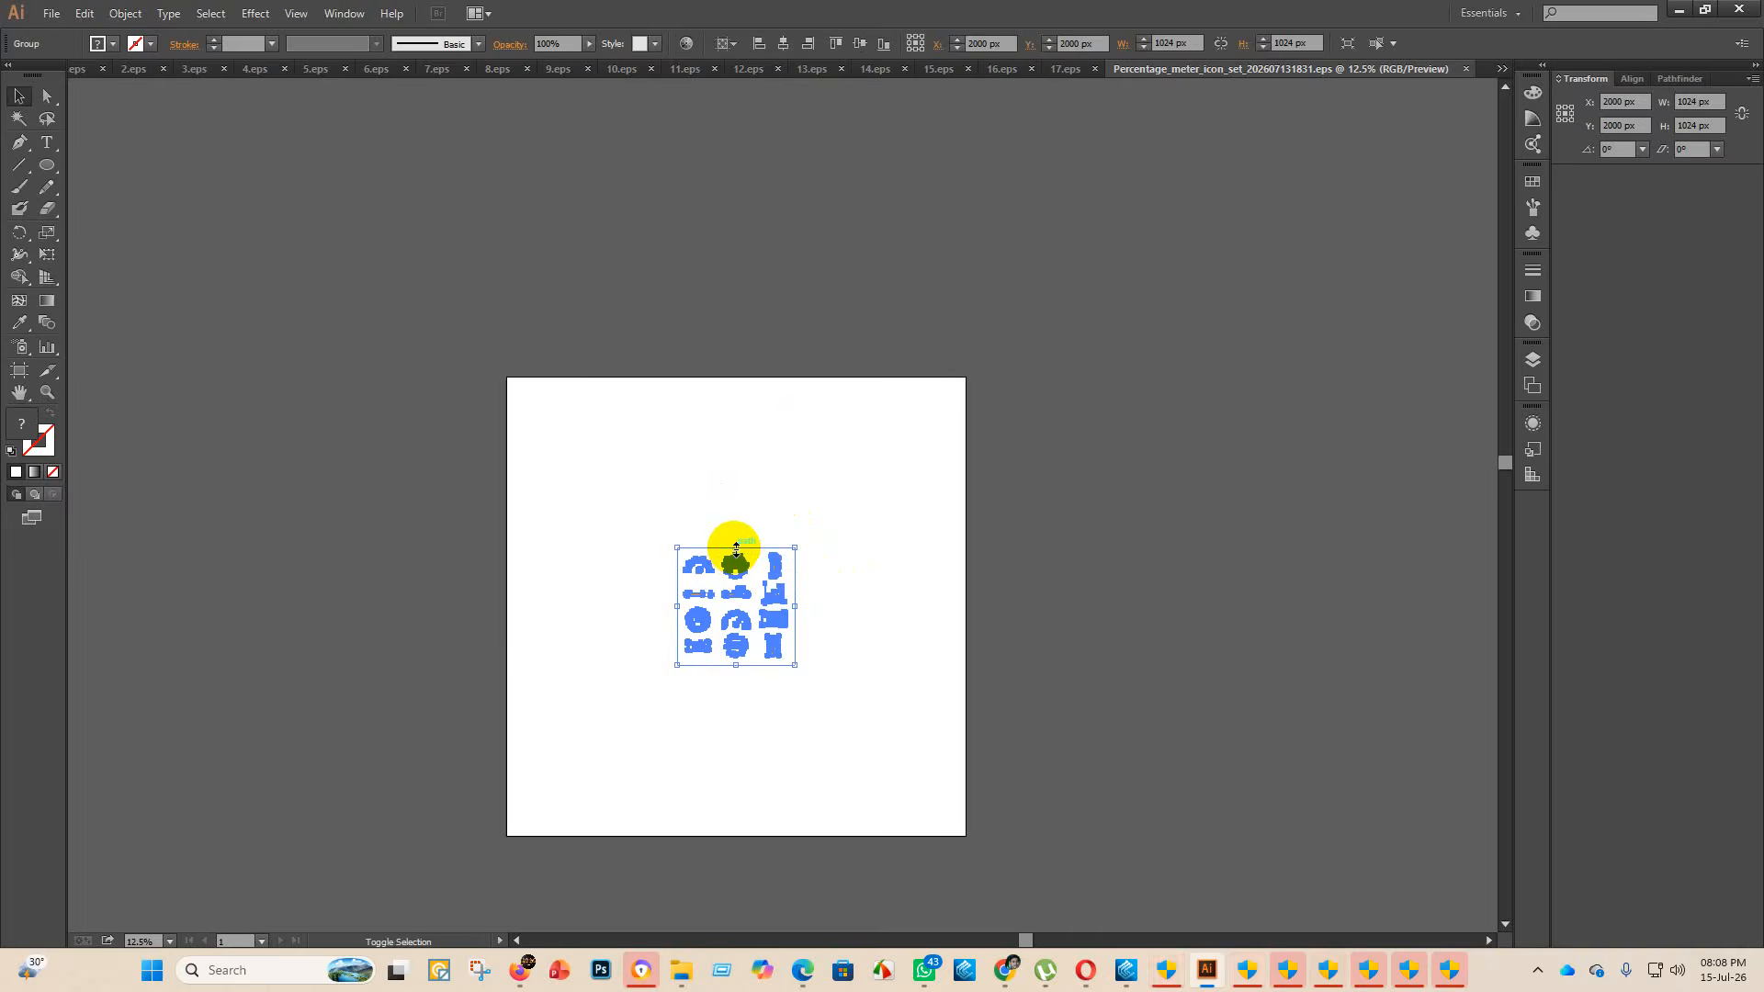
pyautogui.moveTo(736, 549); pyautogui.dragTo(831, 170)
# - Delete the white background behind the blue and orange meter icons using the Magic Wand
pyautogui.click(1488, 582)
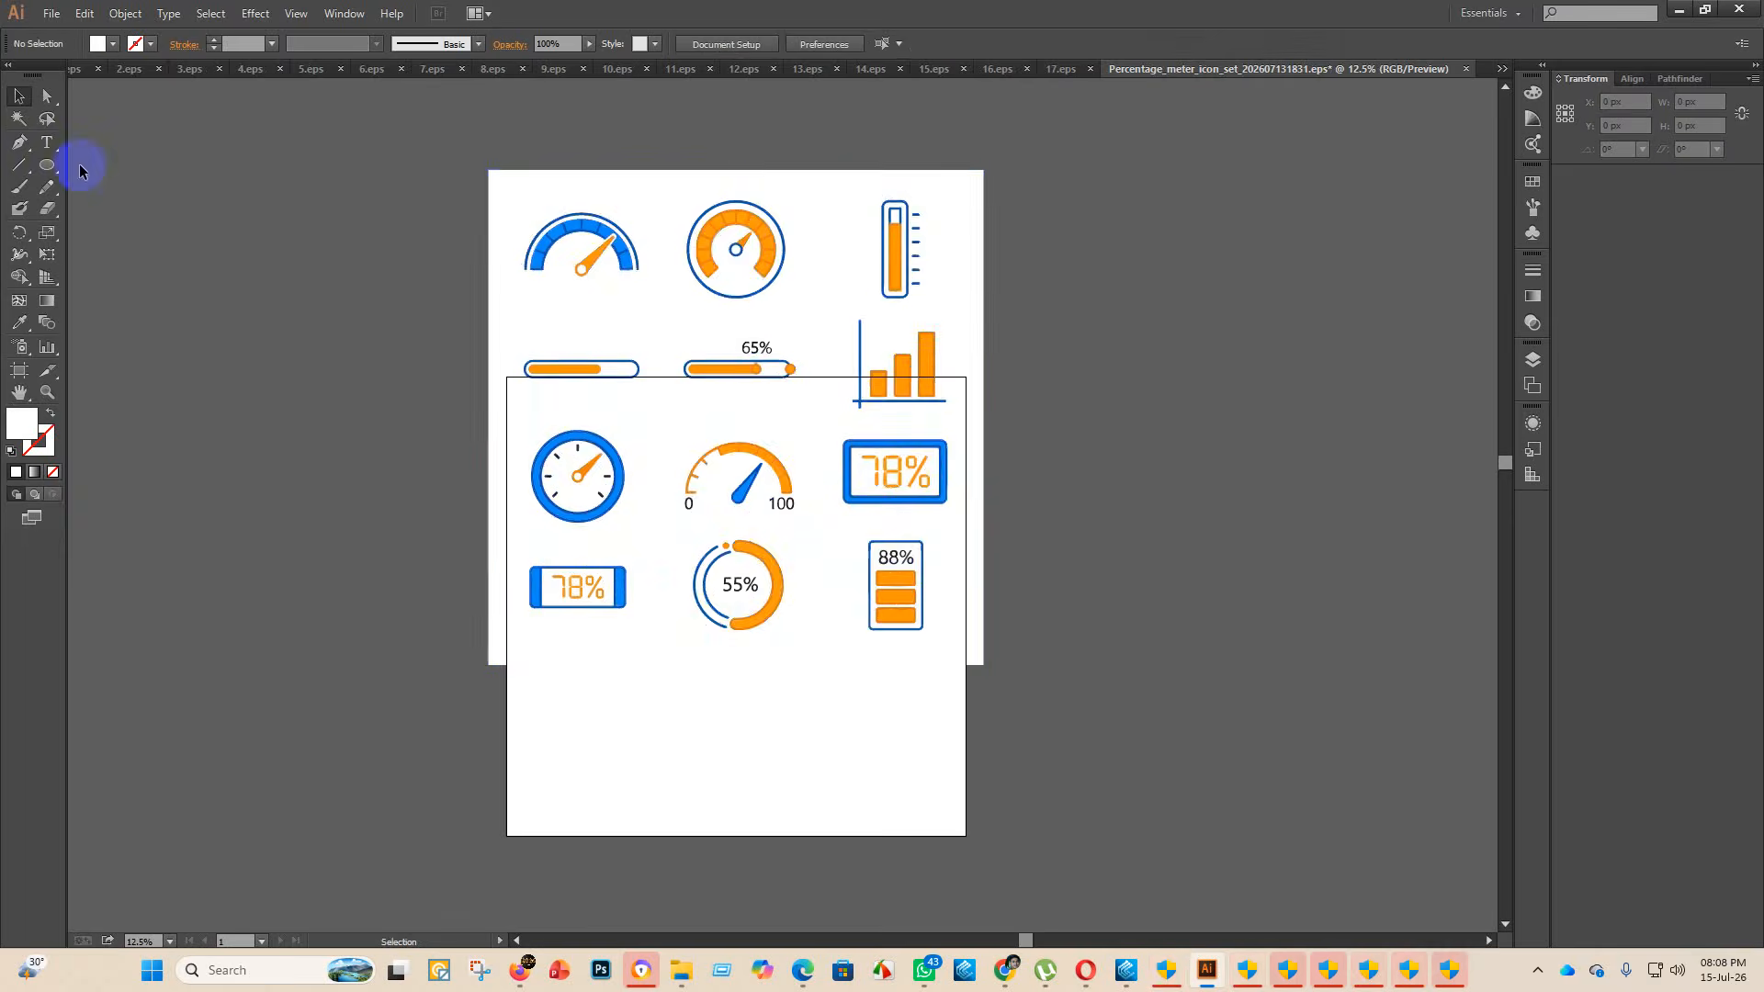
pyautogui.click(642, 184)
pyautogui.press('Delete')
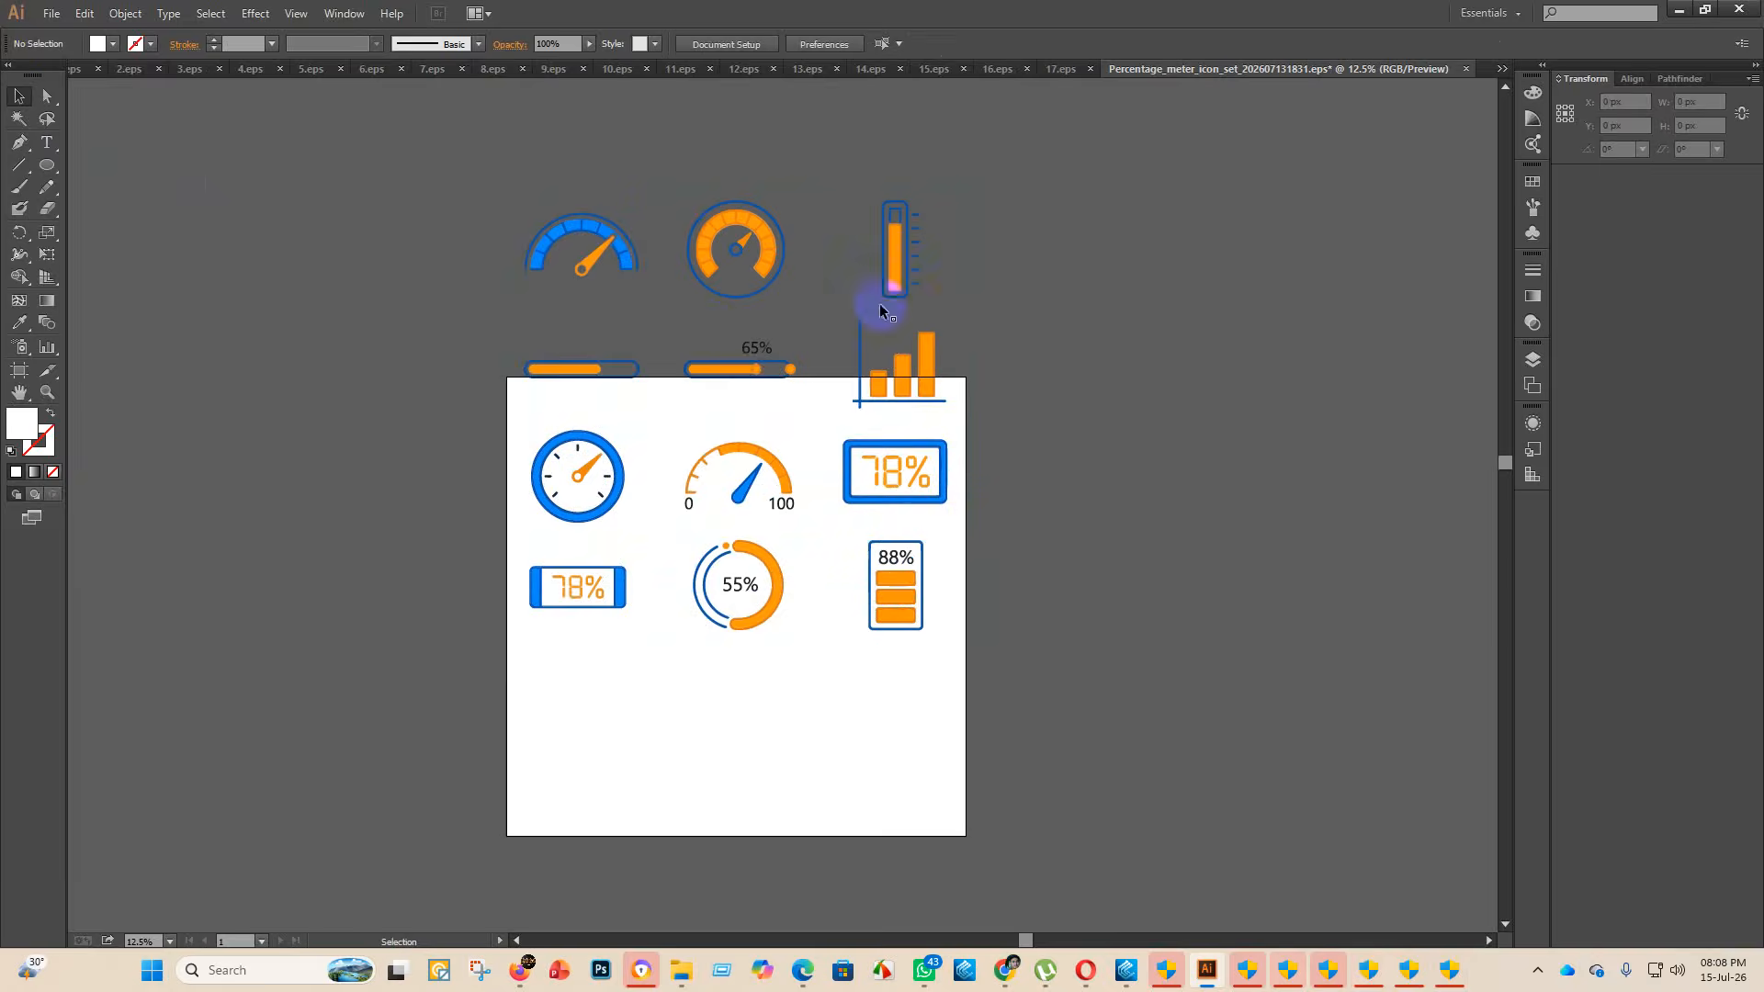
# - Centre the blue and orange meter icon group vertically on the artboard, and deselect it
pyautogui.click(752, 217)
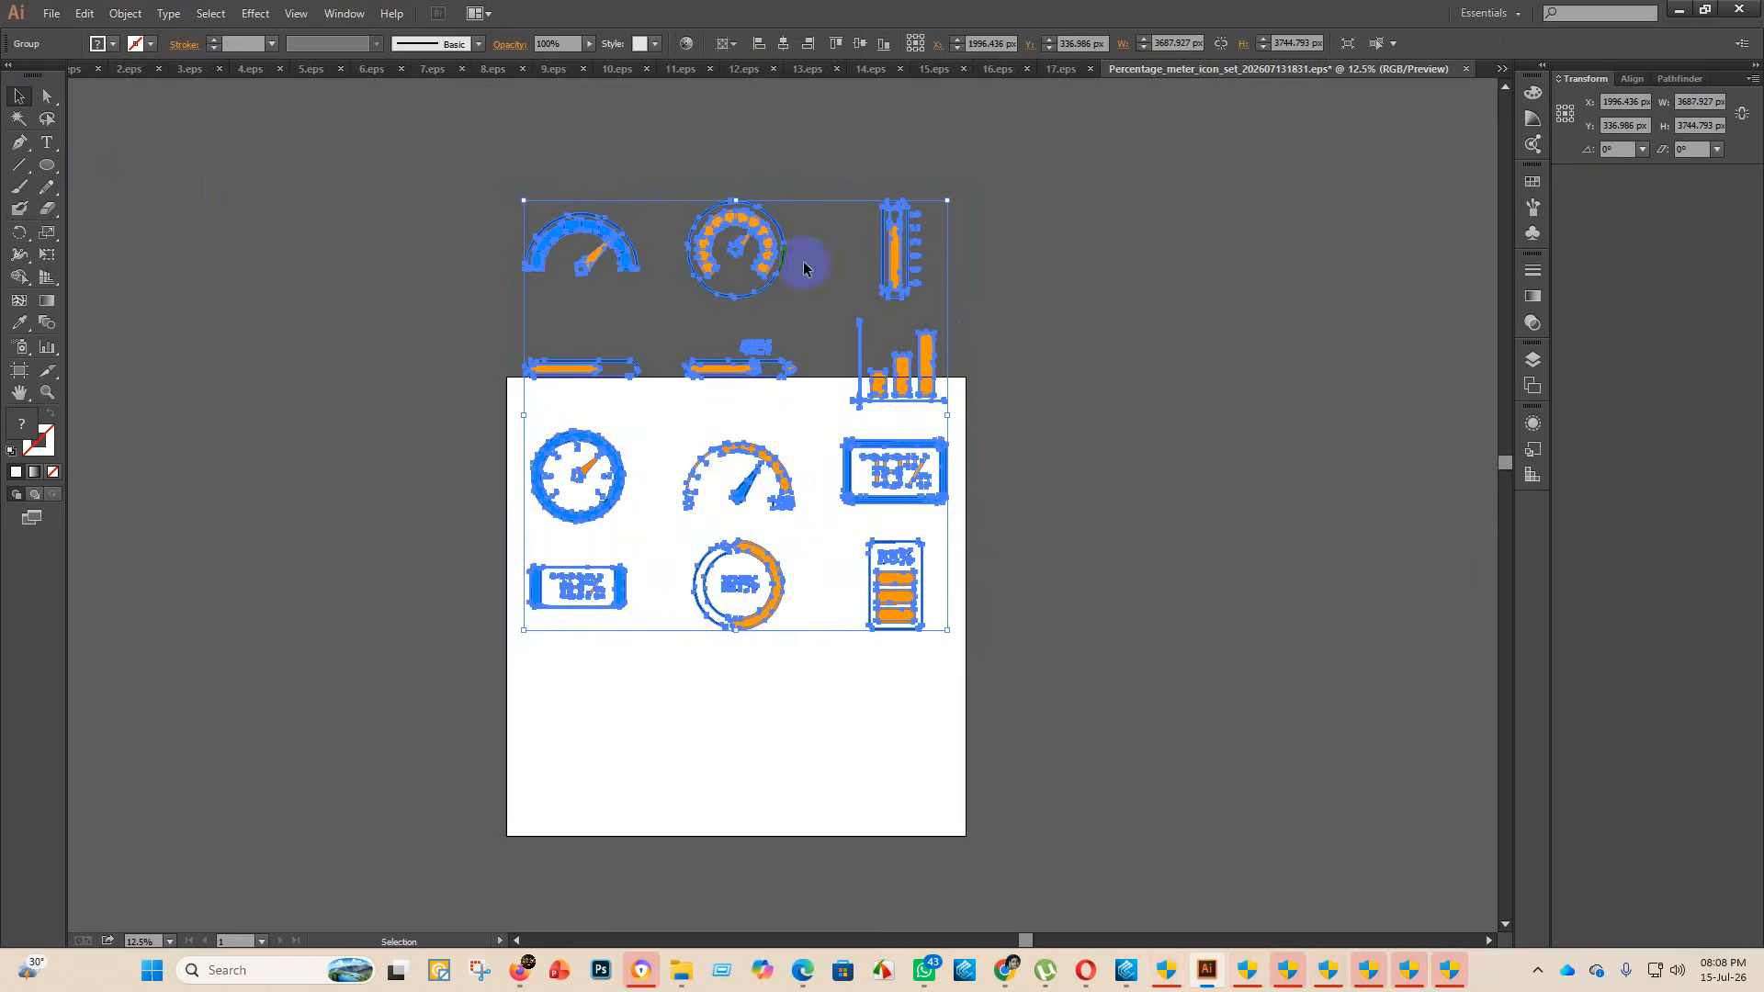
pyautogui.click(859, 43)
pyautogui.click(1098, 261)
pyautogui.scroll(-2, 1154, 310)
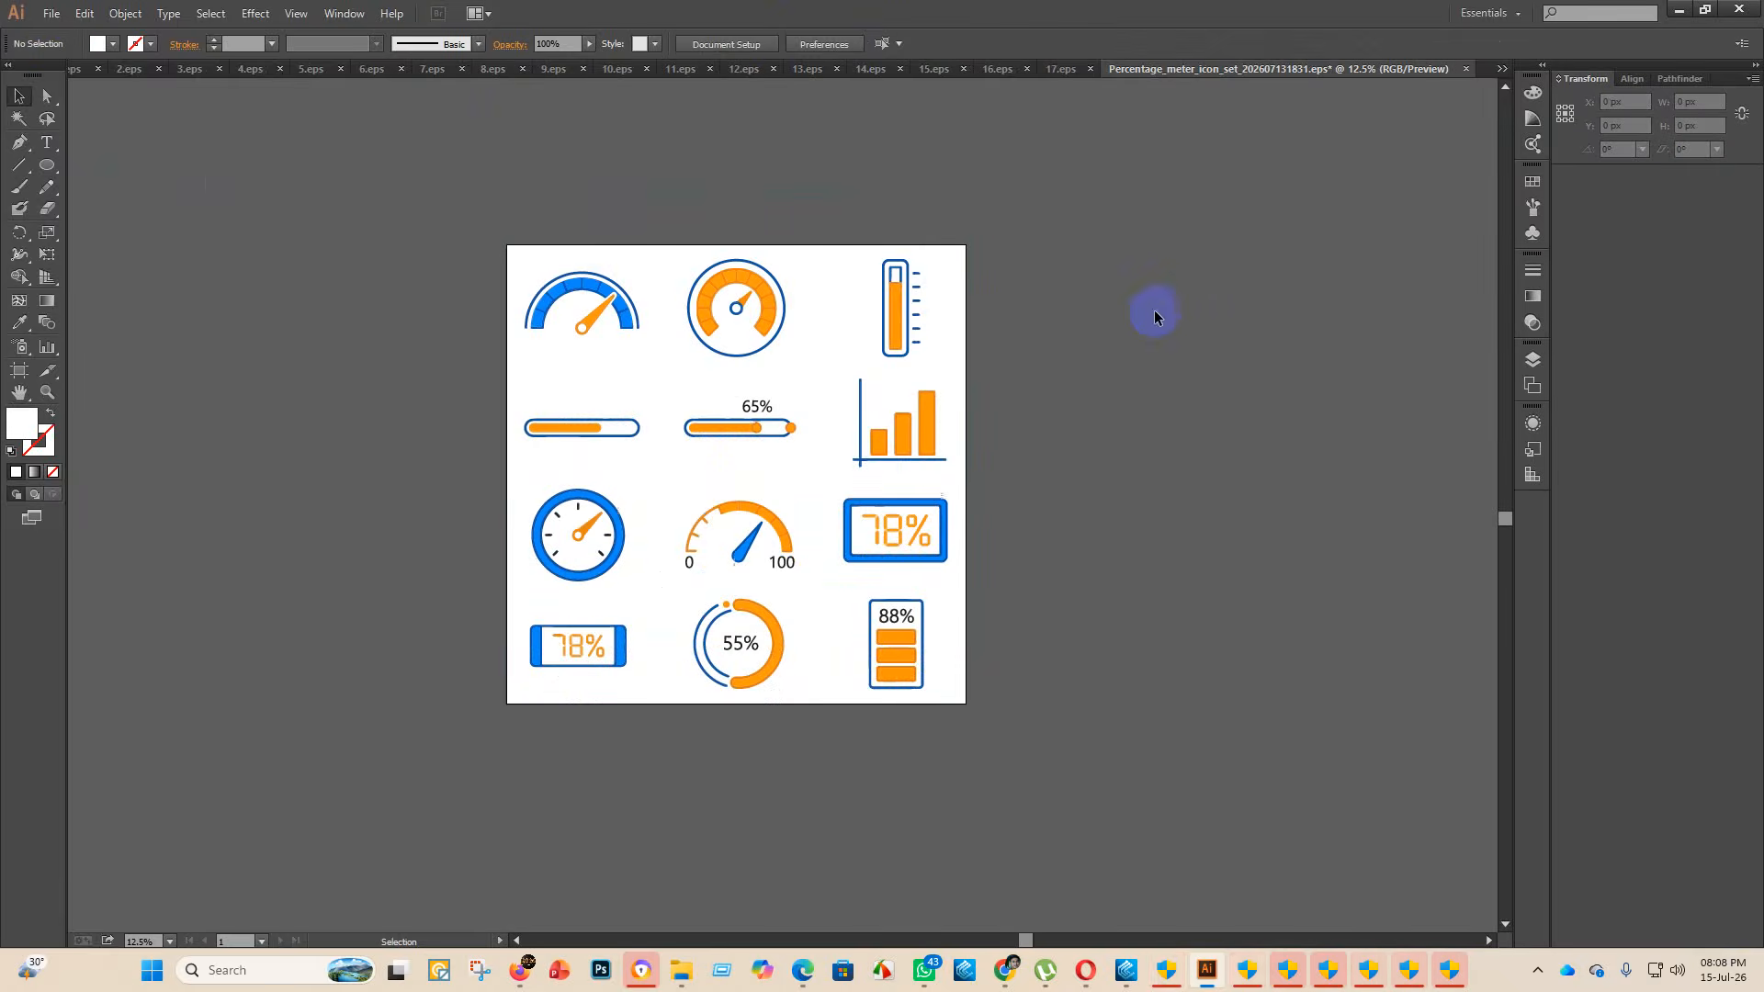
# - Save the blue and orange meter icon set as 18 in the eps 2 folder, using the Illustrator EPS format
pyautogui.click(57, 18)
pyautogui.click(81, 163)
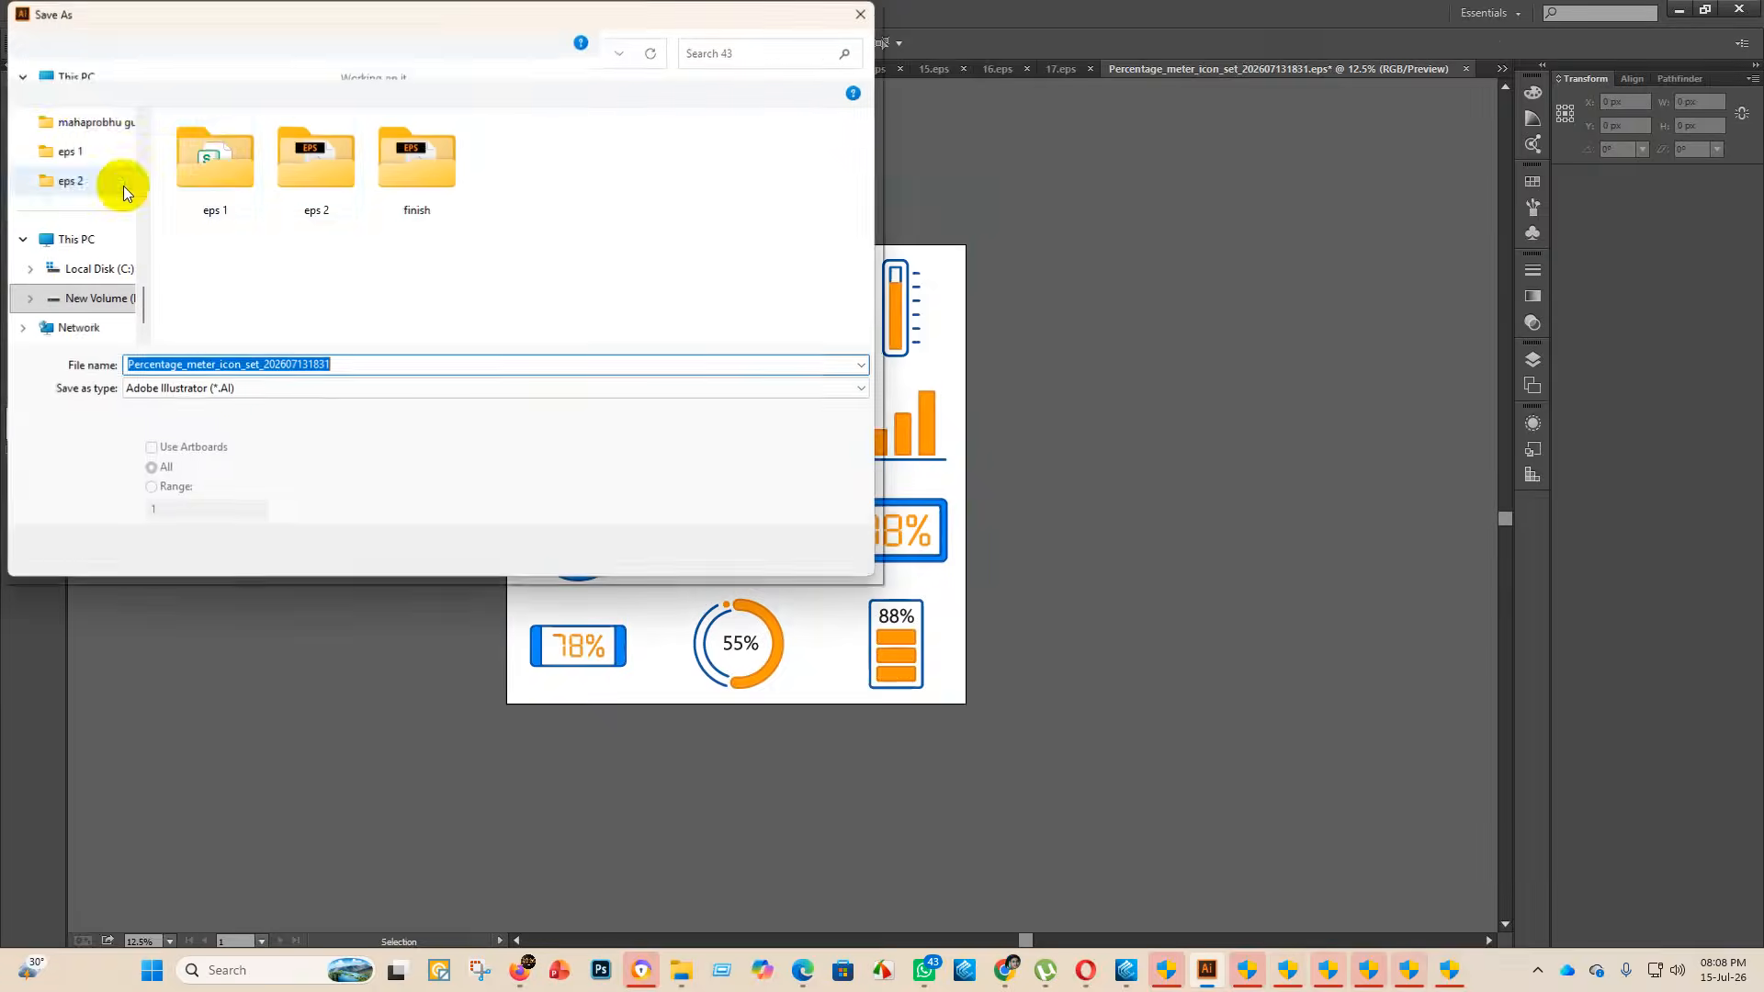
pyautogui.doubleClick(301, 154)
pyautogui.click(267, 388)
pyautogui.click(216, 439)
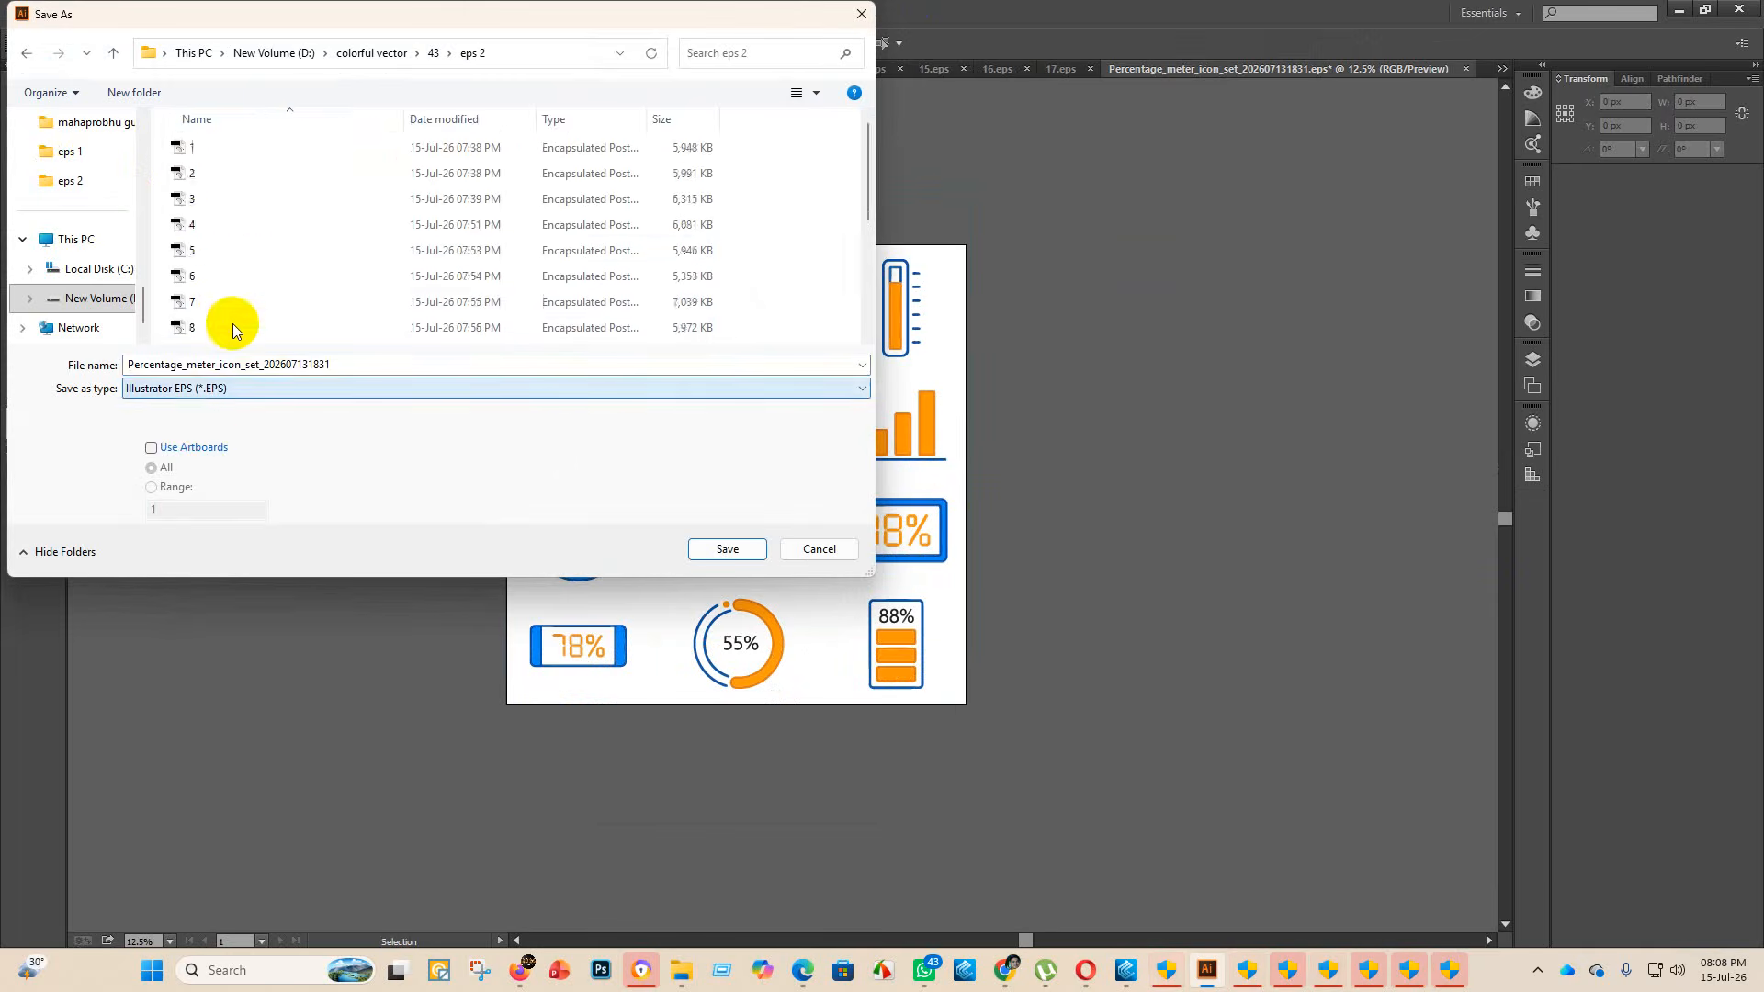
pyautogui.scroll(-3, 233, 323)
pyautogui.doubleClick(361, 366)
pyautogui.press('BackSpace')
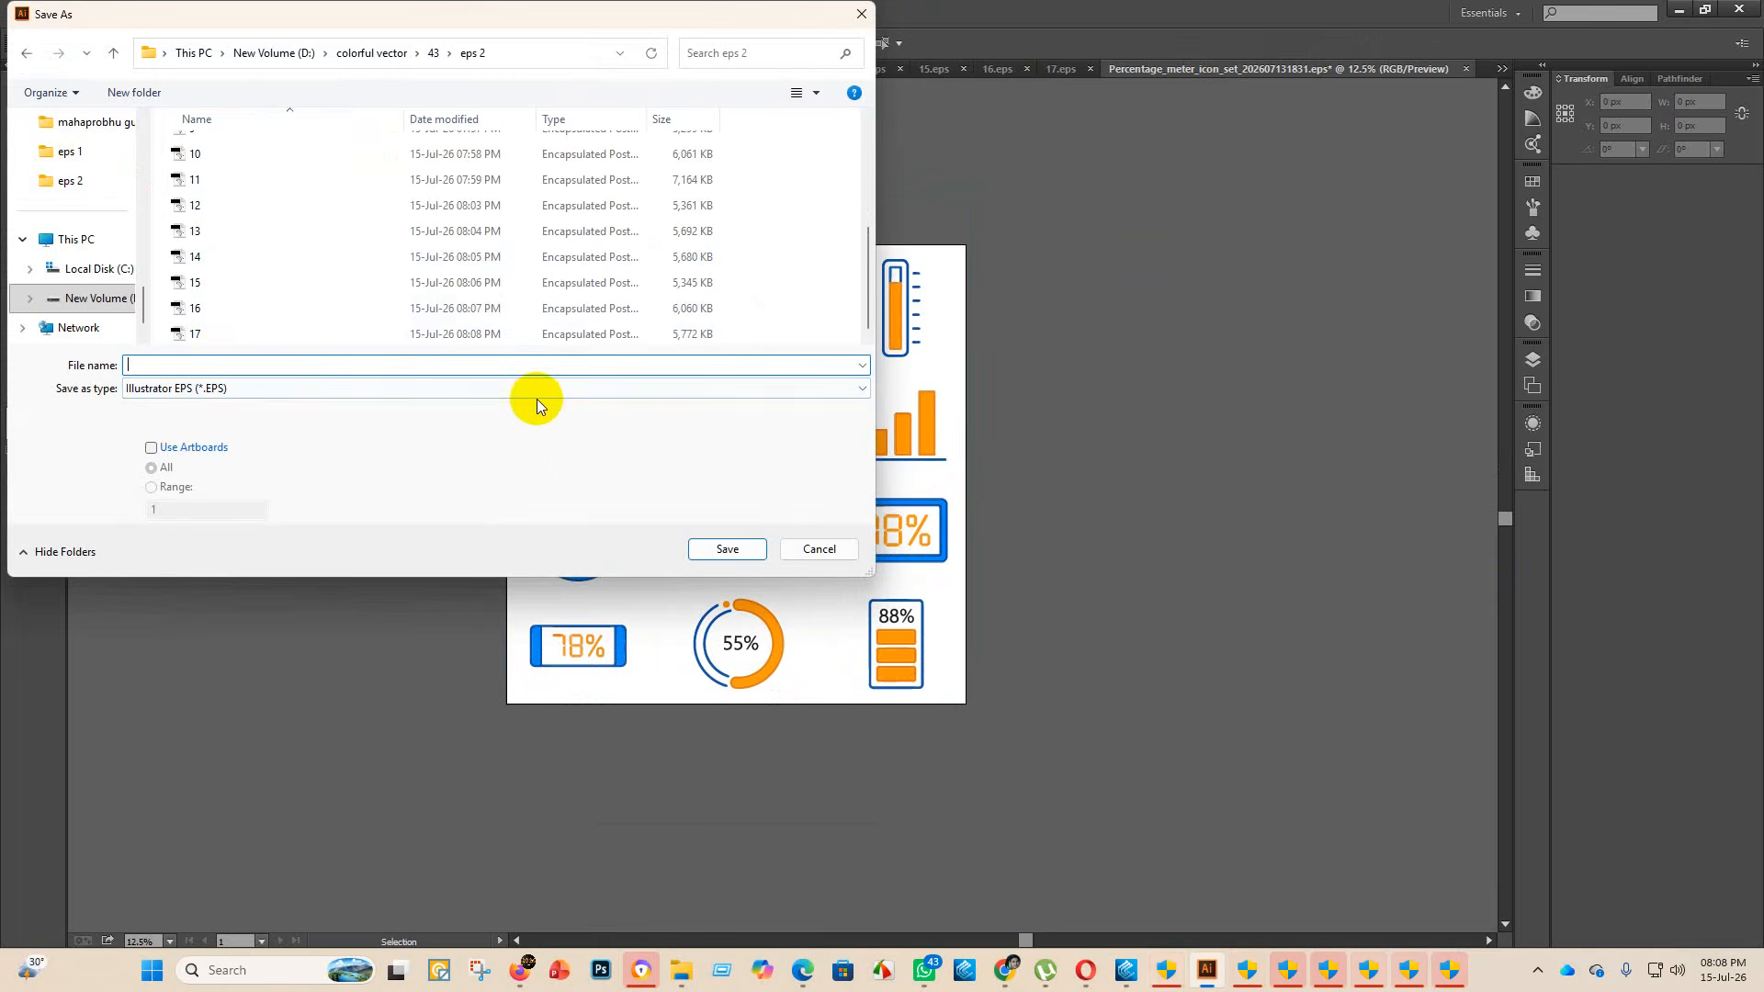
pyautogui.write('18')
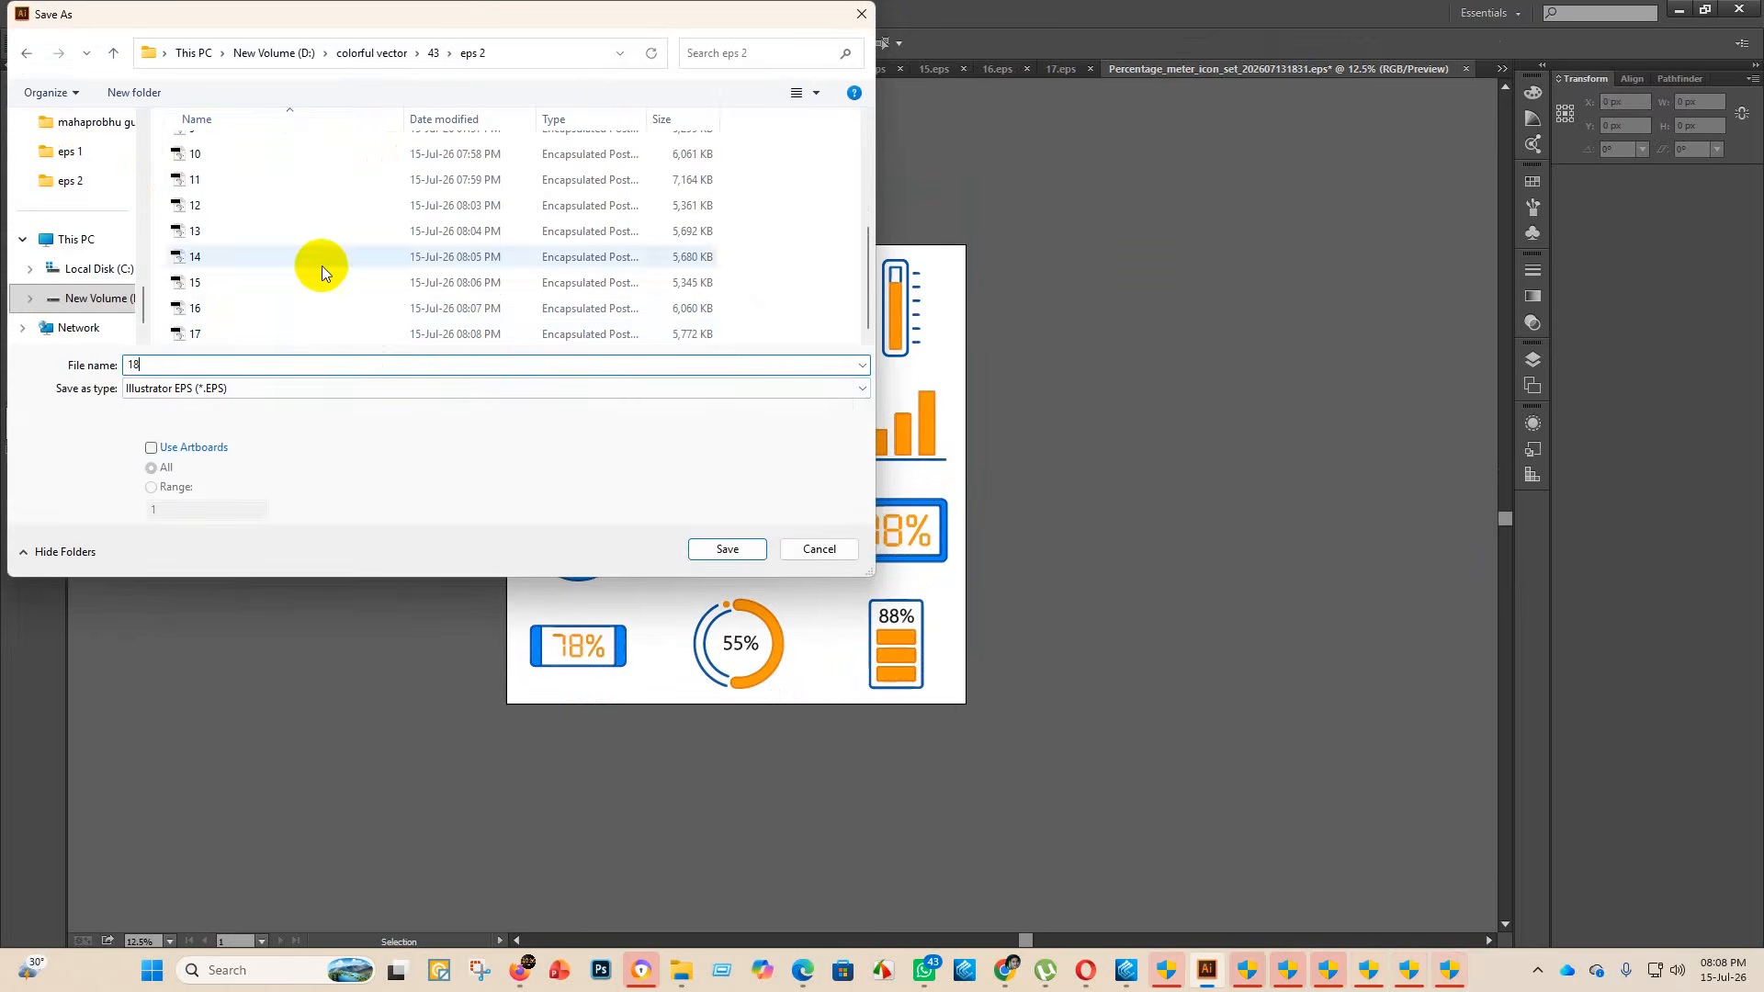
pyautogui.click(728, 549)
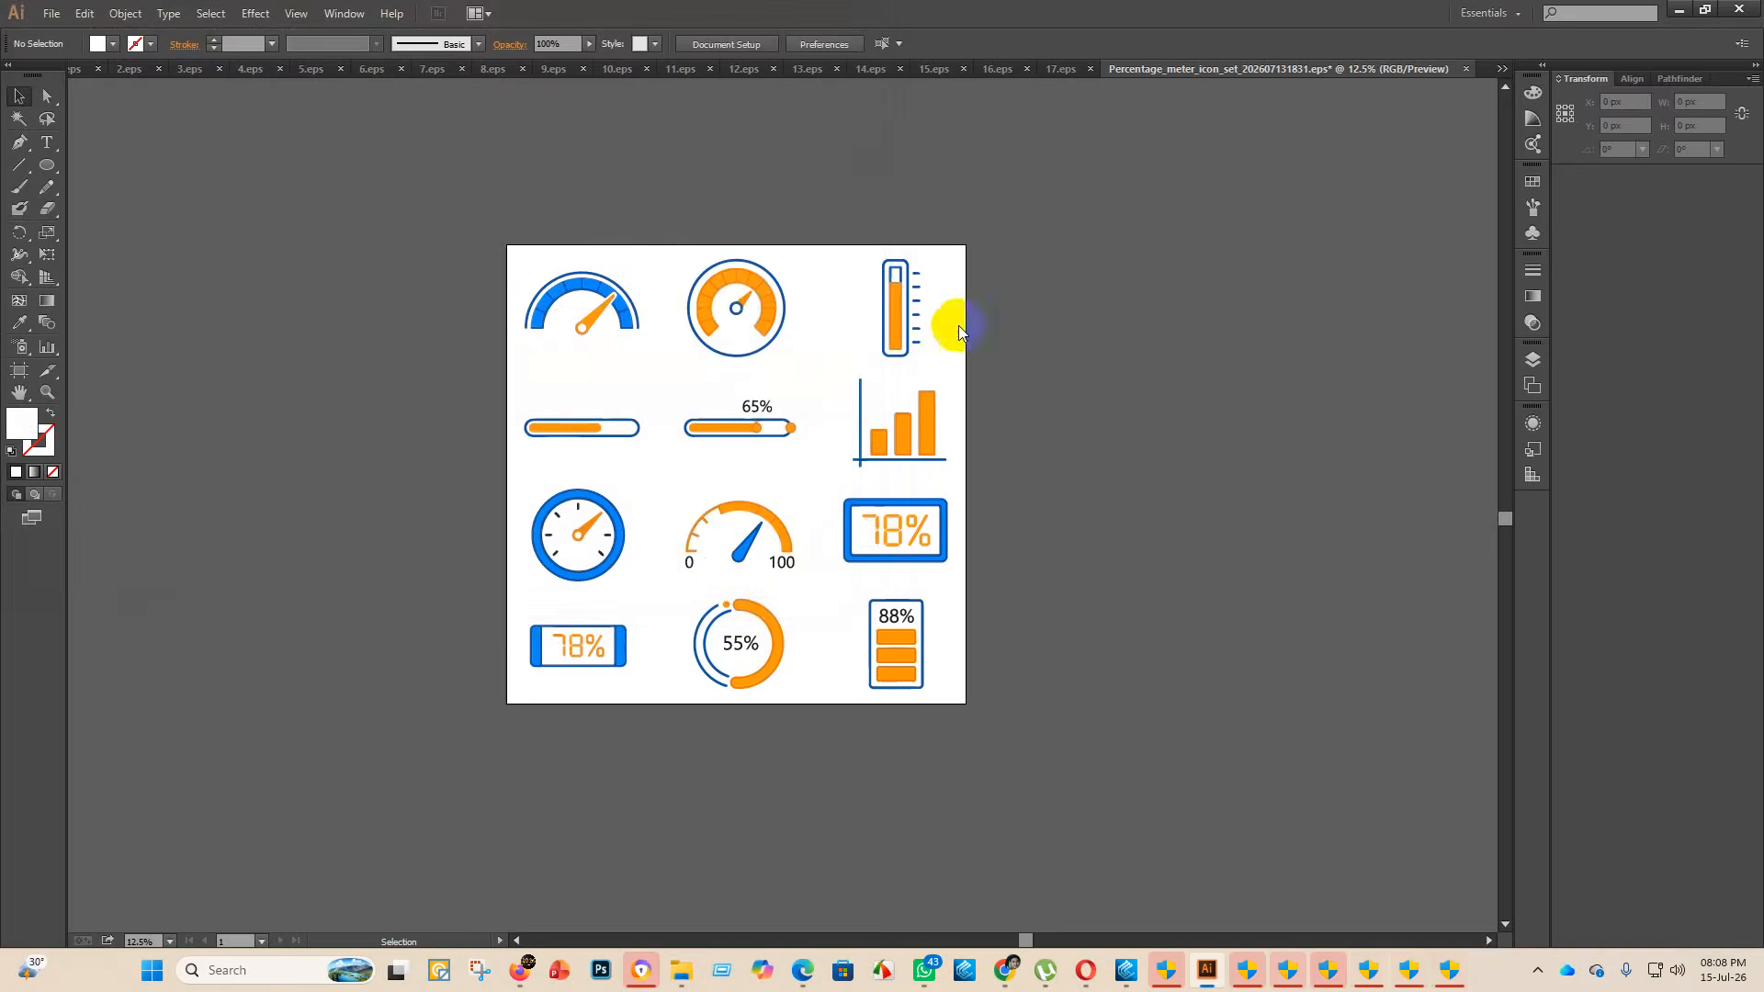
# - Set the EPS version of file 18 to Illustrator 10 EPS and confirm the export options
pyautogui.click(947, 222)
pyautogui.click(884, 418)
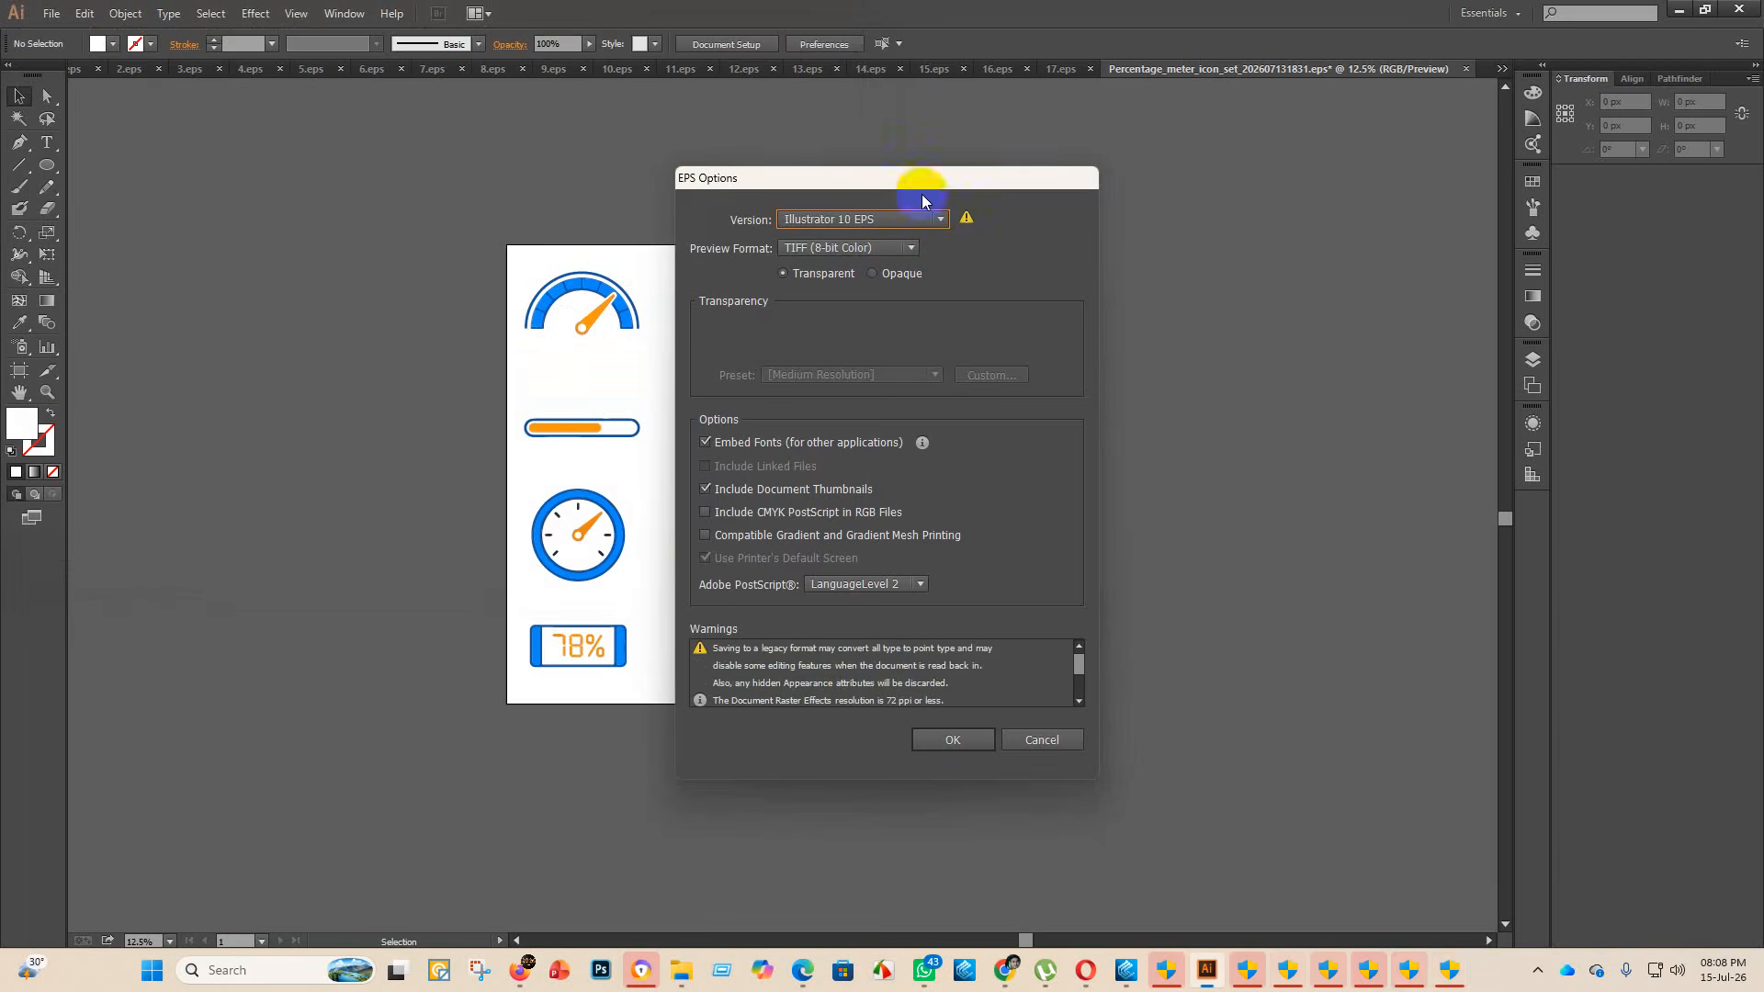
pyautogui.click(949, 738)
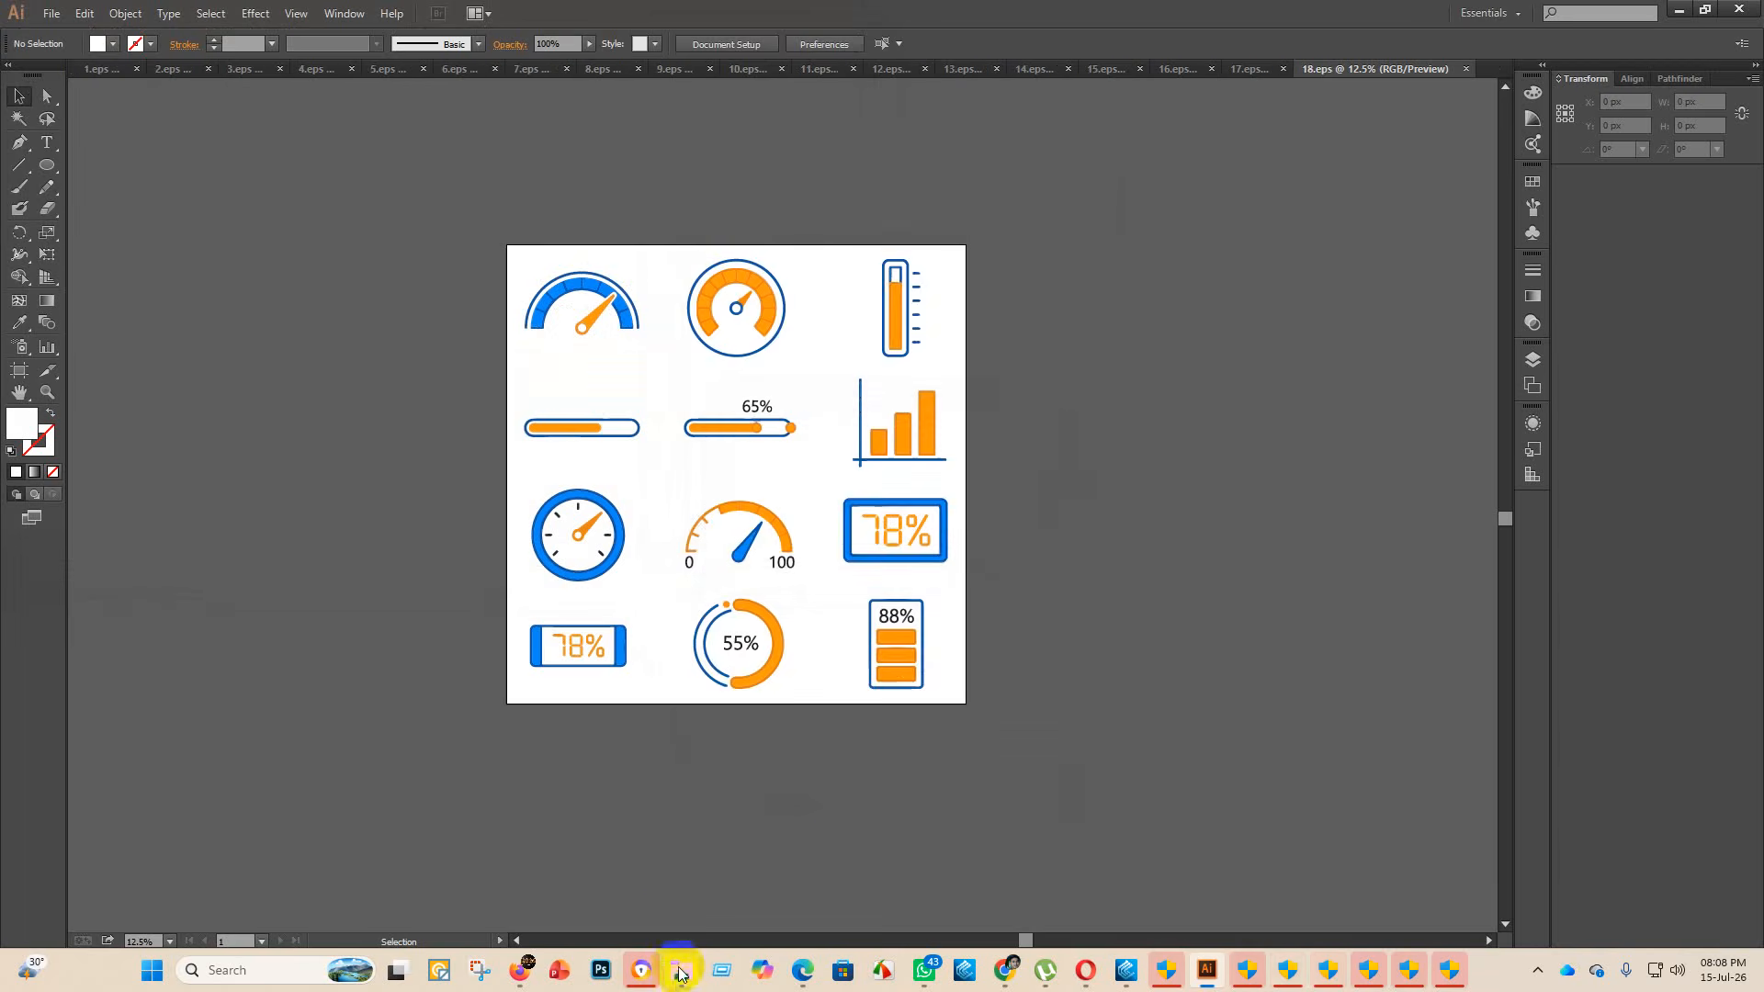
pyautogui.moveTo(680, 970)
pyautogui.click(695, 887)
pyautogui.moveTo(919, 344); pyautogui.dragTo(422, 197)
# - Open Percentage_meter_icon_set_202607131832.eps in Illustrator and enlarge its icon group proportionally to about 4114 by 2296 px
pyautogui.click(910, 354)
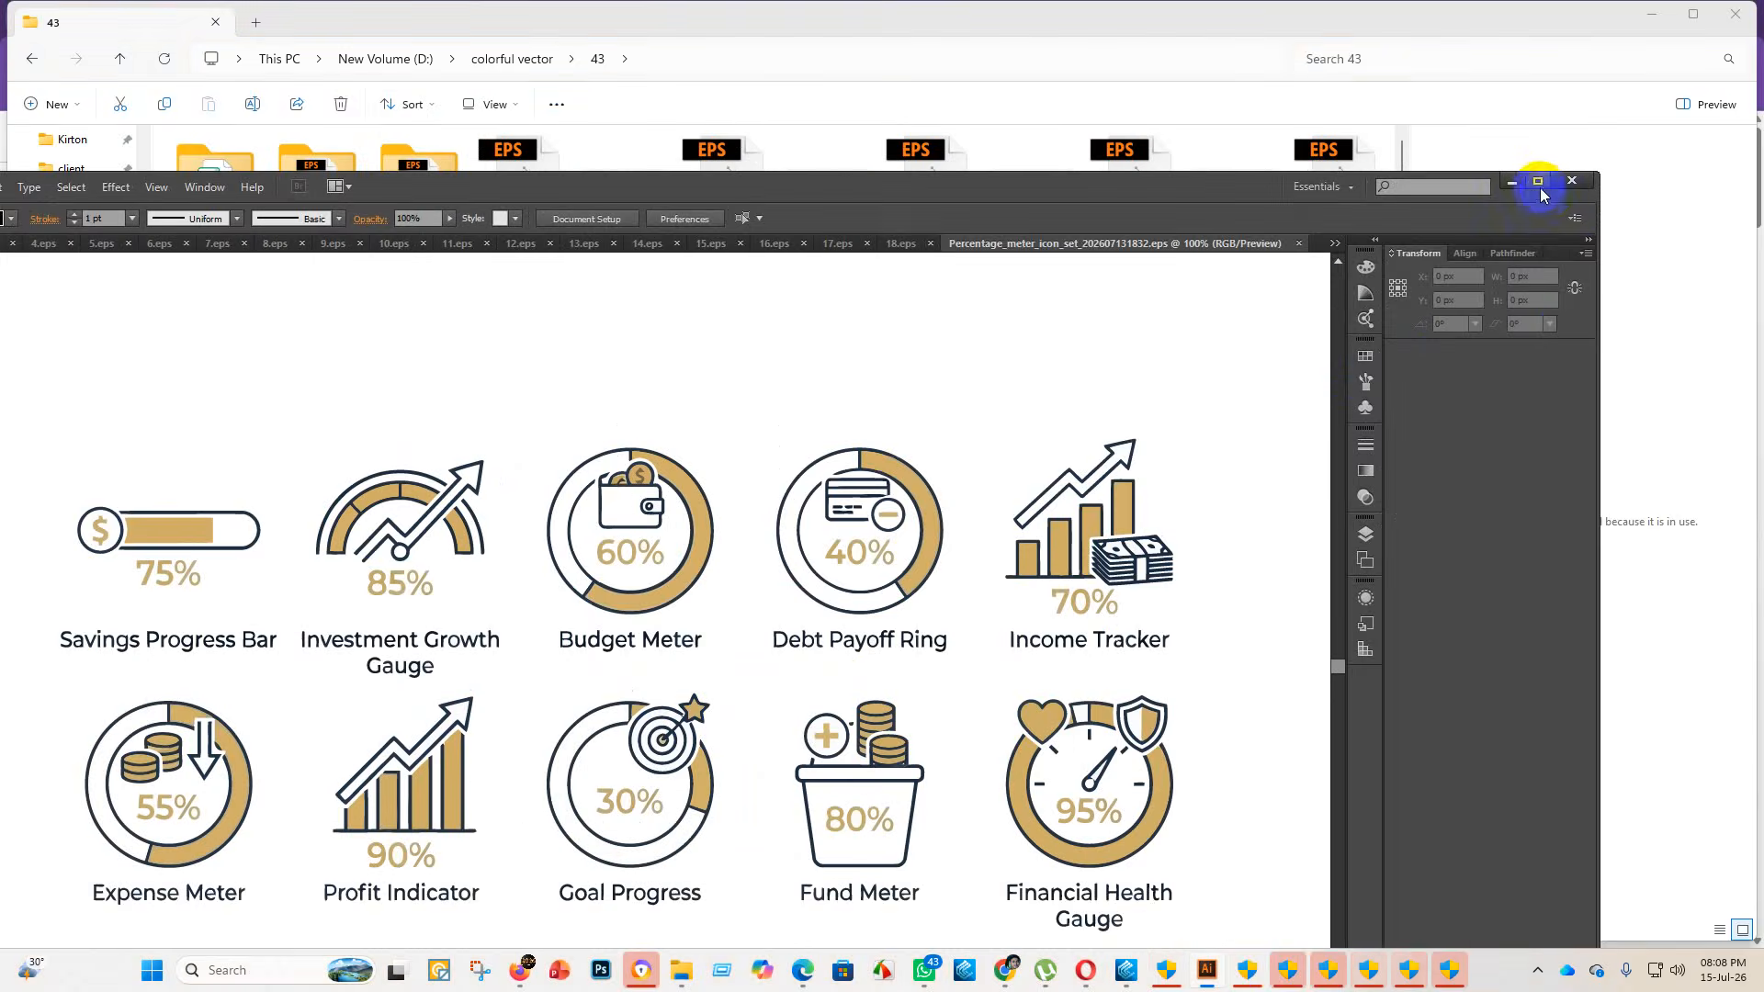
pyautogui.click(1538, 182)
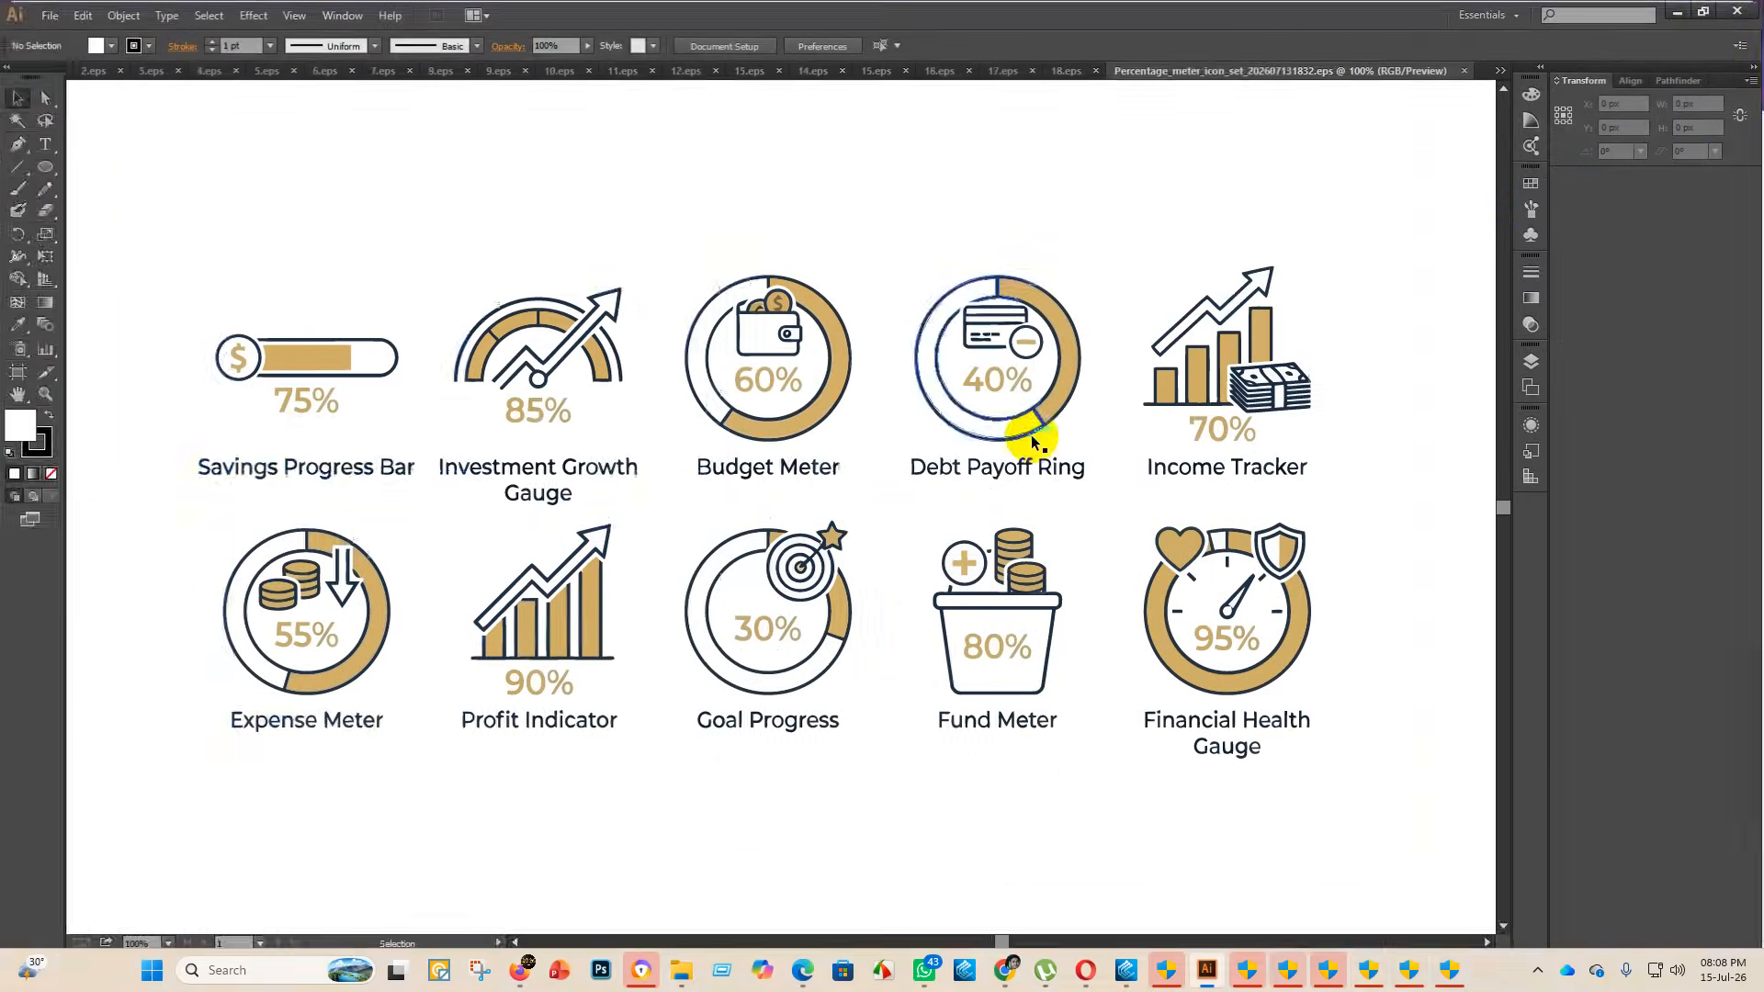
pyautogui.hotkey('ctrl', '-')
pyautogui.hotkey('ctrl', '-')
pyautogui.hotkey('ctrl', '-')
pyautogui.hotkey('ctrl', '-')
pyautogui.hotkey('ctrl', '-')
pyautogui.hotkey('ctrl', '-')
pyautogui.click(956, 598)
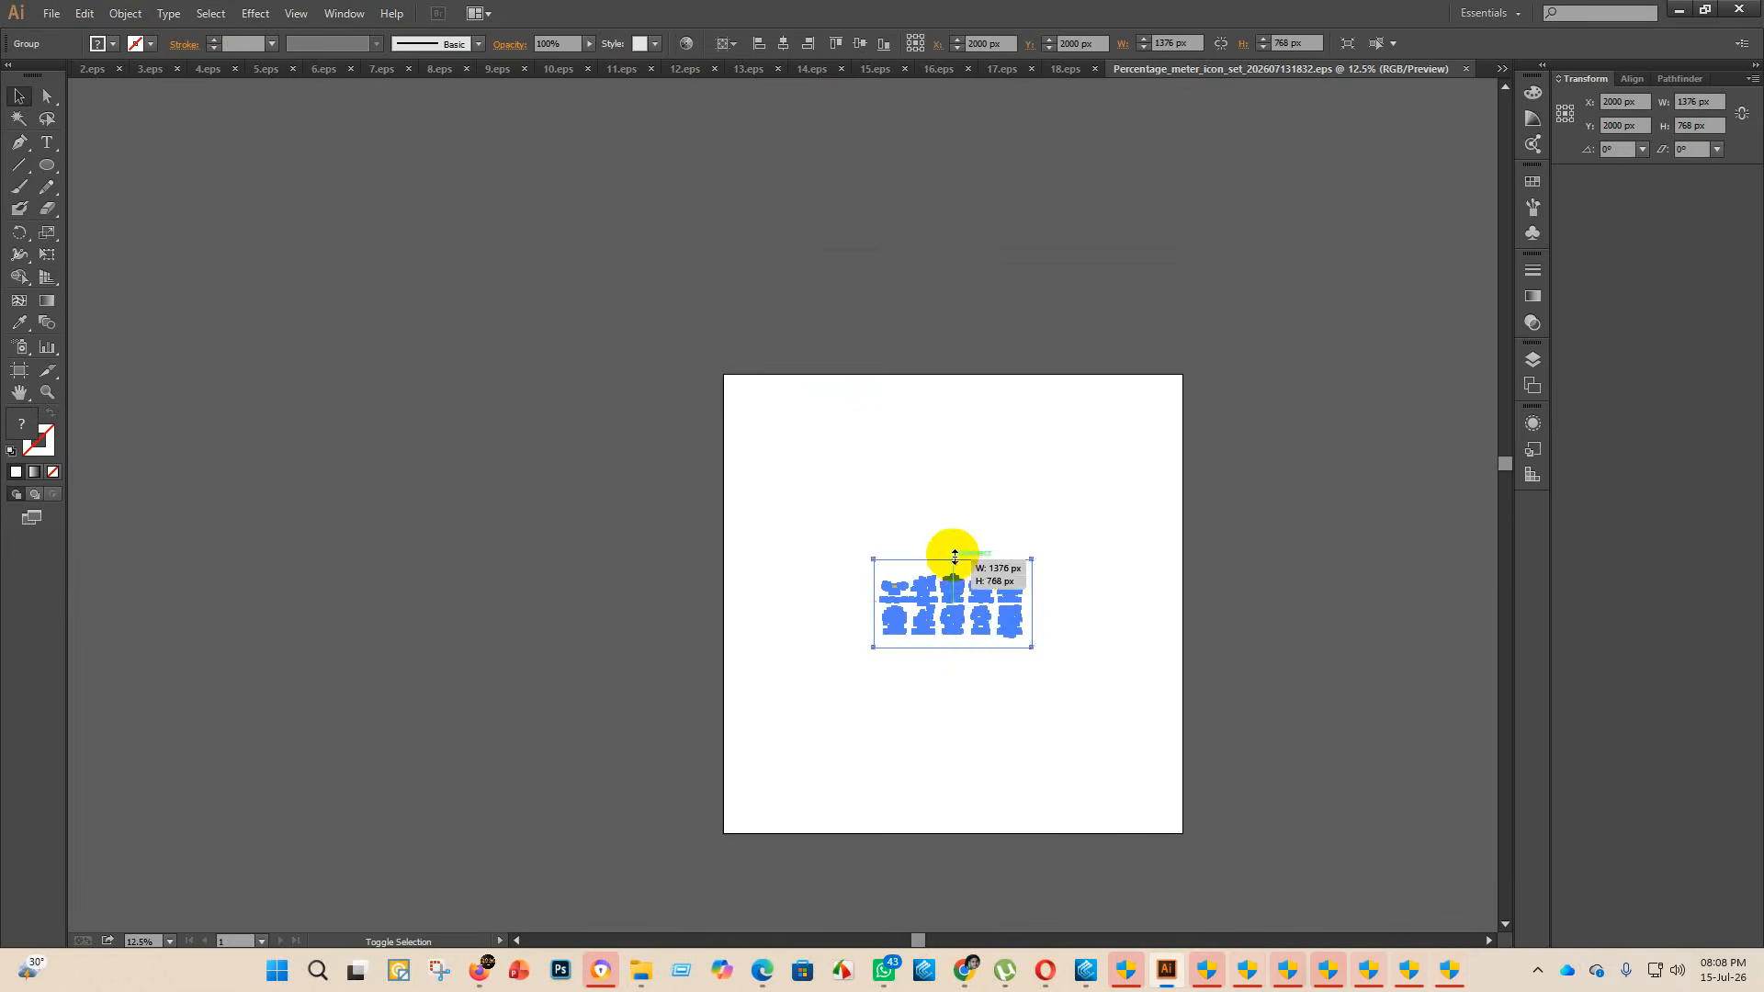
pyautogui.moveTo(954, 556); pyautogui.dragTo(960, 384)
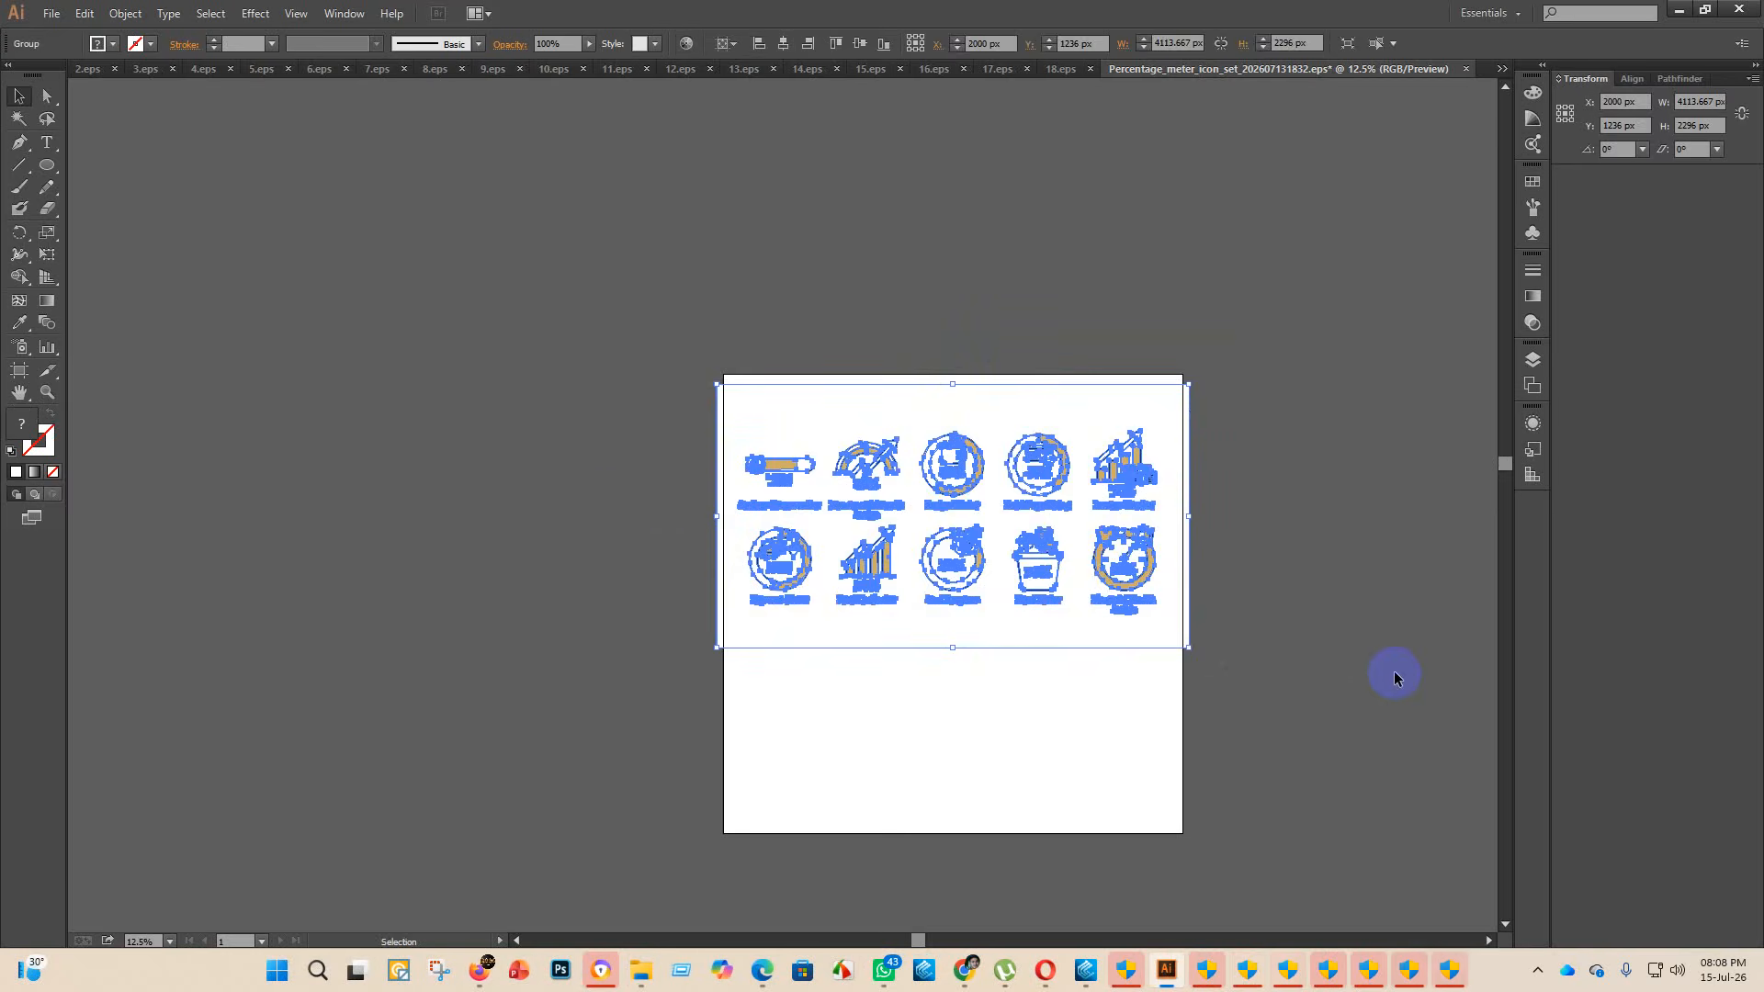
# - Delete the white background behind the finance meter icons using the Magic Wand
pyautogui.click(1394, 678)
pyautogui.click(19, 117)
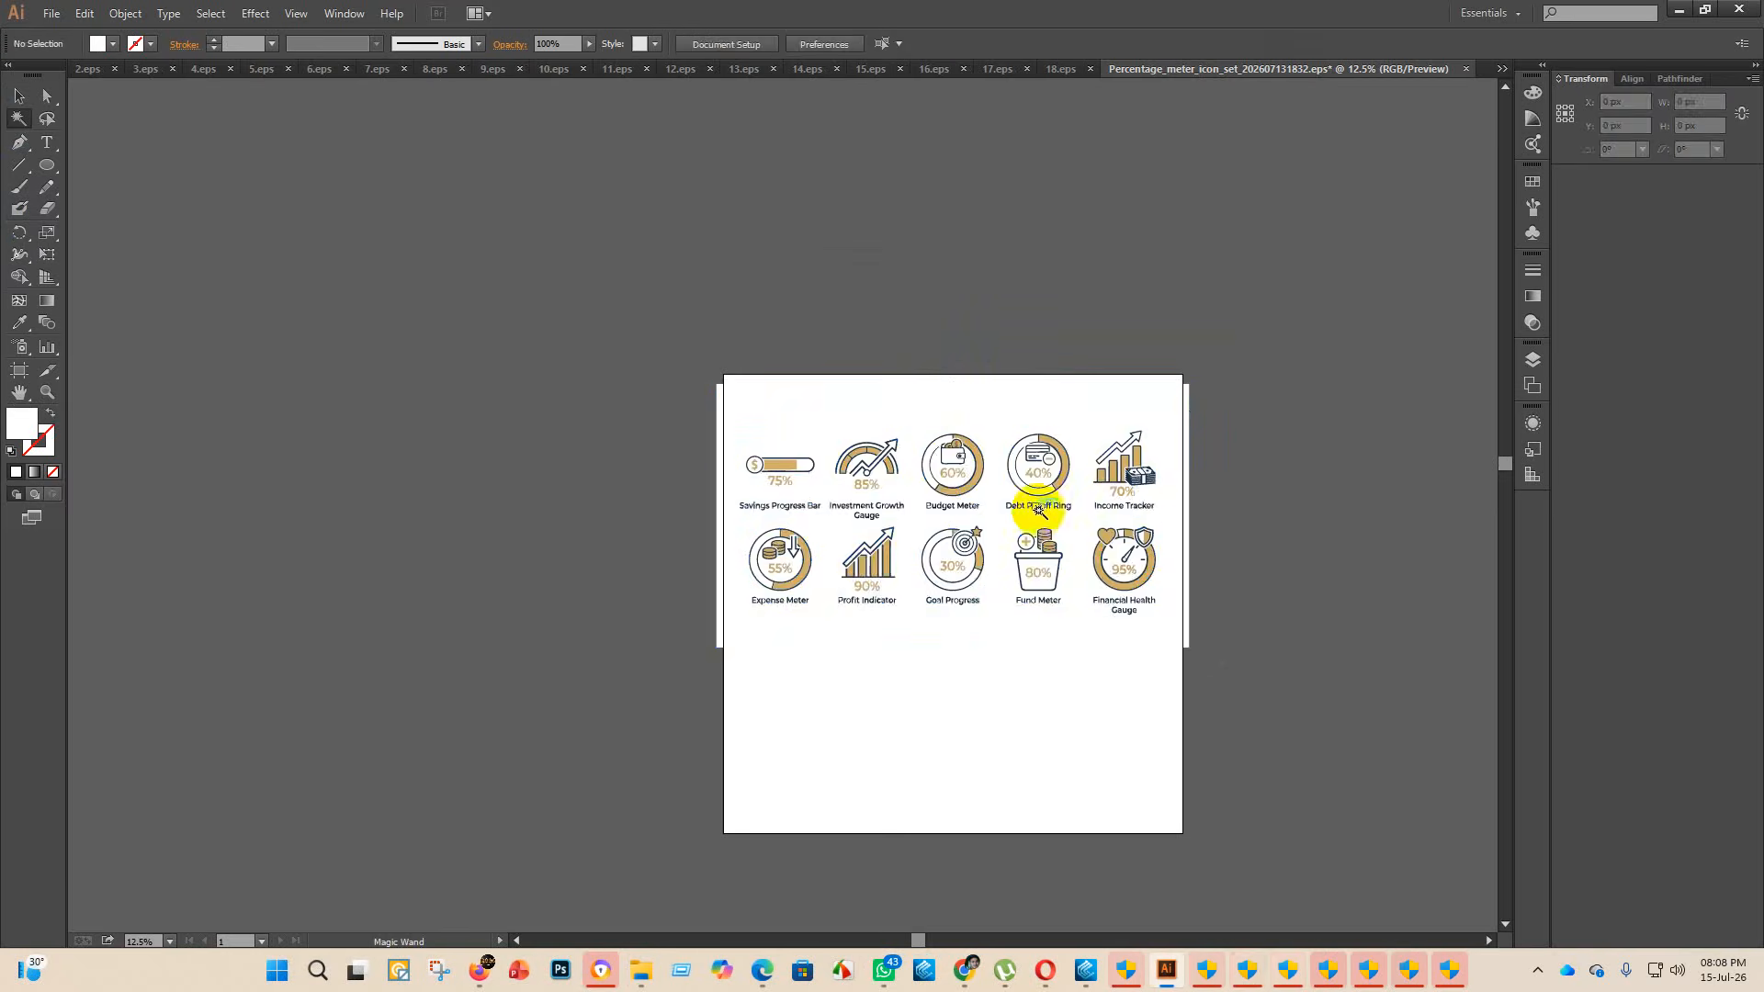
pyautogui.click(1026, 415)
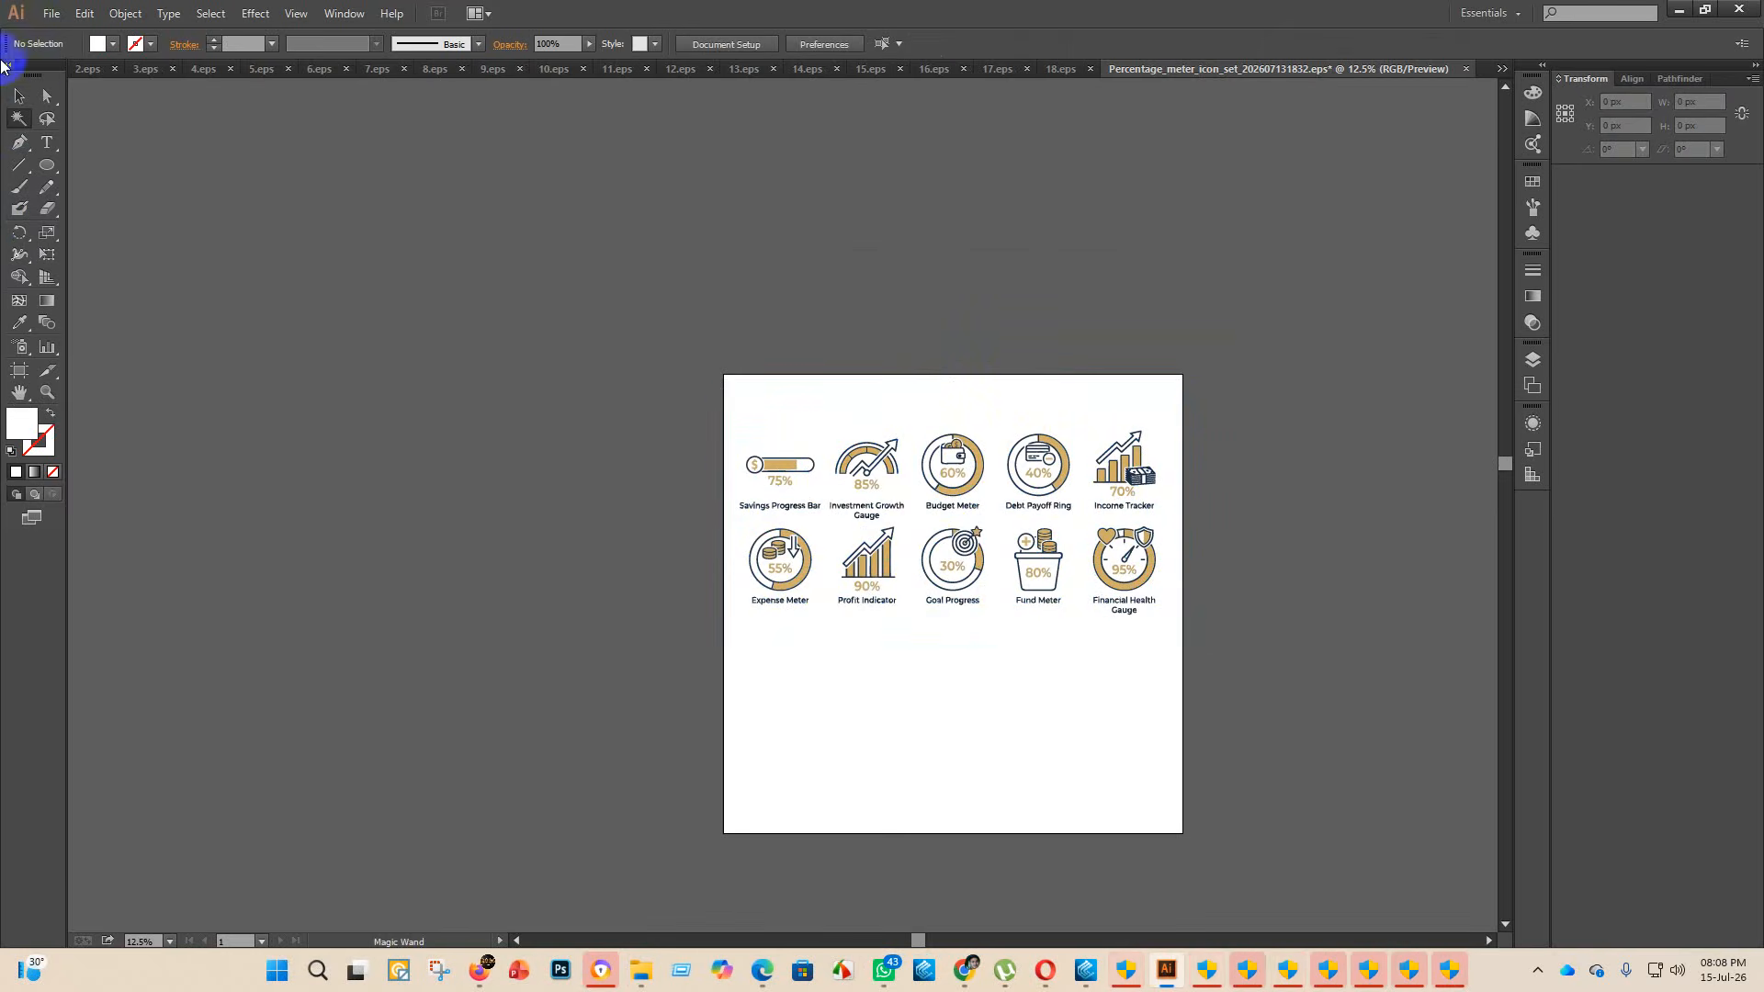
# - Reduce the artboard of the finance meter icon set to a height of 2000 px
pyautogui.click(19, 365)
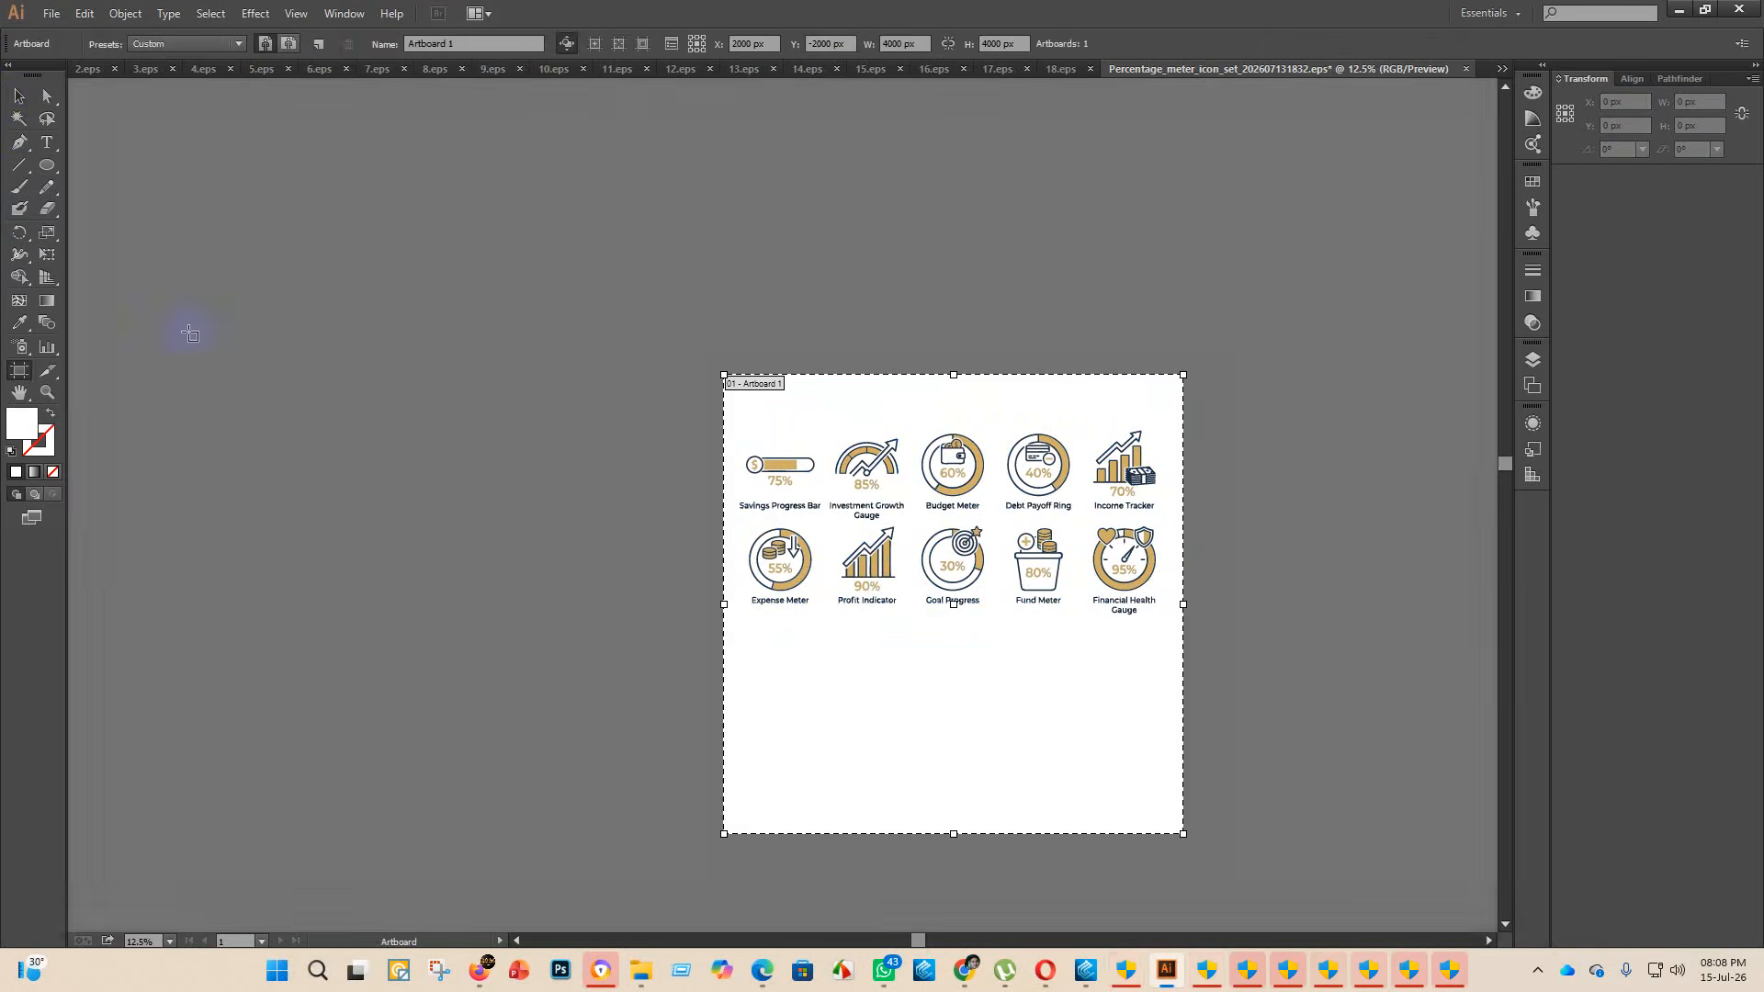
pyautogui.doubleClick(988, 43)
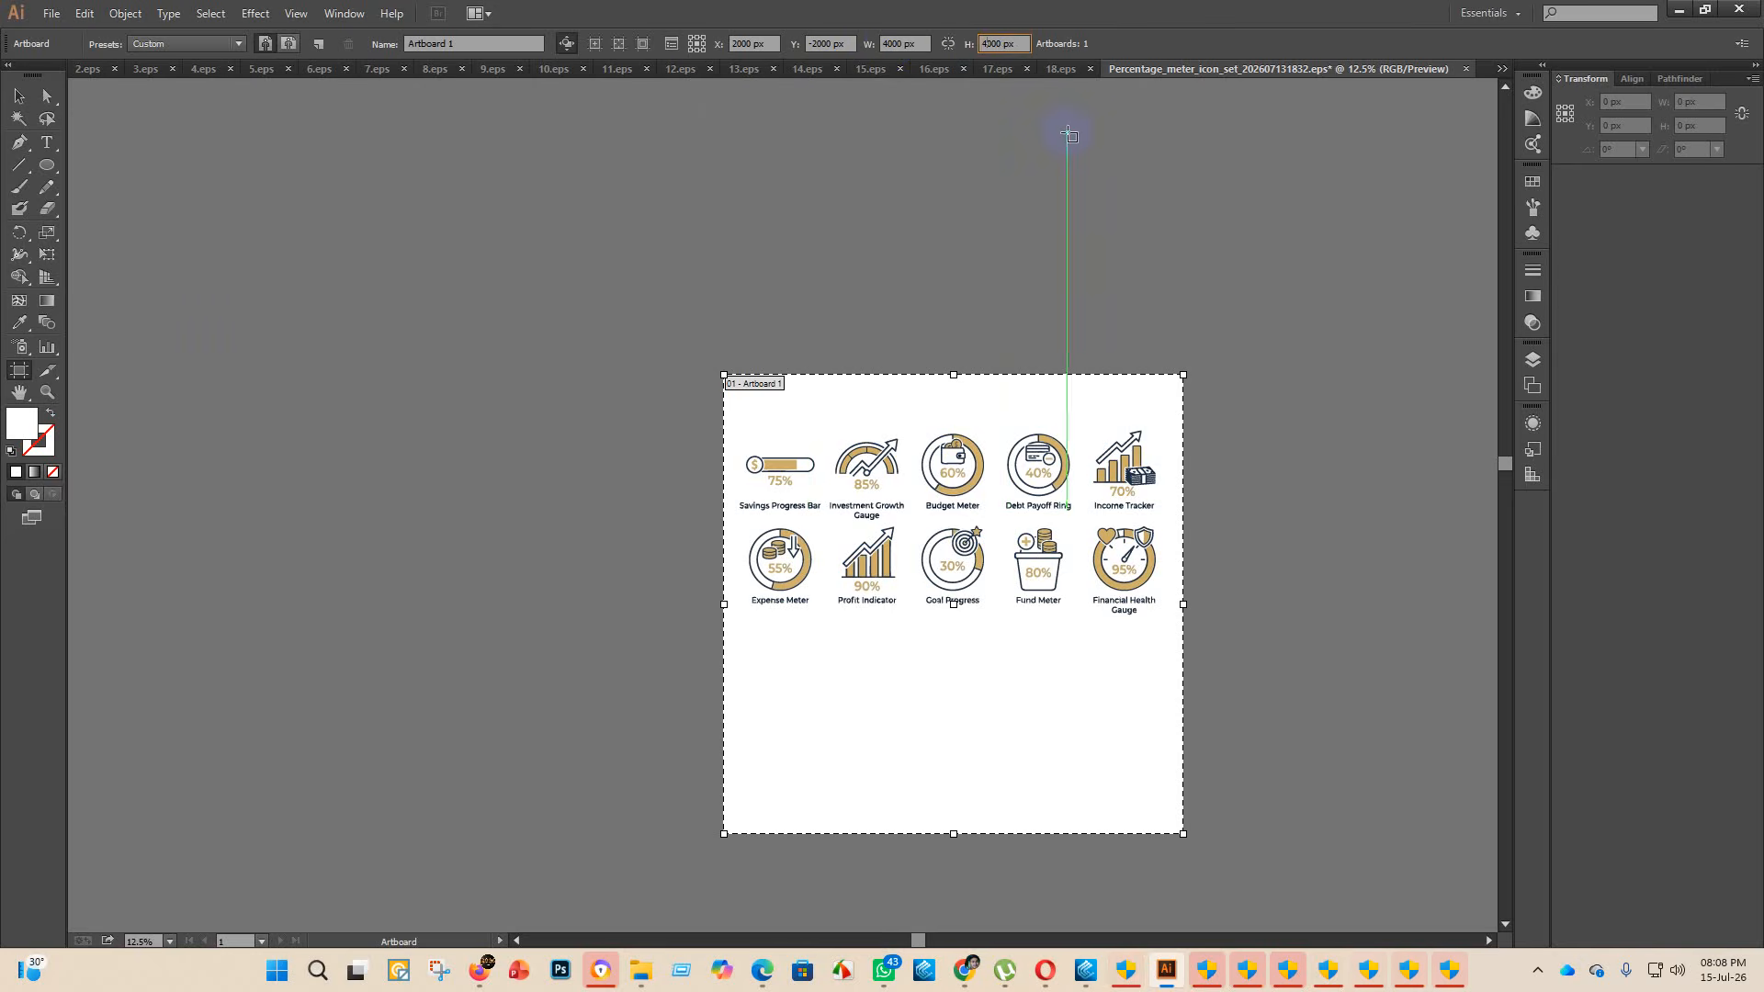
pyautogui.write('2000')
pyautogui.press('Return')
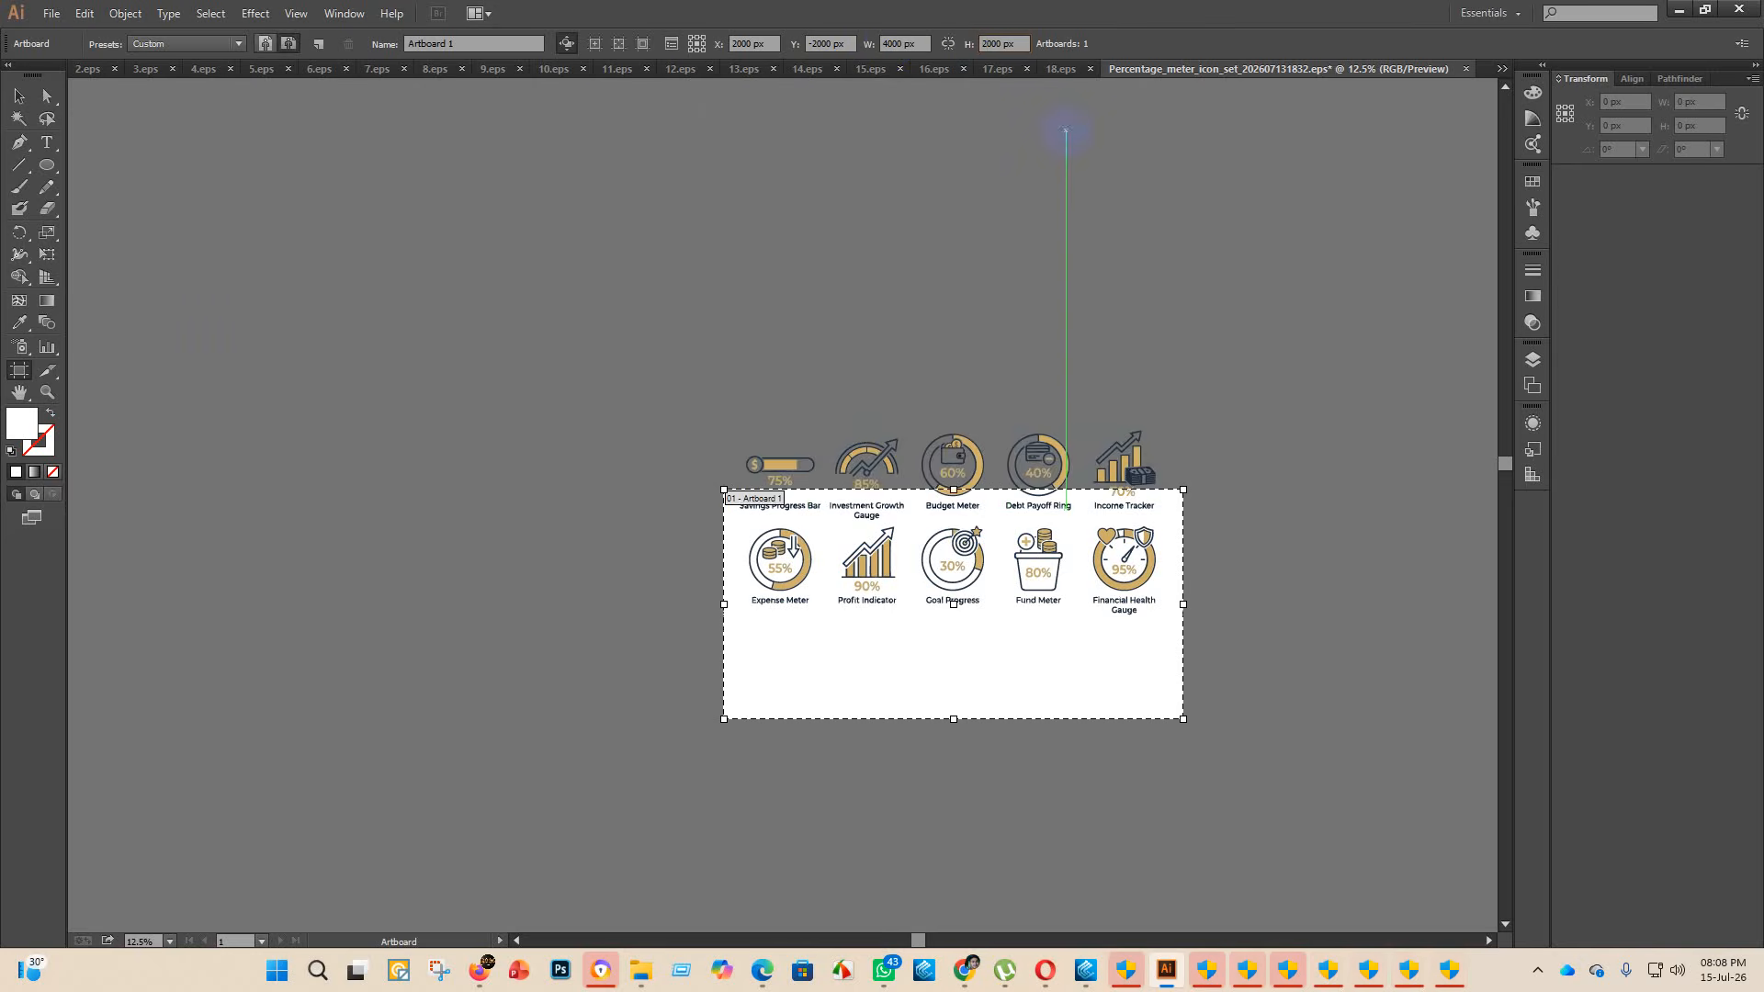
# - Centre the finance meter icon group horizontally and vertically on the 4000 × 2000 px artboard
pyautogui.click(18, 97)
pyautogui.click(950, 464)
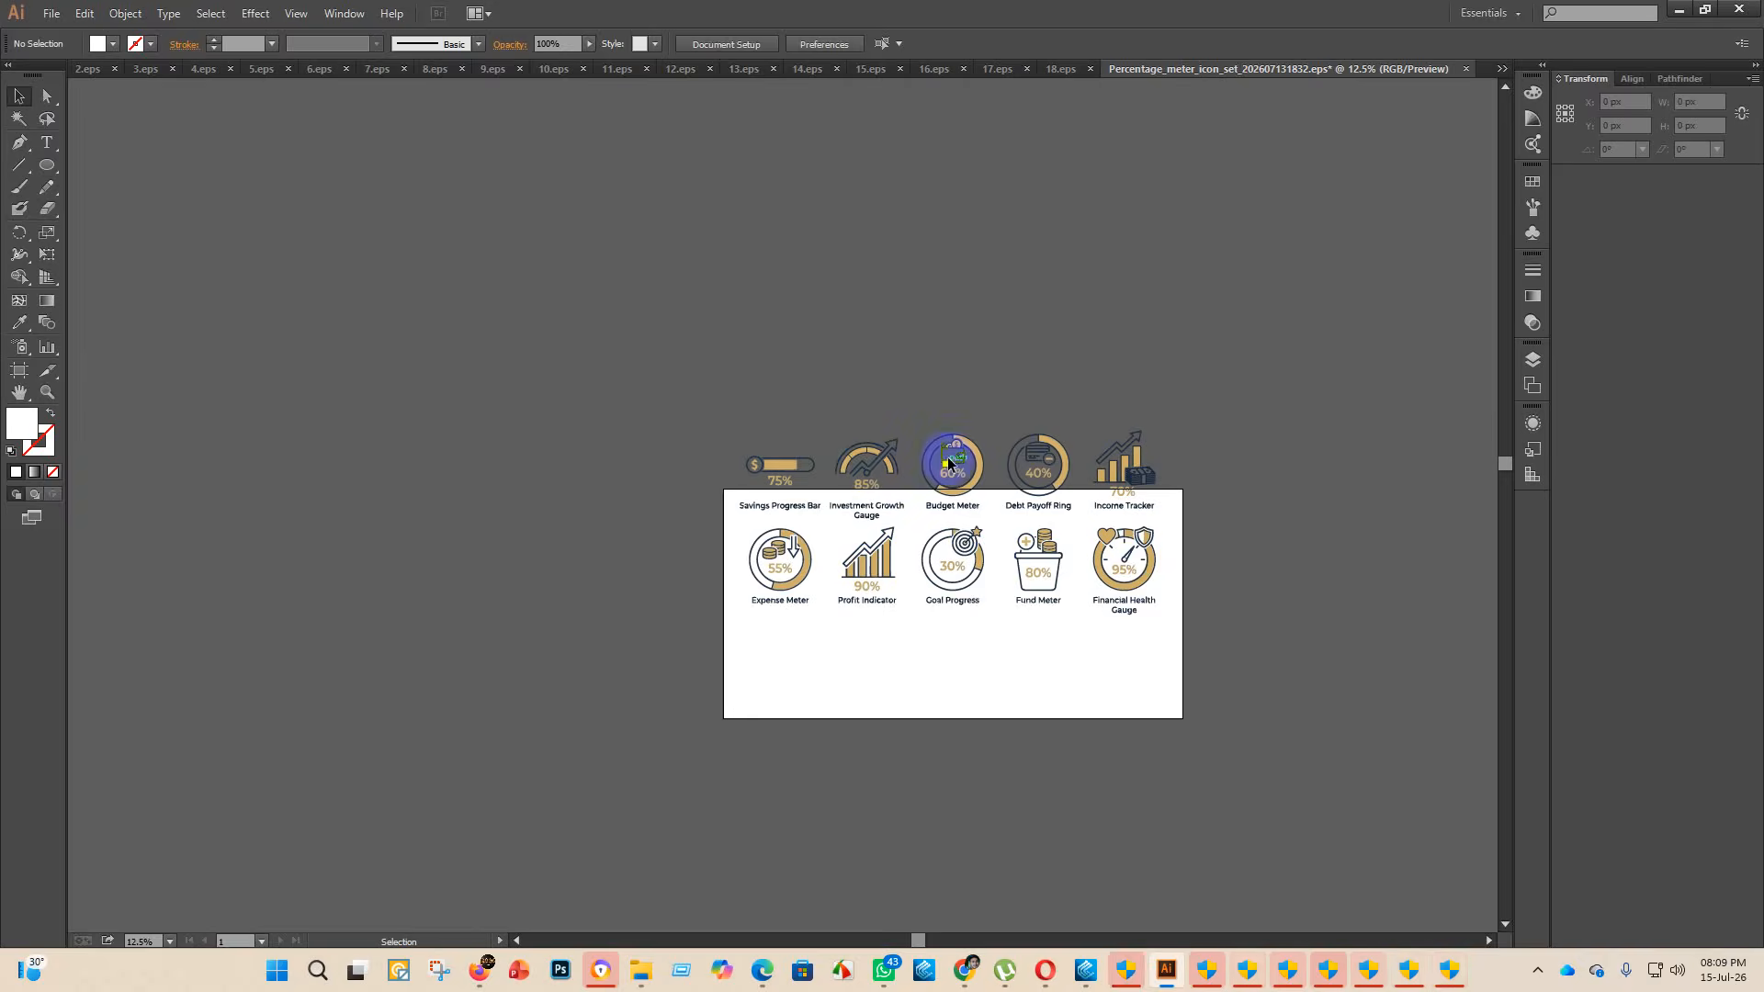
pyautogui.click(983, 464)
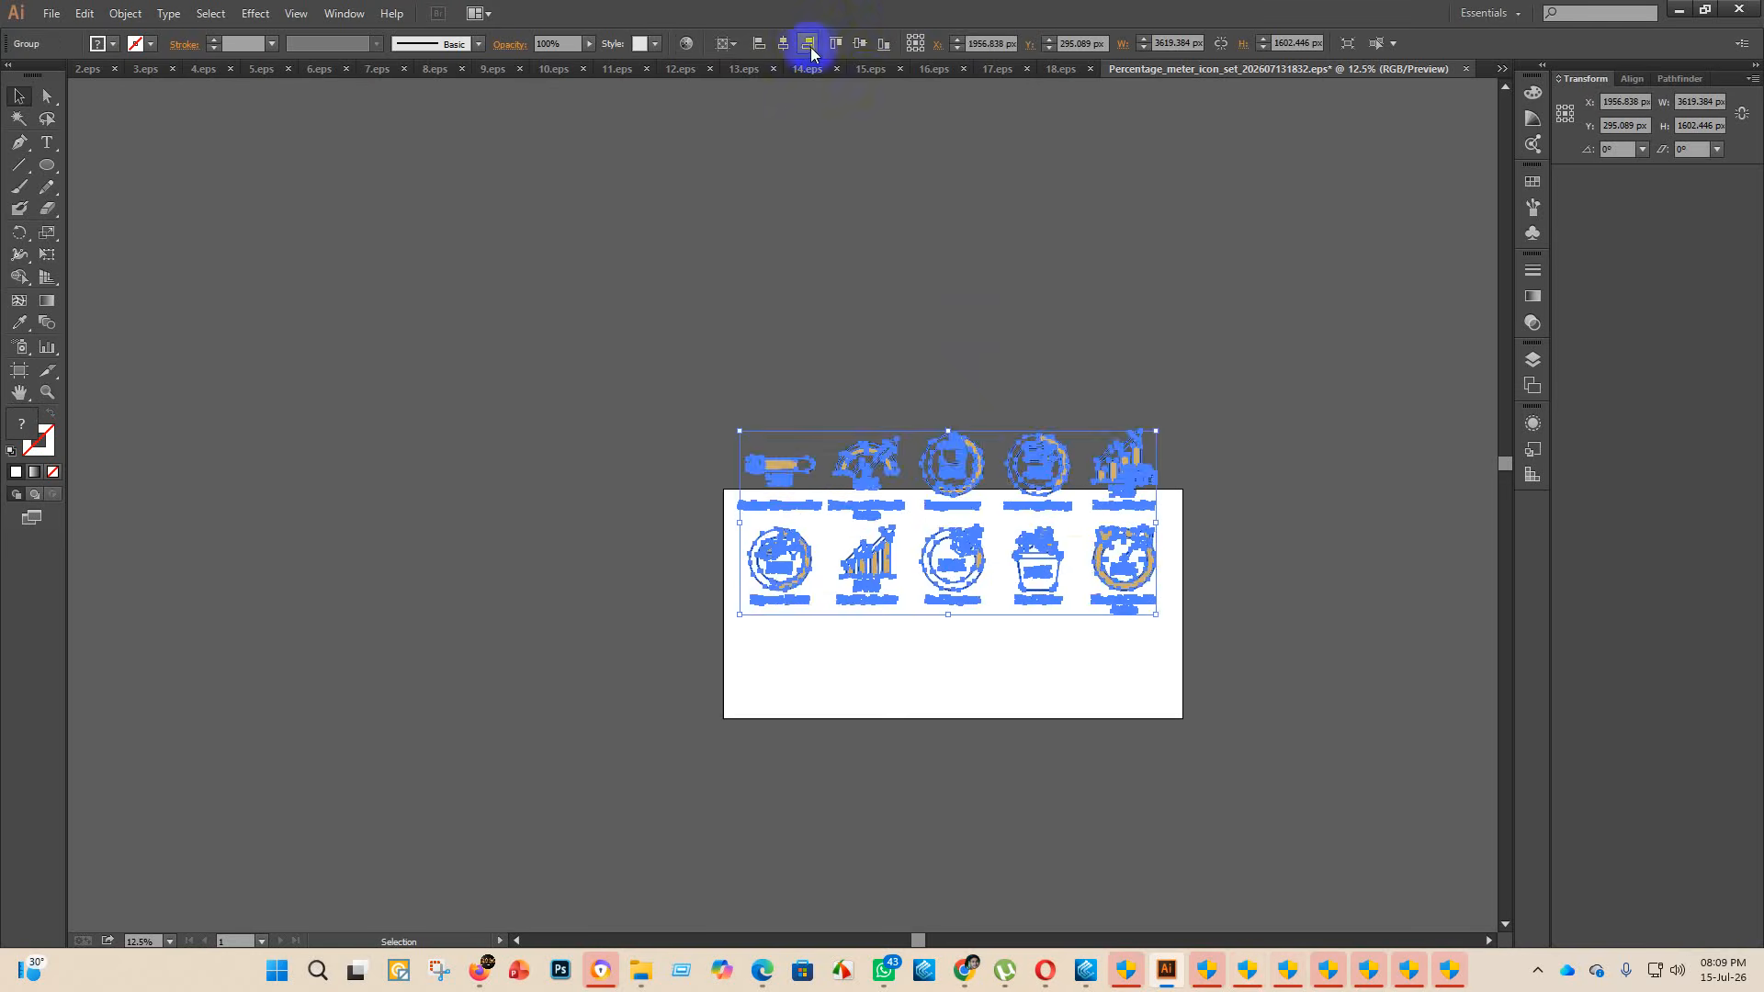
pyautogui.click(792, 44)
pyautogui.click(858, 44)
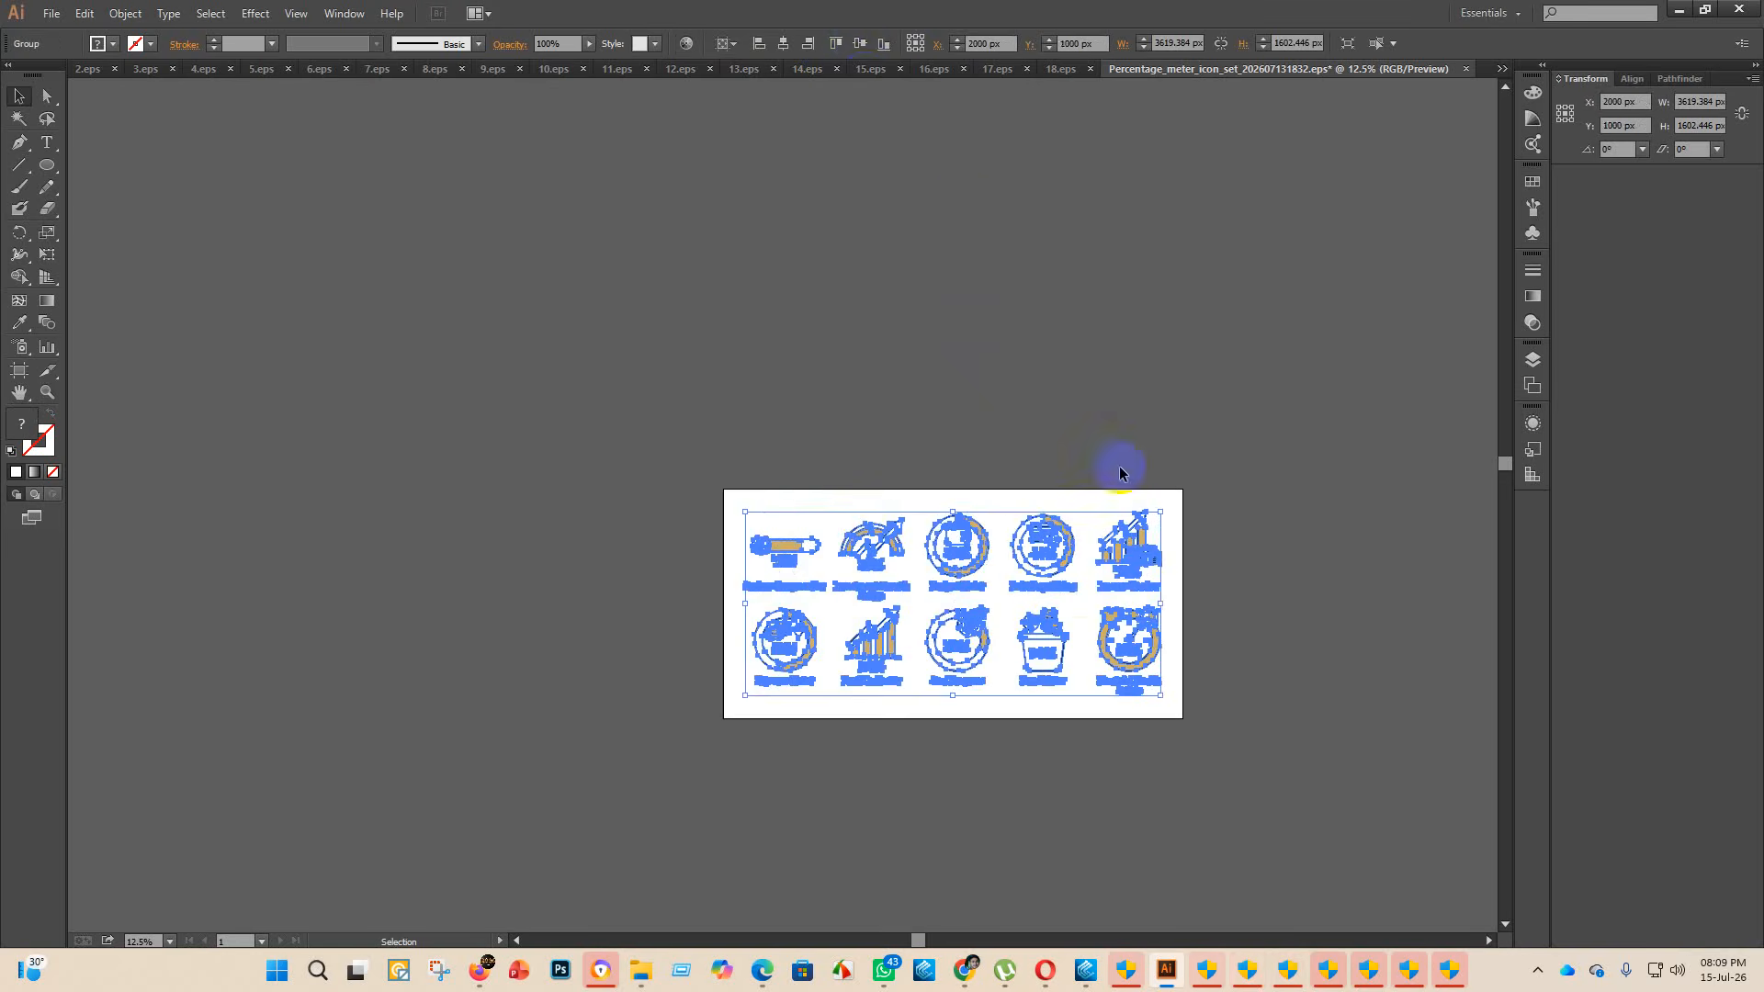
pyautogui.click(915, 362)
# - Save the finance meter icon set into the eps 2 folder in Illustrator EPS format with the file name 19
pyautogui.click(85, 15)
pyautogui.click(52, 14)
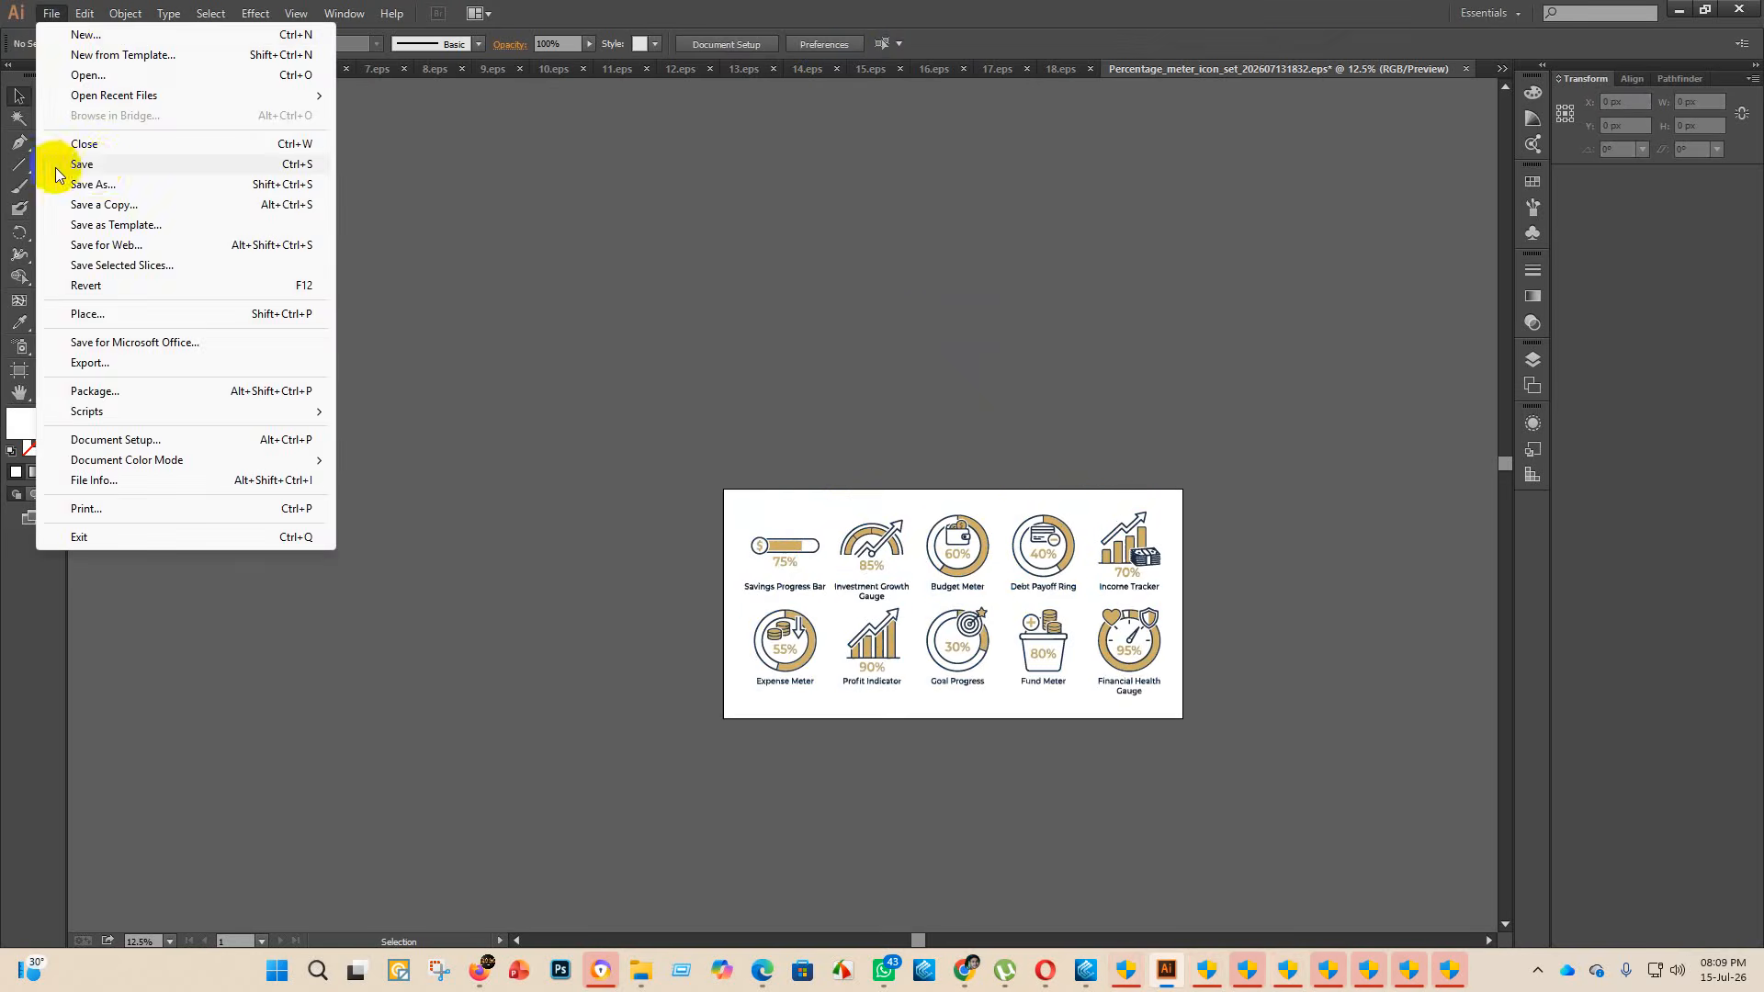
pyautogui.click(111, 158)
pyautogui.doubleClick(323, 157)
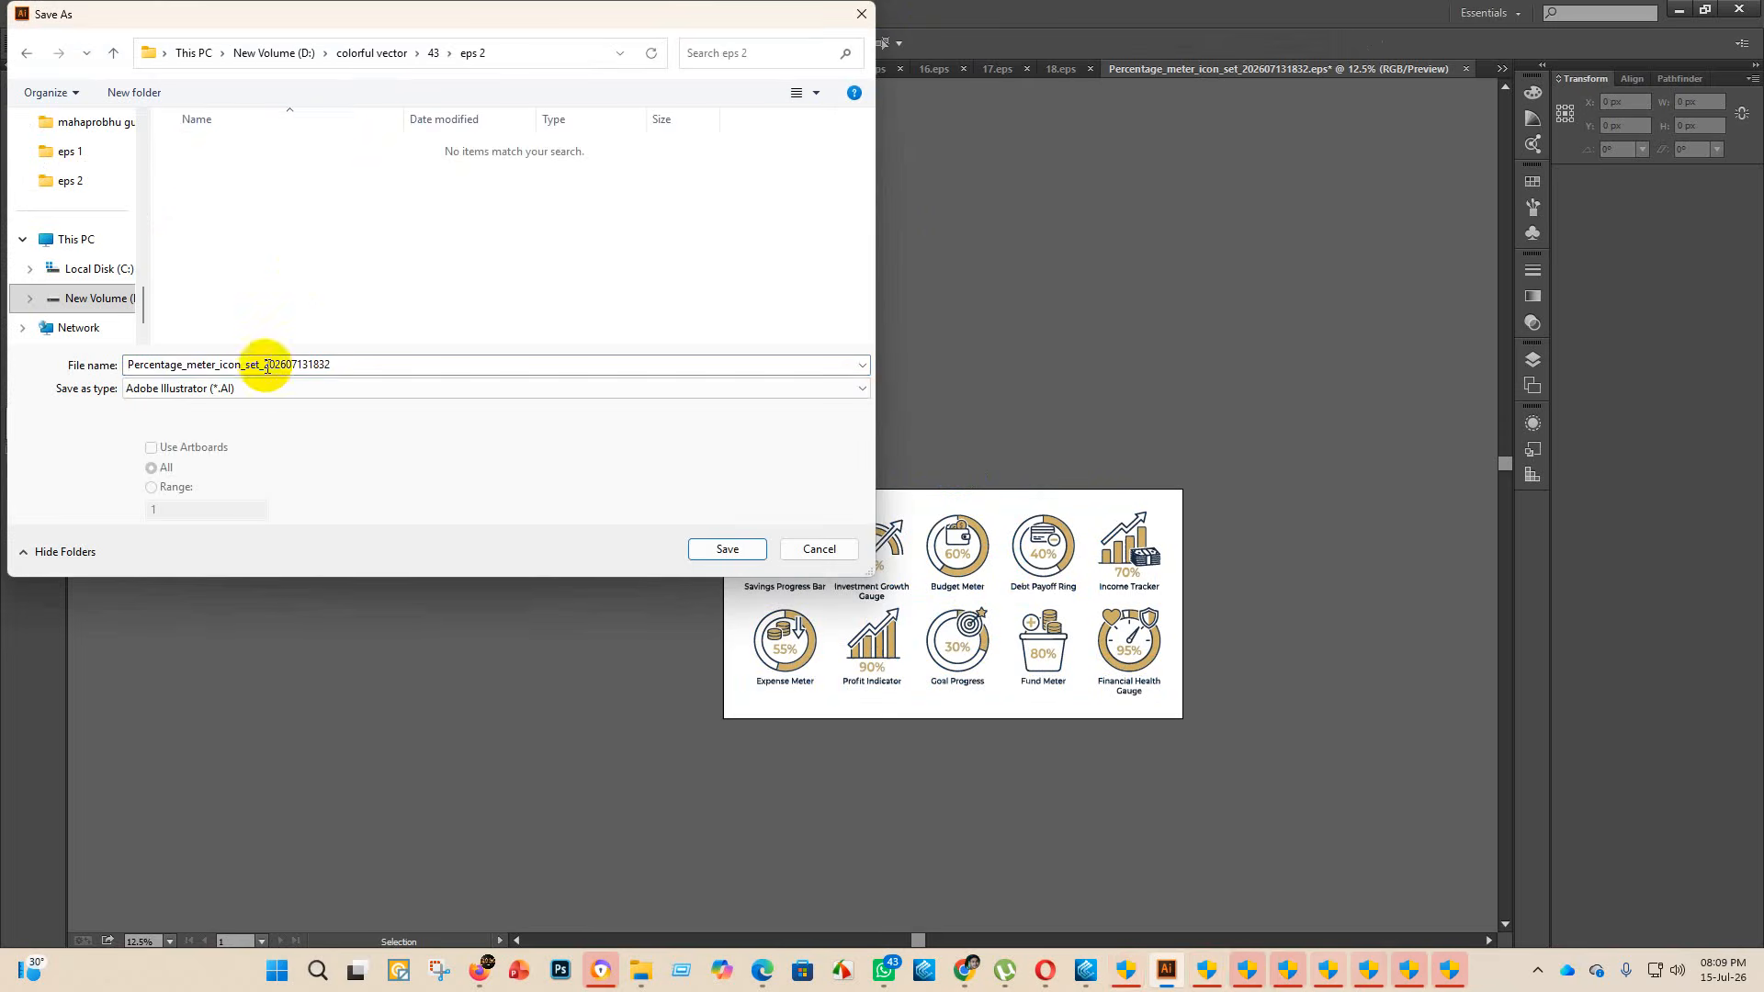
pyautogui.click(256, 388)
pyautogui.click(207, 428)
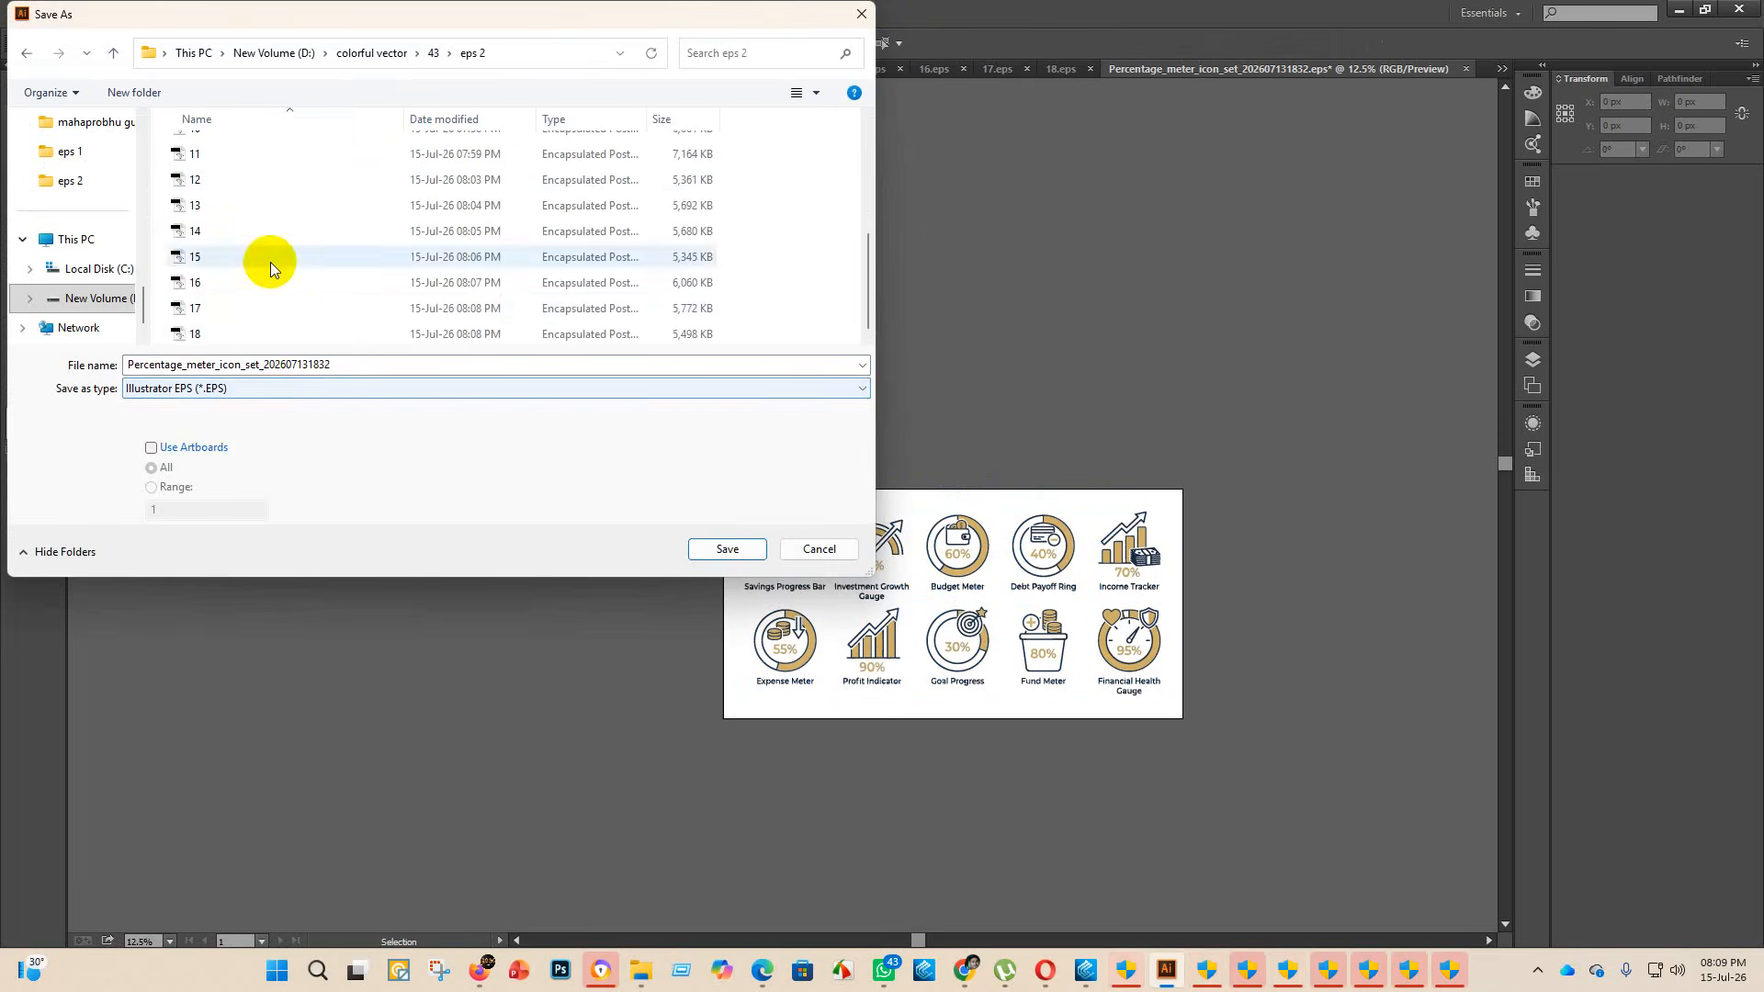
pyautogui.doubleClick(303, 367)
pyautogui.press('BackSpace')
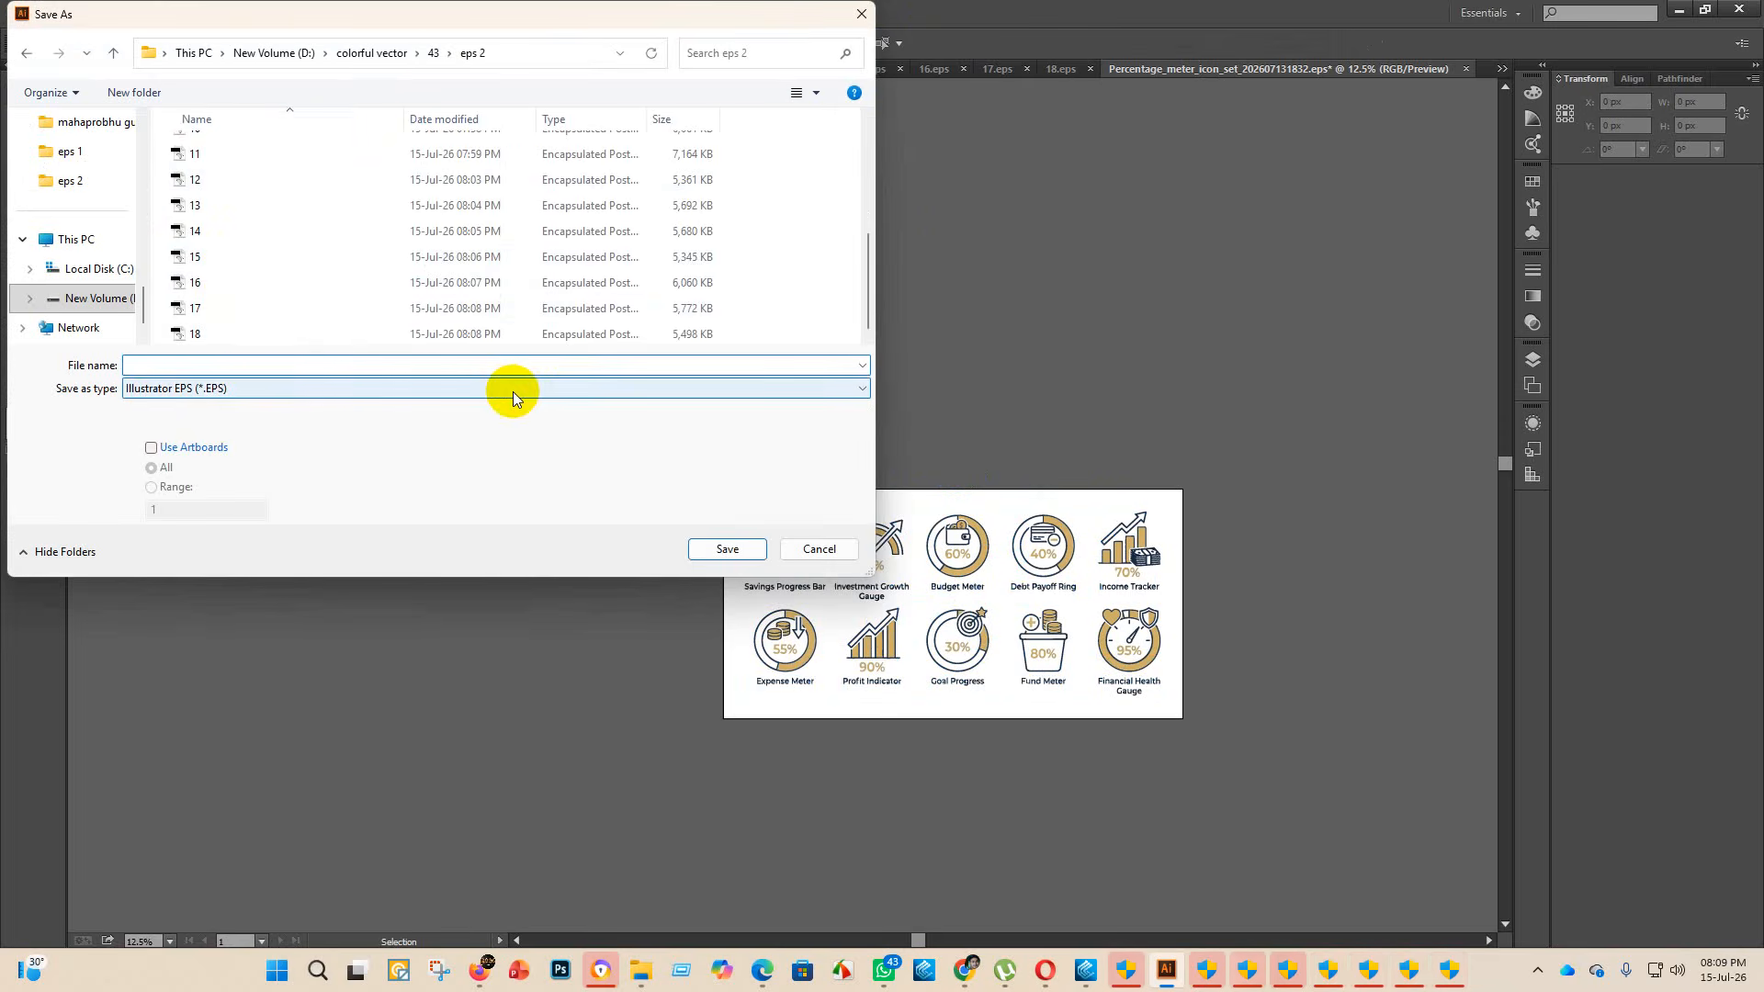
pyautogui.write('19')
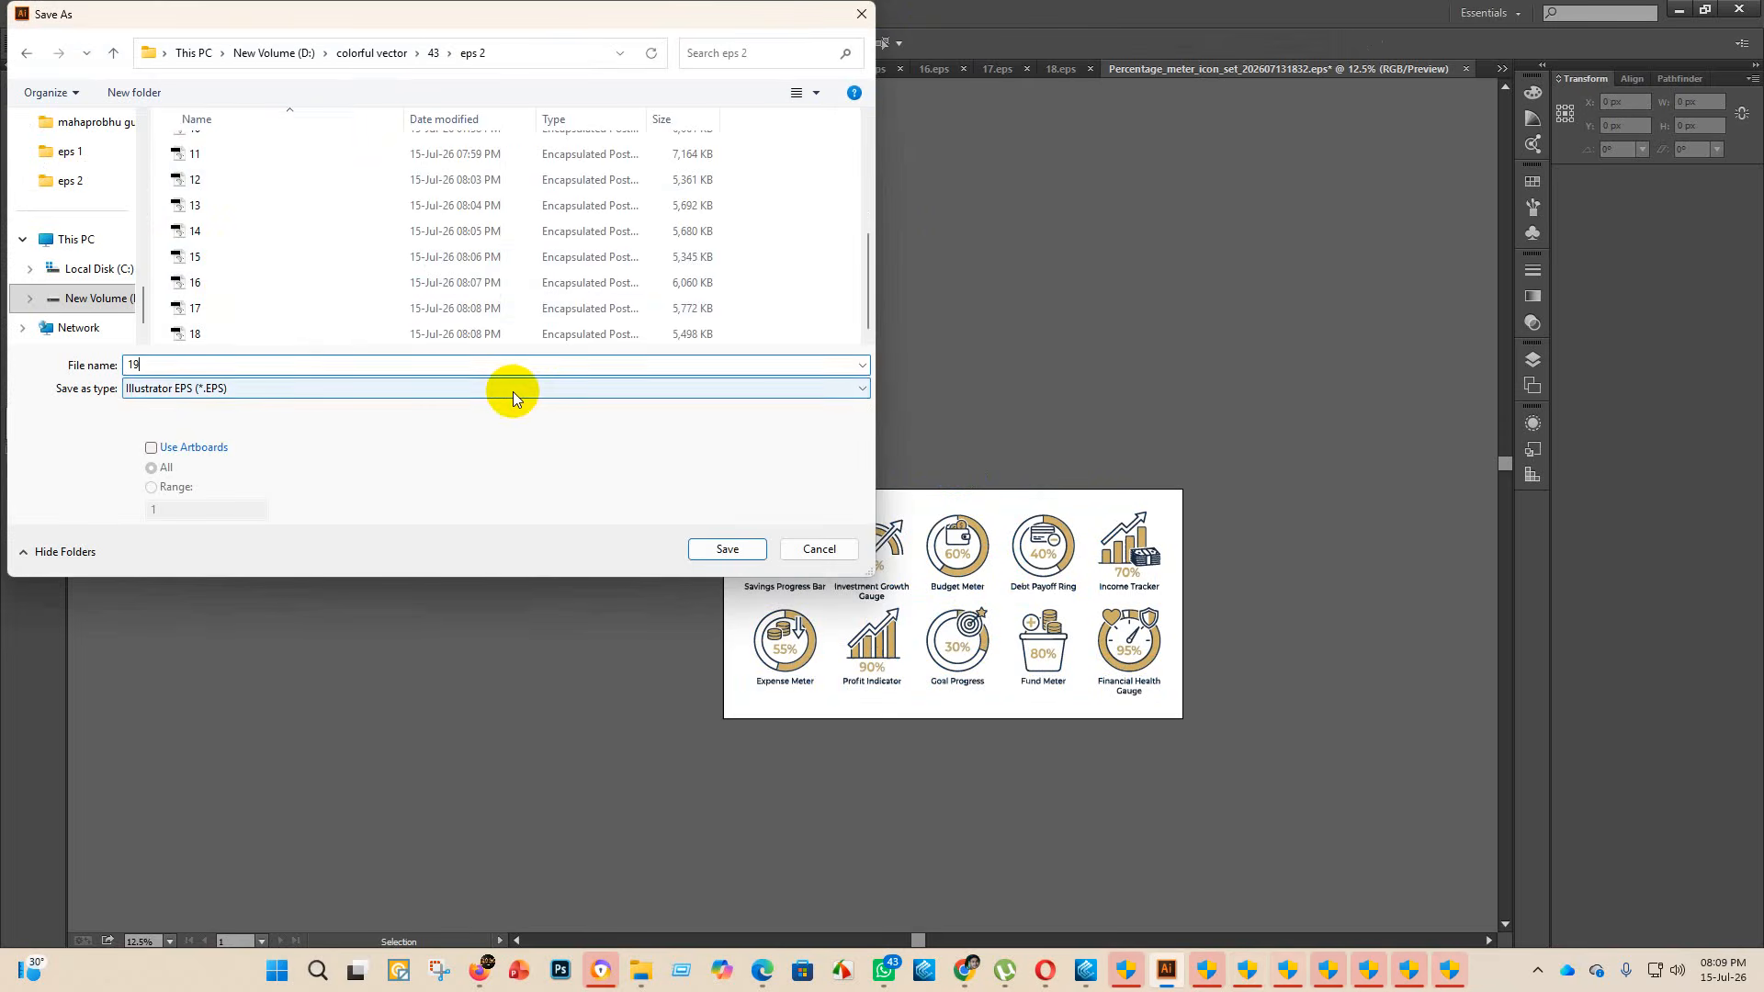
pyautogui.click(727, 550)
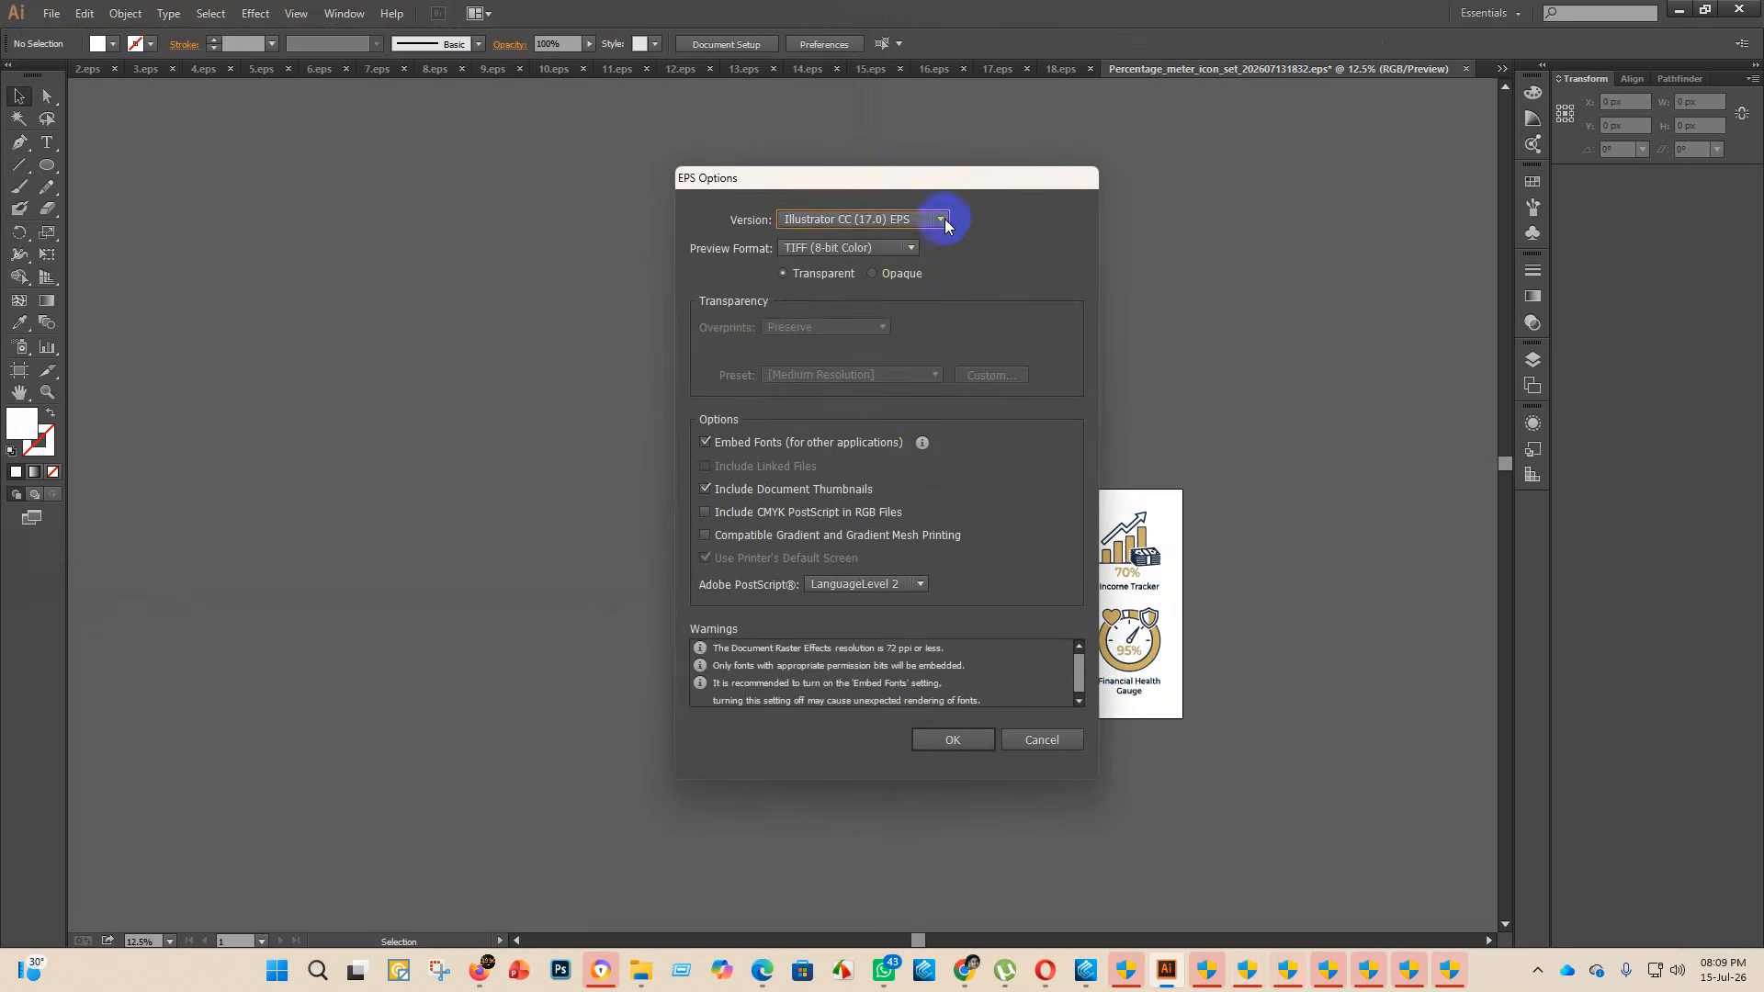
# - Set the EPS version of file 19 to Illustrator 10 EPS and complete the save
pyautogui.click(941, 219)
pyautogui.click(889, 409)
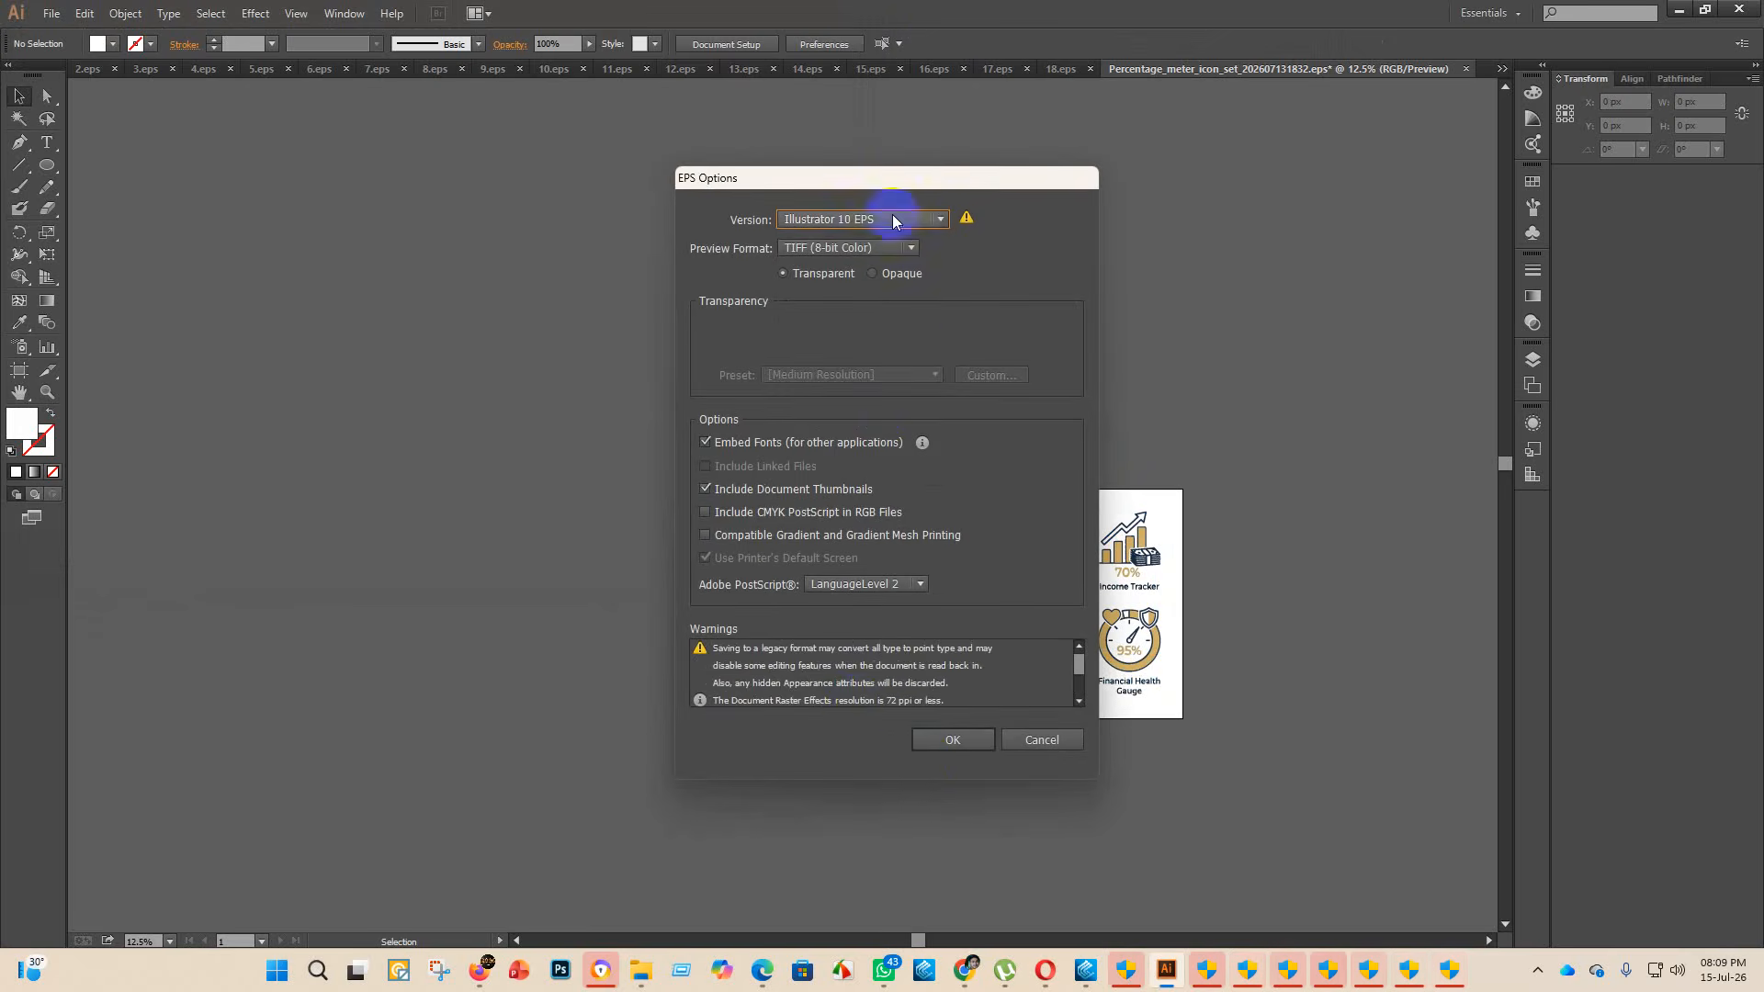
pyautogui.click(946, 743)
pyautogui.moveTo(642, 971)
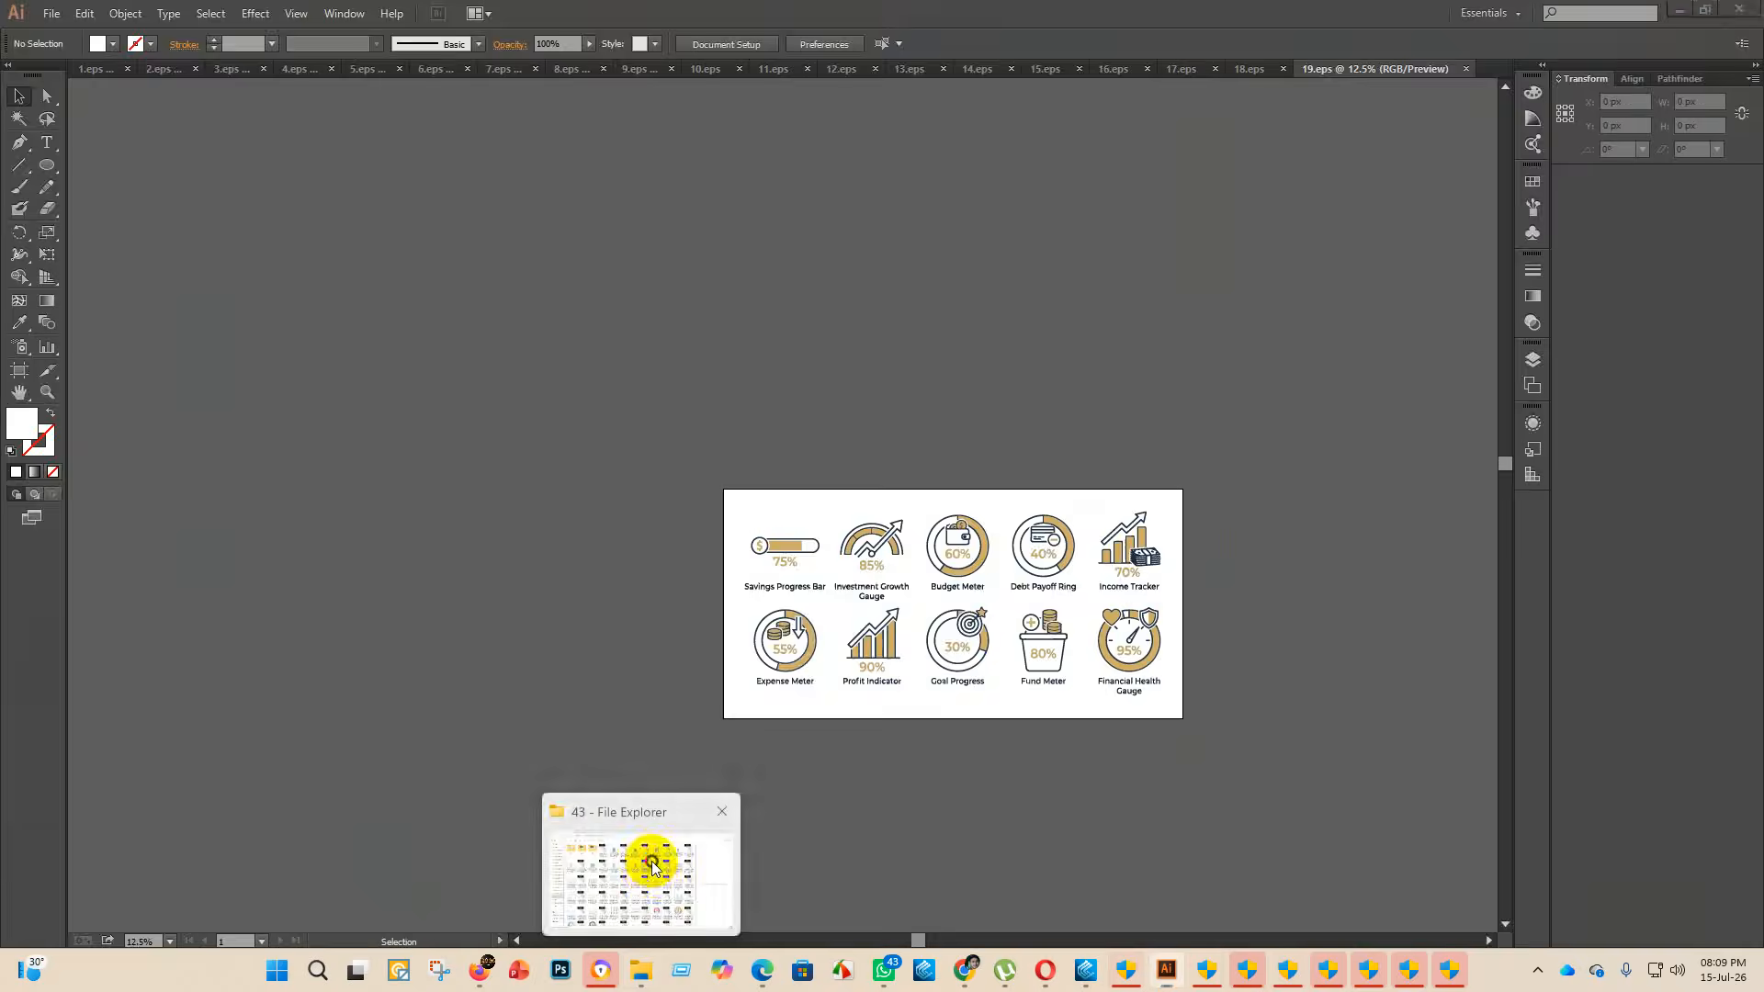
pyautogui.click(654, 866)
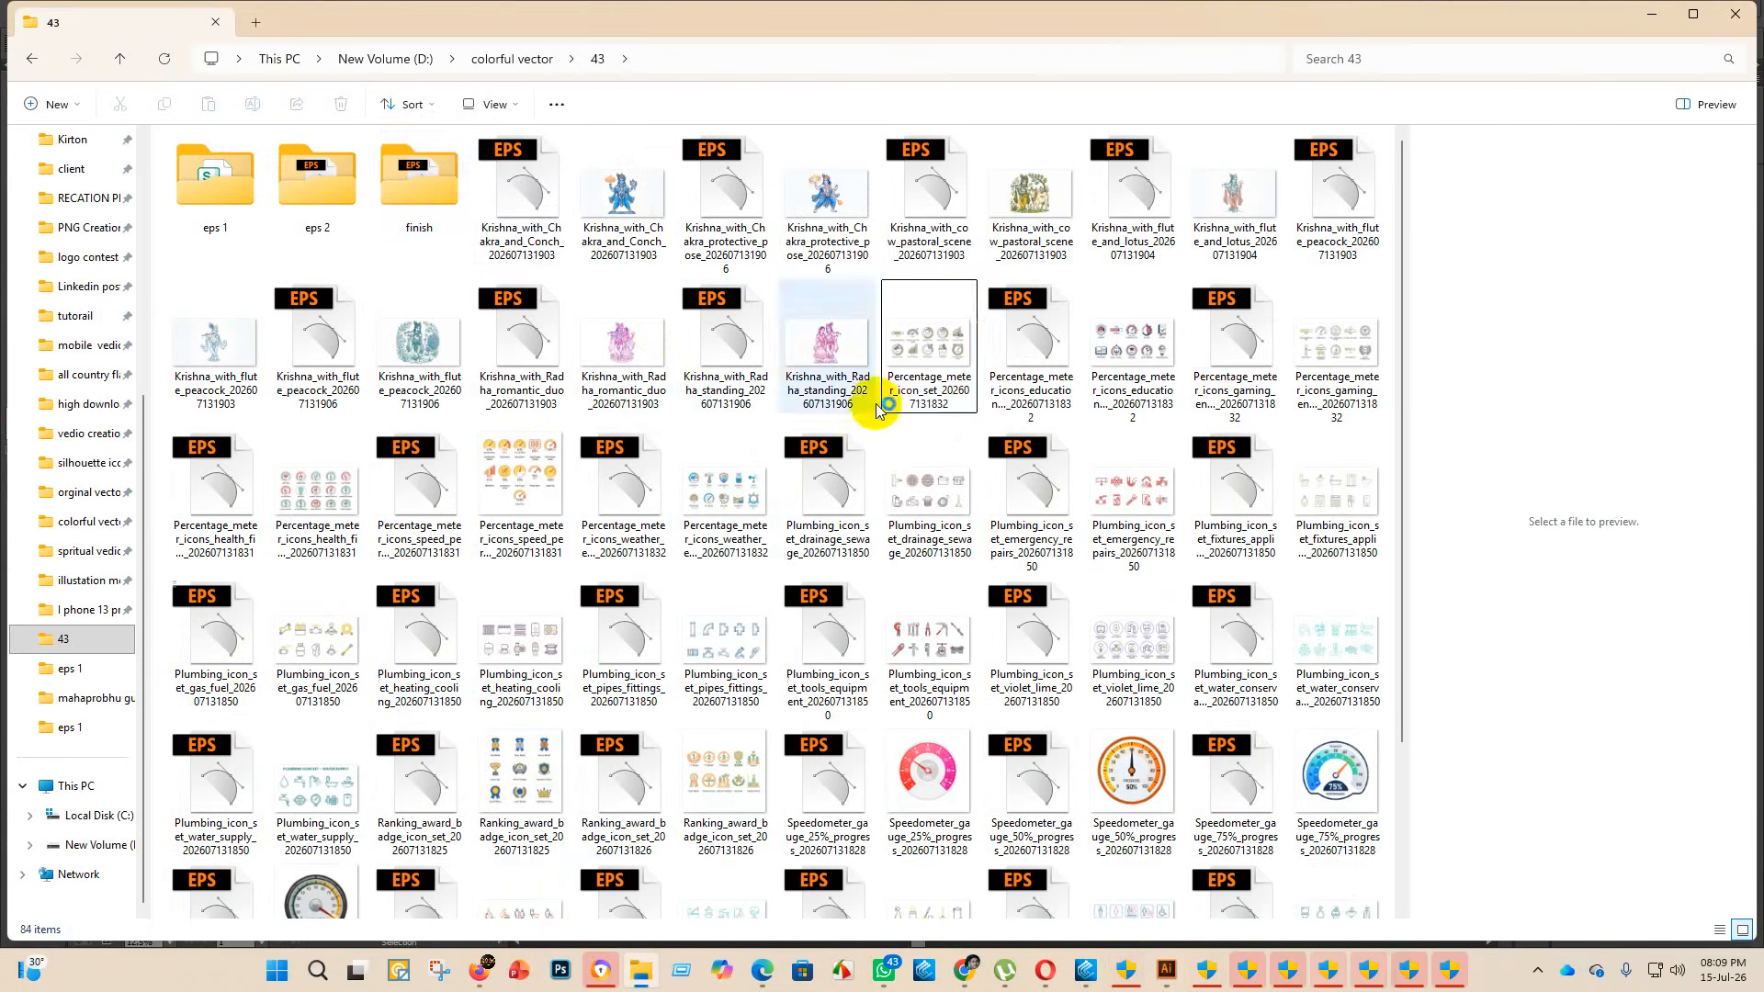
pyautogui.moveTo(886, 395); pyautogui.dragTo(454, 207)
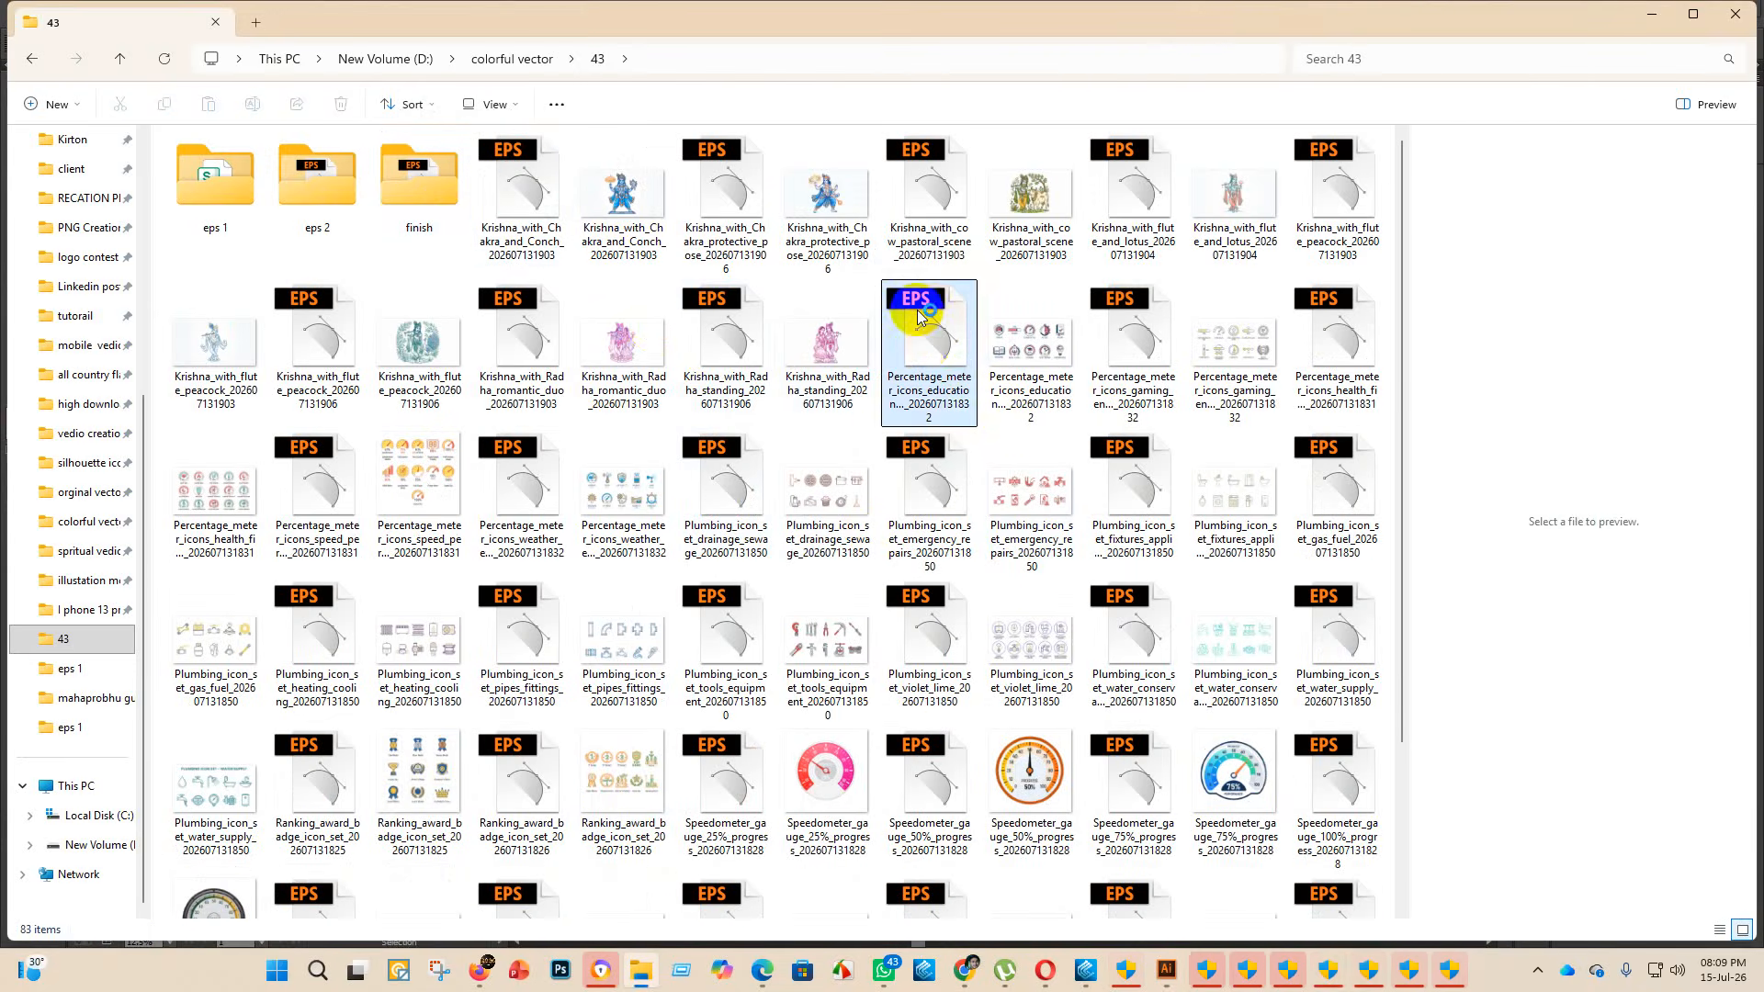
# - Open Percentage_meter_icons_education..._202607131832.eps in Illustrator and enlarge its icon group proportionally to slightly wider than the artboard
pyautogui.click(922, 317)
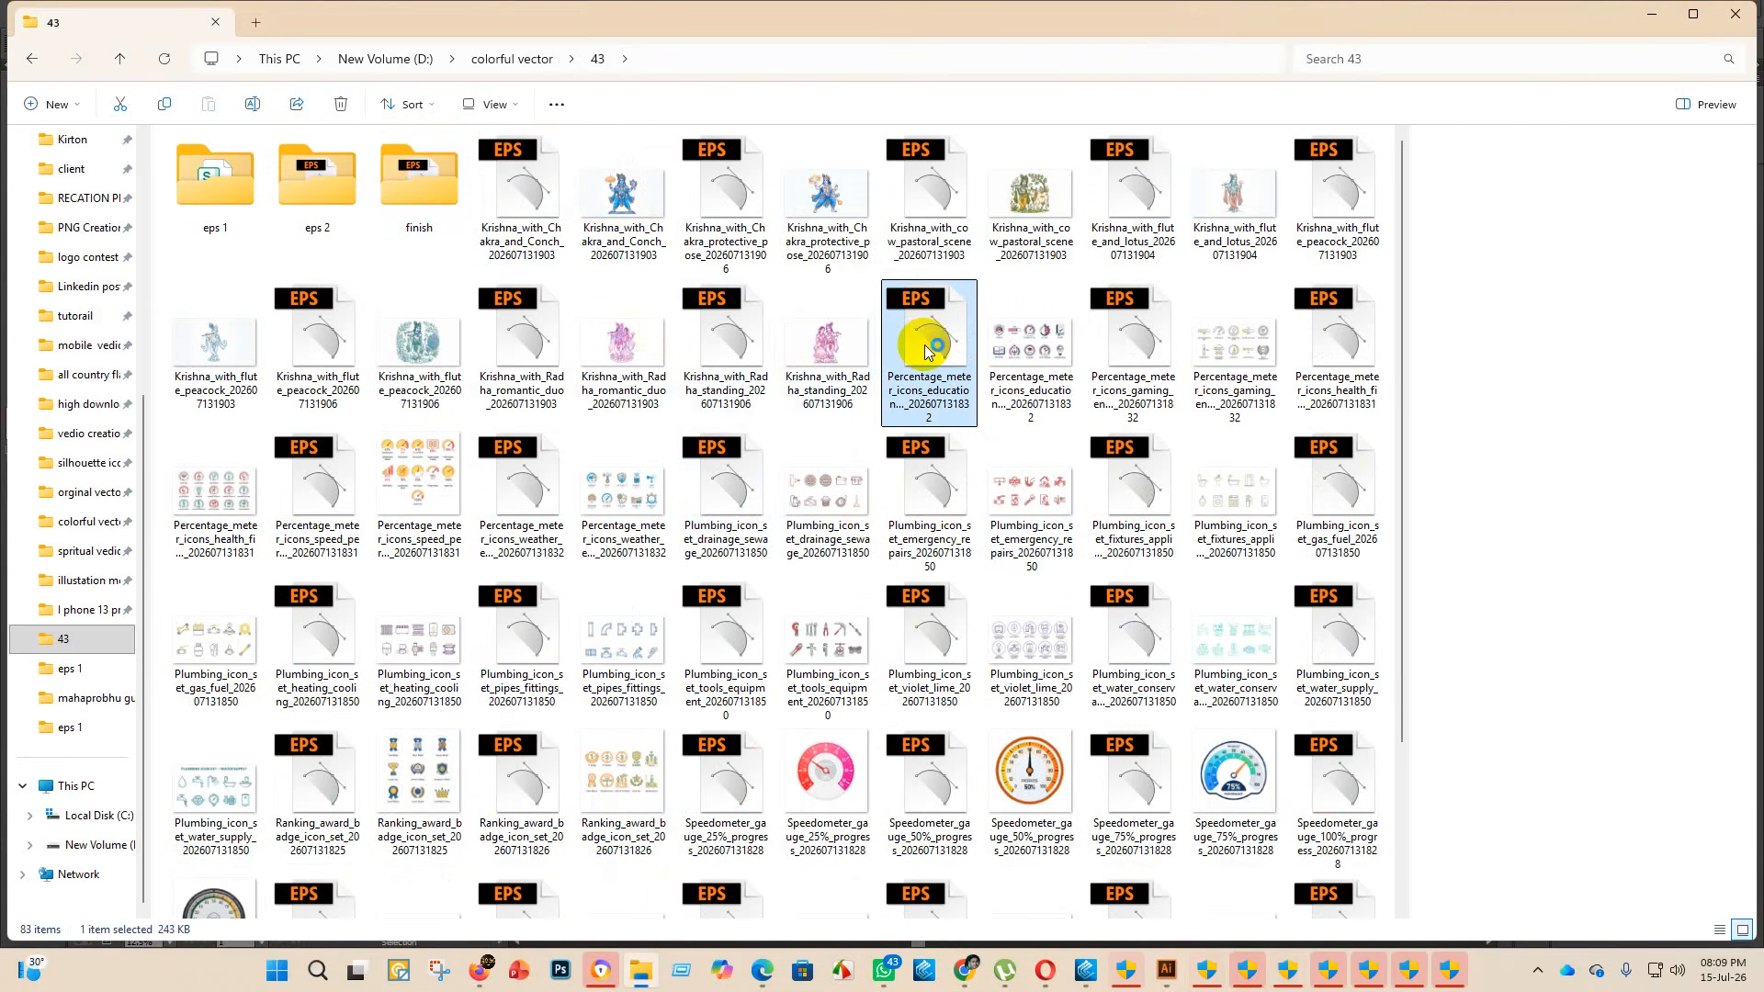
pyautogui.doubleClick(928, 349)
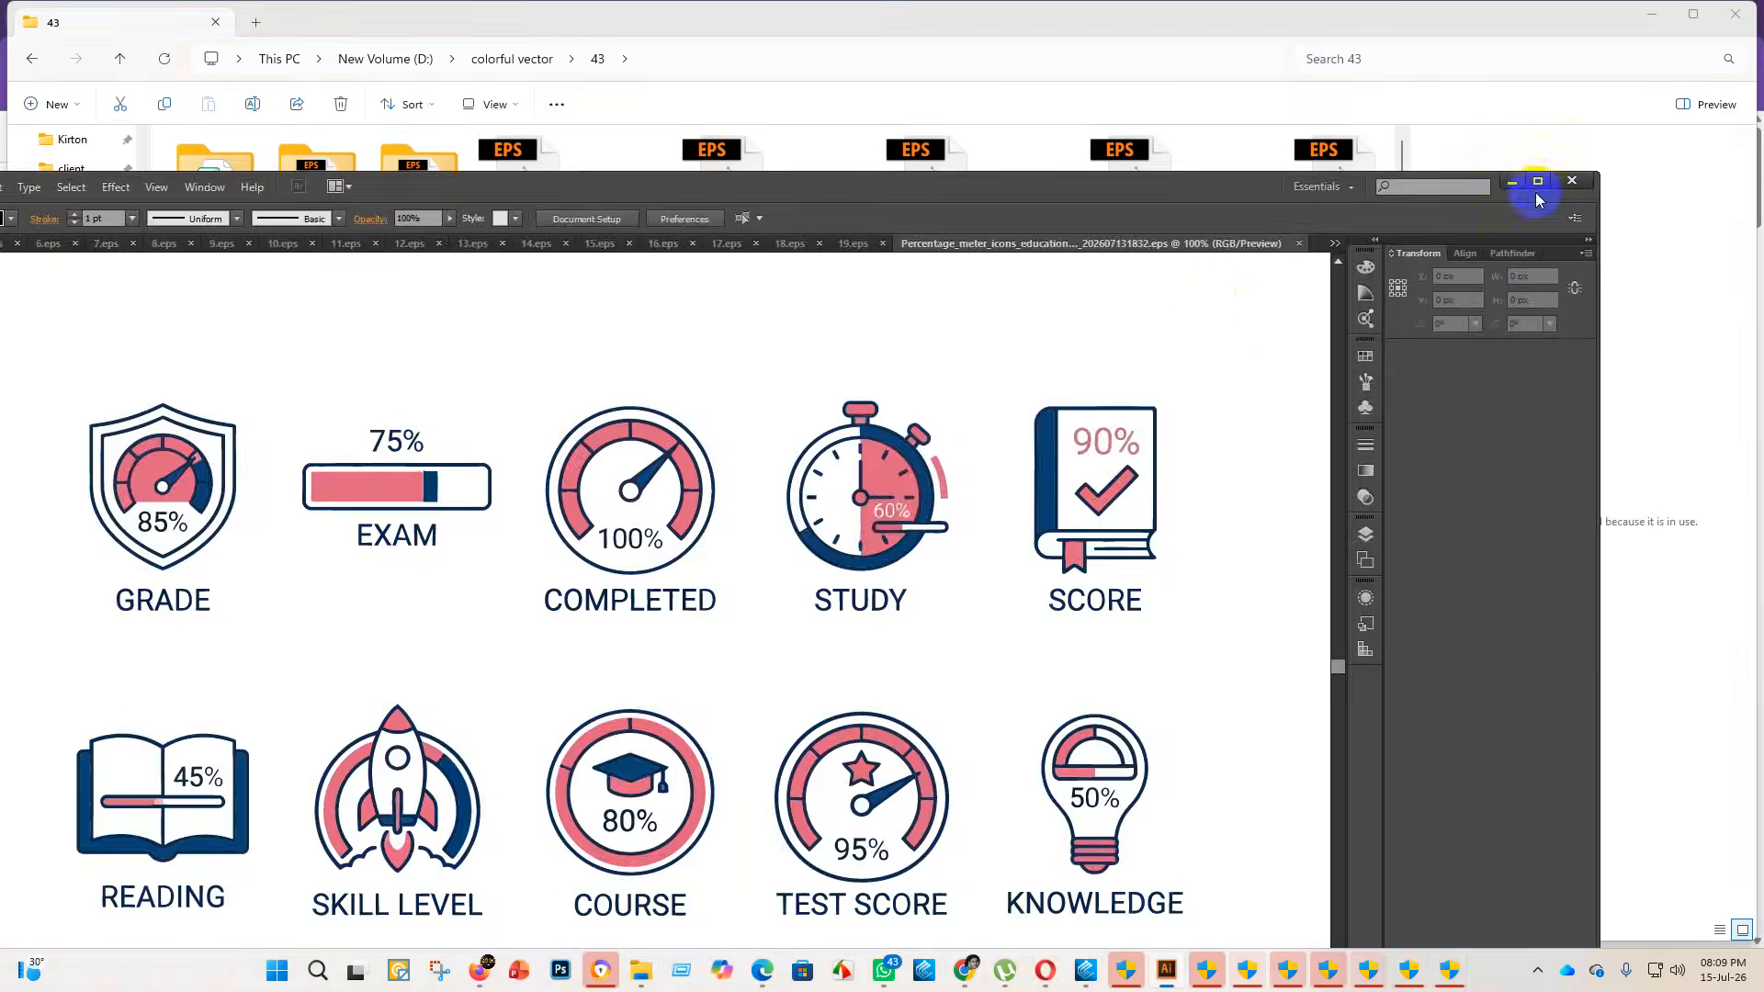
pyautogui.click(1535, 189)
pyautogui.scroll(-7, 811, 478)
pyautogui.scroll(5, 807, 716)
pyautogui.click(787, 668)
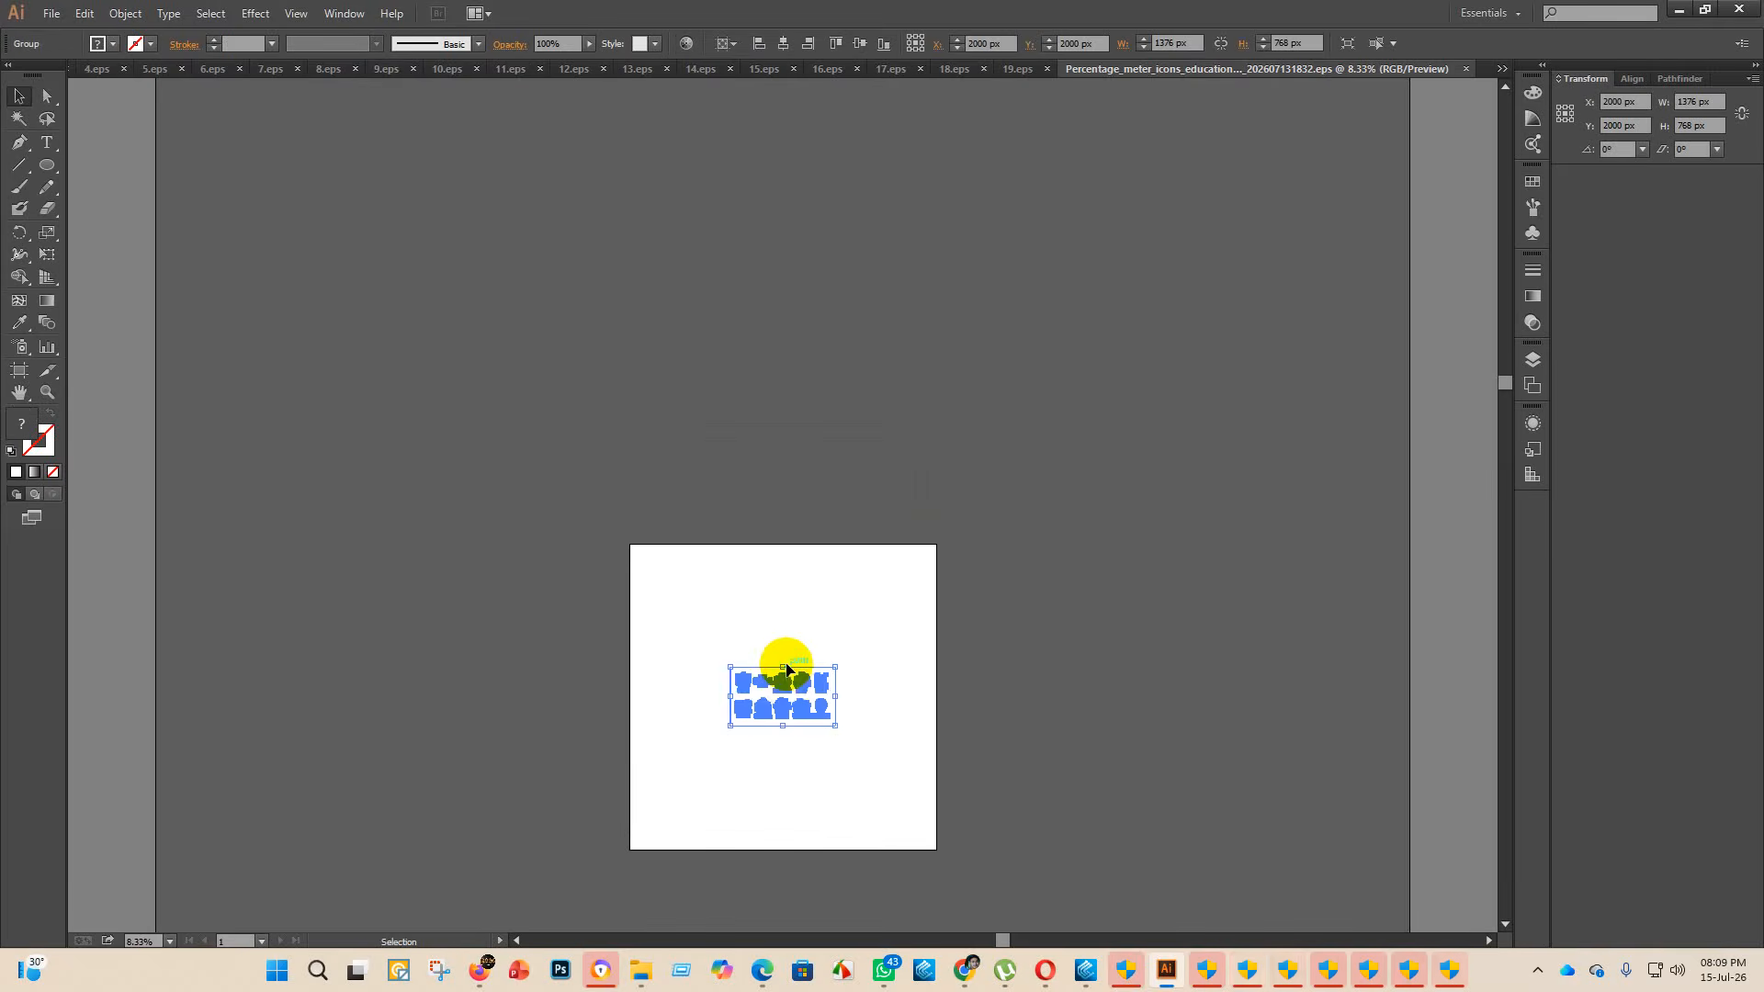
pyautogui.moveTo(787, 665); pyautogui.dragTo(813, 542)
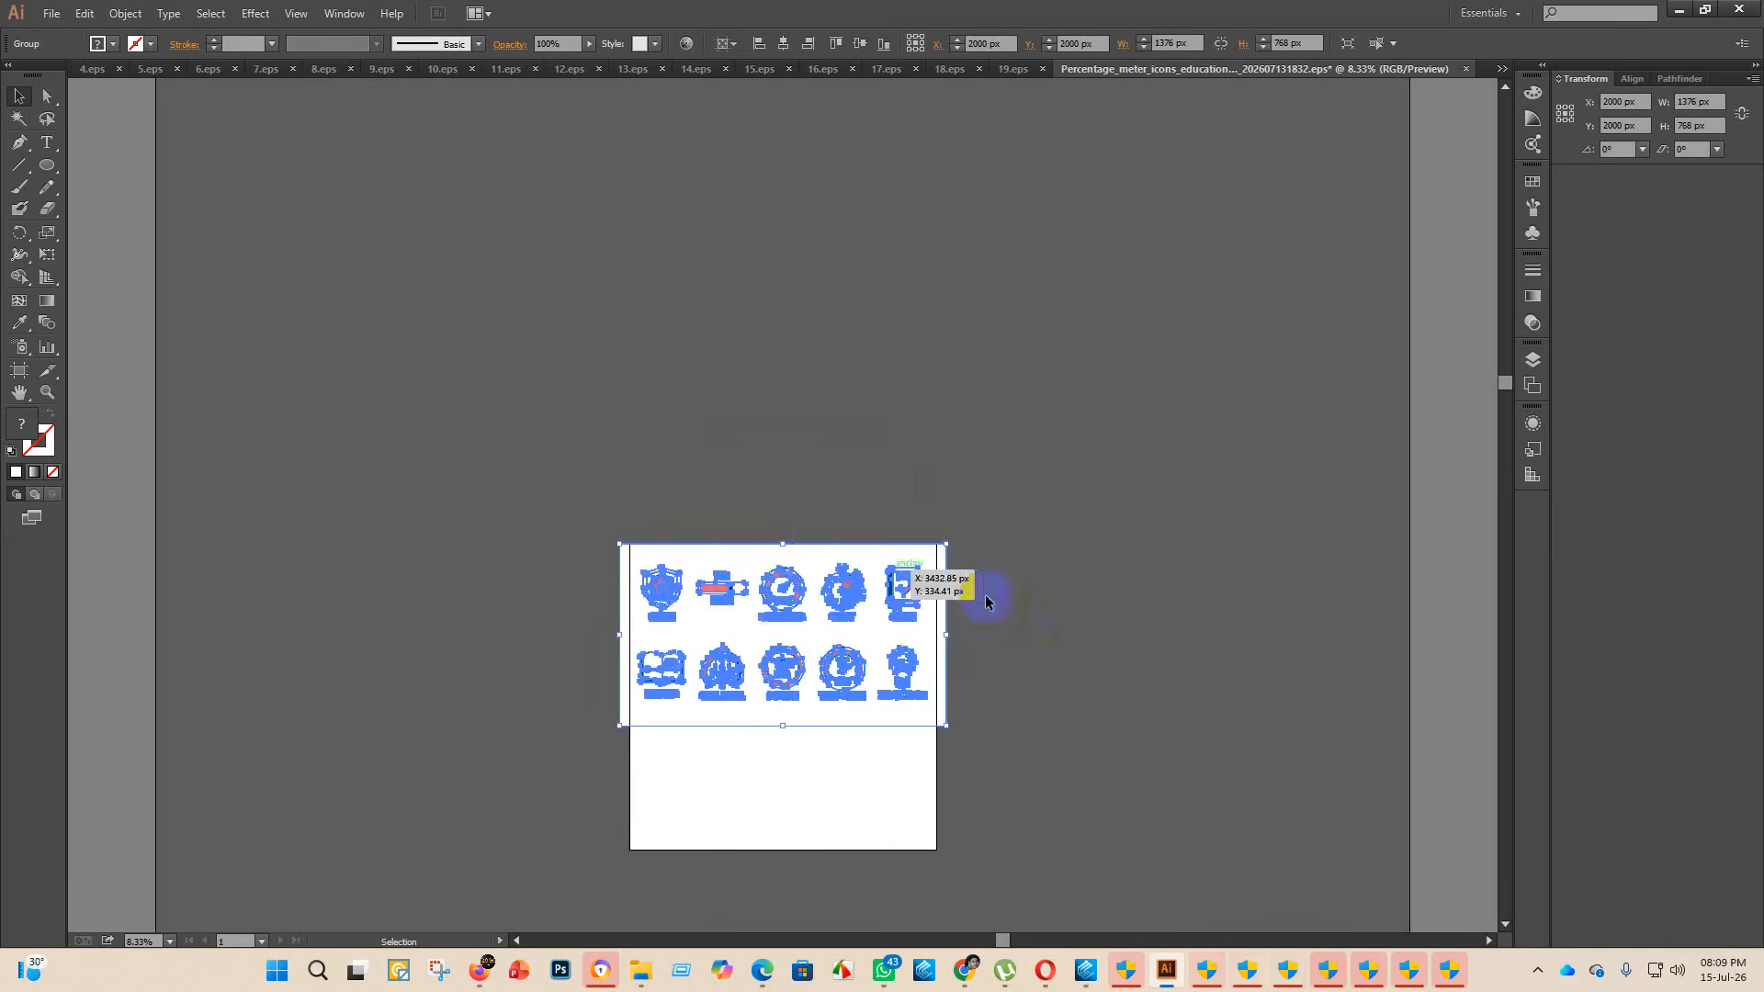
# - Delete the white background behind the education meter icons using the Magic Wand
pyautogui.click(152, 273)
pyautogui.click(17, 117)
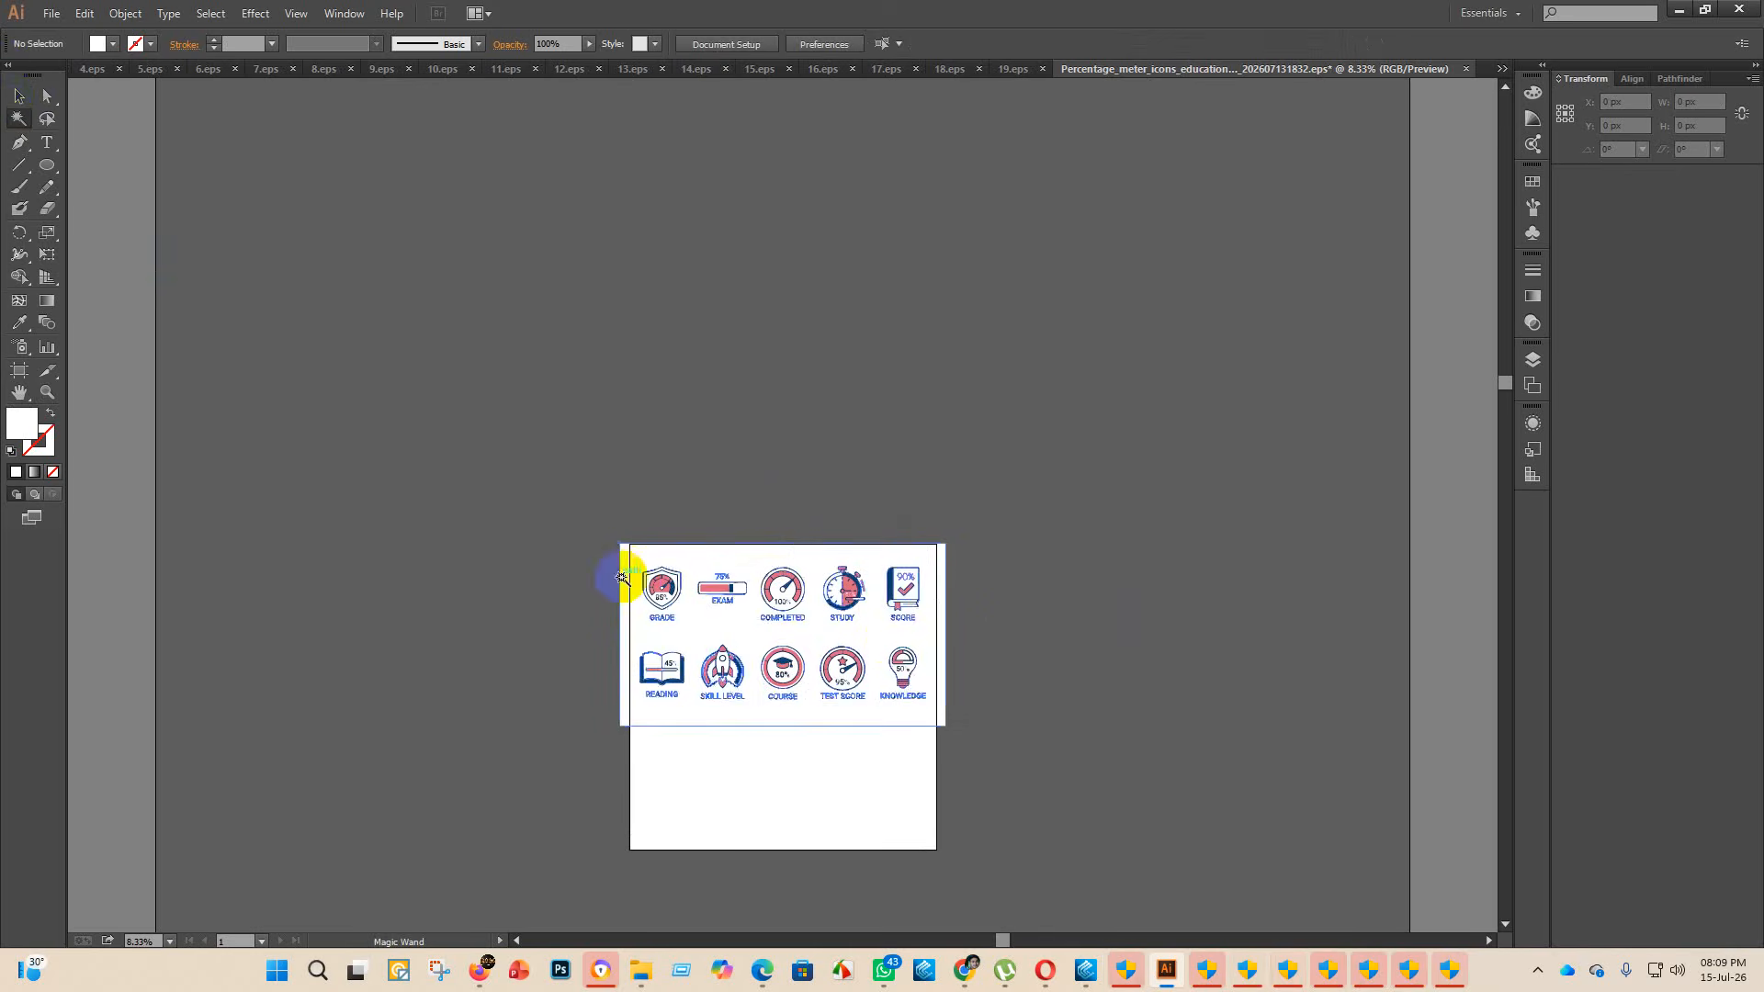
pyautogui.click(770, 559)
pyautogui.press('Delete')
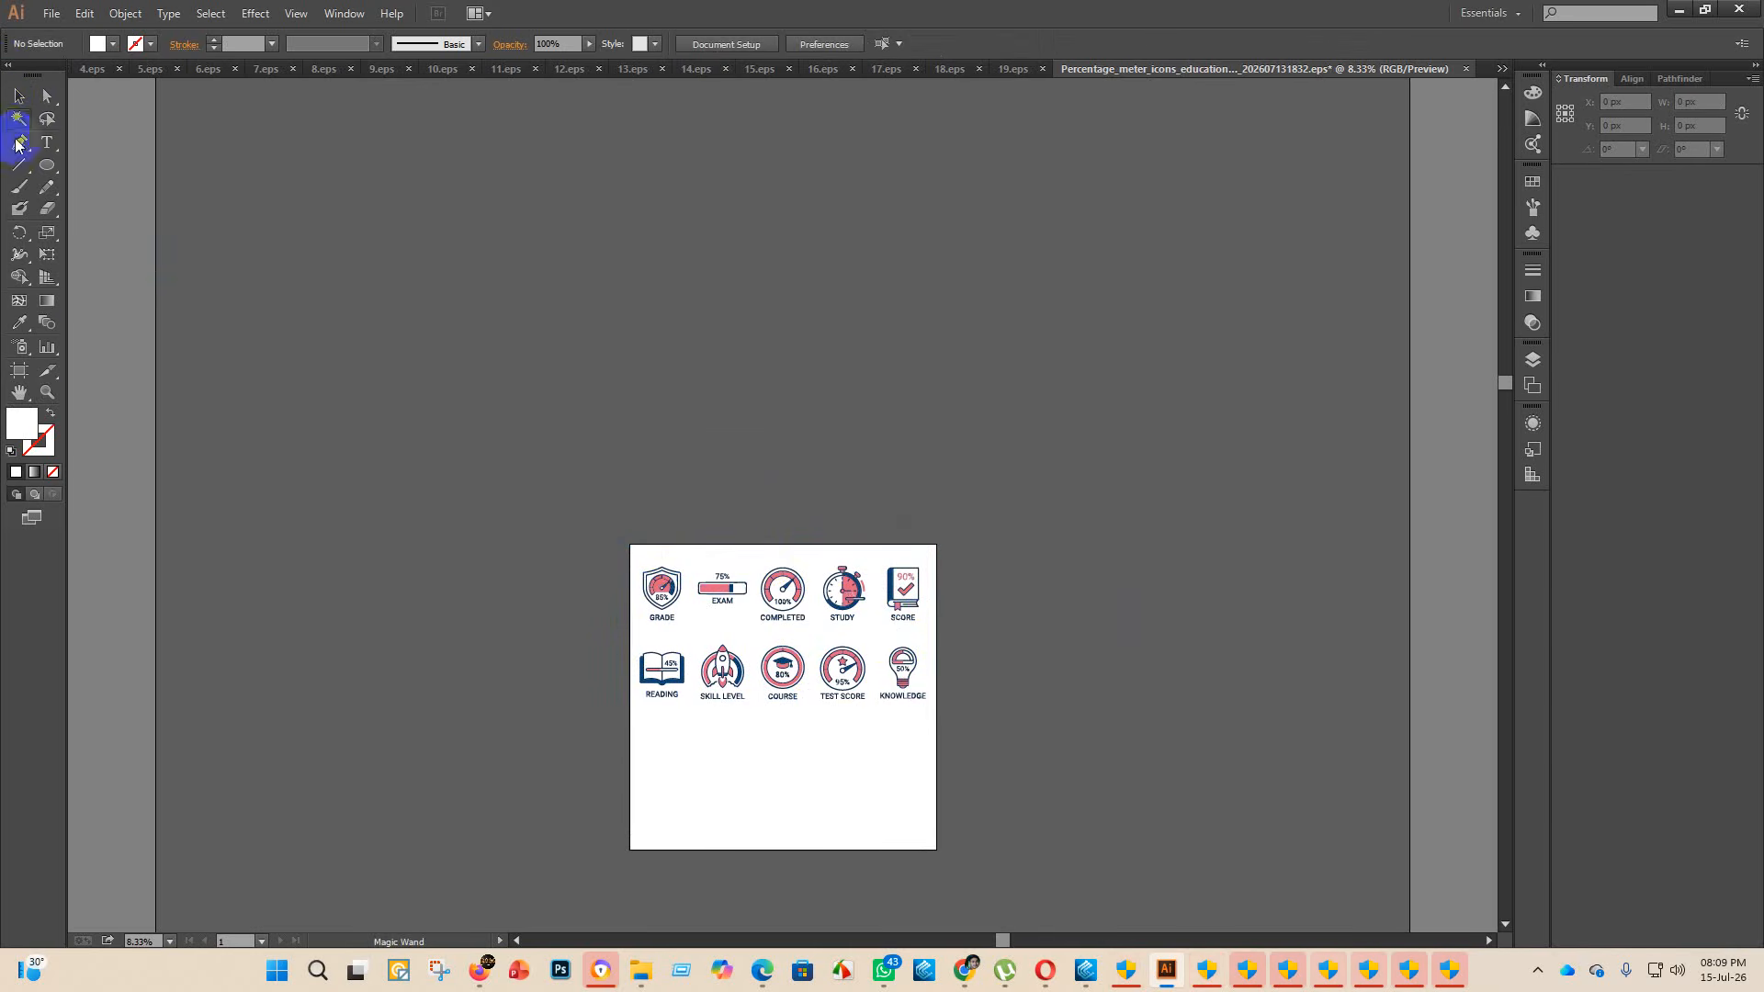
# - Reduce the artboard of the education meter icon set to a height of 2000 px
pyautogui.click(20, 371)
pyautogui.doubleClick(994, 43)
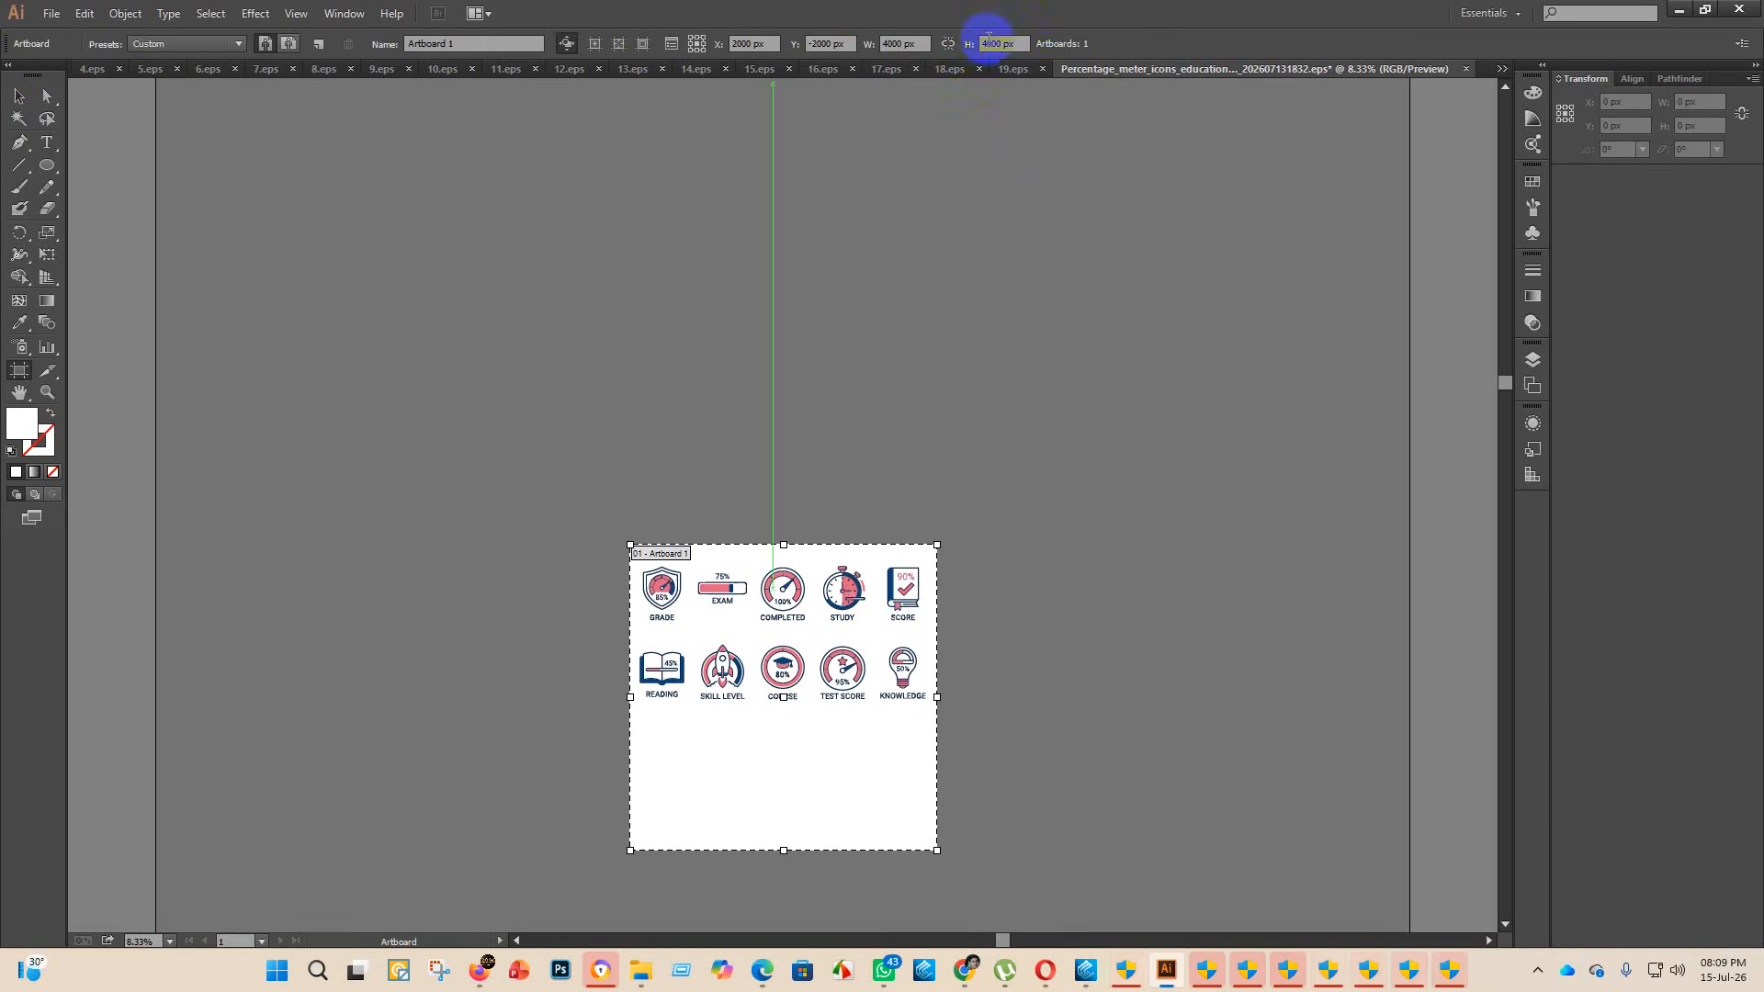
pyautogui.click(989, 41)
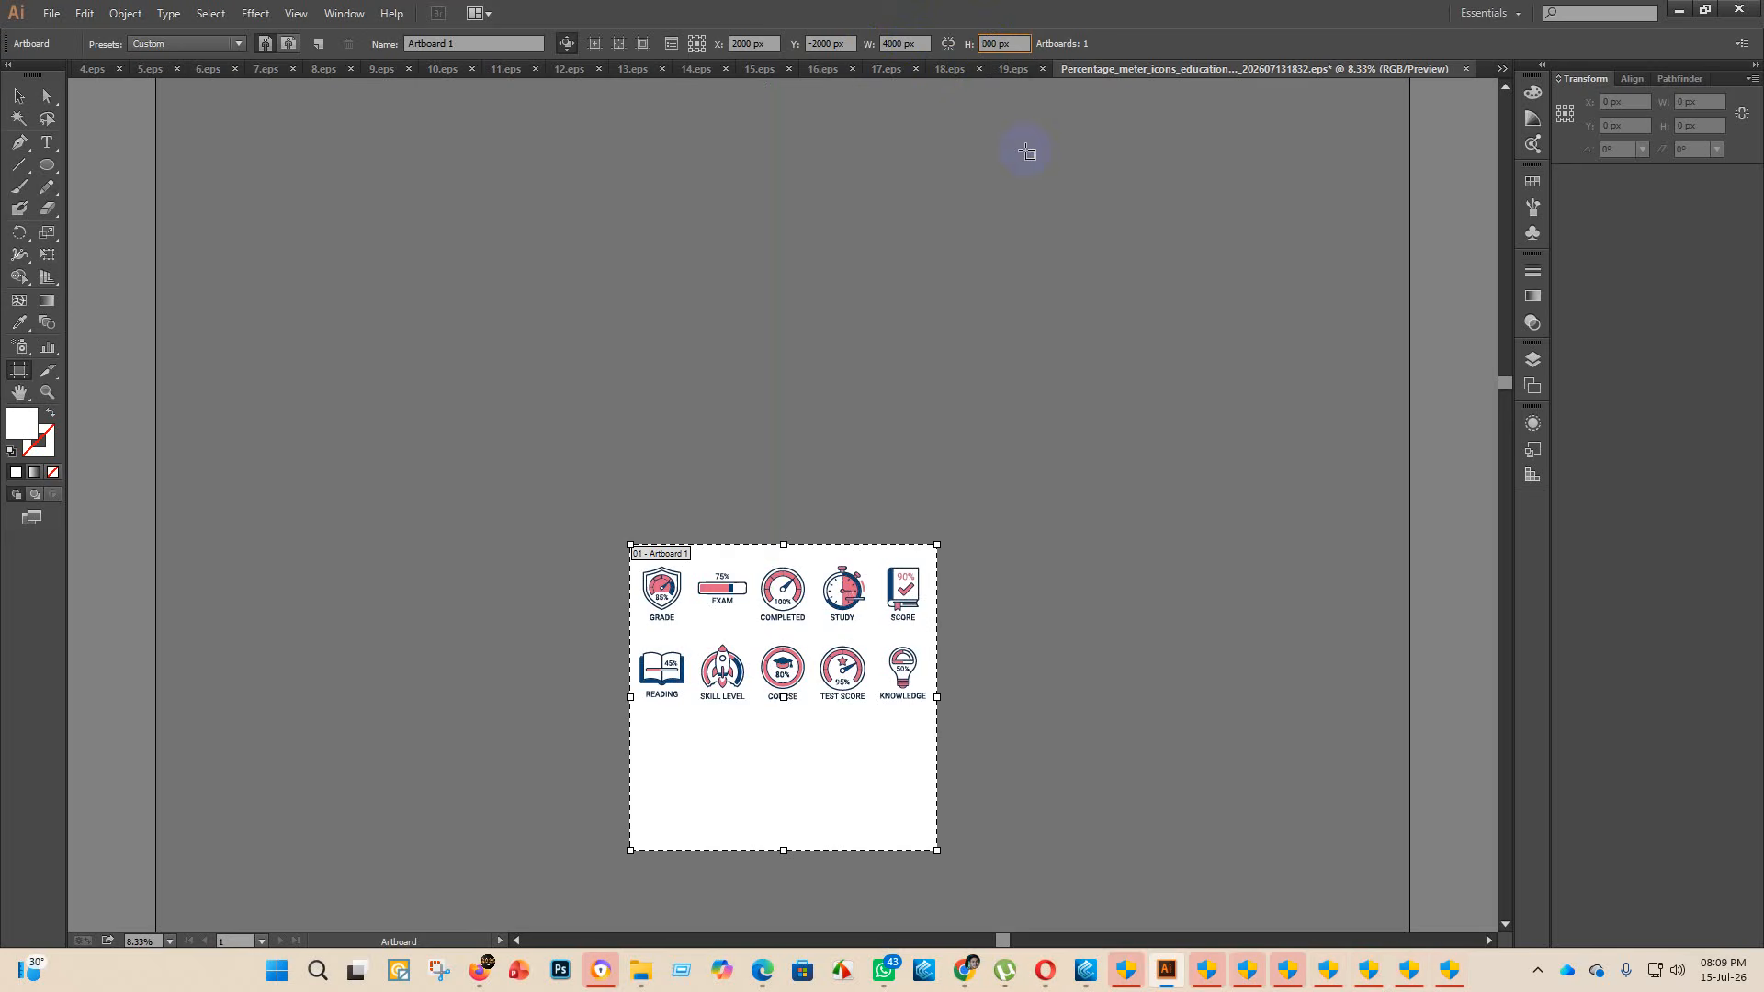
pyautogui.press('Return')
# - Centre the education meter icon group horizontally and vertically on the shortened artboard
pyautogui.click(19, 95)
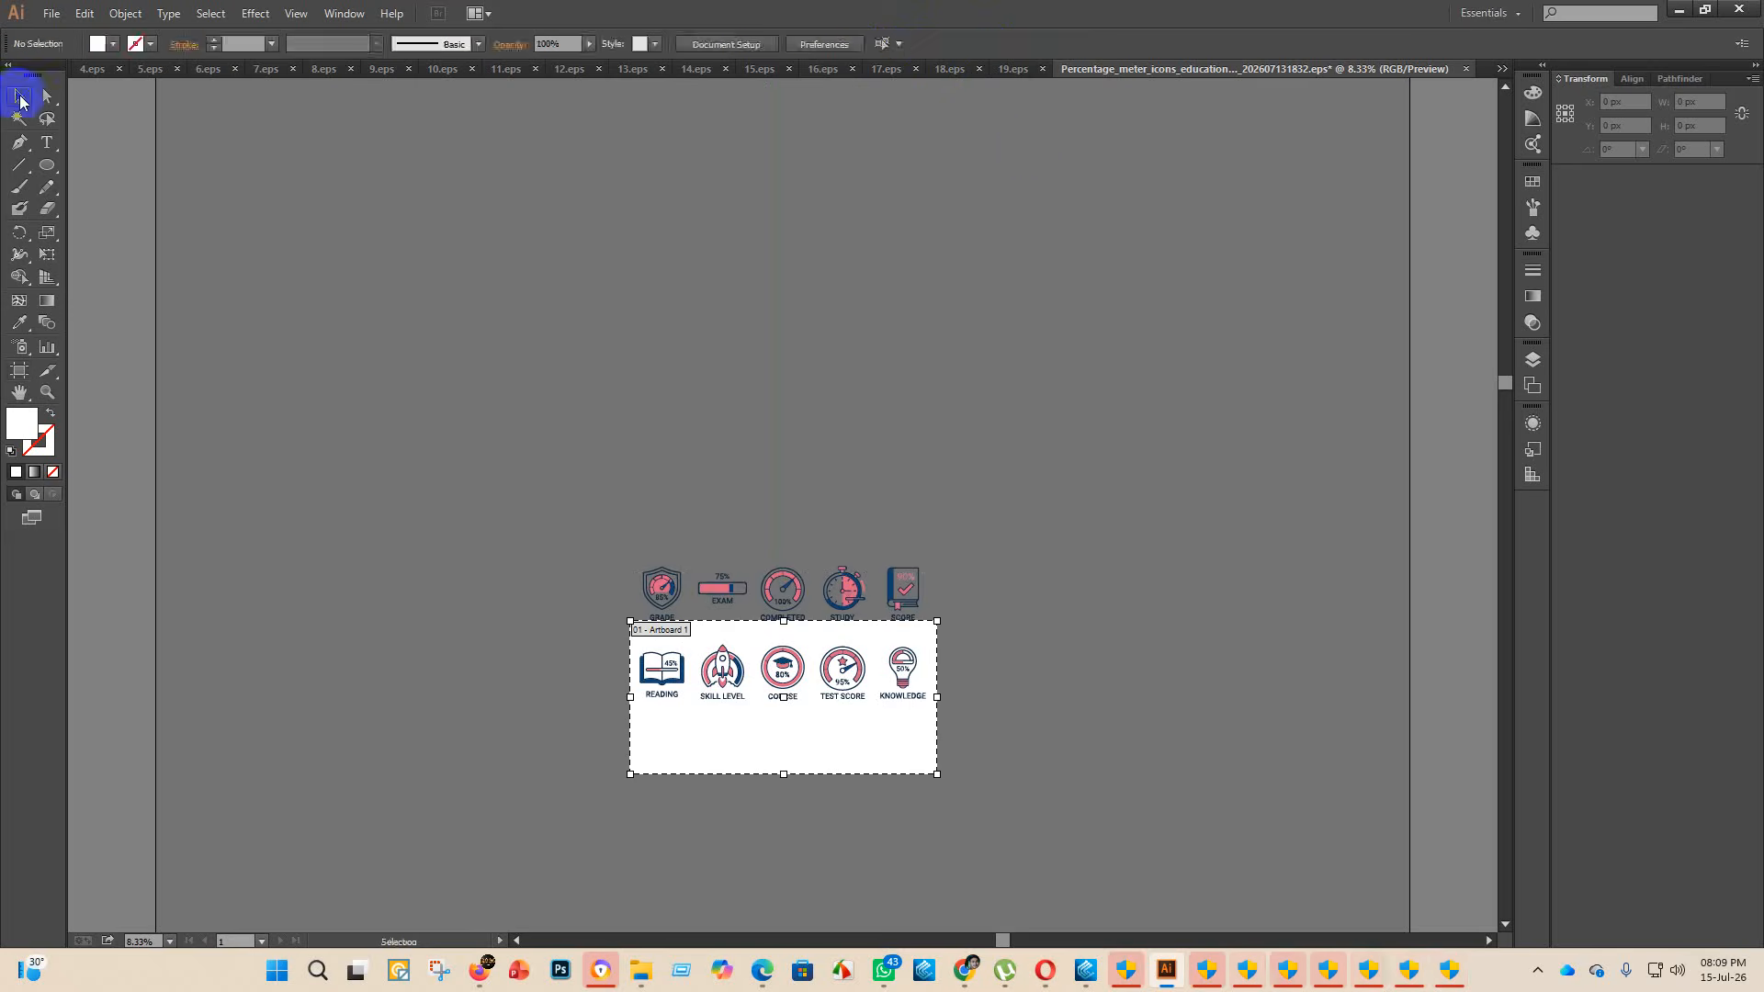
pyautogui.click(797, 597)
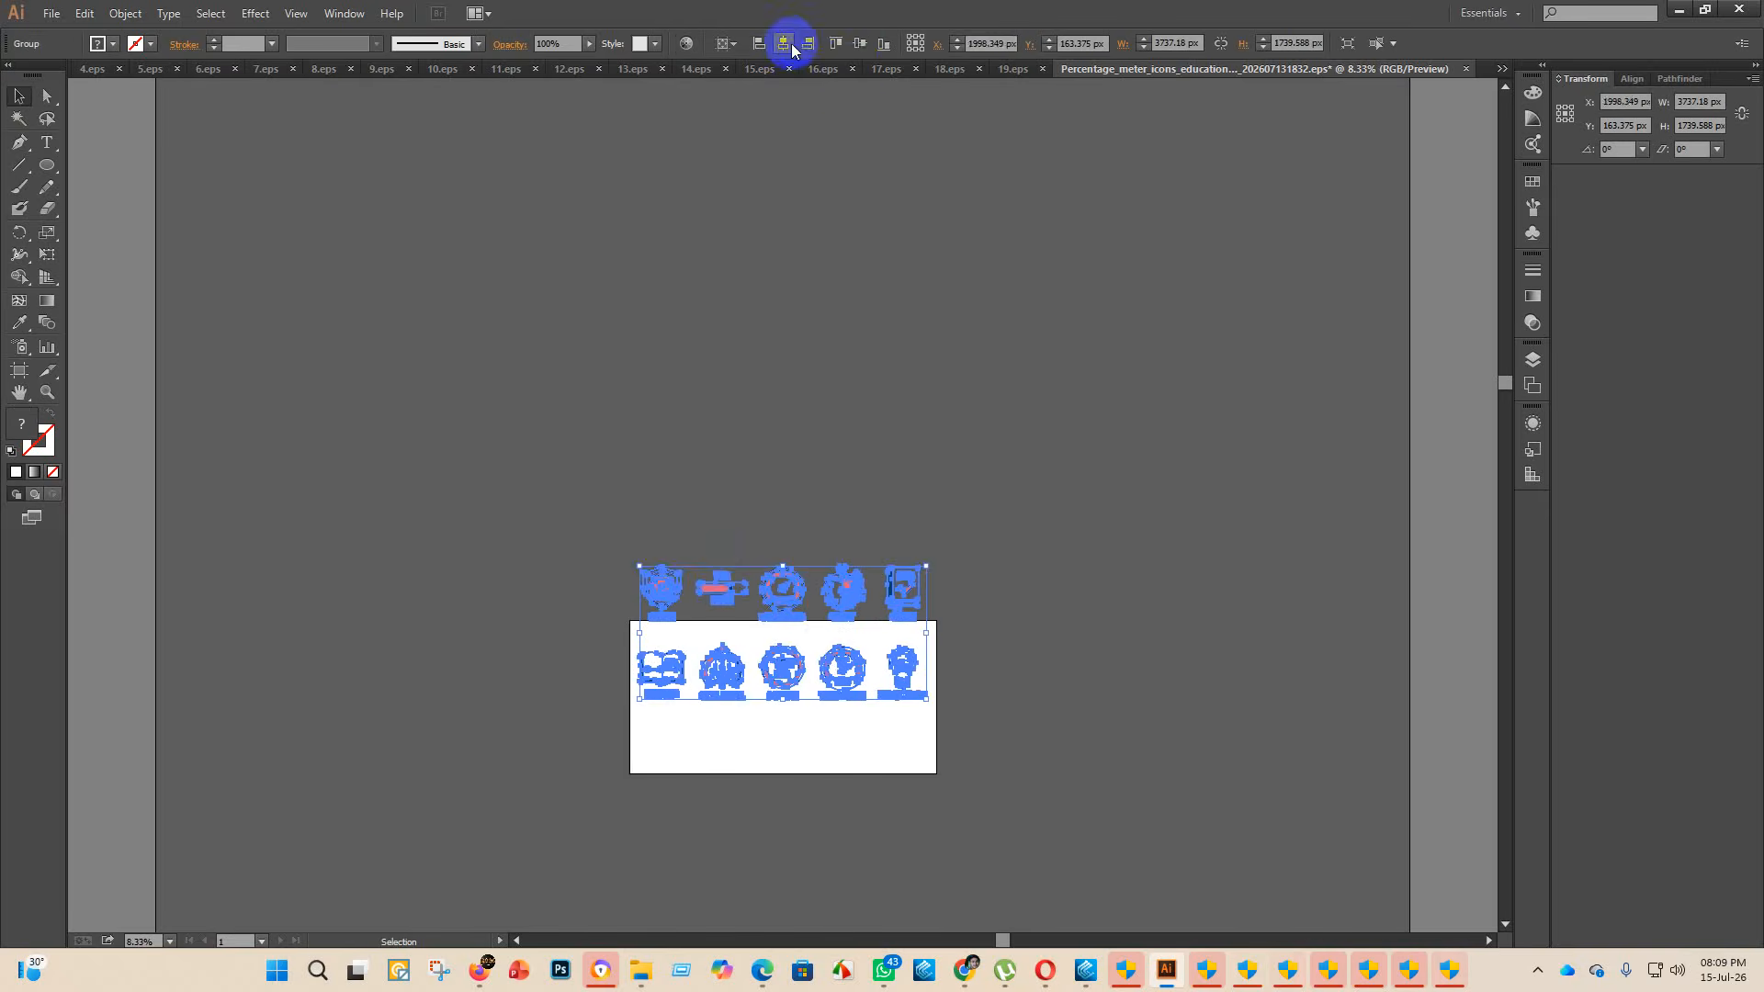
pyautogui.click(859, 43)
pyautogui.scroll(-2, 1004, 551)
pyautogui.click(943, 583)
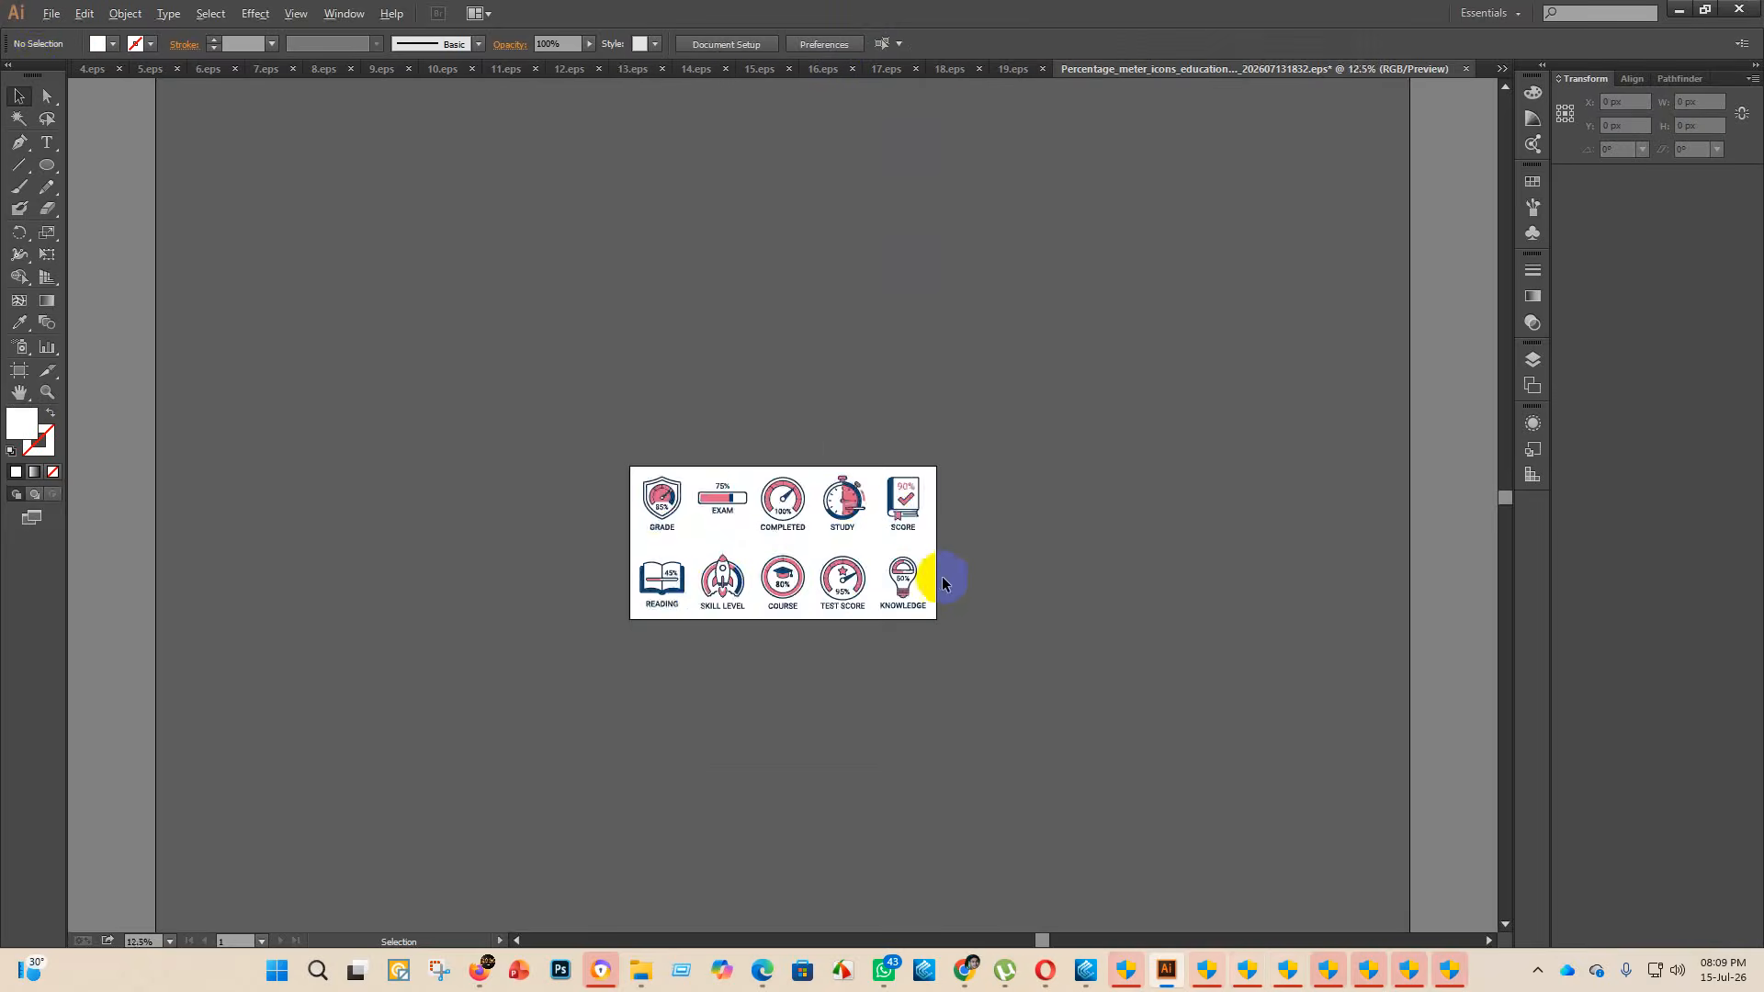
pyautogui.scroll(1, 943, 582)
pyautogui.scroll(-1, 677, 295)
# - Save the education meter icon set into the eps 2 folder in Illustrator EPS format with the file name 20
pyautogui.click(50, 14)
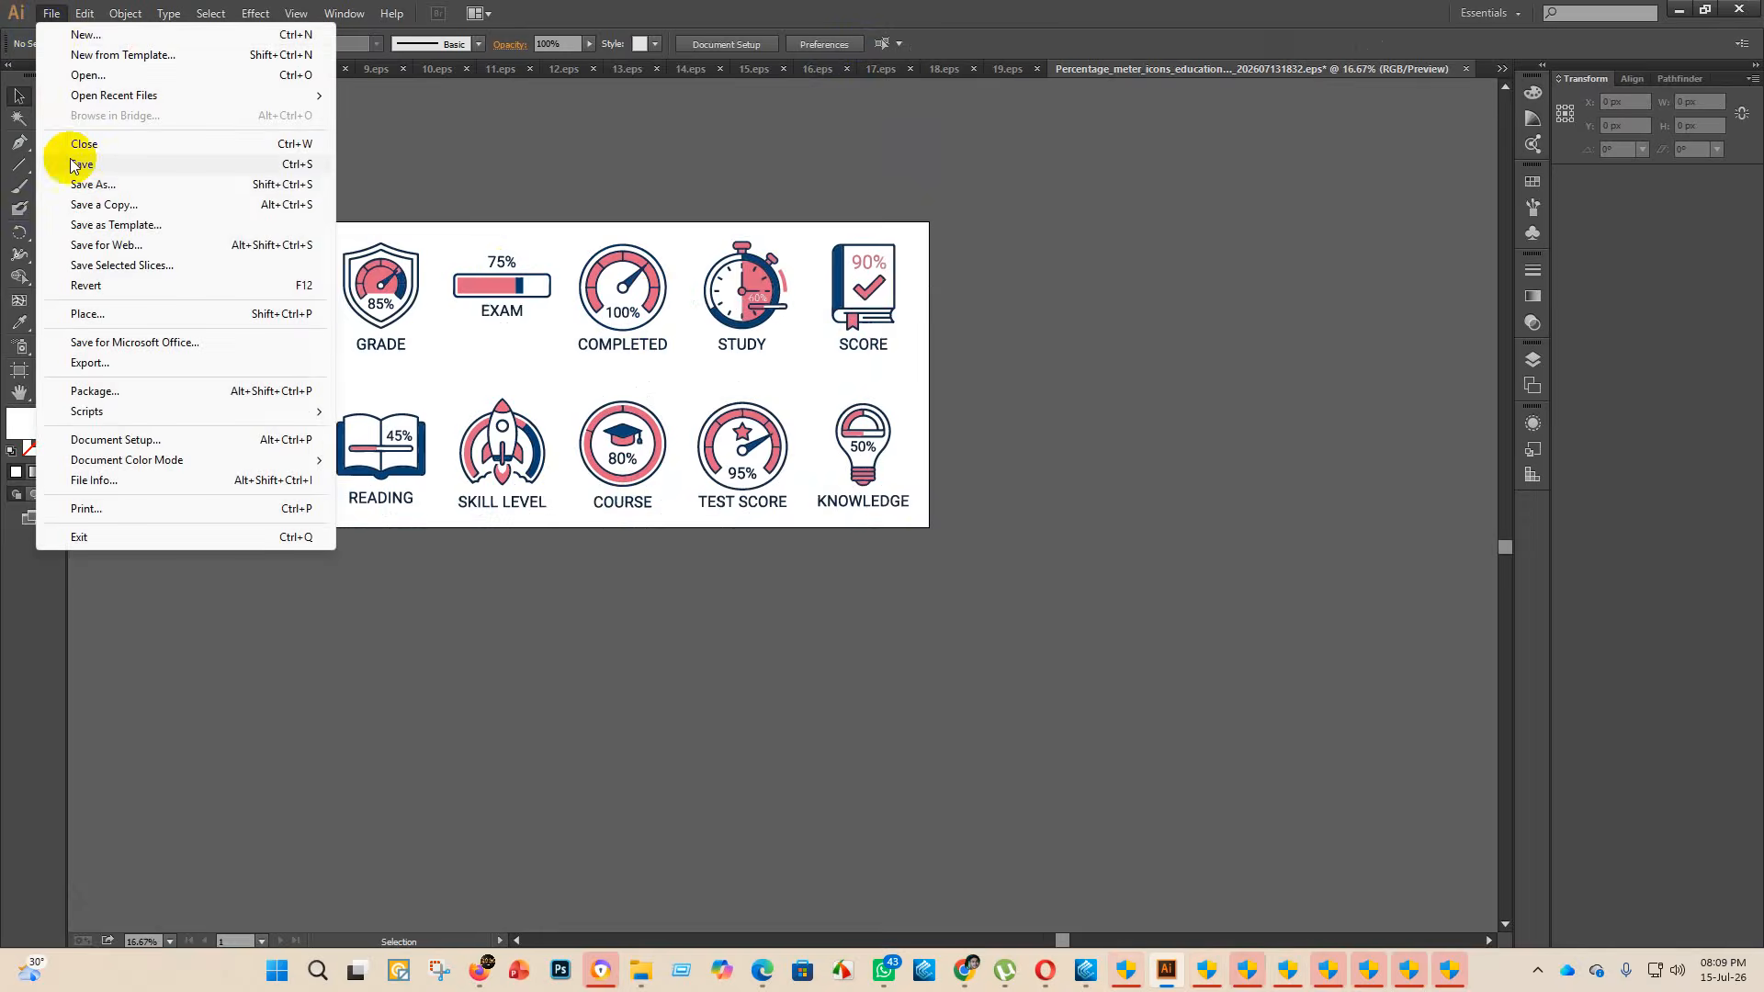
pyautogui.click(47, 162)
pyautogui.doubleClick(305, 147)
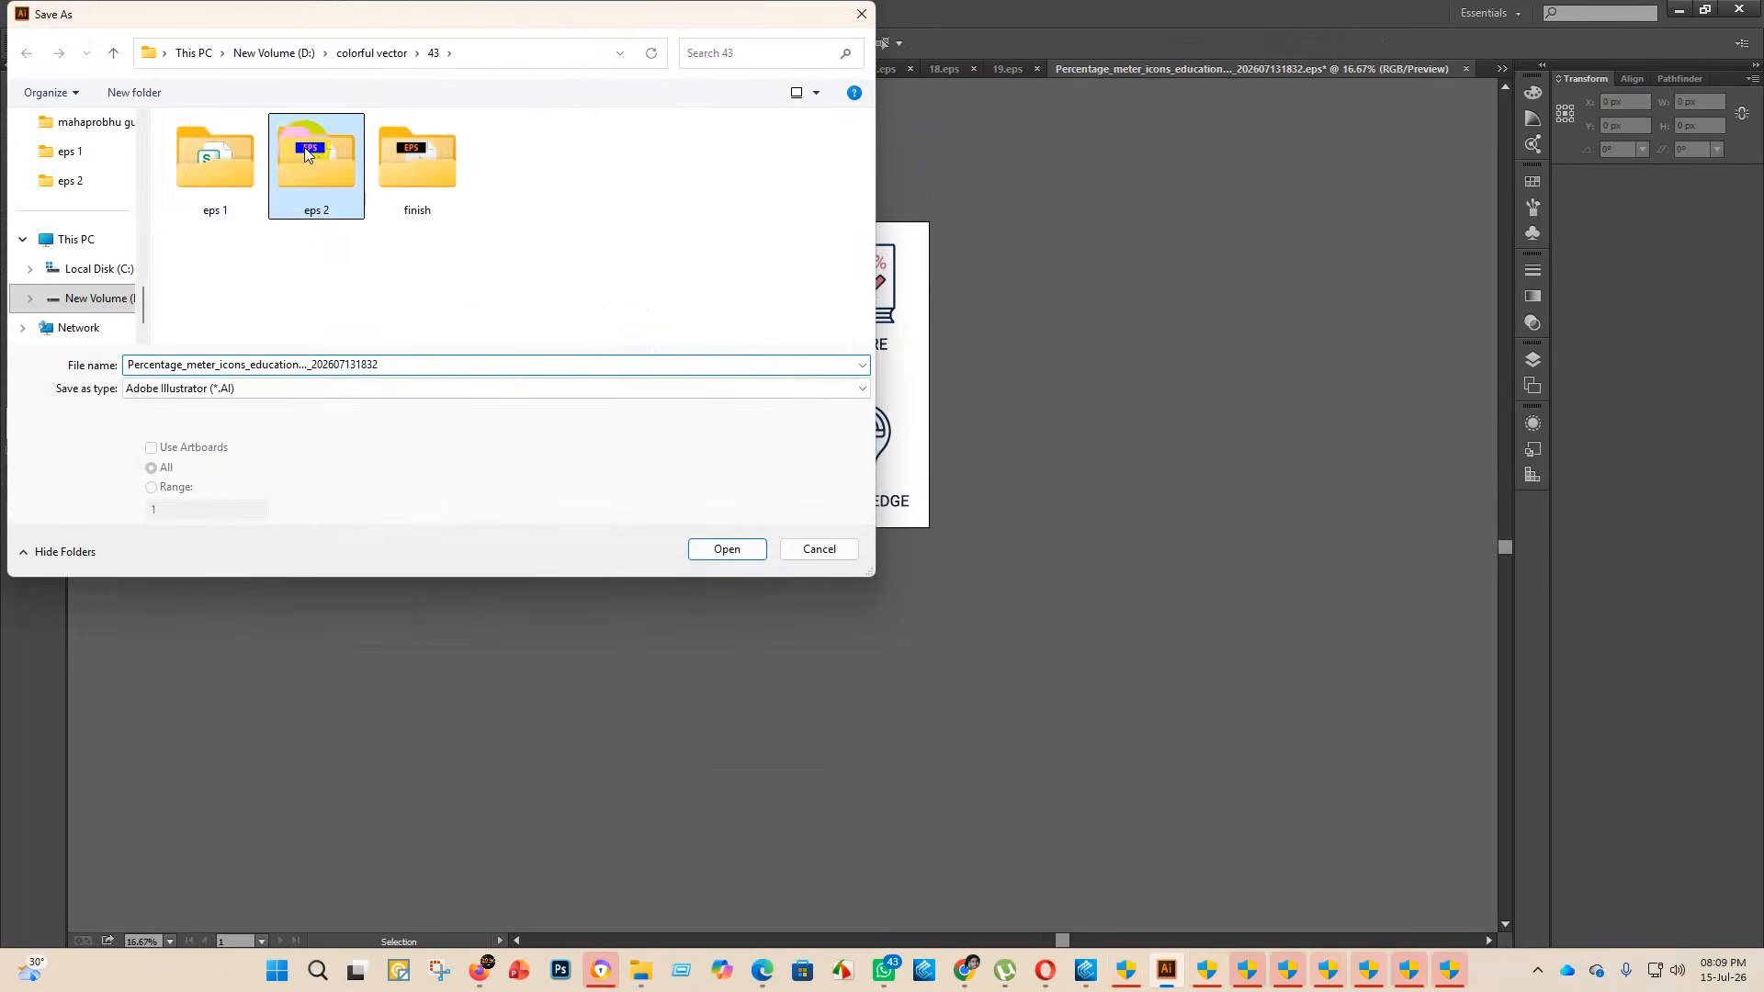
pyautogui.click(257, 387)
pyautogui.click(219, 437)
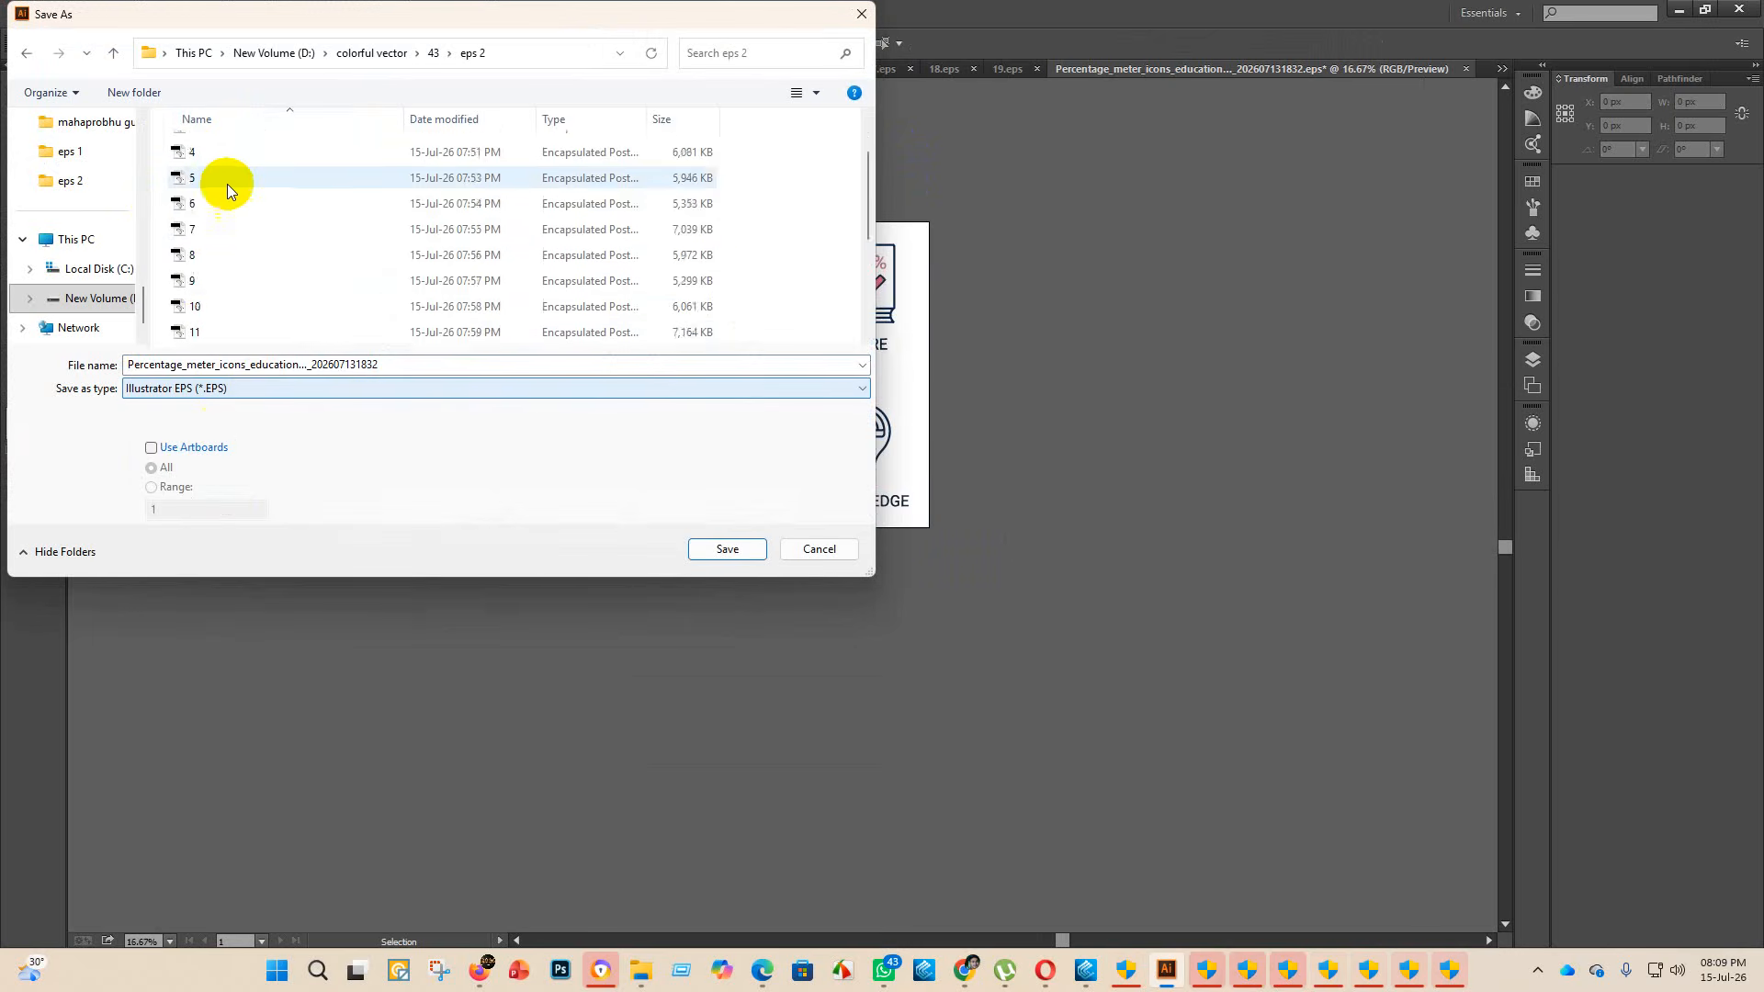
pyautogui.scroll(-4, 188, 313)
pyautogui.click(460, 365)
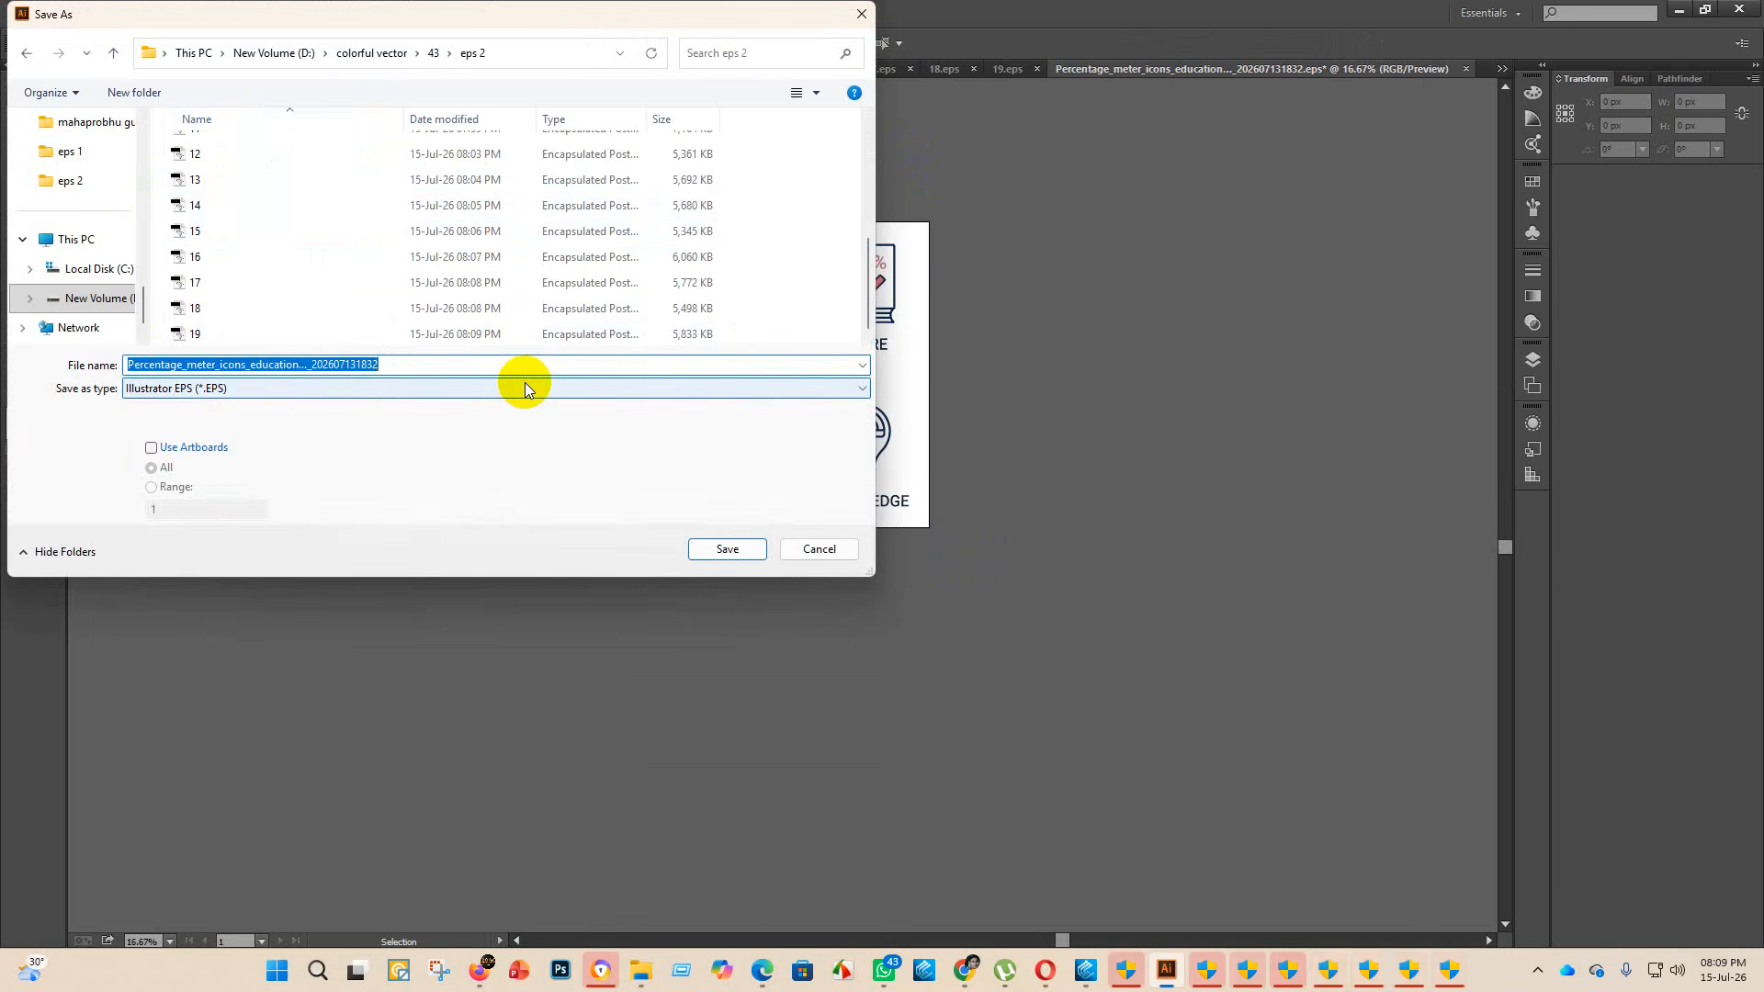
pyautogui.press('BackSpace')
pyautogui.write('20')
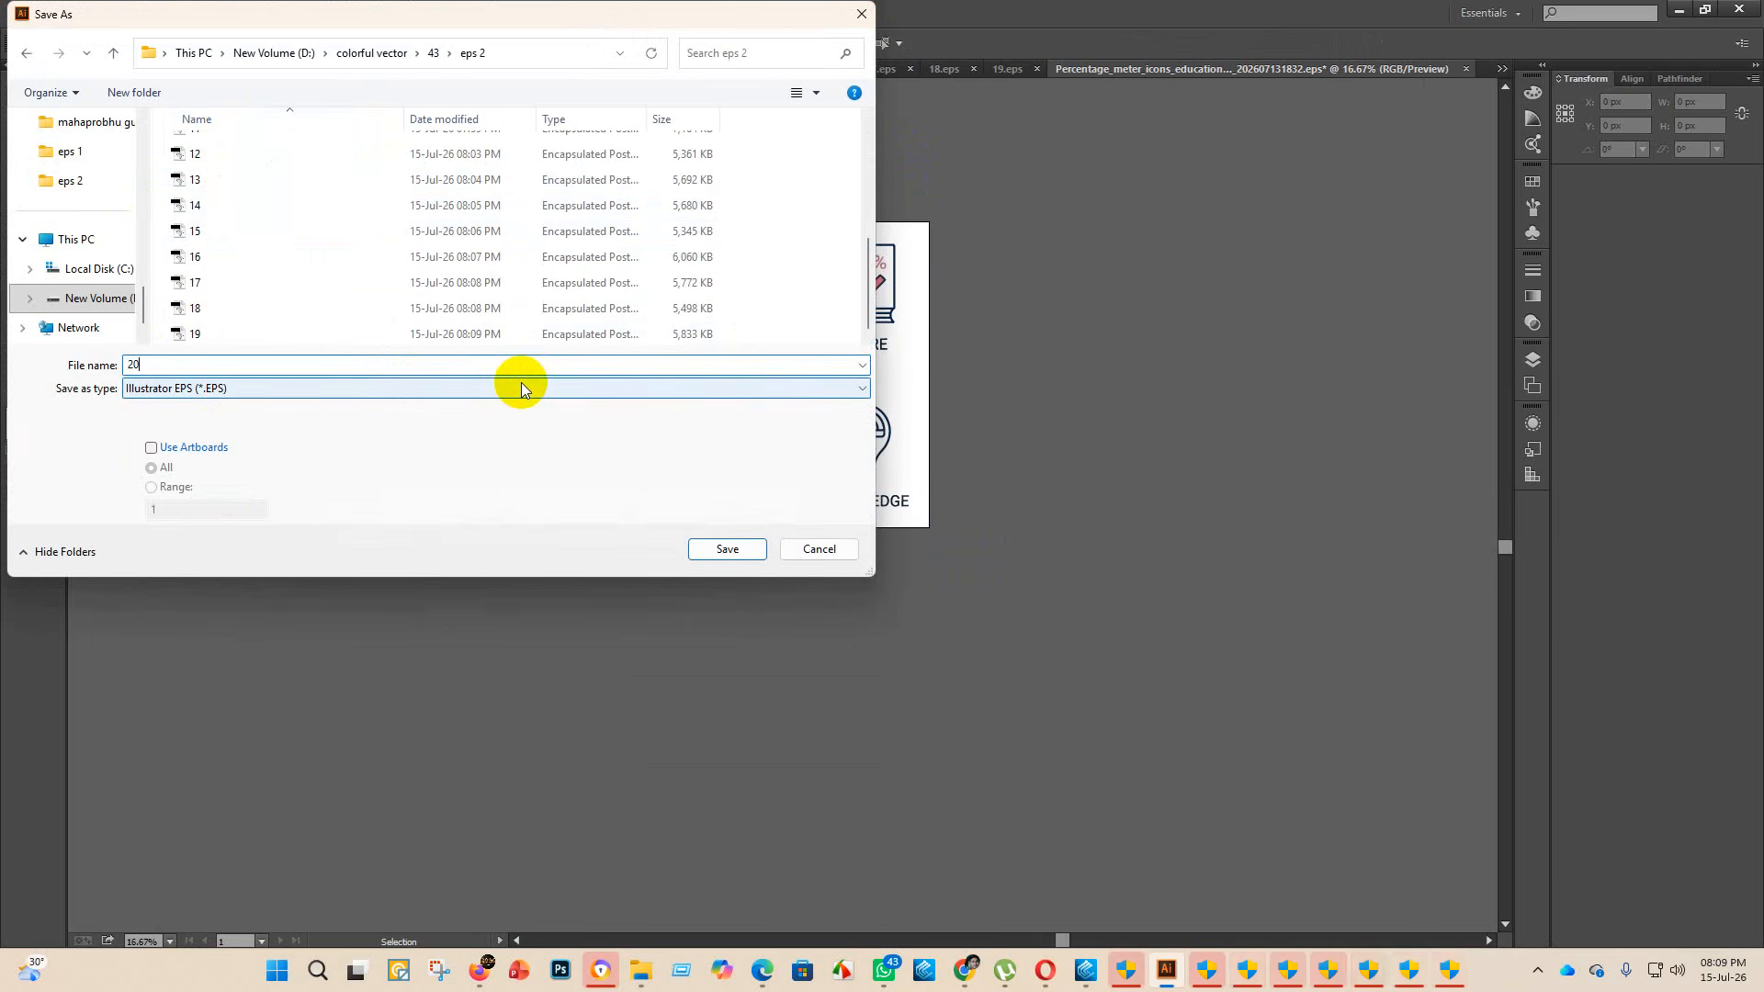
pyautogui.click(748, 549)
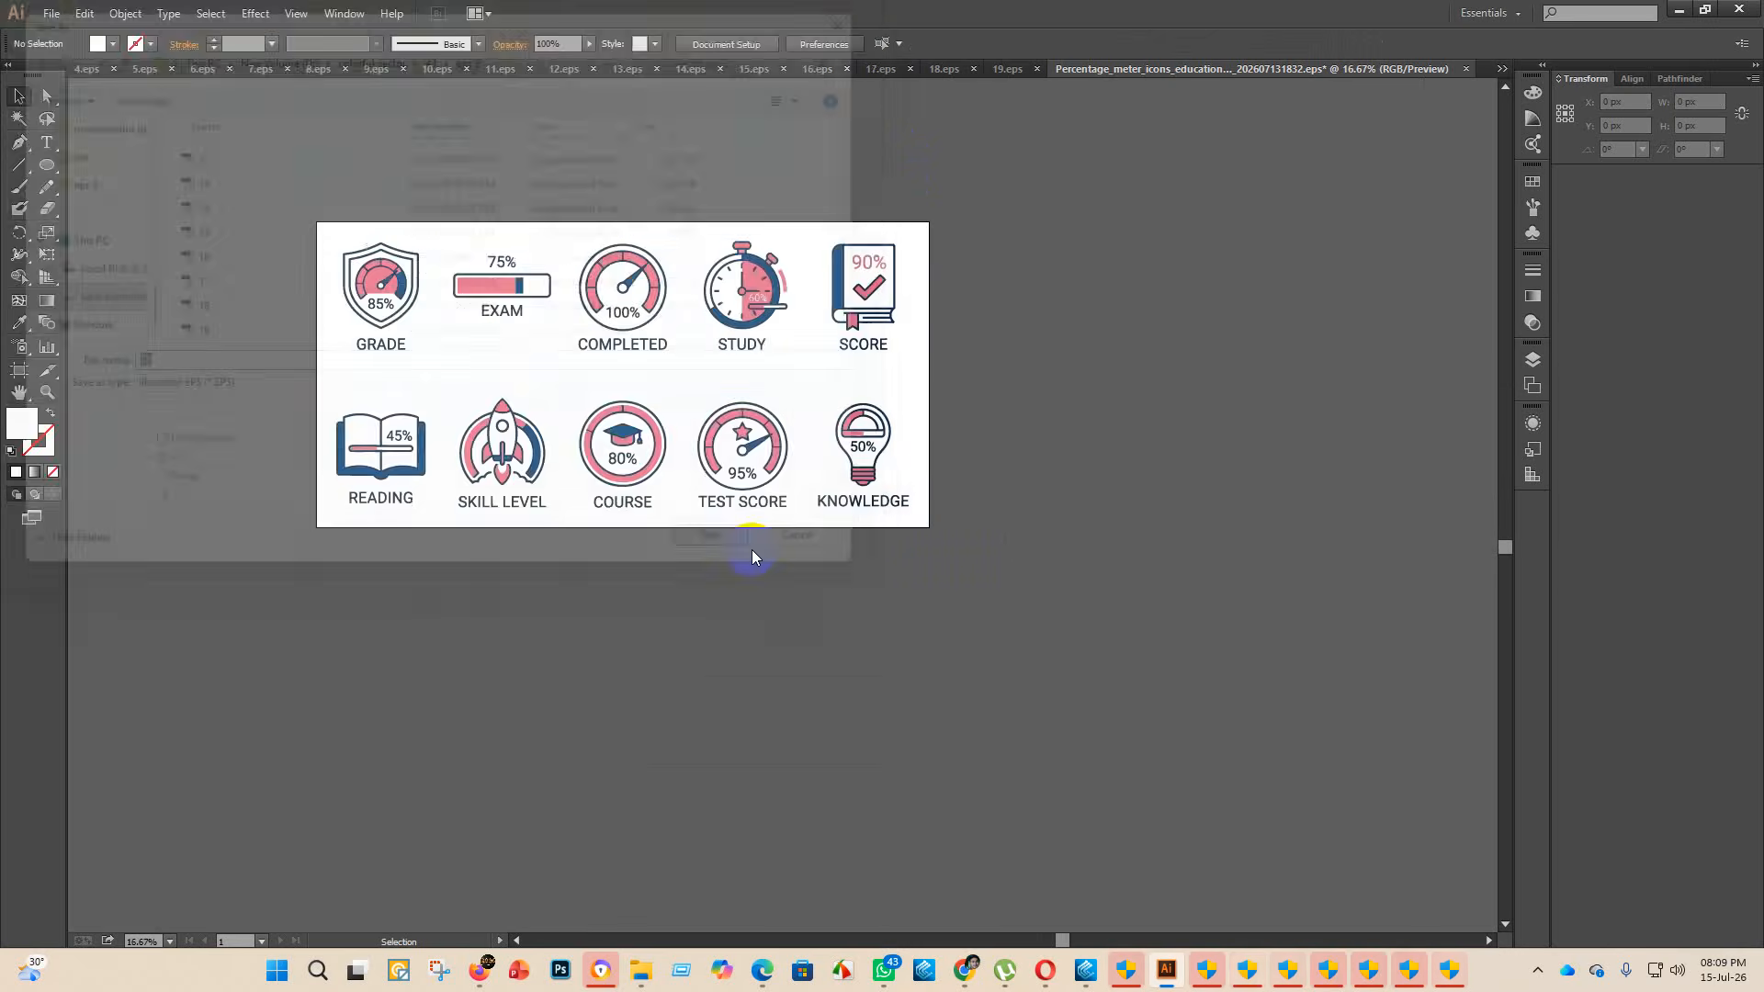
# - Set the EPS version of file 20 to Illustrator 10 EPS and complete the save
pyautogui.click(950, 225)
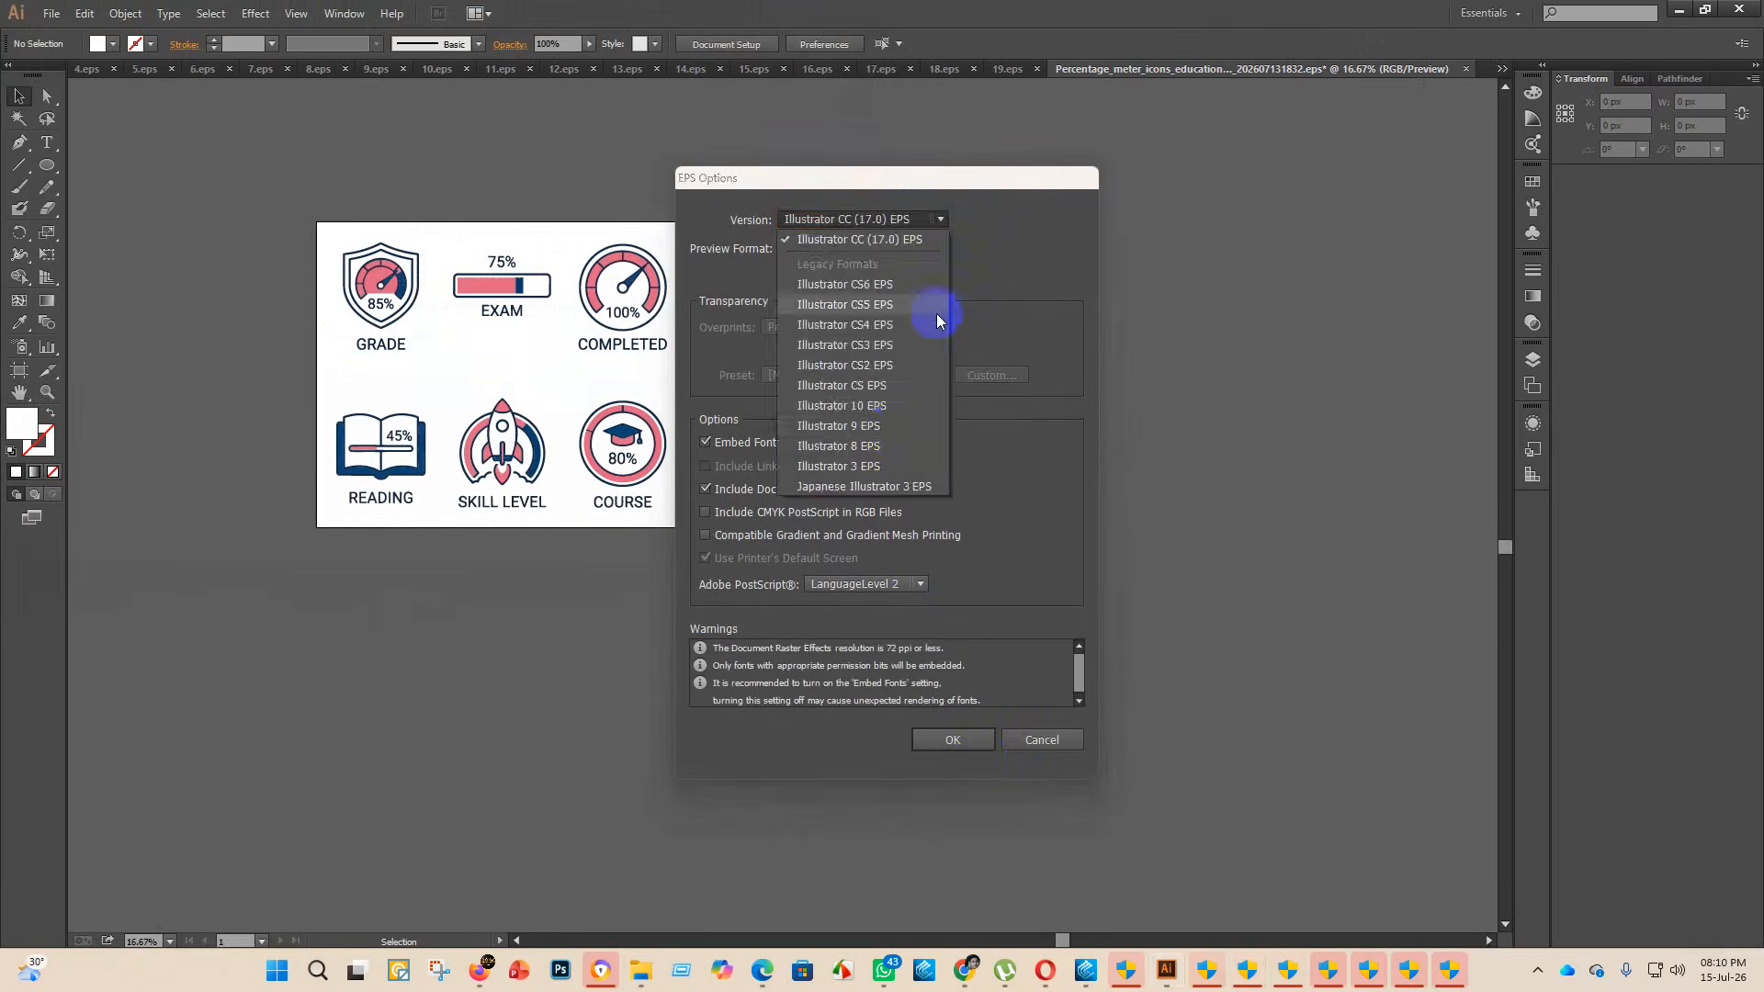
pyautogui.click(889, 406)
pyautogui.click(956, 741)
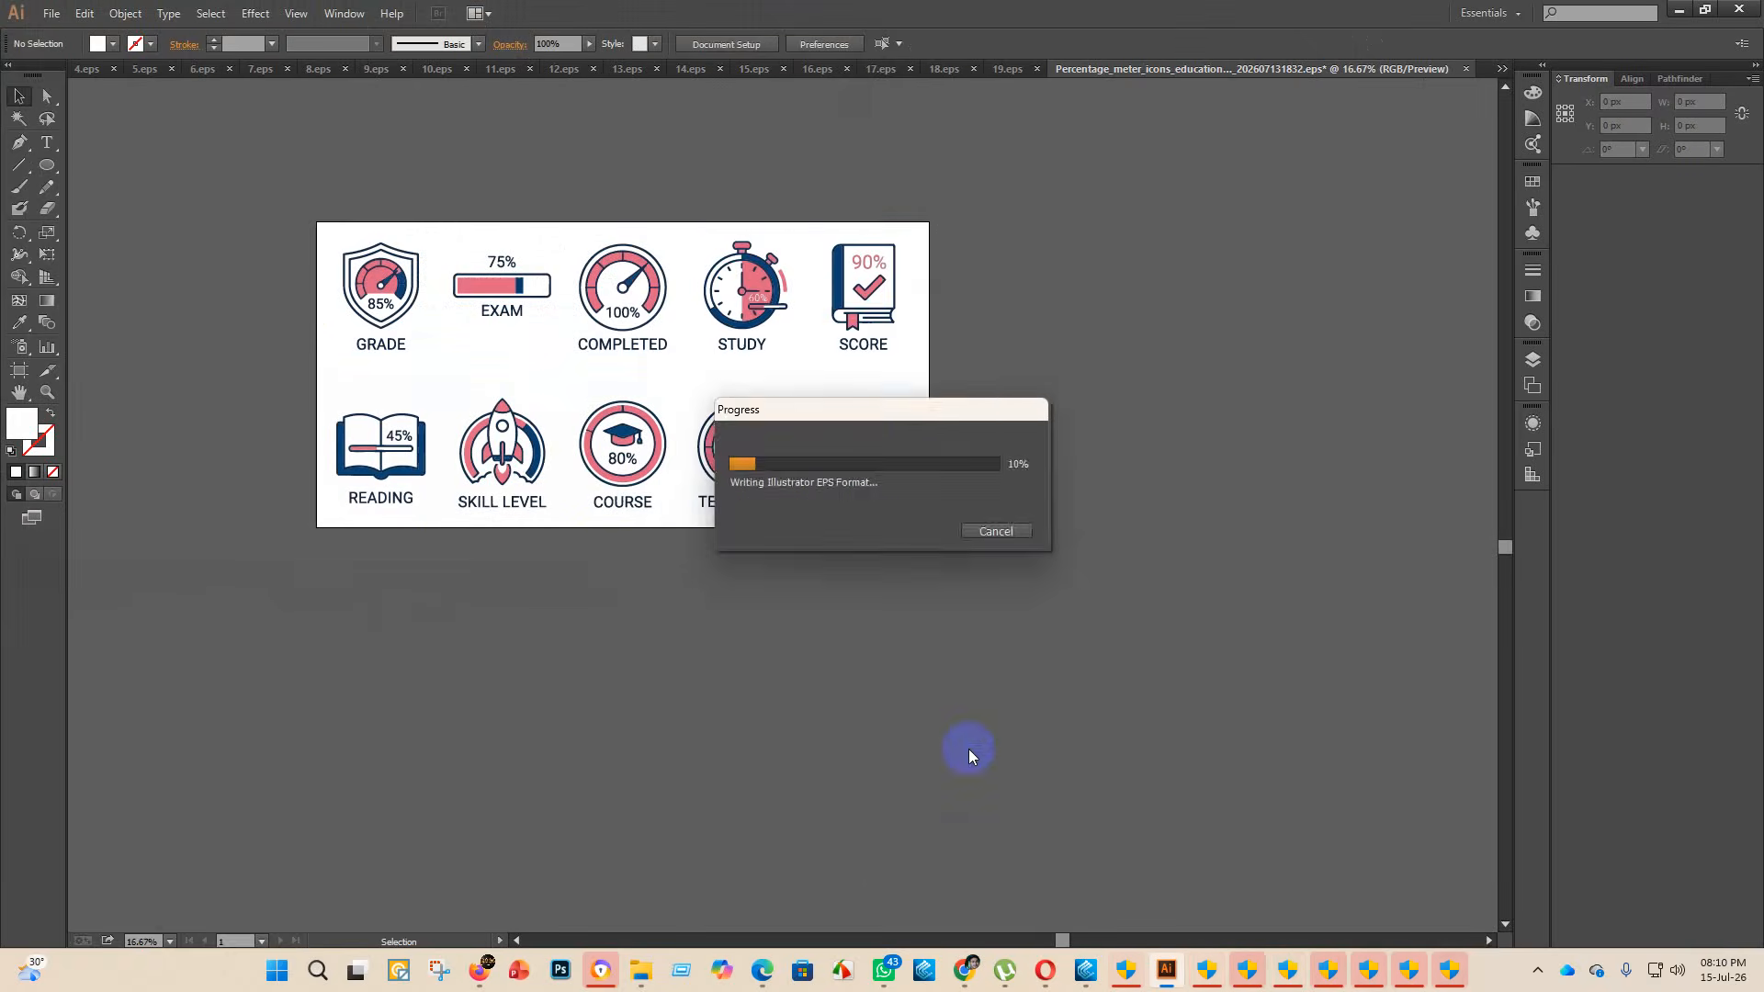
pyautogui.click(640, 981)
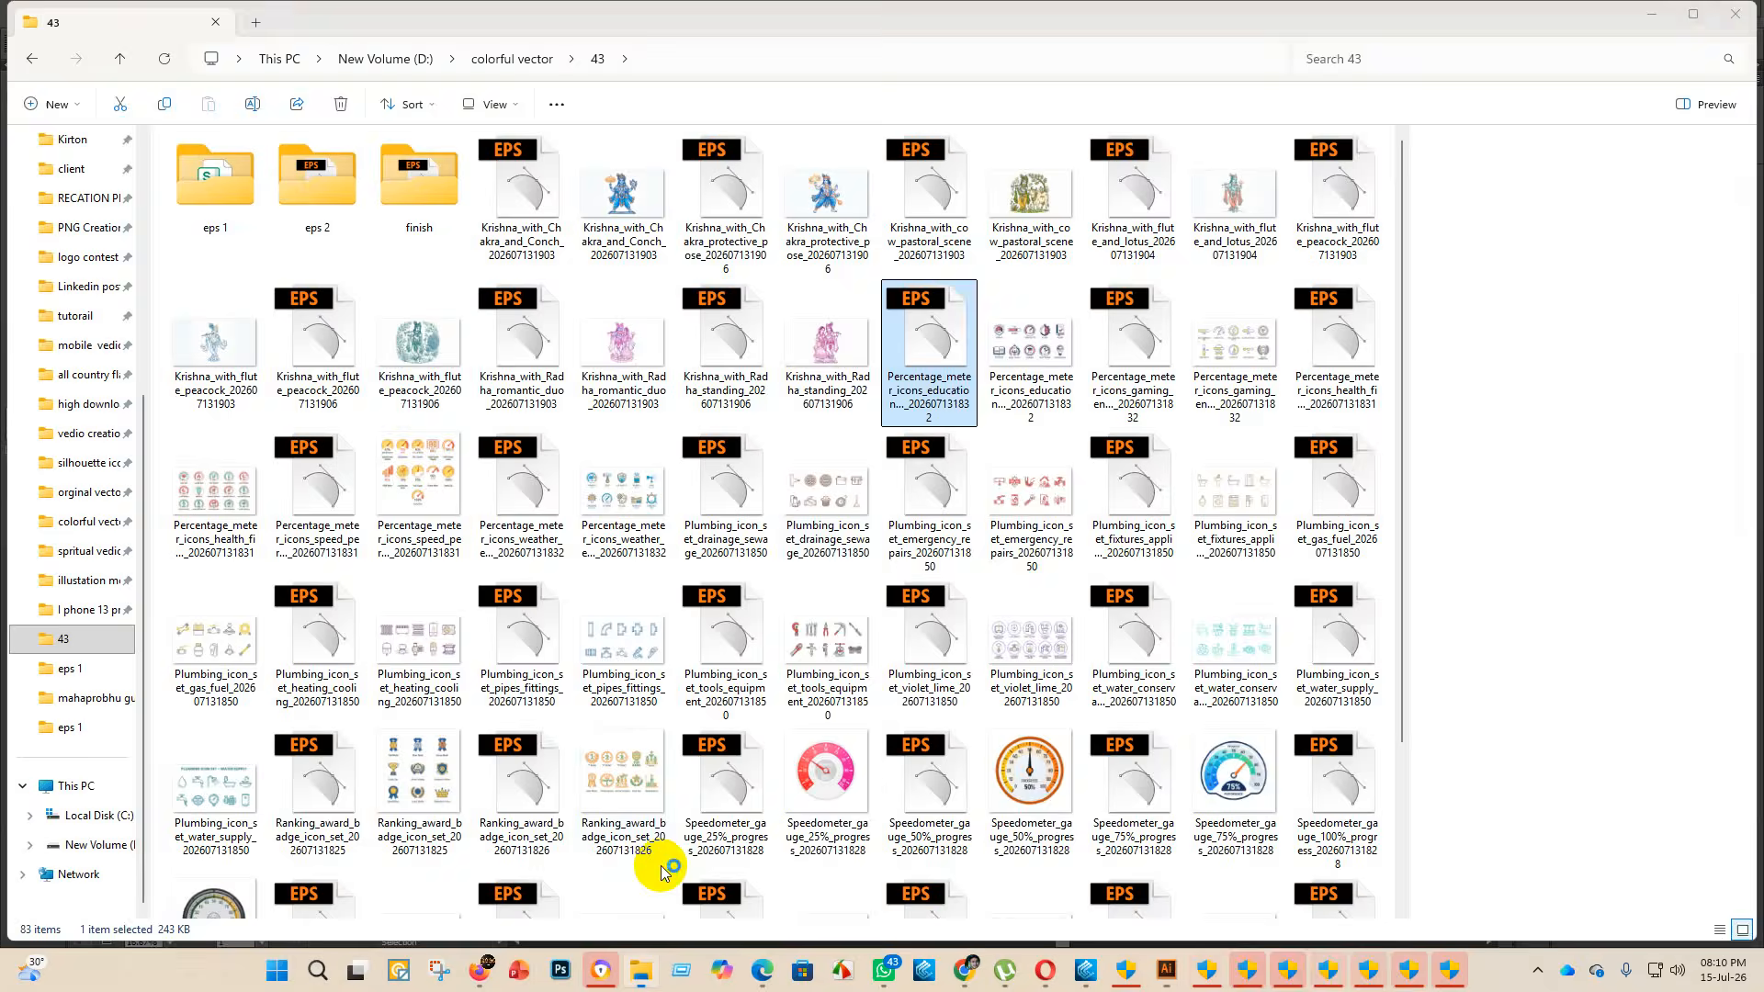
pyautogui.moveTo(946, 367); pyautogui.dragTo(432, 198)
# - Open Percentage_meter_icons_gaming_en..._202607131832.eps in Illustrator and enlarge its icon group proportionally to slightly wider than the artboard
pyautogui.click(938, 338)
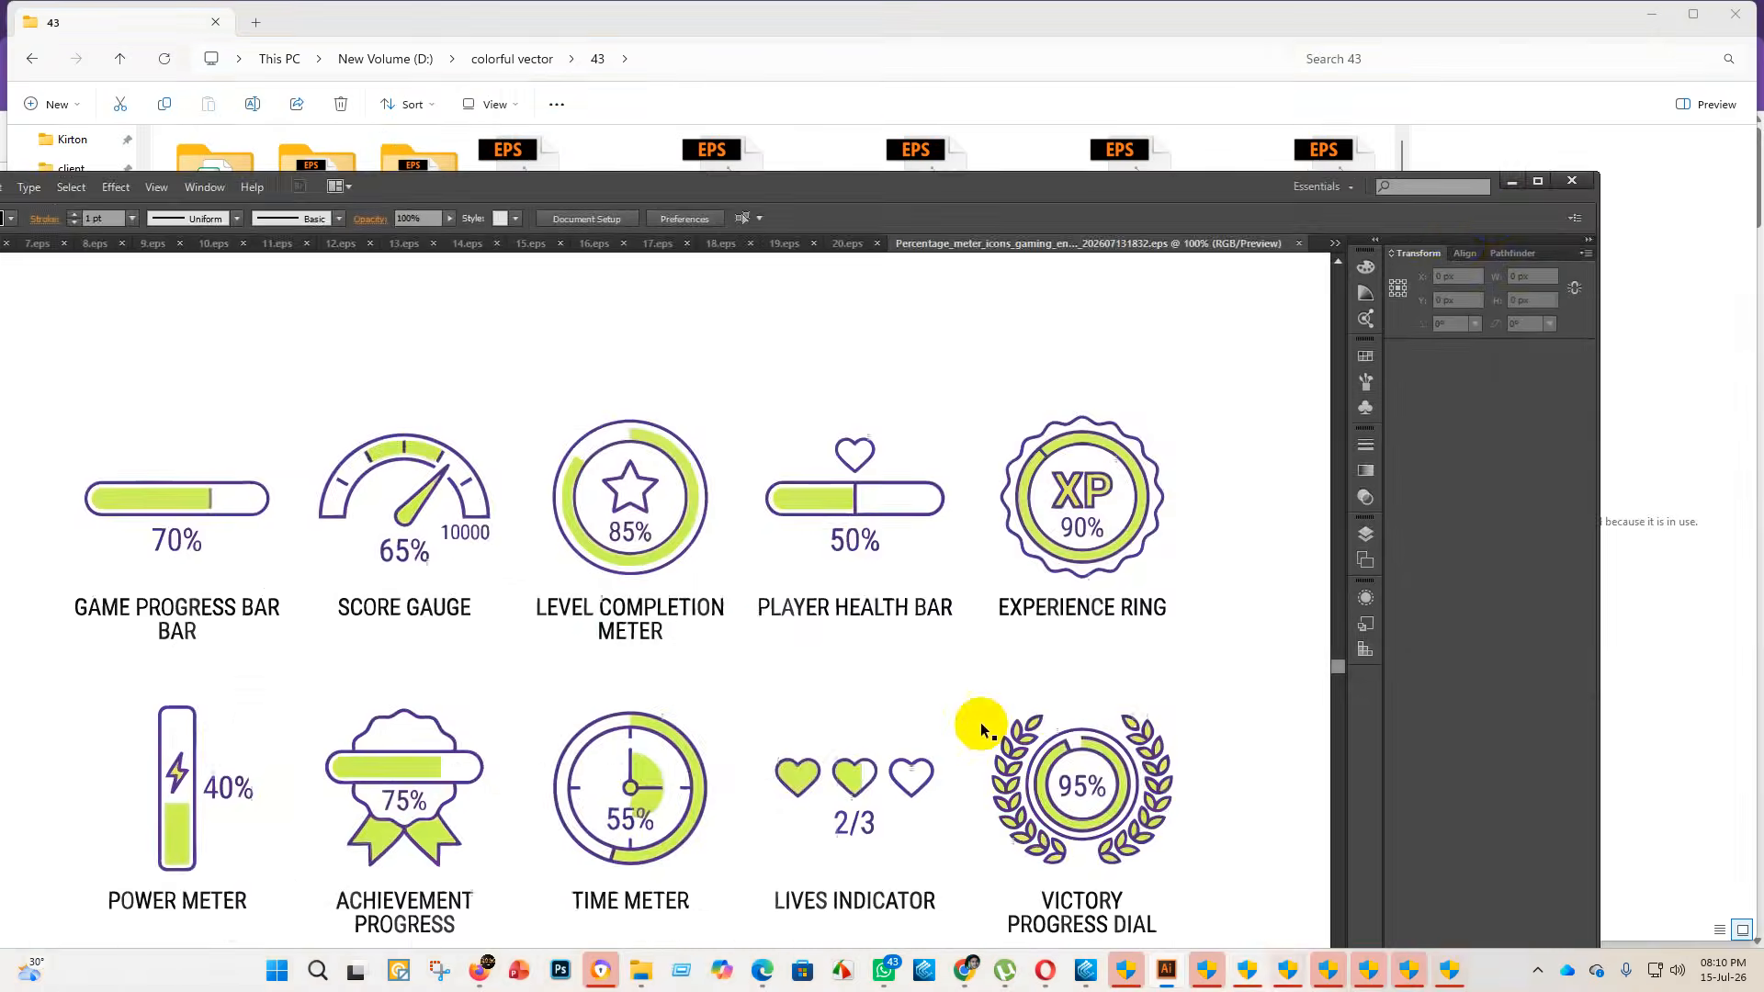
pyautogui.click(1537, 182)
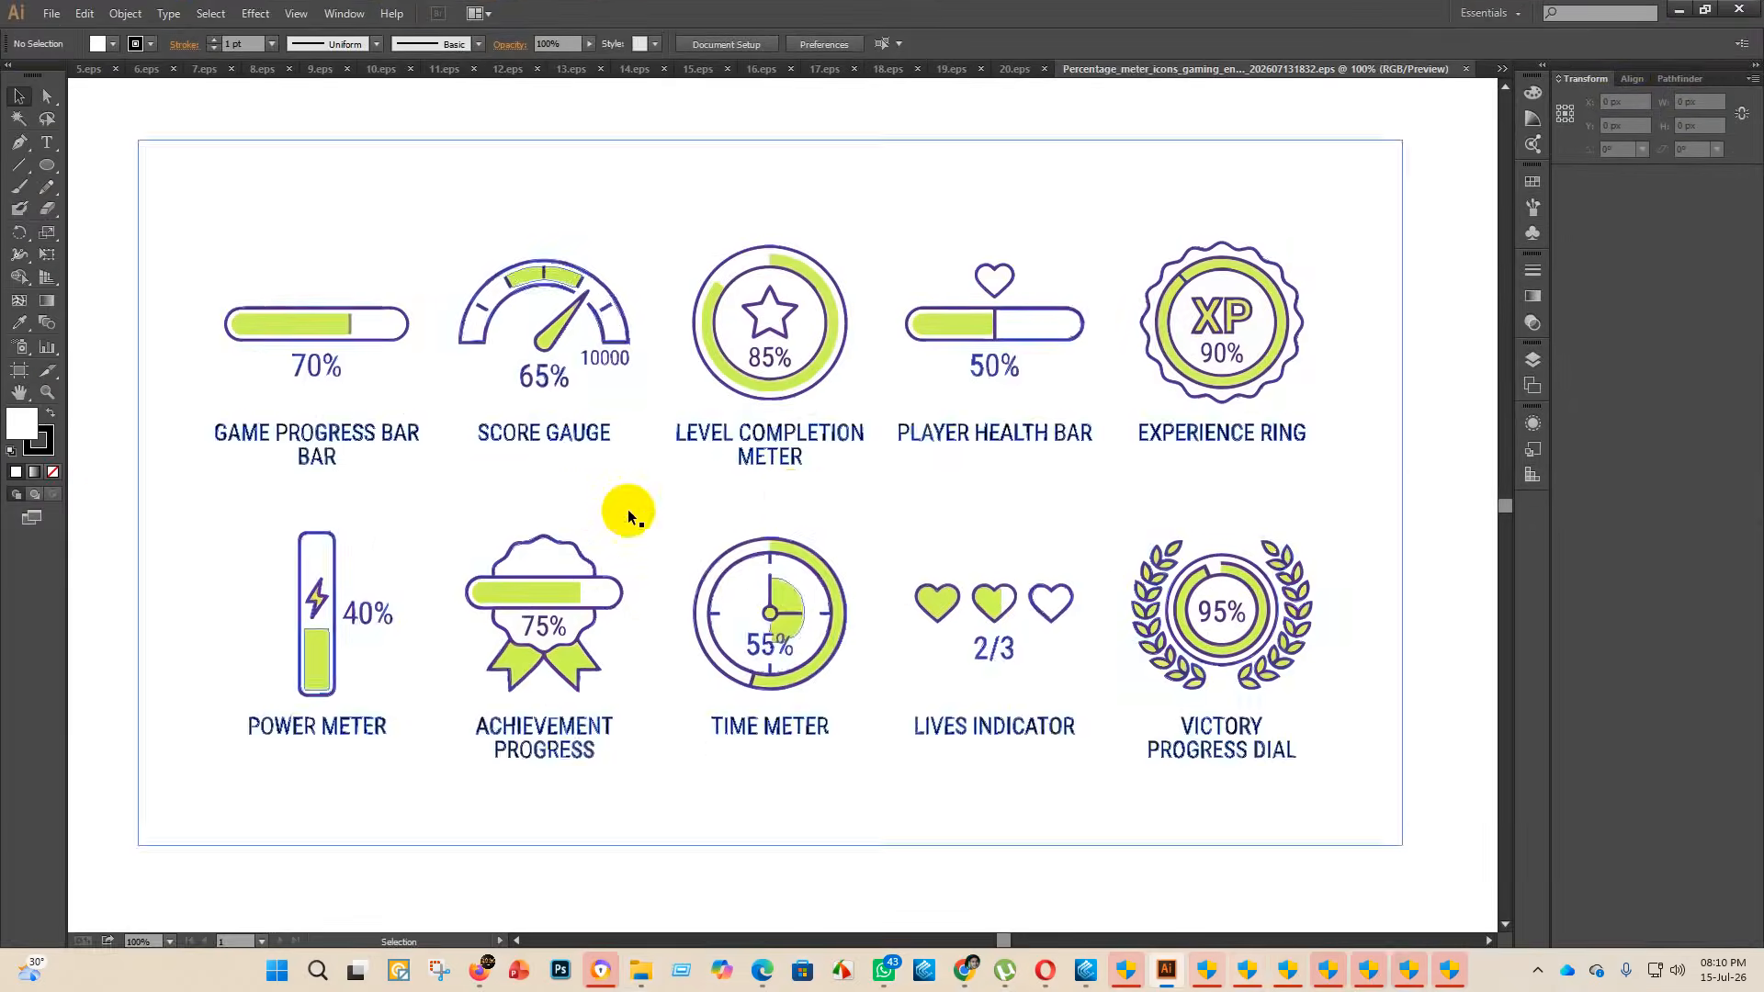
pyautogui.scroll(-7, 726, 569)
pyautogui.click(615, 602)
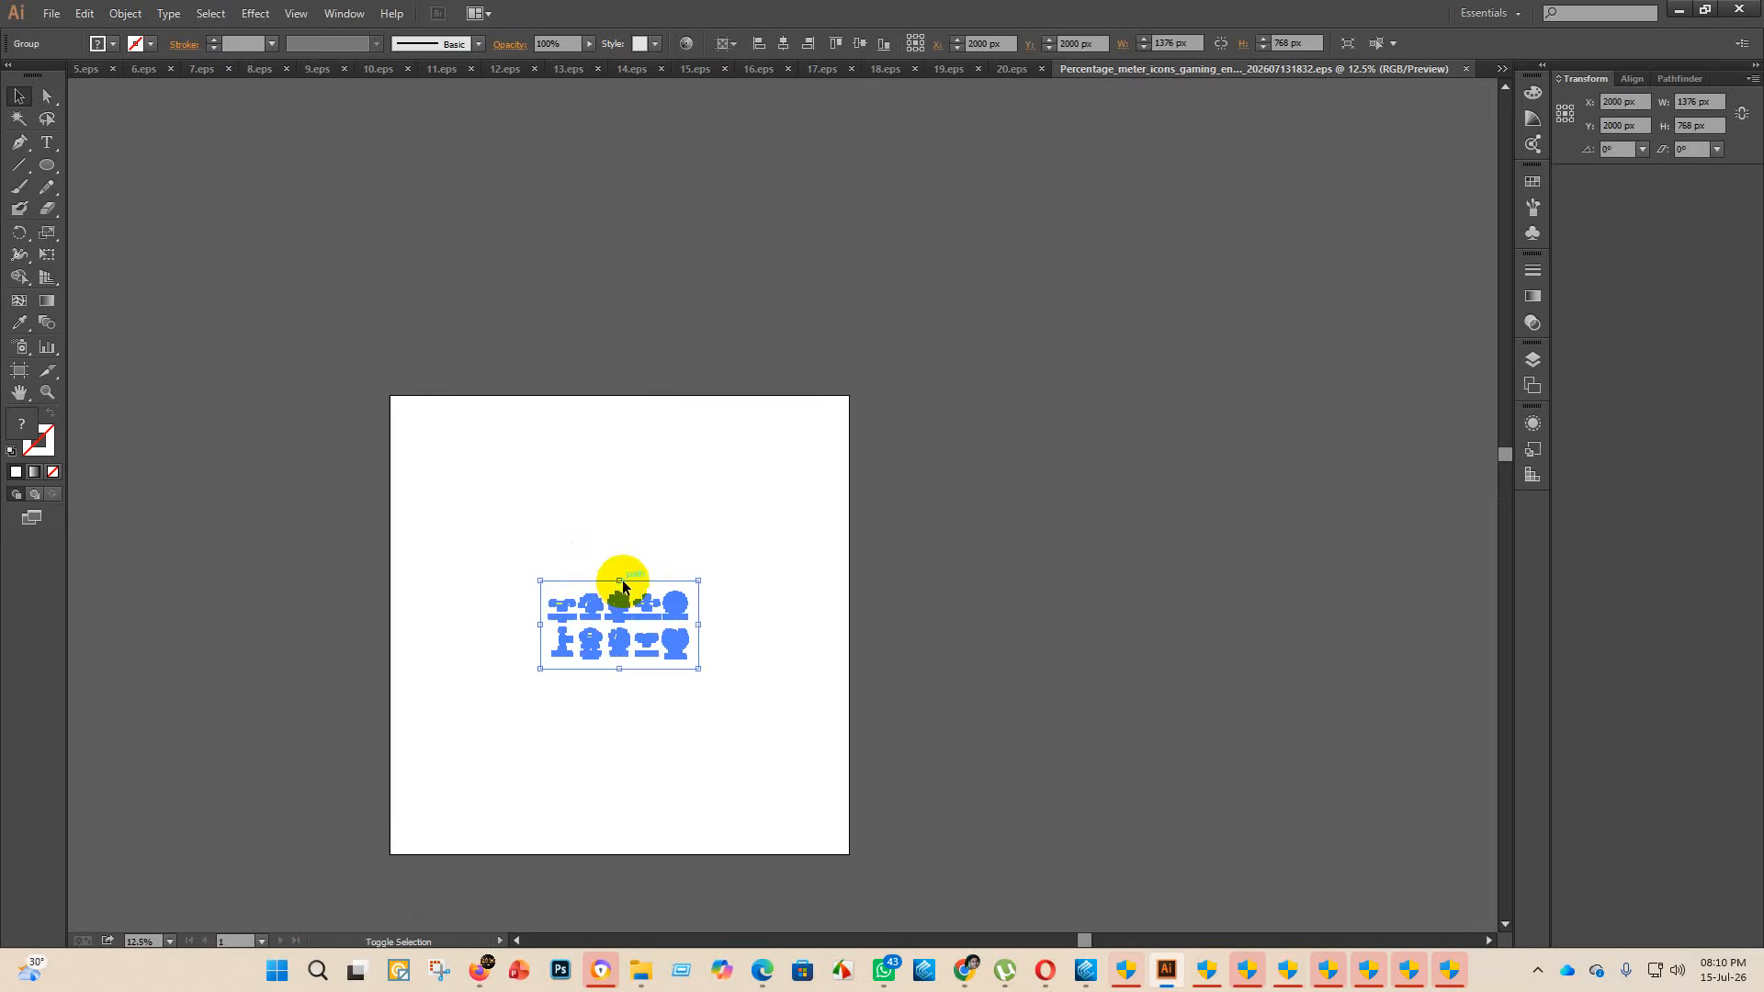
pyautogui.click(621, 576)
pyautogui.click(617, 590)
pyautogui.moveTo(621, 581); pyautogui.dragTo(649, 395)
# - Delete the white background behind the gaming meter icons using the Magic Wand
pyautogui.click(965, 552)
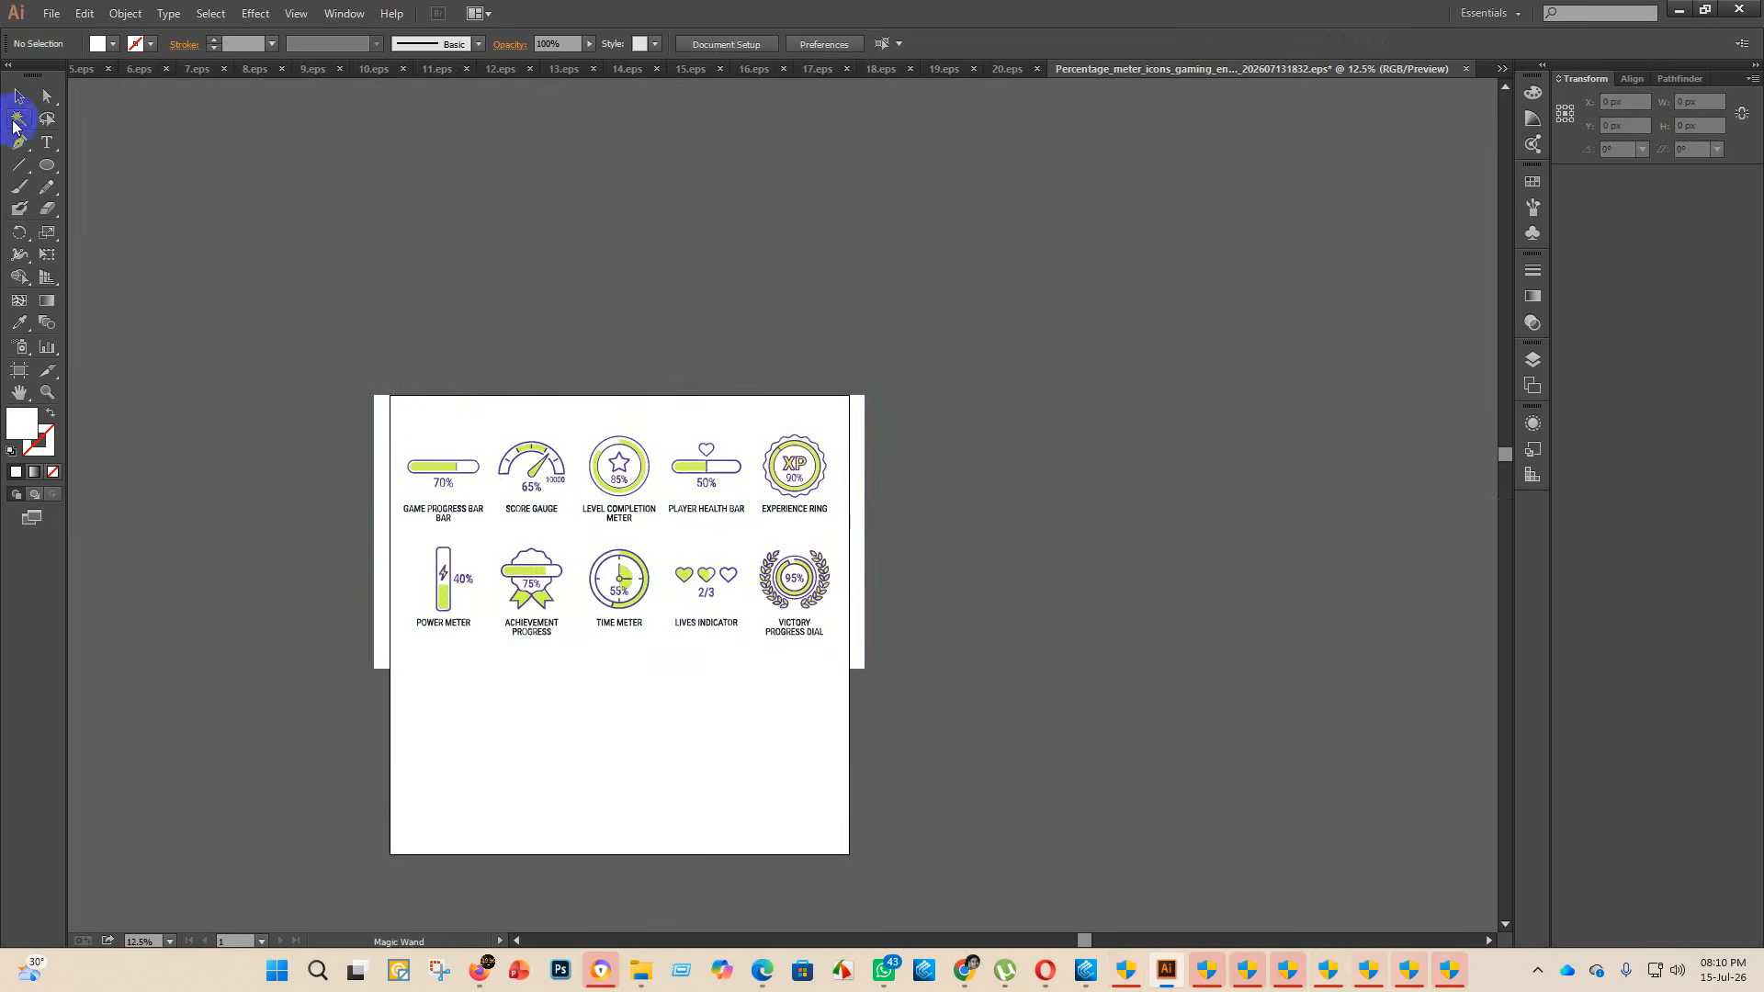
pyautogui.click(514, 401)
pyautogui.hotkey('ctrl', 'shift', 'a')
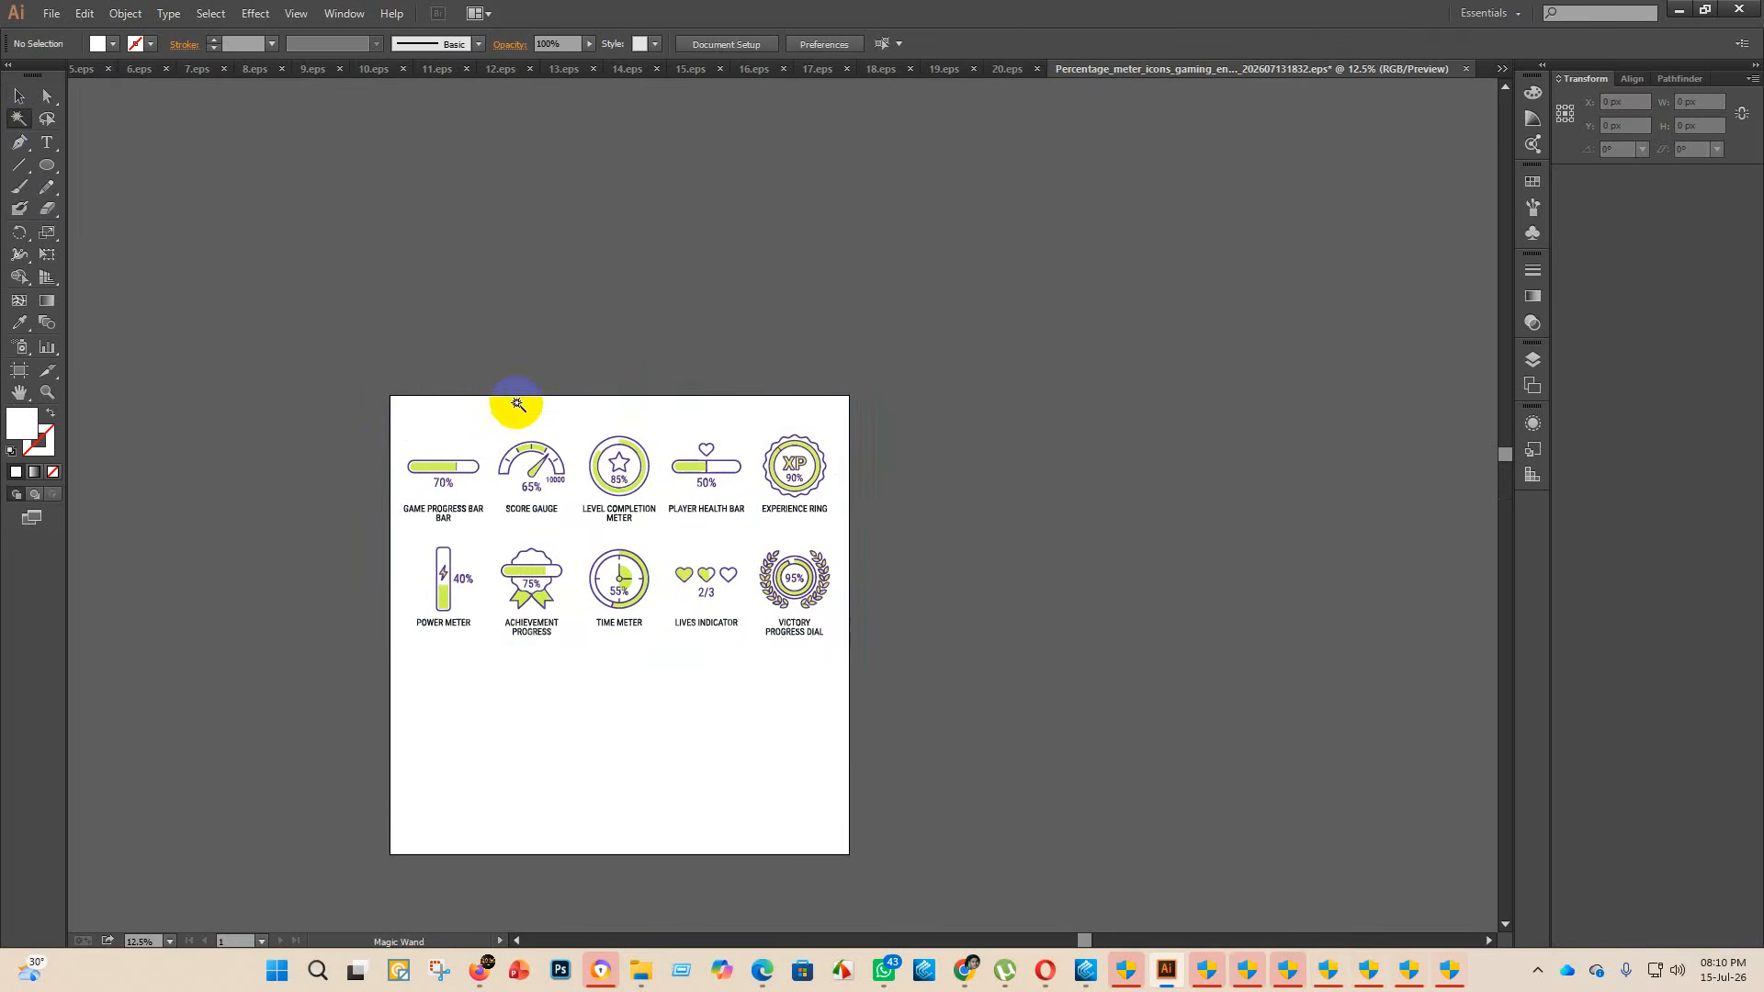
# - Reduce the artboard of the gaming meter icon set to a height of 2000 px
pyautogui.click(19, 371)
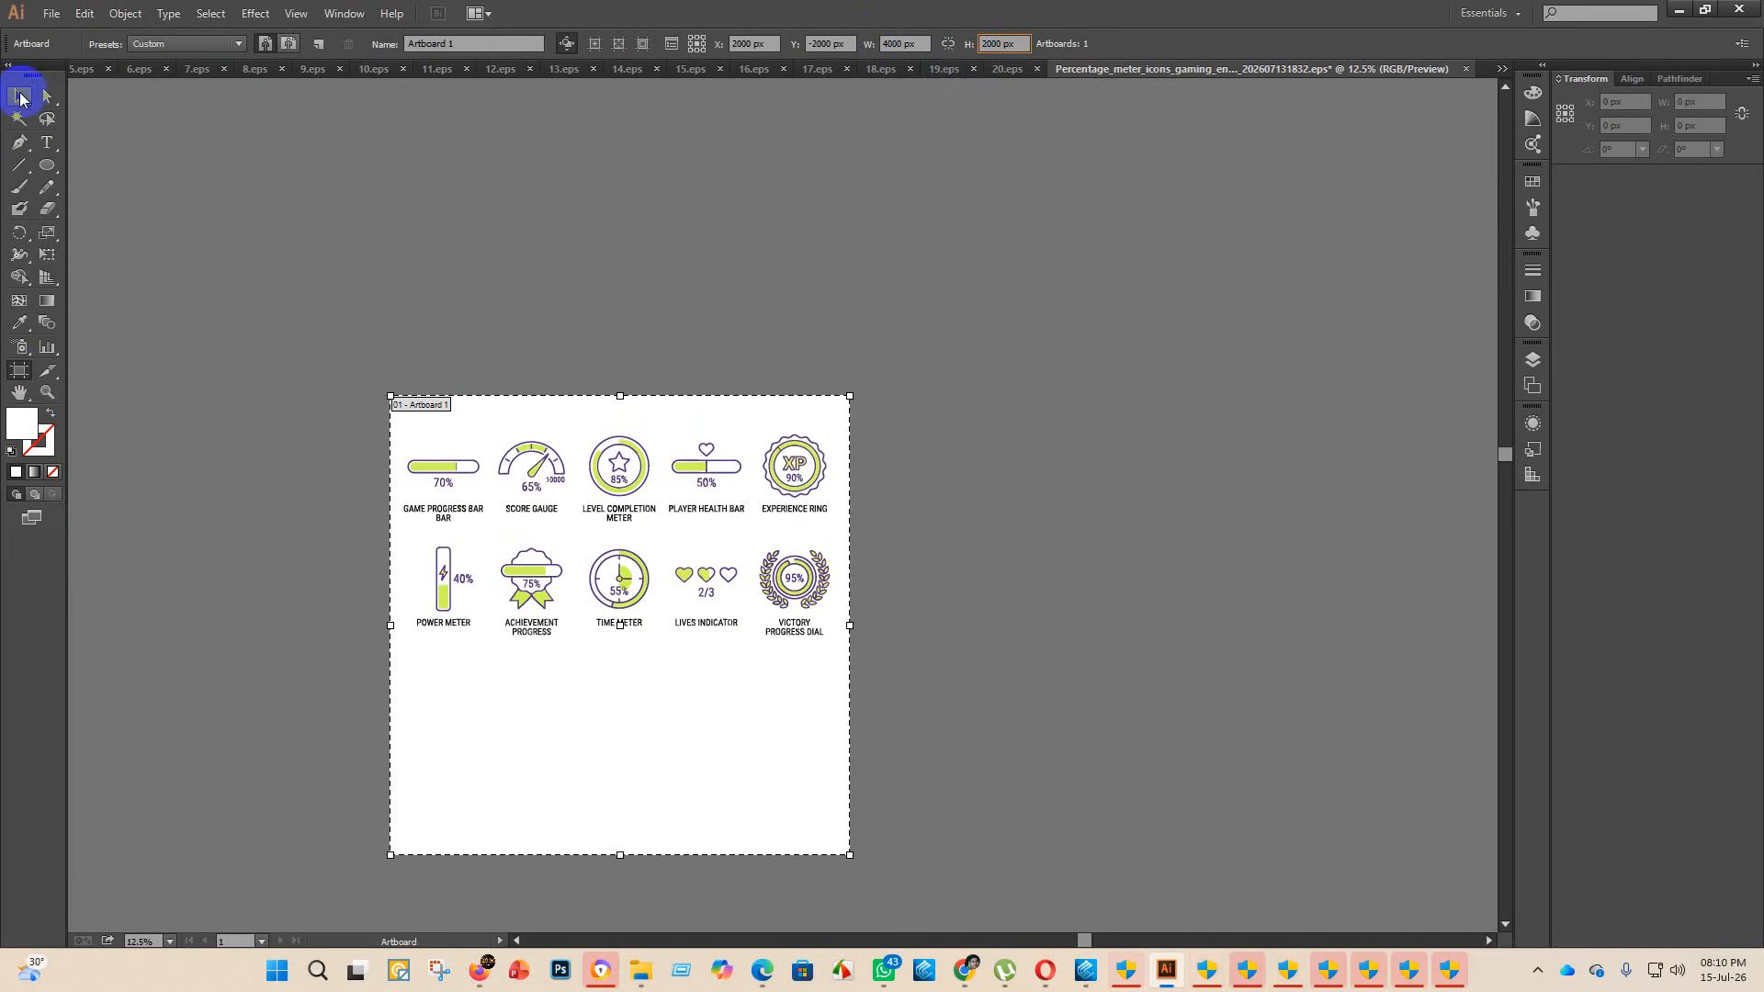
# - Set the artboard height to 2000 px and center the gaming icon group on it horizontally and vertically
pyautogui.press('Return')
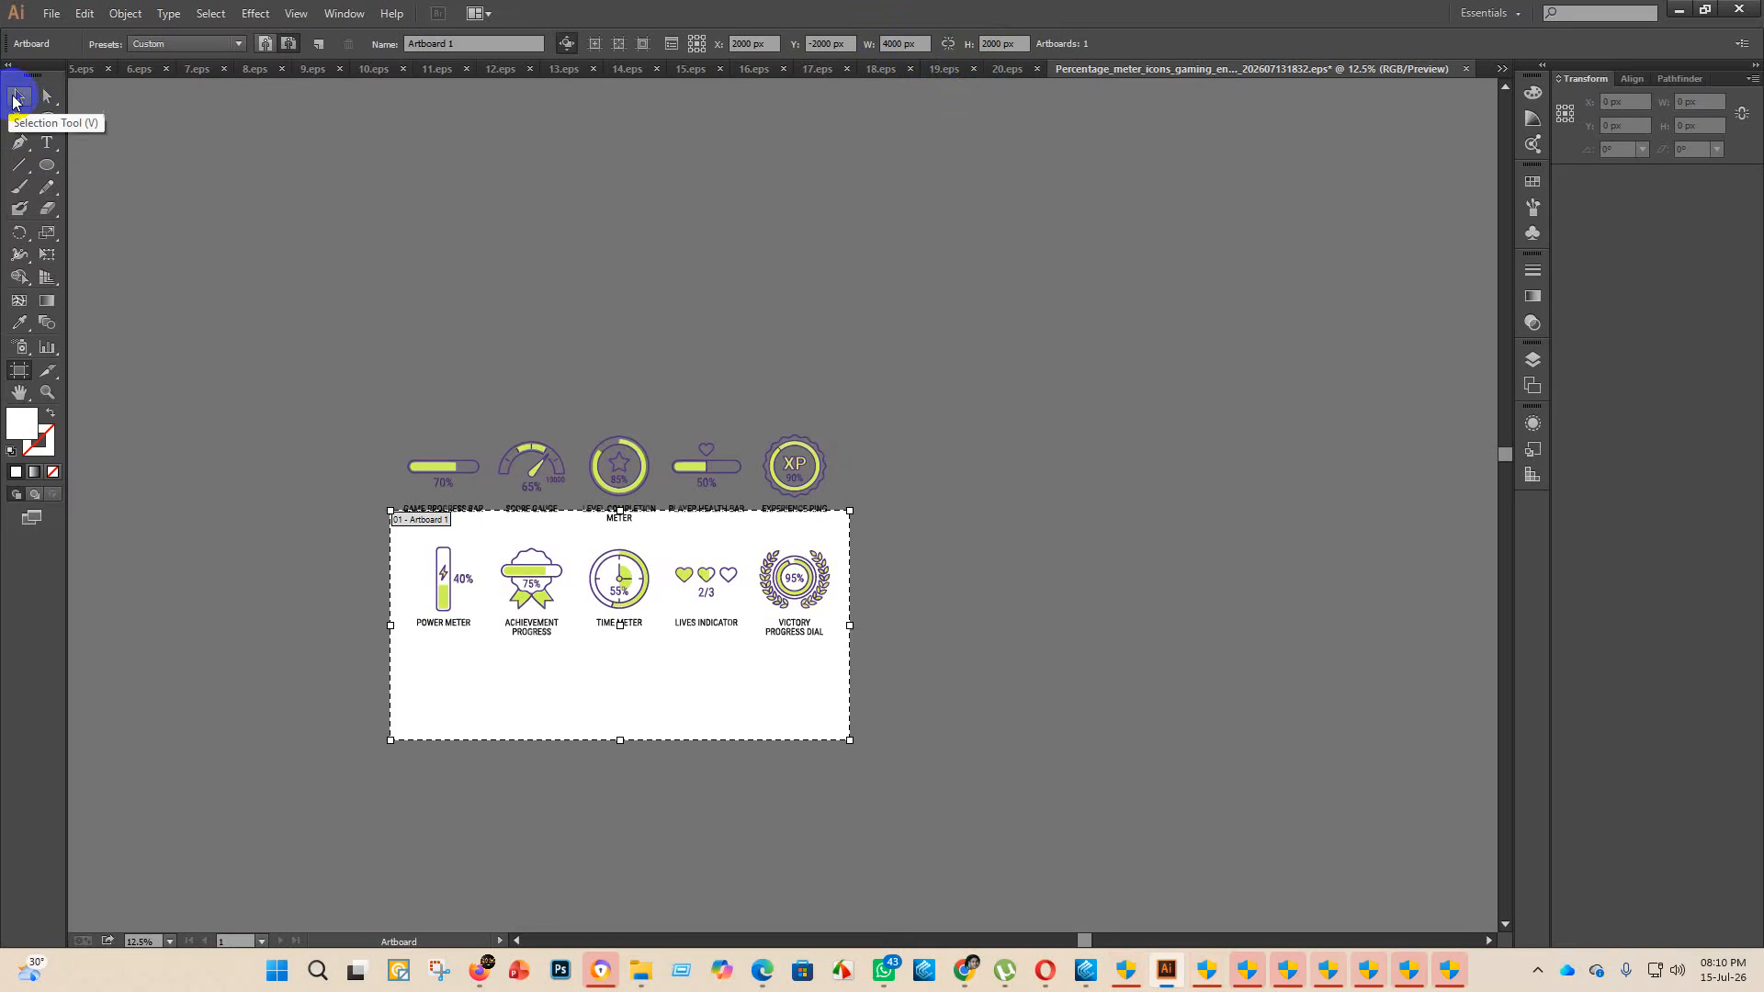
pyautogui.click(21, 98)
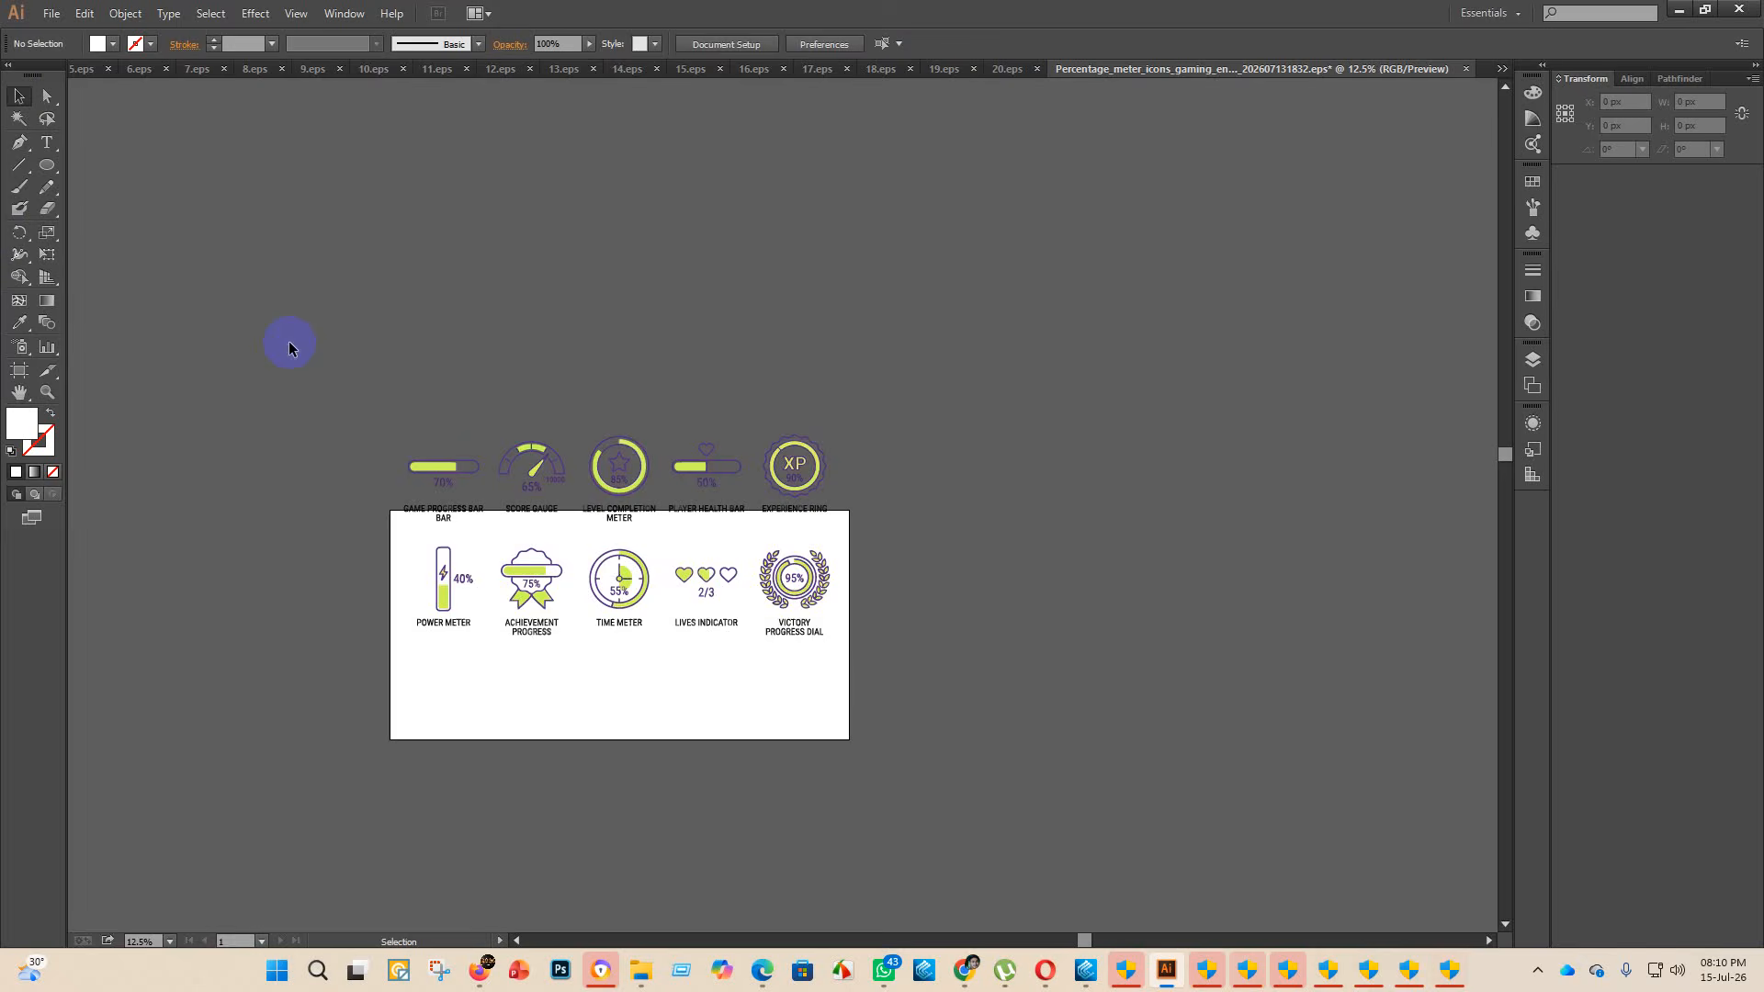
pyautogui.click(647, 453)
pyautogui.click(783, 44)
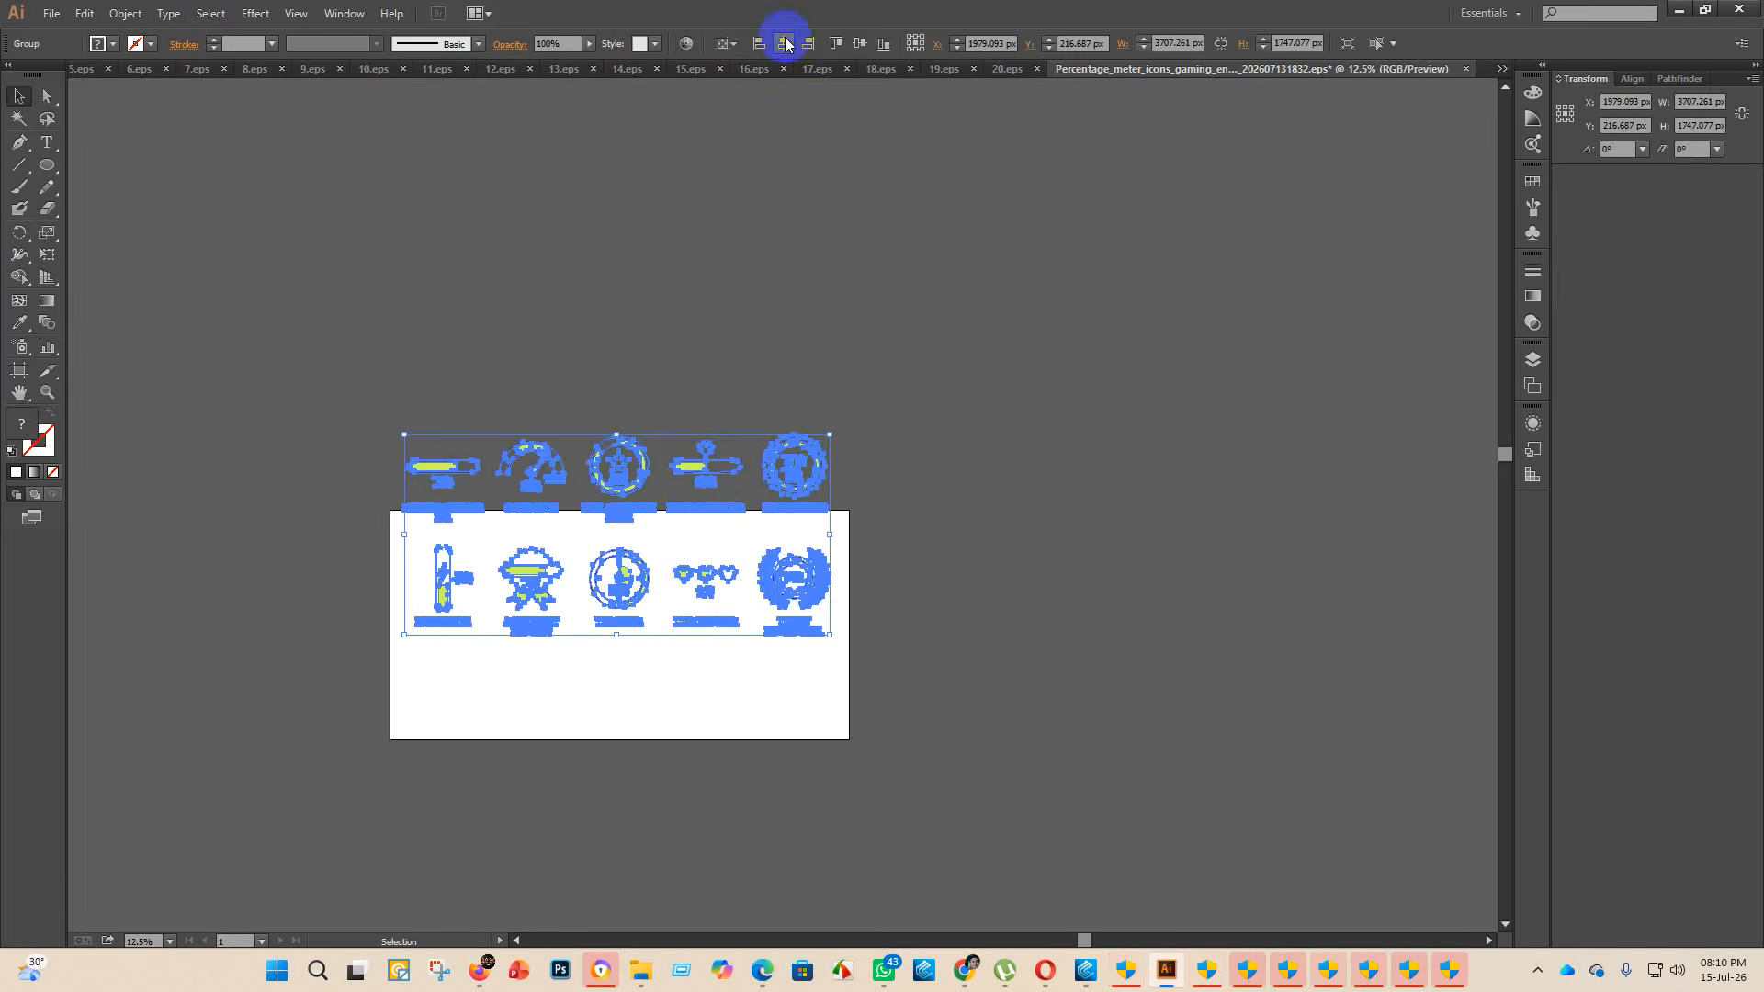
pyautogui.click(880, 45)
pyautogui.click(859, 43)
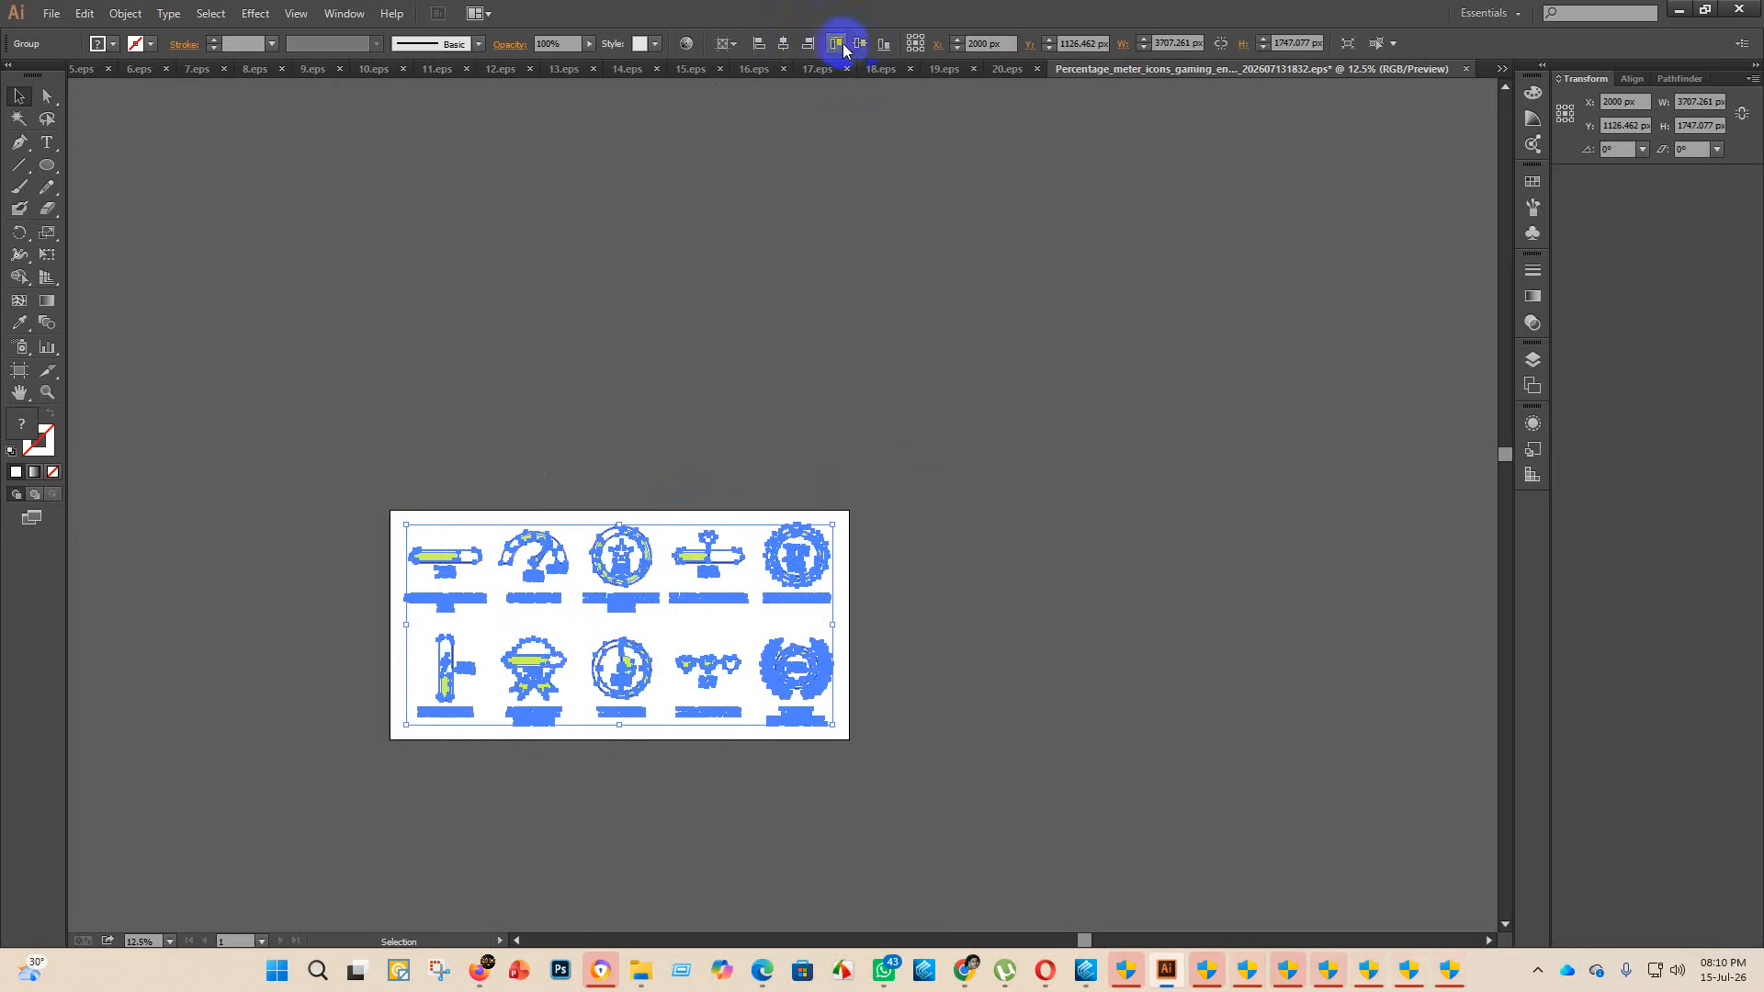
pyautogui.click(1062, 622)
pyautogui.scroll(-2, 862, 496)
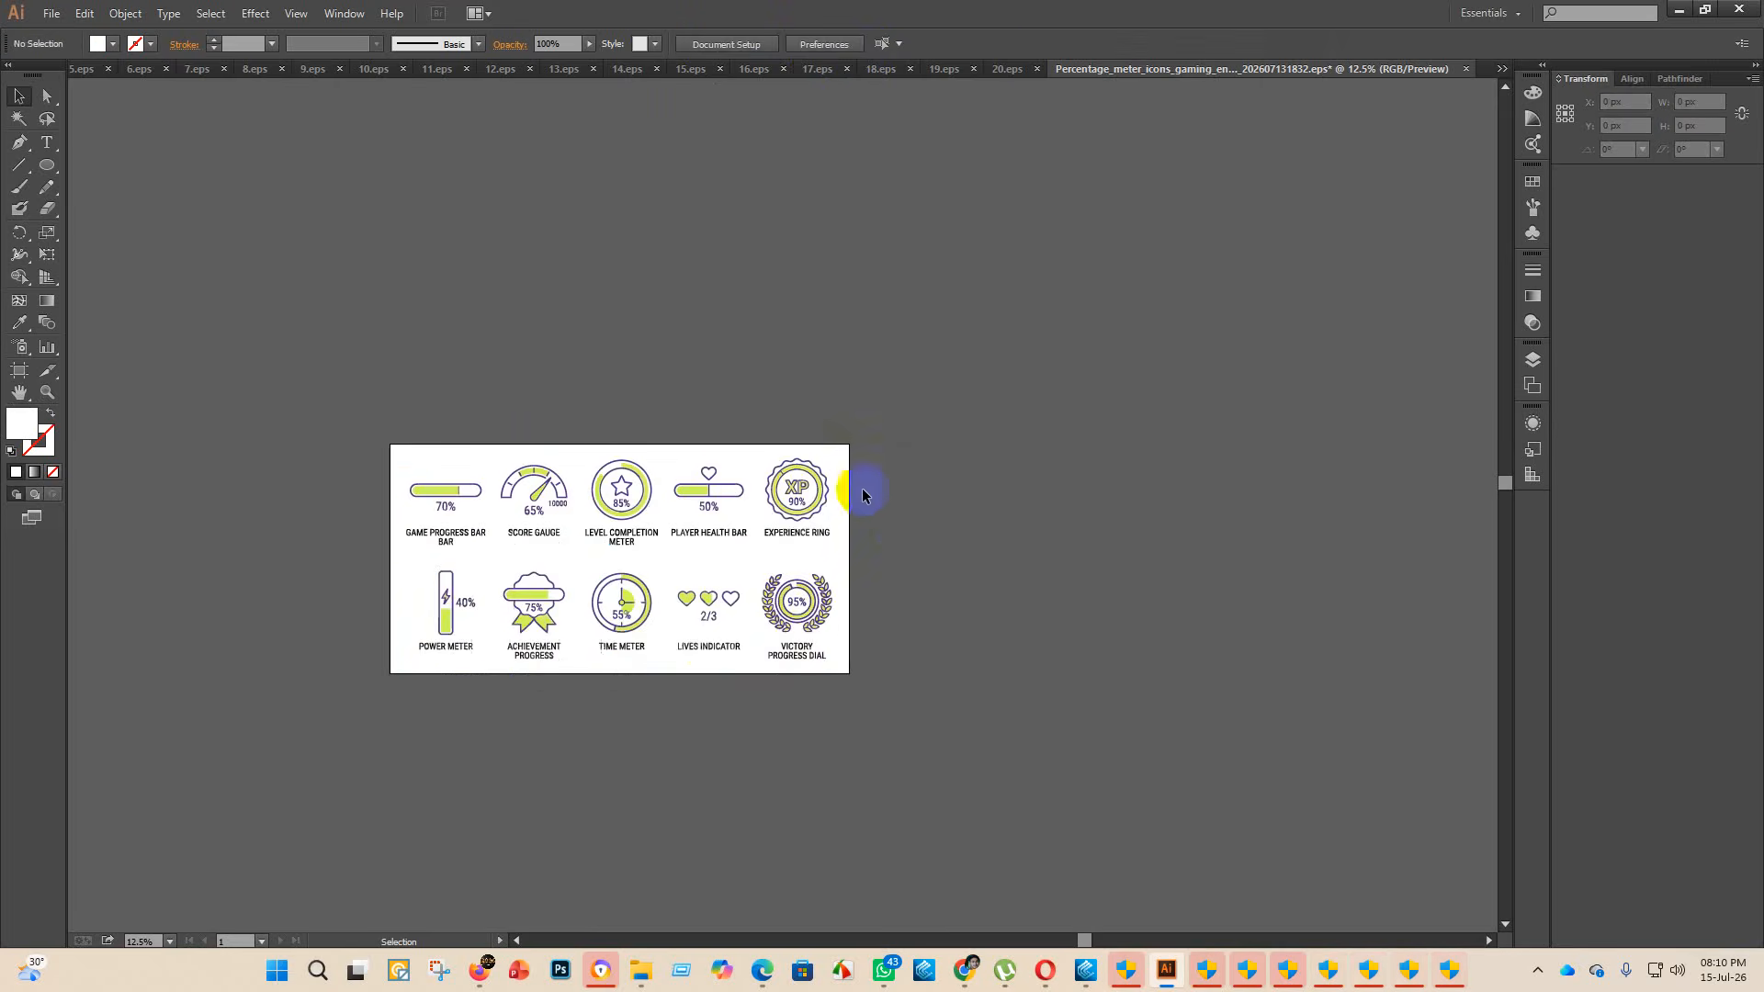
# - Save the gaming icon set in the eps 2 folder as an Illustrator EPS file named 21, using the Illustrator 10 EPS version
pyautogui.click(54, 13)
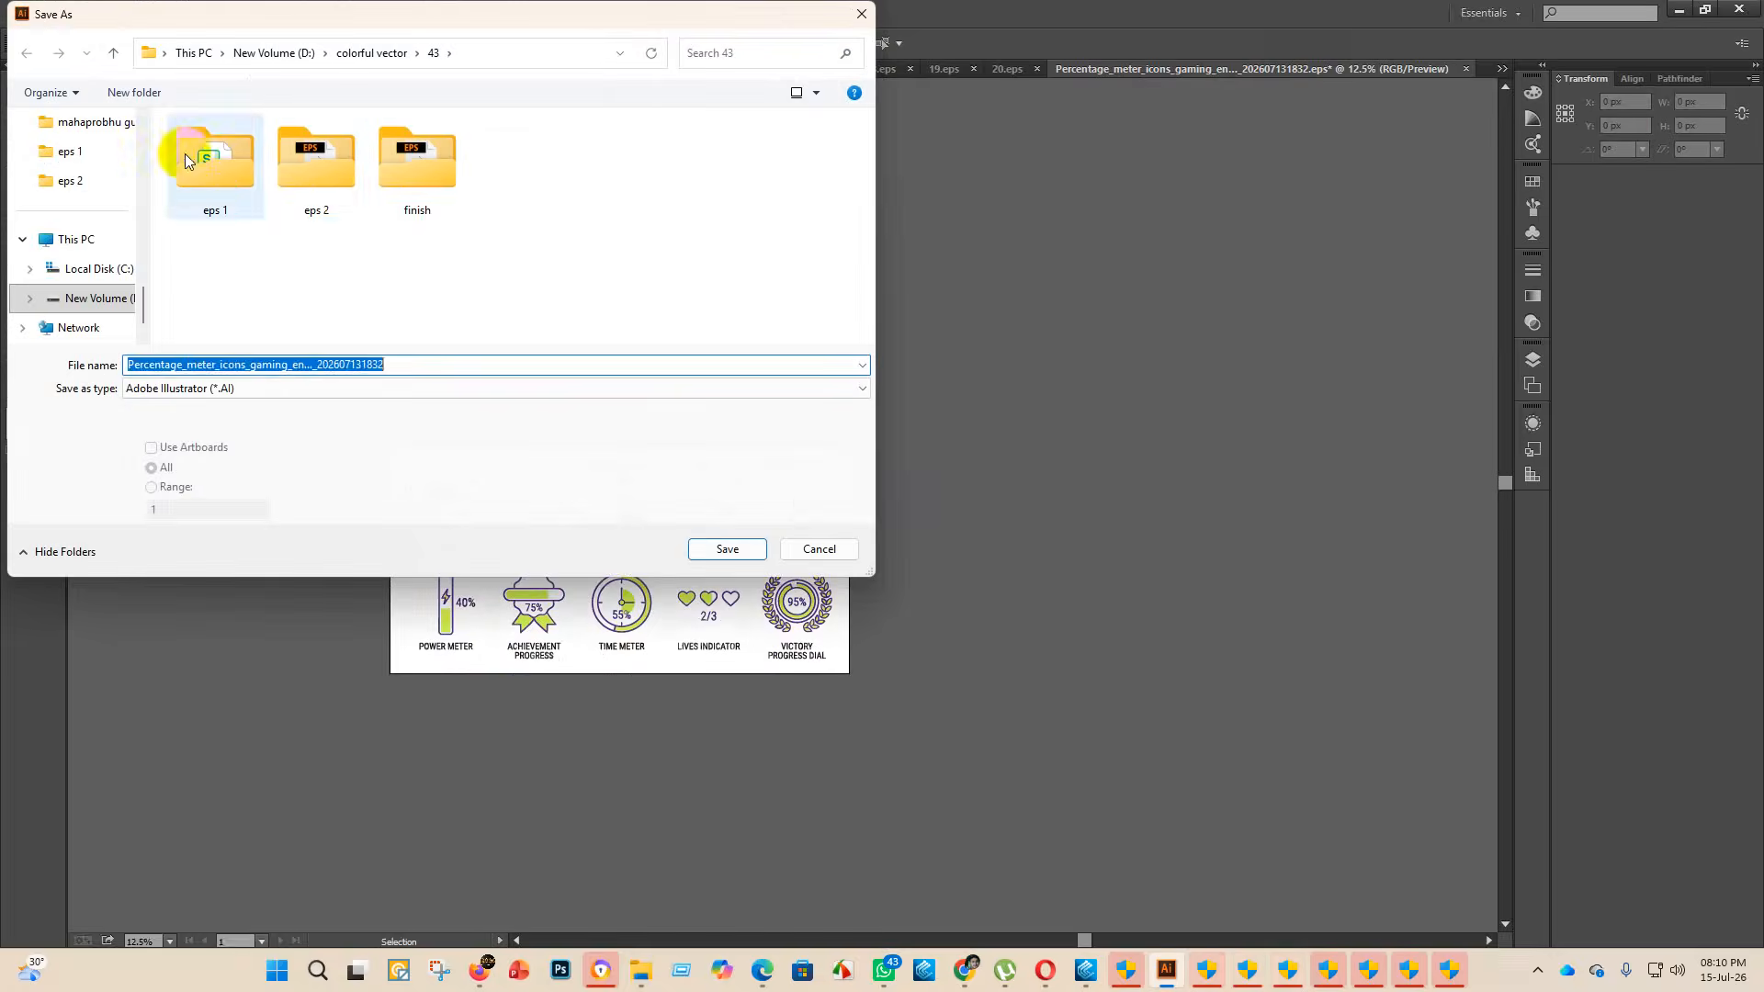
pyautogui.doubleClick(318, 161)
pyautogui.click(285, 388)
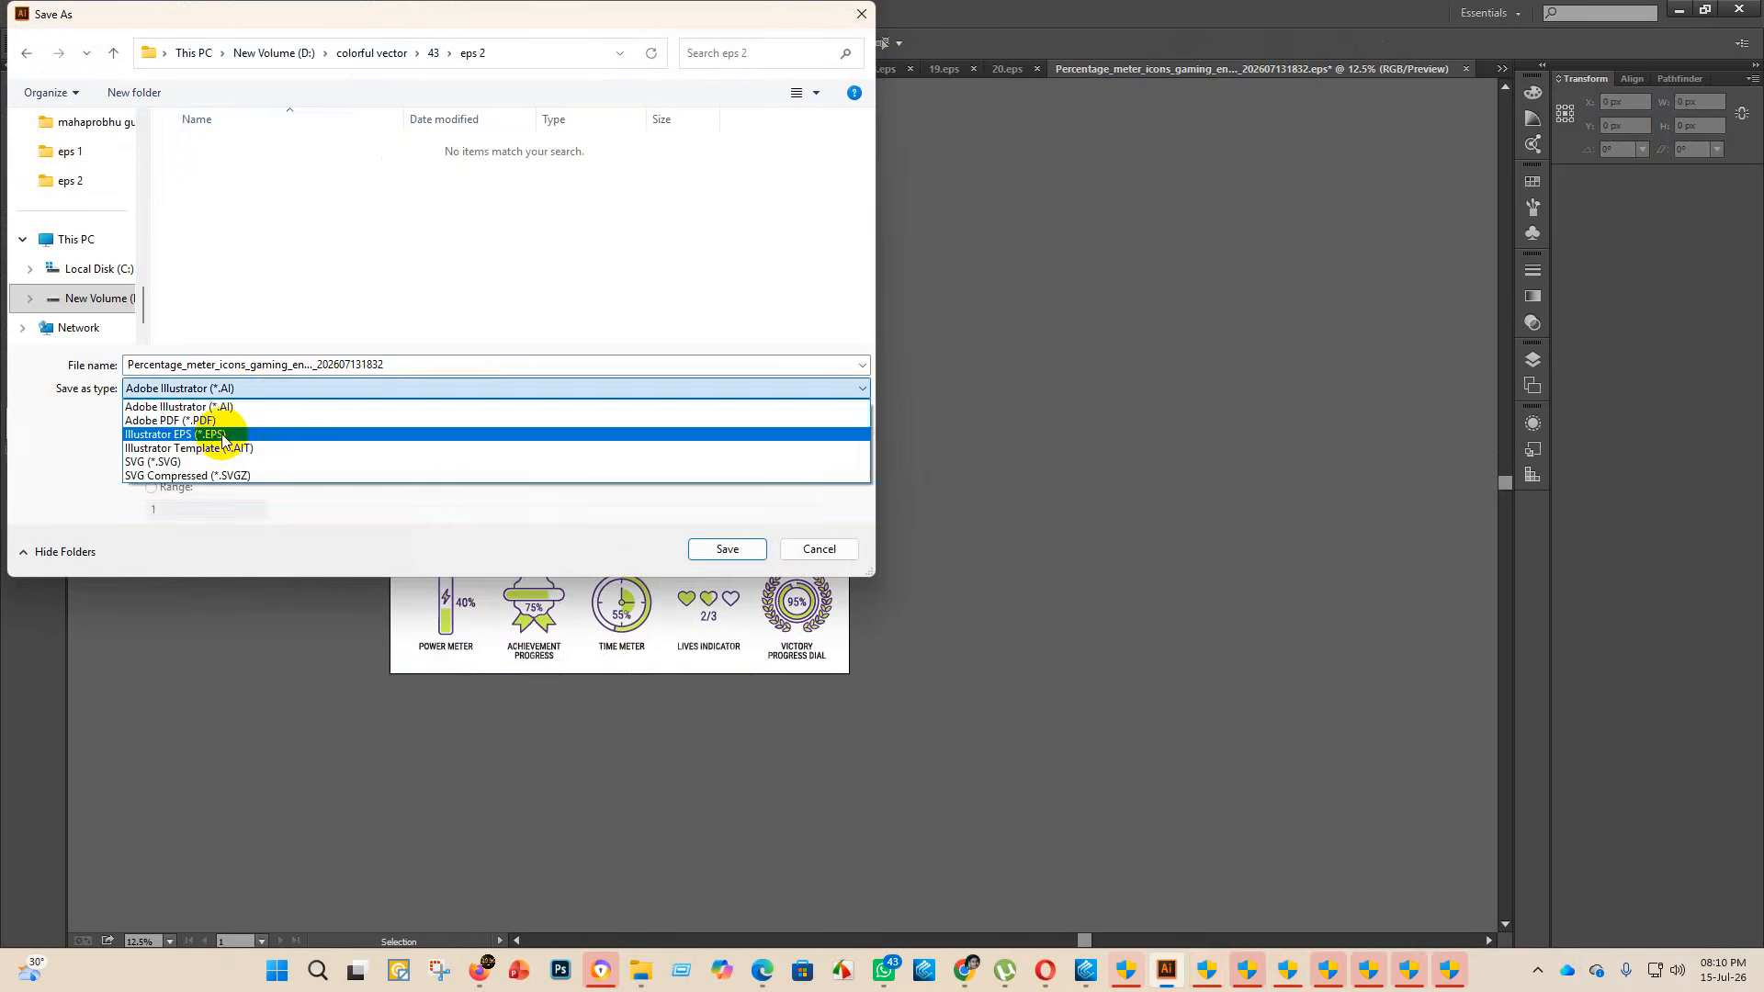
pyautogui.click(217, 433)
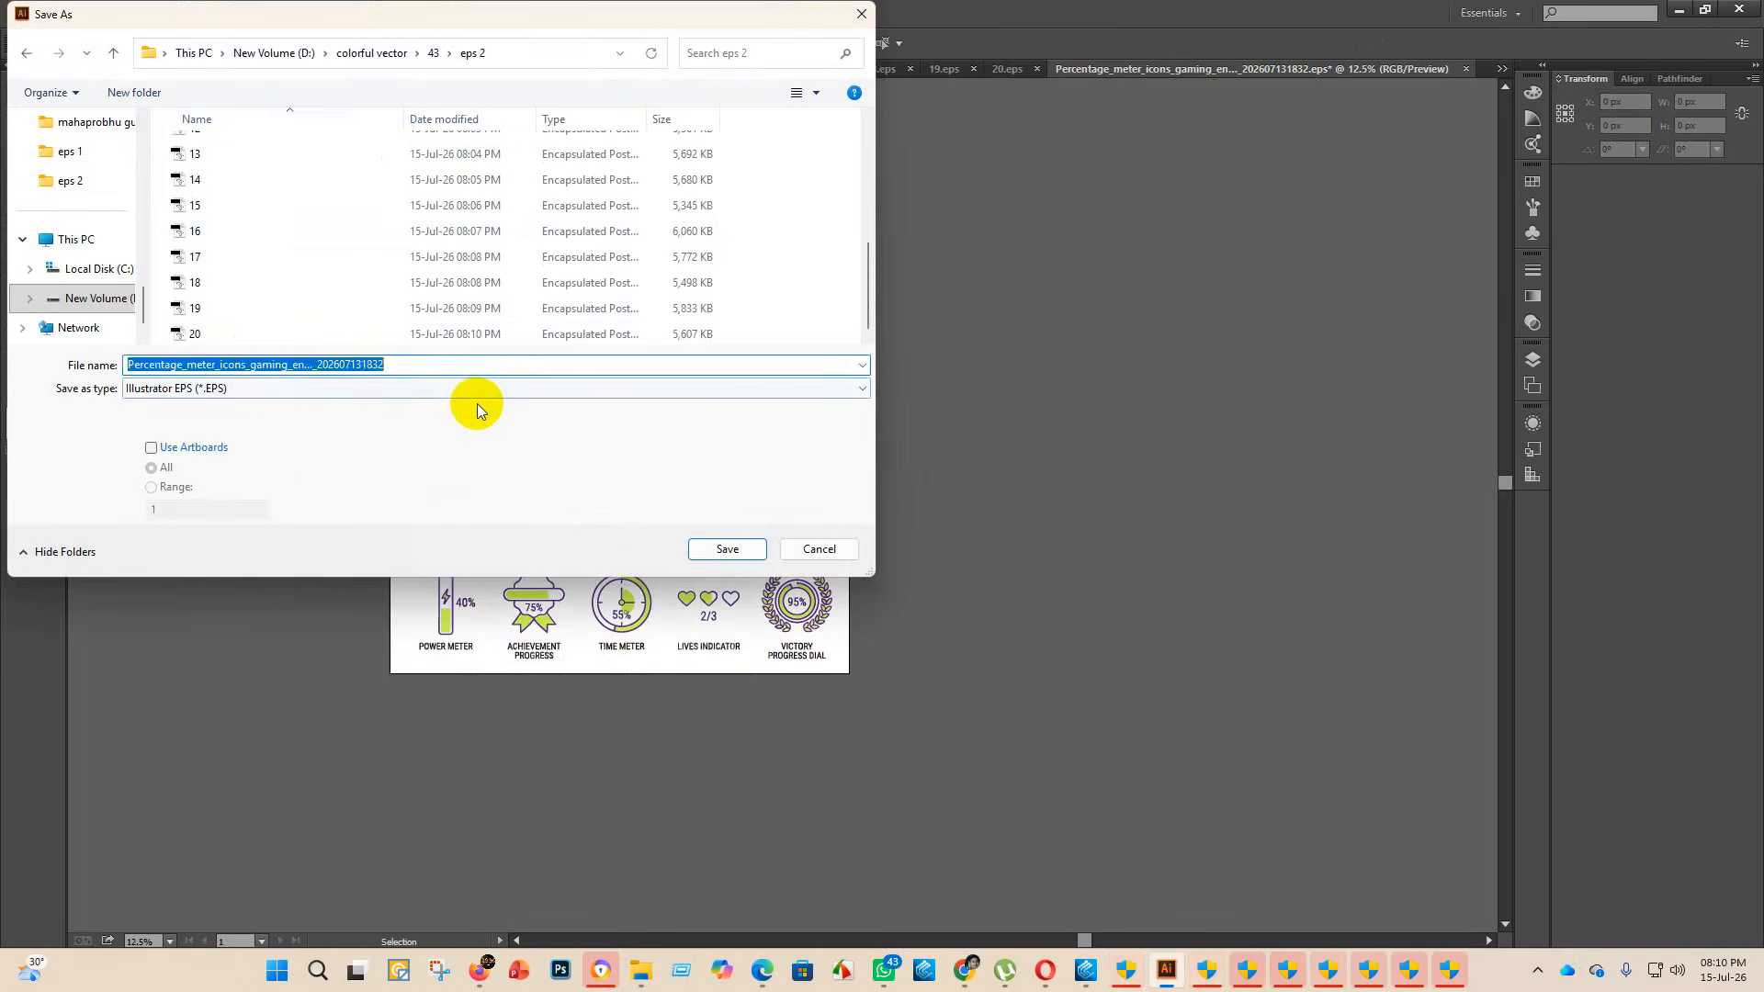
pyautogui.press('BackSpace')
pyautogui.write('21')
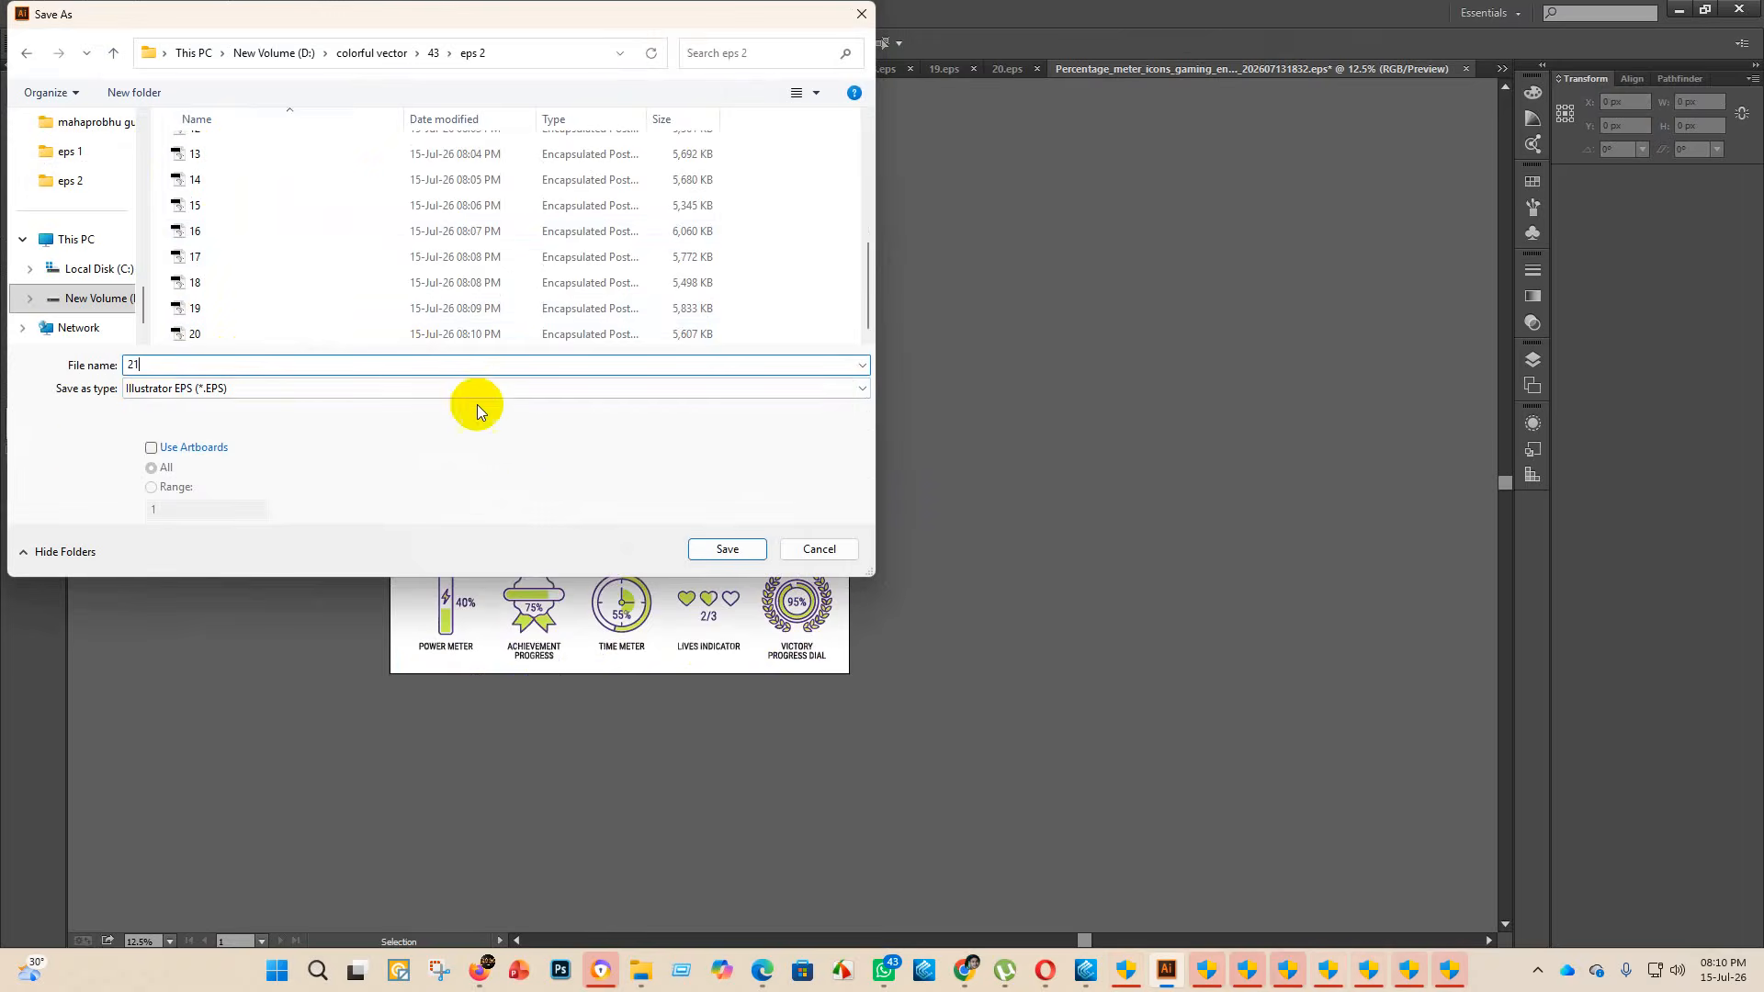
pyautogui.click(761, 550)
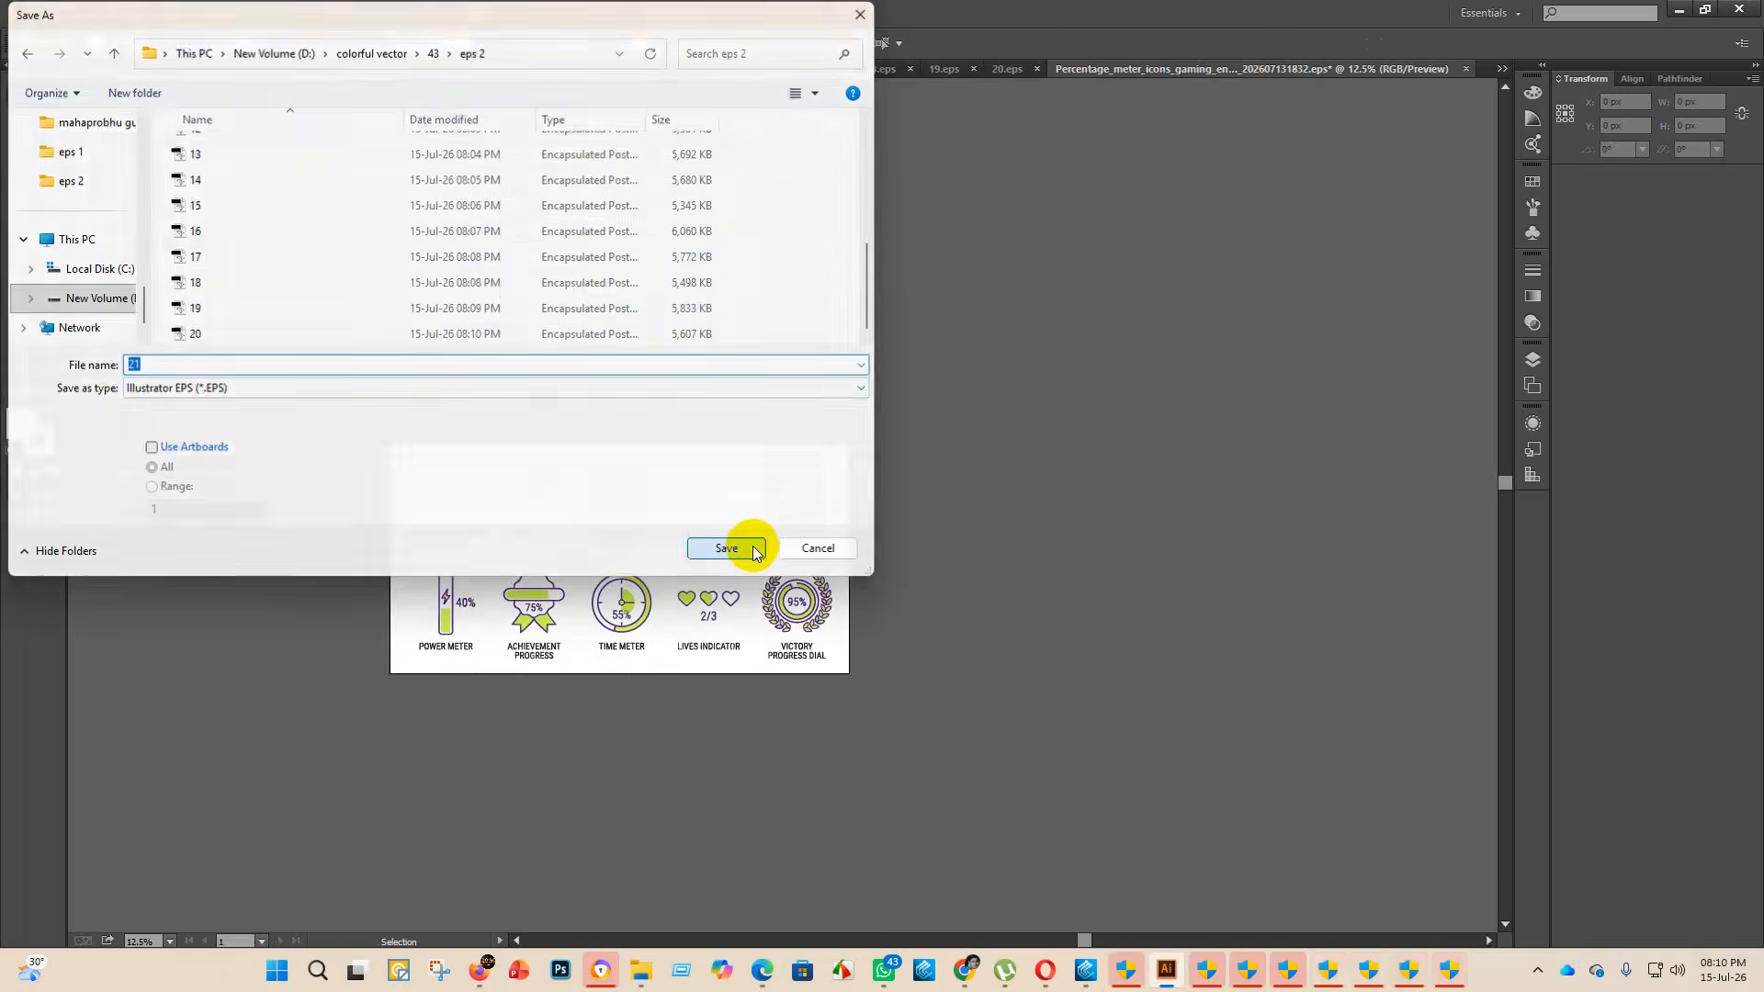
pyautogui.click(944, 218)
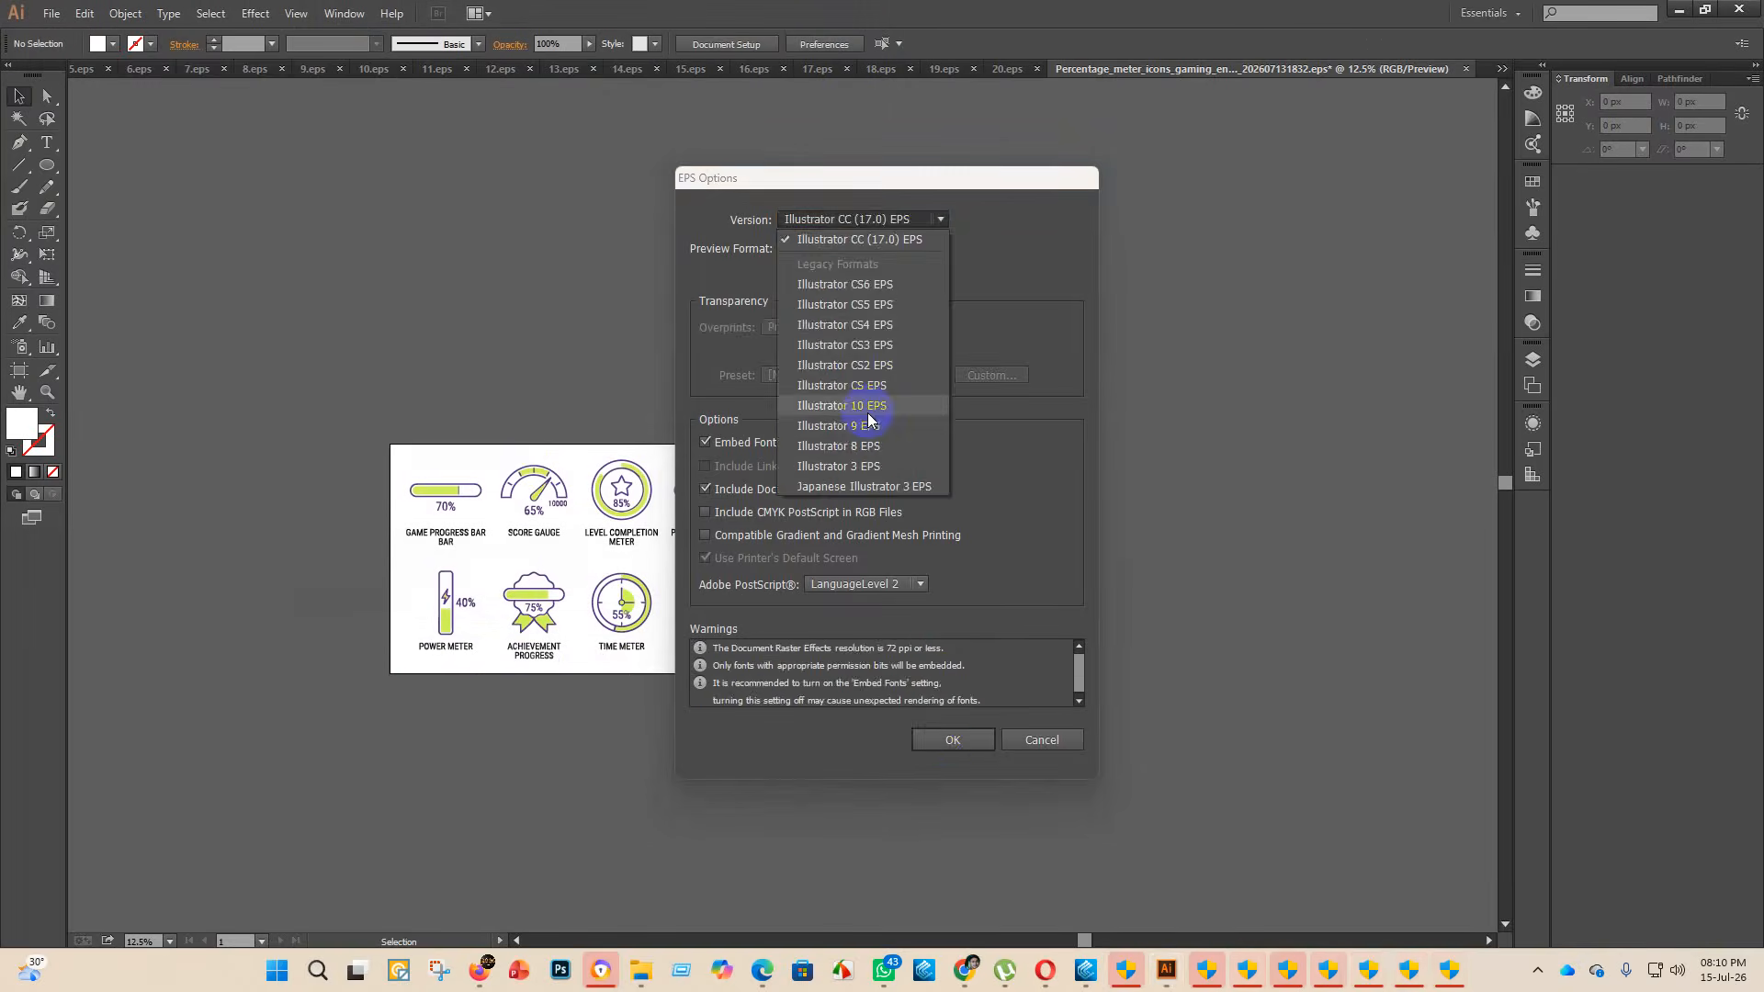
pyautogui.click(840, 405)
pyautogui.click(946, 740)
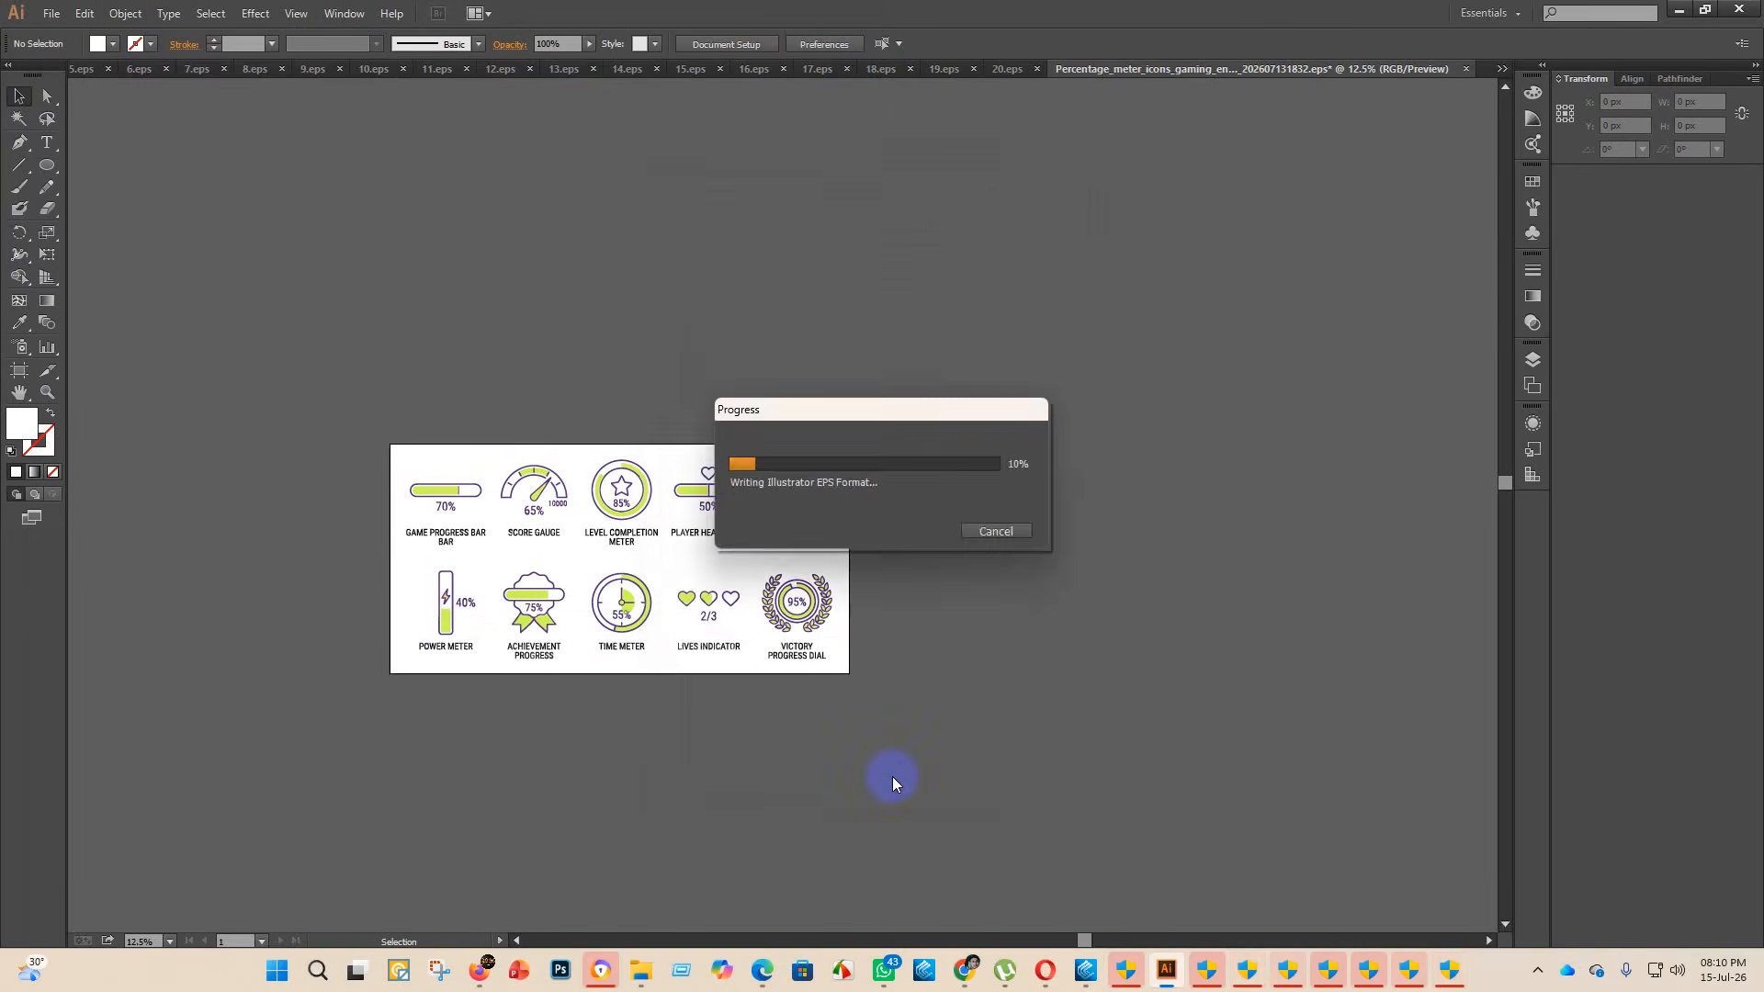
# - Switch to File Explorer and move the gaming percentage meter EPS file and its preview image into the finish folder
pyautogui.click(620, 873)
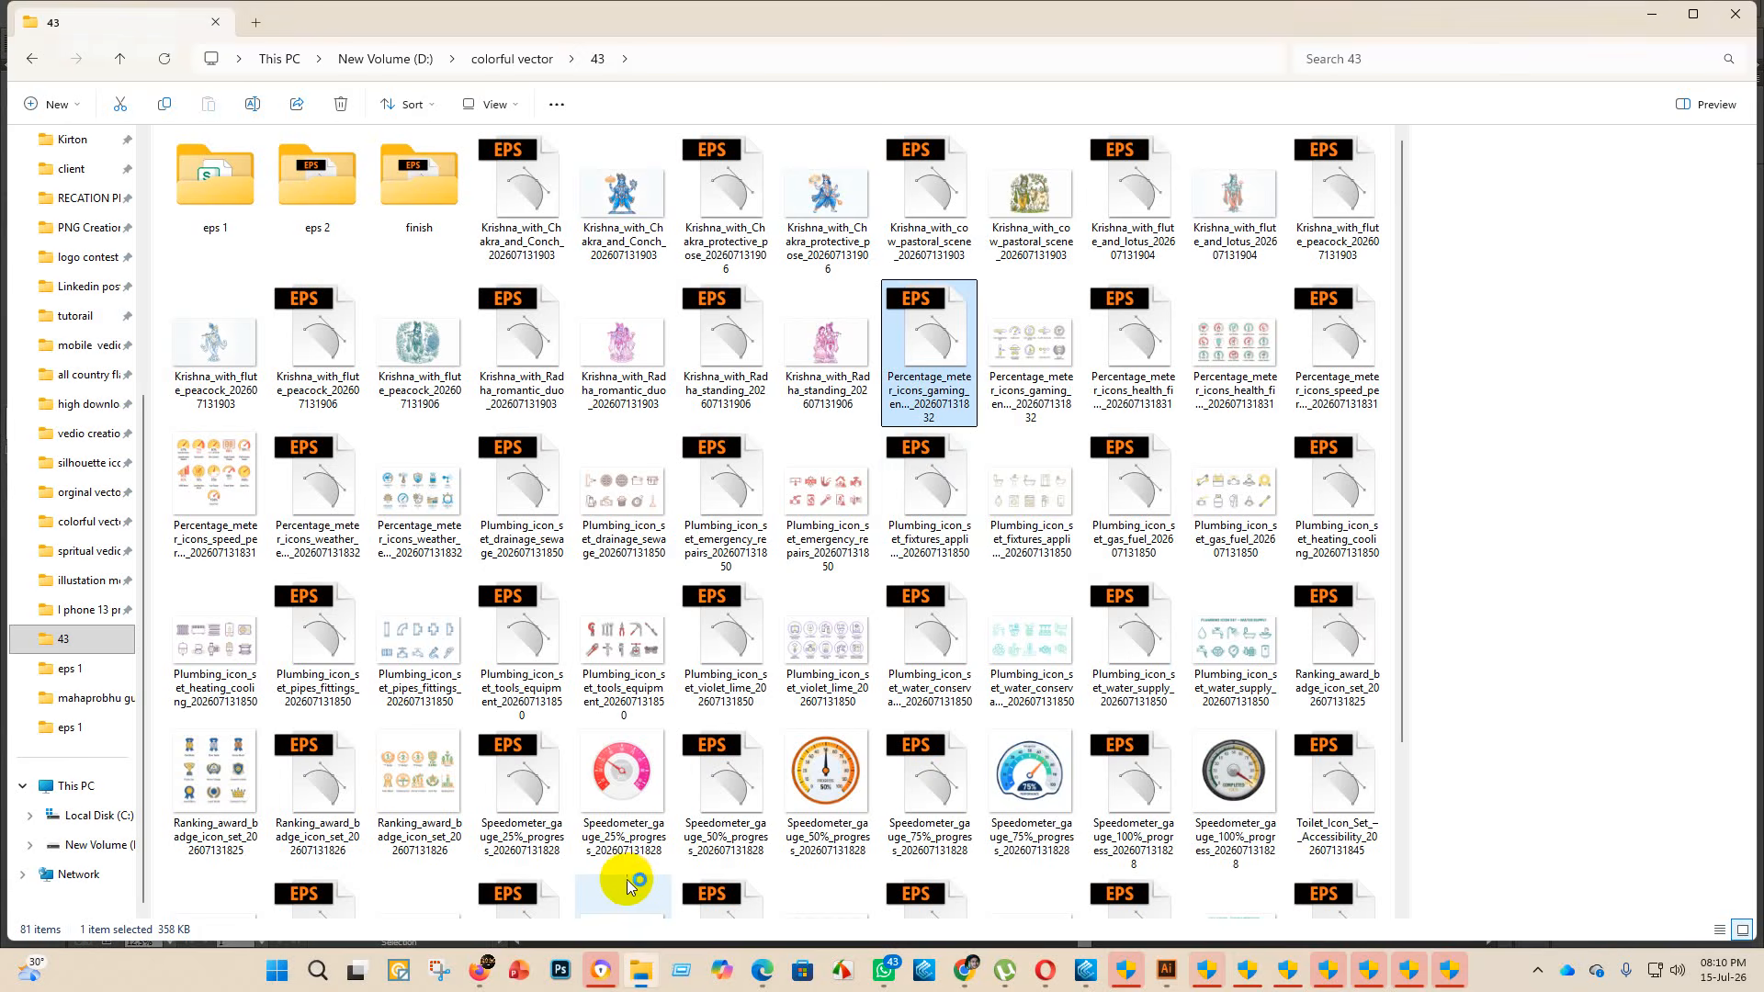
pyautogui.moveTo(944, 352); pyautogui.dragTo(432, 188)
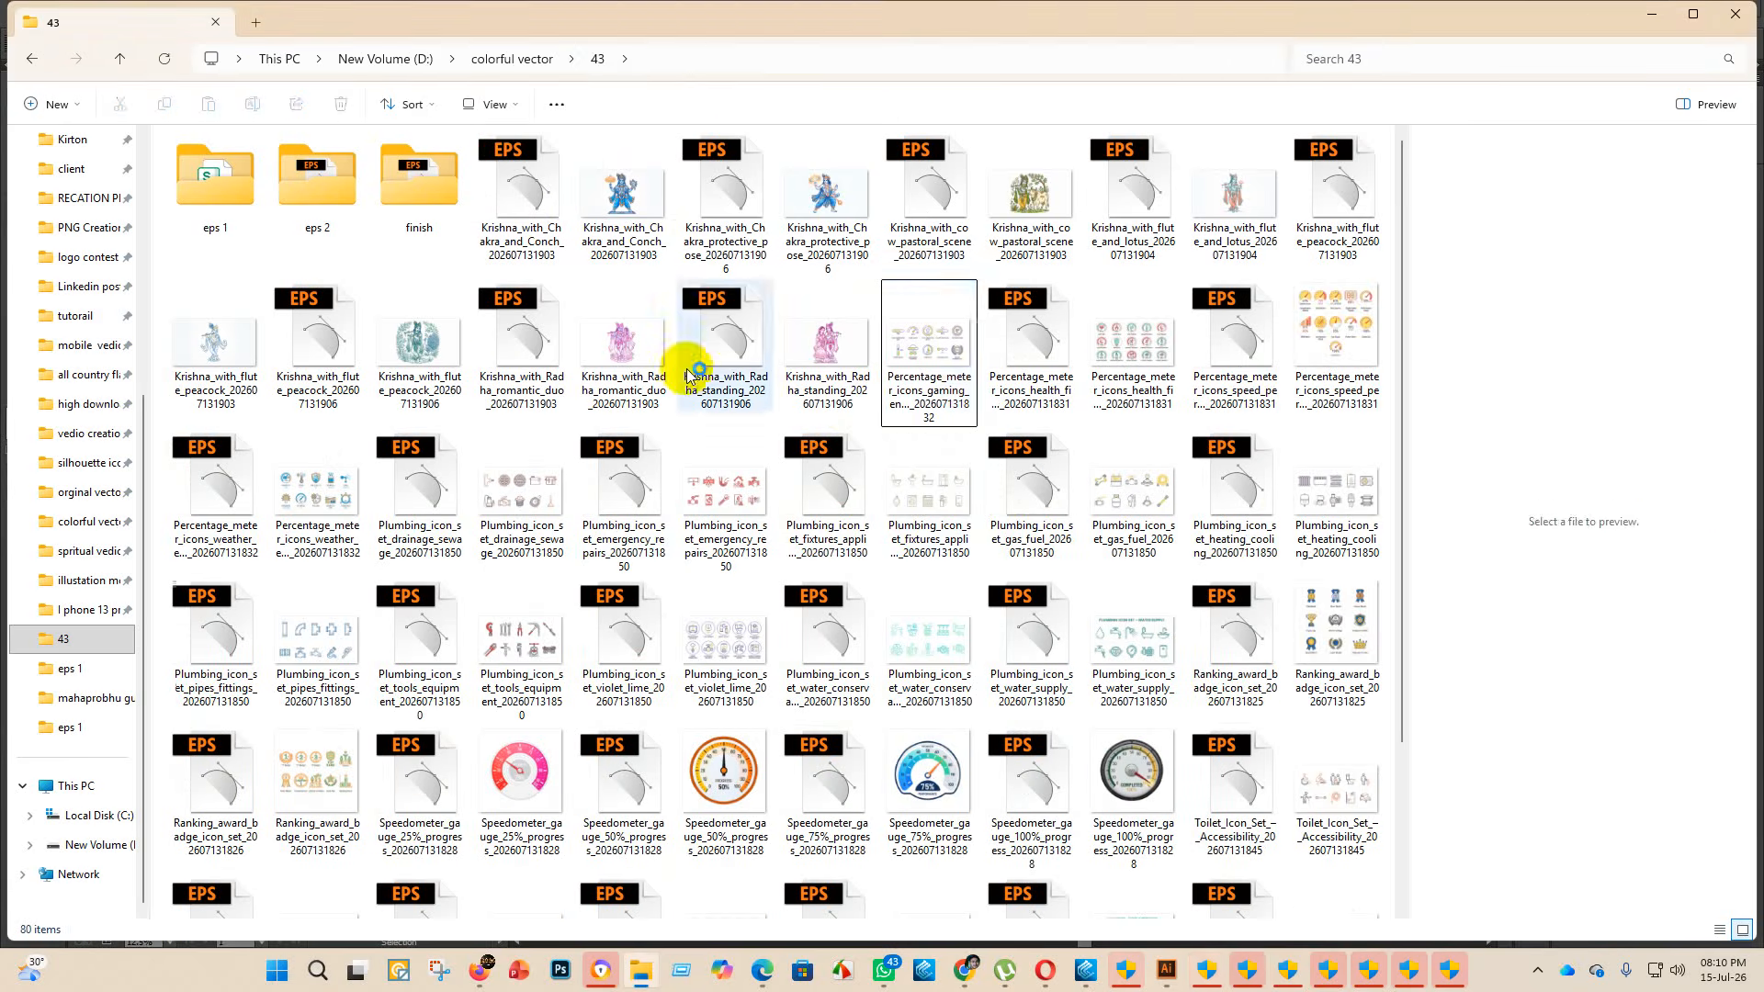
pyautogui.moveTo(928, 354); pyautogui.dragTo(432, 193)
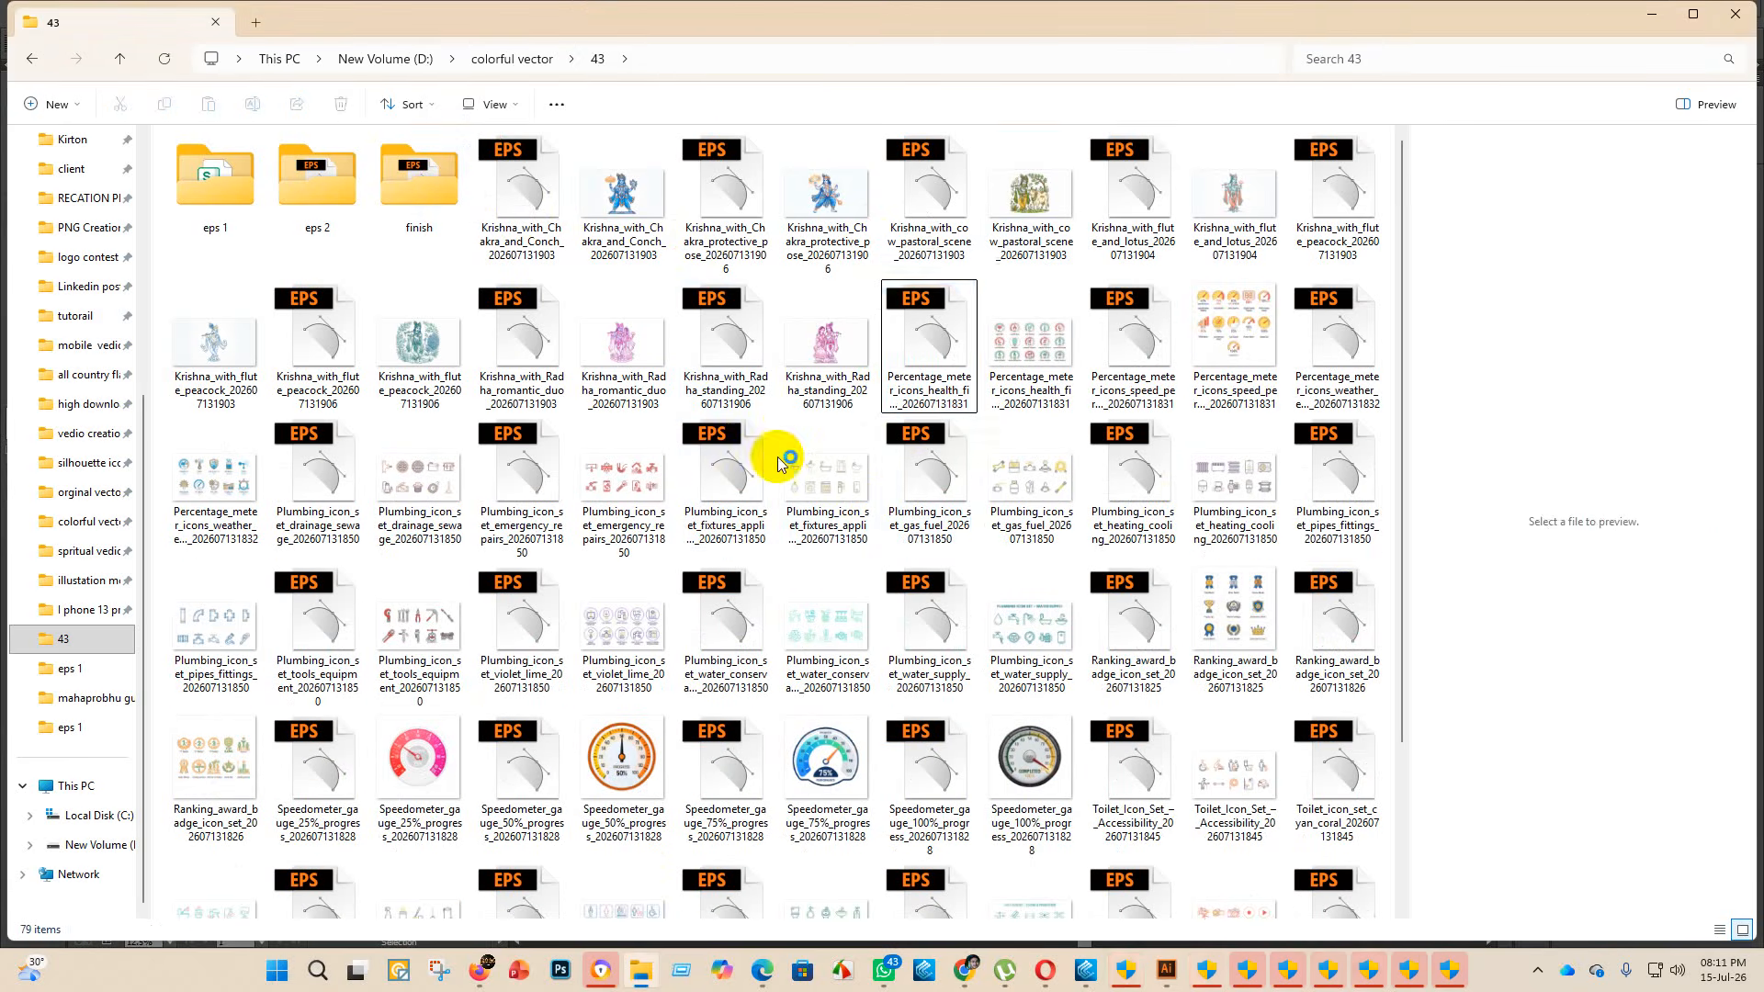
# - Open the Percentage_meter_icons_health EPS file in Illustrator and maximize the program window
pyautogui.click(928, 349)
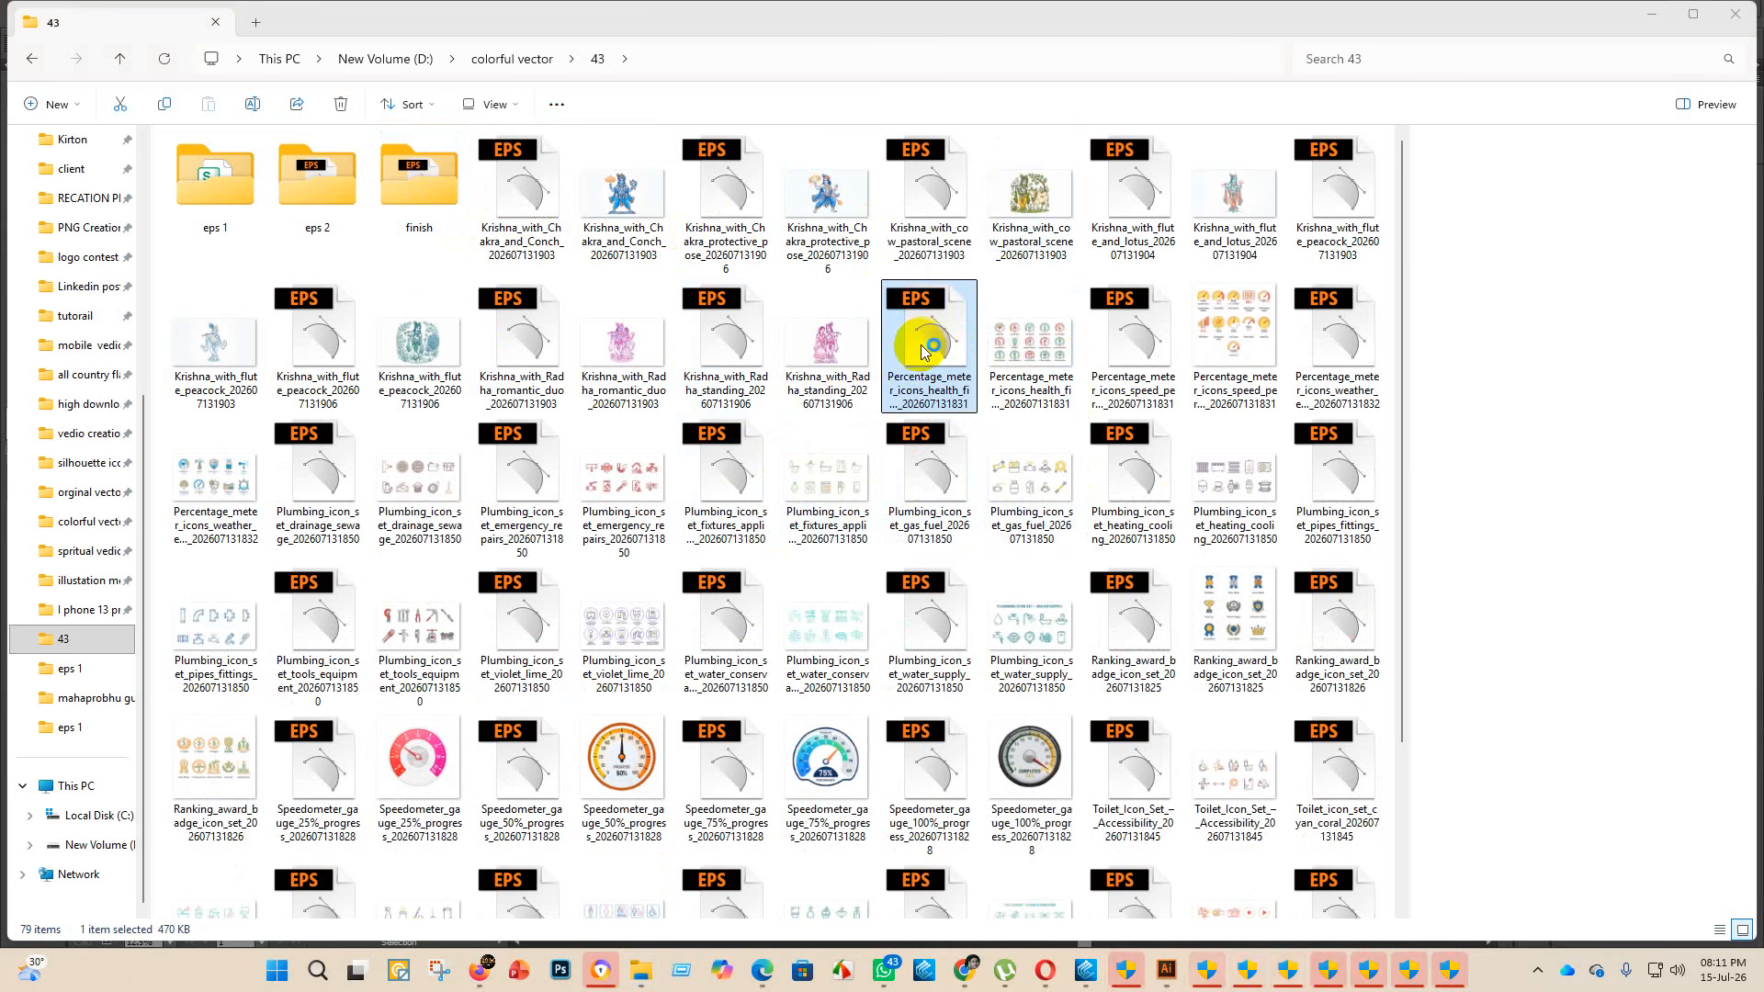
pyautogui.doubleClick(925, 348)
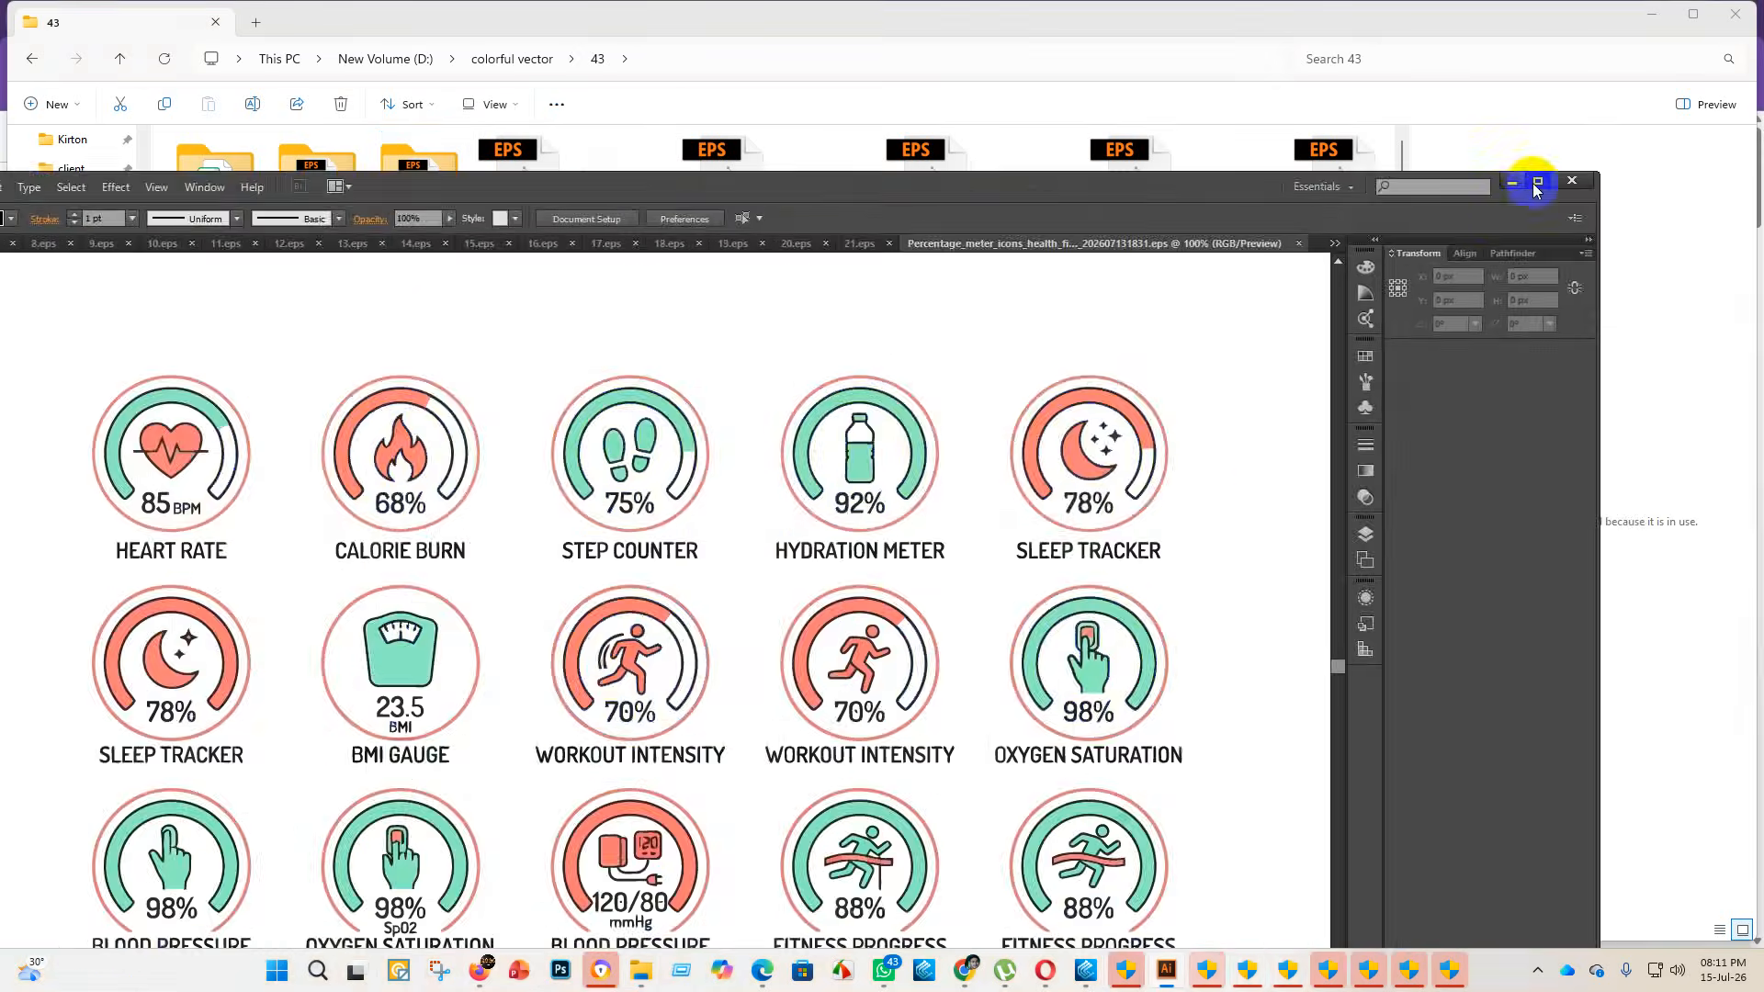
pyautogui.click(1536, 183)
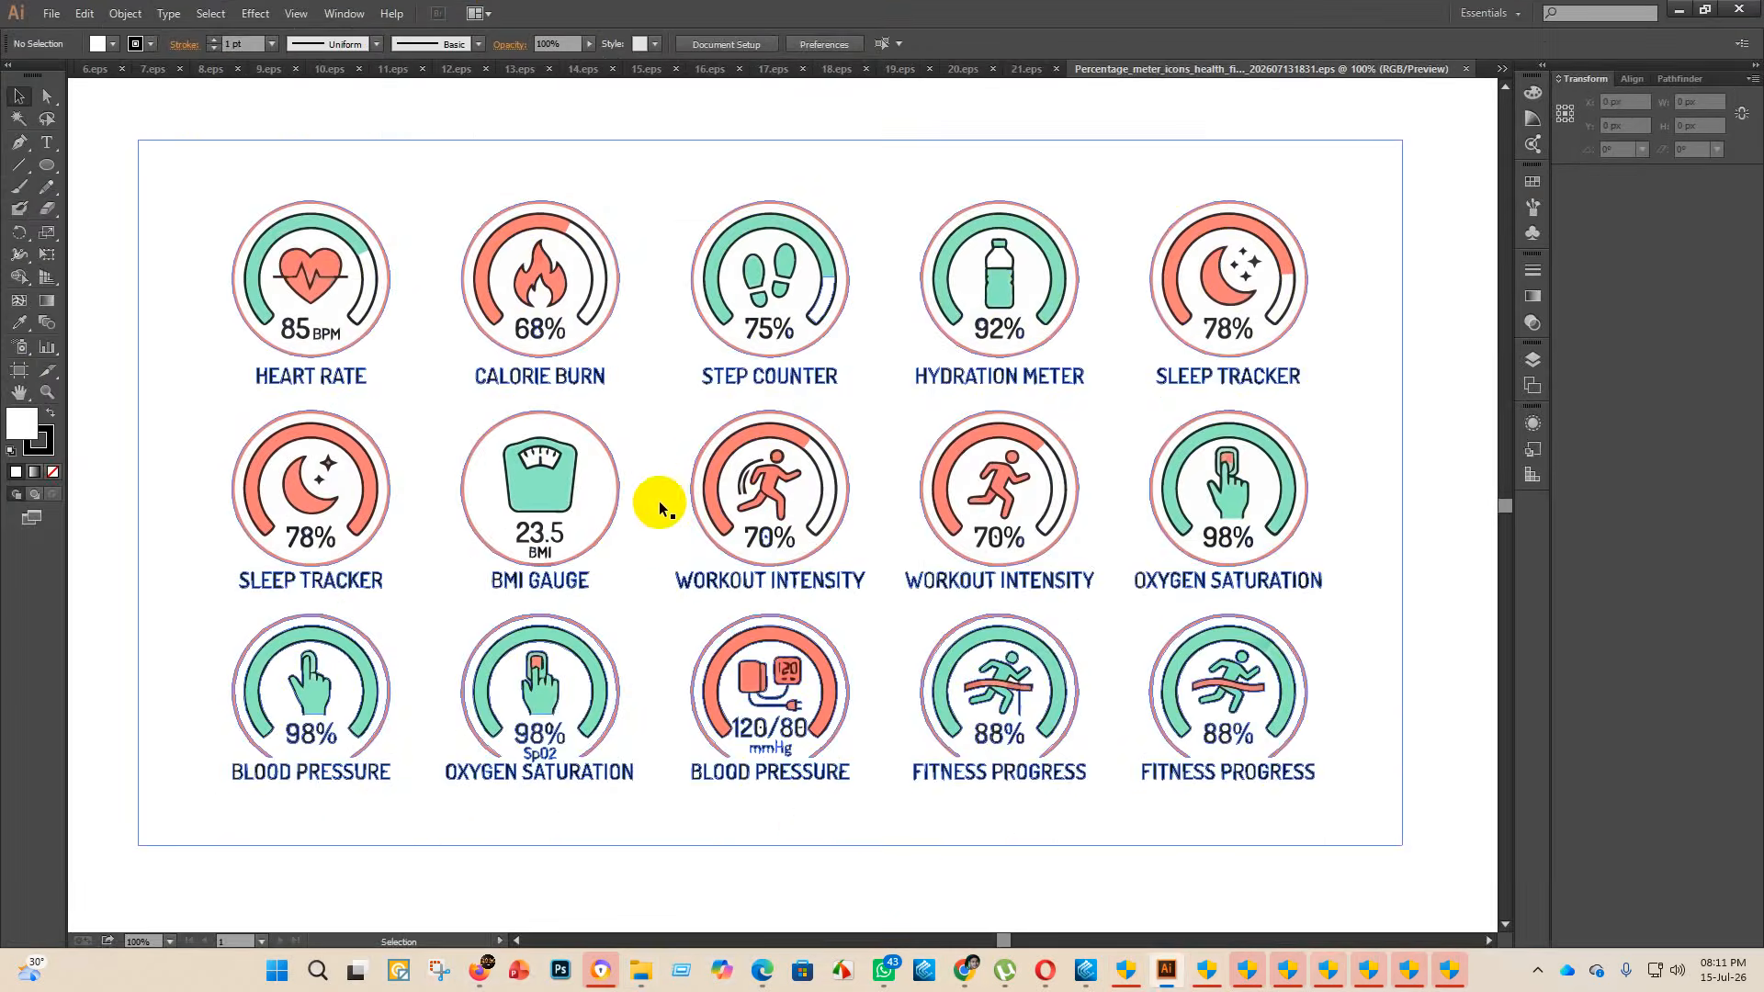
# - Scale the health icon group up proportionally to about 4435 × 2475 px, keeping its bottom edge in place
pyautogui.scroll(-5, 665, 508)
pyautogui.scroll(3, 708, 562)
pyautogui.click(691, 569)
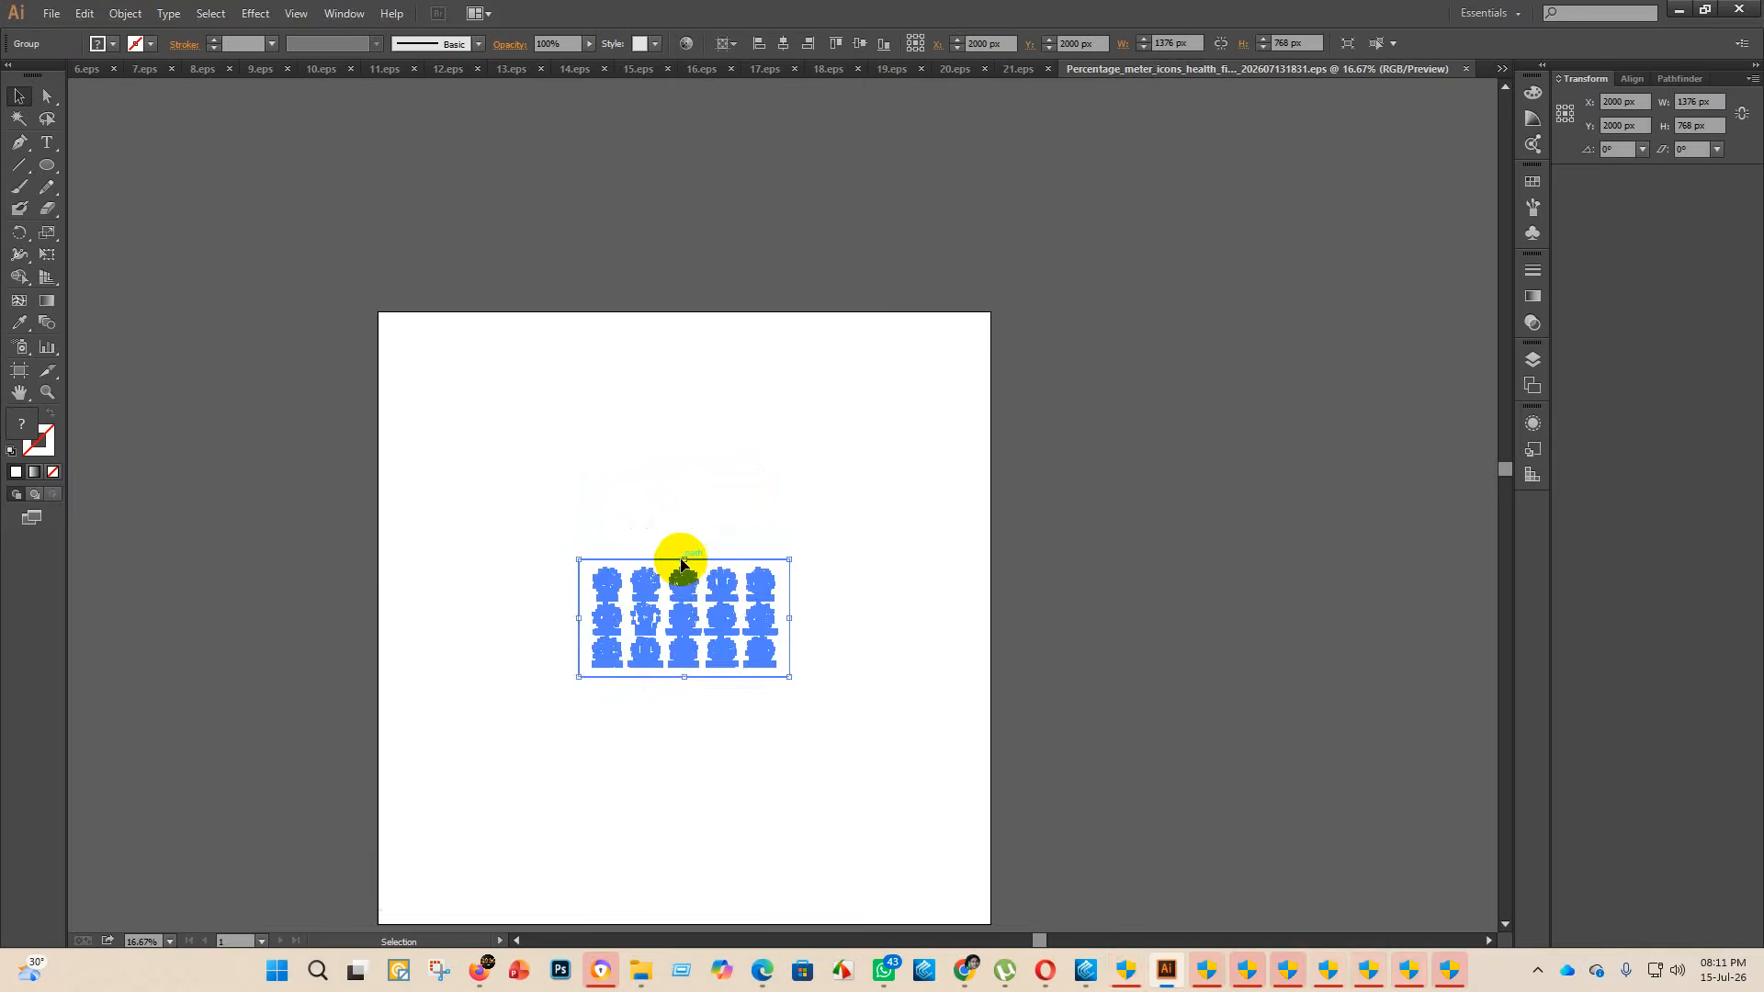
pyautogui.moveTo(684, 561); pyautogui.dragTo(720, 298)
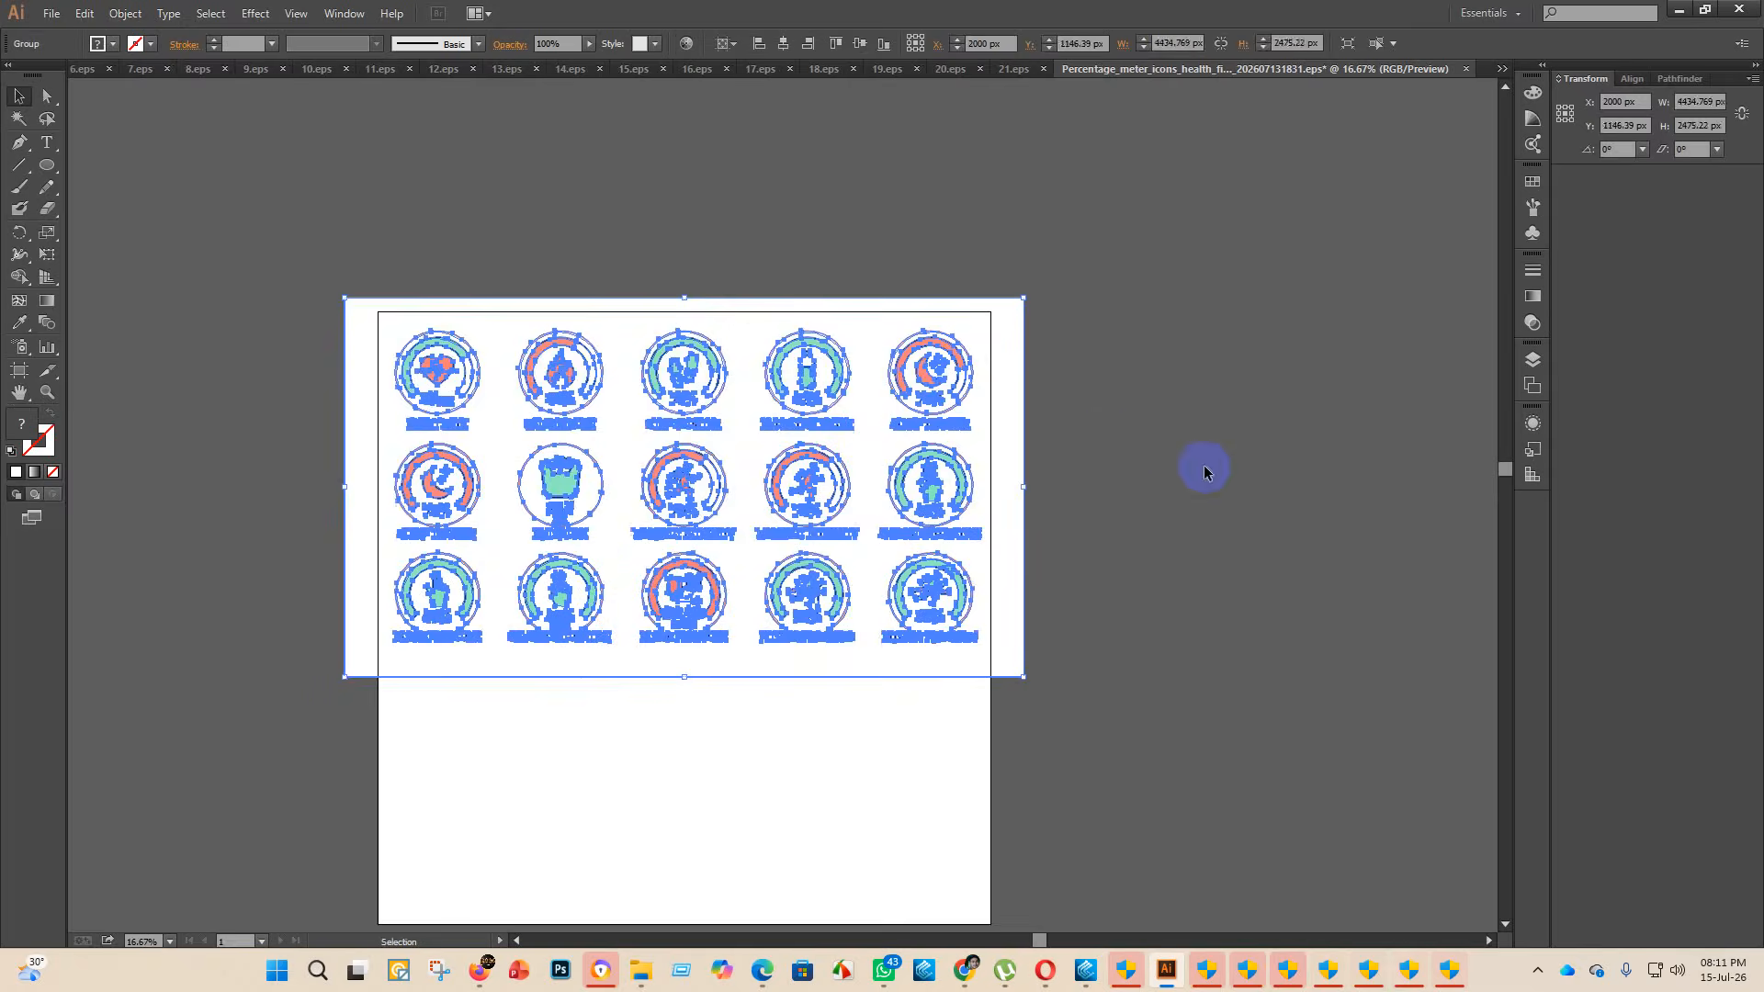
pyautogui.click(1201, 468)
# - Select the white background areas of the health icon artwork with the Magic Wand and delete them
pyautogui.click(13, 127)
pyautogui.click(504, 344)
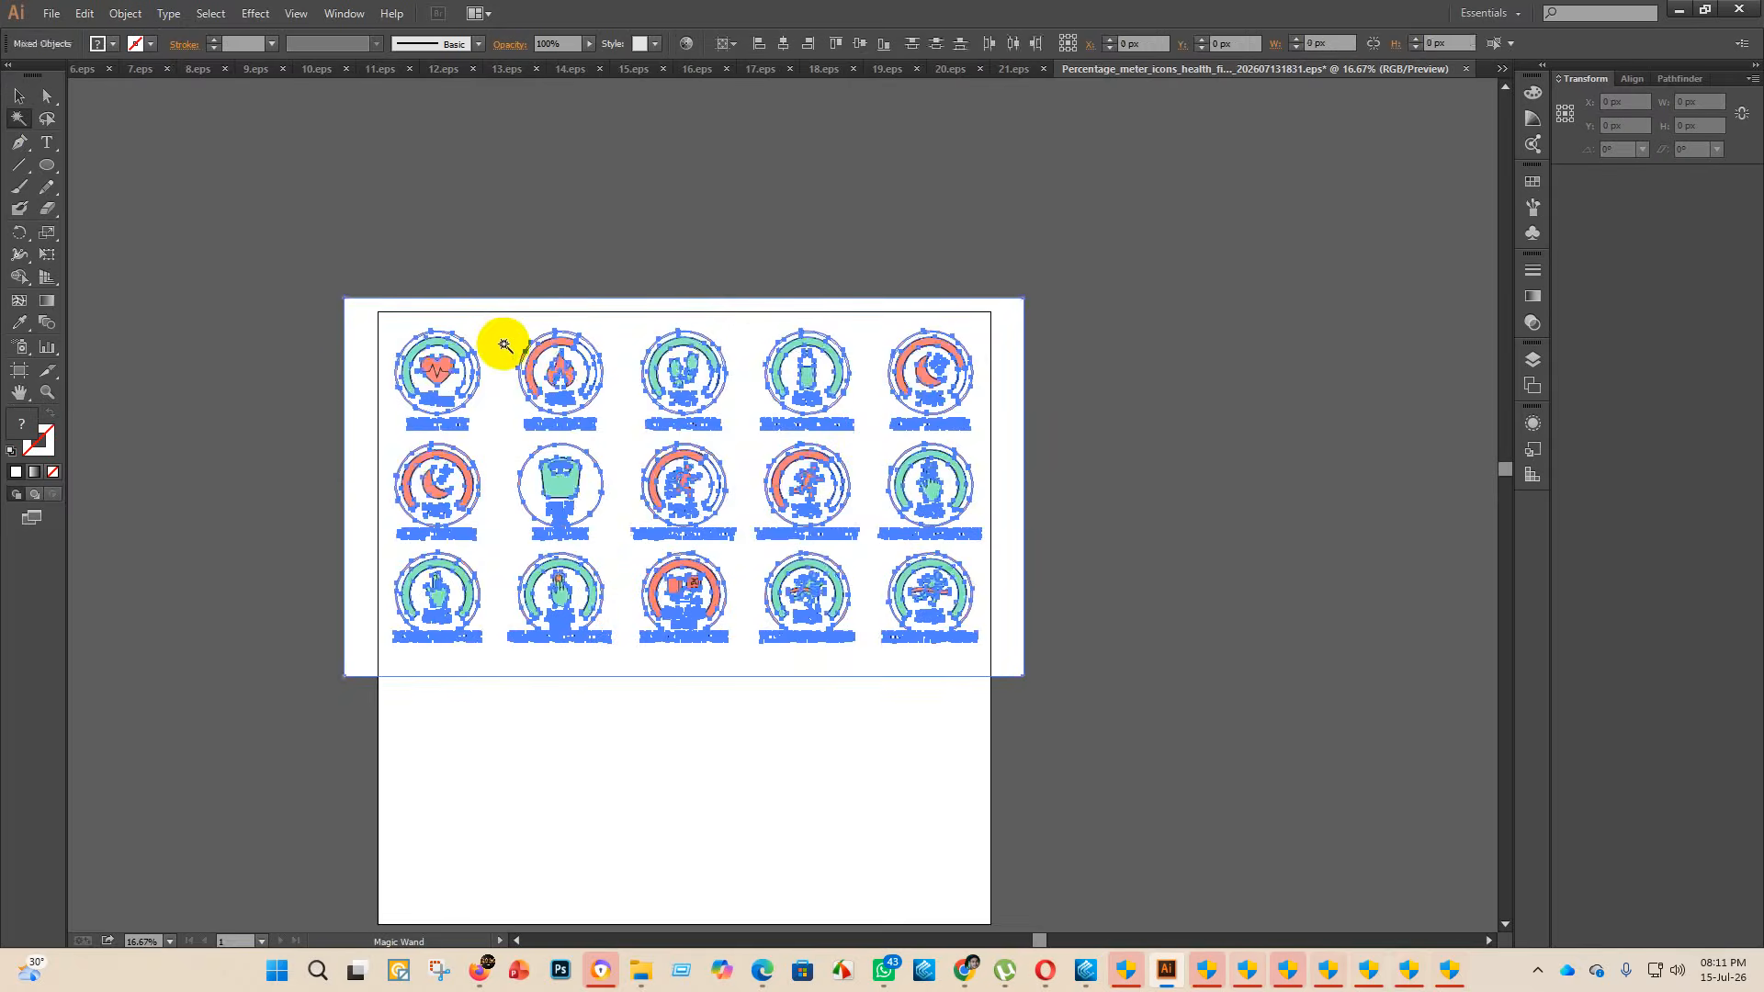
pyautogui.press('Delete')
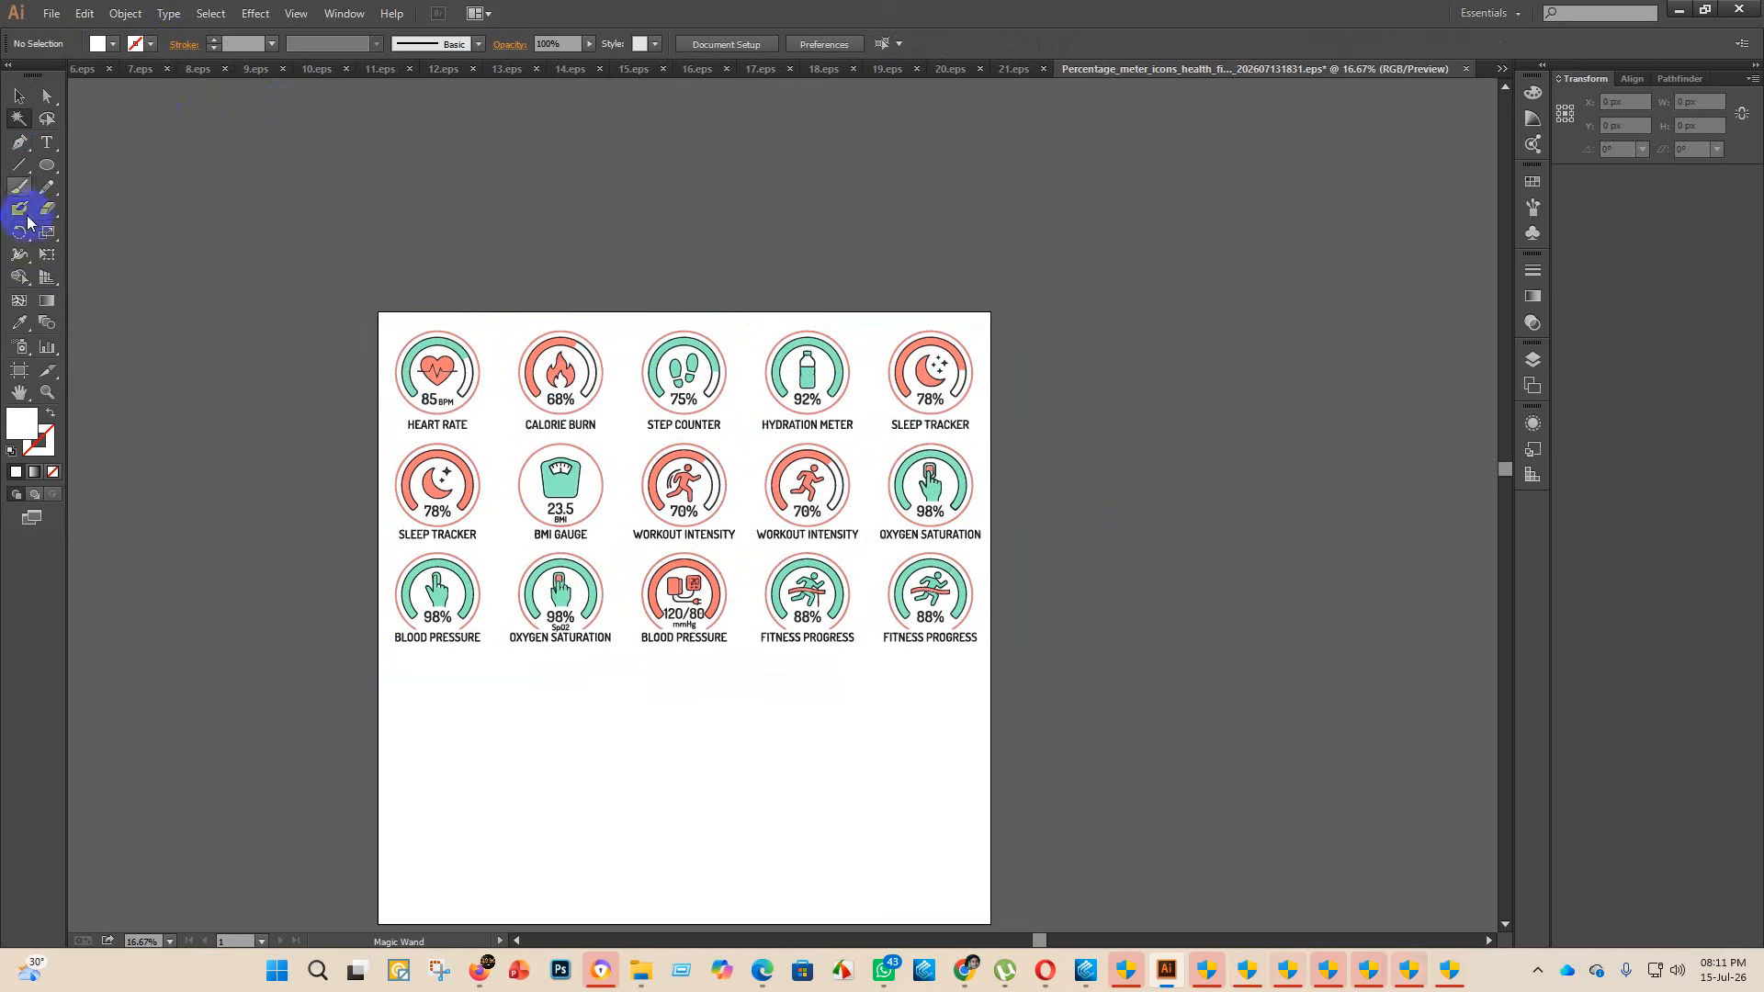
# - Set the artboard height to 2000 px and center the health icon group vertically on it
pyautogui.click(19, 370)
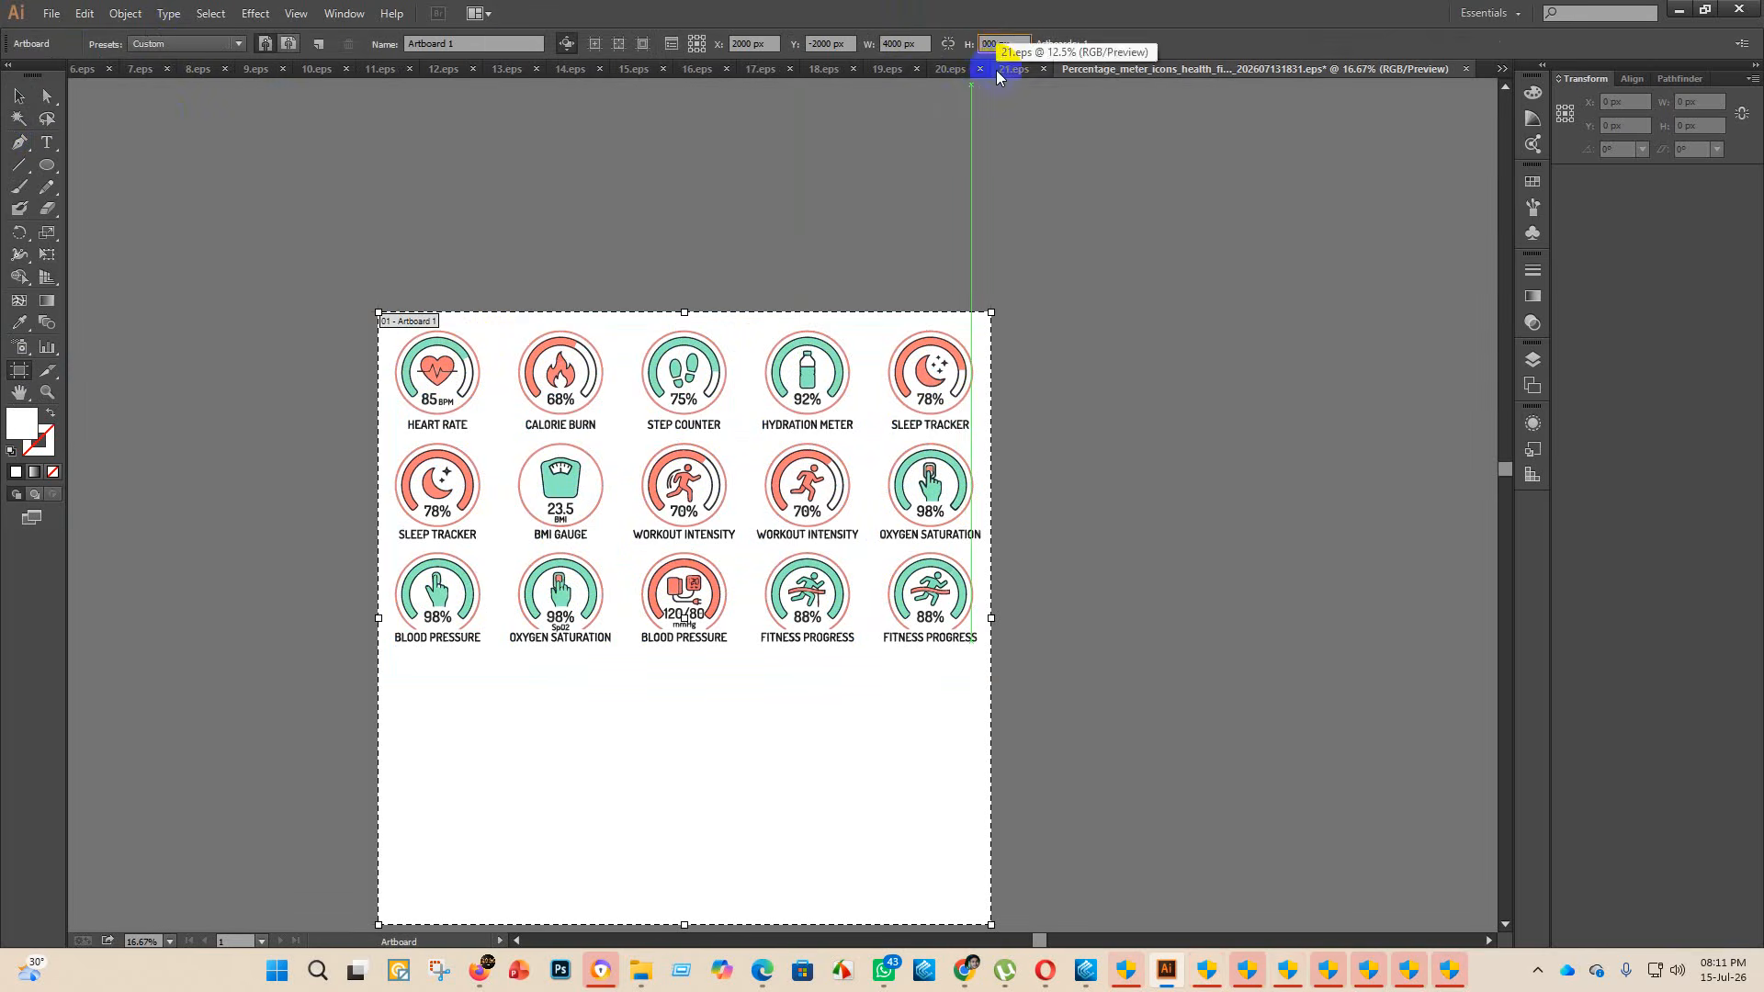
pyautogui.press('Return')
pyautogui.click(758, 43)
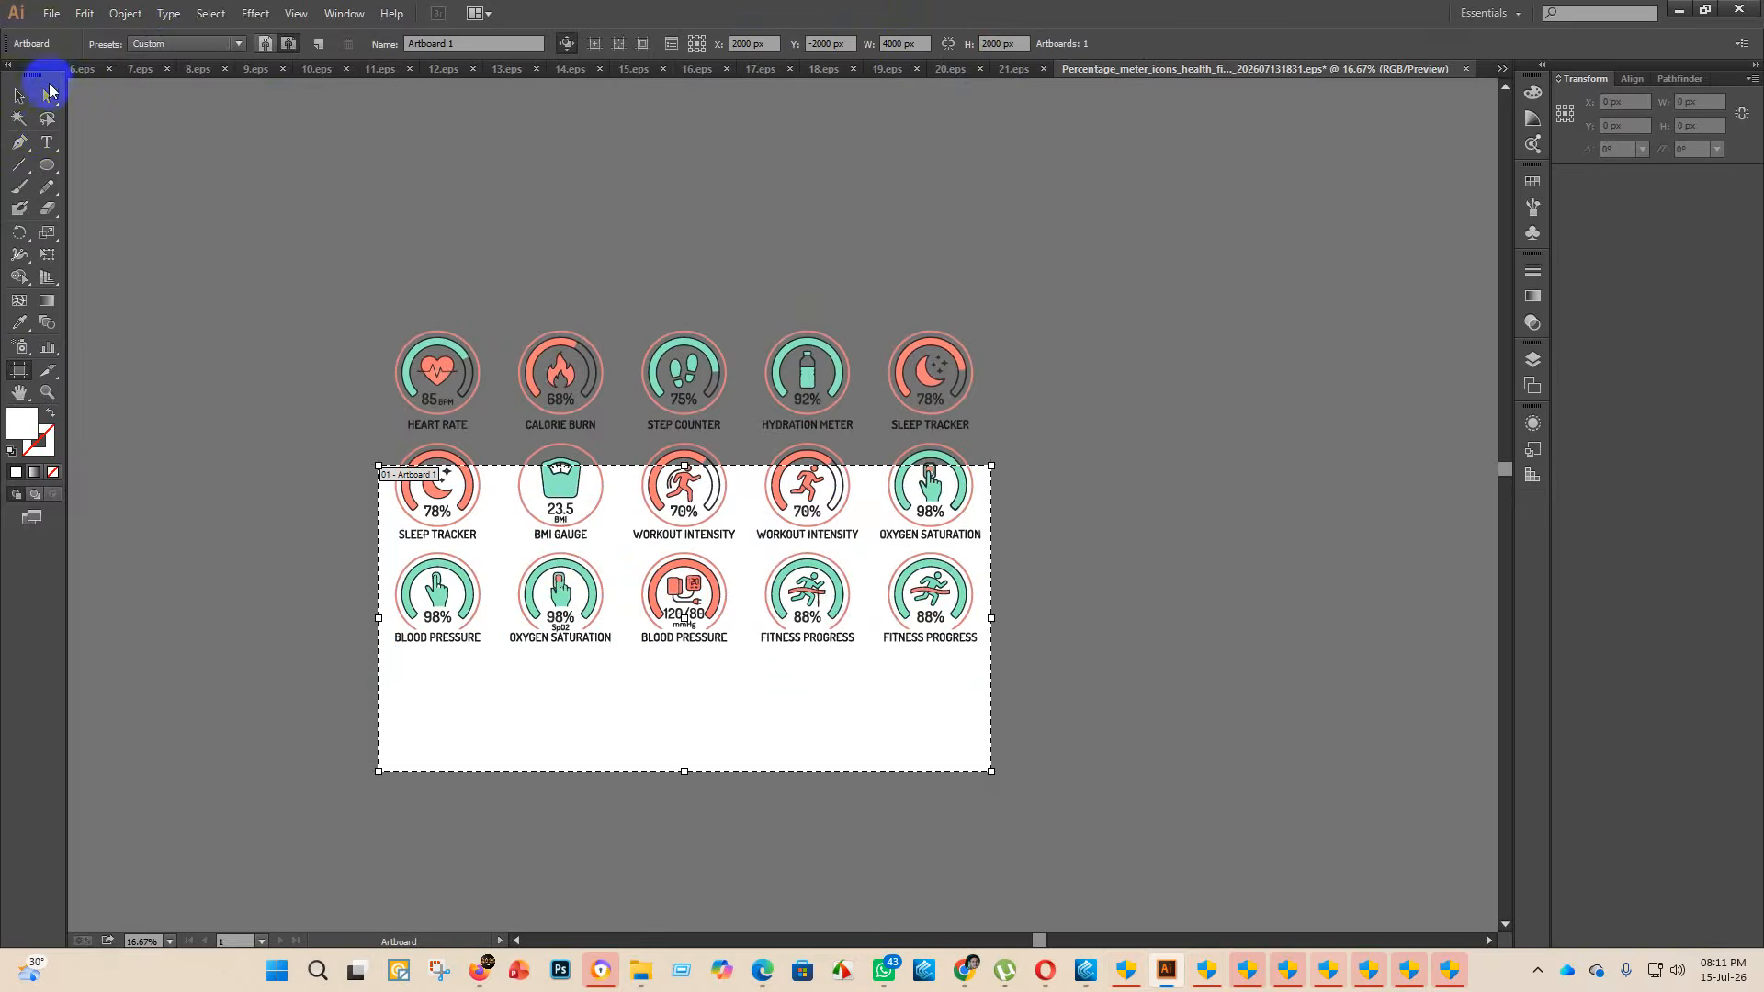
pyautogui.click(22, 95)
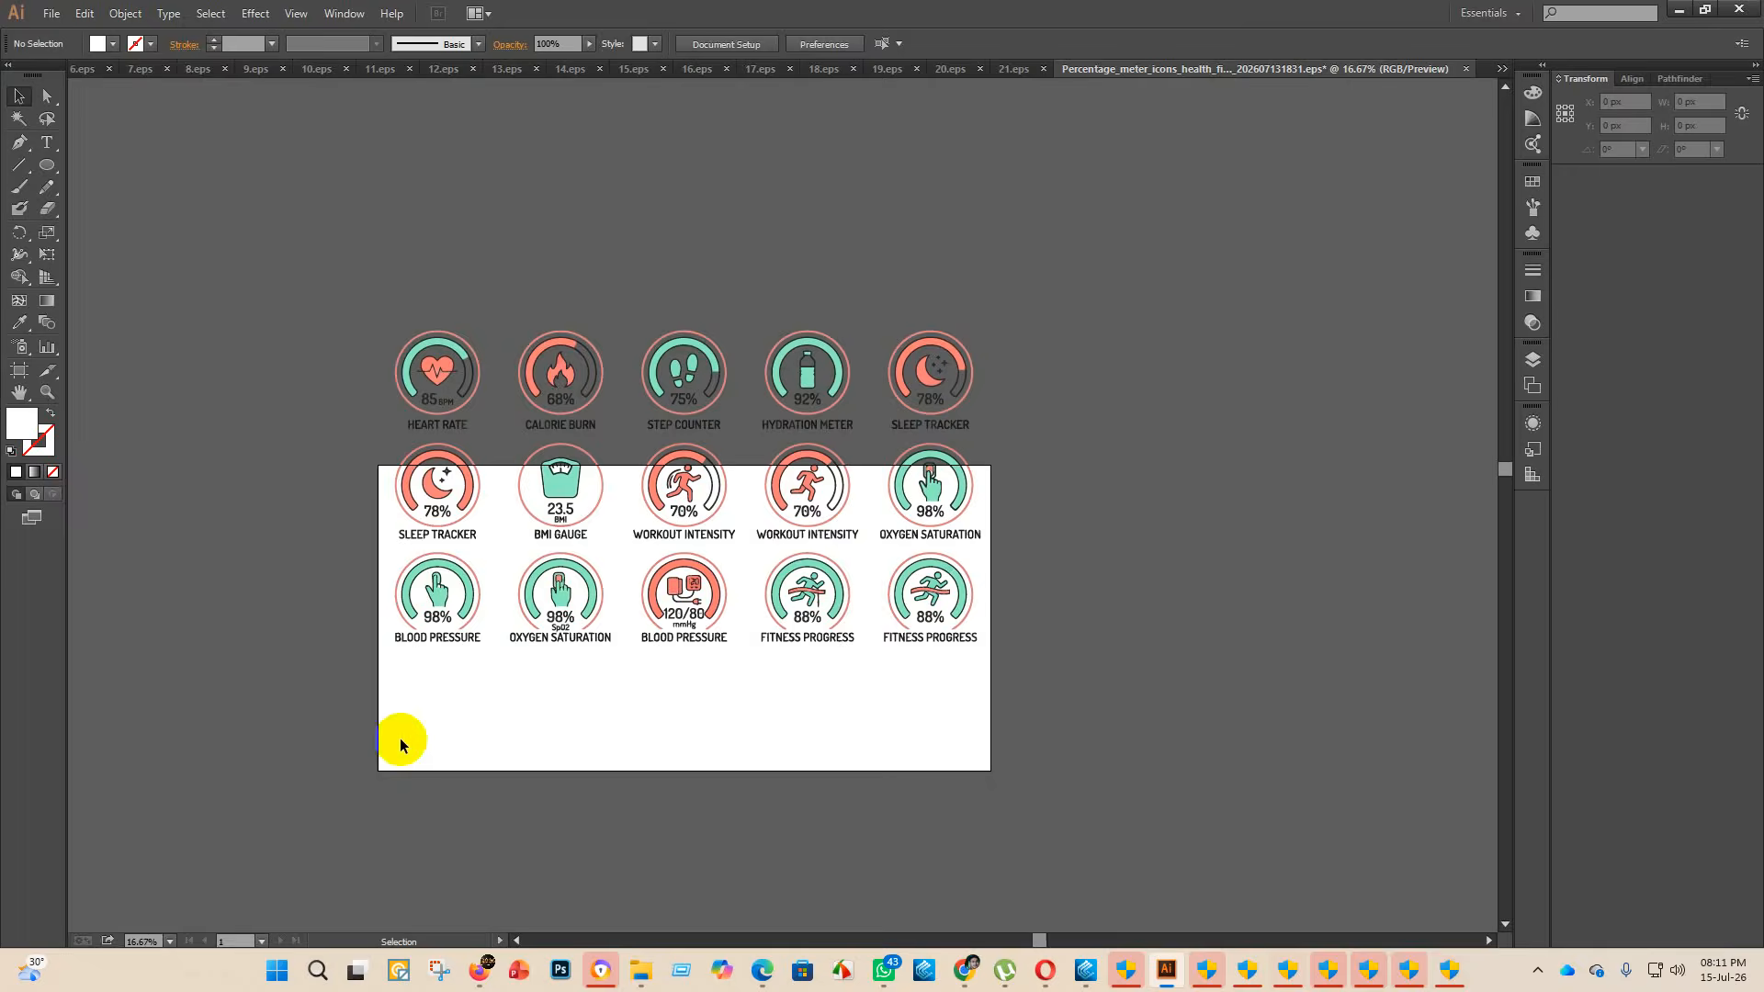
pyautogui.click(723, 361)
pyautogui.click(860, 43)
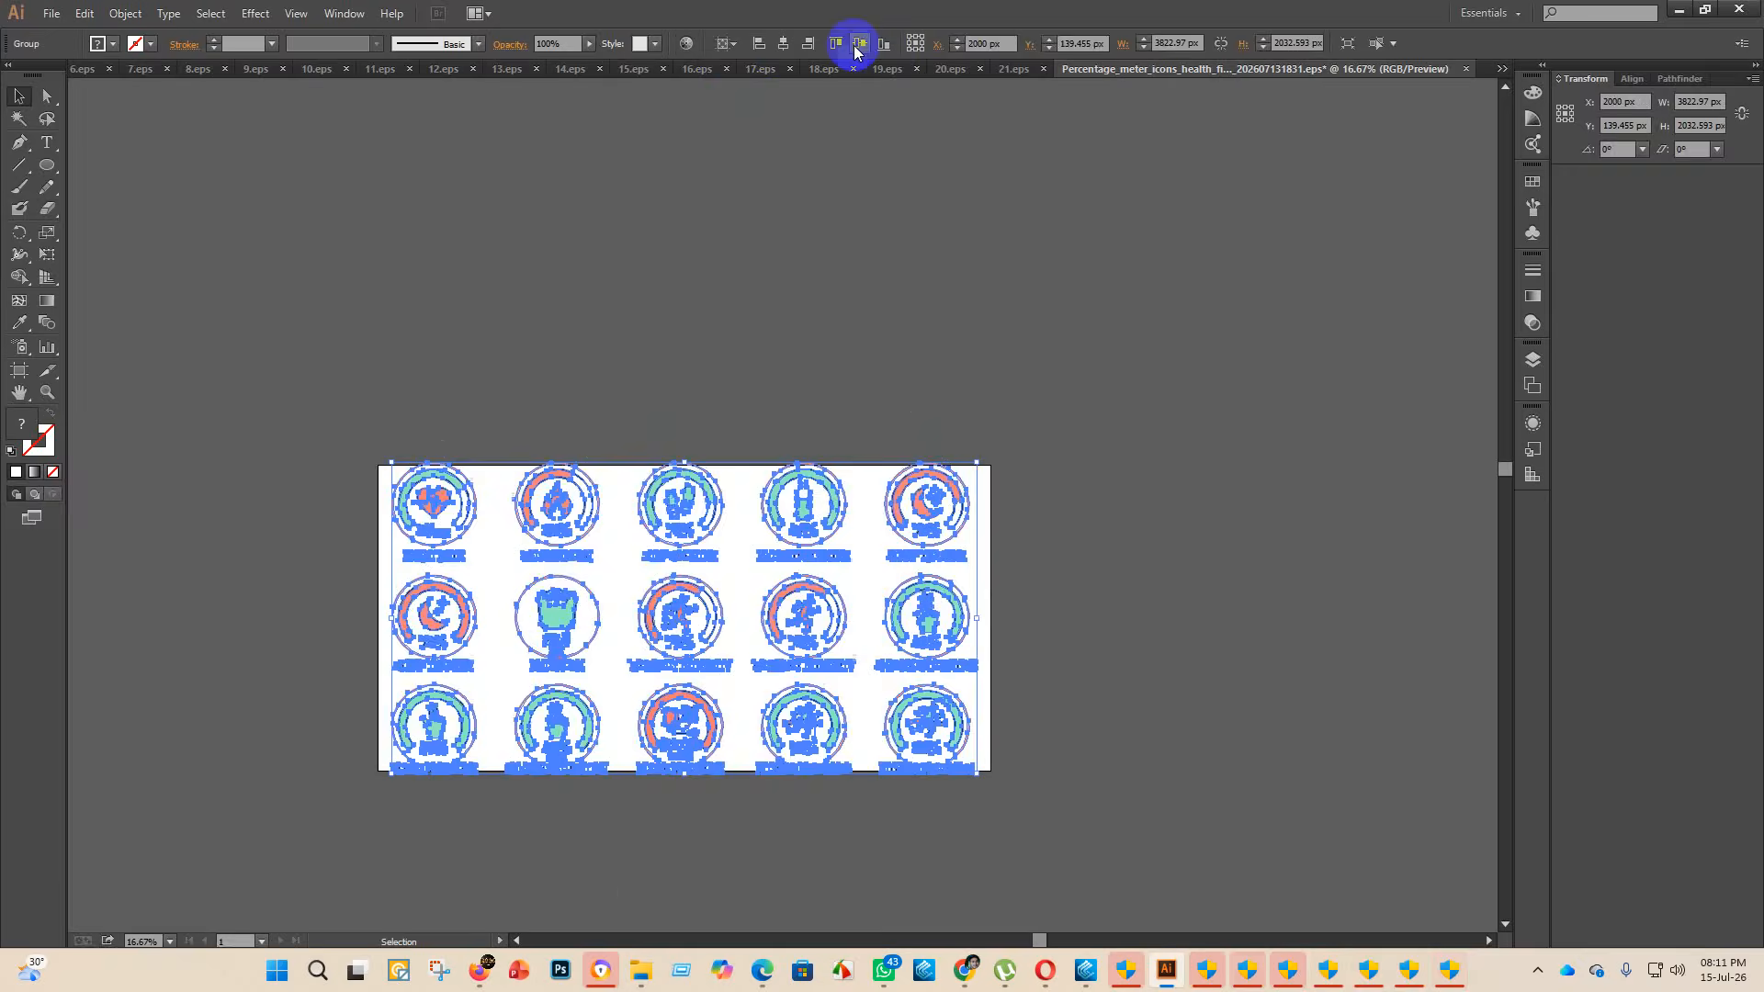
pyautogui.click(1114, 350)
# - Scale the health icon group down proportionally to about 3298 × 1753 px and center it vertically on the artboard
pyautogui.click(688, 465)
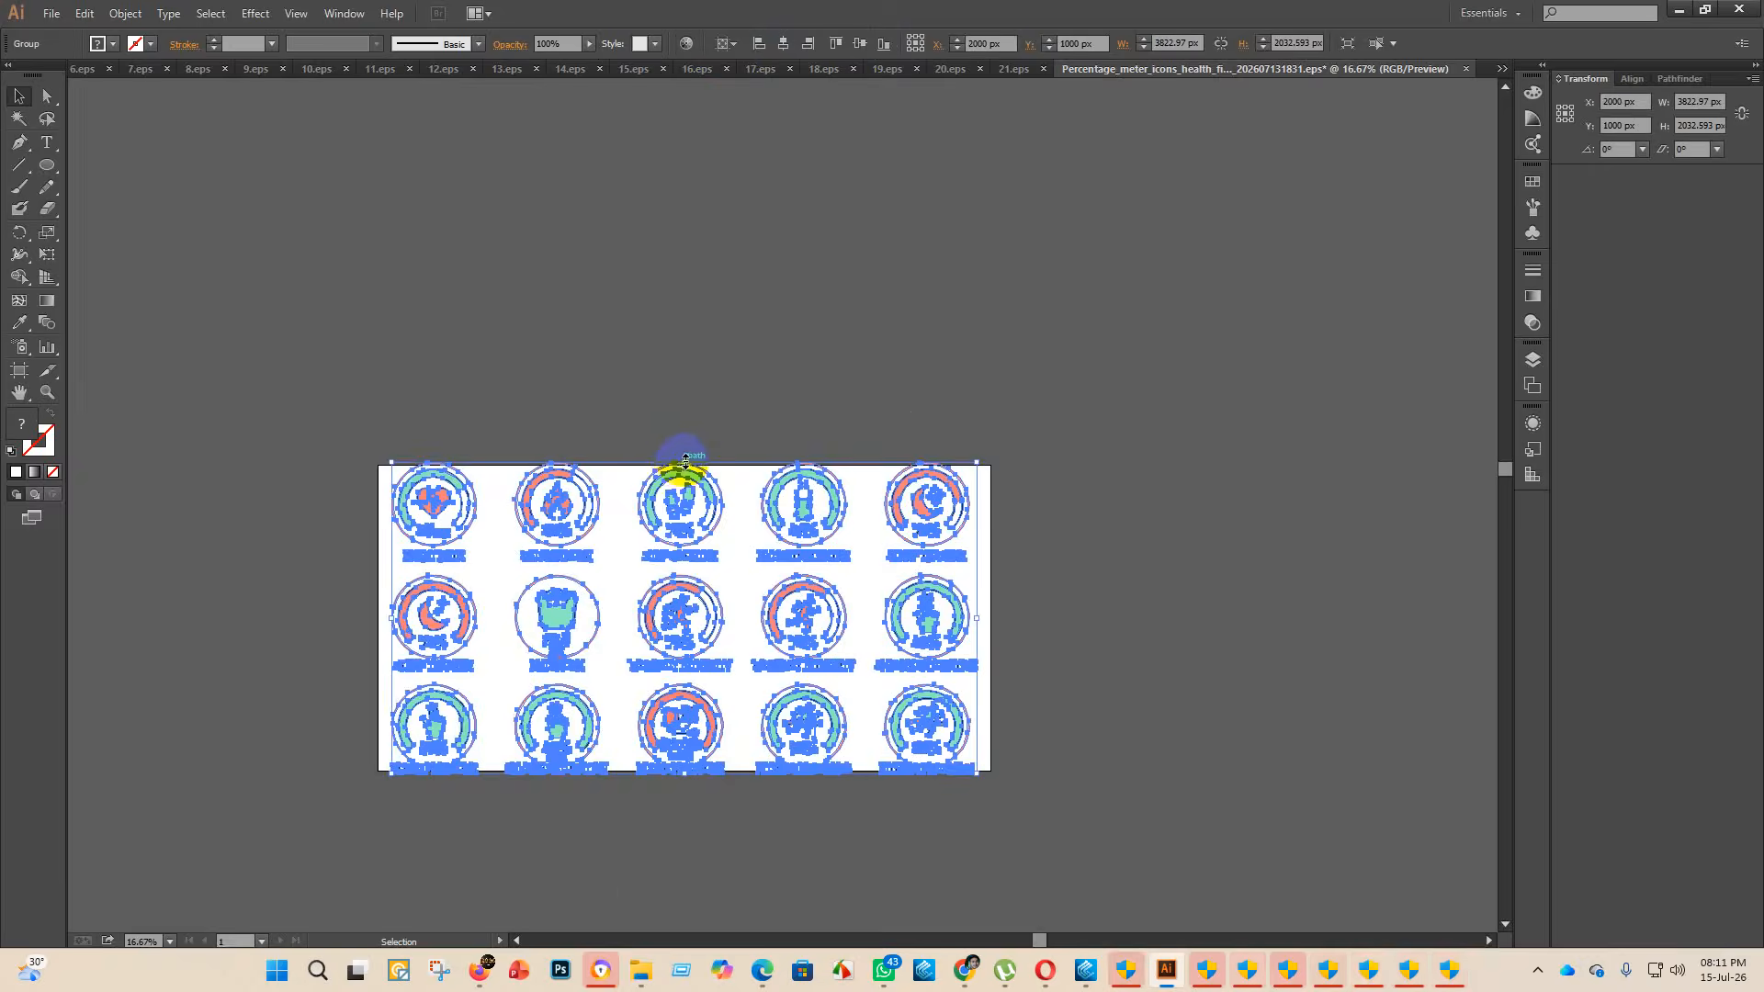
pyautogui.moveTo(683, 462); pyautogui.dragTo(683, 504)
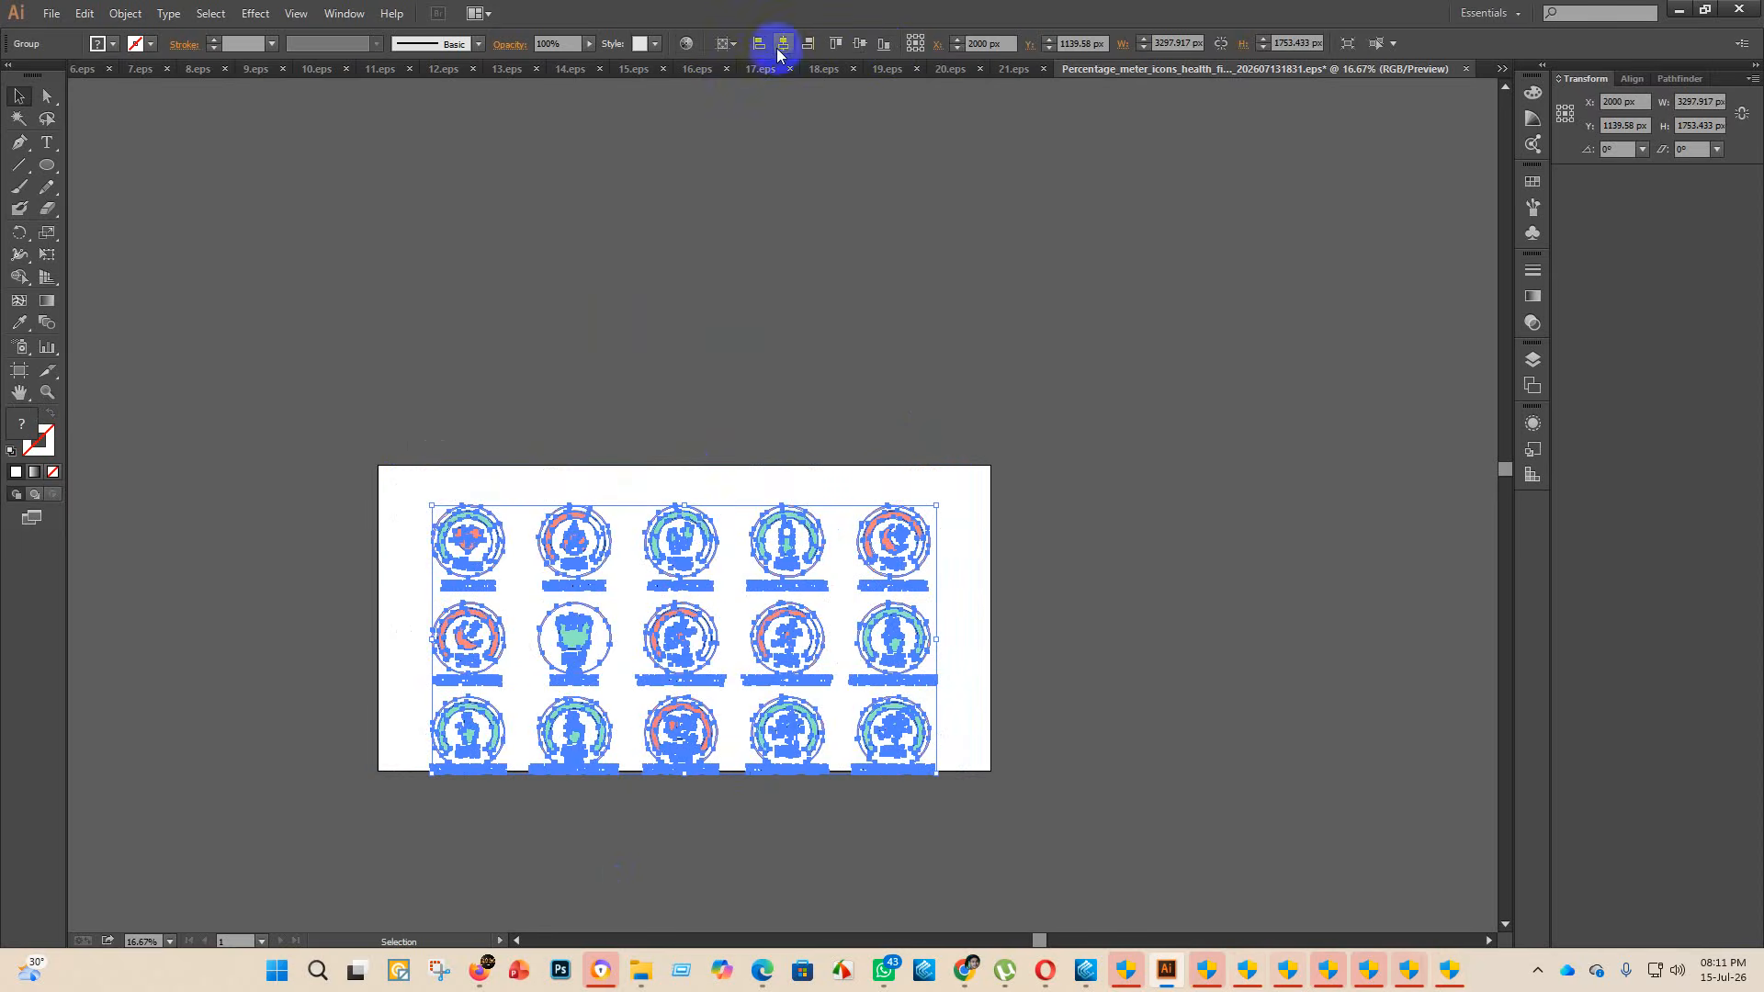
pyautogui.click(858, 46)
pyautogui.click(1055, 543)
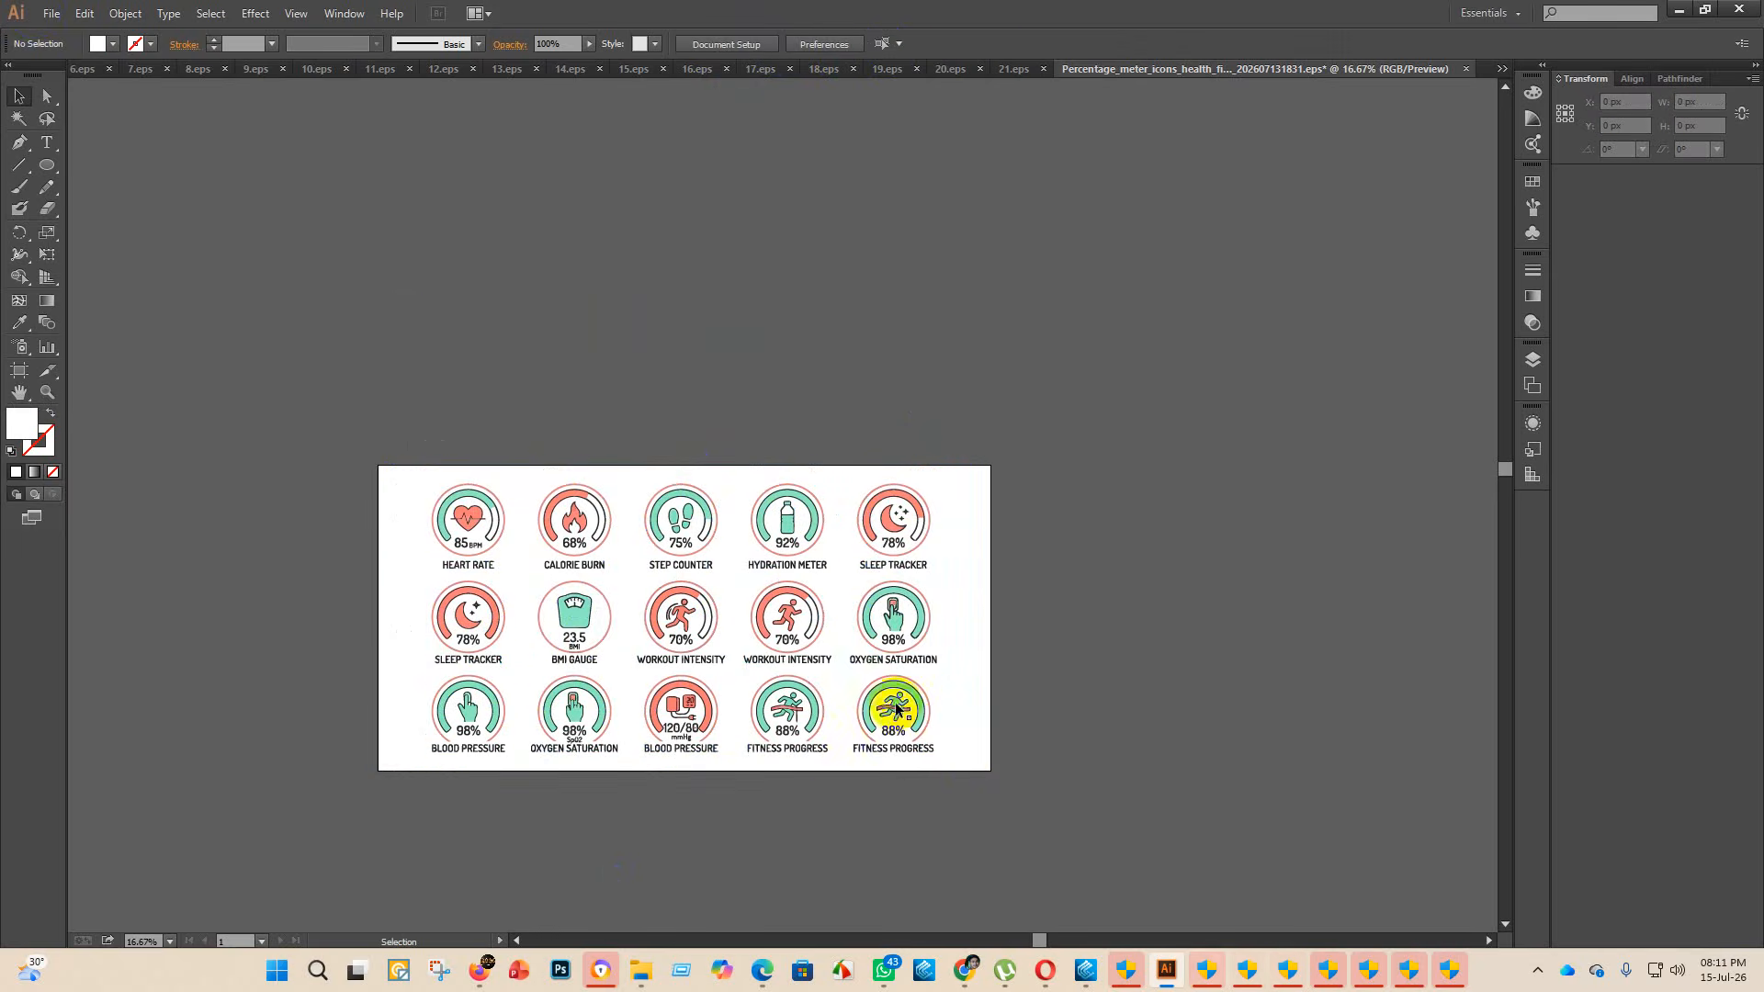
# - Save the health icon document in the eps 2 folder as an Illustrator EPS file named 22
pyautogui.click(51, 14)
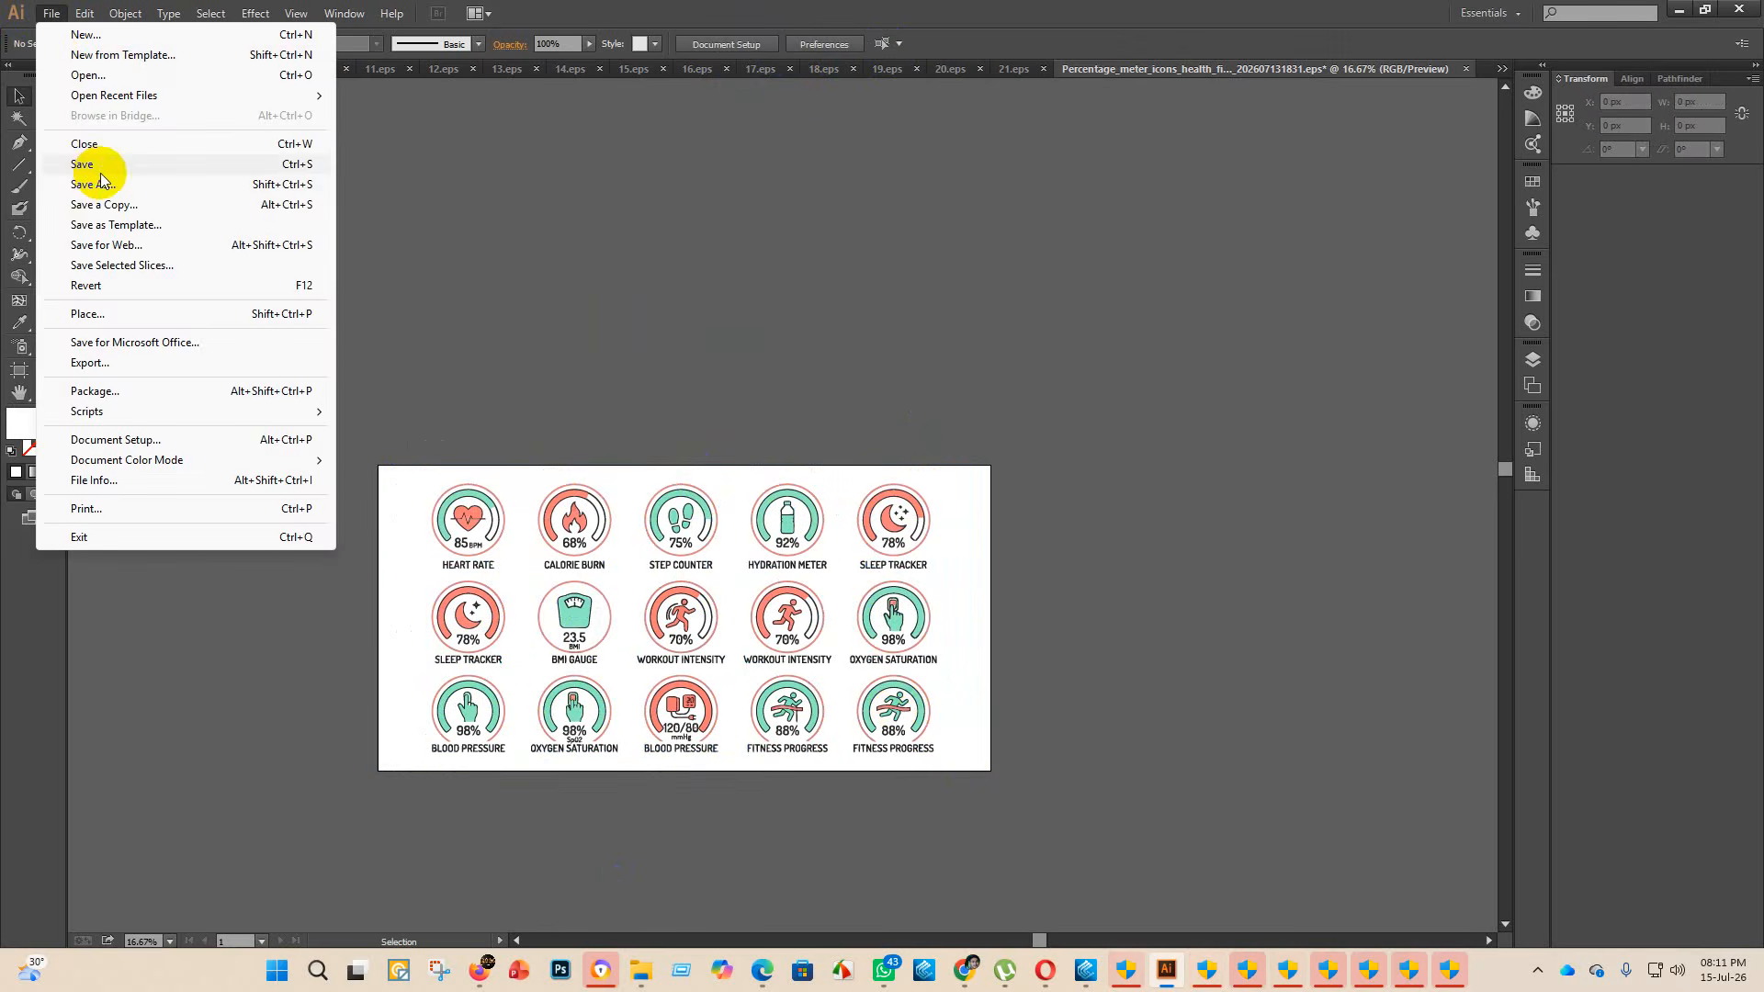
pyautogui.click(91, 164)
pyautogui.doubleClick(316, 155)
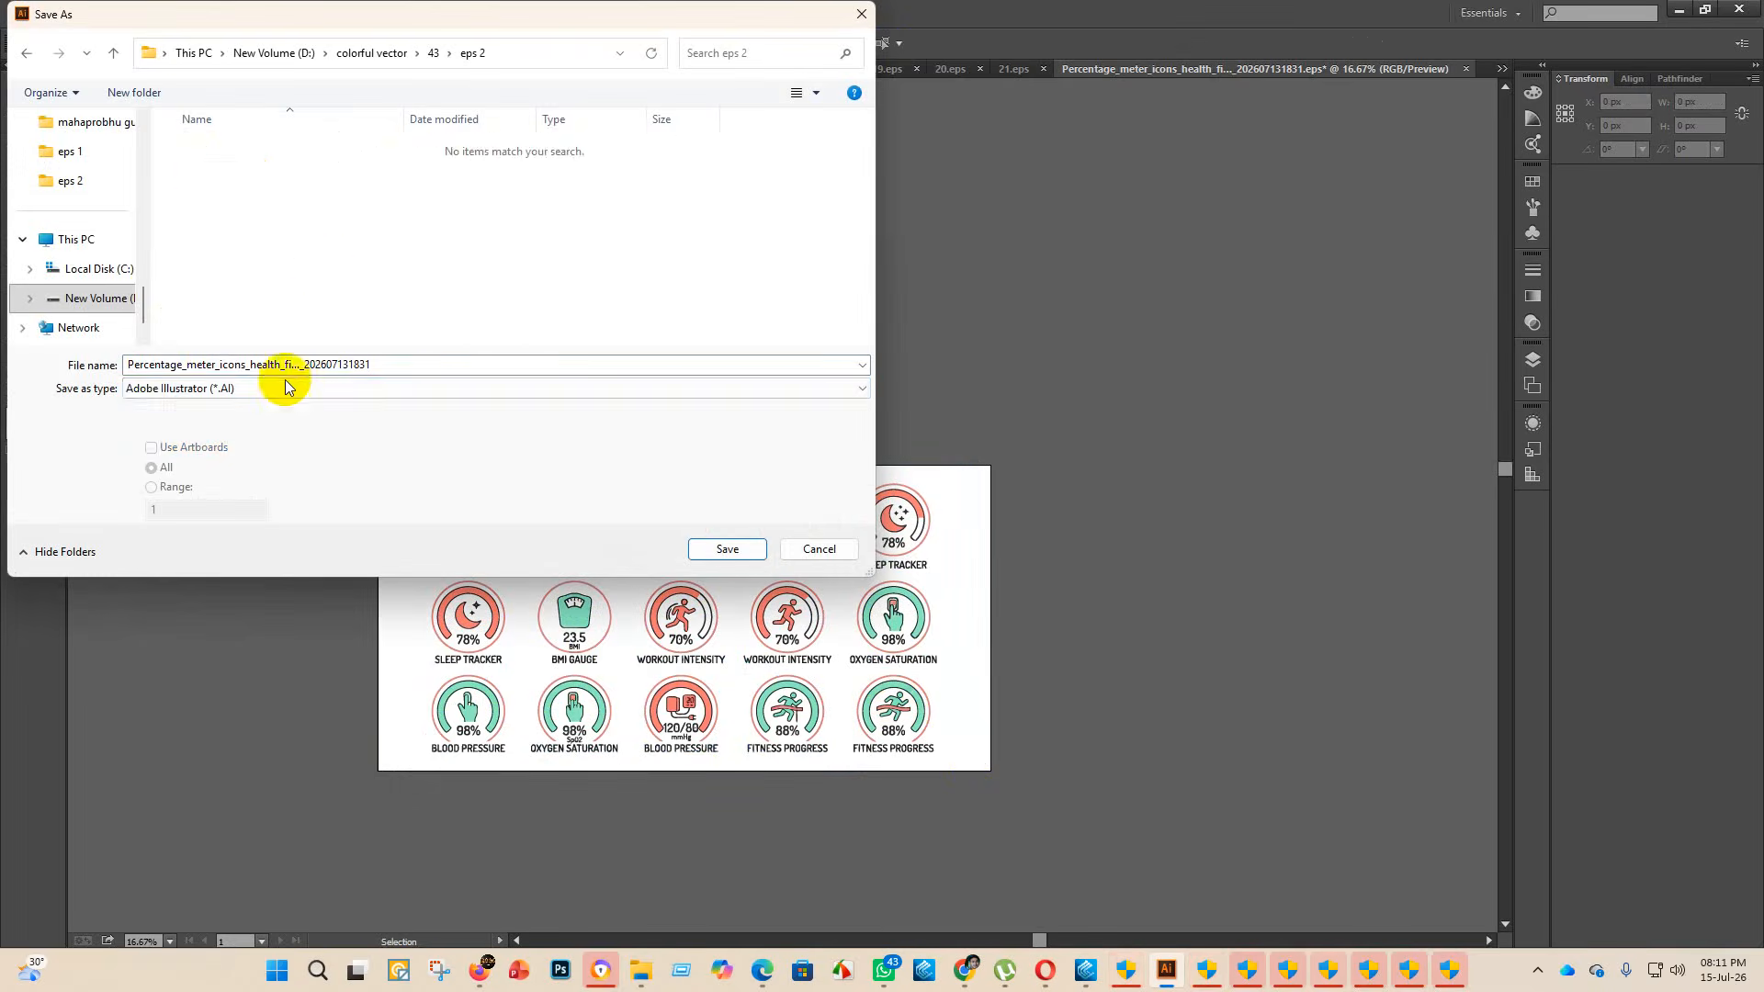
pyautogui.click(246, 389)
pyautogui.click(209, 436)
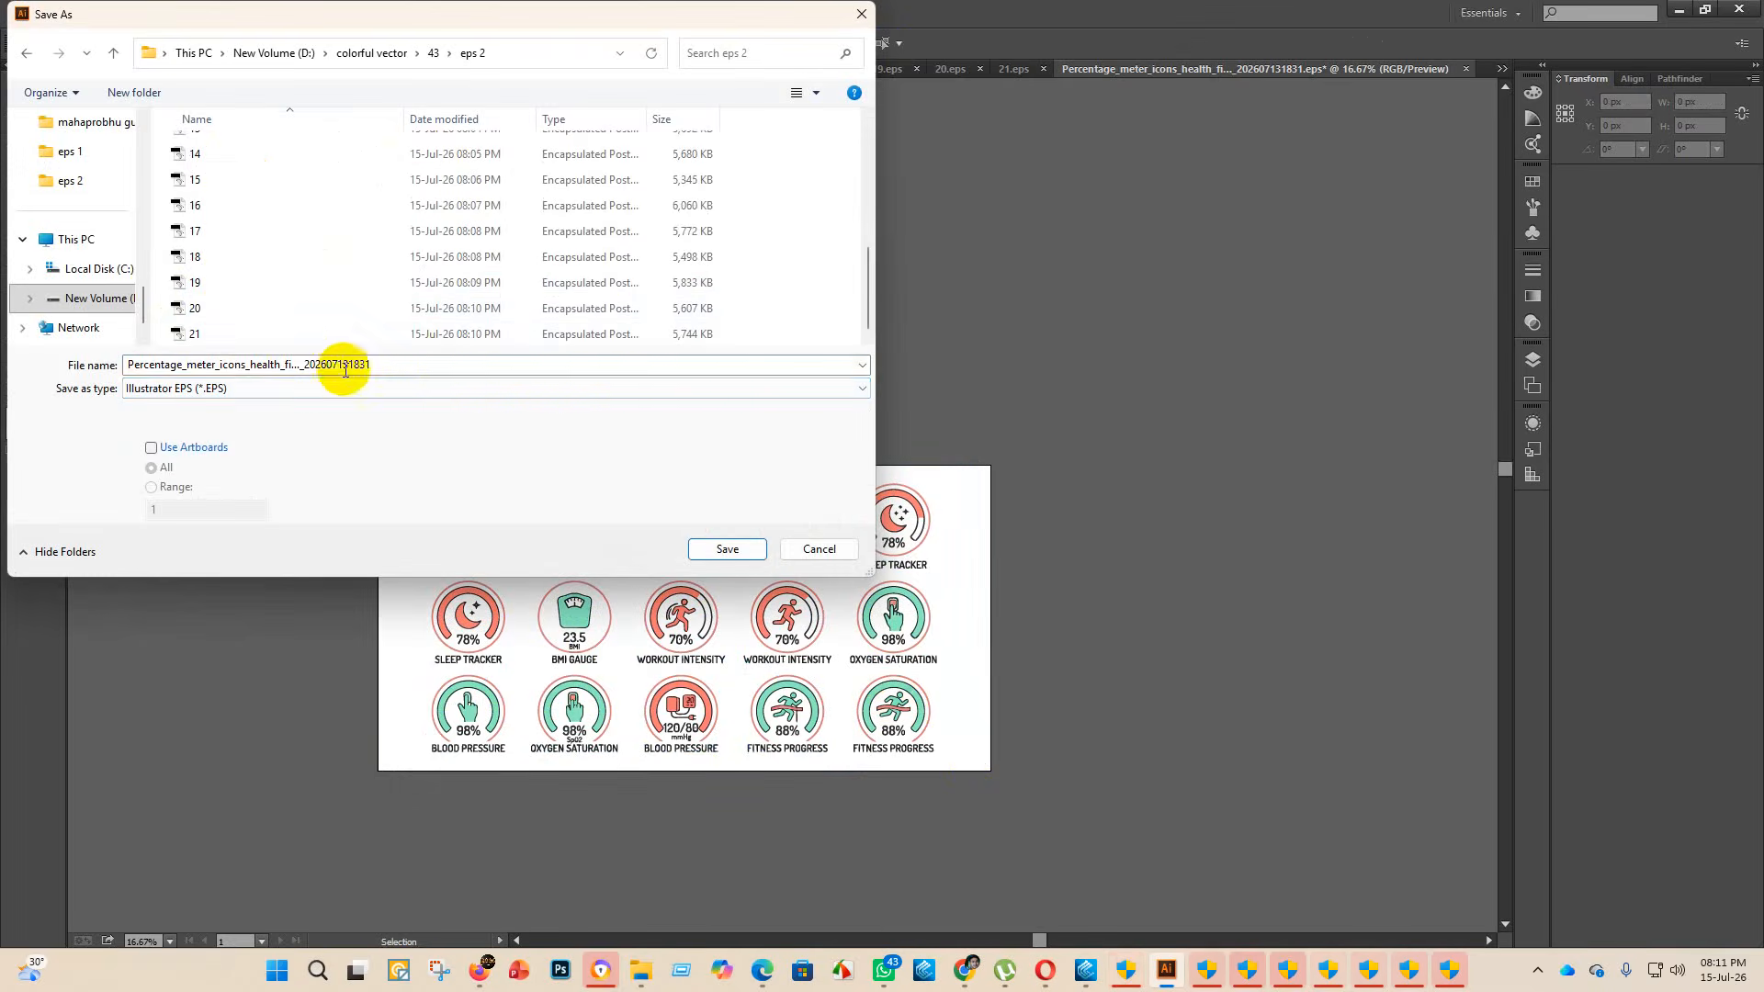
pyautogui.write('22')
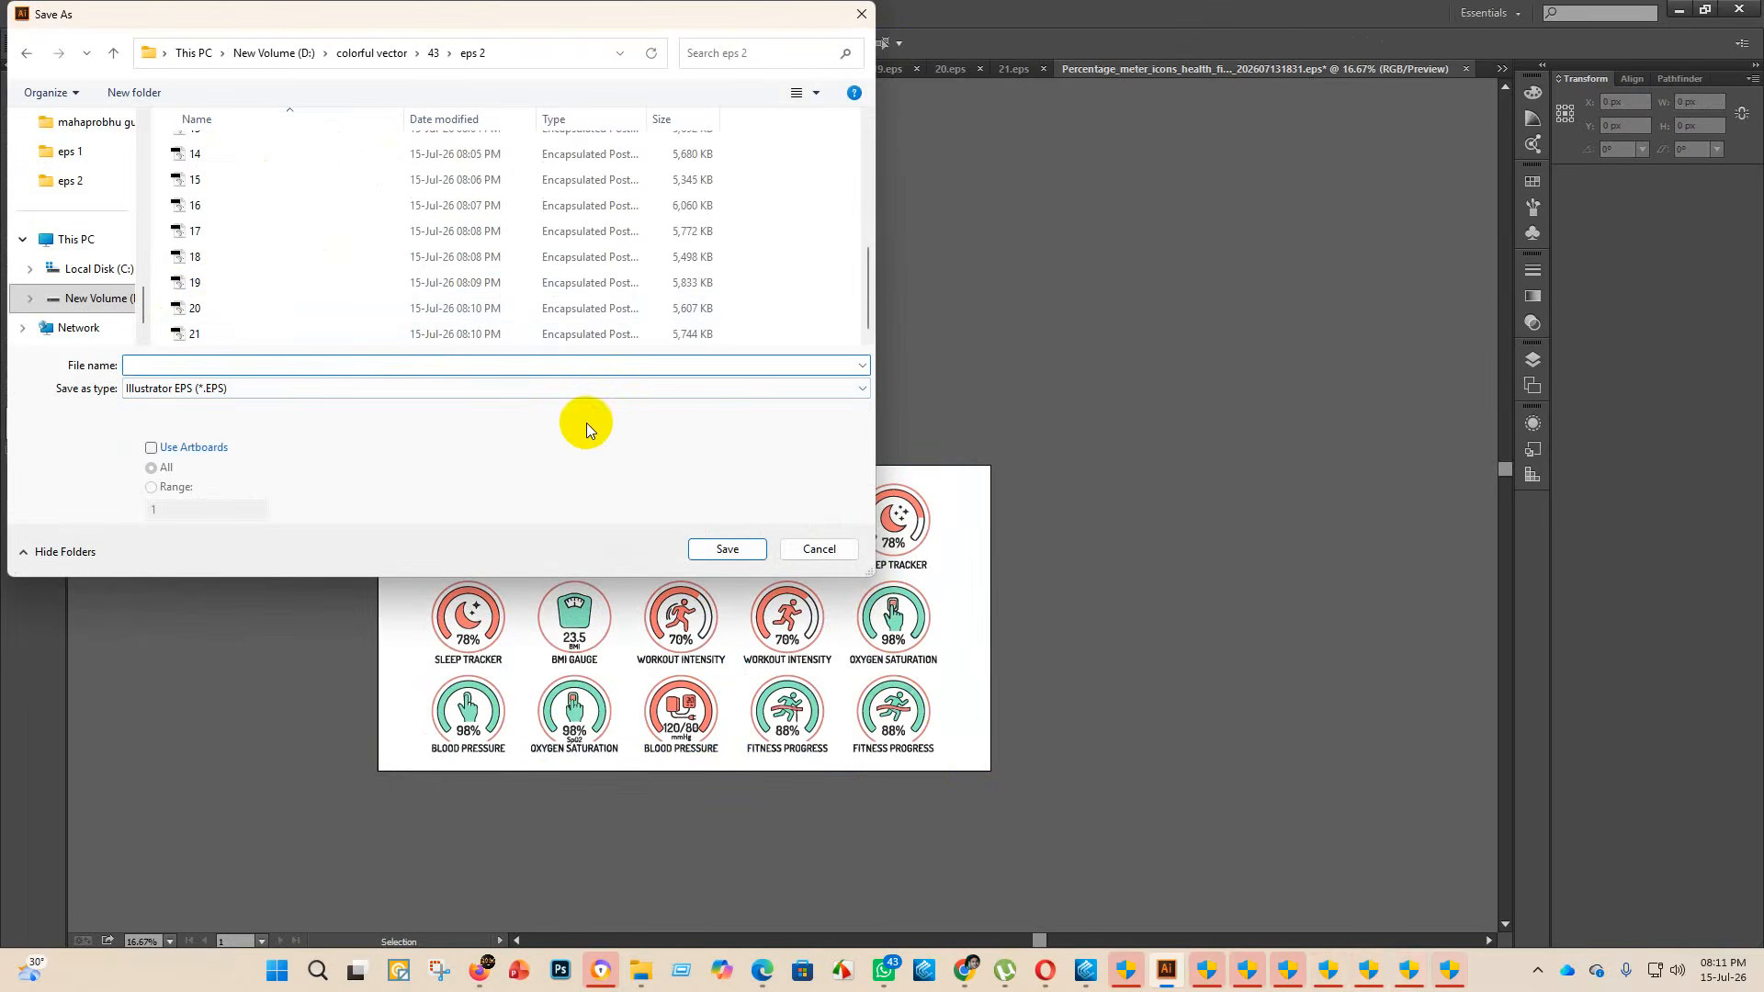
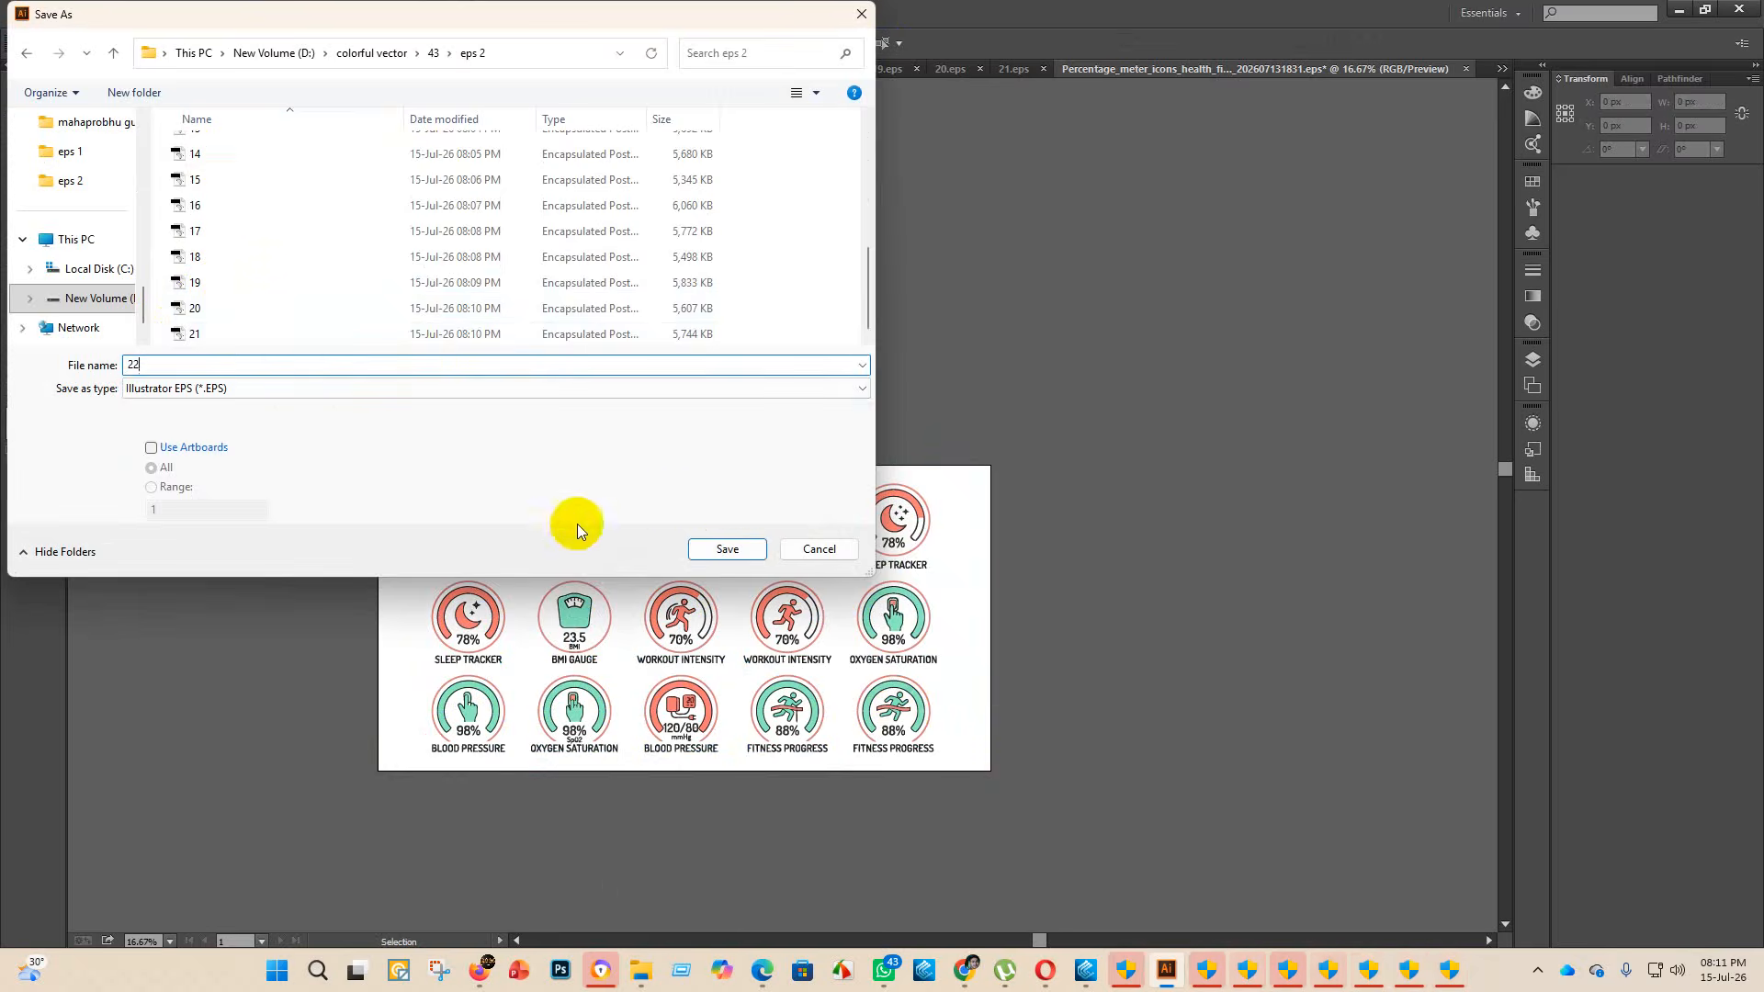
pyautogui.click(725, 549)
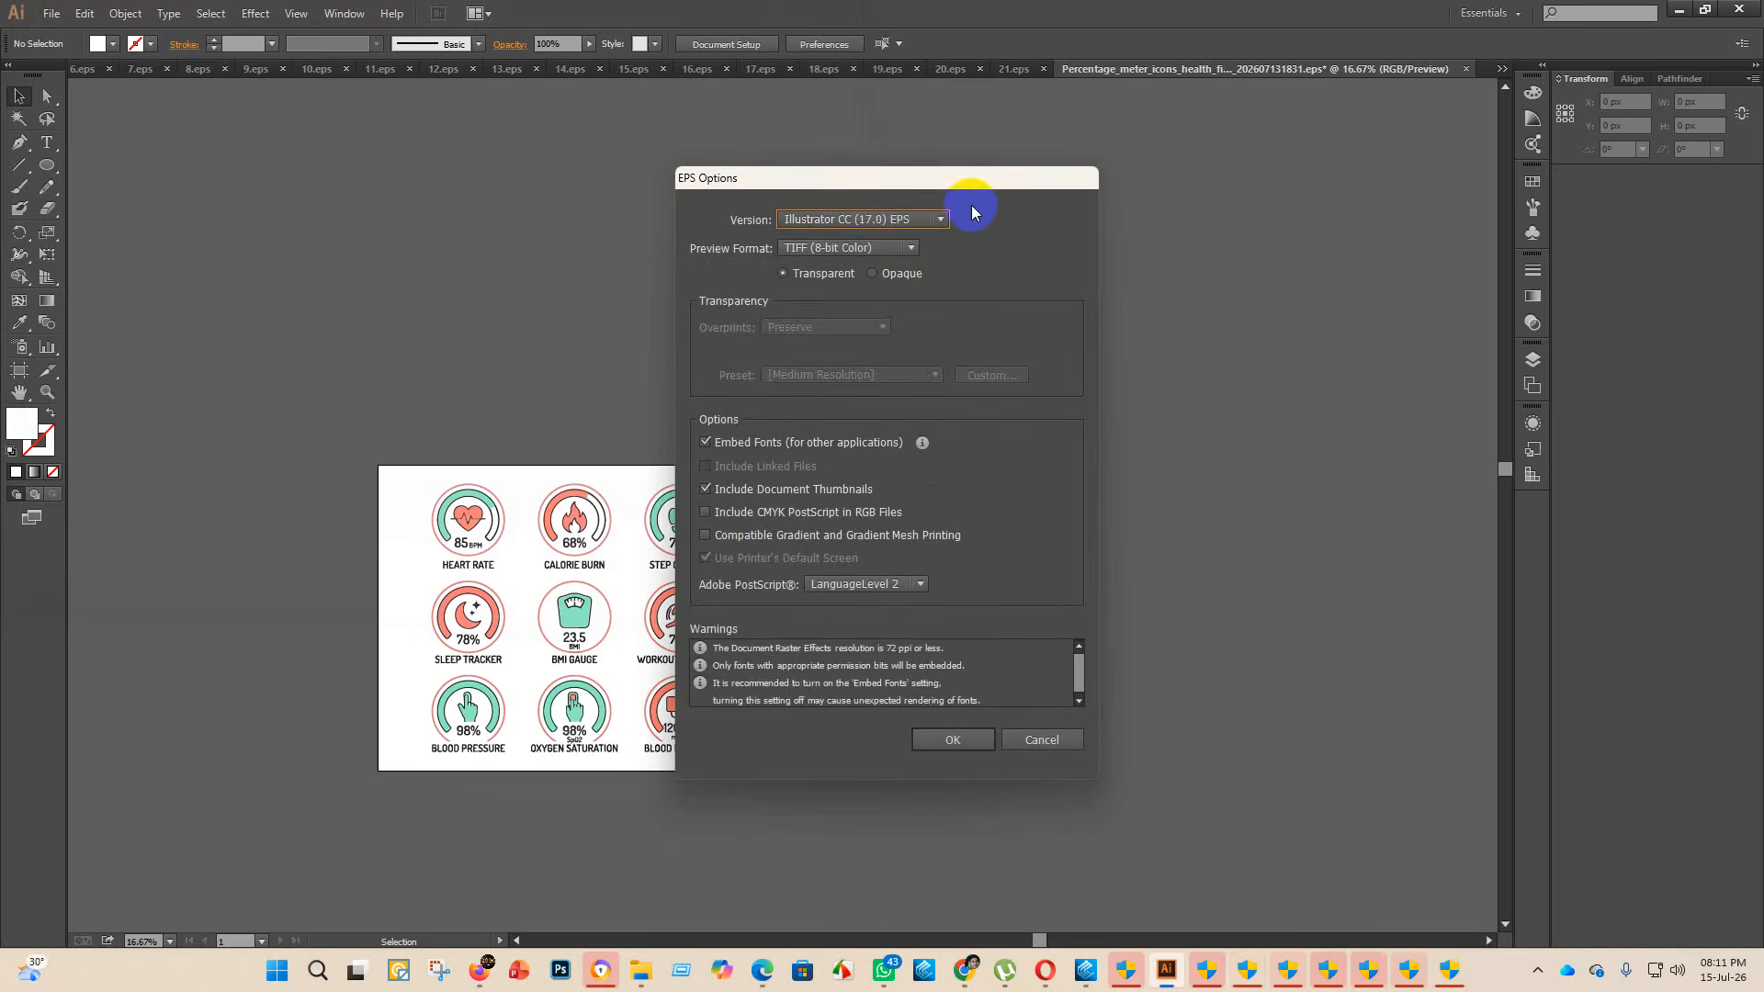
# - Set the EPS version of file 22 to Illustrator 10 EPS and write the file
pyautogui.click(938, 220)
pyautogui.click(877, 406)
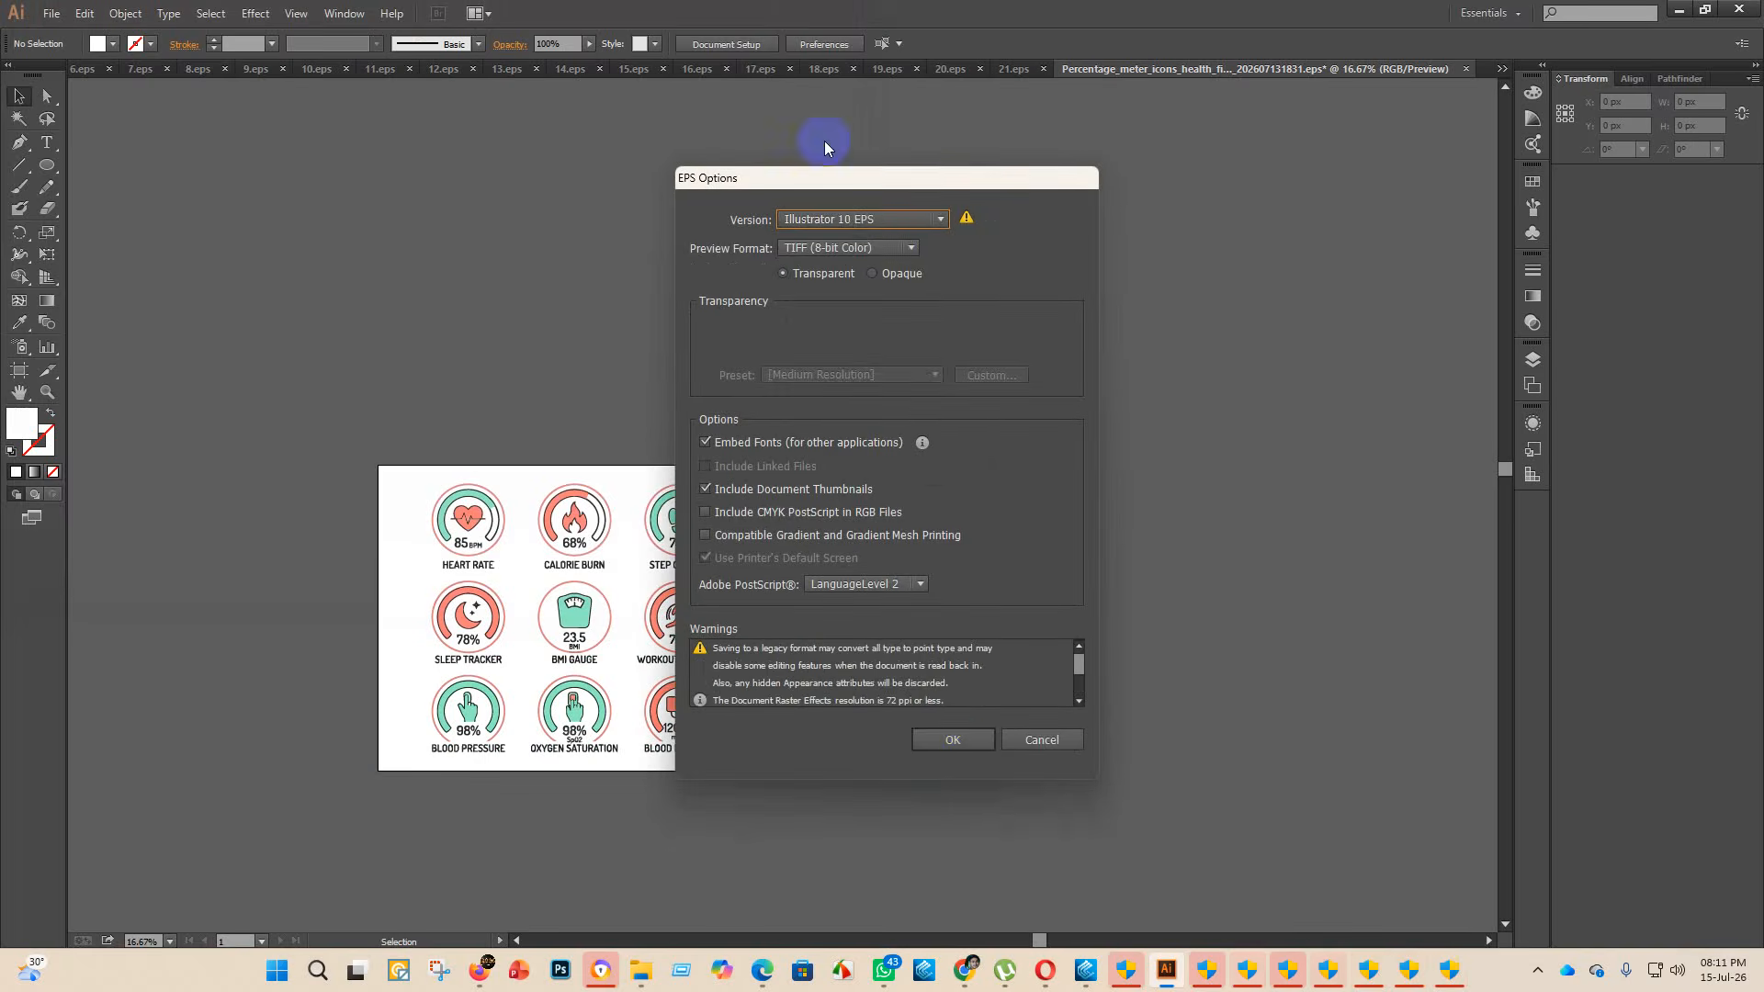
pyautogui.click(954, 740)
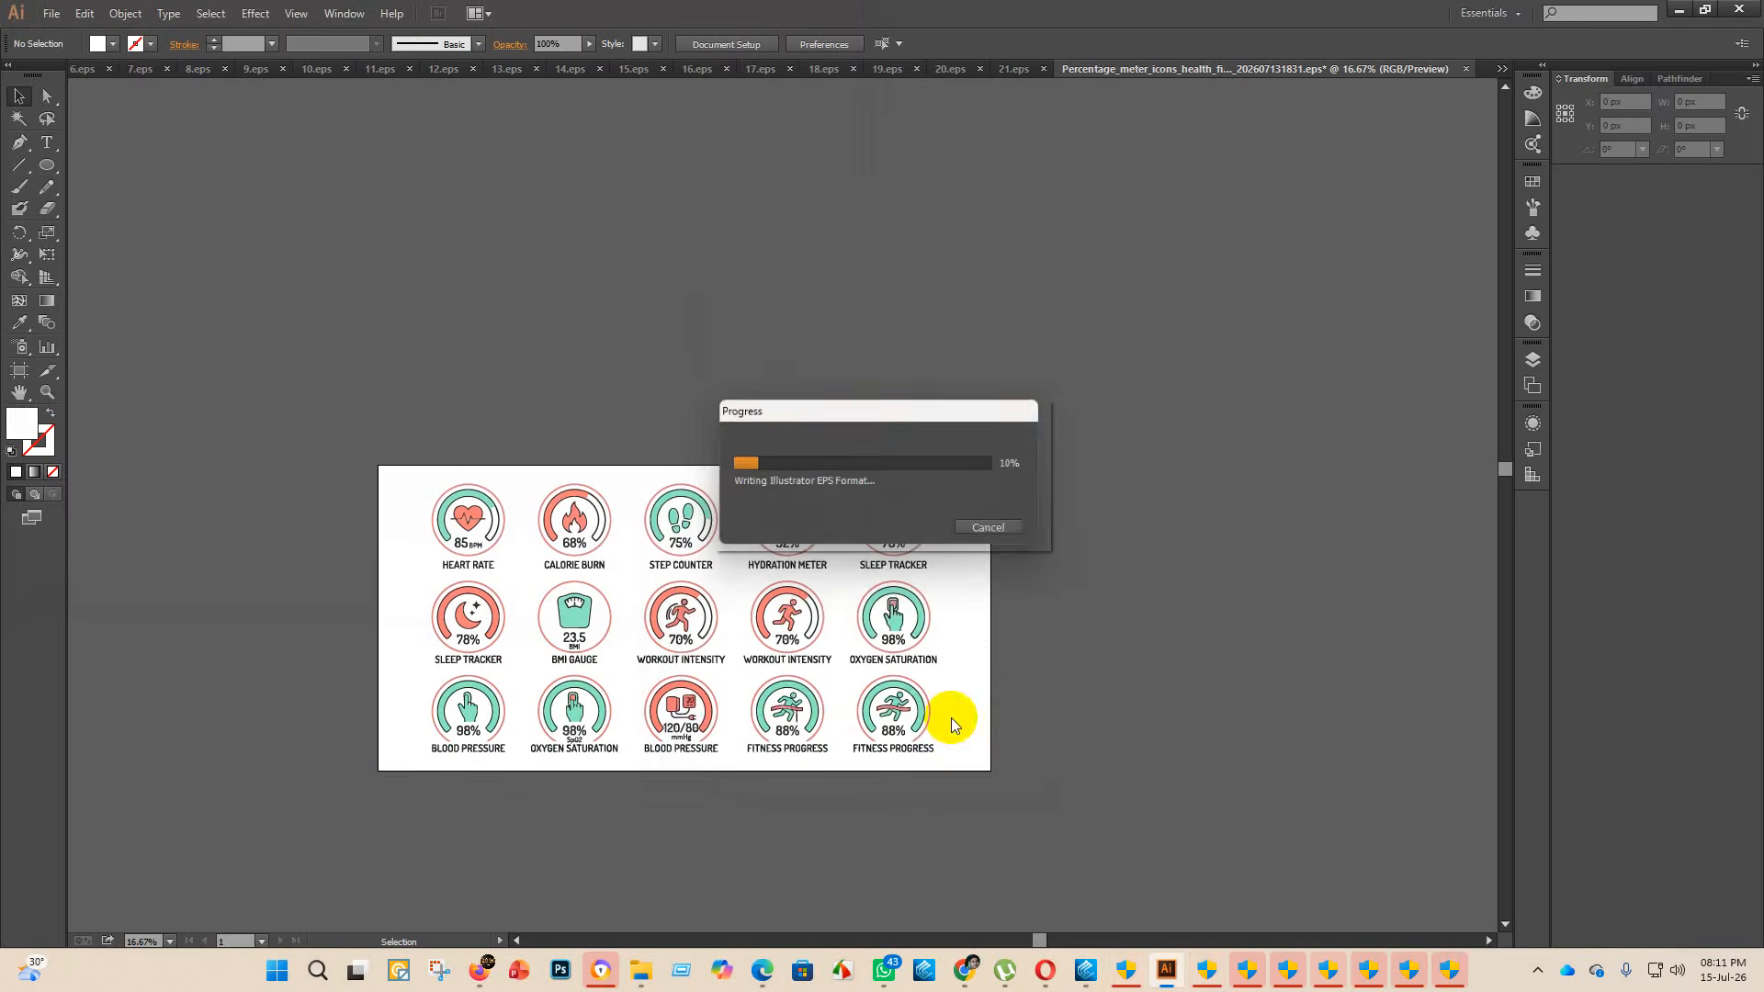
# - In File Explorer, move the two health percentage meter files into the finish folder and open the speed percentage meter EPS
pyautogui.click(640, 983)
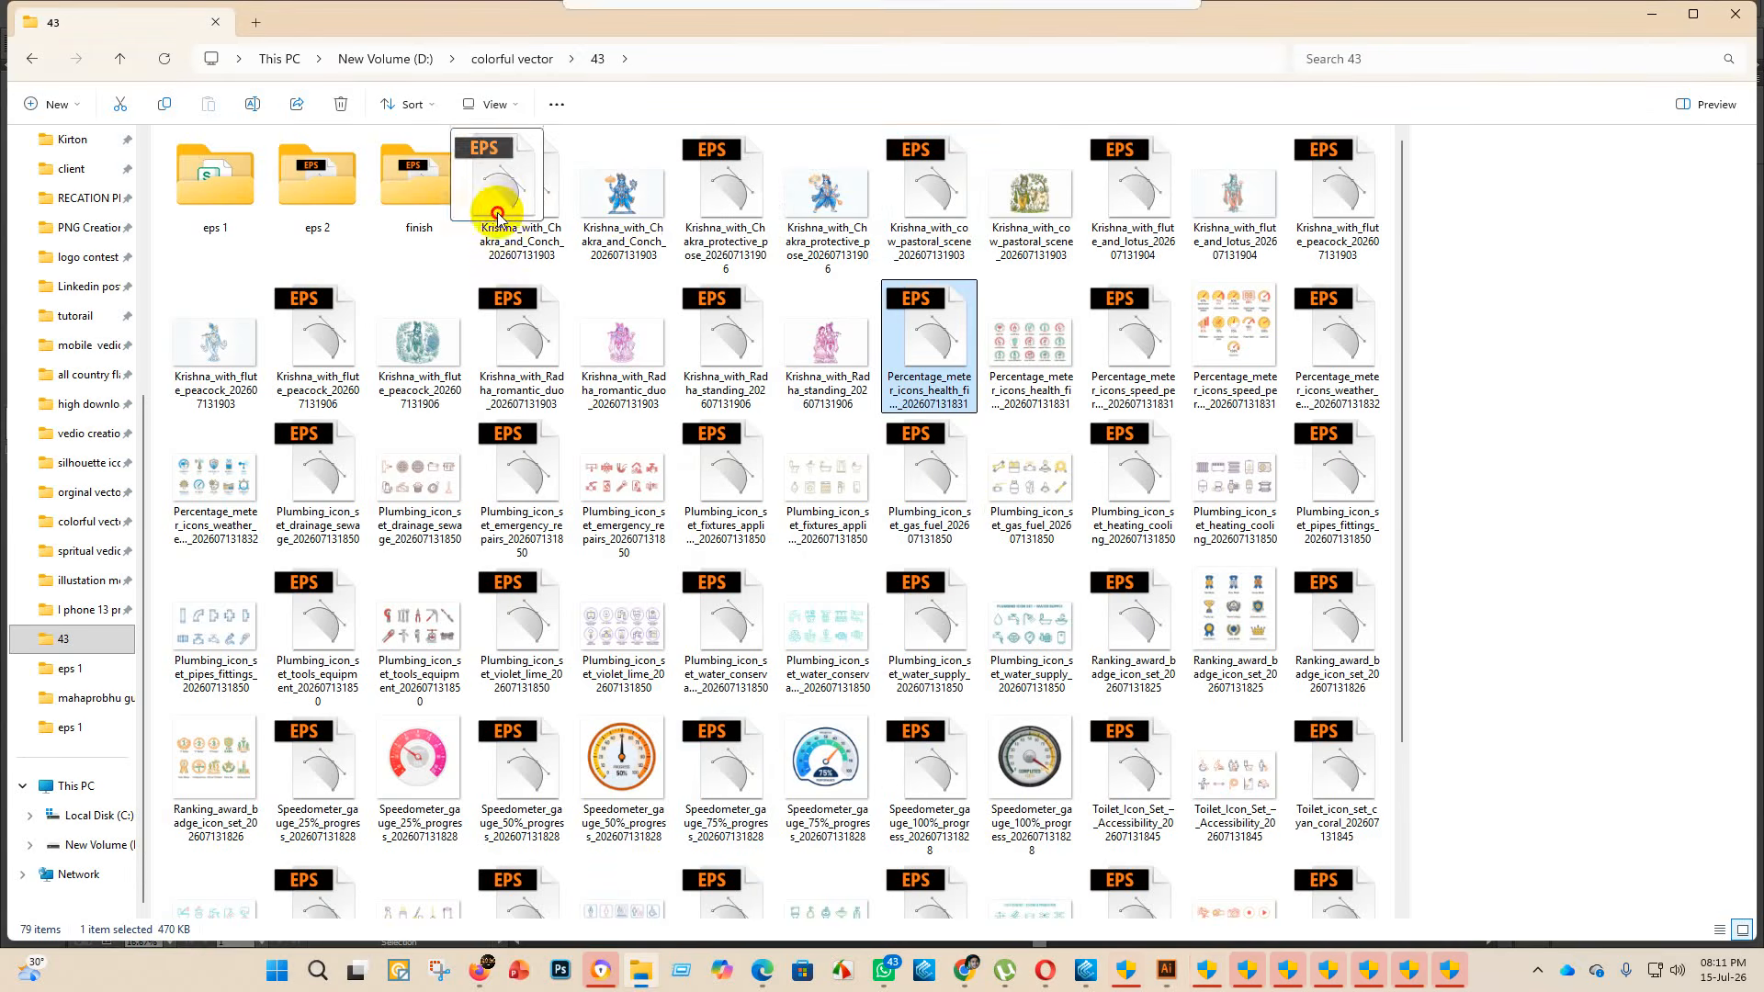
pyautogui.moveTo(497, 216); pyautogui.dragTo(423, 207)
pyautogui.moveTo(928, 349); pyautogui.dragTo(429, 216)
pyautogui.click(930, 328)
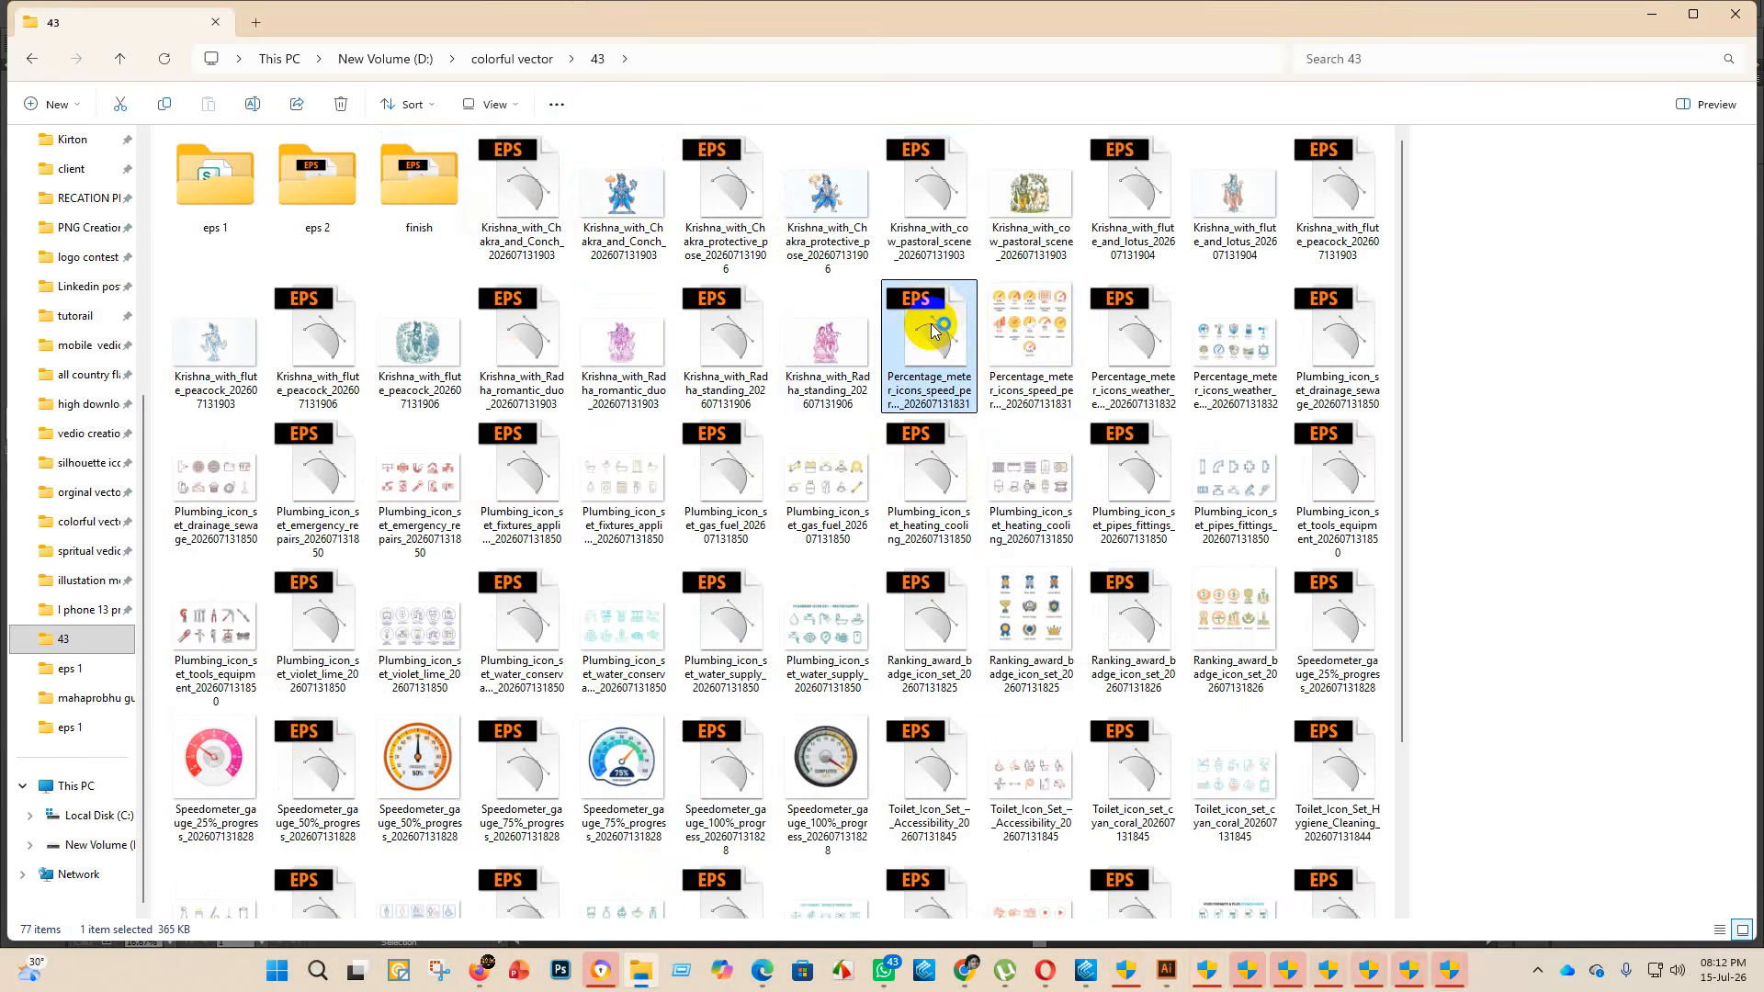
pyautogui.doubleClick(930, 328)
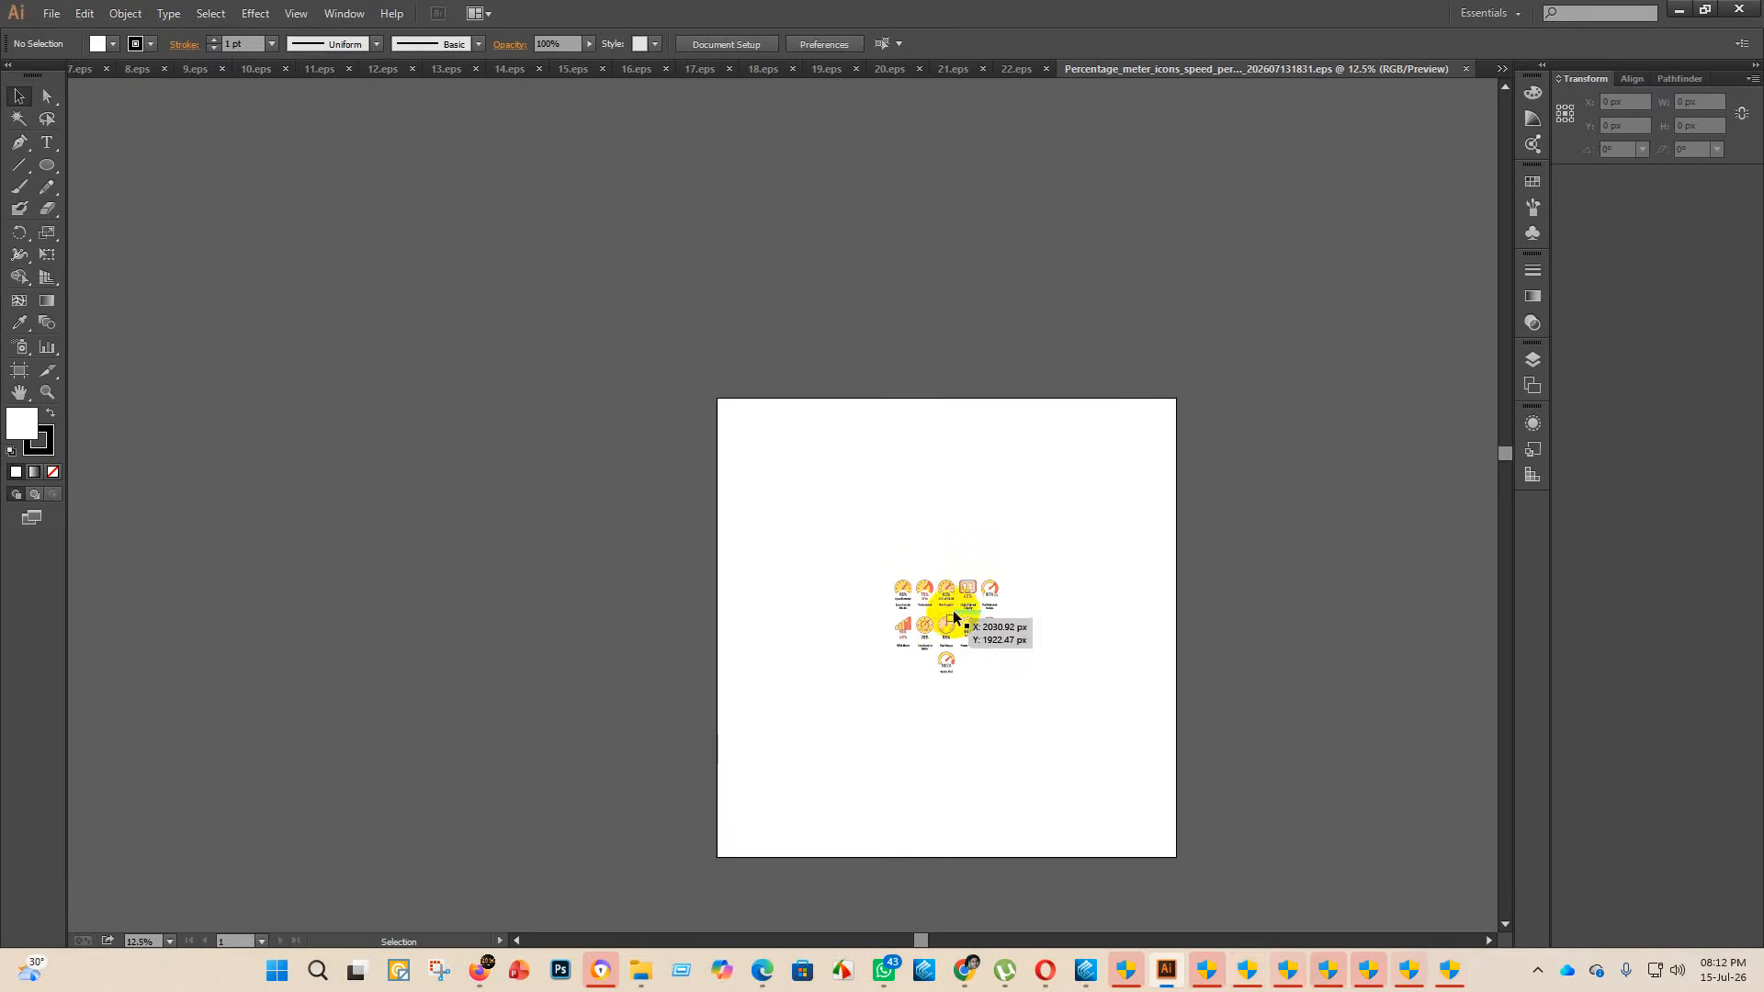
# - Scale the speed icon artwork up proportionally to about 4208 × 4208 px and delete its white background areas with the Magic Wand
pyautogui.click(960, 578)
pyautogui.moveTo(947, 570); pyautogui.dragTo(1000, 202)
pyautogui.click(1437, 596)
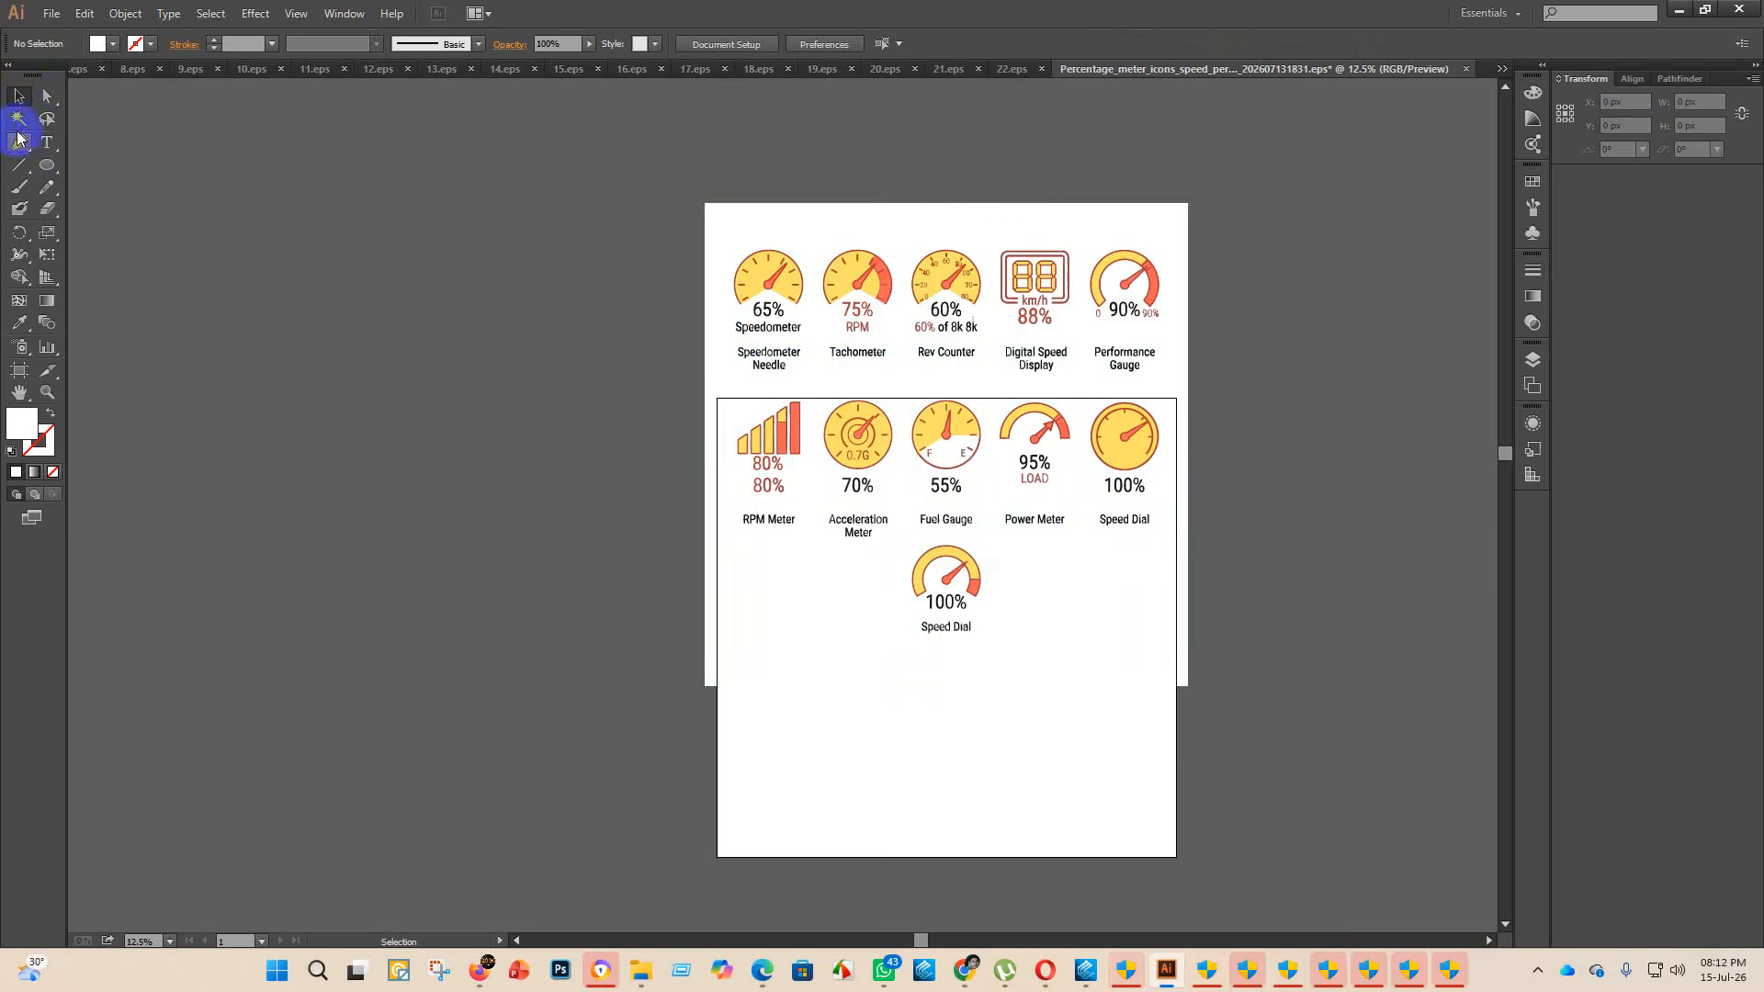
pyautogui.click(799, 229)
pyautogui.press('Delete')
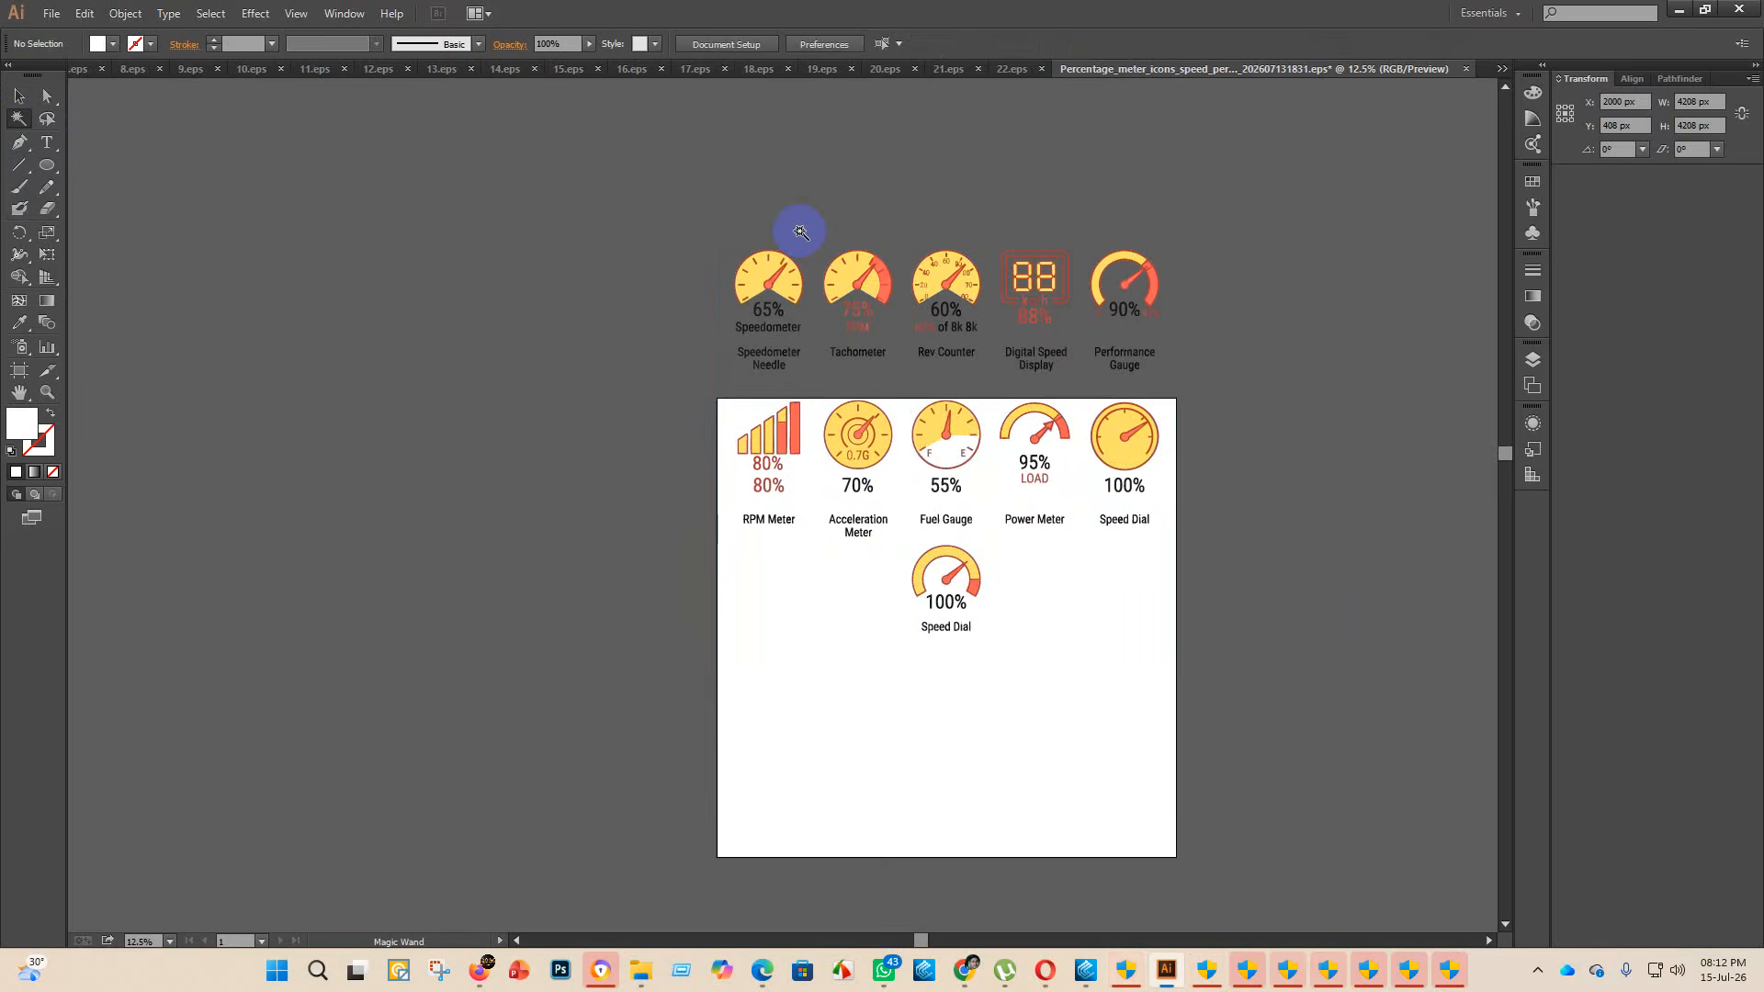
# - Center the speed icon group vertically on the artboard
pyautogui.click(850, 267)
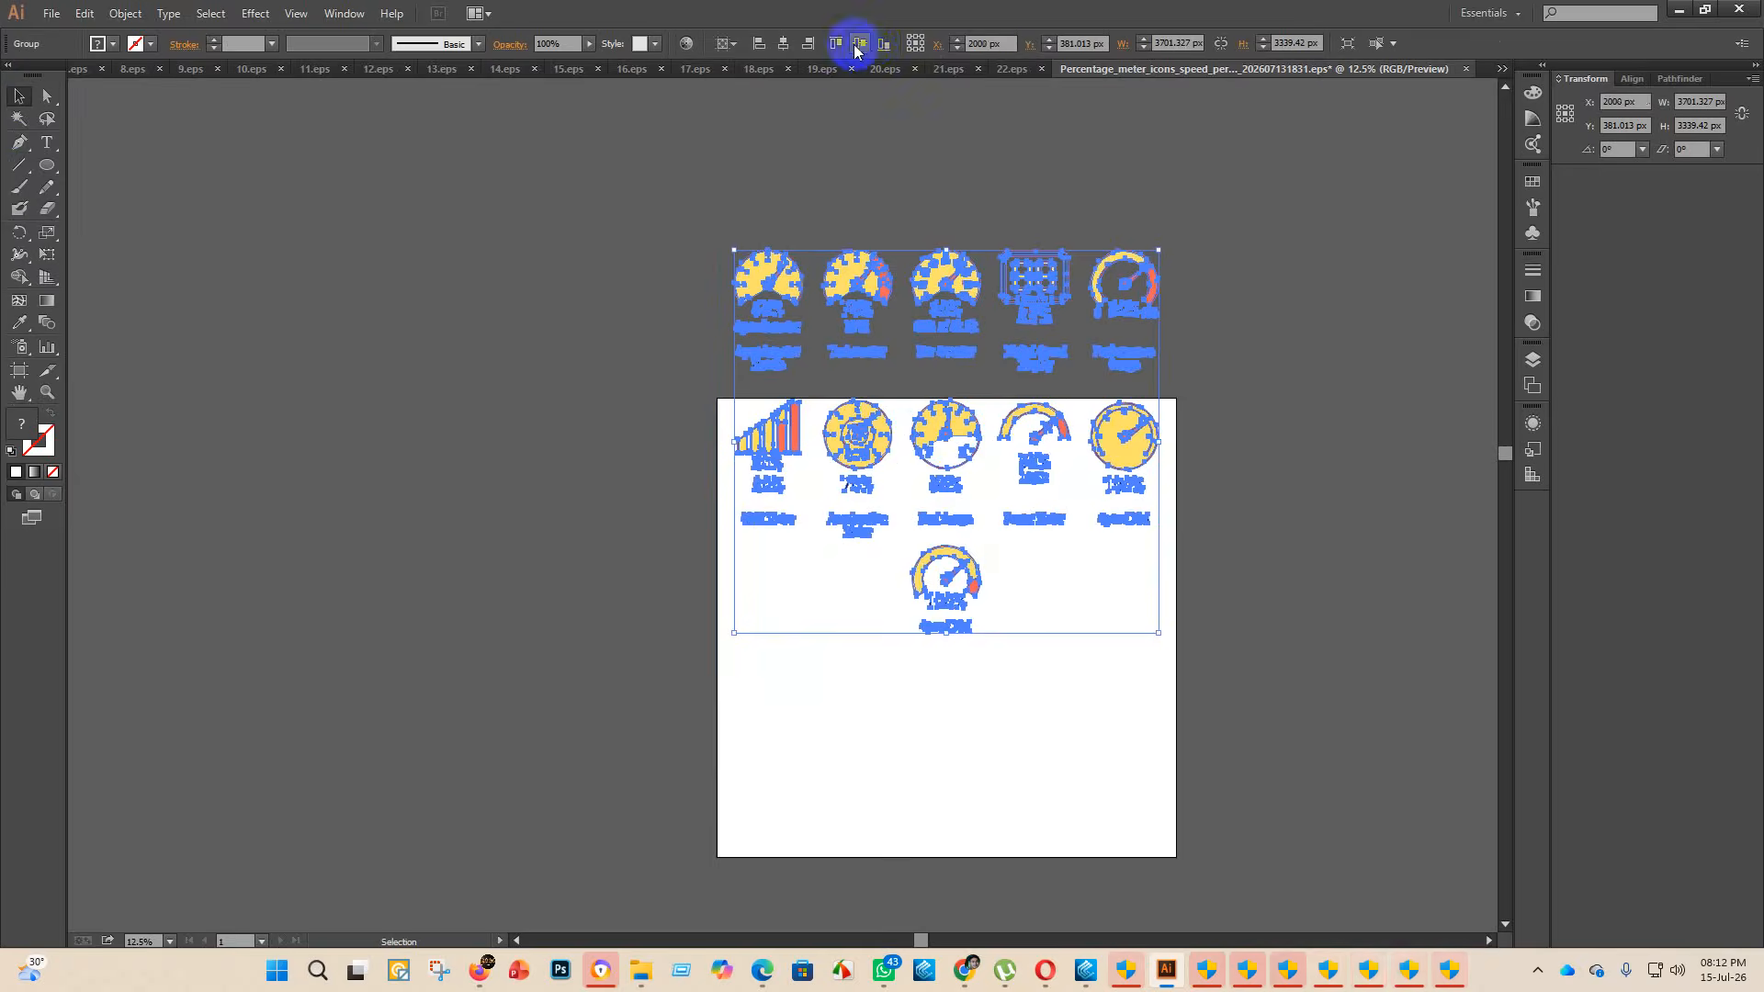
pyautogui.click(858, 43)
pyautogui.scroll(-2, 1114, 202)
pyautogui.click(597, 212)
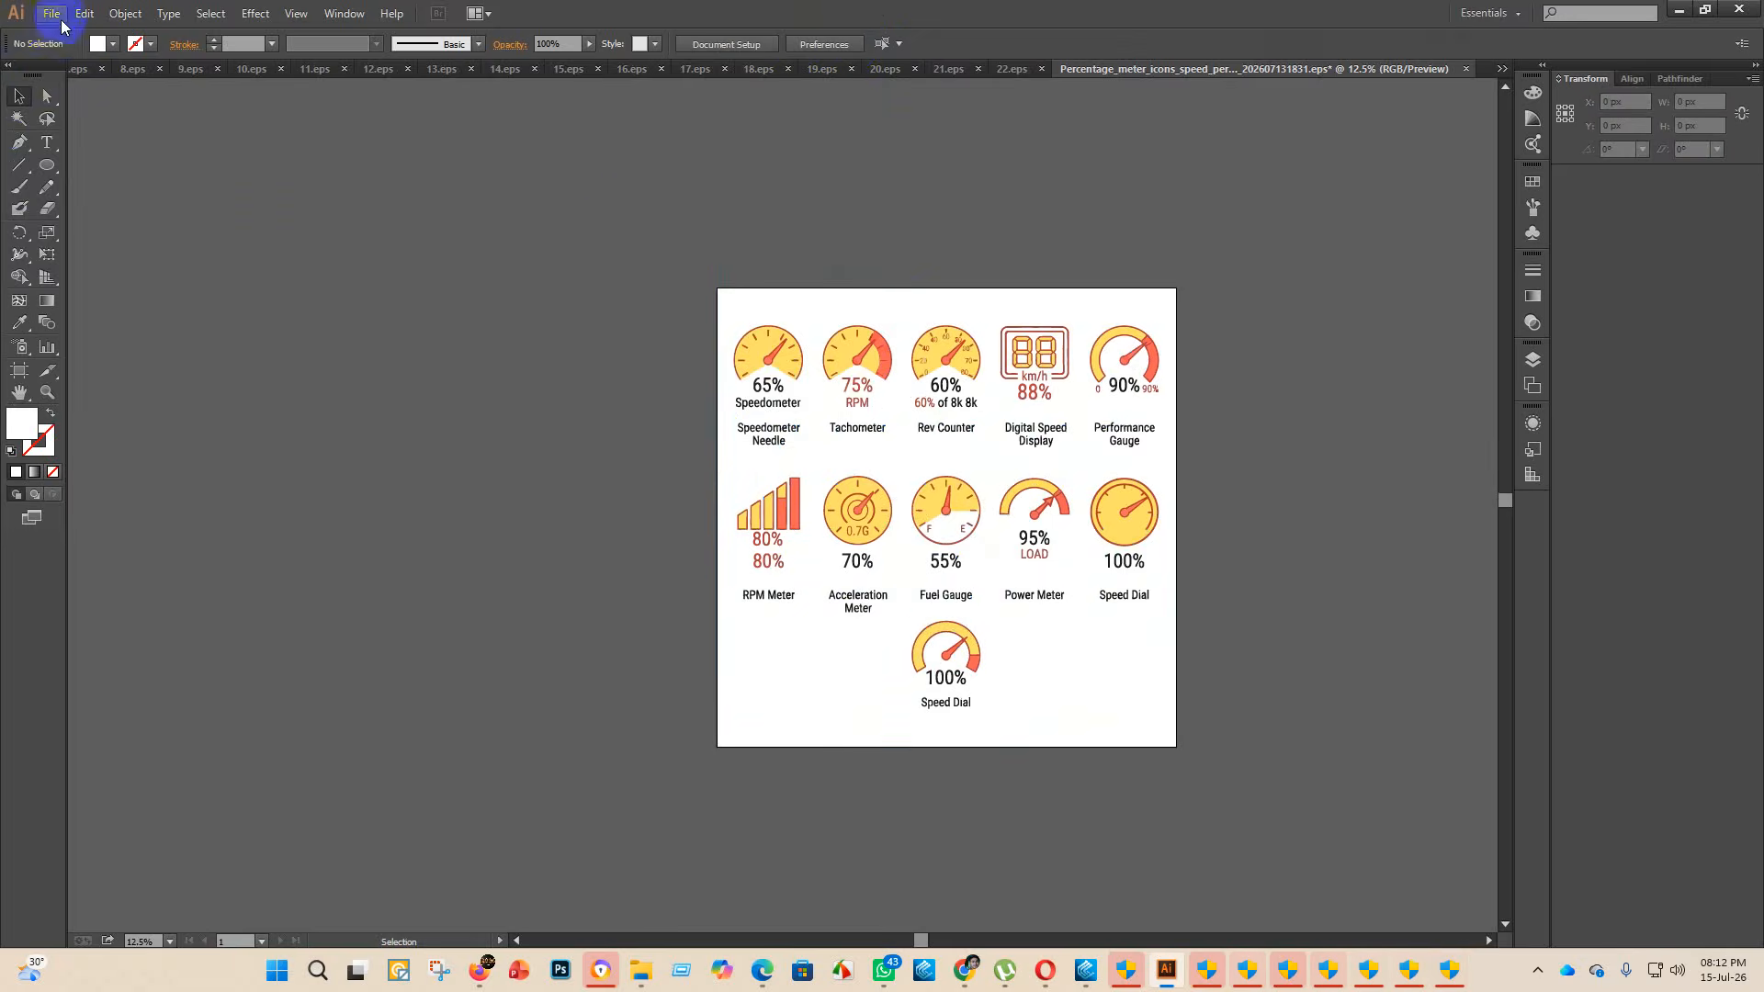
# - Save the speed icon document in the eps 2 folder as an Illustrator EPS file named 23
pyautogui.click(52, 15)
pyautogui.click(99, 165)
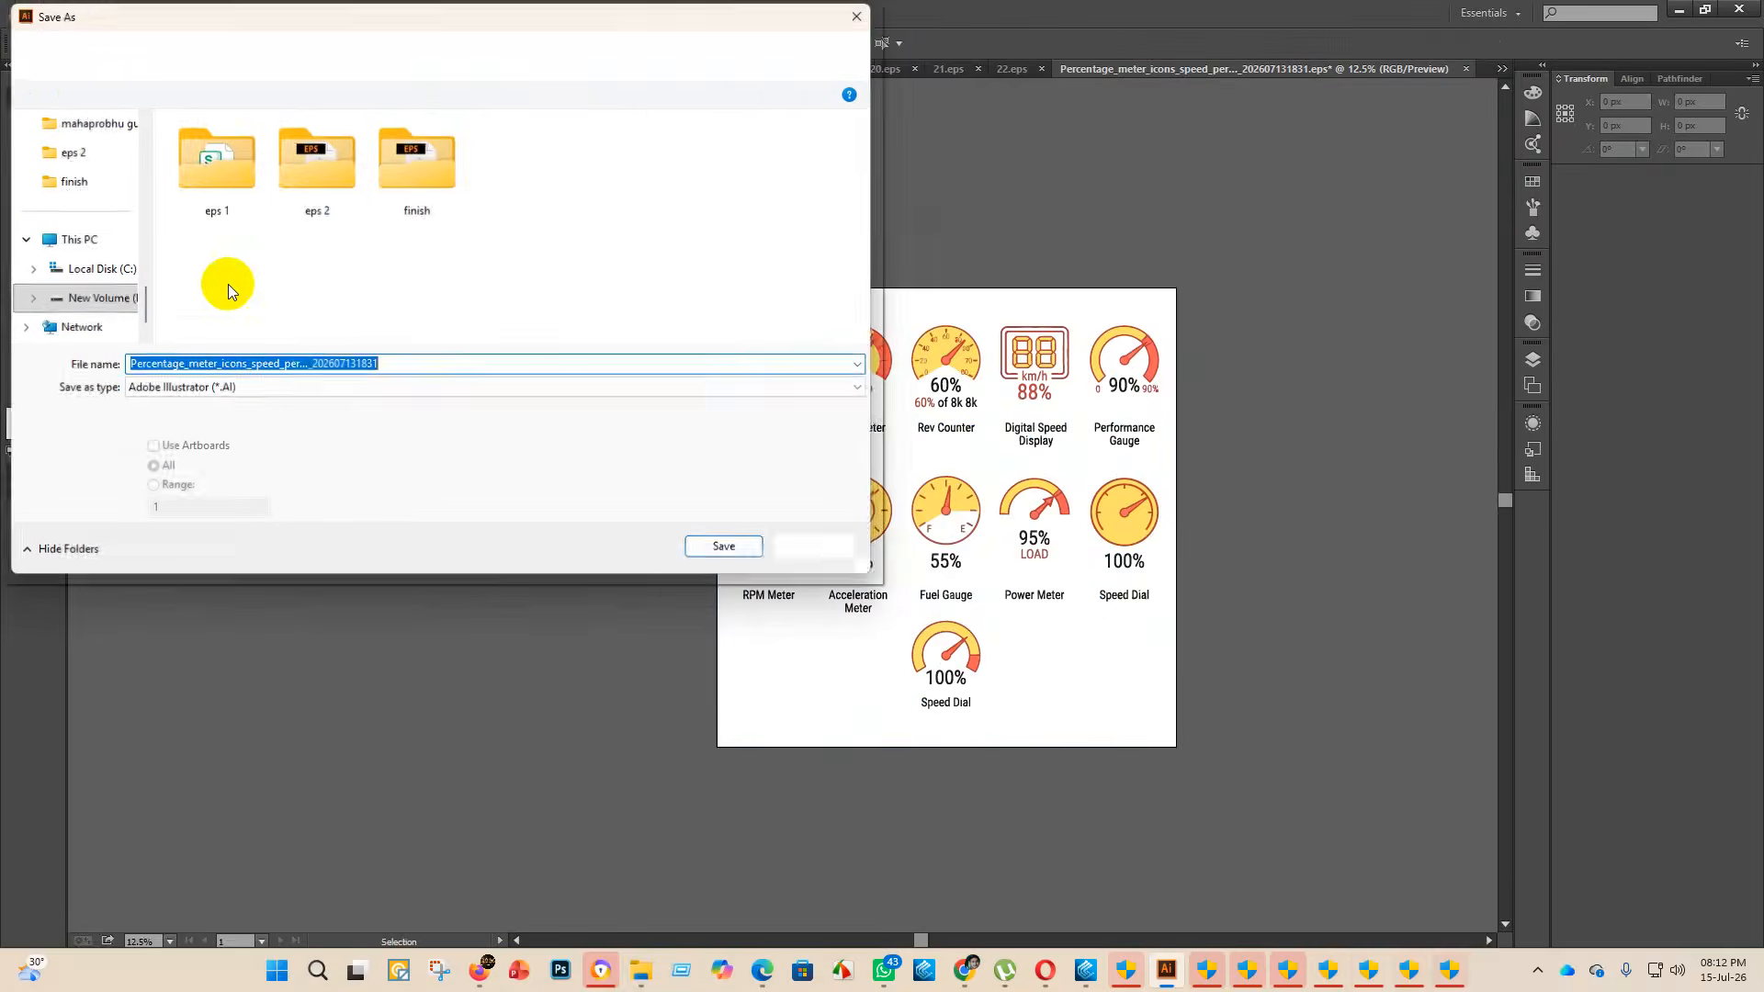
pyautogui.doubleClick(317, 152)
pyautogui.click(257, 388)
pyautogui.click(217, 423)
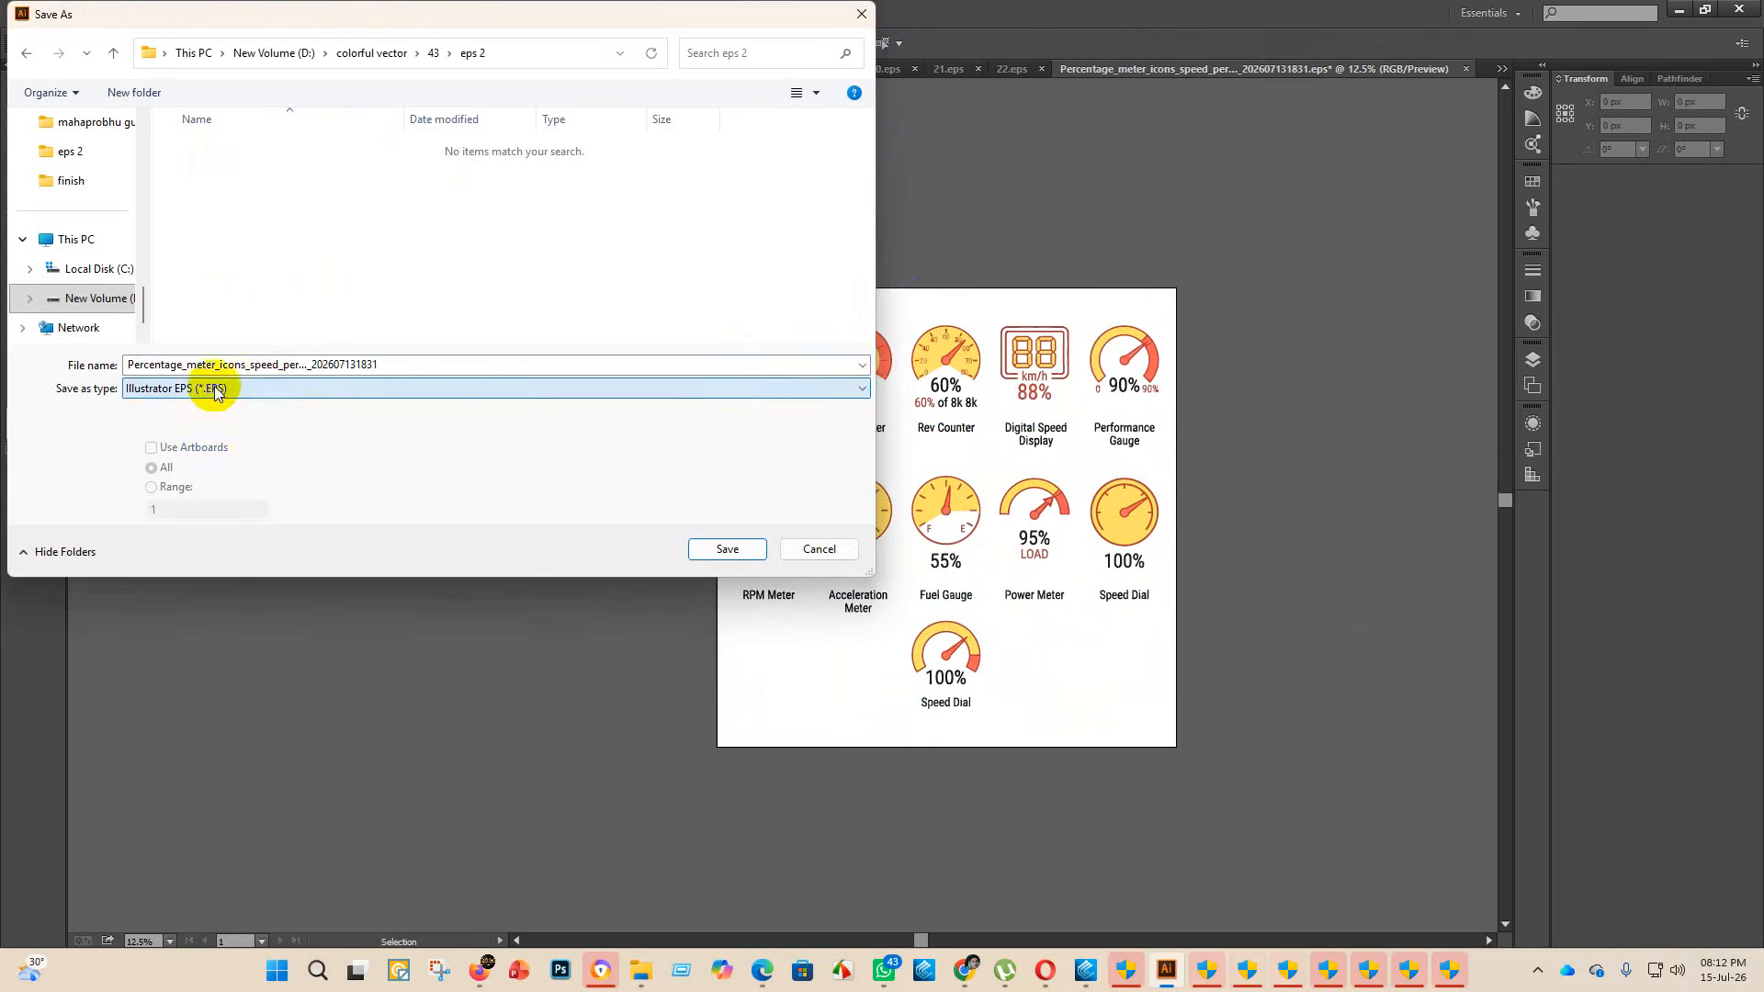
pyautogui.click(459, 367)
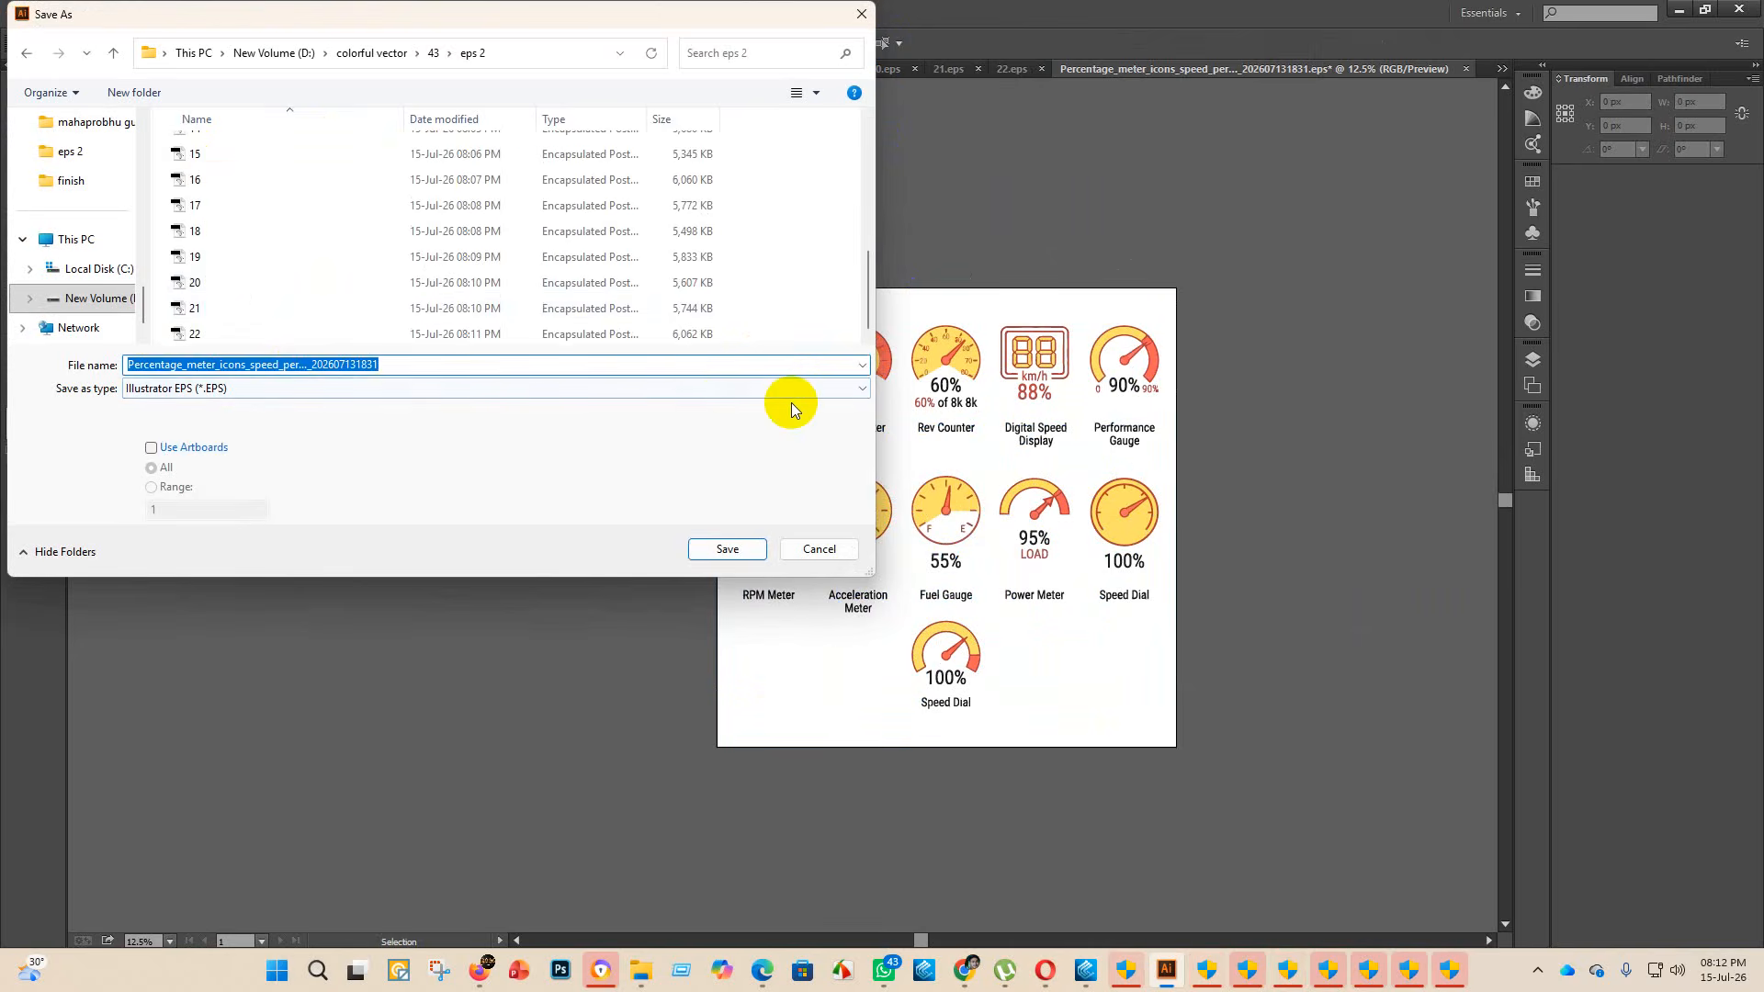
pyautogui.press('BackSpace')
pyautogui.write('23')
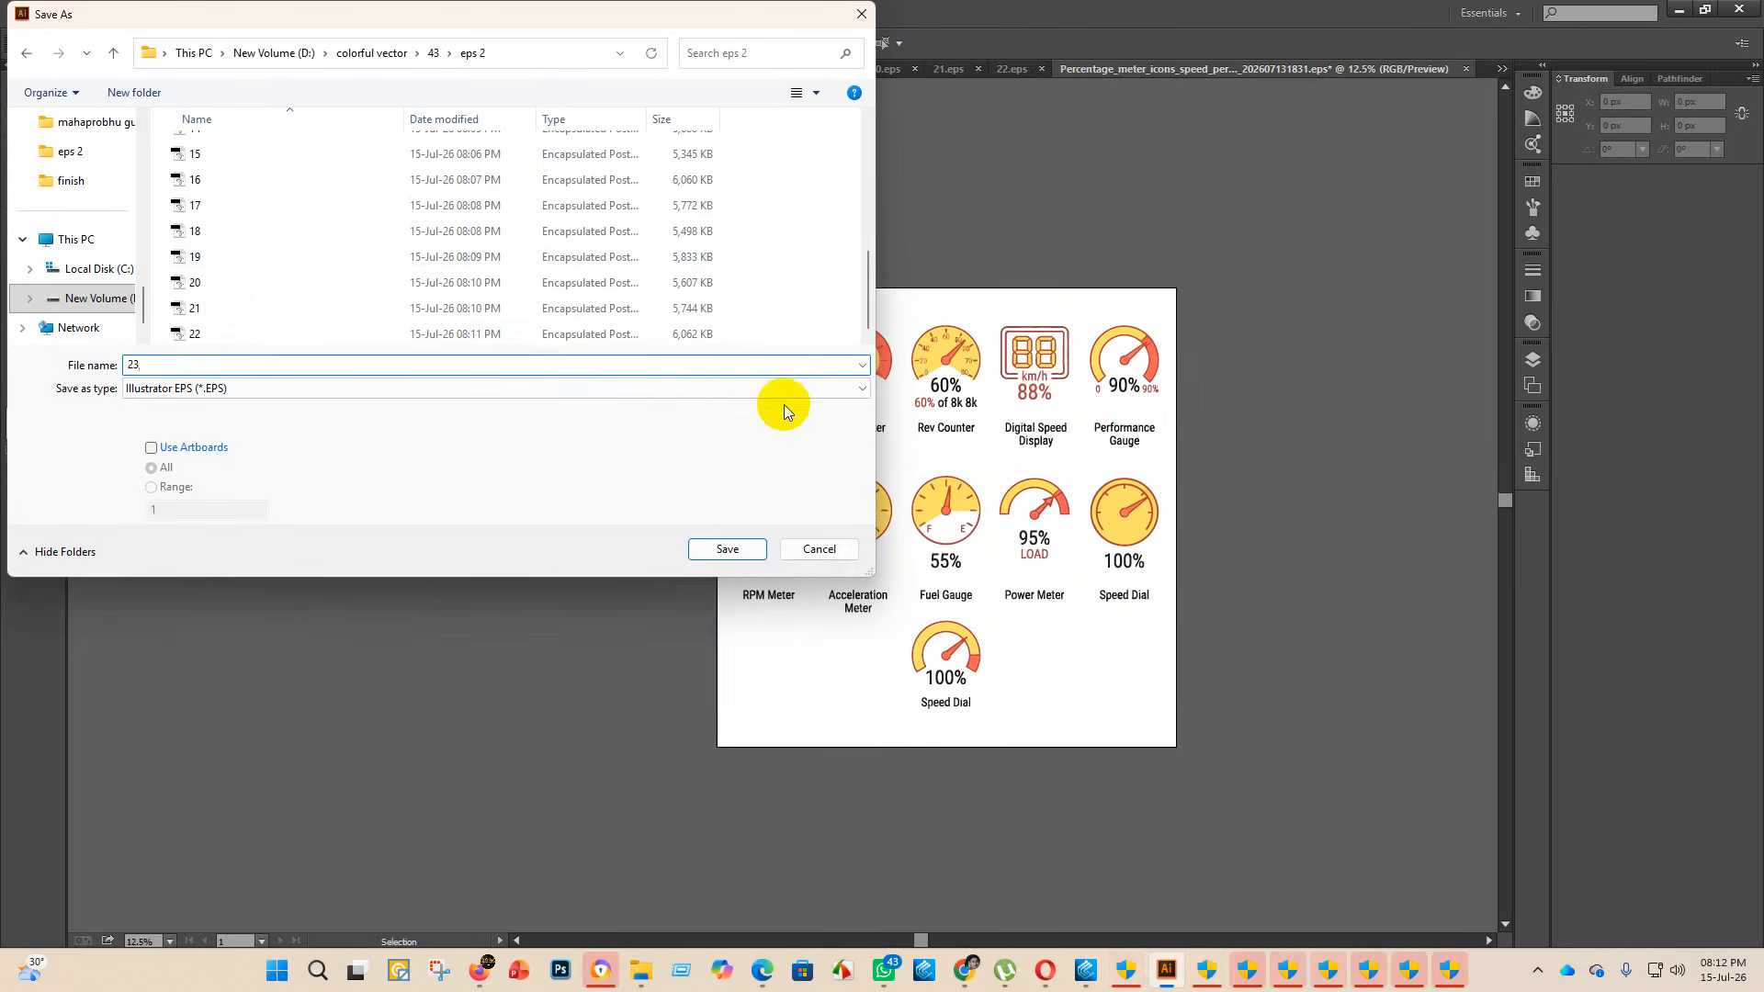
pyautogui.click(725, 548)
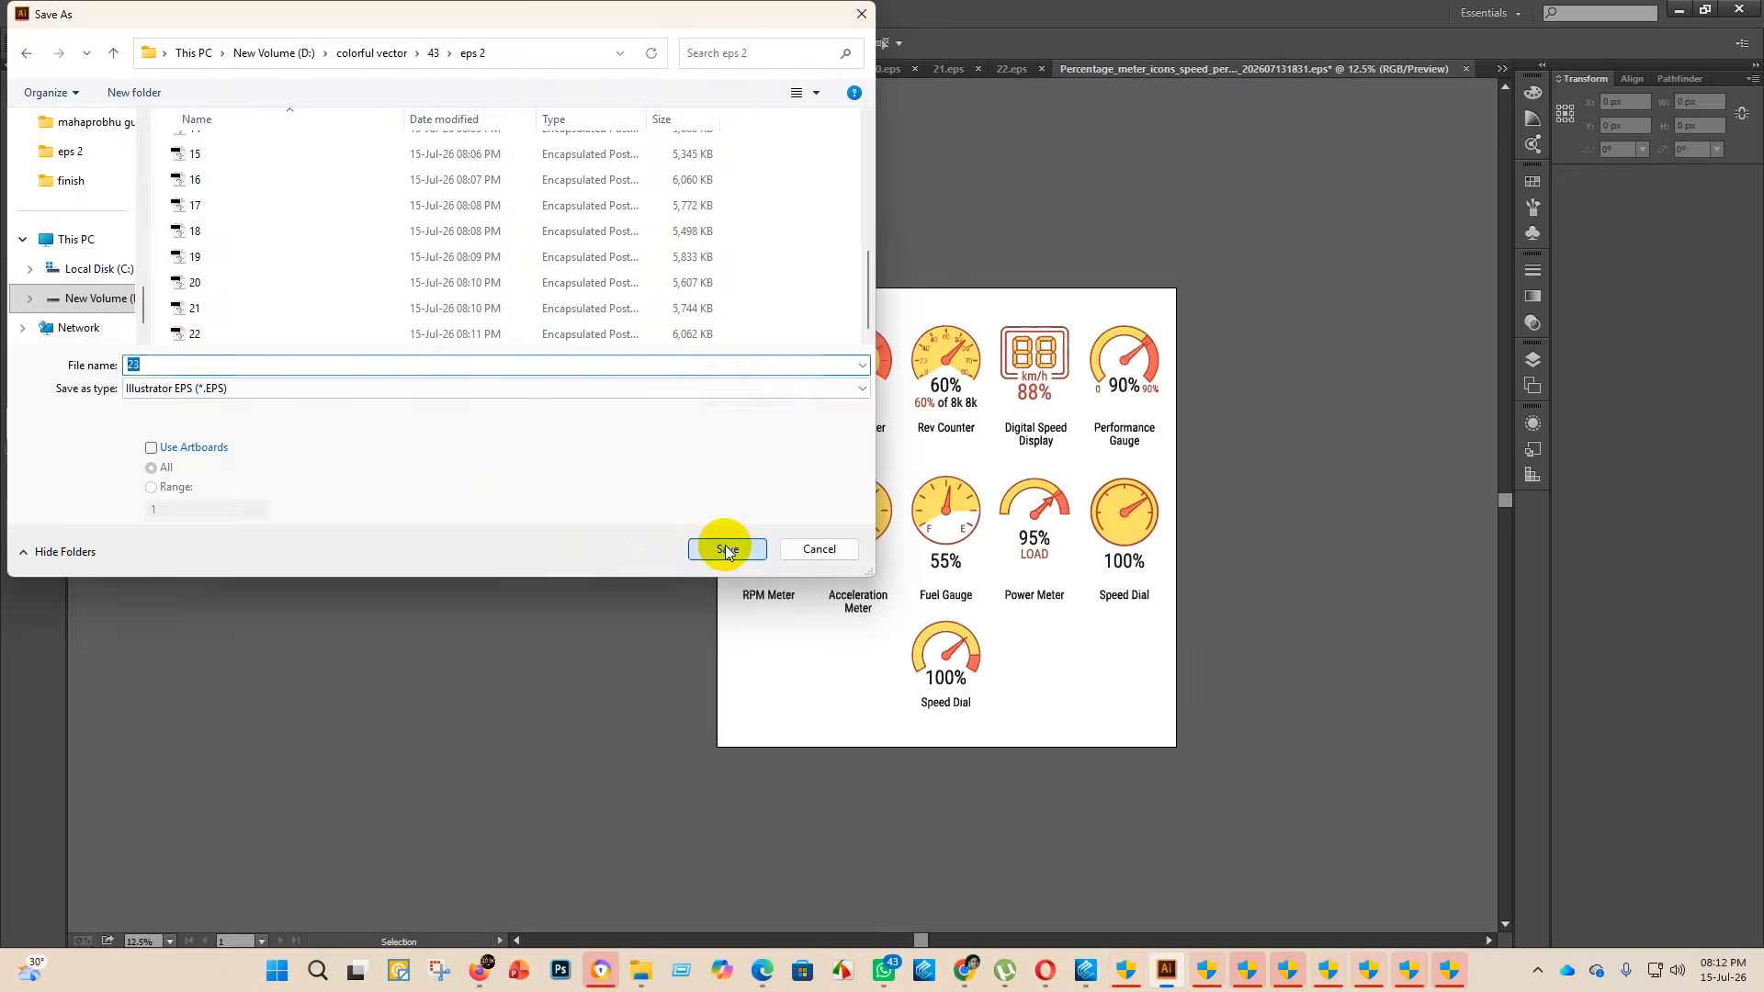
# - Set the EPS version of file 23 to Illustrator 10 EPS and write the file
pyautogui.click(939, 219)
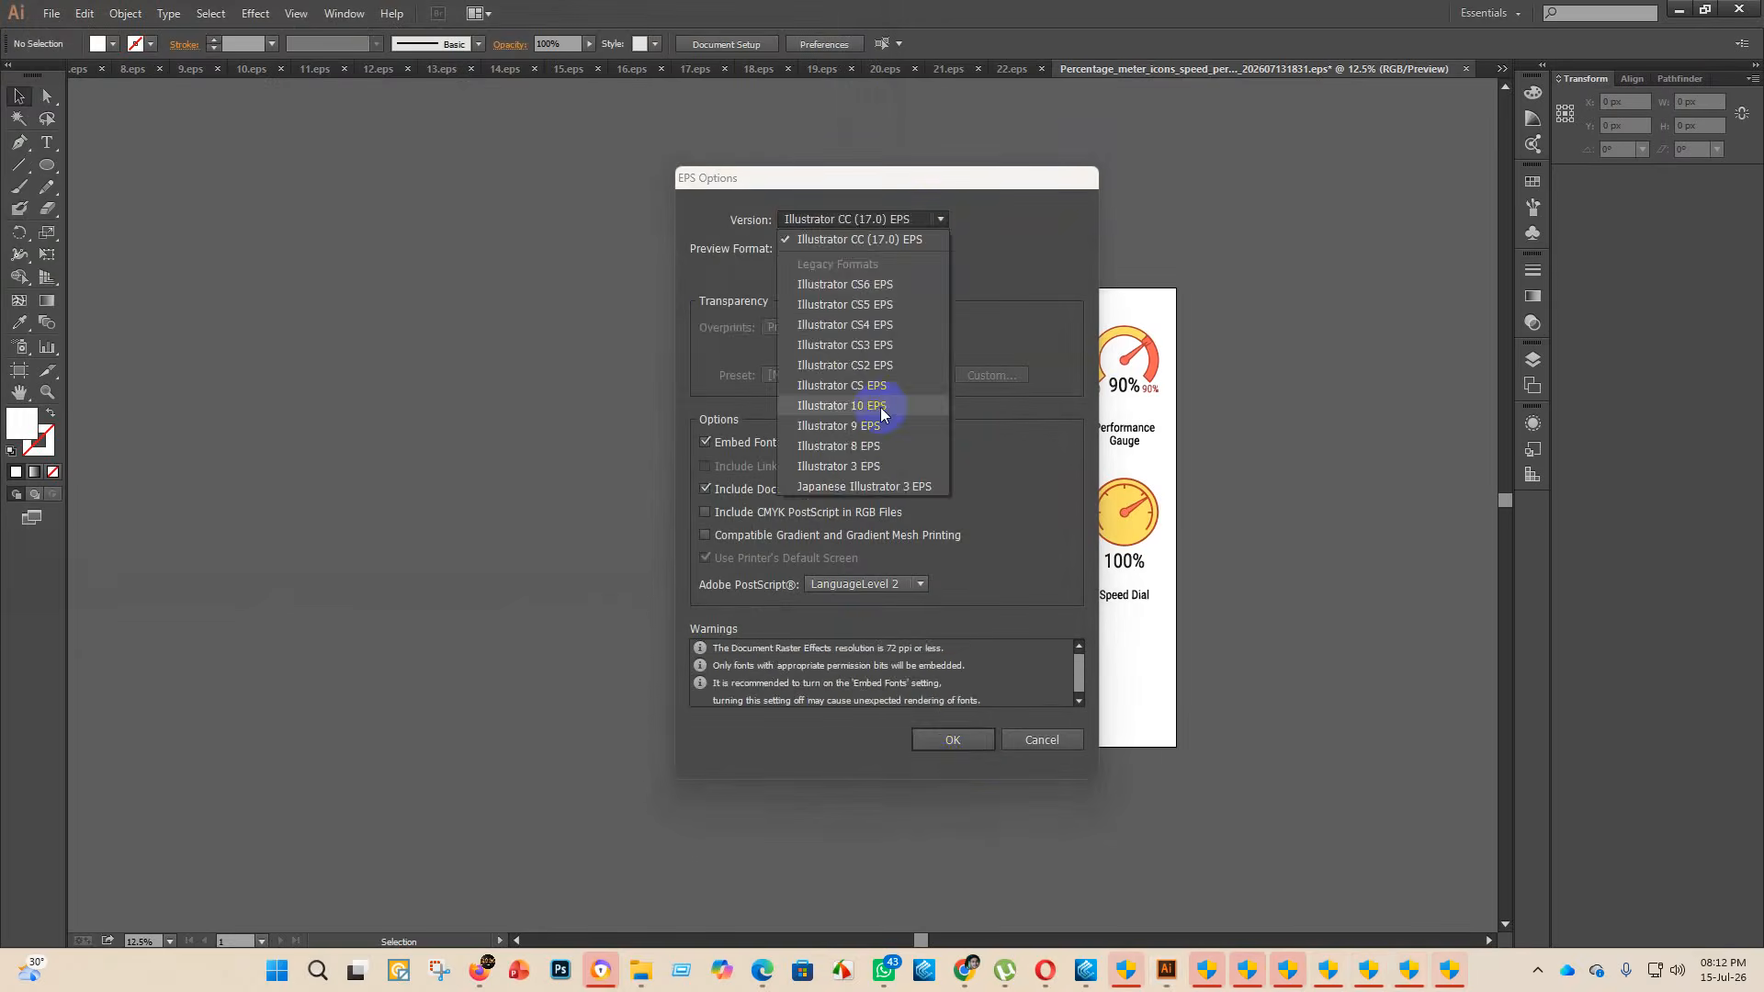
pyautogui.click(896, 406)
pyautogui.click(977, 751)
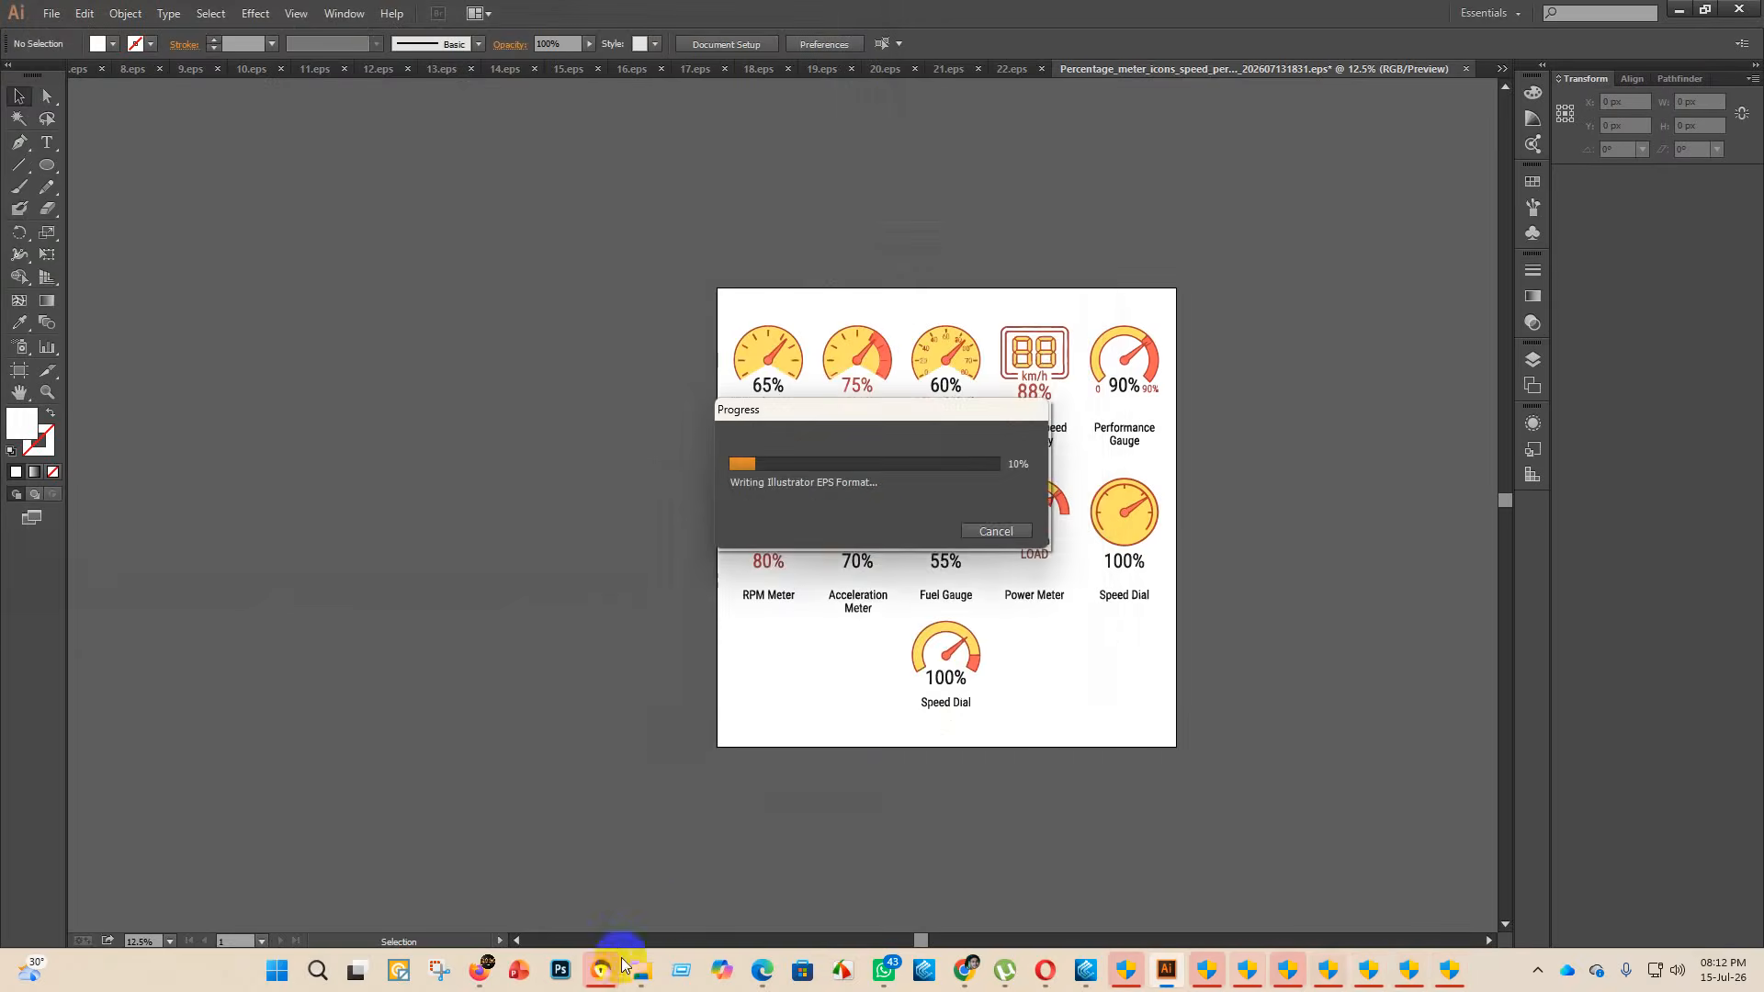
# - In File Explorer, move the two speed percentage meter files into the finish folder and open the weather percentage meter EPS
pyautogui.moveTo(640, 970)
pyautogui.click(641, 880)
pyautogui.moveTo(923, 358); pyautogui.dragTo(416, 177)
pyautogui.moveTo(879, 375); pyautogui.dragTo(427, 188)
pyautogui.click(944, 321)
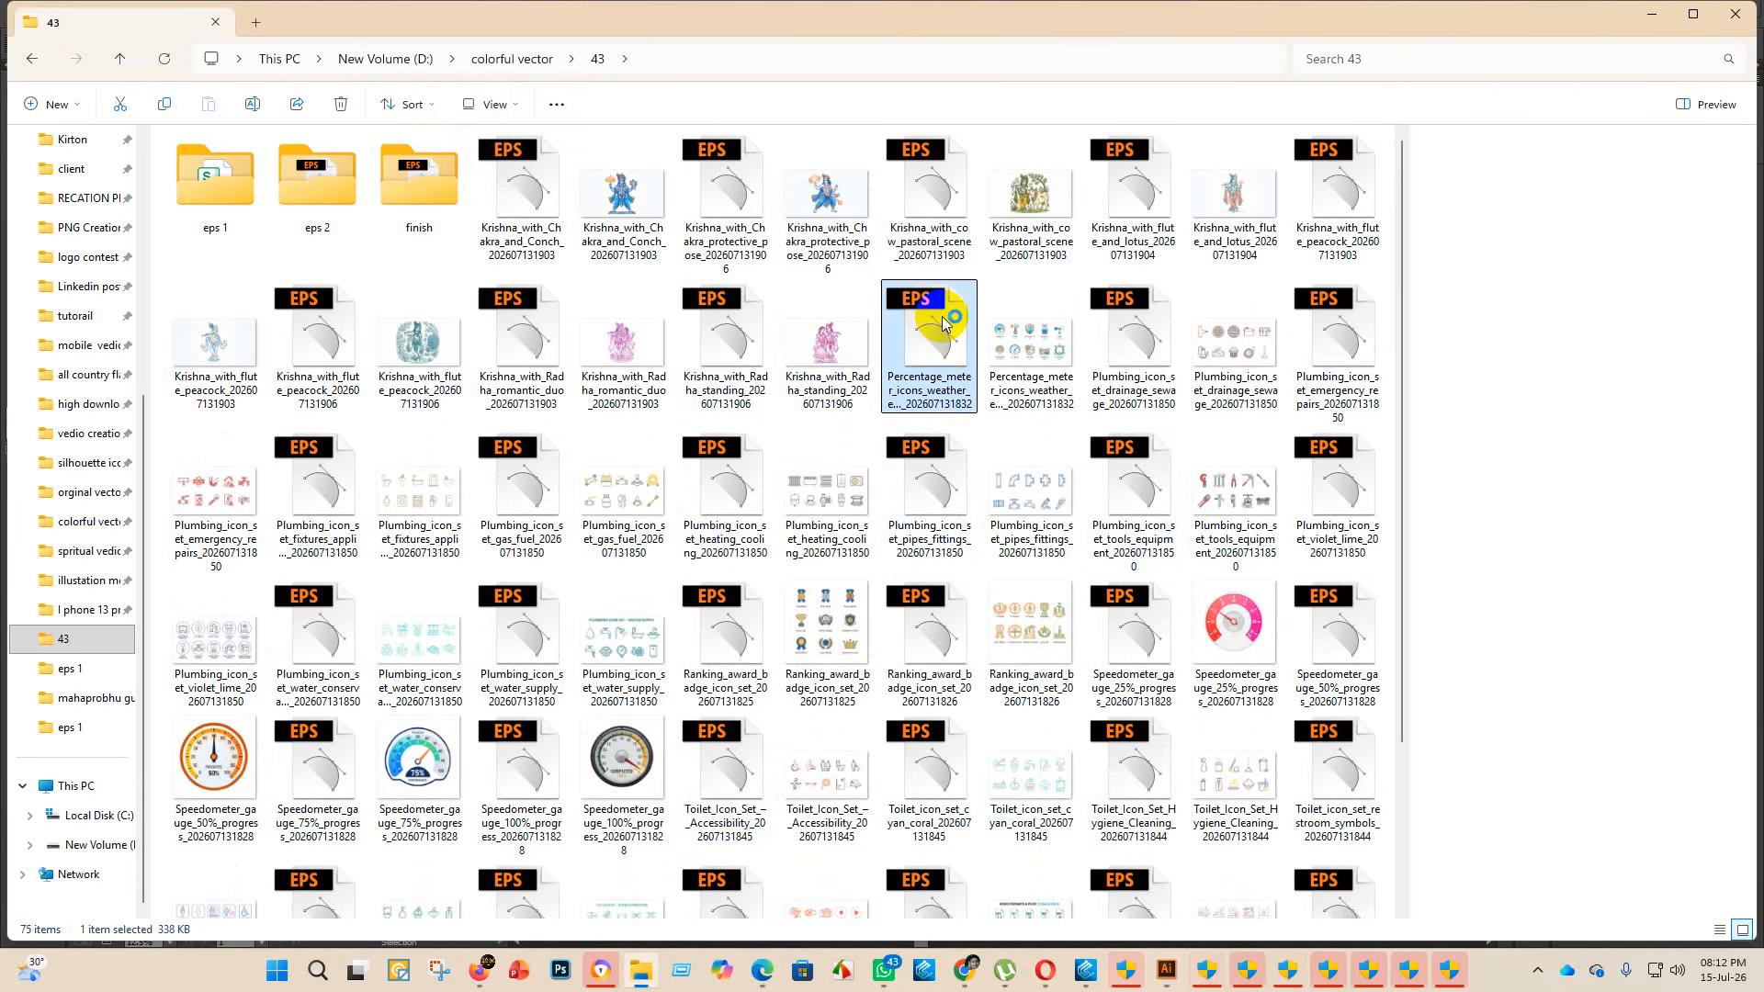
pyautogui.doubleClick(945, 321)
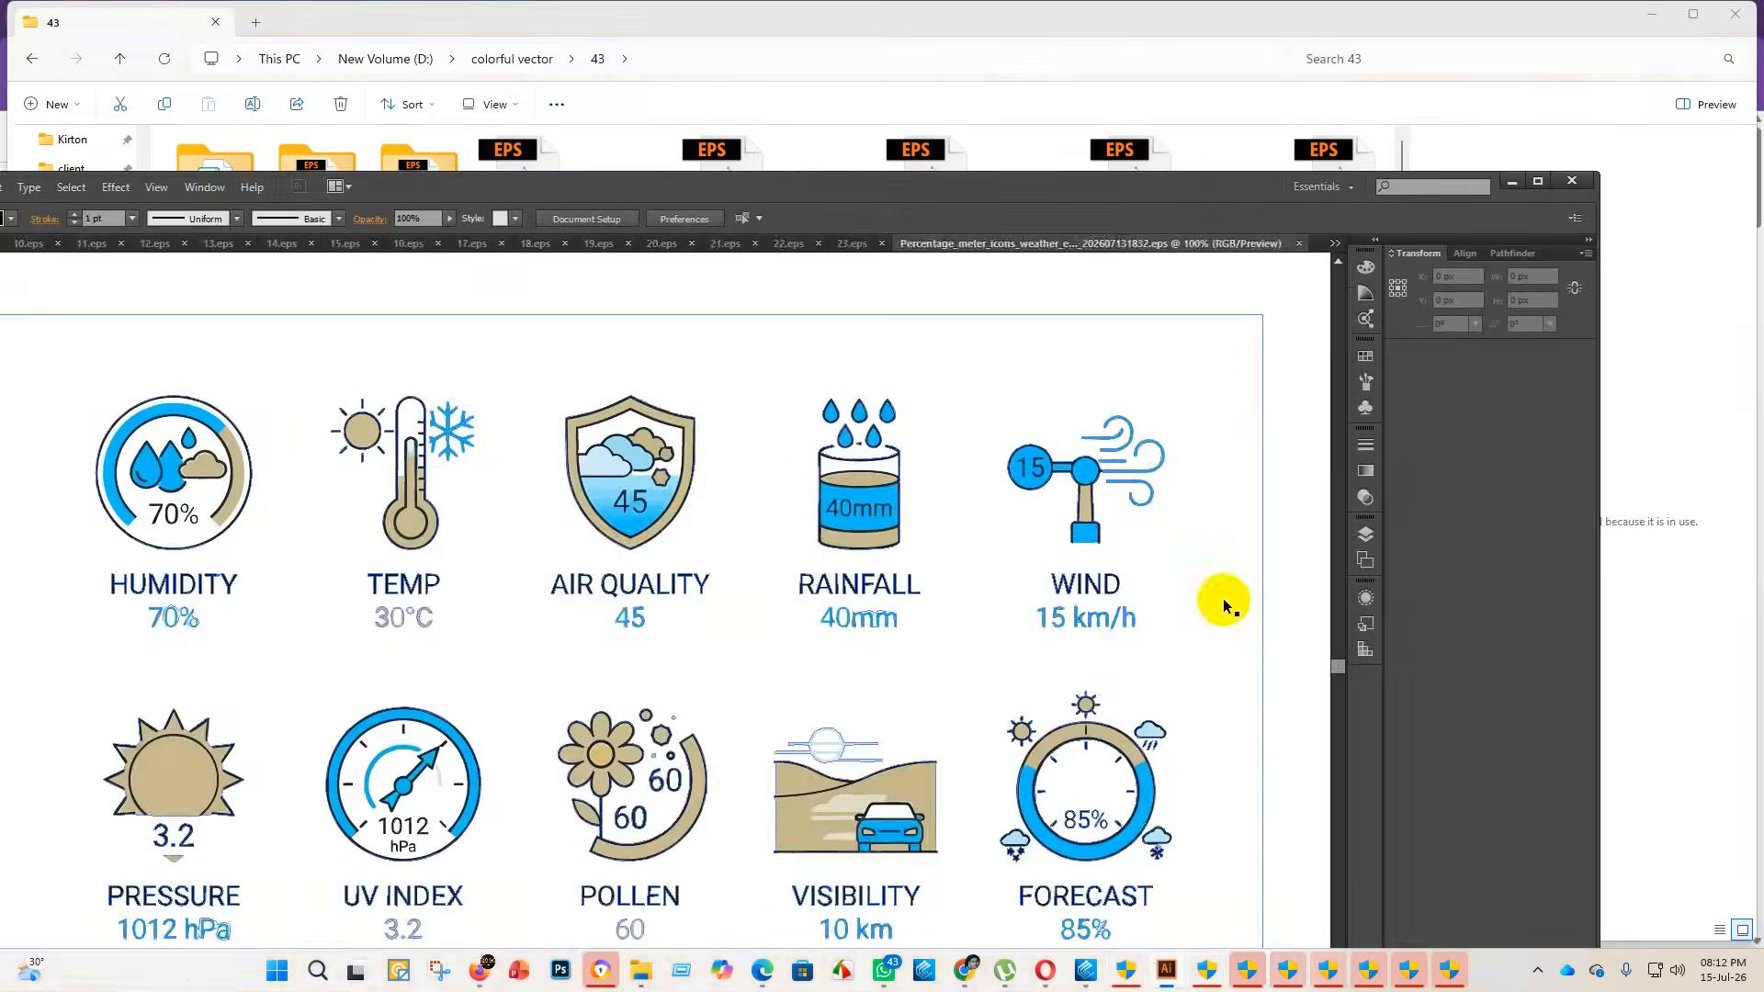
pyautogui.click(1539, 187)
# - Scale the weather artwork up proportionally until its icons span about 3733 × 1886 px and delete its white background with the Magic Wand
pyautogui.scroll(-6, 983, 669)
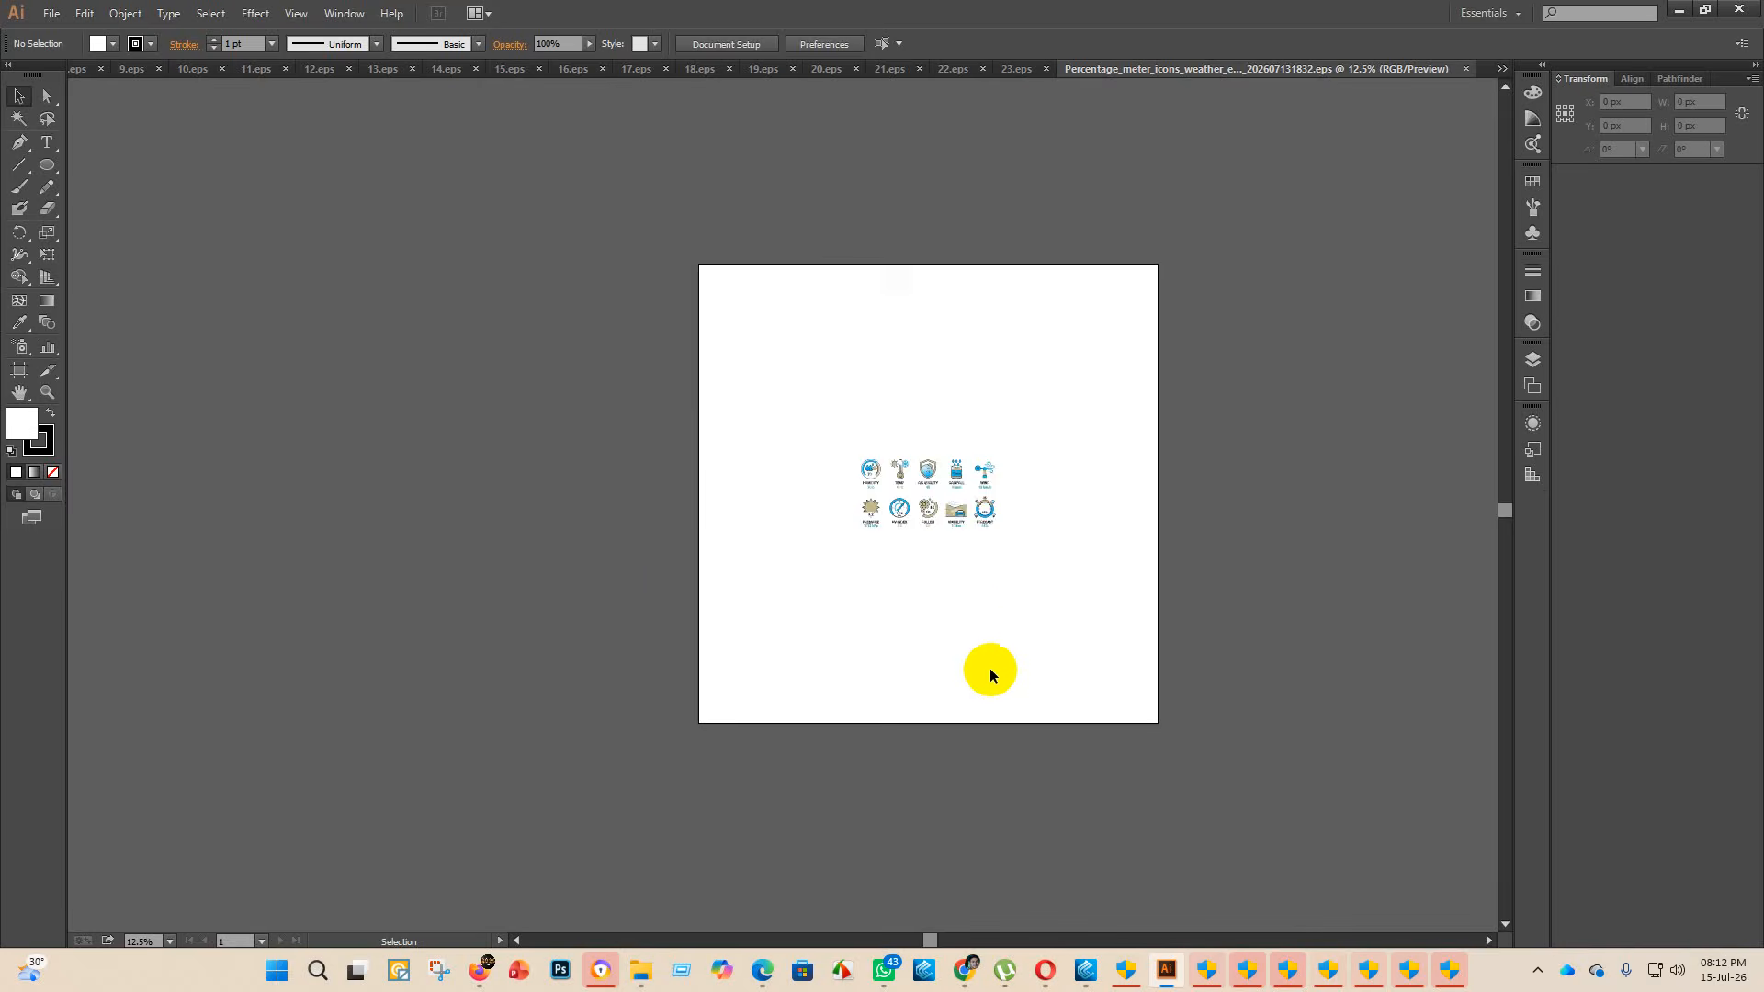
pyautogui.click(924, 588)
pyautogui.moveTo(923, 581); pyautogui.dragTo(965, 389)
pyautogui.click(1357, 548)
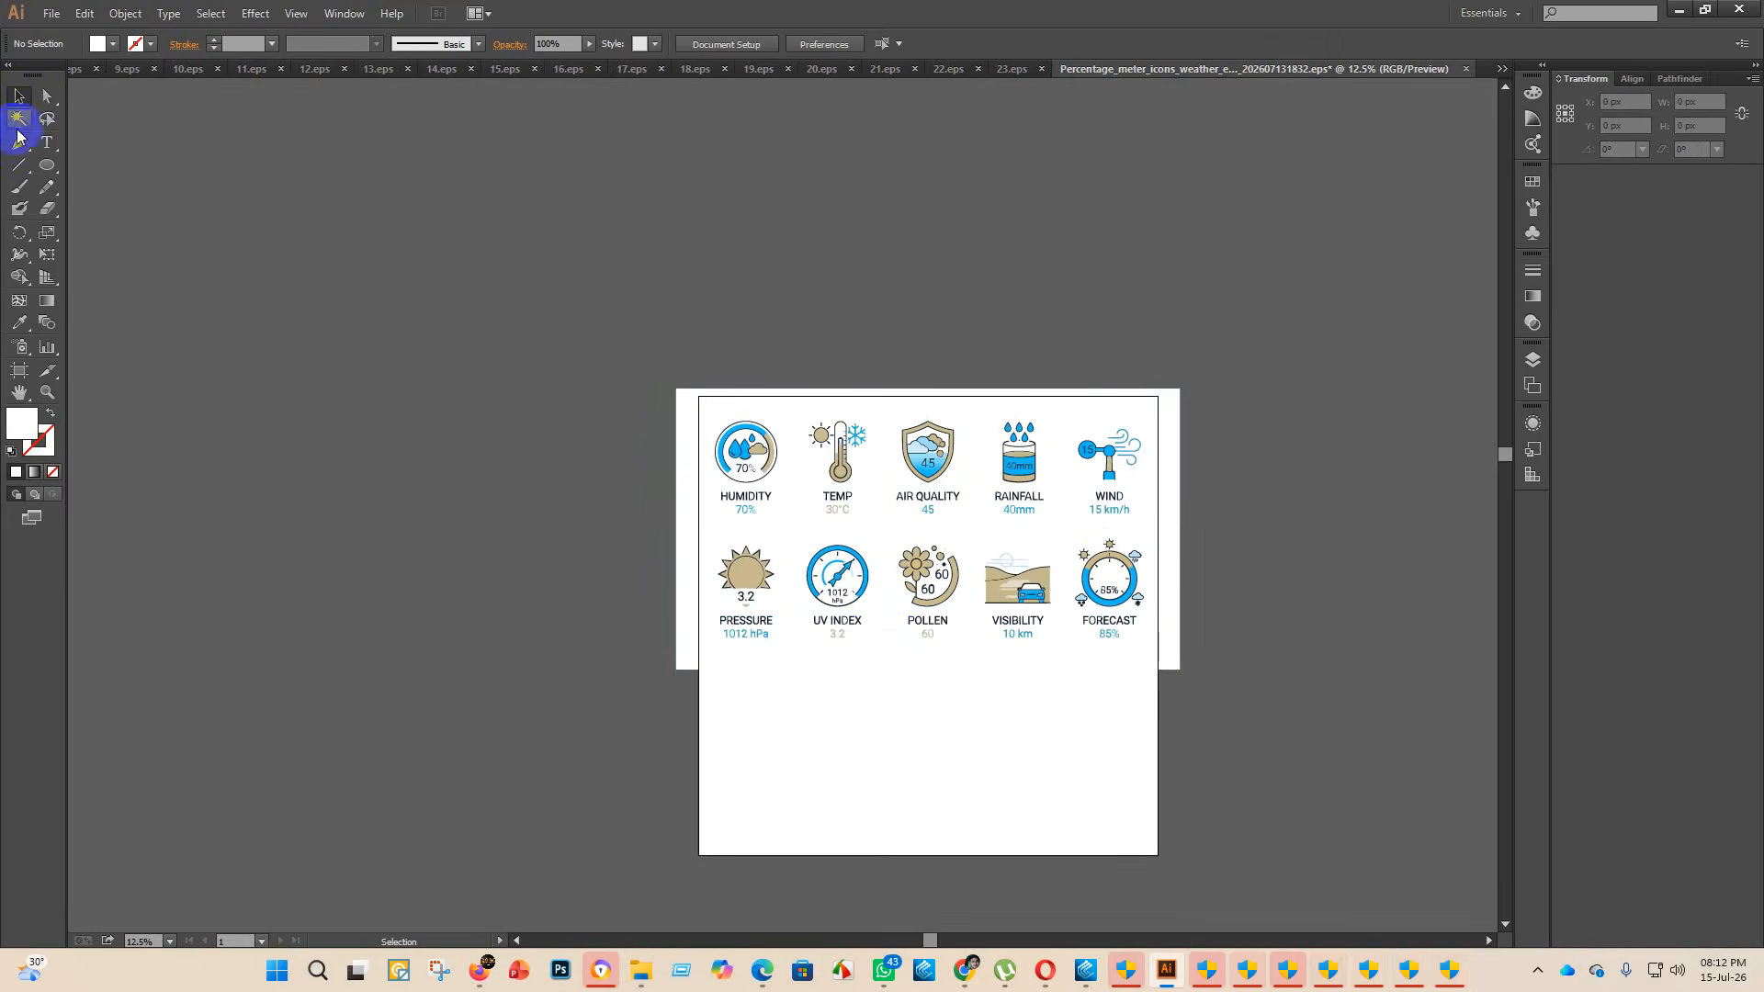
pyautogui.click(791, 417)
pyautogui.press('Delete')
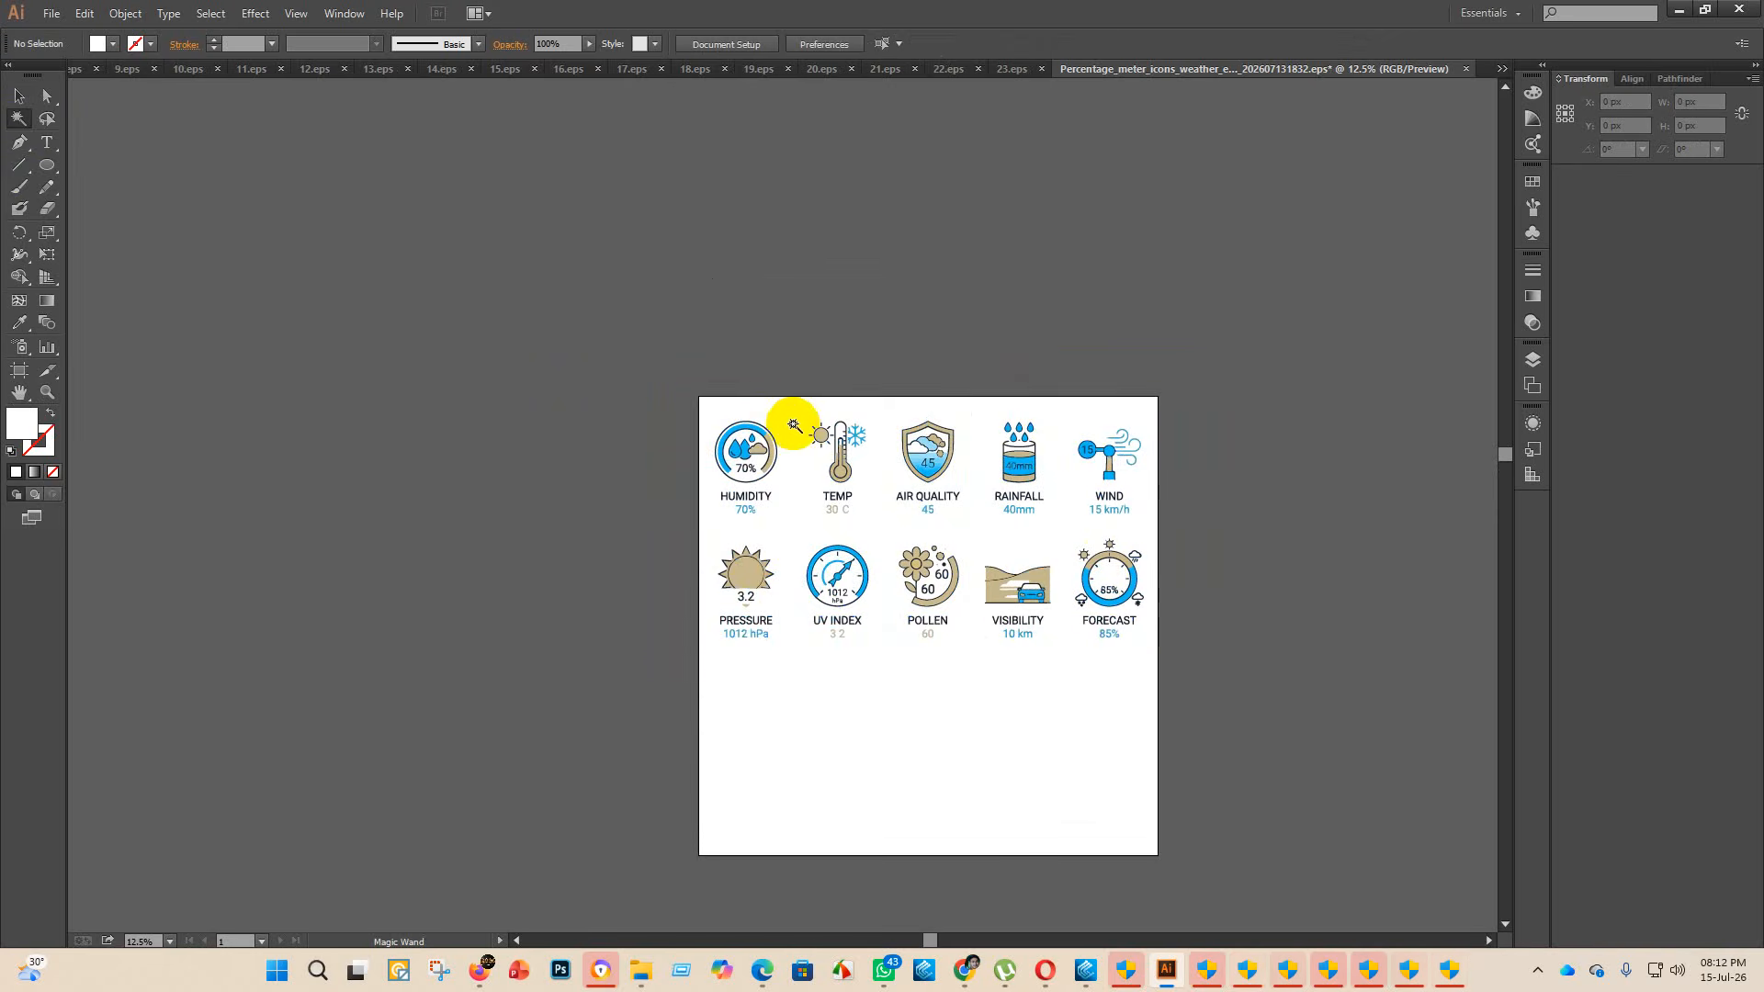
# - Set the artboard height to 2000 px and center the weather icon group horizontally and vertically on it
pyautogui.click(22, 369)
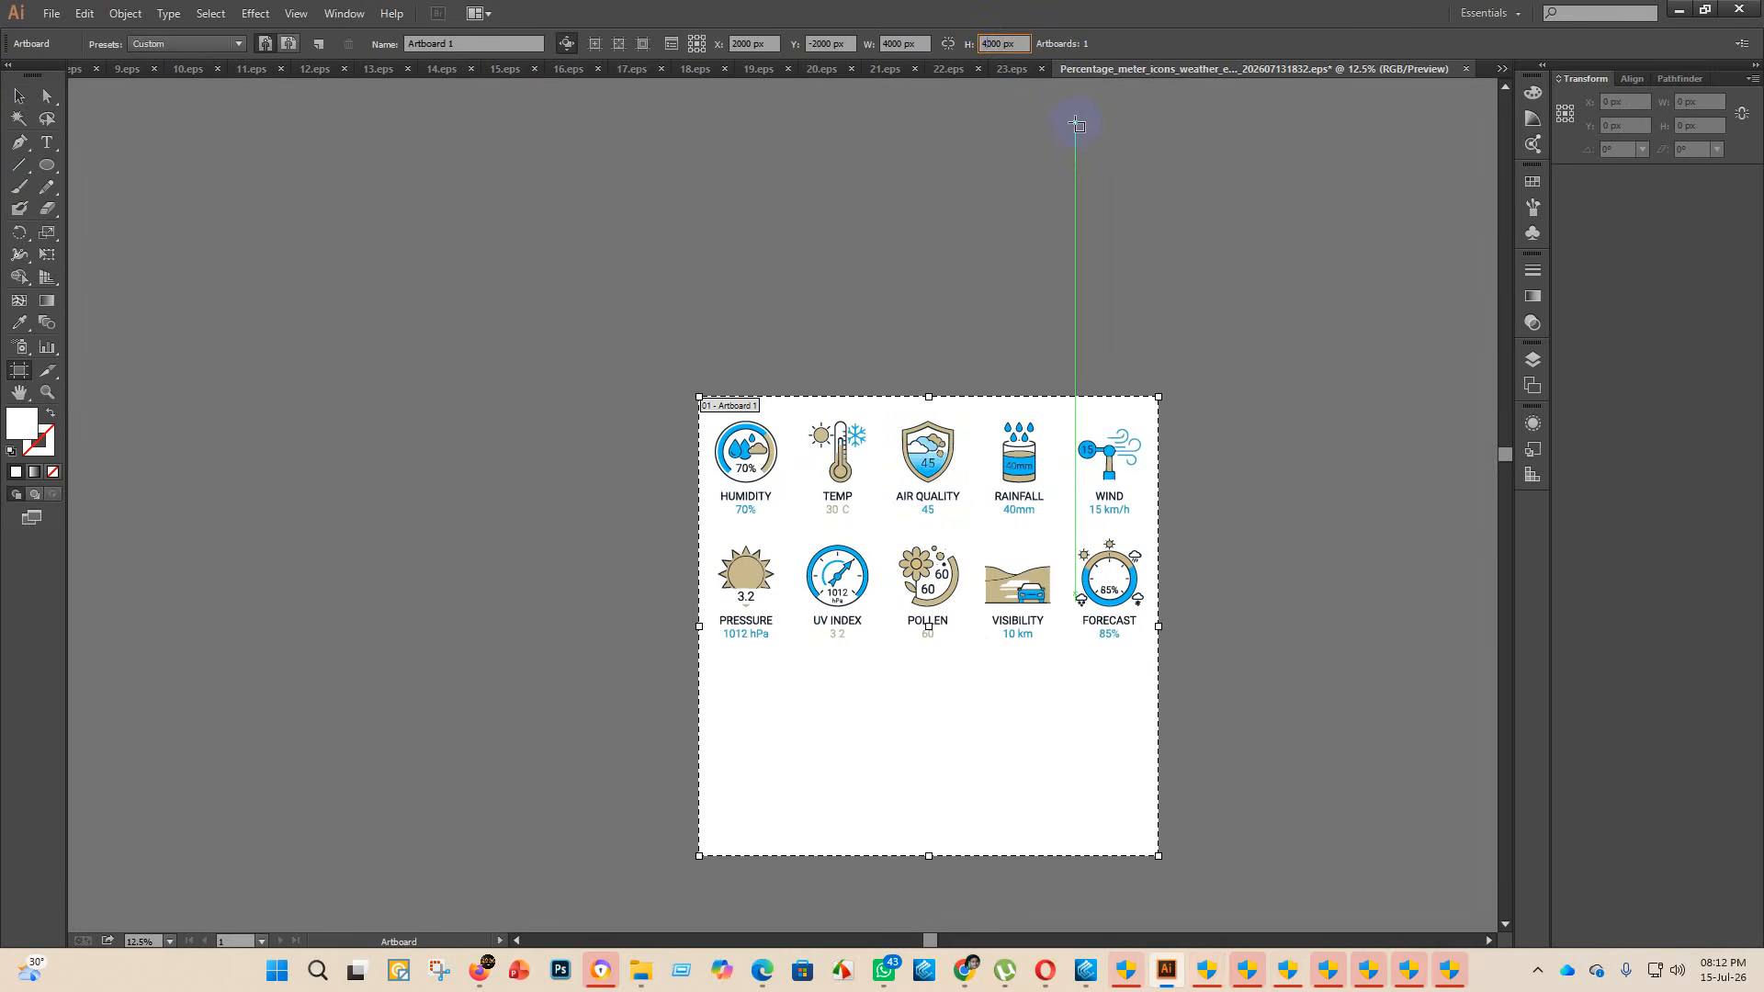
pyautogui.press('Return')
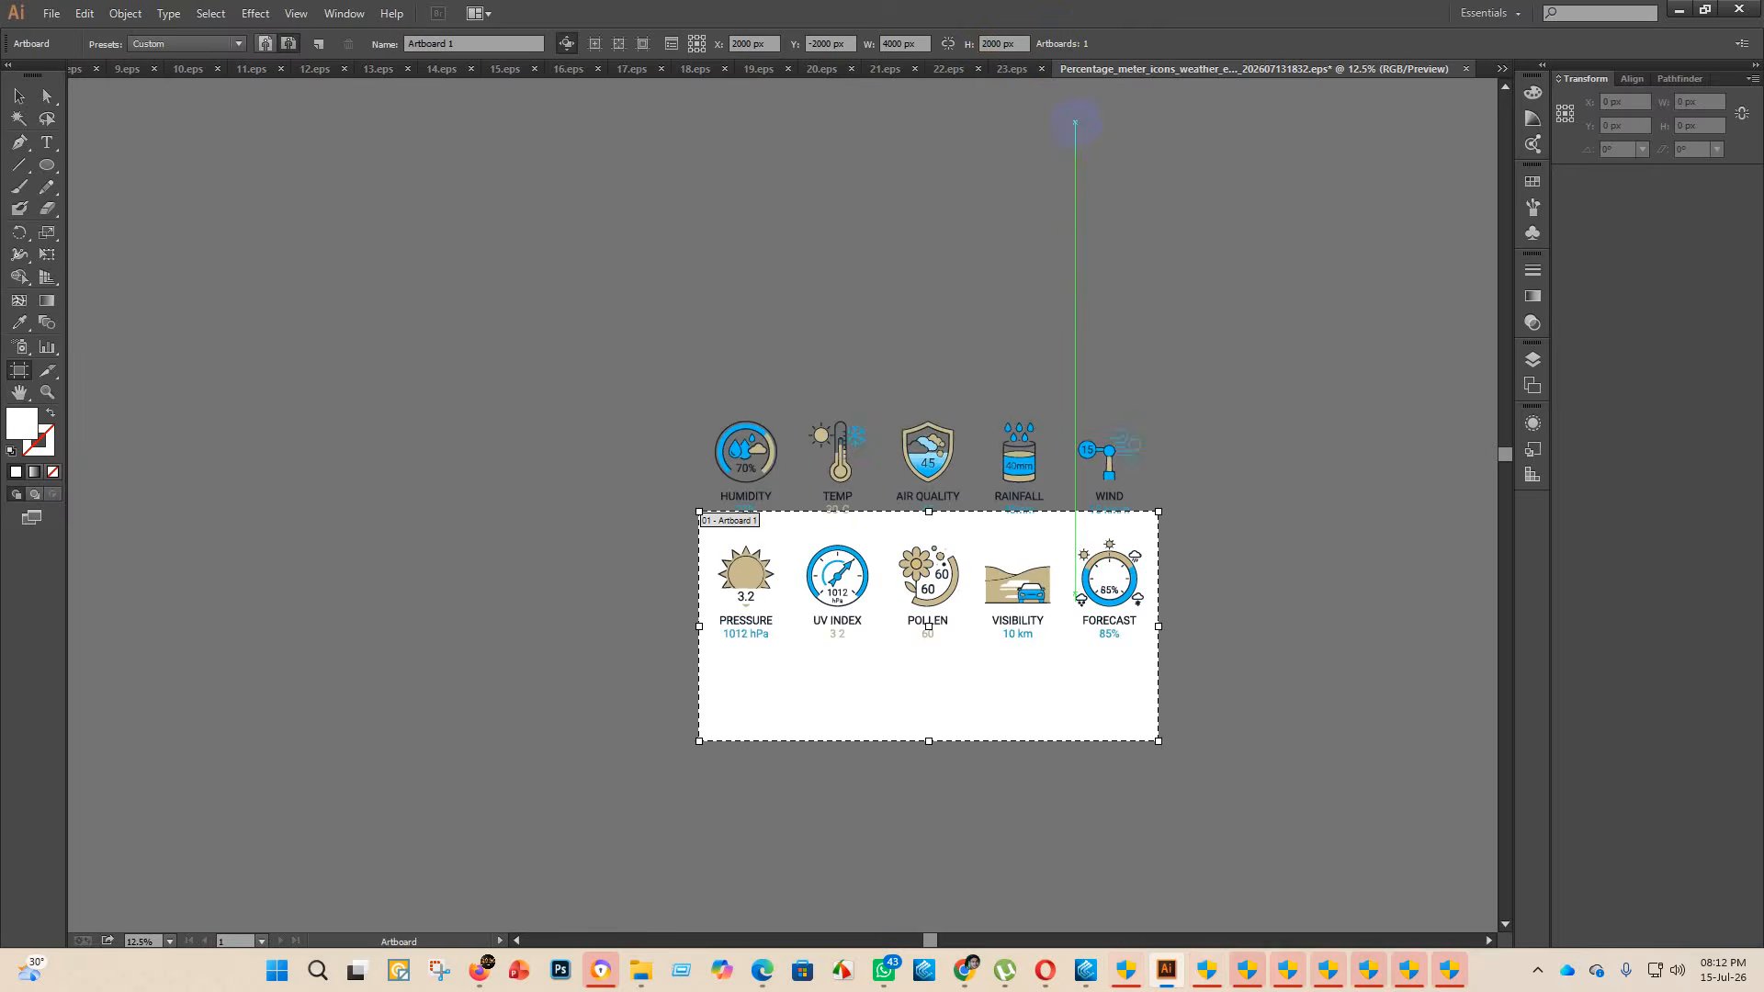
pyautogui.click(19, 96)
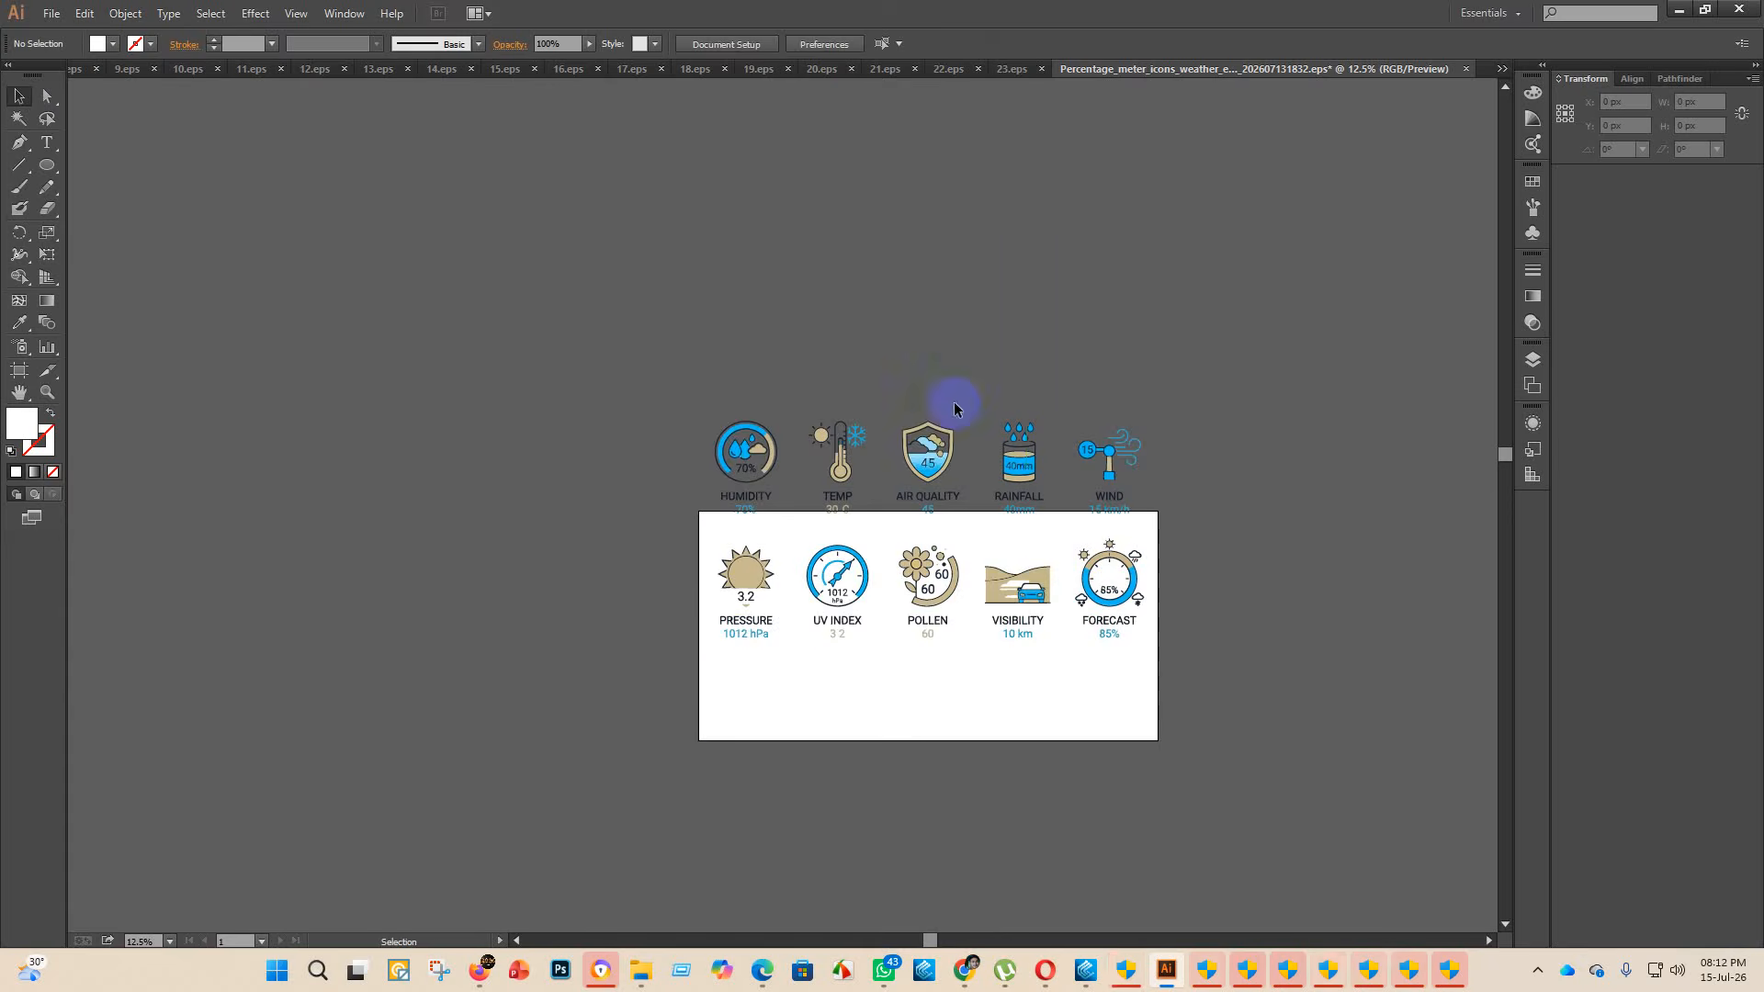
pyautogui.hotkey('ctrl', 'a')
pyautogui.click(783, 43)
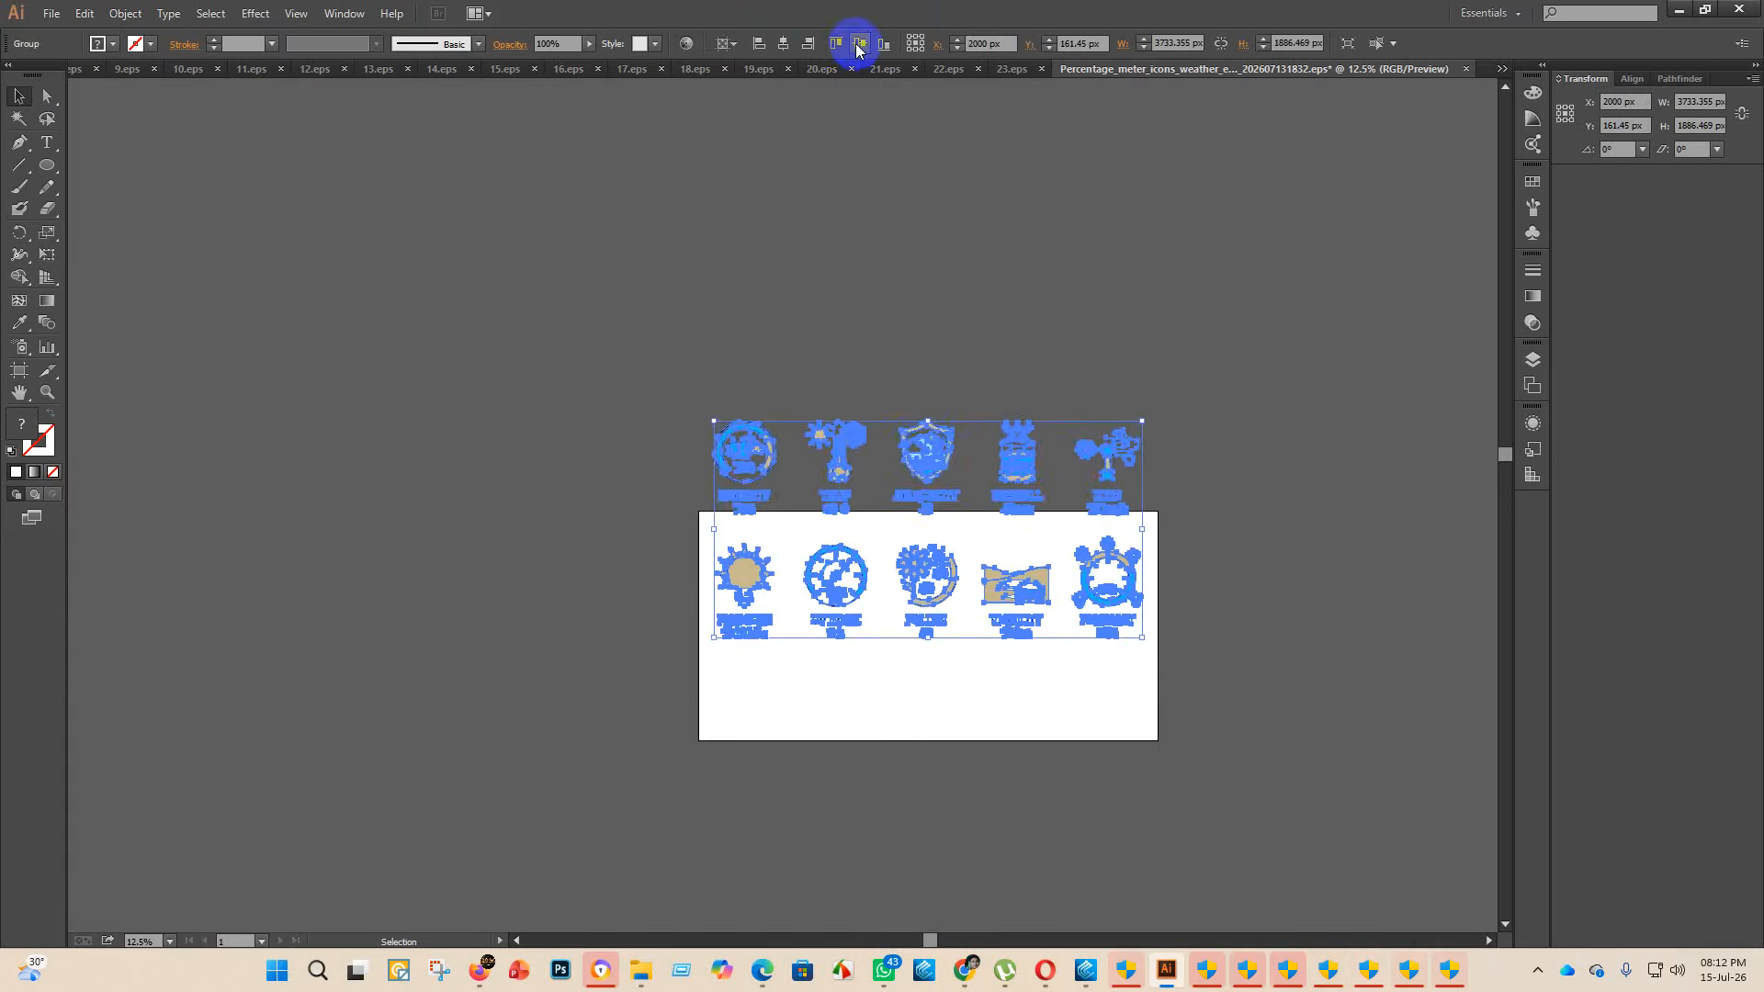
pyautogui.click(859, 43)
pyautogui.click(1199, 707)
pyautogui.scroll(2, 1167, 689)
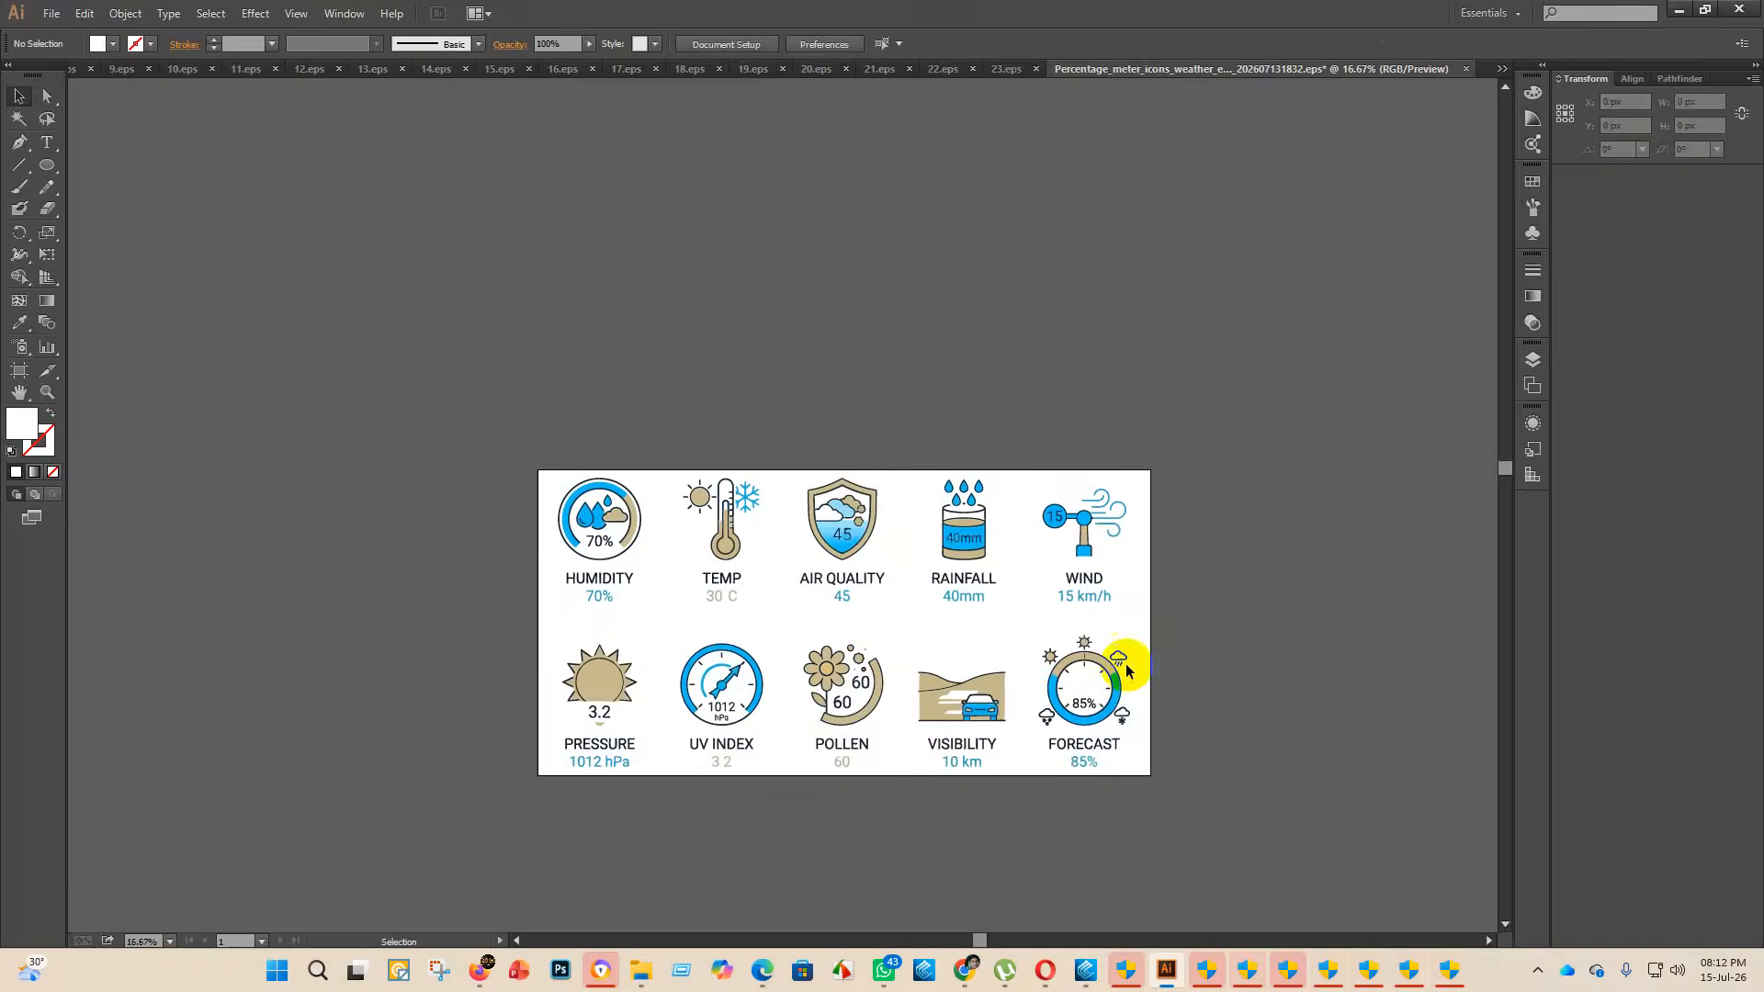
pyautogui.scroll(-3, 885, 537)
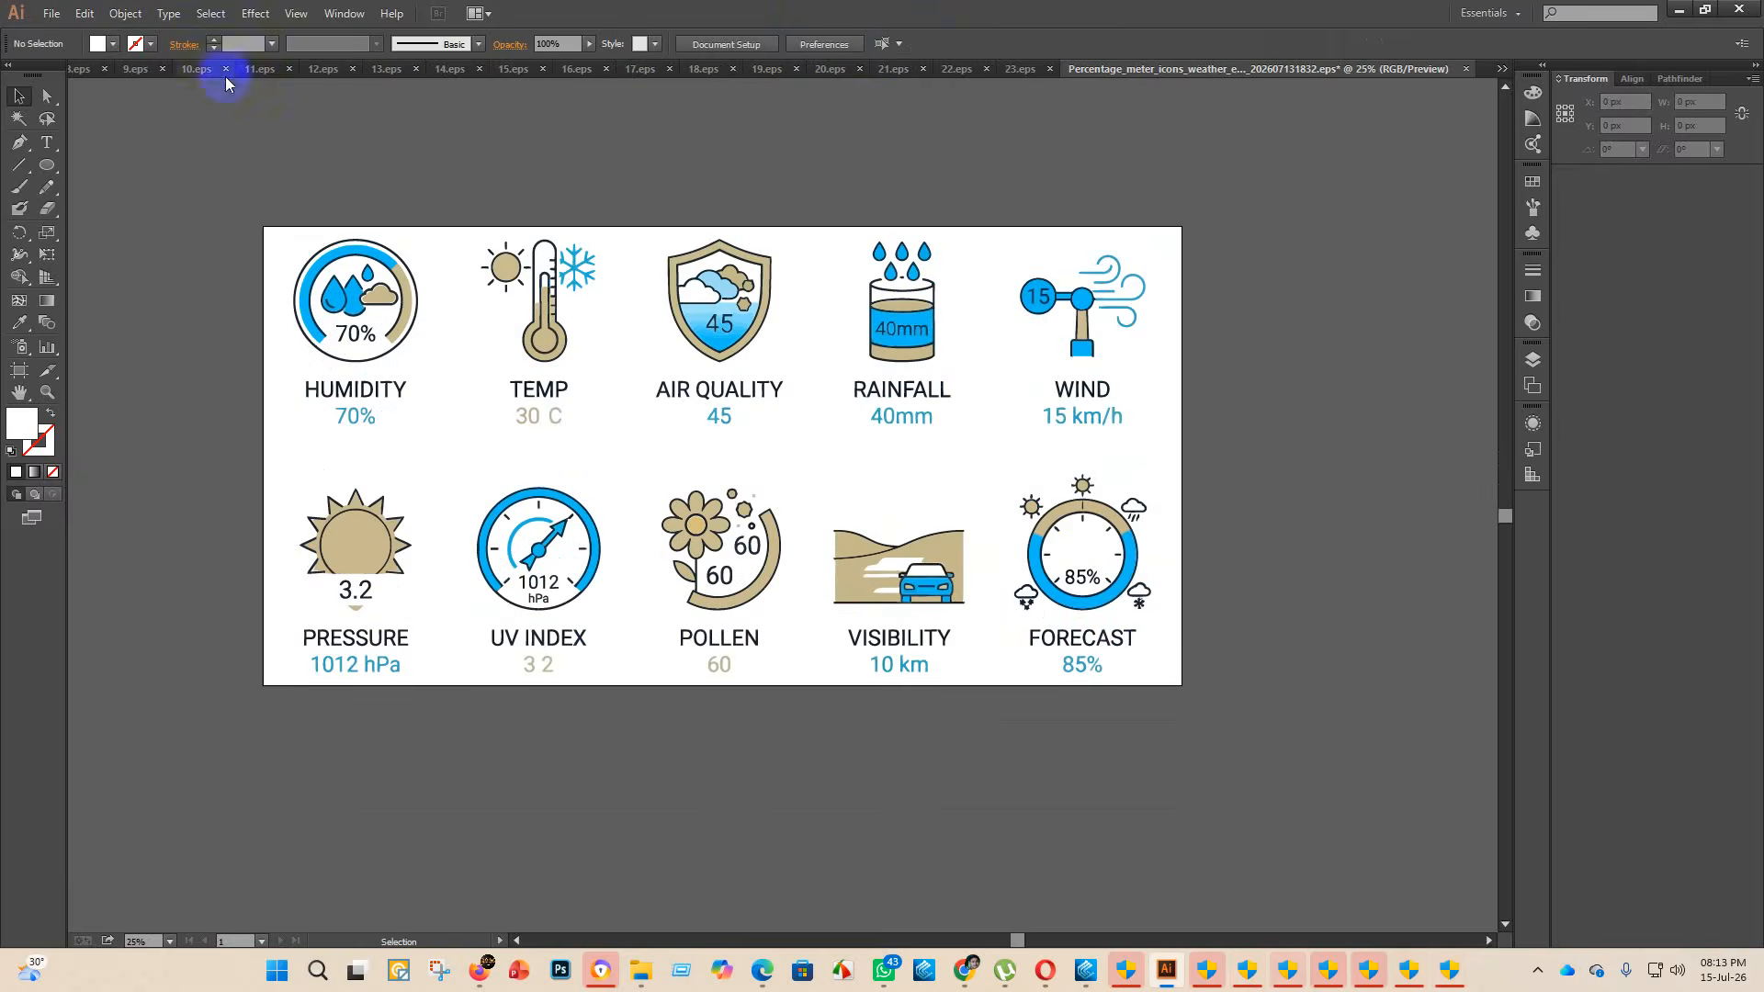
pyautogui.click(52, 13)
pyautogui.click(83, 146)
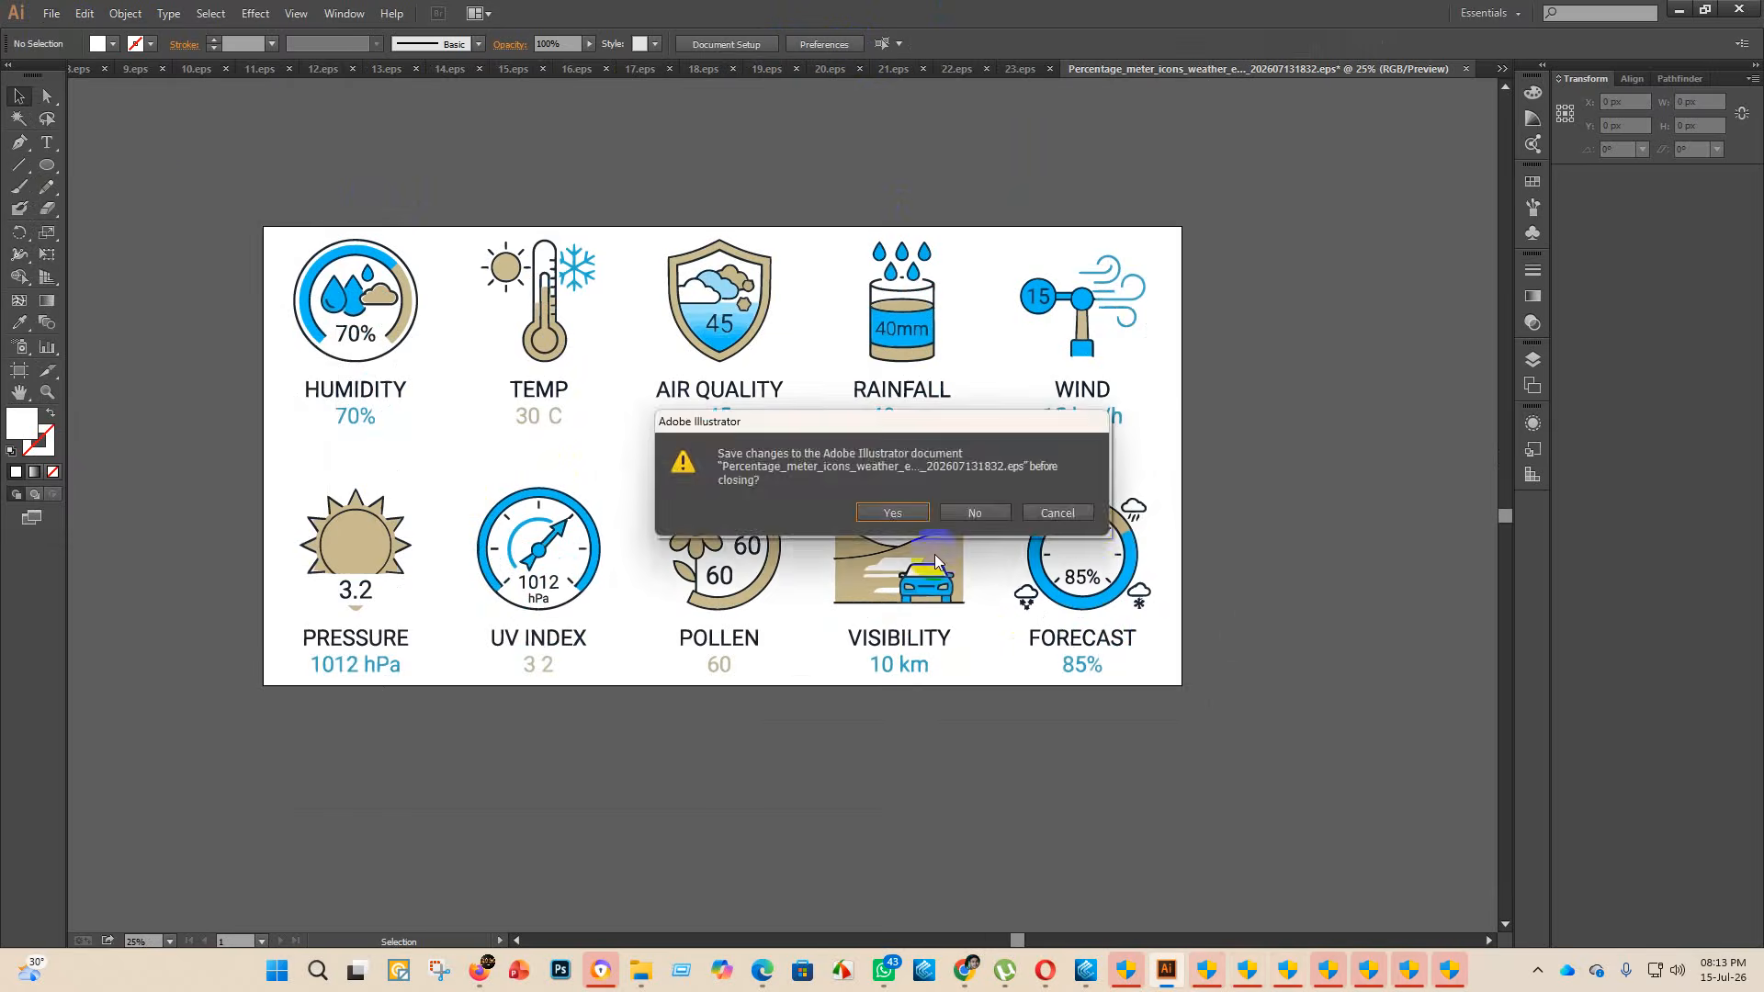
pyautogui.click(1058, 513)
# - Save the weather icon set as an Illustrator EPS file named 24 in the eps 2 folder
pyautogui.click(52, 13)
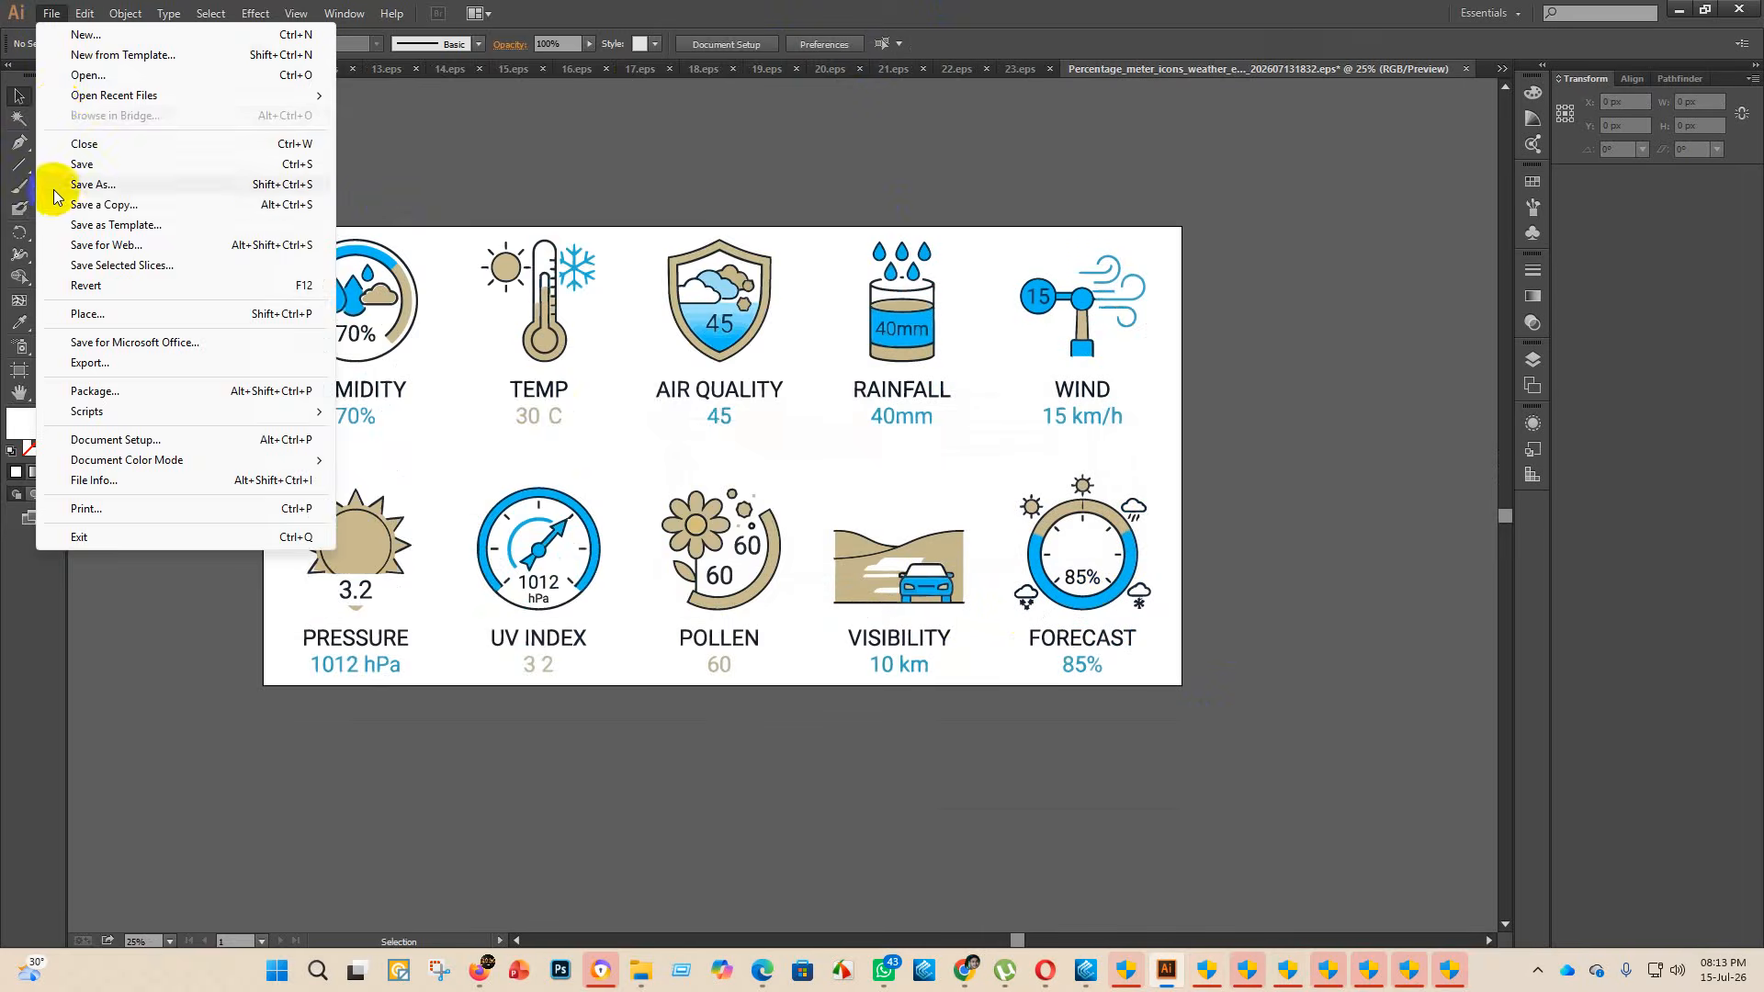
pyautogui.click(88, 184)
pyautogui.doubleClick(317, 165)
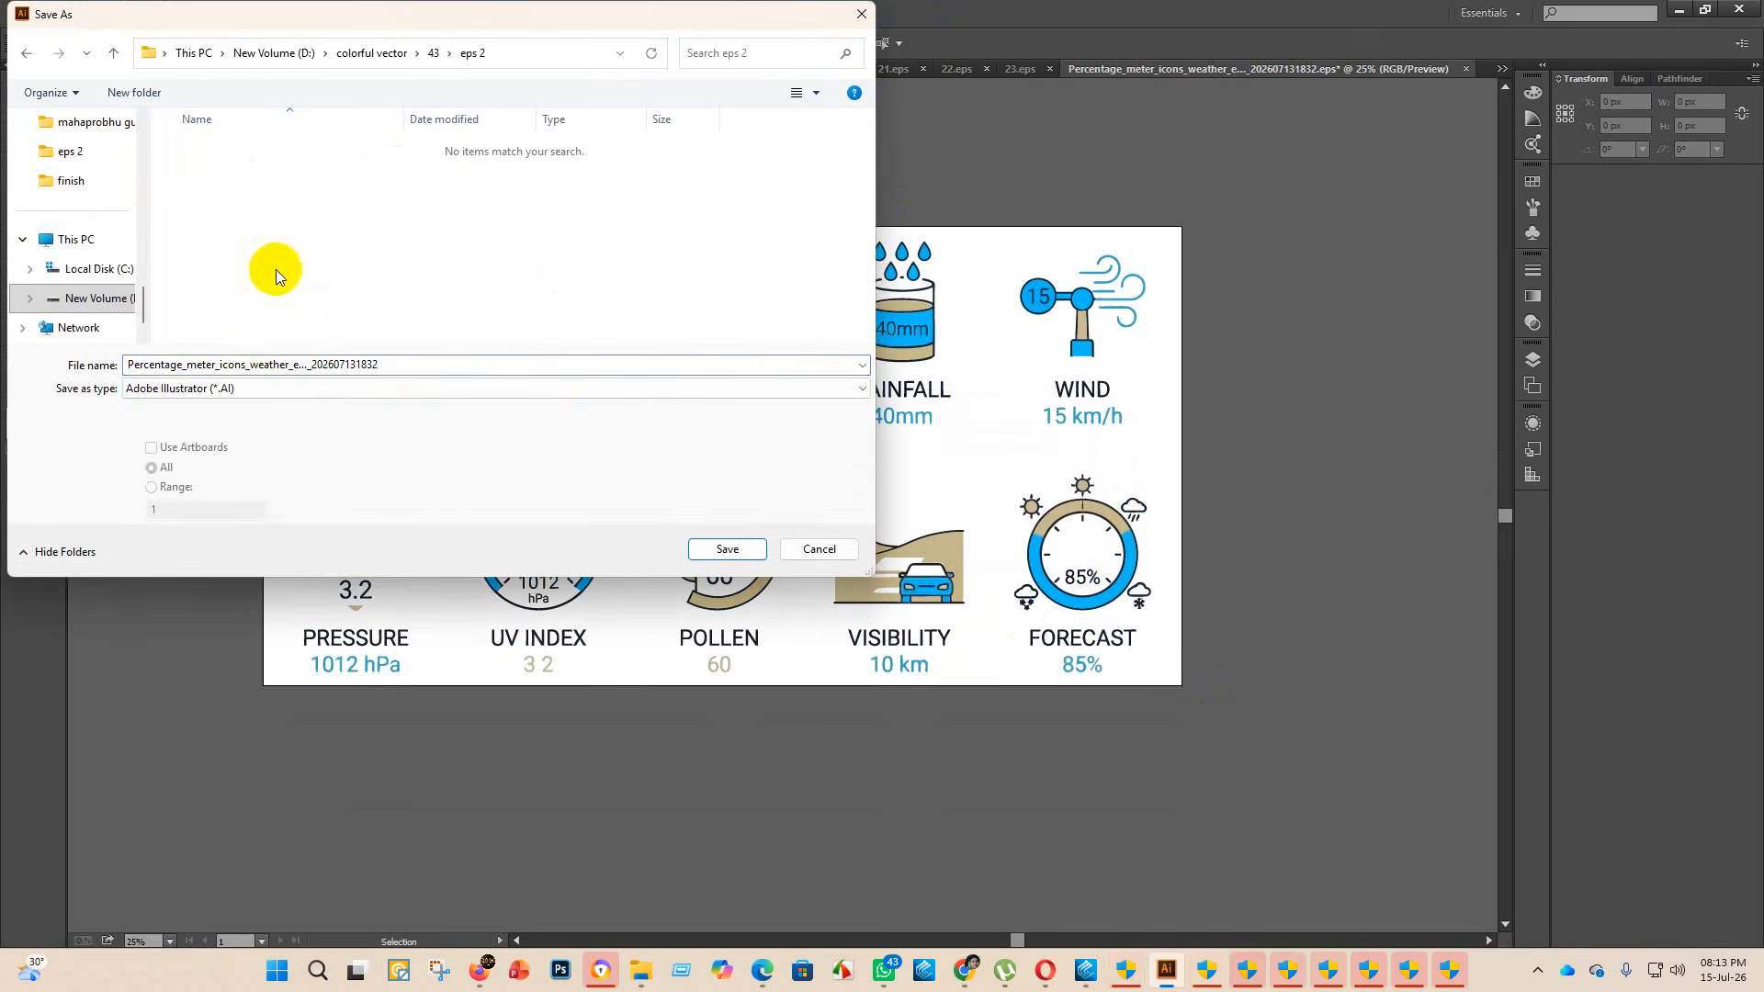
pyautogui.click(244, 388)
pyautogui.click(221, 419)
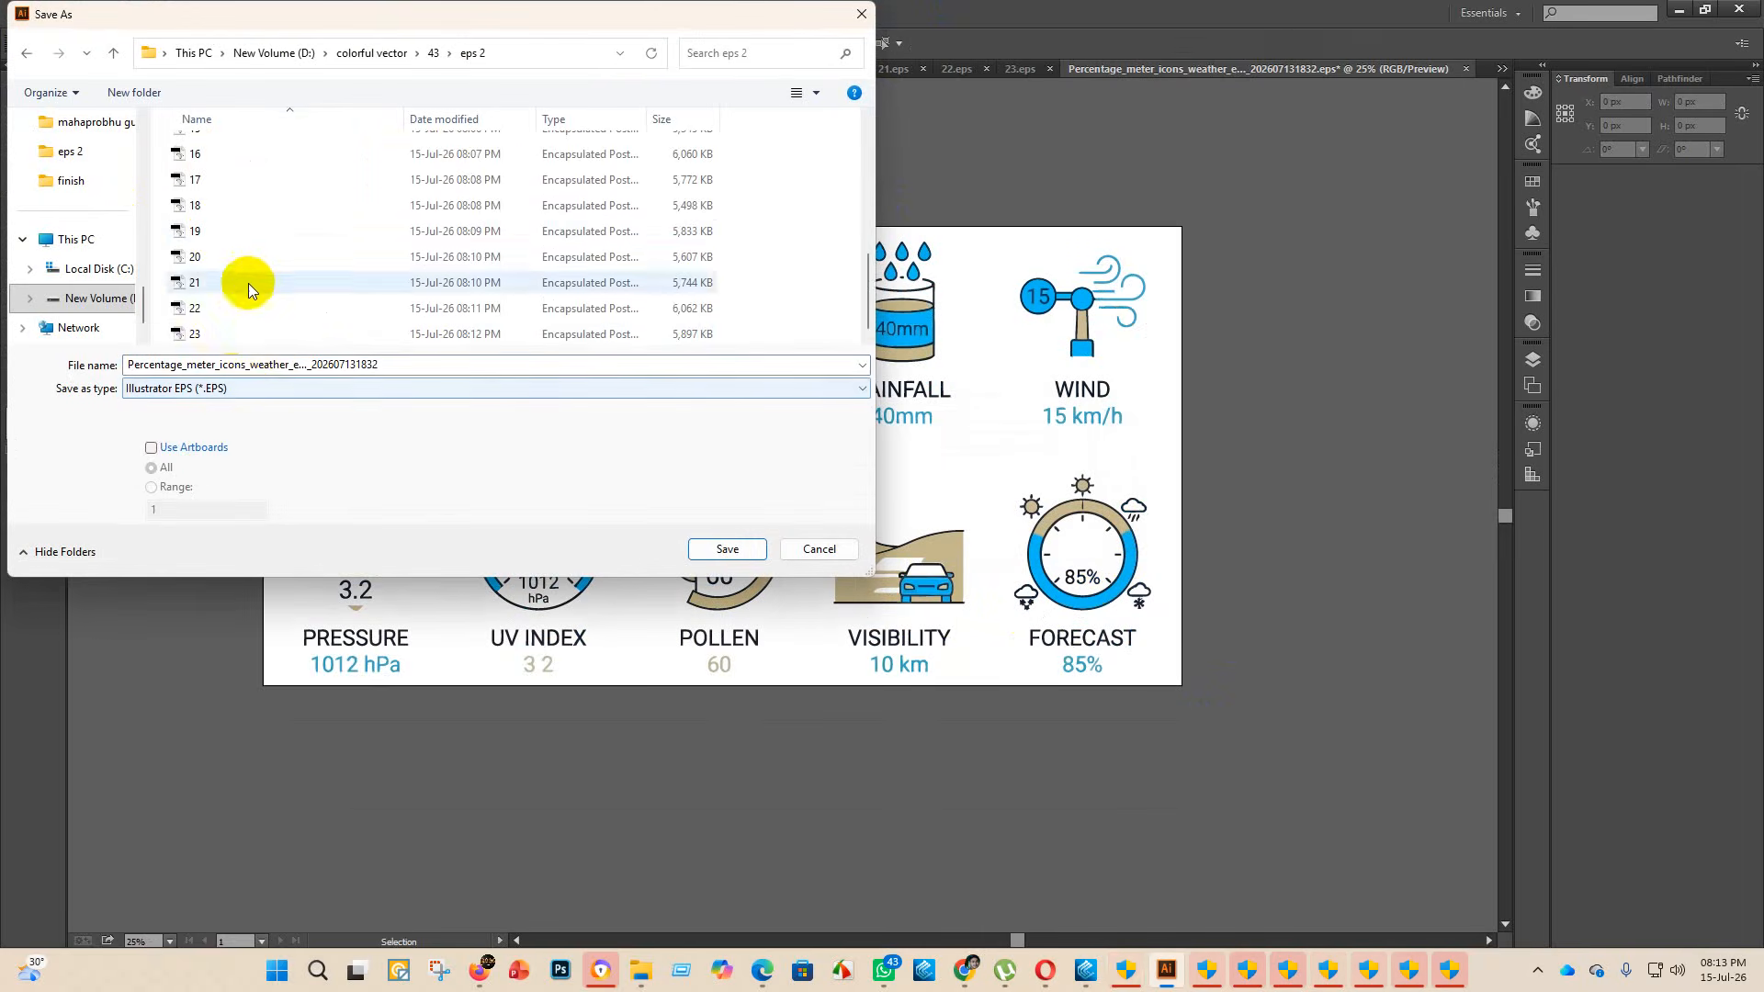
pyautogui.doubleClick(423, 364)
pyautogui.press('BackSpace')
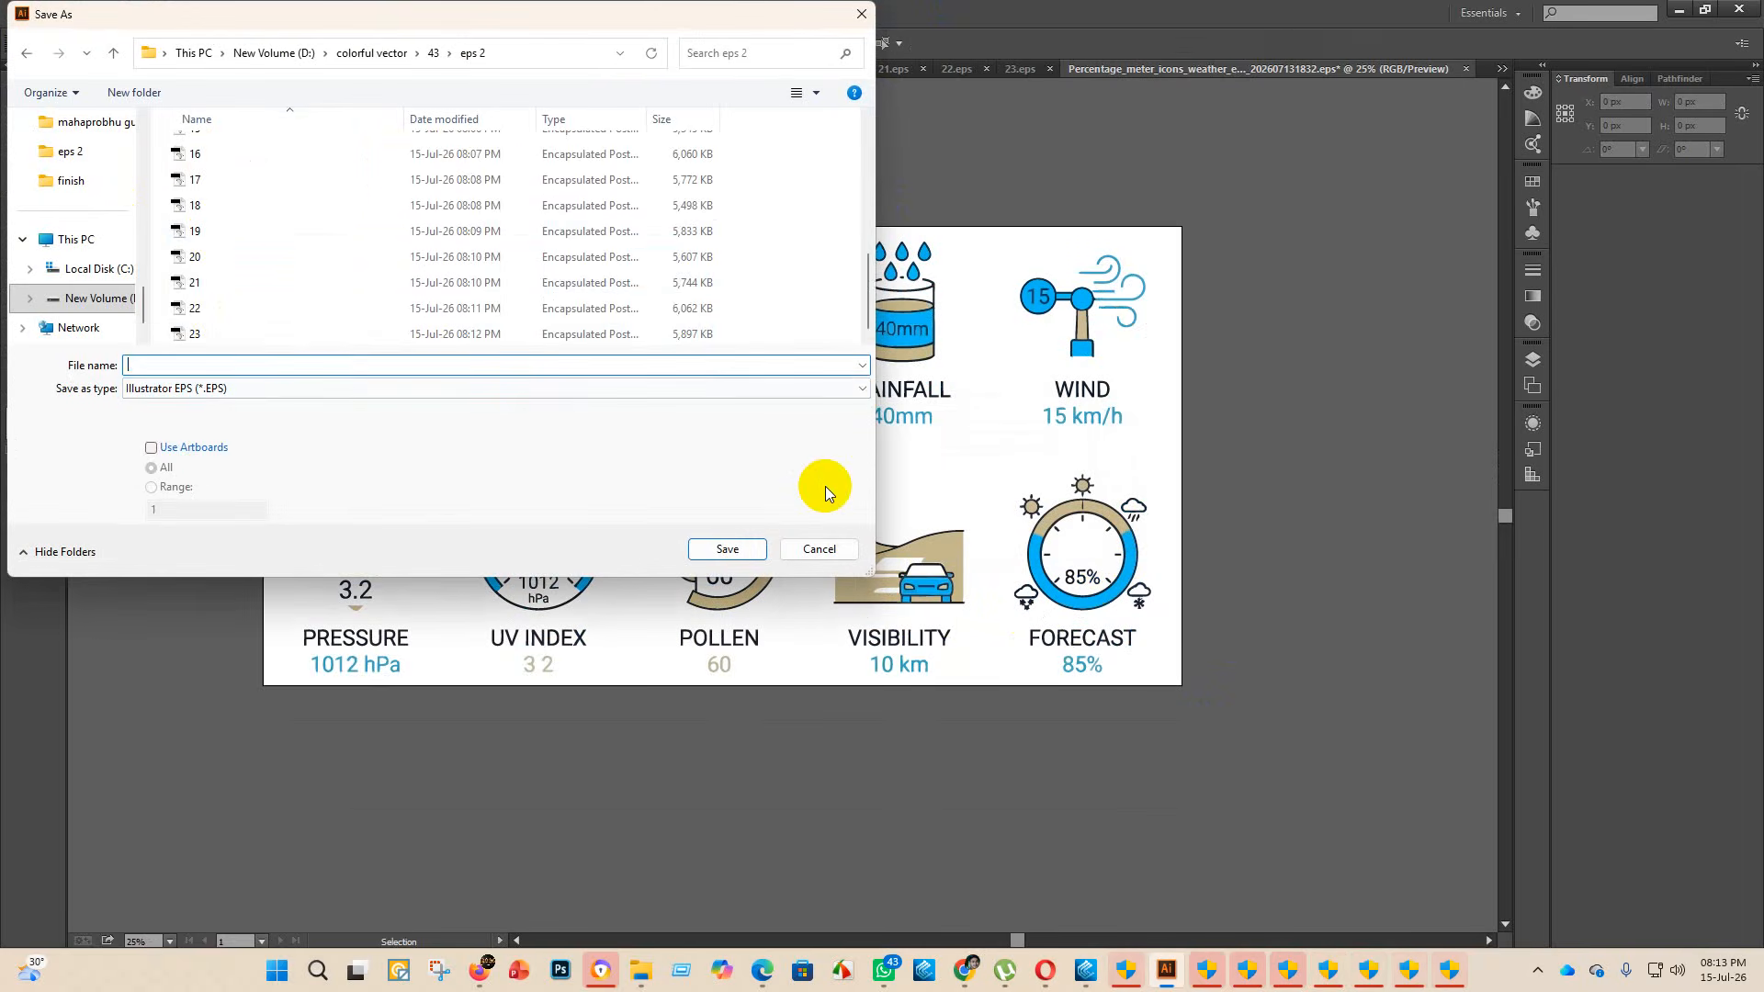
pyautogui.write('24')
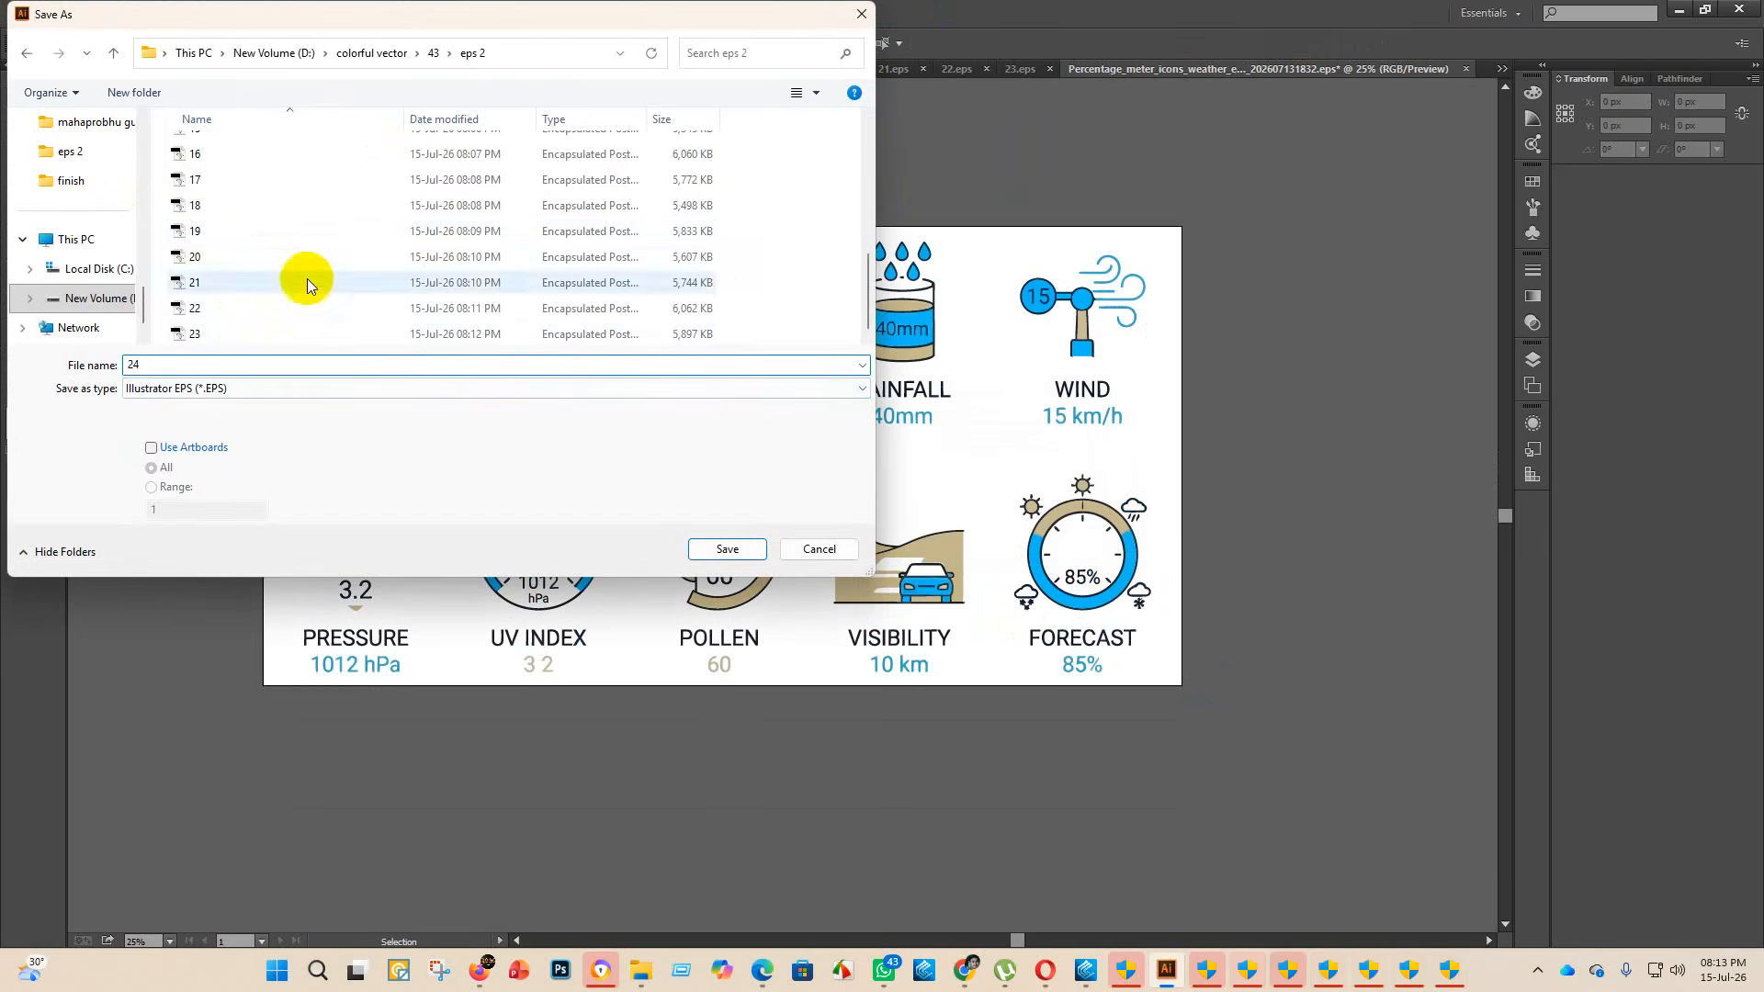
pyautogui.click(729, 550)
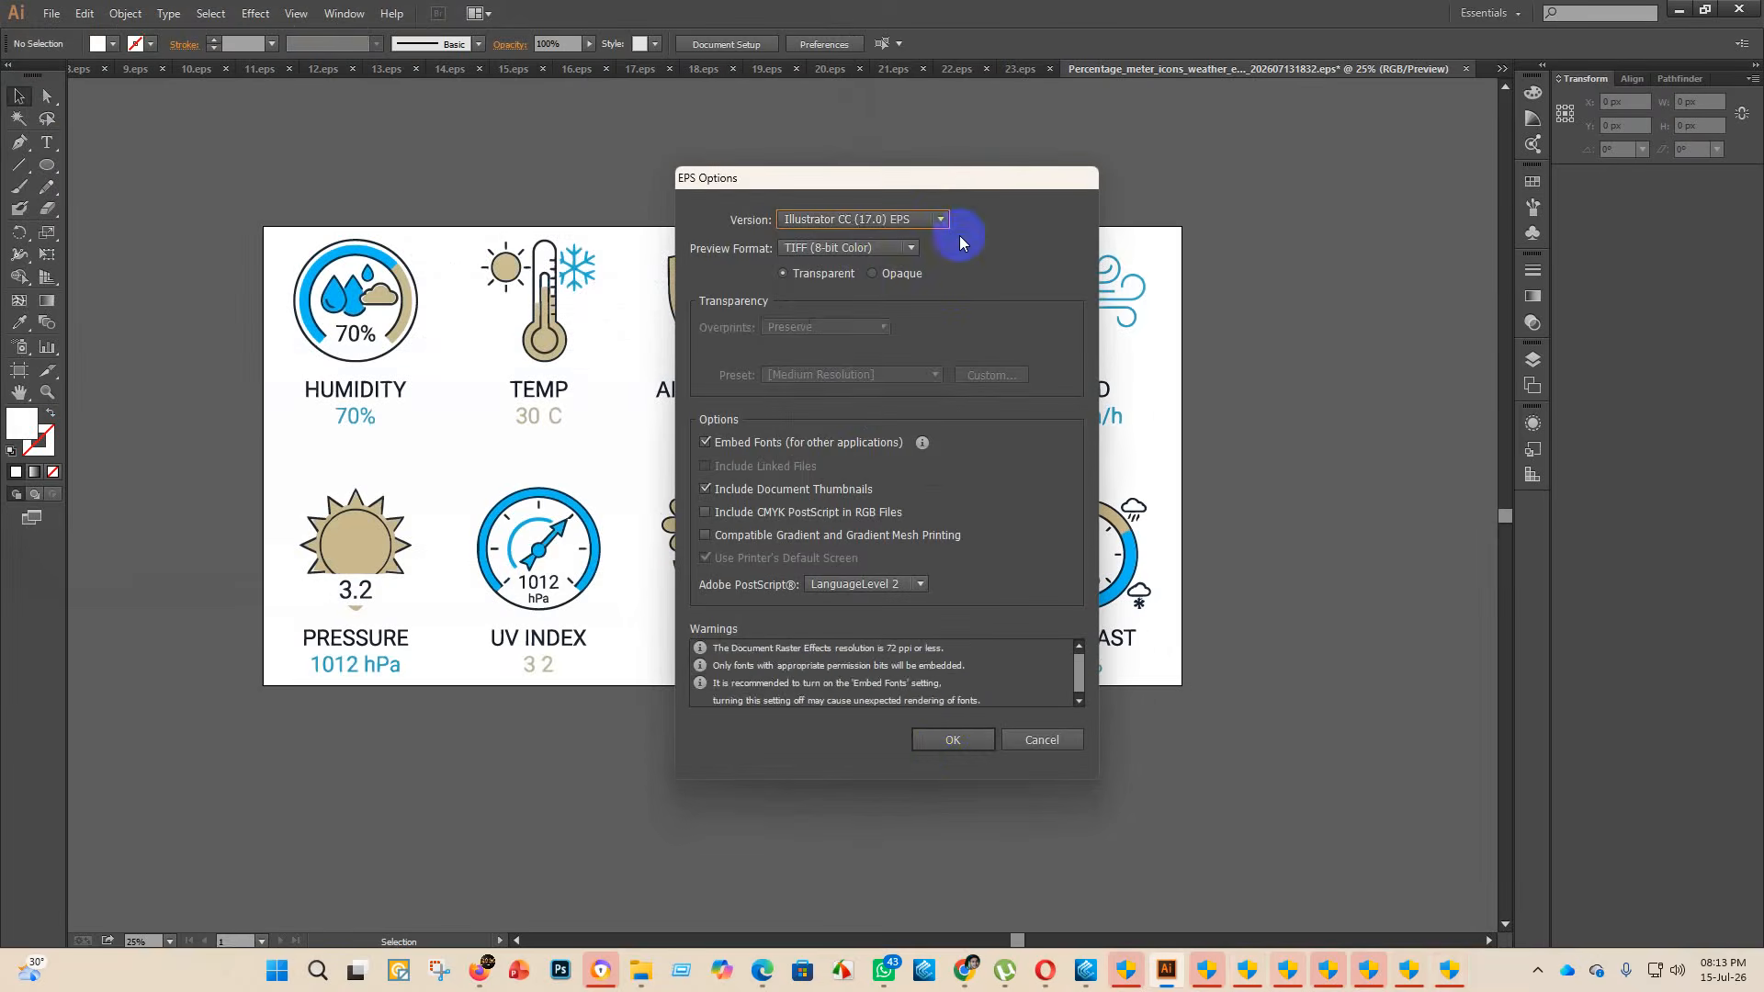
# - Set the EPS version of file 24 to Illustrator 10 EPS and write the file
pyautogui.click(946, 221)
pyautogui.click(865, 408)
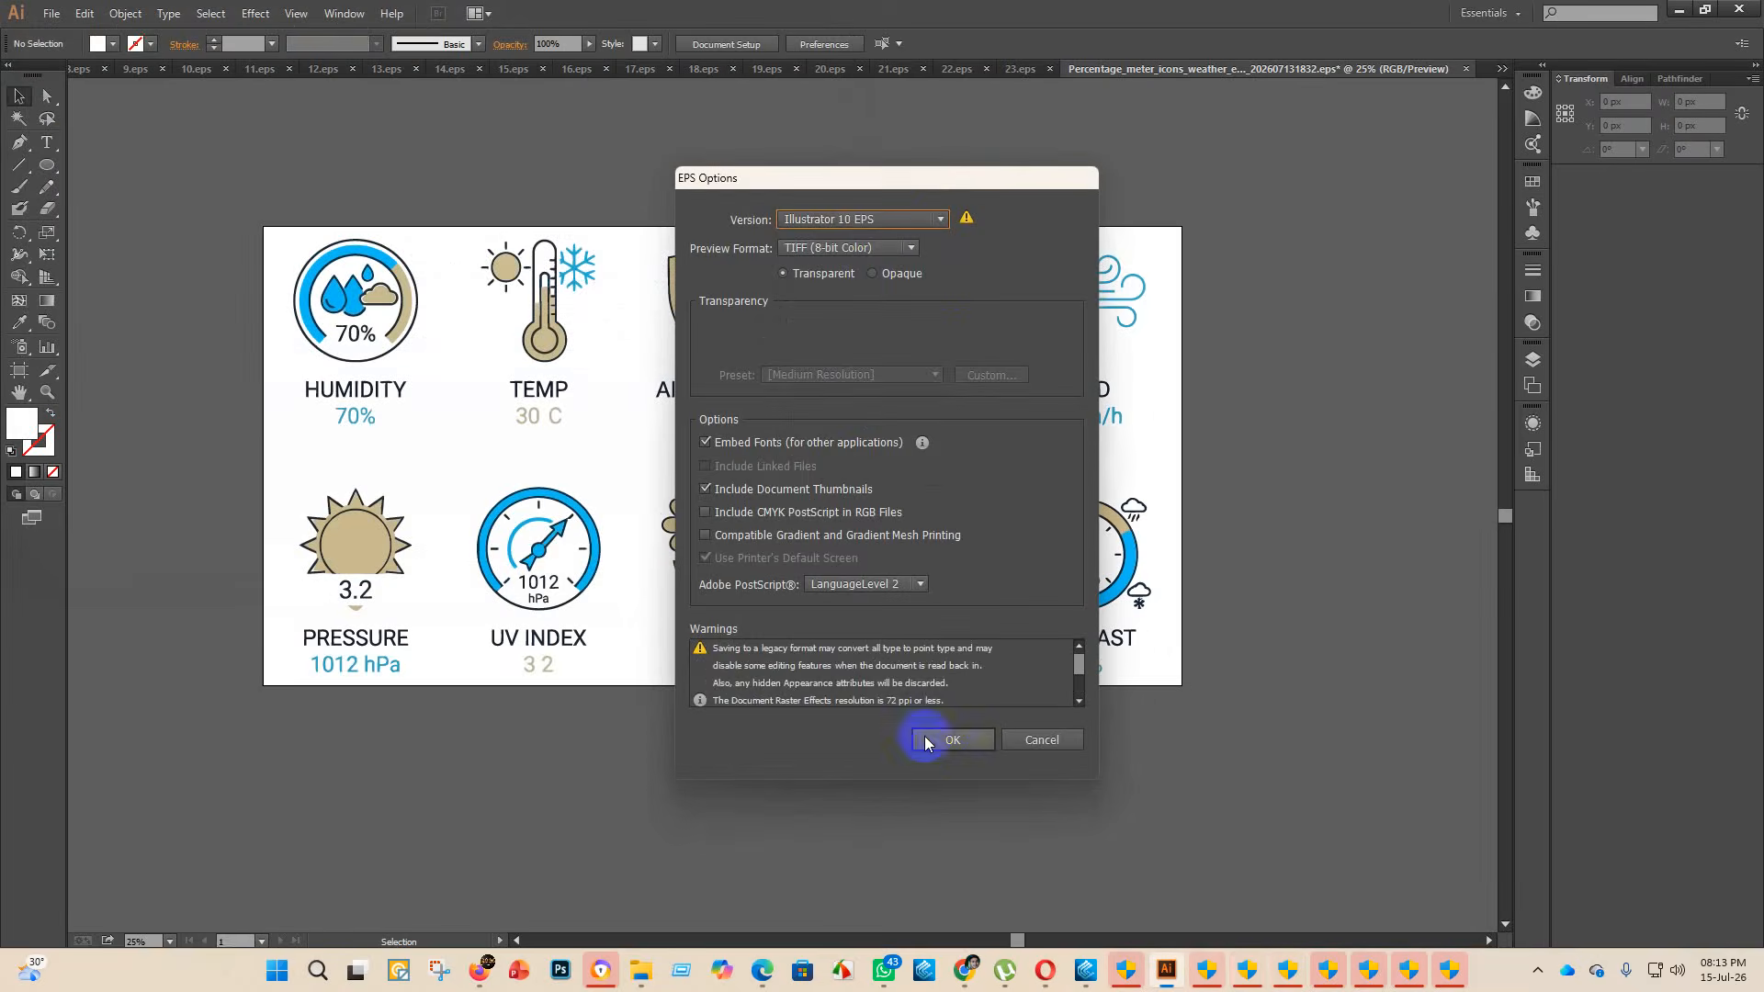
pyautogui.click(946, 736)
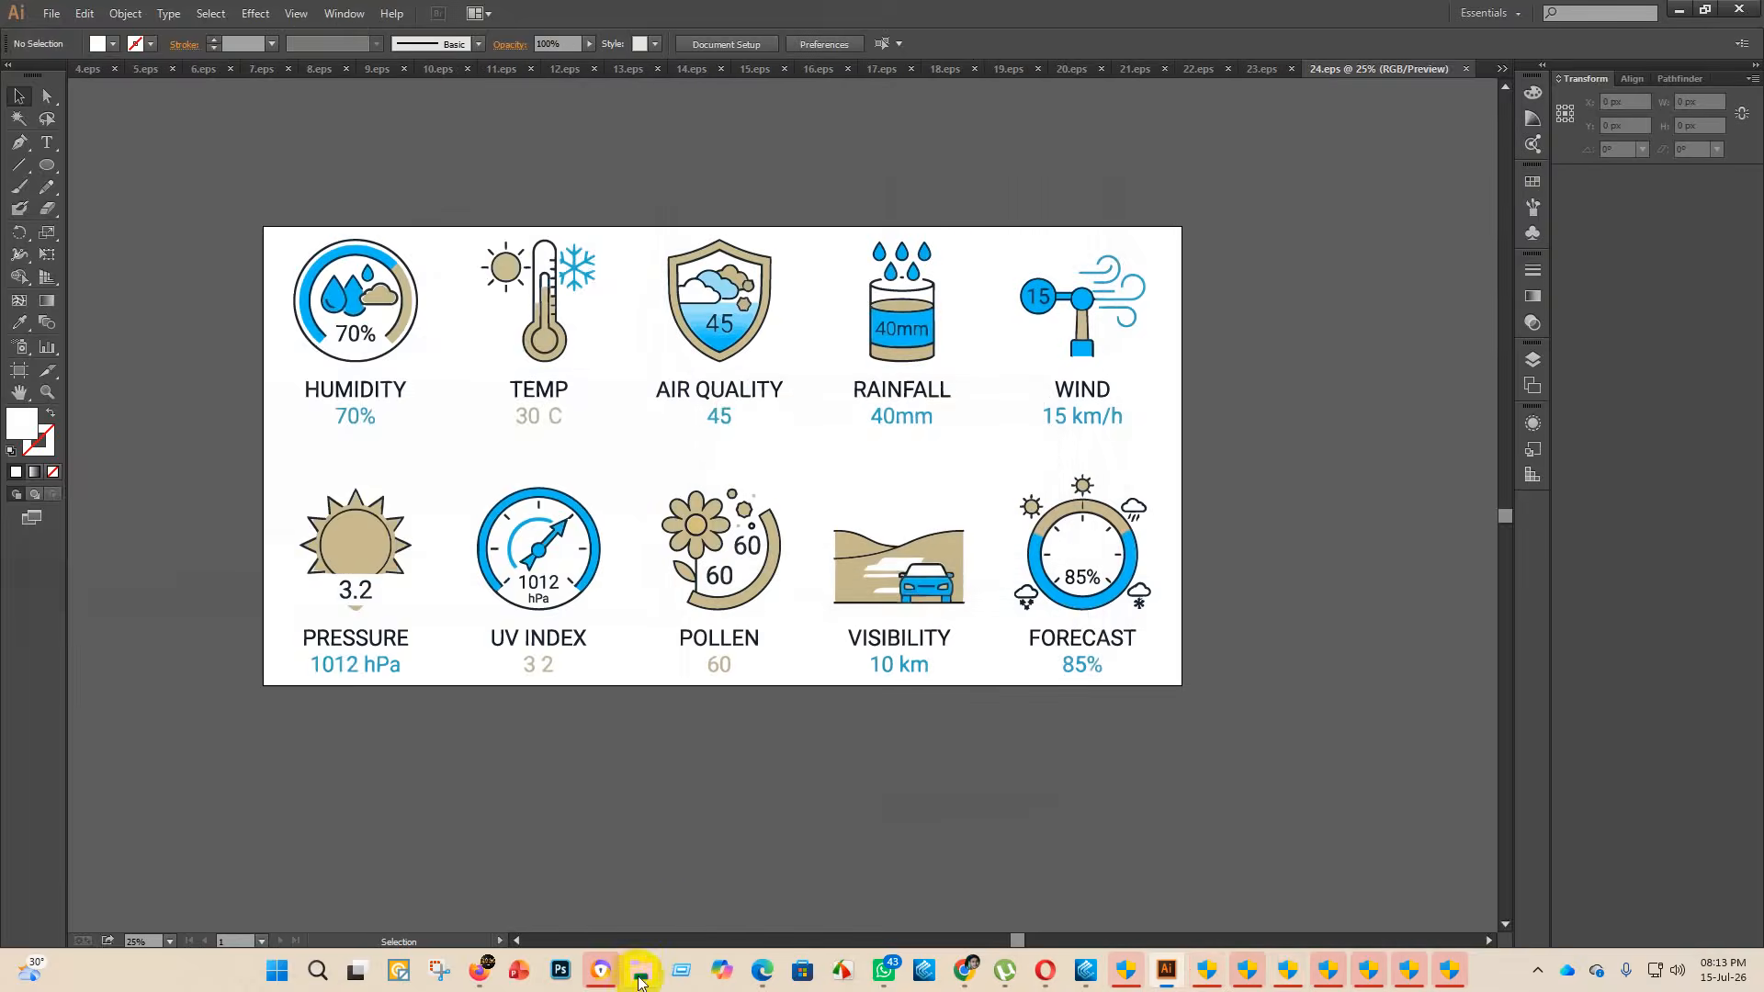
# - In File Explorer, move the two weather percentage meter files into the finish folder and open the plumbing drainage sewage EPS
pyautogui.moveTo(641, 970)
pyautogui.click(661, 840)
pyautogui.moveTo(914, 315); pyautogui.dragTo(423, 188)
pyautogui.moveTo(885, 383); pyautogui.dragTo(449, 199)
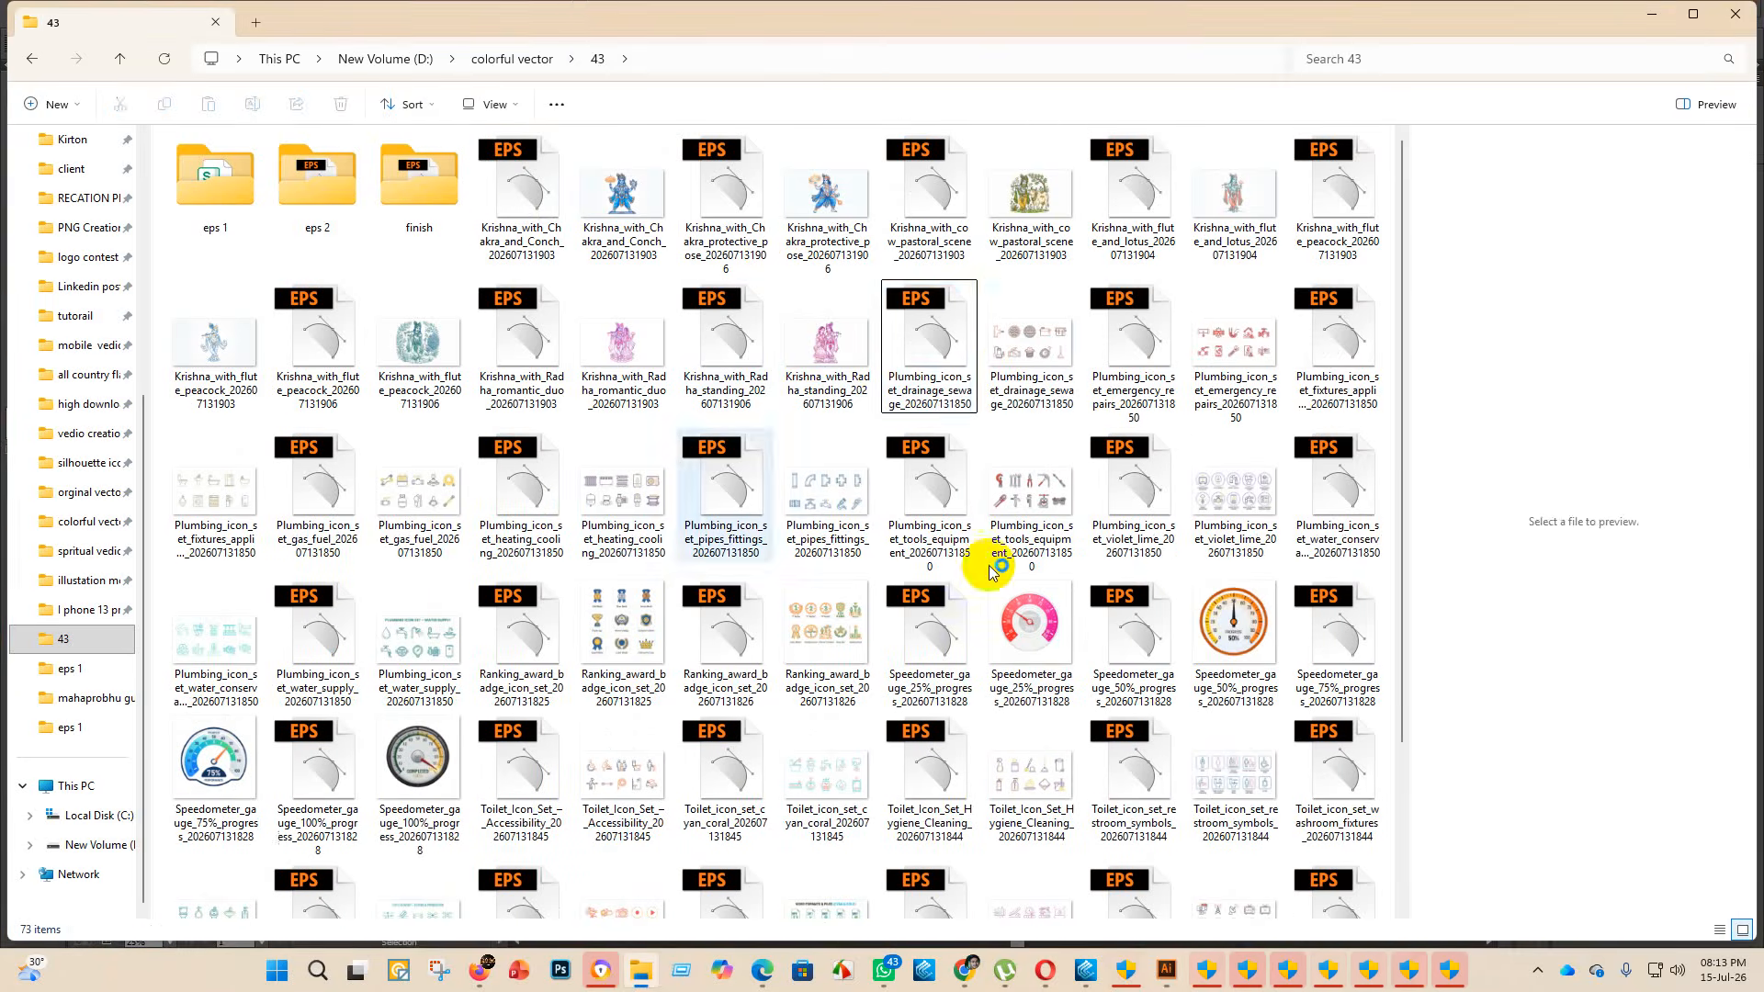
pyautogui.click(941, 326)
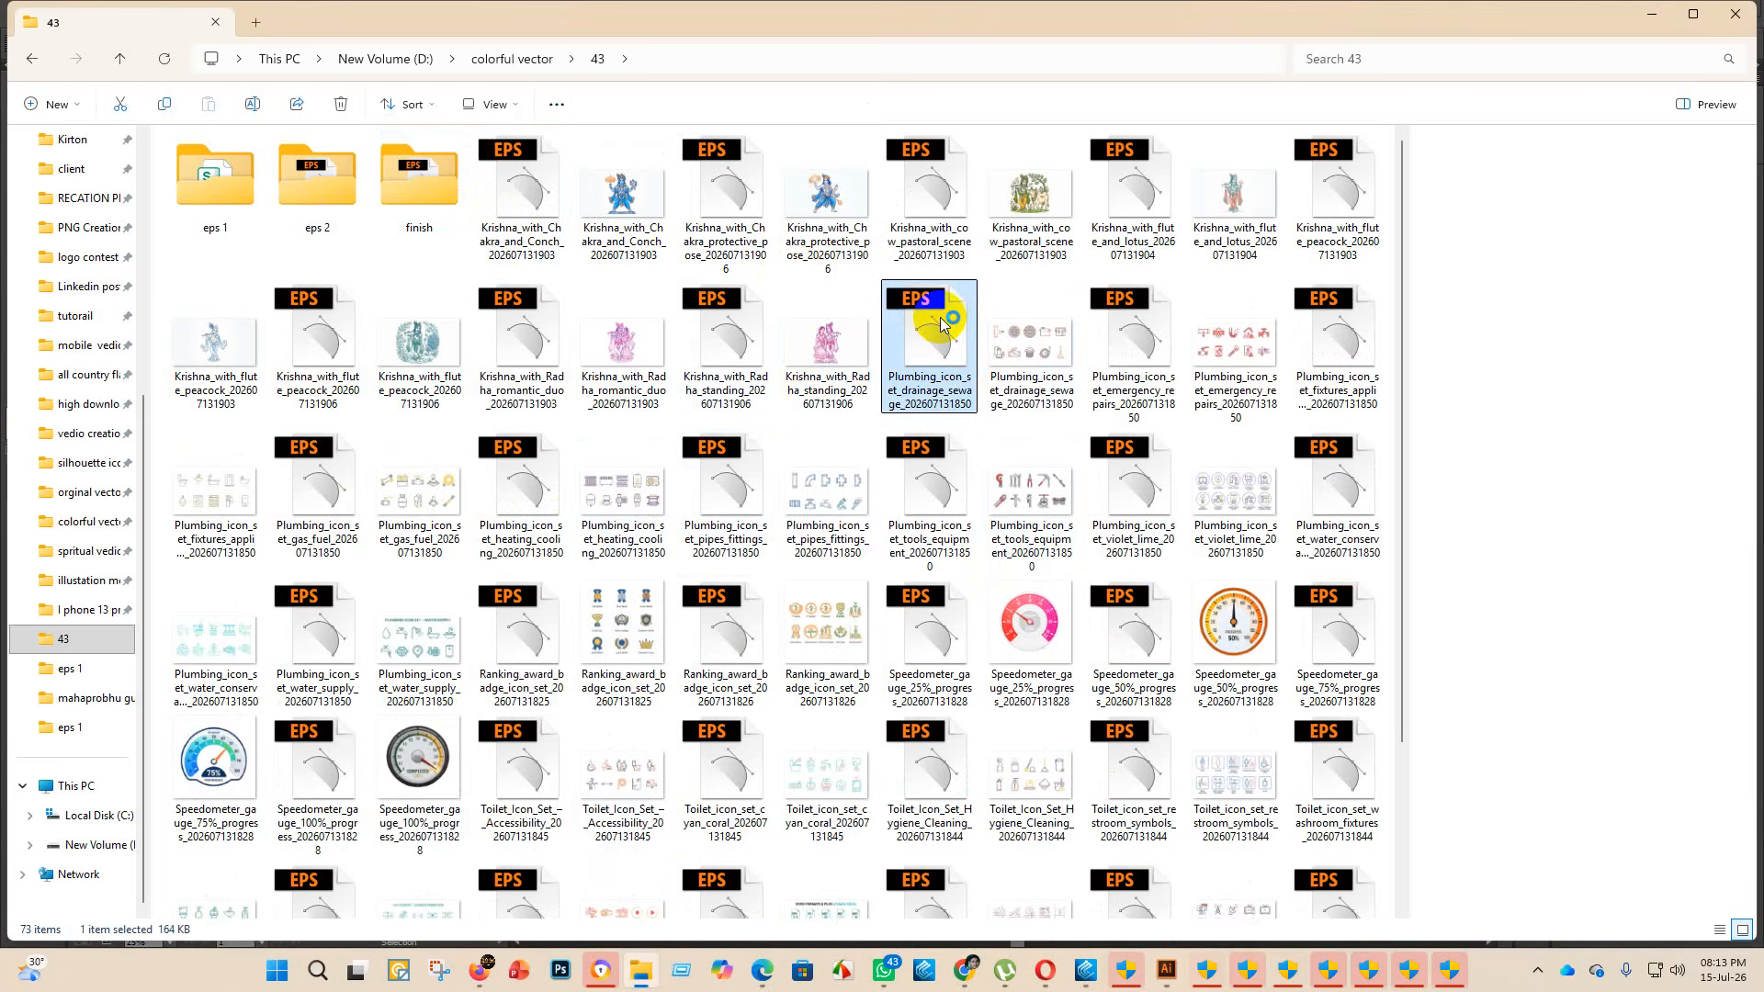
pyautogui.doubleClick(940, 323)
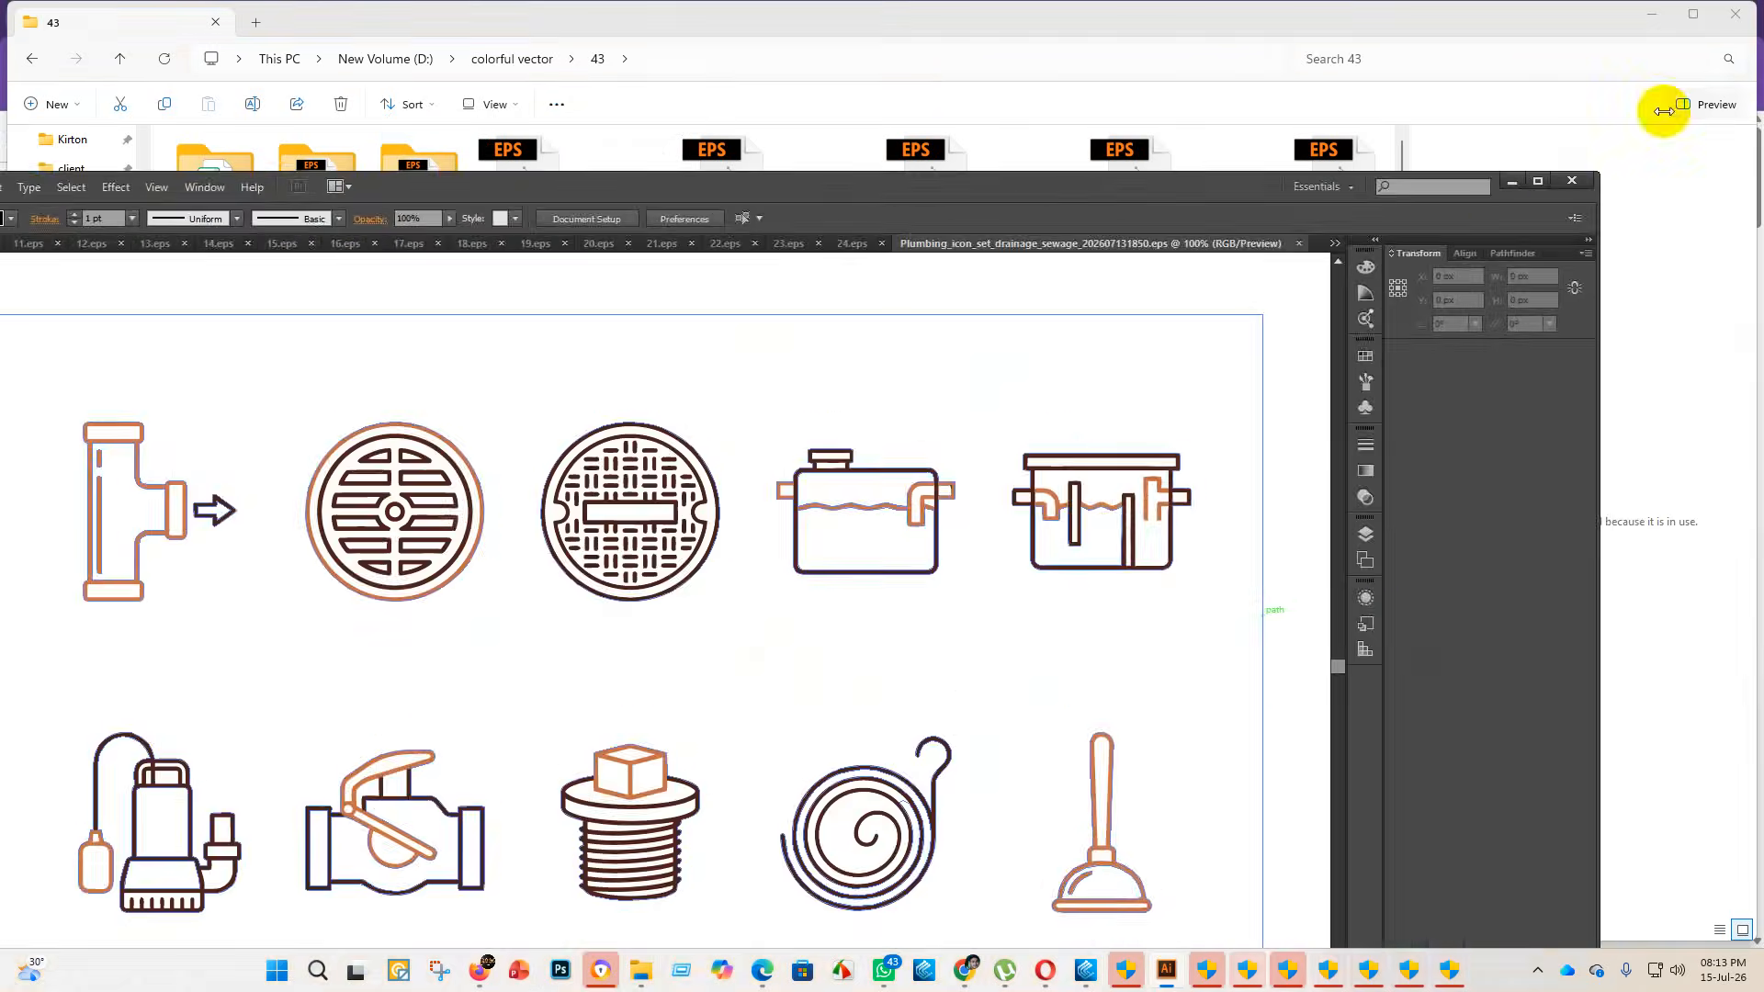
# - Scale the drainage artwork up proportionally until its icons span about 3759 × 1657 px and delete its white background with the Magic Wand
pyautogui.click(1544, 186)
pyautogui.scroll(-6, 835, 382)
pyautogui.scroll(6, 916, 584)
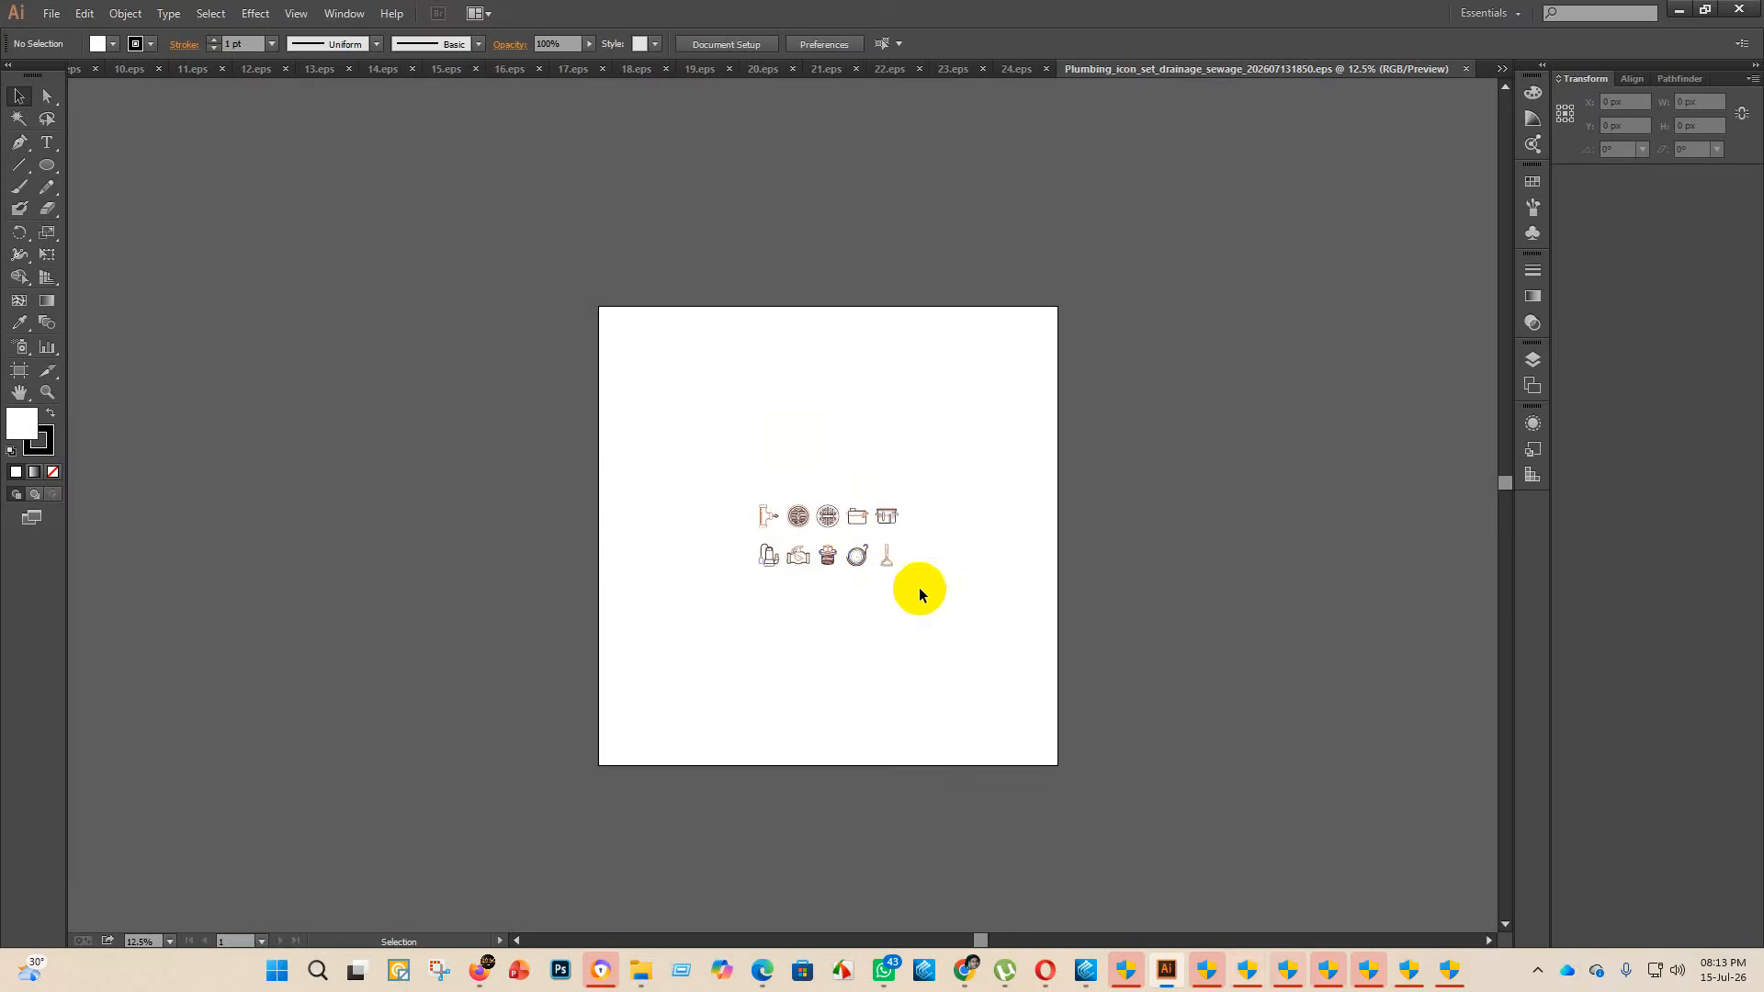
pyautogui.click(883, 569)
pyautogui.moveTo(830, 516); pyautogui.dragTo(885, 343)
pyautogui.click(1280, 532)
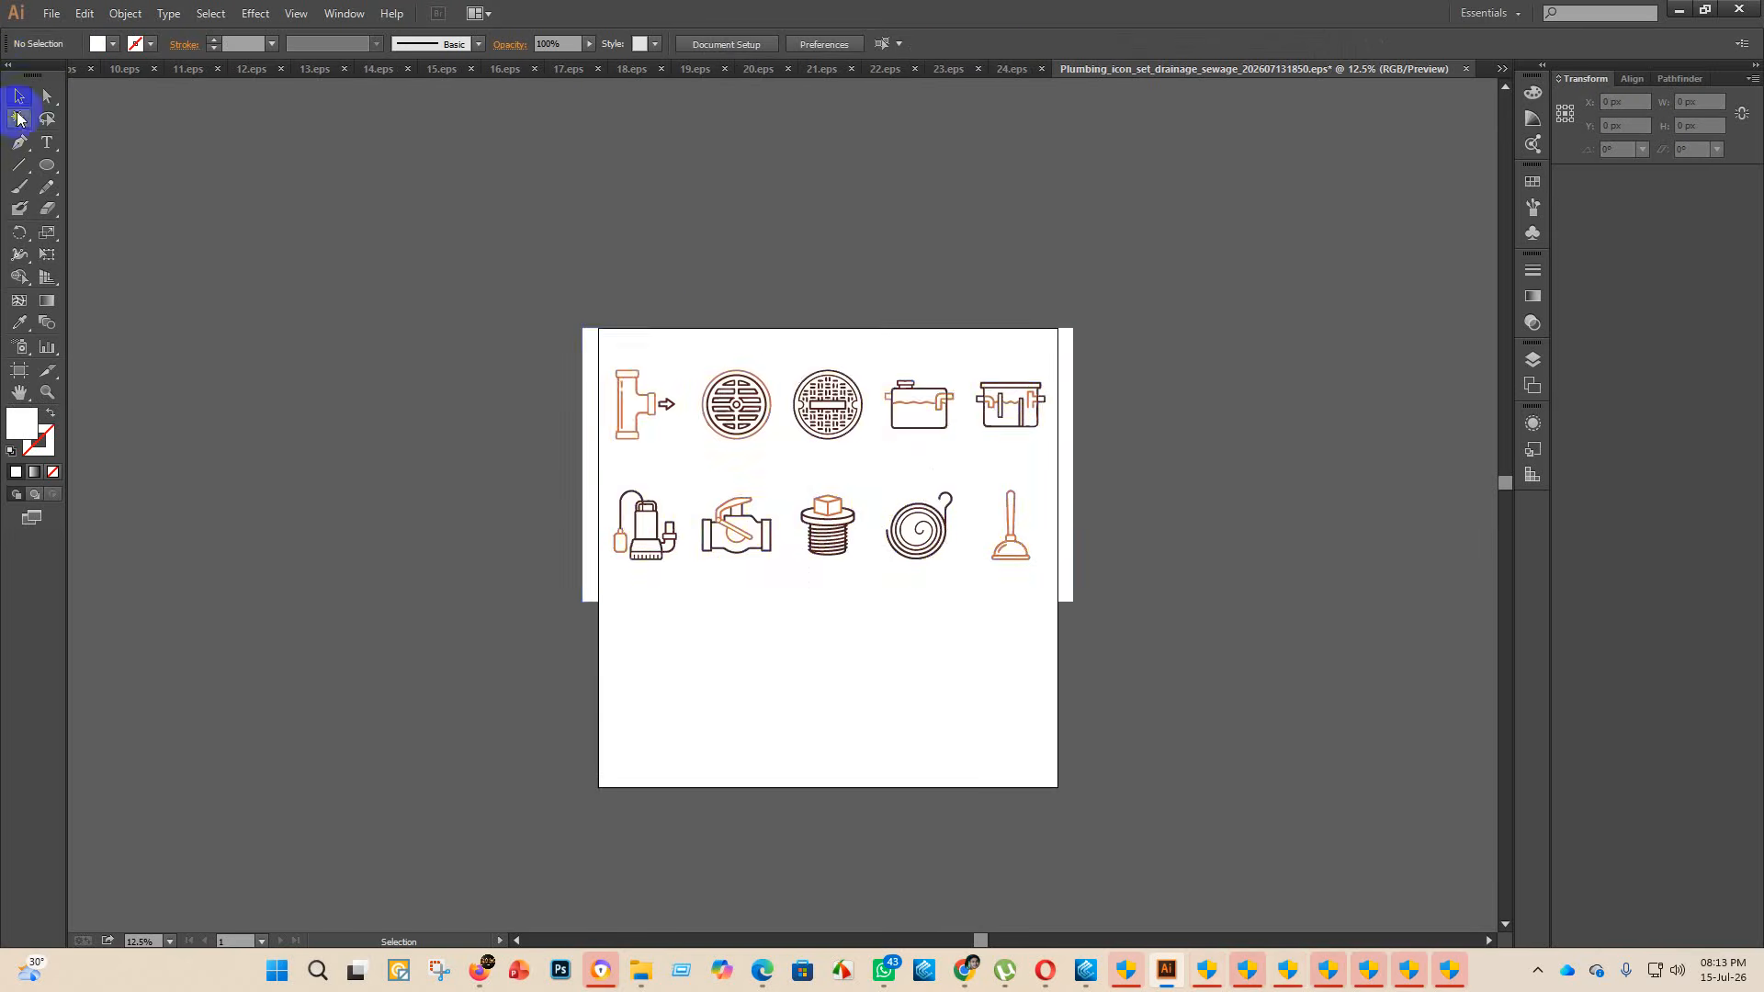
pyautogui.click(19, 118)
pyautogui.click(768, 359)
pyautogui.press('Delete')
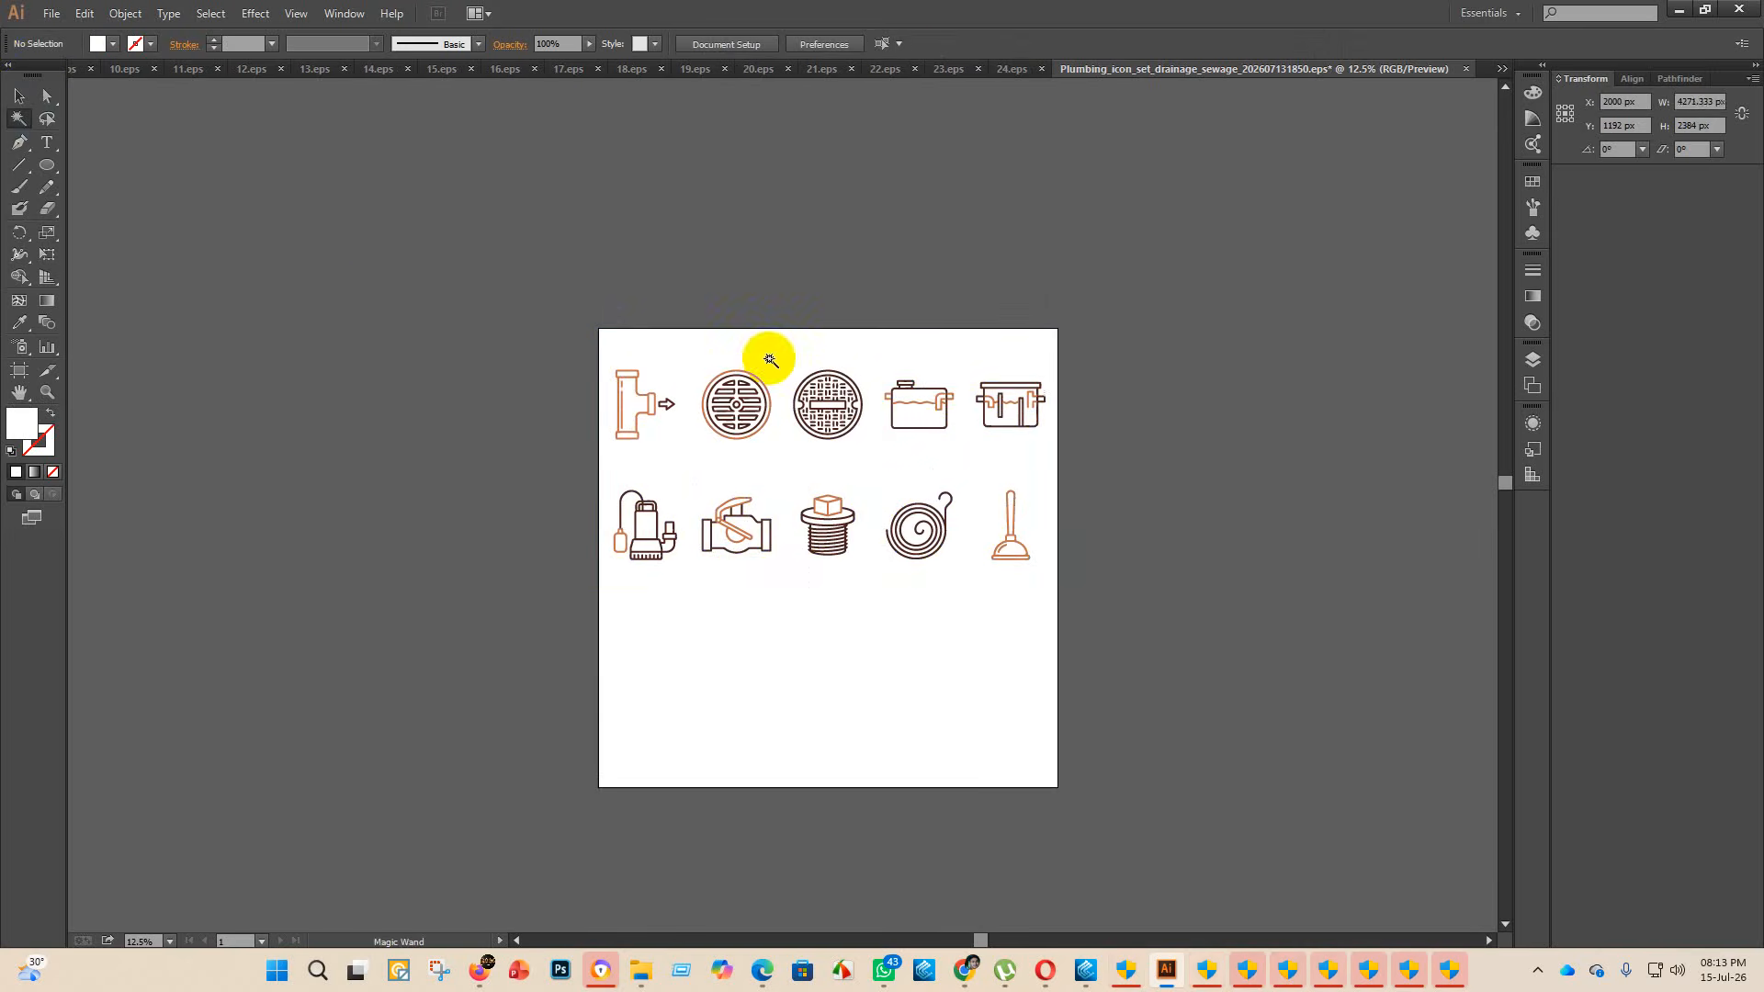
# - Set the artboard height to 2000 px and center the drainage icon group horizontally and vertically on it
pyautogui.click(19, 96)
pyautogui.click(836, 409)
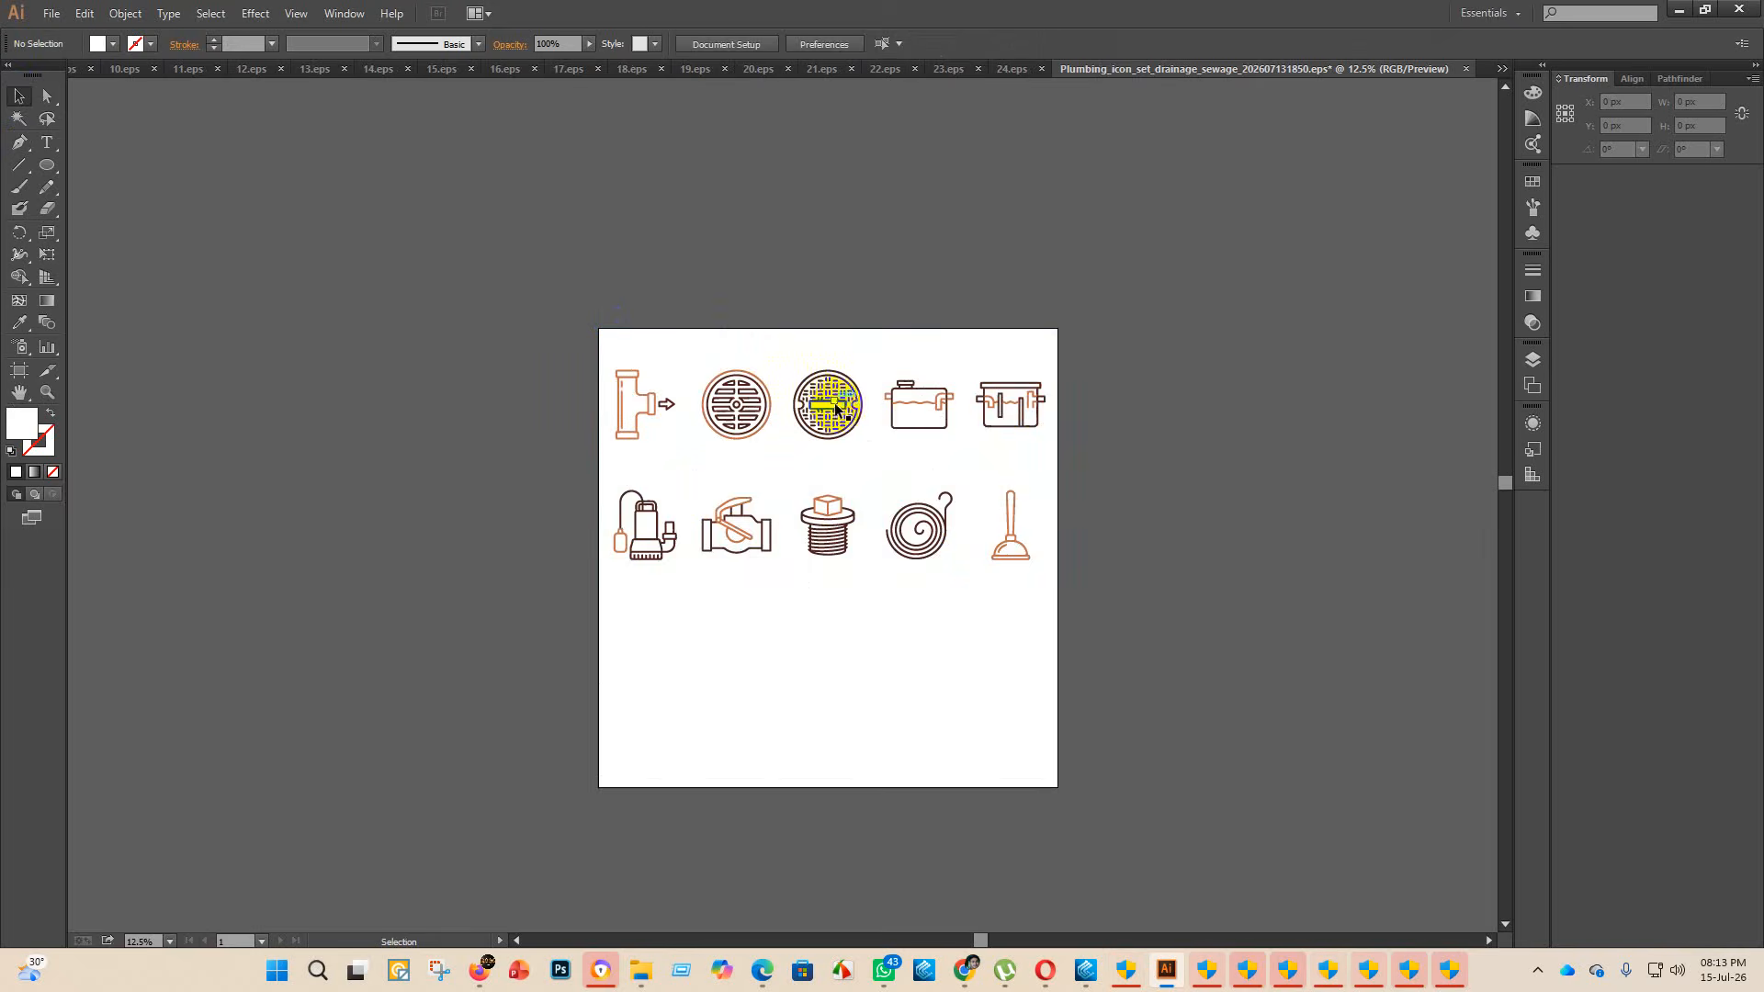
pyautogui.click(681, 458)
pyautogui.click(26, 364)
pyautogui.click(950, 72)
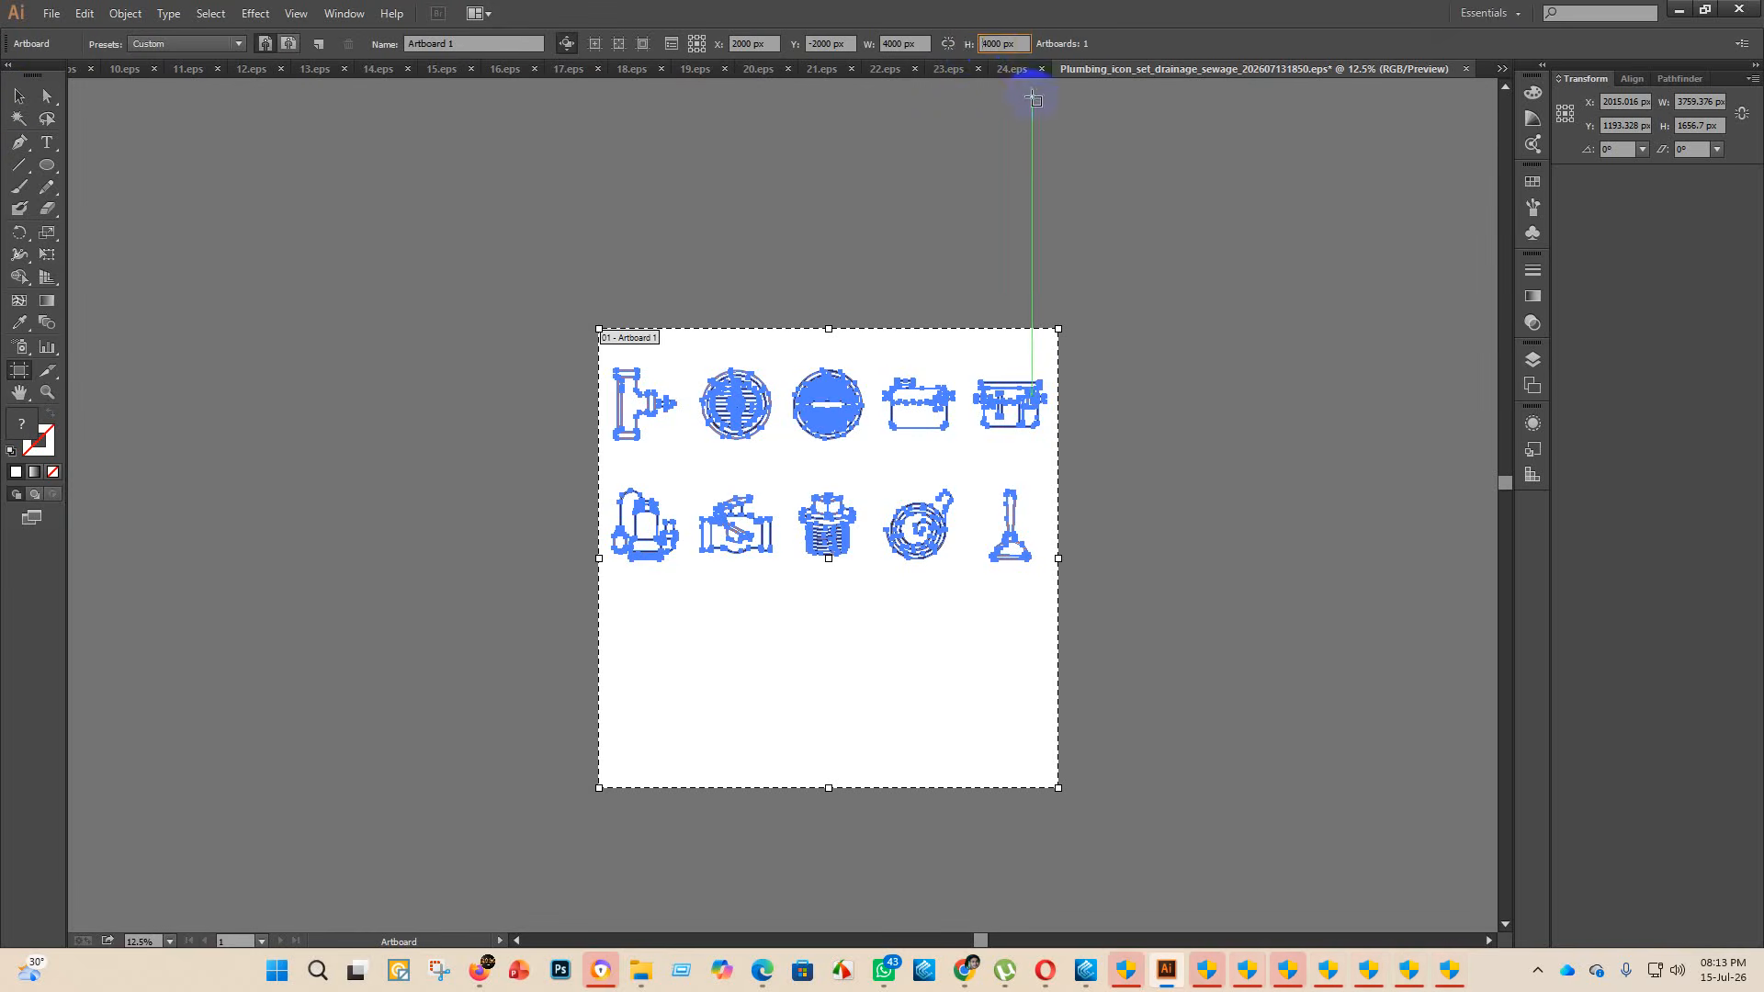
pyautogui.click(1007, 72)
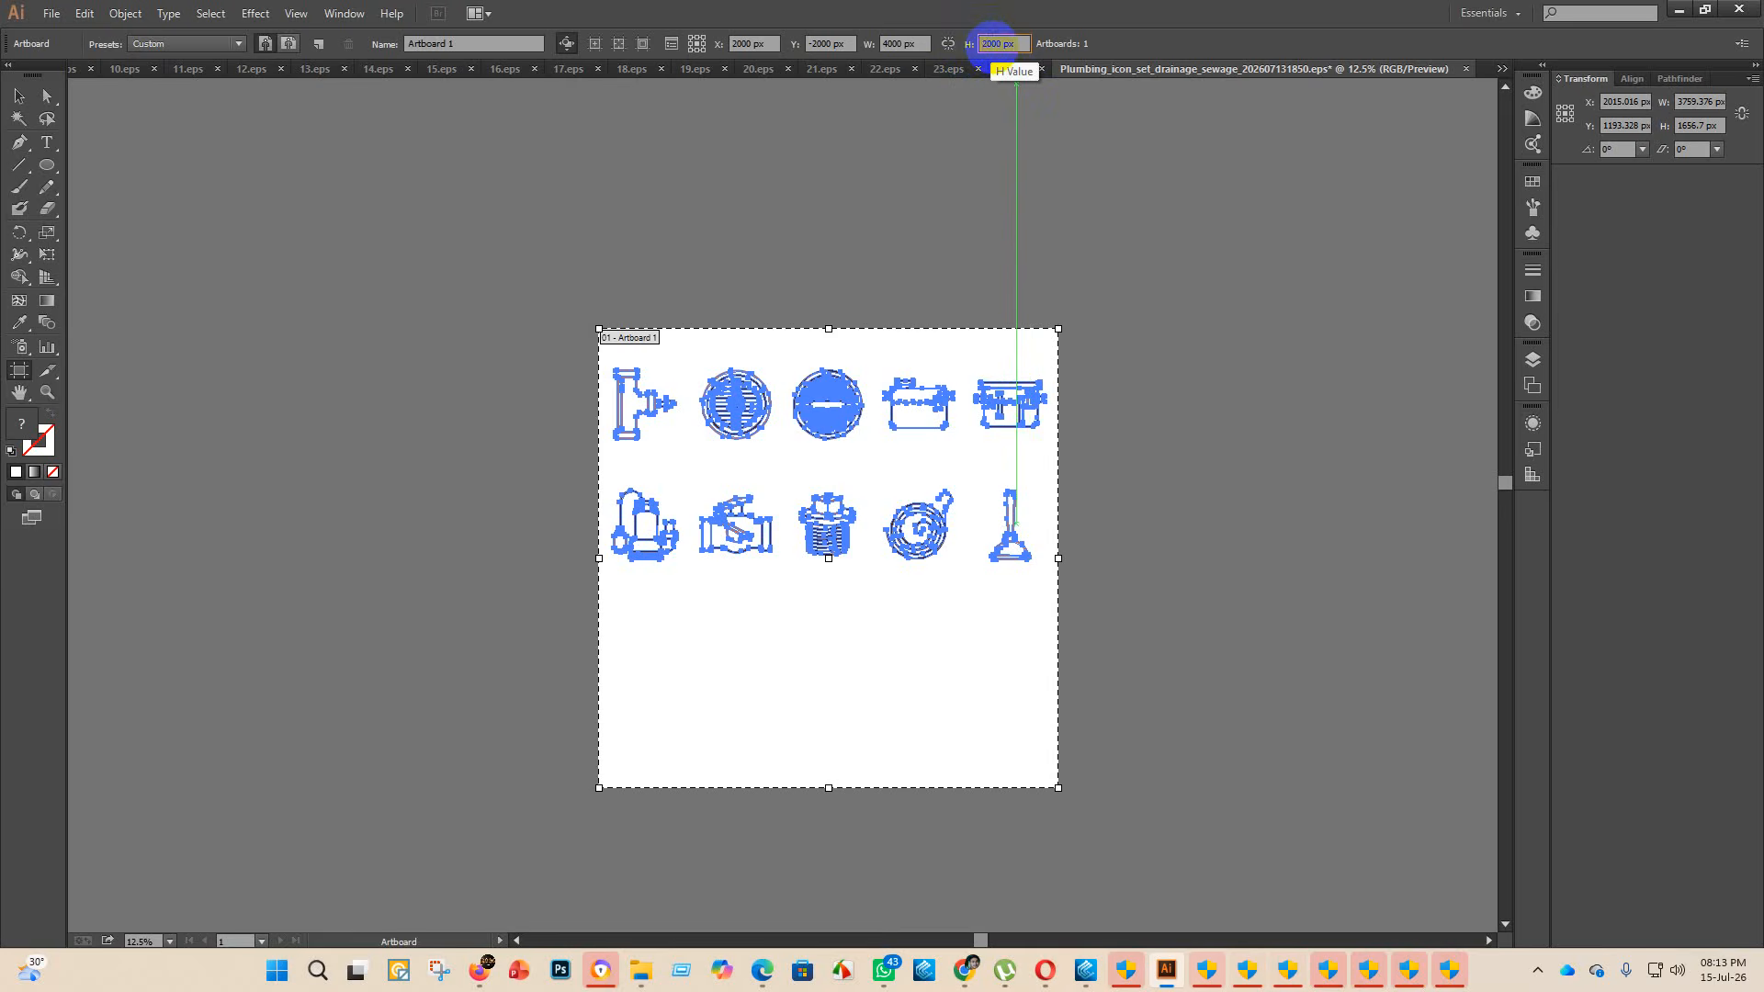
pyautogui.press('Return')
pyautogui.click(18, 96)
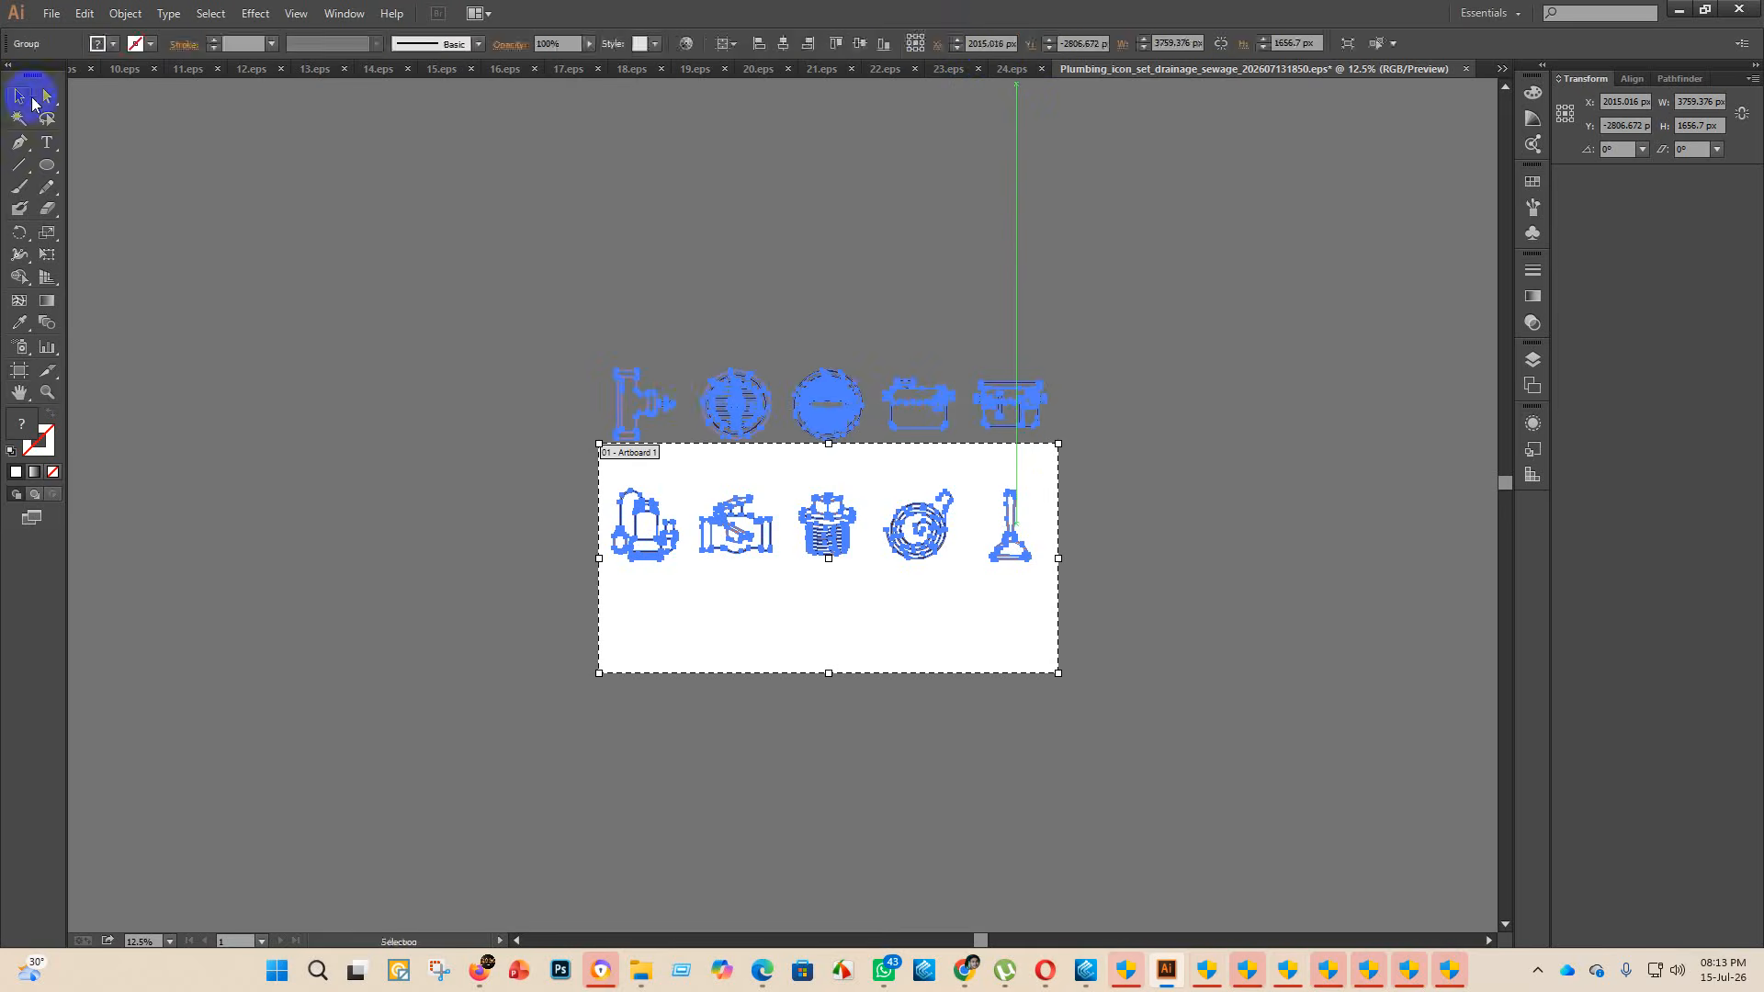
pyautogui.click(782, 386)
pyautogui.click(786, 44)
pyautogui.click(860, 43)
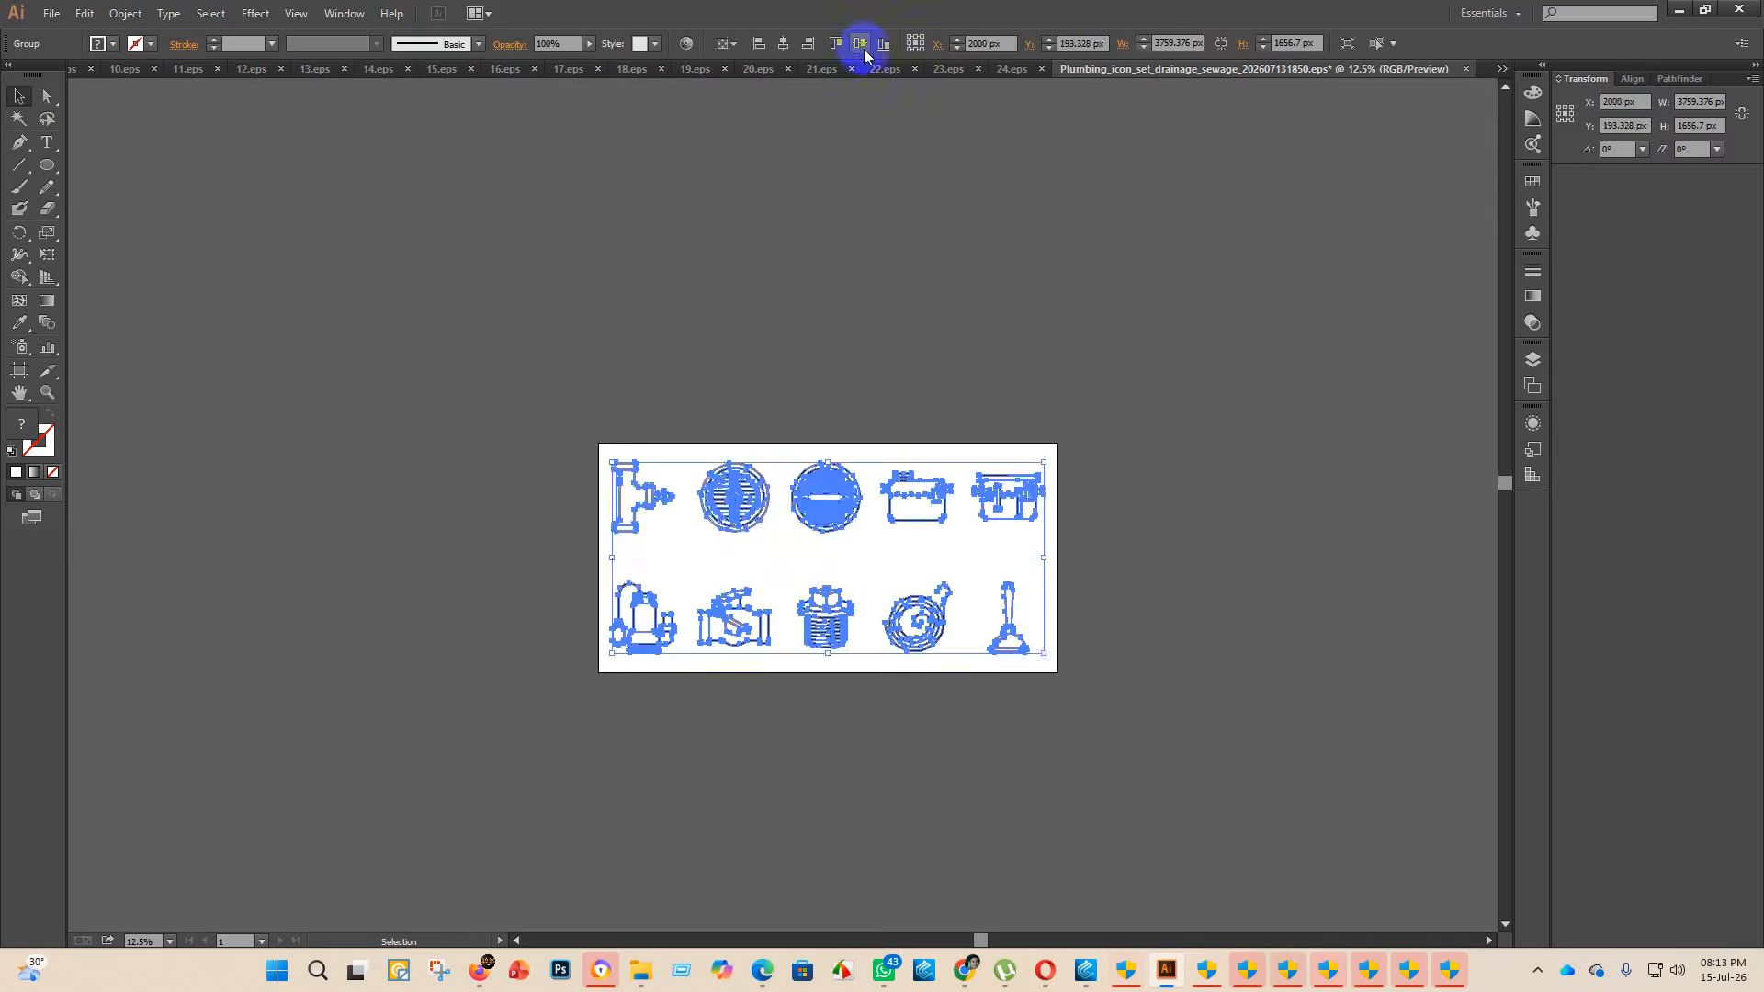
pyautogui.scroll(-3, 1182, 488)
pyautogui.click(979, 450)
# - Save the drainage icon set as an Illustrator EPS file named 25 in the eps 2 folder
pyautogui.click(51, 12)
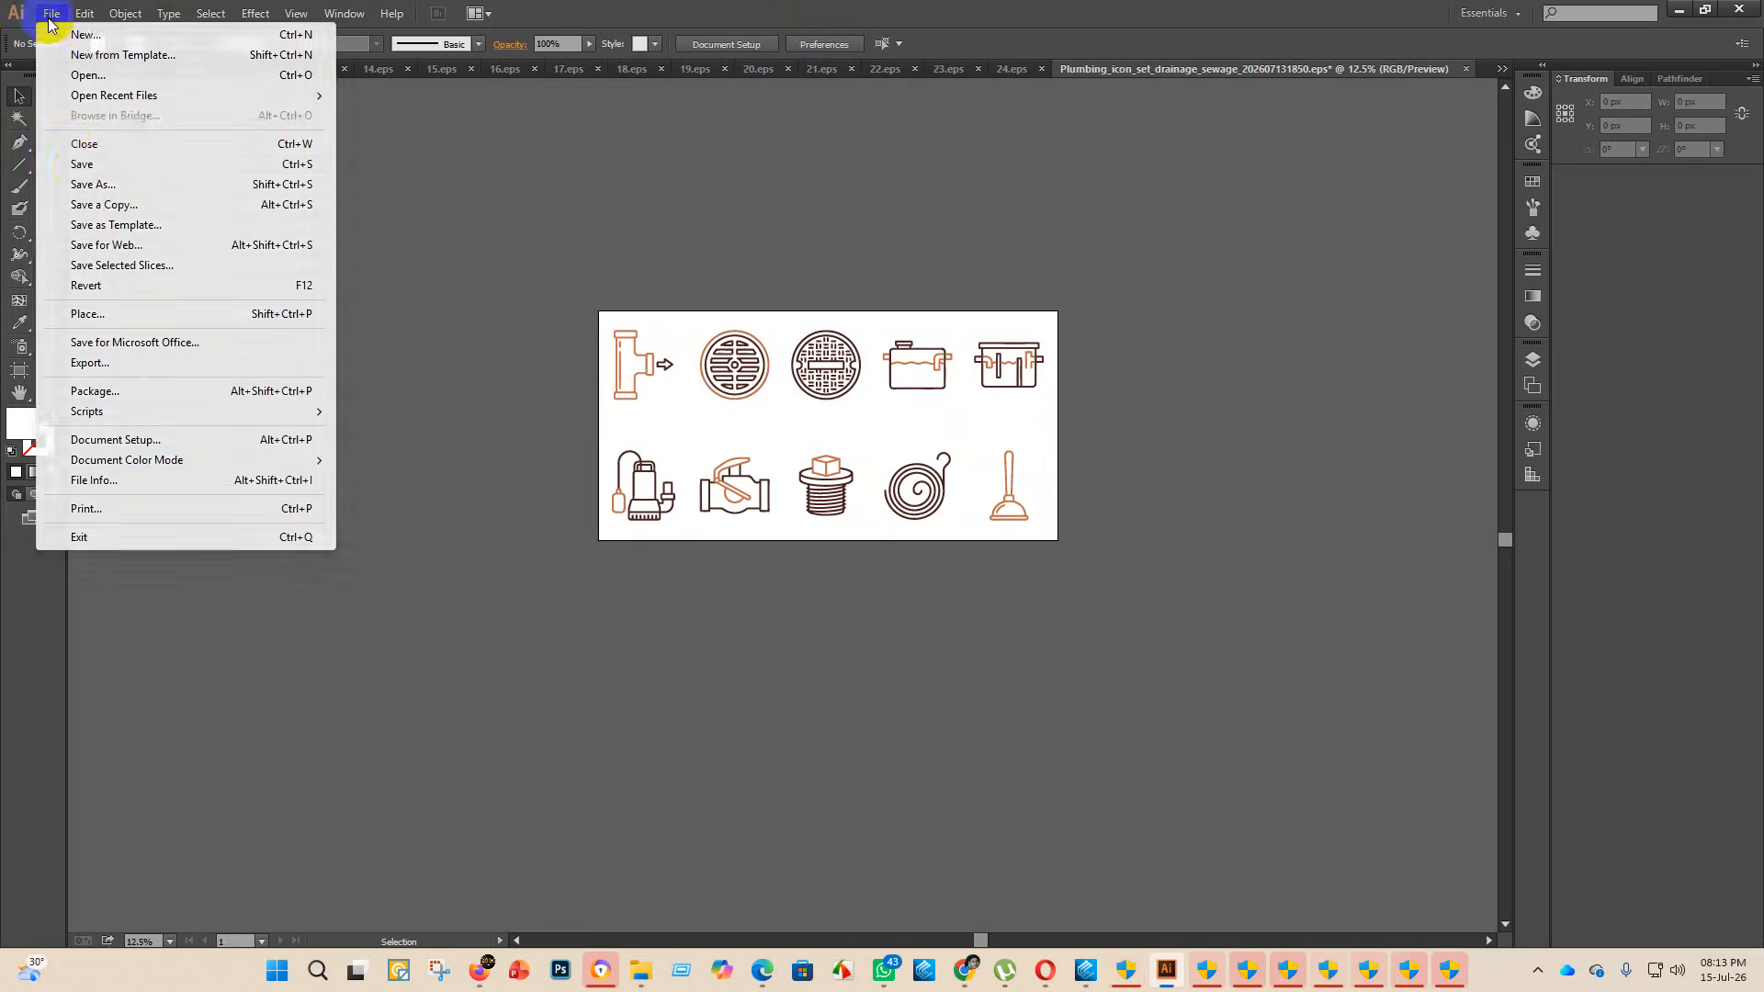
pyautogui.click(101, 180)
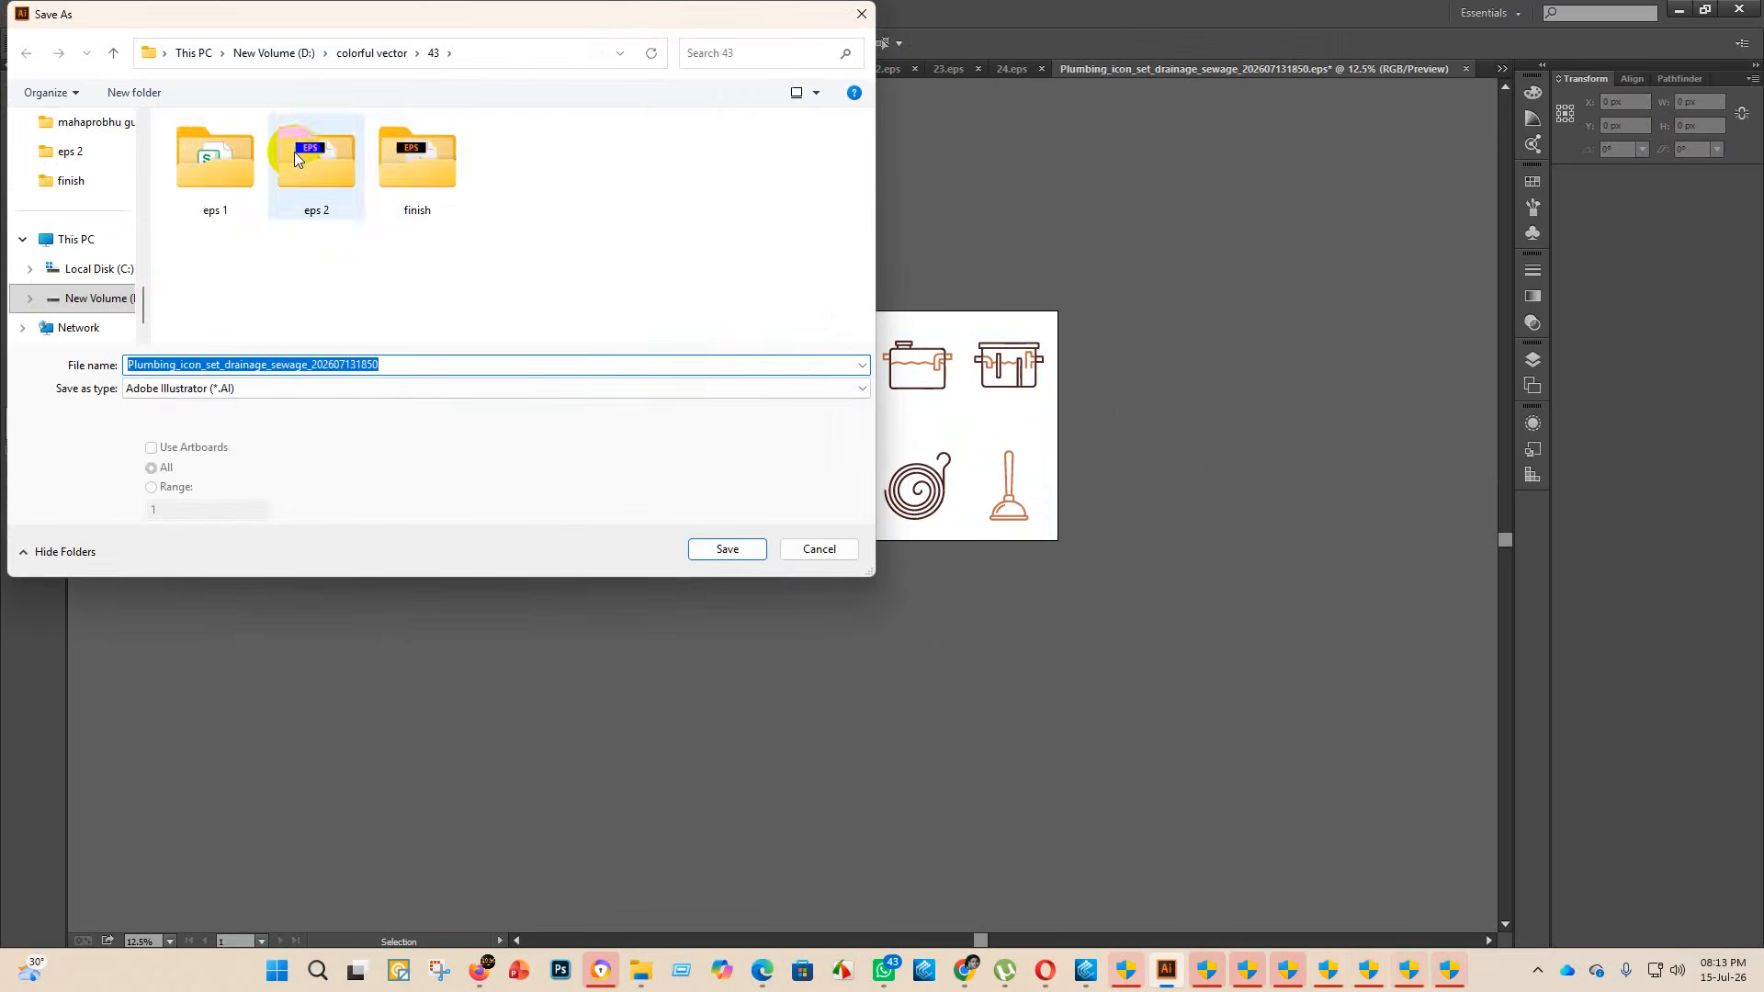
pyautogui.doubleClick(294, 152)
pyautogui.click(253, 387)
pyautogui.click(217, 439)
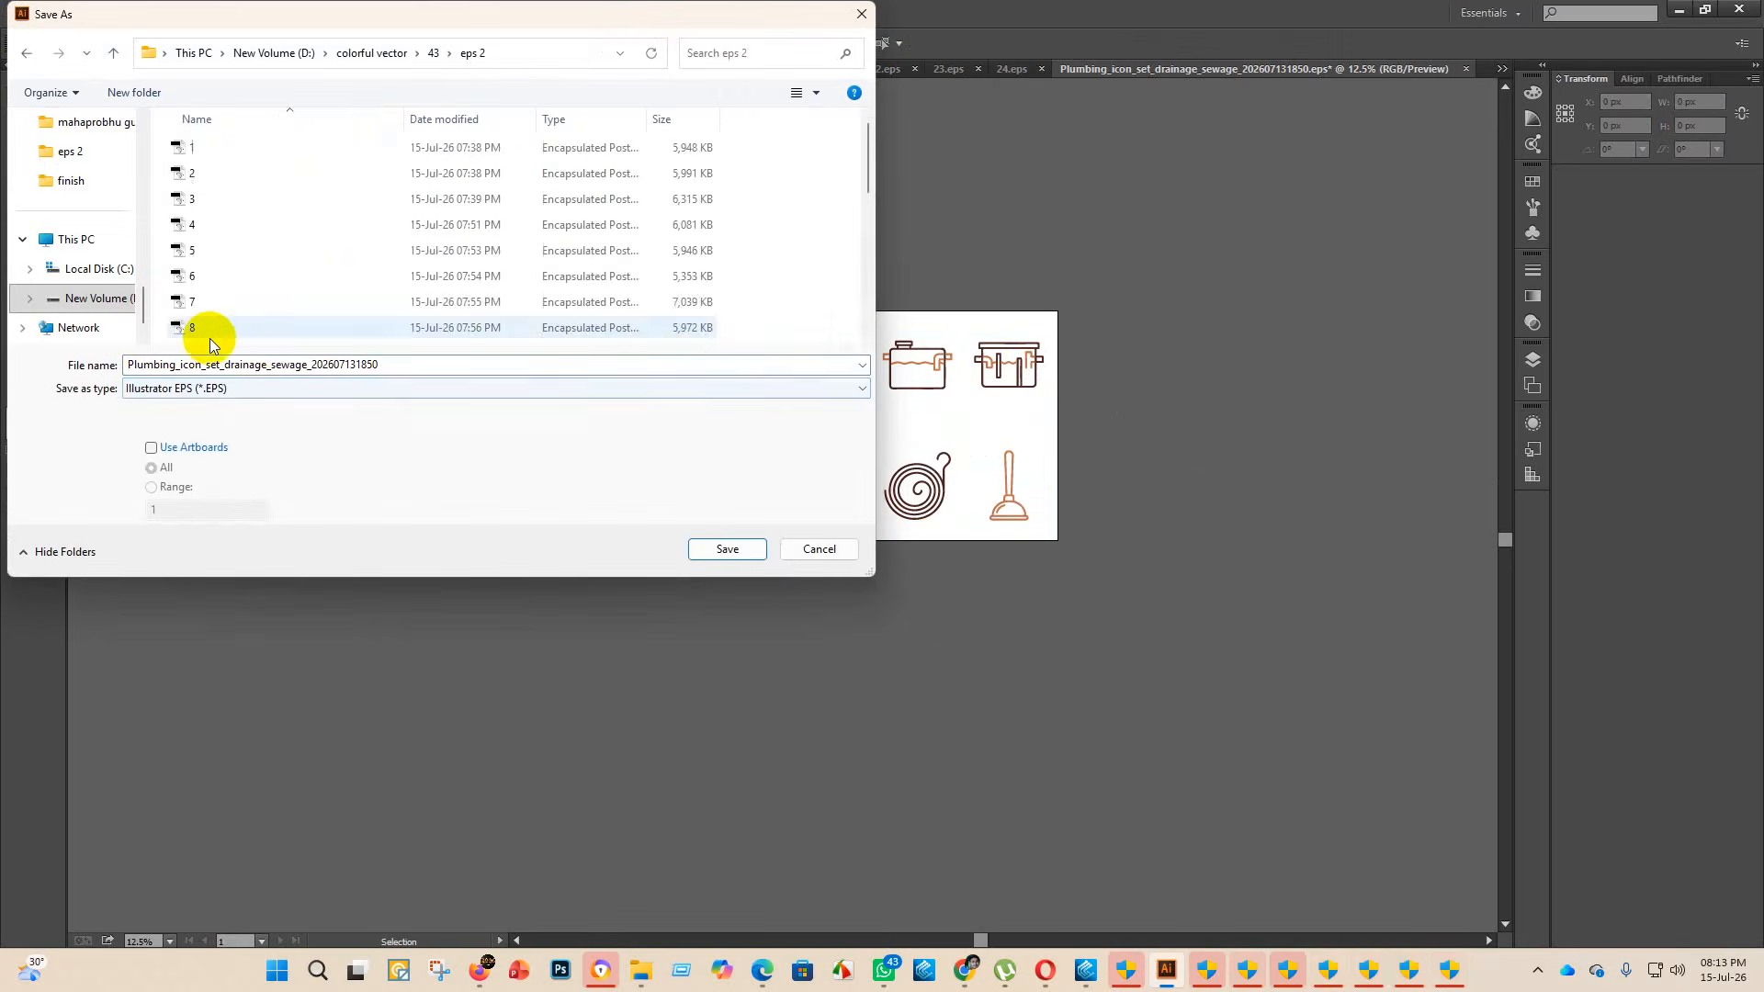
pyautogui.doubleClick(423, 366)
pyautogui.press('BackSpace')
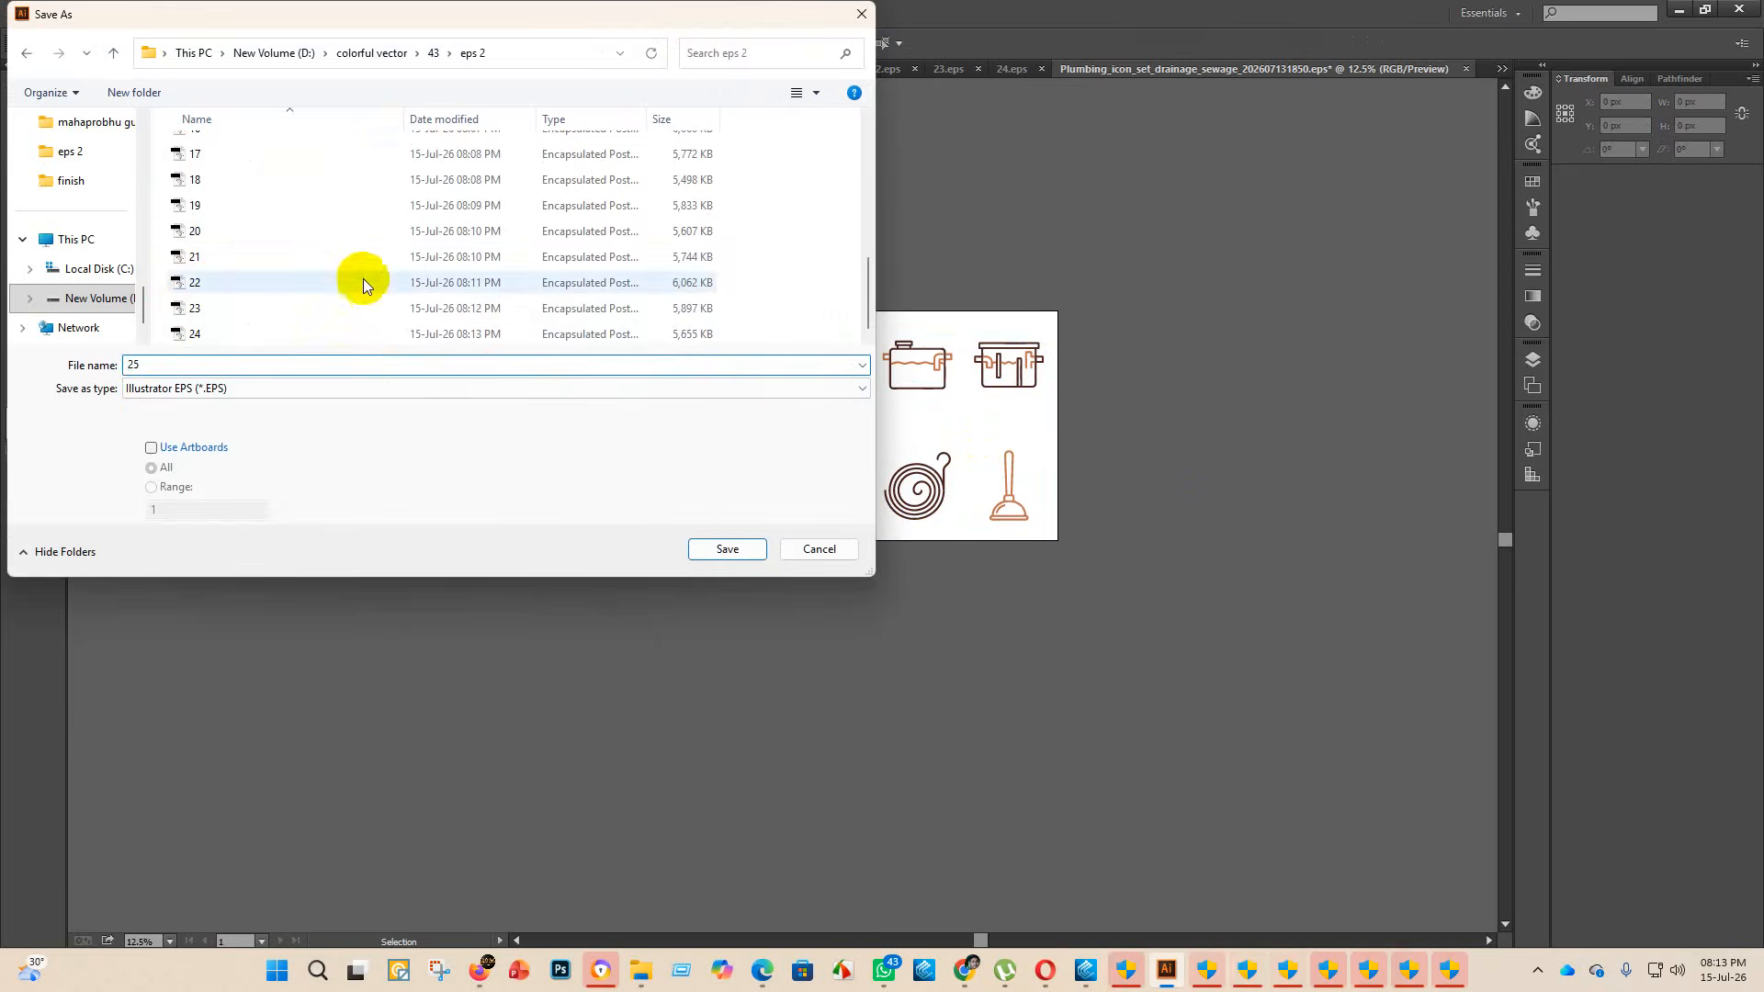
pyautogui.click(740, 551)
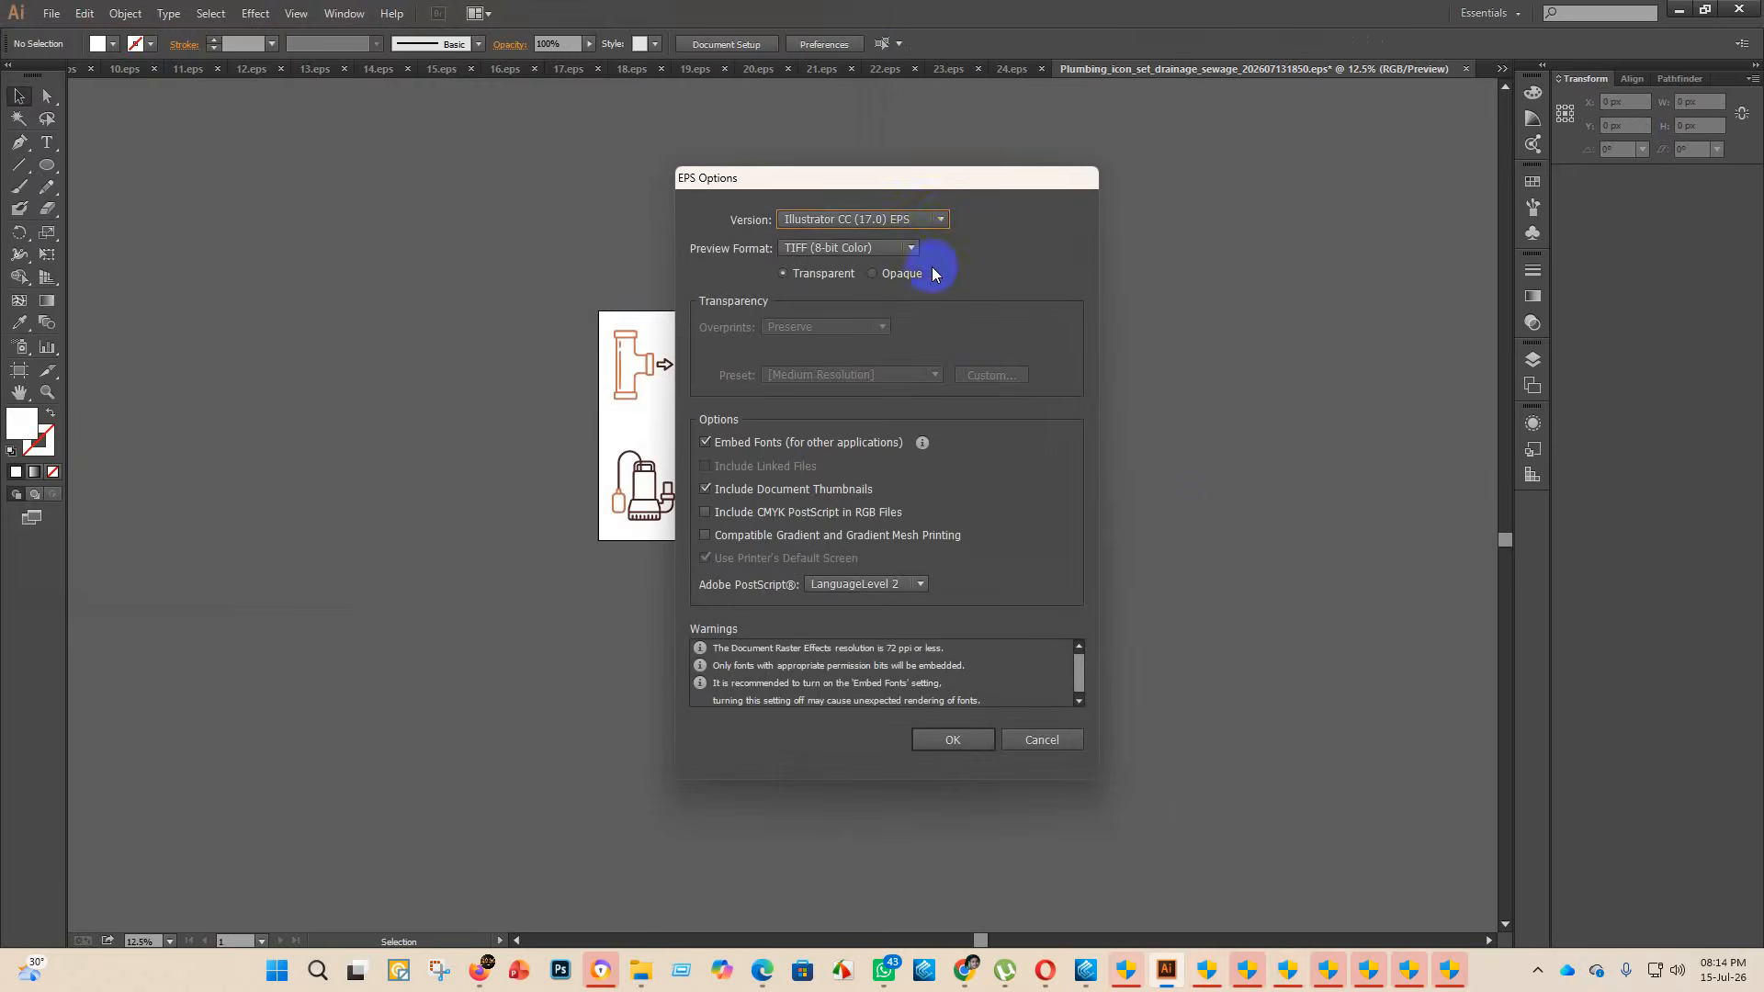
# - Choose a legacy Illustrator EPS version for file 25 and write the file
pyautogui.click(942, 219)
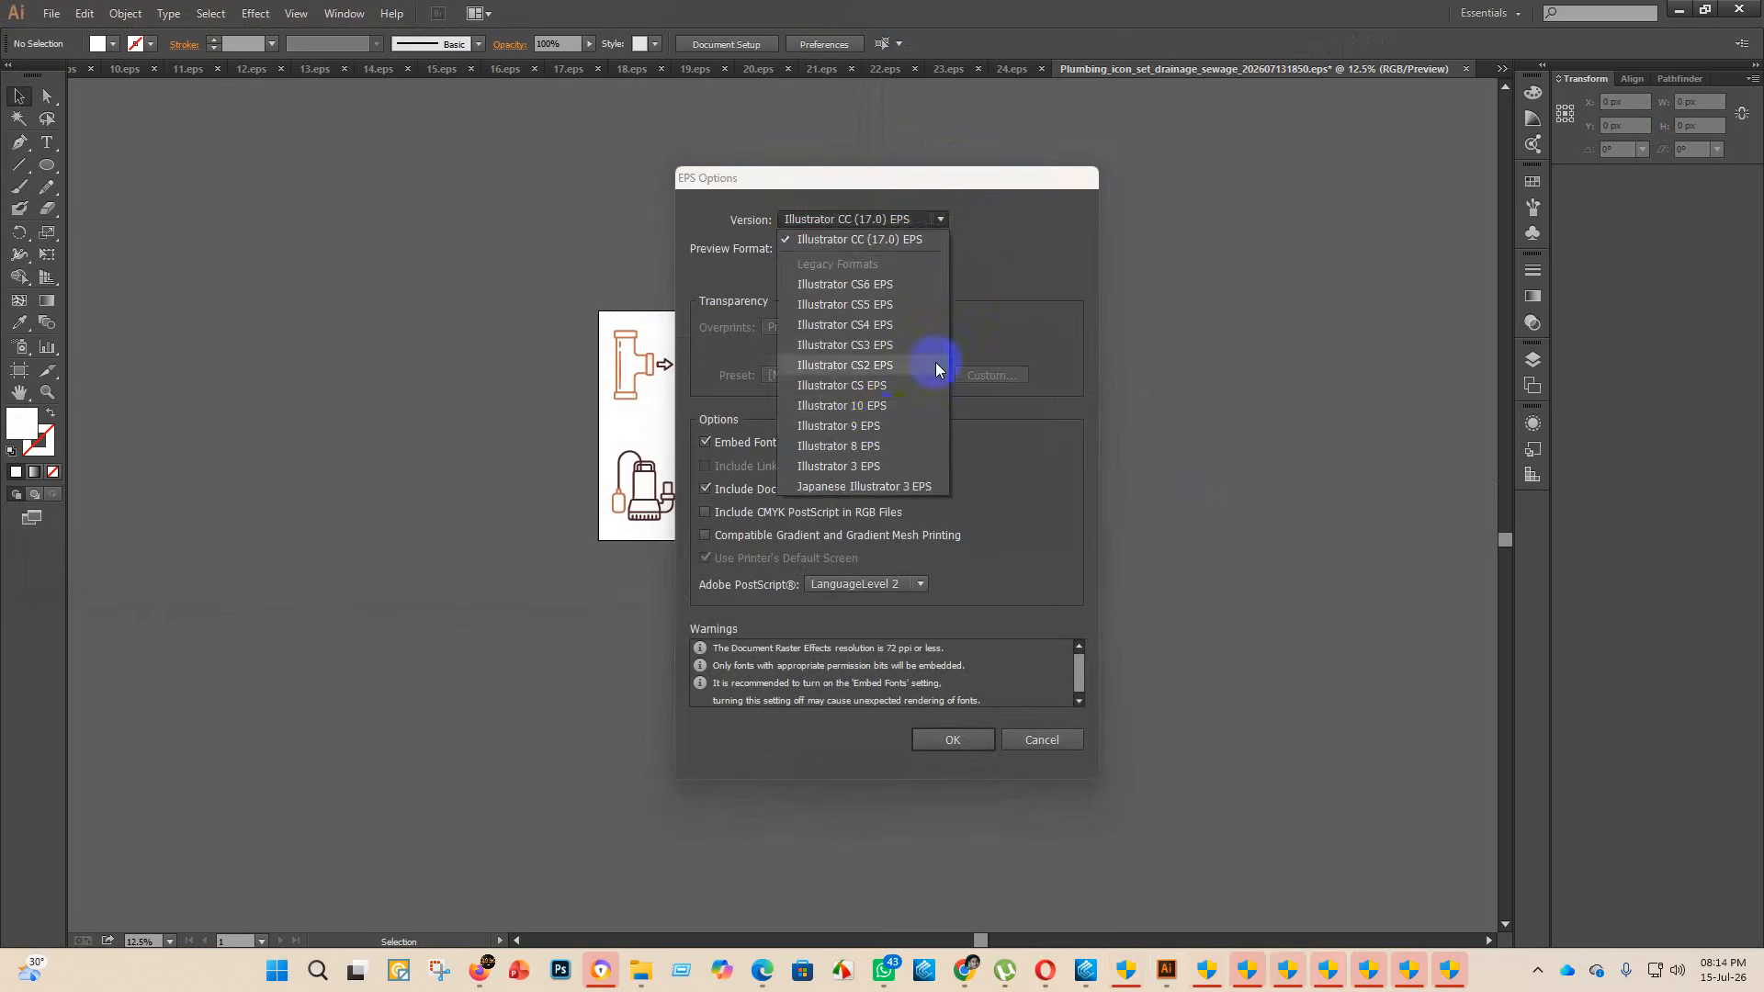
pyautogui.click(884, 424)
pyautogui.click(953, 740)
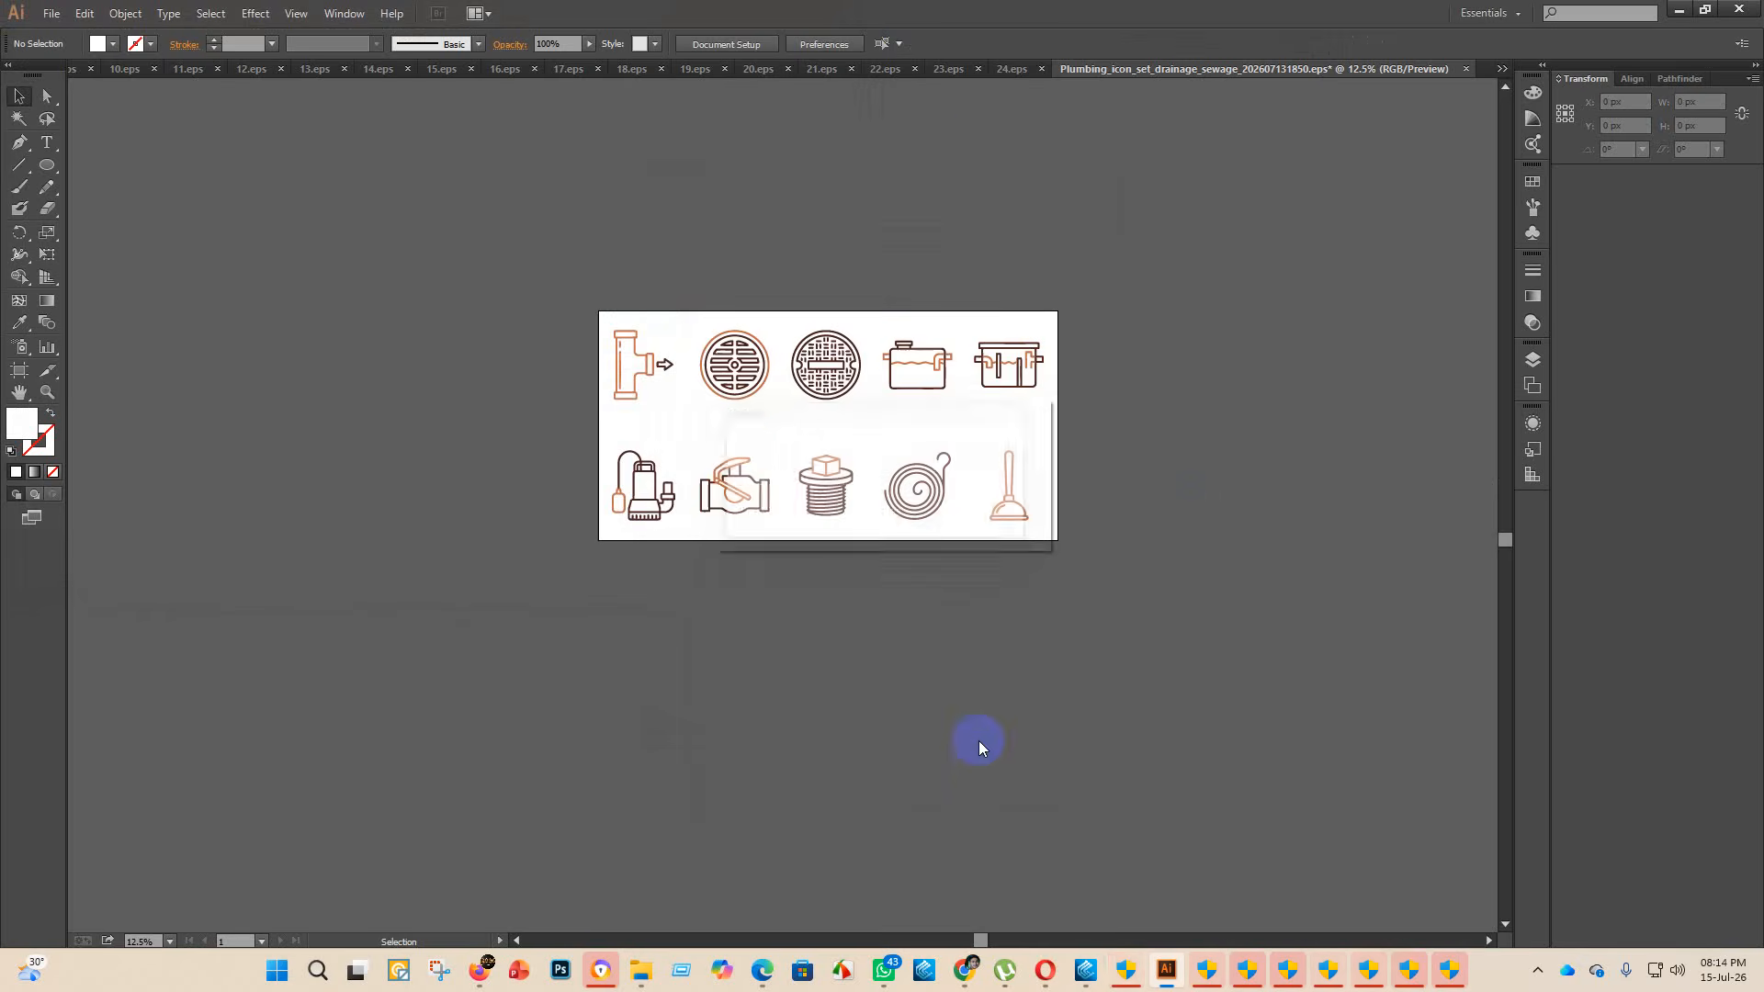
# - In File Explorer, move the two drainage sewage files into the finish folder and open the plumbing emergency repairs EPS
pyautogui.moveTo(642, 970)
pyautogui.click(658, 869)
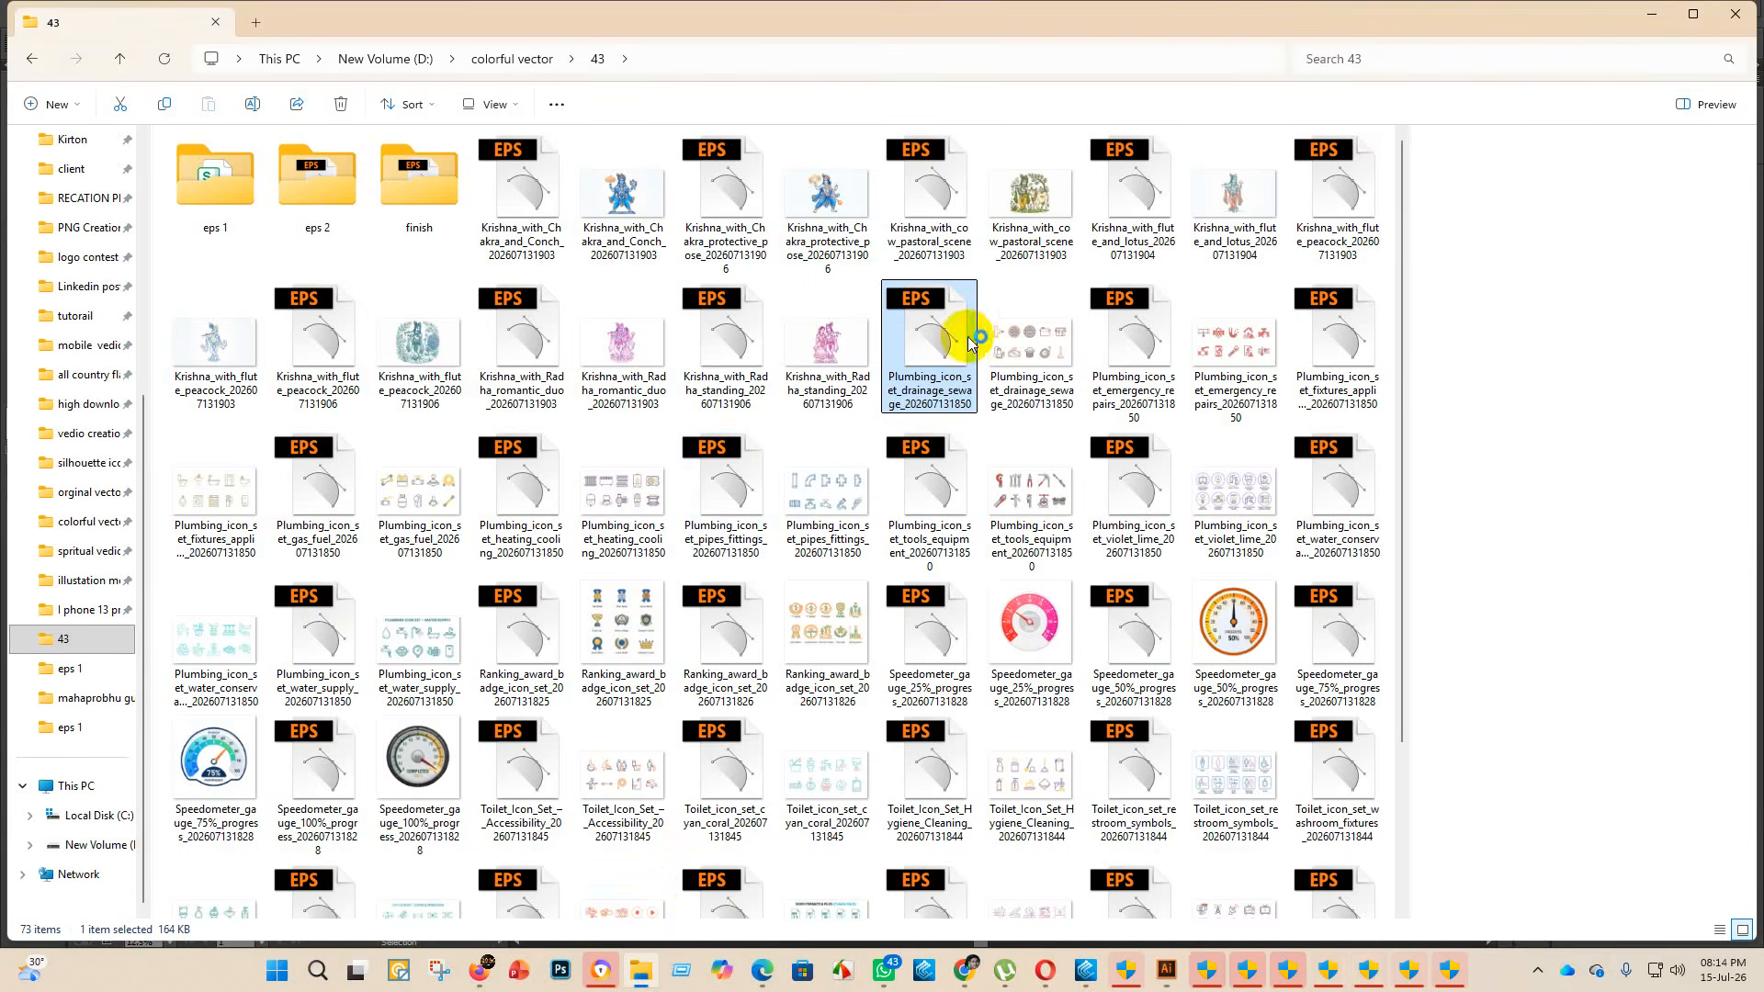
pyautogui.moveTo(916, 343)
pyautogui.mouseDown()
pyautogui.moveTo(540, 174)
pyautogui.moveTo(419, 183)
pyautogui.moveTo(504, 205)
pyautogui.moveTo(419, 214)
pyautogui.moveTo(926, 351)
pyautogui.mouseUp()
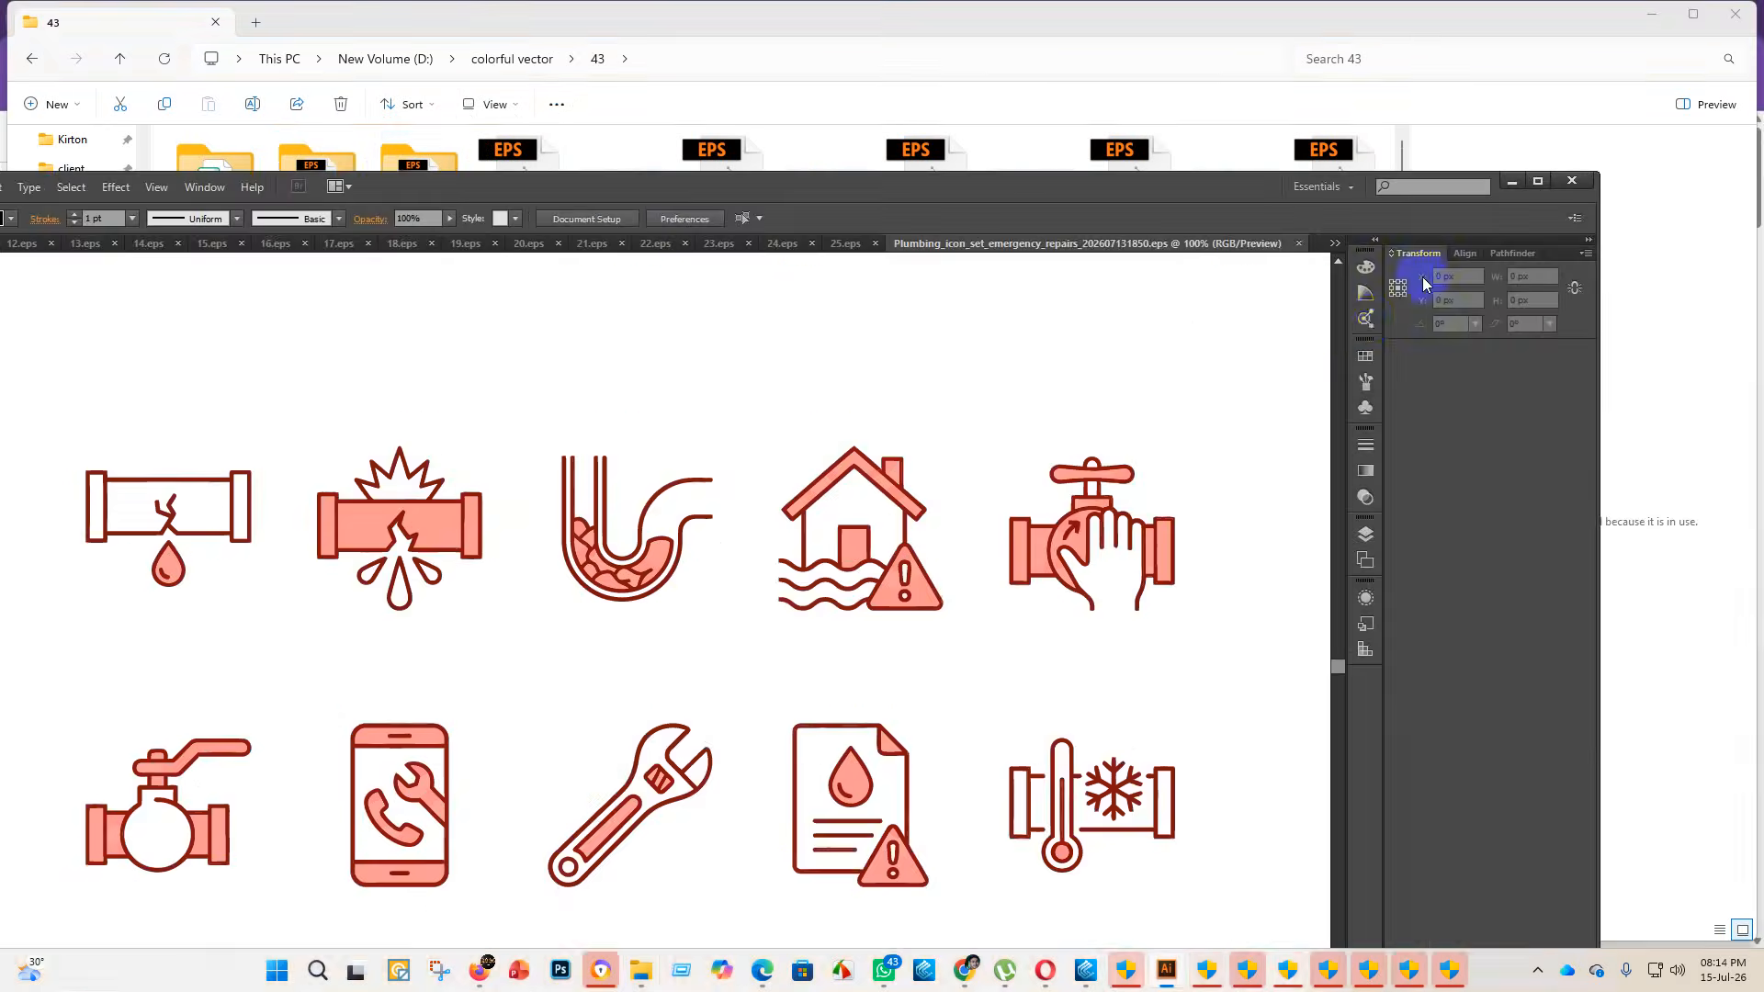
# - Scale the emergency repairs artwork up proportionally from its center to about 4271 × 2384 px, including its white background
pyautogui.click(1541, 187)
pyautogui.hotkey('ctrl', '-')
pyautogui.hotkey('ctrl', '-')
pyautogui.hotkey('ctrl', '-')
pyautogui.hotkey('ctrl', '-')
pyautogui.hotkey('ctrl', '-')
pyautogui.hotkey('ctrl', '-')
pyautogui.hotkey('ctrl', '-')
pyautogui.scroll(2, 891, 562)
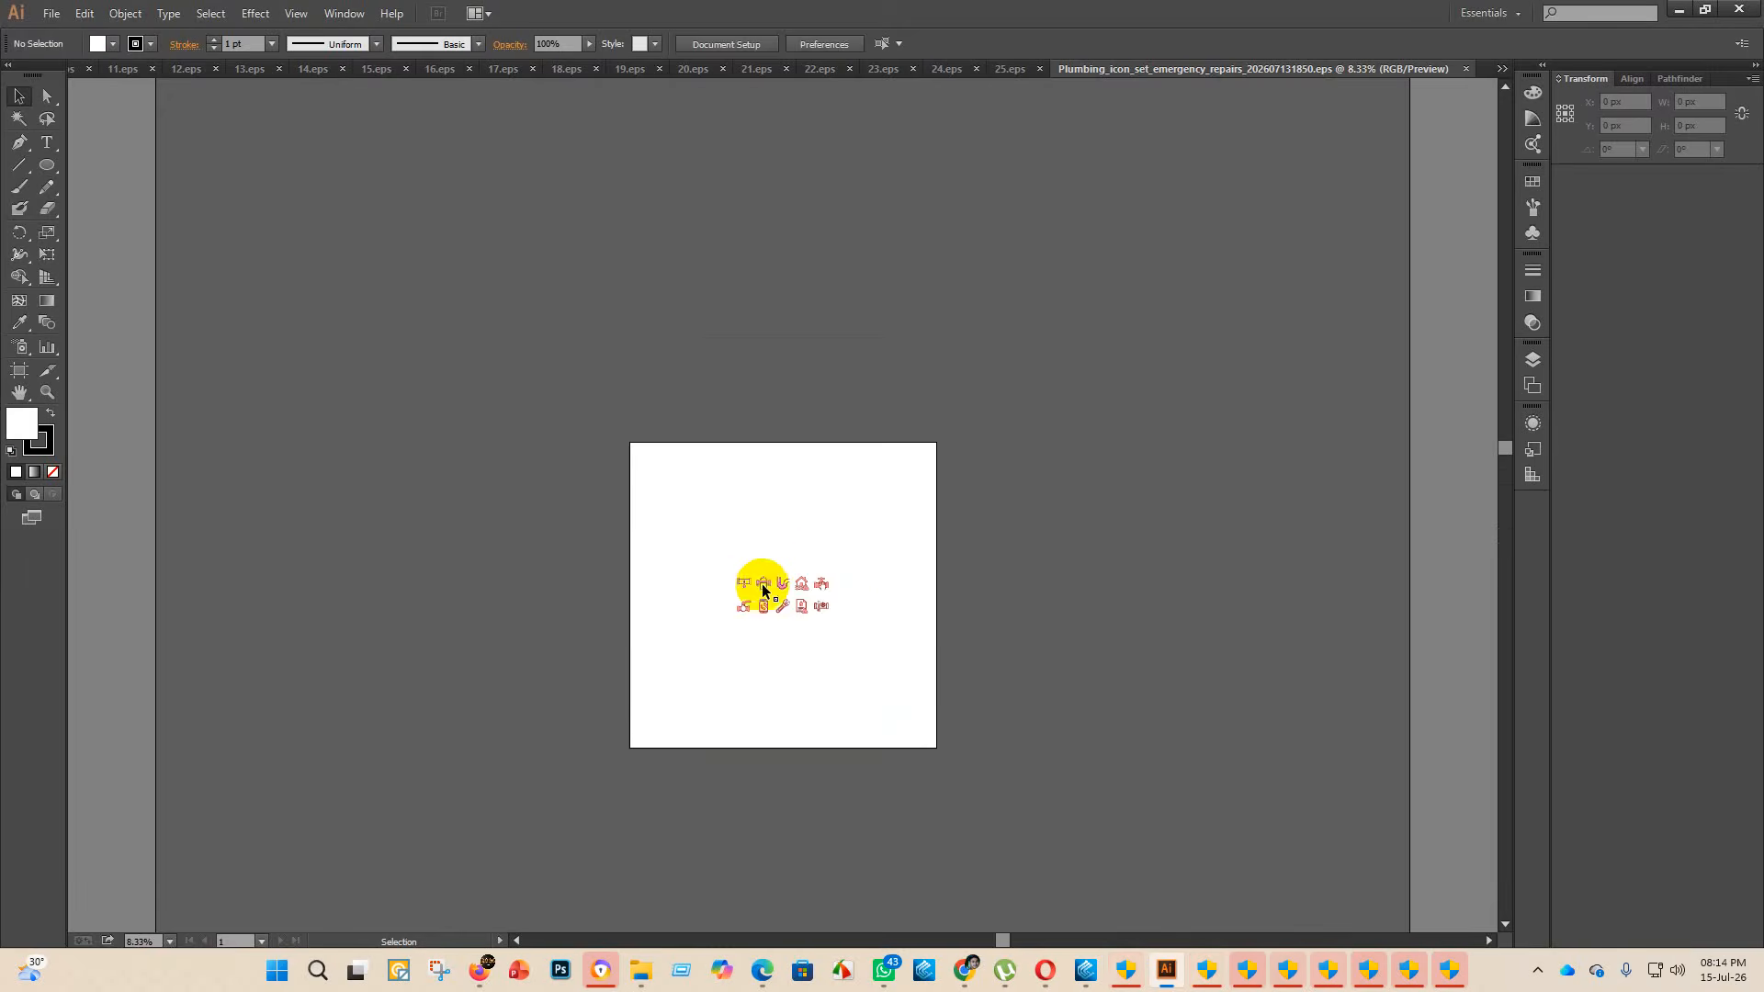
pyautogui.click(764, 585)
pyautogui.moveTo(782, 567); pyautogui.dragTo(799, 444)
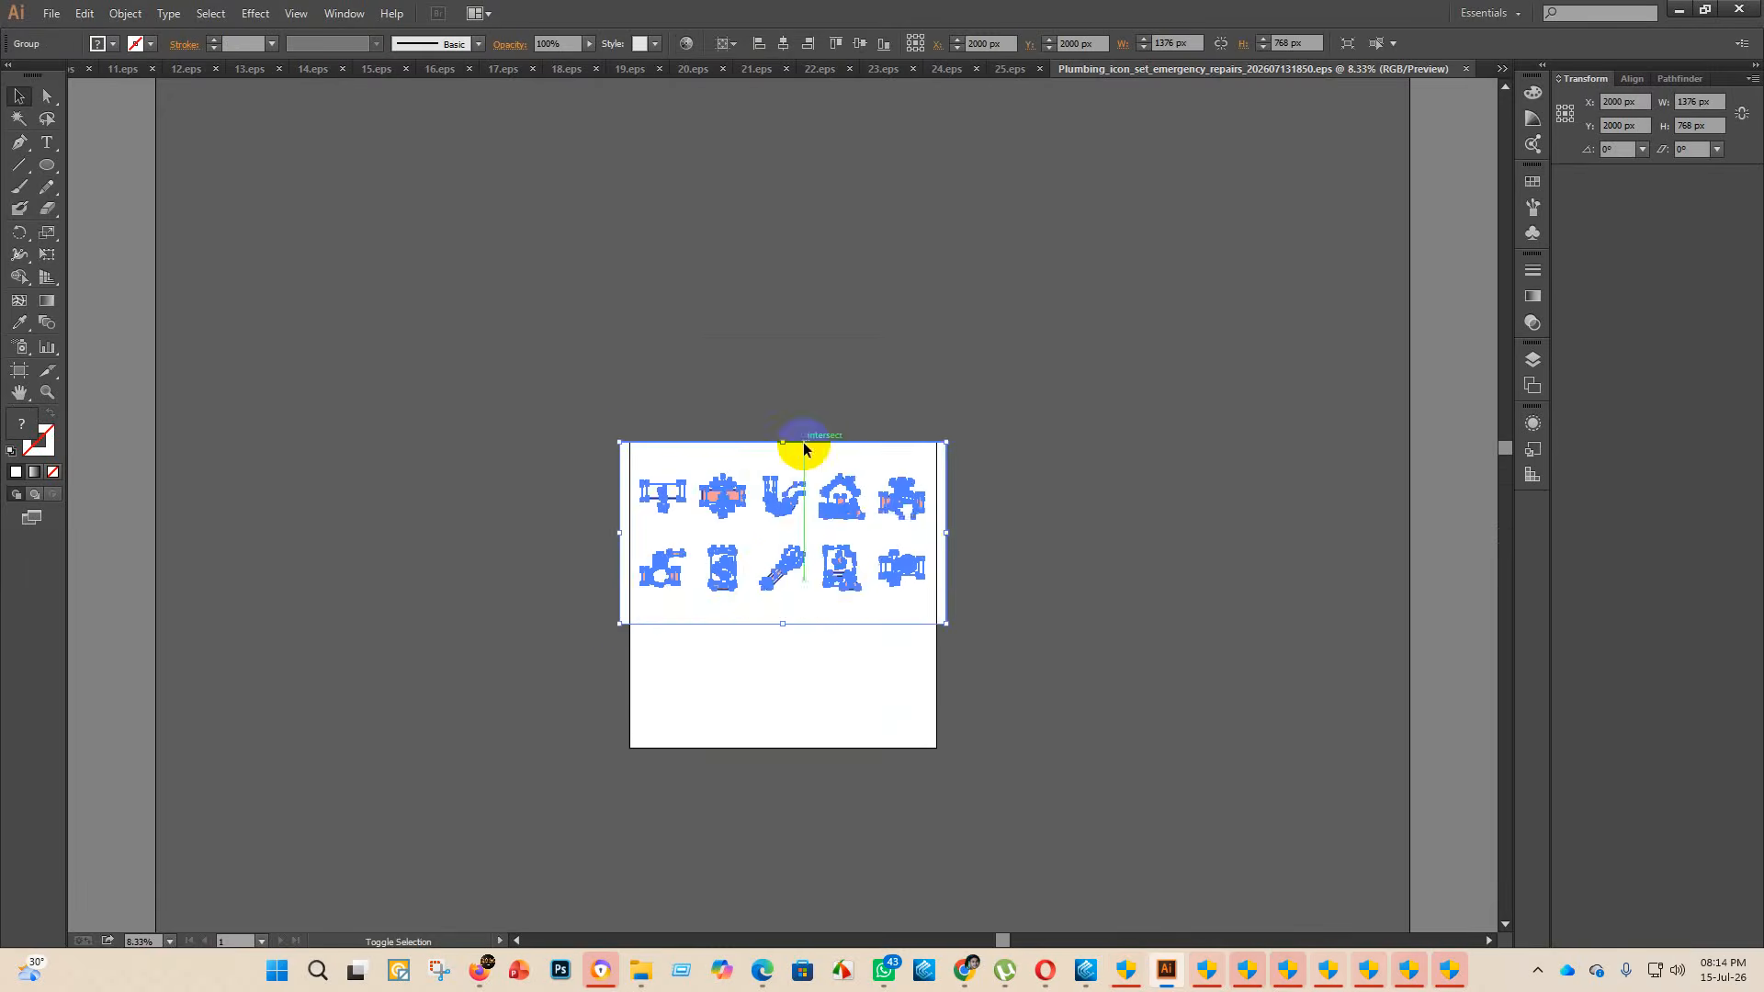
pyautogui.click(1075, 579)
# - Set the artboard height to 2000 px and delete the emergency repairs artwork's white background with the Magic Wand
pyautogui.click(18, 376)
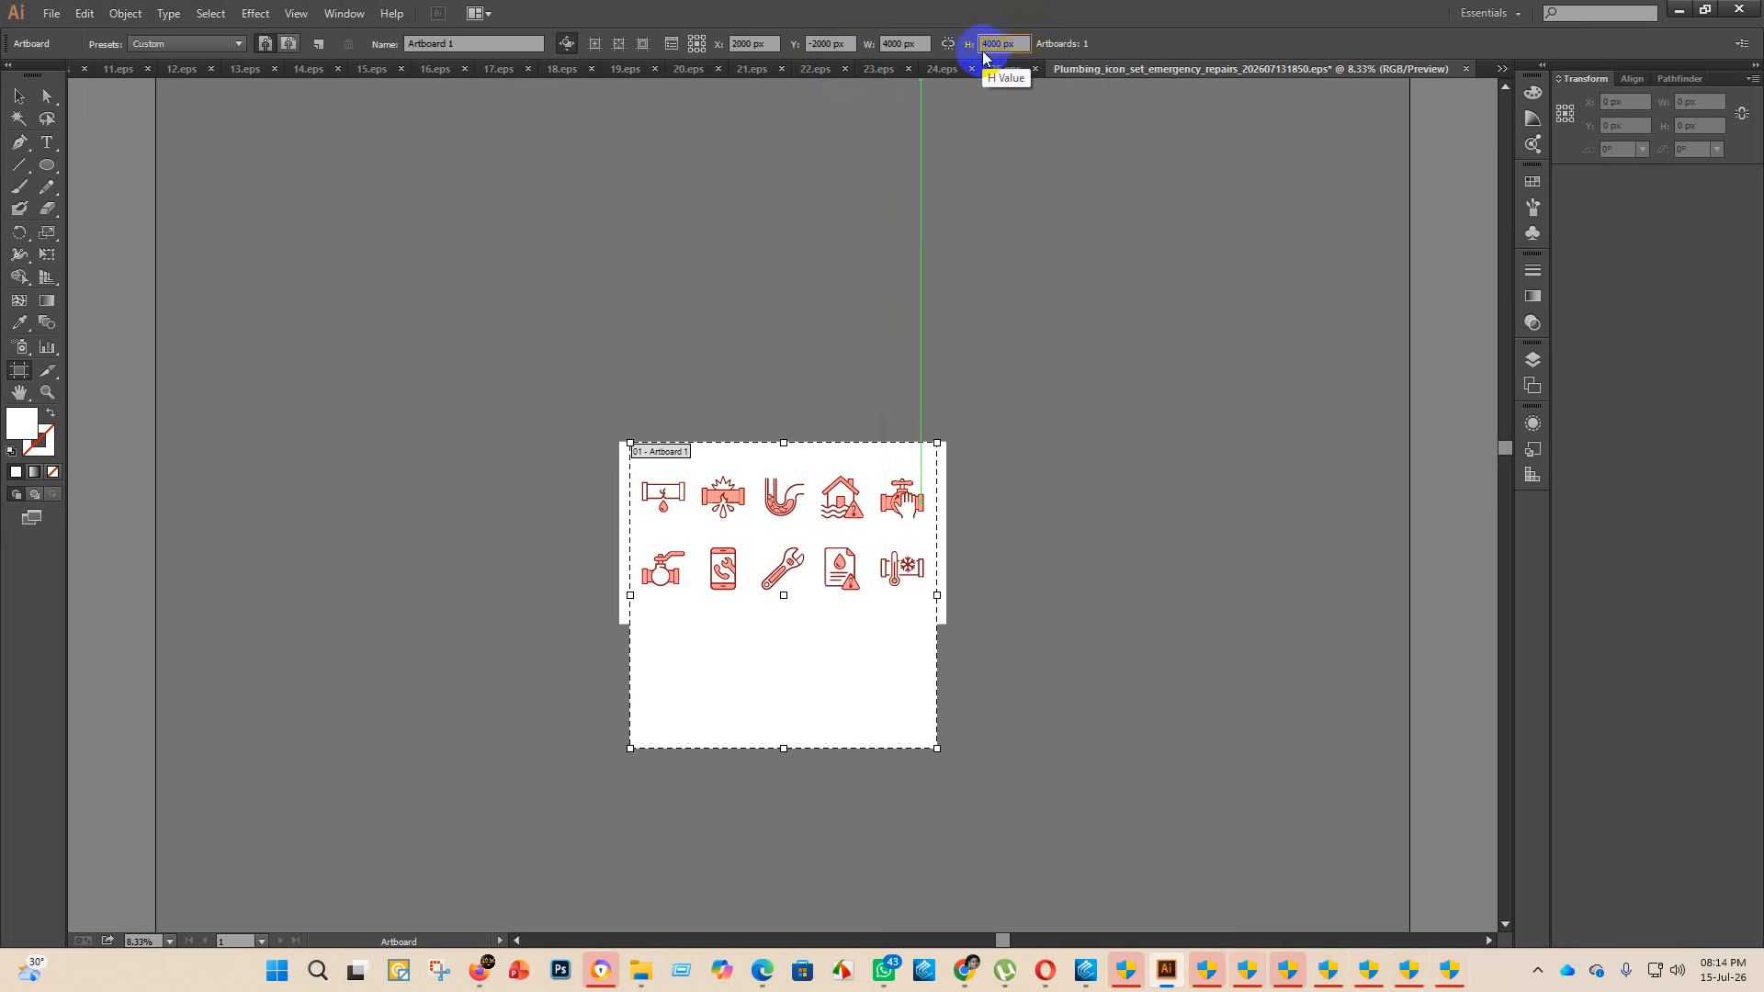
pyautogui.press('Return')
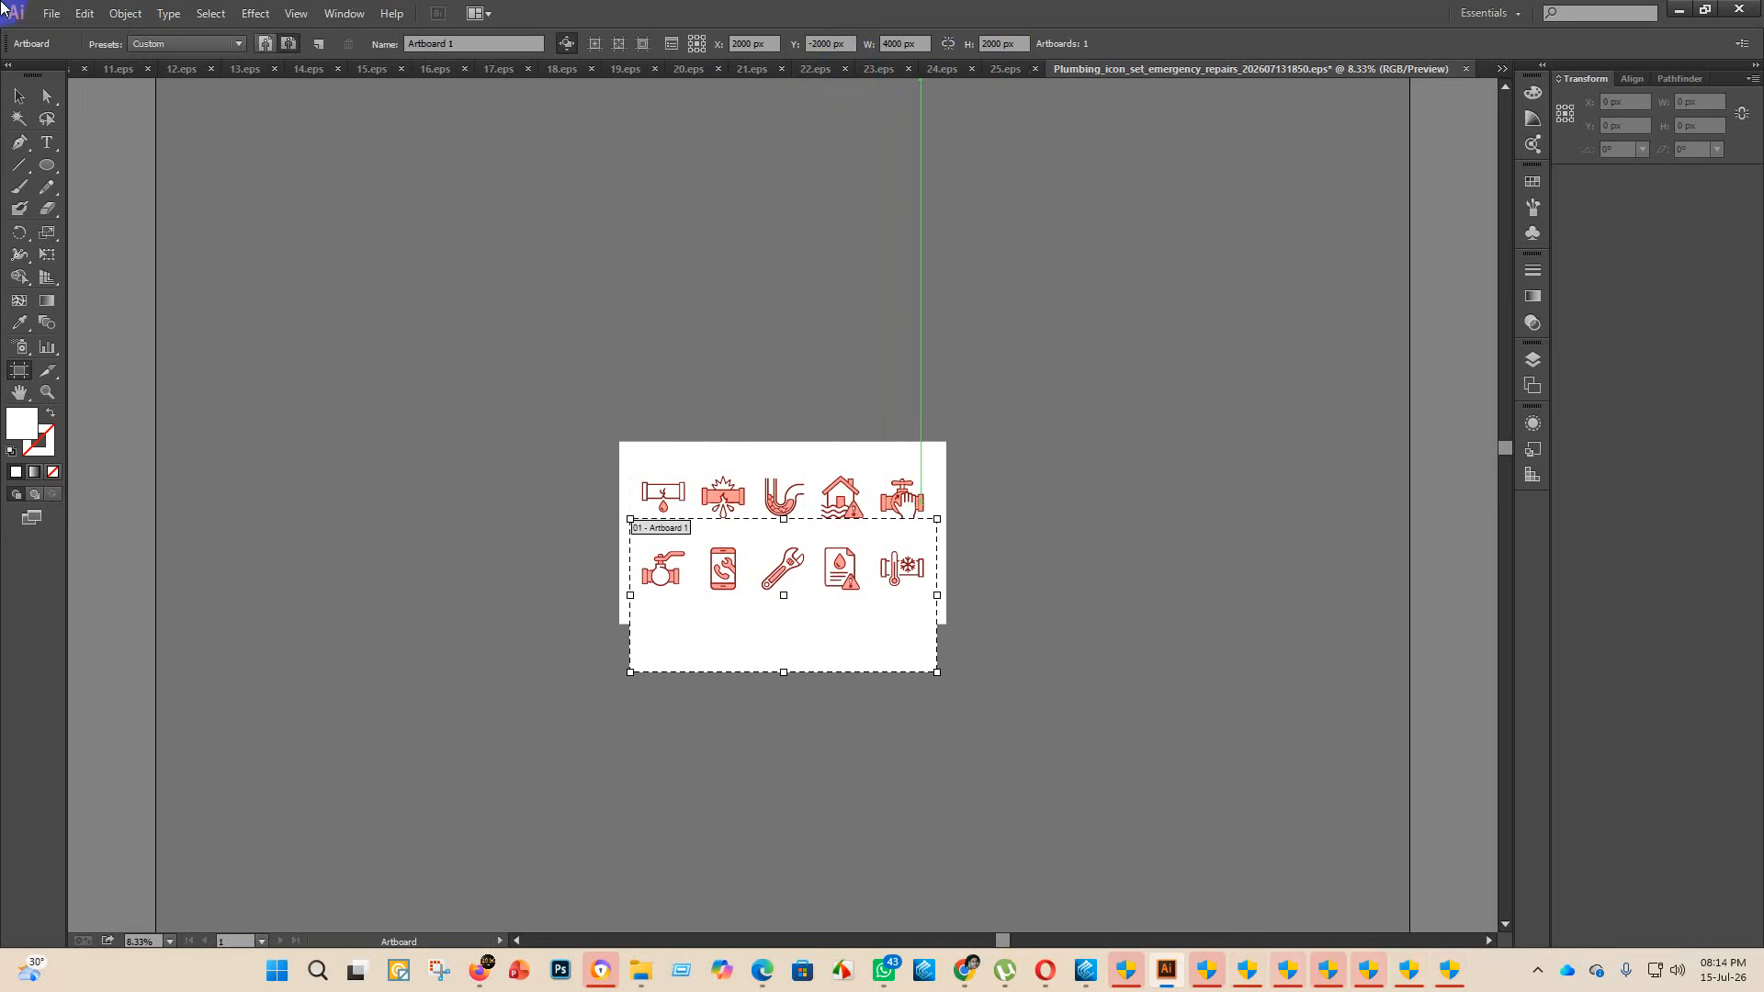
pyautogui.click(19, 97)
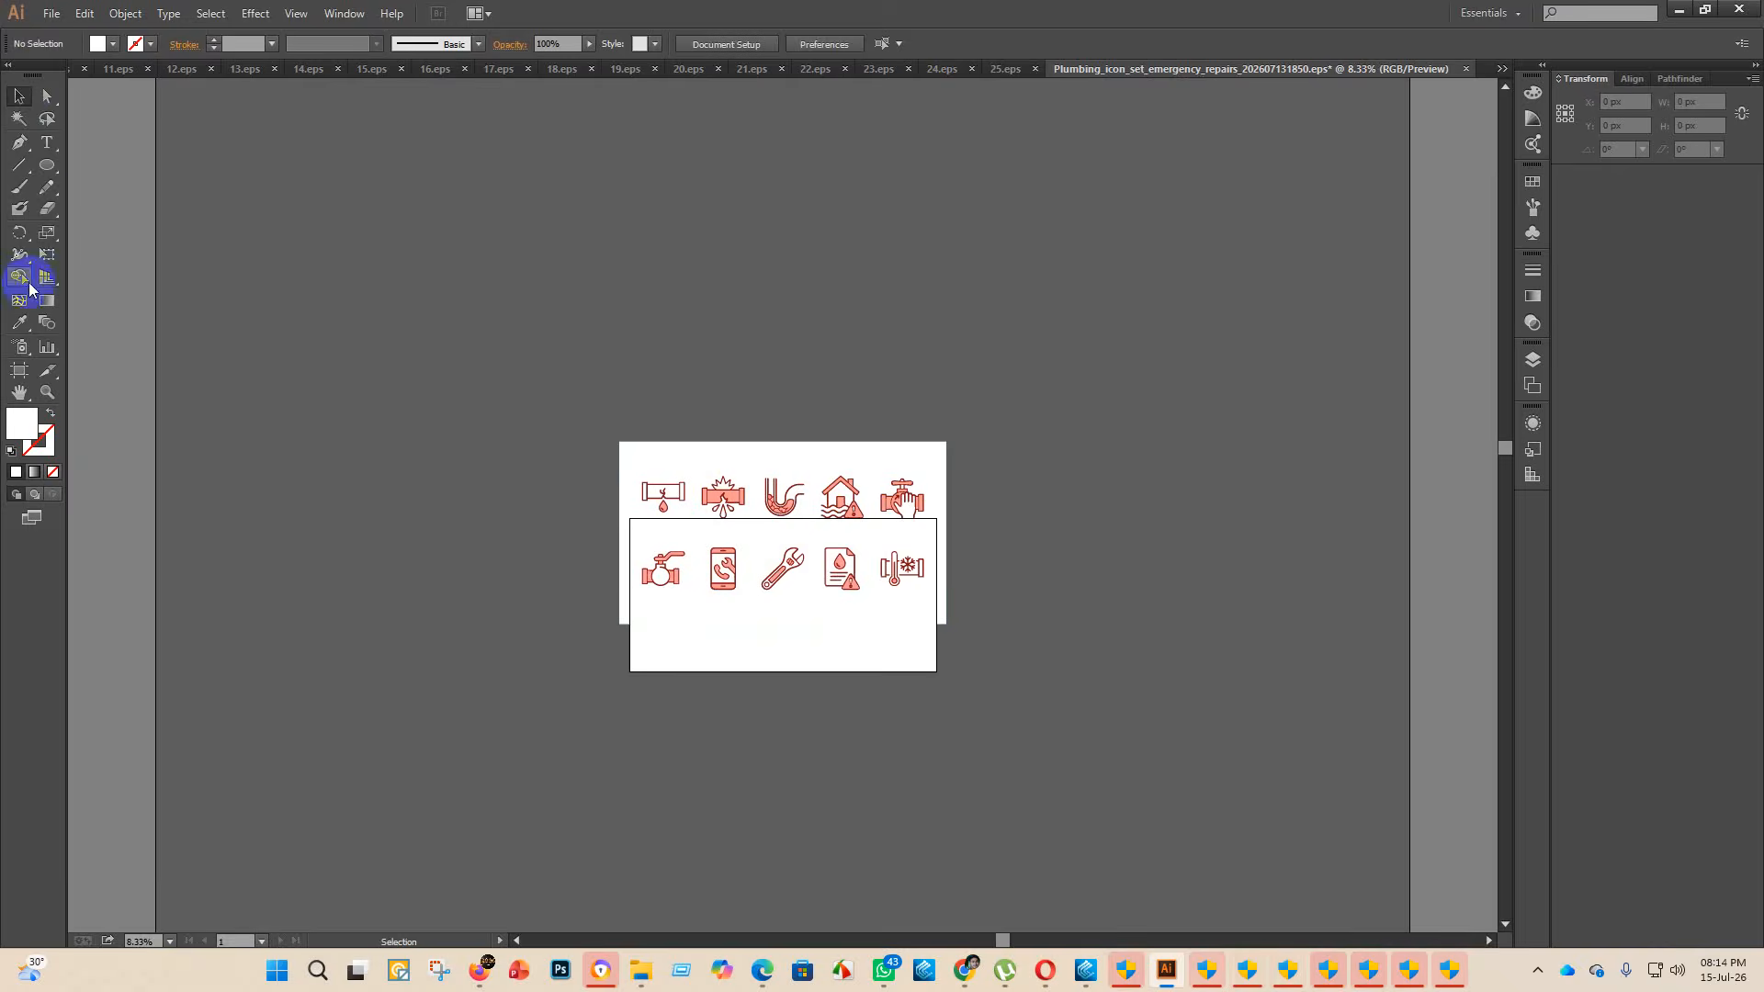
pyautogui.click(730, 452)
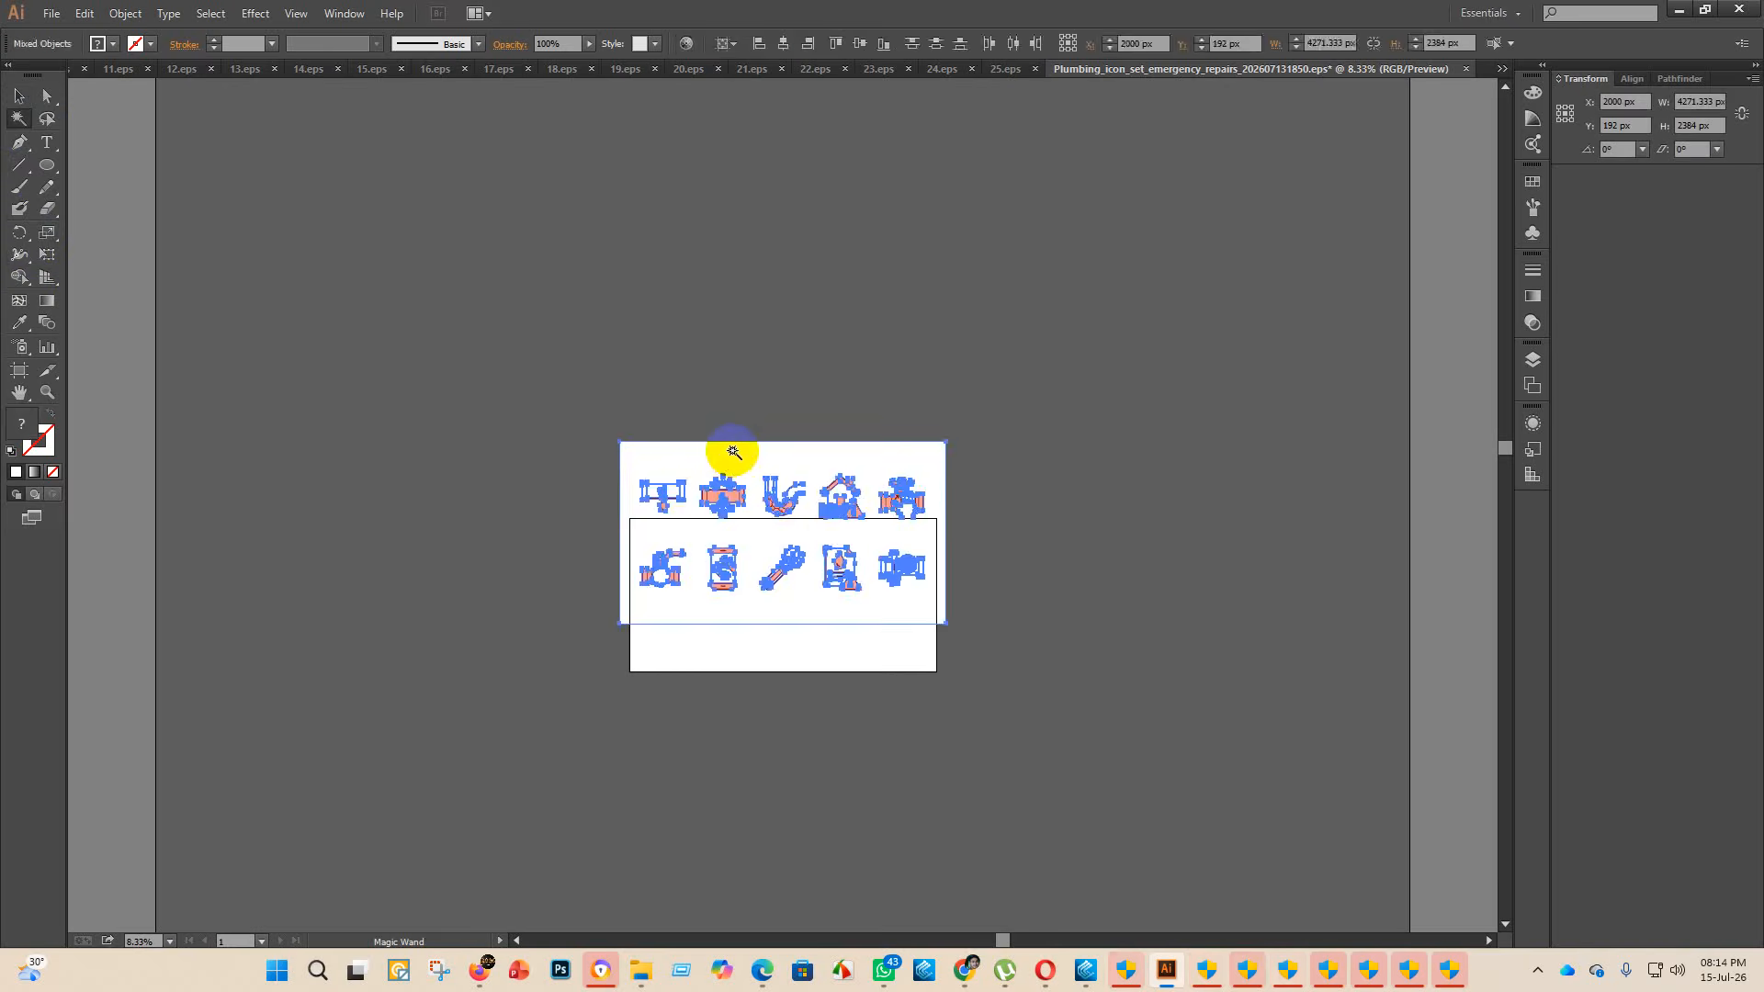
pyautogui.press('Delete')
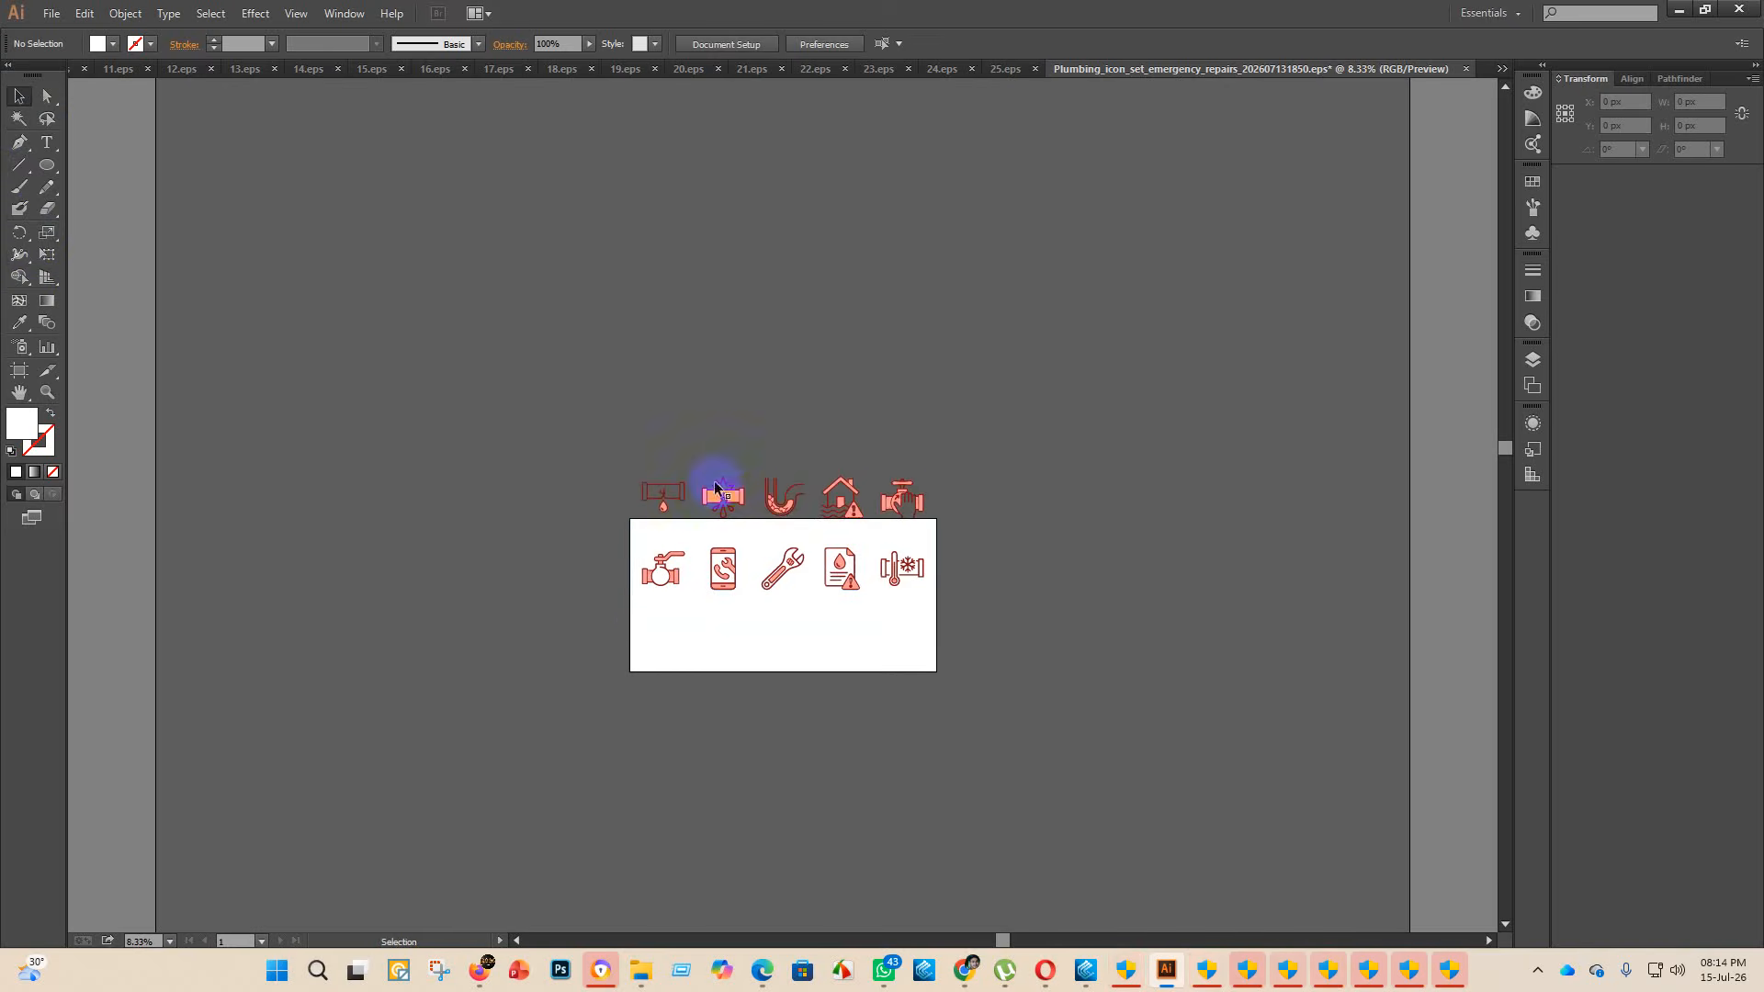
# - Center the emergency repairs icon group horizontally and vertically on the artboard
pyautogui.click(716, 488)
pyautogui.click(782, 46)
pyautogui.click(858, 44)
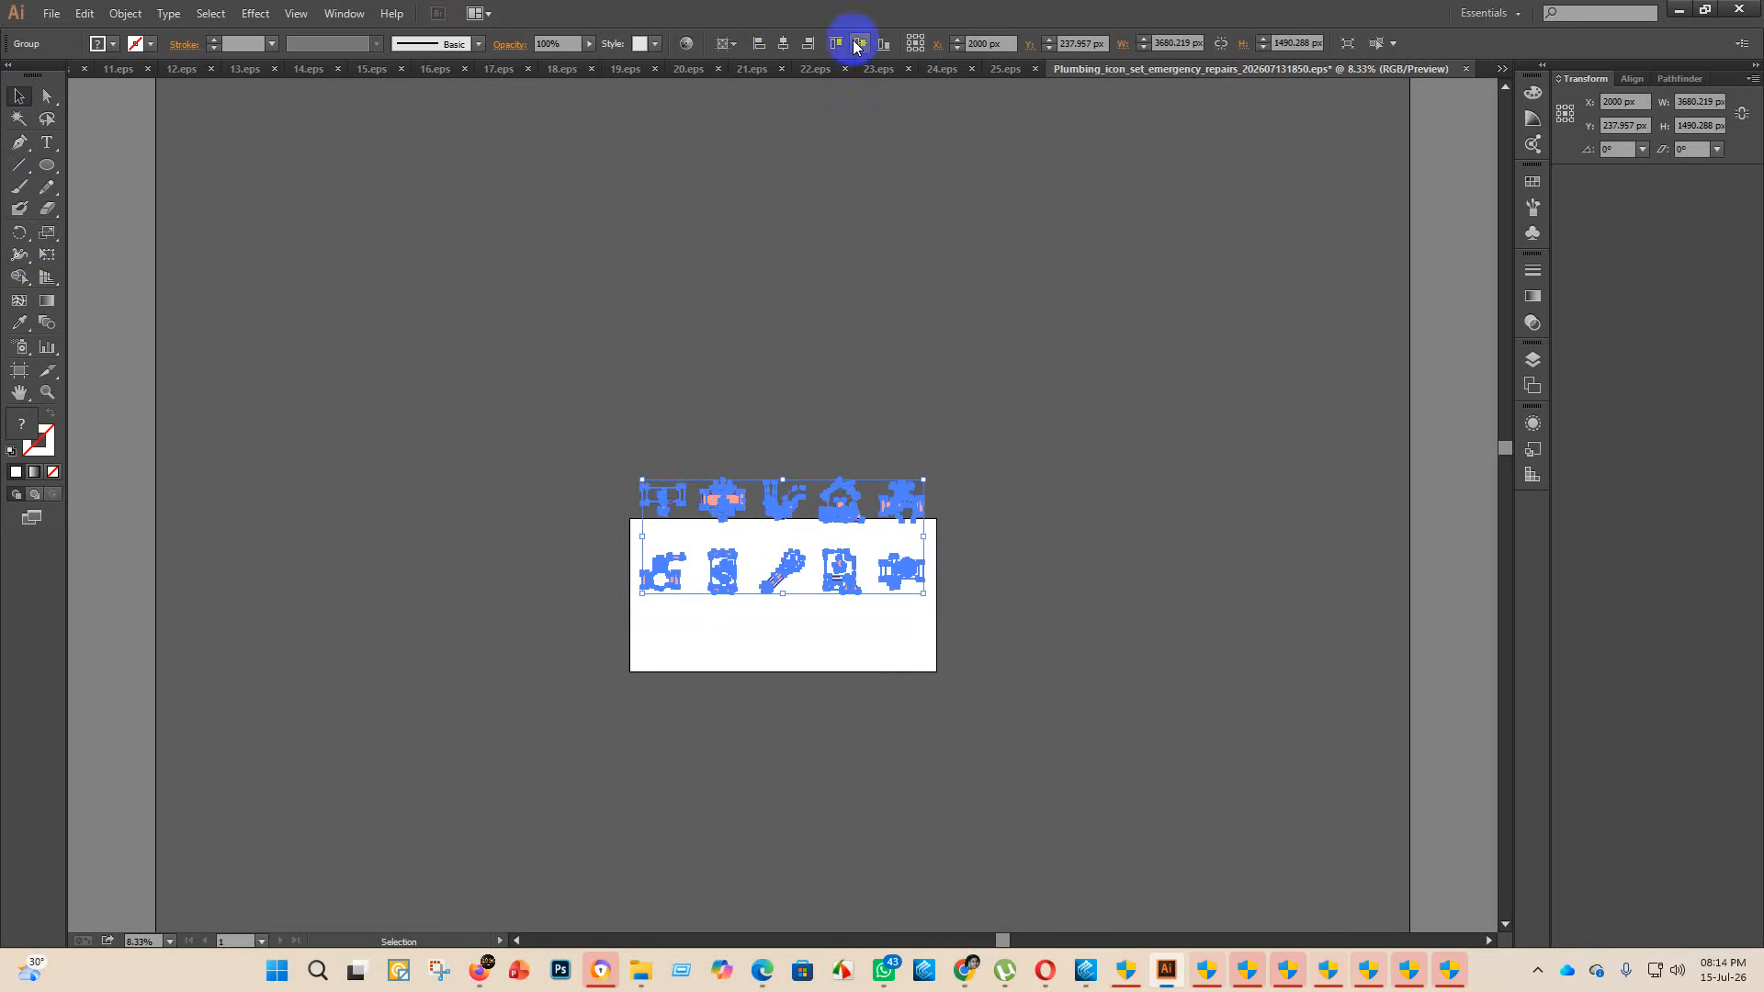
pyautogui.click(935, 744)
pyautogui.scroll(2, 759, 689)
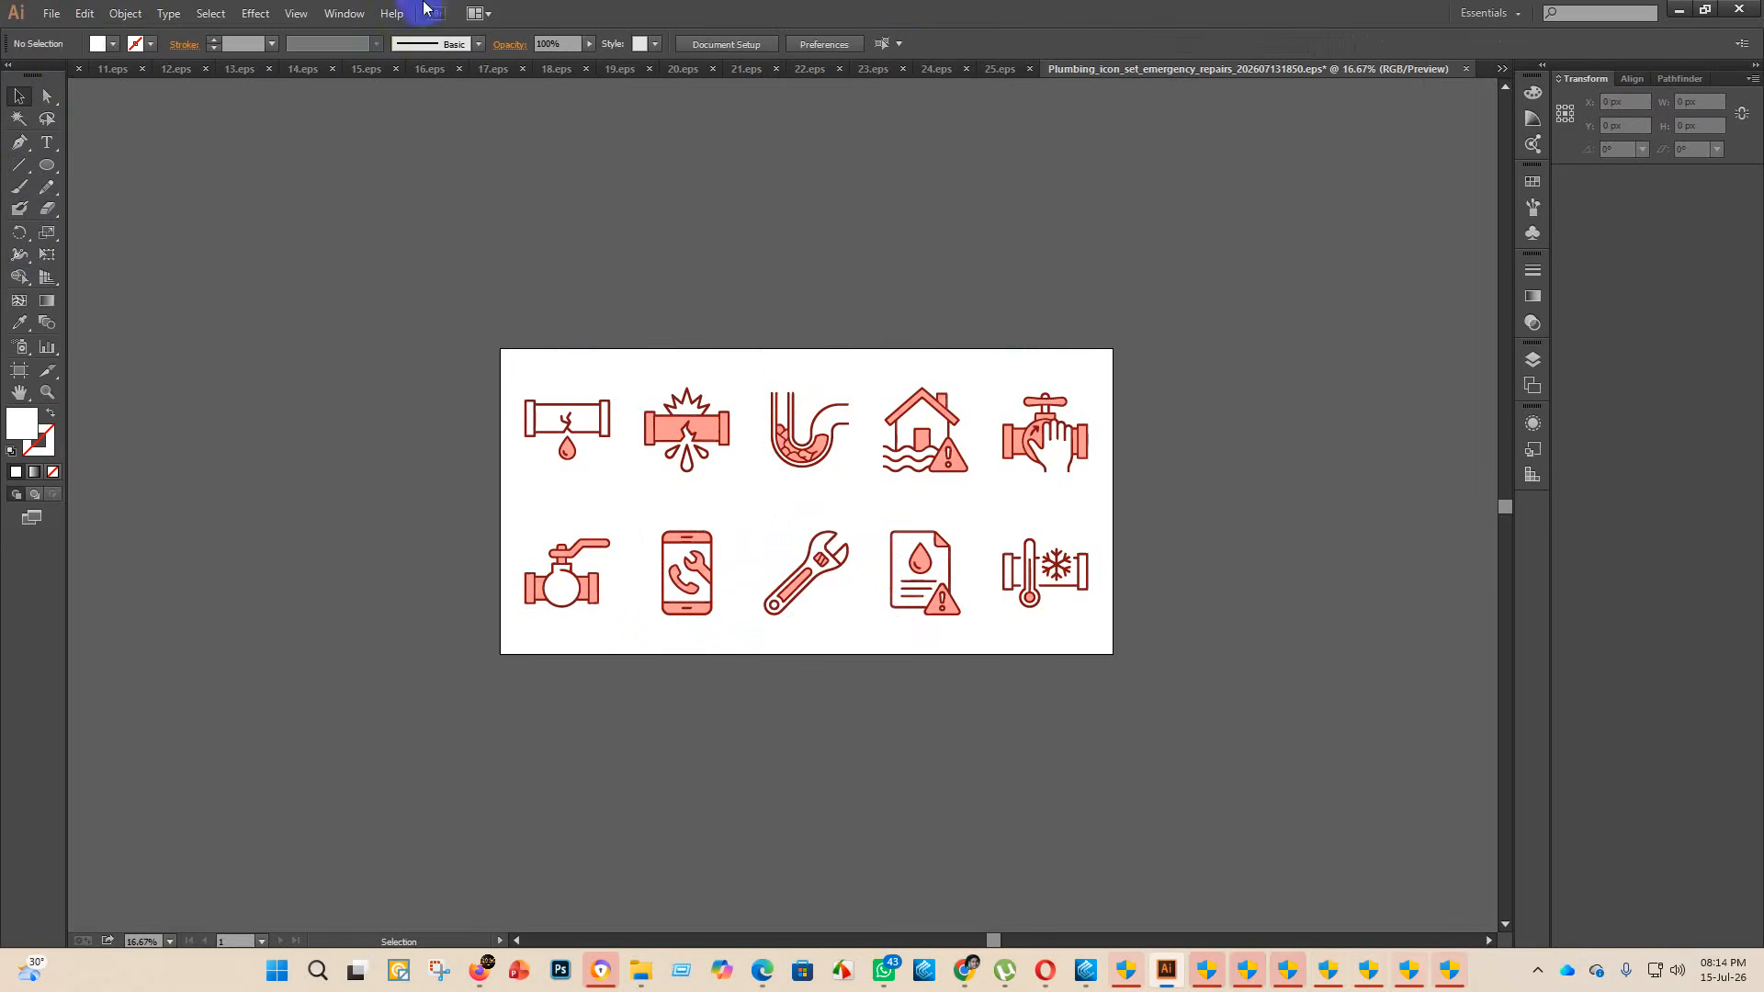
# - Save the emergency repairs icon set into the eps 2 folder as an Illustrator EPS file named 26
pyautogui.click(48, 13)
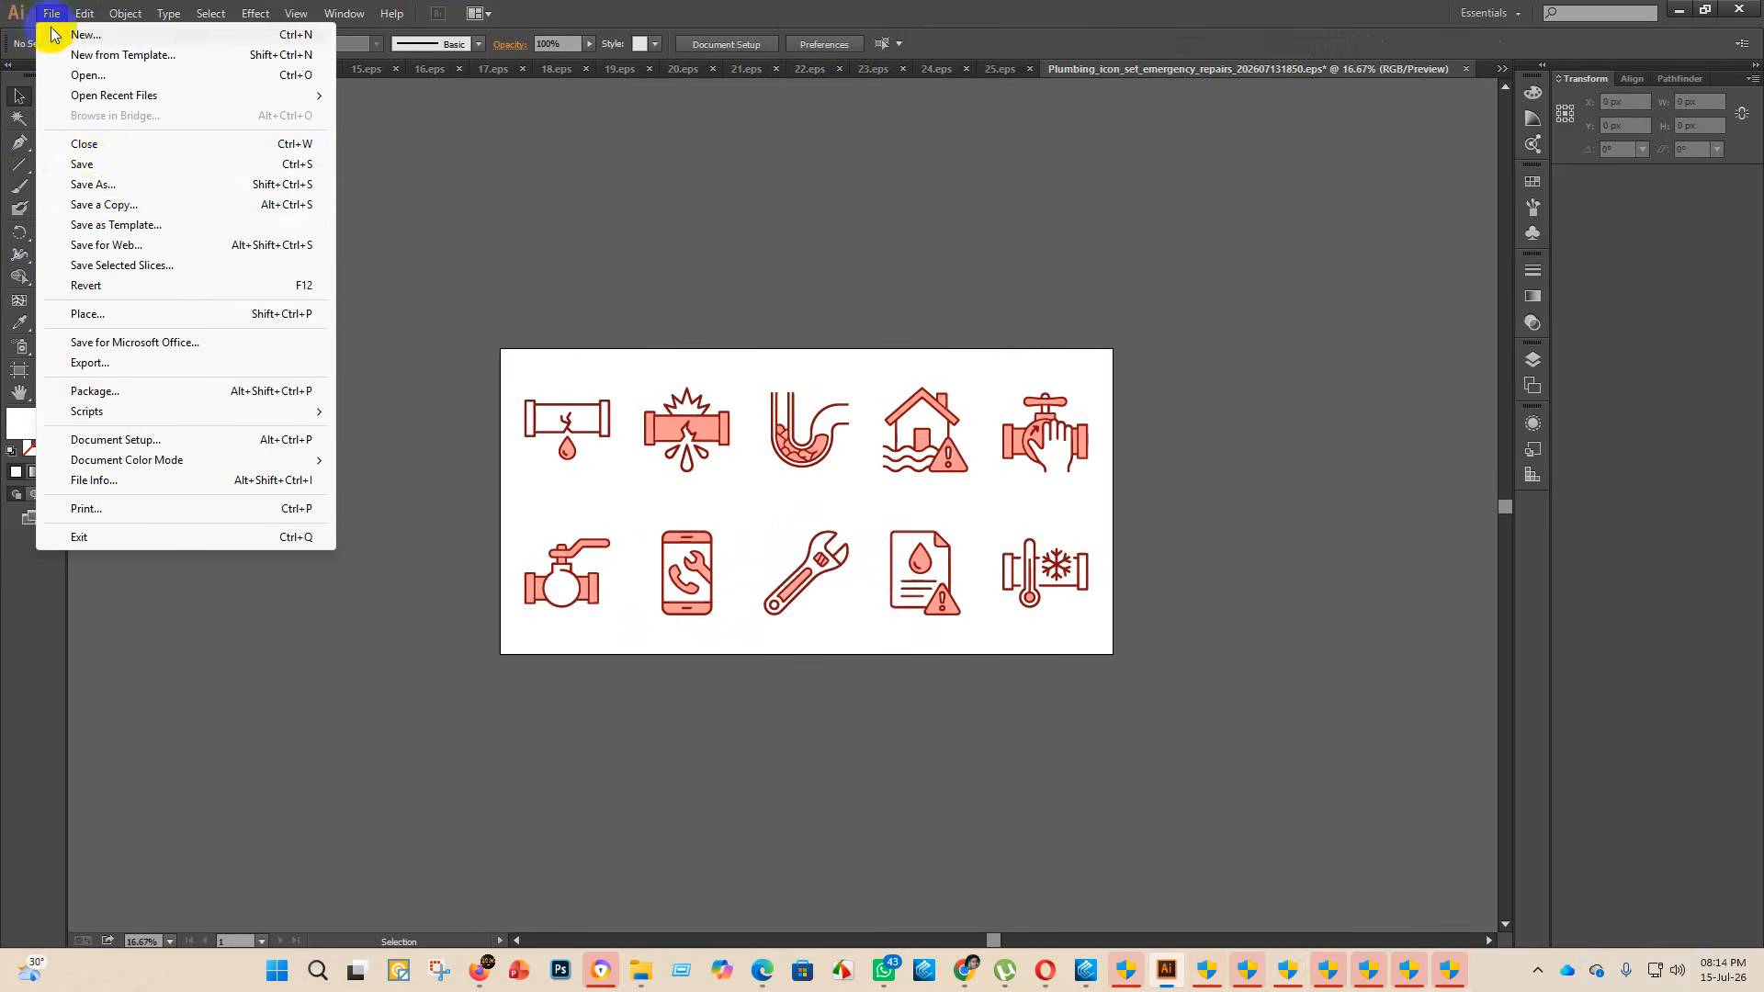
pyautogui.click(97, 167)
pyautogui.doubleClick(315, 170)
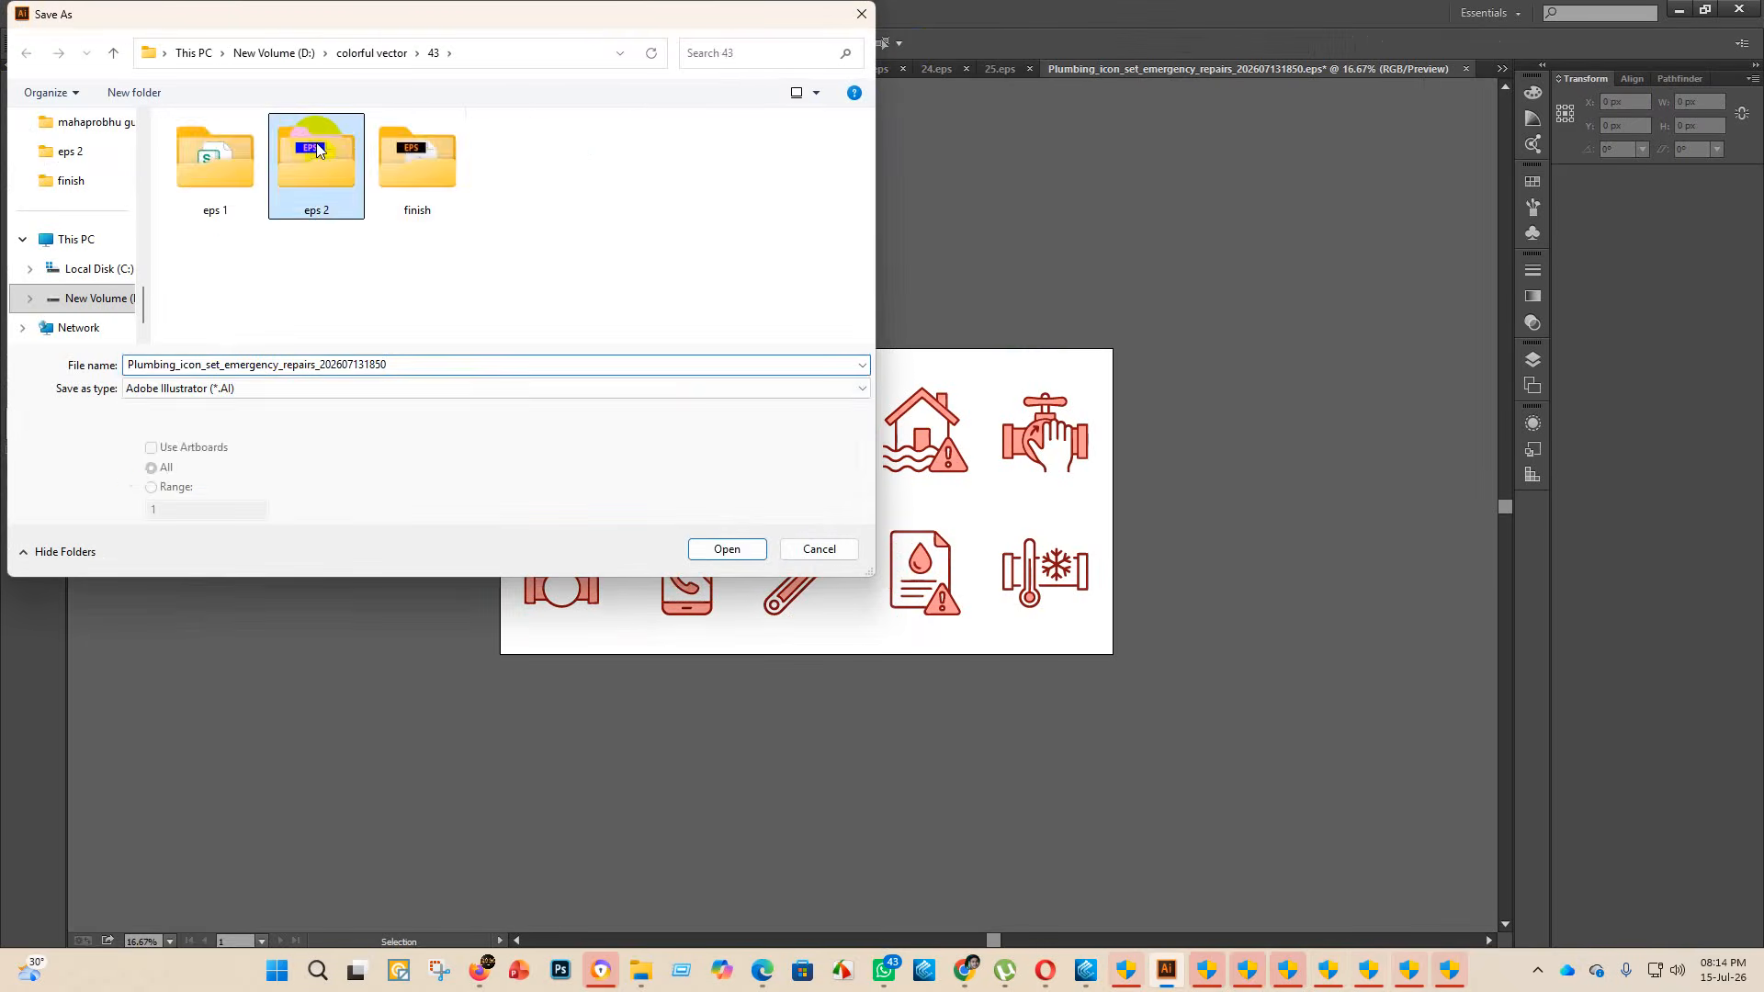
pyautogui.click(233, 389)
pyautogui.click(225, 433)
pyautogui.scroll(-5, 230, 276)
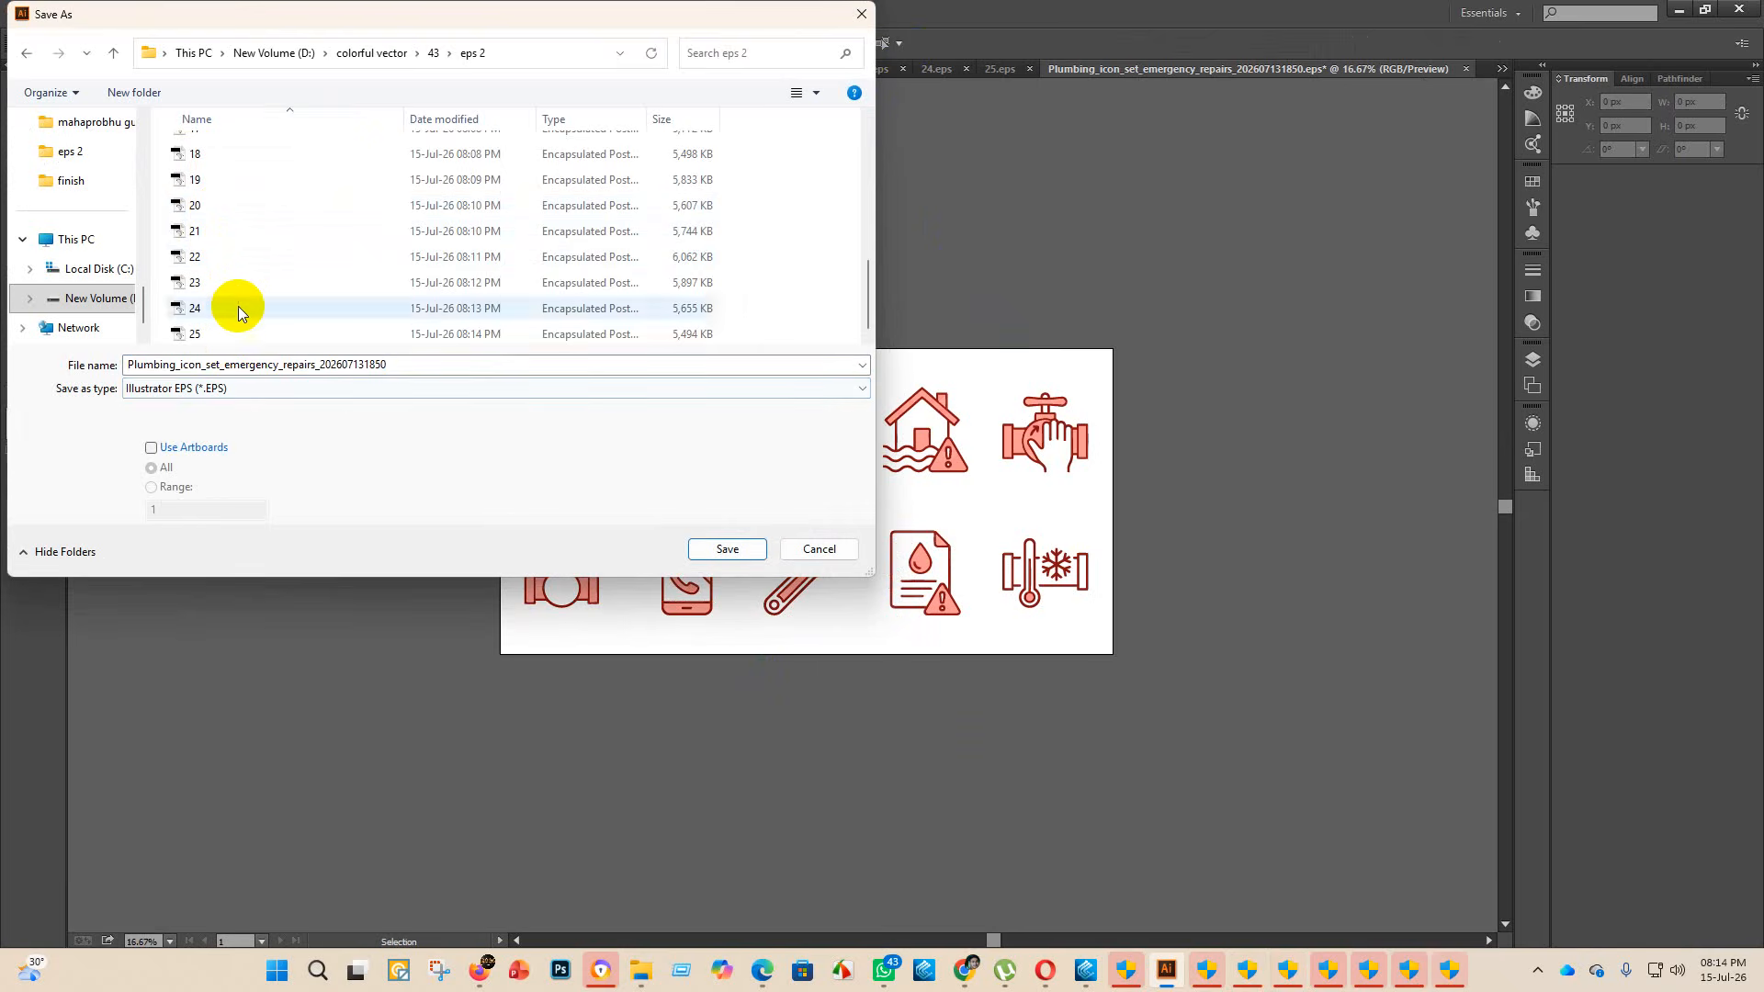
pyautogui.hotkey('ctrl', 'a')
pyautogui.press('BackSpace')
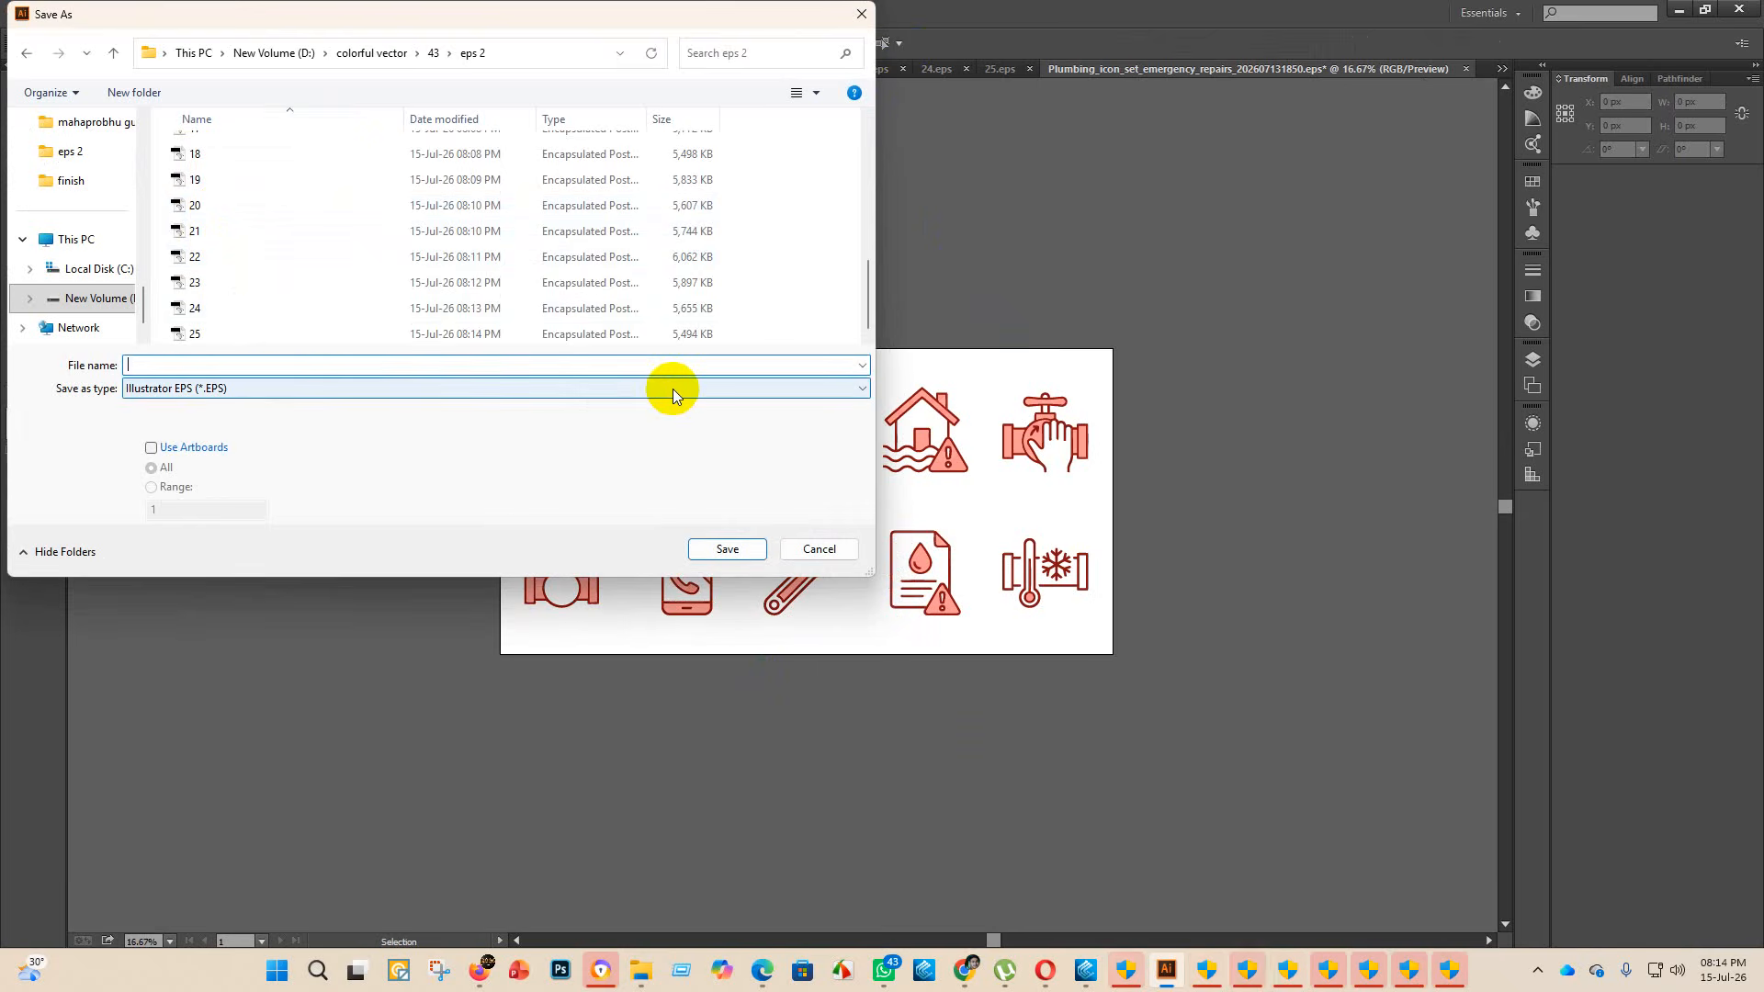
pyautogui.write('26')
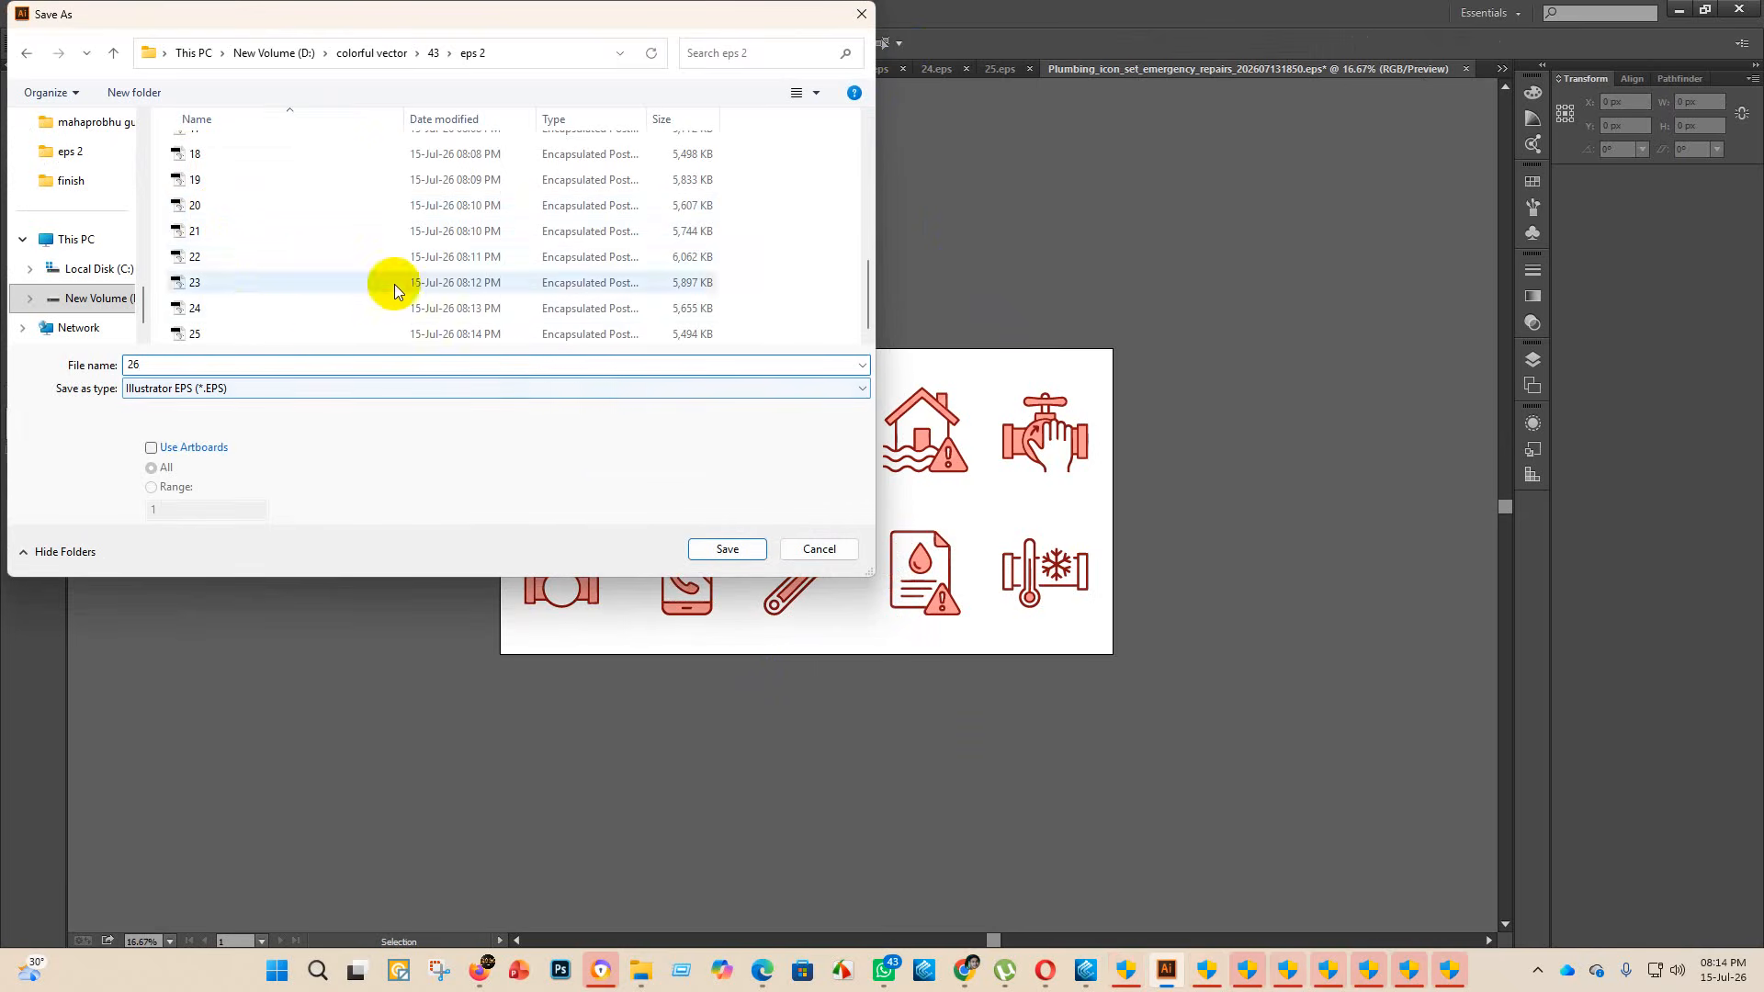
pyautogui.click(728, 549)
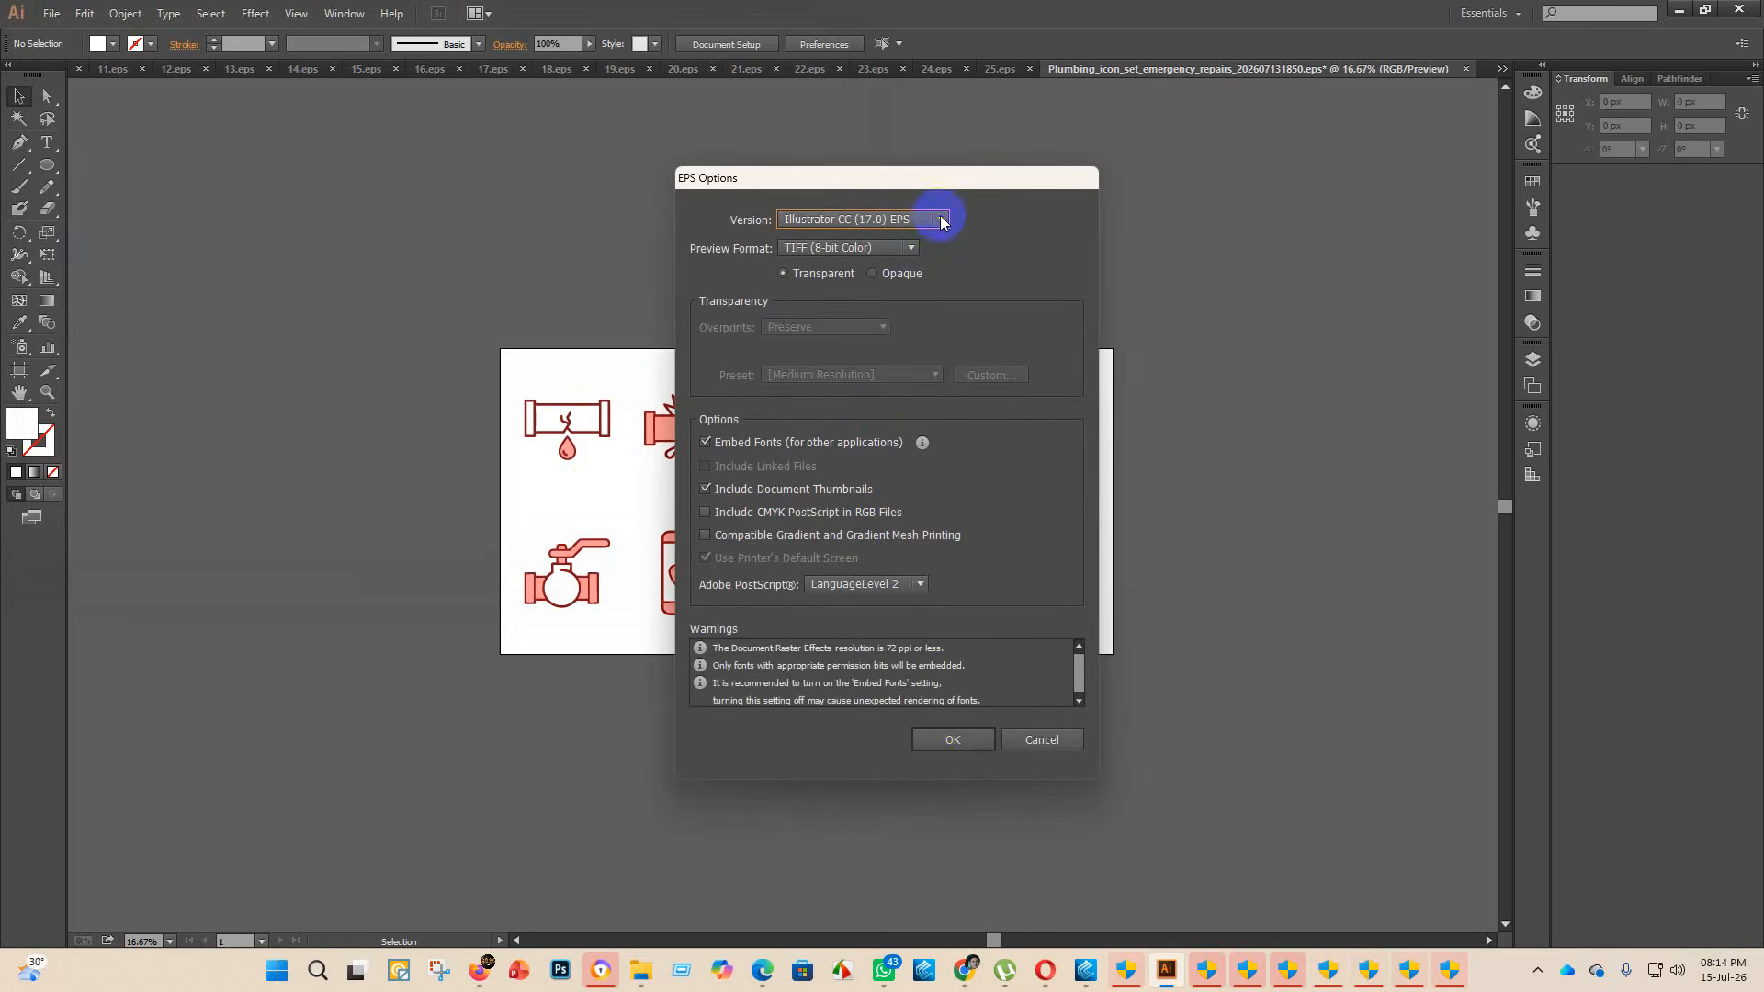
# - Choose the Illustrator 10 EPS version for file 26 and write the file
pyautogui.click(941, 221)
pyautogui.click(898, 443)
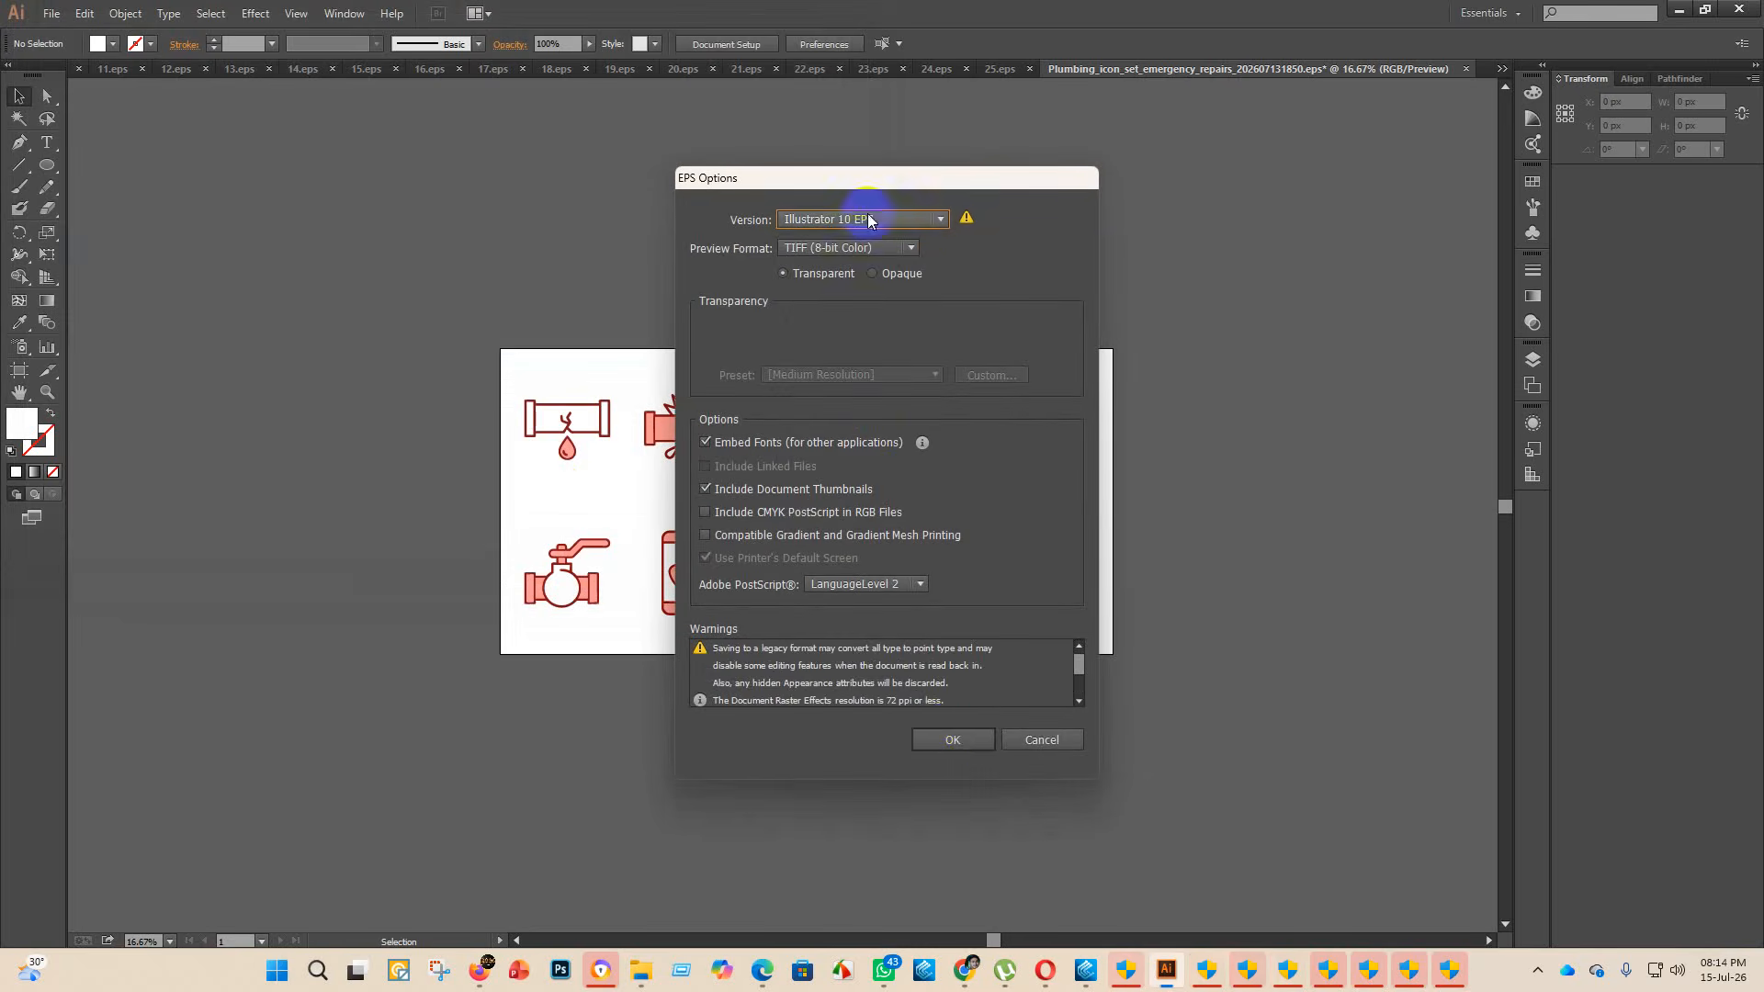
pyautogui.click(955, 739)
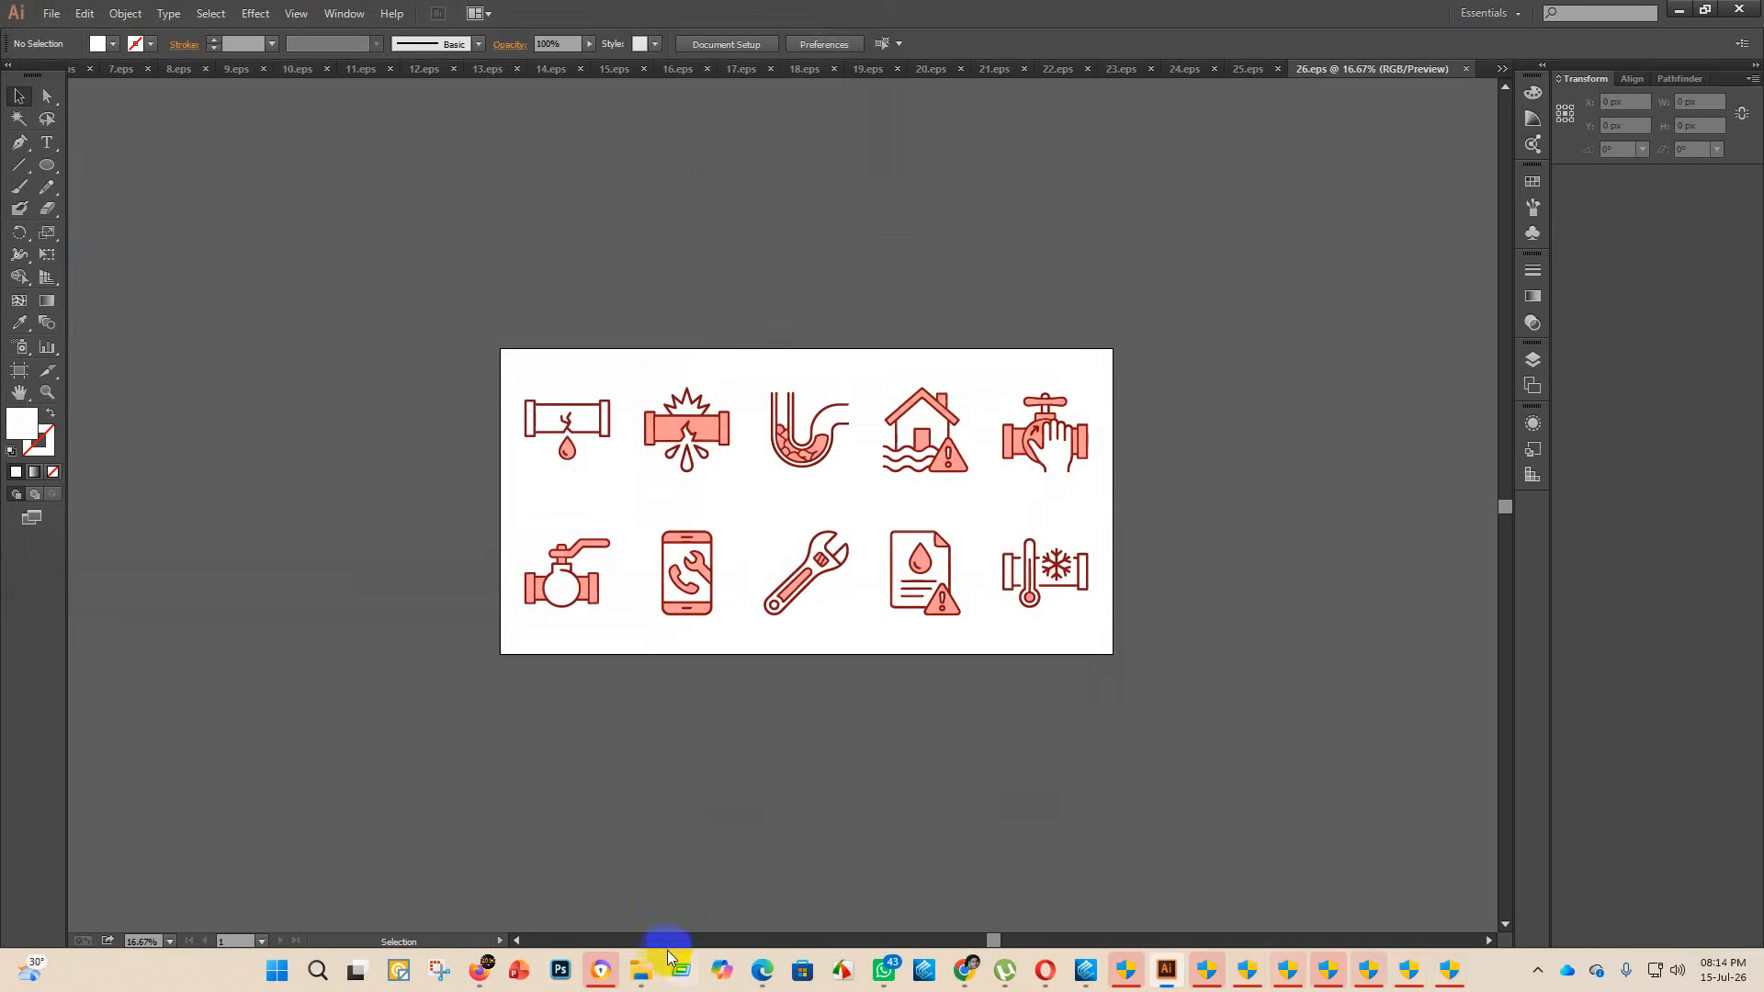
# - In File Explorer, move the two emergency repairs files into the finish folder and open the plumbing fixtures EPS in a maximized Illustrator window
pyautogui.moveTo(622, 981)
pyautogui.click(631, 838)
pyautogui.click(918, 365)
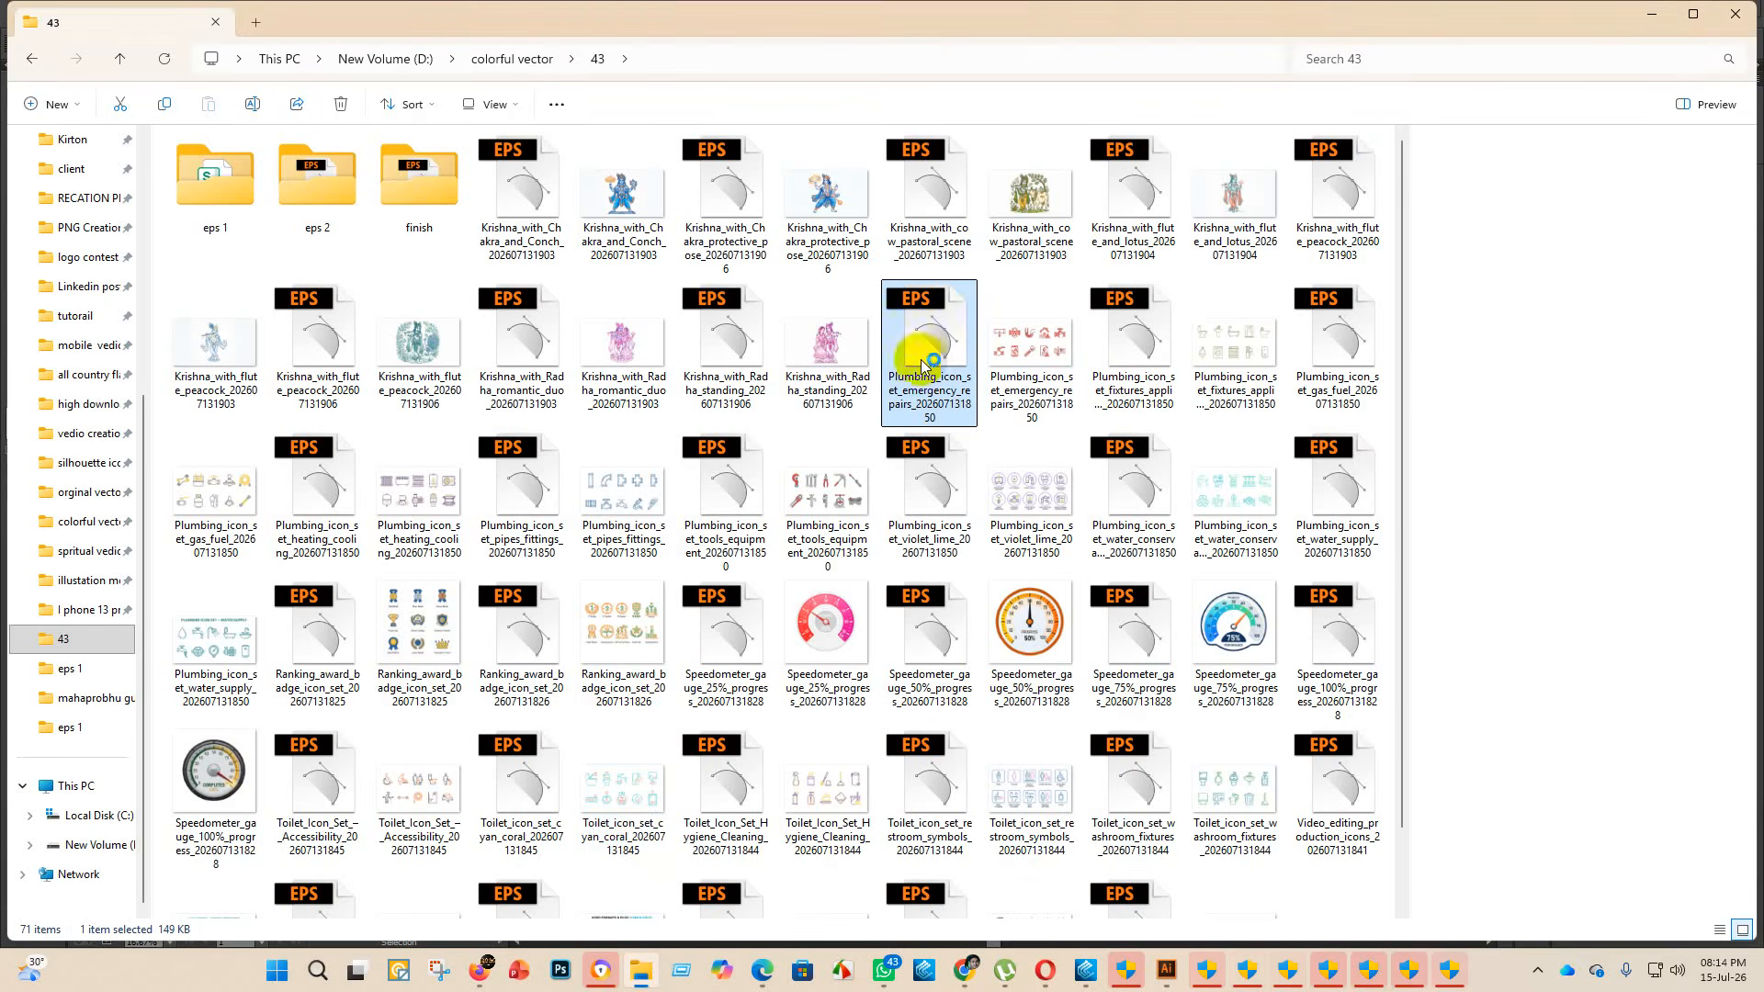
pyautogui.moveTo(935, 366); pyautogui.dragTo(415, 179)
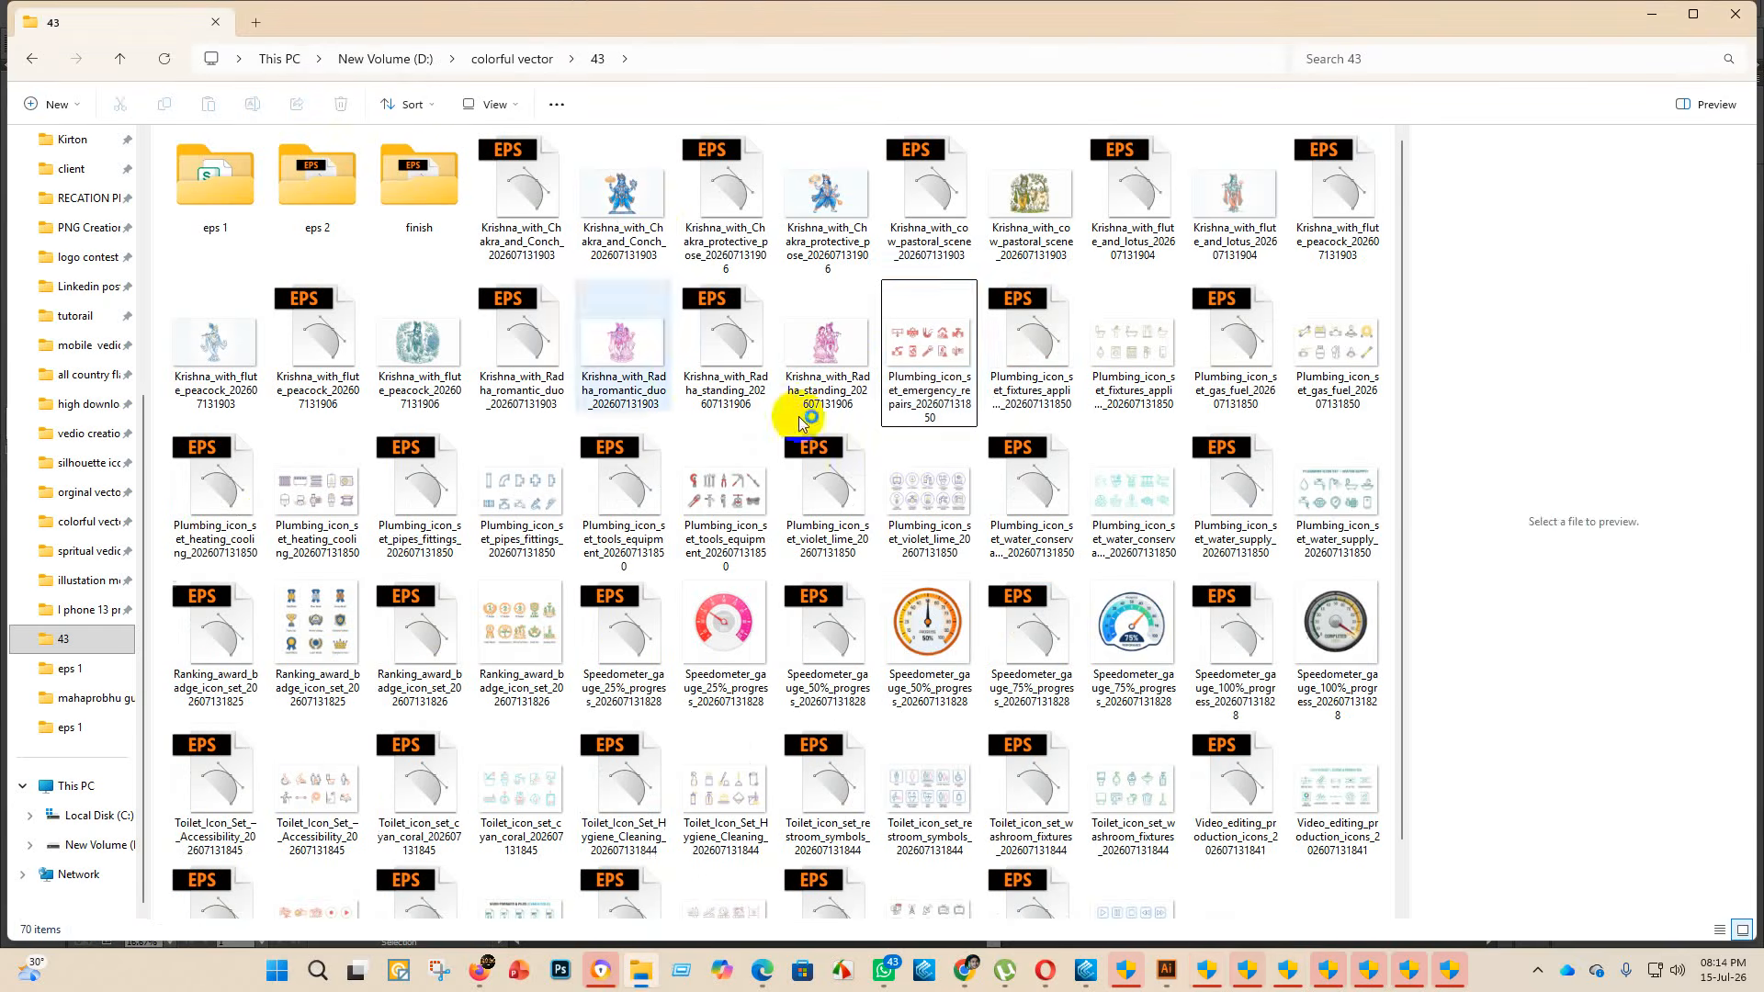
pyautogui.moveTo(939, 386); pyautogui.dragTo(415, 179)
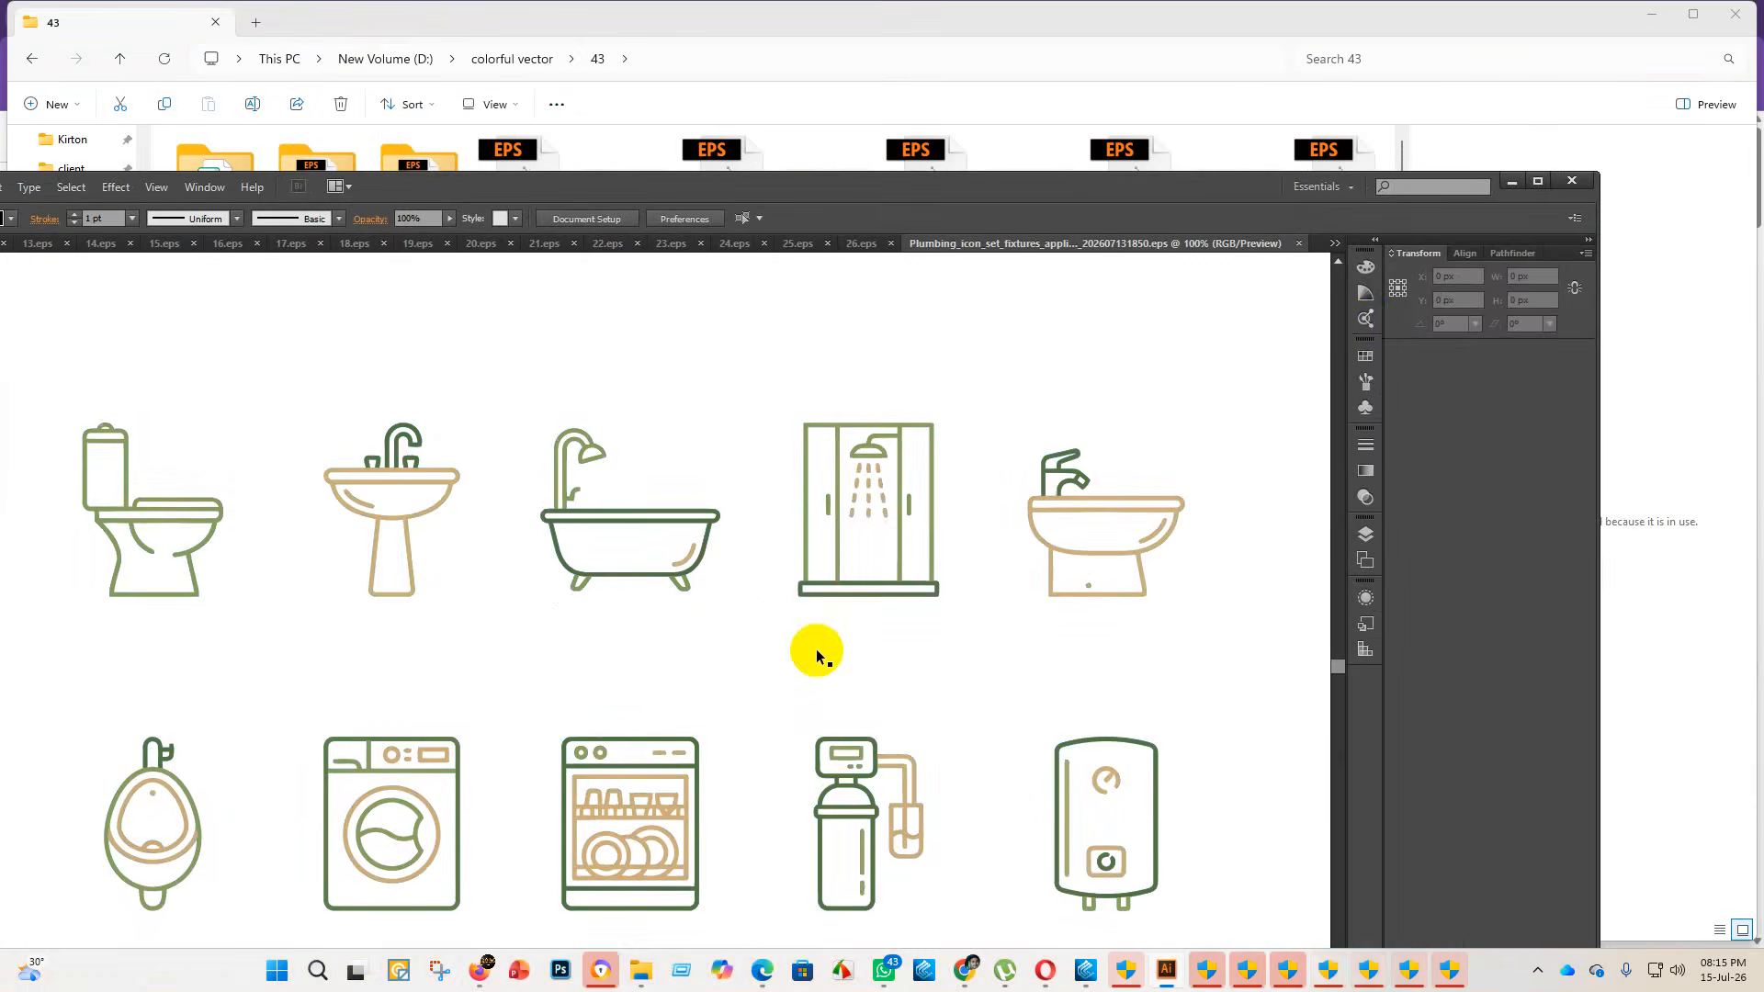
pyautogui.click(1538, 182)
# - Scale the fixtures artwork up proportionally to about 4343 × 2424 px and delete its white background with the Magic Wand
pyautogui.hotkey('ctrl', 'a')
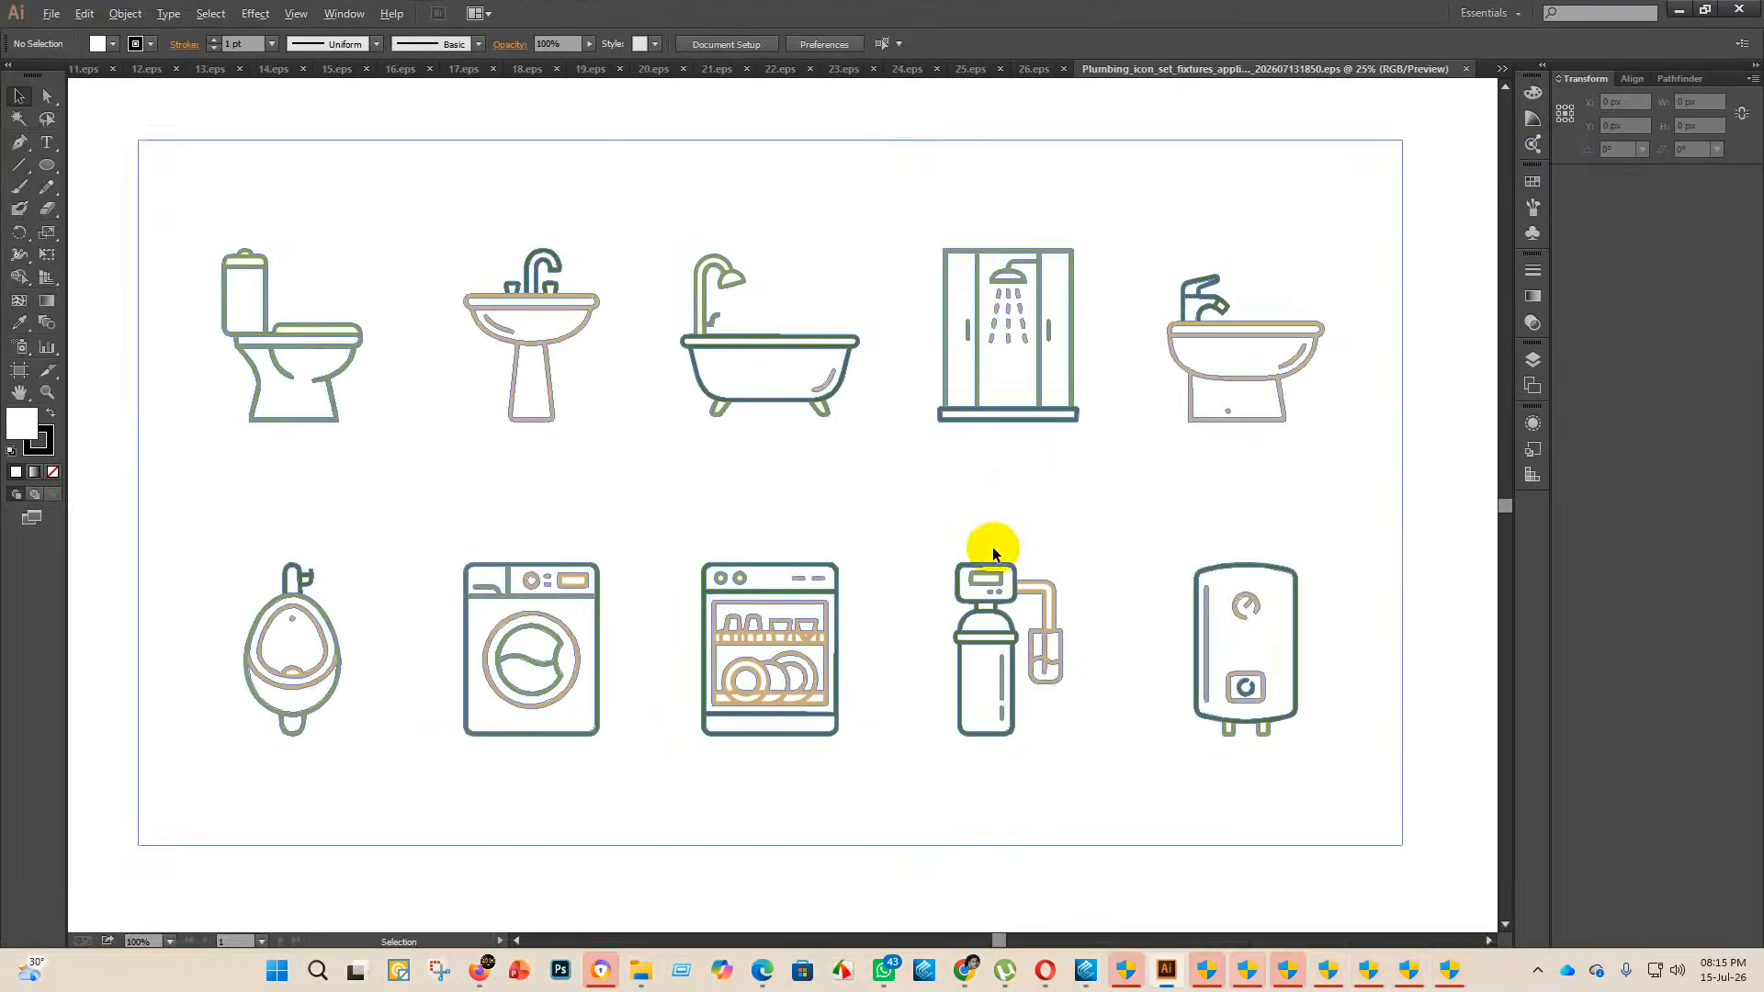
pyautogui.scroll(-7, 732, 584)
pyautogui.moveTo(697, 569); pyautogui.dragTo(696, 442)
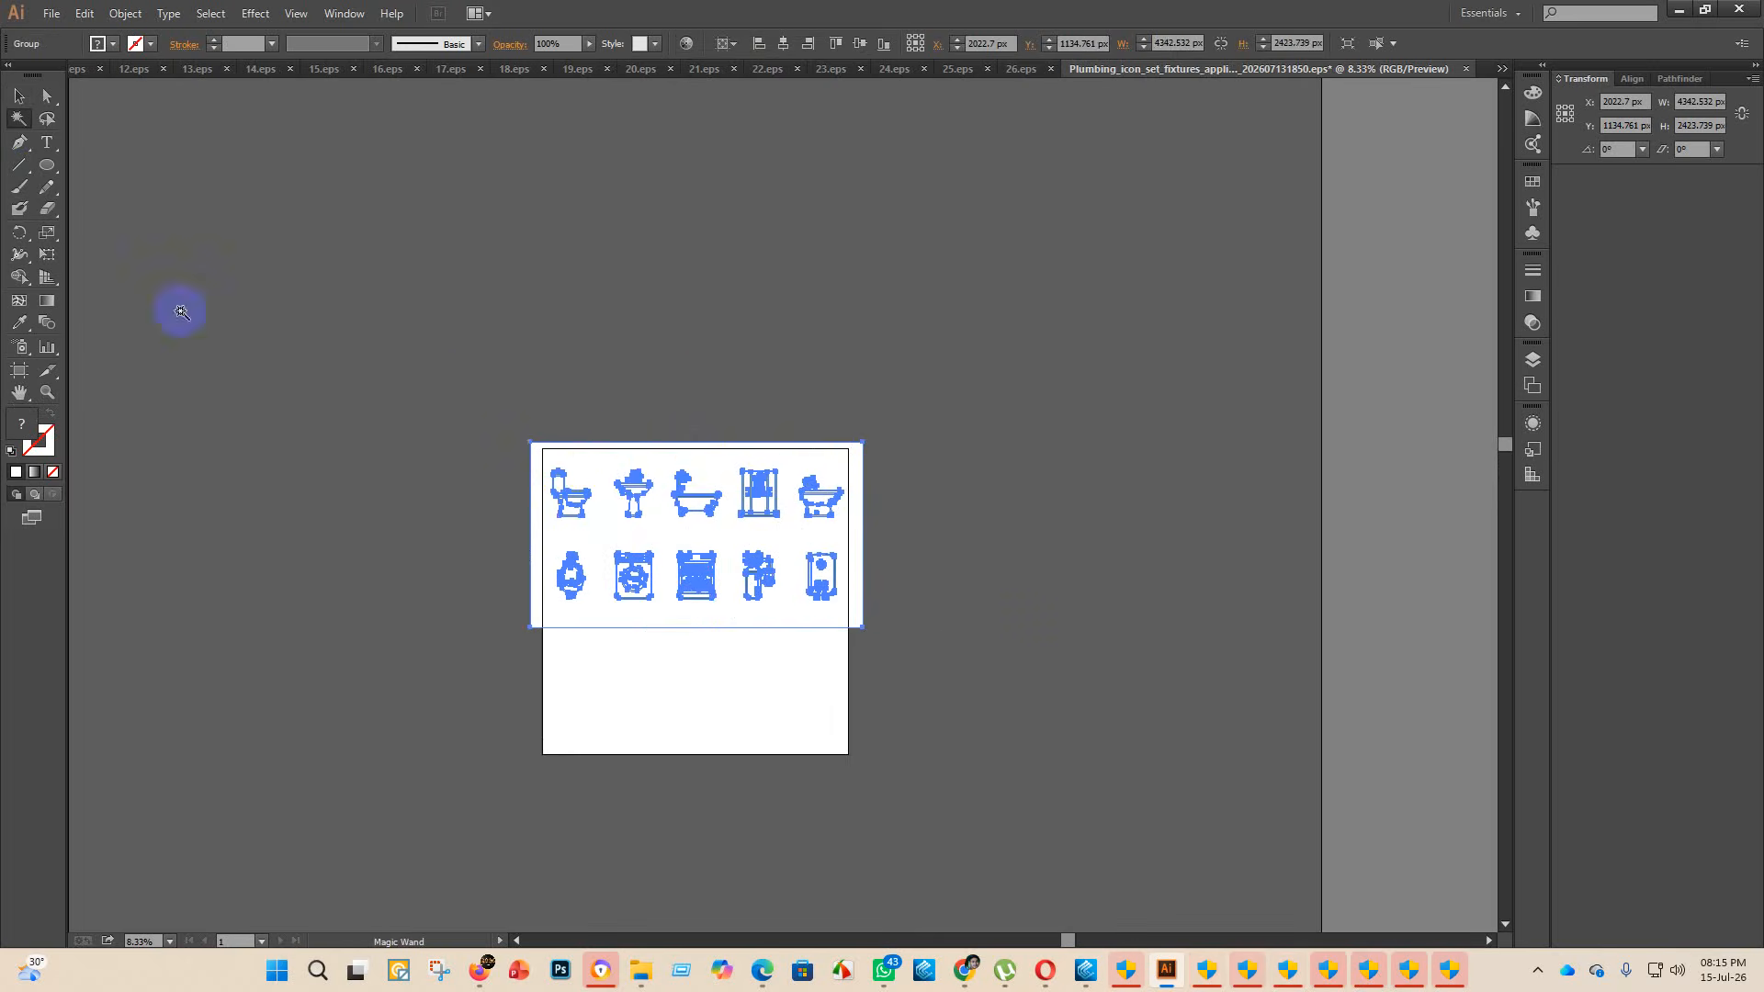
pyautogui.click(612, 466)
pyautogui.click(613, 472)
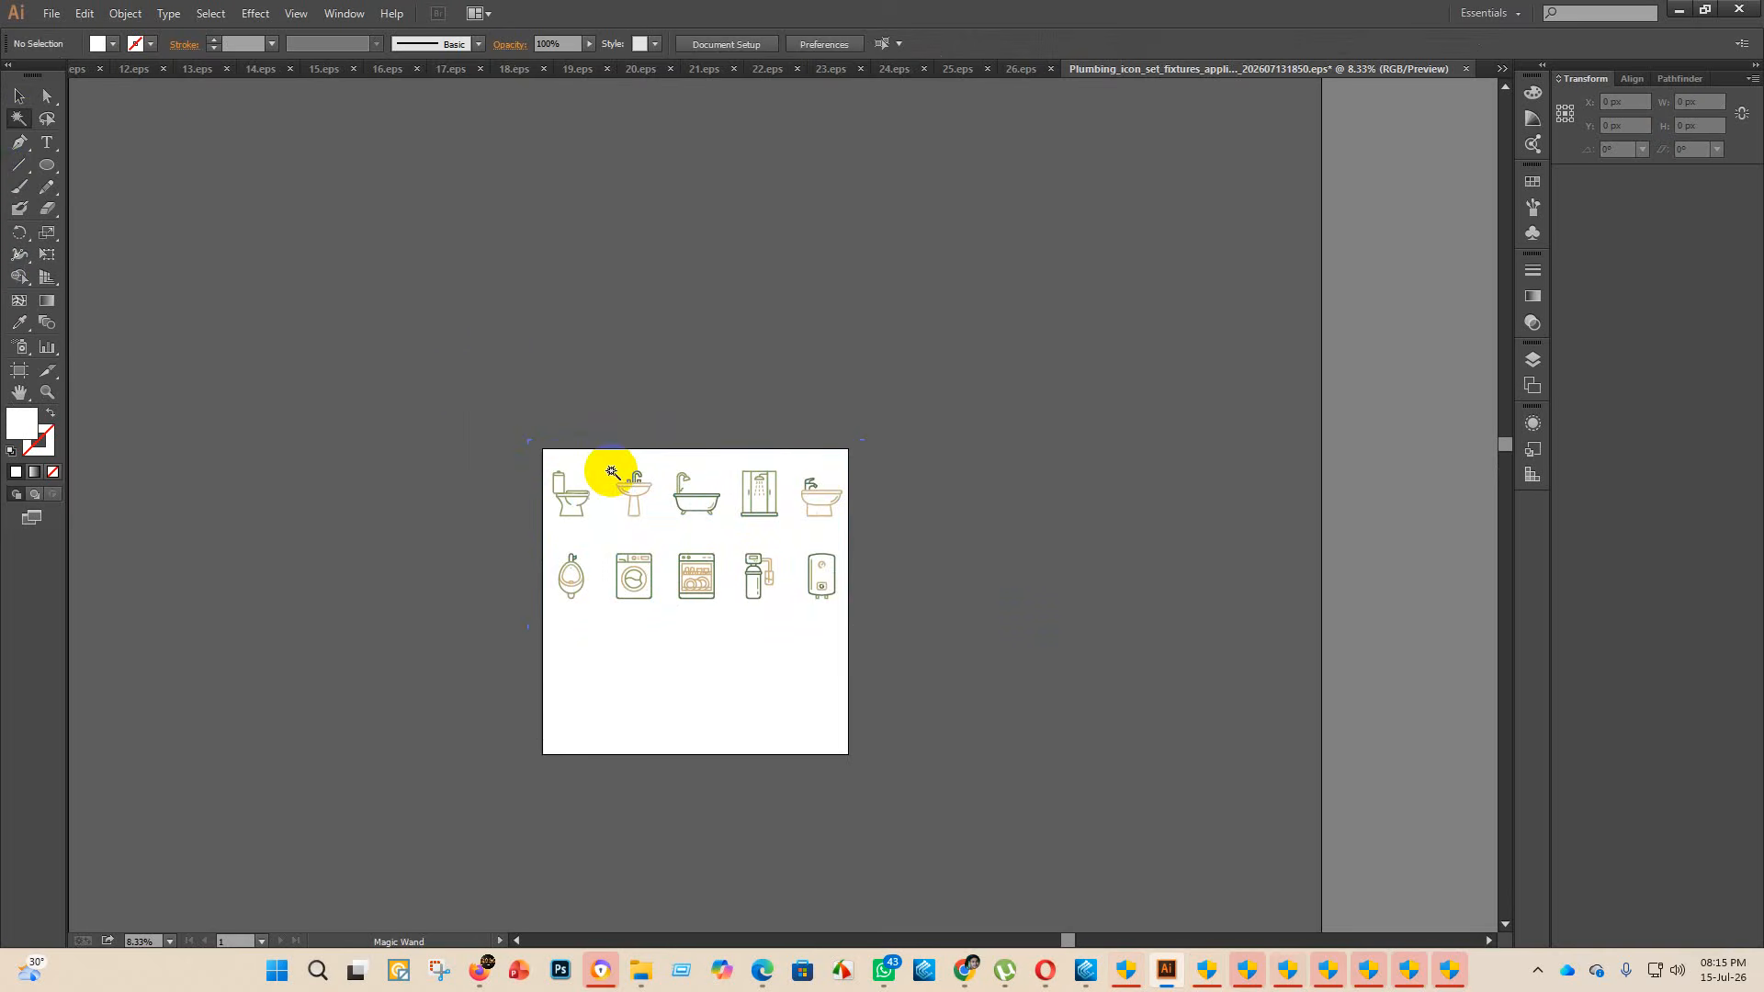
# - Set the height of the fixtures document's artboard to 2000 px
pyautogui.click(20, 370)
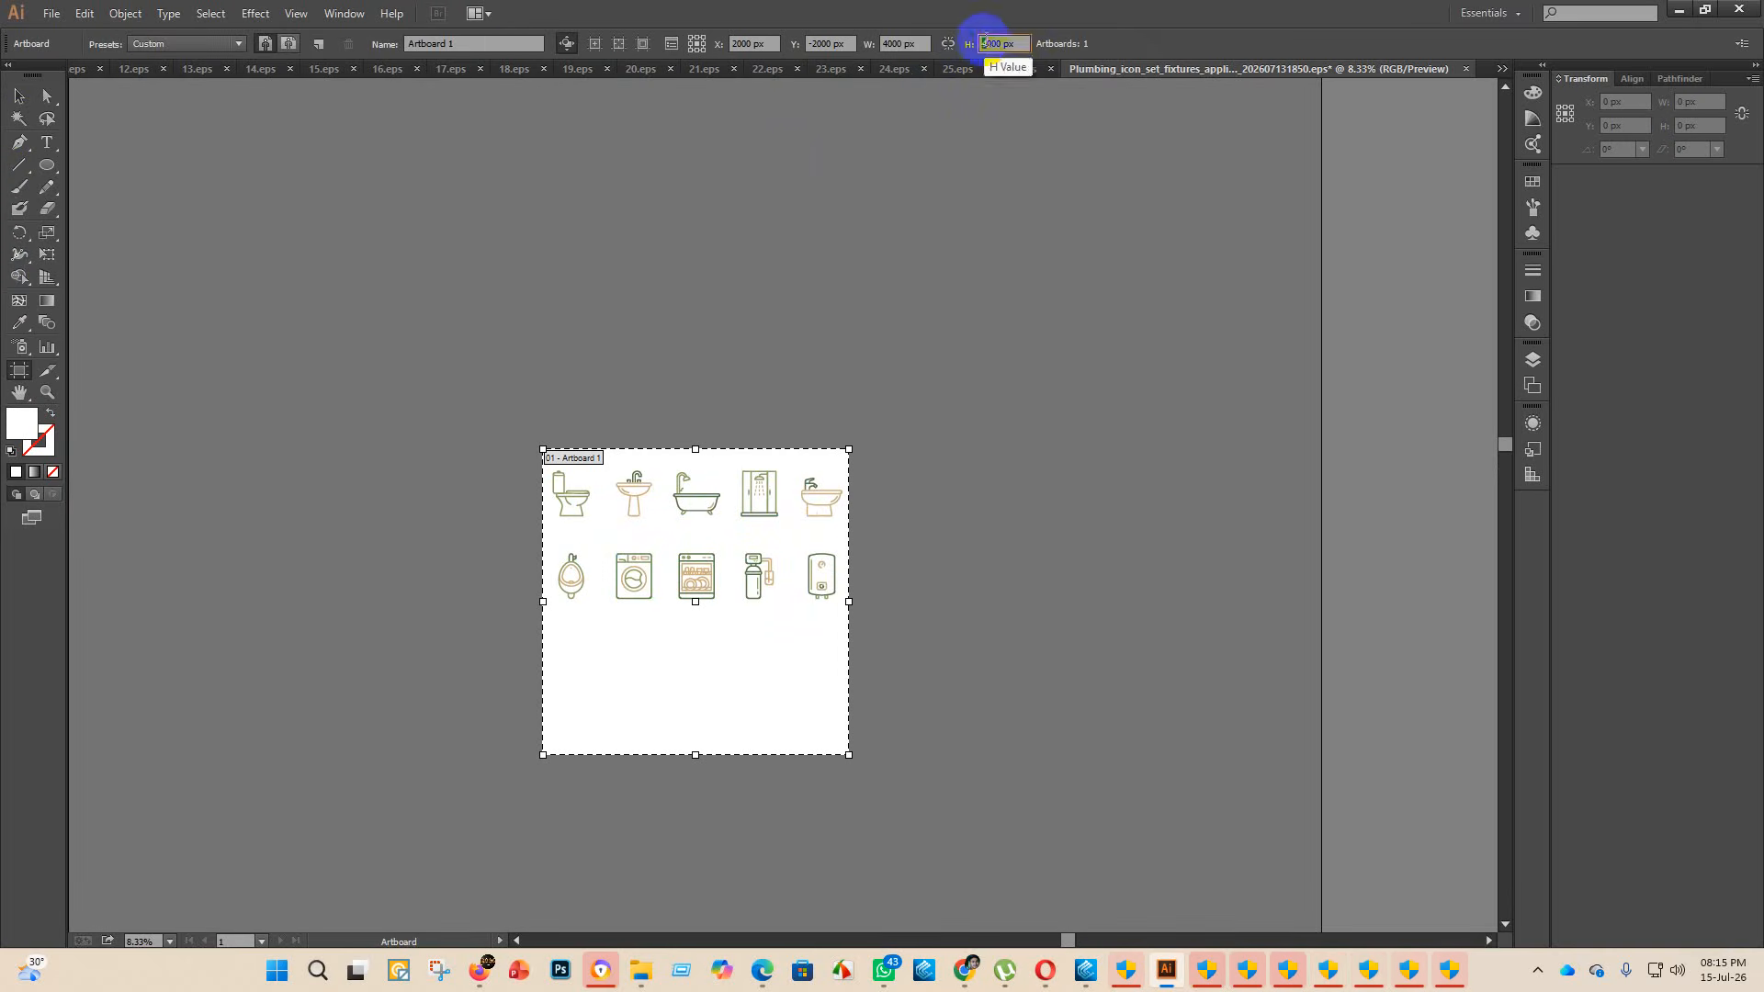
pyautogui.write('2')
pyautogui.press('Return')
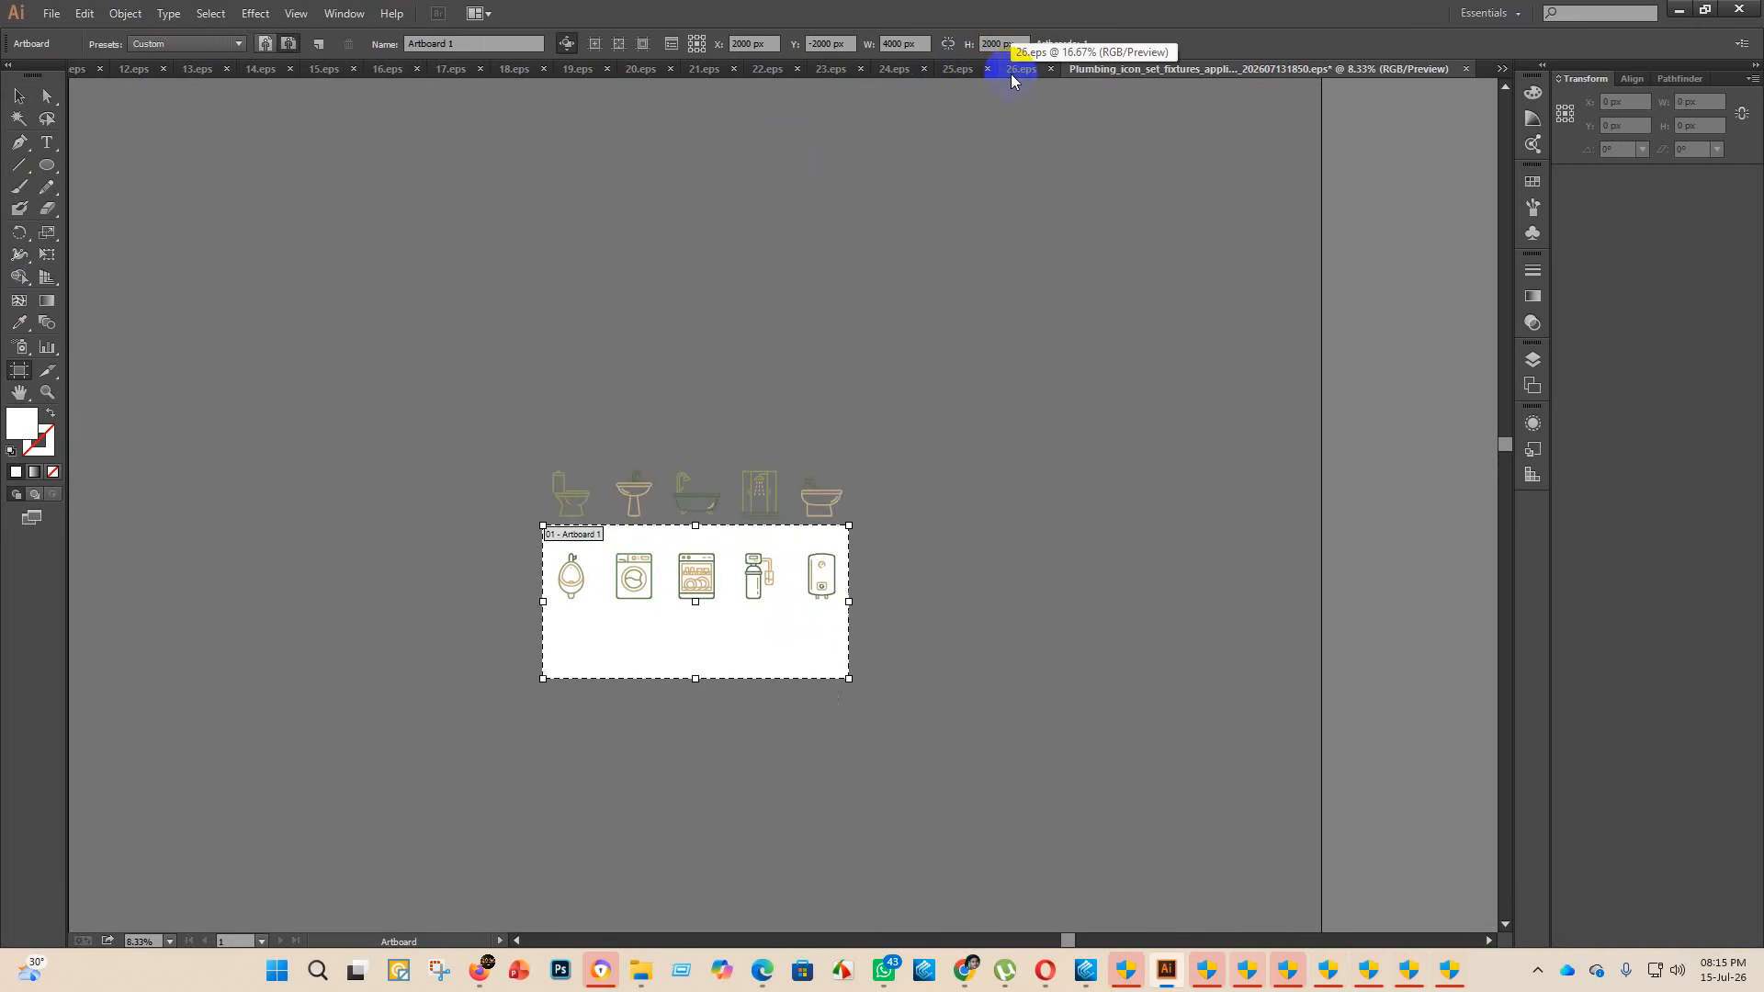
pyautogui.click(18, 94)
# - Center the fixtures icon group horizontally and vertically on the artboard
pyautogui.click(677, 538)
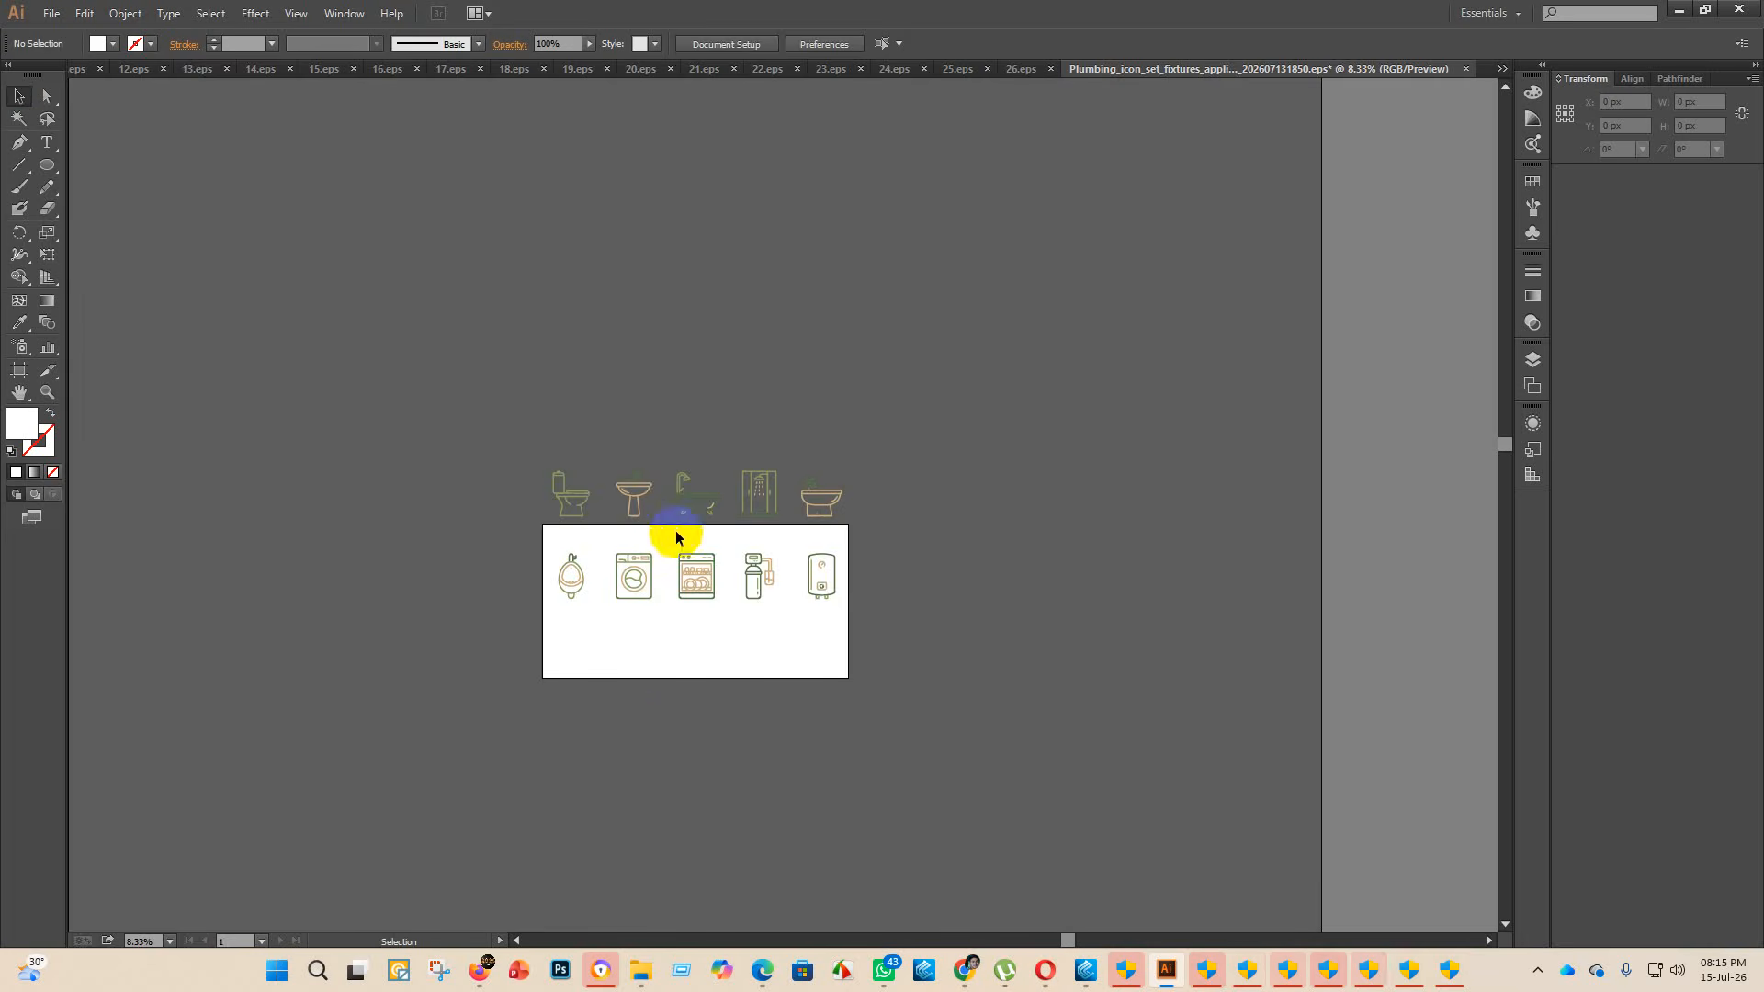
pyautogui.click(689, 493)
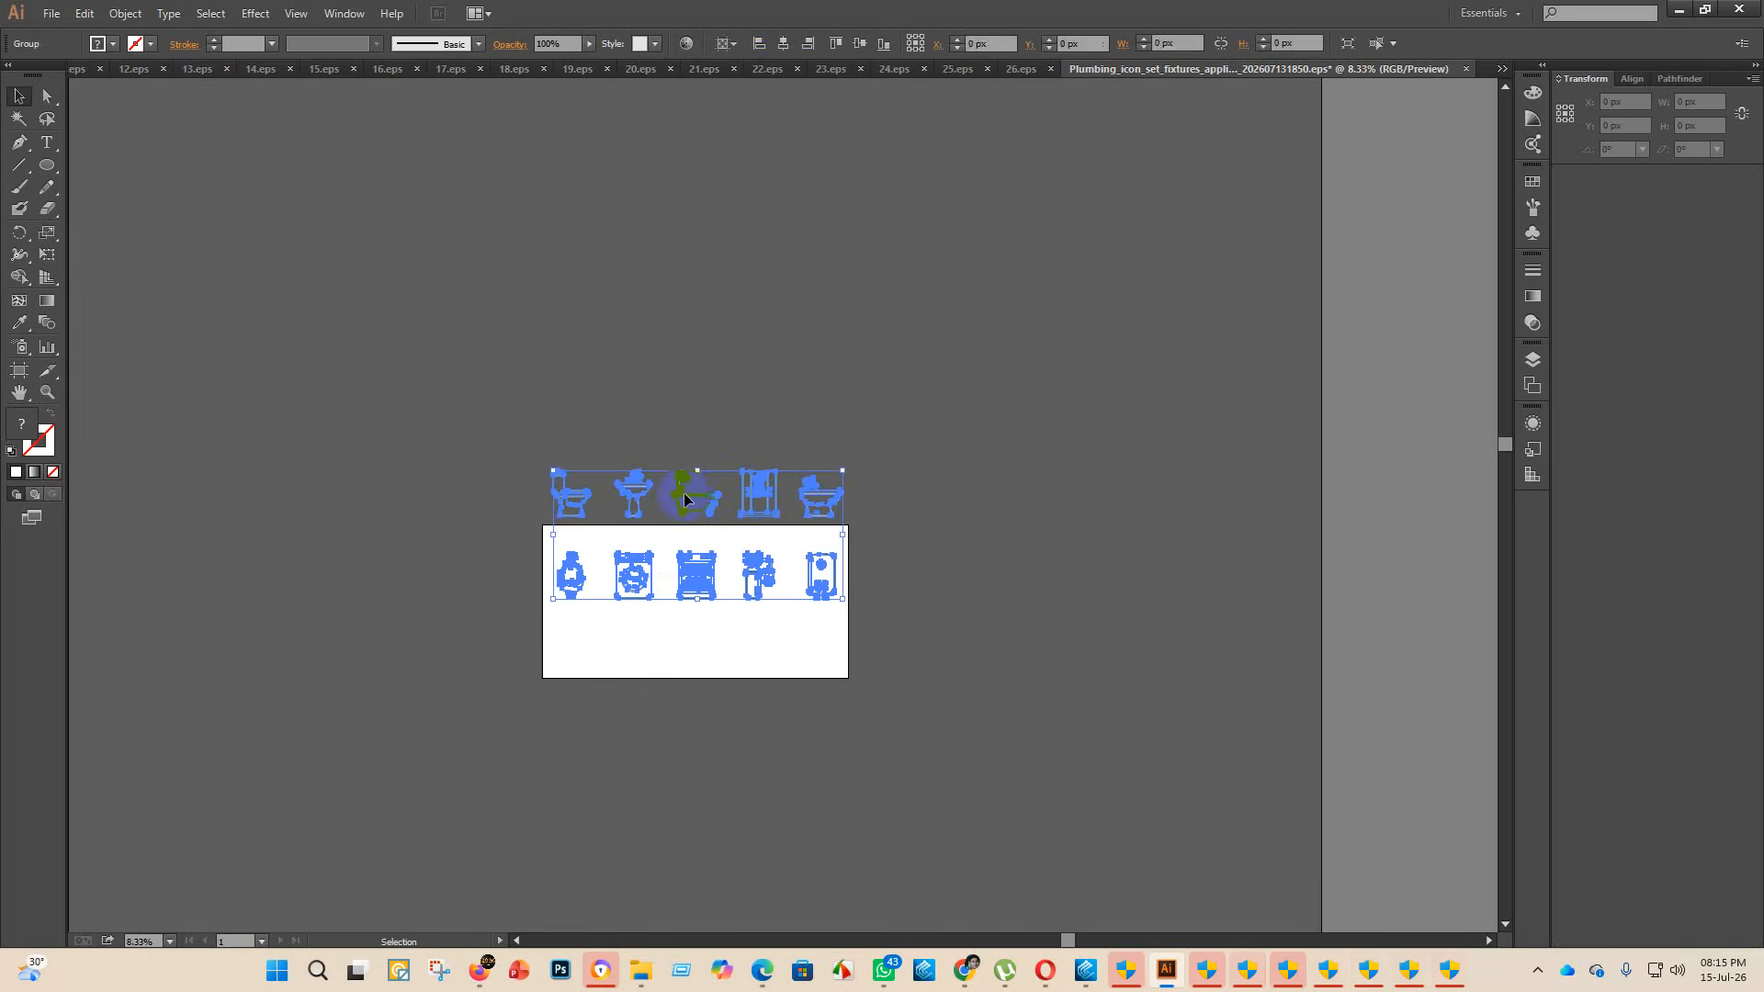
pyautogui.click(783, 43)
pyautogui.click(859, 44)
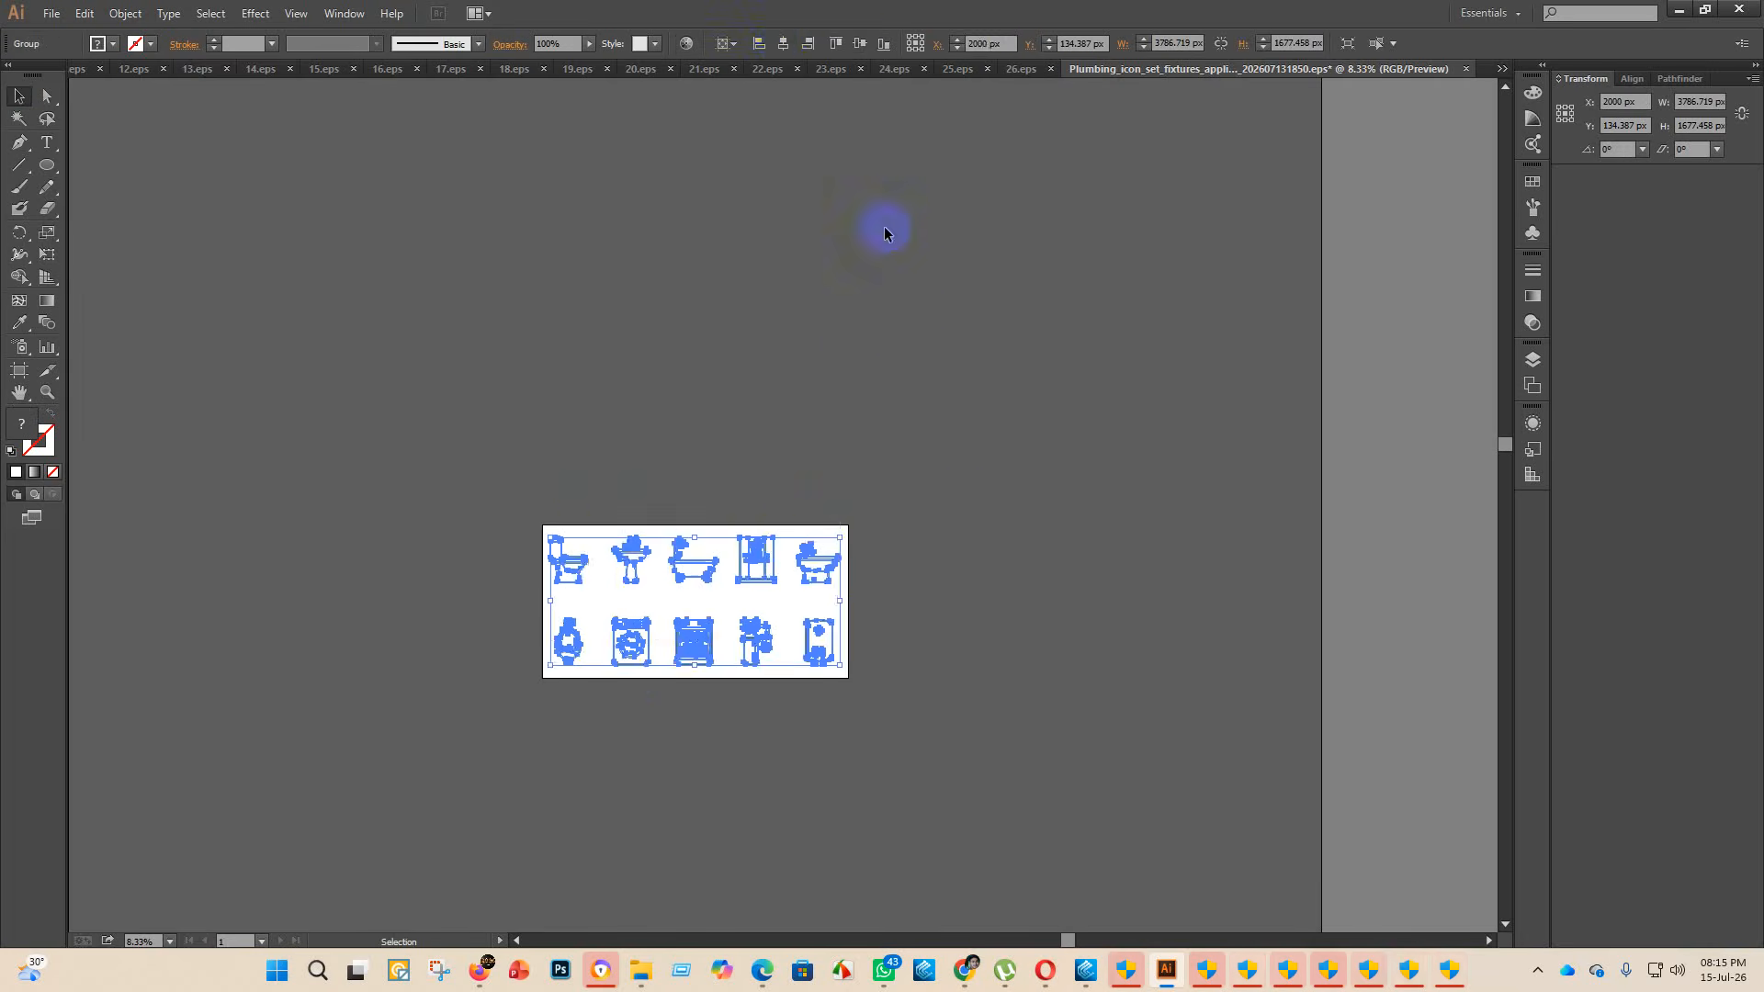
pyautogui.click(954, 553)
pyautogui.scroll(3, 733, 658)
# - Save the fixtures icon set into the eps 2 folder as an Illustrator EPS file named 27
pyautogui.click(57, 12)
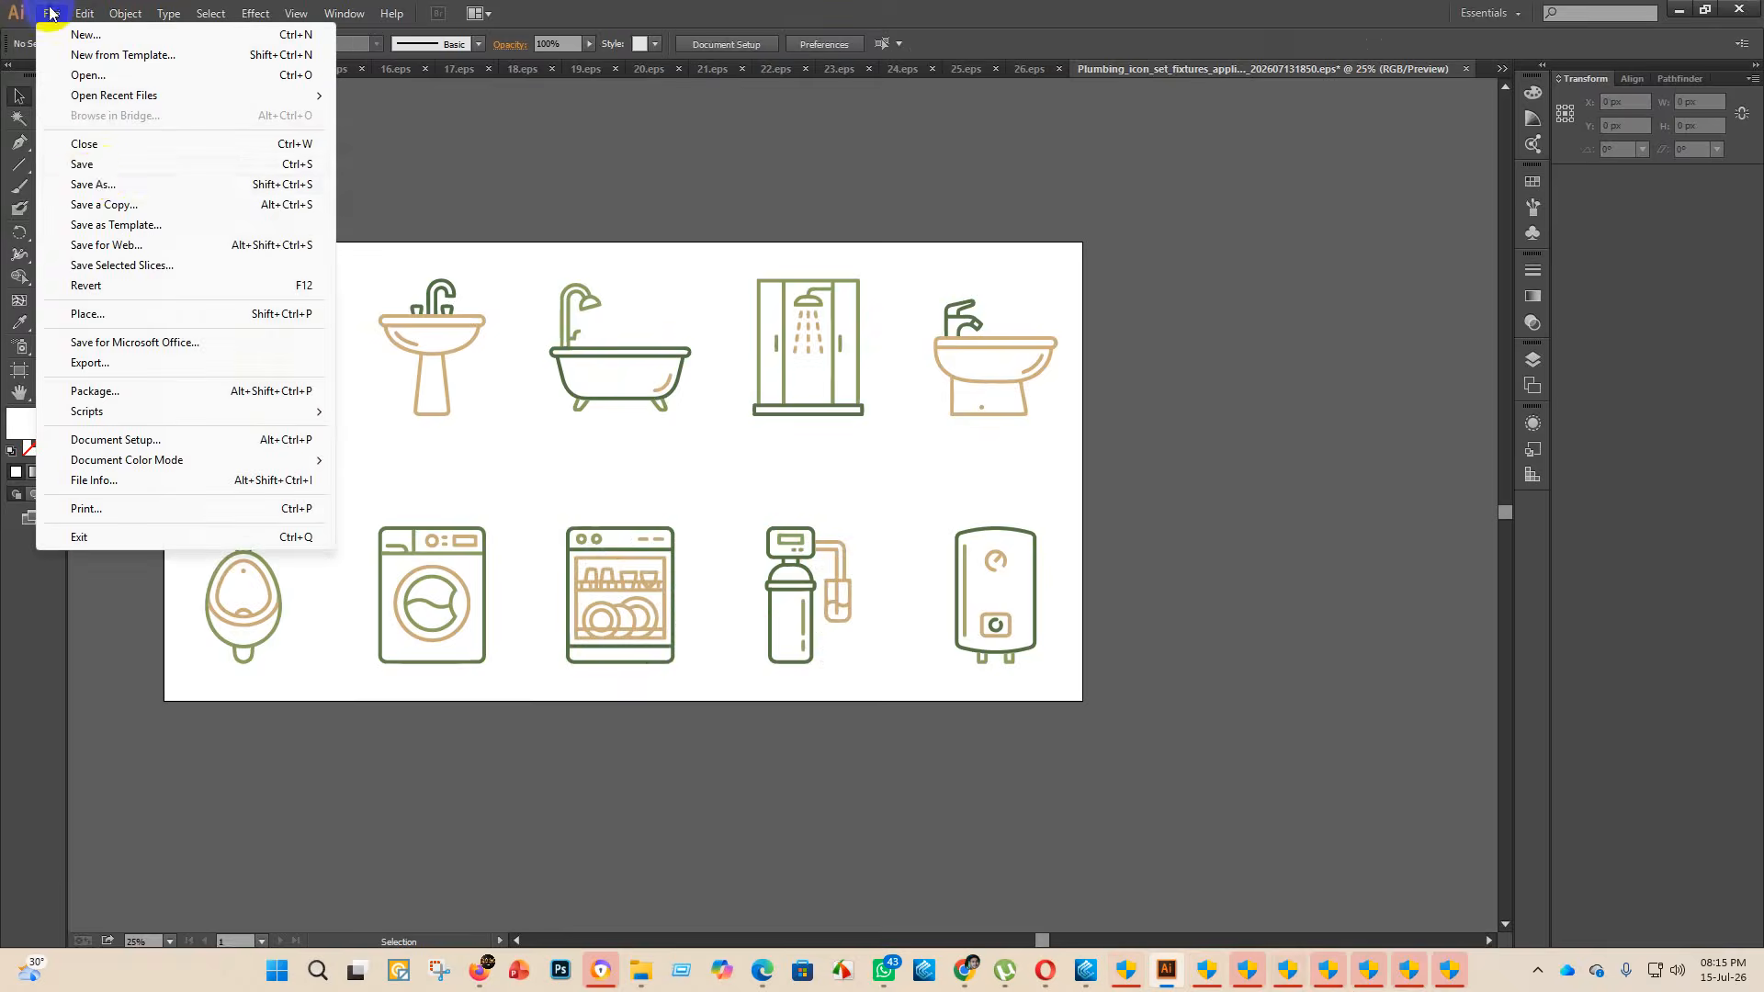
pyautogui.click(107, 168)
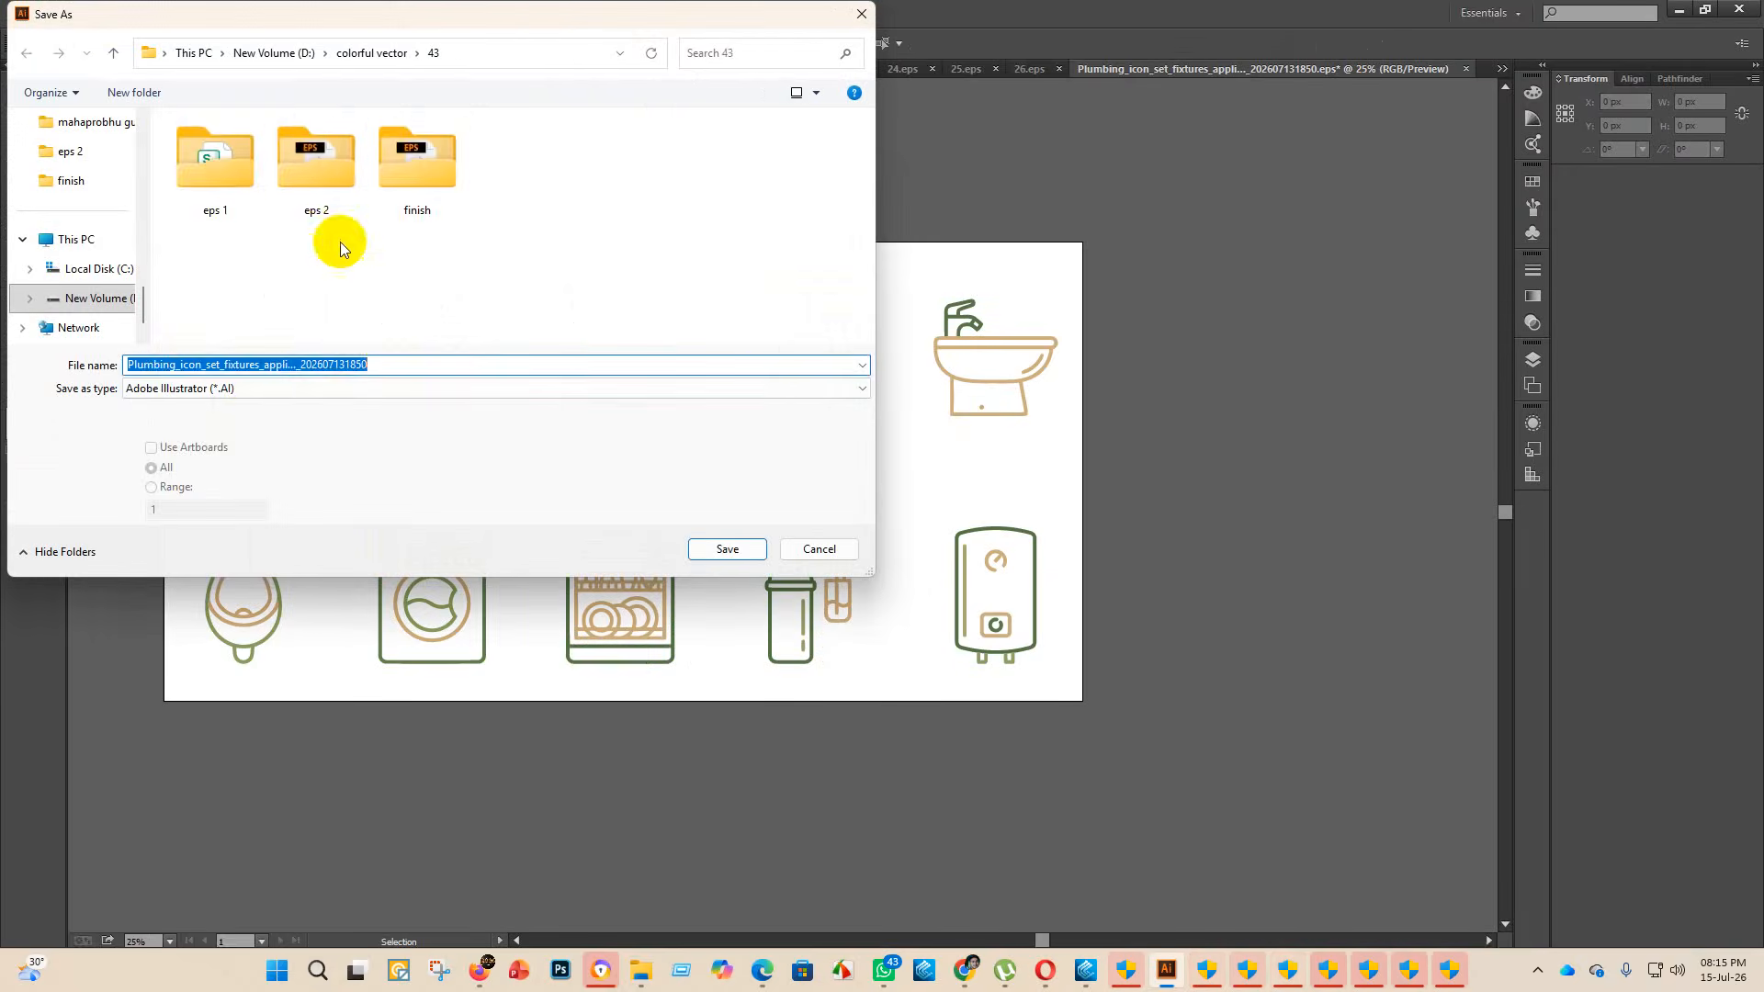
pyautogui.doubleClick(344, 152)
pyautogui.click(262, 388)
pyautogui.click(224, 436)
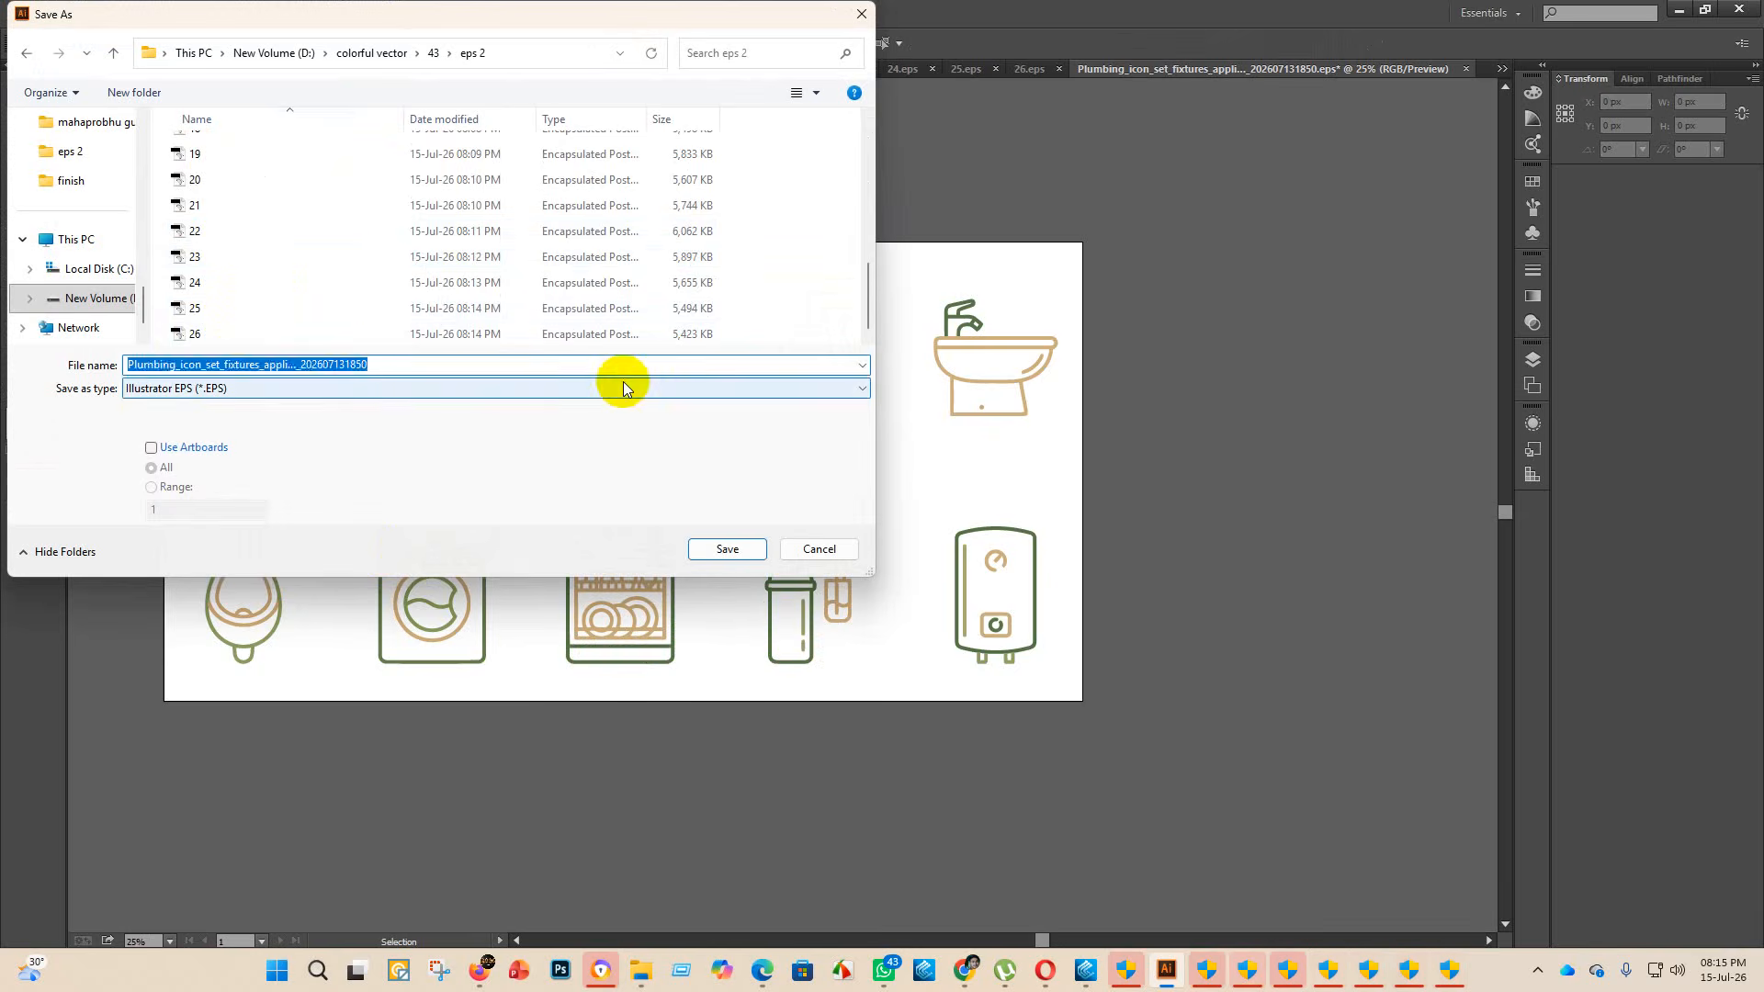
pyautogui.write('27')
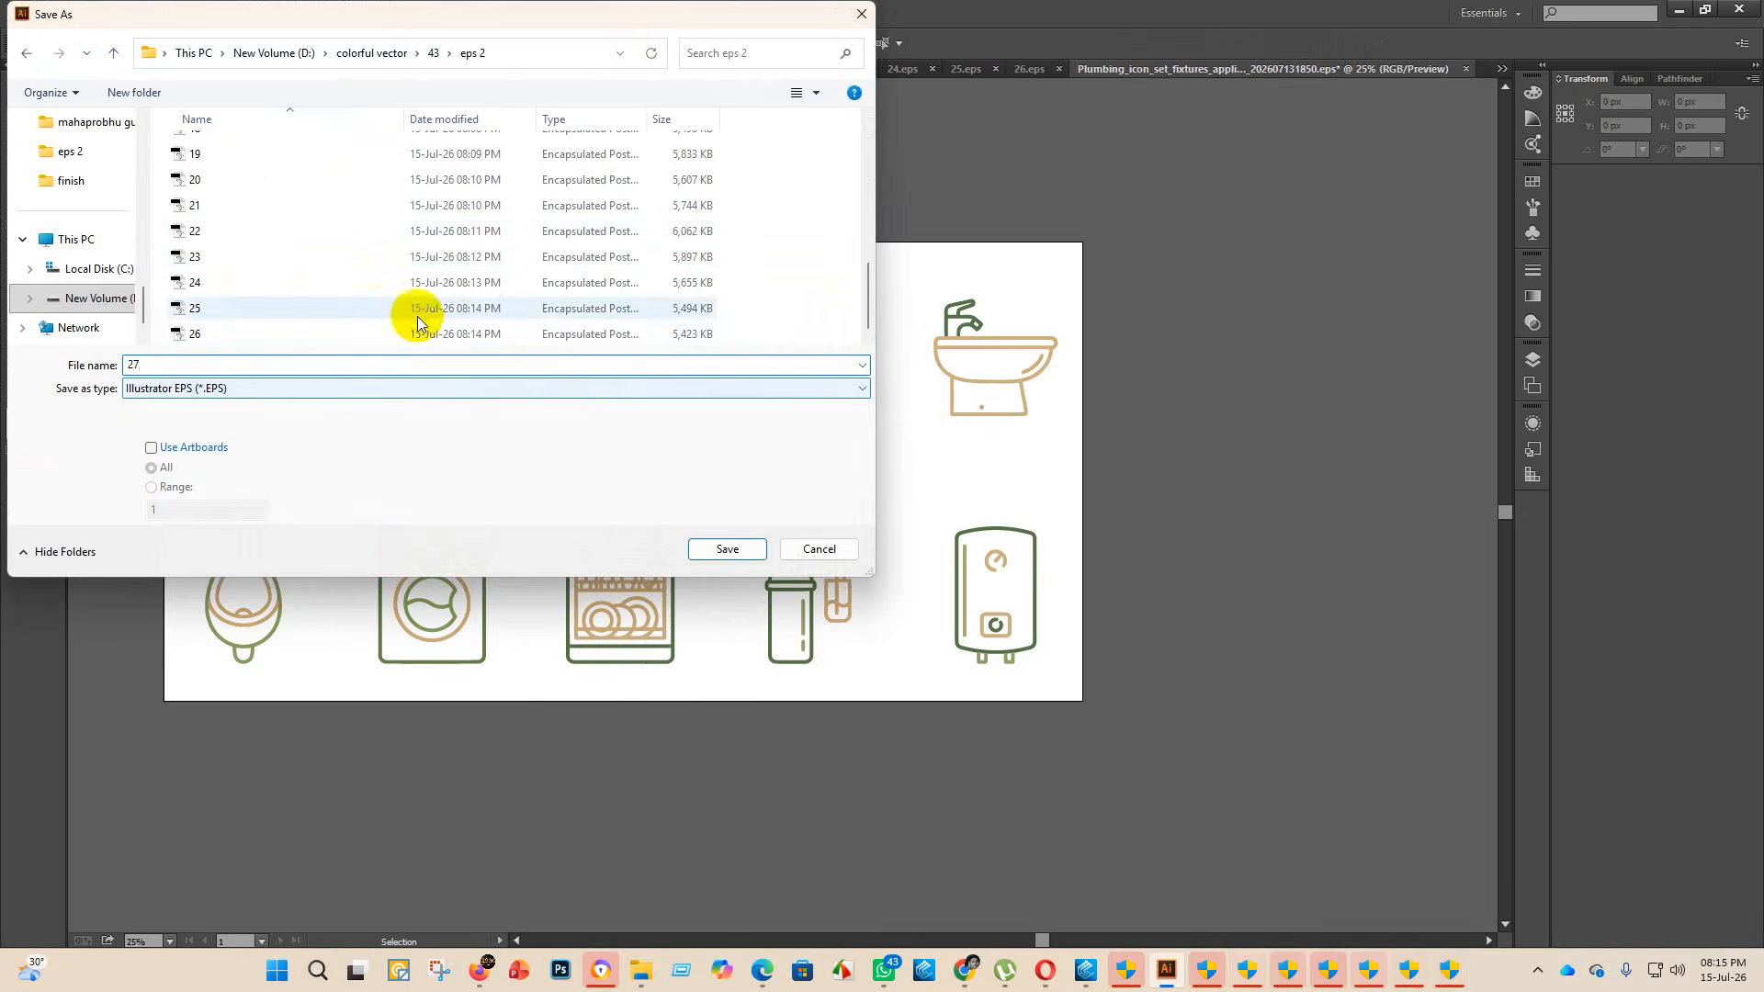
pyautogui.click(752, 549)
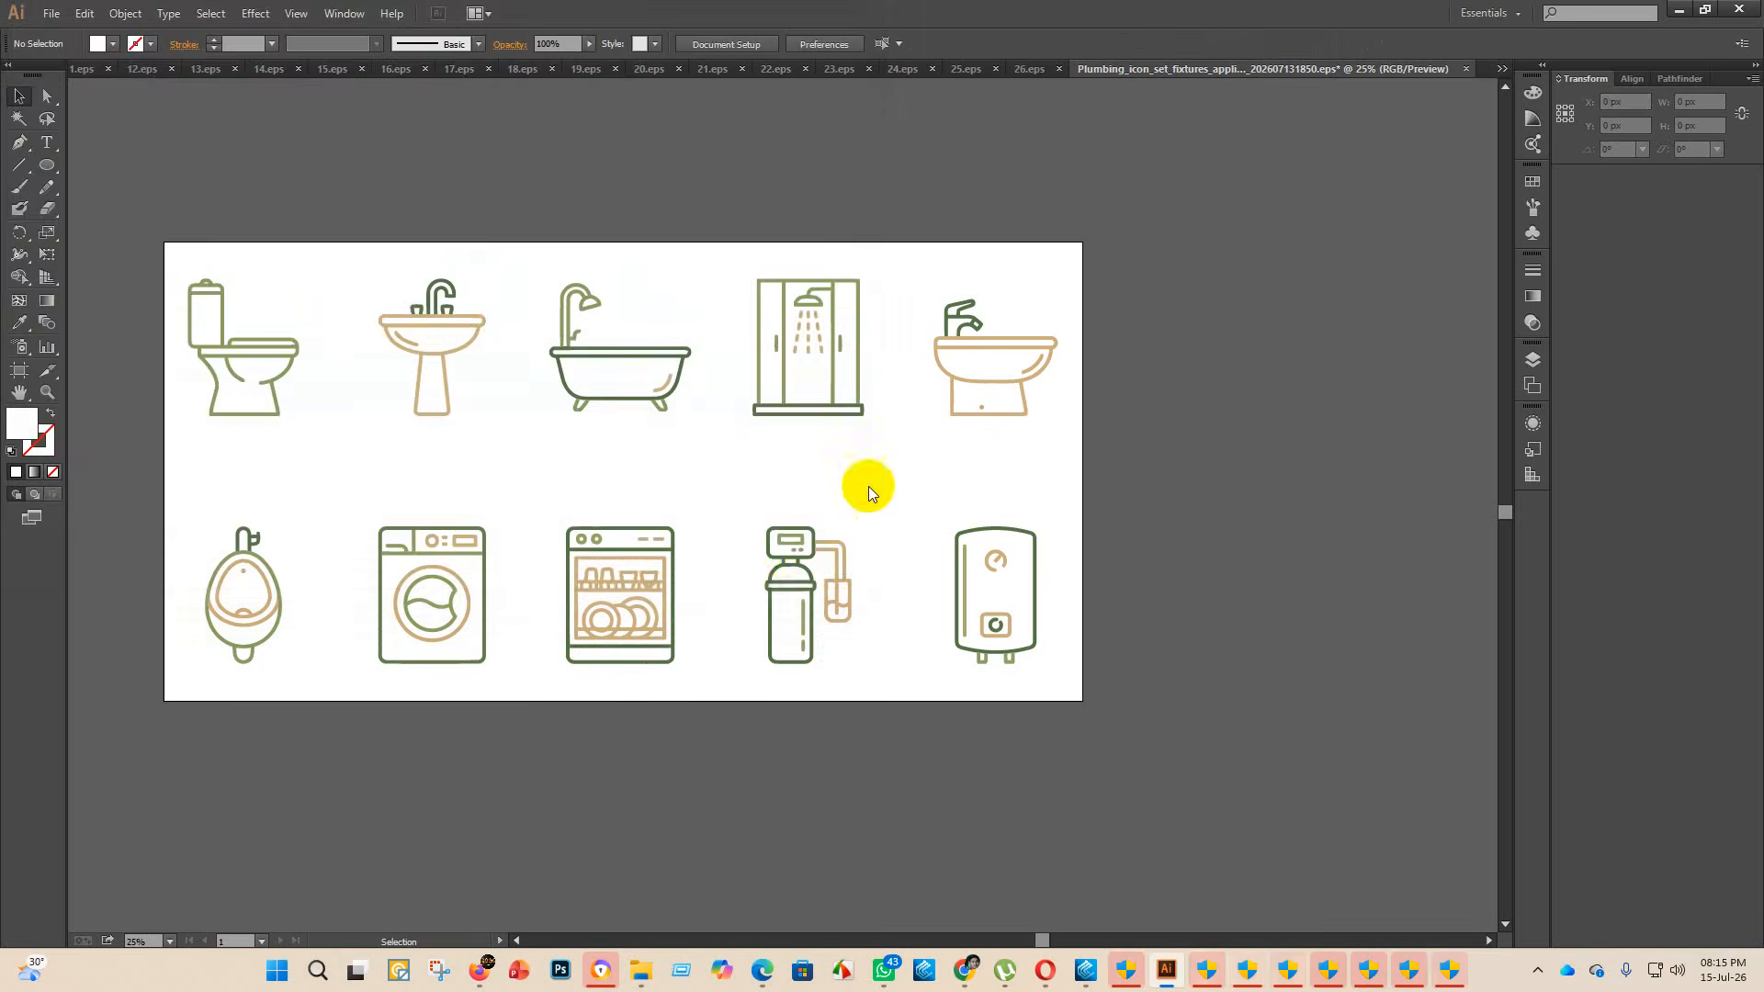
# - Choose the Illustrator 10 EPS version for file 27 and write the file
pyautogui.click(940, 220)
pyautogui.click(874, 400)
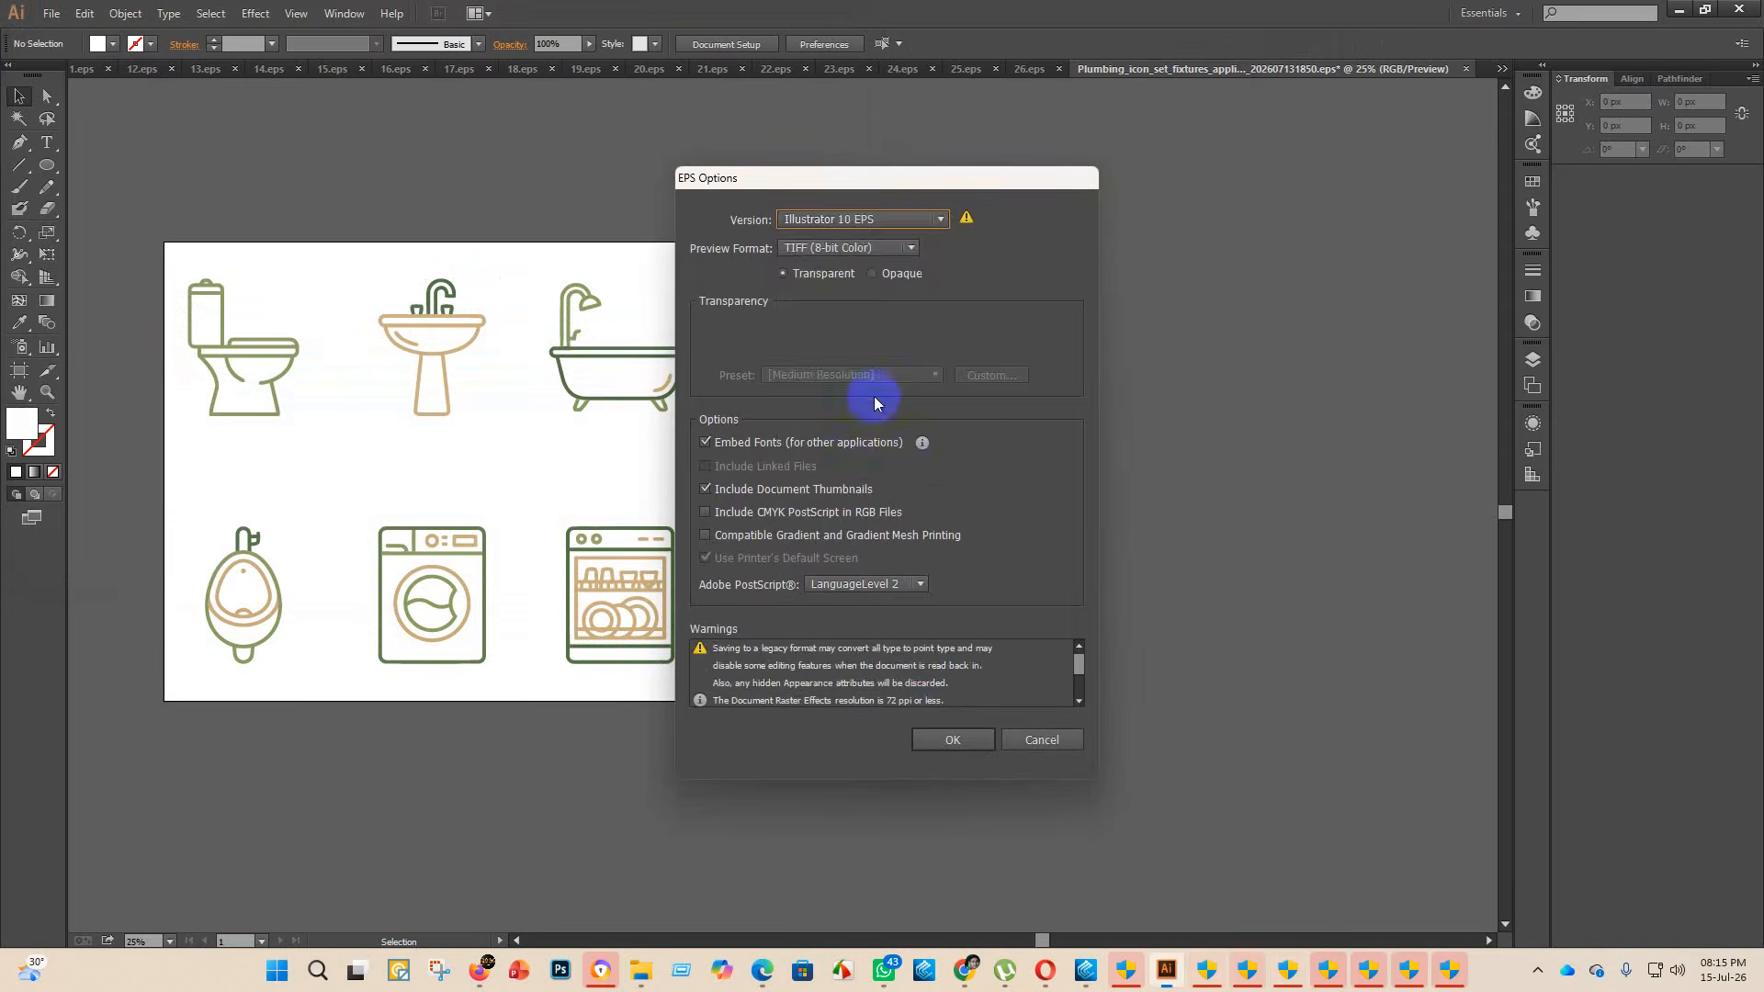
pyautogui.click(946, 733)
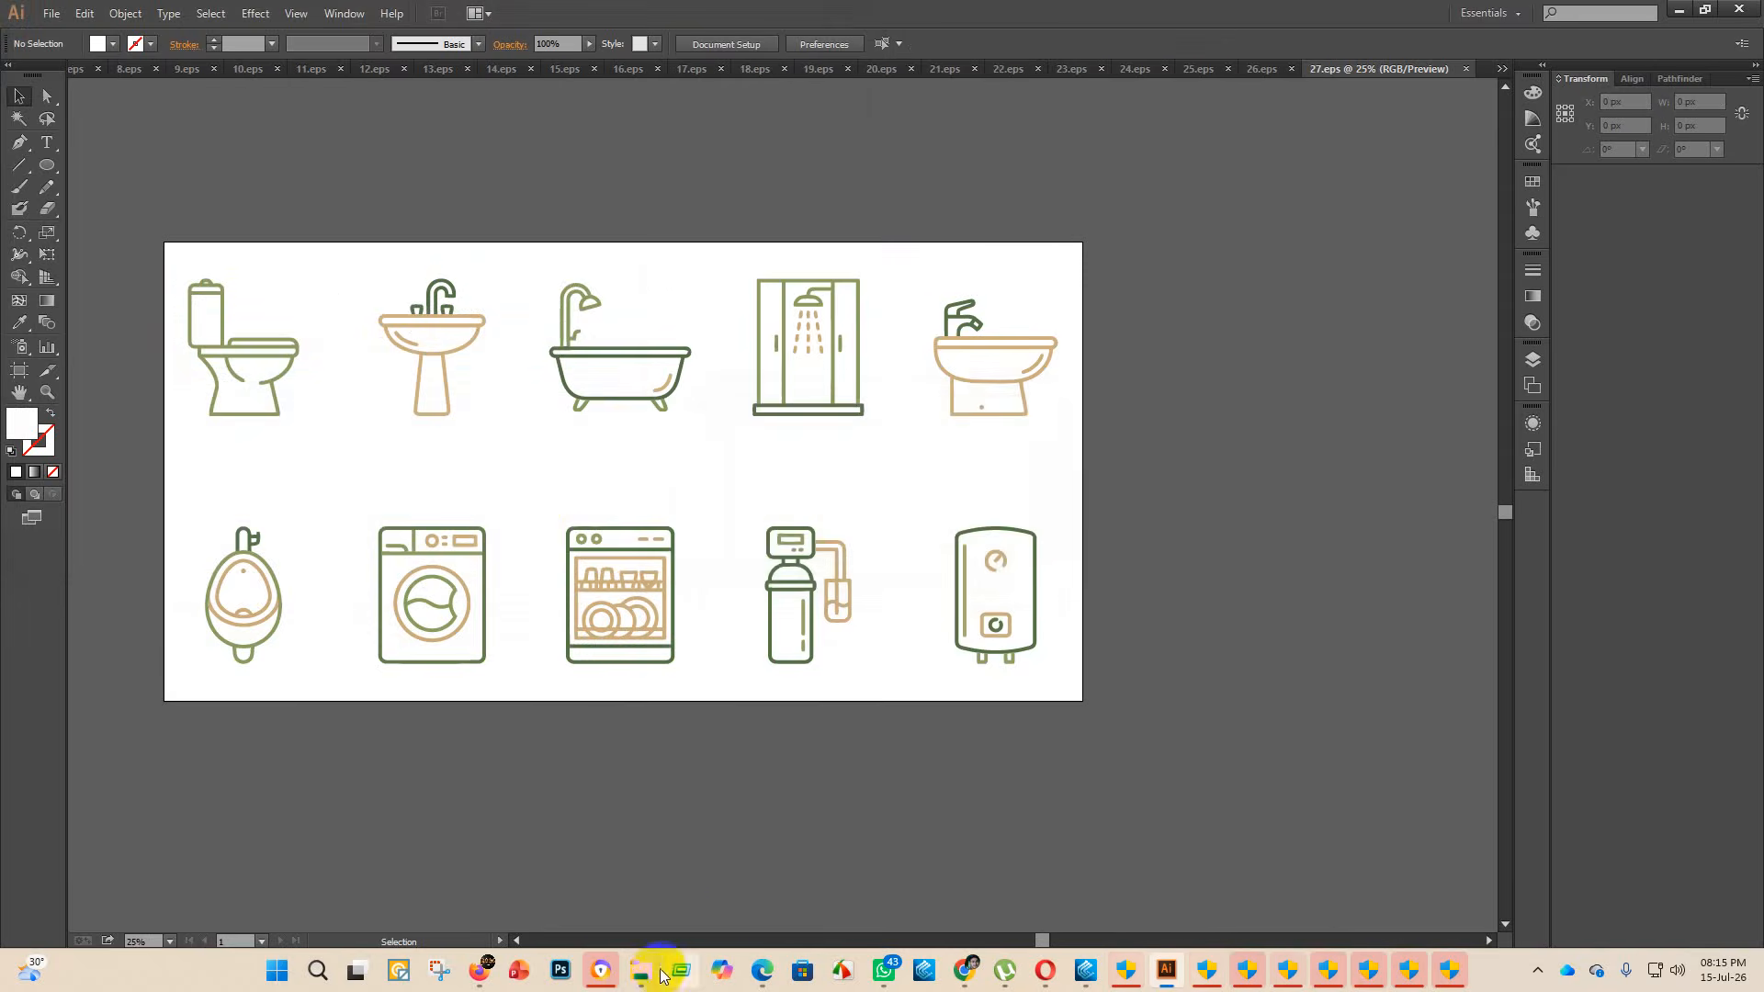
# - In File Explorer, move the two fixtures files into the finish folder and open the plumbing gas fuel EPS in a maximized Illustrator window
pyautogui.moveTo(640, 981)
pyautogui.click(630, 882)
pyautogui.moveTo(917, 362); pyautogui.dragTo(386, 184)
pyautogui.moveTo(923, 349); pyautogui.dragTo(445, 200)
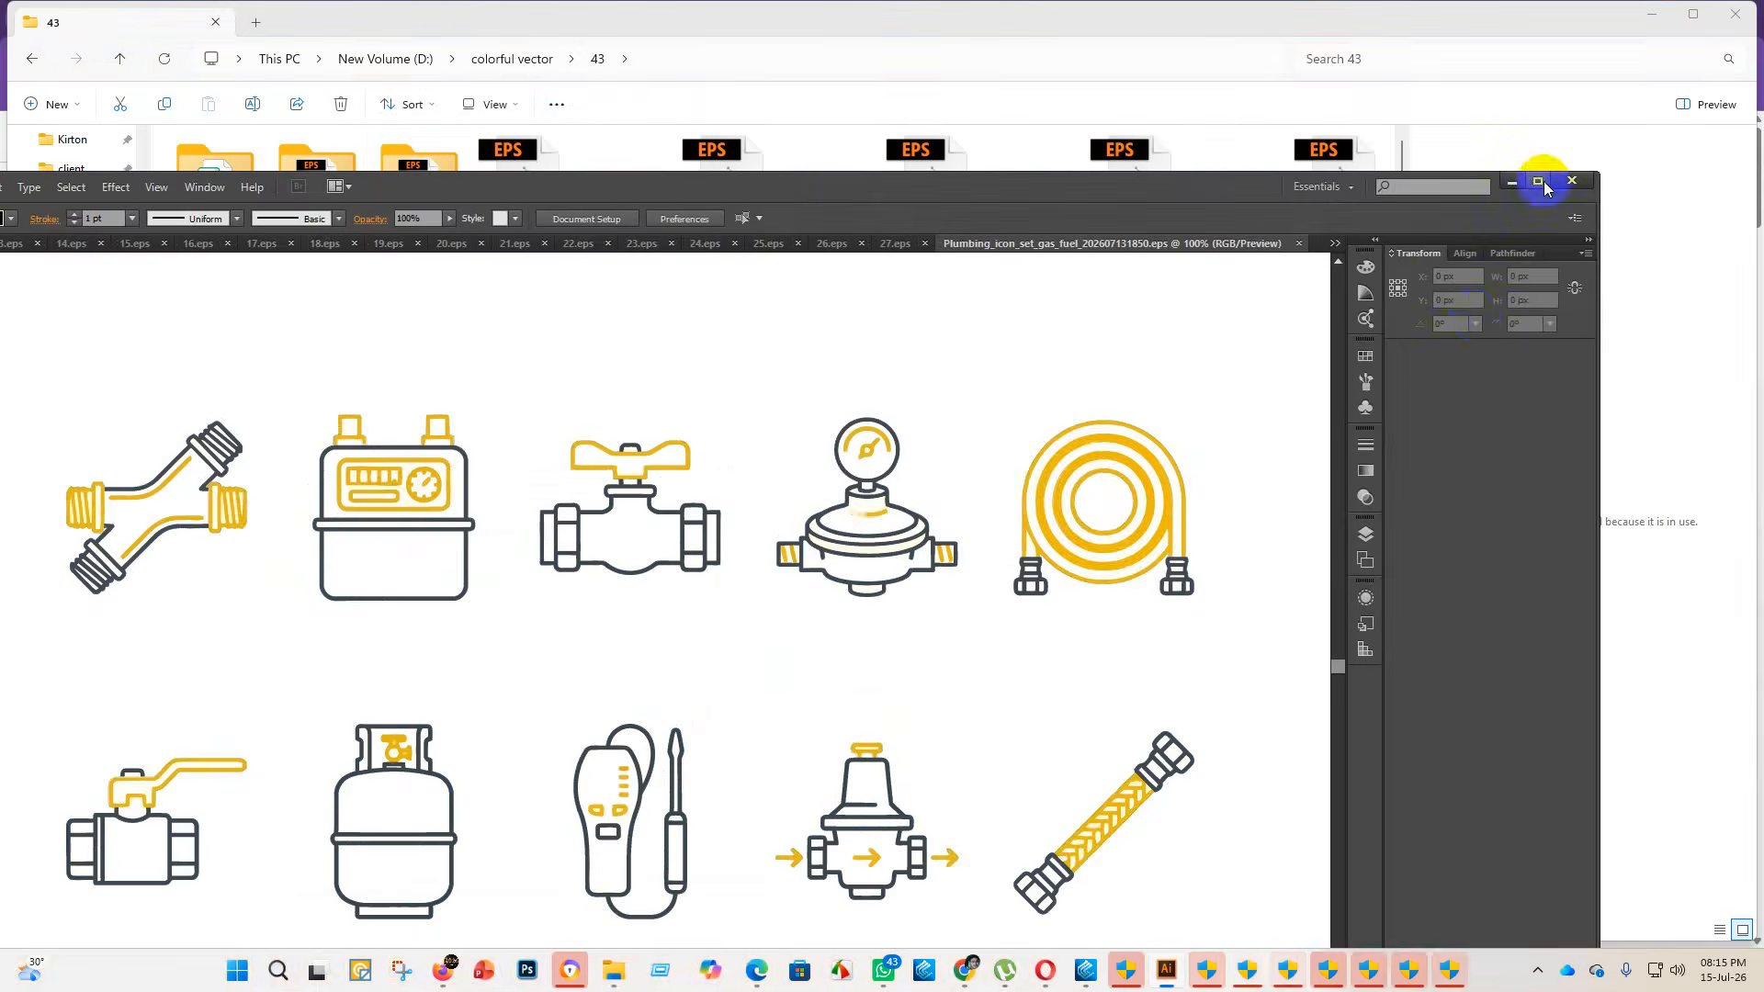
pyautogui.click(1544, 184)
# - Scale the gas fuel artwork up proportionally to about 4329 × 2416 px and delete its white background with the Magic Wand
pyautogui.scroll(-6, 712, 603)
pyautogui.scroll(1, 735, 662)
pyautogui.click(704, 682)
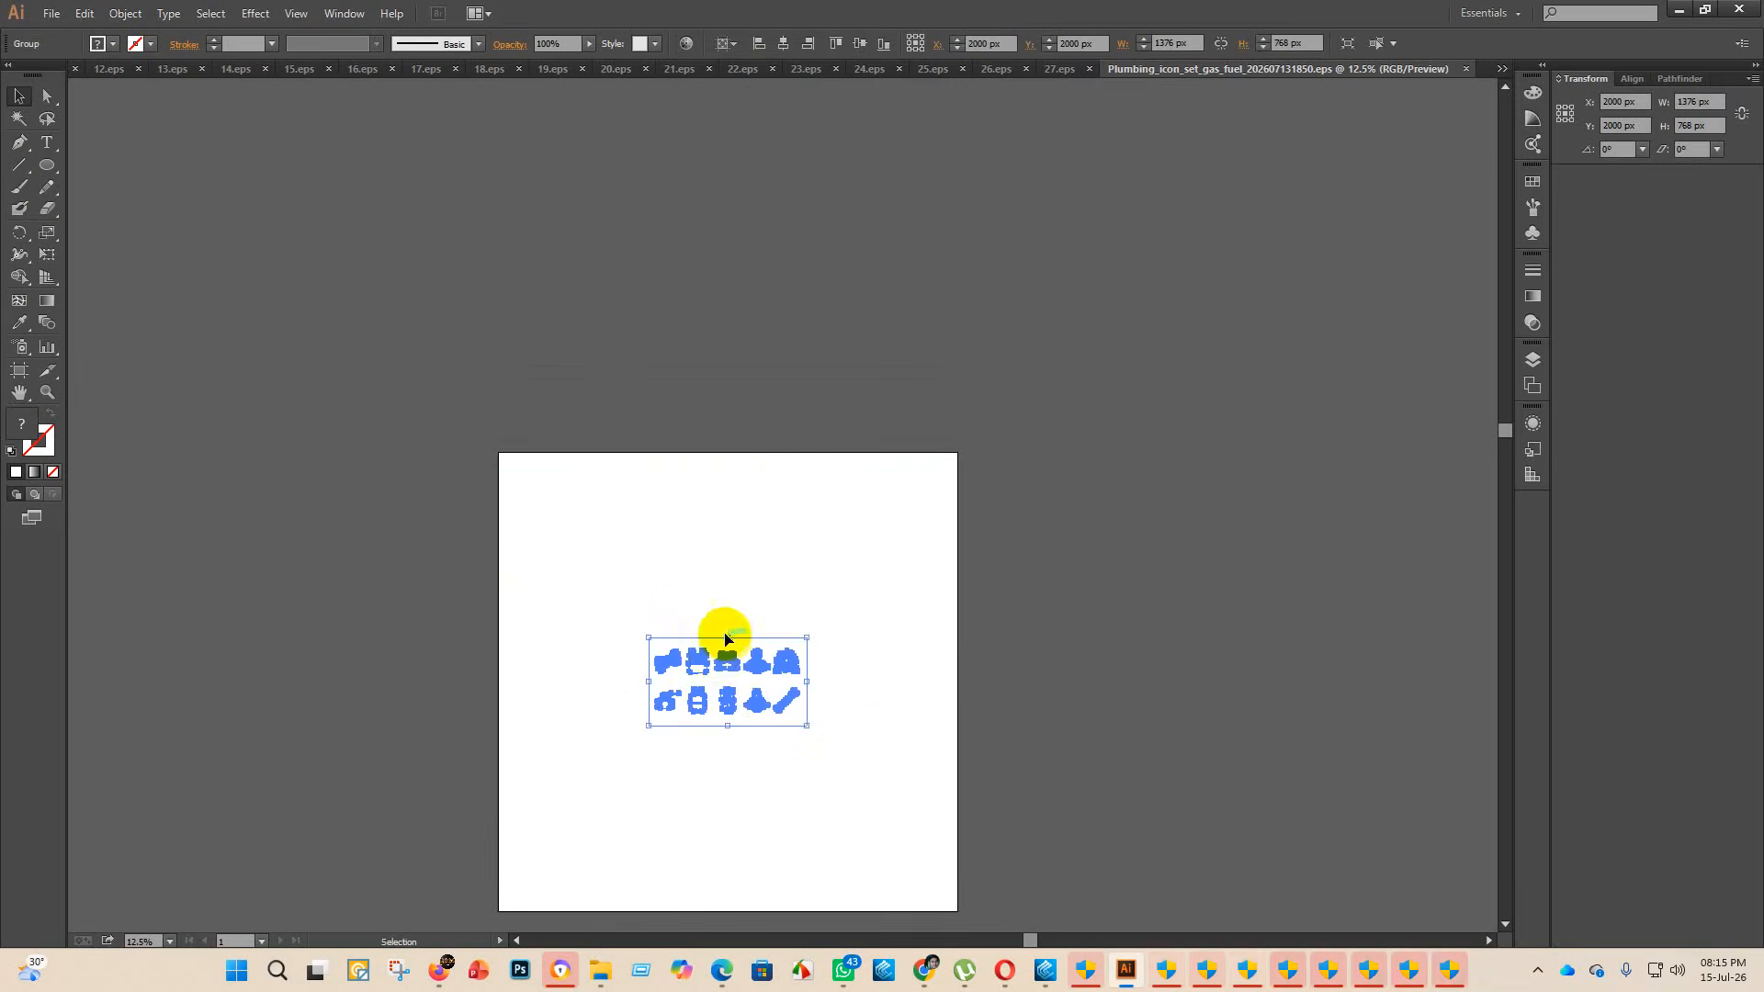
pyautogui.moveTo(730, 638); pyautogui.dragTo(768, 446)
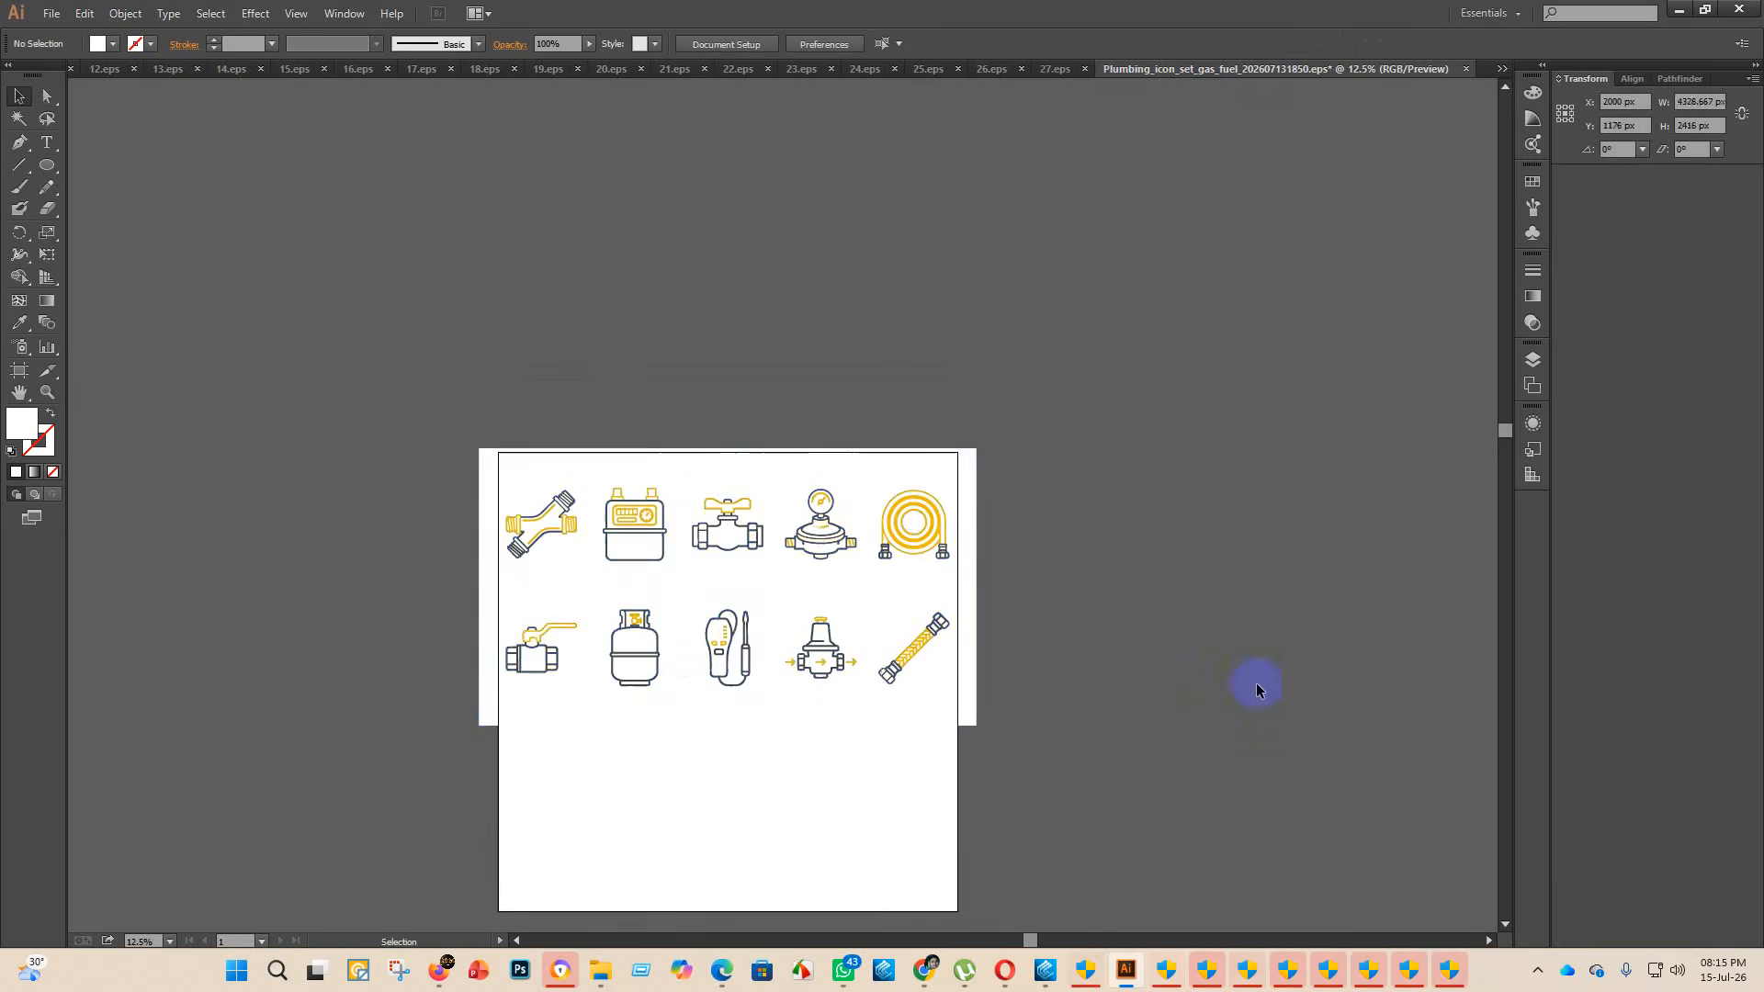
pyautogui.click(1252, 680)
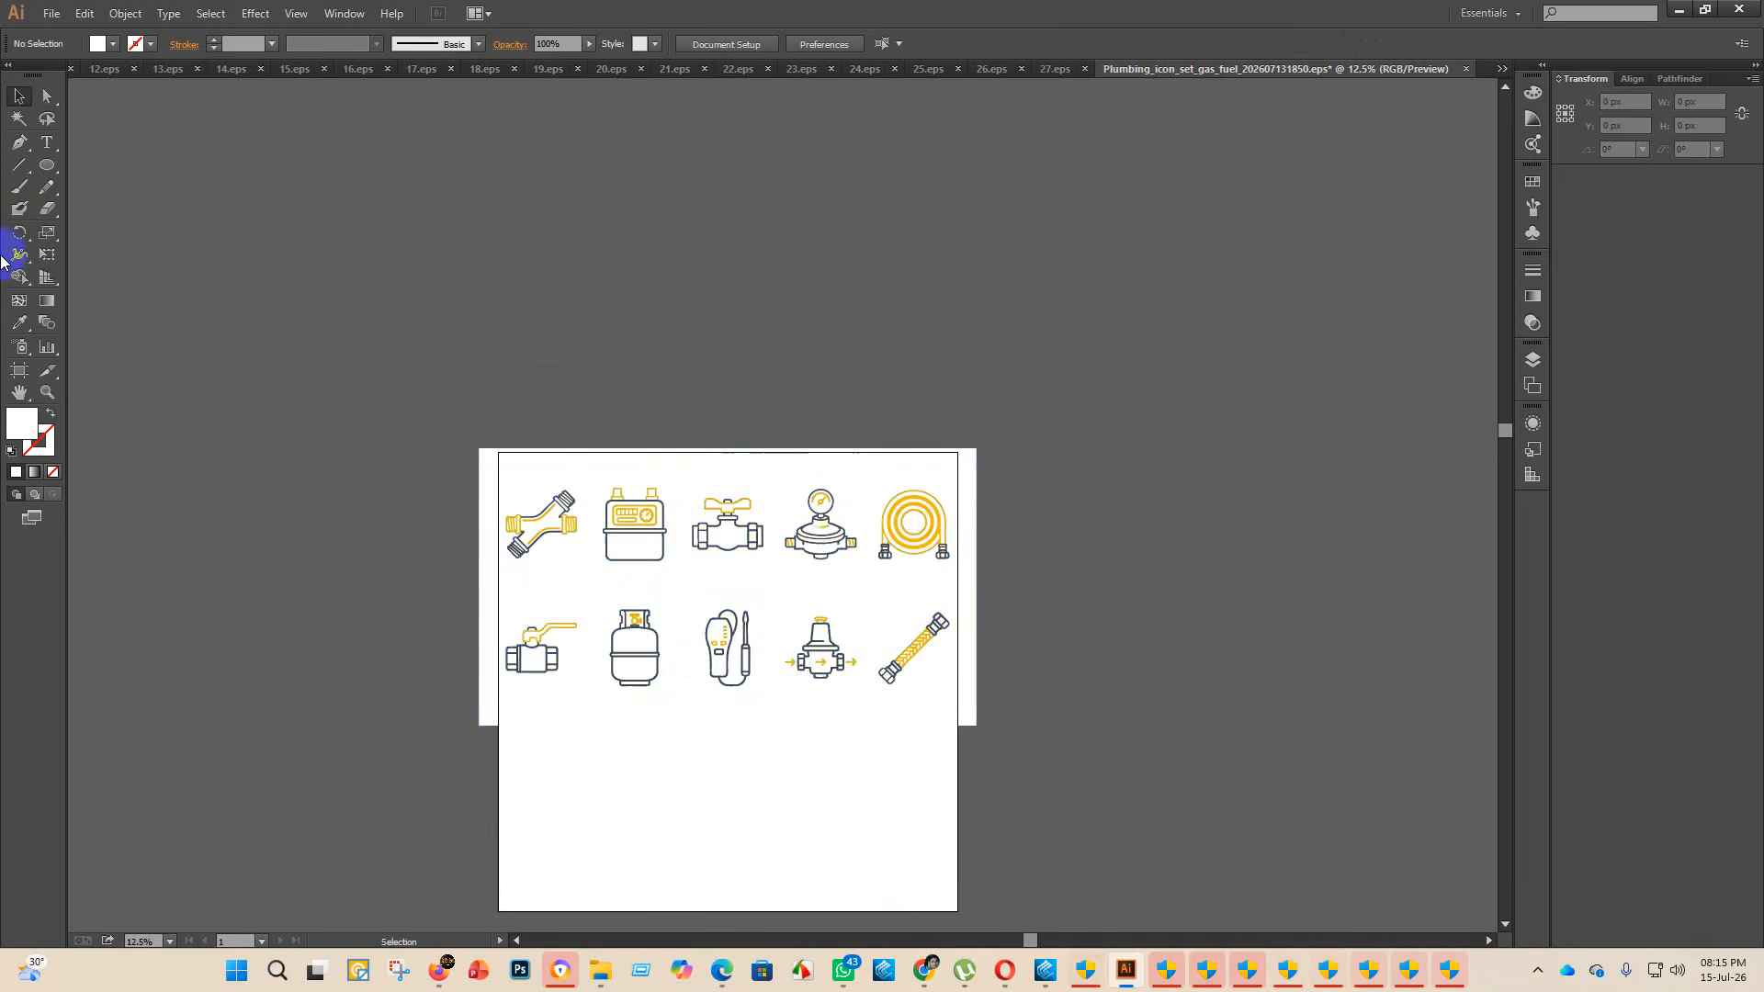
pyautogui.click(775, 481)
pyautogui.press('Delete')
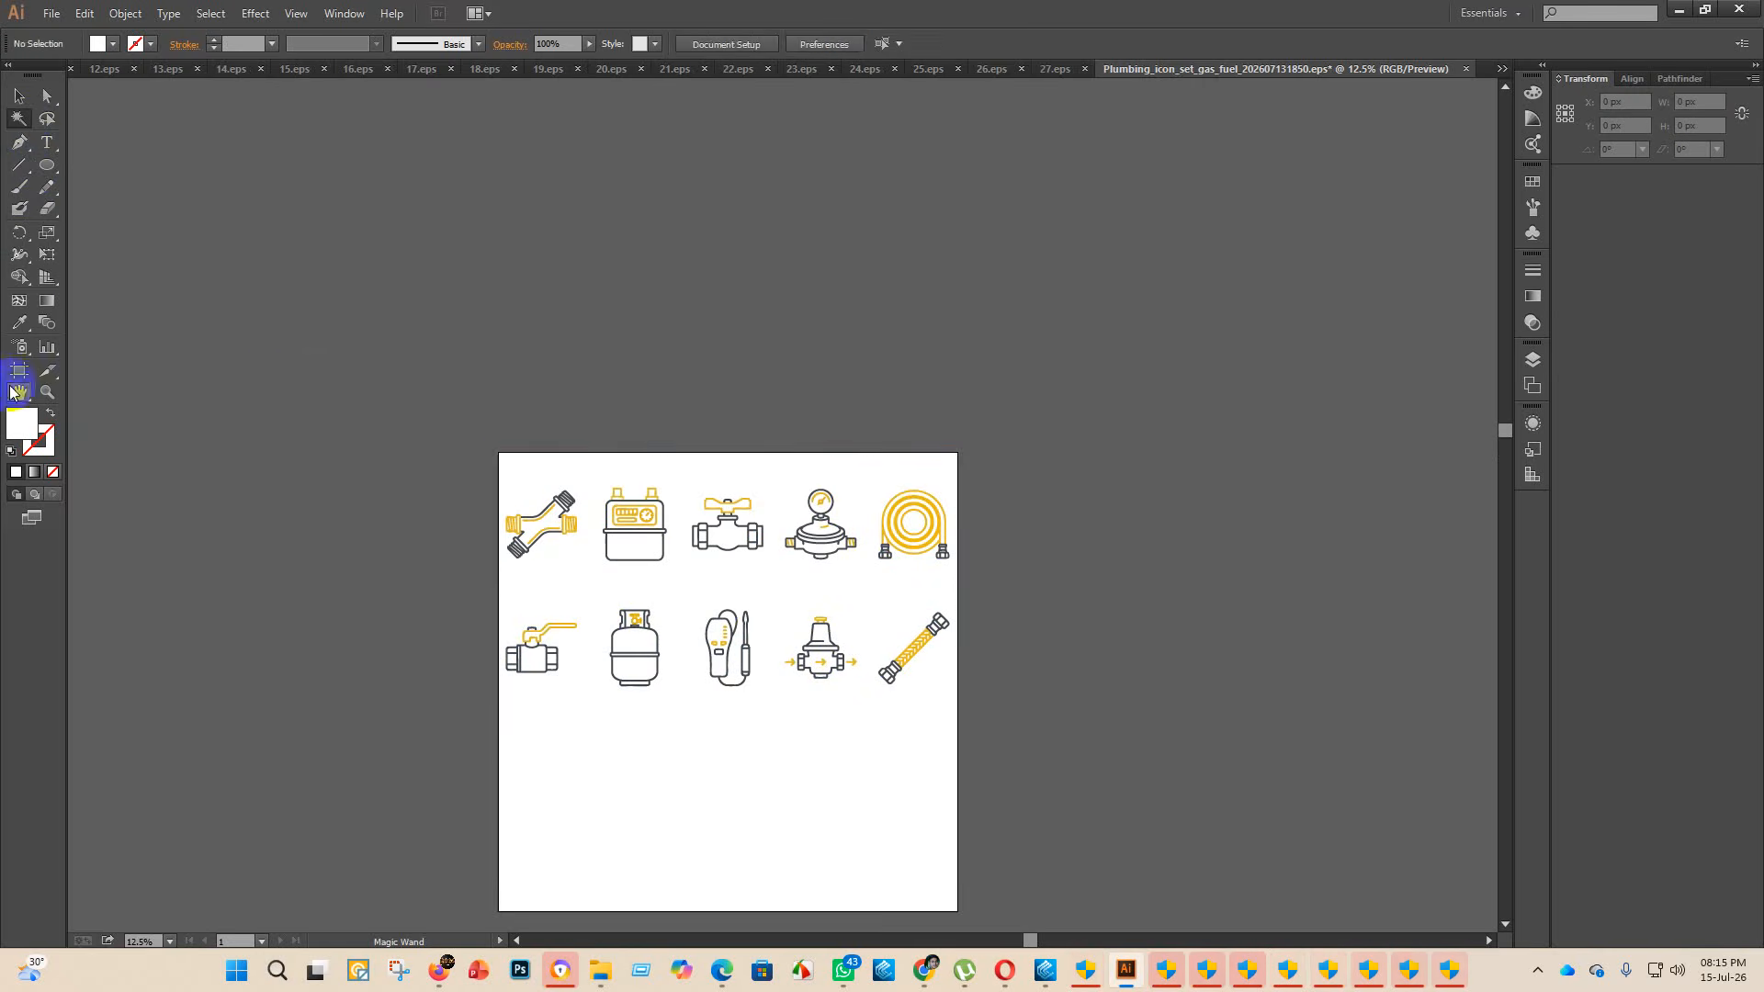
# - Set the height of the gas fuel document's artboard to 2000 px
pyautogui.click(22, 370)
pyautogui.click(992, 44)
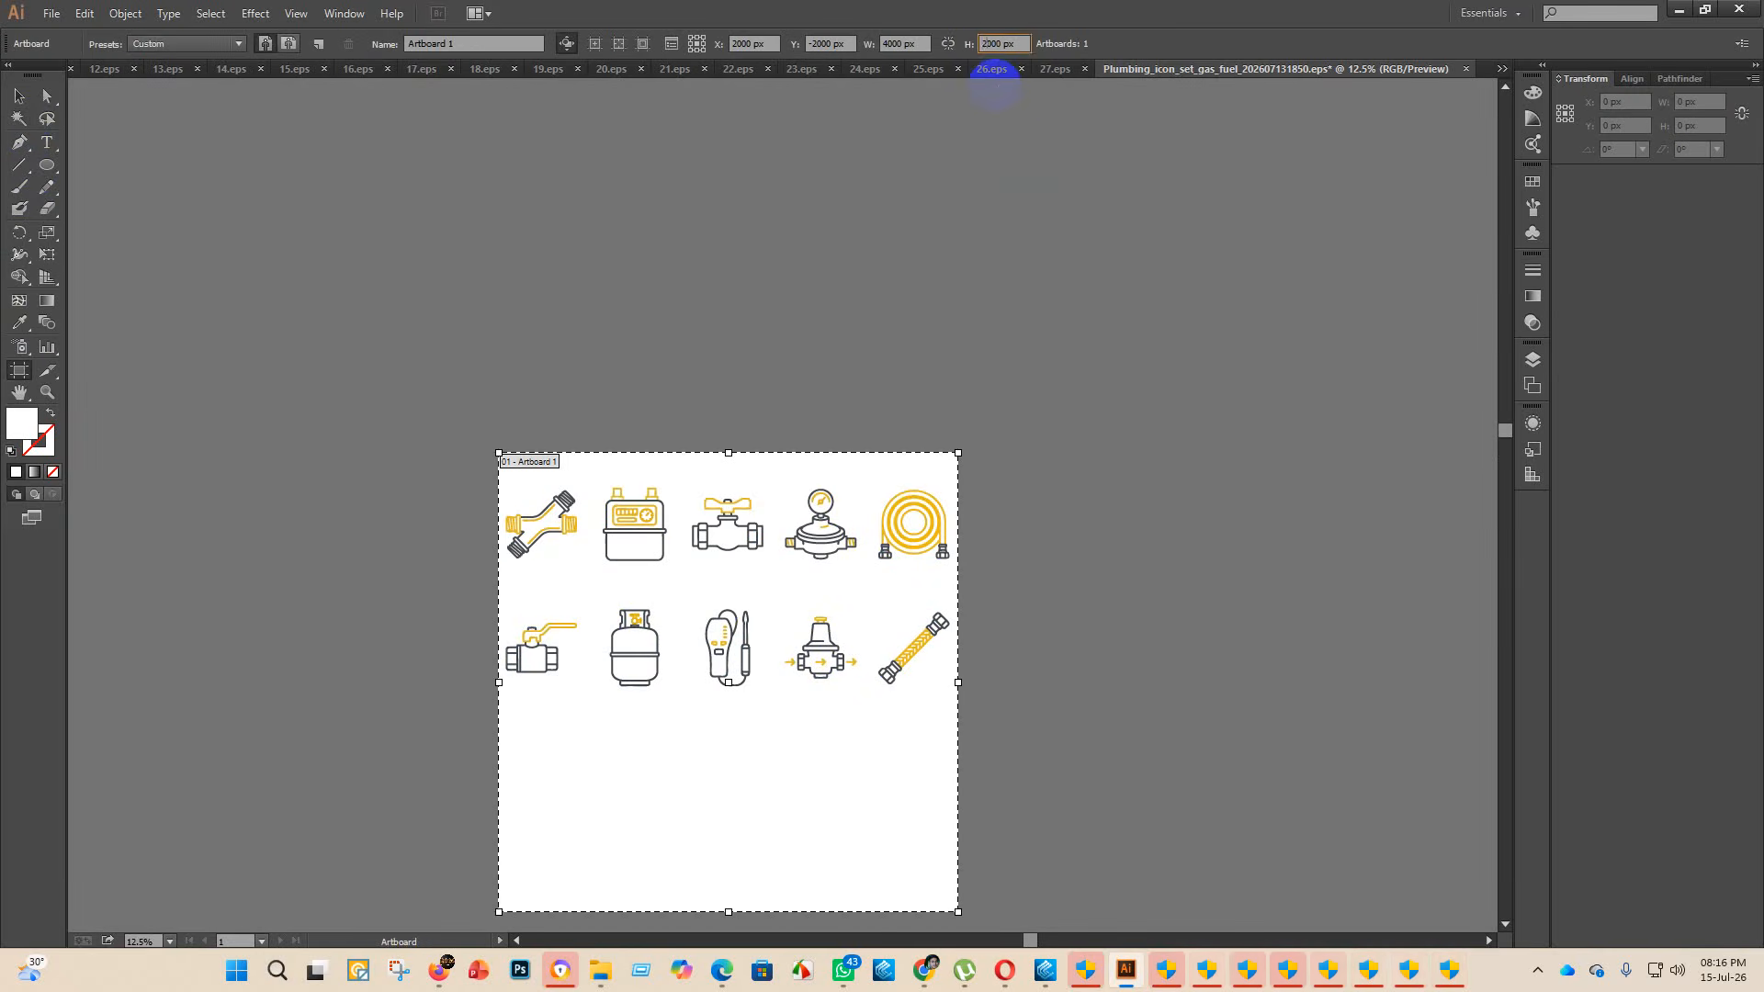
pyautogui.write('2000 px')
pyautogui.press('Return')
pyautogui.click(19, 98)
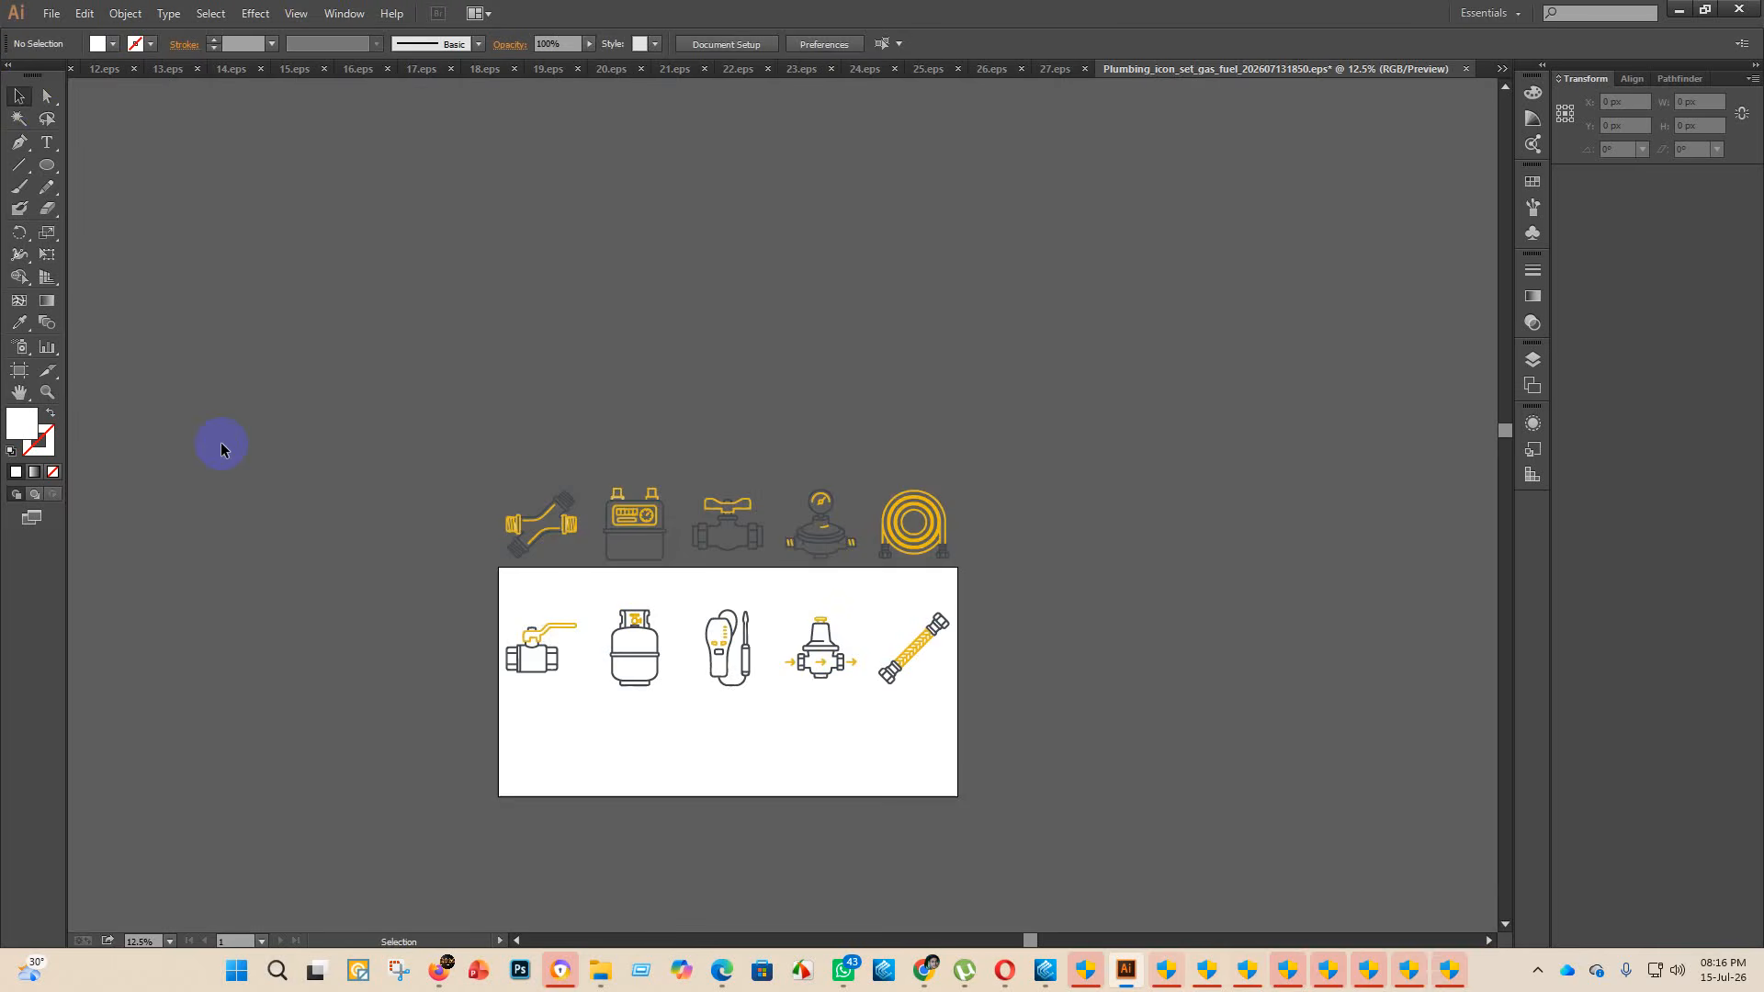
# - Centre the gas fuel icon group on the artboard
pyautogui.click(744, 517)
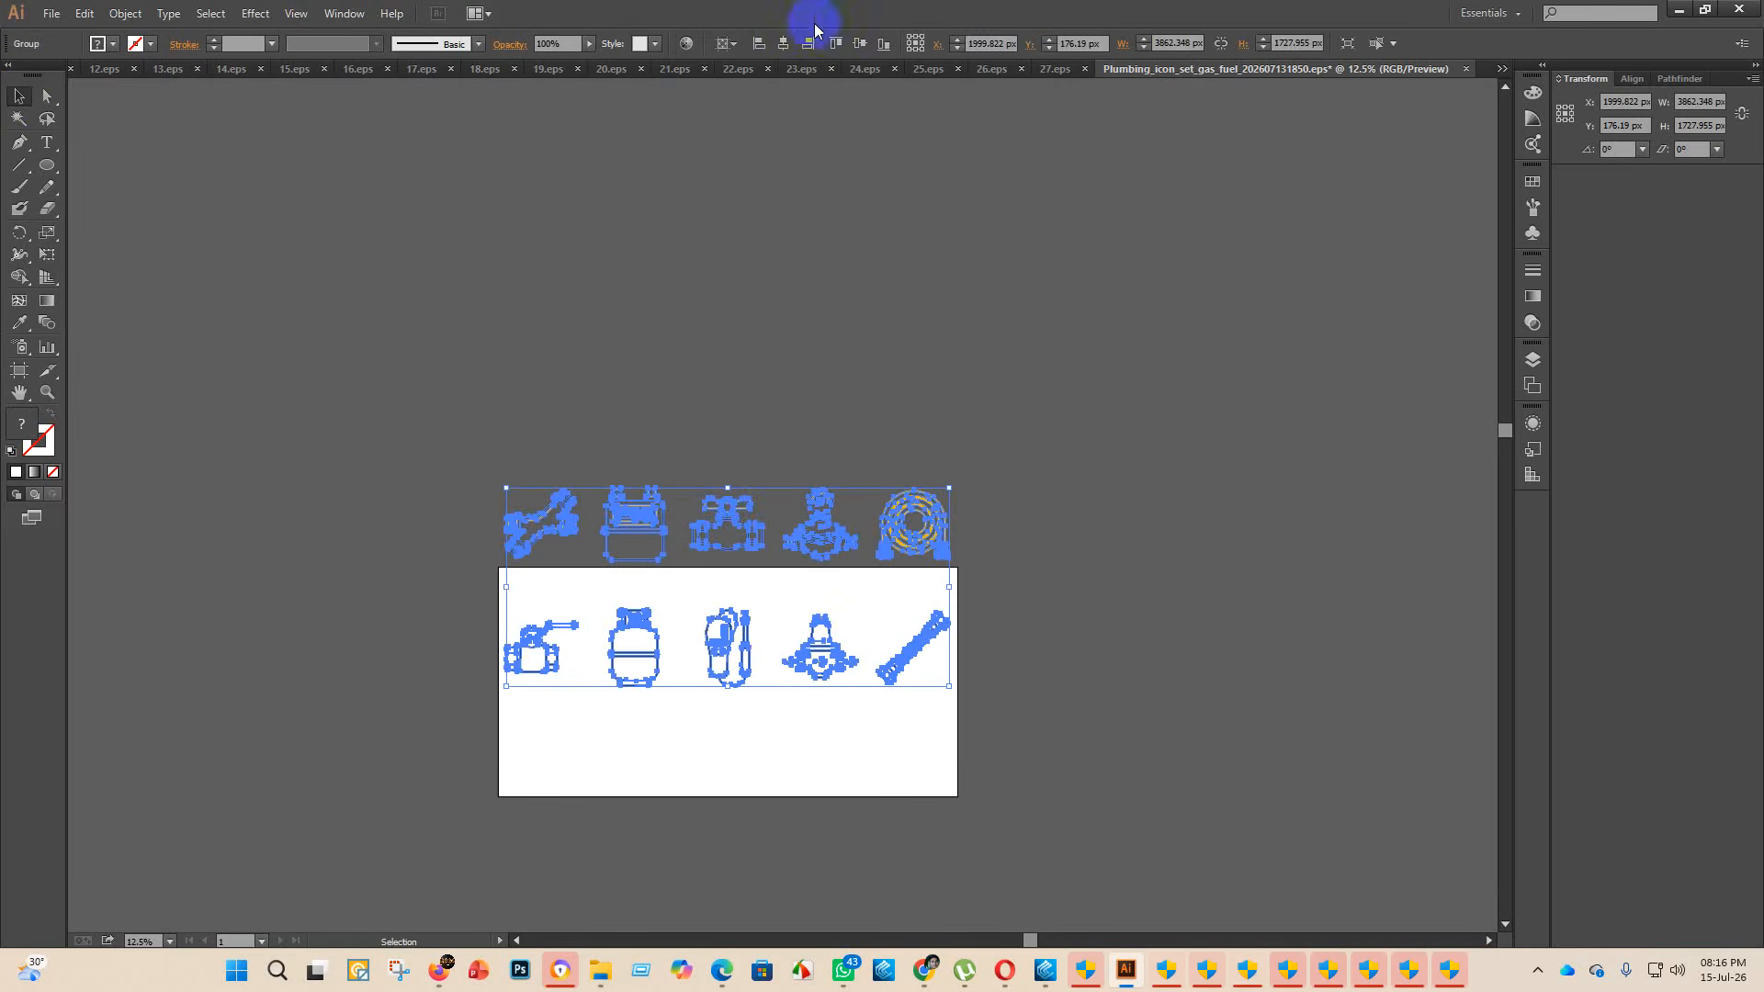
pyautogui.click(861, 38)
pyautogui.click(1149, 650)
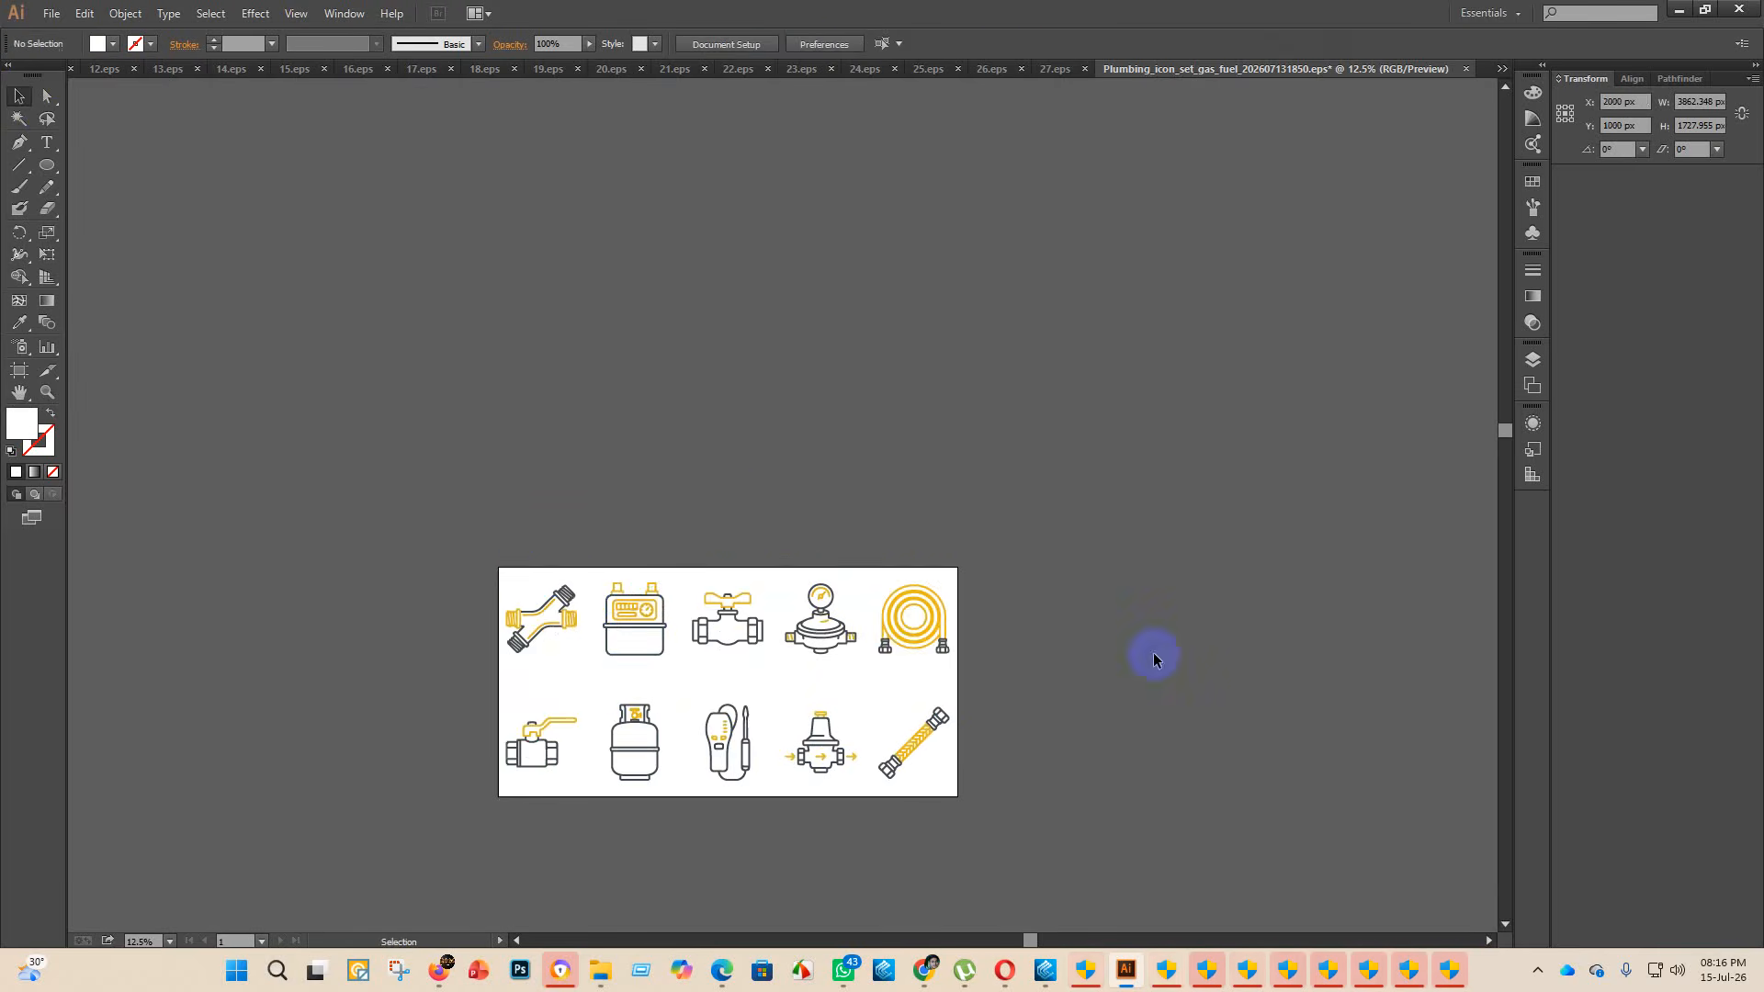
pyautogui.scroll(-1, 933, 720)
# - Save the gas fuel document in the eps 2 folder as an Illustrator EPS file named 28
pyautogui.click(50, 13)
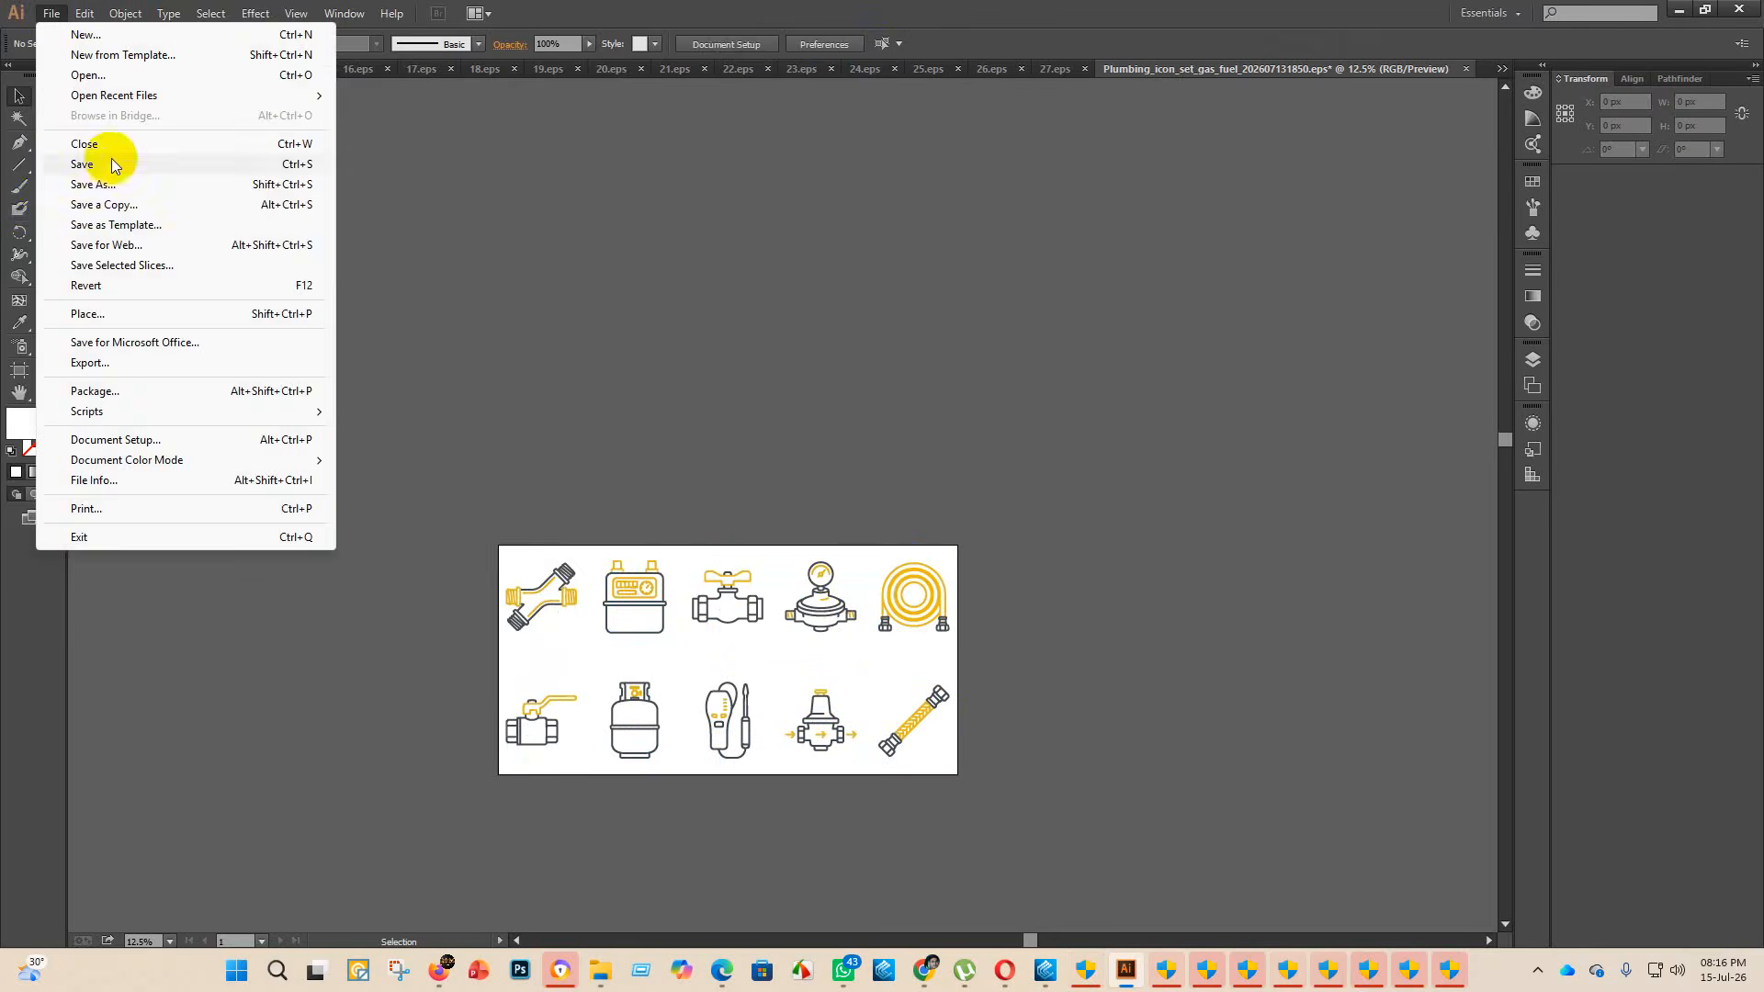
pyautogui.click(94, 184)
pyautogui.click(317, 177)
pyautogui.doubleClick(317, 177)
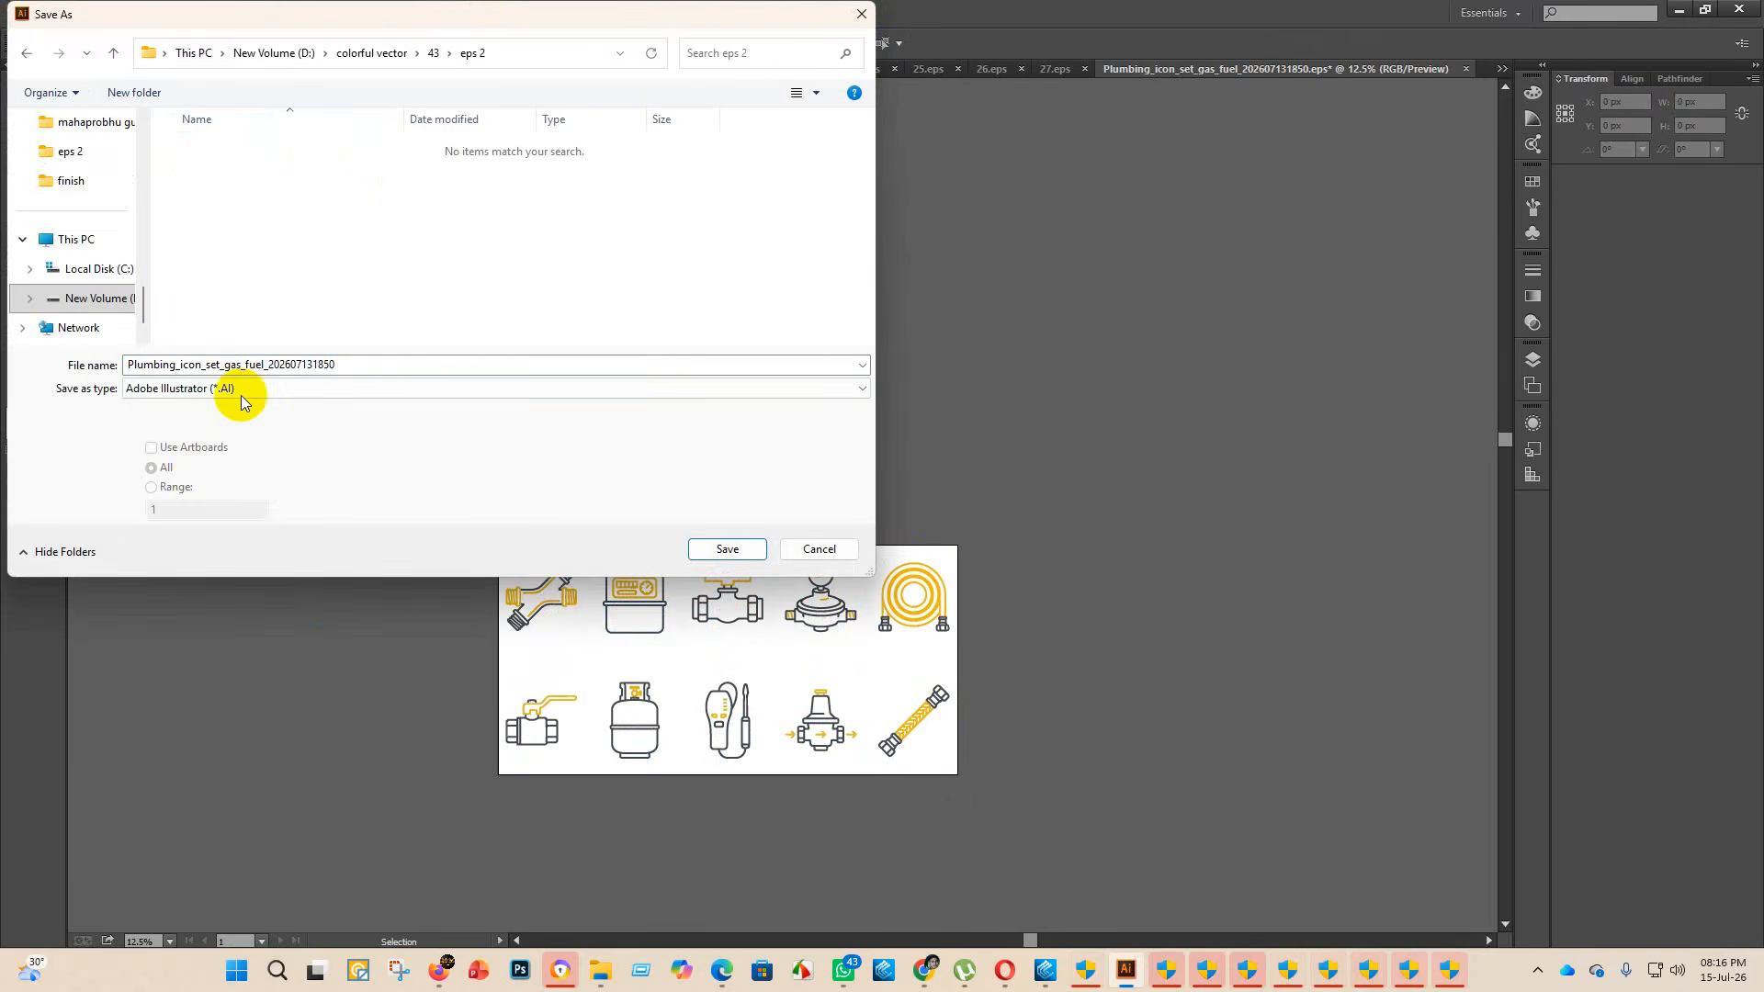
pyautogui.click(236, 388)
pyautogui.click(236, 416)
pyautogui.scroll(-6, 256, 296)
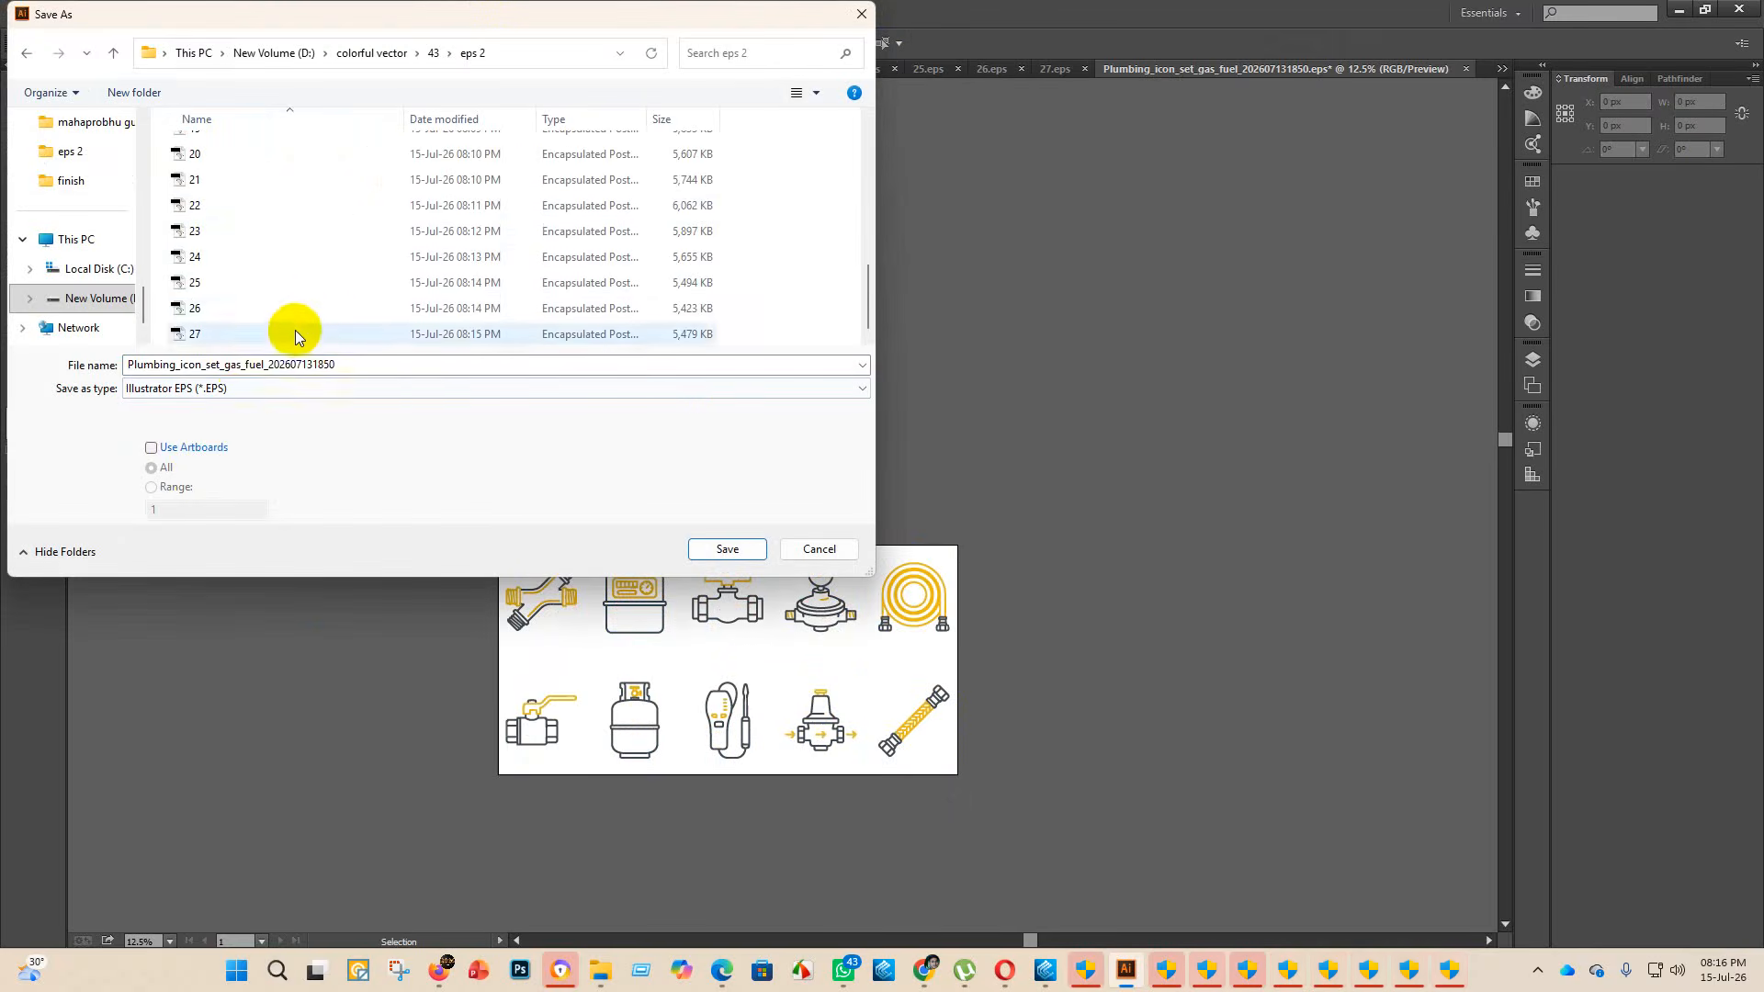
pyautogui.doubleClick(372, 364)
pyautogui.press('BackSpace')
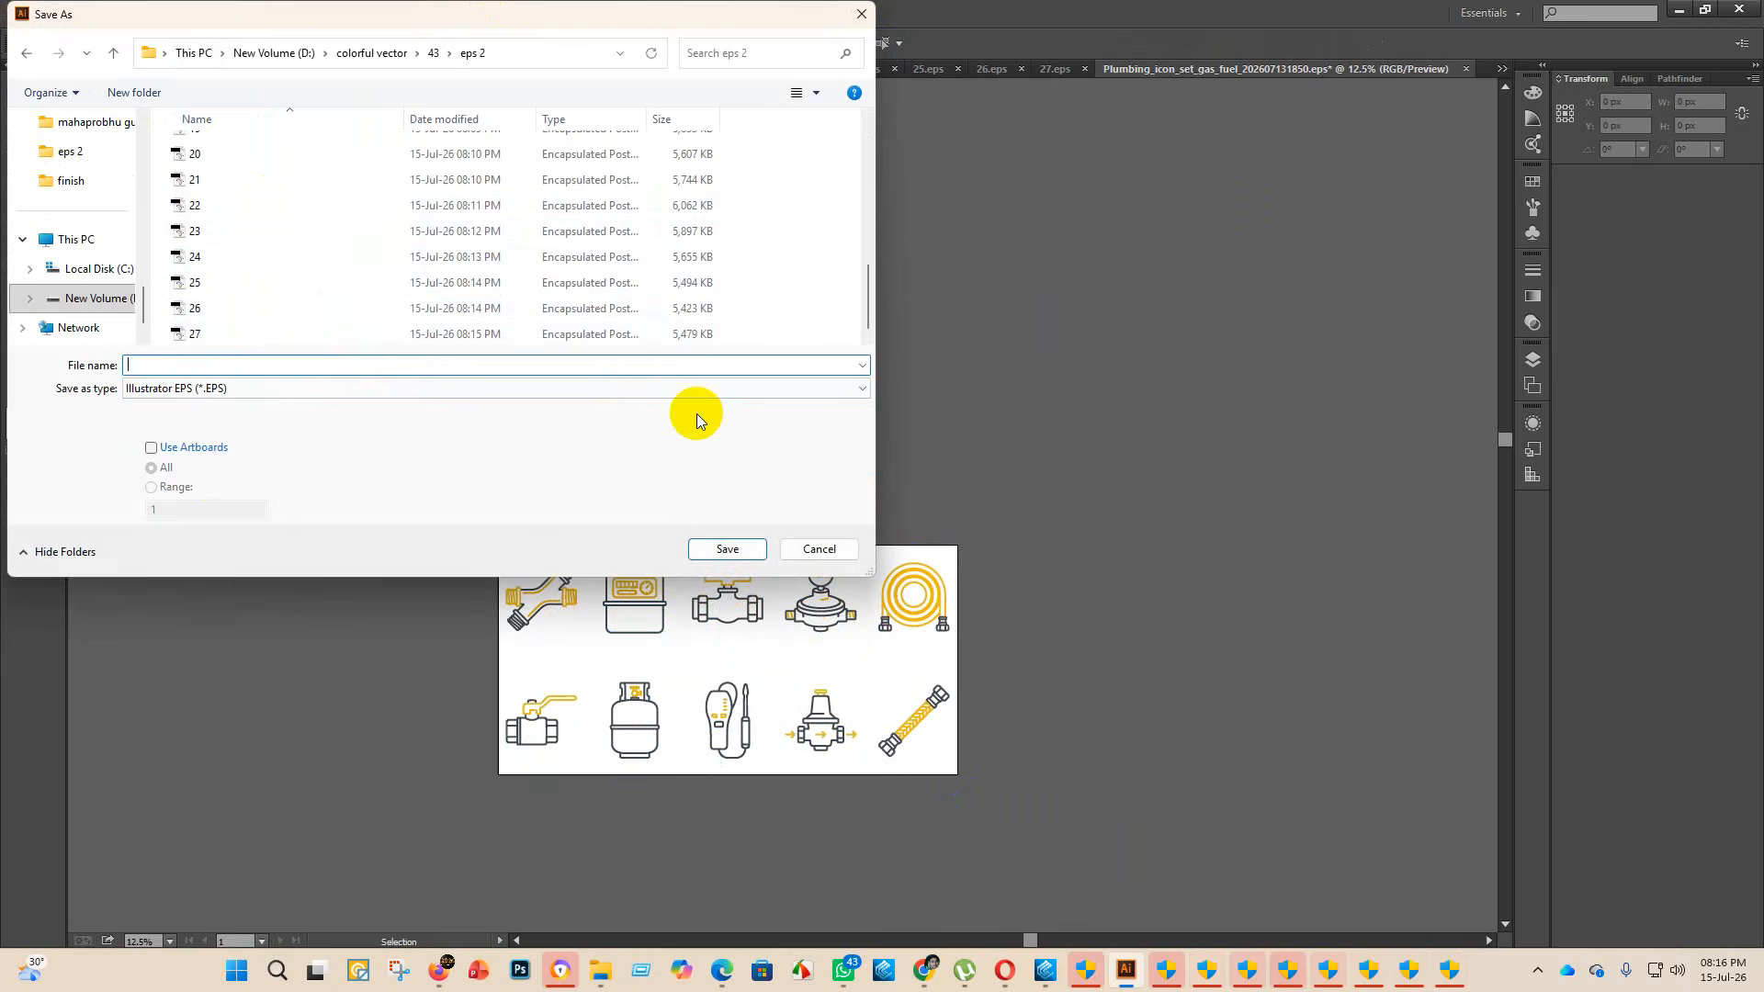
pyautogui.write('28')
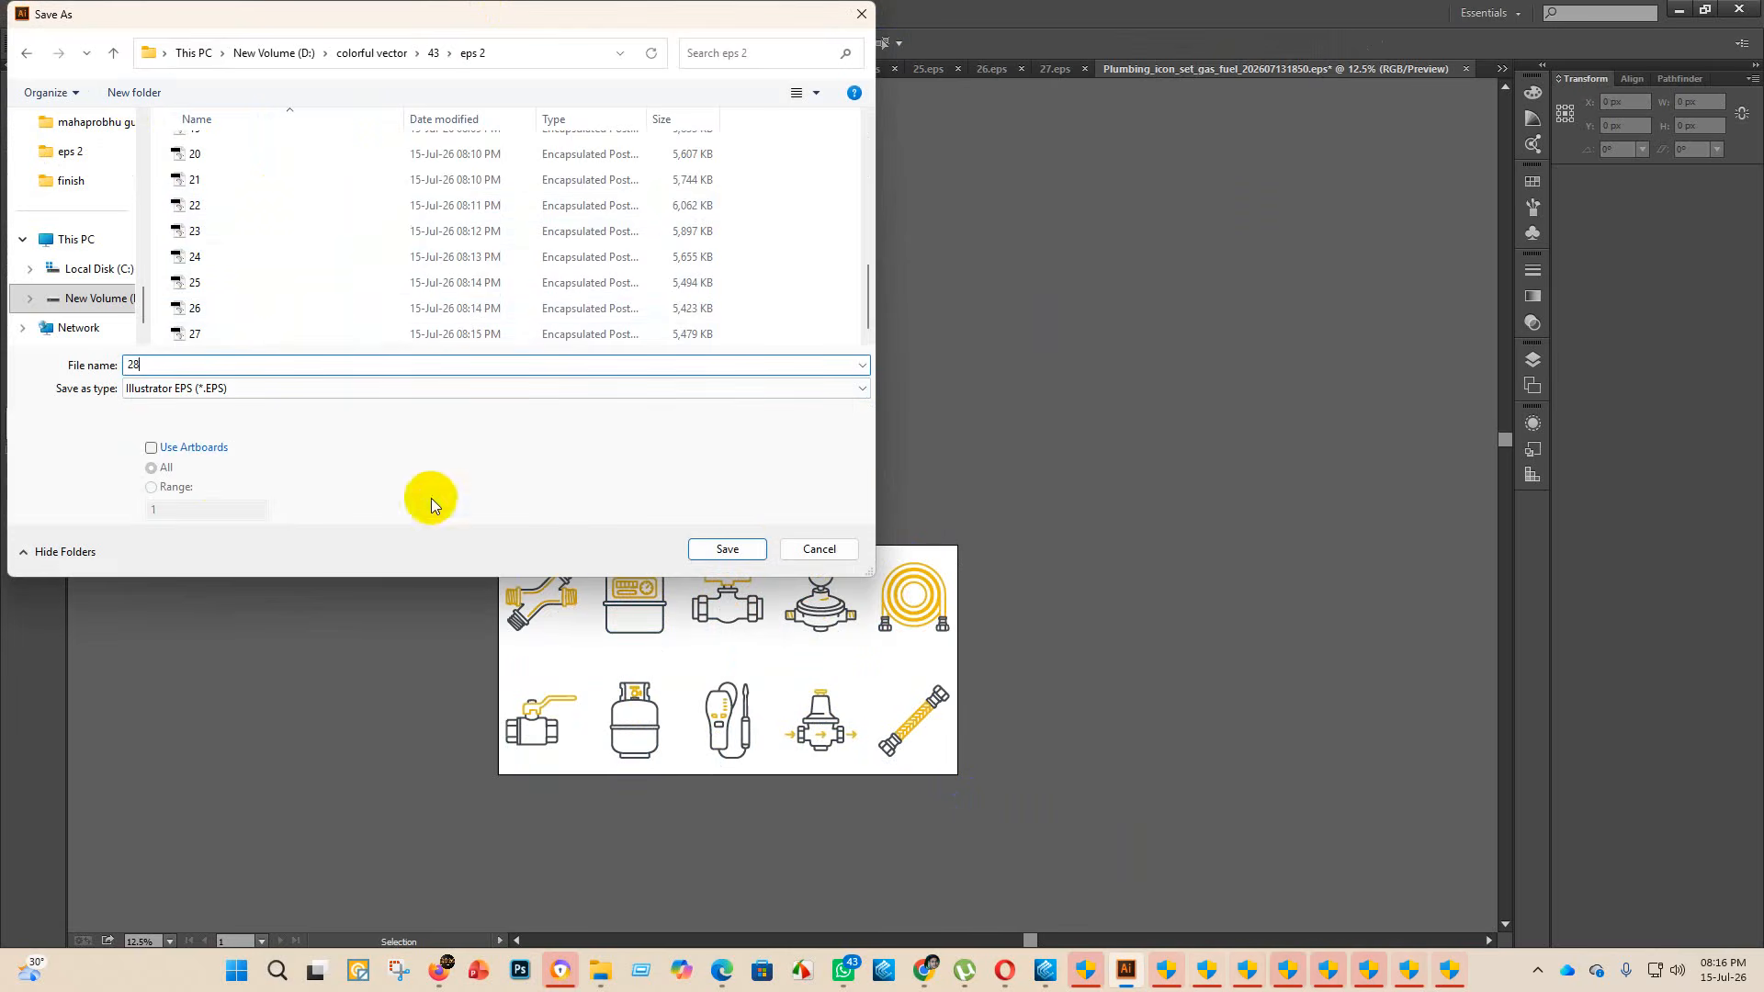
pyautogui.click(726, 549)
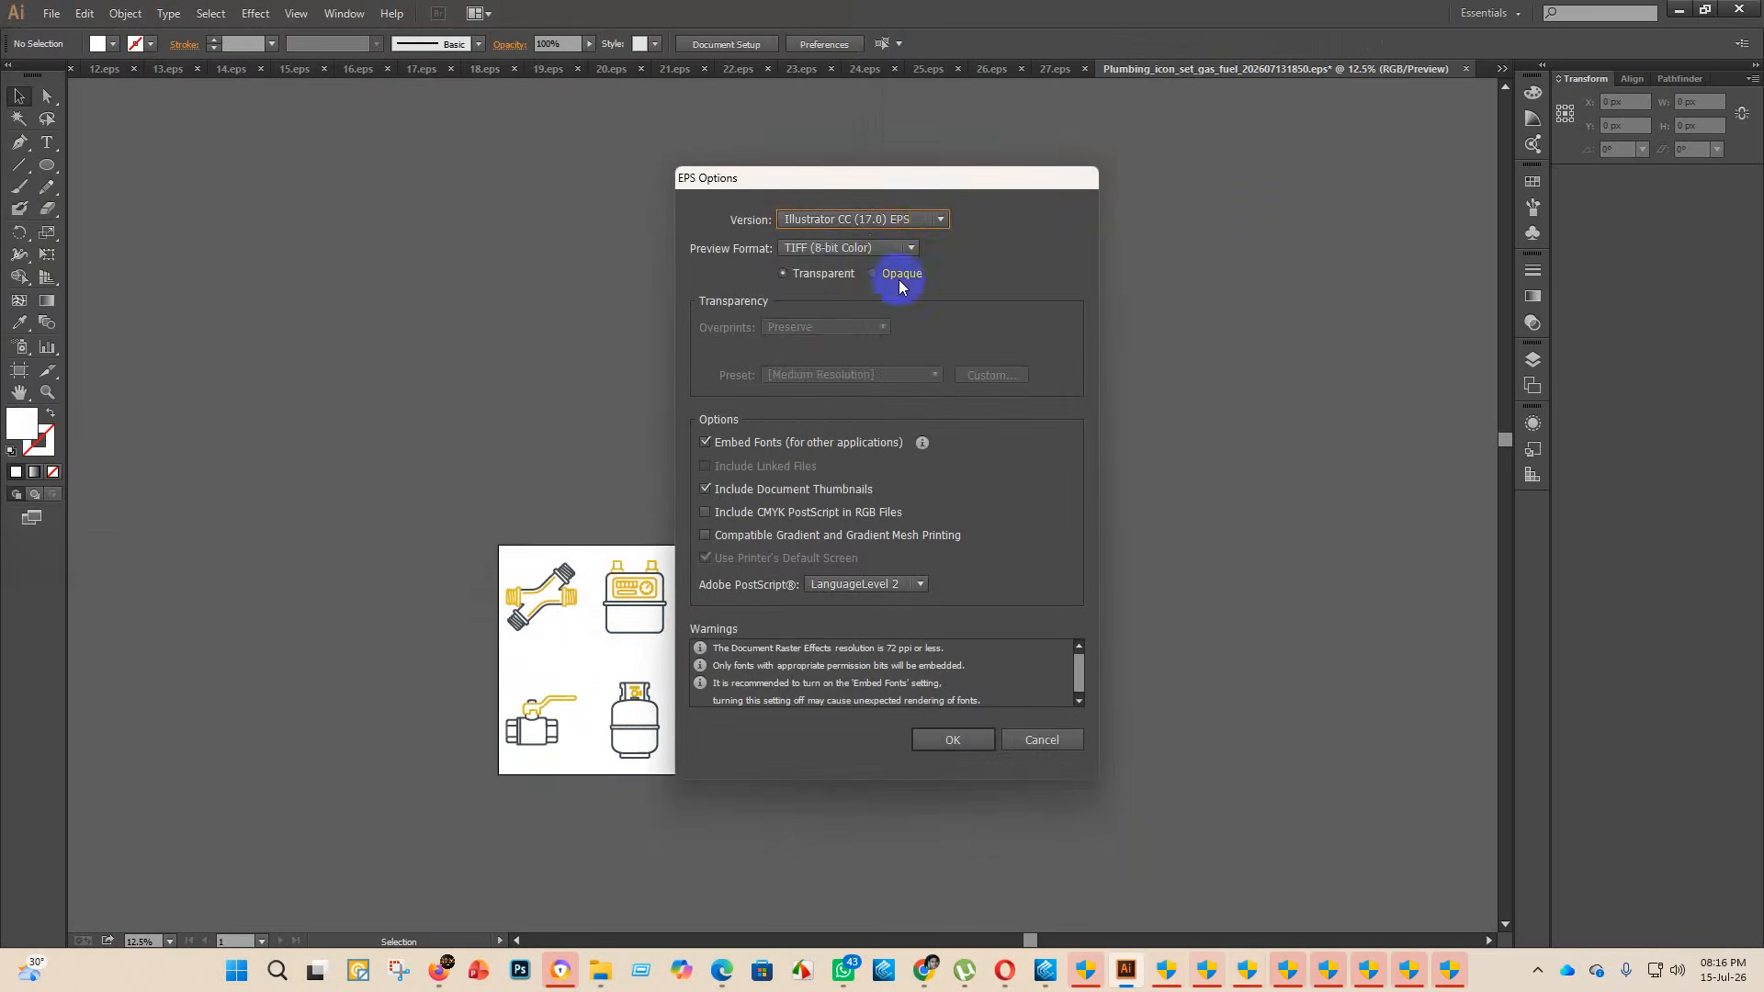
# - Choose the Illustrator 10 EPS version for file 28 and write the file
pyautogui.click(939, 219)
pyautogui.click(878, 405)
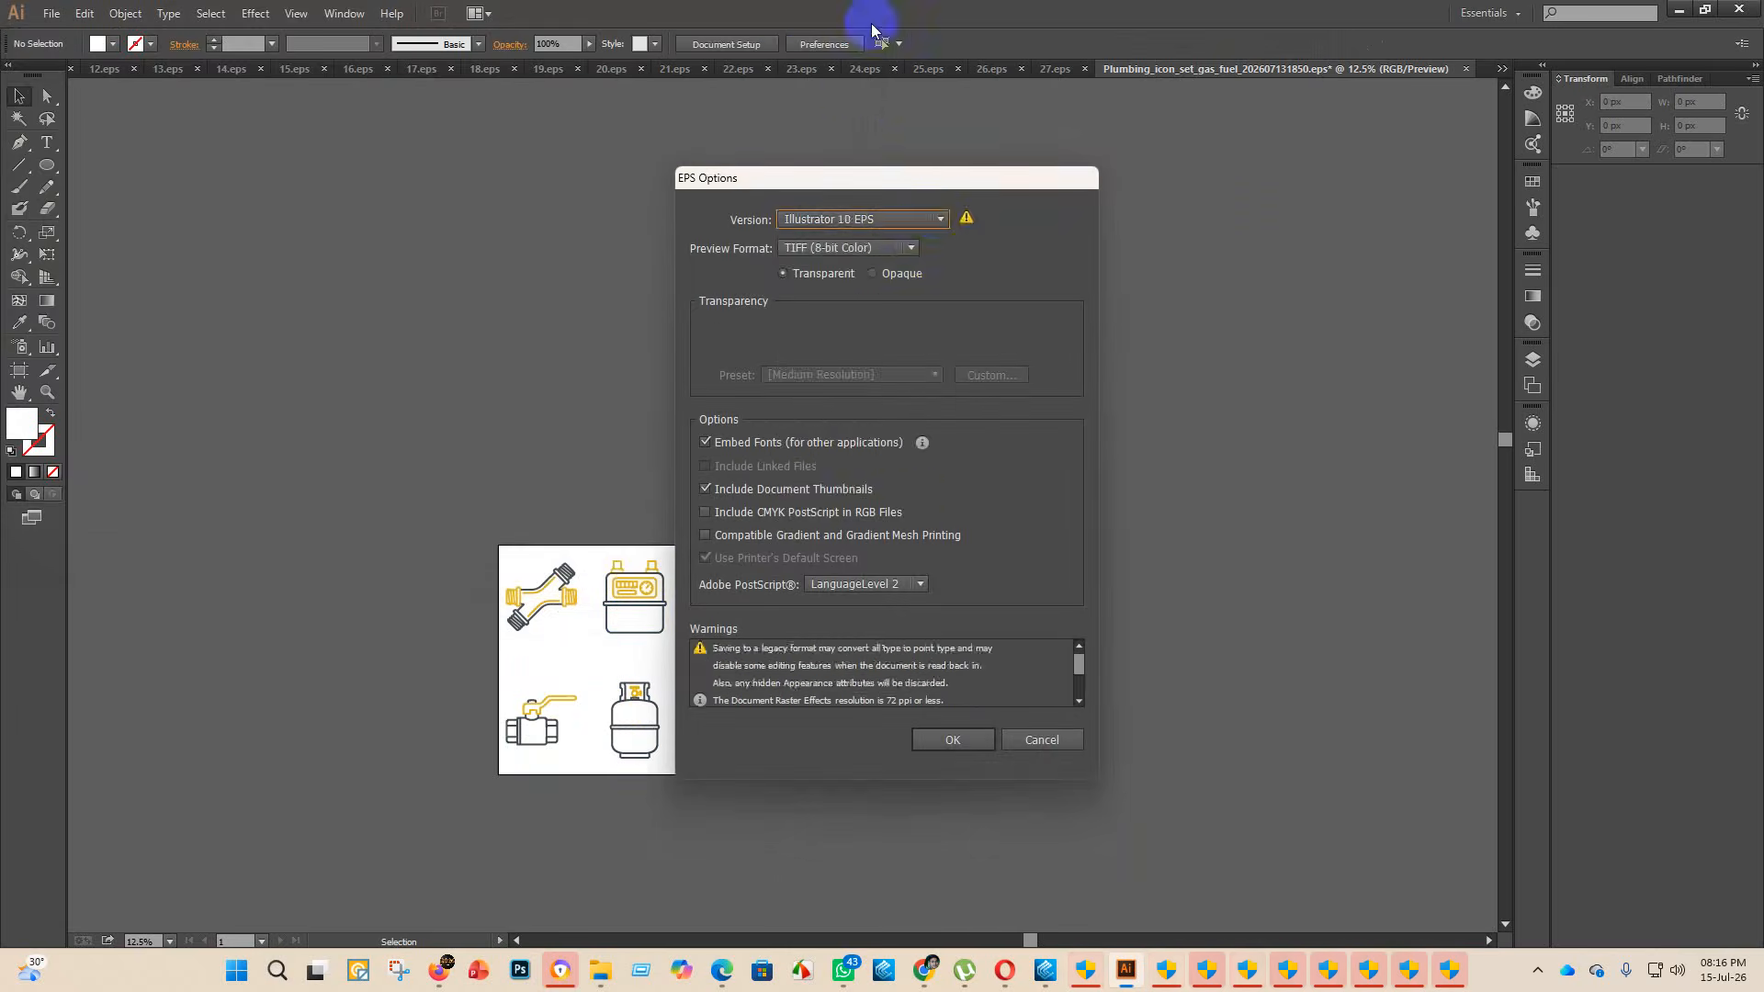
pyautogui.click(946, 738)
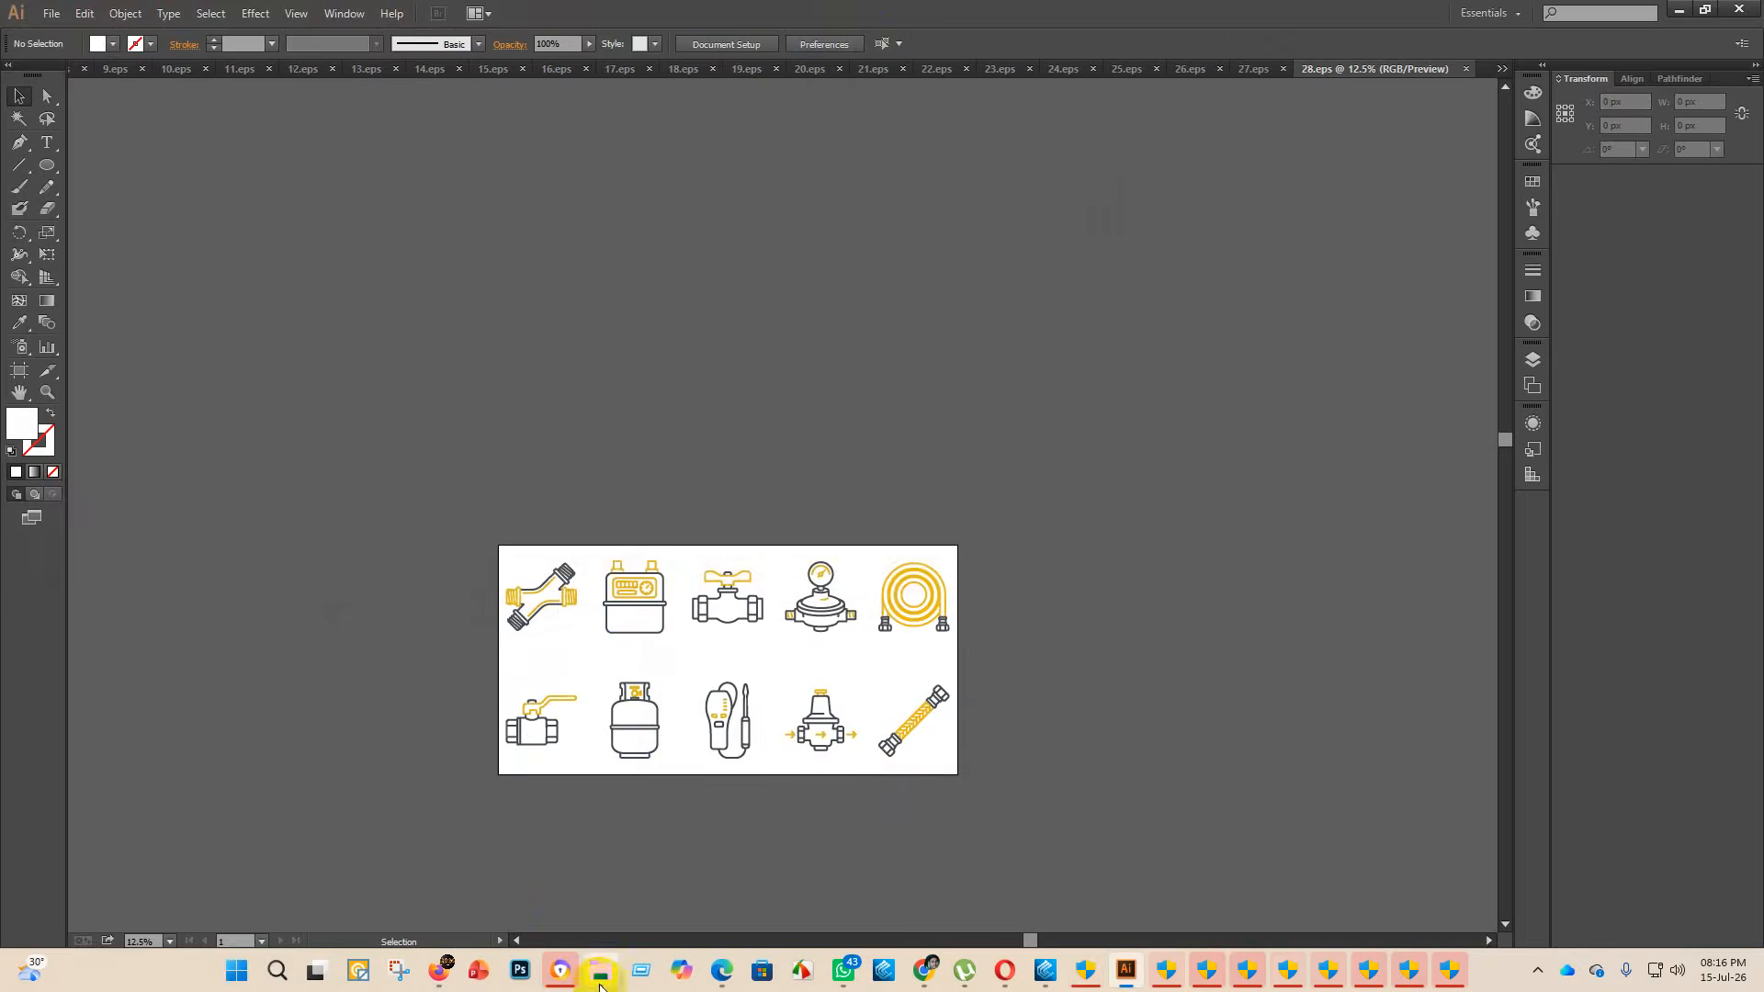
# - In File Explorer, move the two gas fuel files into the finish folder and open the plumbing heating cooling EPS in a maximized Illustrator window
pyautogui.moveTo(599, 970)
pyautogui.click(618, 878)
pyautogui.moveTo(910, 377); pyautogui.dragTo(421, 175)
pyautogui.moveTo(625, 234); pyautogui.dragTo(432, 175)
pyautogui.click(951, 340)
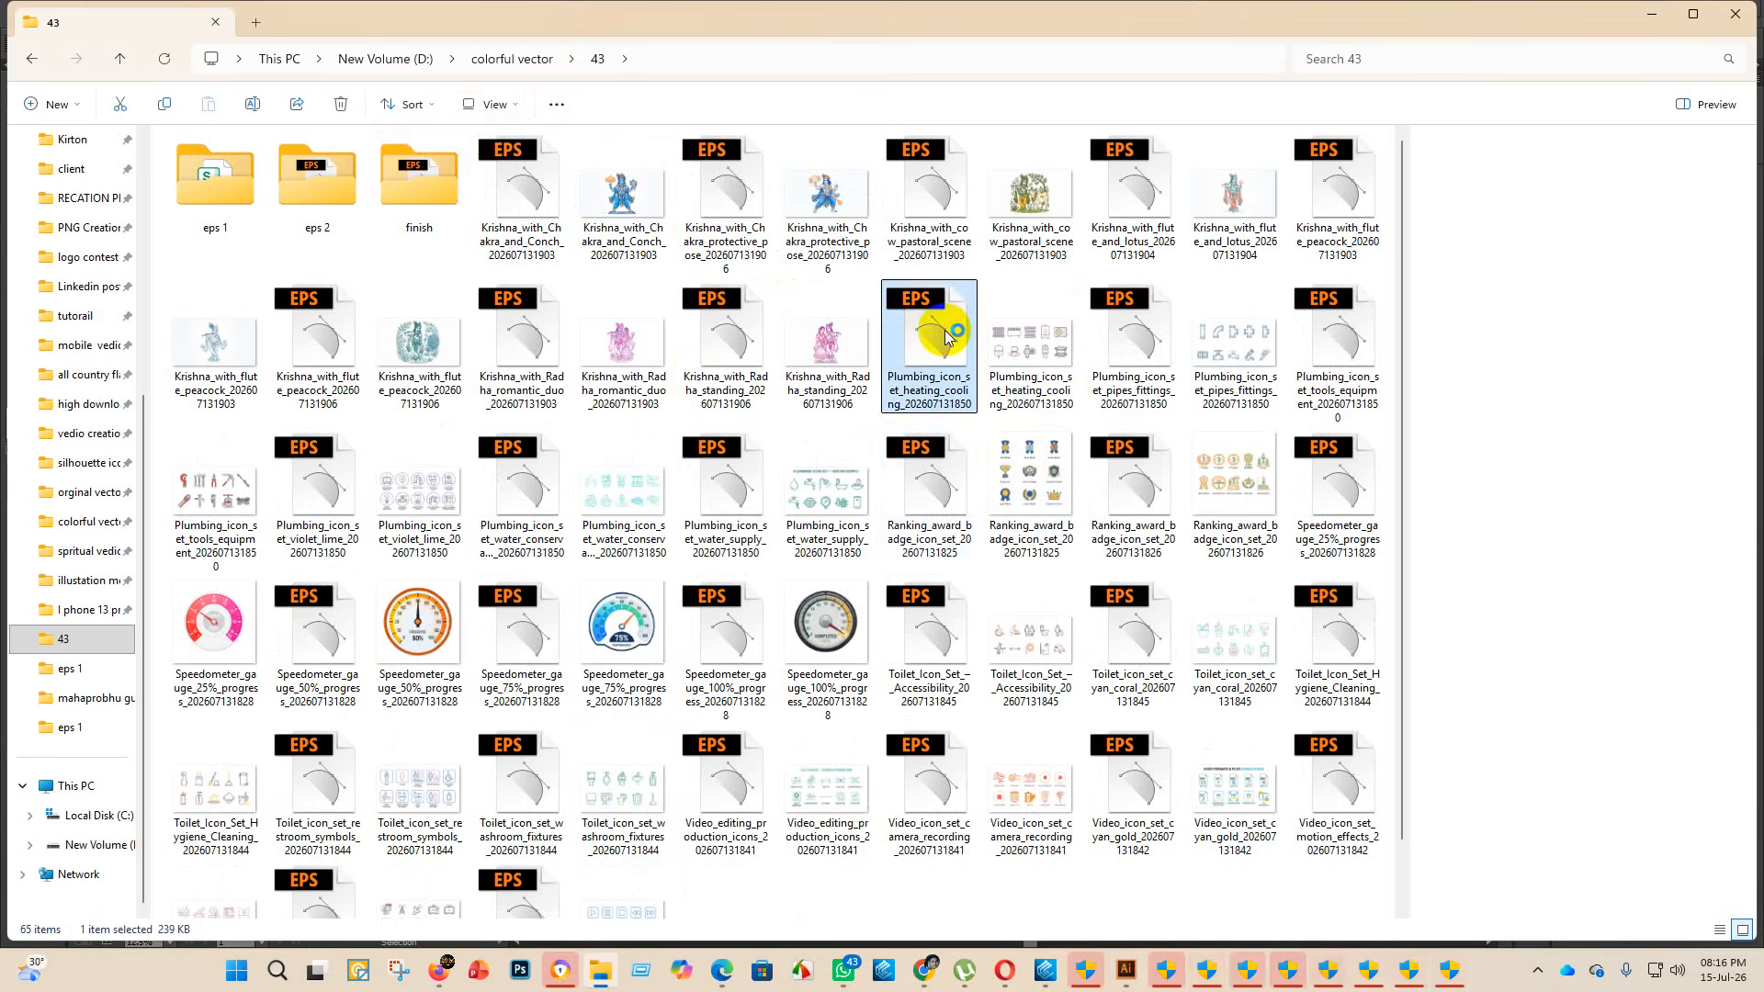
pyautogui.doubleClick(949, 336)
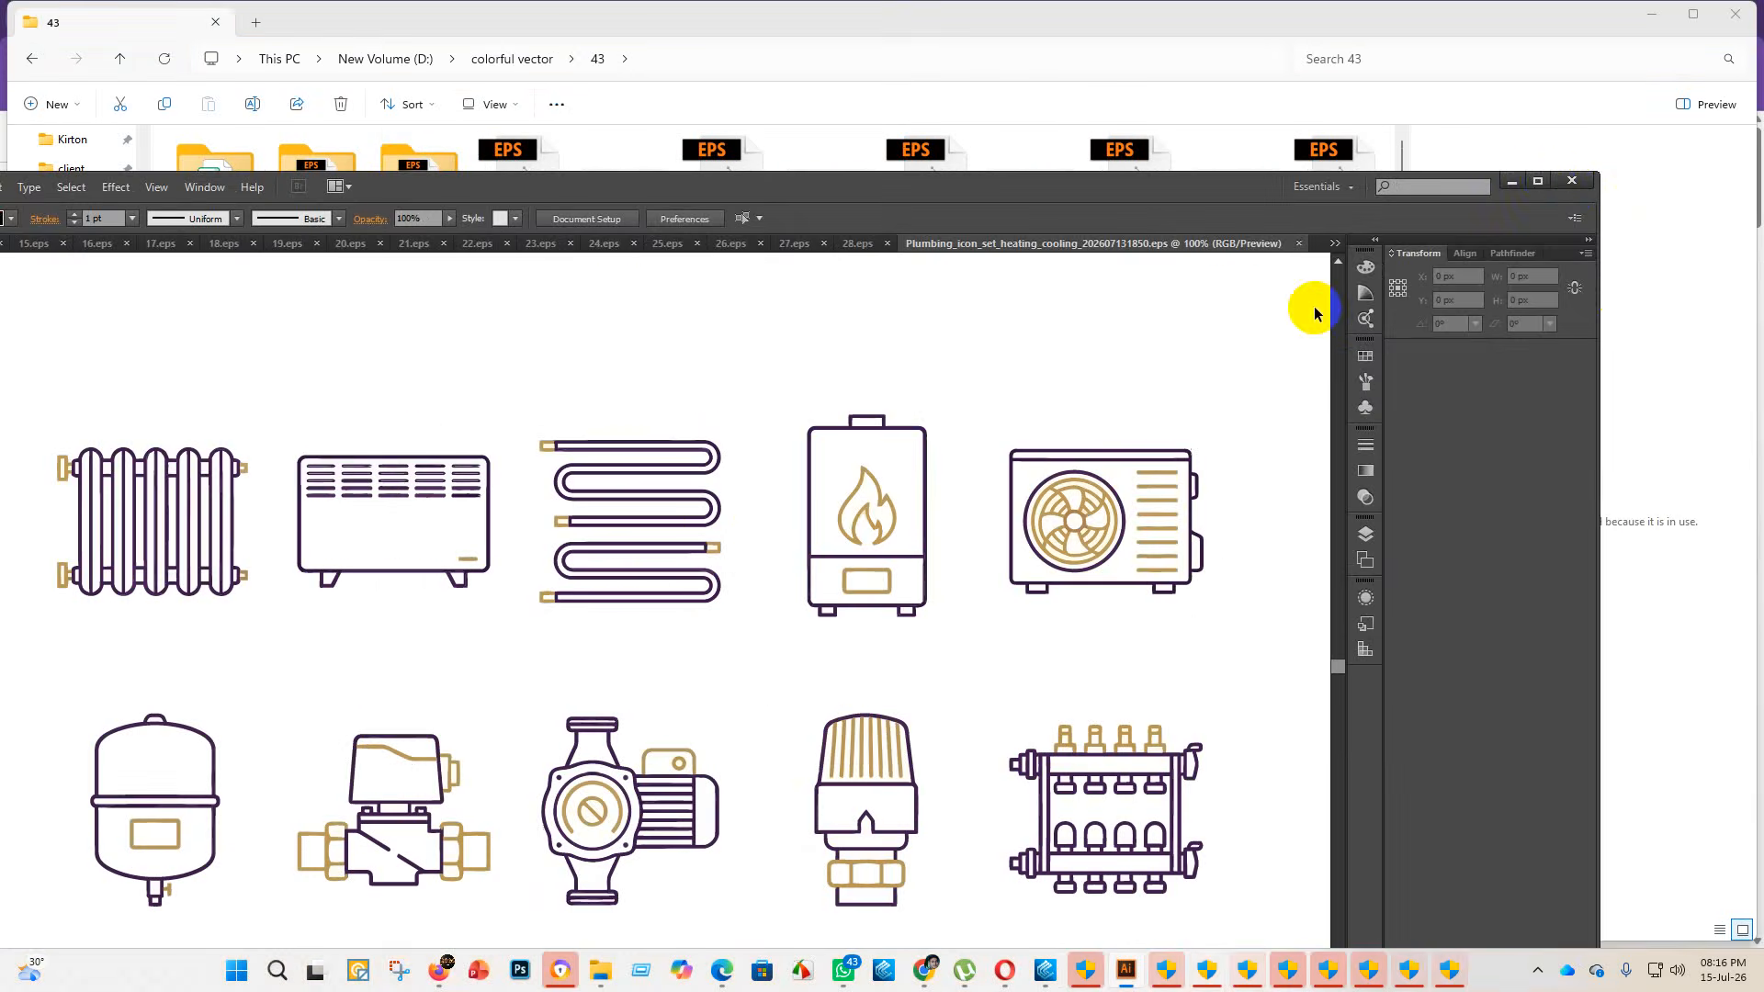
pyautogui.click(1538, 181)
# - Scale the heating cooling artwork up proportionally to about 4159 × 2321 px and delete its white background with the Magic Wand
pyautogui.scroll(-7, 736, 492)
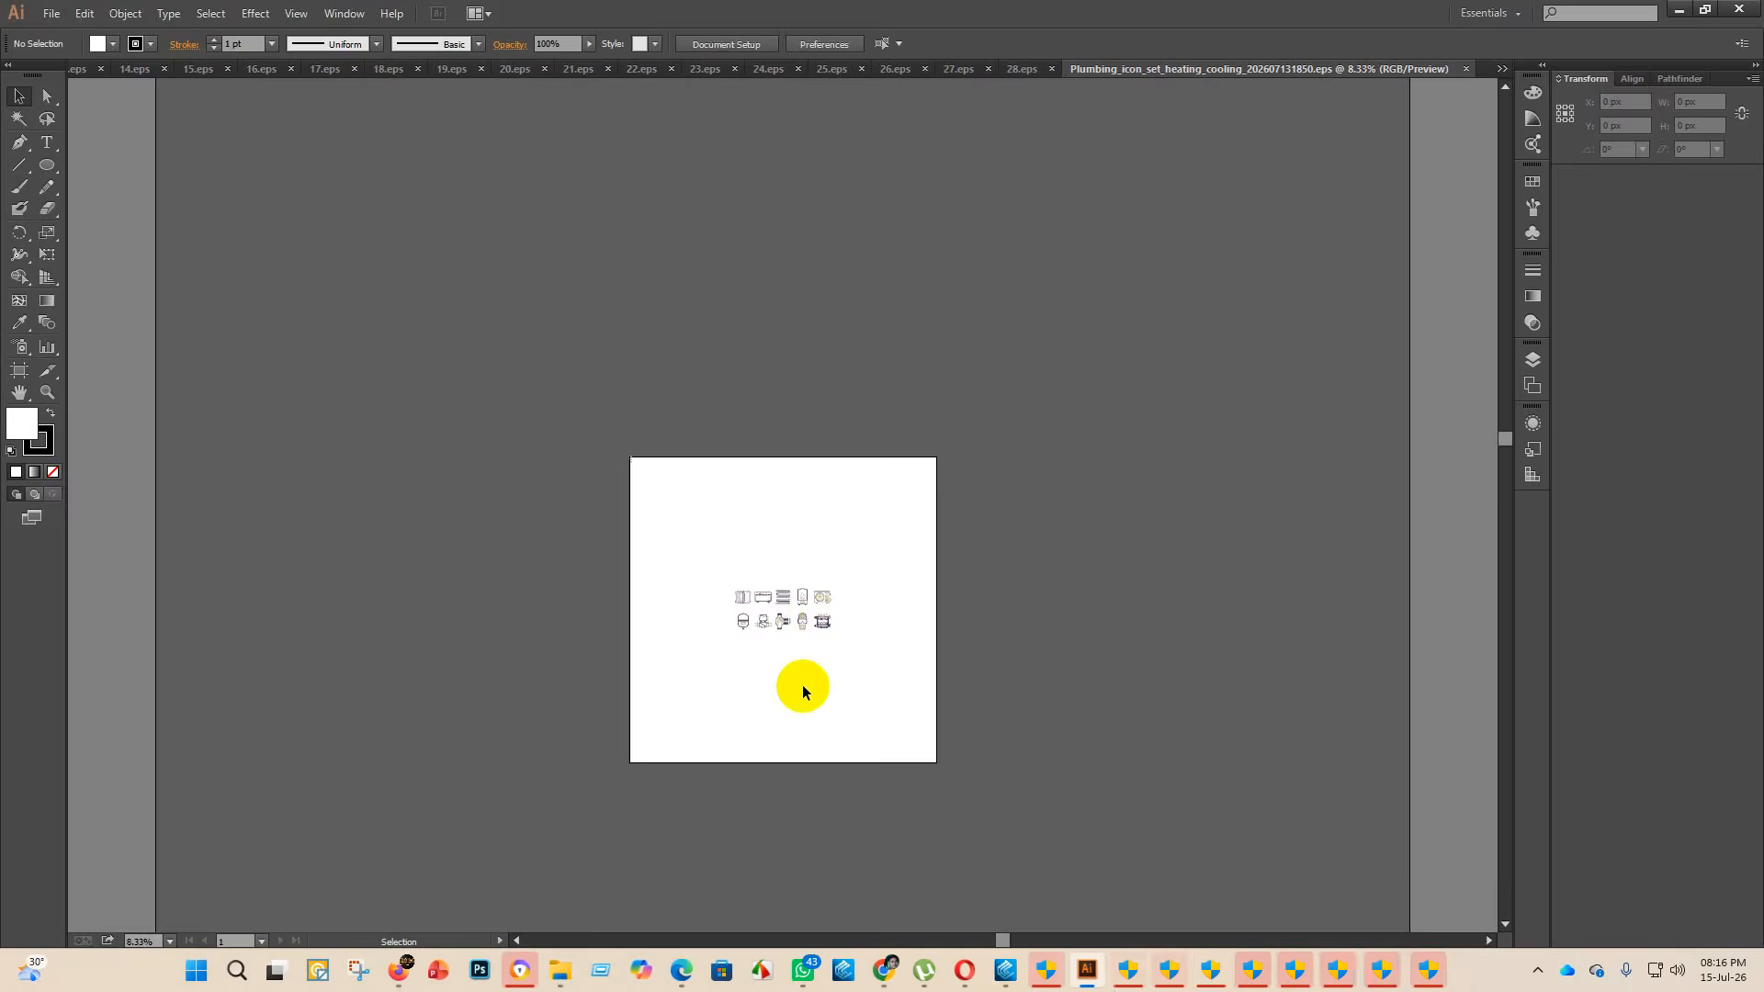
pyautogui.click(783, 590)
pyautogui.moveTo(784, 582); pyautogui.dragTo(799, 460)
pyautogui.click(1212, 610)
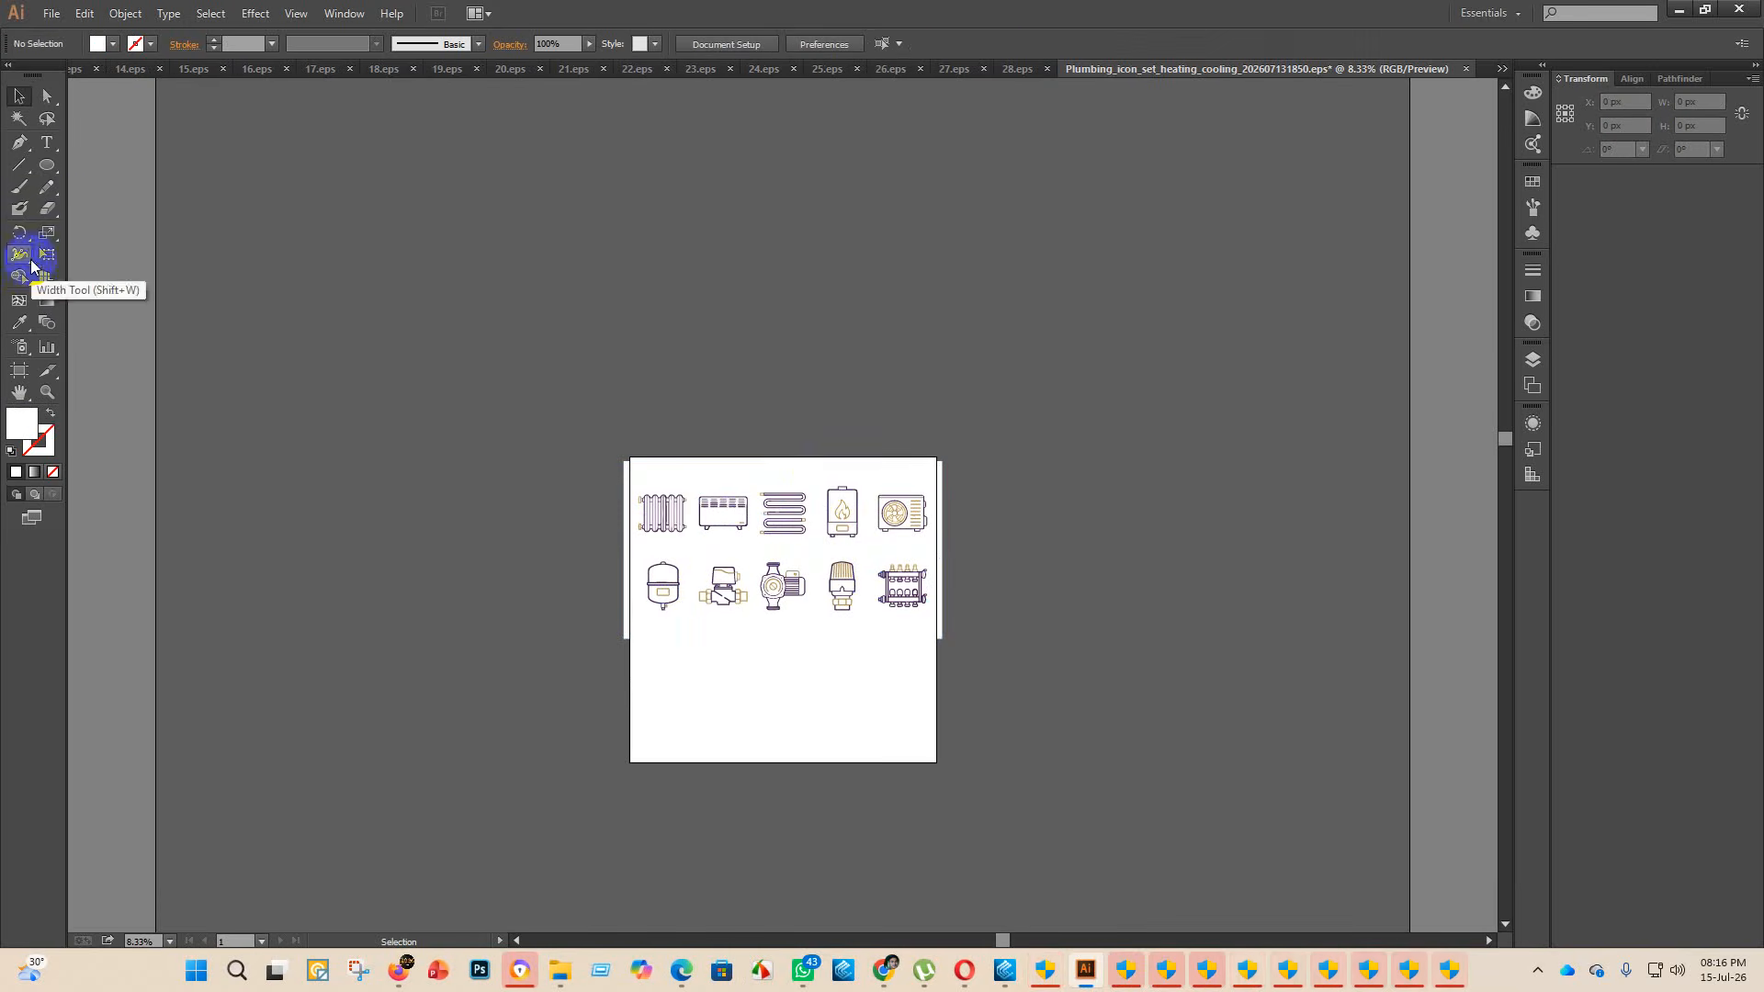
pyautogui.click(20, 118)
pyautogui.click(782, 481)
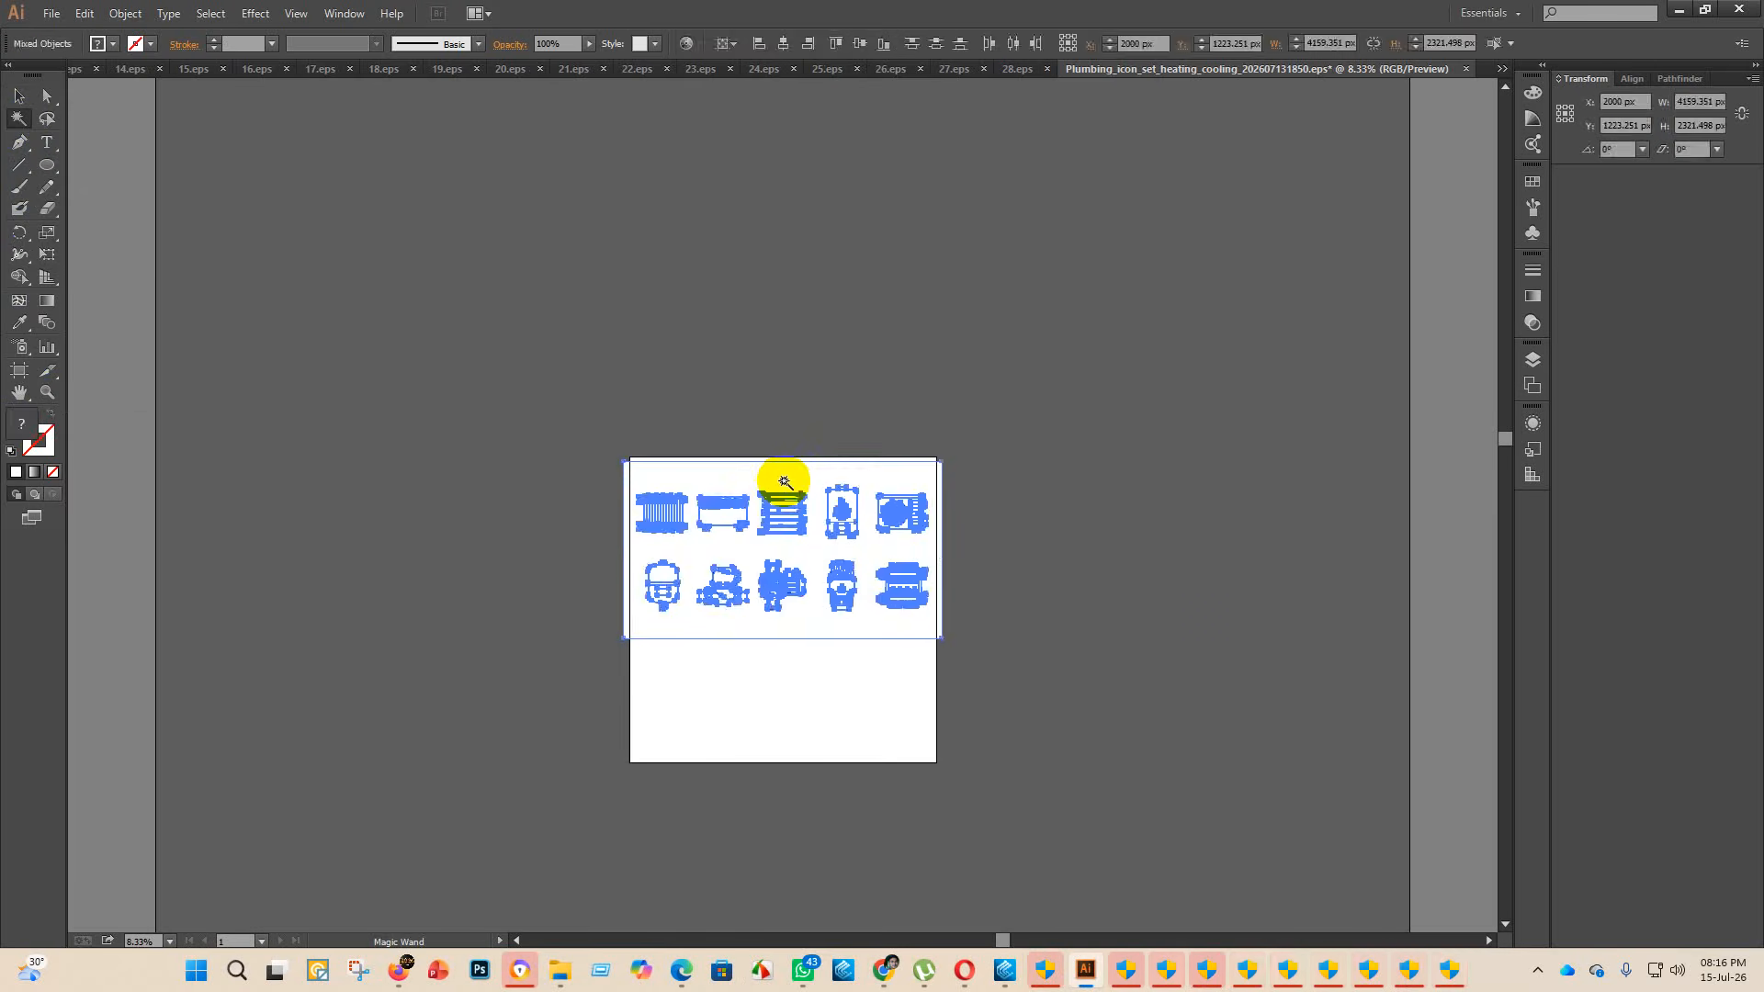
pyautogui.click(625, 353)
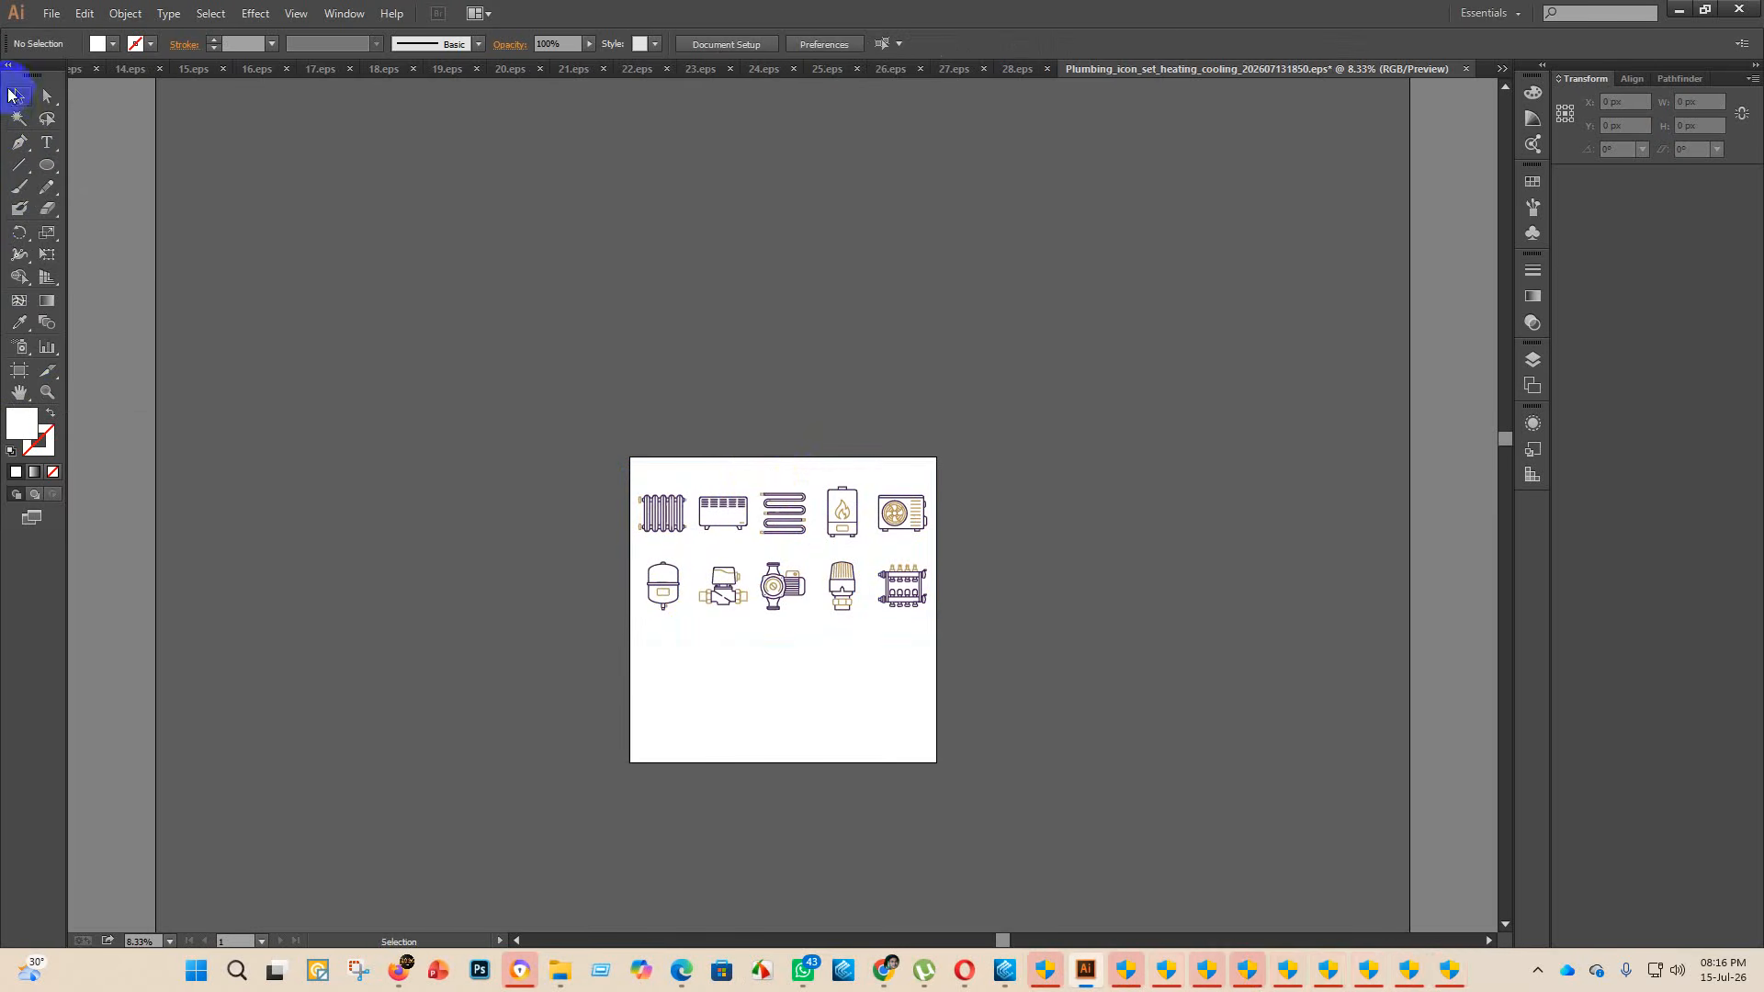
# - Set the heating cooling document's artboard height to 2000 px and centre the icon group vertically on it
pyautogui.click(21, 371)
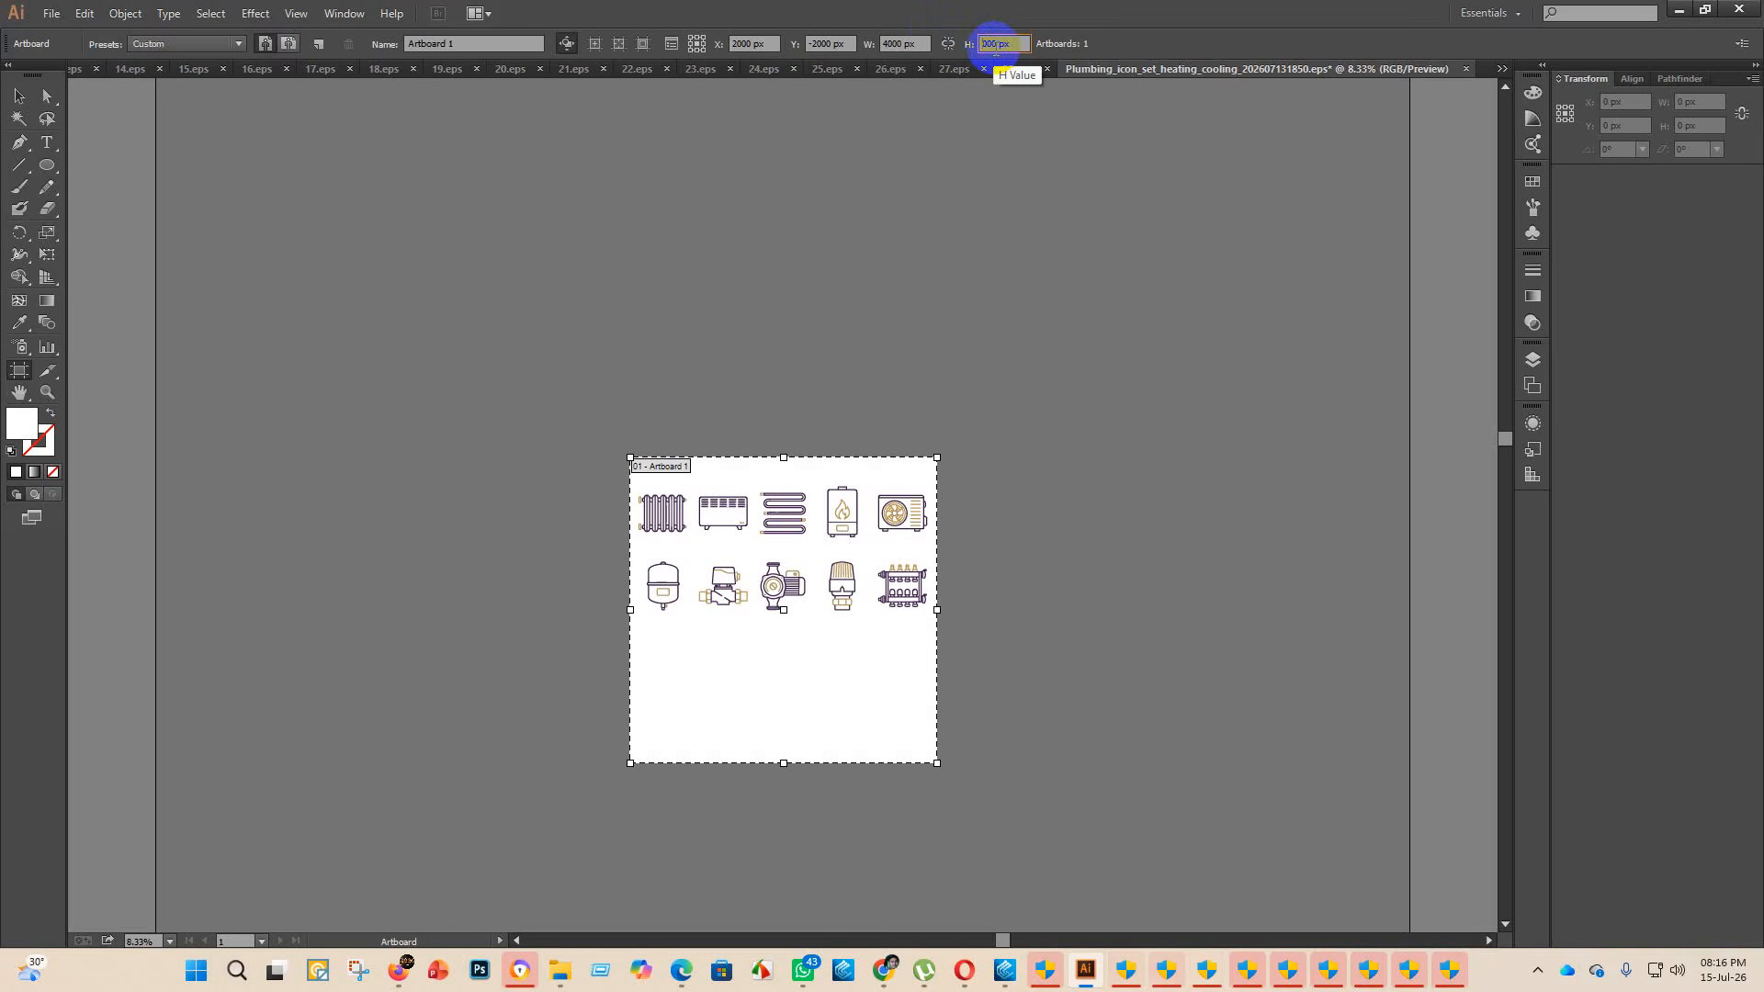
pyautogui.press('Return')
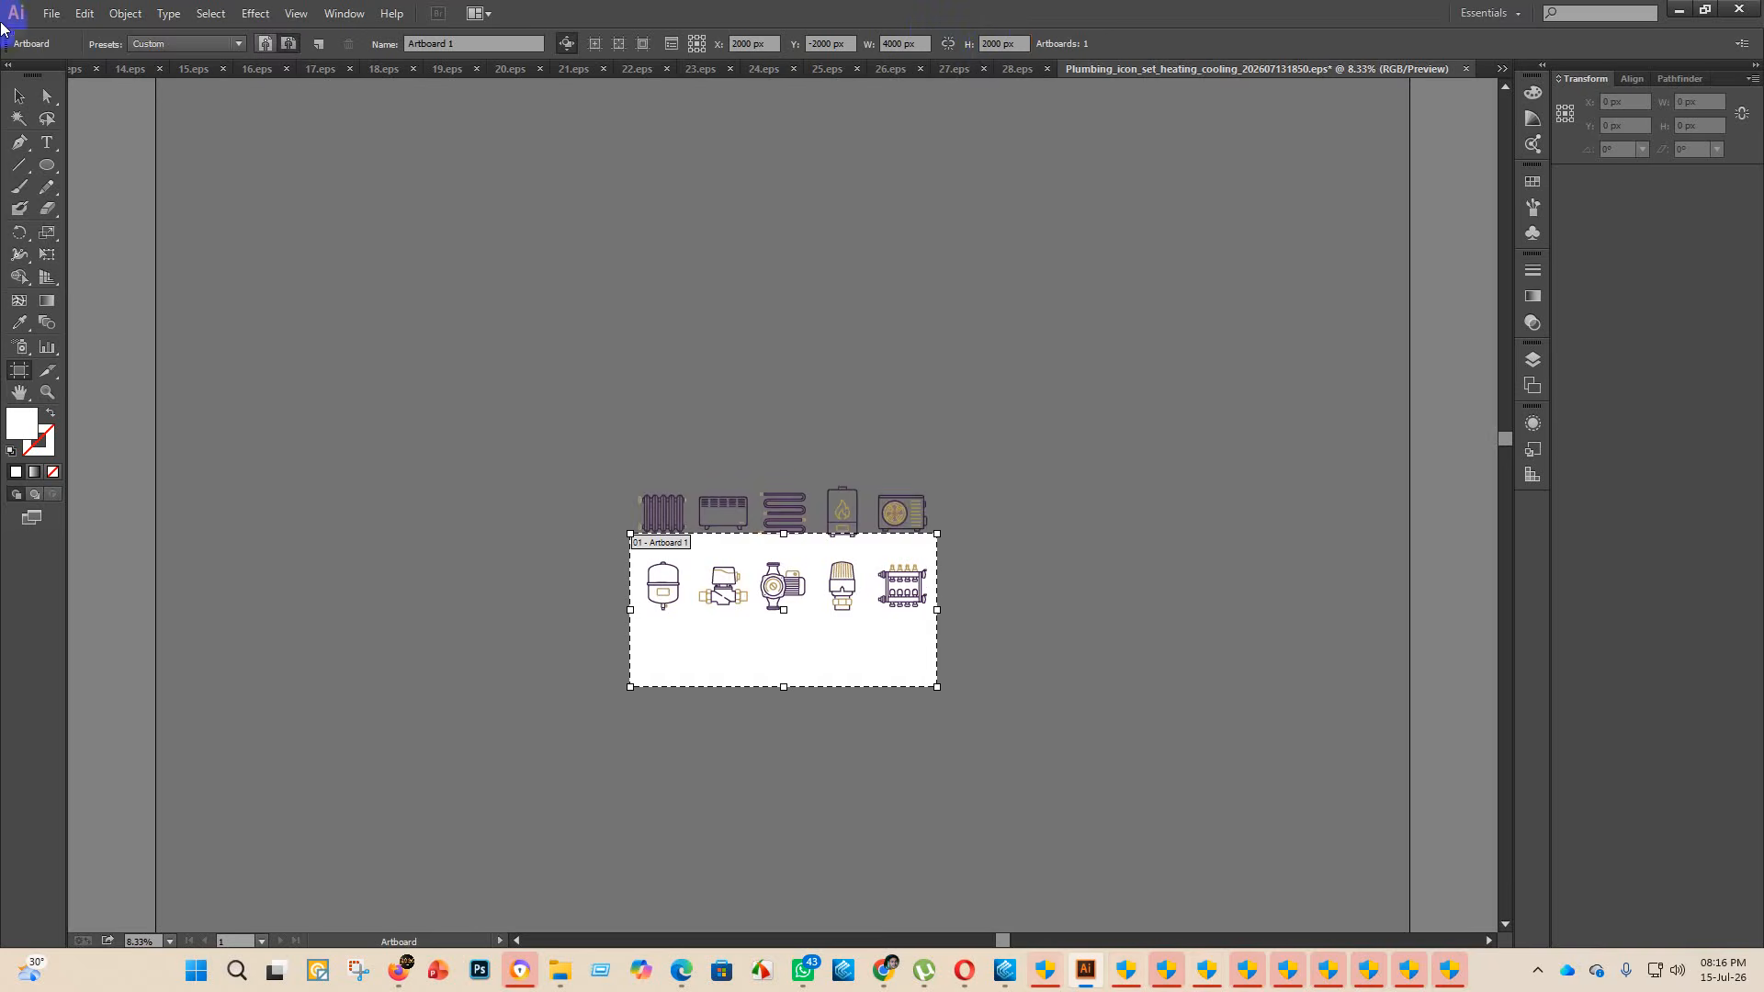
pyautogui.click(17, 96)
pyautogui.click(817, 525)
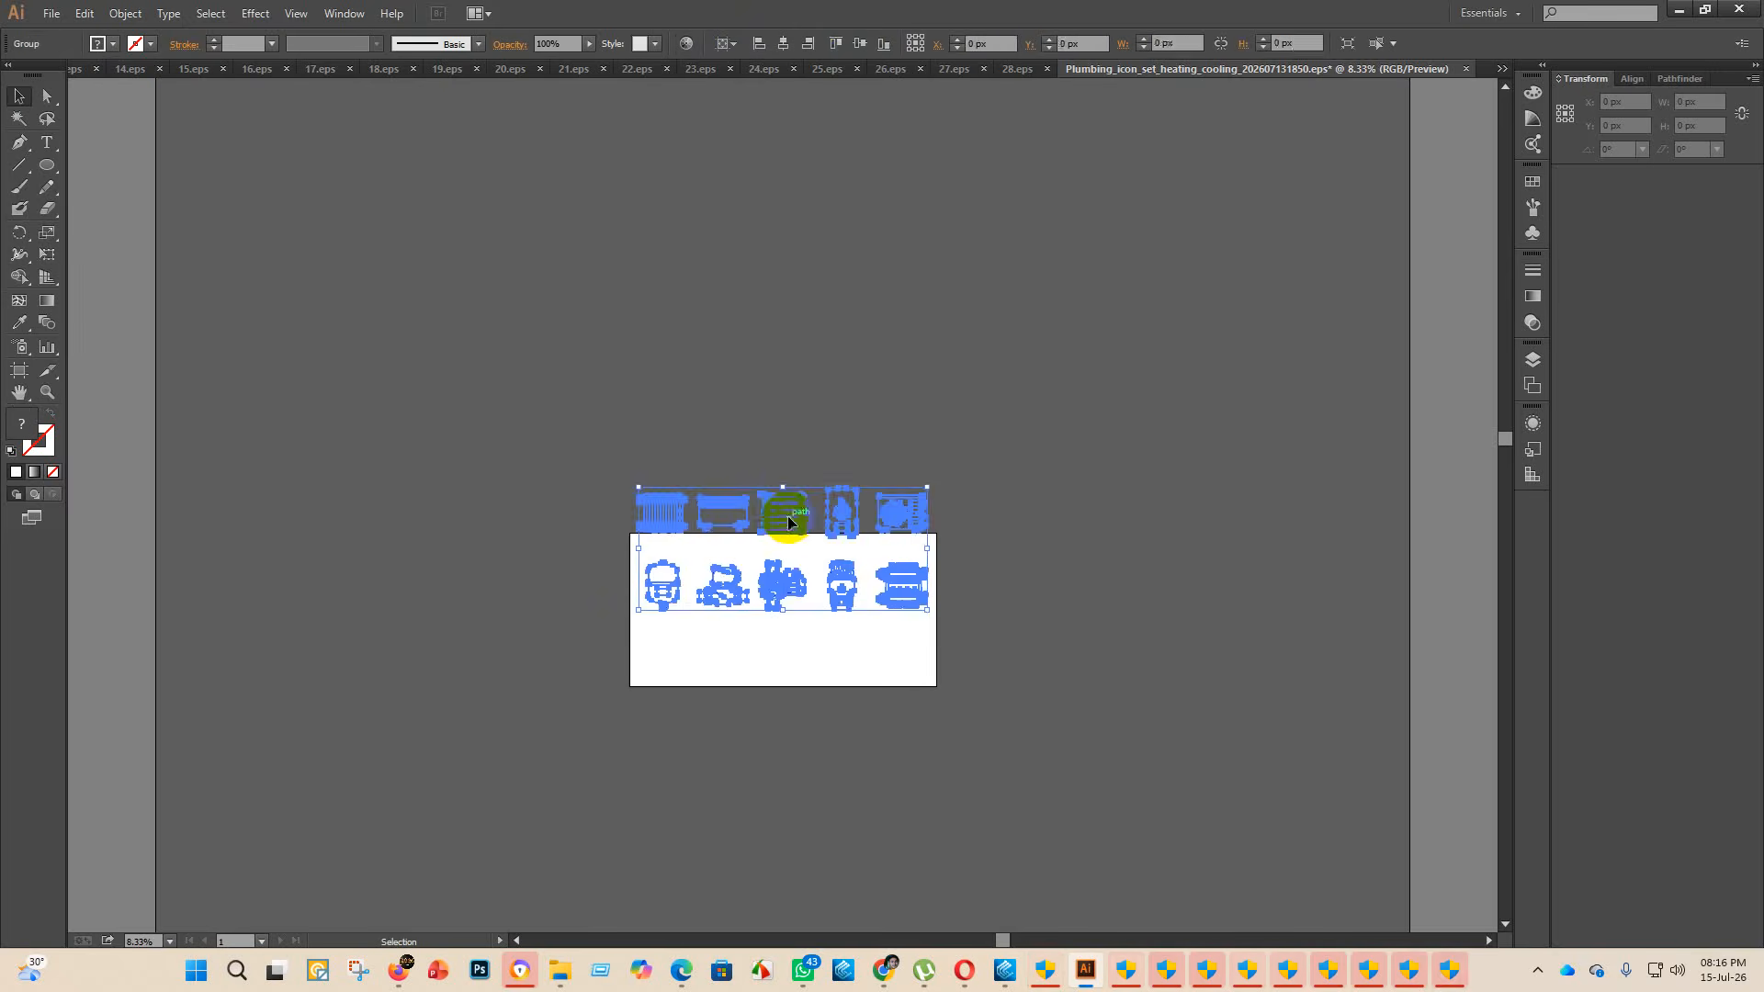
pyautogui.click(860, 43)
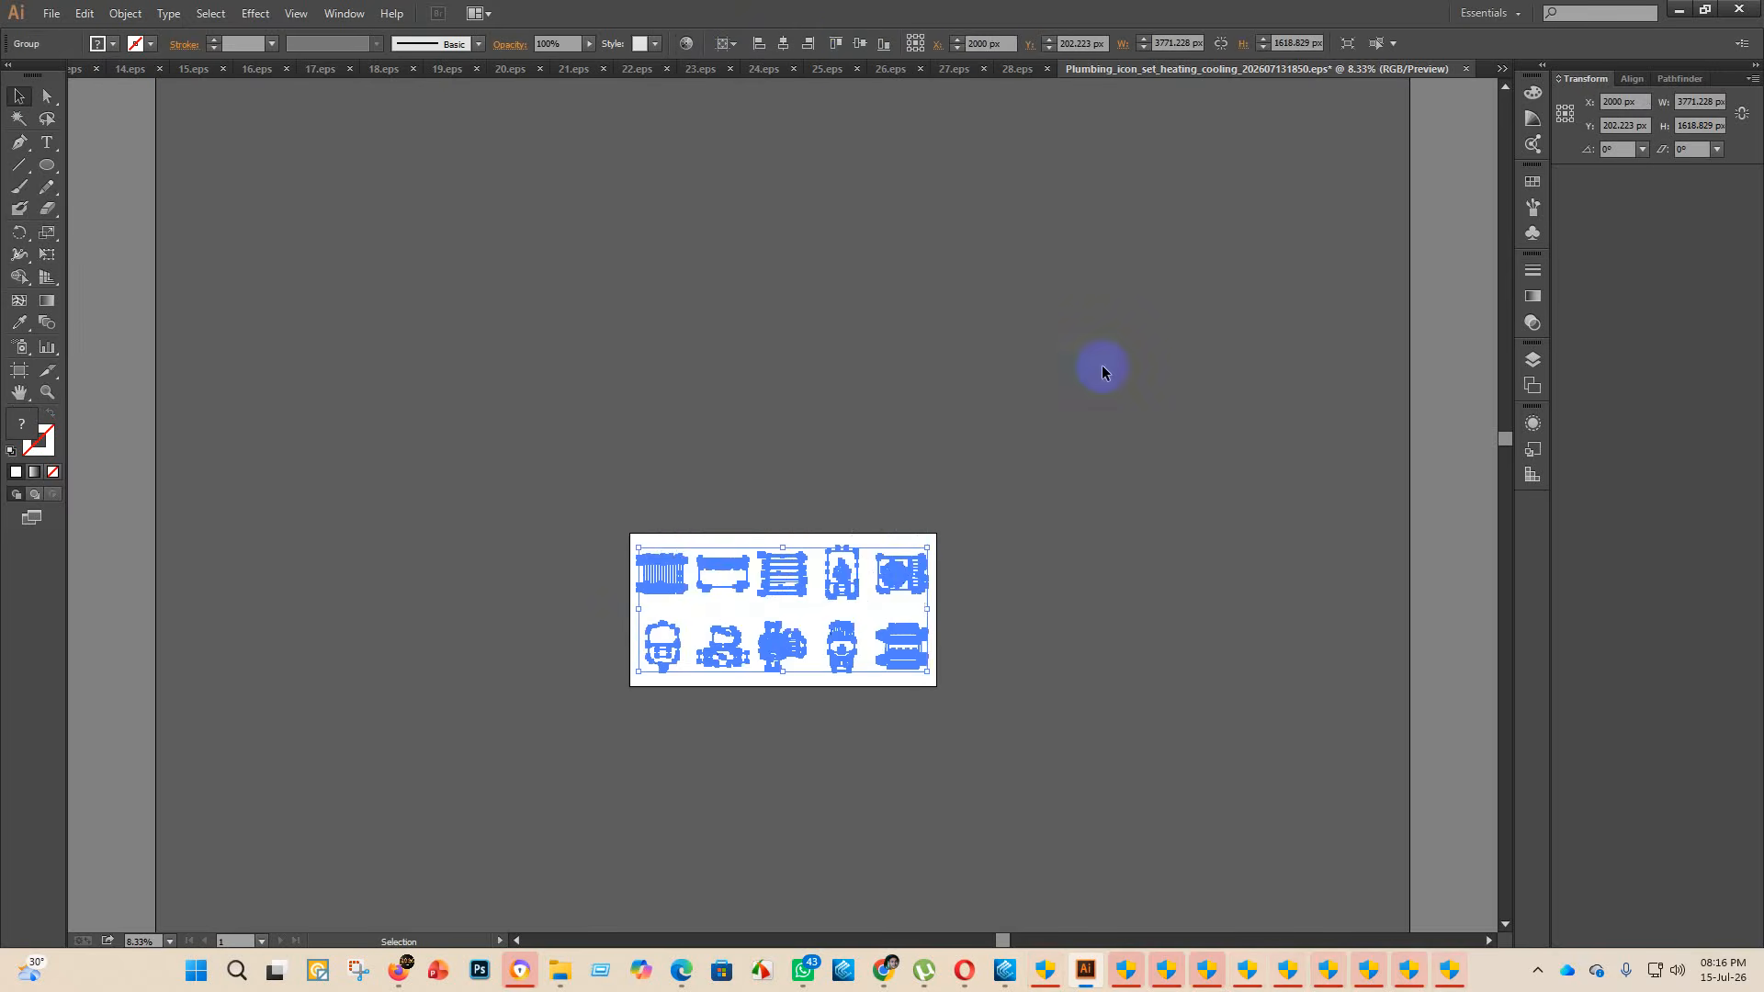
pyautogui.click(939, 806)
pyautogui.scroll(2, 919, 744)
# - Save the heating cooling document in the eps 2 folder as an Illustrator EPS file named 29
pyautogui.click(51, 13)
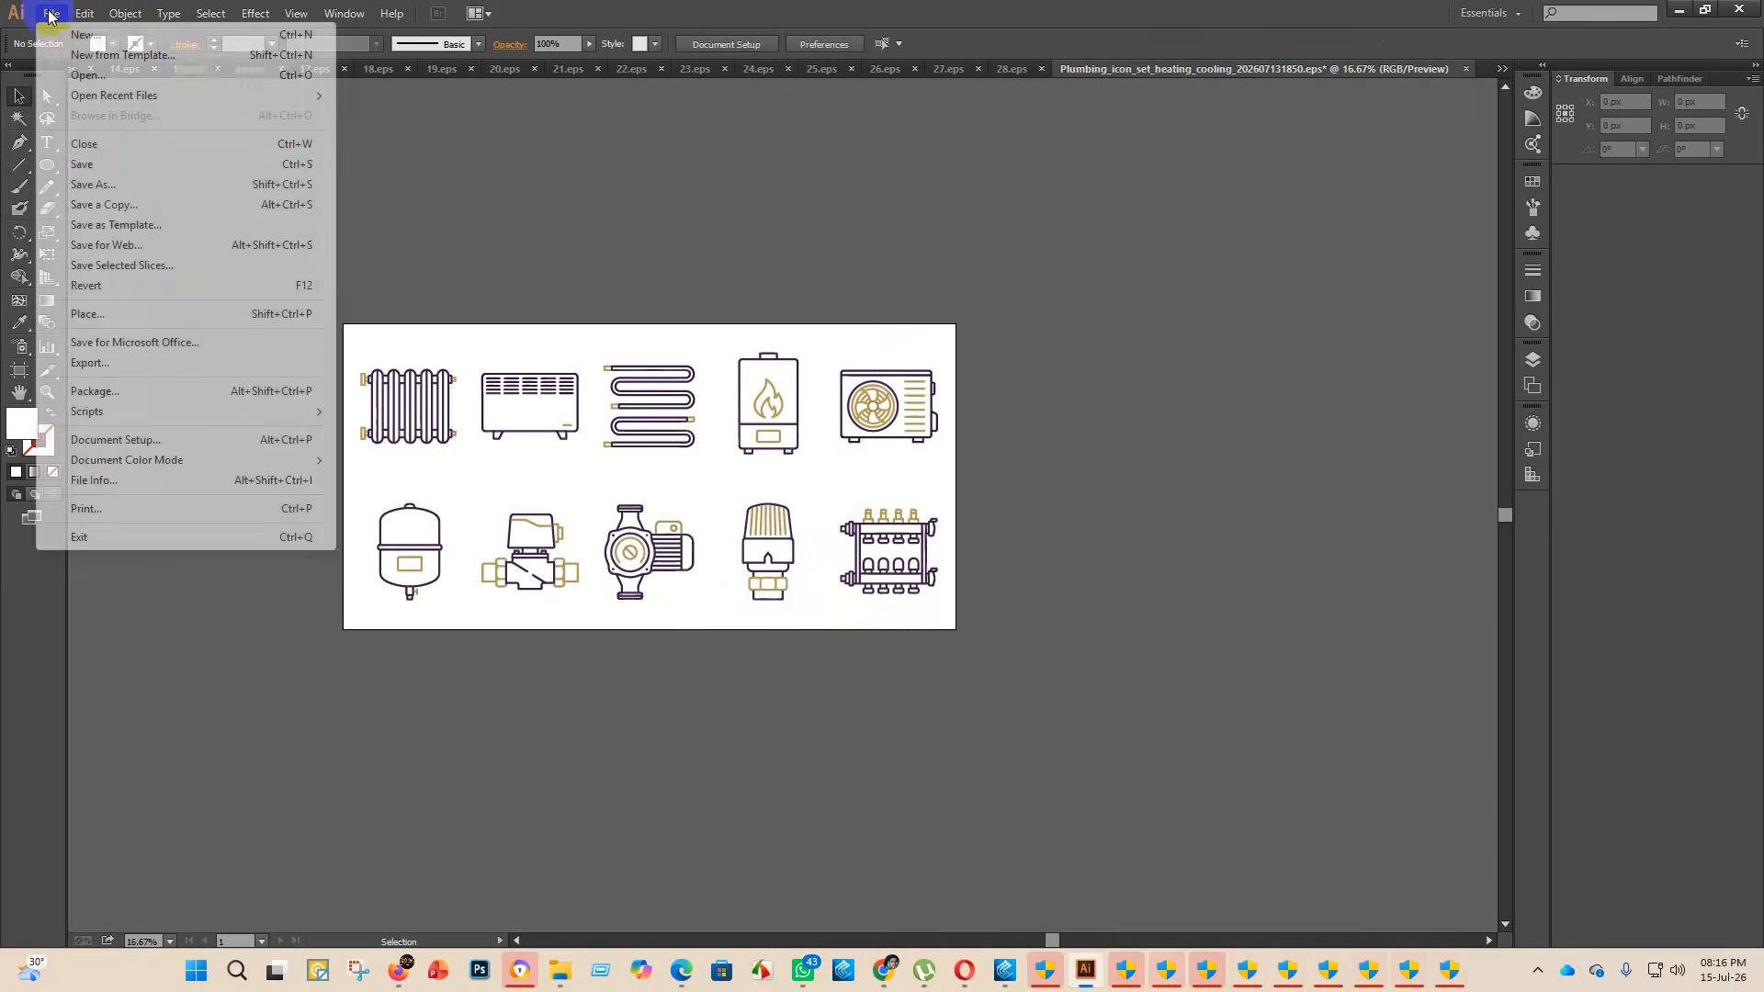
pyautogui.click(103, 174)
pyautogui.doubleClick(319, 160)
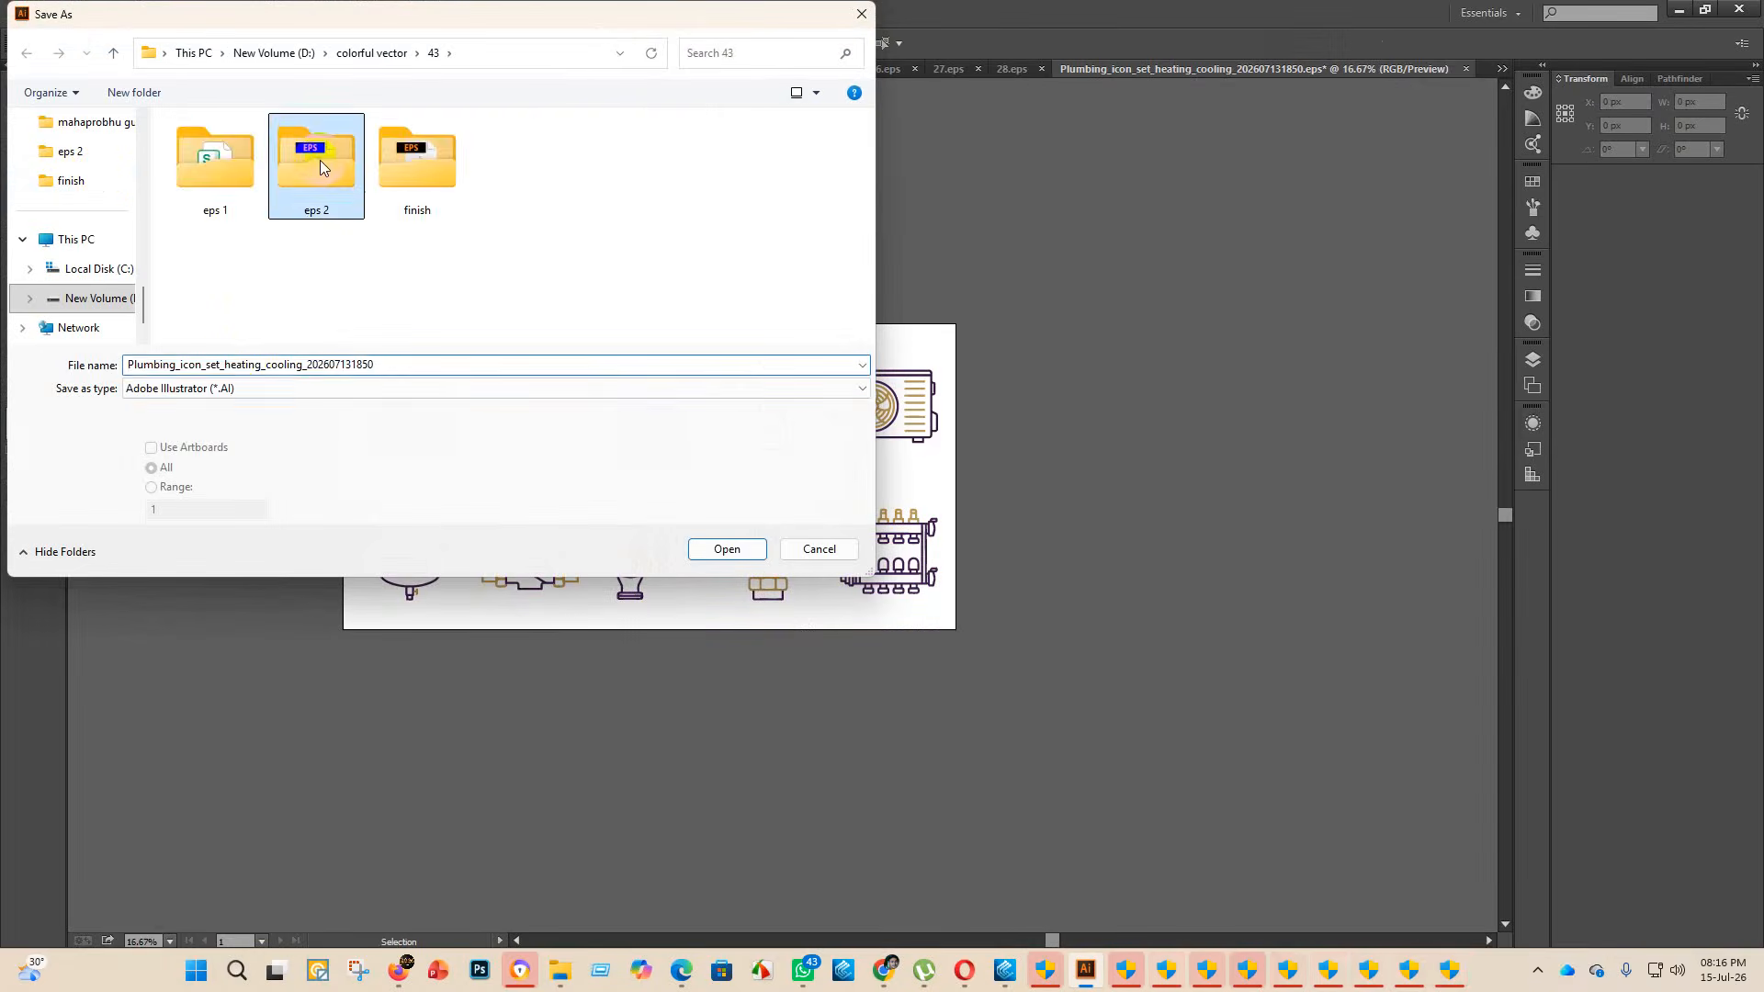
pyautogui.click(235, 390)
pyautogui.click(215, 426)
pyautogui.scroll(-7, 260, 305)
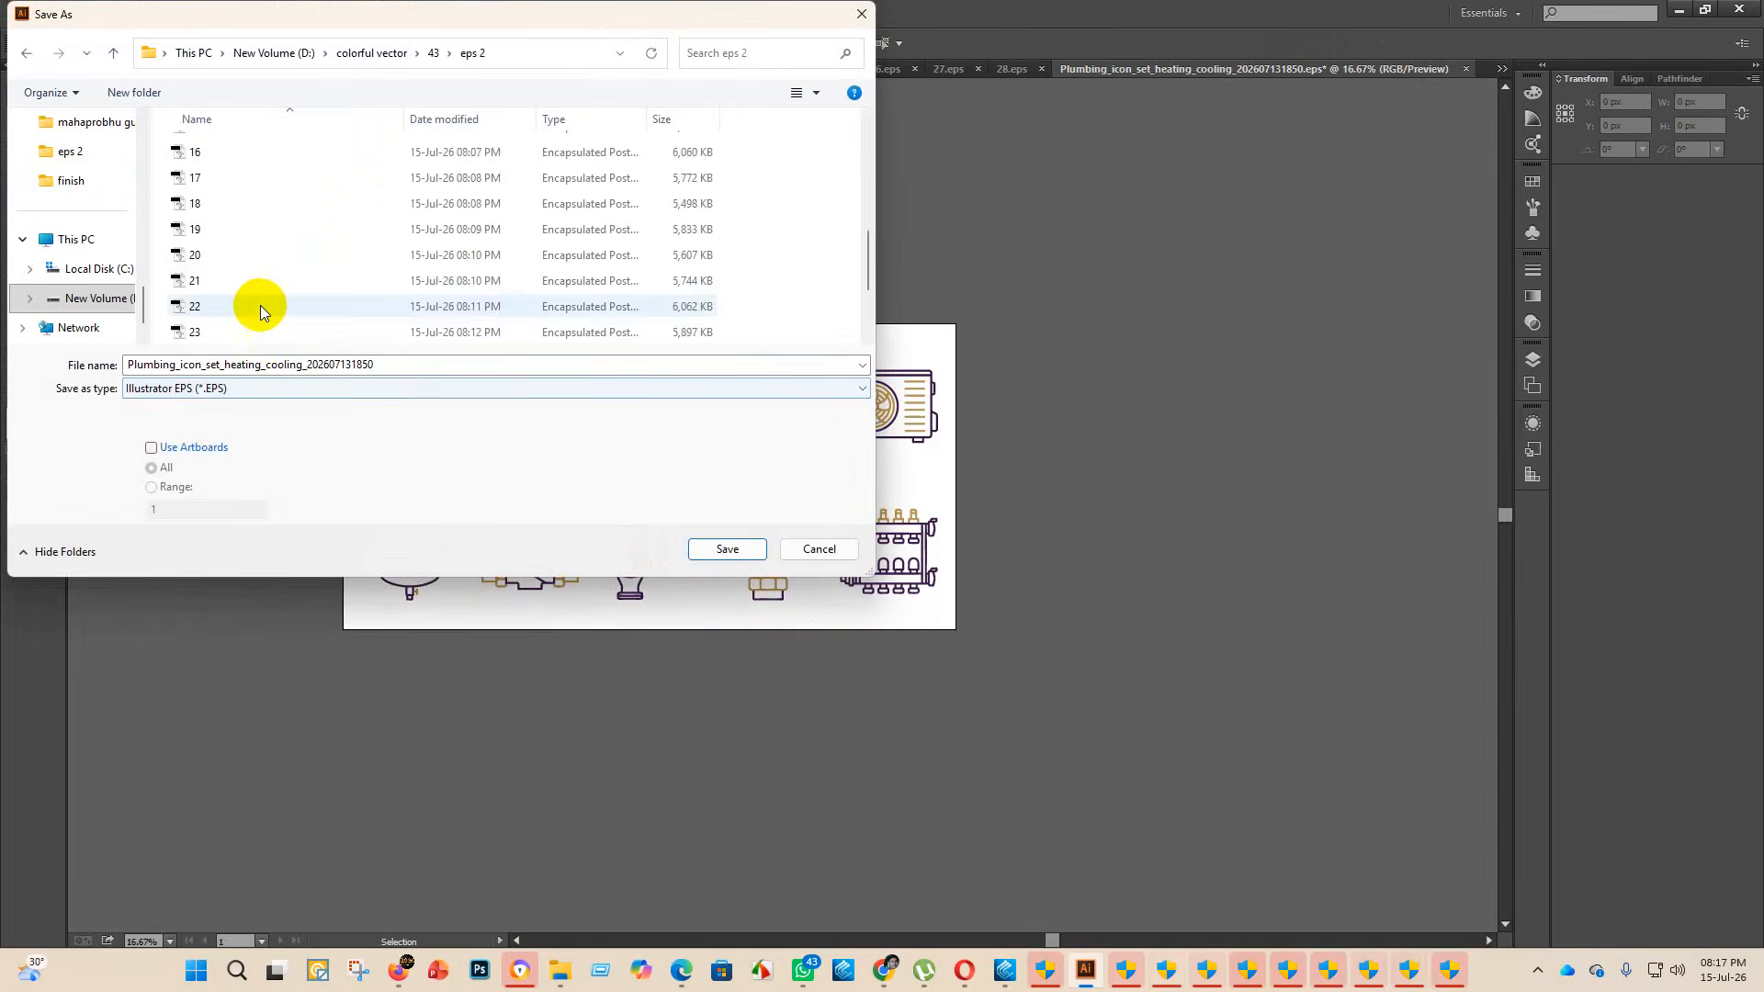
pyautogui.click(391, 367)
pyautogui.press('BackSpace')
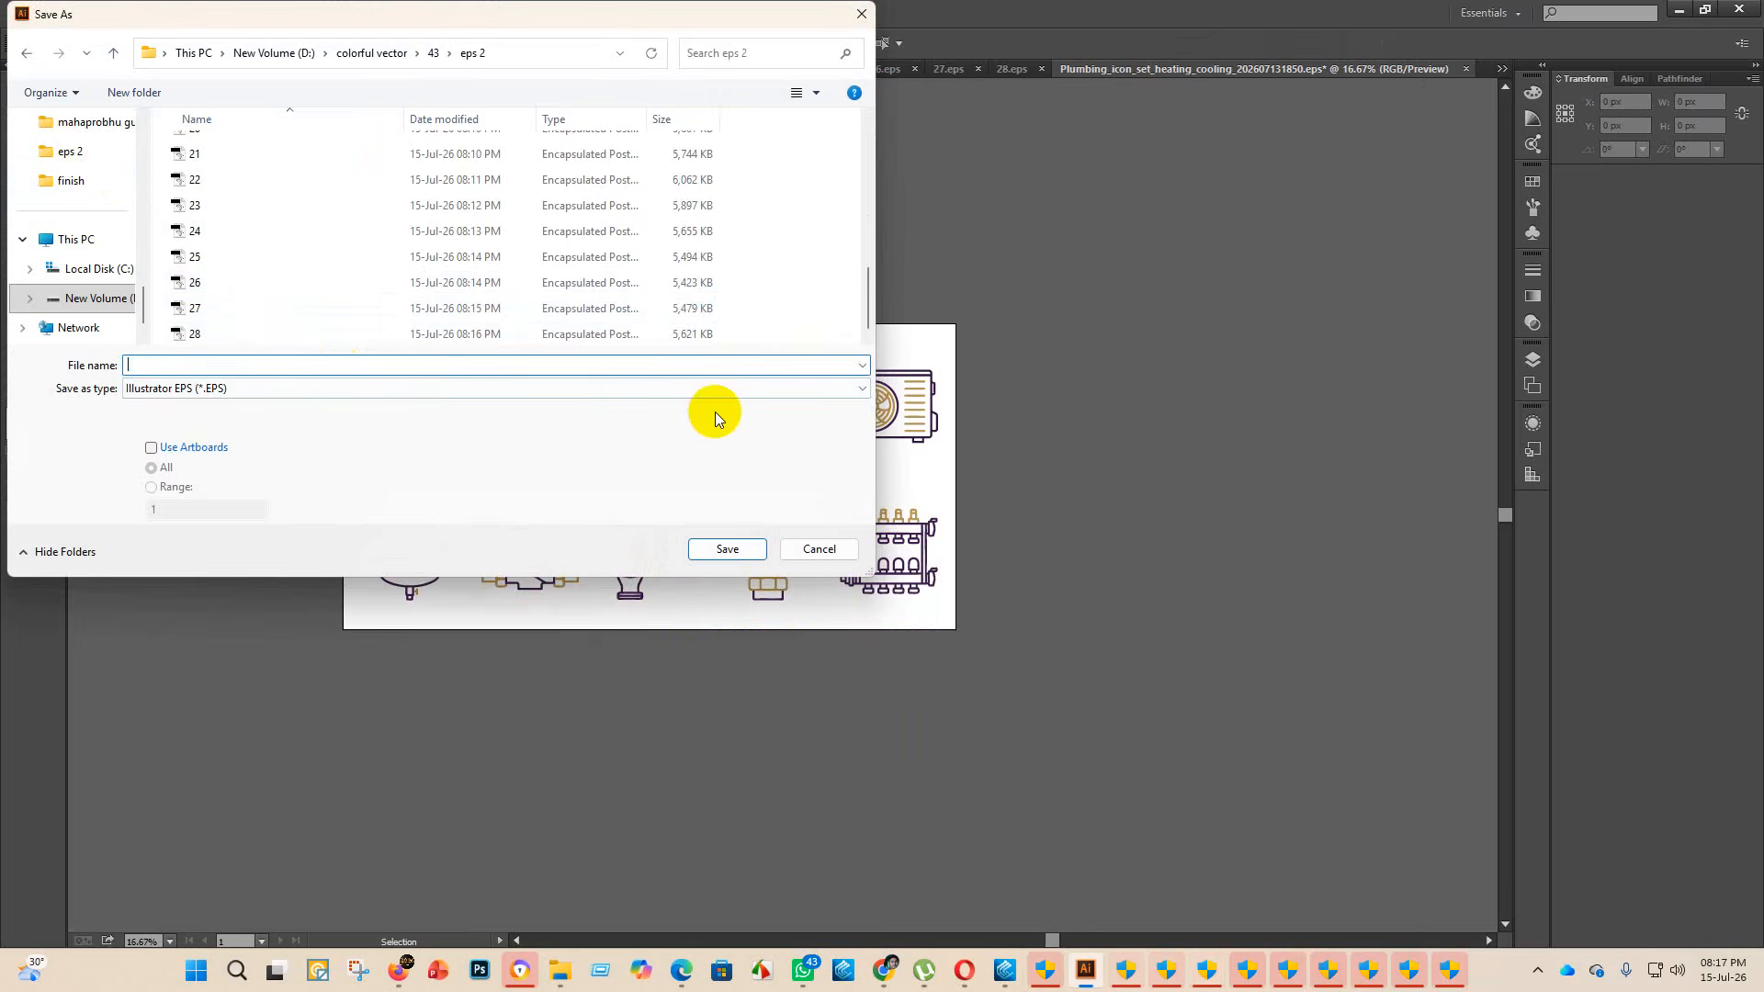
pyautogui.write('29')
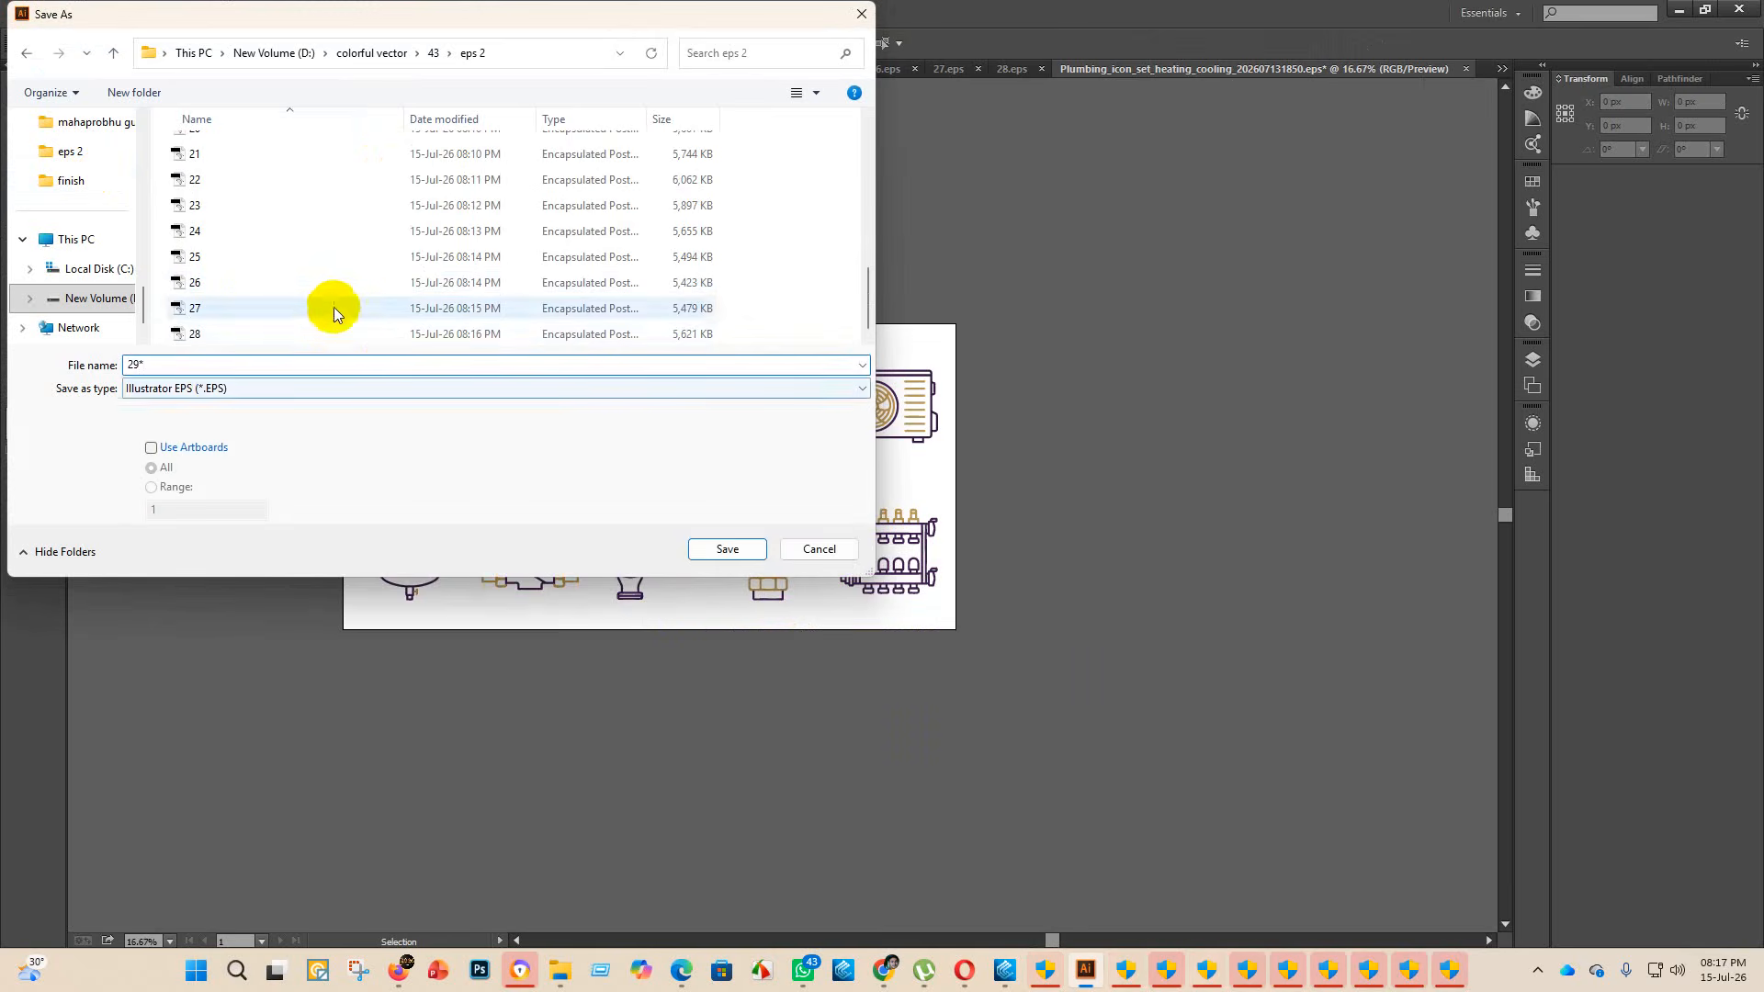
pyautogui.click(727, 550)
# - Choose the Illustrator 10 EPS version for file 29 and write the file
pyautogui.click(941, 221)
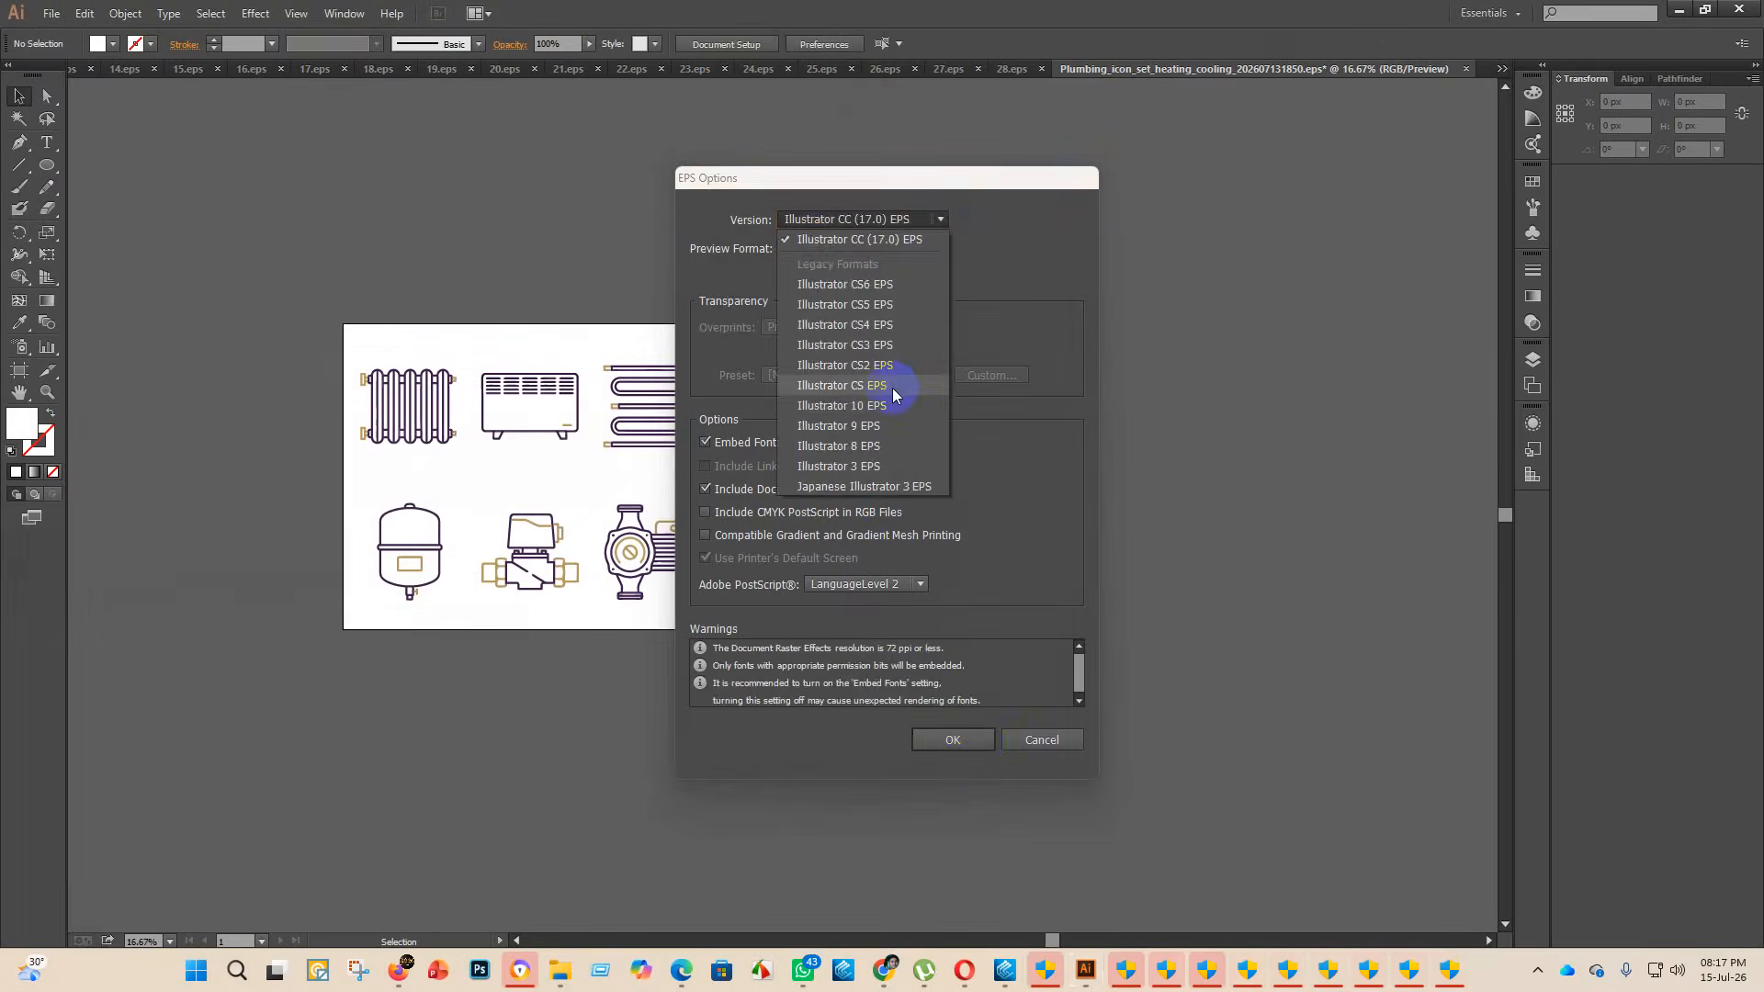
pyautogui.click(884, 406)
pyautogui.click(953, 740)
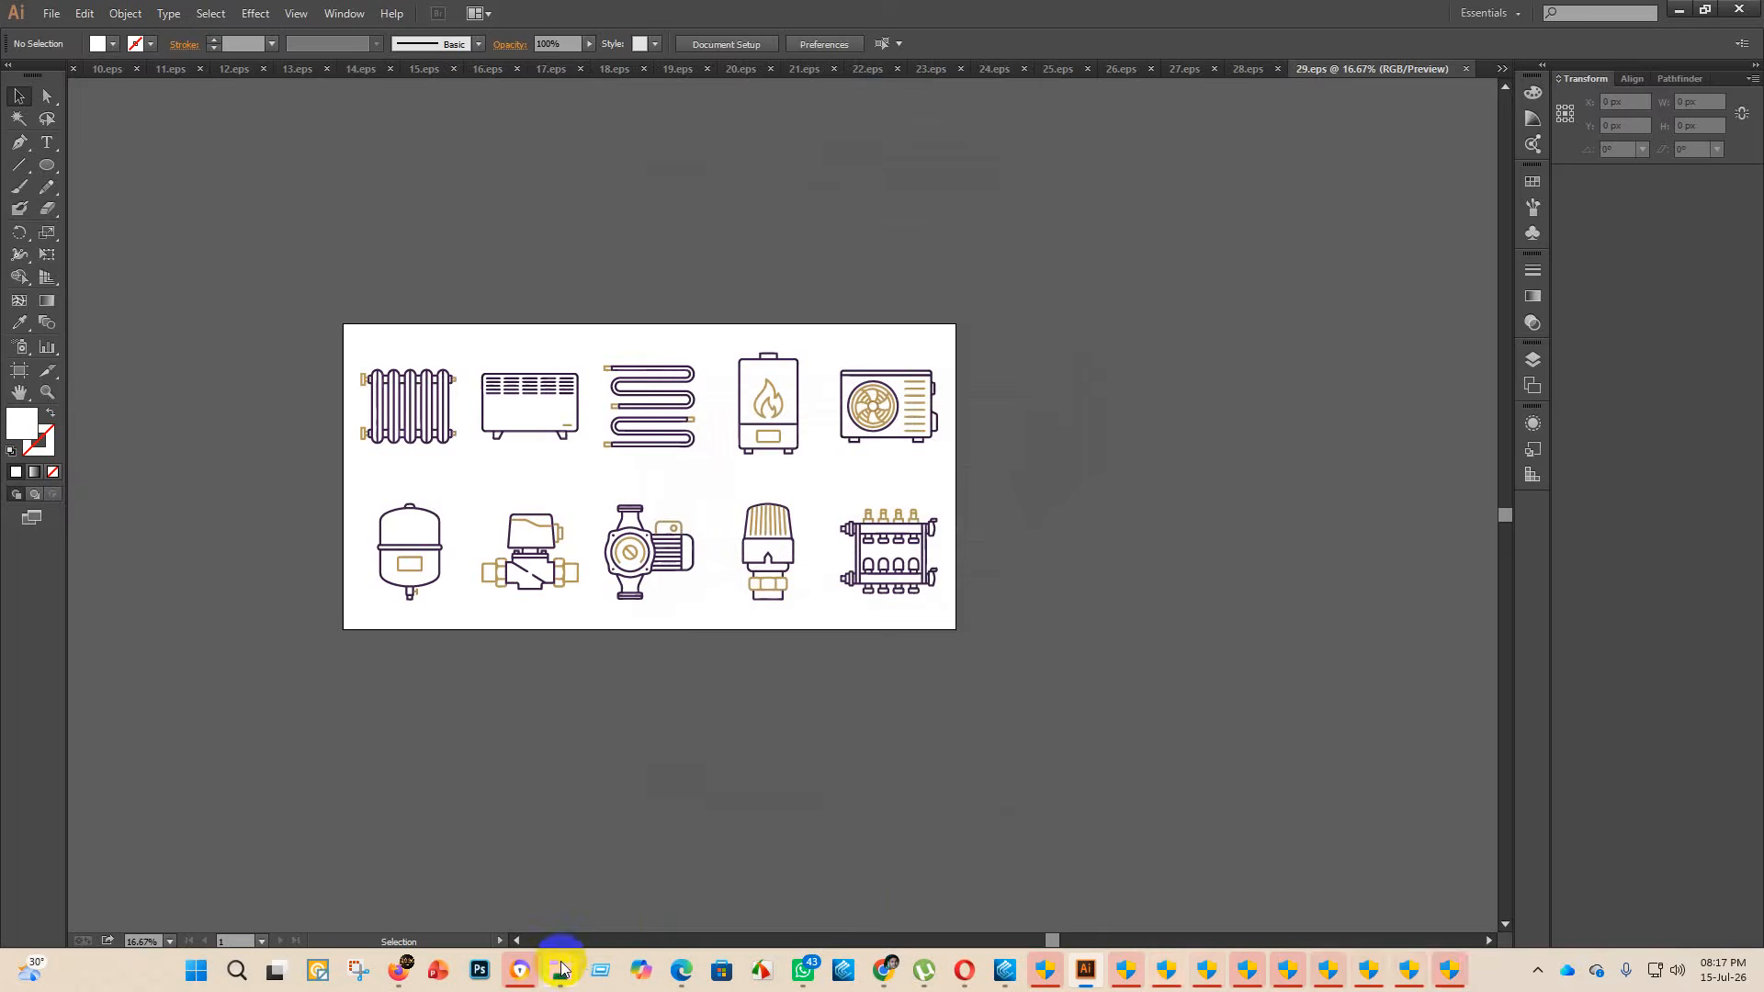
# - In File Explorer, move the two heating cooling files into the finish folder and open the plumbing pipes fittings EPS in a maximized Illustrator window
pyautogui.moveTo(562, 969)
pyautogui.click(553, 882)
pyautogui.moveTo(924, 341); pyautogui.dragTo(404, 163)
pyautogui.moveTo(945, 367); pyautogui.dragTo(419, 179)
pyautogui.click(923, 349)
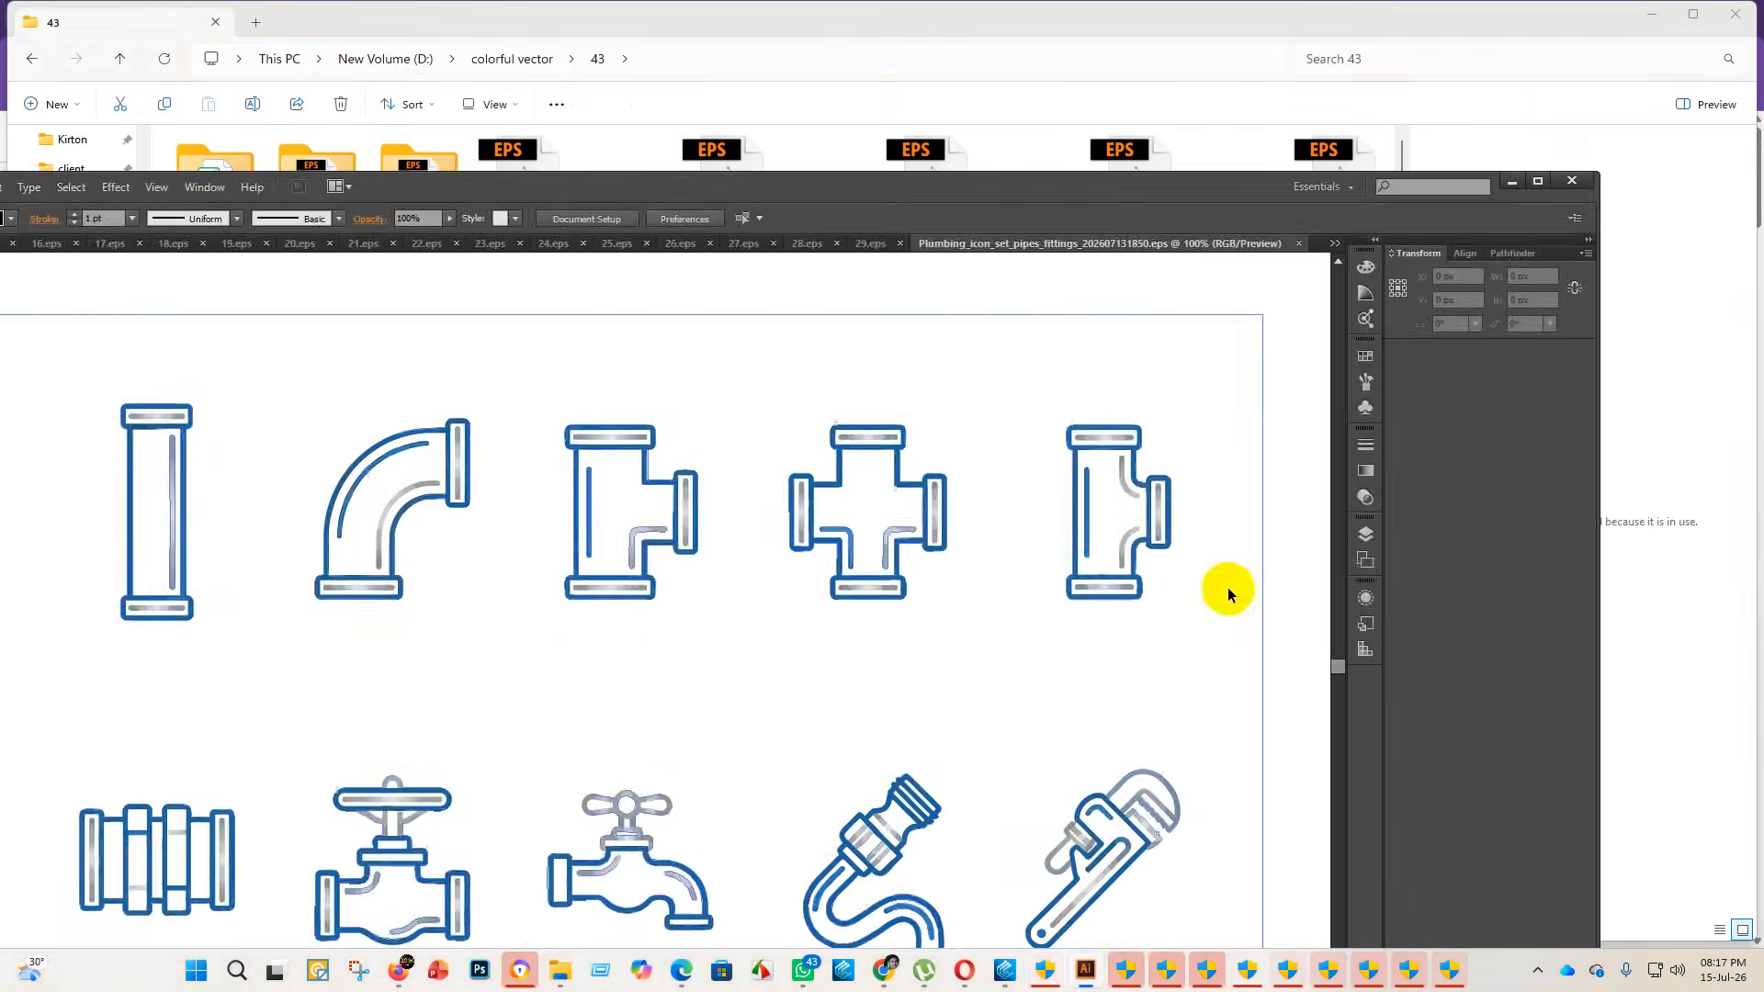
pyautogui.click(1540, 182)
# - Scale the pipes fittings artwork up proportionally to slightly beyond the artboard's width and delete its white background with the Magic Wand
pyautogui.scroll(-8, 787, 542)
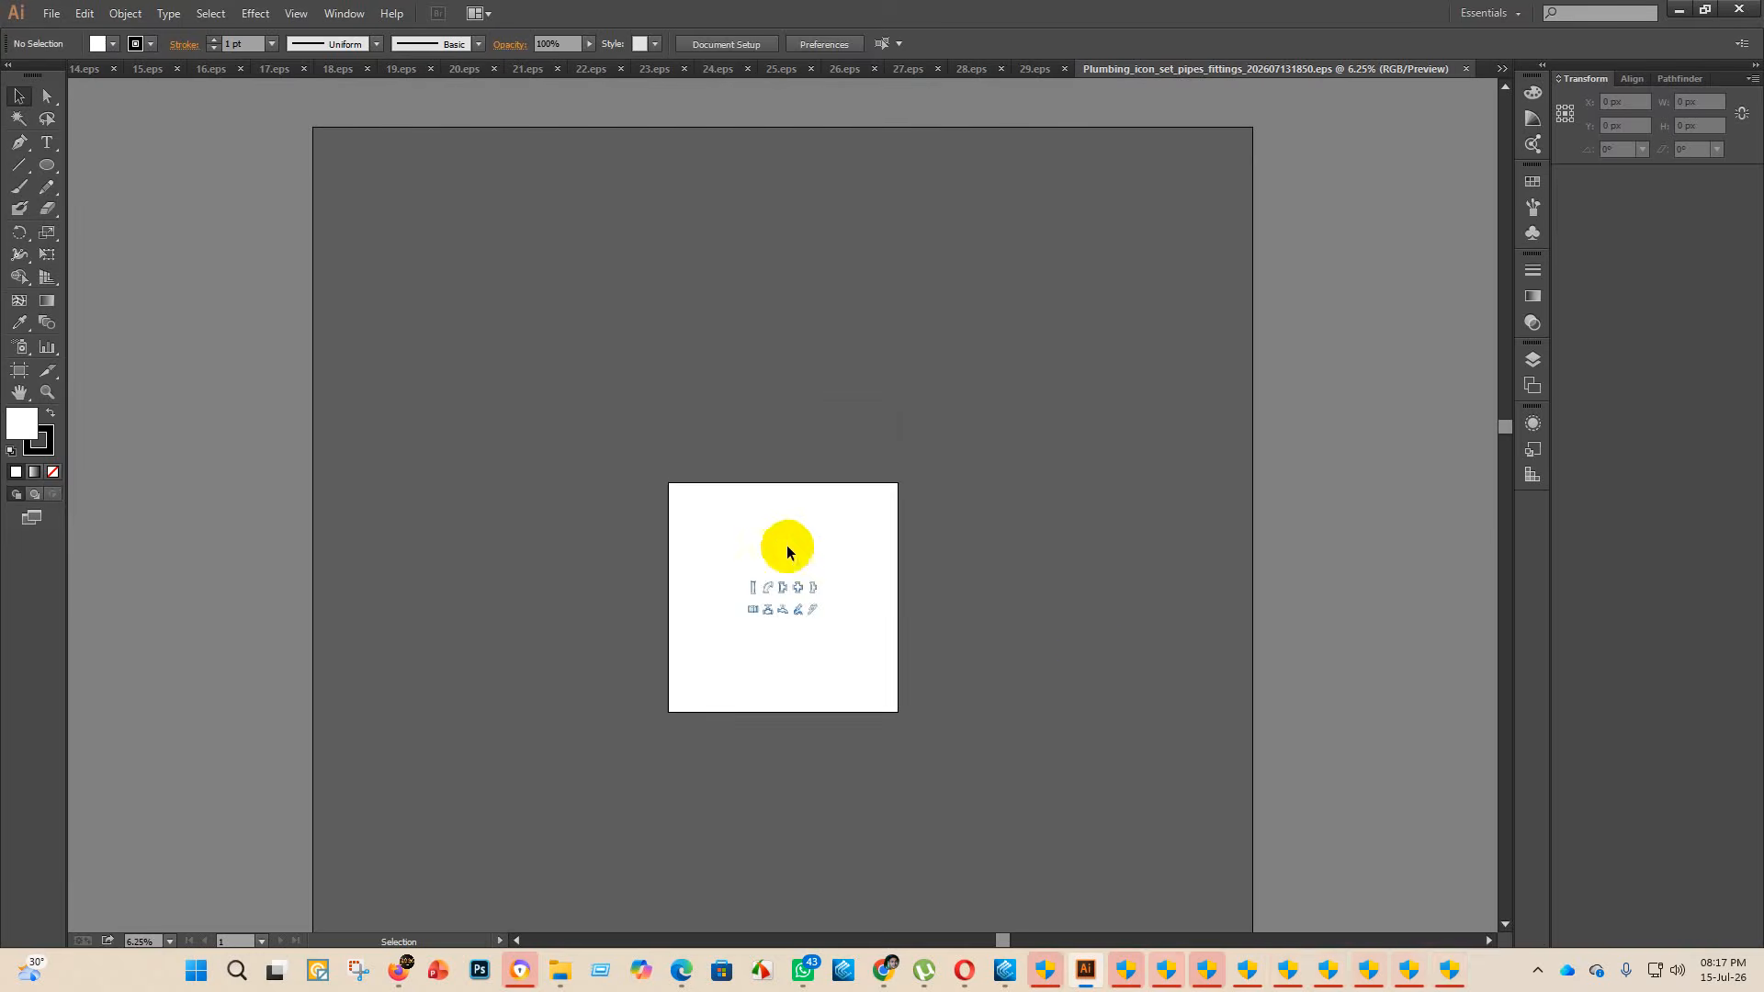
pyautogui.click(764, 593)
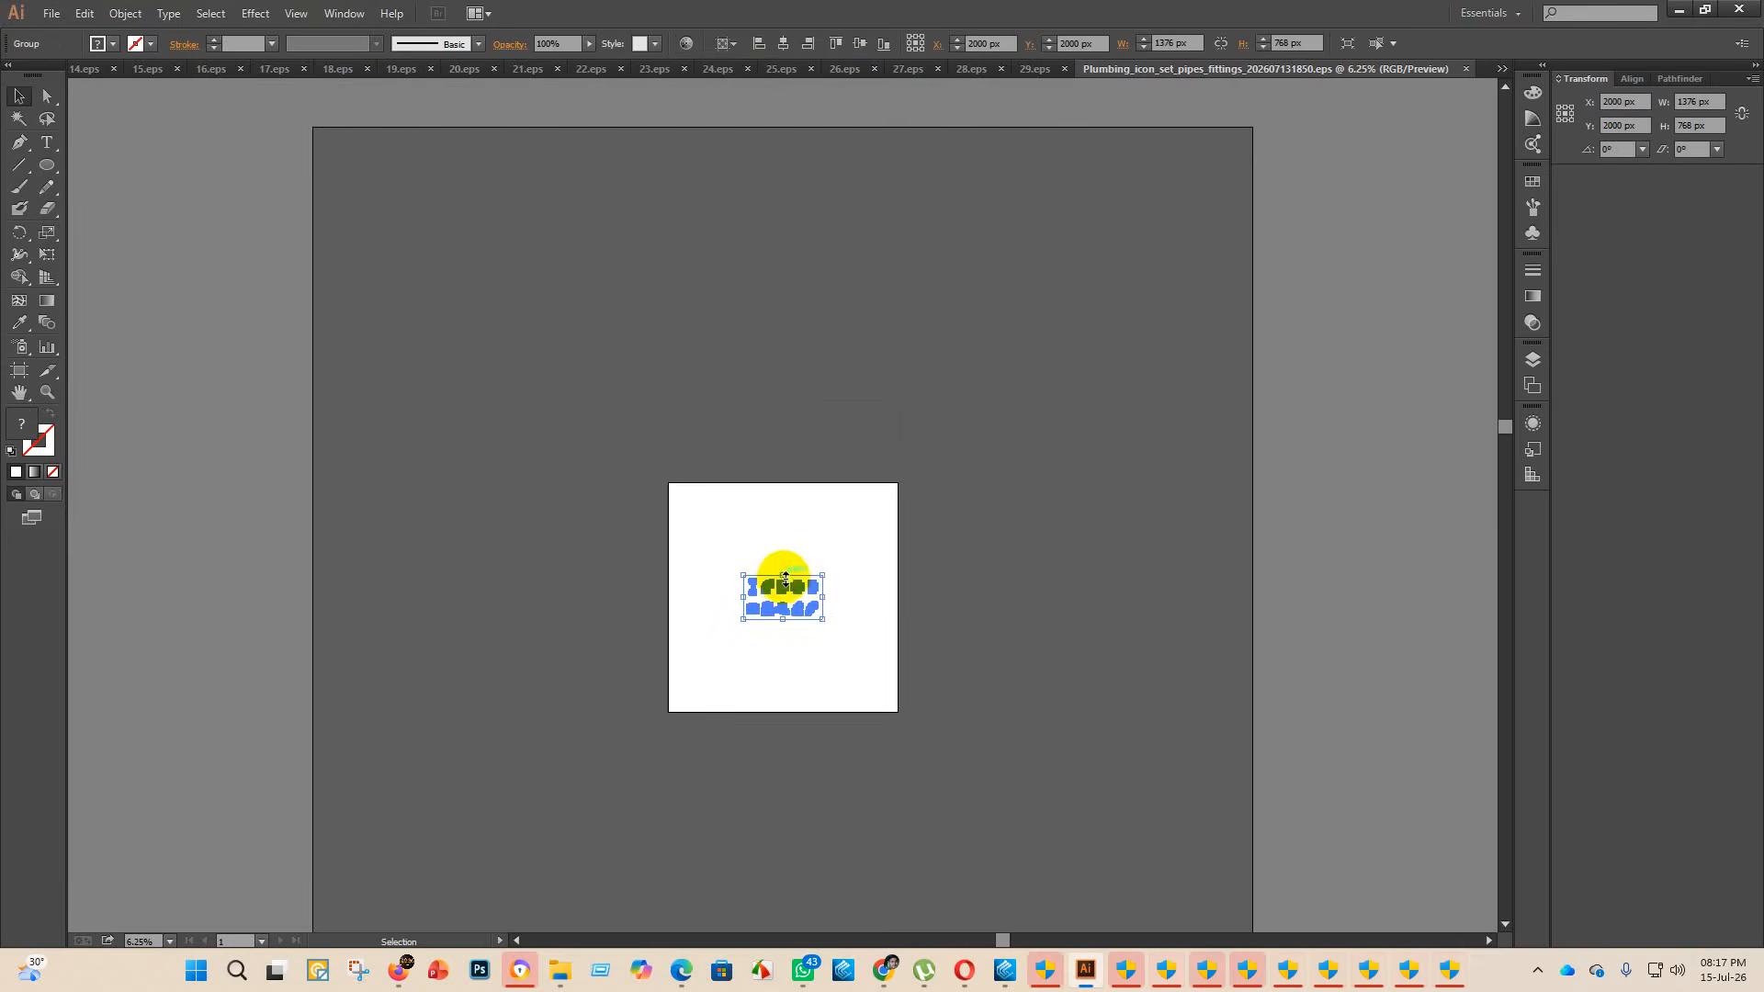
pyautogui.moveTo(786, 577); pyautogui.dragTo(808, 482)
pyautogui.click(1201, 610)
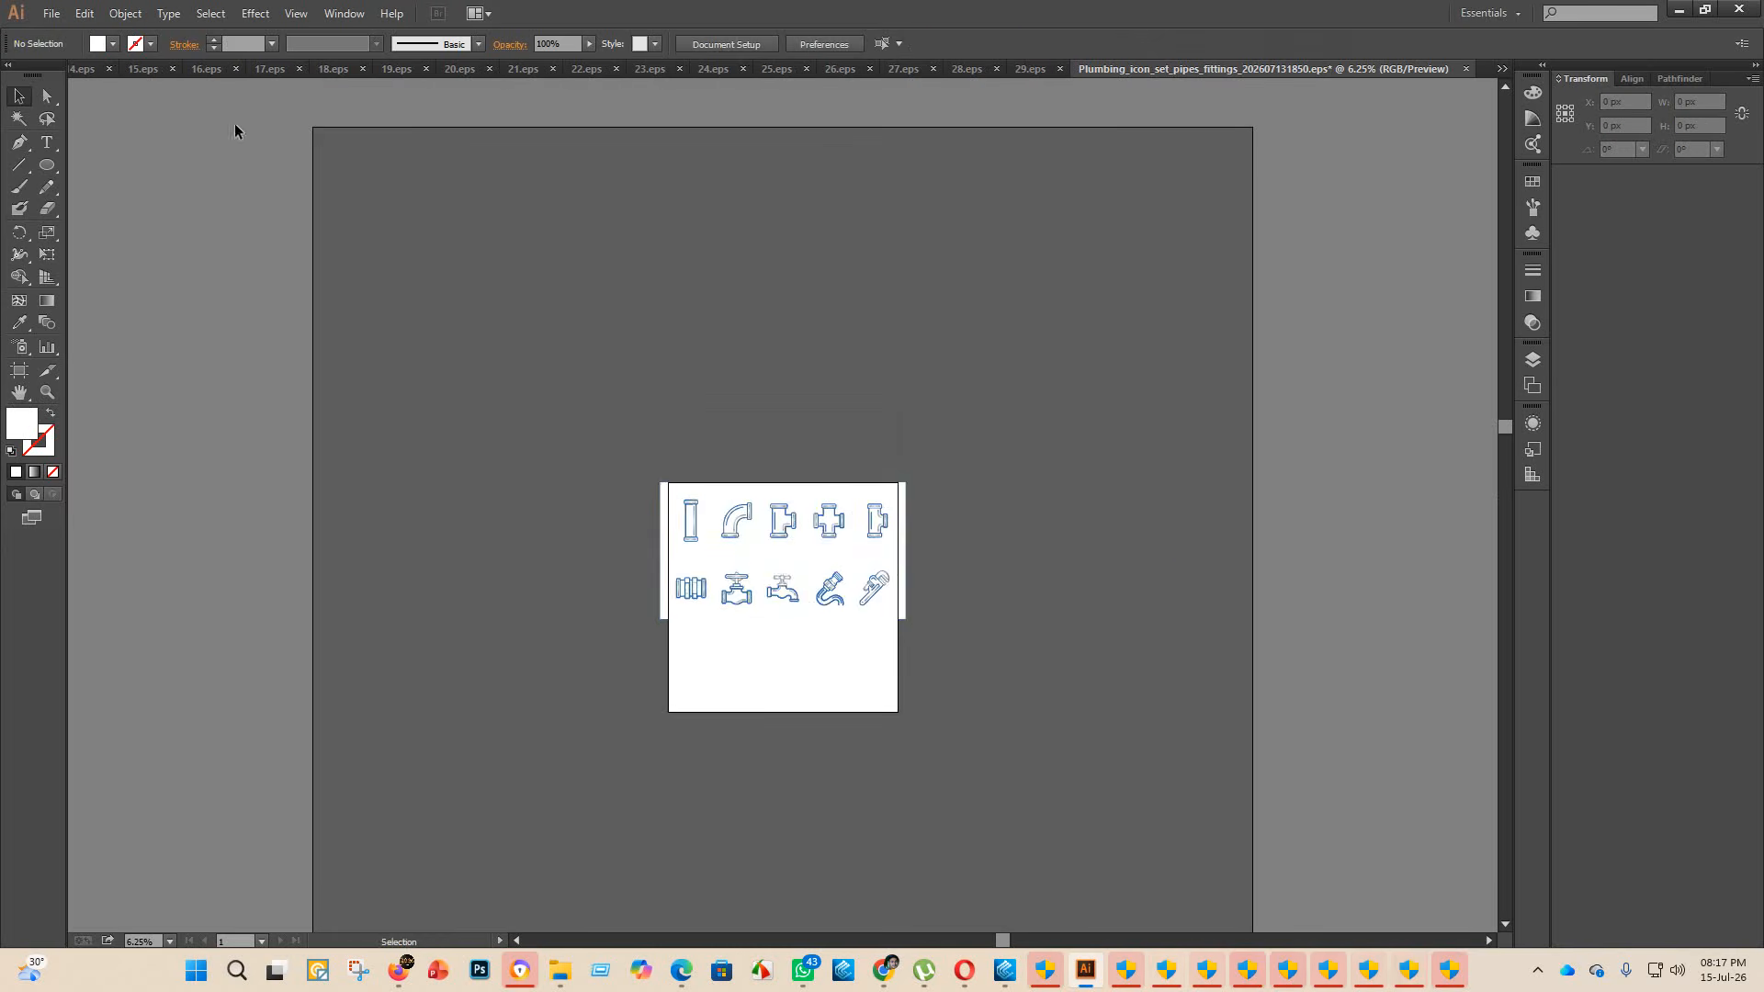
pyautogui.click(716, 499)
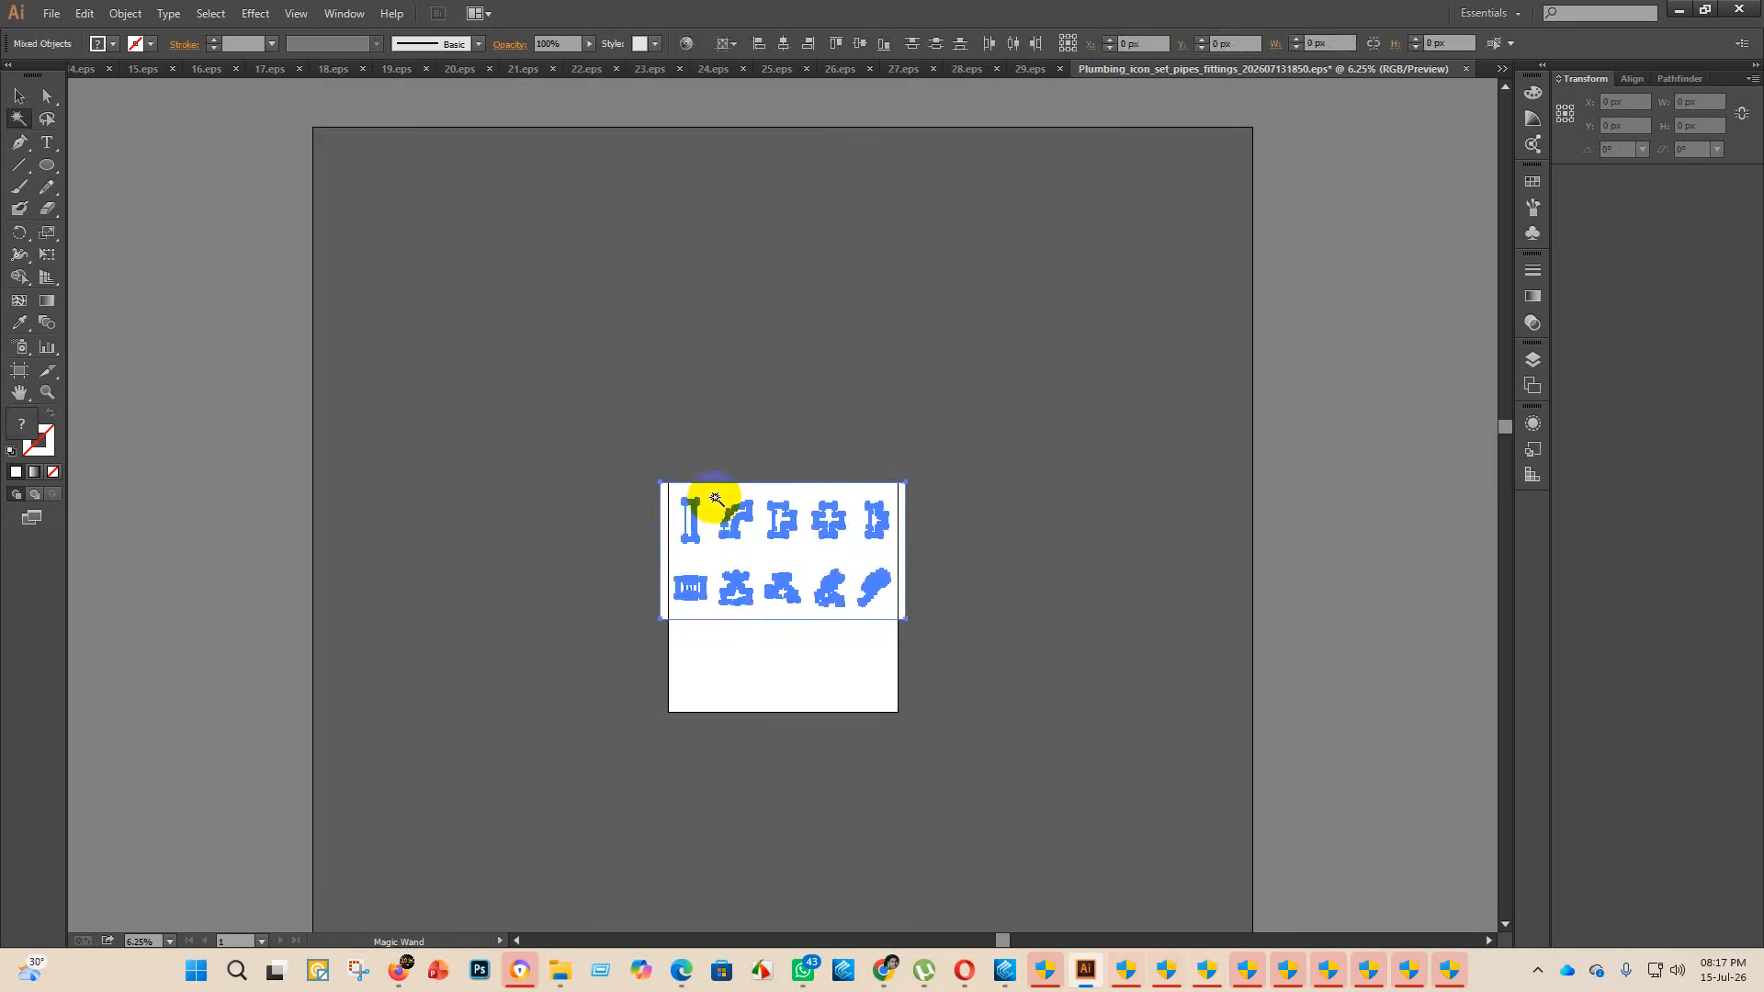
pyautogui.press('Delete')
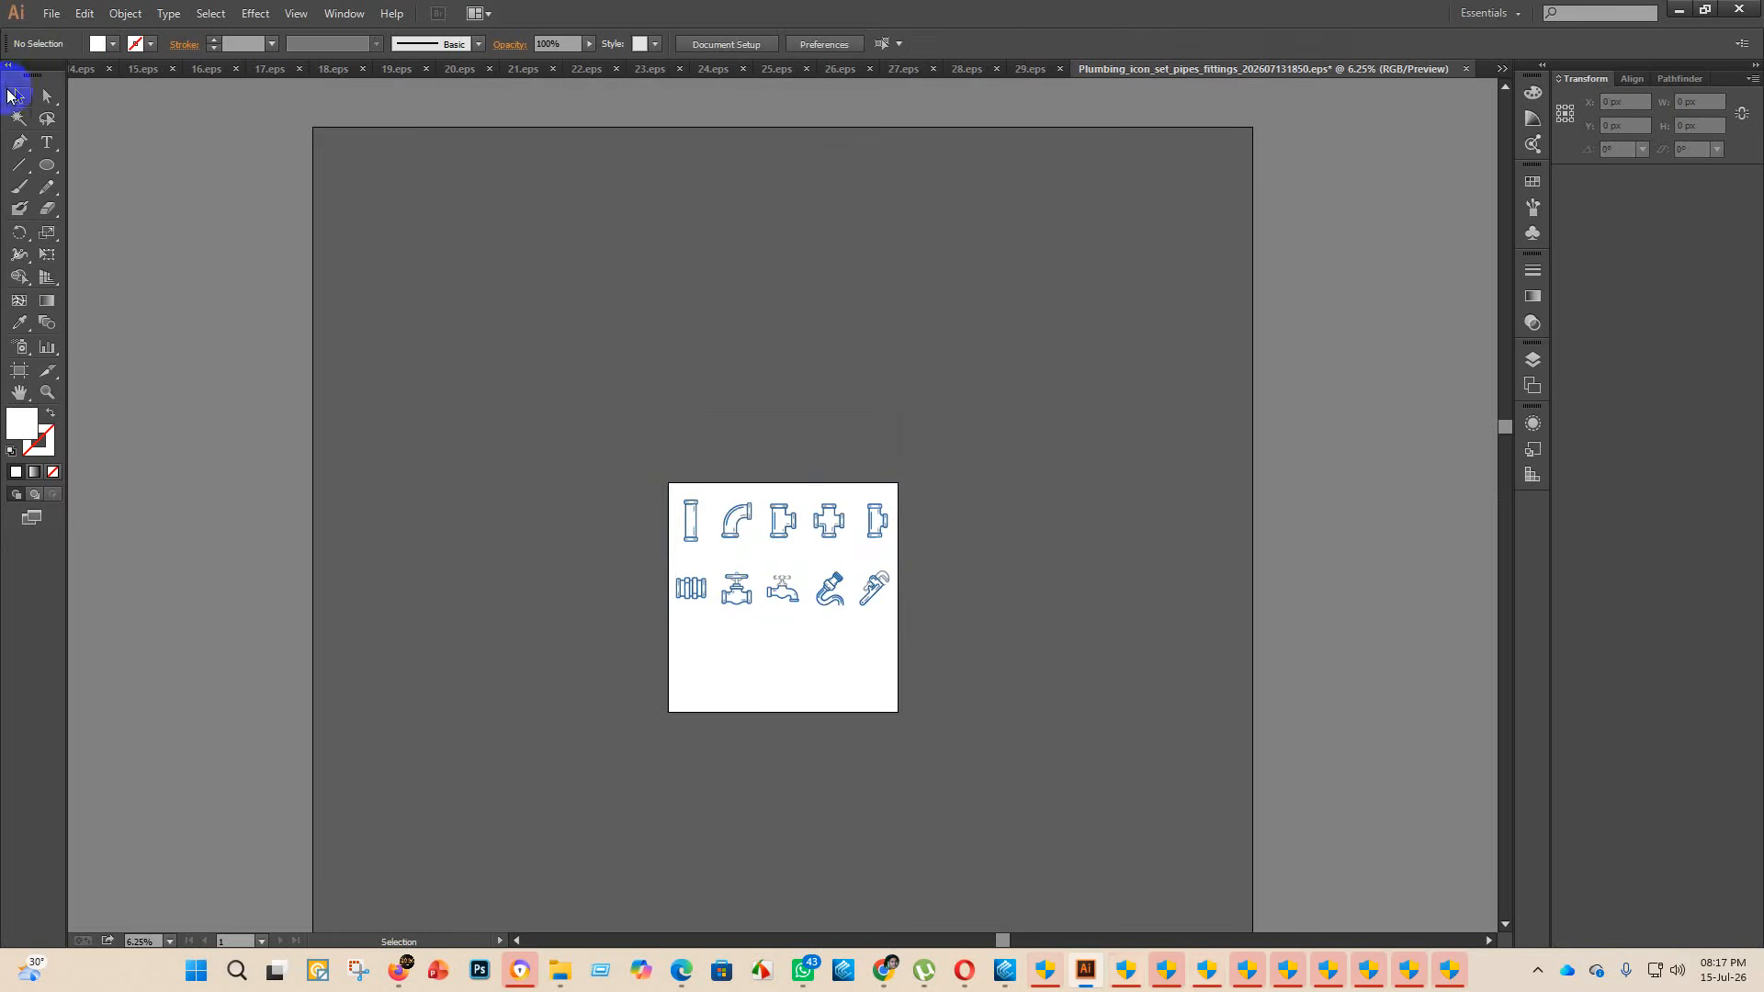
# - Set the height of the pipes fittings document's artboard to 2000 px
pyautogui.click(19, 370)
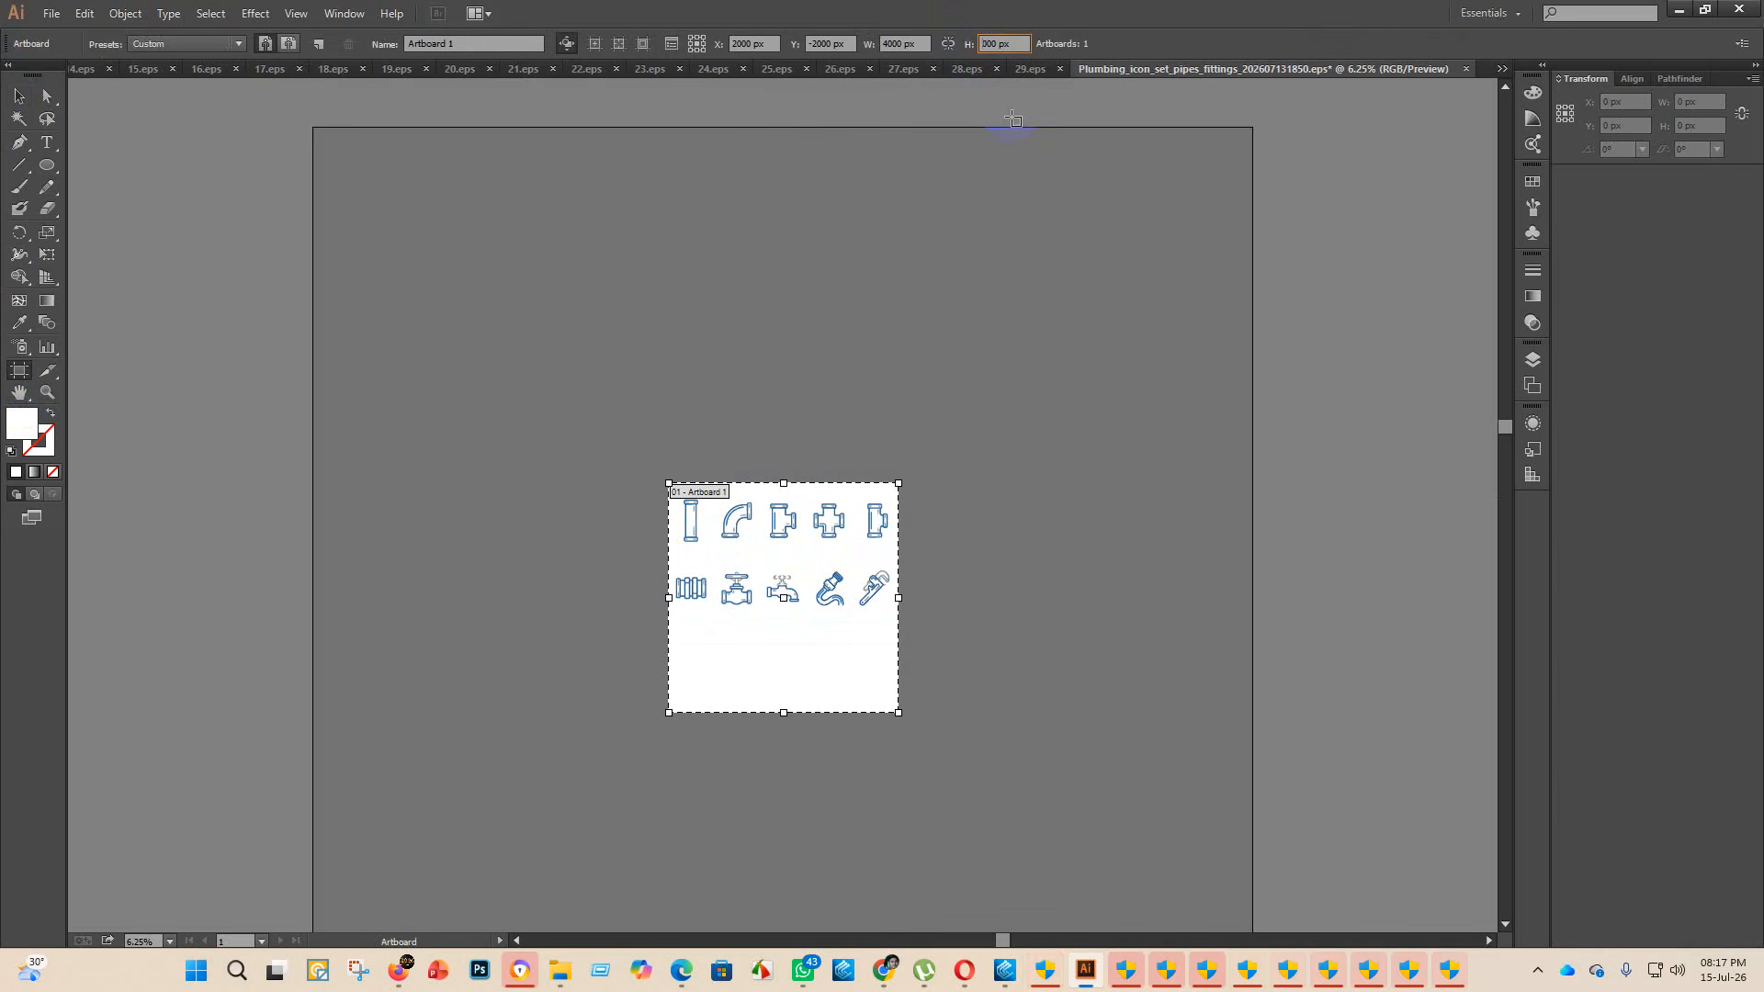
pyautogui.press('Return')
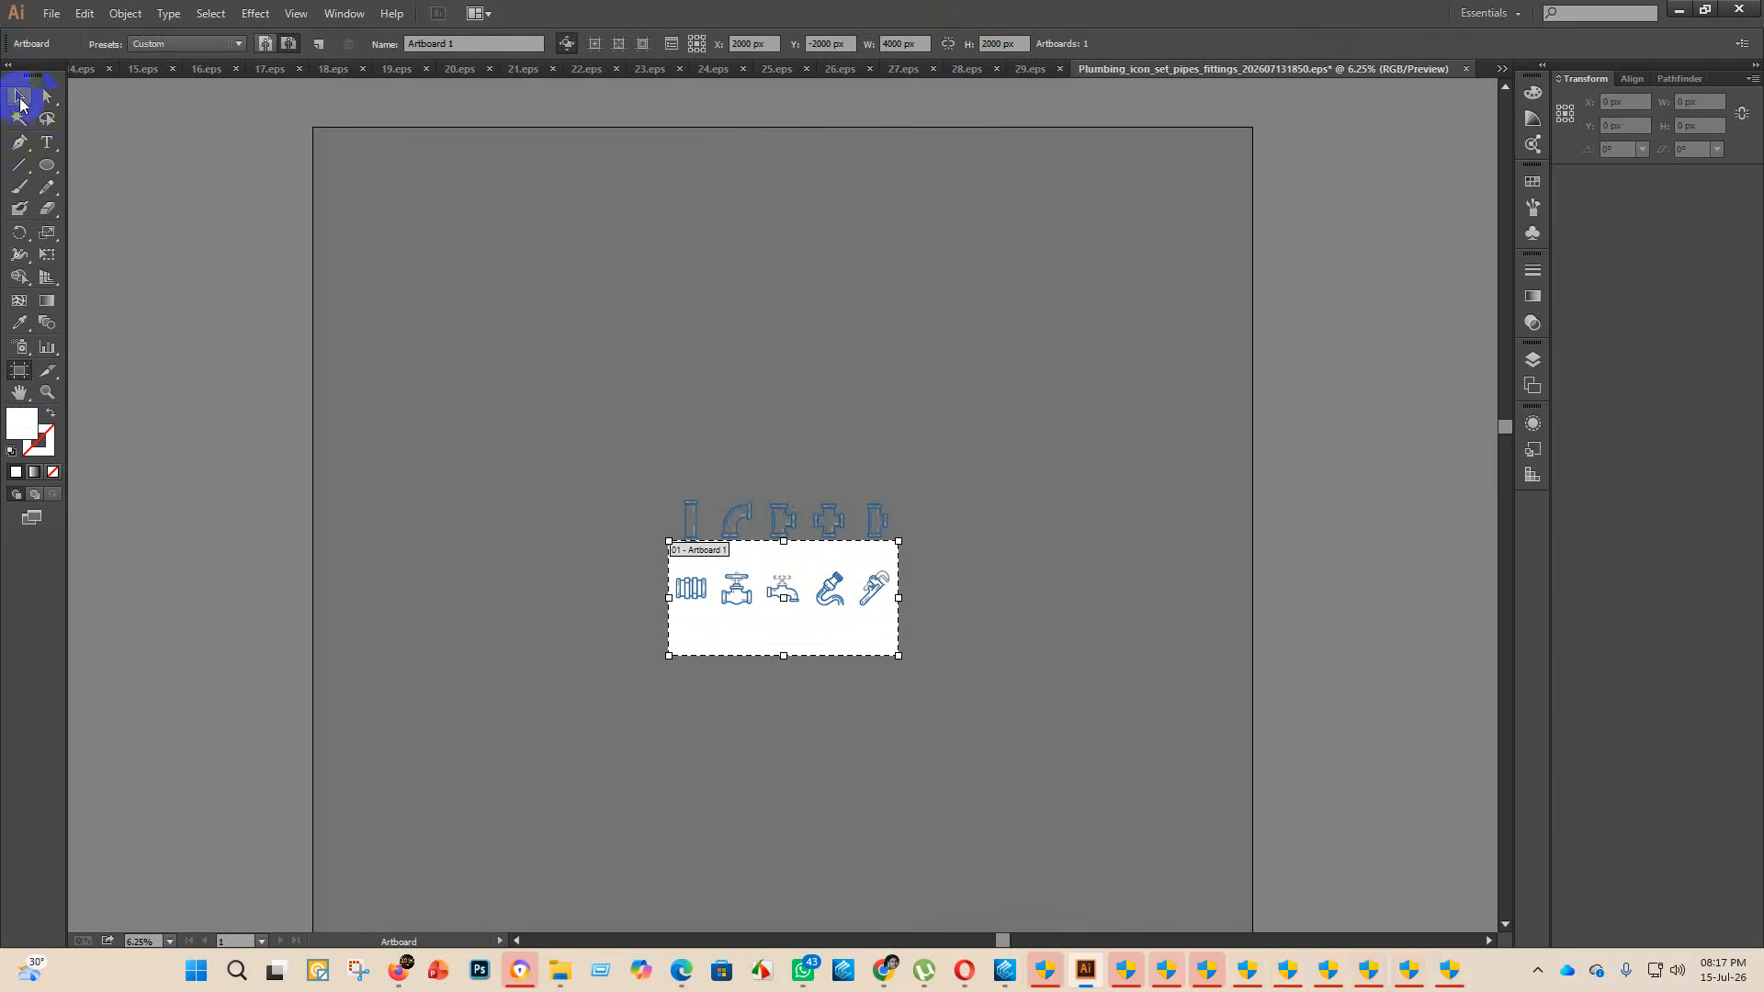
# - Center the pipes fittings artwork horizontally and vertically on the artboard and deselect it
pyautogui.click(20, 99)
pyautogui.scroll(5, 762, 528)
pyautogui.scroll(-3, 551, 514)
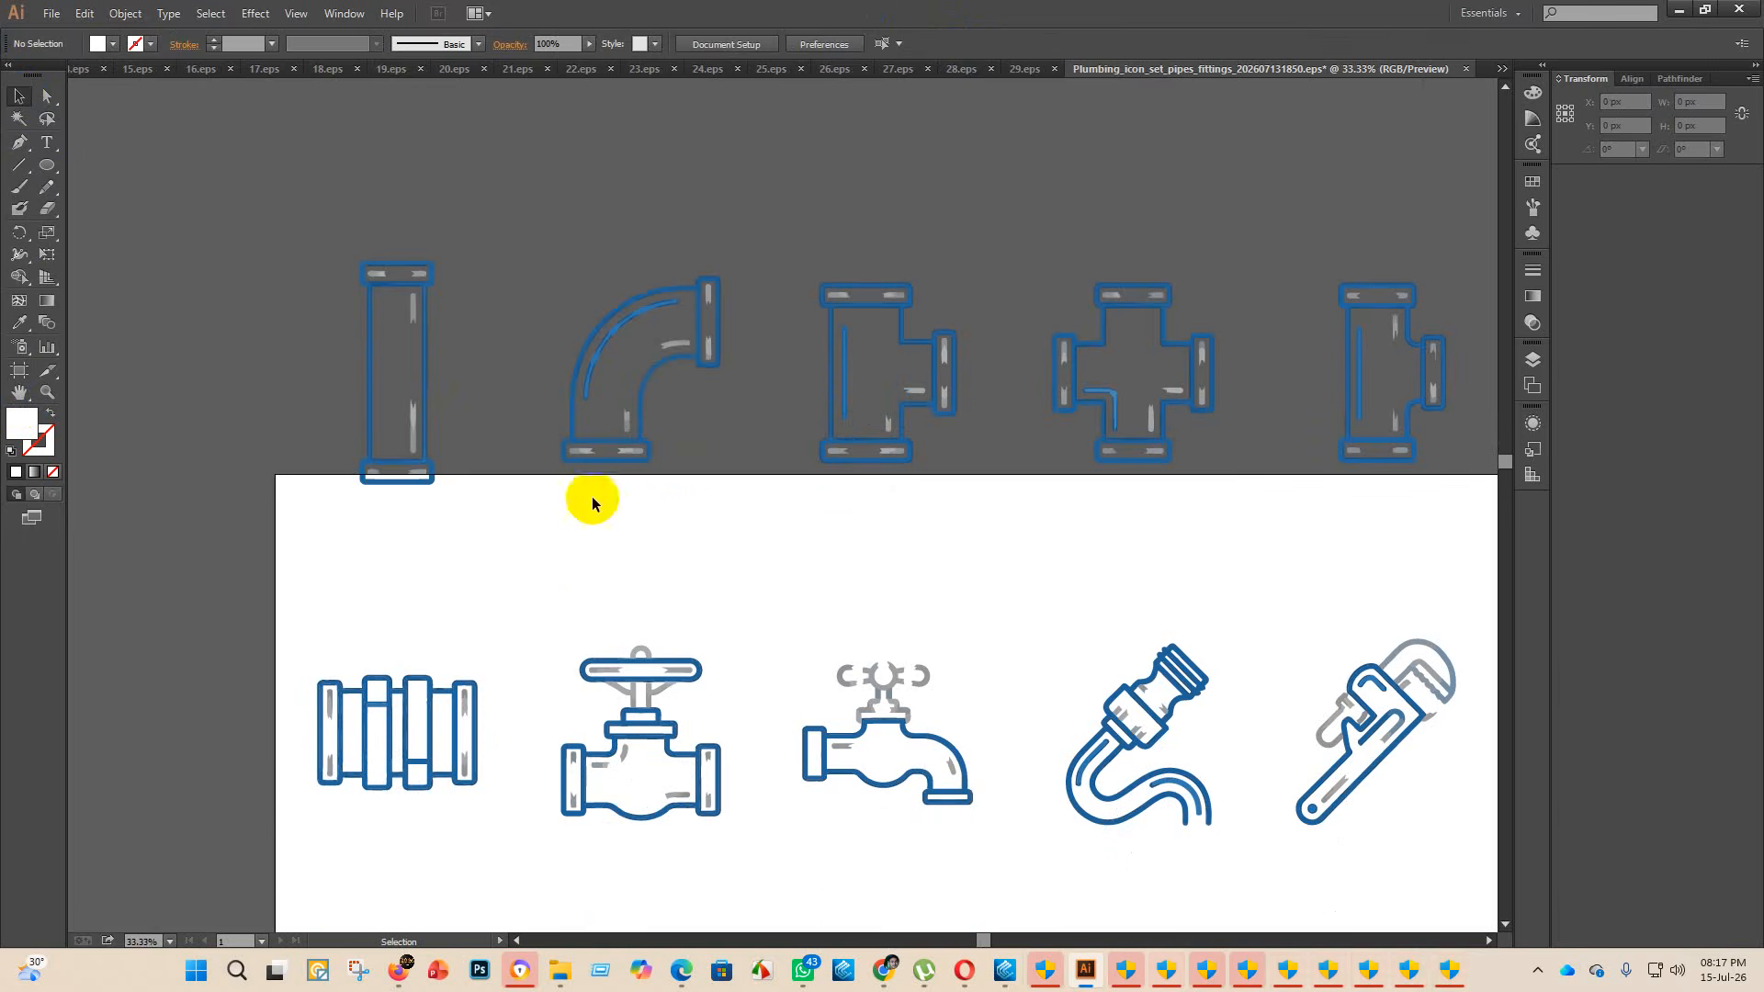
pyautogui.click(378, 474)
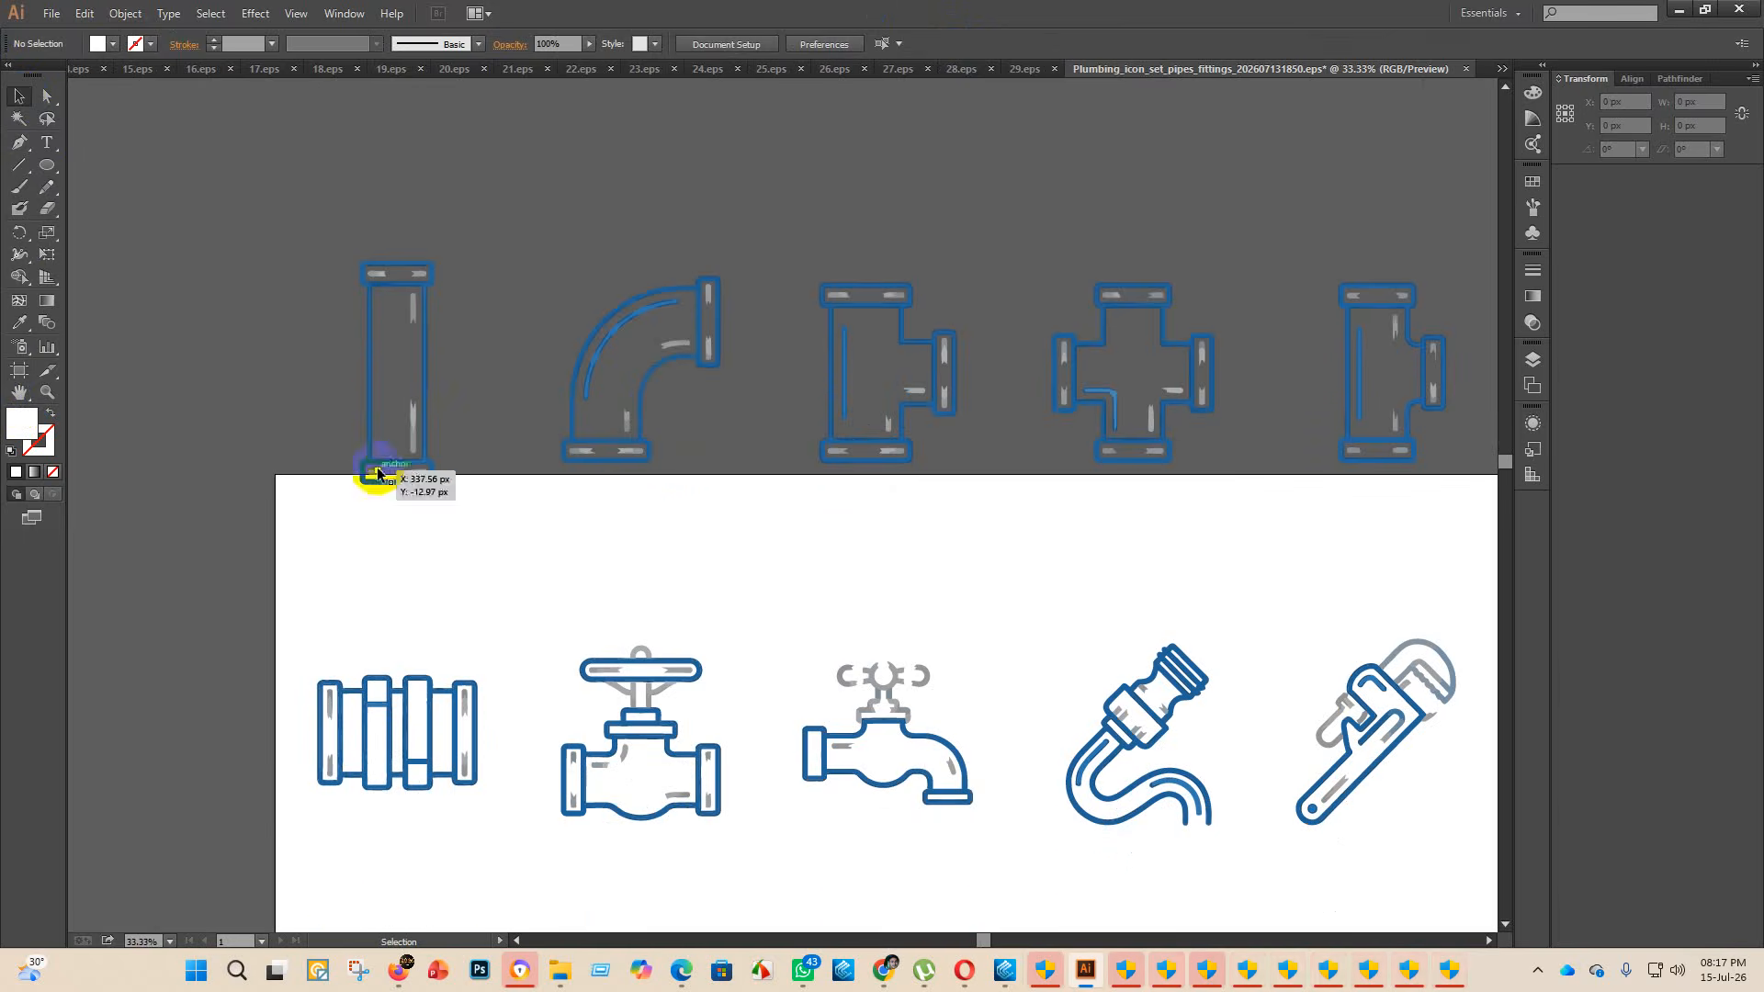
pyautogui.click(429, 423)
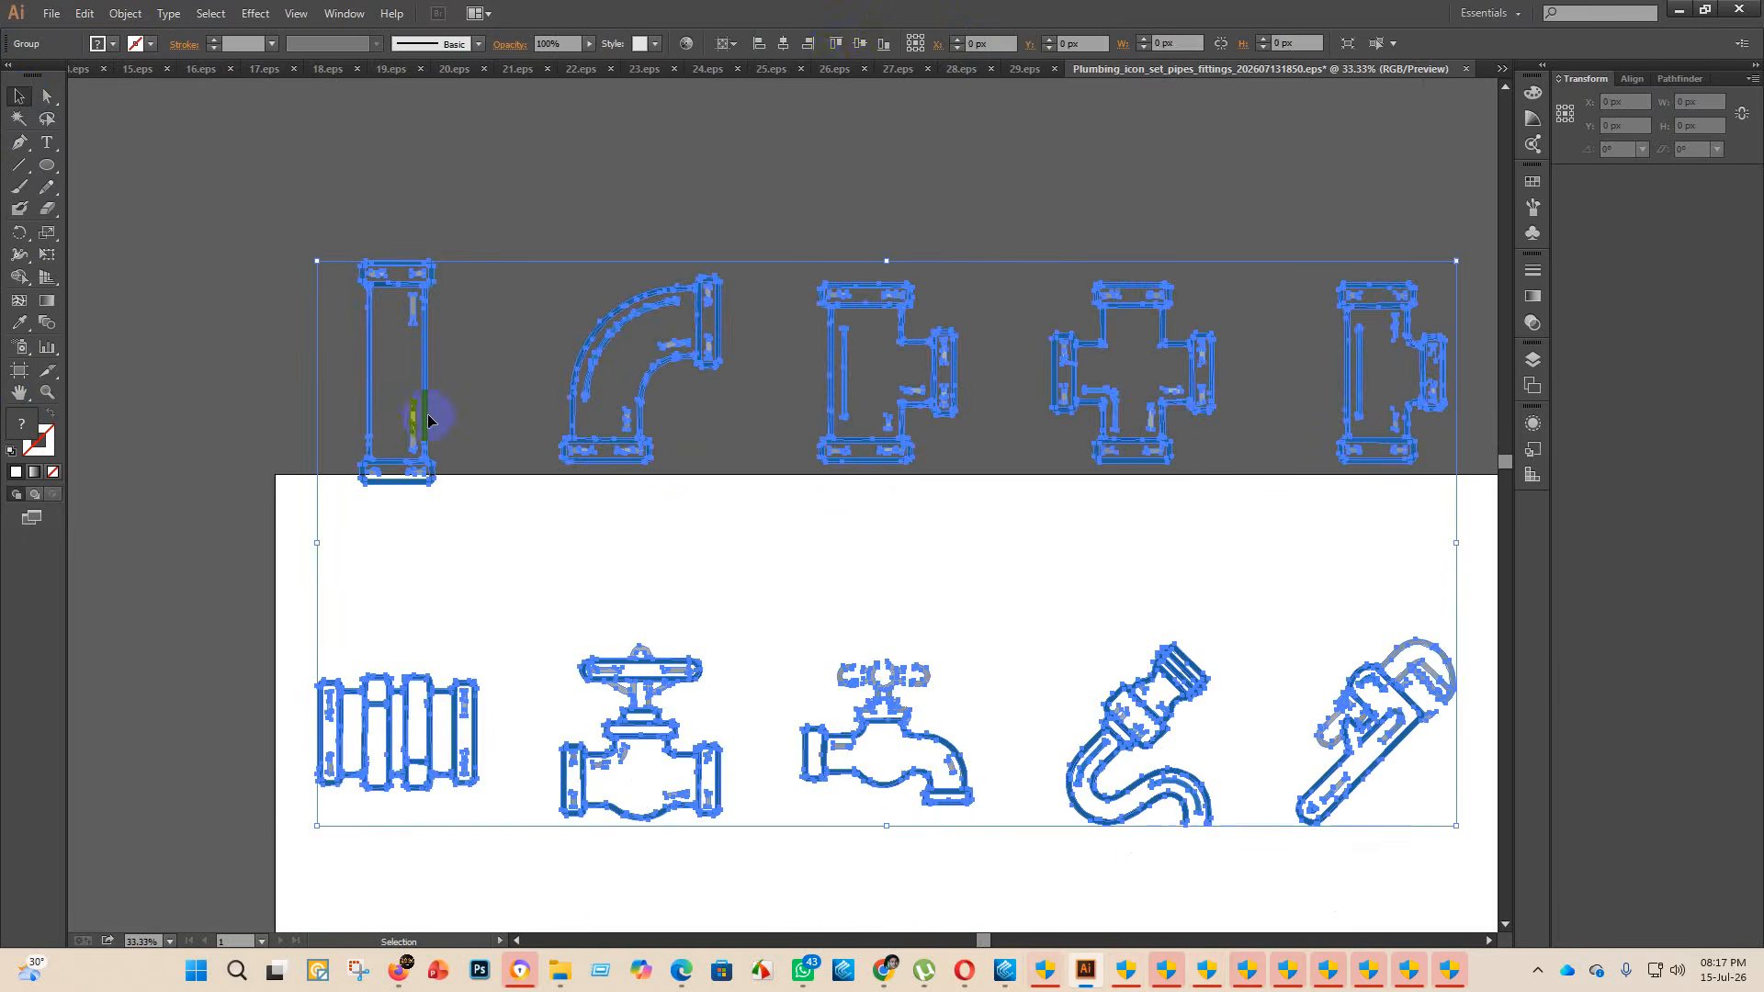
pyautogui.click(859, 44)
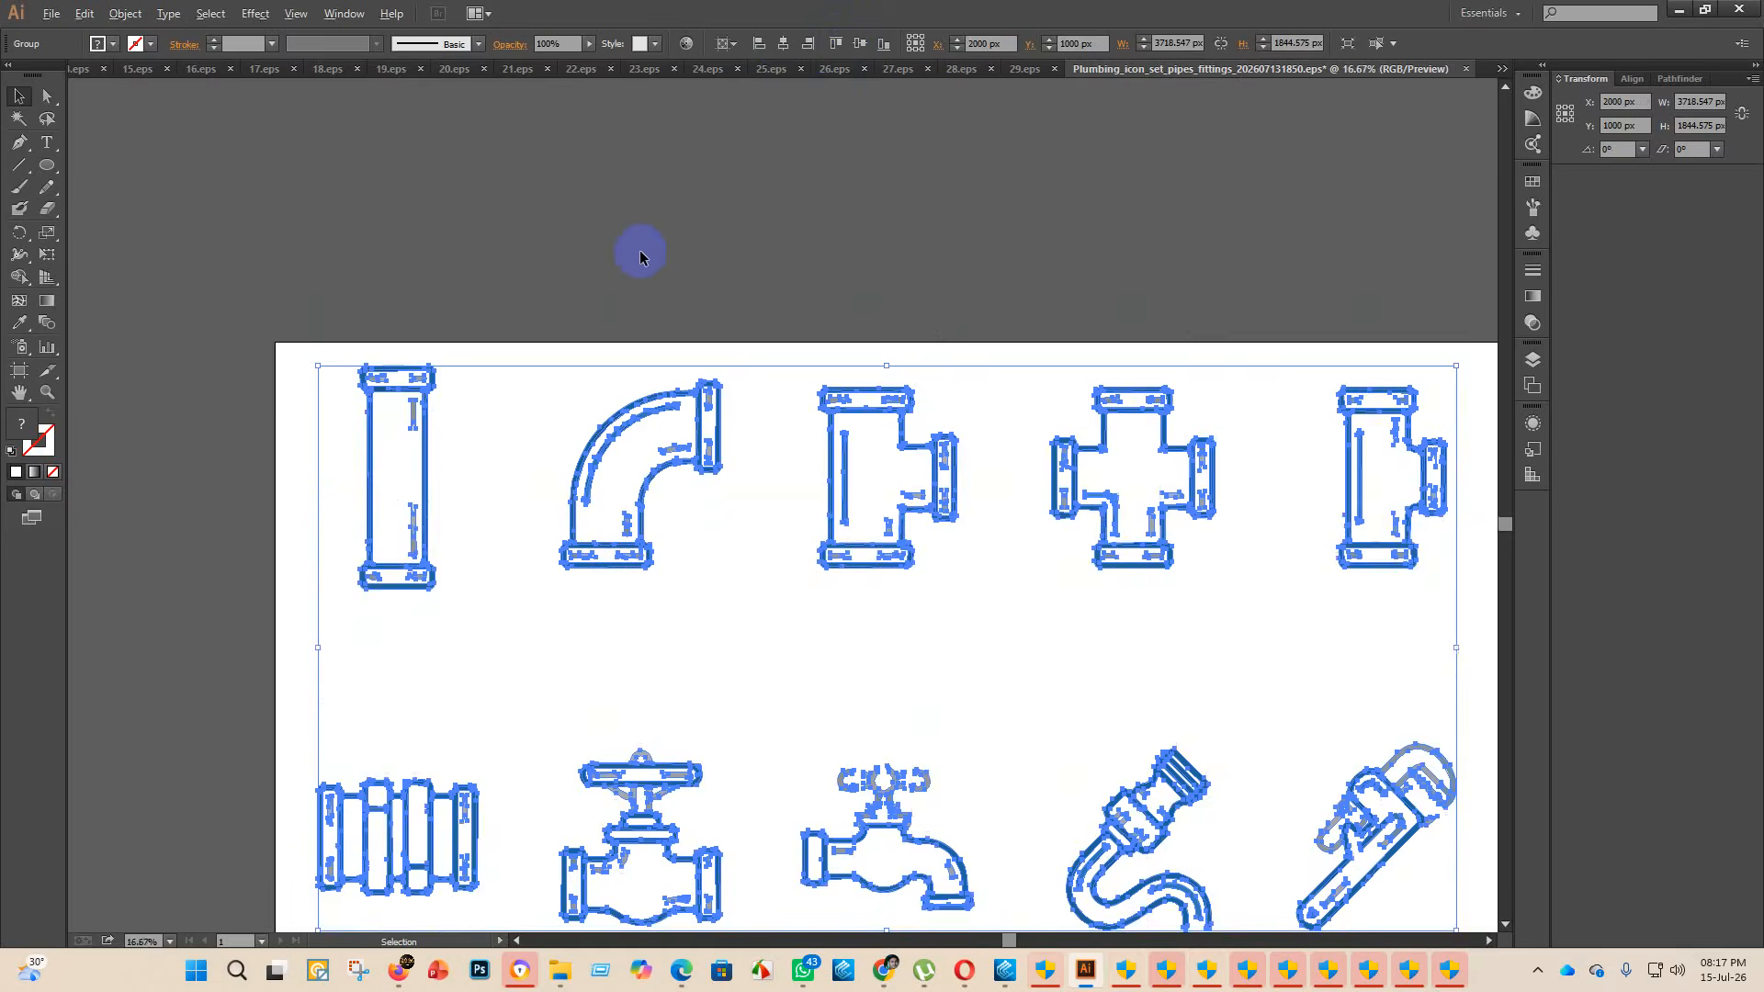
pyautogui.keyDown('alt'); pyautogui.scroll(-3, 640, 256); pyautogui.keyUp('alt')
pyautogui.click(845, 462)
# - Save the pipes fittings document in the eps 2 folder as an Illustrator EPS file named 30
pyautogui.click(52, 12)
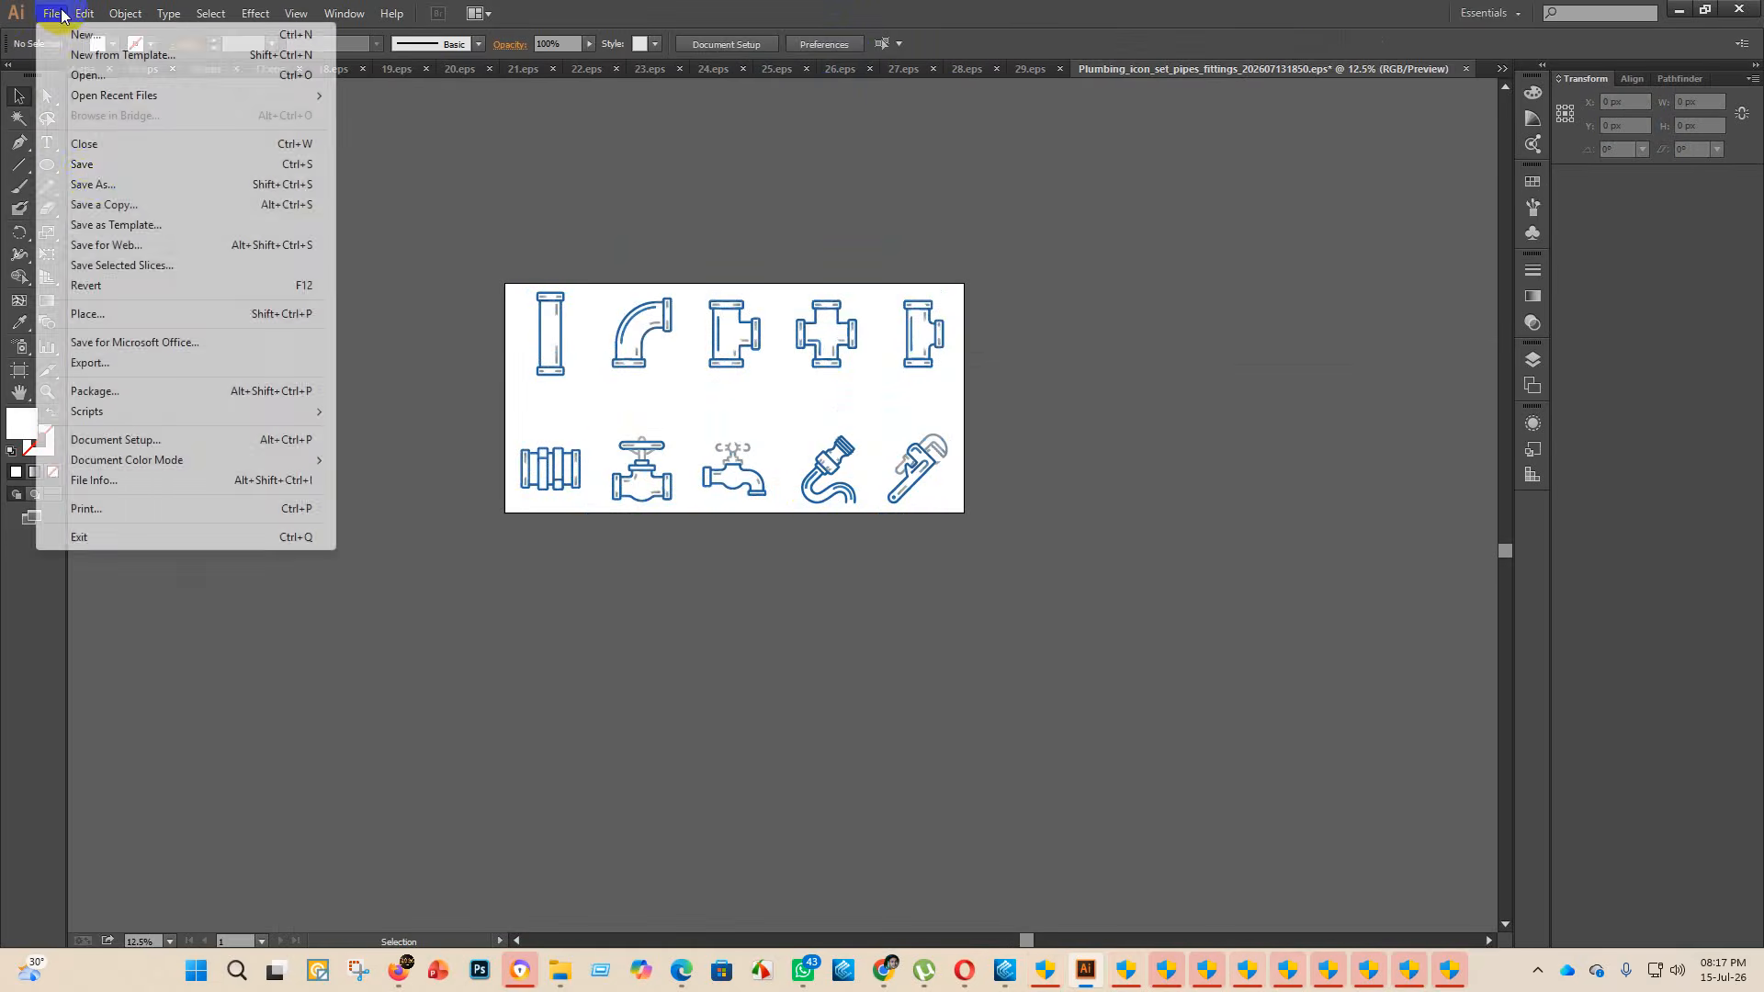
pyautogui.click(103, 177)
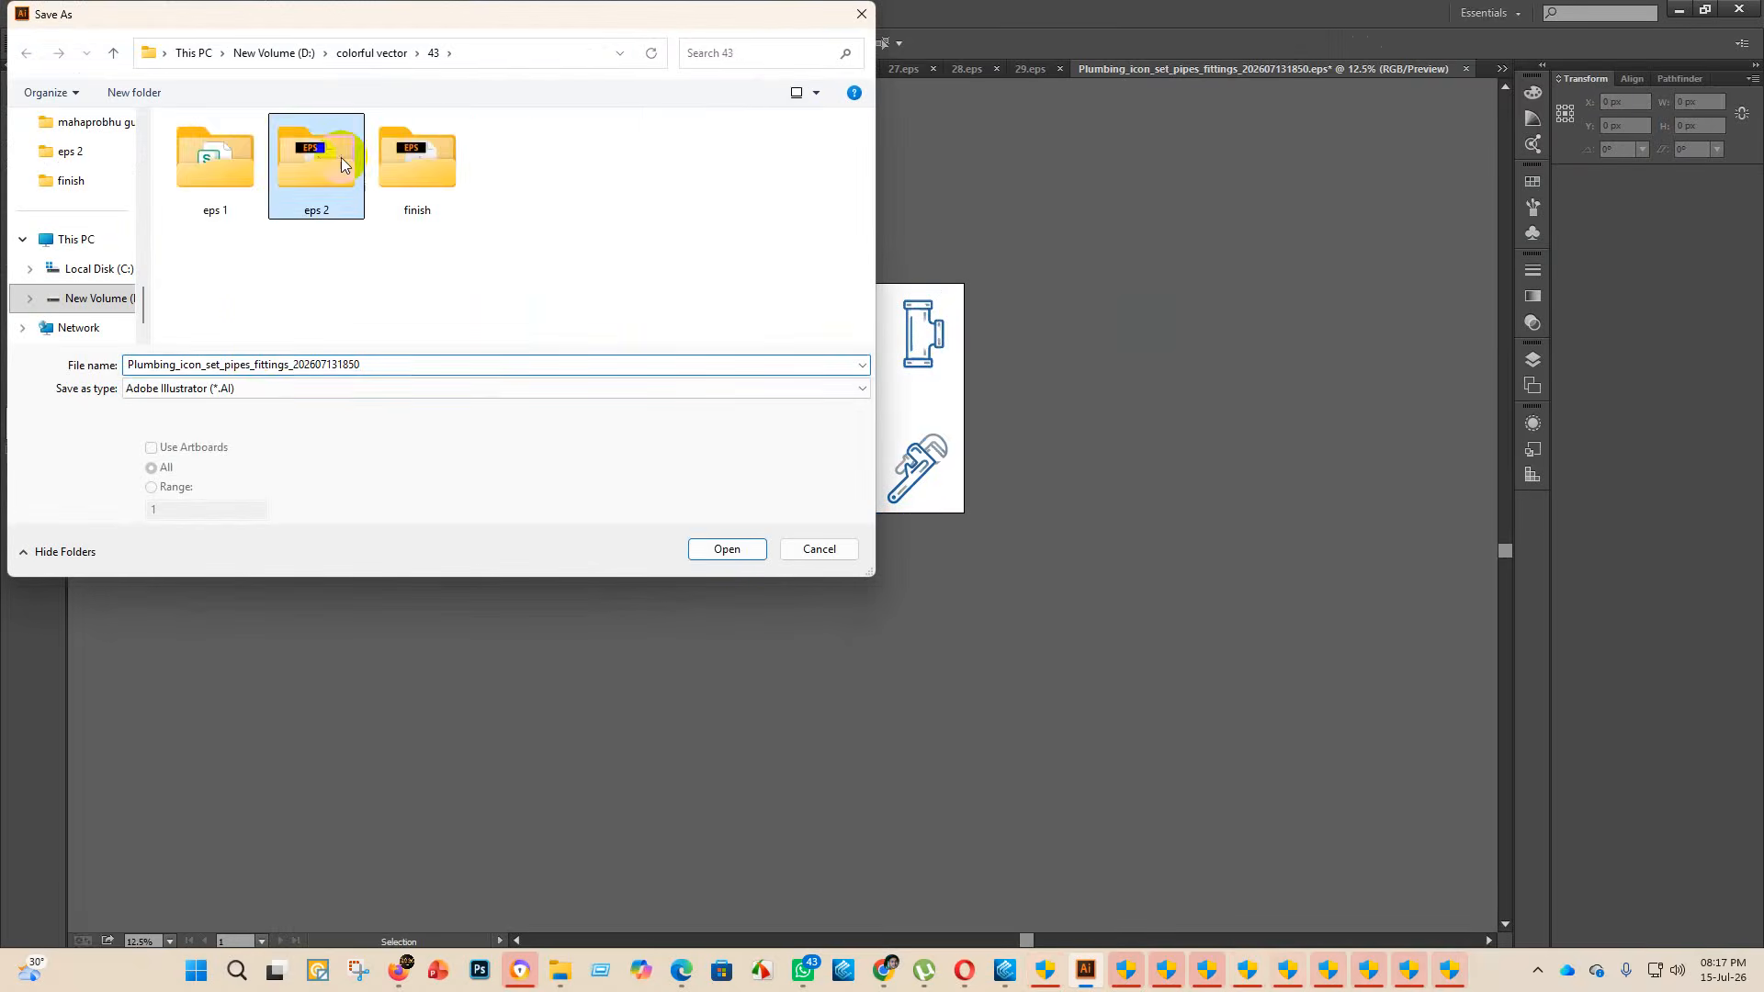
pyautogui.doubleClick(338, 157)
pyautogui.click(253, 388)
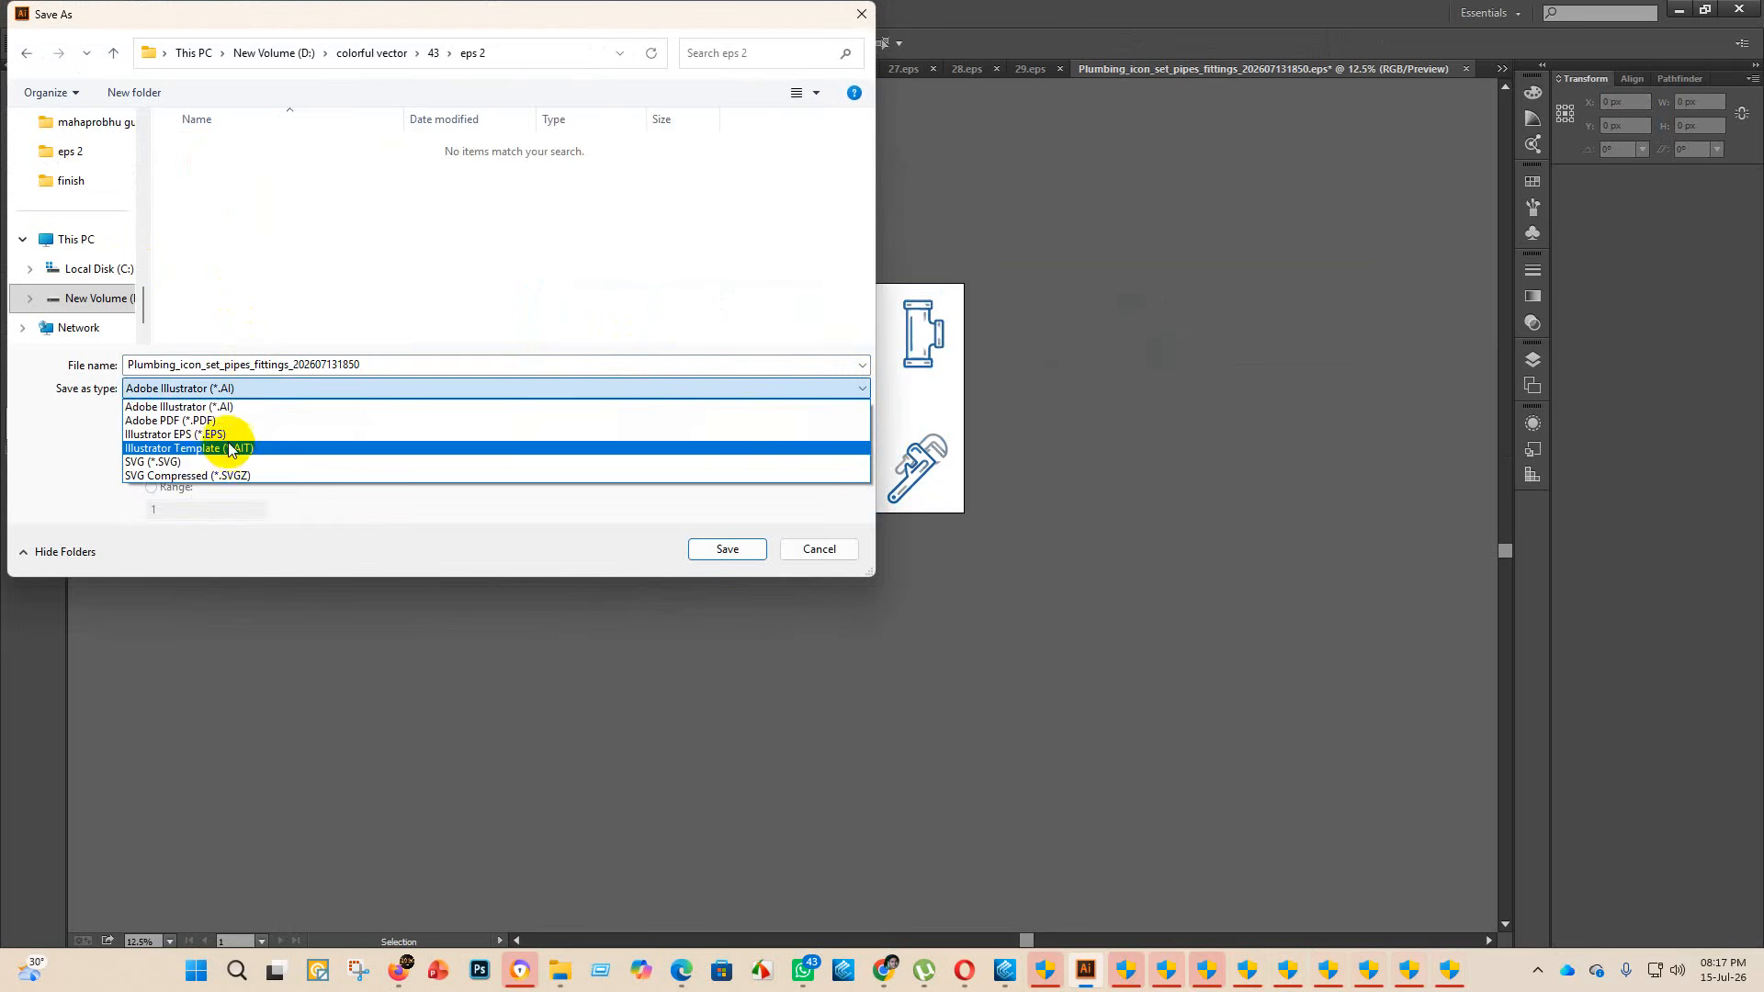
pyautogui.click(227, 424)
pyautogui.scroll(1, 206, 316)
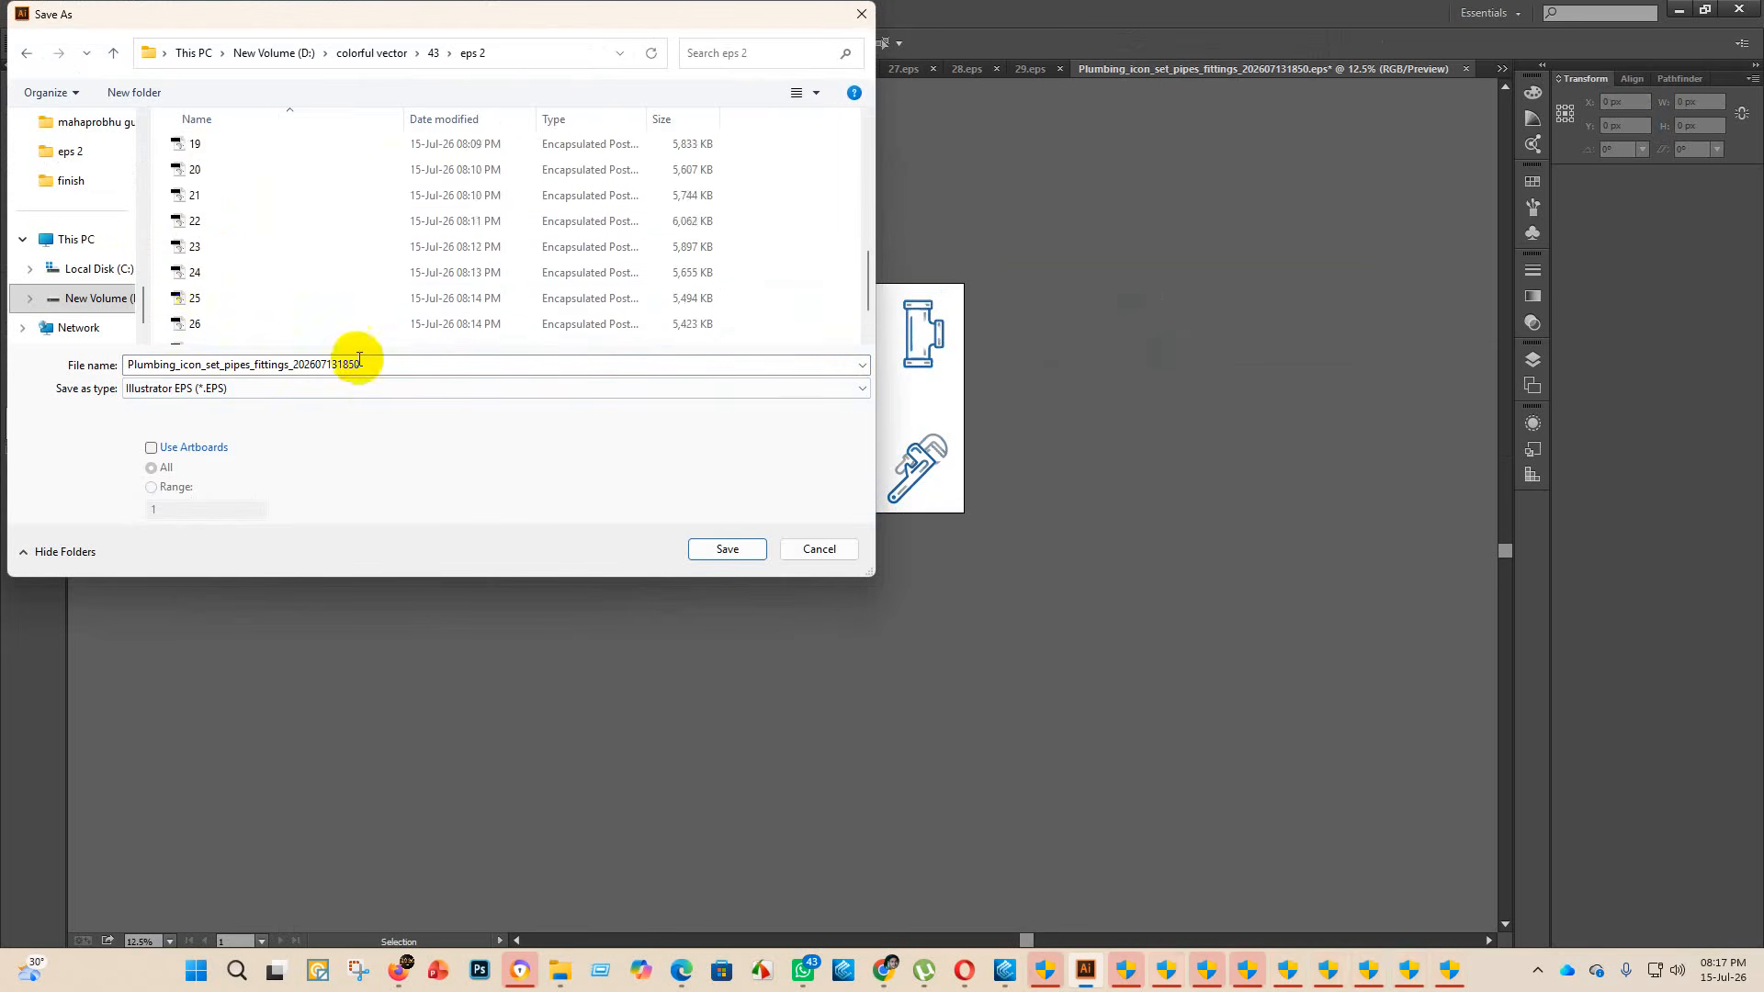
pyautogui.scroll(-1, 231, 325)
pyautogui.click(387, 365)
pyautogui.press('BackSpace')
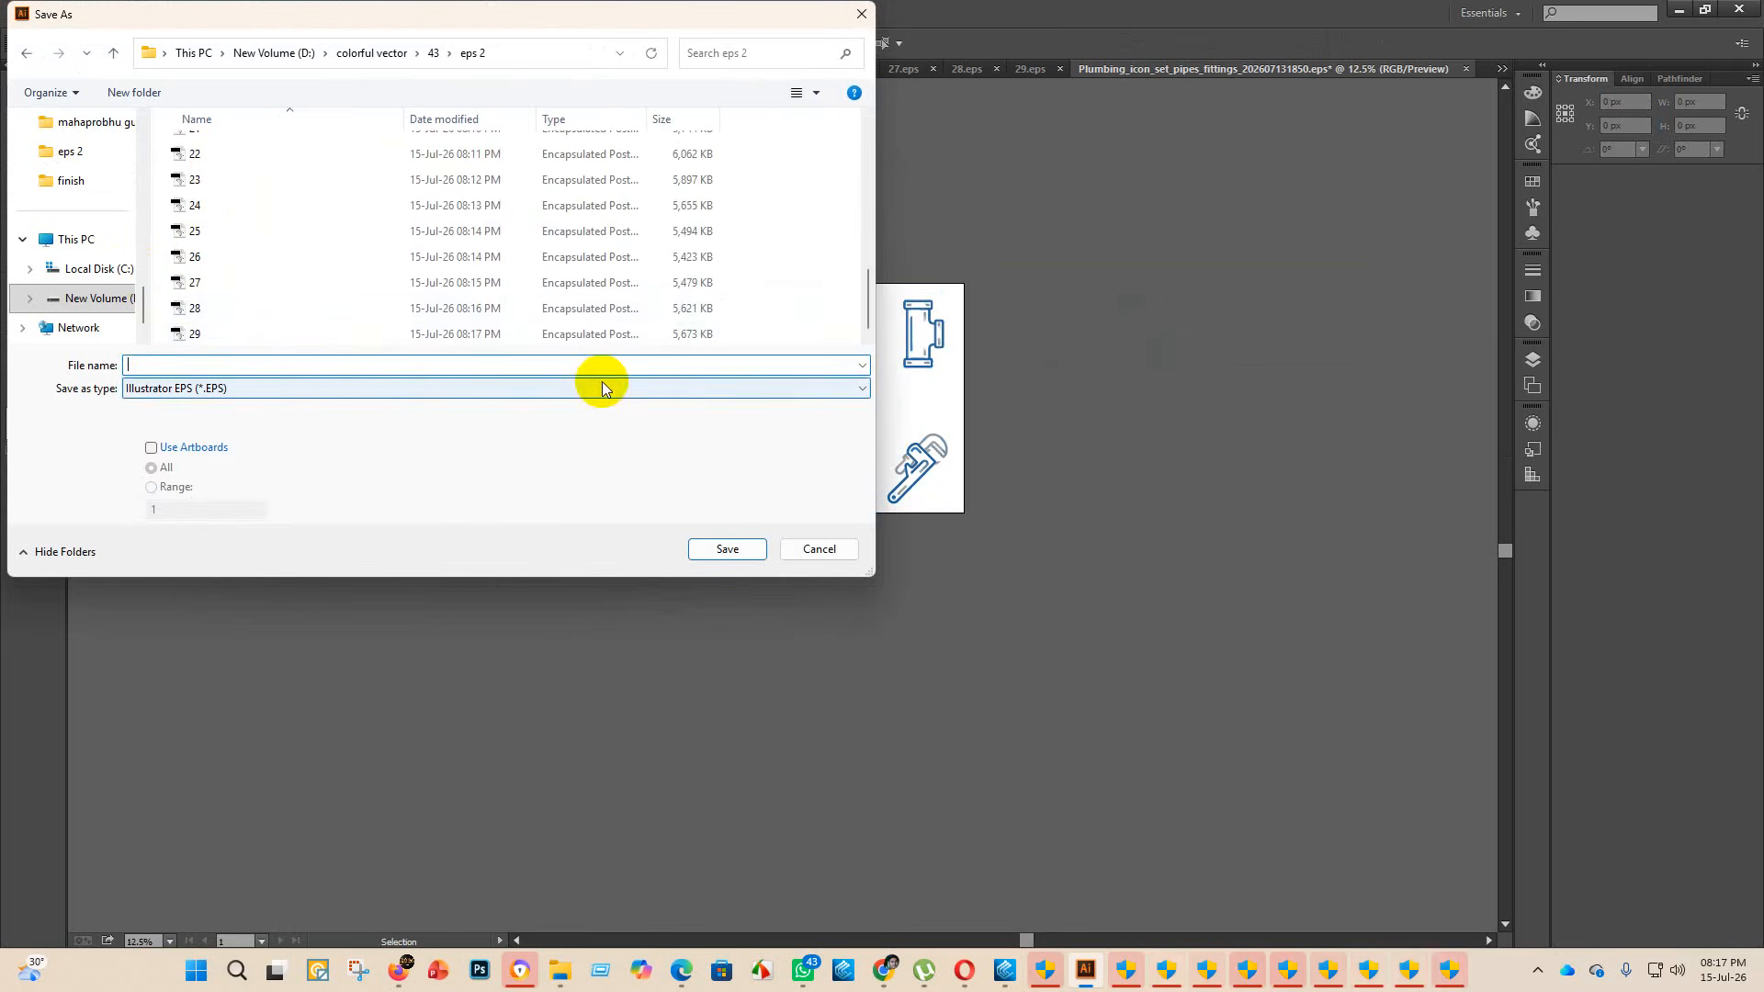
pyautogui.write('30')
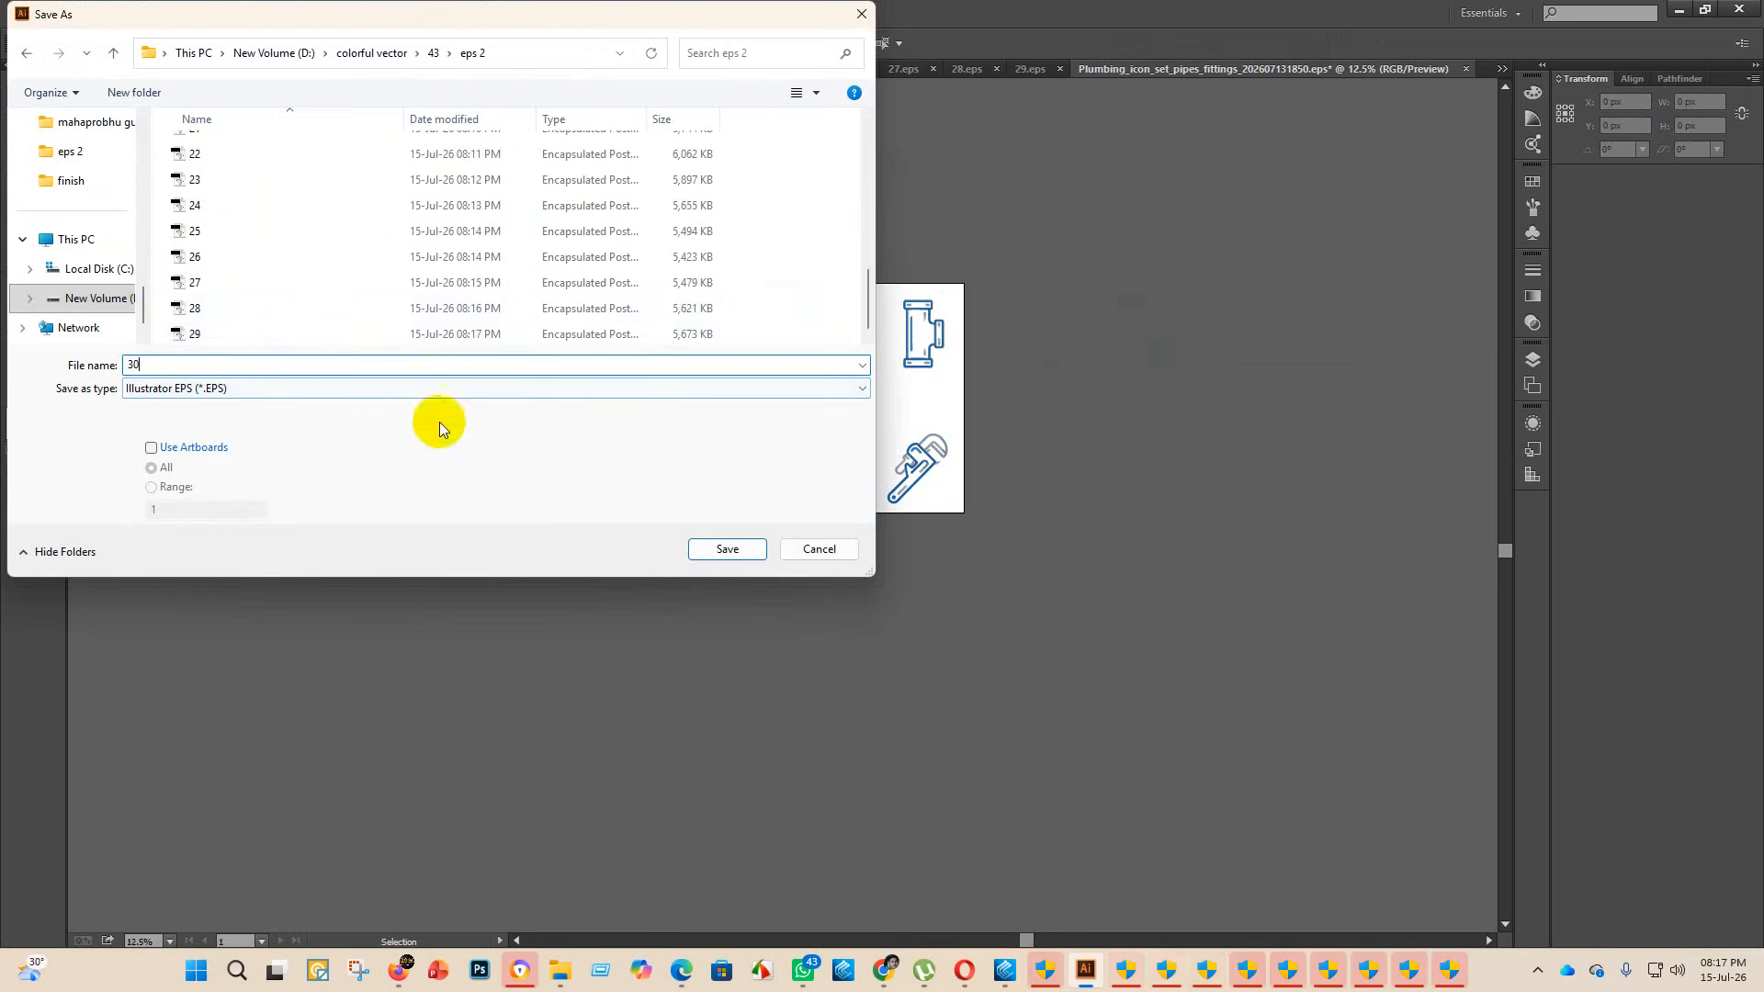
pyautogui.click(739, 549)
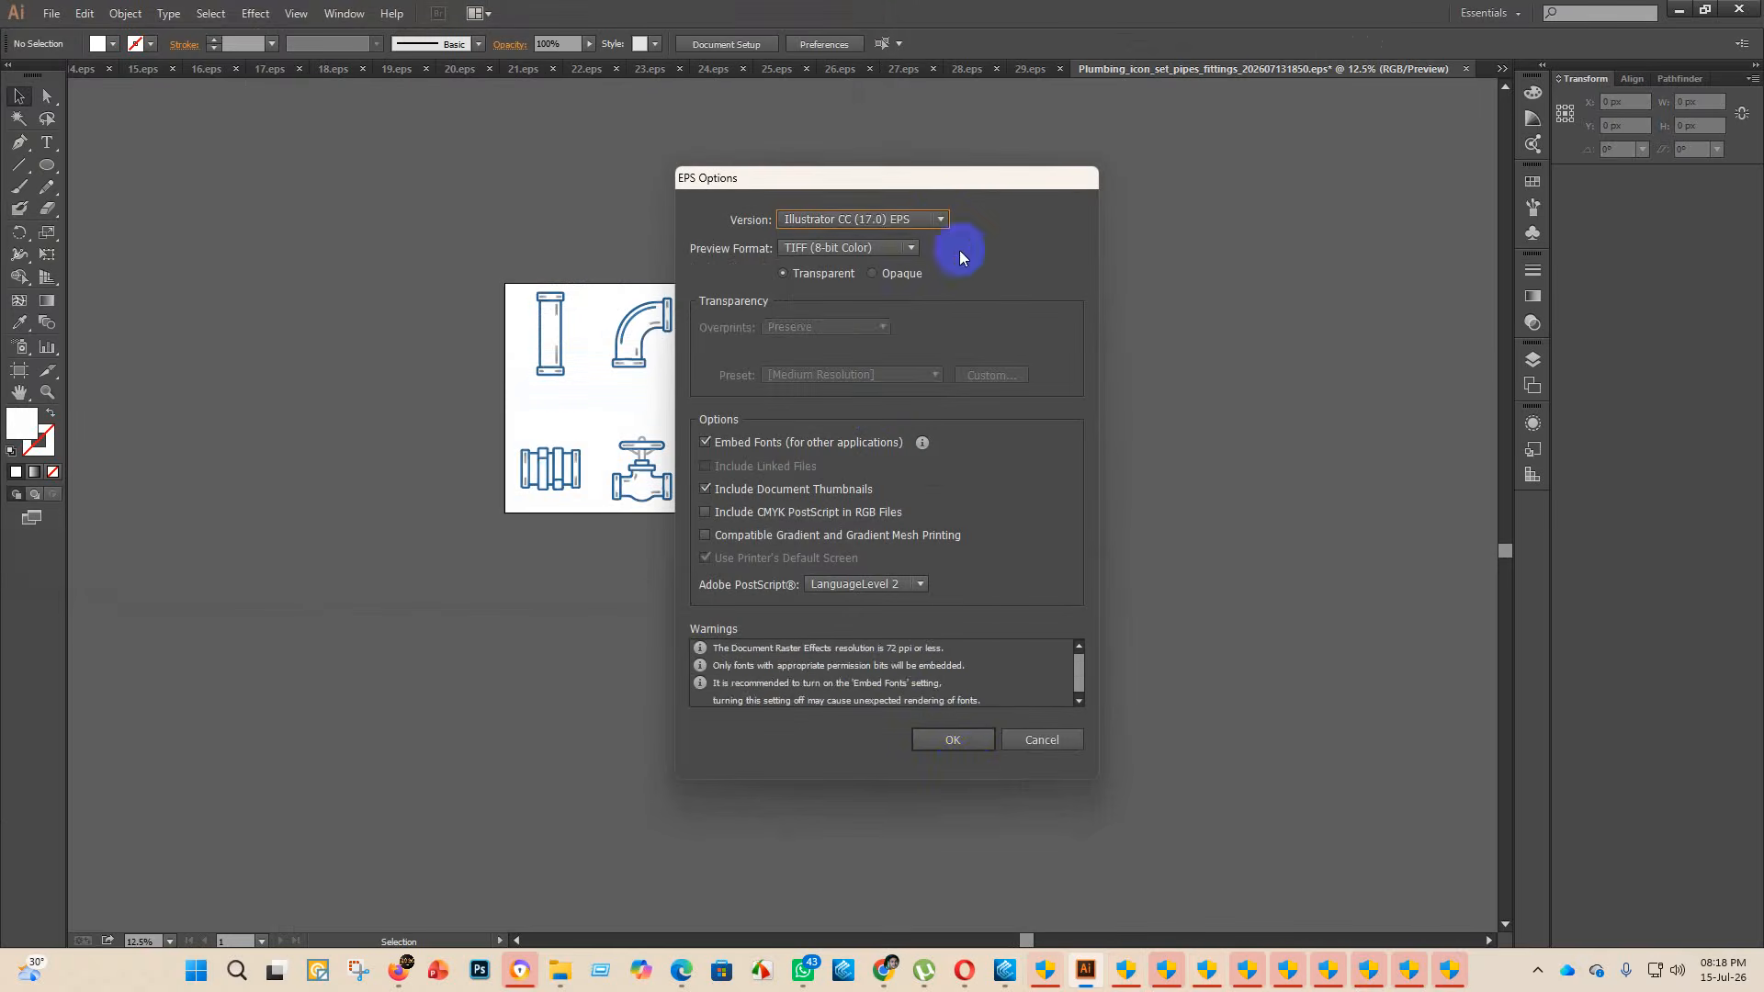
# - Choose the Illustrator 10 EPS version for file 30 and write the file
pyautogui.click(941, 219)
pyautogui.click(866, 406)
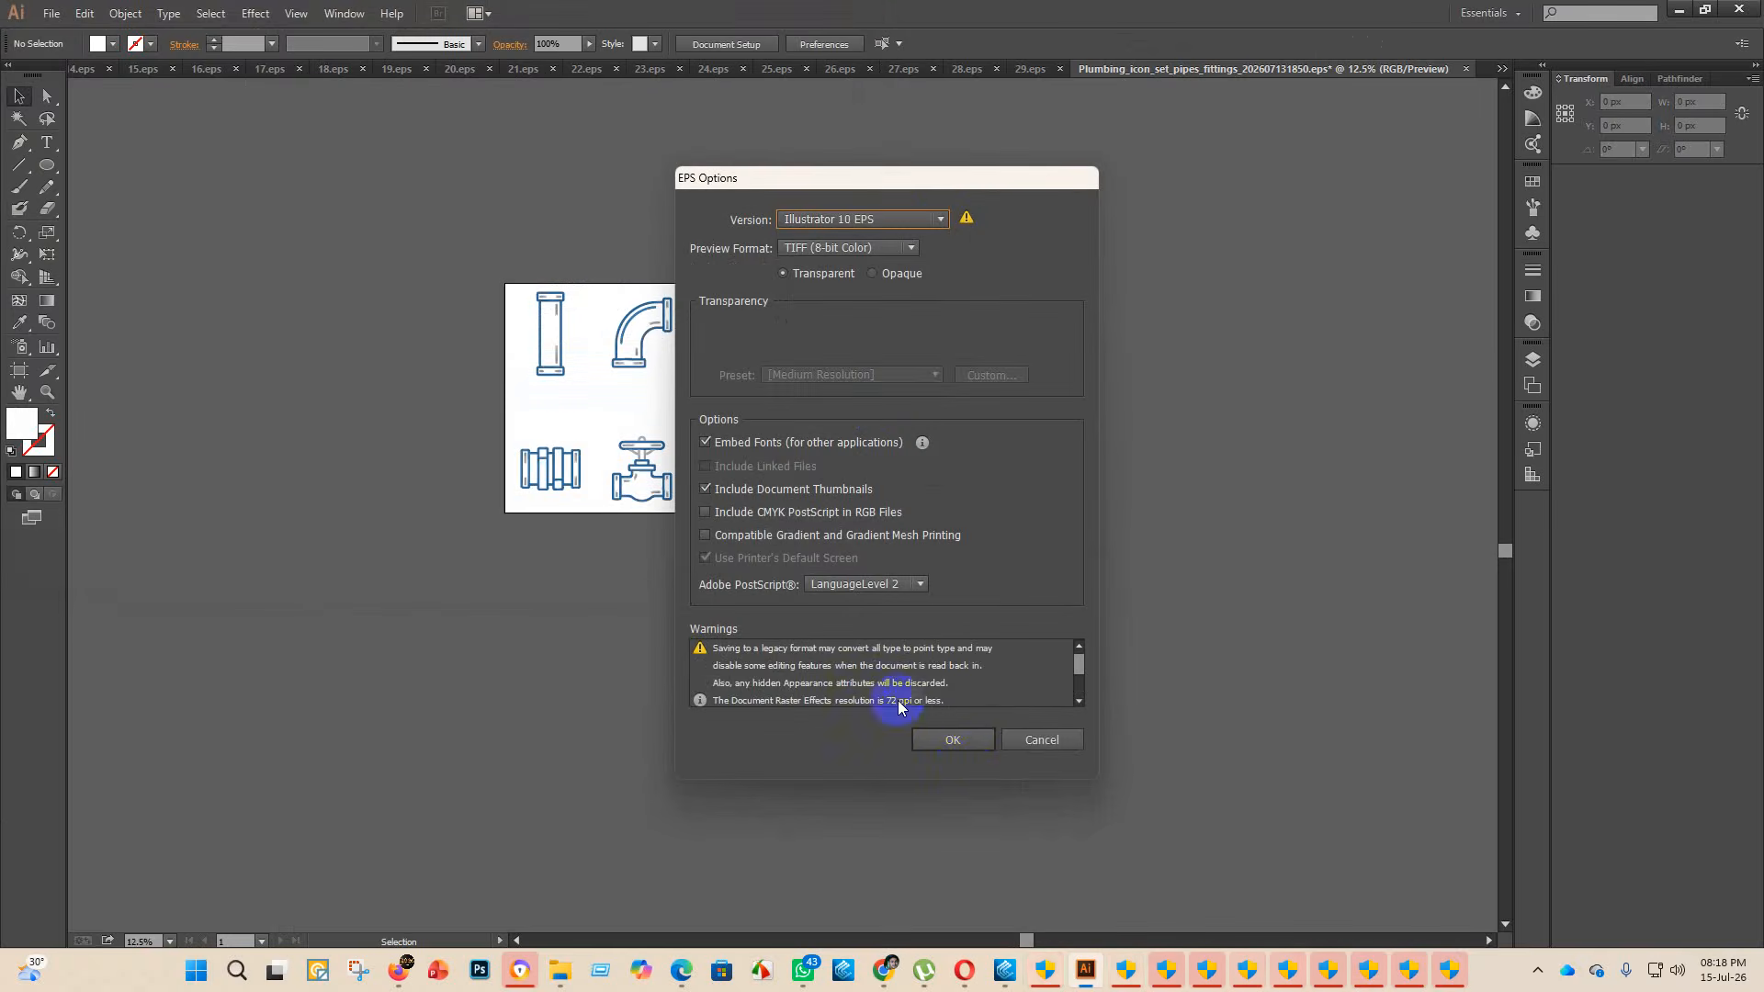
pyautogui.click(962, 740)
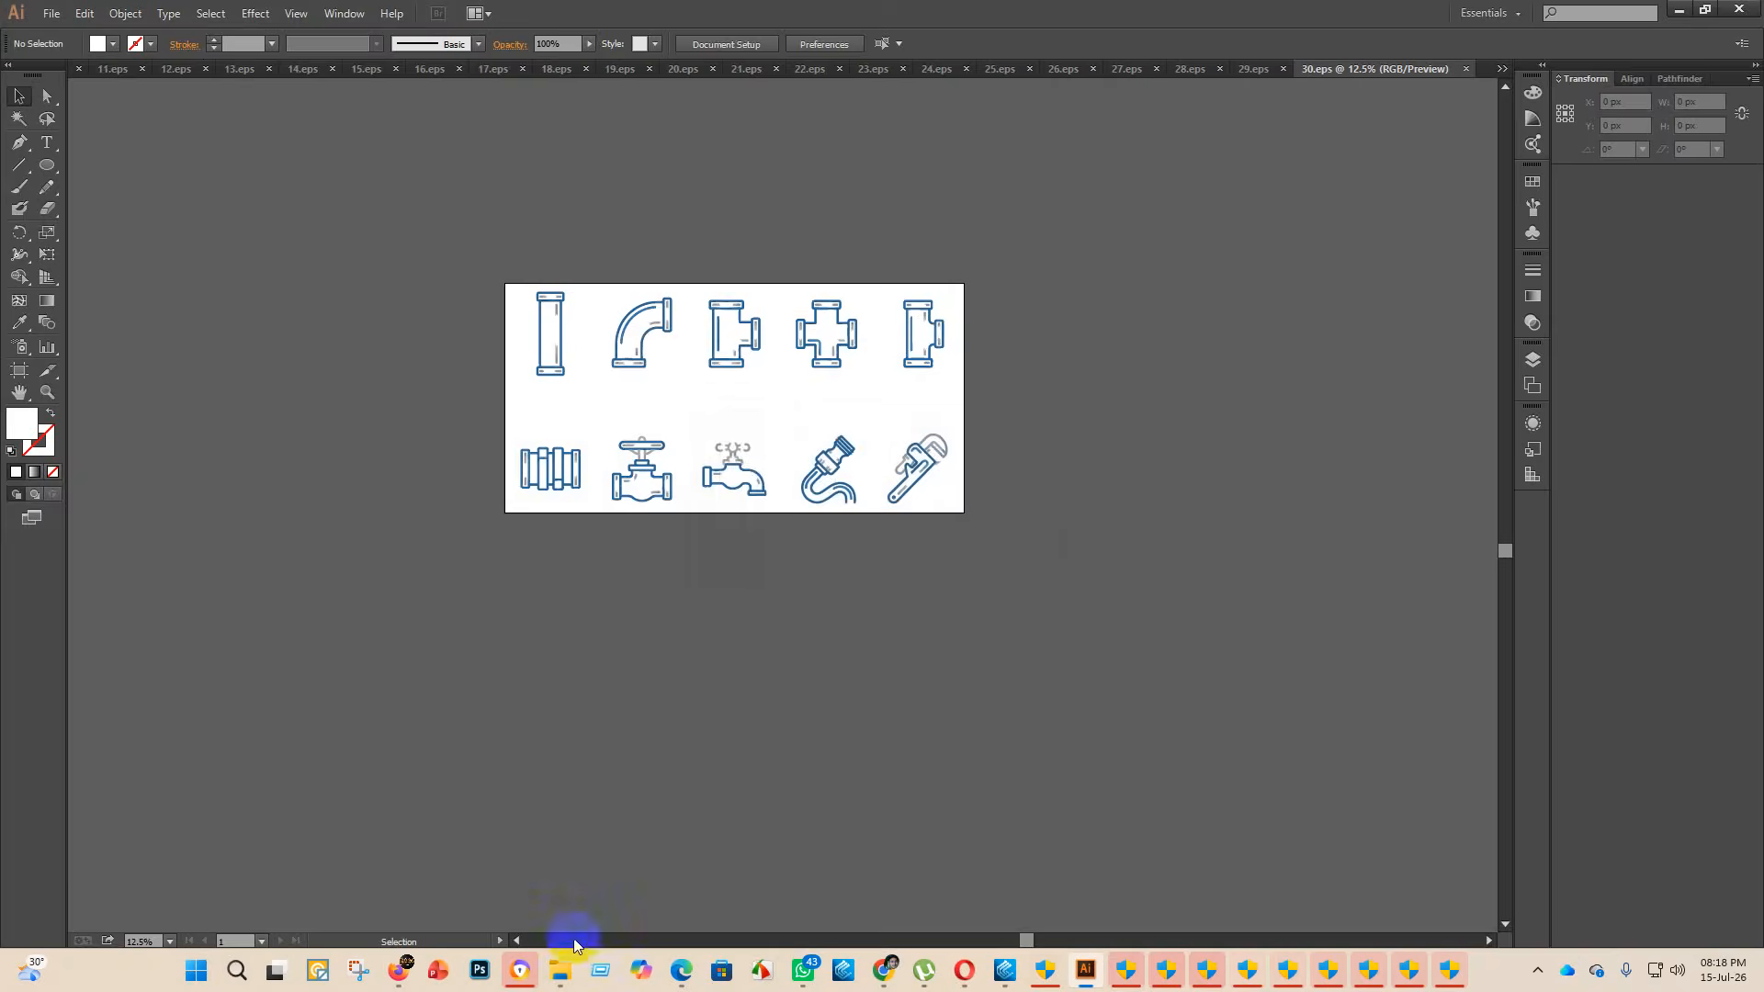
# - In File Explorer, move the two pipes fittings files into the finish folder and open the plumbing tools equipment EPS in a maximized Illustrator window
pyautogui.click(560, 980)
pyautogui.moveTo(927, 340); pyautogui.dragTo(427, 223)
pyautogui.moveTo(907, 377); pyautogui.dragTo(424, 203)
pyautogui.click(933, 330)
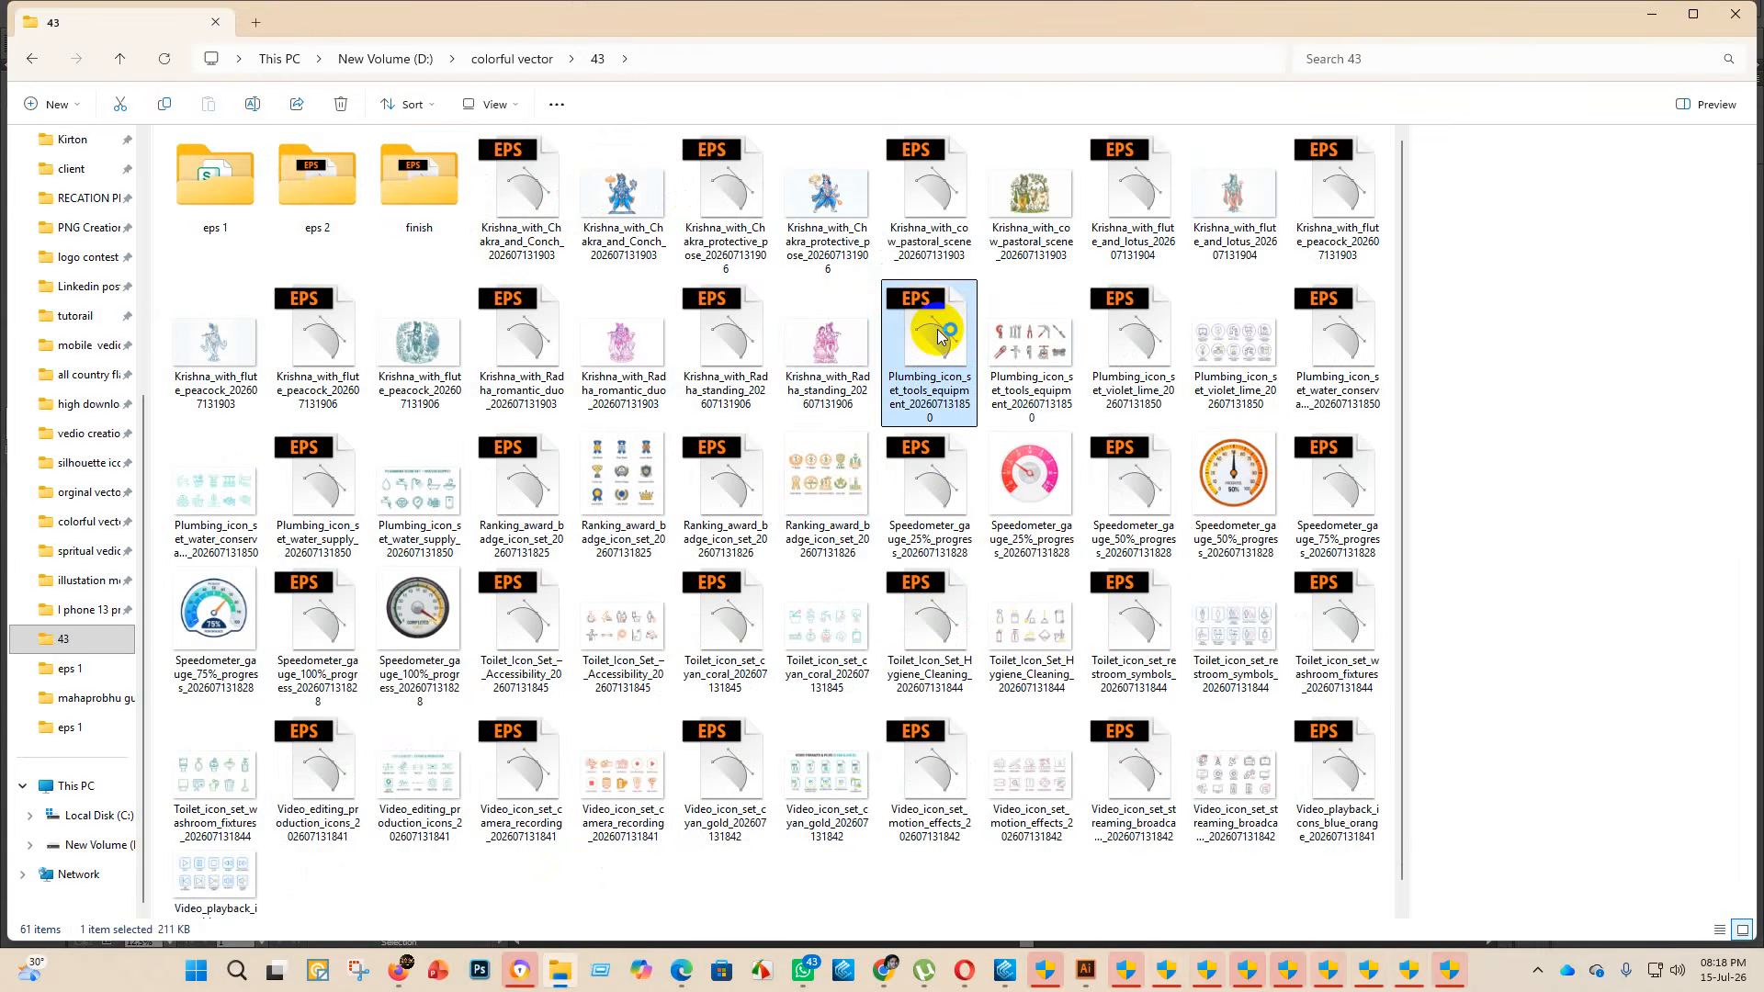
pyautogui.doubleClick(939, 335)
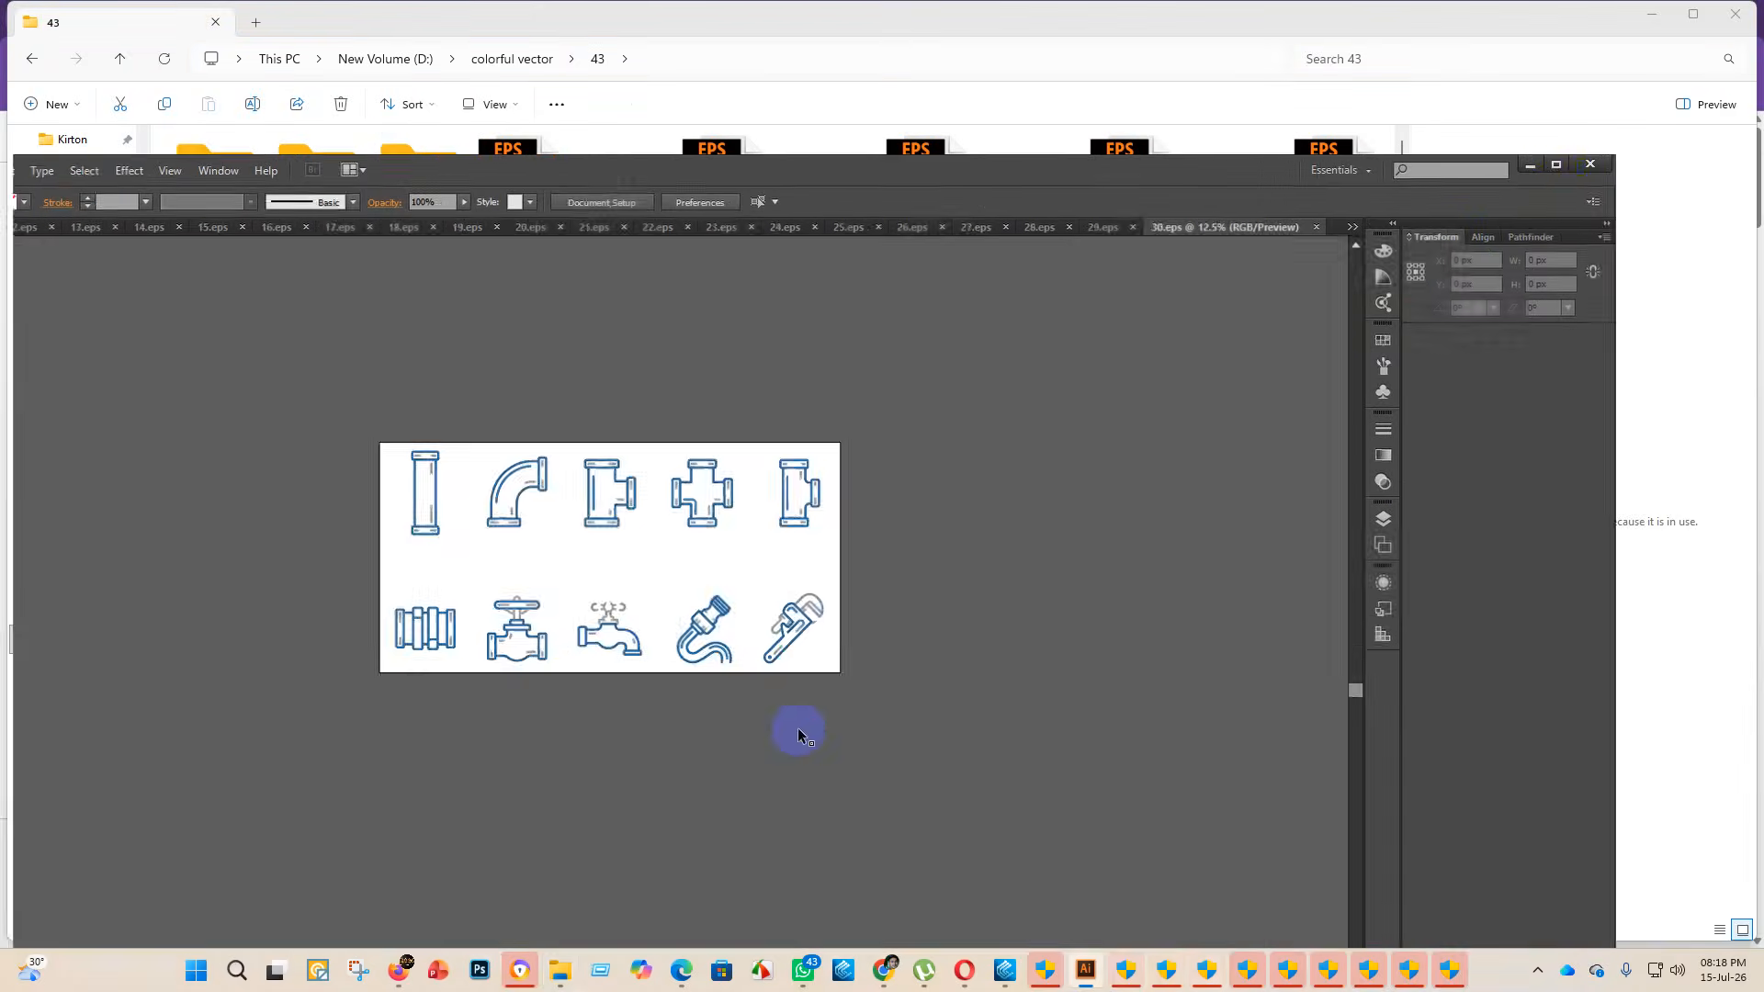
pyautogui.click(1538, 185)
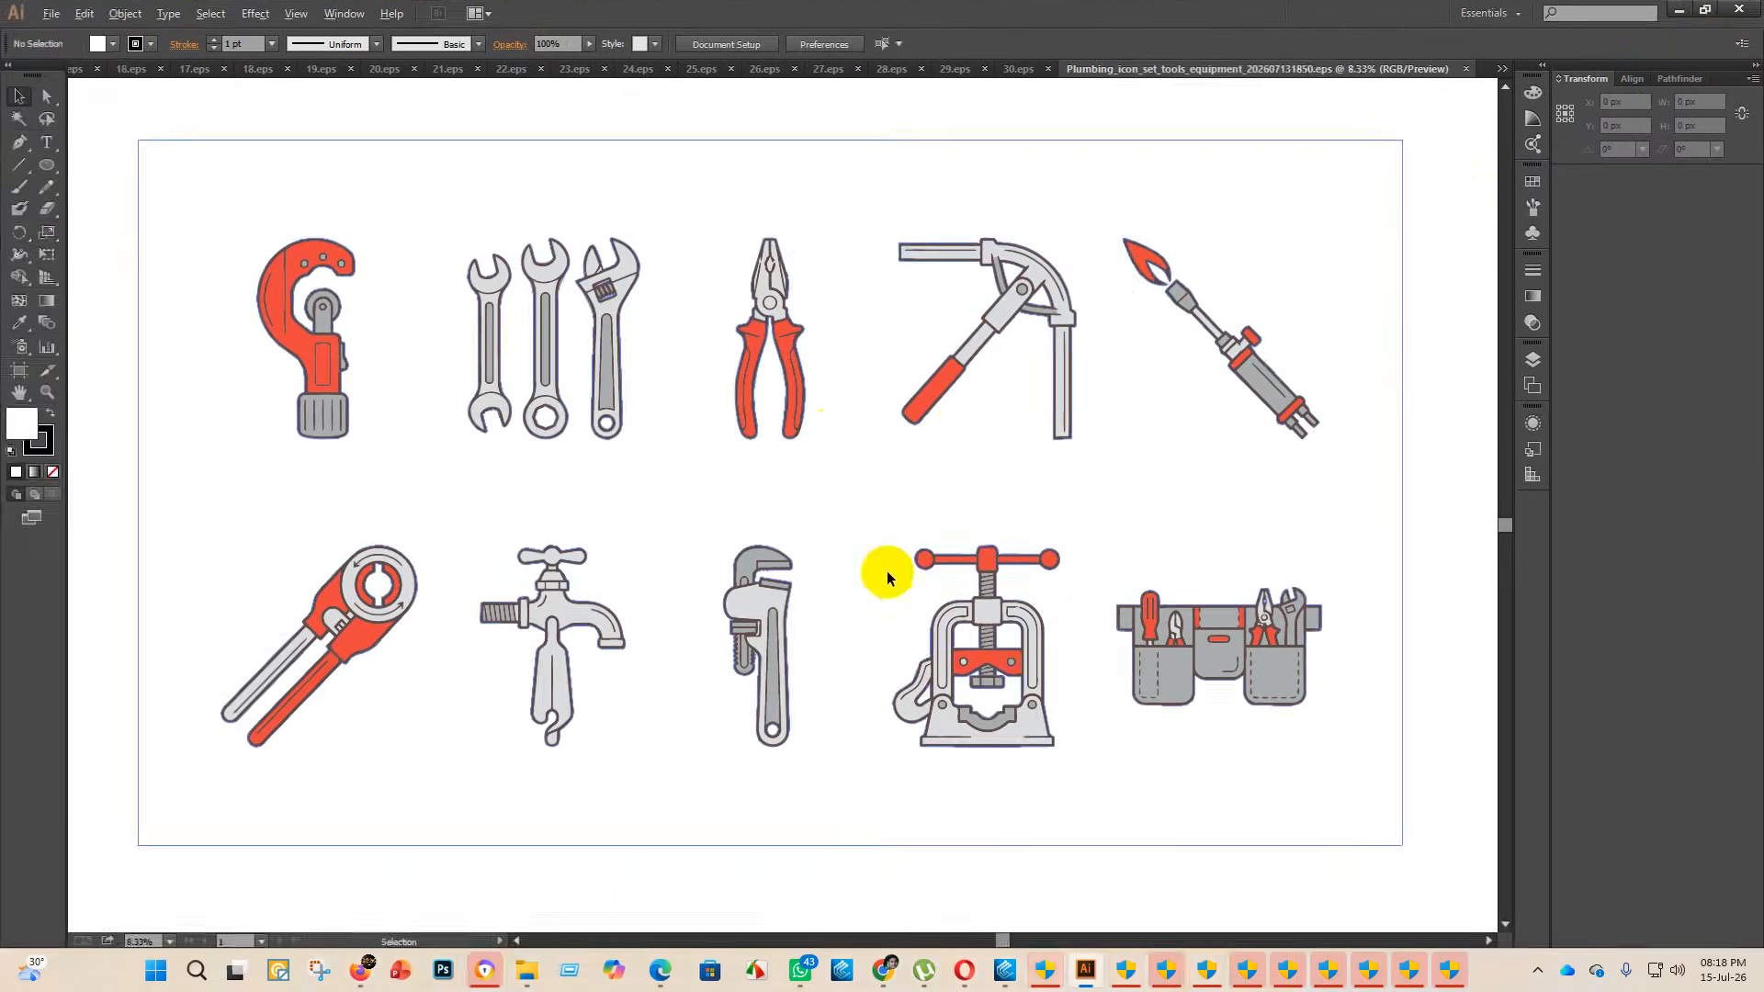
# - Scale the tools equipment artwork proportionally to slightly beyond the artboard's width and delete its white background with the Magic Wand
pyautogui.scroll(-7, 827, 606)
pyautogui.click(779, 588)
pyautogui.moveTo(783, 576); pyautogui.dragTo(800, 440)
pyautogui.click(960, 531)
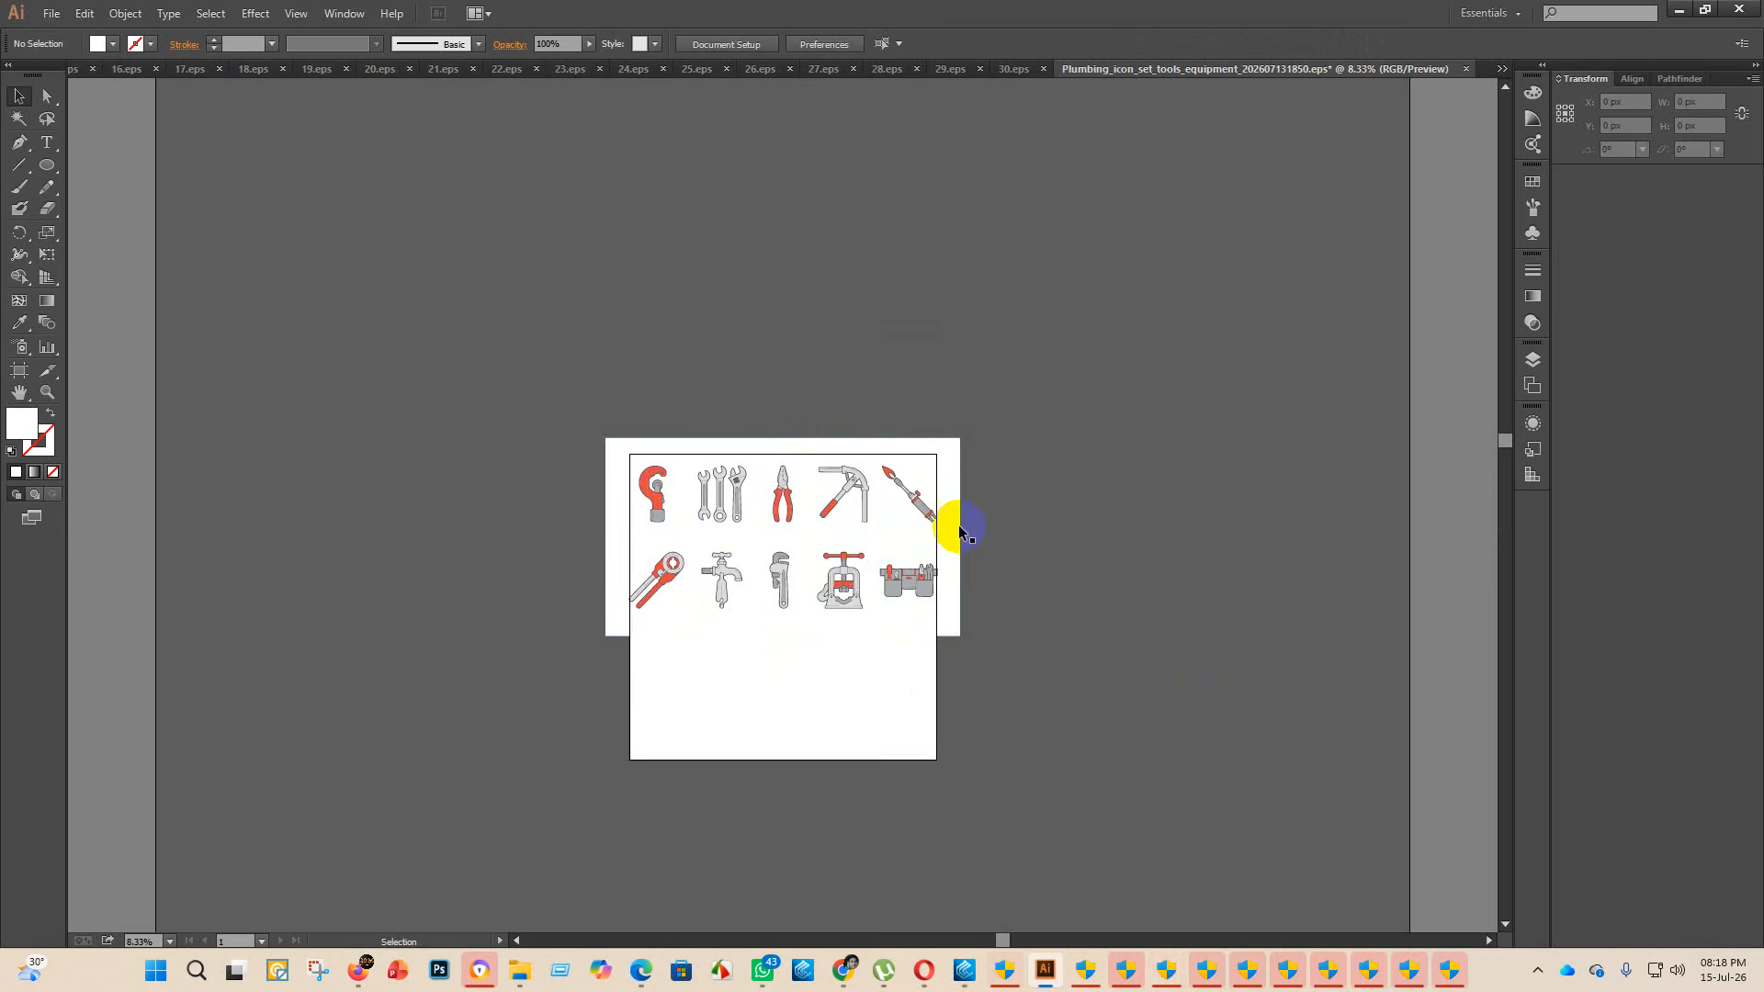
pyautogui.click(792, 483)
pyautogui.moveTo(785, 441); pyautogui.dragTo(785, 454)
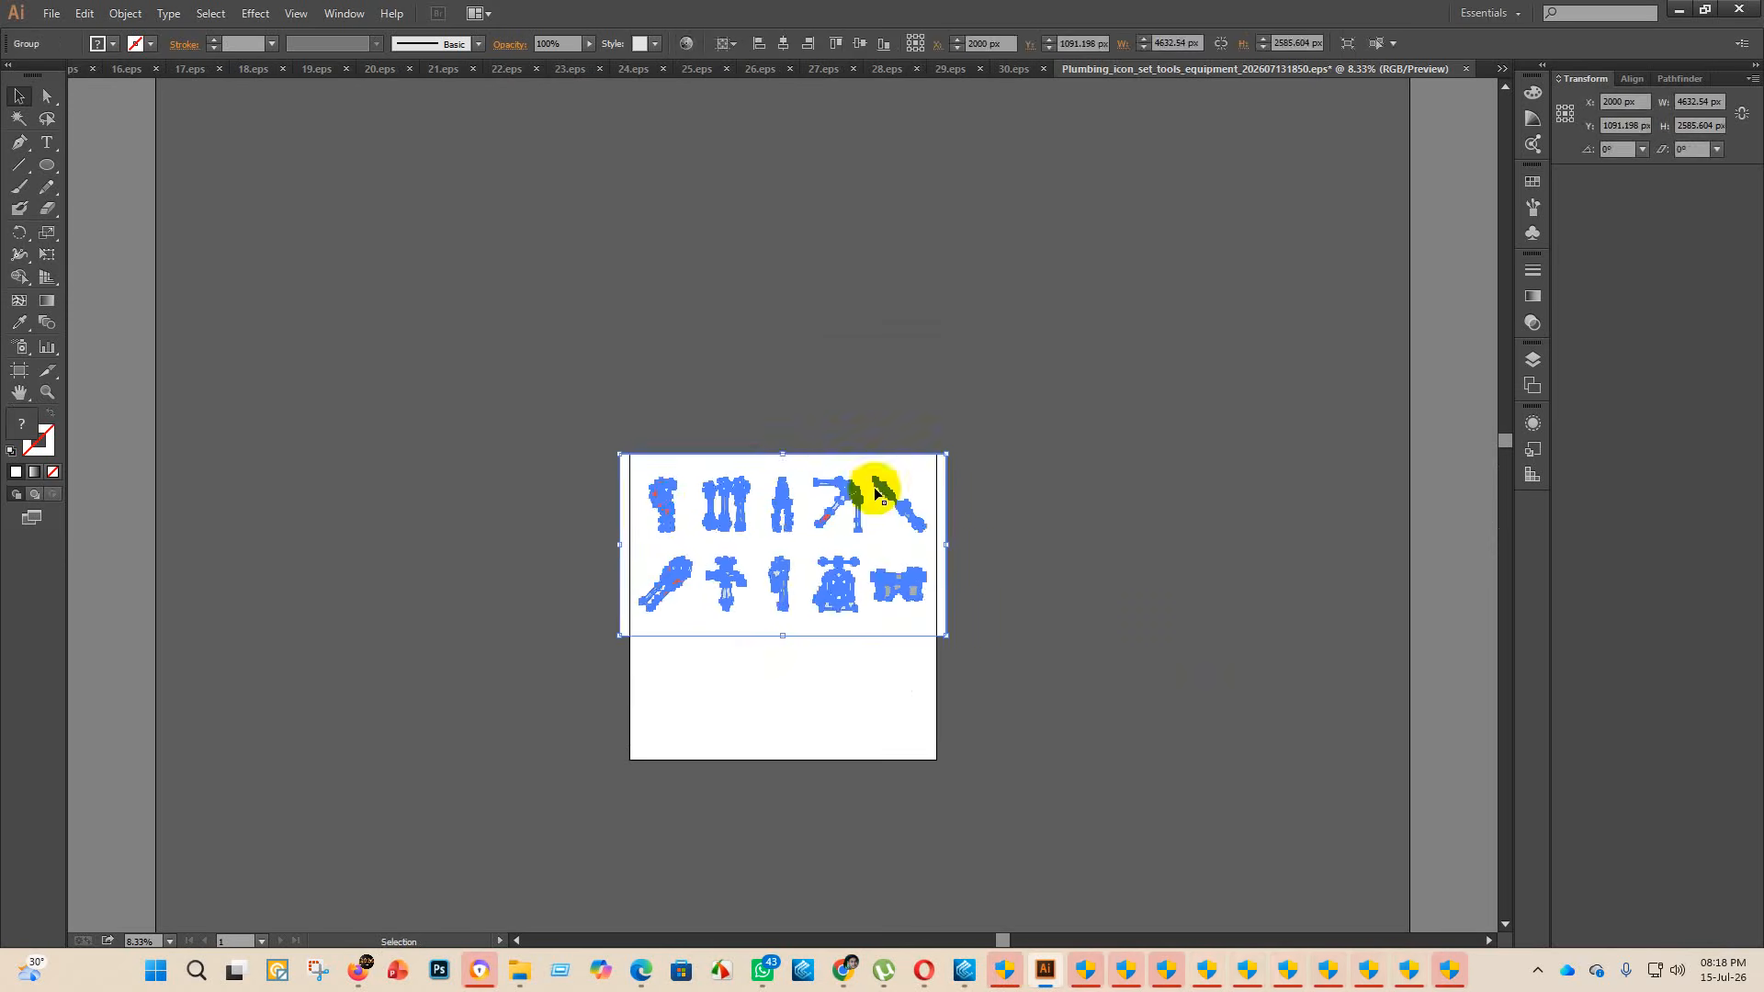
pyautogui.click(1022, 570)
pyautogui.click(666, 459)
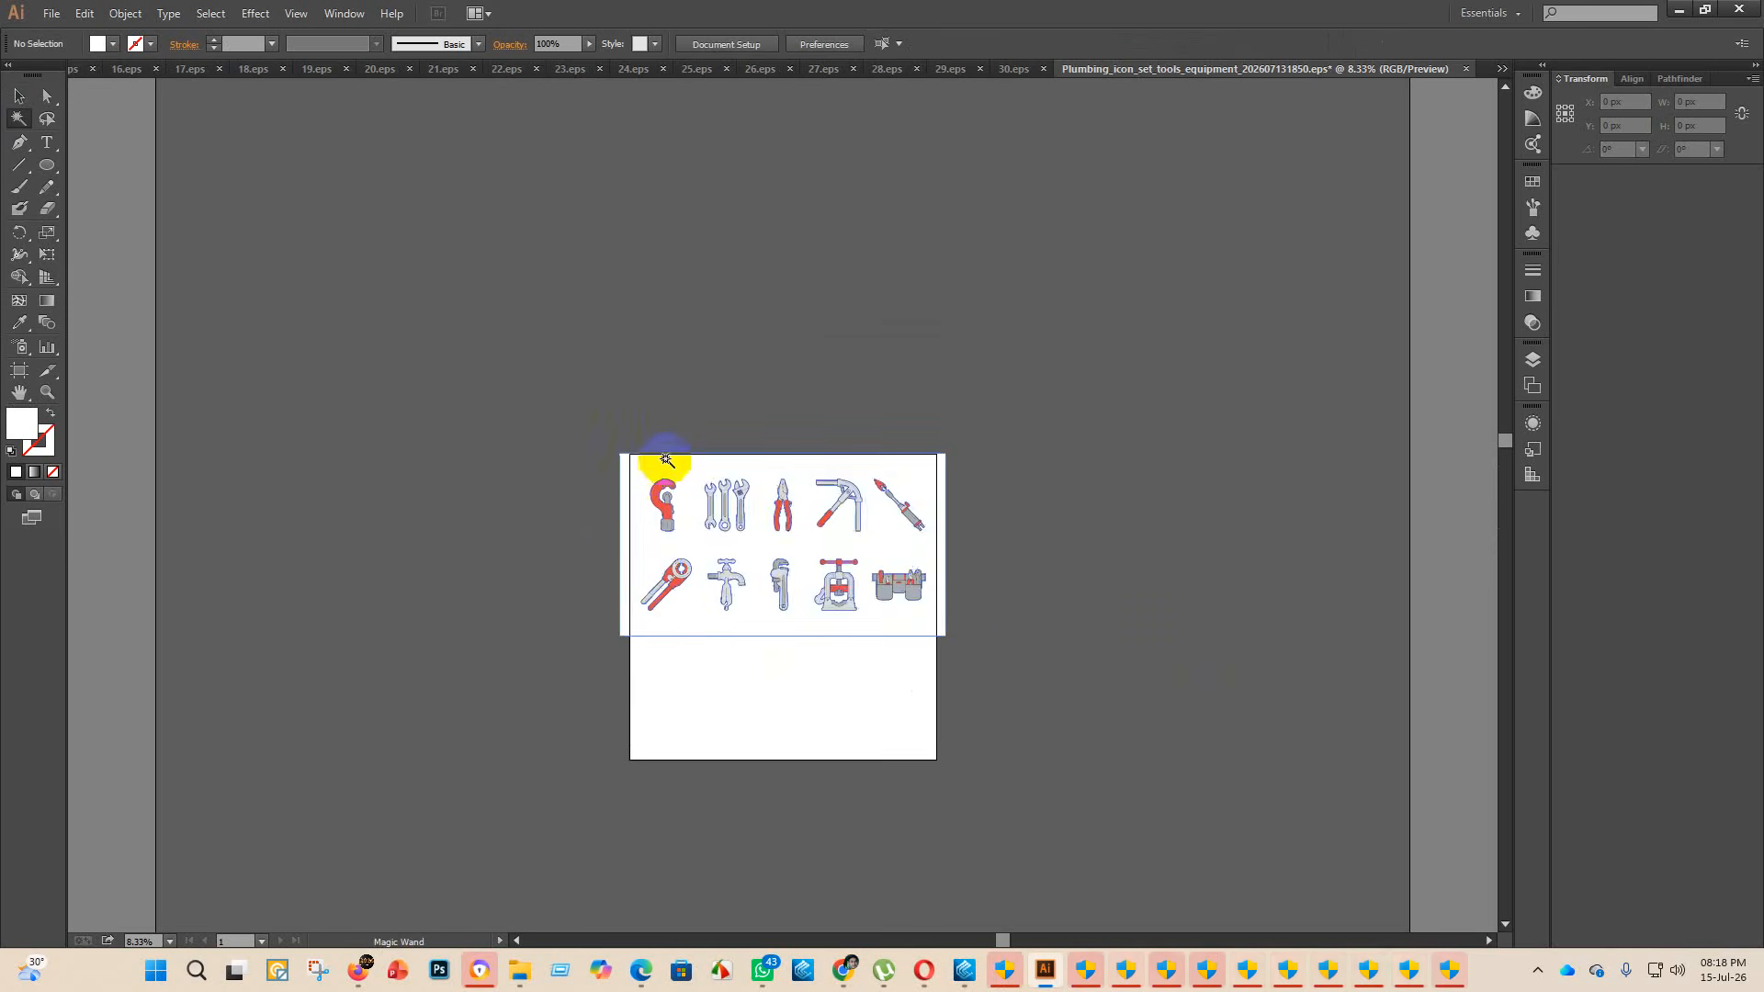
pyautogui.press('Delete')
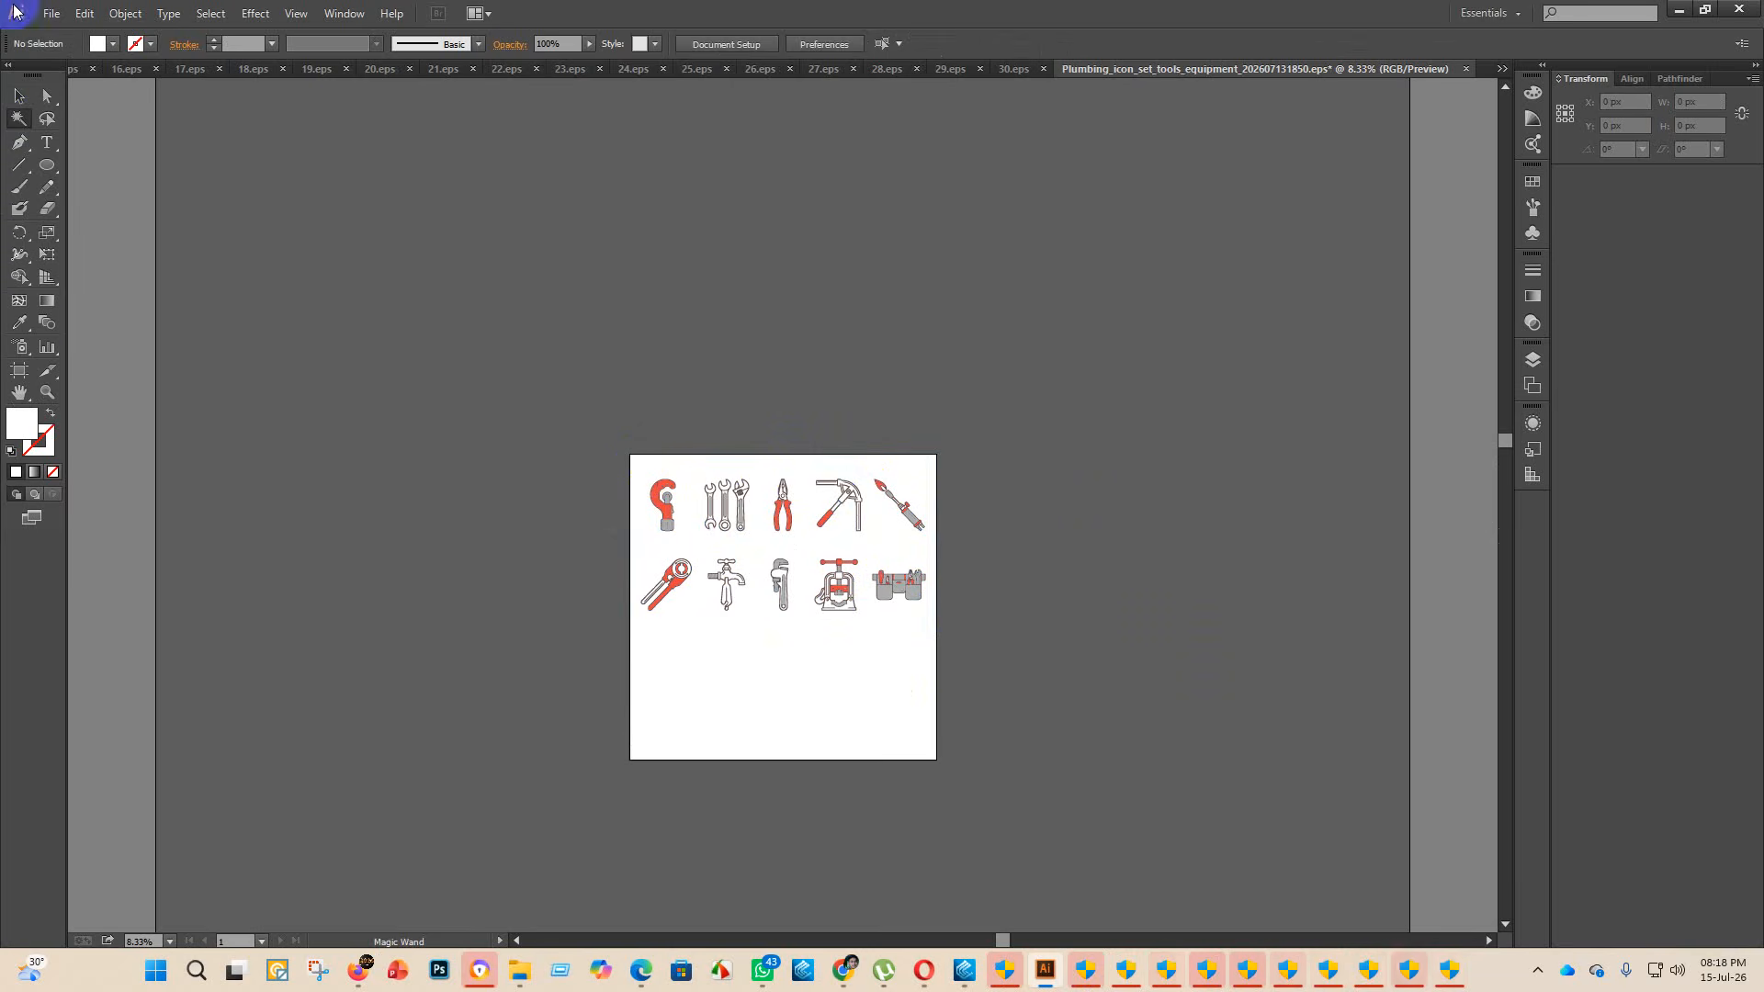
# - Set the height of the tools equipment document's artboard to 2000 px
pyautogui.click(9, 371)
pyautogui.click(975, 45)
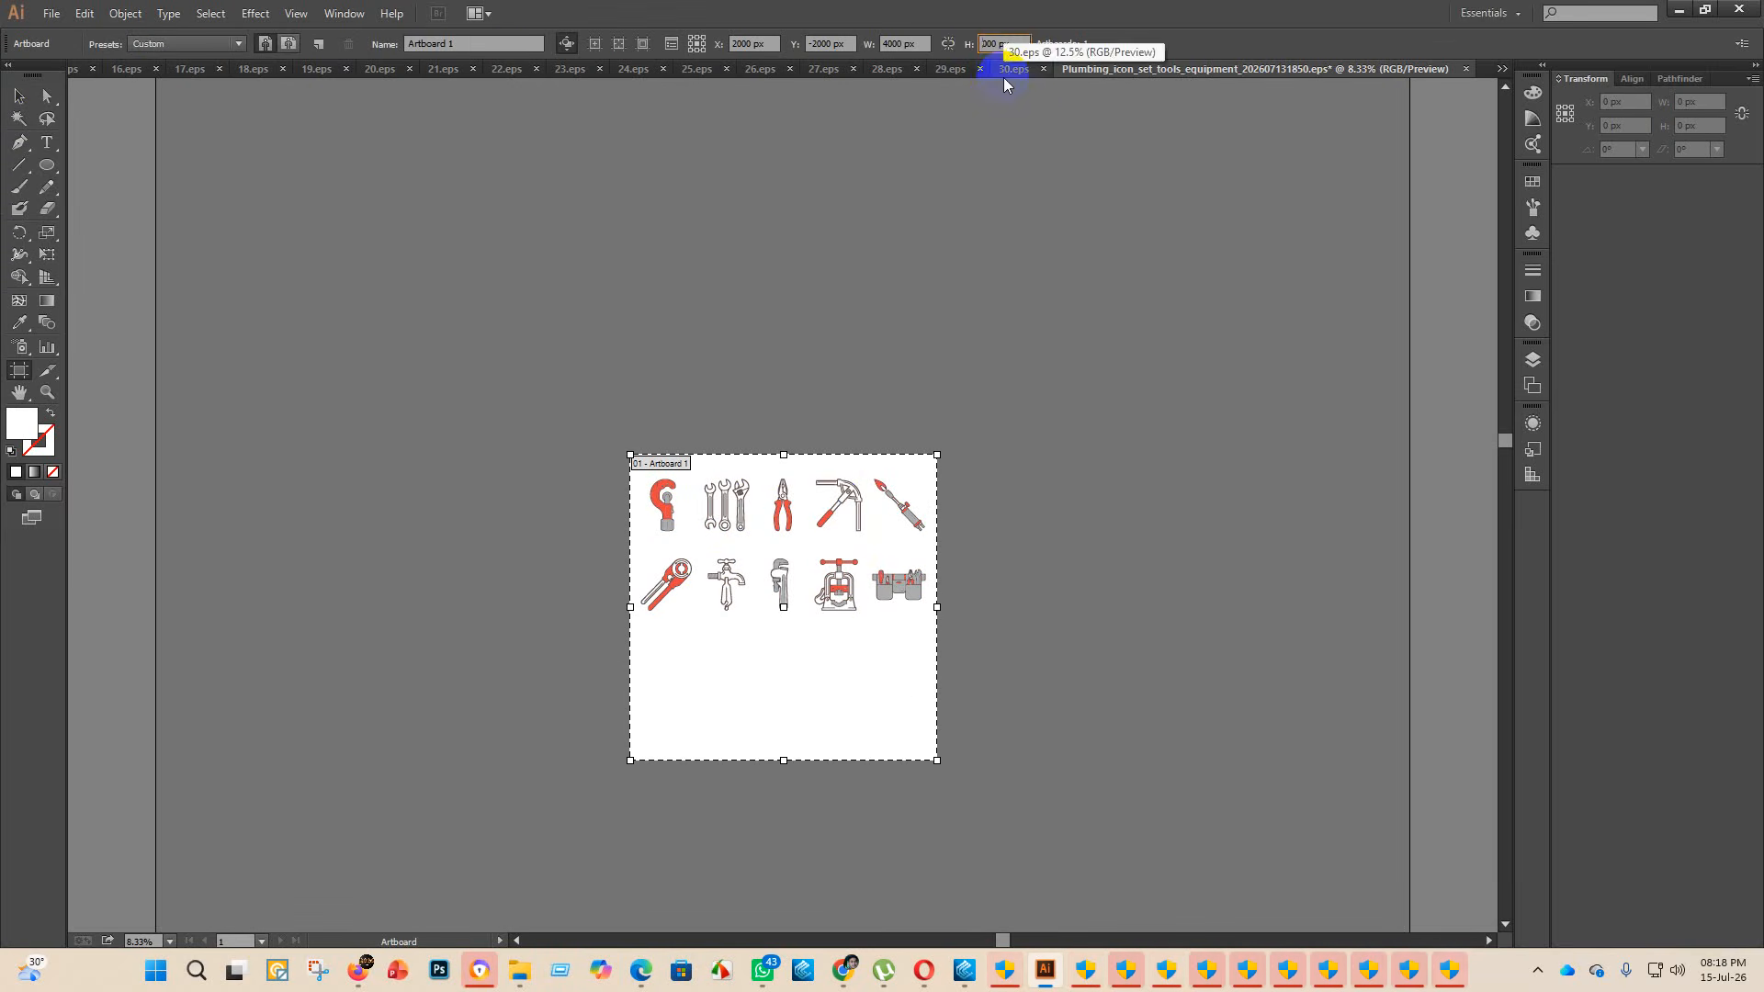
pyautogui.press('Return')
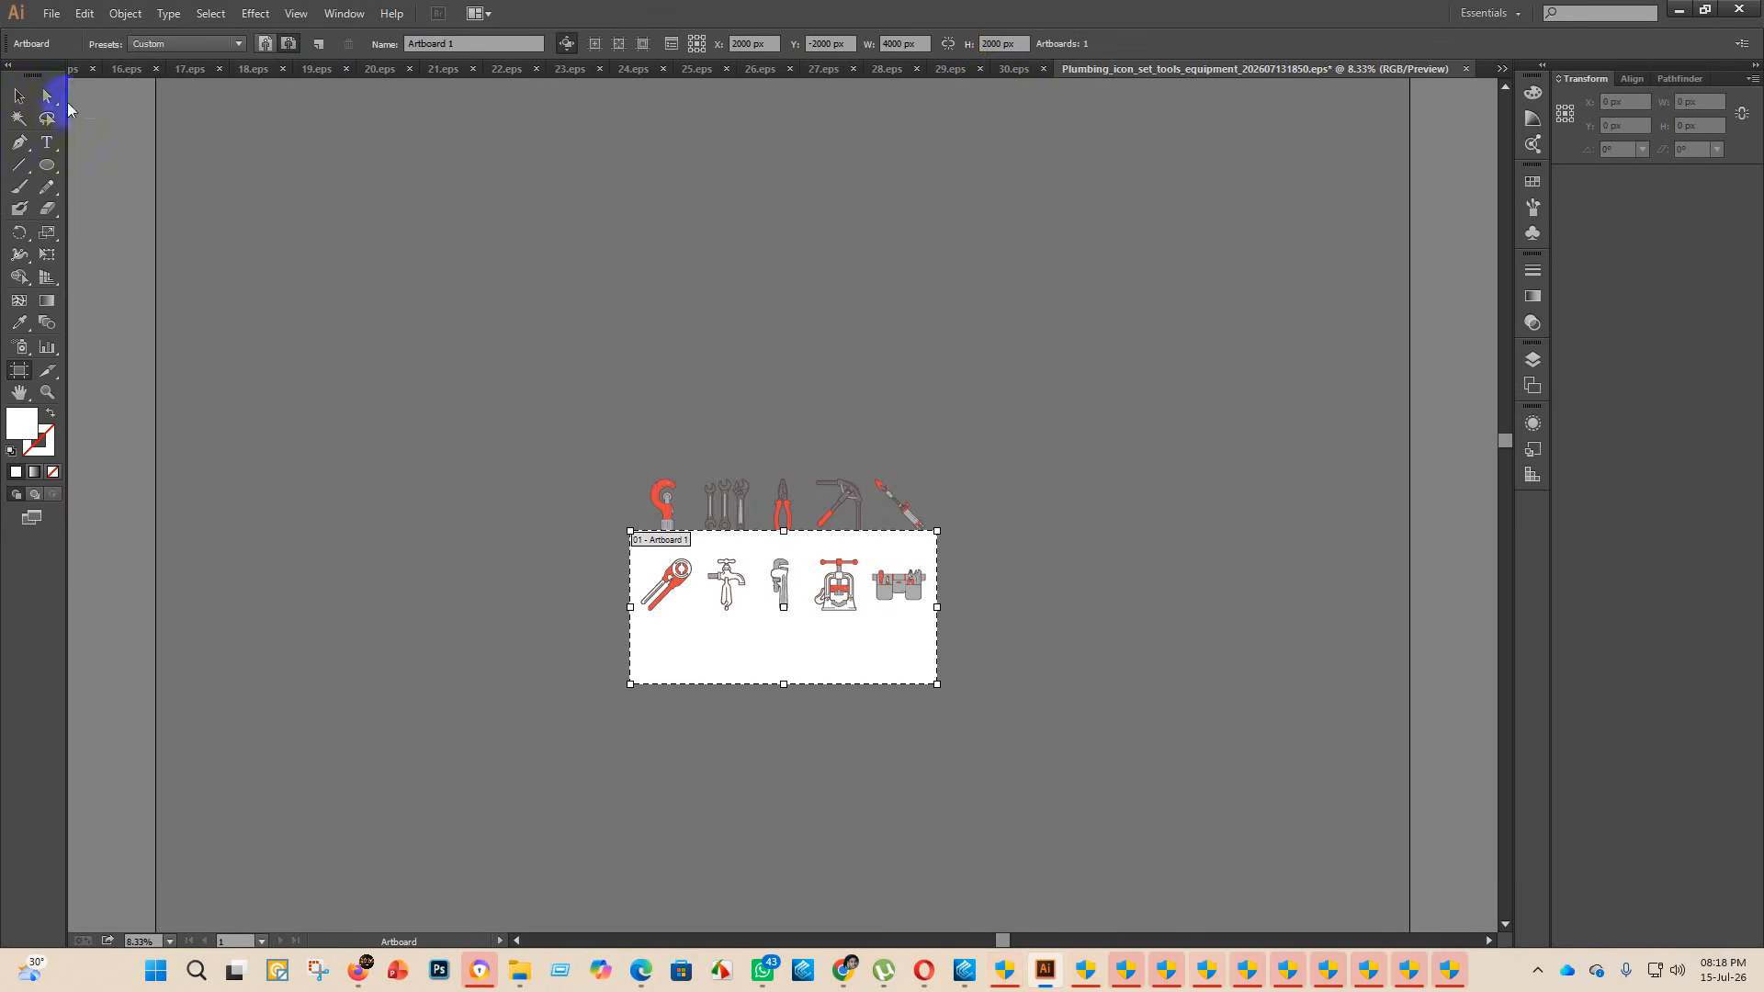
# - Center the tools equipment artwork horizontally and vertically on the artboard and deselect it
pyautogui.click(18, 96)
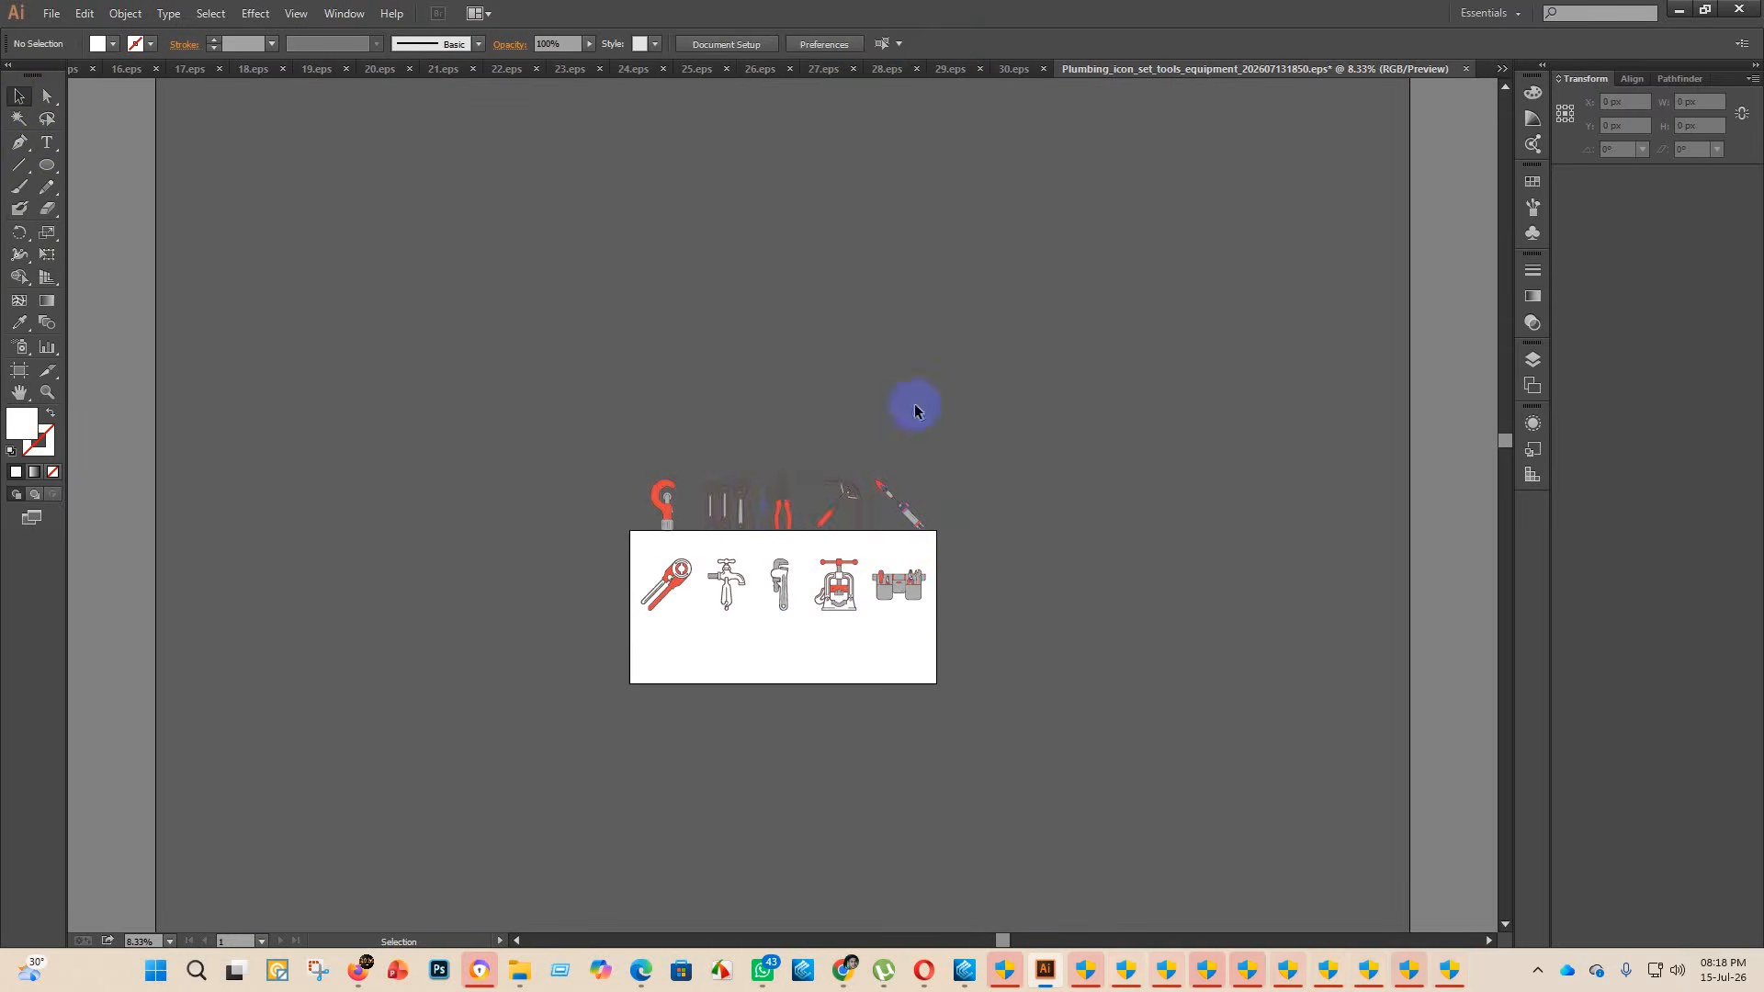
pyautogui.click(780, 502)
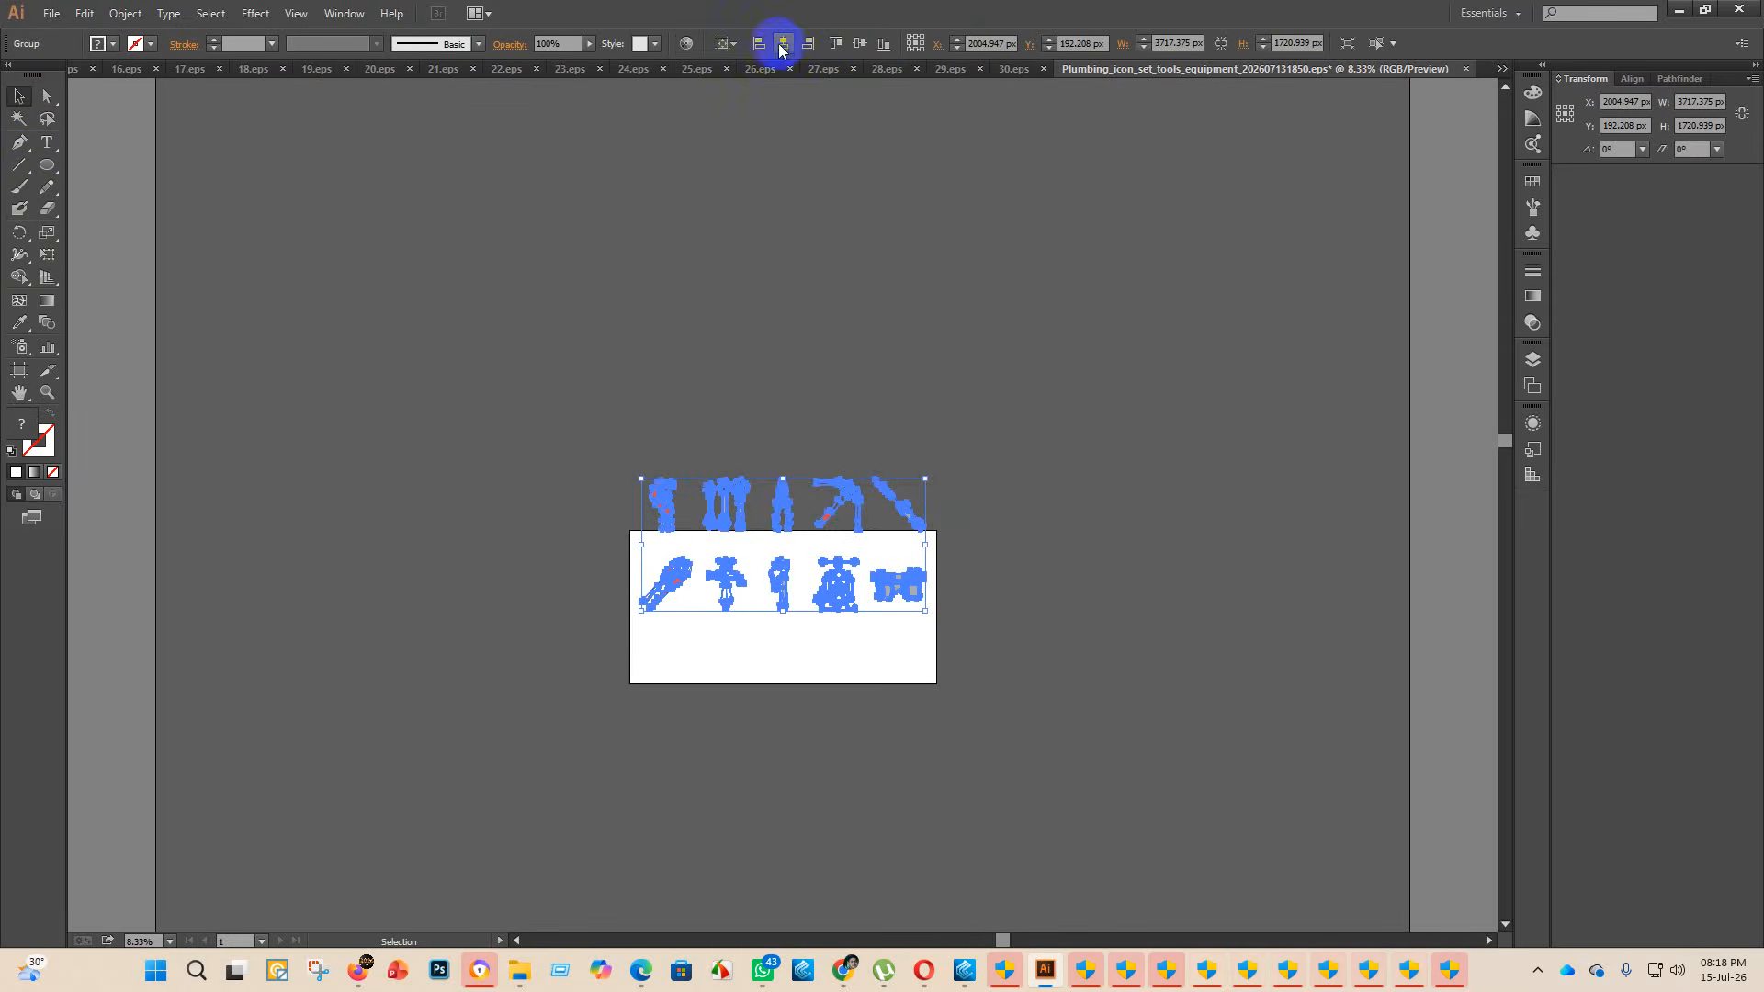
pyautogui.click(860, 43)
pyautogui.click(1213, 350)
pyautogui.scroll(1, 910, 712)
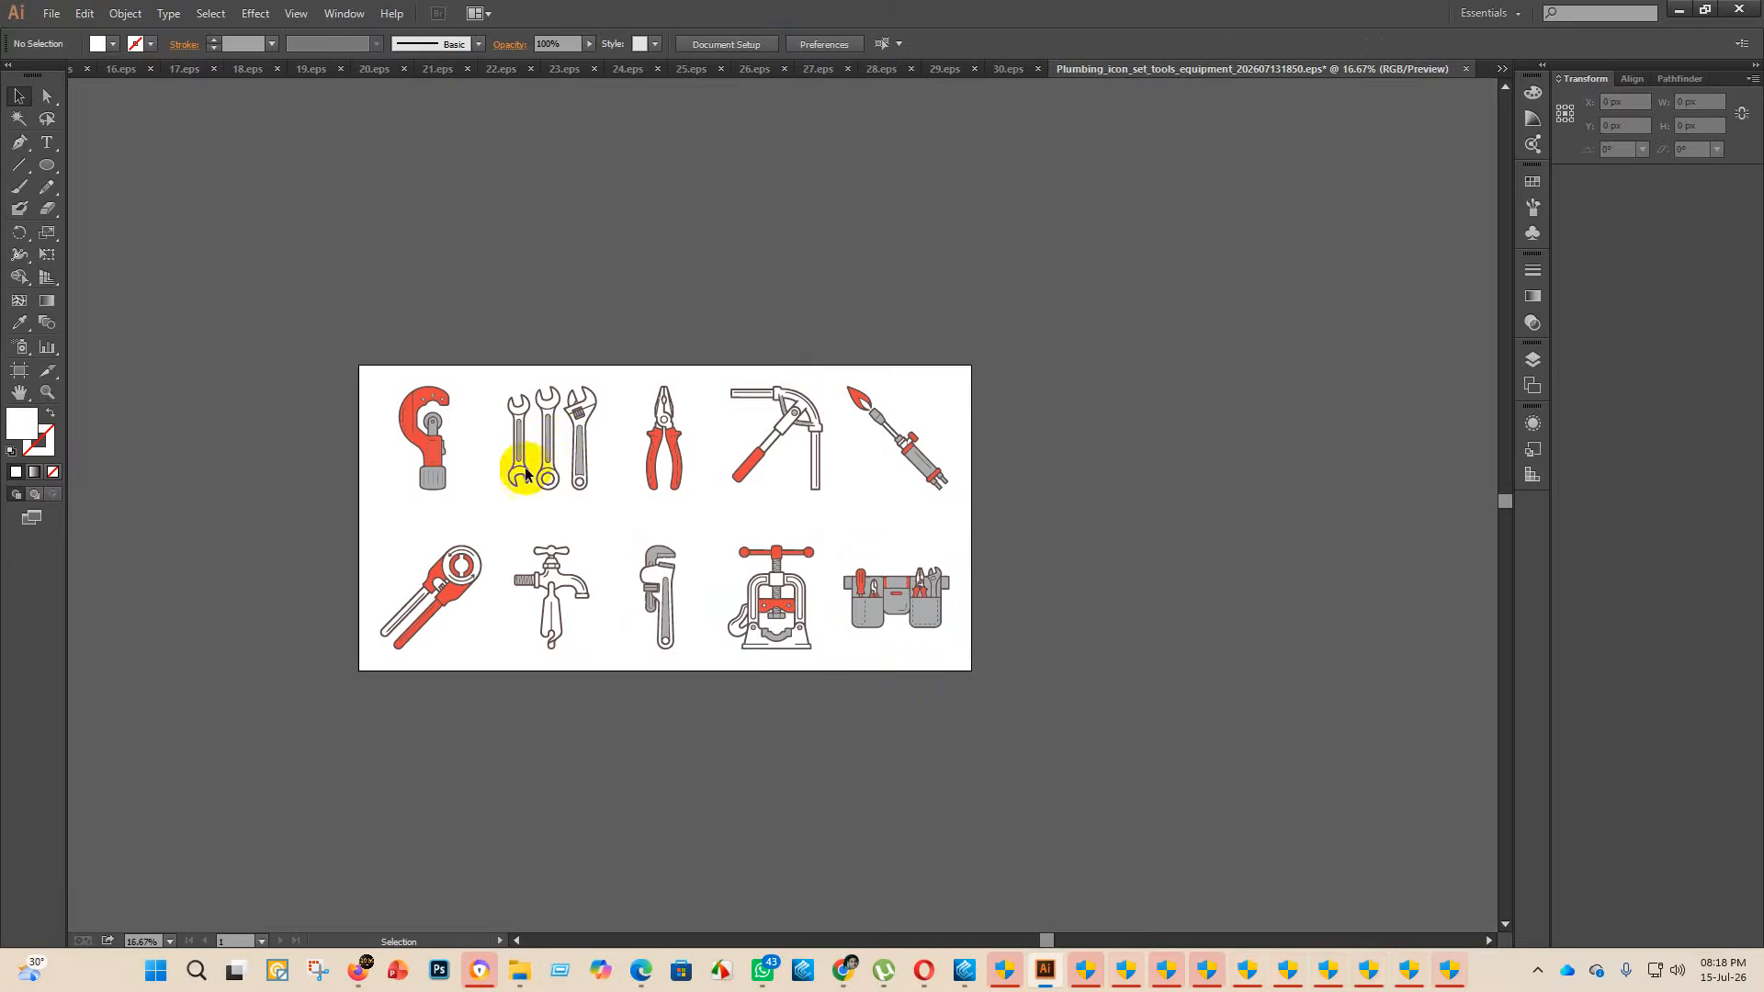
# - Save the tools equipment document in the eps 2 folder as an Illustrator EPS file named 31
pyautogui.click(52, 13)
pyautogui.click(113, 162)
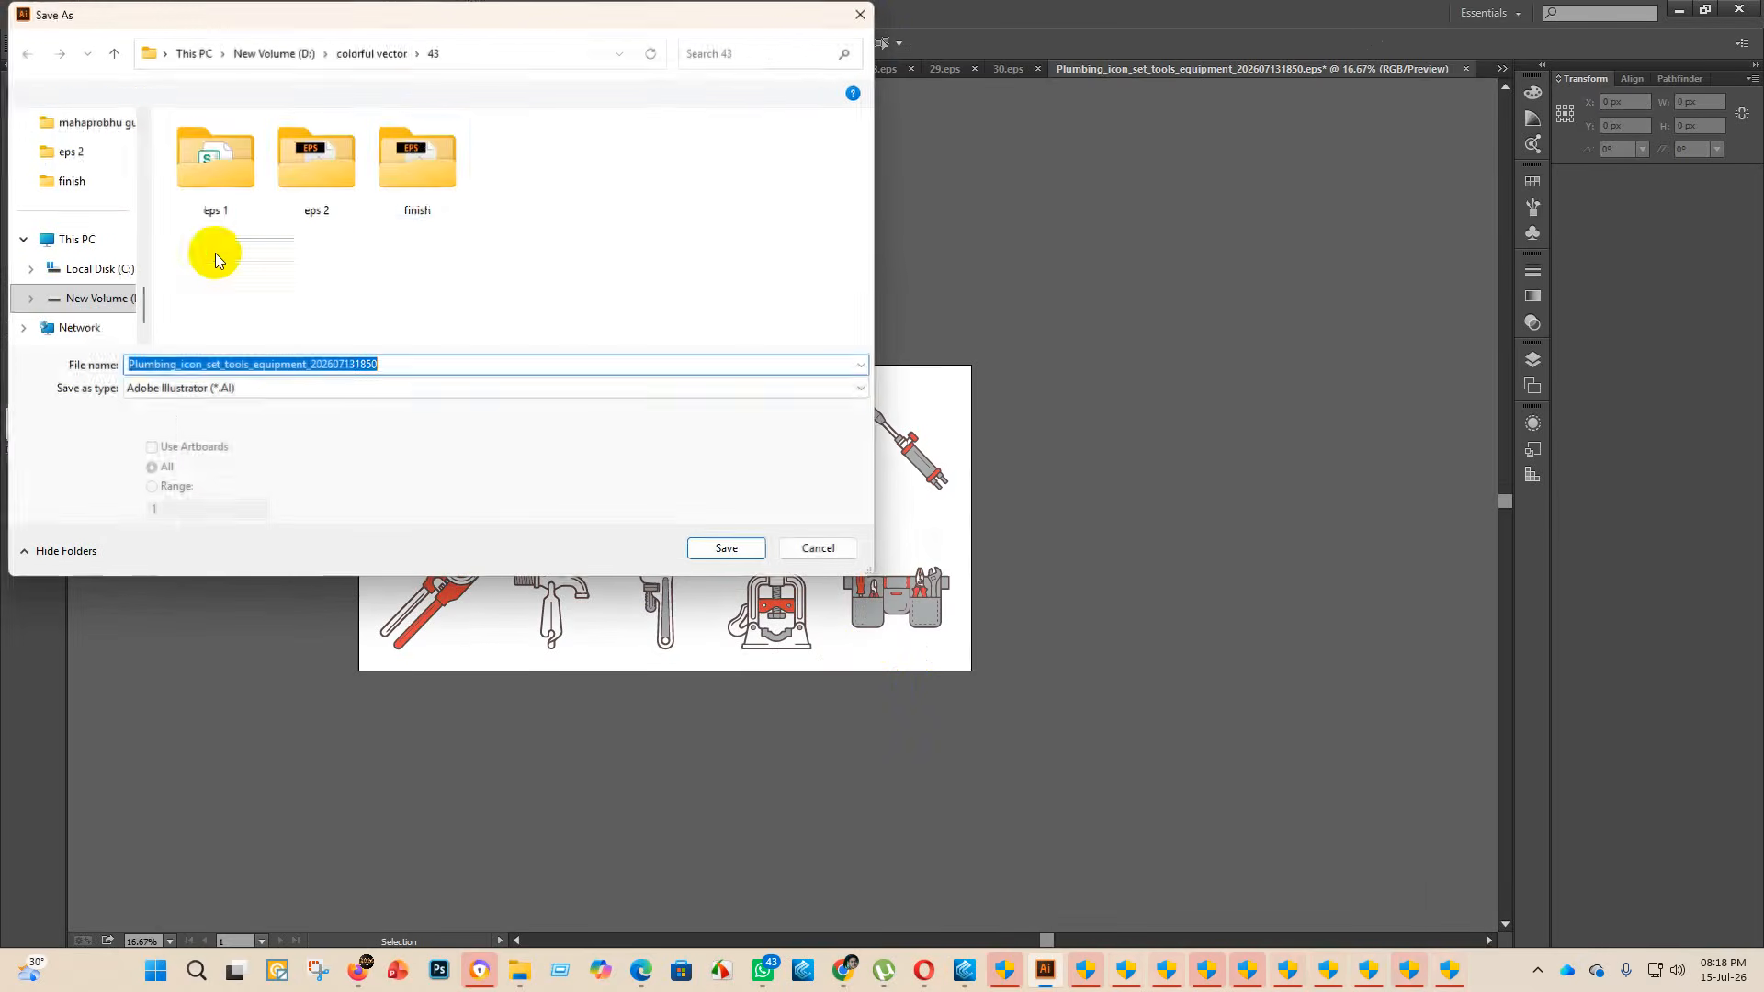
pyautogui.doubleClick(316, 157)
pyautogui.click(263, 387)
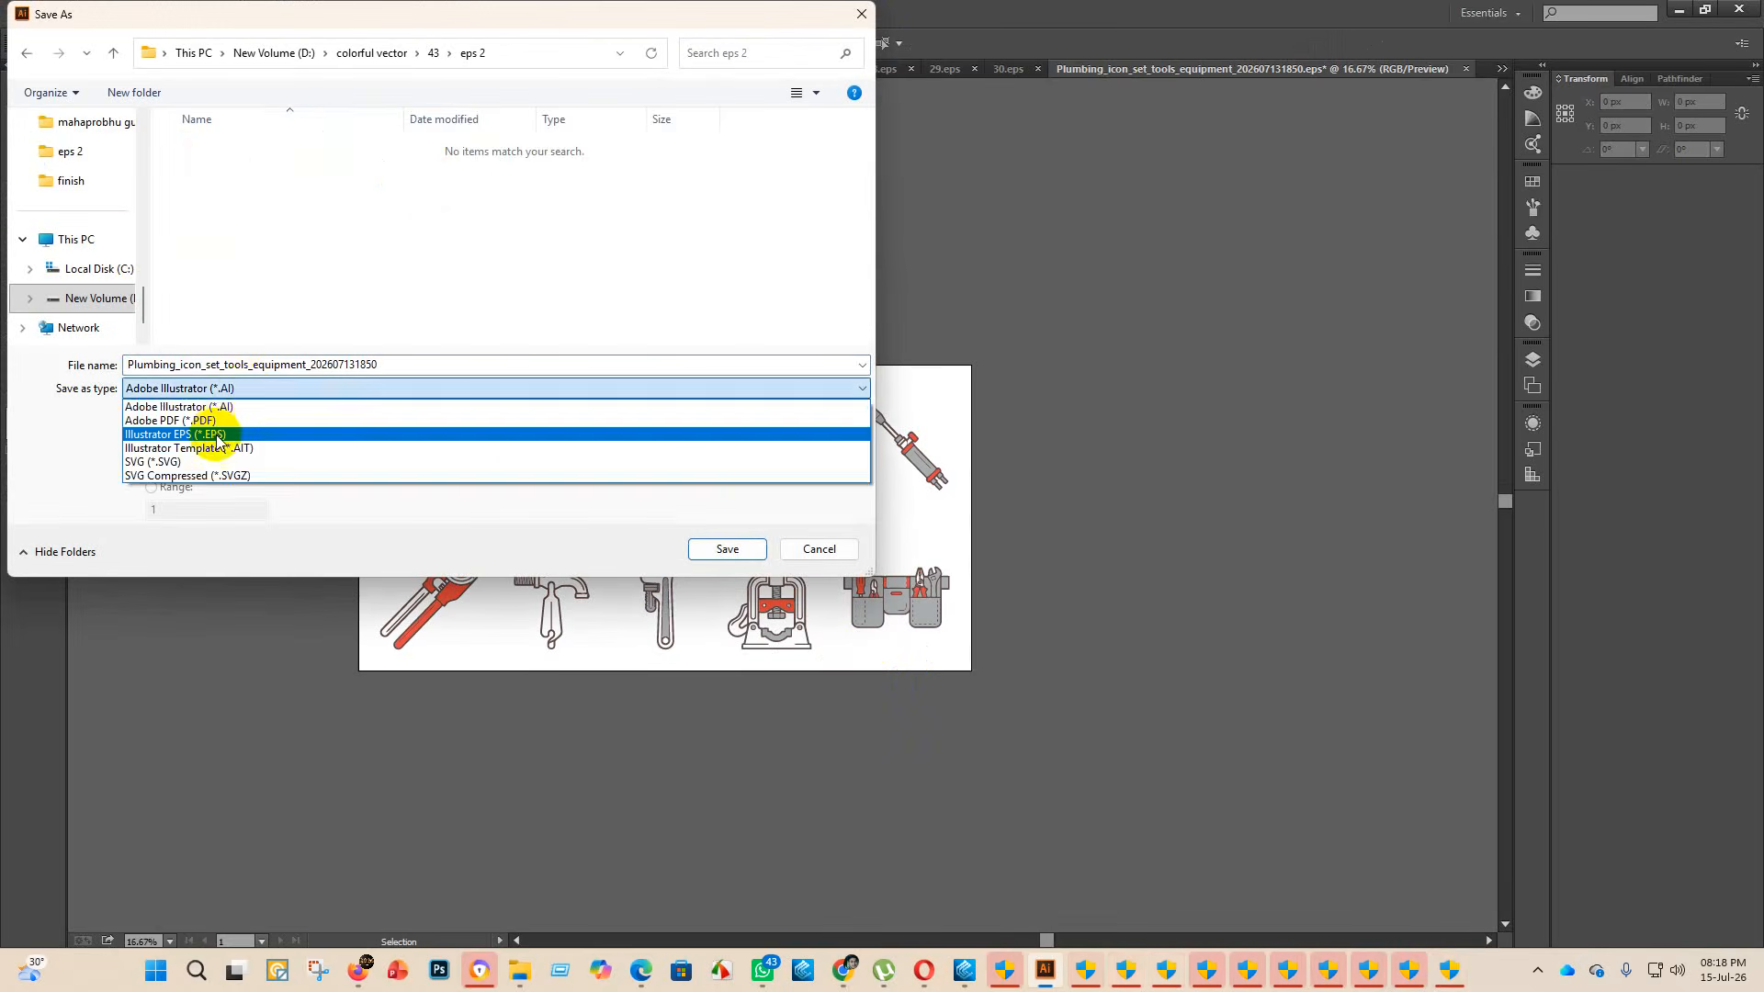
pyautogui.click(217, 437)
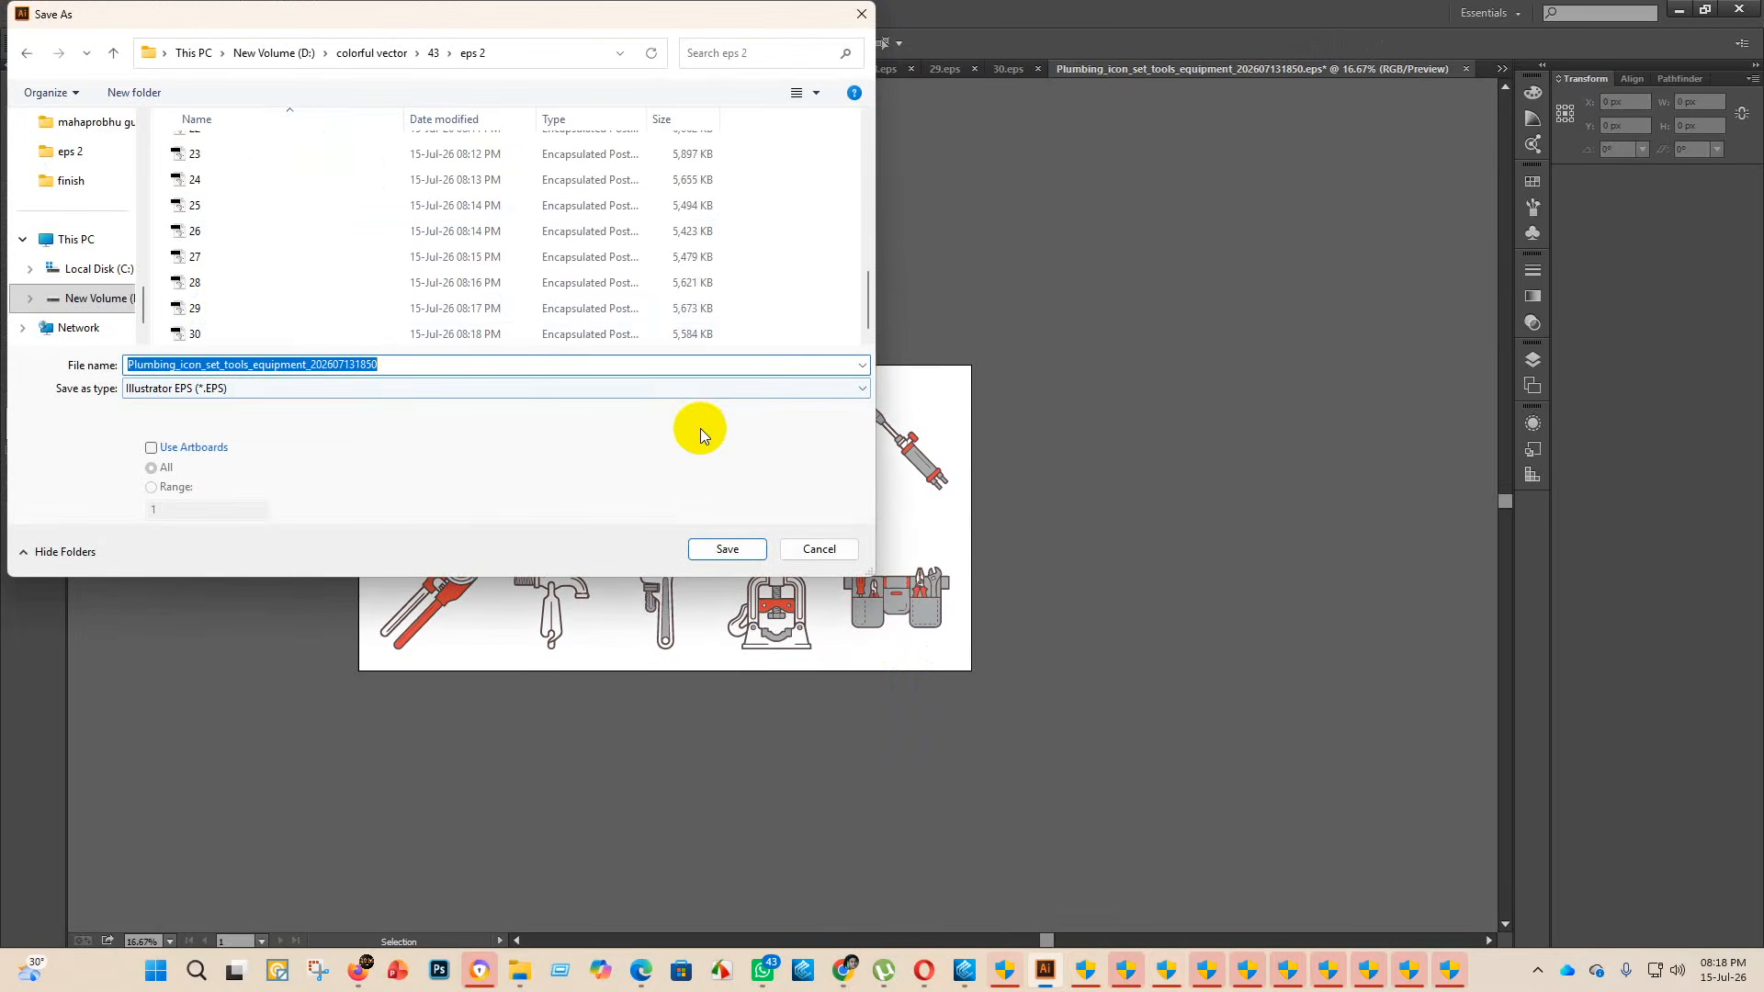
pyautogui.write('1')
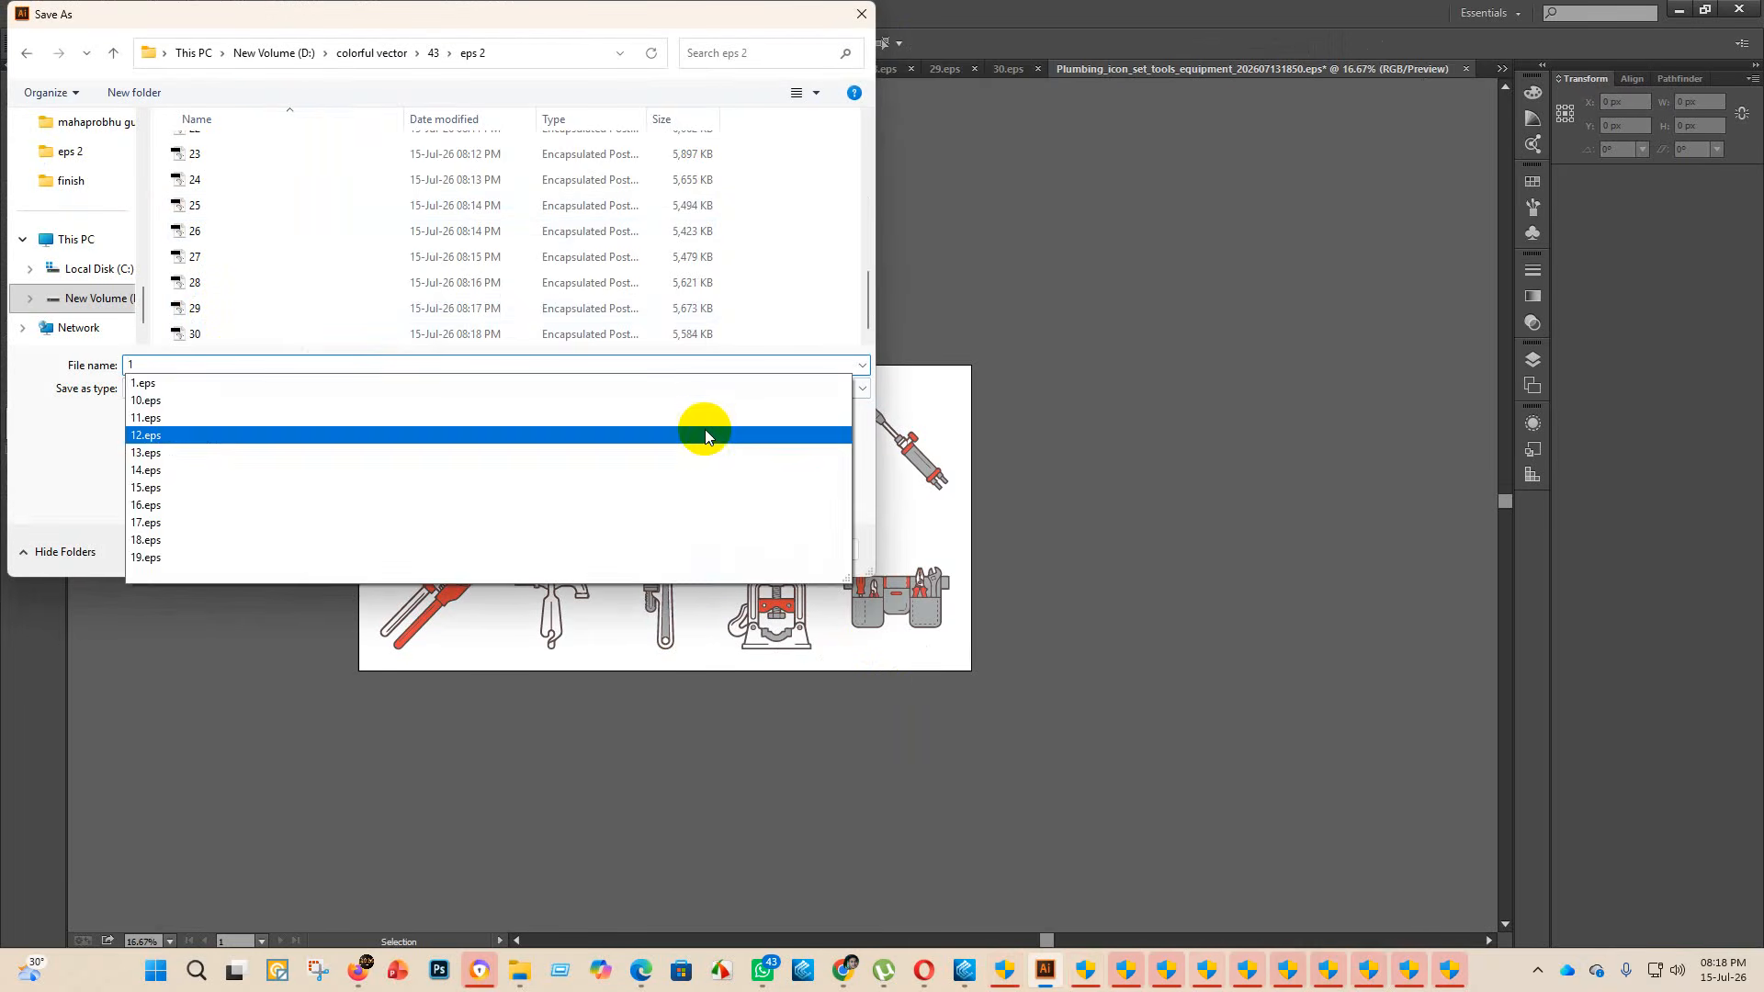
pyautogui.press('BackSpace')
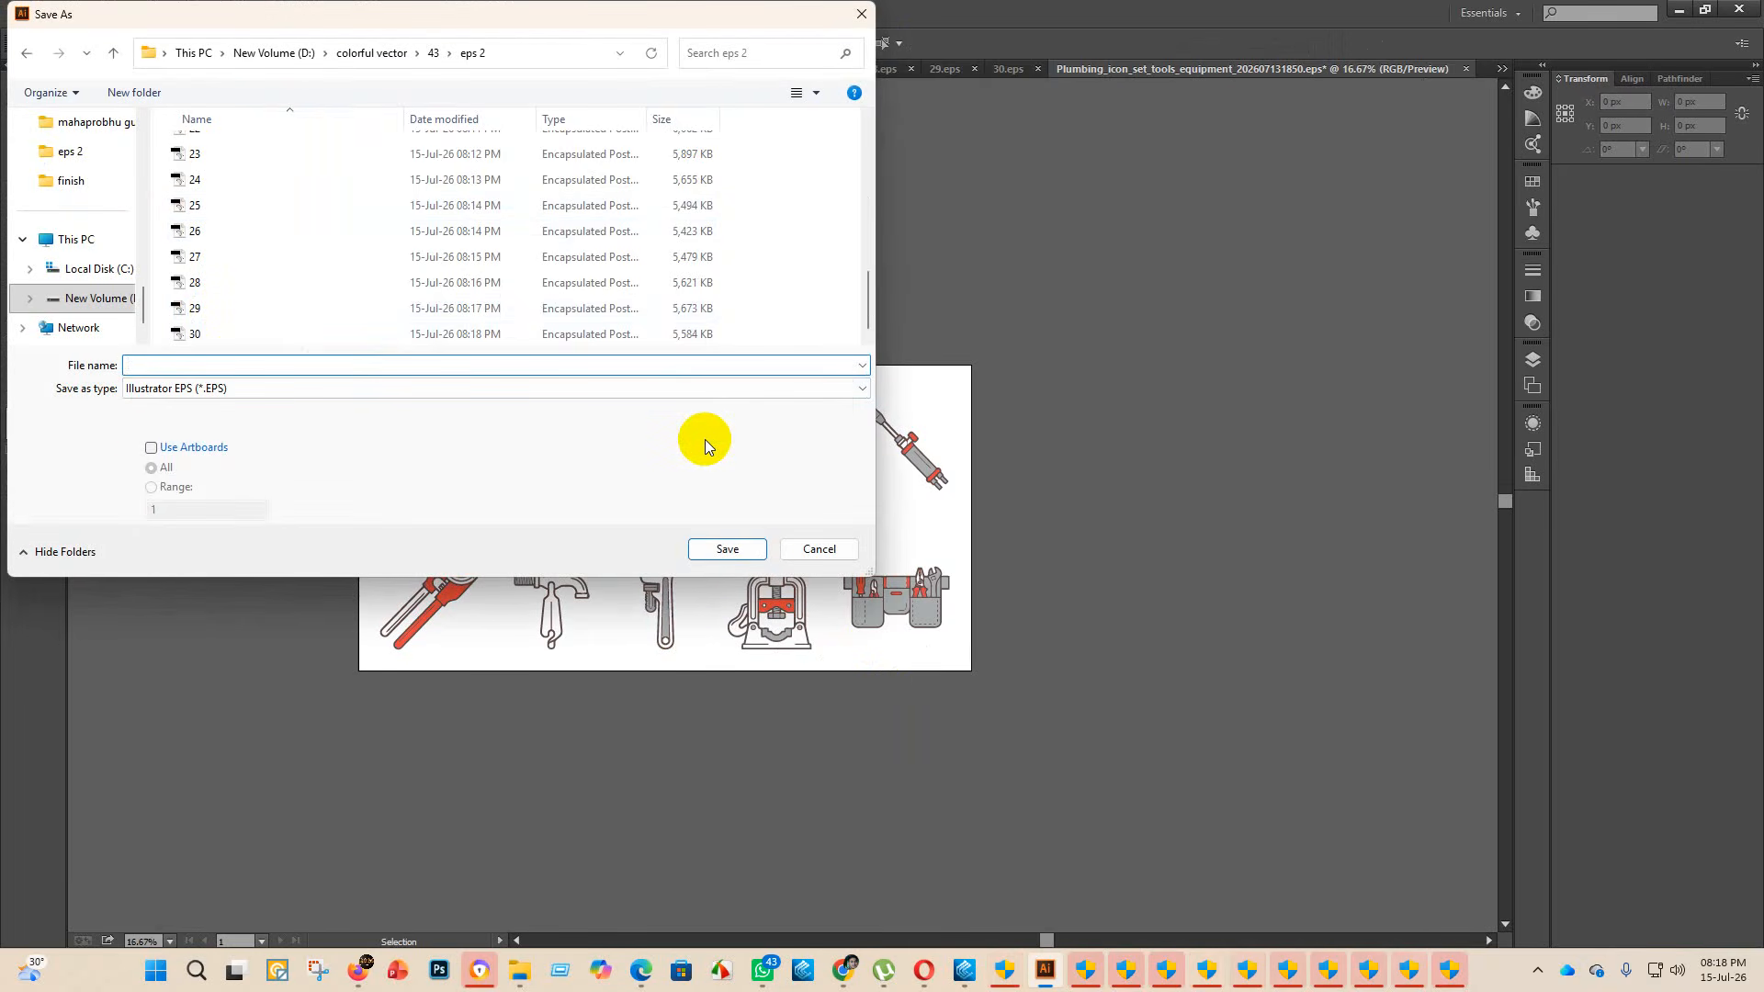
pyautogui.write('31')
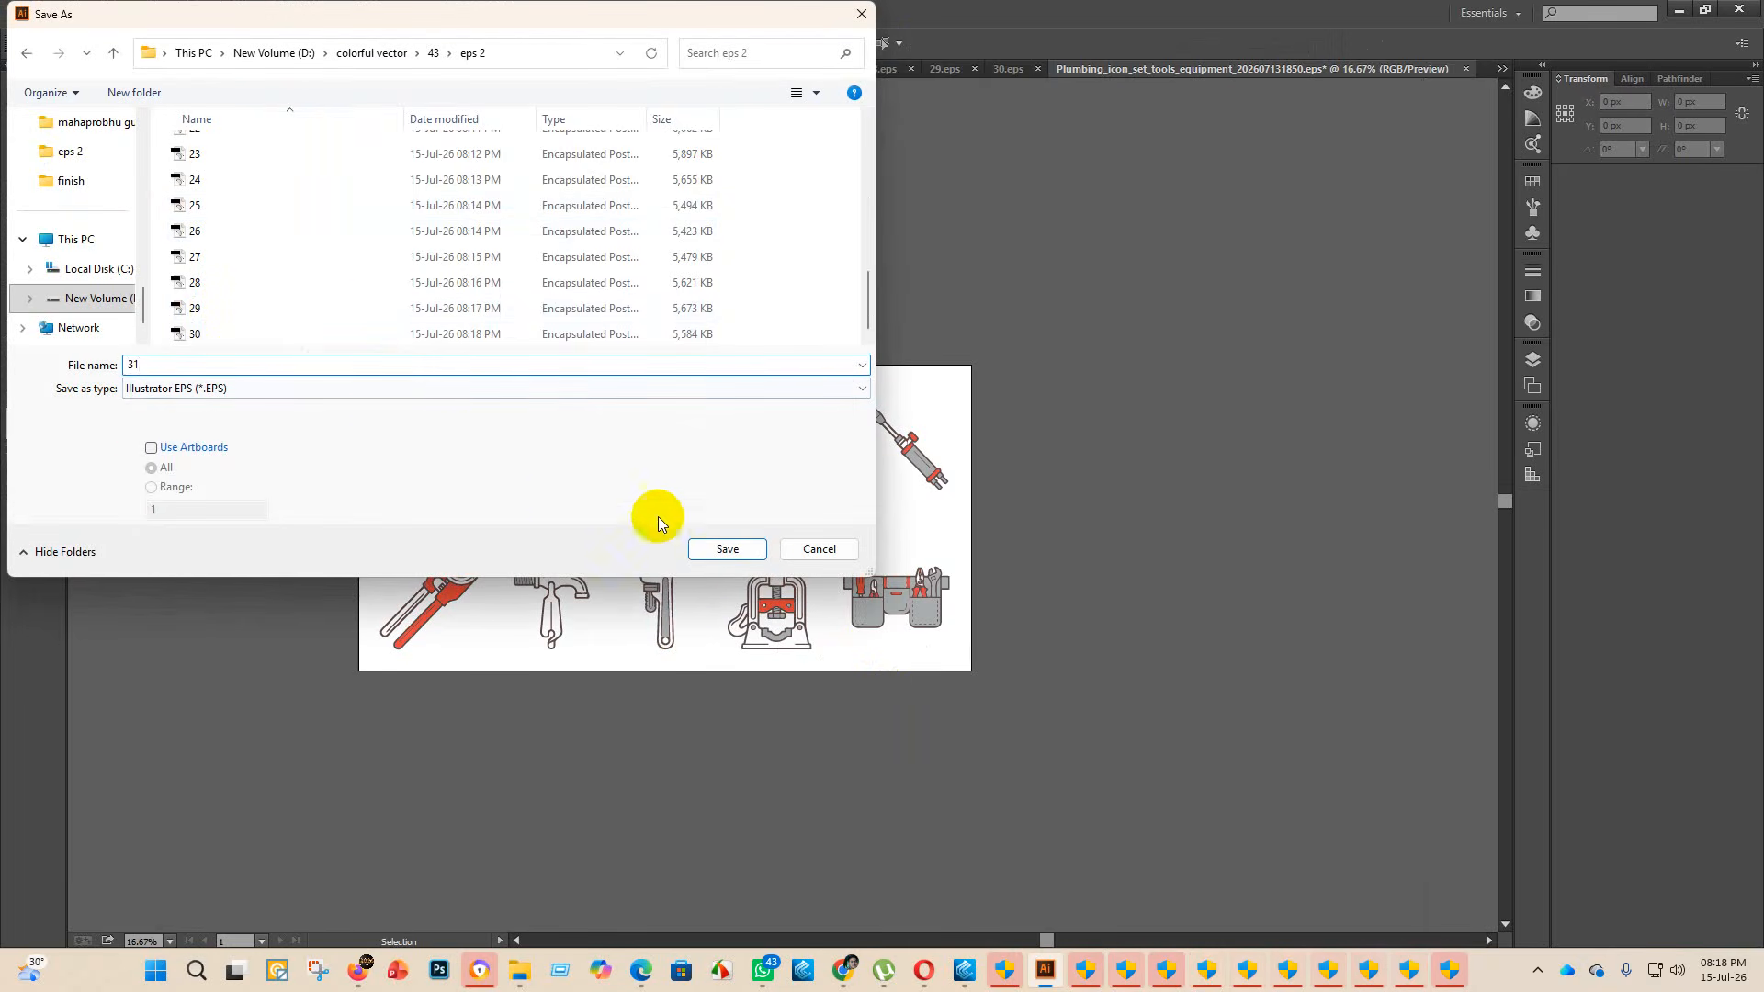
pyautogui.click(728, 550)
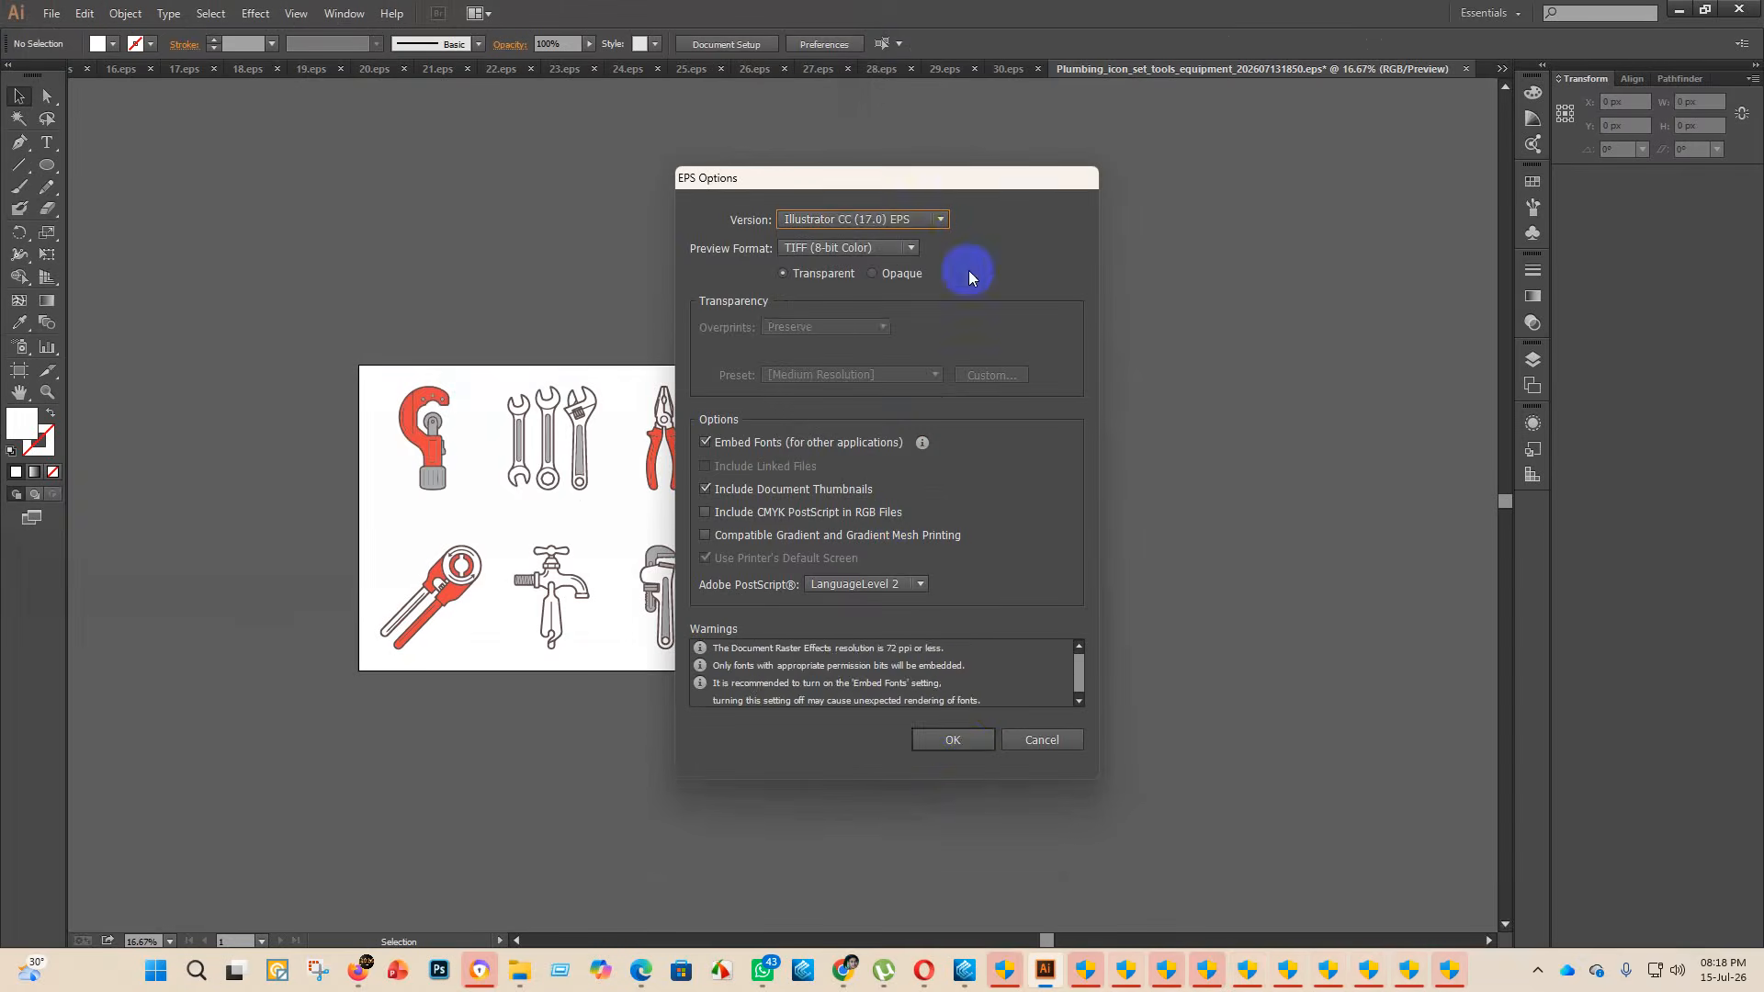
# - Choose the Illustrator 10 EPS version for file 31 and write the file
pyautogui.click(941, 218)
pyautogui.click(851, 405)
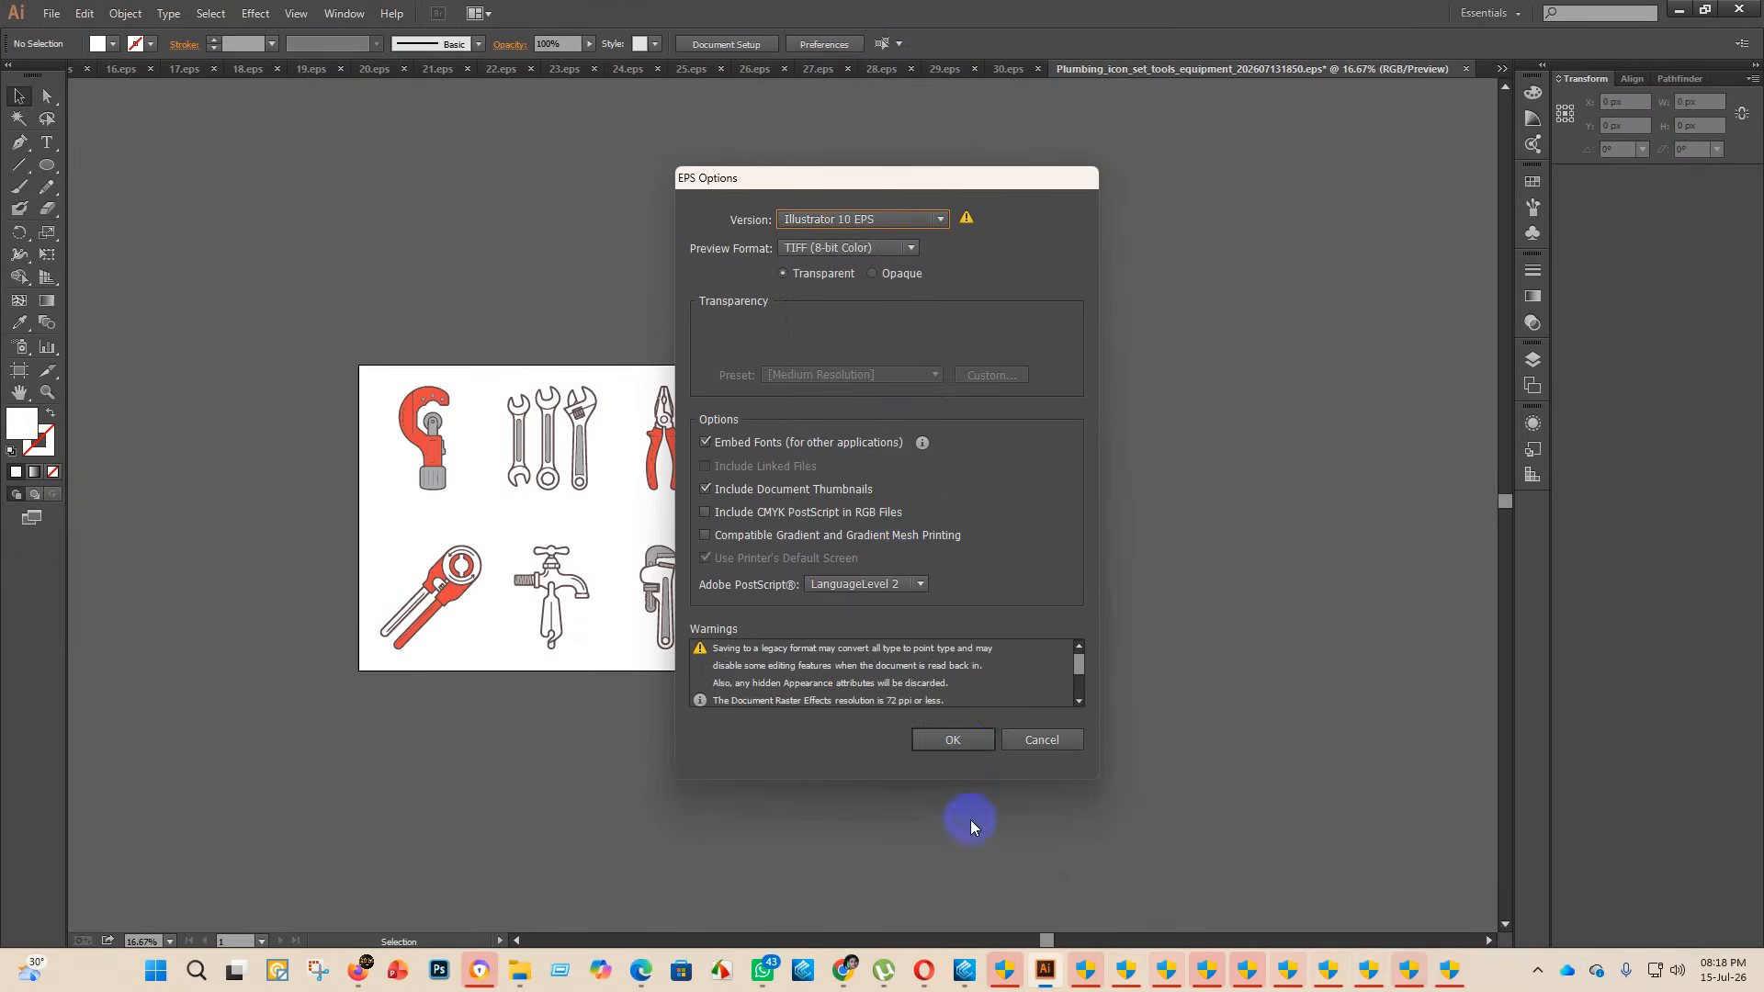
pyautogui.click(961, 740)
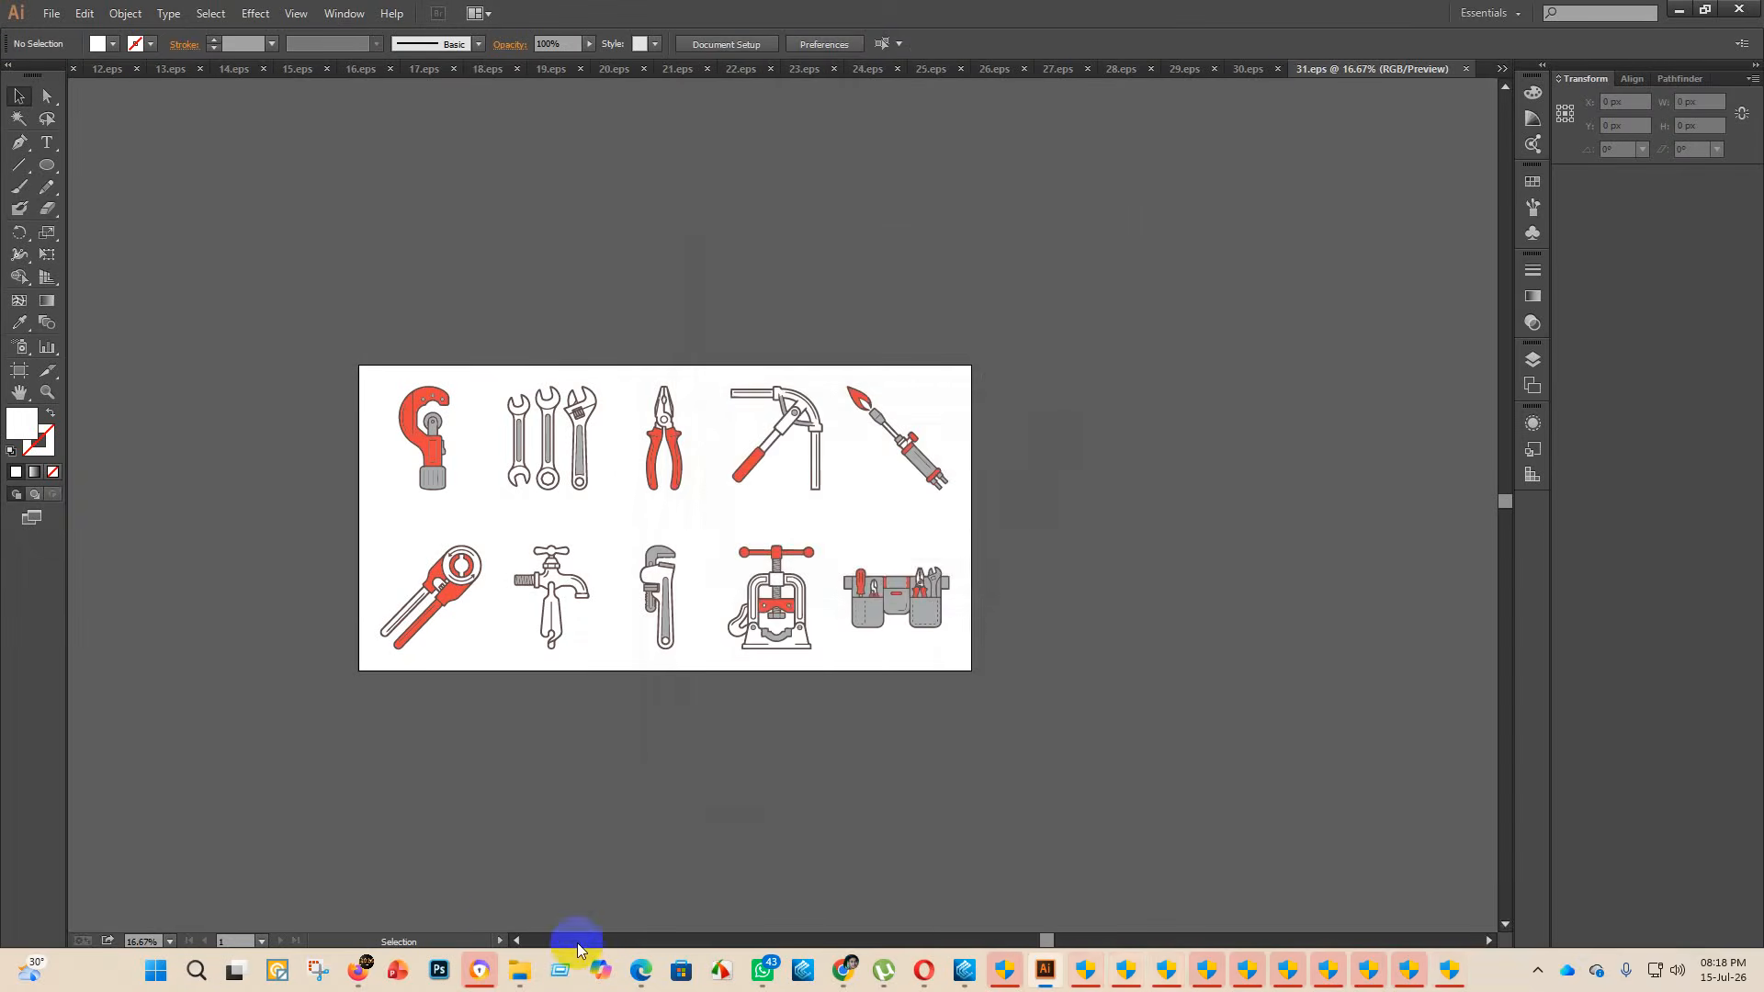
# - Switch to File Explorer and move the tools equipment EPS and its preview image from folder 43 into the finish folder
pyautogui.moveTo(519, 971)
pyautogui.click(532, 851)
pyautogui.moveTo(923, 359); pyautogui.dragTo(422, 189)
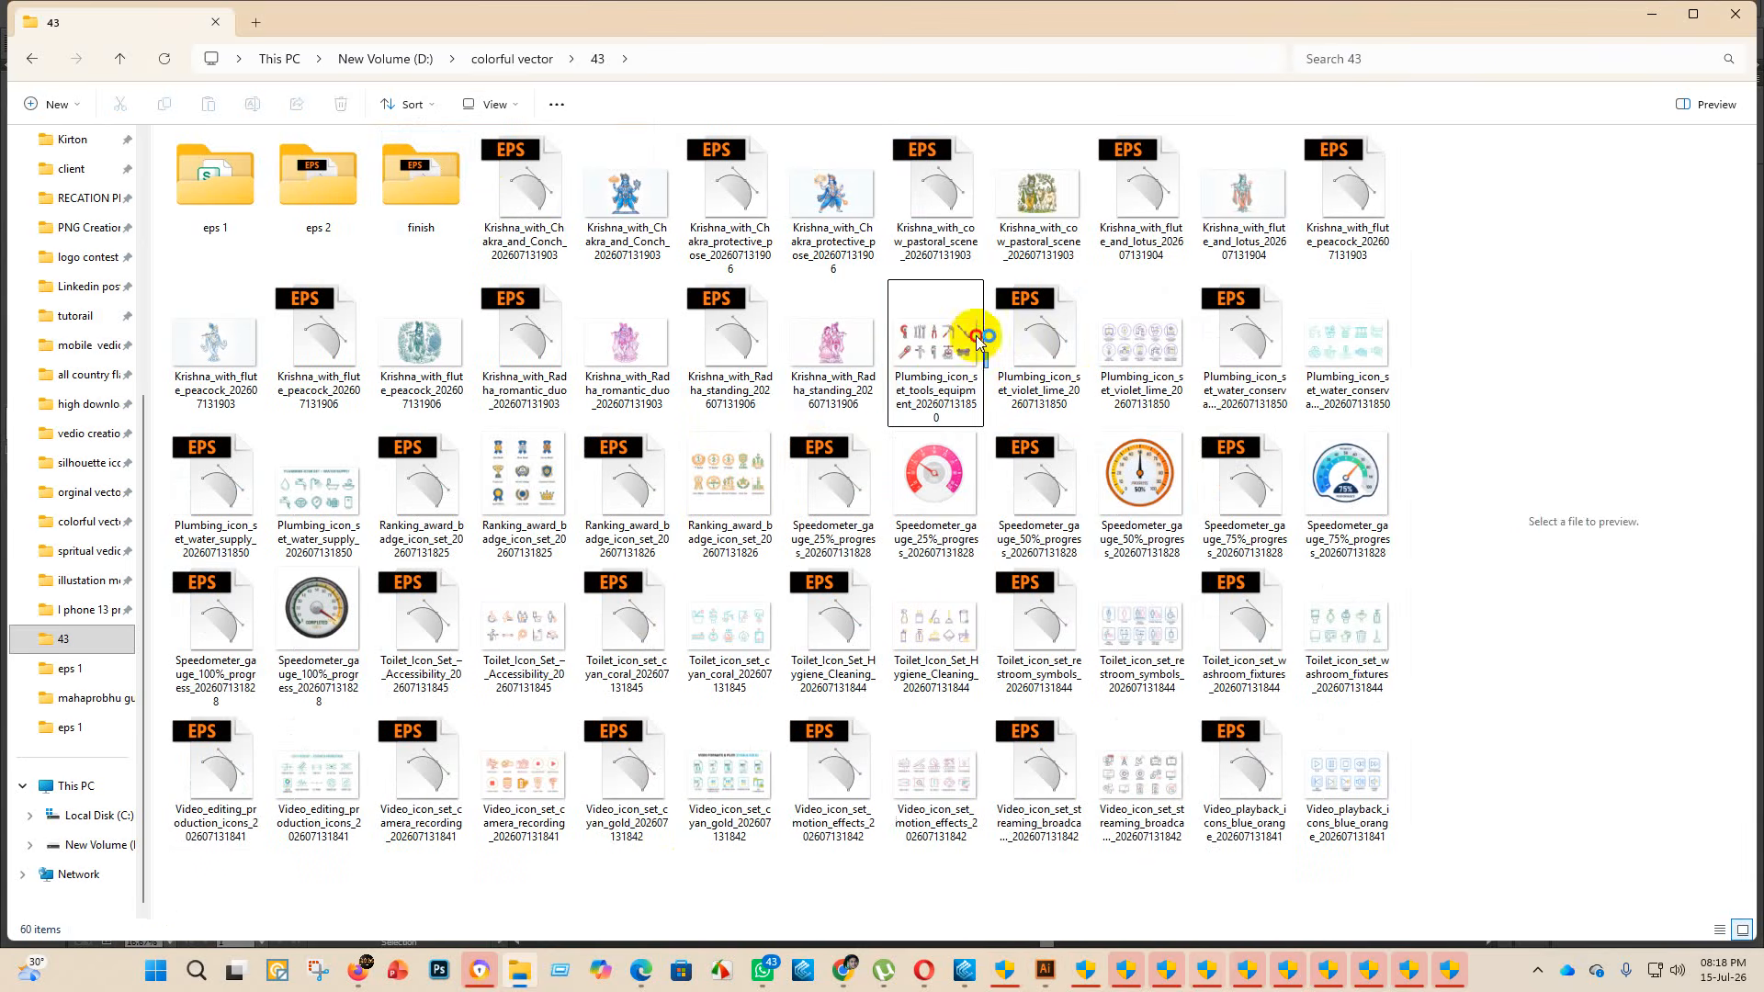
pyautogui.moveTo(985, 365); pyautogui.dragTo(496, 248)
# - Open the violet lime plumbing icon set EPS from folder 43 in a maximized Illustrator window
pyautogui.click(942, 377)
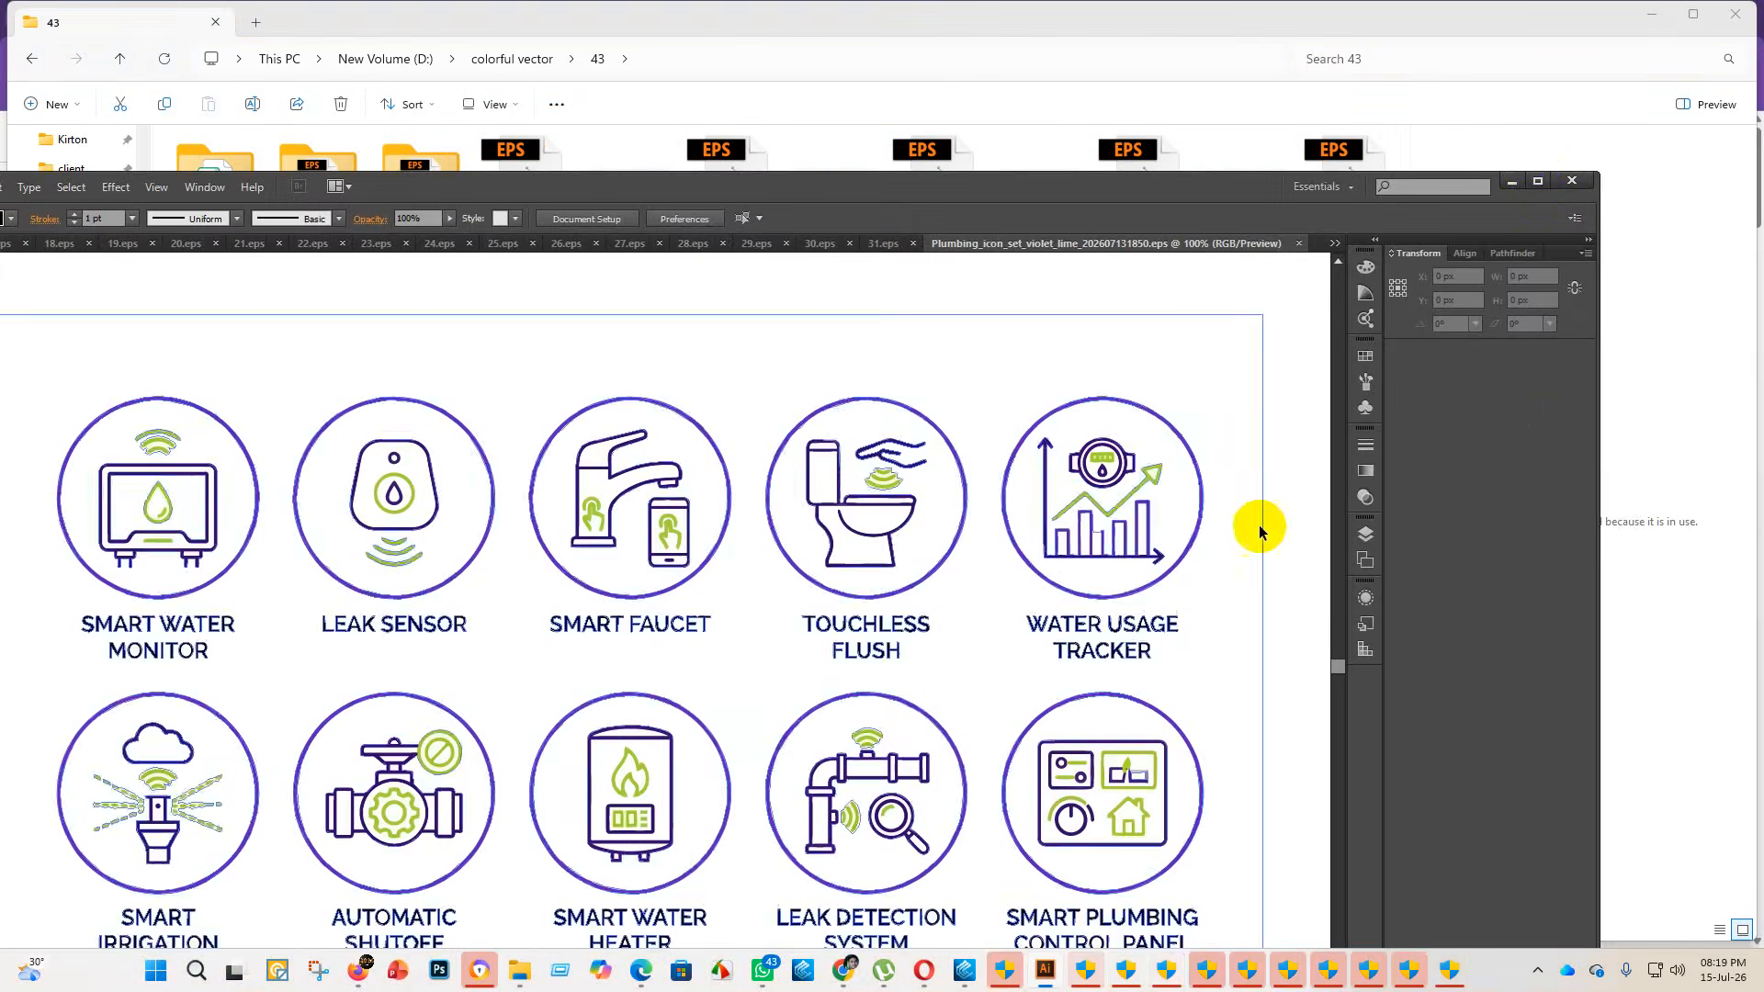
pyautogui.click(1540, 180)
pyautogui.scroll(-6, 946, 622)
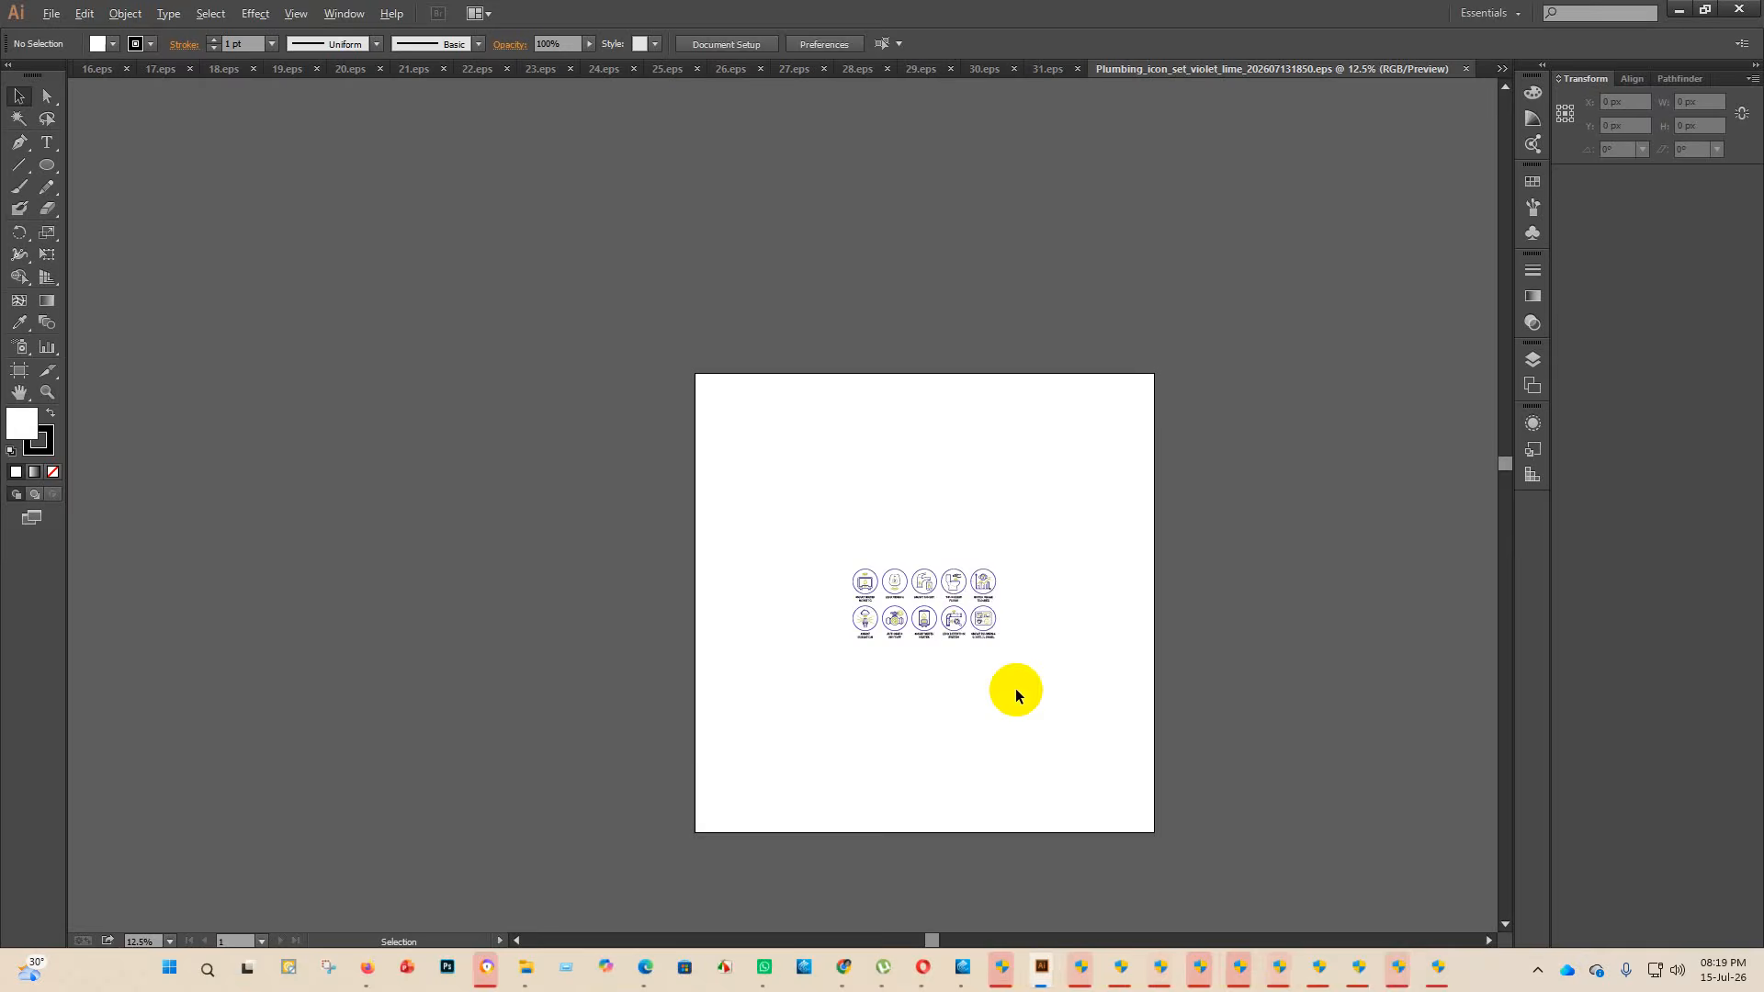
# - Enlarge the violet lime artwork proportionally until its icons span about 3875 px in width, and deselect it
pyautogui.scroll(5, 1014, 688)
pyautogui.click(946, 688)
pyautogui.moveTo(928, 670); pyautogui.dragTo(1011, 496)
pyautogui.click(1370, 652)
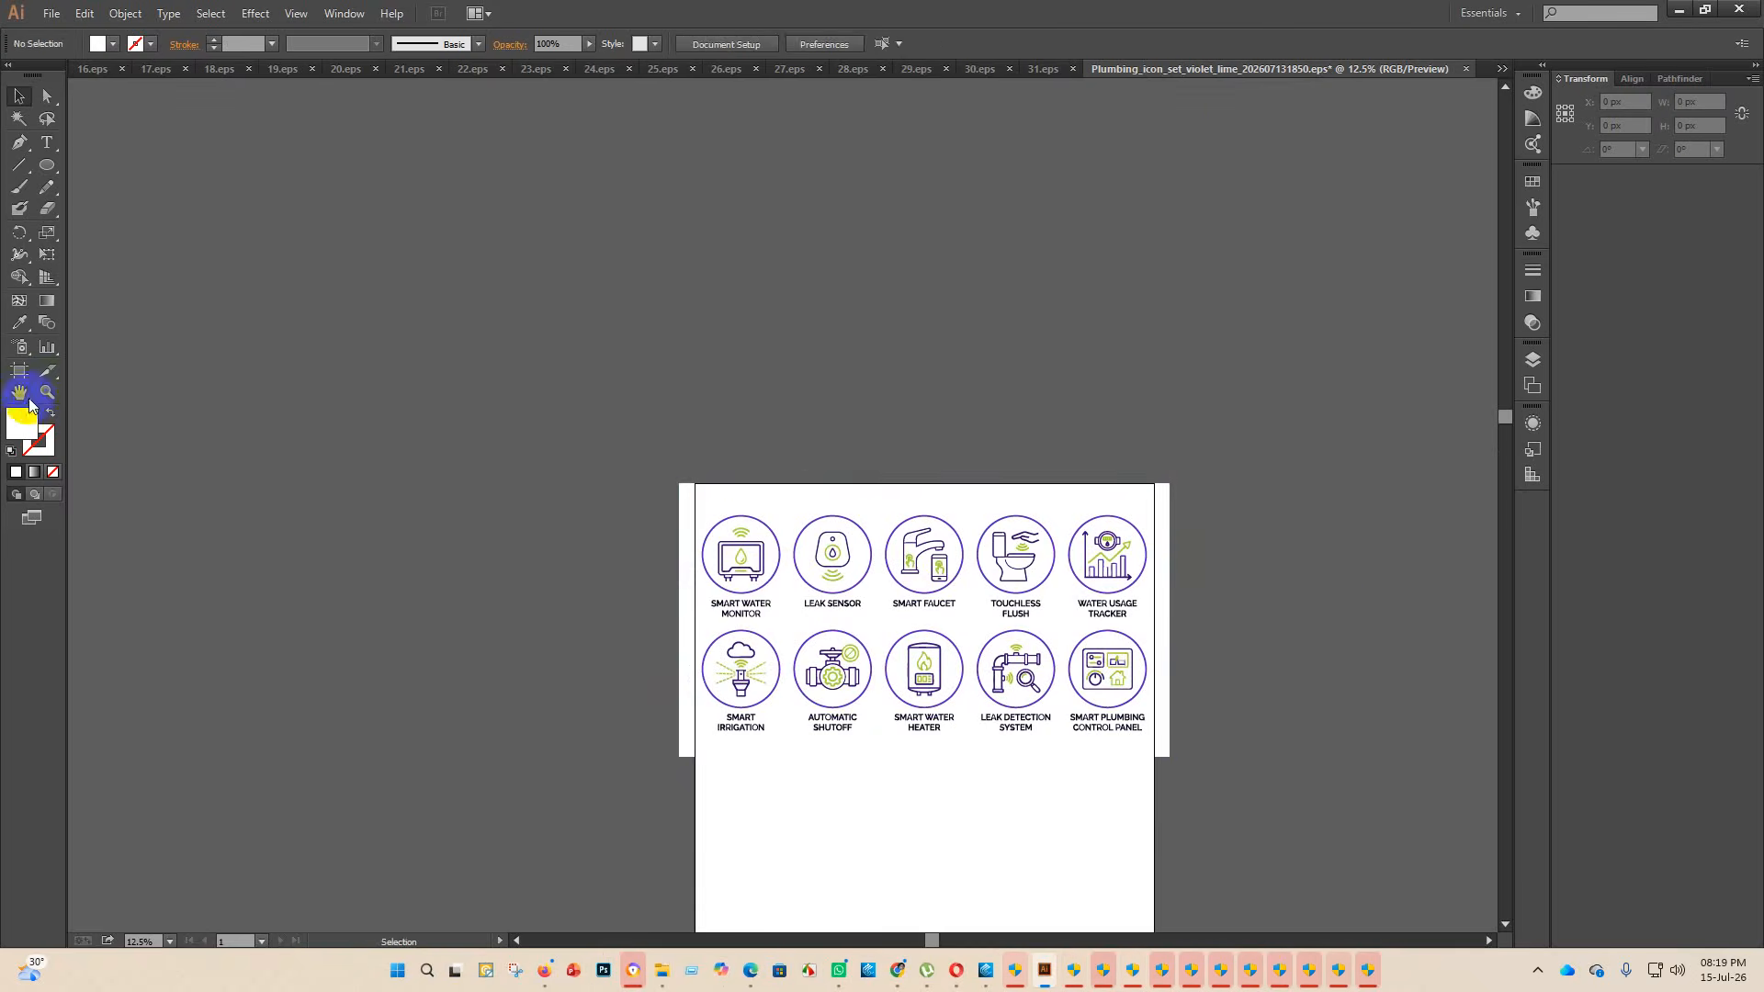
# - Set the height of the violet lime document's artboard to 2000 px
pyautogui.click(19, 370)
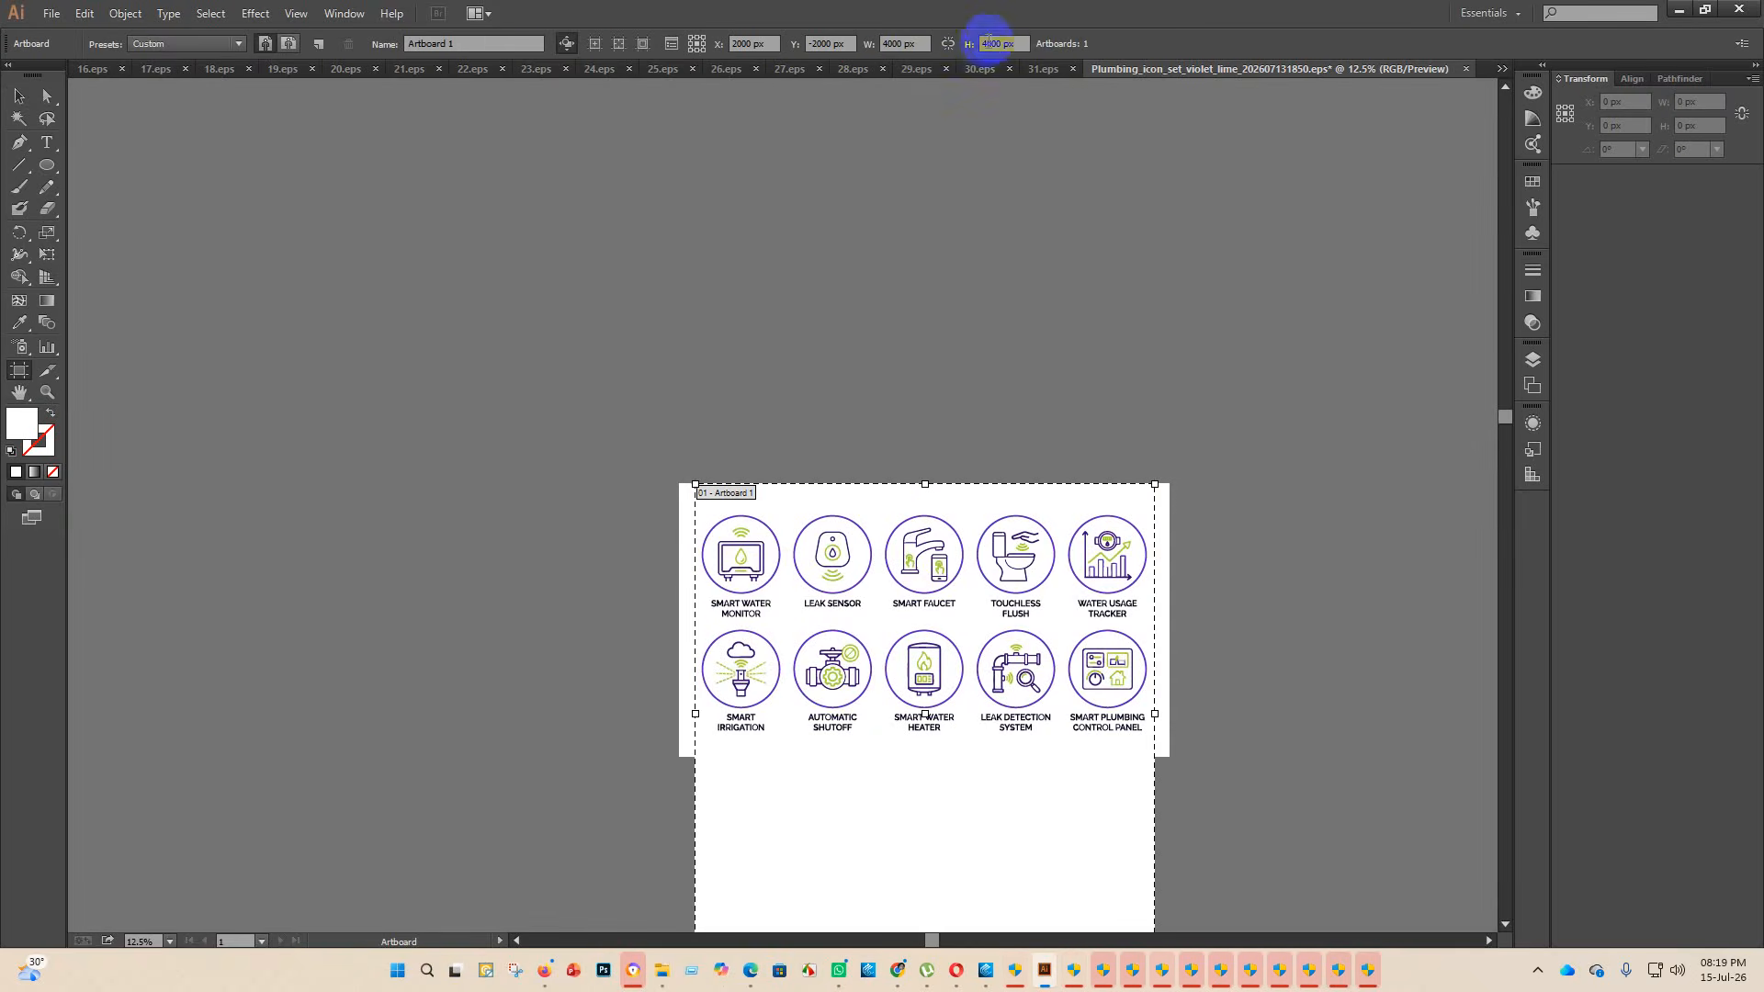
pyautogui.press('BackSpace')
pyautogui.write('2')
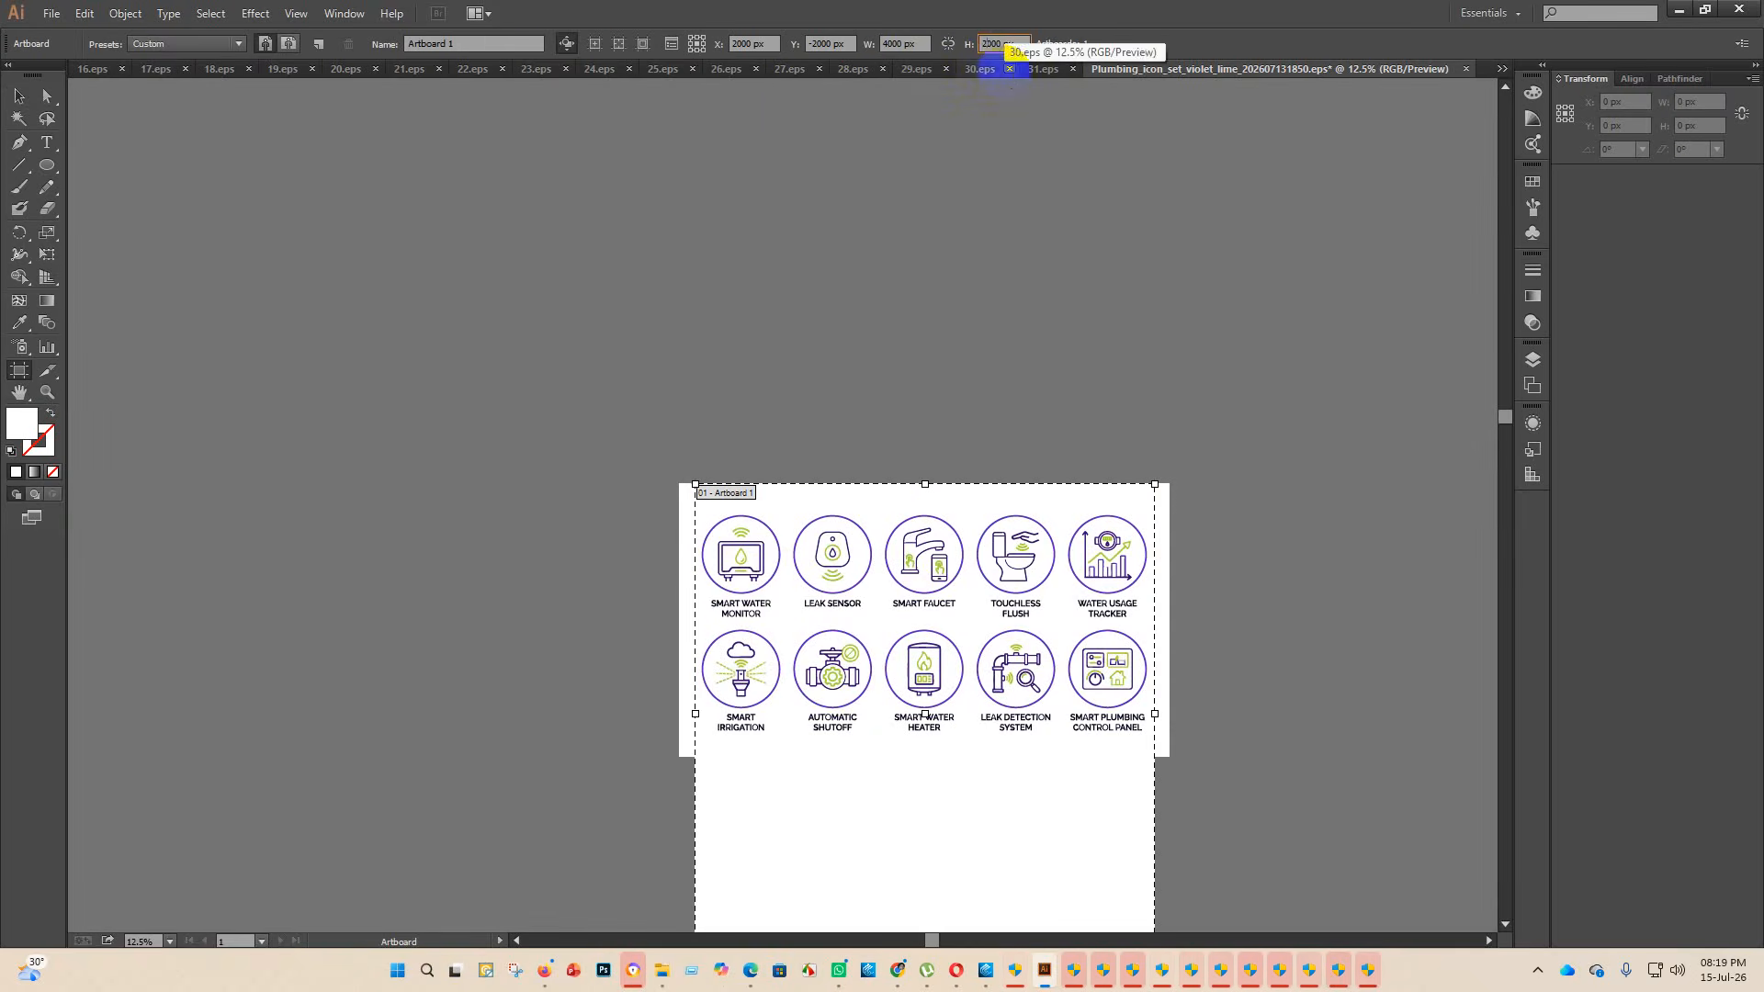
pyautogui.press('Return')
pyautogui.click(24, 95)
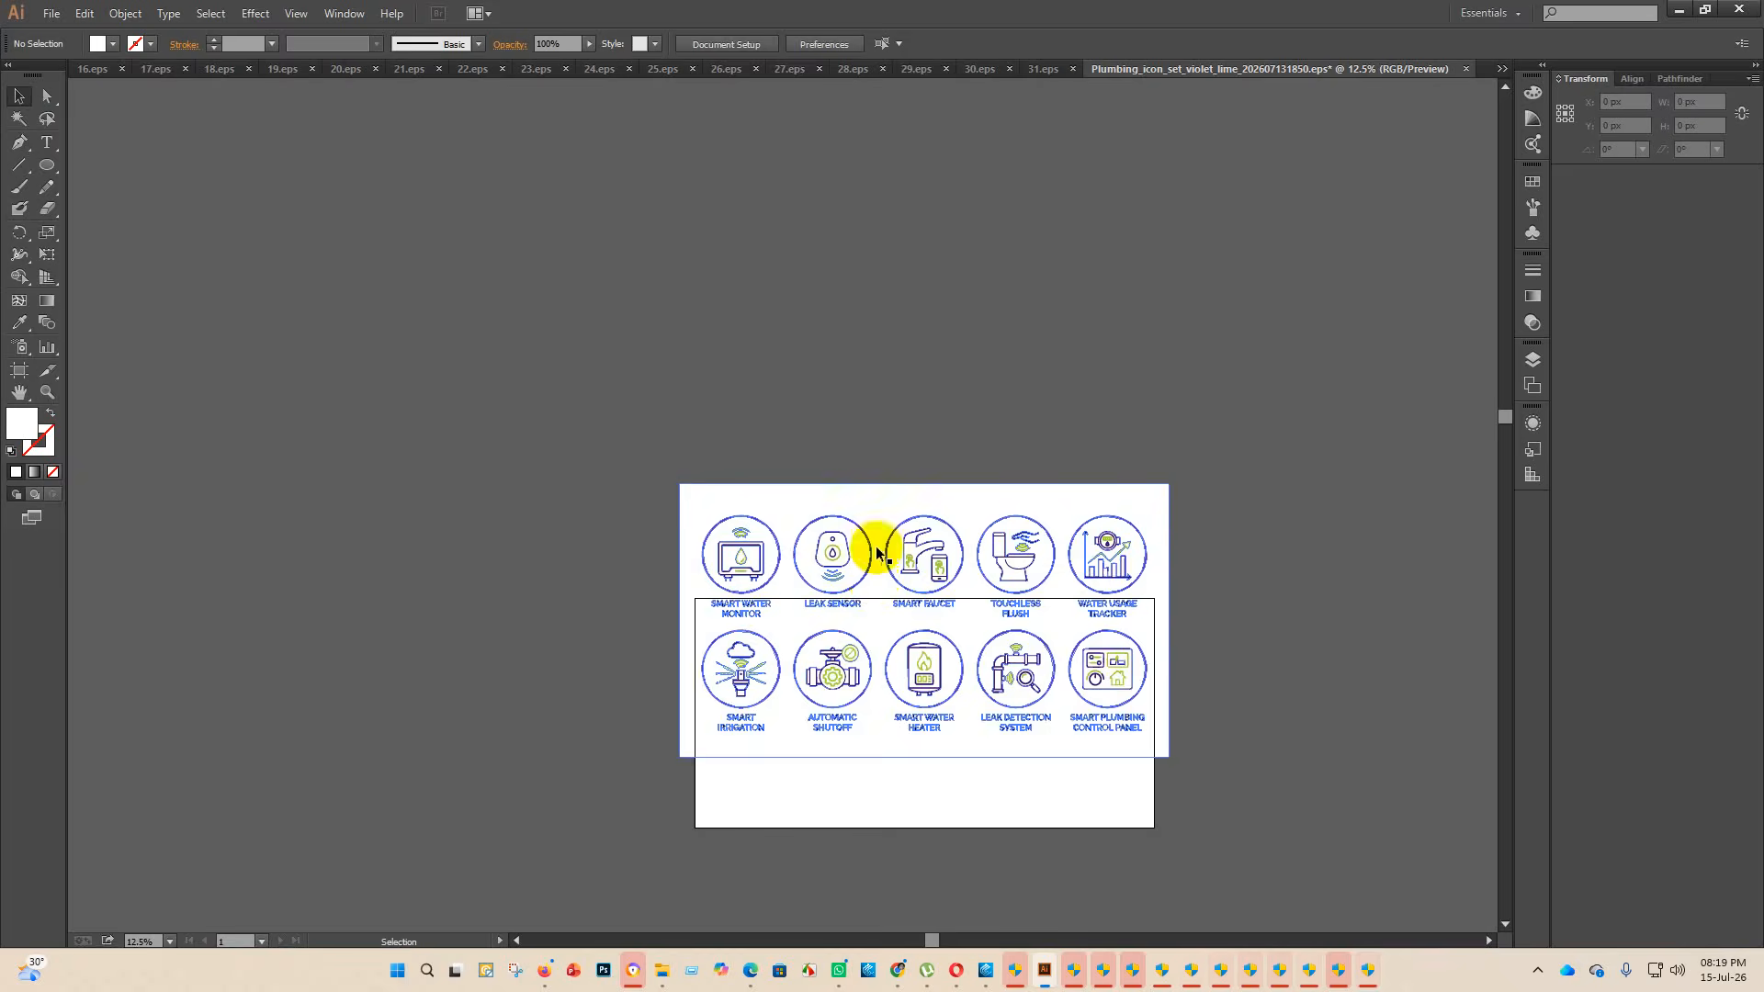
# - Delete the white background rectangle behind the violet lime icons
pyautogui.click(788, 499)
pyautogui.press('Delete')
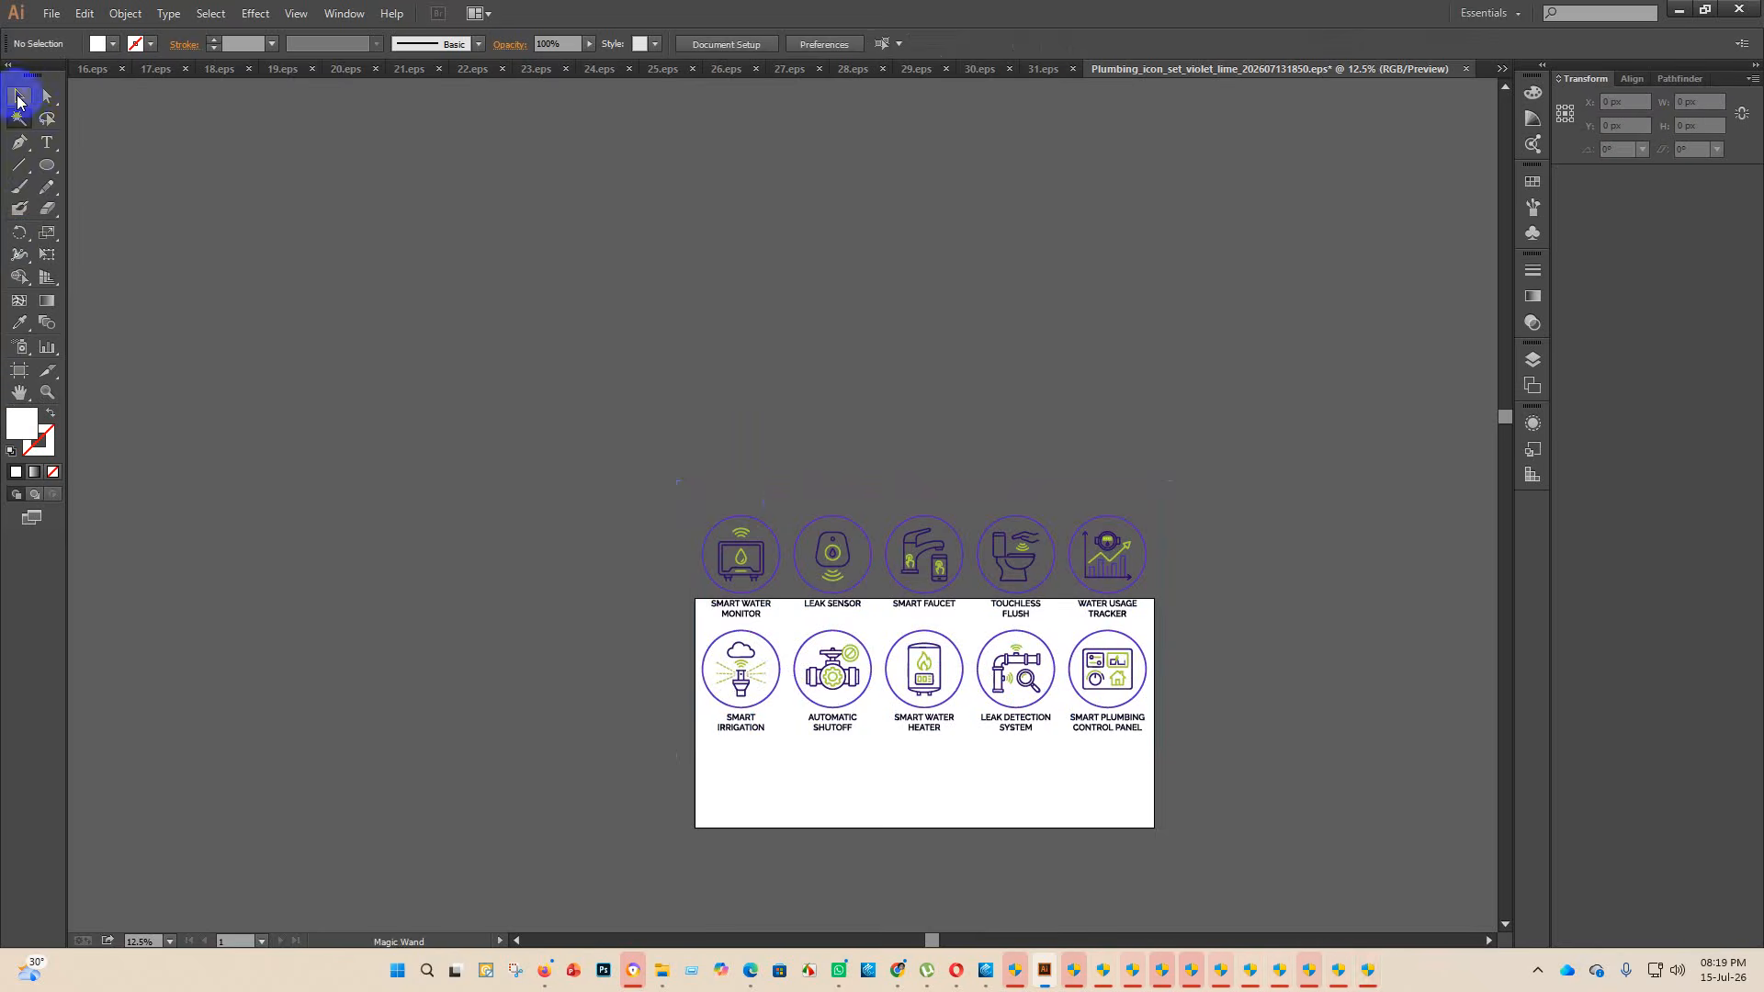
pyautogui.click(19, 97)
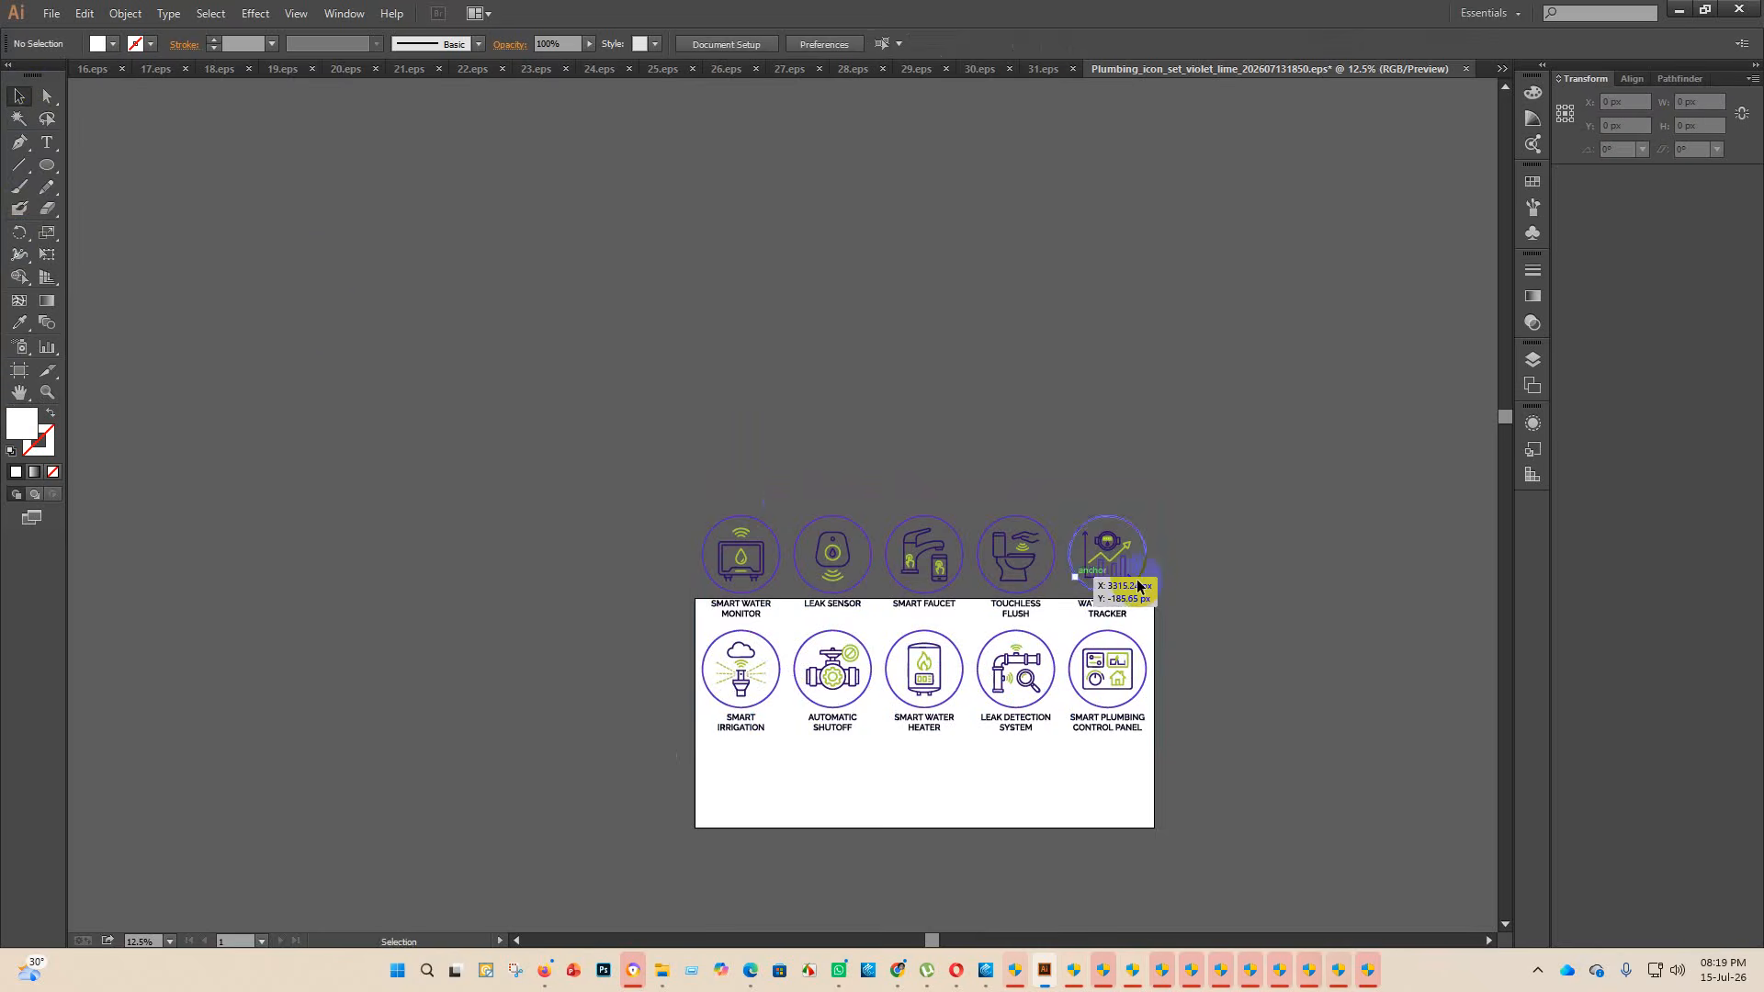
# - Center the violet lime icon group horizontally and vertically on the artboard and deselect it
pyautogui.click(968, 555)
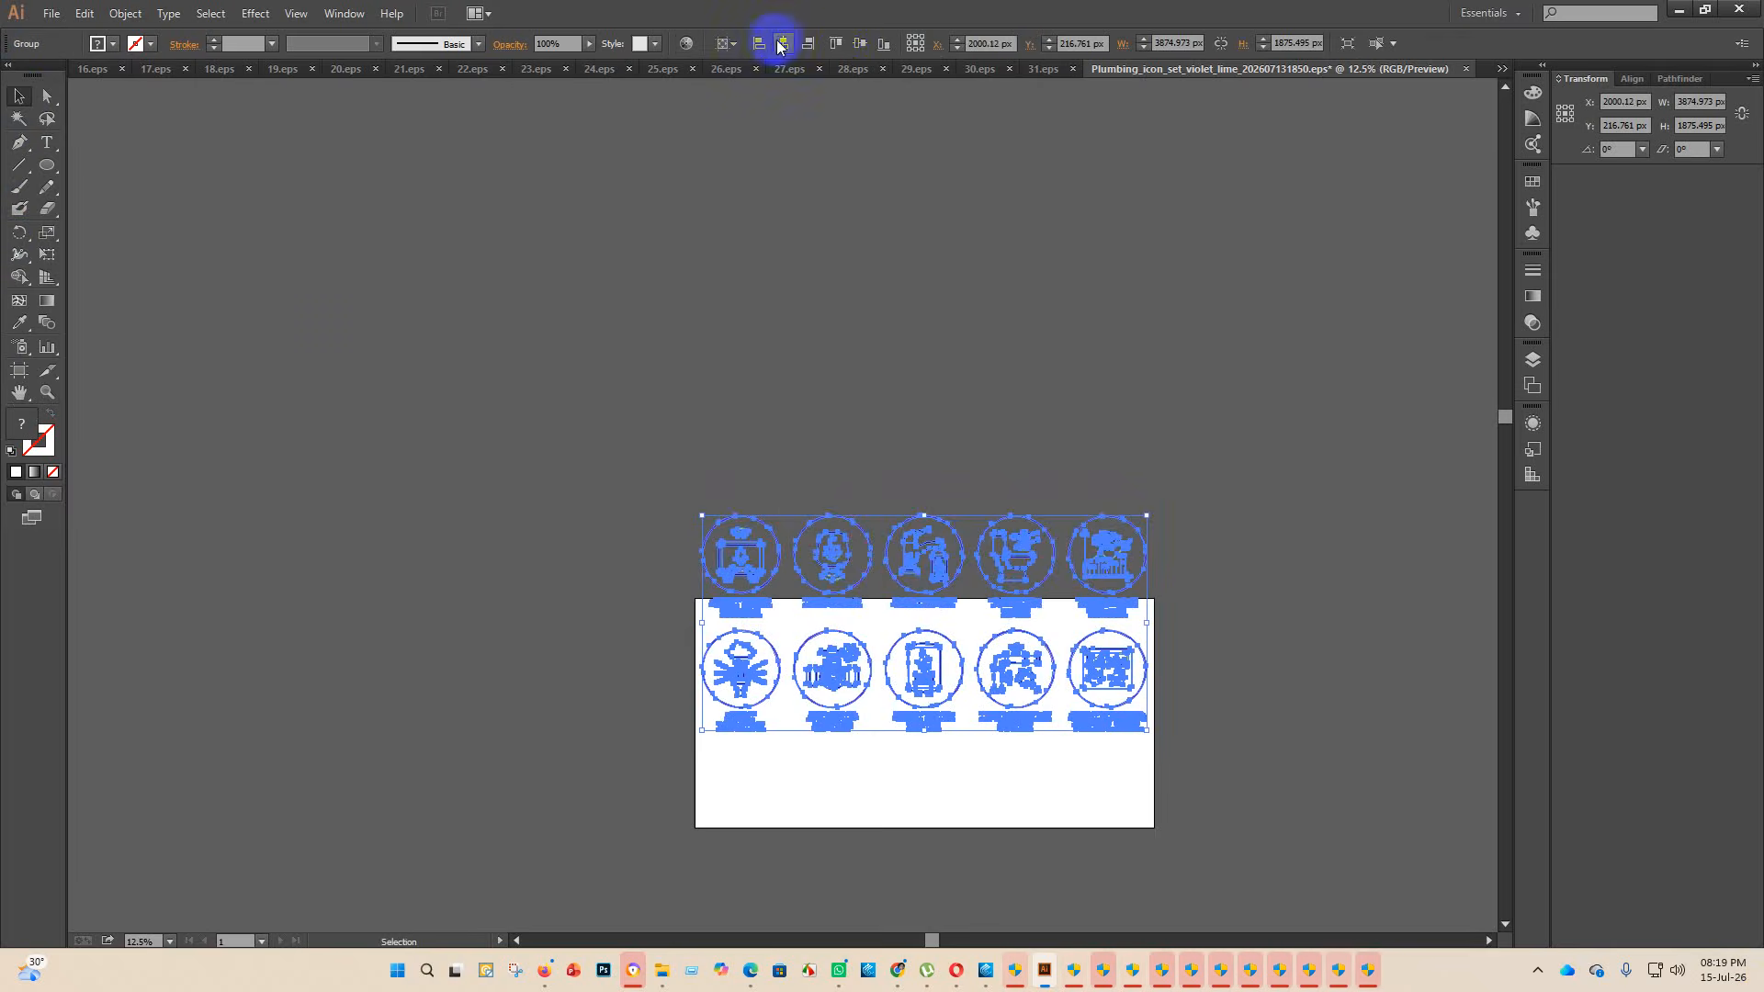
pyautogui.click(854, 43)
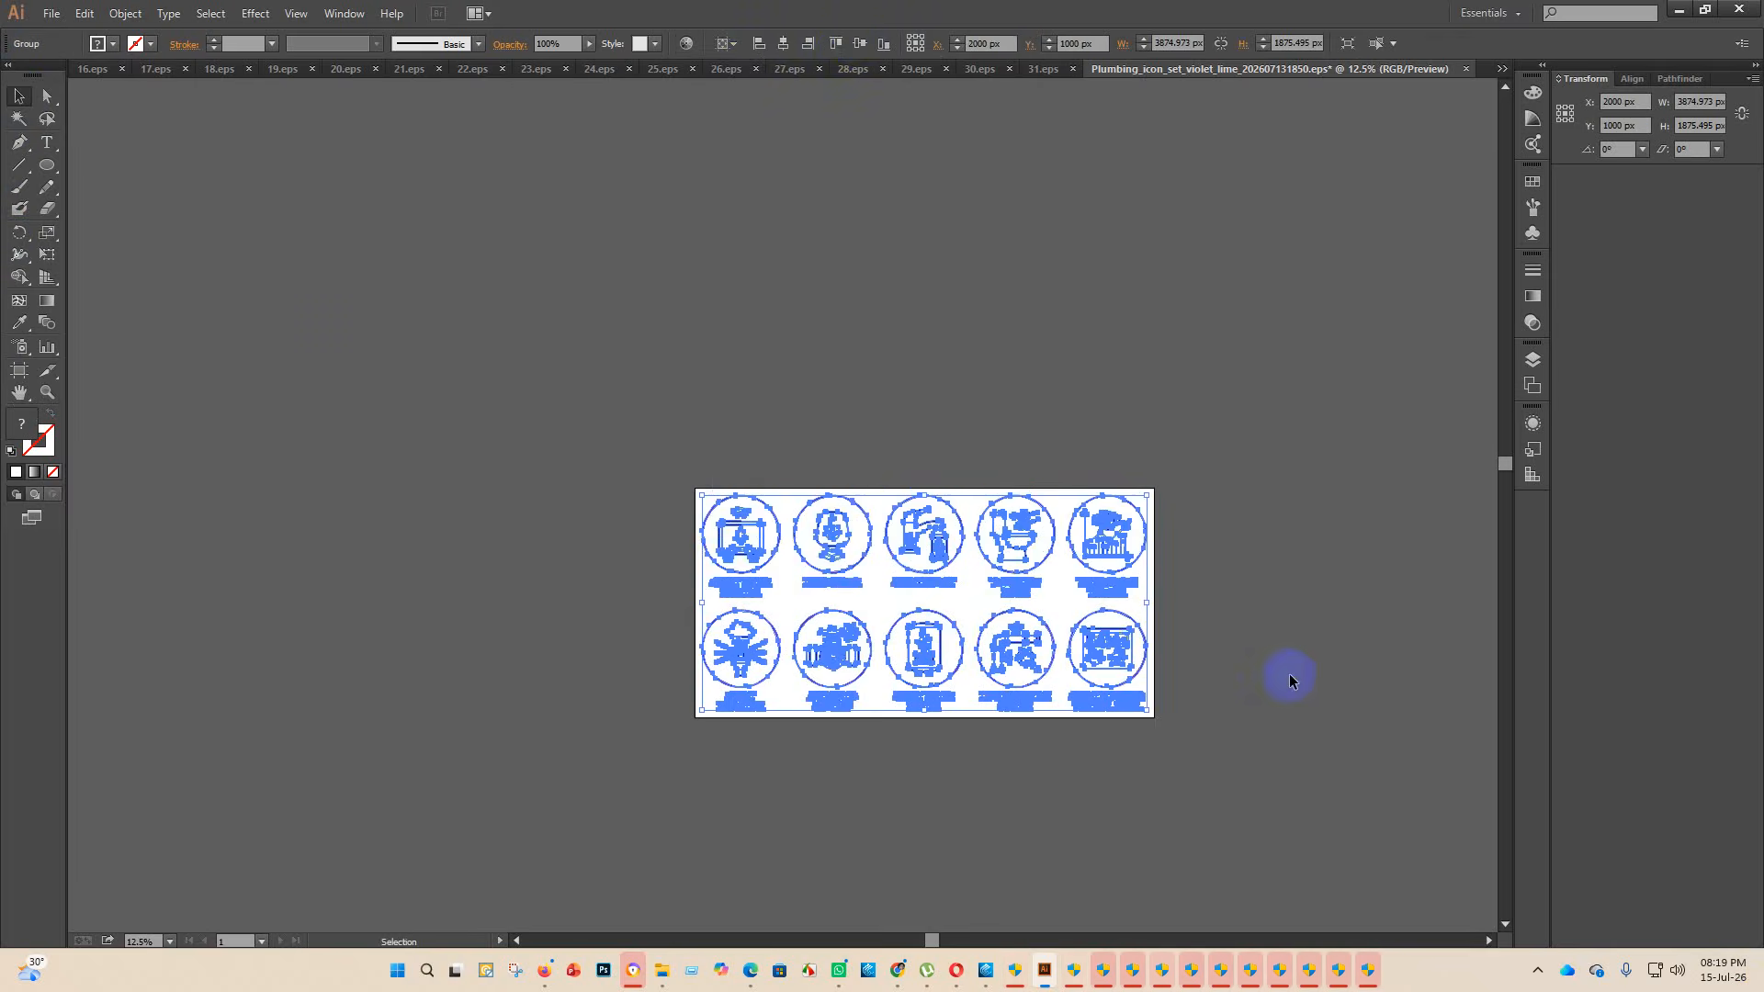
pyautogui.click(1163, 746)
pyautogui.scroll(2, 1163, 746)
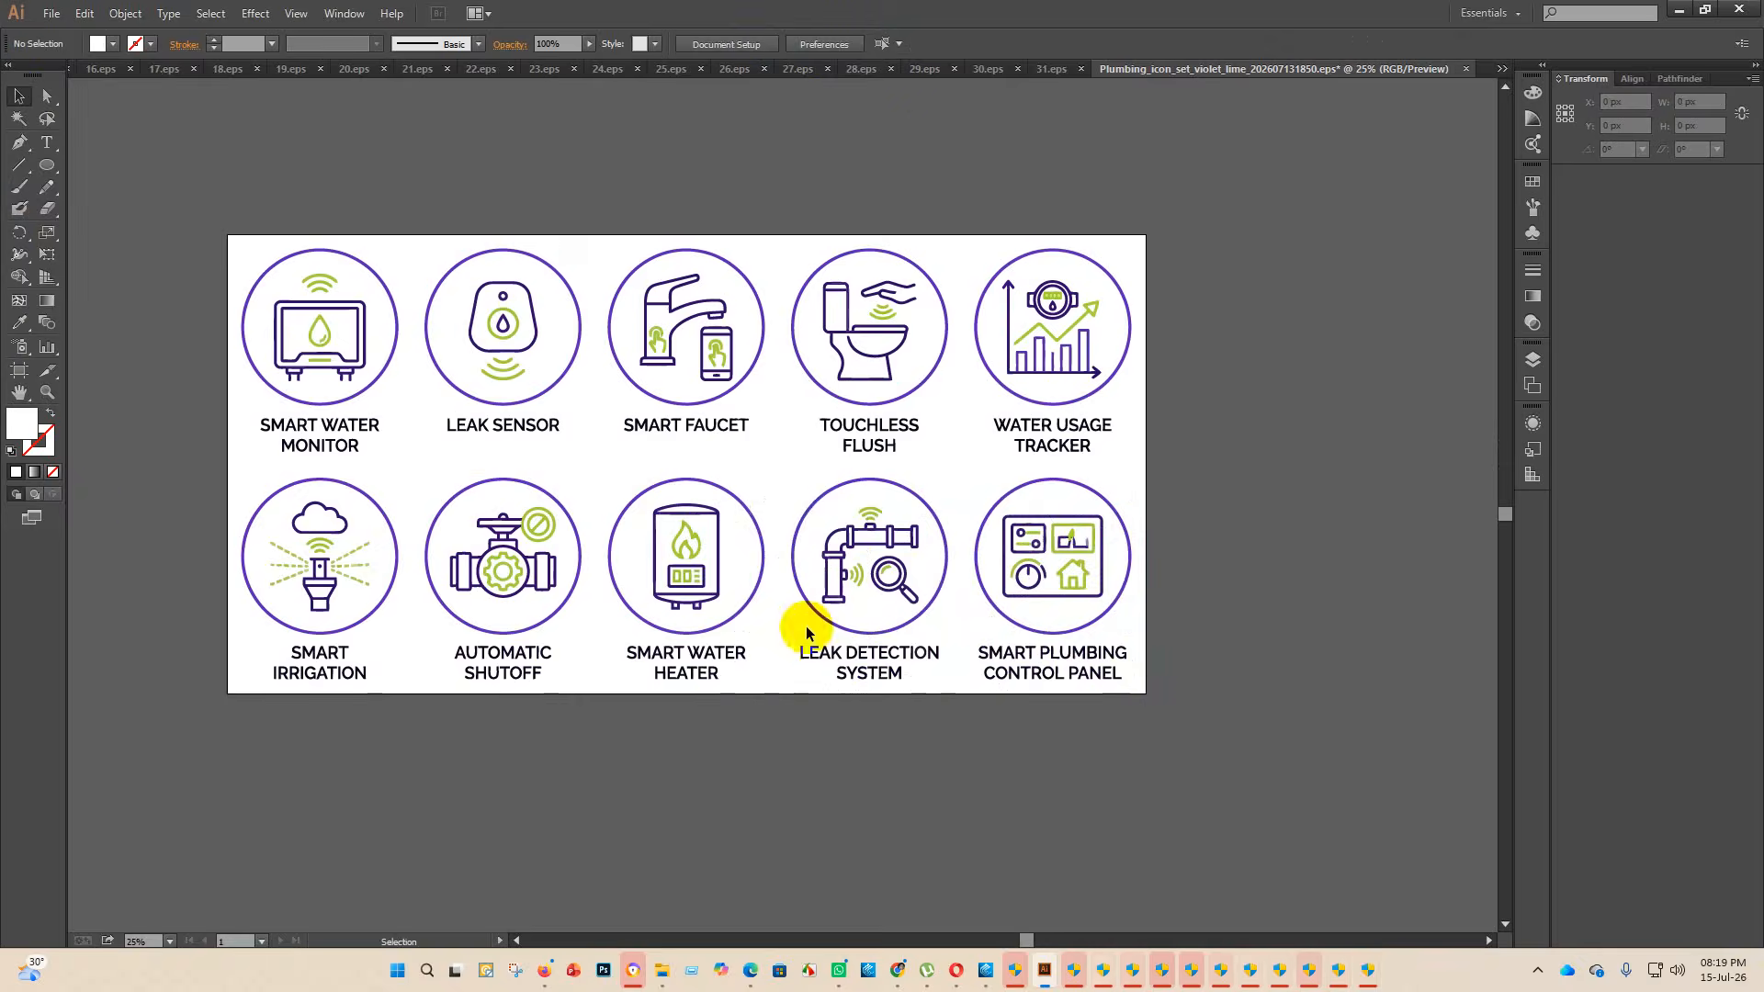
# - Save the violet lime document in the eps 2 folder as an Illustrator EPS file named 32
pyautogui.click(53, 15)
pyautogui.click(97, 168)
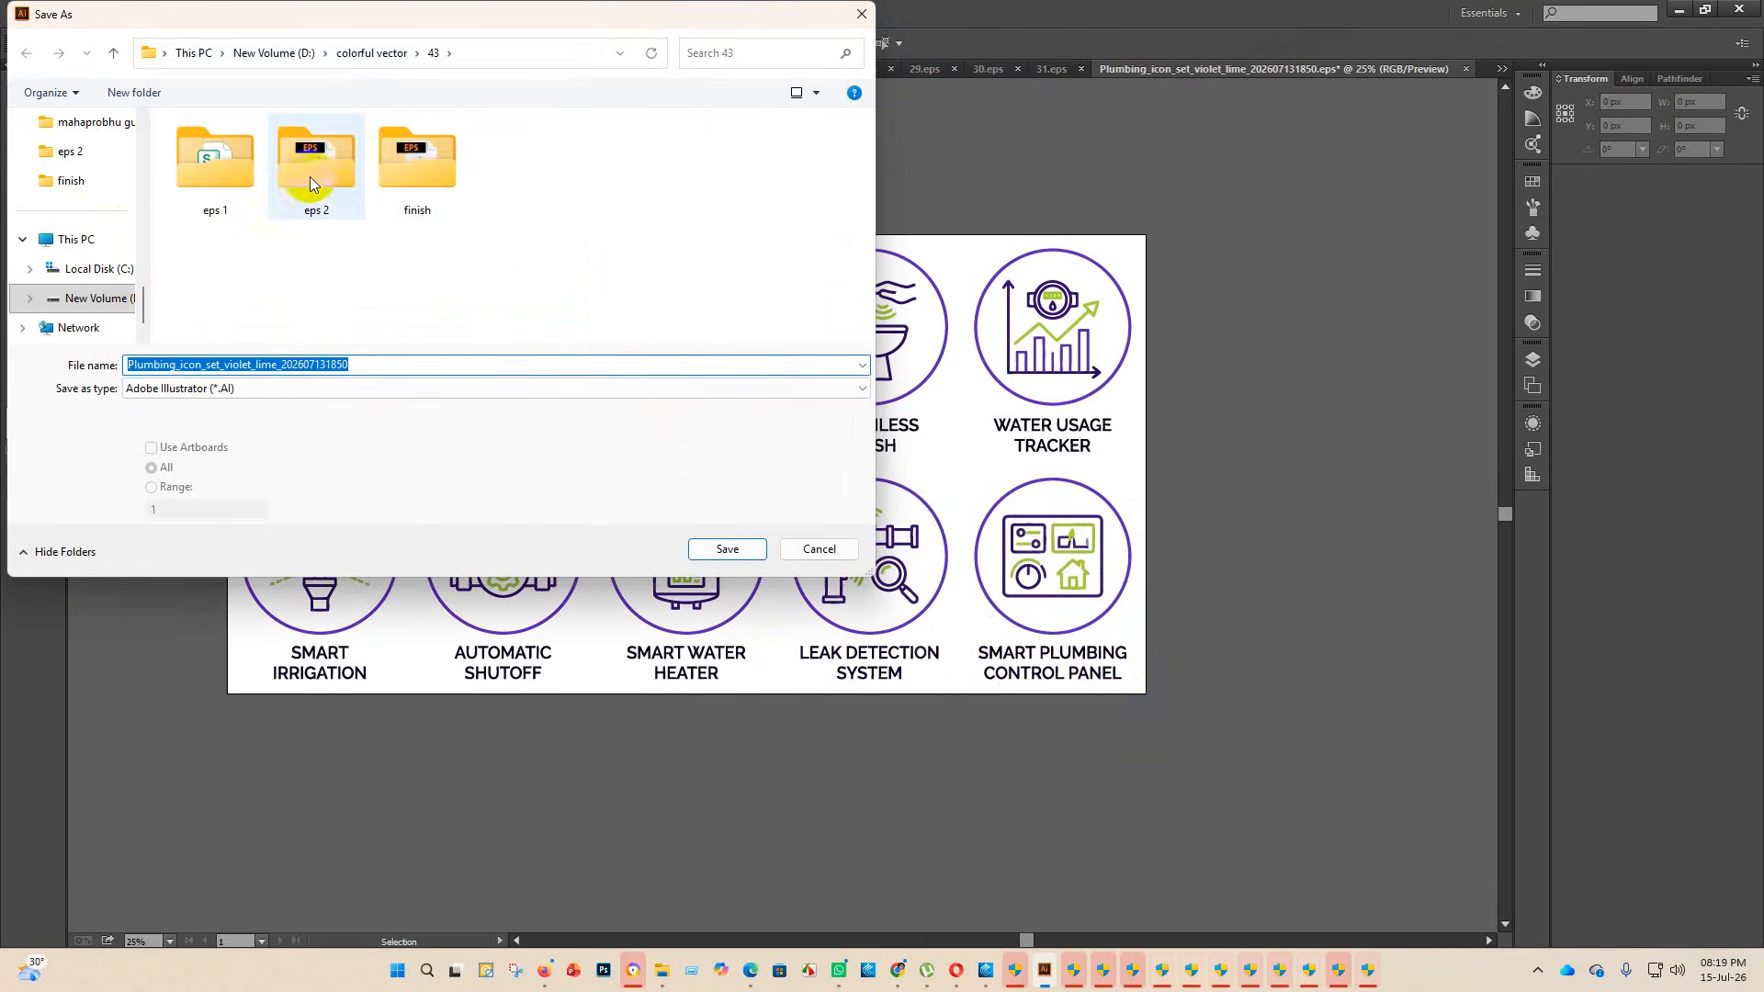
pyautogui.doubleClick(310, 176)
pyautogui.click(248, 388)
pyautogui.click(217, 424)
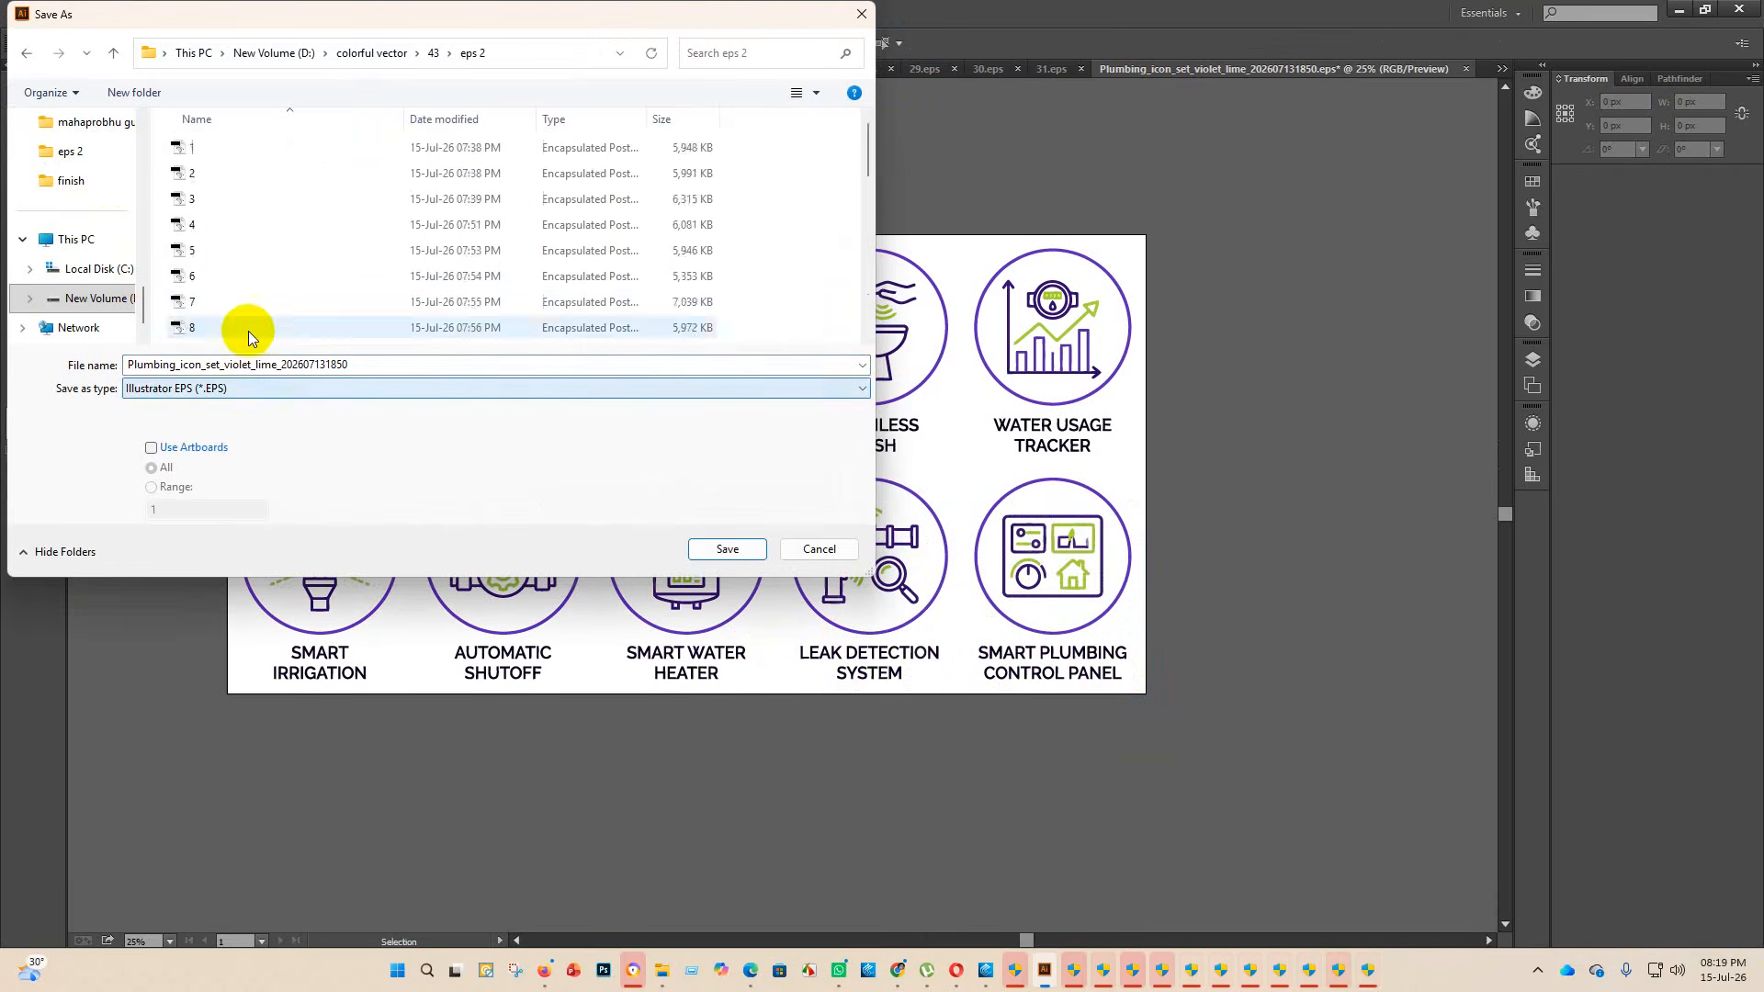
pyautogui.scroll(-8, 249, 331)
pyautogui.doubleClick(422, 371)
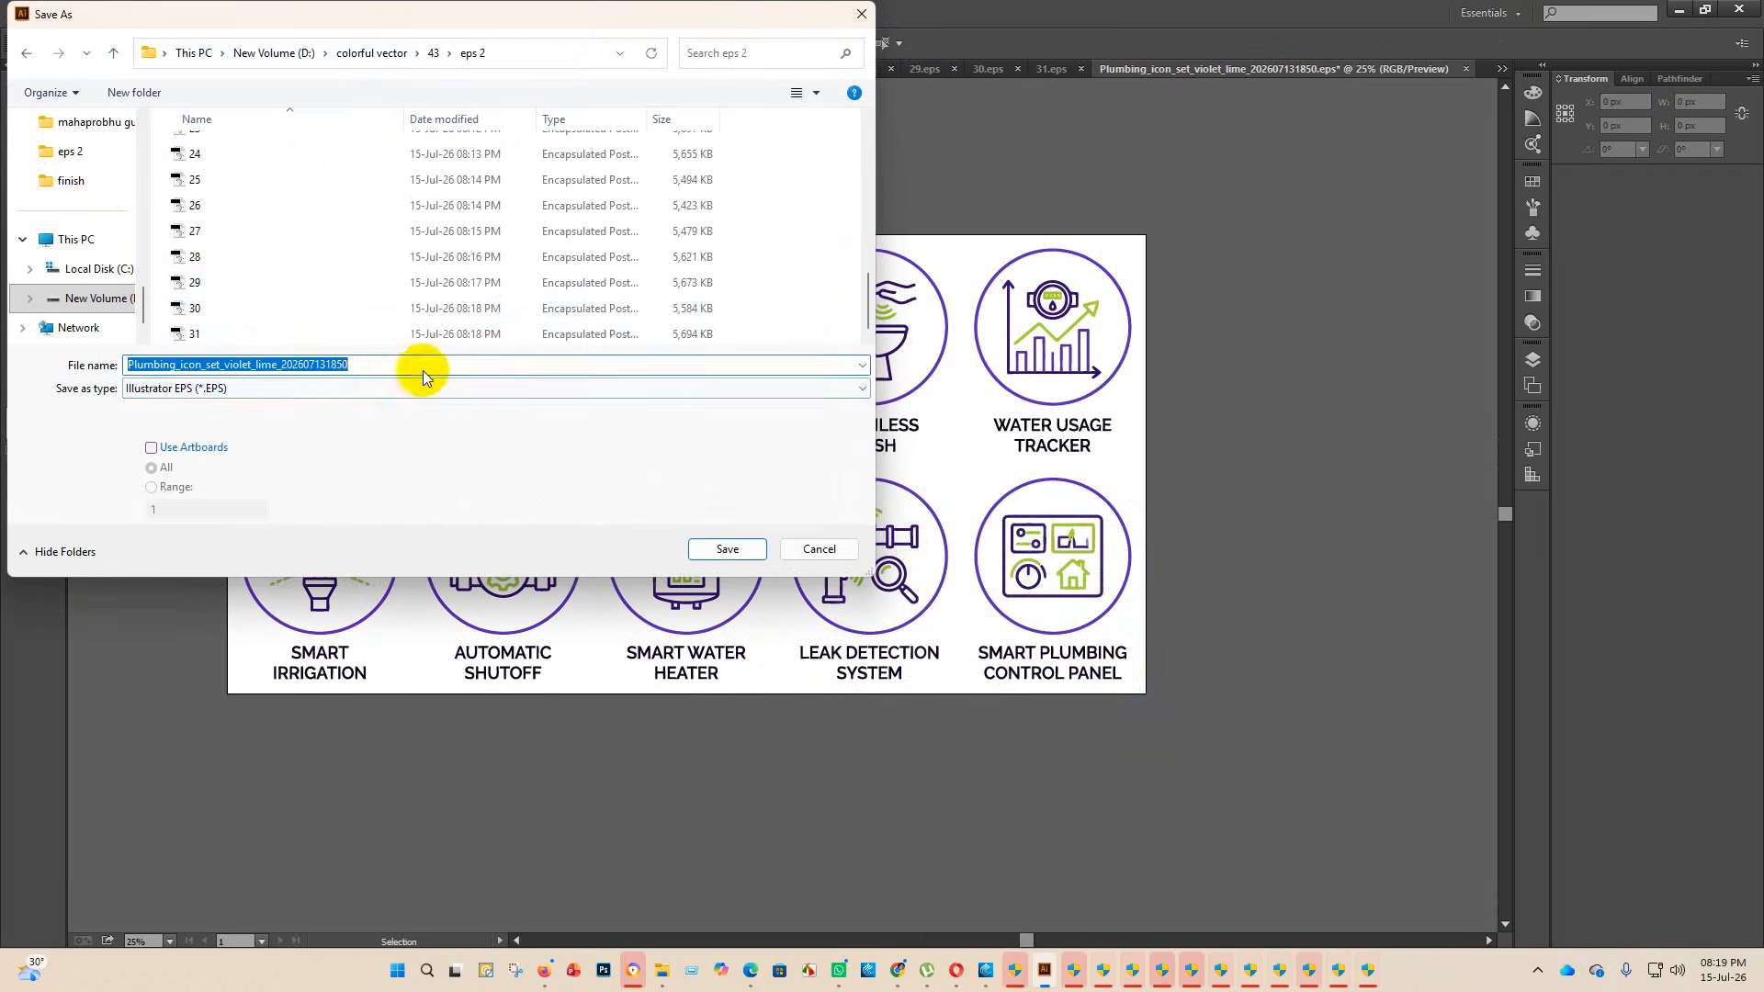
pyautogui.press('BackSpace')
pyautogui.write('32')
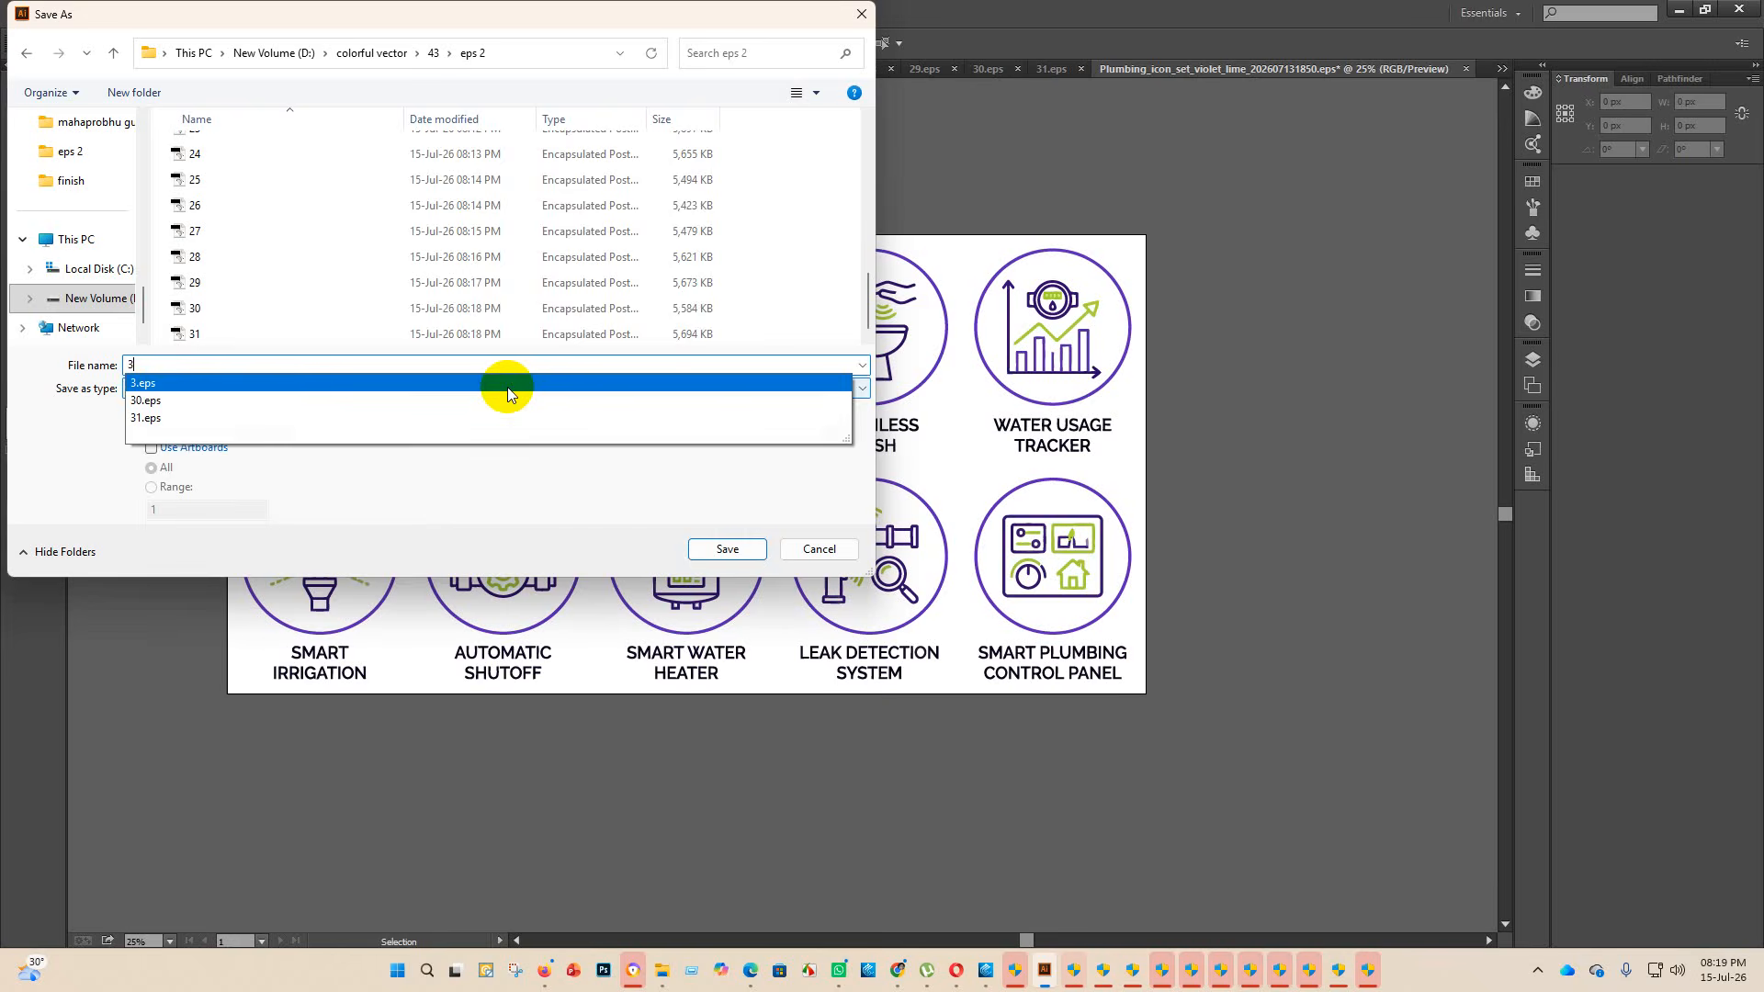
pyautogui.click(740, 549)
# - Choose the Illustrator 10 EPS version for file 32 and write the file
pyautogui.click(940, 219)
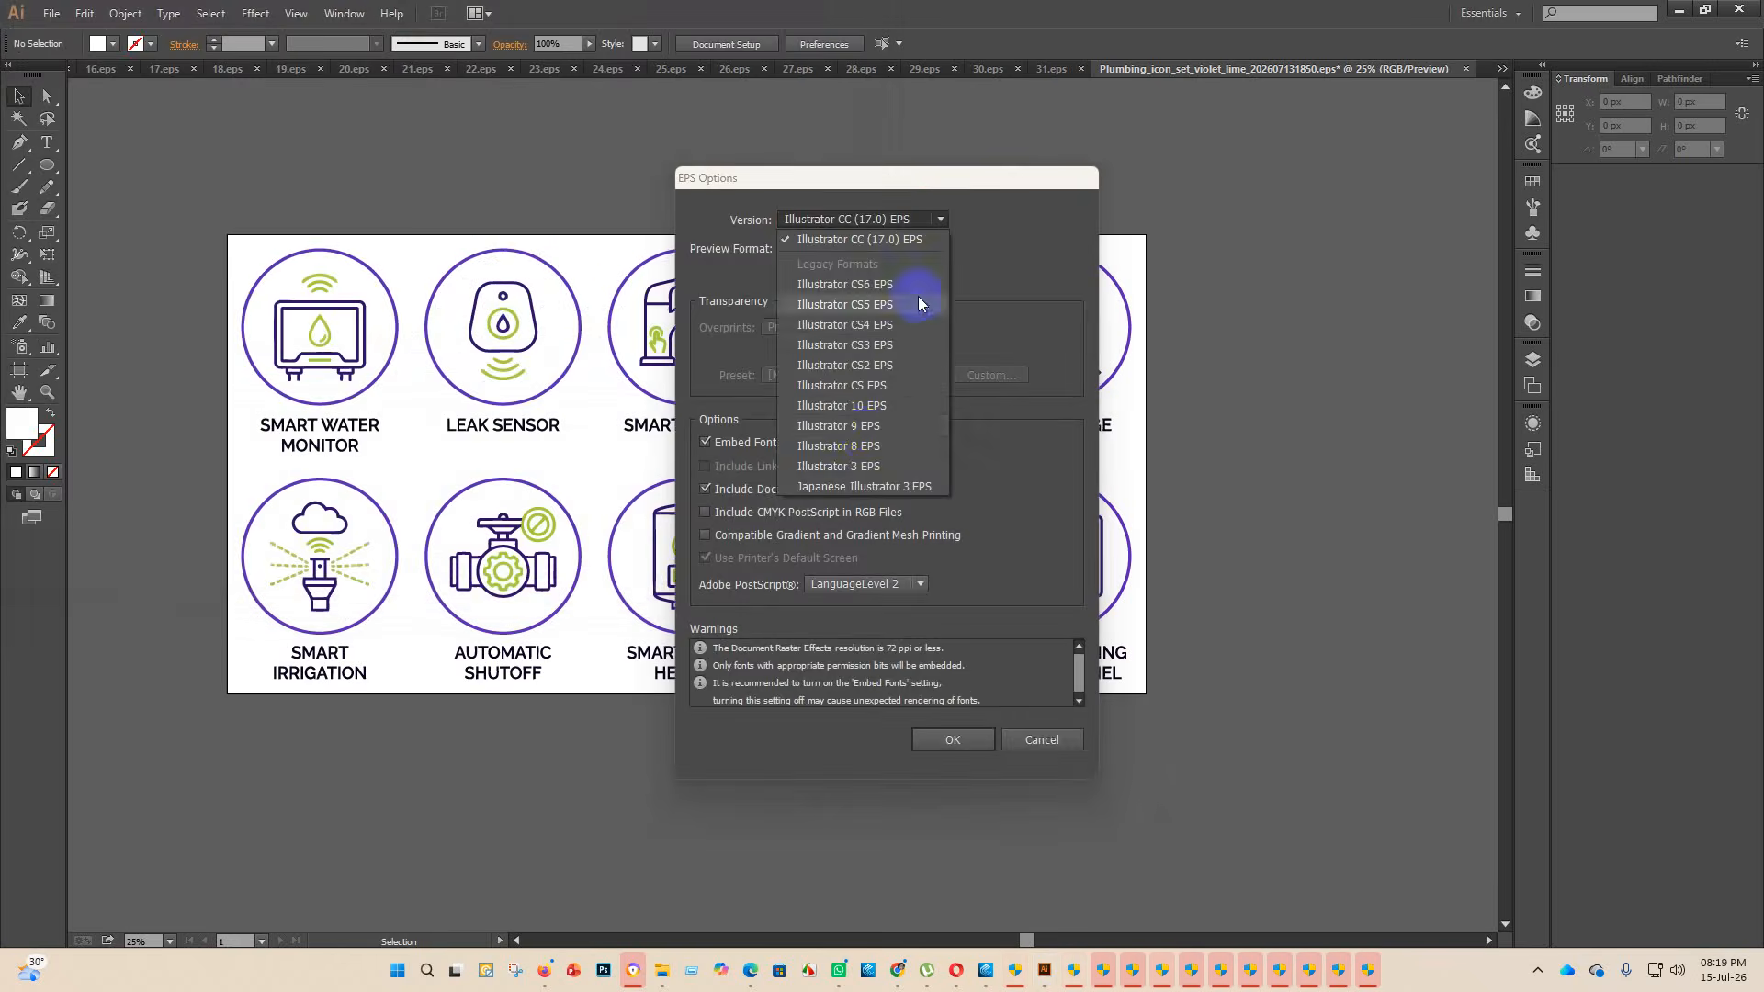
pyautogui.click(887, 409)
pyautogui.click(962, 740)
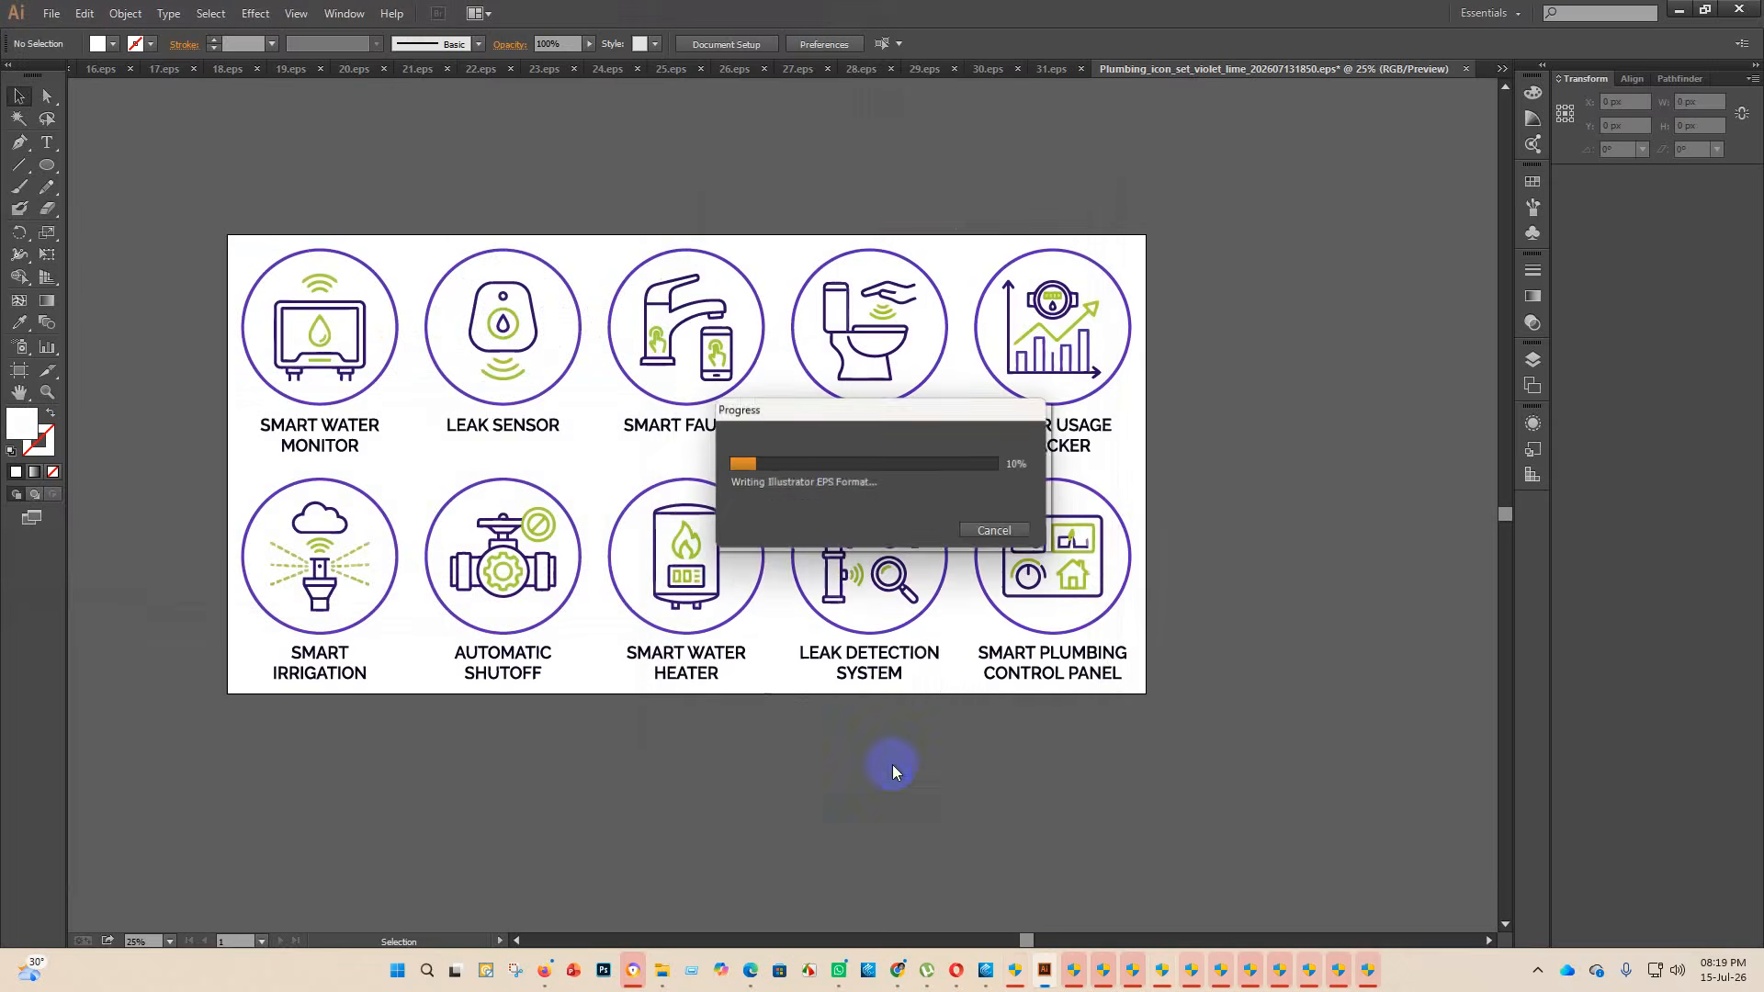
# - Switch to File Explorer and move the violet lime EPS and its preview image from folder 43 into the finish folder
pyautogui.moveTo(661, 970)
pyautogui.click(677, 869)
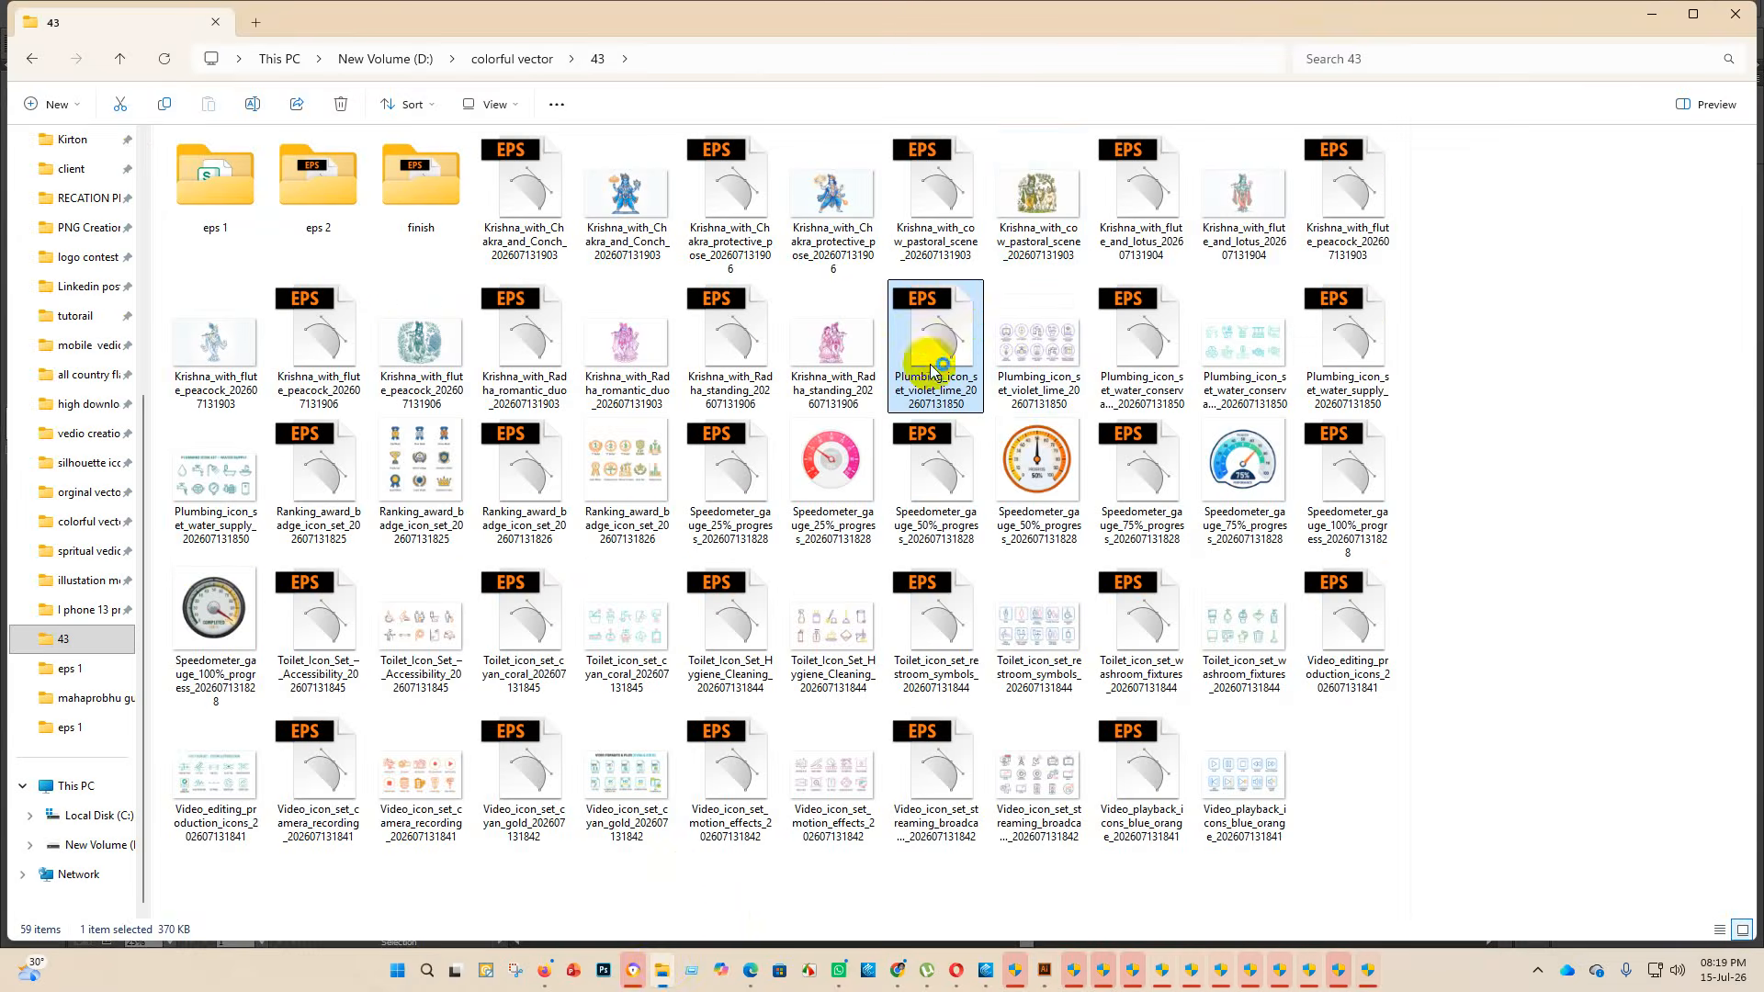
pyautogui.moveTo(926, 346); pyautogui.dragTo(433, 189)
pyautogui.moveTo(922, 381); pyautogui.dragTo(423, 188)
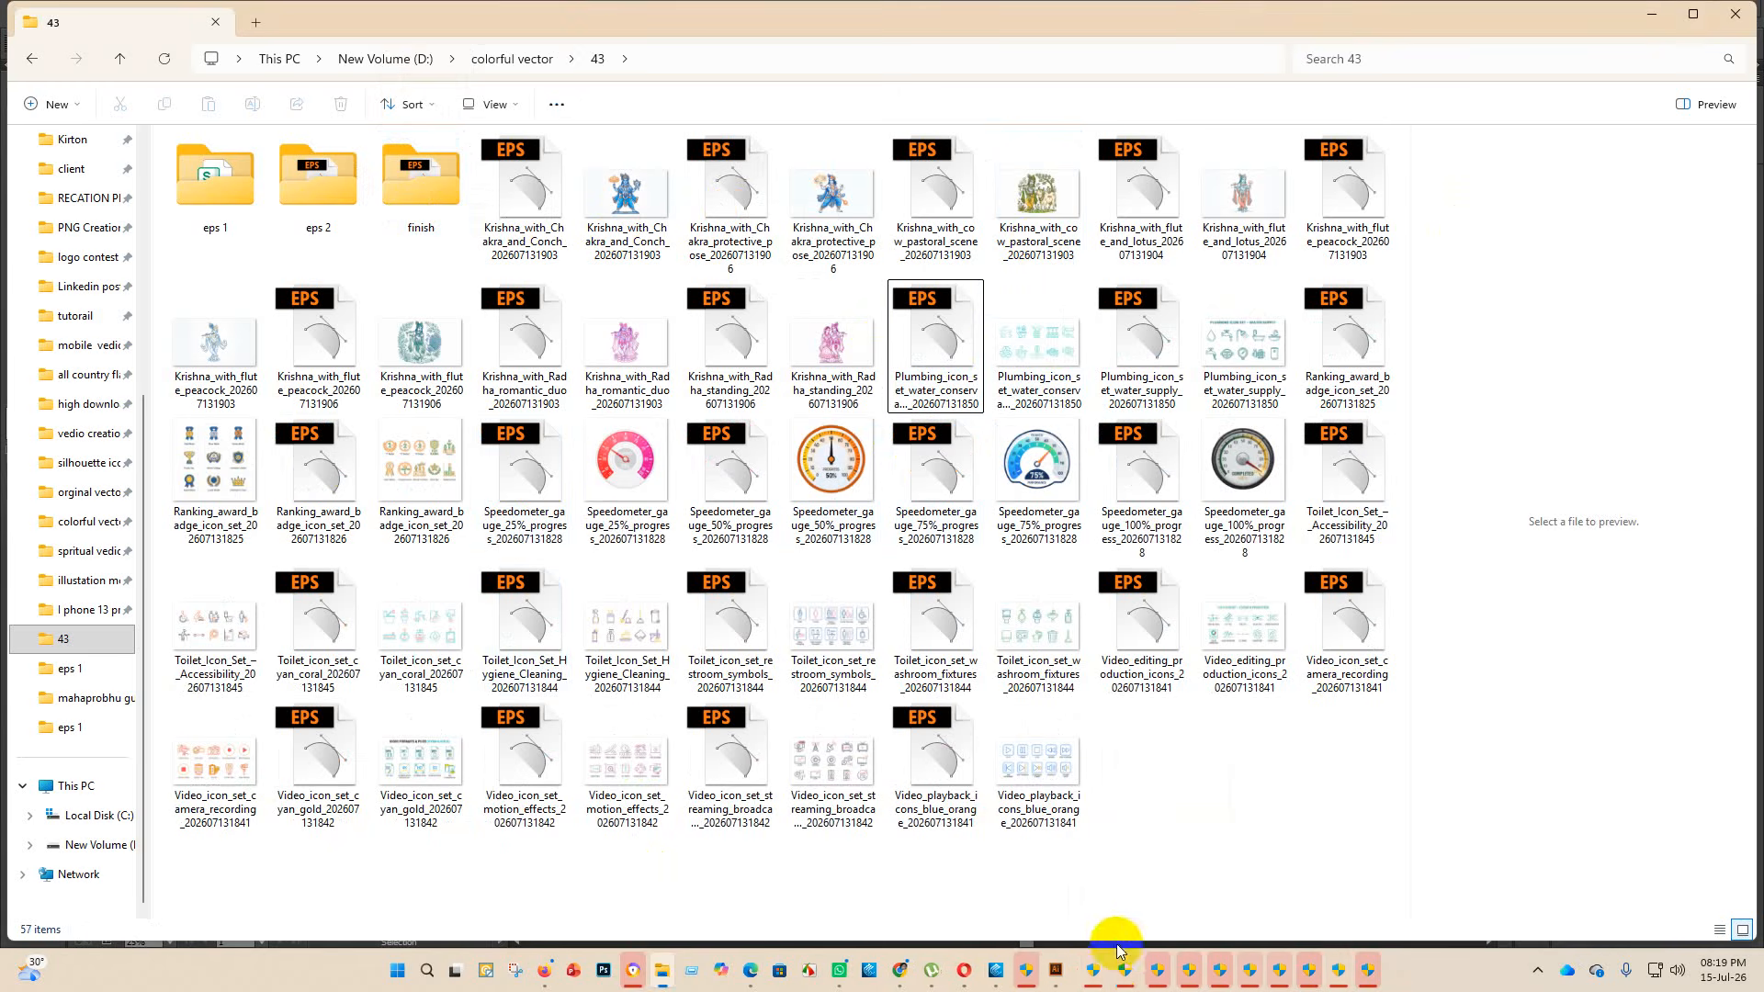
# - Close all the pending Illustrator.exe permission request windows one after another
pyautogui.moveTo(1089, 974)
pyautogui.click(1170, 812)
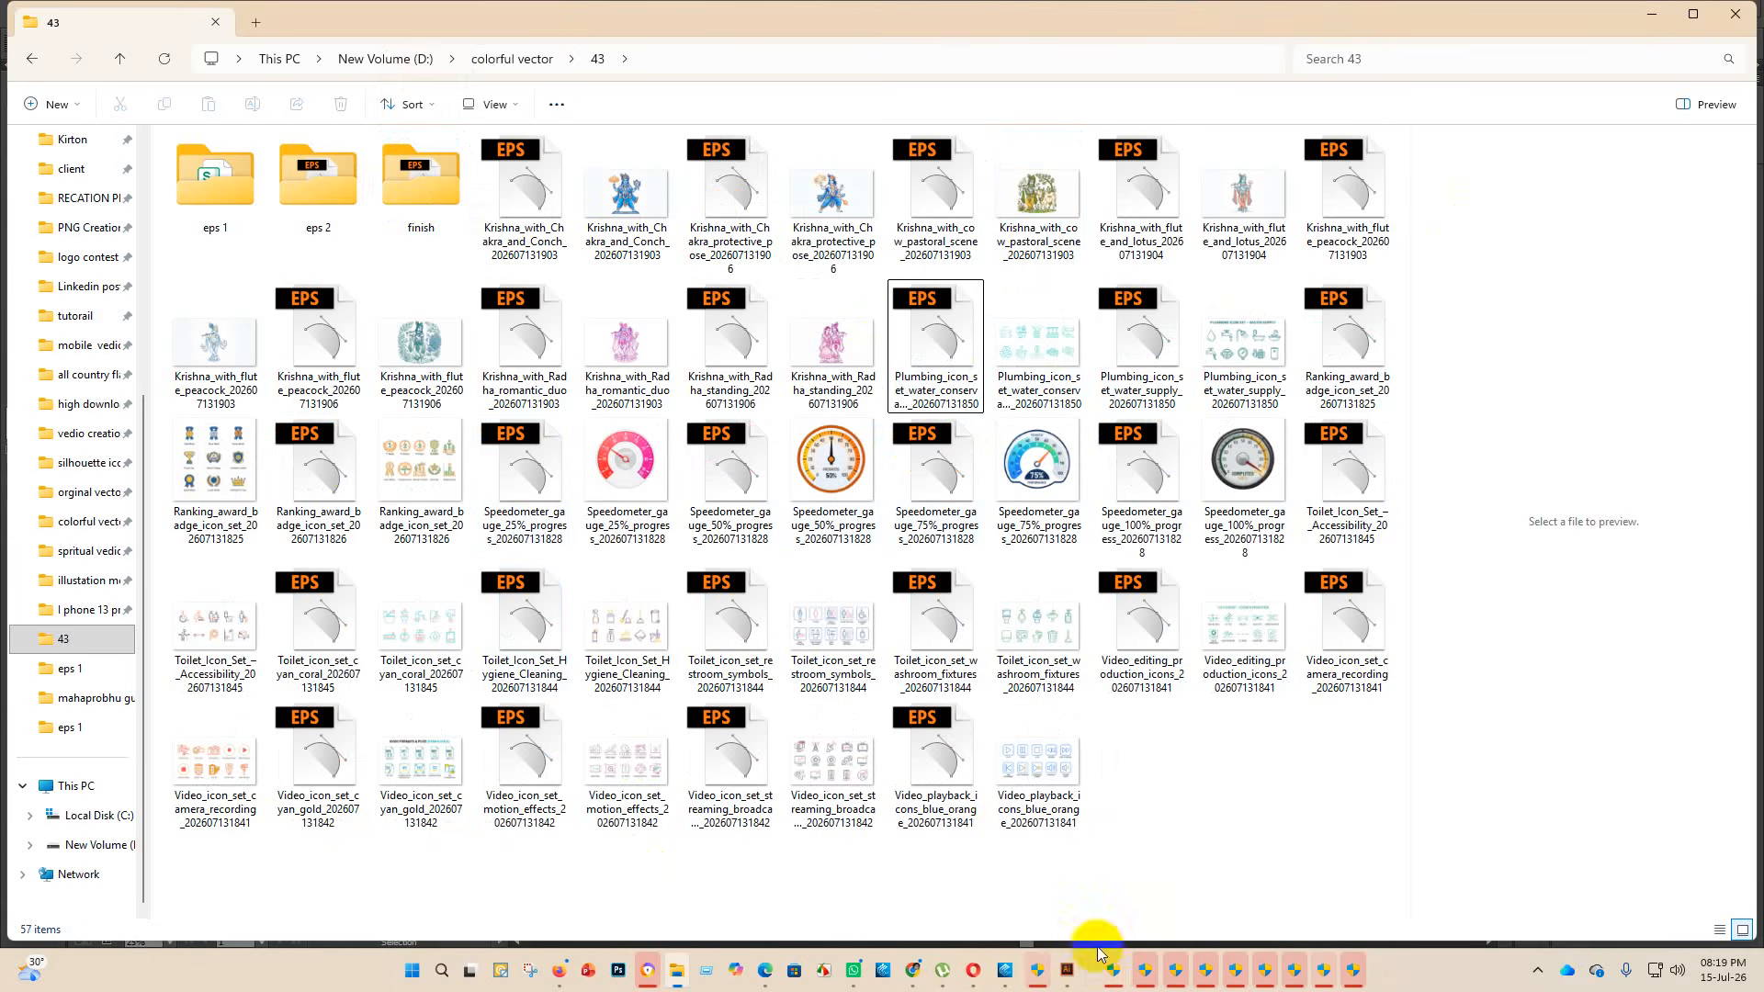
pyautogui.click(1197, 812)
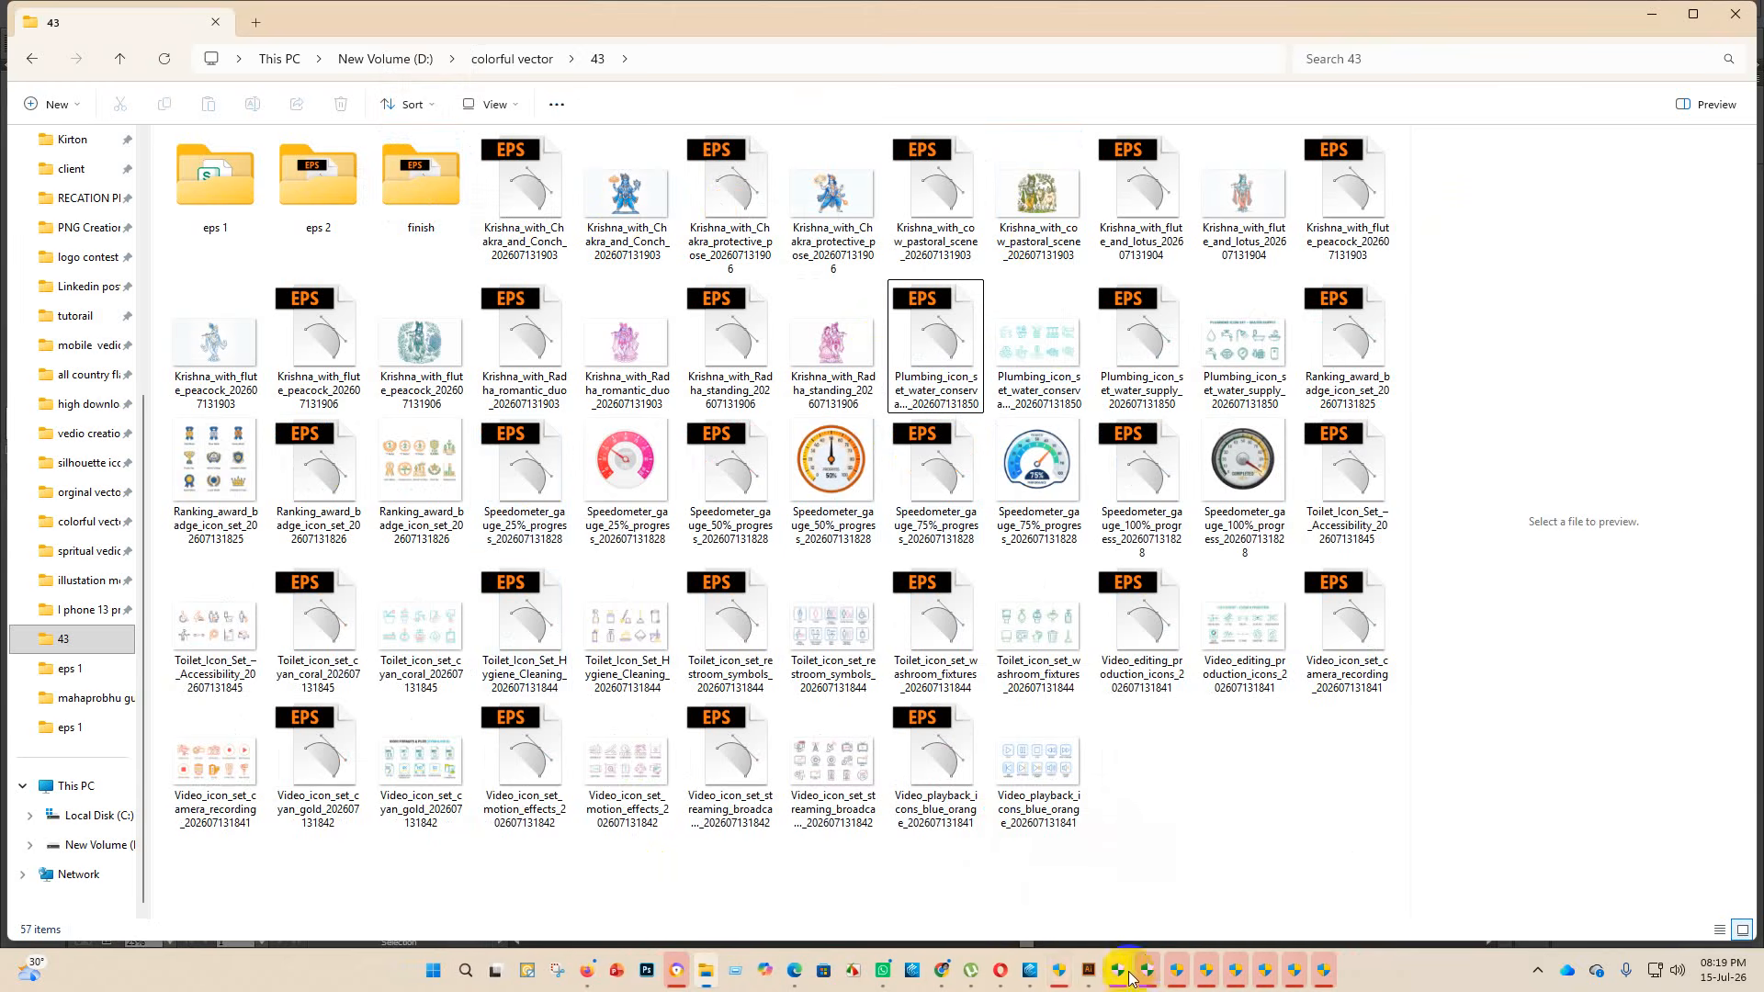
pyautogui.click(1199, 812)
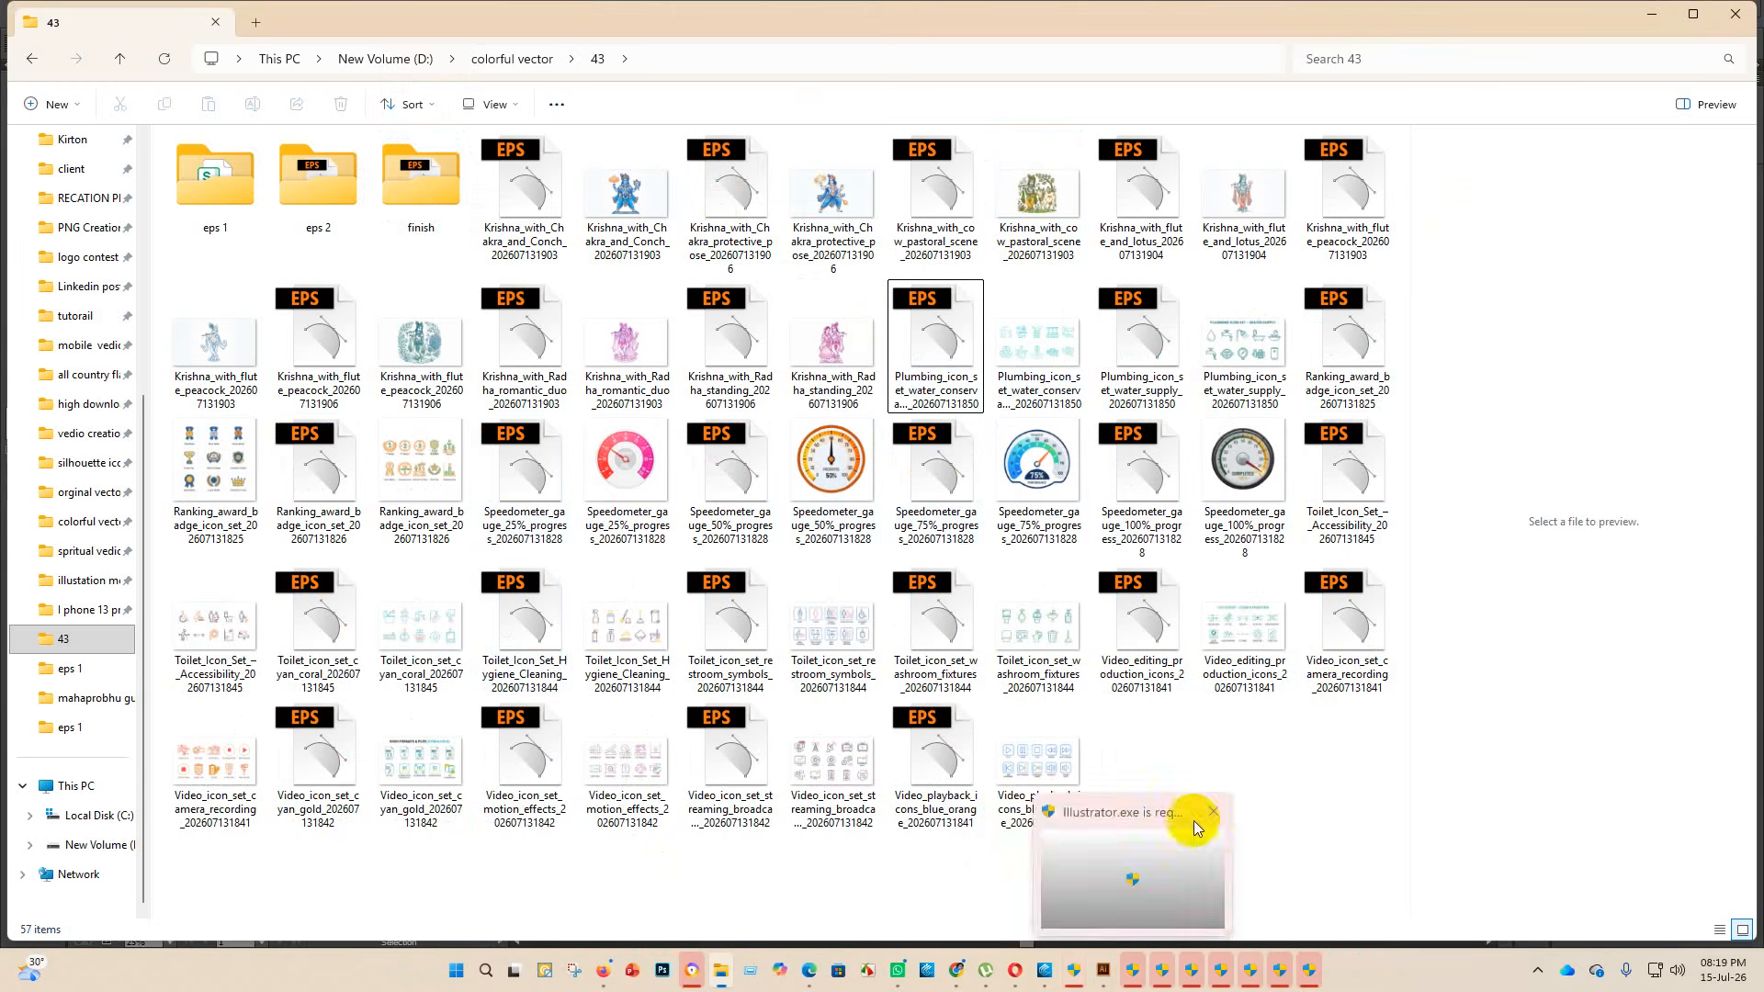
pyautogui.moveTo(1155, 971)
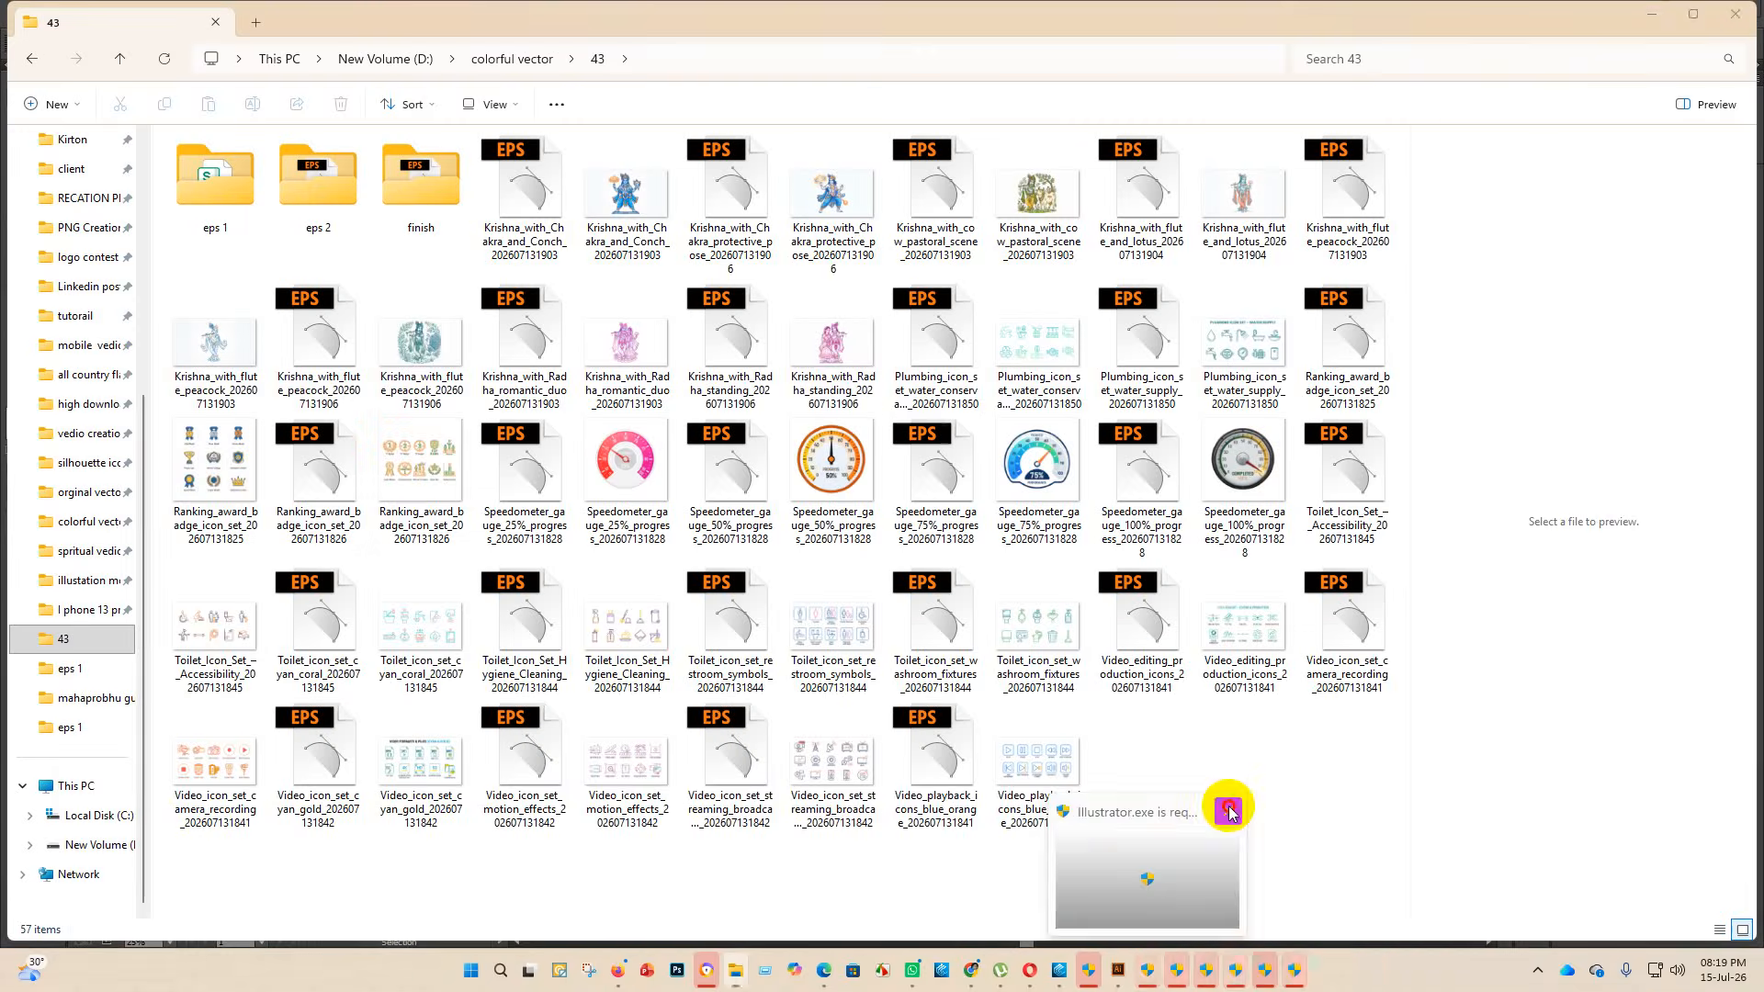
pyautogui.click(1227, 809)
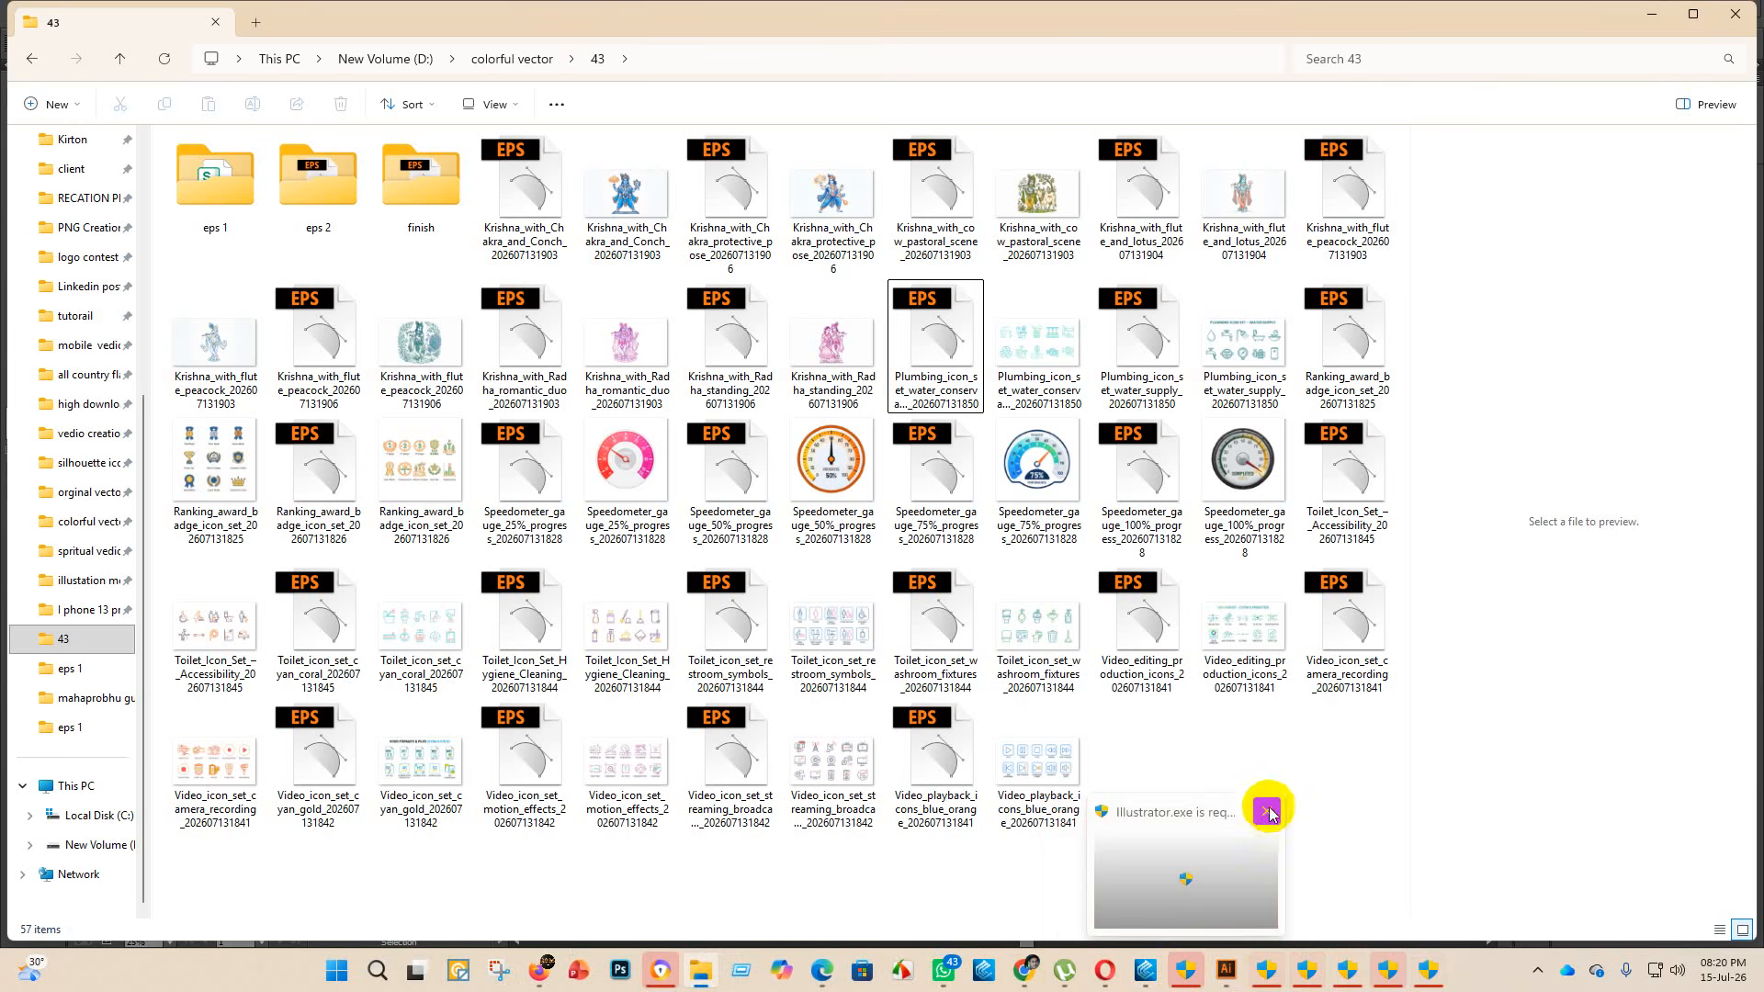
pyautogui.moveTo(1305, 972)
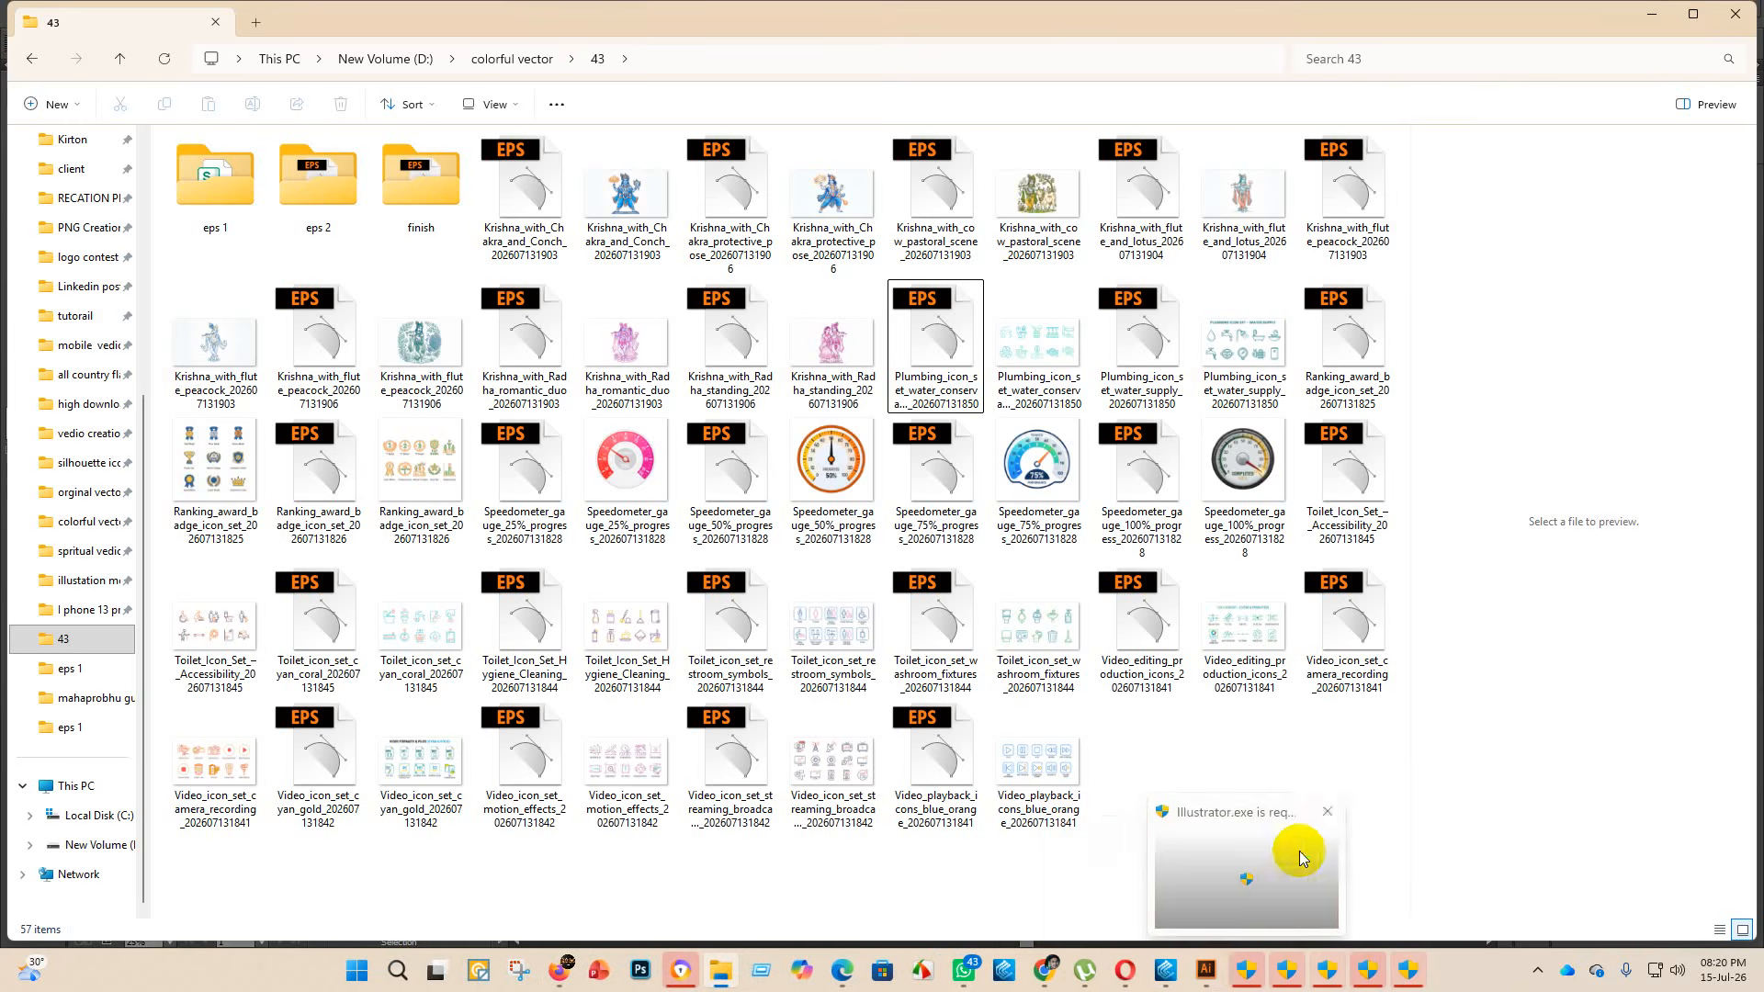
pyautogui.click(1342, 802)
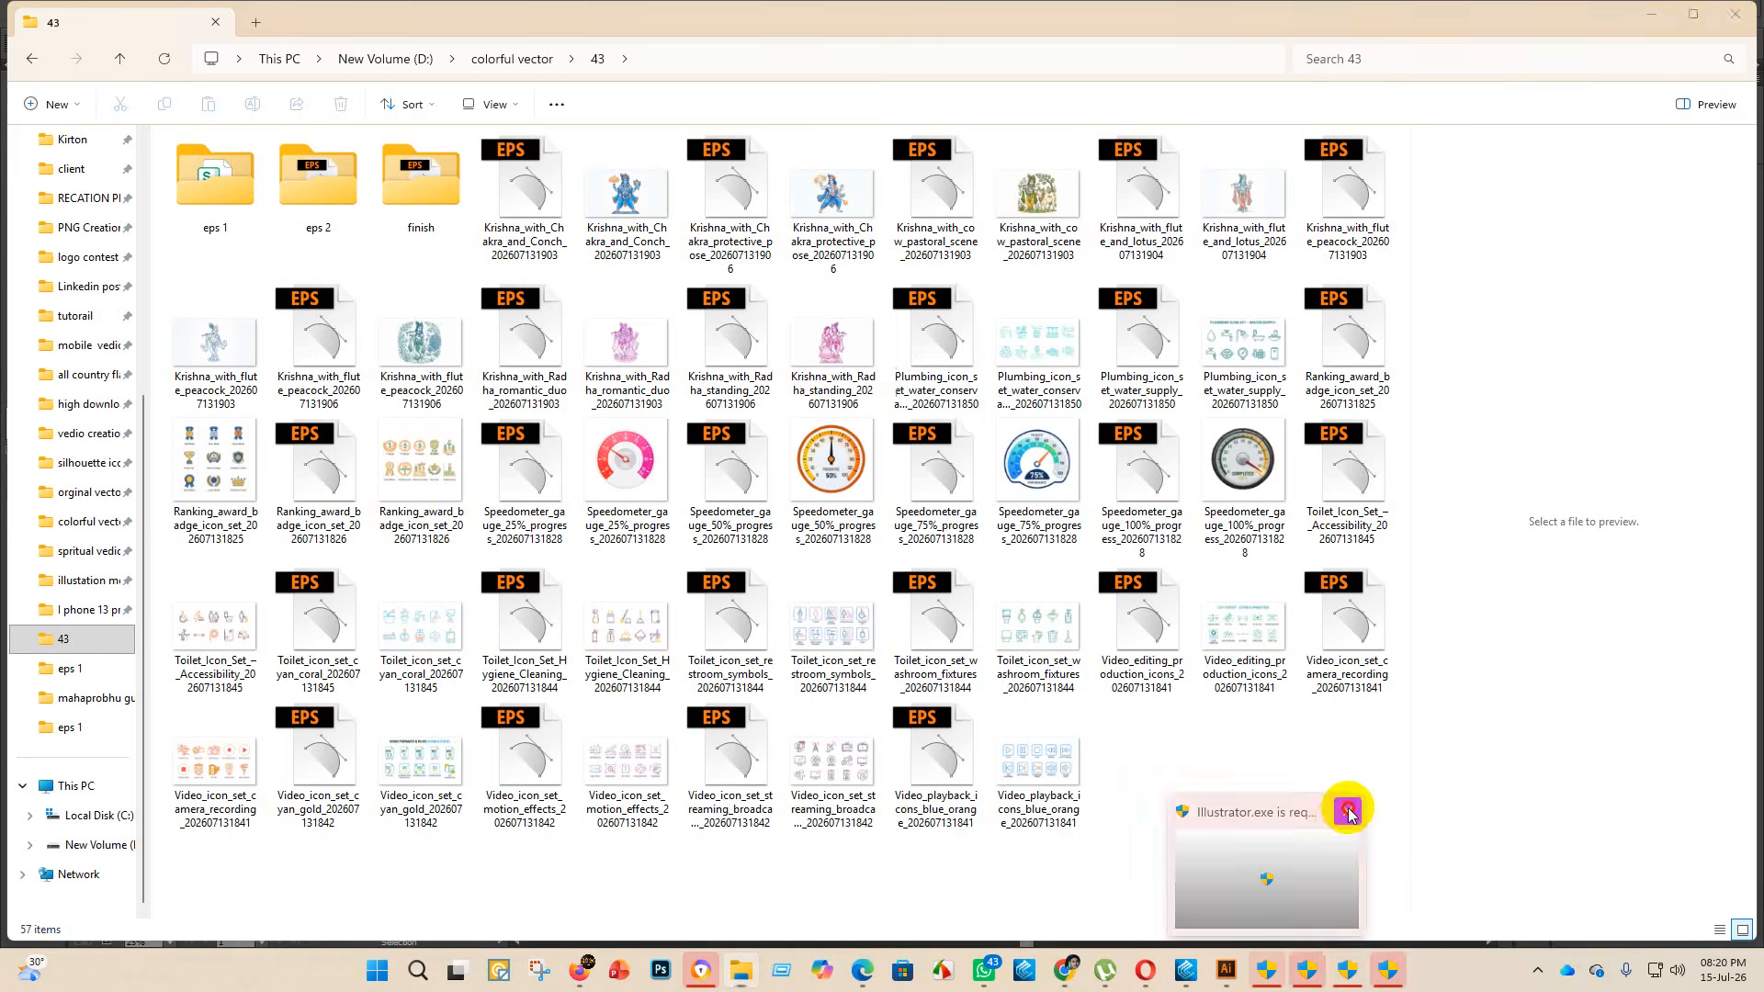
pyautogui.click(1347, 807)
pyautogui.moveTo(1365, 976)
pyautogui.click(1455, 792)
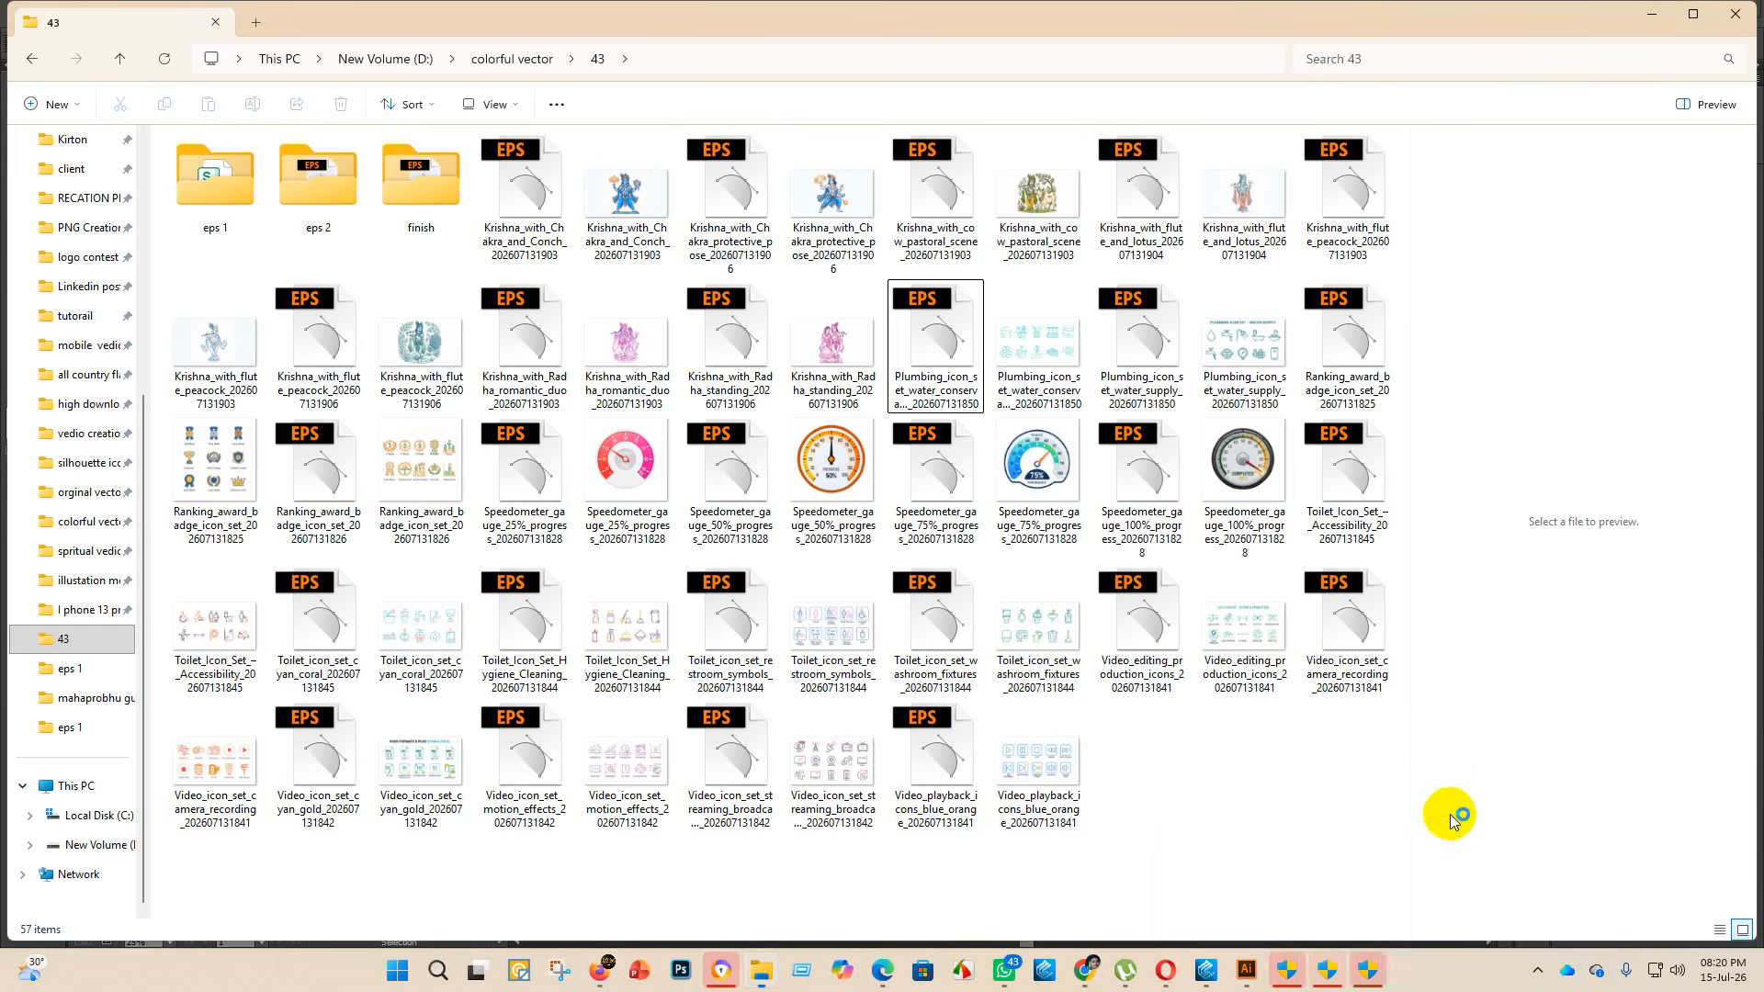
pyautogui.click(1424, 806)
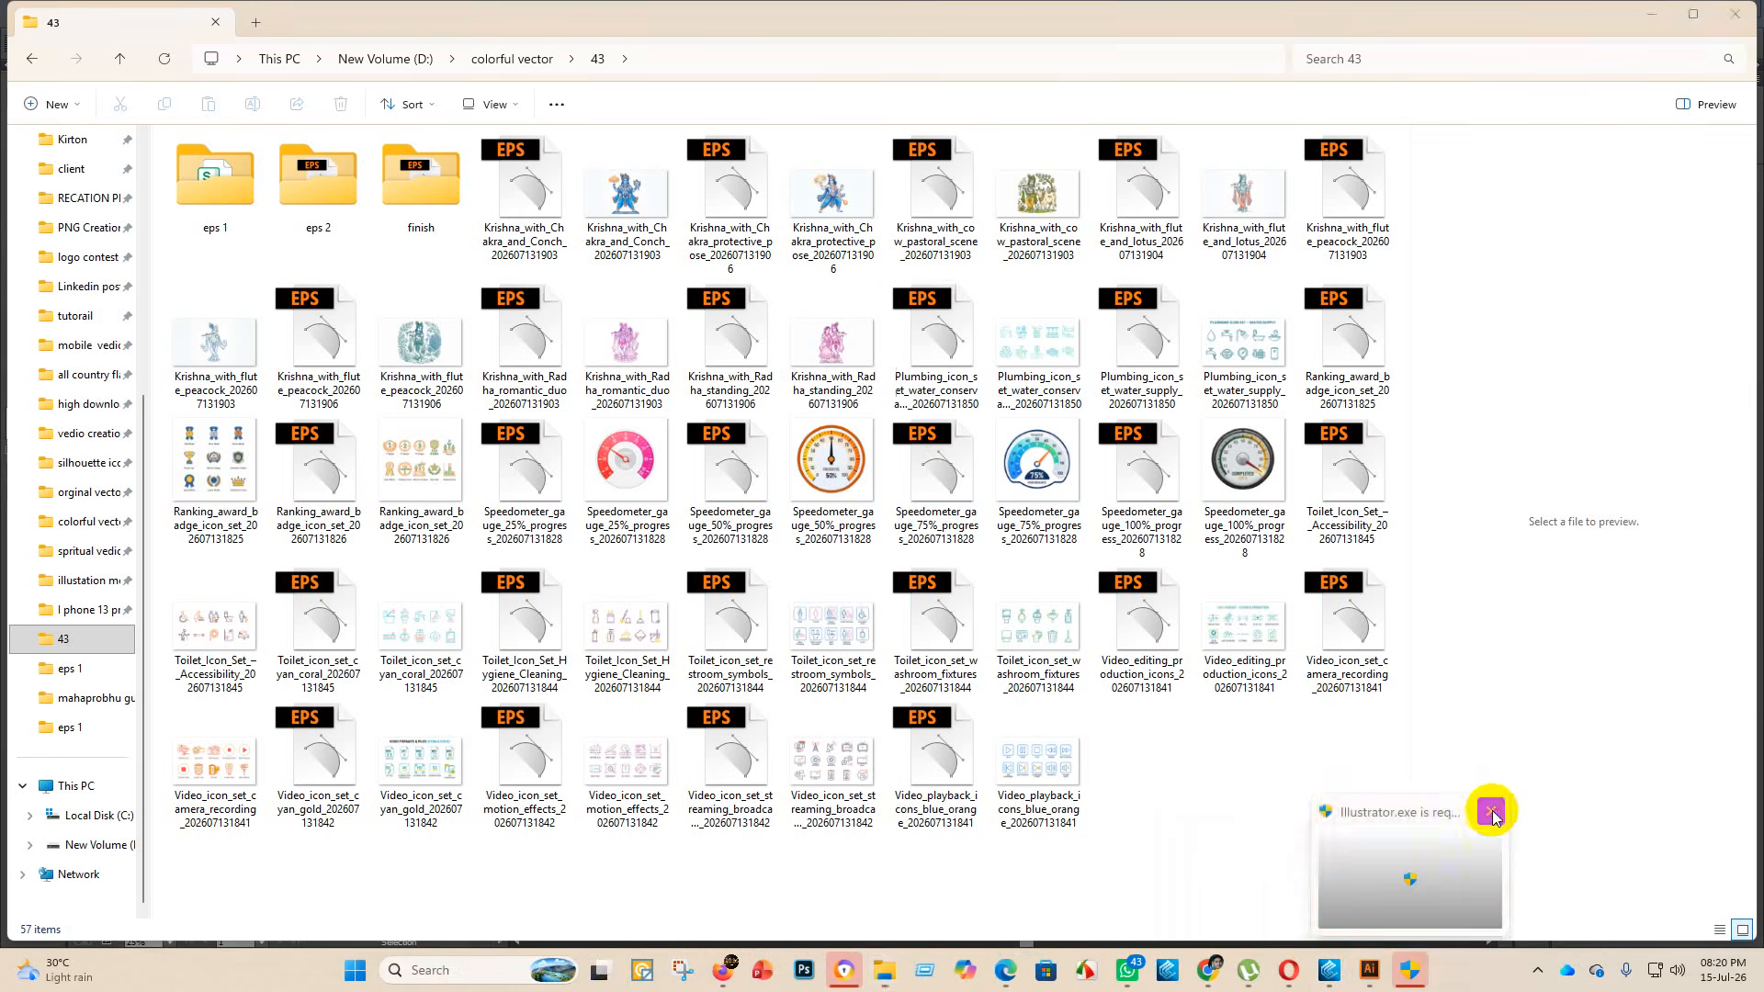
pyautogui.click(1494, 810)
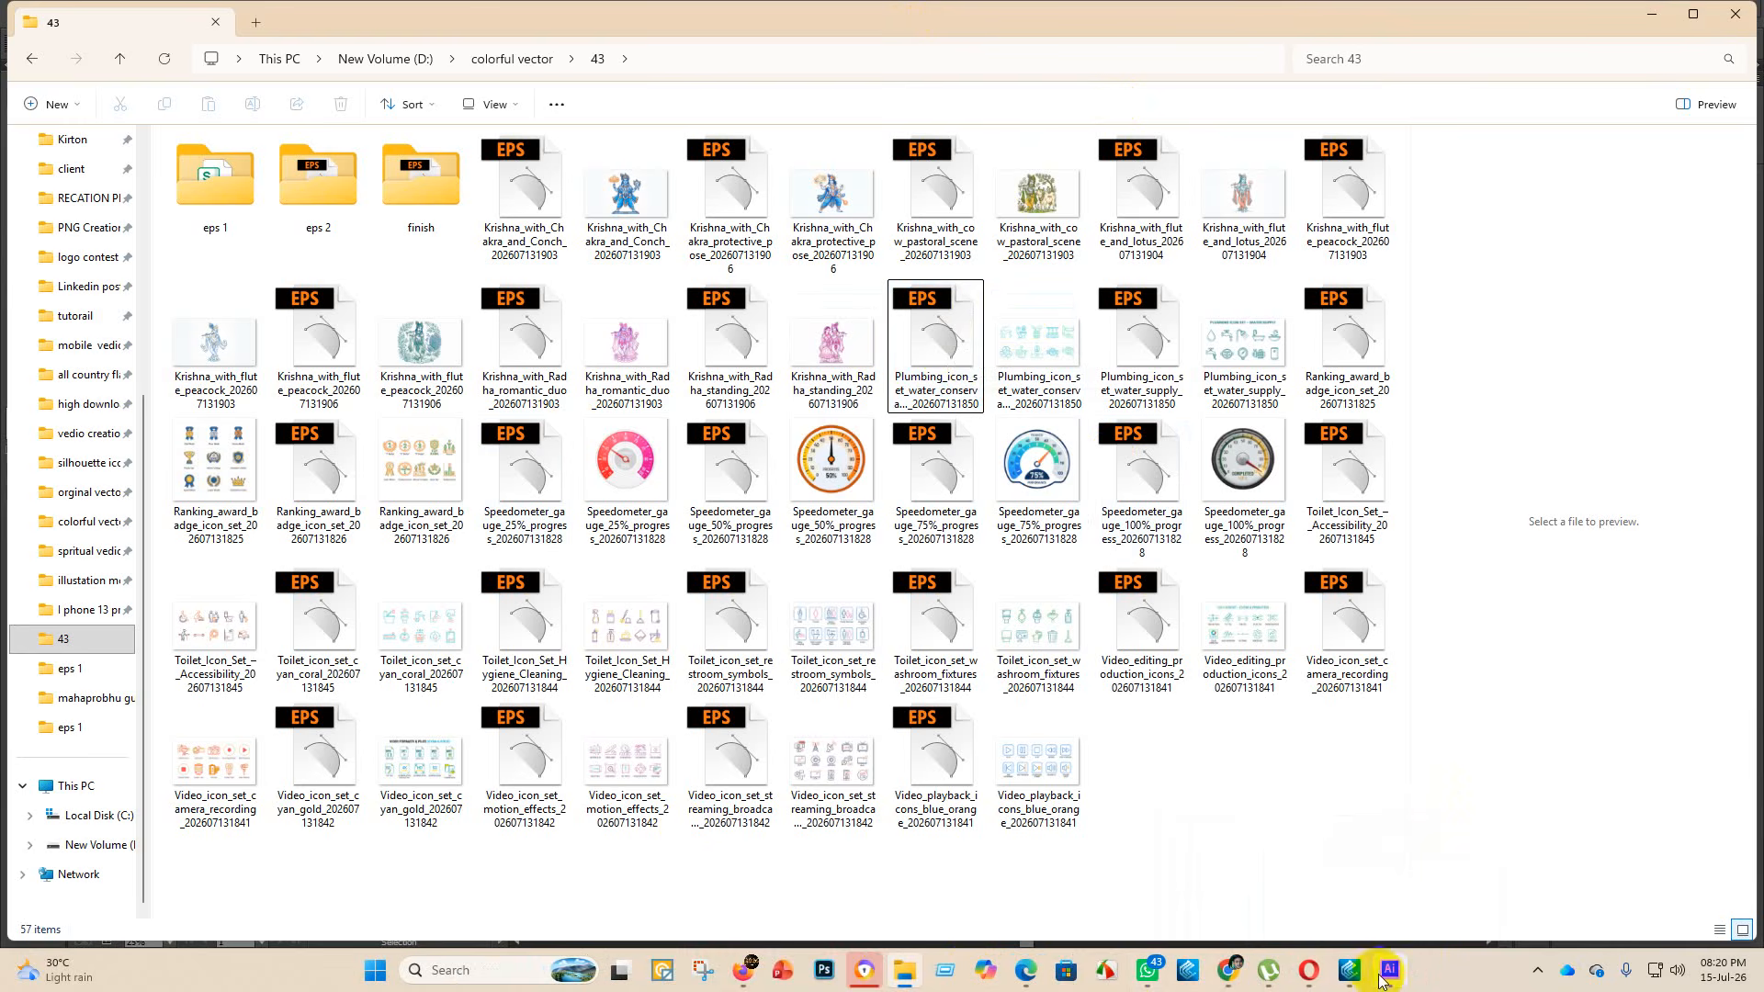
# - Check the saved 32.eps in Illustrator, return to folder 43 and open the first water conservation plumbing icon EPS maximized
pyautogui.moveTo(1389, 972)
pyautogui.click(1382, 909)
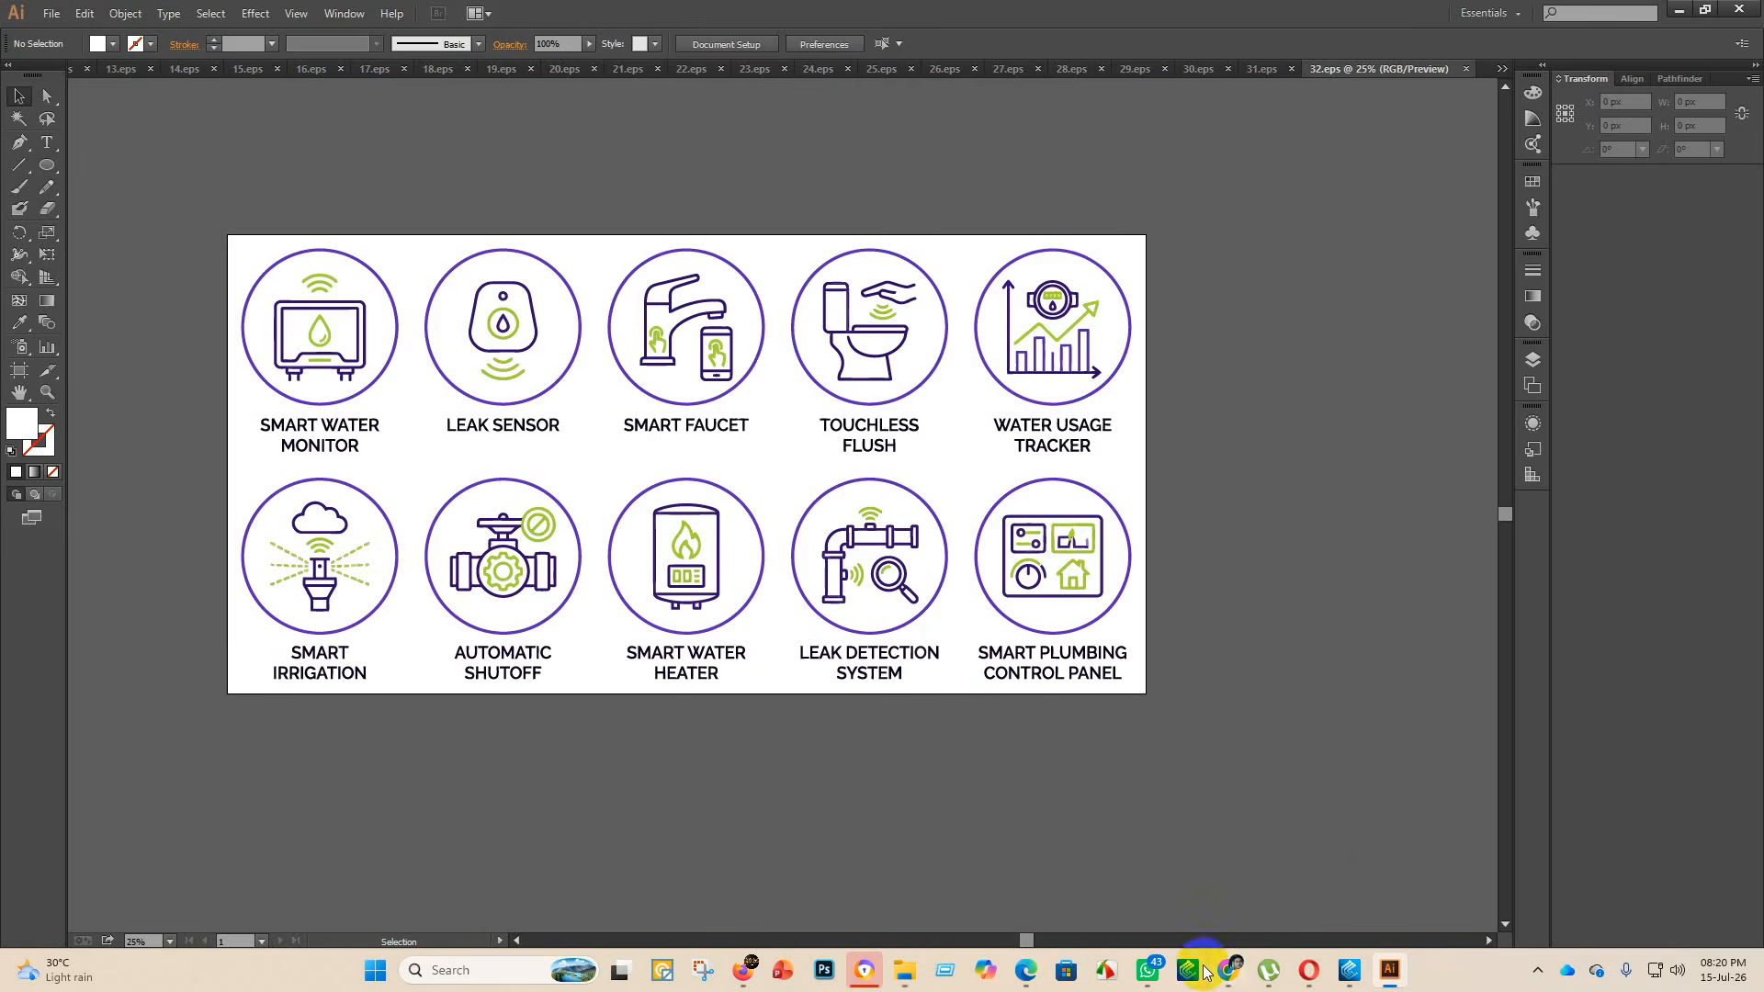
pyautogui.moveTo(903, 970)
pyautogui.click(924, 858)
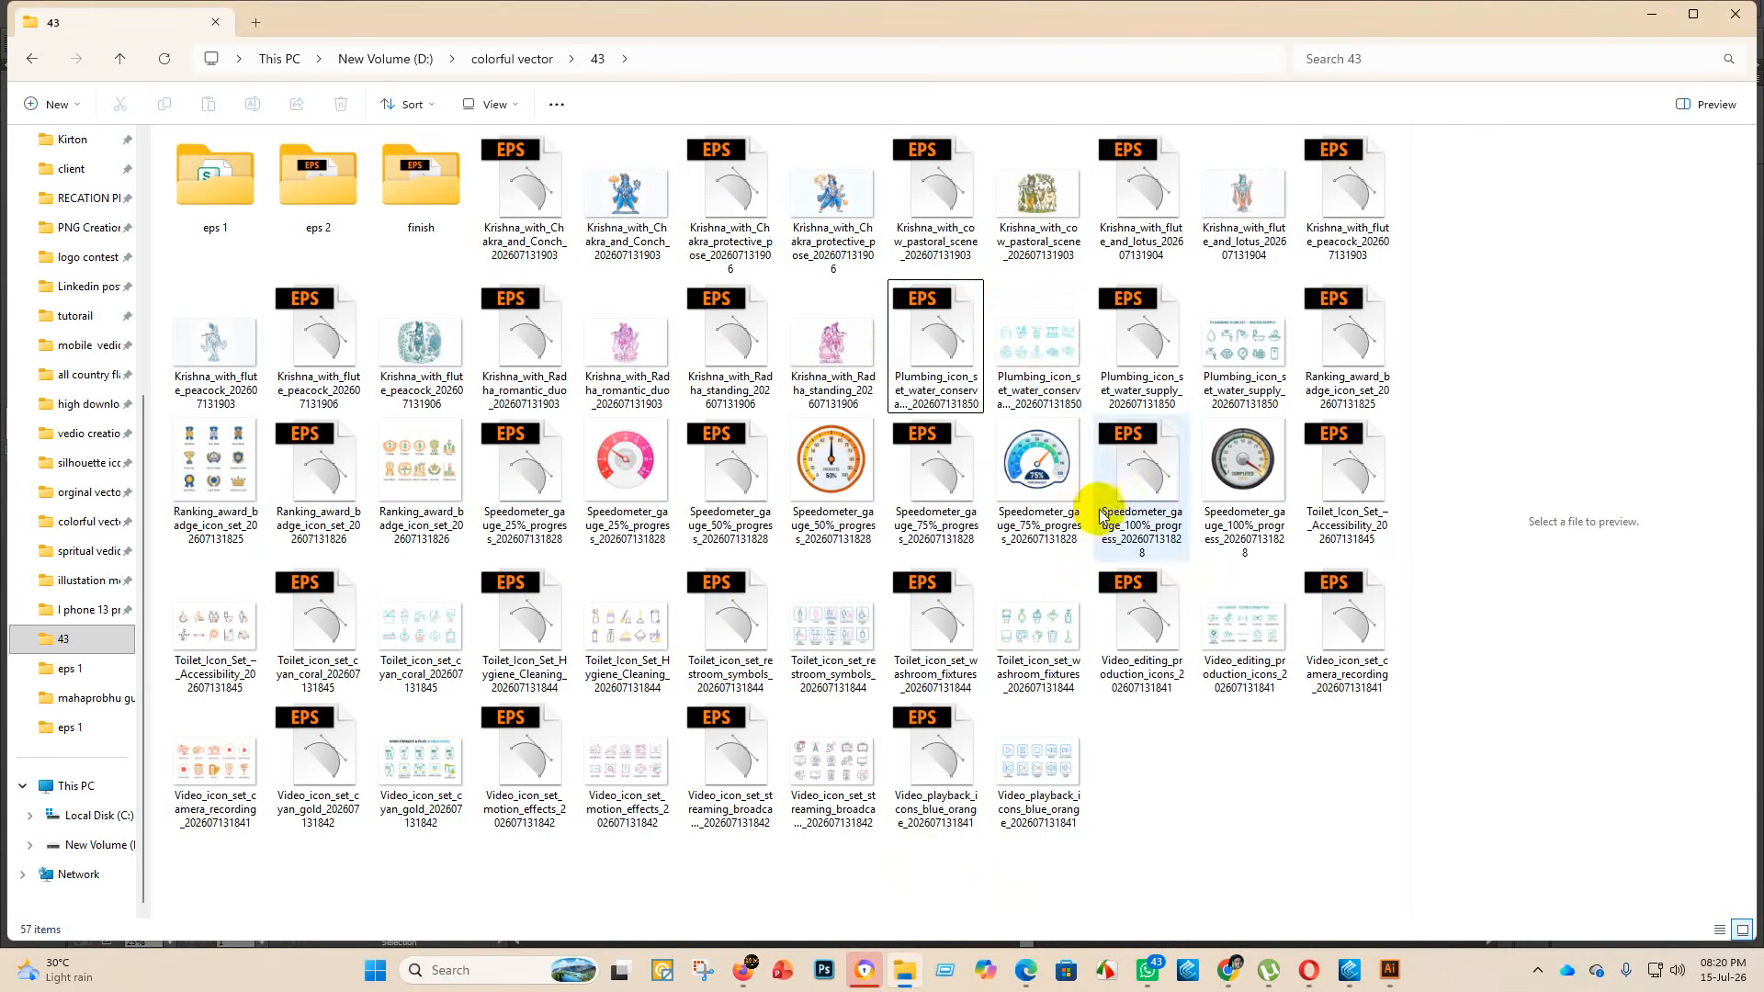
pyautogui.doubleClick(937, 331)
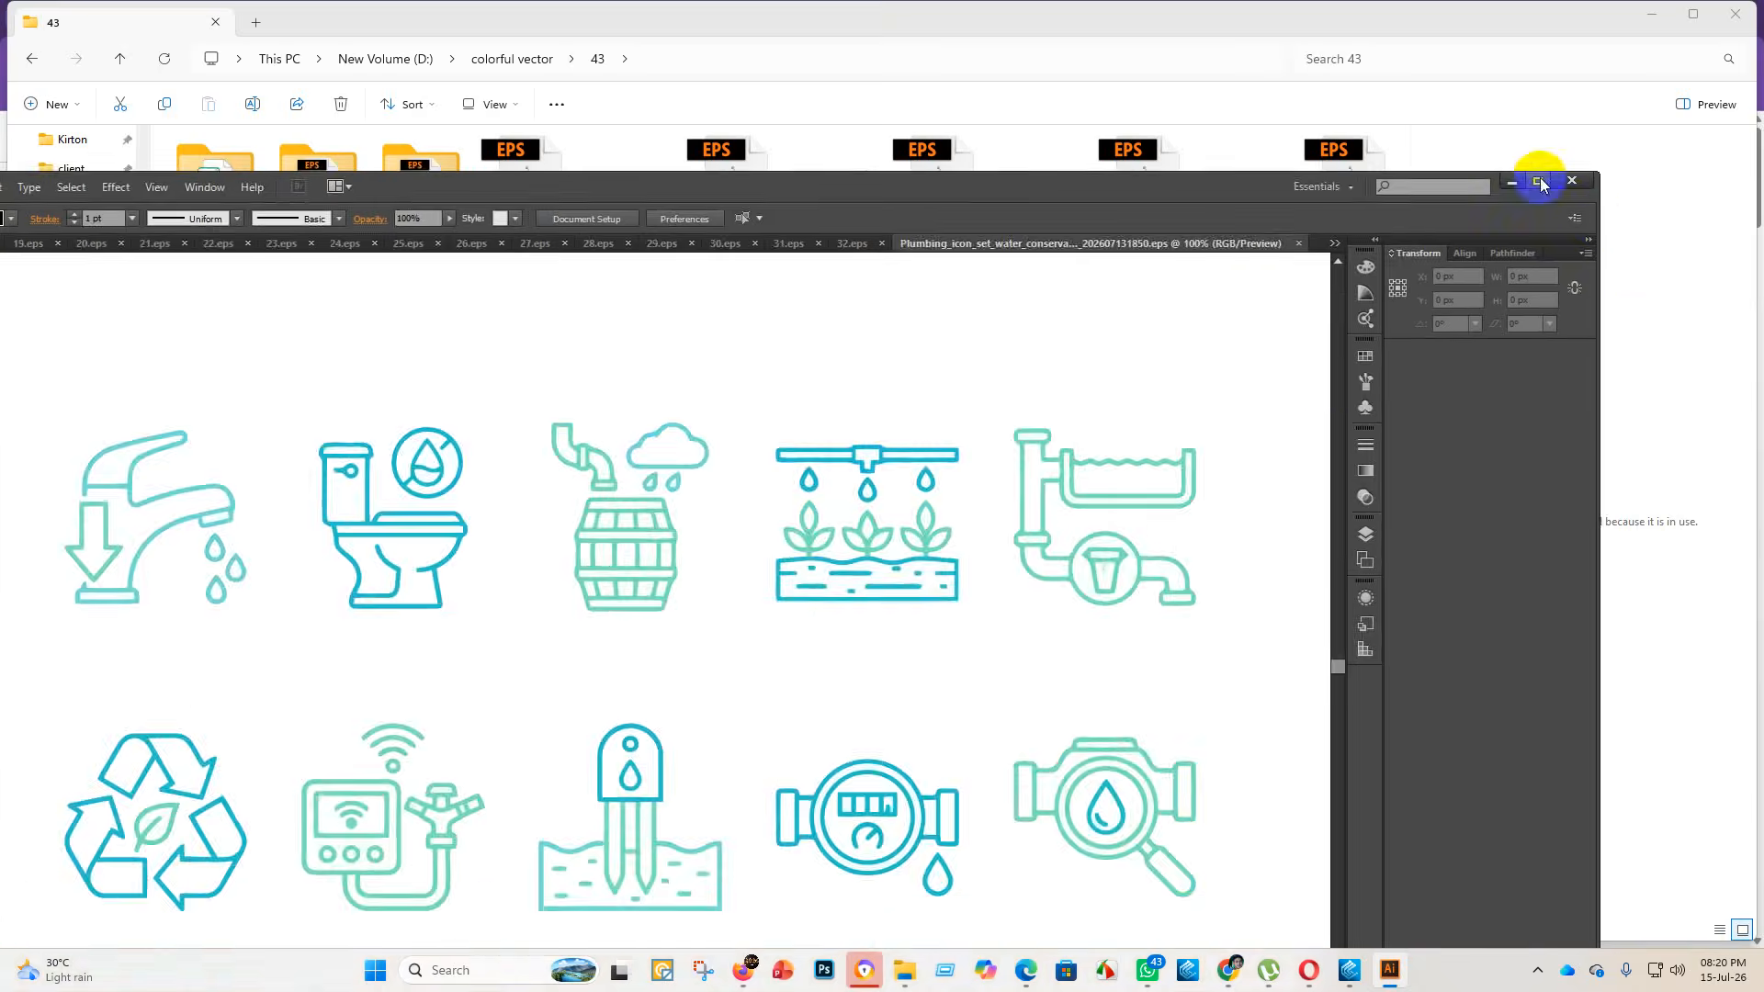
pyautogui.click(1541, 184)
# - Enlarge the water conservation artwork proportionally to about 4069 by 2271 px, slightly wider than the artboard
pyautogui.hotkey('ctrl', '0')
pyautogui.click(901, 606)
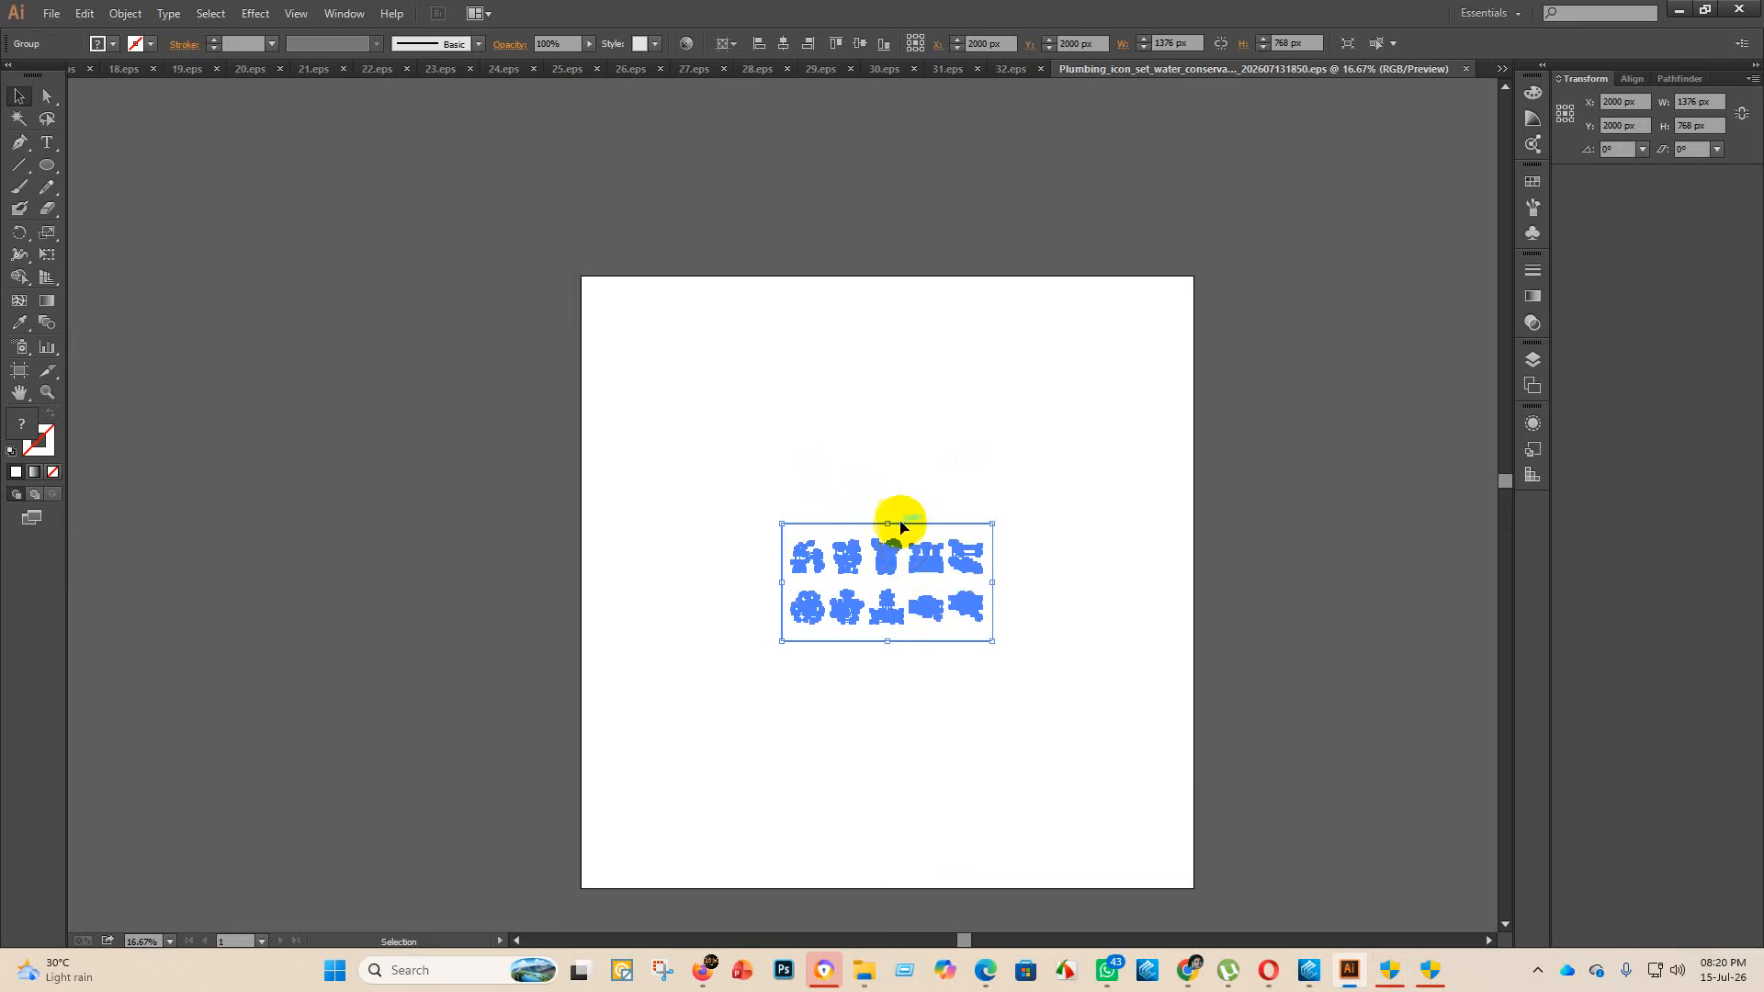
pyautogui.moveTo(892, 524); pyautogui.dragTo(965, 293)
# - Select the white background of the water conservation artwork with the Magic Wand and delete it
pyautogui.click(15, 120)
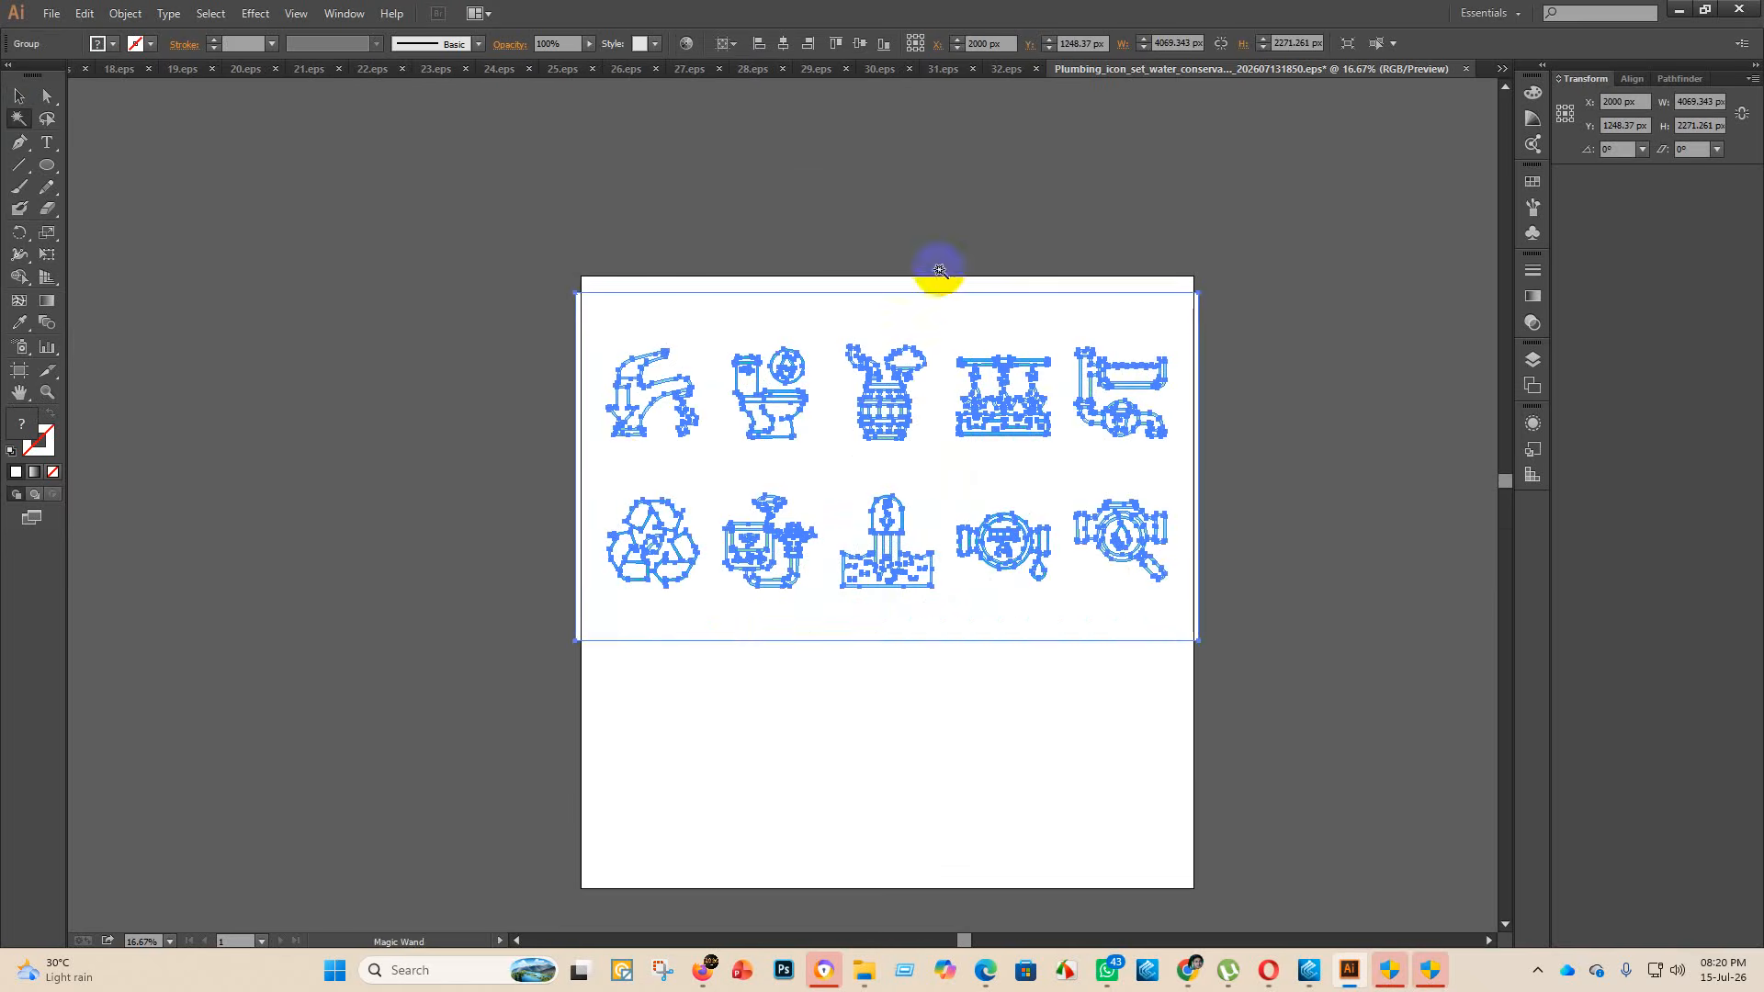
pyautogui.click(866, 331)
pyautogui.press('Delete')
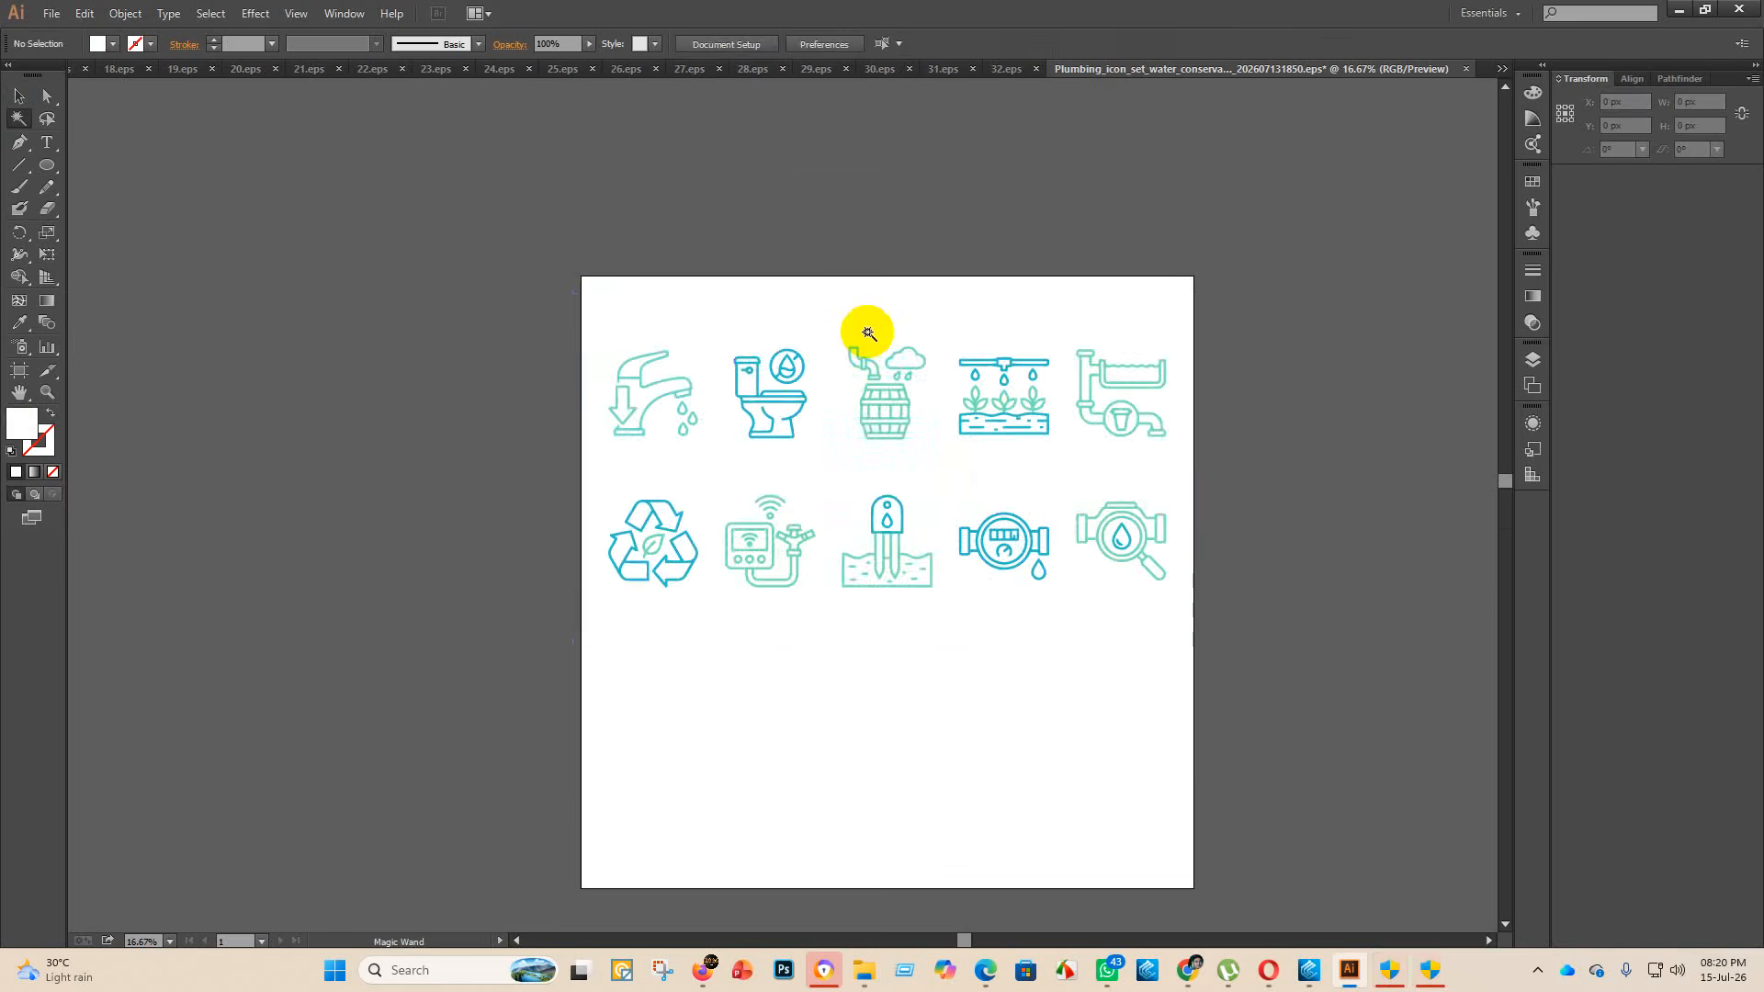
# - Set the artboard height of the water conservation document to 2000 px and leave artboard editing
pyautogui.click(18, 369)
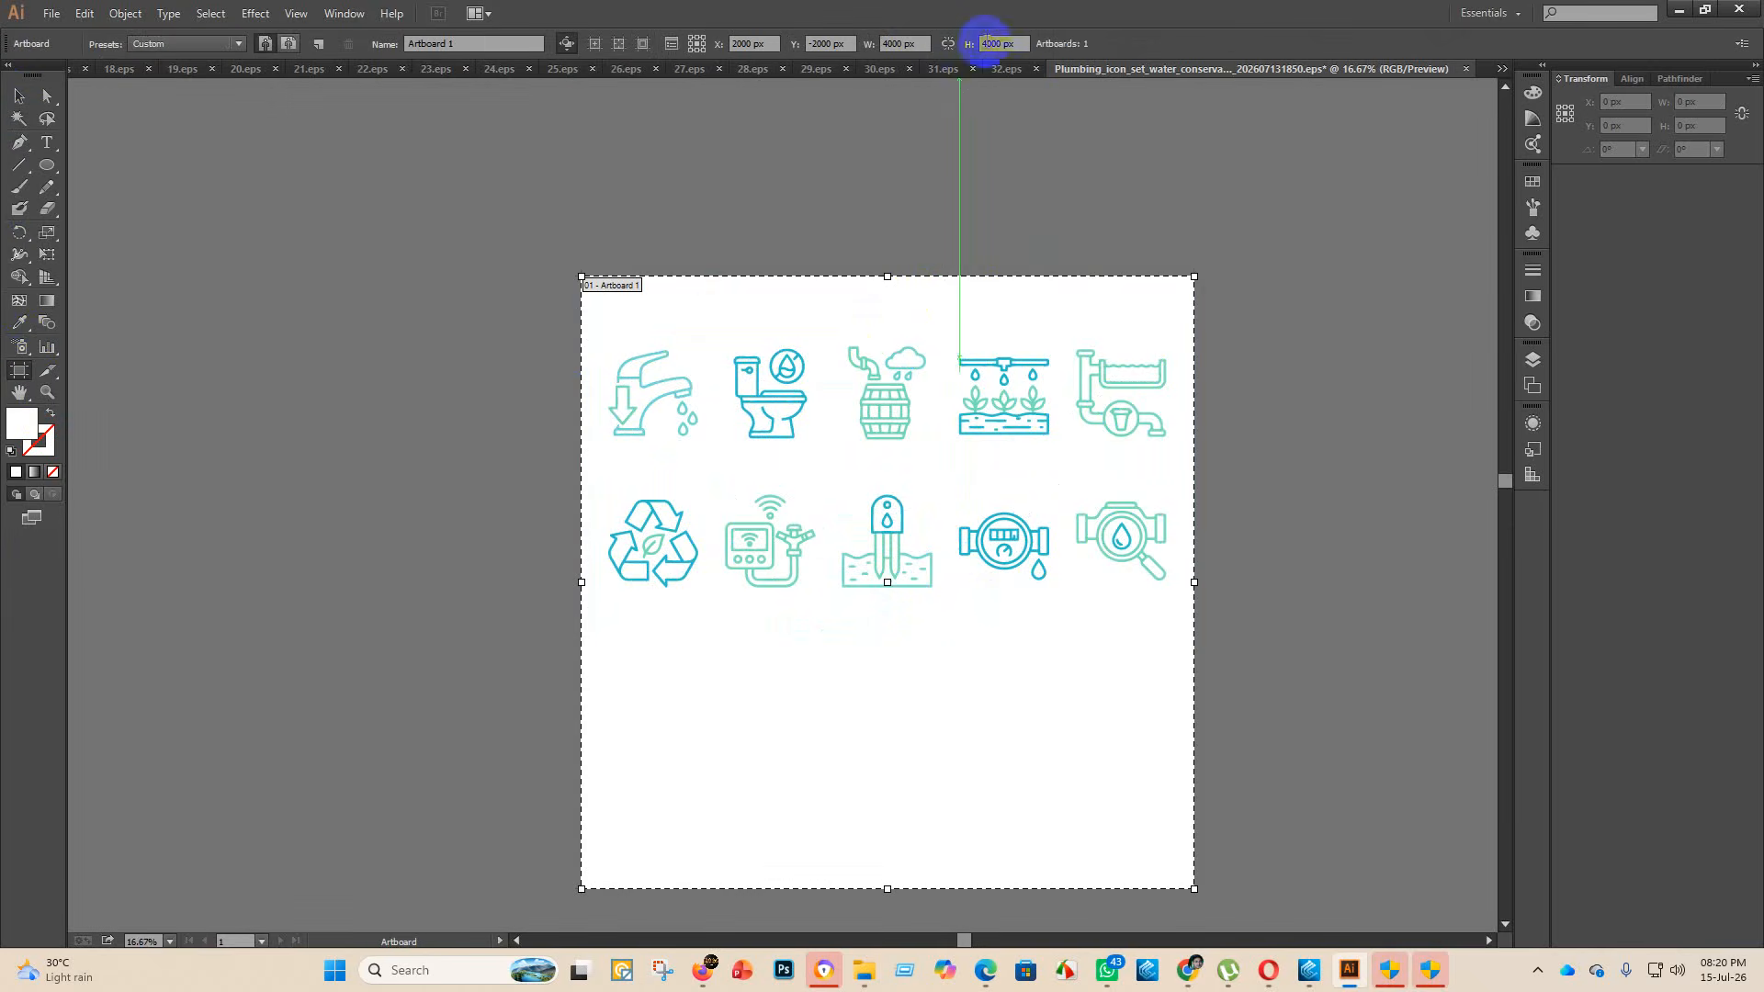
pyautogui.click(987, 42)
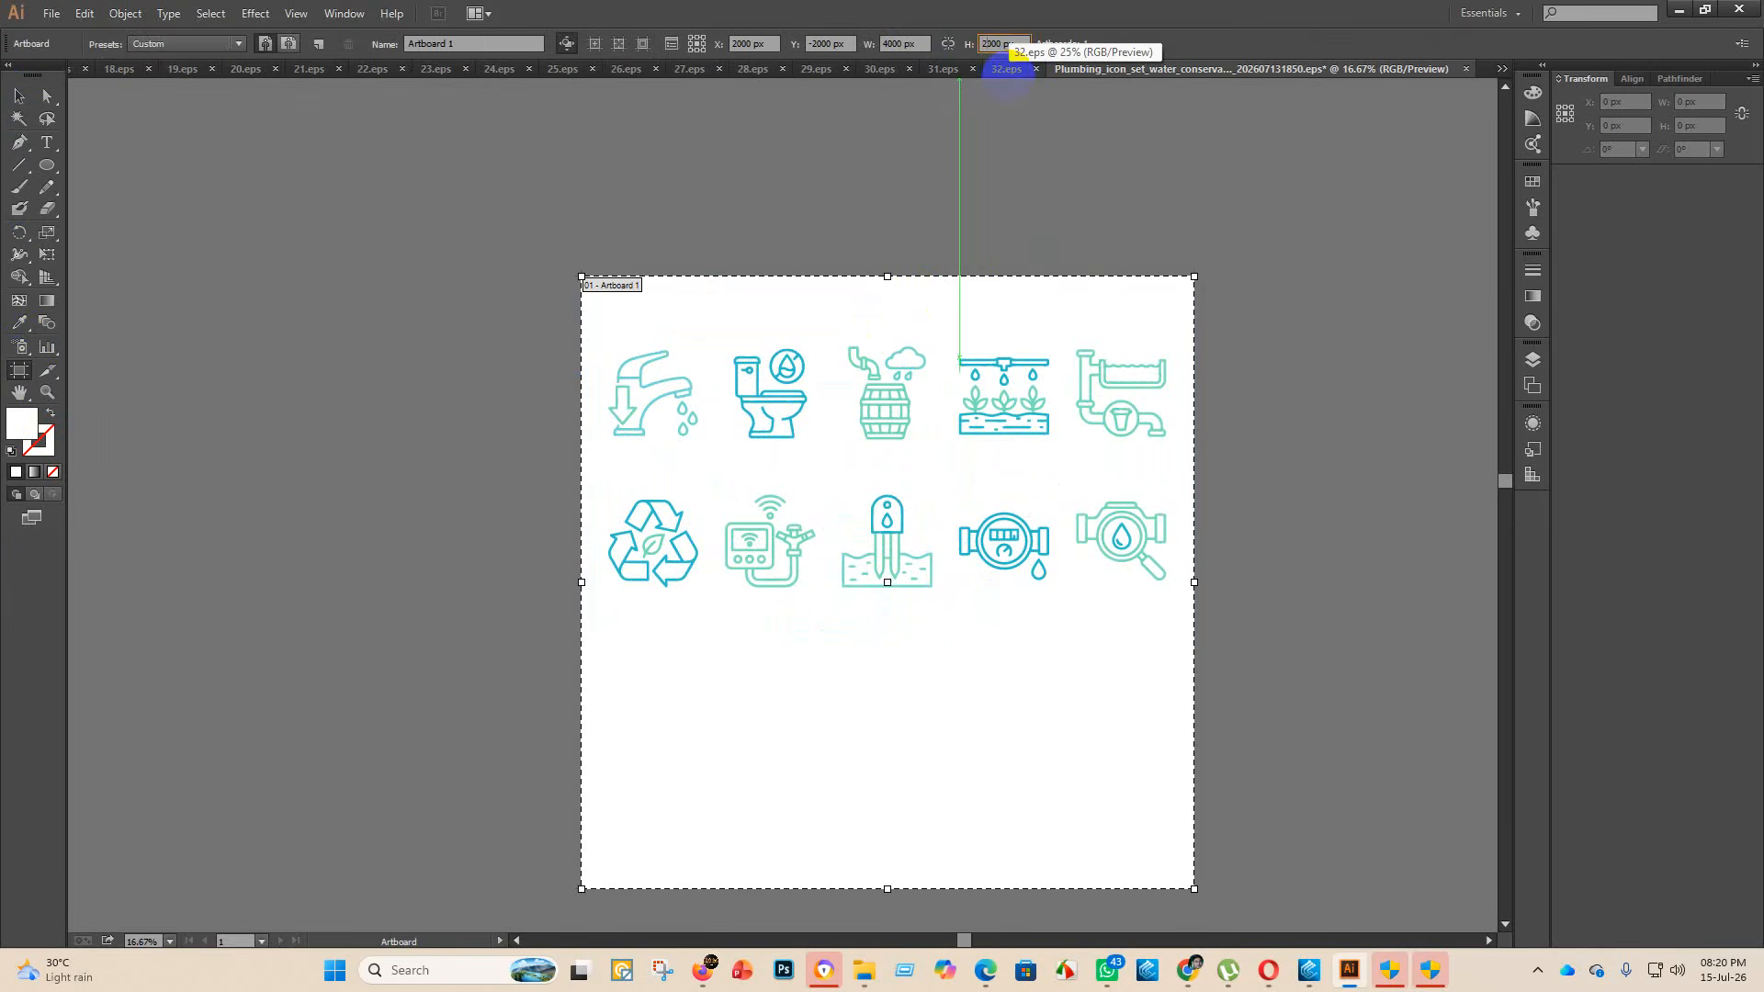
pyautogui.press('Return')
pyautogui.click(15, 97)
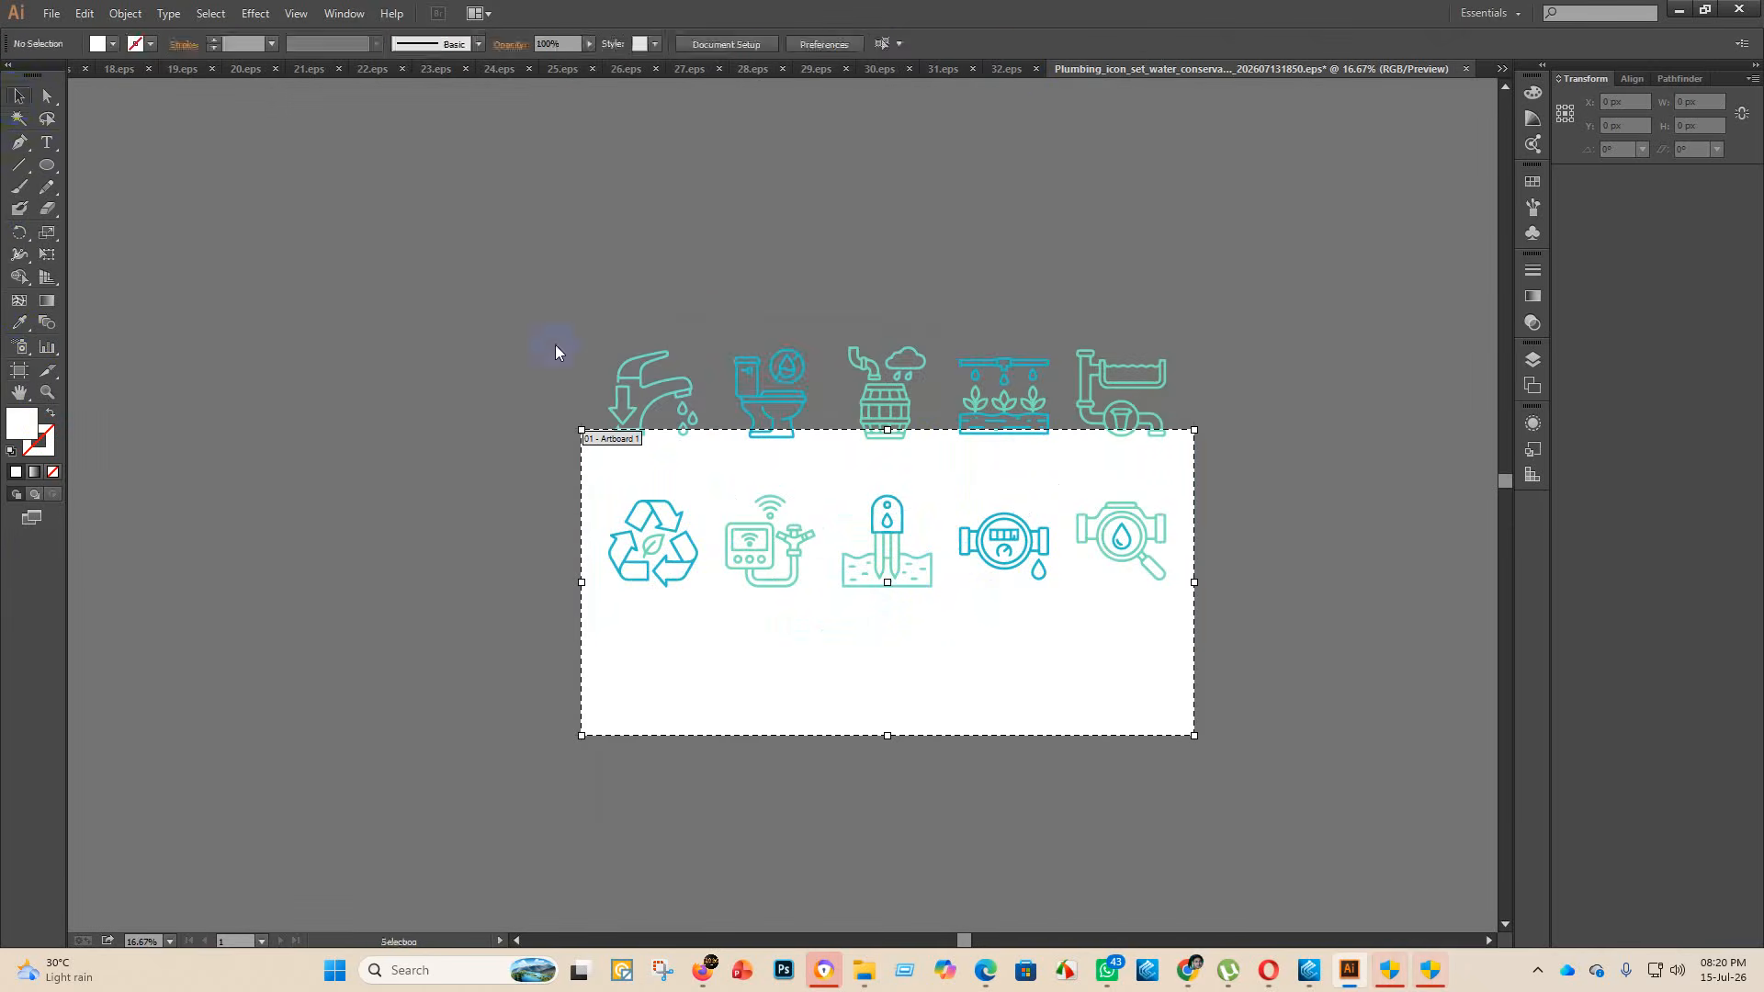
# - Center the water conservation icon group vertically on the artboard and deselect it
pyautogui.click(947, 396)
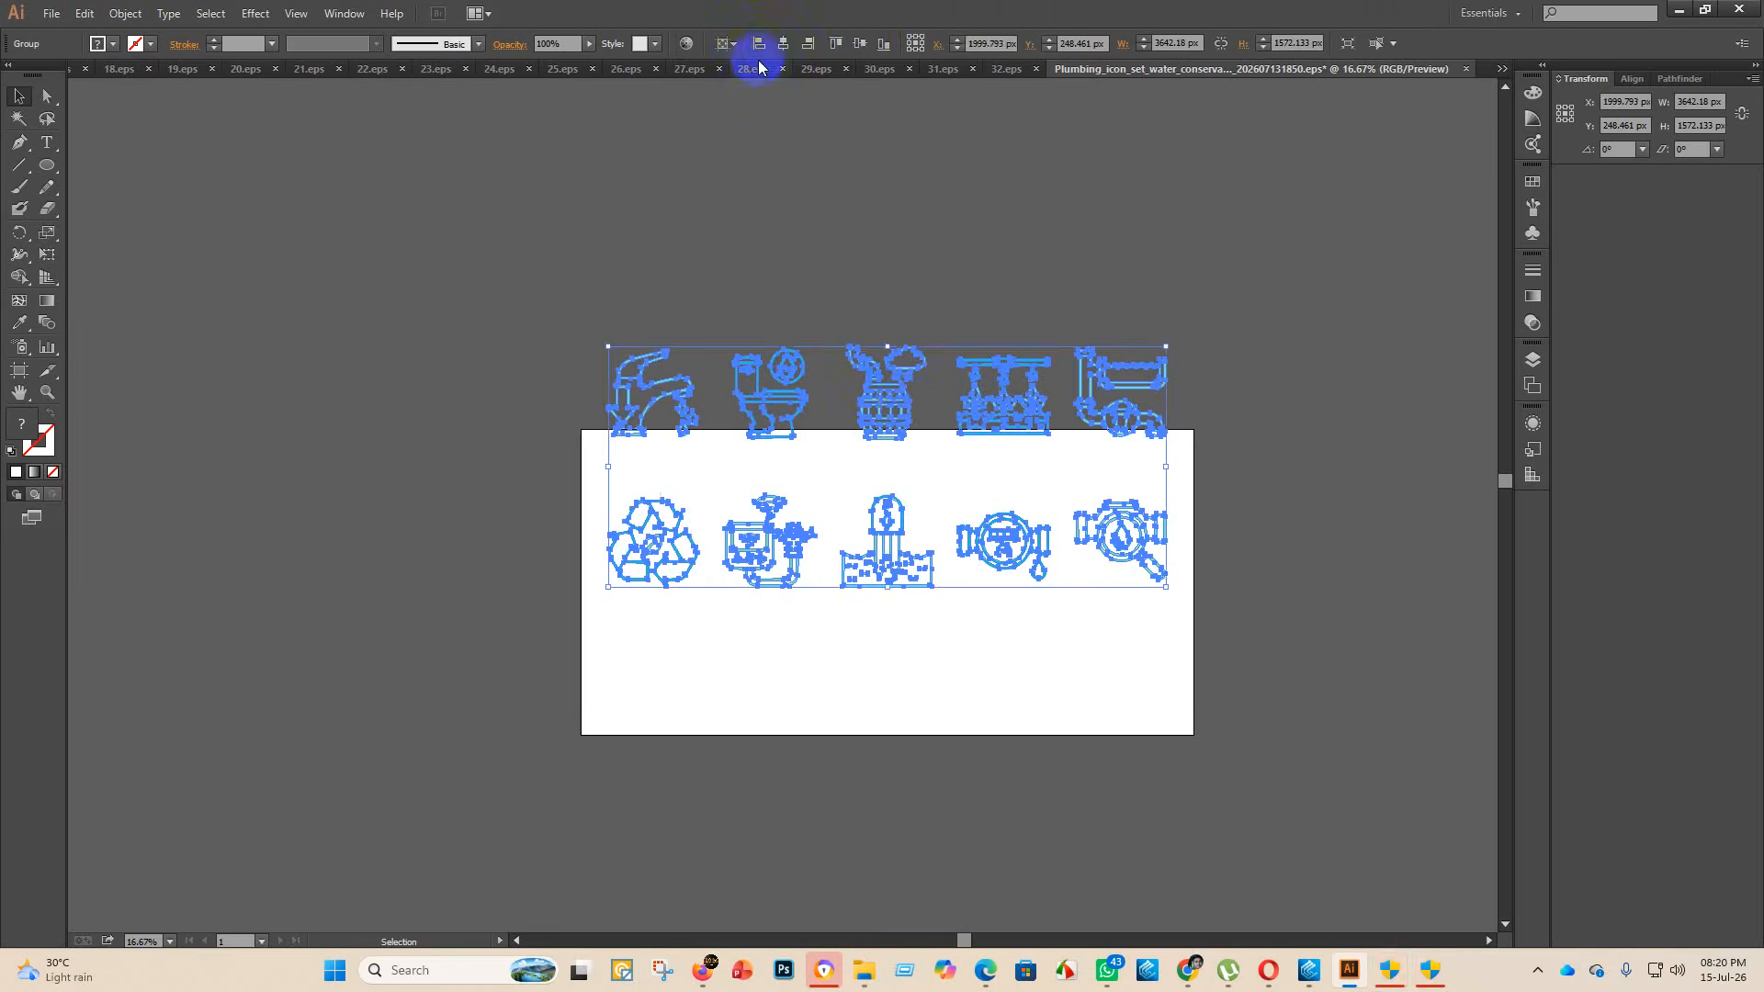
pyautogui.click(874, 48)
pyautogui.click(1249, 854)
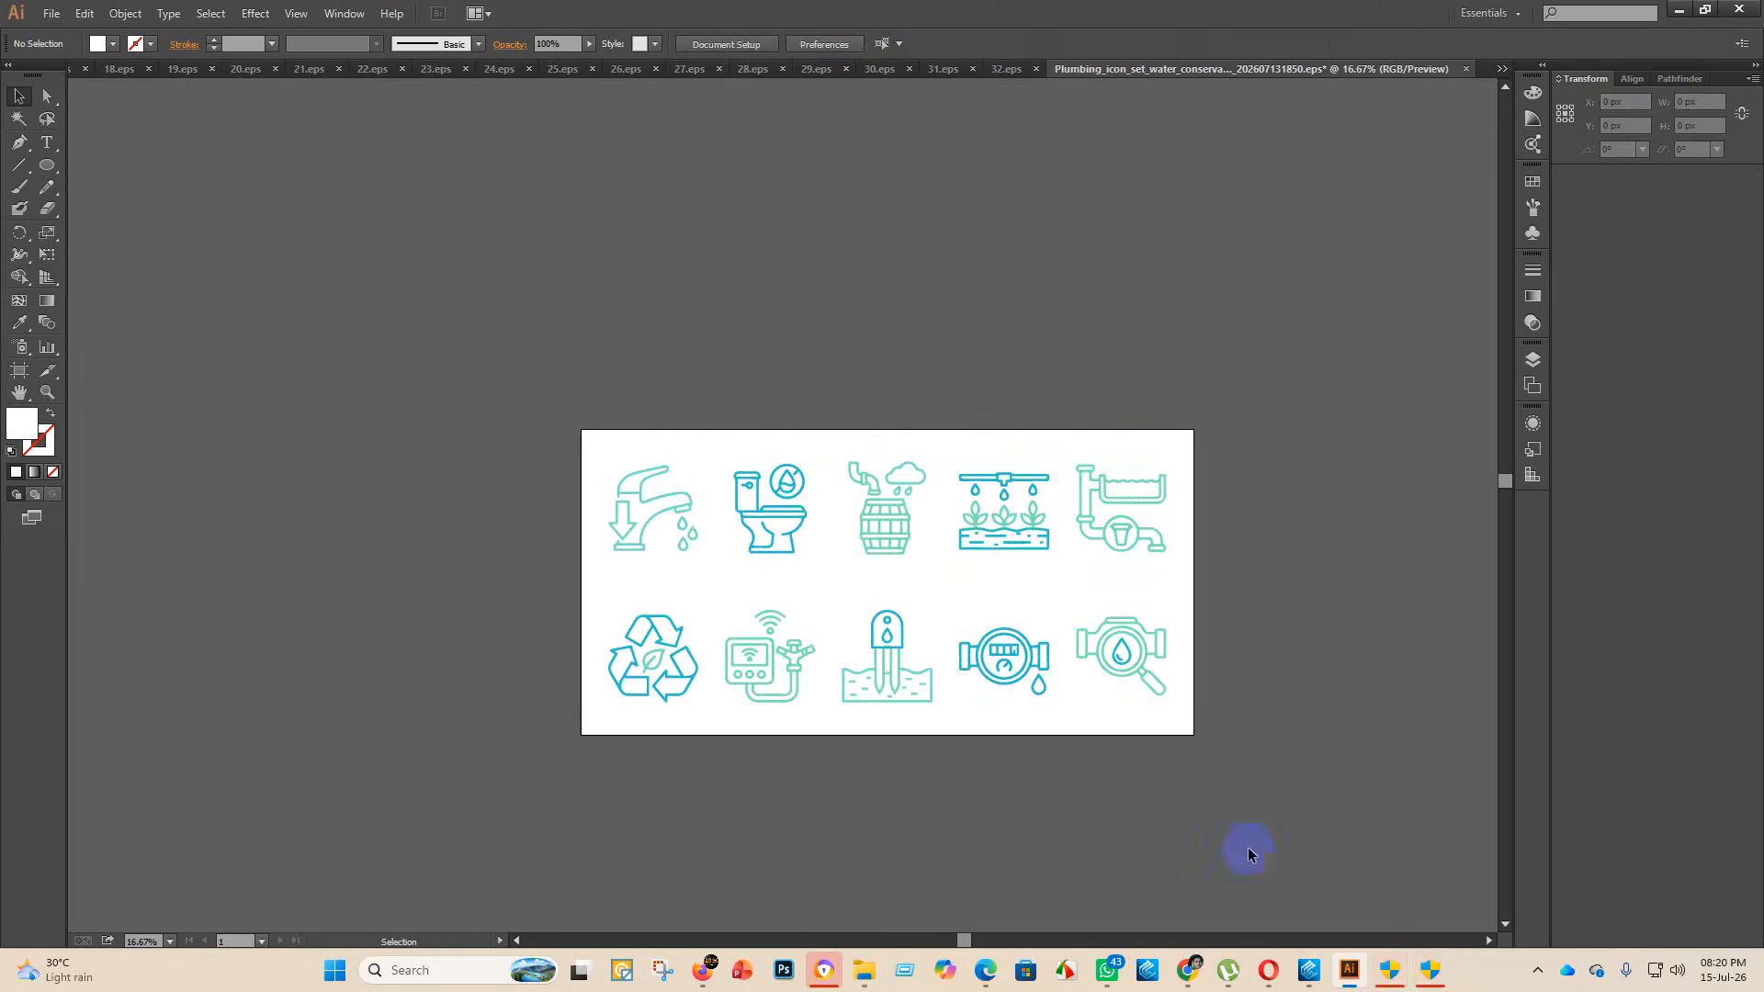
# - Save the water conservation document in the eps 2 folder as an Illustrator EPS file named 33
pyautogui.click(53, 13)
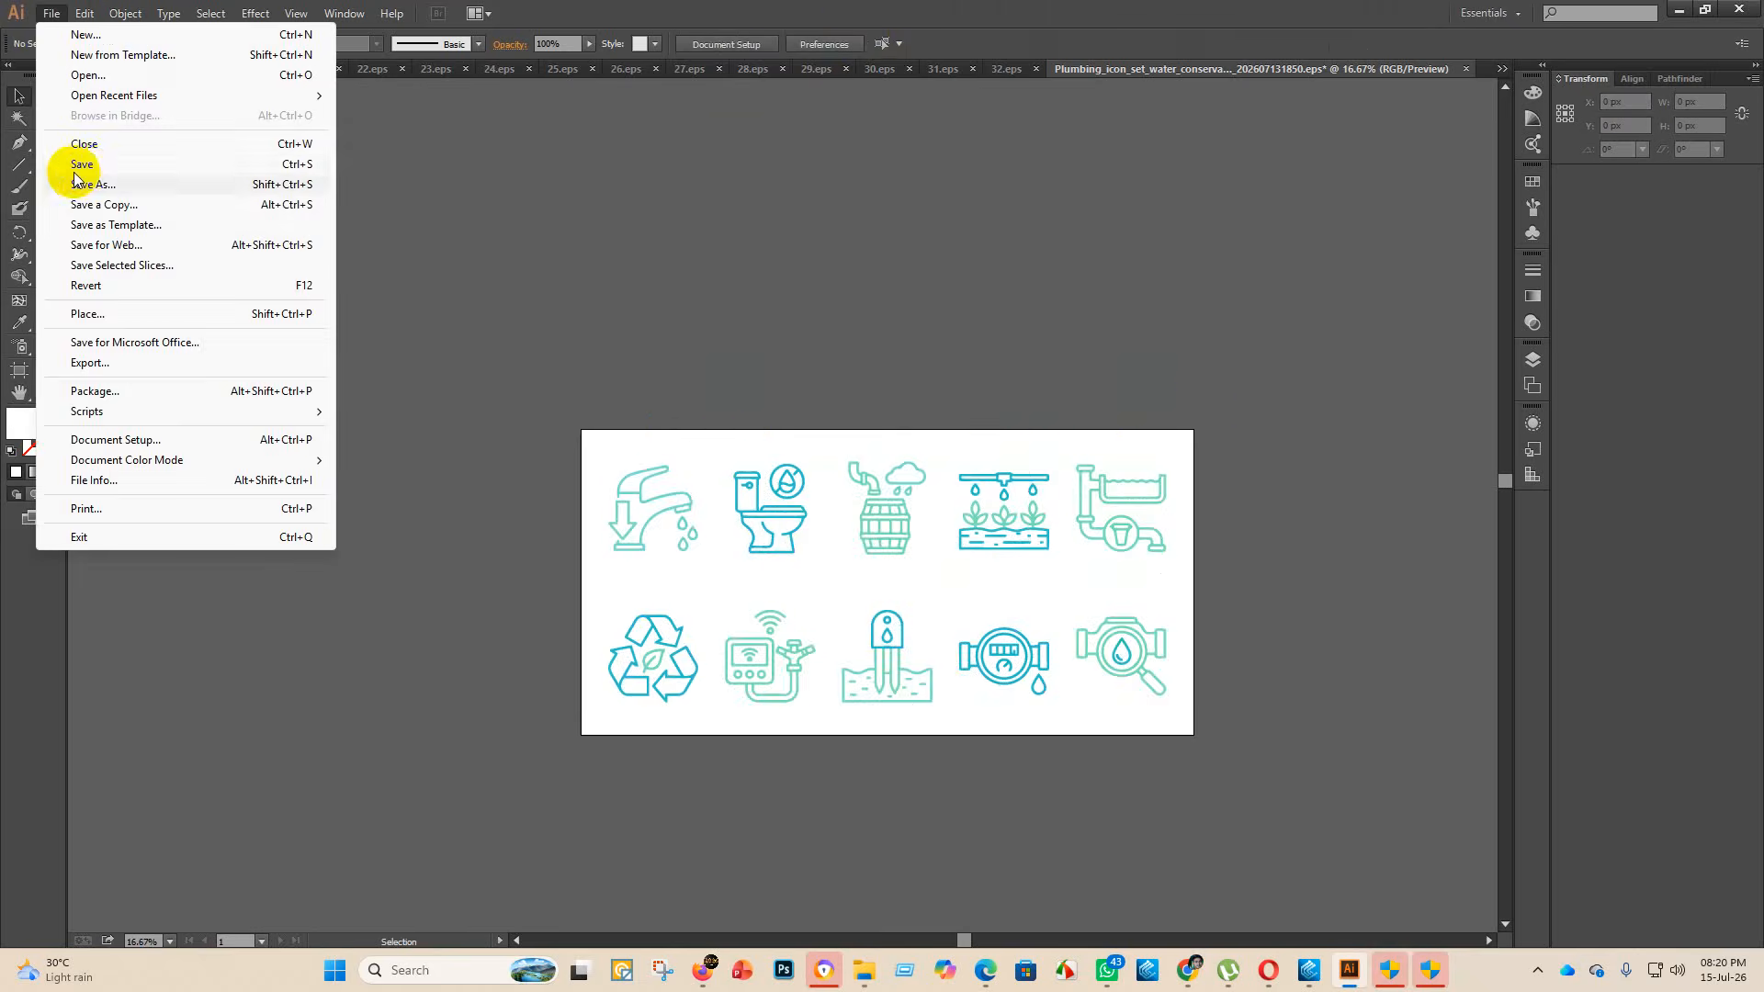
pyautogui.click(92, 158)
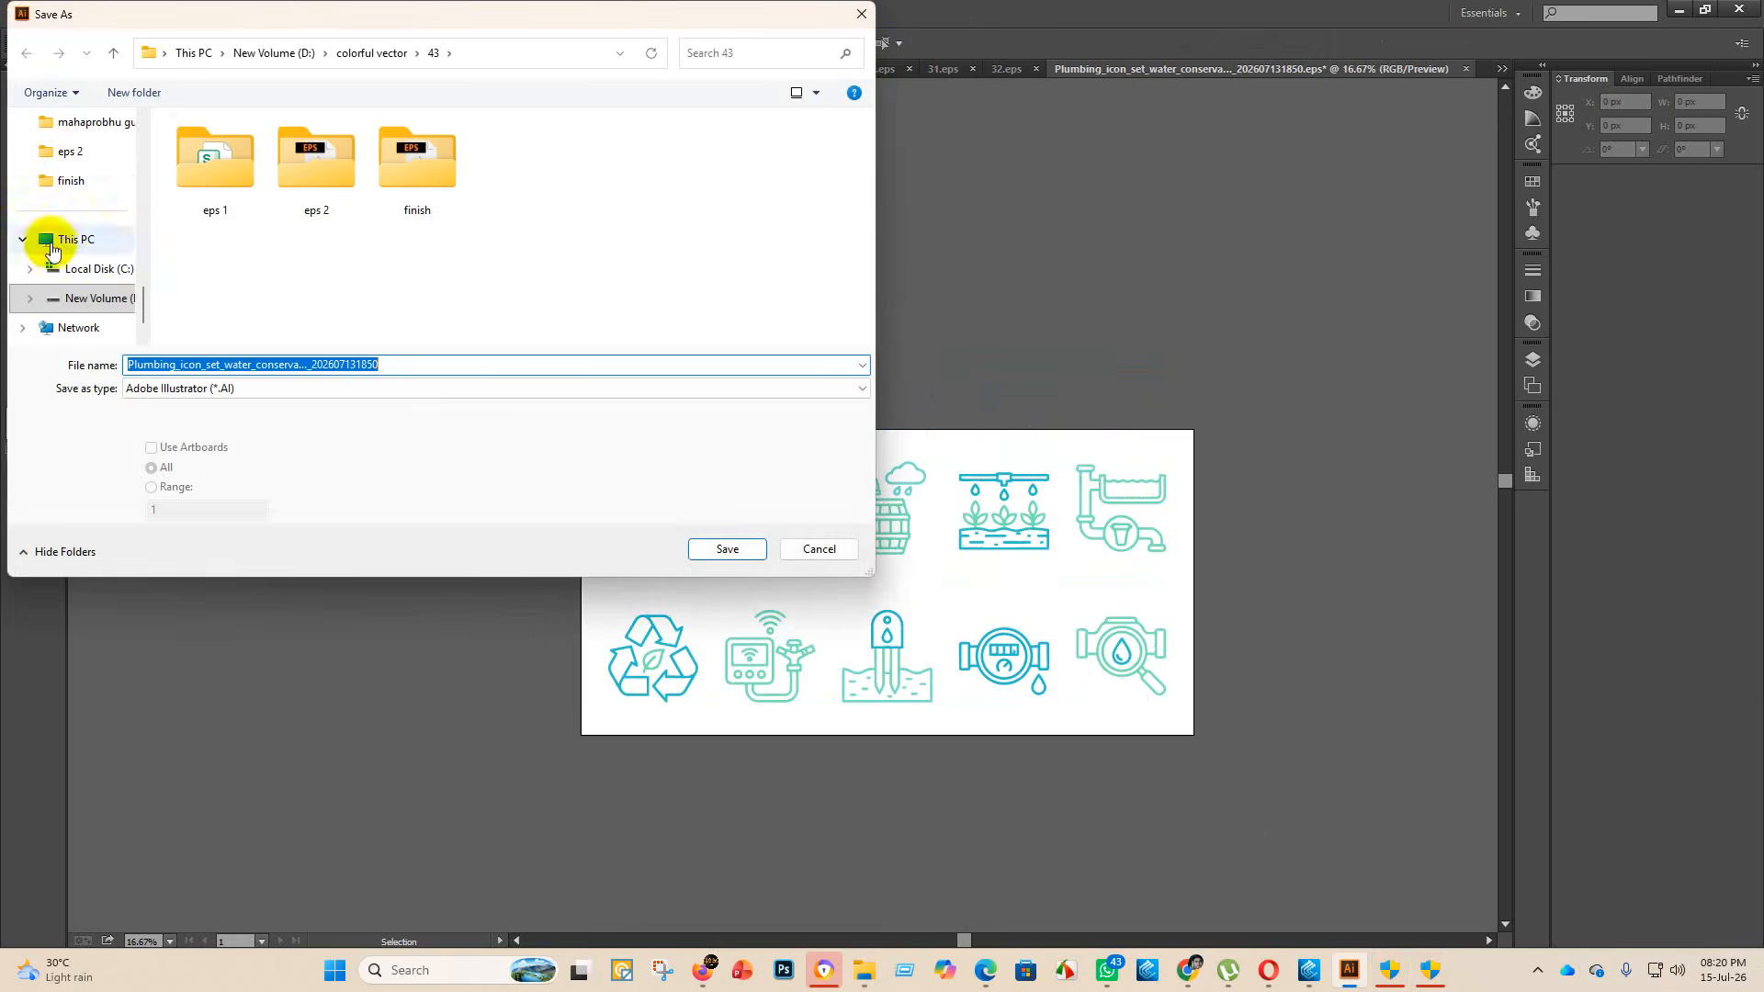
pyautogui.doubleClick(316, 156)
pyautogui.click(228, 387)
pyautogui.click(209, 434)
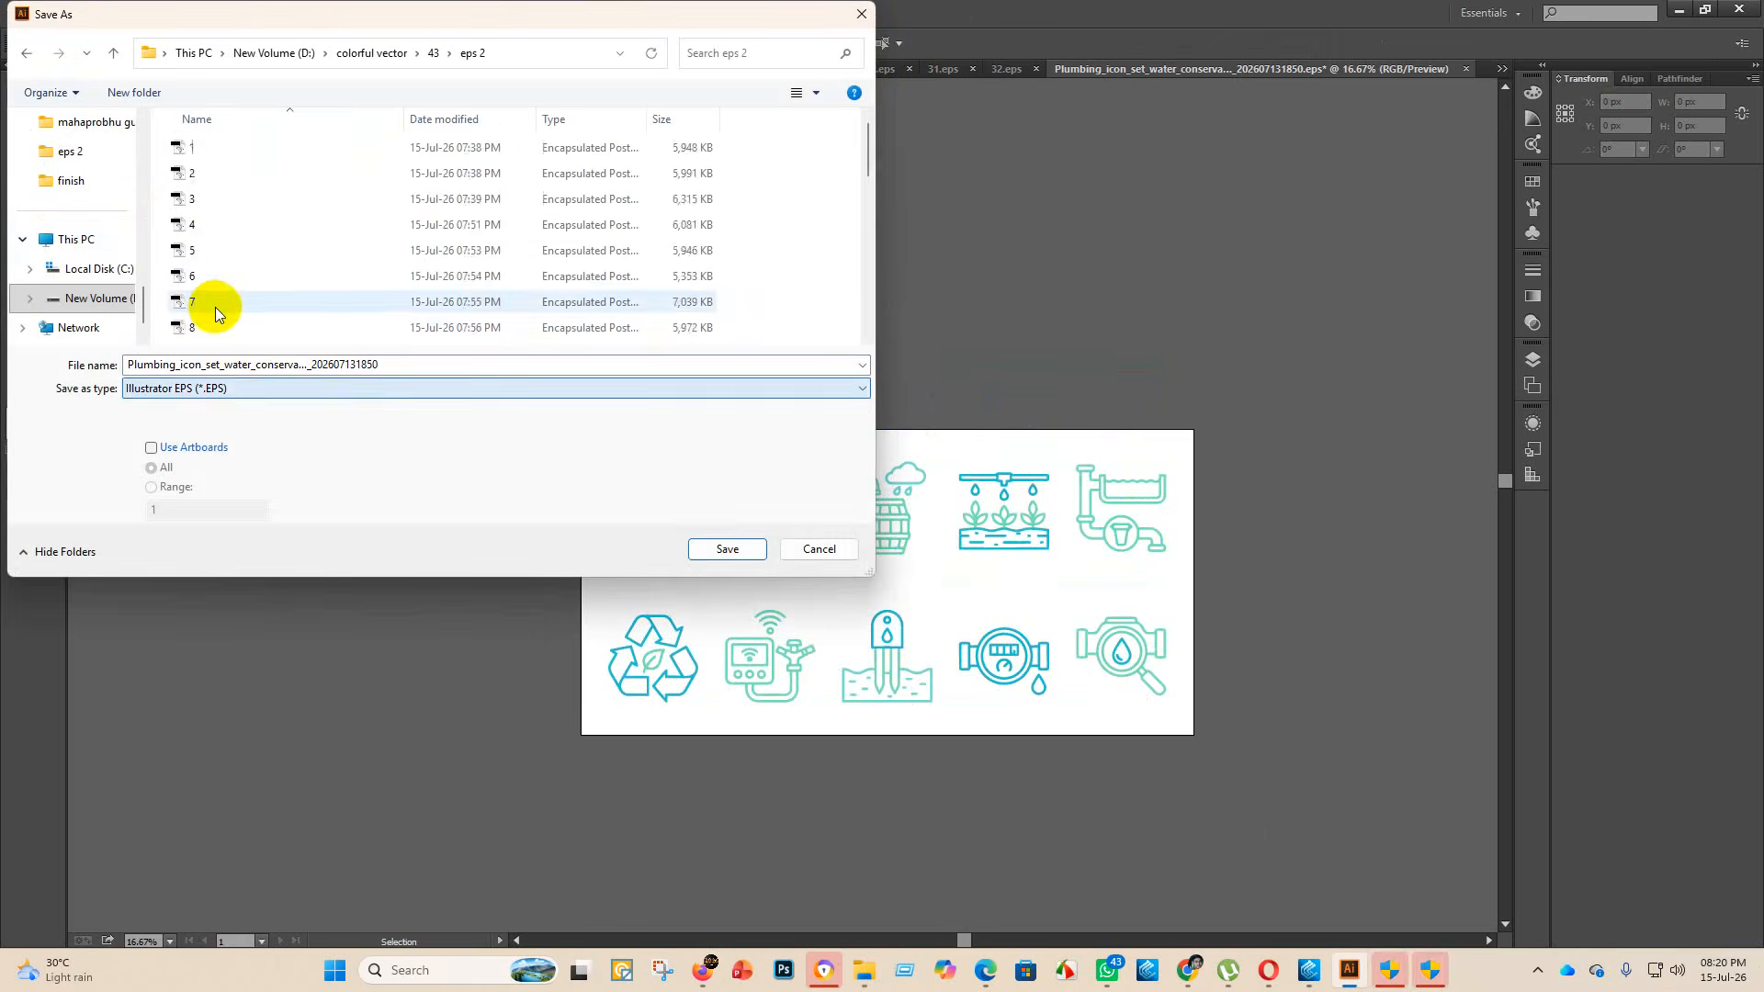
pyautogui.doubleClick(414, 365)
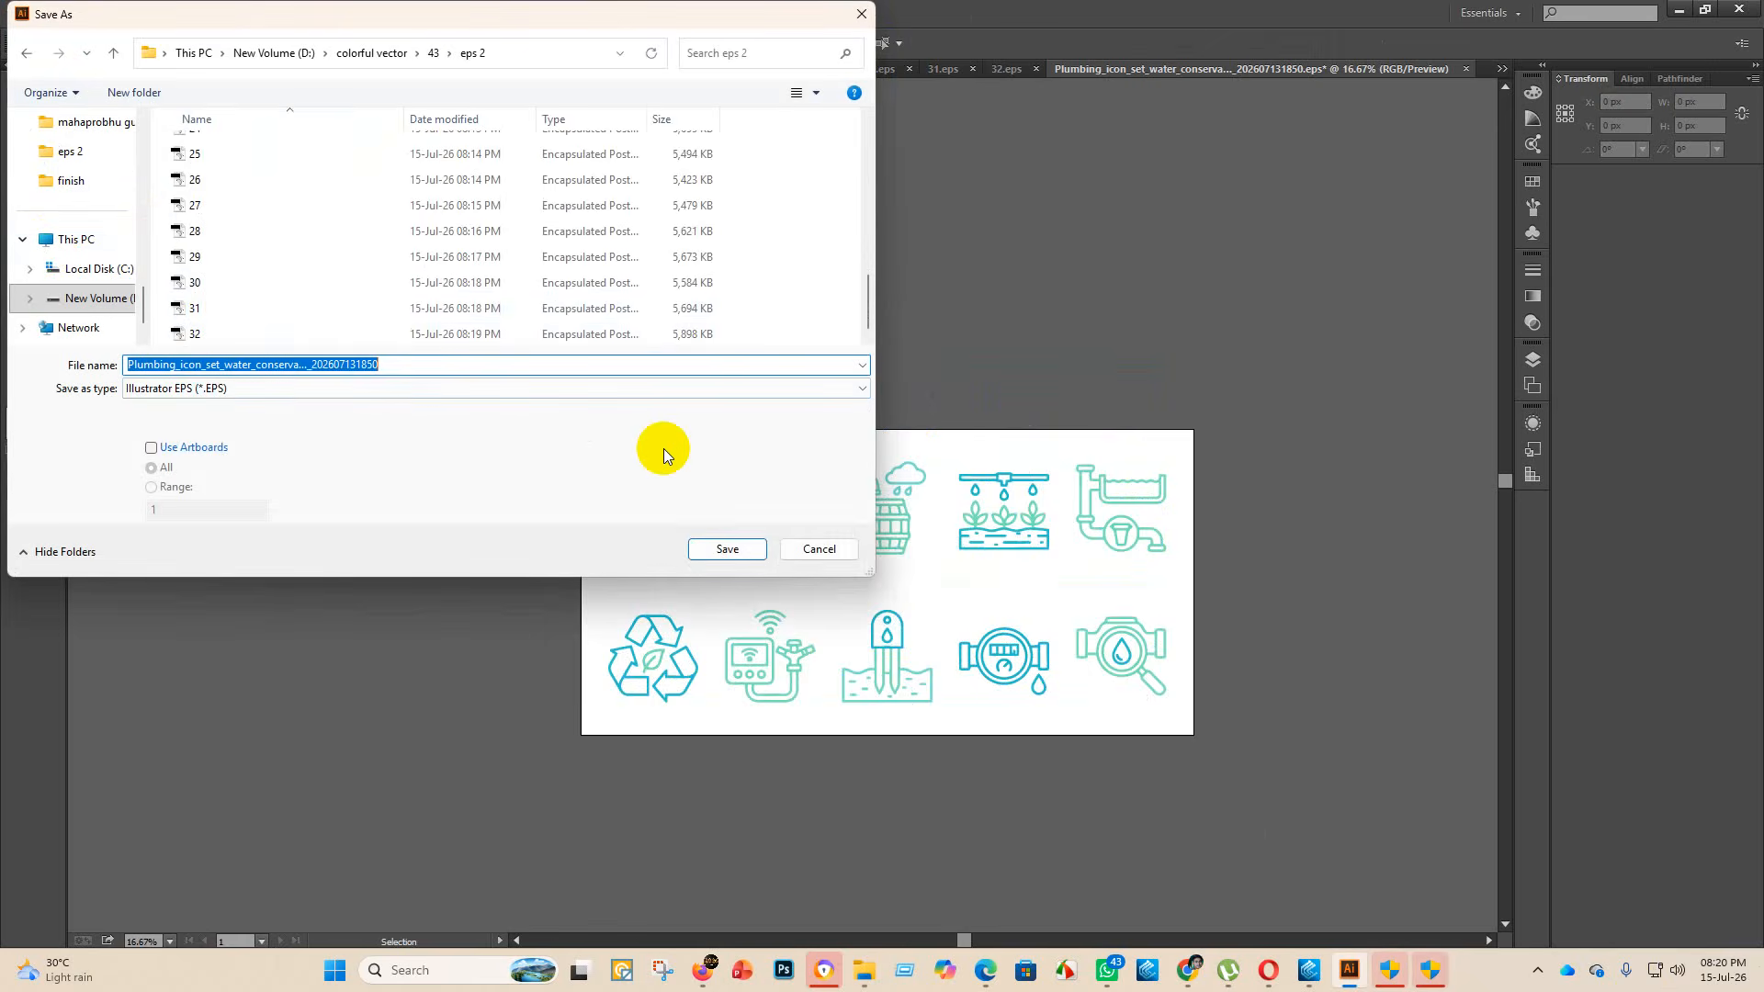
pyautogui.write('33')
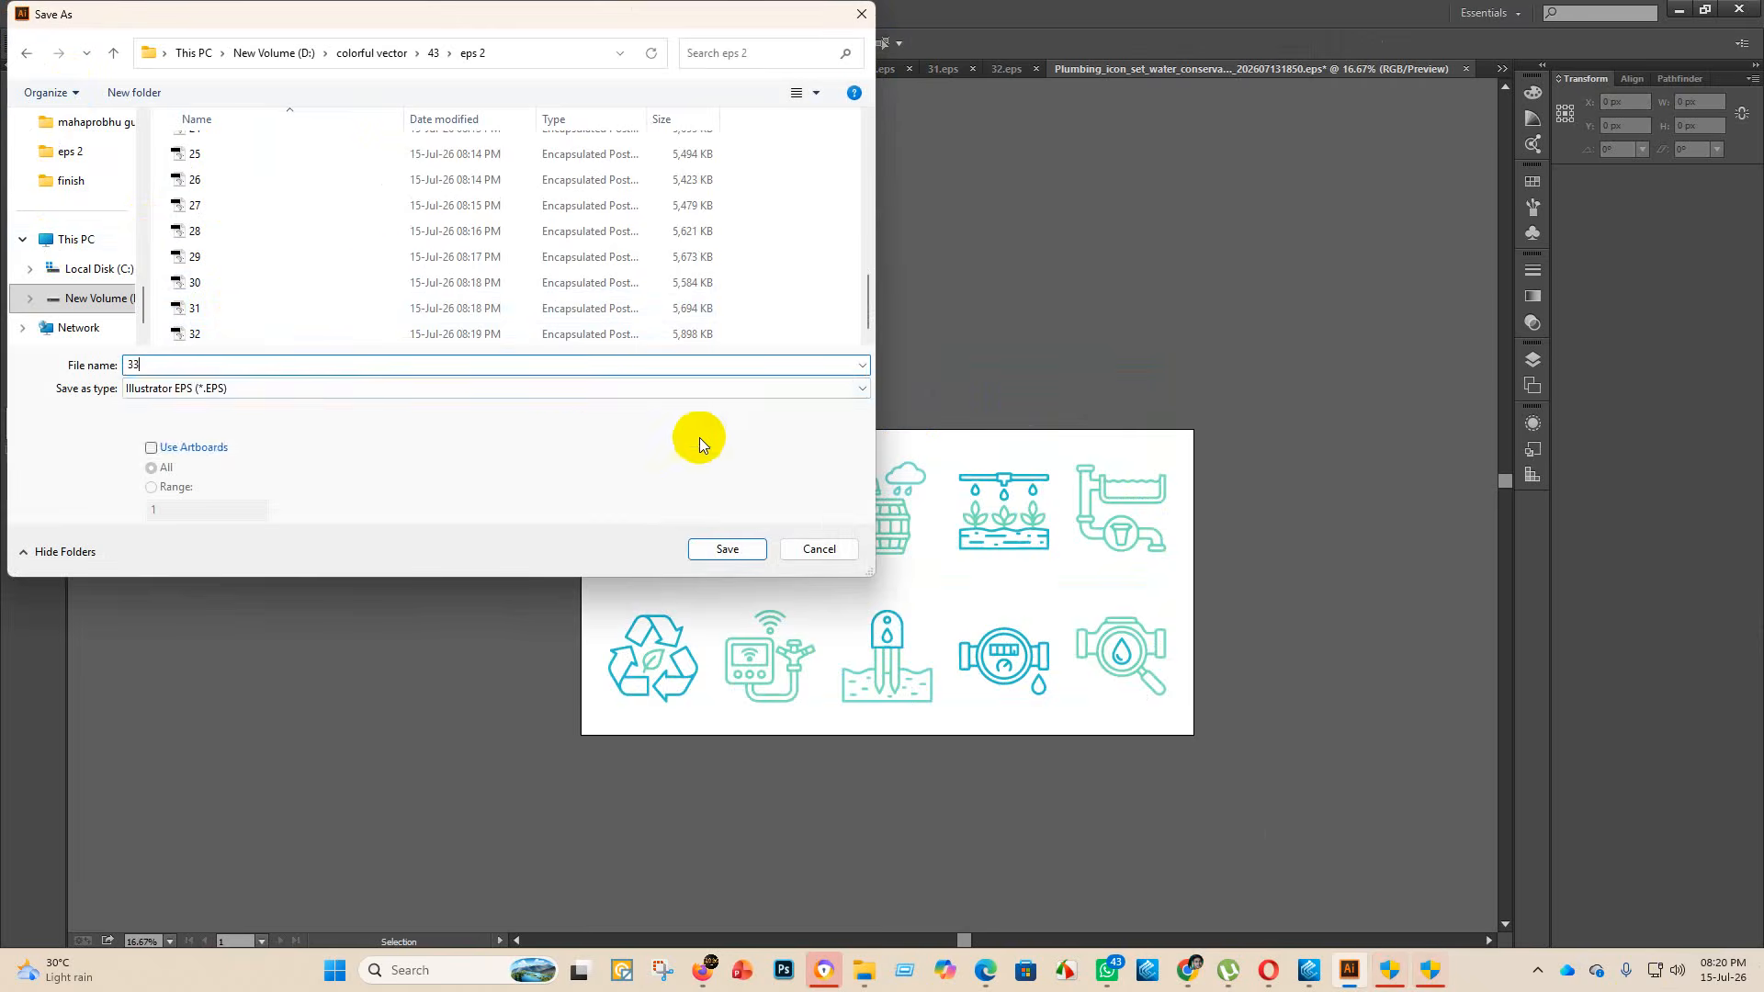
pyautogui.click(728, 549)
# - Choose the Illustrator 10 EPS version in the EPS options and complete the save
pyautogui.click(941, 220)
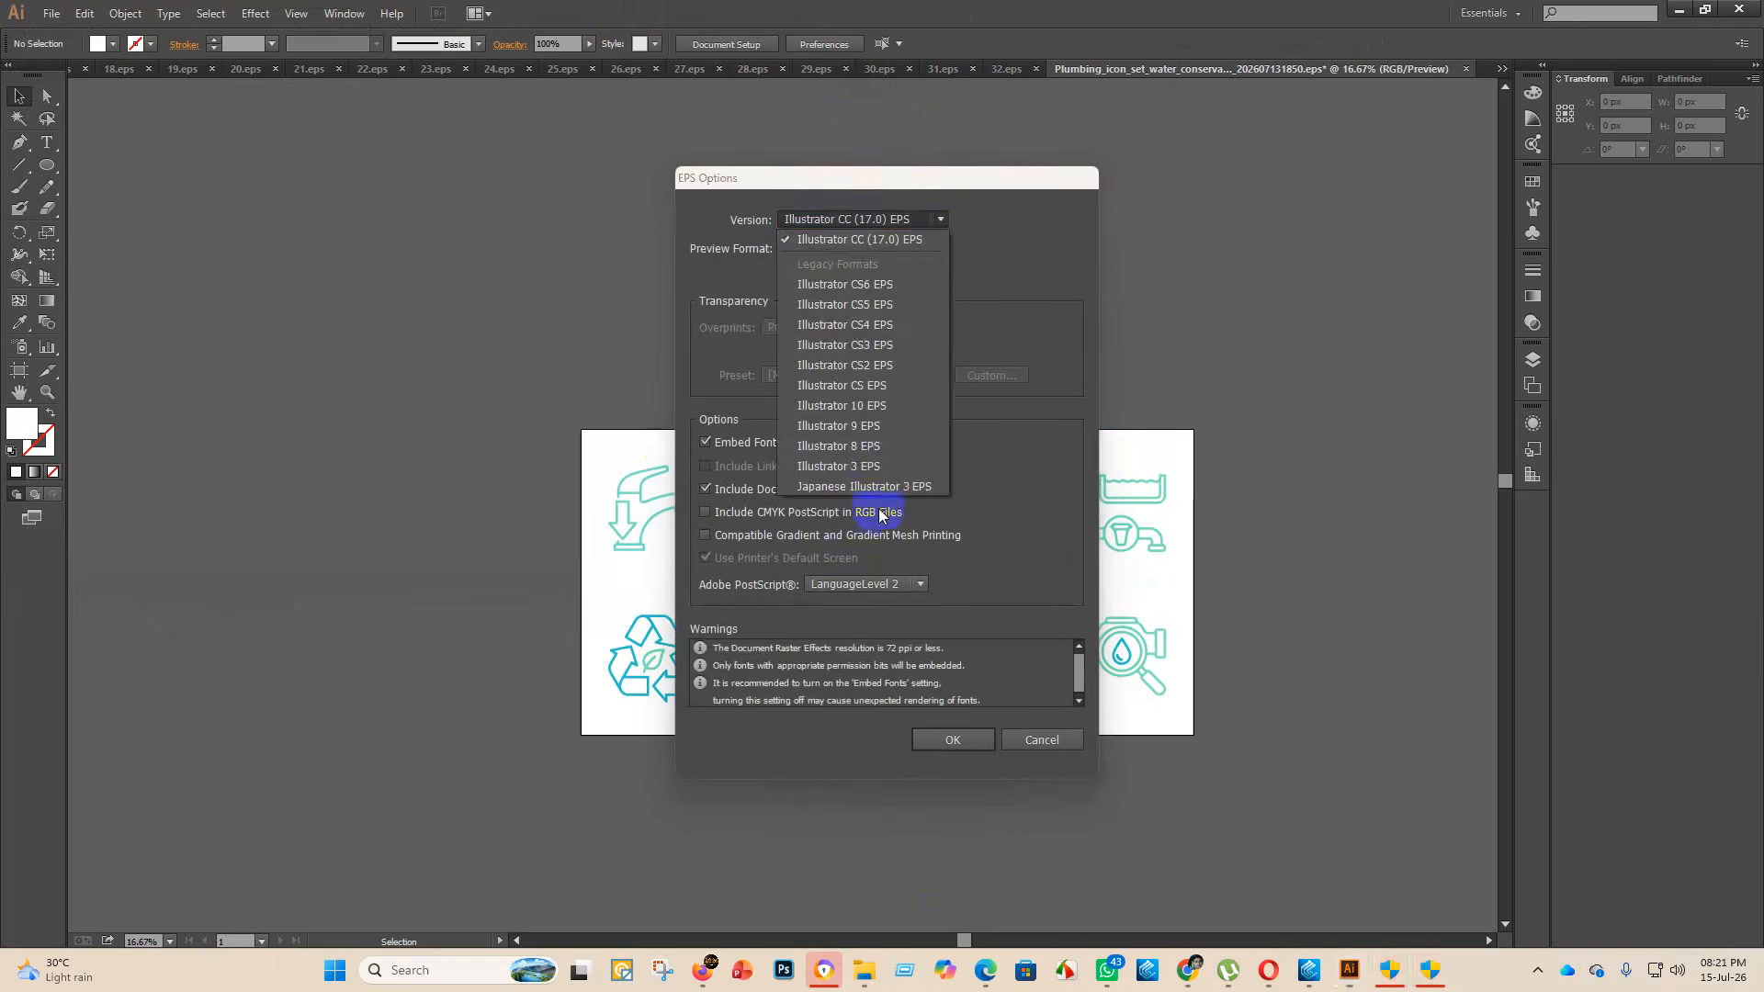
pyautogui.click(874, 406)
pyautogui.click(952, 741)
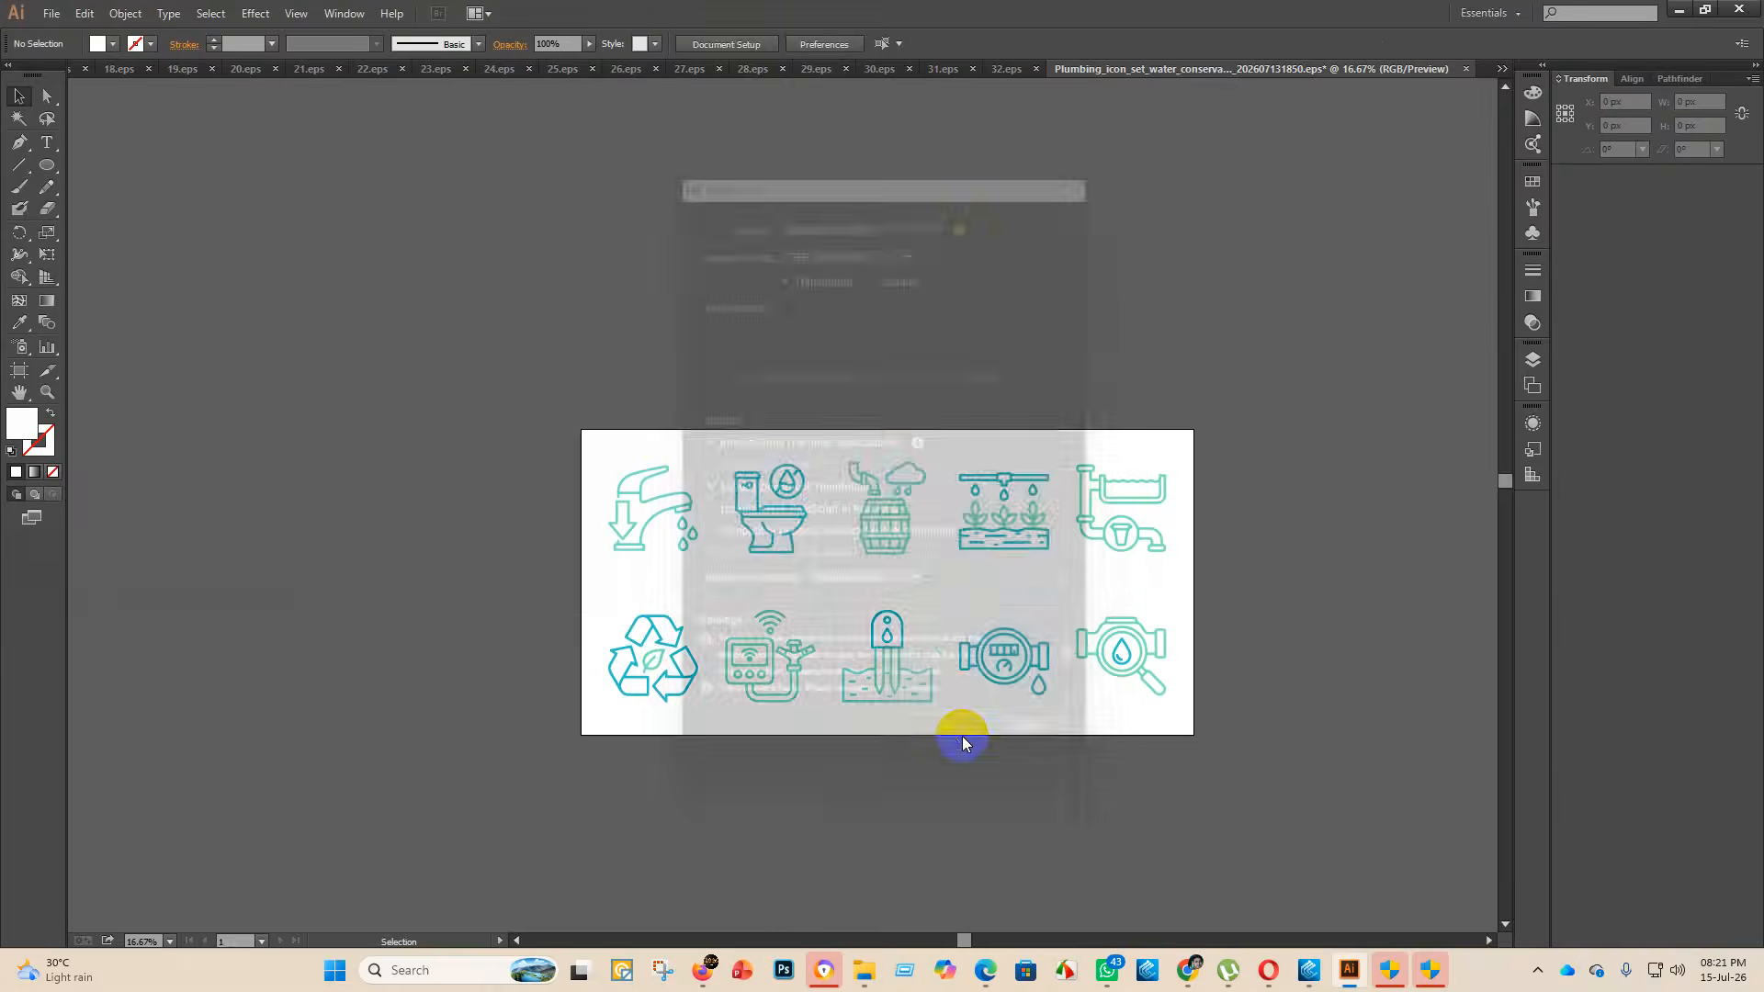
# - Switch to File Explorer and move the water conservation EPS and its preview image from folder 43 into finish
pyautogui.moveTo(863, 966)
pyautogui.click(874, 884)
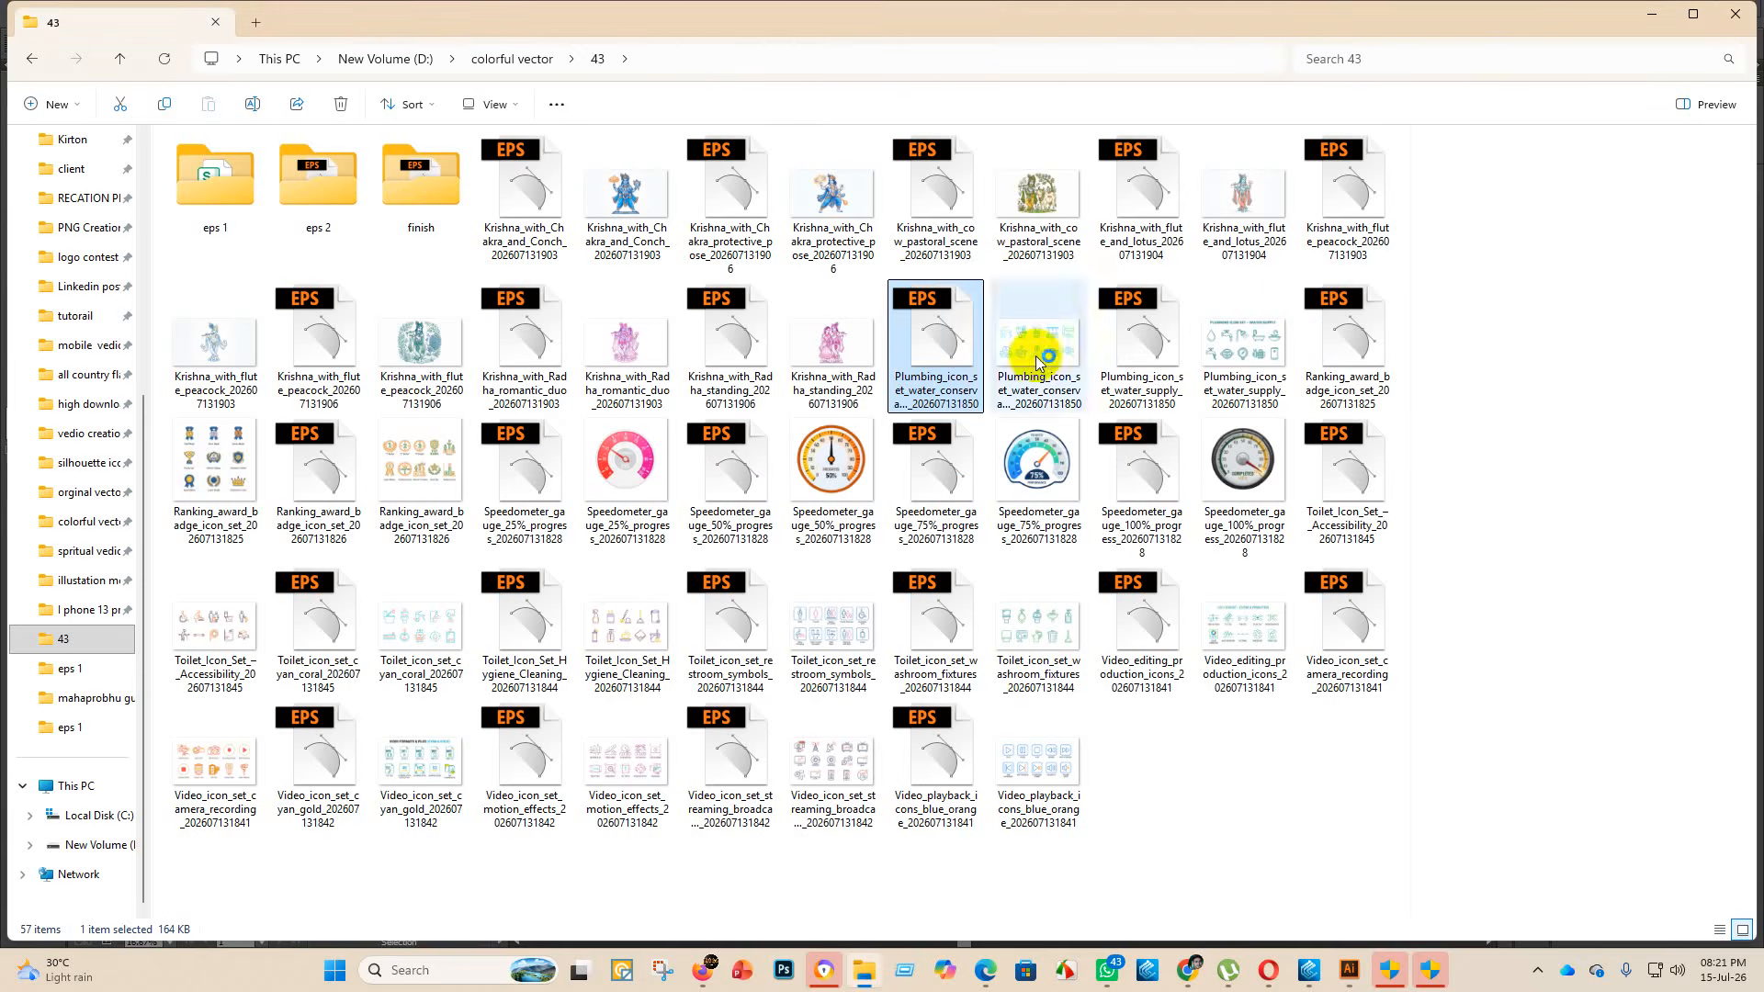
pyautogui.moveTo(951, 361); pyautogui.dragTo(415, 208)
# - Open the plumbing water supply icon EPS from folder 43 in Illustrator and maximize the window
pyautogui.click(939, 329)
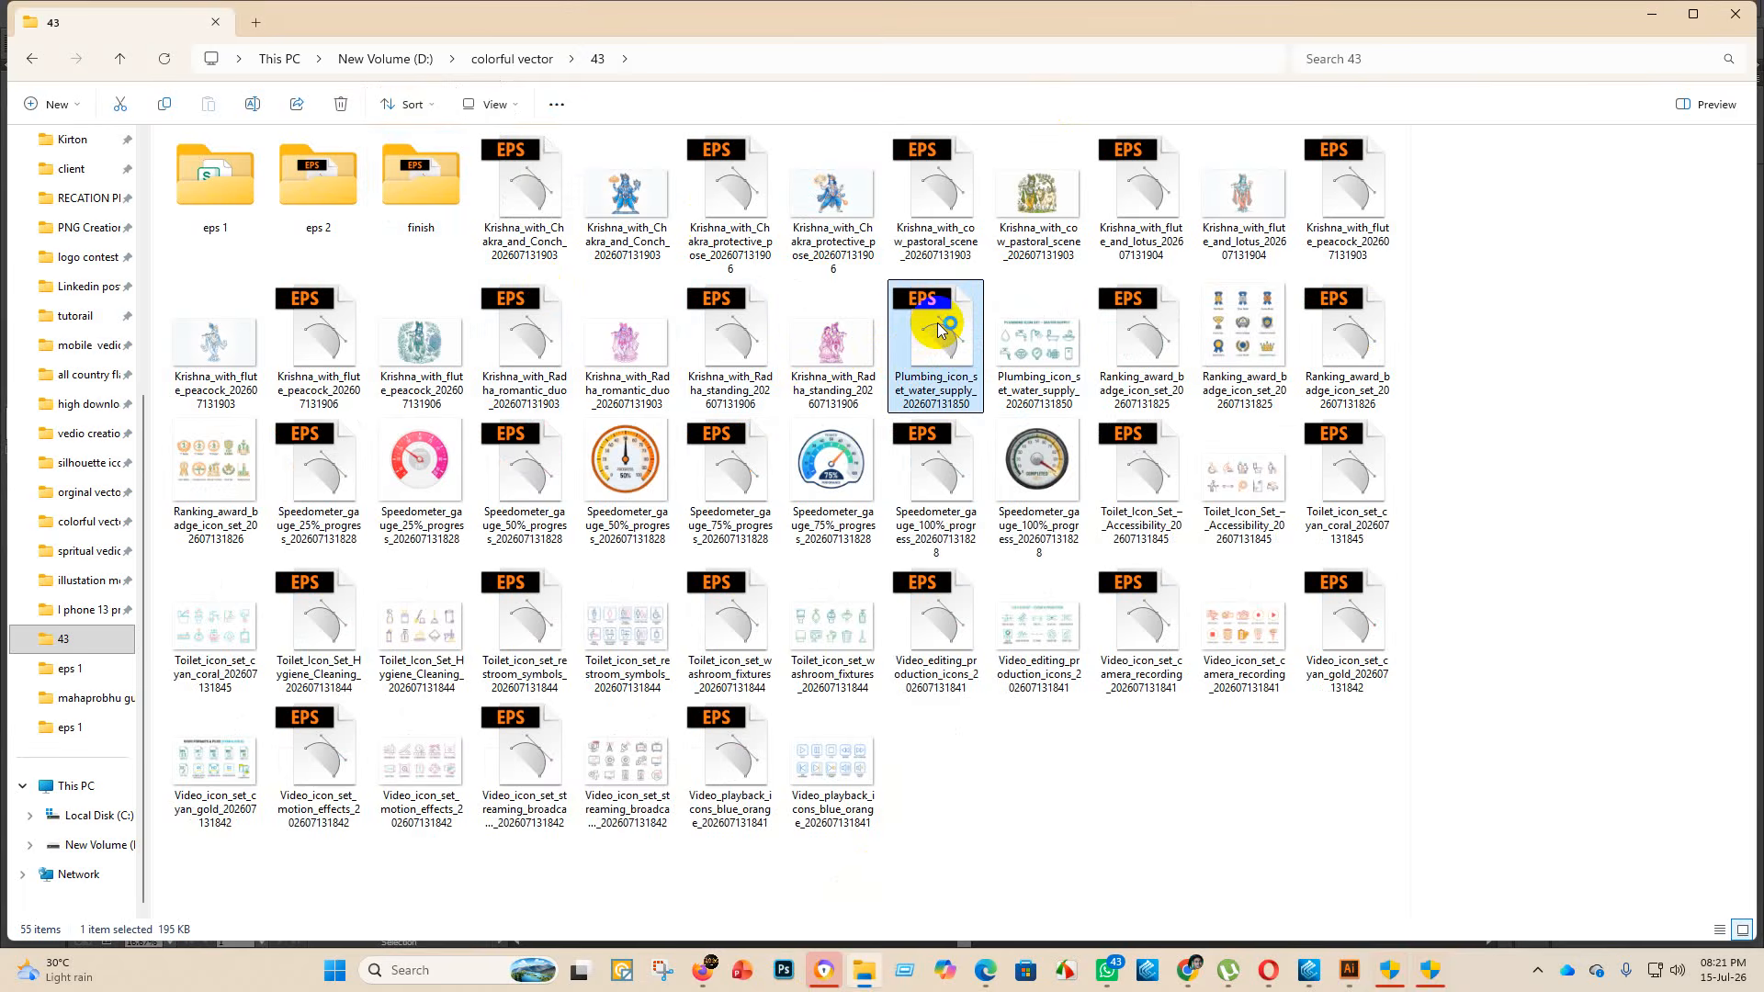
pyautogui.doubleClick(939, 328)
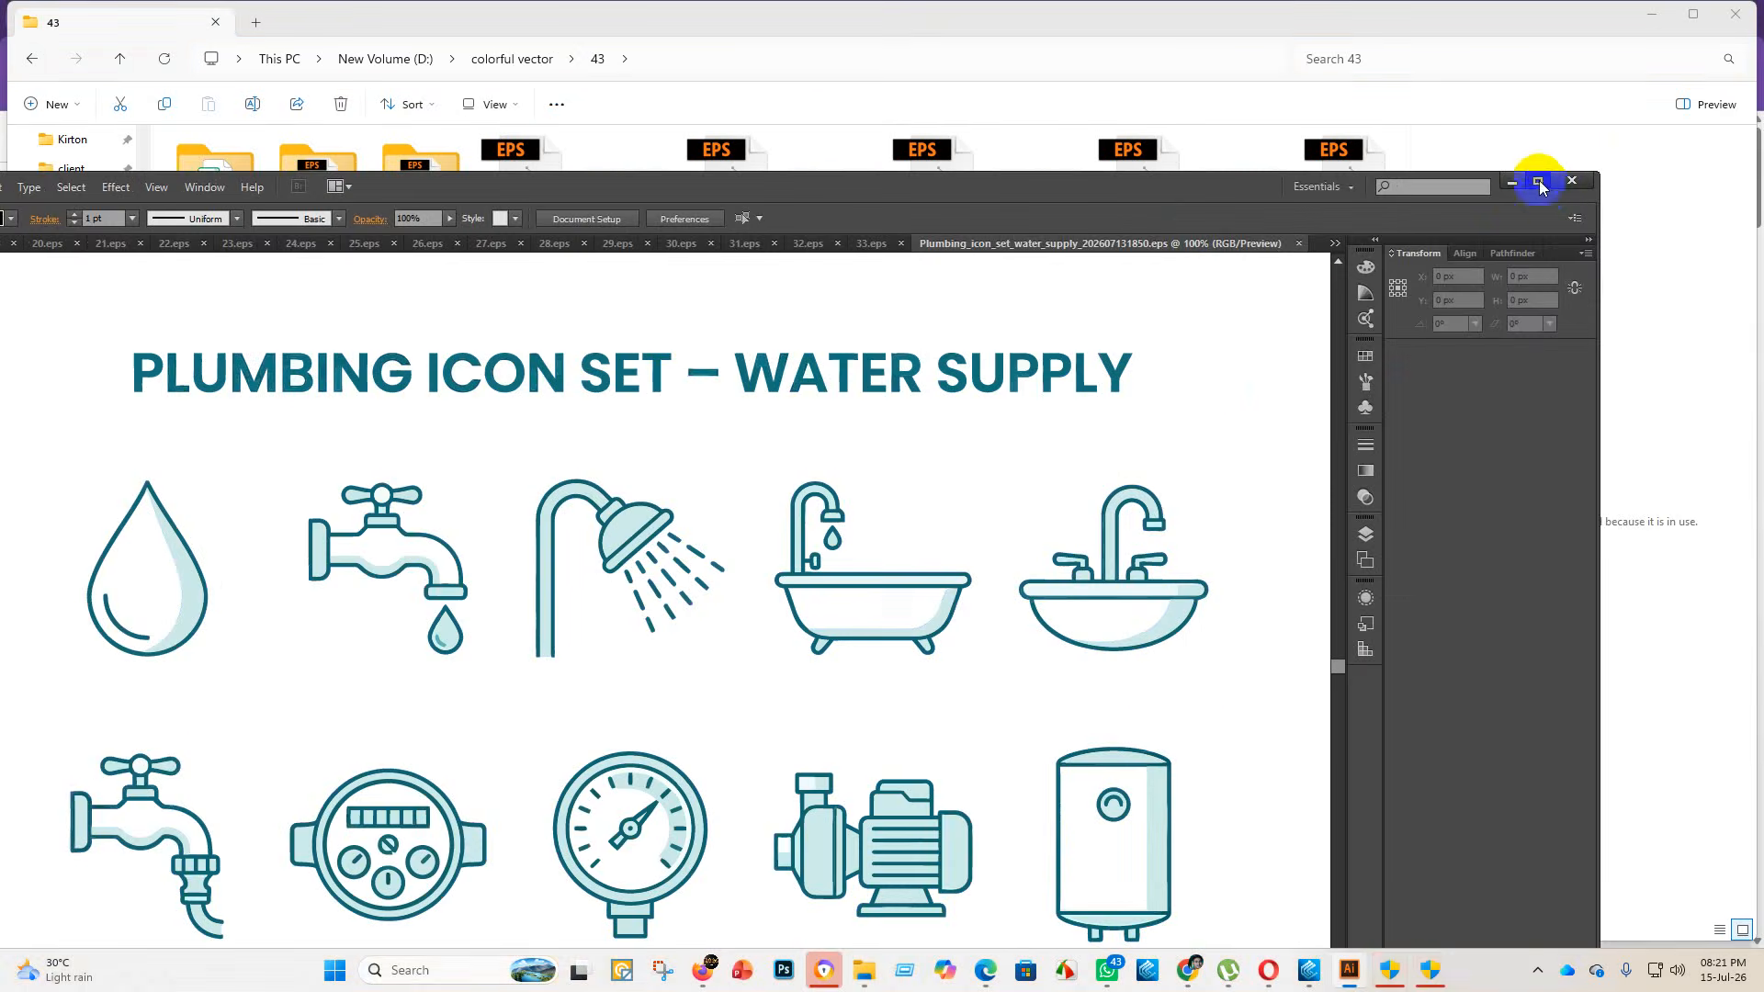
pyautogui.click(1538, 183)
# - Enlarge the water supply artwork proportionally to about 4271 by 2384 px, slightly wider than the artboard, and deselect it
pyautogui.scroll(-6, 1014, 492)
pyautogui.click(930, 514)
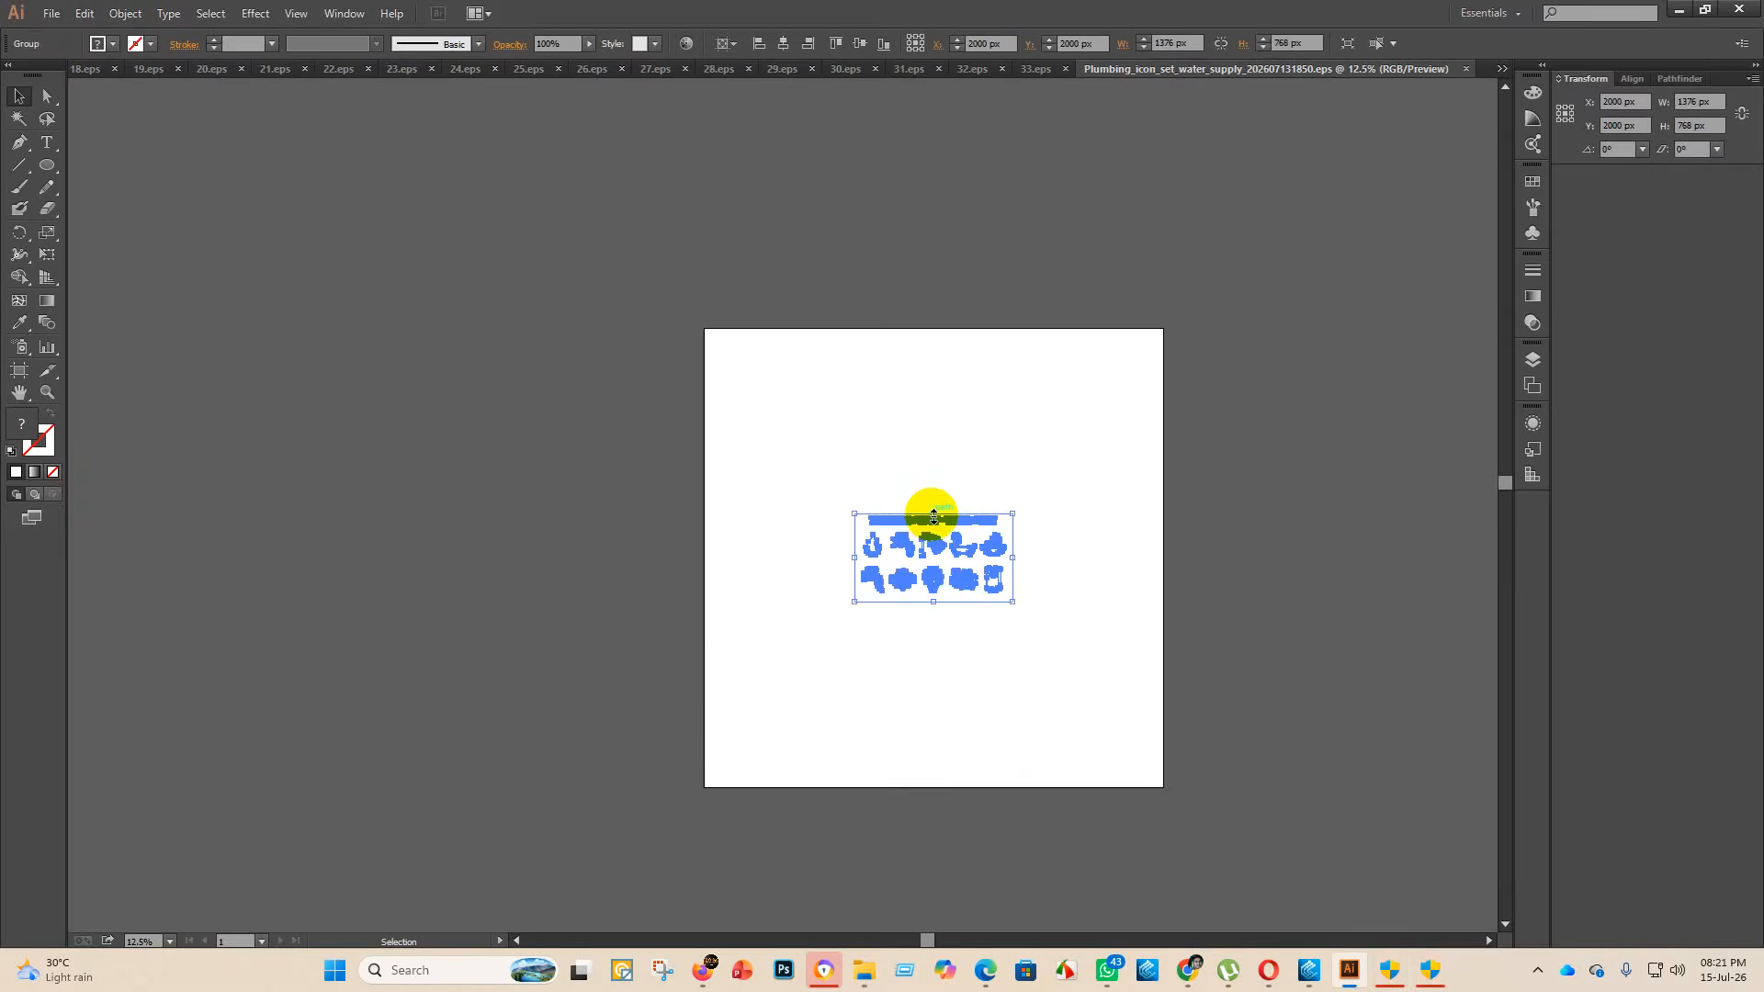
pyautogui.moveTo(933, 515); pyautogui.dragTo(972, 333)
pyautogui.hotkey('ctrl', 'shift', 'a')
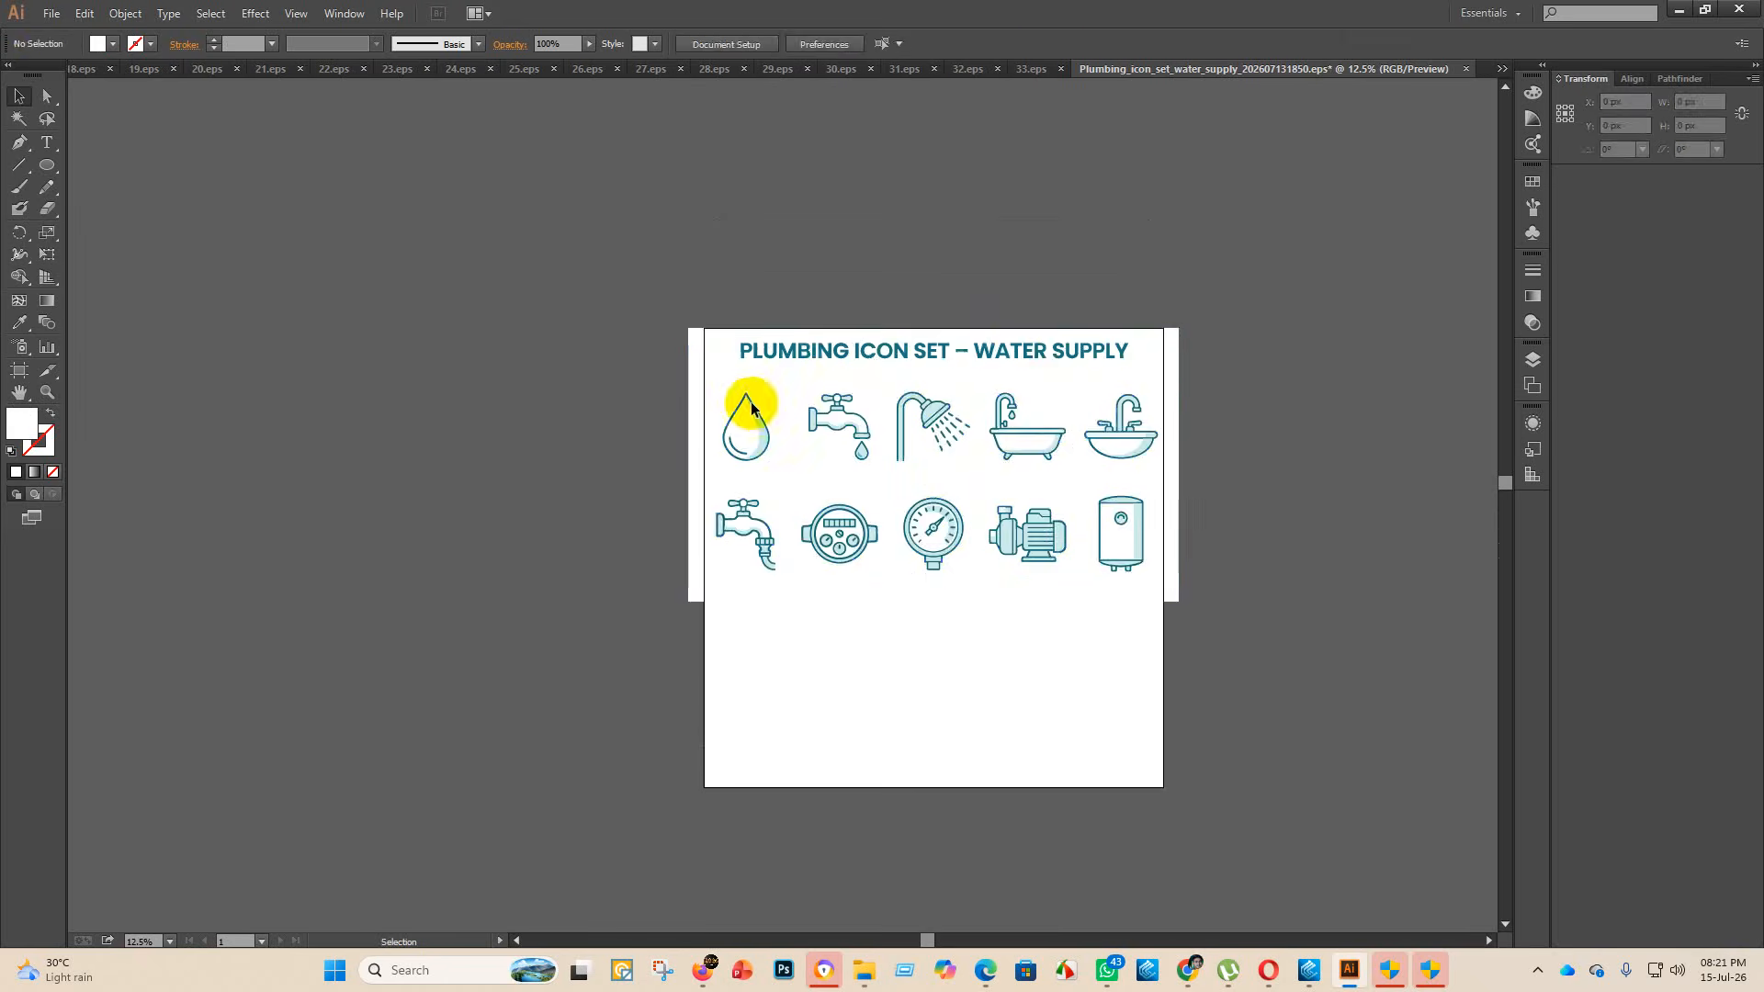
# - Select the white background and matching light fills of the water supply artwork with the Magic Wand and delete them
pyautogui.click(14, 117)
pyautogui.click(718, 375)
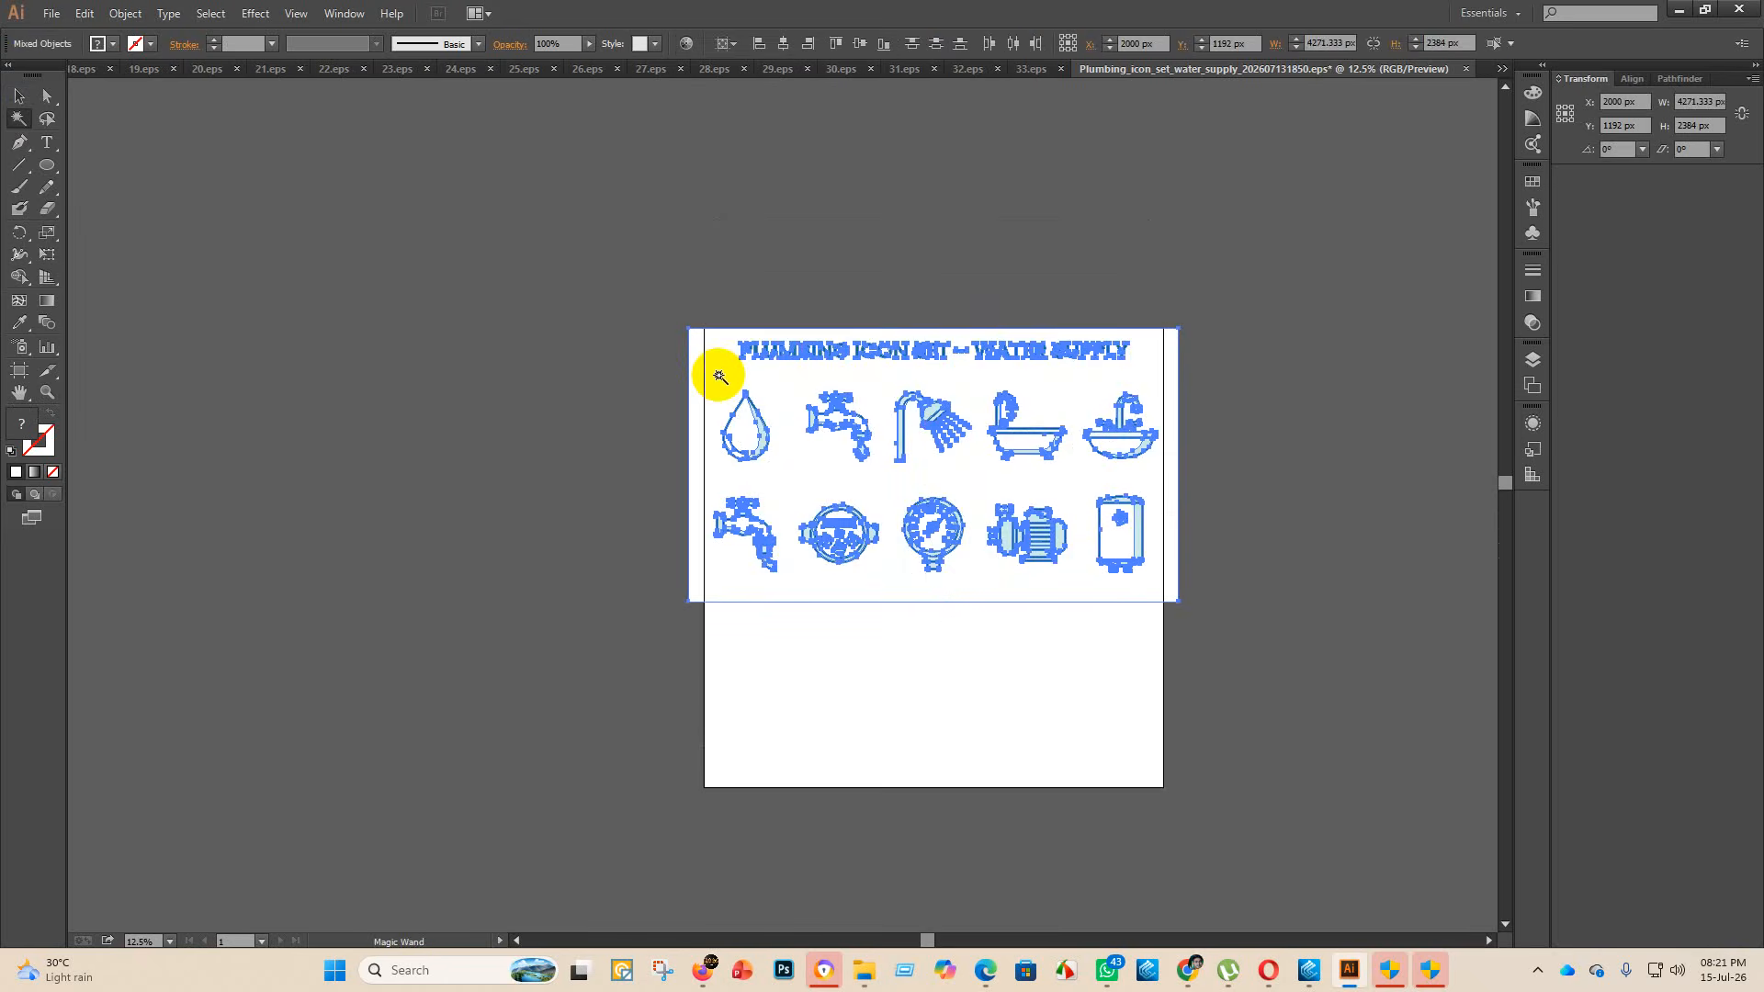
pyautogui.press('Delete')
pyautogui.click(405, 396)
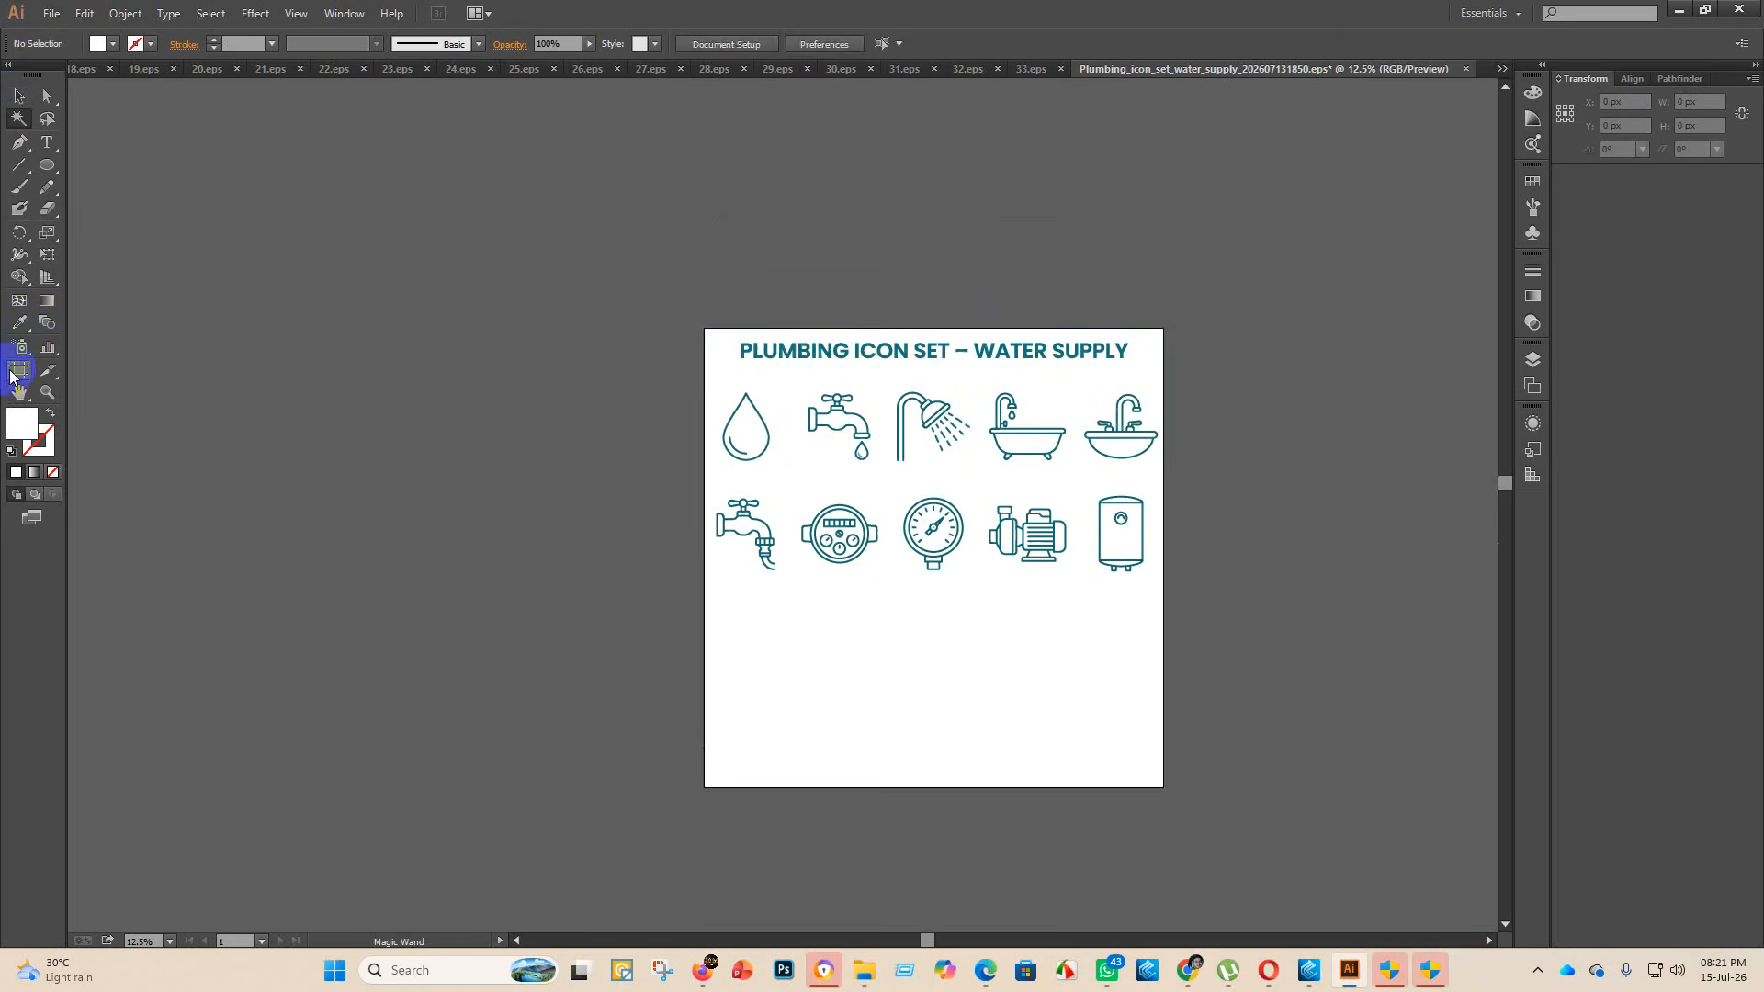
# - Set the artboard height of the water supply document to 2000 px and return to the Selection tool
pyautogui.click(14, 372)
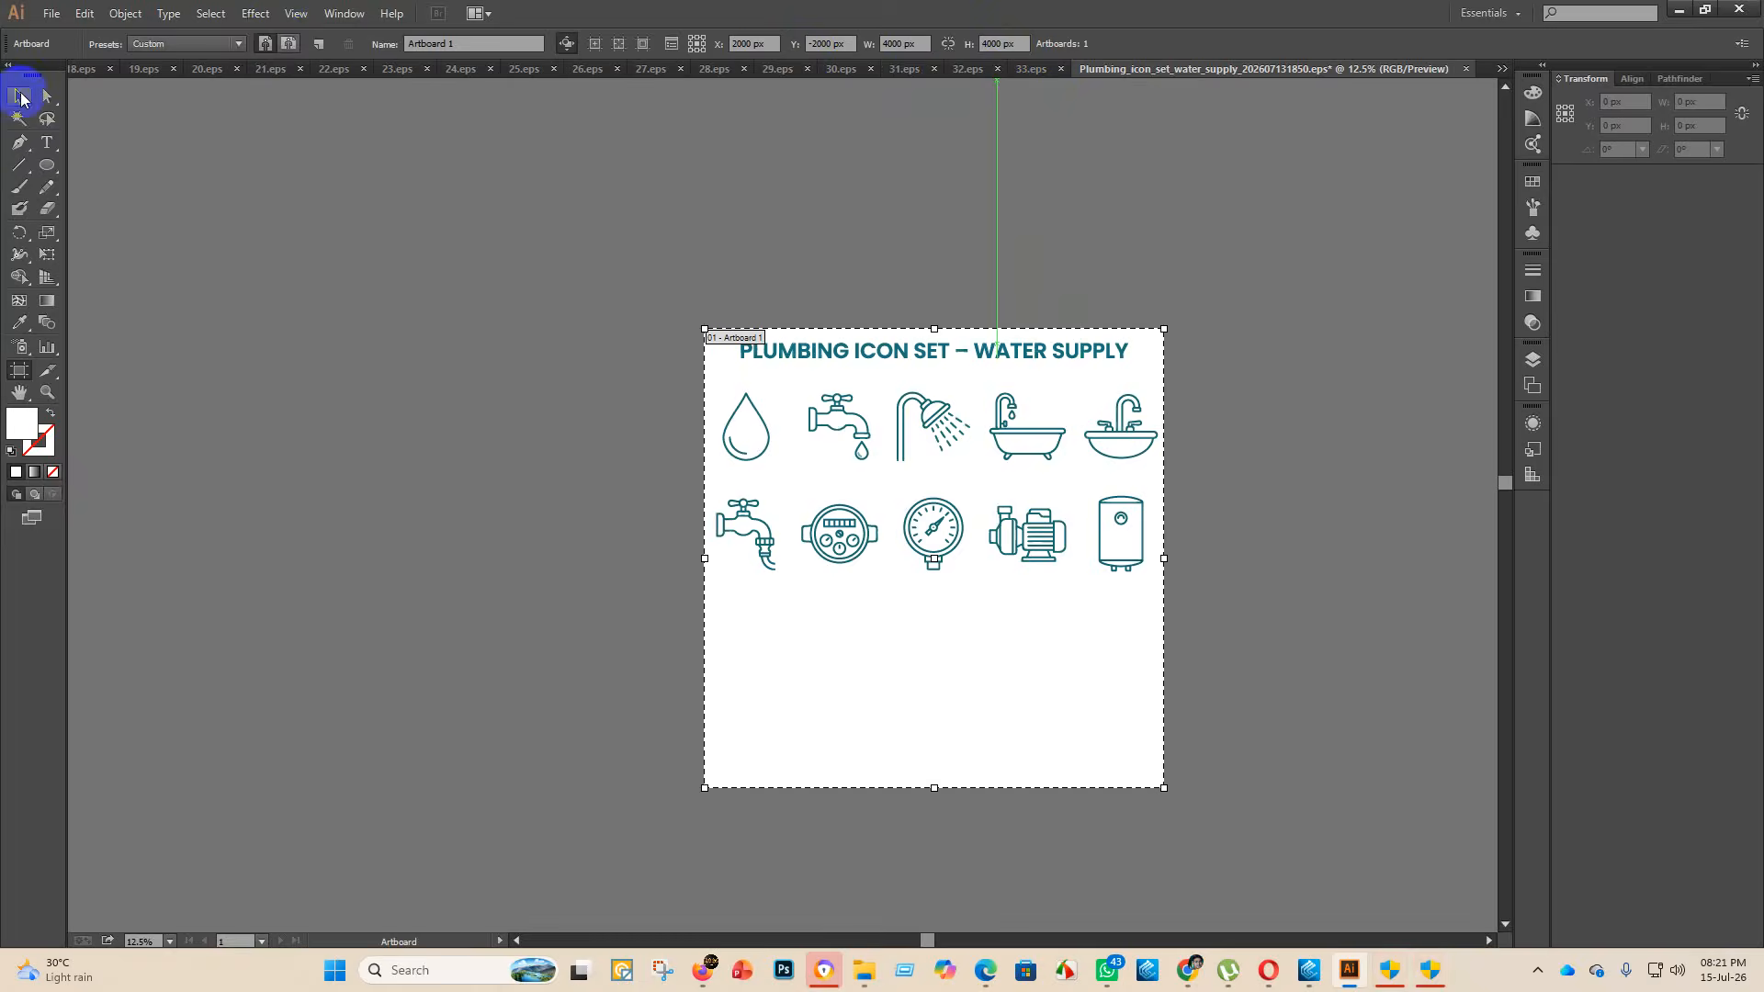
pyautogui.click(21, 97)
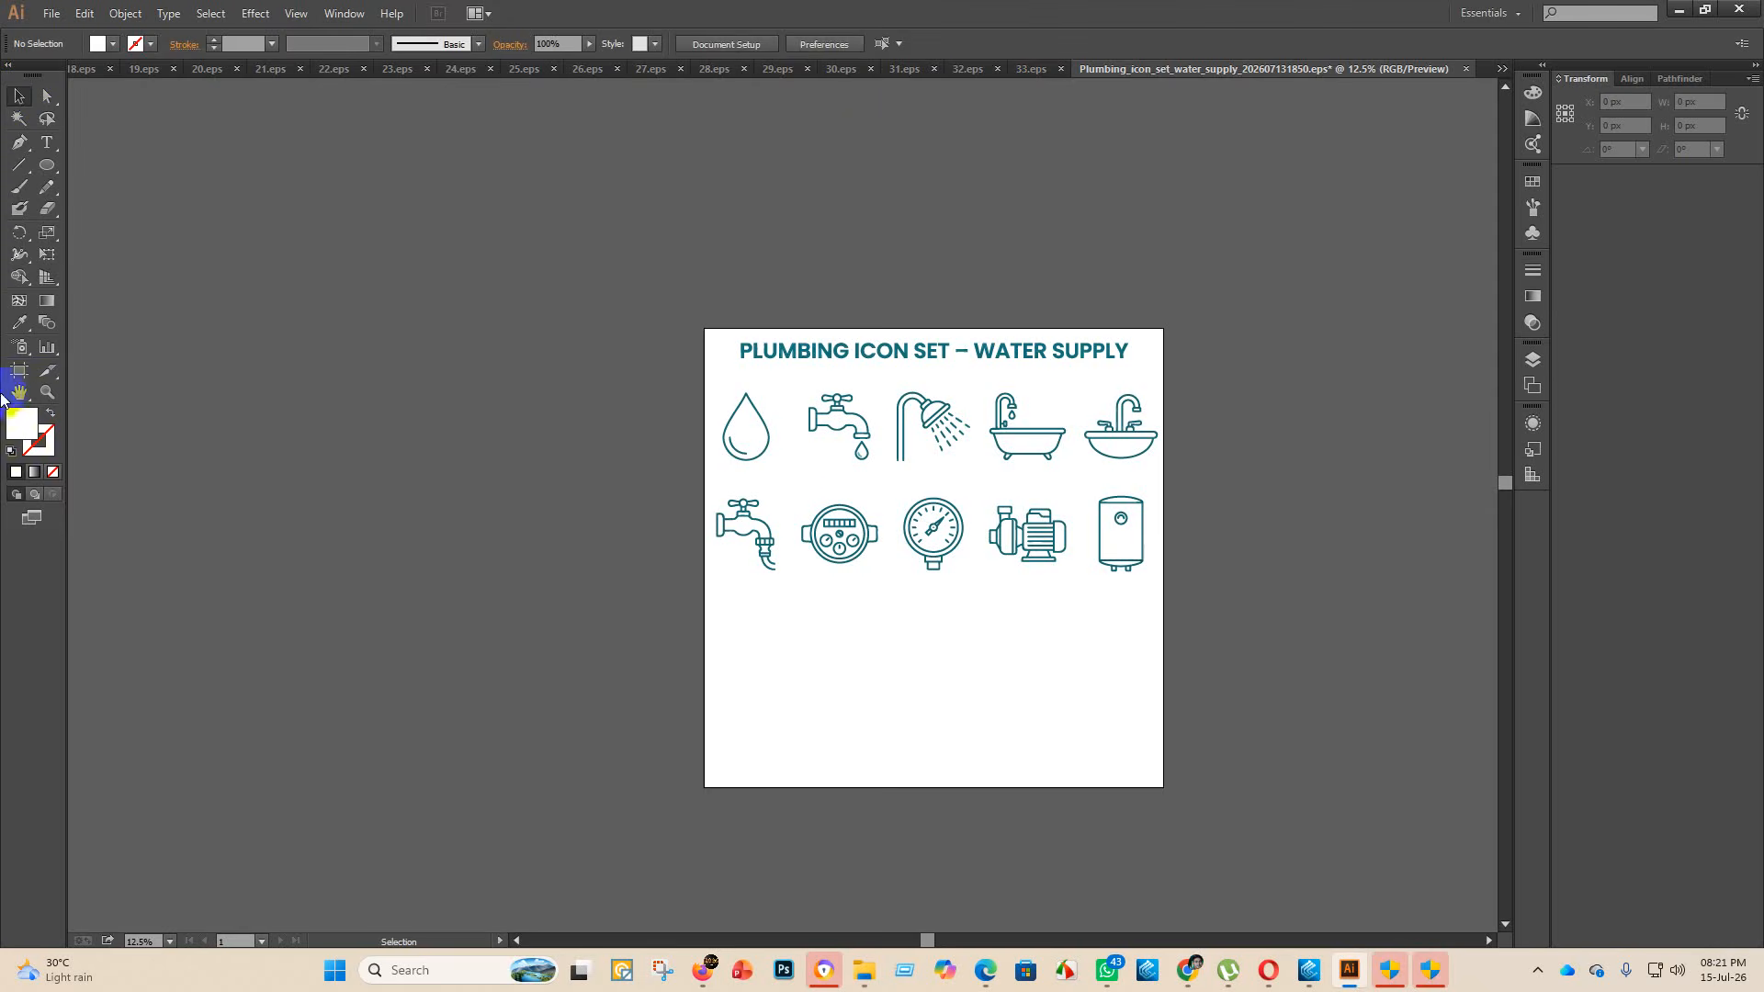
pyautogui.click(19, 371)
pyautogui.click(831, 43)
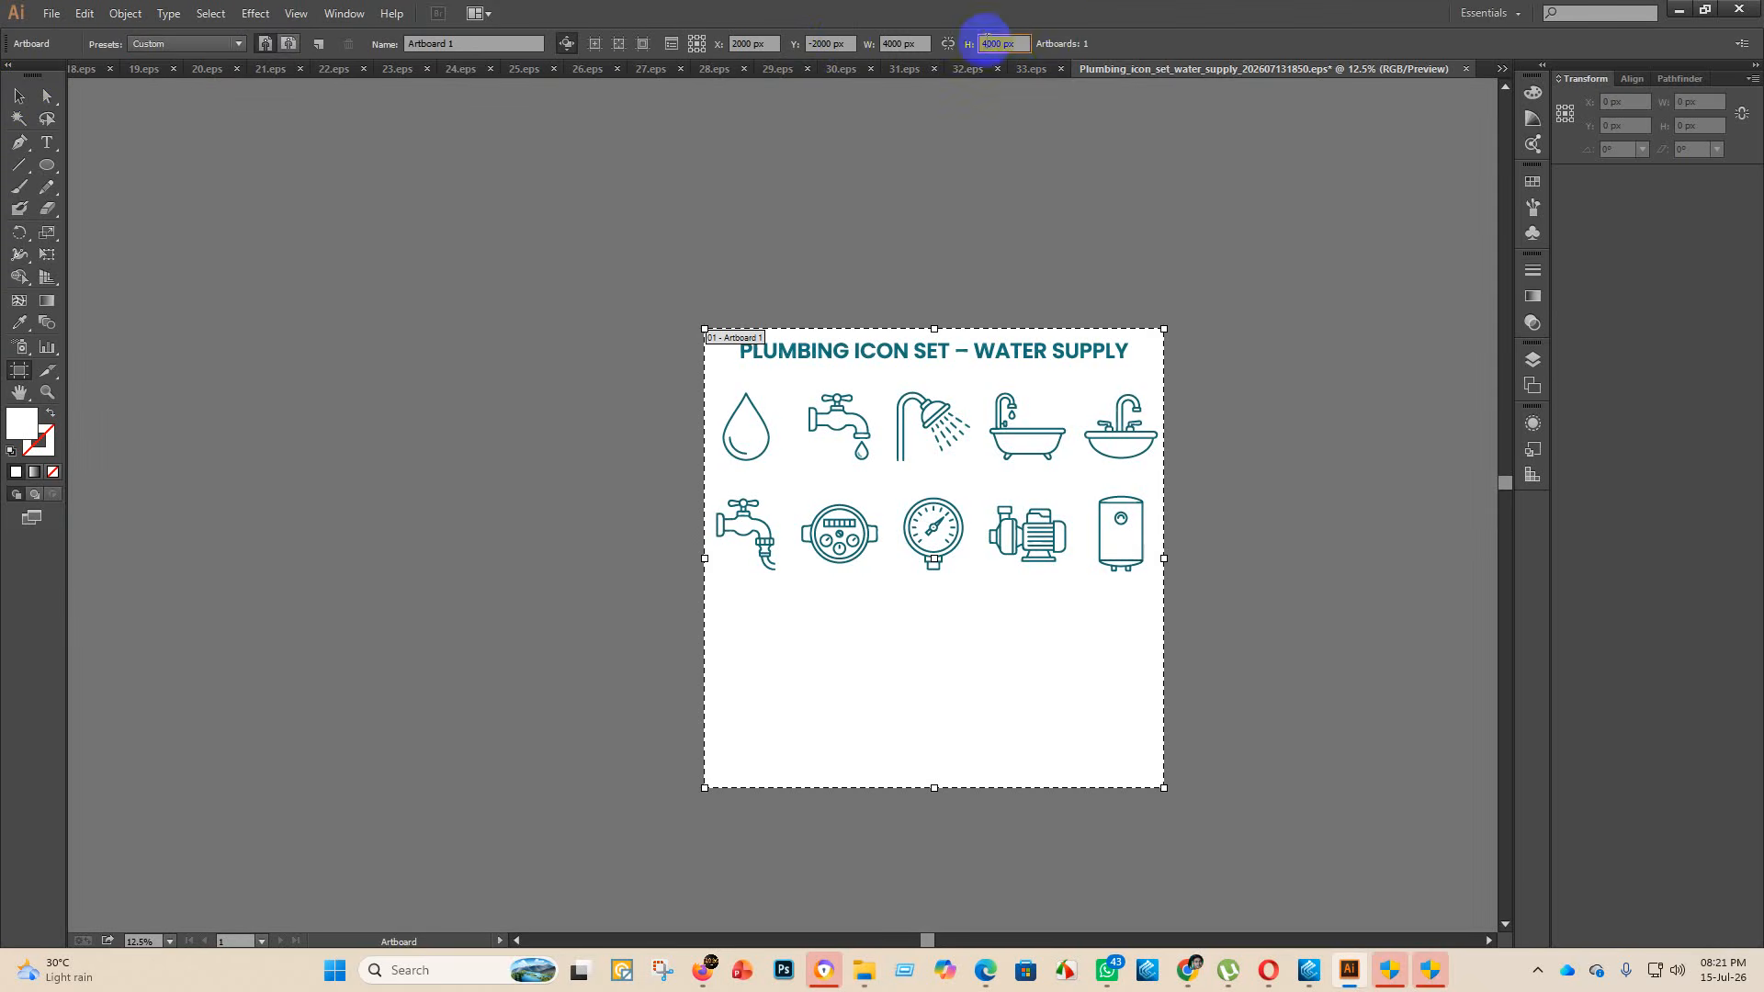
pyautogui.press('BackSpace')
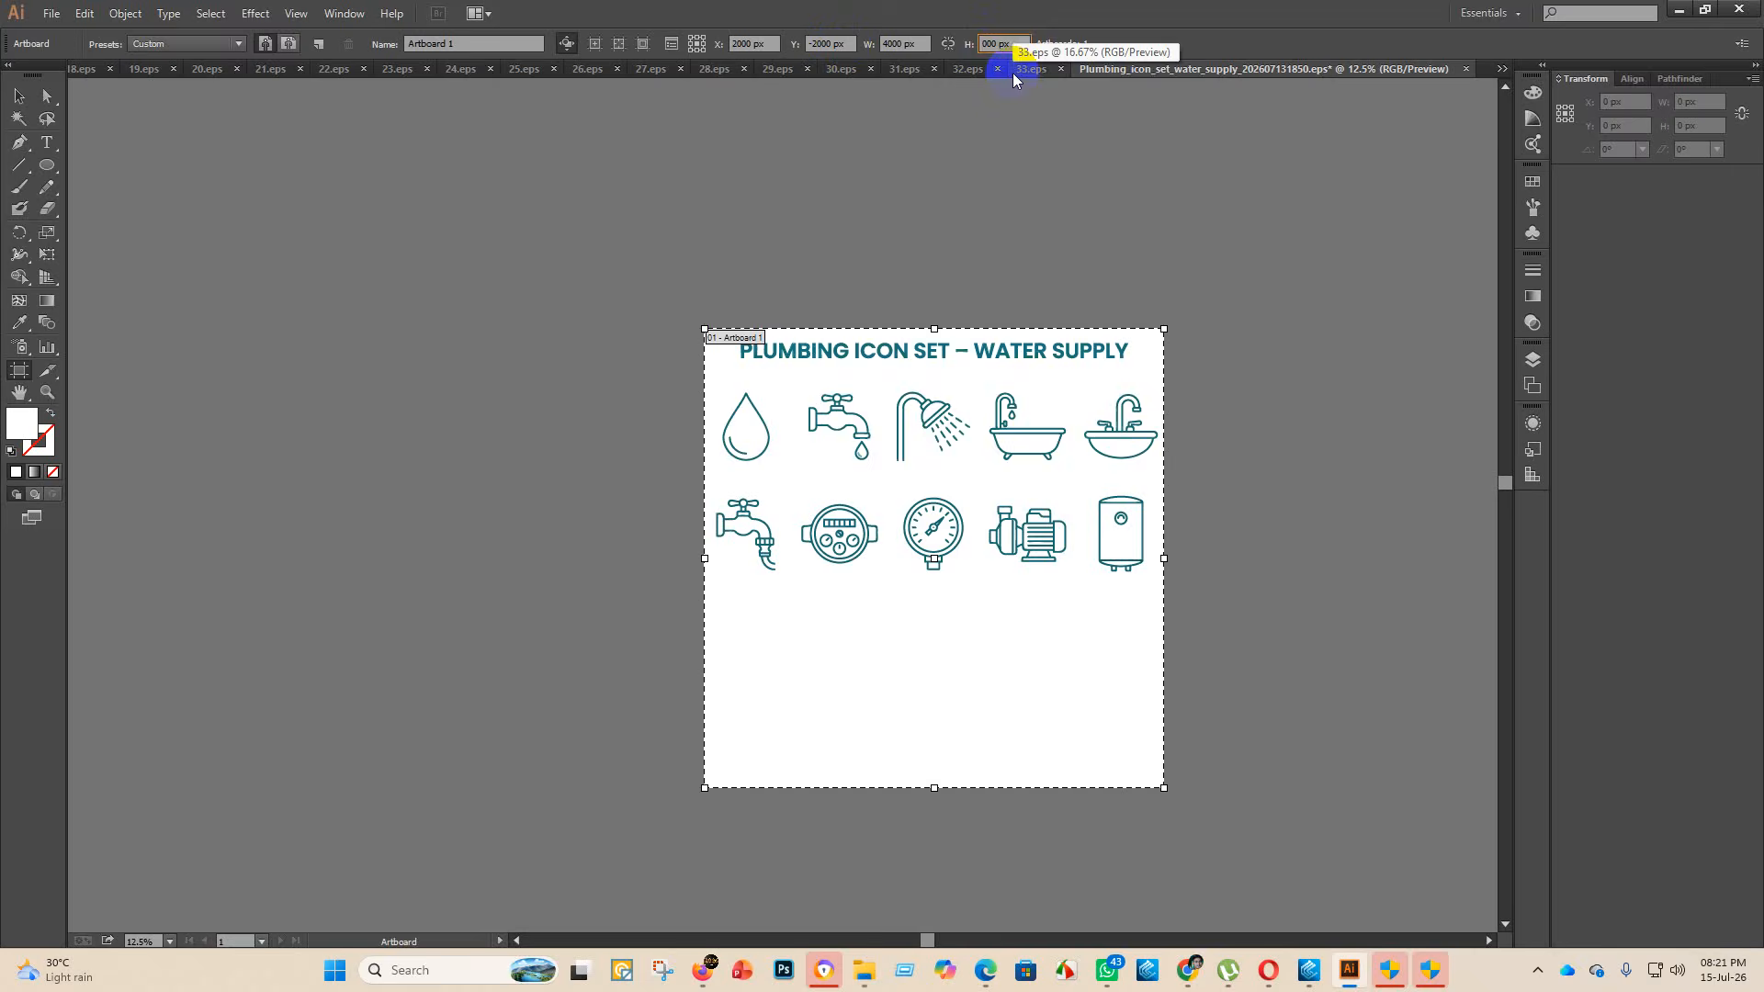
pyautogui.write('2')
pyautogui.press('Return')
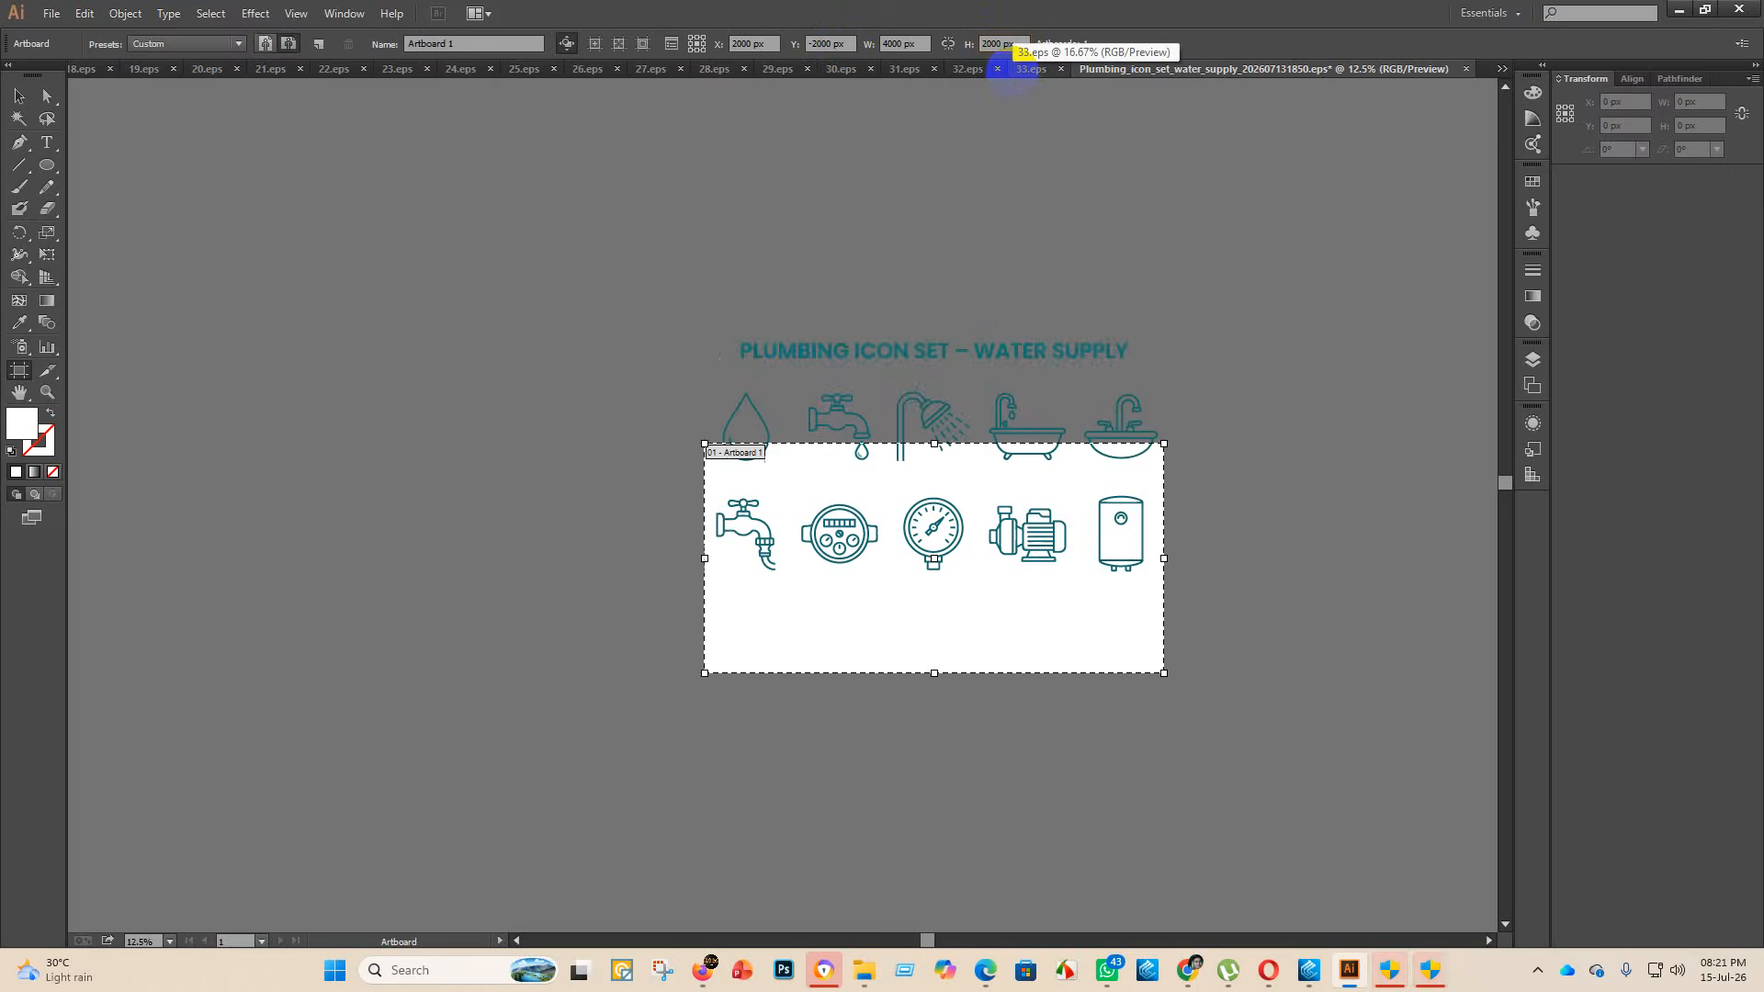
pyautogui.click(9, 101)
# - Center the water supply title and icon group horizontally and vertically on the artboard
pyautogui.click(906, 399)
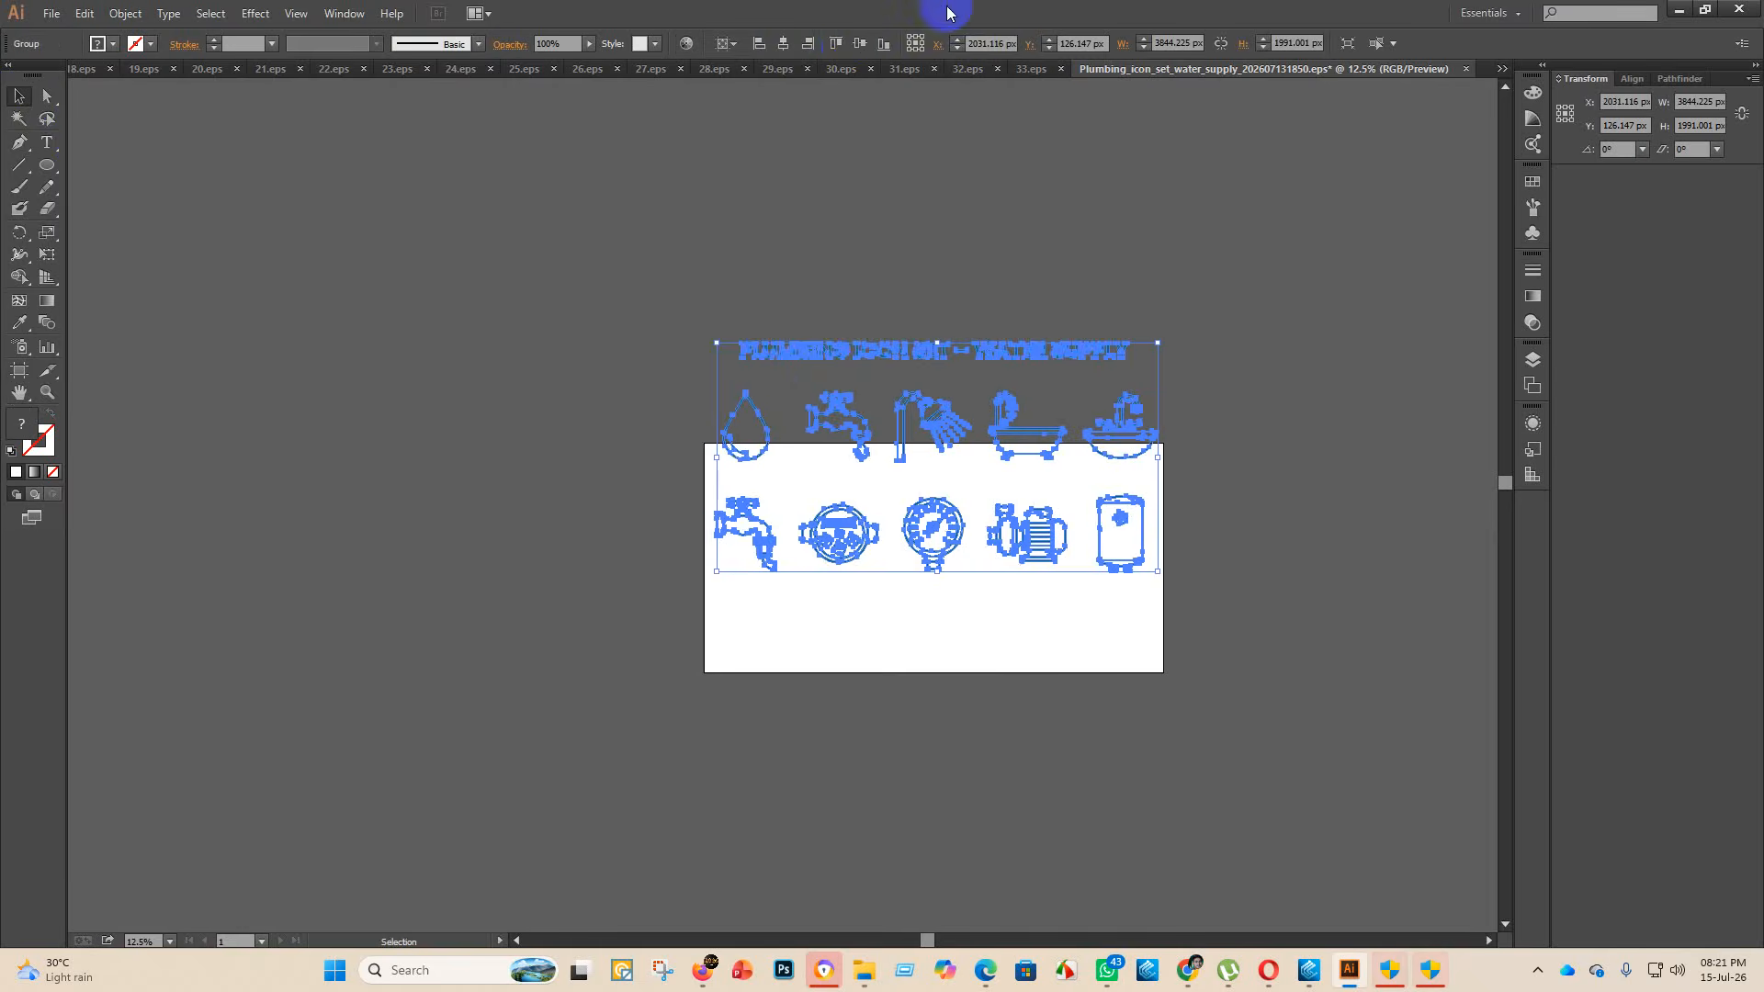
pyautogui.click(784, 43)
pyautogui.click(860, 43)
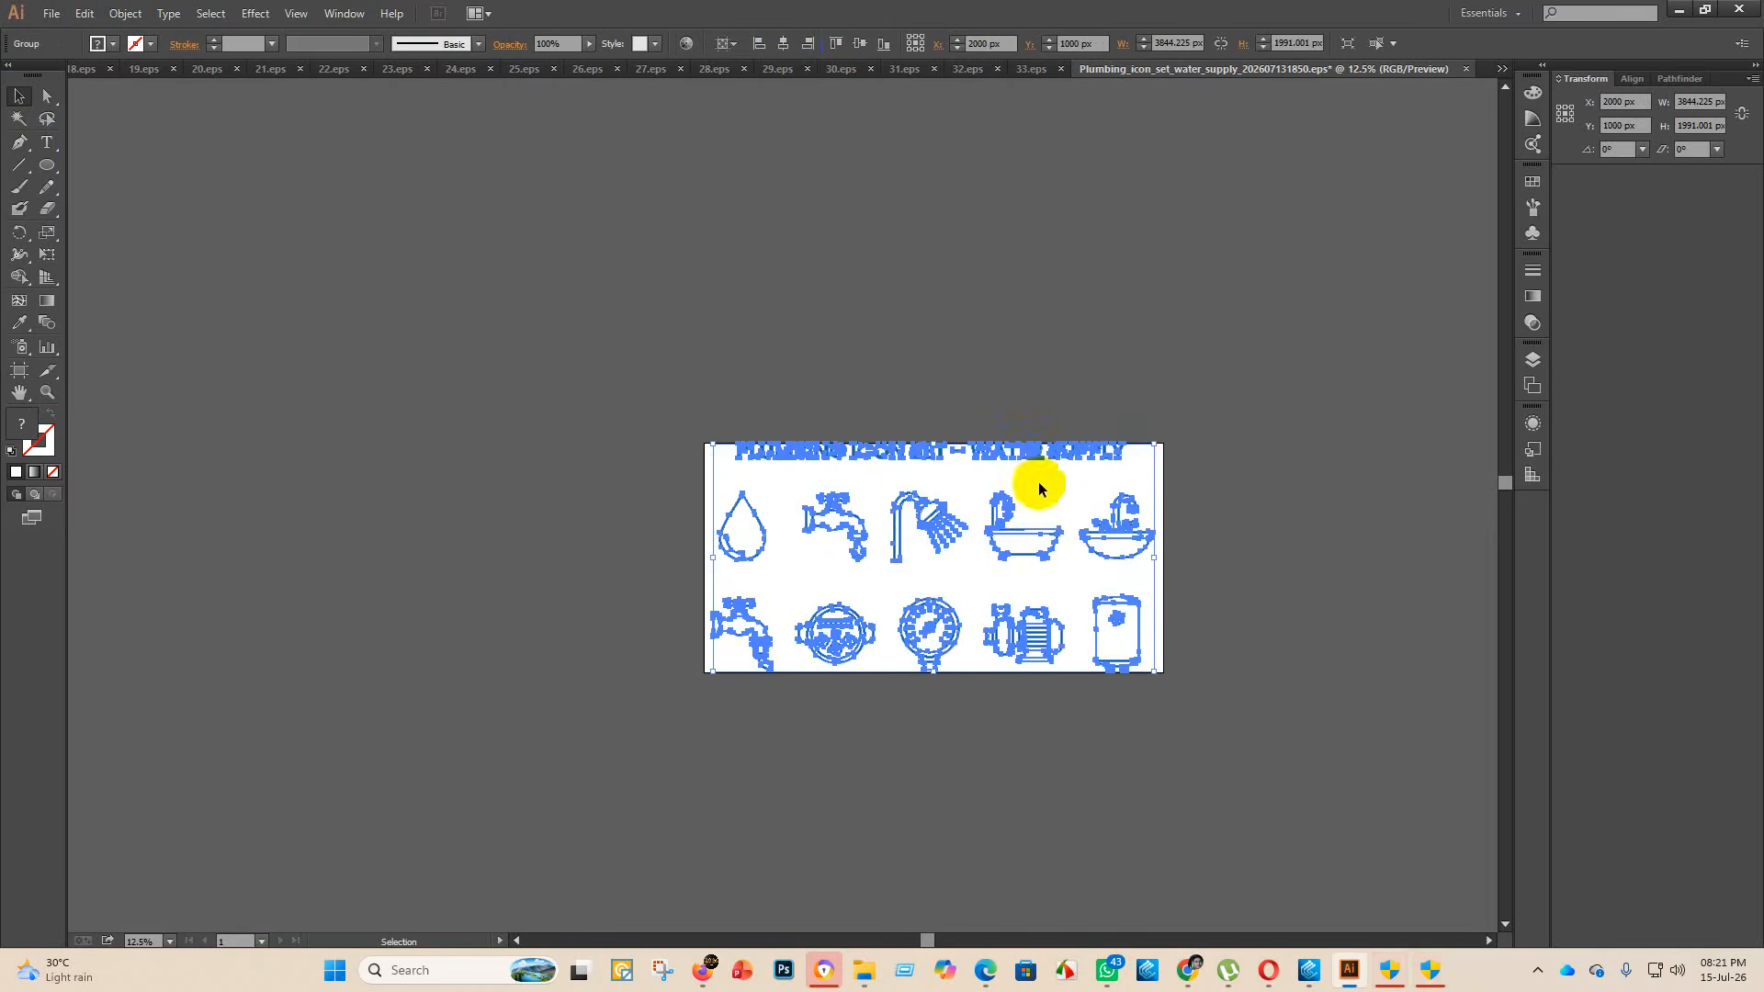
# - Shrink the water supply artwork proportionally to about 3635 by 1883 px, center it vertically again, and deselect it
pyautogui.moveTo(936, 448); pyautogui.dragTo(935, 459)
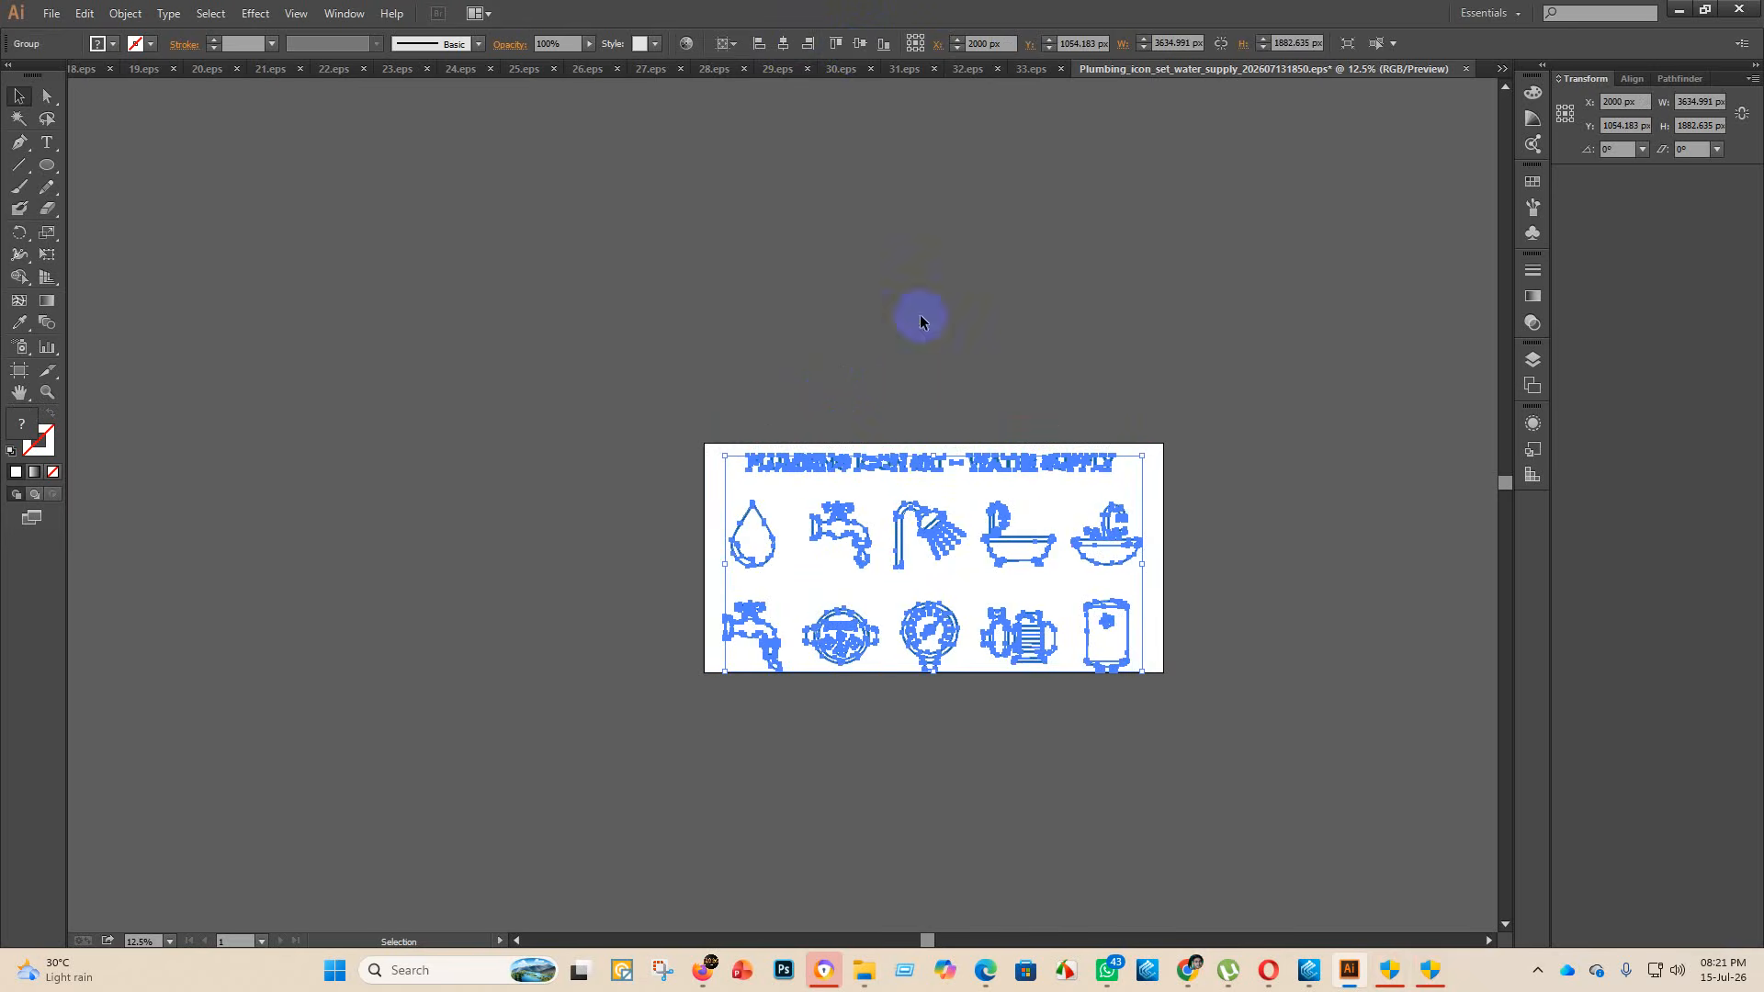
pyautogui.click(1136, 585)
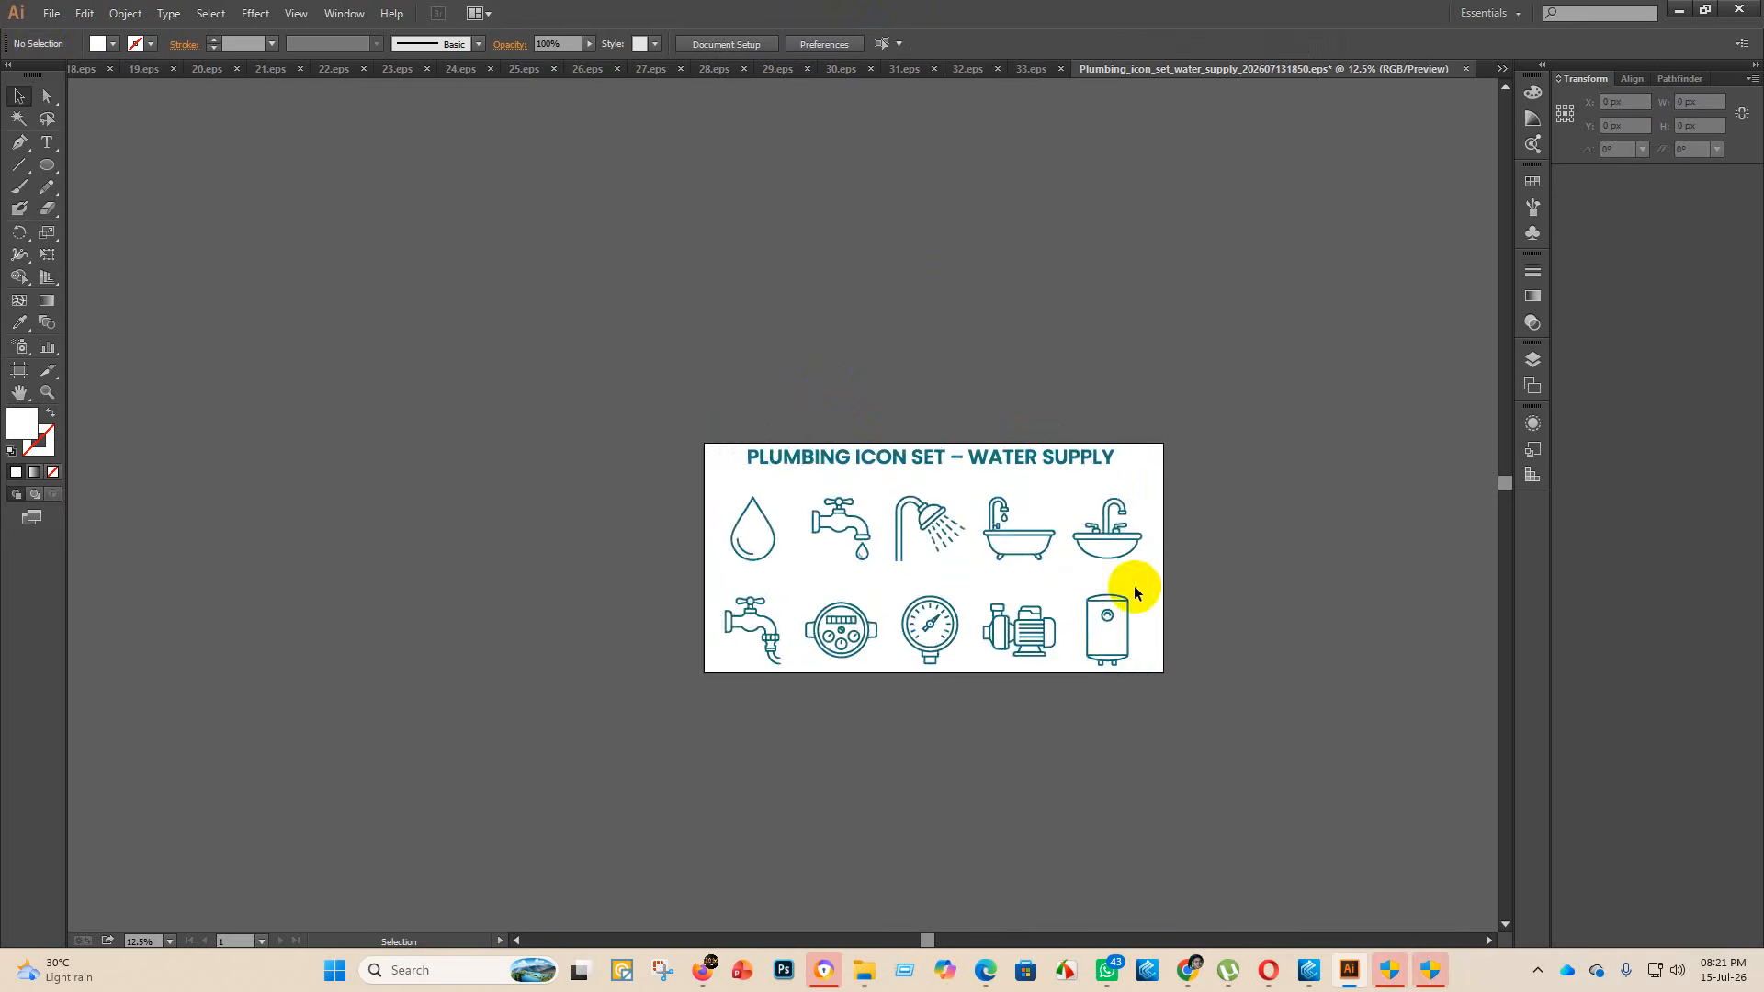
pyautogui.scroll(2, 1135, 585)
# - Save a copy of the water supply document in eps 2 as an Illustrator EPS file named 34
pyautogui.click(69, 21)
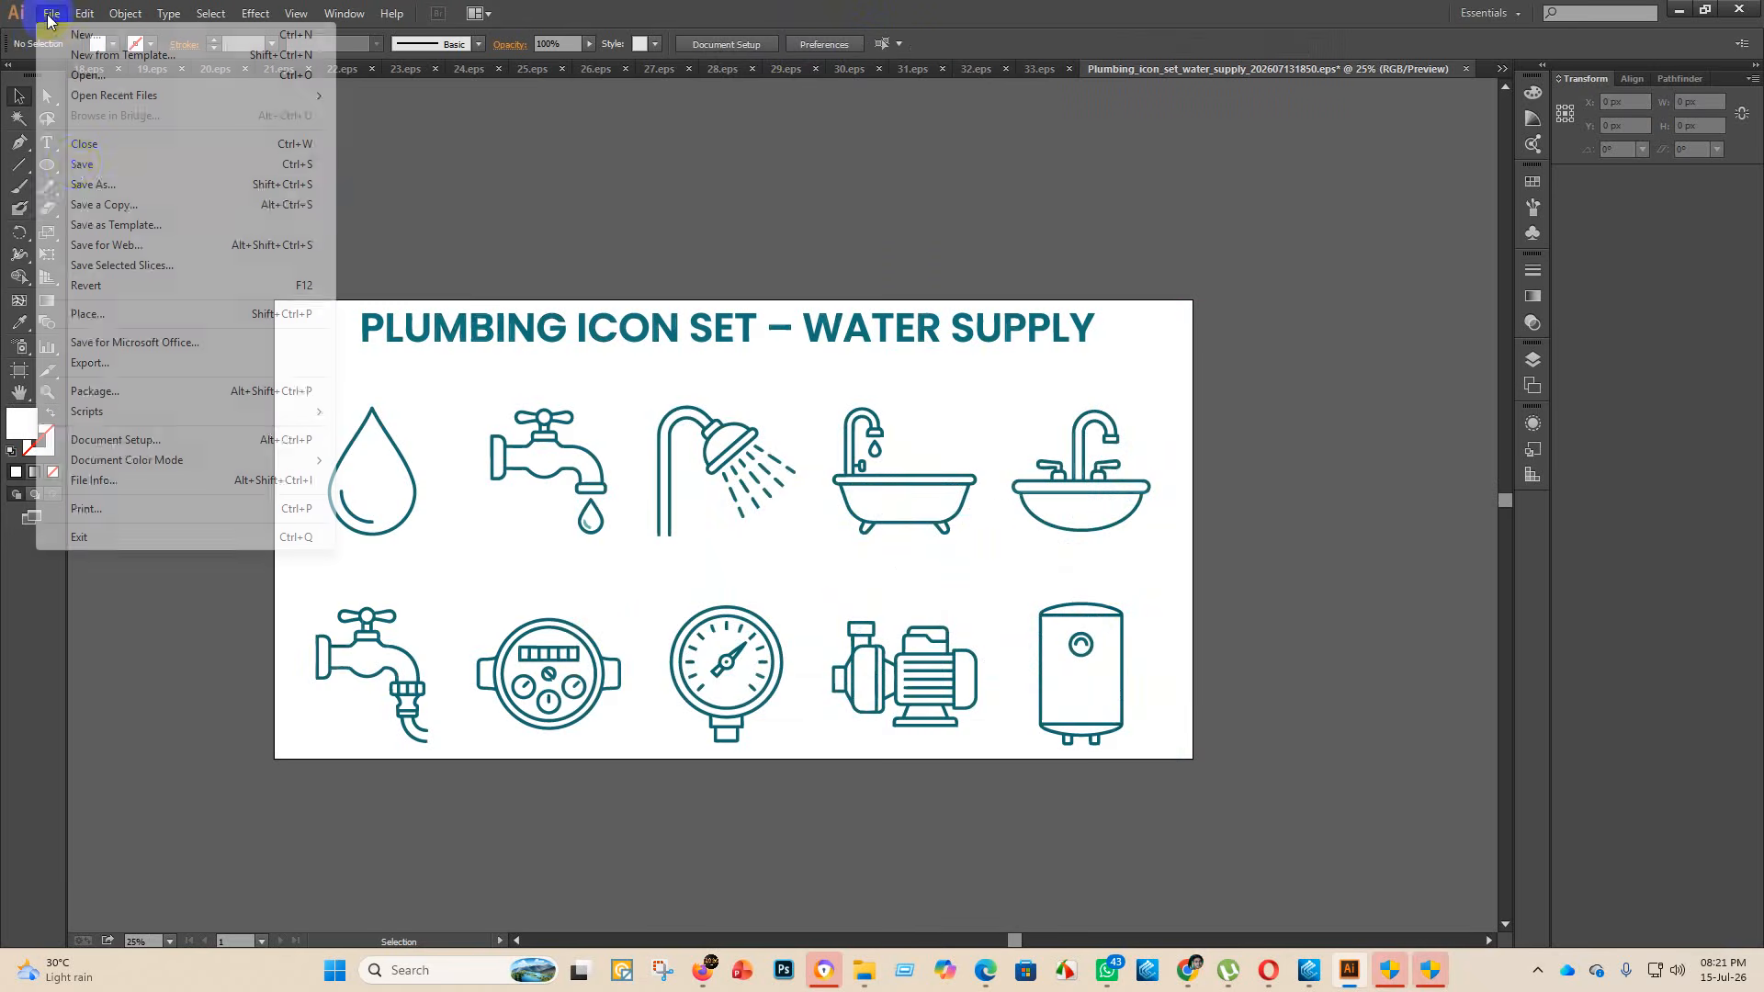
pyautogui.click(75, 157)
pyautogui.doubleClick(313, 147)
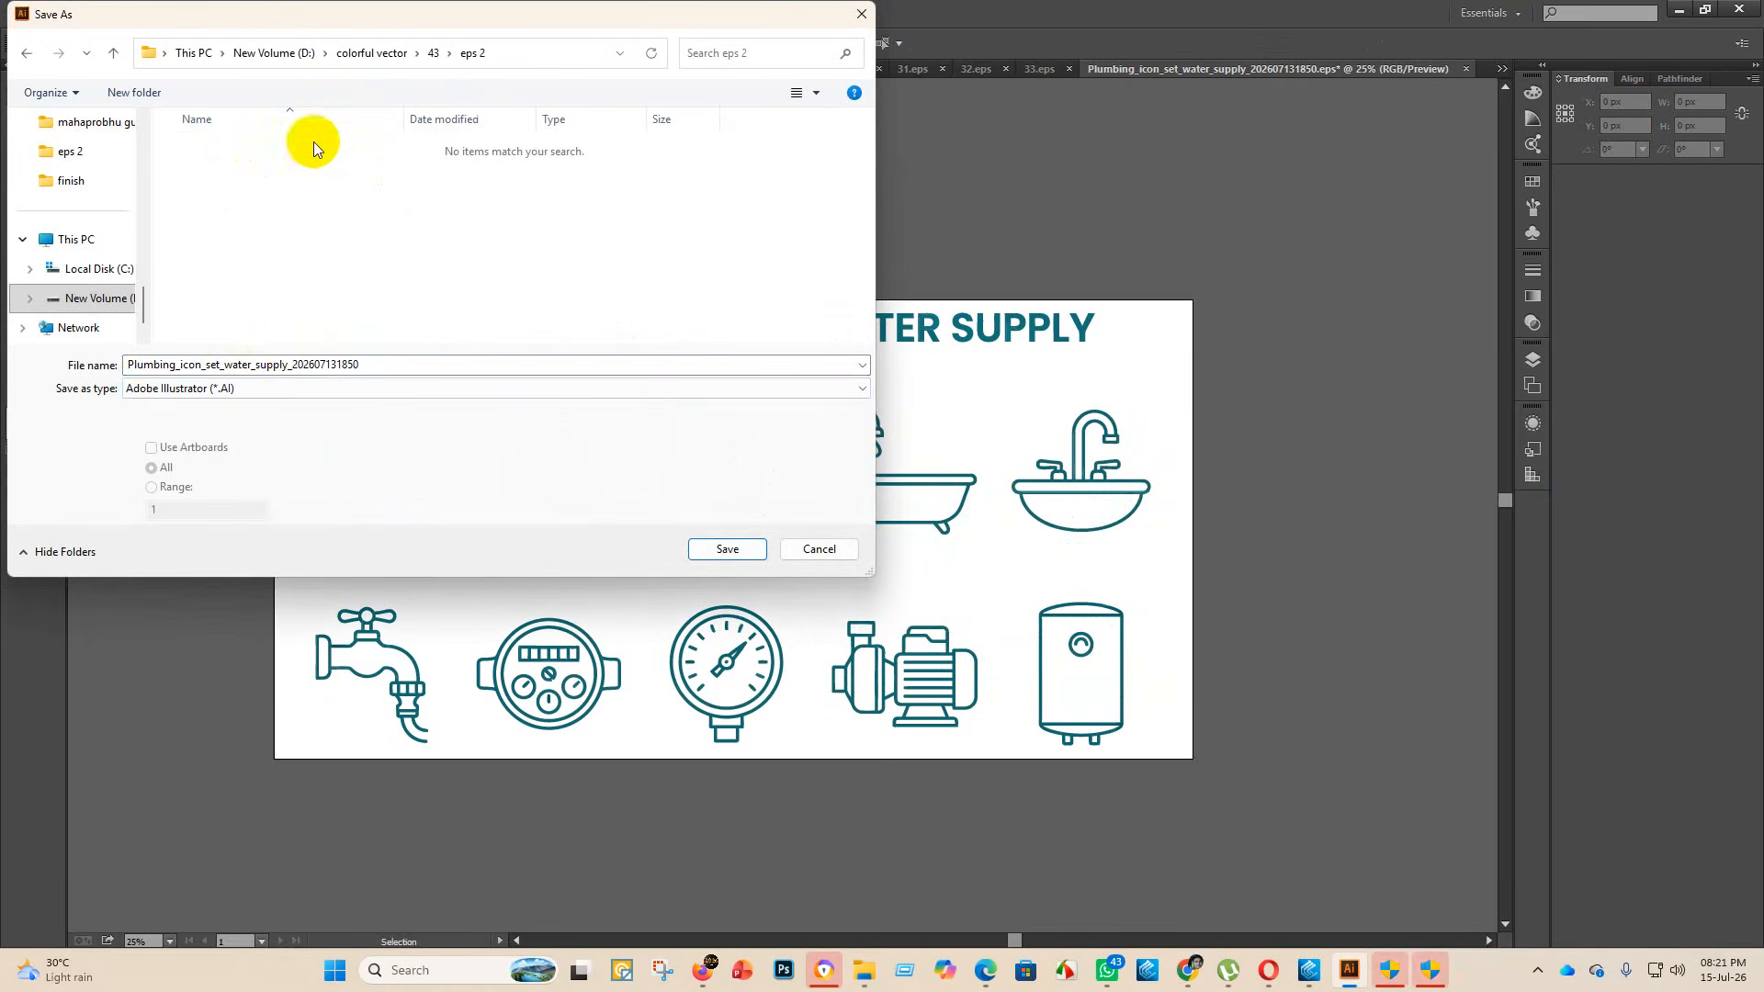
pyautogui.click(232, 389)
pyautogui.click(224, 403)
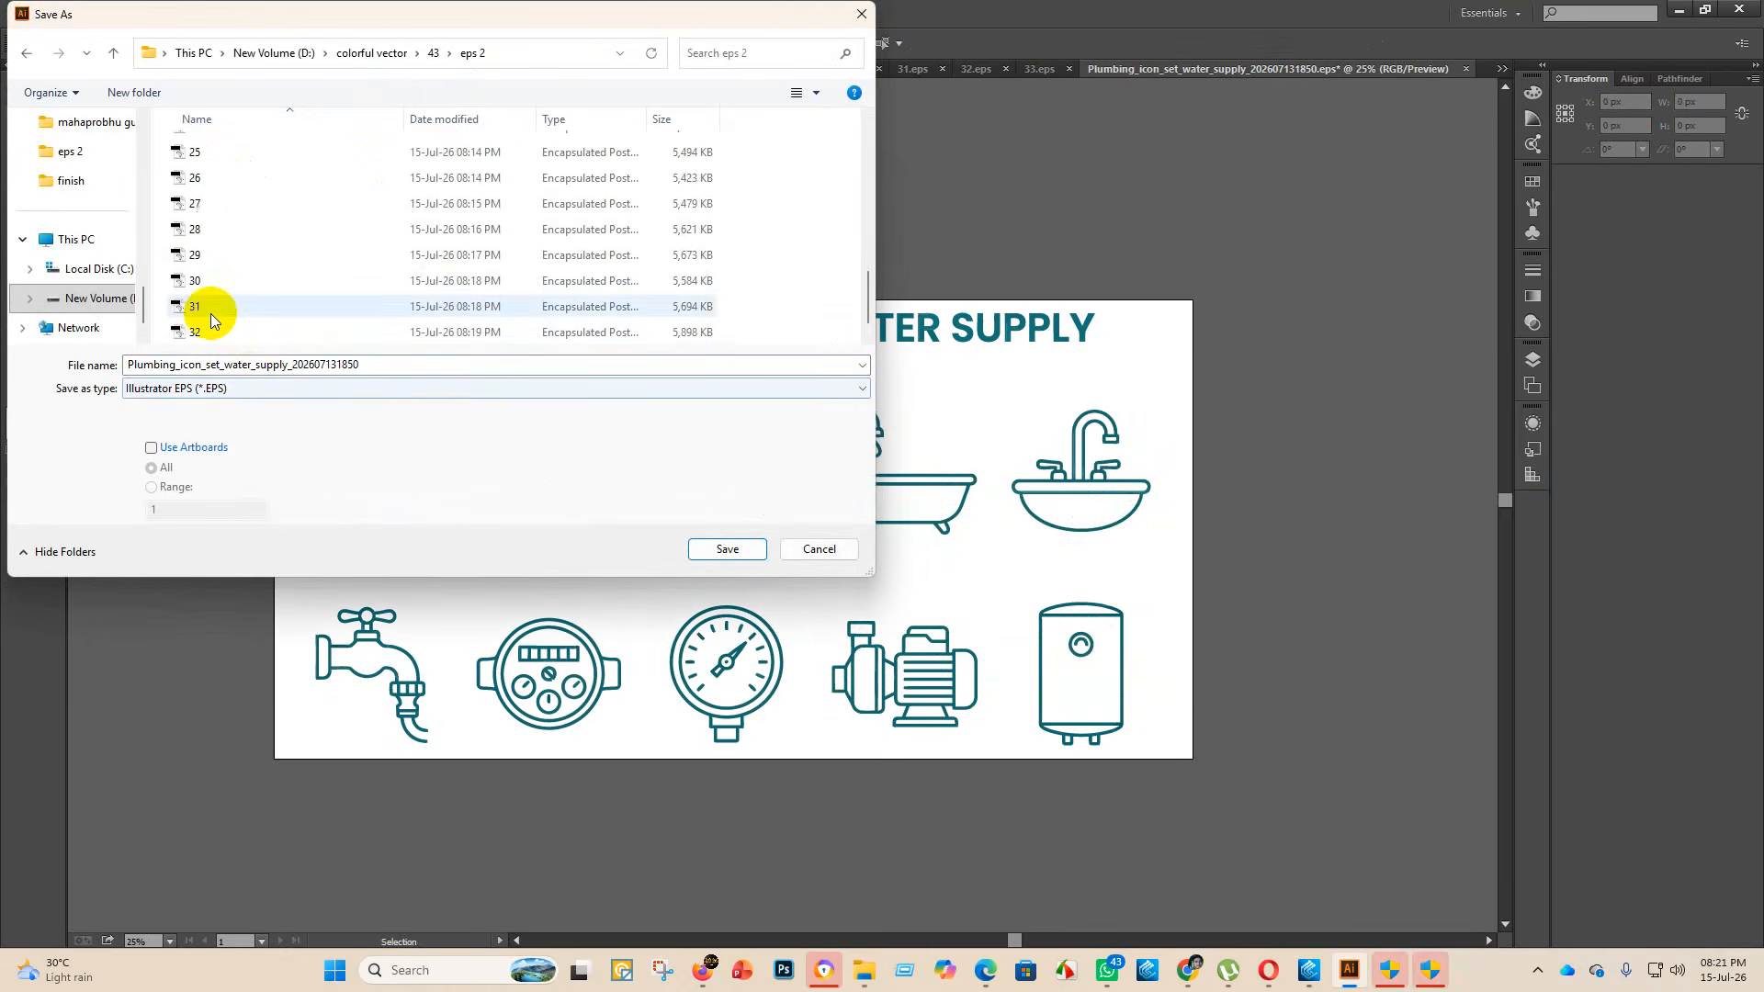
pyautogui.doubleClick(362, 365)
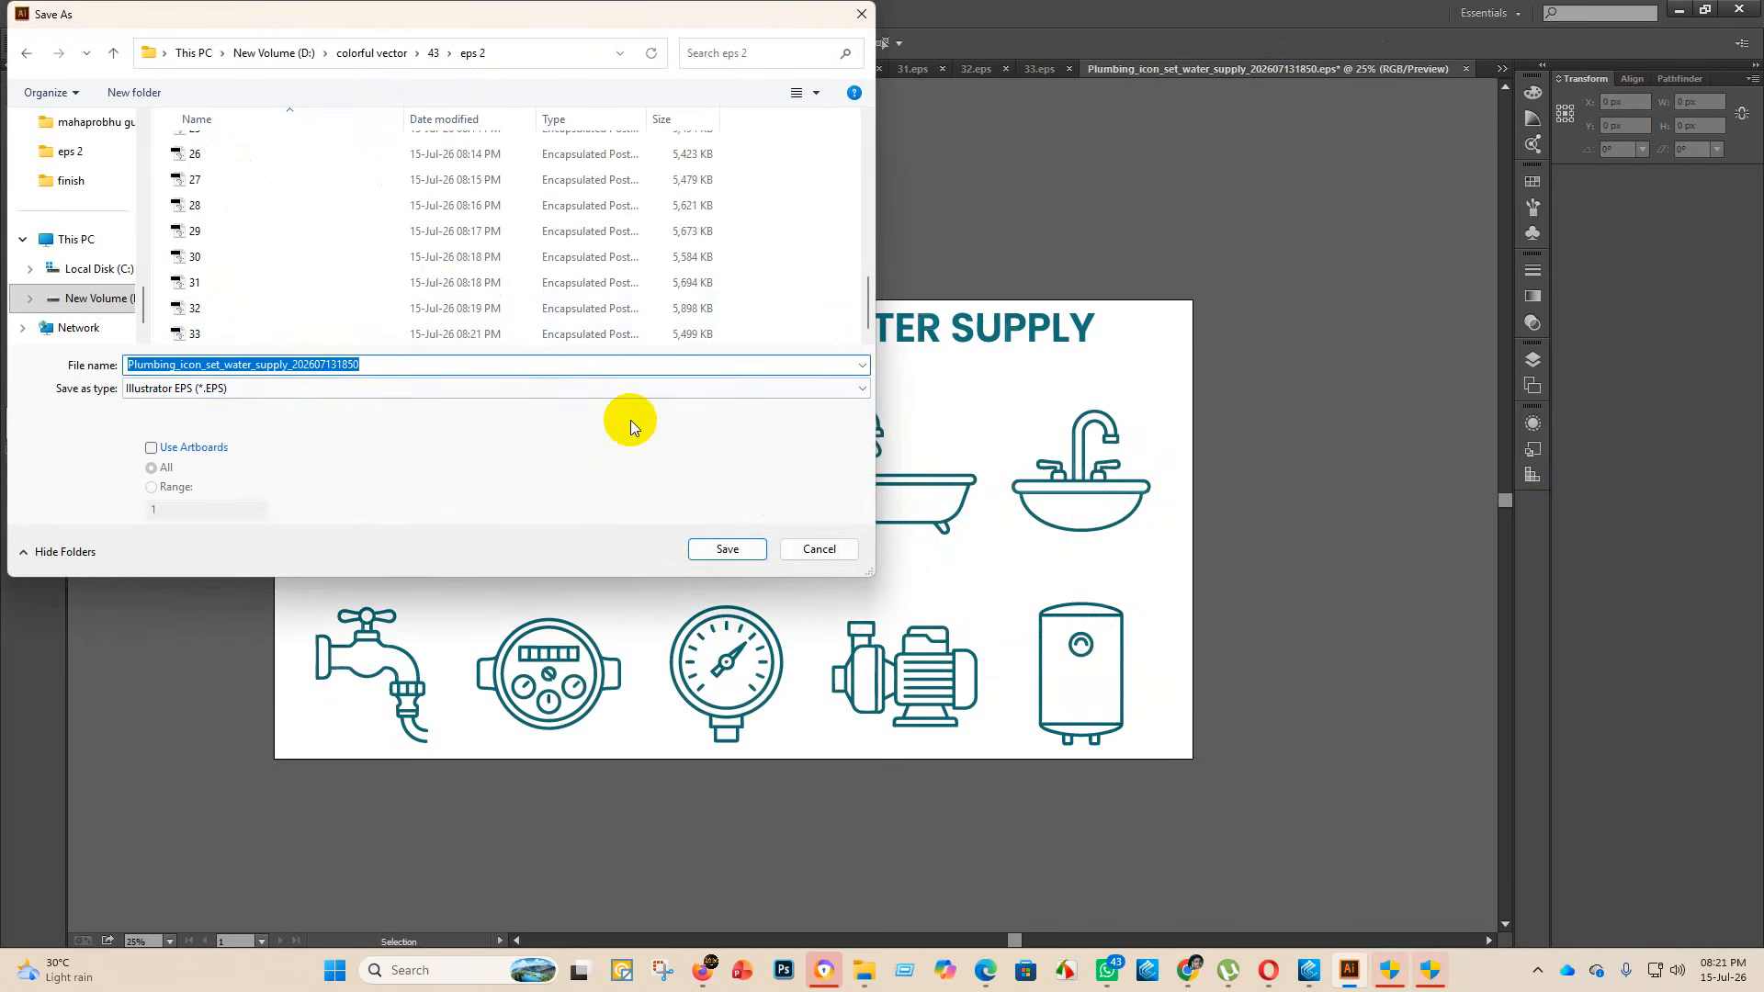
pyautogui.write('34')
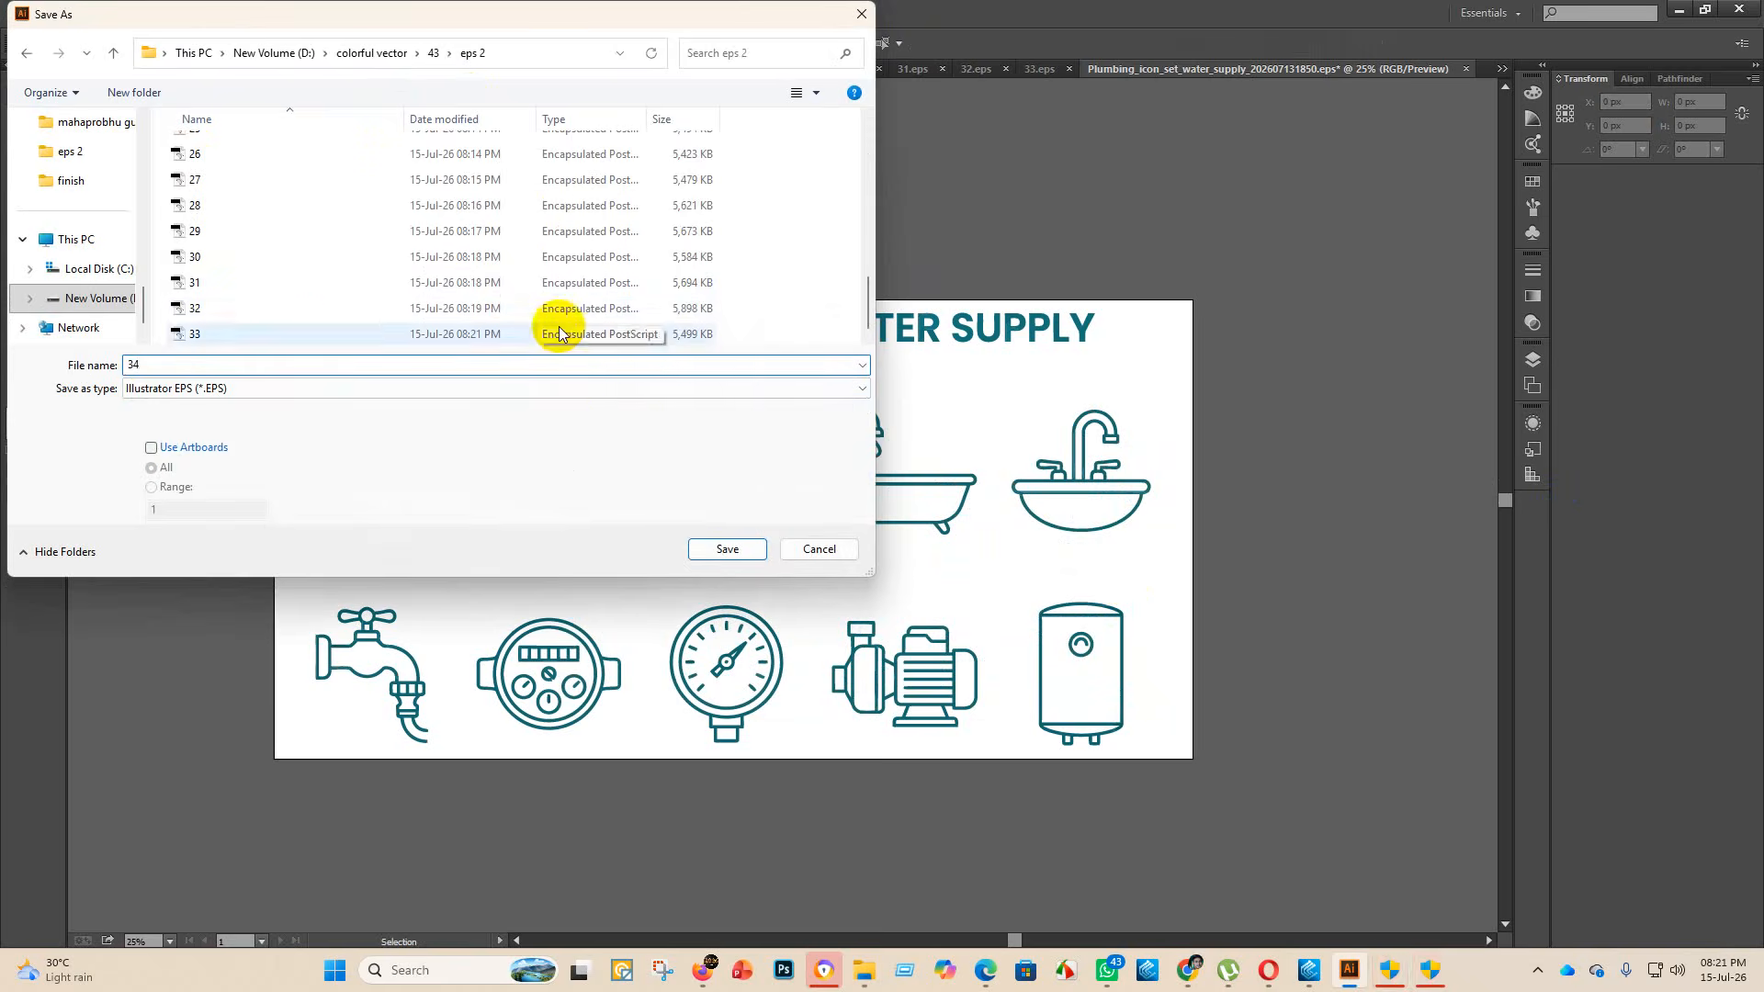
pyautogui.click(717, 549)
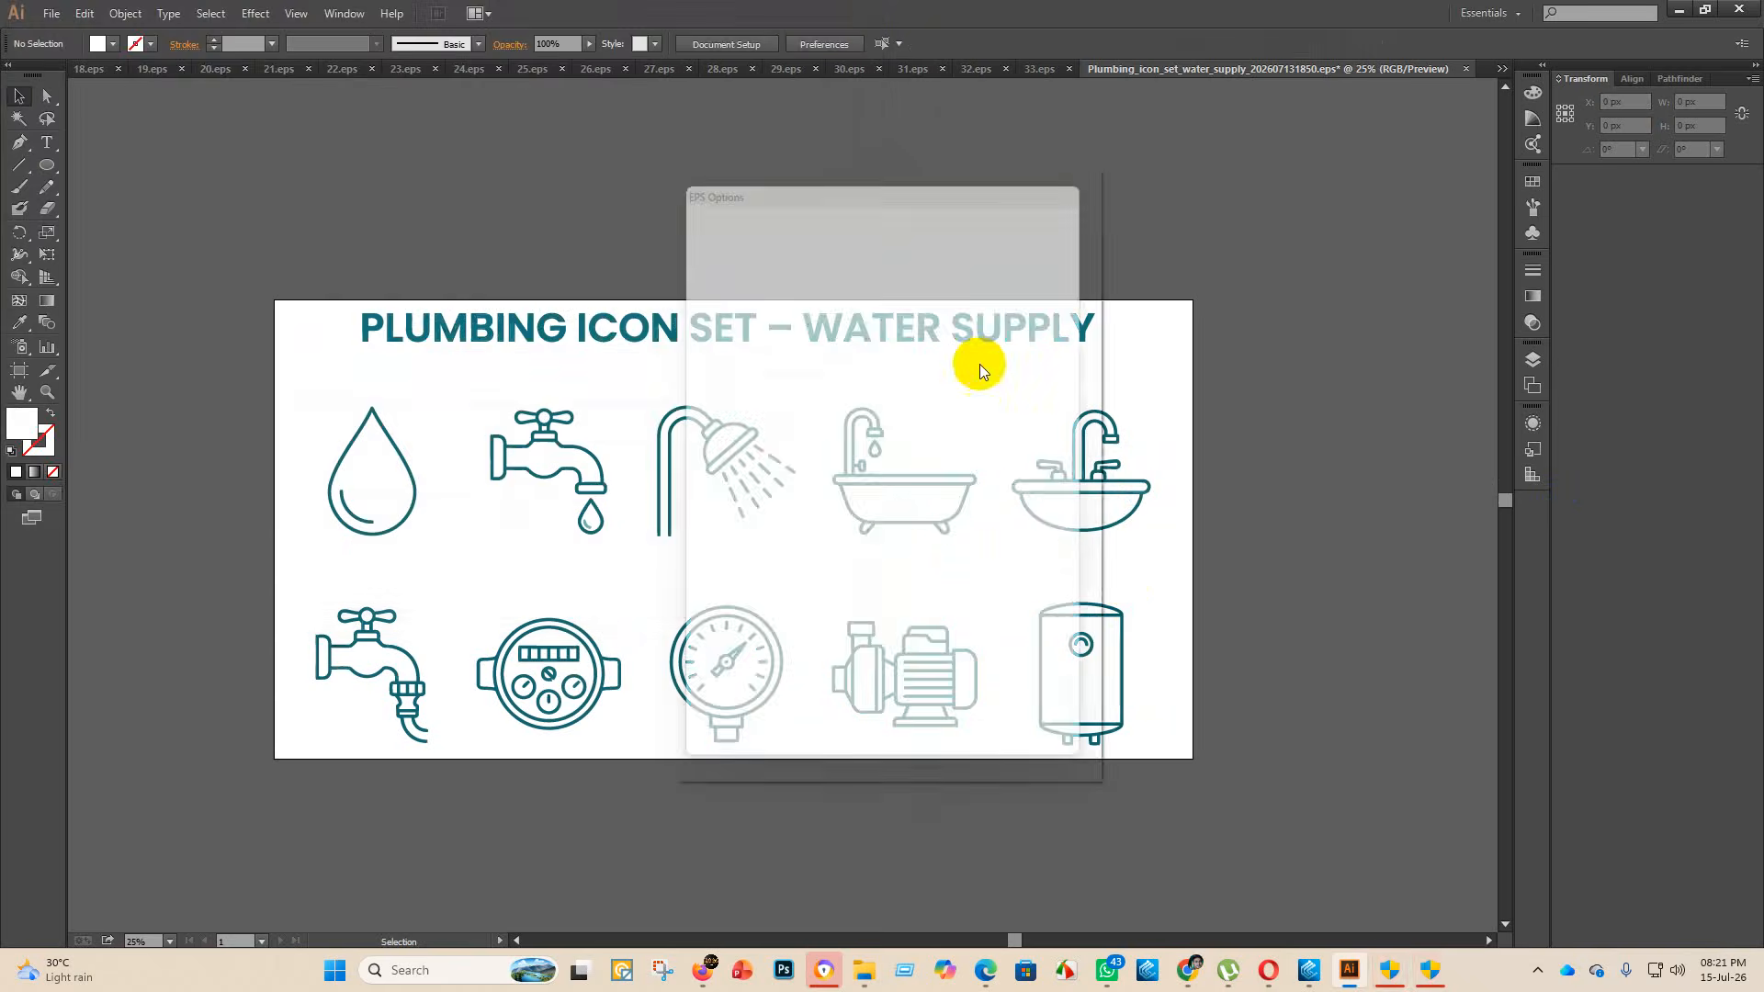
# - Set the EPS version of file 34 to Illustrator 10 EPS and complete the export
pyautogui.click(939, 220)
pyautogui.click(854, 405)
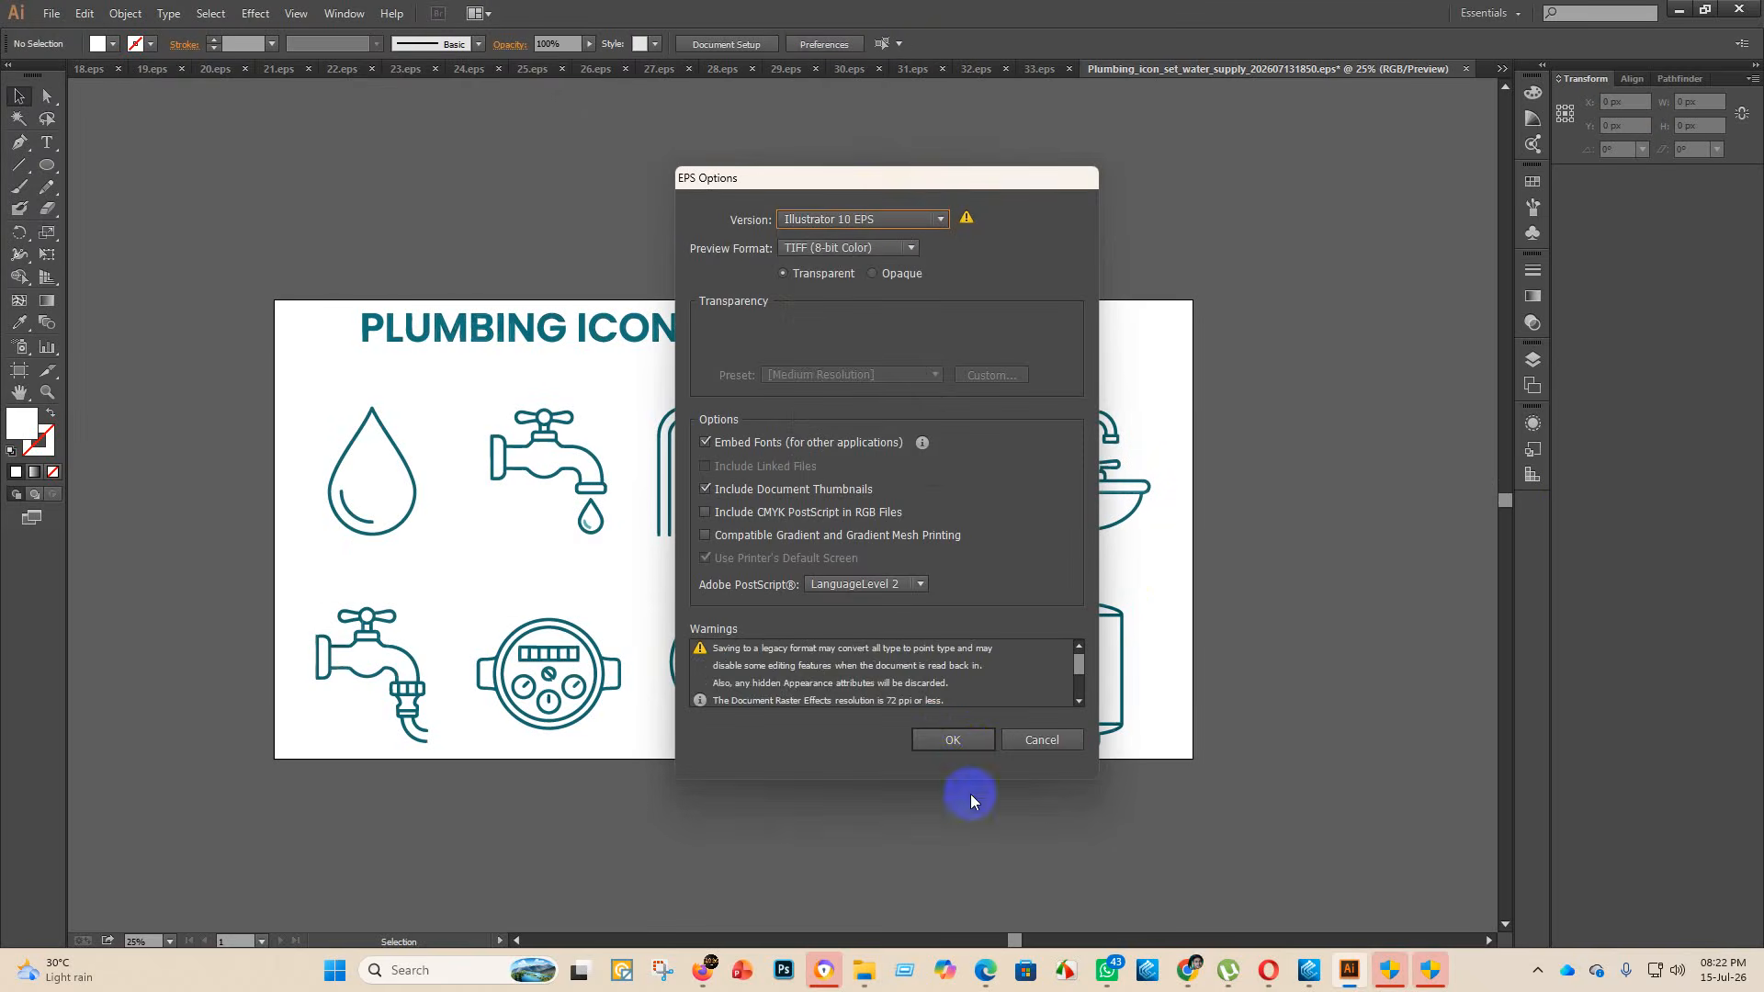
pyautogui.click(962, 747)
# - Switch to File Explorer and move the Plumbing_icon_set_water_supply source EPS and its preview image from folder 43 into finish
pyautogui.moveTo(864, 970)
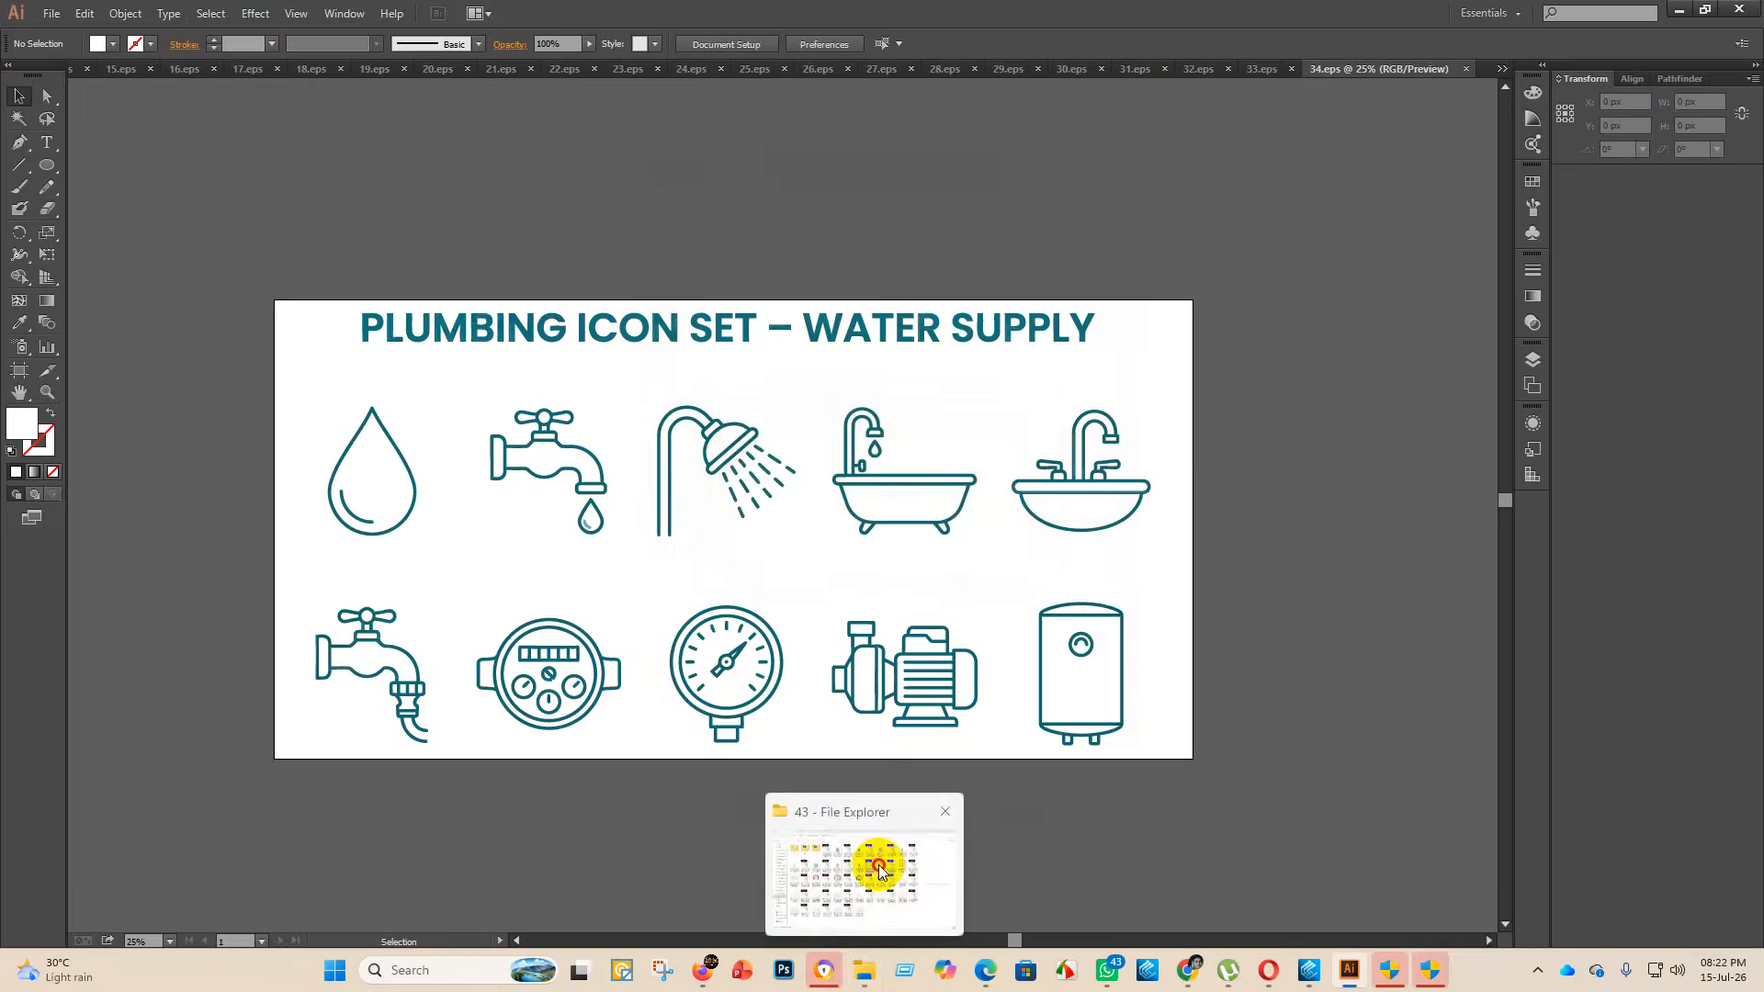
pyautogui.click(882, 858)
pyautogui.click(916, 390)
pyautogui.moveTo(916, 390); pyautogui.dragTo(421, 182)
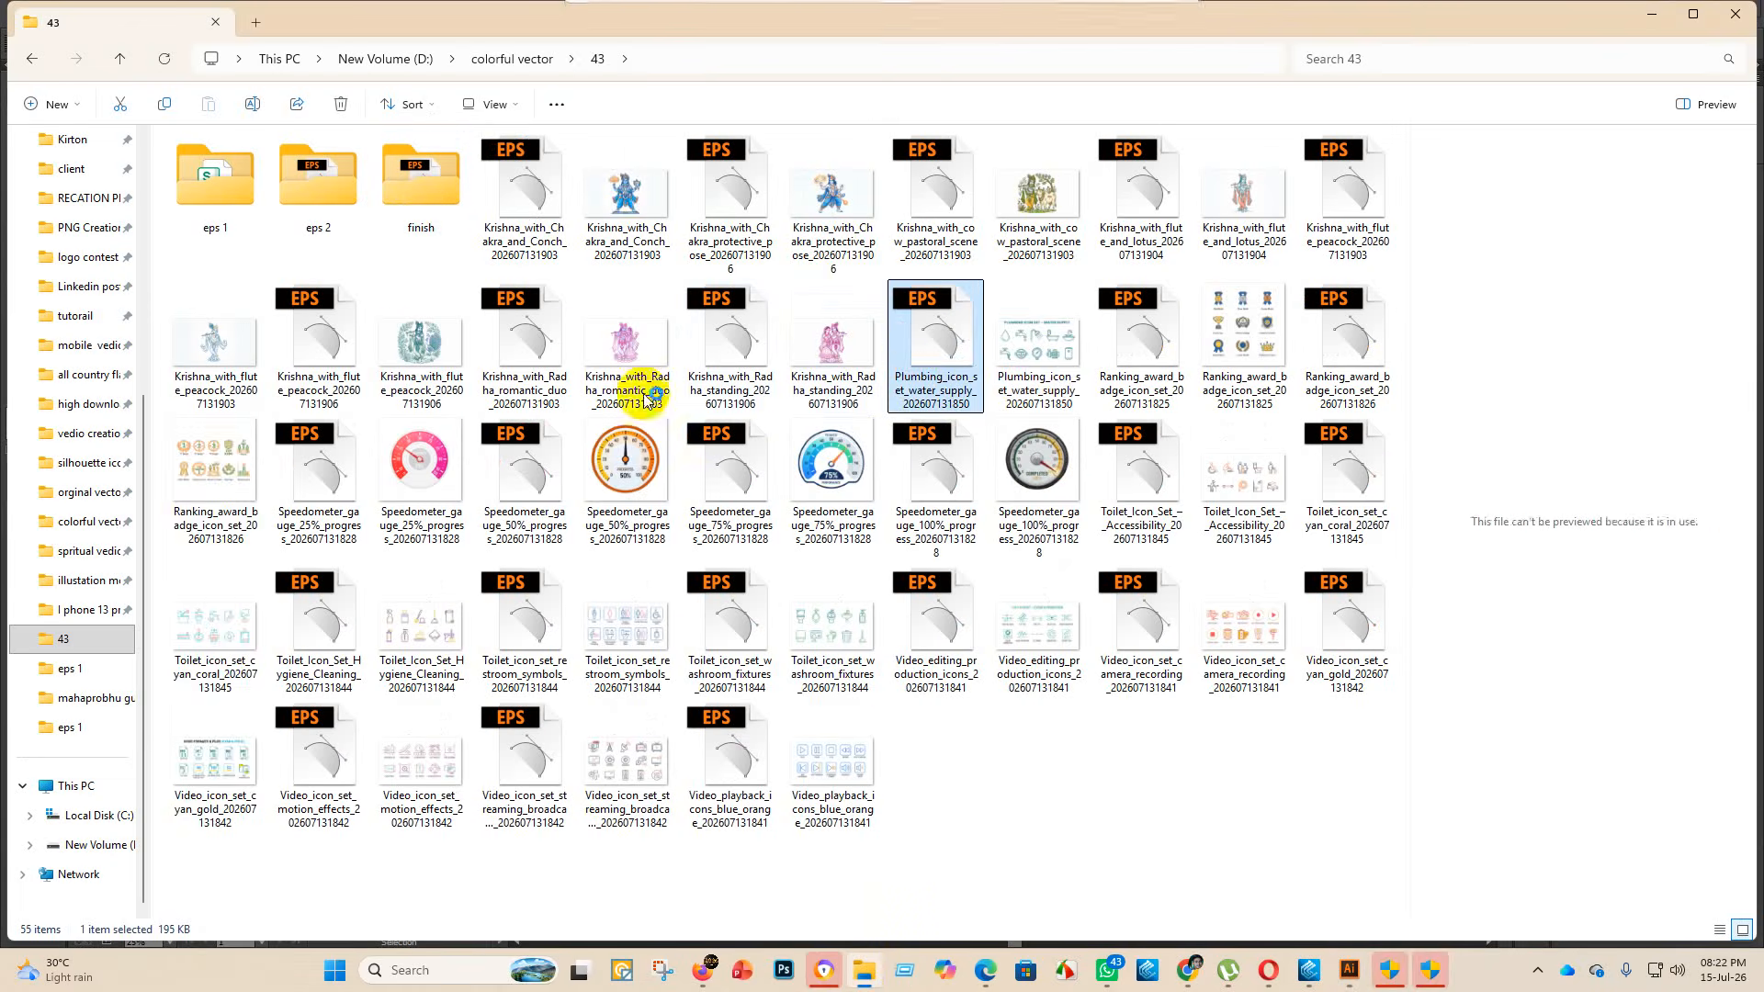
pyautogui.moveTo(956, 379); pyautogui.dragTo(425, 189)
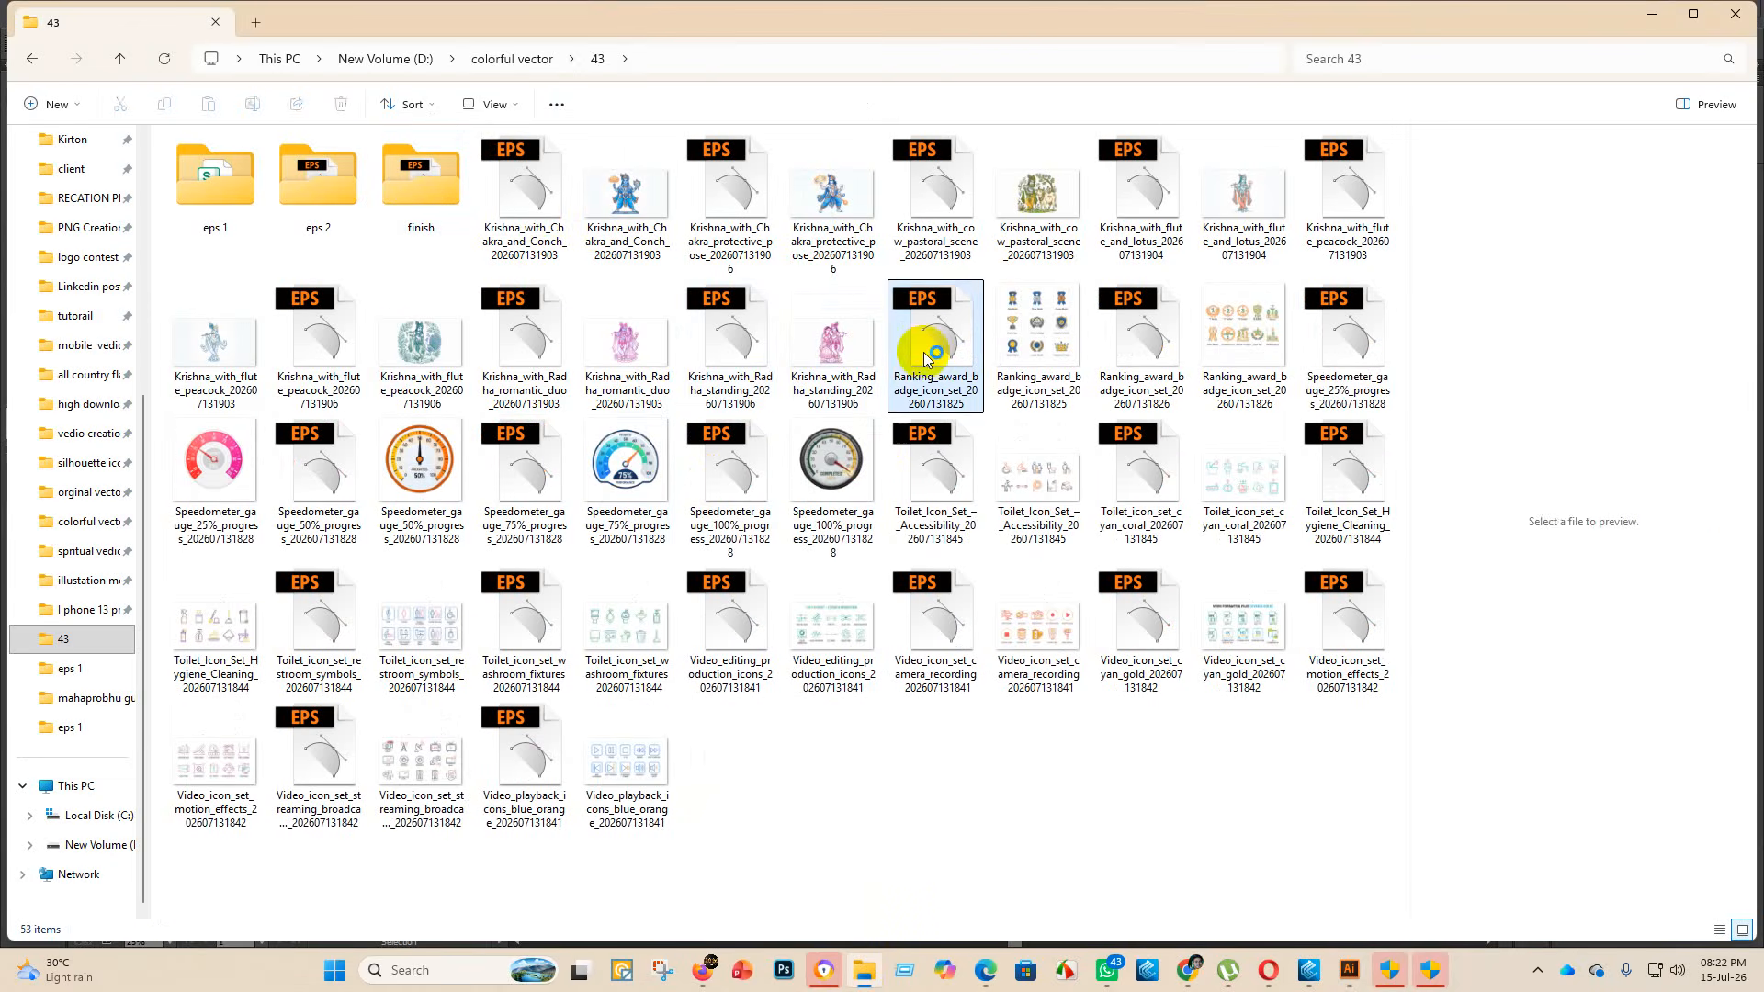
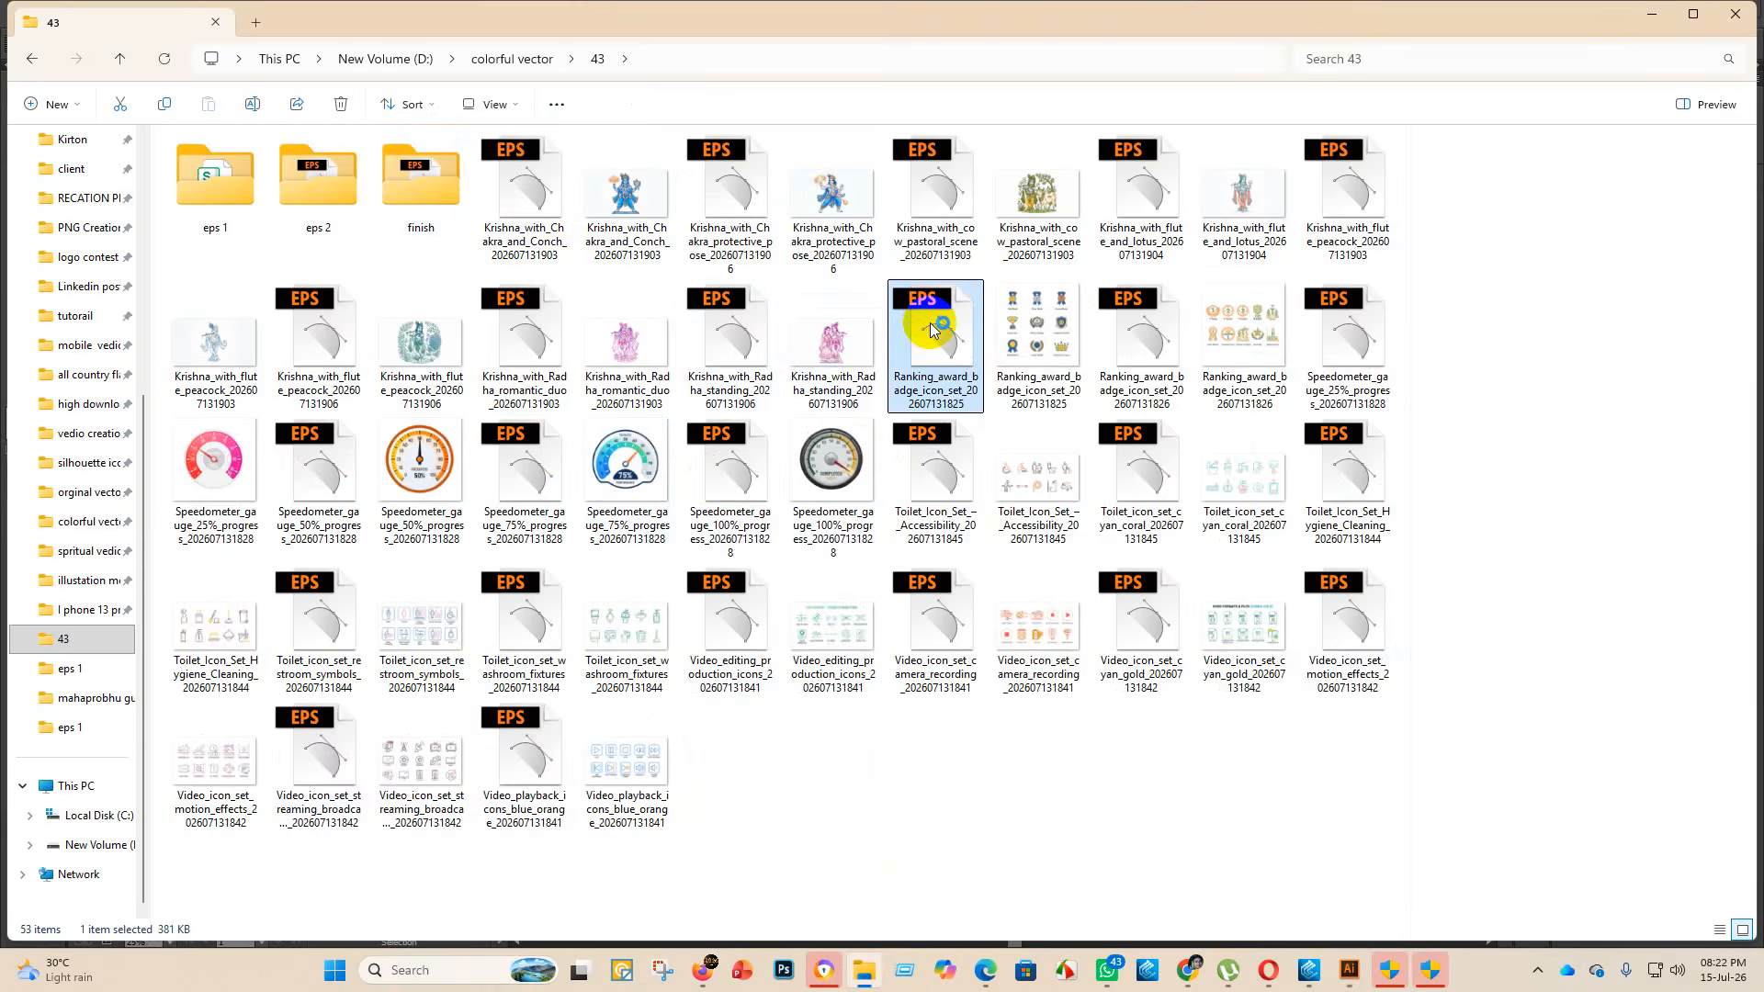
# - Open Ranking_award_badge_icon_set_202607131825.eps, enlarge its artwork proportionally to about 4184 by 4184 px, and deselect it
pyautogui.doubleClick(930, 329)
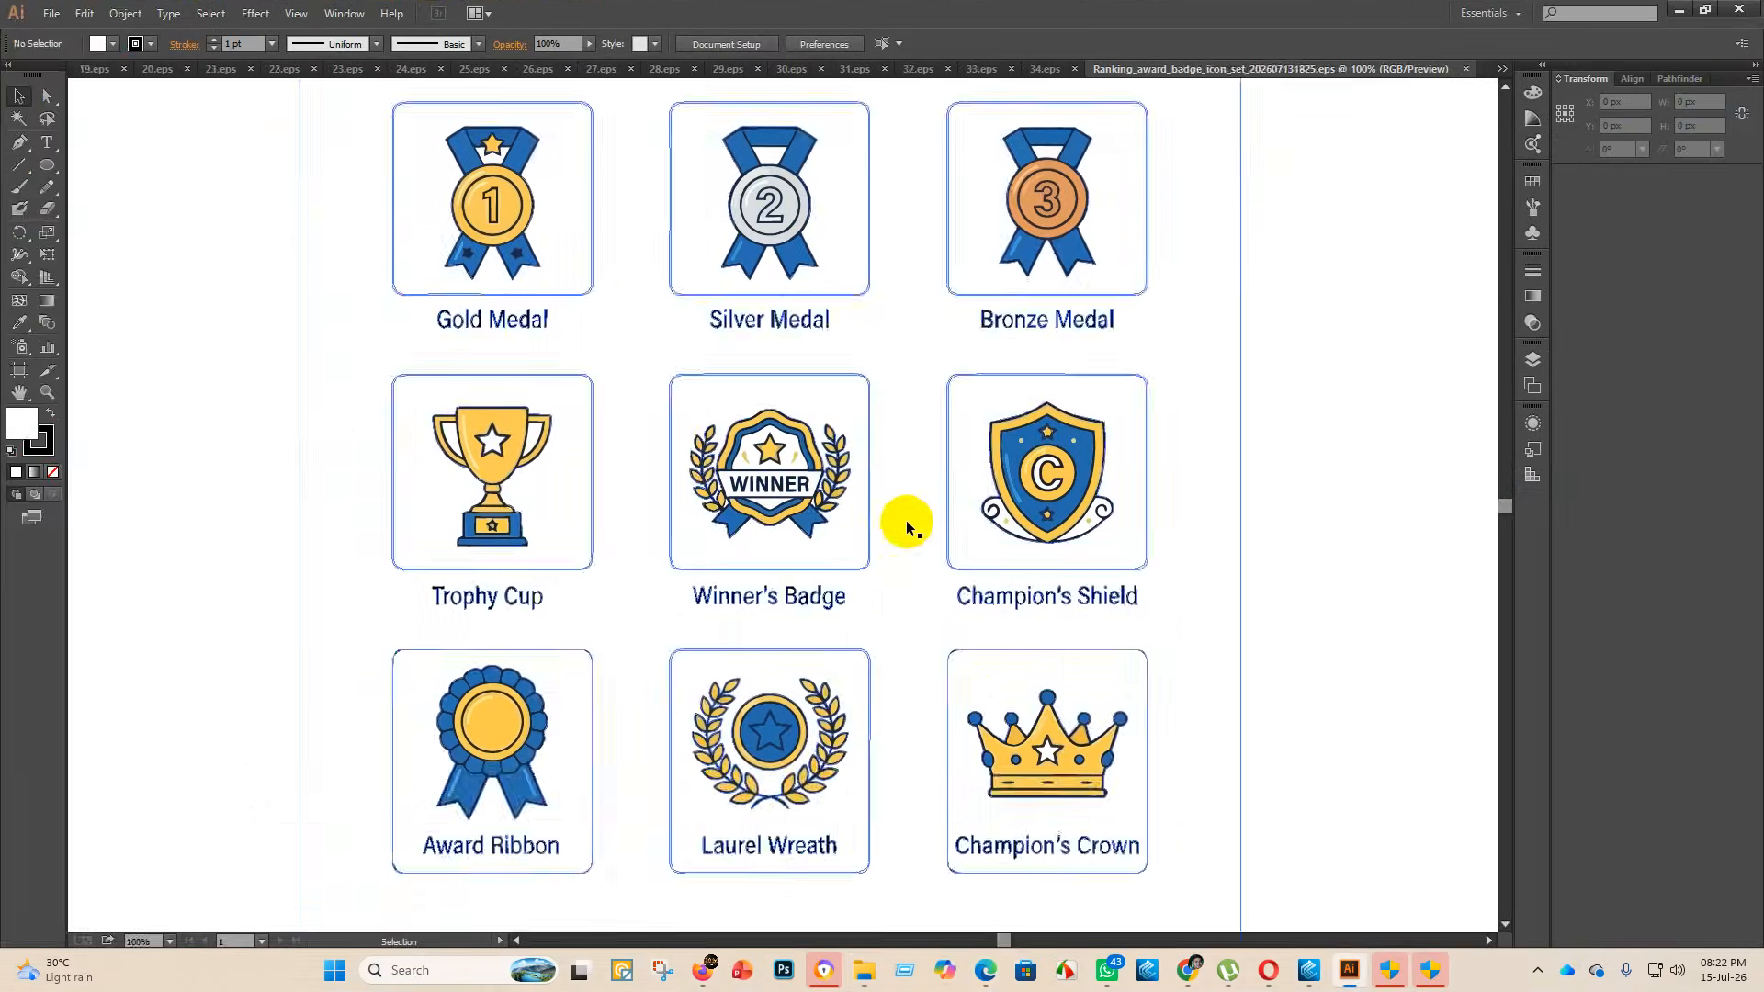
pyautogui.scroll(-6, 906, 520)
pyautogui.click(902, 626)
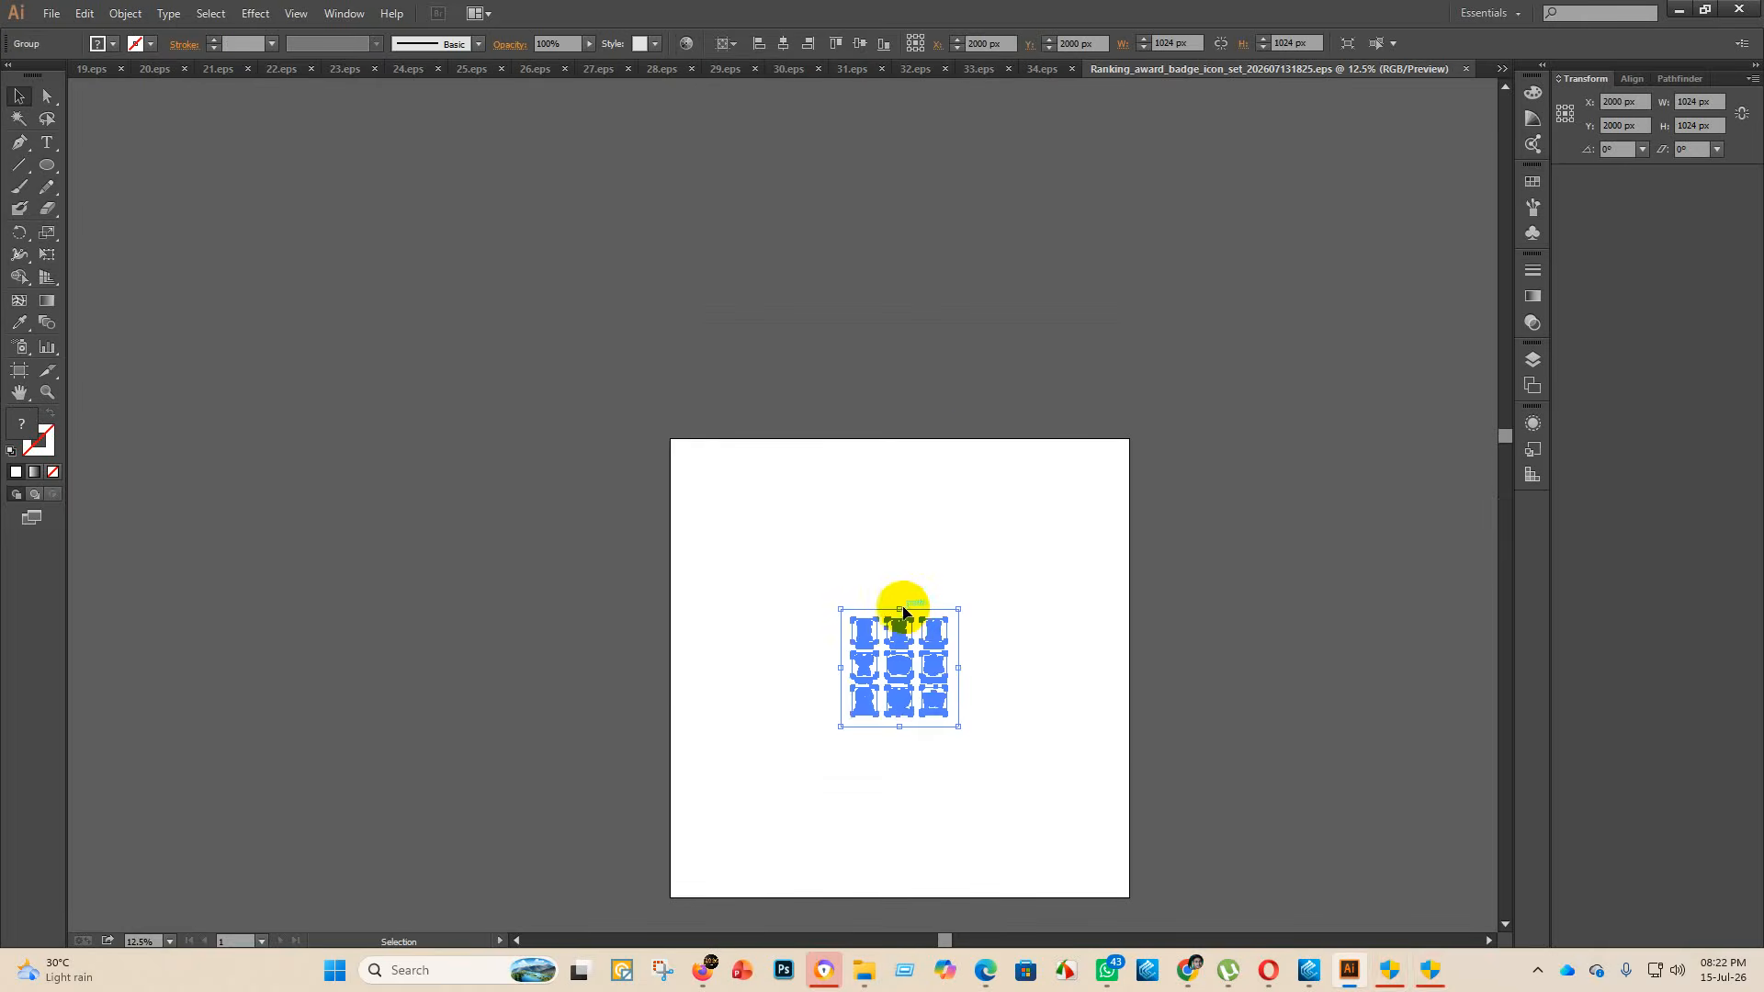
pyautogui.moveTo(903, 606); pyautogui.dragTo(1004, 246)
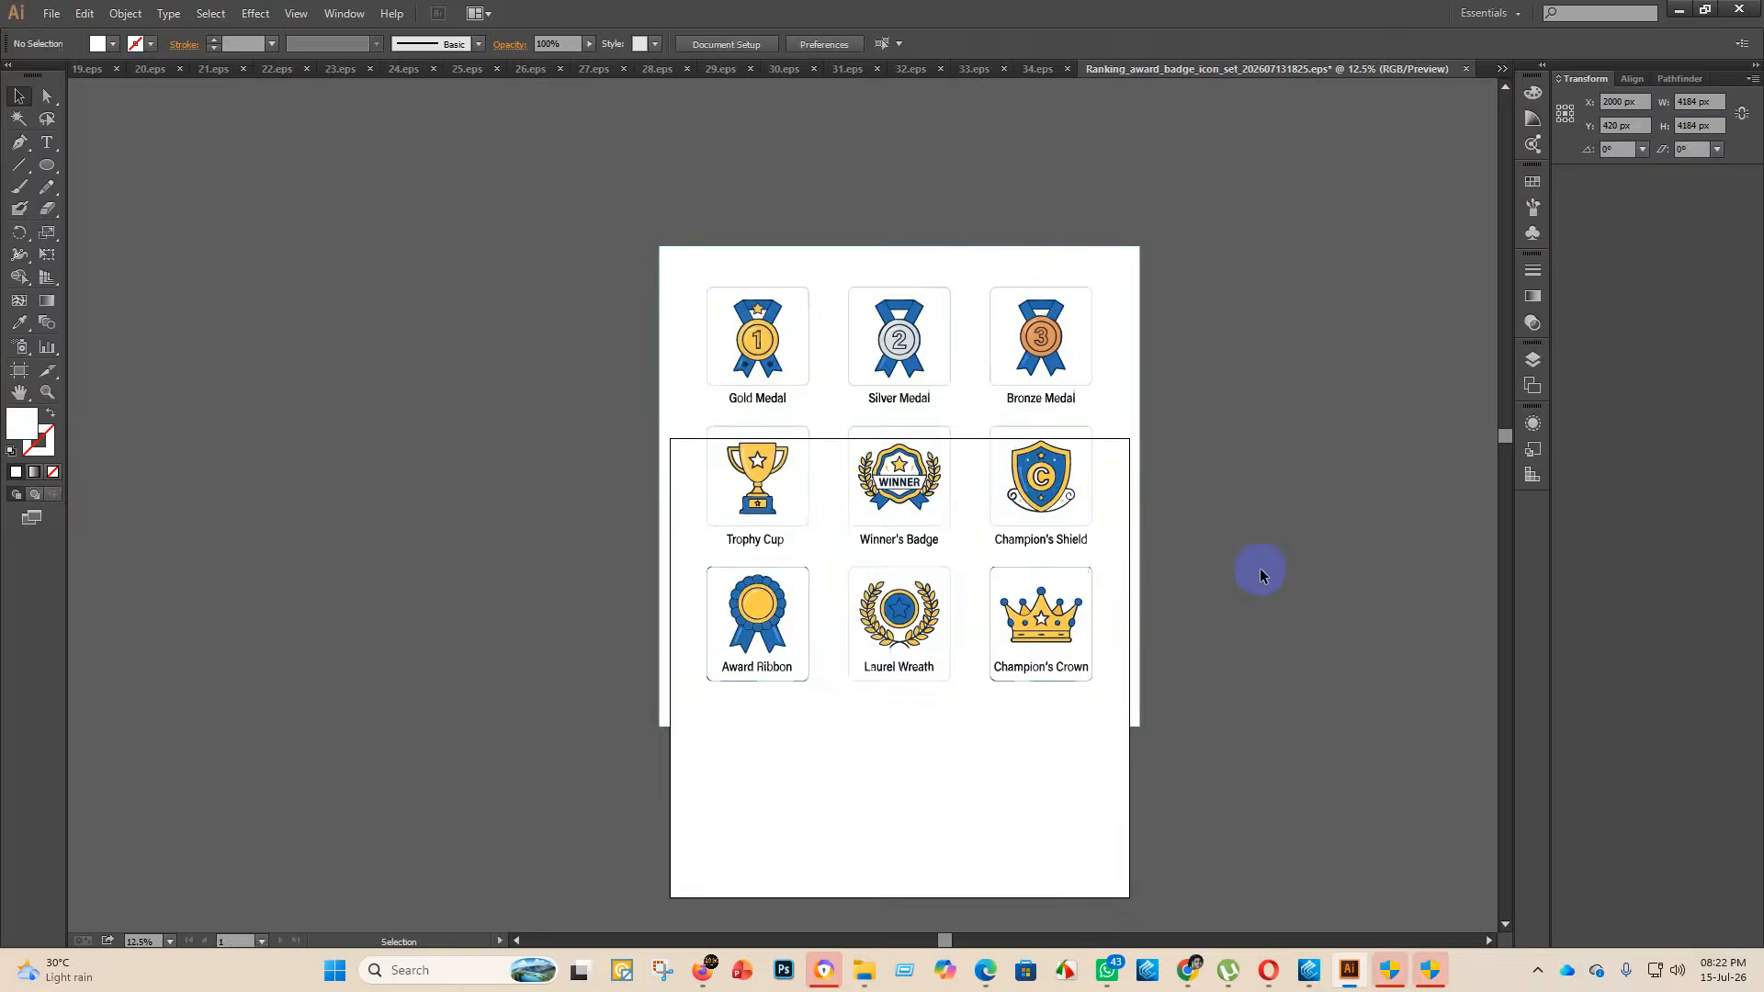
pyautogui.click(1260, 570)
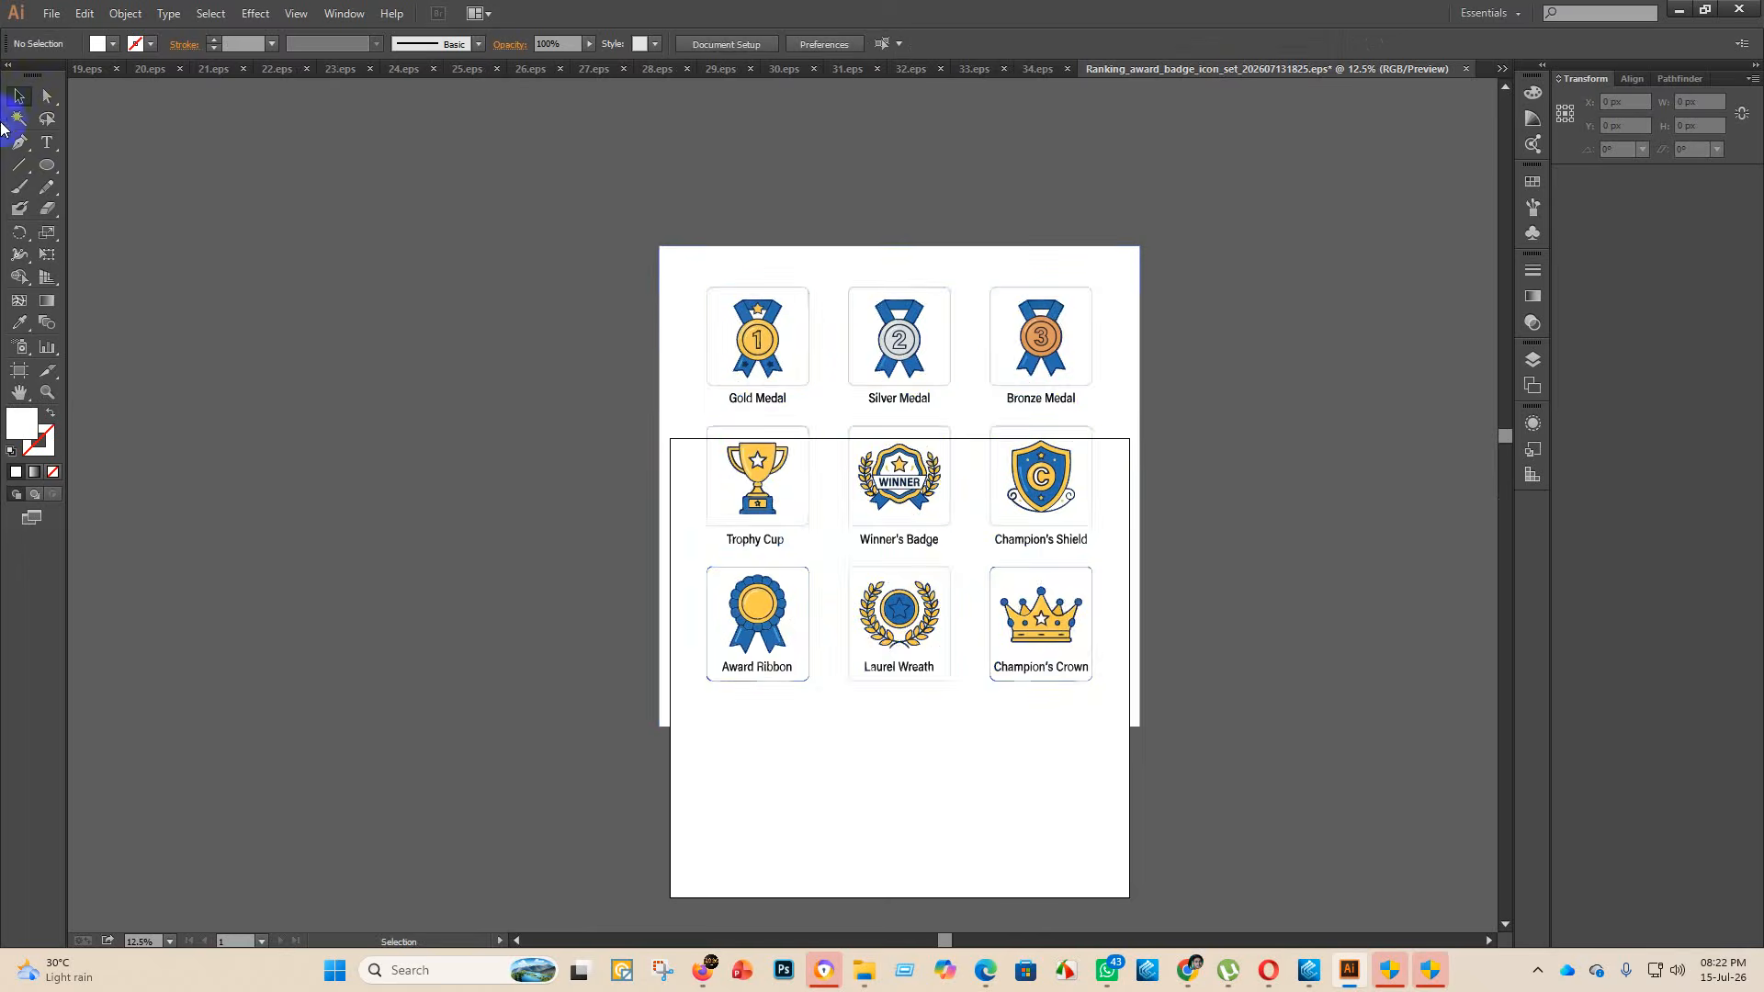
# - Select the white background and matching light fills behind the medal and trophy icons with the Magic Wand and delete them
pyautogui.click(796, 267)
pyautogui.press('Delete')
pyautogui.click(749, 394)
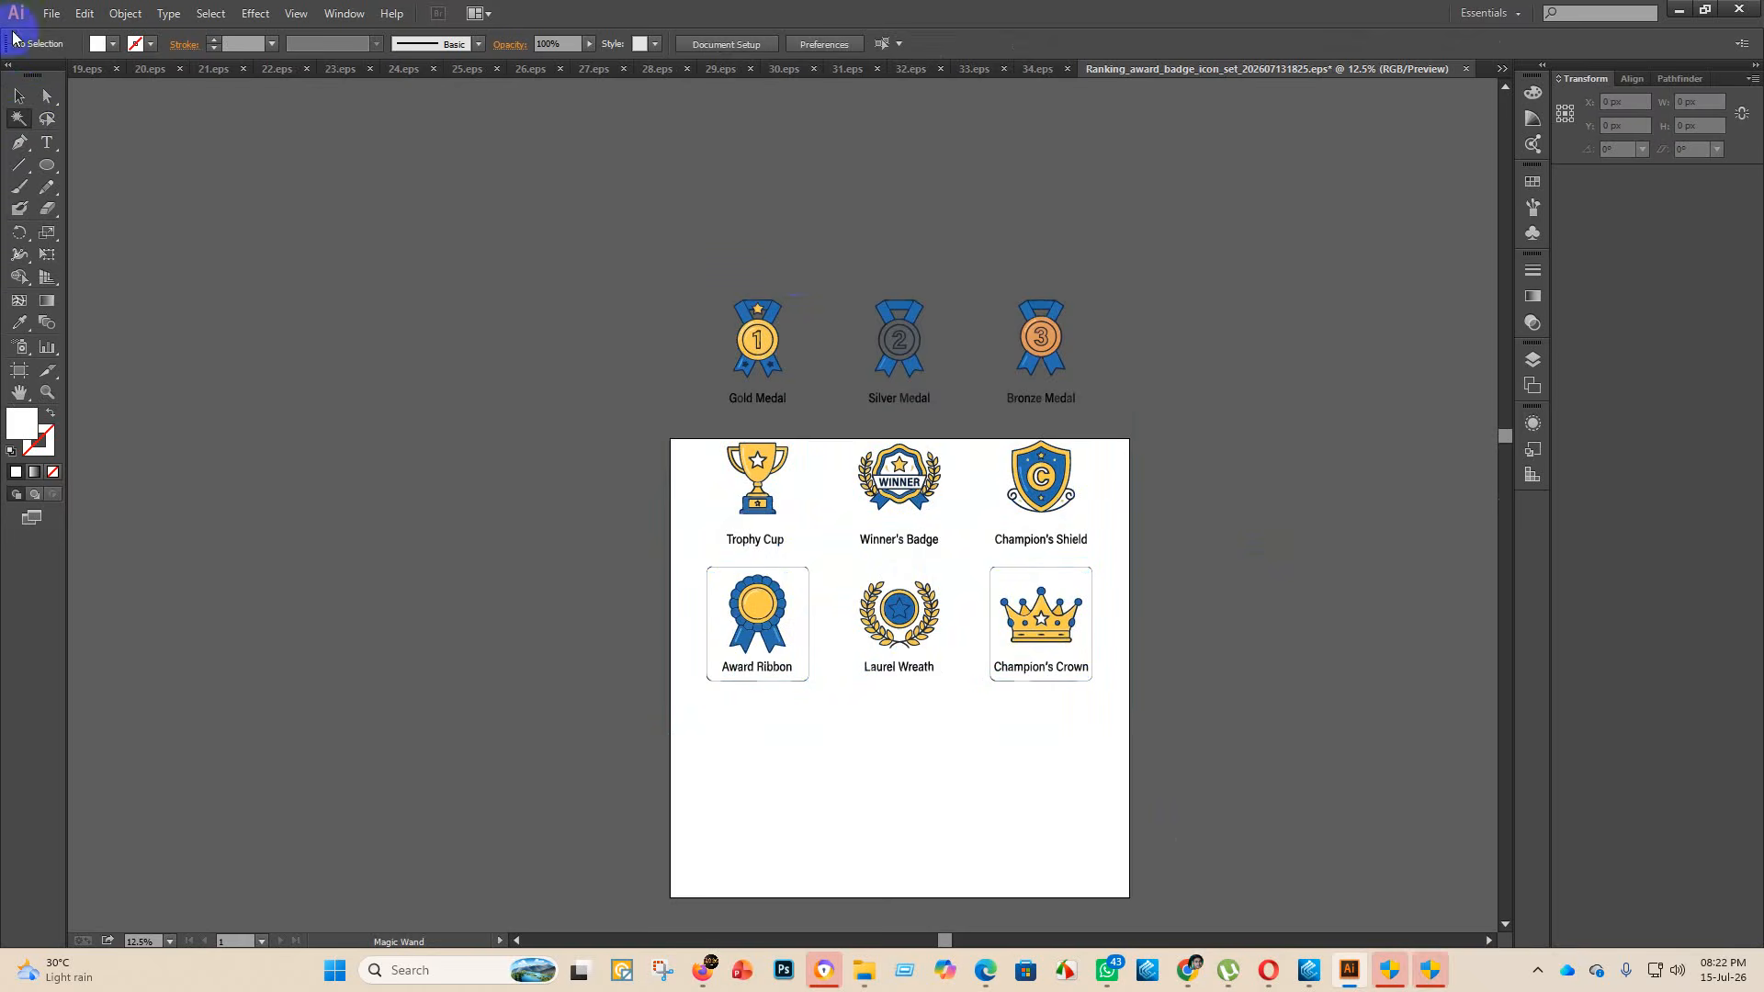
# - Center the medal and trophy icon group horizontally and vertically on the artboard, and deselect it
pyautogui.click(906, 374)
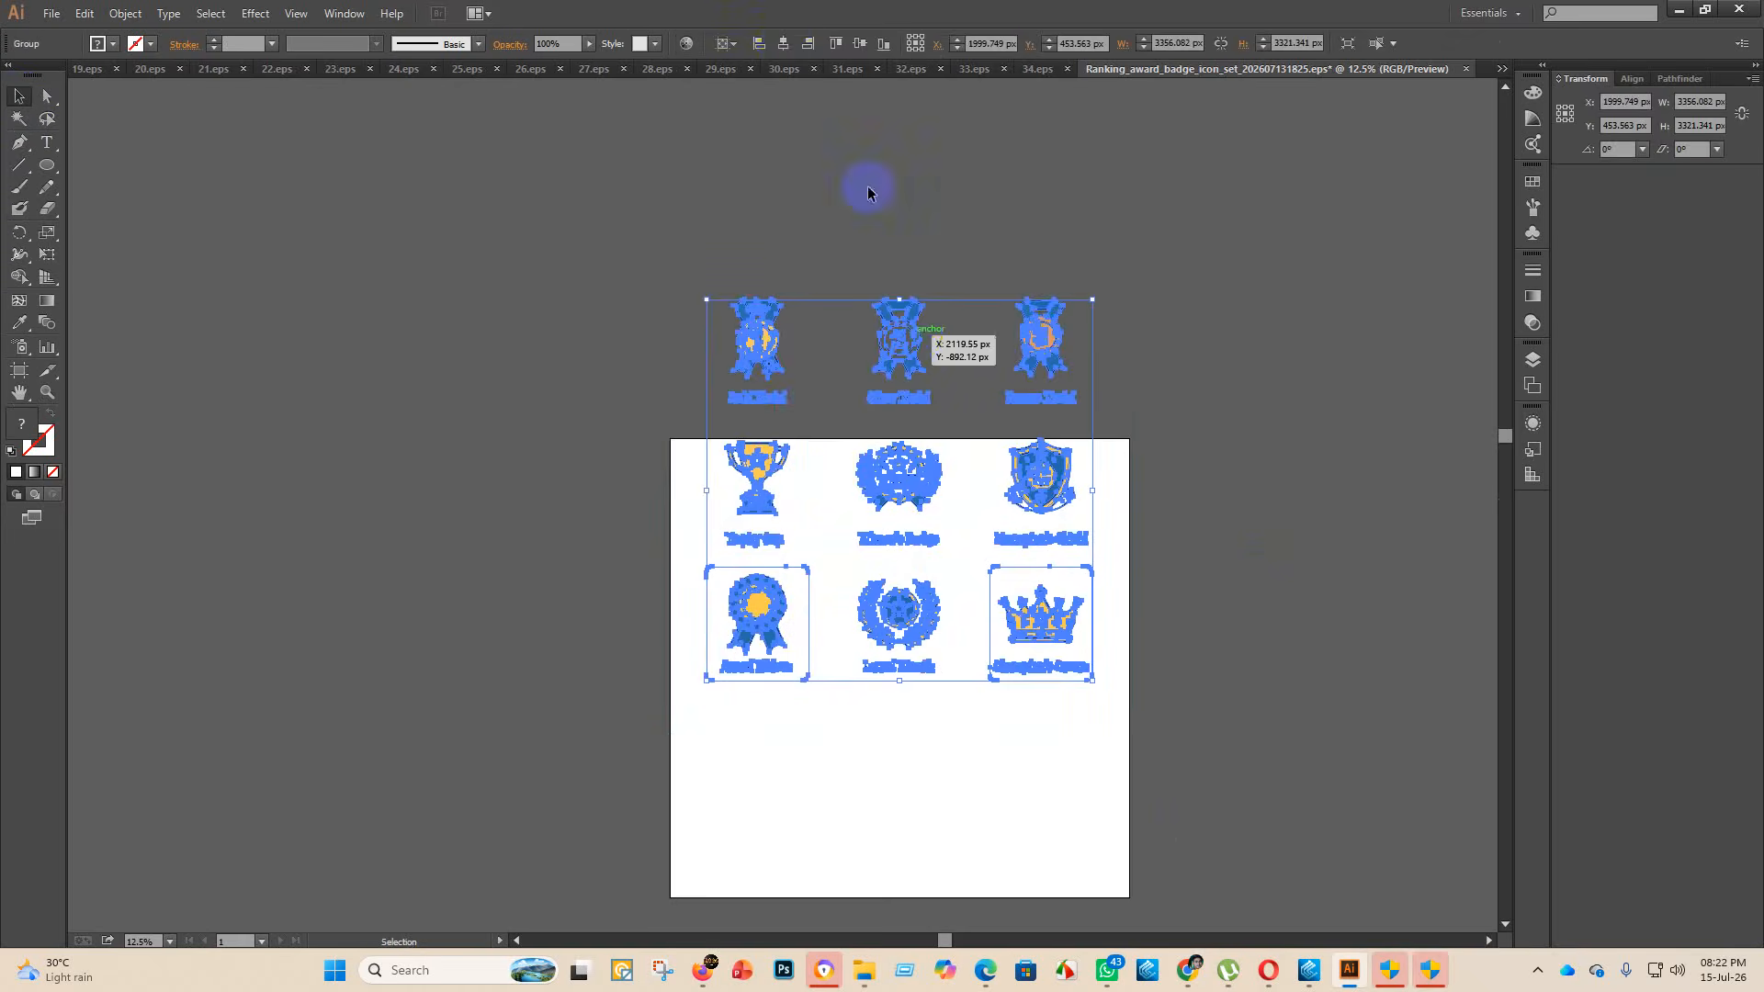
pyautogui.click(857, 46)
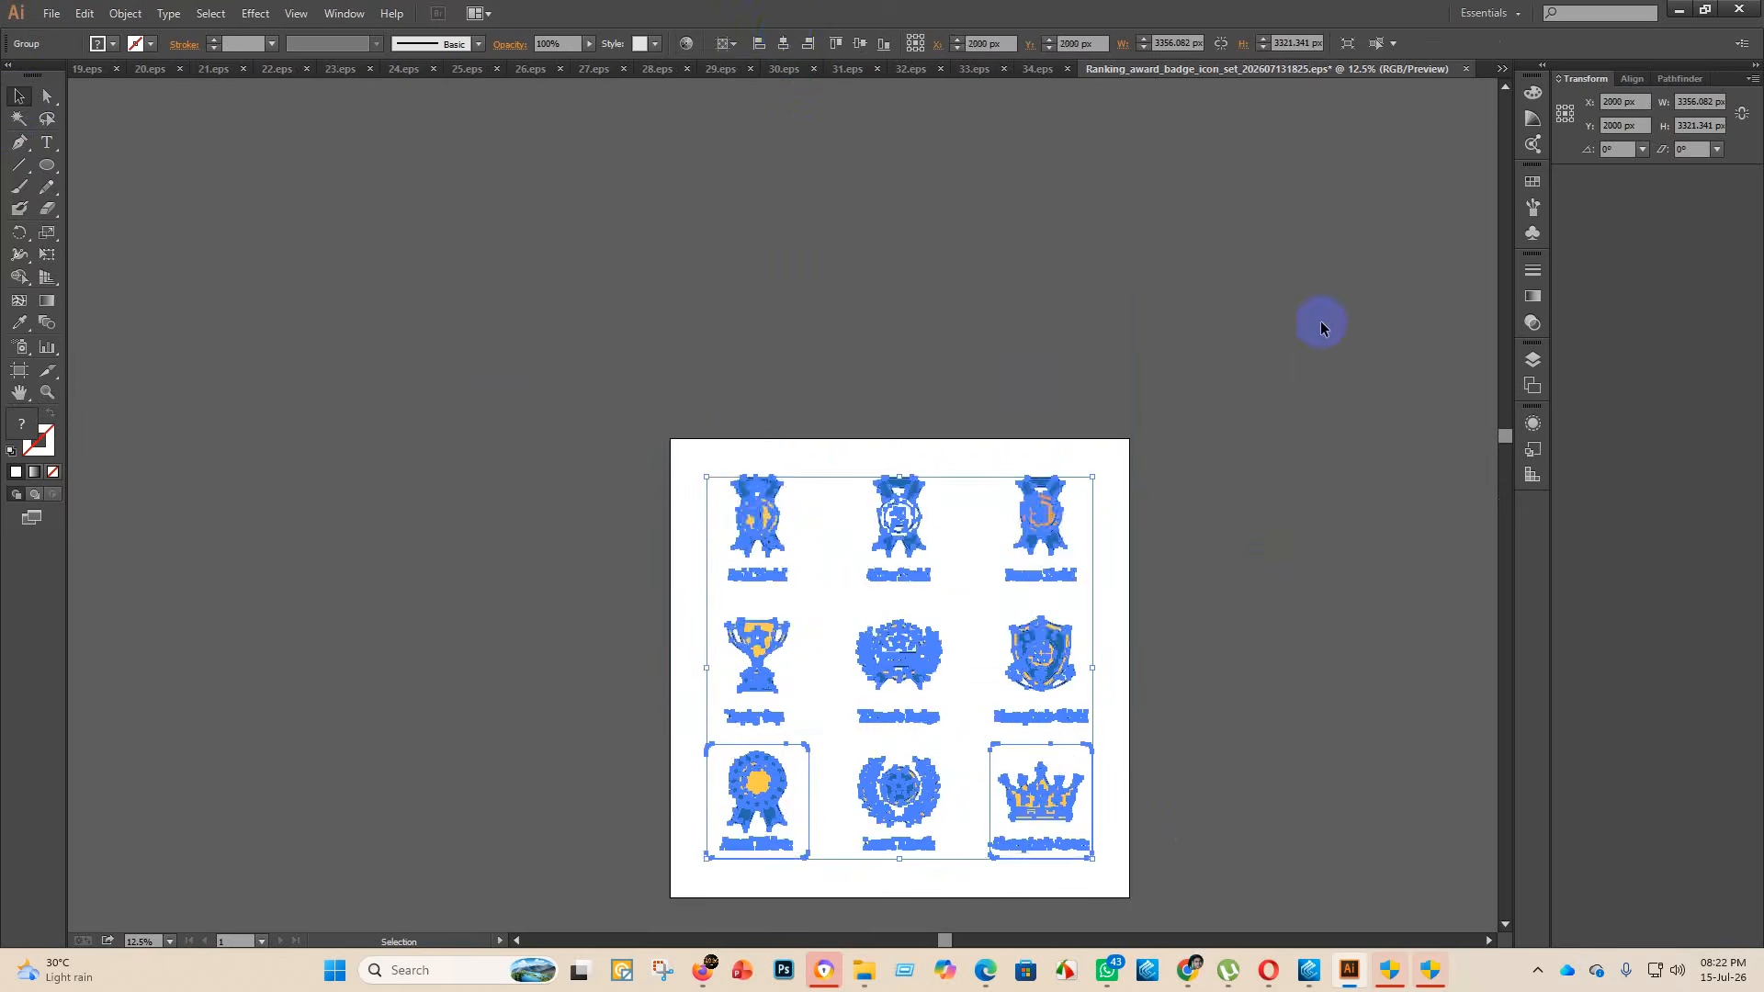
pyautogui.click(1323, 328)
# - Save the medal and trophy icon set in eps 2 as an Illustrator EPS file named 35
pyautogui.scroll(-1, 870, 588)
pyautogui.click(52, 16)
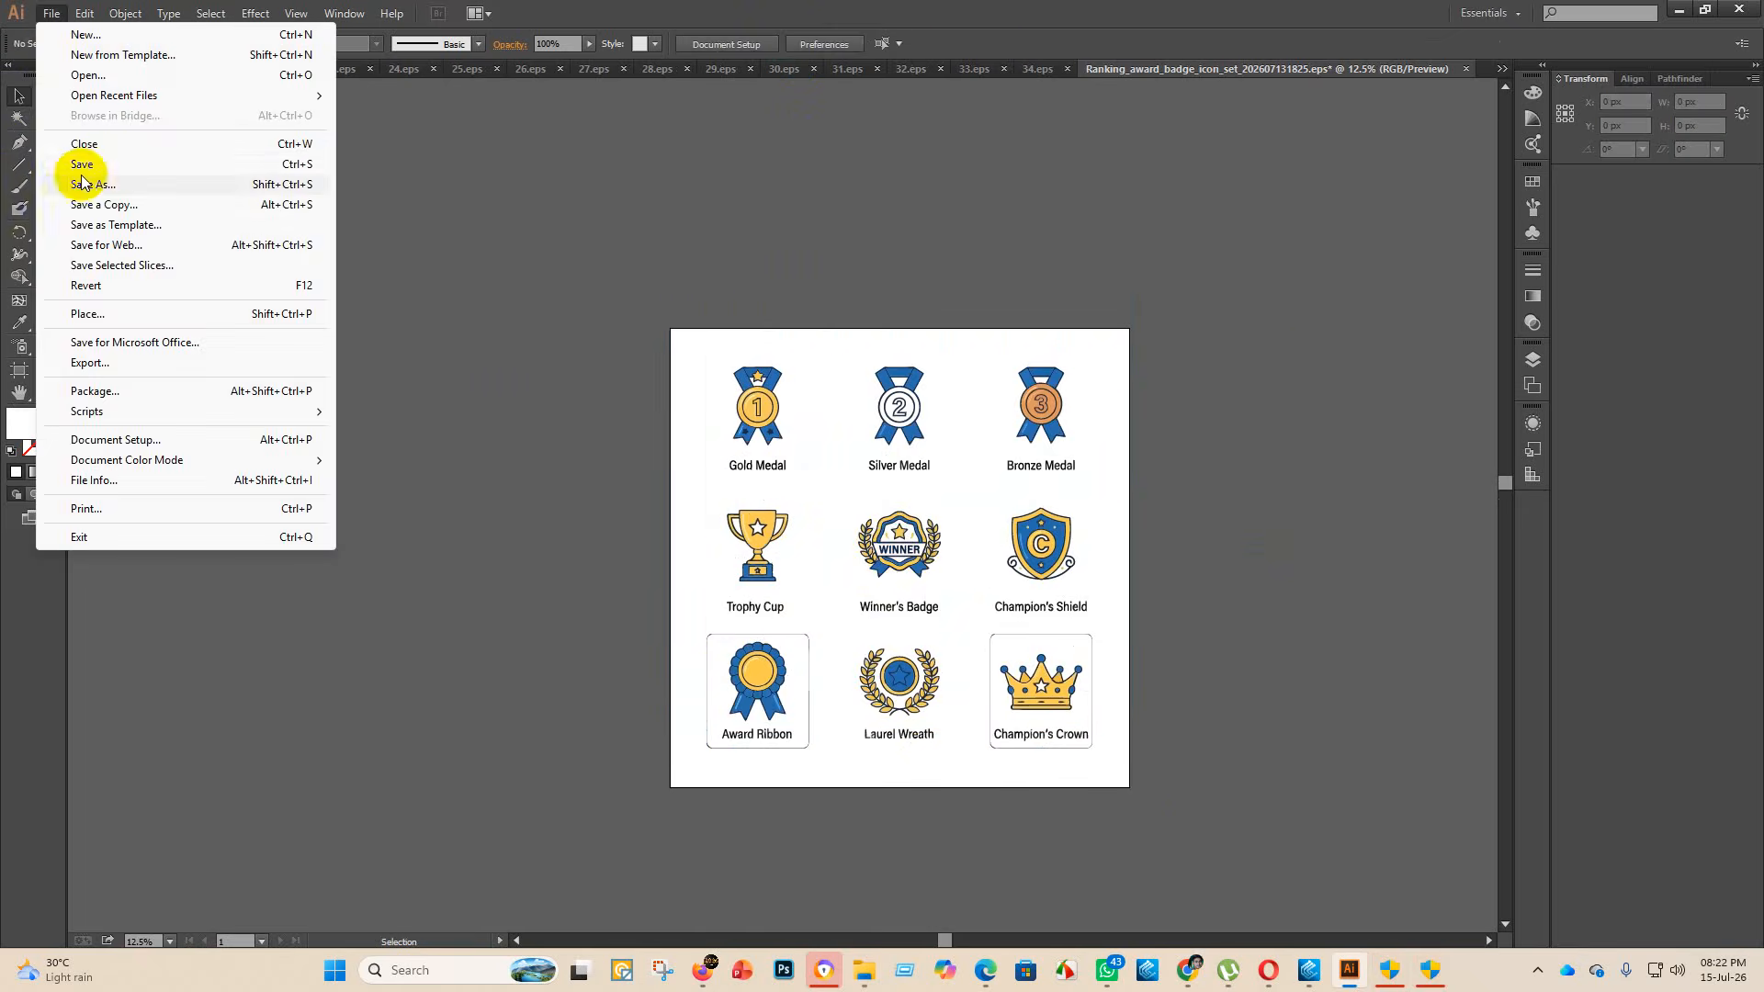
pyautogui.click(79, 174)
pyautogui.click(304, 154)
pyautogui.doubleClick(303, 154)
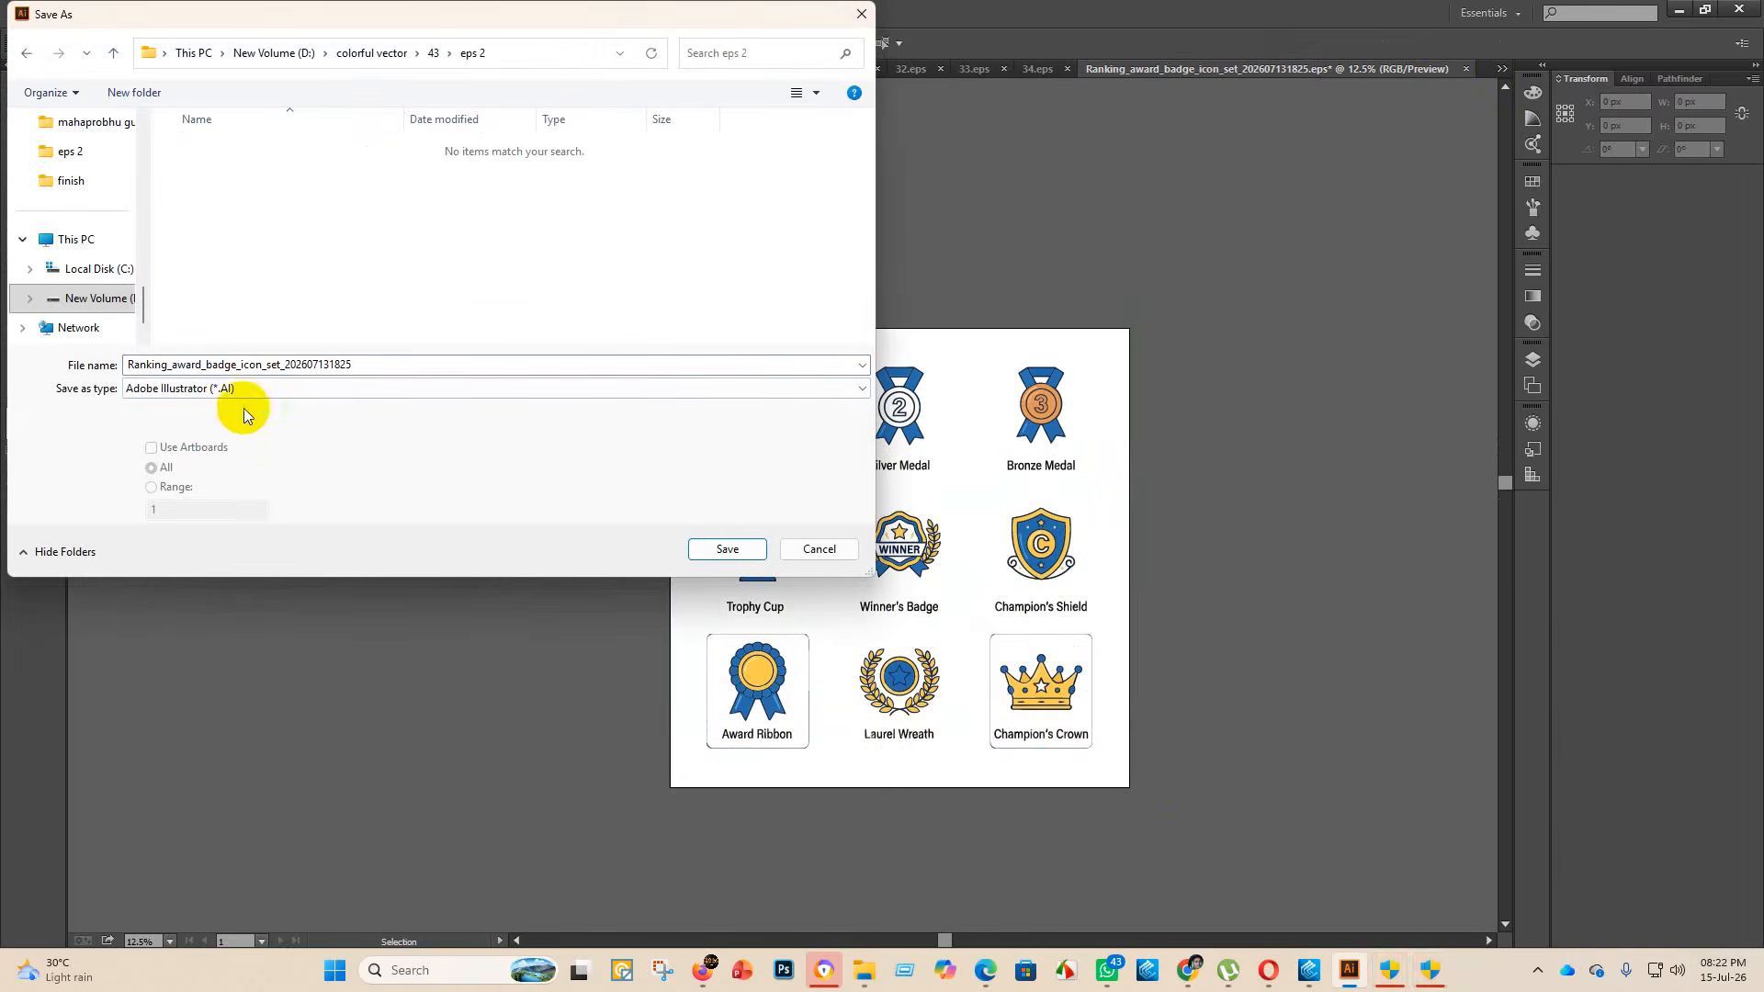
pyautogui.click(236, 389)
pyautogui.click(221, 423)
pyautogui.scroll(-3, 243, 334)
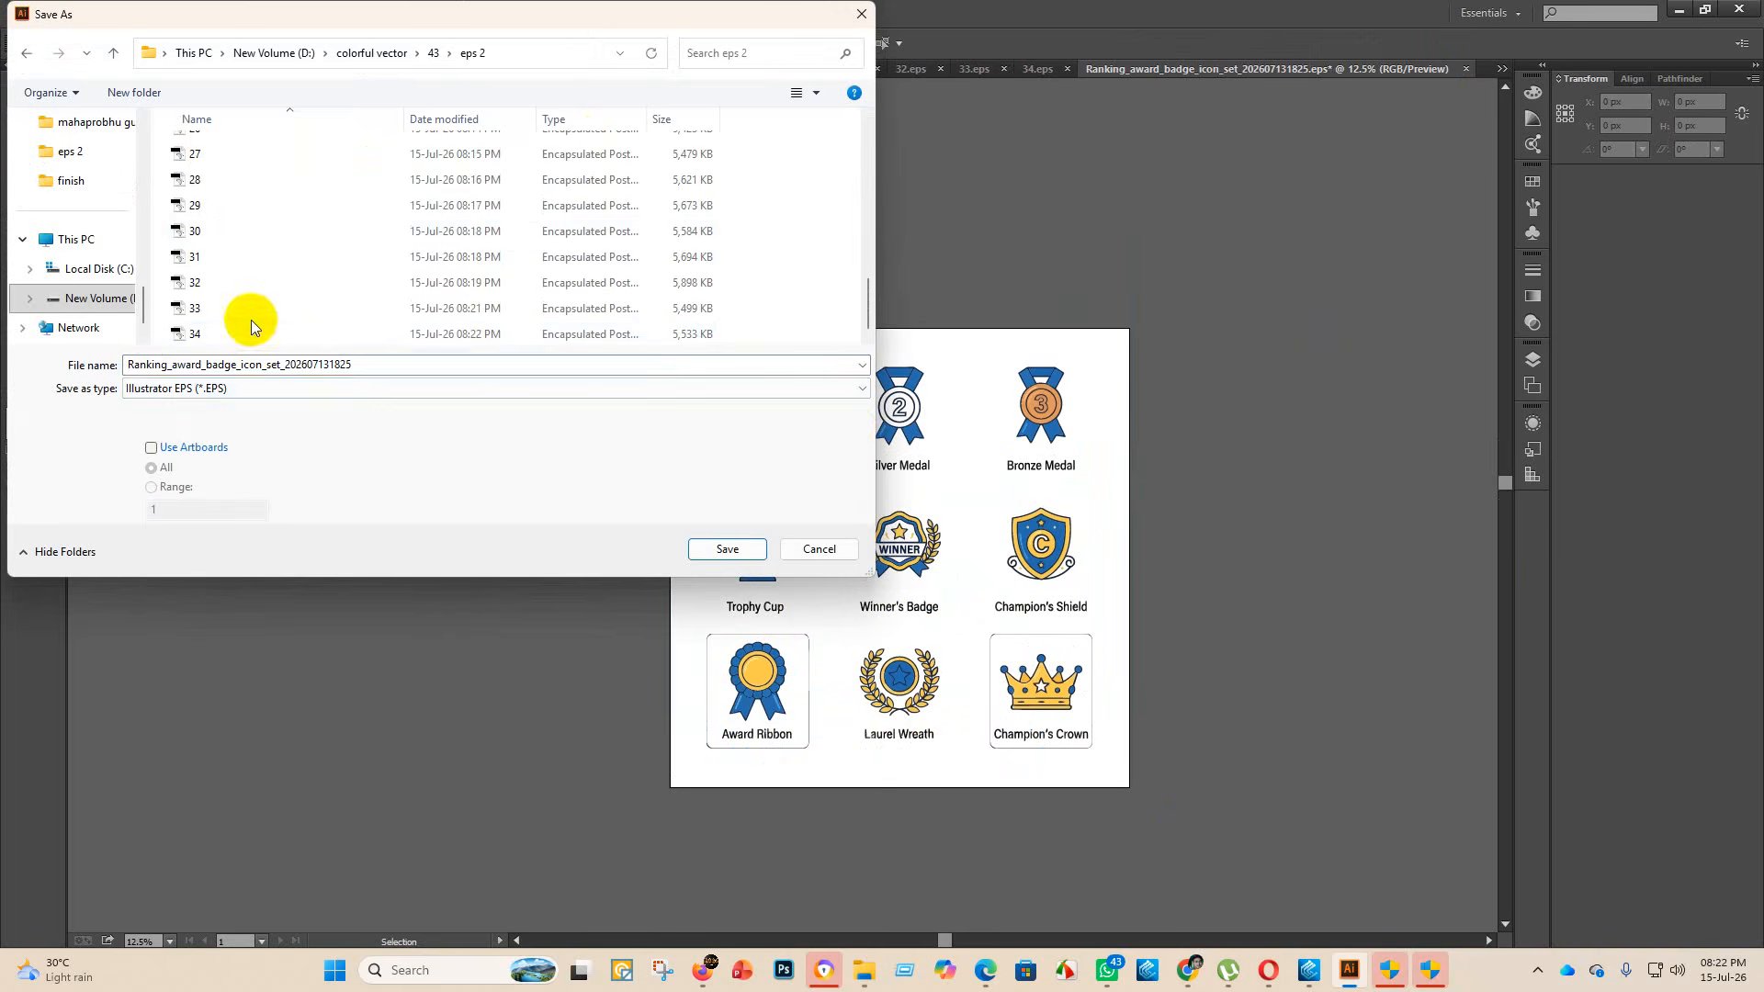
pyautogui.click(411, 368)
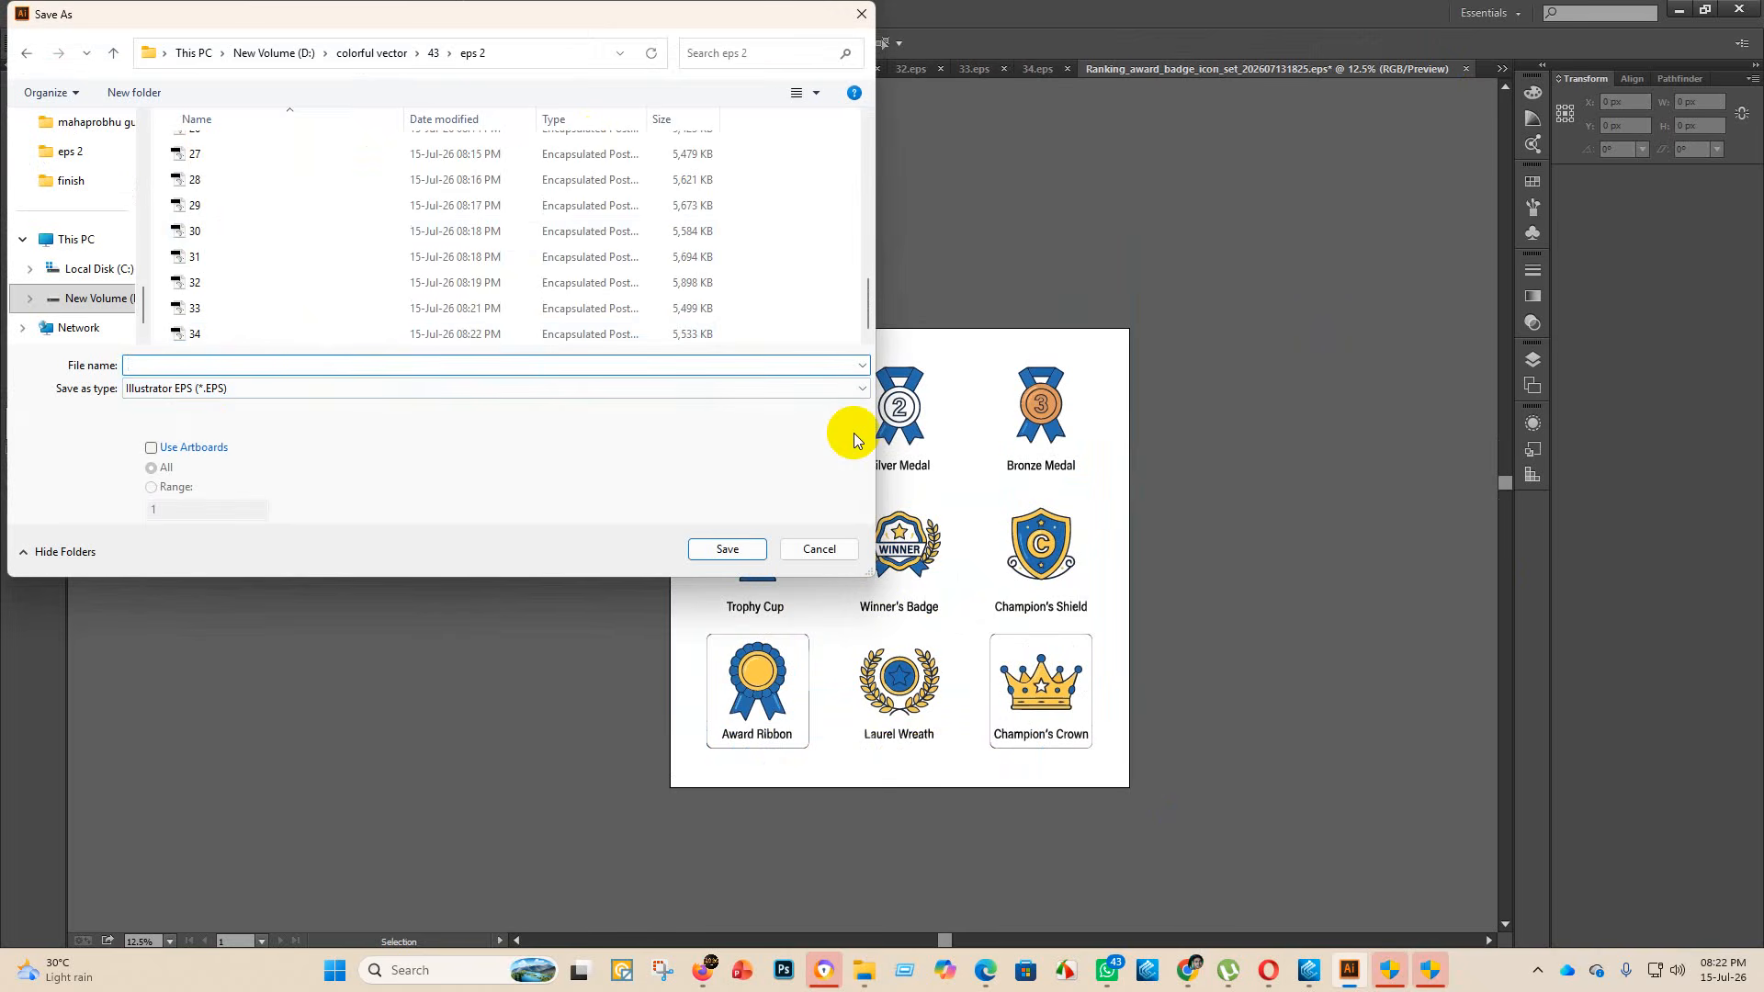
pyautogui.write('35')
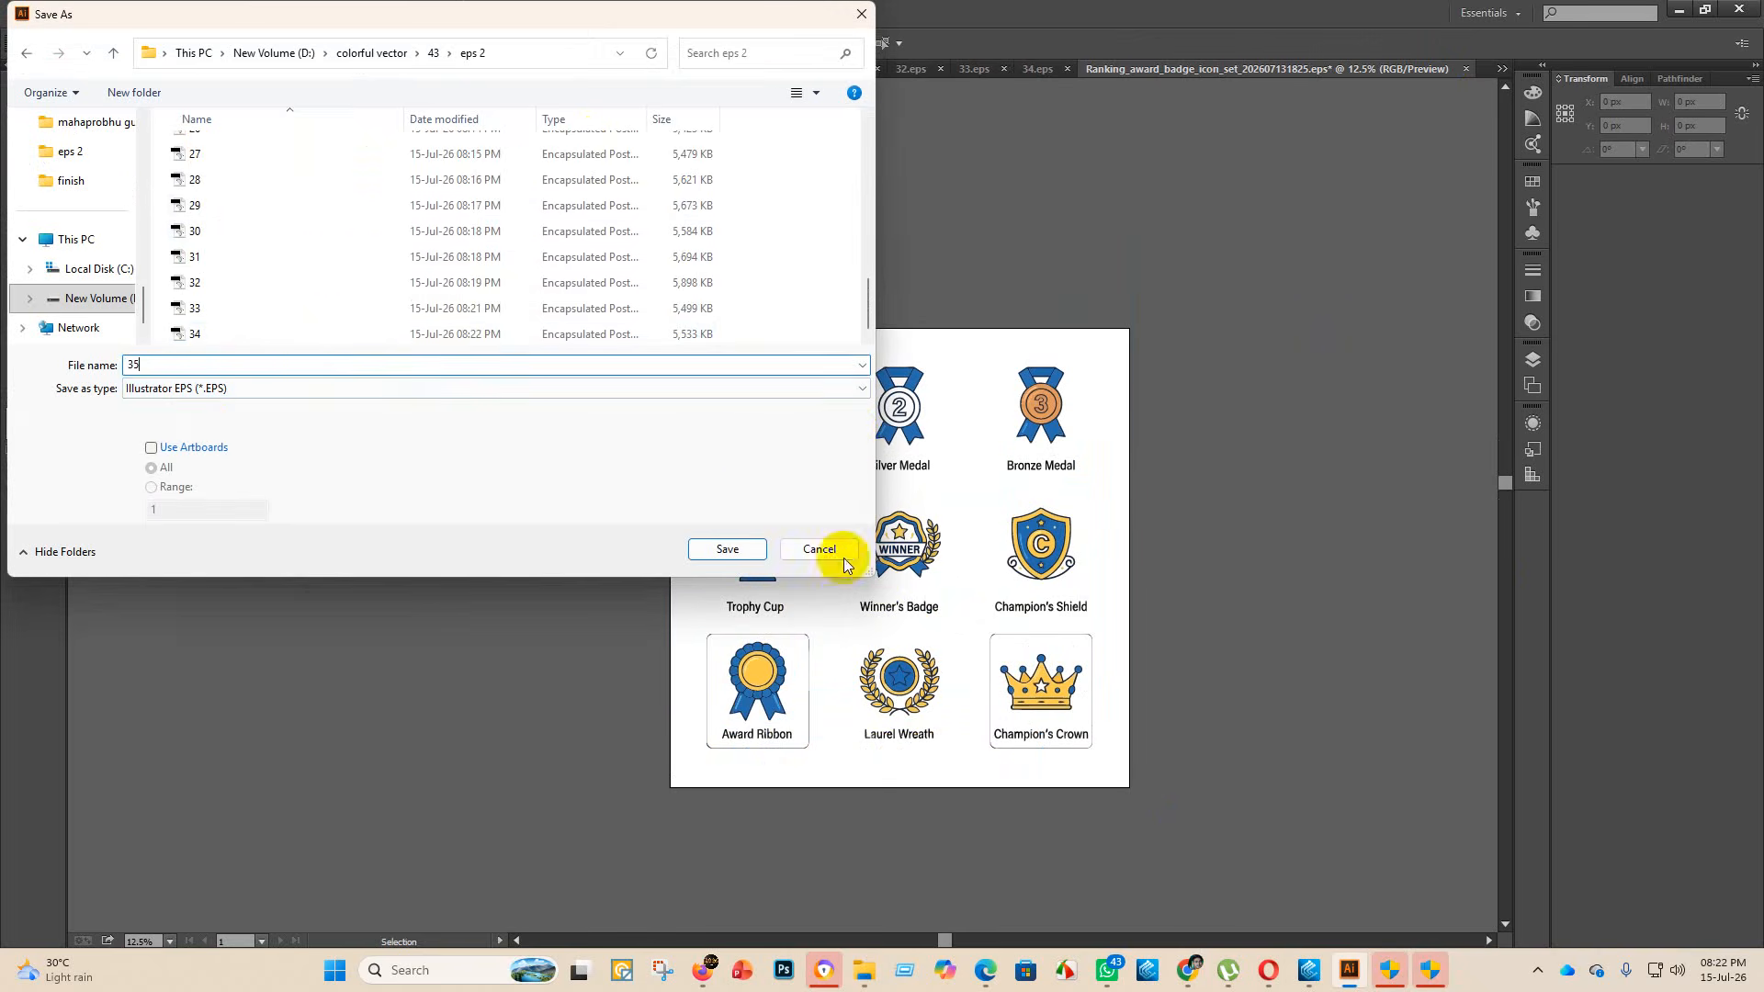
pyautogui.click(726, 549)
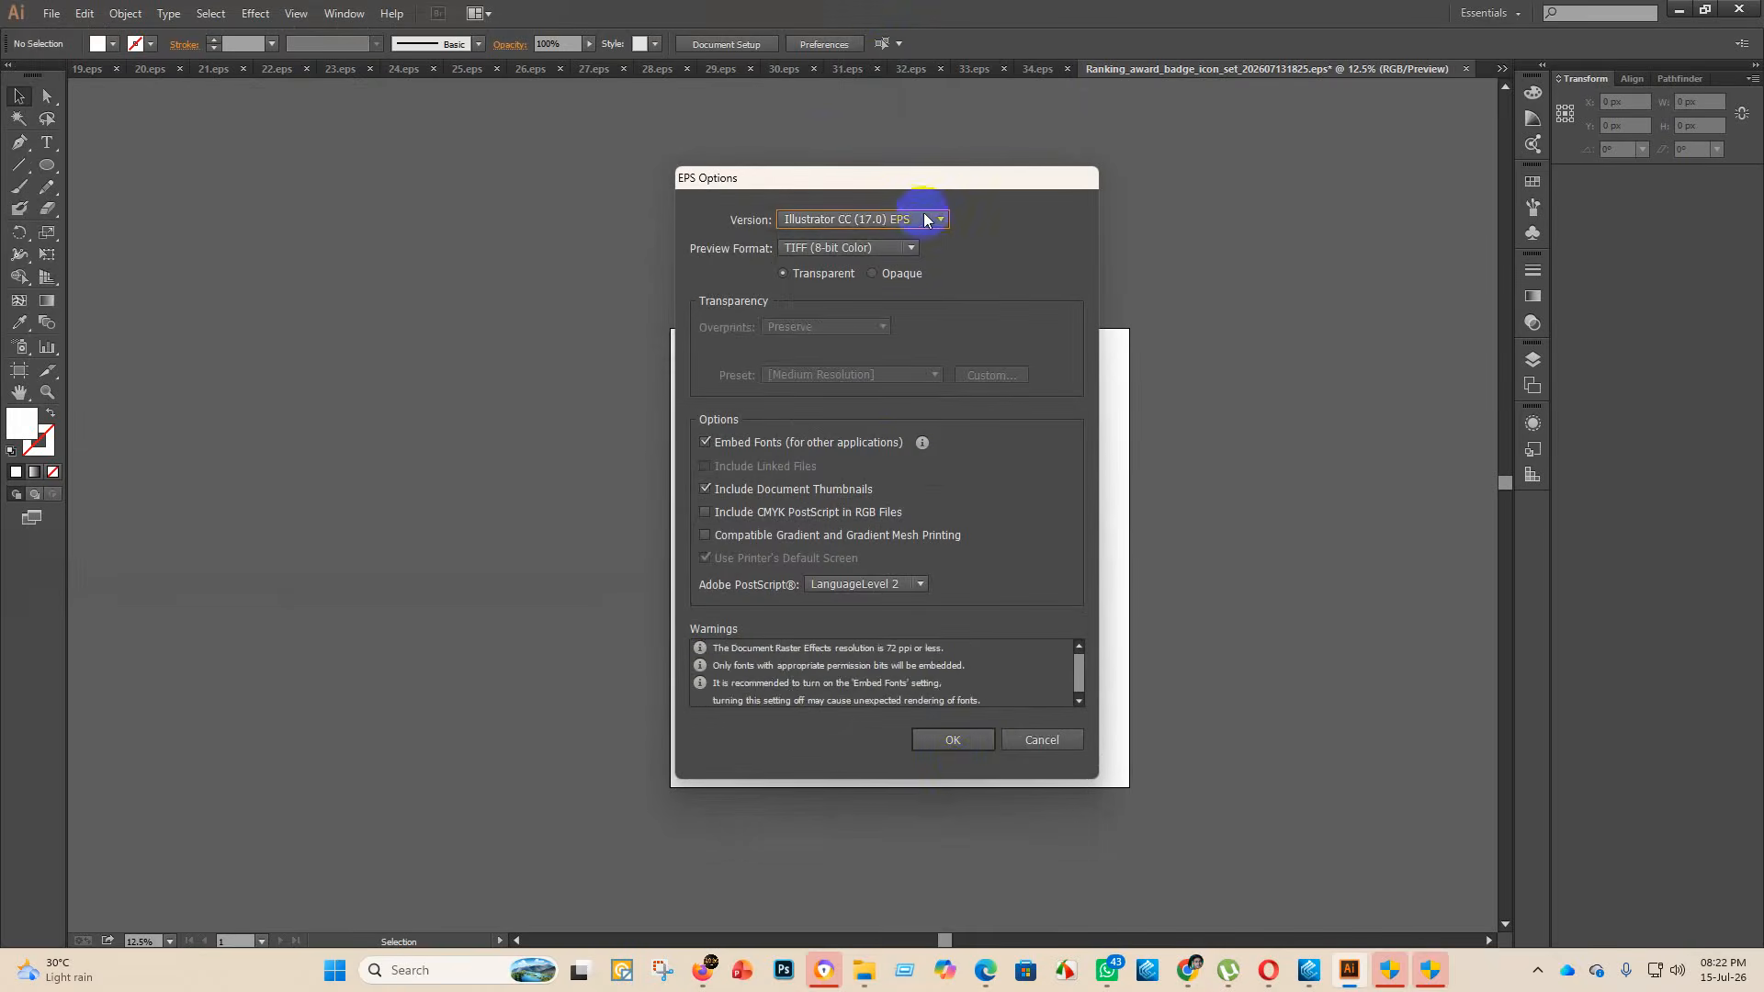
# - Choose Illustrator 10 EPS as the version for file 35 and finish saving it
pyautogui.click(919, 218)
pyautogui.click(872, 409)
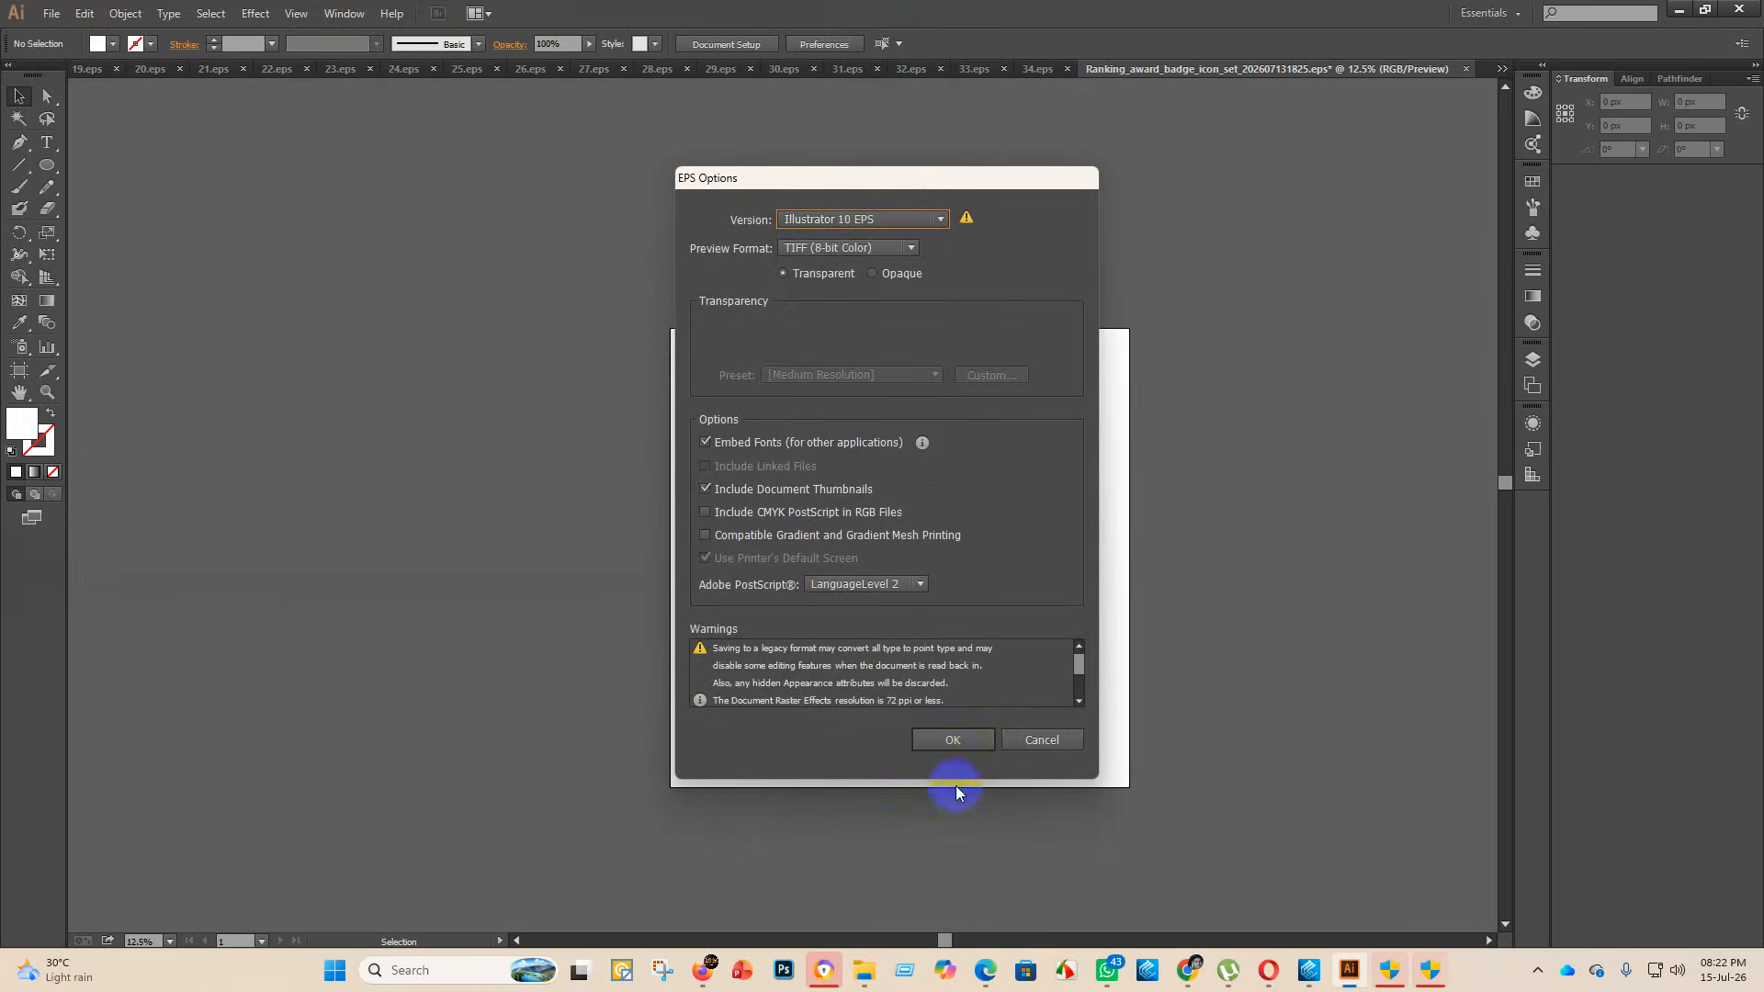
pyautogui.click(955, 739)
pyautogui.moveTo(872, 981)
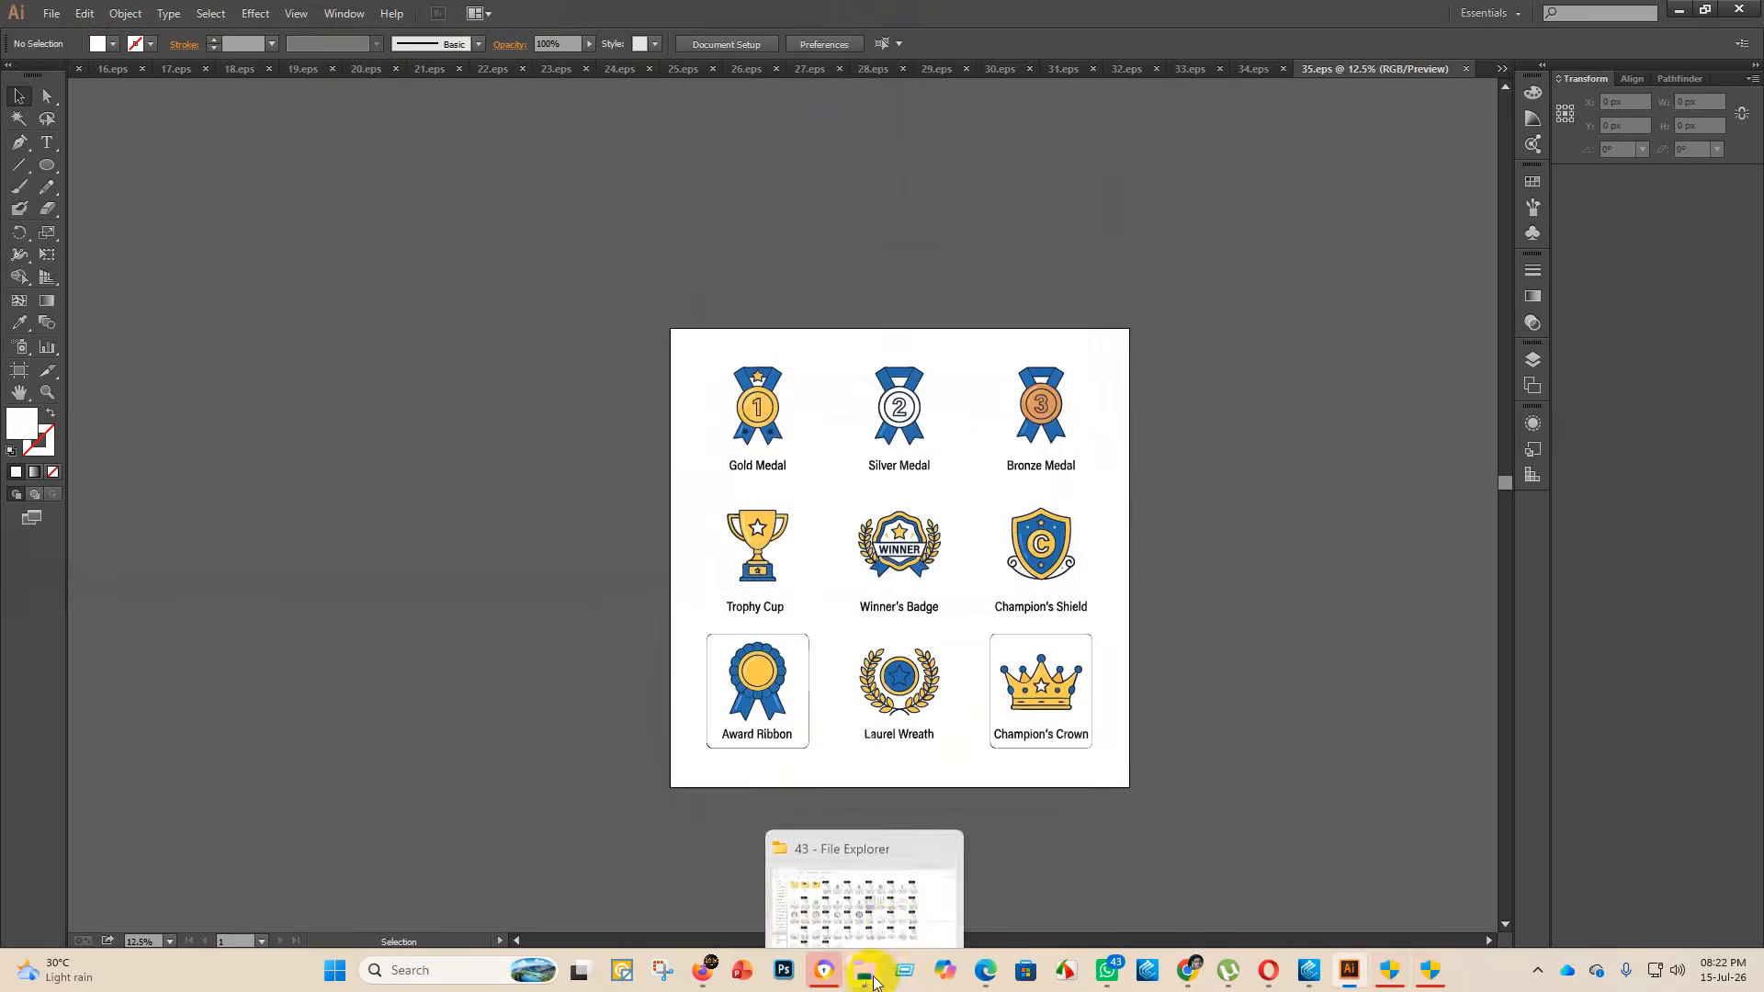
pyautogui.click(868, 886)
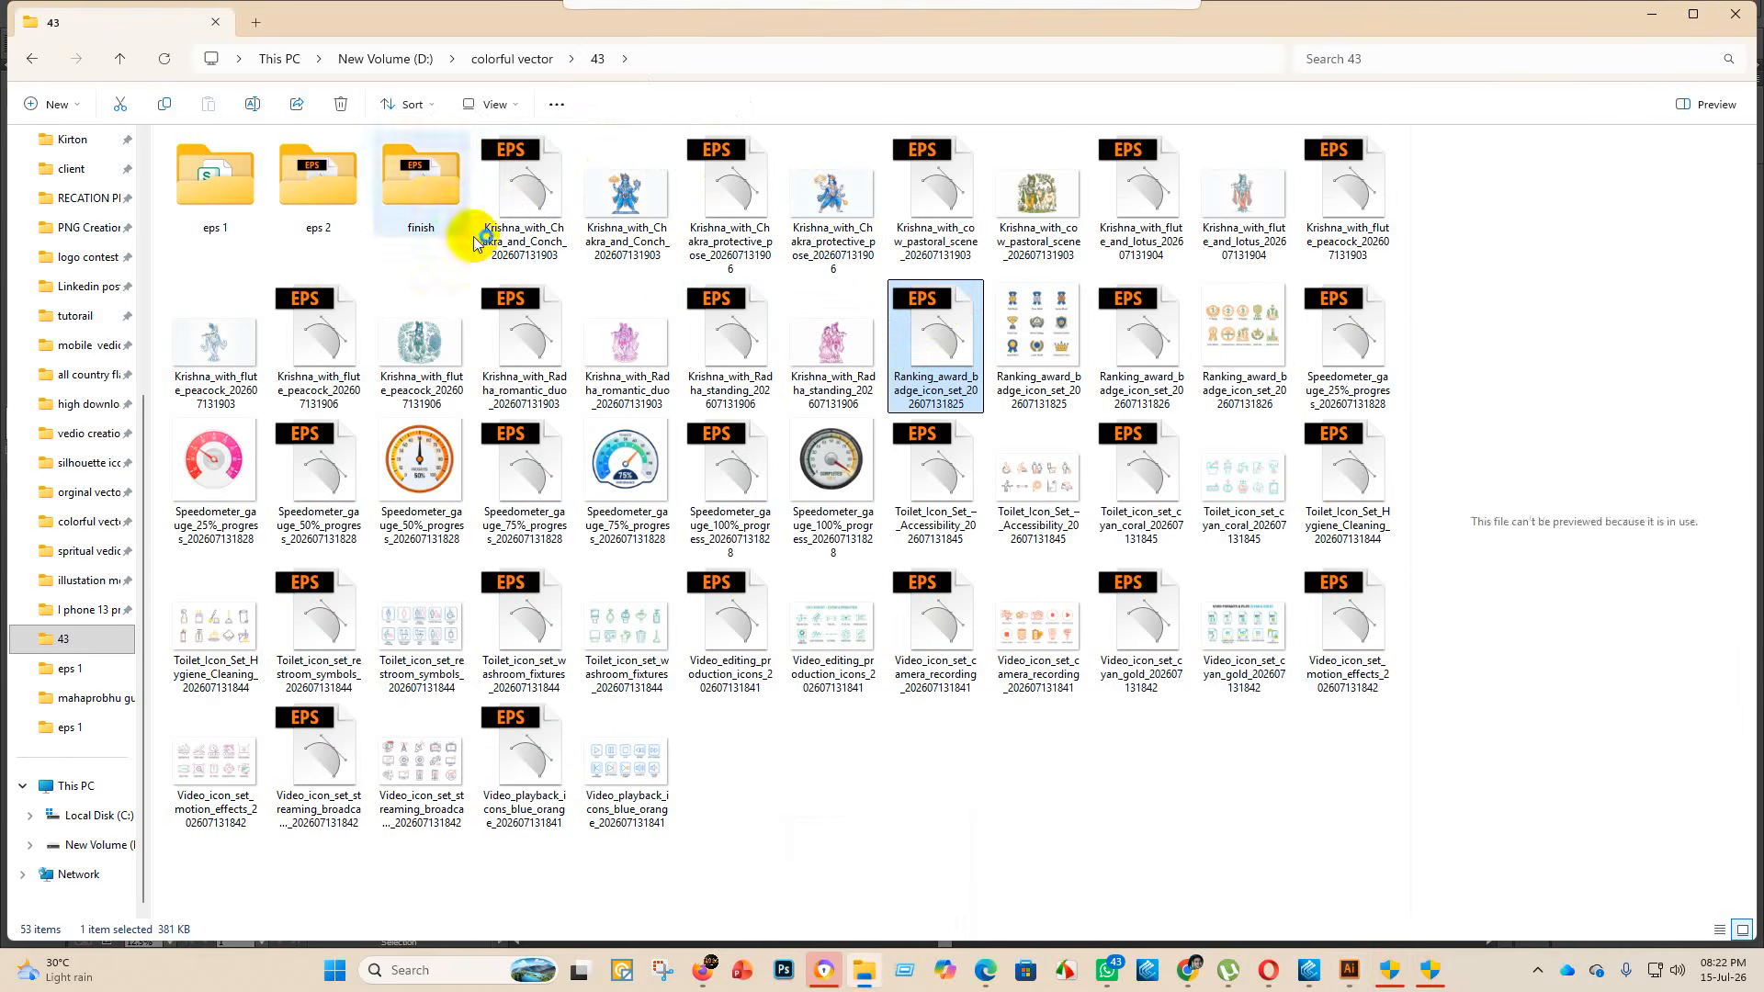
pyautogui.moveTo(928, 349); pyautogui.dragTo(420, 179)
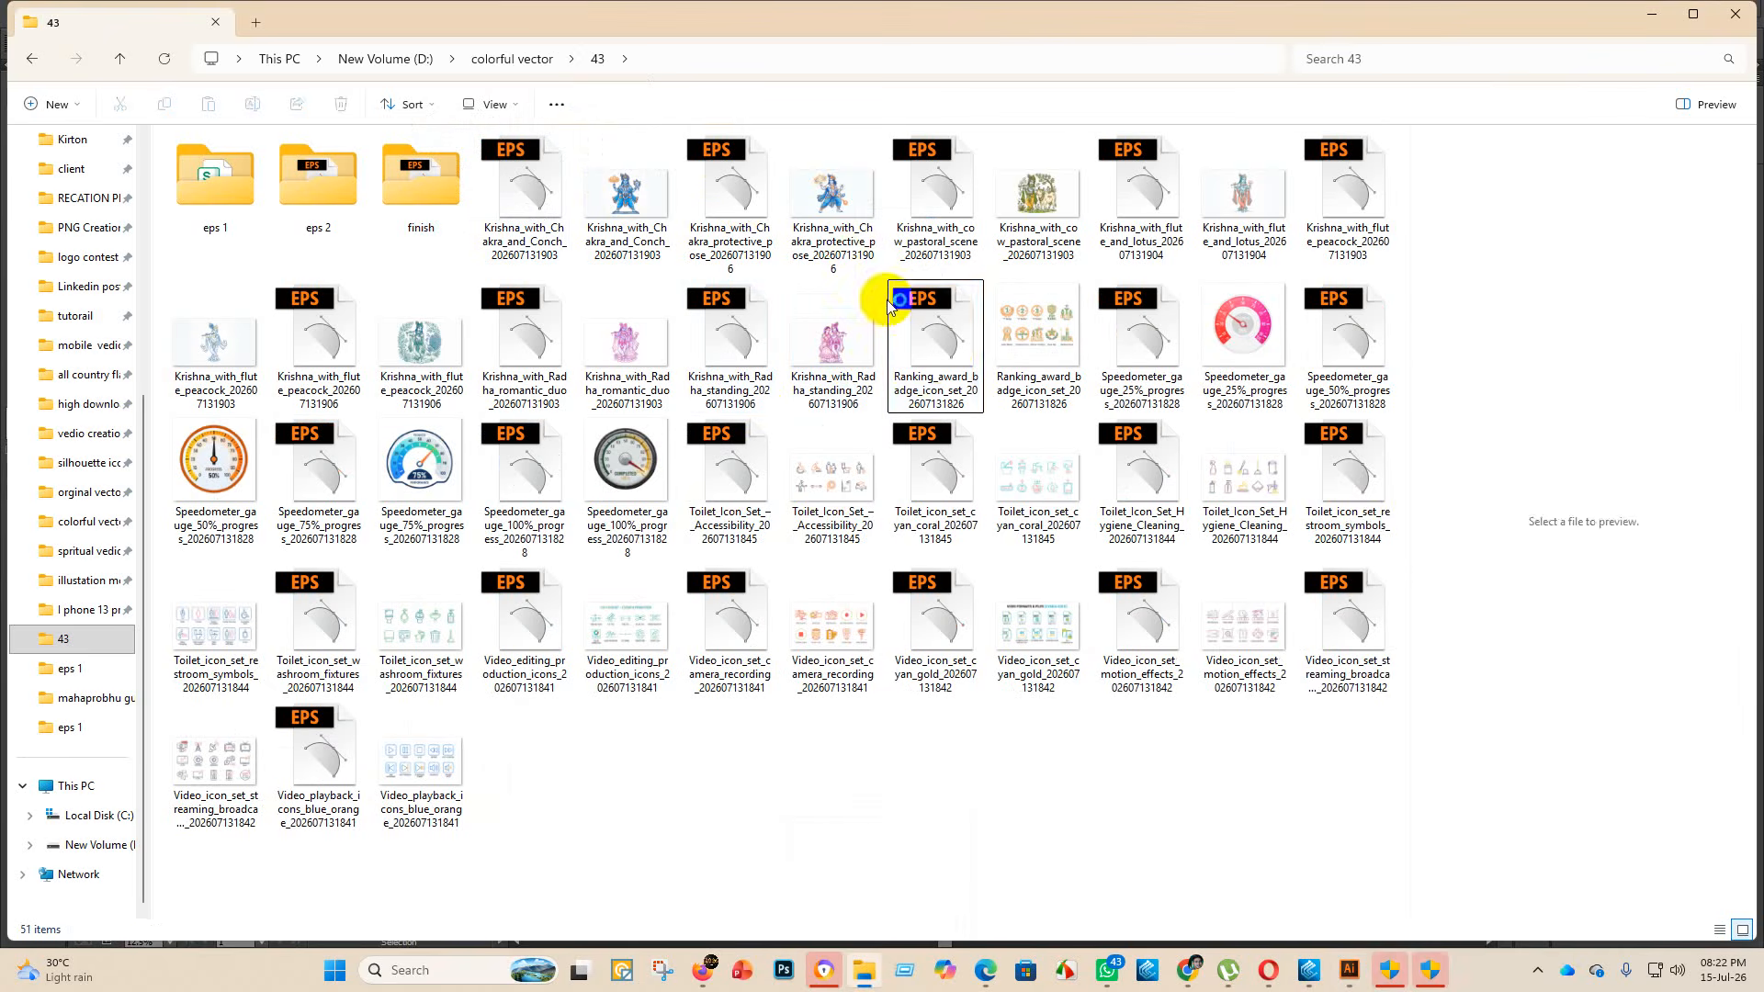
# - Open Ranking_award_badge_icon_set_202607131826.eps in a maximized window and enlarge its artwork proportionally to about 4177 by 4177 px
pyautogui.click(946, 351)
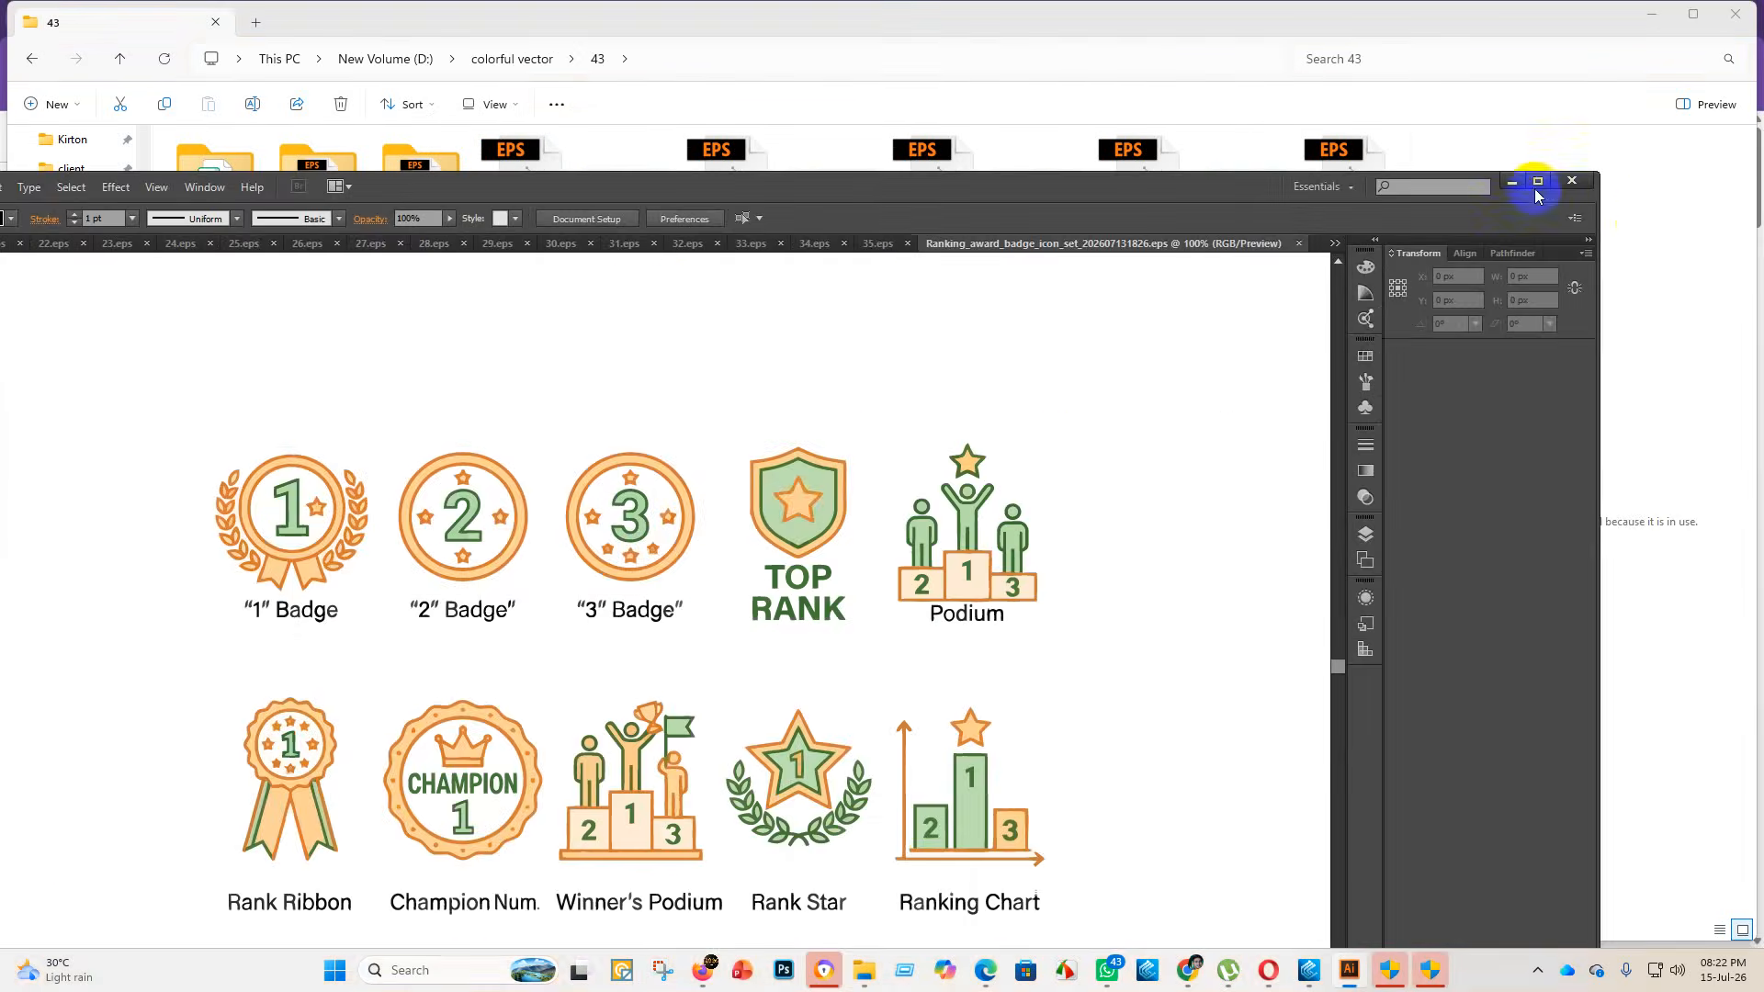
pyautogui.click(1537, 181)
pyautogui.scroll(-6, 890, 670)
pyautogui.click(886, 634)
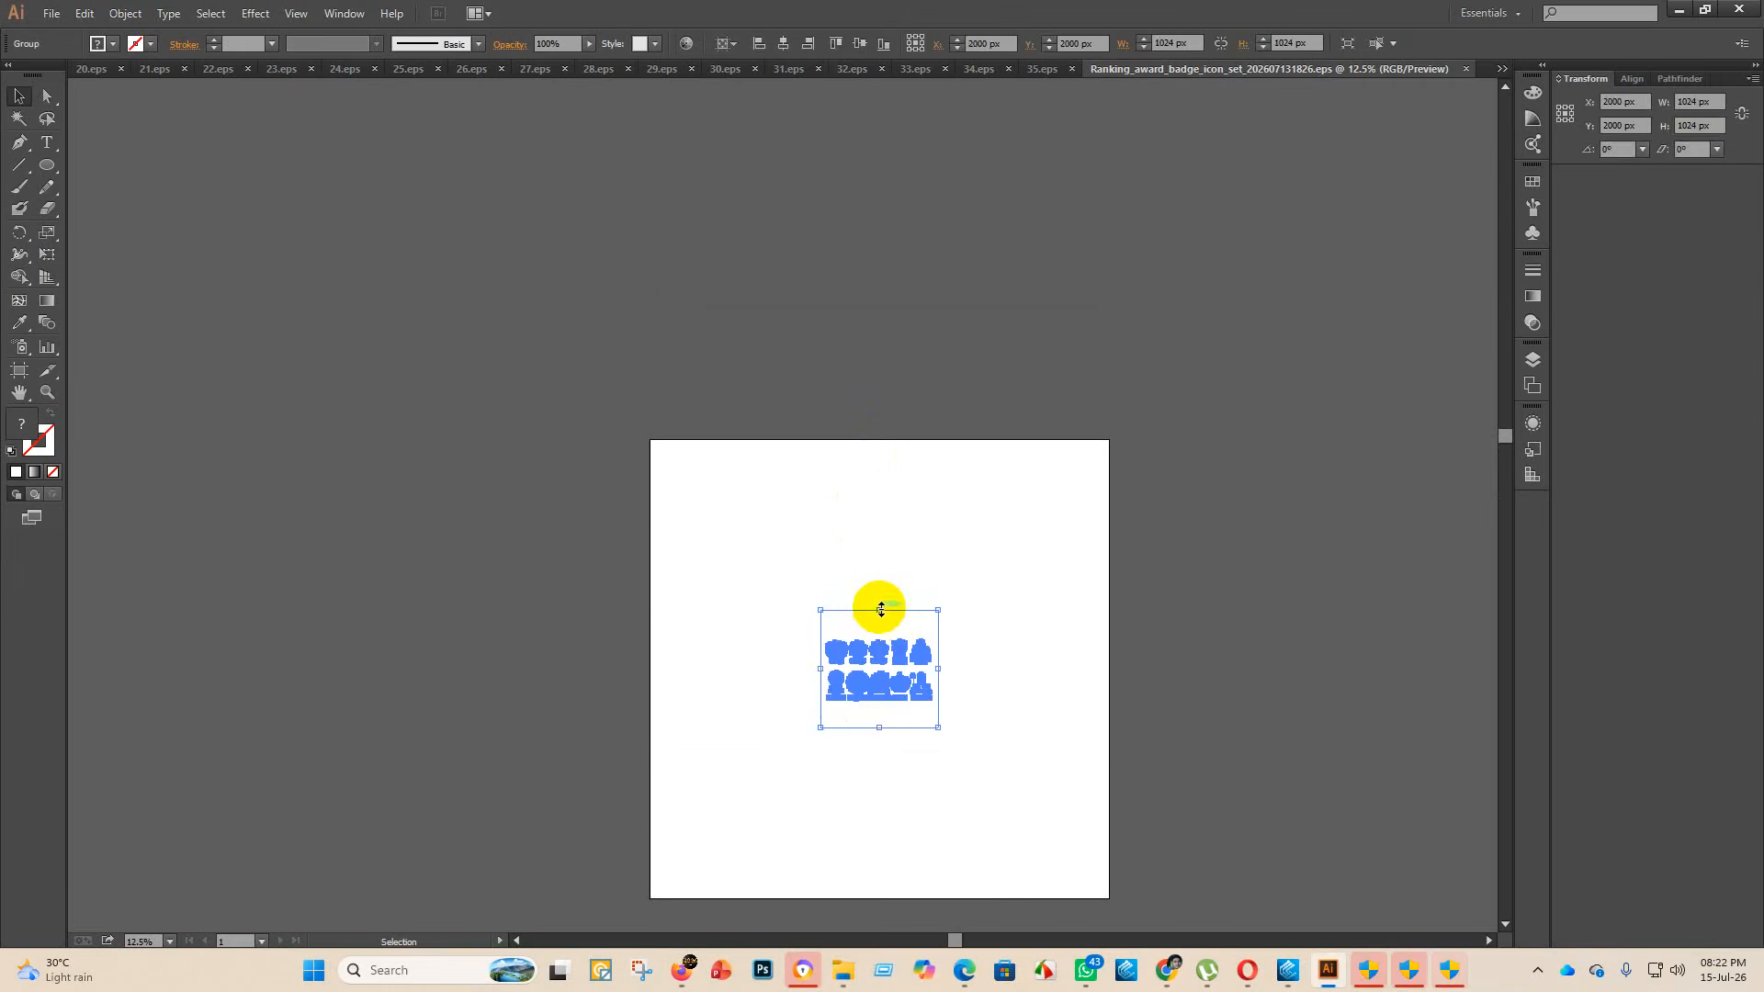
pyautogui.click(875, 395)
pyautogui.moveTo(889, 681); pyautogui.dragTo(894, 679)
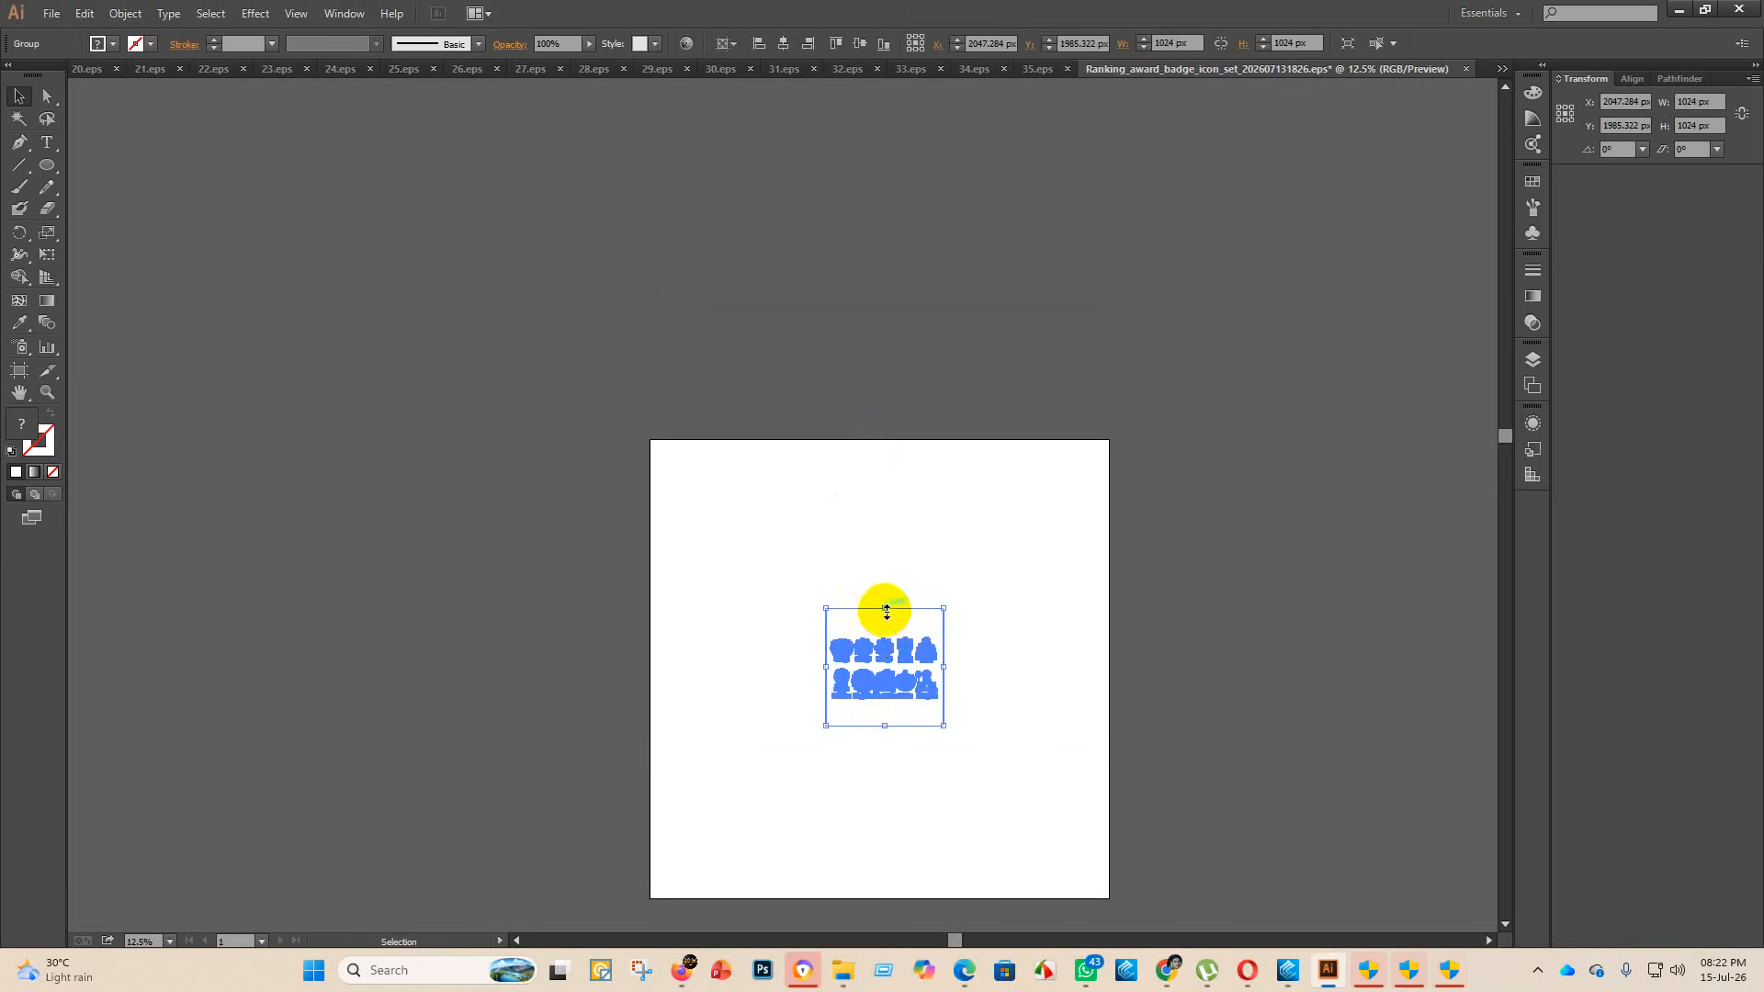
pyautogui.moveTo(887, 611); pyautogui.dragTo(953, 247)
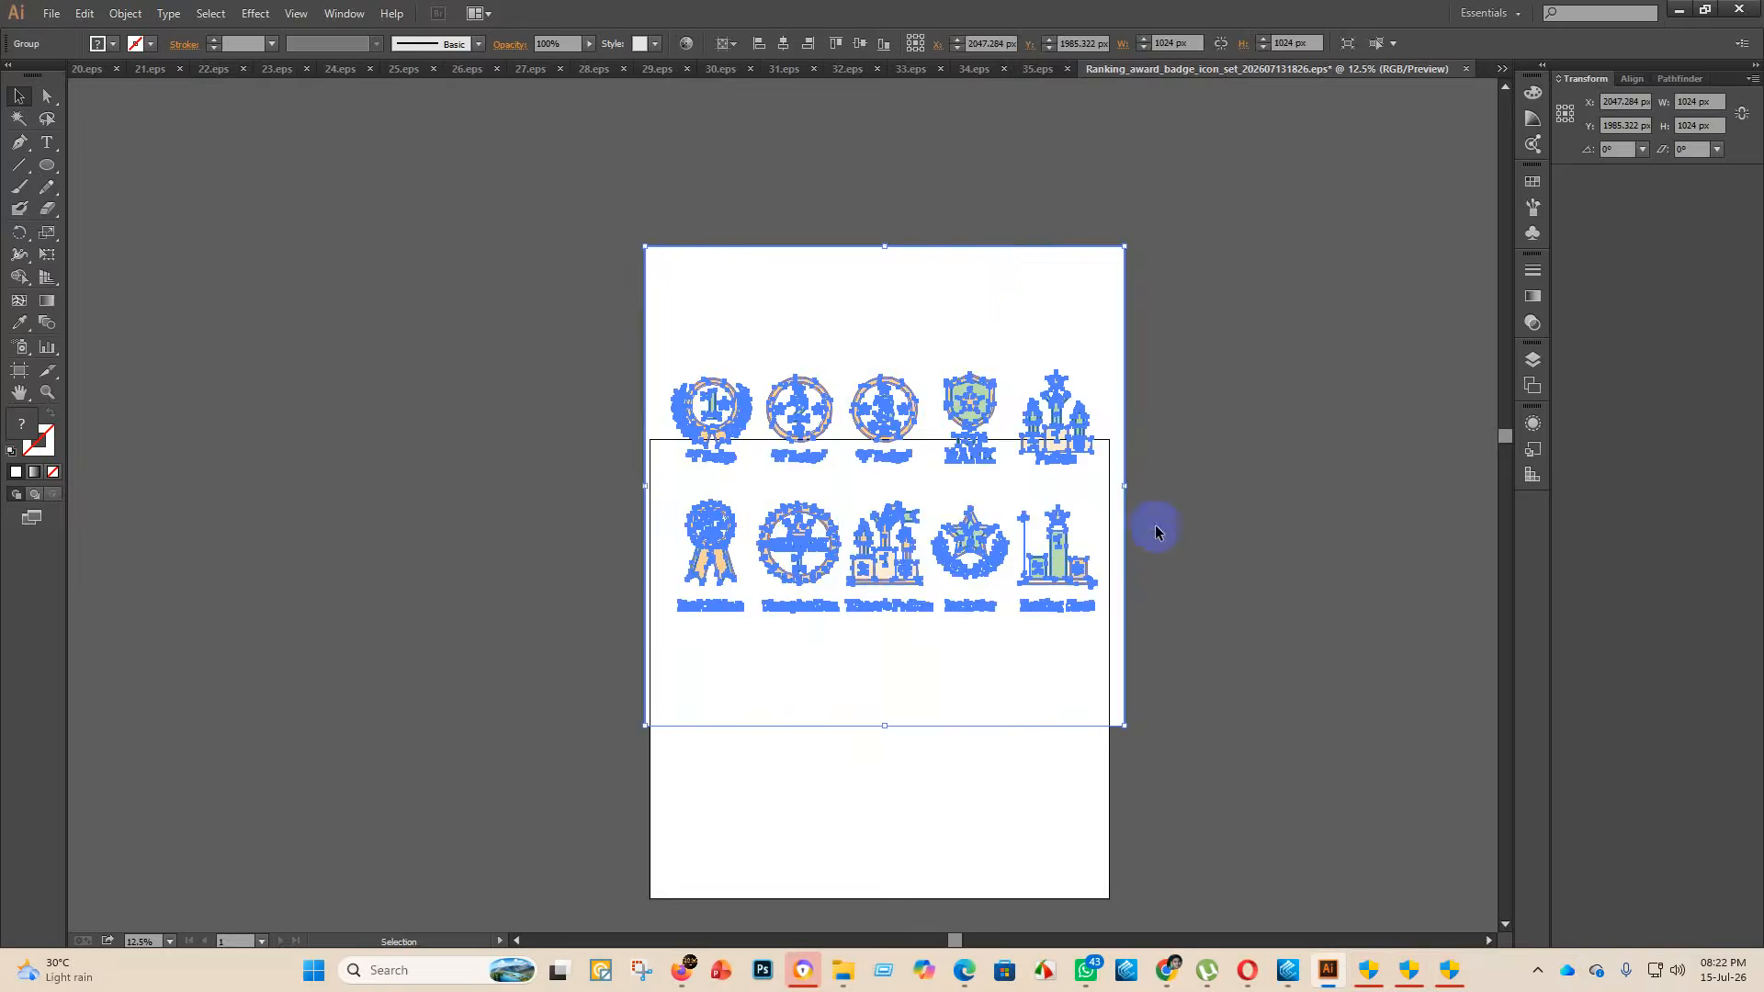
pyautogui.click(1156, 531)
# - Select the white background and matching light fills of the orange and green ranking badges with the Magic Wand and delete them
pyautogui.click(20, 118)
pyautogui.click(797, 276)
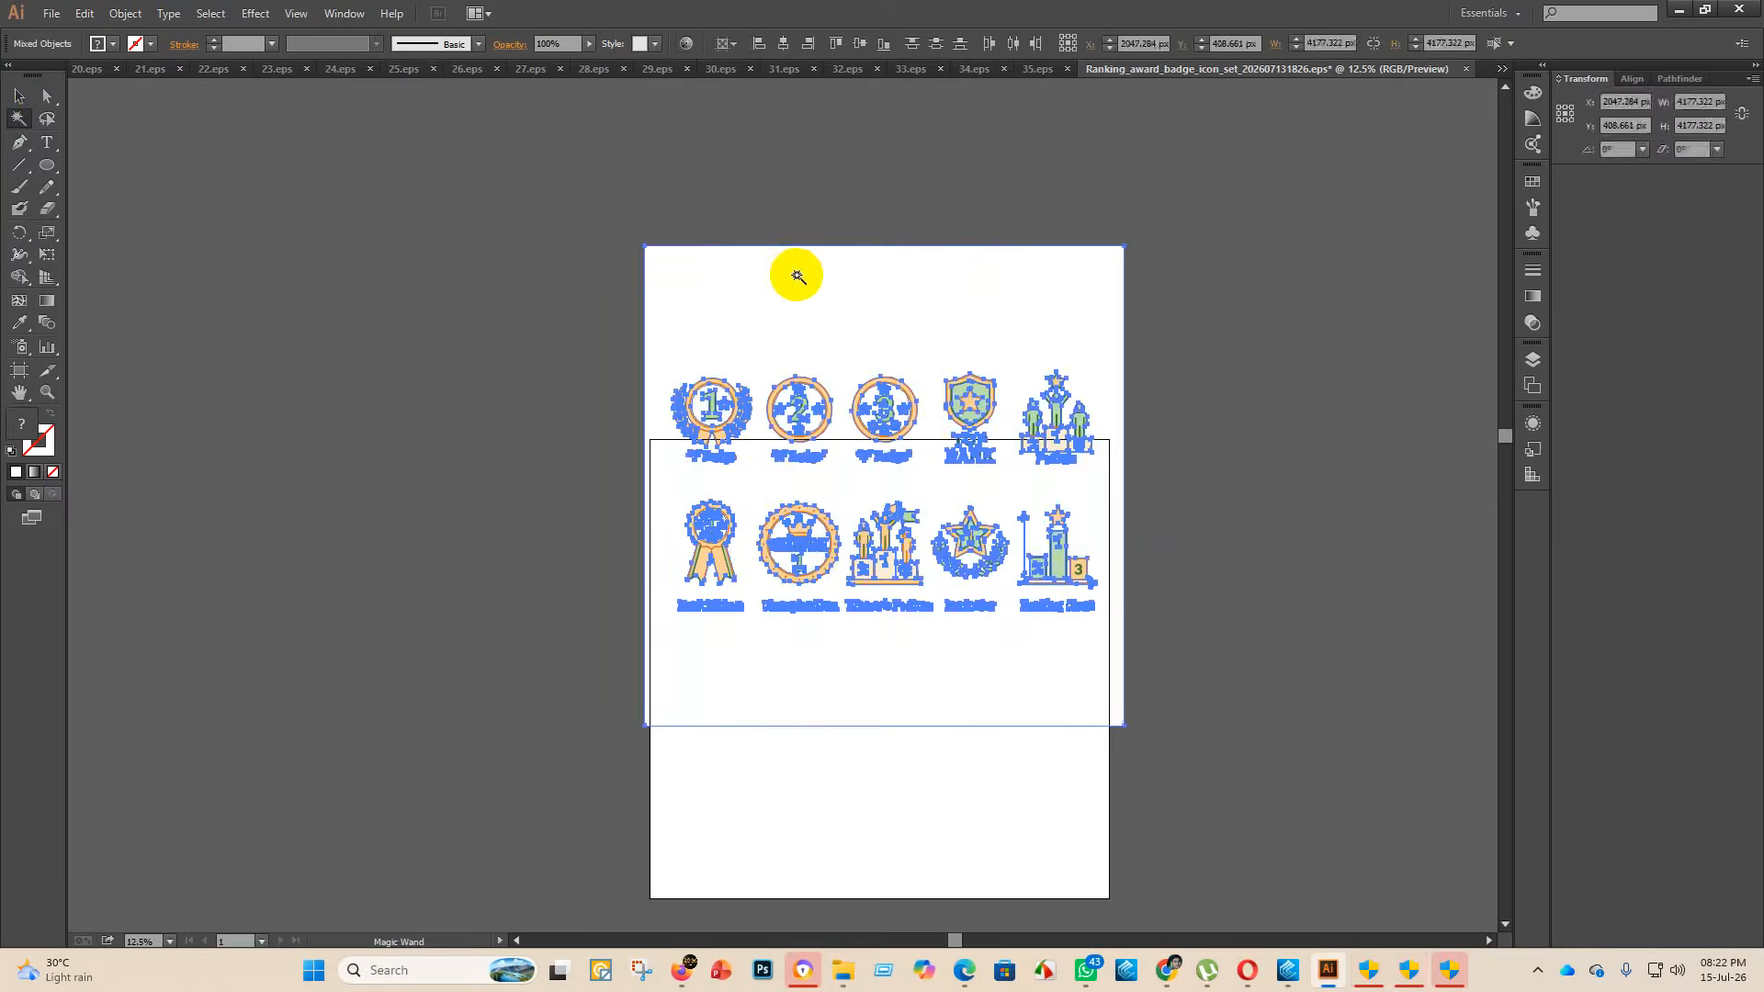
pyautogui.press('Delete')
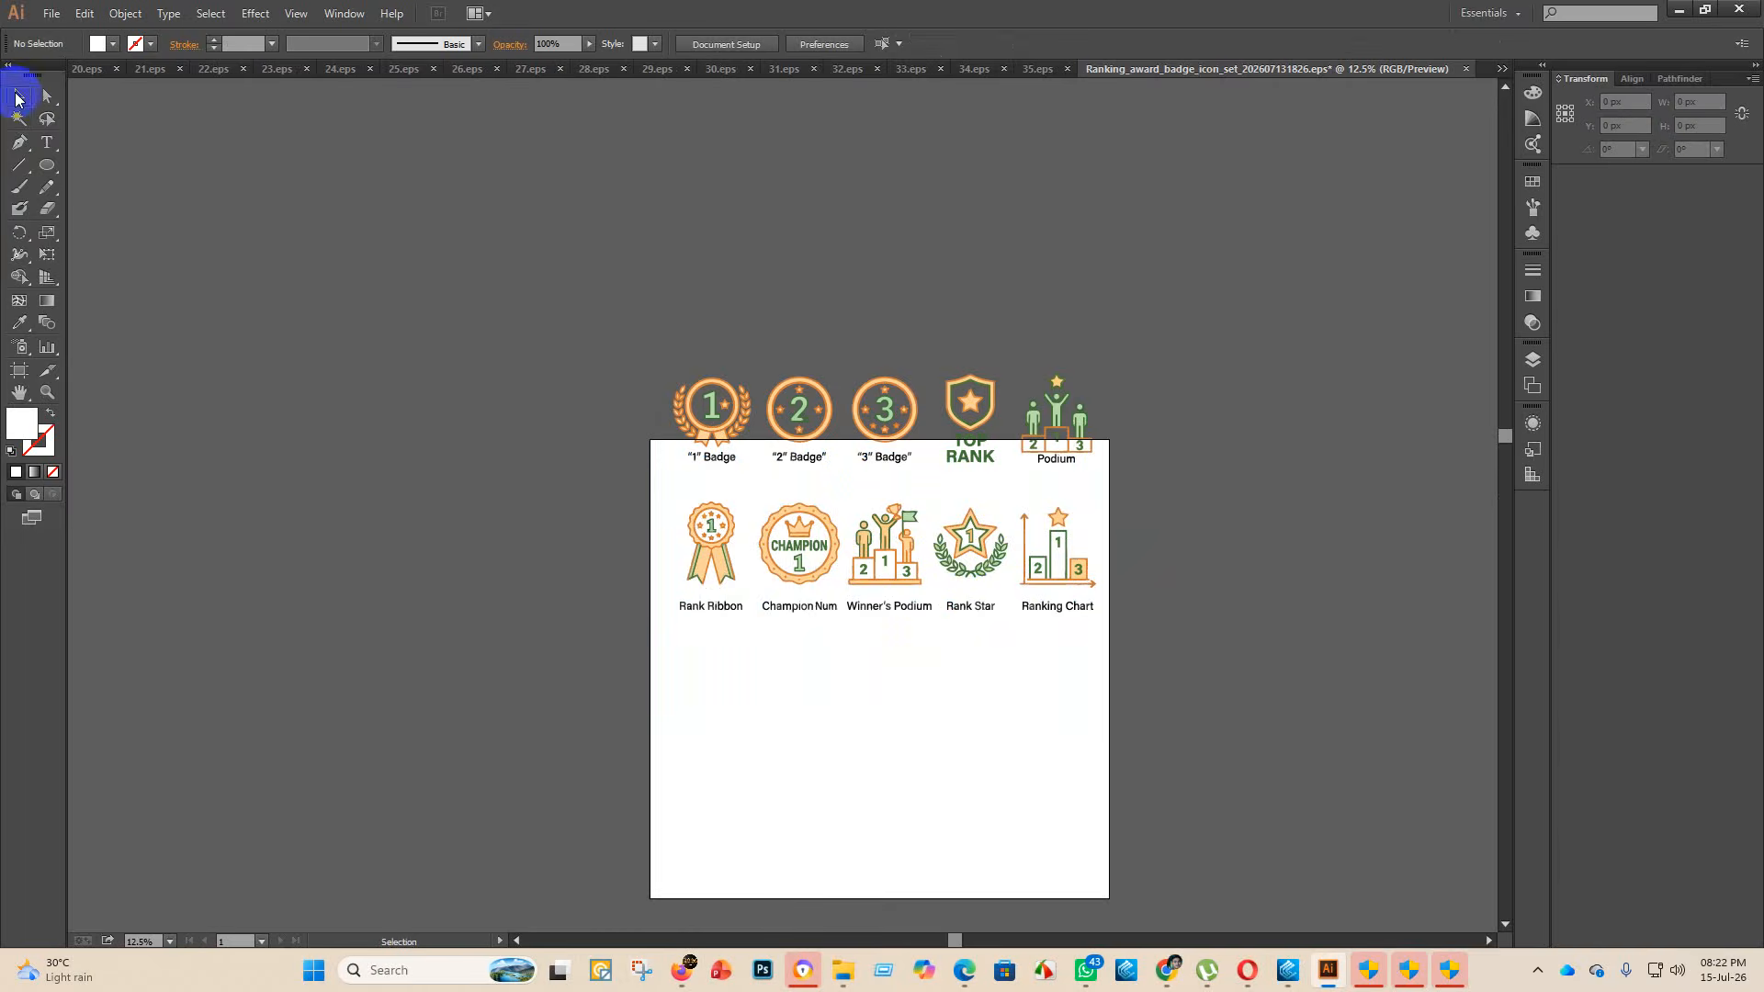
# - Center the ranking badge icon group horizontally and vertically on the artboard, and set the artboard's height to 2000 px
pyautogui.click(929, 452)
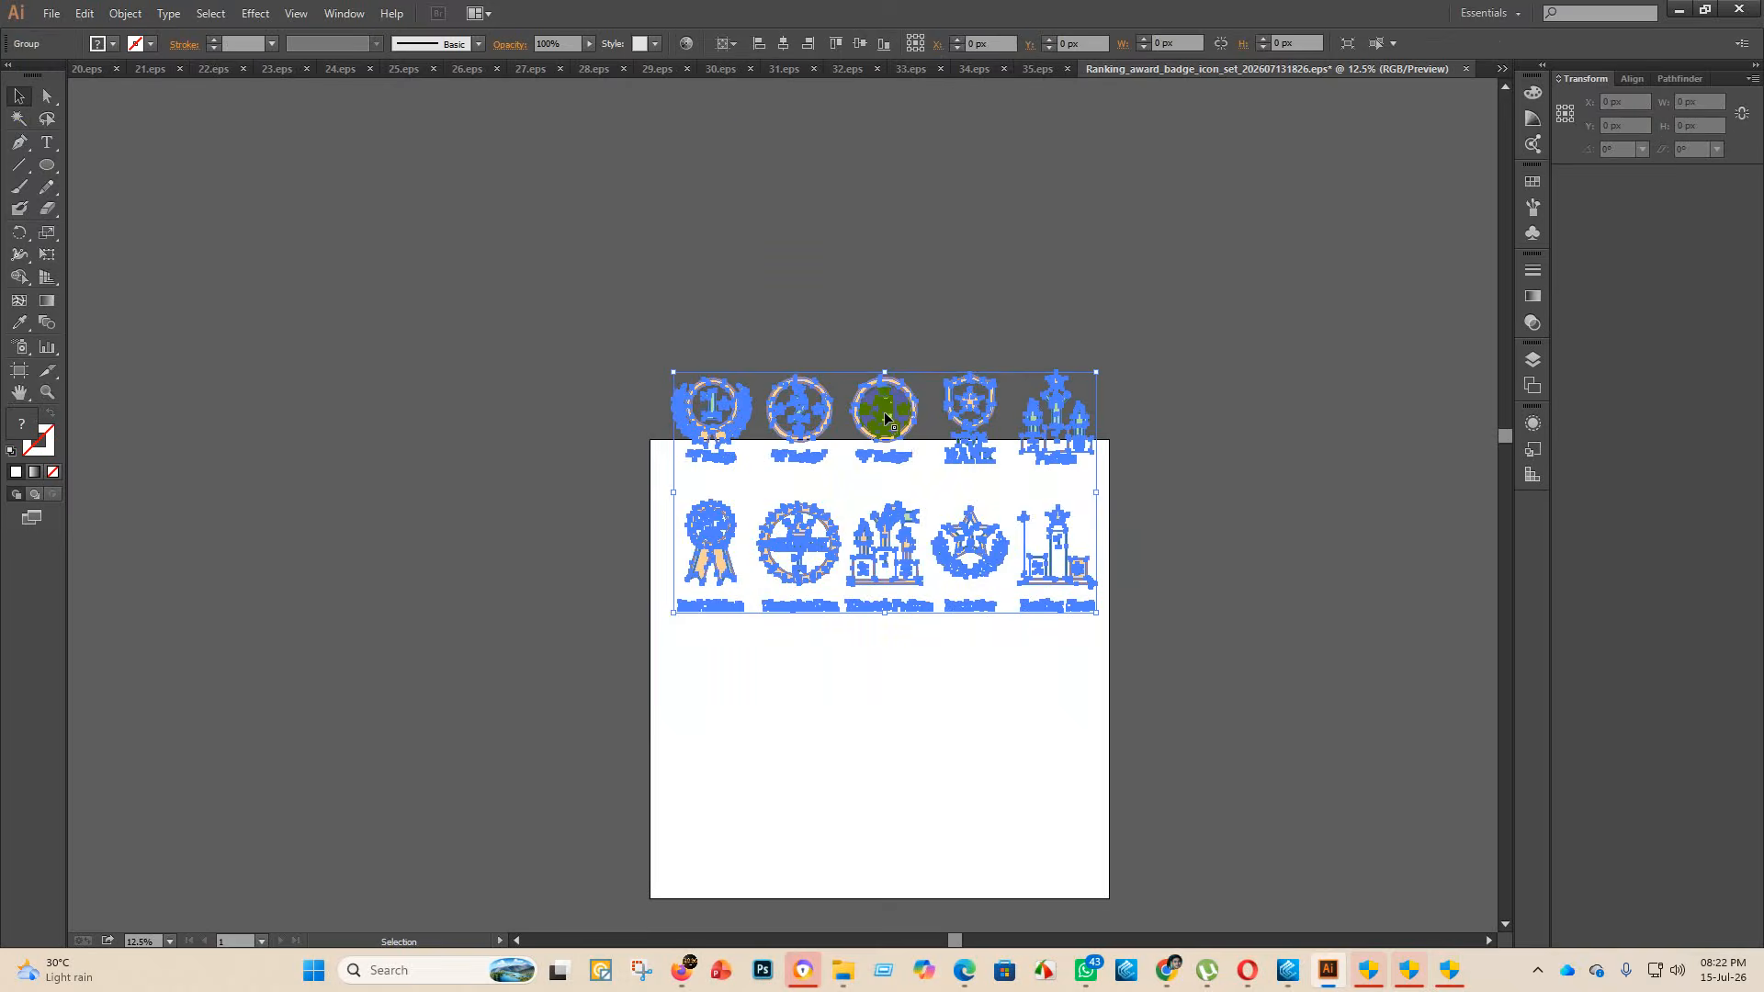
pyautogui.click(783, 43)
pyautogui.click(860, 43)
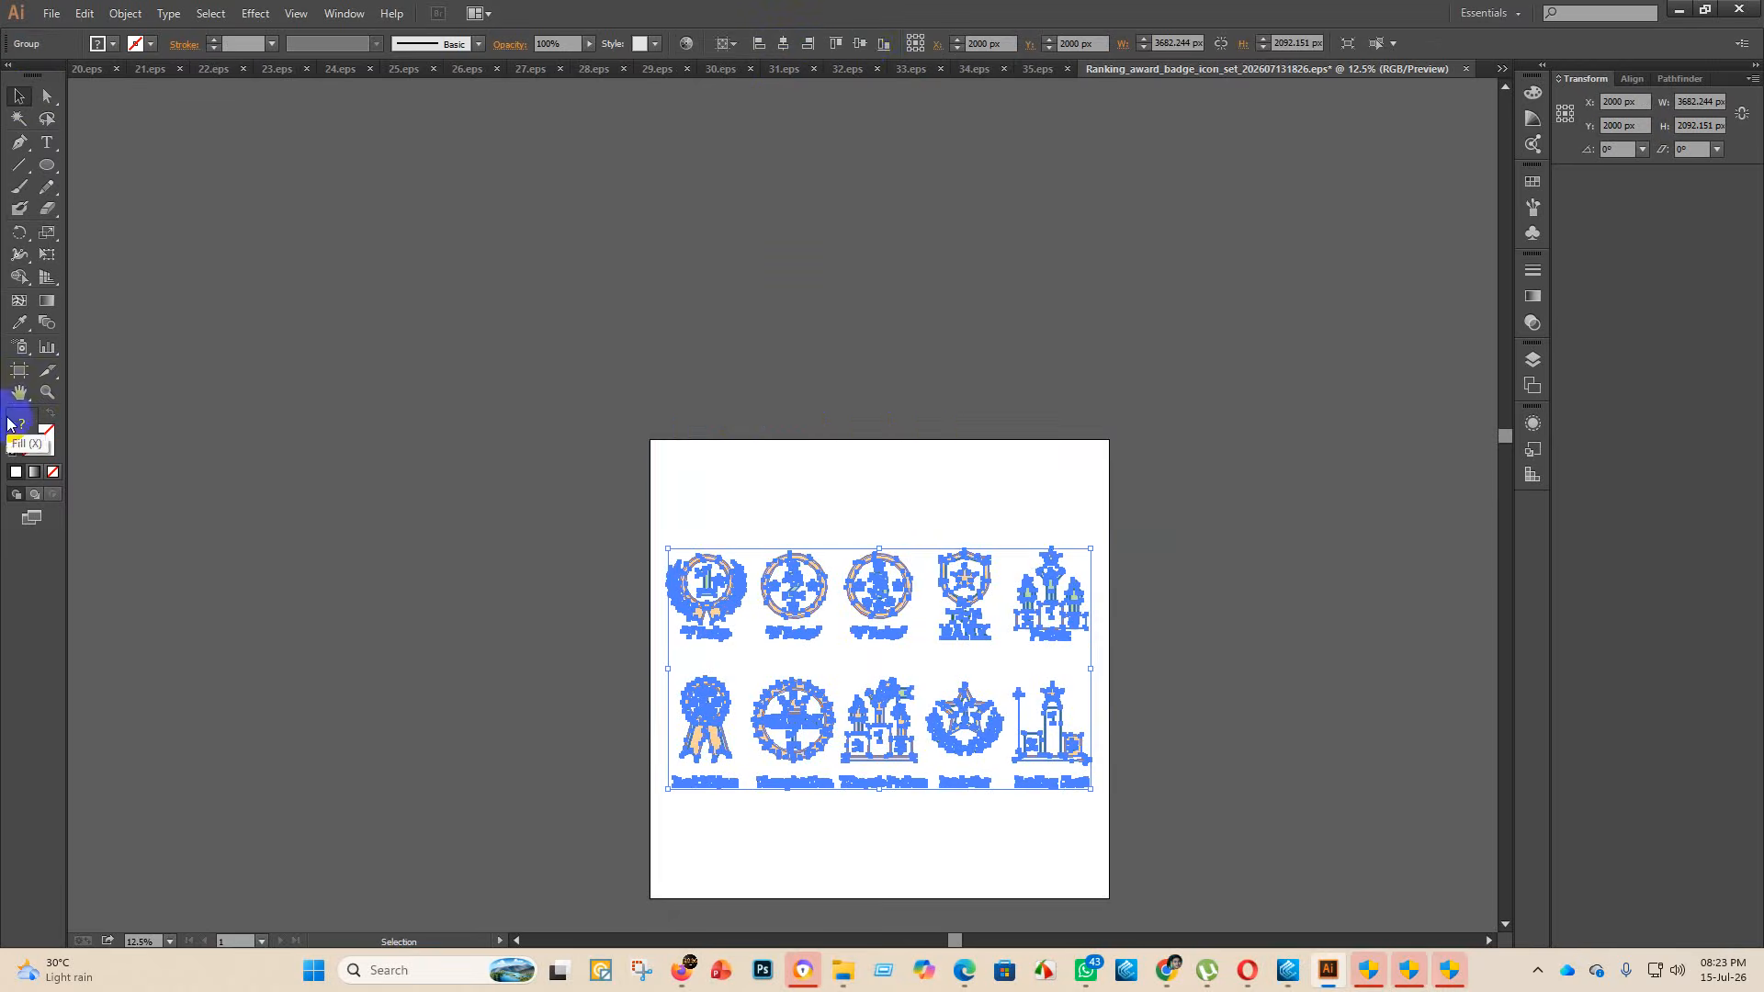
pyautogui.click(14, 374)
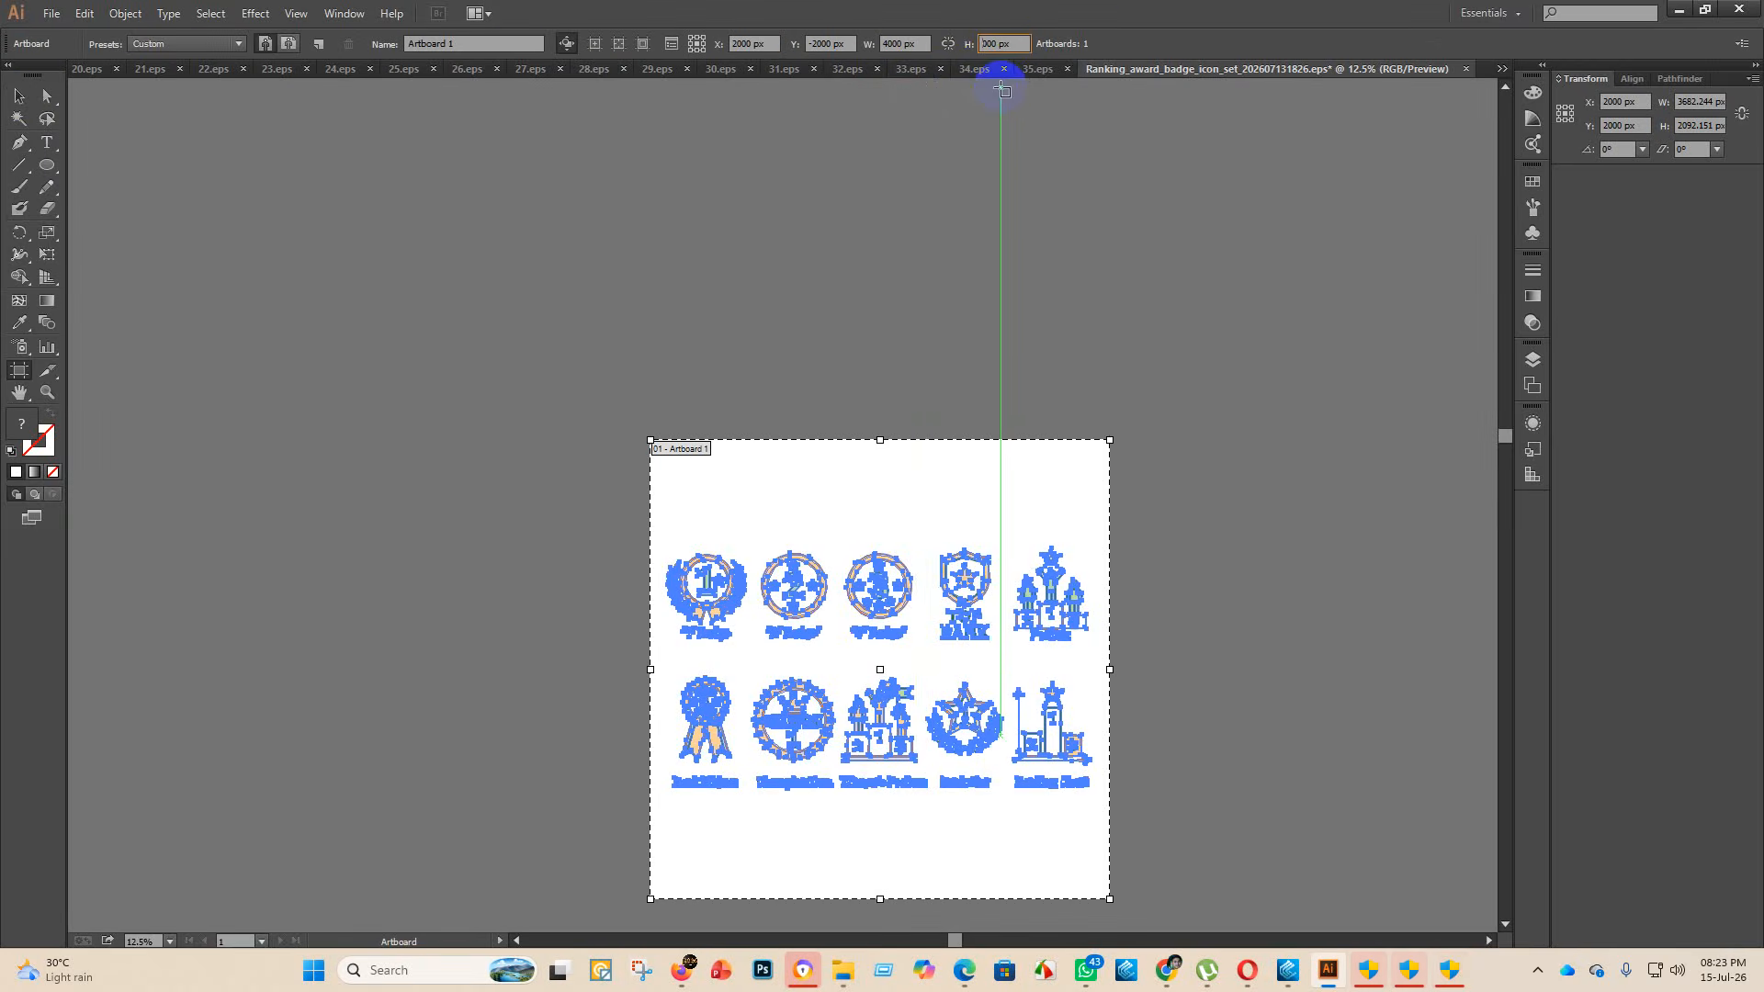
pyautogui.press('Return')
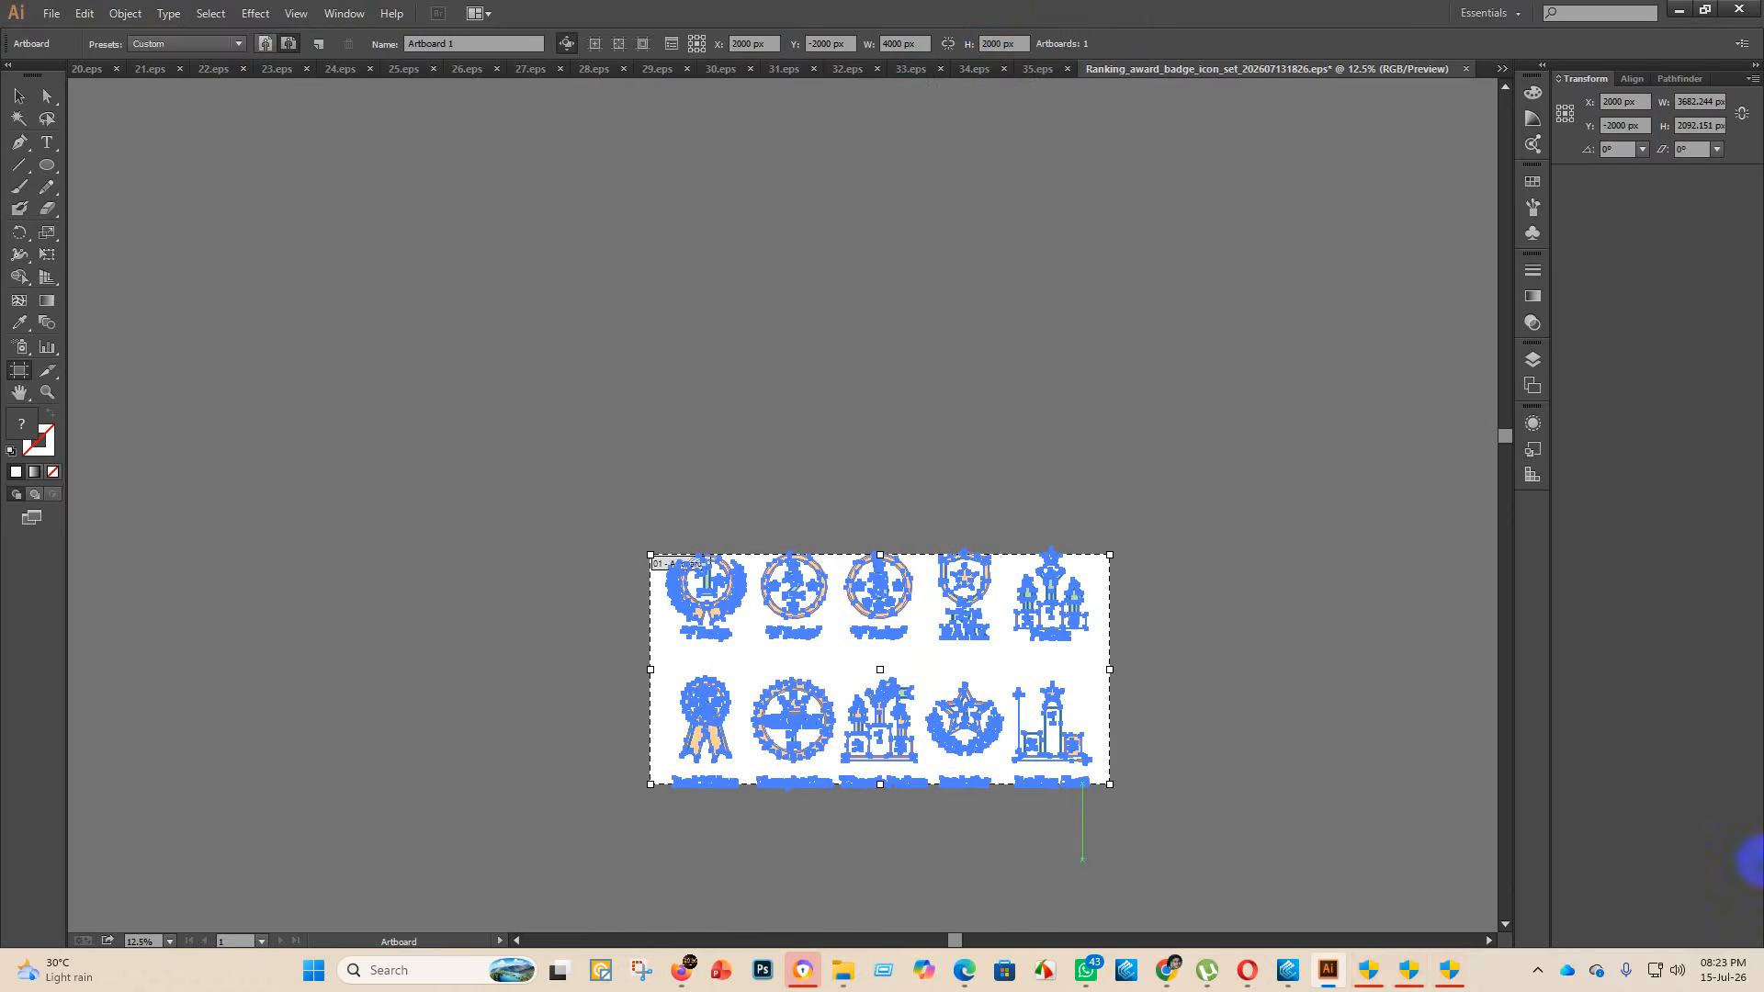
# - Shrink the badge icon group proportionally to about 3363 by 1911 px and center it vertically on the shortened artboard
pyautogui.click(19, 95)
pyautogui.click(888, 567)
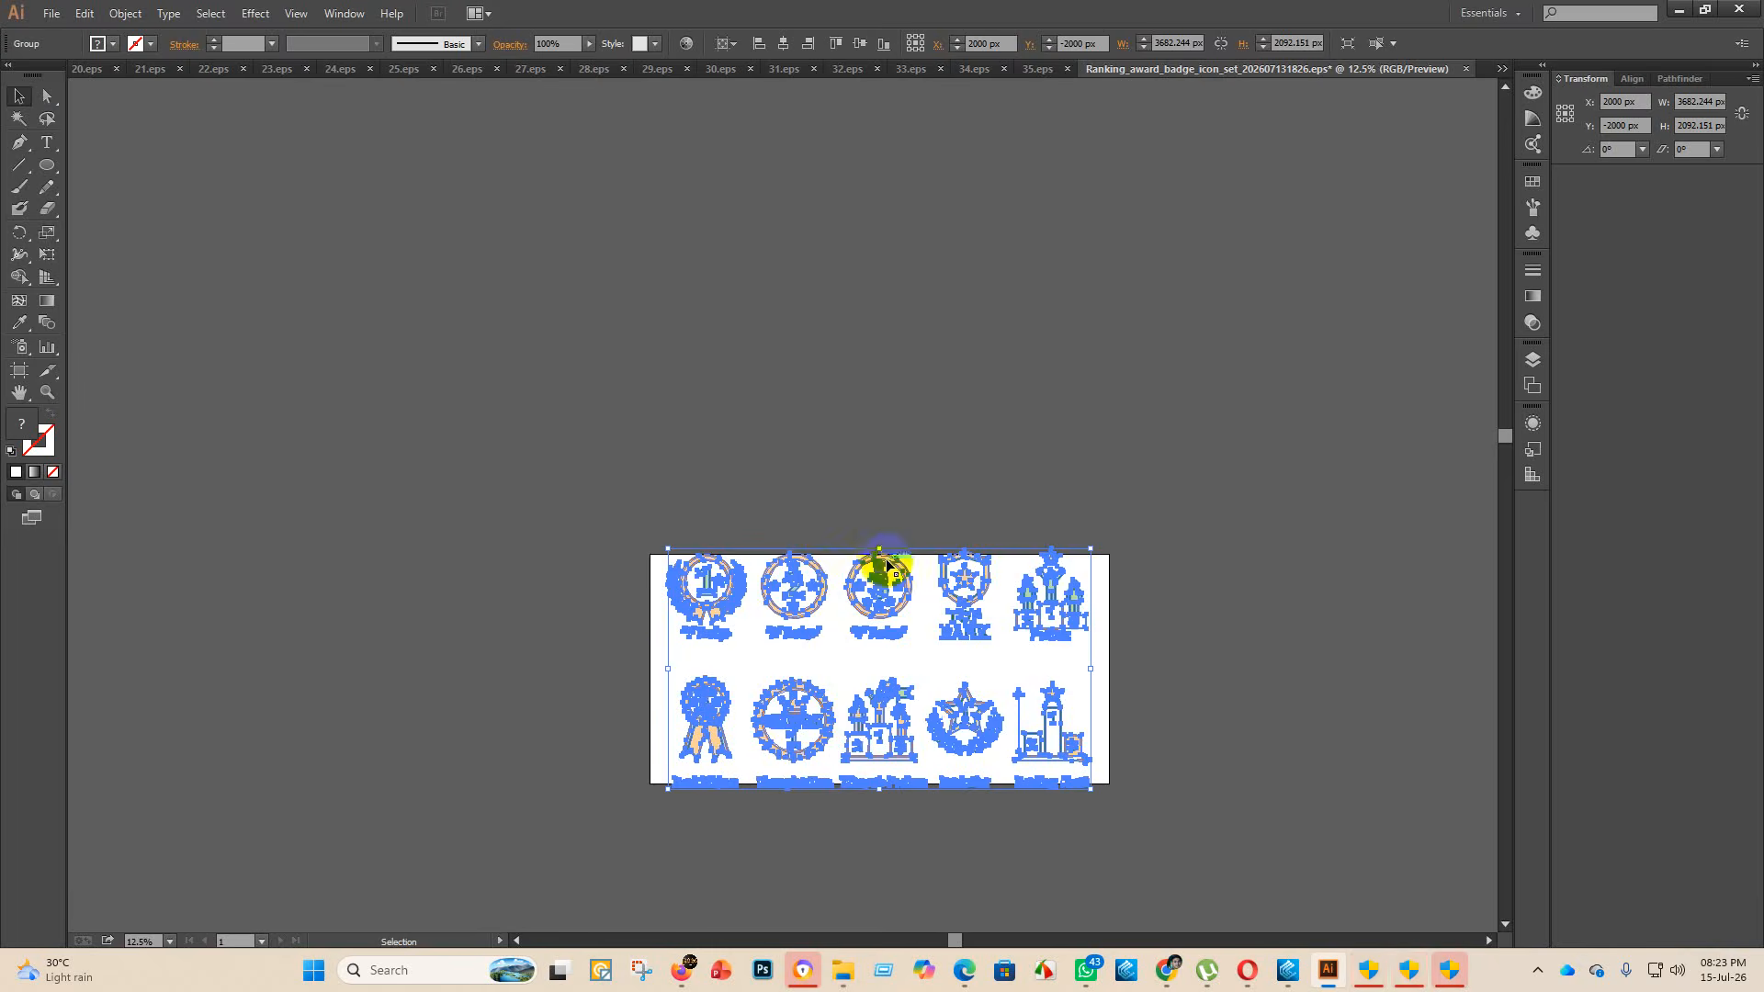
pyautogui.moveTo(882, 548); pyautogui.dragTo(880, 570)
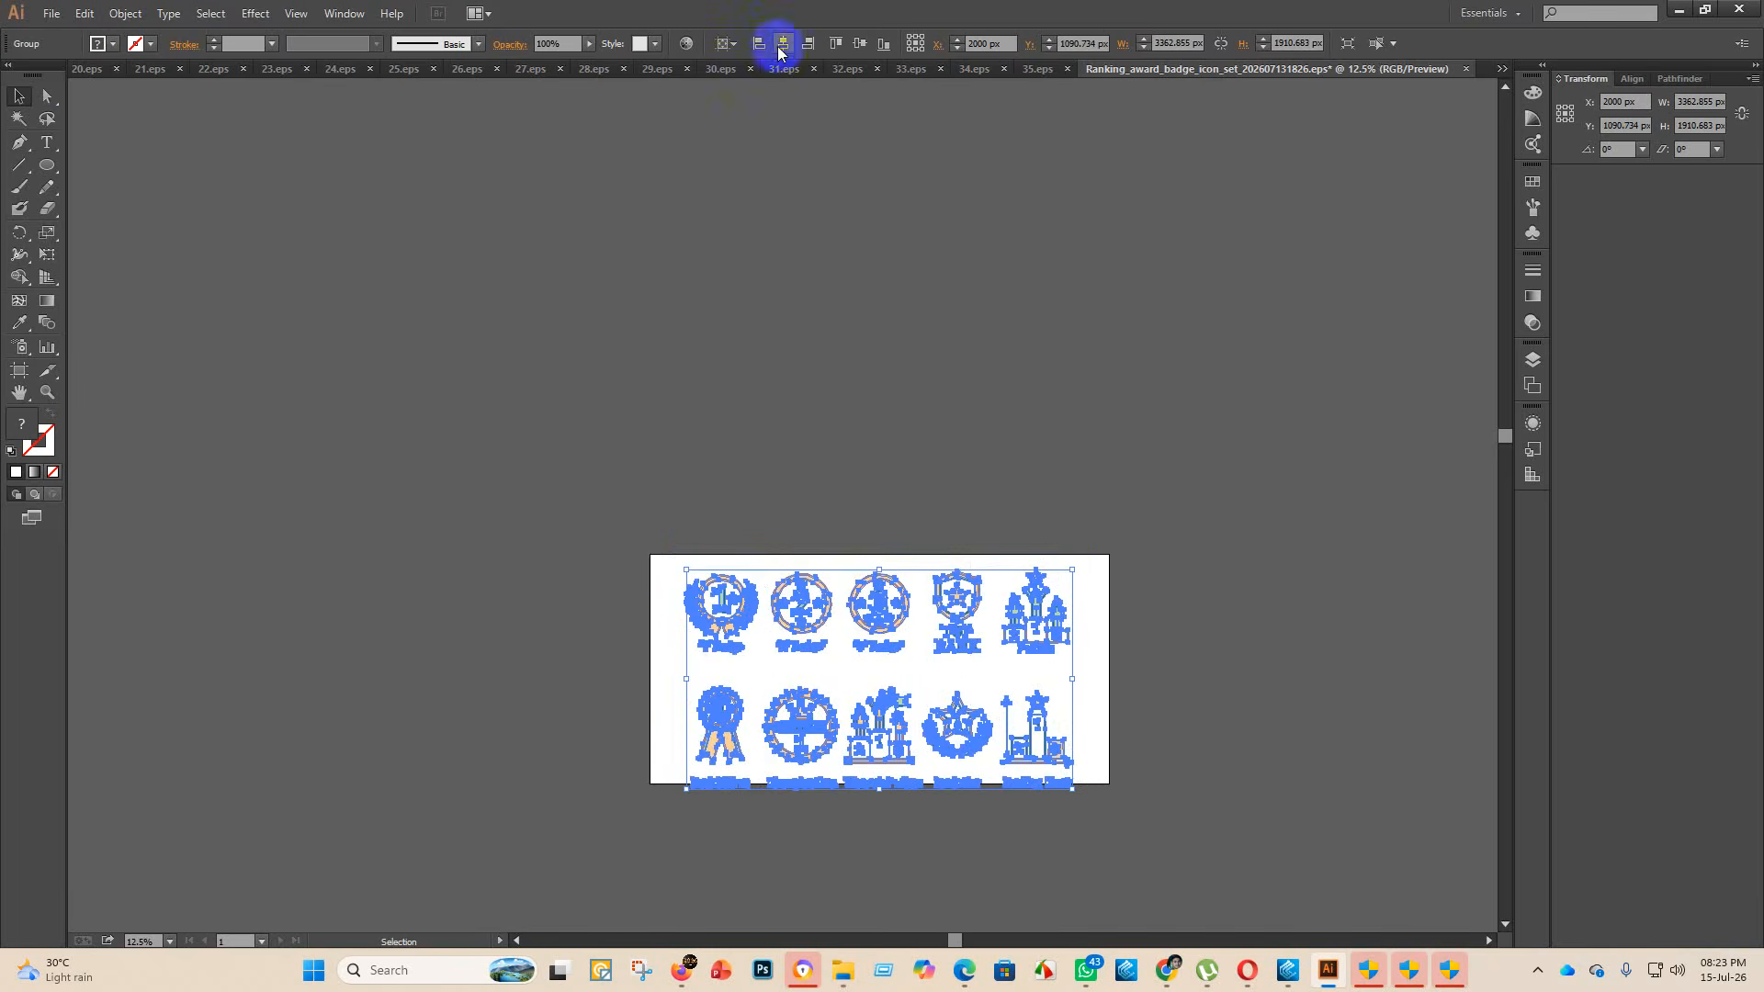
pyautogui.click(859, 43)
pyautogui.click(1095, 520)
pyautogui.scroll(3, 1060, 716)
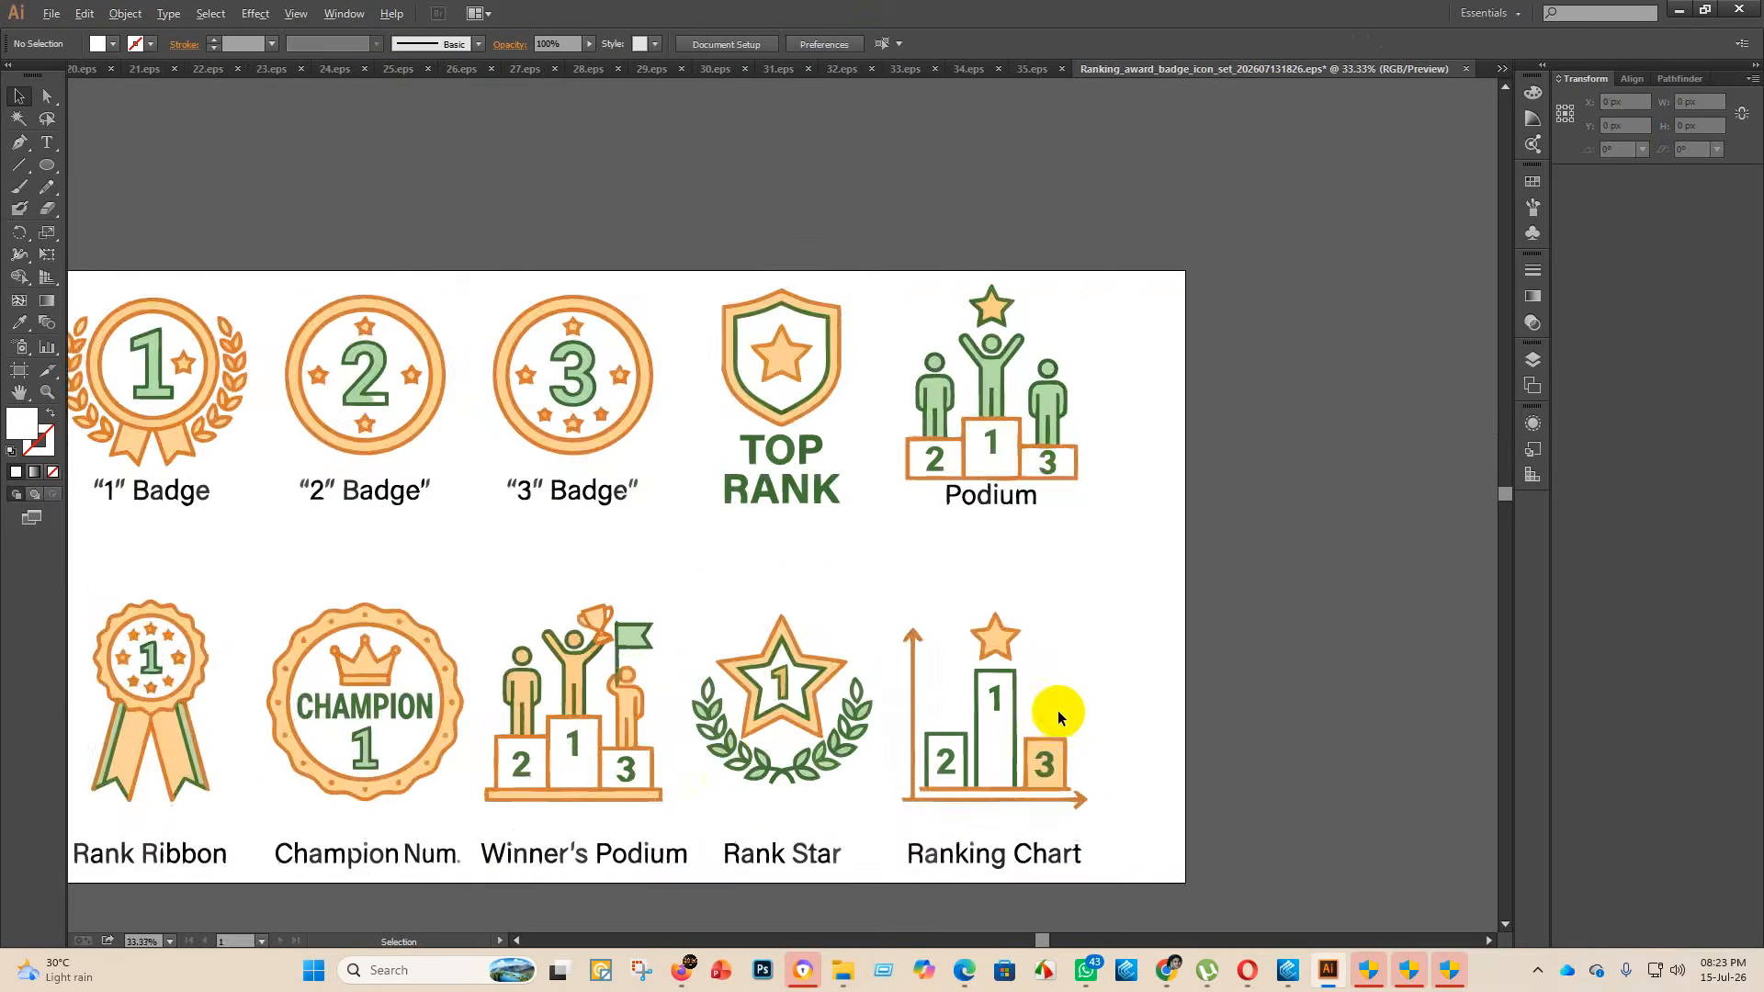
pyautogui.scroll(-3, 735, 632)
pyautogui.scroll(-2, 798, 606)
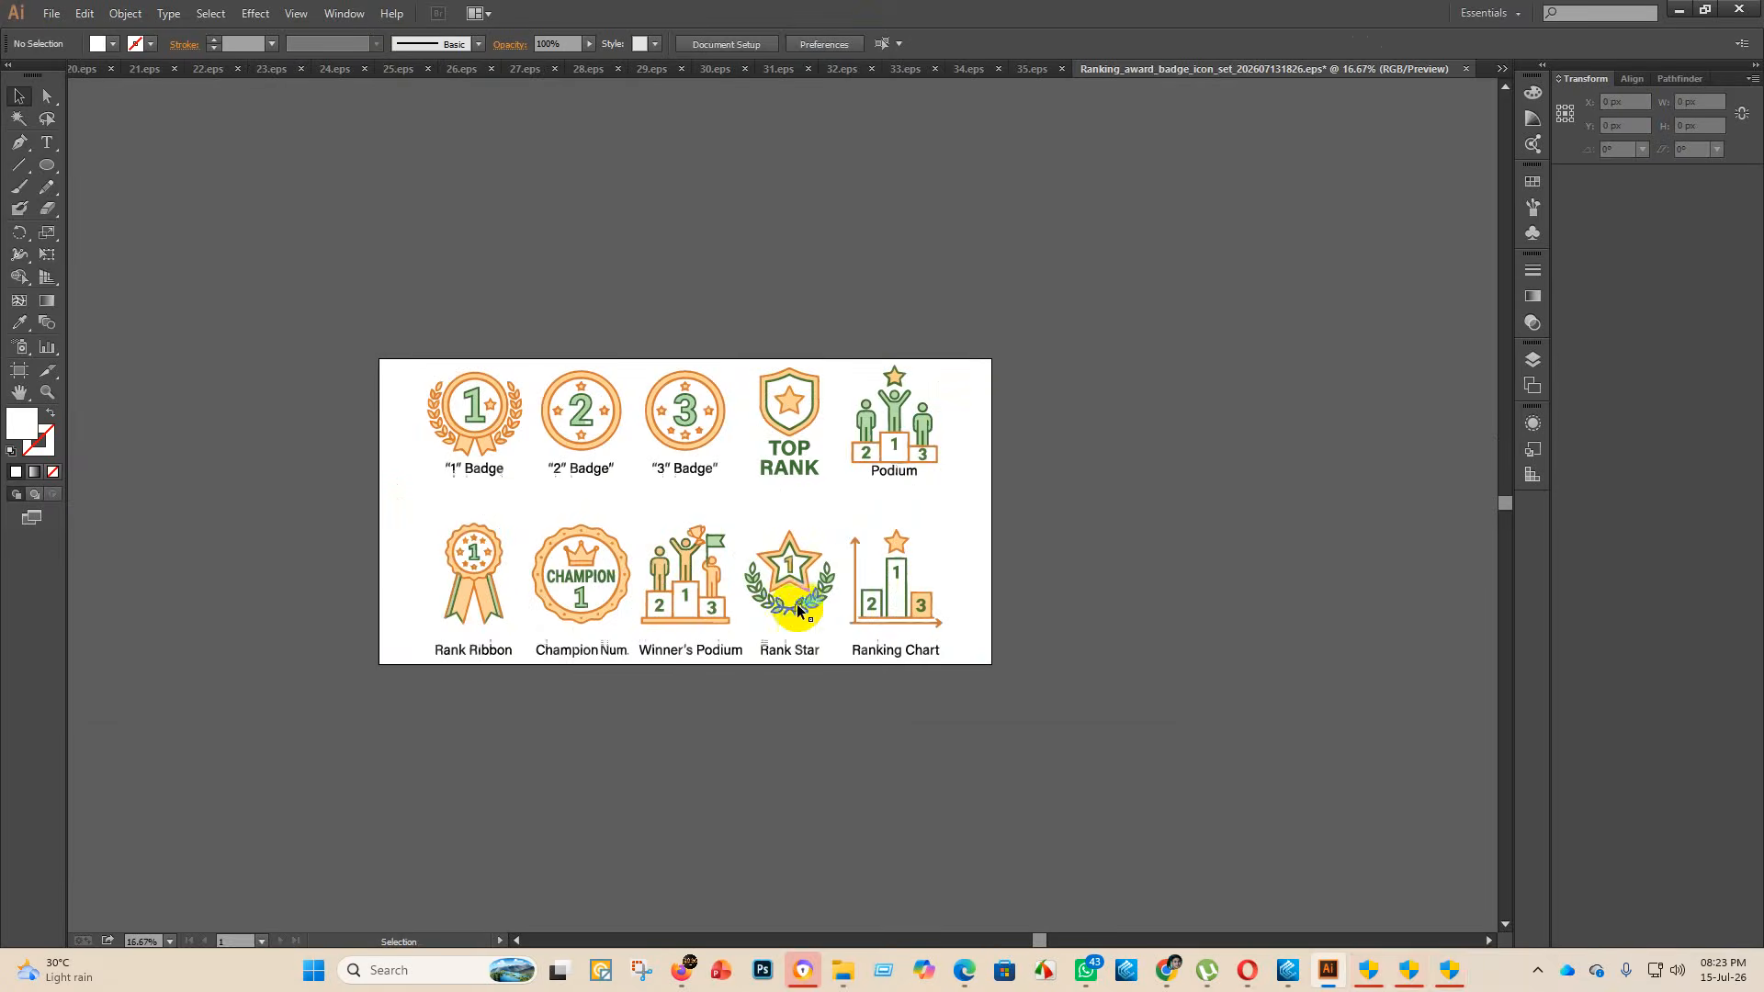
# - Save the badge icon set as an Illustrator EPS file named 36 in the eps 2 folder
pyautogui.click(45, 21)
pyautogui.click(133, 180)
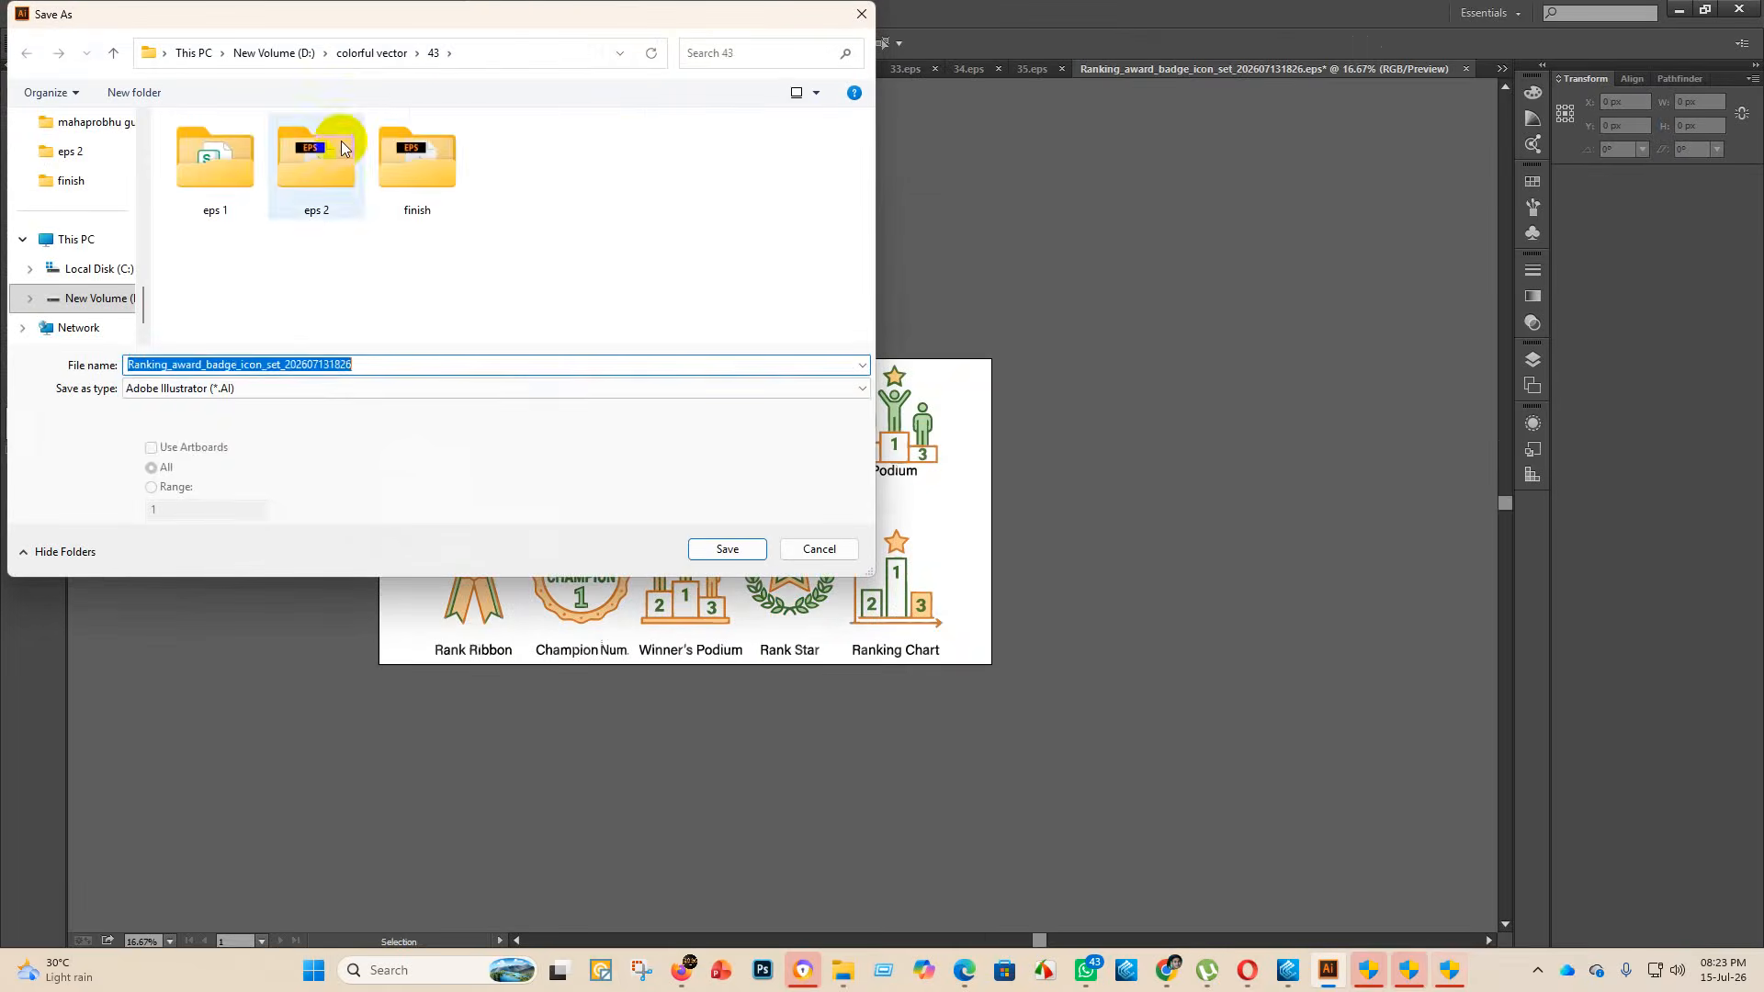
pyautogui.doubleClick(342, 149)
pyautogui.click(269, 390)
pyautogui.click(206, 422)
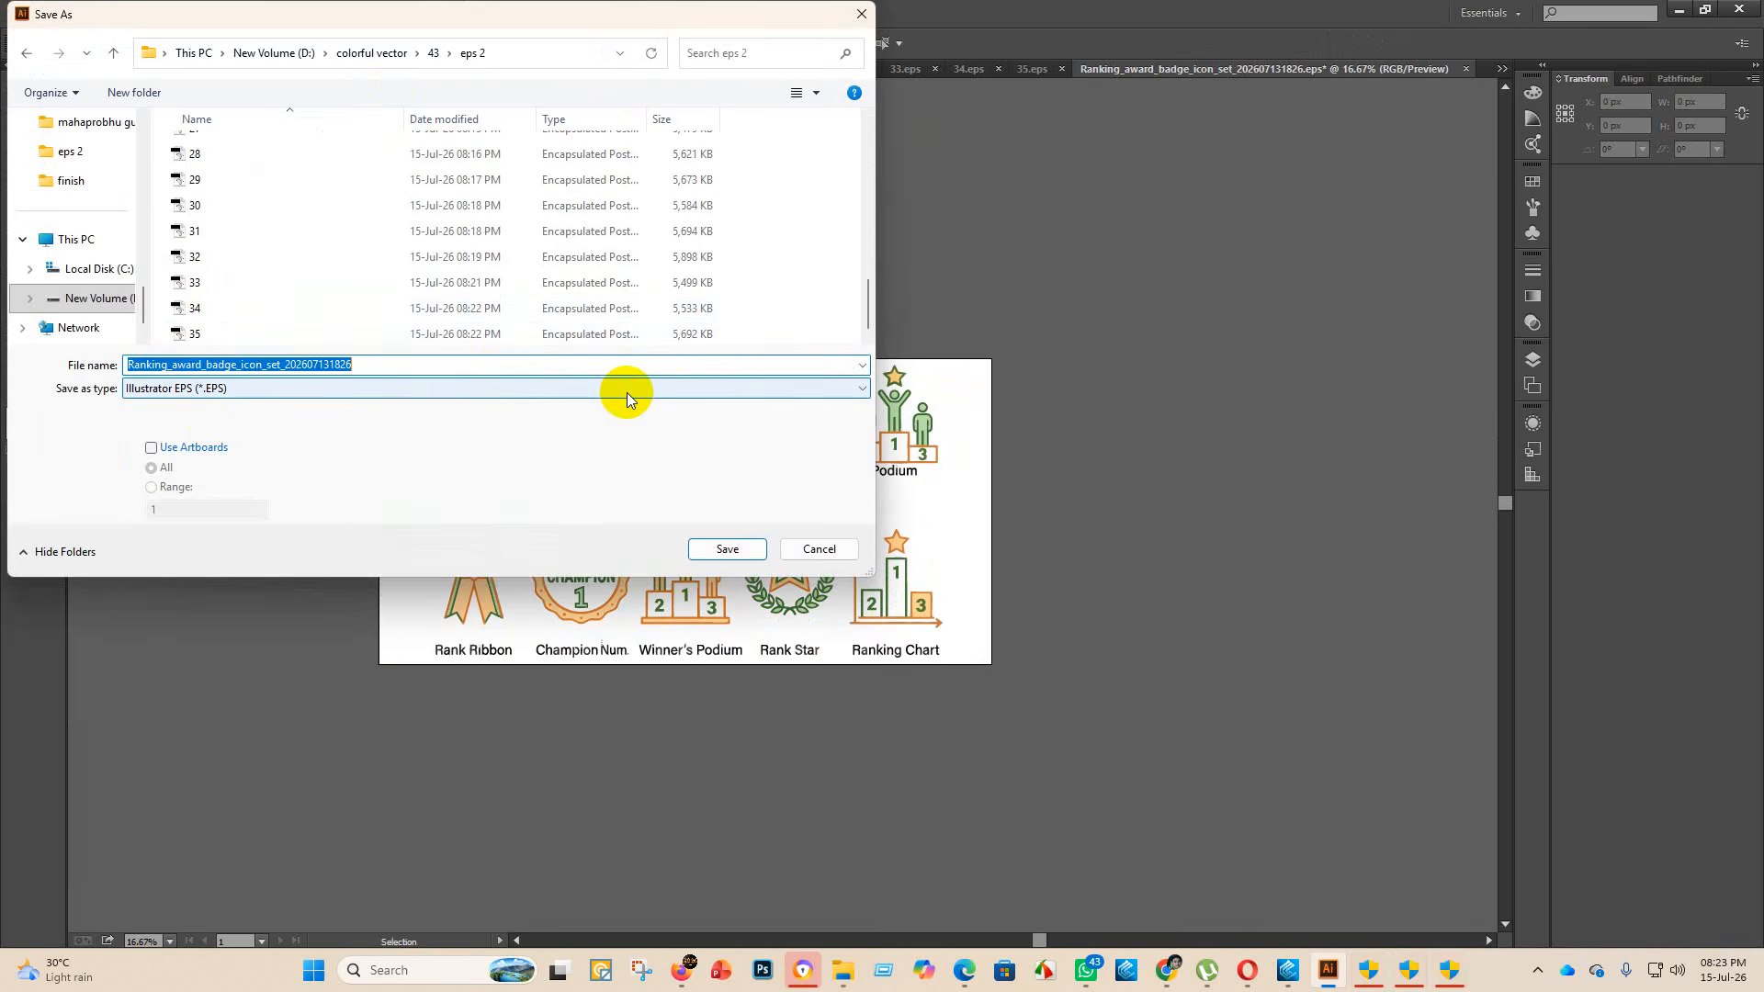
pyautogui.press('BackSpace')
pyautogui.write('36')
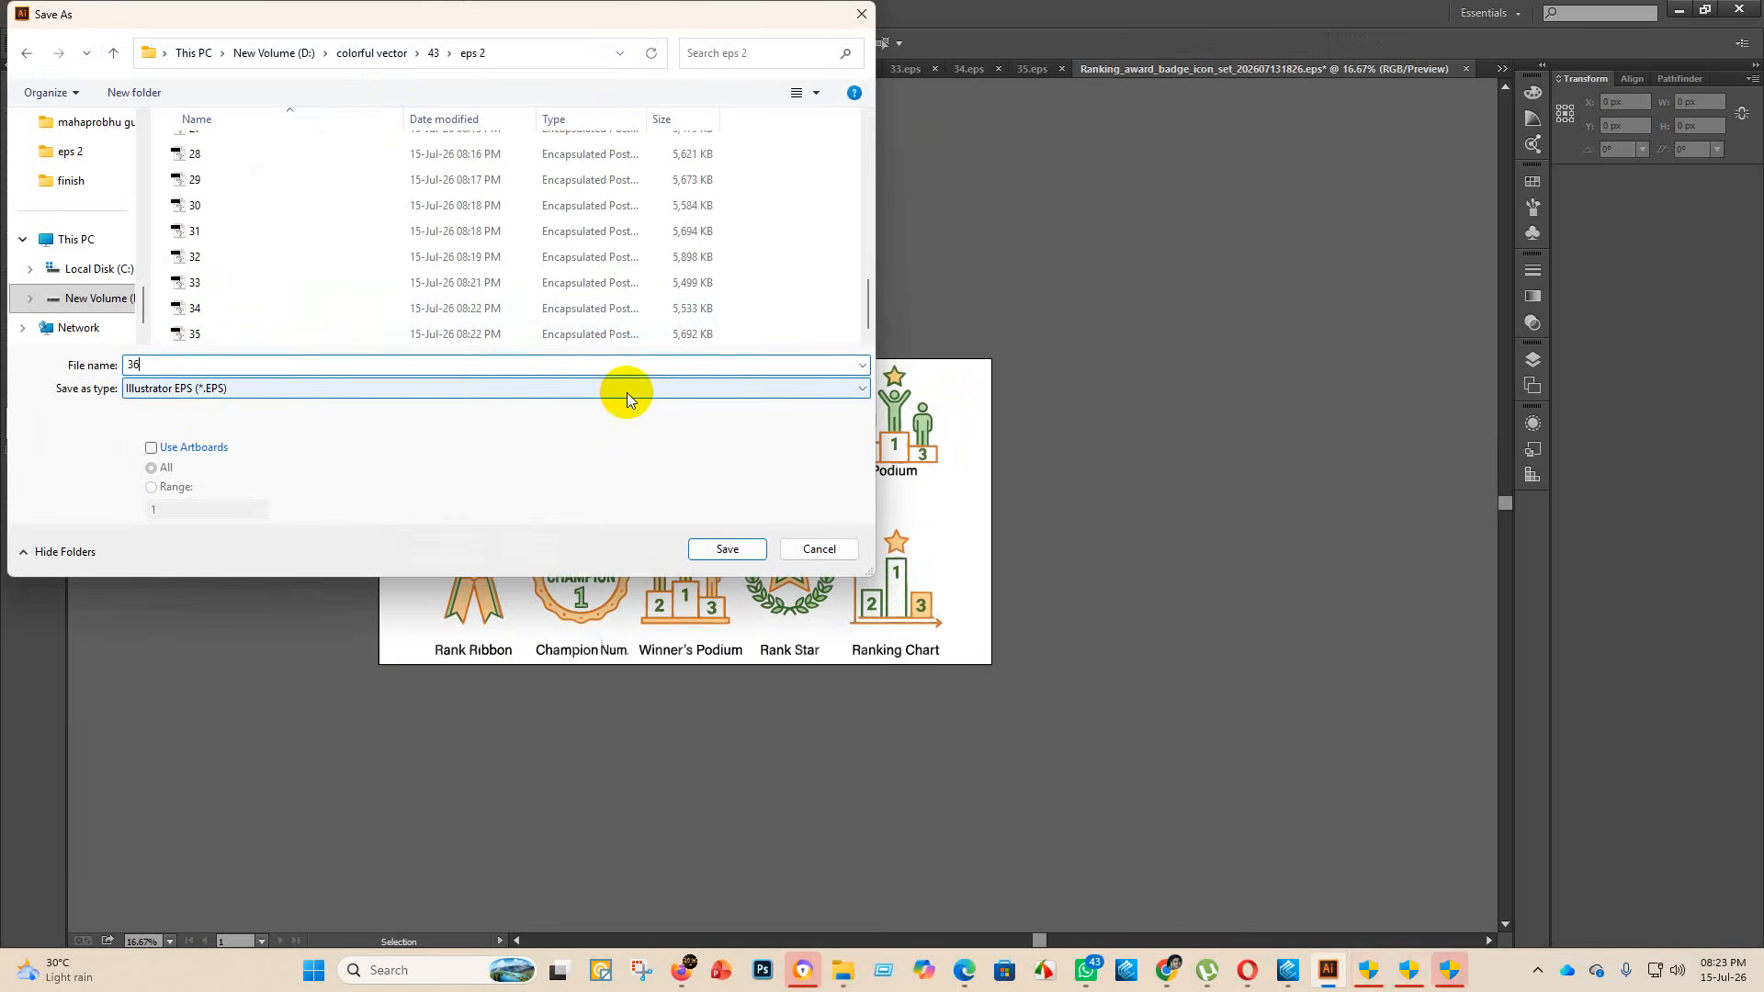
pyautogui.click(728, 549)
# - Choose Illustrator 10 EPS as the version for file 36 and finish saving it
pyautogui.click(919, 220)
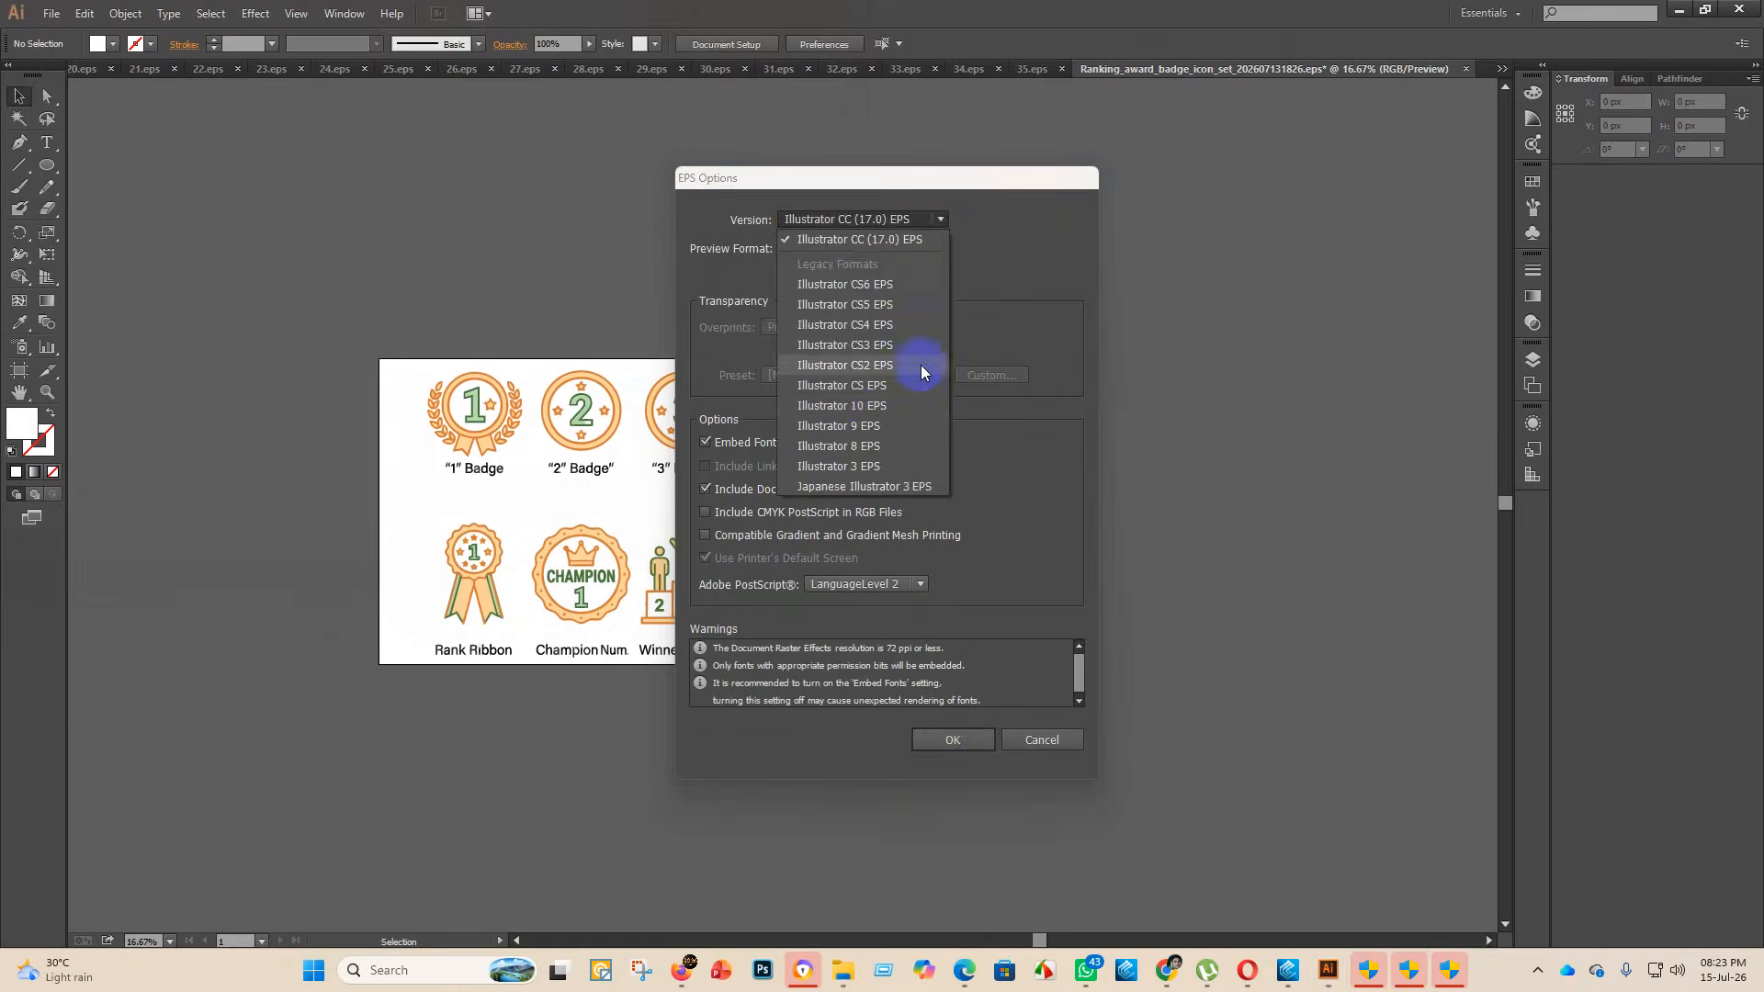
pyautogui.click(880, 405)
pyautogui.click(940, 744)
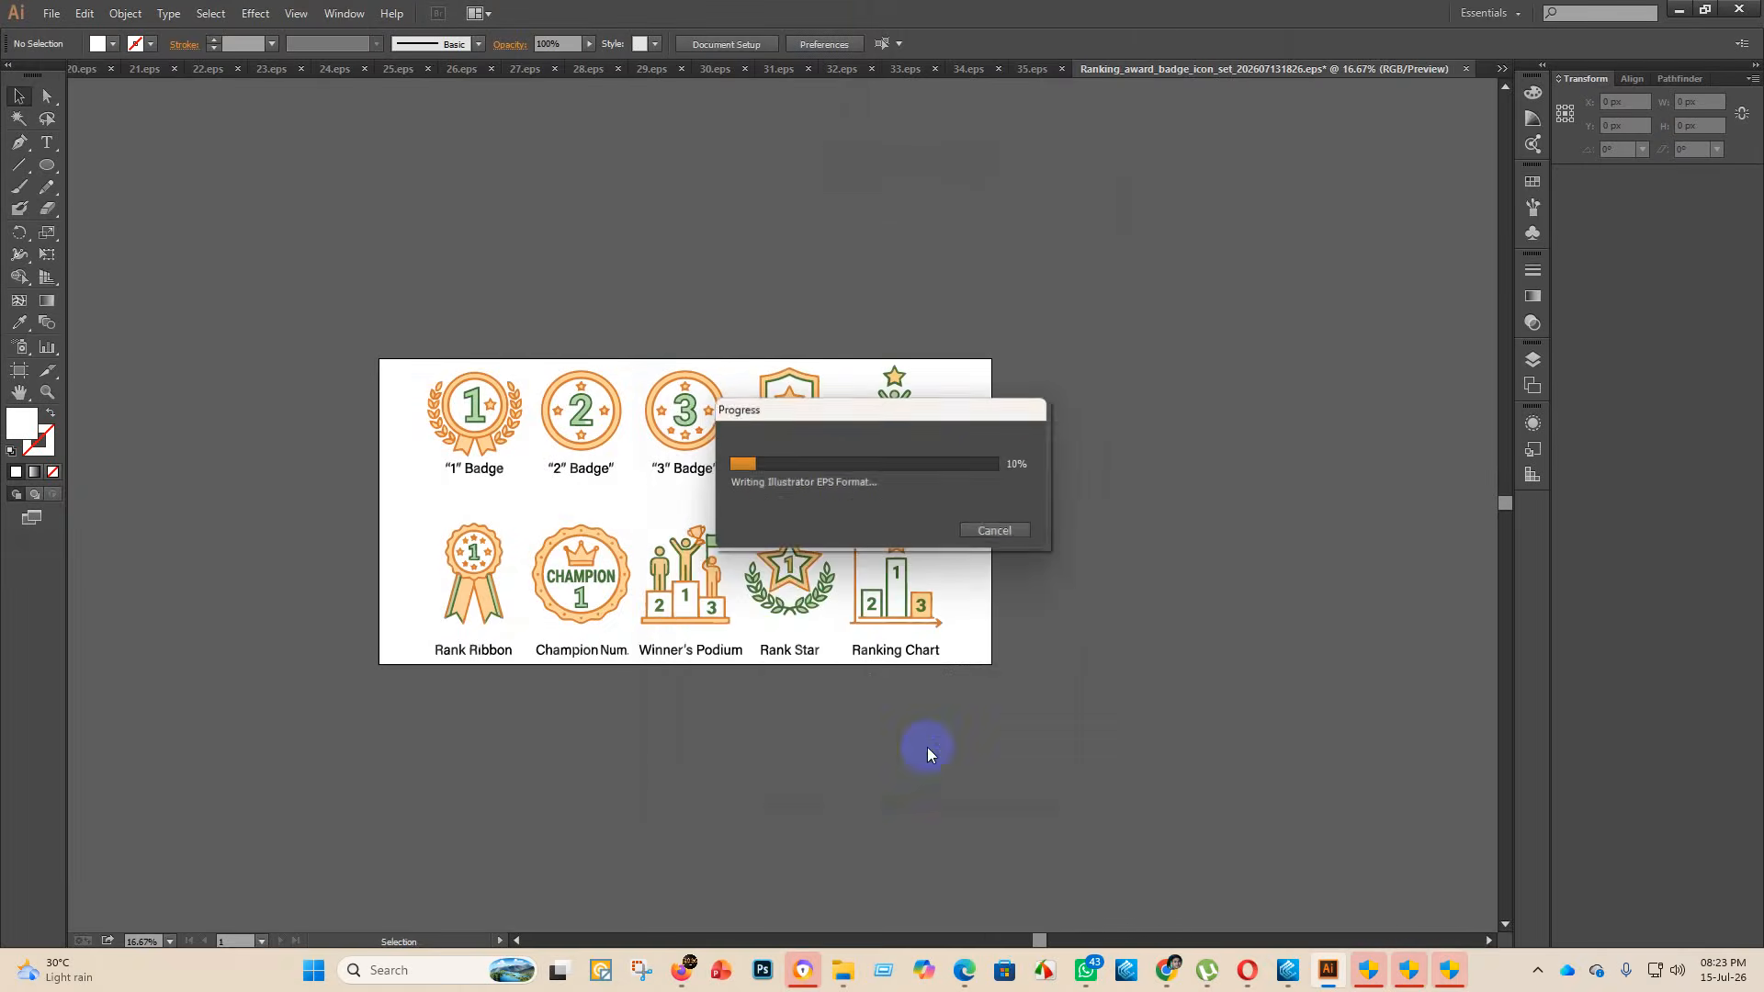
pyautogui.moveTo(842, 965)
pyautogui.click(840, 914)
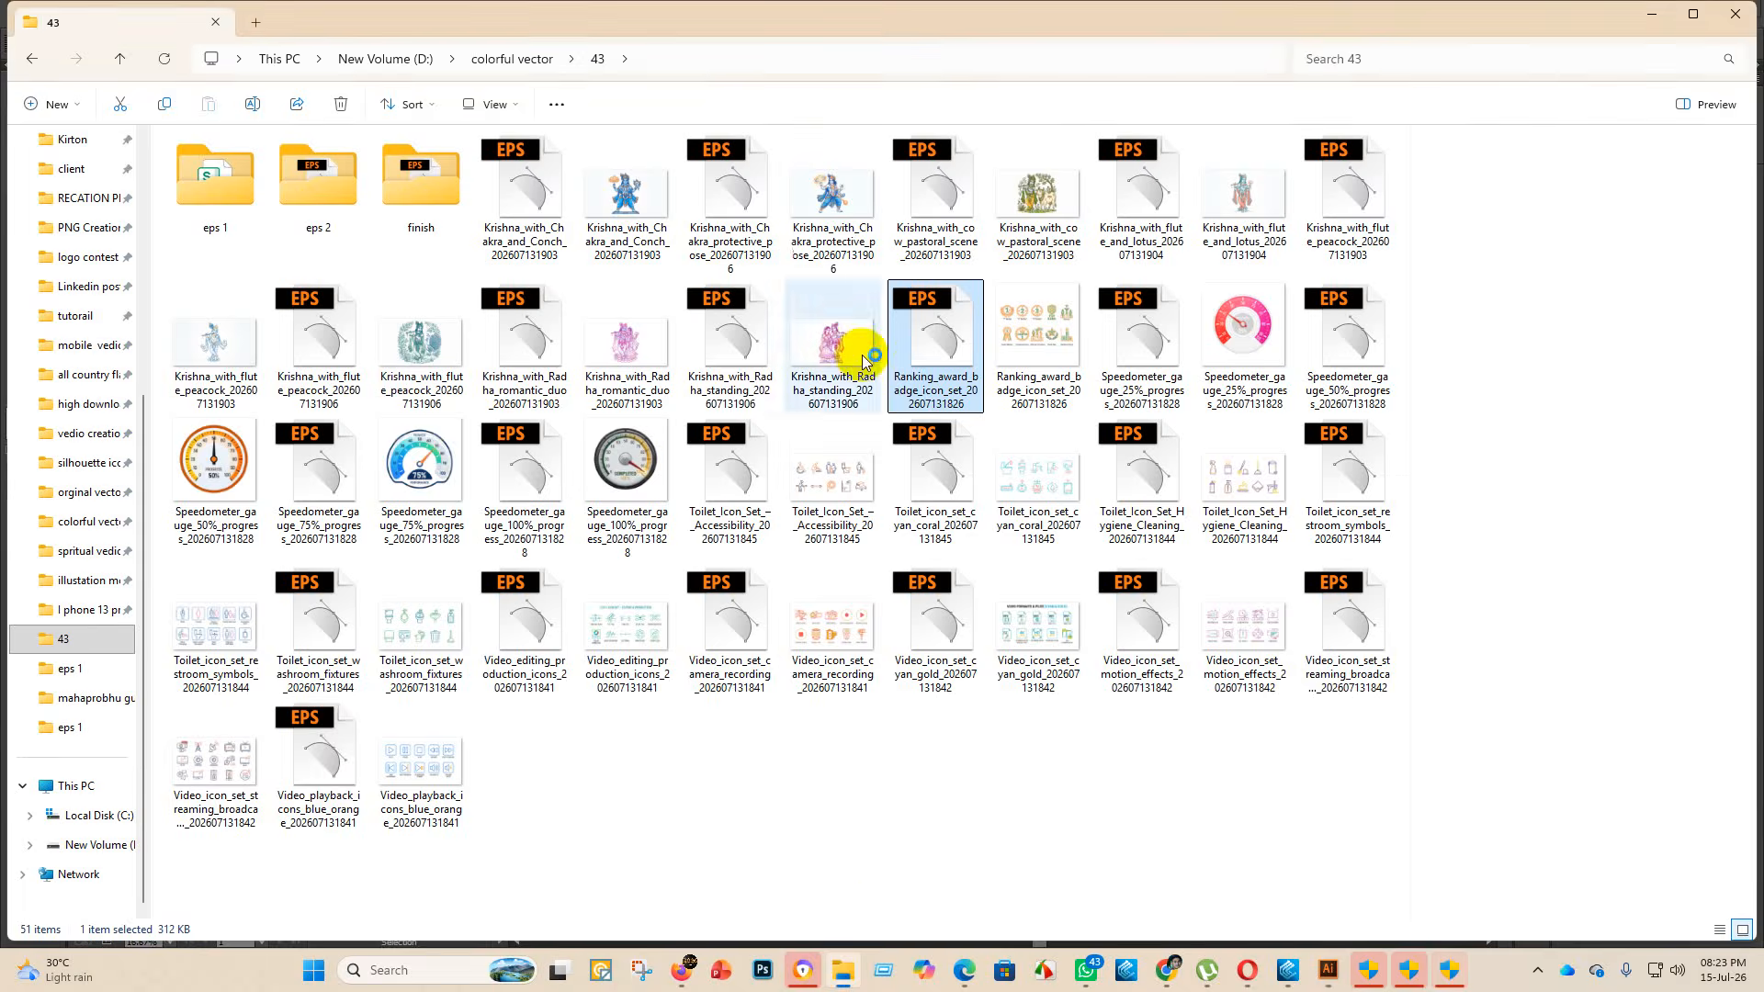
pyautogui.moveTo(933, 366); pyautogui.dragTo(441, 174)
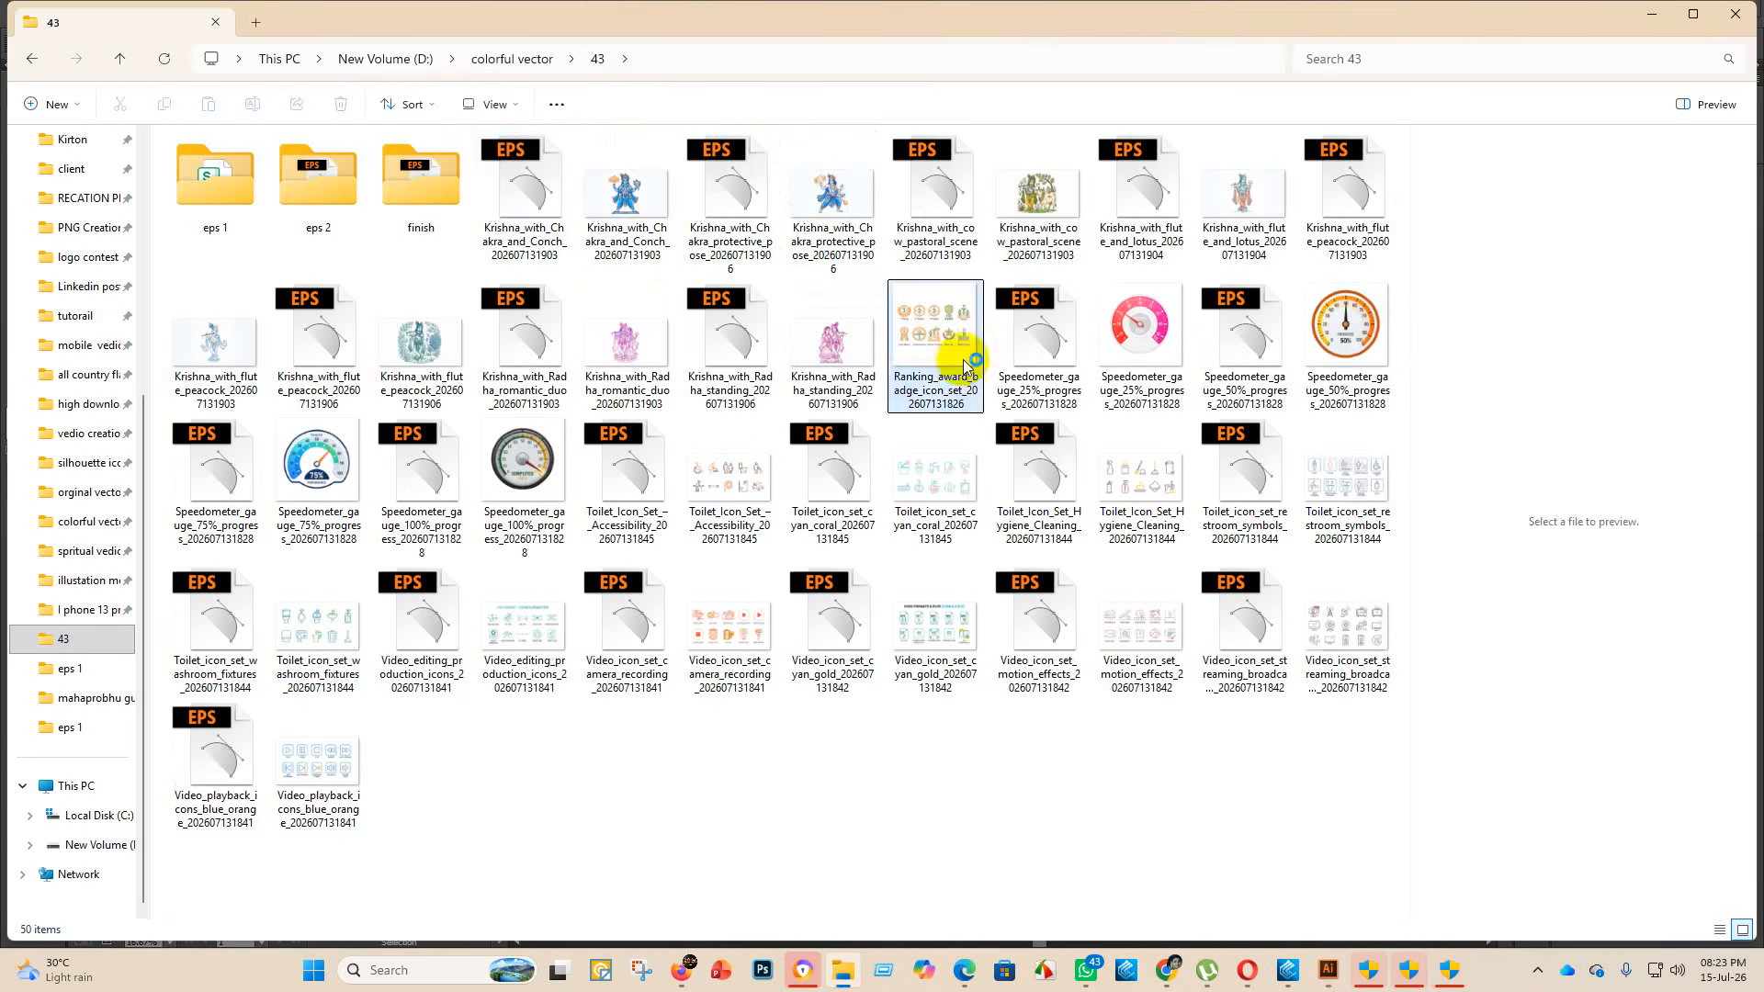
pyautogui.moveTo(933, 390); pyautogui.dragTo(464, 179)
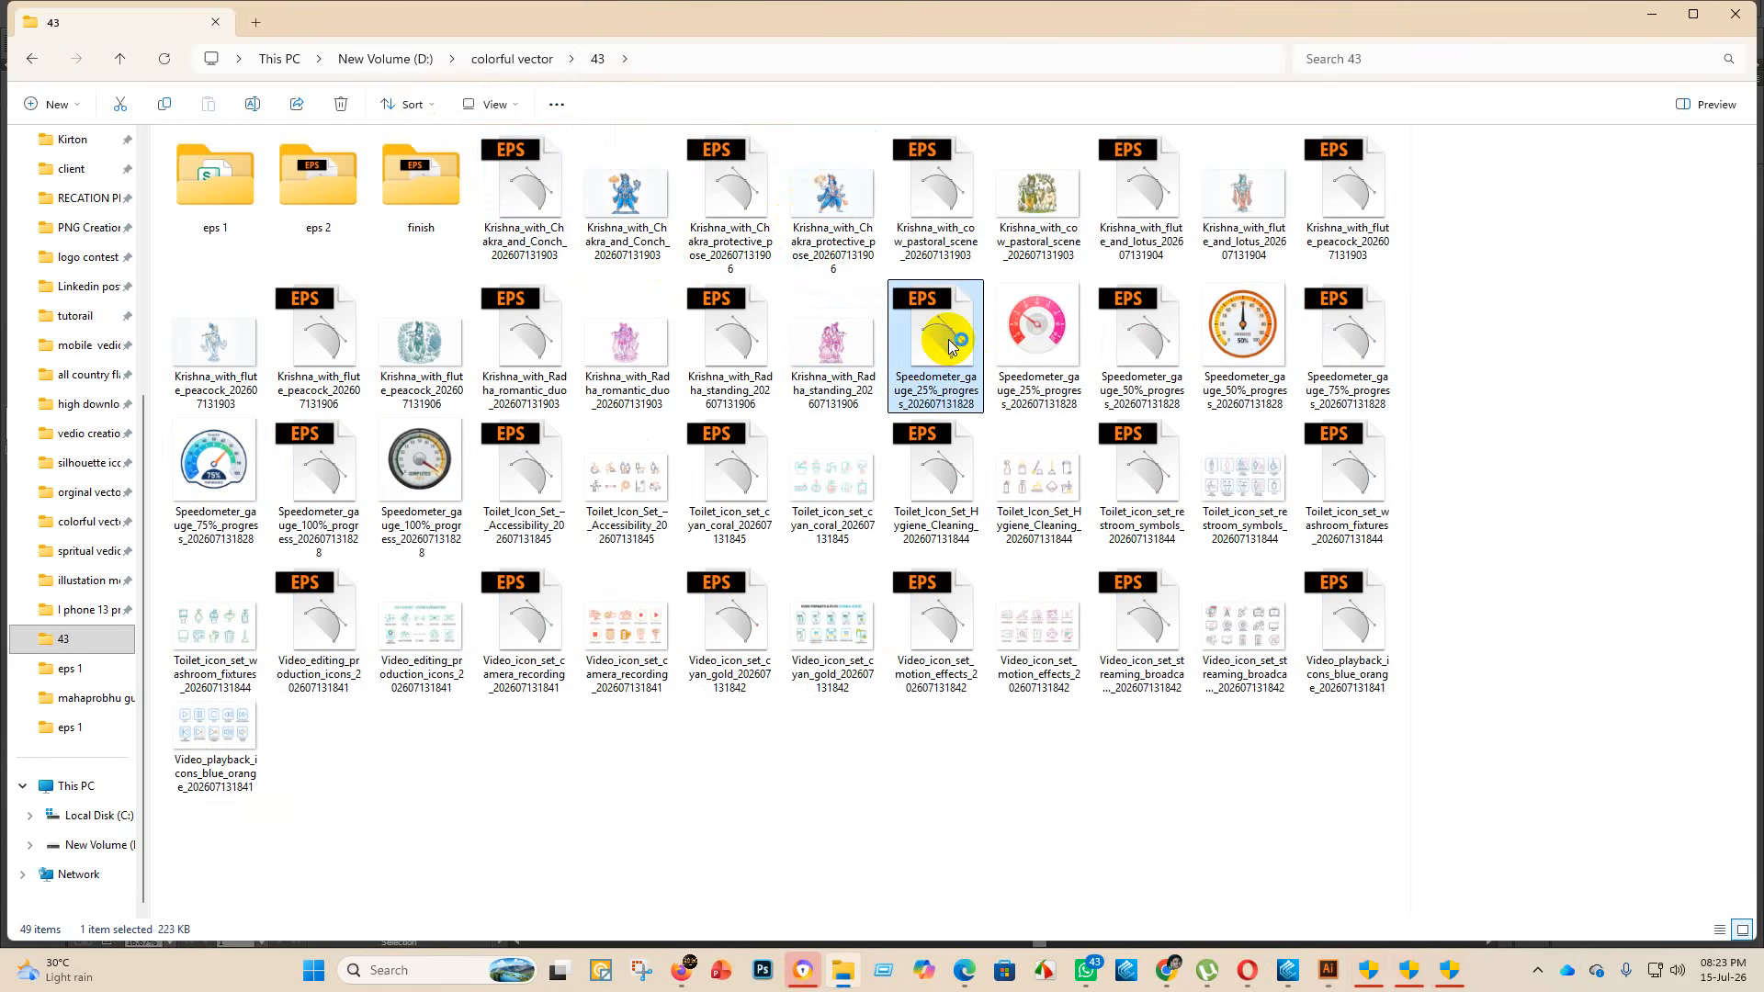
# - Open Speedometer_gauge_25%_progress_202607131828.eps in a maximized window and enlarge its artwork proportionally to about 4522 by 4522 px
pyautogui.doubleClick(949, 345)
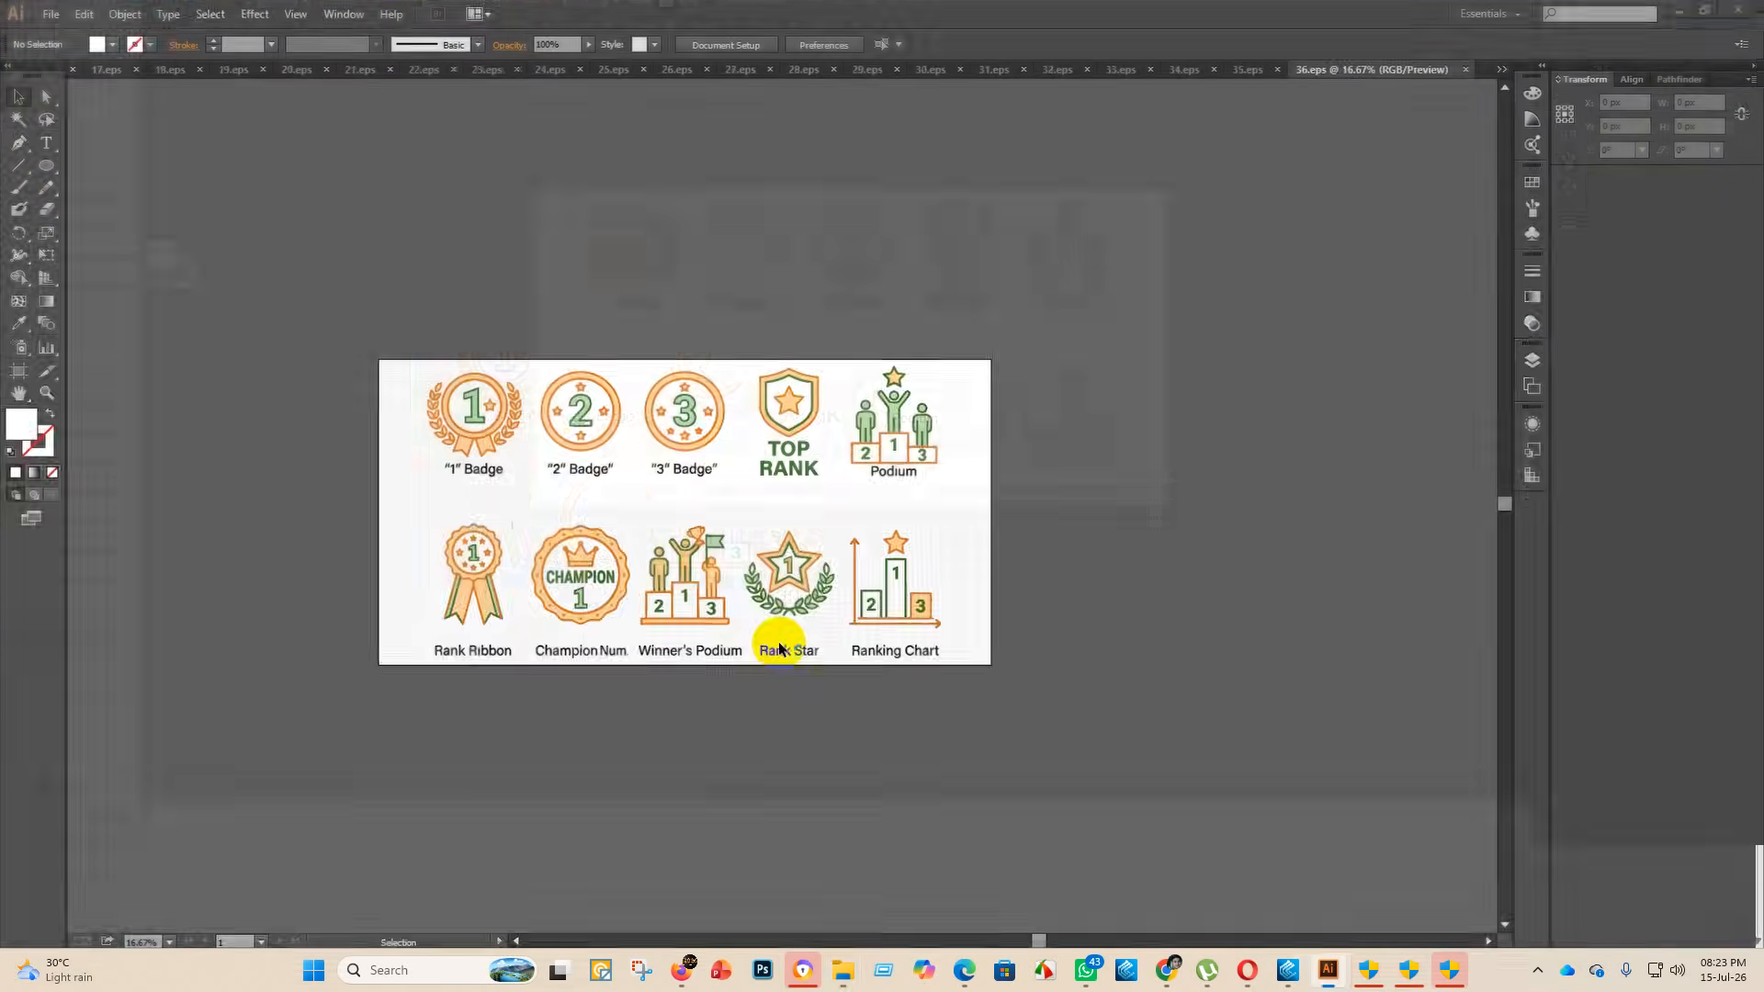
pyautogui.click(1527, 183)
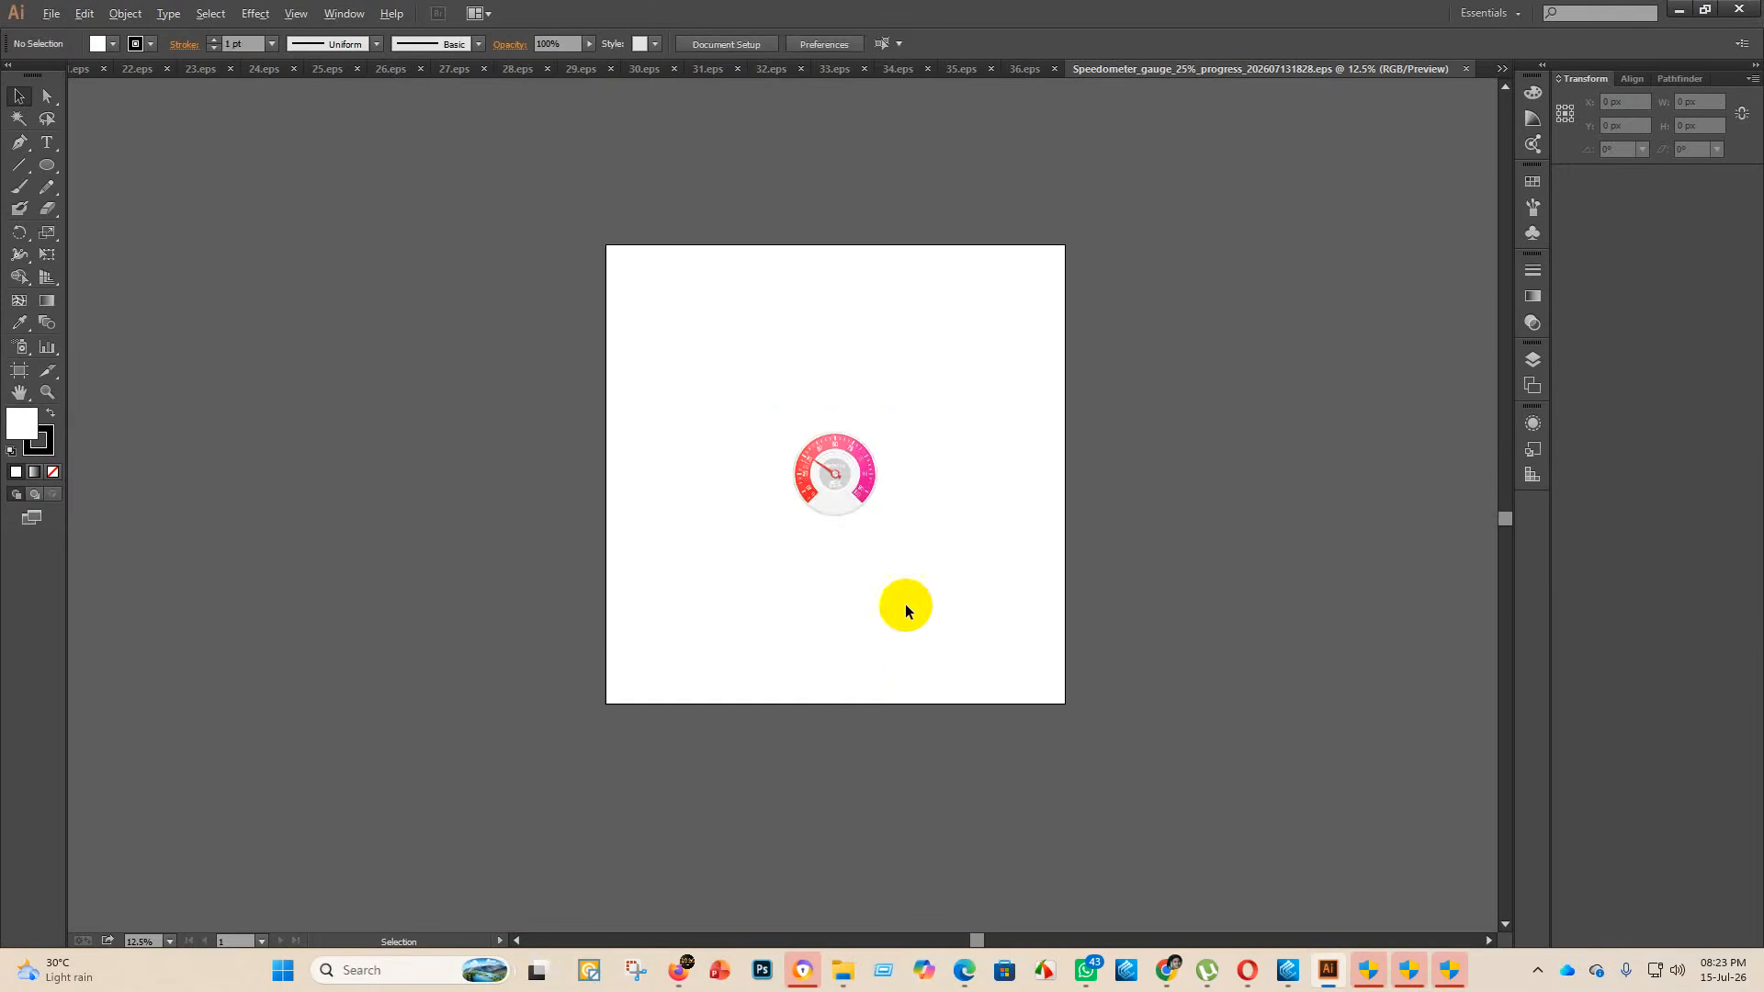
pyautogui.click(838, 533)
pyautogui.moveTo(835, 525); pyautogui.dragTo(953, 173)
pyautogui.scroll(3, 873, 514)
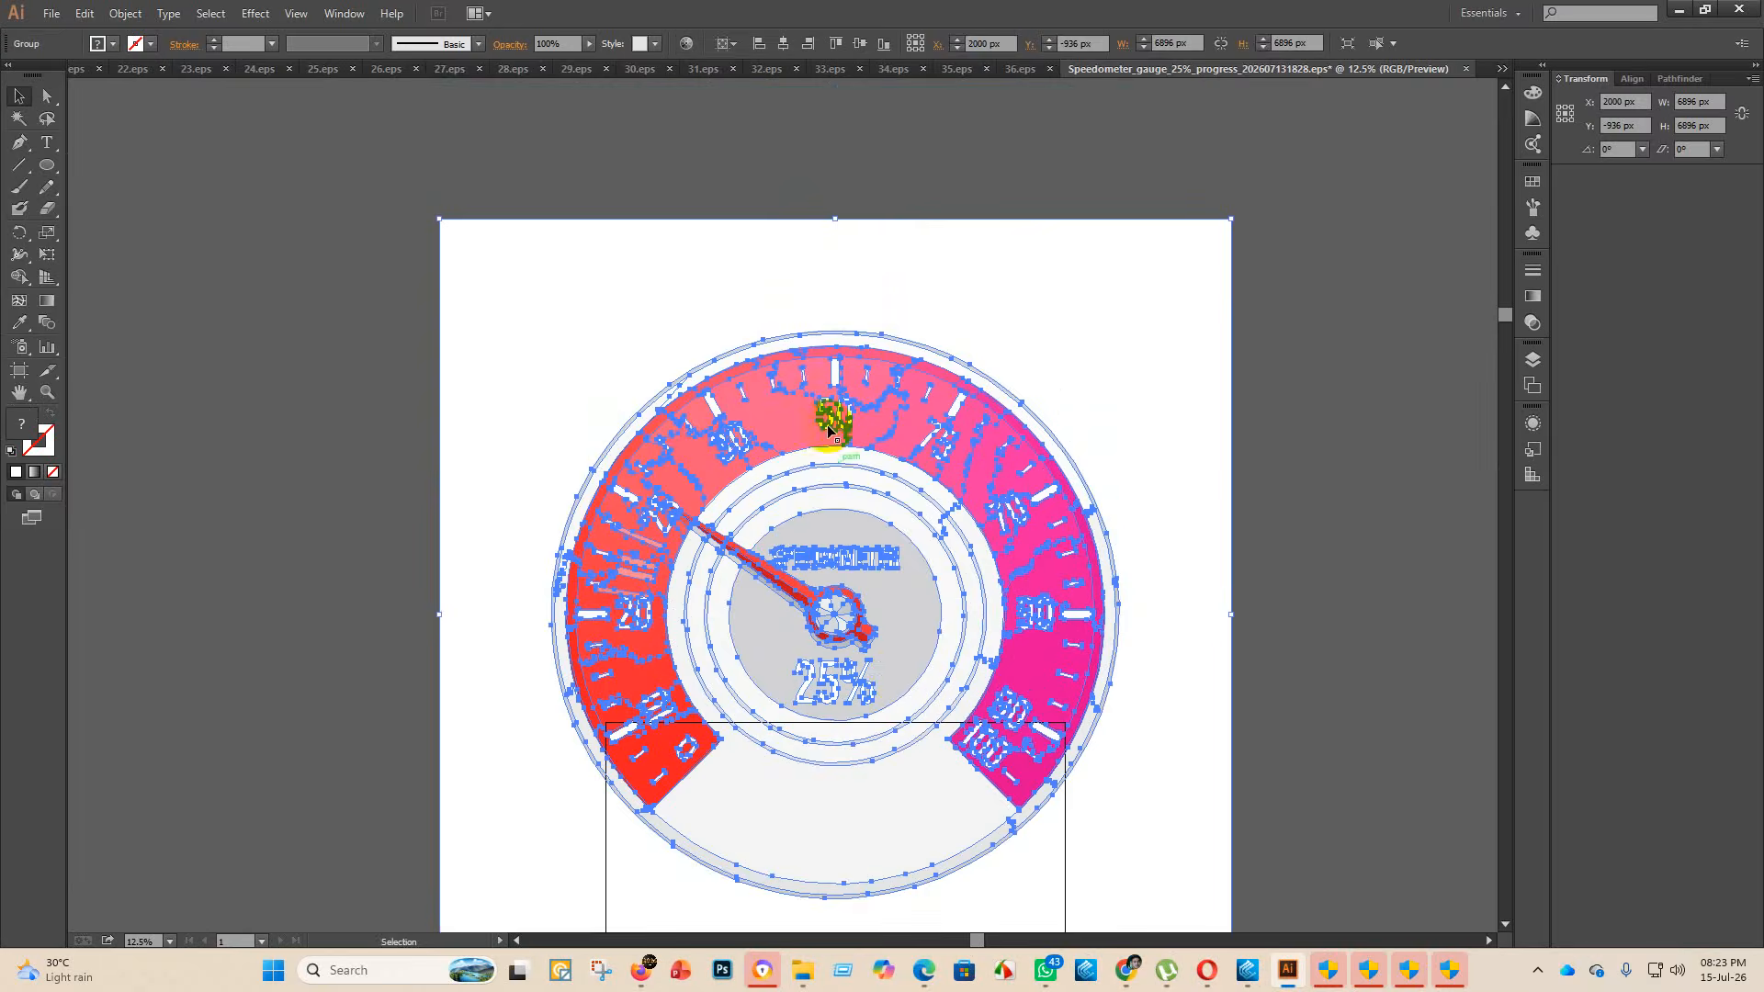
pyautogui.moveTo(837, 220); pyautogui.dragTo(840, 490)
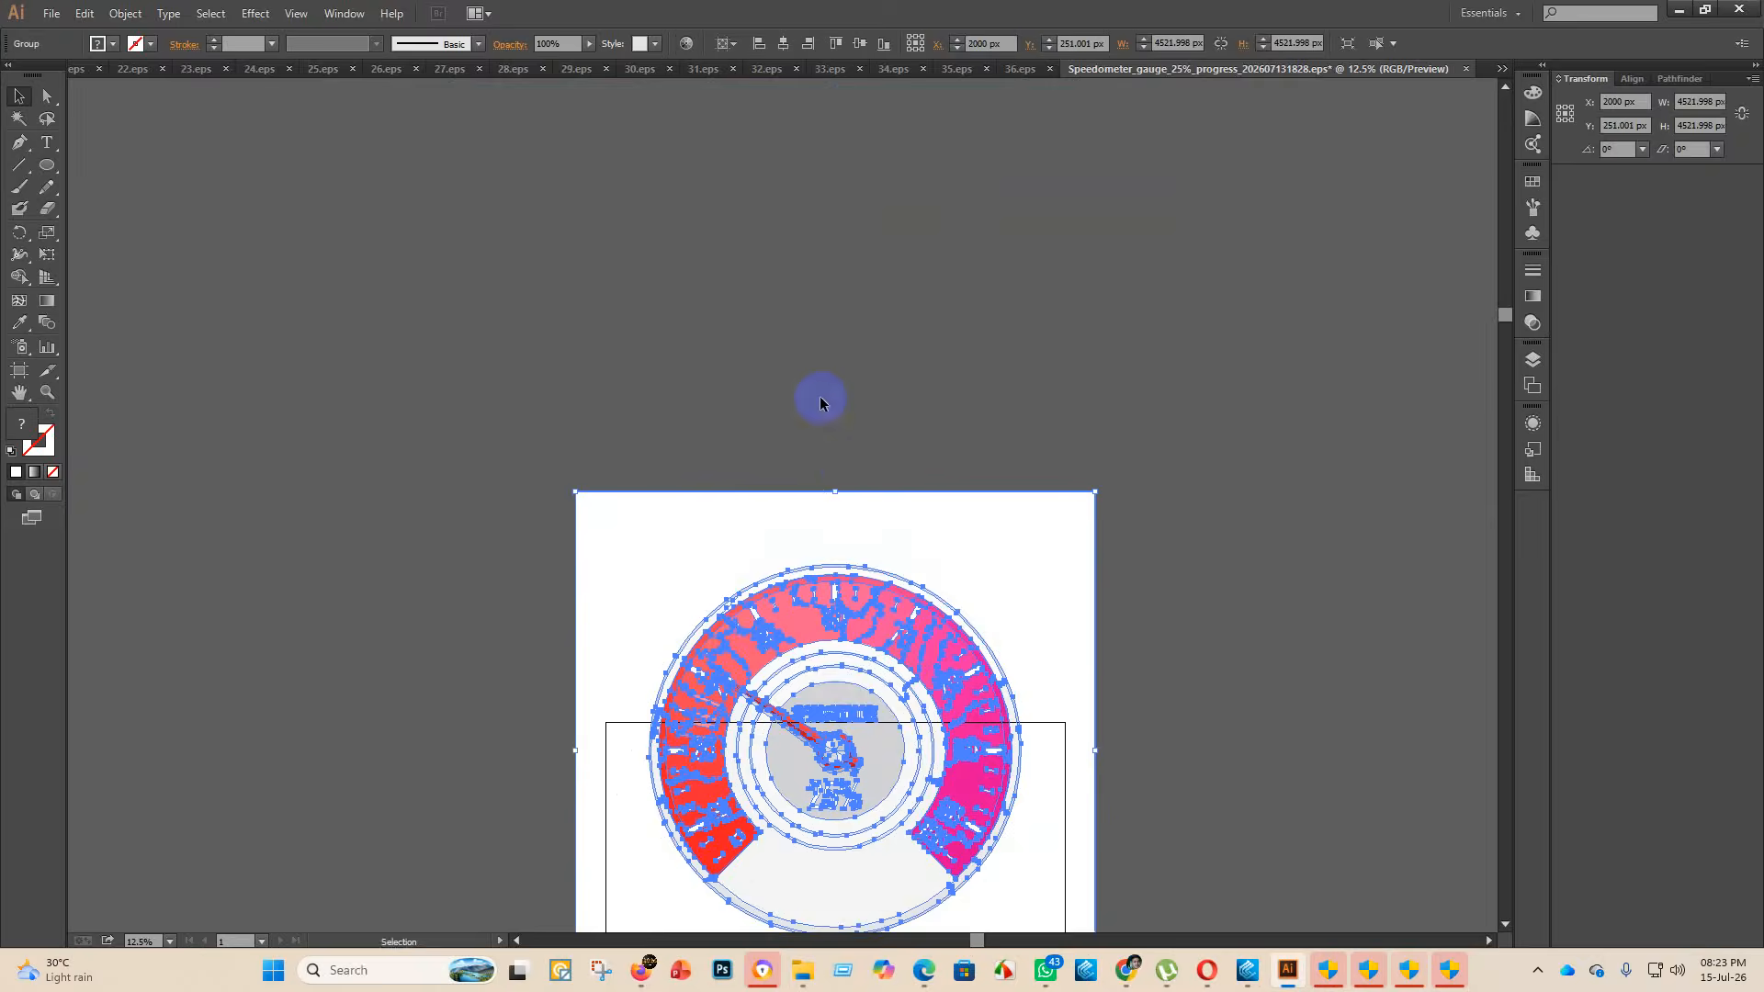
pyautogui.scroll(-3, 815, 394)
# - Select the white background and matching light fills of the 25% speedometer gauge with the Magic Wand and delete them
pyautogui.click(177, 115)
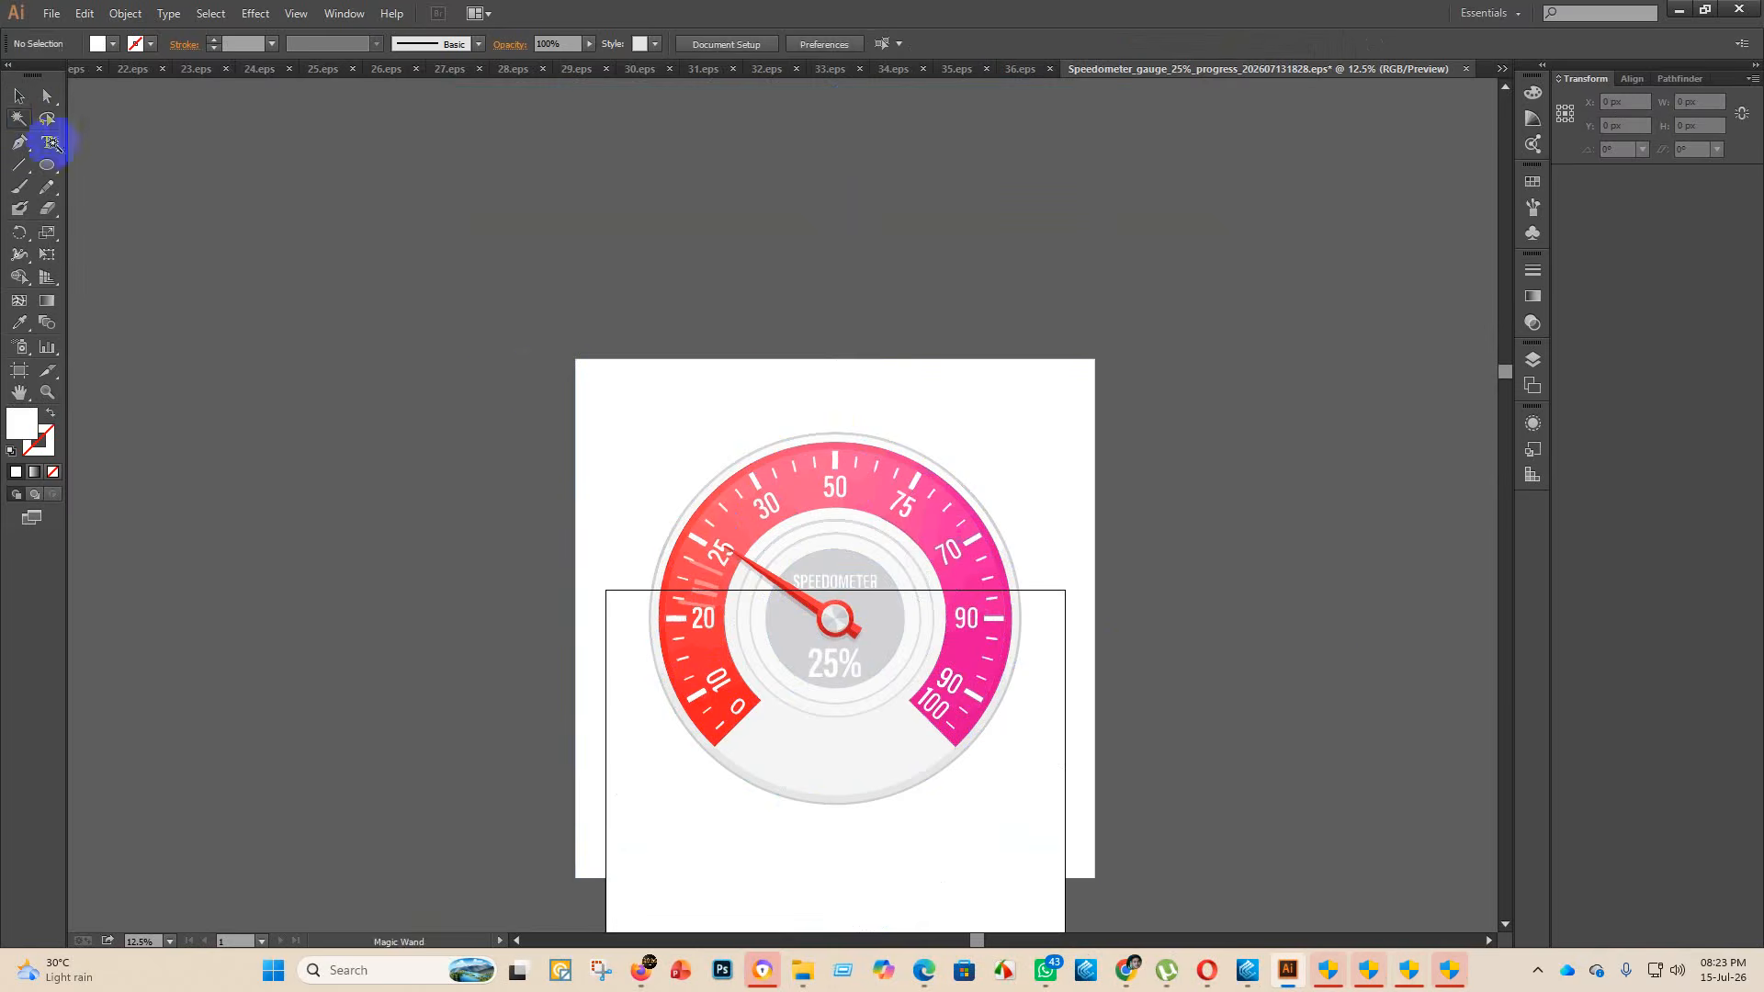
pyautogui.click(708, 390)
pyautogui.press('Delete')
pyautogui.scroll(-3, 537, 494)
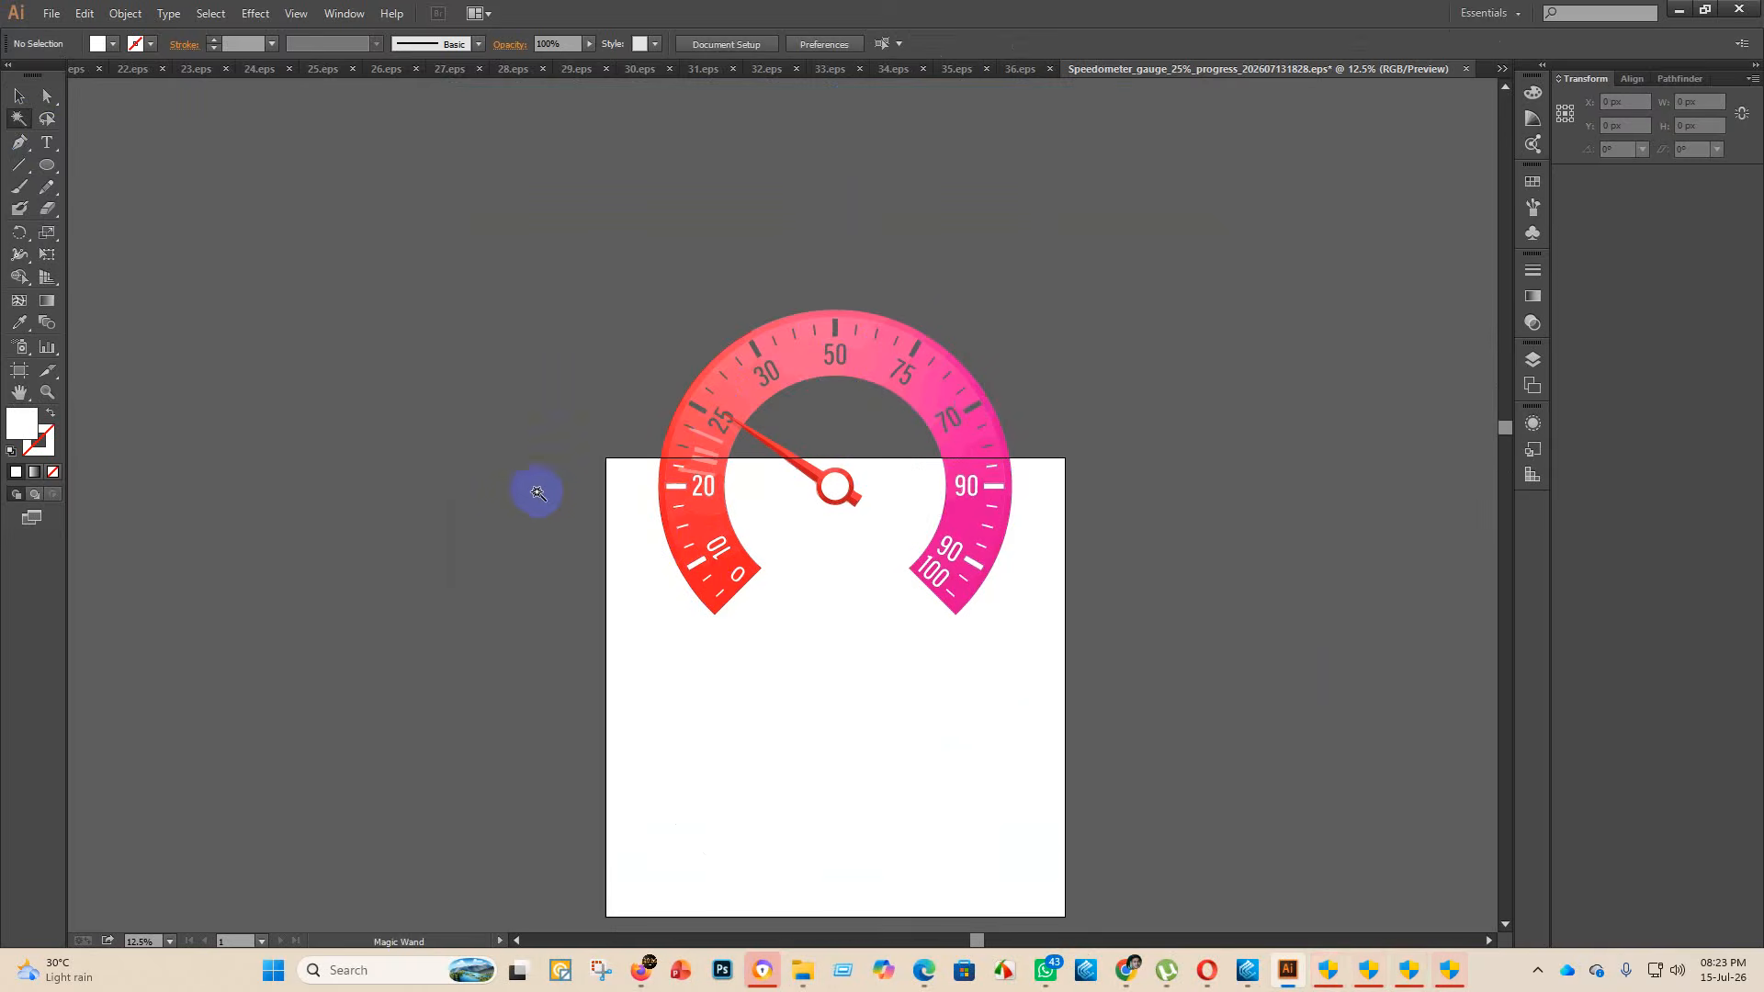
# - Center the remaining red and pink gauge horizontally and vertically on the artboard, and deselect it
pyautogui.click(871, 345)
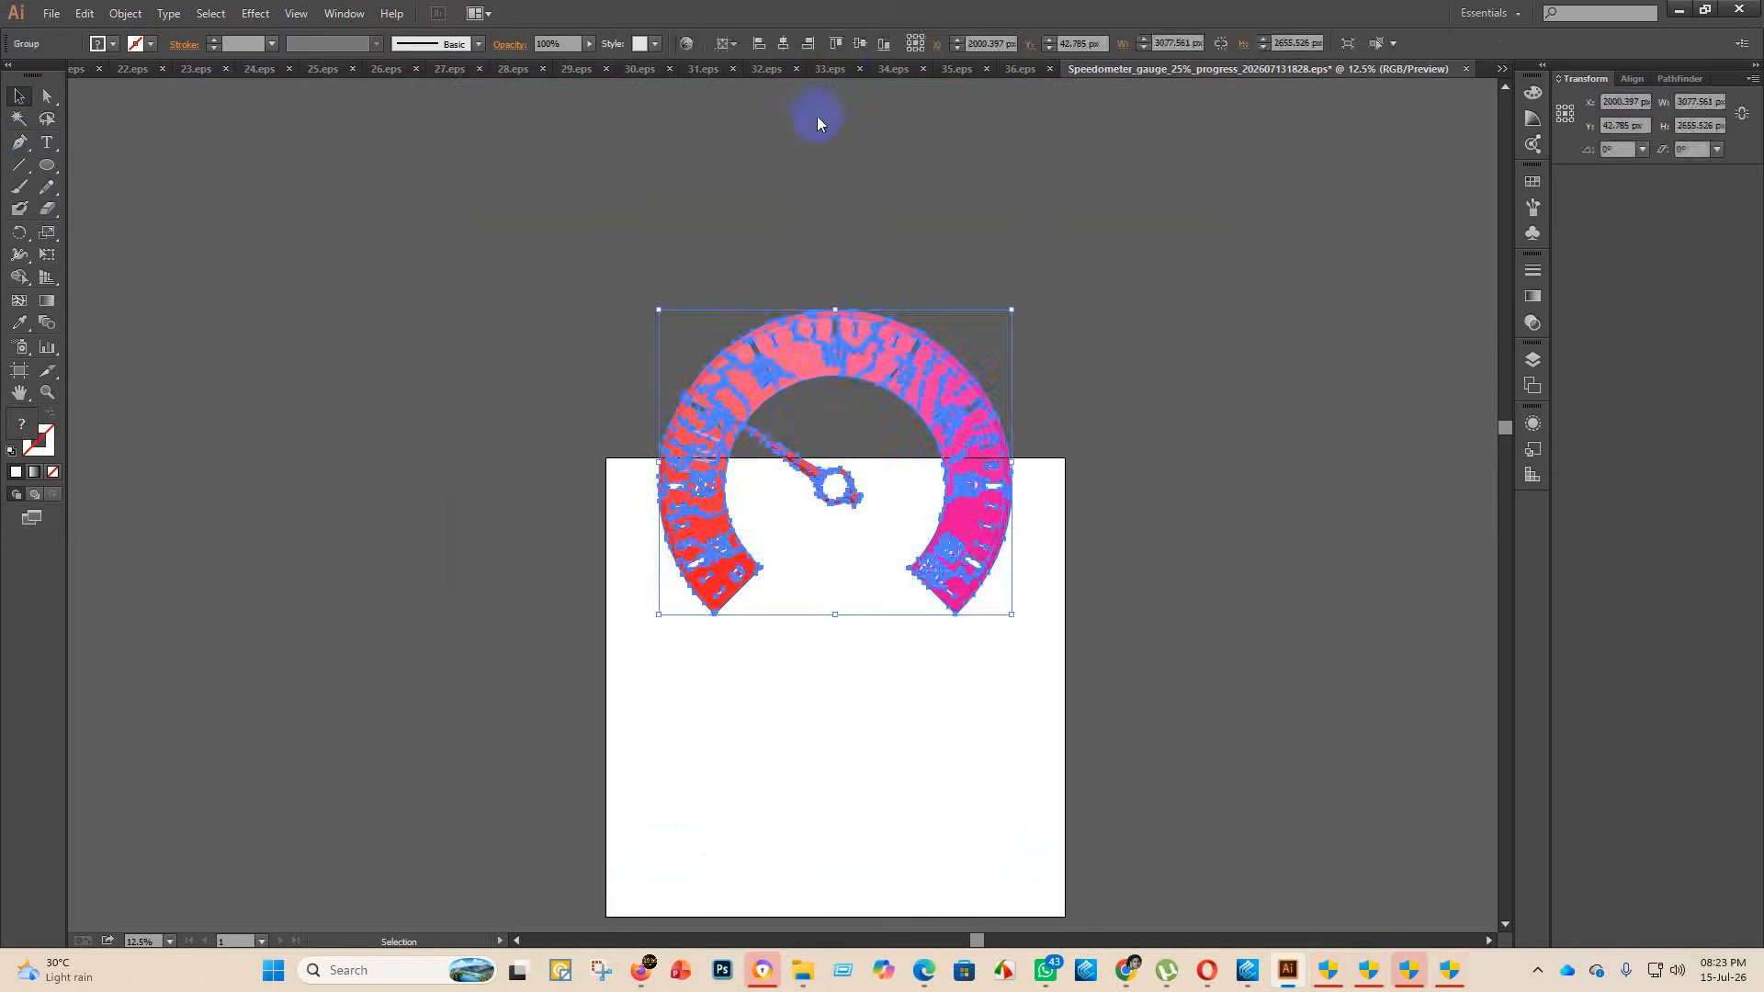
pyautogui.click(887, 53)
pyautogui.scroll(-3, 1114, 532)
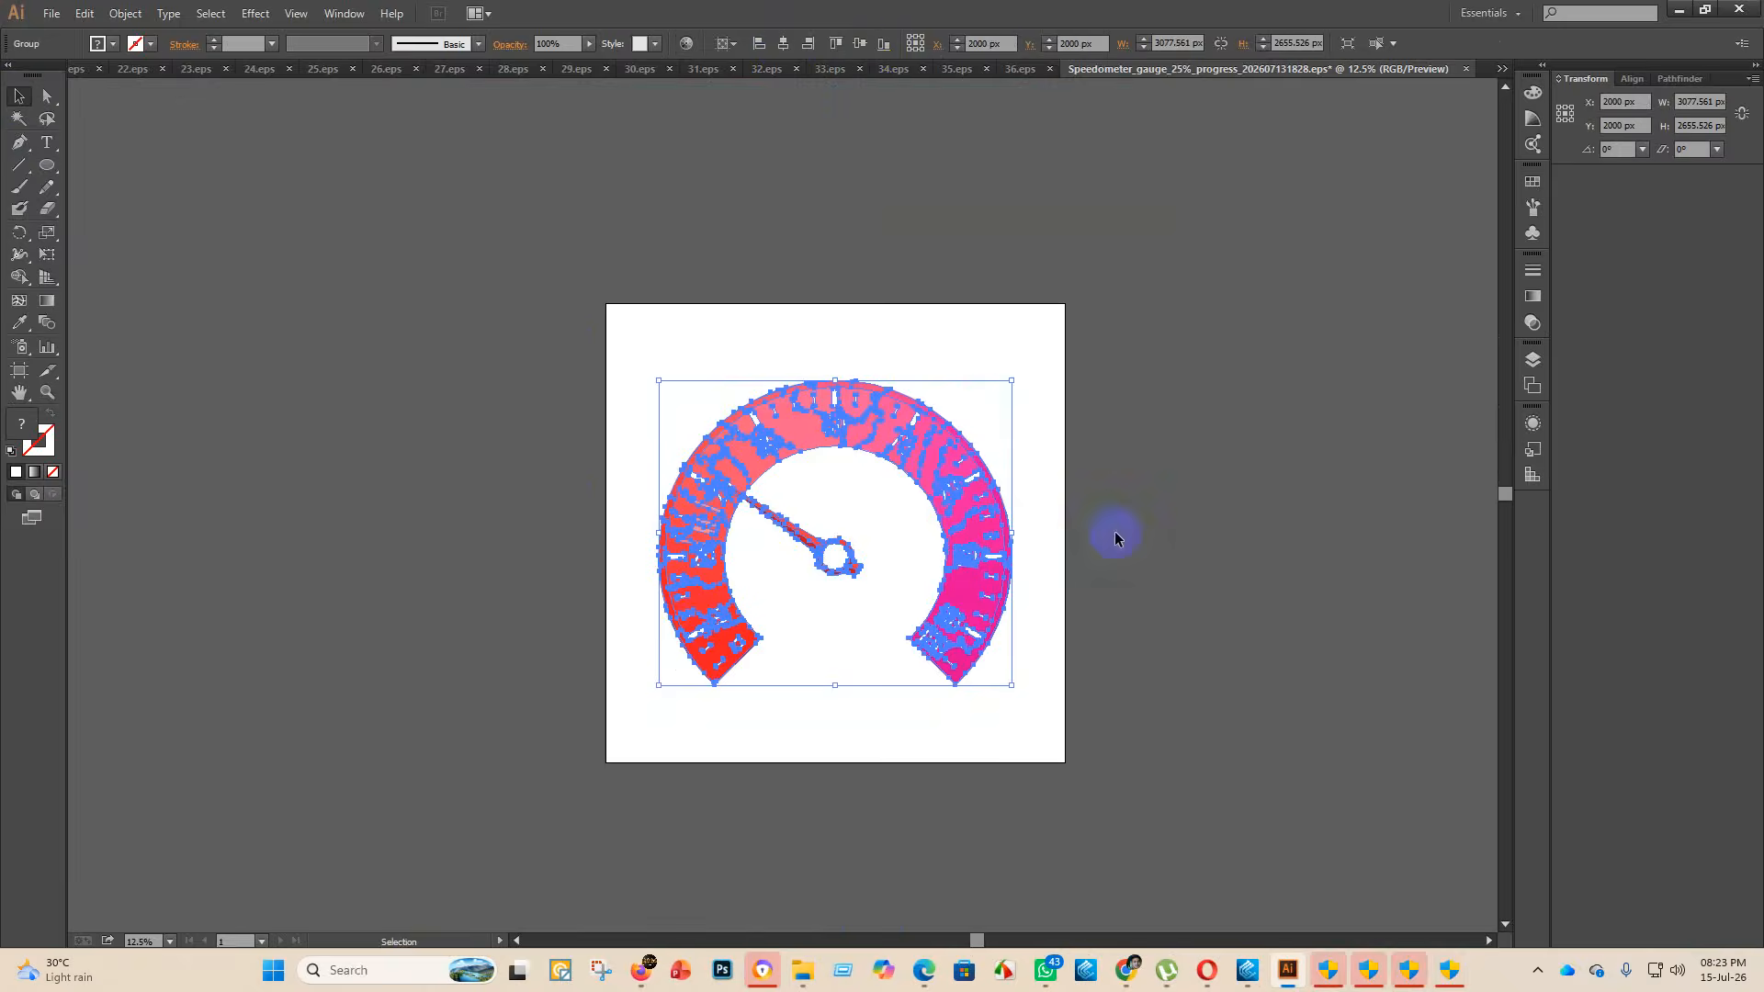
pyautogui.click(1201, 630)
pyautogui.scroll(2, 959, 640)
pyautogui.scroll(-1, 788, 631)
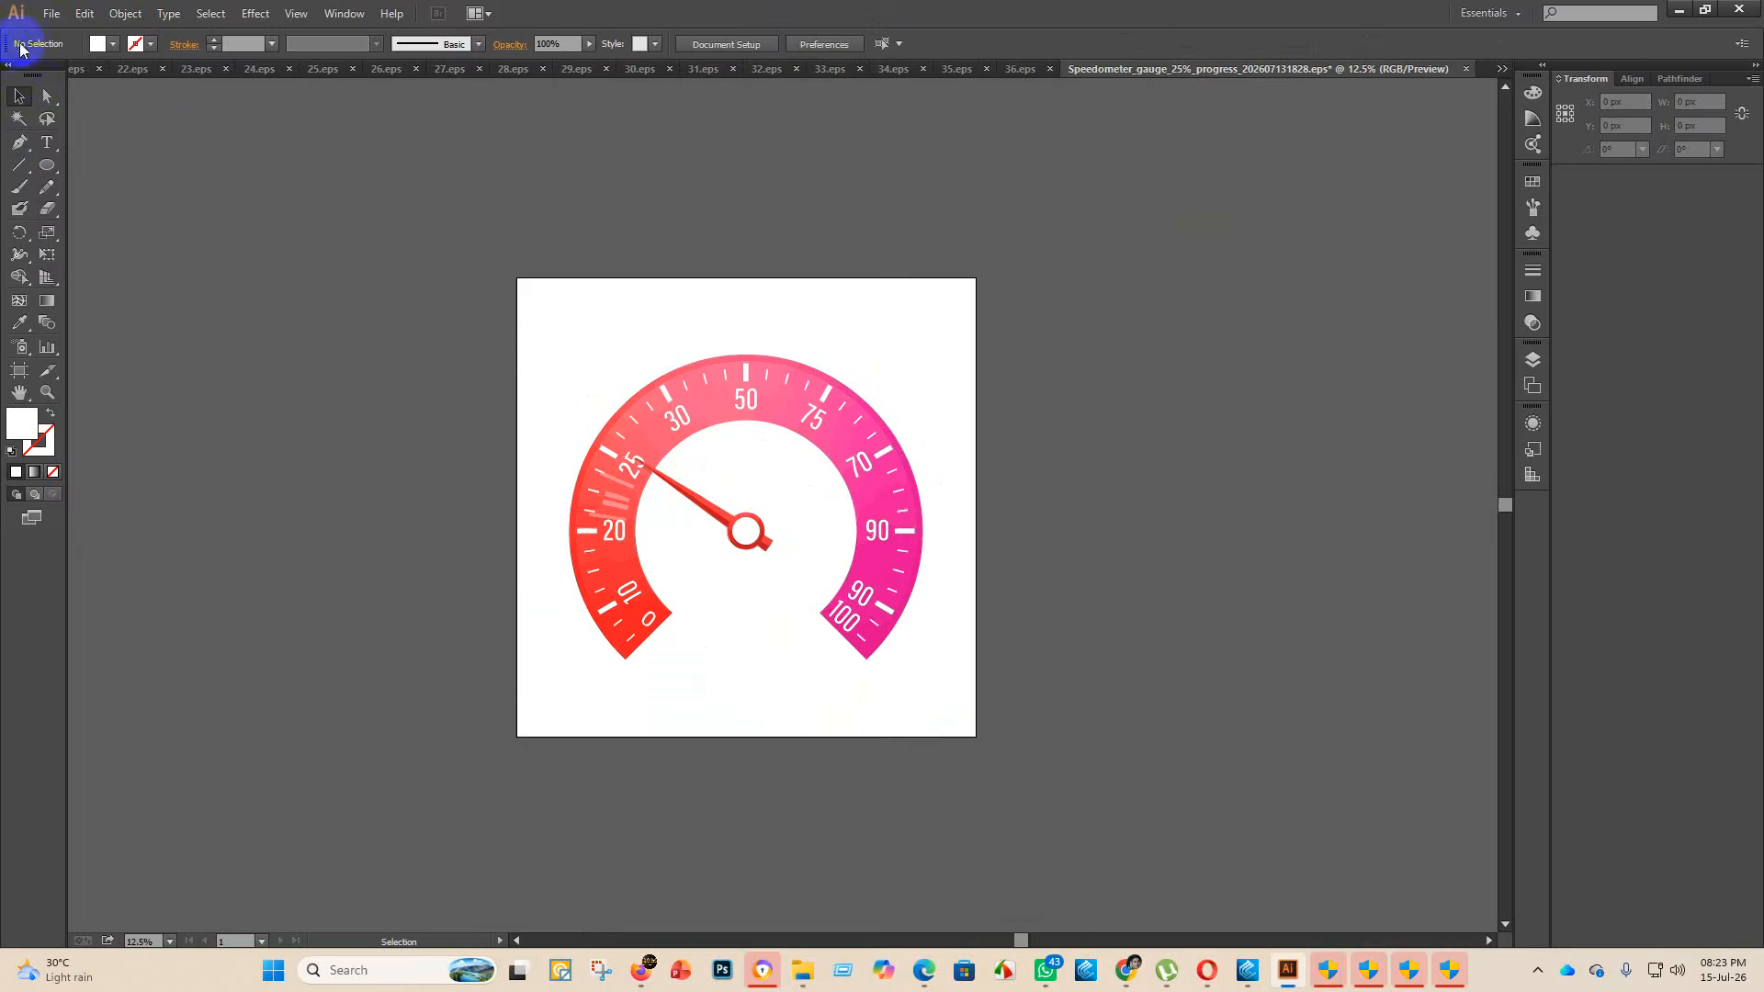
# - Save the 25% speedometer gauge as an Illustrator EPS file named 37 in the eps 2 folder
pyautogui.click(46, 14)
pyautogui.click(105, 172)
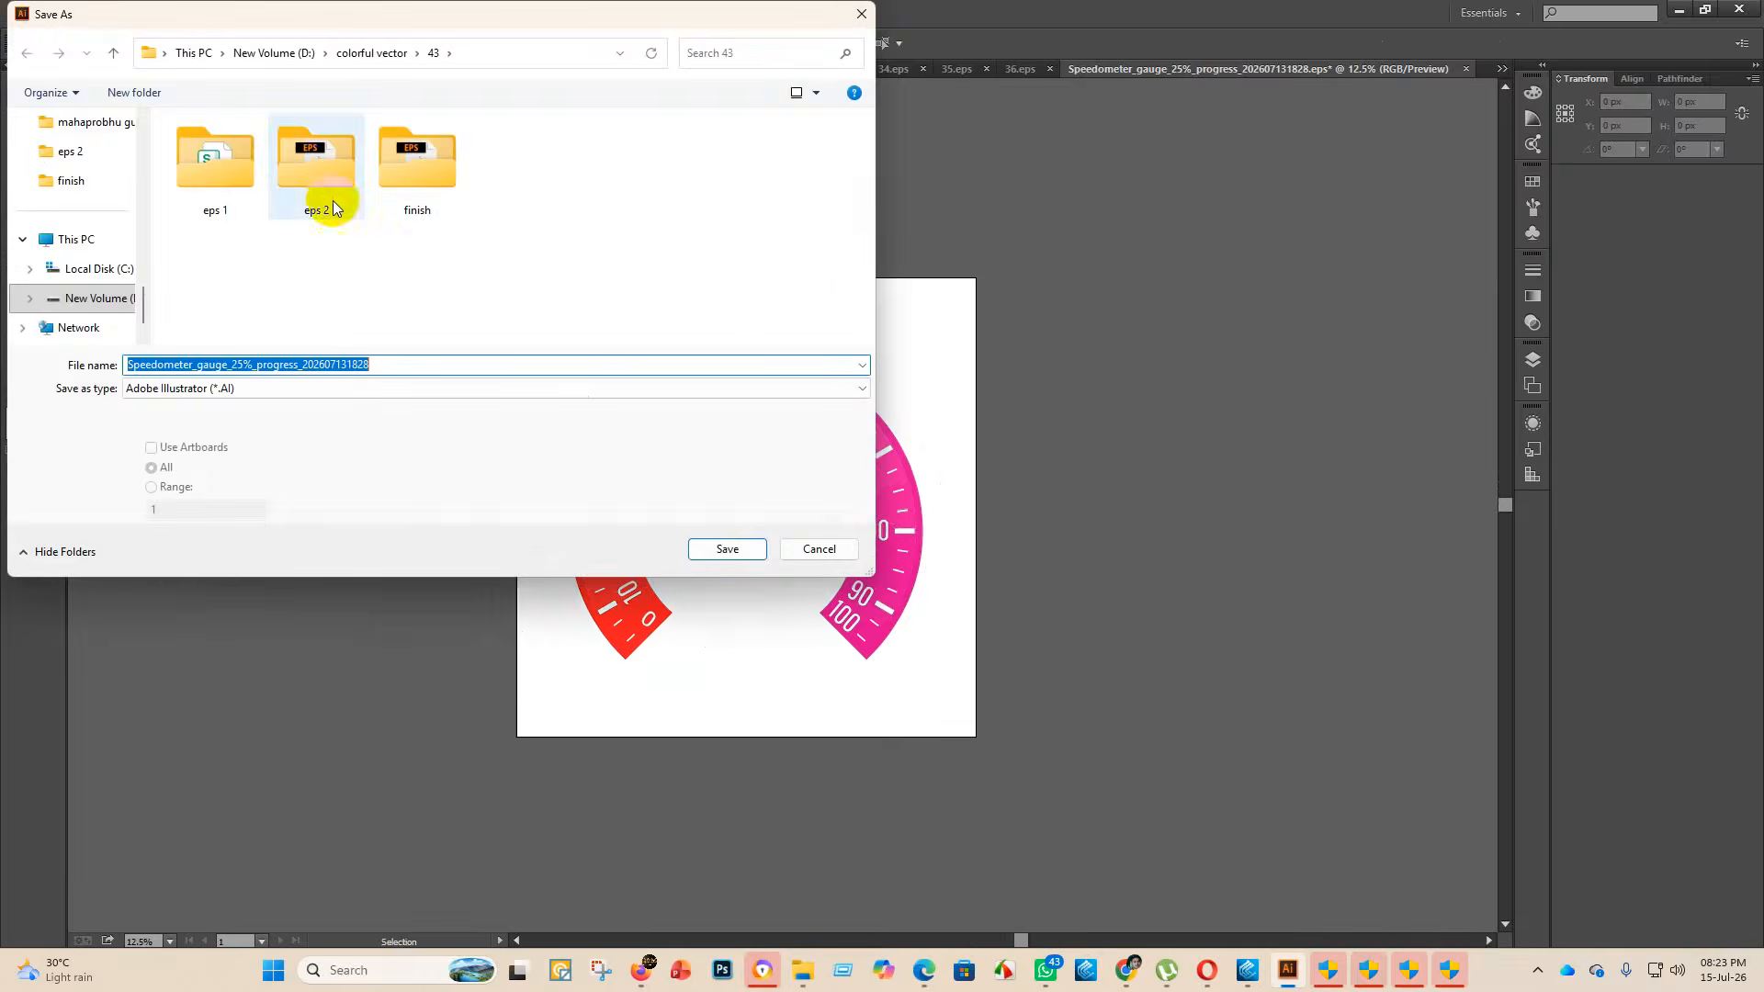
pyautogui.click(312, 170)
pyautogui.doubleClick(312, 168)
pyautogui.click(257, 389)
pyautogui.click(248, 428)
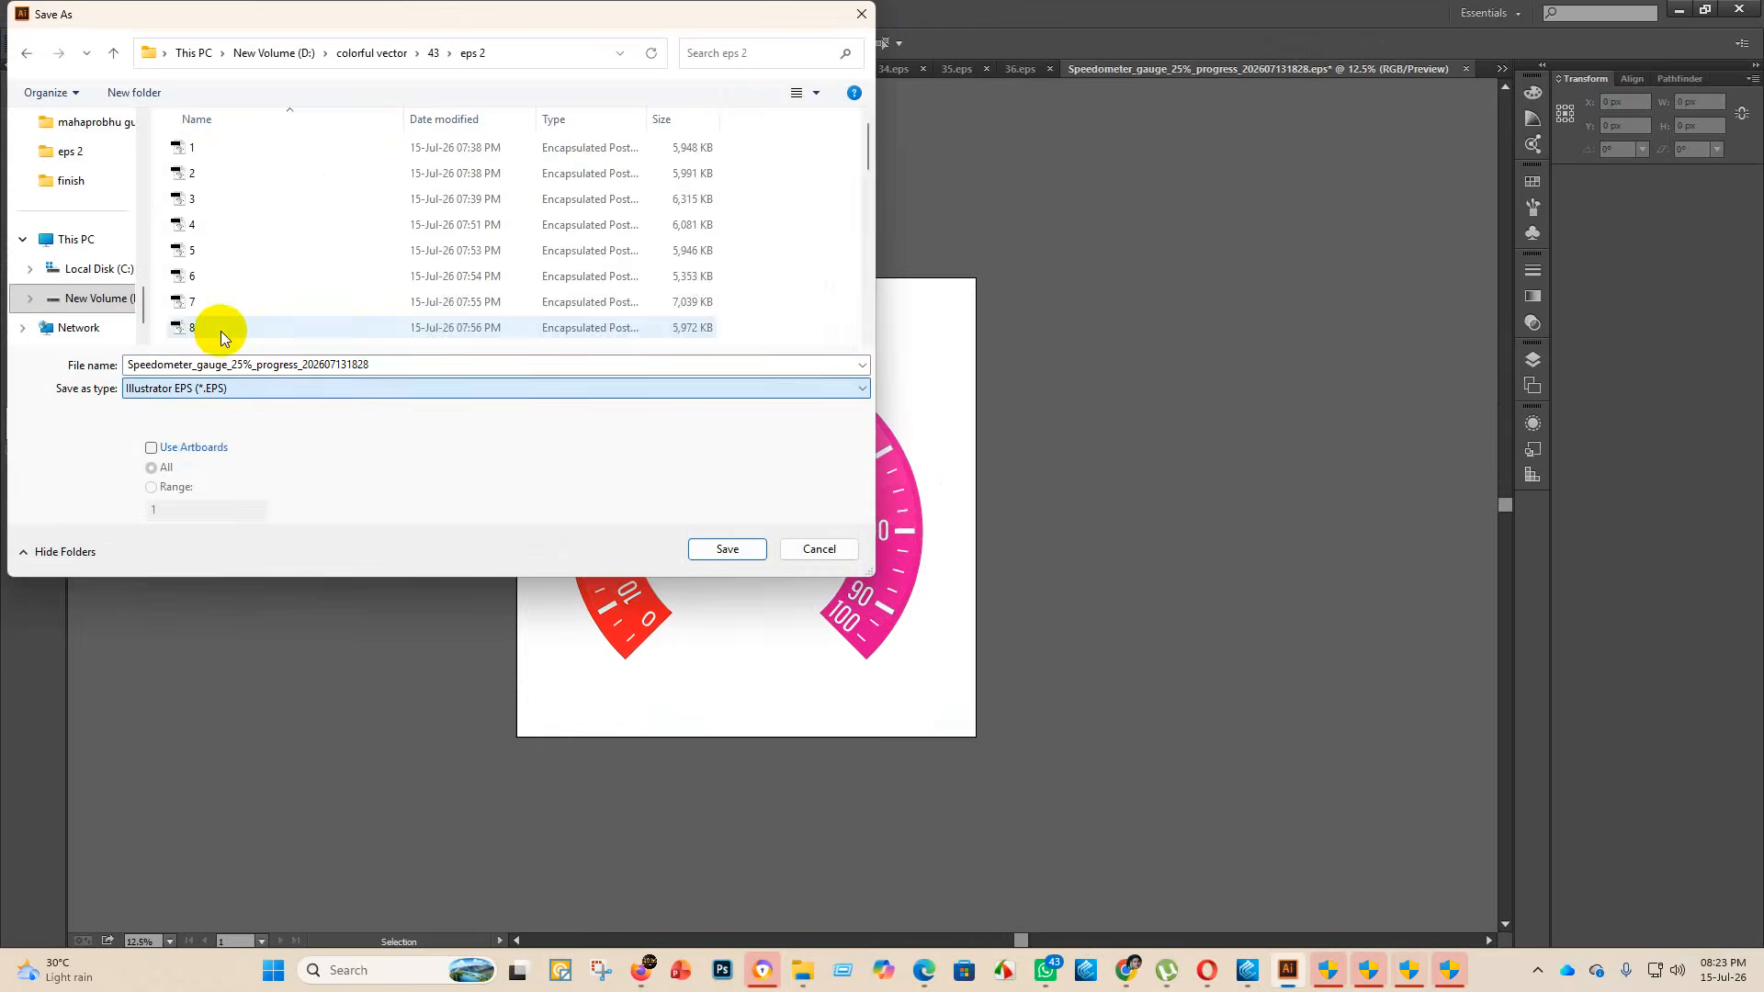
pyautogui.doubleClick(393, 363)
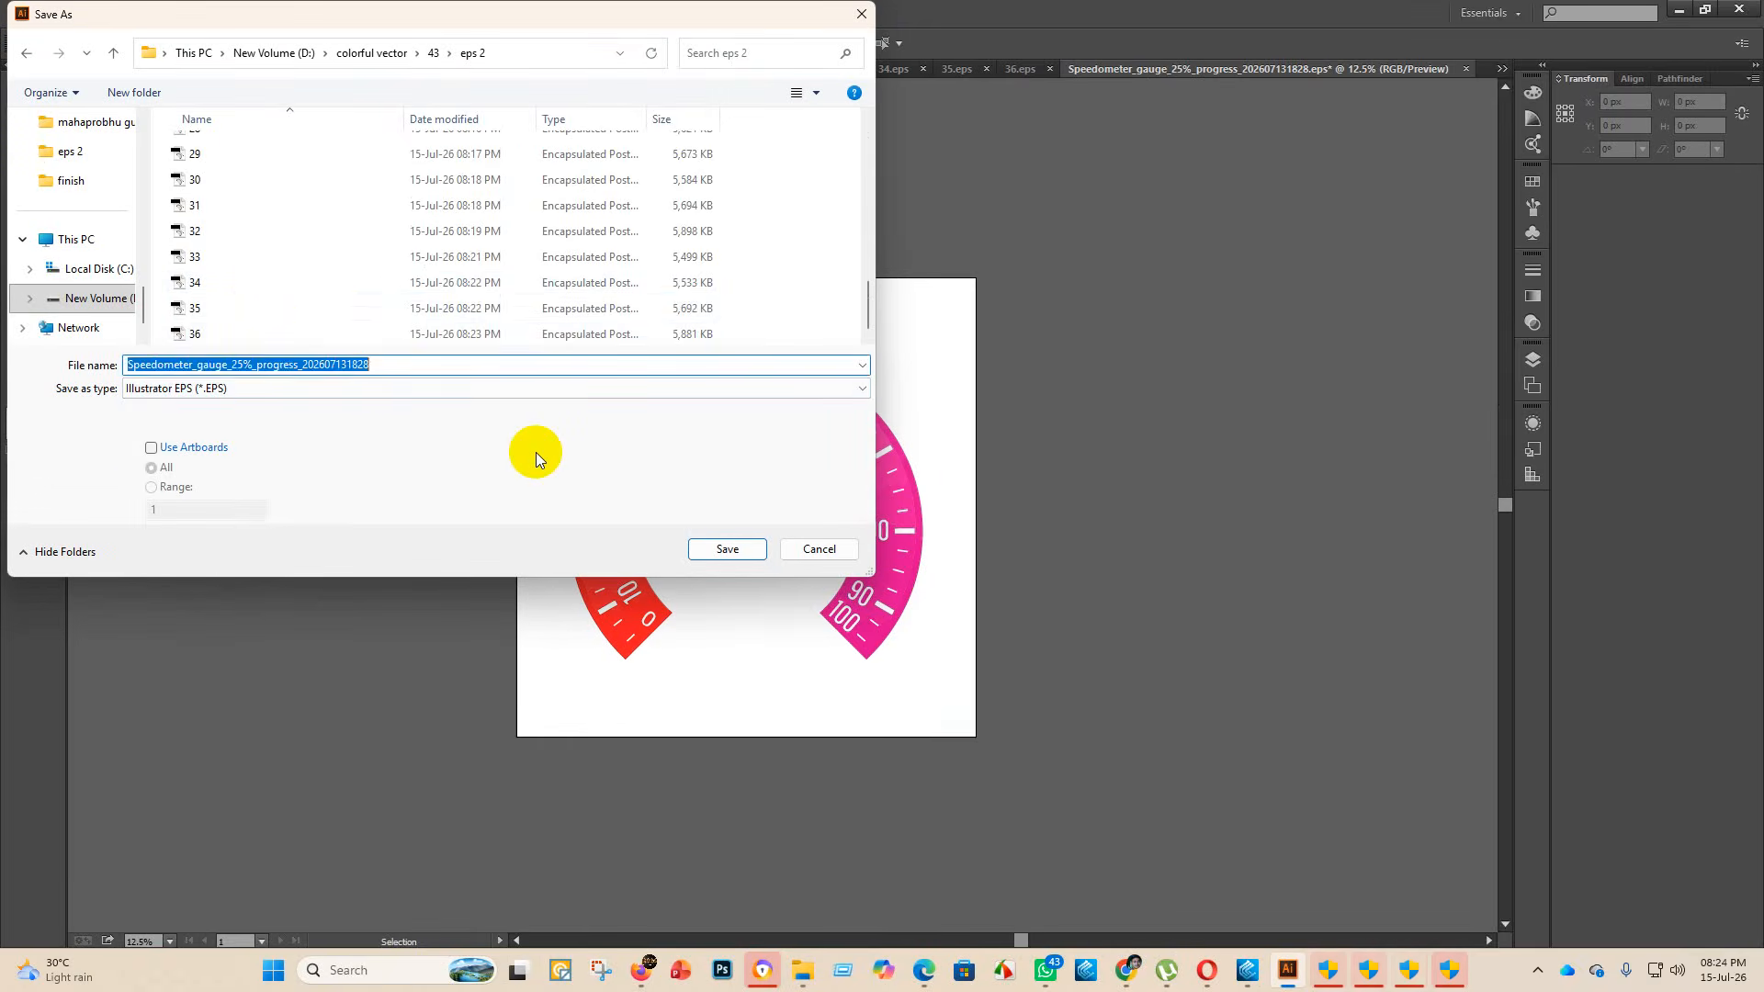
pyautogui.press('BackSpace')
pyautogui.write('7')
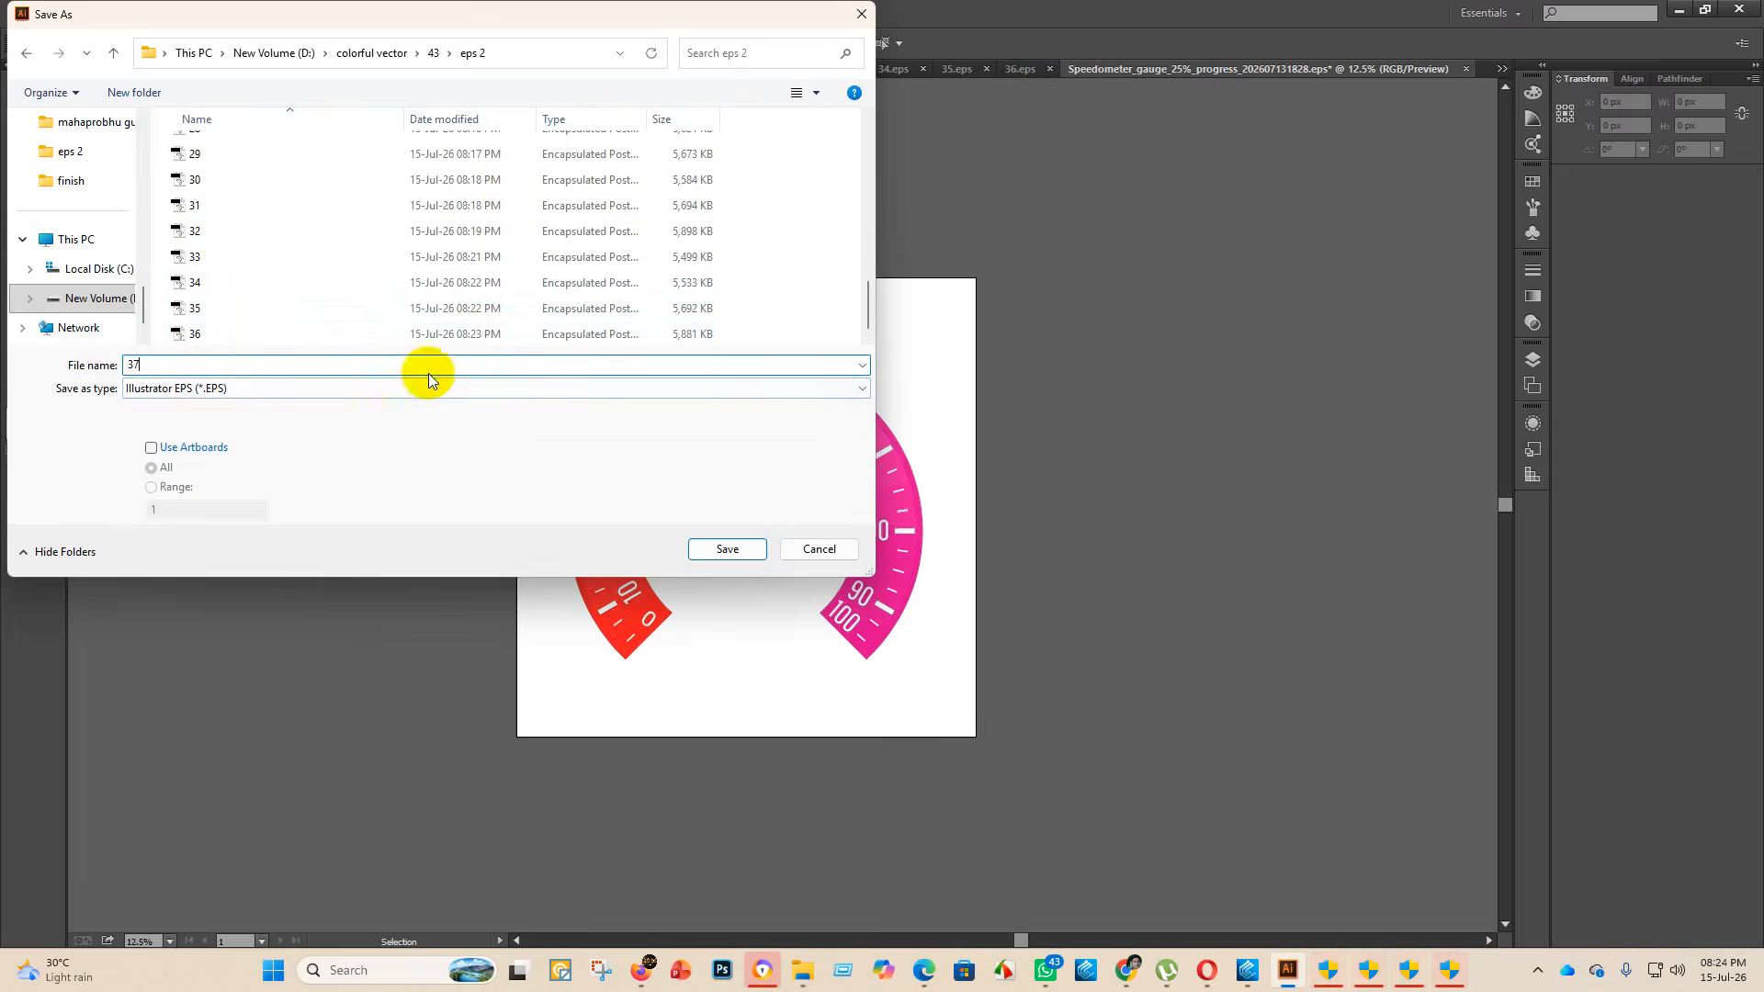
pyautogui.click(731, 550)
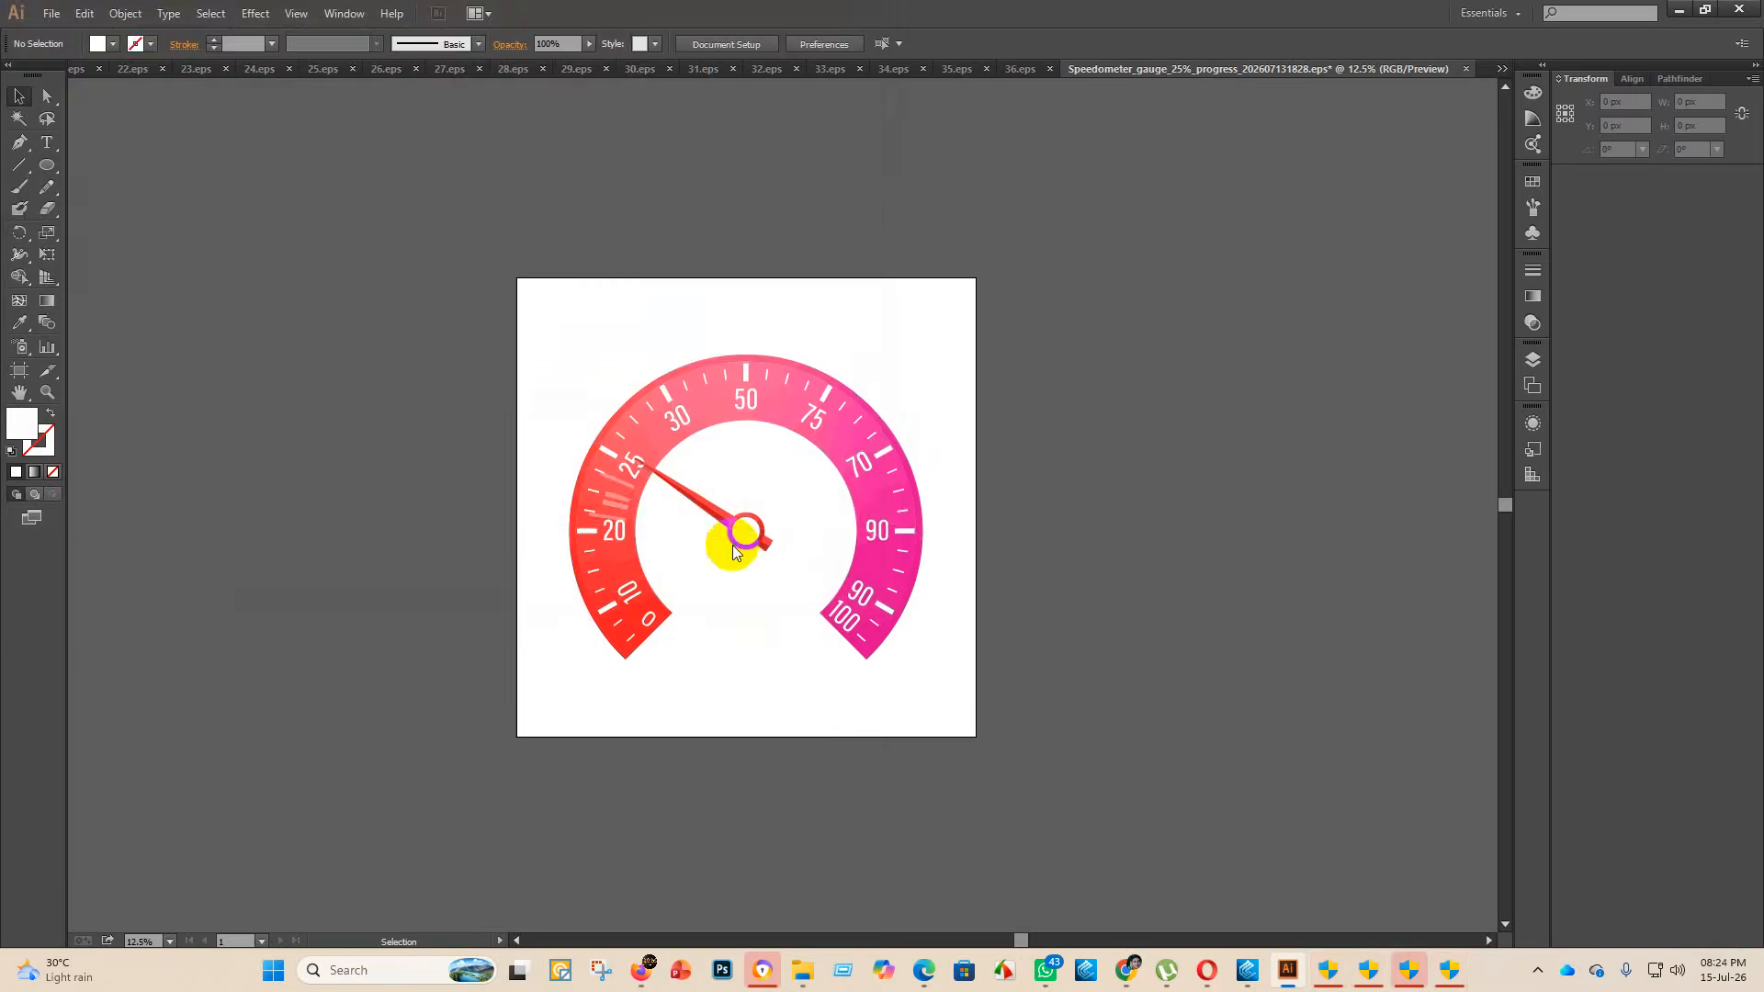
# - Choose Illustrator 10 EPS as the version for file 37 and finish saving it
pyautogui.click(938, 221)
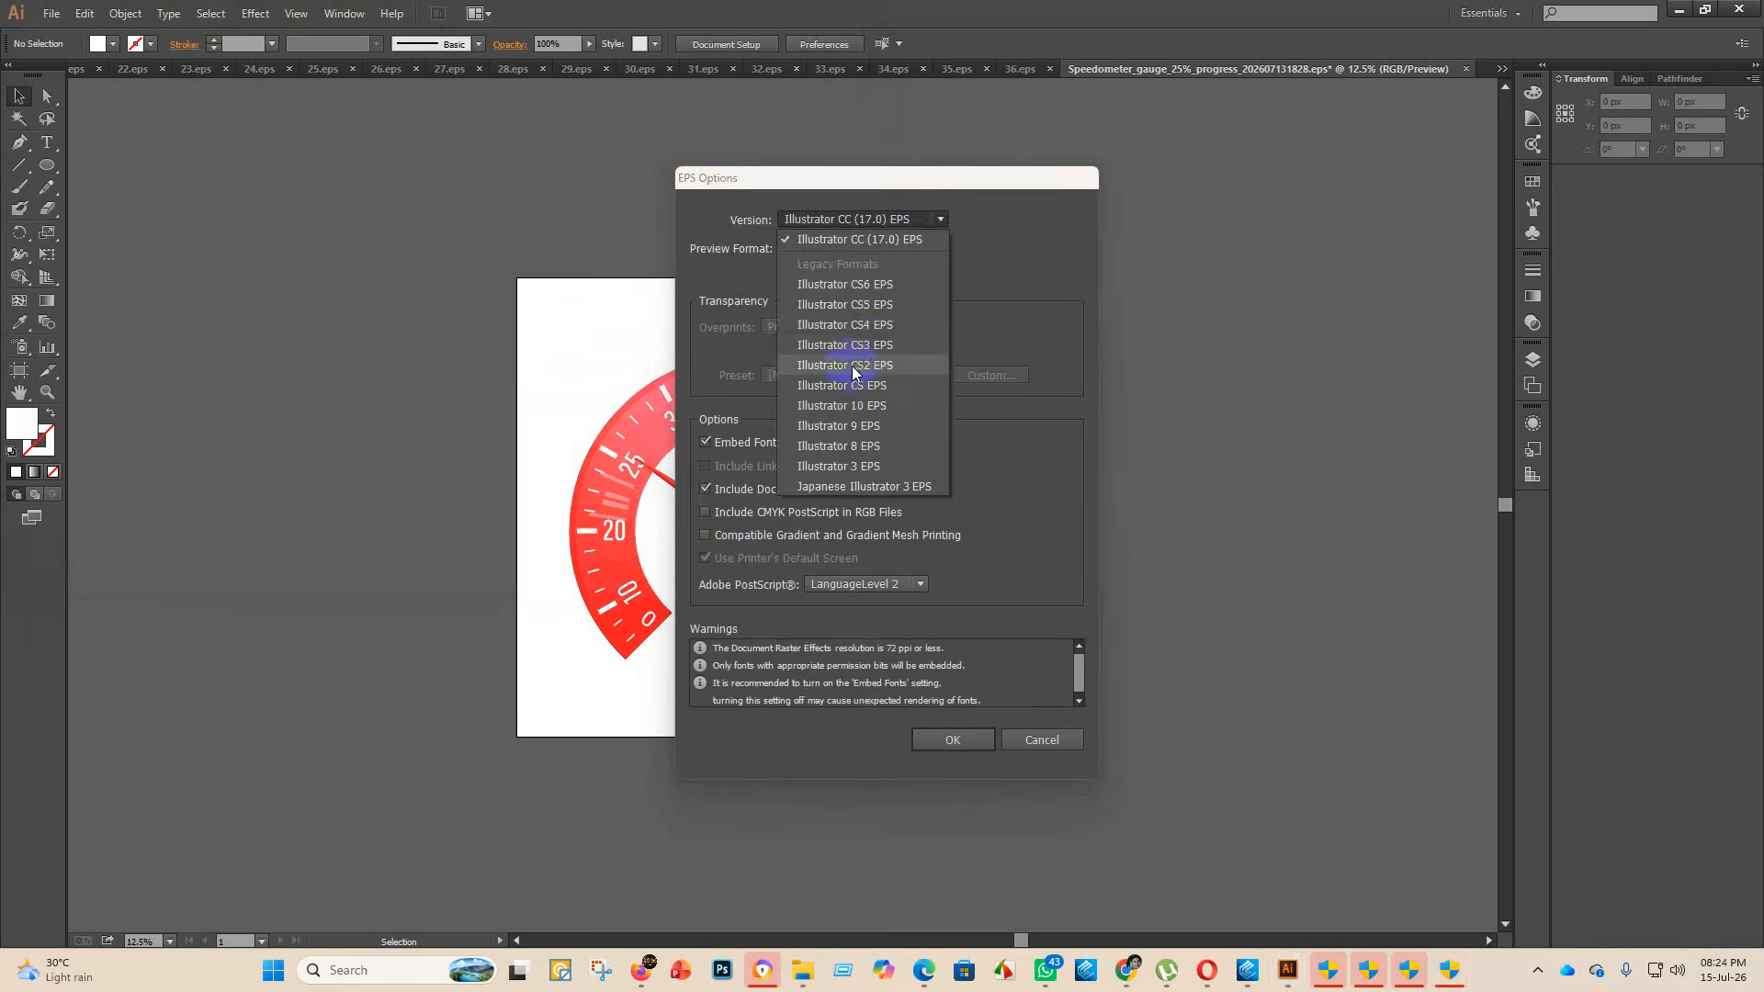
pyautogui.click(867, 408)
pyautogui.click(957, 747)
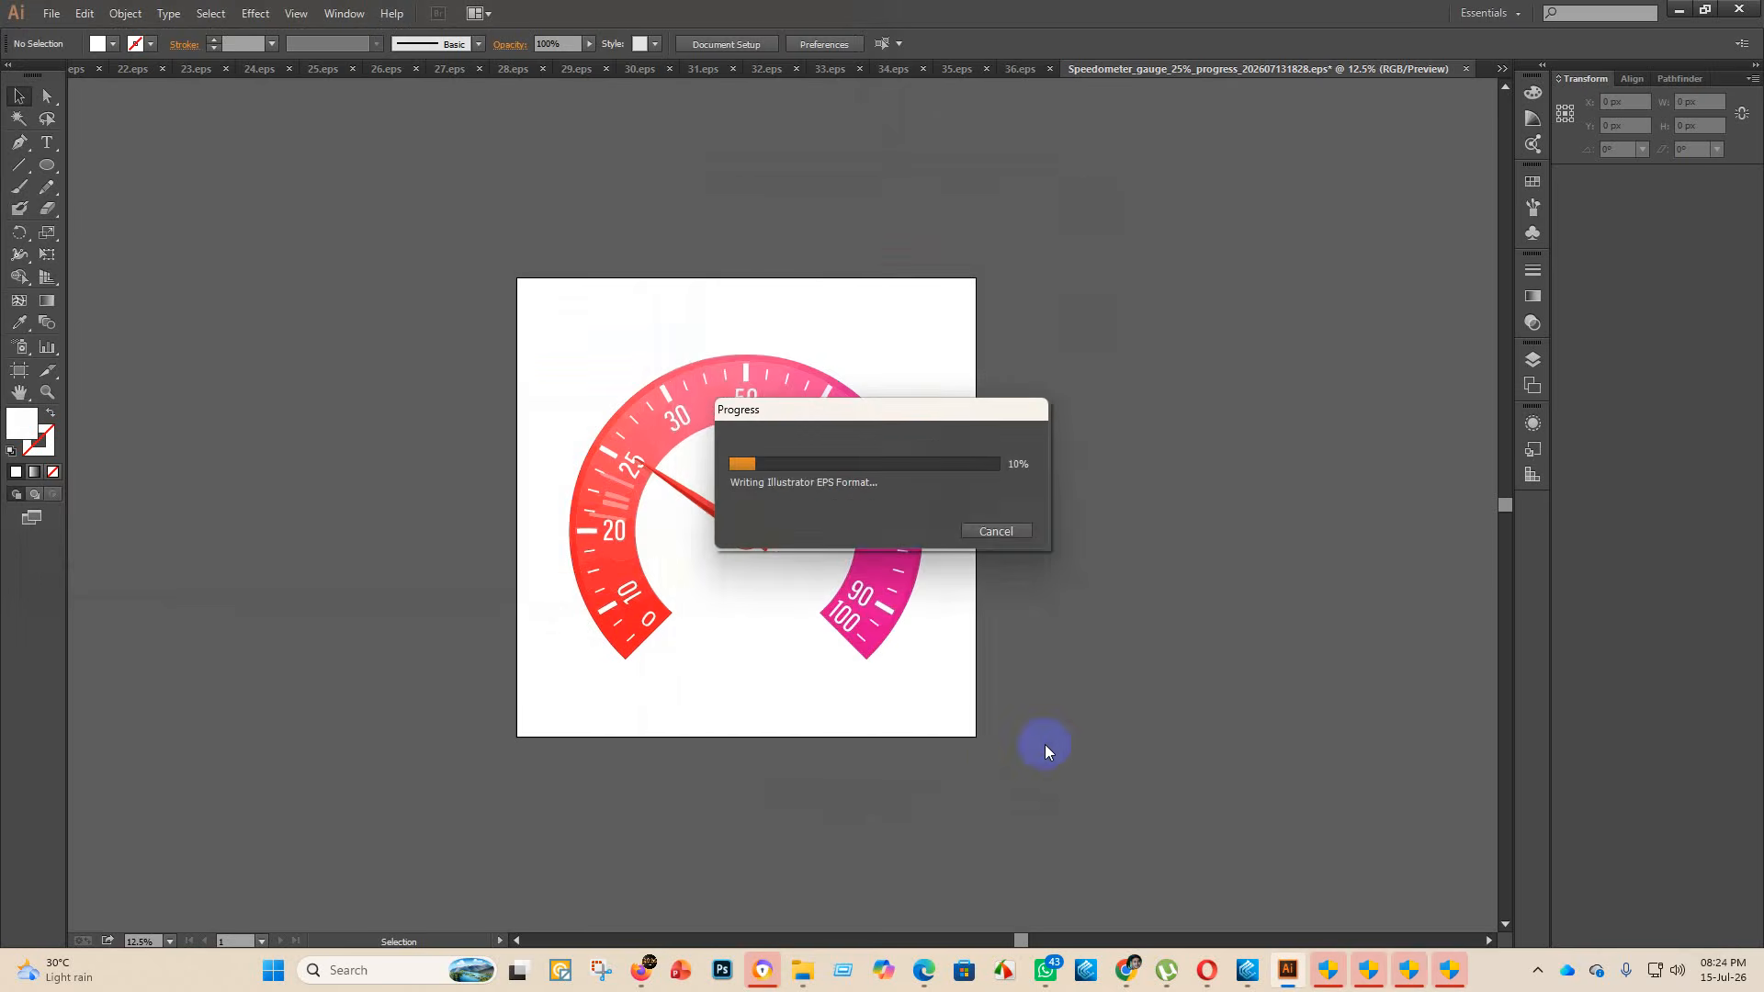
pyautogui.moveTo(820, 971)
pyautogui.click(799, 881)
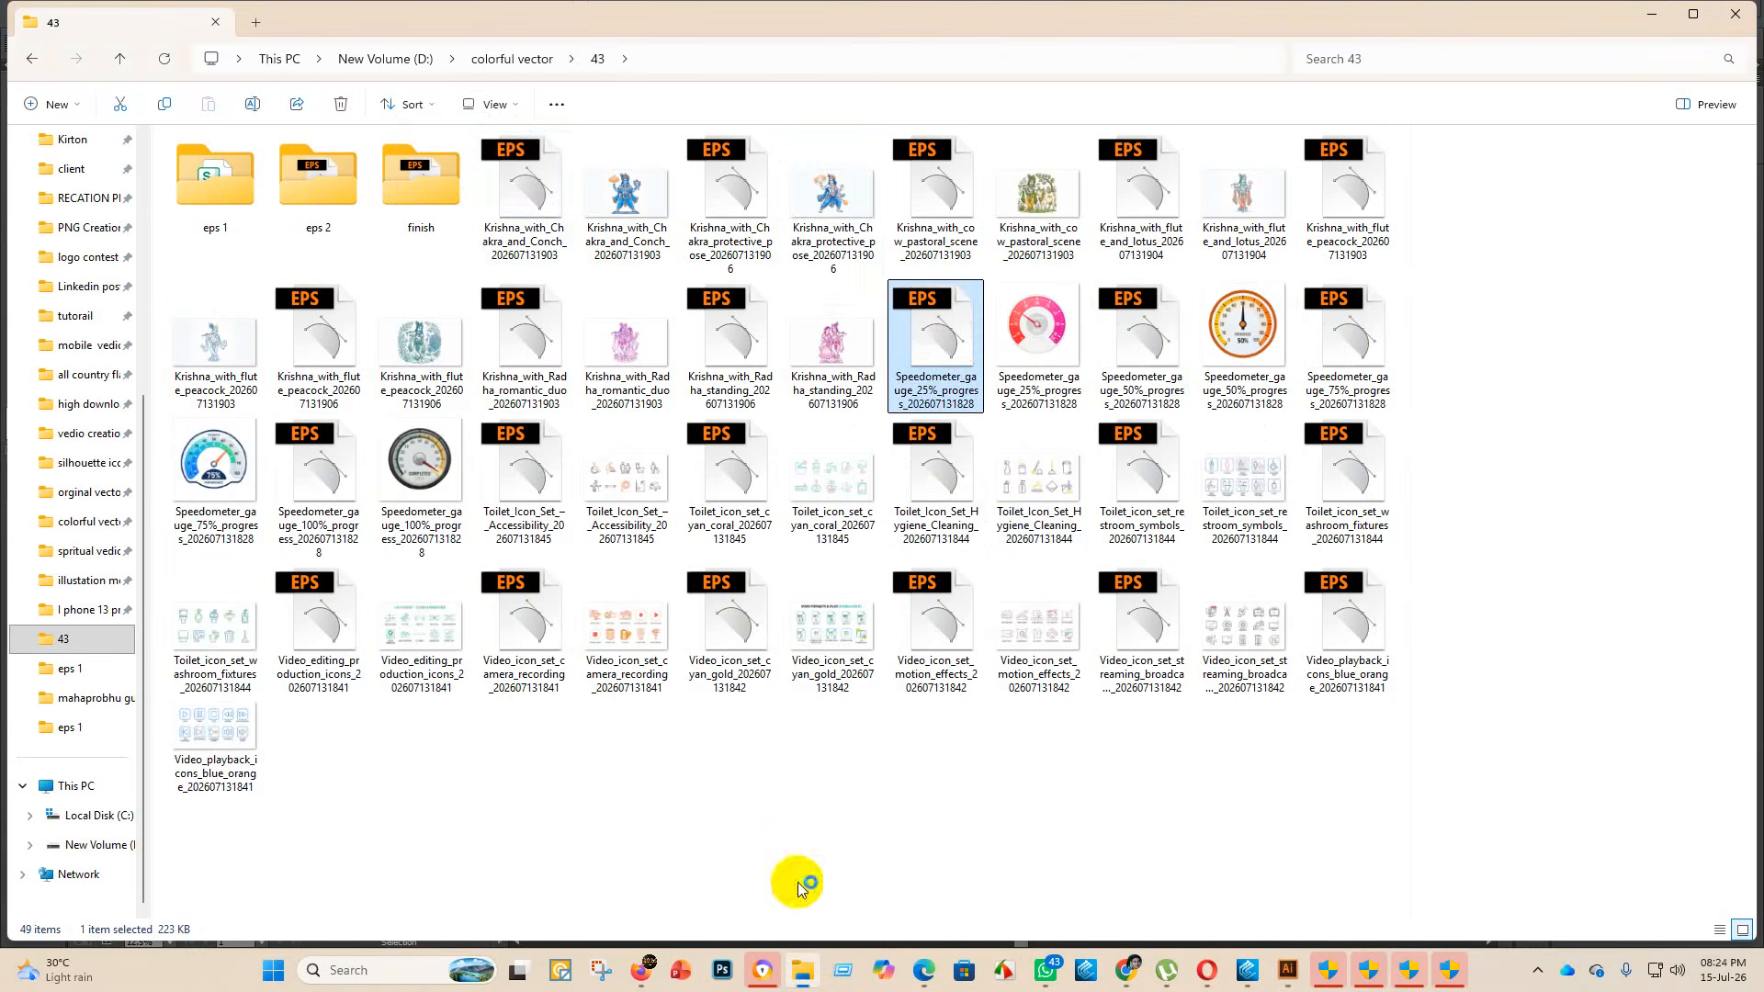
pyautogui.moveTo(934, 324); pyautogui.dragTo(469, 188)
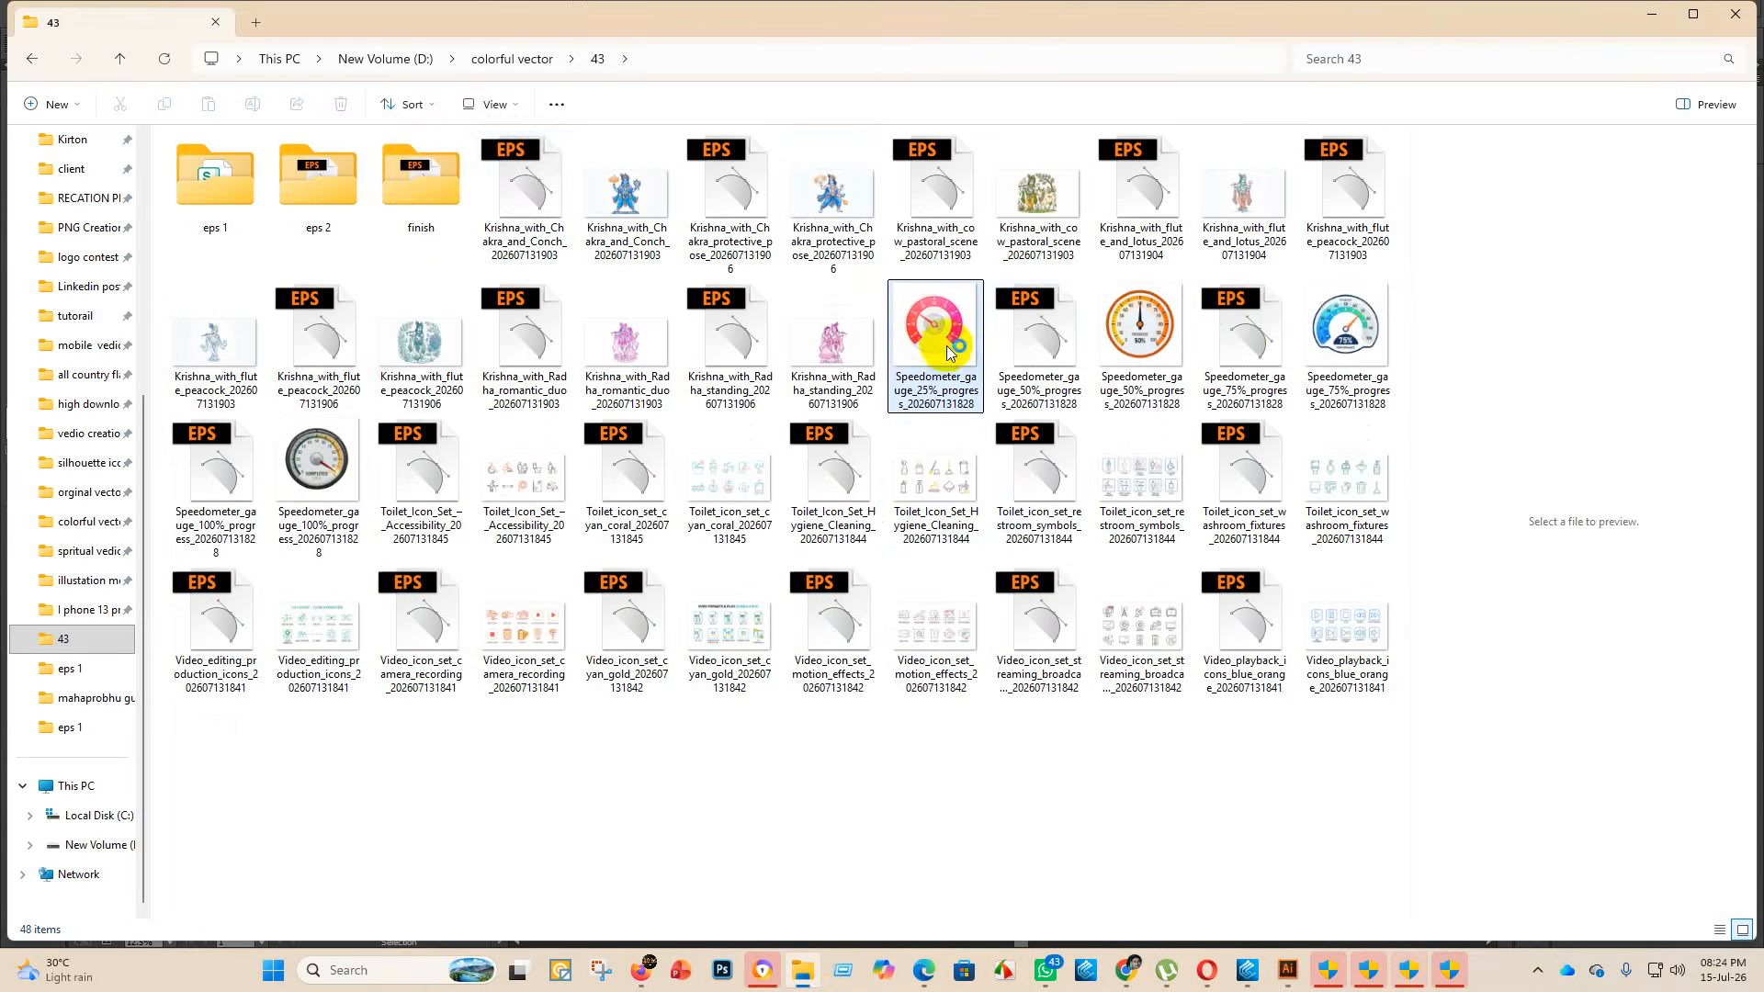
pyautogui.moveTo(935, 323); pyautogui.dragTo(418, 193)
# - Open Speedometer_gauge_50%_progress_202607131828.eps in a maximized Illustrator window
pyautogui.click(937, 341)
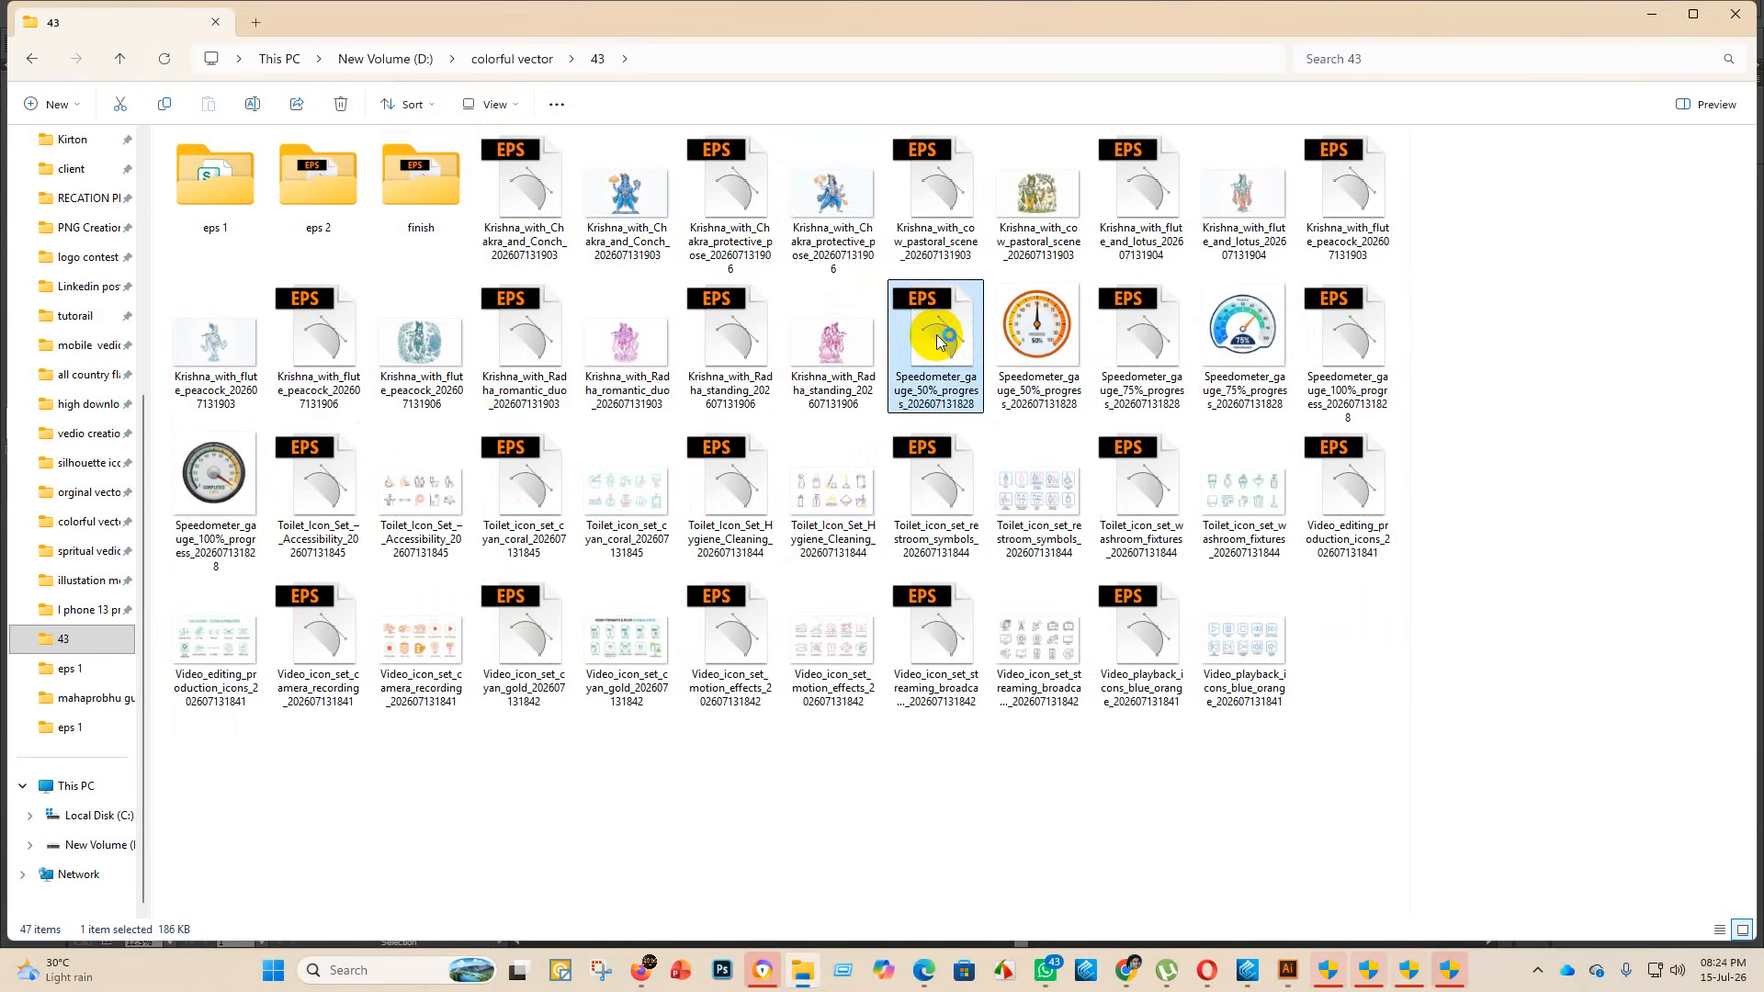
pyautogui.doubleClick(937, 341)
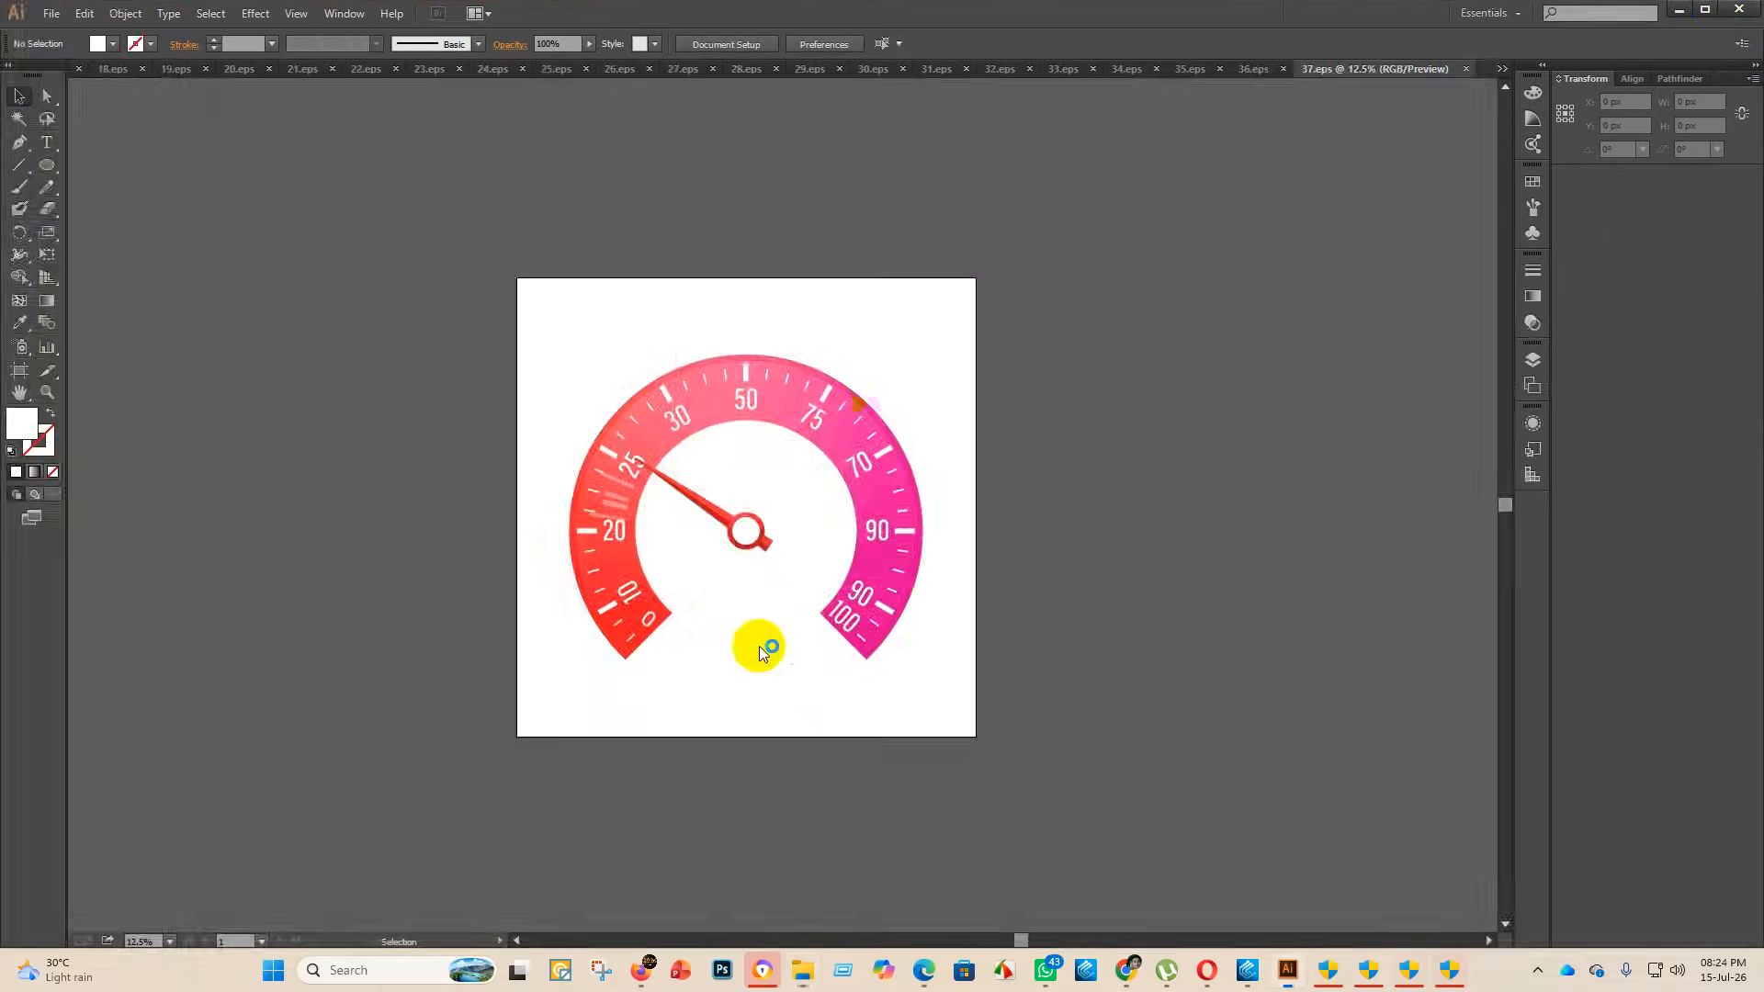
pyautogui.click(1547, 183)
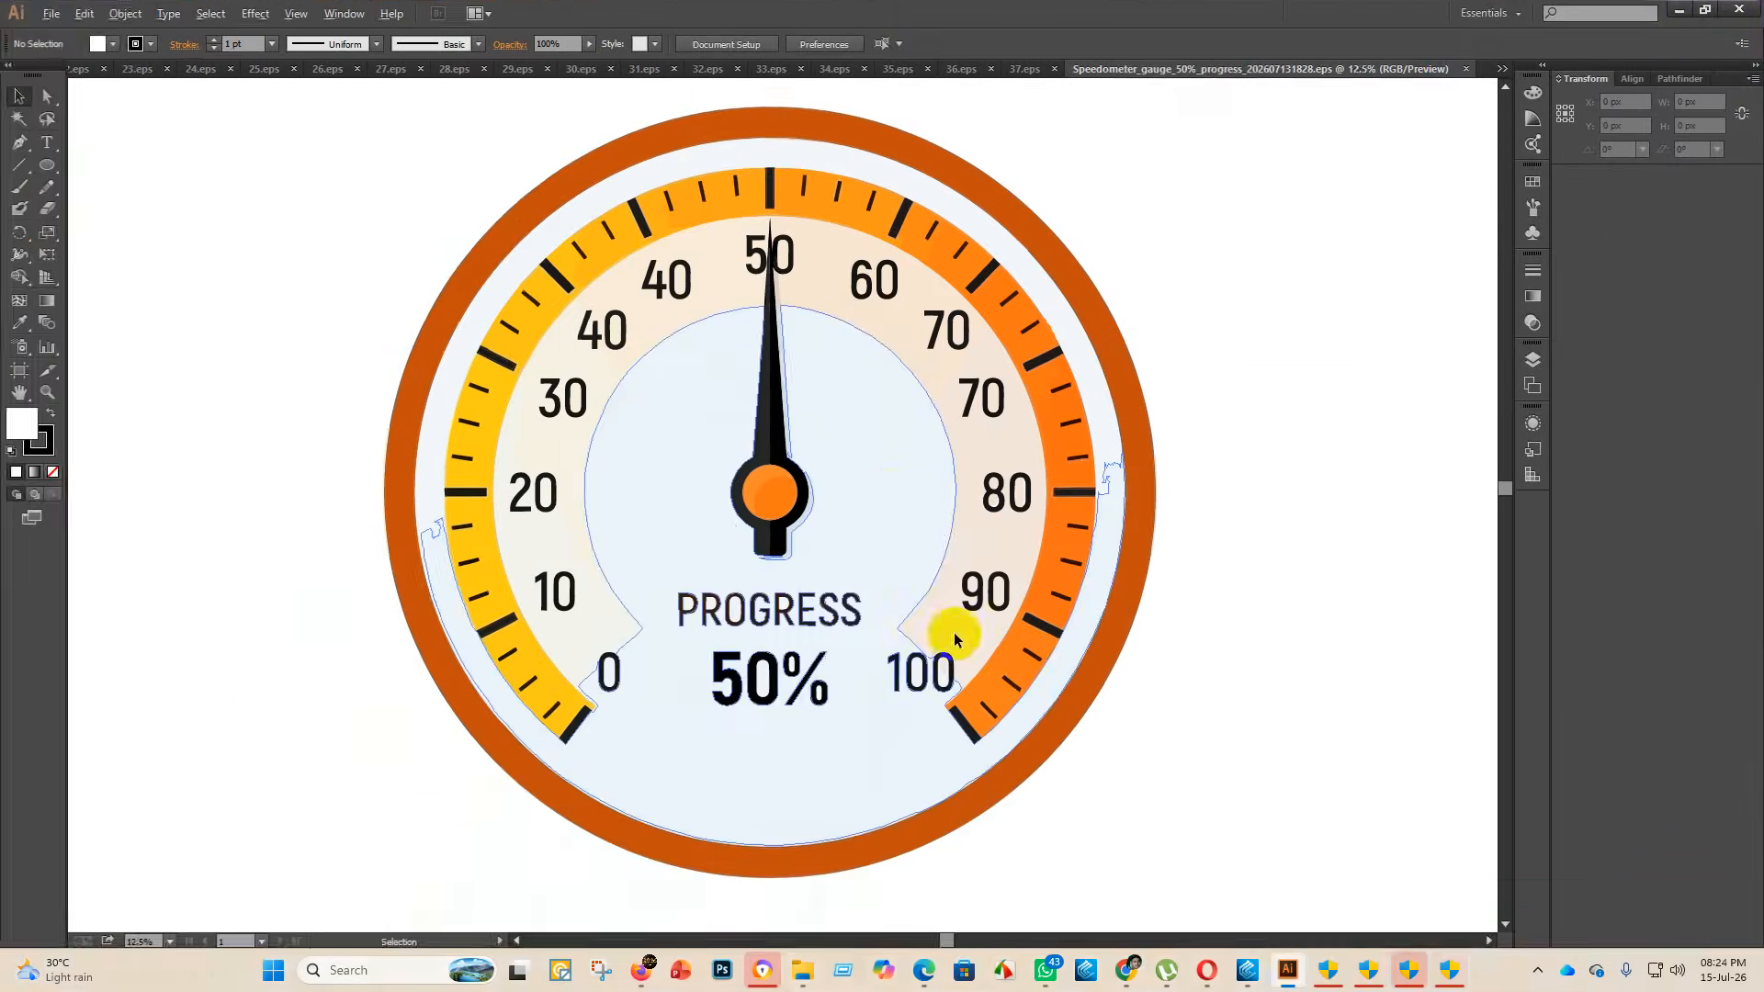
# - Scale the 50% gauge artwork up proportionally about its centre until it roughly fills the artboard's width
pyautogui.scroll(-6, 913, 563)
pyautogui.click(906, 628)
pyautogui.moveTo(899, 622); pyautogui.dragTo(1031, 279)
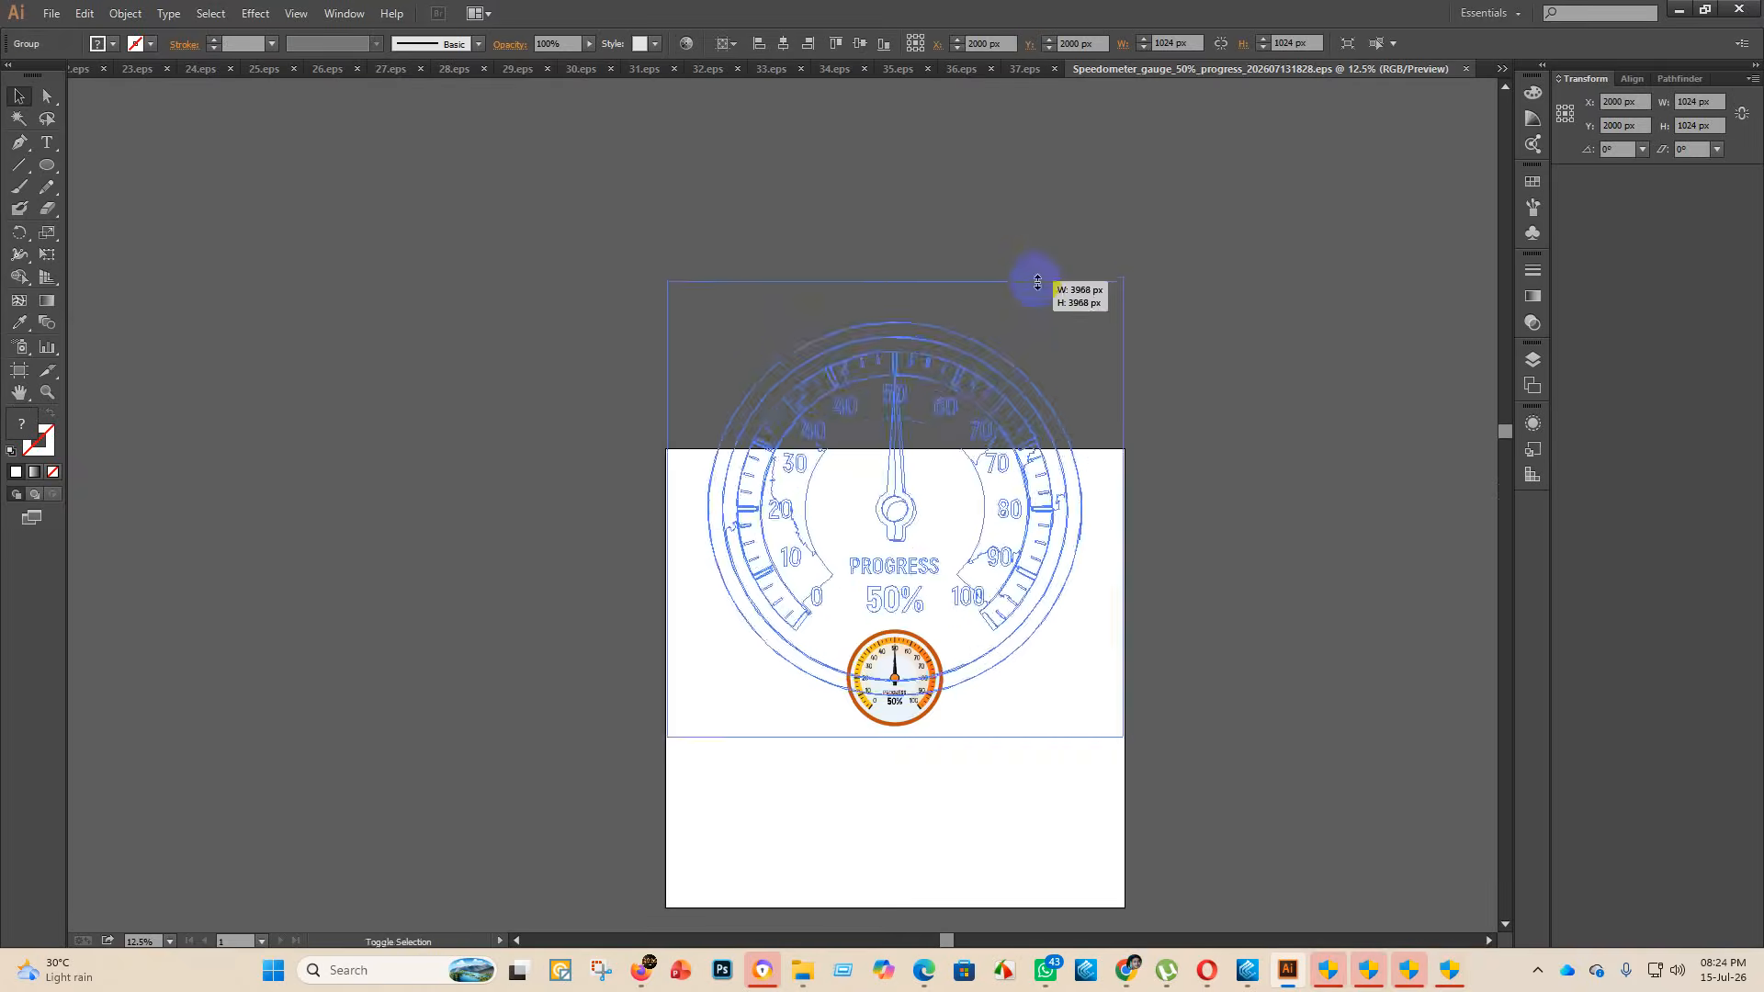
pyautogui.click(1335, 646)
# - Delete the white and pale background shapes from the 50% gauge, selecting them by colour with the Magic Wand
pyautogui.click(18, 119)
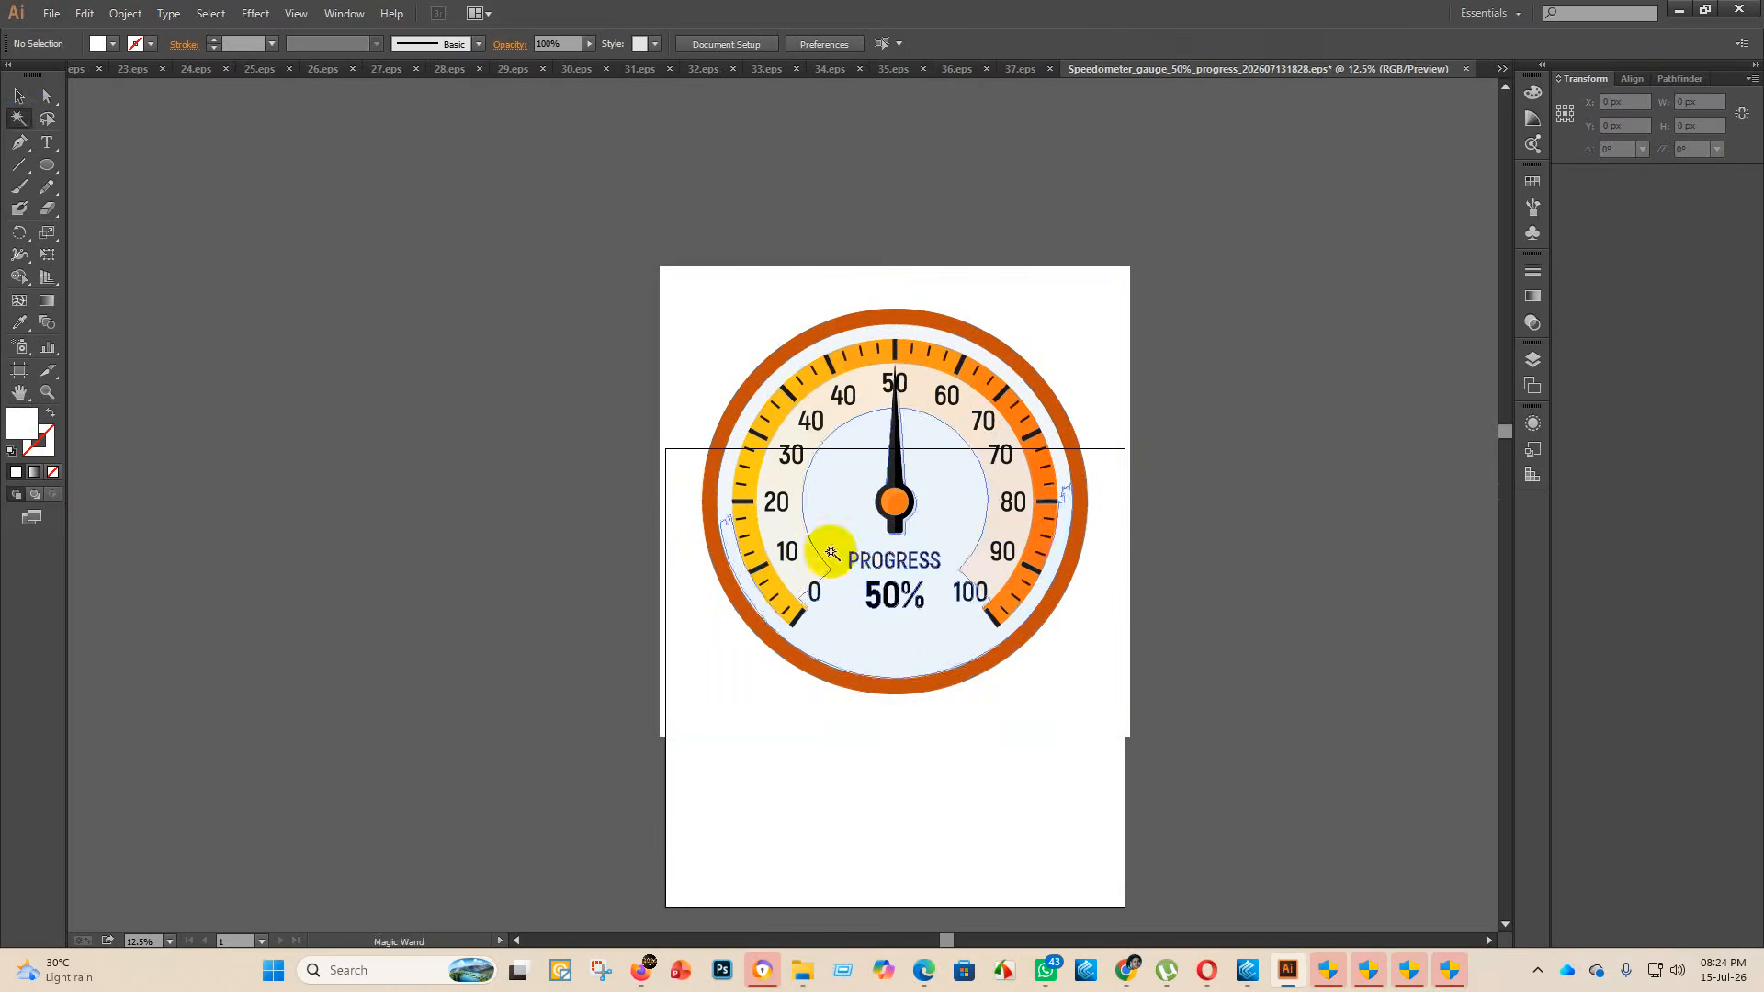
pyautogui.click(857, 513)
pyautogui.press('Delete')
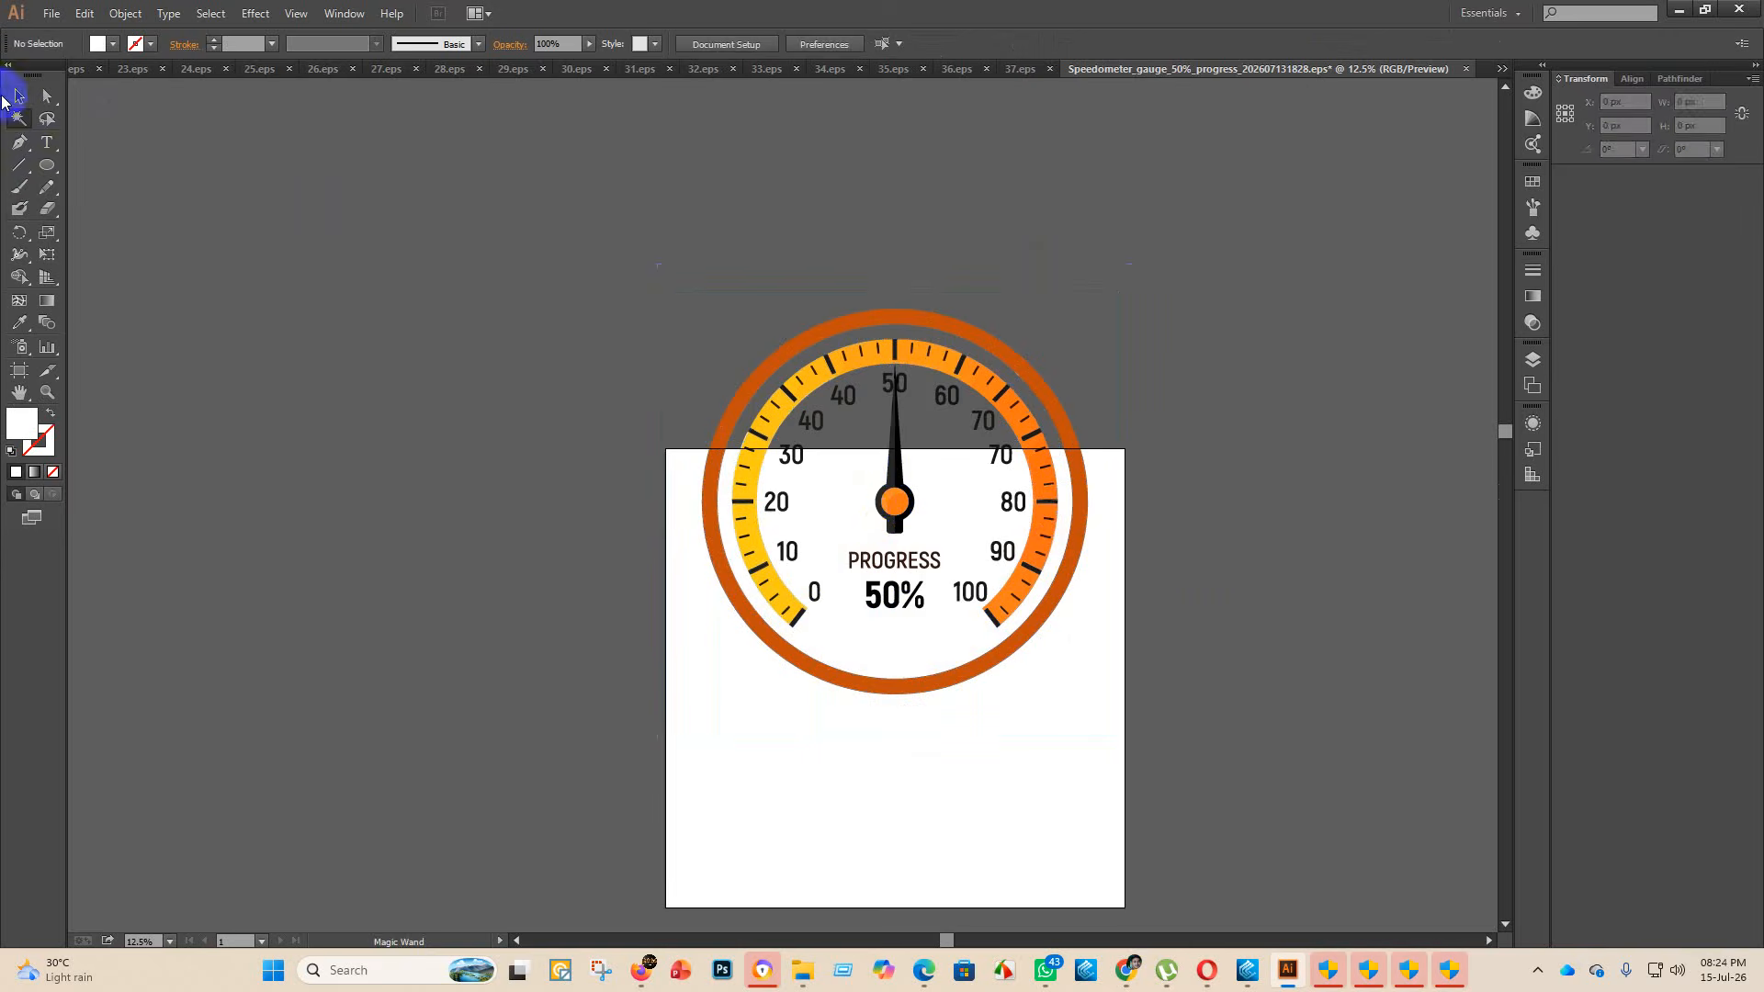
# - Centre the gauge group horizontally and vertically on the artboard
pyautogui.click(986, 350)
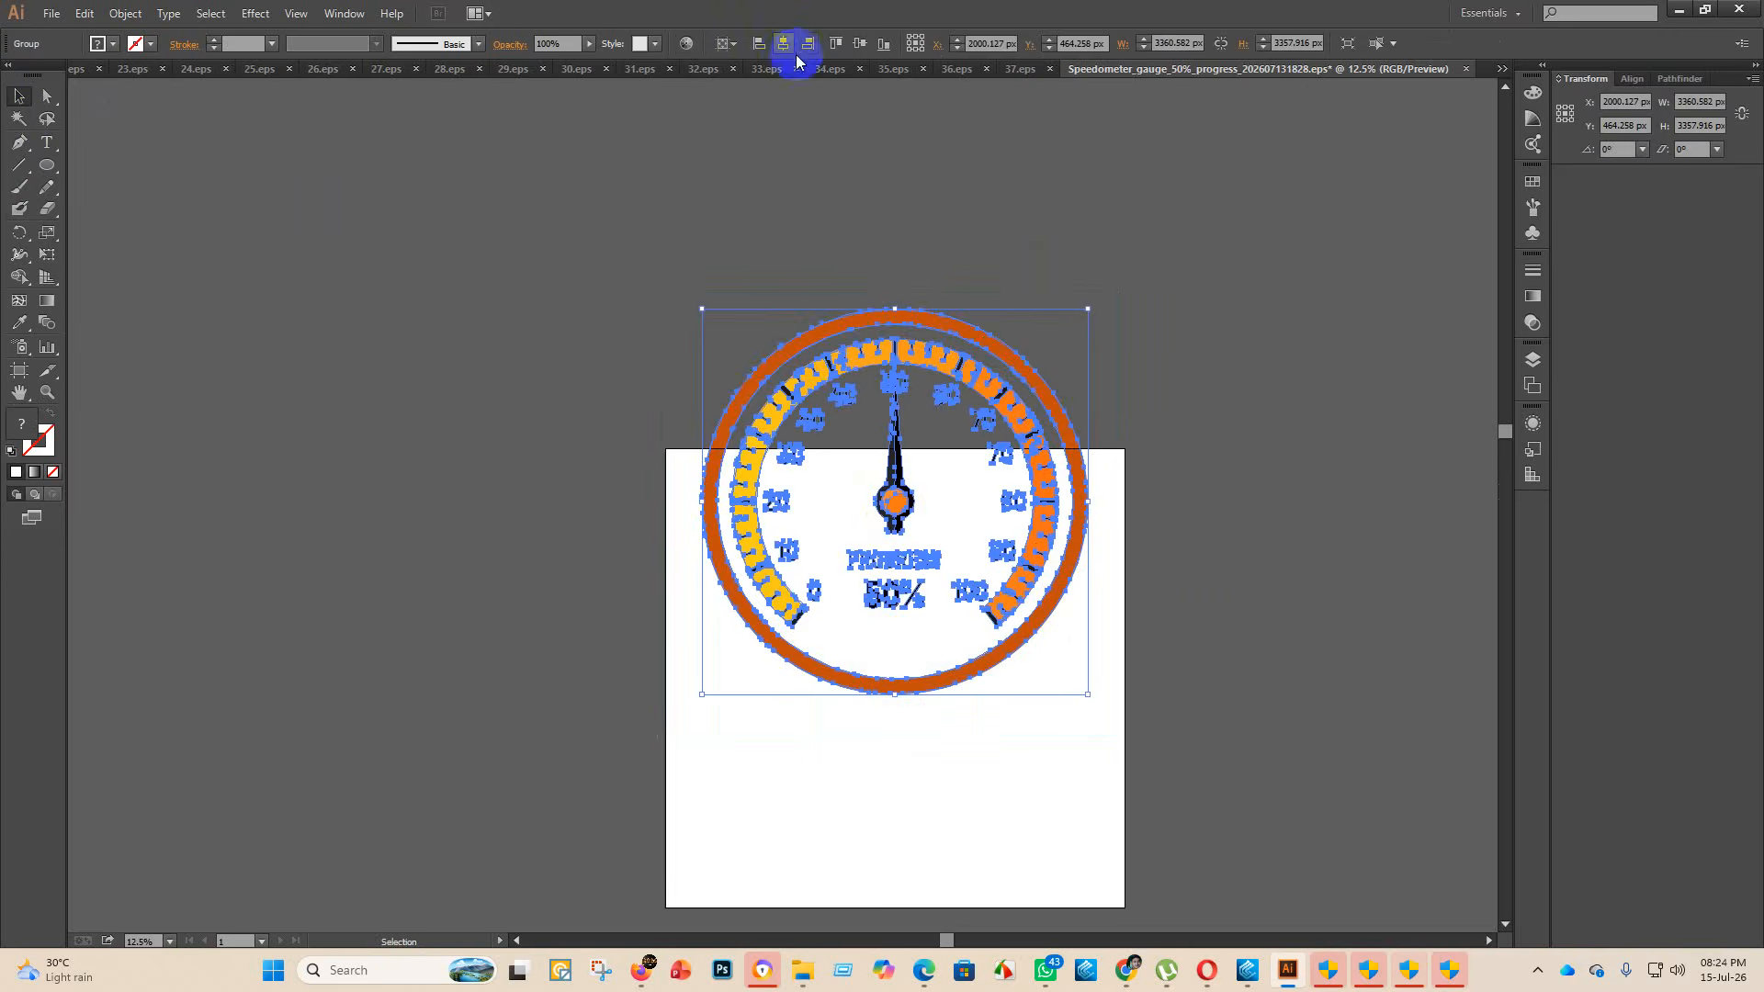
pyautogui.click(860, 44)
pyautogui.click(1232, 346)
pyautogui.scroll(-2, 1194, 349)
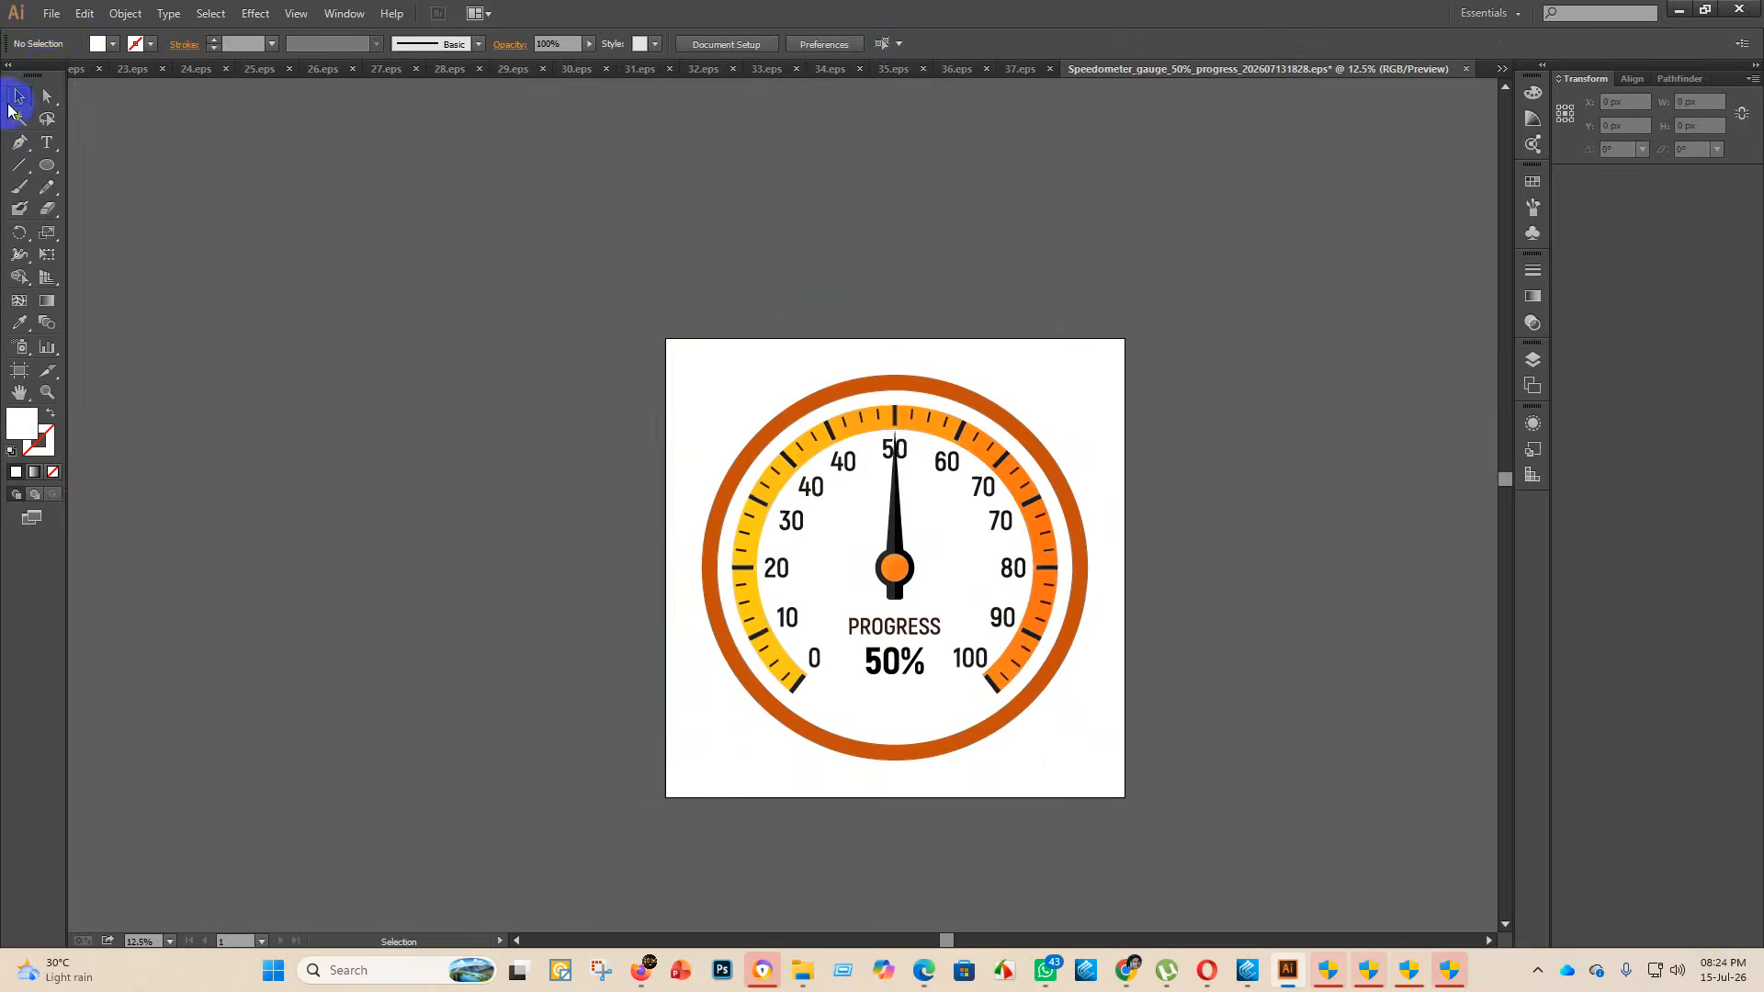
# - Save the 50% gauge as an Illustrator EPS file named 38 in the eps 2 folder
pyautogui.click(50, 12)
pyautogui.click(120, 189)
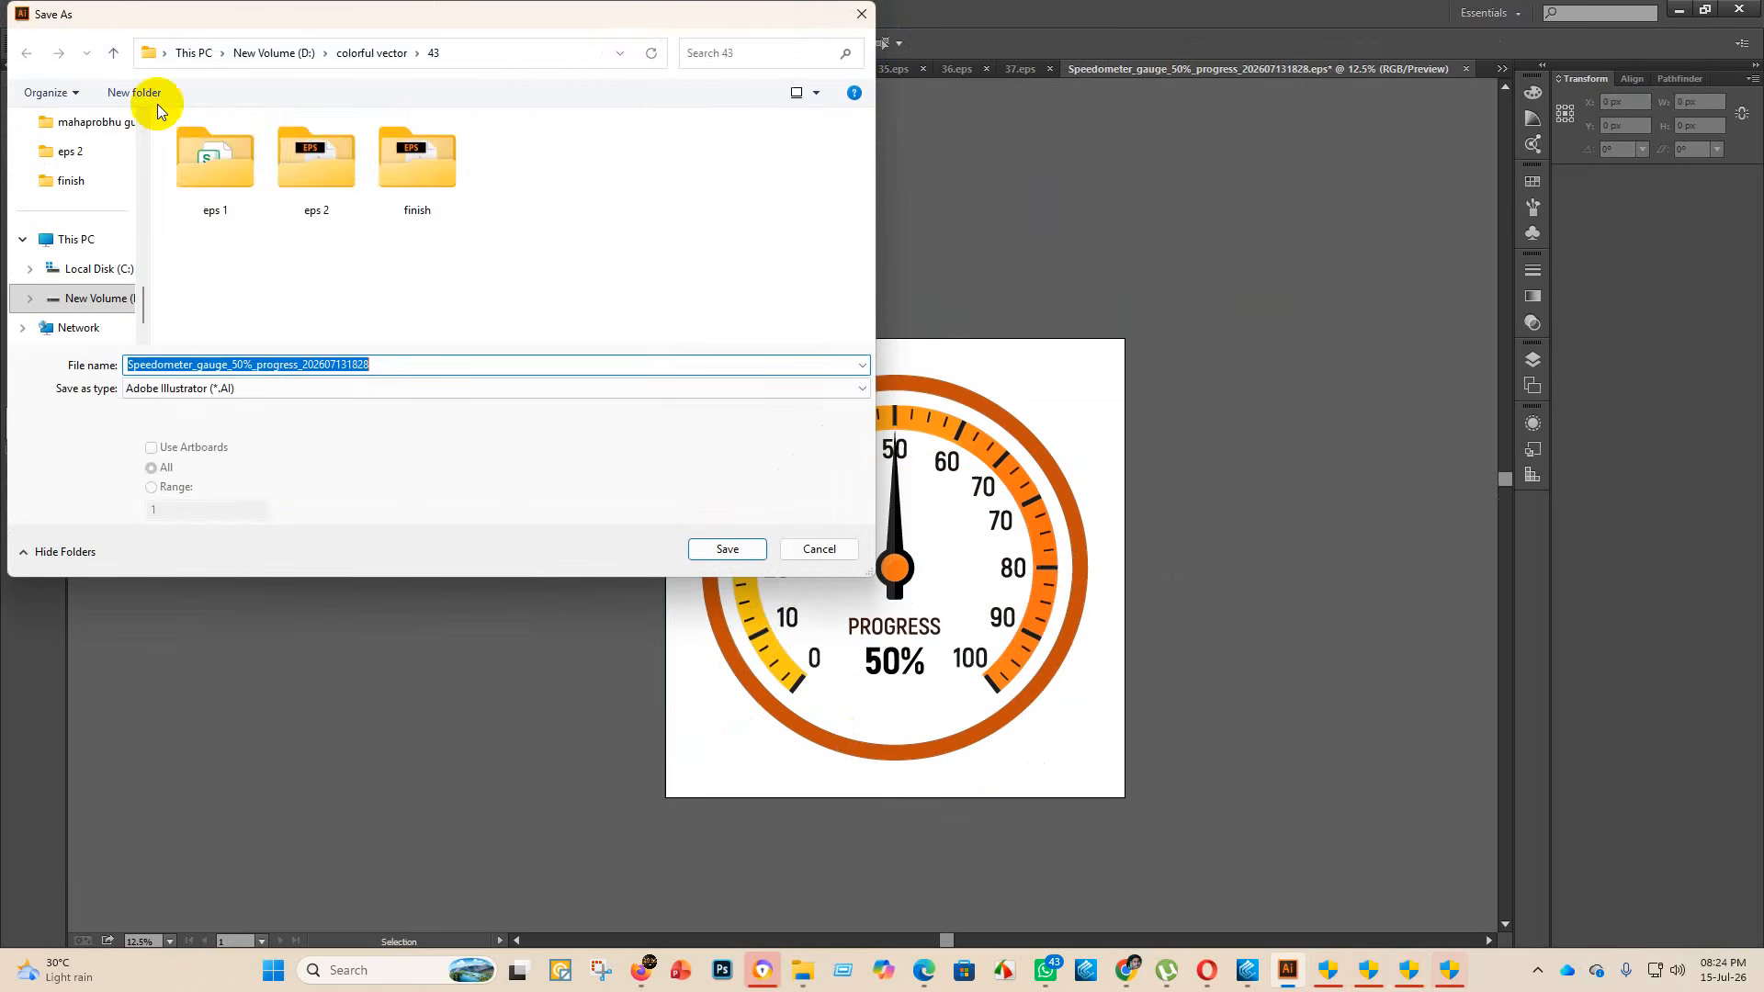
pyautogui.doubleClick(292, 149)
pyautogui.click(268, 387)
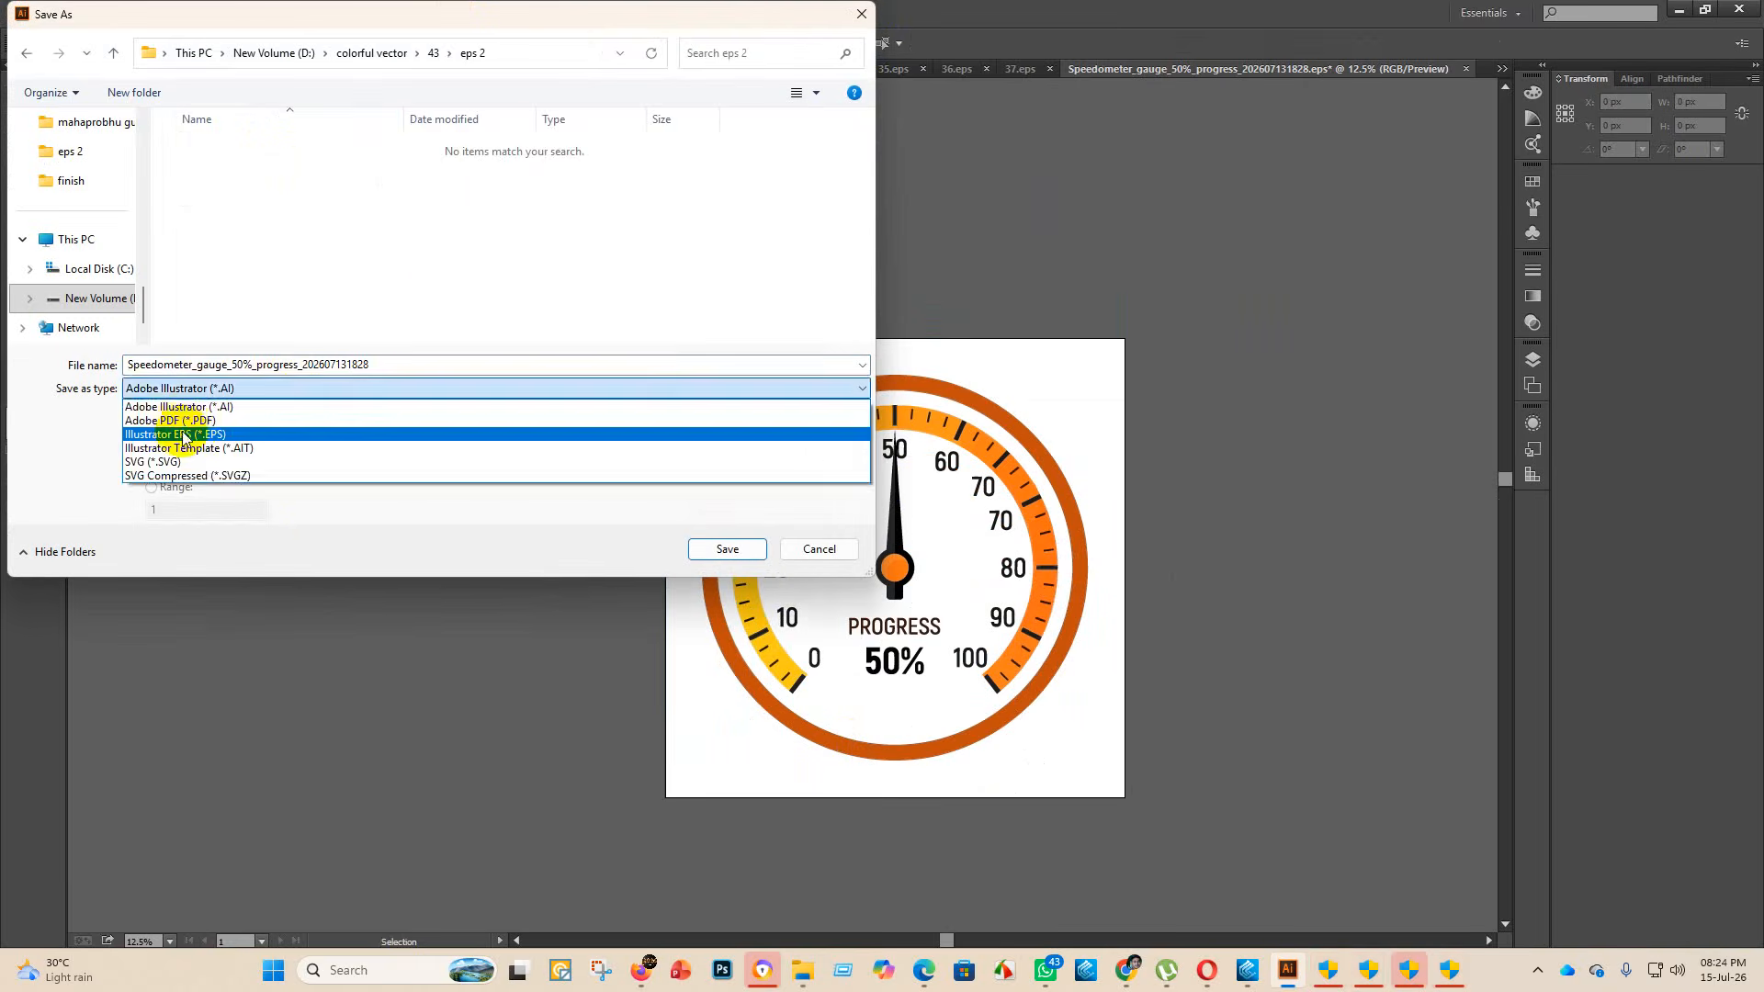
pyautogui.click(197, 433)
pyautogui.doubleClick(381, 364)
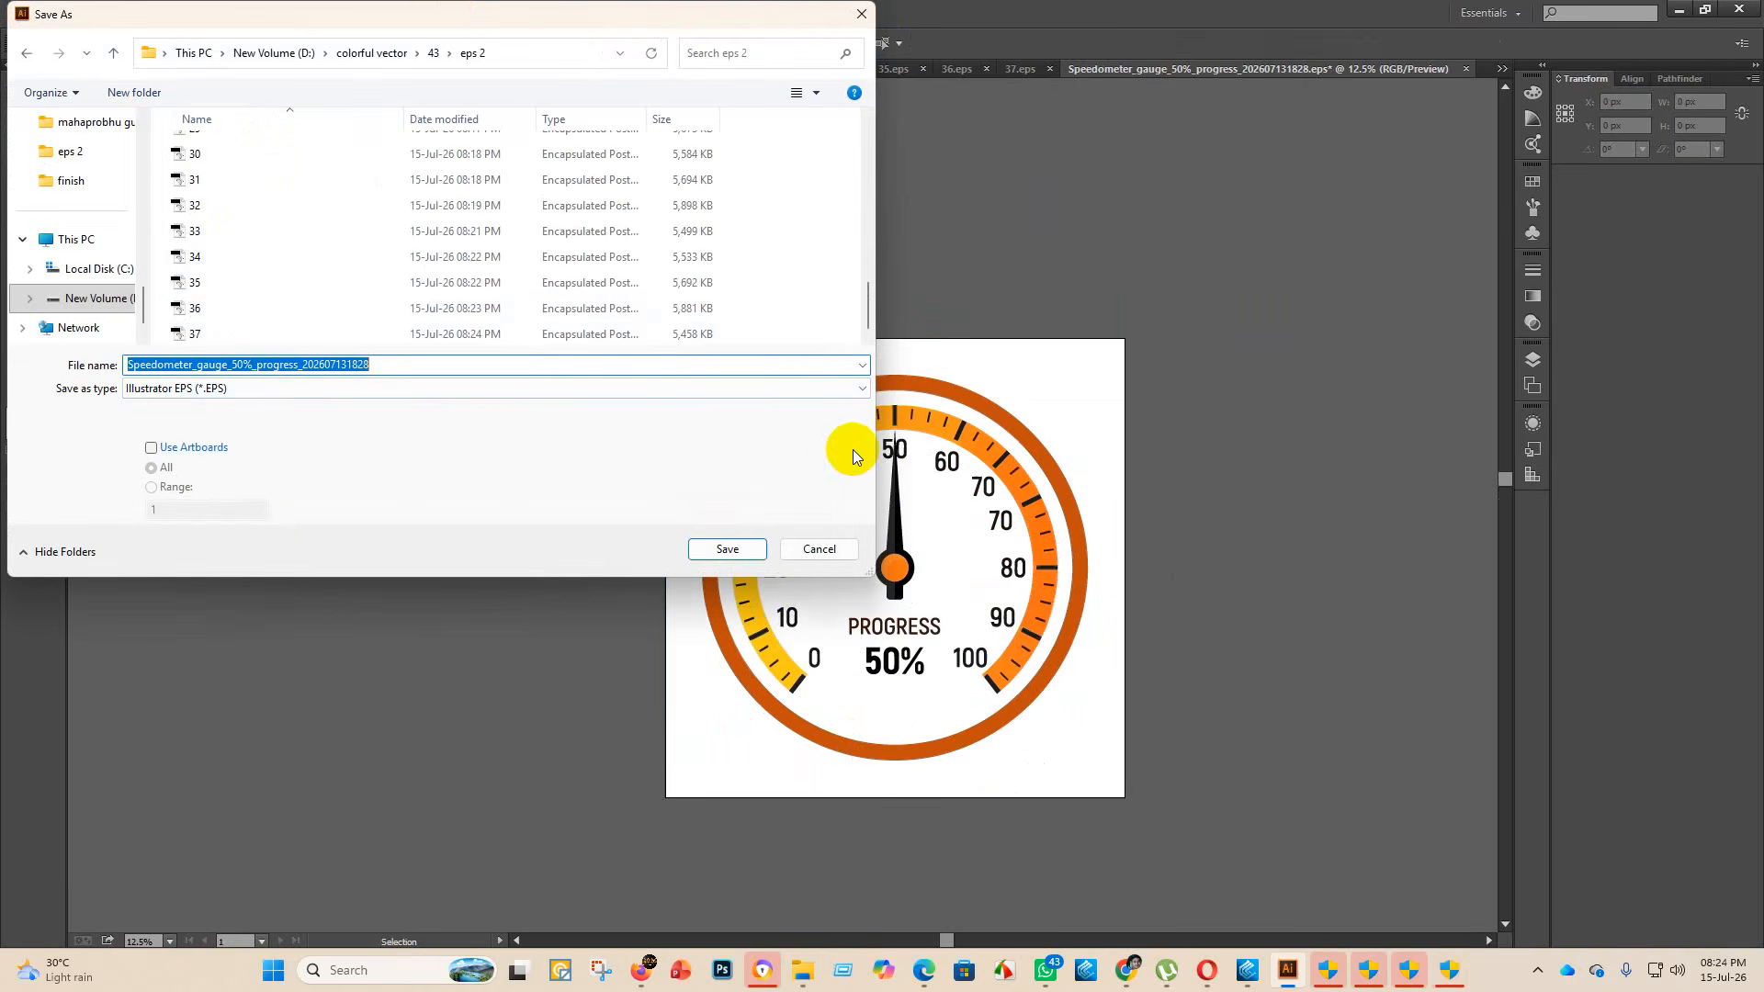
pyautogui.press('BackSpace')
pyautogui.write('38')
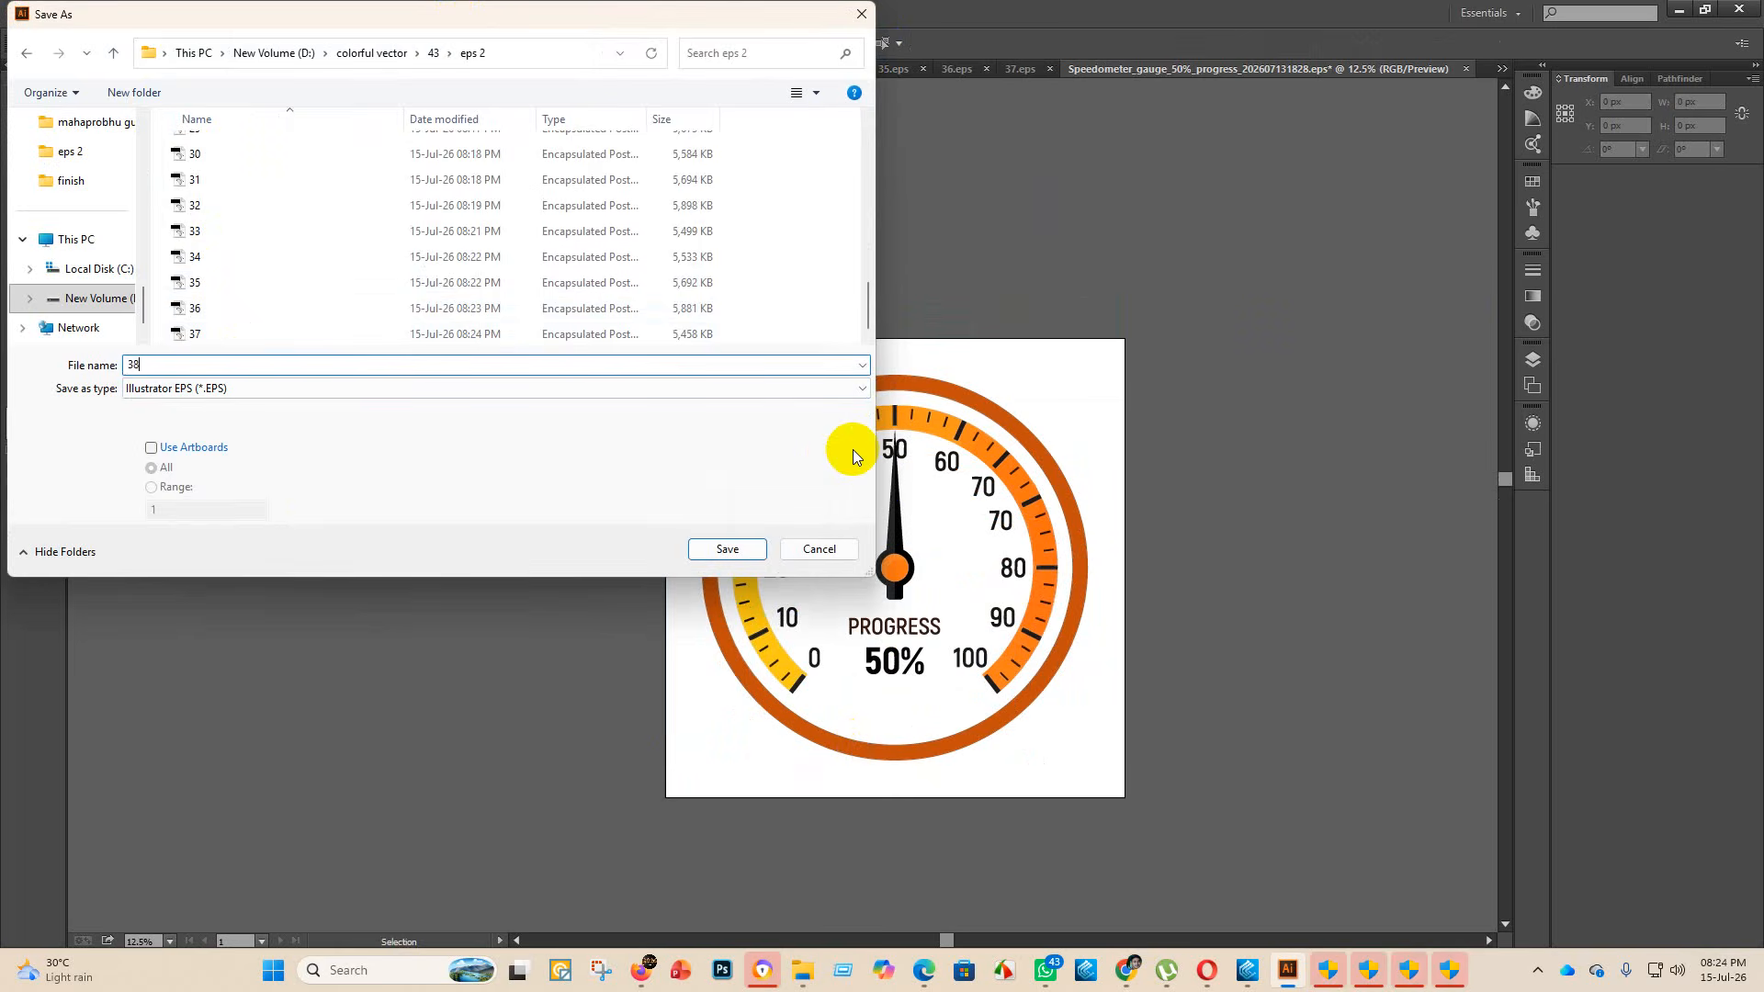
pyautogui.click(736, 549)
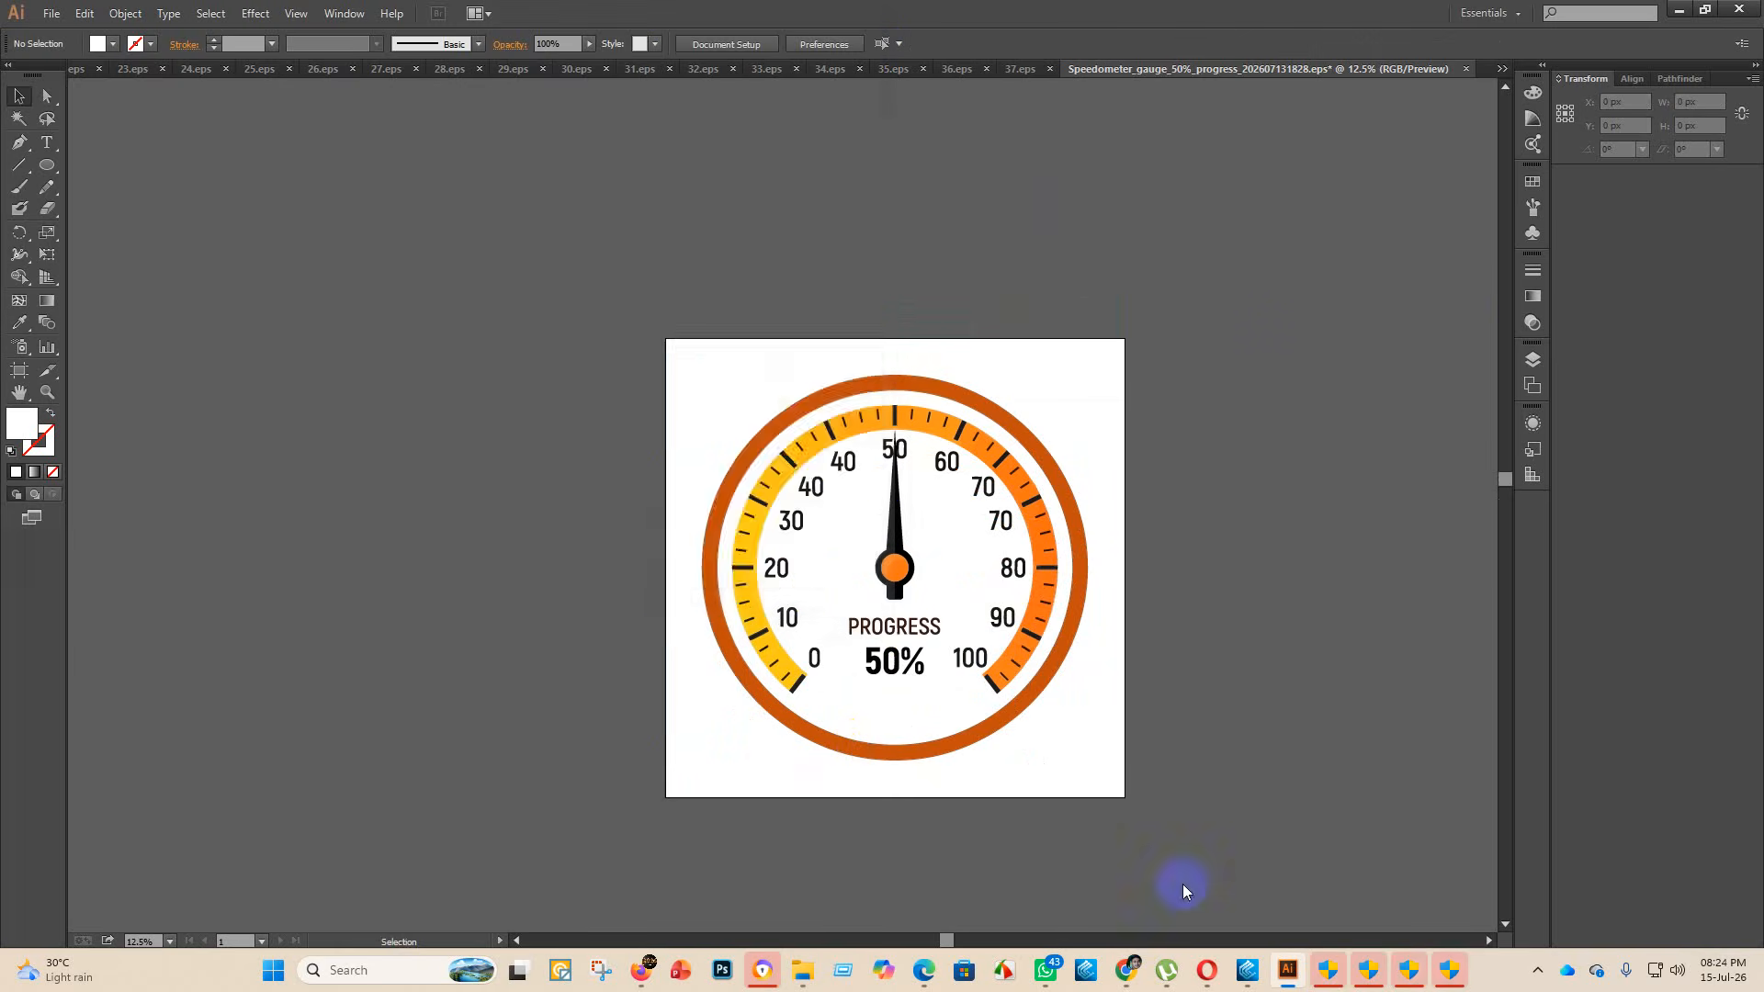
# - Set the EPS version to Illustrator 10 EPS and complete the export
pyautogui.click(937, 220)
pyautogui.click(886, 424)
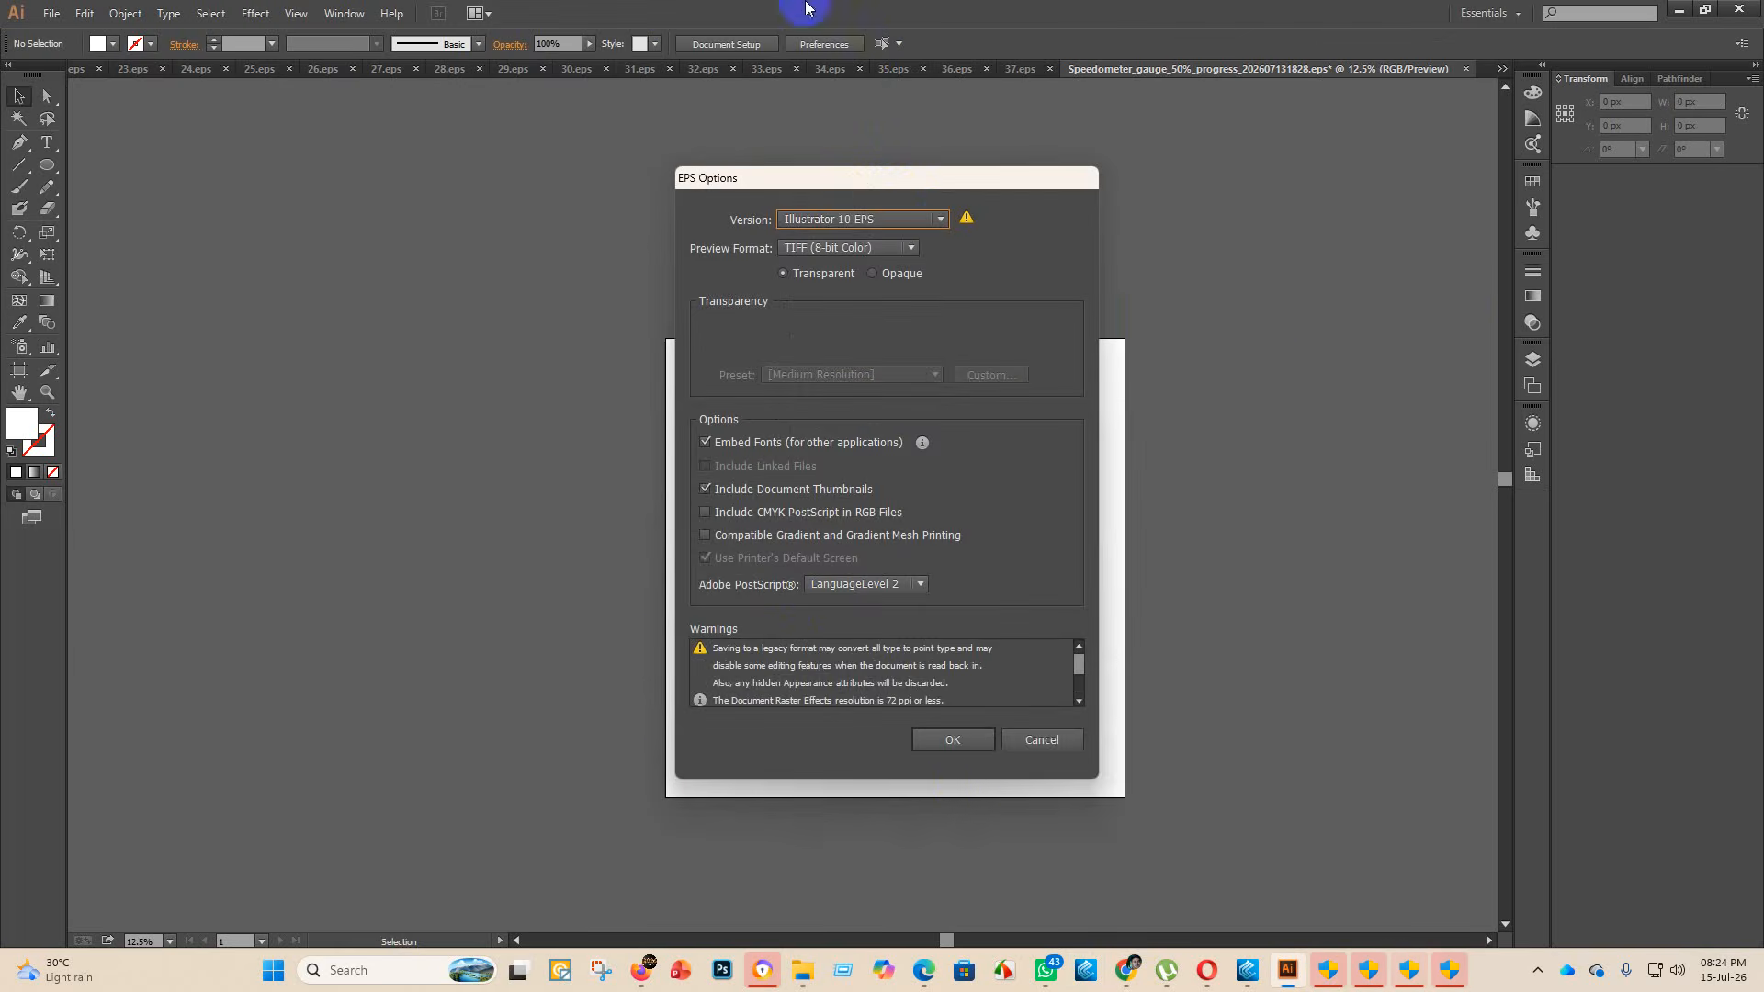
pyautogui.click(964, 744)
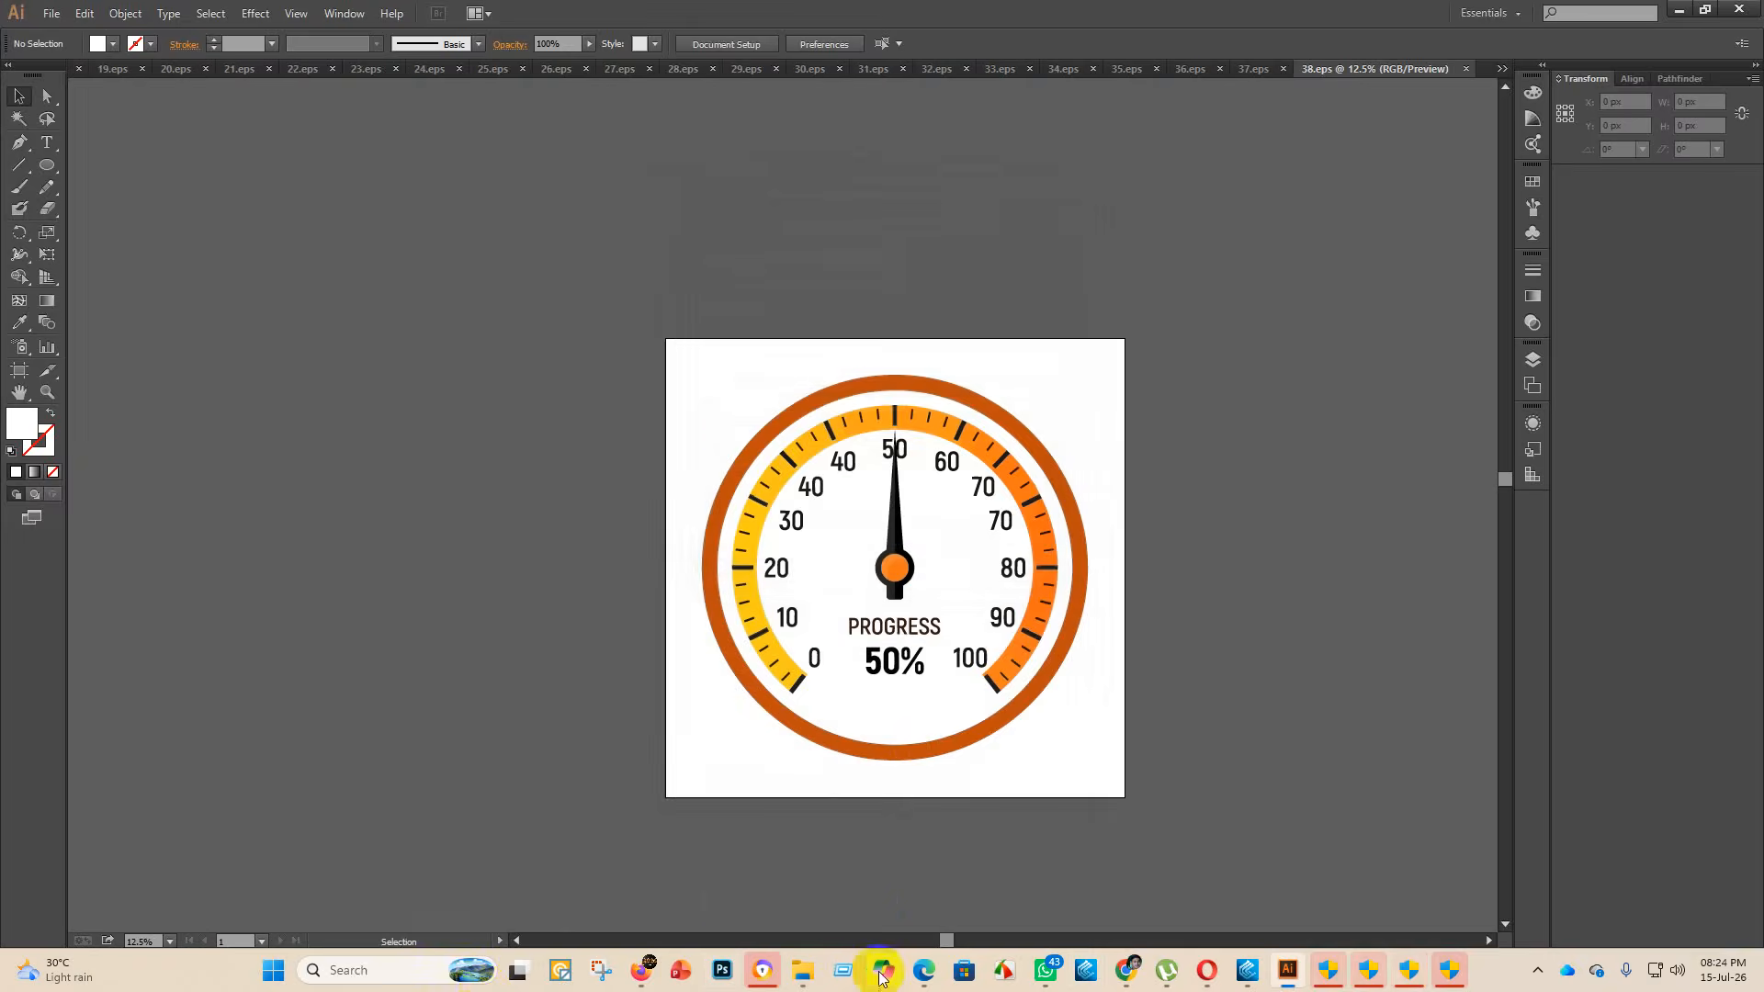
# - In File Explorer, move the 50% speedometer gauge's EPS file and its preview image into the finish folder
pyautogui.moveTo(809, 981)
pyautogui.click(827, 858)
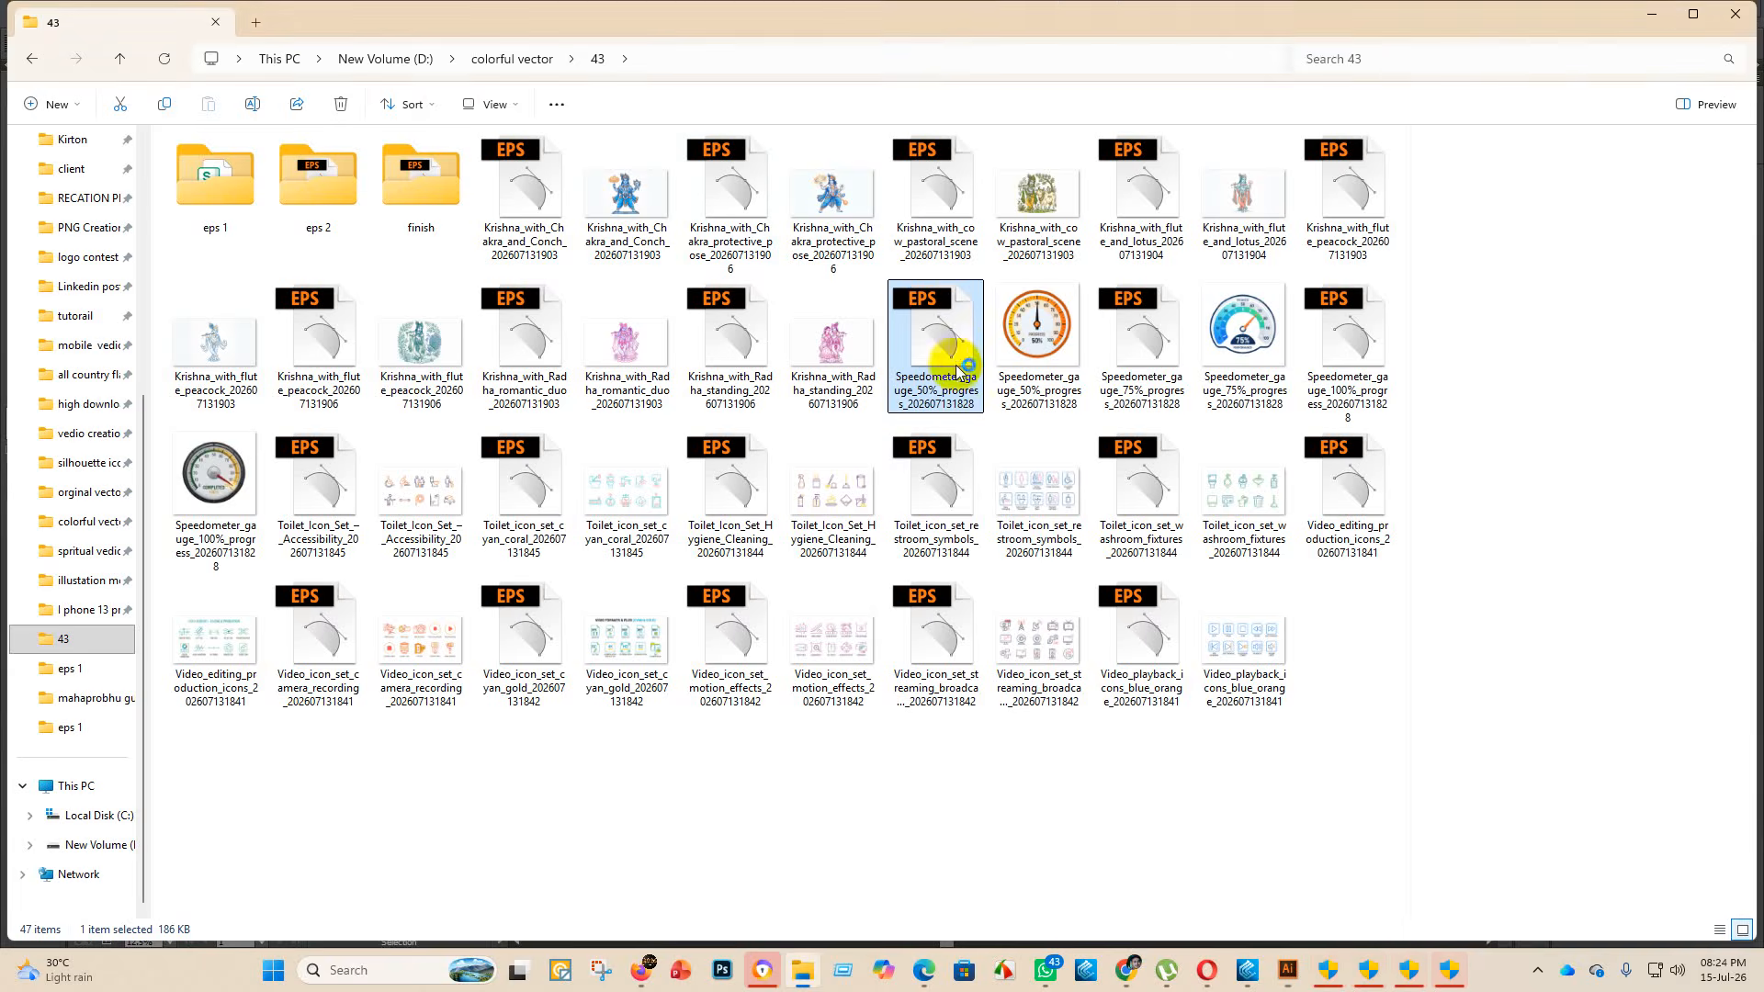
pyautogui.moveTo(919, 362); pyautogui.dragTo(430, 179)
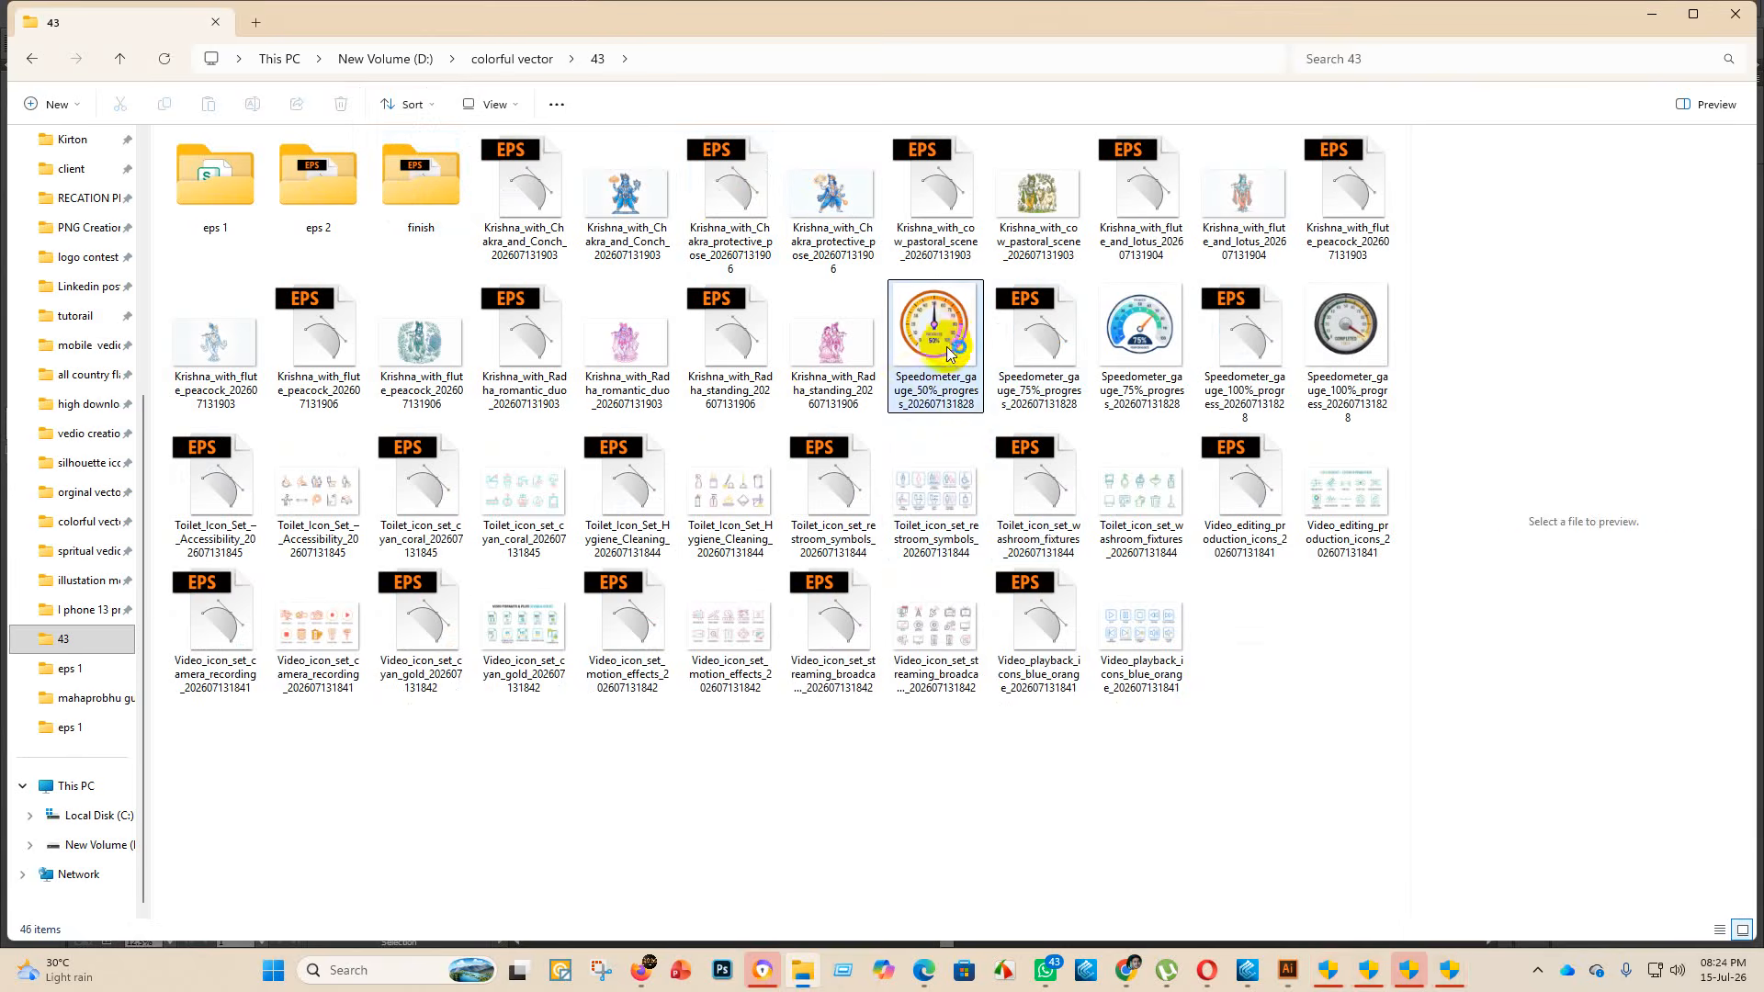
pyautogui.moveTo(949, 354); pyautogui.dragTo(421, 183)
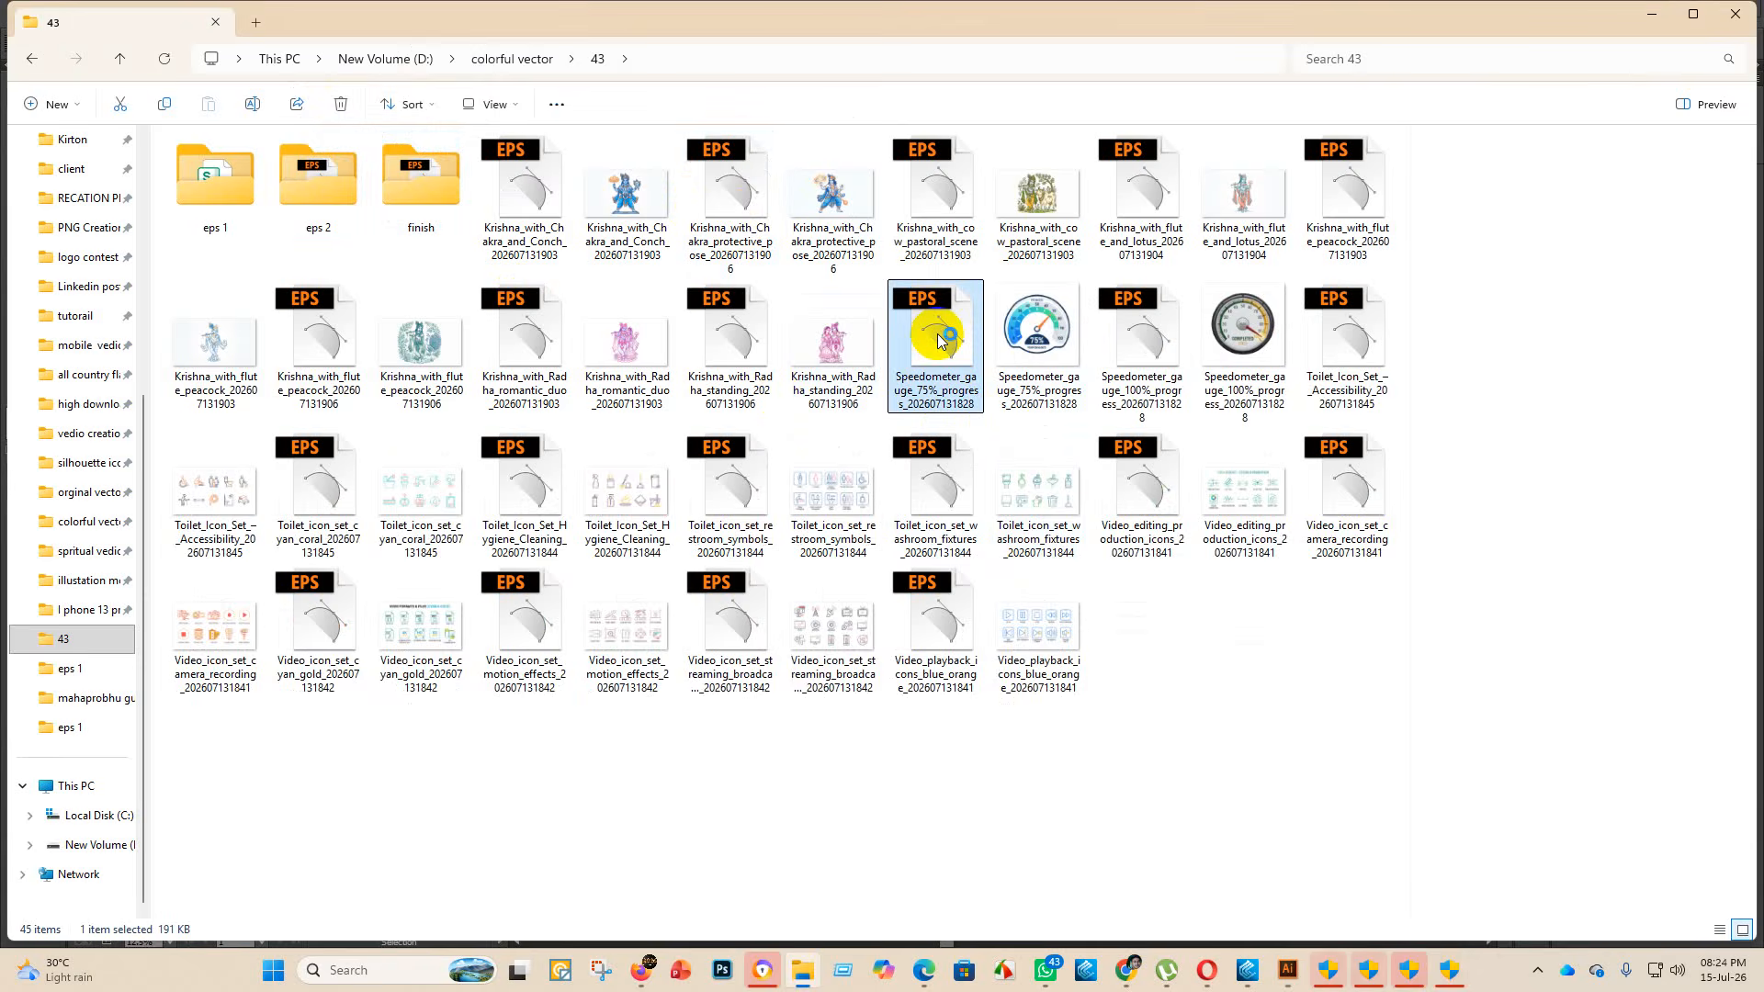
# - Open Speedometer_gauge_75%_progress_202607131828.eps in Illustrator and scale its artwork proportionally about the centre to about 3830 px wide
pyautogui.doubleClick(939, 340)
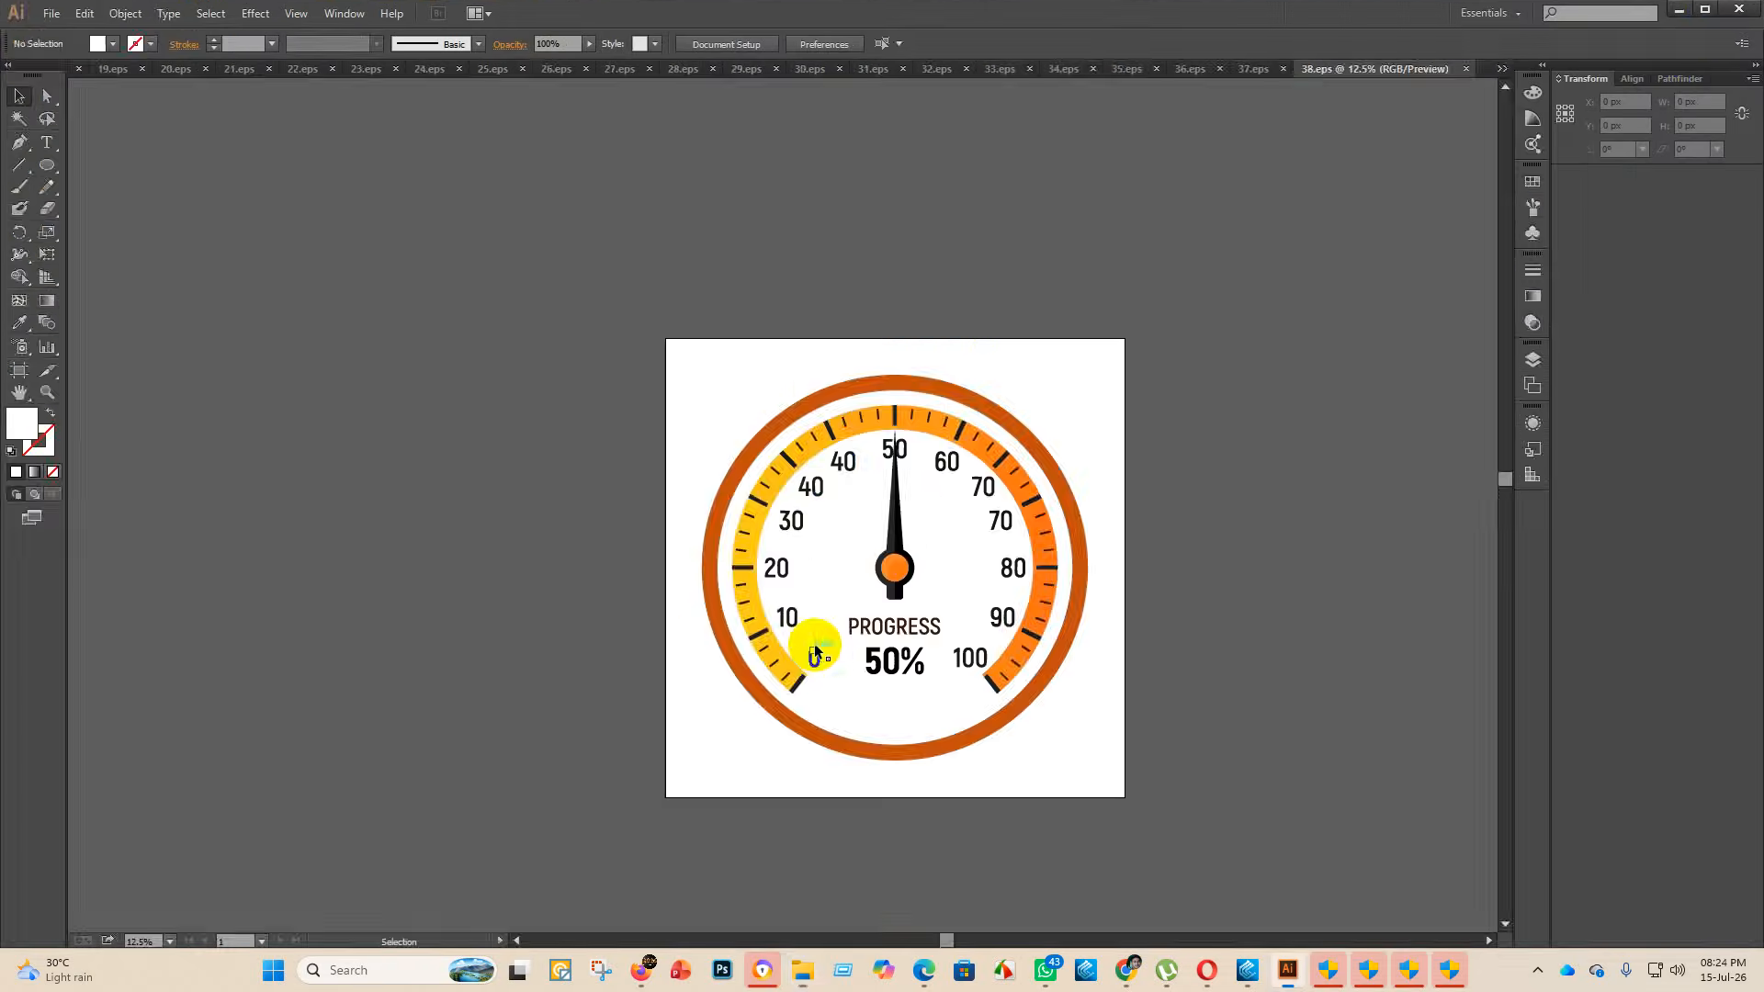
pyautogui.click(1547, 189)
pyautogui.scroll(-7, 1066, 404)
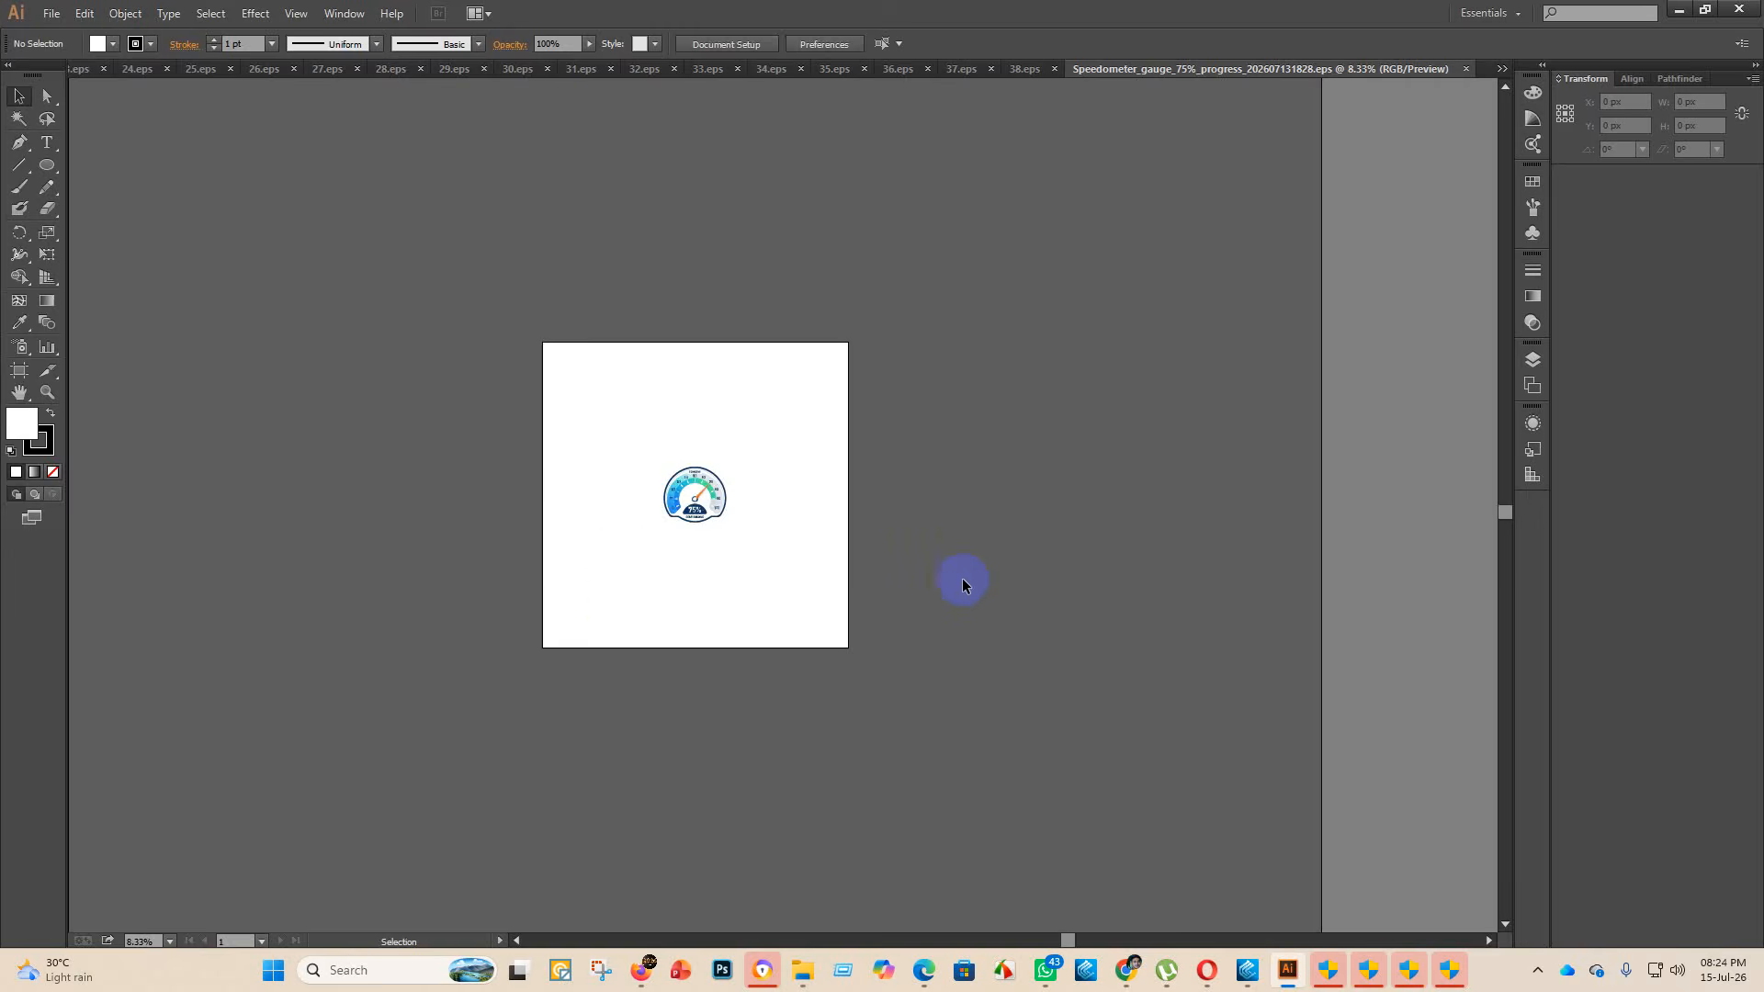
pyautogui.scroll(1, 965, 583)
pyautogui.click(689, 572)
pyautogui.moveTo(694, 523); pyautogui.dragTo(732, 303)
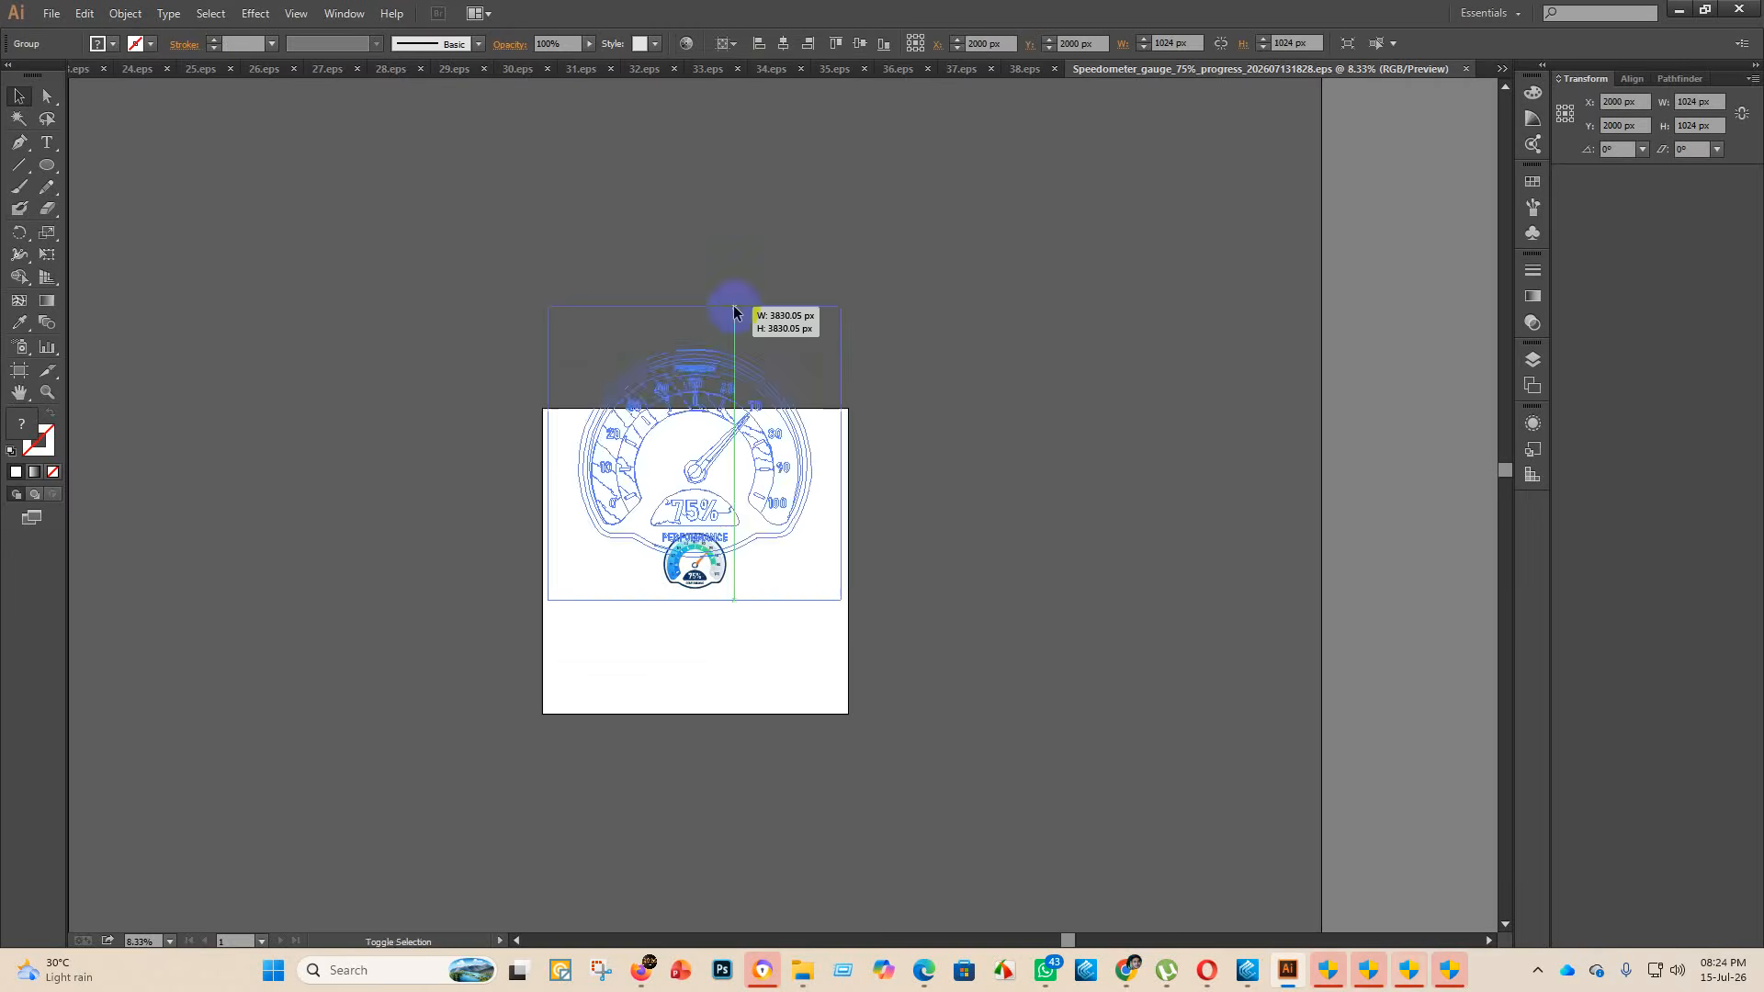
pyautogui.click(934, 536)
# - Delete the white background shapes from the 75% gauge, selecting them by colour with the Magic Wand
pyautogui.click(20, 118)
pyautogui.click(681, 318)
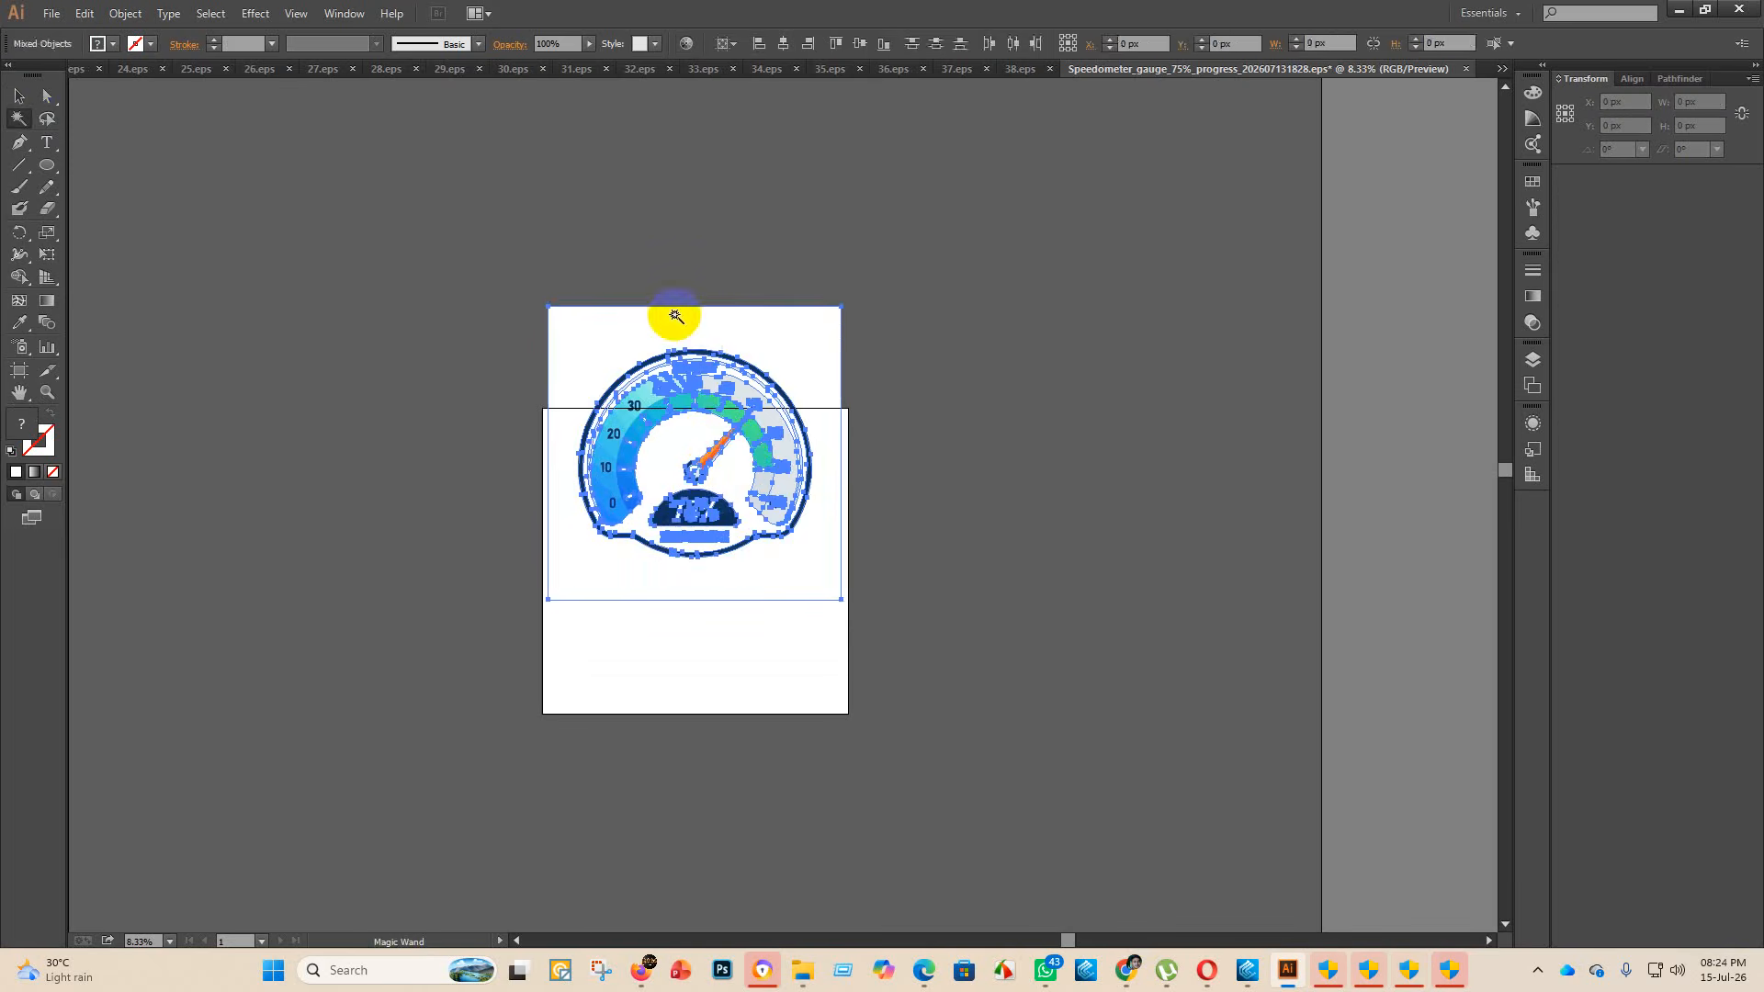
pyautogui.press('Delete')
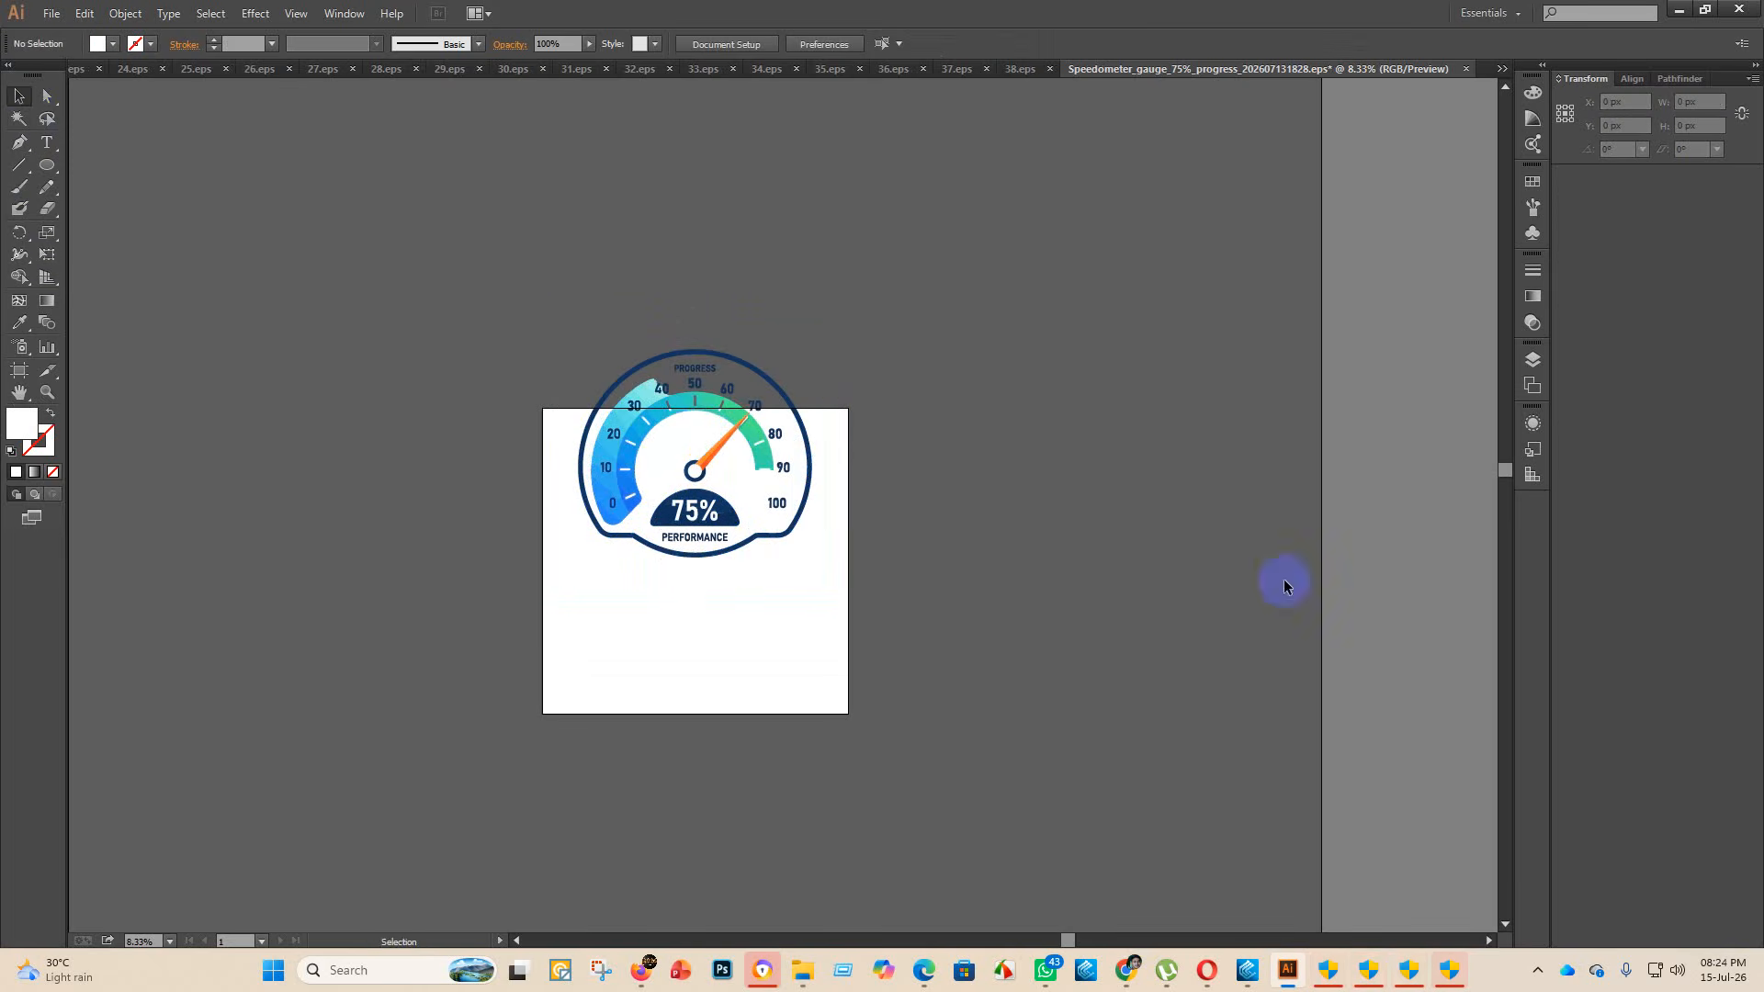
# - Move the 75% gauge off the artboard onto the empty canvas above and to its left
pyautogui.scroll(3, 669, 393)
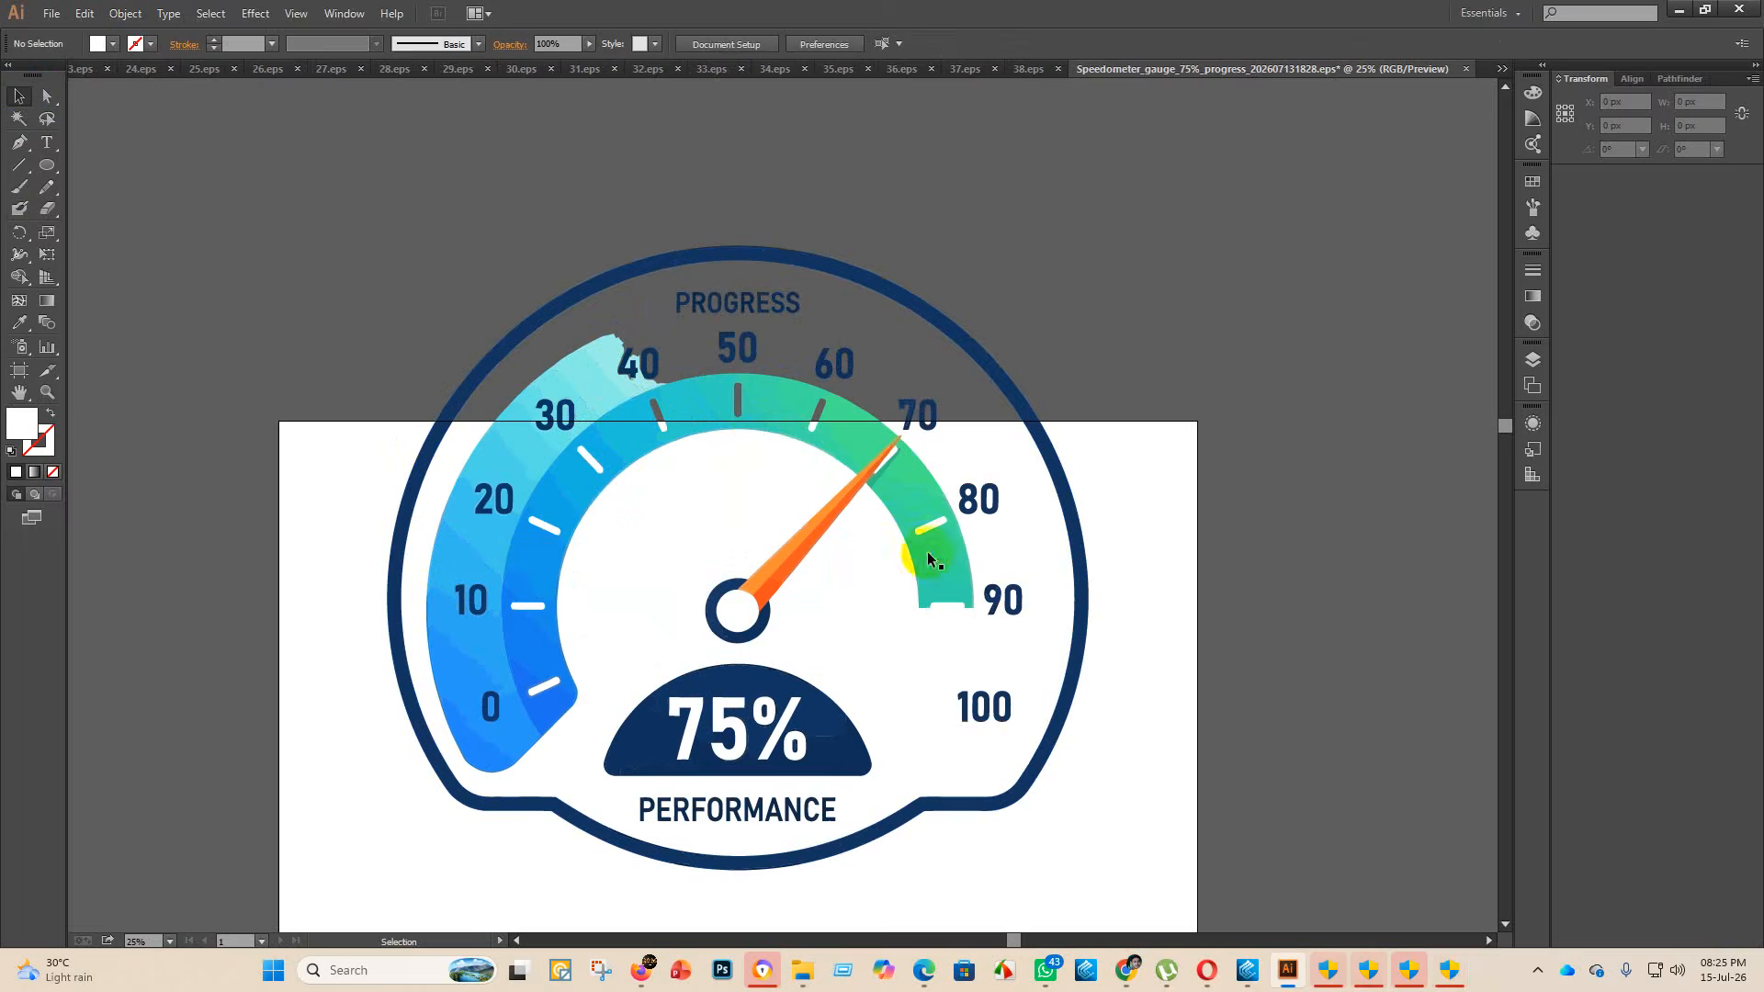
pyautogui.scroll(-3, 854, 603)
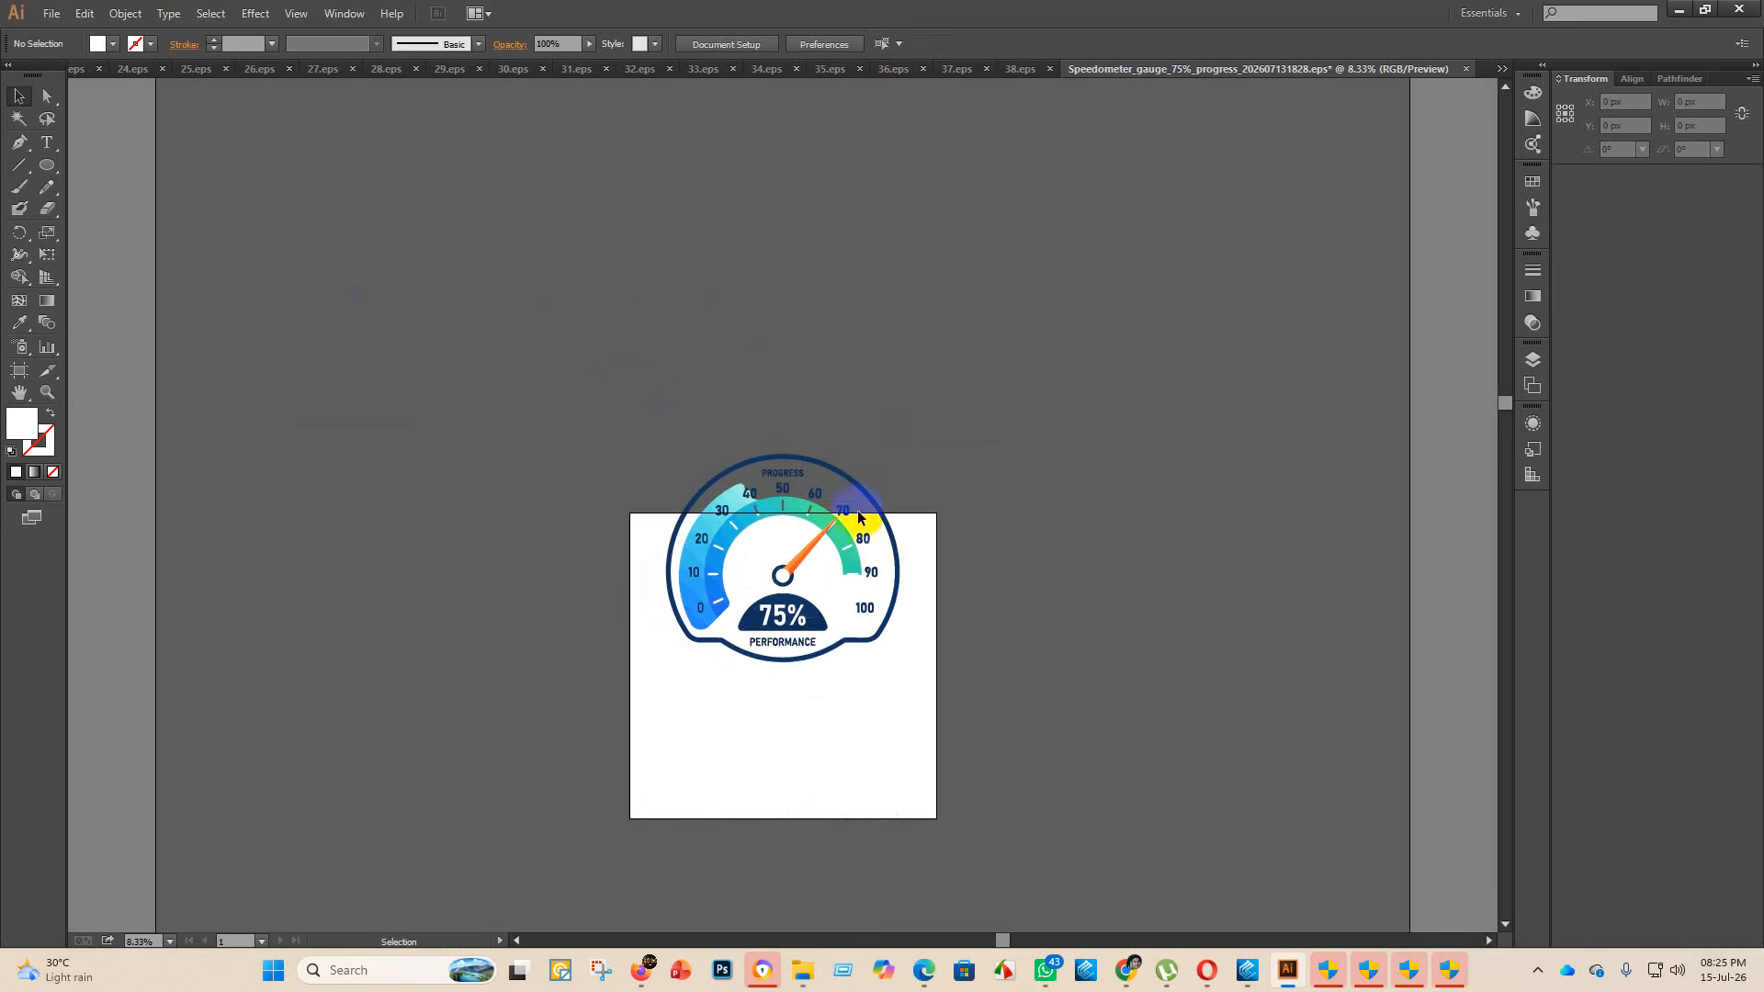
pyautogui.moveTo(850, 484); pyautogui.dragTo(510, 281)
pyautogui.scroll(2, 713, 402)
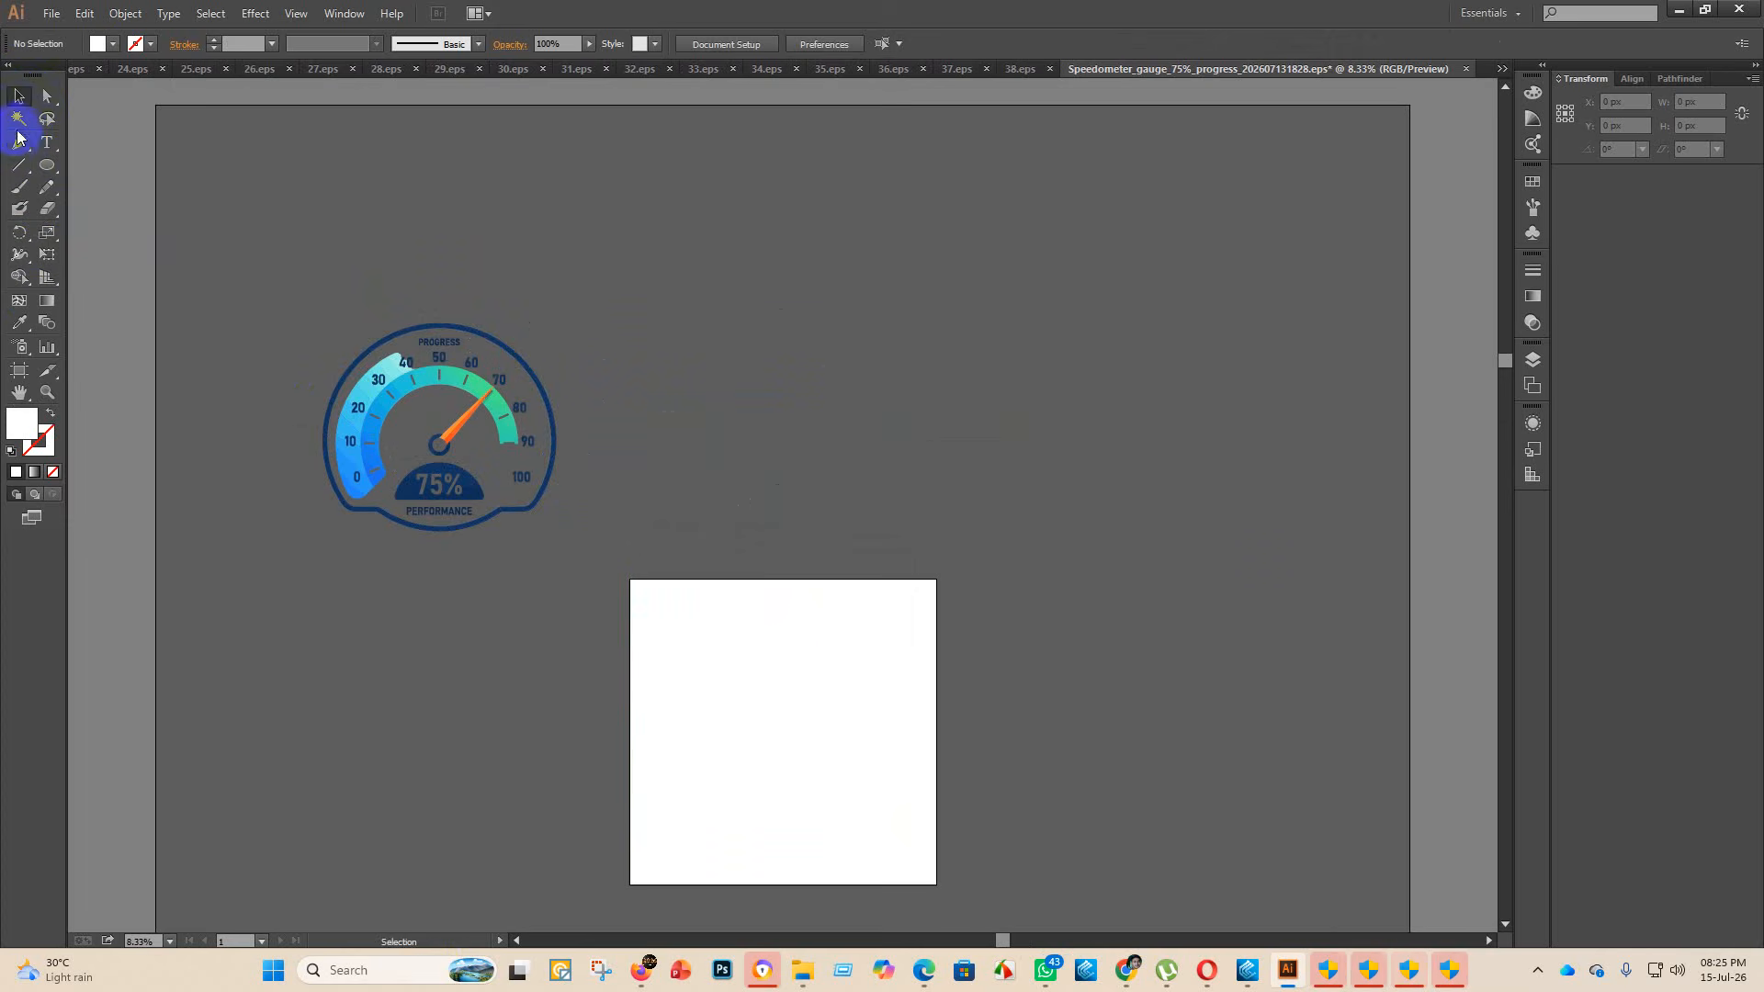
# - Try to delete the gauge's light-blue outer arc by selecting its colour with the Magic Wand
pyautogui.click(388, 367)
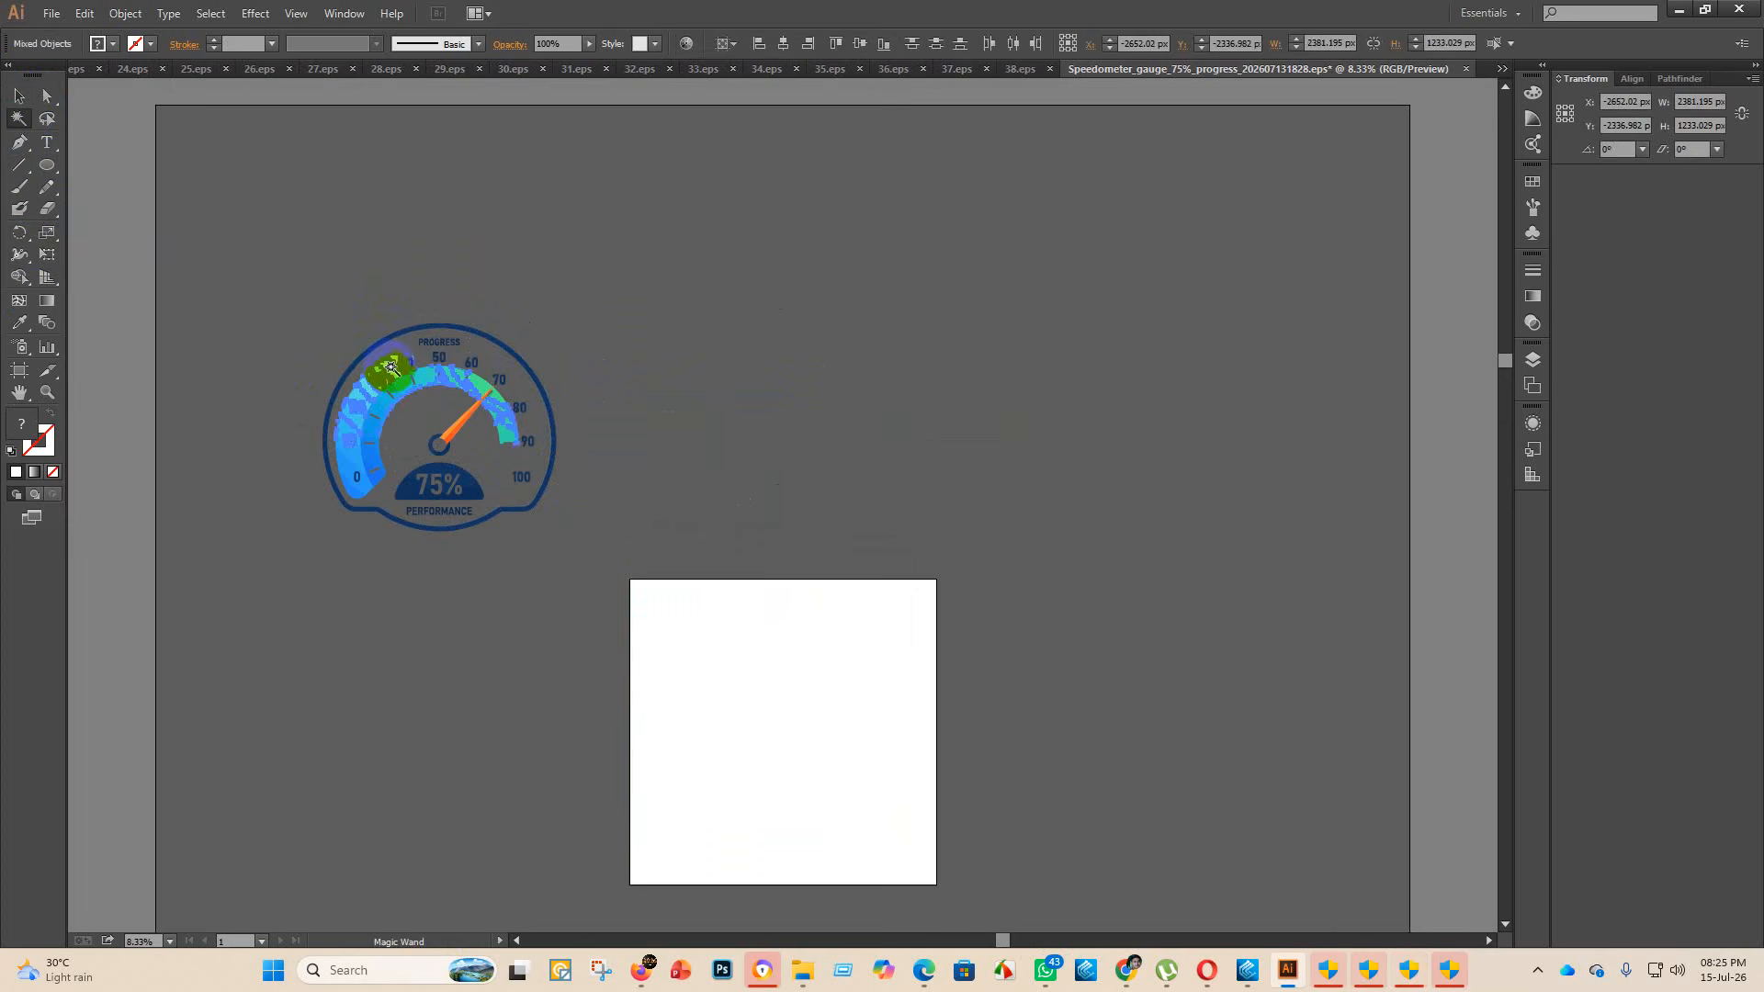
pyautogui.press('Delete')
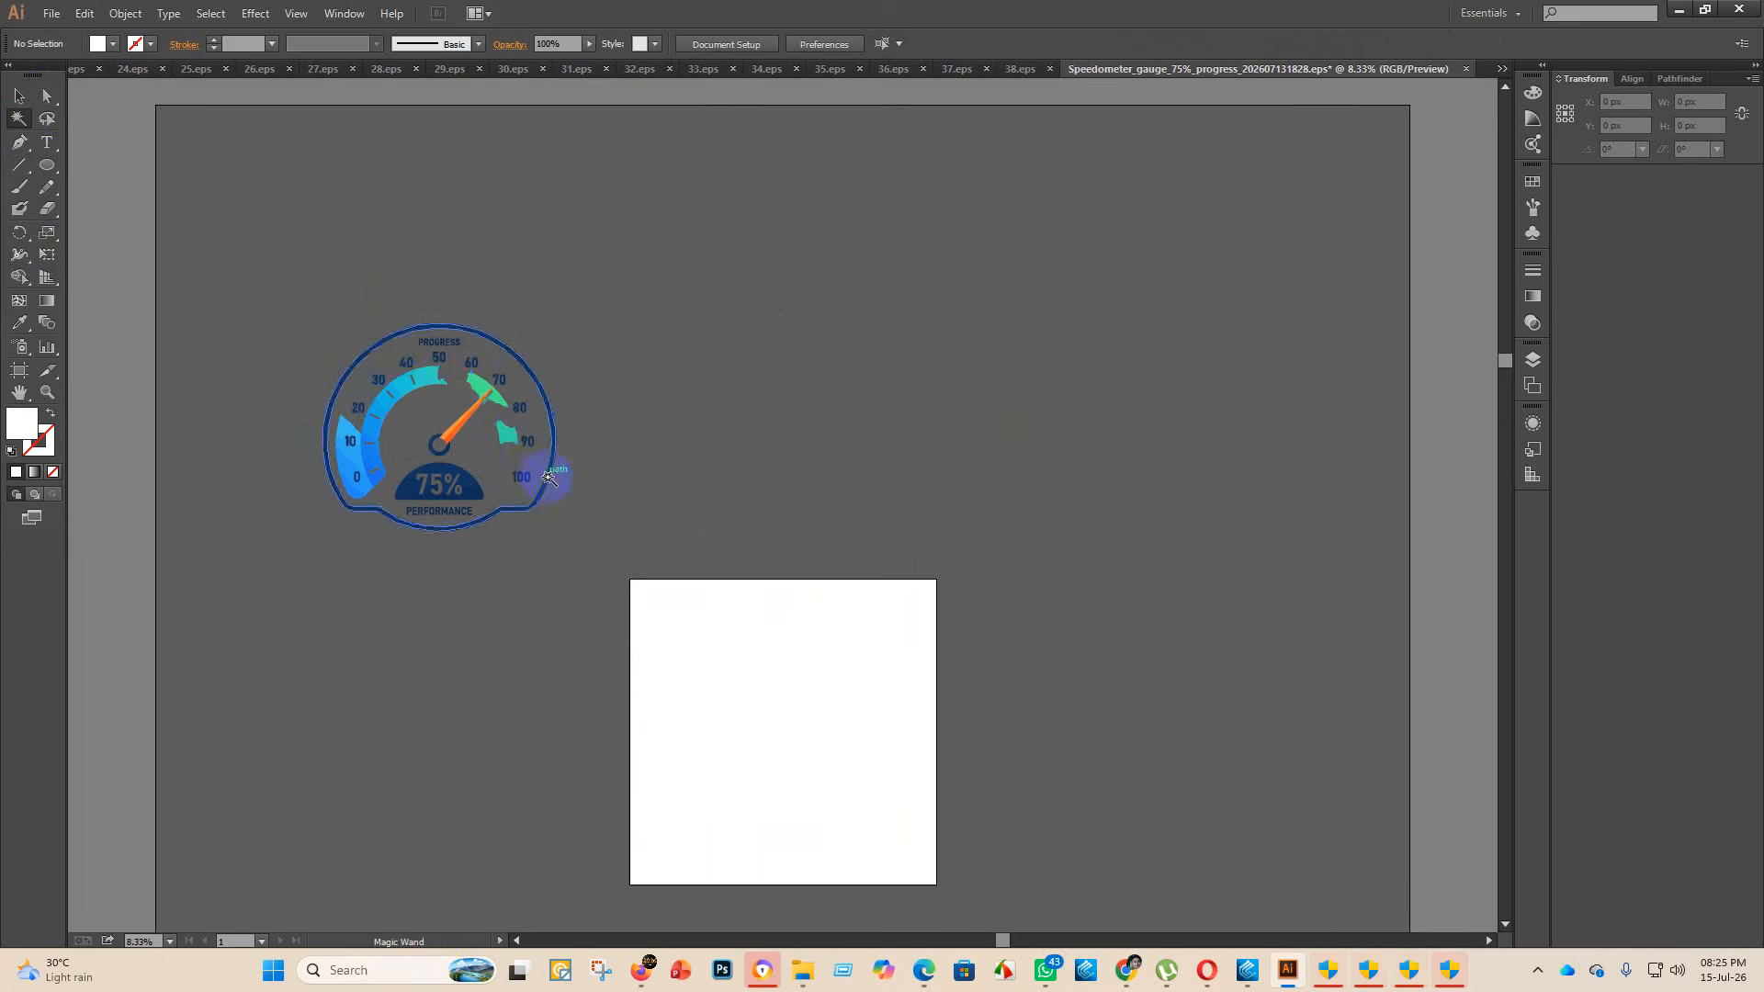
pyautogui.click(546, 479)
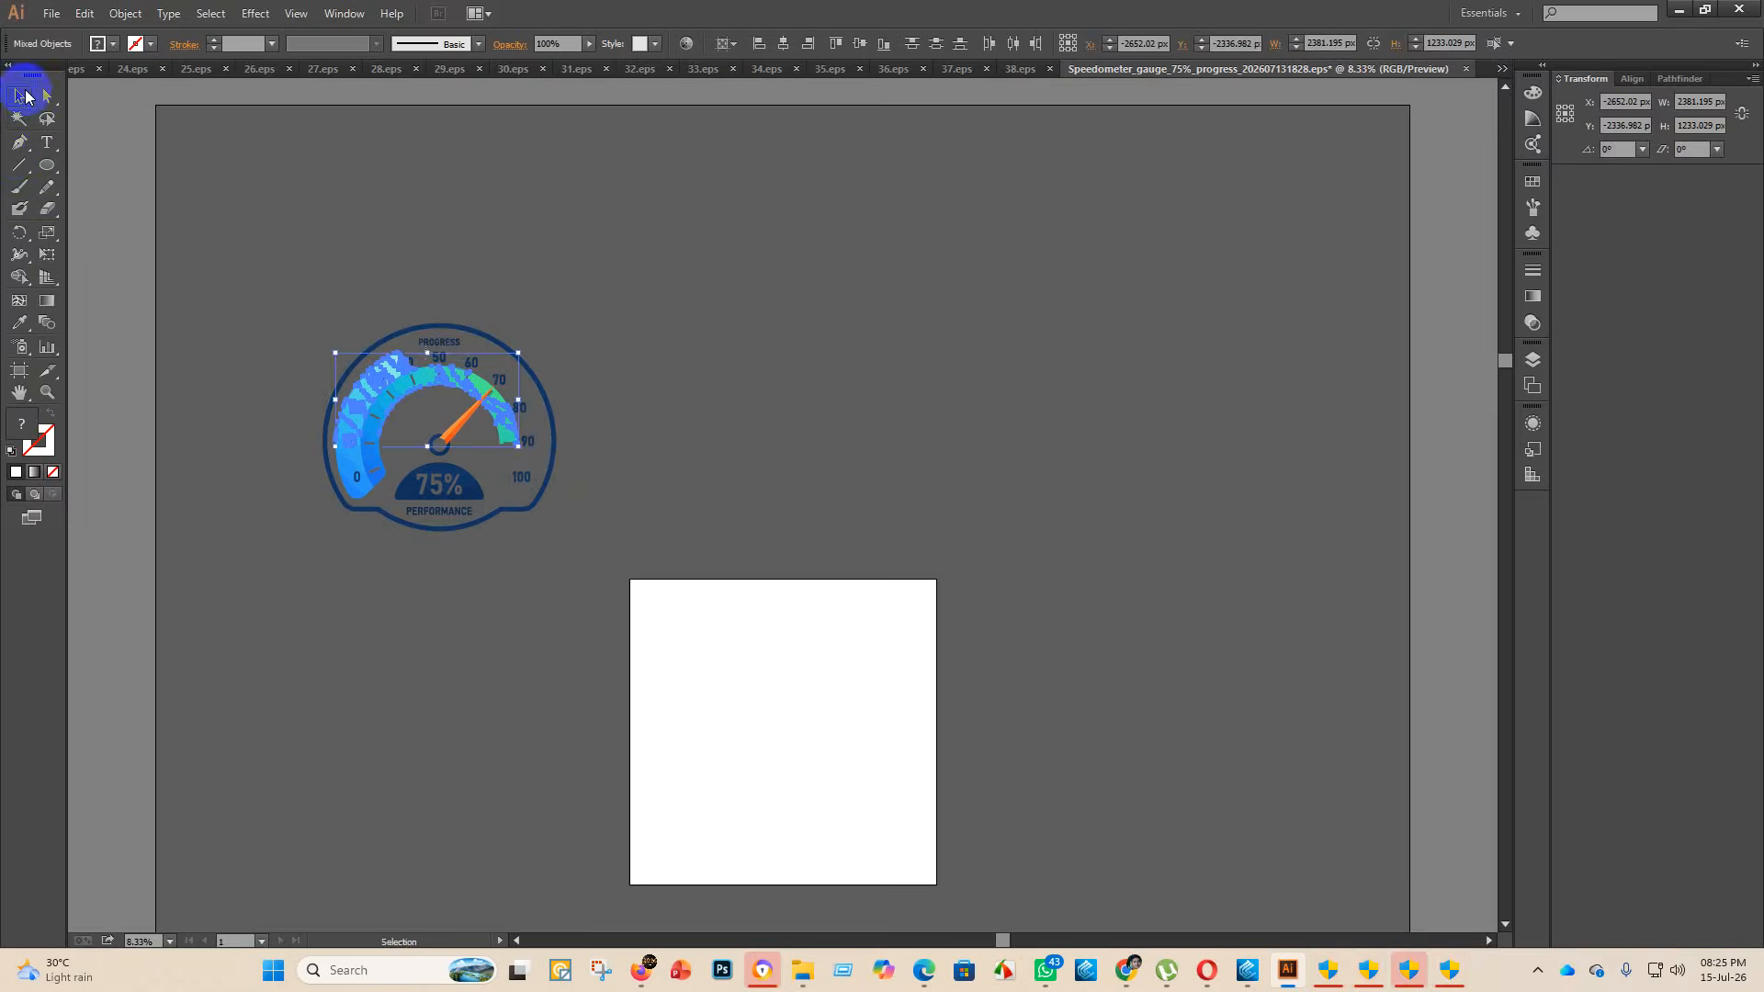
pyautogui.click(819, 358)
# - Ungroup the 75% gauge artwork and clear the selection
pyautogui.scroll(1, 393, 368)
pyautogui.click(397, 365)
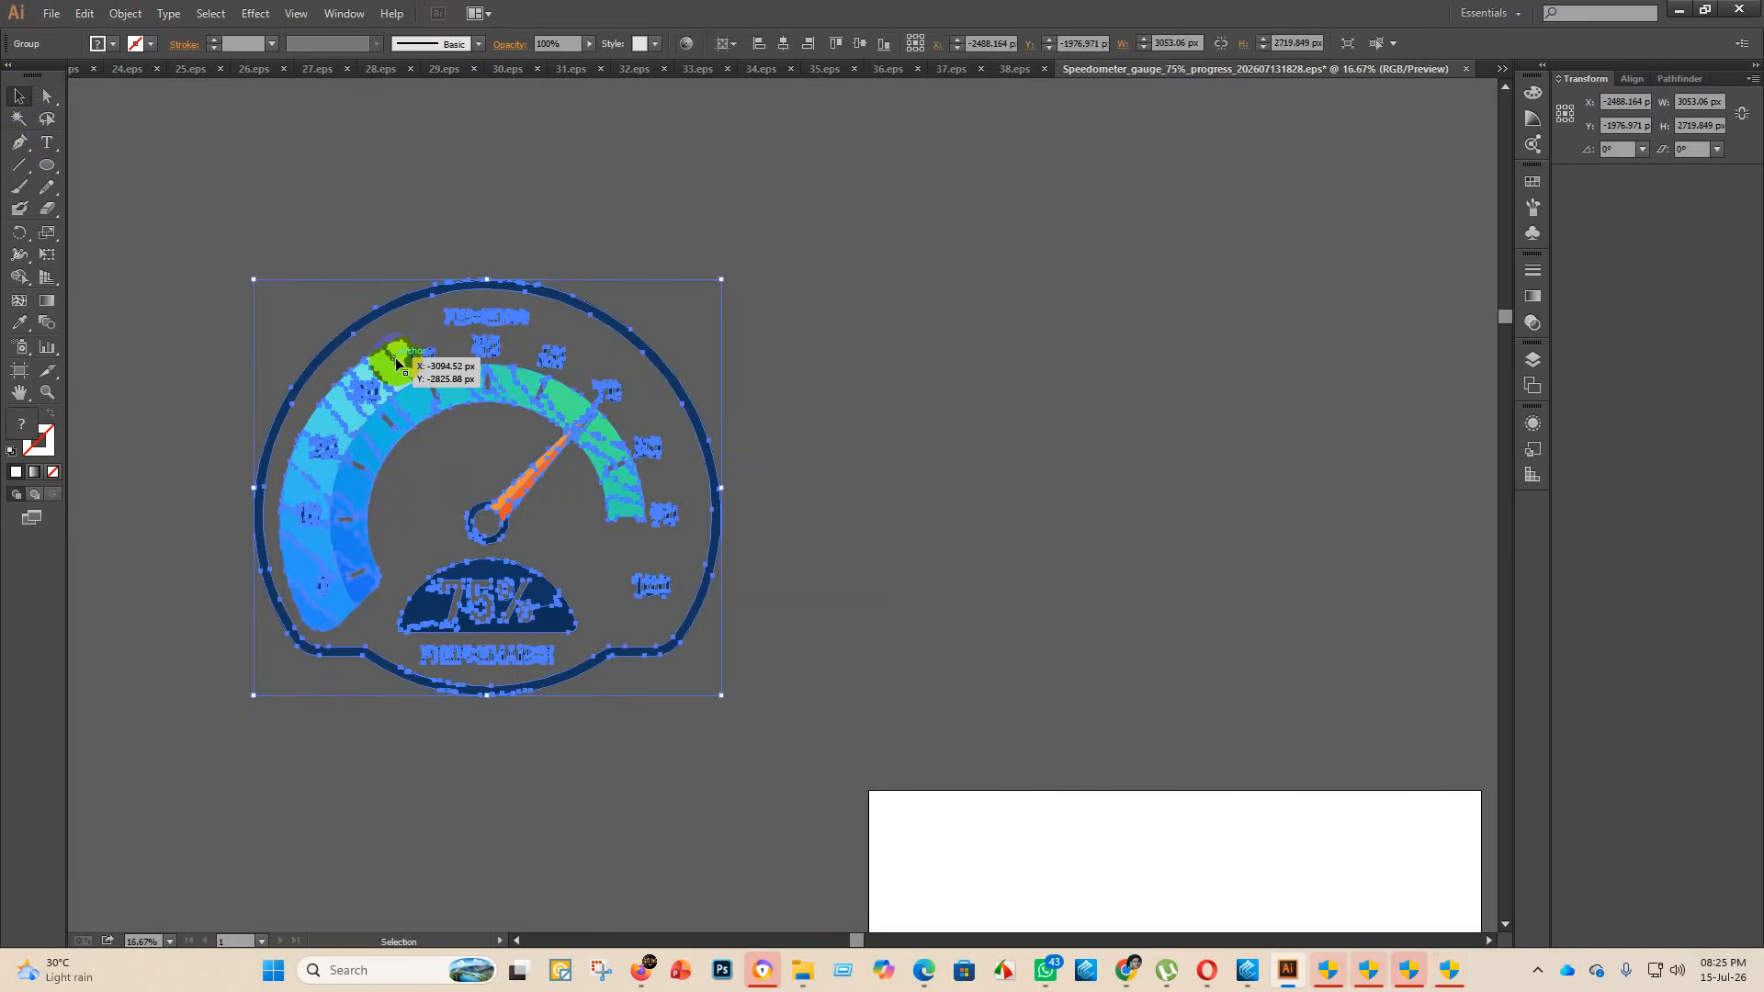
pyautogui.click(638, 326)
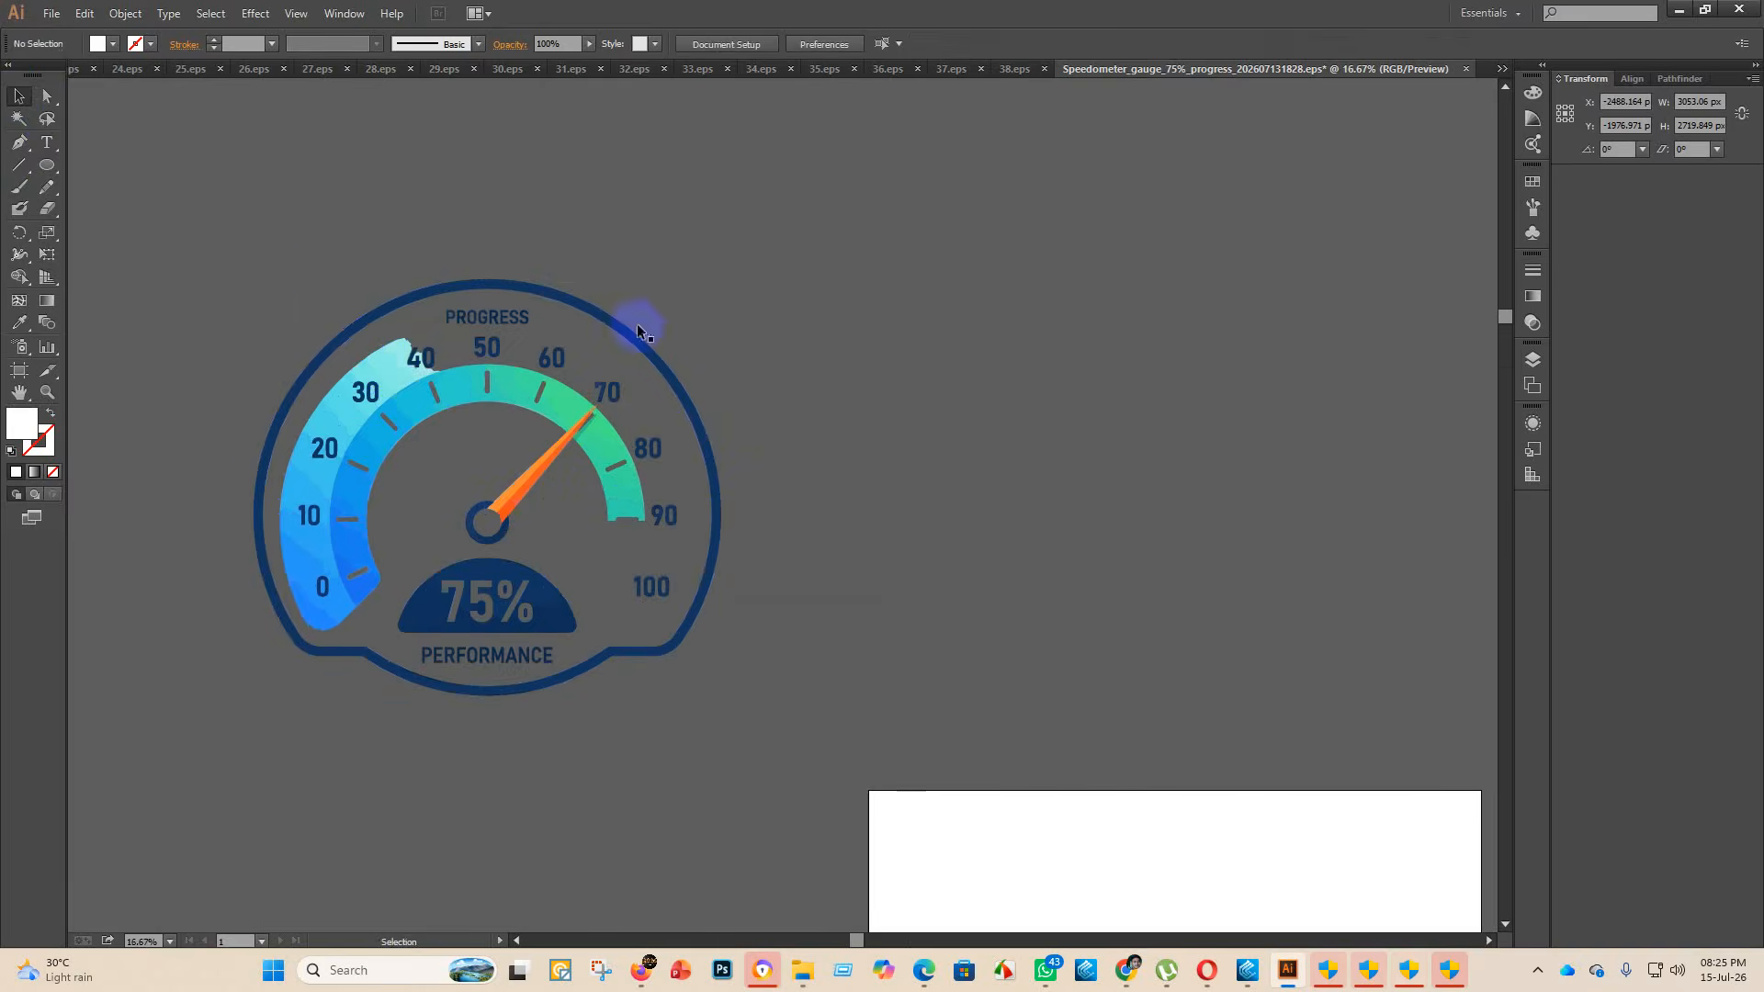
pyautogui.rightClick(397, 360)
pyautogui.click(500, 468)
pyautogui.click(1046, 479)
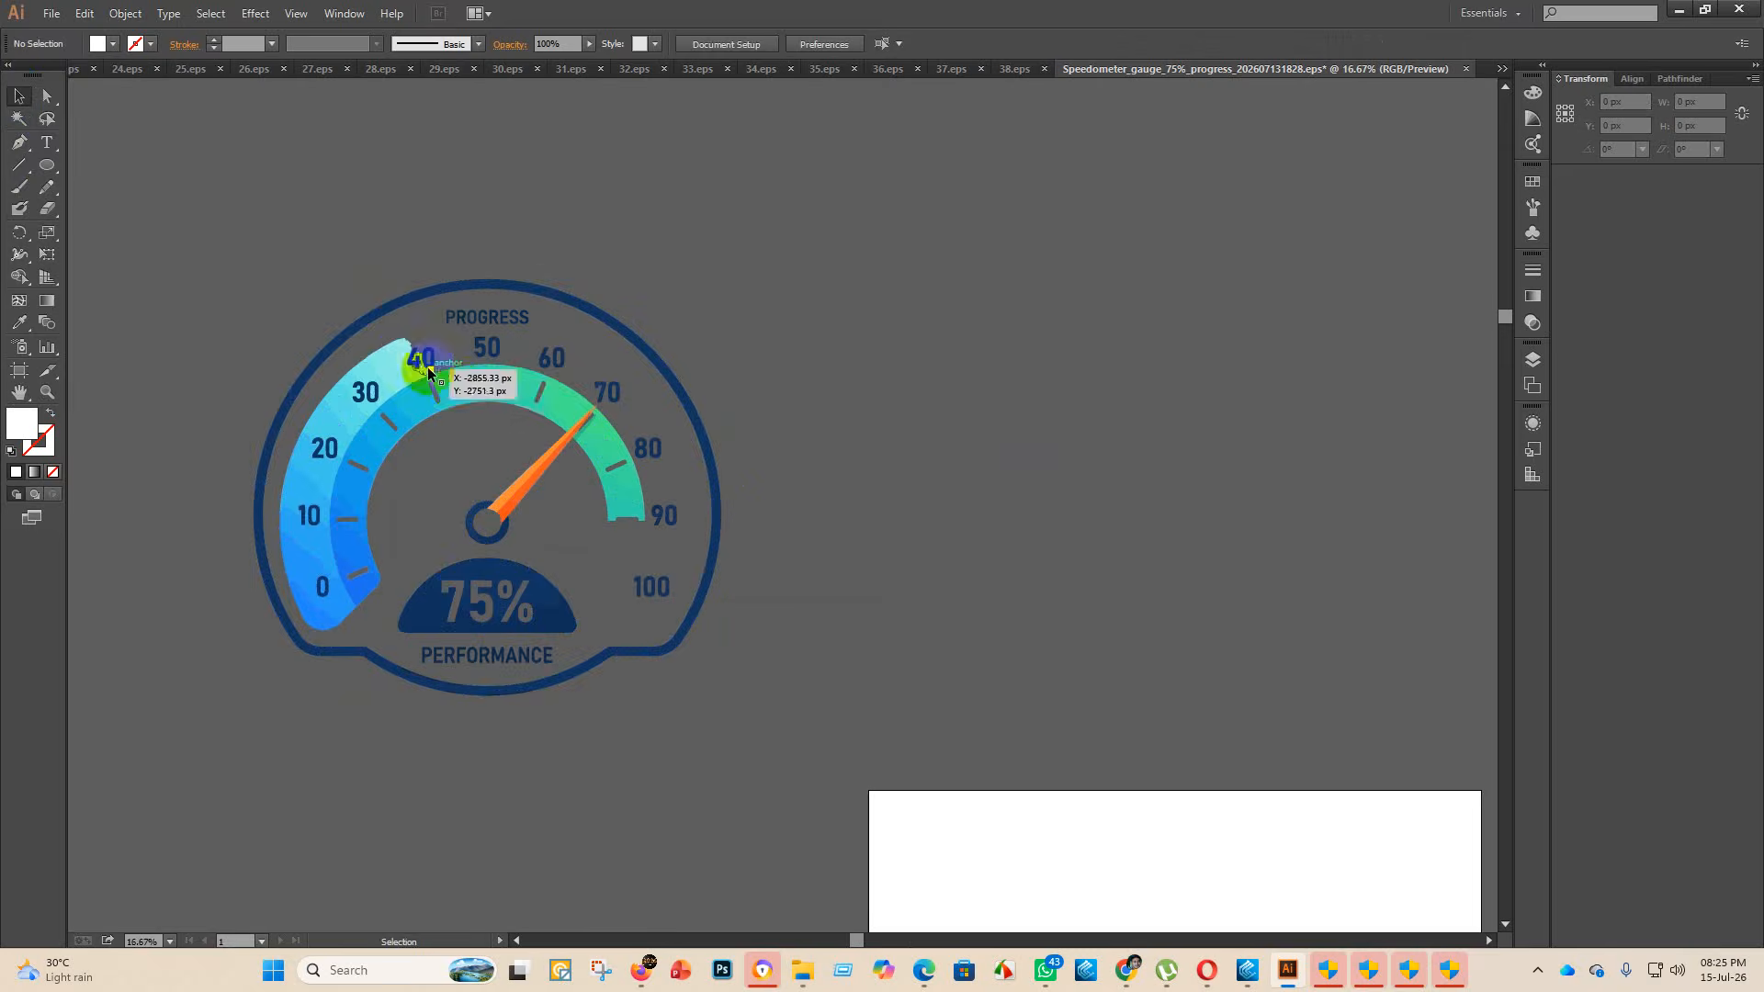
# - Try deleting the selected gauge artwork, and undo the deletion
pyautogui.hotkey('ctrl', 'a')
pyautogui.press('Delete')
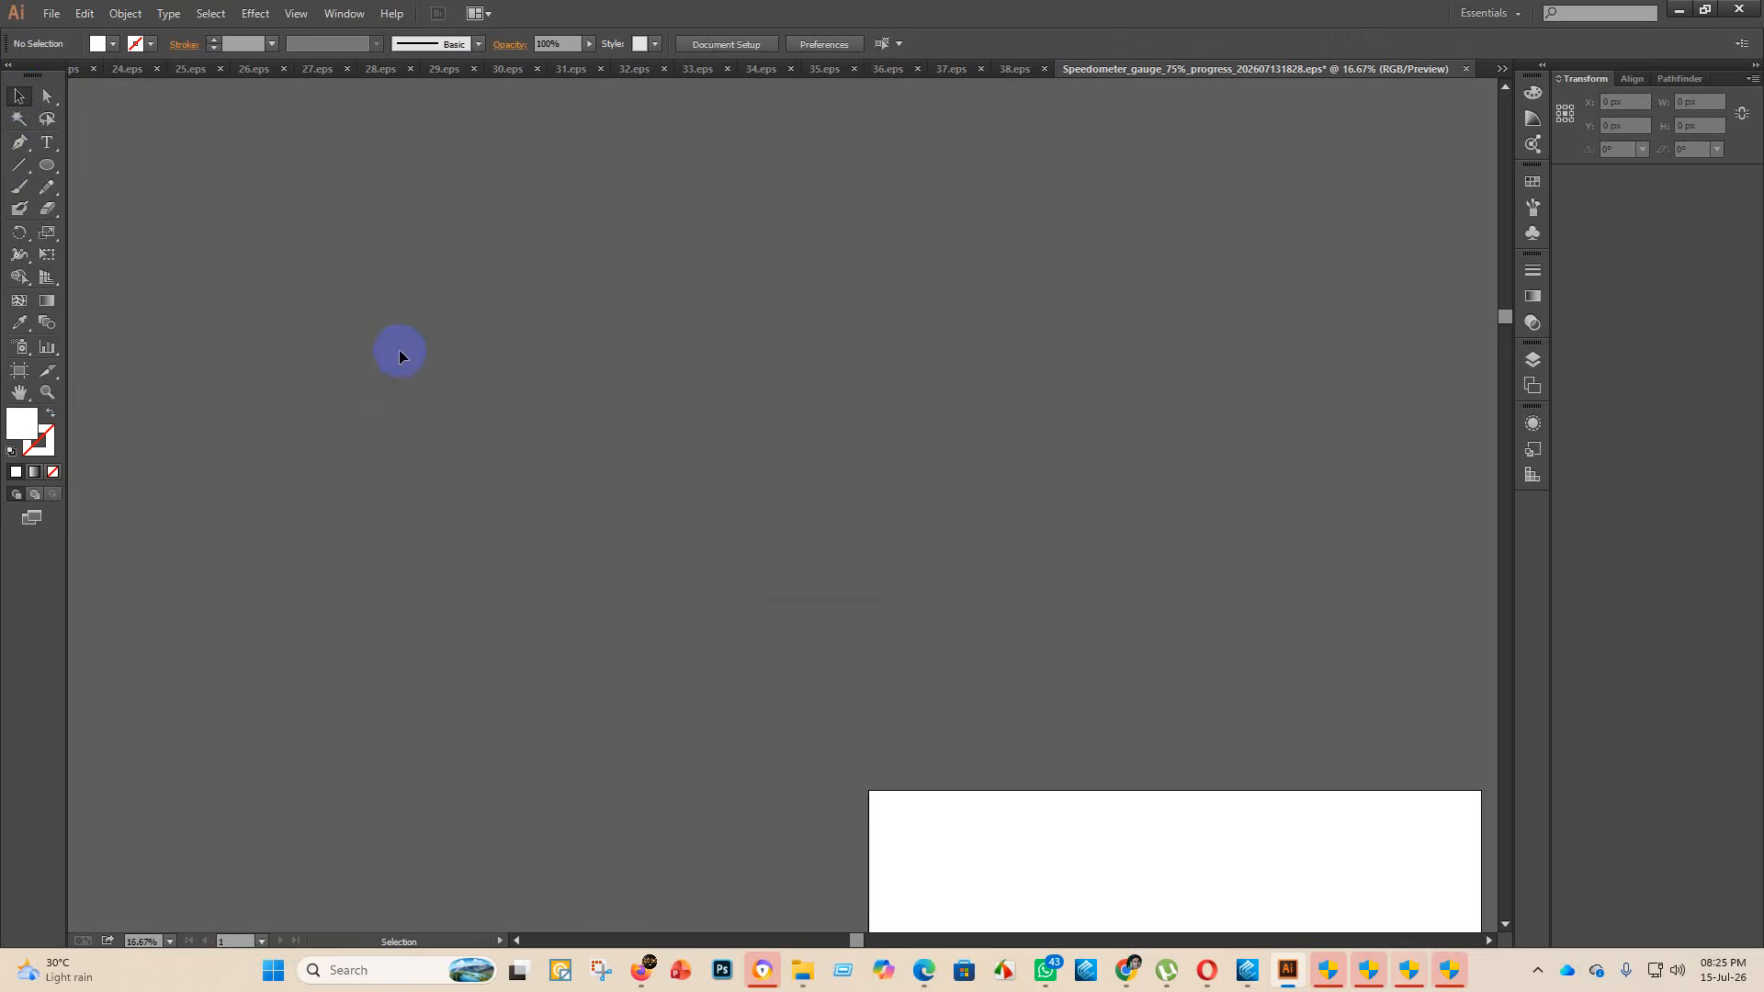
pyautogui.hotkey('ctrl', 'z')
# - Ungroup the gauge's remaining nested group so its individual paths are separately selectable
pyautogui.rightClick(749, 380)
pyautogui.click(832, 487)
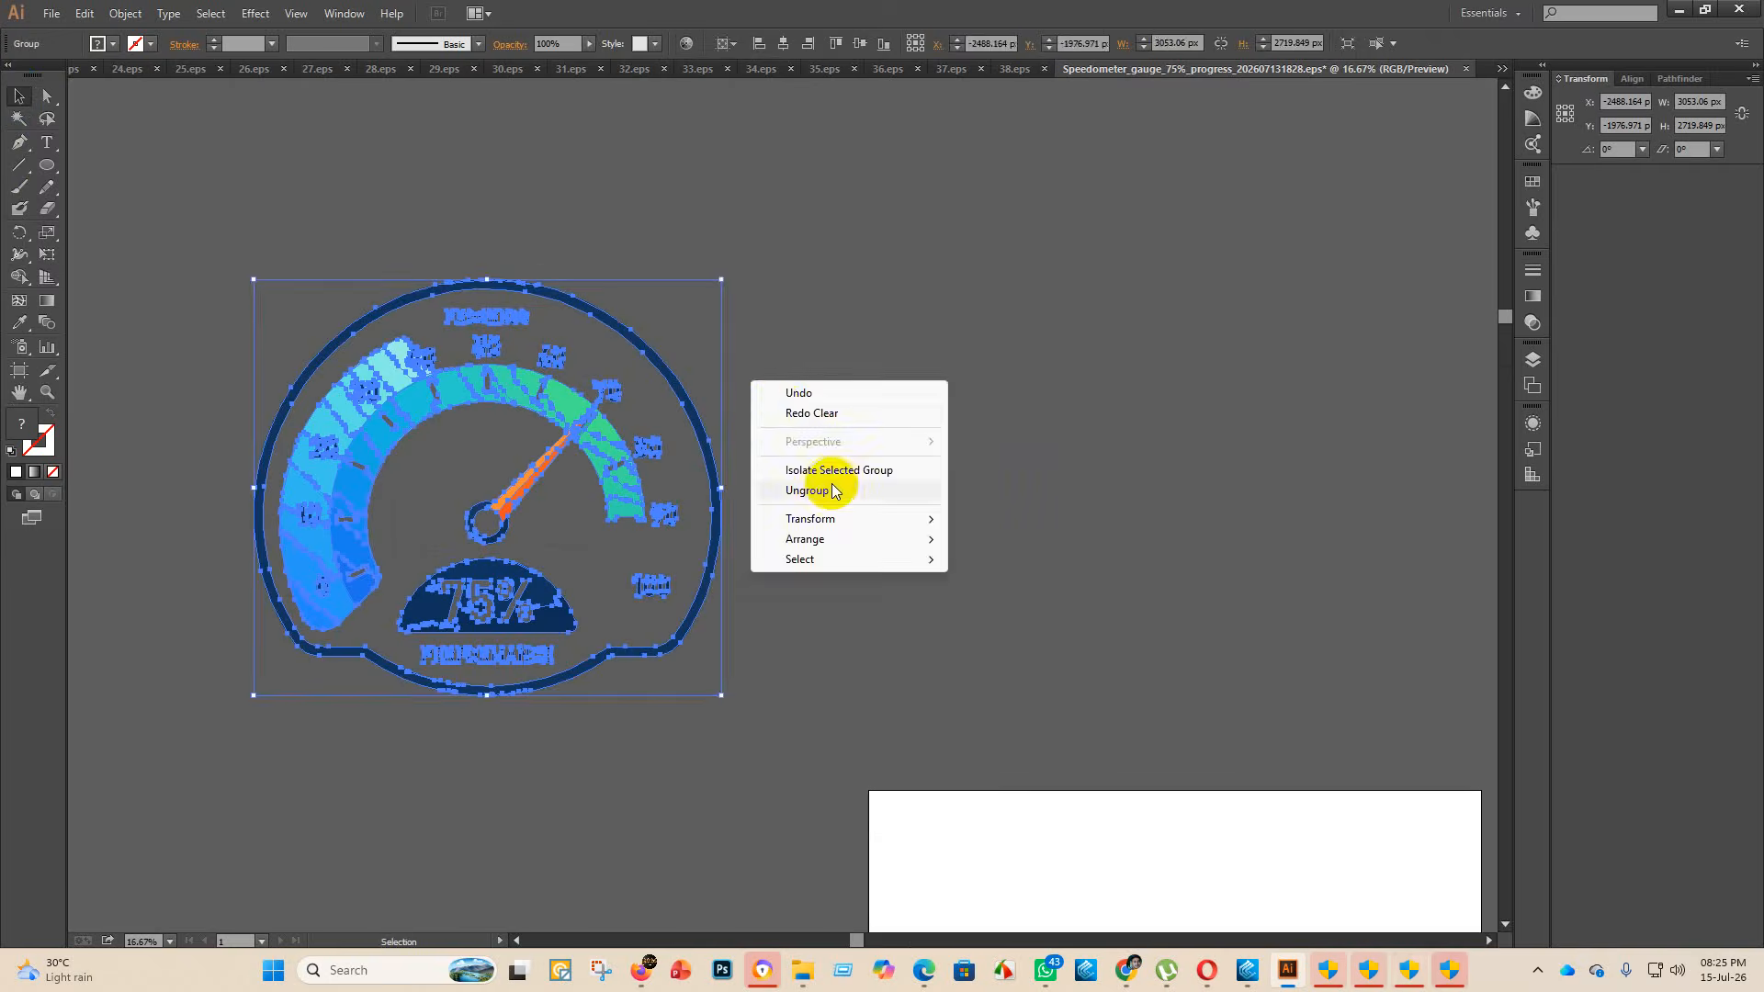
pyautogui.click(1002, 456)
# - Delete the light-blue outer arc segments around the 30 and 40 marks of the 75% gauge
pyautogui.click(396, 355)
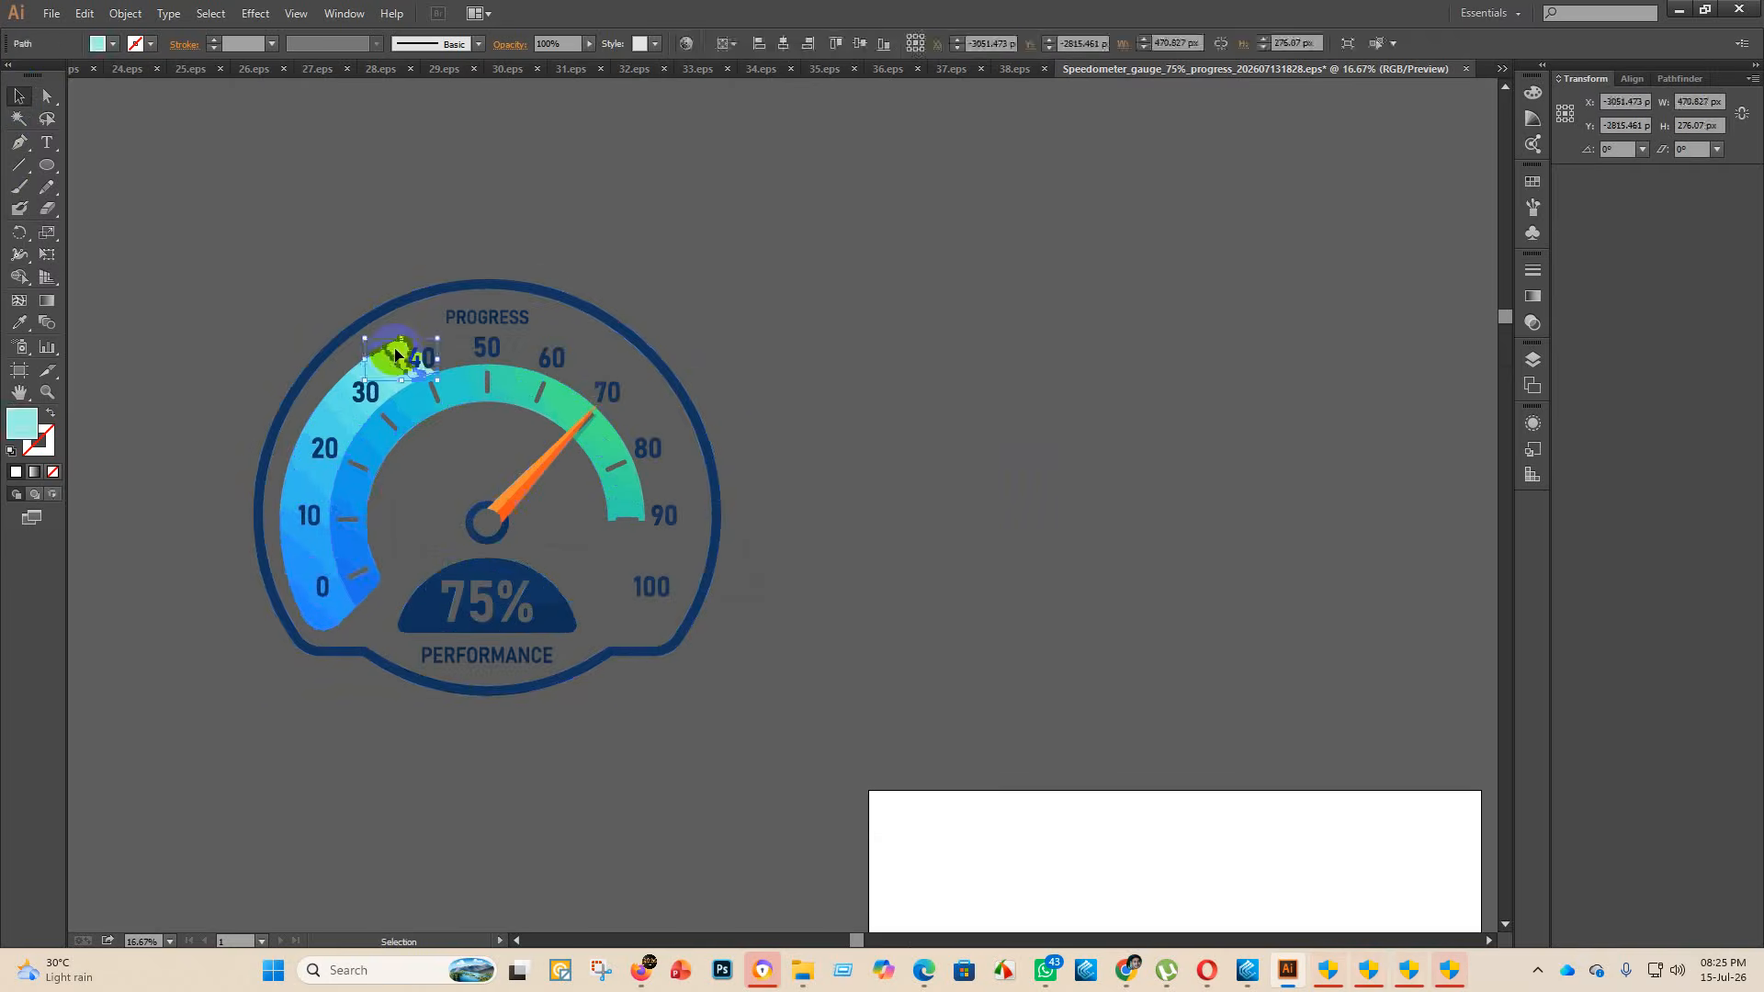
pyautogui.press('Delete')
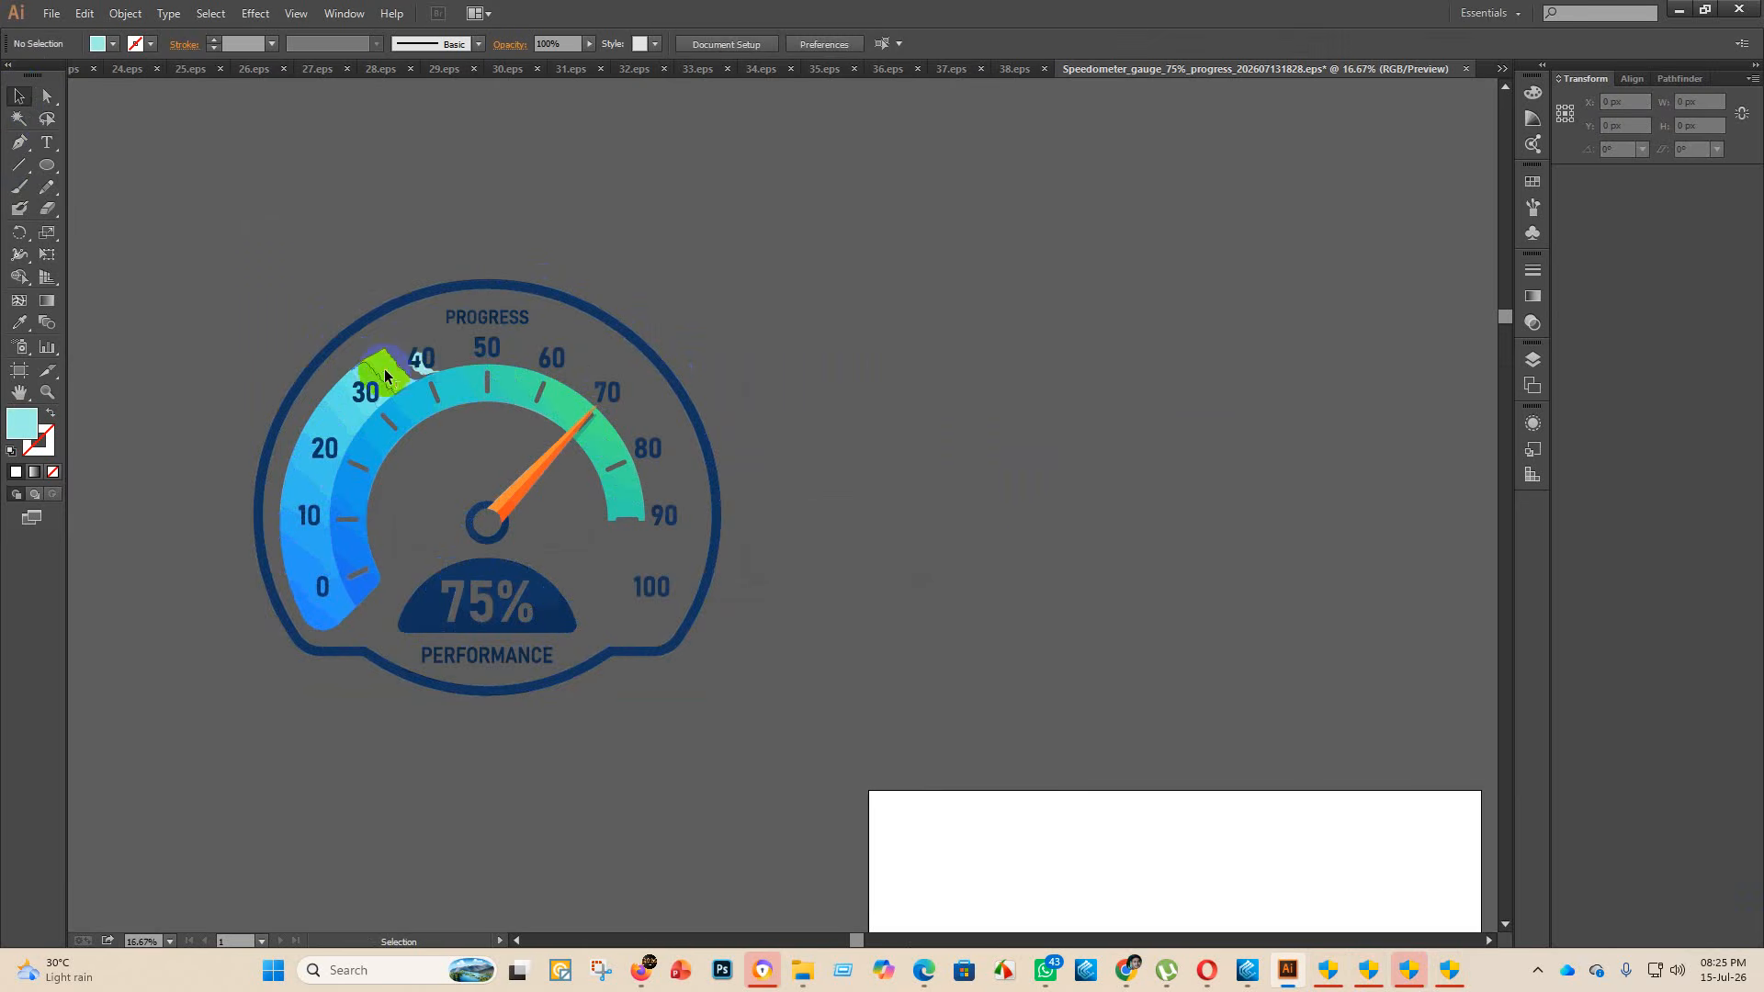
pyautogui.click(386, 375)
pyautogui.press('Delete')
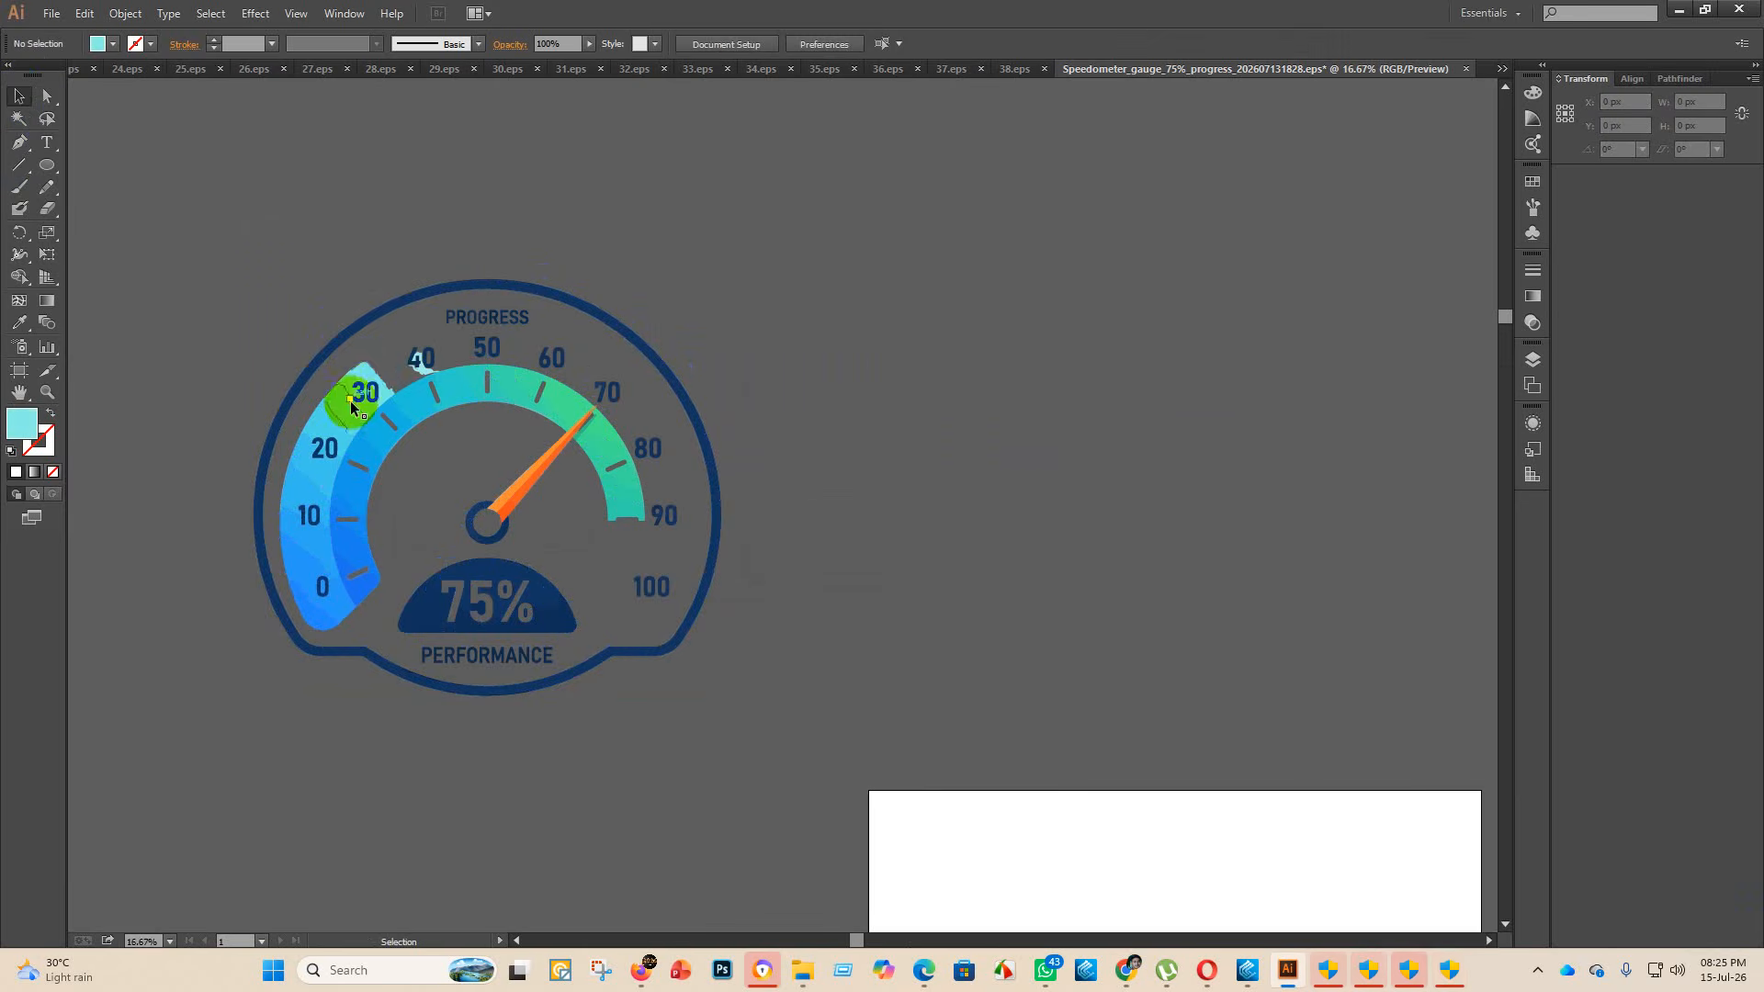
pyautogui.click(357, 393)
pyautogui.press('Delete')
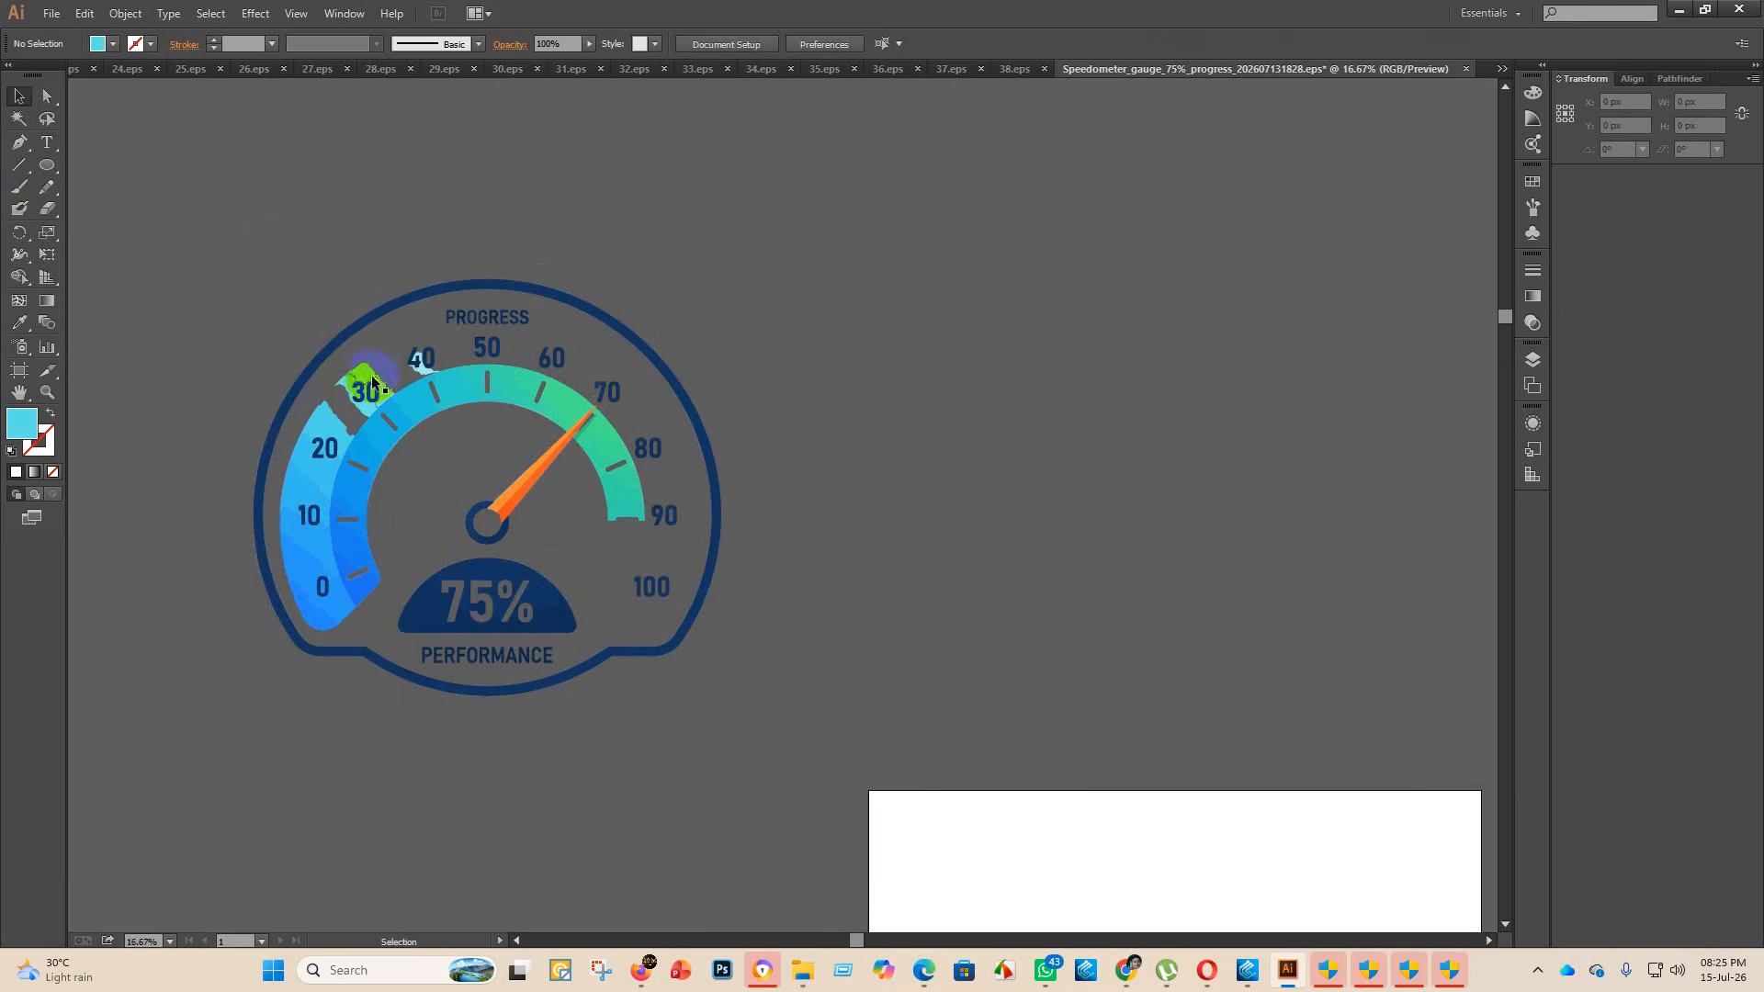
pyautogui.click(368, 378)
pyautogui.press('Delete')
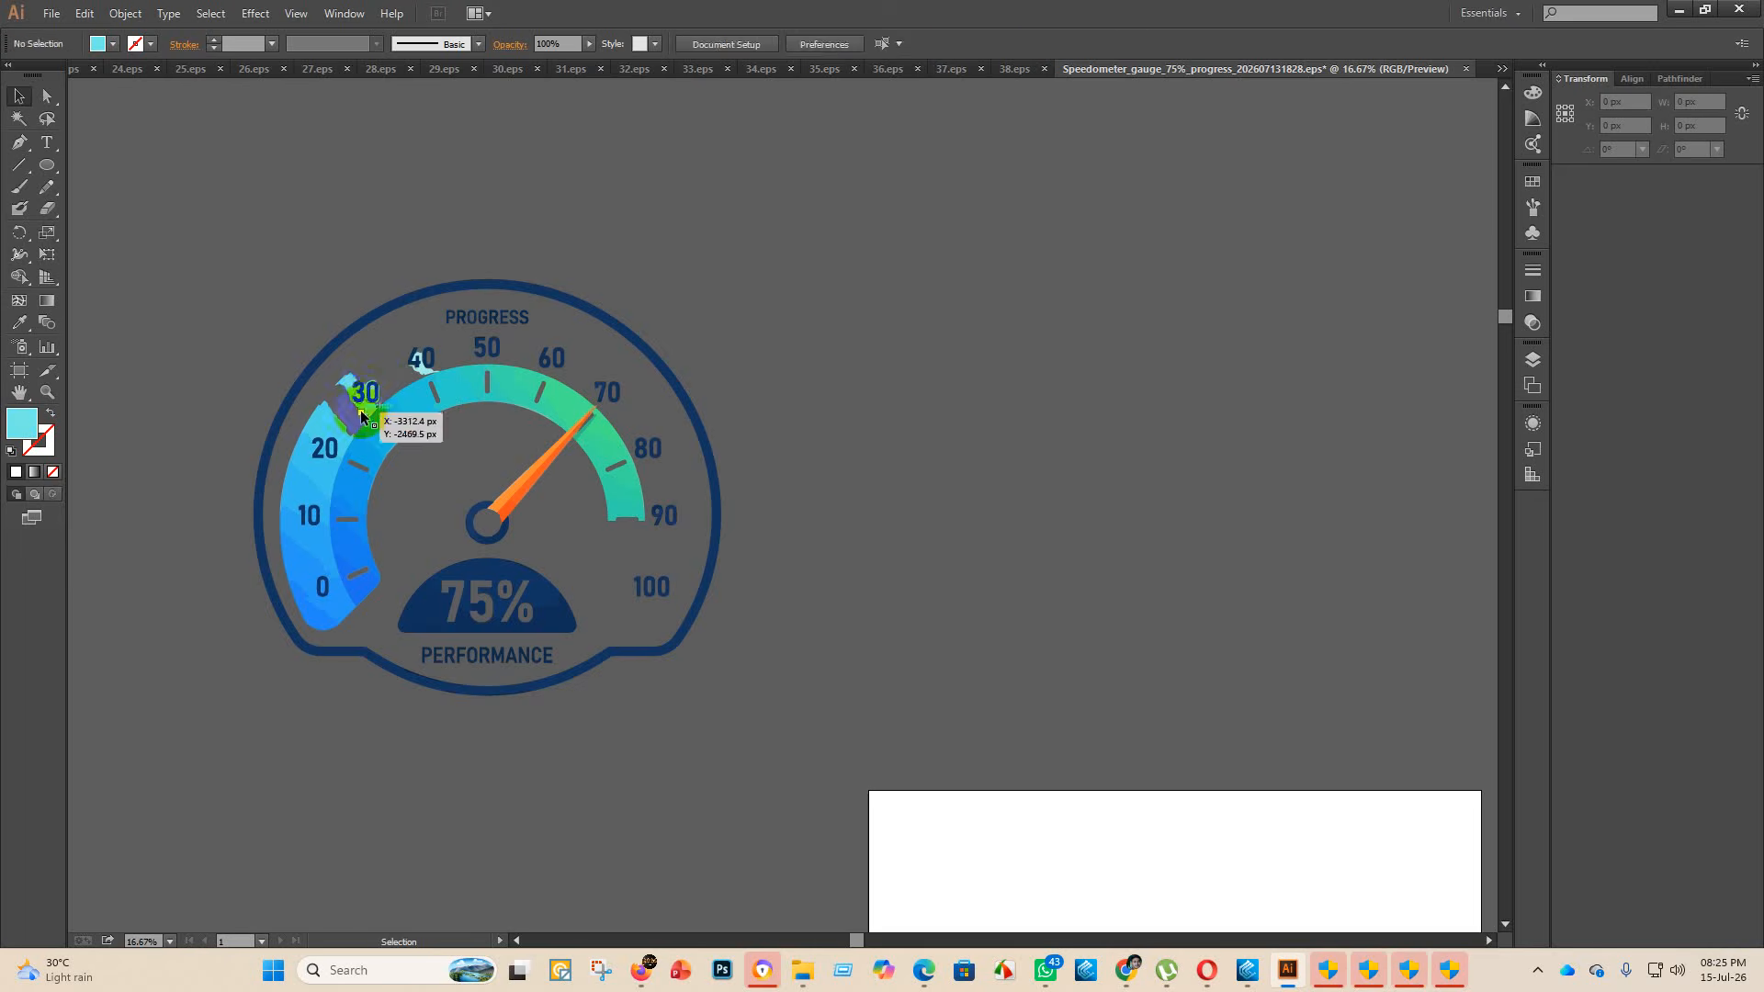
pyautogui.click(367, 411)
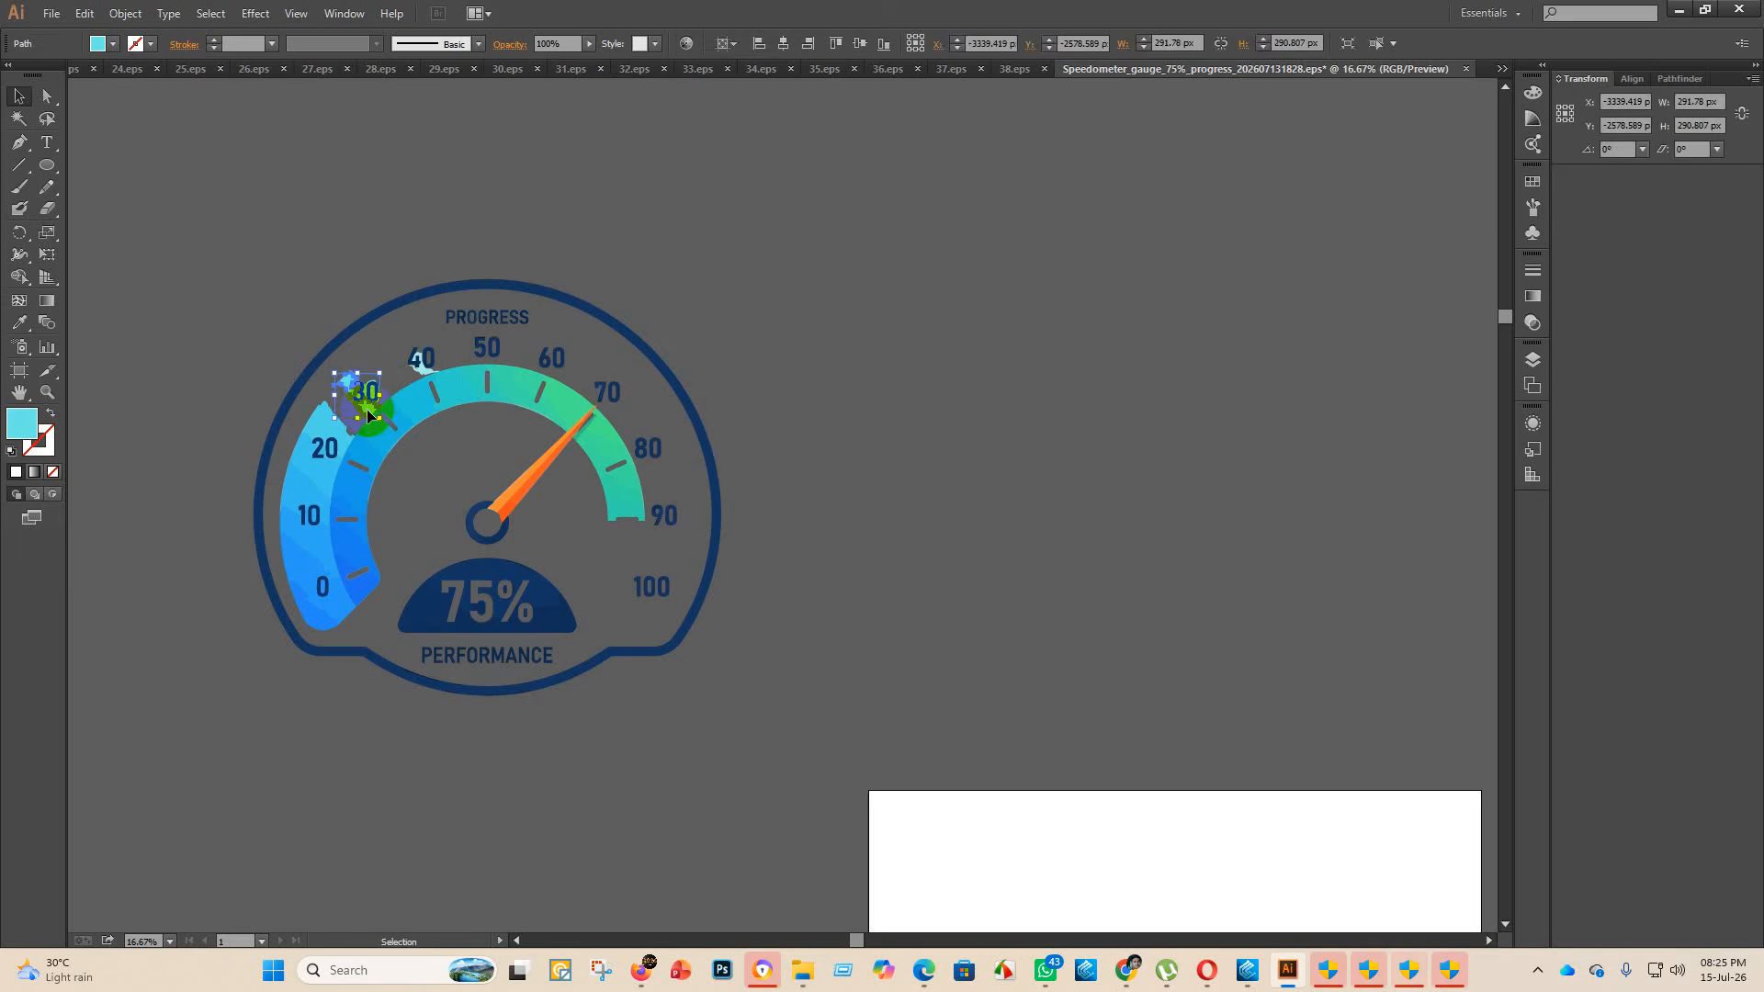
pyautogui.press('Delete')
# - Delete the leftover light-blue fragments around and inside the 30 and 40 numerals
pyautogui.scroll(5, 338, 455)
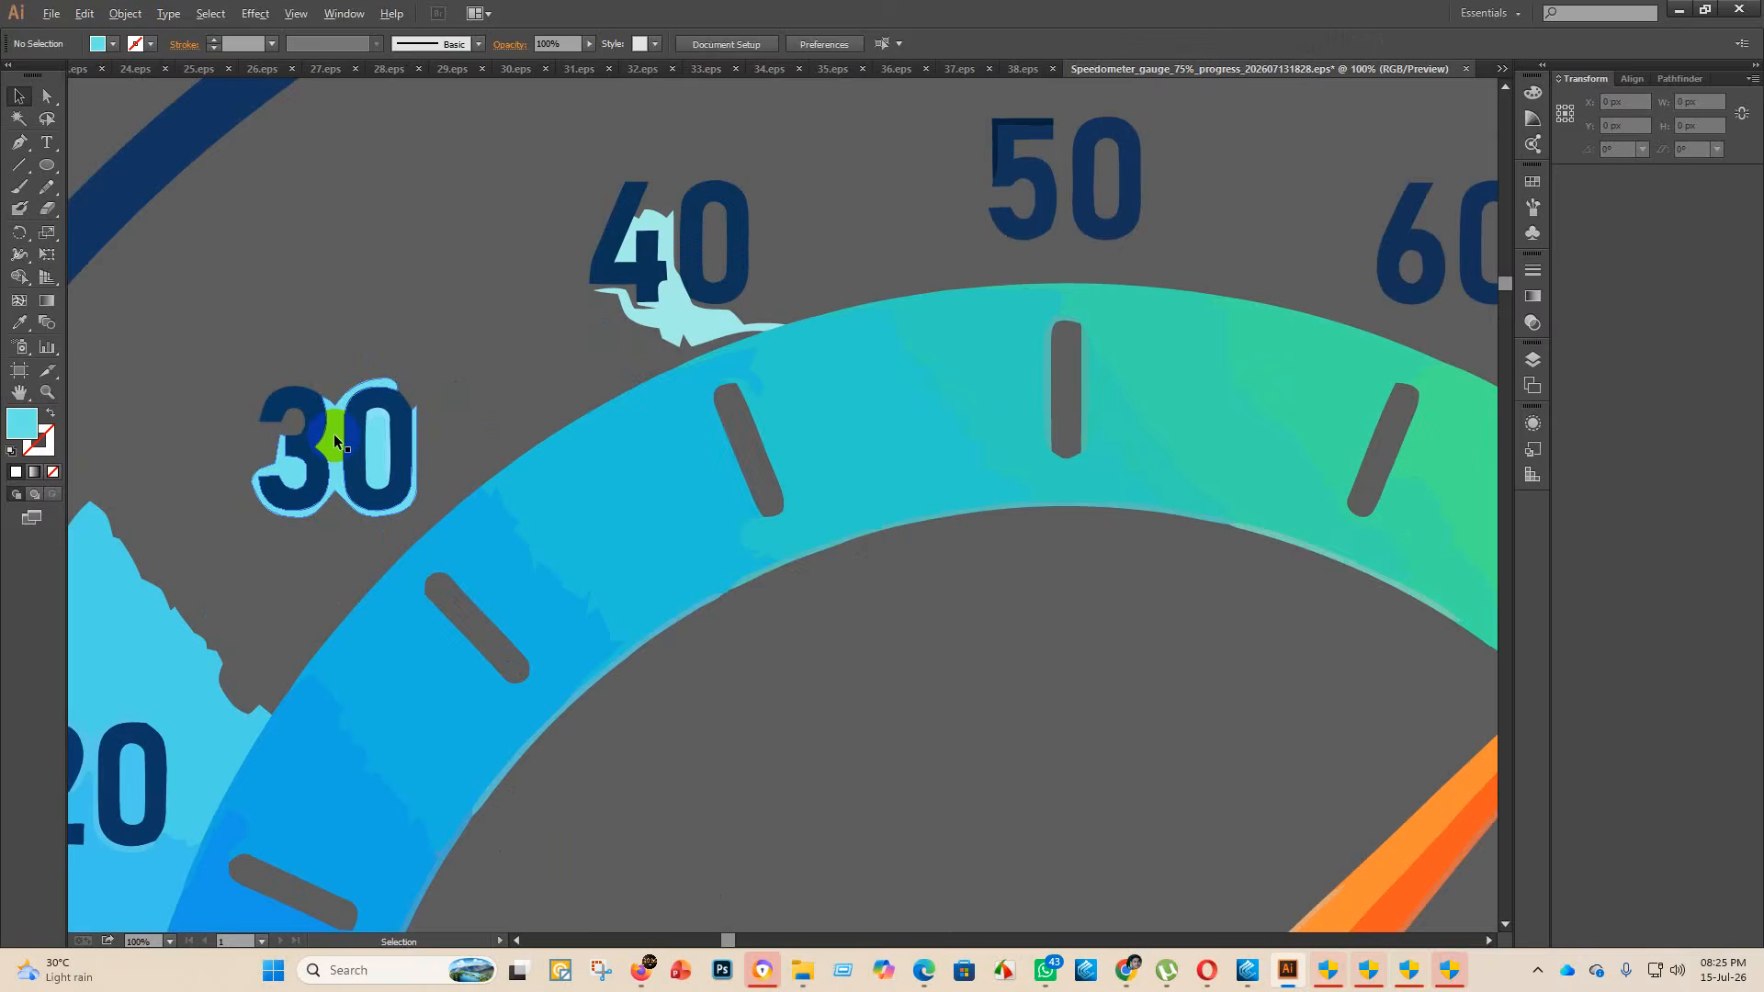
pyautogui.click(330, 440)
pyautogui.press('Delete')
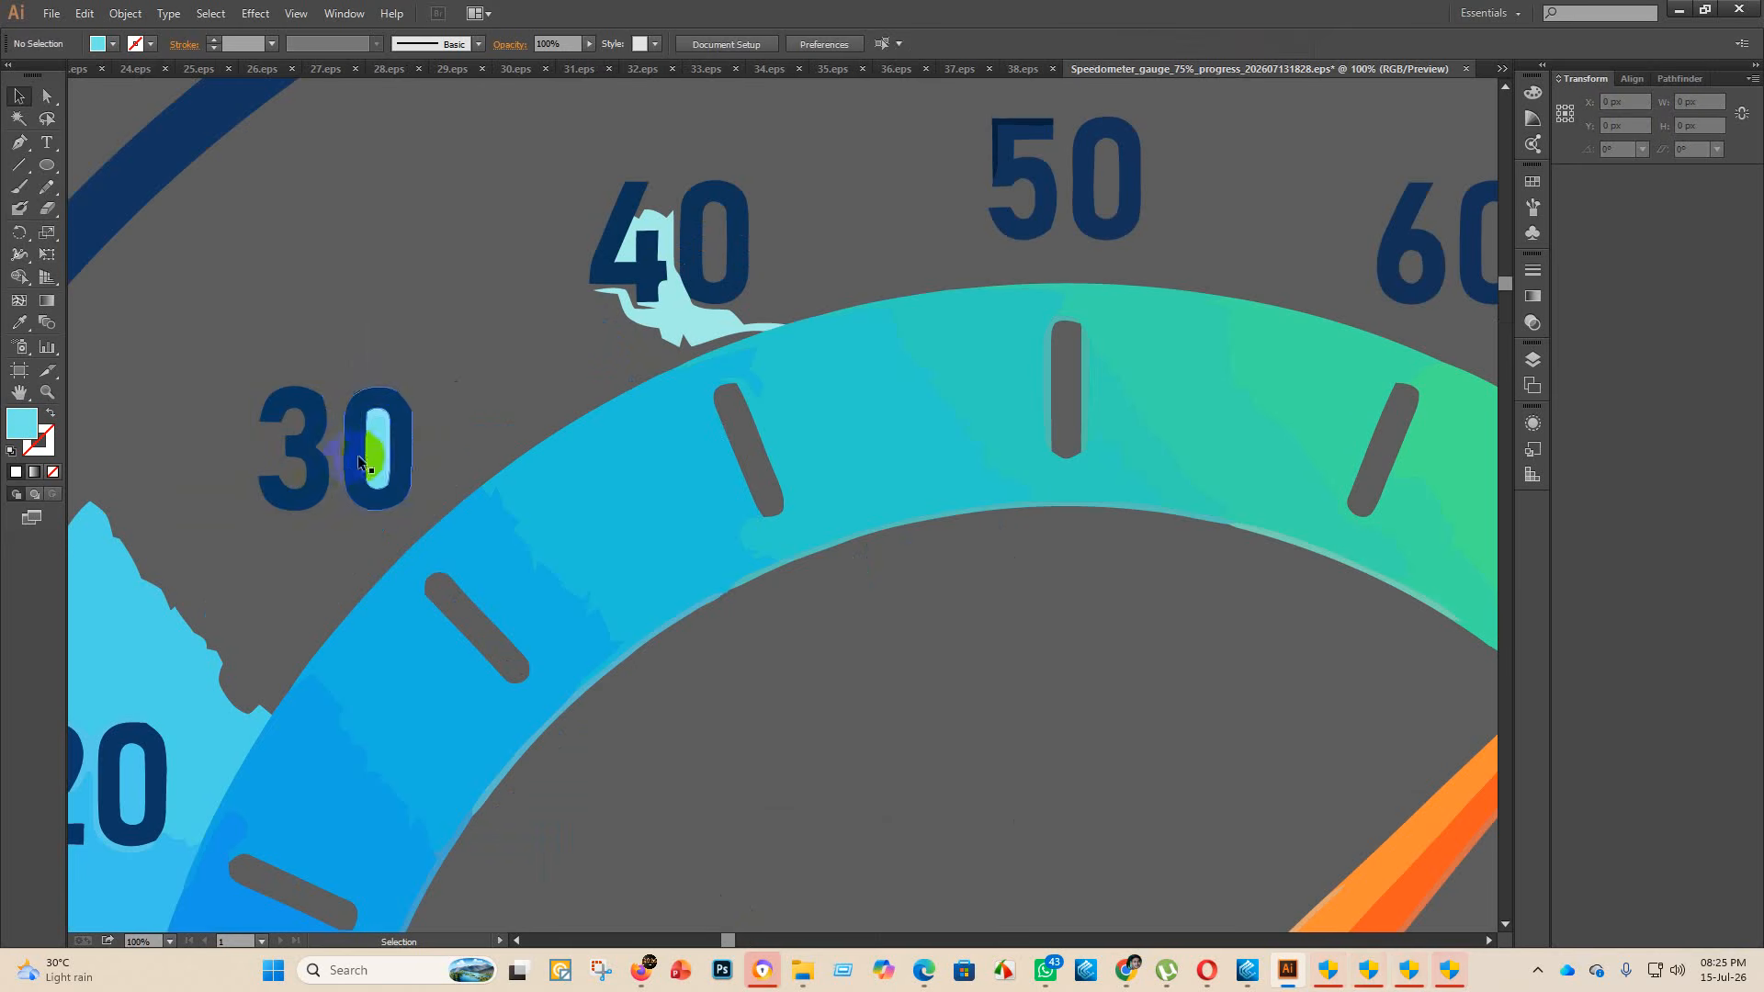
pyautogui.click(378, 456)
pyautogui.press('Delete')
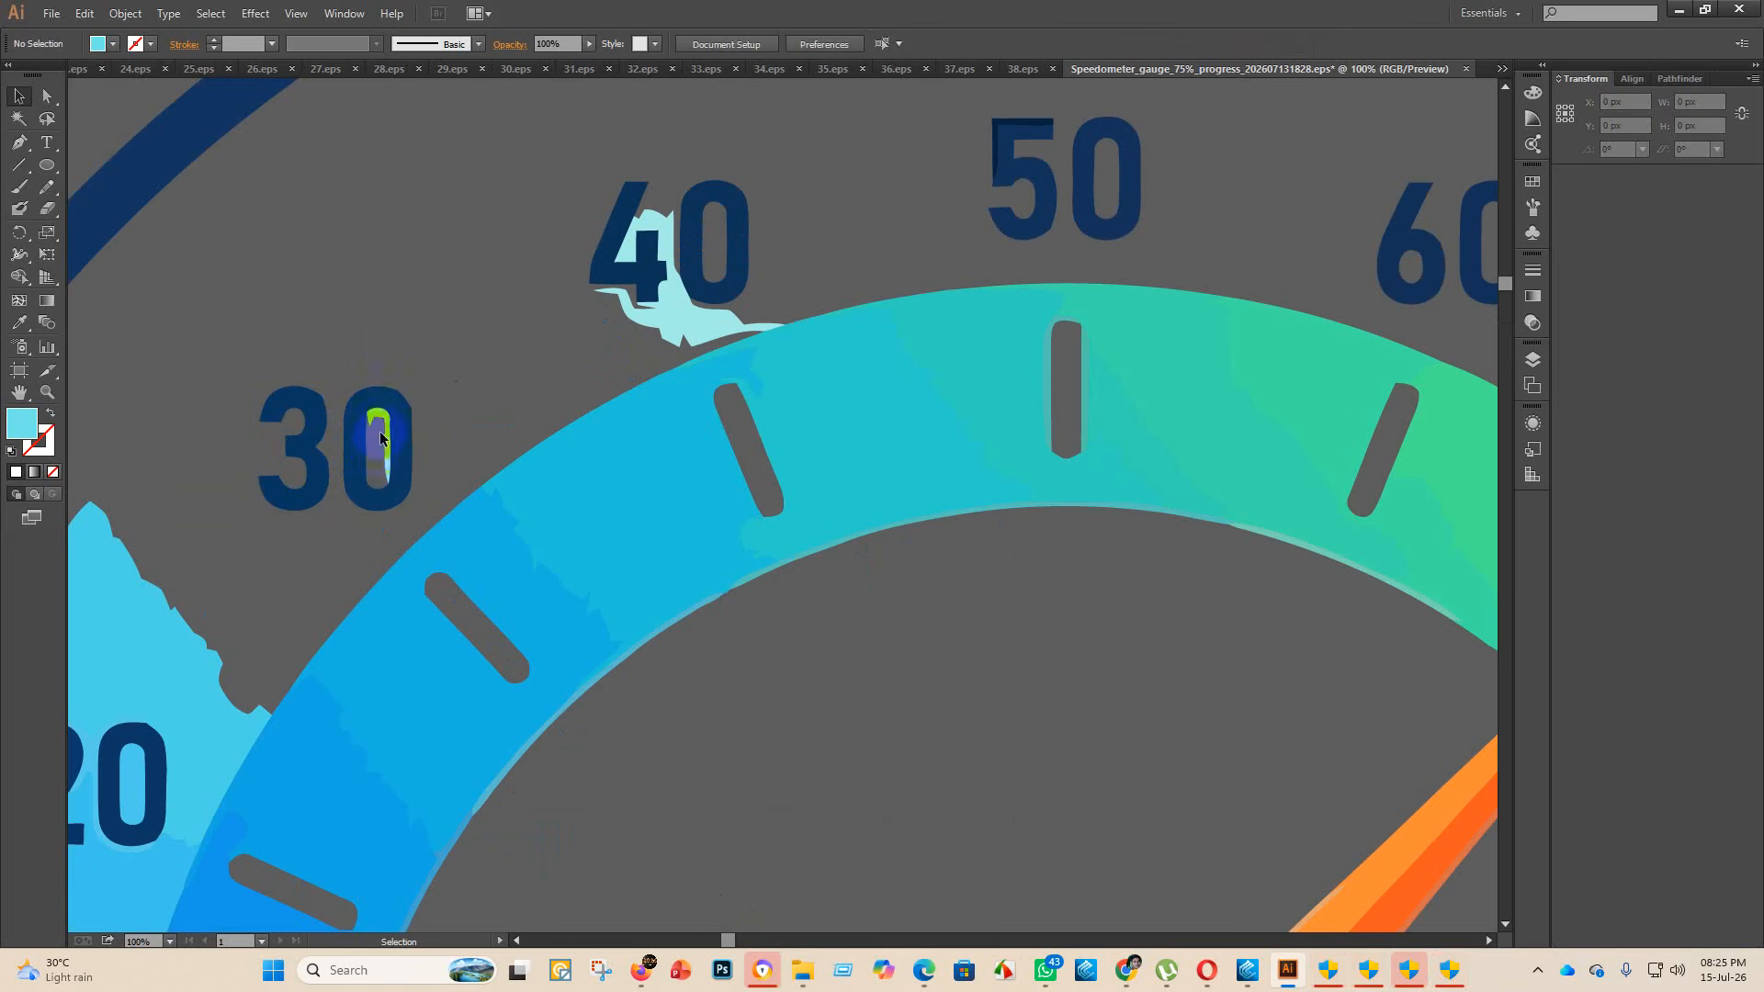
pyautogui.click(379, 418)
pyautogui.press('Delete')
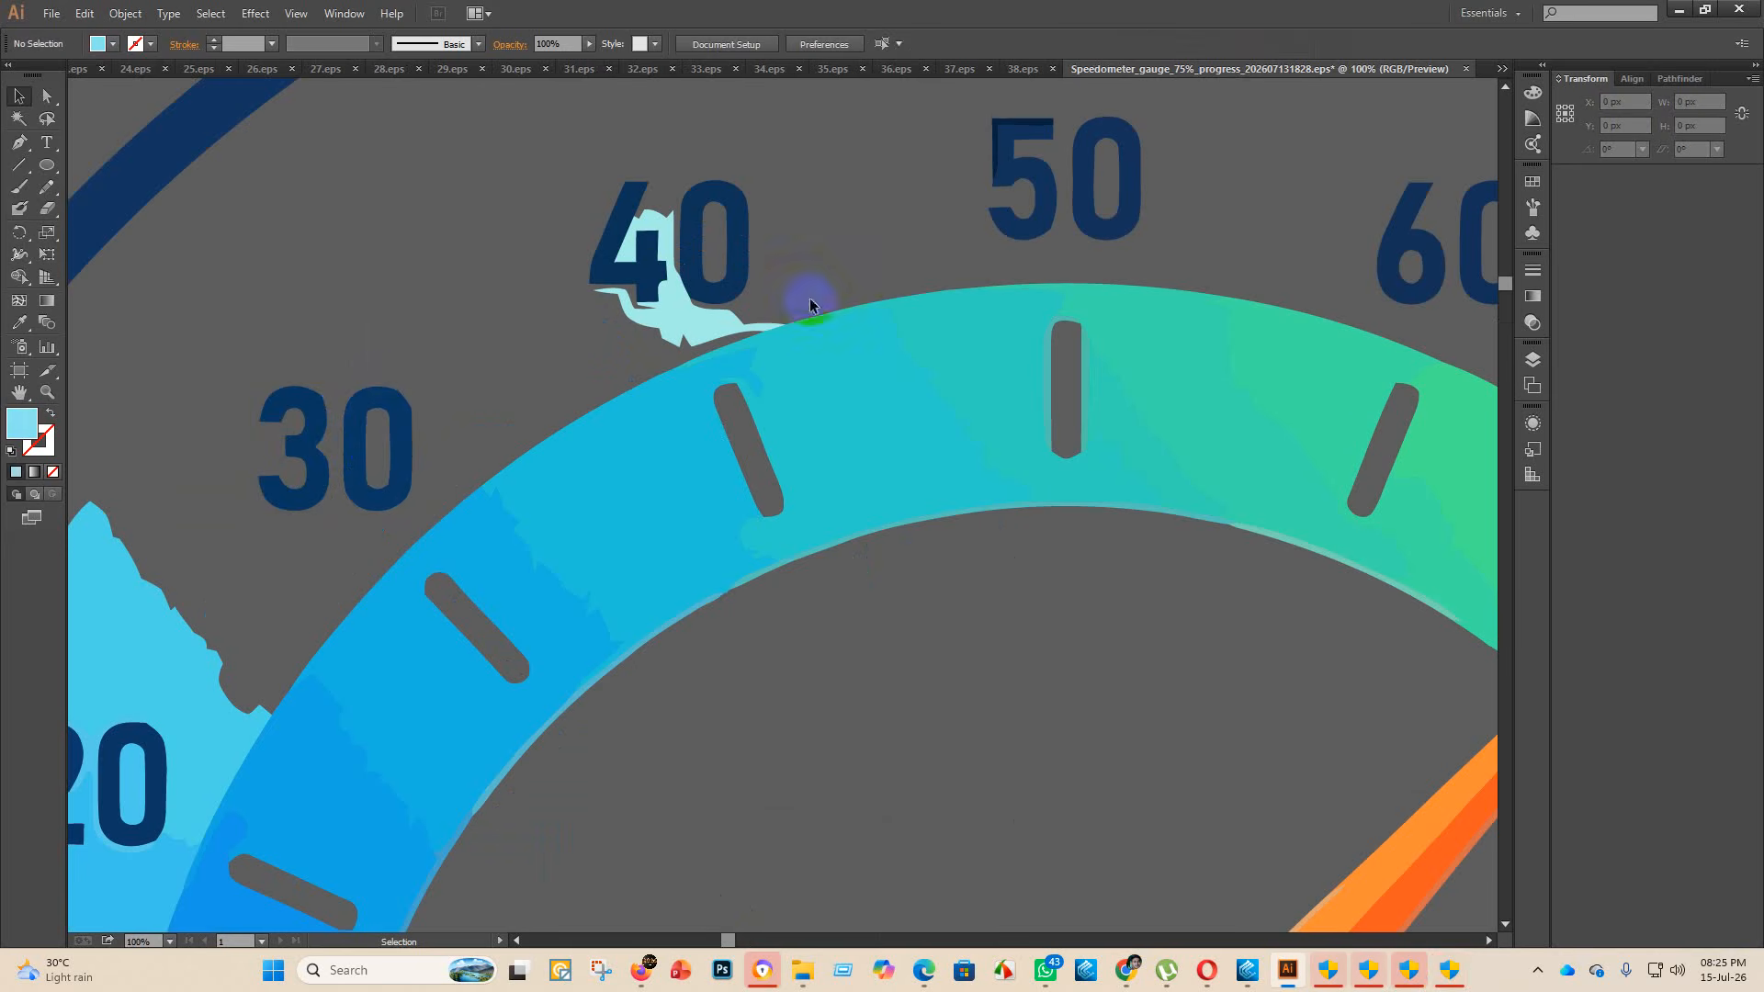
pyautogui.click(675, 315)
pyautogui.press('Delete')
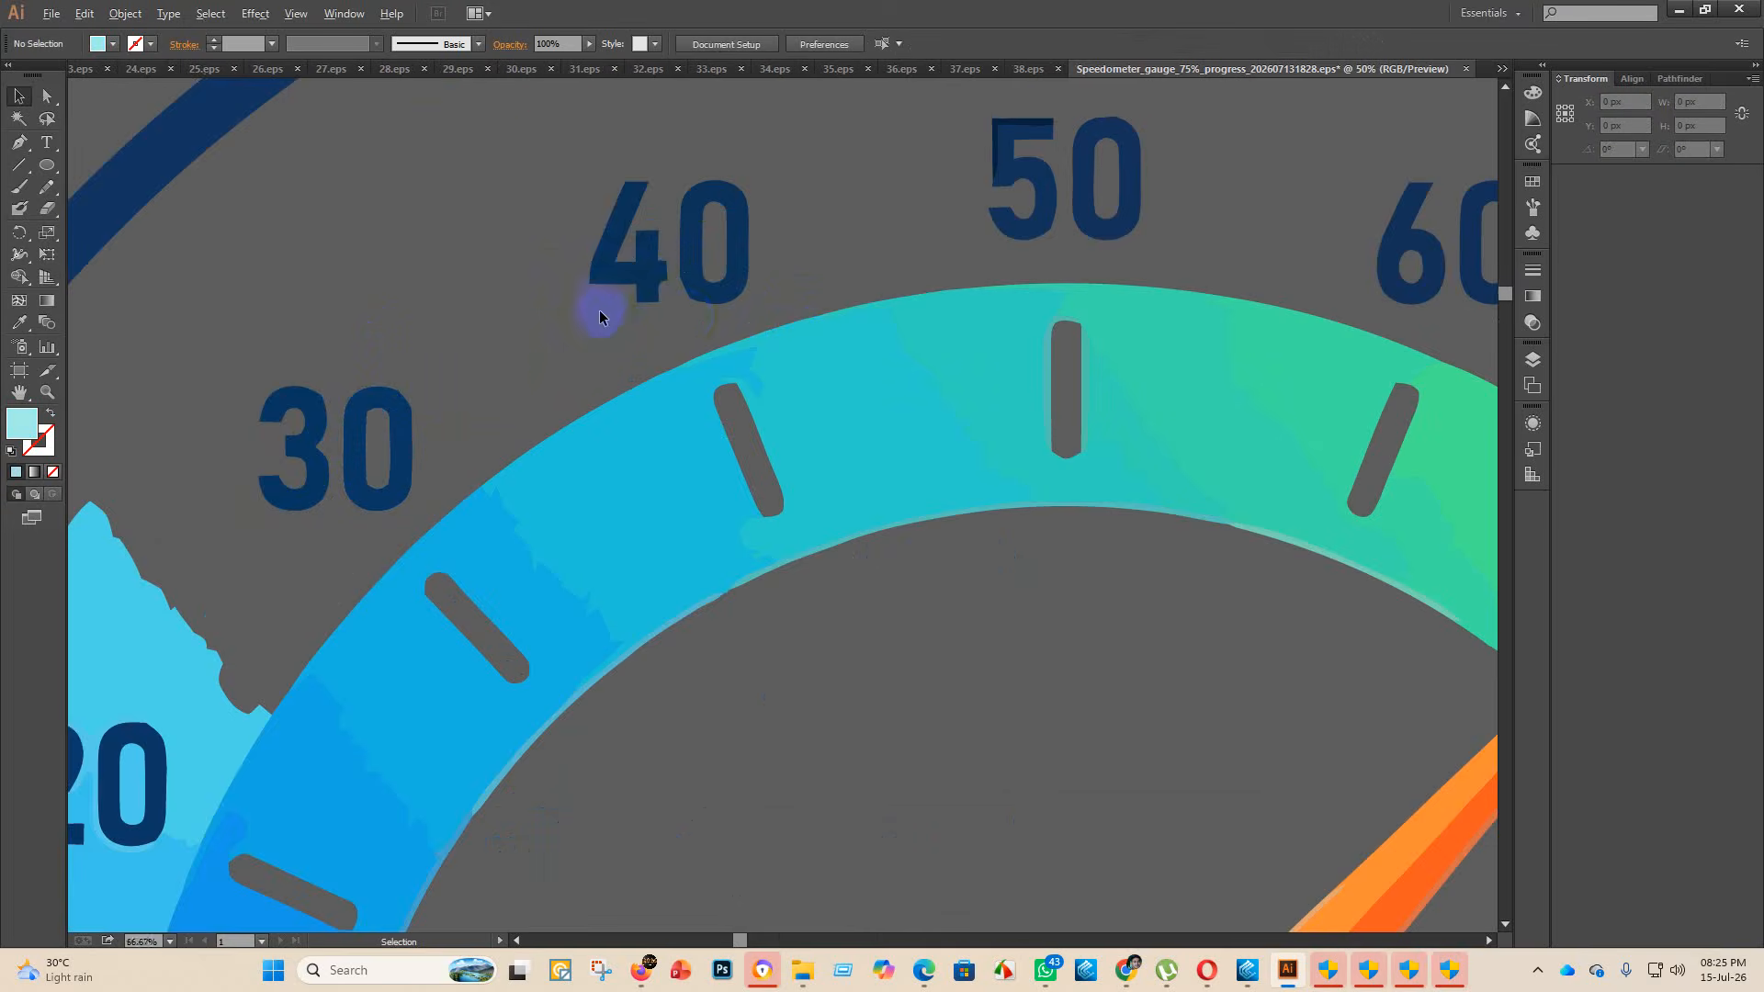
# - Delete the blue outer arc segments behind the 20 and 10 numerals, down towards the 0 mark
pyautogui.scroll(-3, 599, 315)
pyautogui.scroll(2, 478, 450)
pyautogui.click(493, 387)
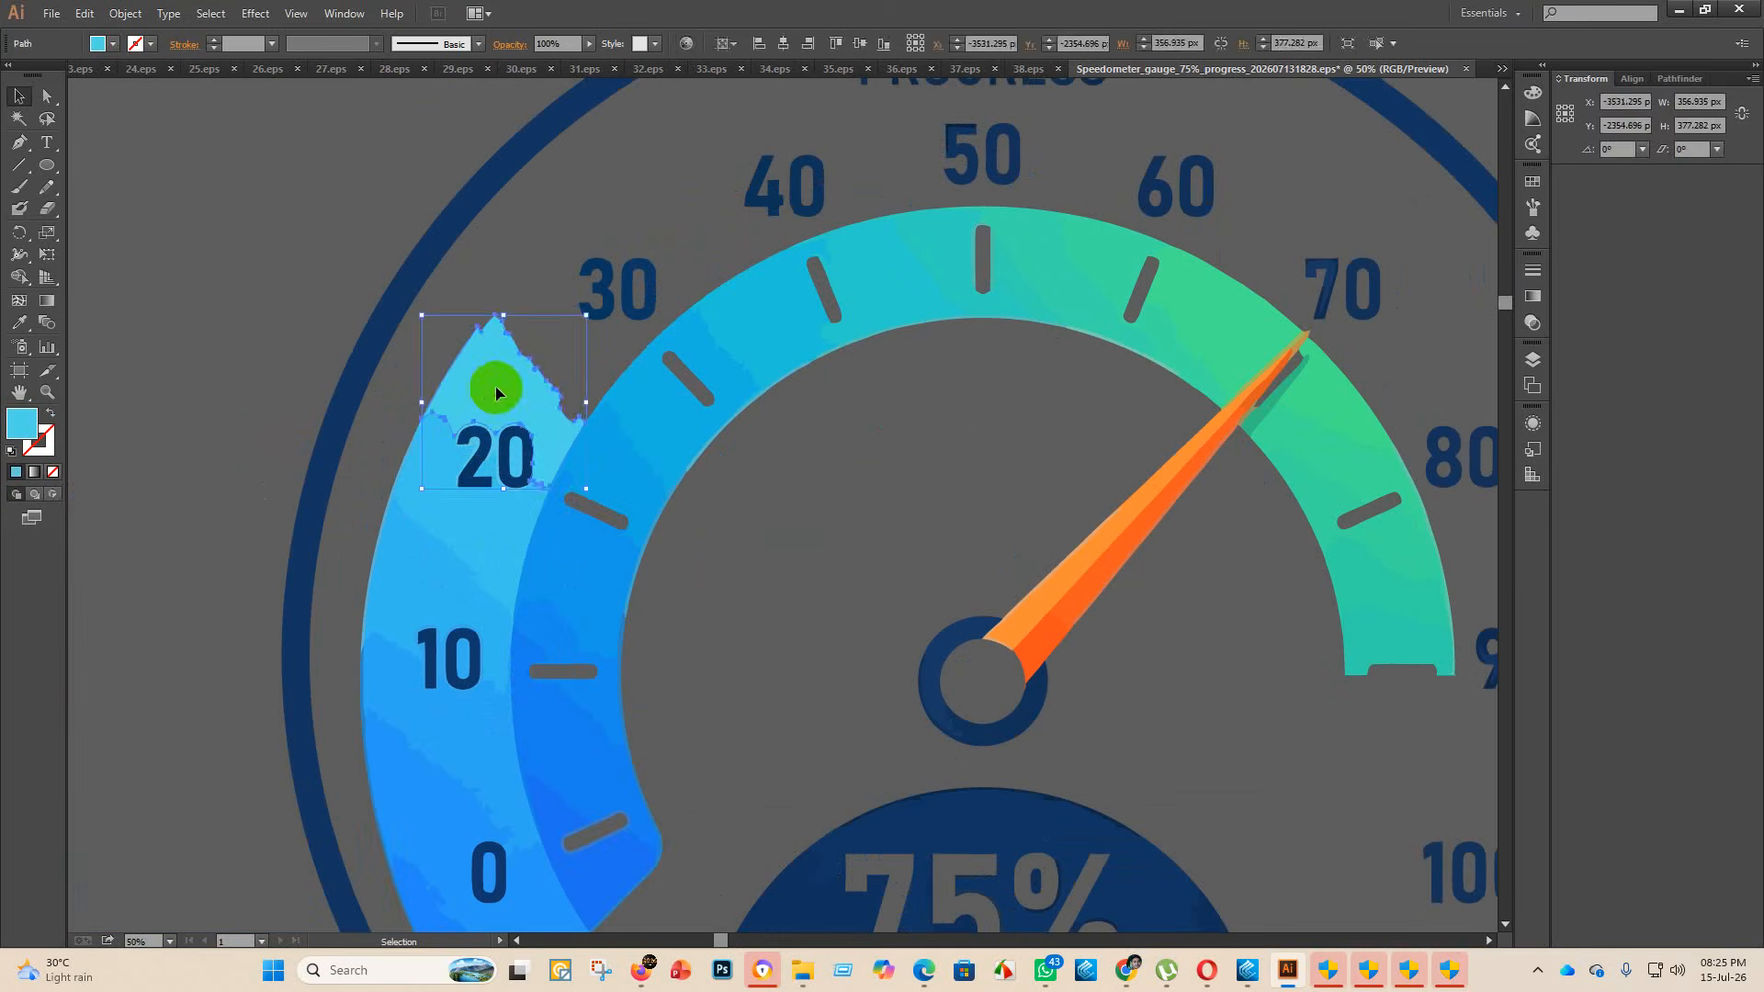
pyautogui.press('Delete')
pyautogui.click(461, 529)
pyautogui.press('Delete')
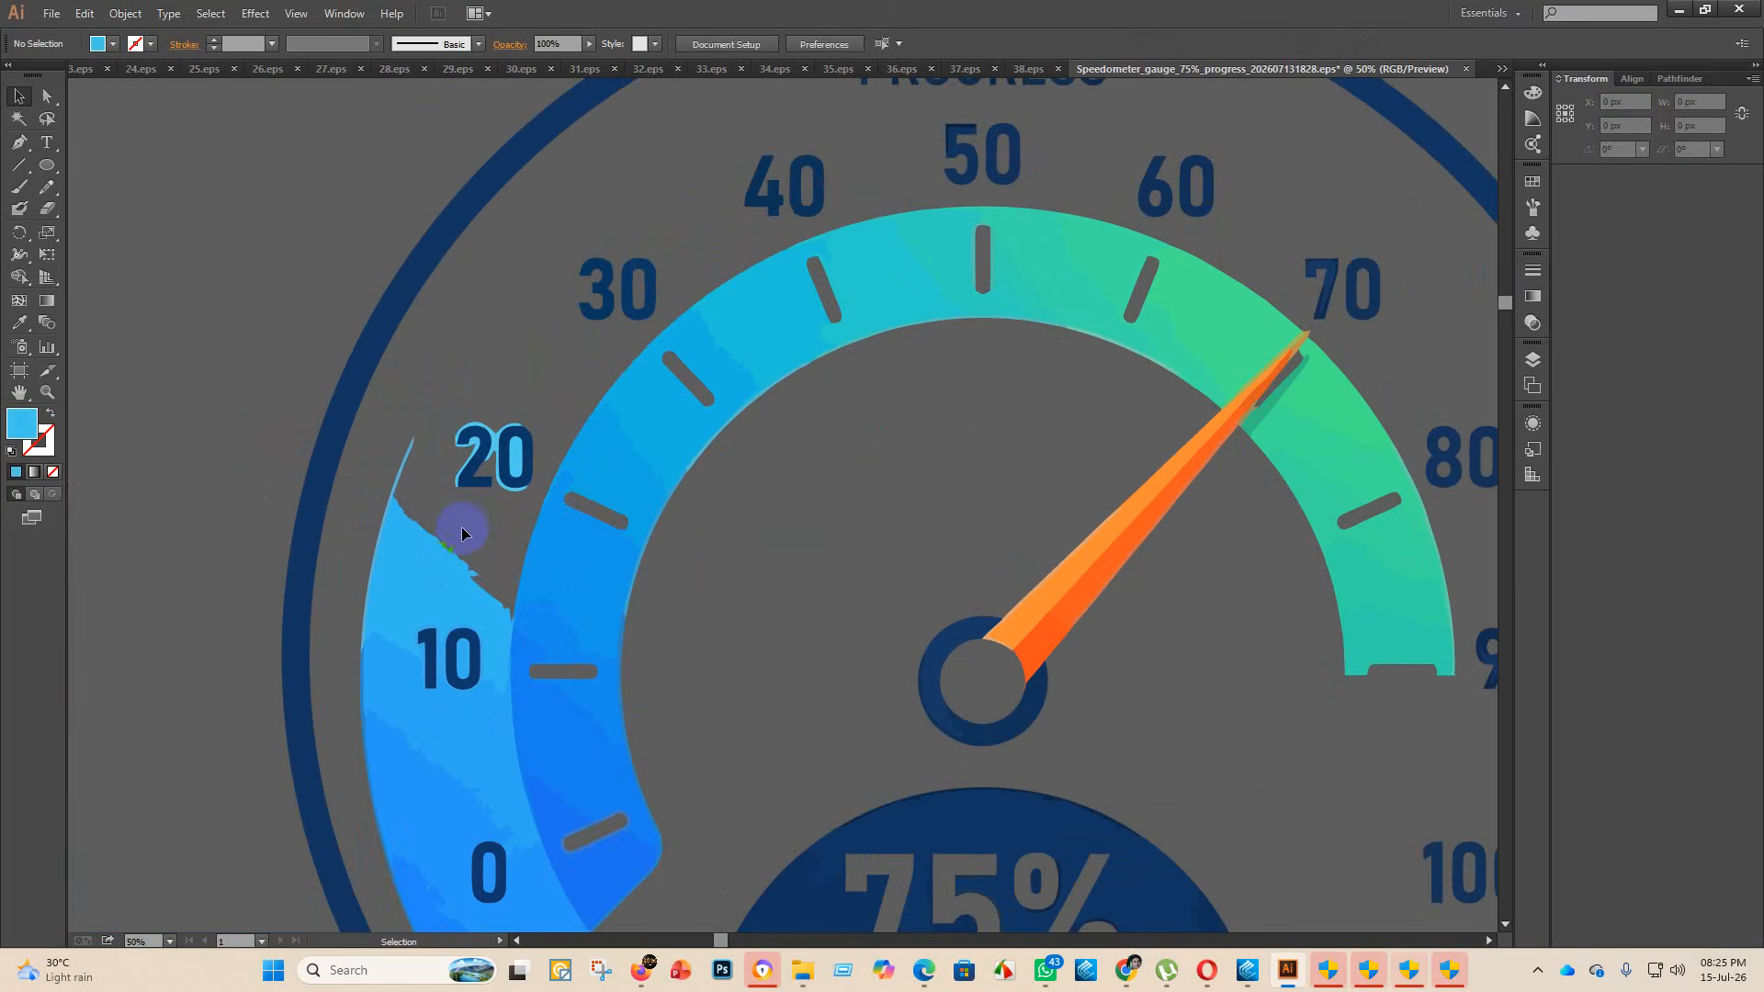
pyautogui.click(405, 572)
pyautogui.press('Delete')
pyautogui.click(405, 733)
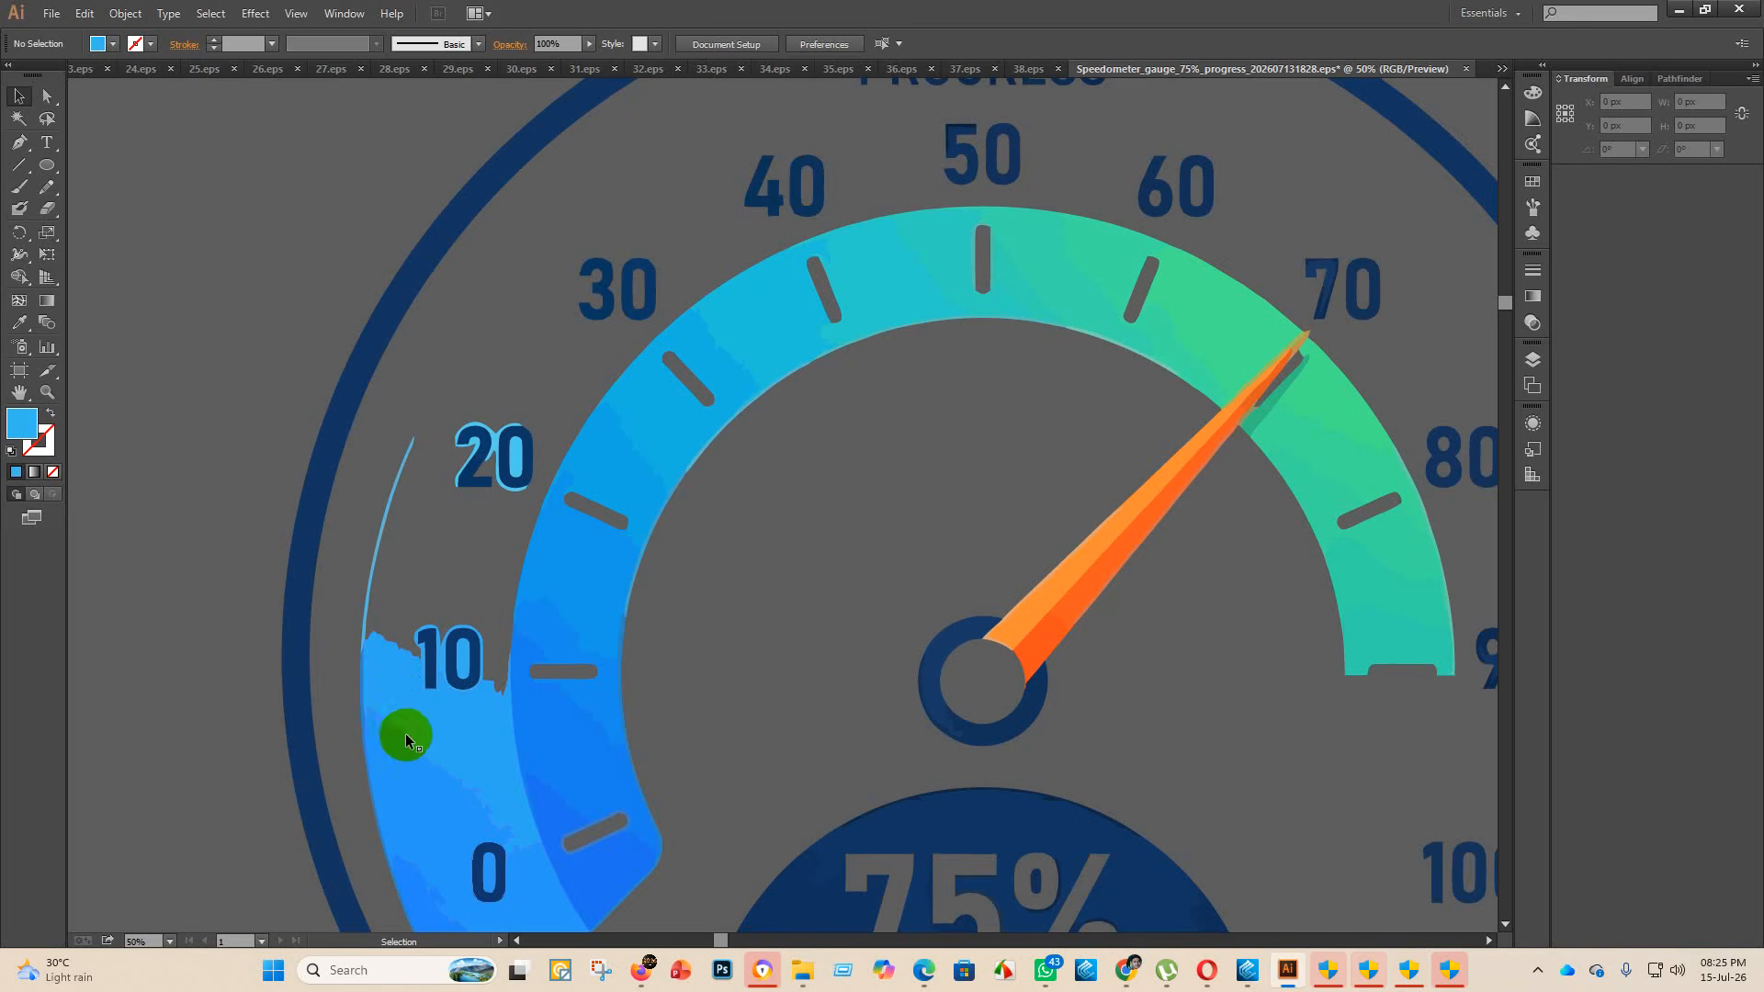
pyautogui.click(442, 715)
pyautogui.press('Delete')
# - Delete the last blue outer arc pieces near the 0 mark and the thin blue outline slivers along the arc's edge
pyautogui.scroll(-1, 435, 779)
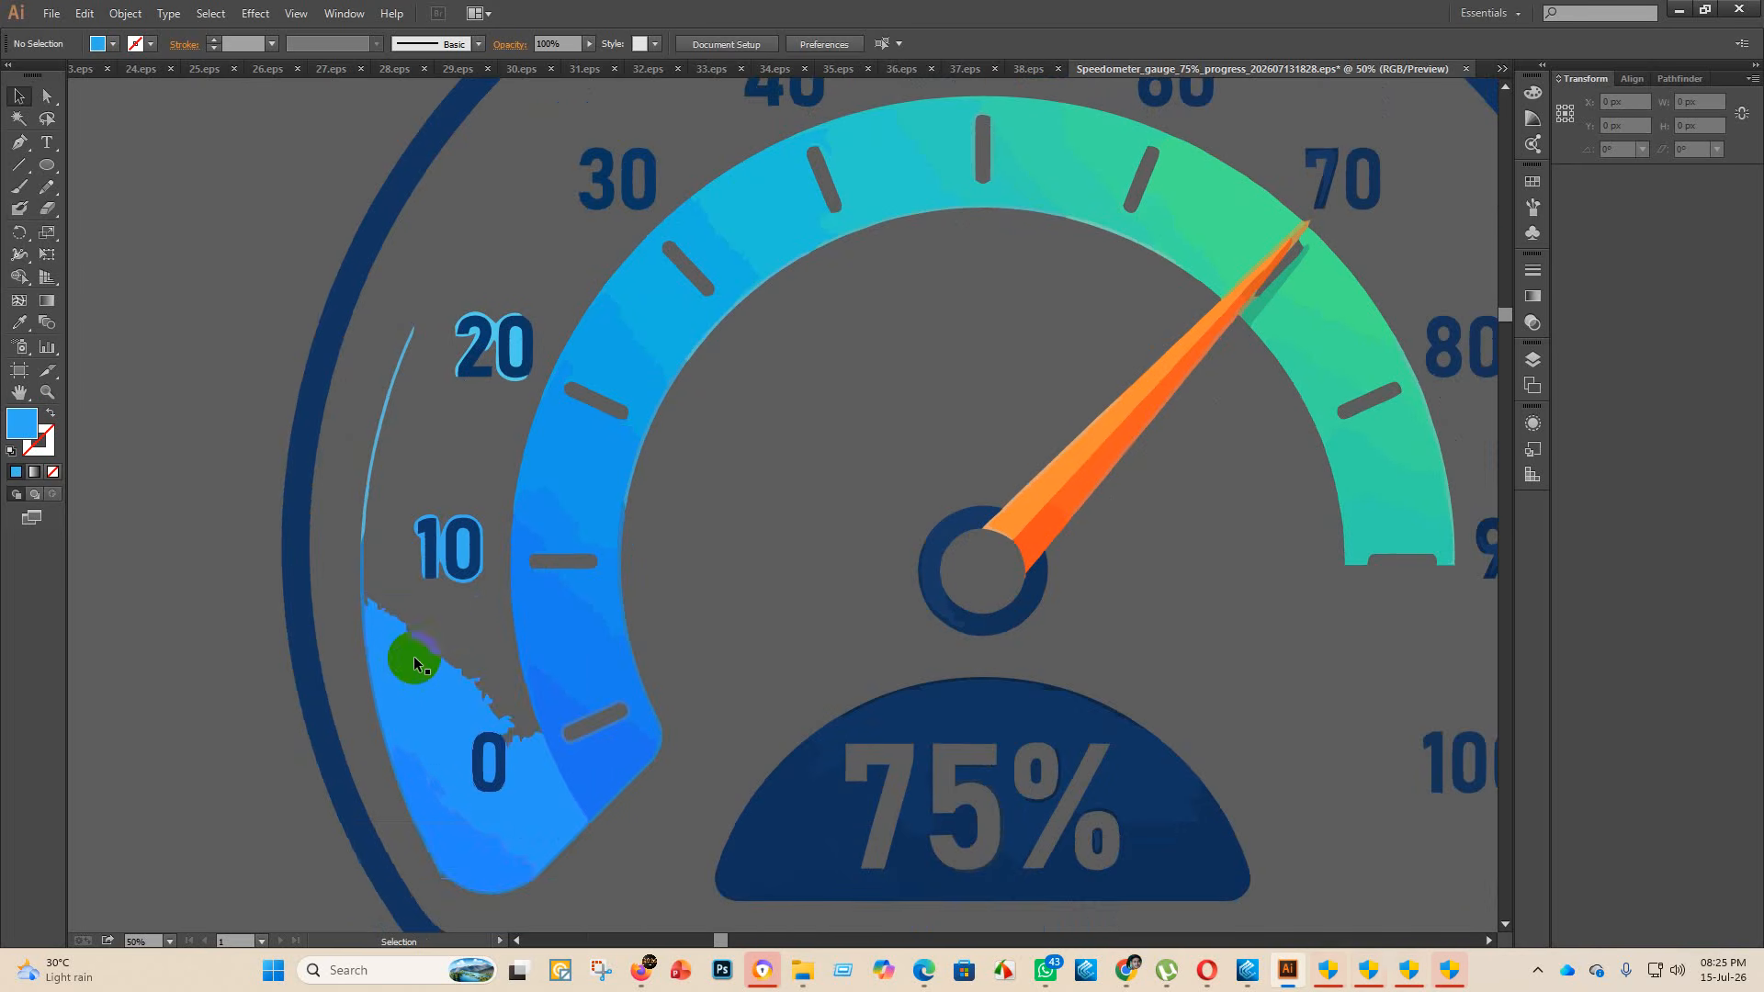
pyautogui.click(408, 682)
pyautogui.press('Delete')
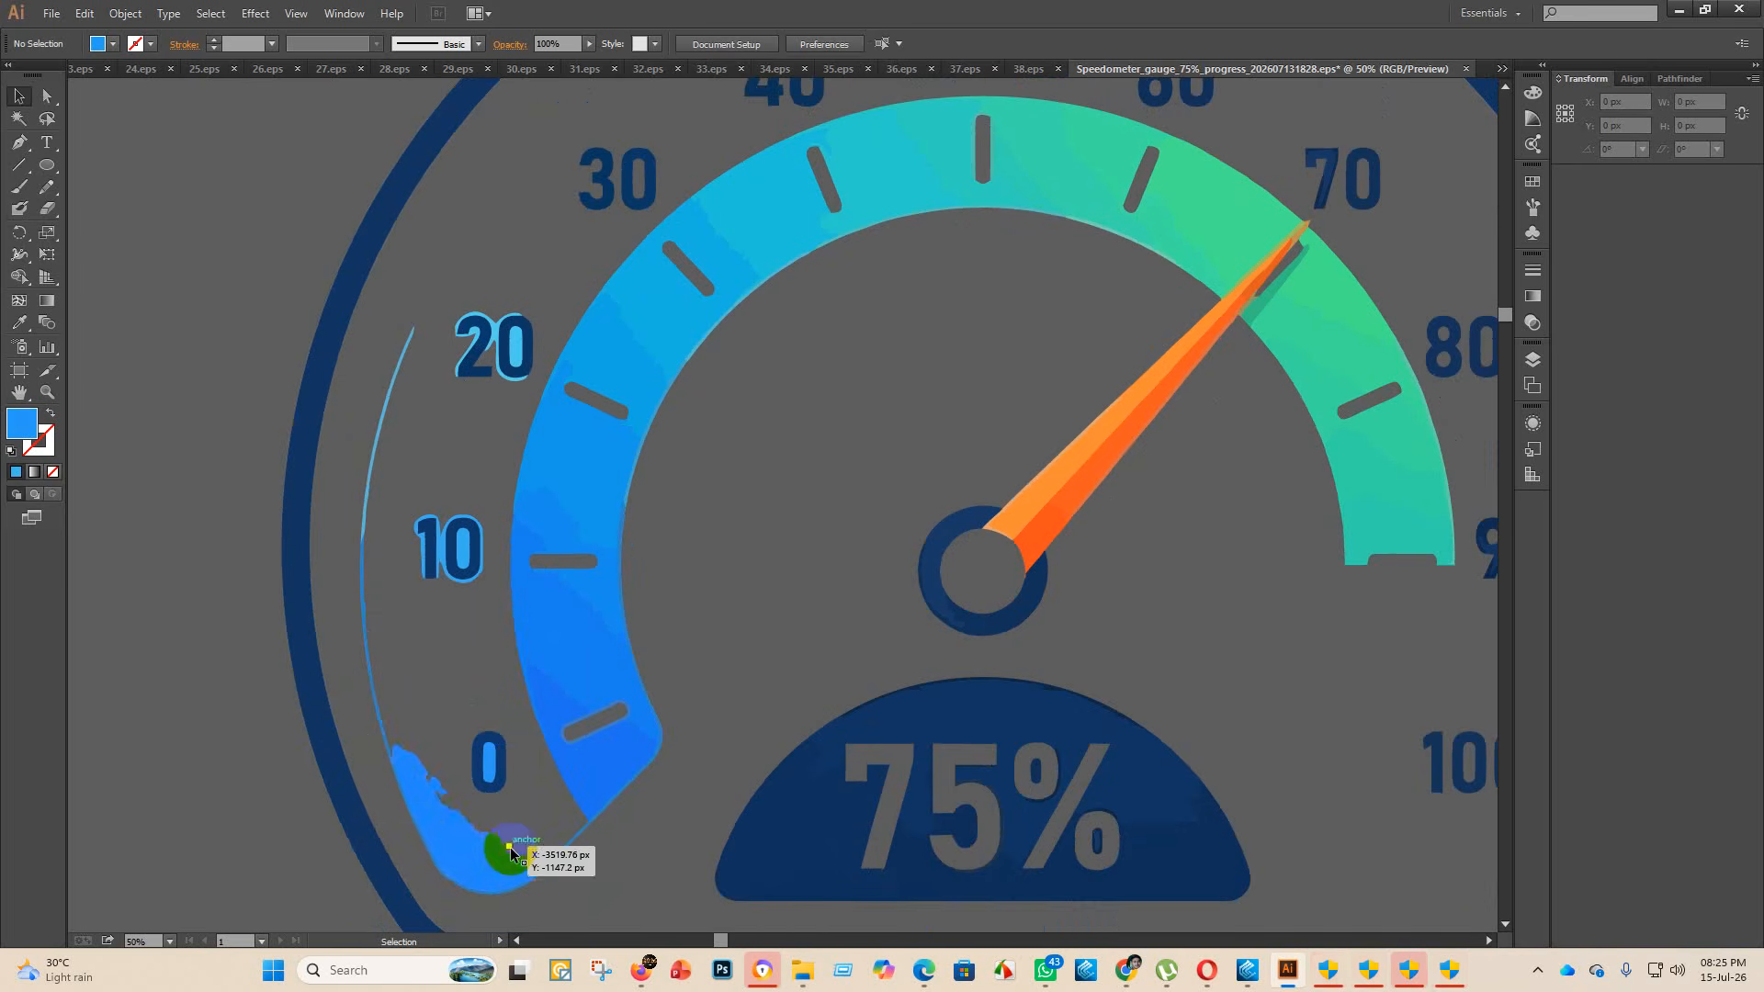
pyautogui.click(510, 847)
pyautogui.press('Delete')
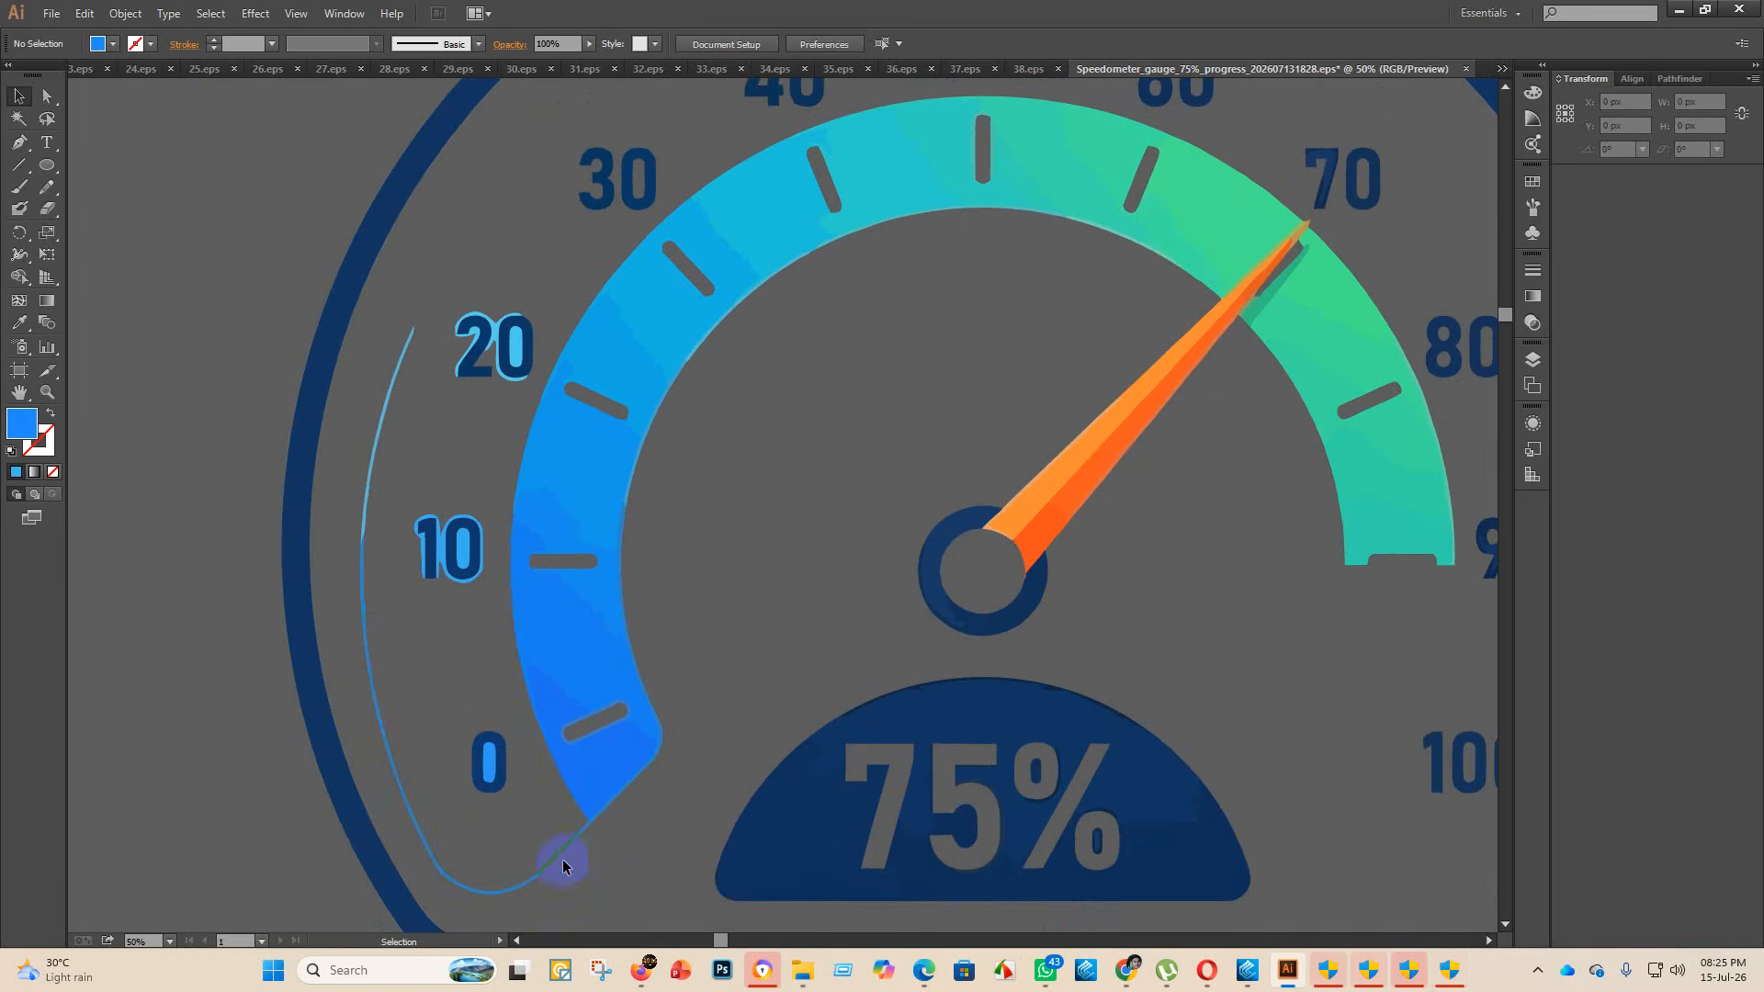
pyautogui.click(563, 865)
pyautogui.press('Delete')
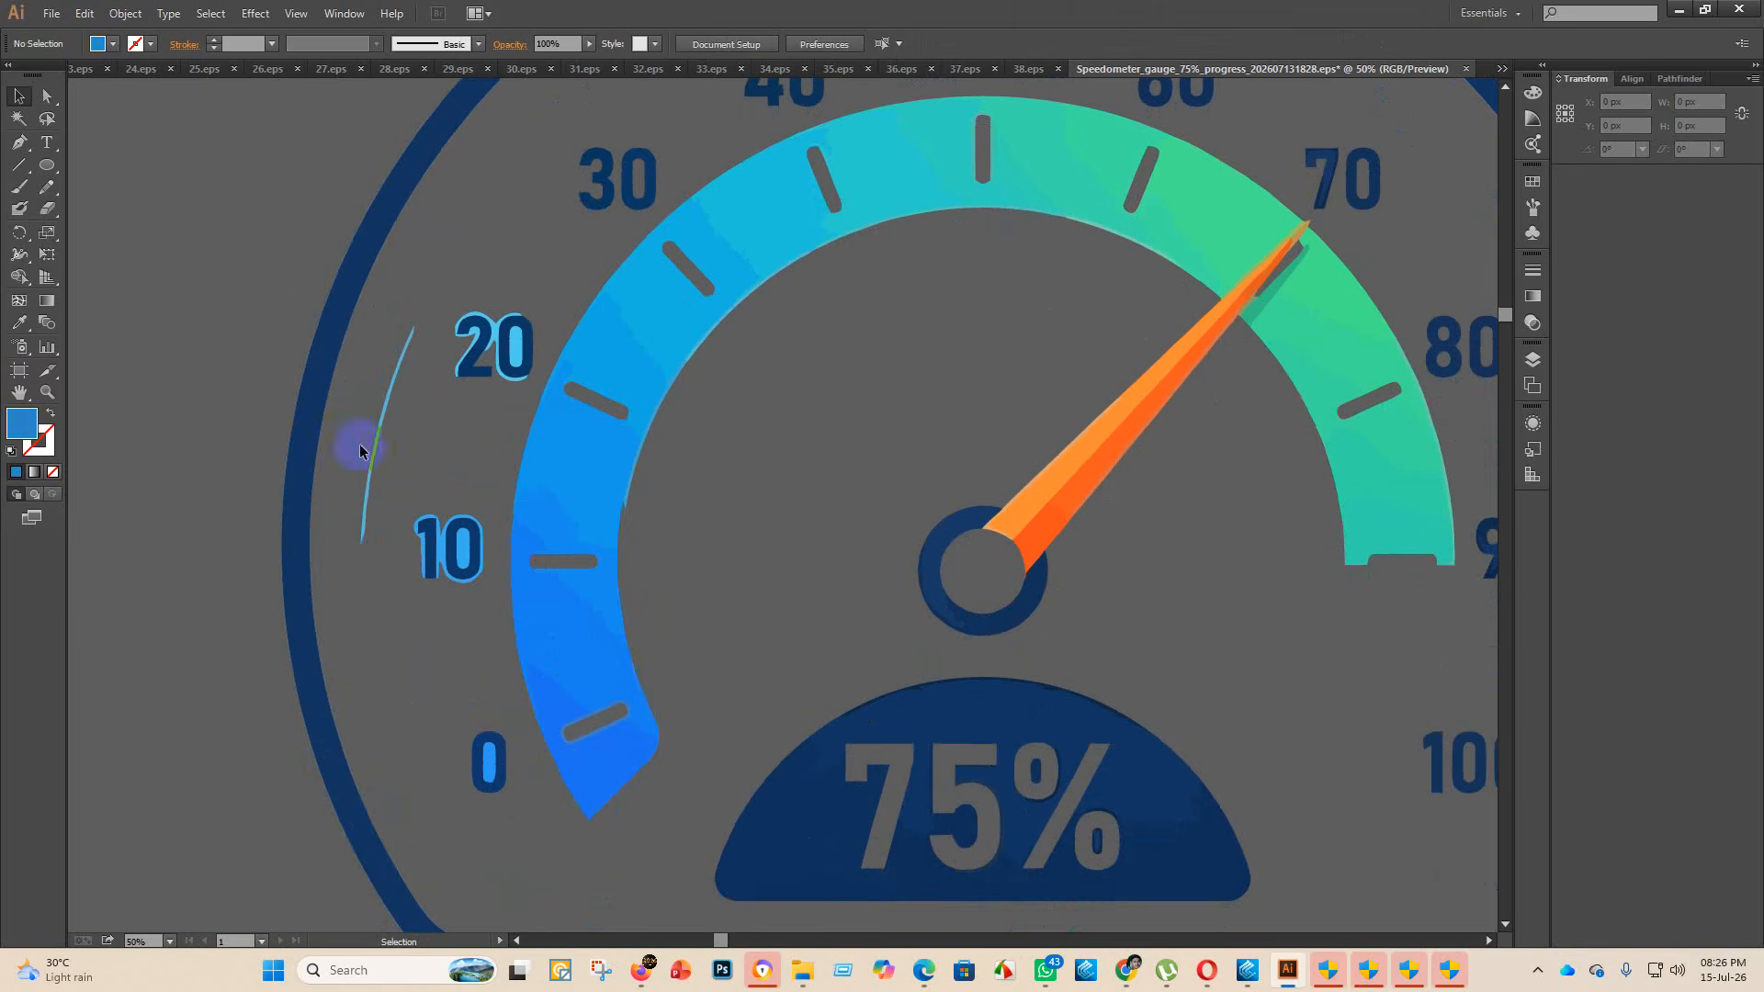
pyautogui.click(388, 414)
pyautogui.press('Delete')
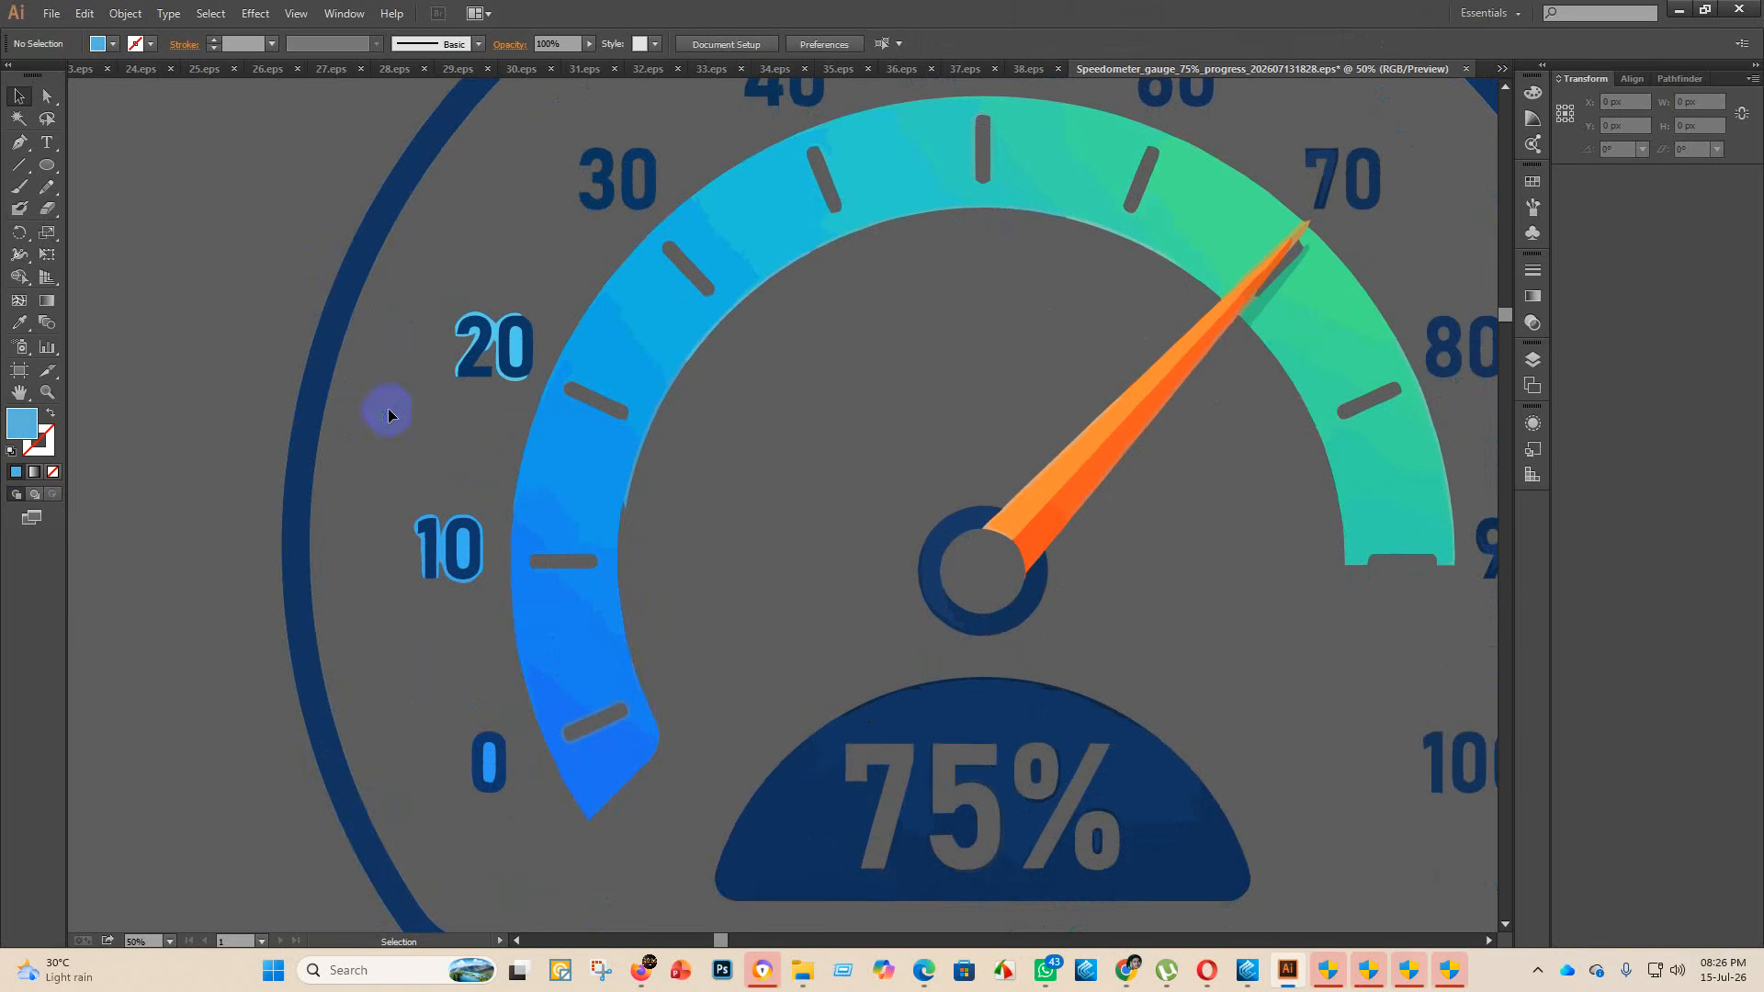
# - Delete the light-blue halo and the stray fragments around and inside the 20 numeral
pyautogui.click(512, 348)
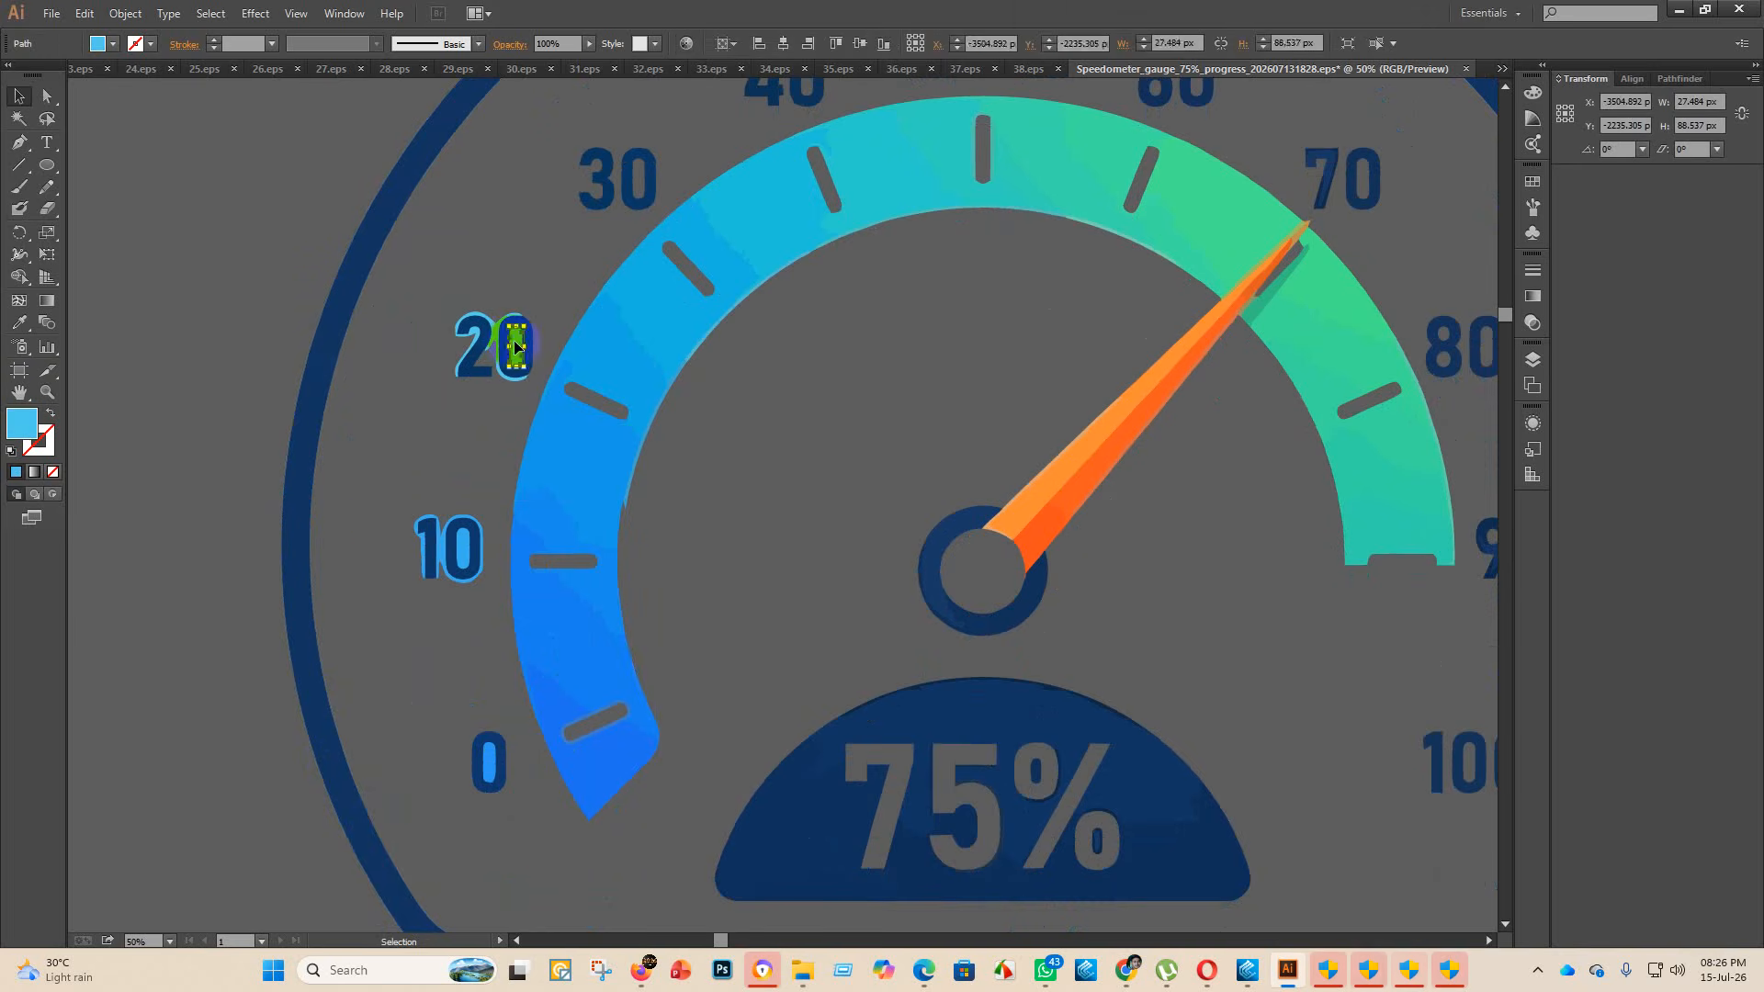
pyautogui.press('Delete')
pyautogui.click(493, 335)
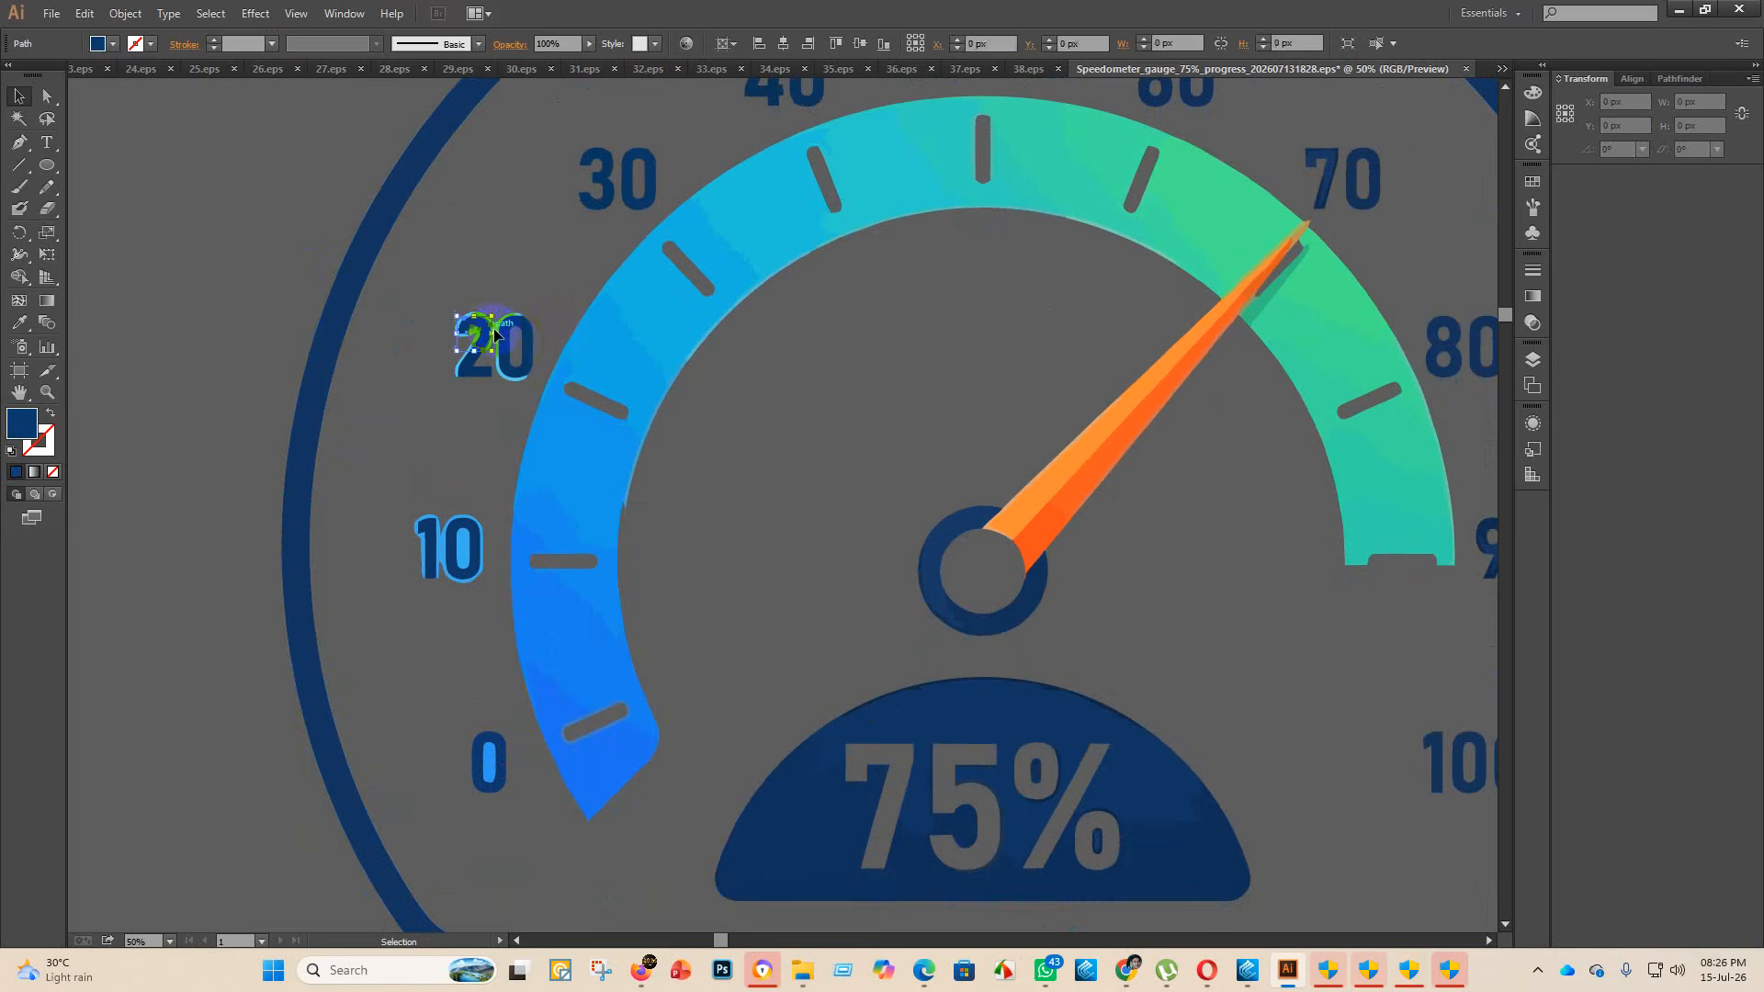
pyautogui.press('Delete')
pyautogui.scroll(1, 464, 308)
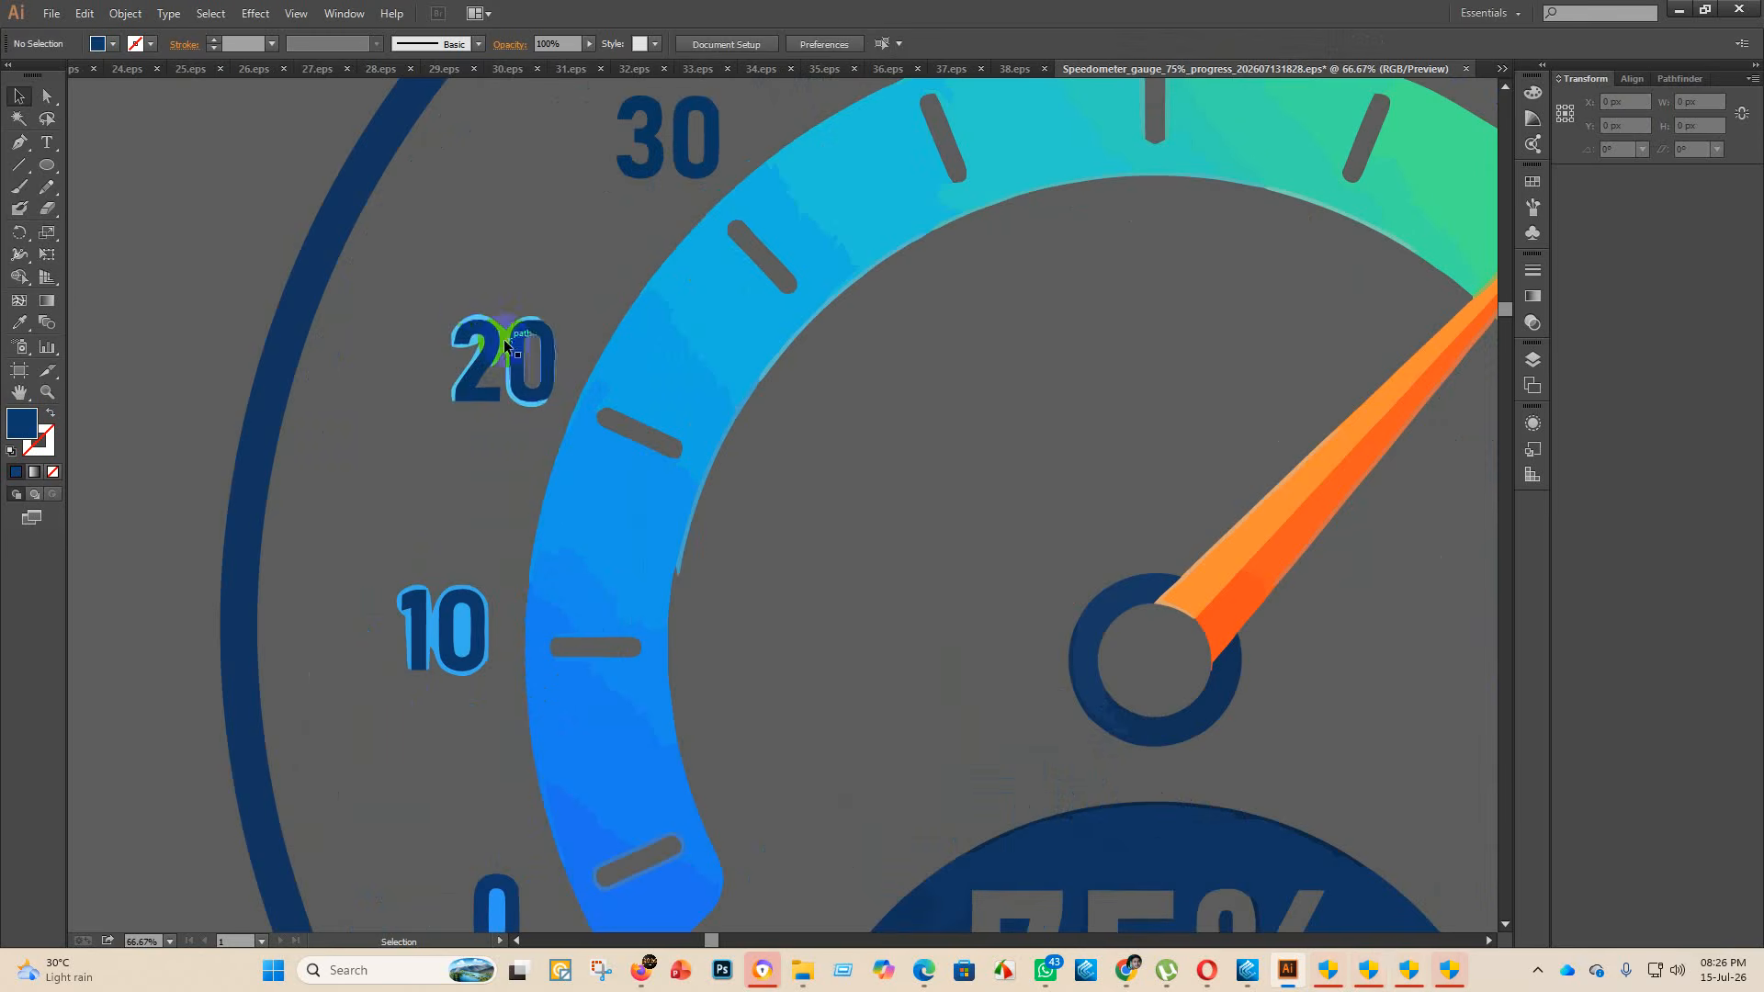
pyautogui.click(504, 336)
pyautogui.press('Delete')
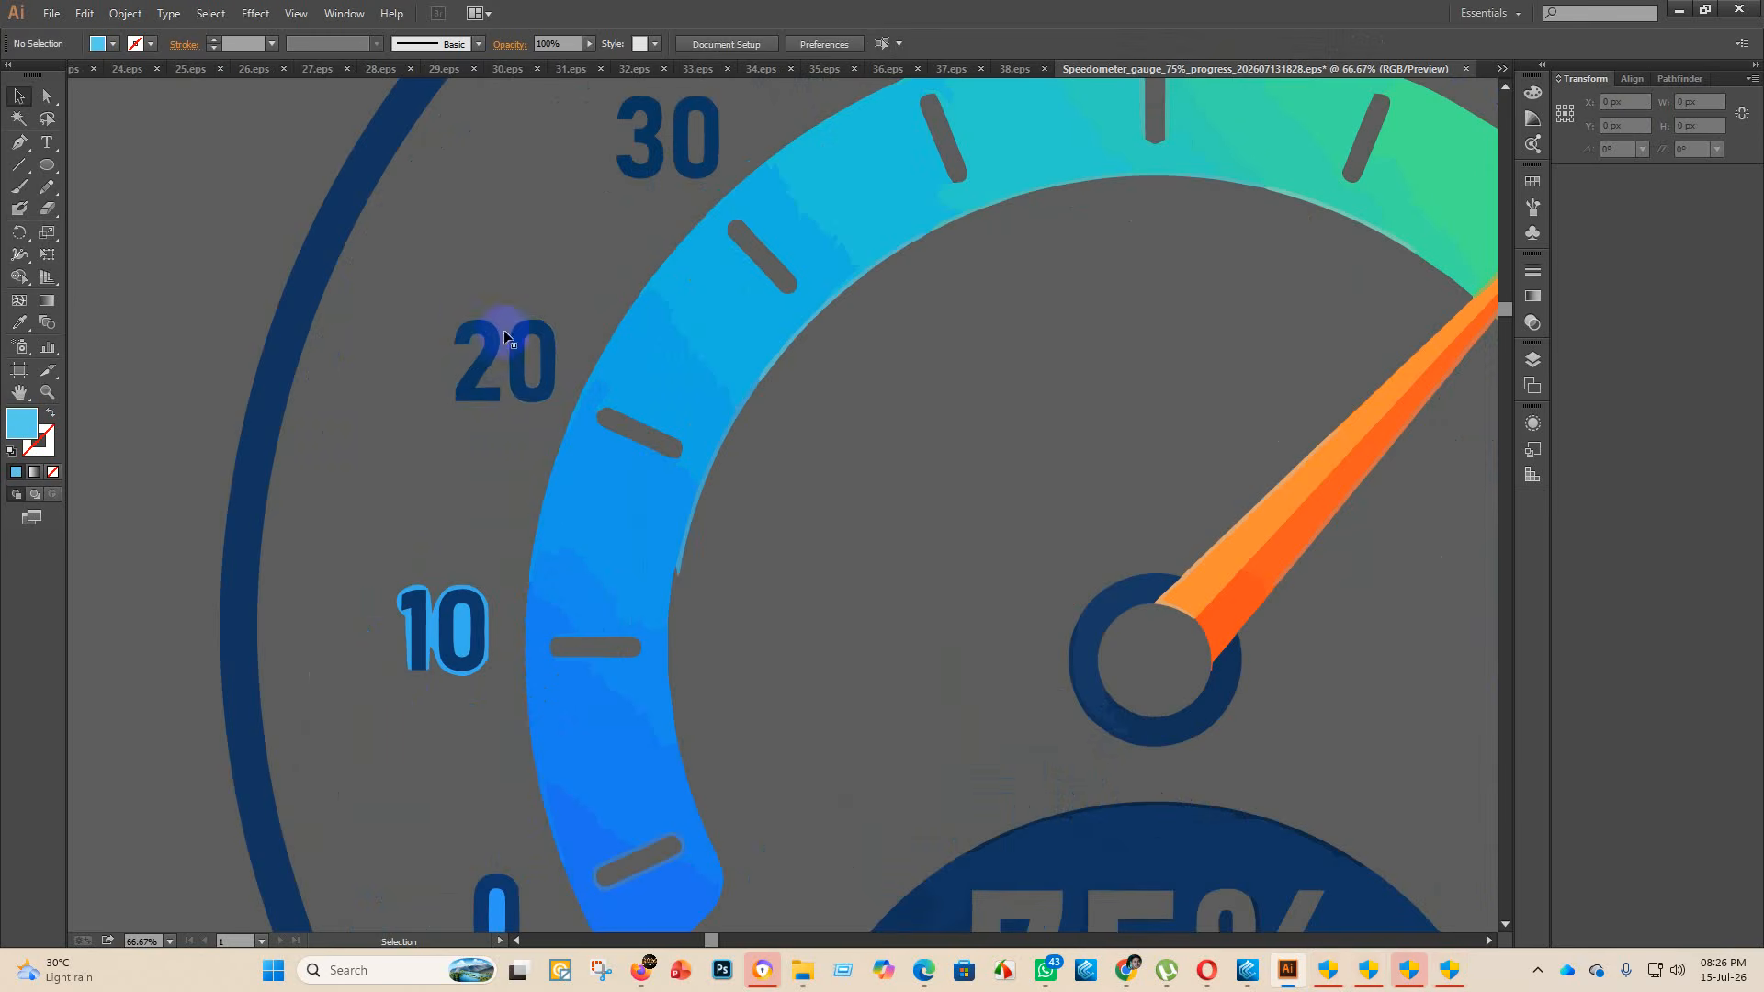
# - Delete the blue halo and fills from the 10 numeral and the blue fill inside the 0
pyautogui.click(462, 625)
pyautogui.press('Delete')
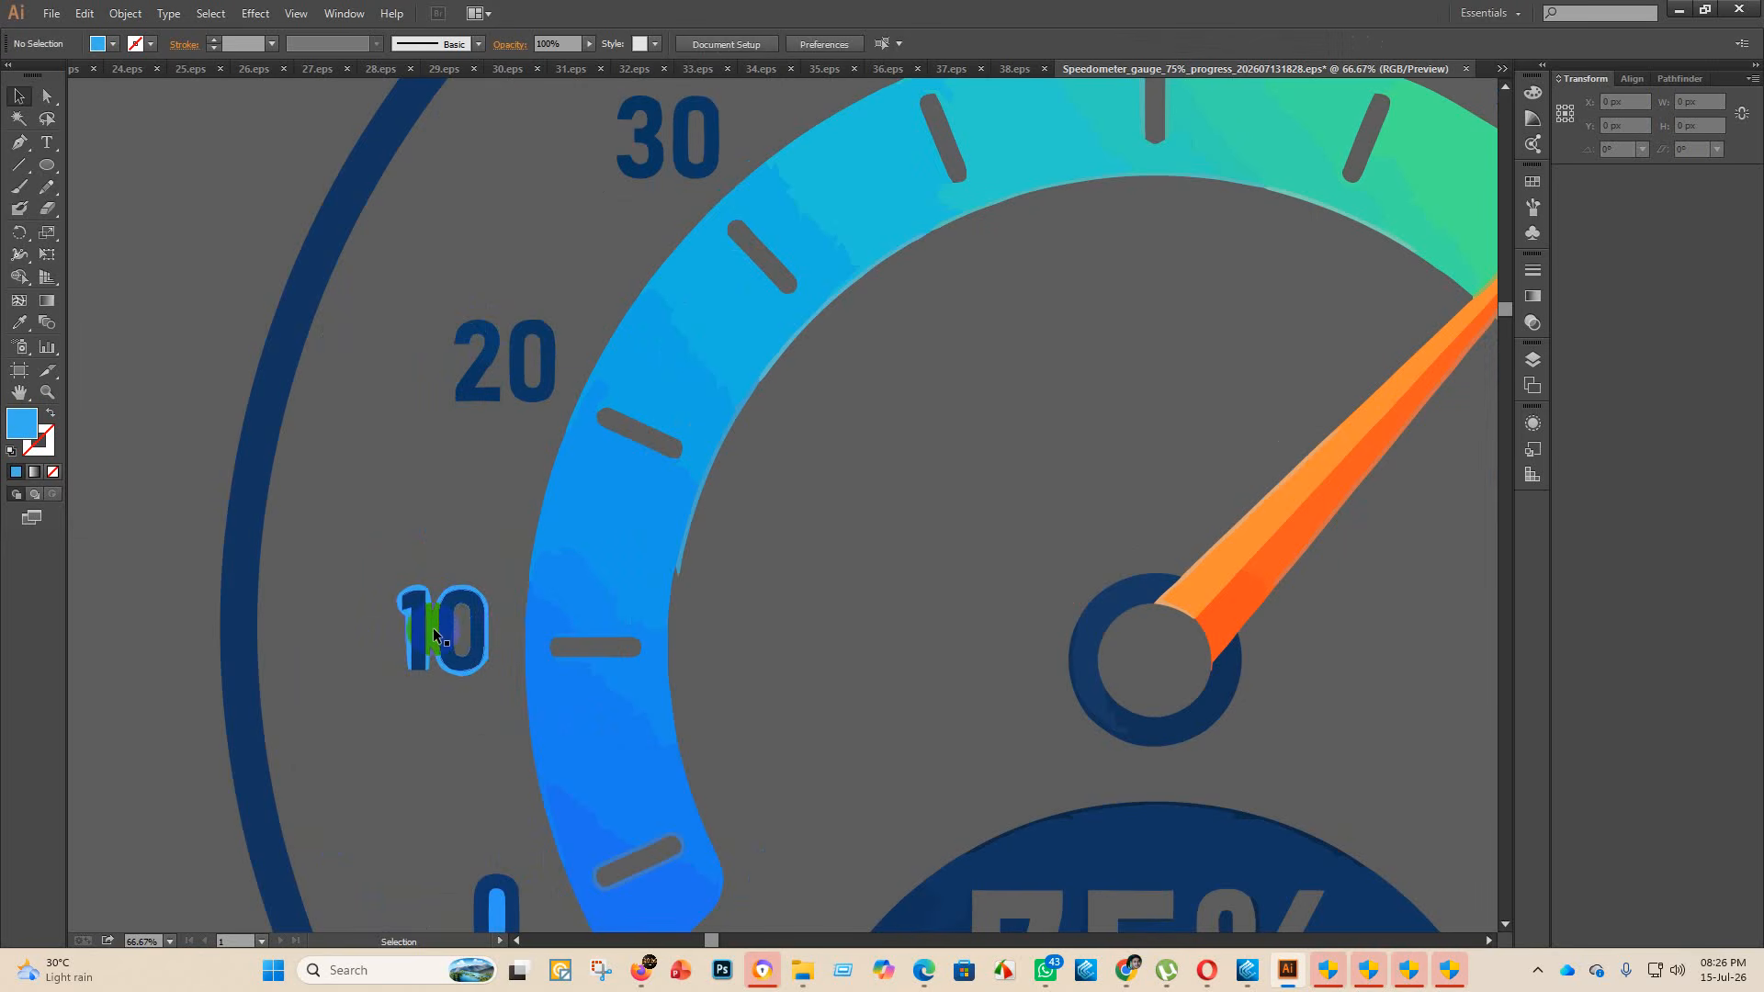
pyautogui.click(432, 632)
pyautogui.press('Delete')
pyautogui.scroll(-3, 380, 713)
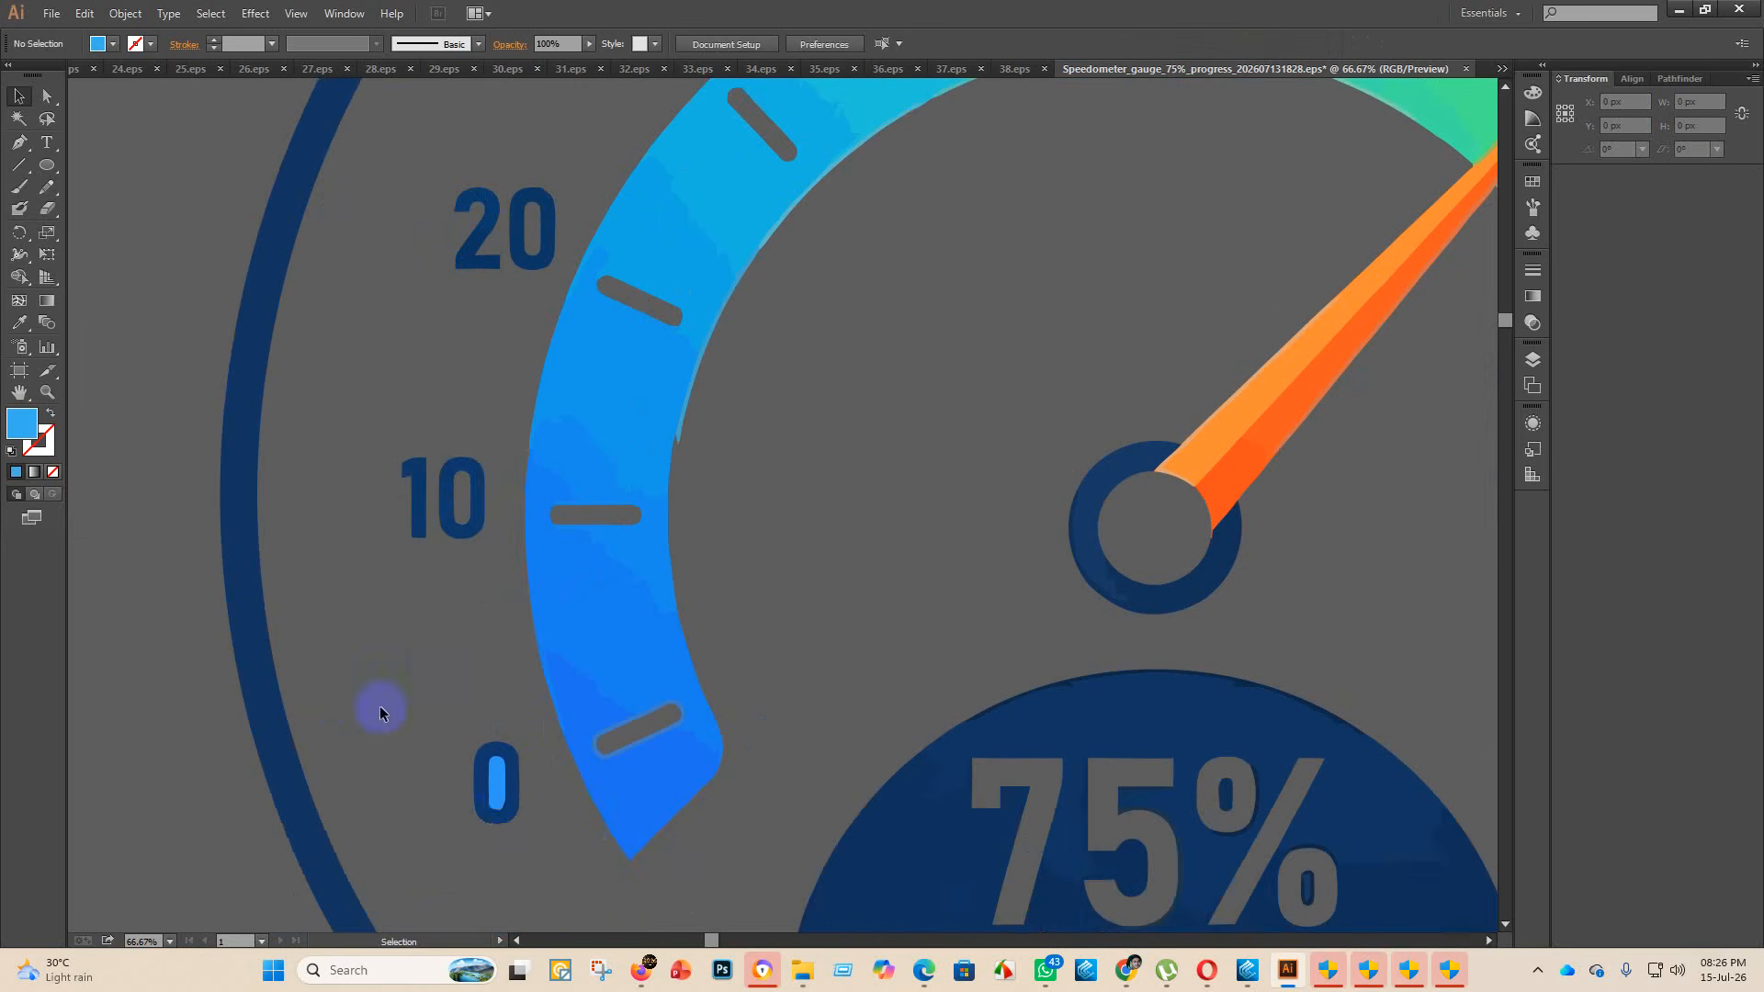
pyautogui.click(496, 786)
pyautogui.press('Delete')
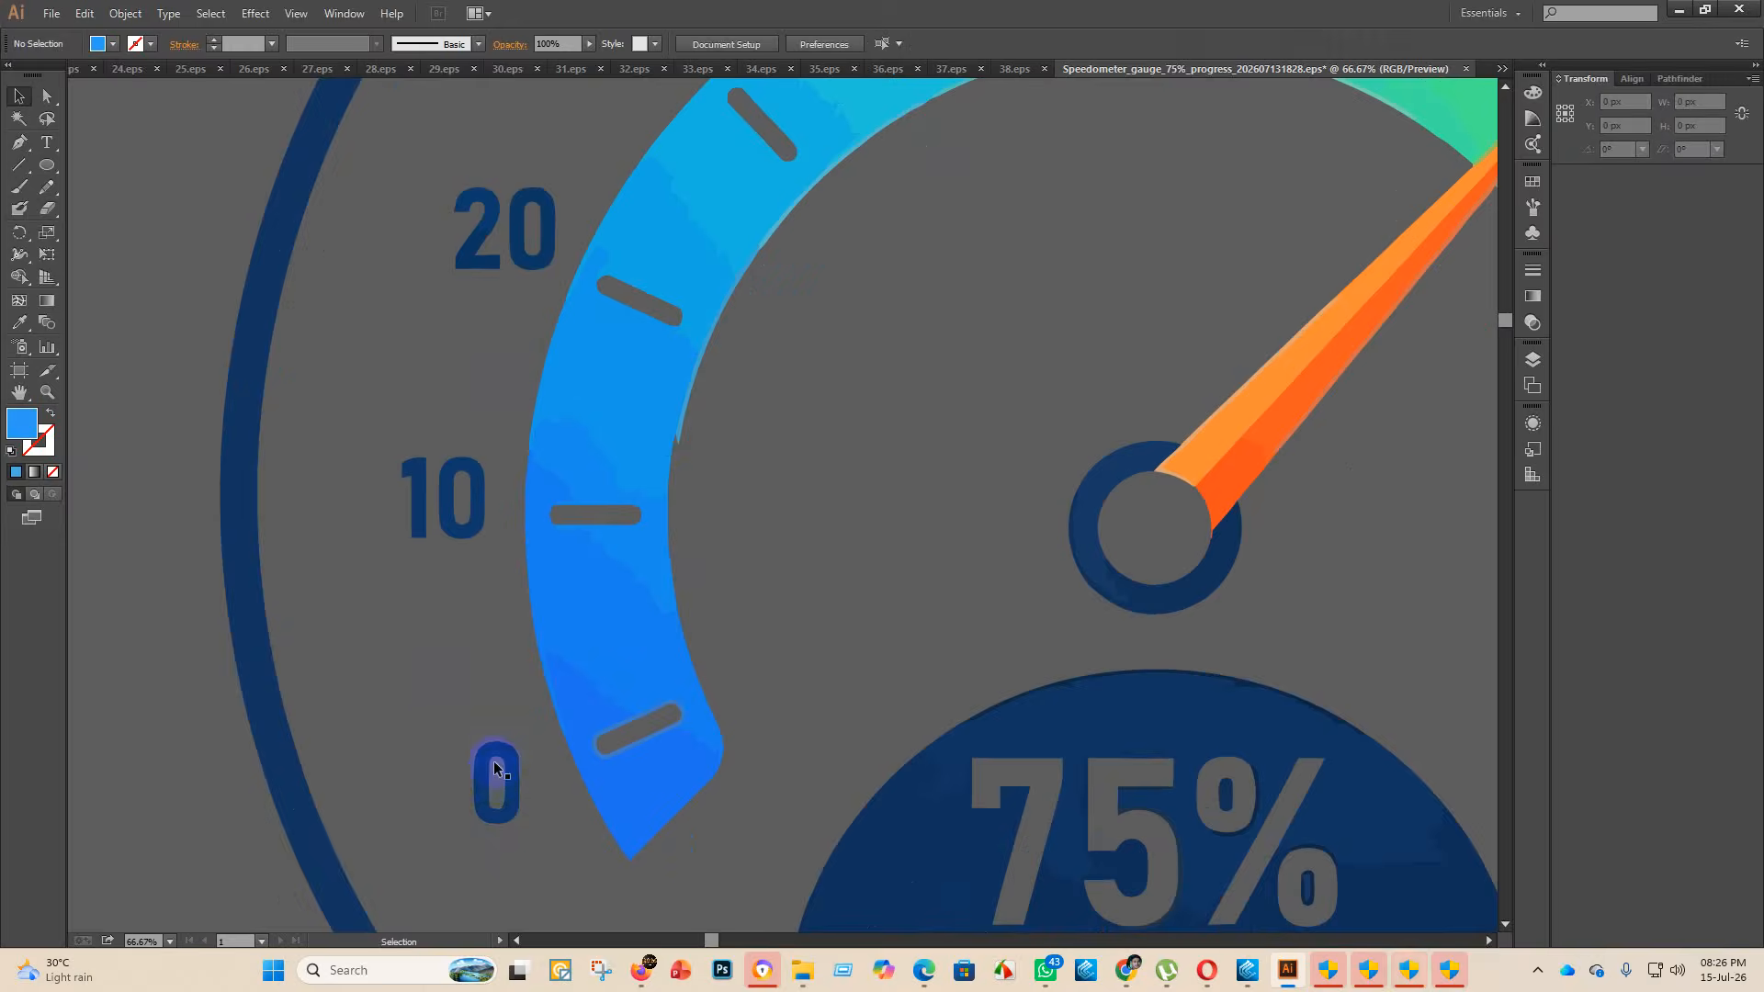
# - Centre the whole gauge horizontally and vertically on the artboard
pyautogui.scroll(-7, 614, 855)
pyautogui.scroll(3, 583, 542)
pyautogui.moveTo(378, 245); pyautogui.dragTo(780, 634)
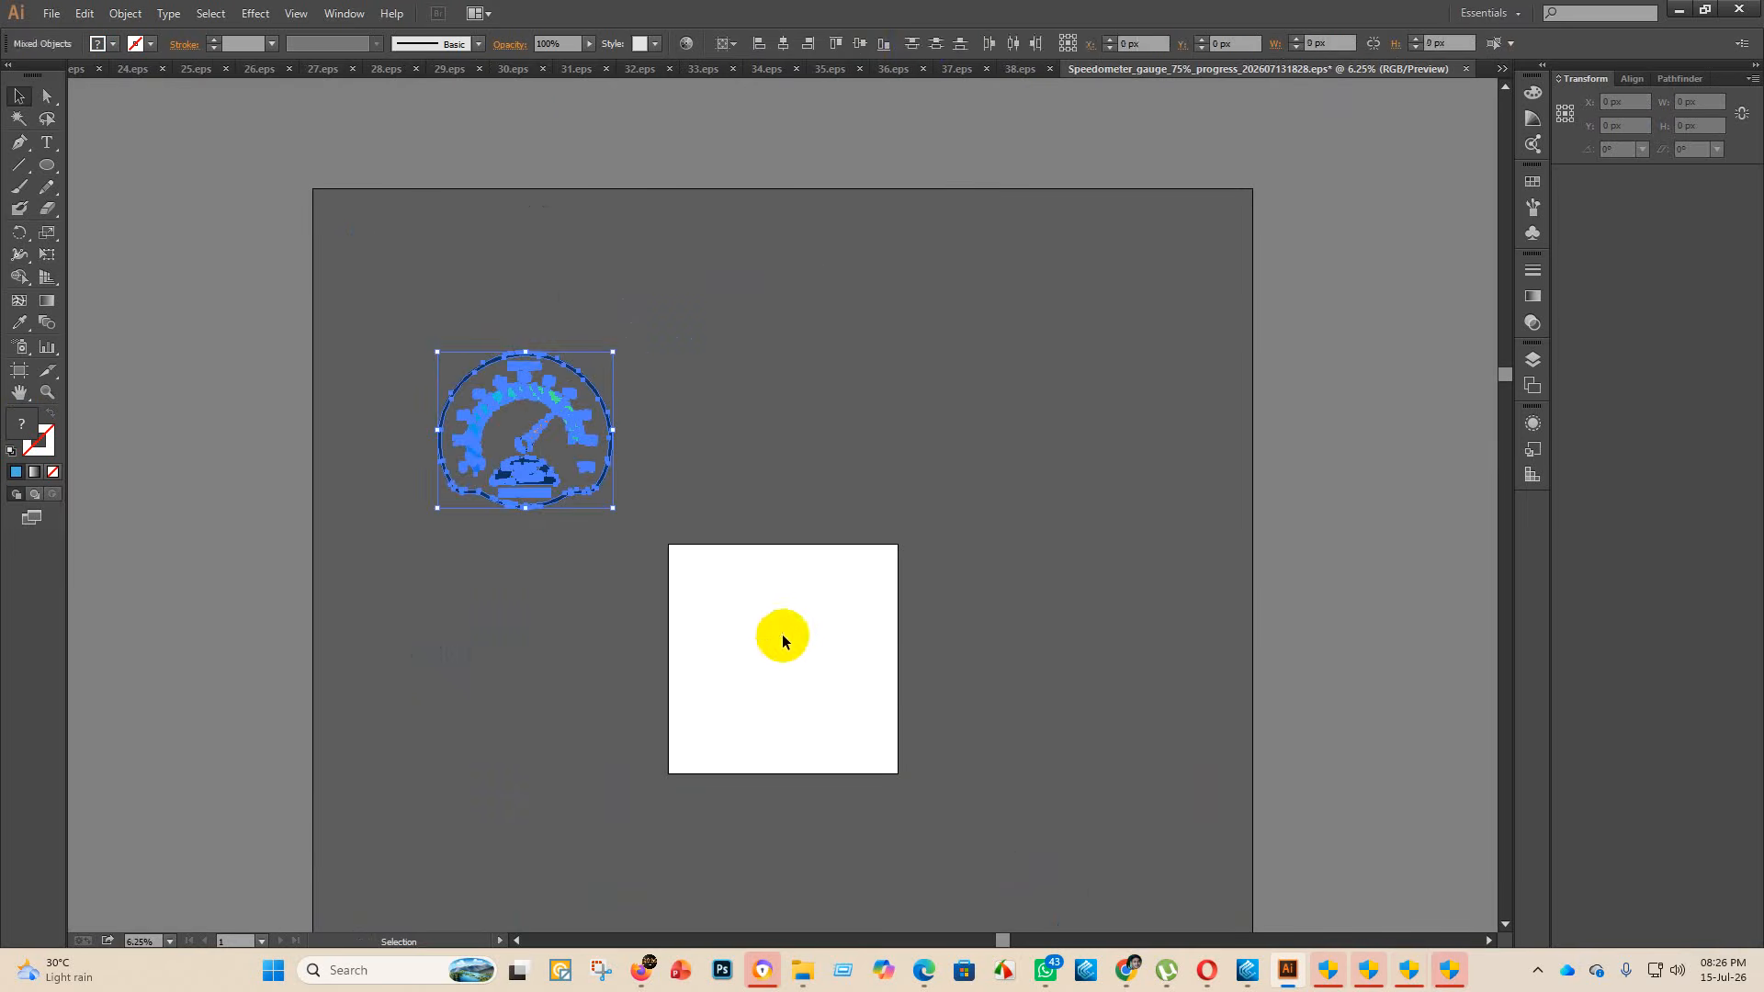
pyautogui.click(784, 45)
pyautogui.click(859, 43)
pyautogui.click(989, 295)
pyautogui.scroll(1, 910, 701)
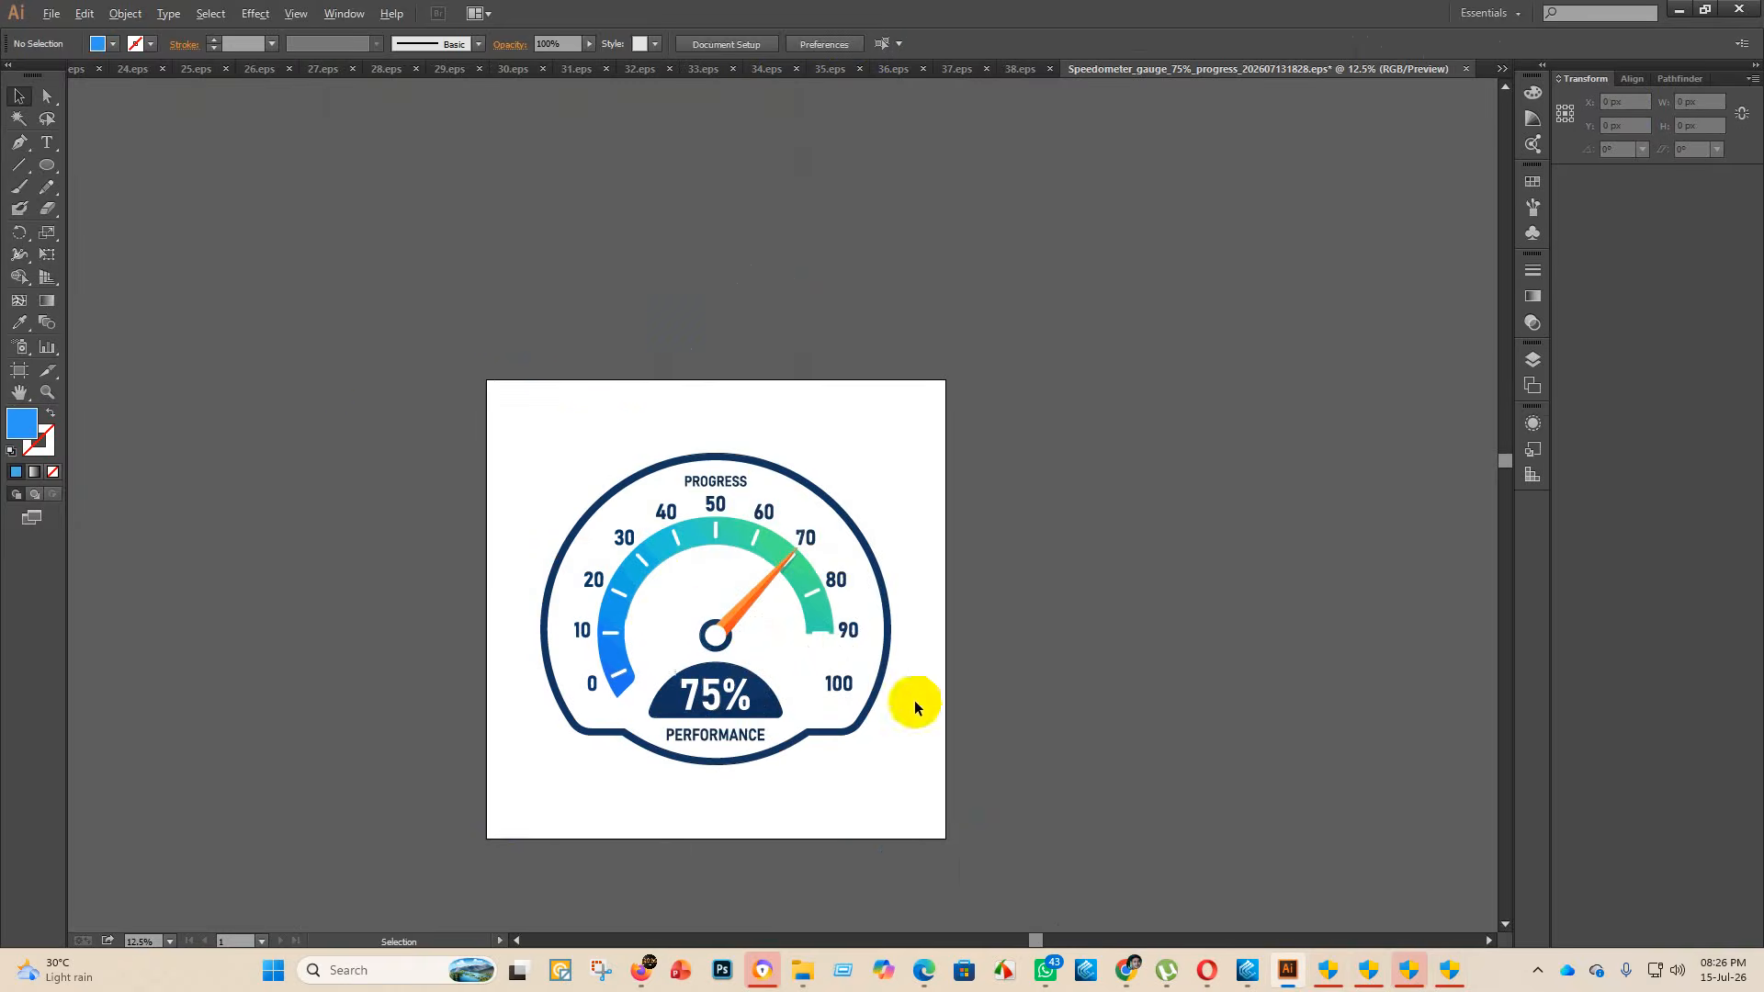
# - Save the finished 75% gauge in the eps 2 folder as an Illustrator EPS file named 39
pyautogui.click(52, 13)
pyautogui.click(119, 177)
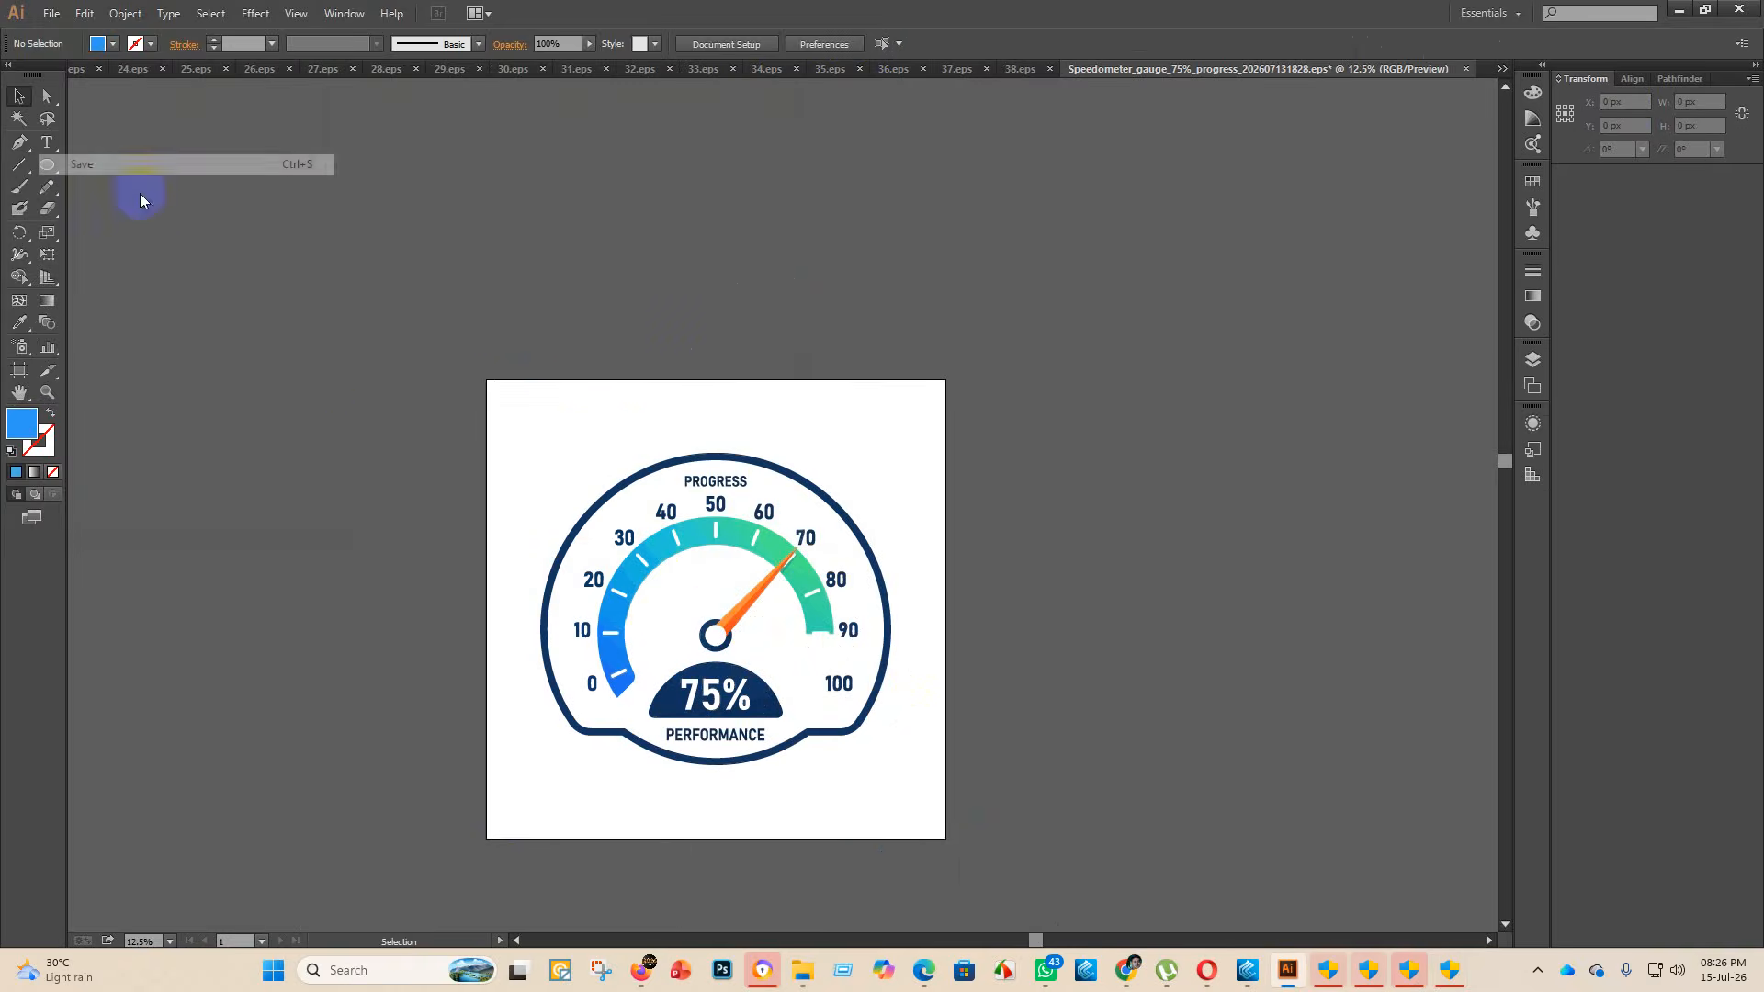
pyautogui.doubleClick(316, 161)
pyautogui.click(294, 387)
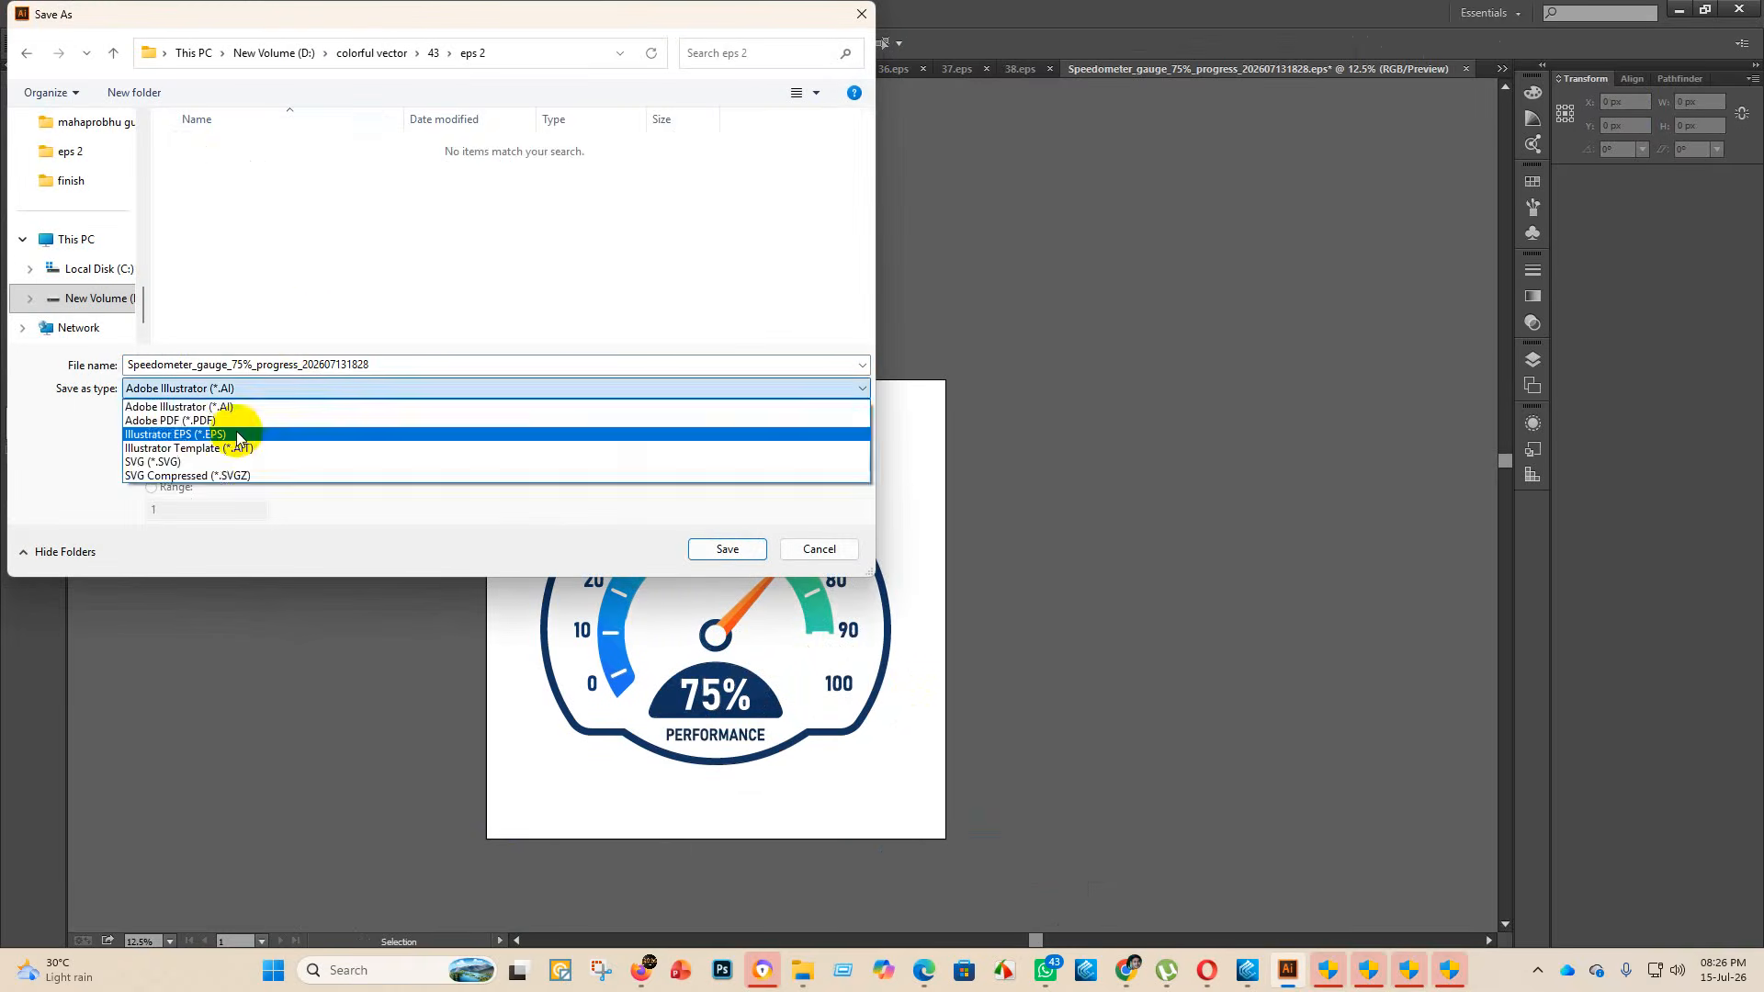
pyautogui.click(235, 428)
pyautogui.scroll(-10, 252, 285)
pyautogui.doubleClick(413, 365)
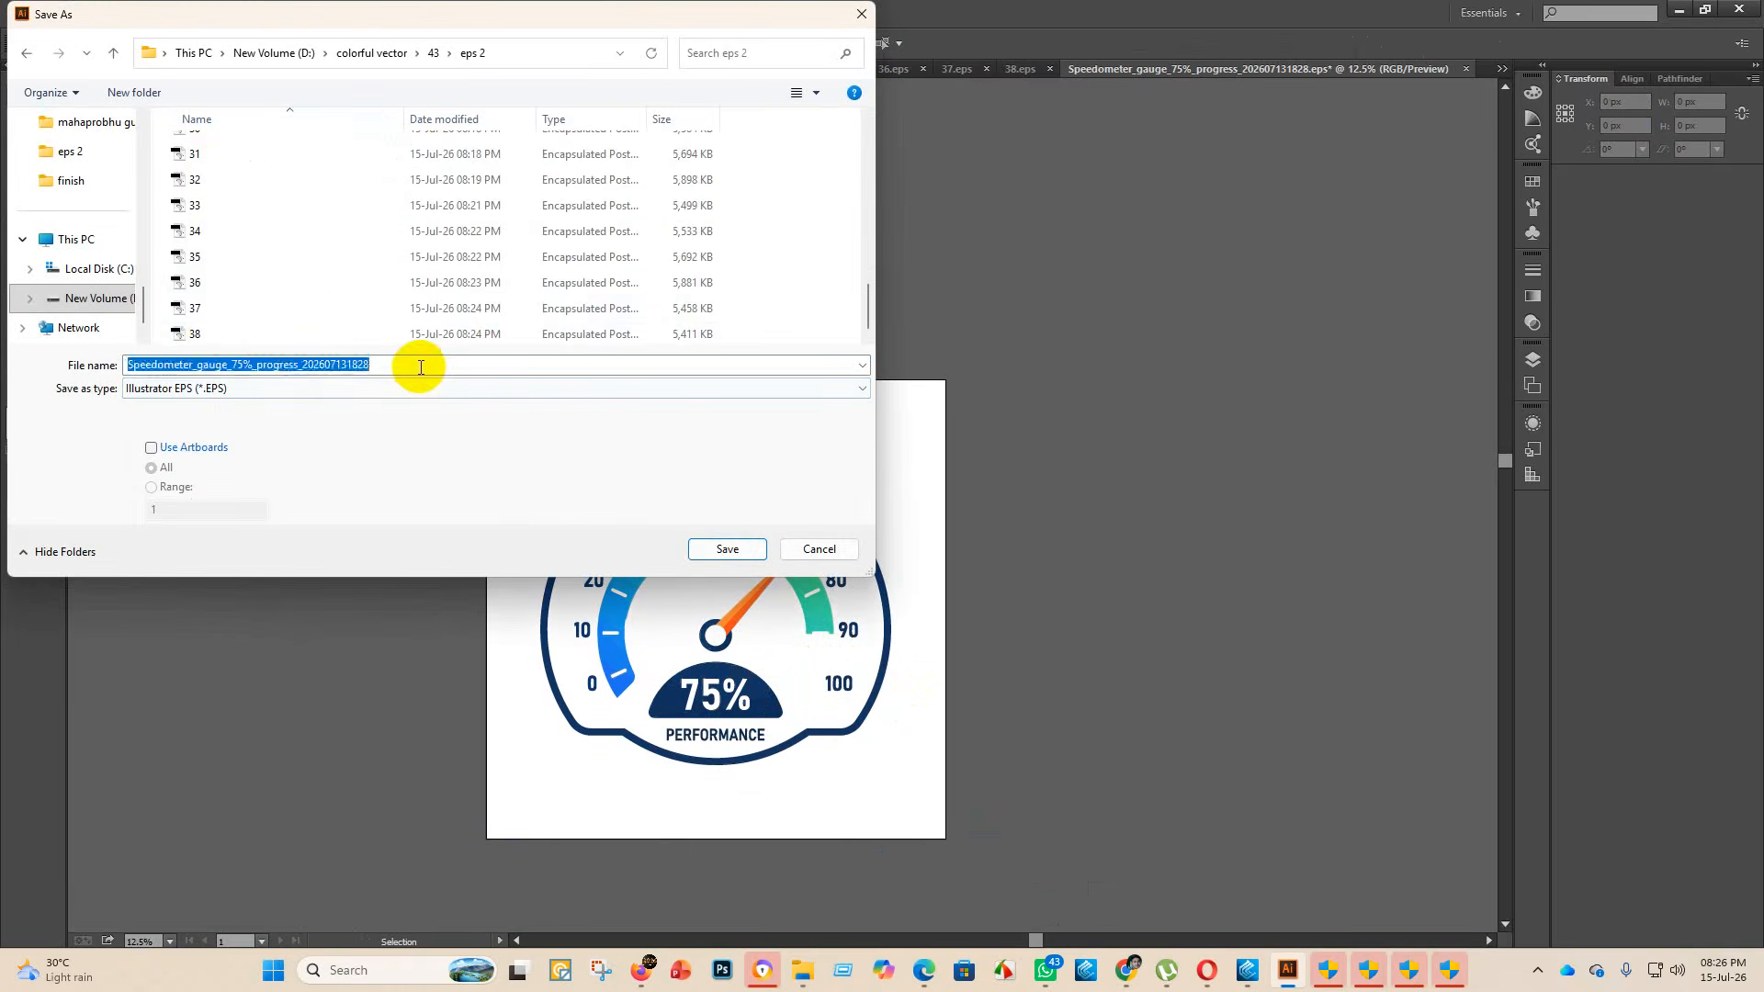
pyautogui.press('BackSpace')
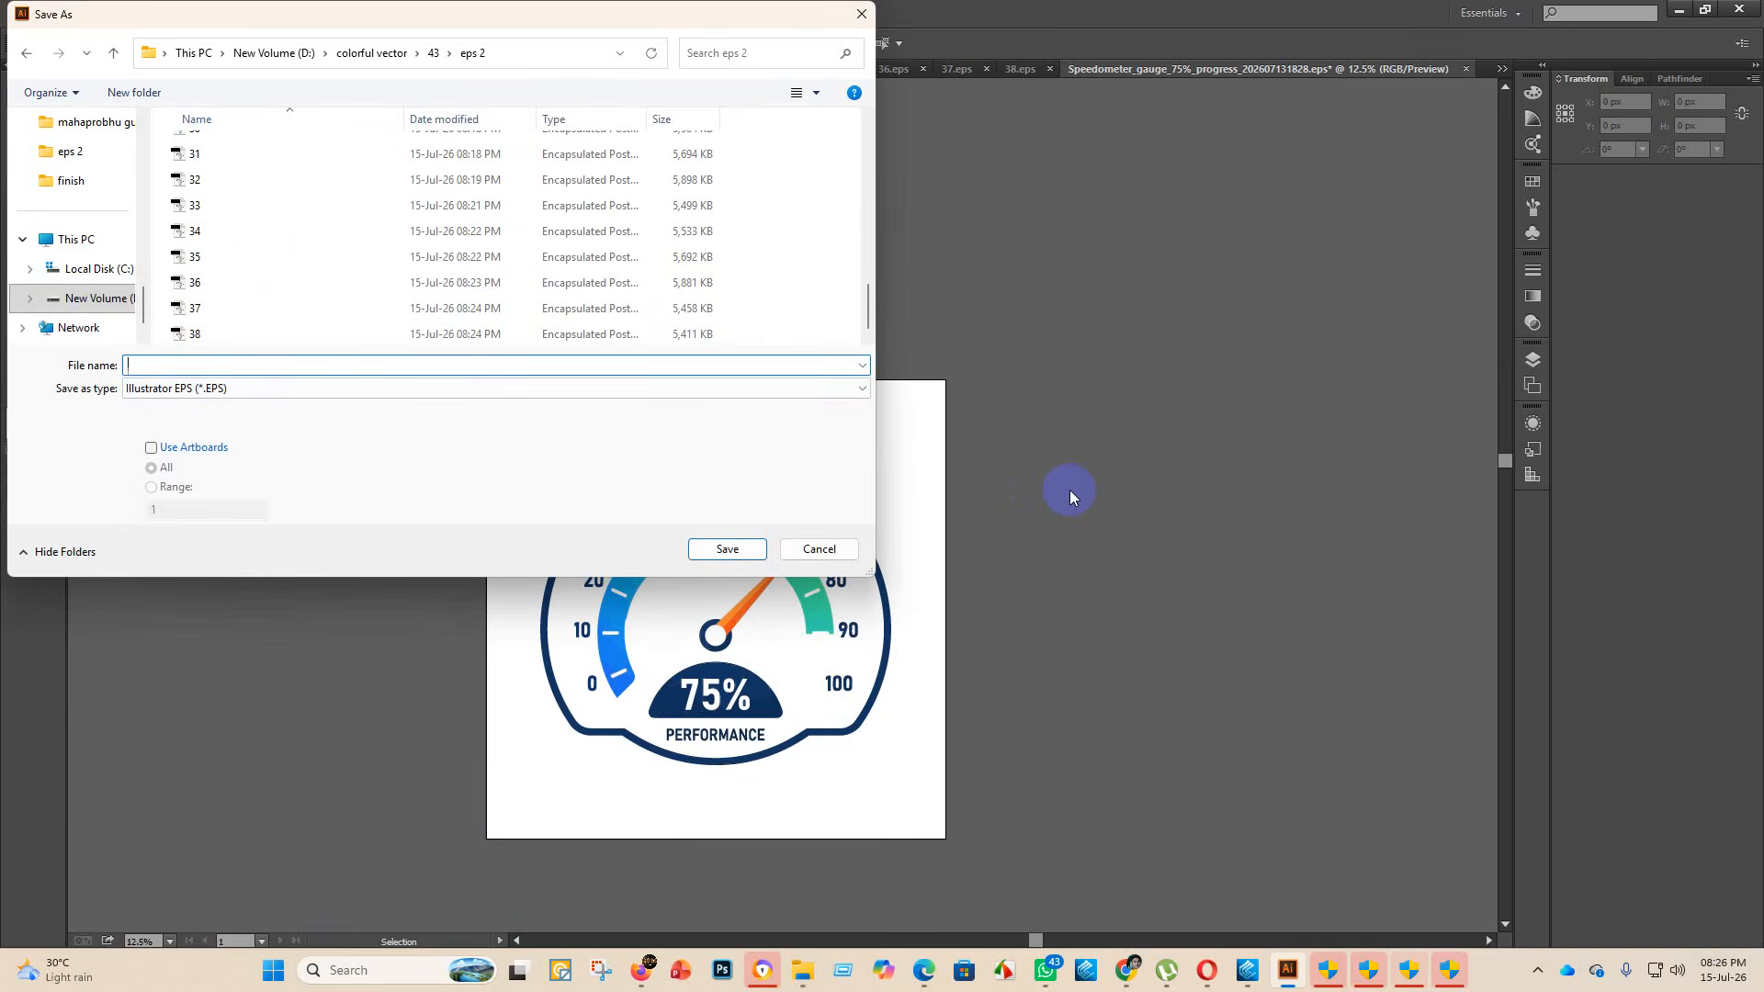
pyautogui.write('39')
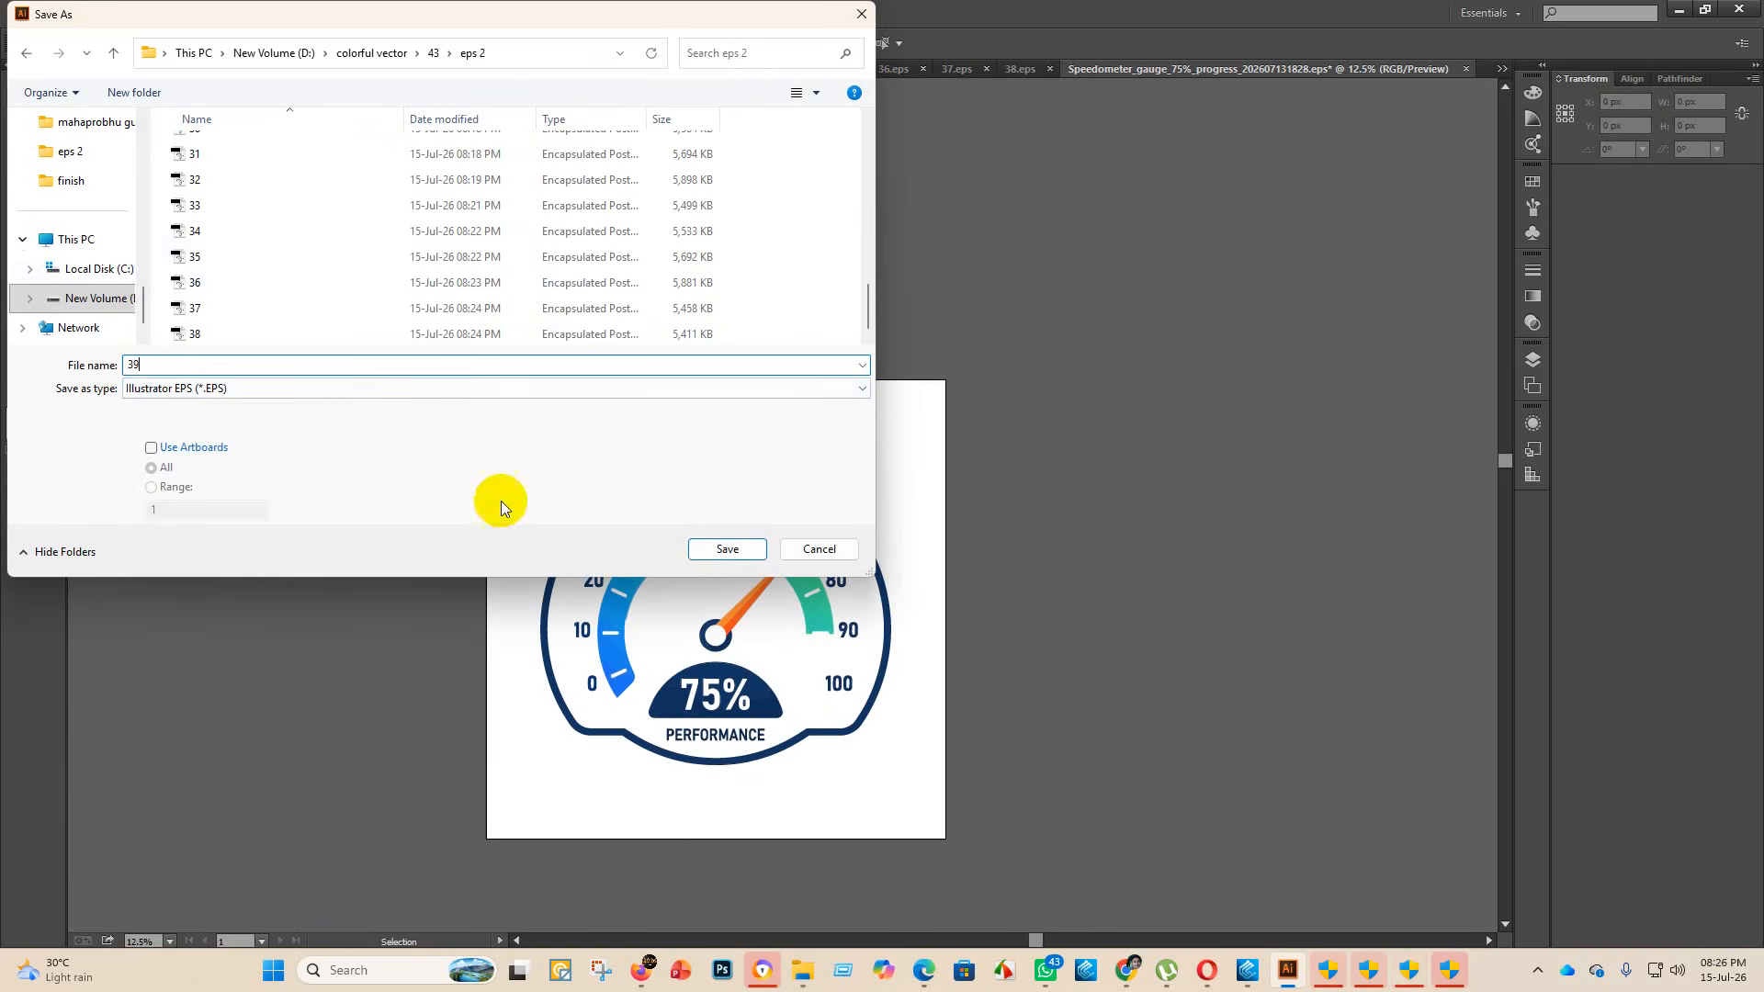
pyautogui.click(728, 549)
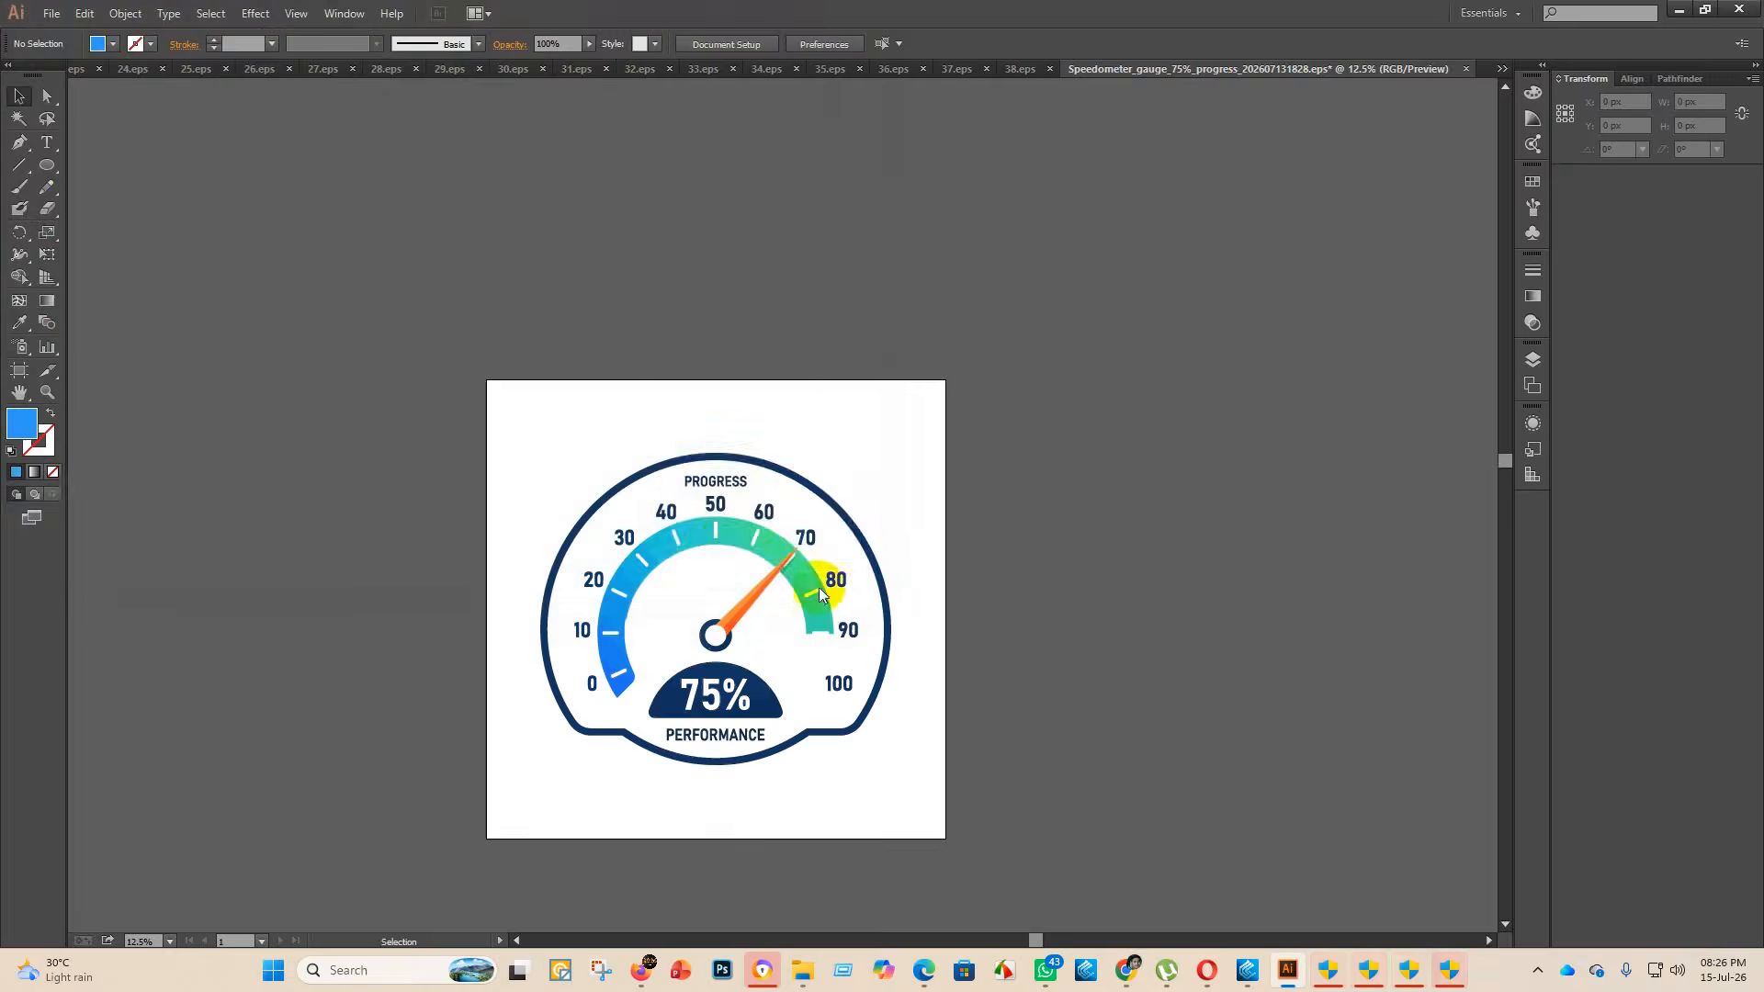
# - Set the EPS version to Illustrator 10 EPS for file 39 and write the file
pyautogui.click(941, 221)
pyautogui.click(869, 405)
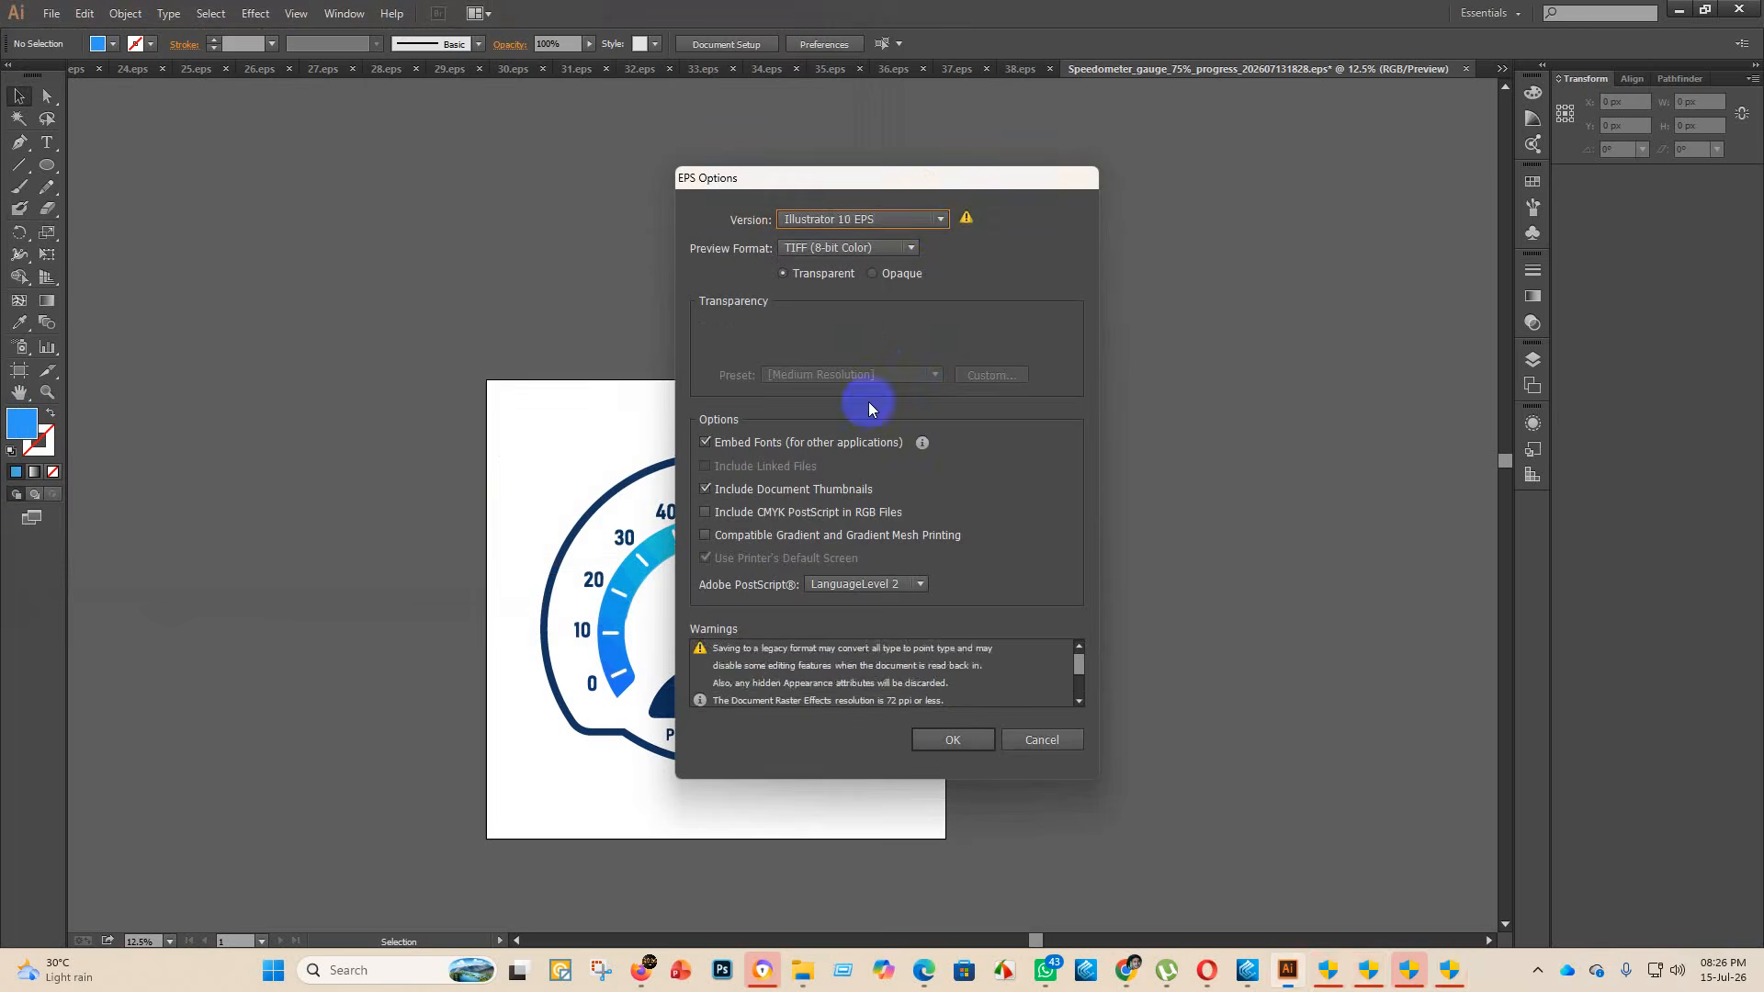
pyautogui.click(953, 740)
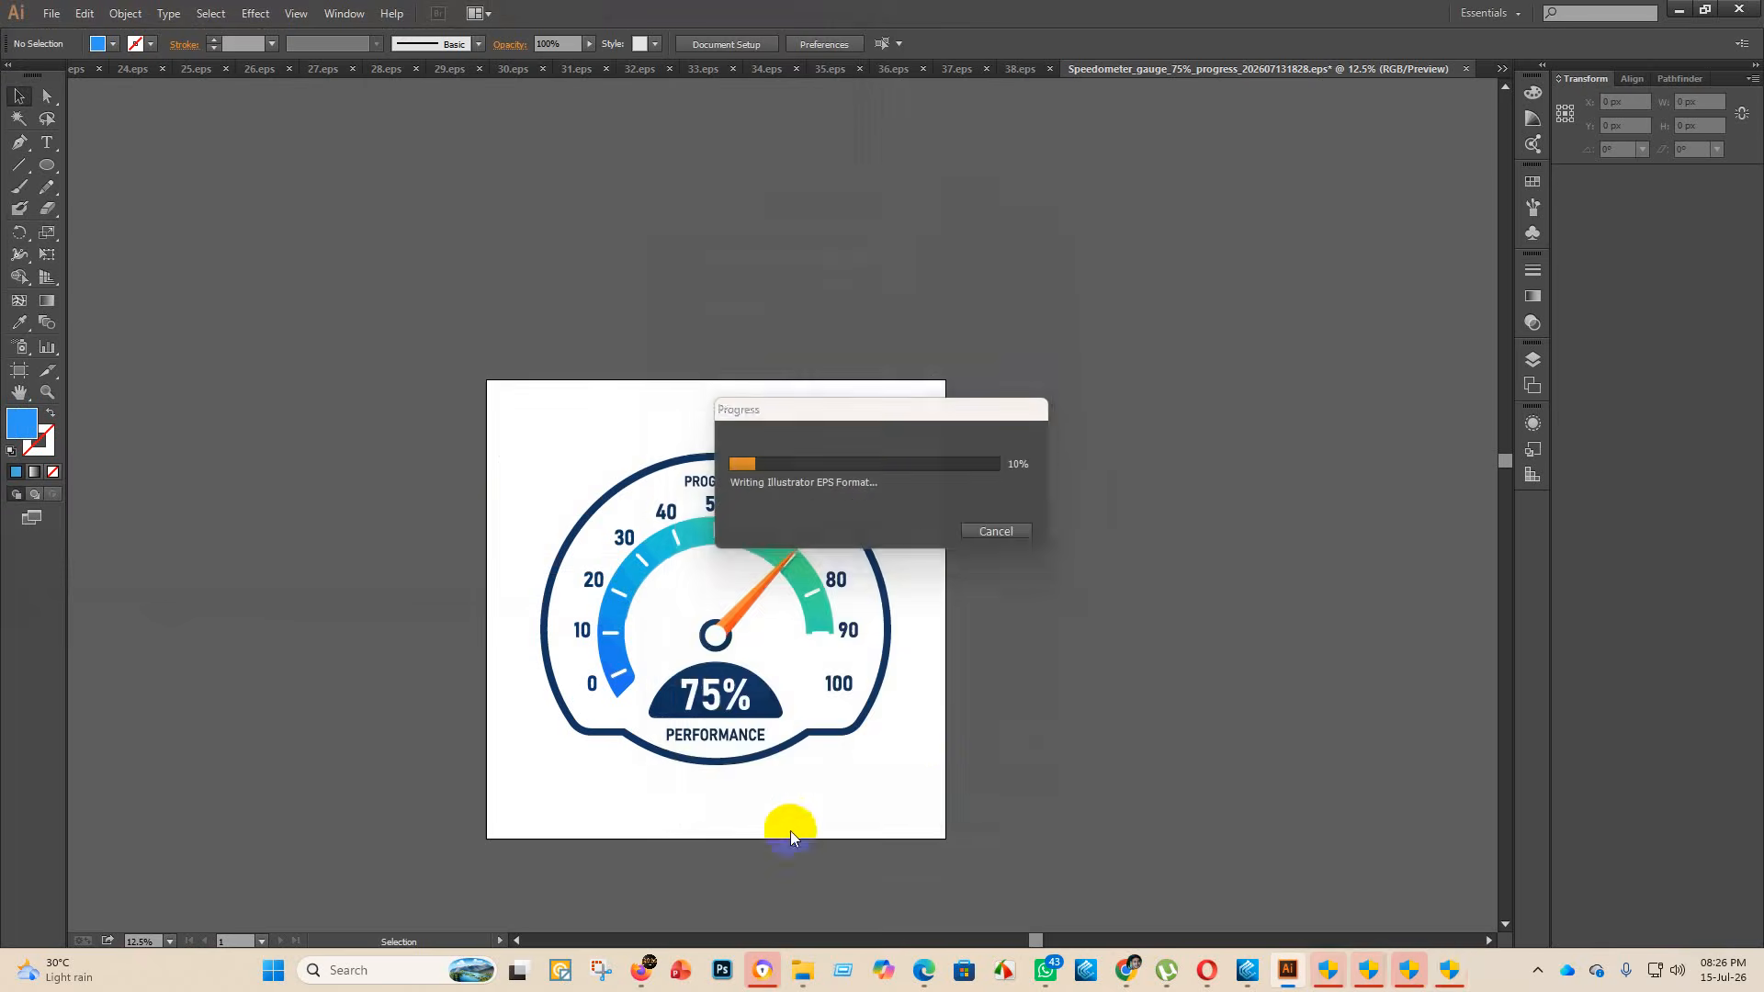
# - Switch to File Explorer, move both 75% speedometer source files into the finish folder, and open the Toilet_Icon_Set_–_Accessibility EPS in Illustrator
pyautogui.moveTo(804, 970)
pyautogui.click(810, 871)
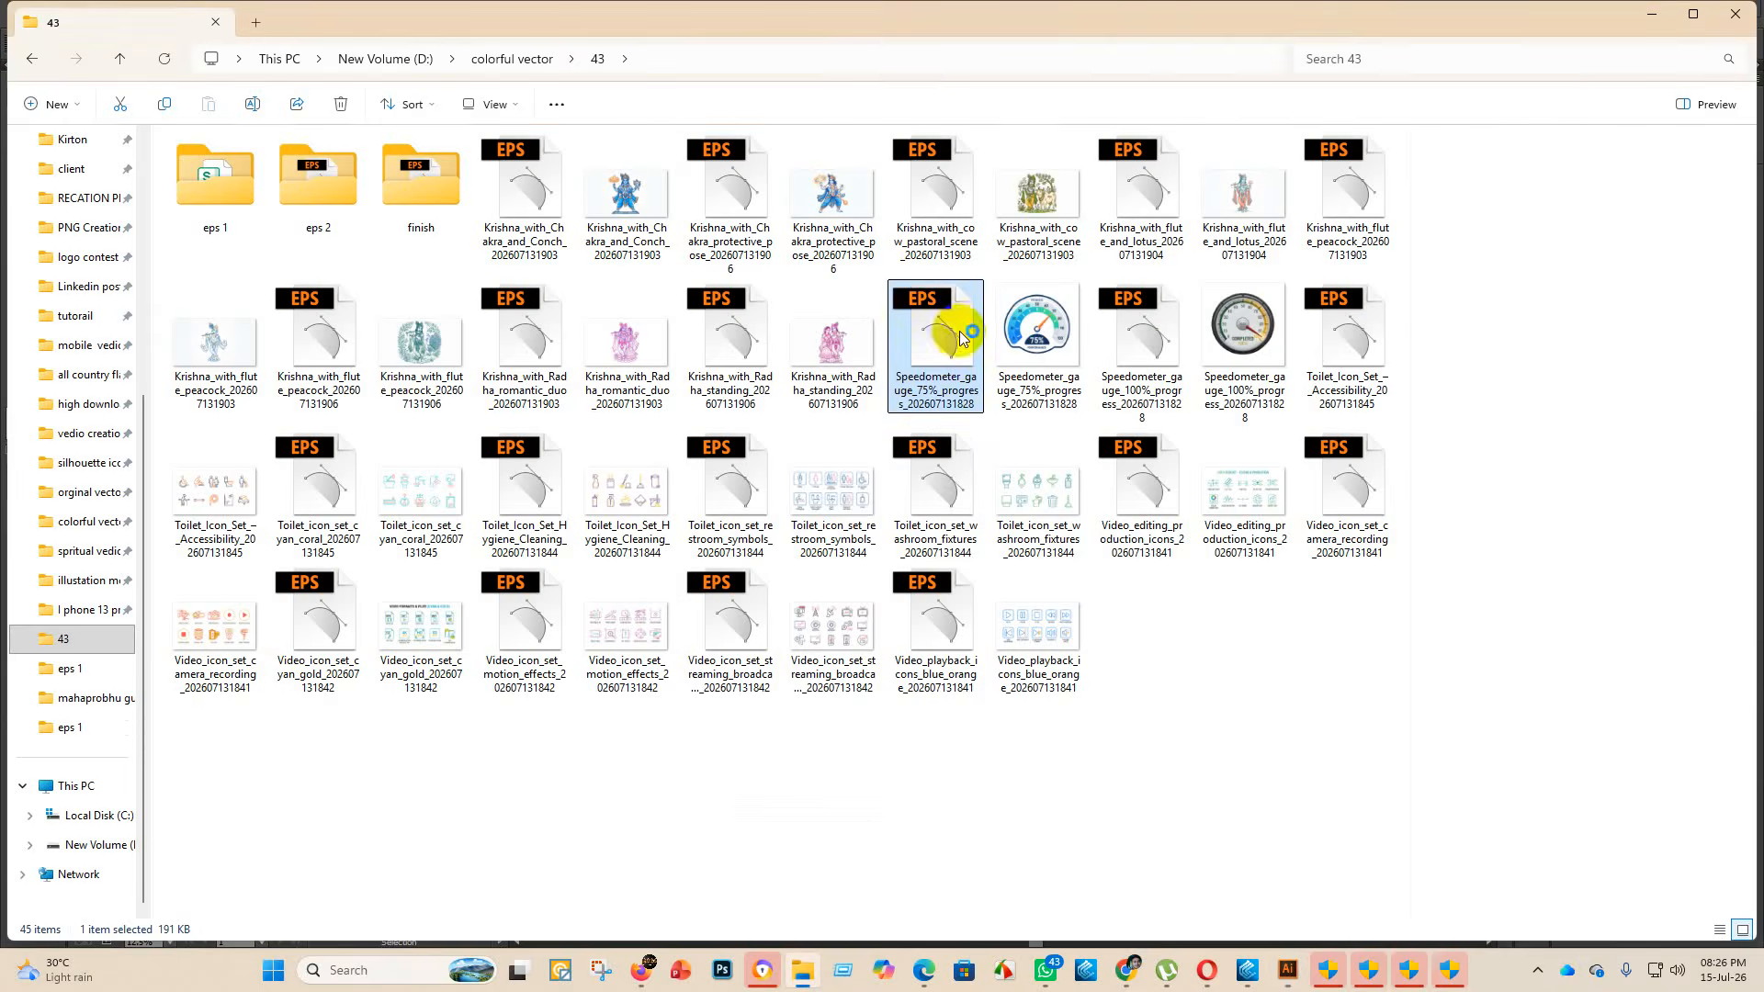
pyautogui.moveTo(937, 348); pyautogui.dragTo(418, 175)
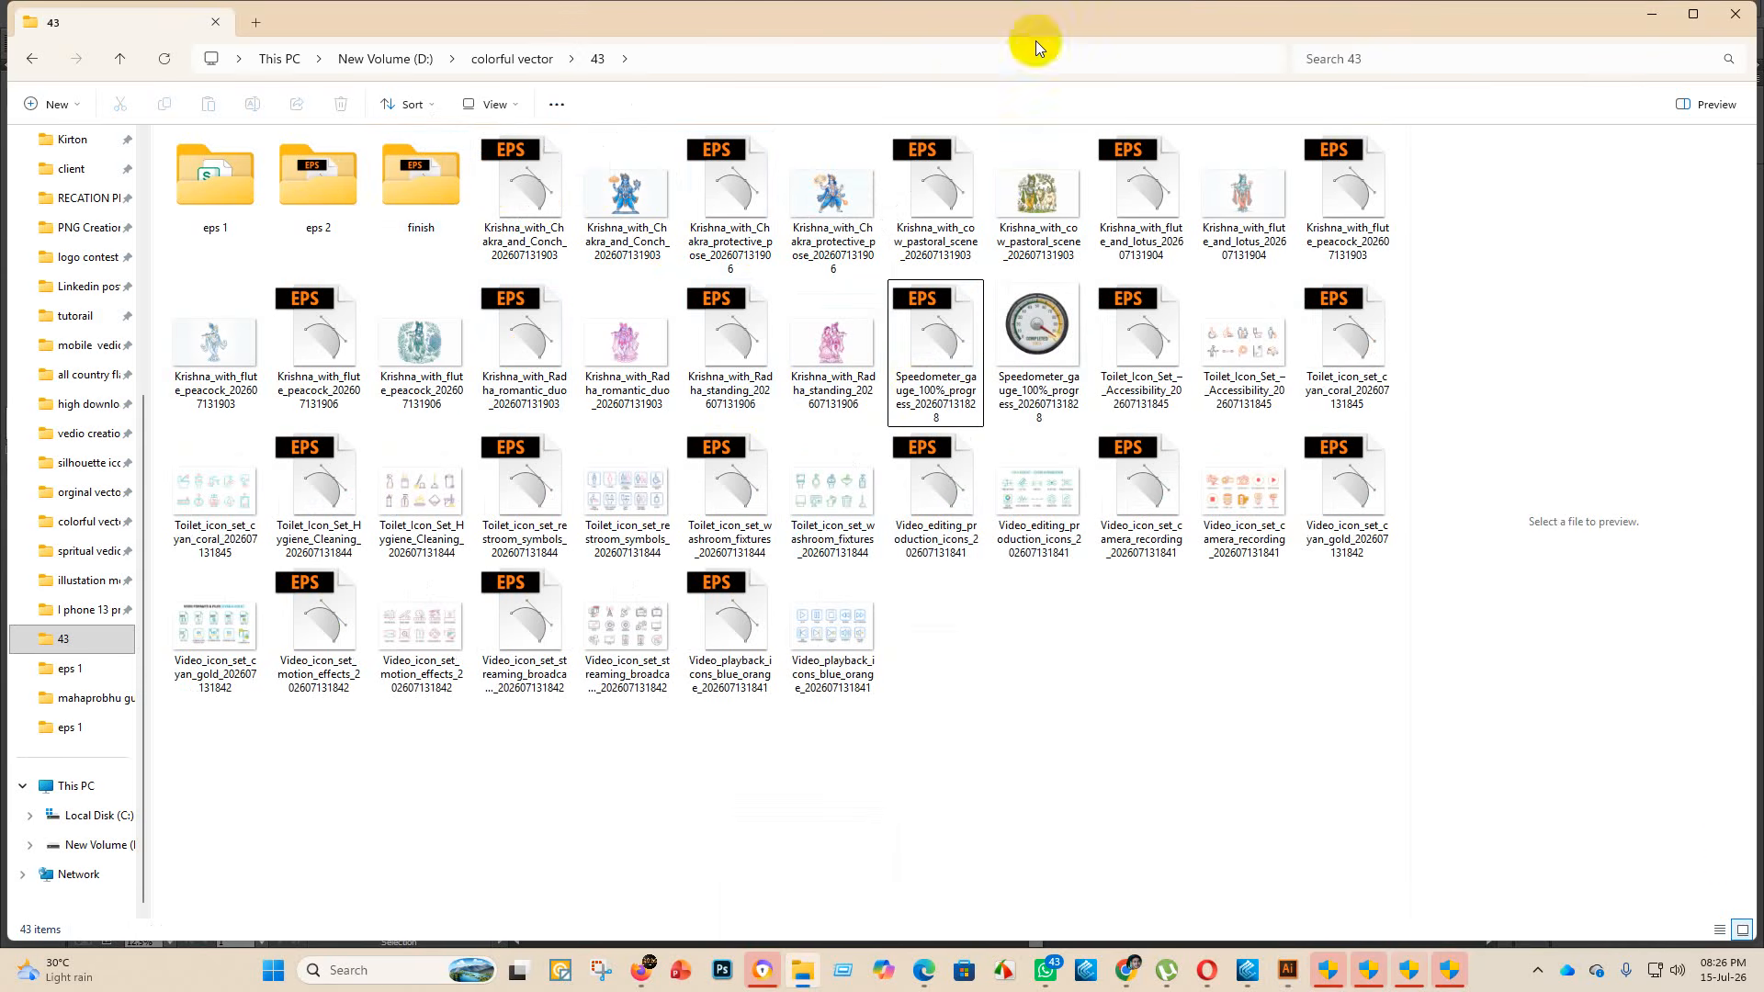
pyautogui.click(1147, 341)
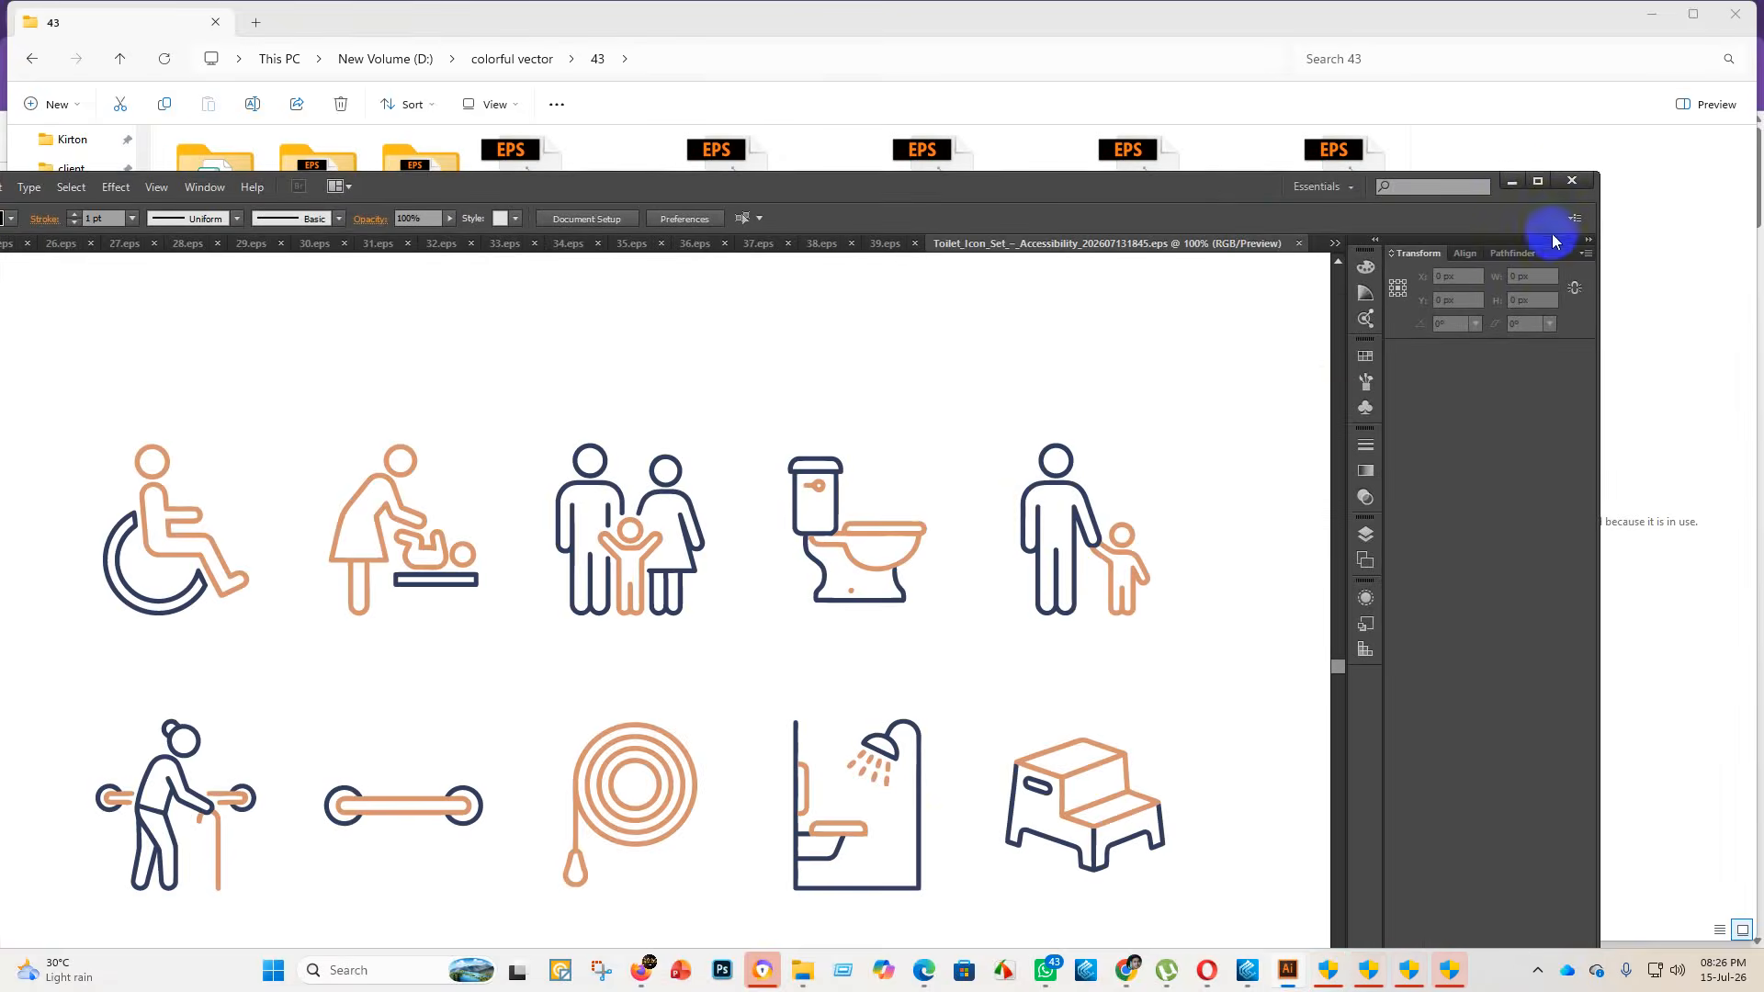
pyautogui.click(1537, 181)
# - Enlarge the accessibility icon group until the icons span about 3828 px, and delete its white background with the Magic Wand
pyautogui.click(675, 628)
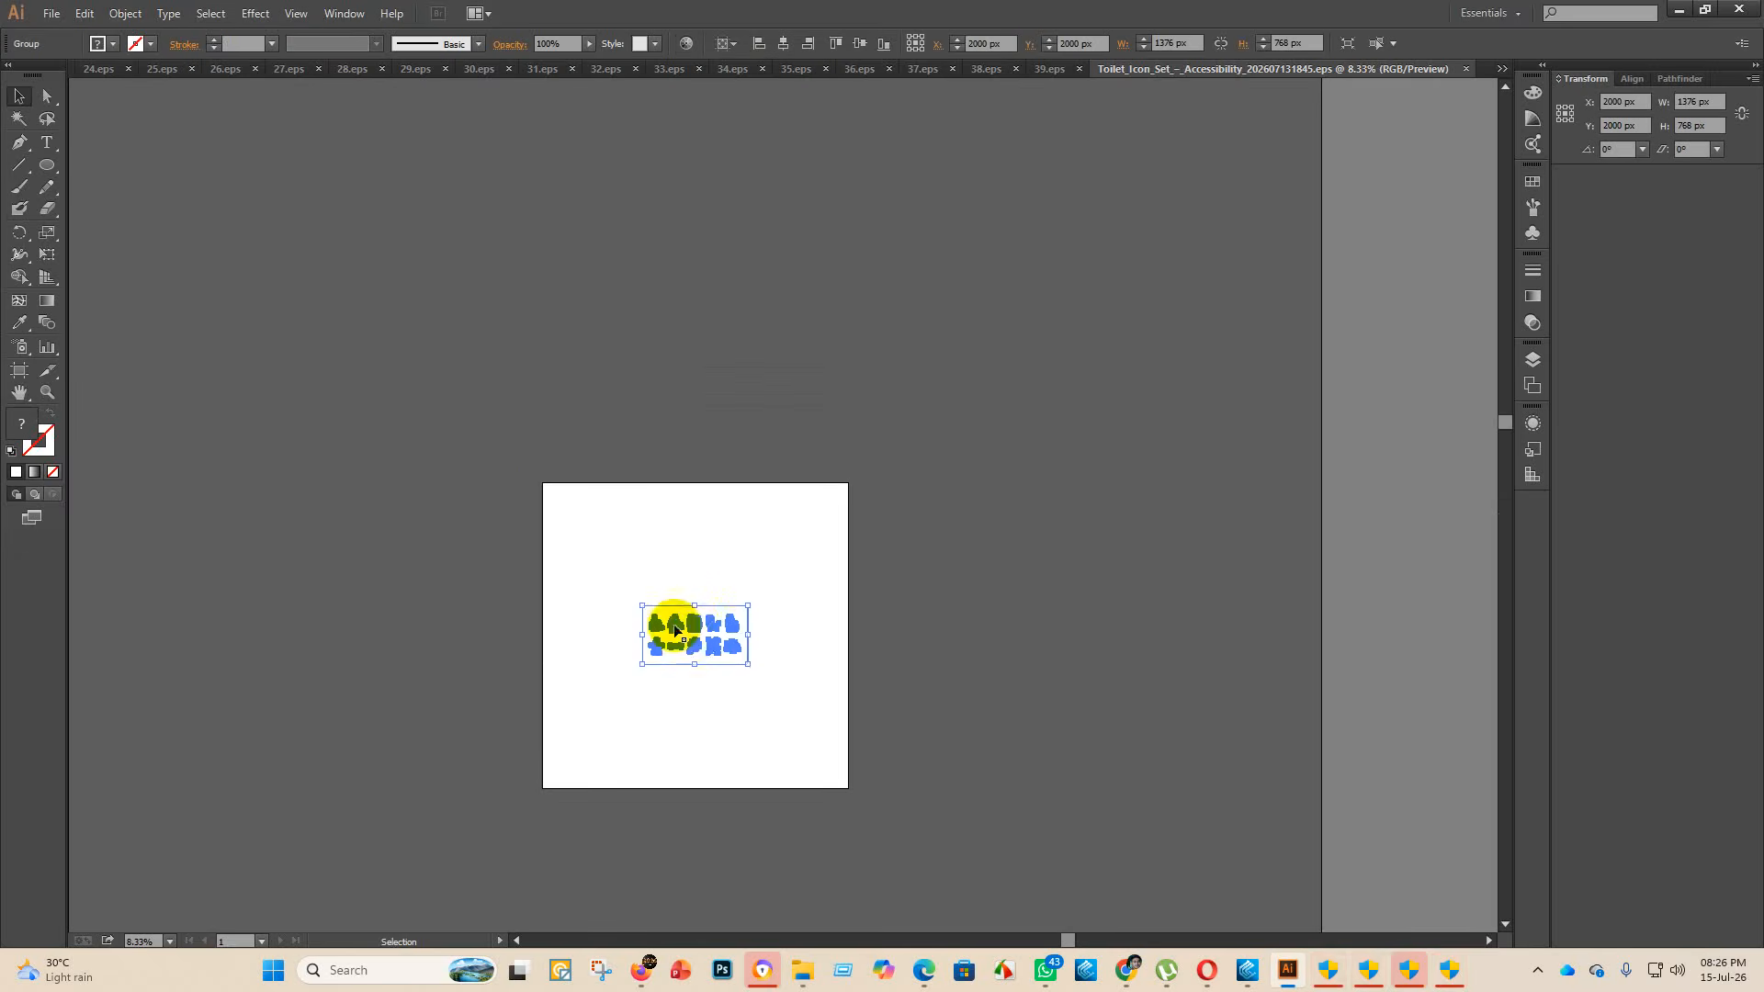
pyautogui.moveTo(694, 608); pyautogui.dragTo(732, 472)
pyautogui.click(1299, 618)
pyautogui.click(19, 117)
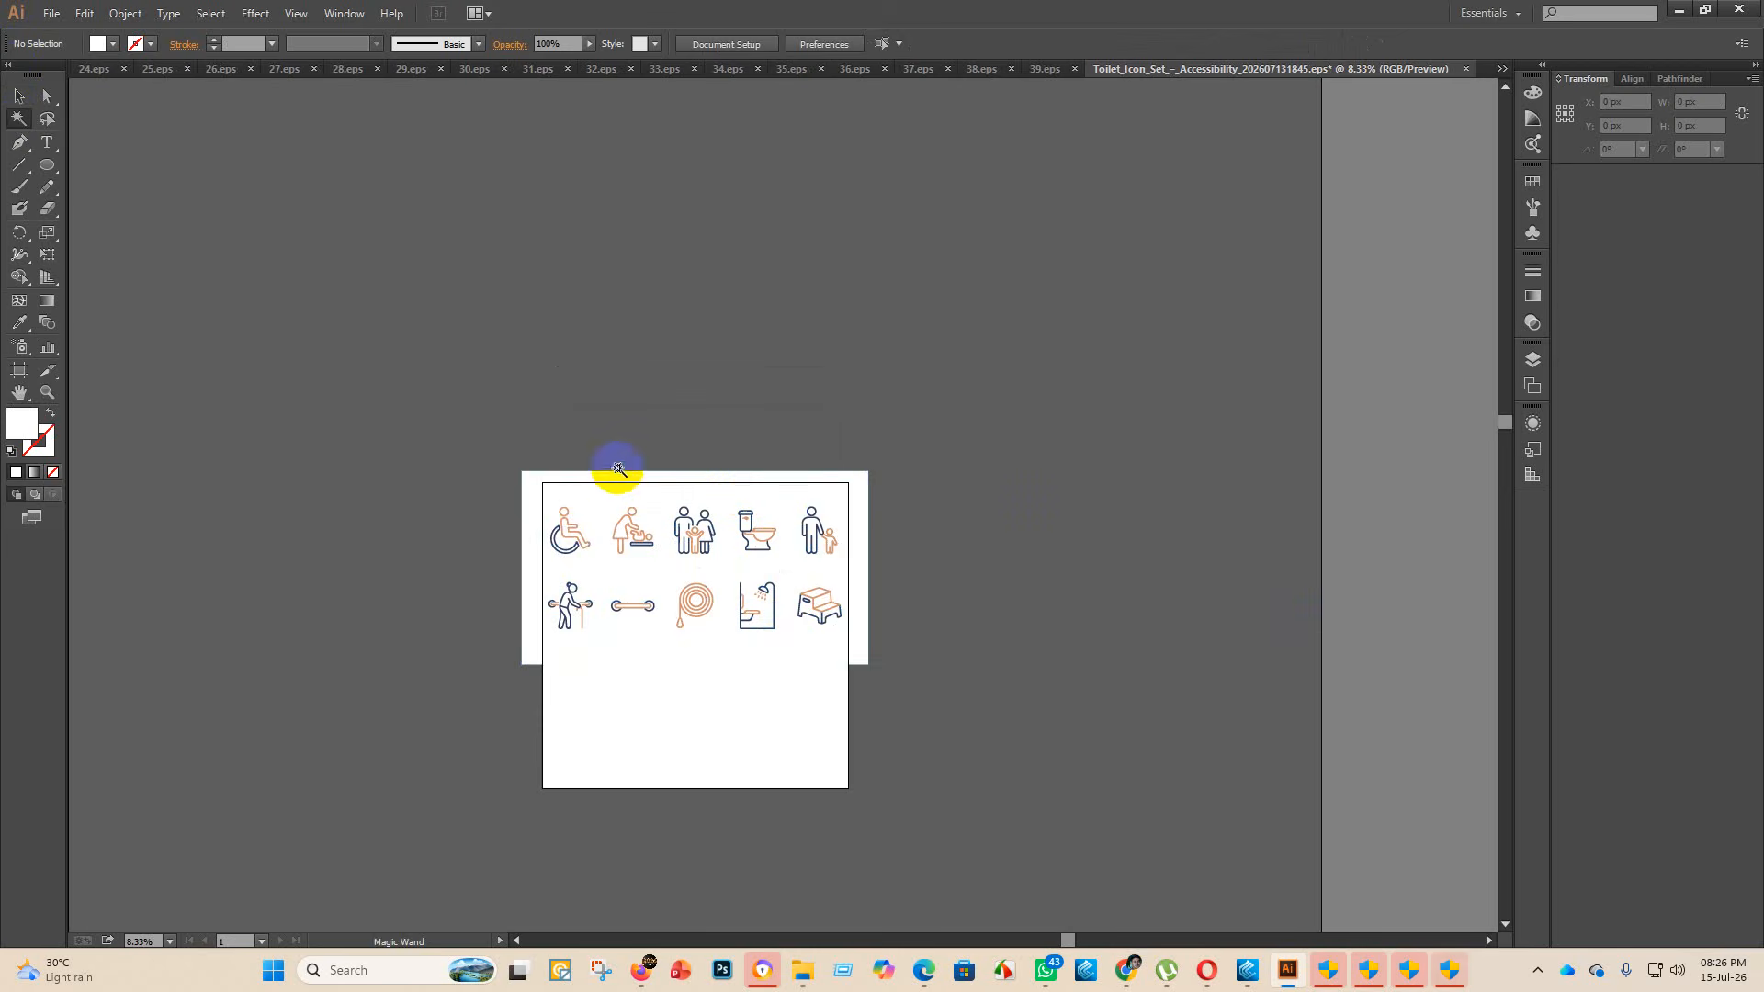
pyautogui.click(608, 494)
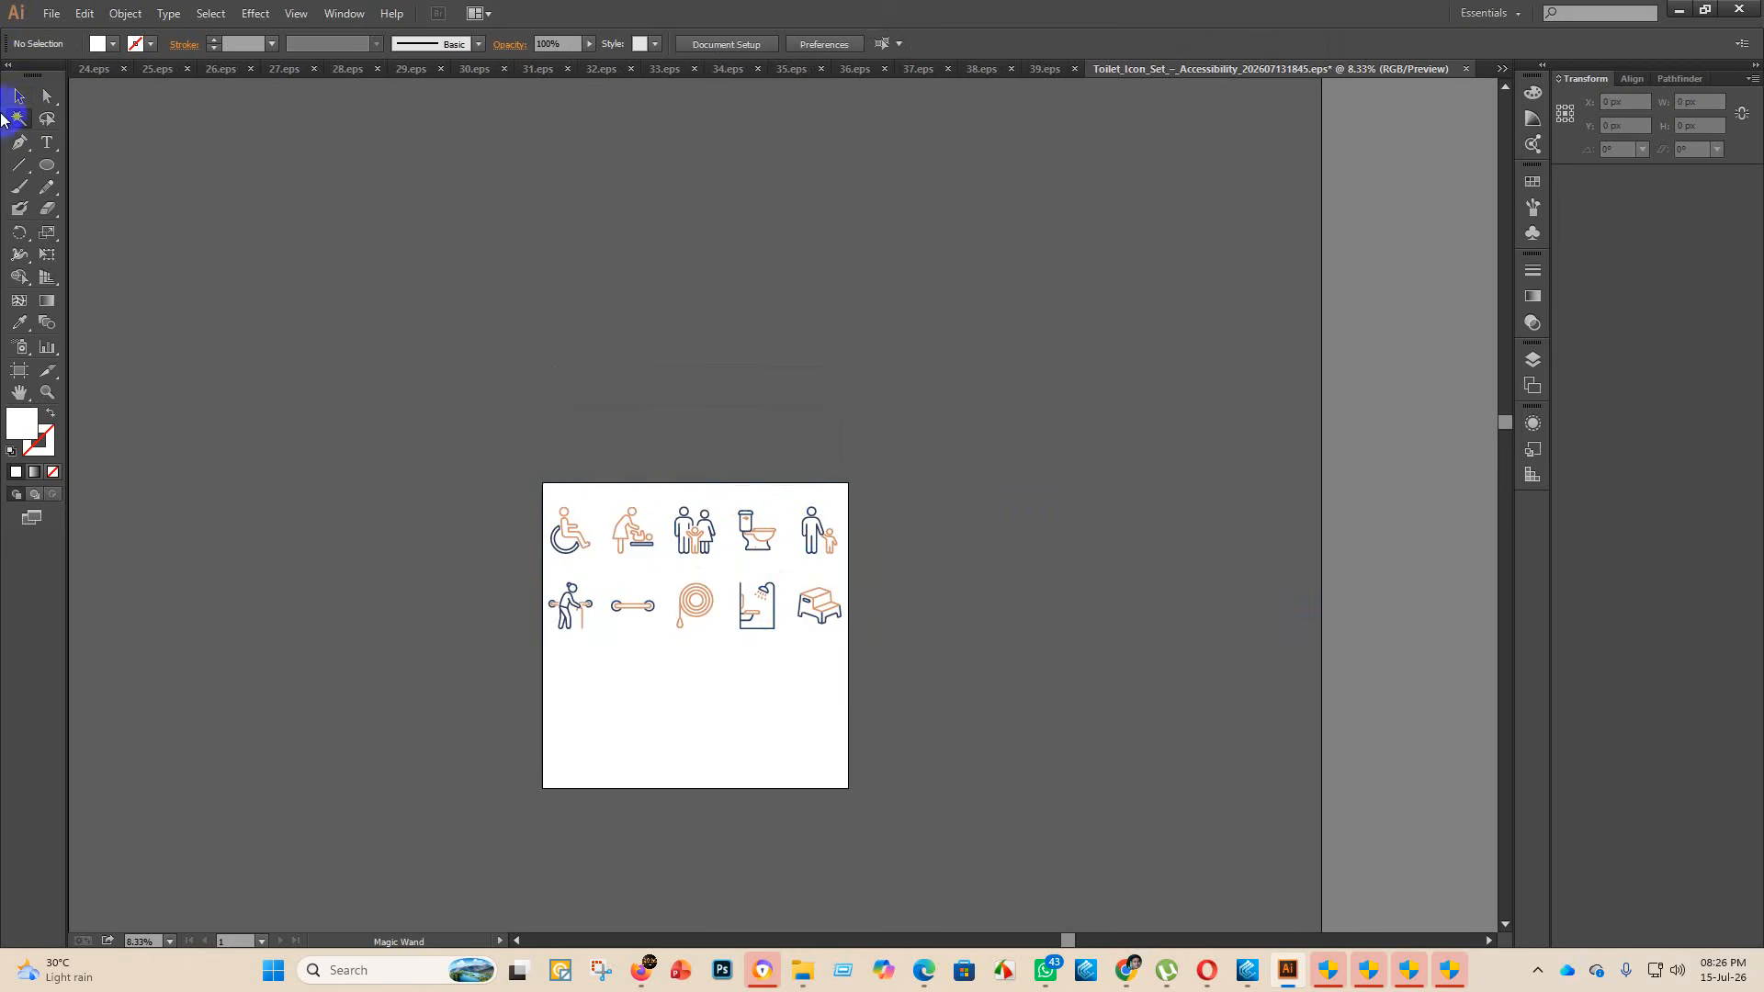
# - Set the artboard height to 2000 px for the accessibility icon set
pyautogui.click(19, 369)
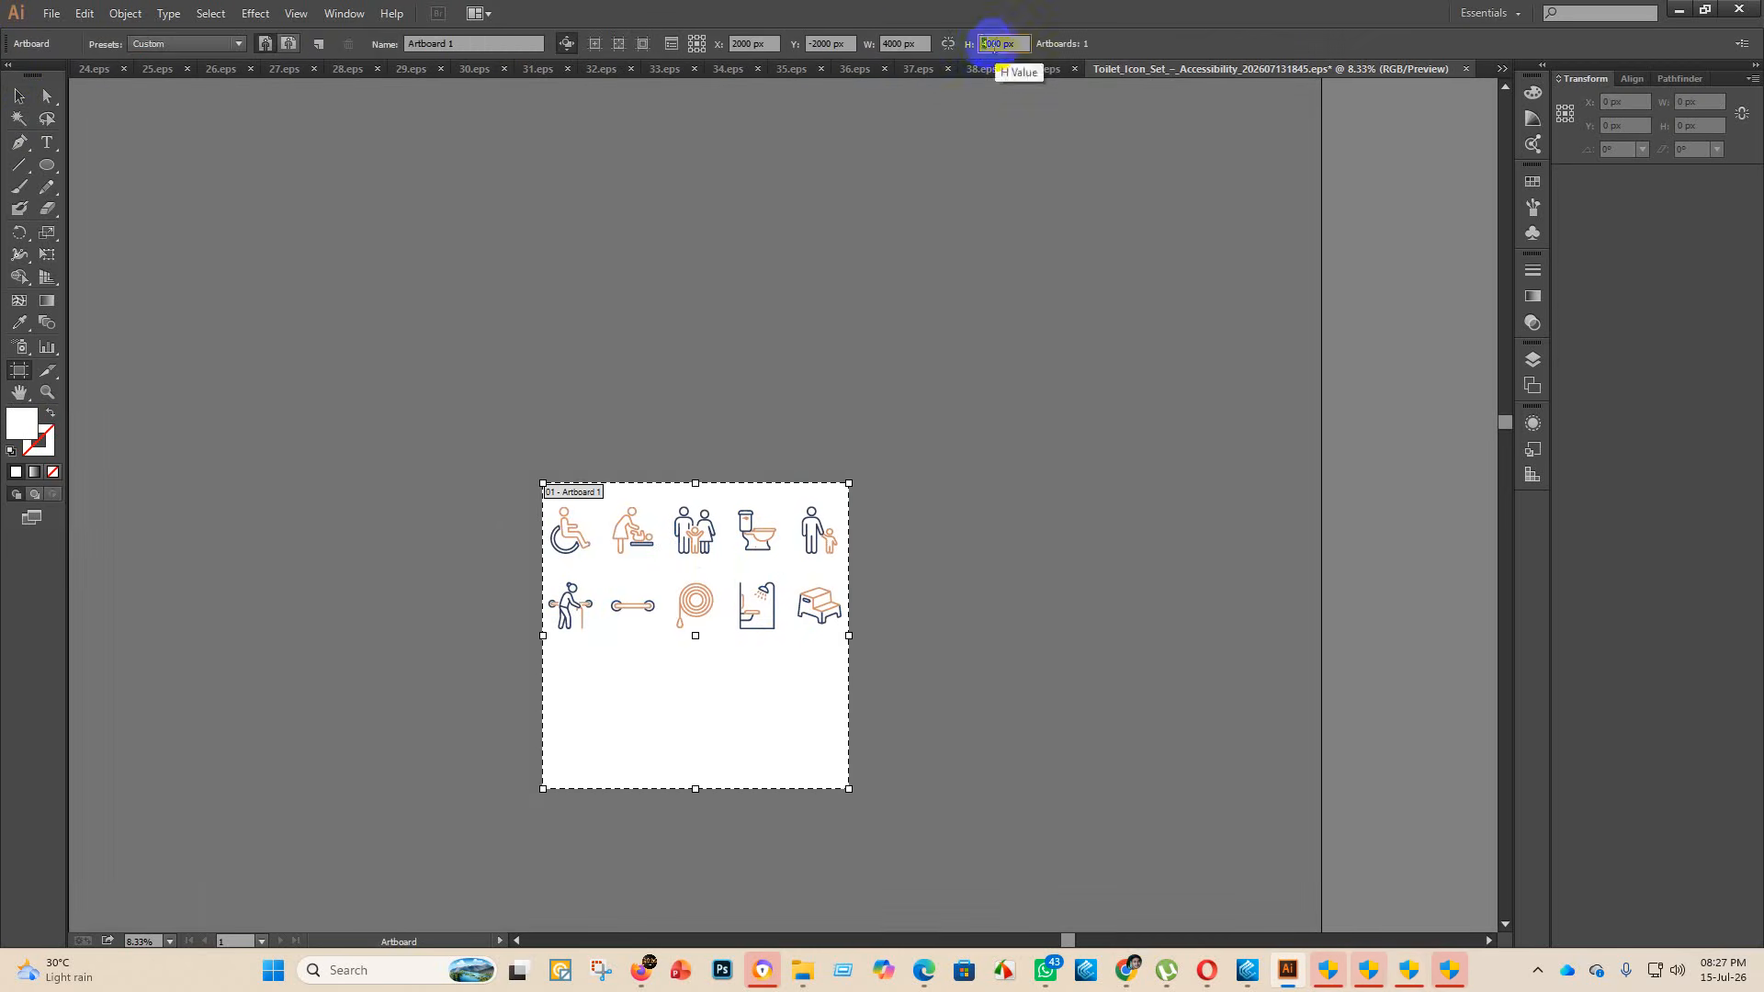
pyautogui.write('2000')
pyautogui.press('Return')
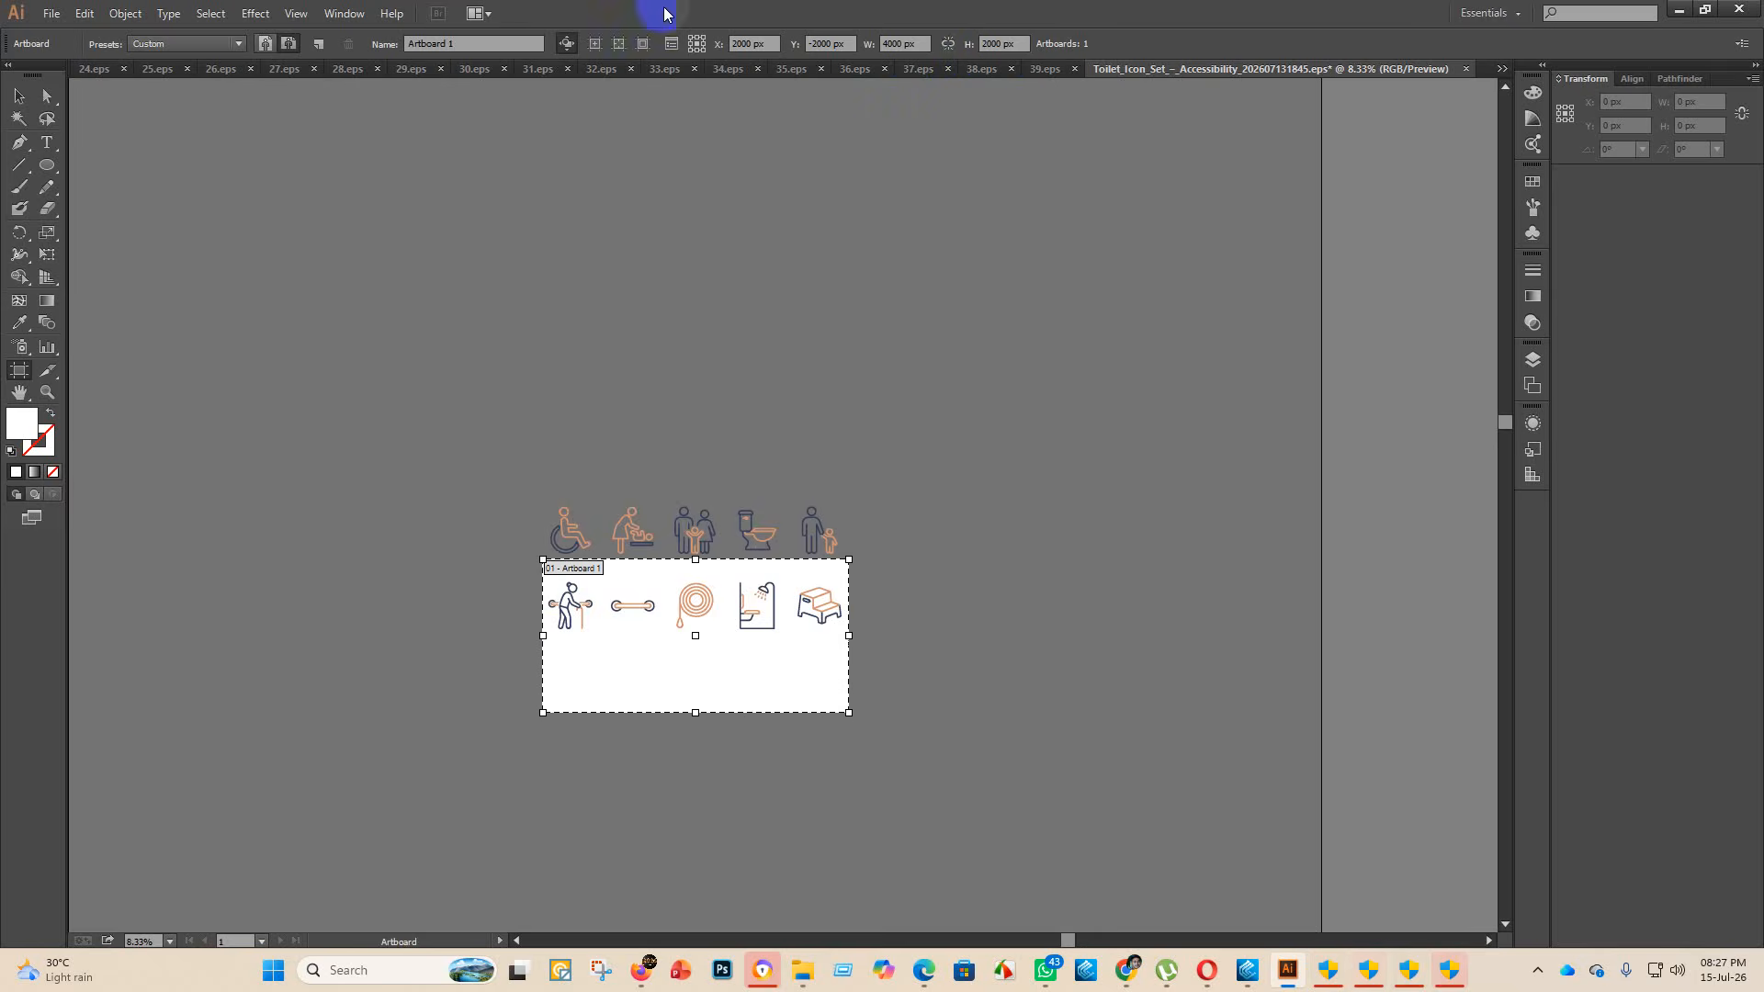
# - Centre the accessibility icon group horizontally and vertically on the artboard
pyautogui.click(22, 102)
pyautogui.click(678, 538)
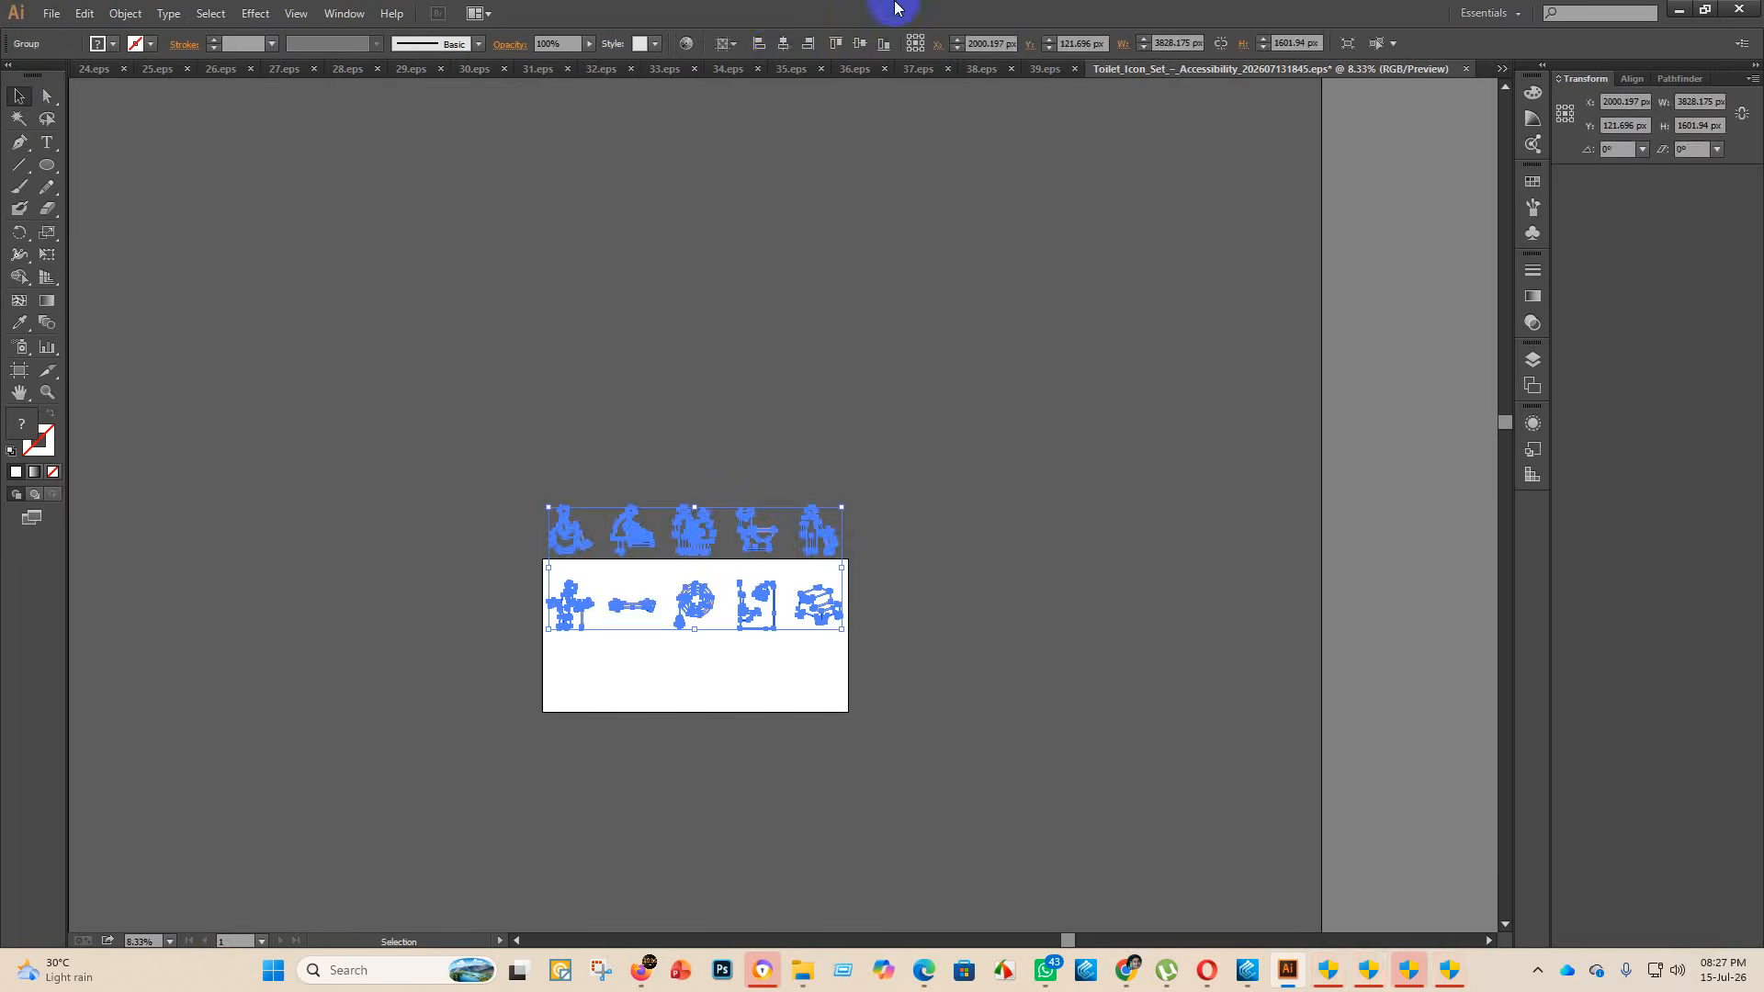
pyautogui.click(930, 273)
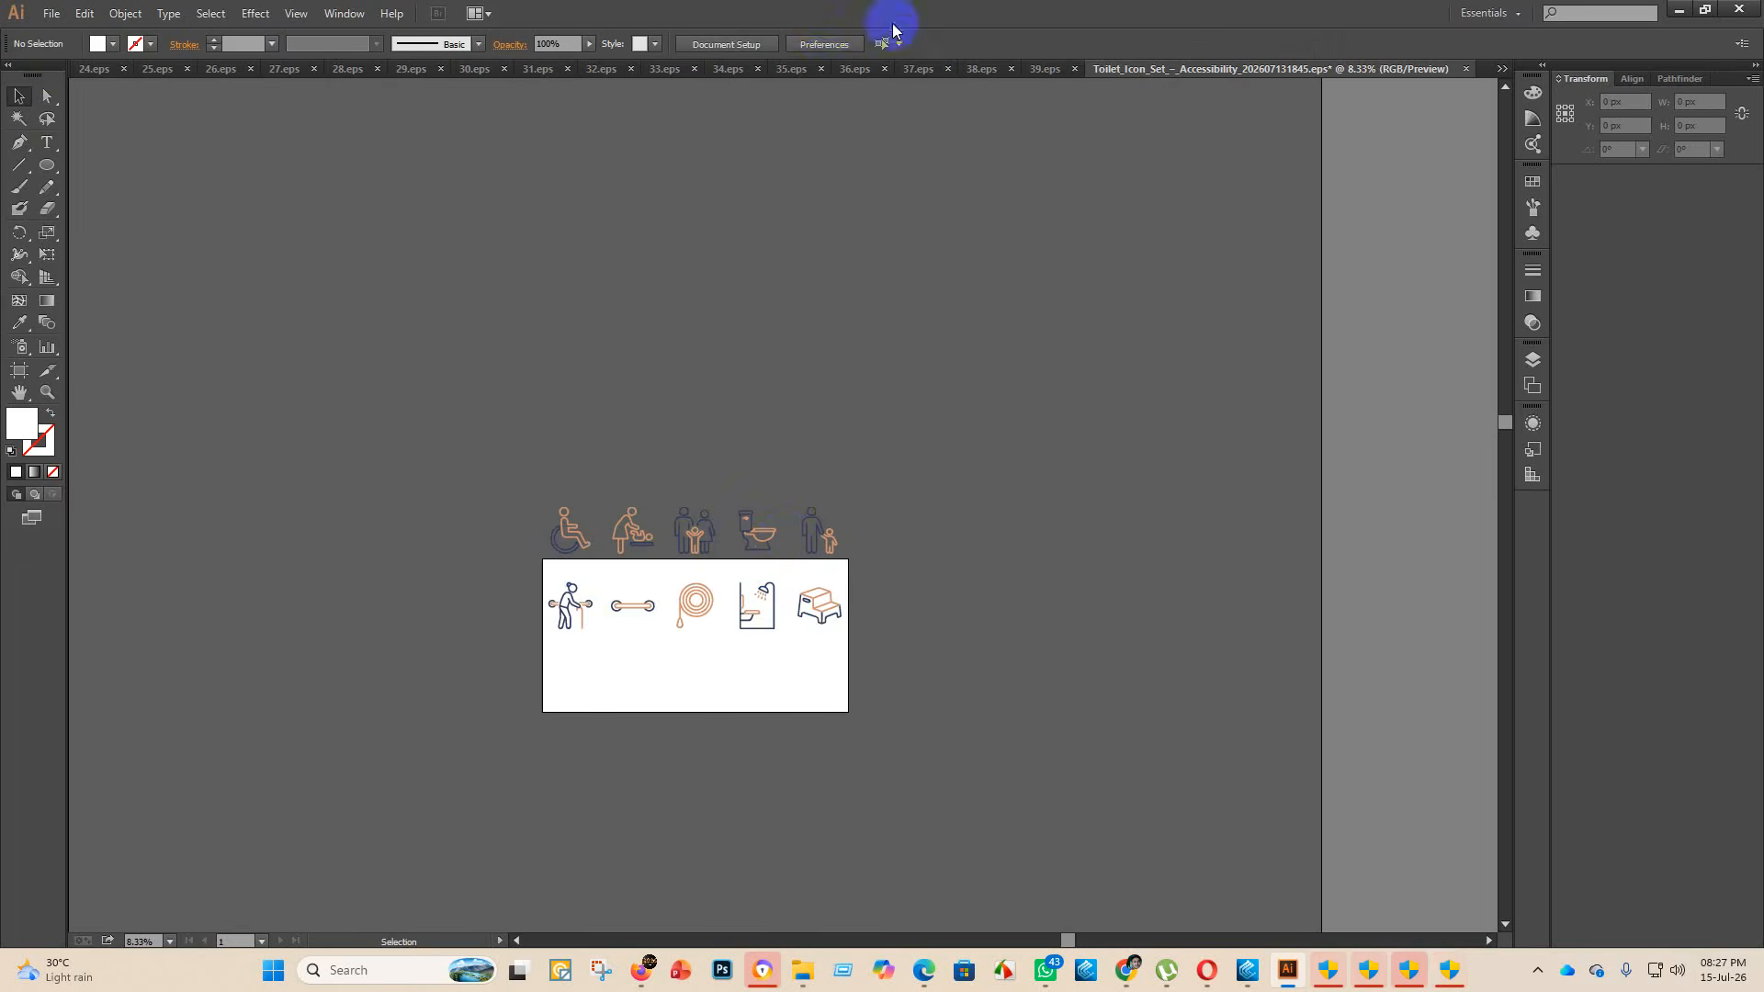
pyautogui.click(699, 569)
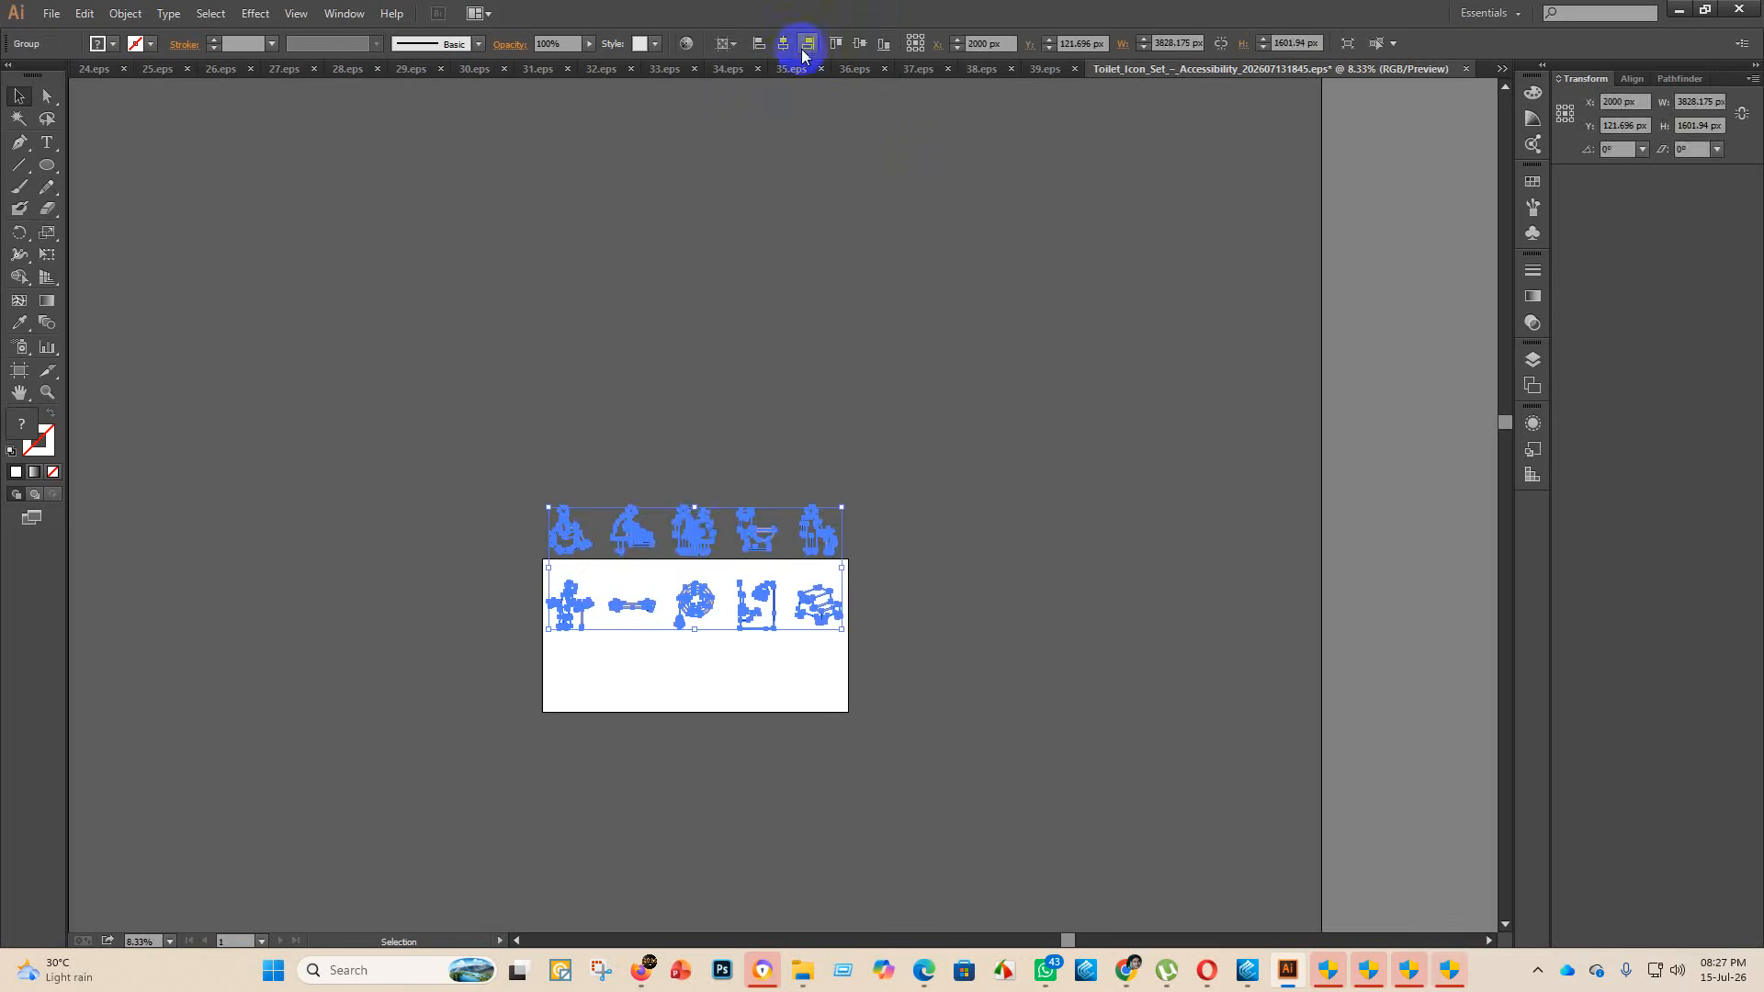
pyautogui.click(860, 48)
pyautogui.click(913, 358)
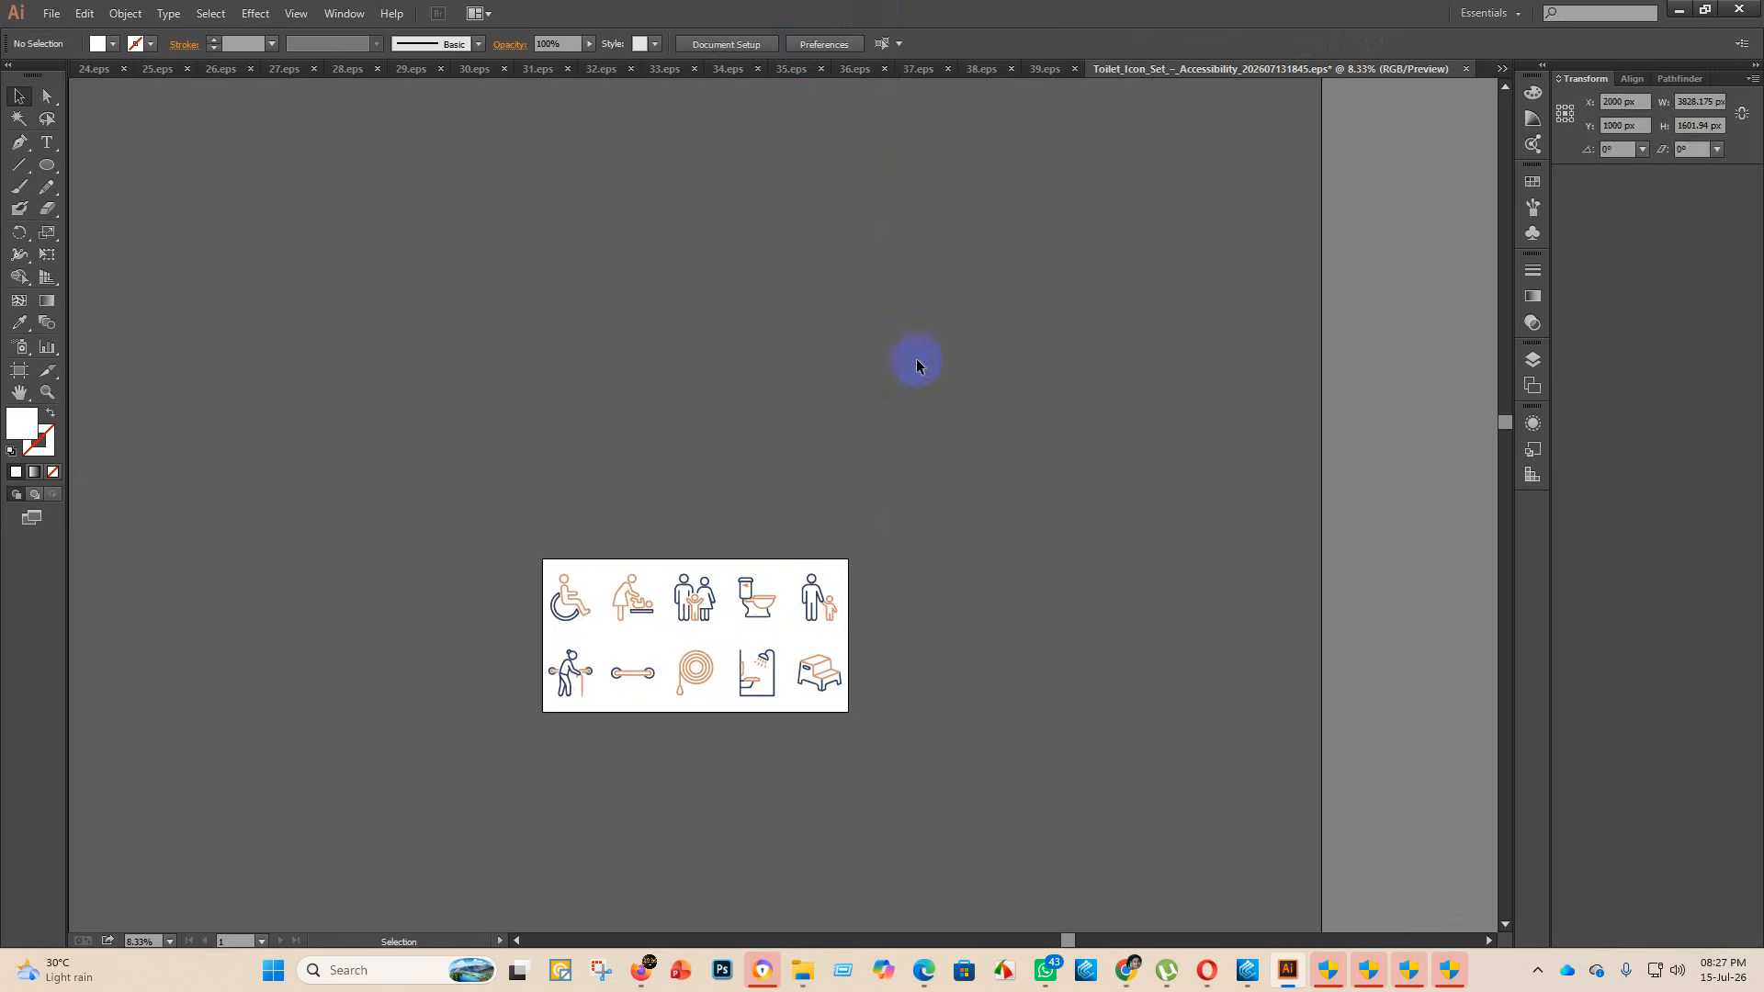
# - Save the accessibility icon set in the eps 2 folder as an Illustrator EPS file named 40
pyautogui.click(51, 13)
pyautogui.click(57, 185)
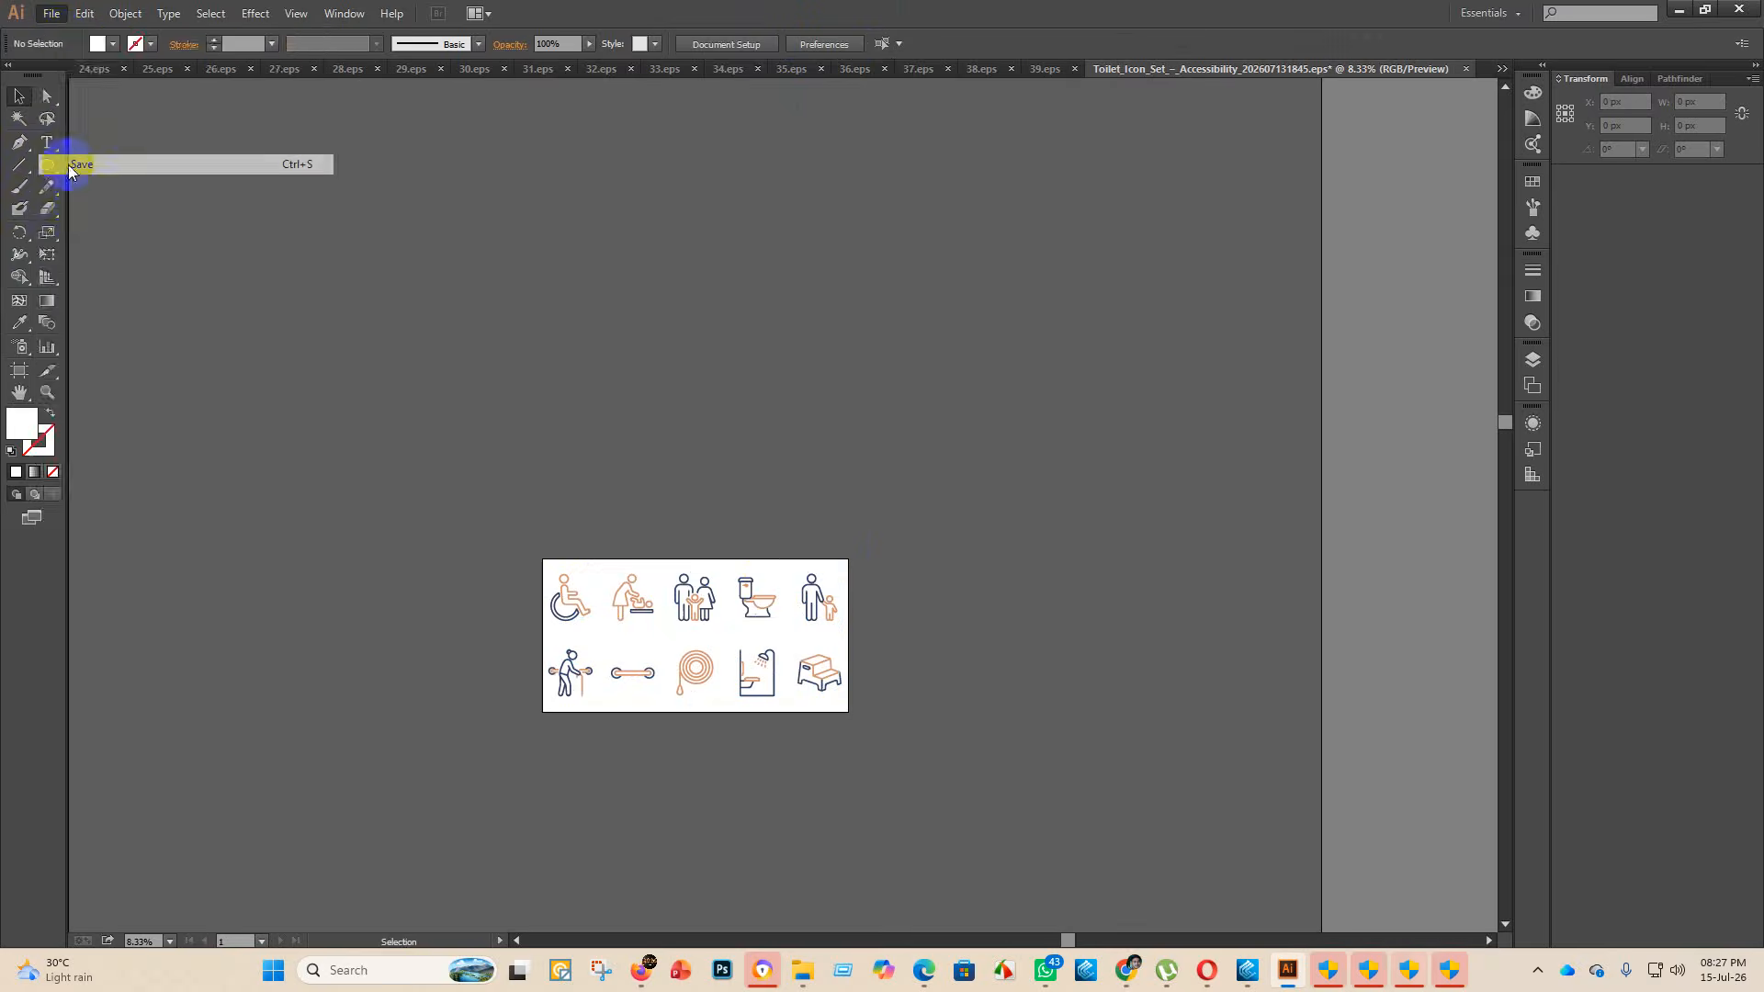
pyautogui.doubleClick(329, 155)
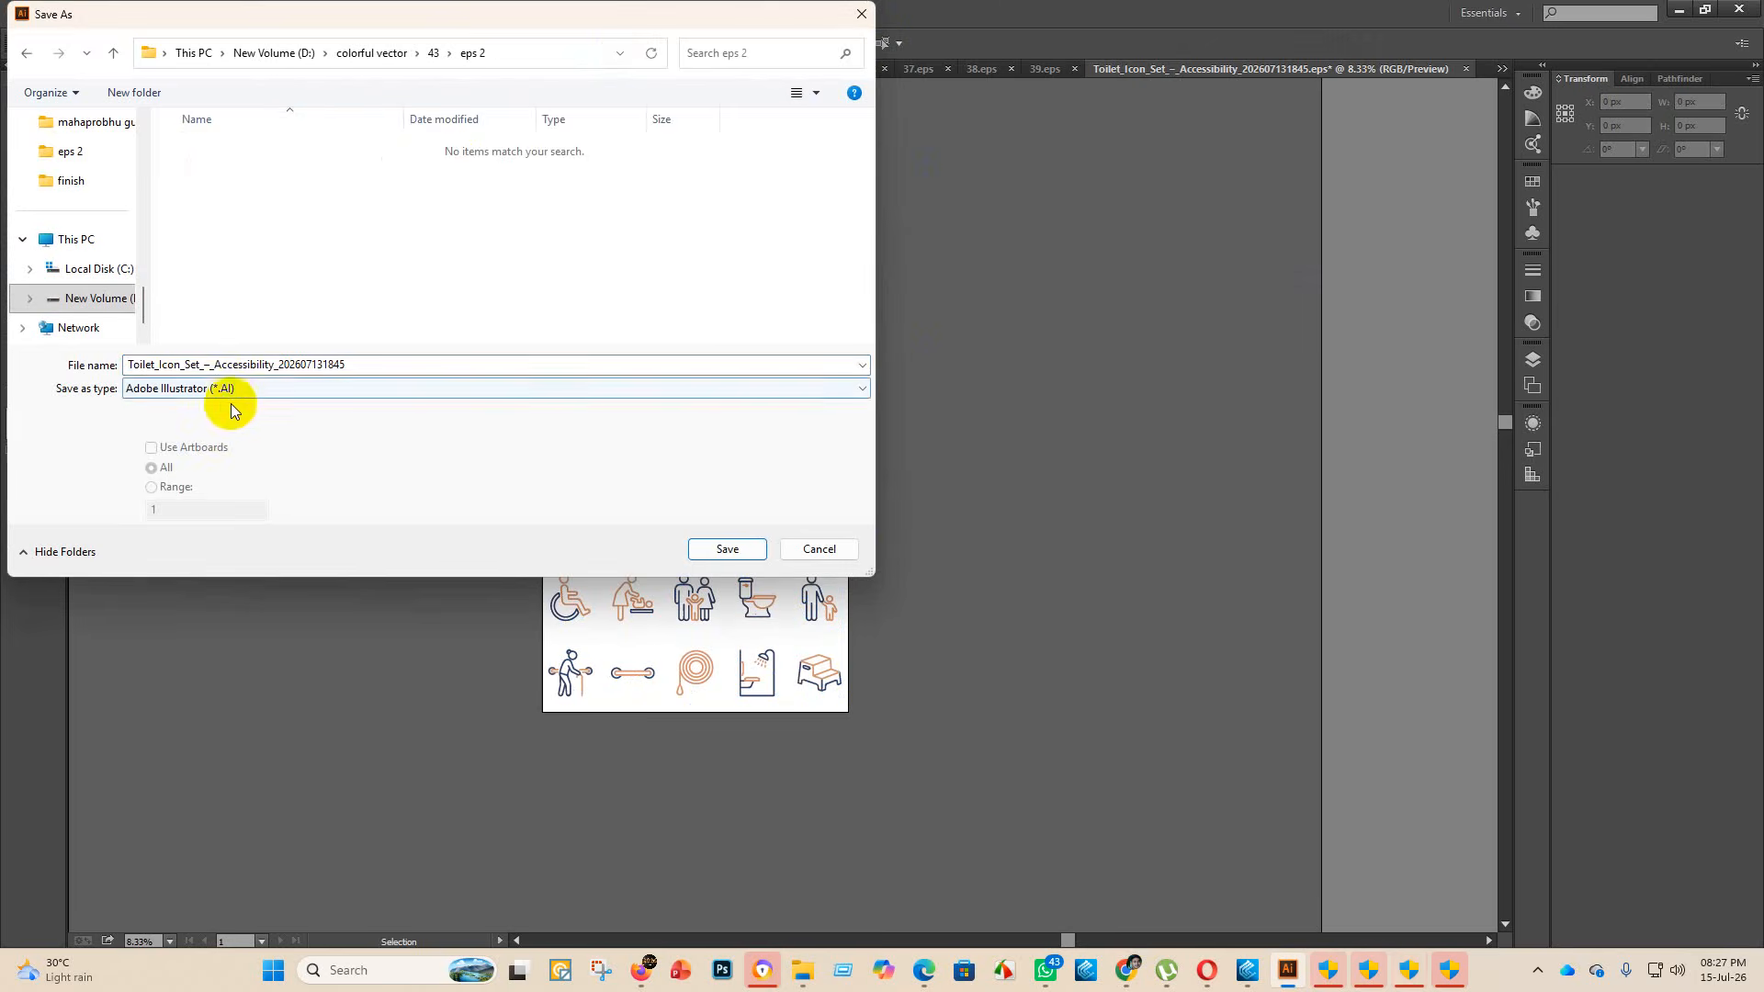
pyautogui.click(230, 389)
pyautogui.click(191, 435)
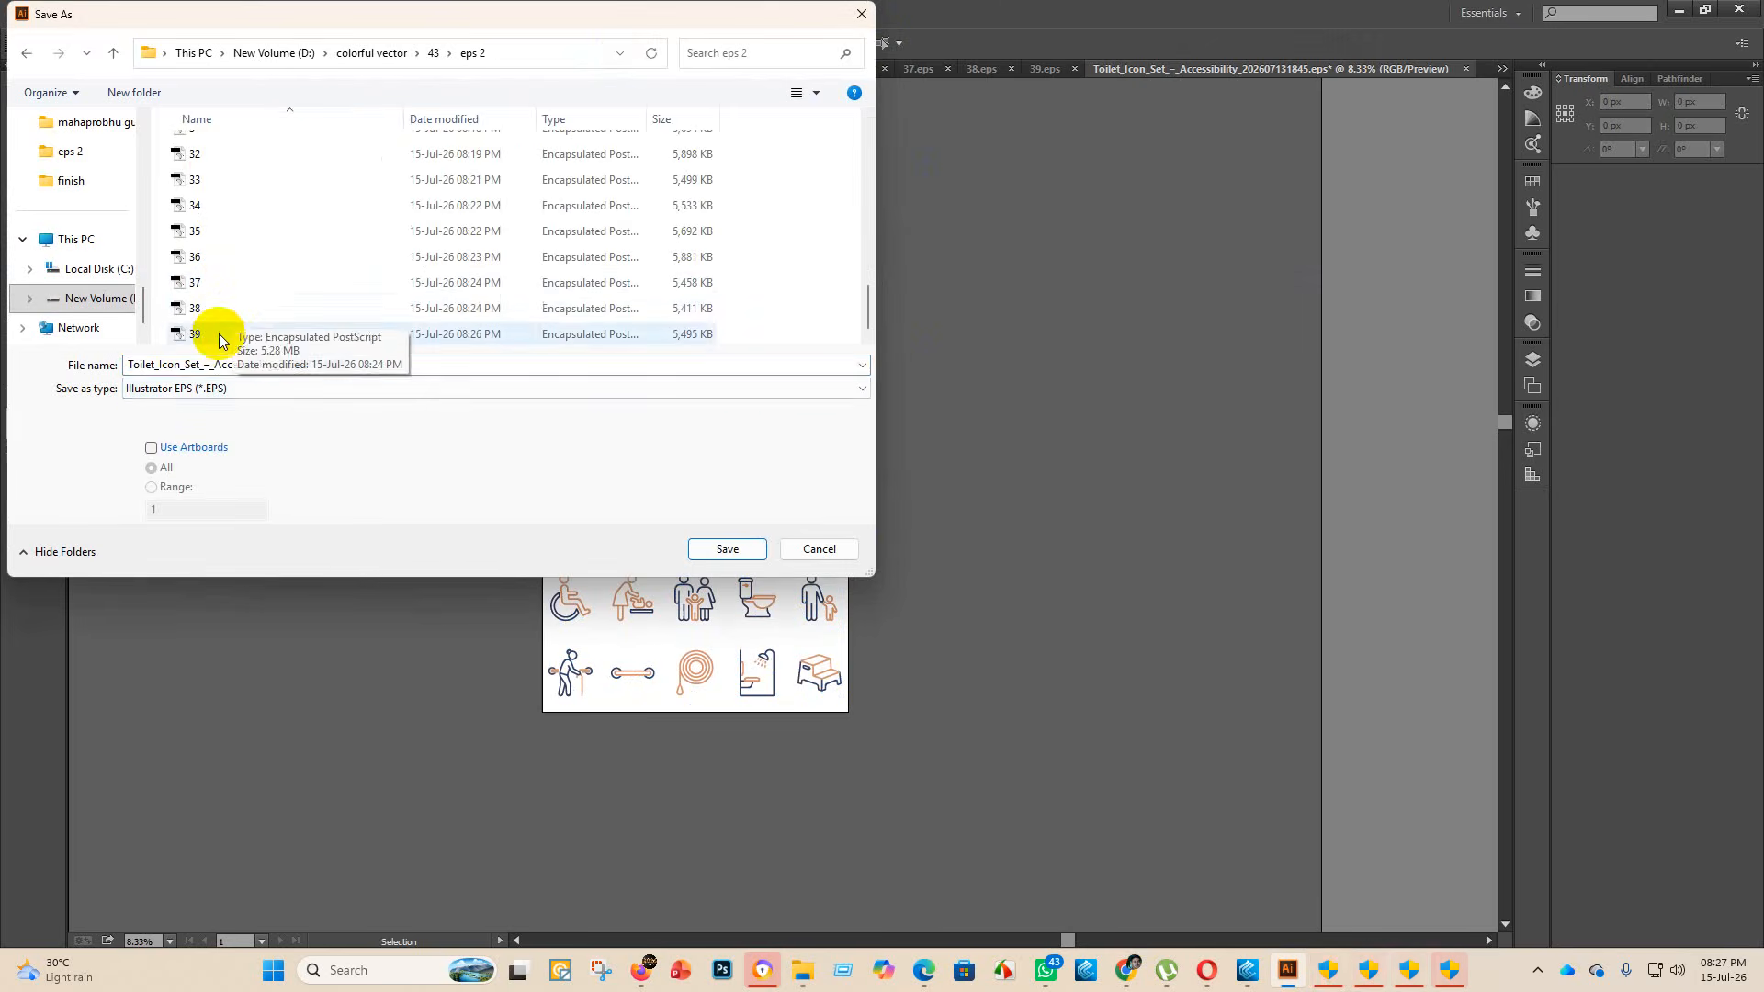
pyautogui.doubleClick(385, 366)
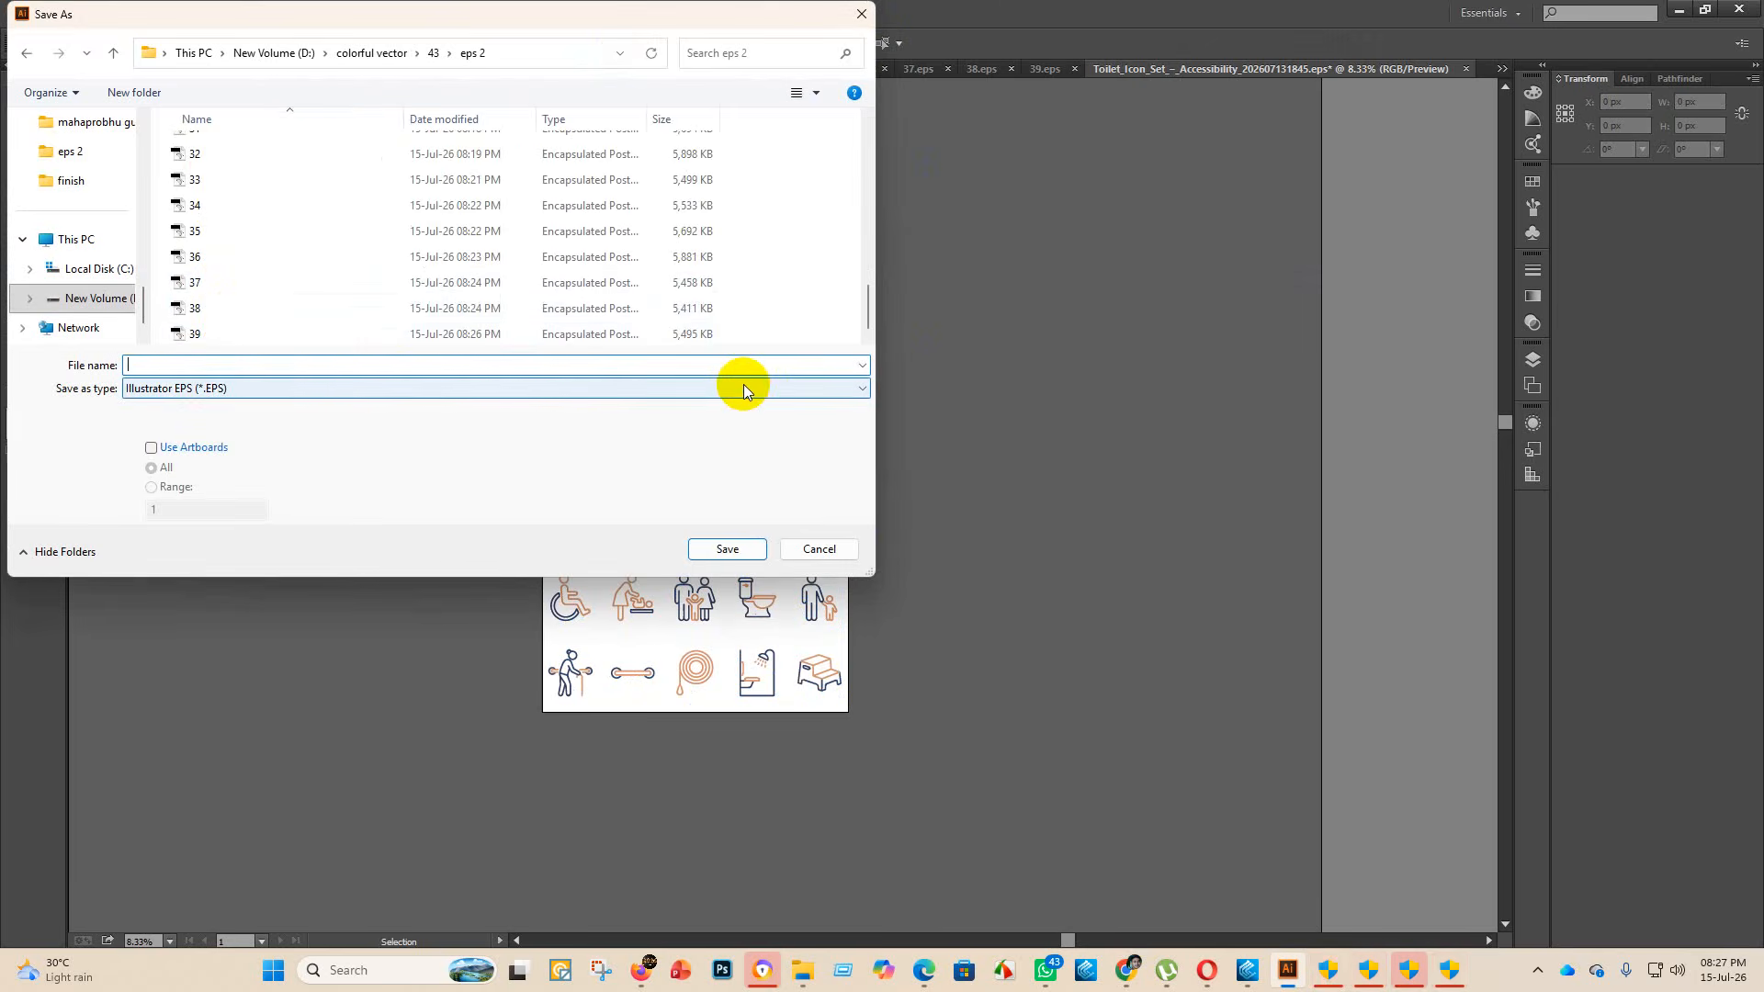
pyautogui.write('40,')
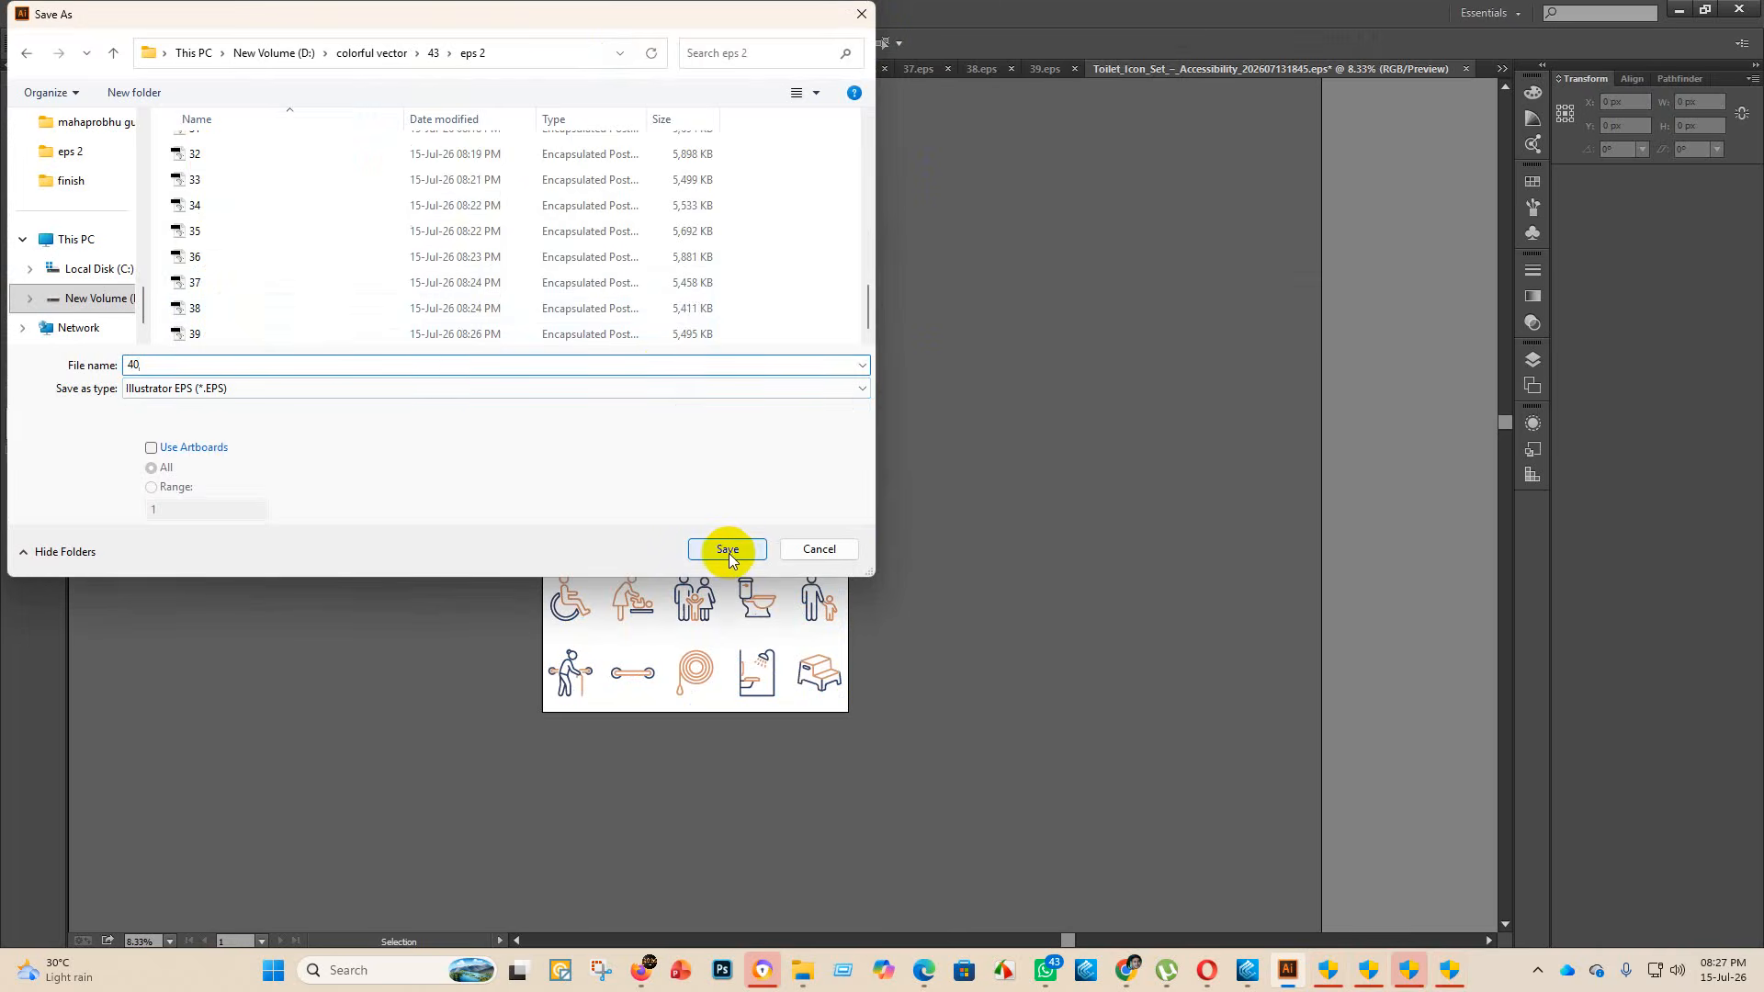
pyautogui.click(728, 550)
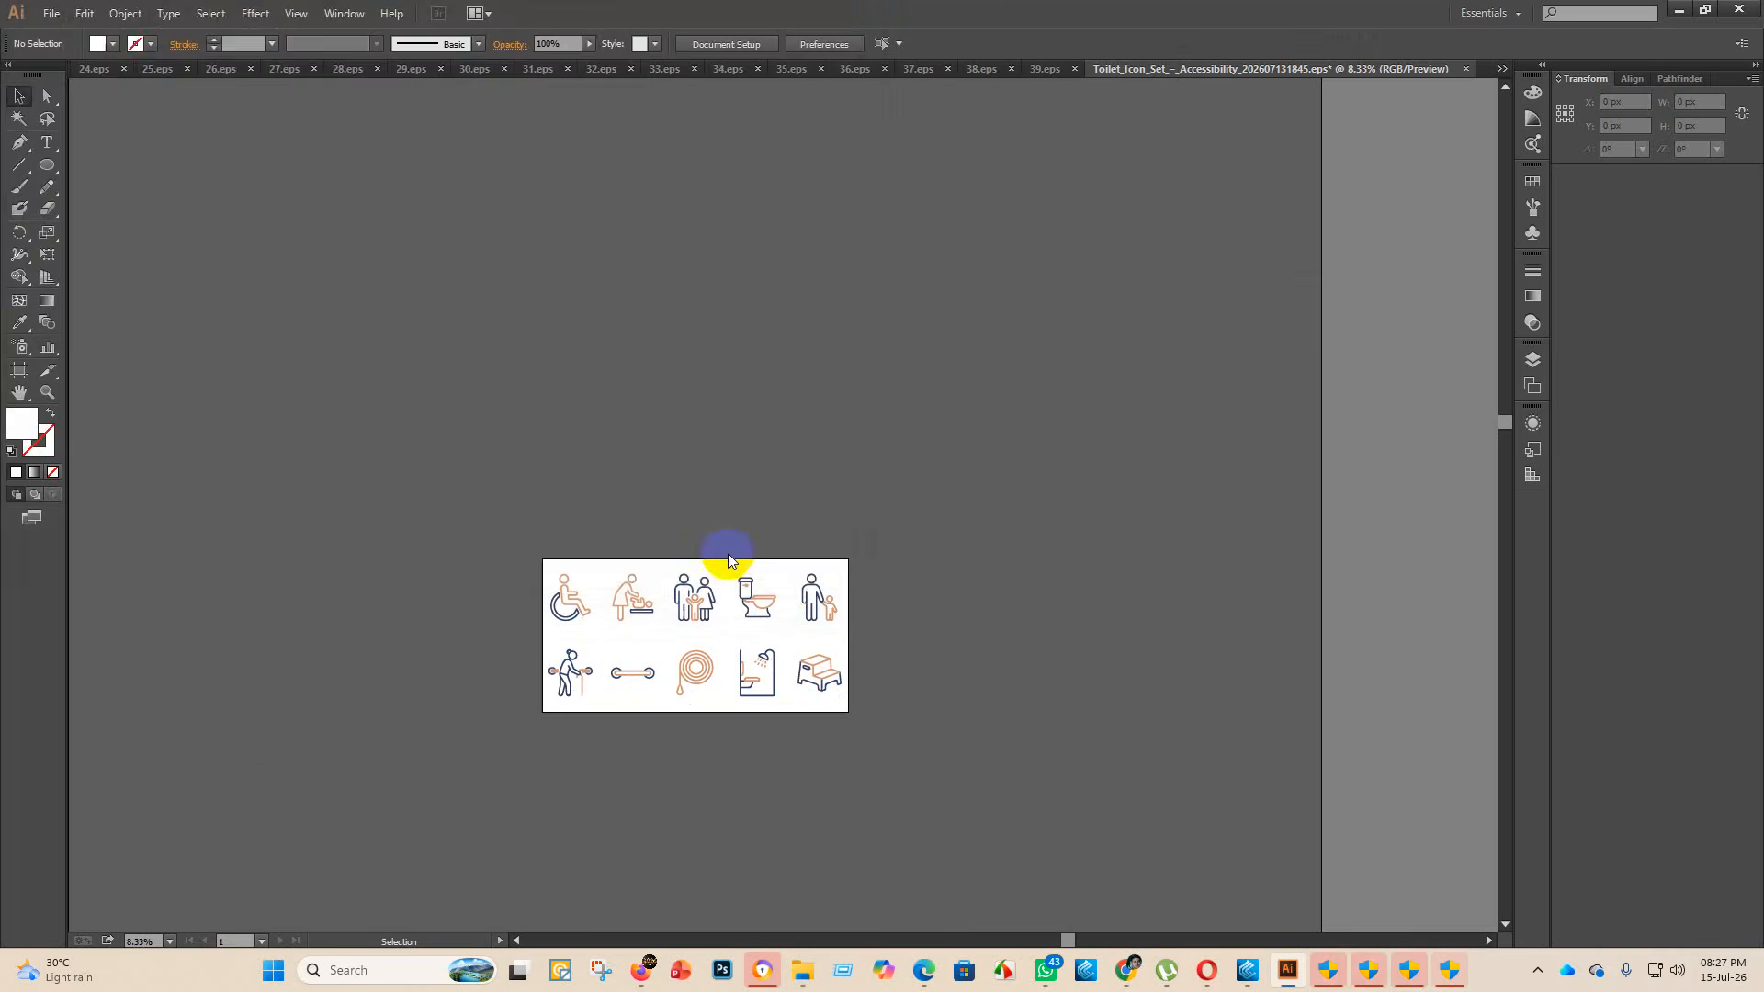
# - Set the EPS version to Illustrator 10 EPS for file 40 and write the file
pyautogui.click(940, 220)
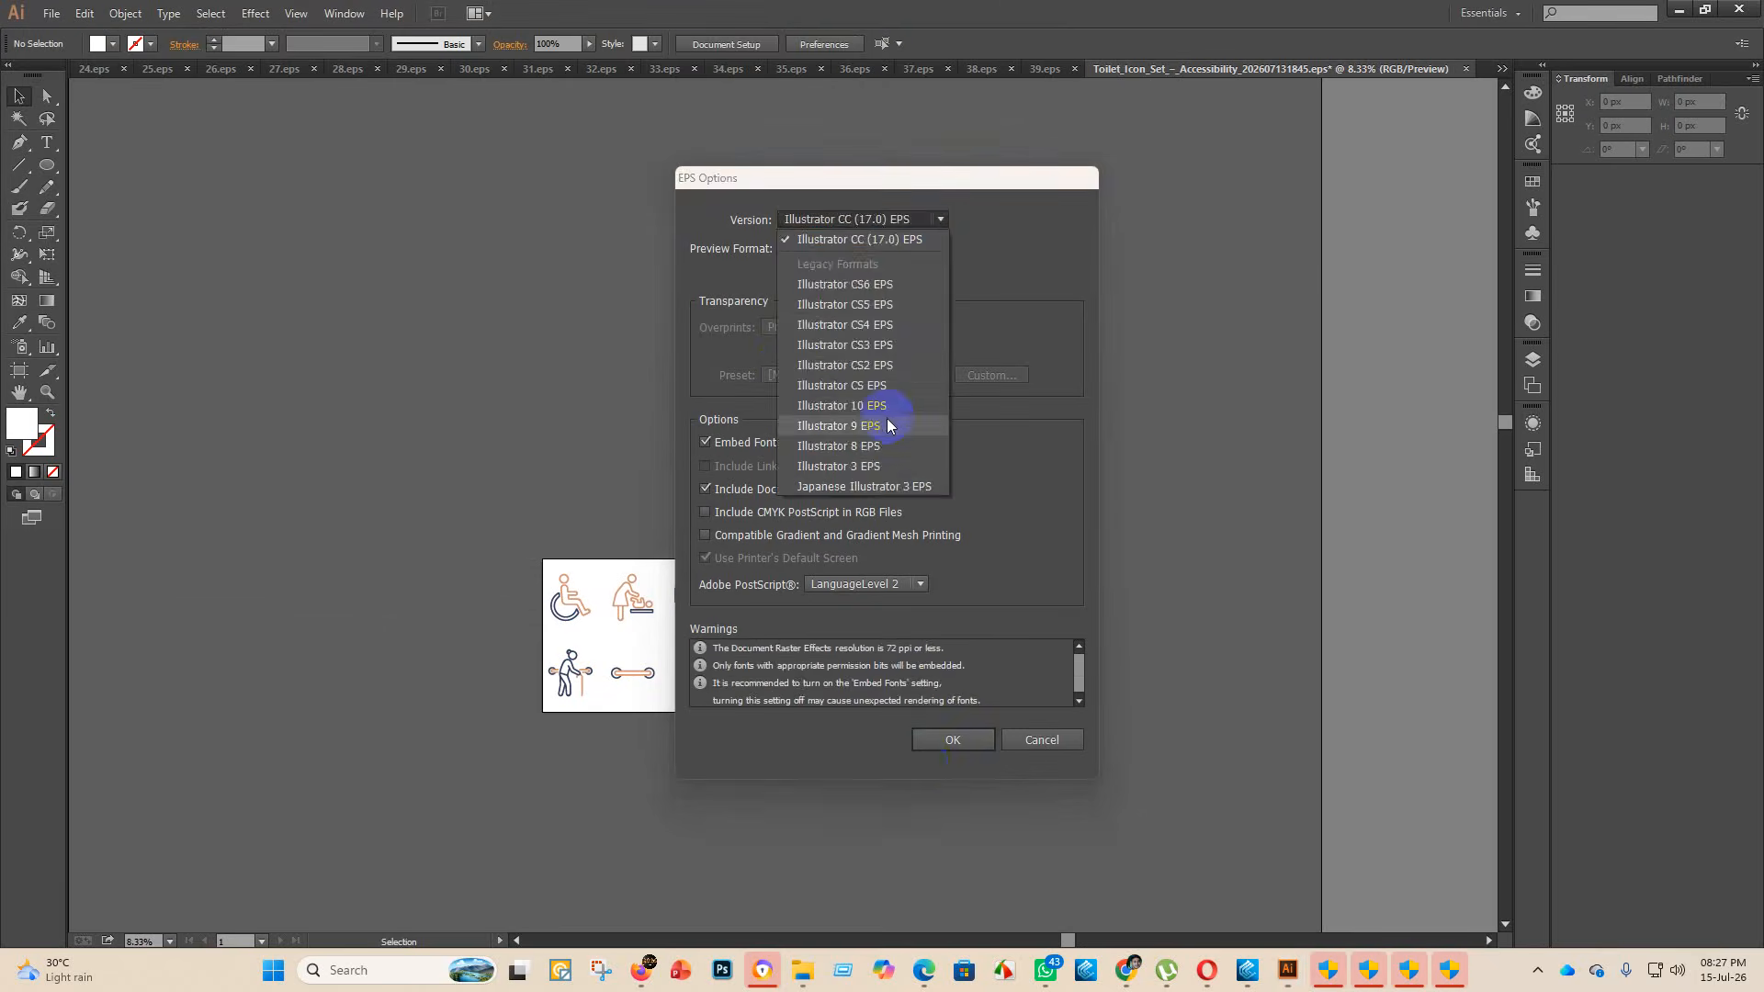
pyautogui.click(880, 415)
pyautogui.click(953, 741)
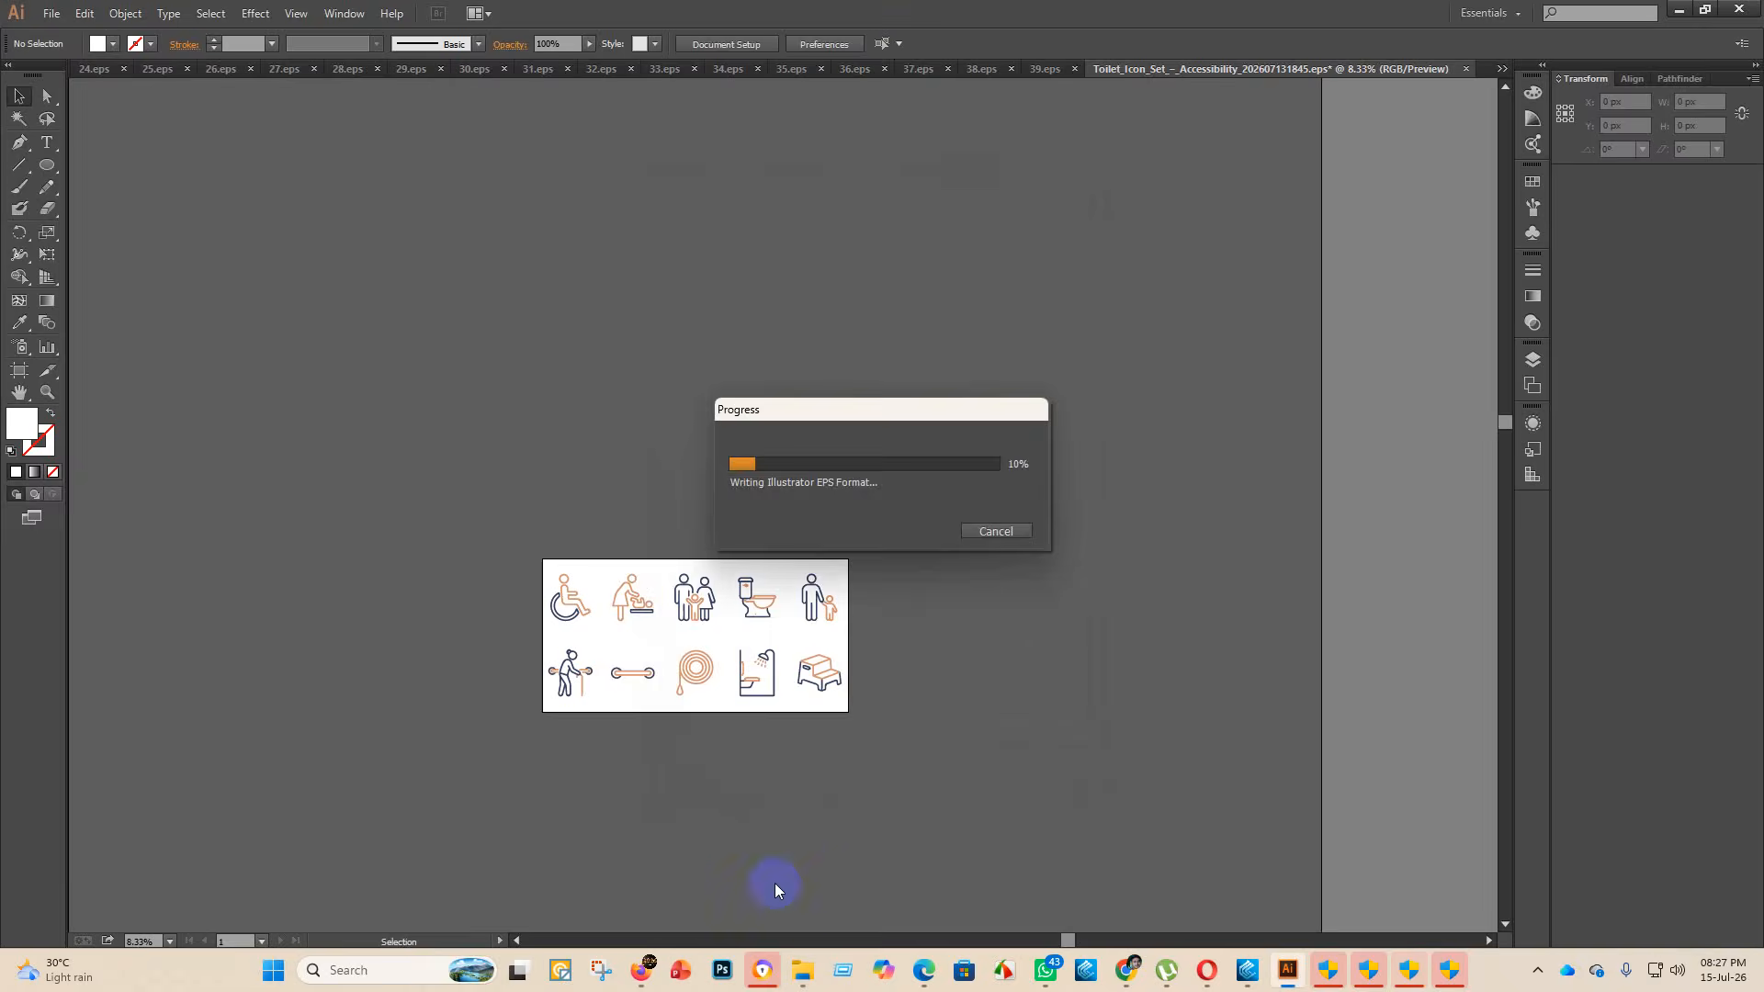
# - Switch to File Explorer, move both accessibility icon source files into the finish folder, and open the Toilet_icon_set_cyan_coral EPS in Illustrator
pyautogui.click(828, 856)
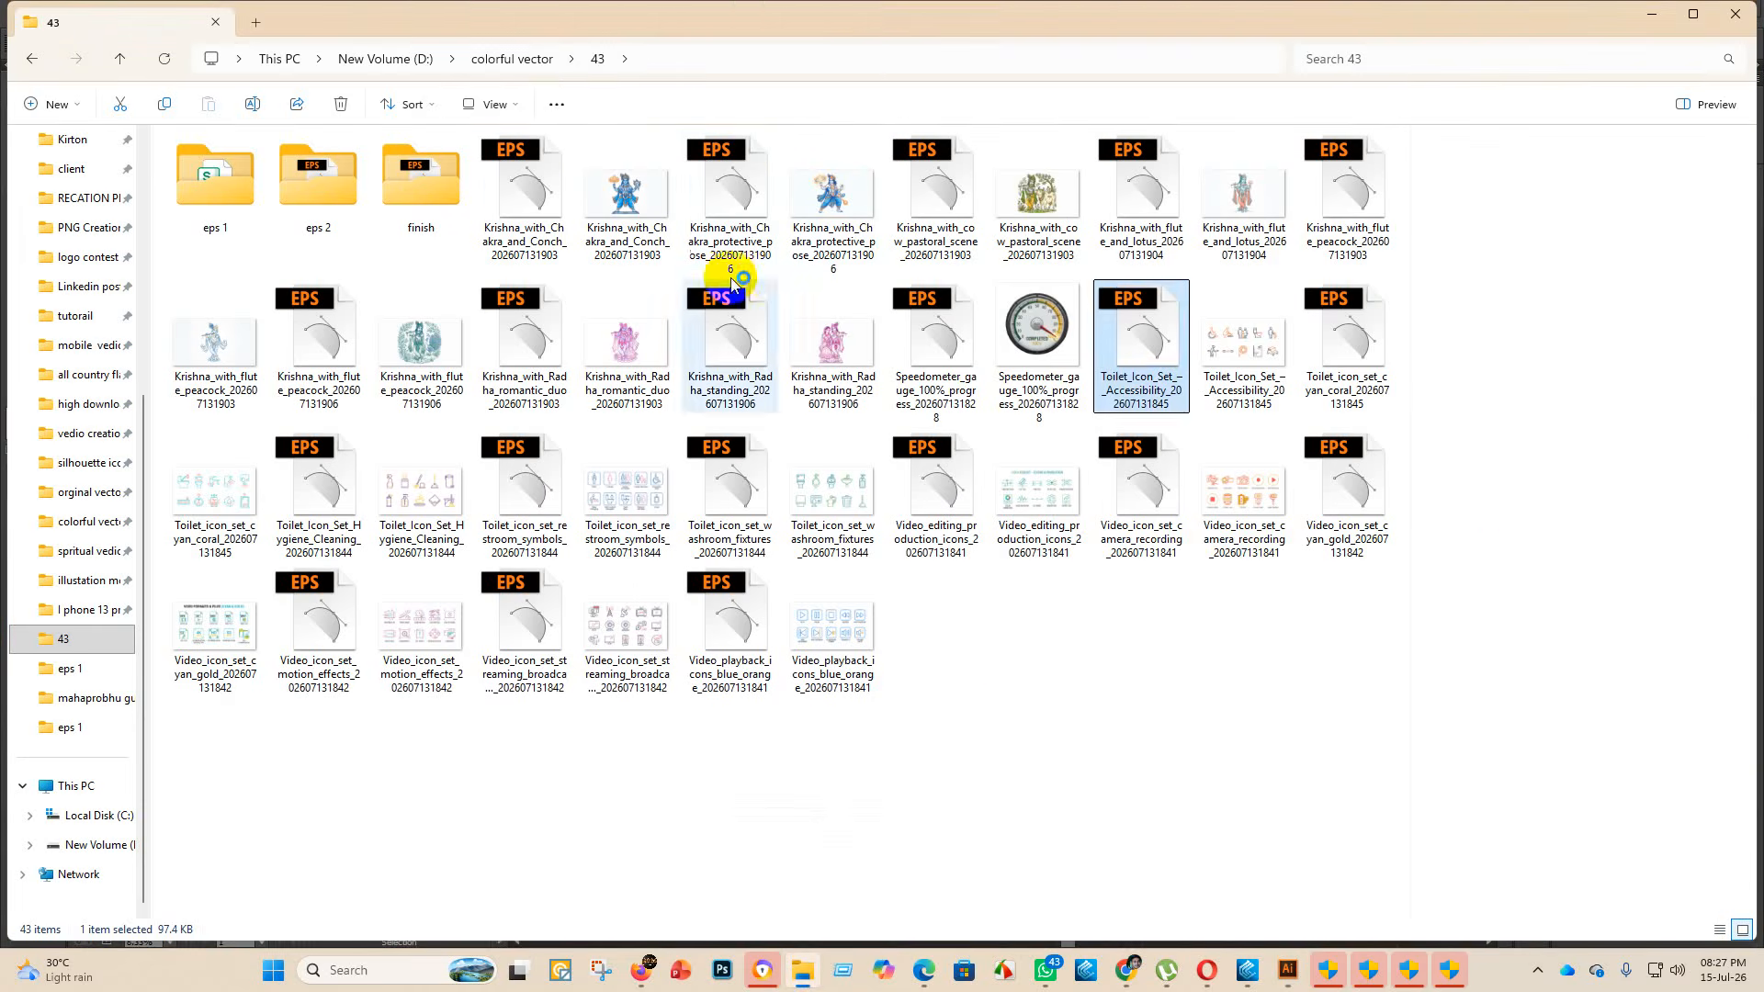
pyautogui.moveTo(1146, 358); pyautogui.dragTo(426, 185)
pyautogui.click(1134, 338)
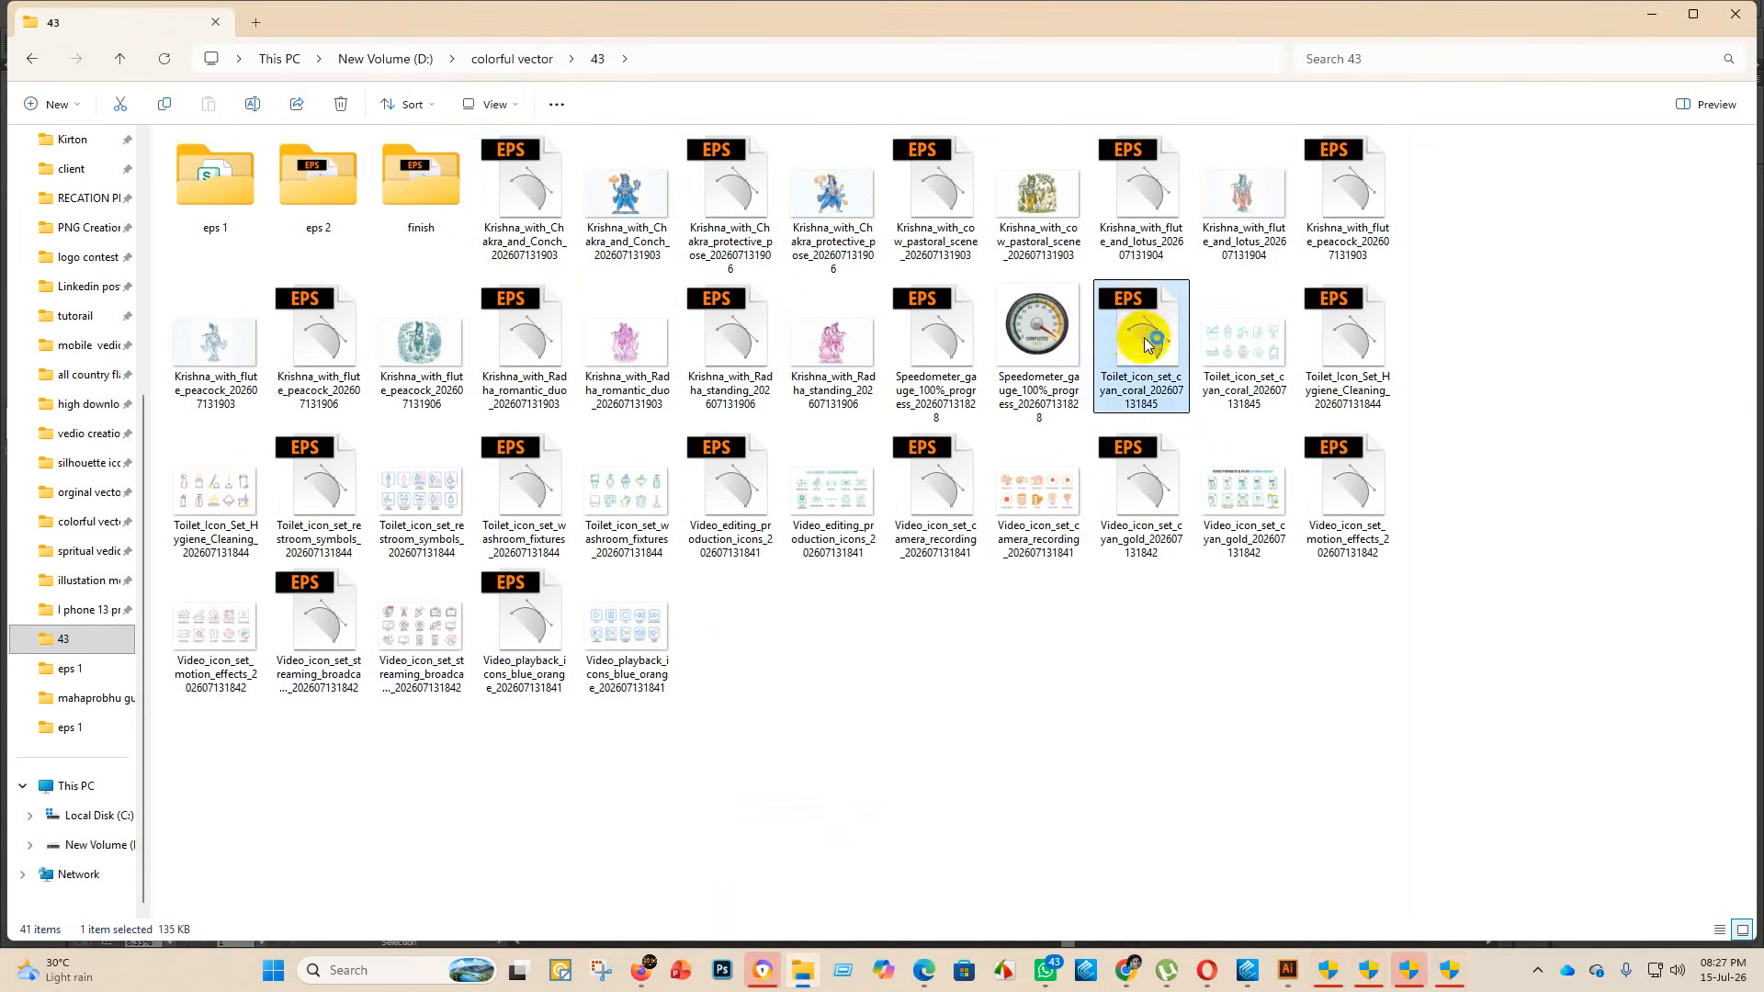
pyautogui.doubleClick(1146, 342)
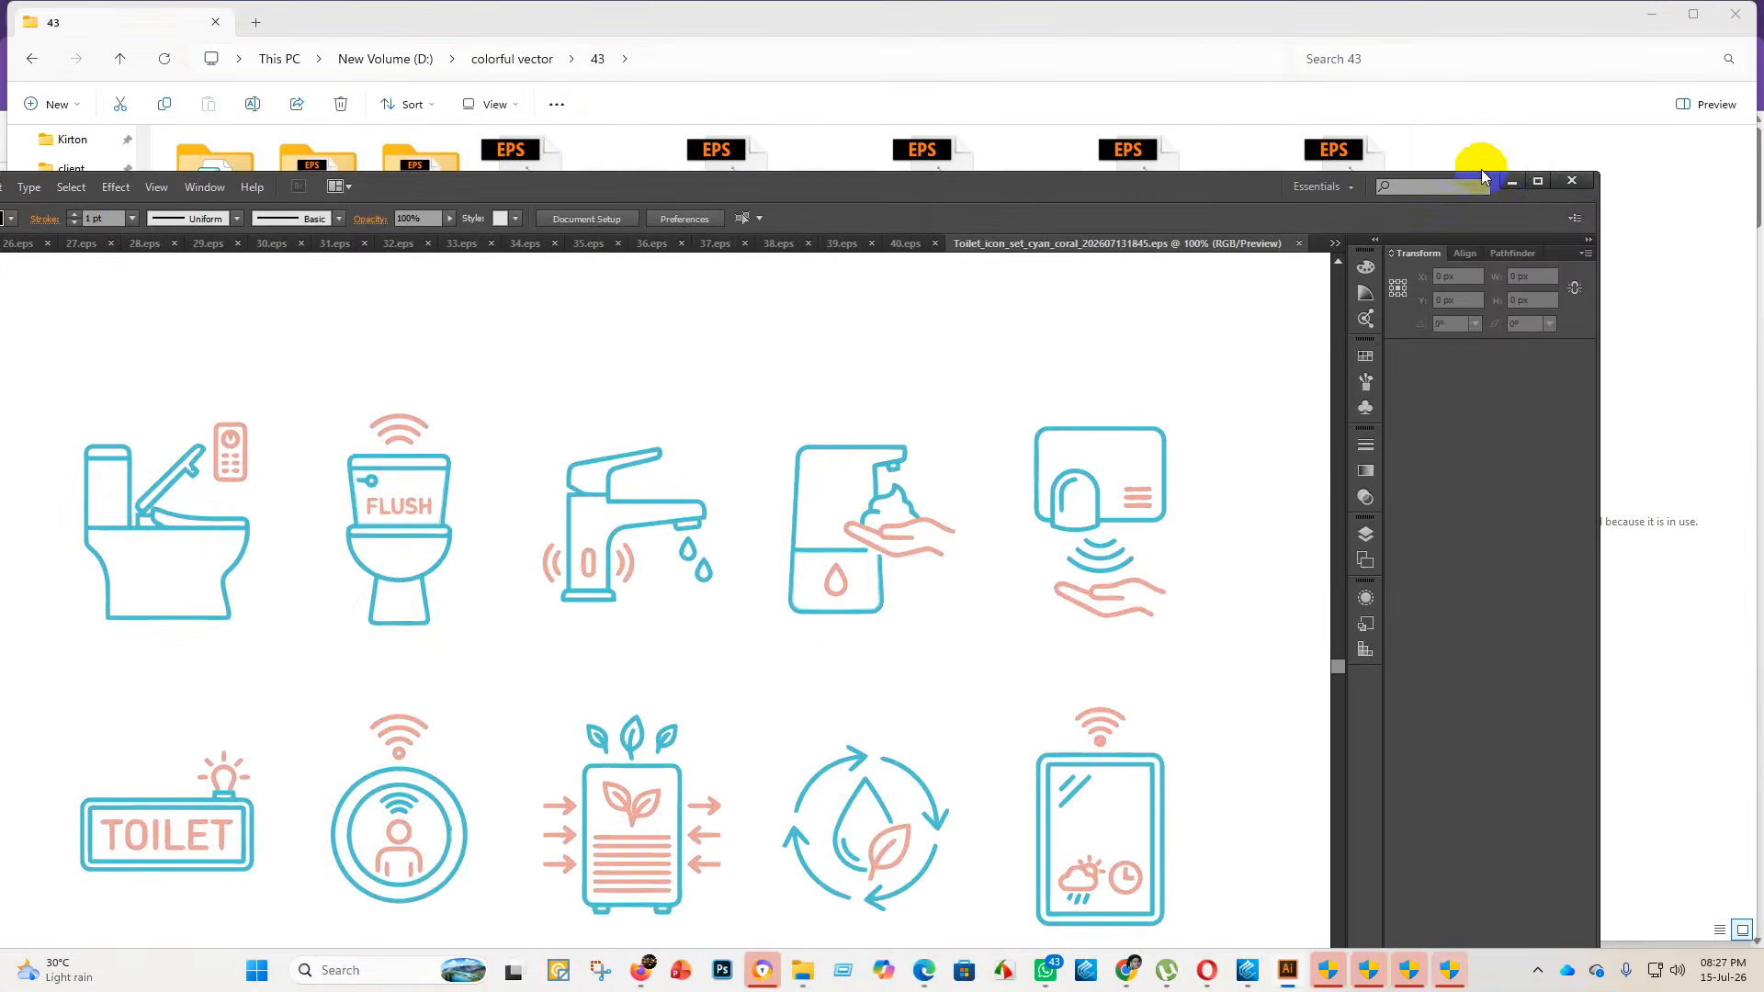
pyautogui.click(1537, 181)
# - Enlarge the cyan and coral icon group until the icons span about 3670 px, and delete its white background with the Magic Wand
pyautogui.hotkey('ctrl', '-')
pyautogui.hotkey('ctrl', '-')
pyautogui.hotkey('ctrl', '-')
pyautogui.hotkey('ctrl', '-')
pyautogui.hotkey('ctrl', '-')
pyautogui.hotkey('ctrl', '-')
pyautogui.hotkey('ctrl', '-')
pyautogui.scroll(2, 927, 660)
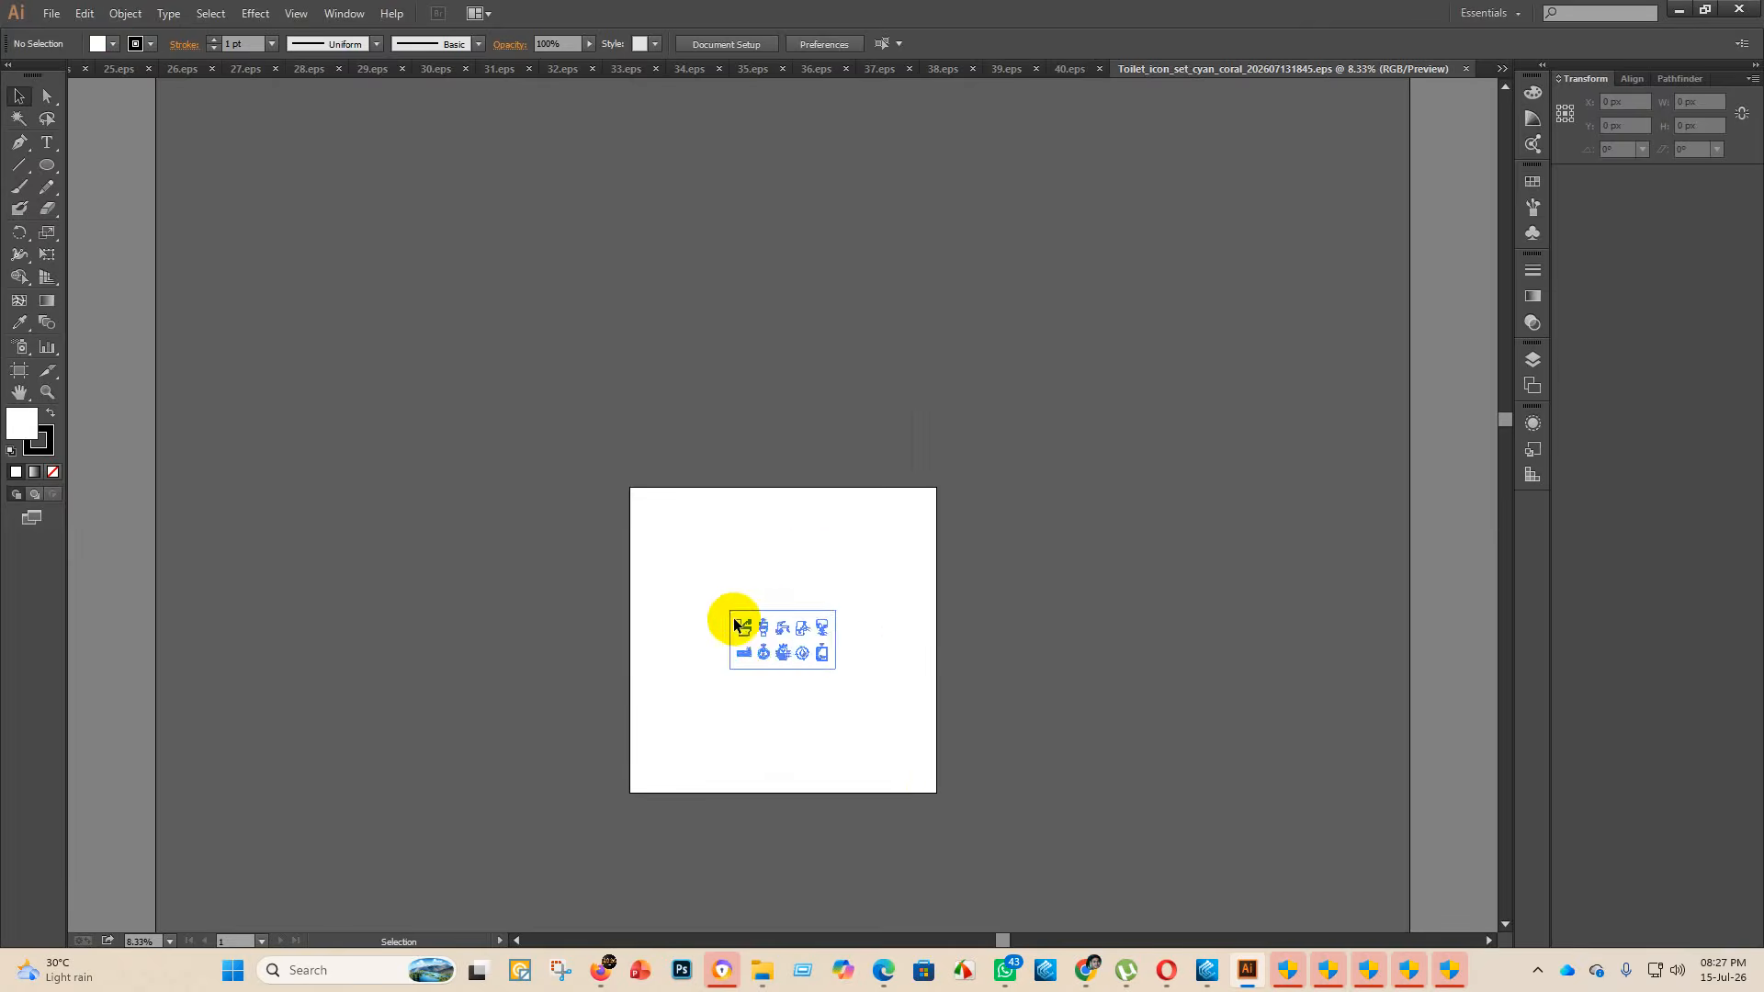
pyautogui.click(794, 623)
pyautogui.moveTo(785, 610); pyautogui.dragTo(808, 481)
pyautogui.click(1179, 619)
pyautogui.click(747, 505)
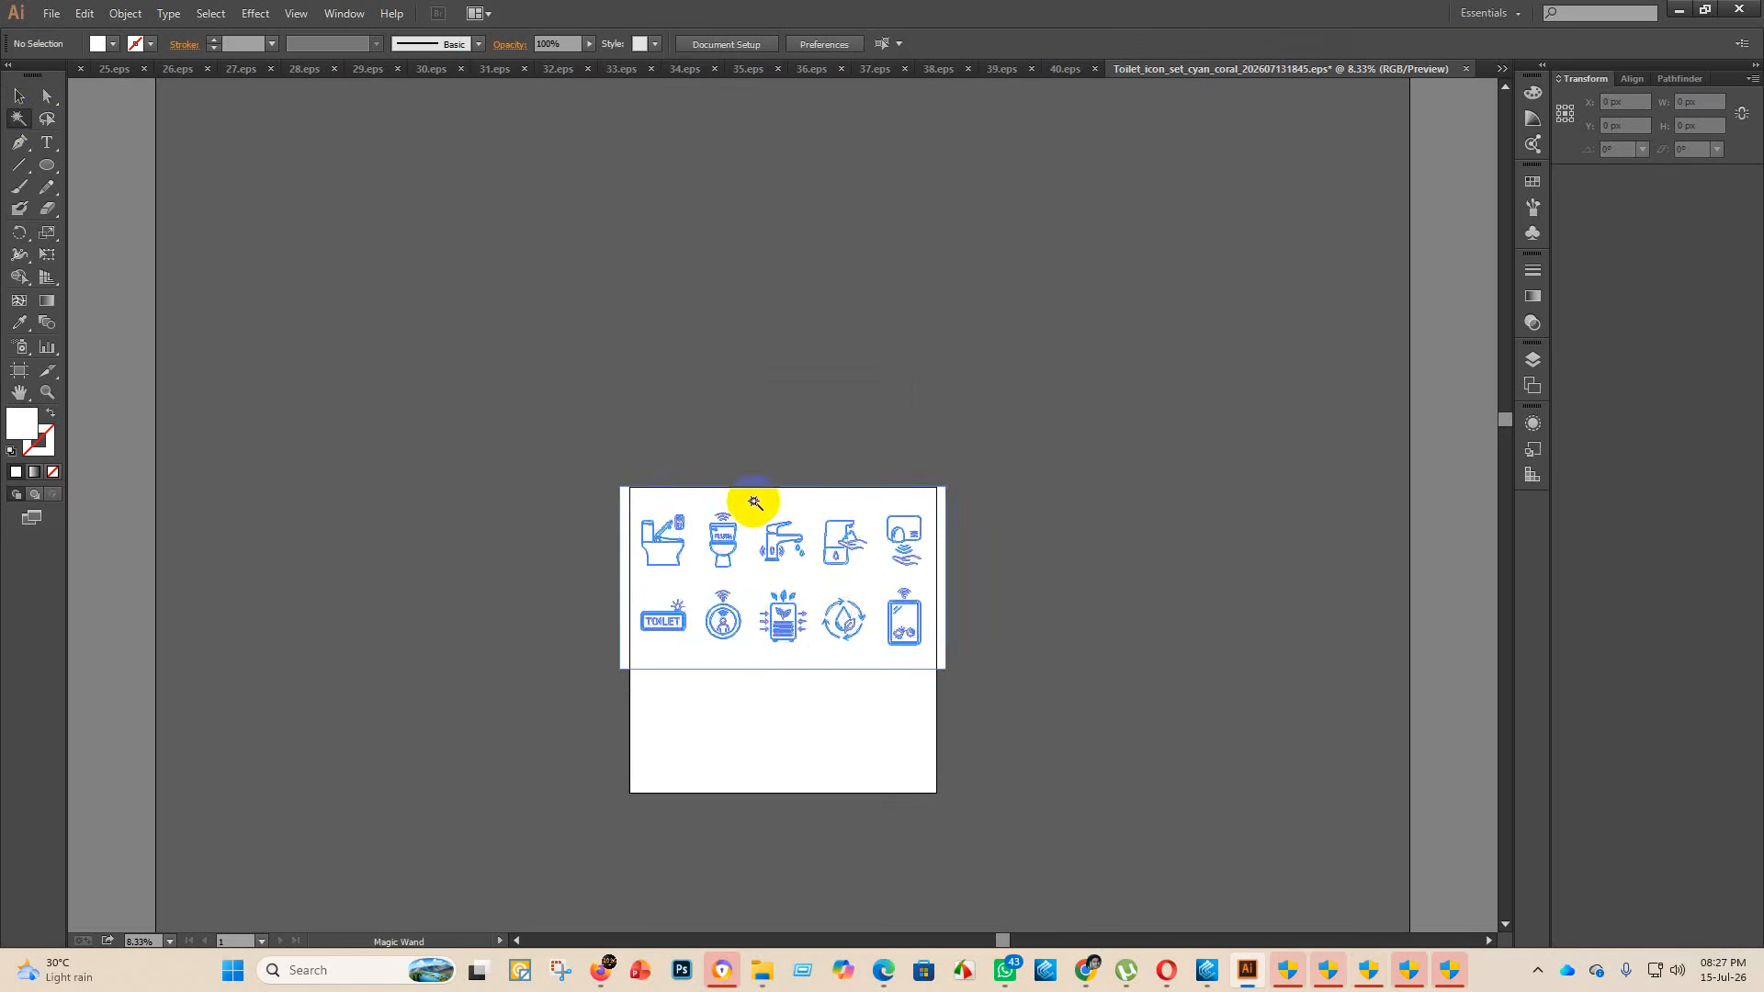
pyautogui.press('Delete')
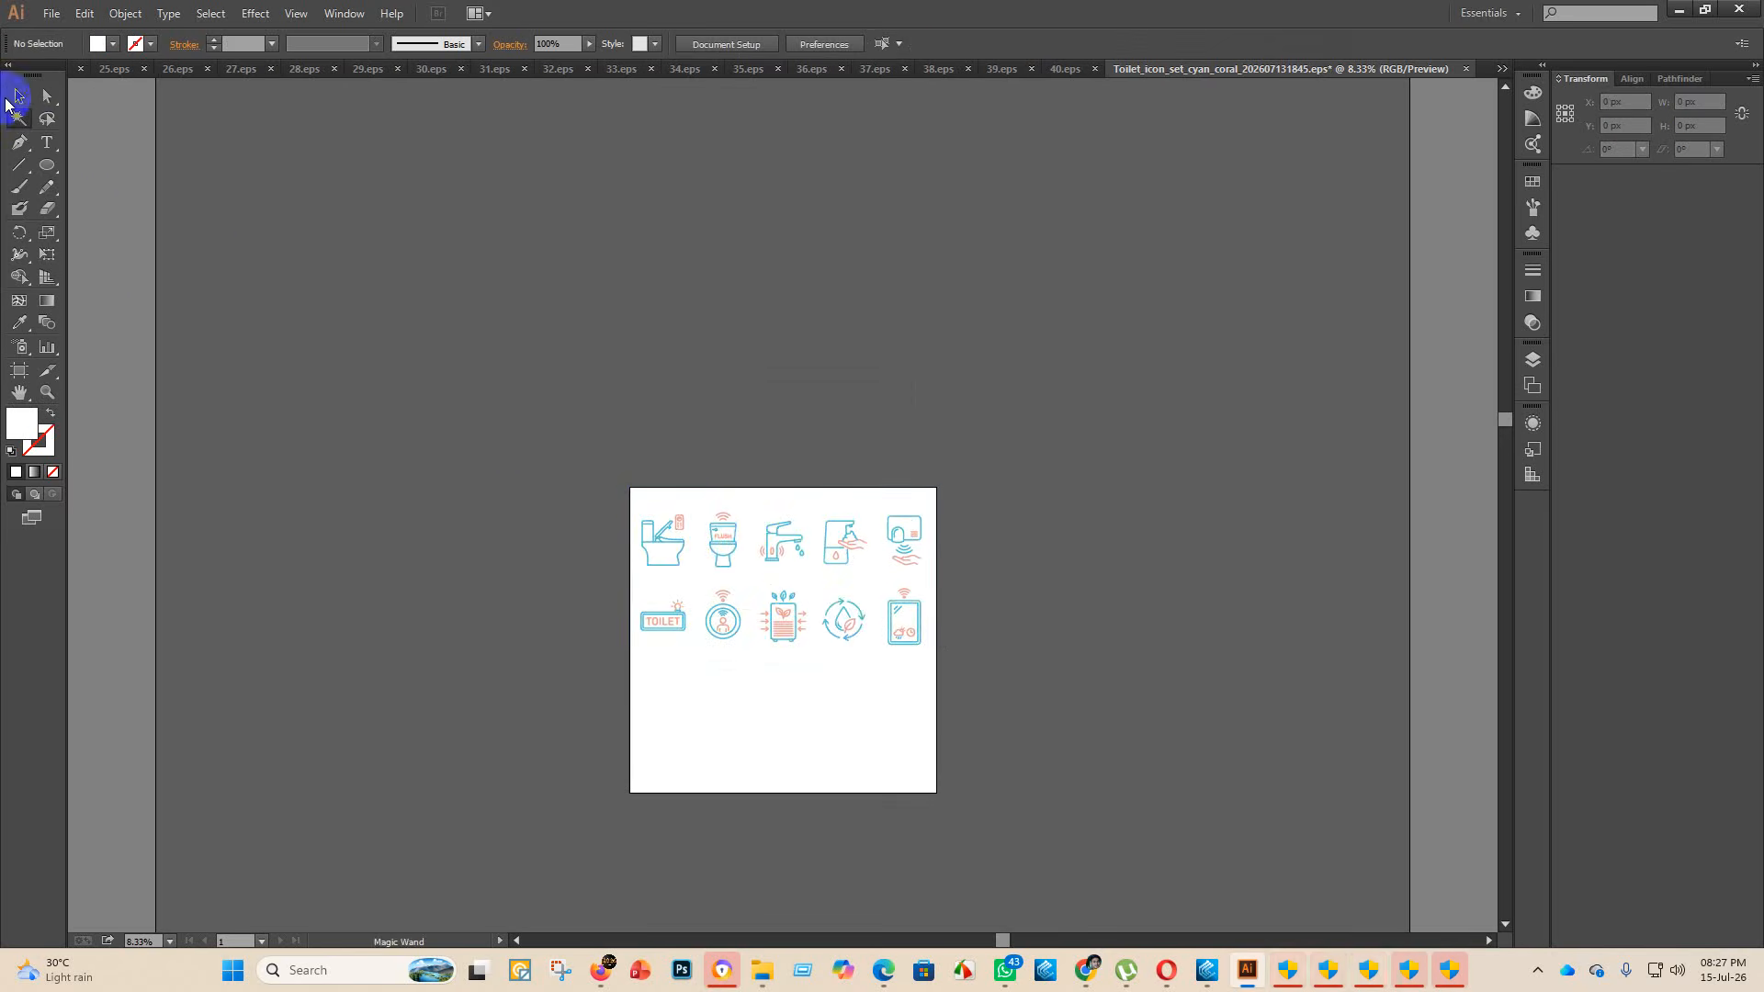
# - Reduce the artboard of the cyan and coral toilet icon set to a height of 2000 px
pyautogui.click(15, 97)
pyautogui.click(839, 598)
pyautogui.click(19, 371)
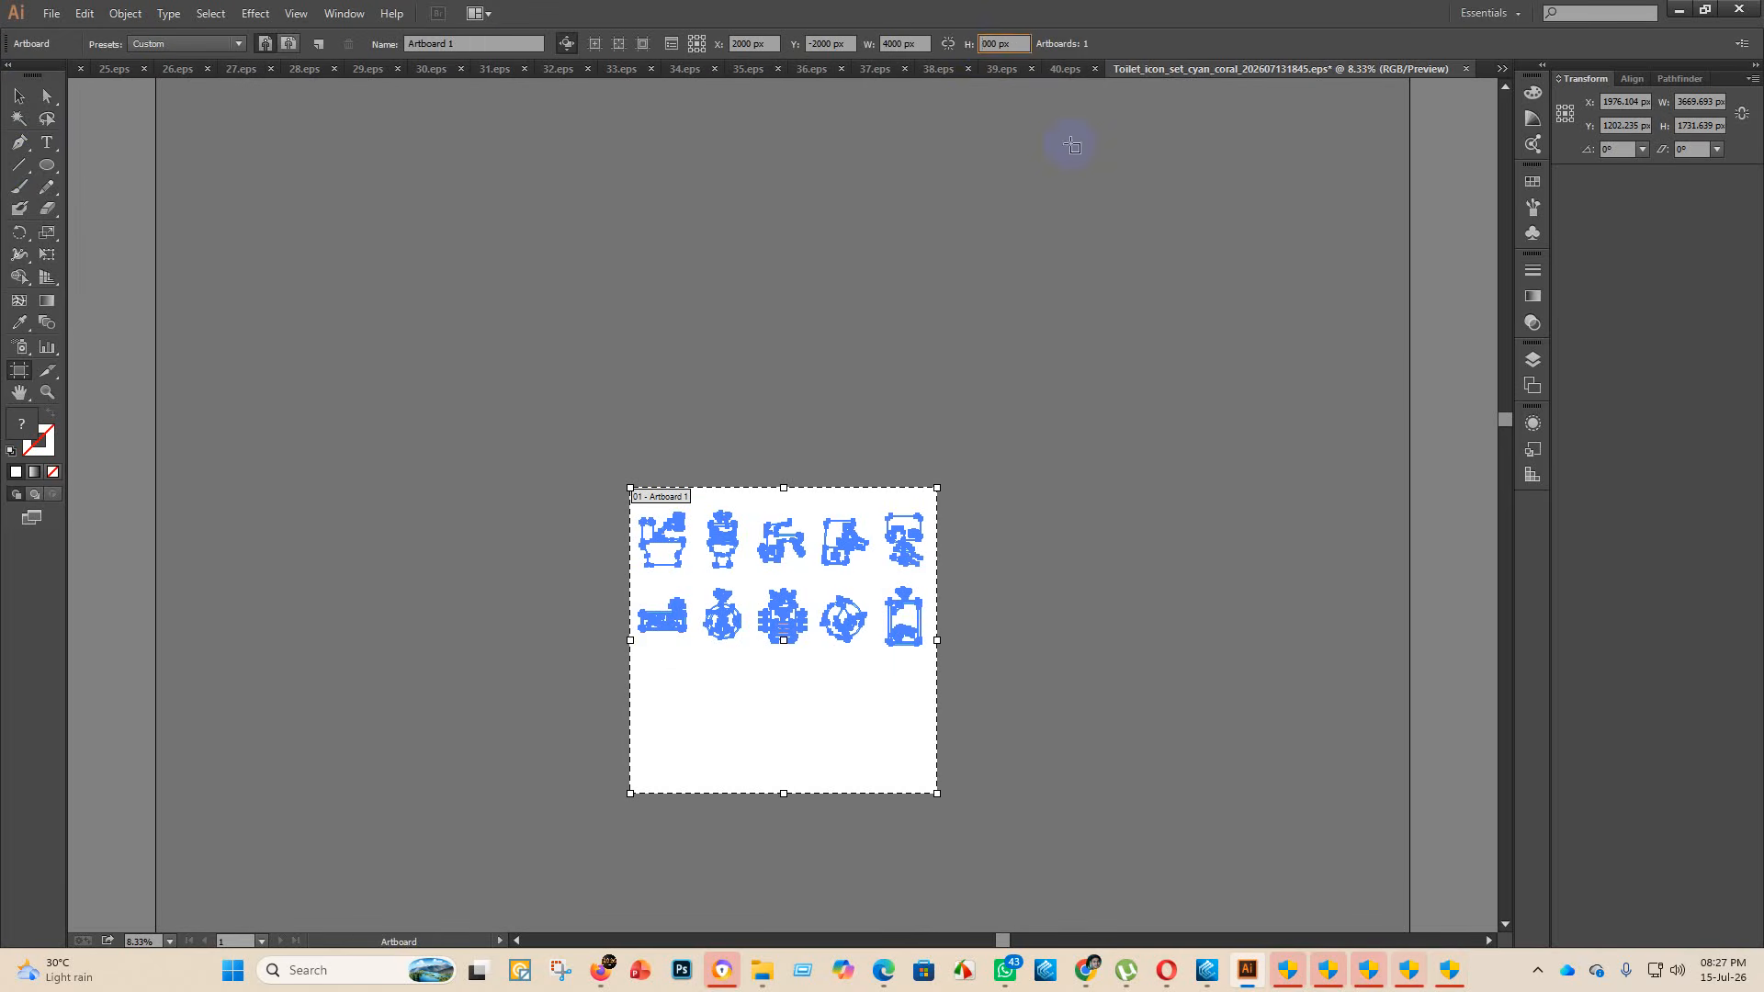
pyautogui.press('Return')
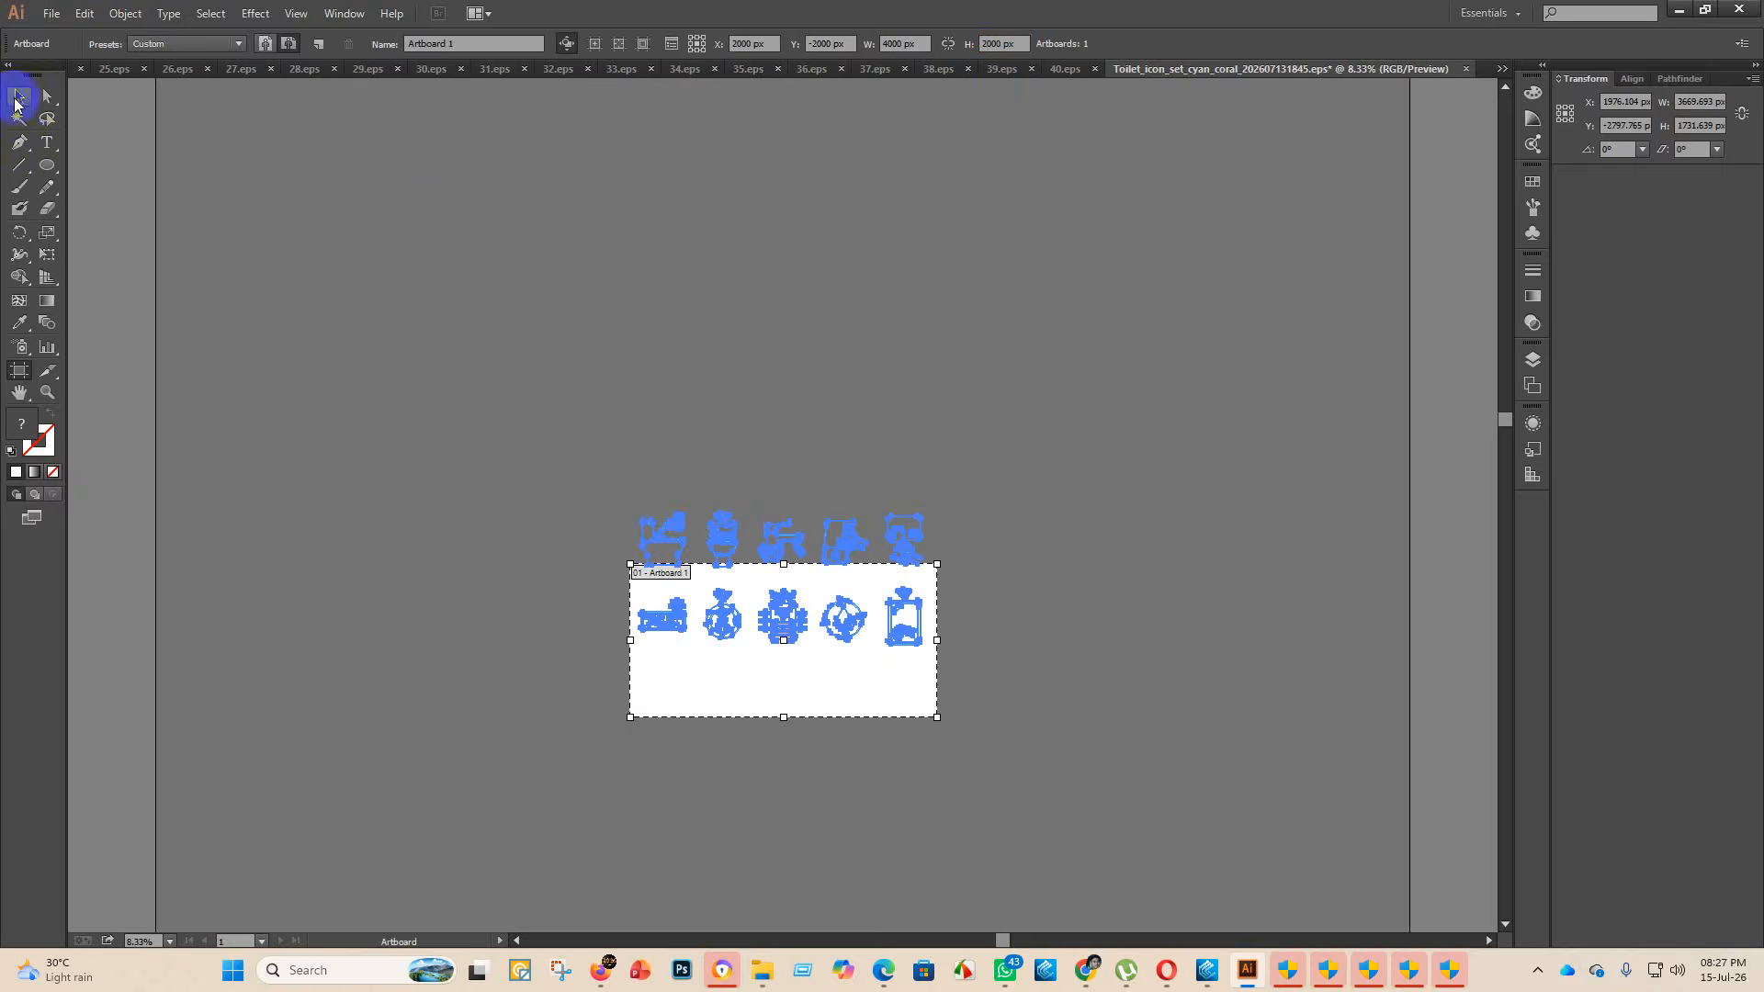
# - Centre the cyan and coral icon group horizontally and vertically on the artboard
pyautogui.click(15, 97)
pyautogui.click(788, 550)
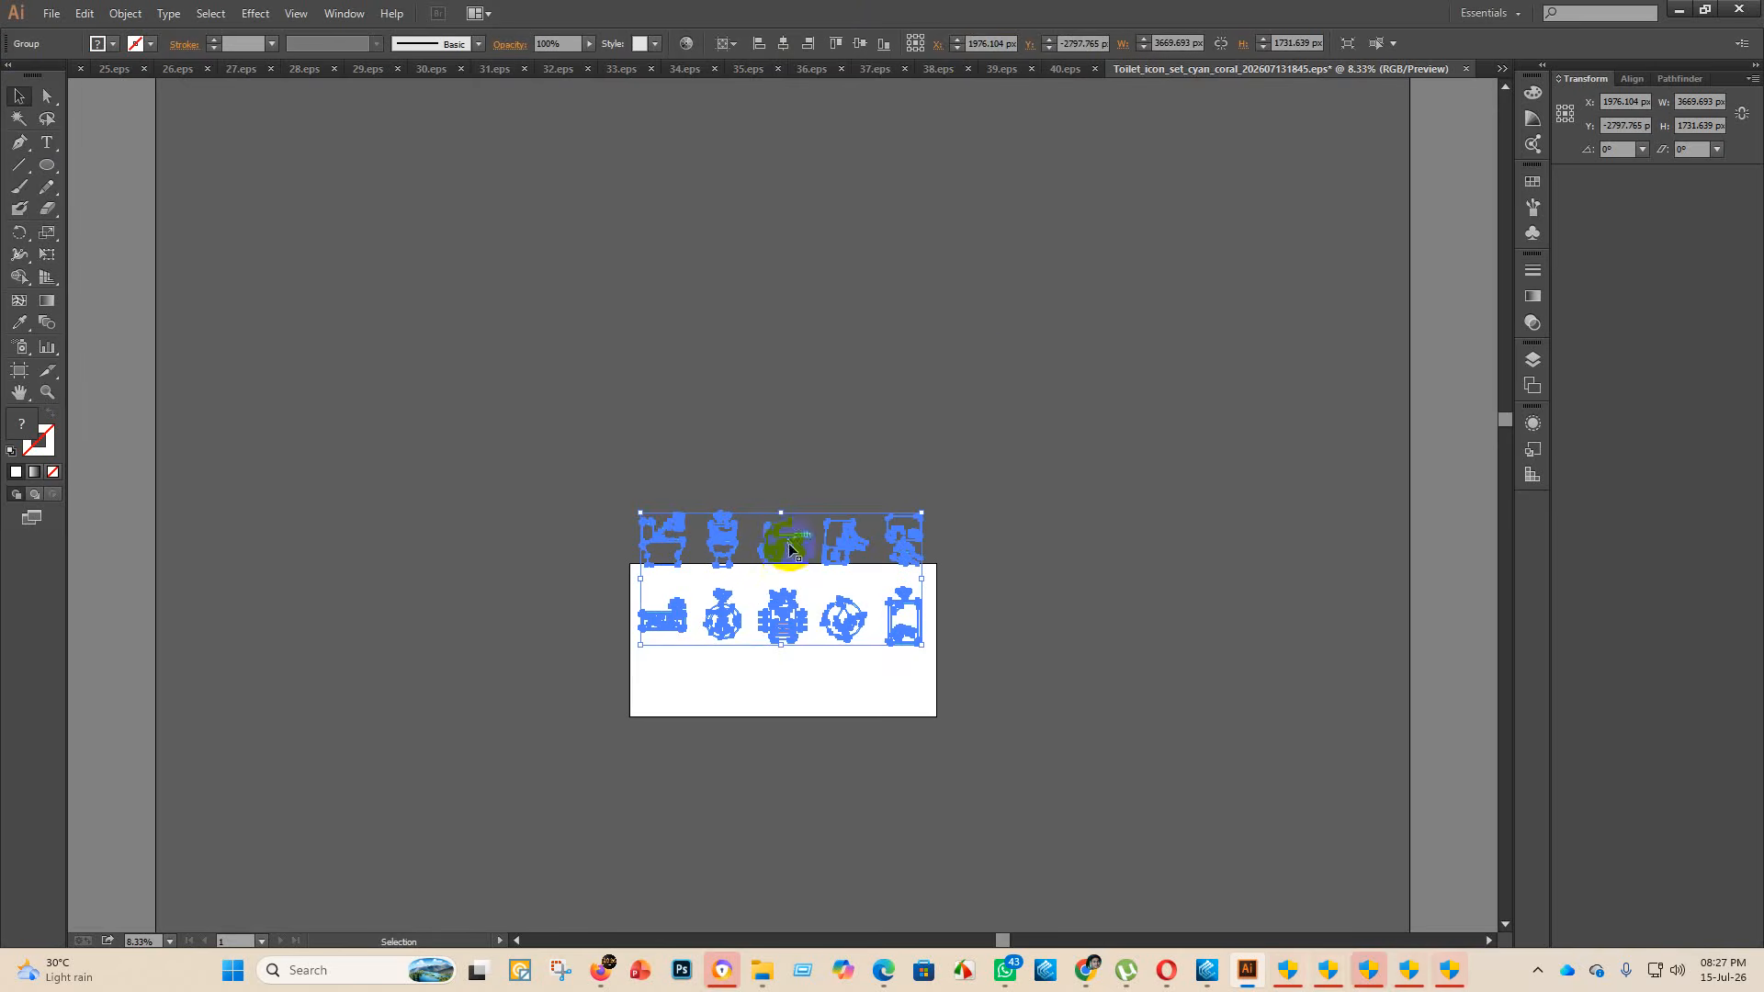
pyautogui.click(786, 43)
pyautogui.click(859, 43)
pyautogui.click(1010, 390)
pyautogui.scroll(2, 817, 677)
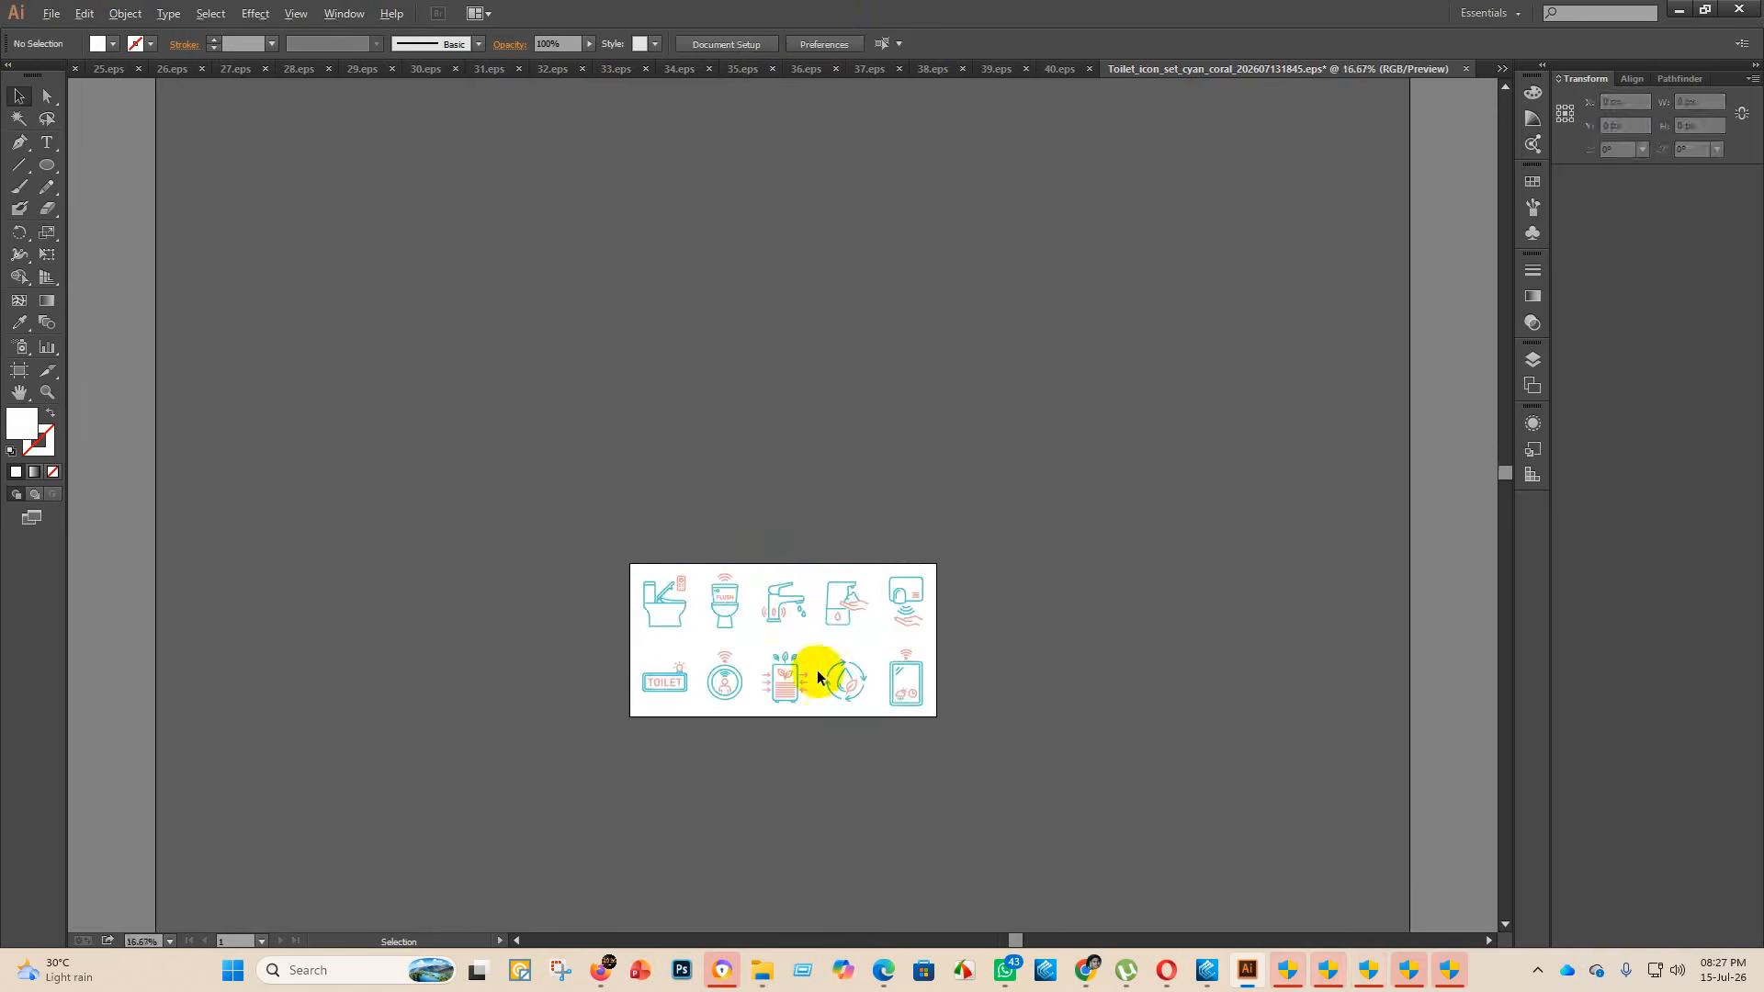
# - Save the cyan and coral toilet icon set in the eps 2 folder as an Illustrator EPS file named 41
pyautogui.click(46, 15)
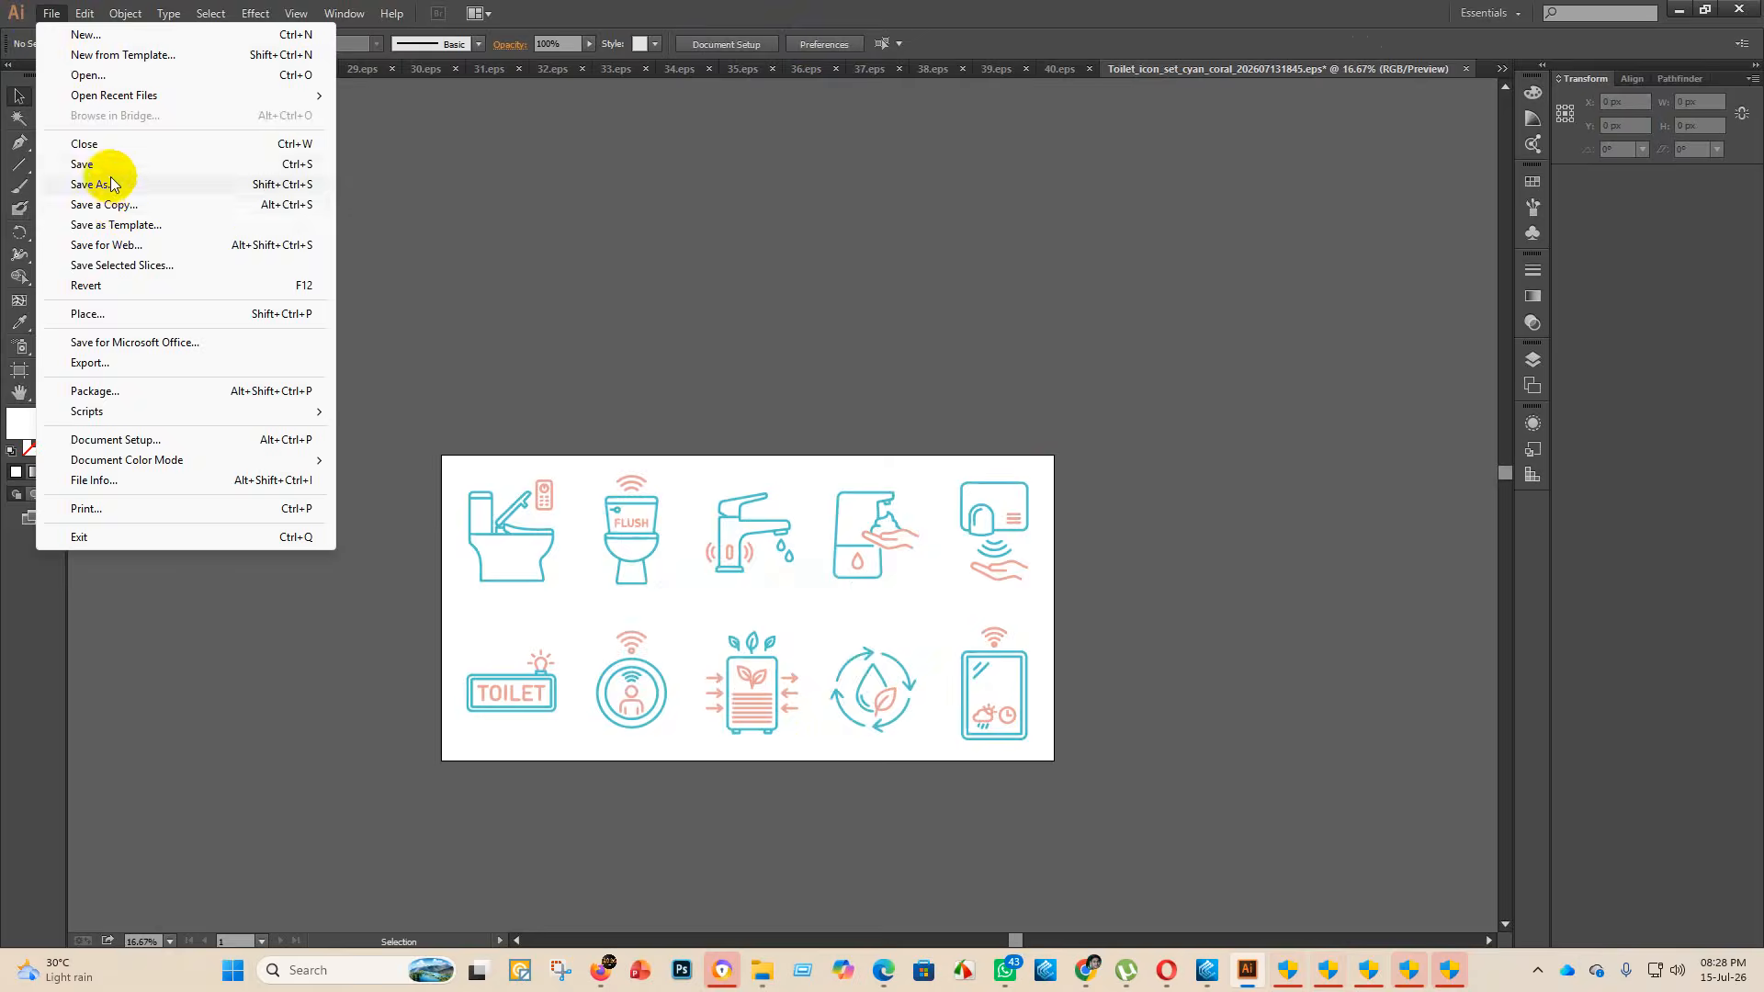
pyautogui.click(107, 178)
pyautogui.doubleClick(314, 163)
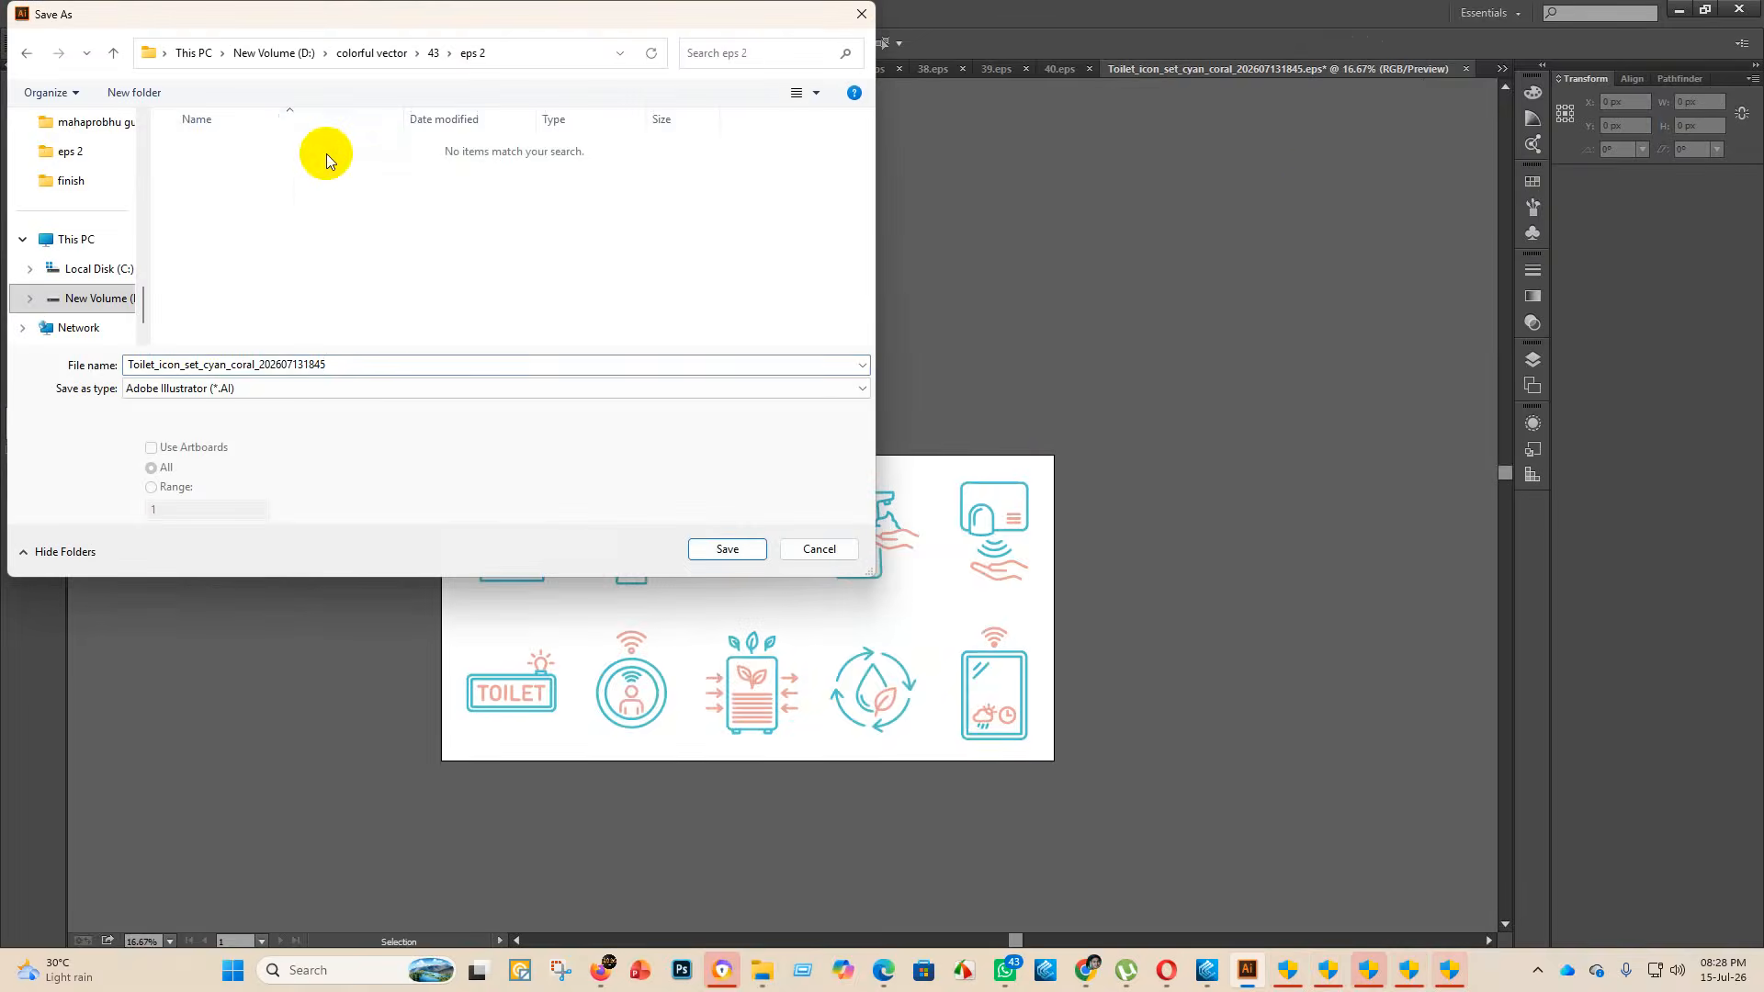
pyautogui.click(268, 390)
pyautogui.click(228, 425)
pyautogui.scroll(-10, 310, 311)
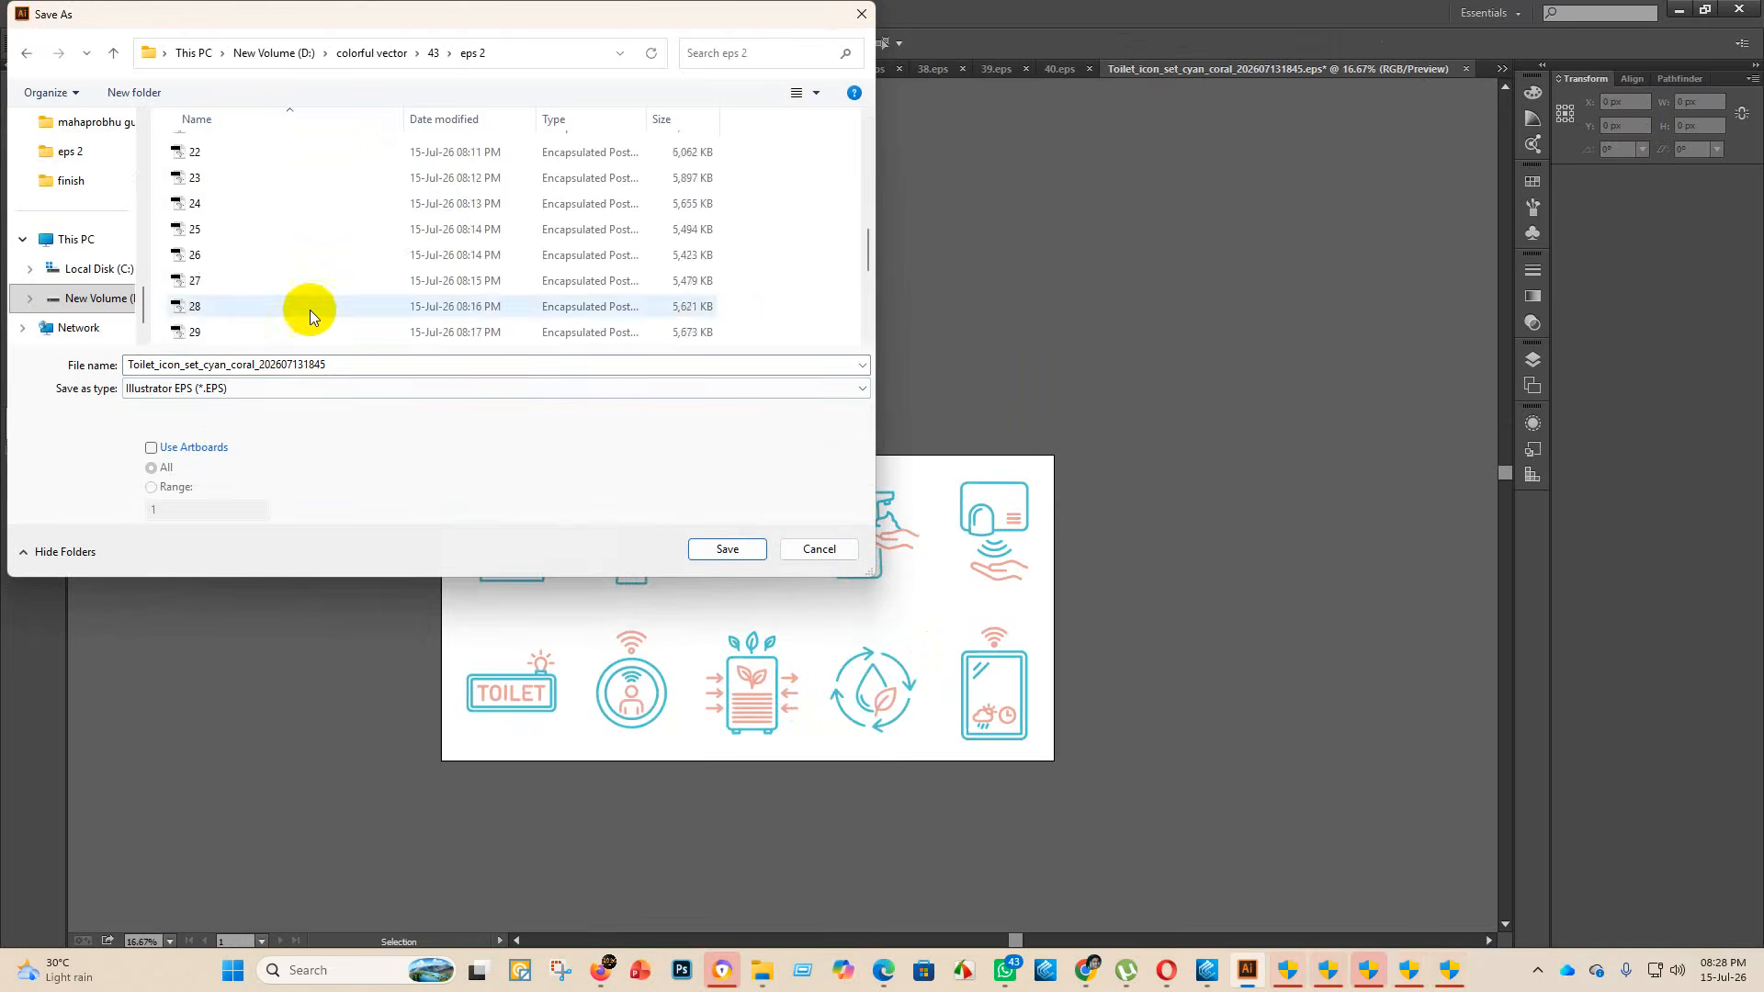
pyautogui.click(394, 364)
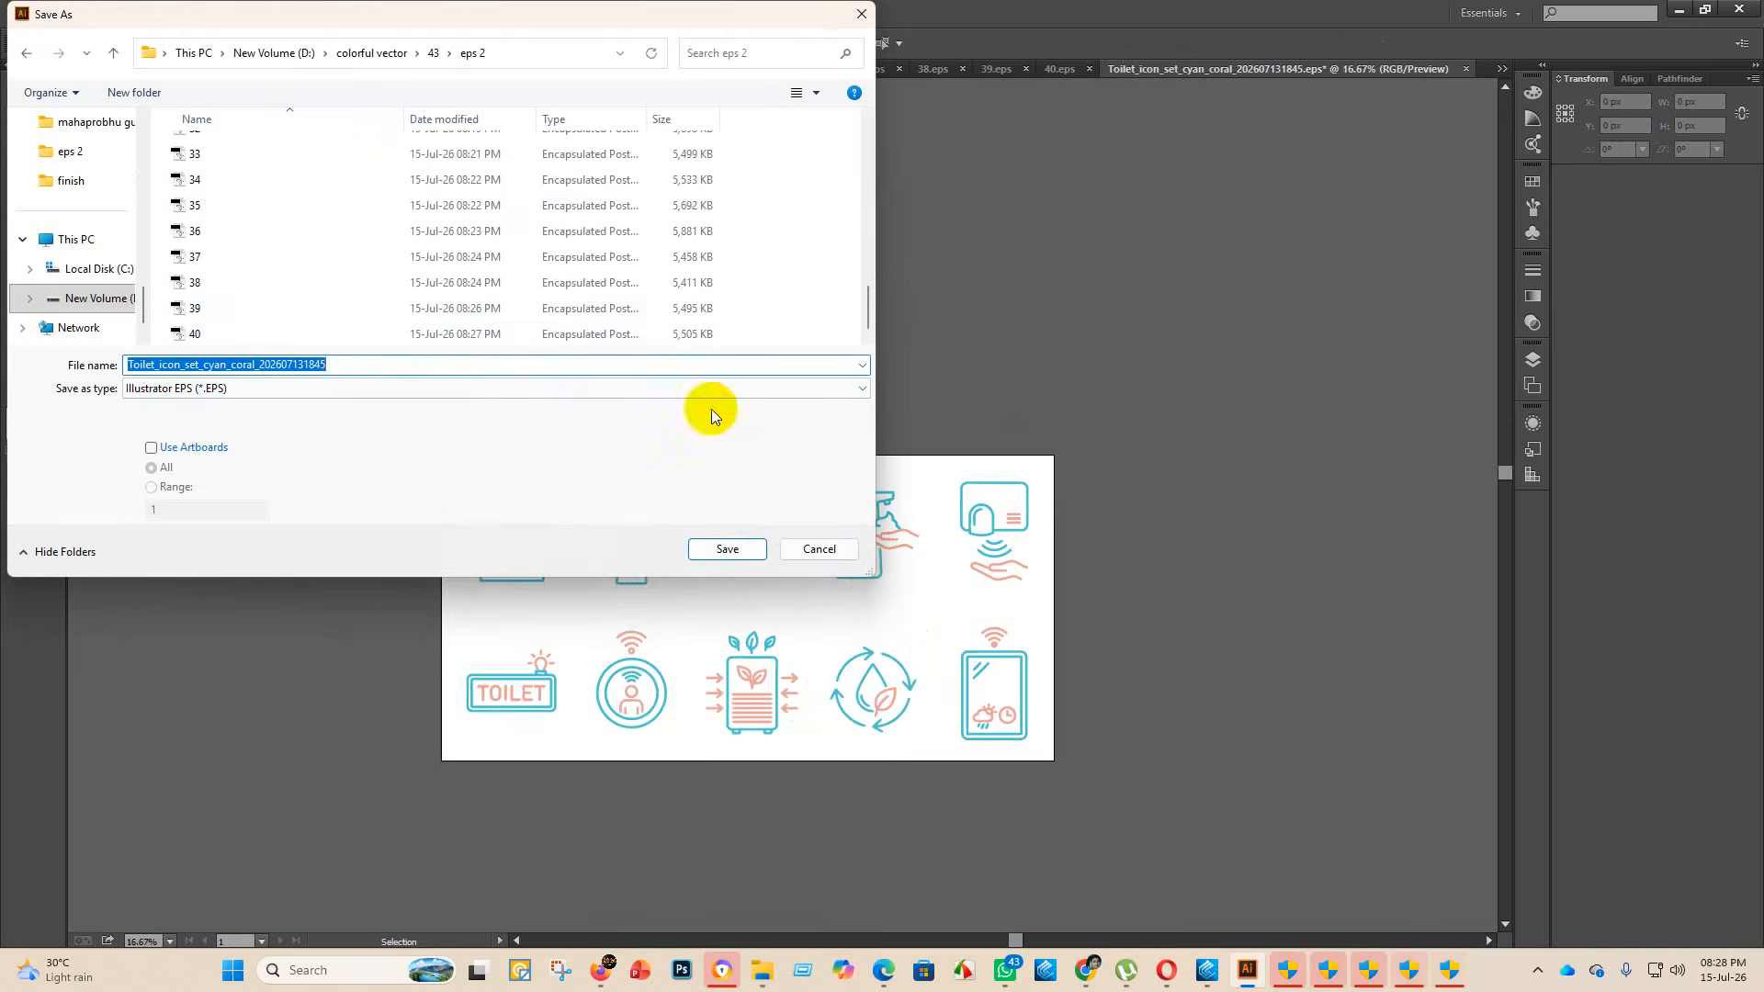
pyautogui.write('41')
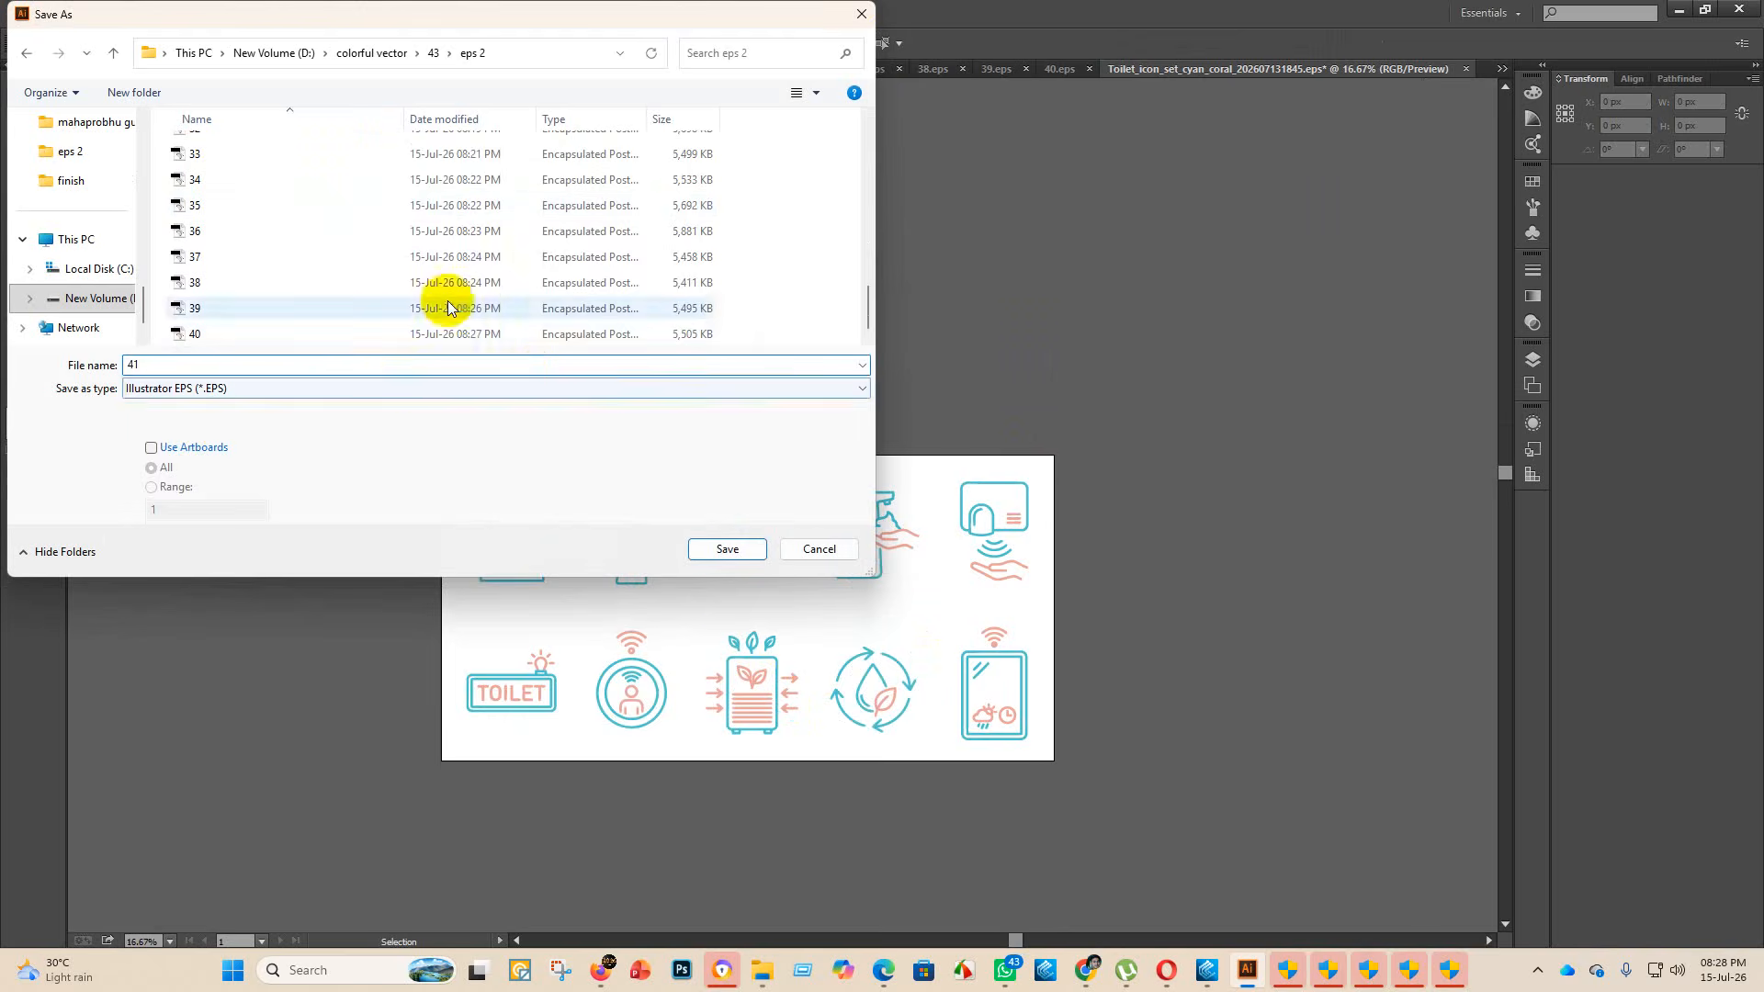
pyautogui.click(740, 562)
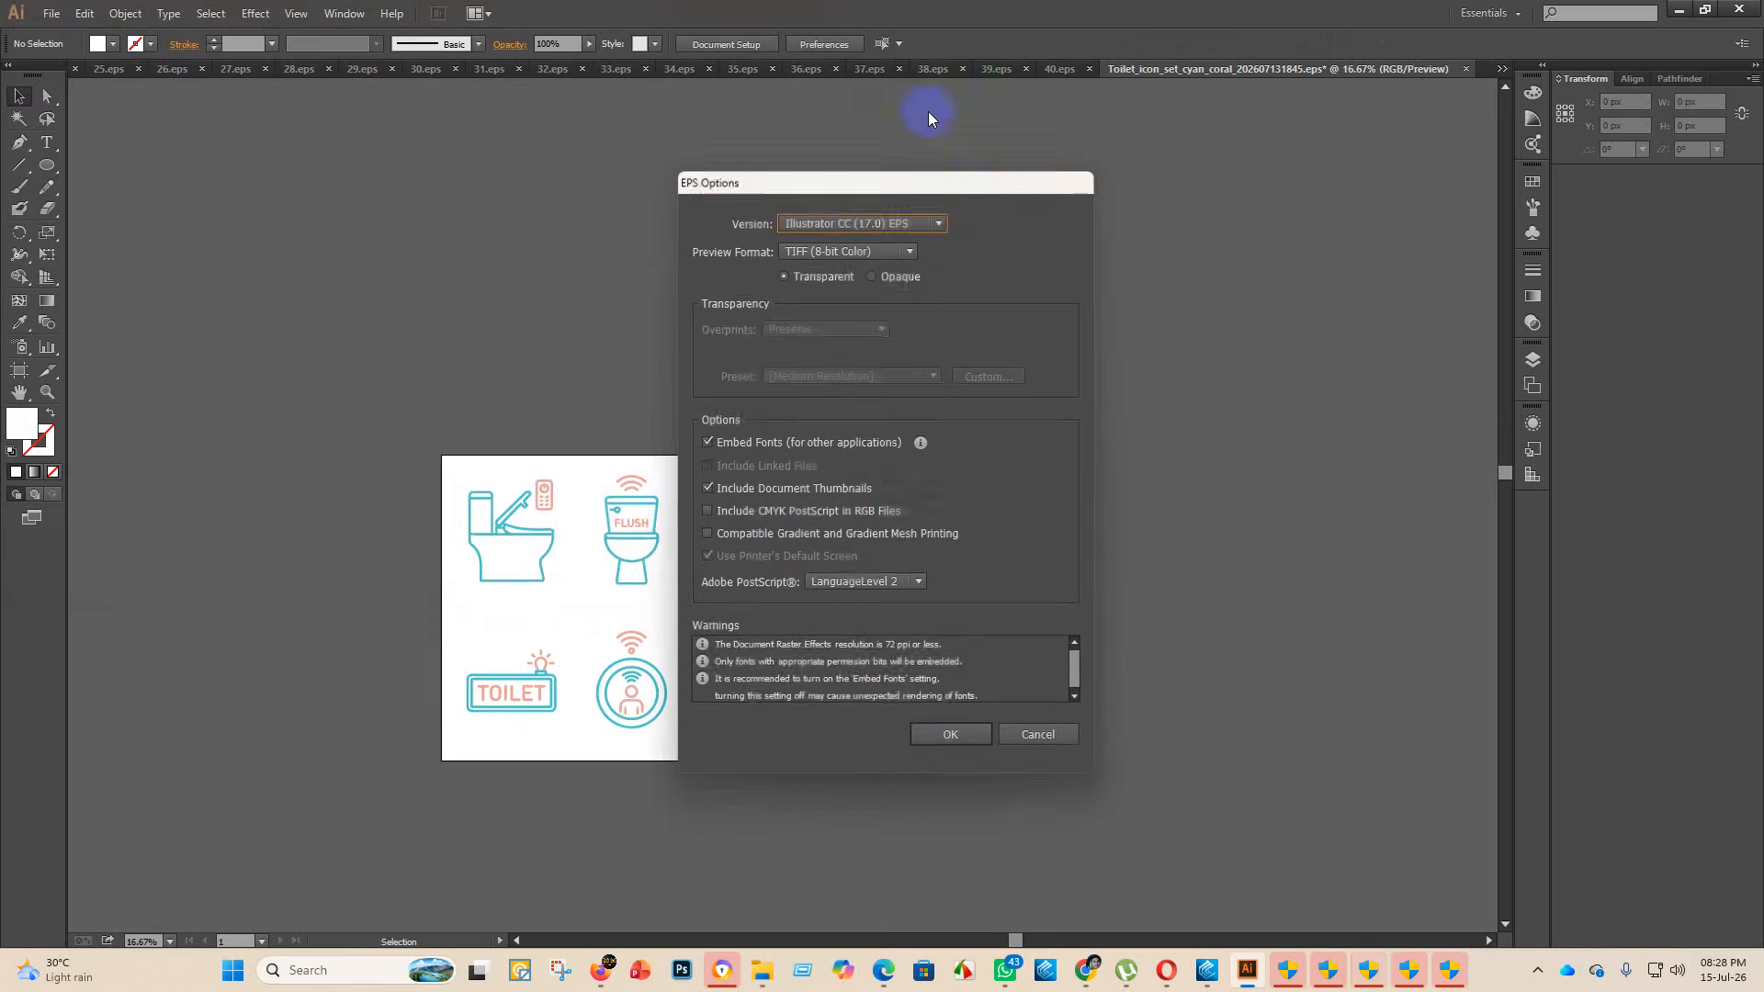
# - Set the EPS version to Illustrator 10 EPS for file 41 and write the file
pyautogui.click(937, 219)
pyautogui.click(875, 405)
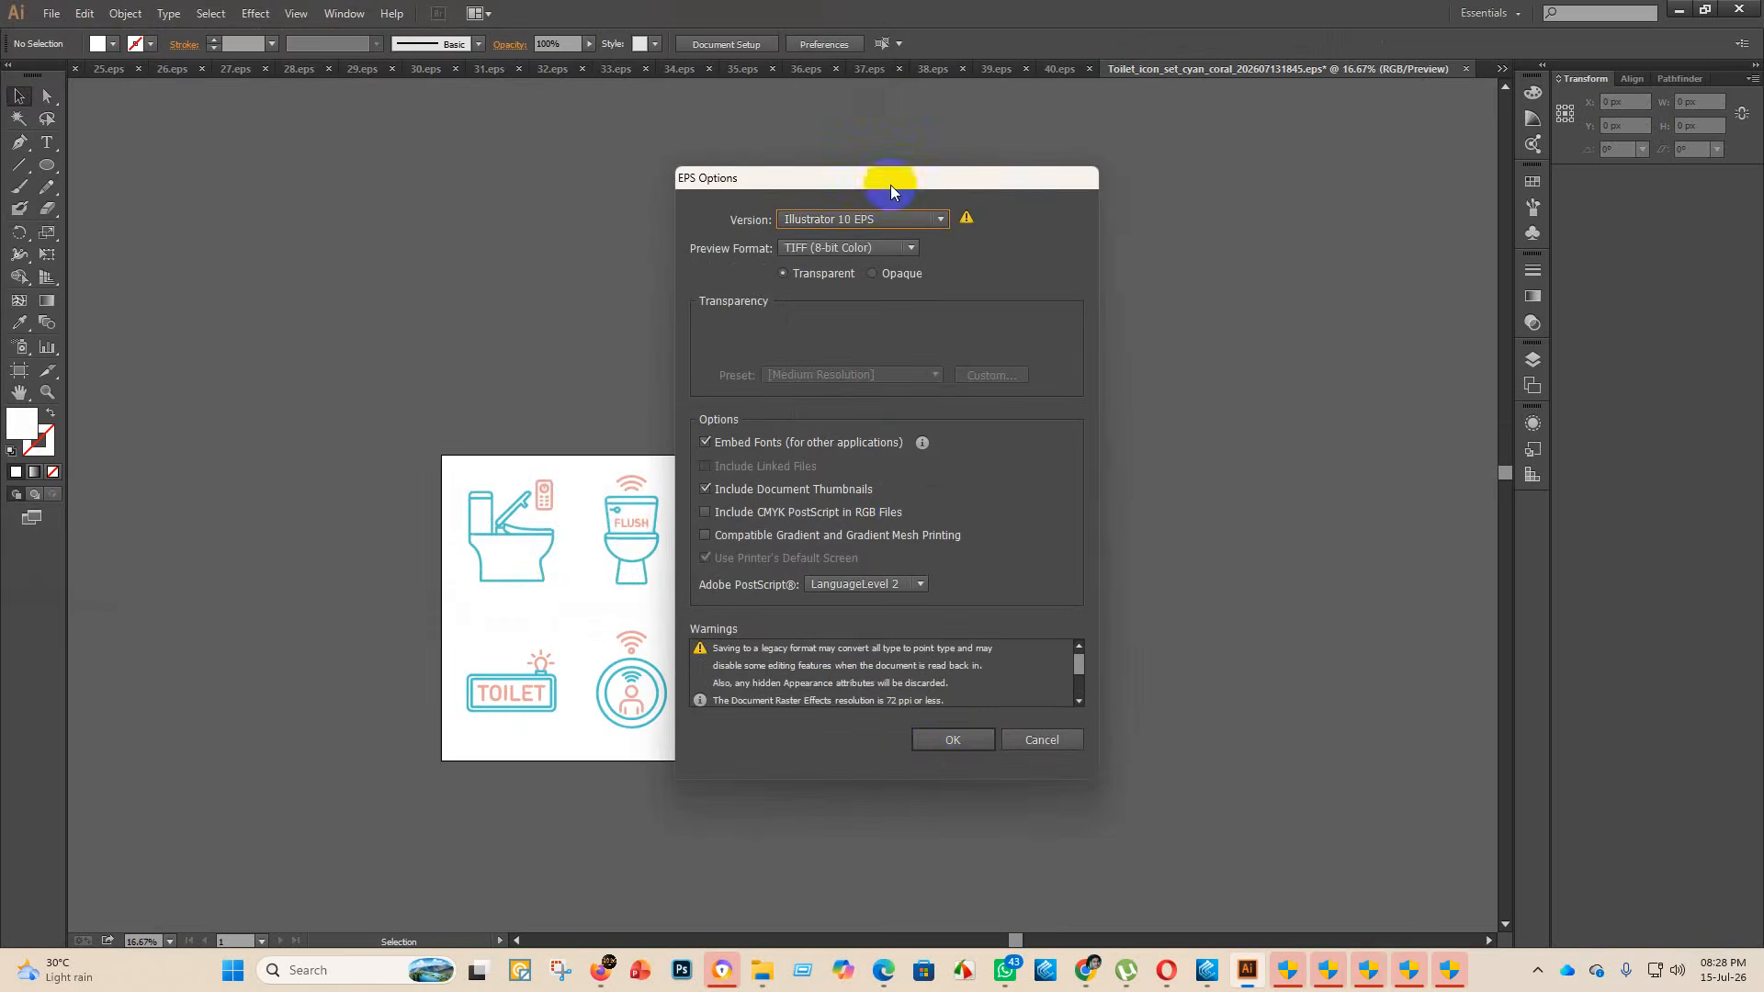
pyautogui.click(928, 745)
# - Switch to File Explorer, move both cyan and coral source files into the finish folder, and open the Toilet_Icon_Set_Hygiene_Cleaning EPS in Illustrator
pyautogui.moveTo(767, 965)
pyautogui.click(805, 885)
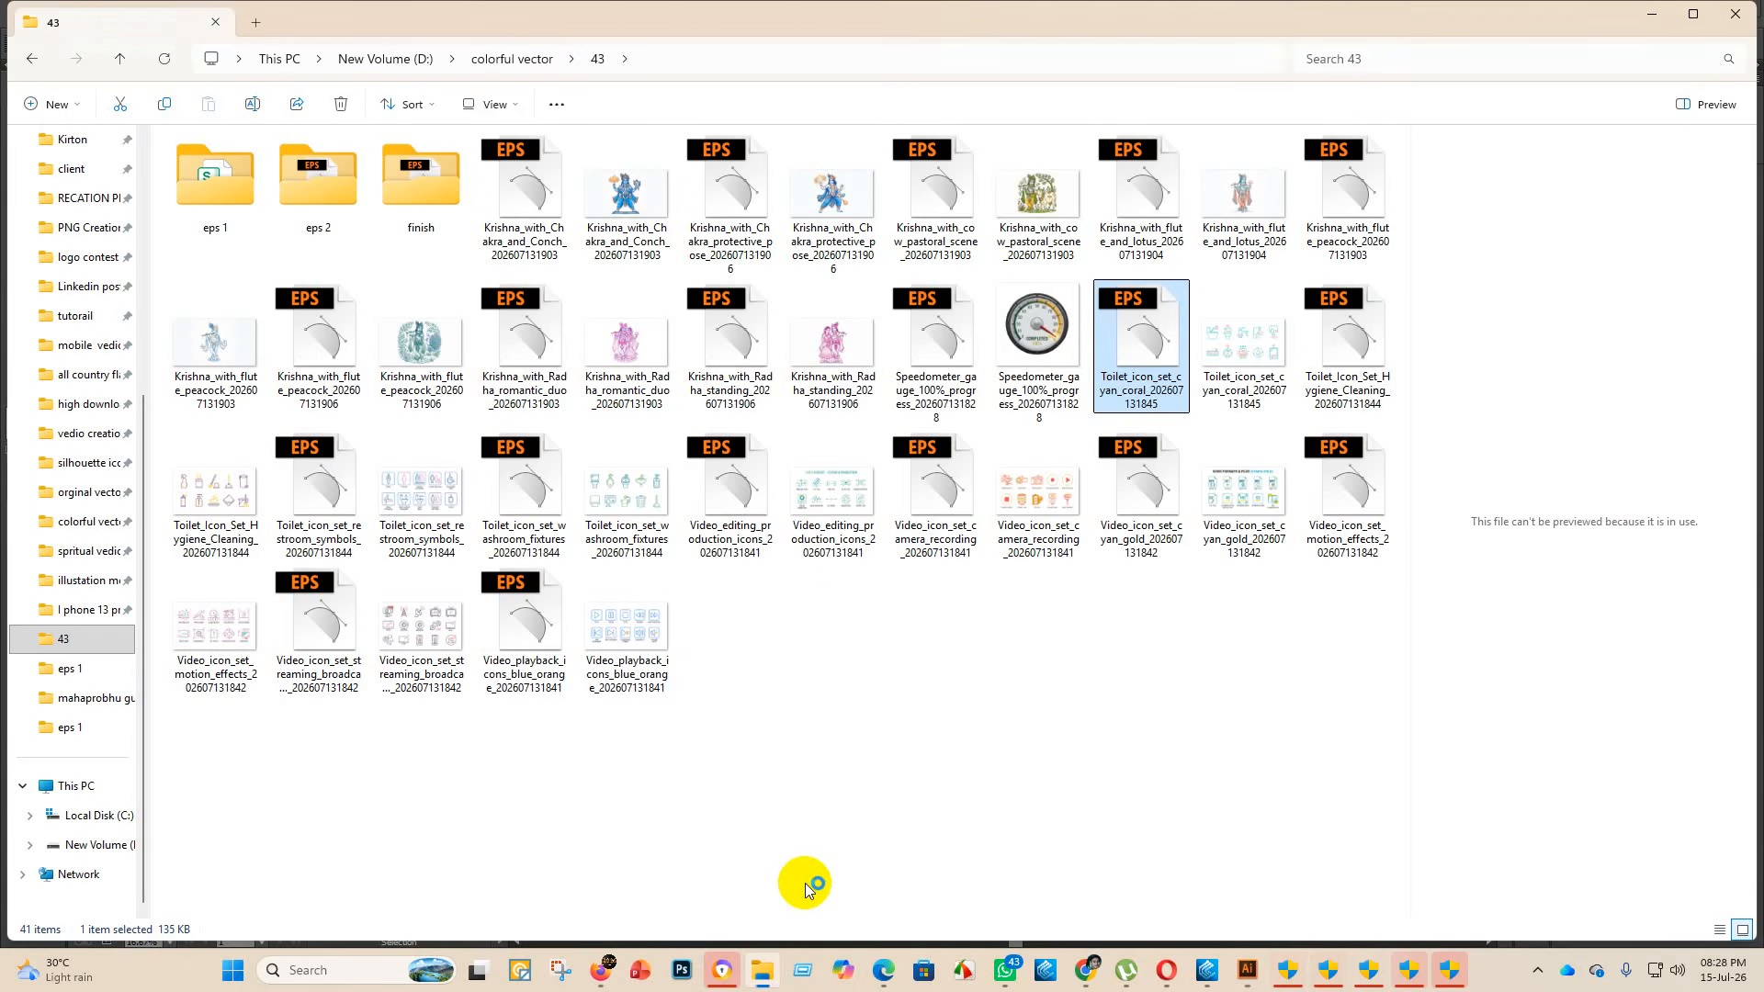
pyautogui.moveTo(1169, 335); pyautogui.dragTo(439, 191)
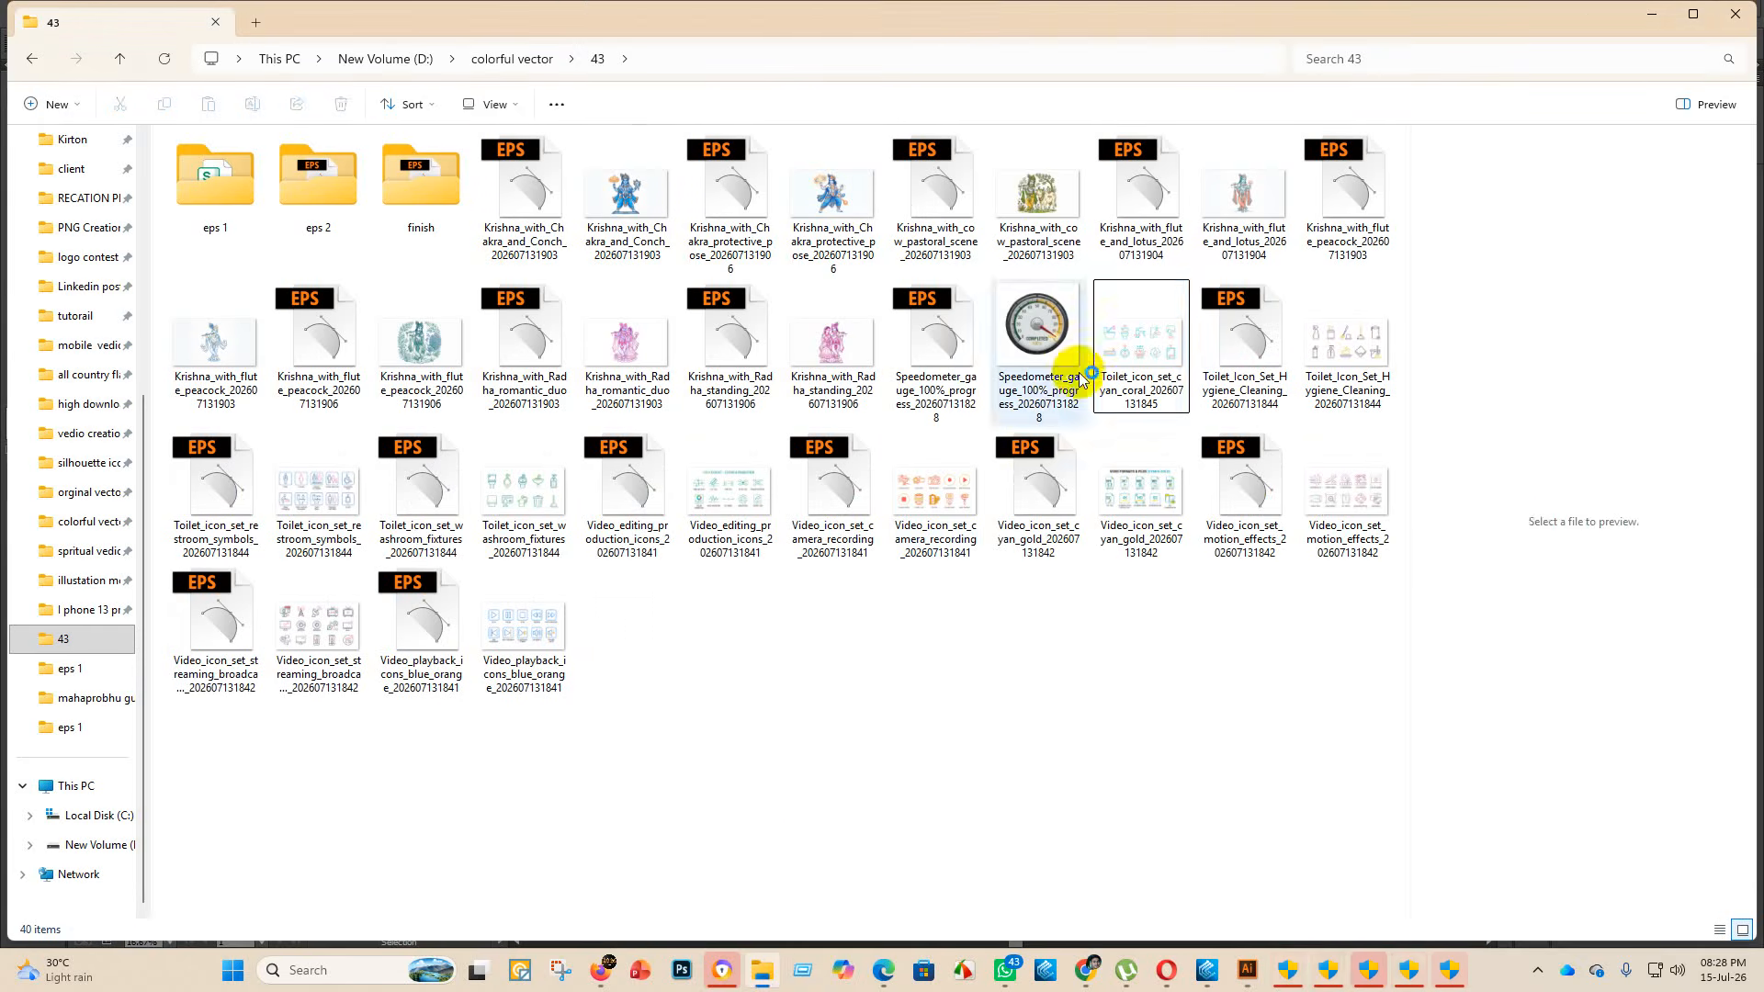
pyautogui.moveTo(1107, 368); pyautogui.dragTo(441, 193)
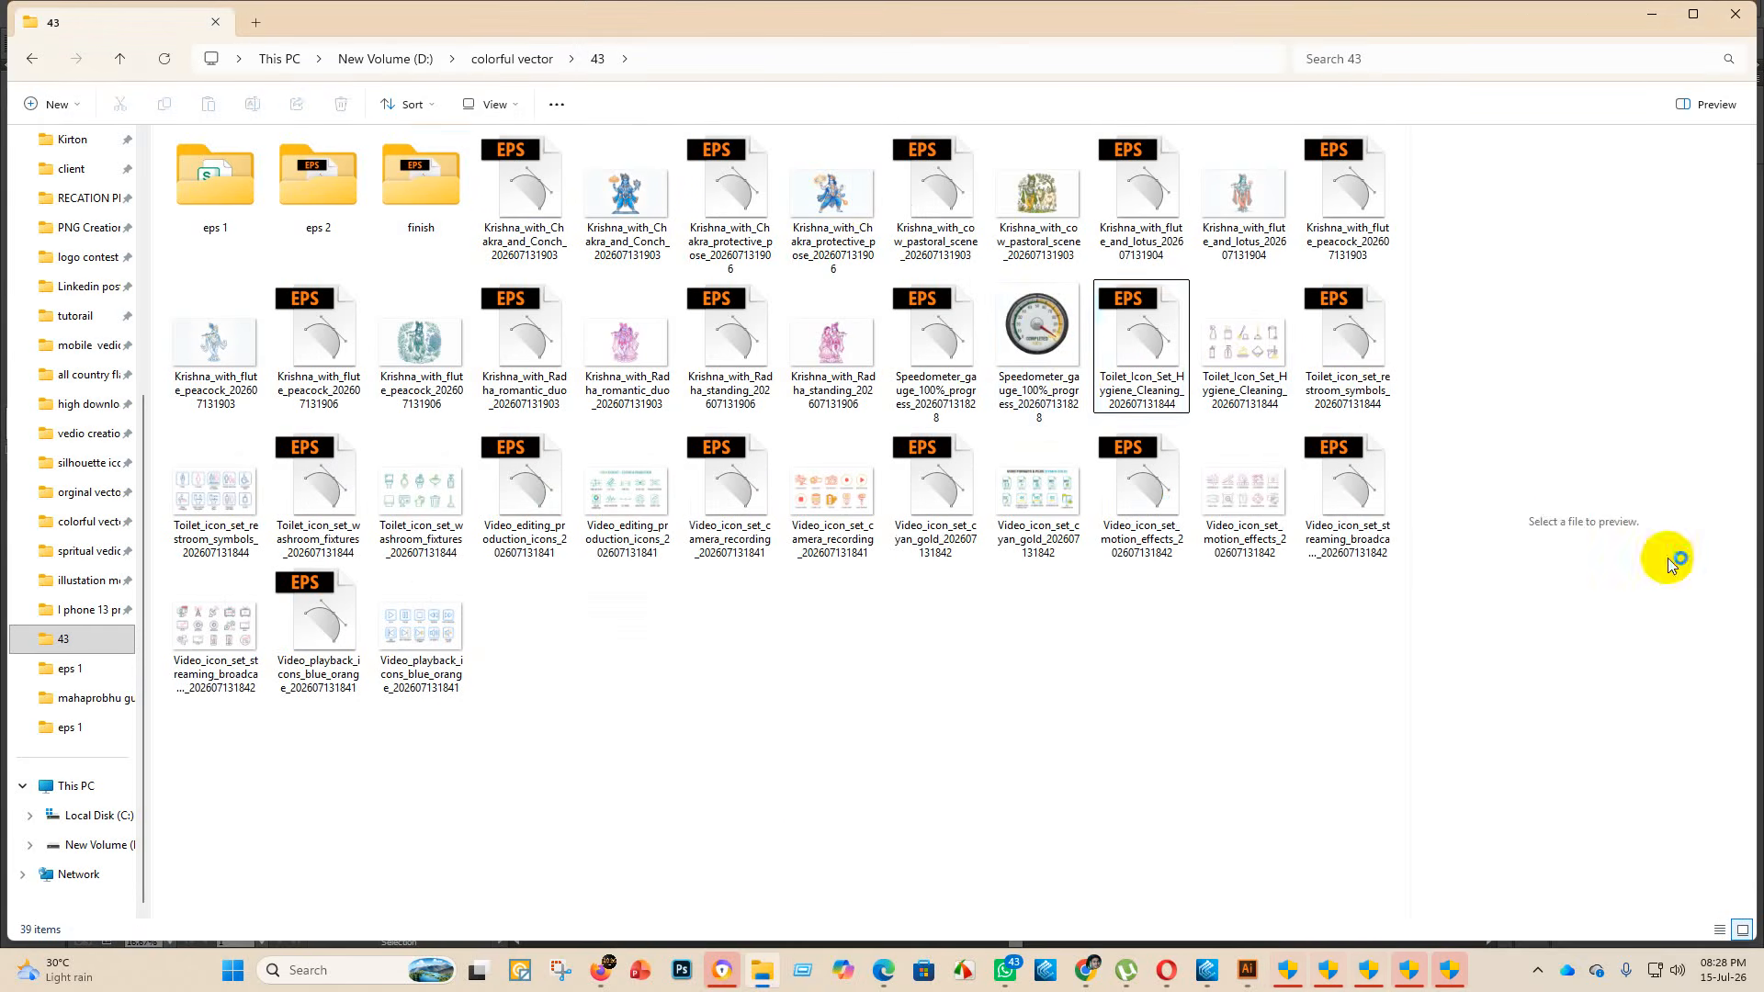
pyautogui.click(1163, 348)
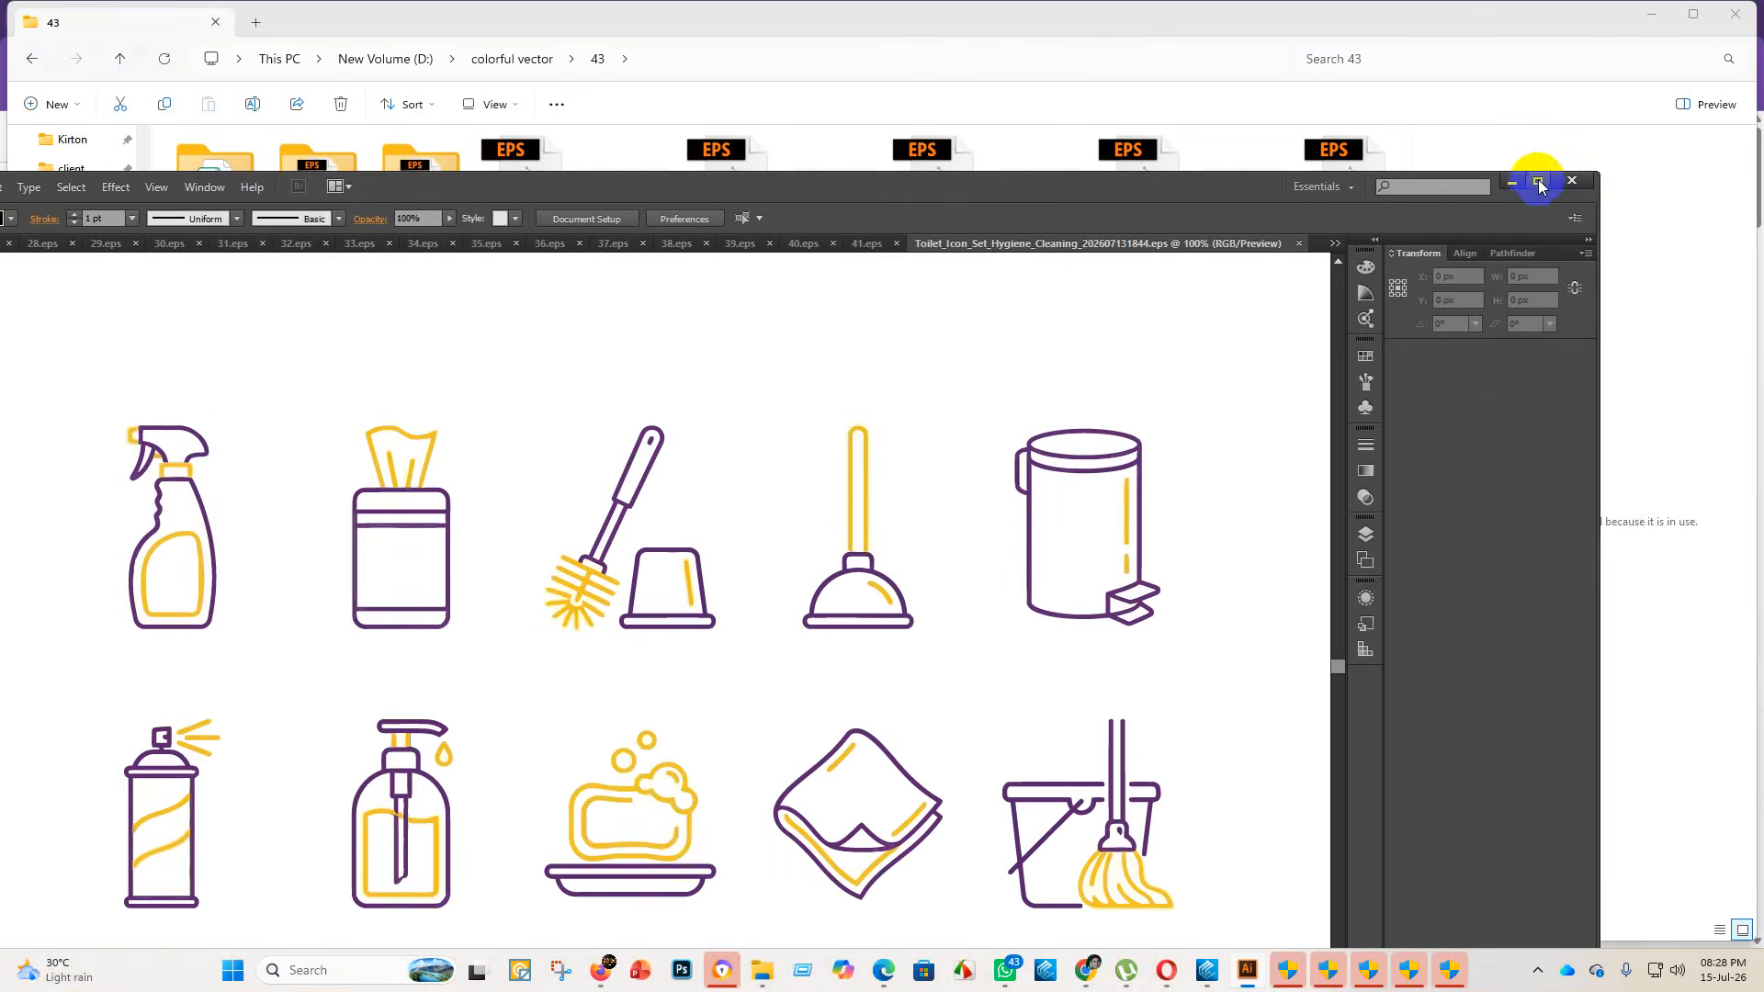
pyautogui.click(1540, 185)
# - Enlarge the hygiene and cleaning icon group to about 4719 px wide including its background, and delete the white background with the Magic Wand
pyautogui.scroll(-7, 834, 483)
pyautogui.click(782, 504)
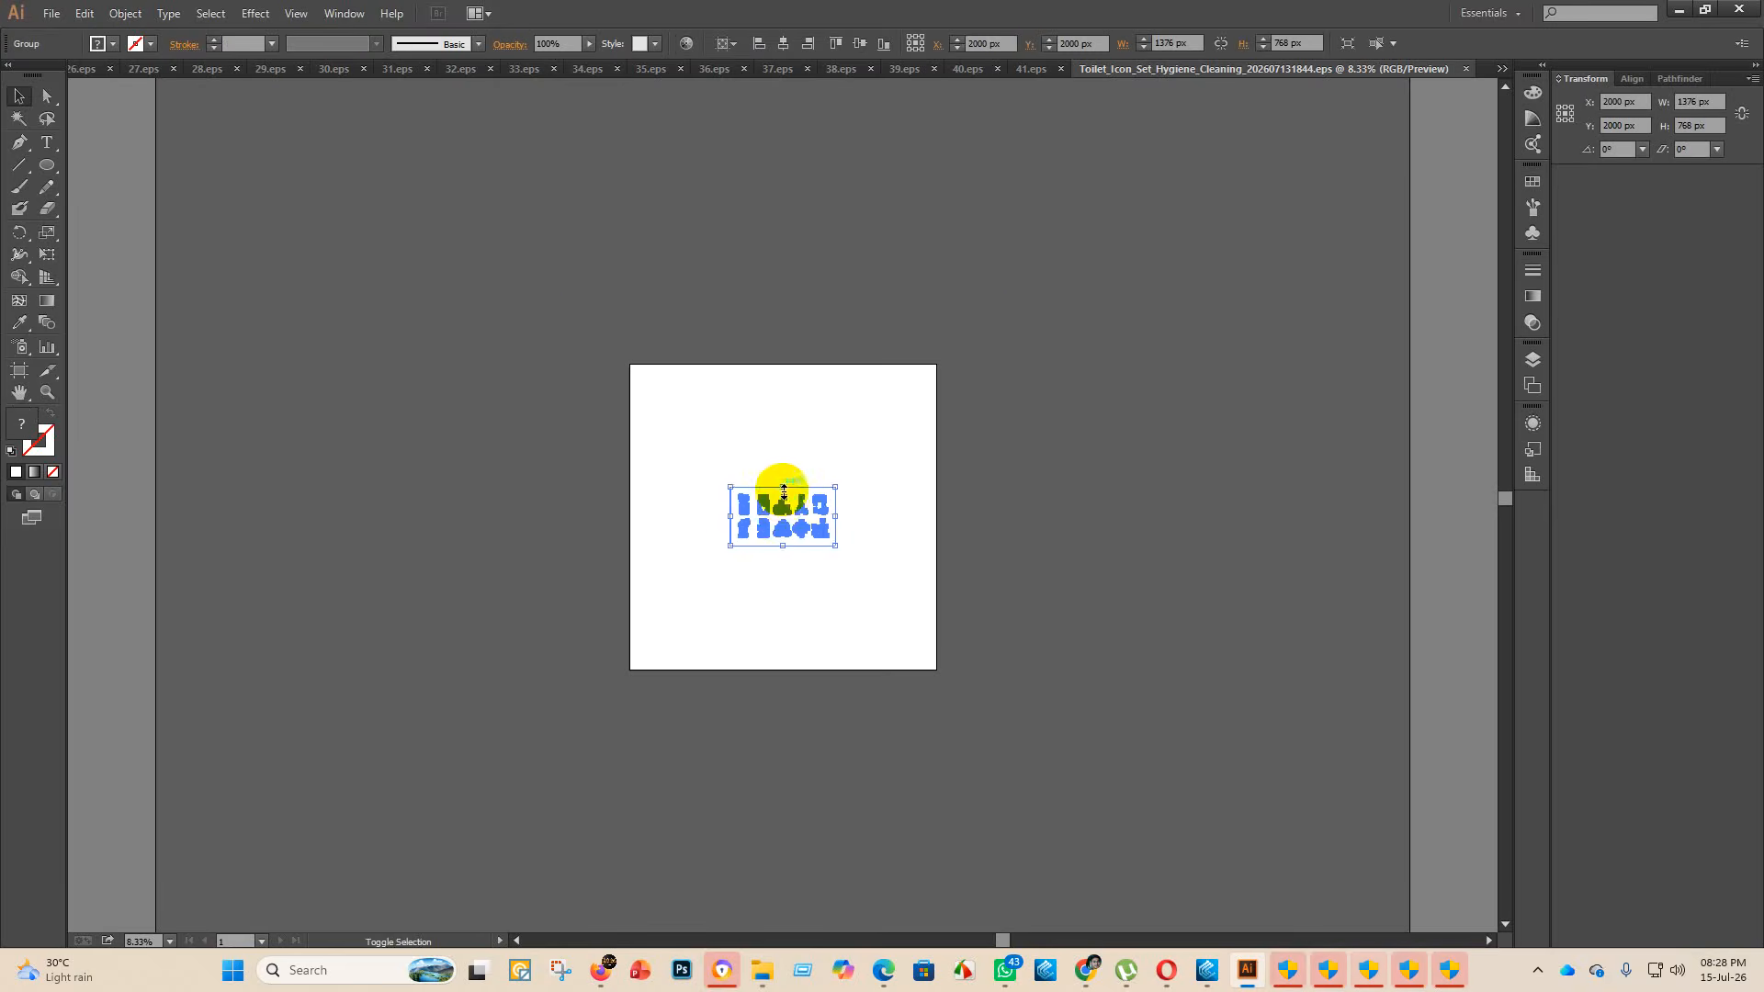
pyautogui.moveTo(784, 492); pyautogui.dragTo(839, 347)
pyautogui.click(1161, 447)
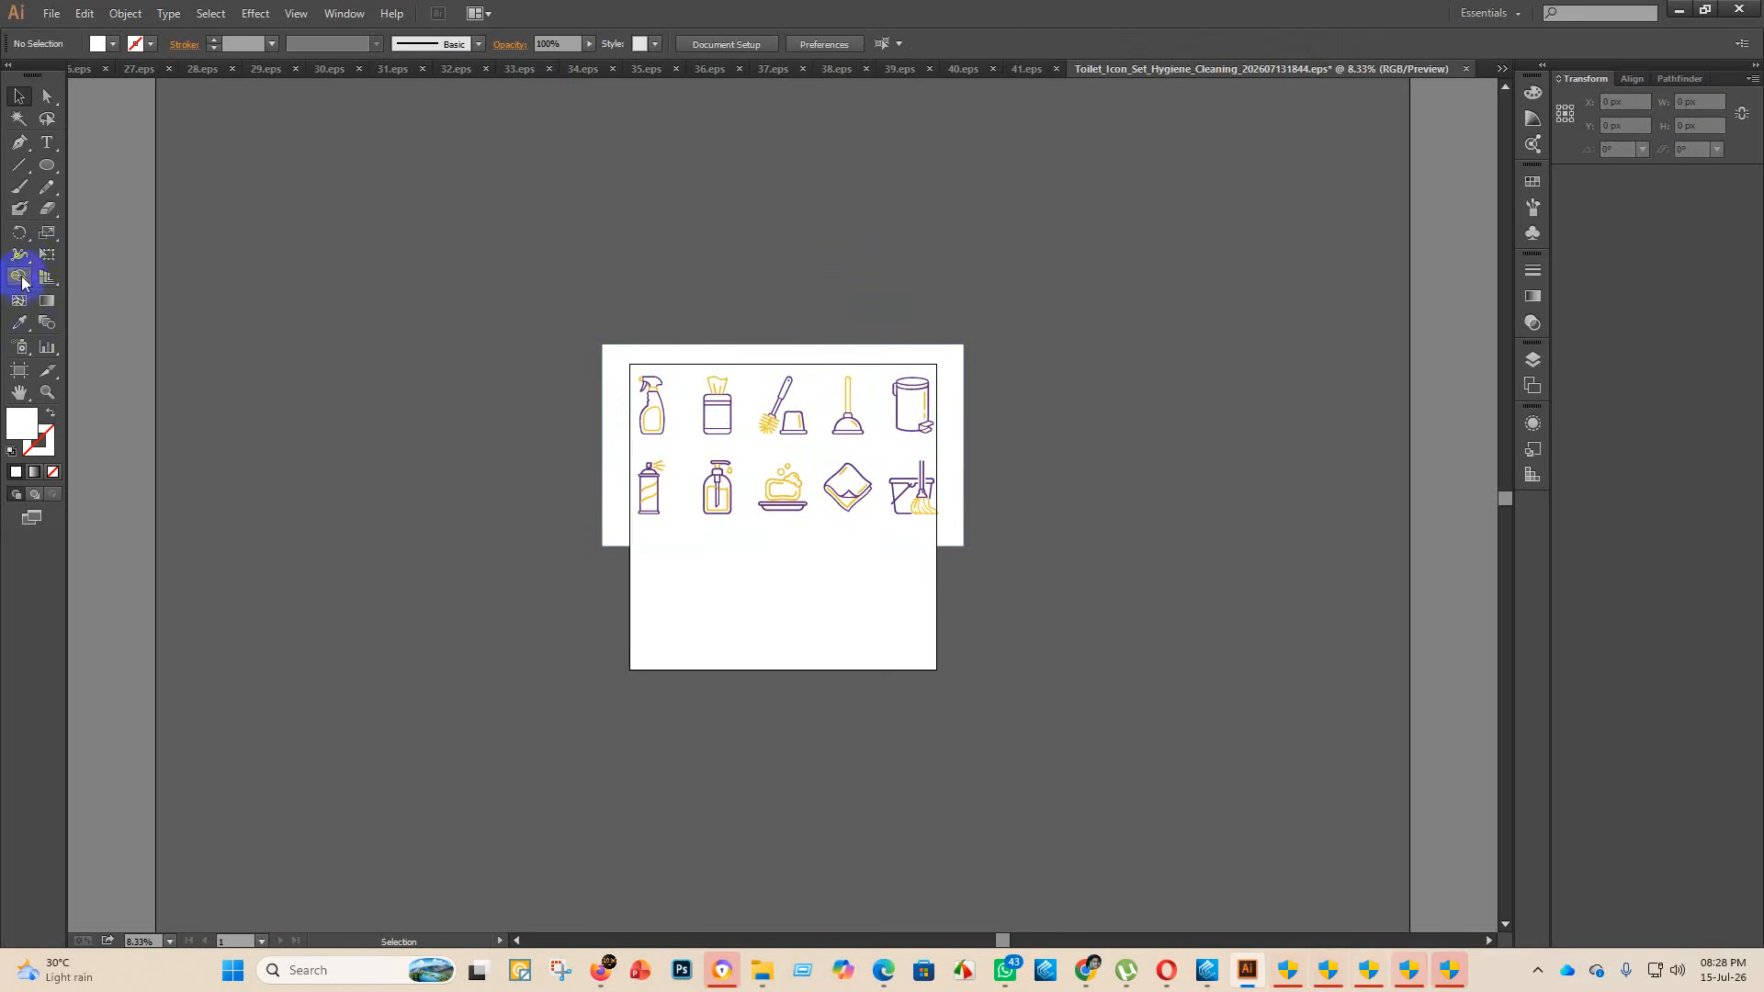
pyautogui.click(713, 358)
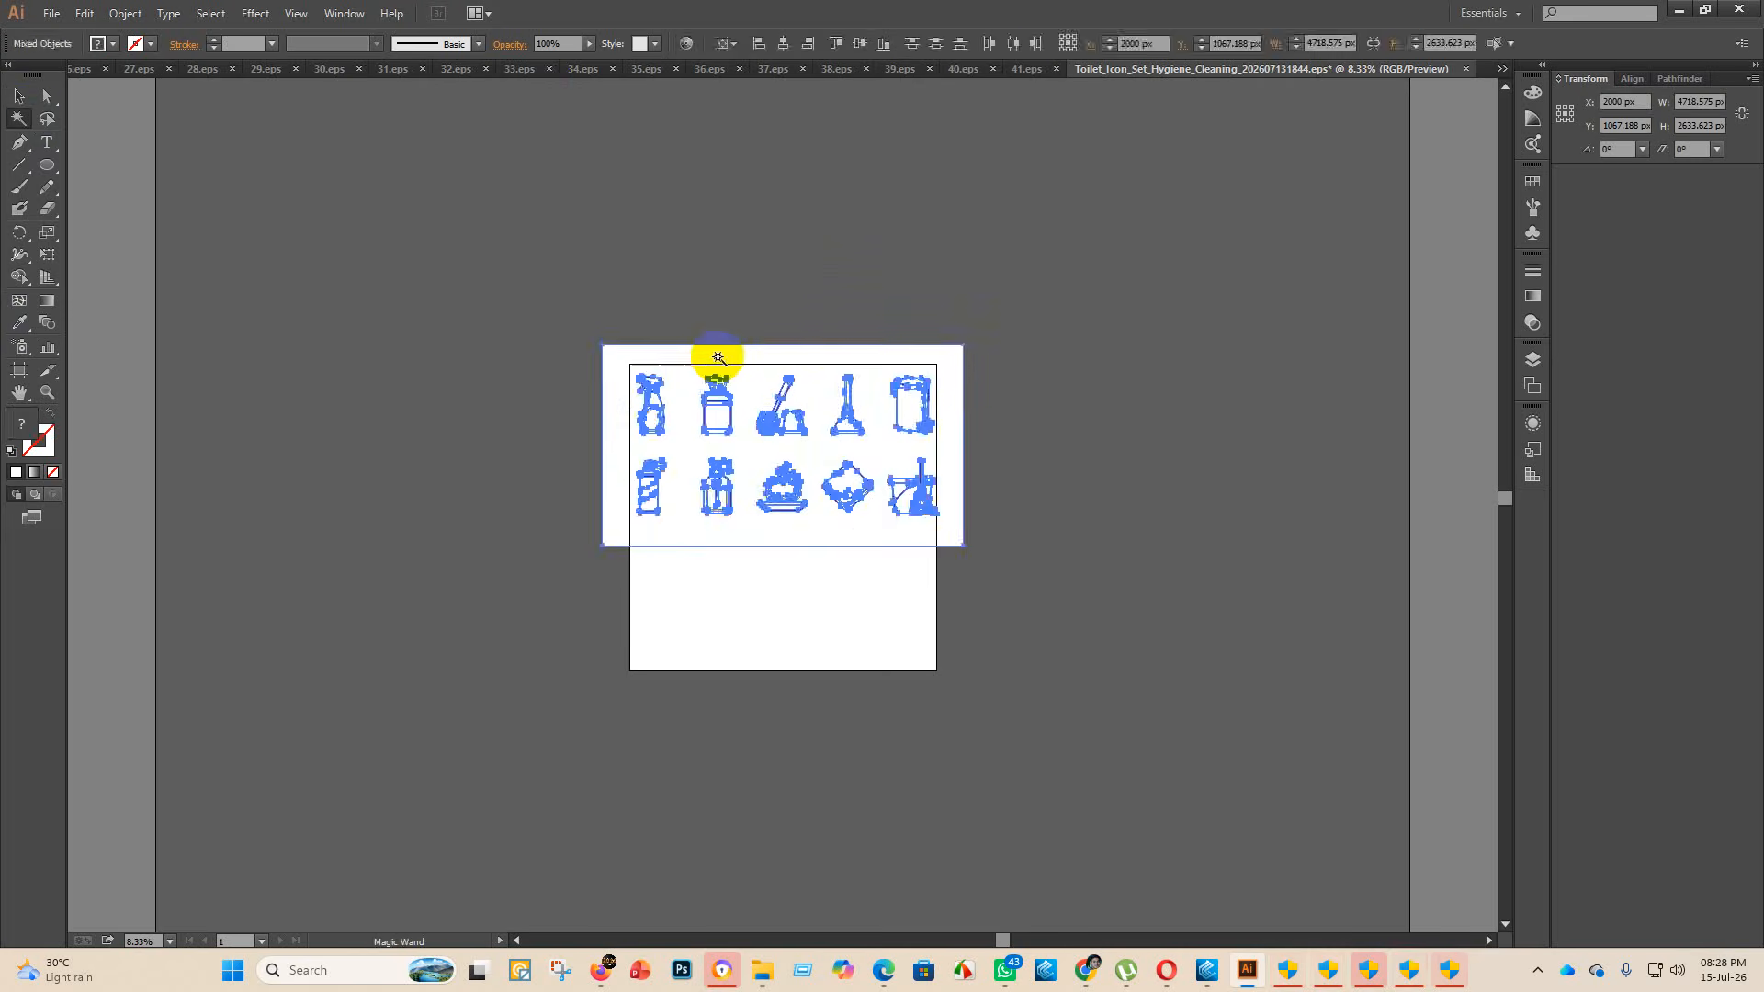
pyautogui.press('Delete')
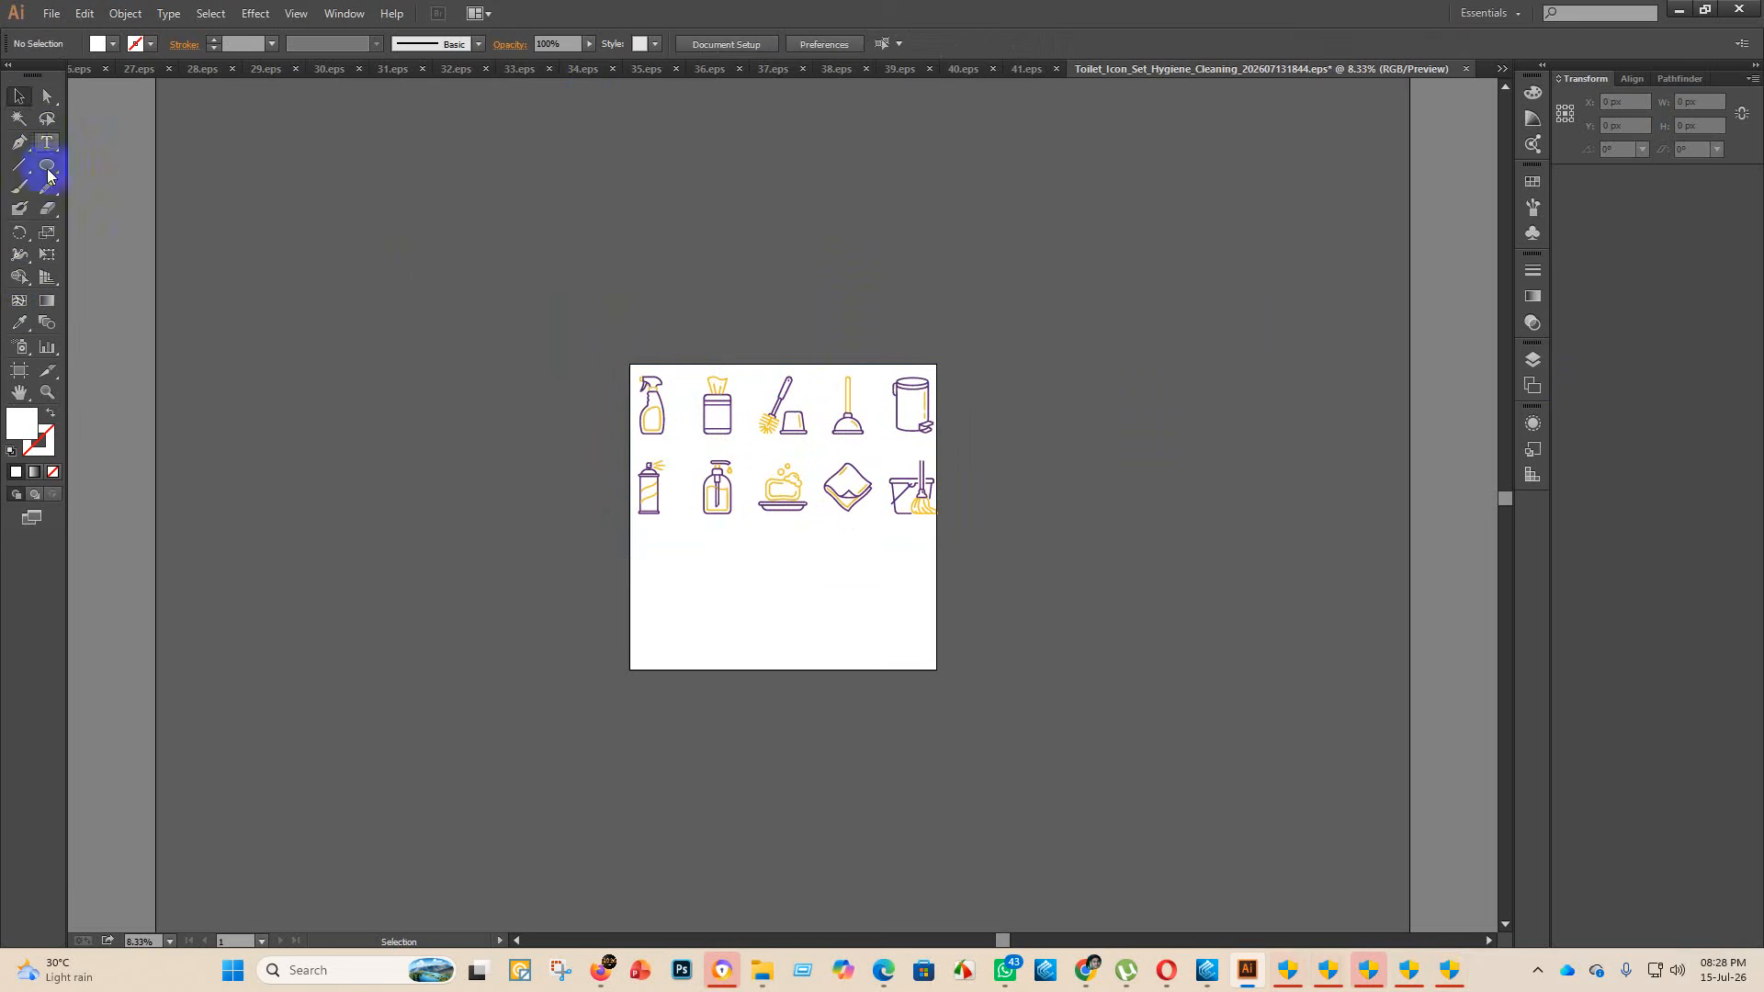
# - Reduce the artboard of the hygiene and cleaning icon set to a height of 2000 px
pyautogui.click(19, 370)
pyautogui.click(827, 520)
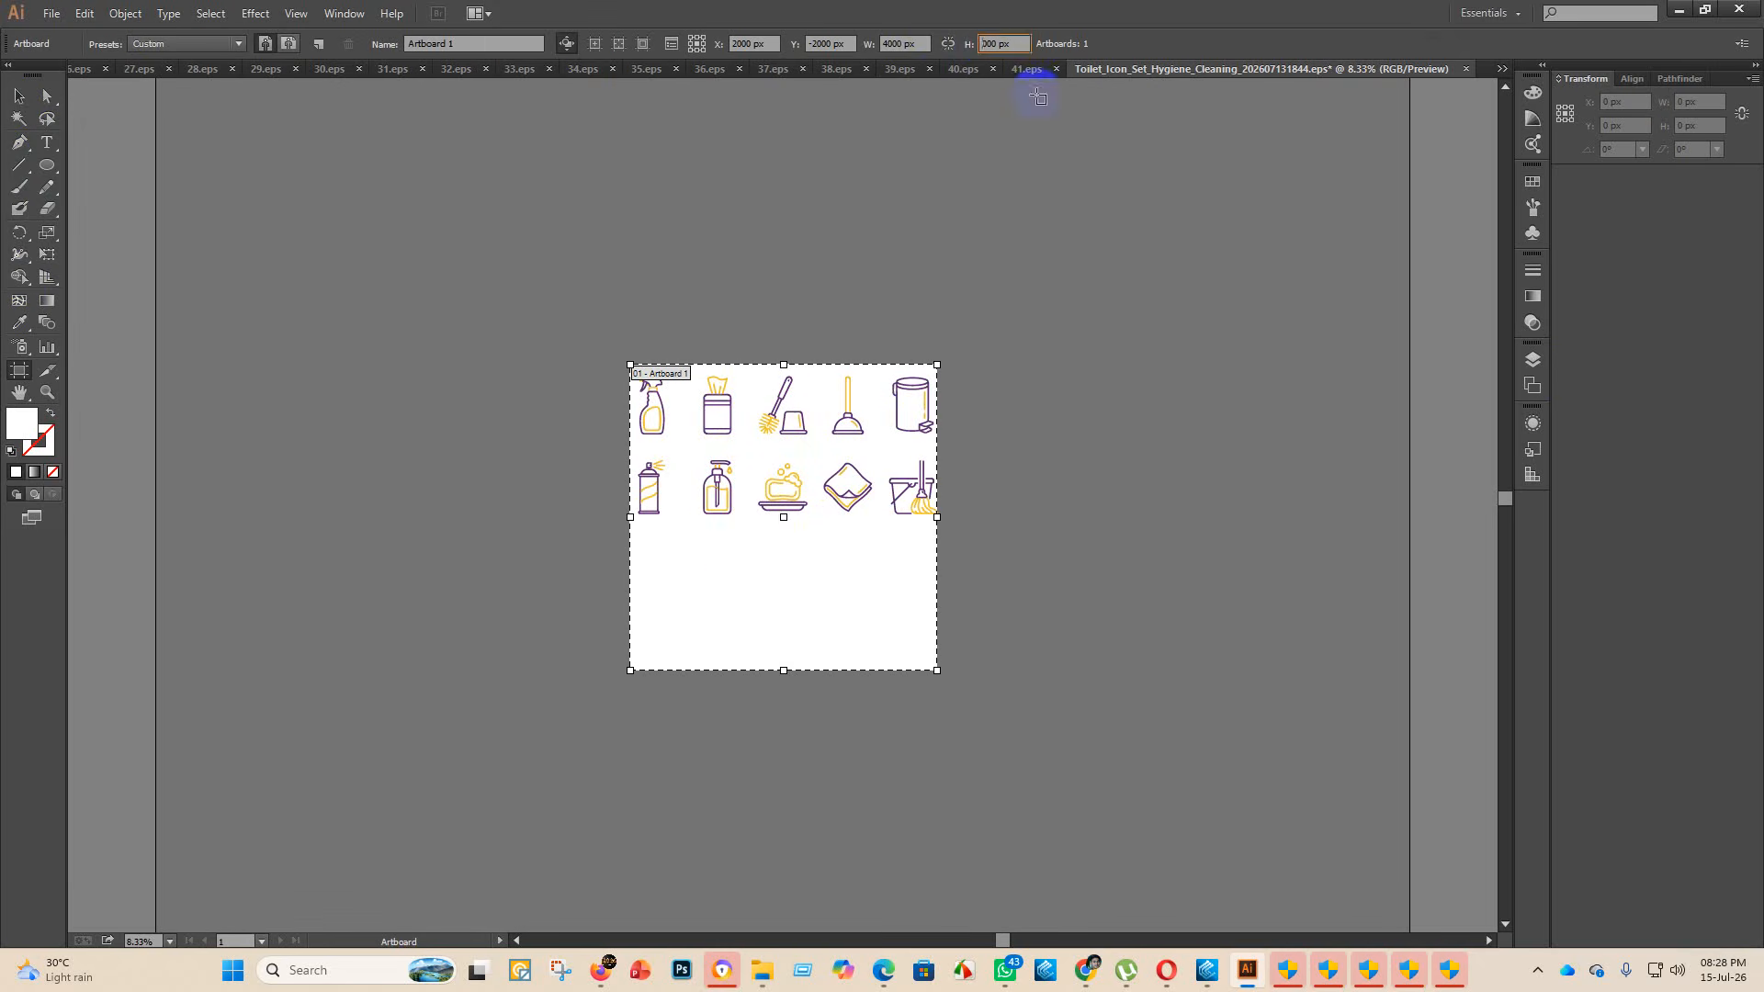
pyautogui.press('Return')
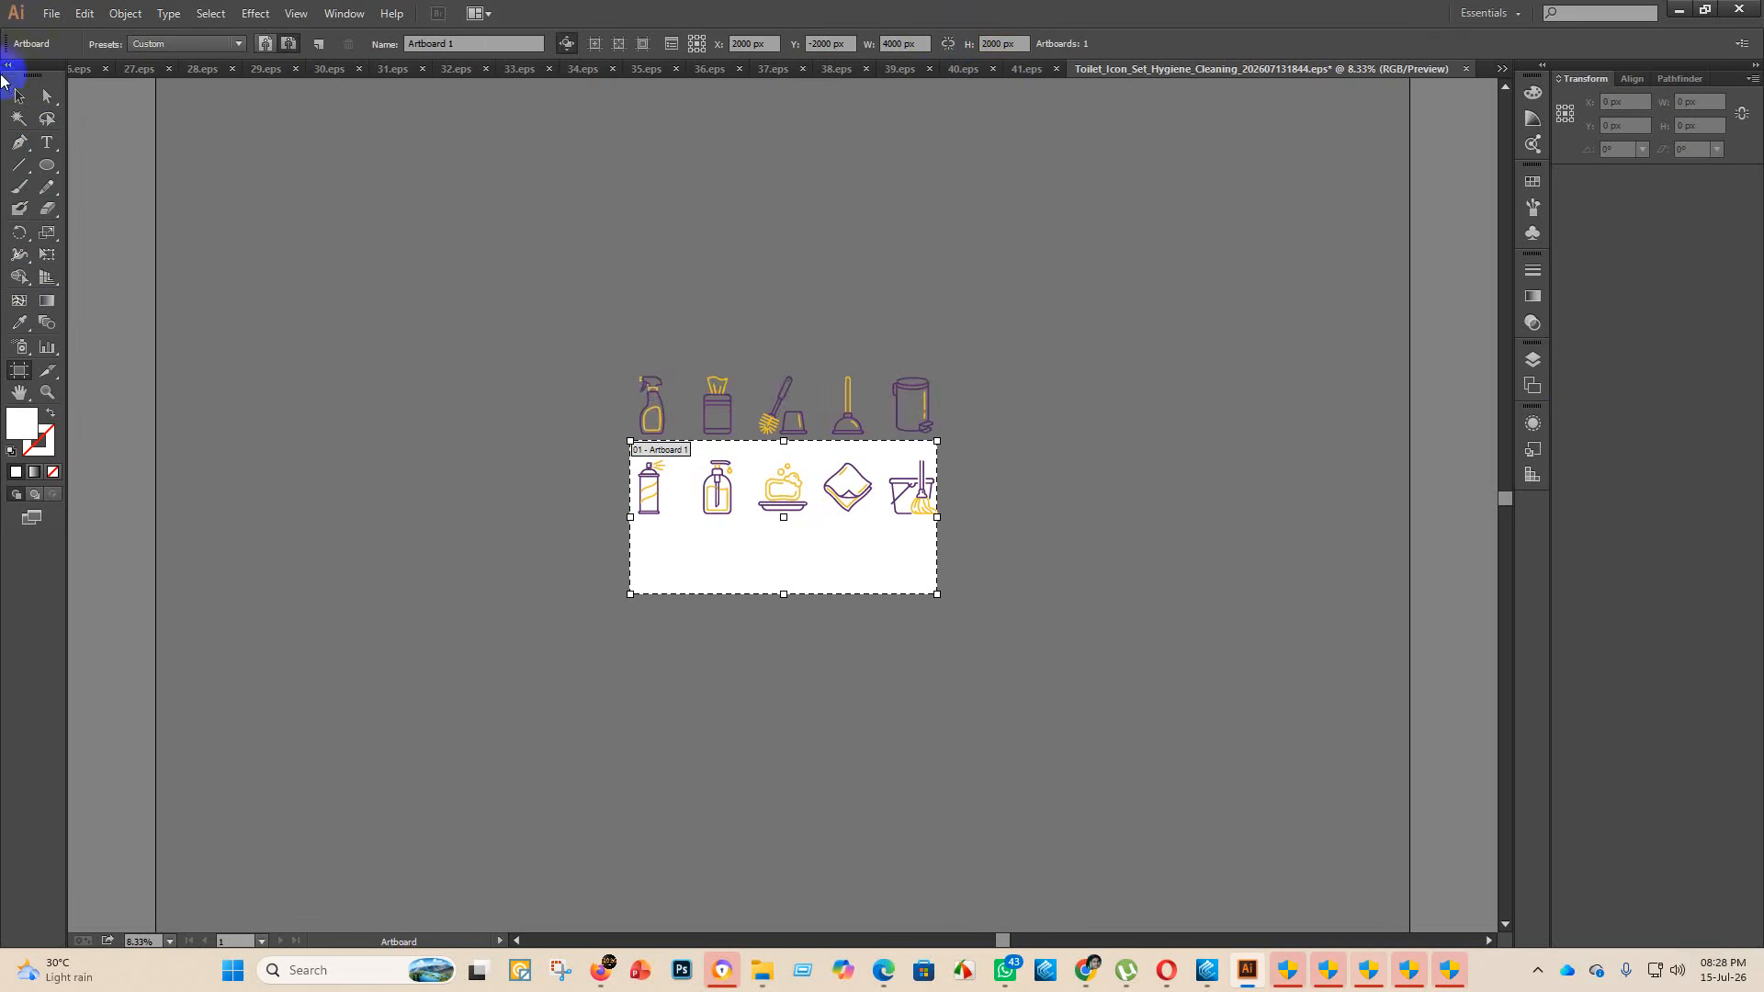
# - Centre the hygiene and cleaning icon group horizontally and vertically on the artboard
pyautogui.click(19, 97)
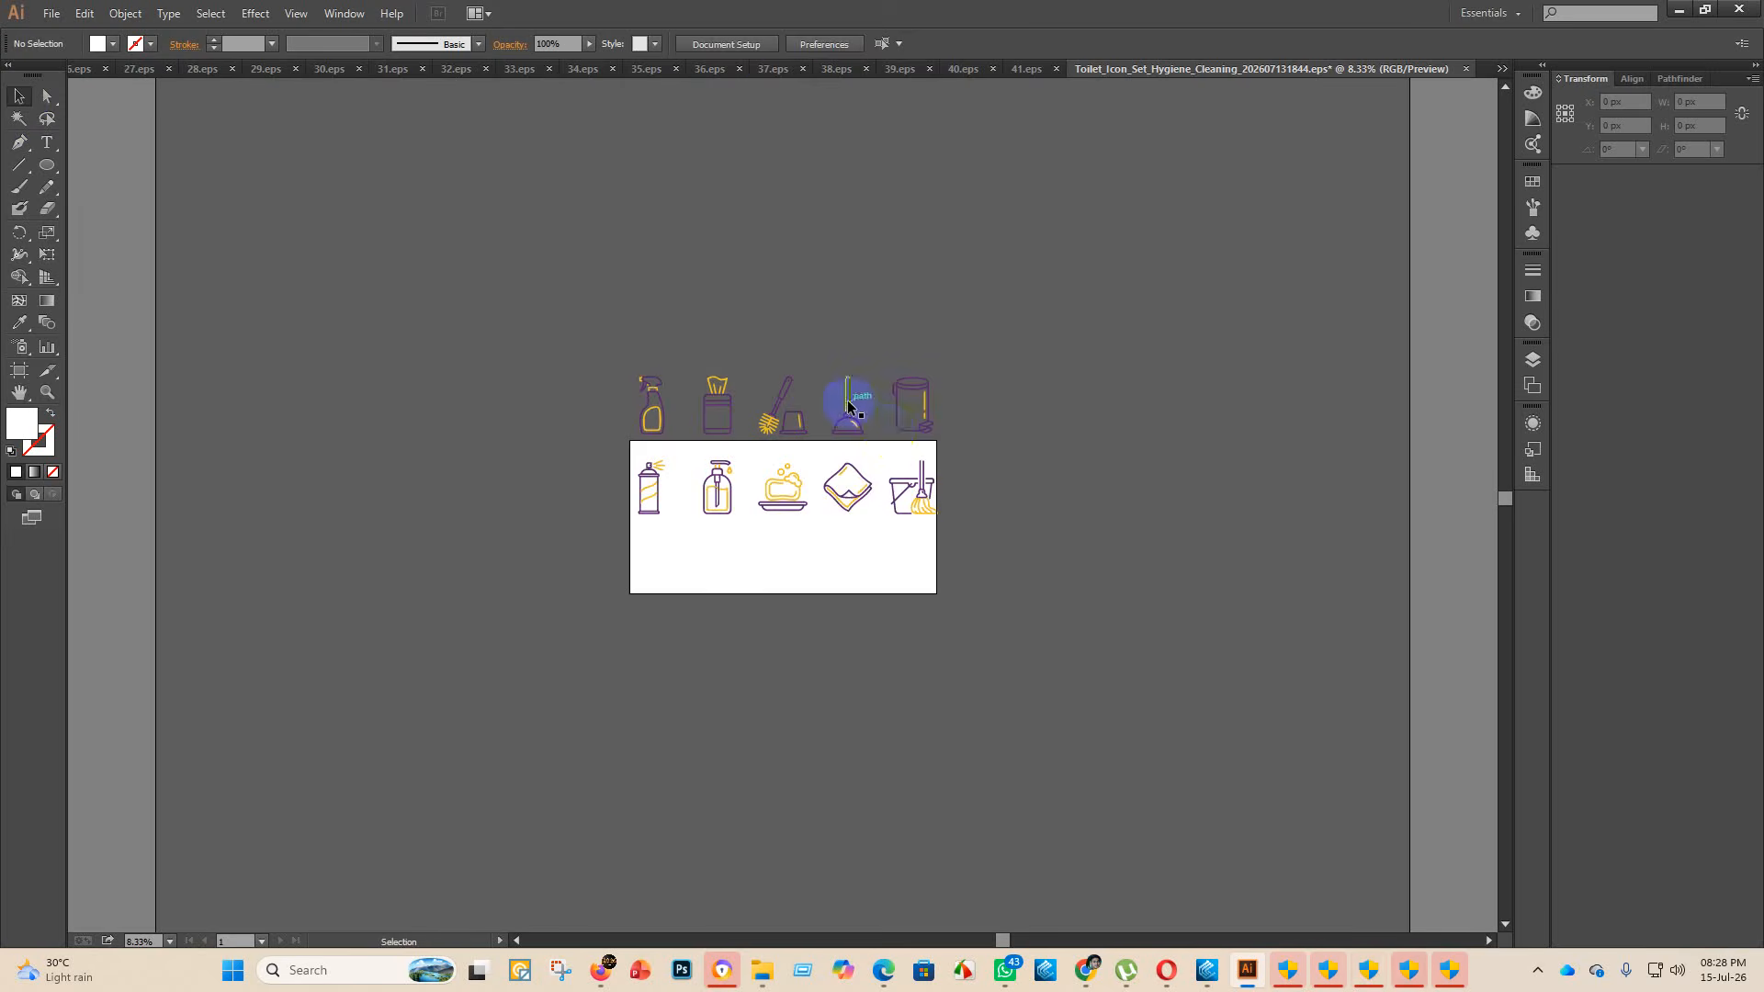
pyautogui.click(848, 404)
pyautogui.click(783, 43)
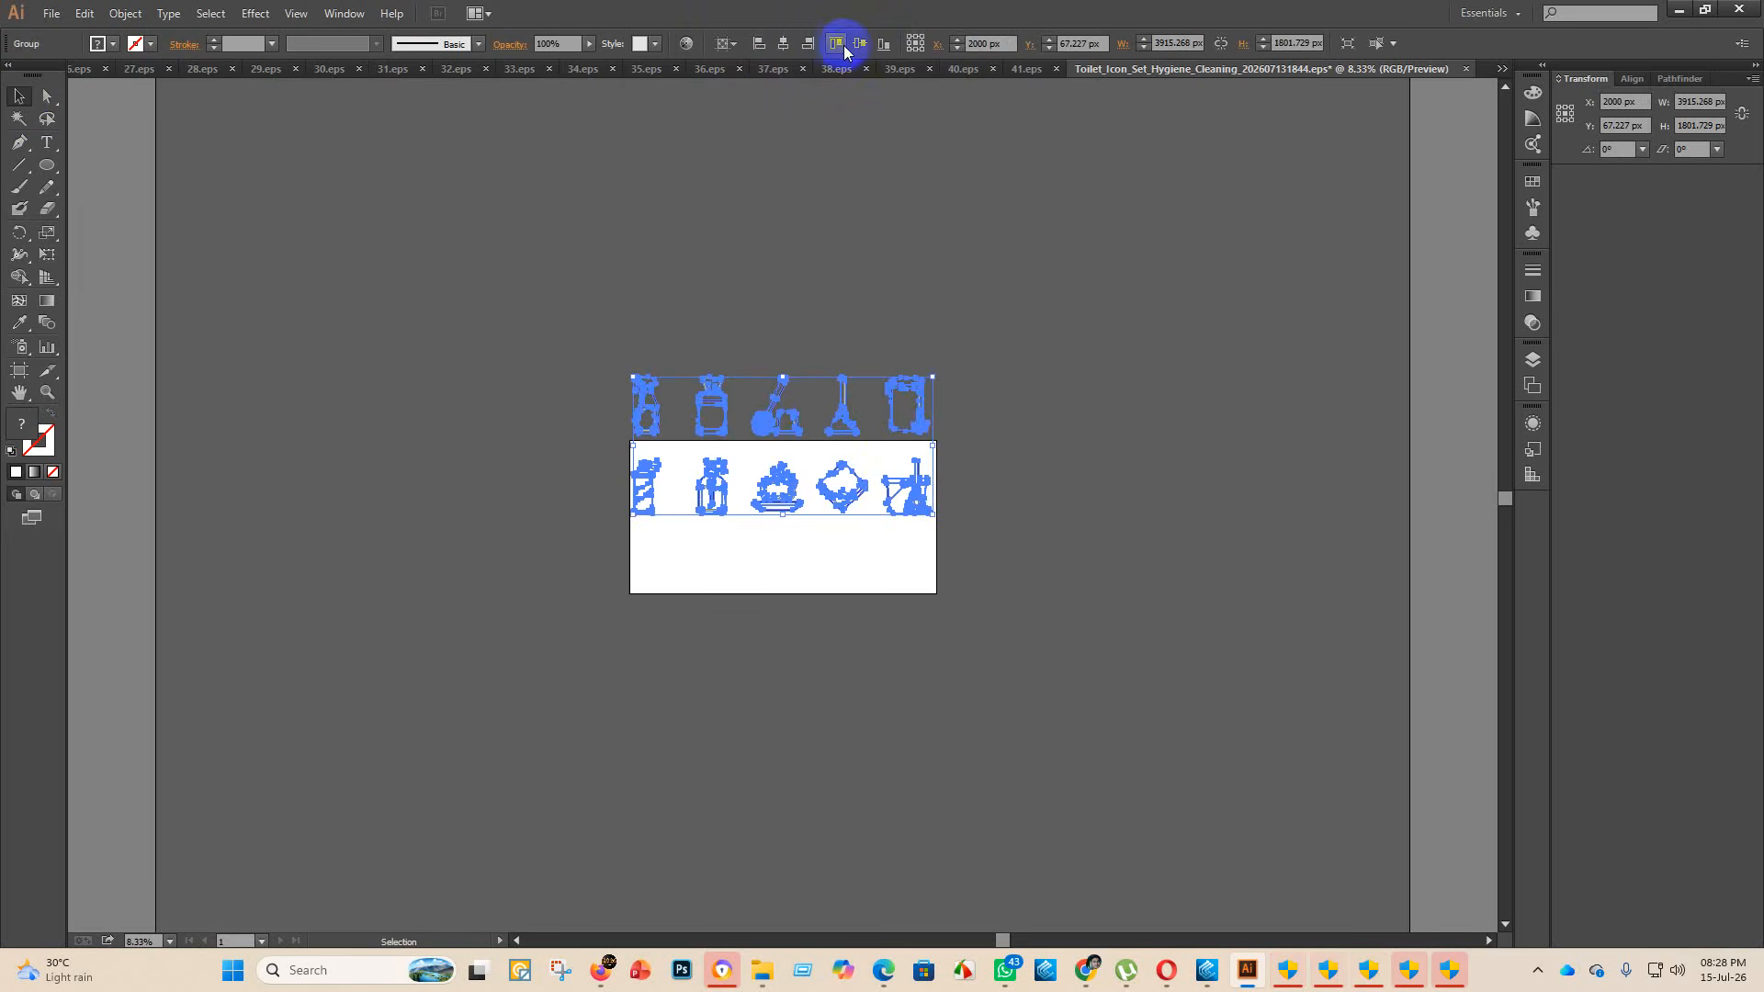
pyautogui.click(856, 46)
pyautogui.click(1071, 441)
pyautogui.scroll(1, 992, 427)
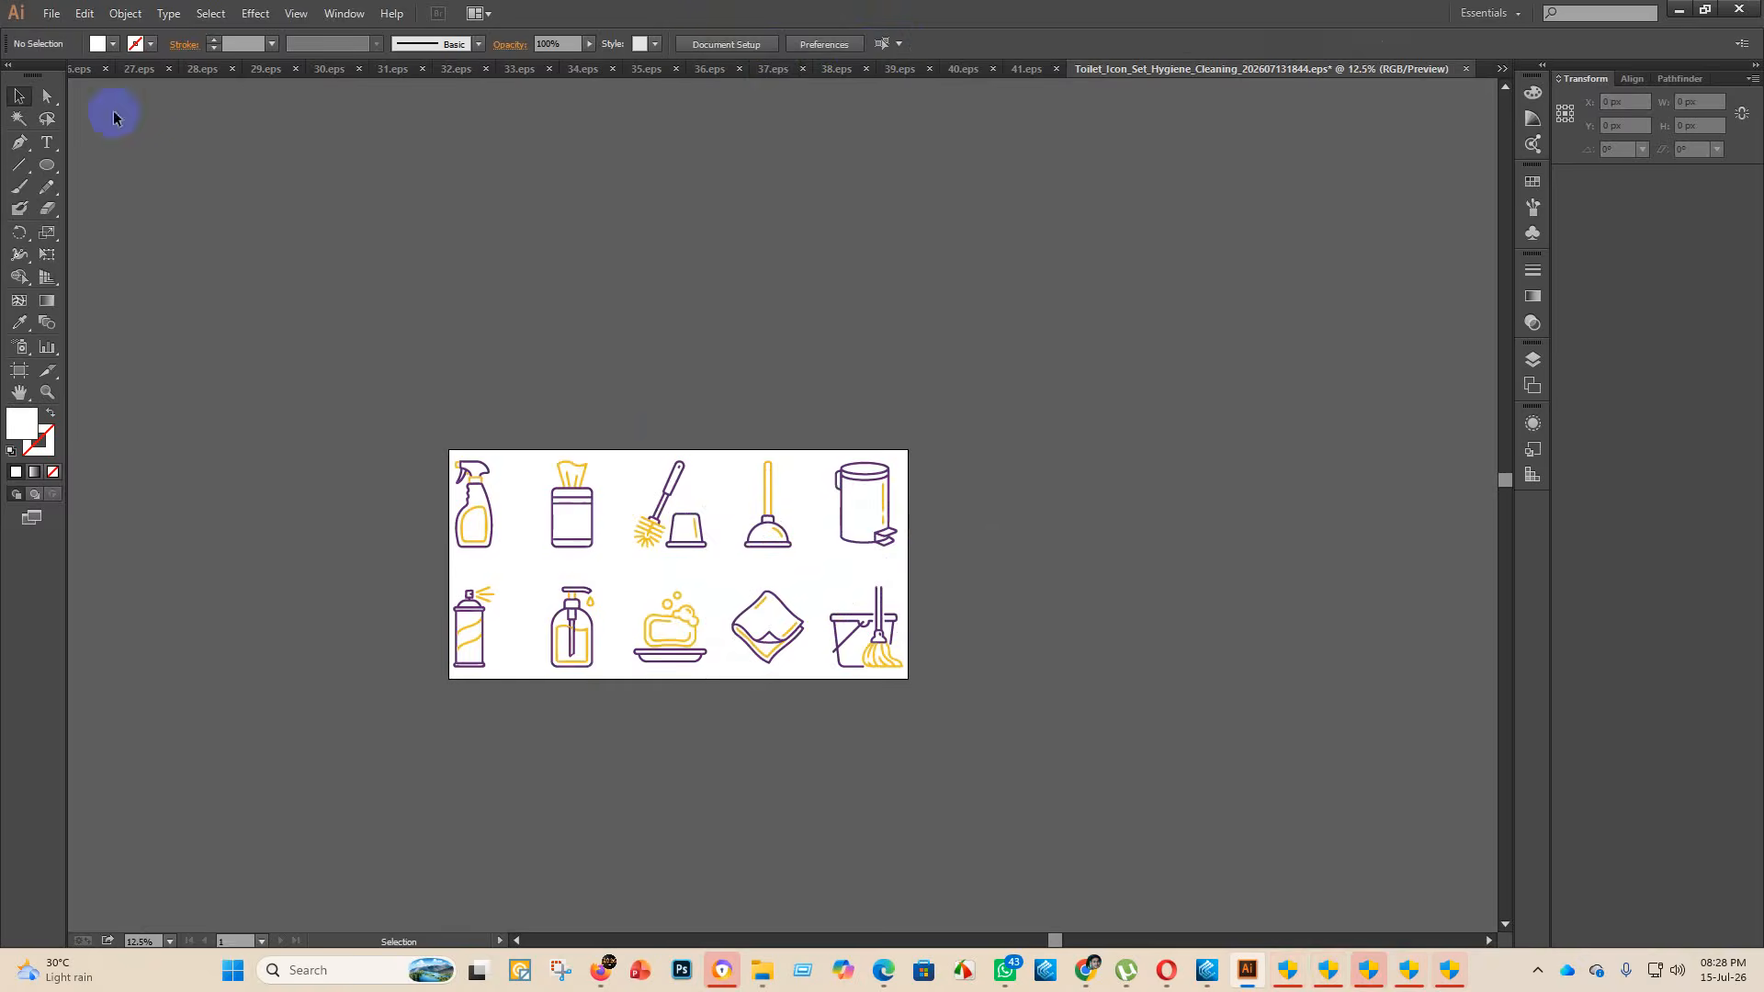
# - Save the hygiene and cleaning icon set in the eps 2 folder as an Illustrator EPS file named 42
pyautogui.click(46, 20)
pyautogui.click(86, 165)
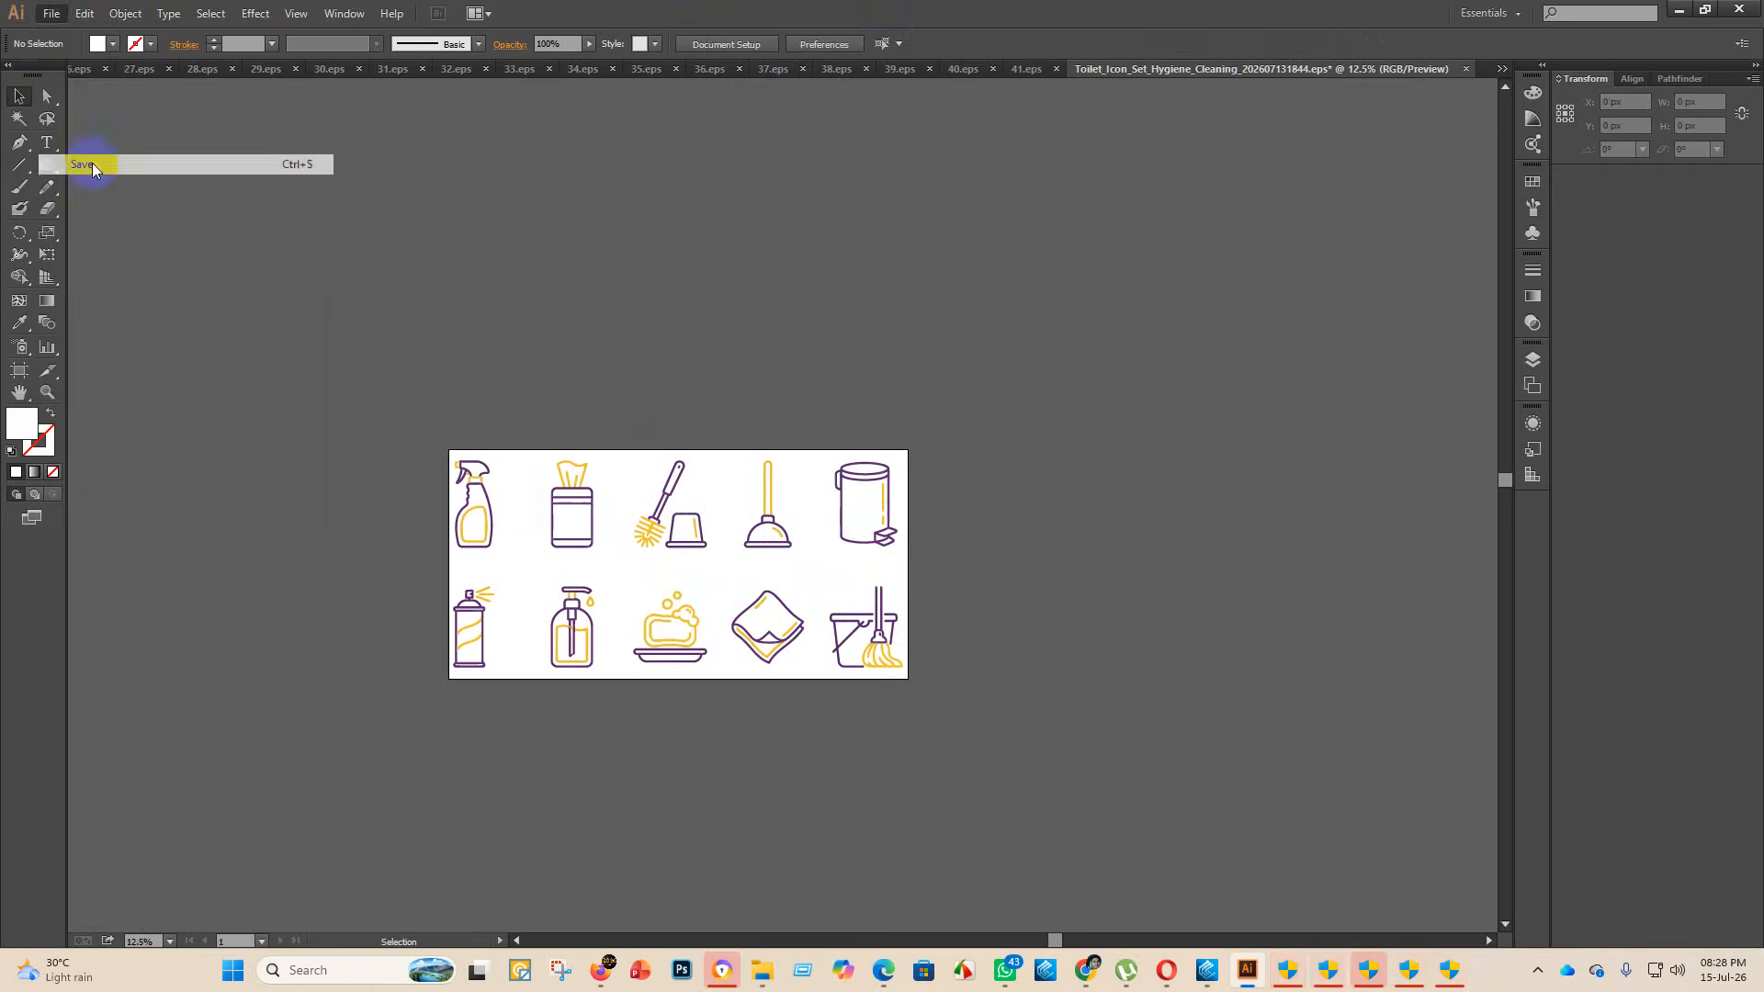
pyautogui.doubleClick(320, 158)
pyautogui.click(250, 387)
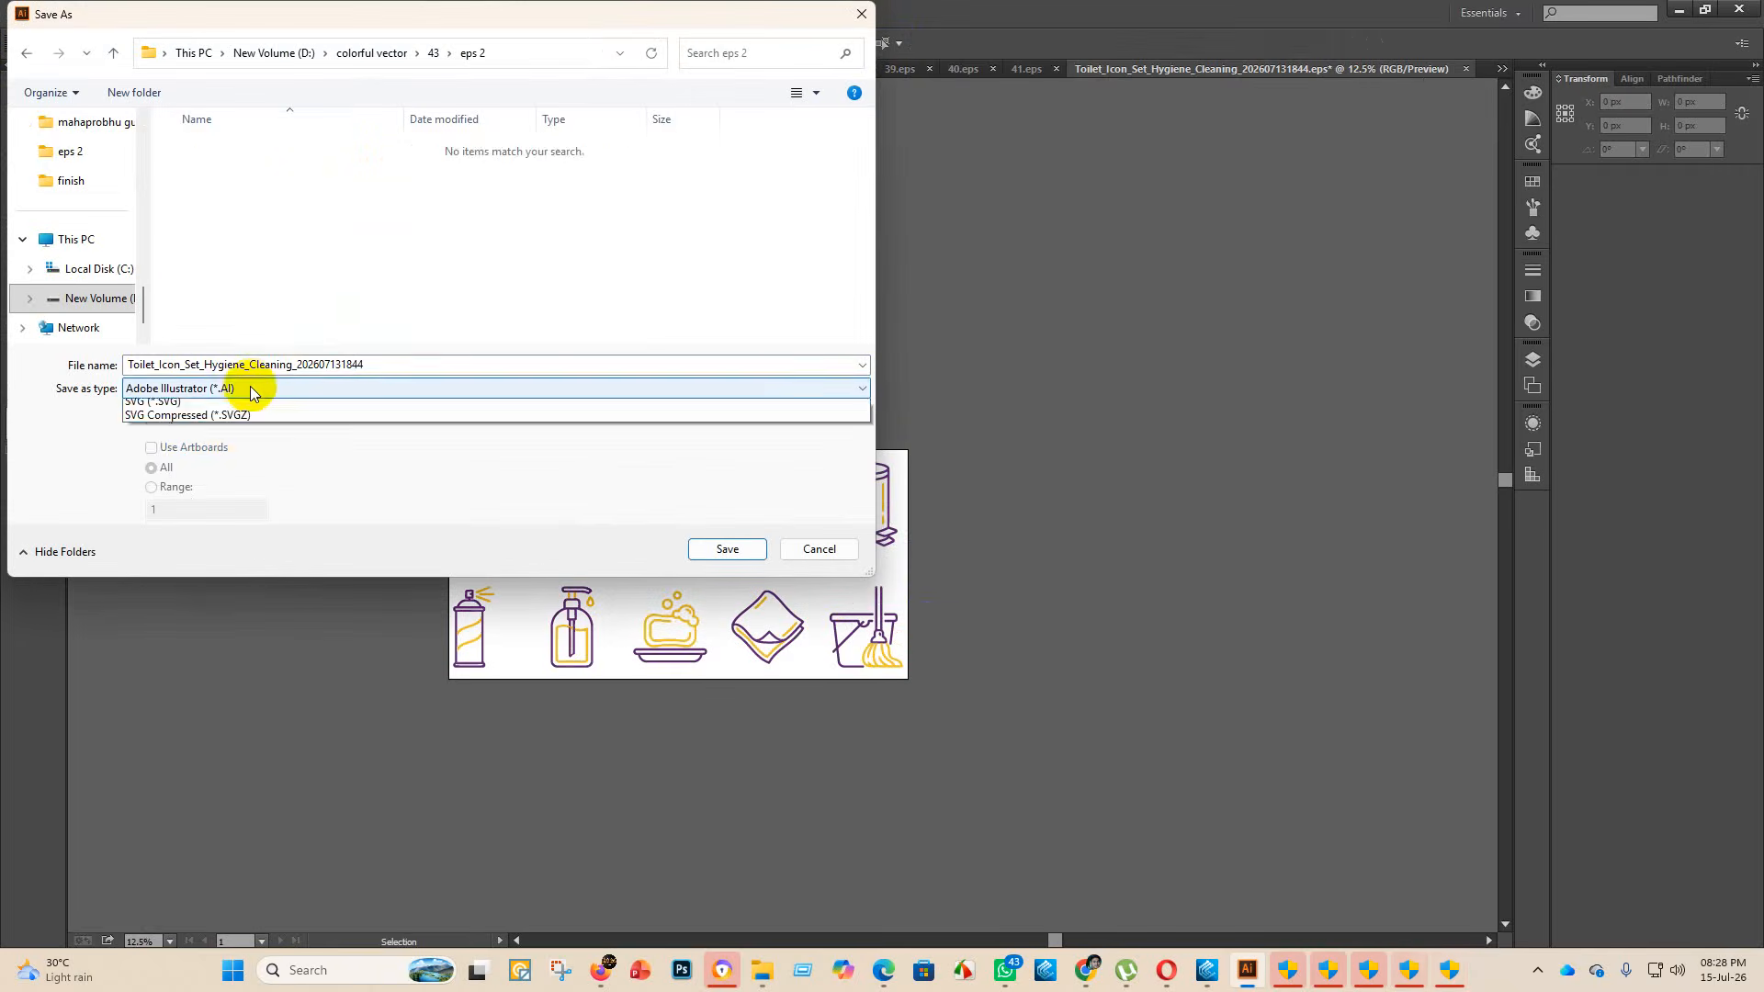
pyautogui.click(227, 421)
pyautogui.scroll(-4, 246, 336)
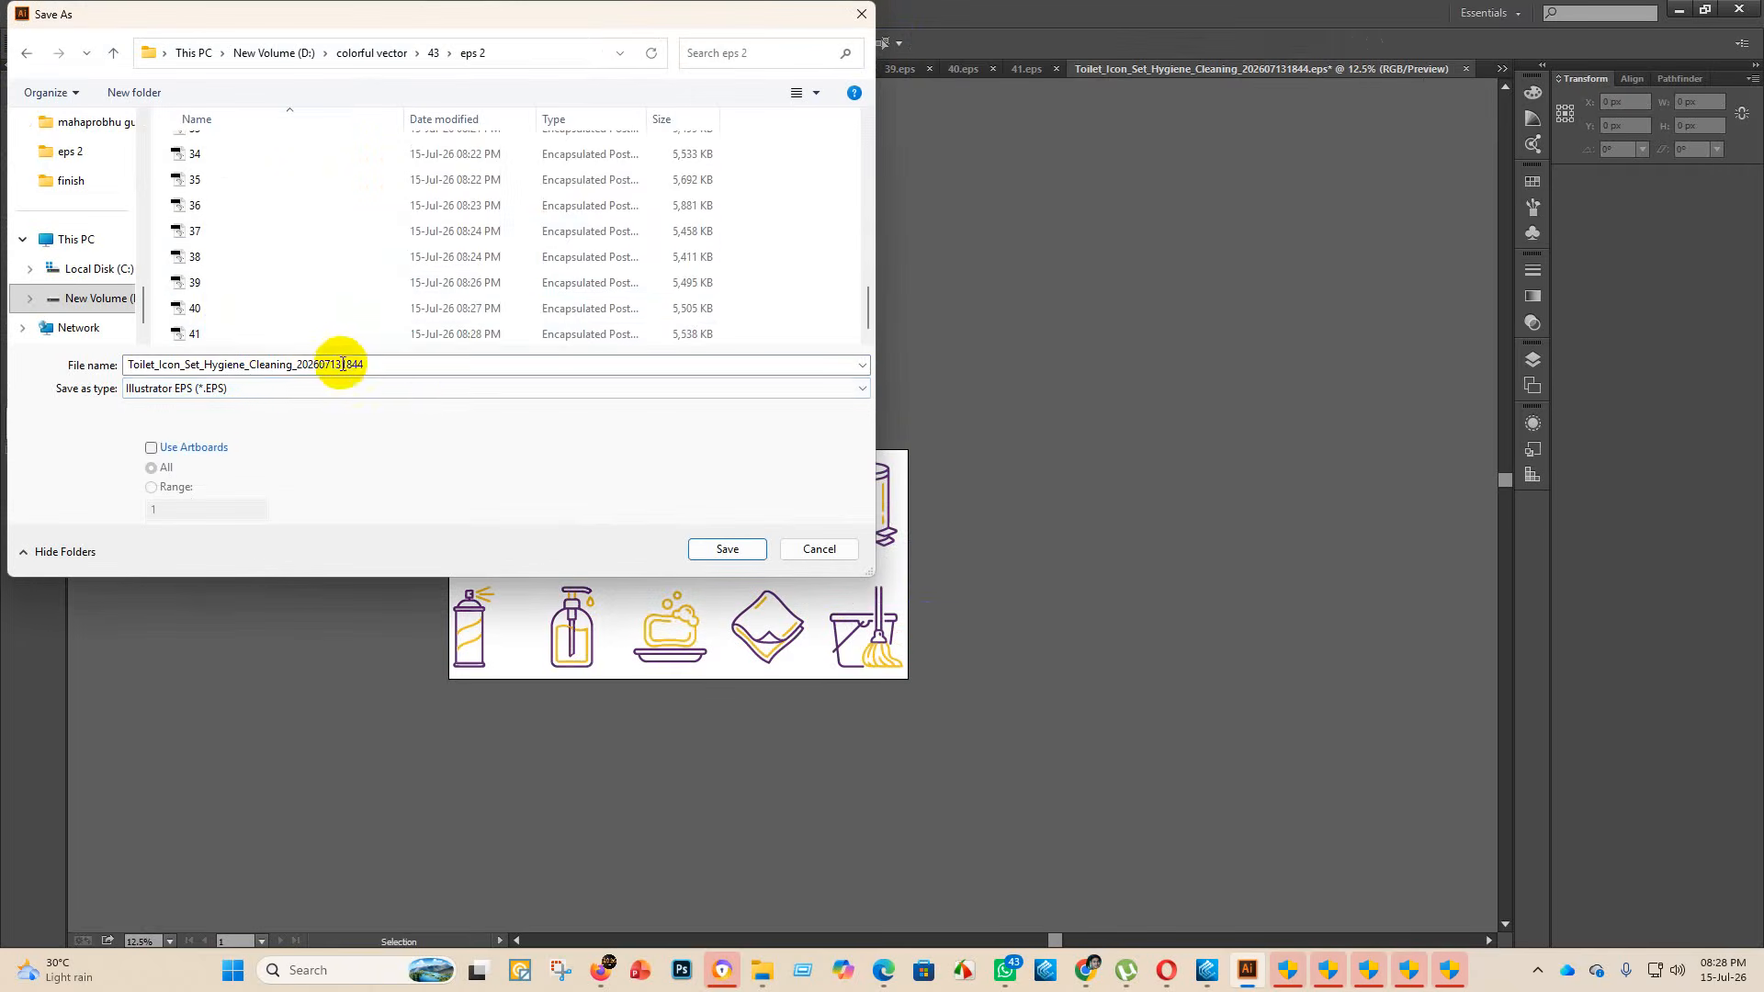
pyautogui.doubleClick(349, 365)
pyautogui.press('BackSpace')
pyautogui.write('42')
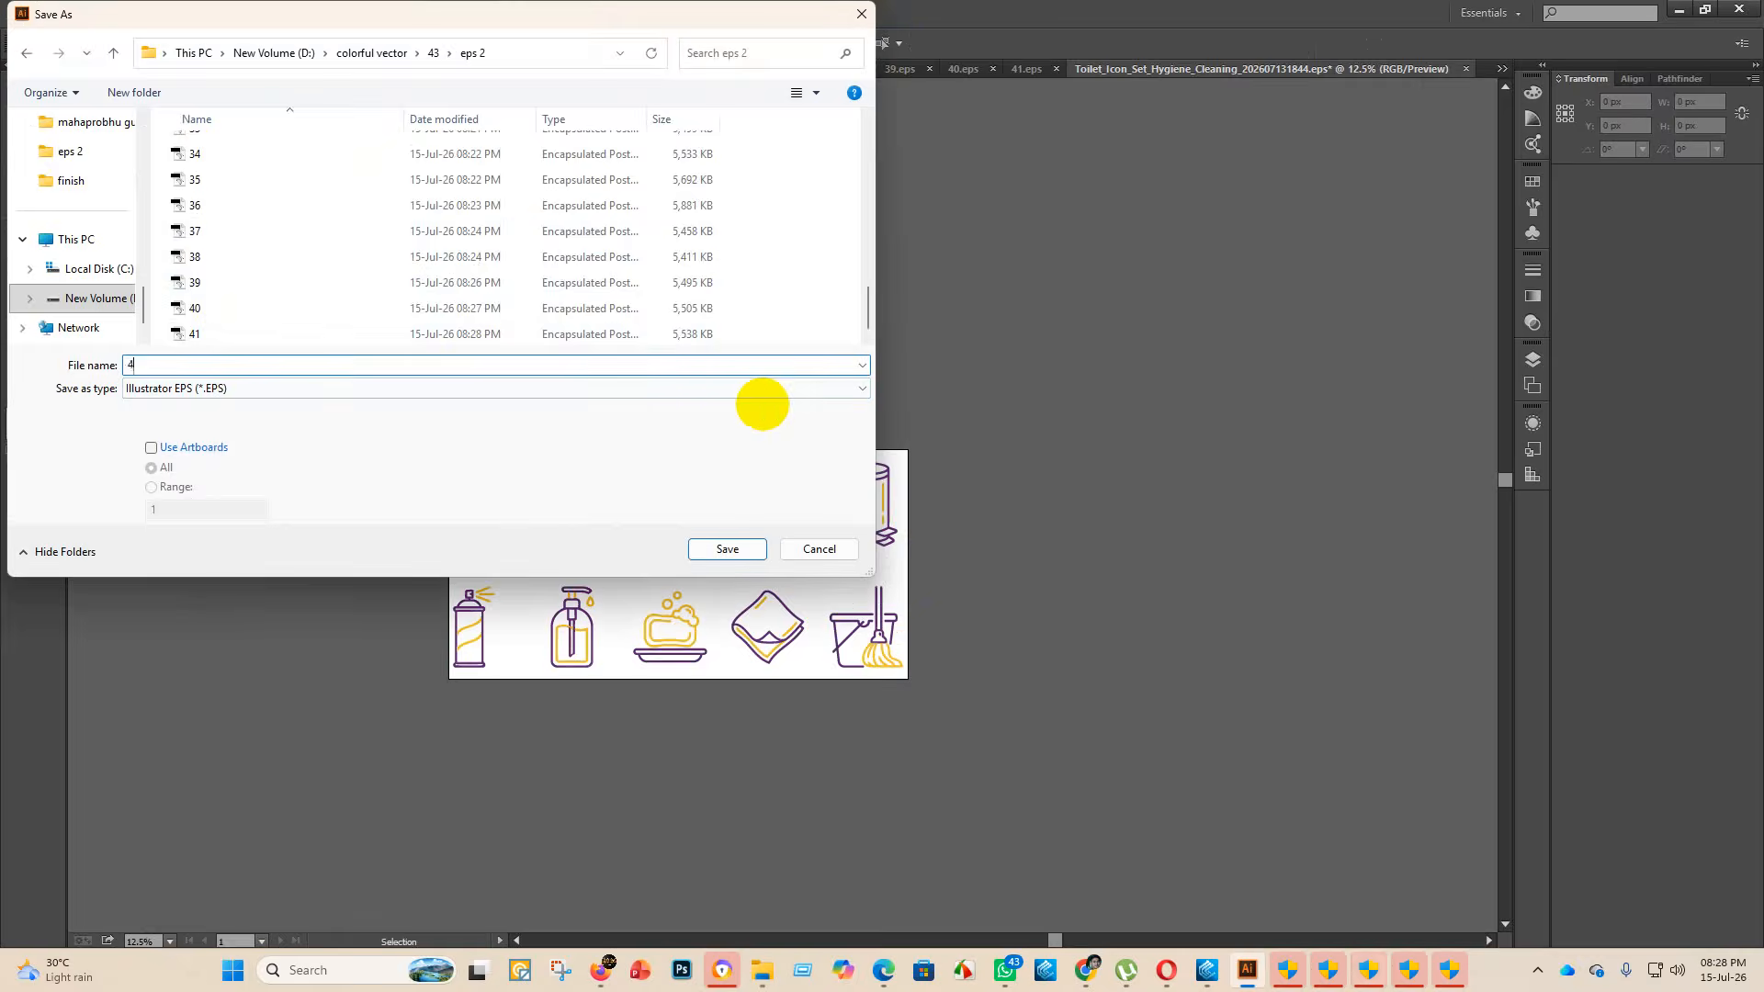
pyautogui.click(722, 550)
# - Set the EPS version to Illustrator 10 EPS for file 42 and write the file
pyautogui.click(942, 219)
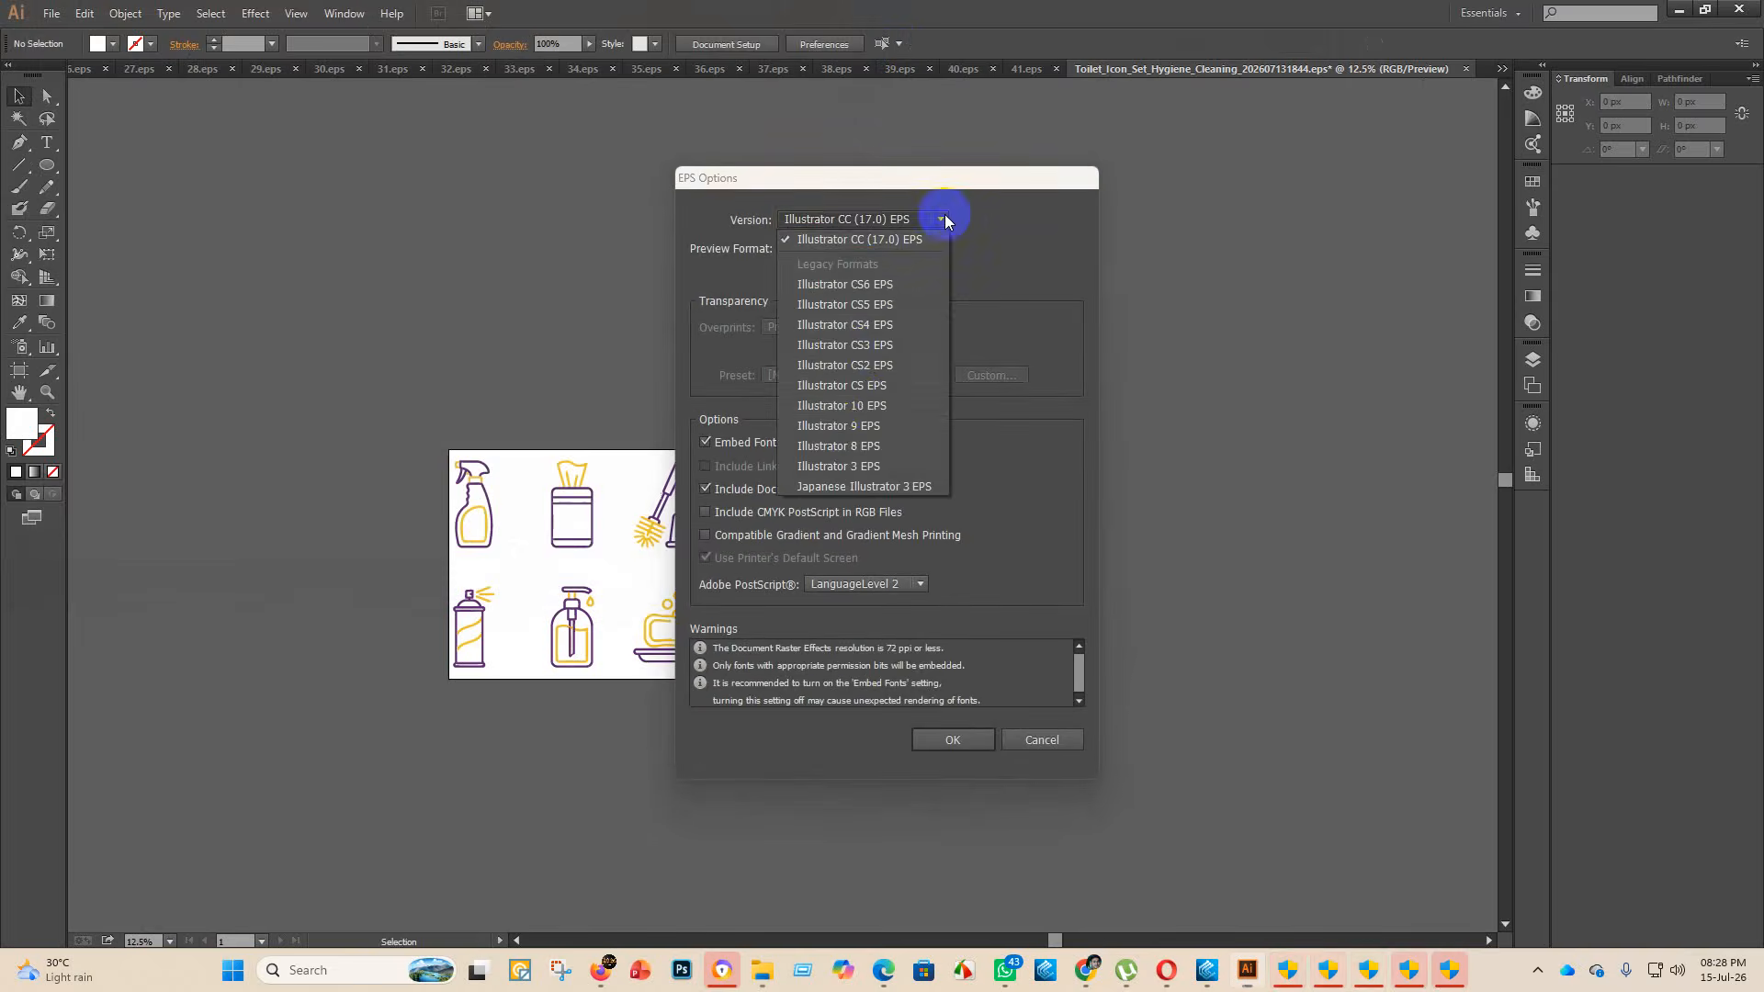
pyautogui.click(841, 405)
pyautogui.click(956, 739)
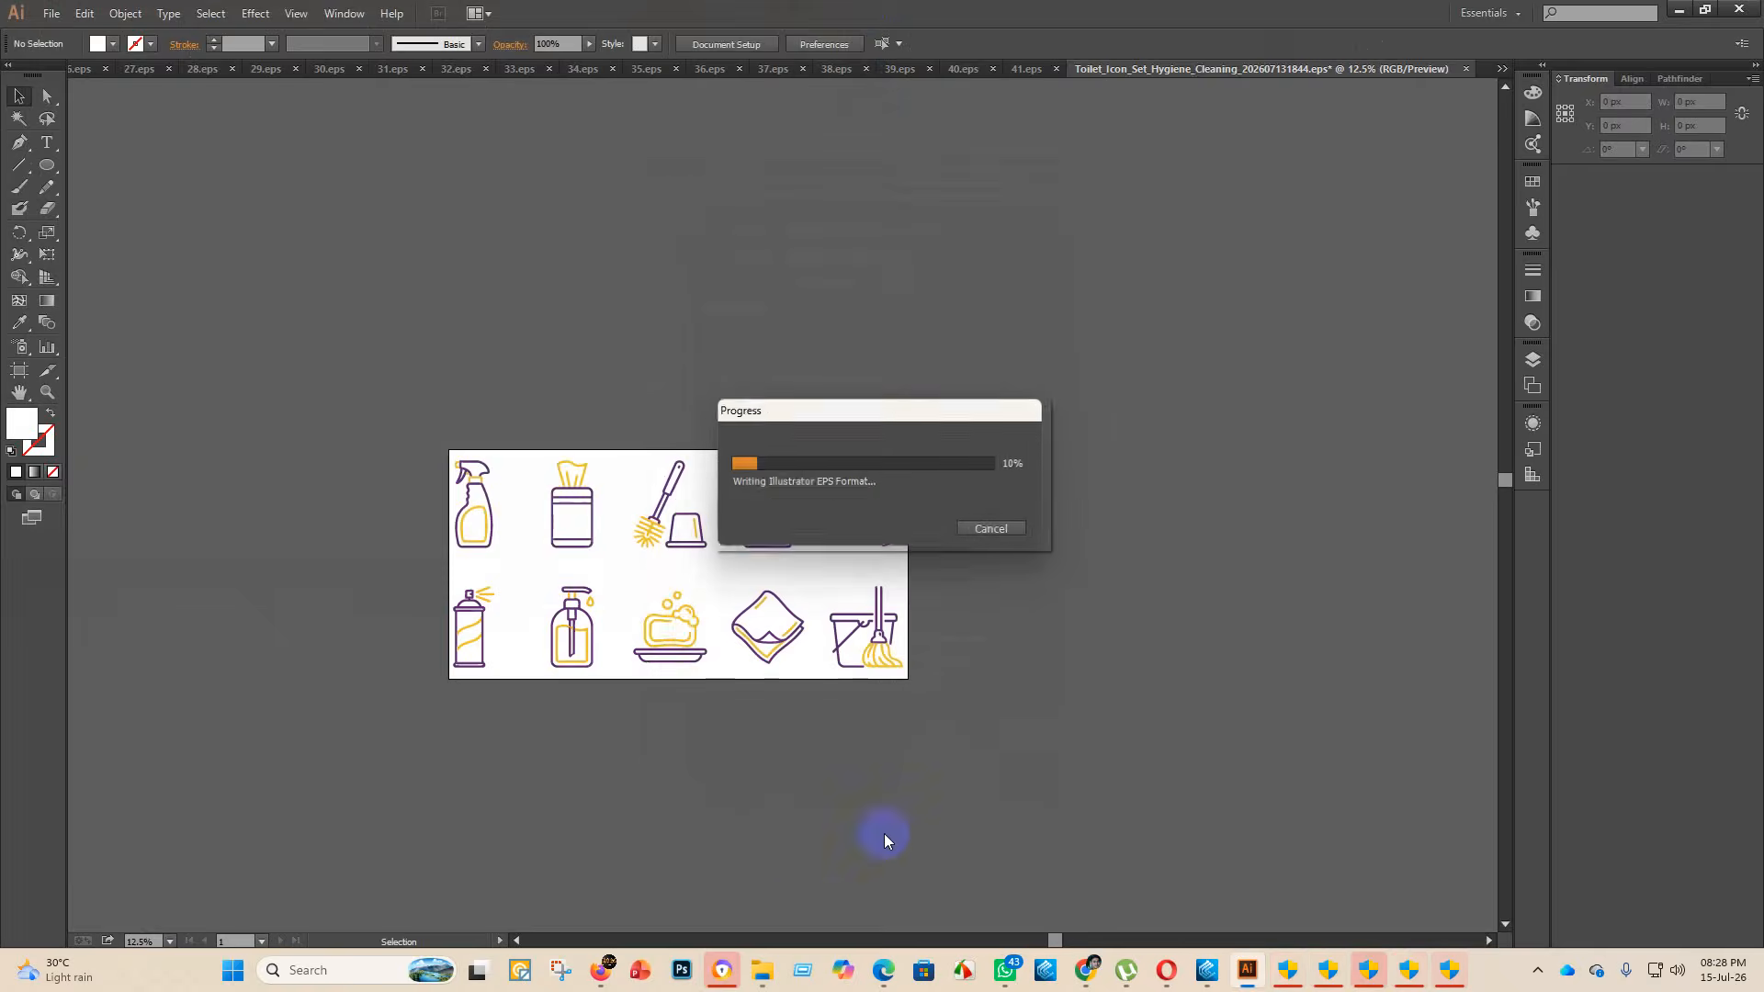
# - Switch to File Explorer, move both hygiene and cleaning source files into the finish folder, and open the Toilet_icon_set_restroom_symbols EPS in Illustrator
pyautogui.moveTo(762, 970)
pyautogui.click(769, 930)
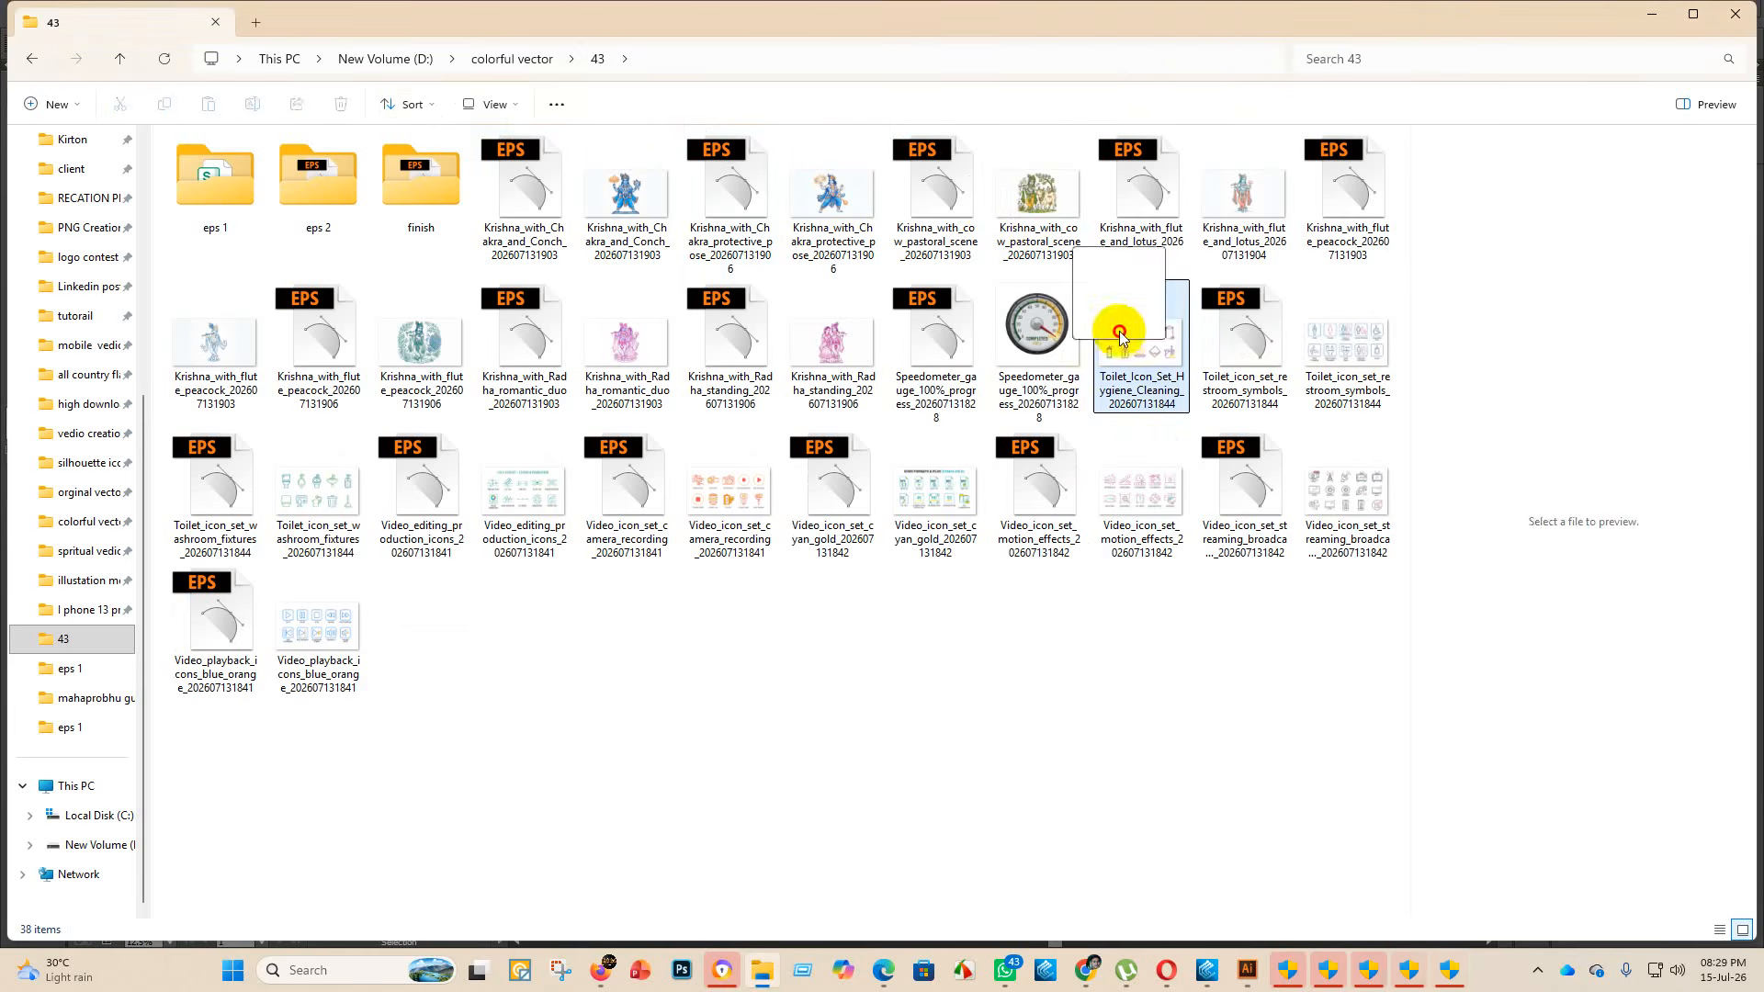
pyautogui.click(1140, 356)
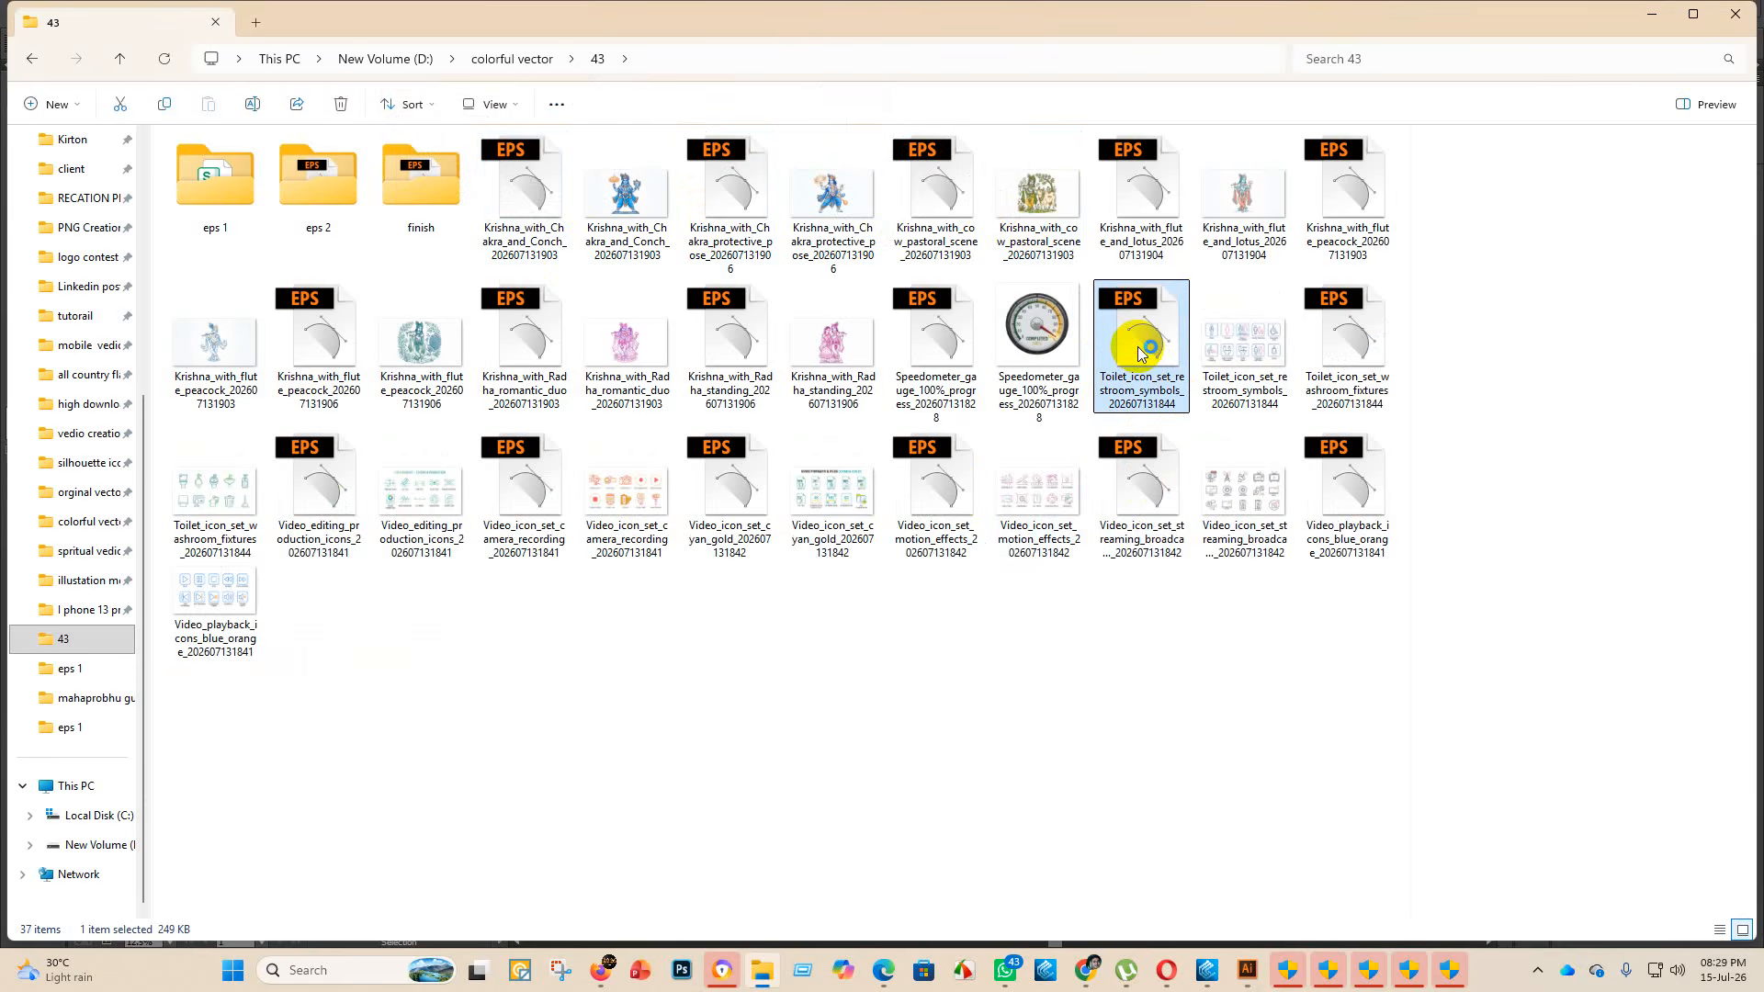
pyautogui.doubleClick(1140, 355)
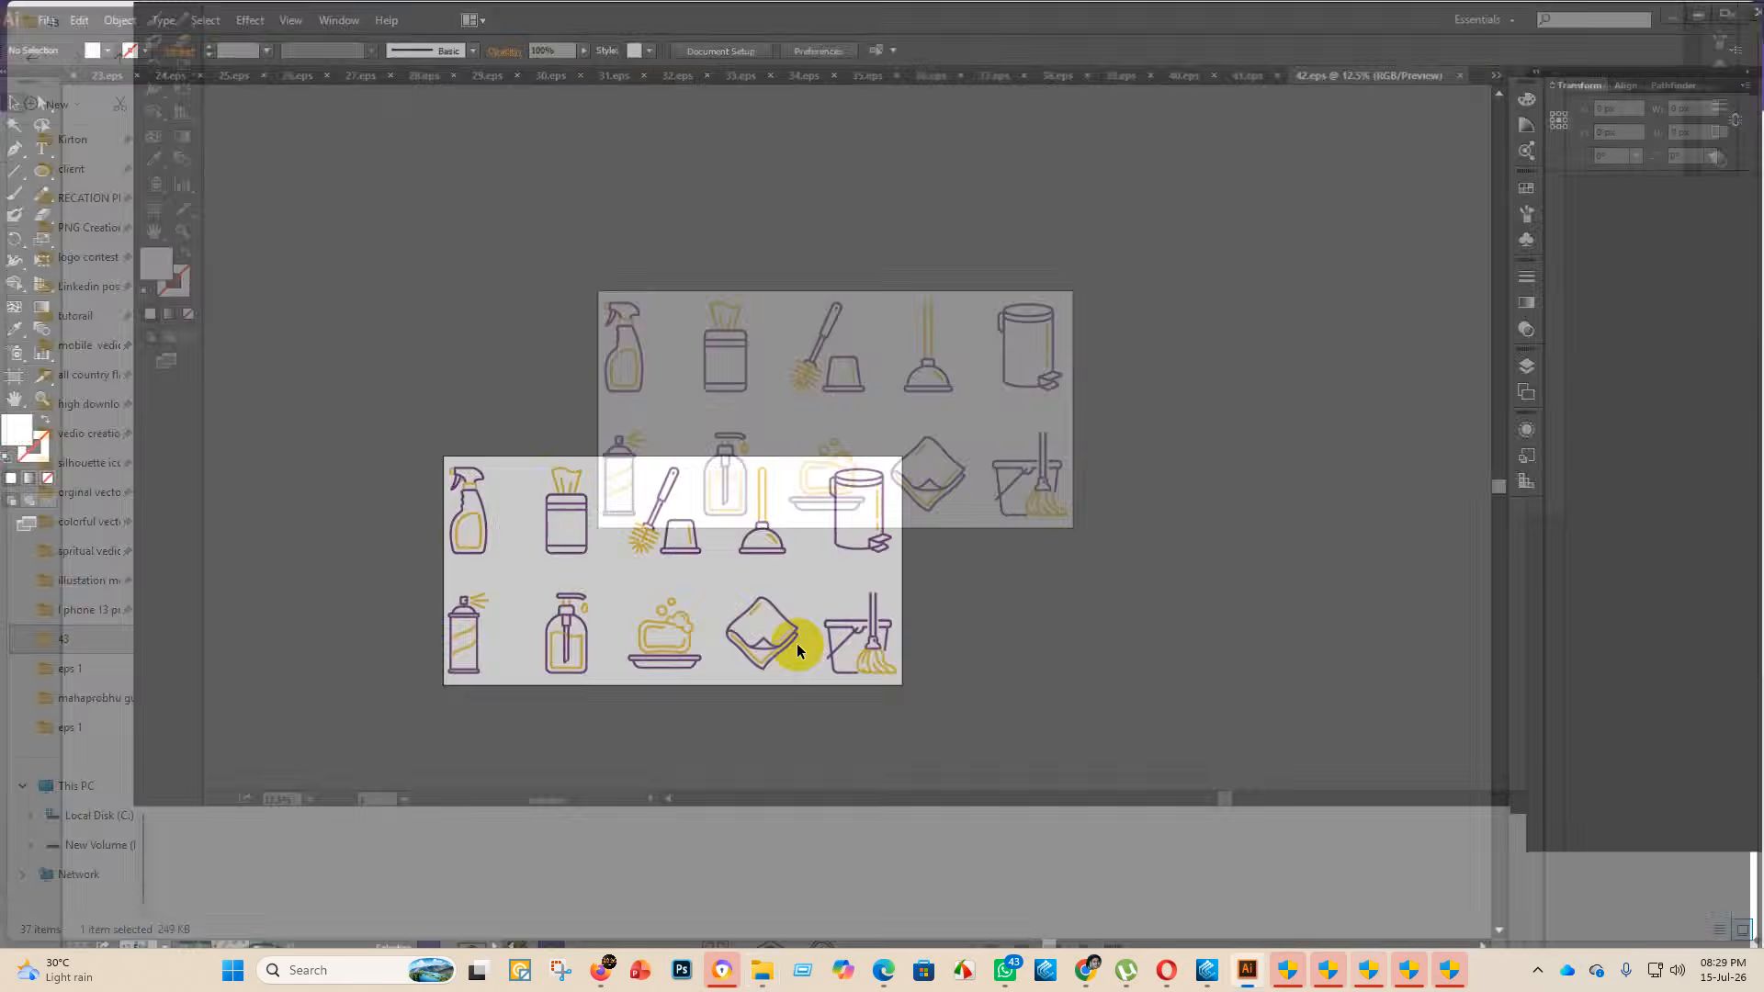
pyautogui.click(1535, 181)
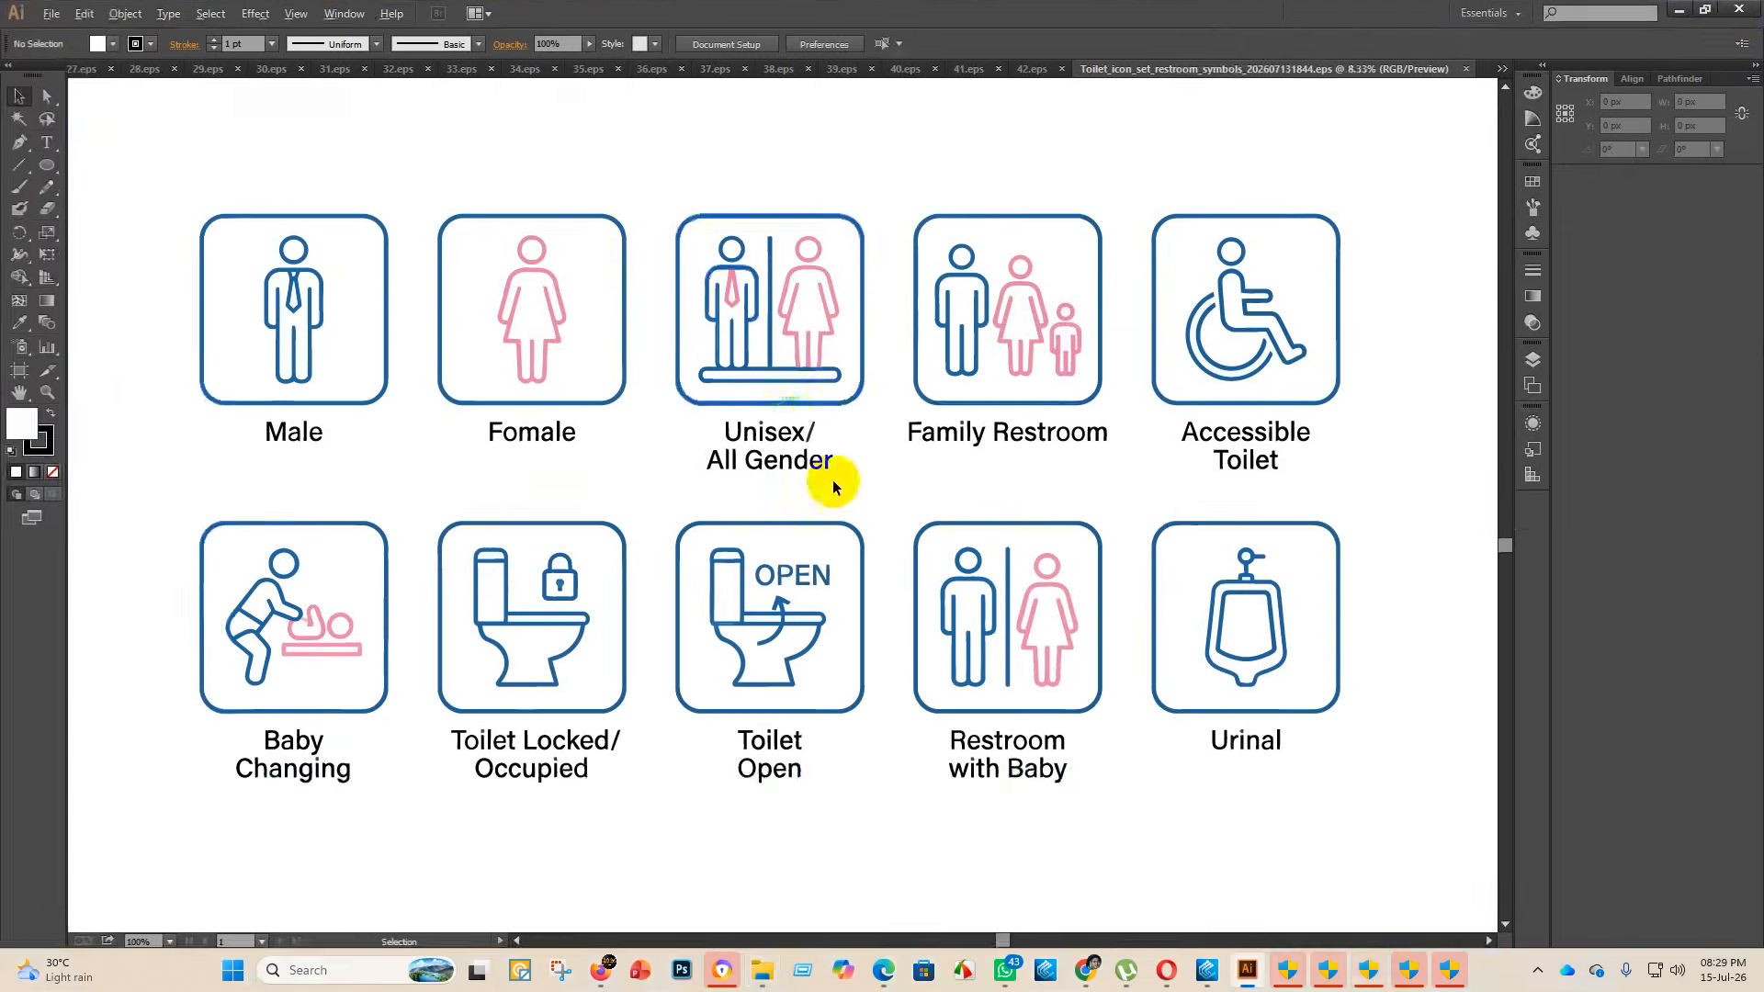
# - Enlarge the restroom symbols group proportionally about its centre until it spans the full artboard width
pyautogui.hotkey('ctrl', '-')
pyautogui.hotkey('ctrl', '-')
pyautogui.hotkey('ctrl', '-')
pyautogui.hotkey('ctrl', '-')
pyautogui.hotkey('ctrl', '-')
pyautogui.hotkey('ctrl', '-')
pyautogui.hotkey('ctrl', '-')
pyautogui.click(788, 546)
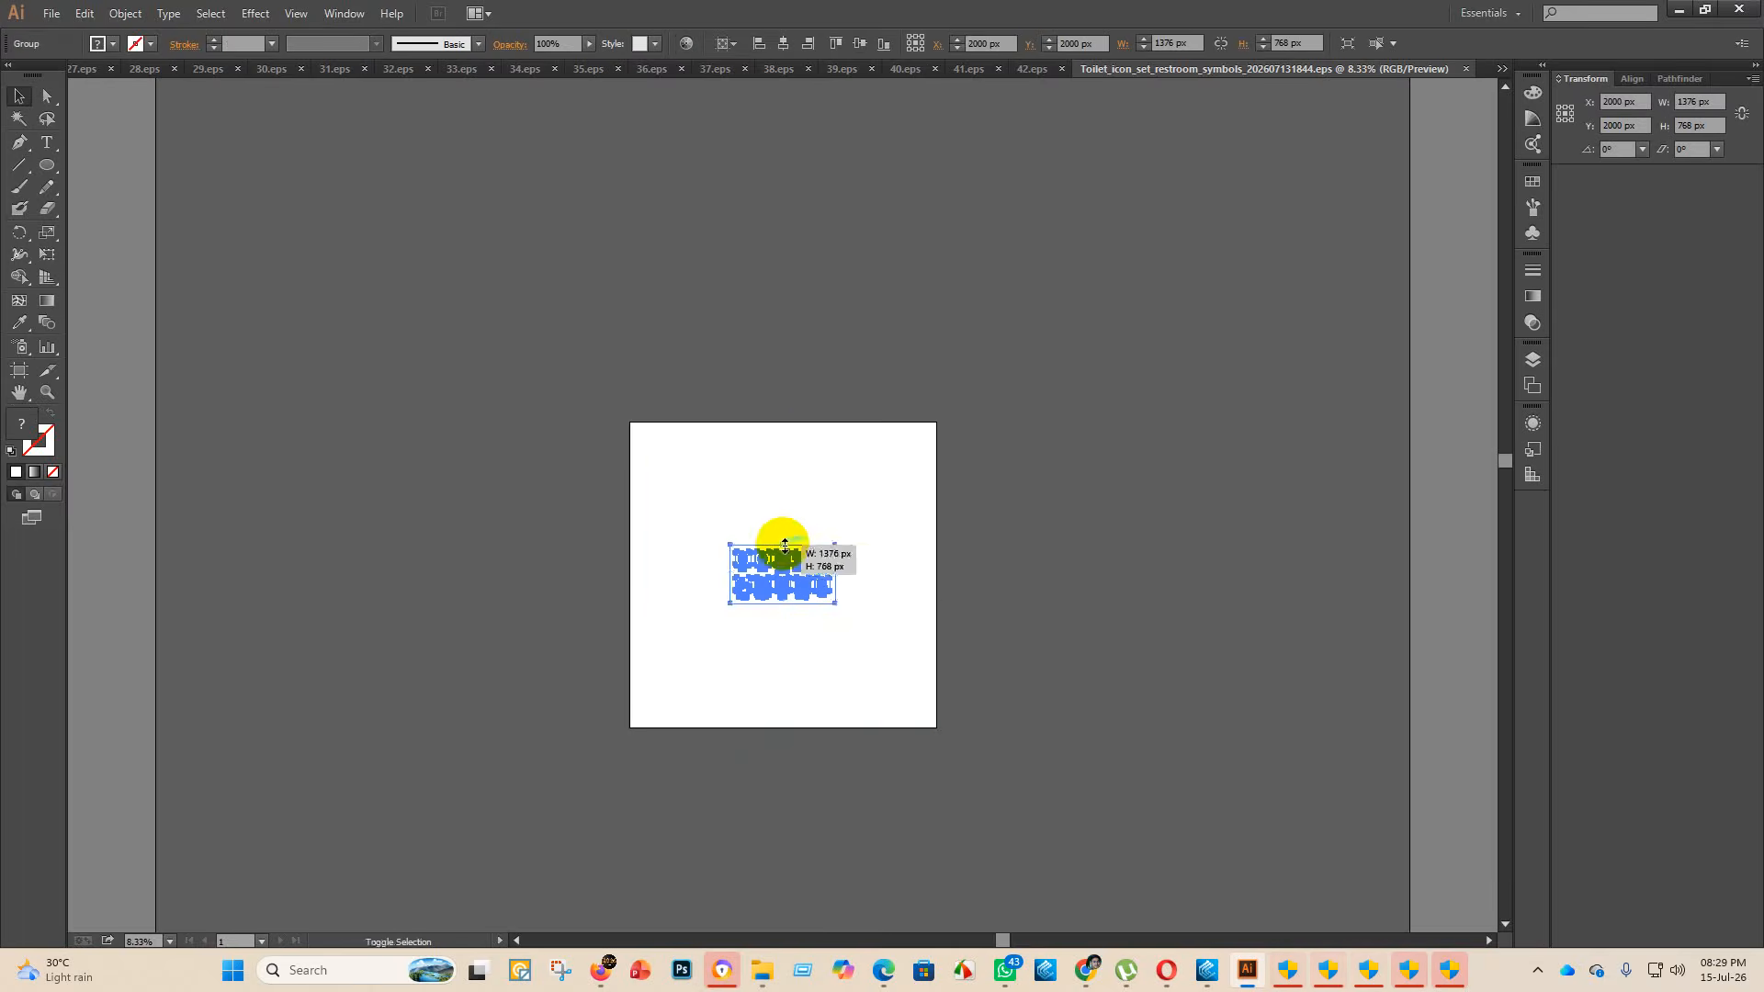
pyautogui.moveTo(785, 545); pyautogui.dragTo(808, 432)
pyautogui.click(1166, 575)
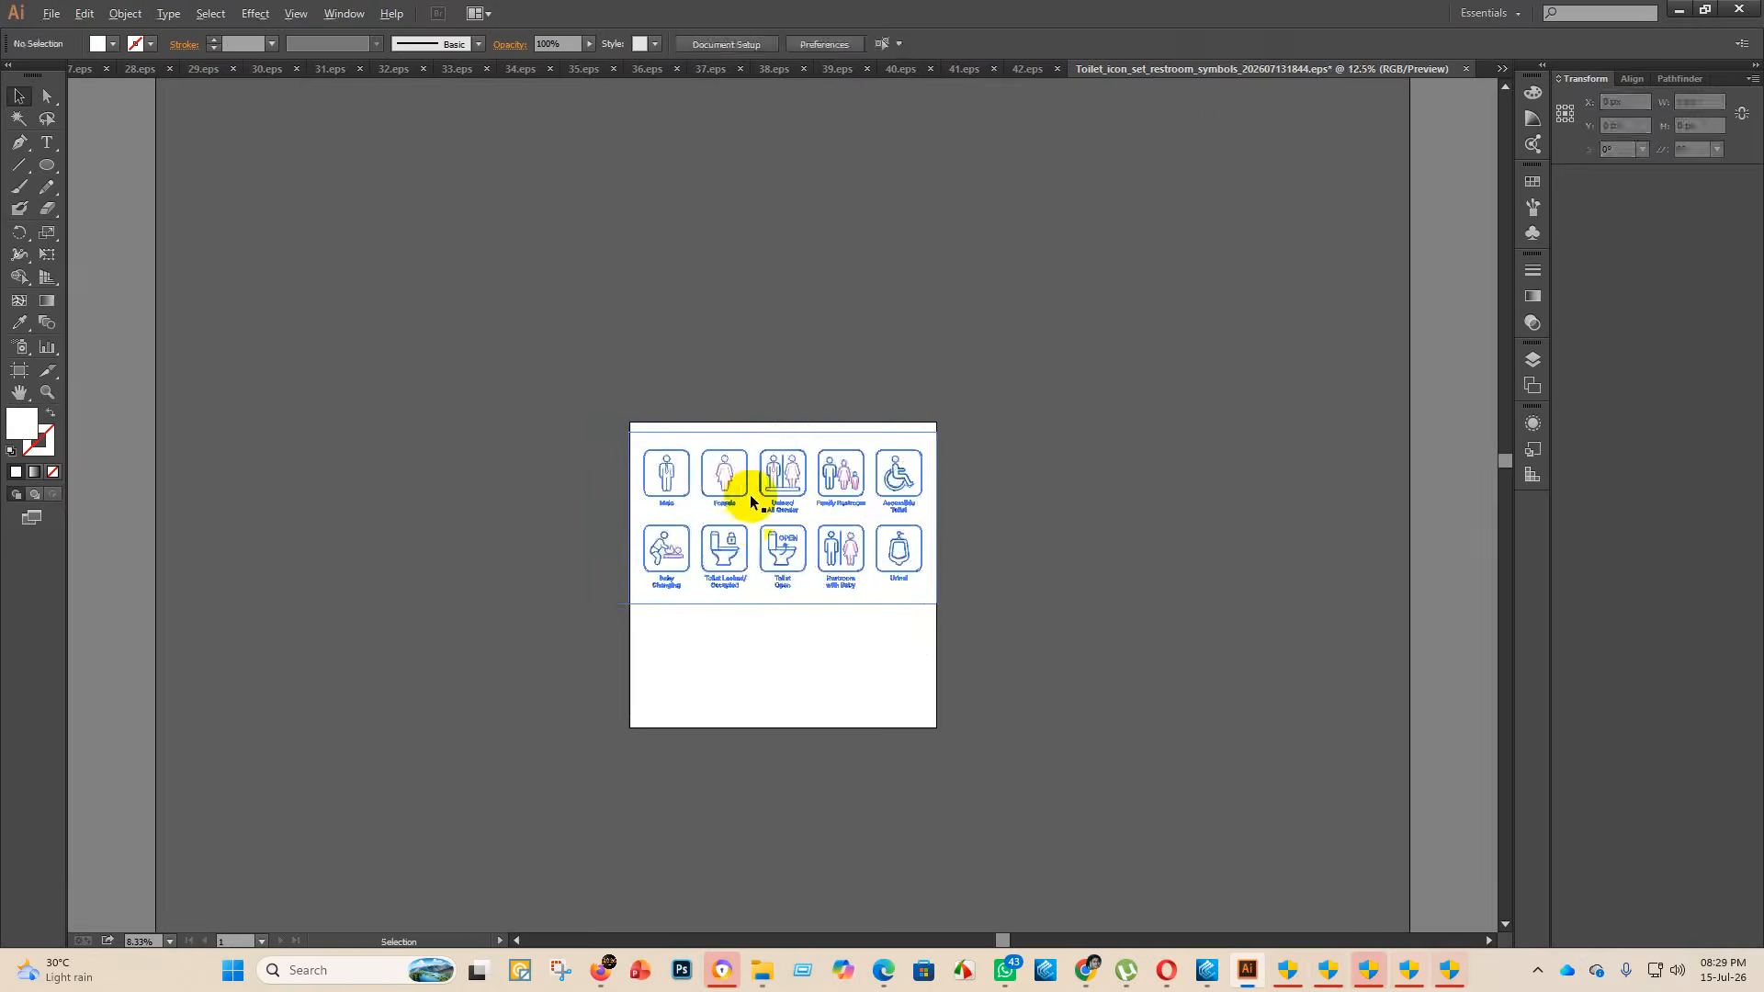
# - Select the white background shapes of the restroom symbols artwork with the Magic Wand and delete them
pyautogui.scroll(2, 750, 500)
pyautogui.click(19, 118)
pyautogui.click(610, 374)
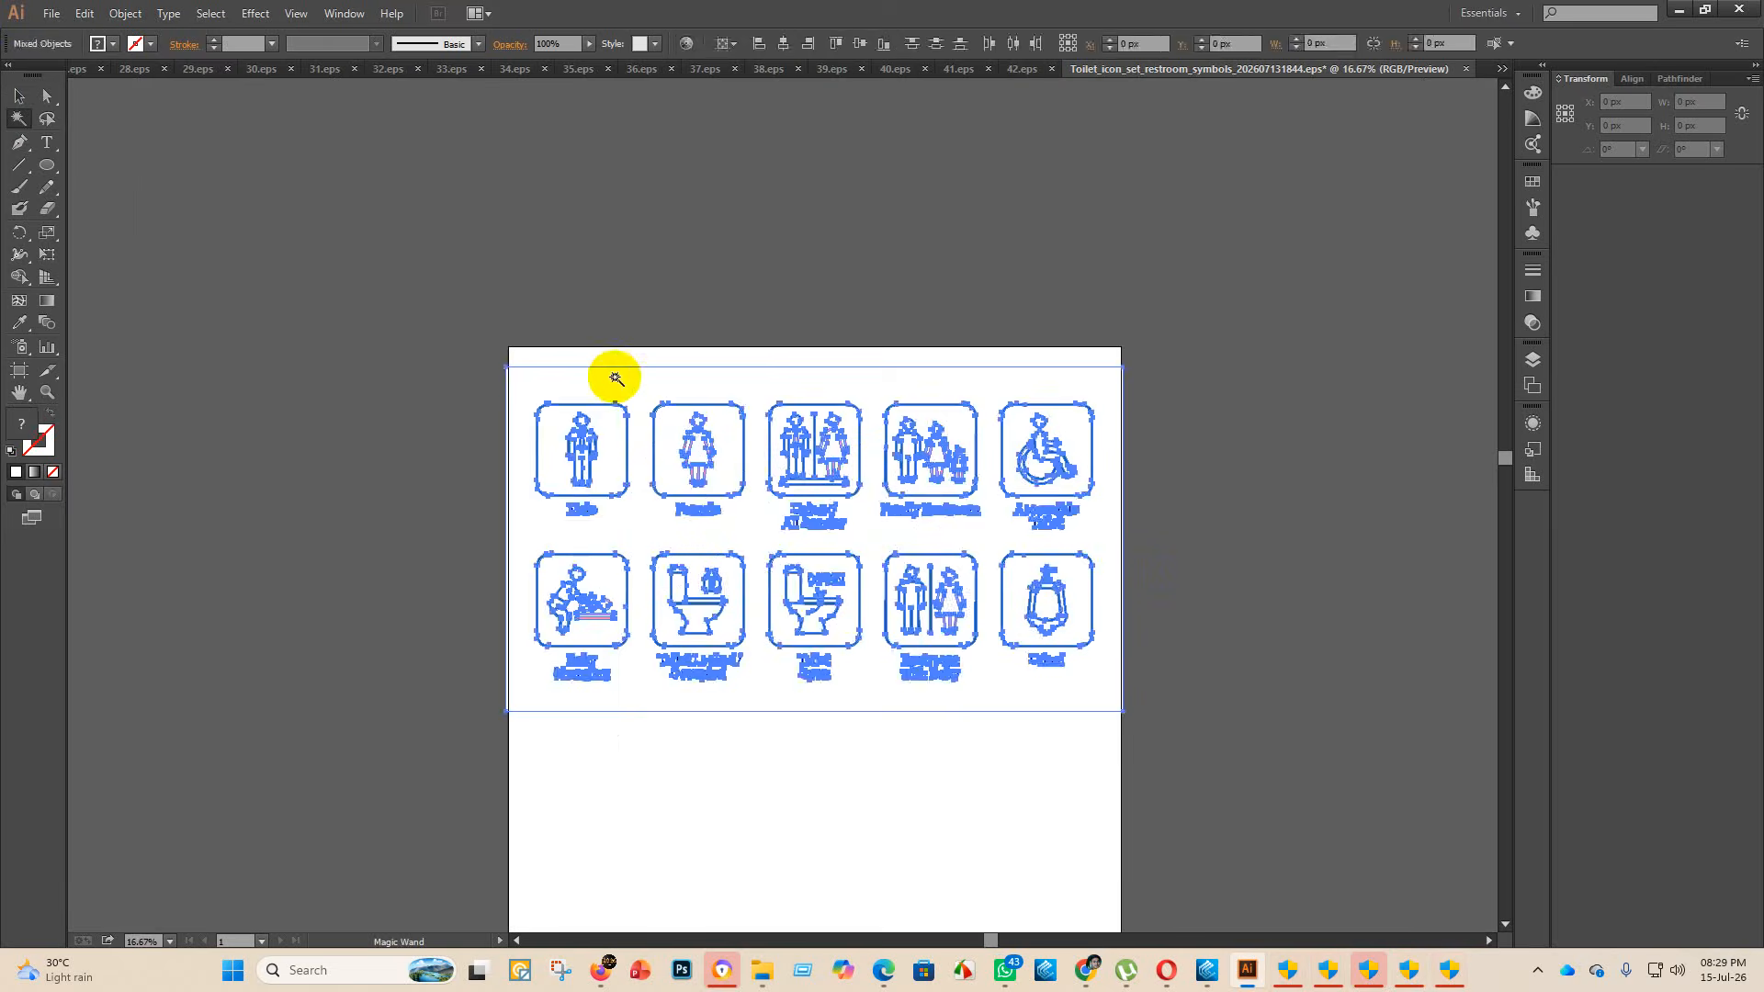
pyautogui.click(625, 384)
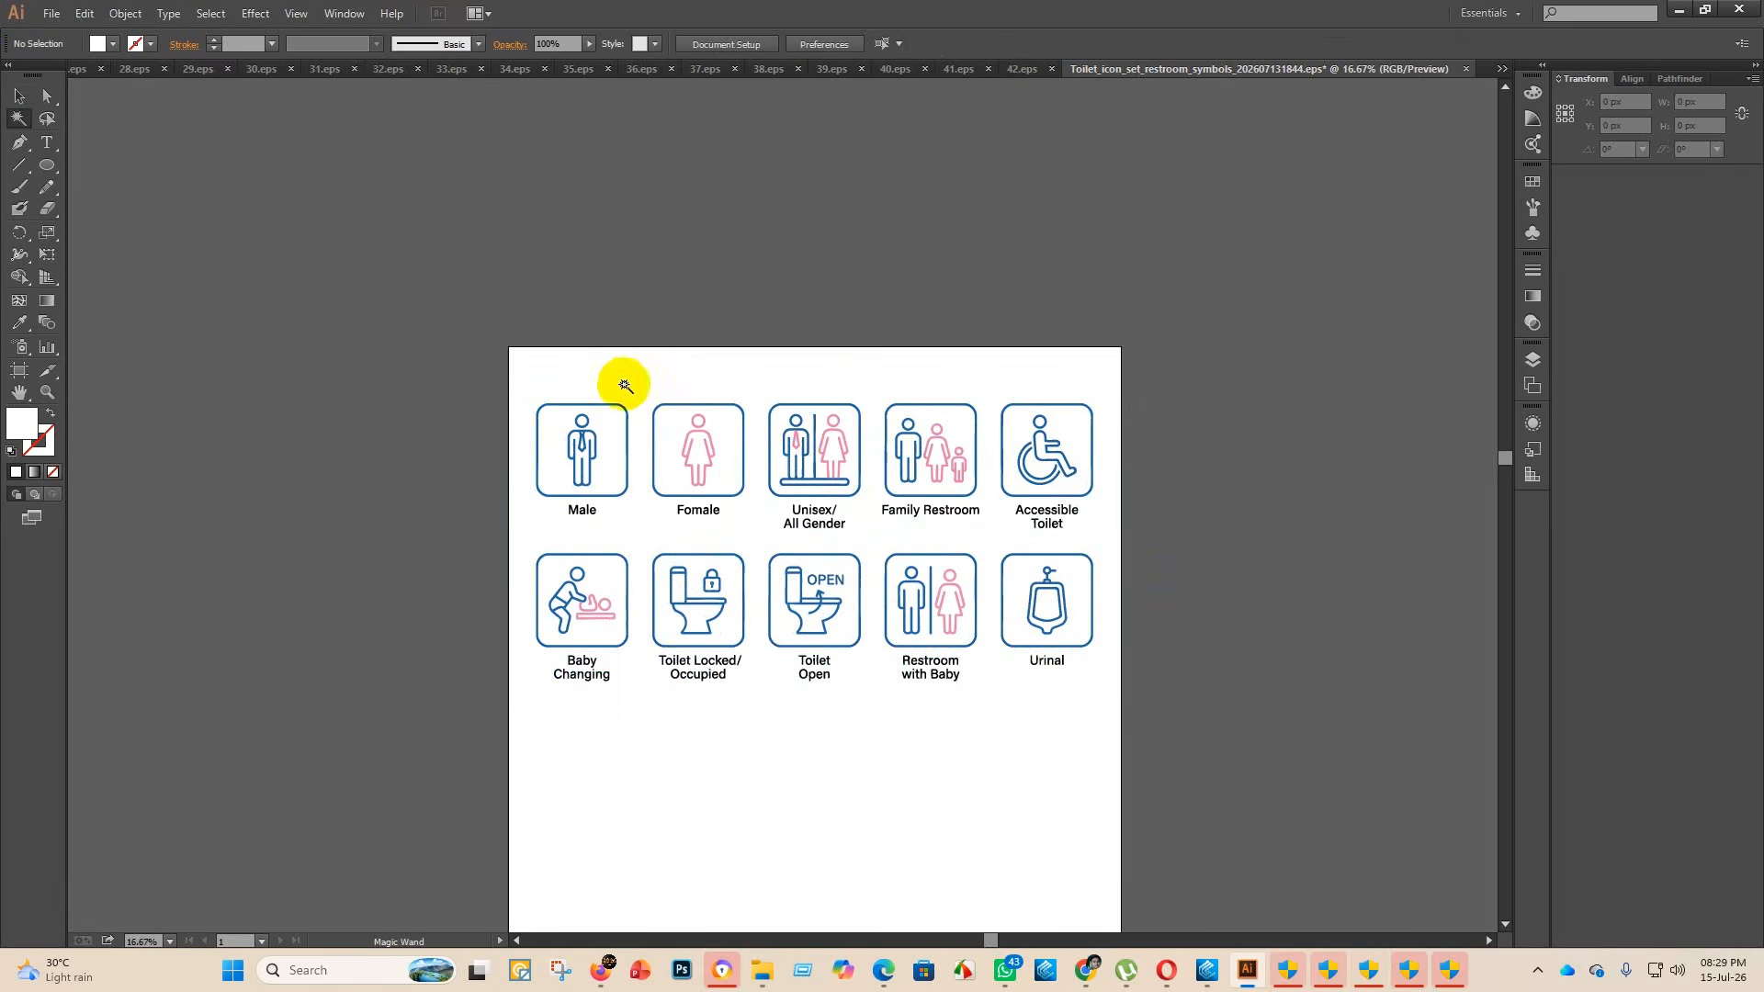
# - Set the height of the restroom symbols artboard to 2000 px
pyautogui.click(20, 370)
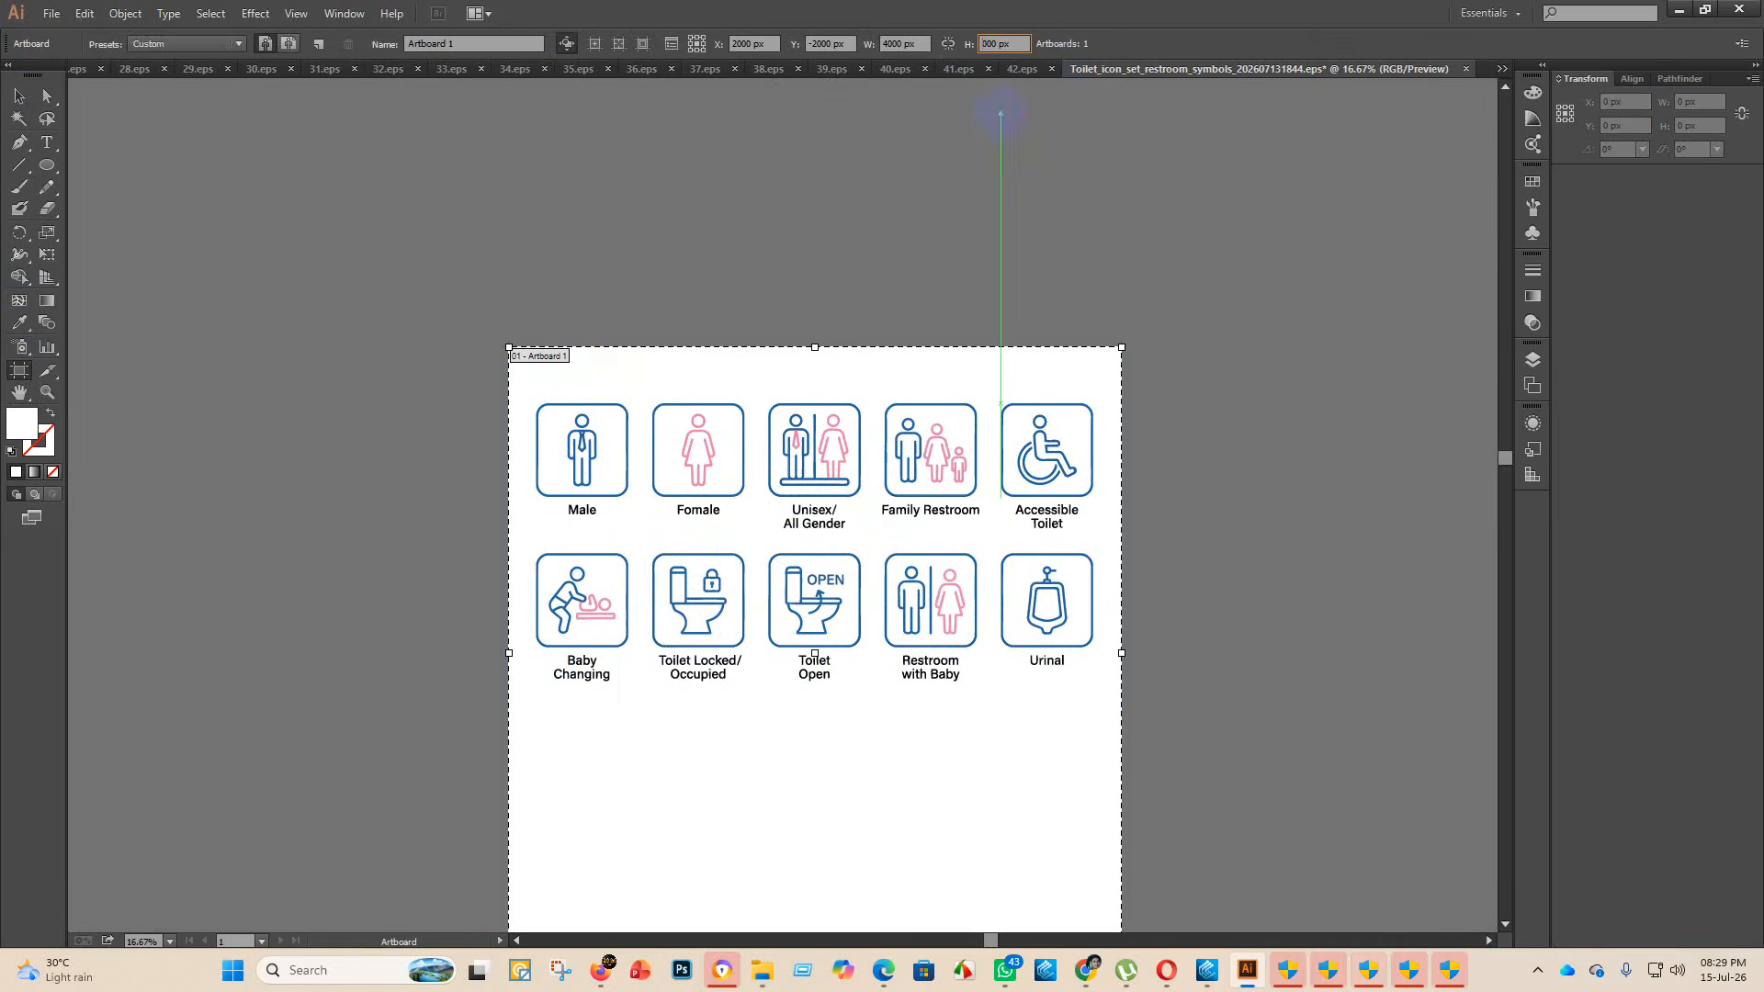
pyautogui.click(1001, 112)
pyautogui.click(20, 96)
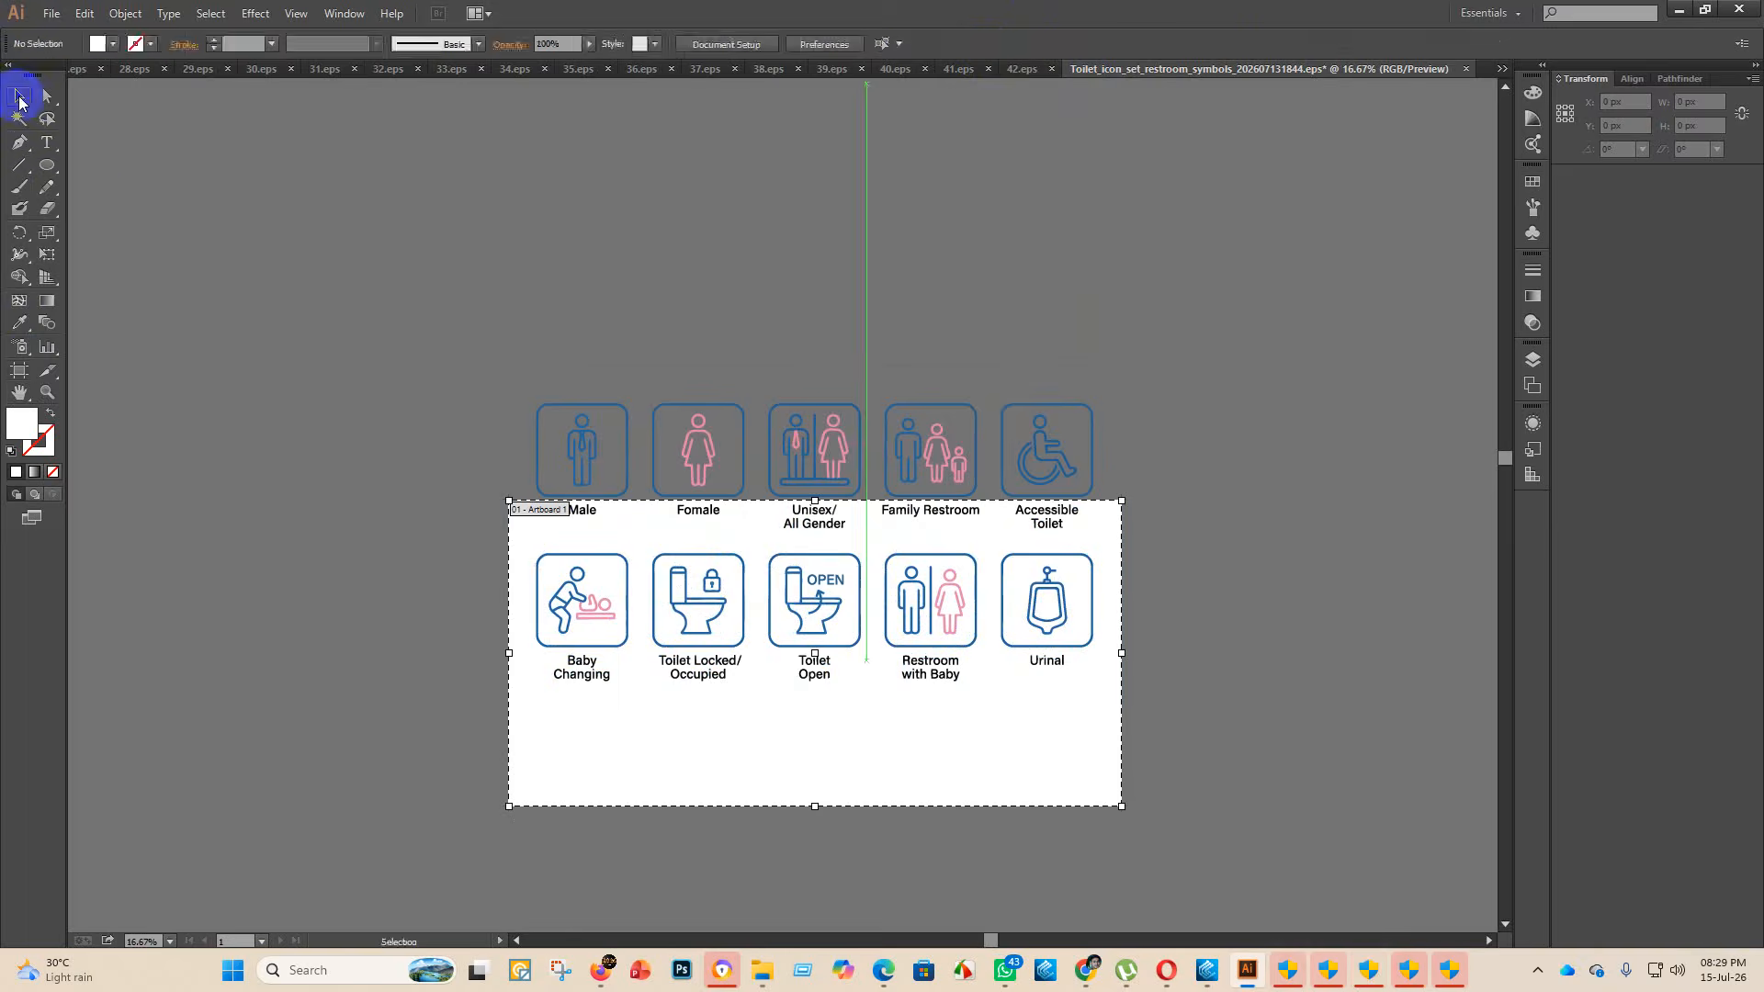
# - Centre the restroom symbols group horizontally and vertically on the artboard
pyautogui.click(826, 348)
pyautogui.click(793, 428)
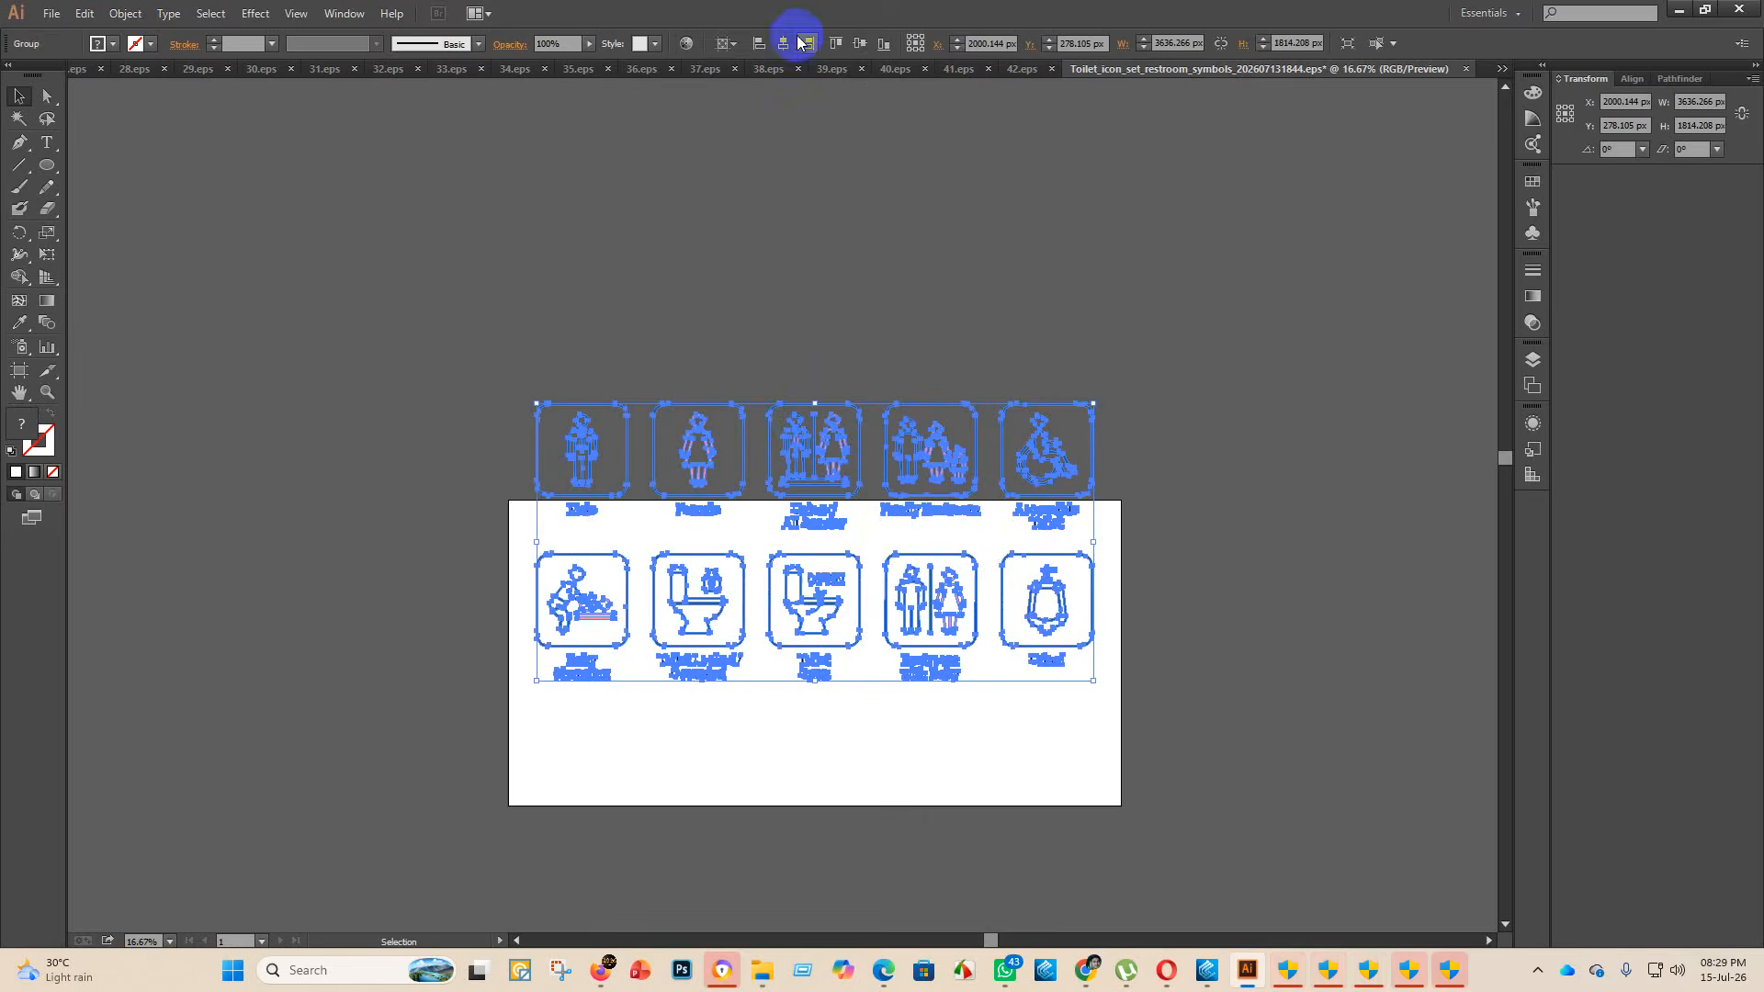
pyautogui.click(861, 43)
pyautogui.click(1182, 492)
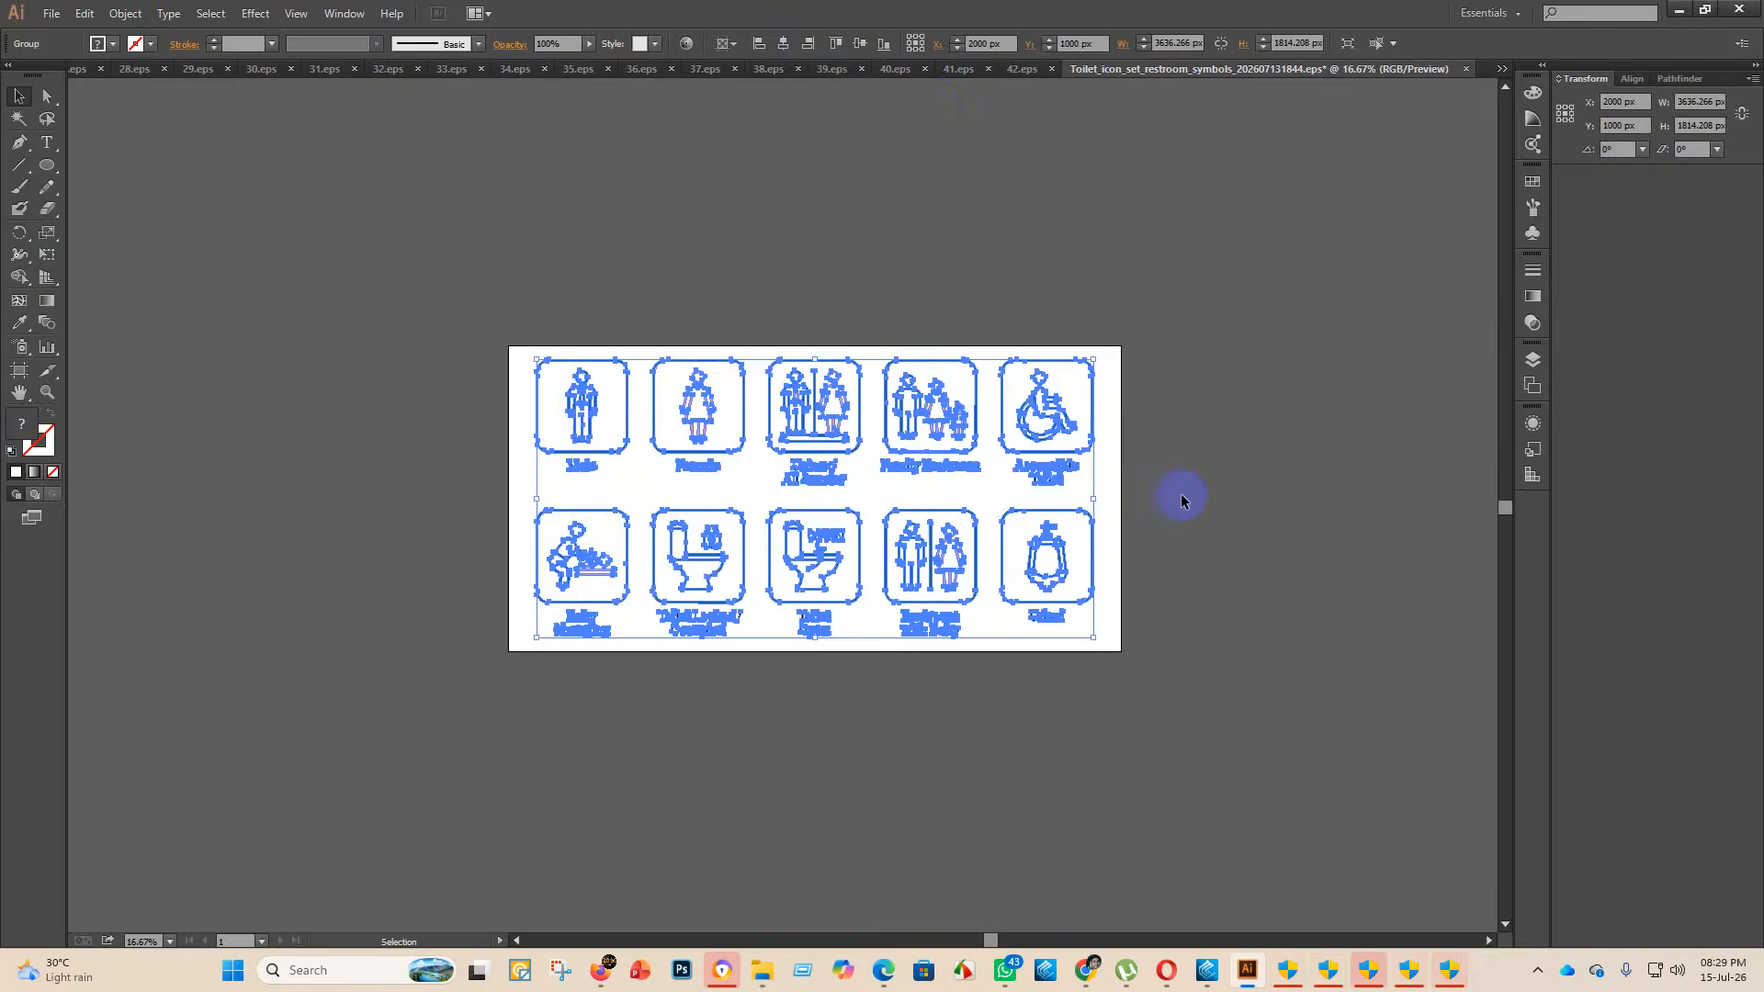
pyautogui.scroll(3, 1045, 670)
pyautogui.scroll(-2, 592, 497)
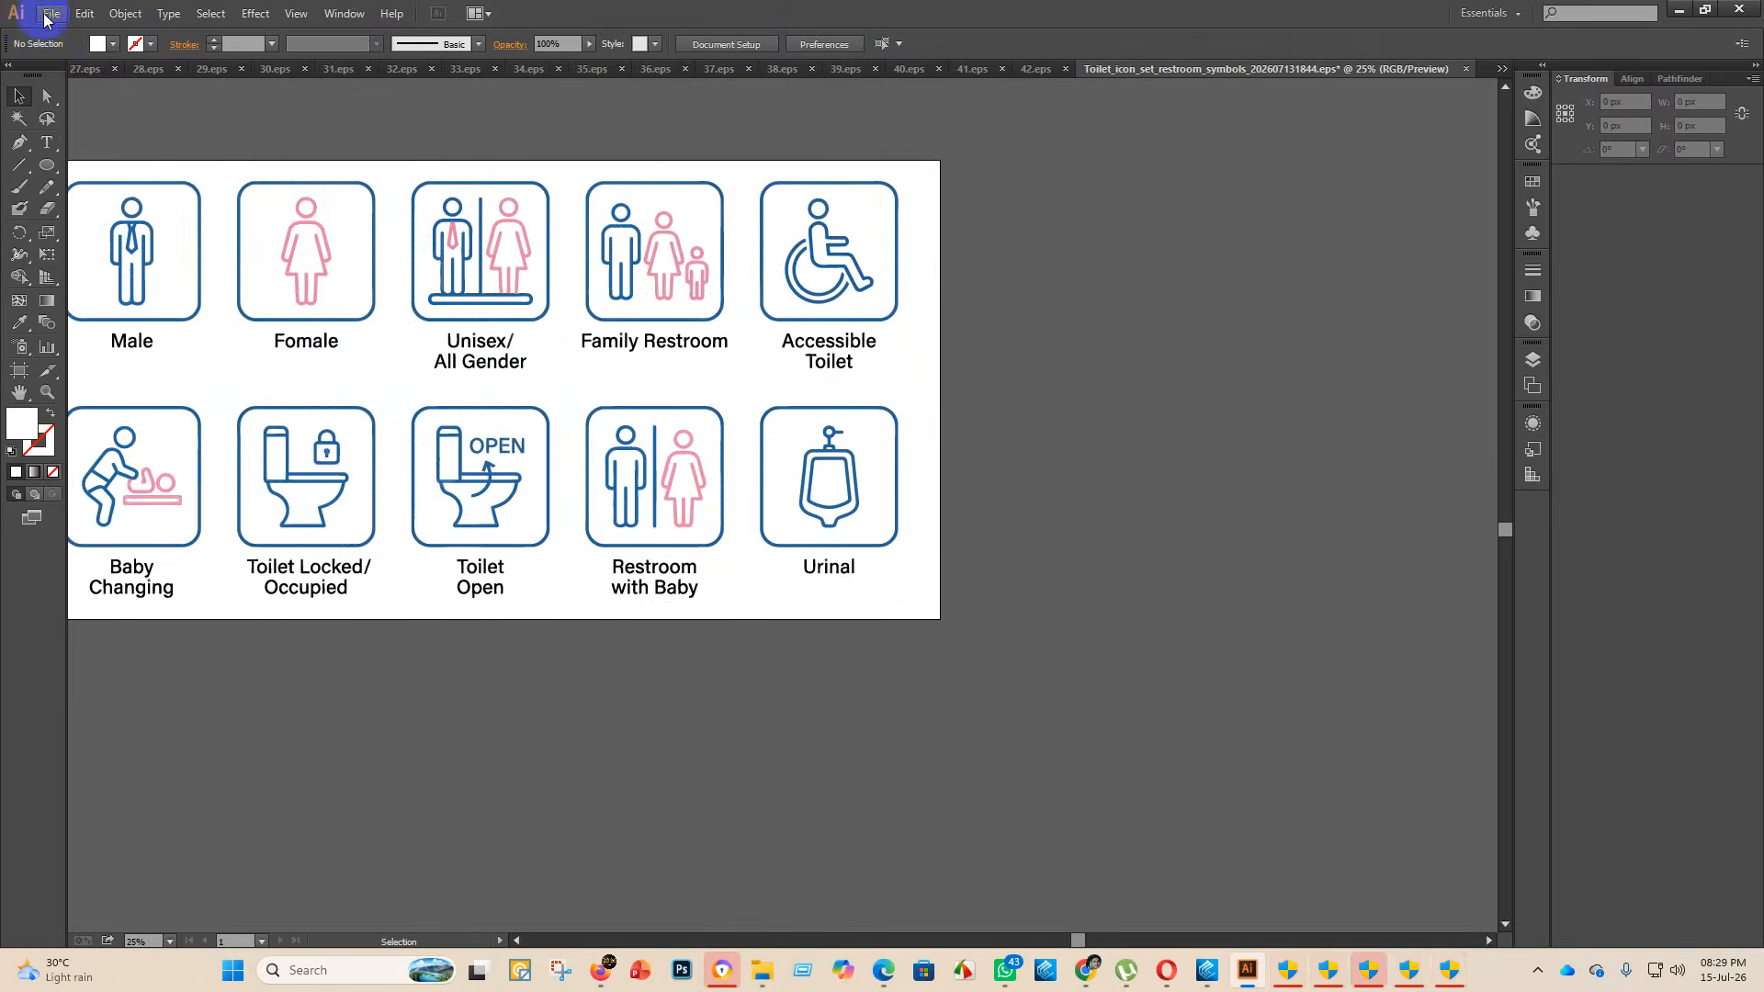
# - Save the restroom symbols set in the eps 2 folder as an Illustrator EPS file named 43
pyautogui.click(52, 13)
pyautogui.click(89, 169)
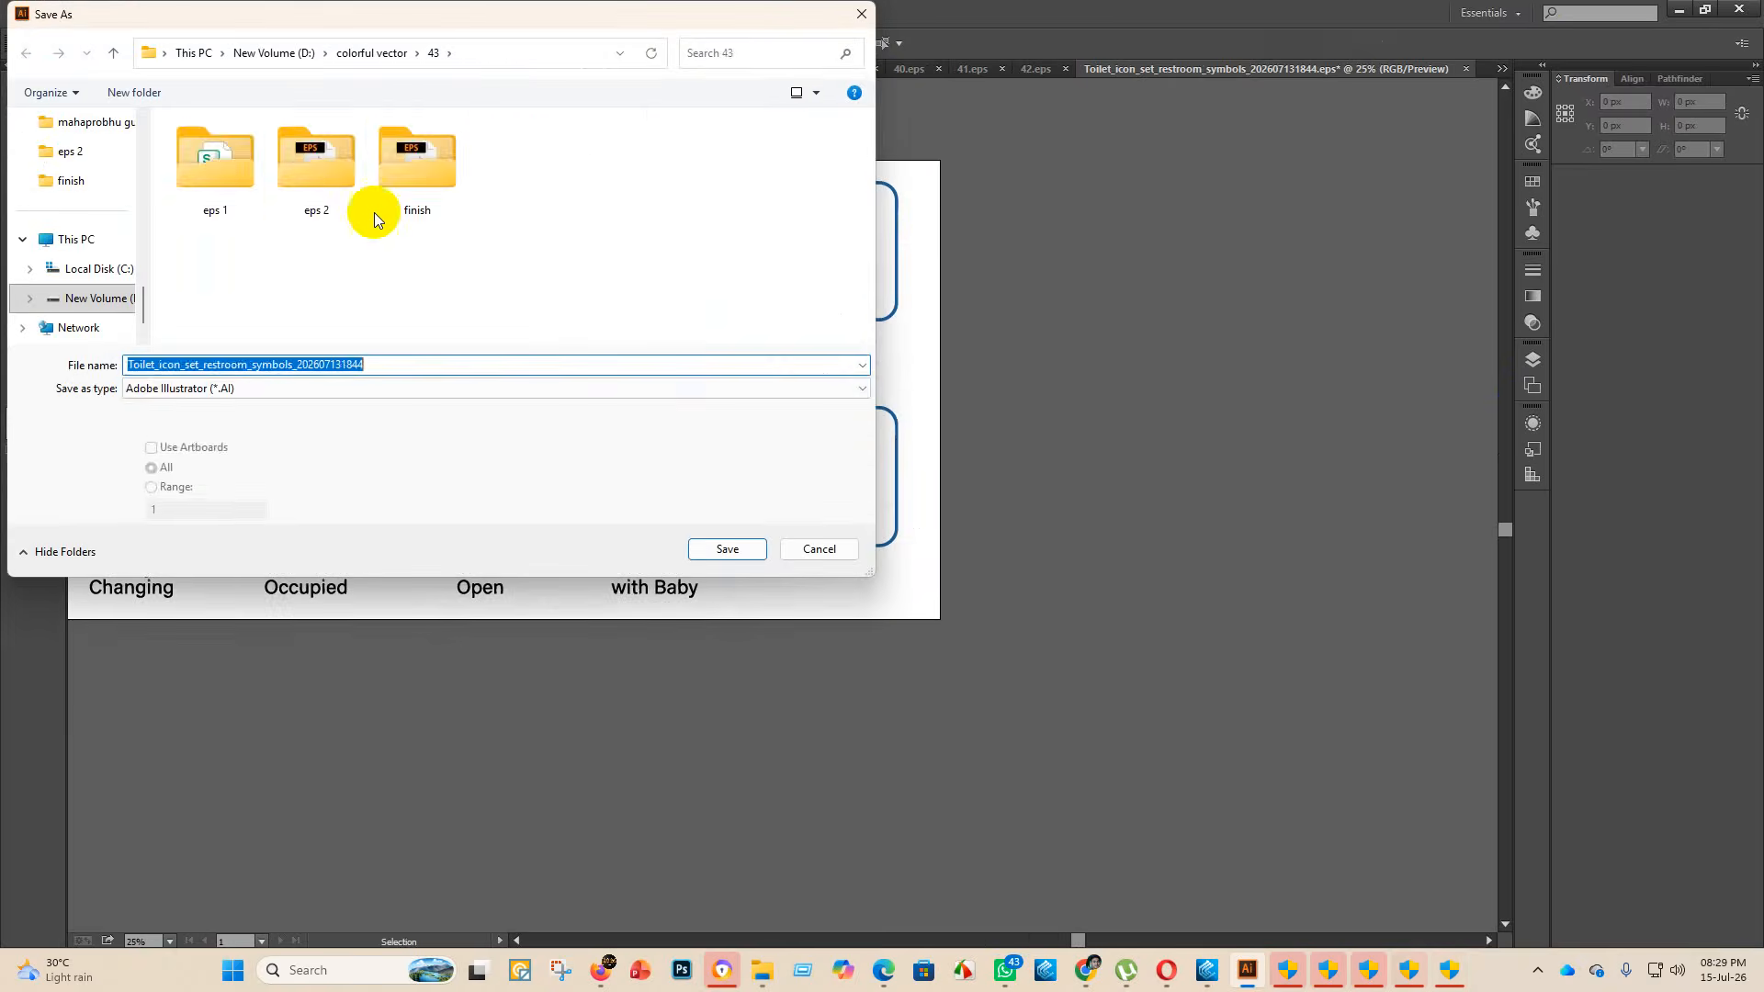
pyautogui.doubleClick(322, 162)
pyautogui.click(265, 389)
pyautogui.click(236, 409)
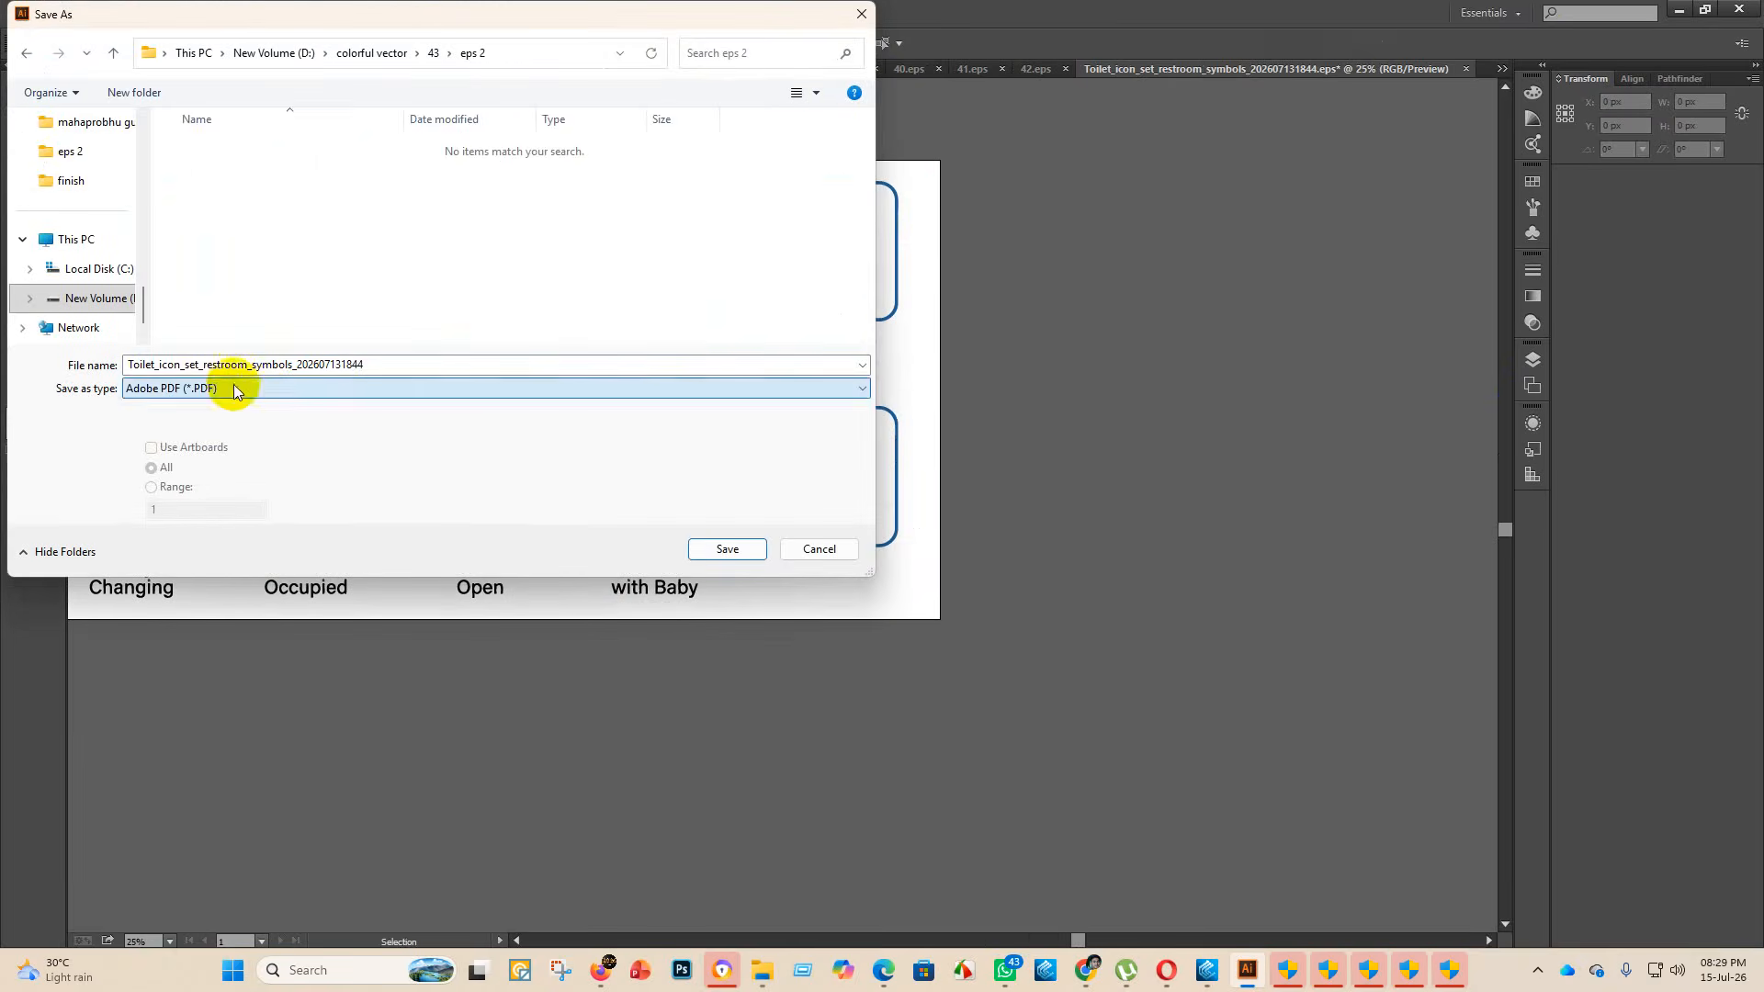
pyautogui.click(207, 388)
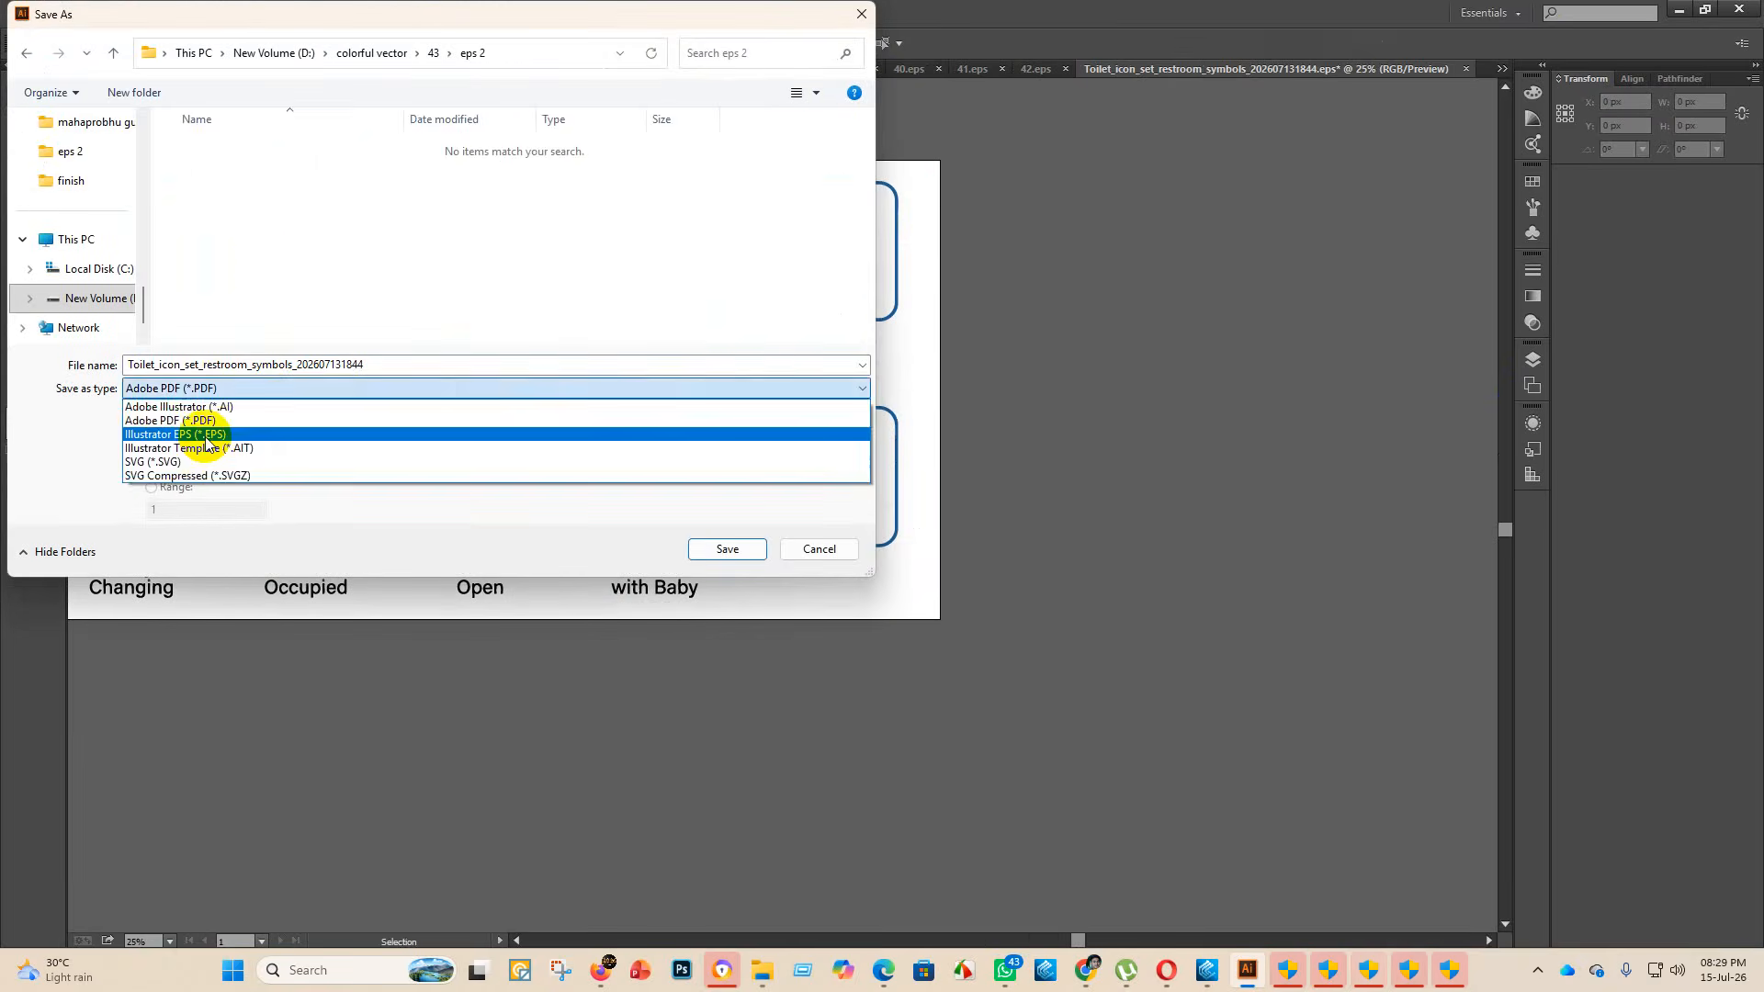
pyautogui.click(206, 439)
pyautogui.scroll(-5, 239, 313)
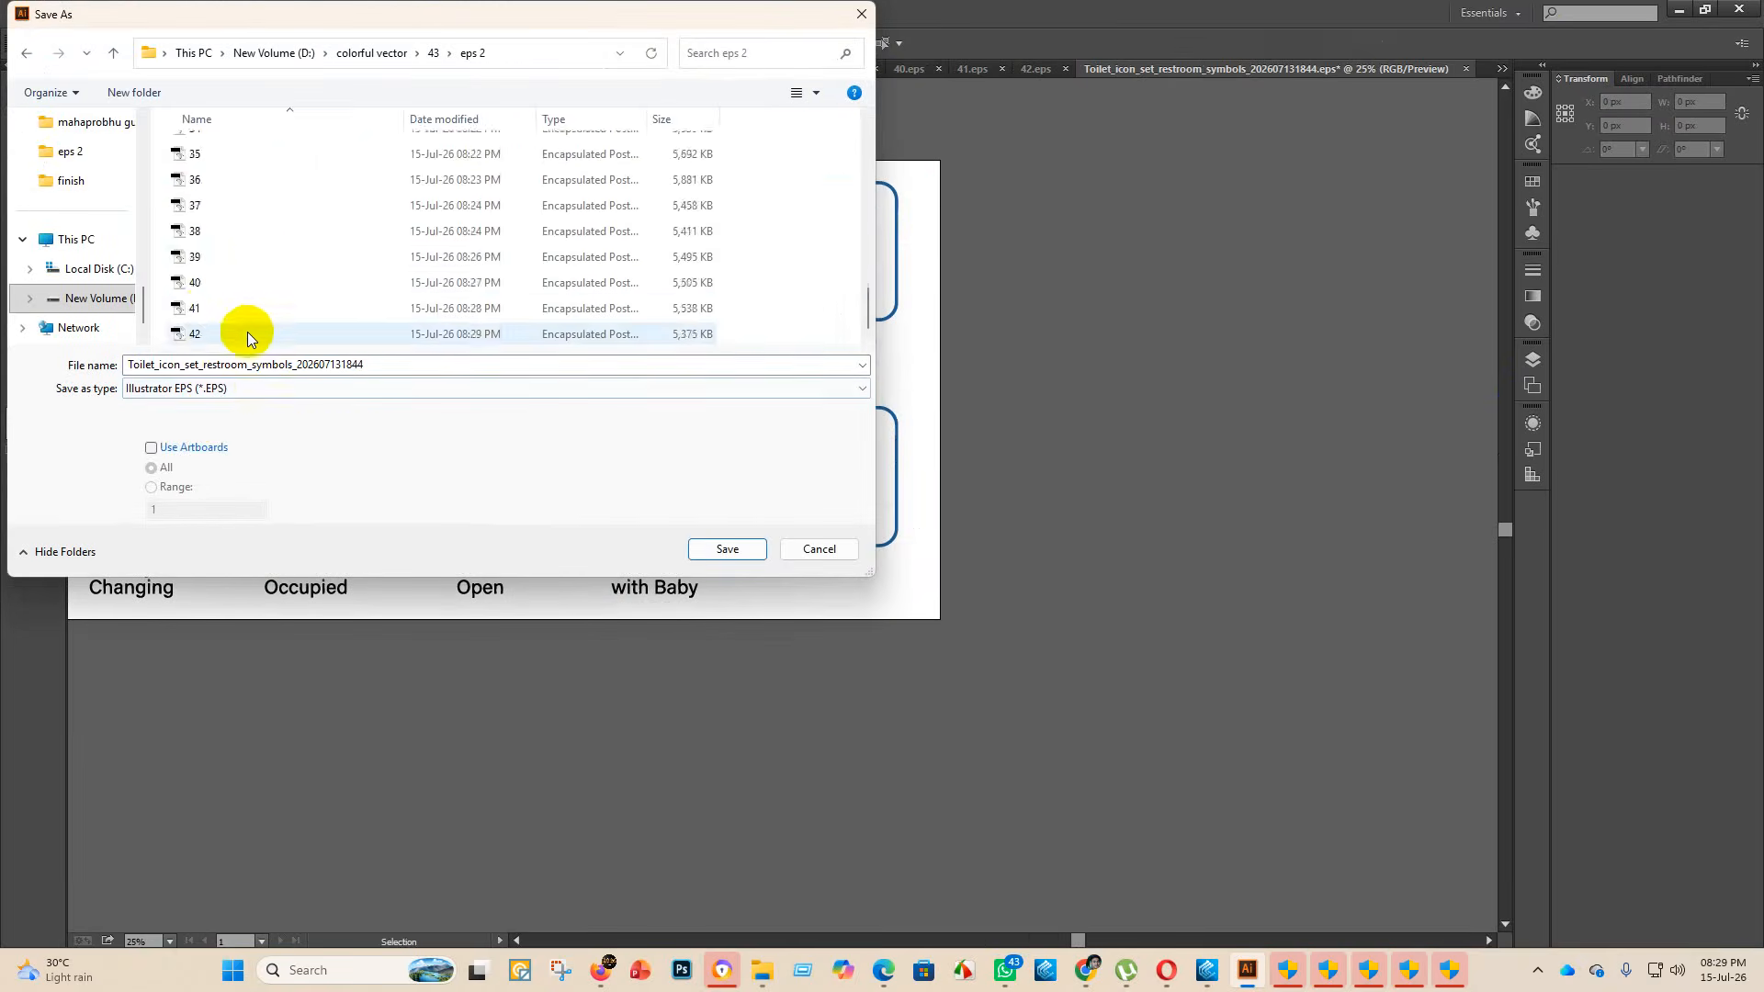
pyautogui.doubleClick(413, 367)
pyautogui.press('BackSpace')
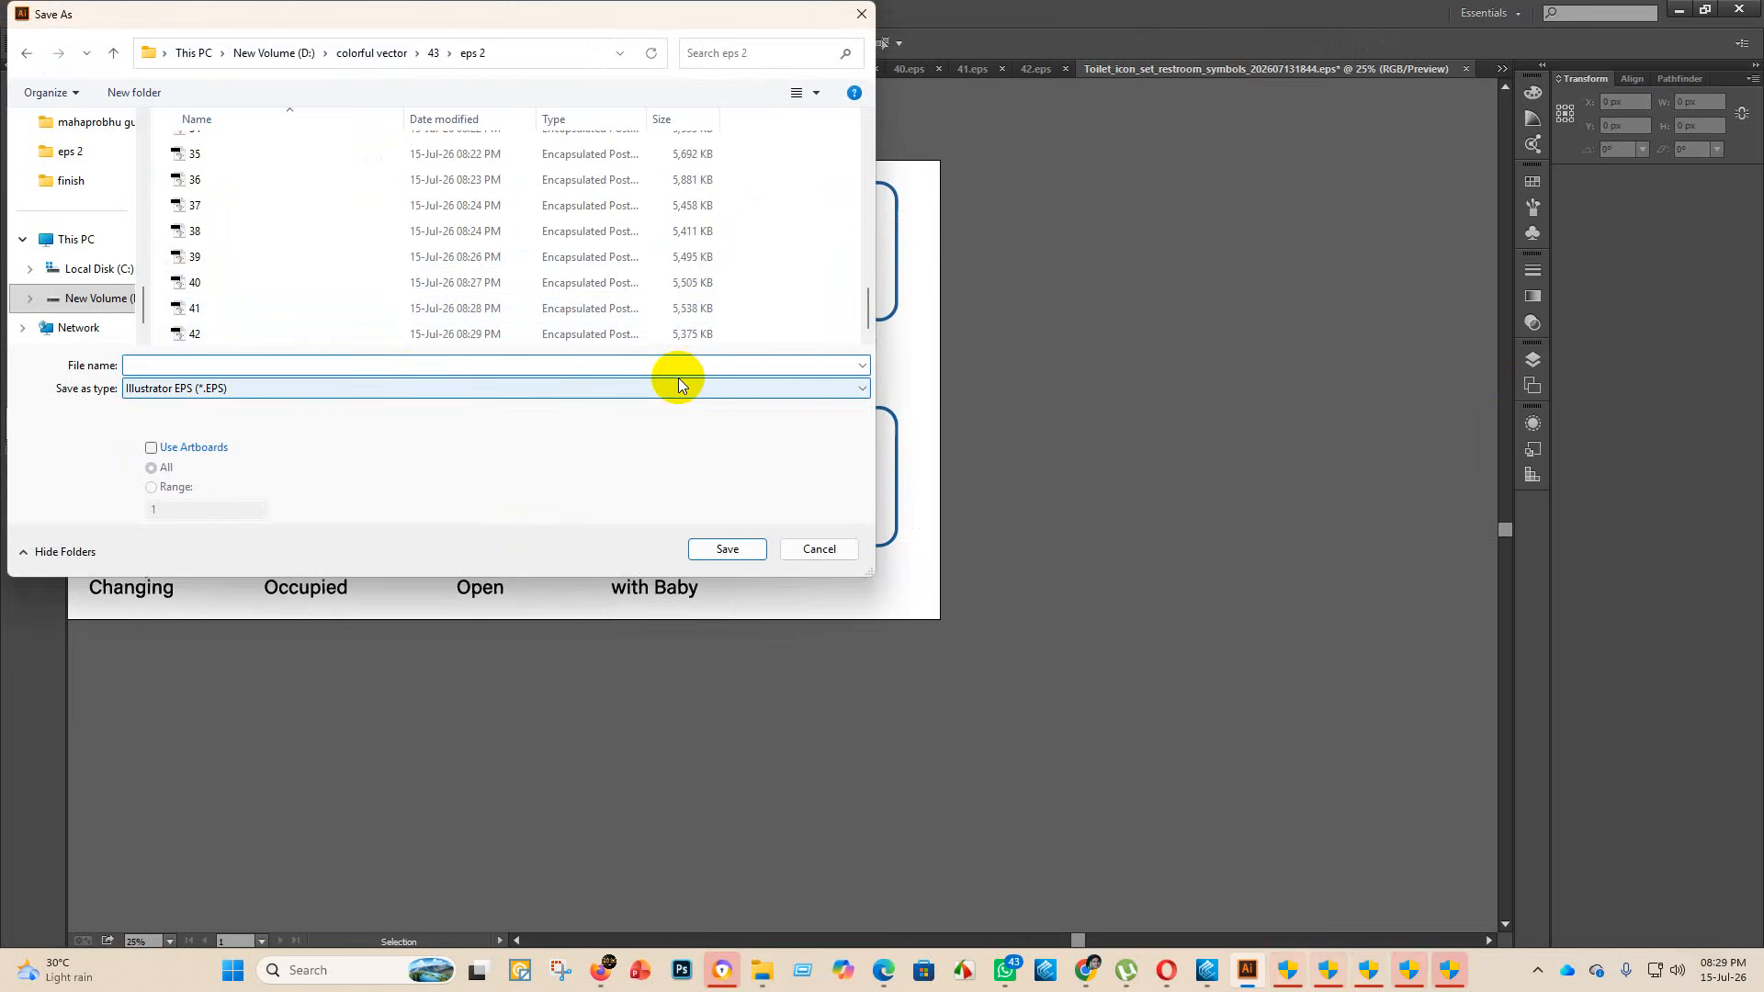
pyautogui.write('43')
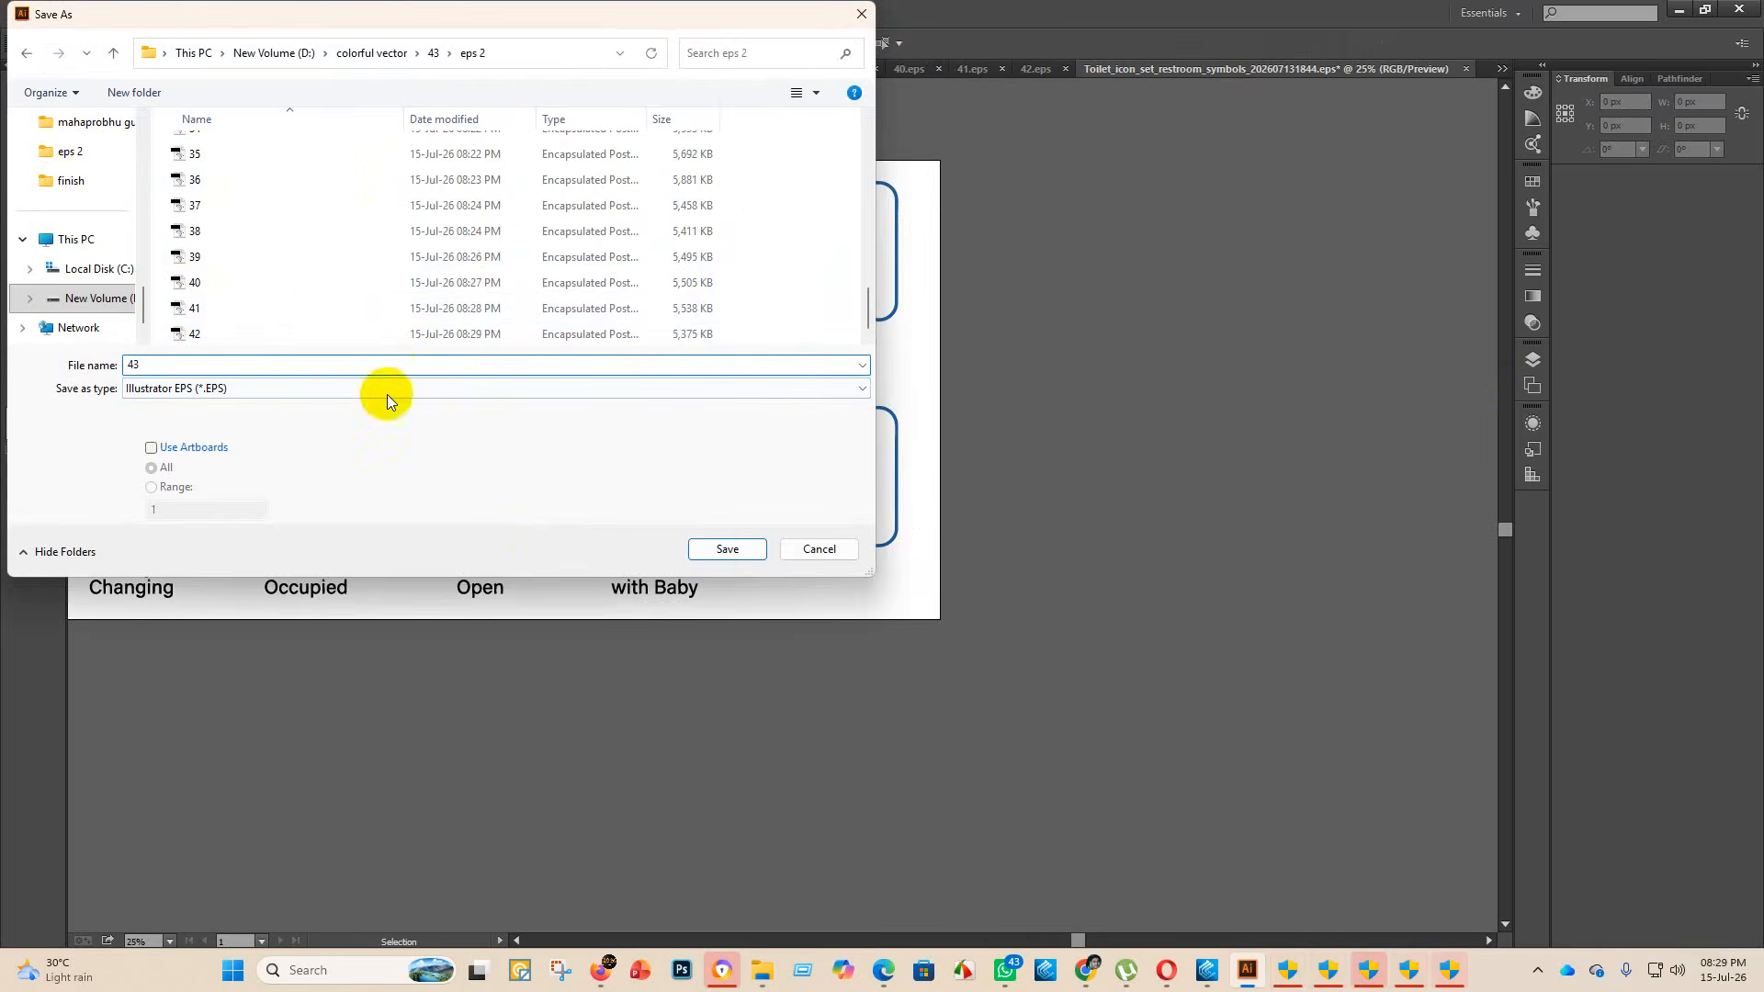
pyautogui.click(759, 548)
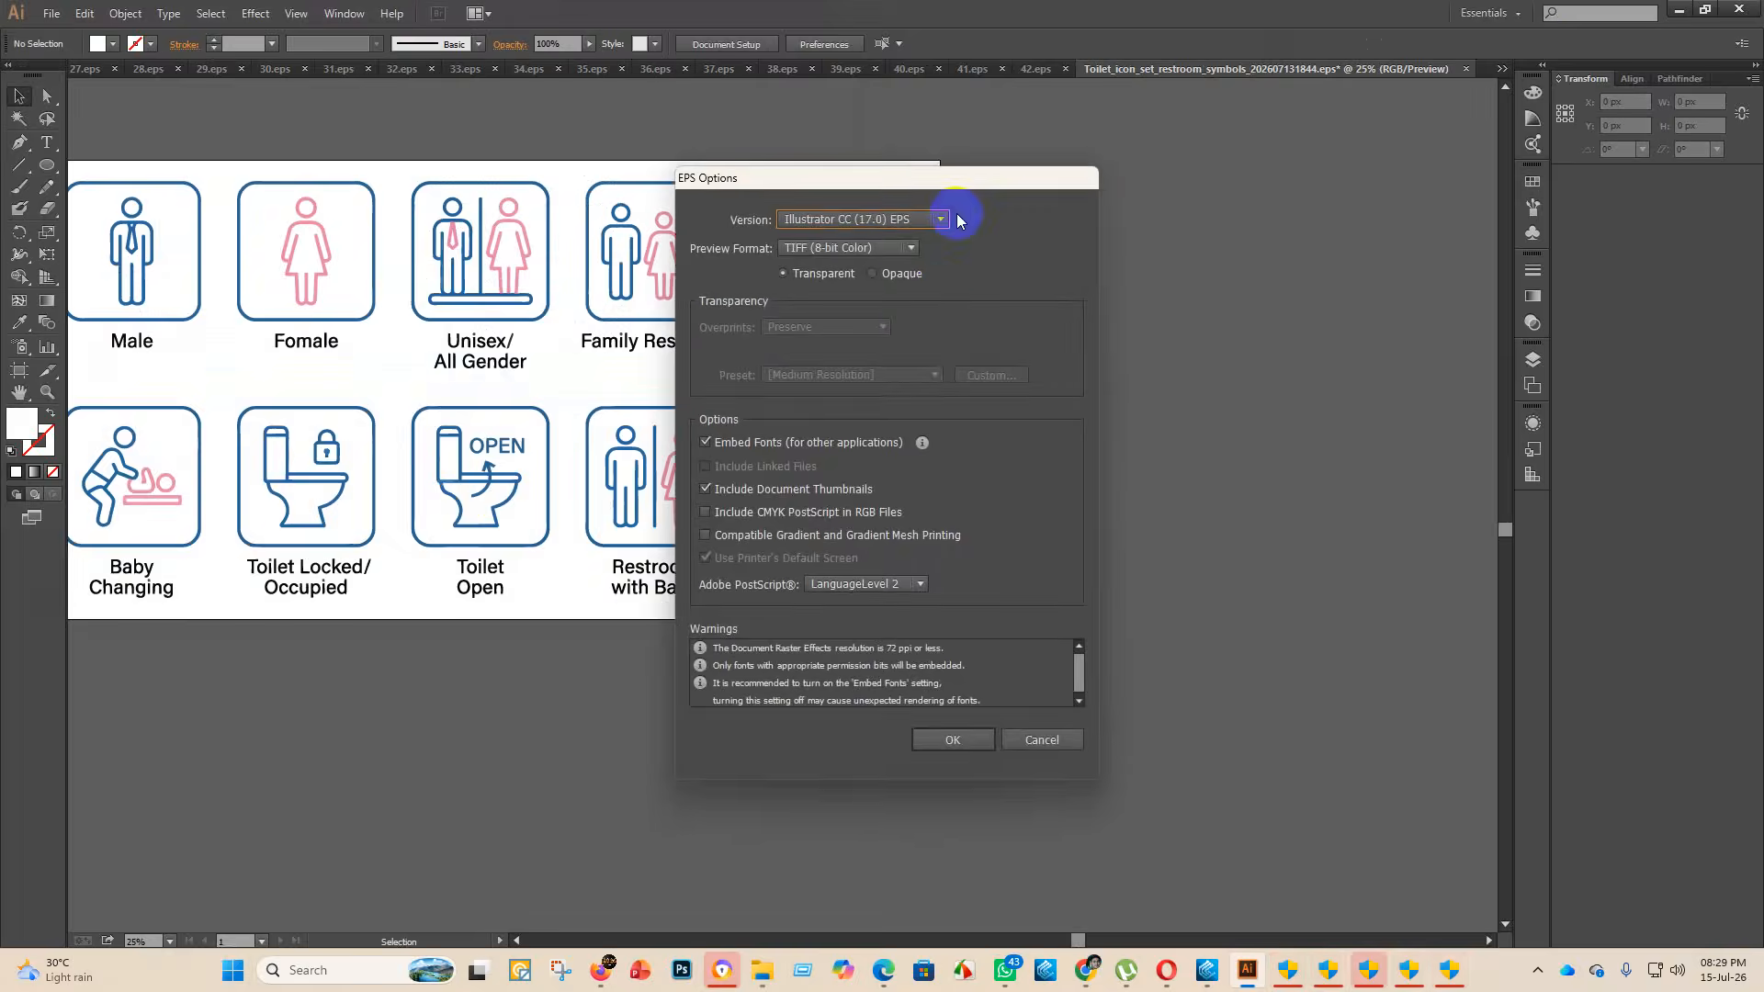
# - Set the EPS version to Illustrator 10 EPS for file 43 and write the file
pyautogui.click(941, 220)
pyautogui.click(875, 410)
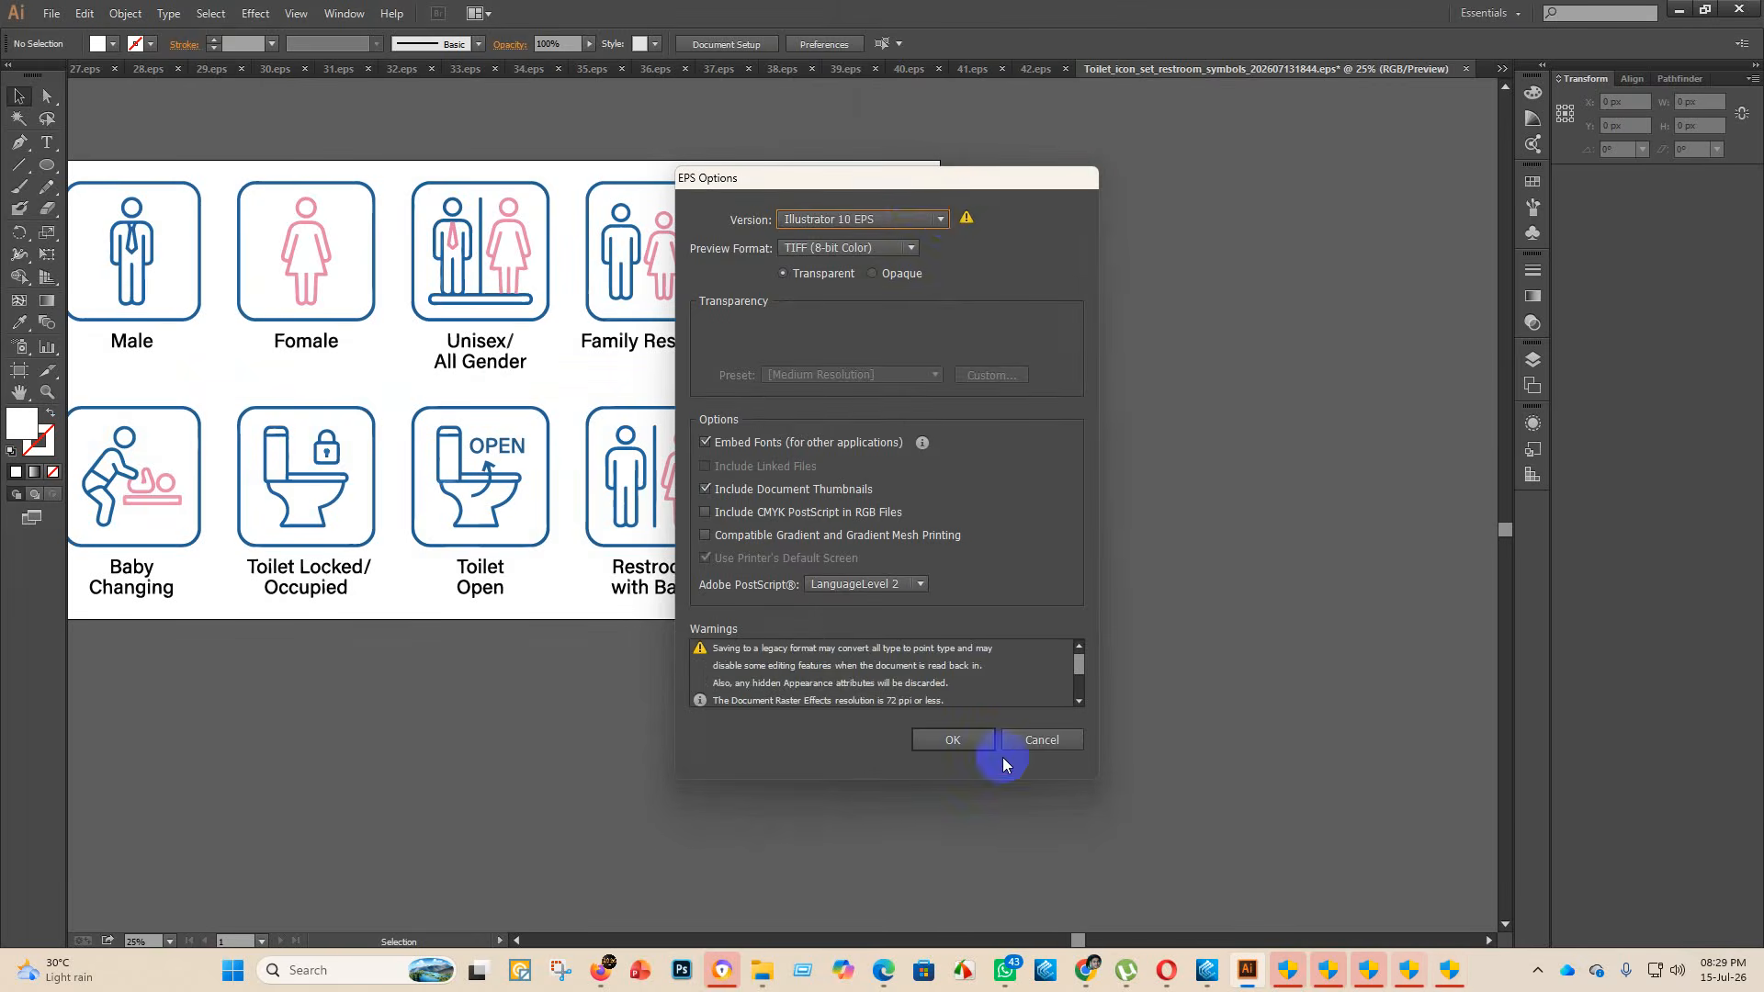
pyautogui.click(966, 735)
# - Switch to File Explorer, move both restroom symbols source files into the finish folder, and open the Toilet_icon_set_washroom_fixtures EPS in Illustrator
pyautogui.moveTo(760, 985)
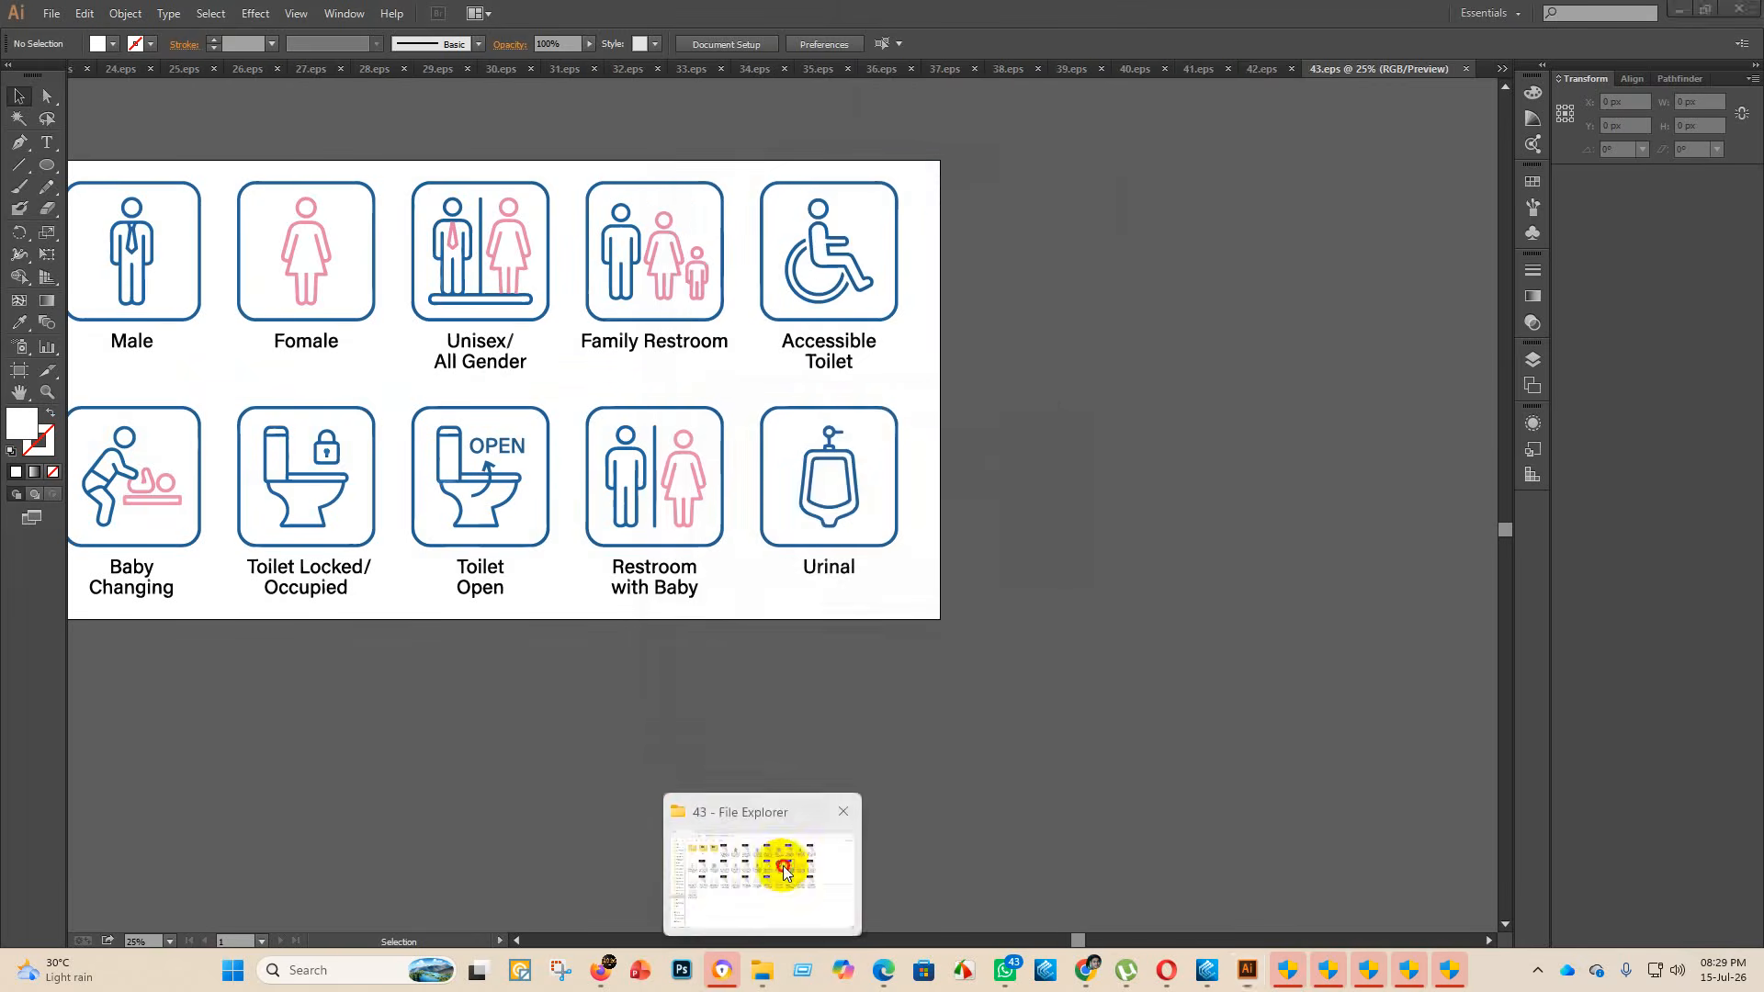
pyautogui.click(775, 866)
pyautogui.moveTo(1142, 317); pyautogui.dragTo(432, 198)
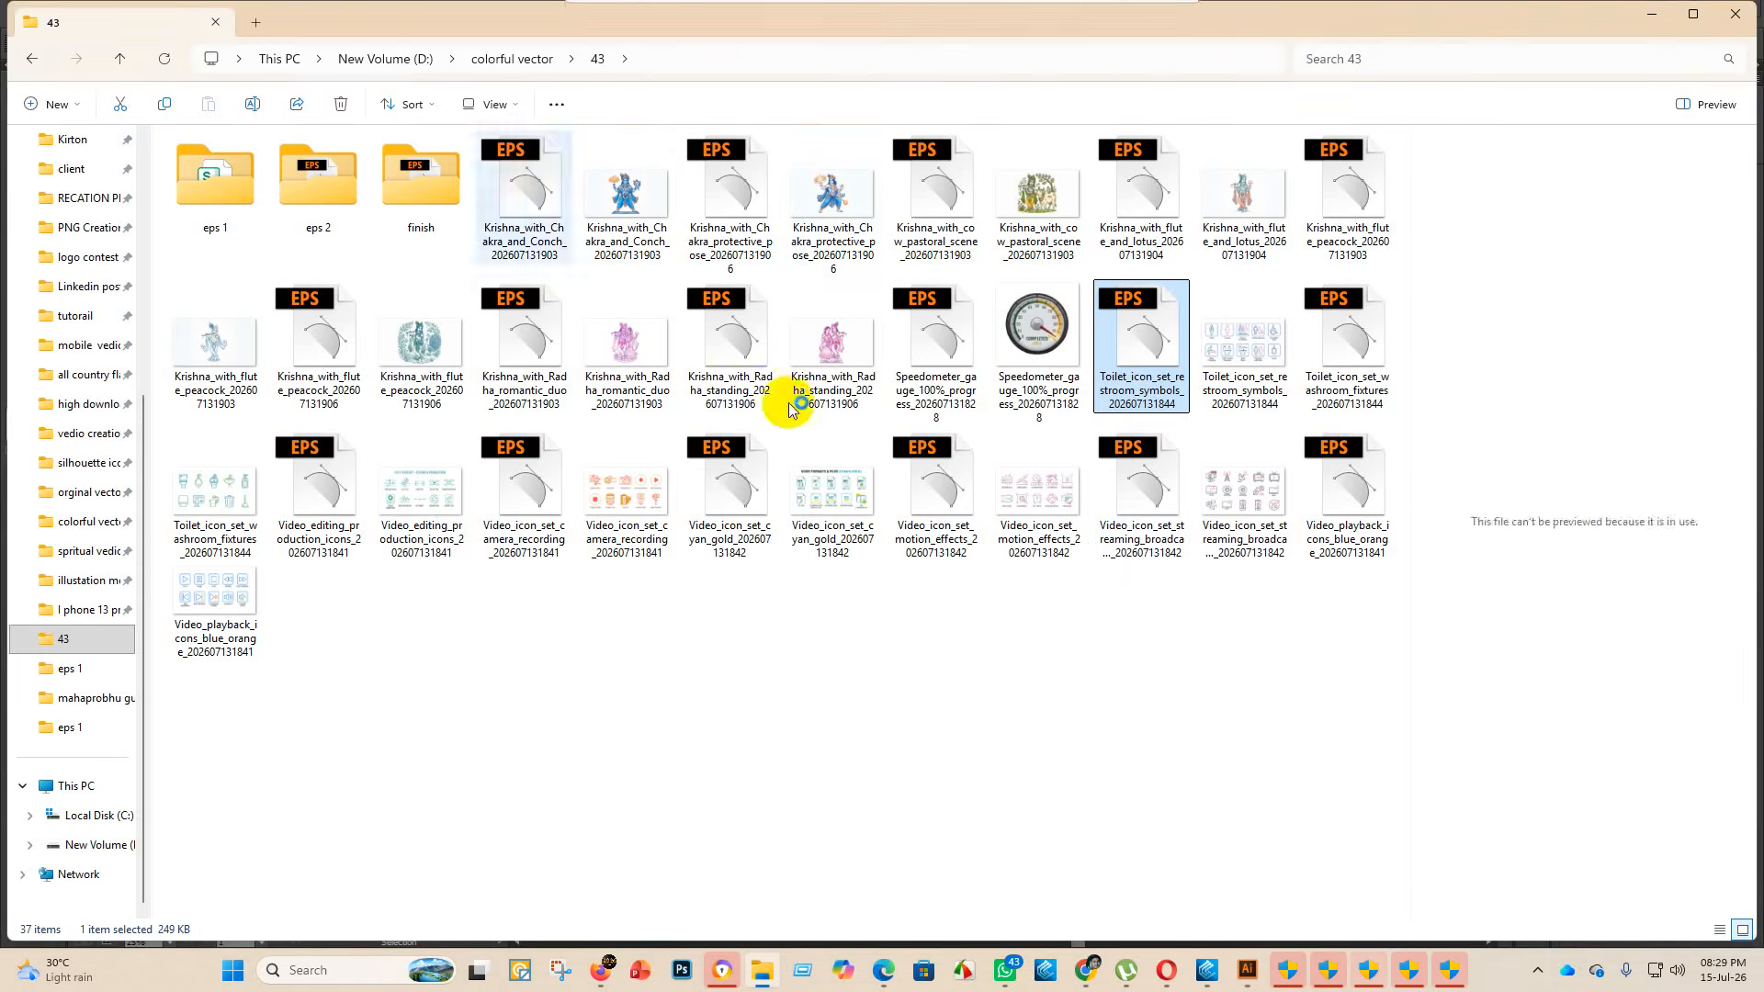
pyautogui.moveTo(1130, 343); pyautogui.dragTo(447, 213)
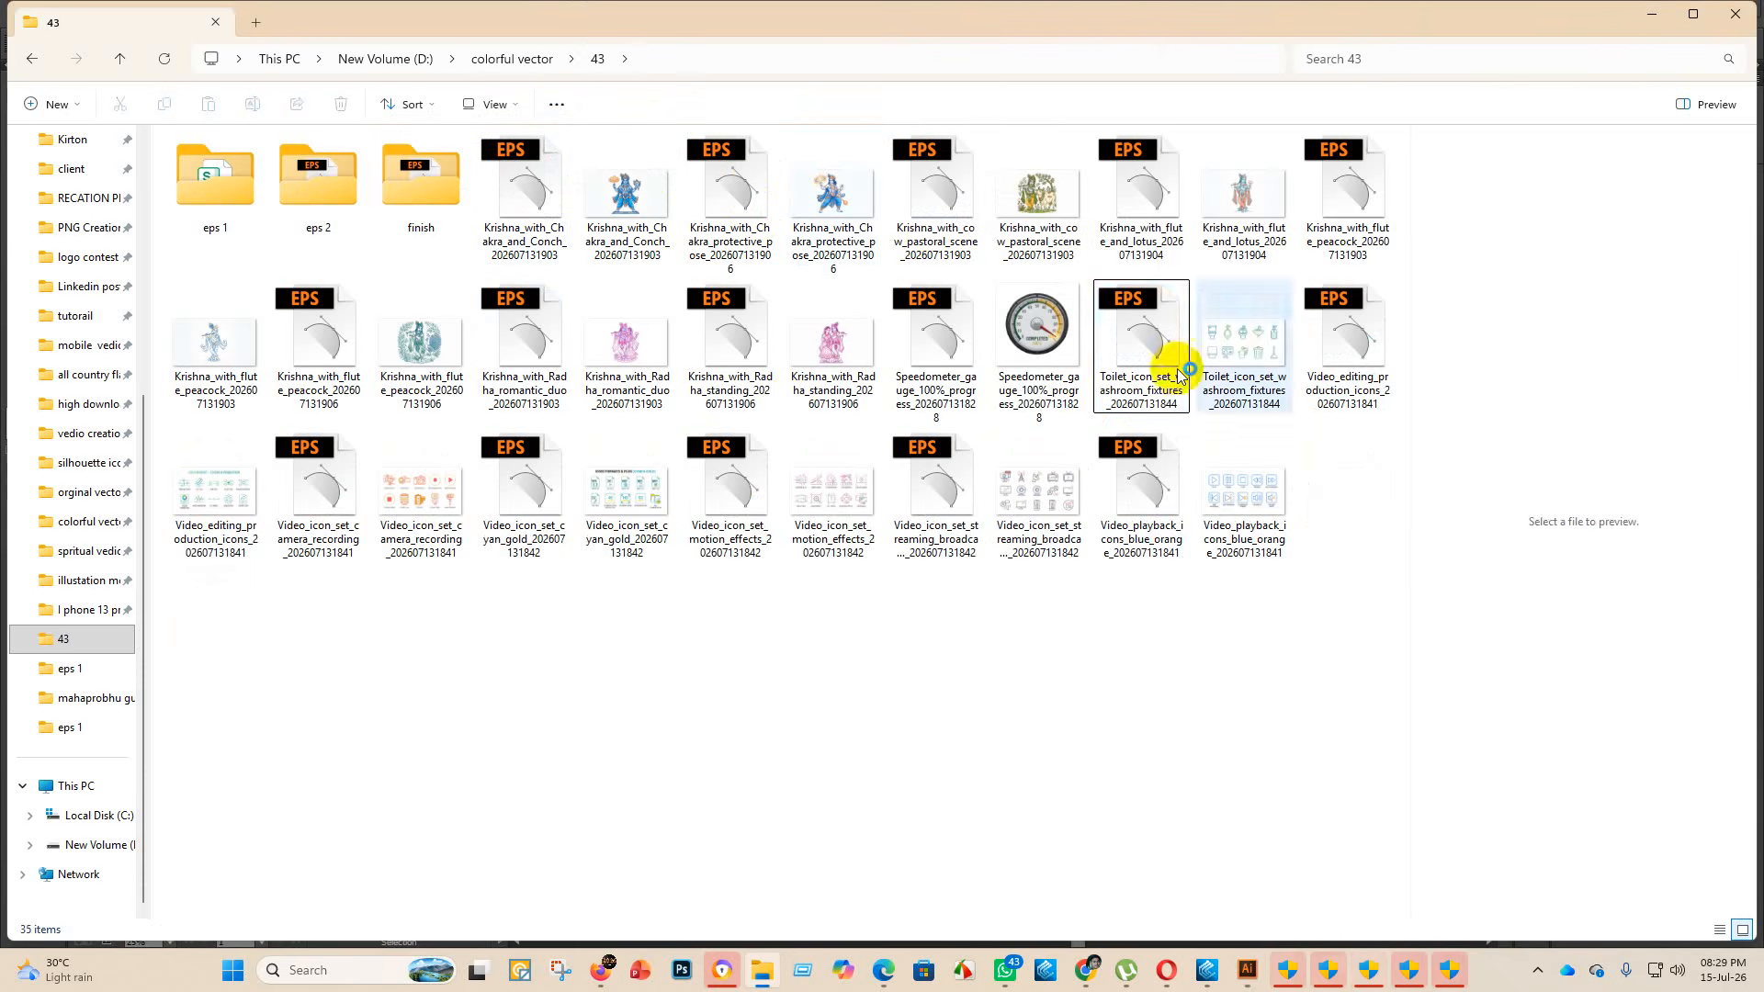
pyautogui.click(1137, 345)
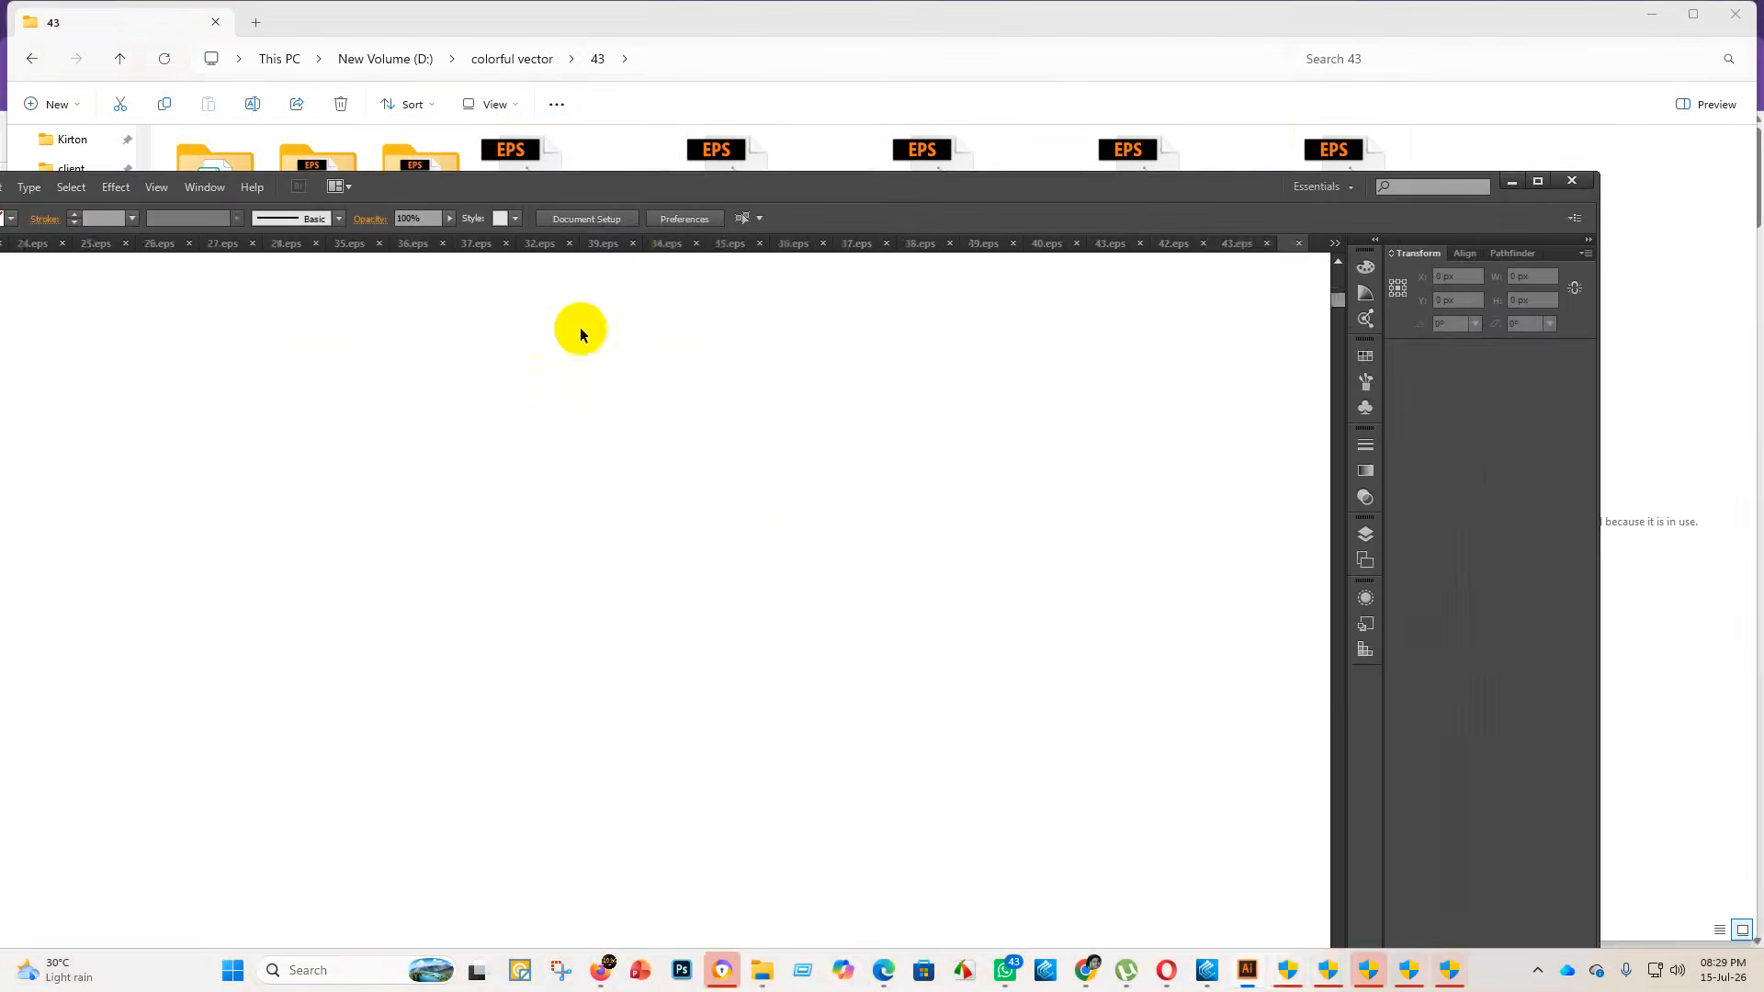
pyautogui.click(1537, 181)
# - Enlarge the washroom fixtures group proportionally about its centre until its background slightly exceeds the artboard width
pyautogui.hotkey('ctrl', '0')
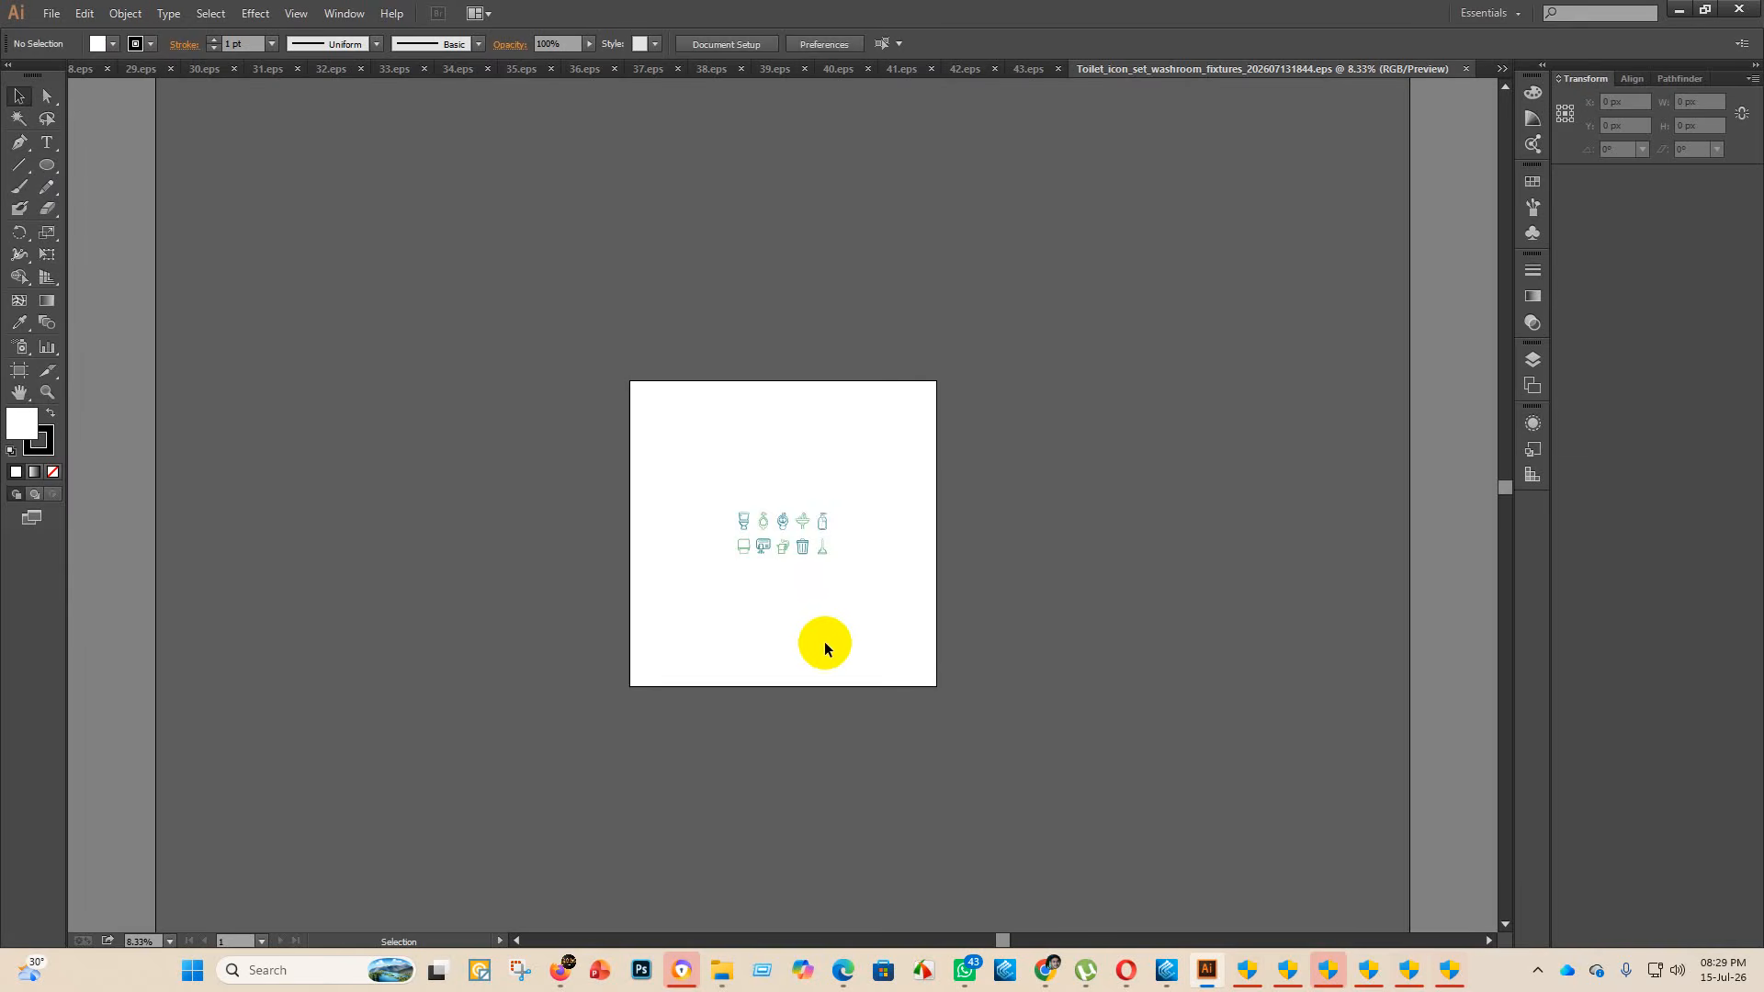
pyautogui.click(787, 576)
pyautogui.moveTo(785, 572); pyautogui.dragTo(787, 449)
pyautogui.click(1103, 583)
# - Select the white background shapes of the washroom fixtures artwork with the Magic Wand and delete them
pyautogui.scroll(2, 869, 588)
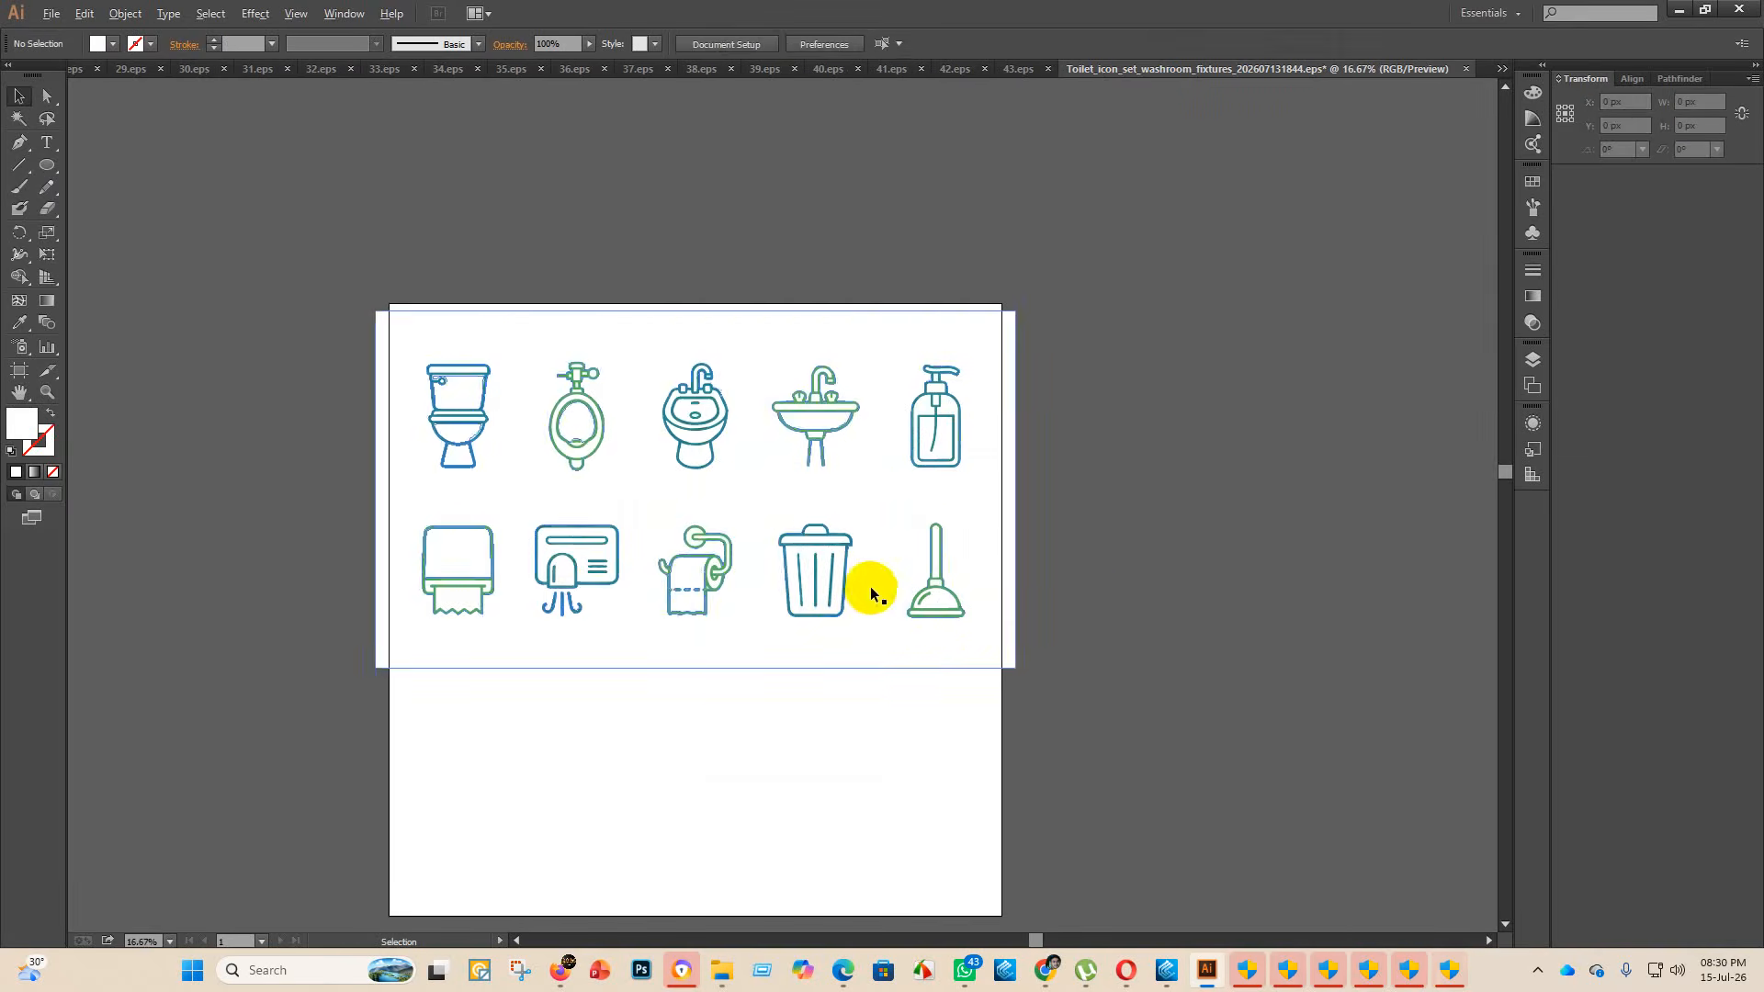
pyautogui.click(18, 118)
pyautogui.click(697, 342)
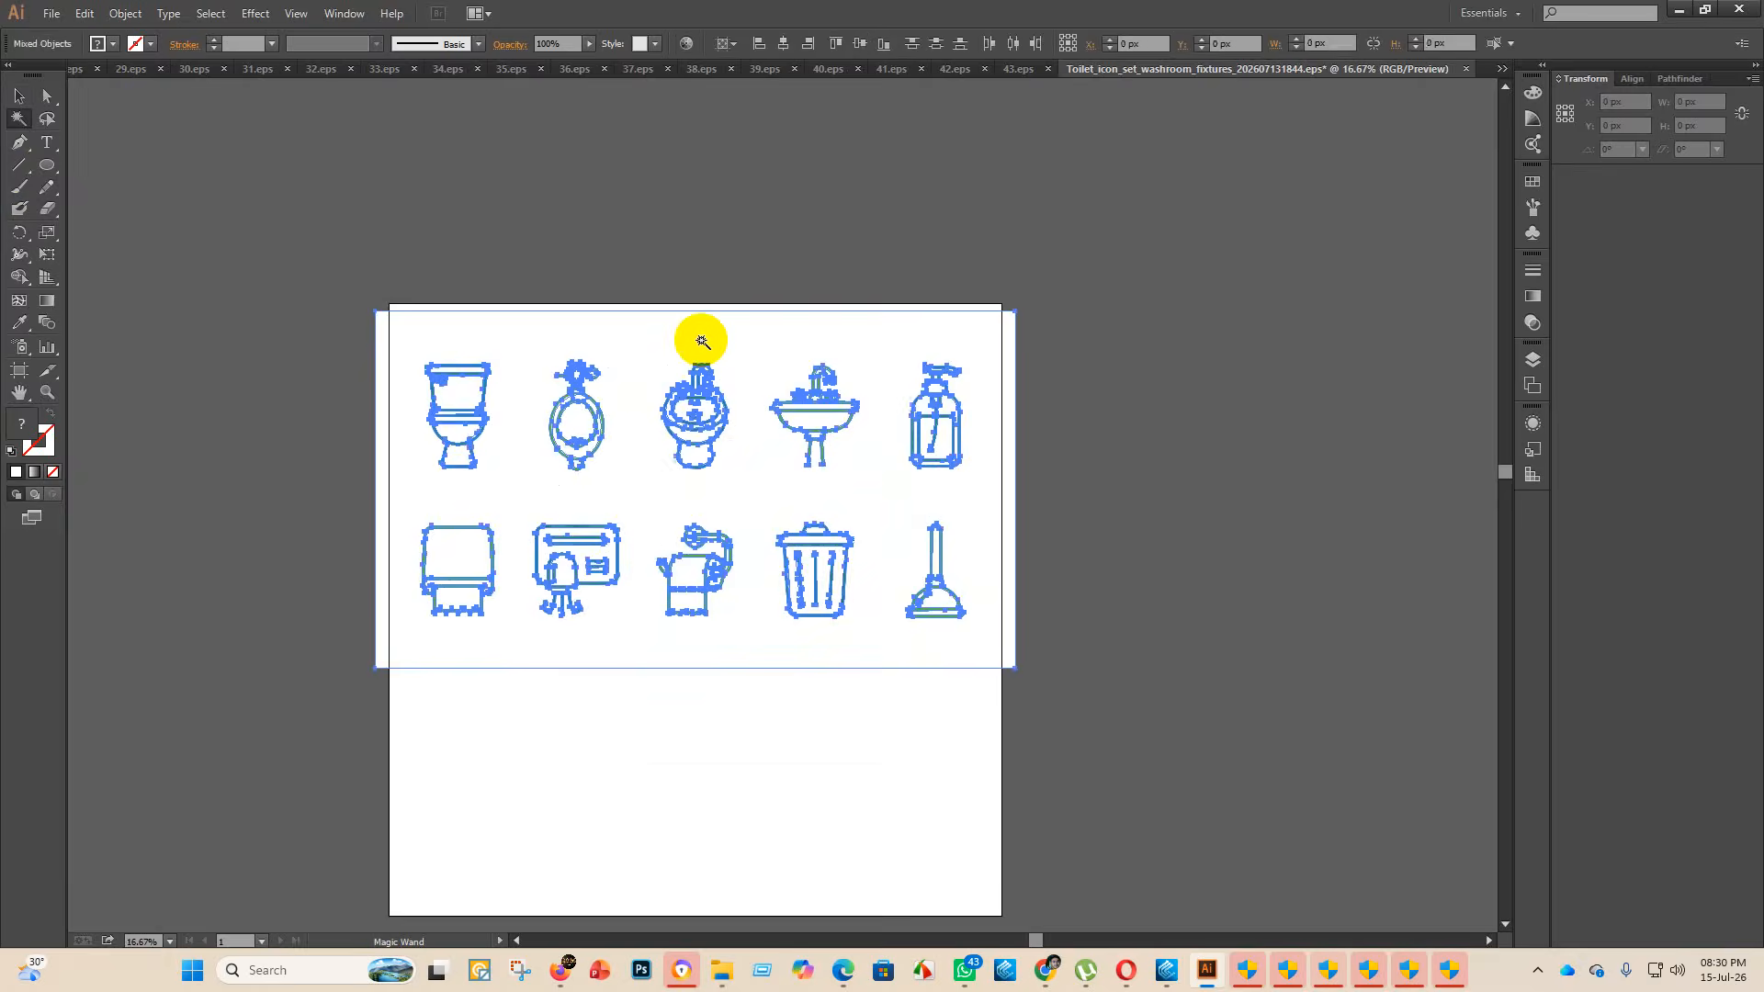
pyautogui.press('Delete')
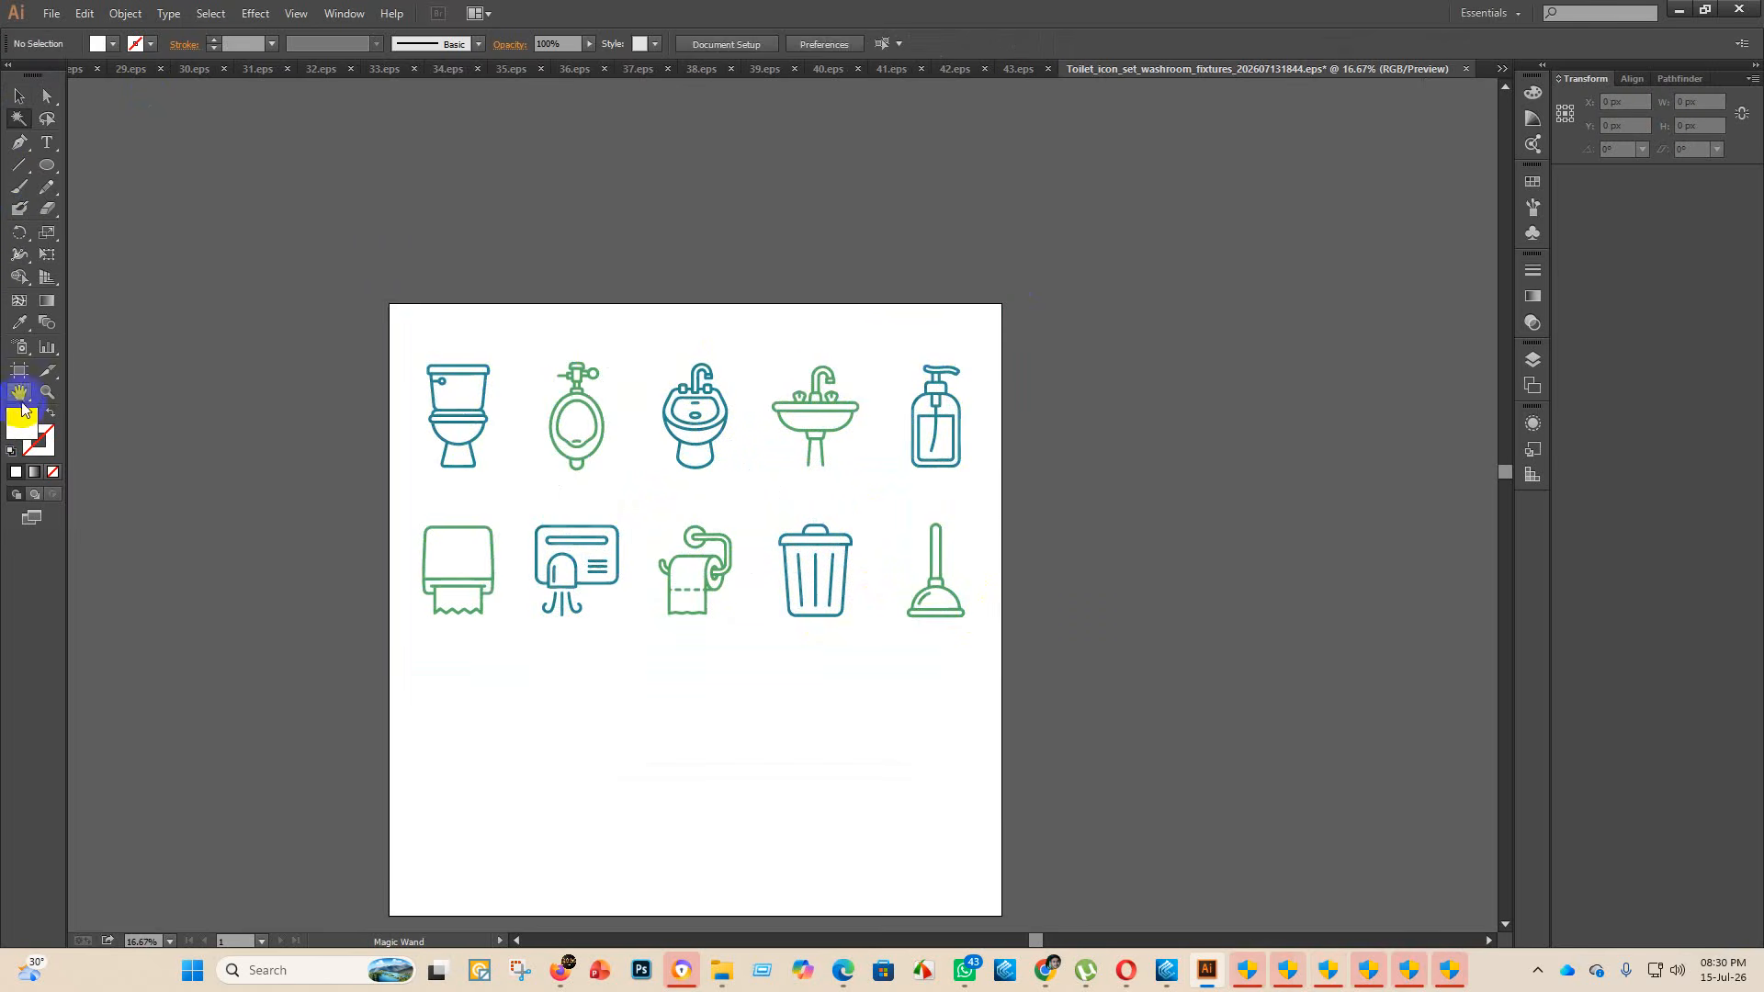
# - Set the height of the washroom fixtures artboard to 2000 px
pyautogui.click(18, 371)
pyautogui.doubleClick(988, 43)
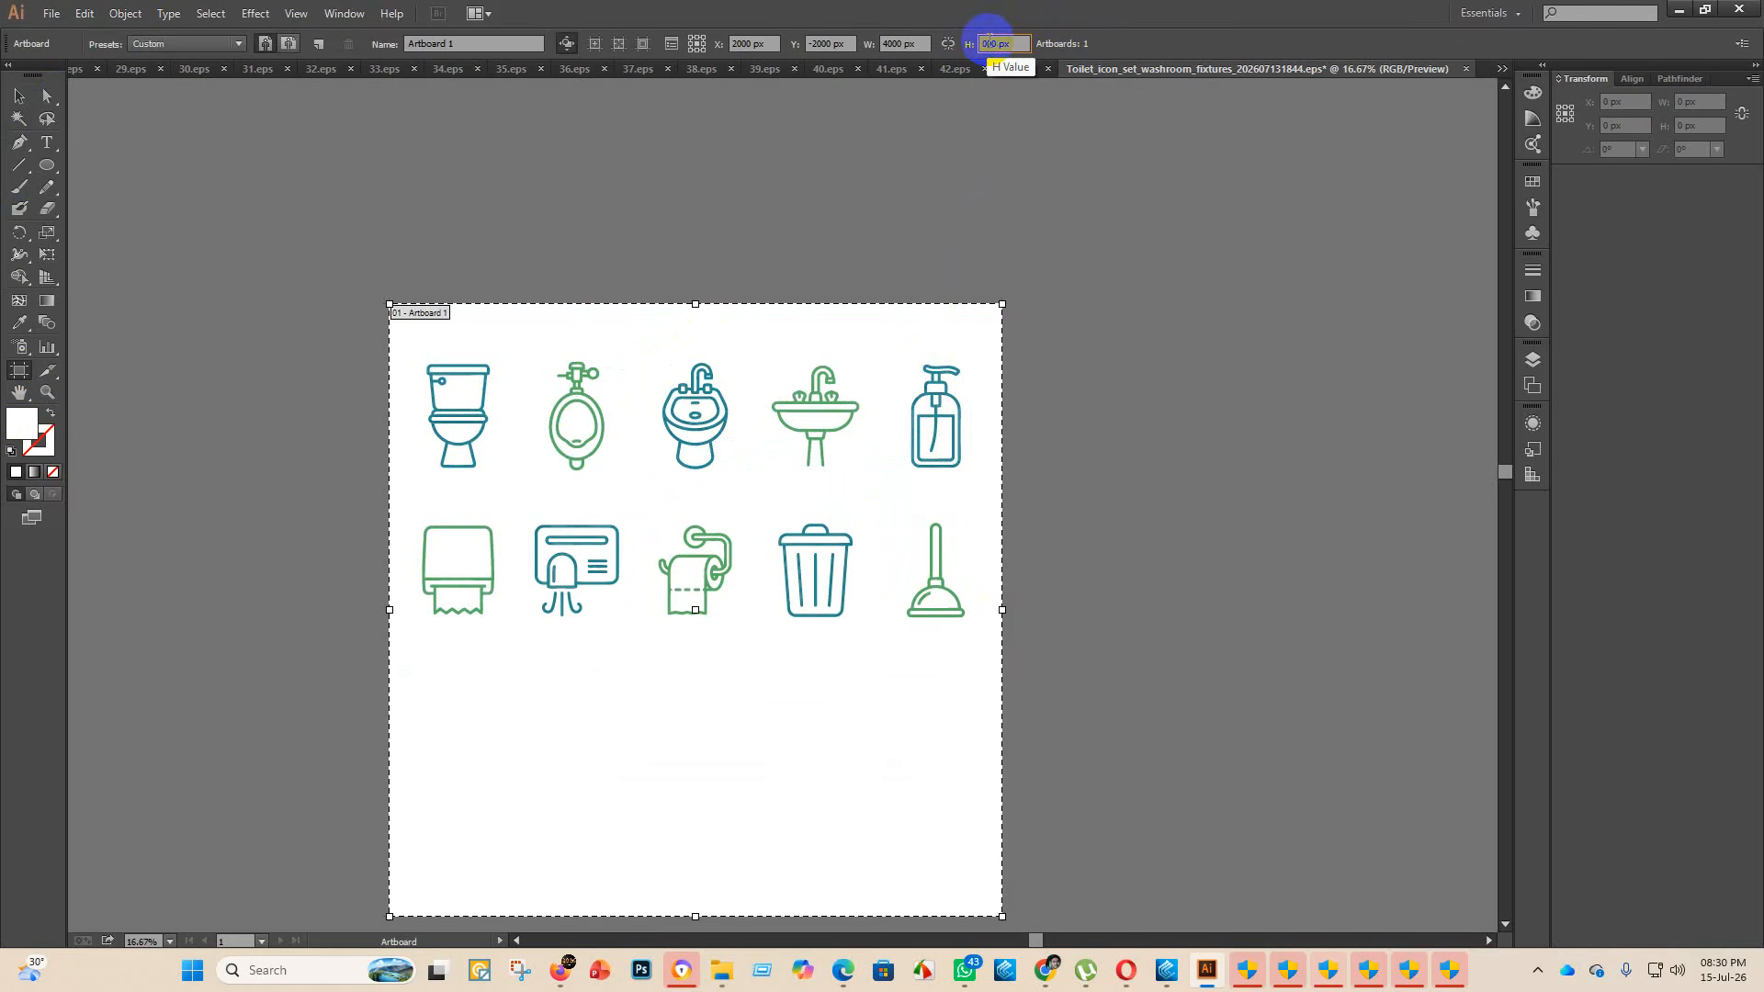
pyautogui.press('Return')
pyautogui.click(19, 95)
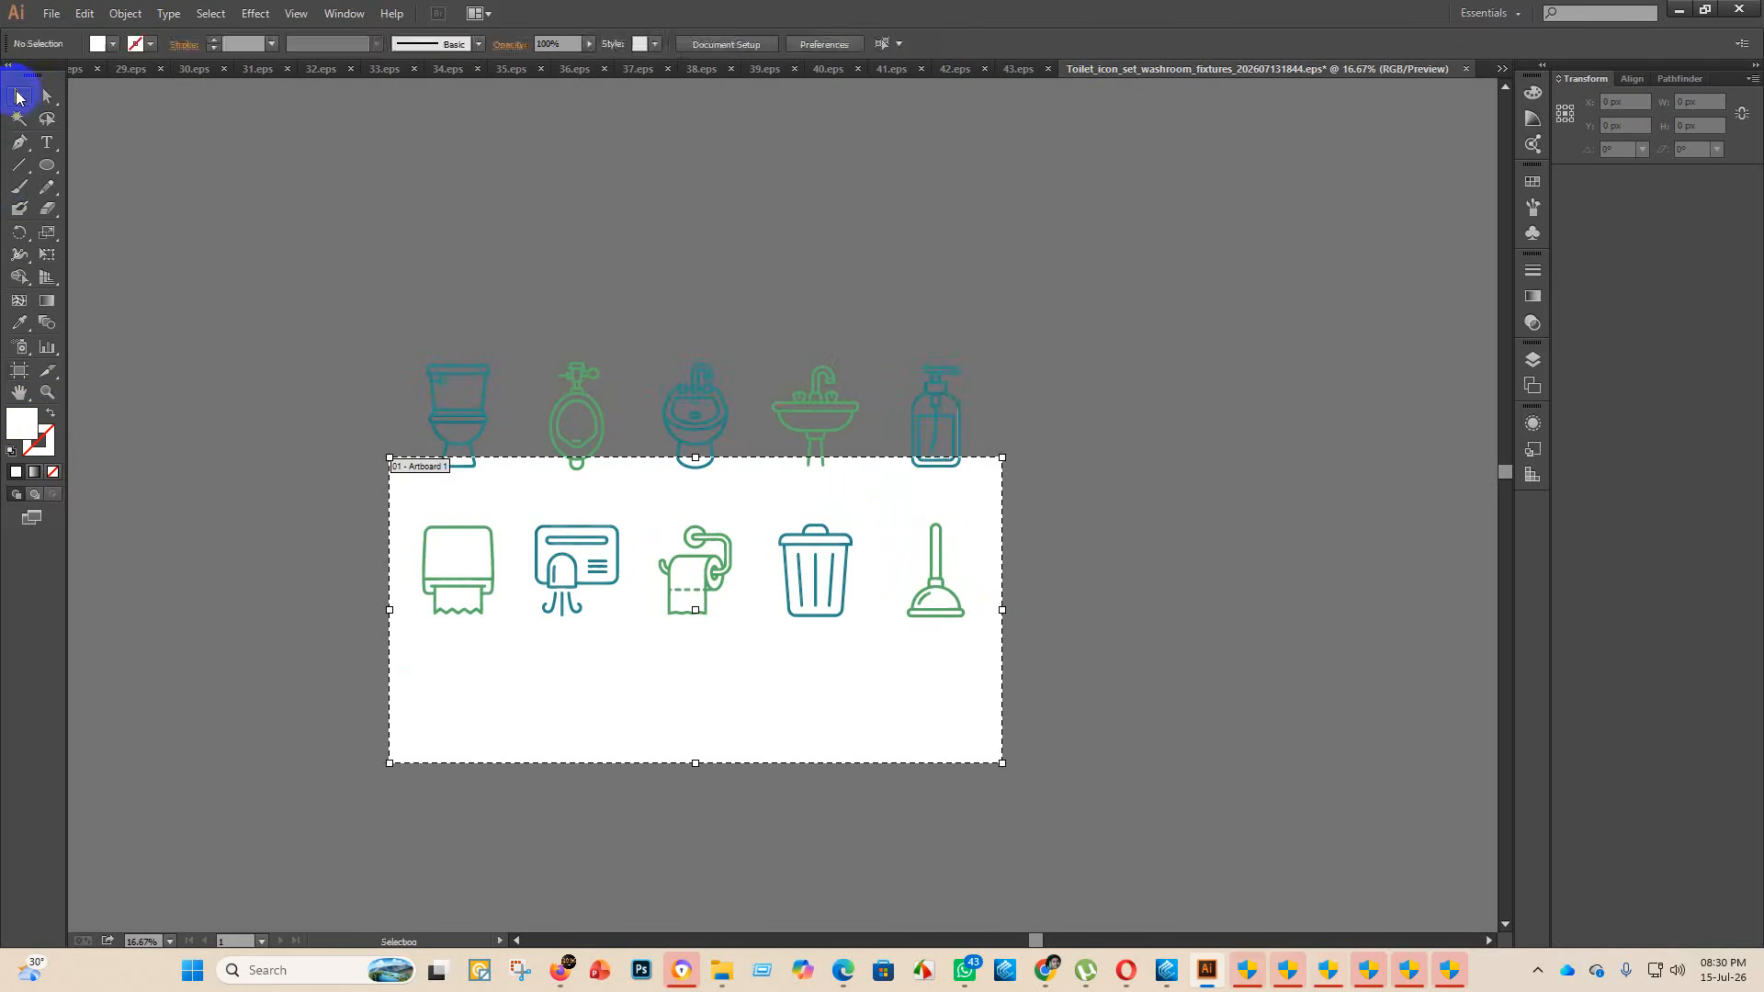
# - Centre the washroom fixtures group horizontally and vertically on the artboard
pyautogui.click(800, 404)
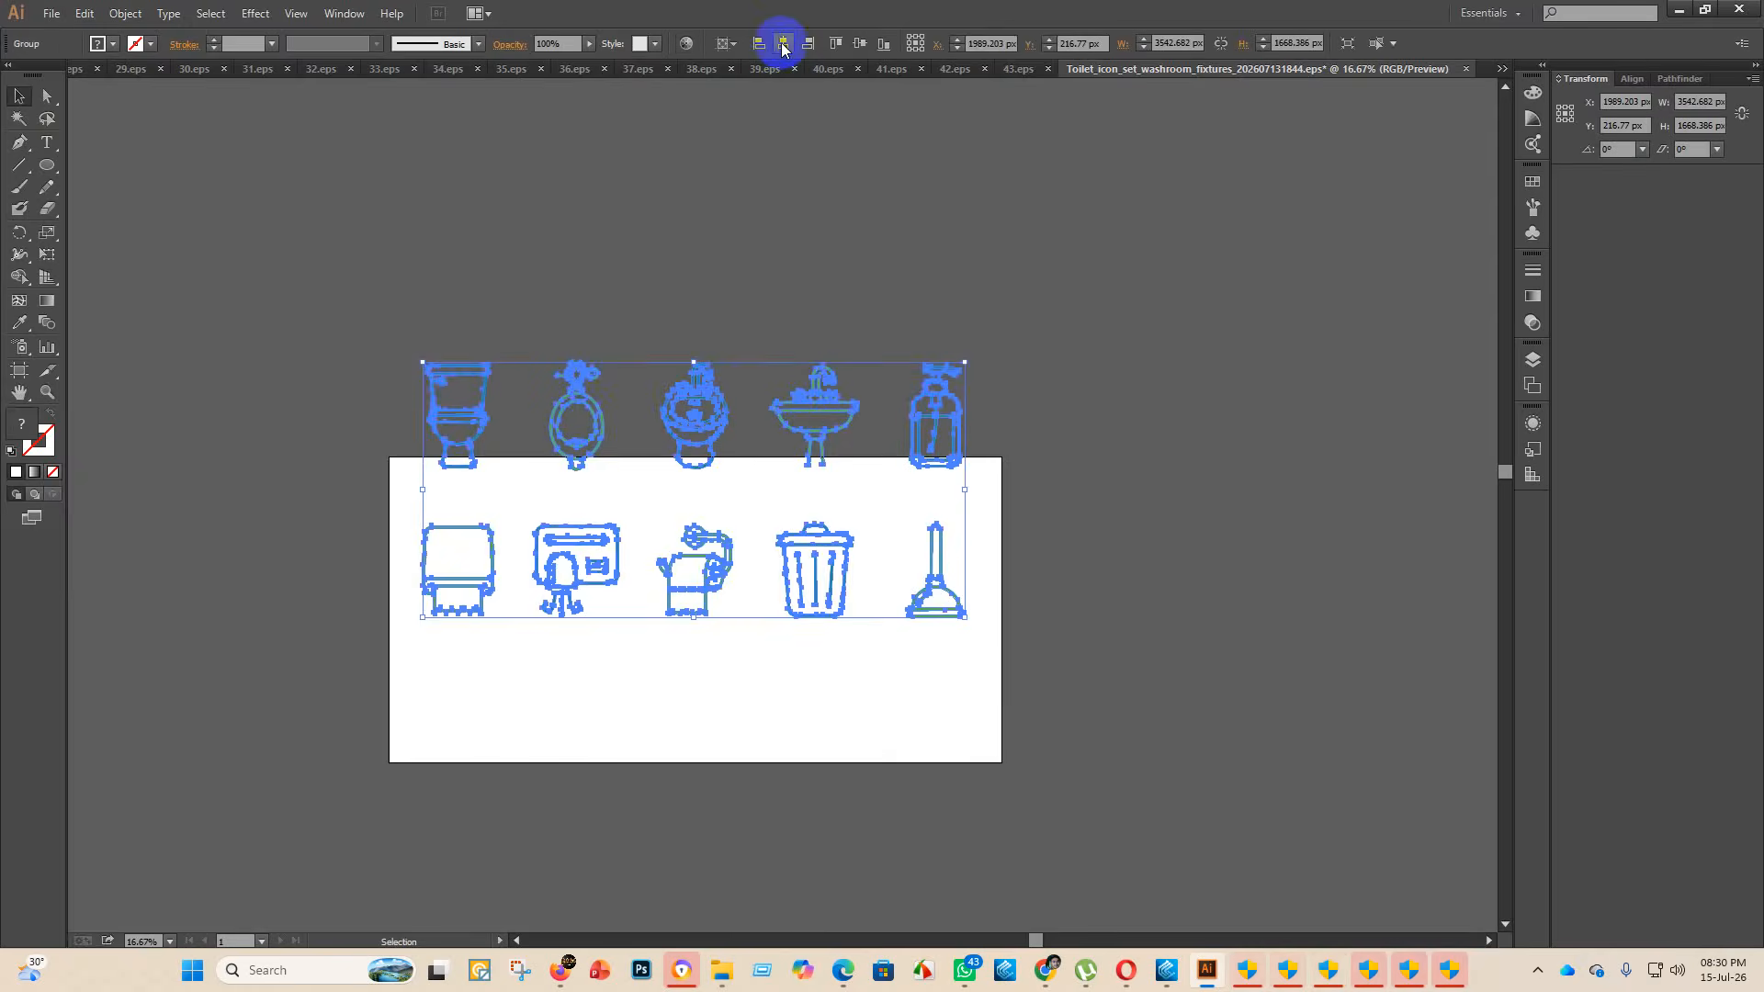
pyautogui.click(860, 44)
pyautogui.click(1116, 285)
pyautogui.scroll(2, 917, 763)
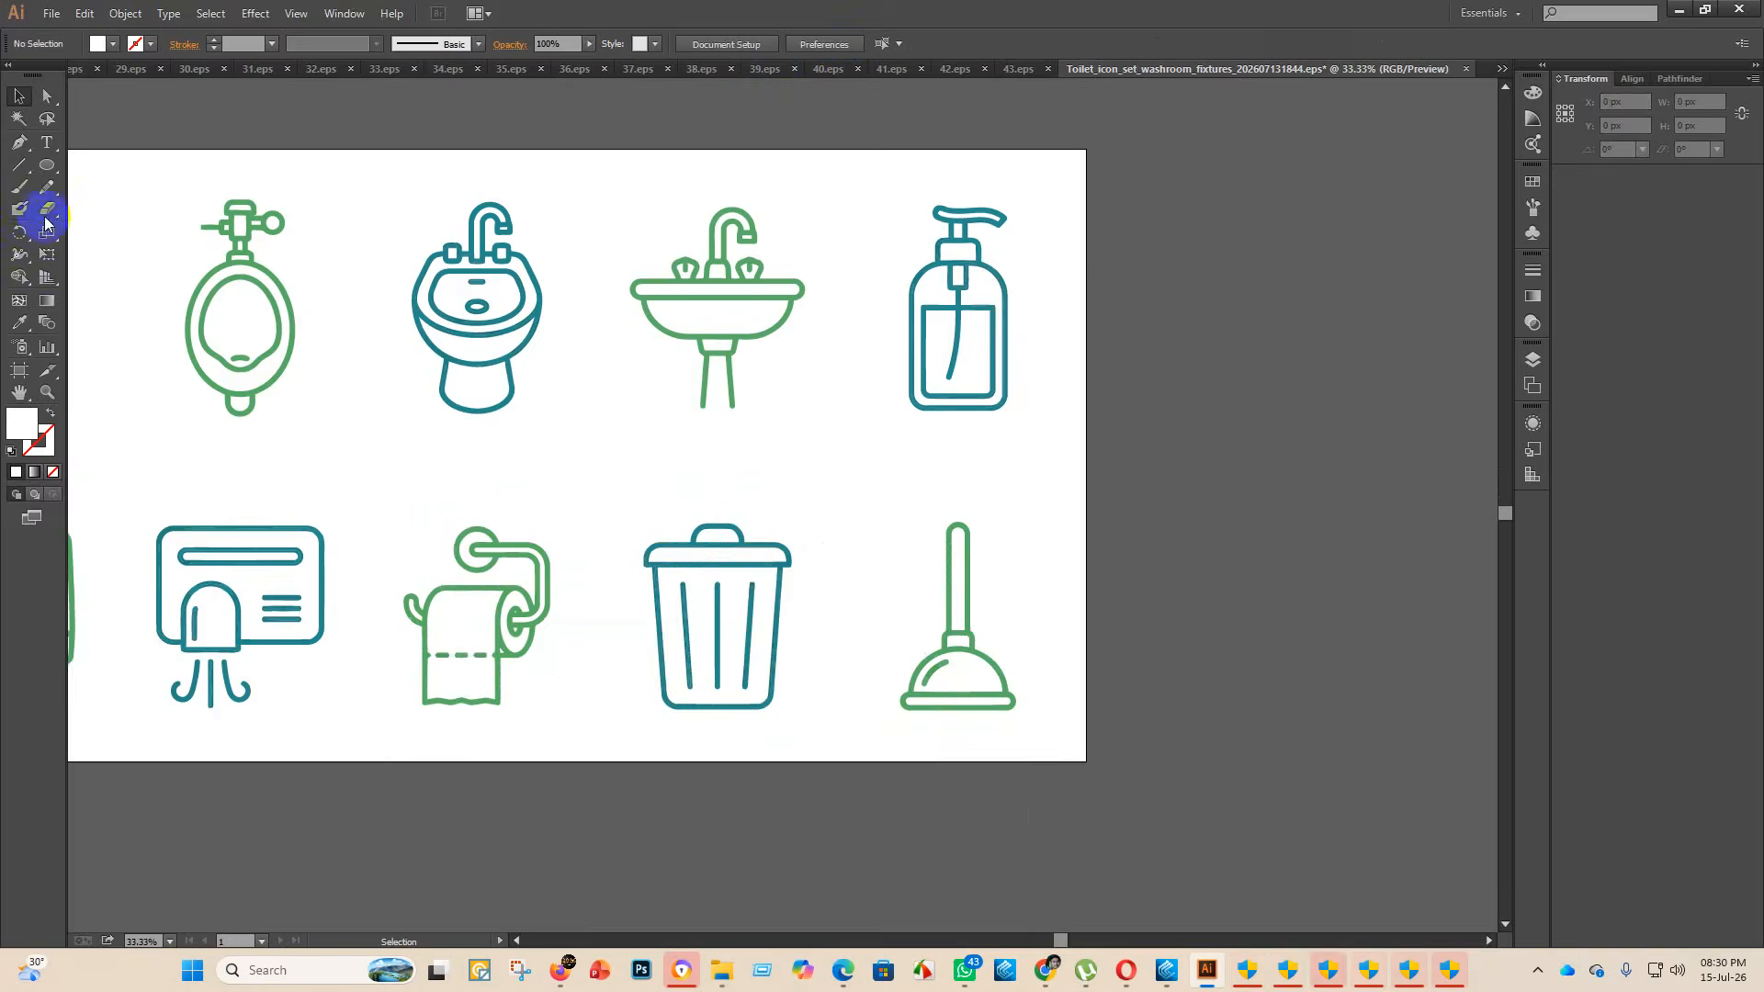
# - Save the washroom fixtures icon set in the eps 2 folder as an Illustrator EPS file named 44
pyautogui.click(51, 13)
pyautogui.click(123, 164)
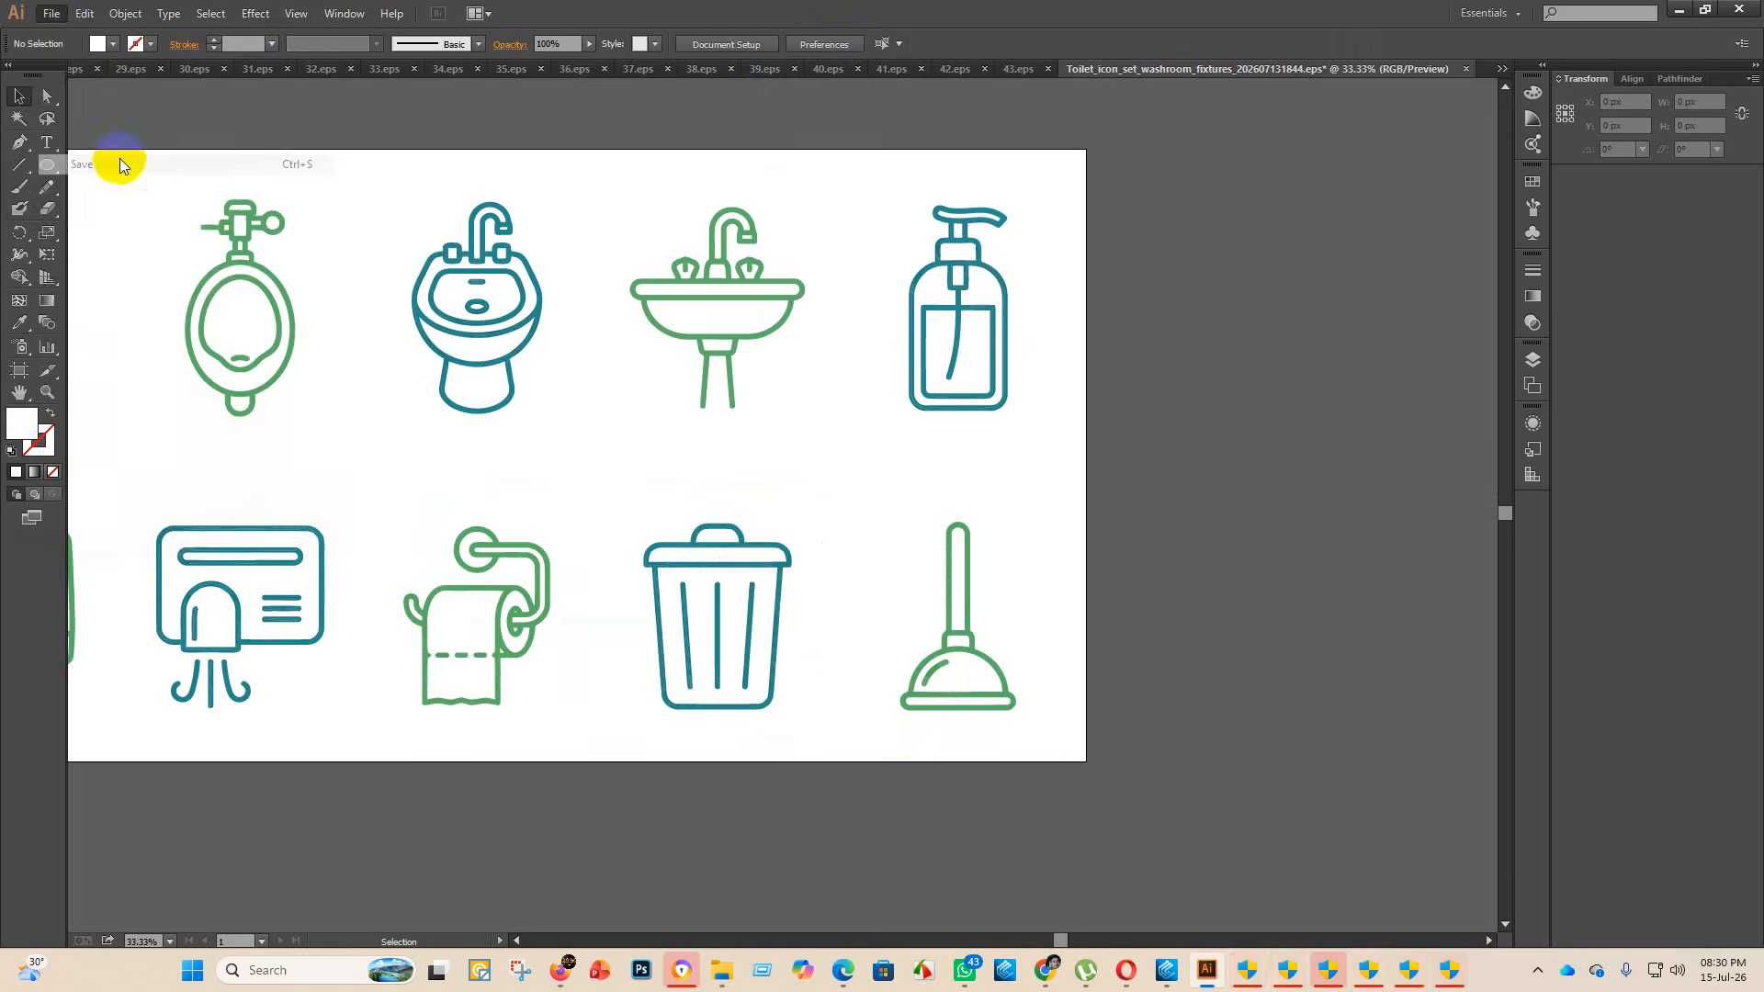
pyautogui.doubleClick(308, 155)
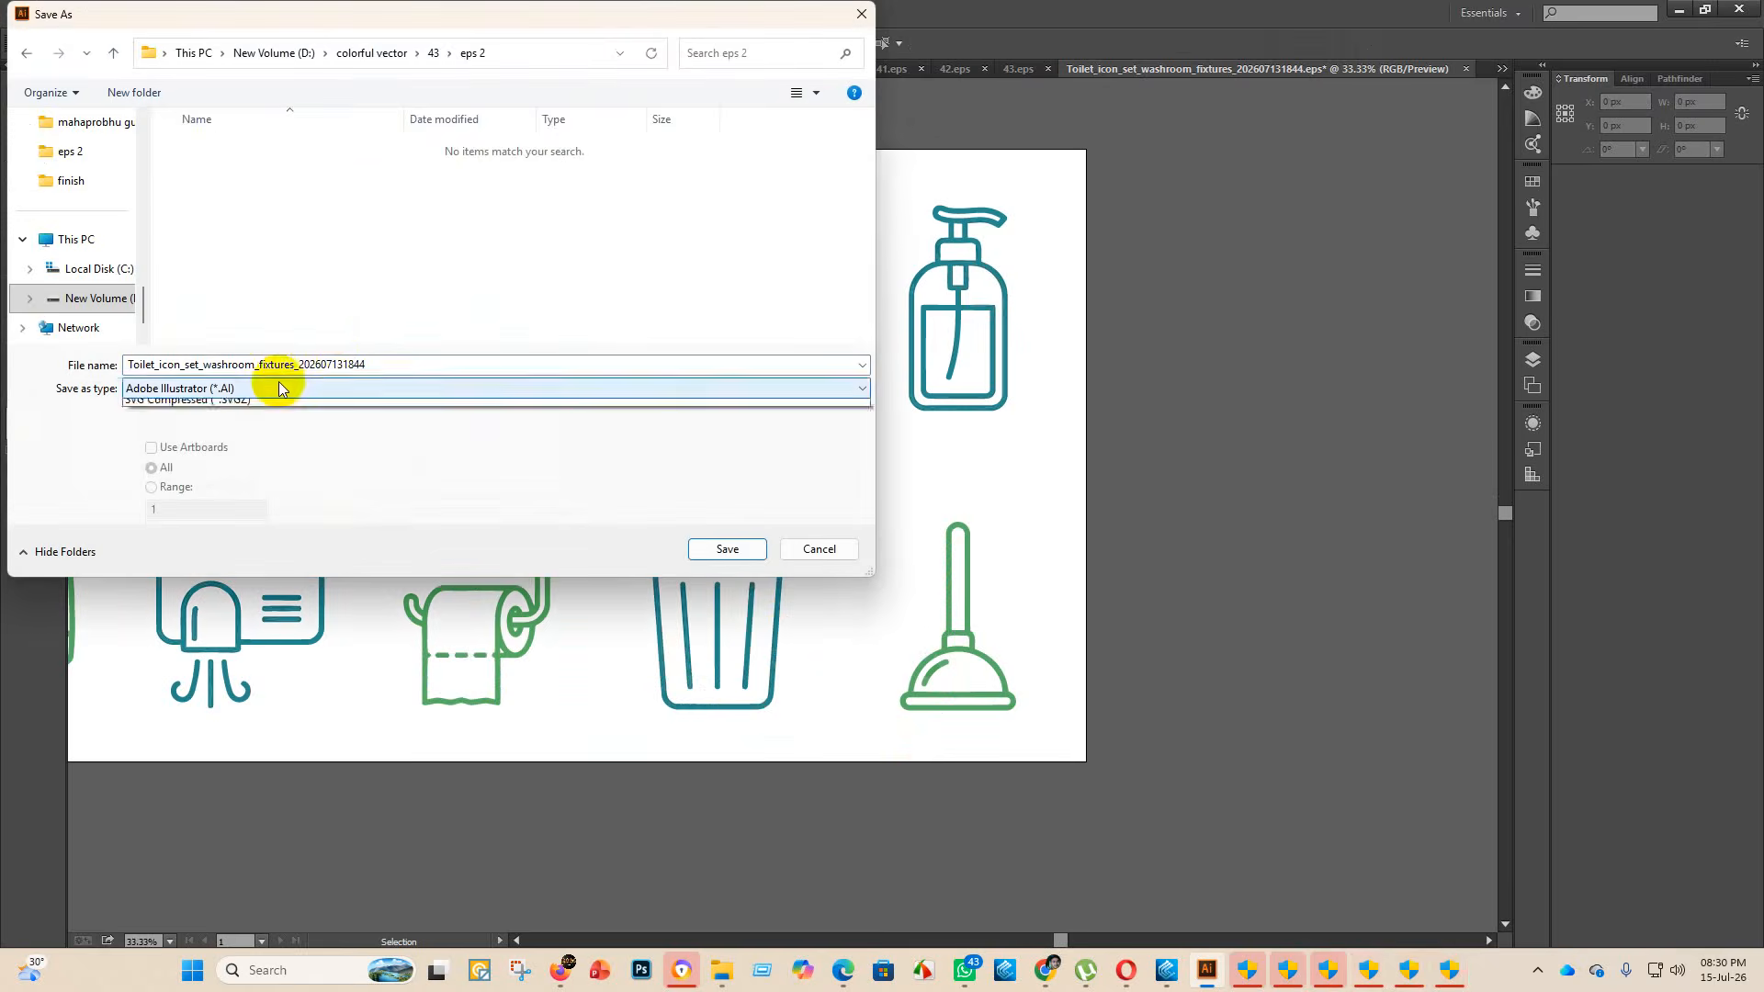
pyautogui.click(306, 387)
pyautogui.click(174, 423)
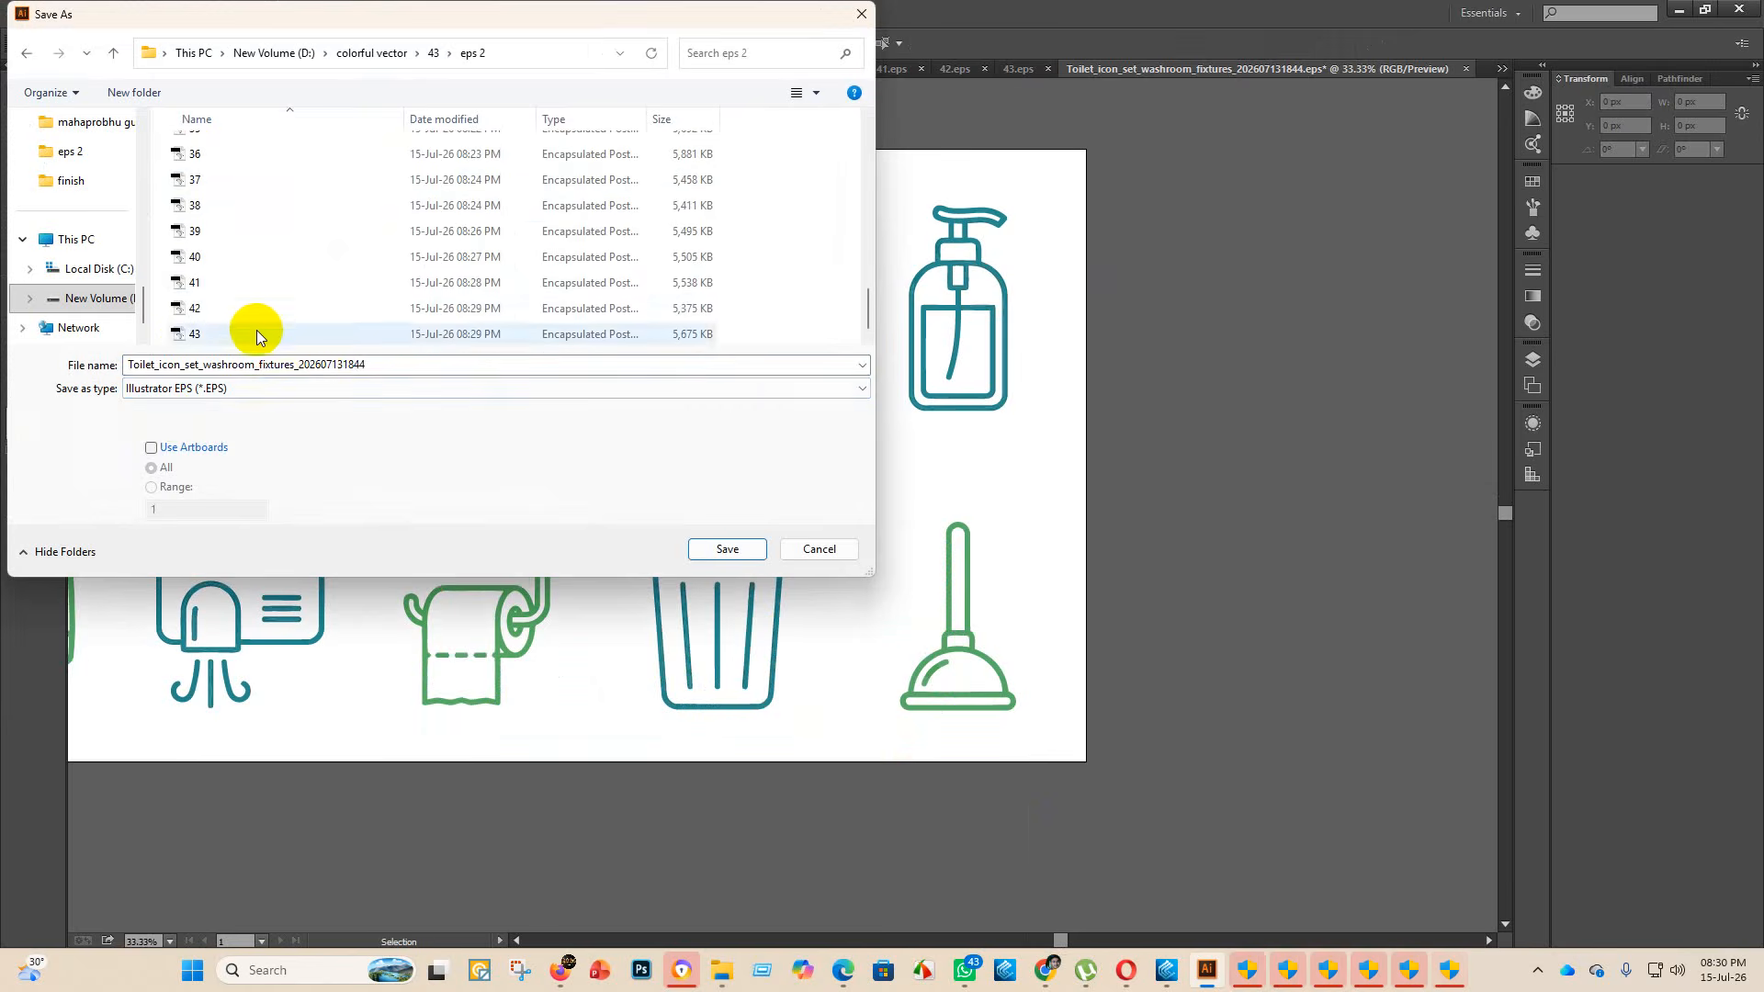
pyautogui.doubleClick(394, 364)
pyautogui.press('BackSpace')
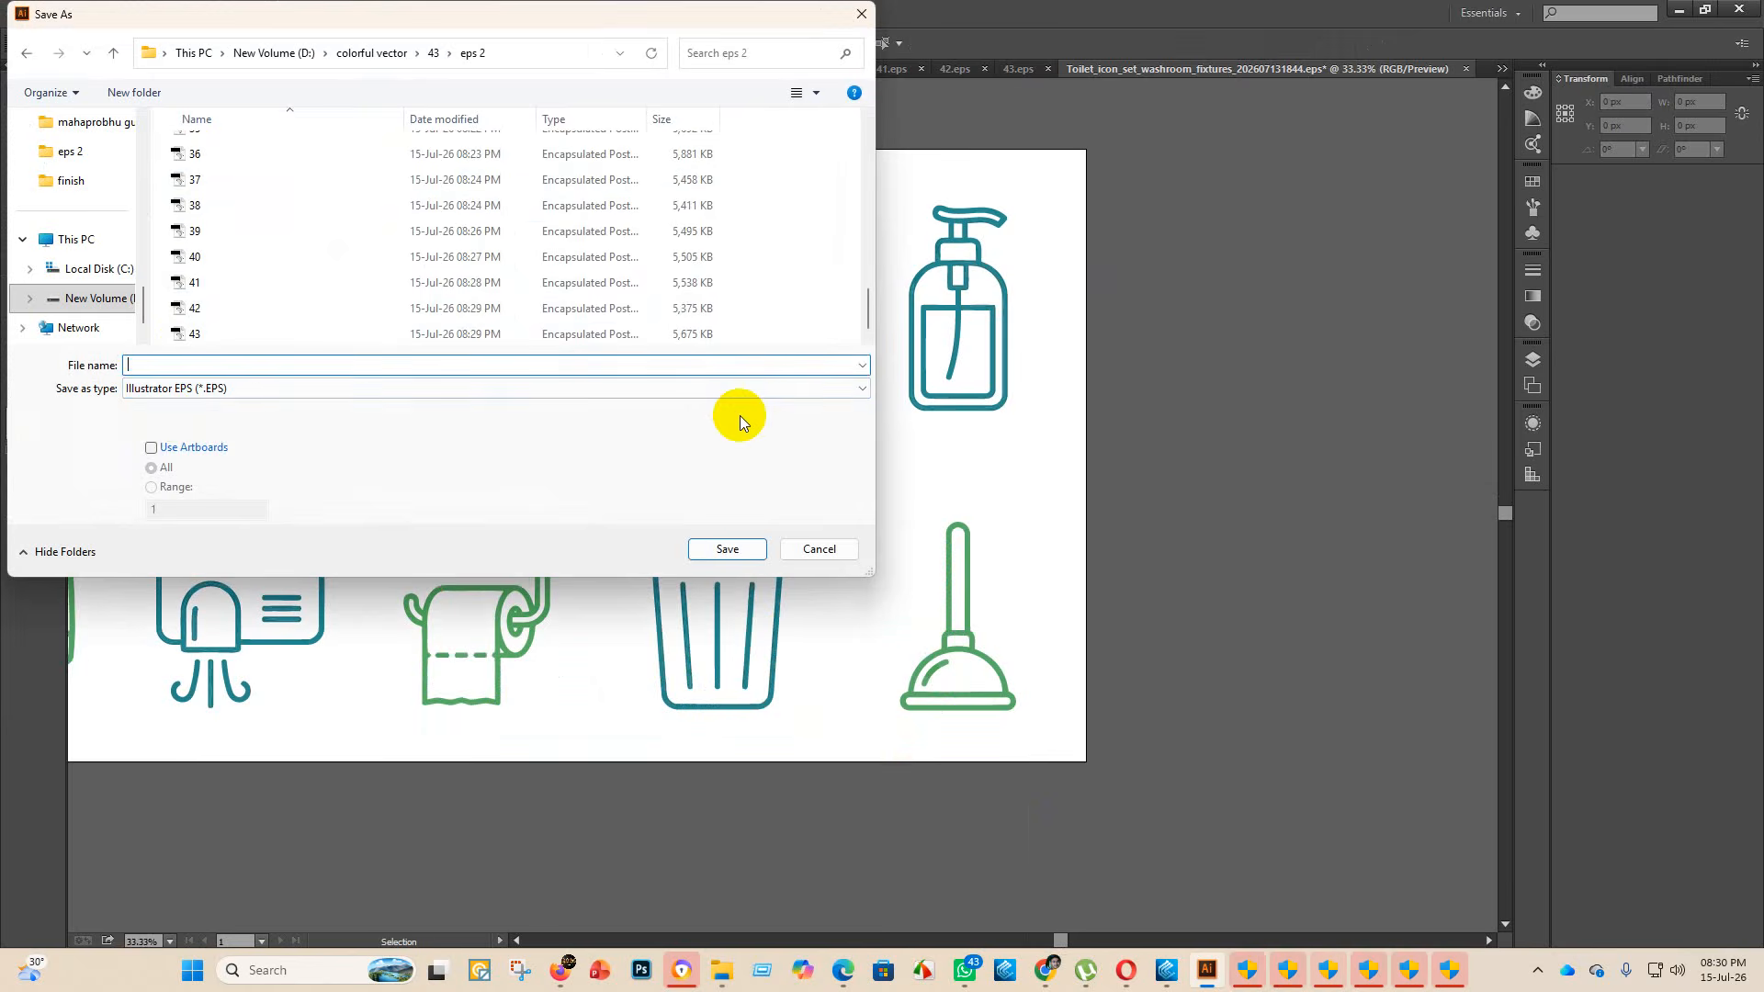
pyautogui.write('44')
pyautogui.click(734, 556)
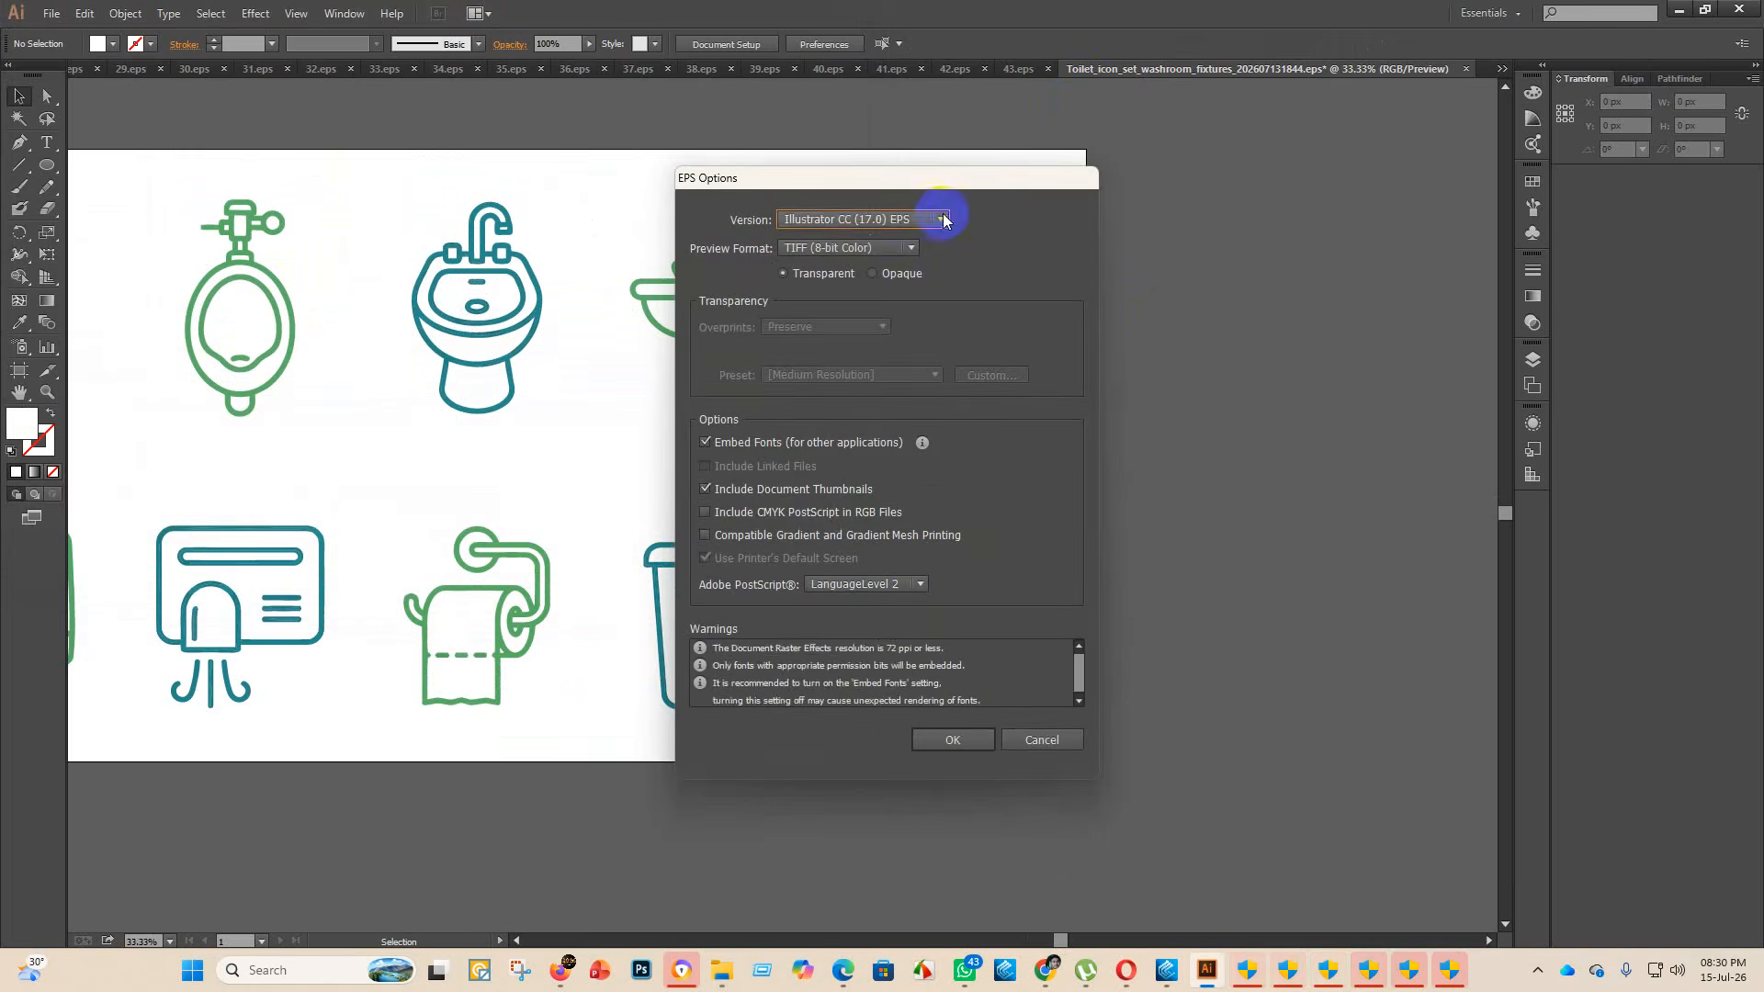
# - Set the EPS version to Illustrator 10 EPS for file 44 and write the file
pyautogui.click(941, 219)
pyautogui.click(900, 407)
pyautogui.click(953, 740)
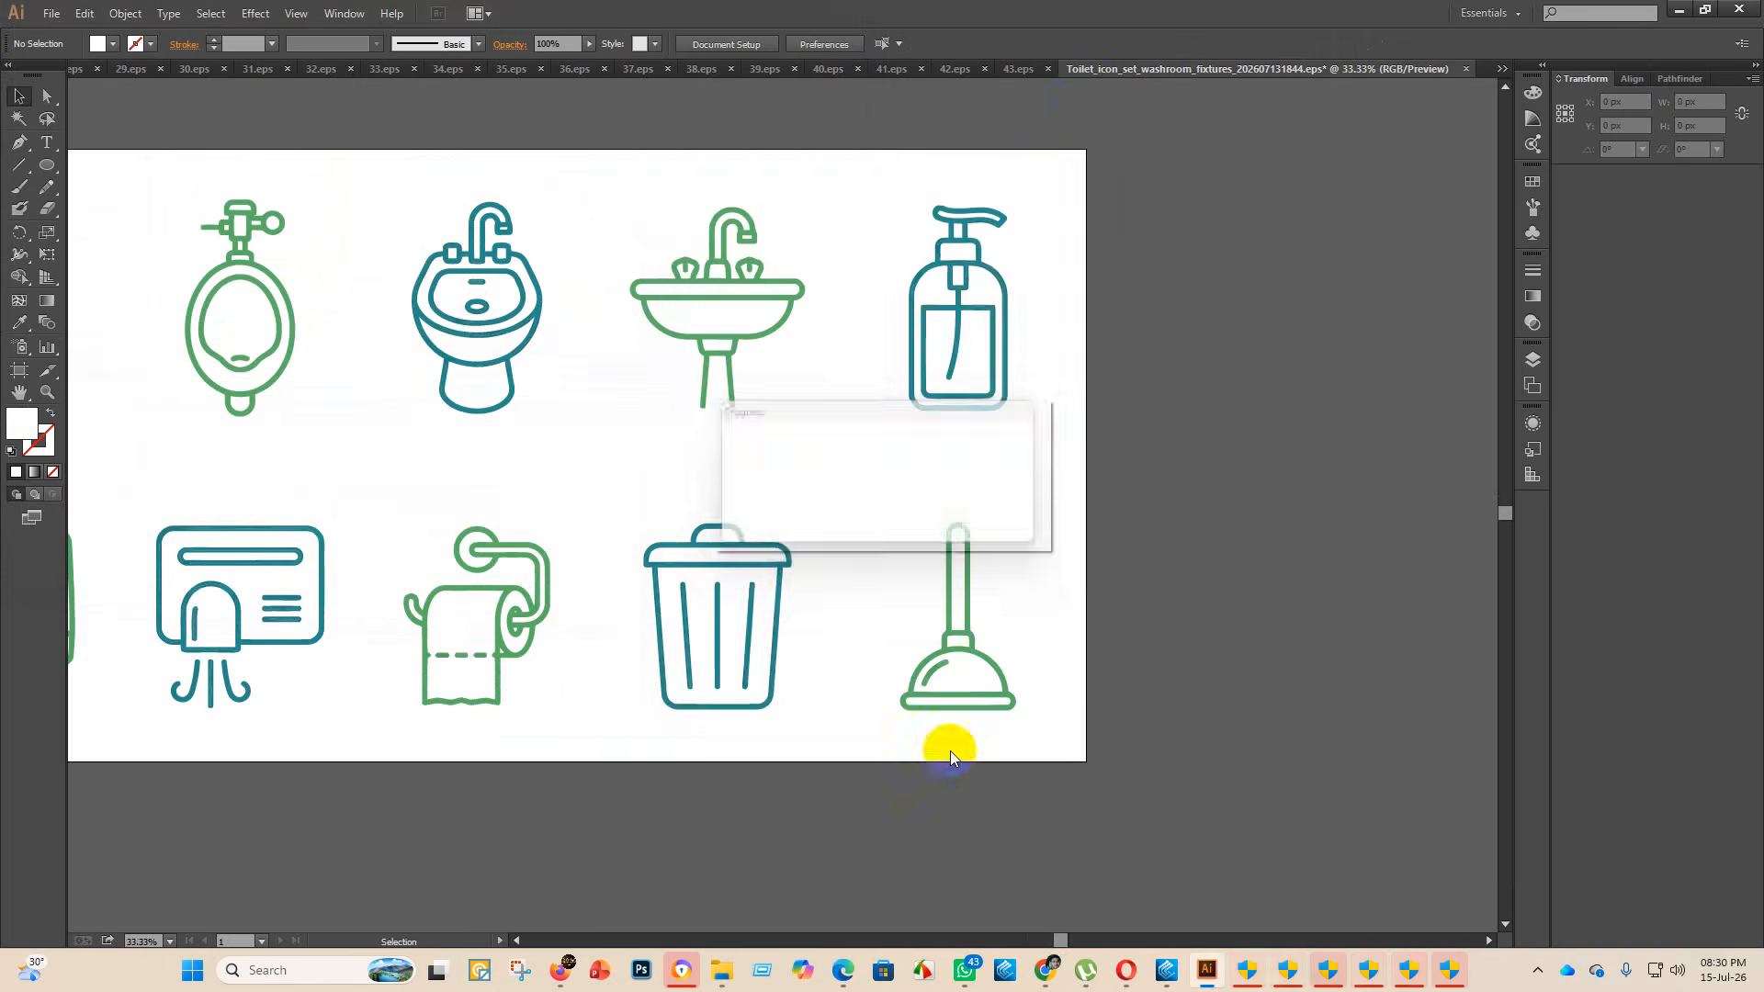
# - Open Video_editing_production_icons_202607131841.eps from folder 43 and maximise the Illustrator window
pyautogui.click(722, 970)
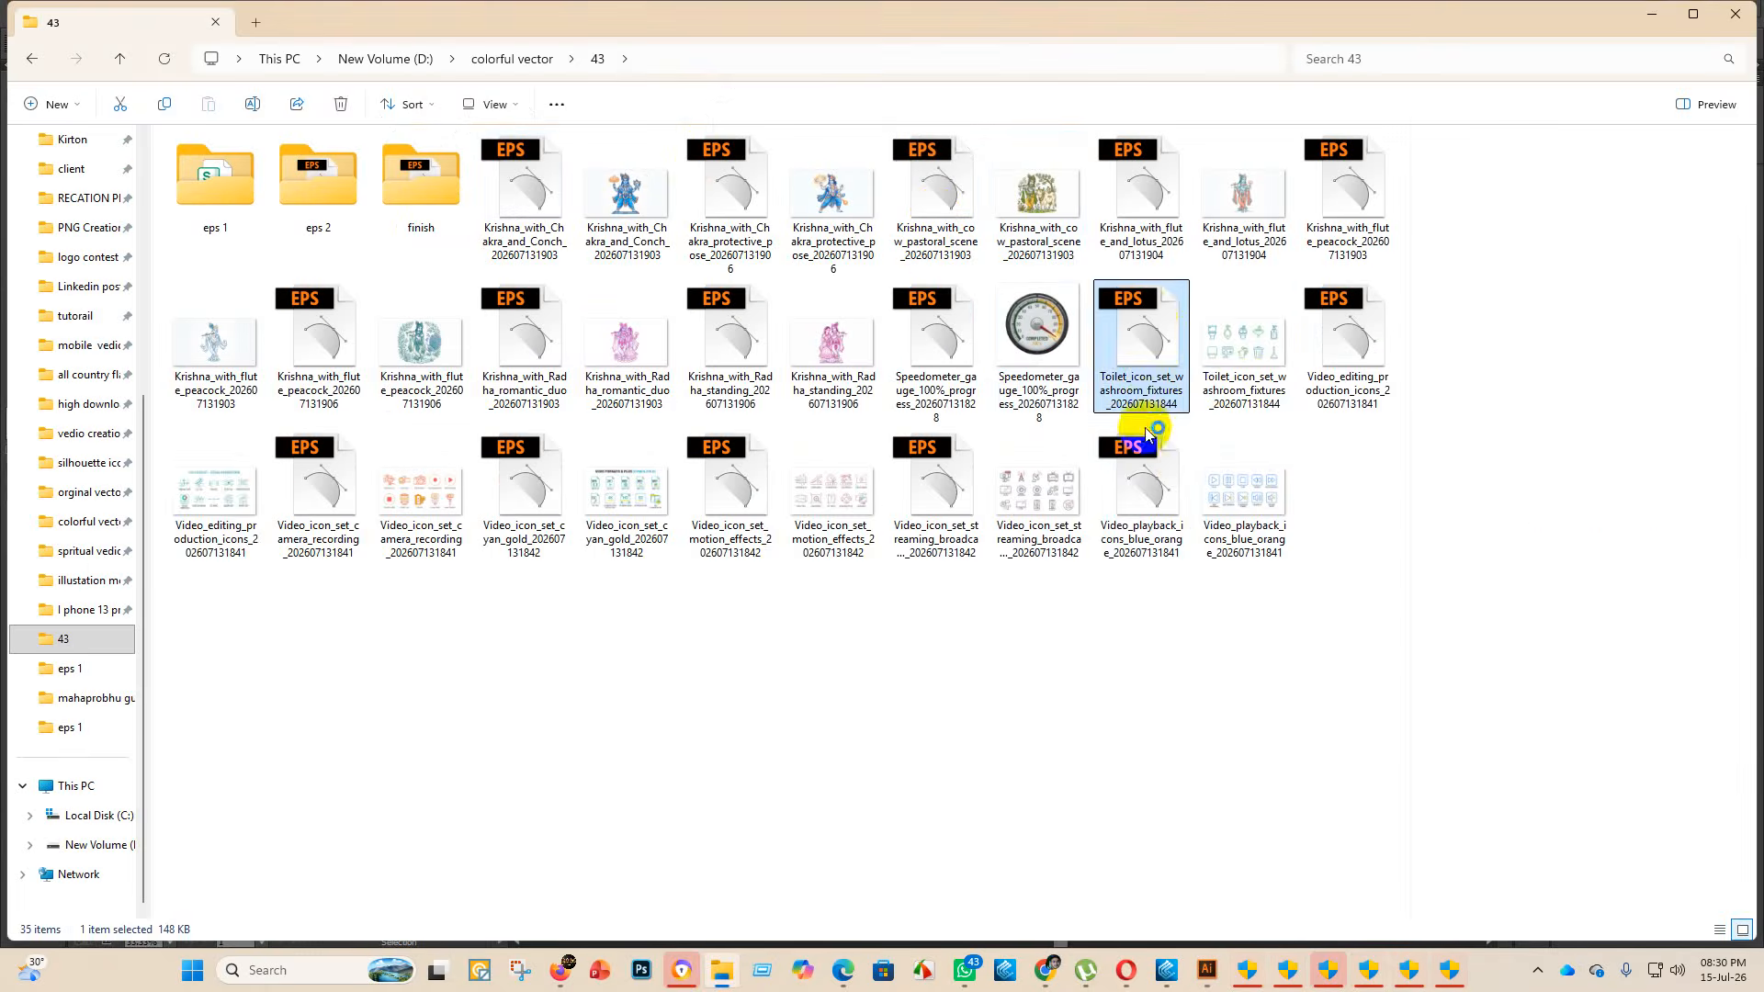
pyautogui.moveTo(1142, 346); pyautogui.dragTo(422, 189)
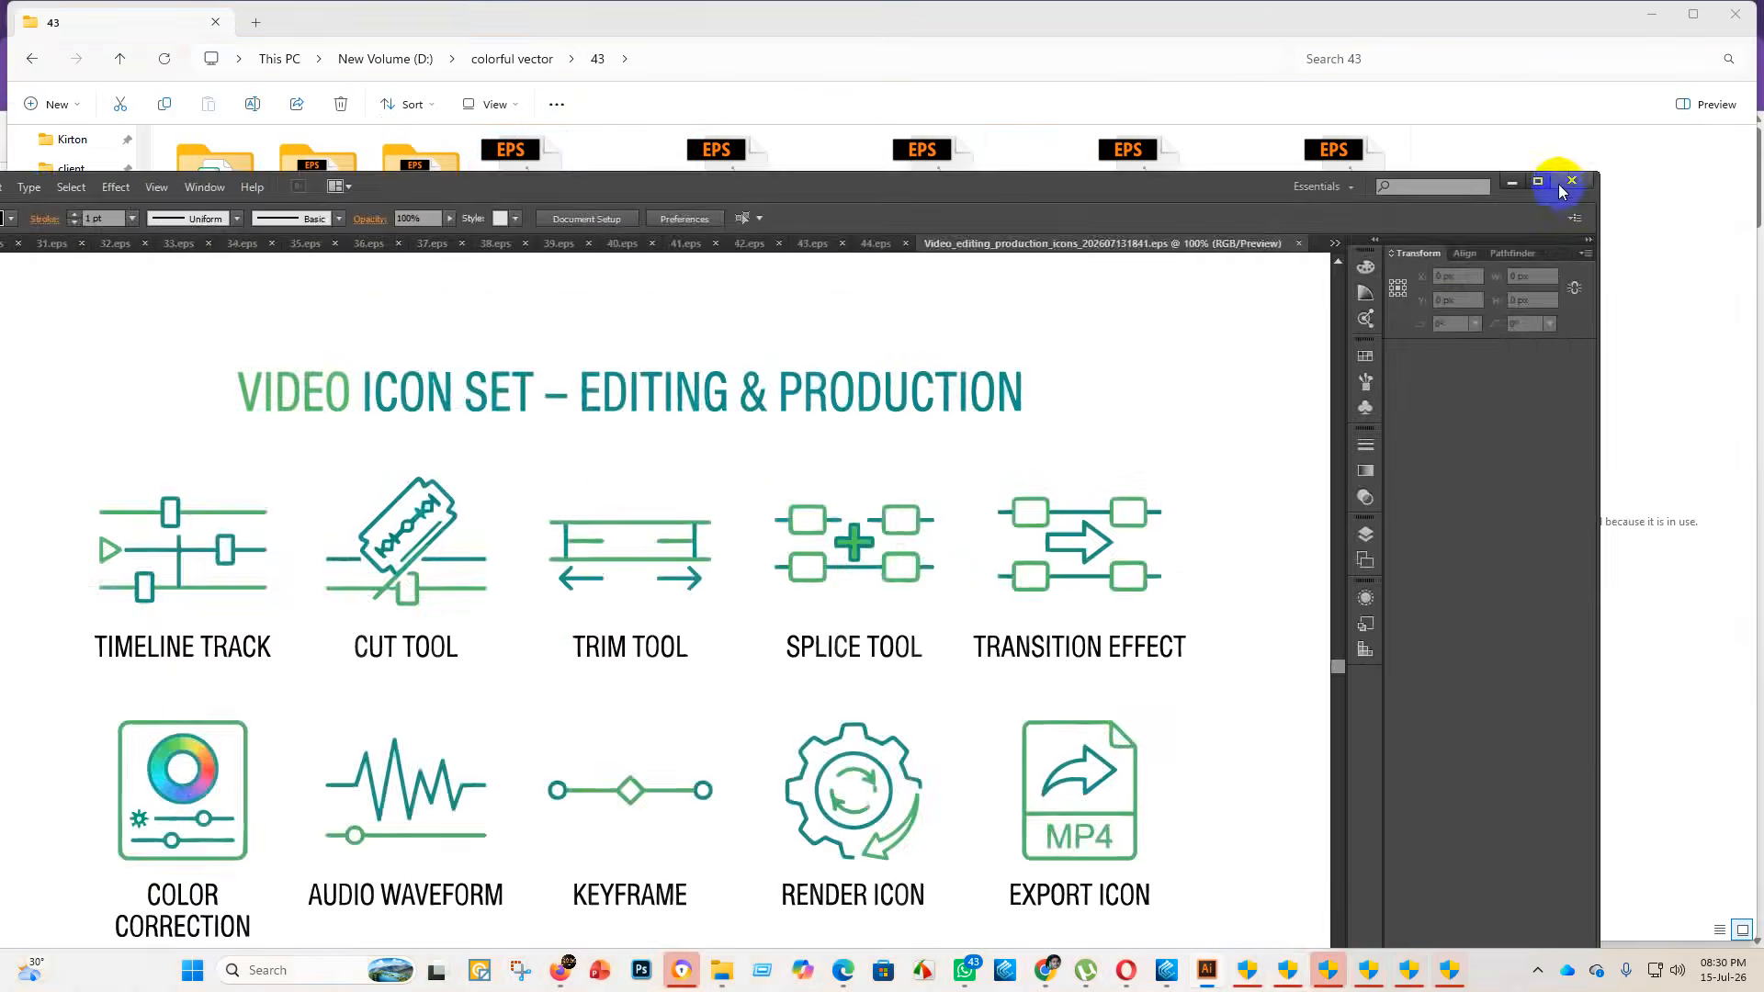
pyautogui.click(1540, 182)
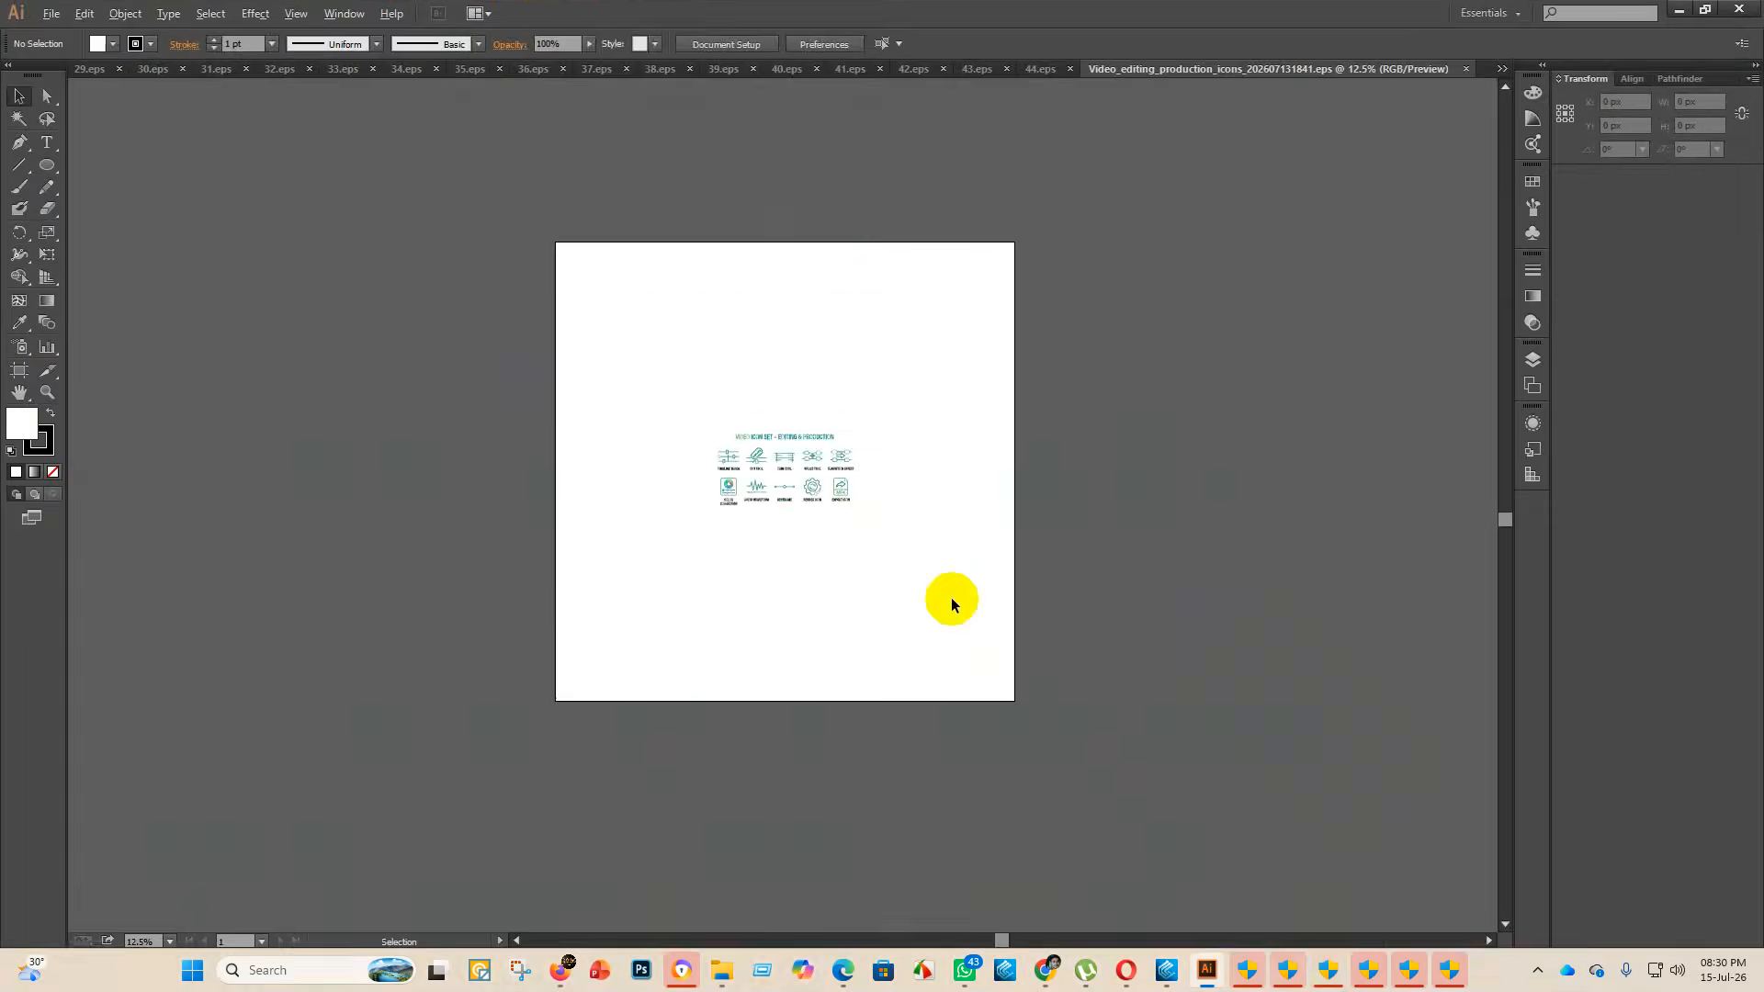
# - Enlarge the video editing and production icon group about its centre to about 4343 by 2424 px
pyautogui.click(783, 537)
pyautogui.moveTo(786, 542); pyautogui.dragTo(818, 347)
pyautogui.click(1273, 554)
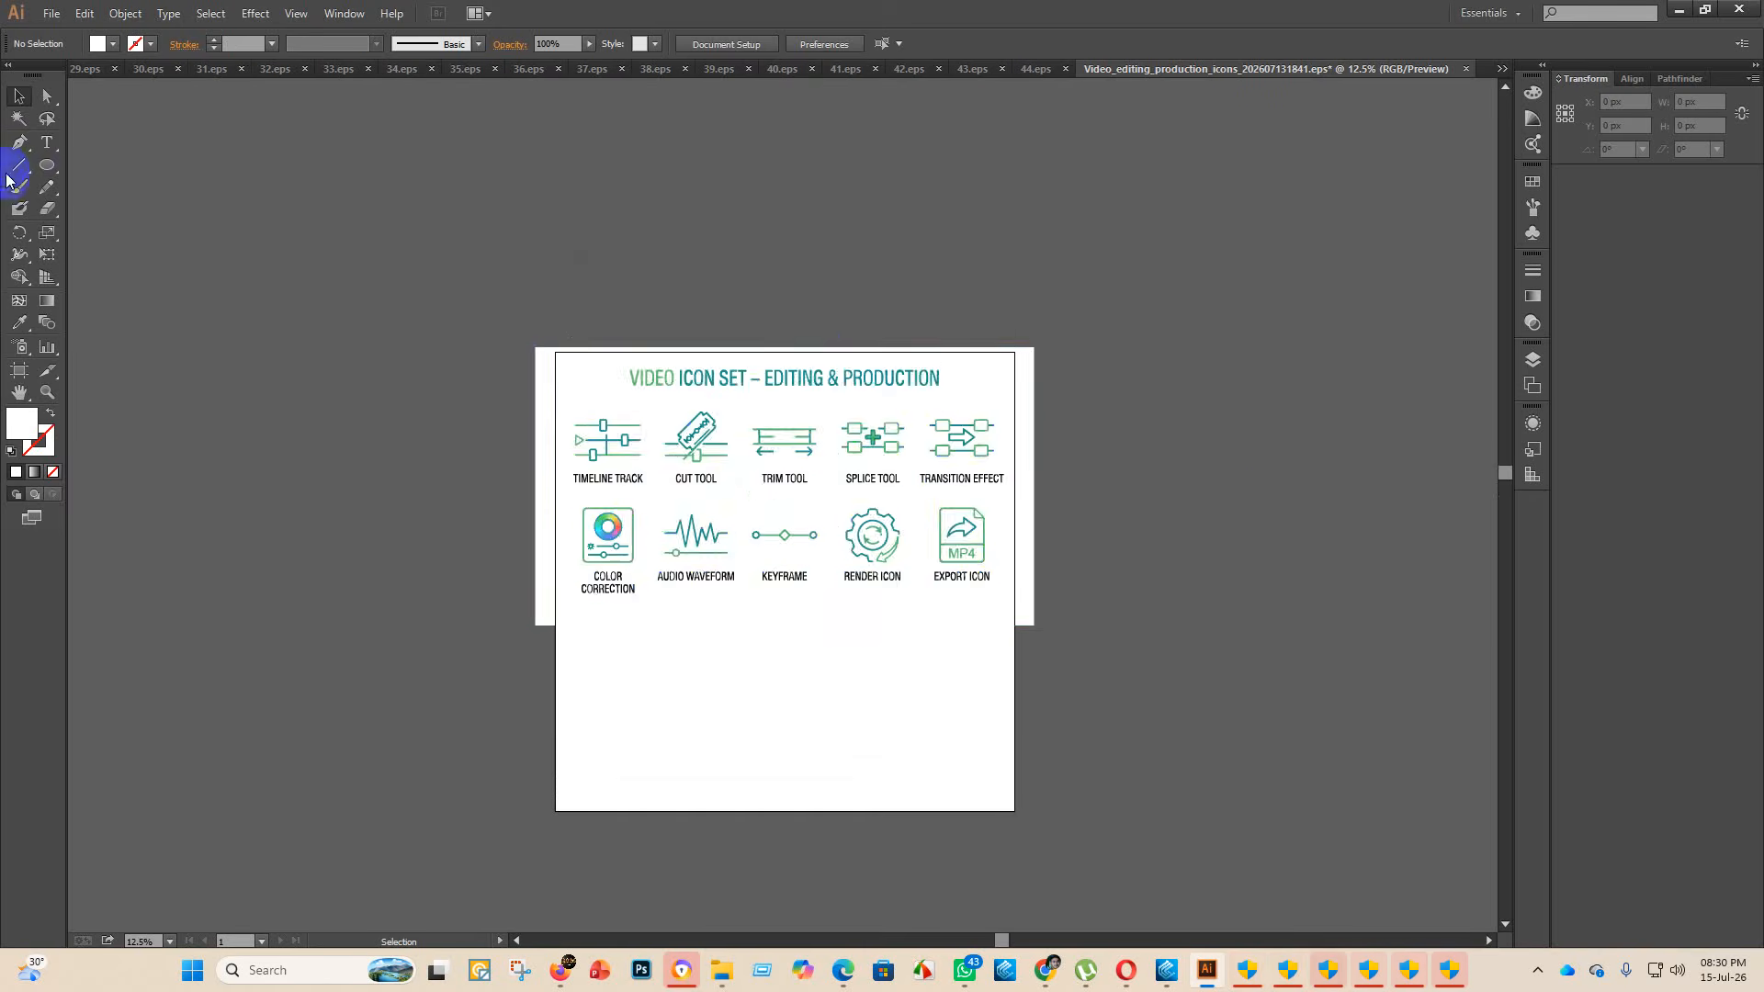
# - Select the white background of the video editing icon set with the Magic Wand and delete it
pyautogui.click(19, 119)
pyautogui.click(588, 384)
pyautogui.press('Delete')
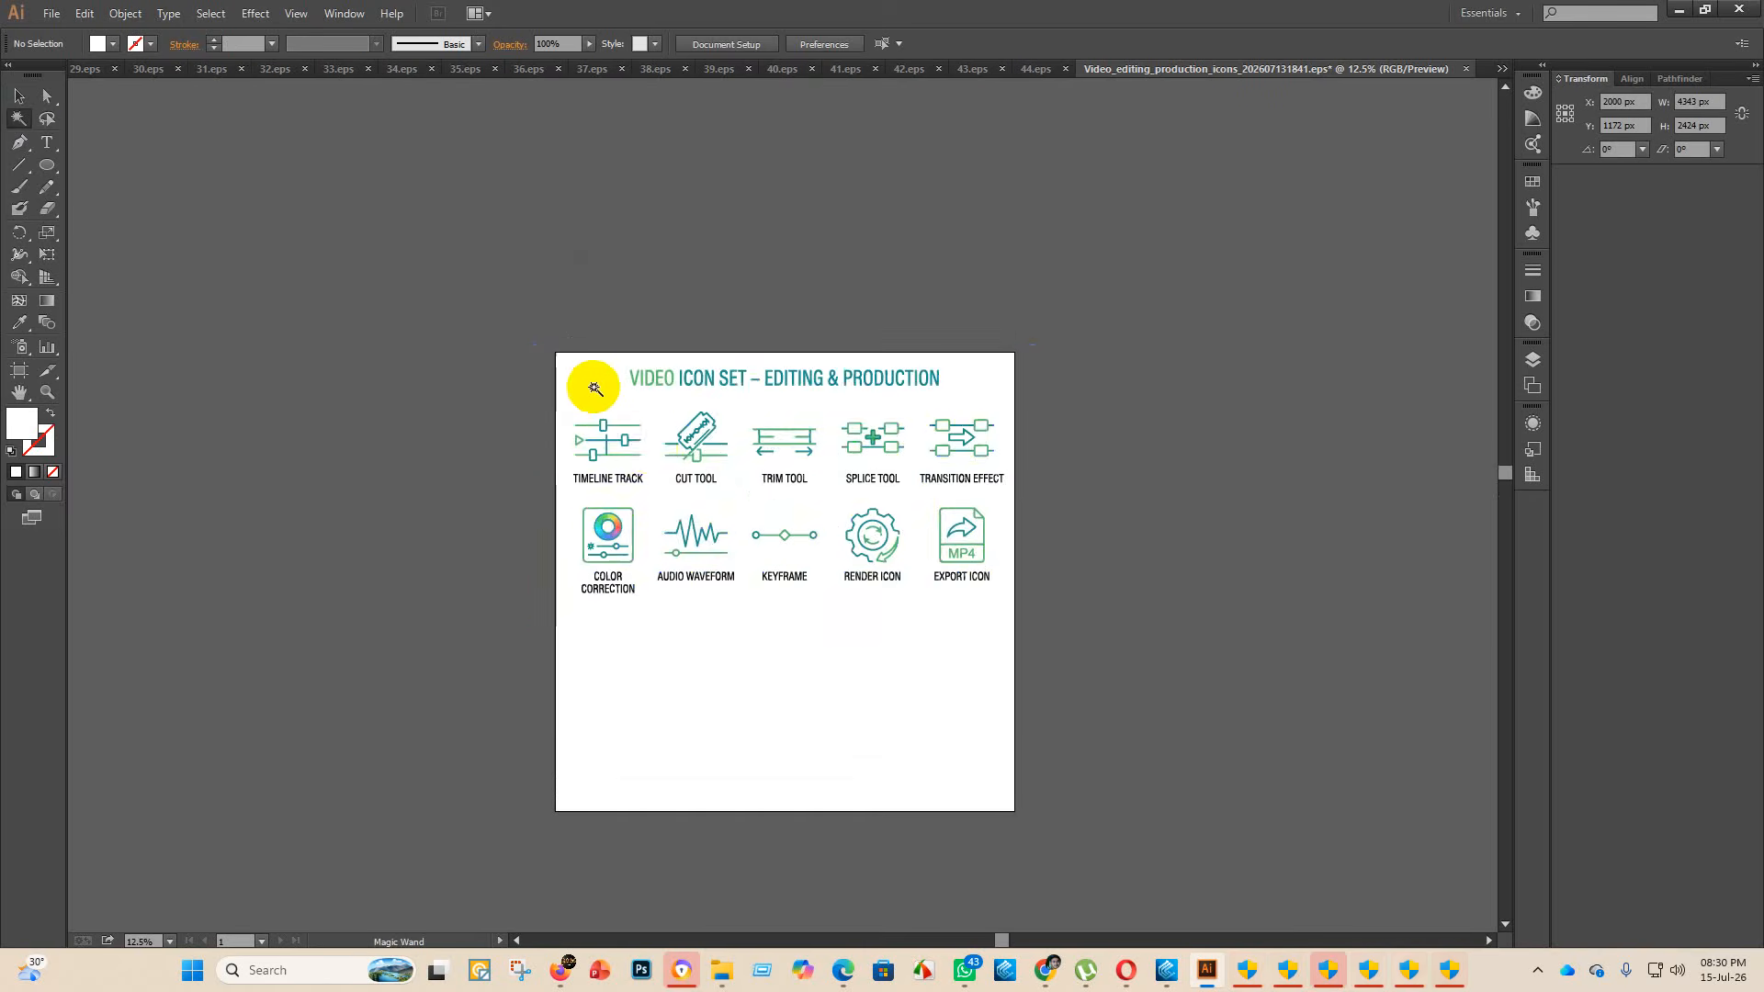
# - Set the height of the video editing icon set's artboard to 2000 px
pyautogui.click(19, 368)
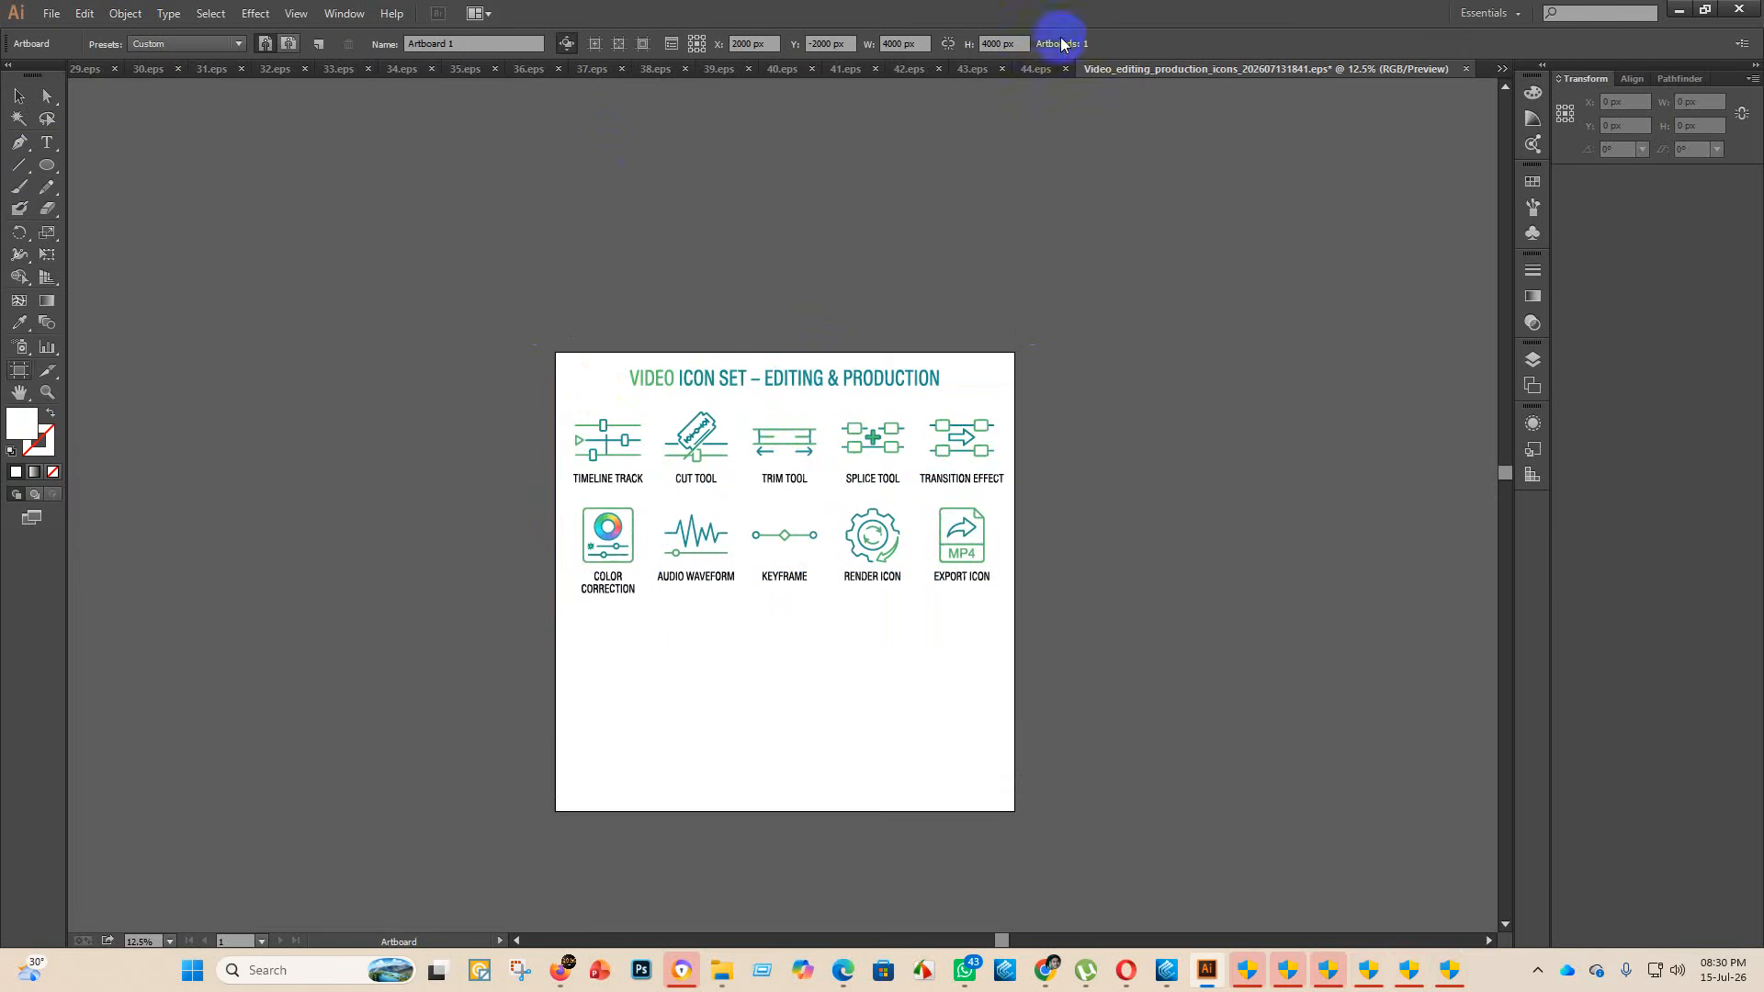
pyautogui.doubleClick(999, 44)
pyautogui.click(987, 43)
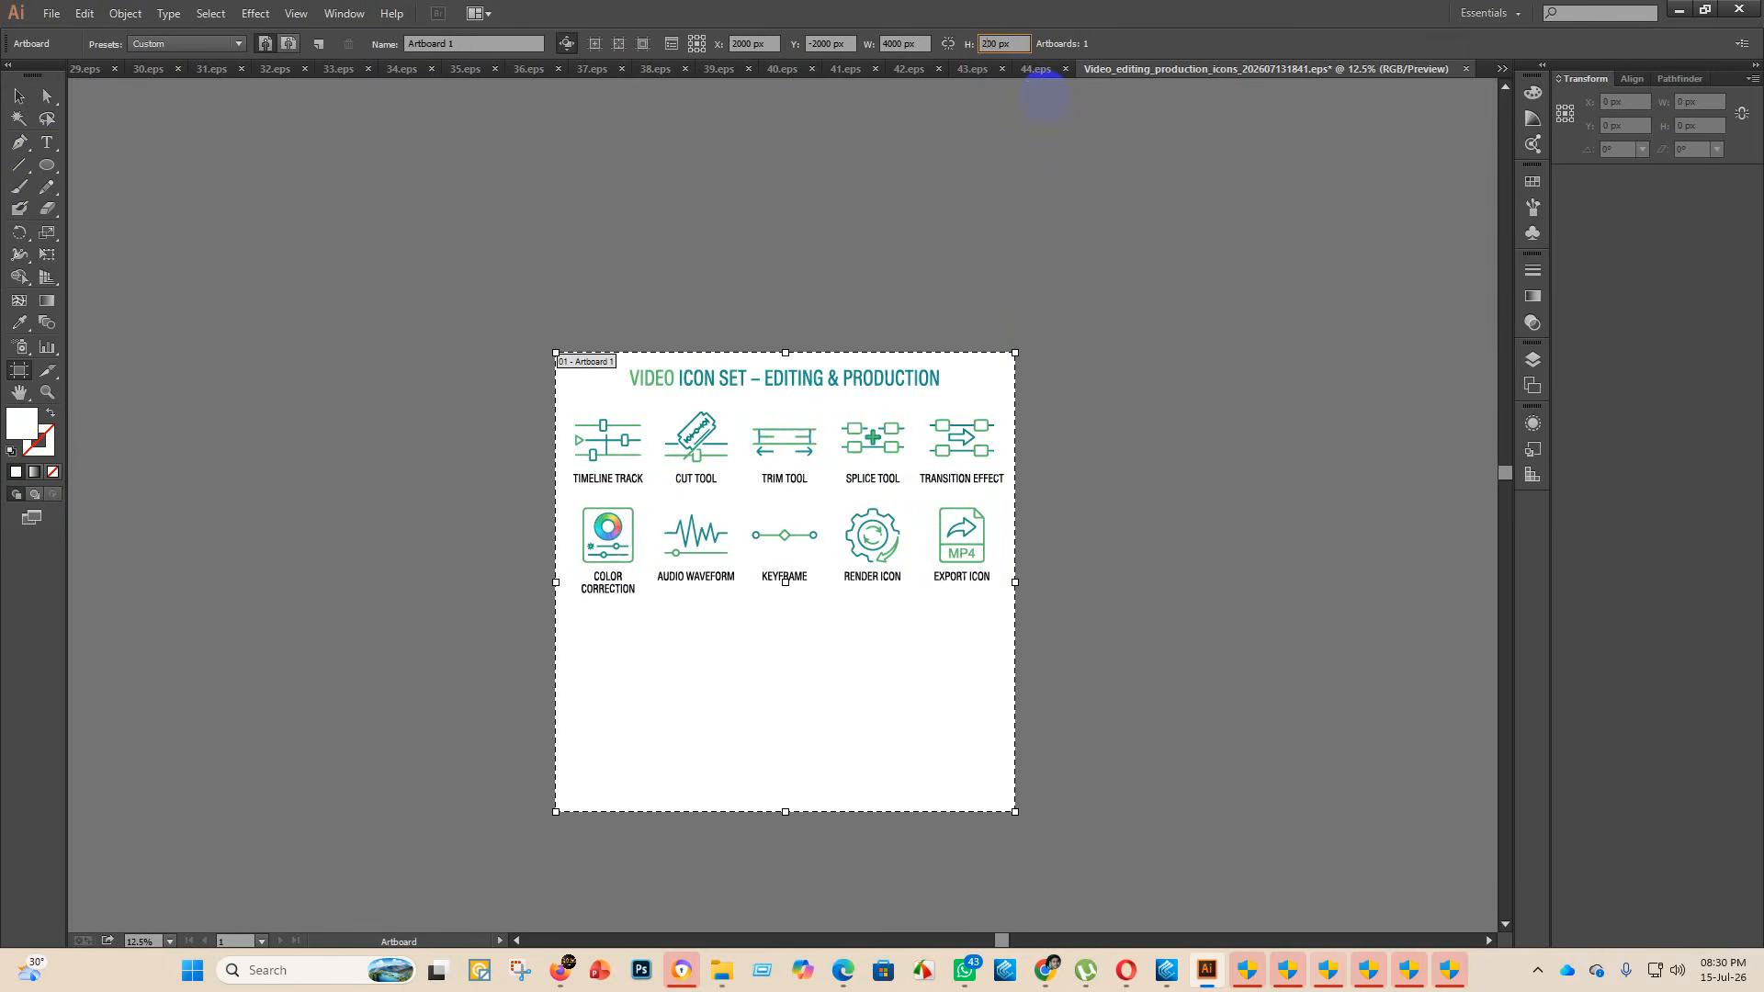
pyautogui.write('0')
pyautogui.press('Return')
# - Centre the video editing icon group horizontally and vertically on the artboard
pyautogui.click(19, 96)
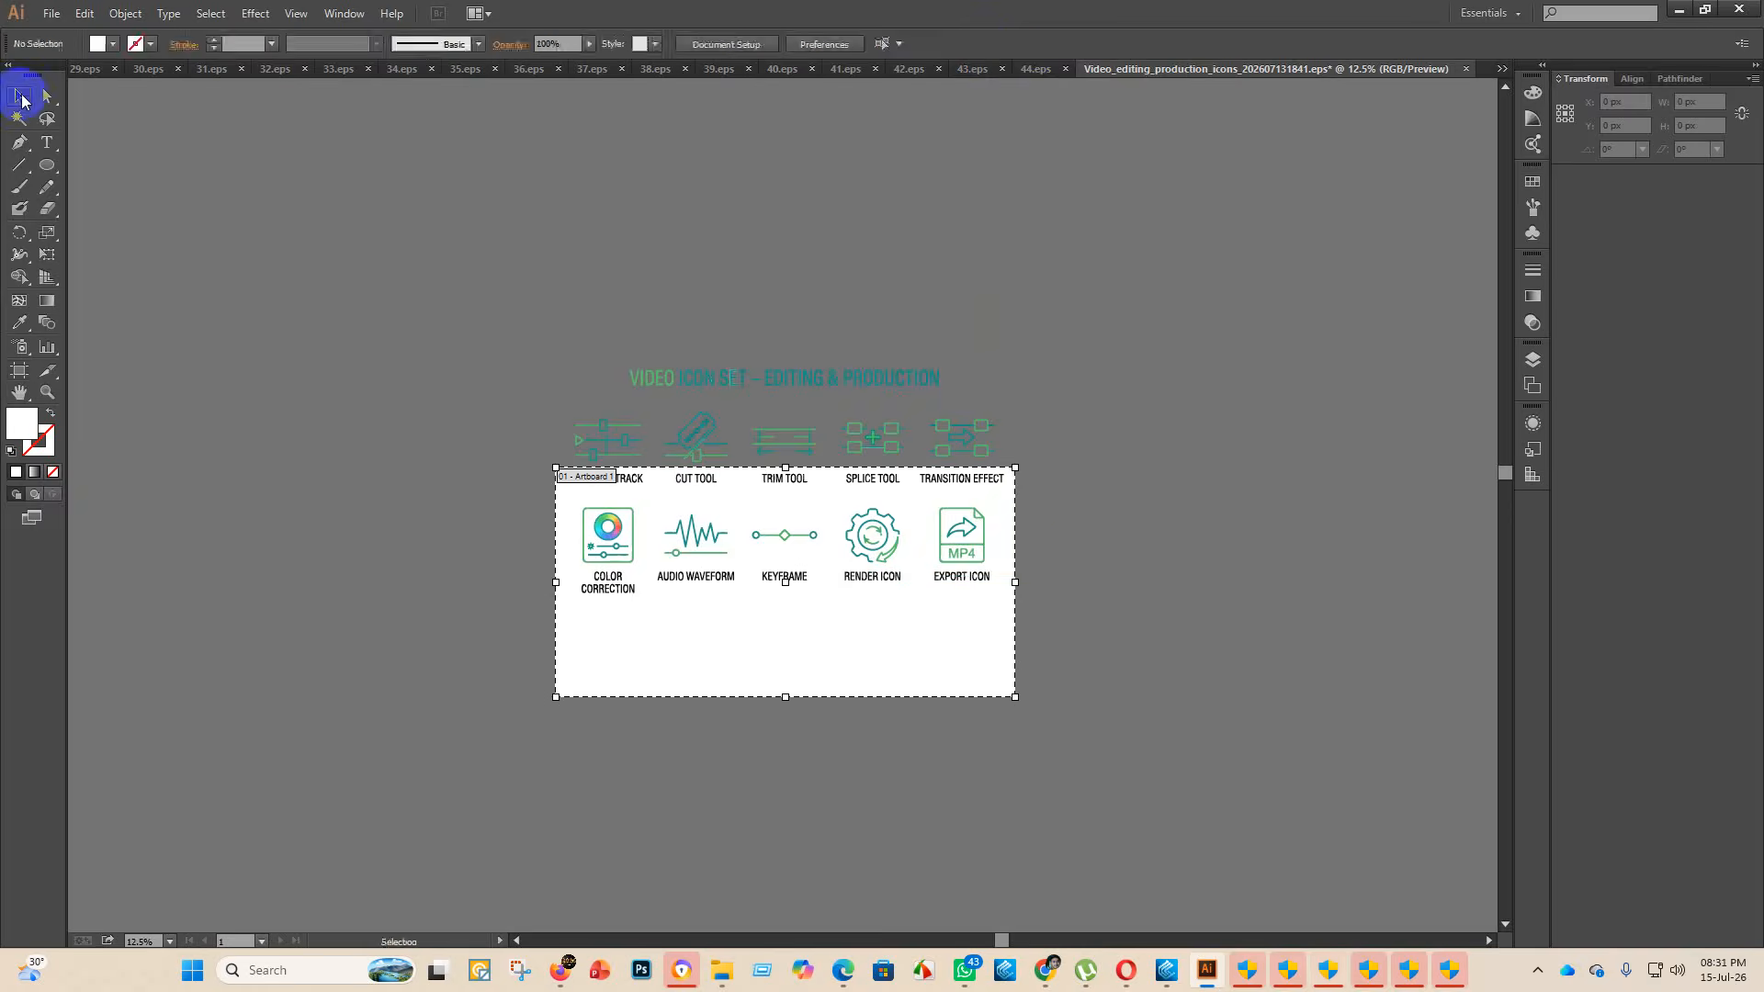
pyautogui.click(831, 377)
pyautogui.click(758, 44)
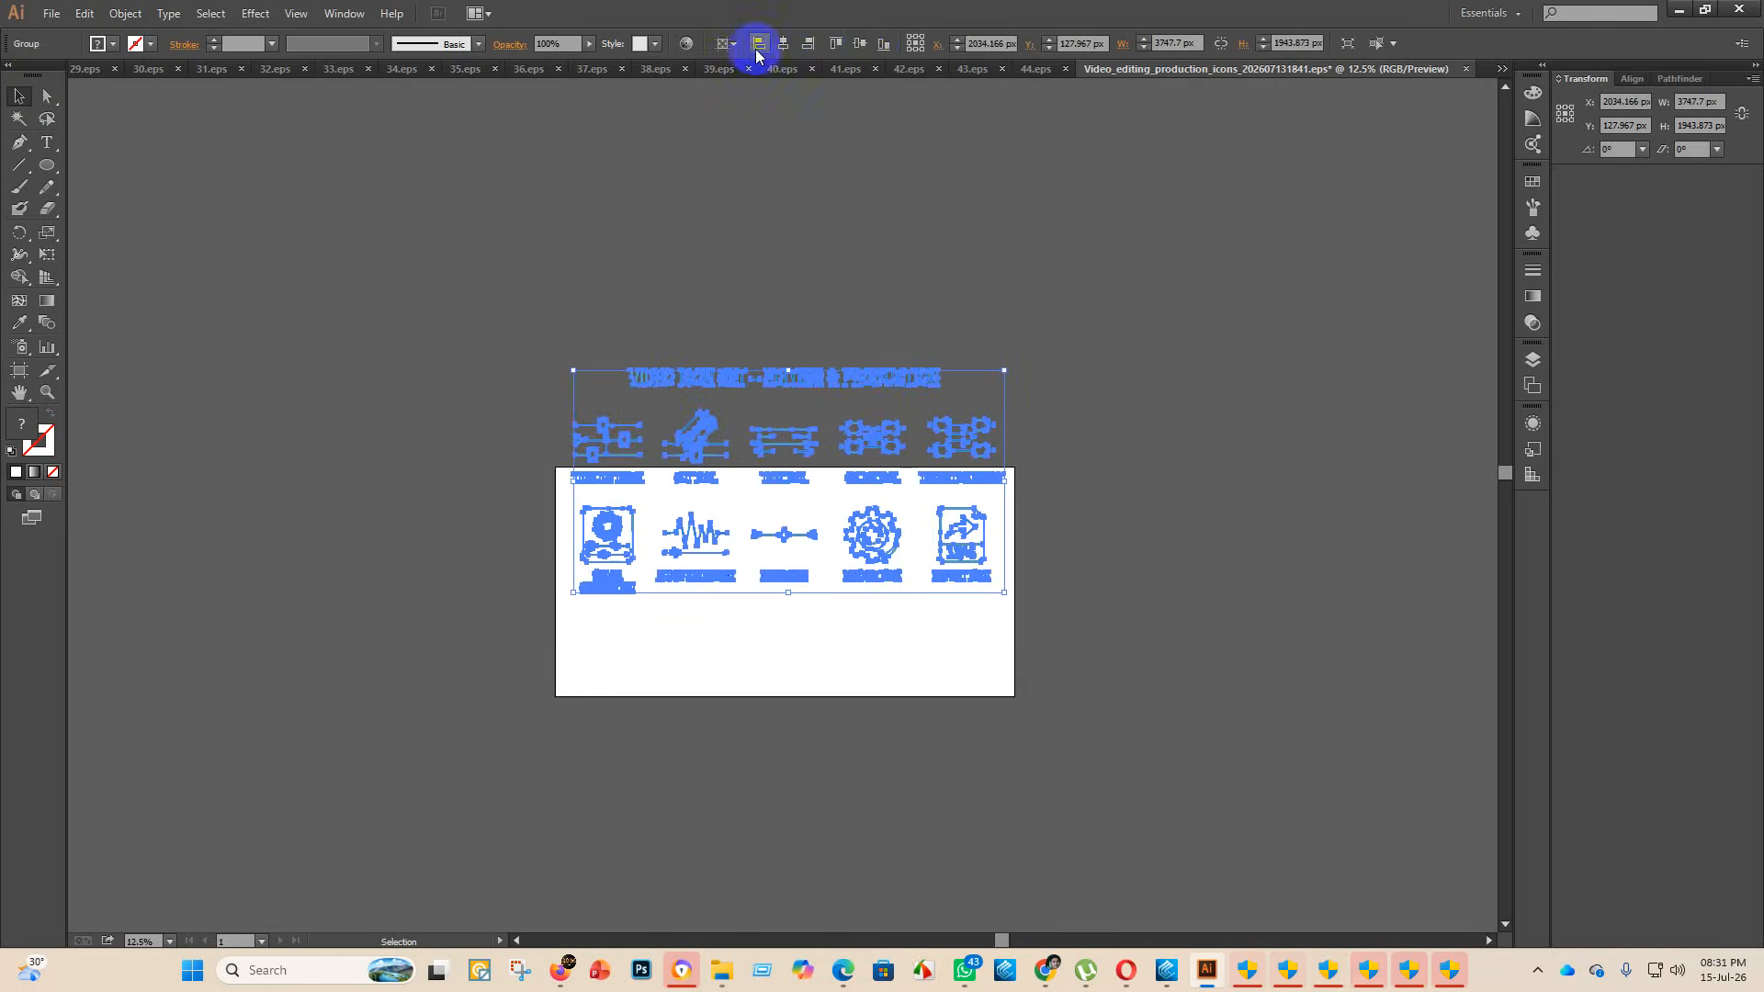
pyautogui.click(779, 46)
pyautogui.click(862, 44)
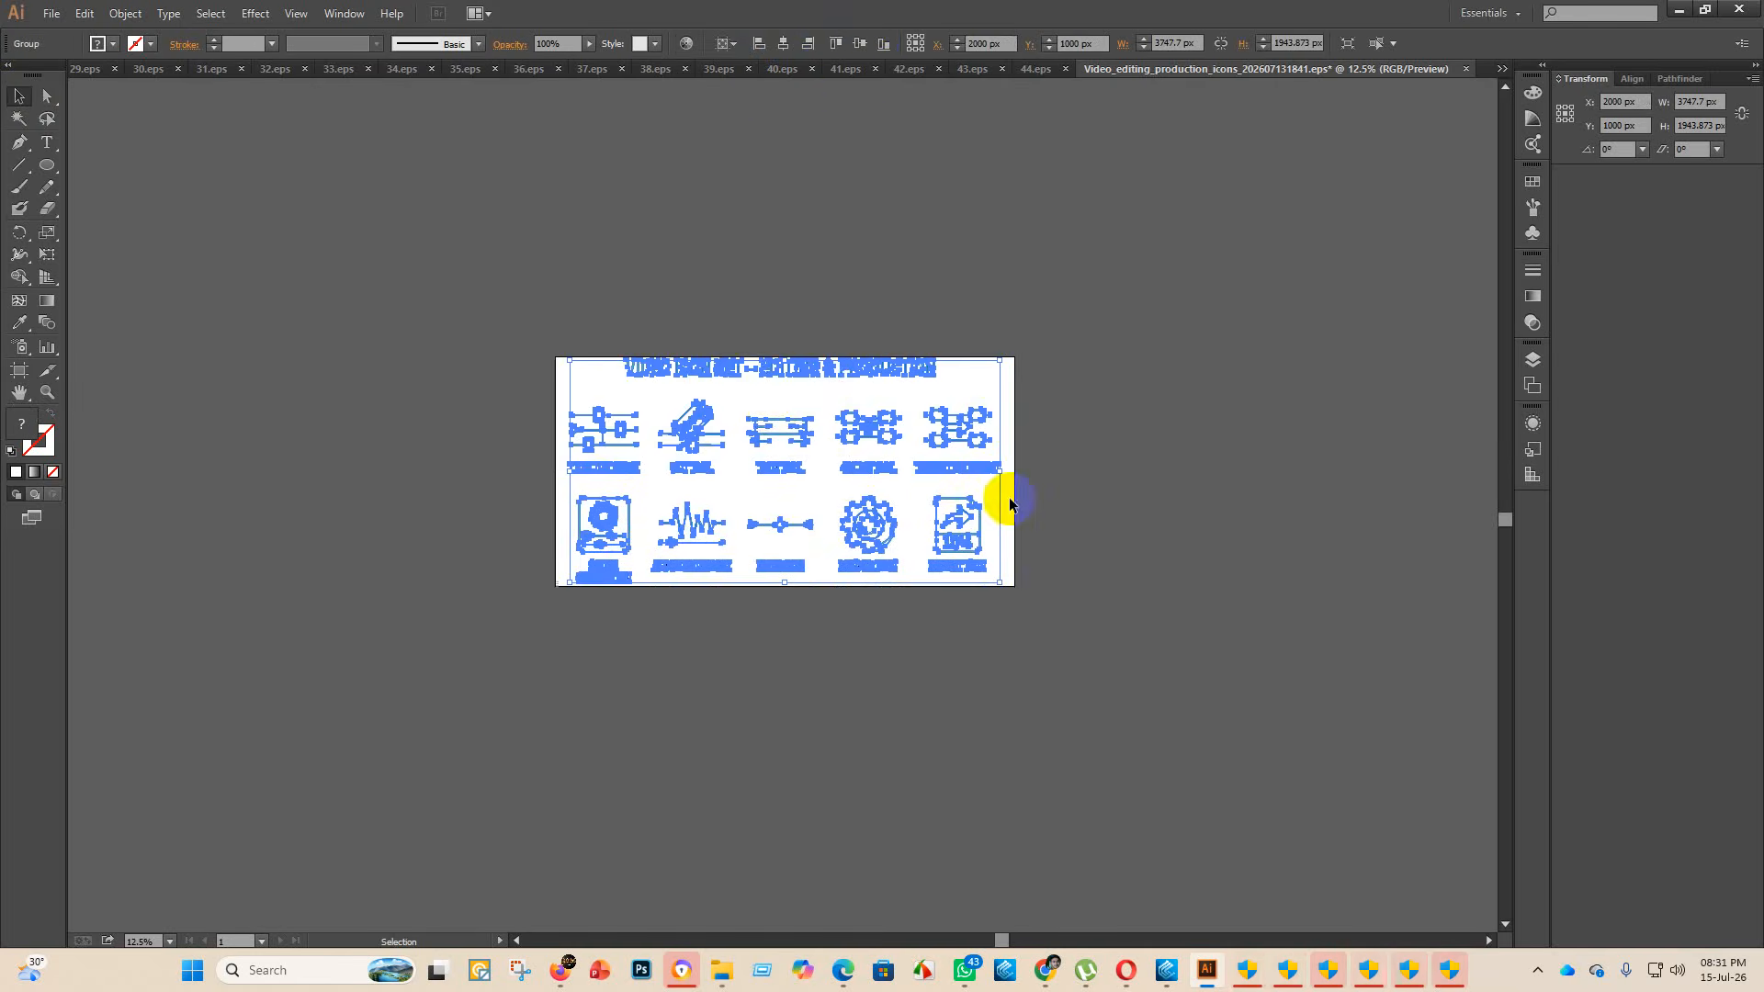
# - Shrink the video editing icon group to about 3491 by 1811 px and recentre it vertically on the artboard
pyautogui.moveTo(784, 361); pyautogui.dragTo(784, 375)
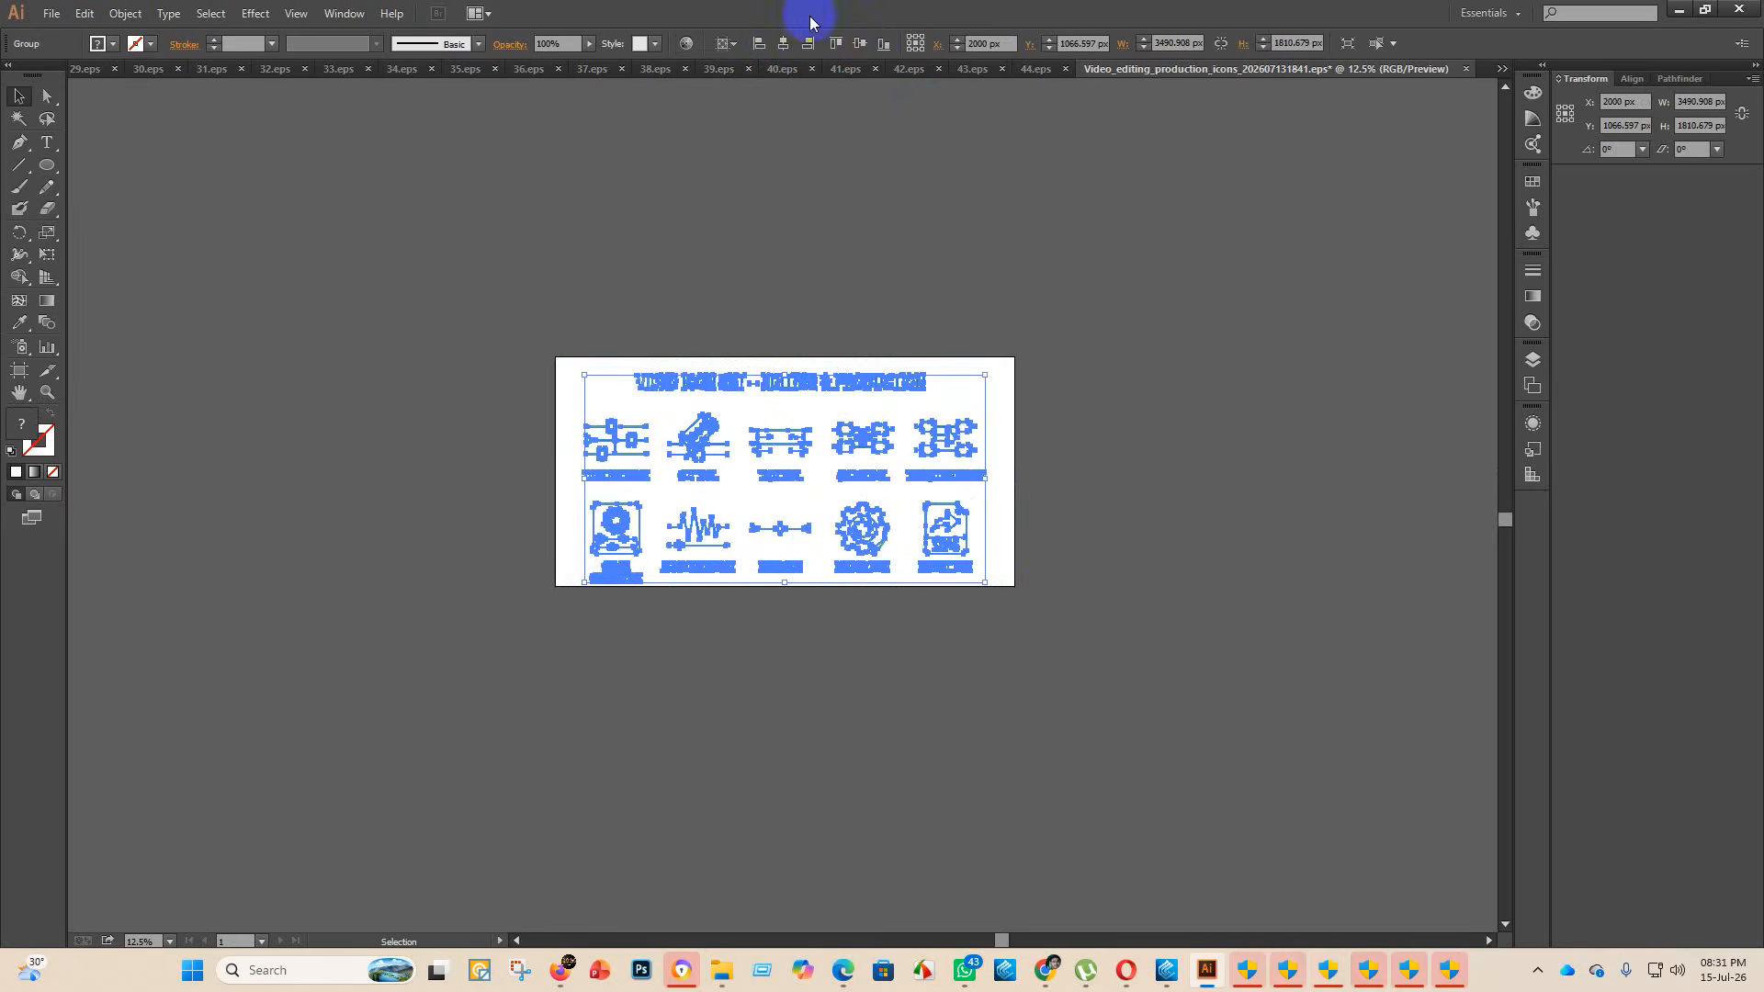
pyautogui.click(858, 44)
pyautogui.click(1212, 257)
pyautogui.scroll(1, 901, 557)
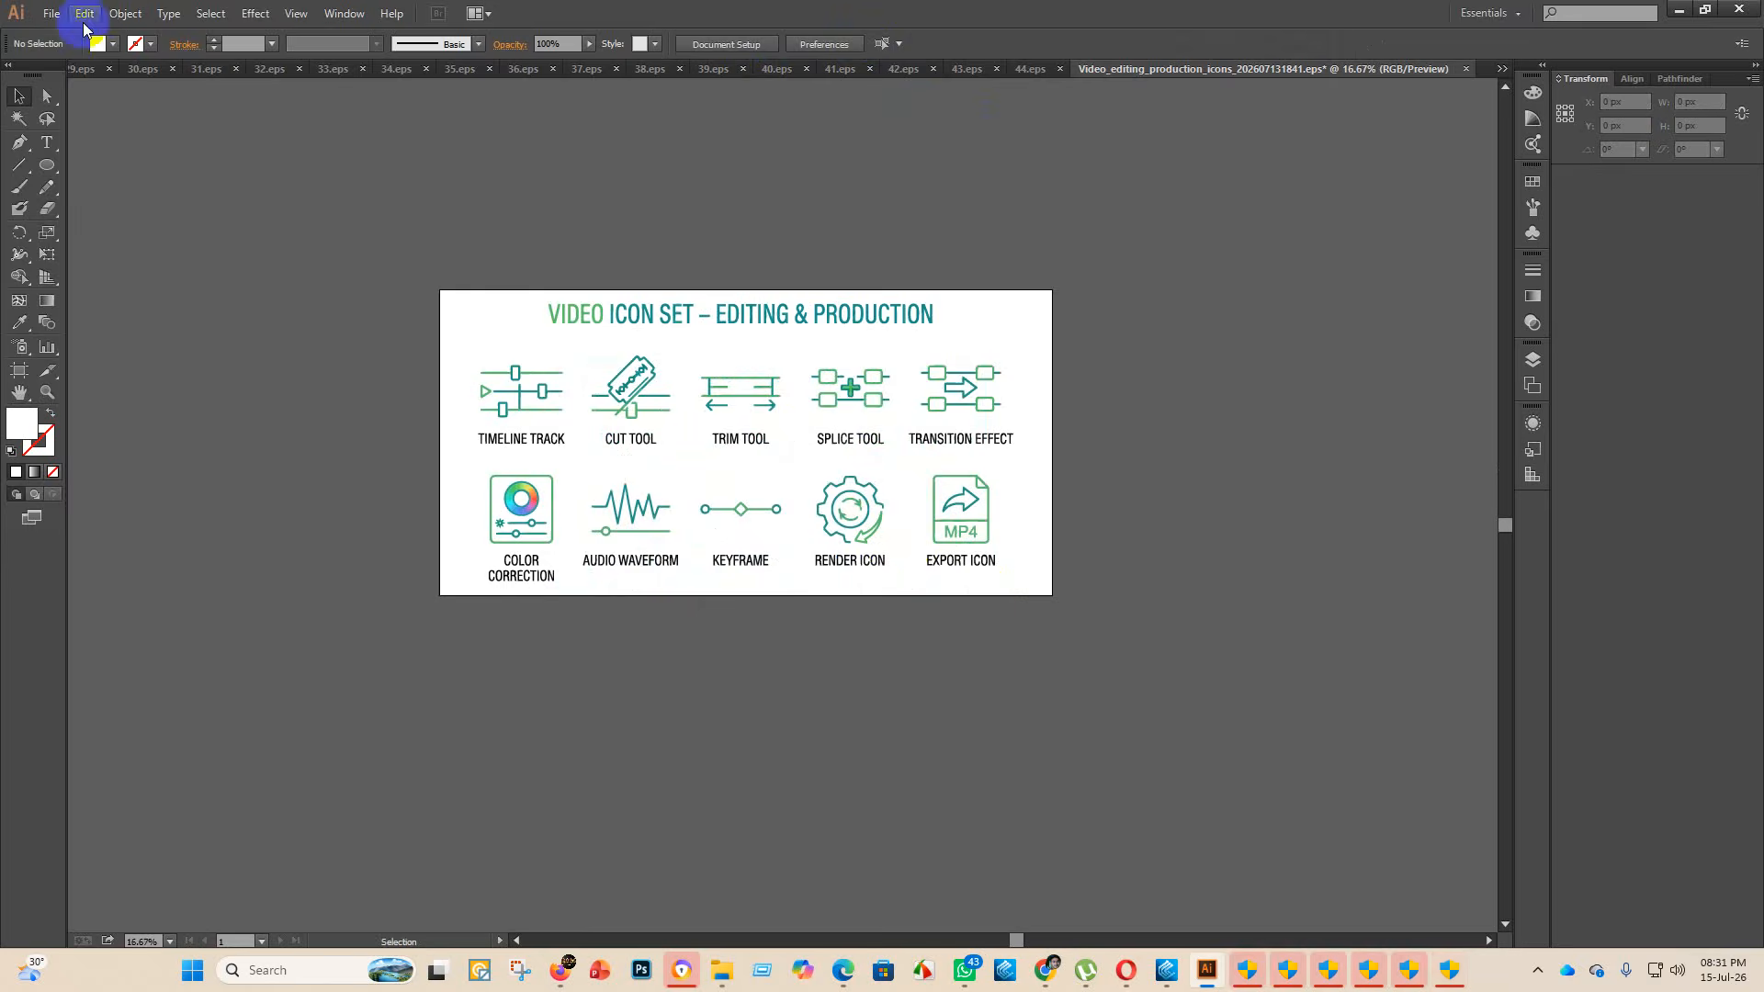
# - Save the video editing icon set in the eps 2 folder as an Illustrator EPS file named 45
pyautogui.click(51, 13)
pyautogui.click(86, 165)
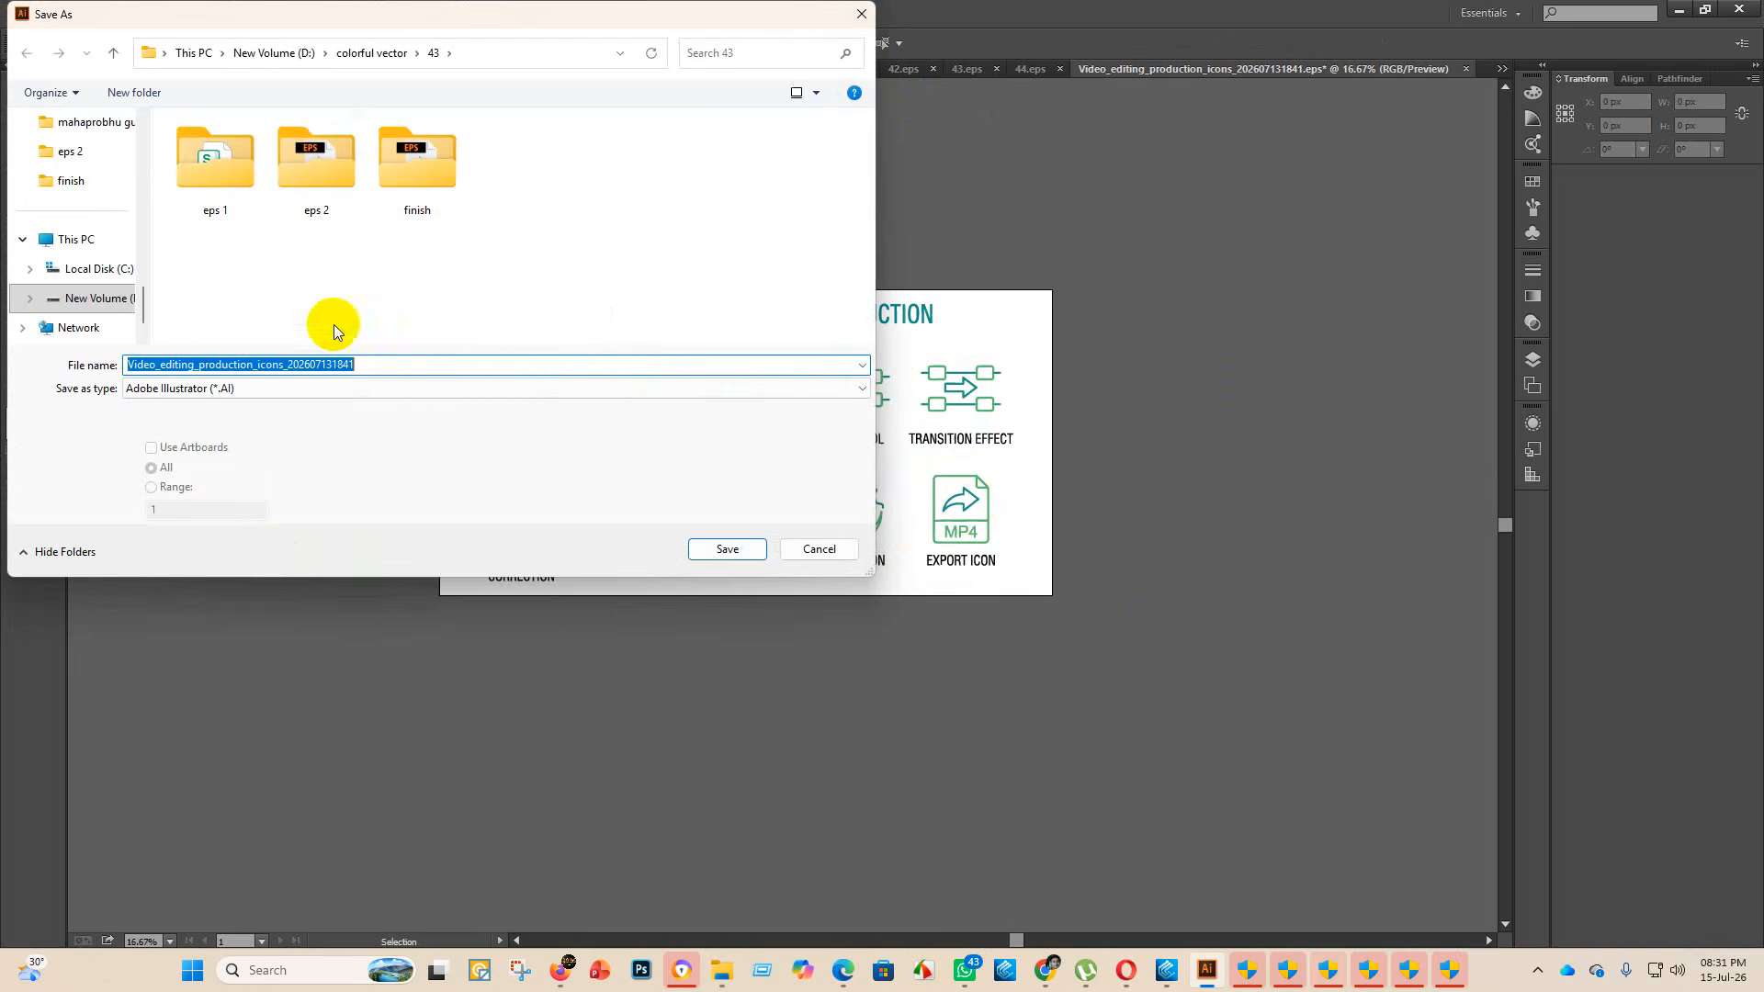
pyautogui.doubleClick(316, 158)
pyautogui.click(285, 389)
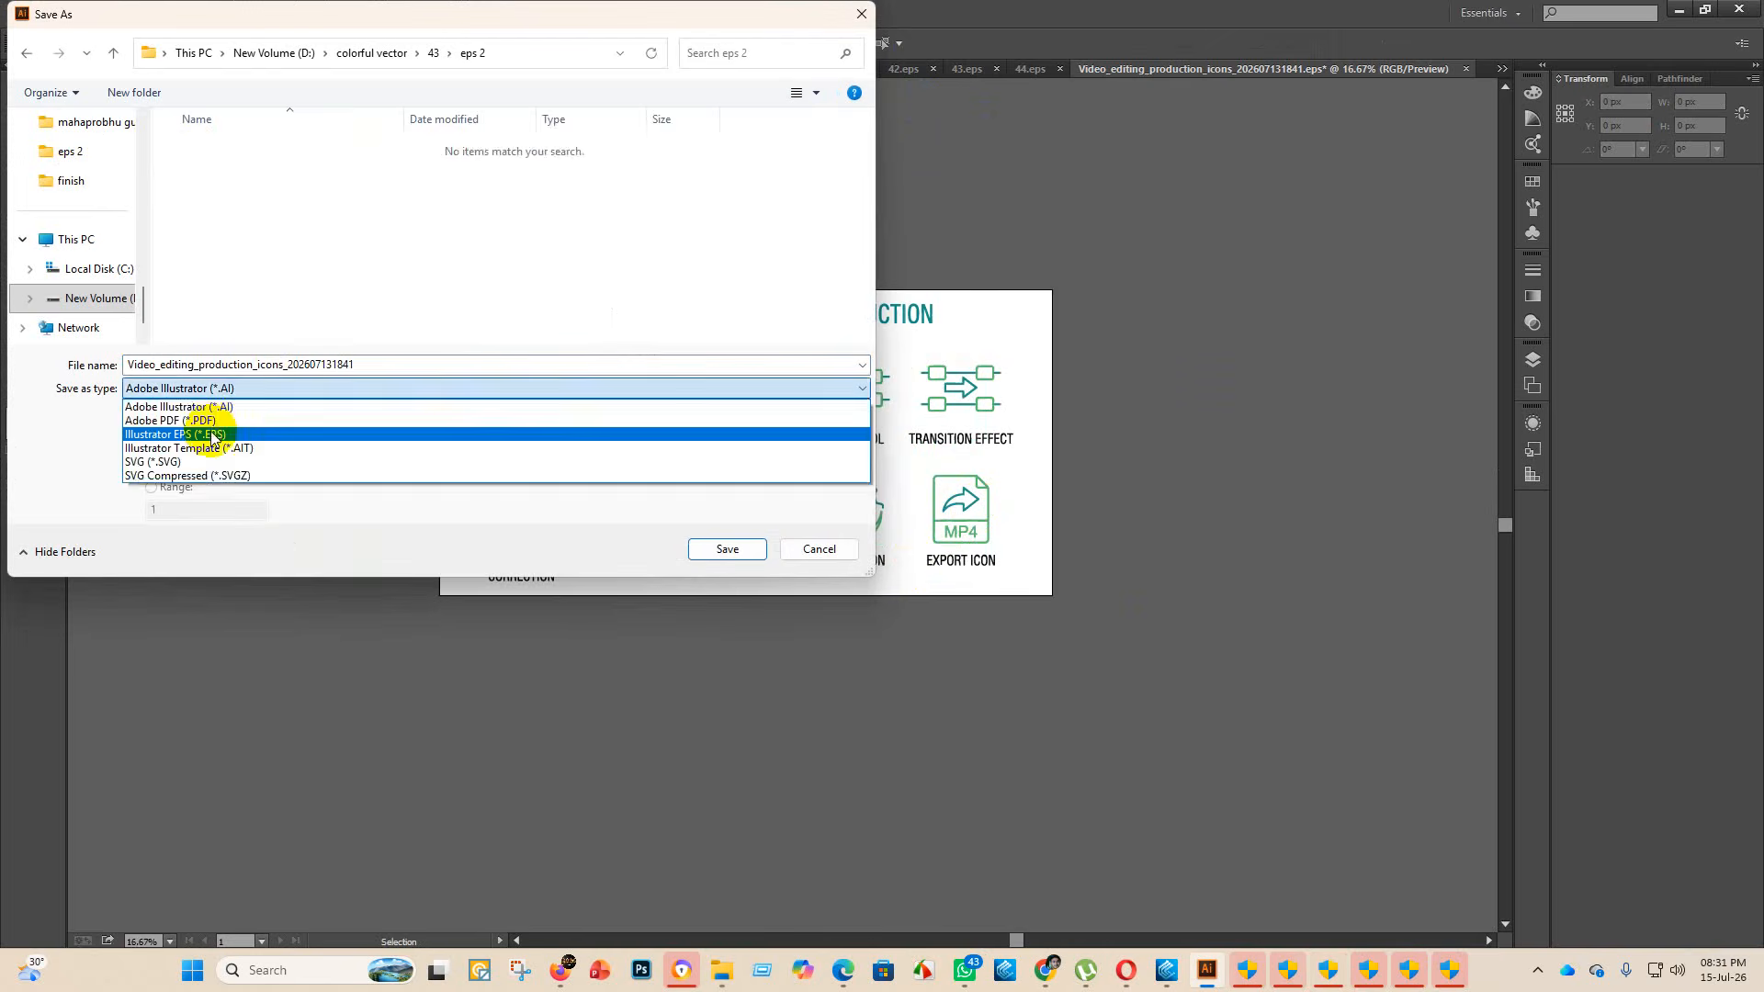
pyautogui.click(211, 436)
pyautogui.scroll(-10, 237, 283)
pyautogui.click(391, 365)
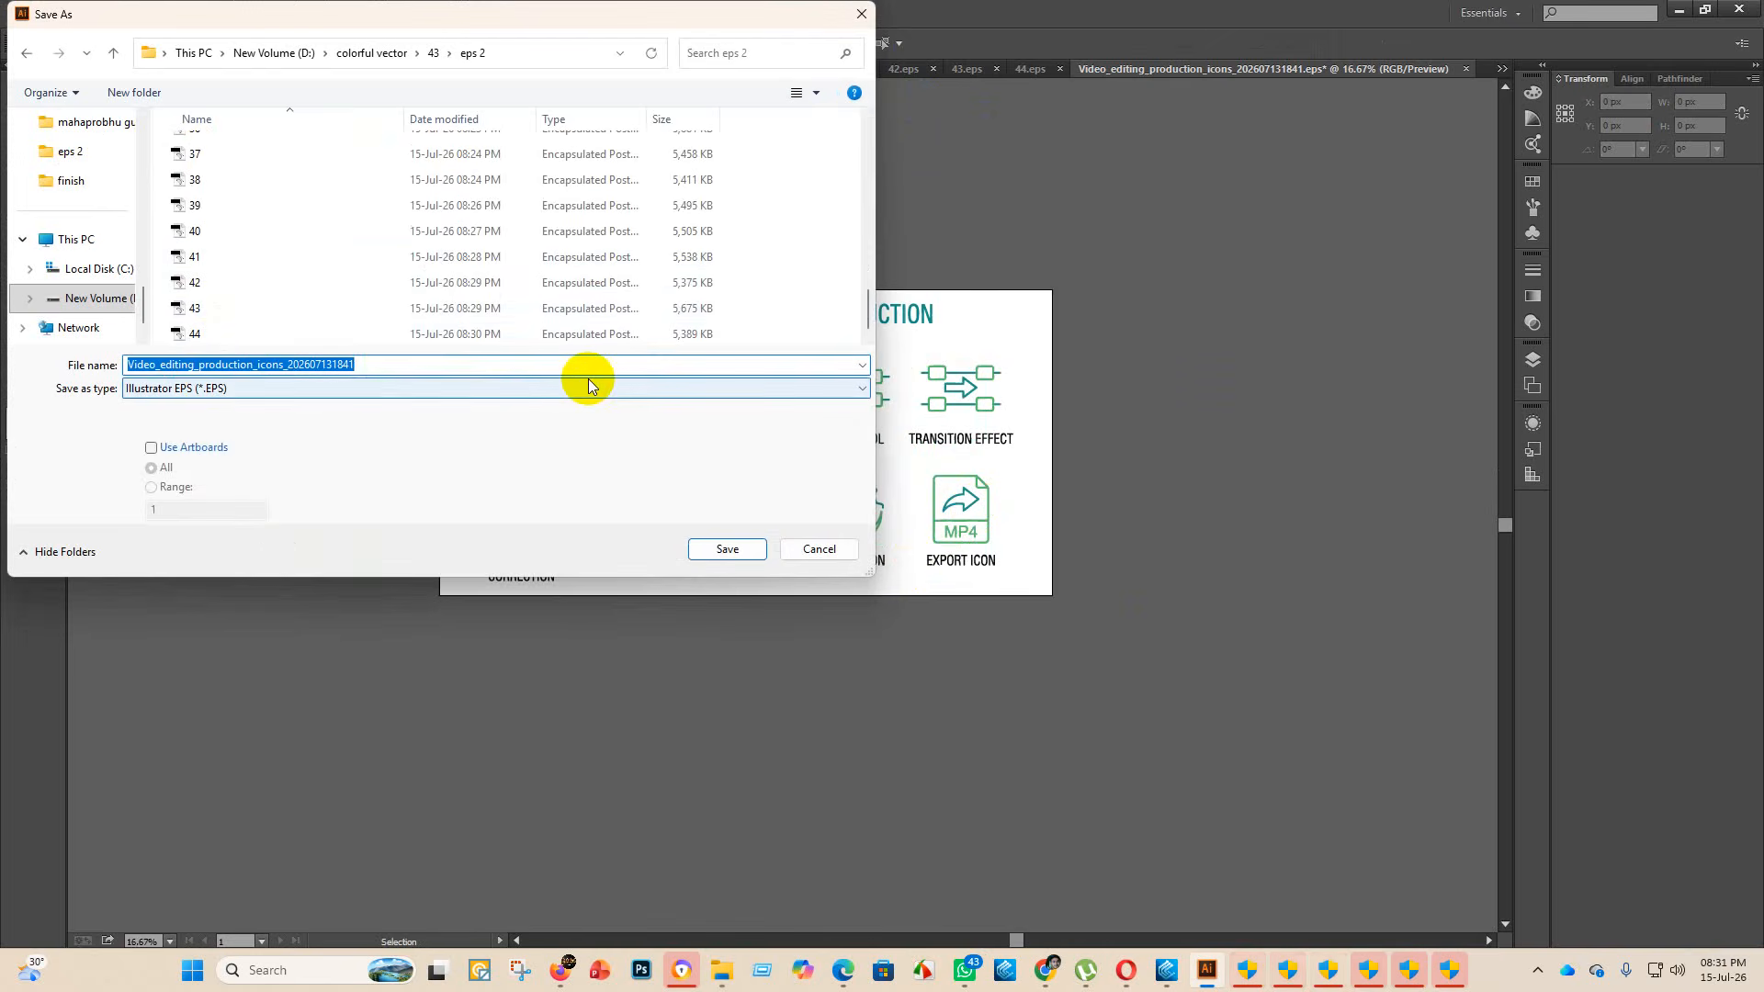
pyautogui.press('BackSpace')
pyautogui.write('45')
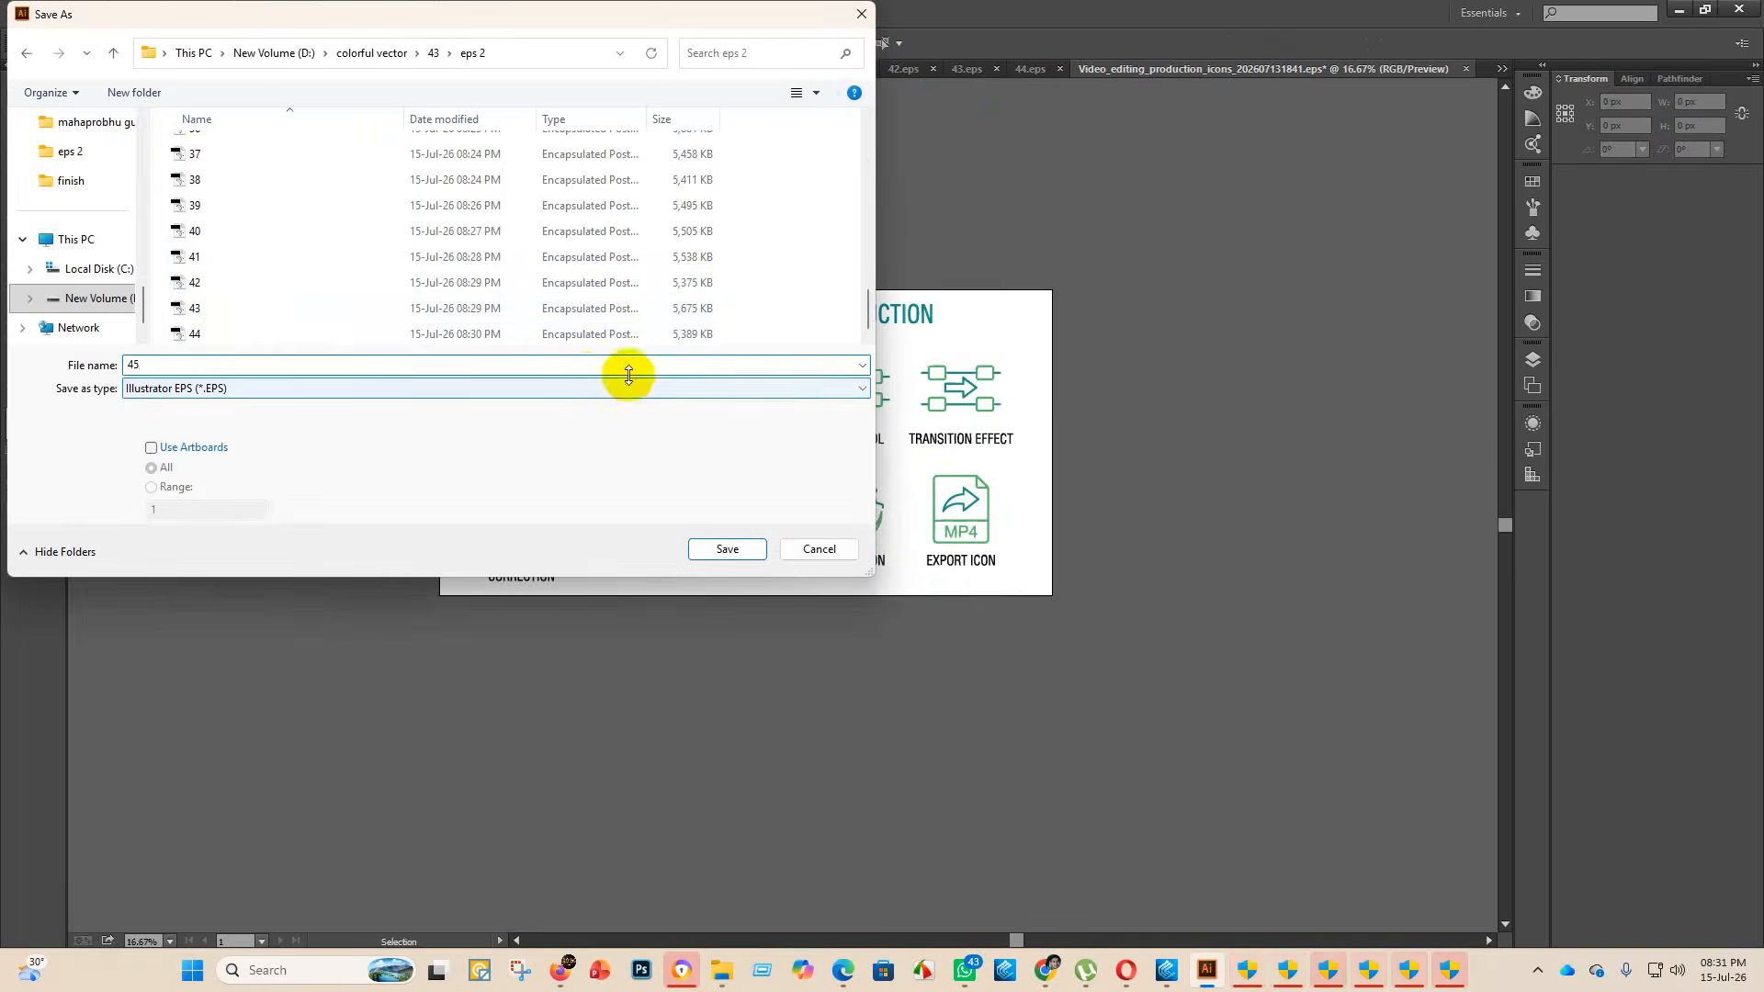
pyautogui.click(752, 565)
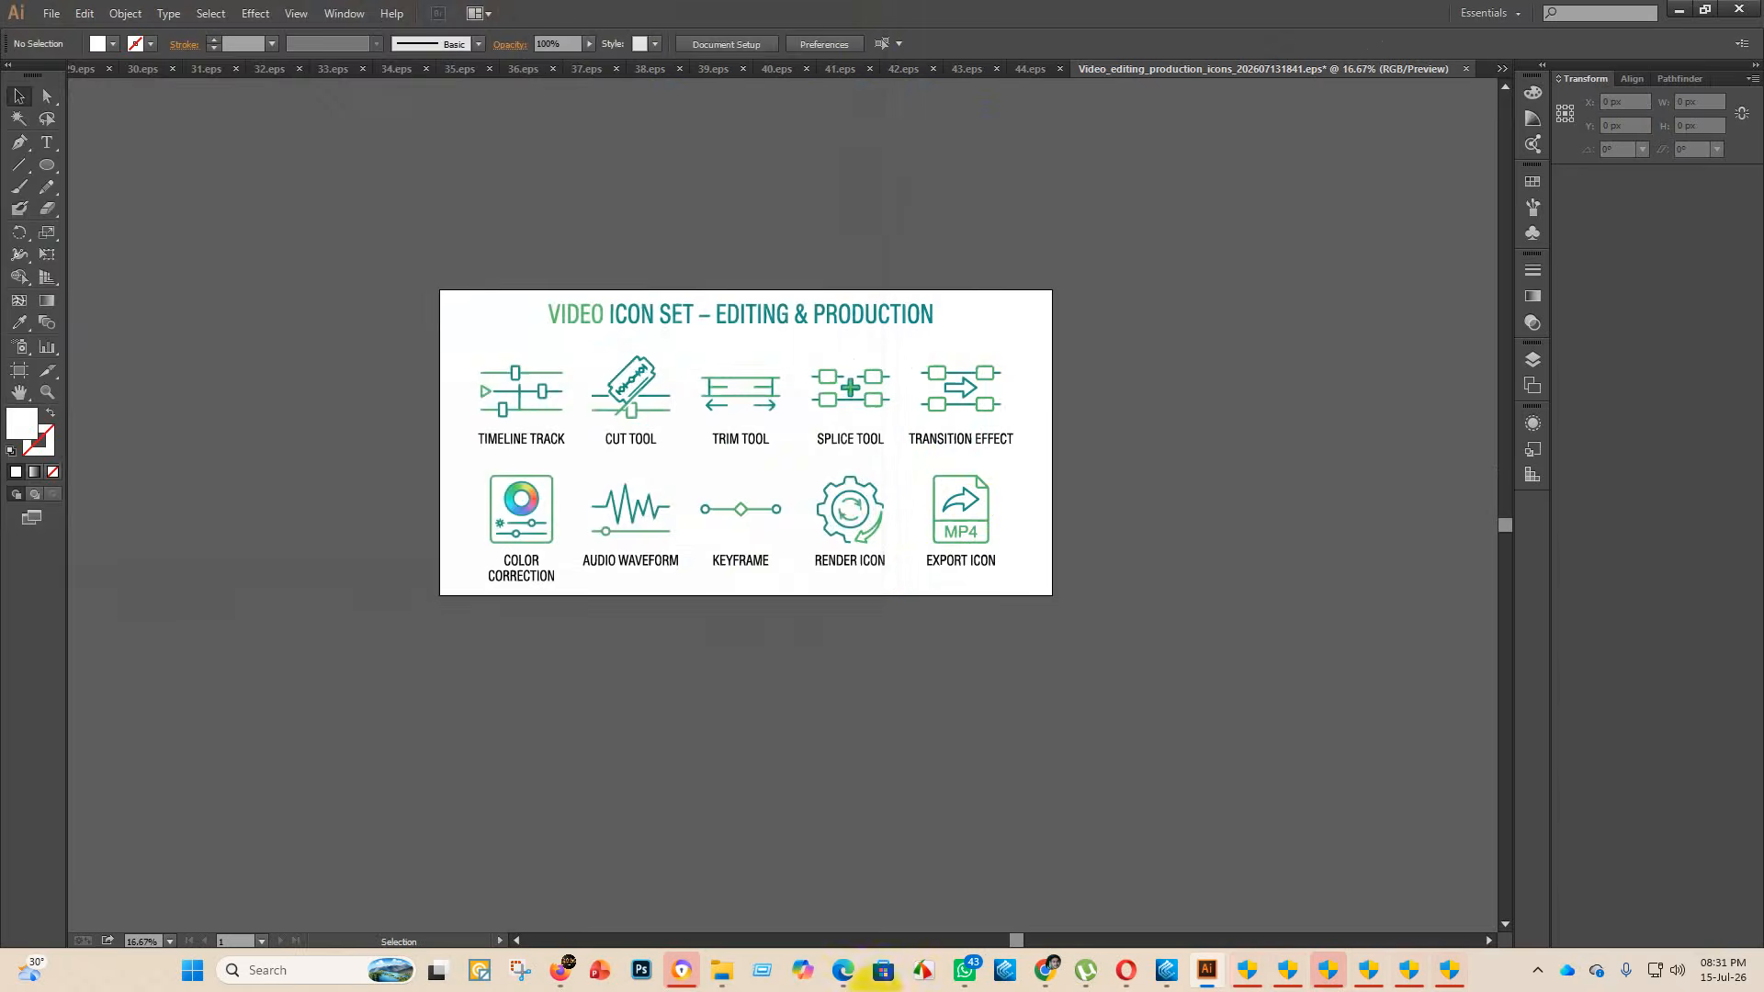
# - Set the EPS version to Illustrator 10 EPS for file 45 and write the file
pyautogui.click(930, 221)
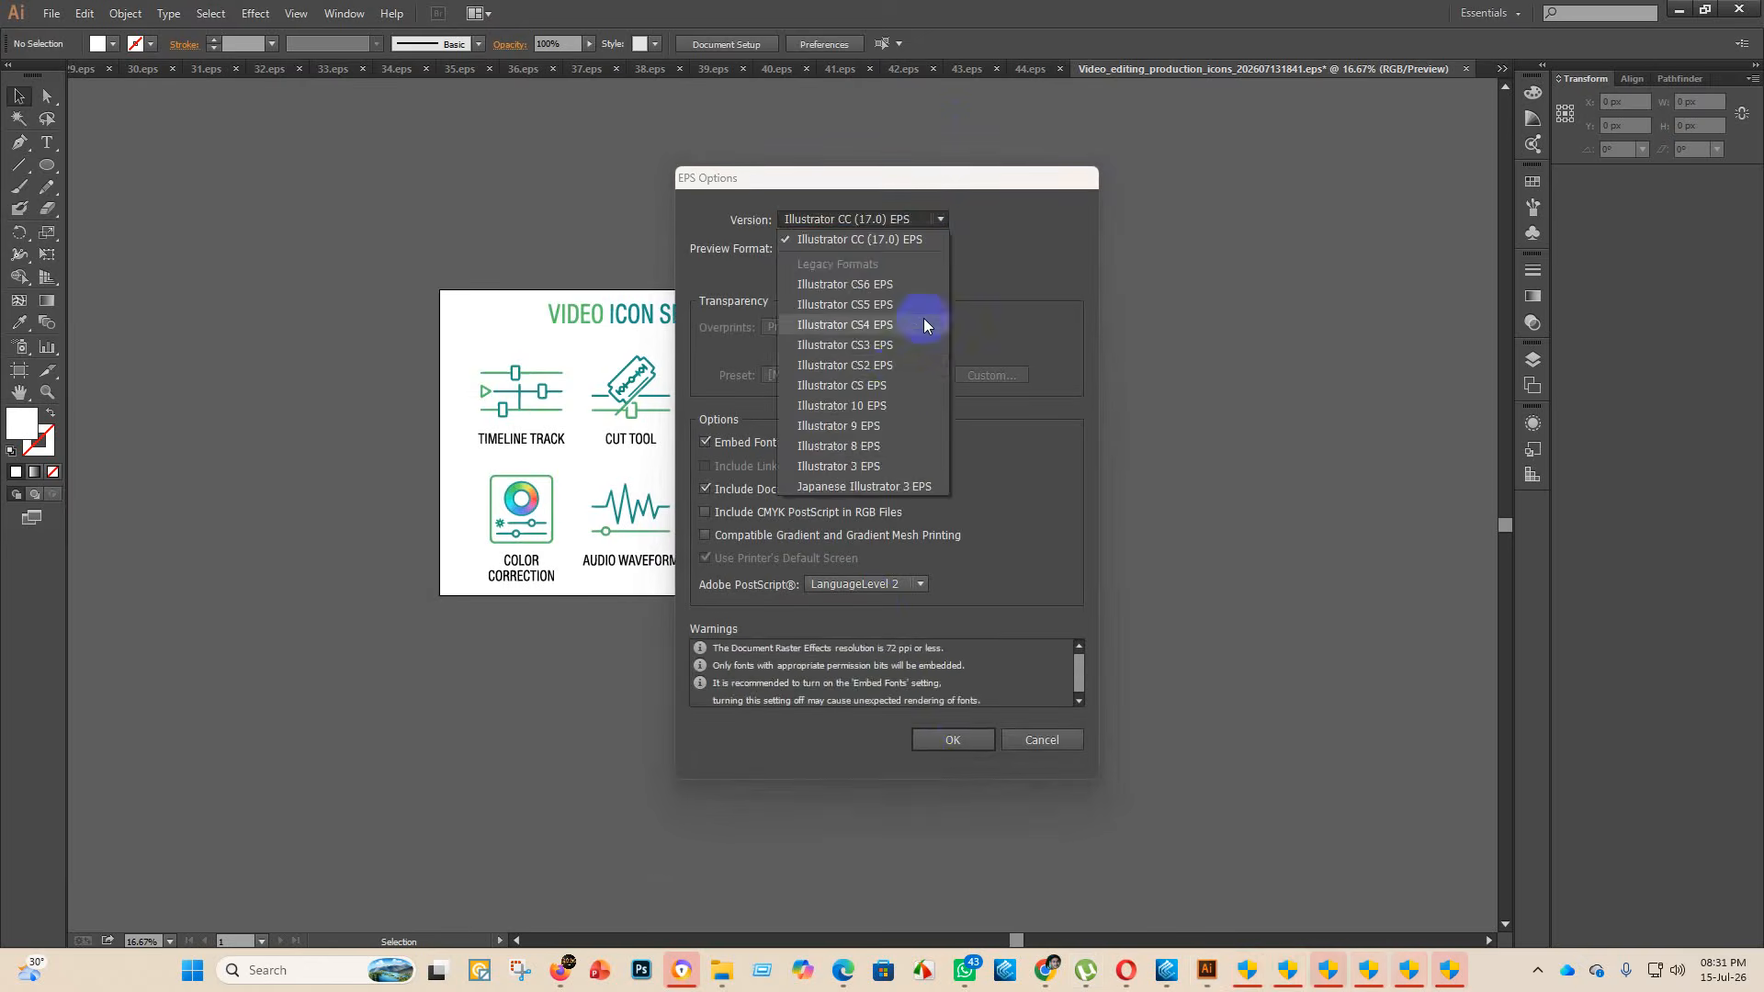
pyautogui.click(885, 405)
pyautogui.click(966, 742)
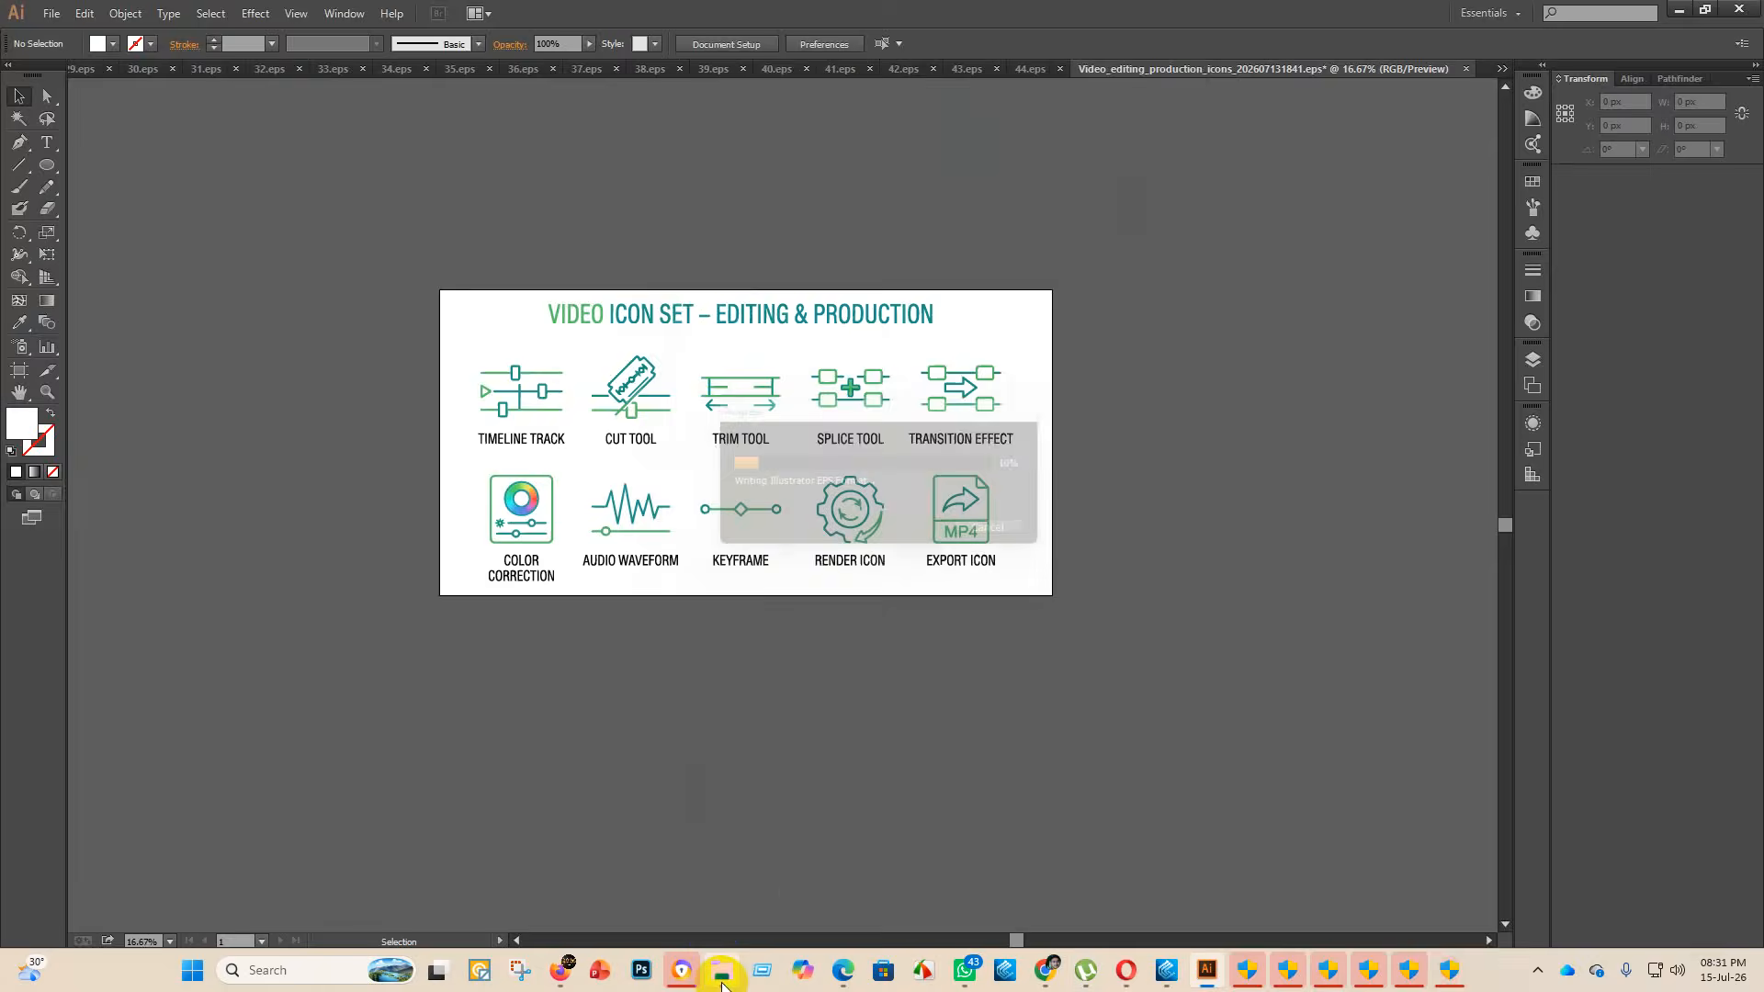
# - Open Video_icon_set_camera_recording_202607131841.eps from folder 43 and maximise the Illustrator window
pyautogui.moveTo(722, 970)
pyautogui.click(728, 888)
pyautogui.moveTo(1153, 382); pyautogui.dragTo(421, 179)
pyautogui.moveTo(1137, 383); pyautogui.dragTo(420, 179)
pyautogui.click(1148, 336)
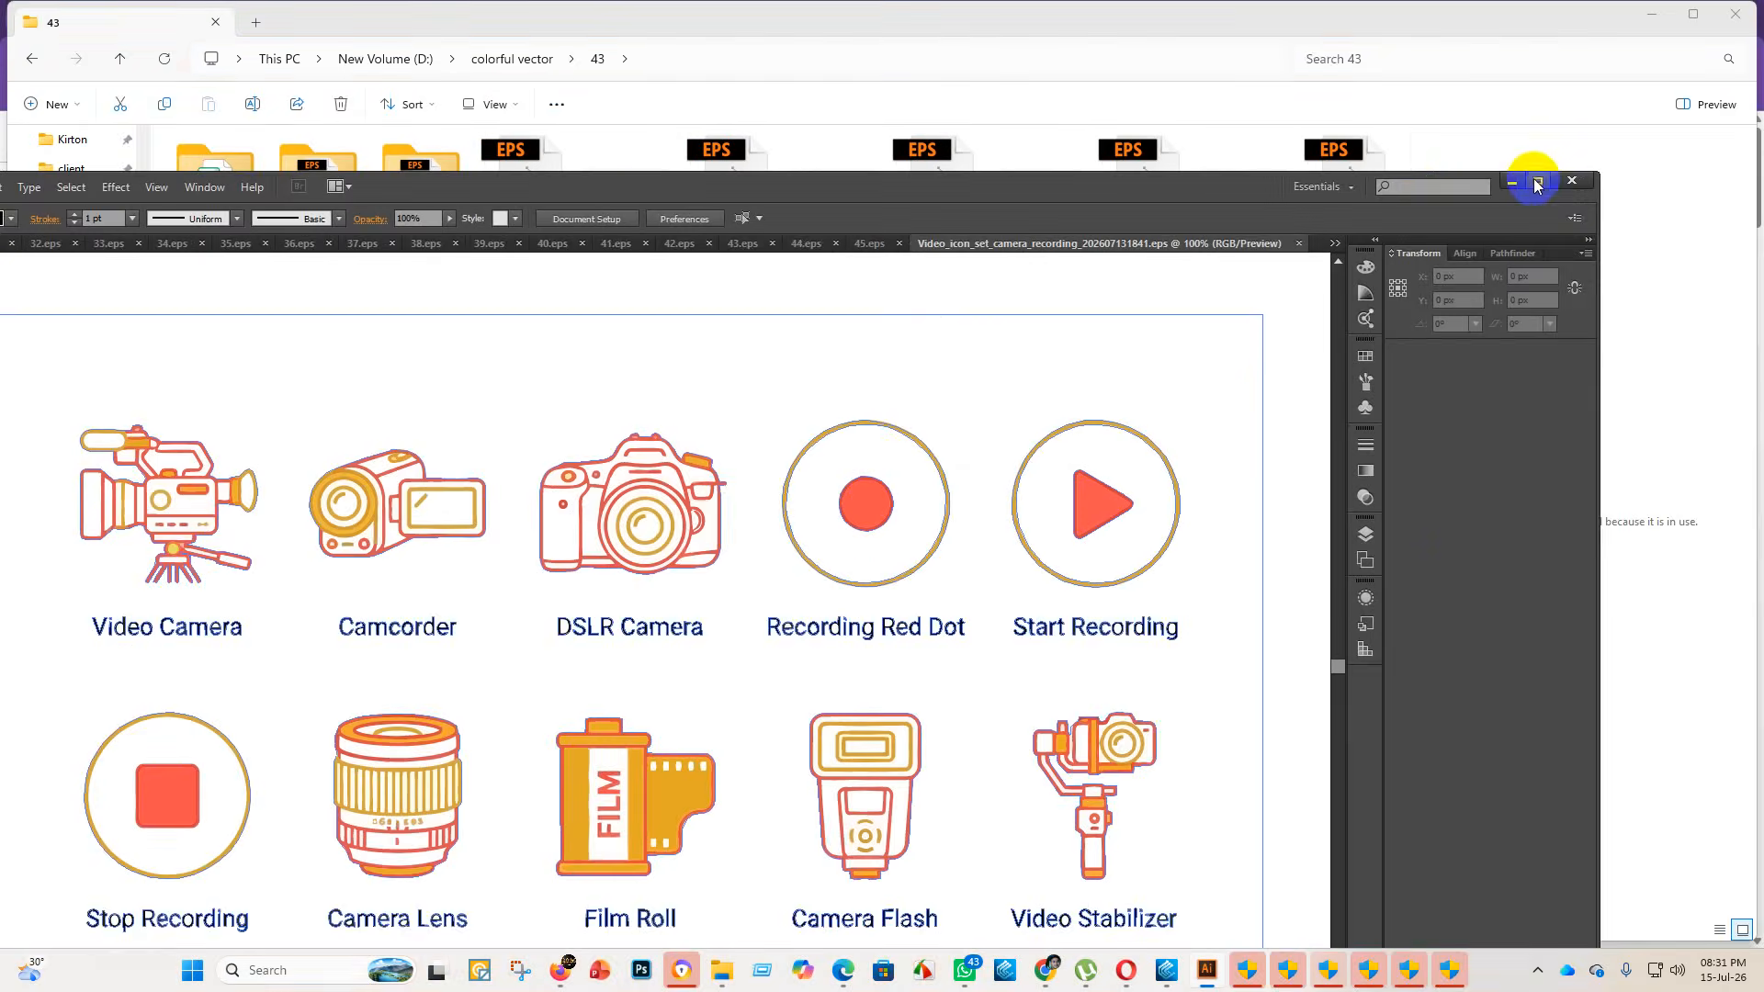
pyautogui.click(1538, 183)
# - Enlarge the camera recording icon group about its centre to about 4177 by 2331 px
pyautogui.scroll(-5, 900, 562)
pyautogui.scroll(6, 1062, 801)
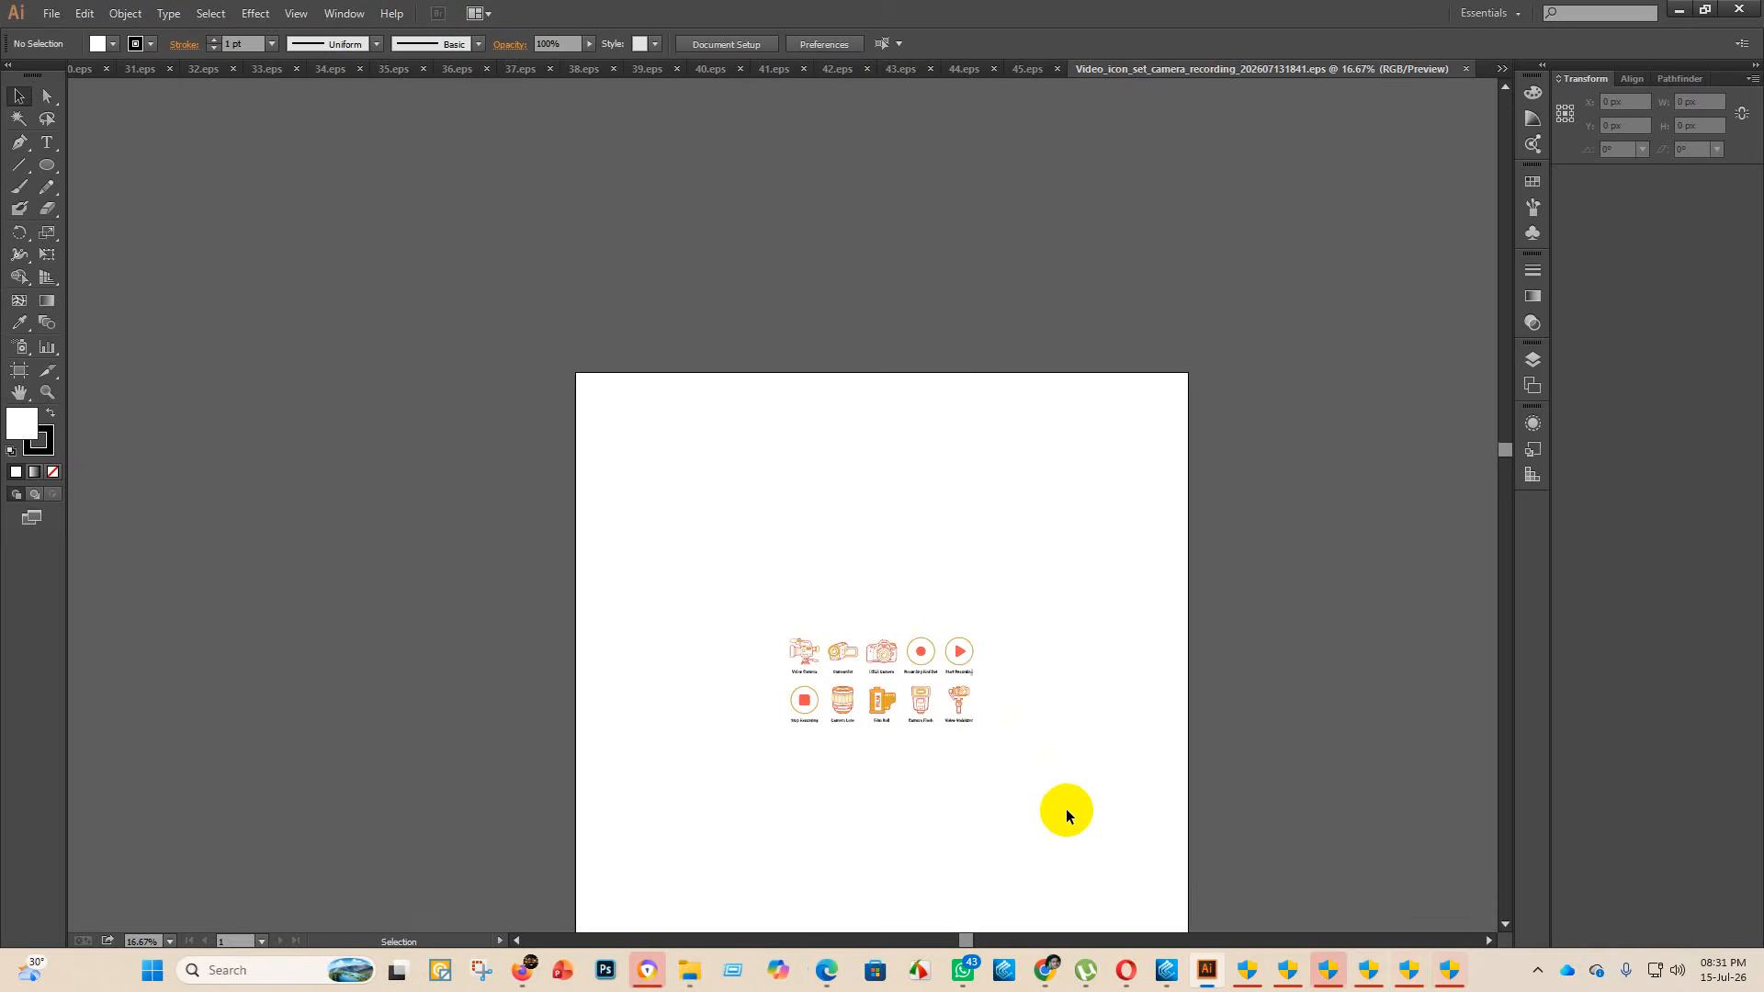
pyautogui.click(959, 689)
pyautogui.moveTo(886, 643); pyautogui.dragTo(952, 402)
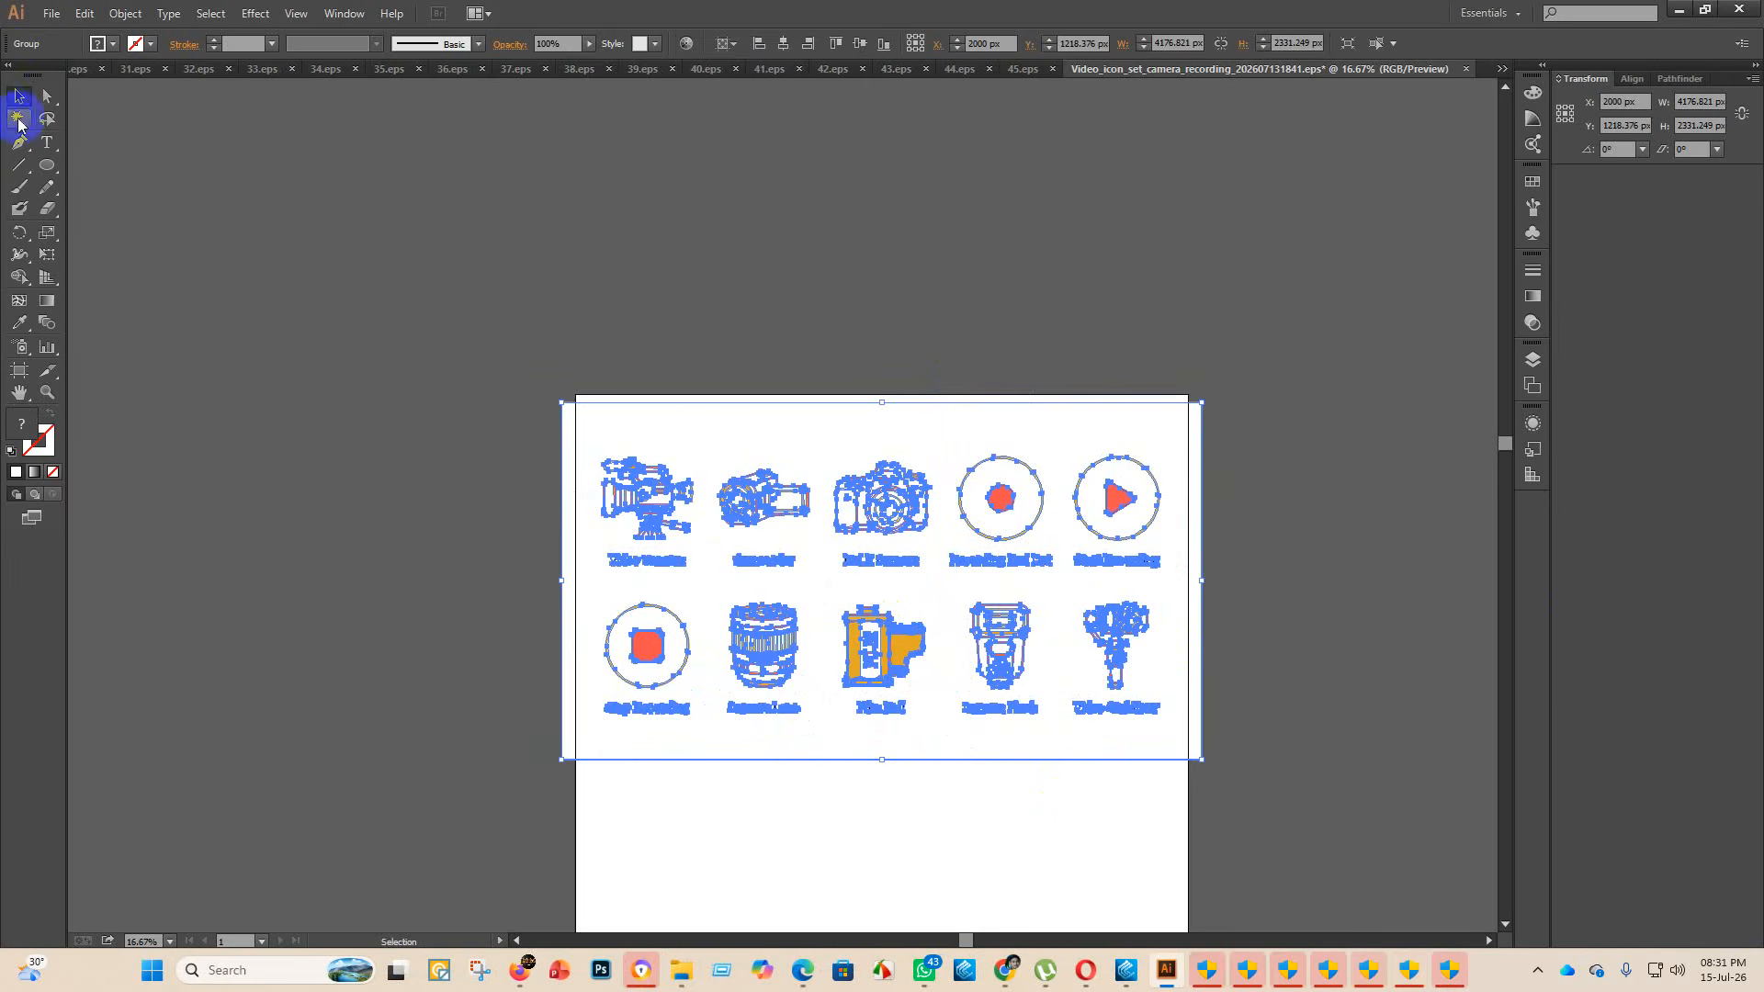
# - Select the white background of the camera recording icon set with the Magic Wand and delete it
pyautogui.click(18, 120)
pyautogui.click(713, 439)
pyautogui.click(713, 439)
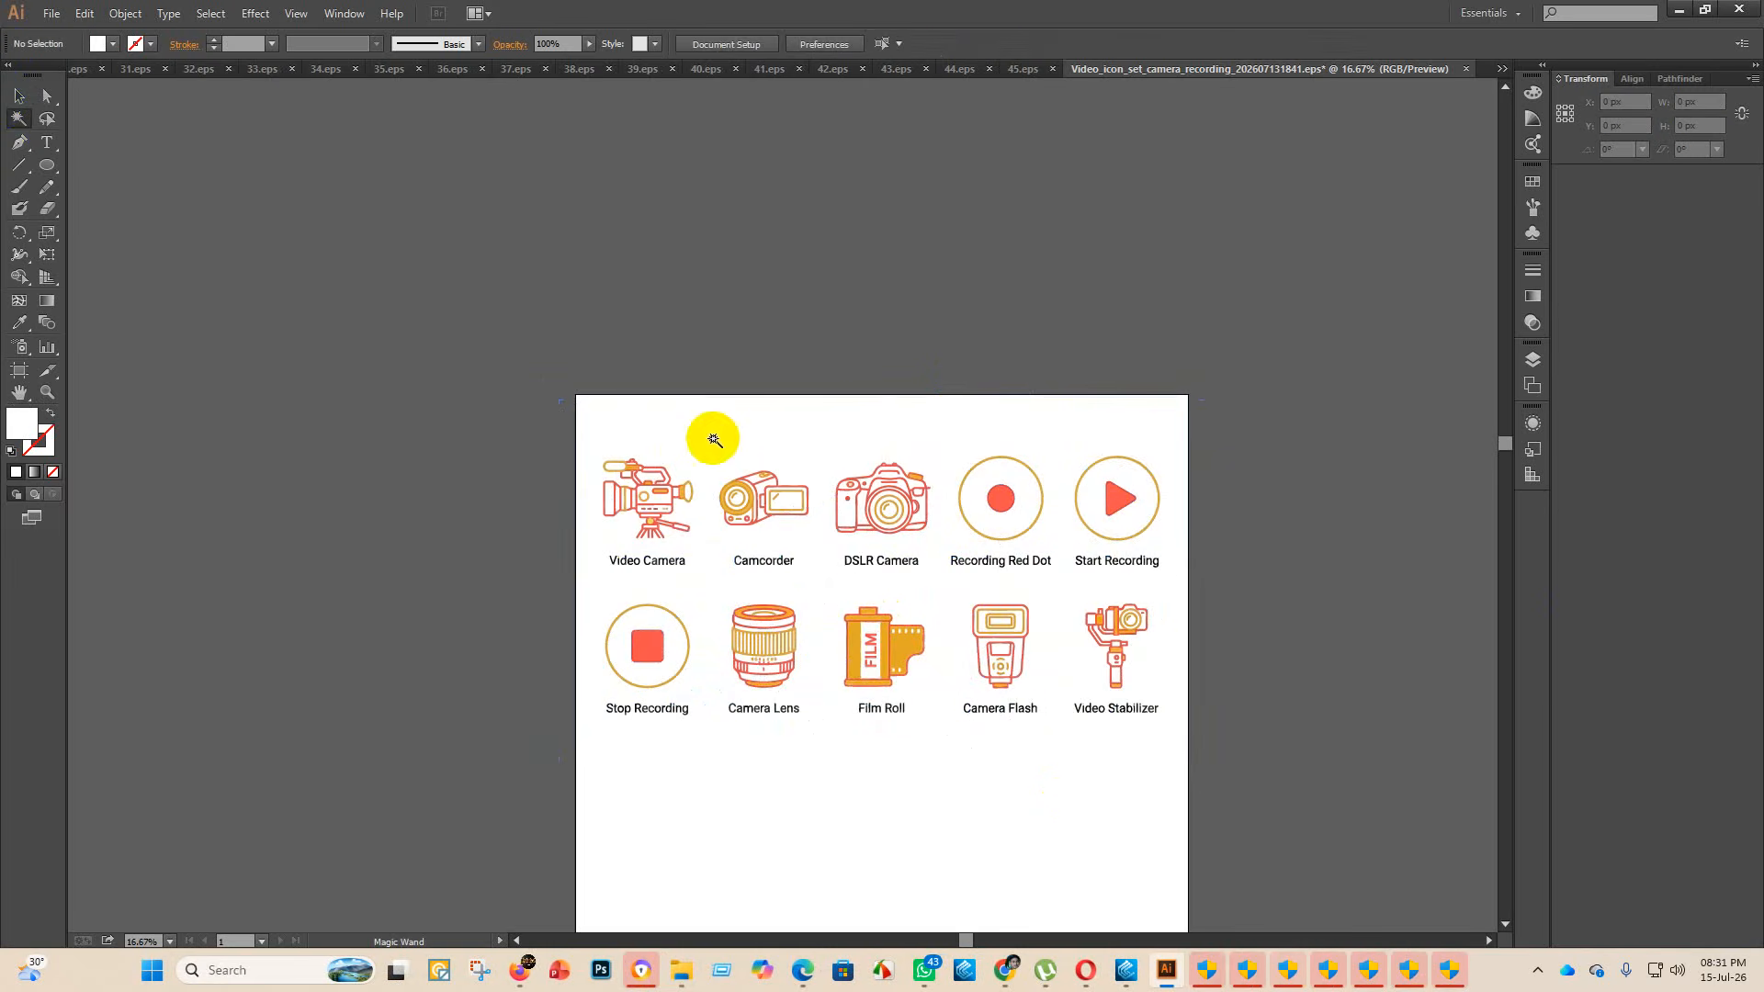
# - Set the height of the camera recording icon set's artboard to 2000 px
pyautogui.click(18, 367)
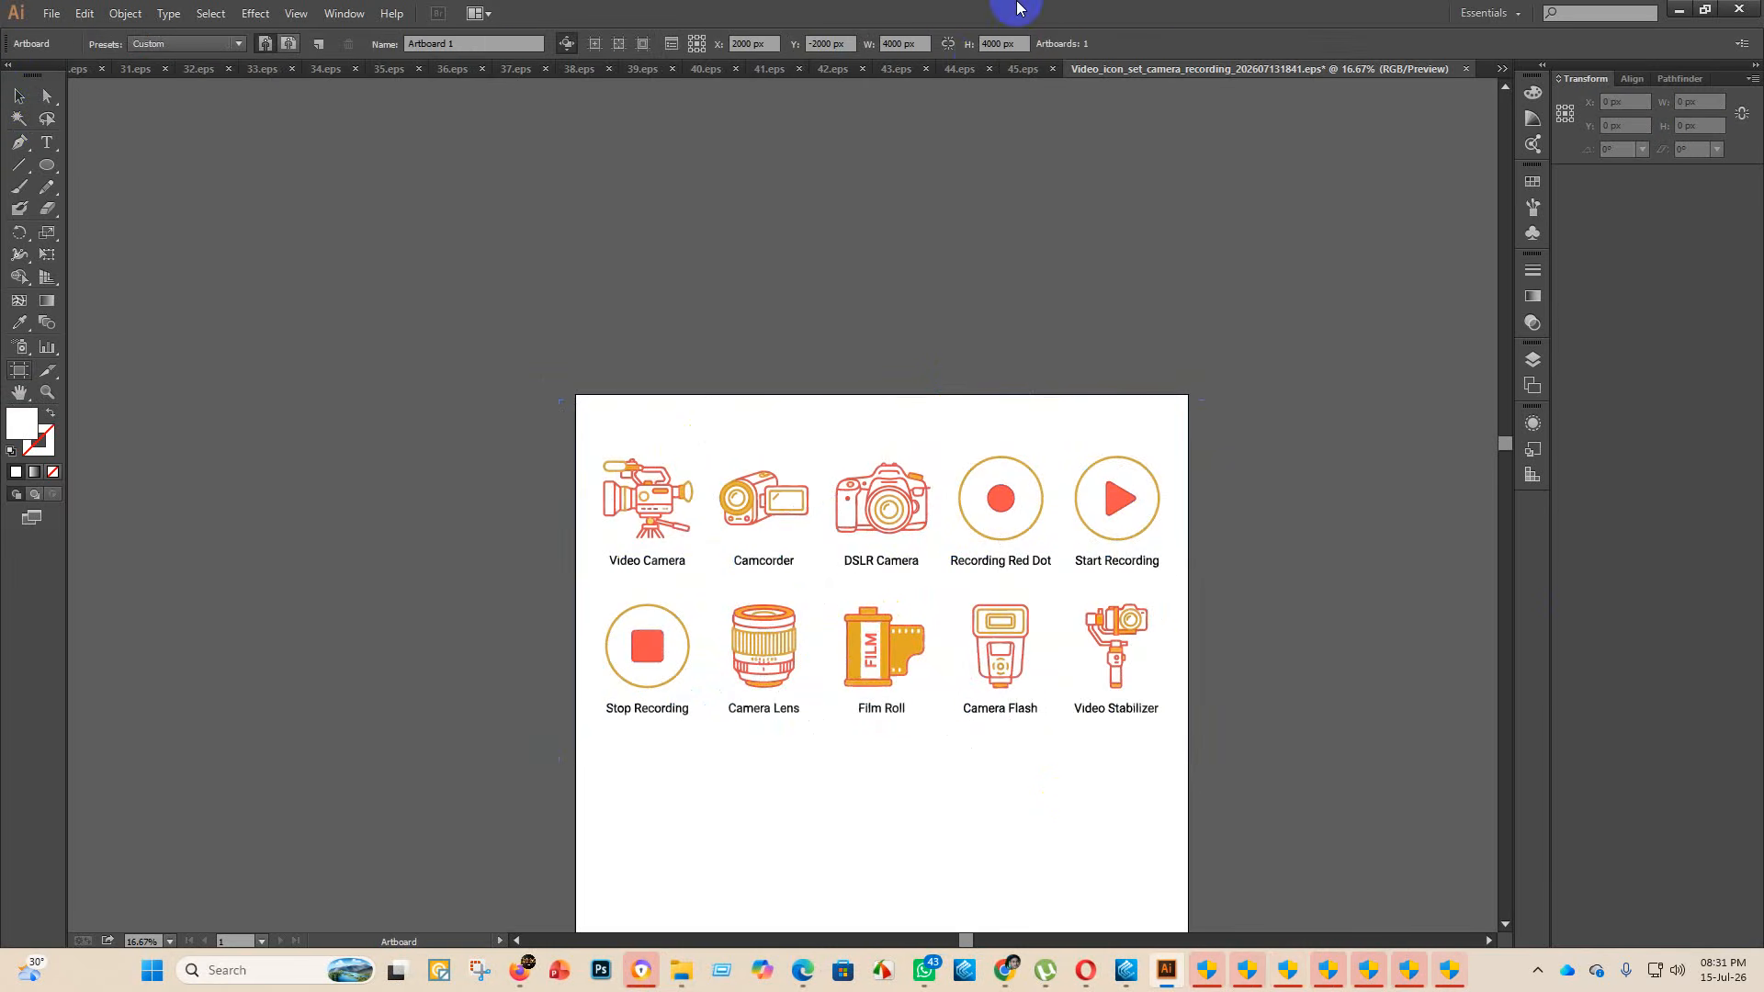
pyautogui.click(990, 43)
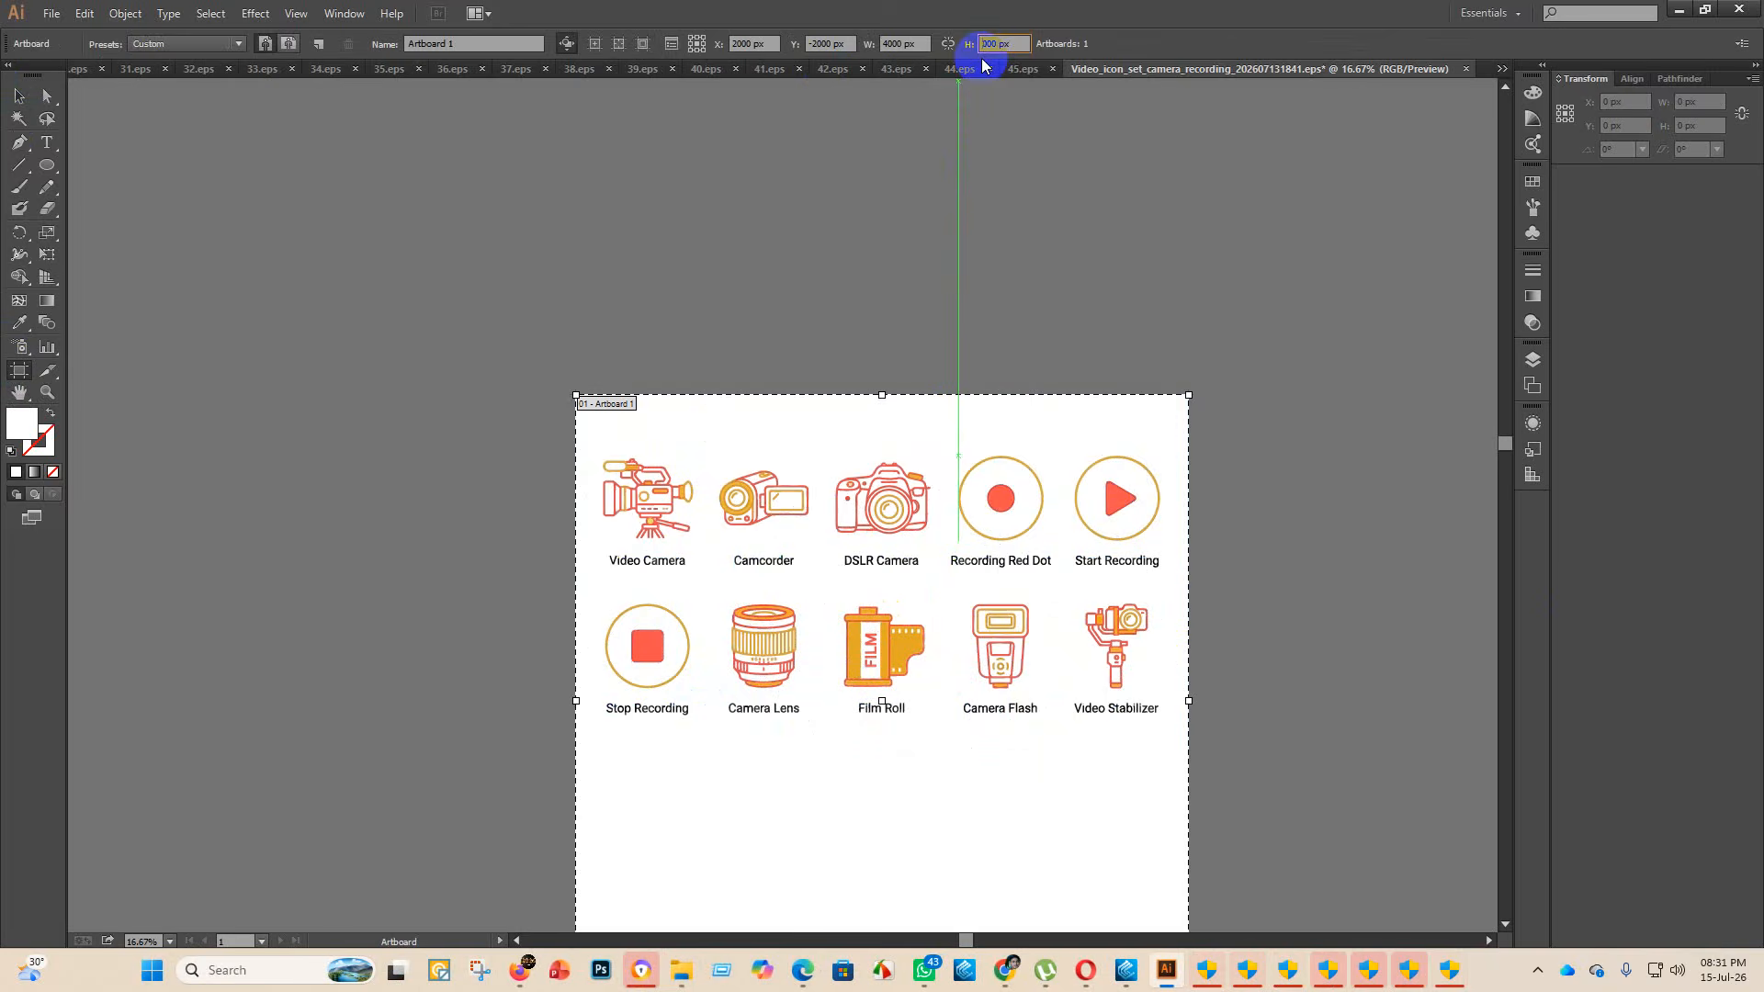
pyautogui.press('Return')
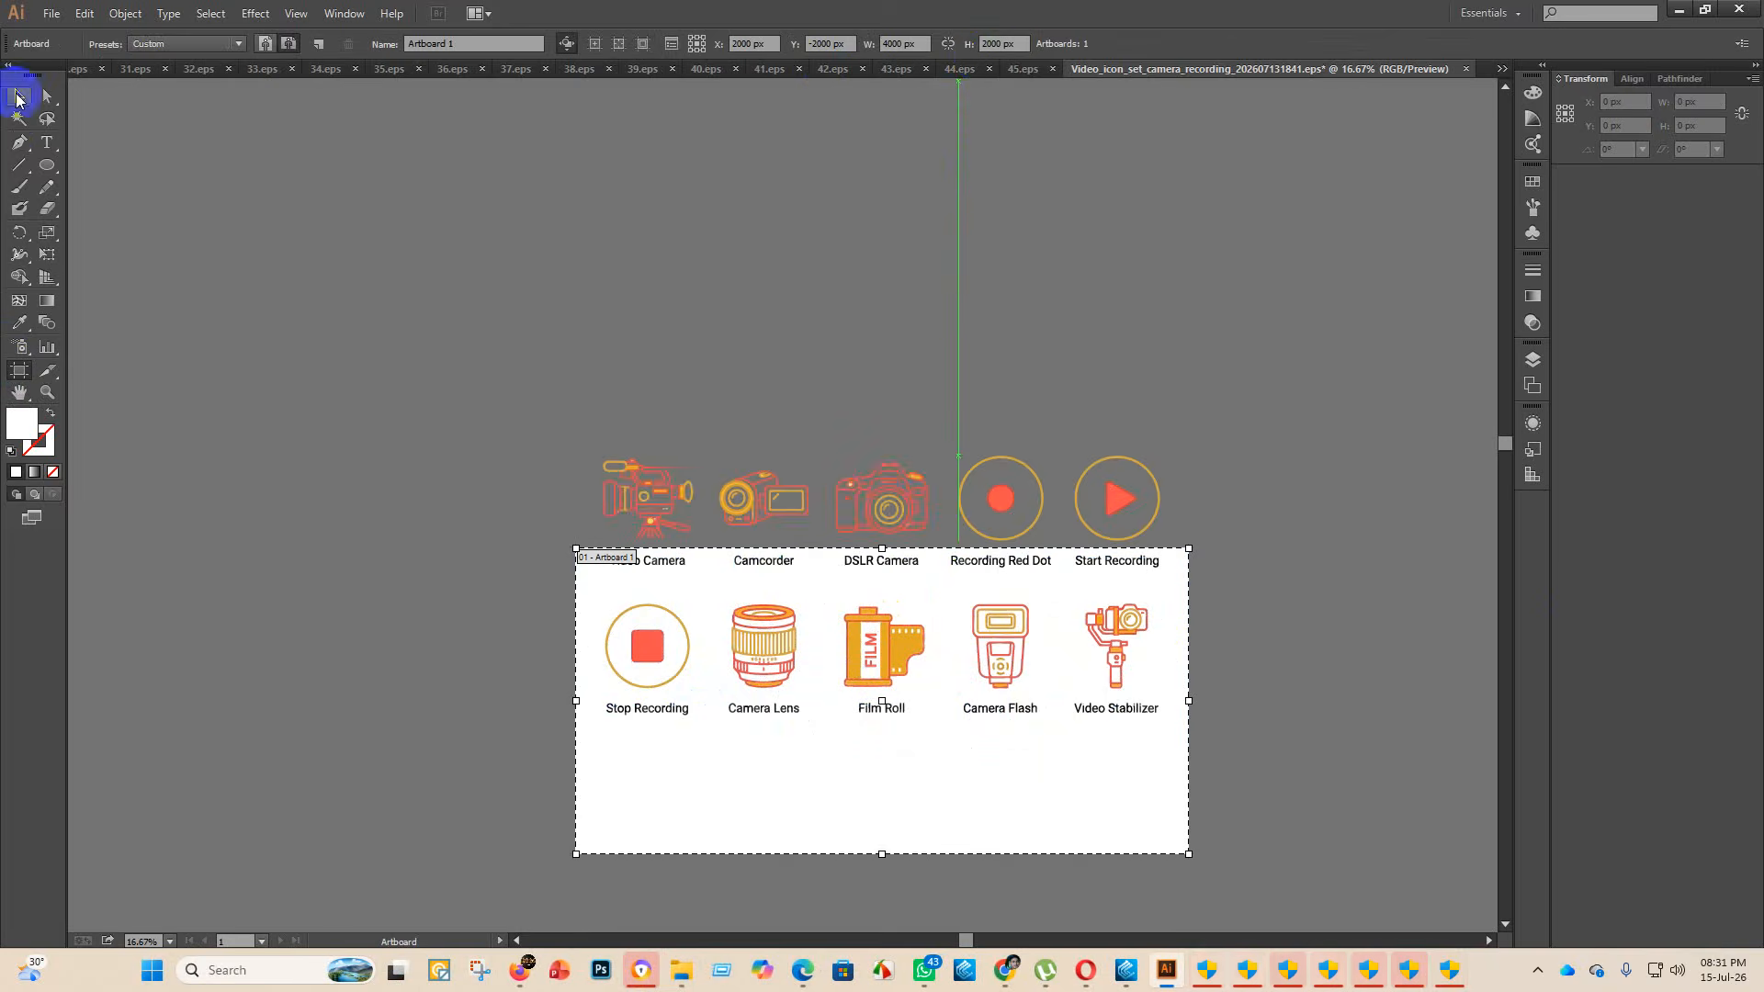
# - Centre the camera recording icon group horizontally and vertically on the artboard
pyautogui.click(18, 95)
pyautogui.click(863, 555)
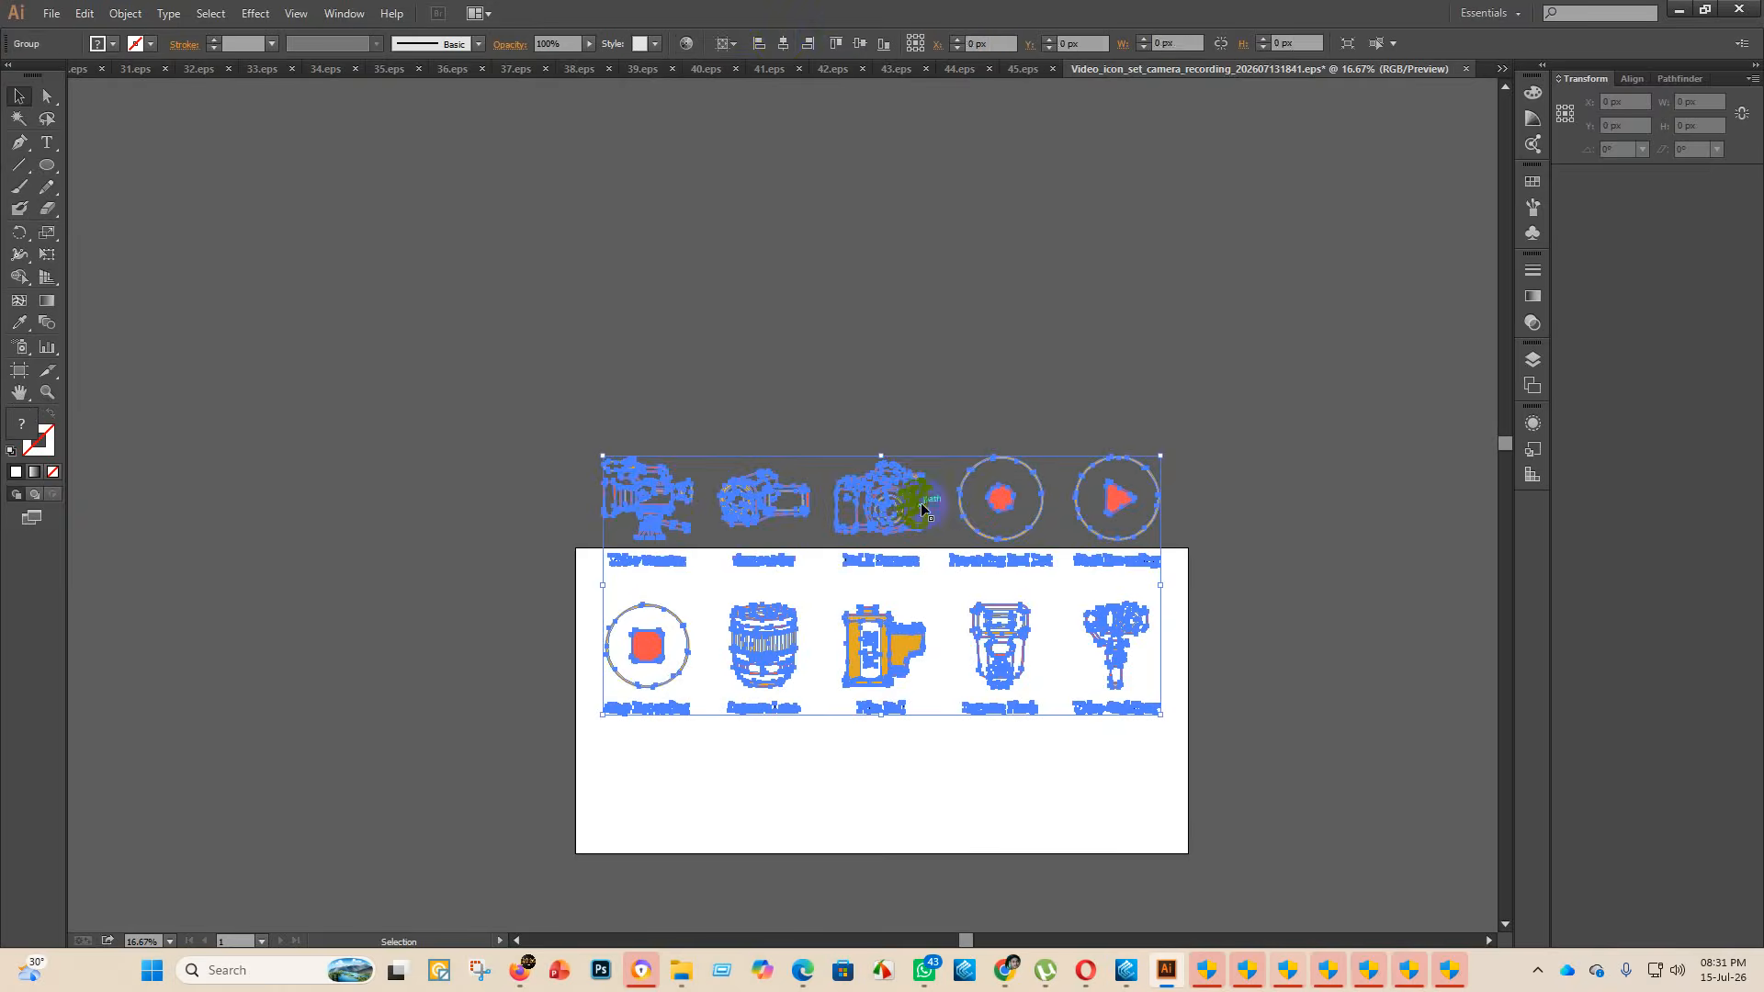
pyautogui.click(864, 43)
pyautogui.scroll(-2, 1362, 677)
# - Save the camera recording icon set in the eps 2 folder as an Illustrator EPS file named 46
pyautogui.click(51, 12)
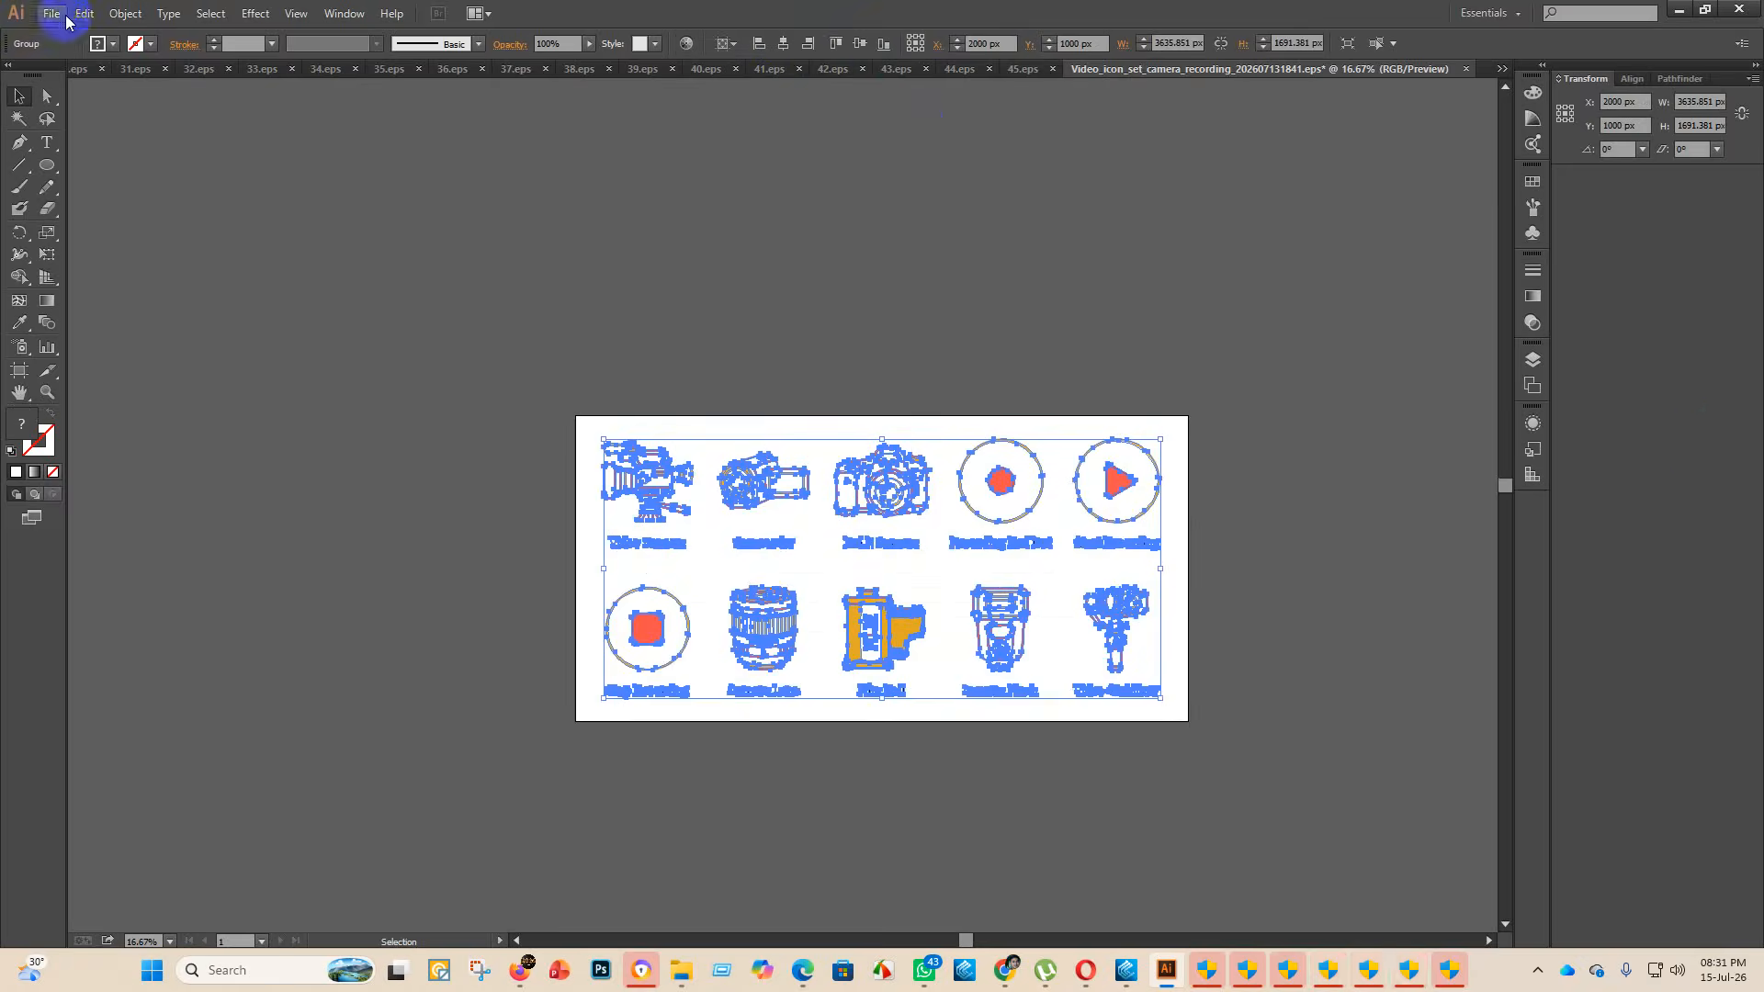
pyautogui.click(110, 165)
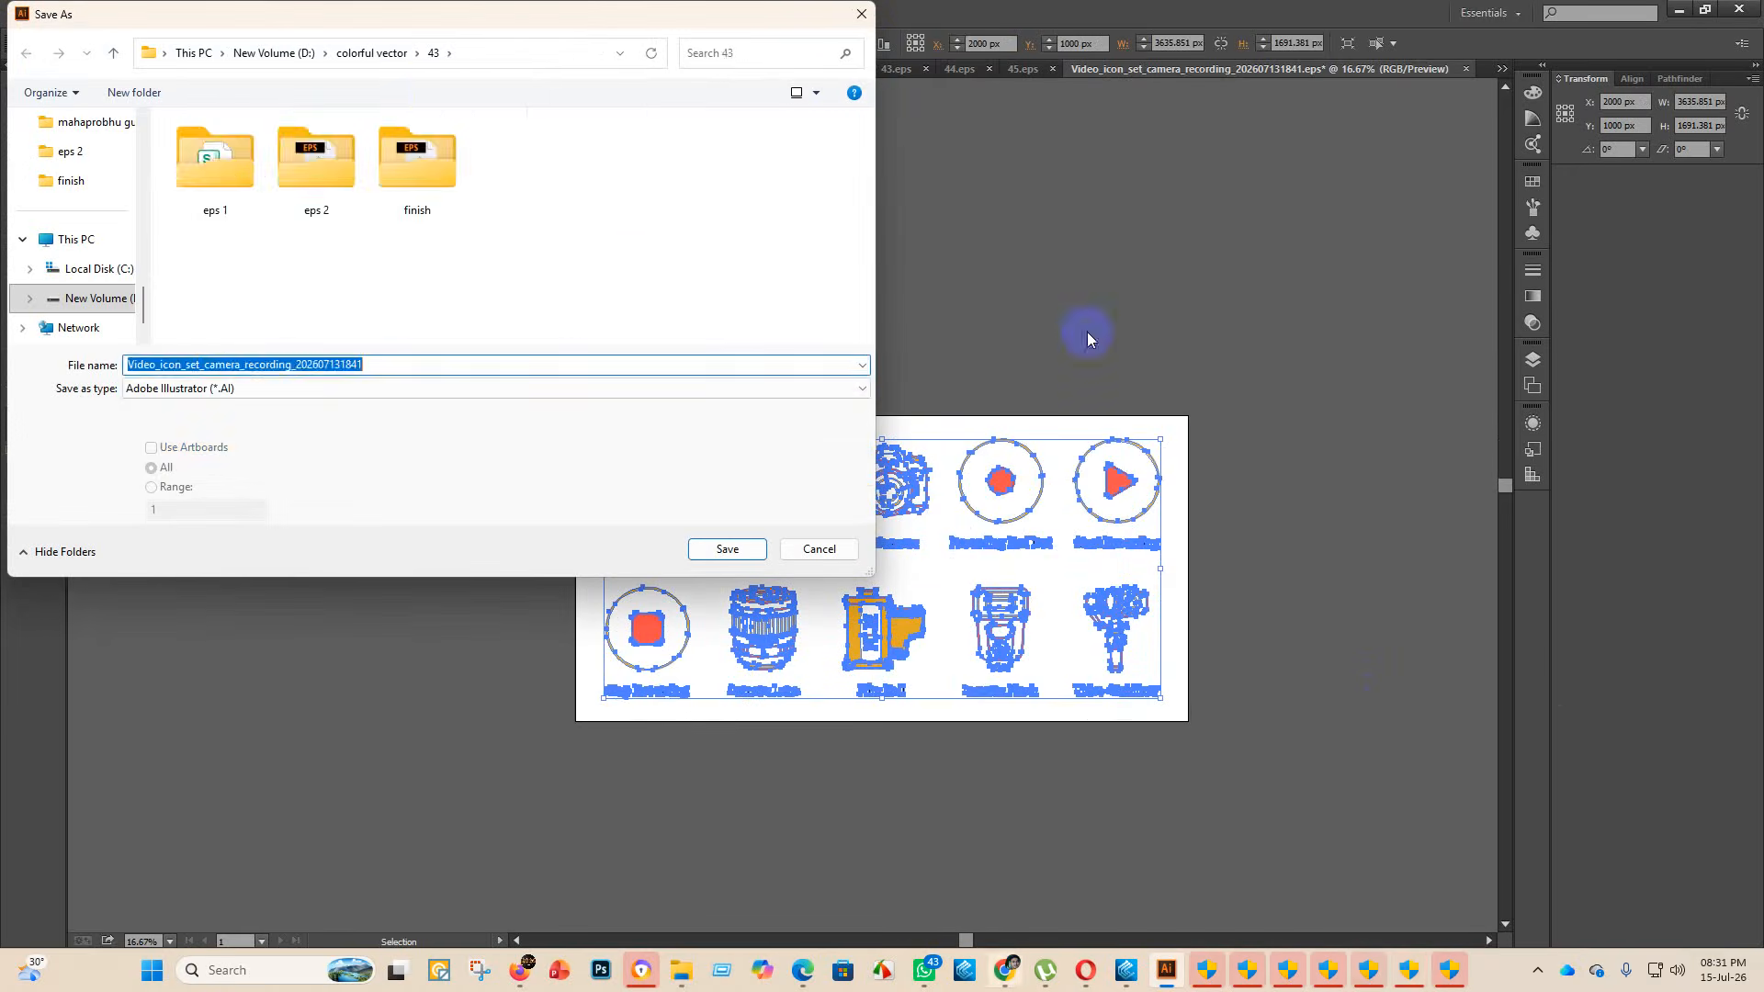
pyautogui.doubleClick(276, 147)
pyautogui.click(248, 395)
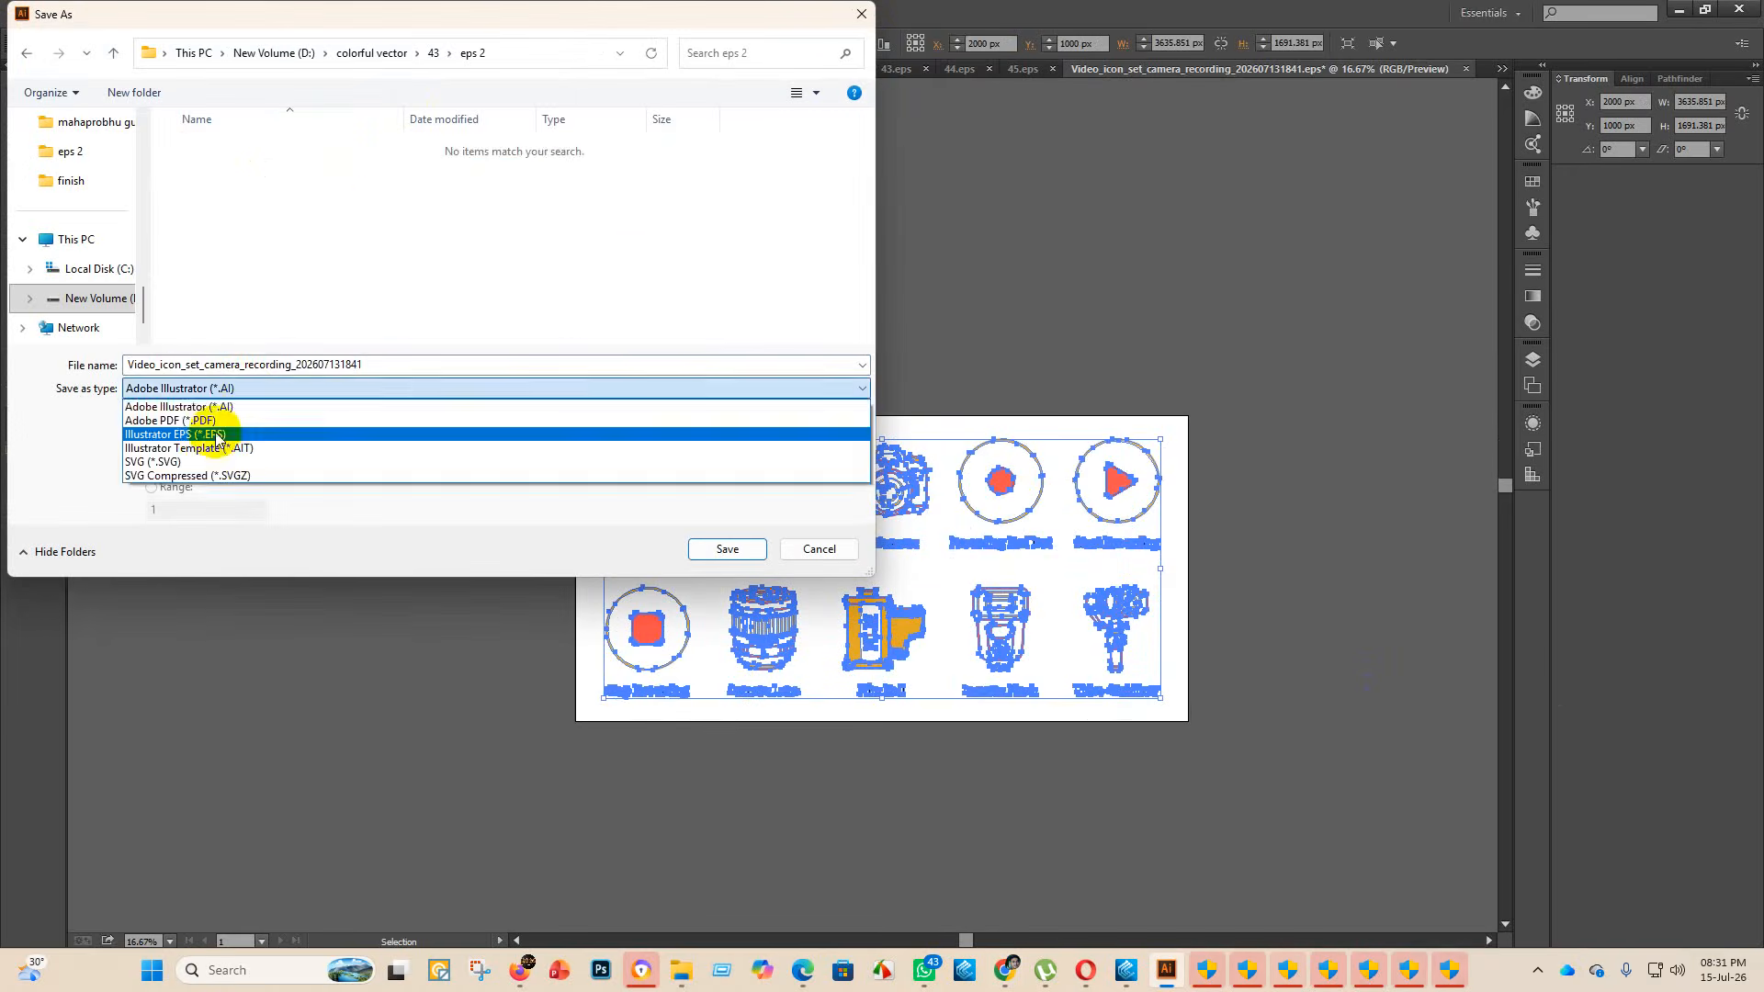
pyautogui.click(204, 428)
pyautogui.scroll(-5, 257, 299)
pyautogui.doubleClick(305, 364)
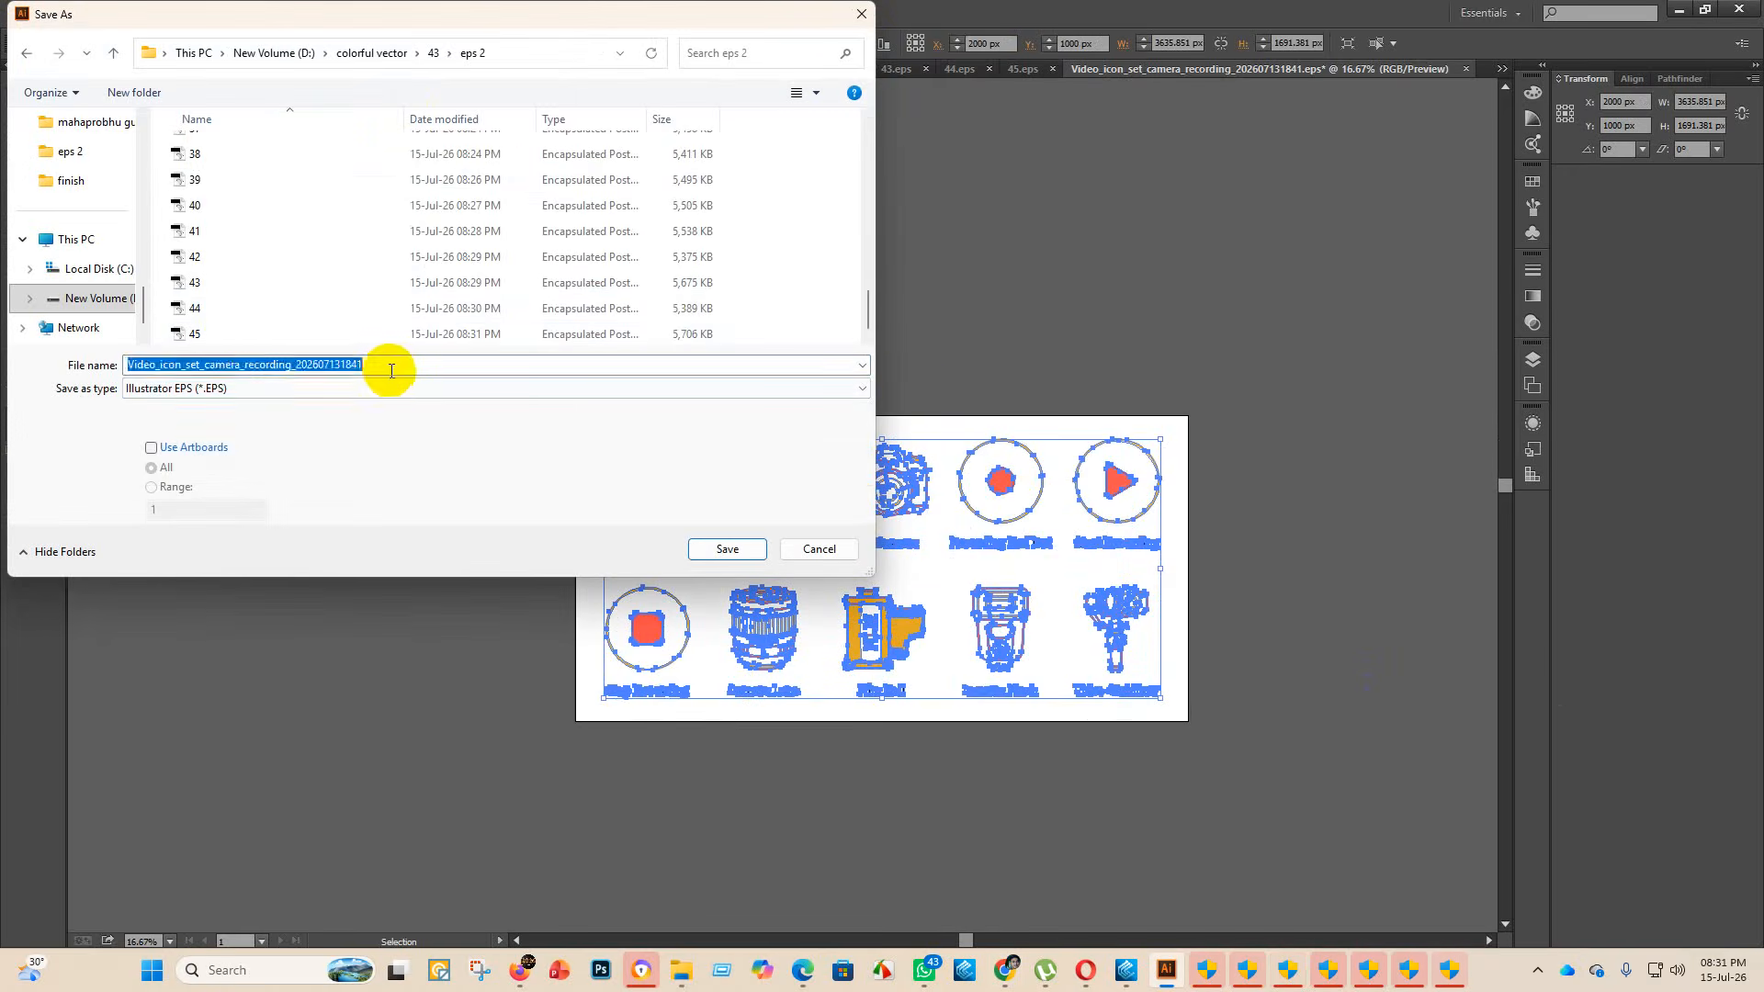
pyautogui.press('BackSpace')
pyautogui.write('46')
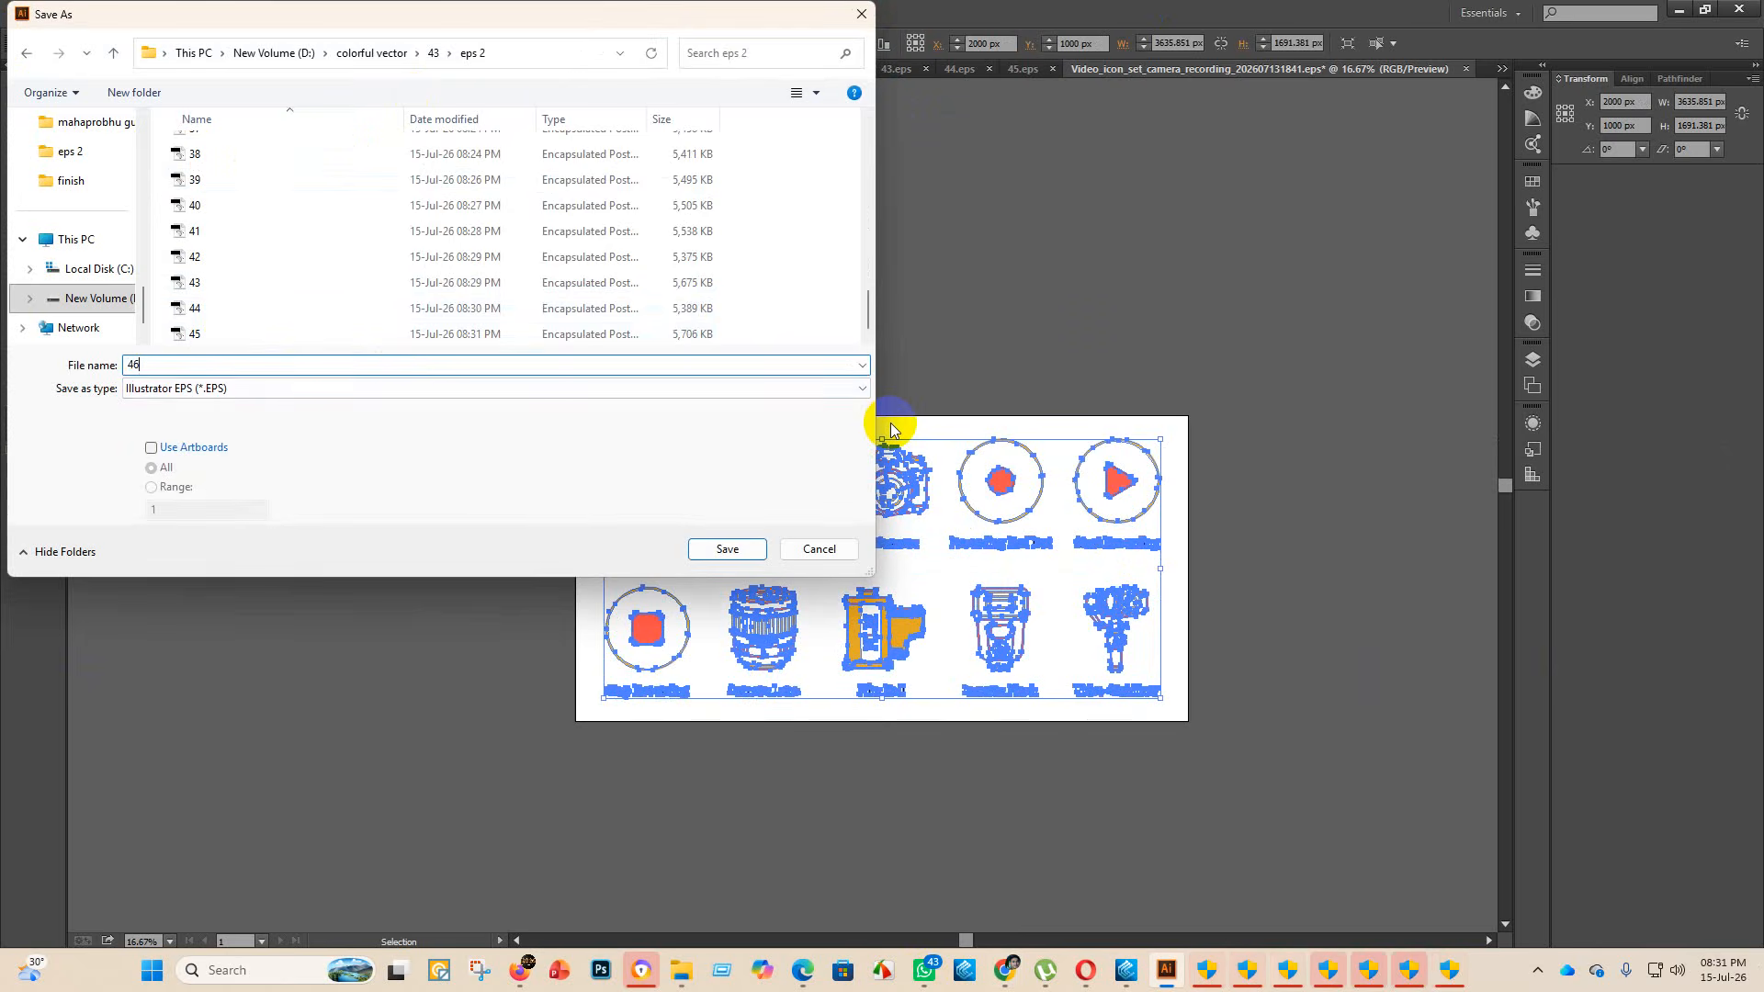
pyautogui.click(735, 555)
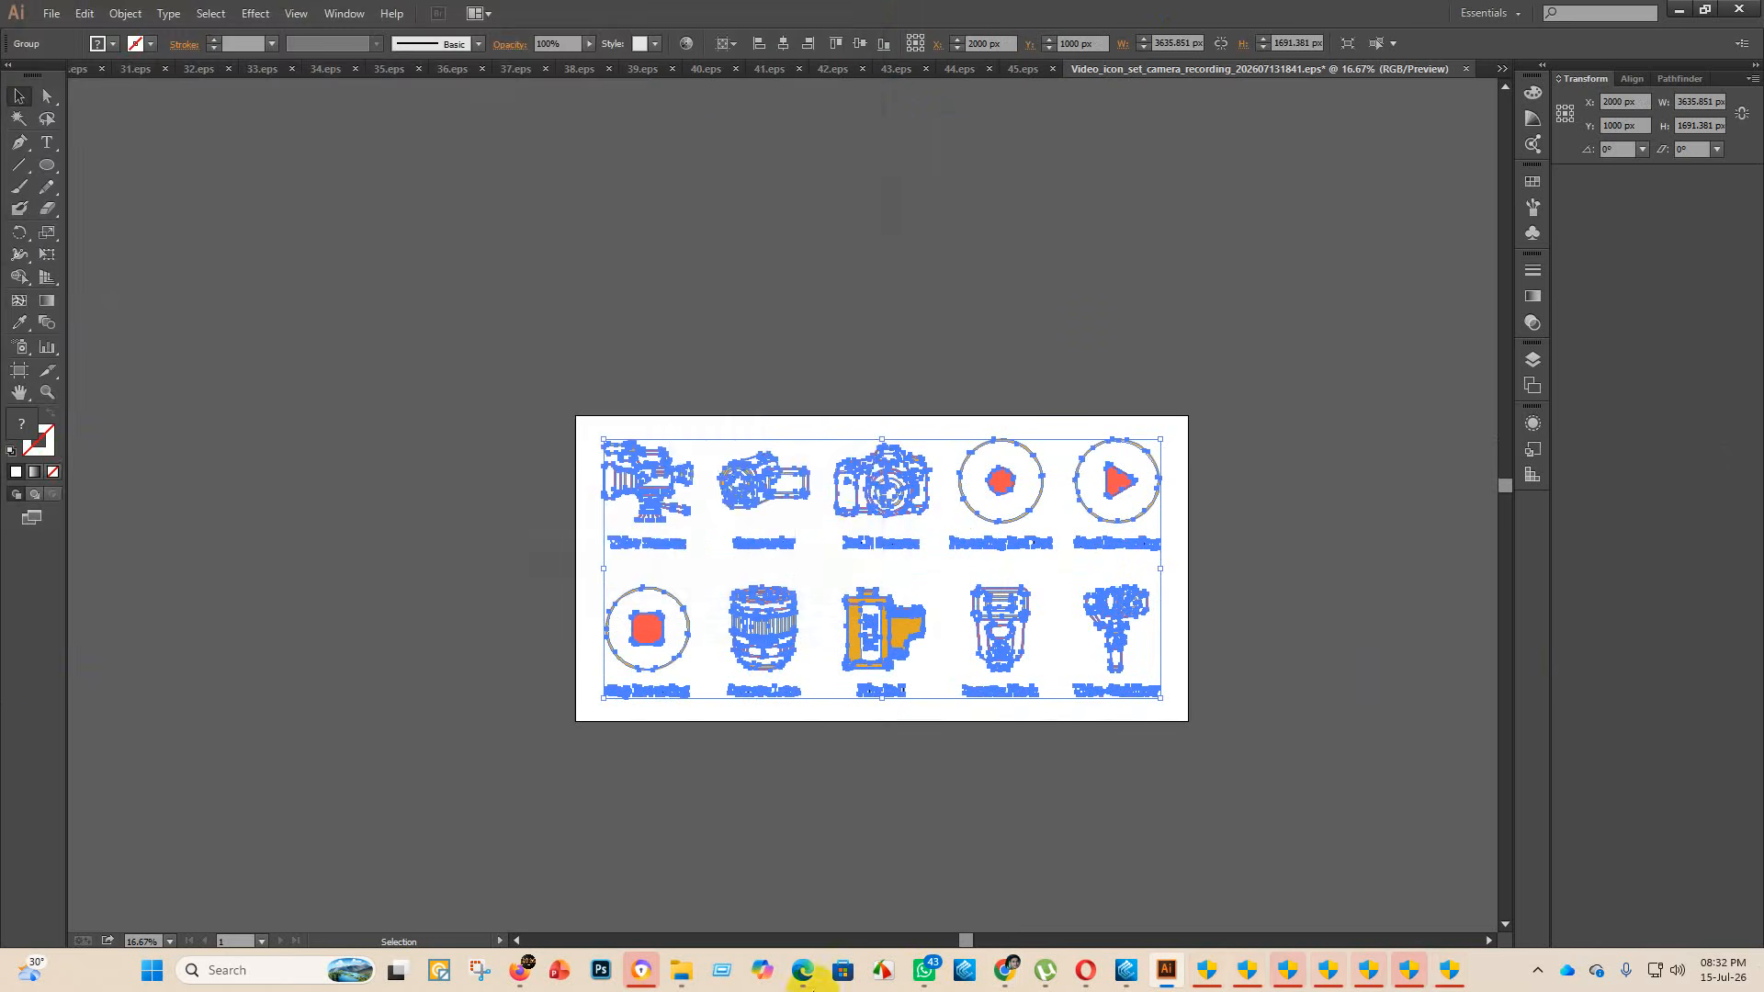
# - Set the EPS version to Illustrator 10 EPS for file 46 and write the file
pyautogui.click(945, 219)
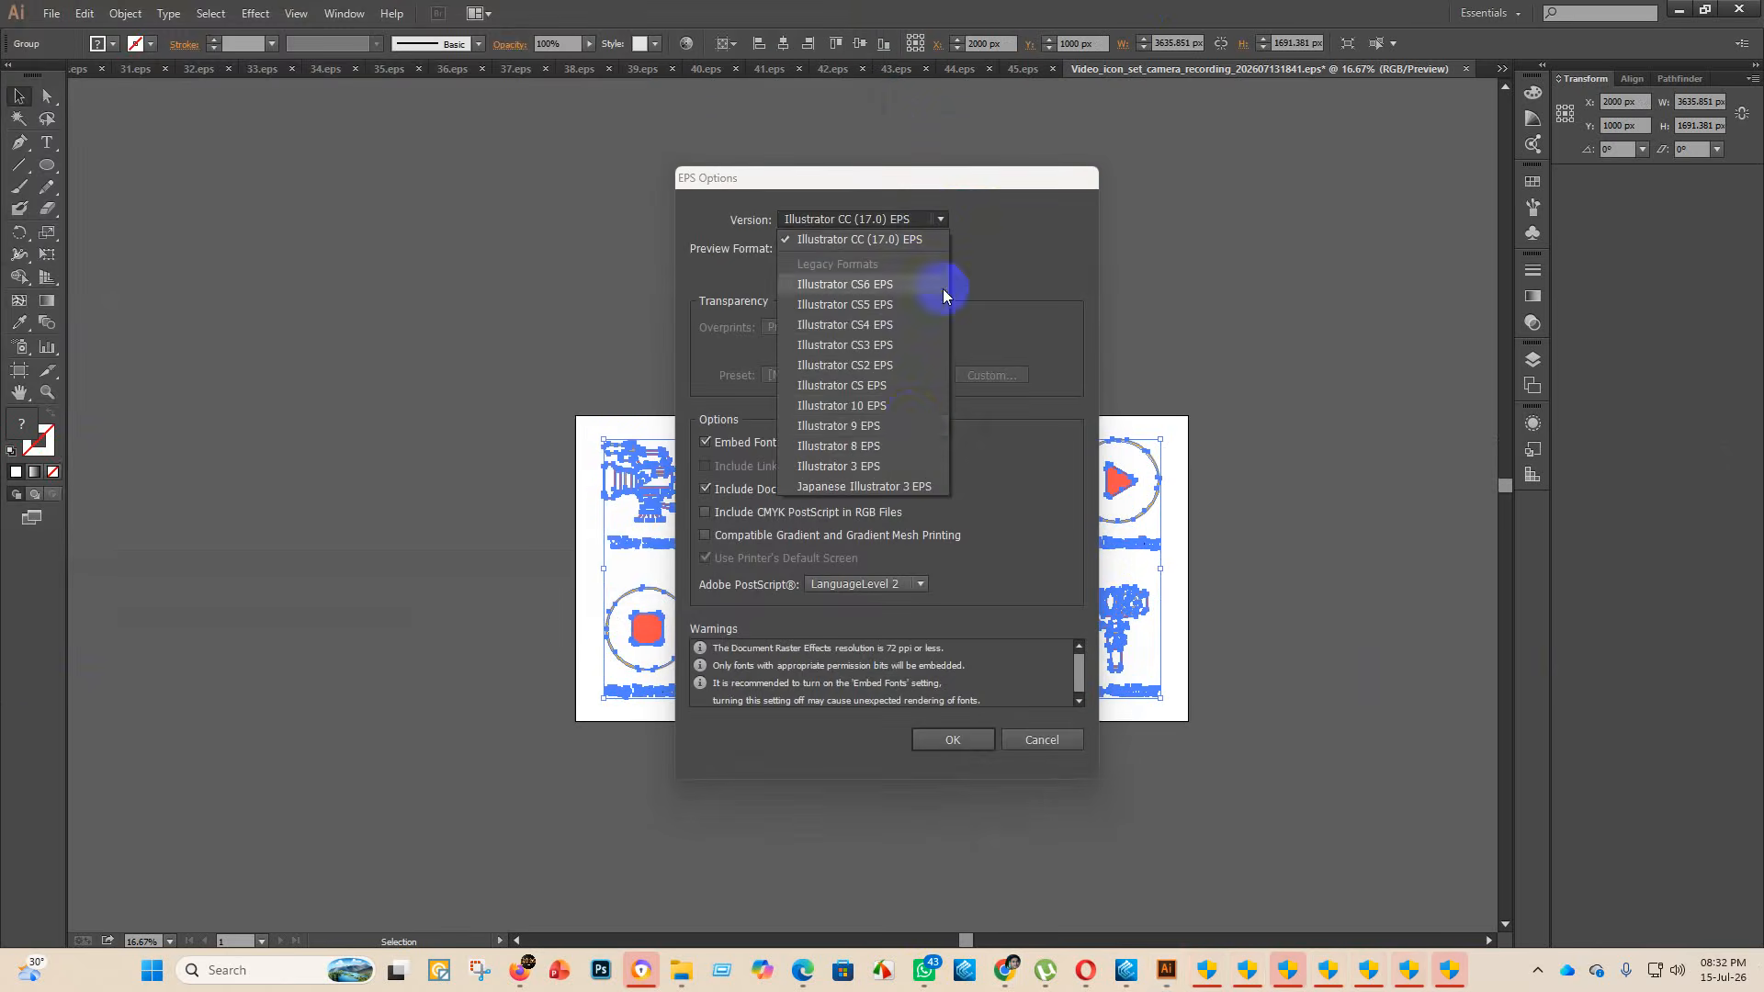
pyautogui.click(891, 401)
pyautogui.click(965, 738)
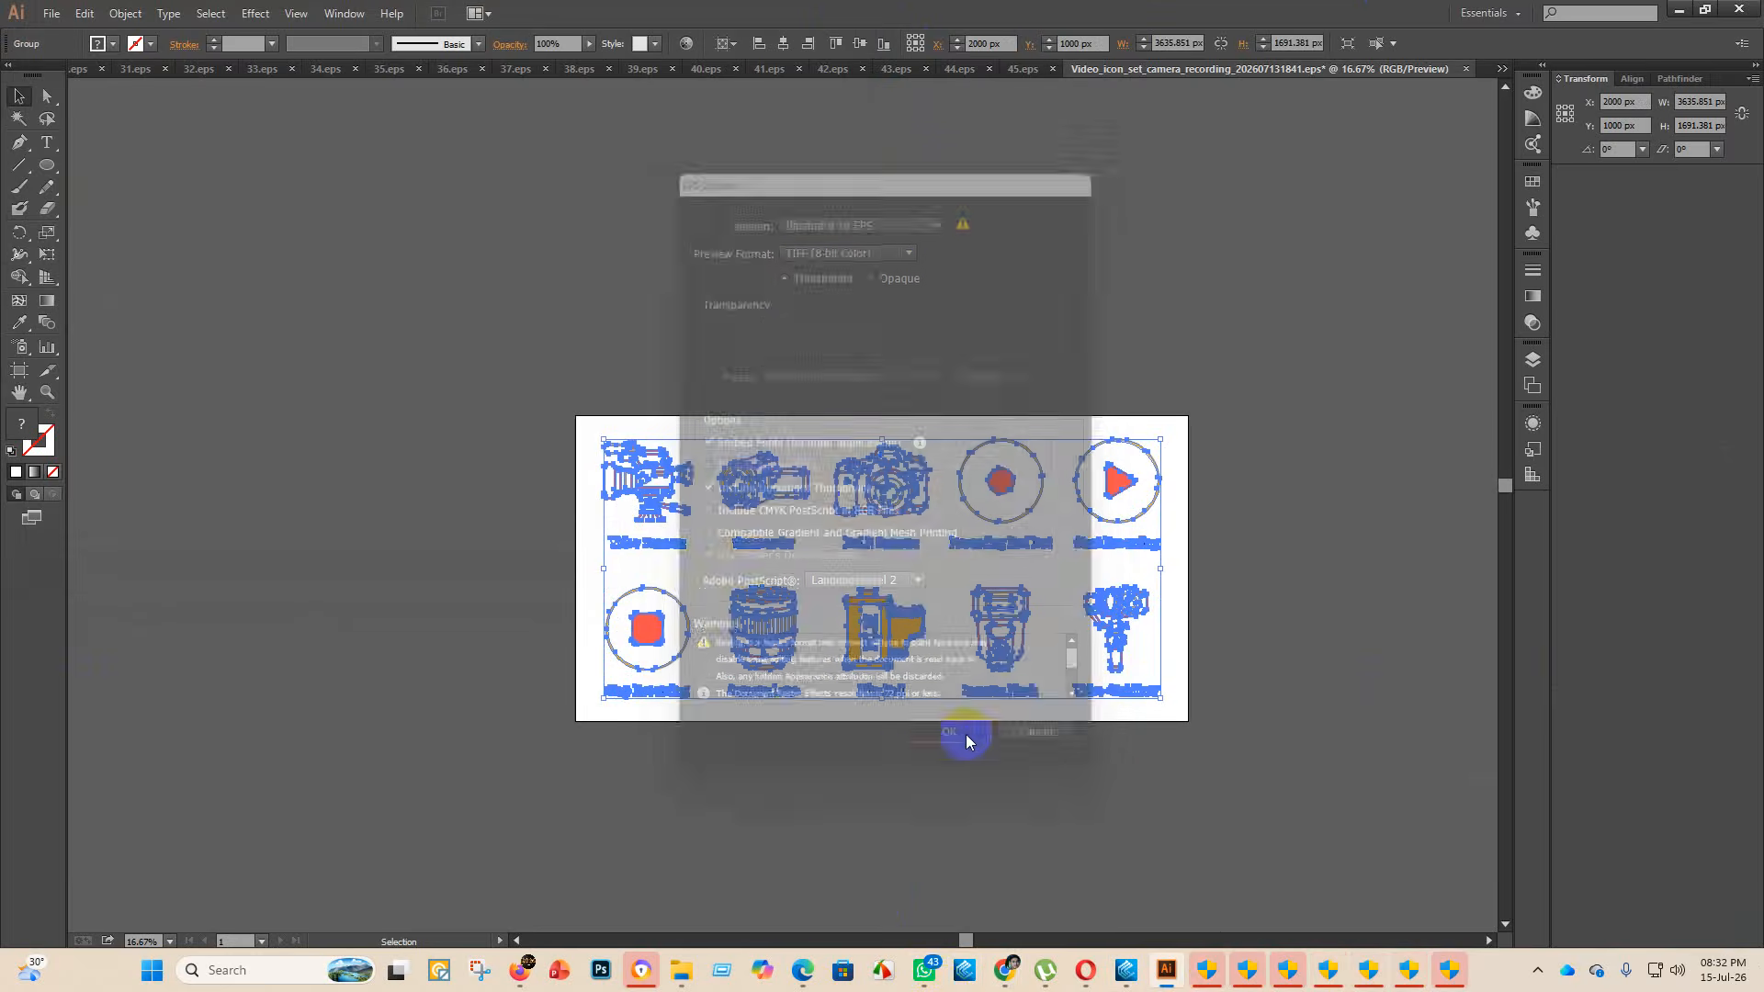
# - In File Explorer, move the camera recording set's source EPS into the finish folder and delete its preview image
pyautogui.moveTo(681, 965)
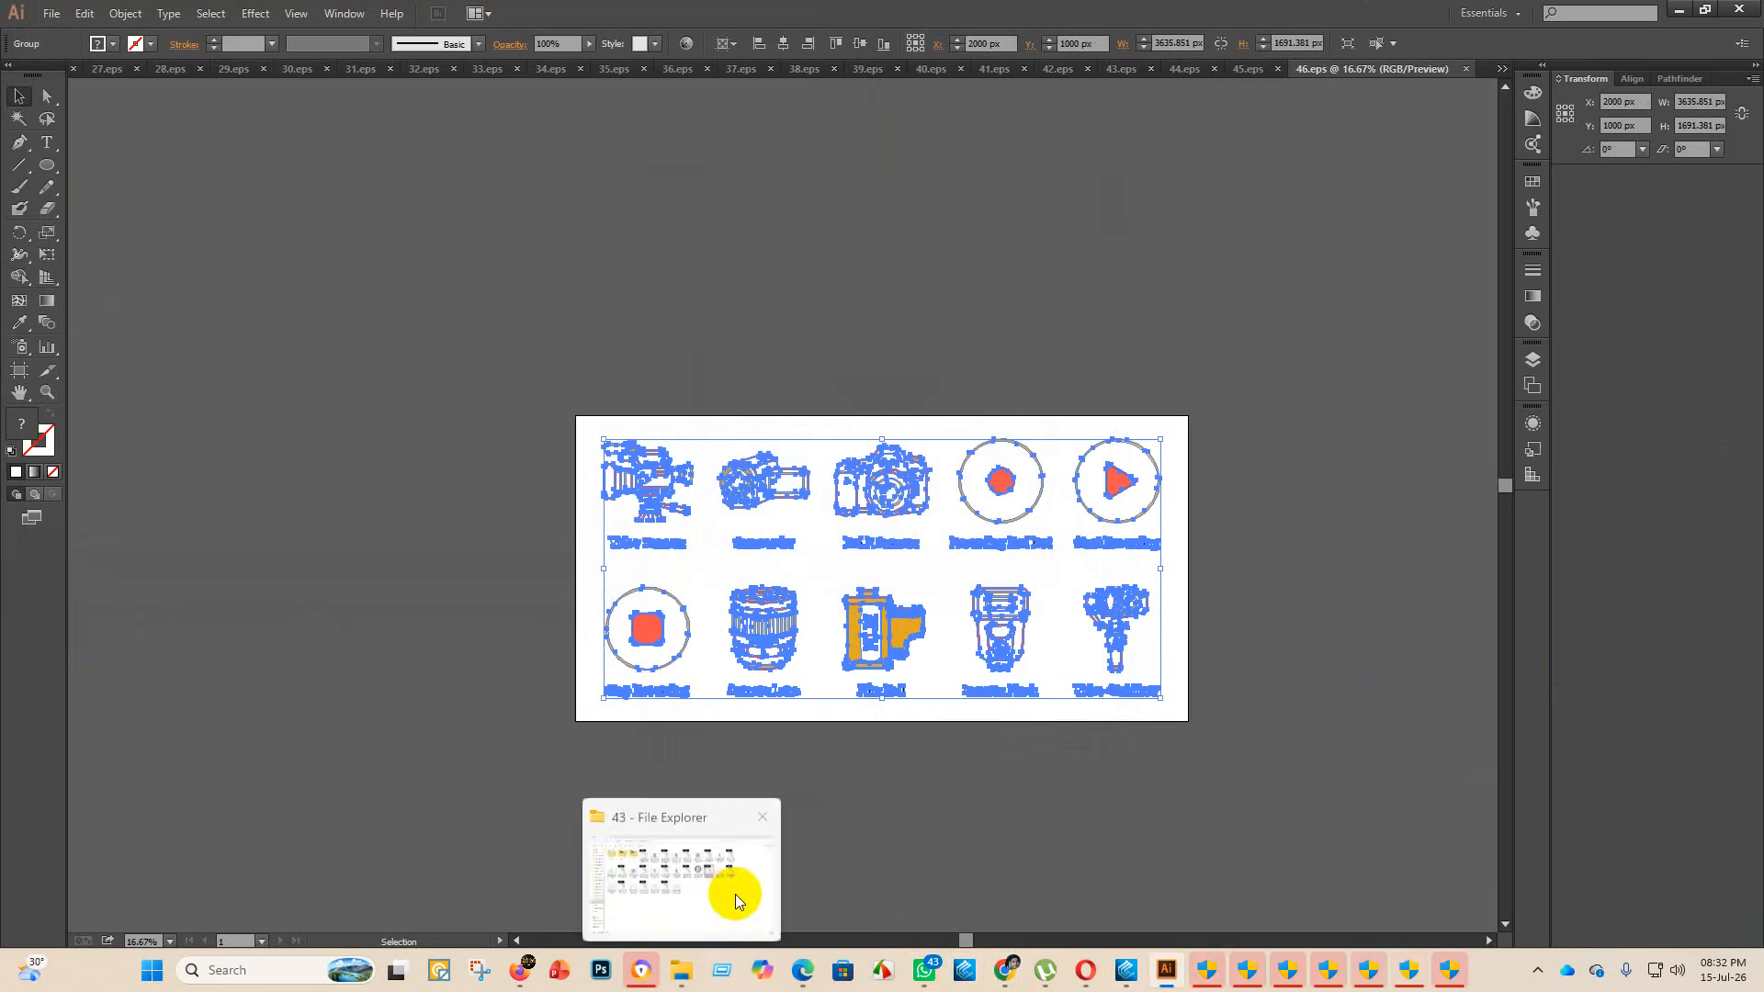
pyautogui.click(732, 882)
pyautogui.moveTo(1165, 344); pyautogui.dragTo(424, 176)
pyautogui.press('Delete')
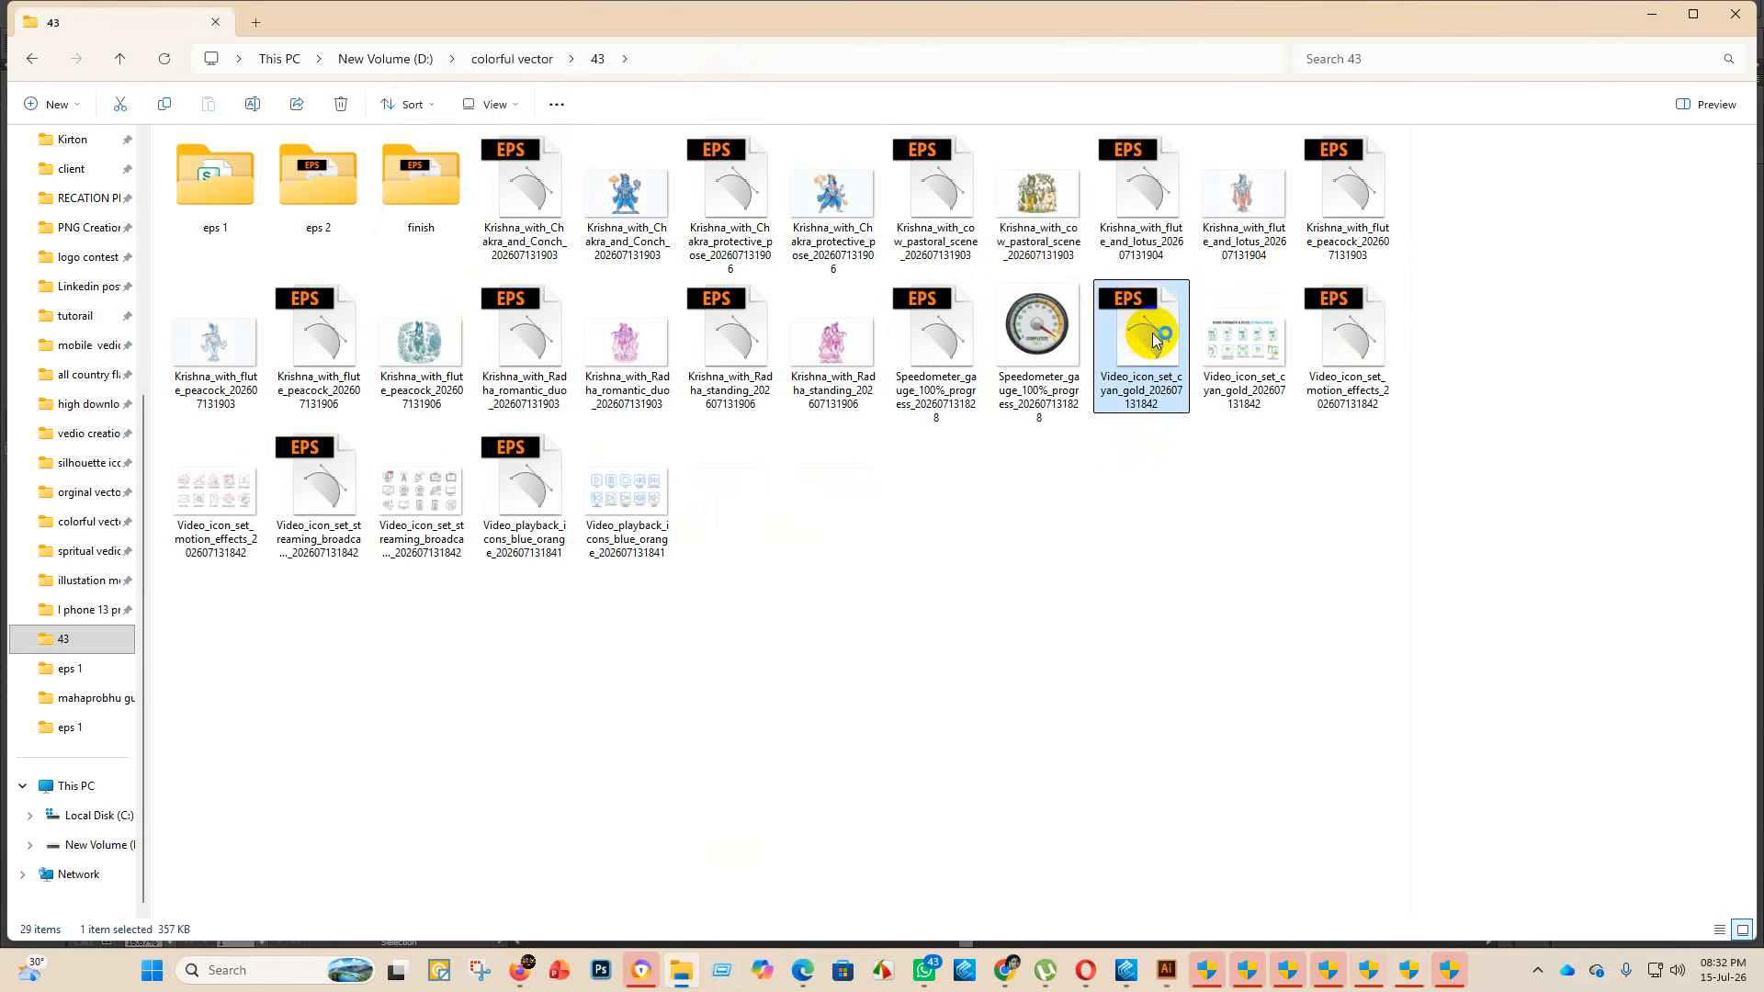
# - Open Video_icon_set_cyan_gold_202607131842.eps and enlarge the traced icon group proportionally to about 4482 px wide
pyautogui.doubleClick(1156, 340)
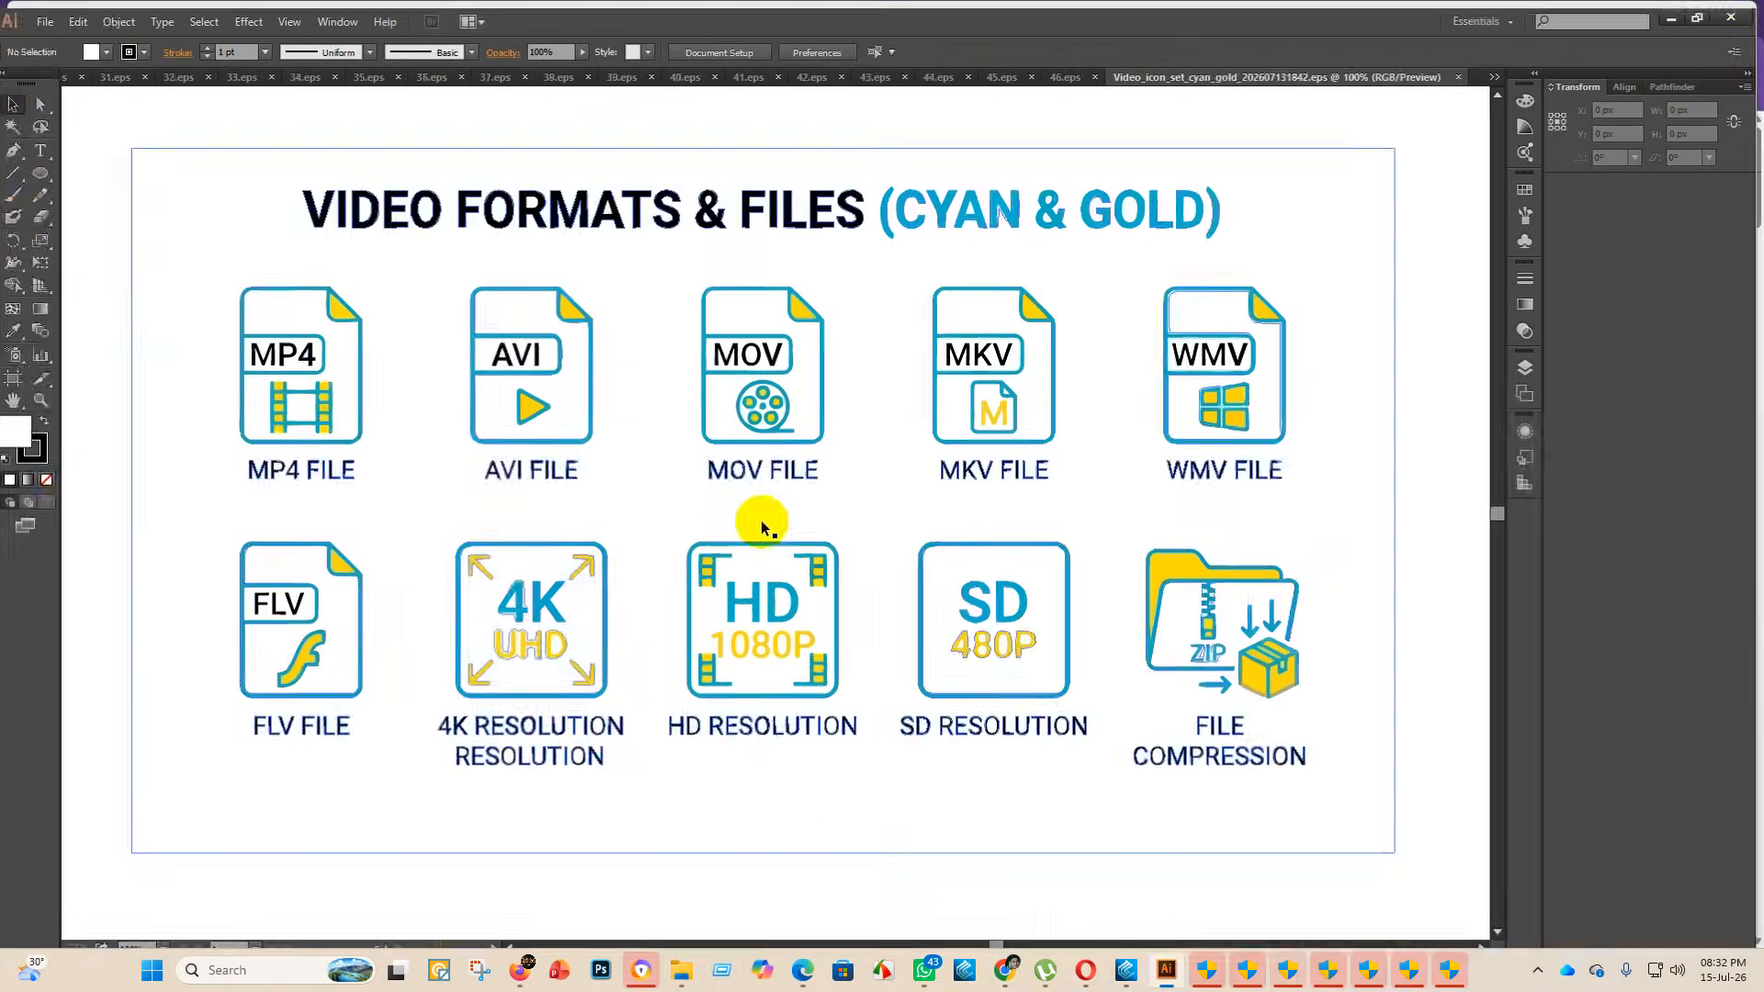
pyautogui.scroll(-7, 782, 693)
pyautogui.scroll(1, 838, 787)
pyautogui.click(810, 700)
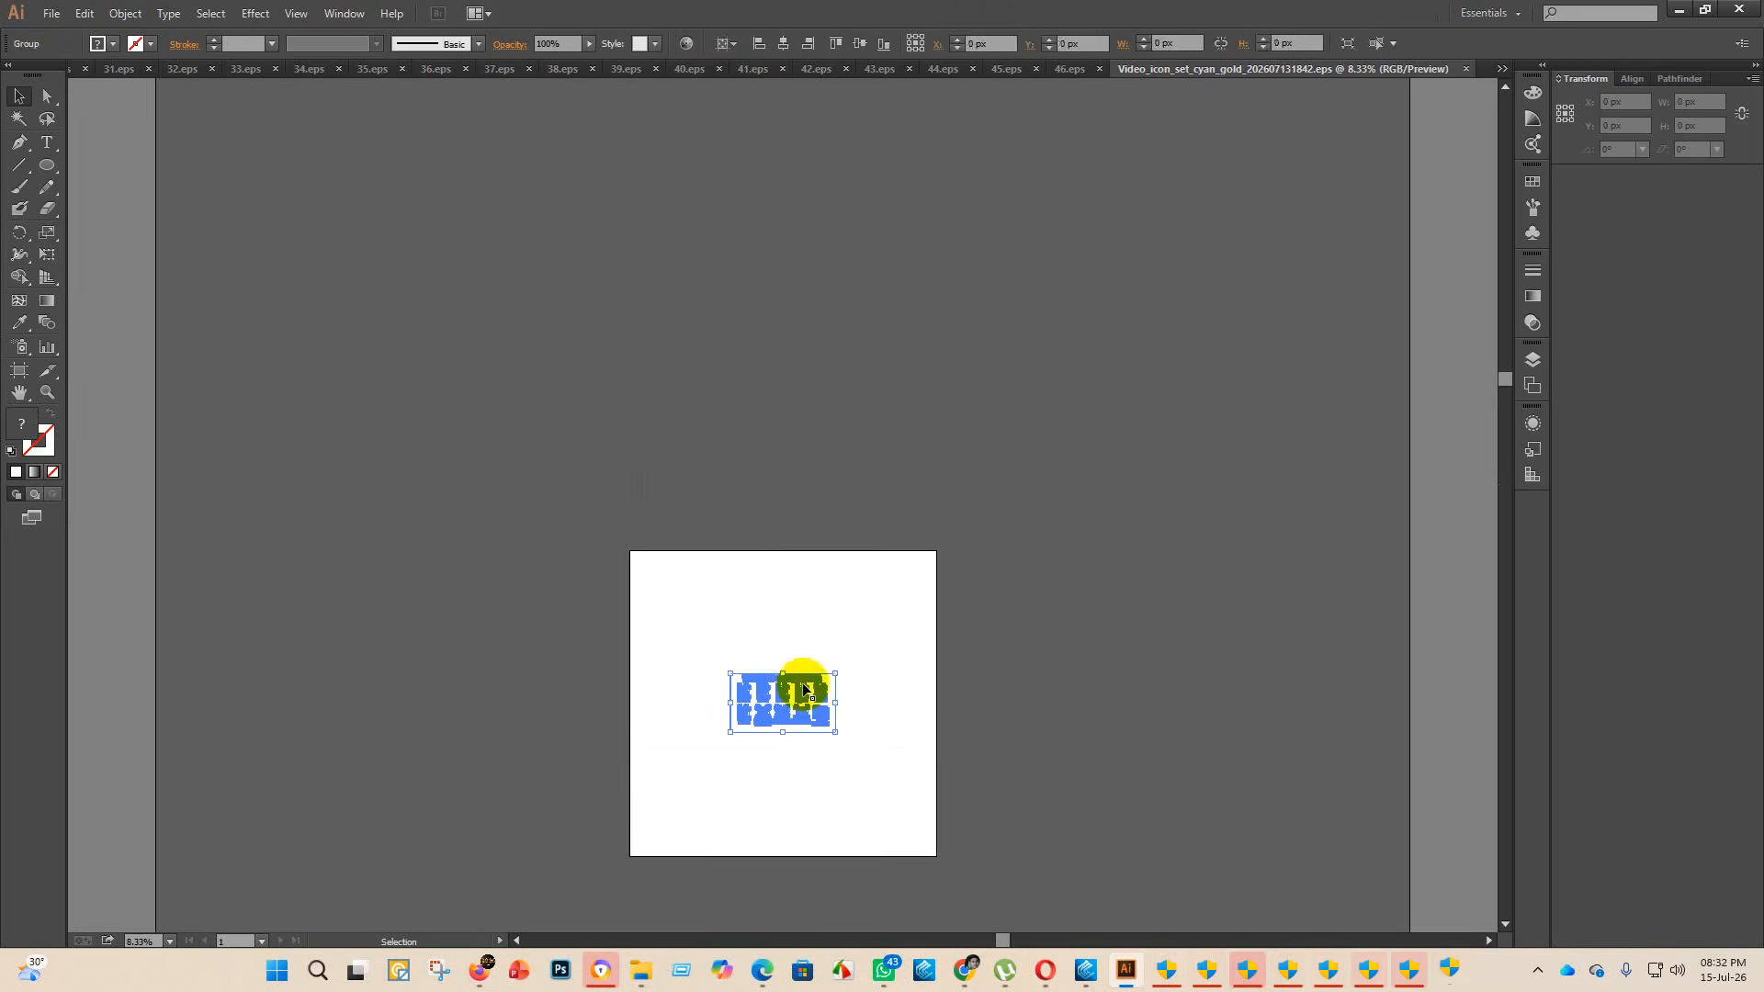
pyautogui.moveTo(785, 674); pyautogui.dragTo(787, 542)
pyautogui.click(1260, 669)
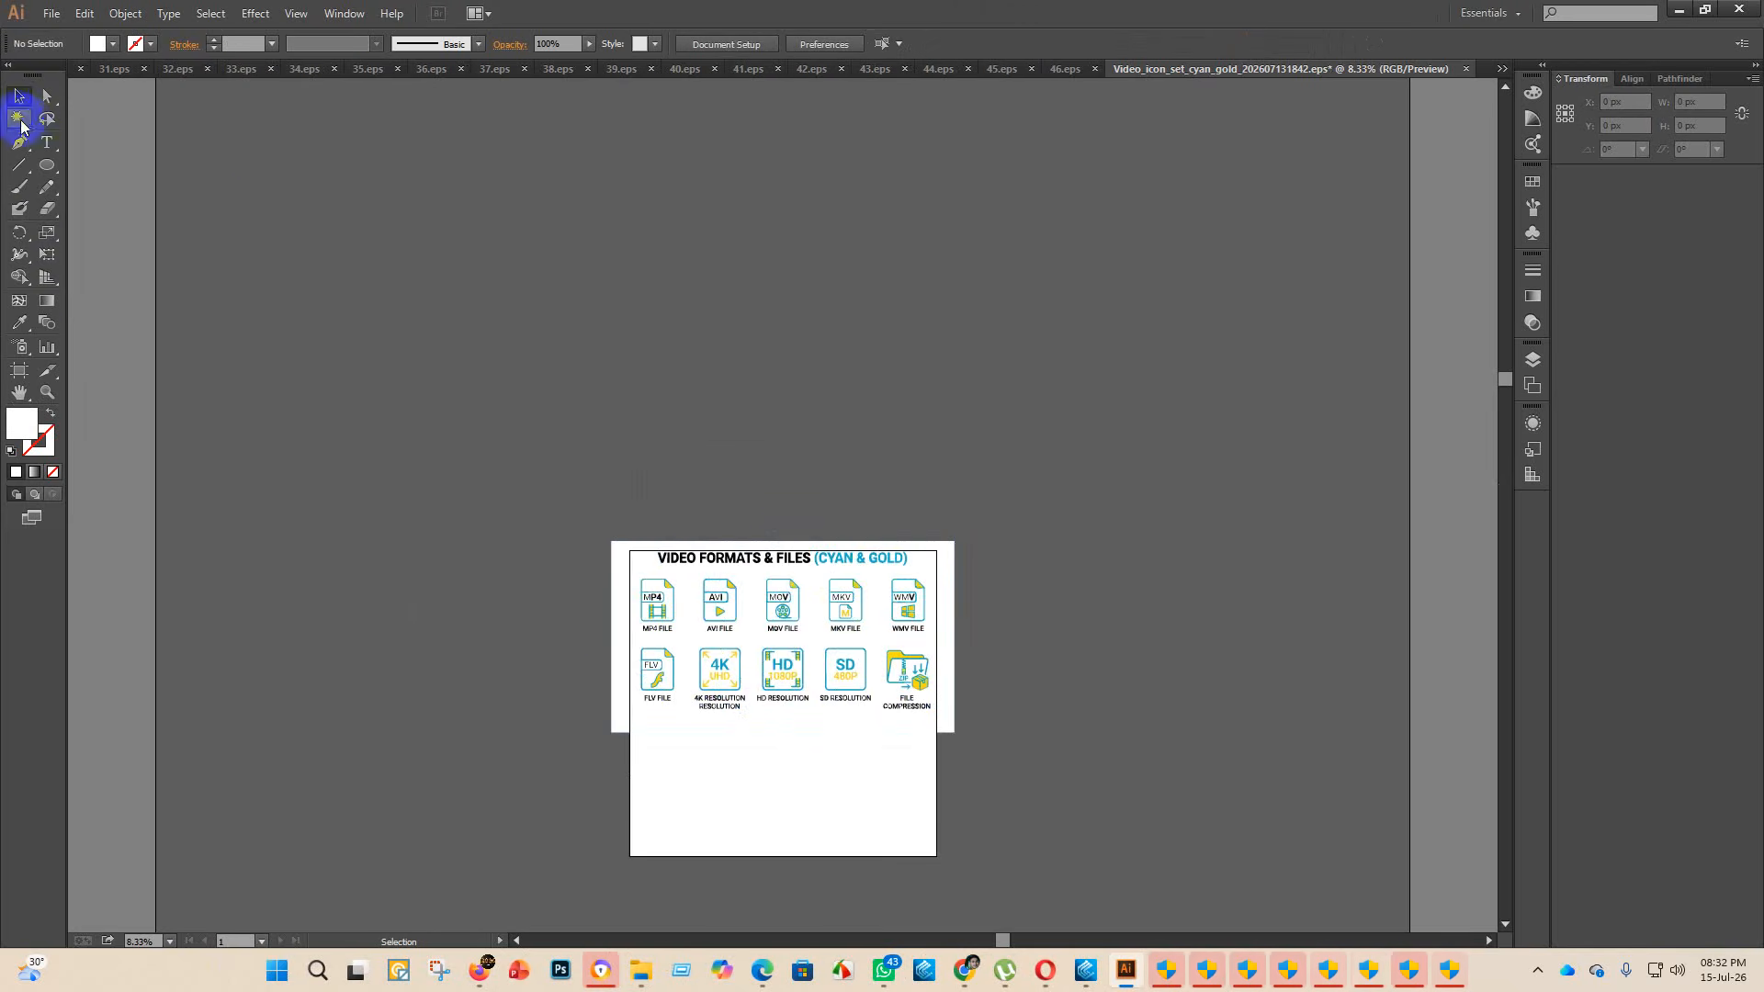
pyautogui.click(630, 649)
pyautogui.press('Delete')
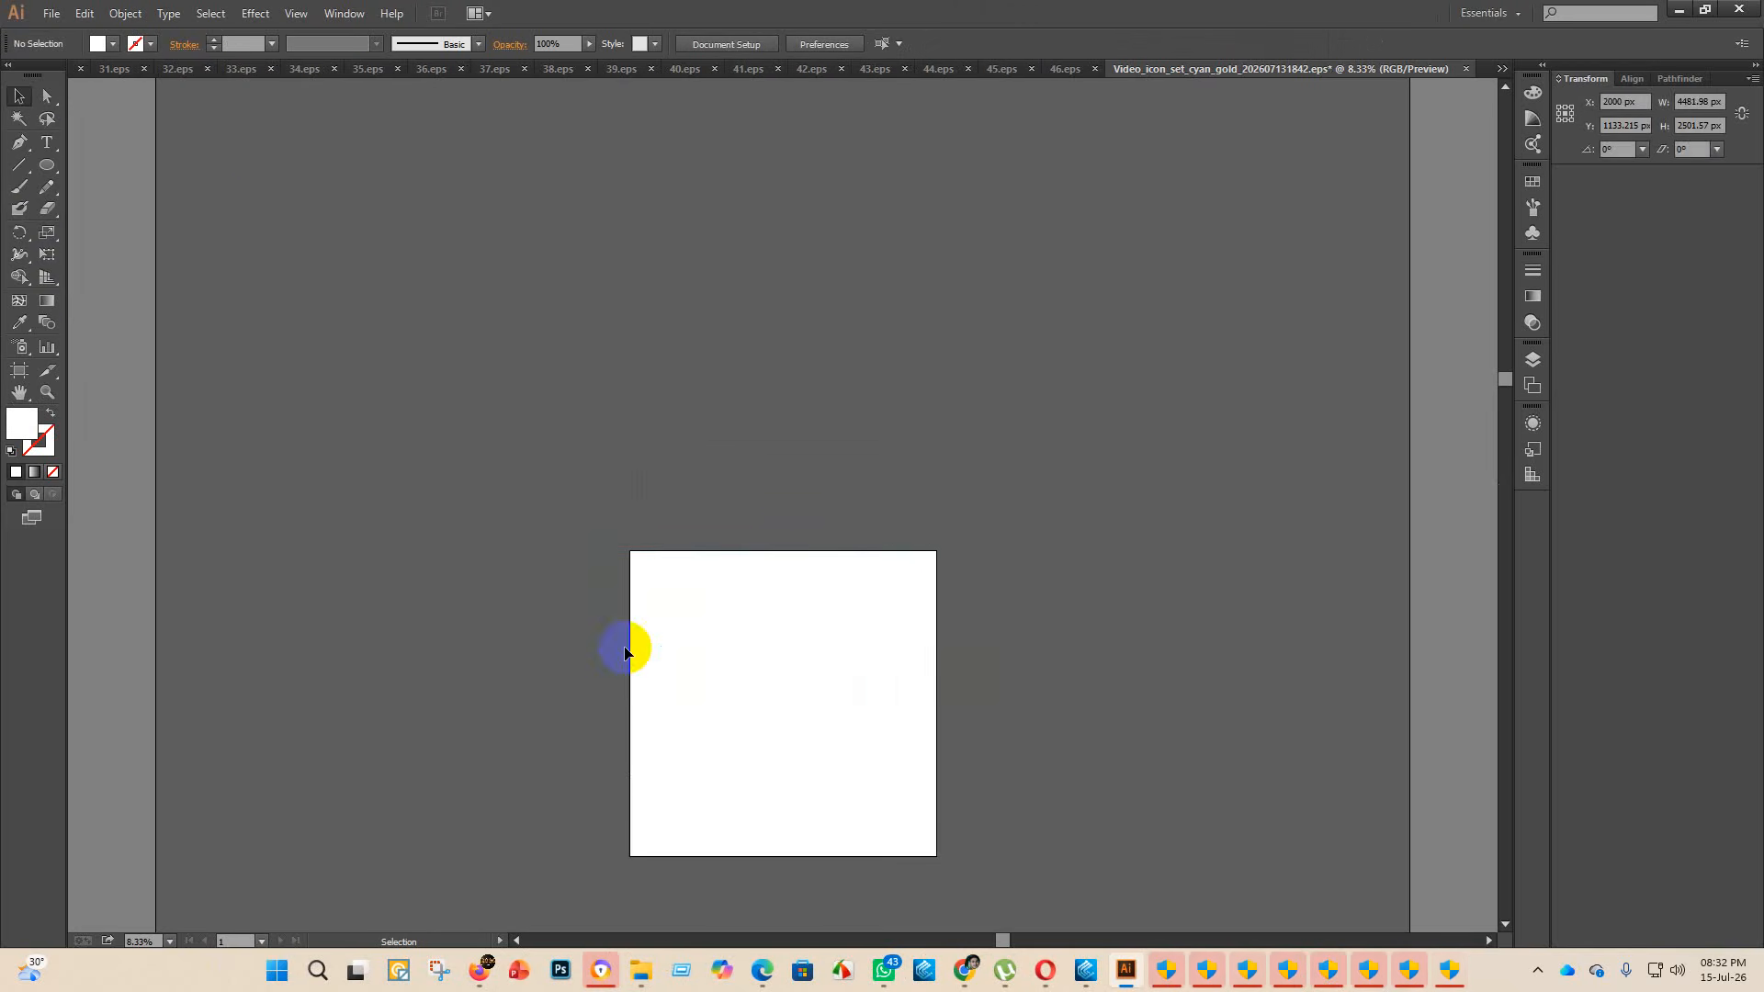
pyautogui.hotkey('ctrl', 'z')
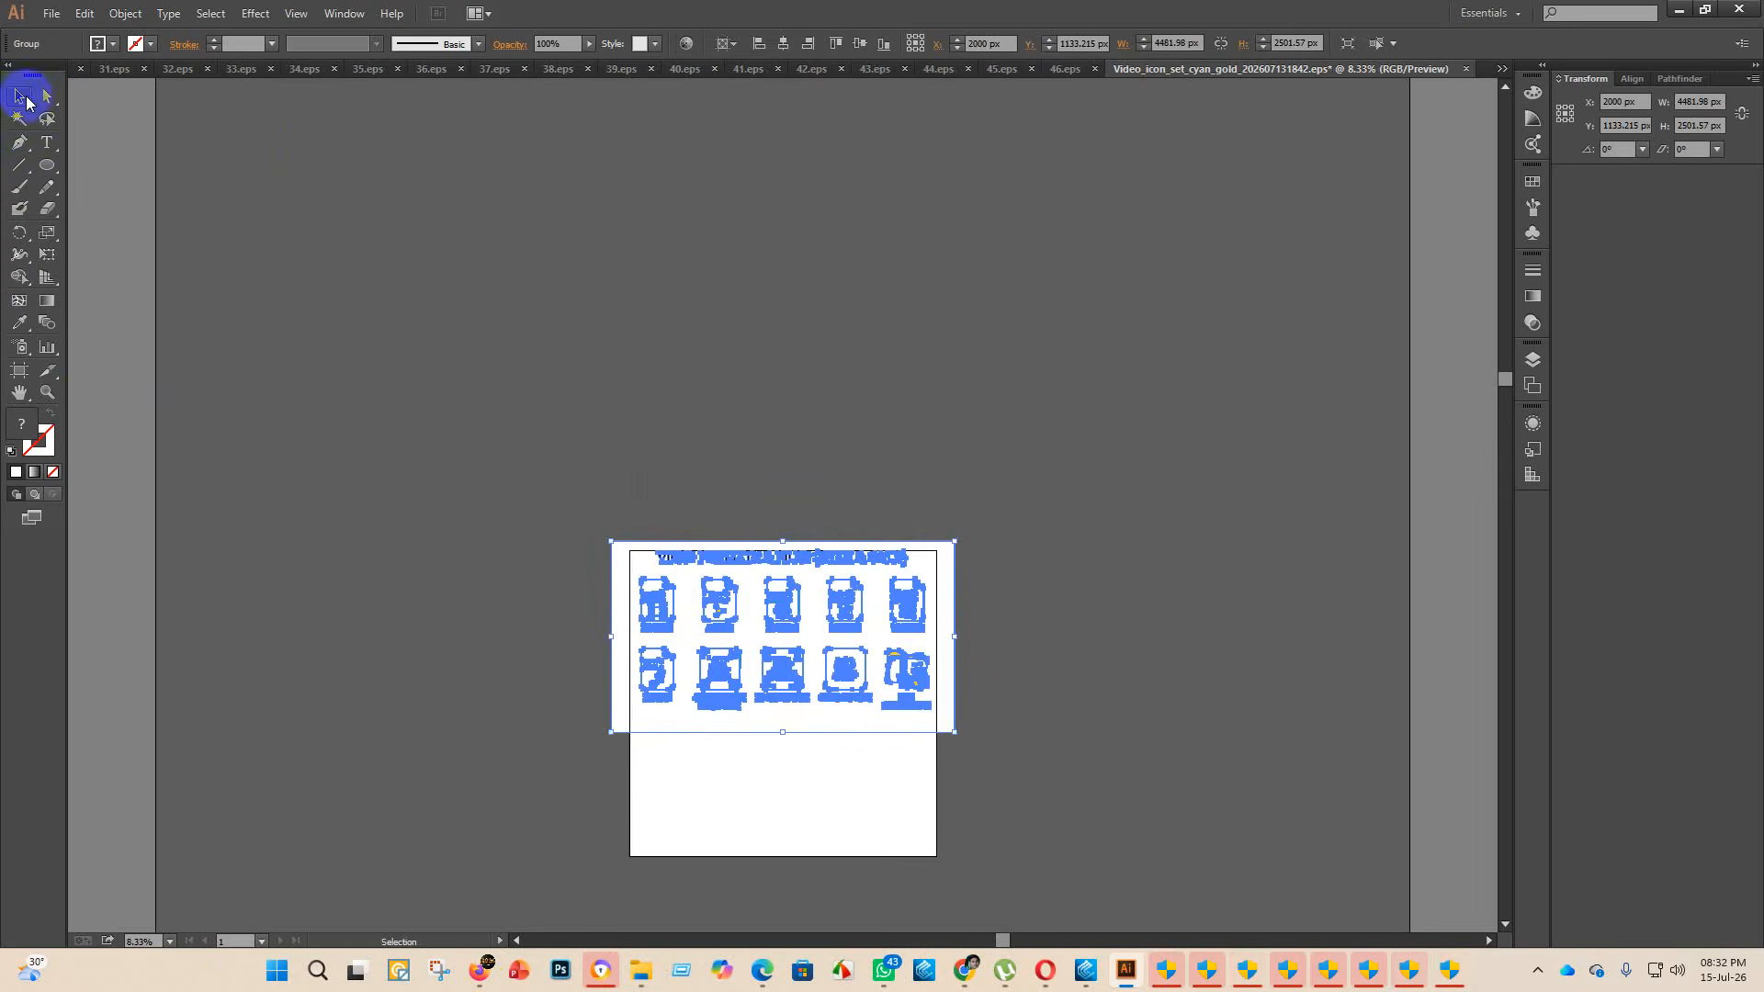
# - Remove the white background from the video formats icon set and set its artboard height to 2000 px
pyautogui.click(616, 660)
pyautogui.click(19, 371)
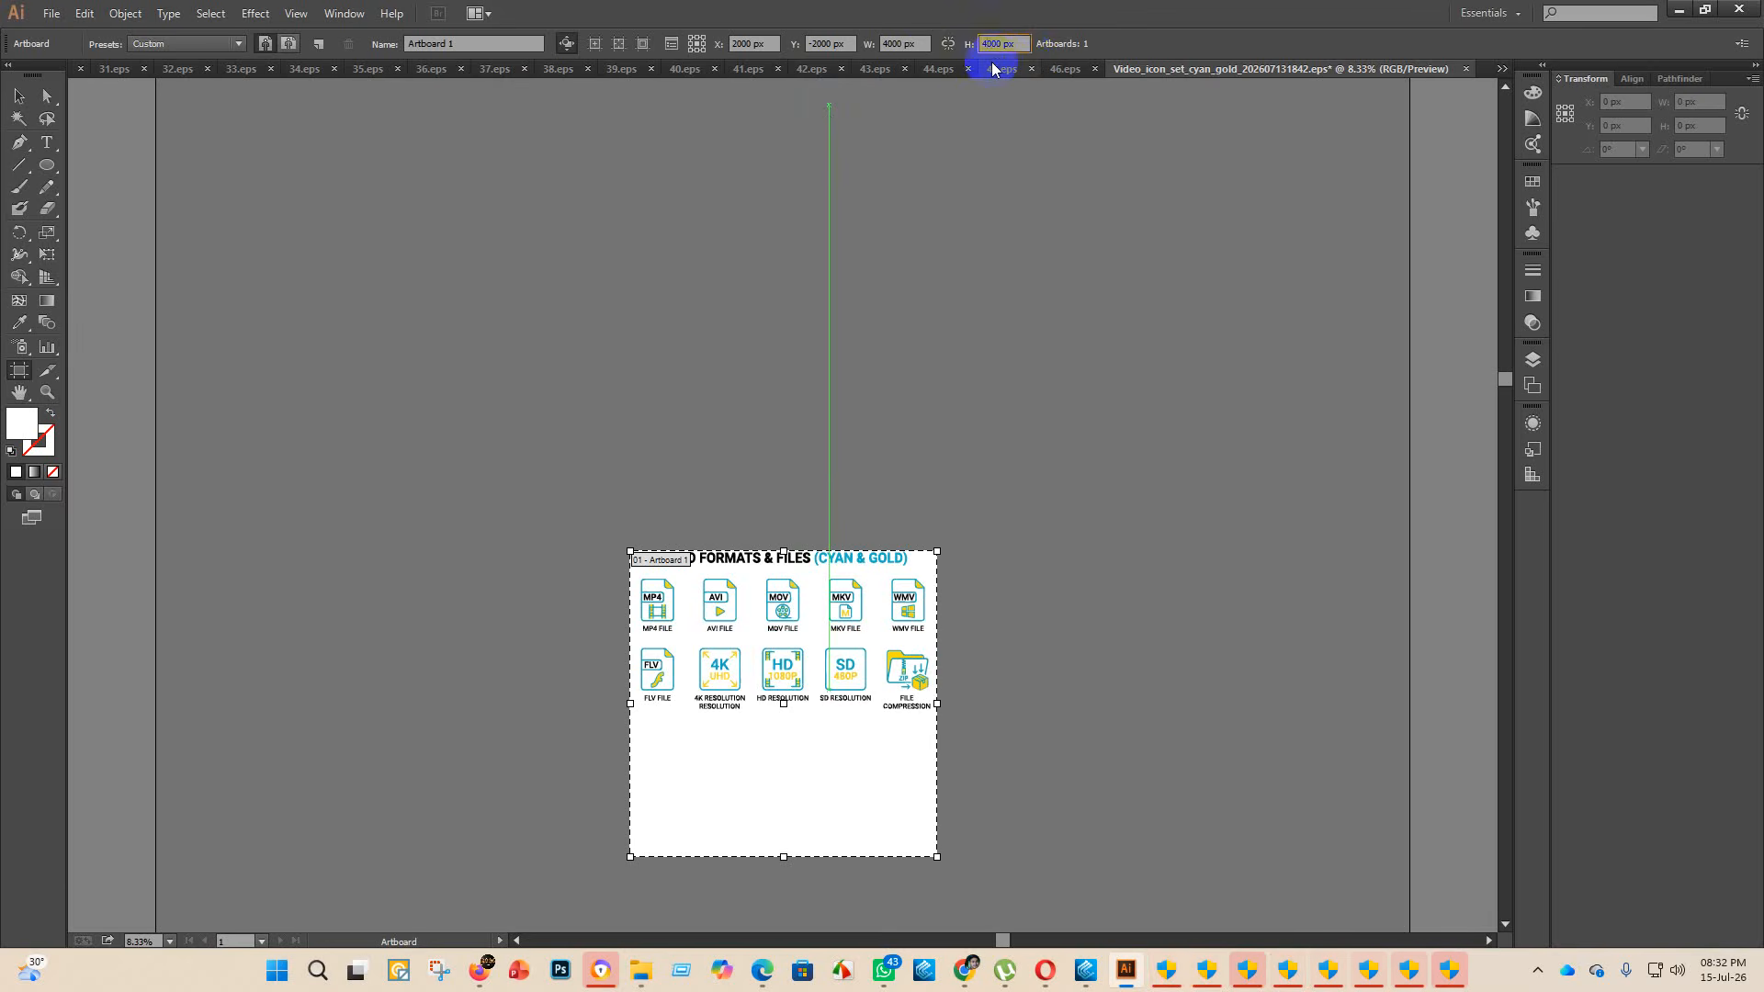
pyautogui.press('Return')
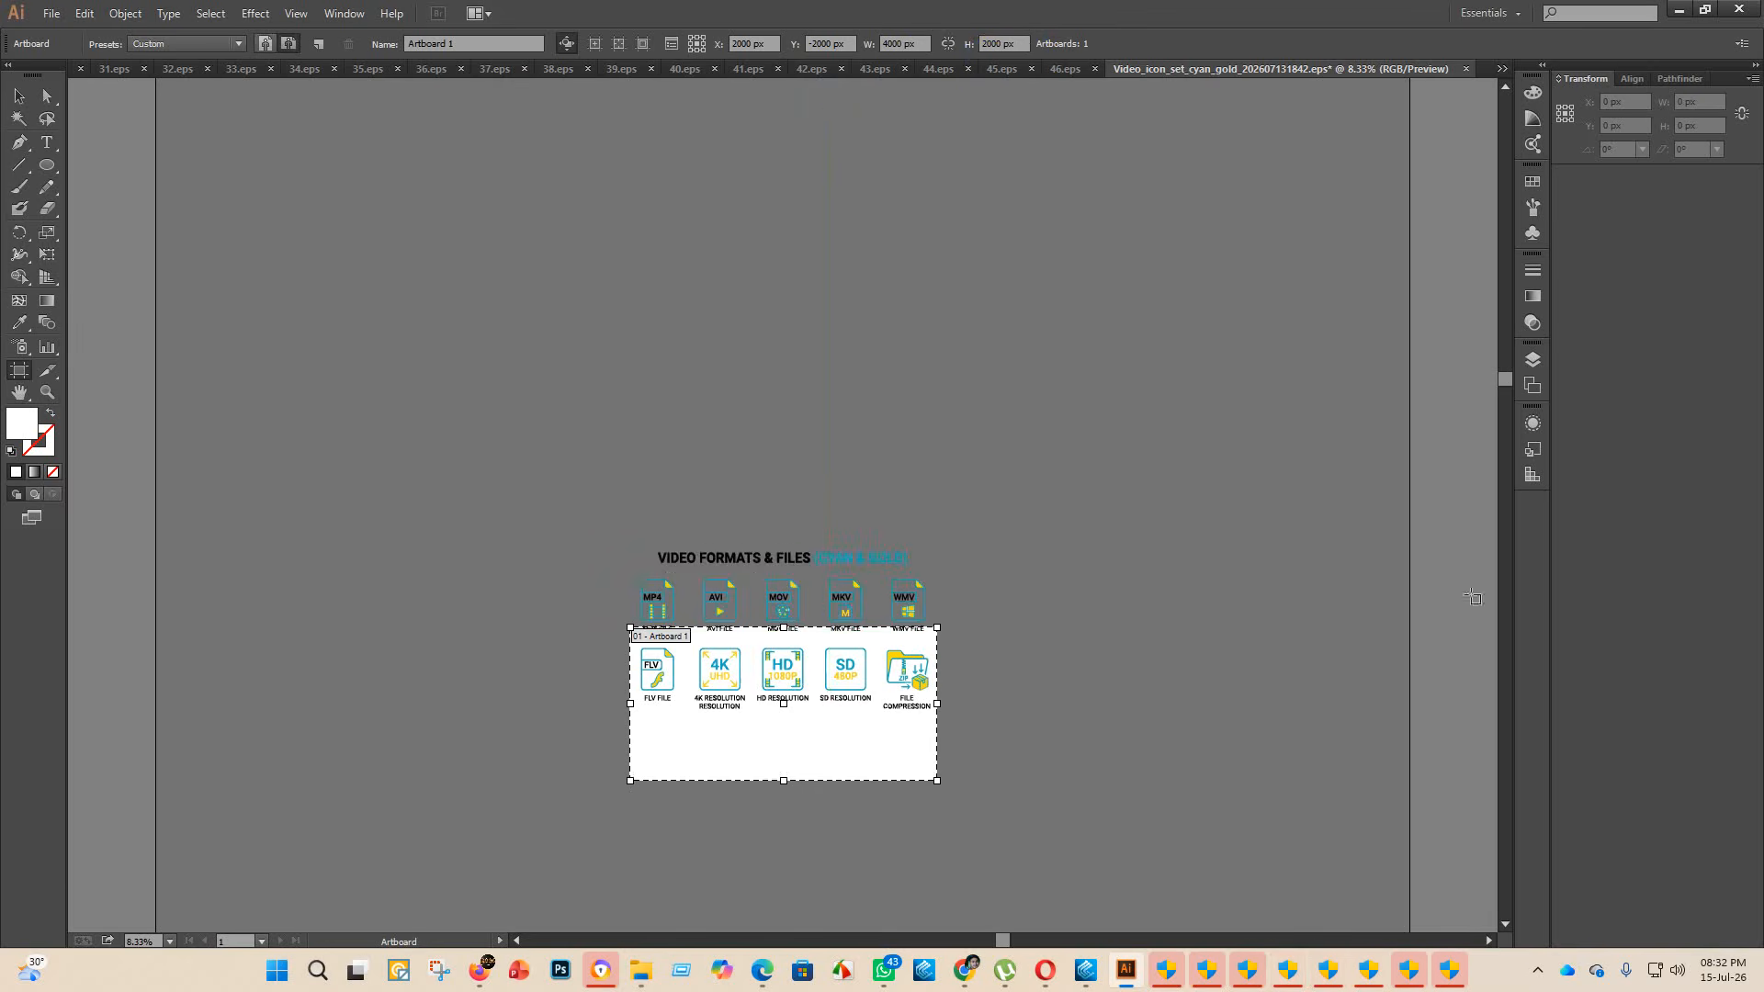
# - Scale the video formats group down to about 3338 px wide and centre it horizontally and vertically on the artboard
pyautogui.click(20, 95)
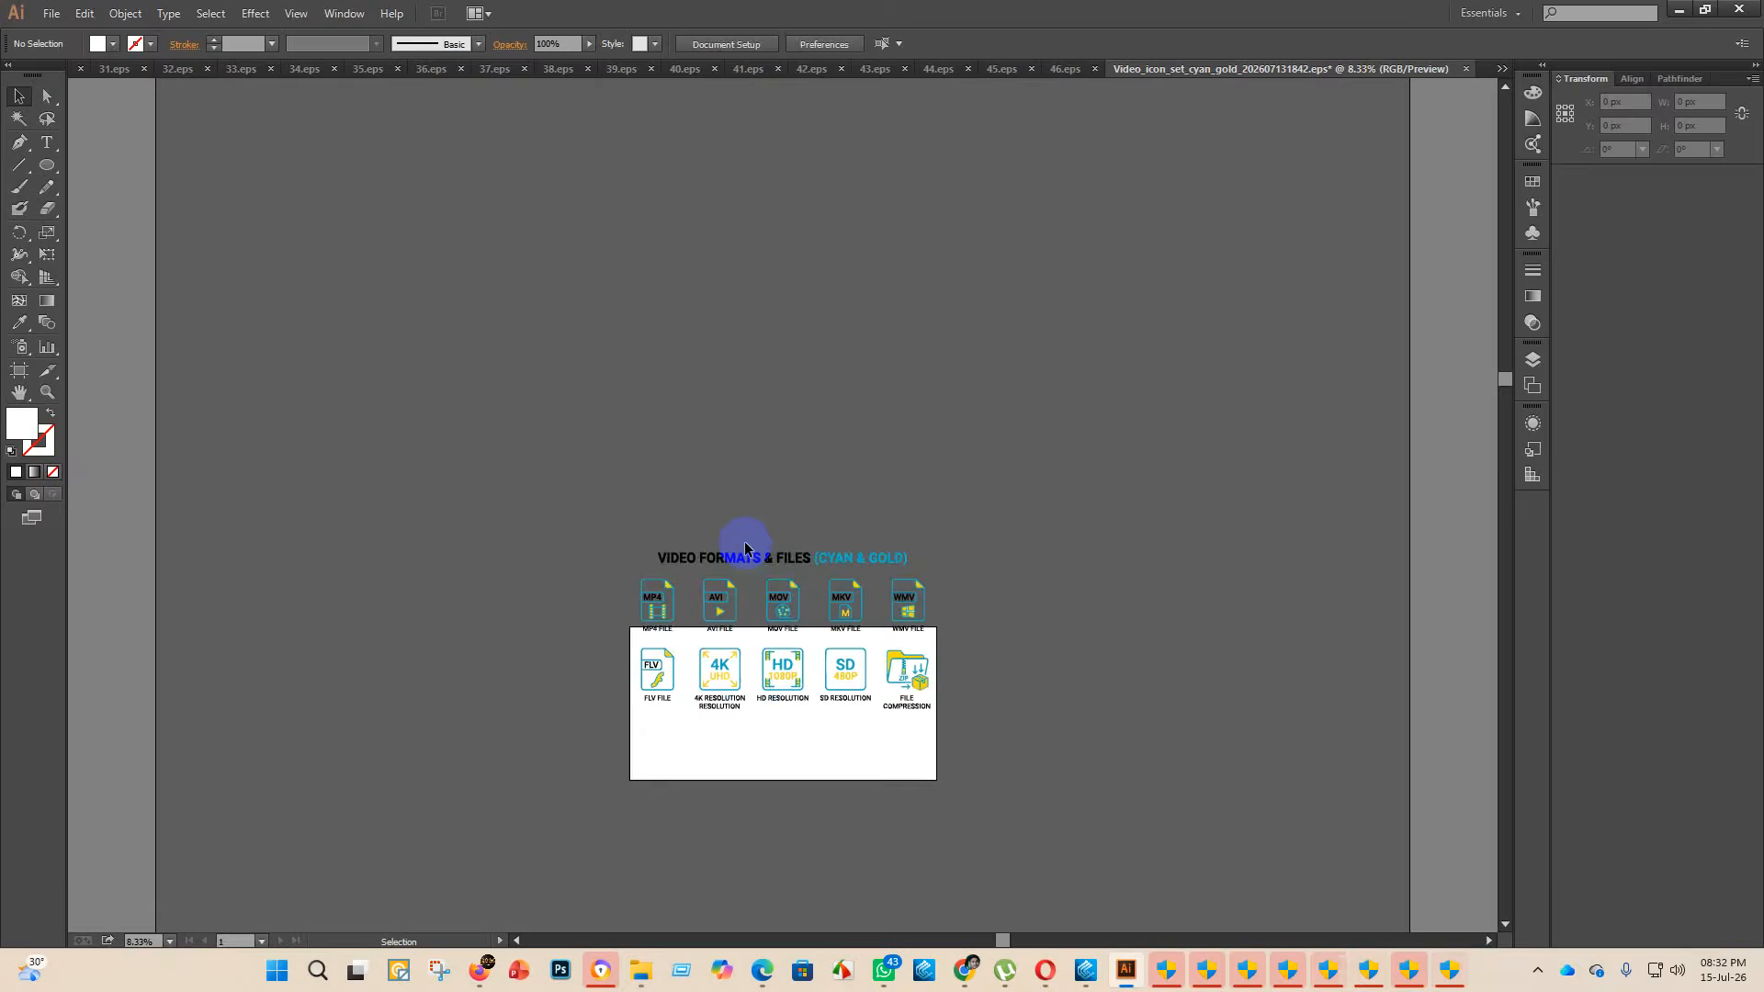
pyautogui.click(766, 555)
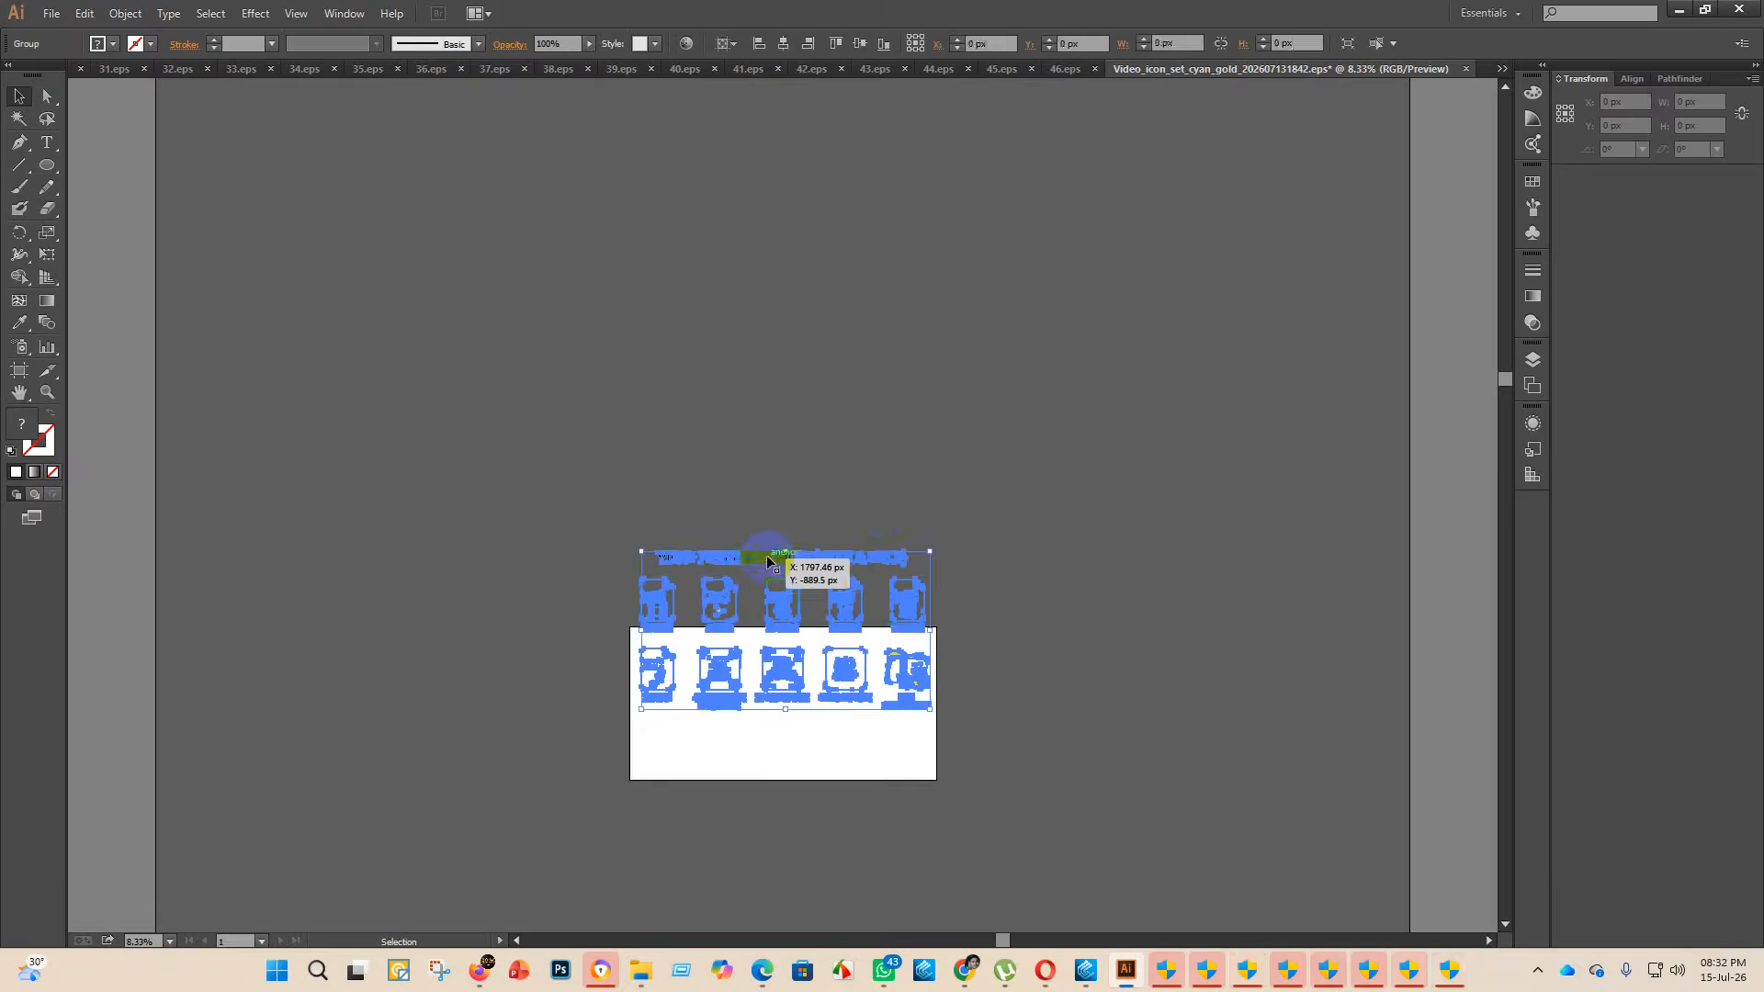
pyautogui.click(863, 46)
pyautogui.moveTo(788, 632); pyautogui.dragTo(786, 643)
pyautogui.click(779, 44)
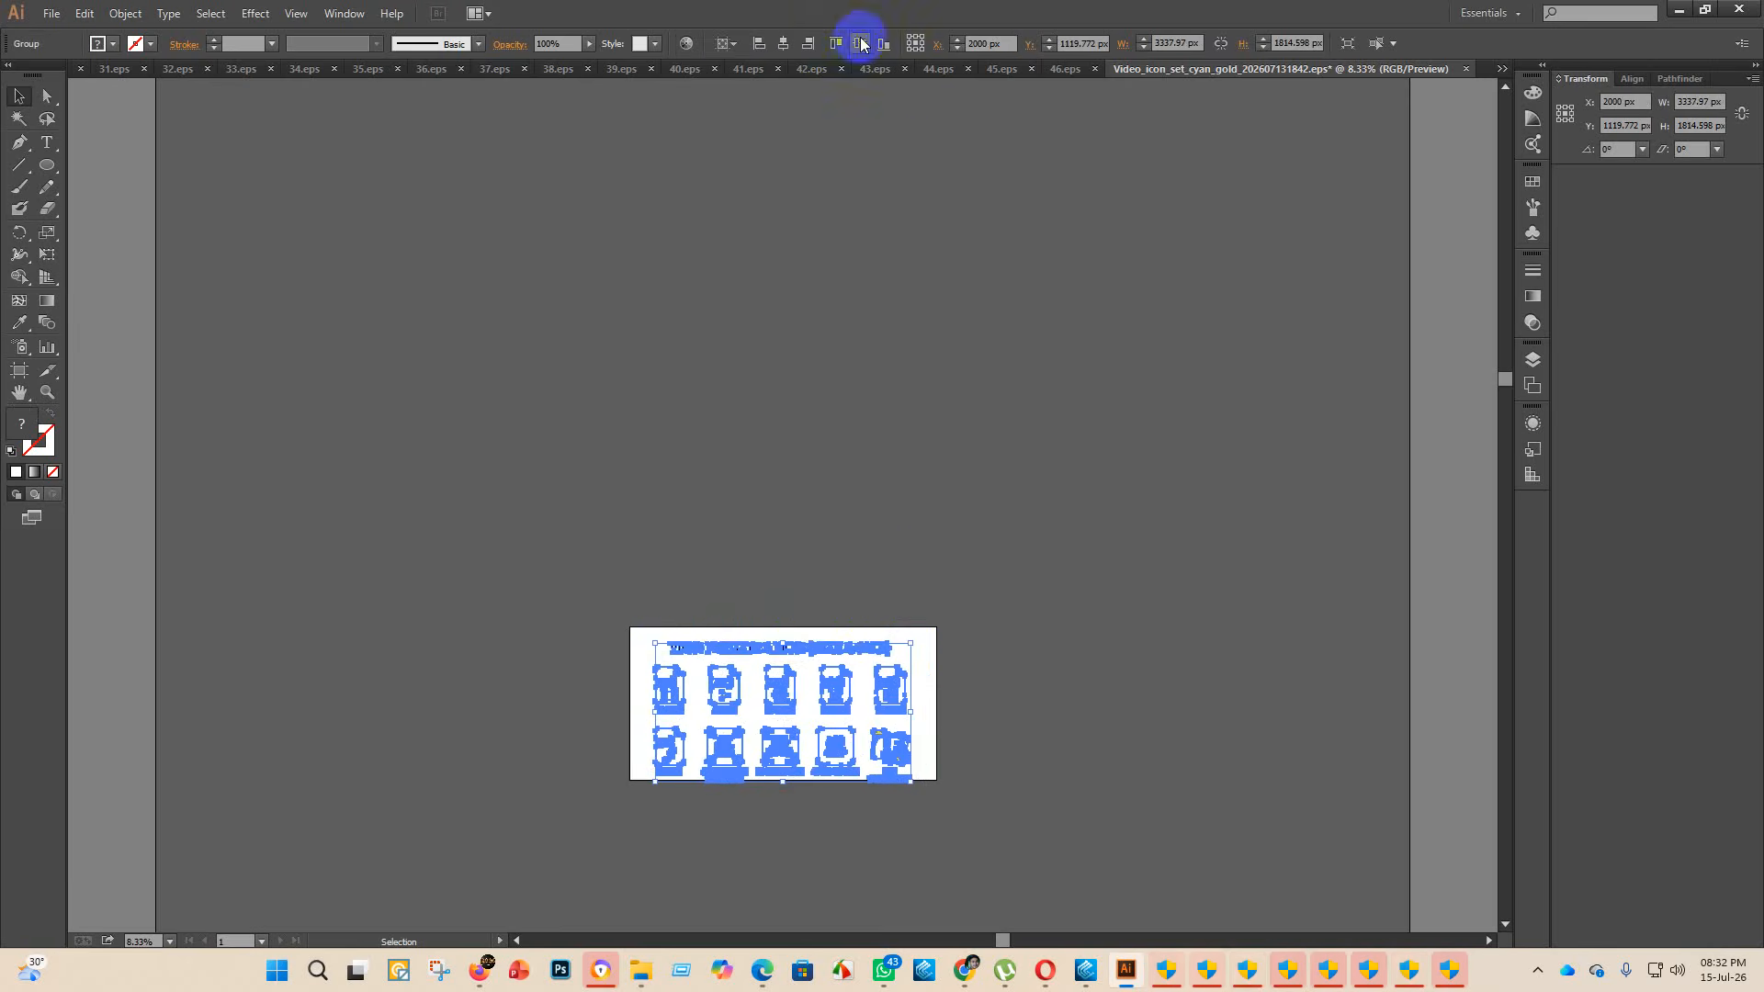
pyautogui.click(861, 43)
pyautogui.click(1102, 707)
pyautogui.scroll(3, 890, 836)
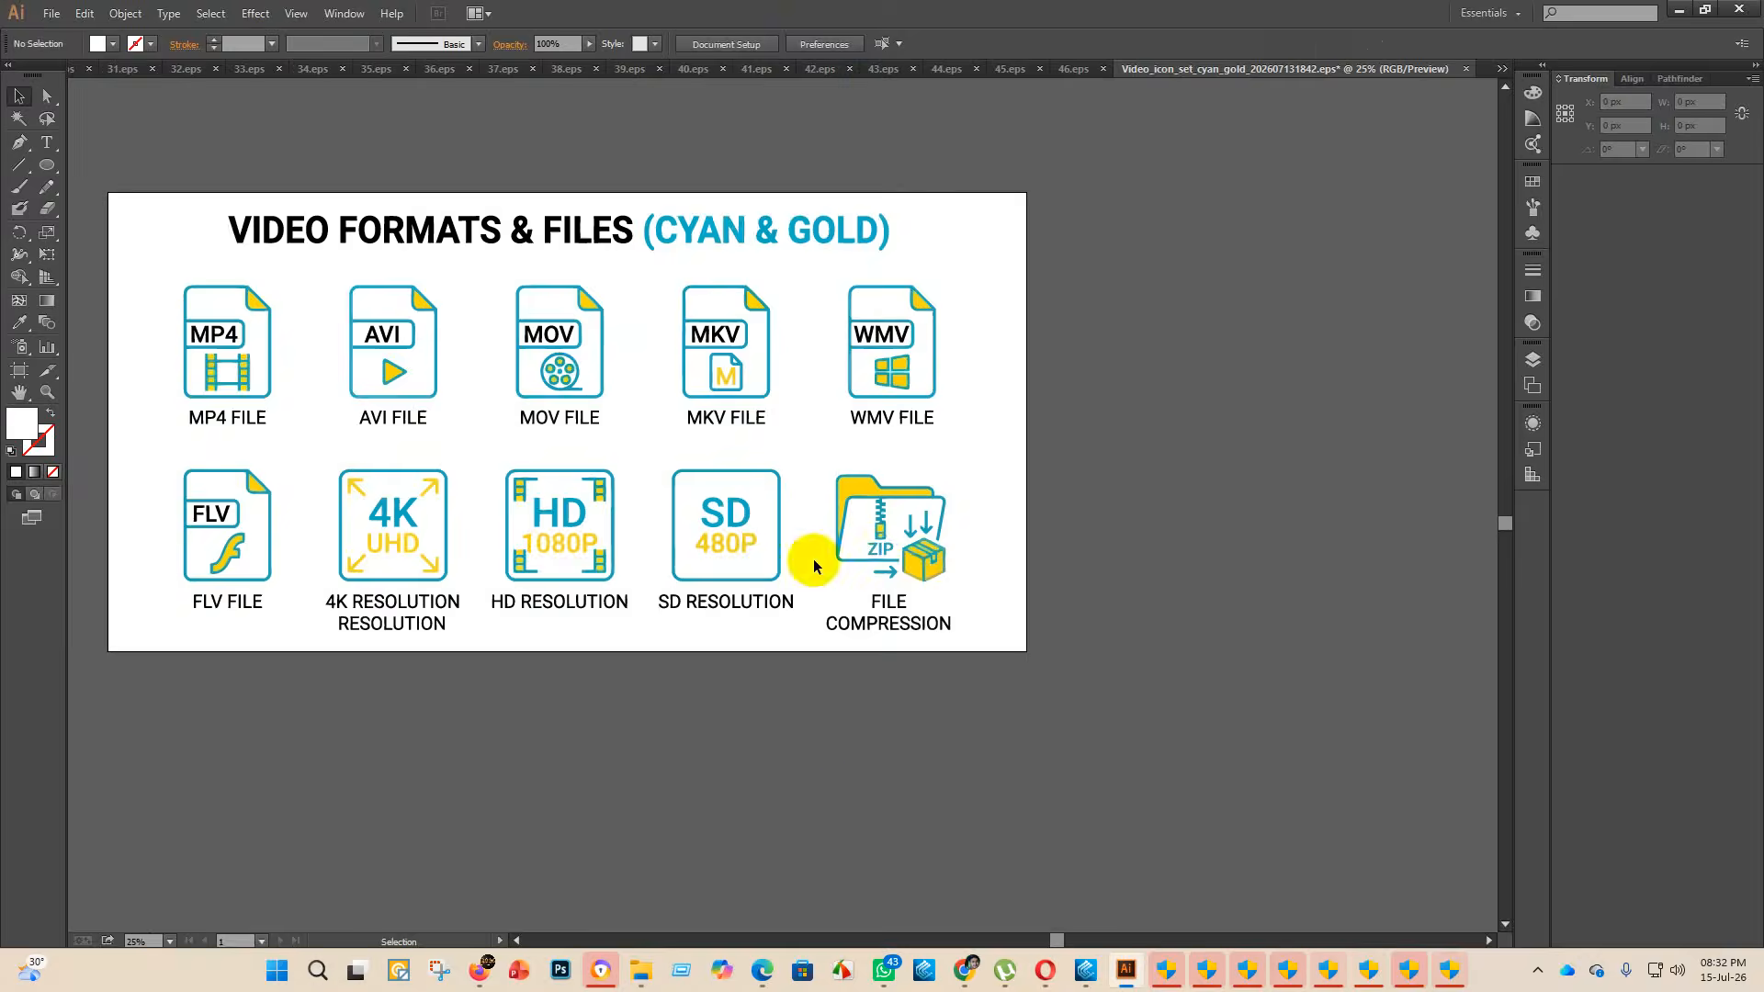
# - Save the video formats icon set in the eps 2 folder as an Illustrator EPS file named 47
pyautogui.click(51, 13)
pyautogui.click(112, 164)
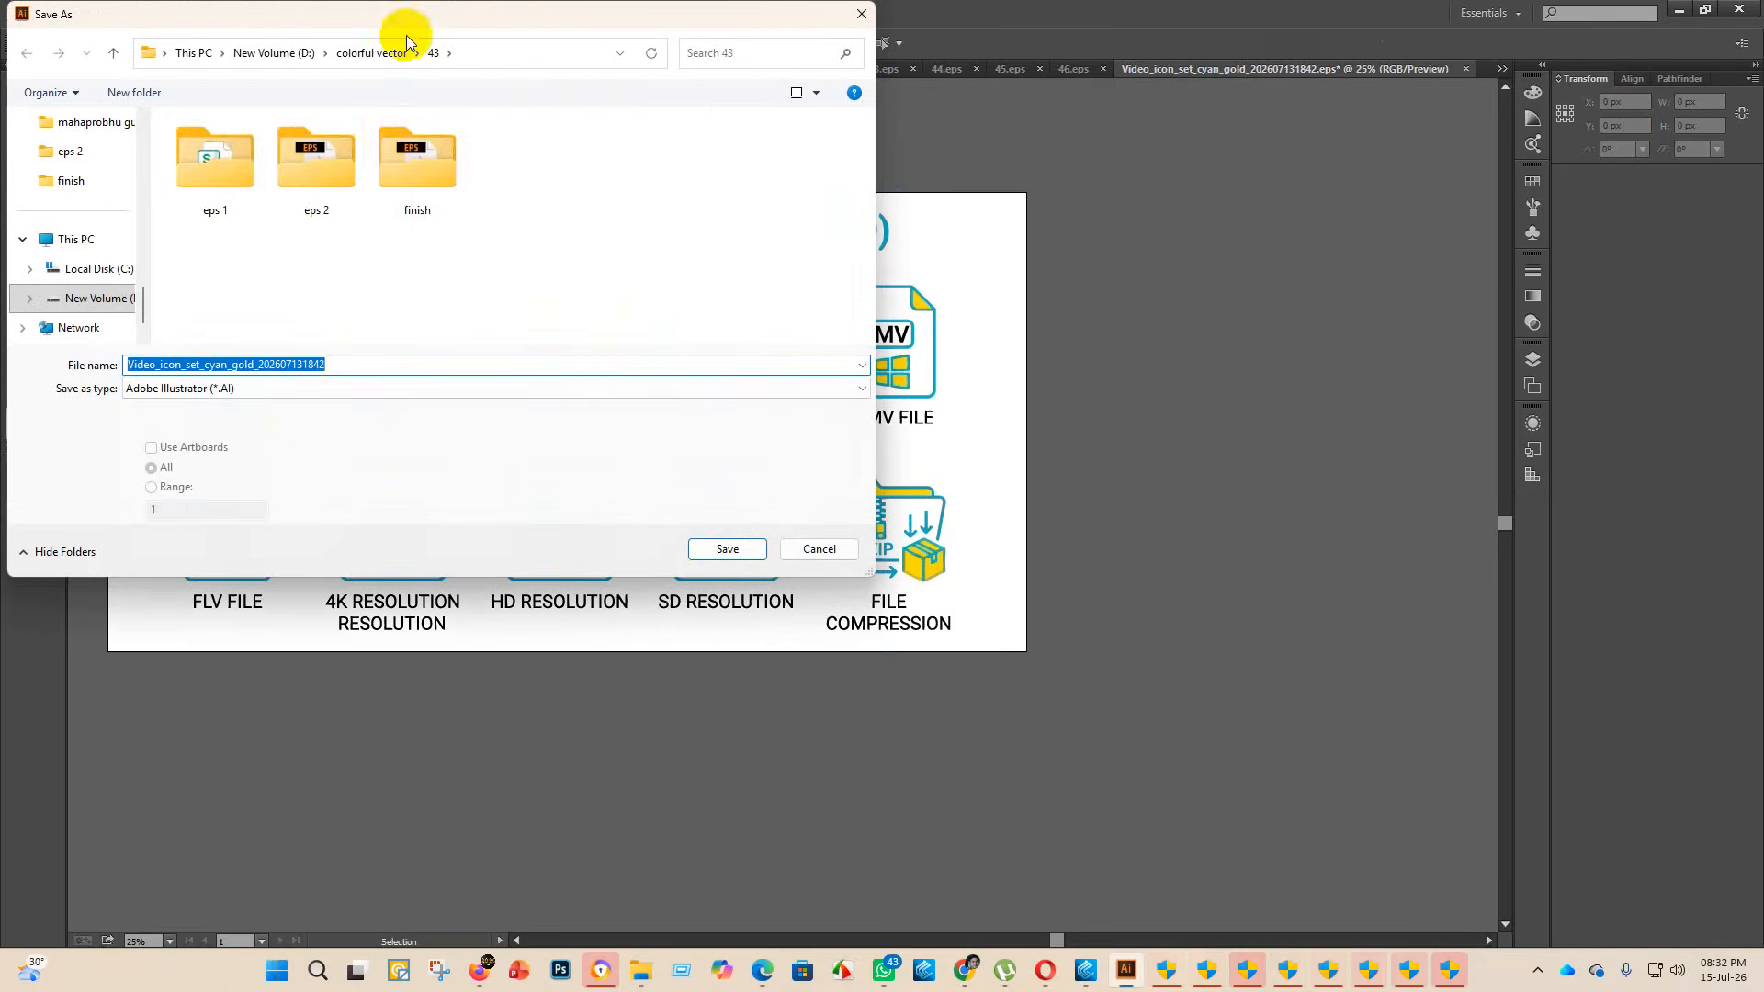
pyautogui.doubleClick(312, 173)
pyautogui.click(393, 385)
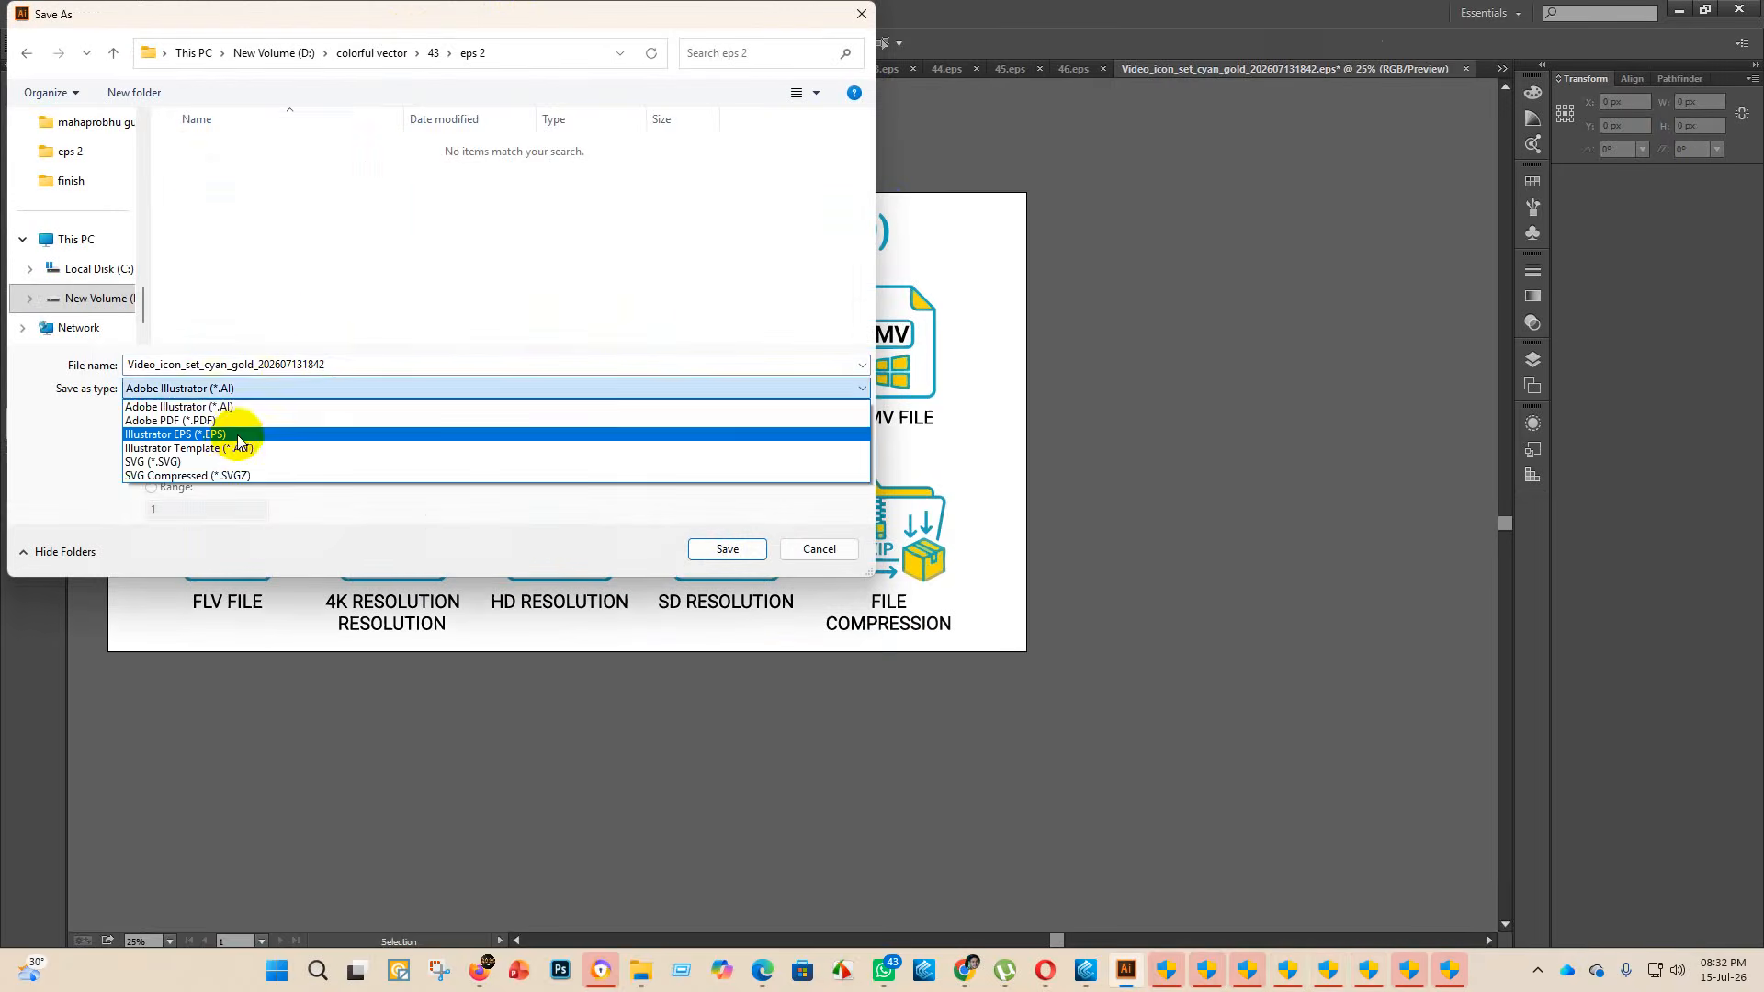
pyautogui.click(230, 436)
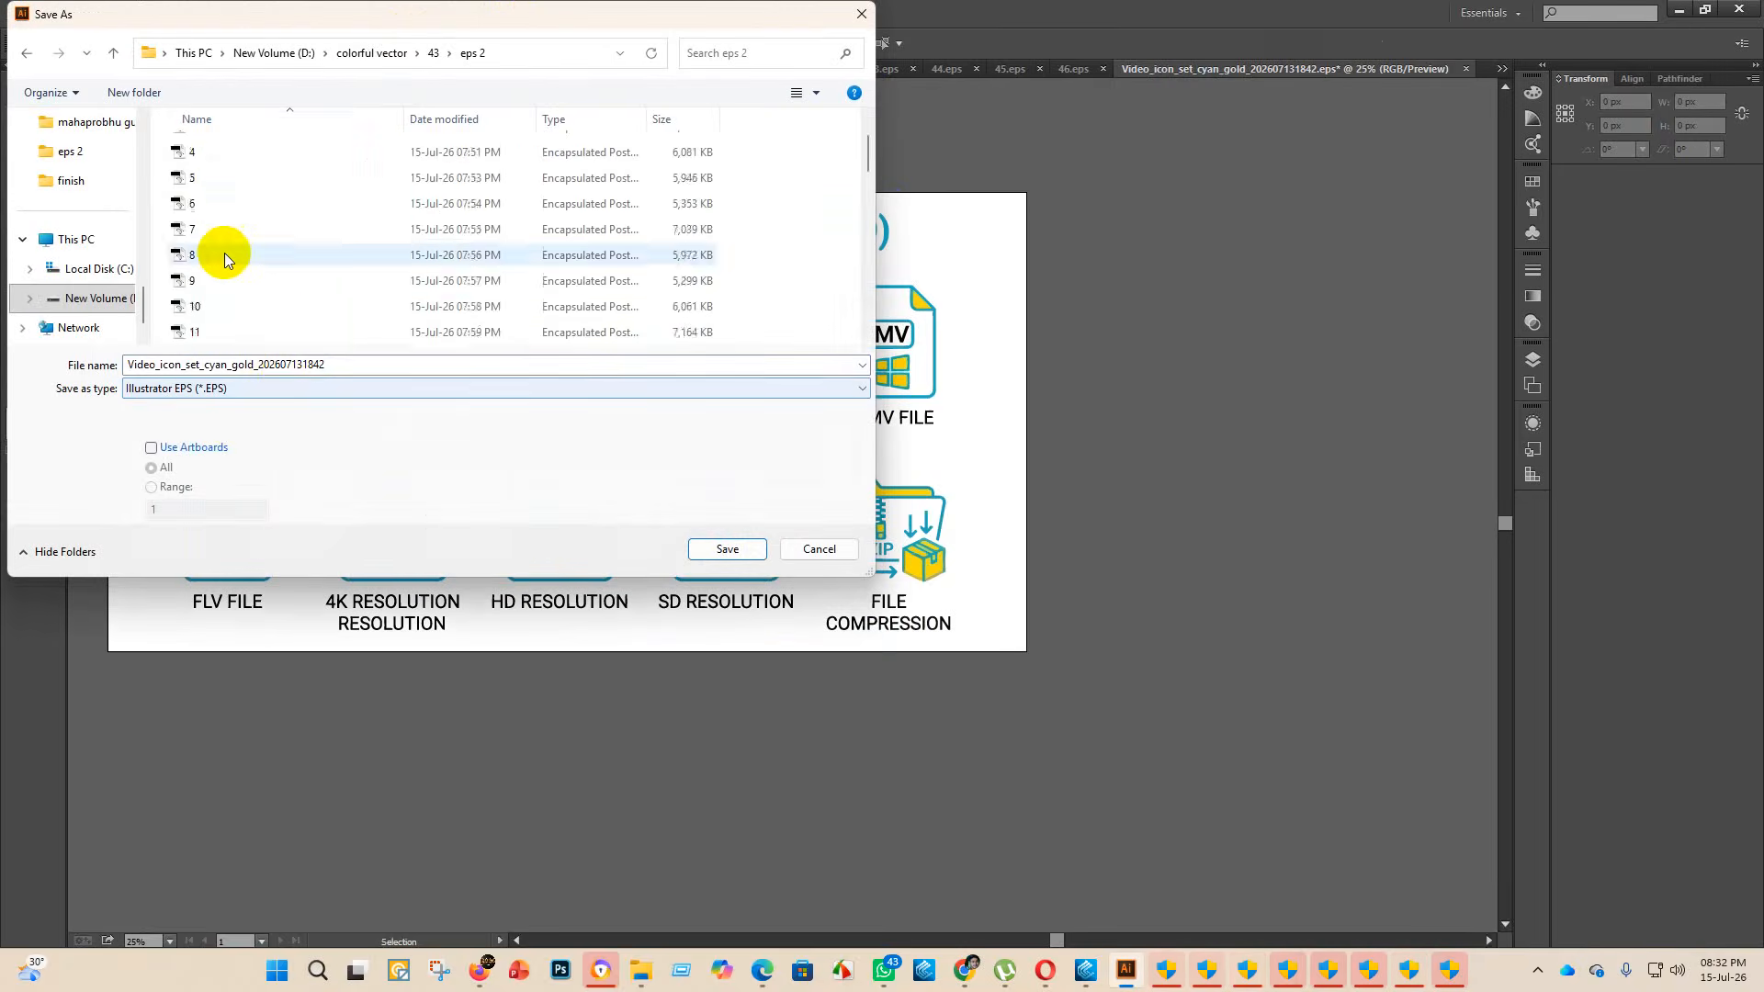
pyautogui.click(331, 367)
pyautogui.press('BackSpace')
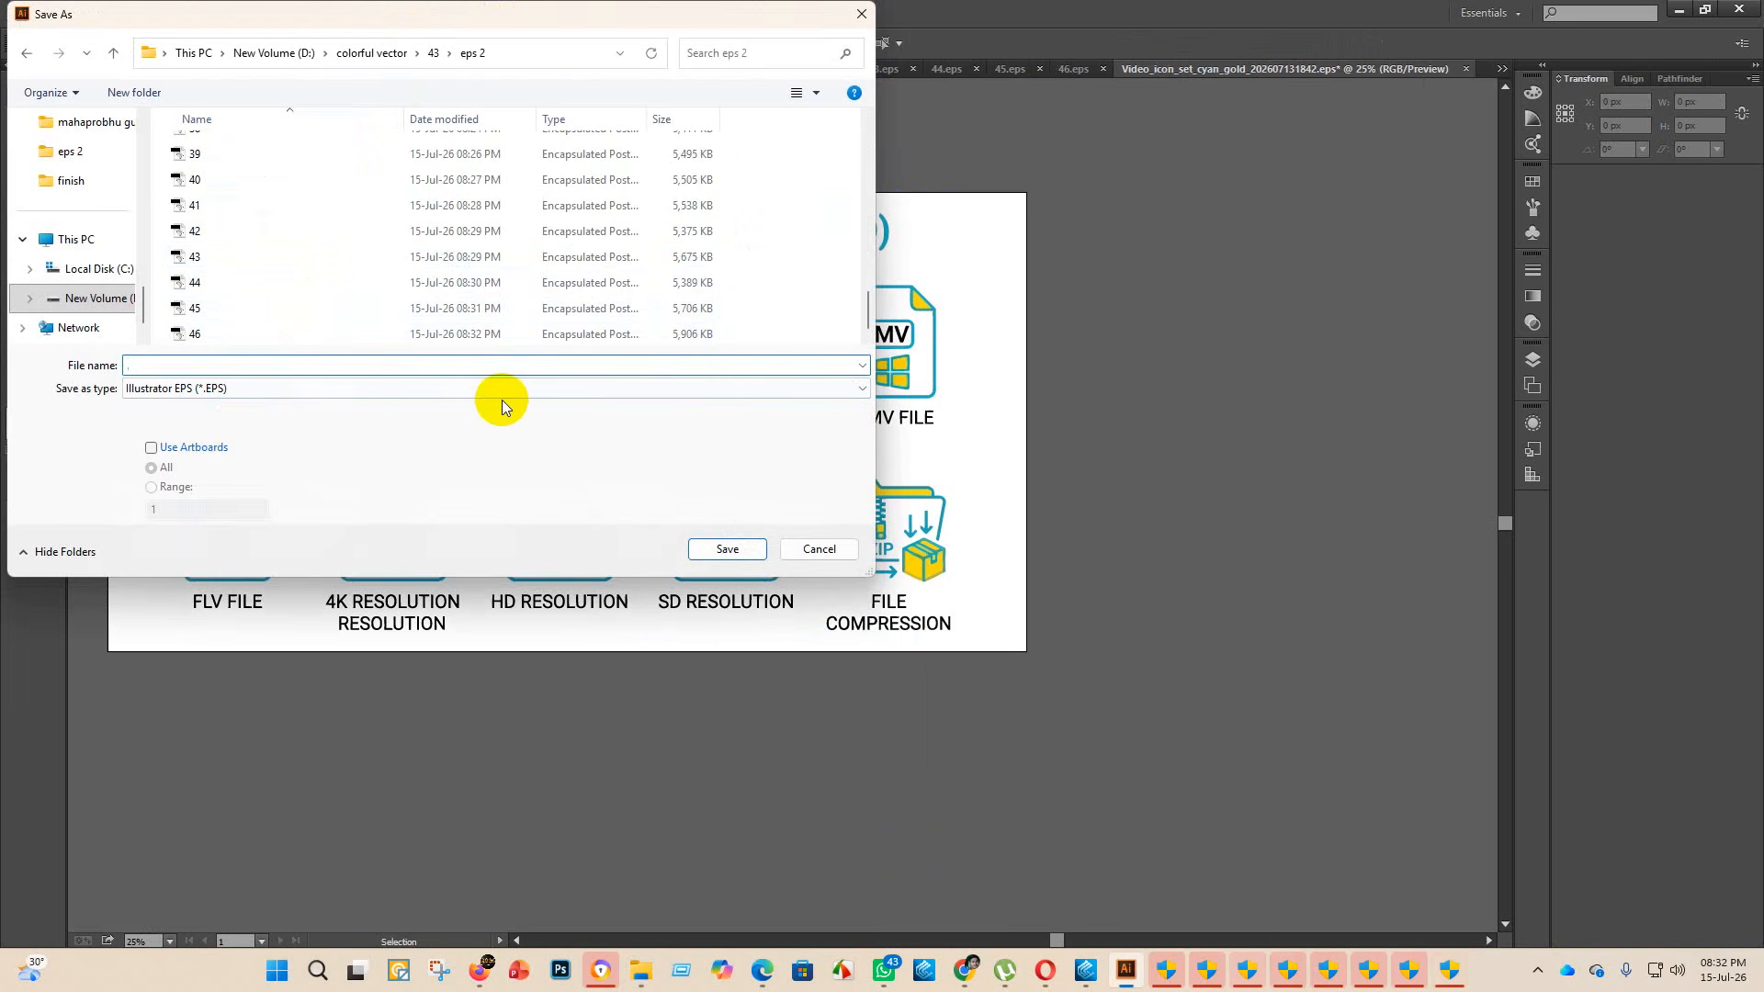
pyautogui.write('47')
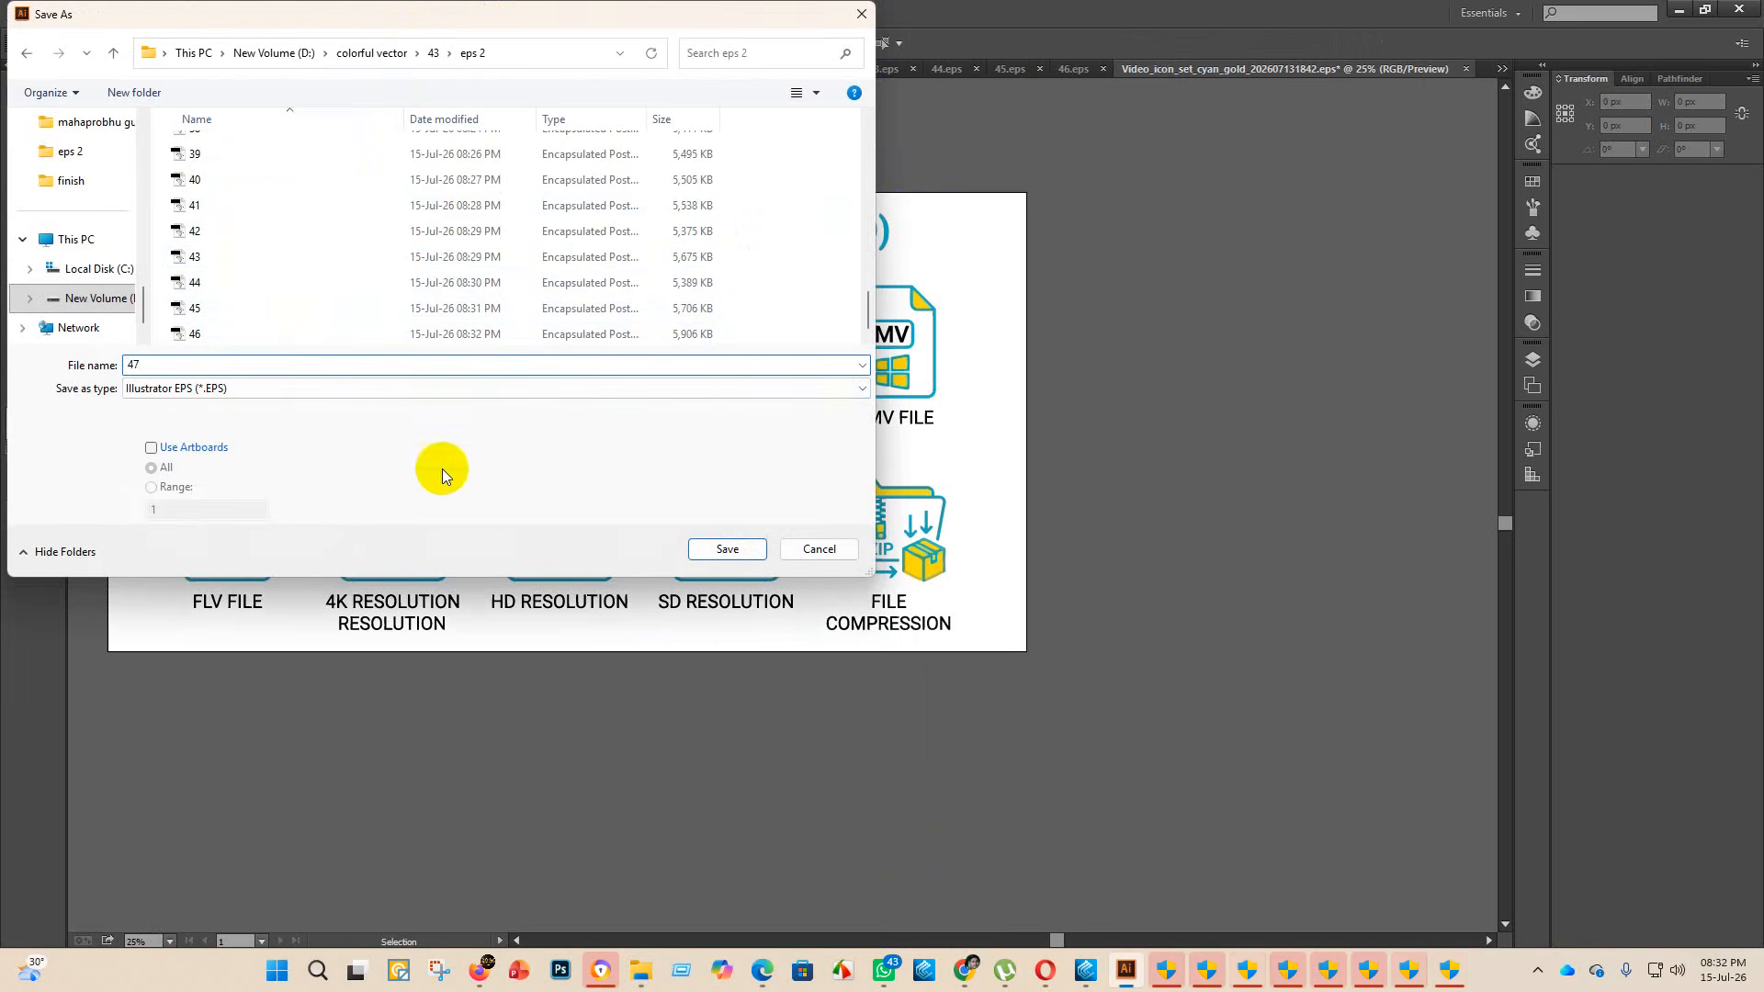
pyautogui.click(738, 548)
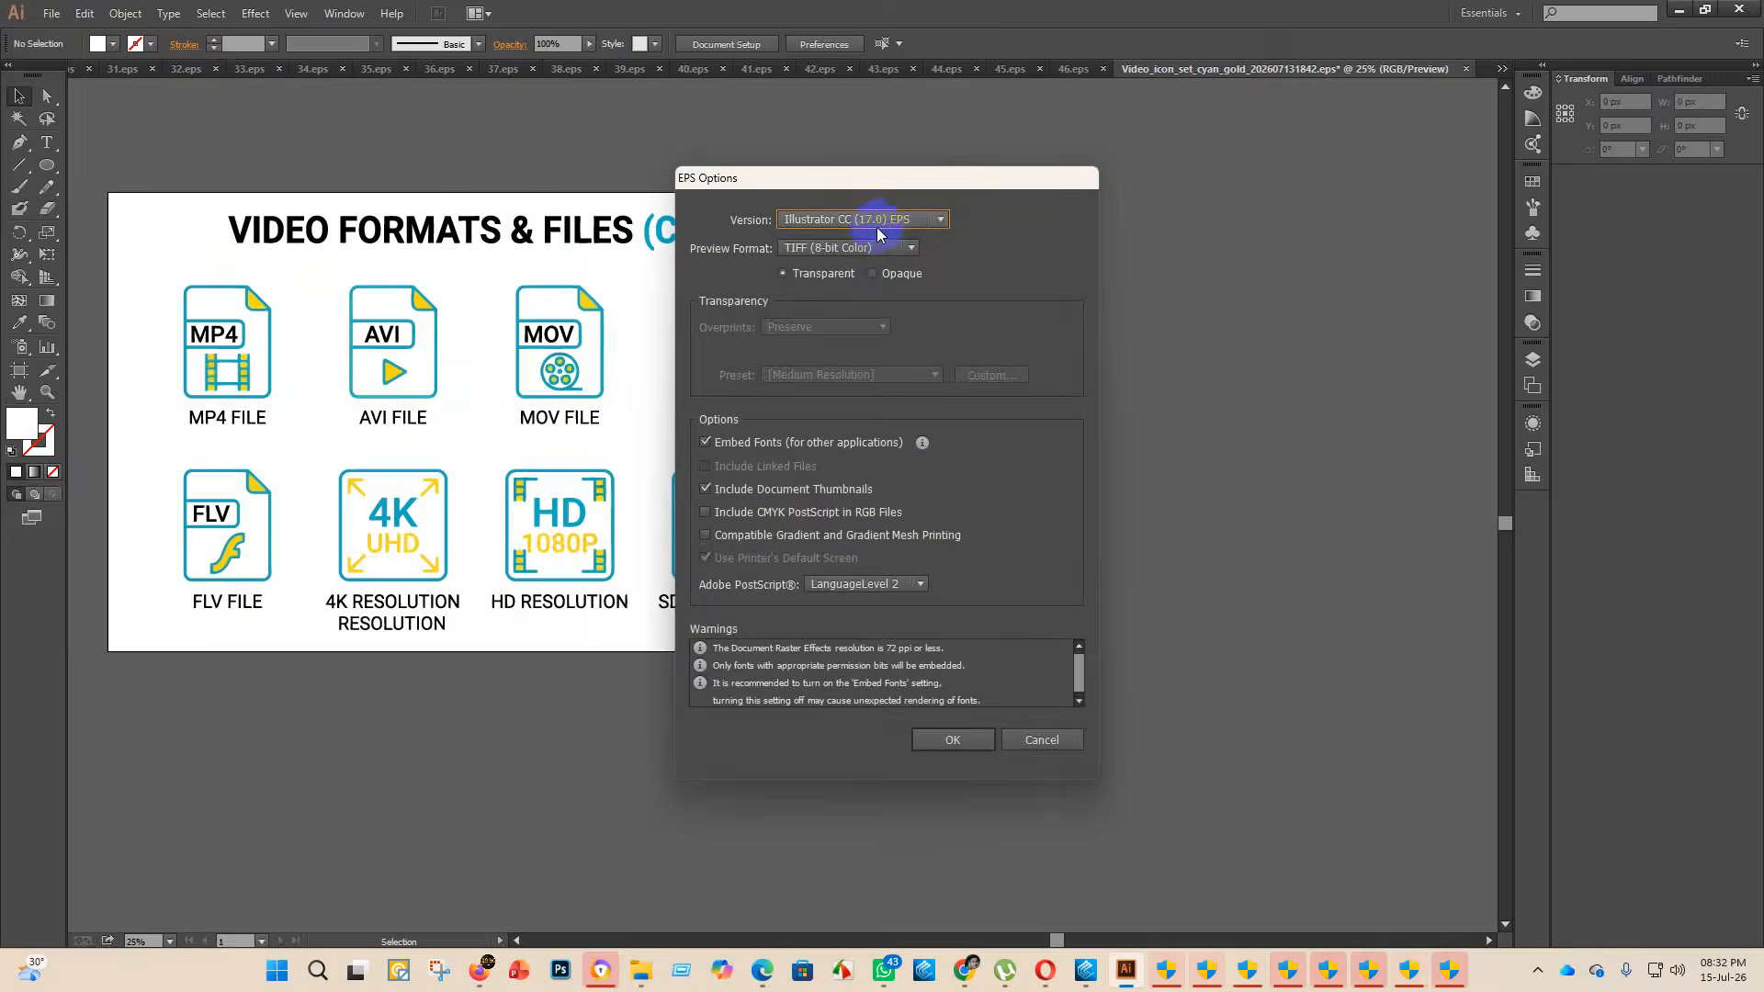
# - Set the EPS version to Illustrator 10 EPS for file 47 and write the file
pyautogui.click(941, 219)
pyautogui.click(893, 398)
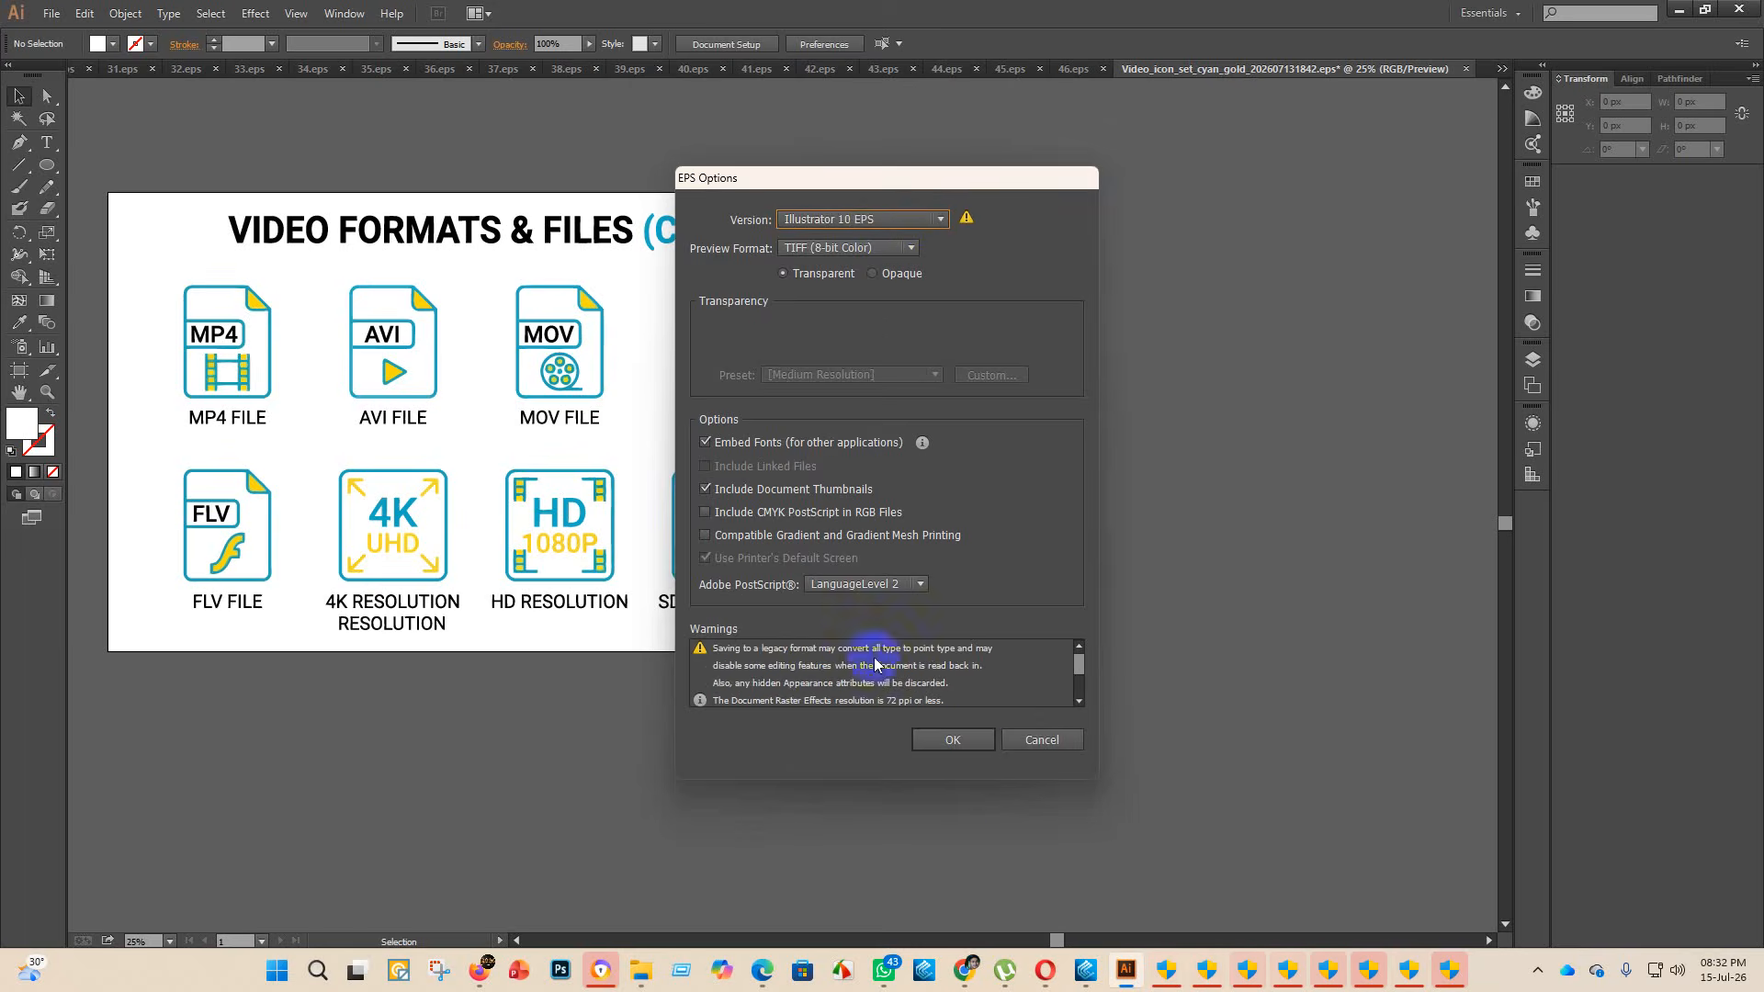
pyautogui.click(969, 749)
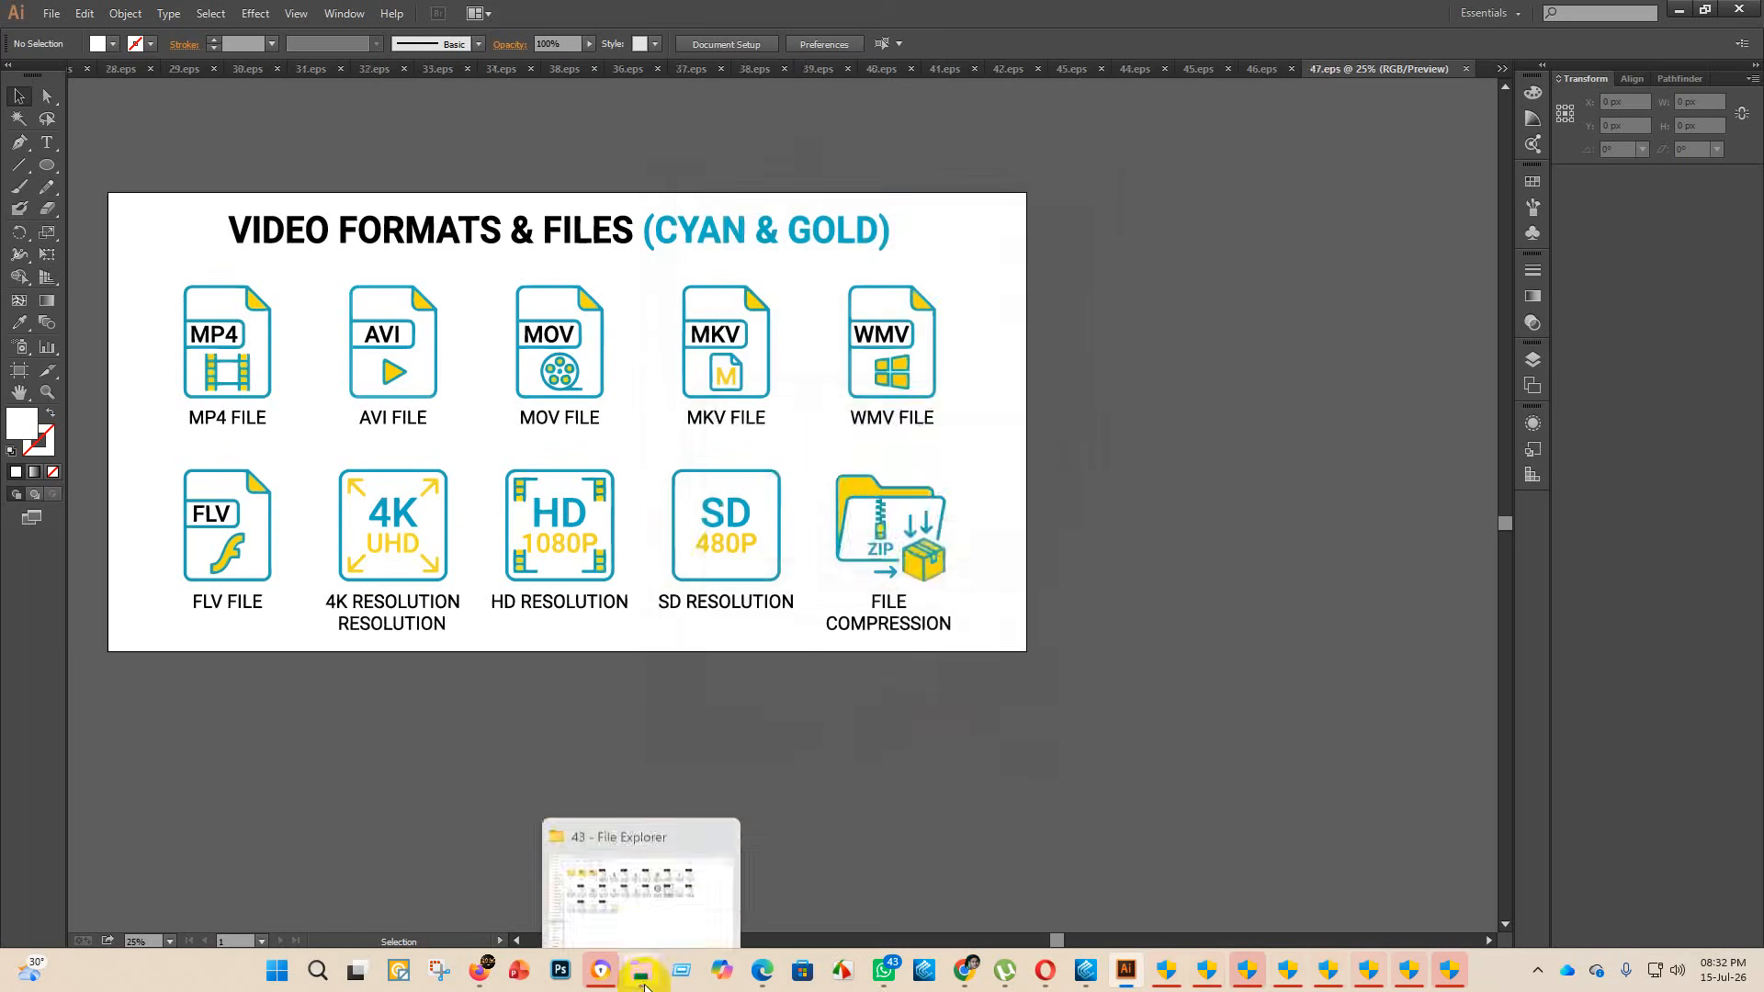
# - In File Explorer, move the cyan gold icon set's source EPS into the finish folder
pyautogui.click(696, 924)
pyautogui.moveTo(1142, 354); pyautogui.dragTo(428, 176)
pyautogui.moveTo(1133, 374); pyautogui.dragTo(449, 189)
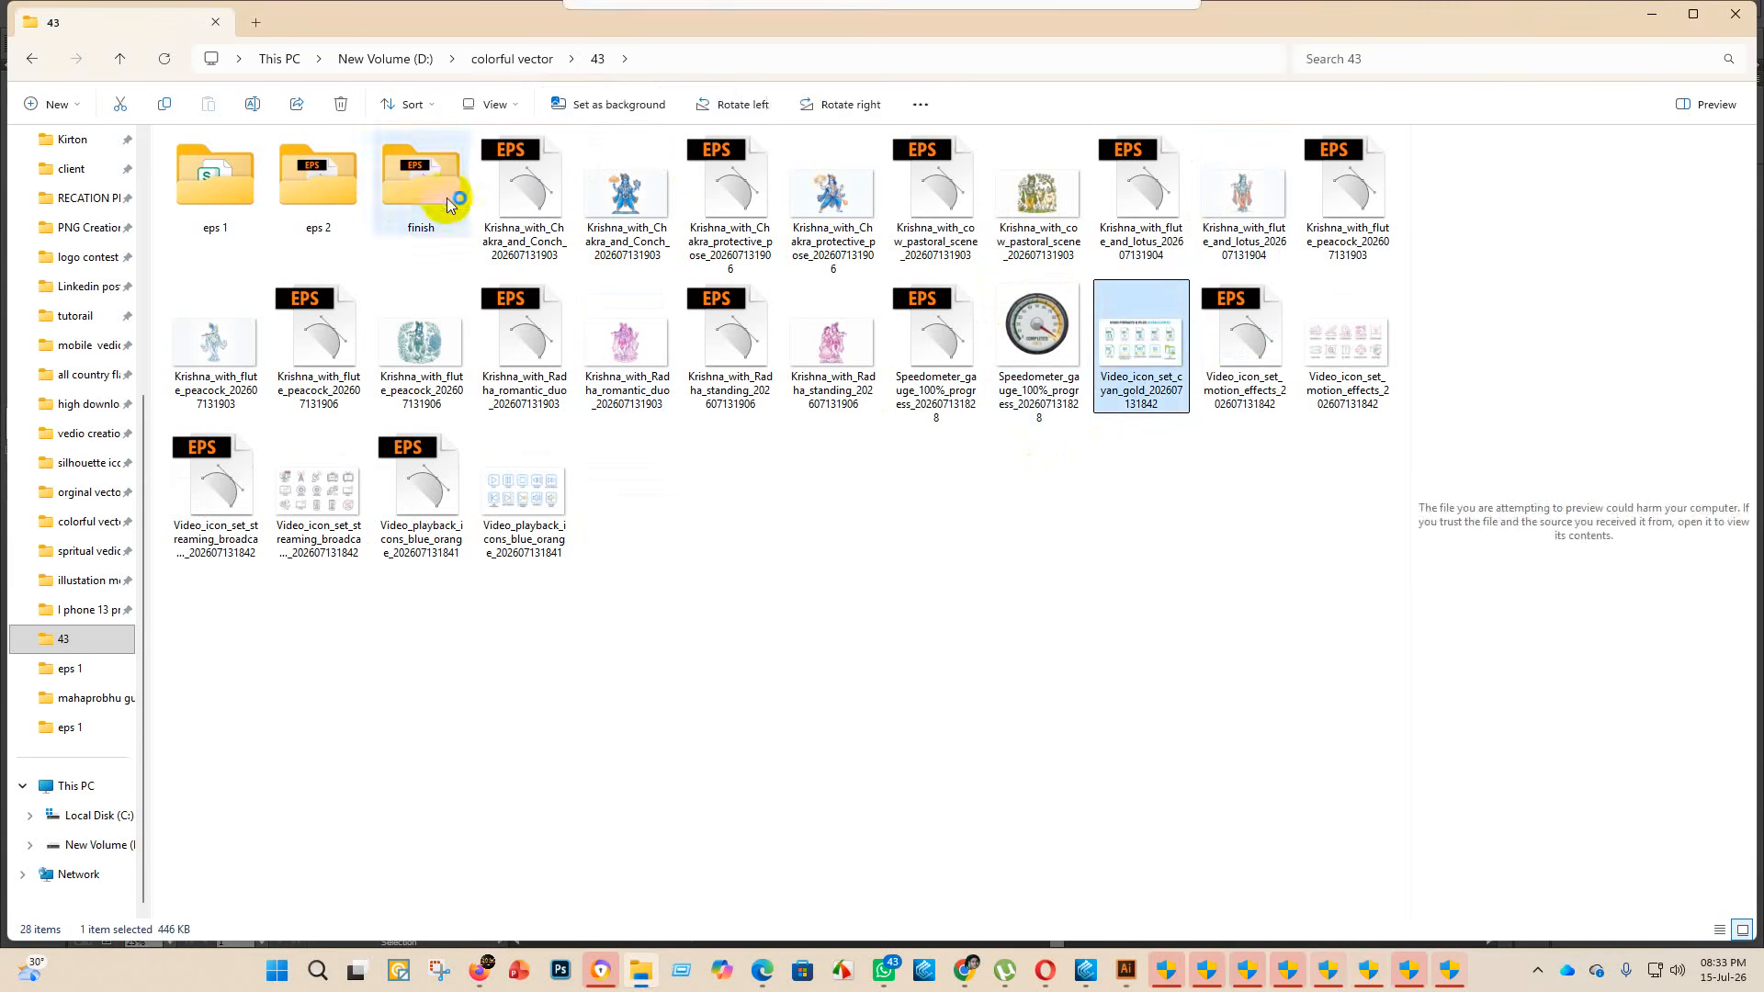
# - Open Video_icon_set_motion_effects_202607131842.eps in a maximised window and enlarge the icon group proportionally to about the artboard's width
pyautogui.click(1123, 344)
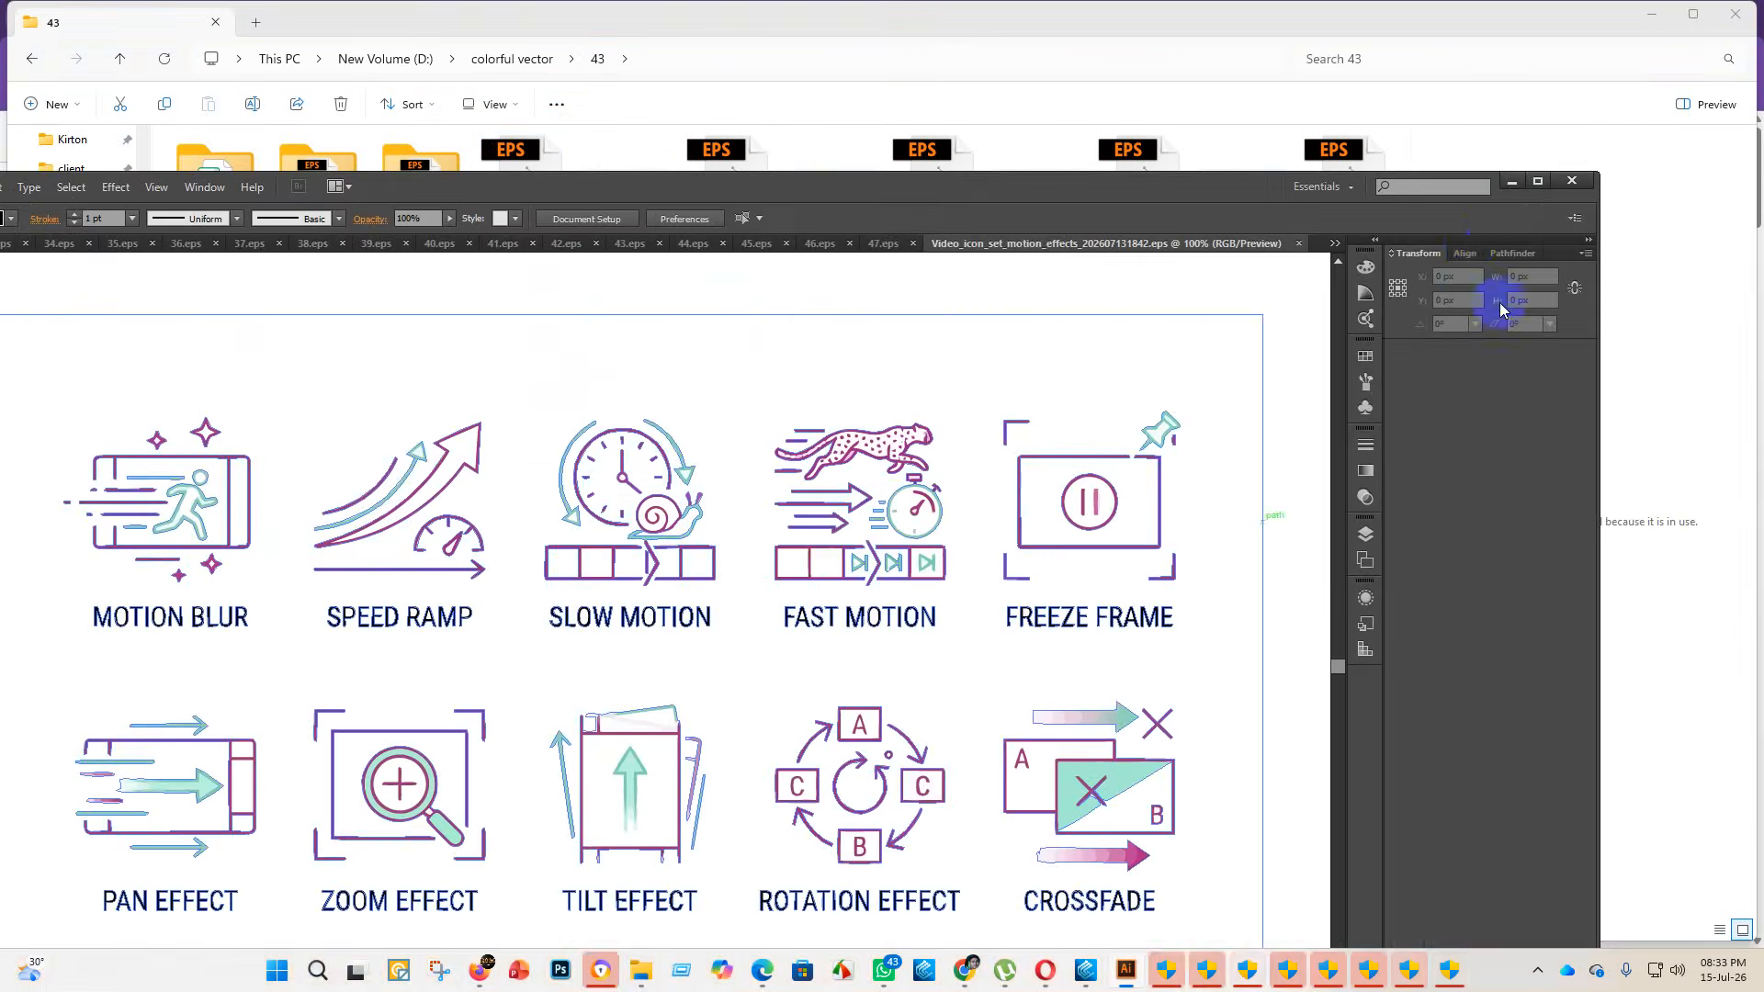
pyautogui.click(1534, 184)
pyautogui.scroll(-6, 1018, 559)
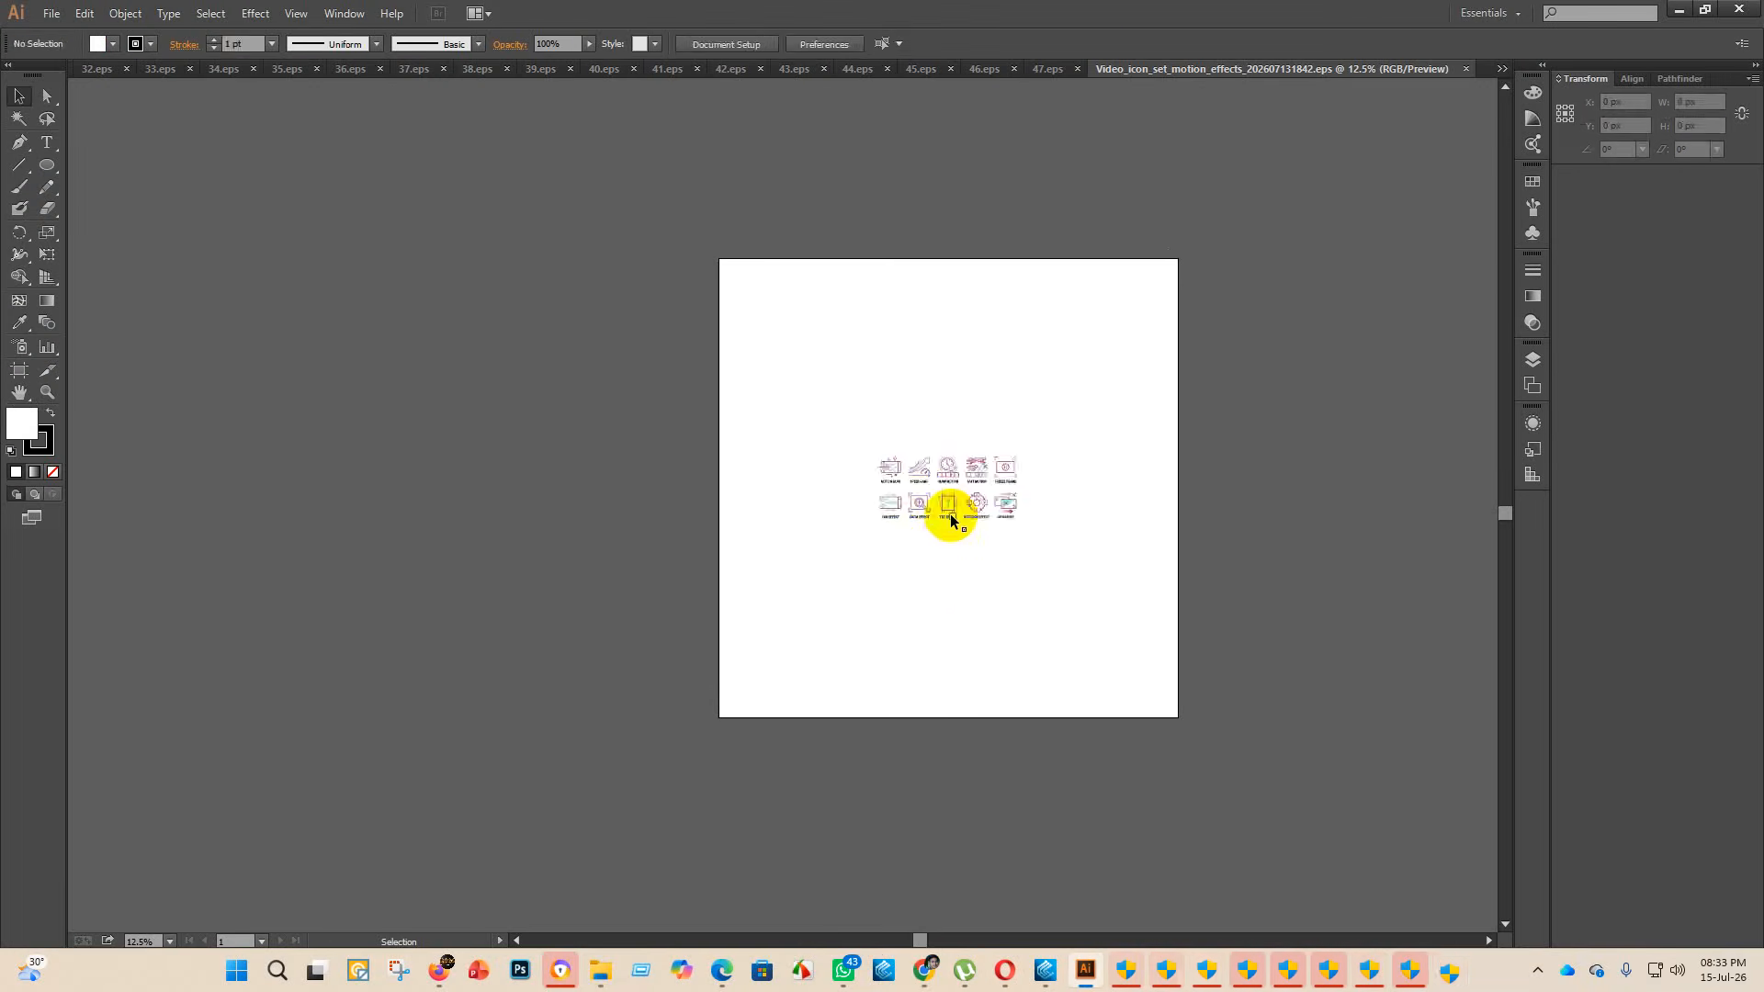
pyautogui.click(950, 515)
pyautogui.scroll(6, 919, 556)
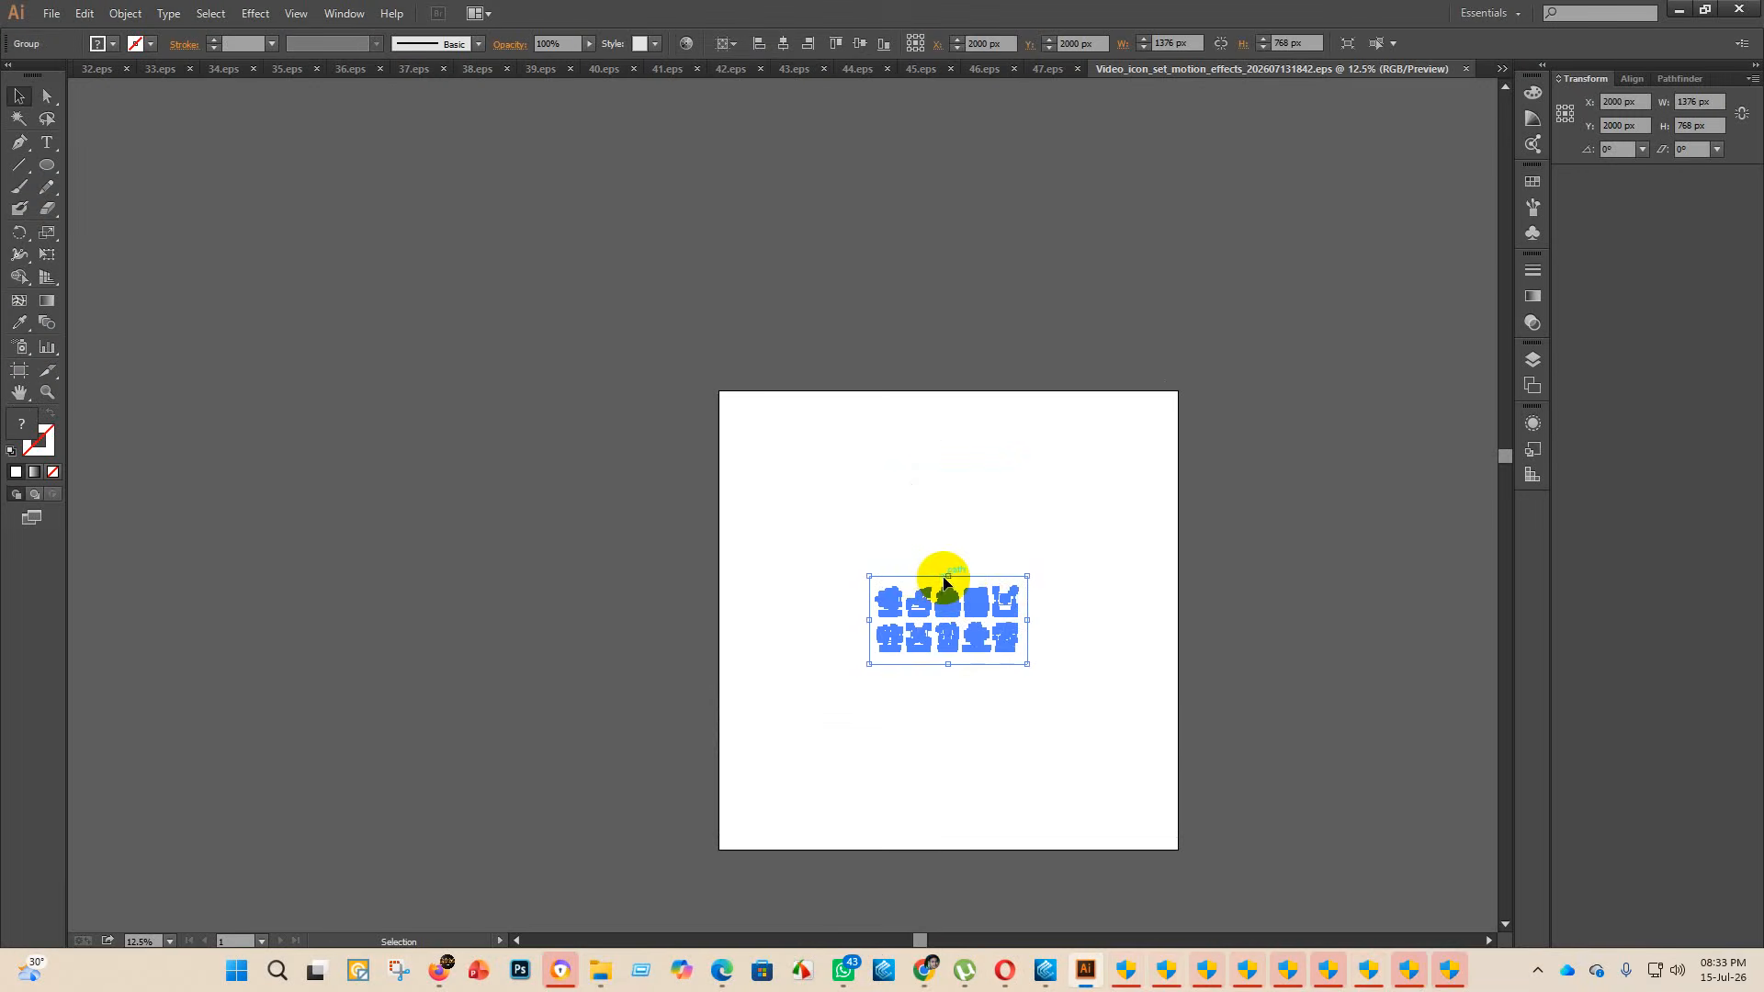
pyautogui.moveTo(949, 576); pyautogui.dragTo(975, 400)
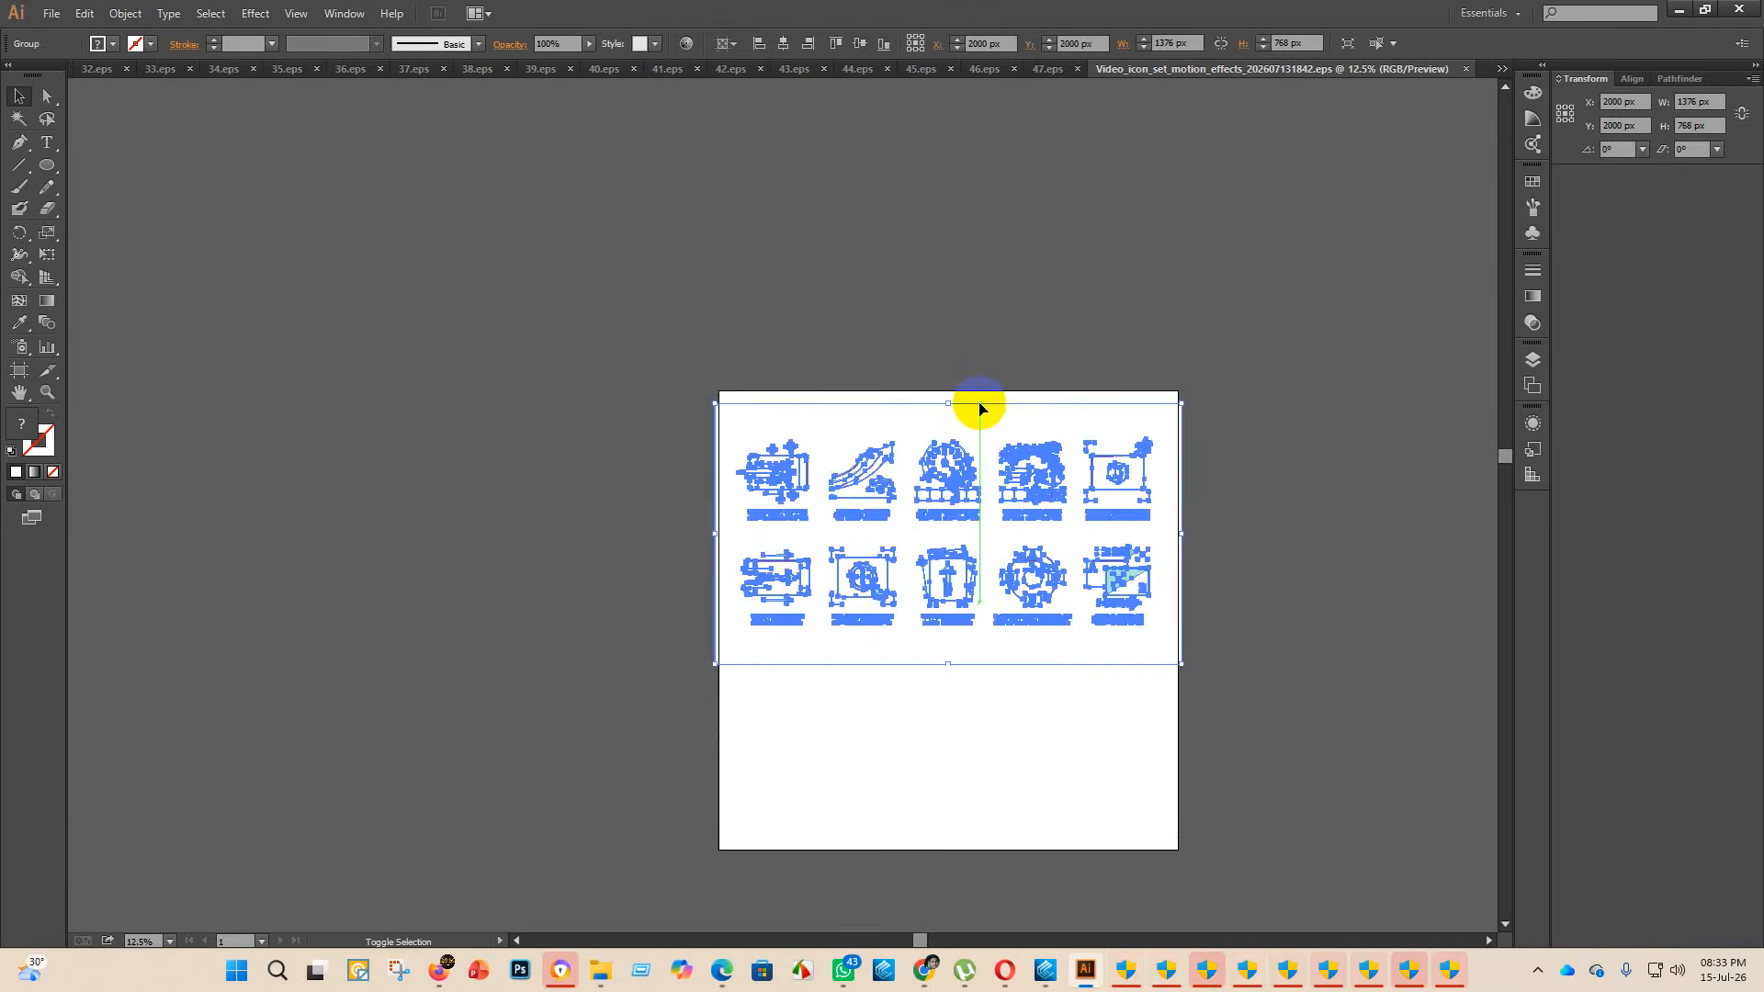
pyautogui.click(1288, 578)
# - Select the white background areas of the motion effects set with the Magic Wand and delete them
pyautogui.scroll(3, 1010, 588)
pyautogui.click(19, 118)
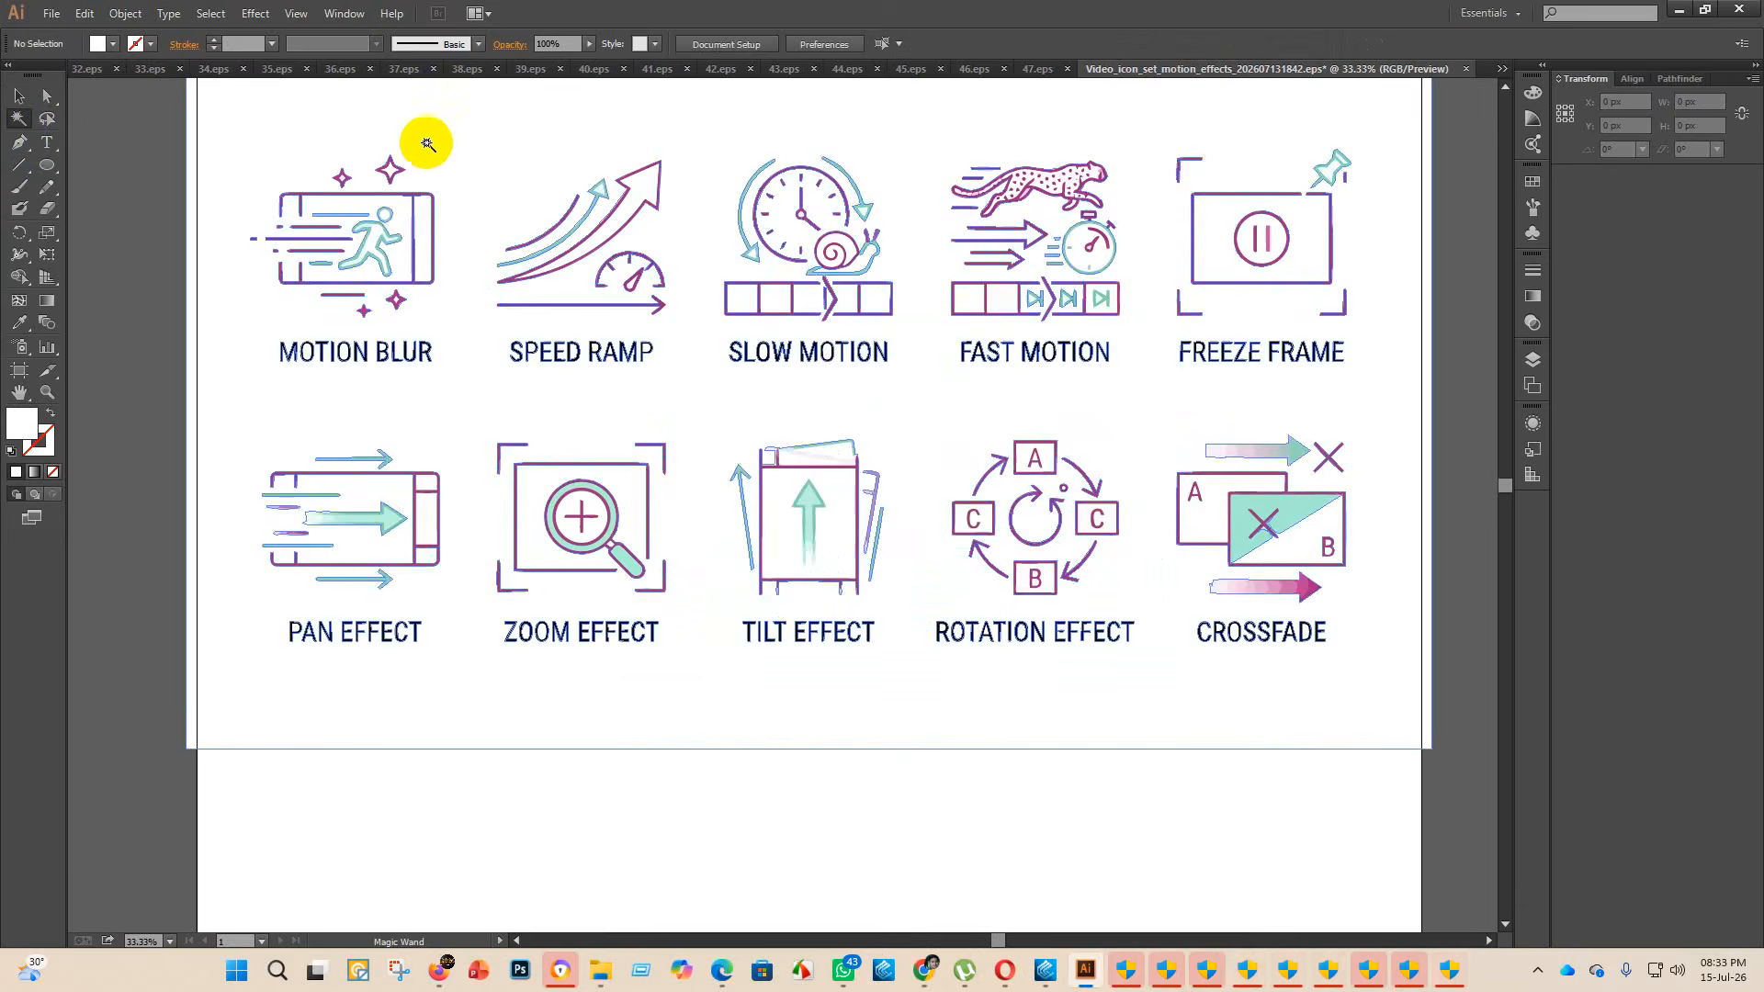
pyautogui.click(440, 139)
pyautogui.press('Delete')
pyautogui.scroll(-3, 414, 395)
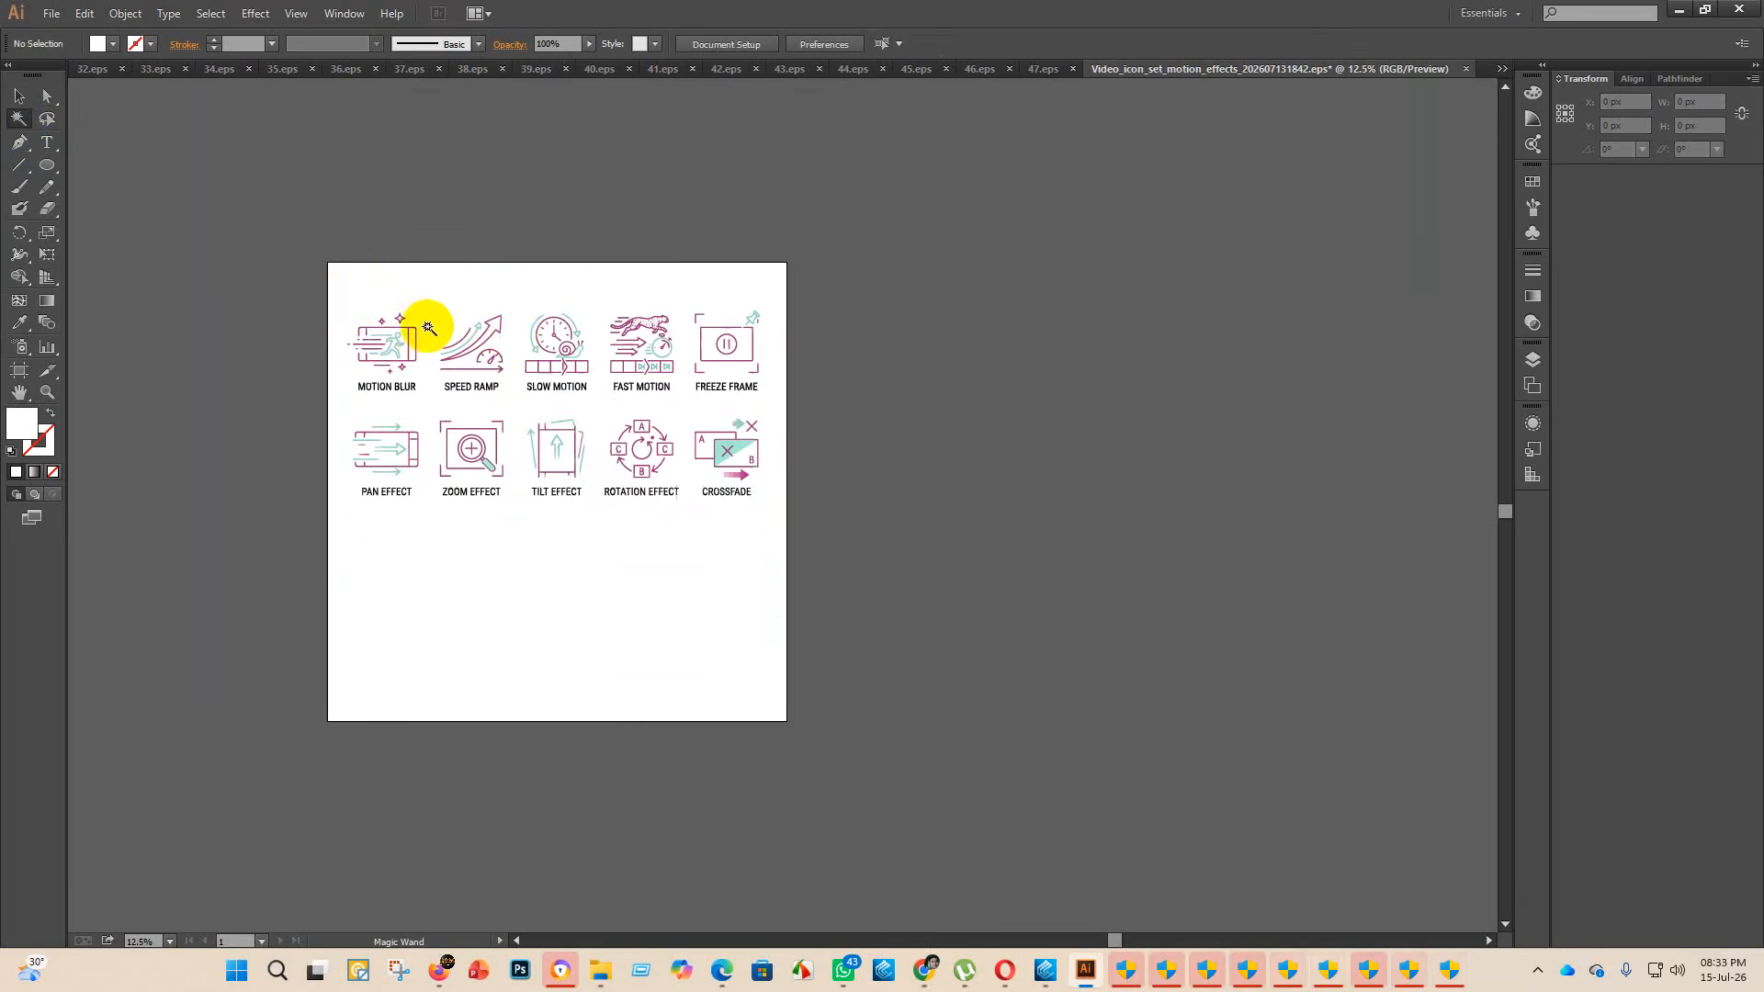
# - Select the motion effects icon group and centre it horizontally on the artboard
pyautogui.scroll(1, 429, 327)
pyautogui.click(18, 95)
pyautogui.click(554, 400)
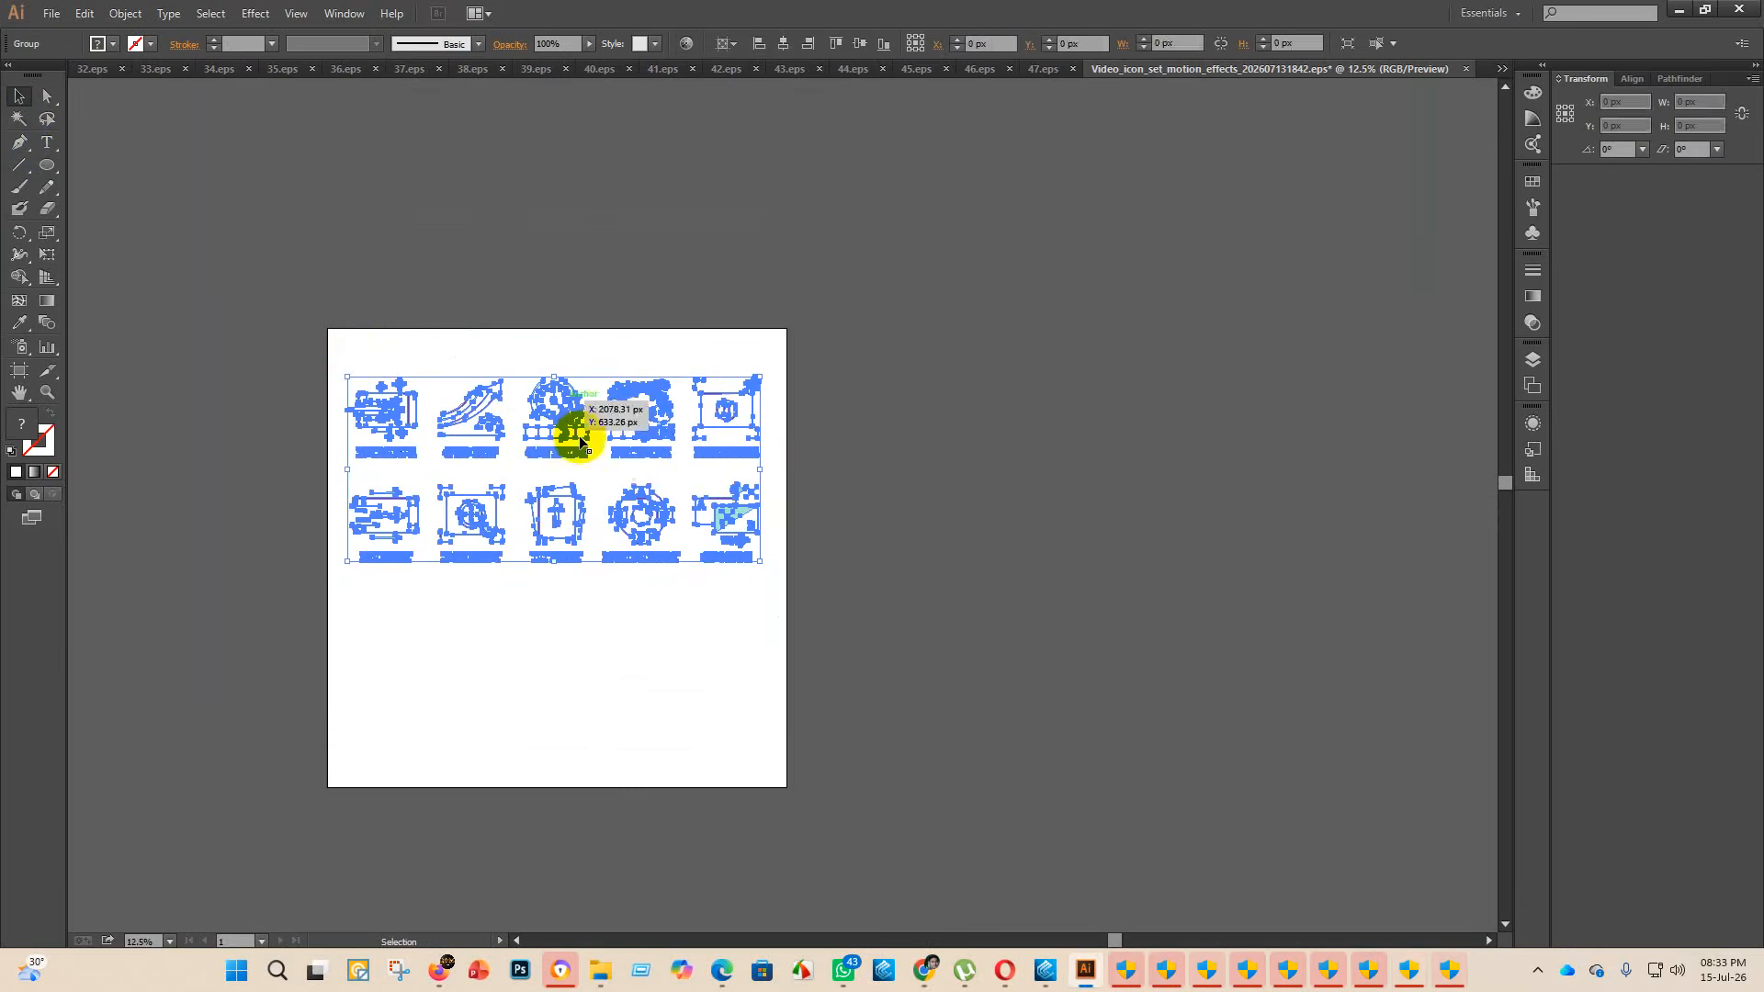
pyautogui.click(759, 44)
pyautogui.click(782, 43)
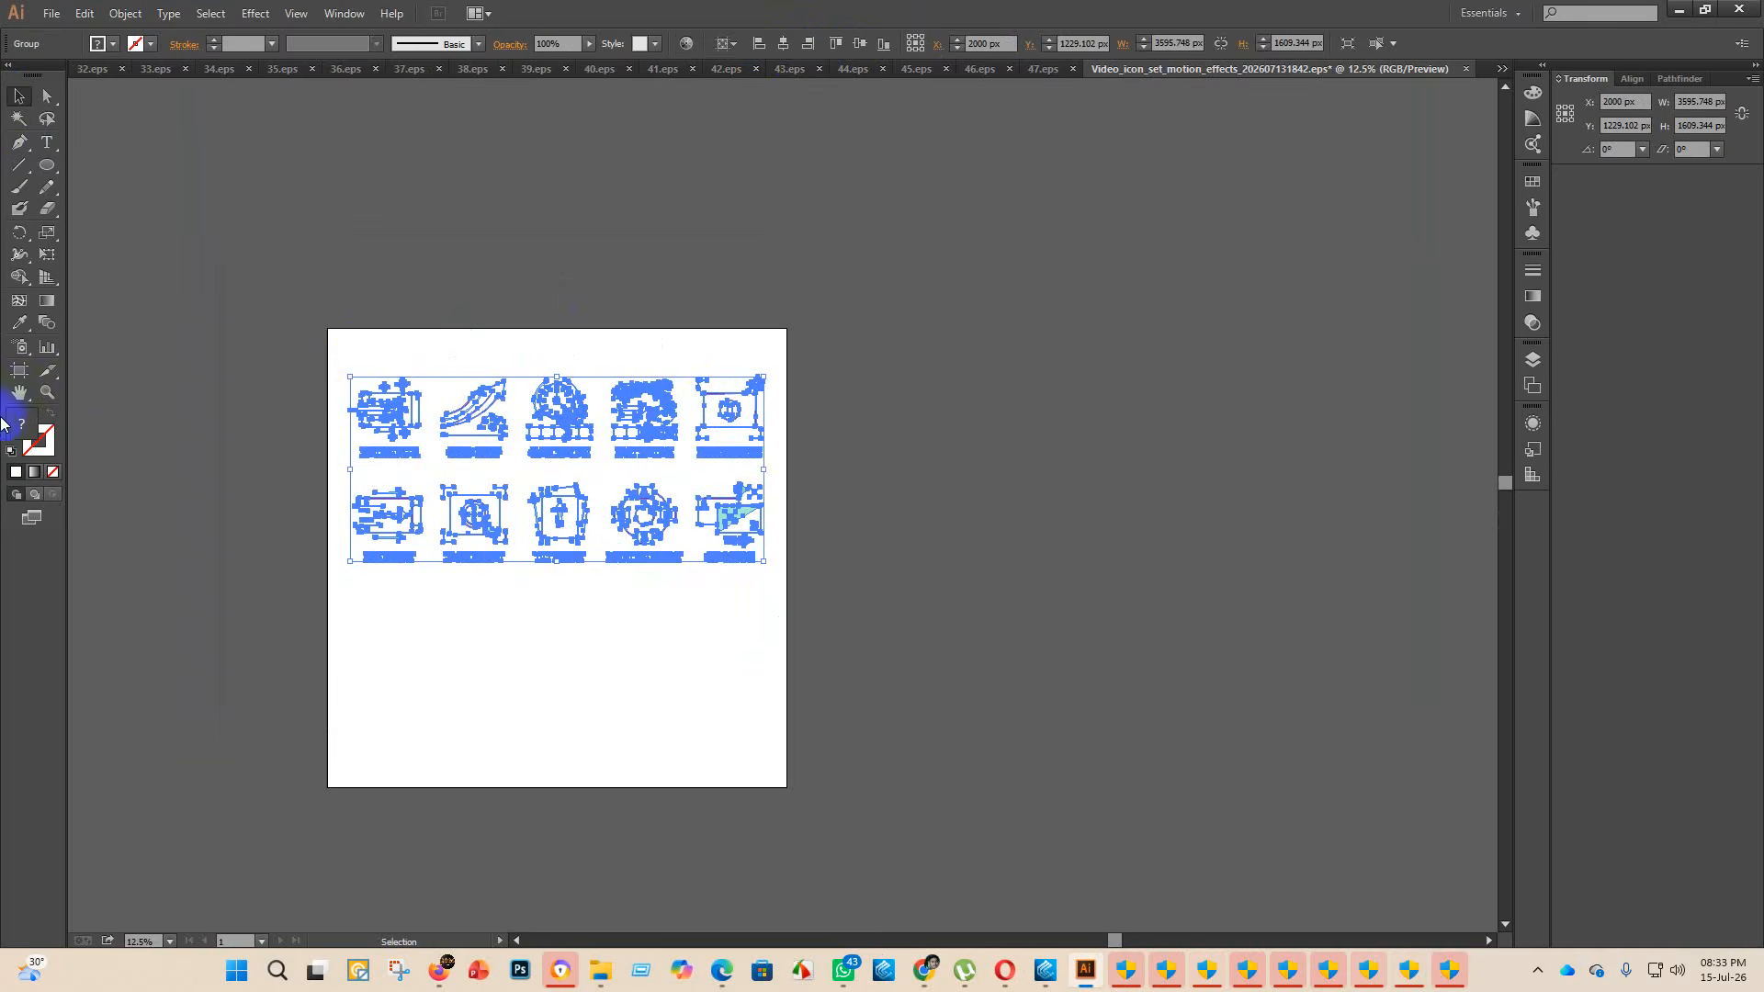
# - Set the motion effects artboard height to 2000 px and centre the icon group vertically on it
pyautogui.click(20, 371)
pyautogui.click(1003, 44)
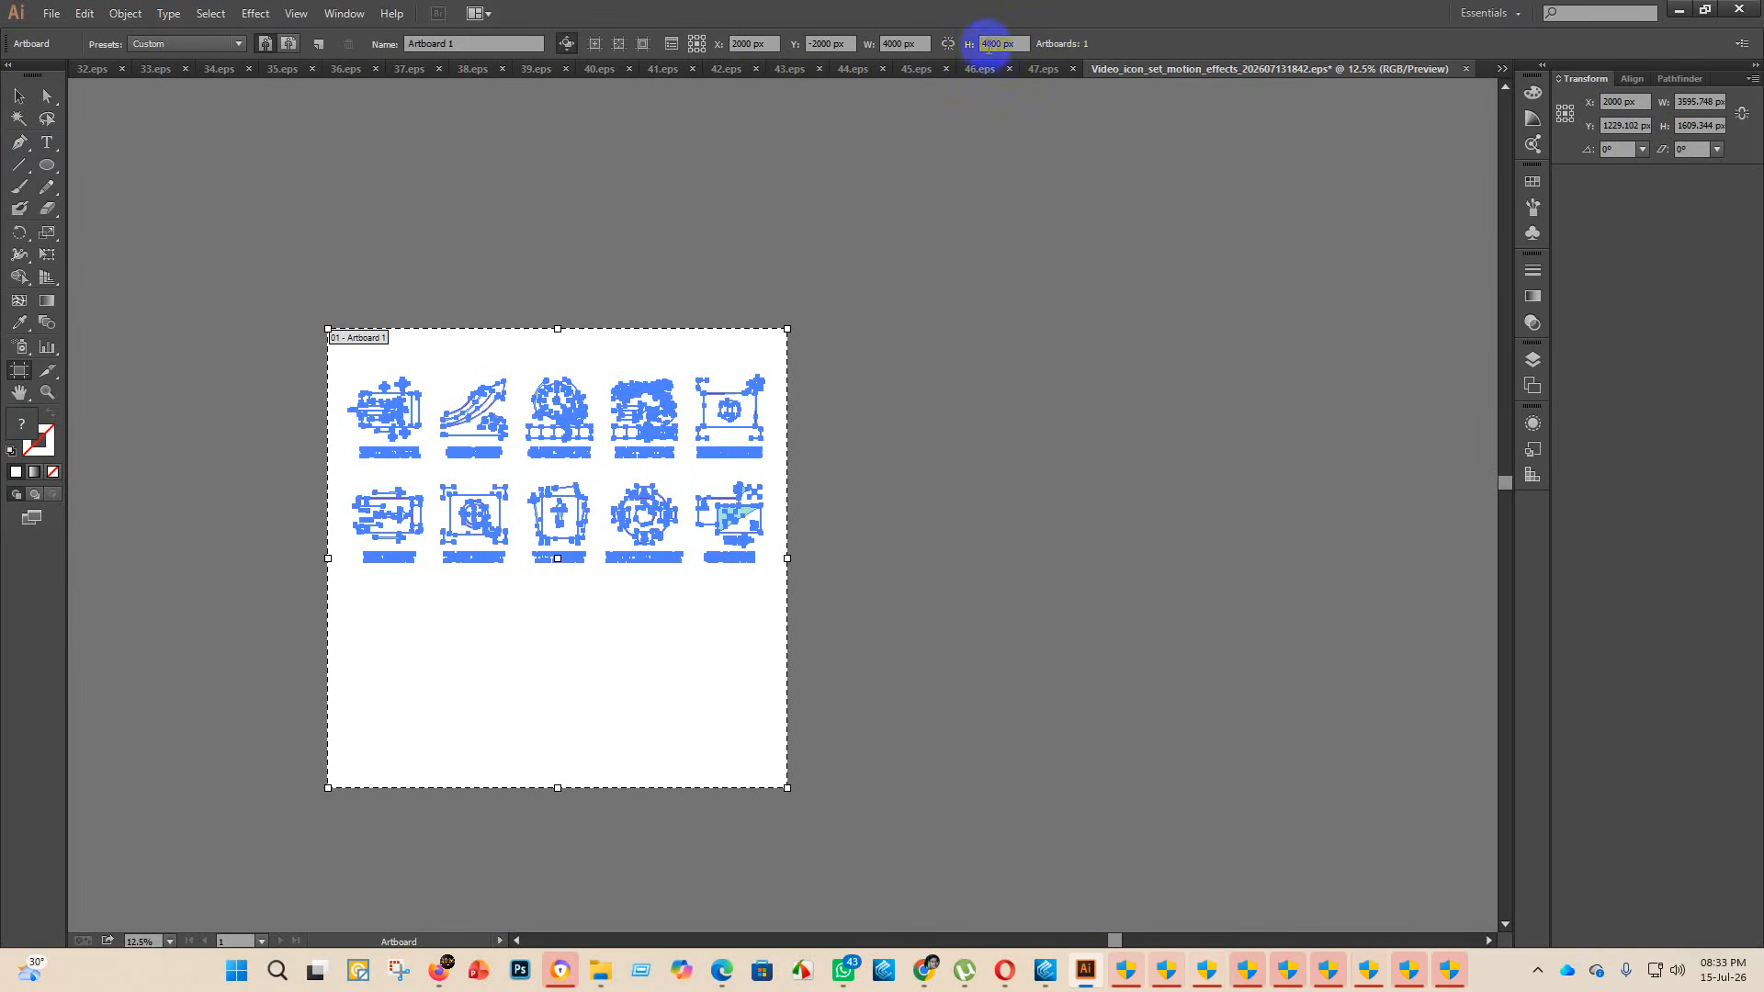
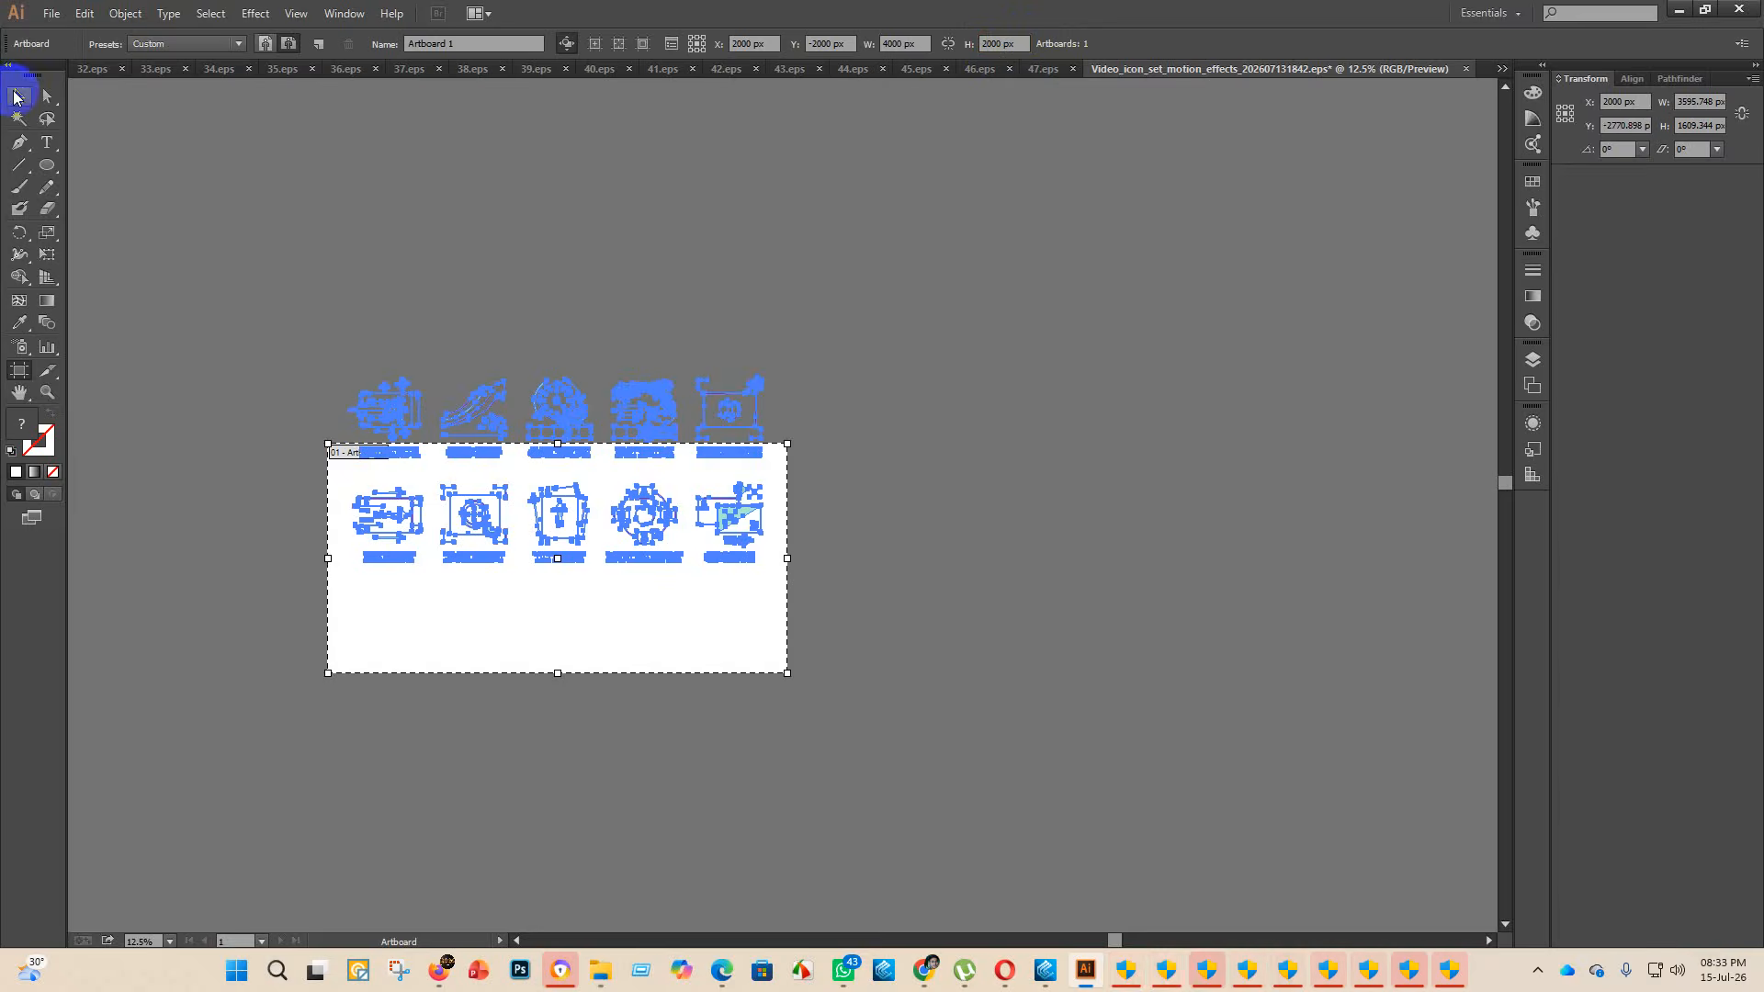
pyautogui.click(14, 95)
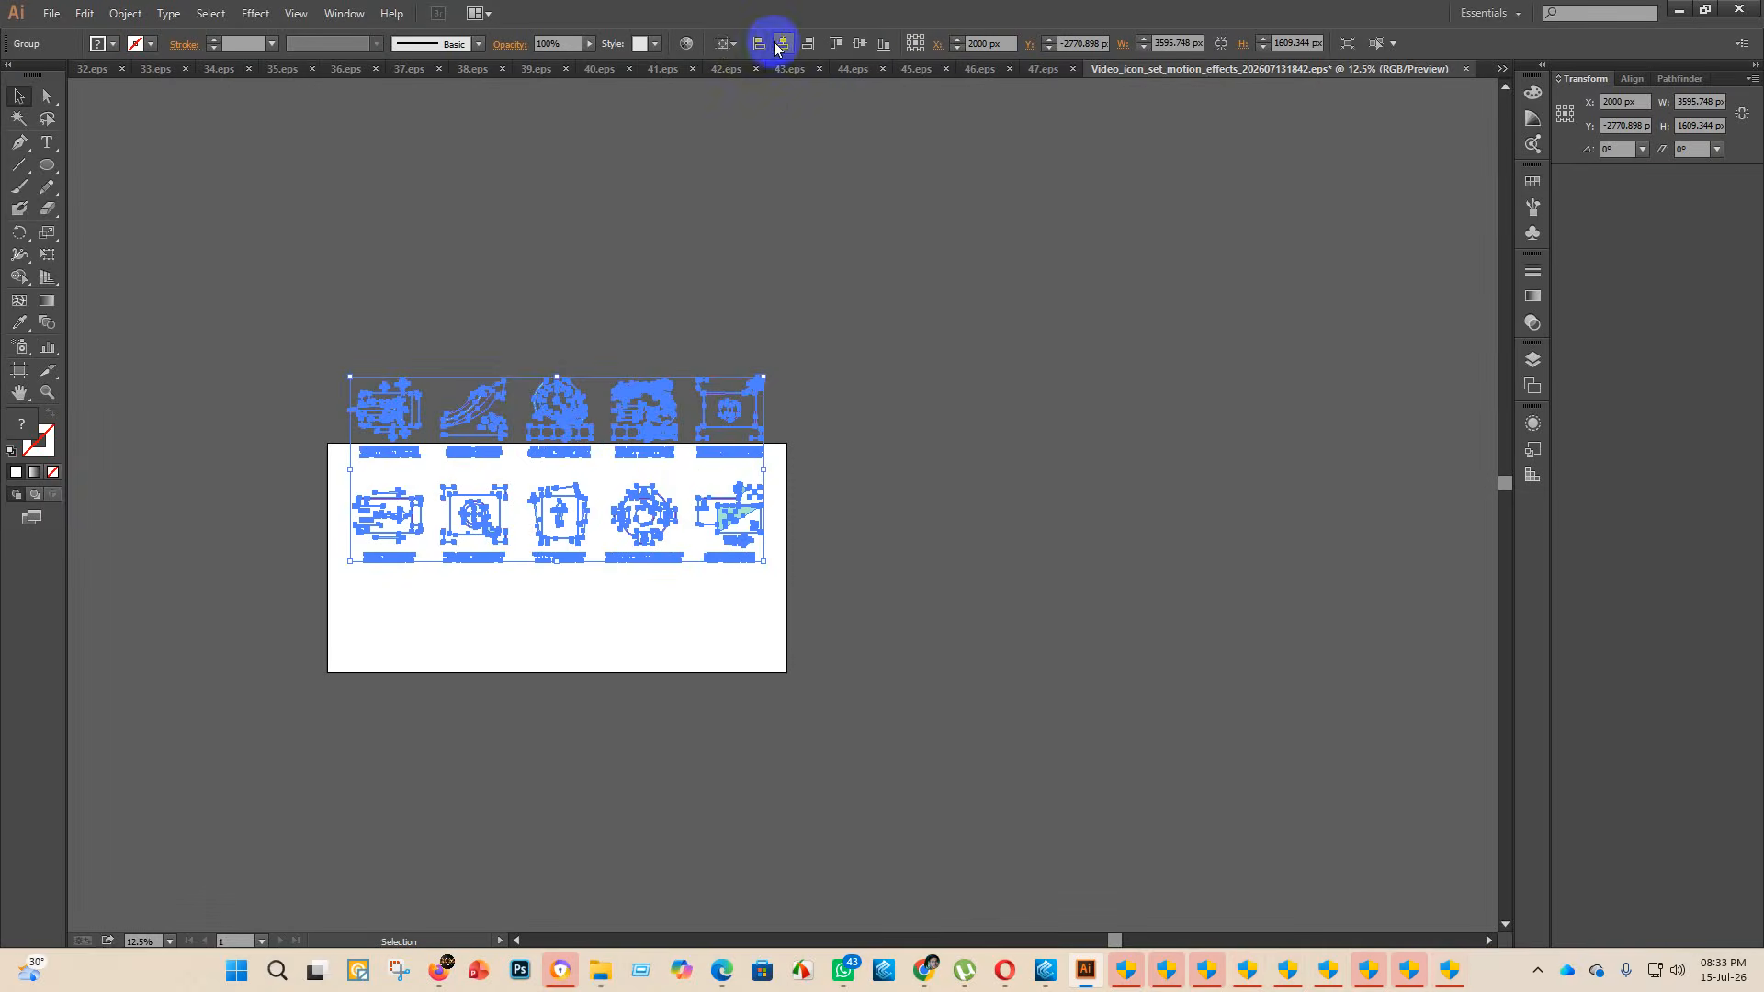
pyautogui.click(842, 47)
pyautogui.click(902, 245)
pyautogui.scroll(3, 643, 579)
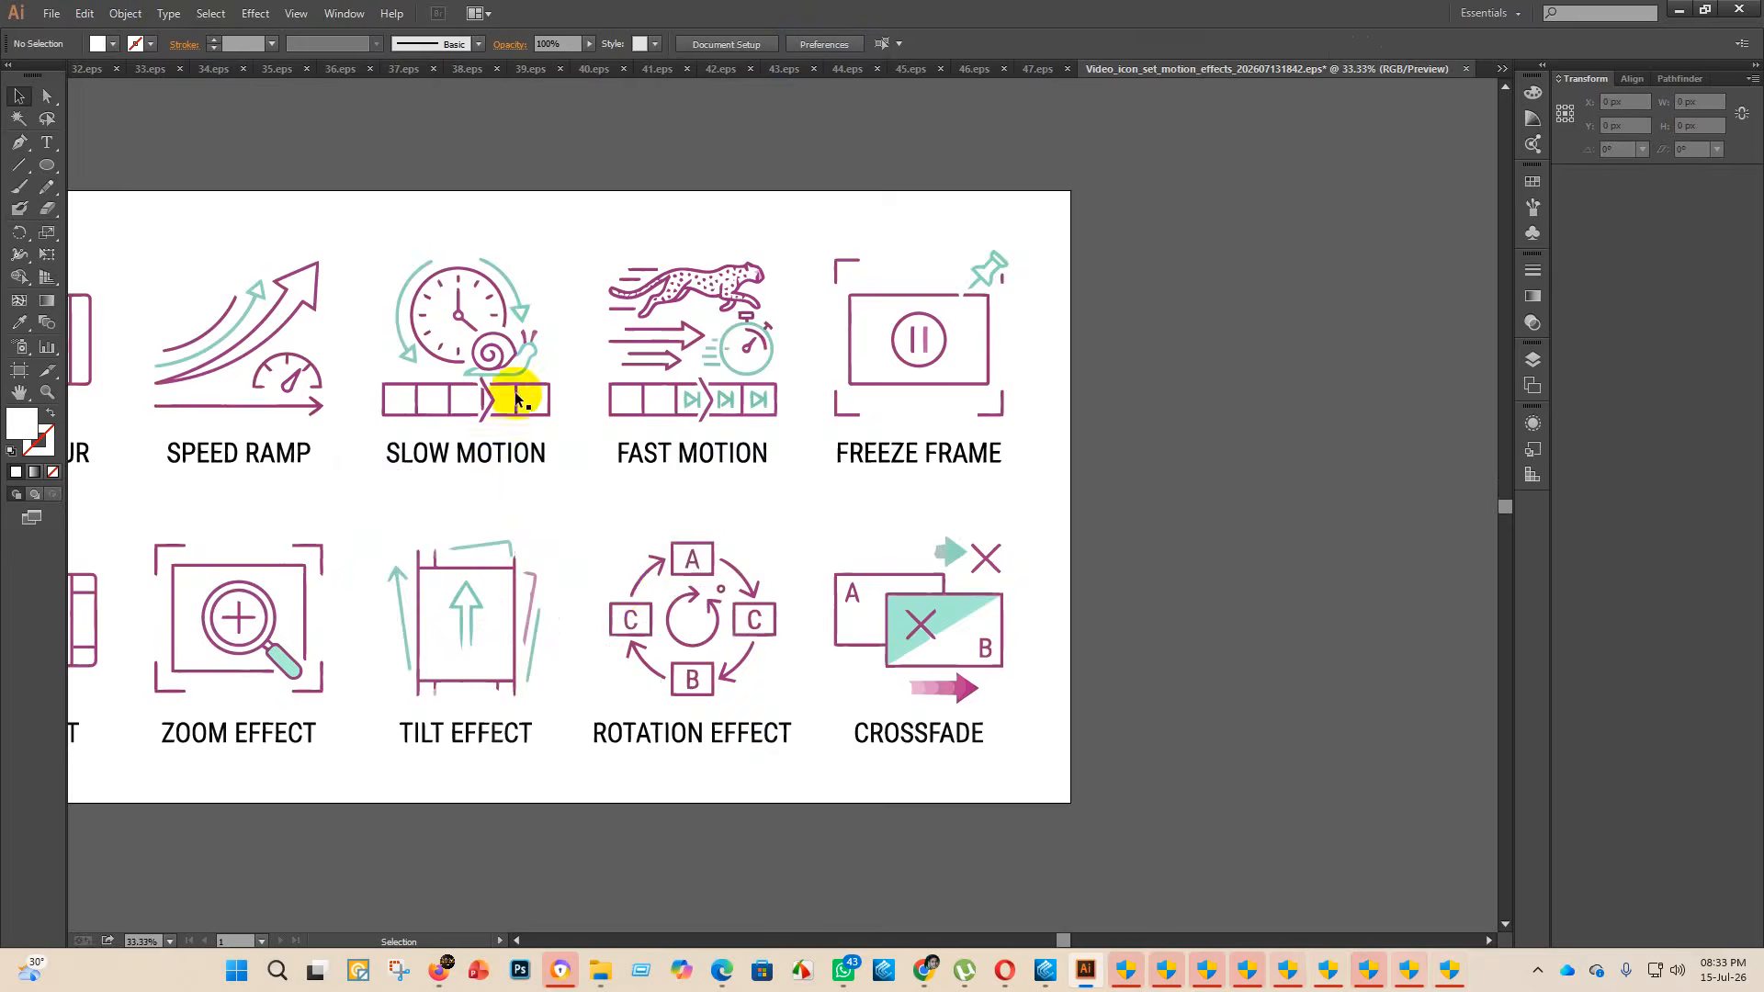
# - Save the motion effects document in the eps 2 folder as an Illustrator EPS file named 48
pyautogui.scroll(-2, 512, 394)
pyautogui.click(51, 20)
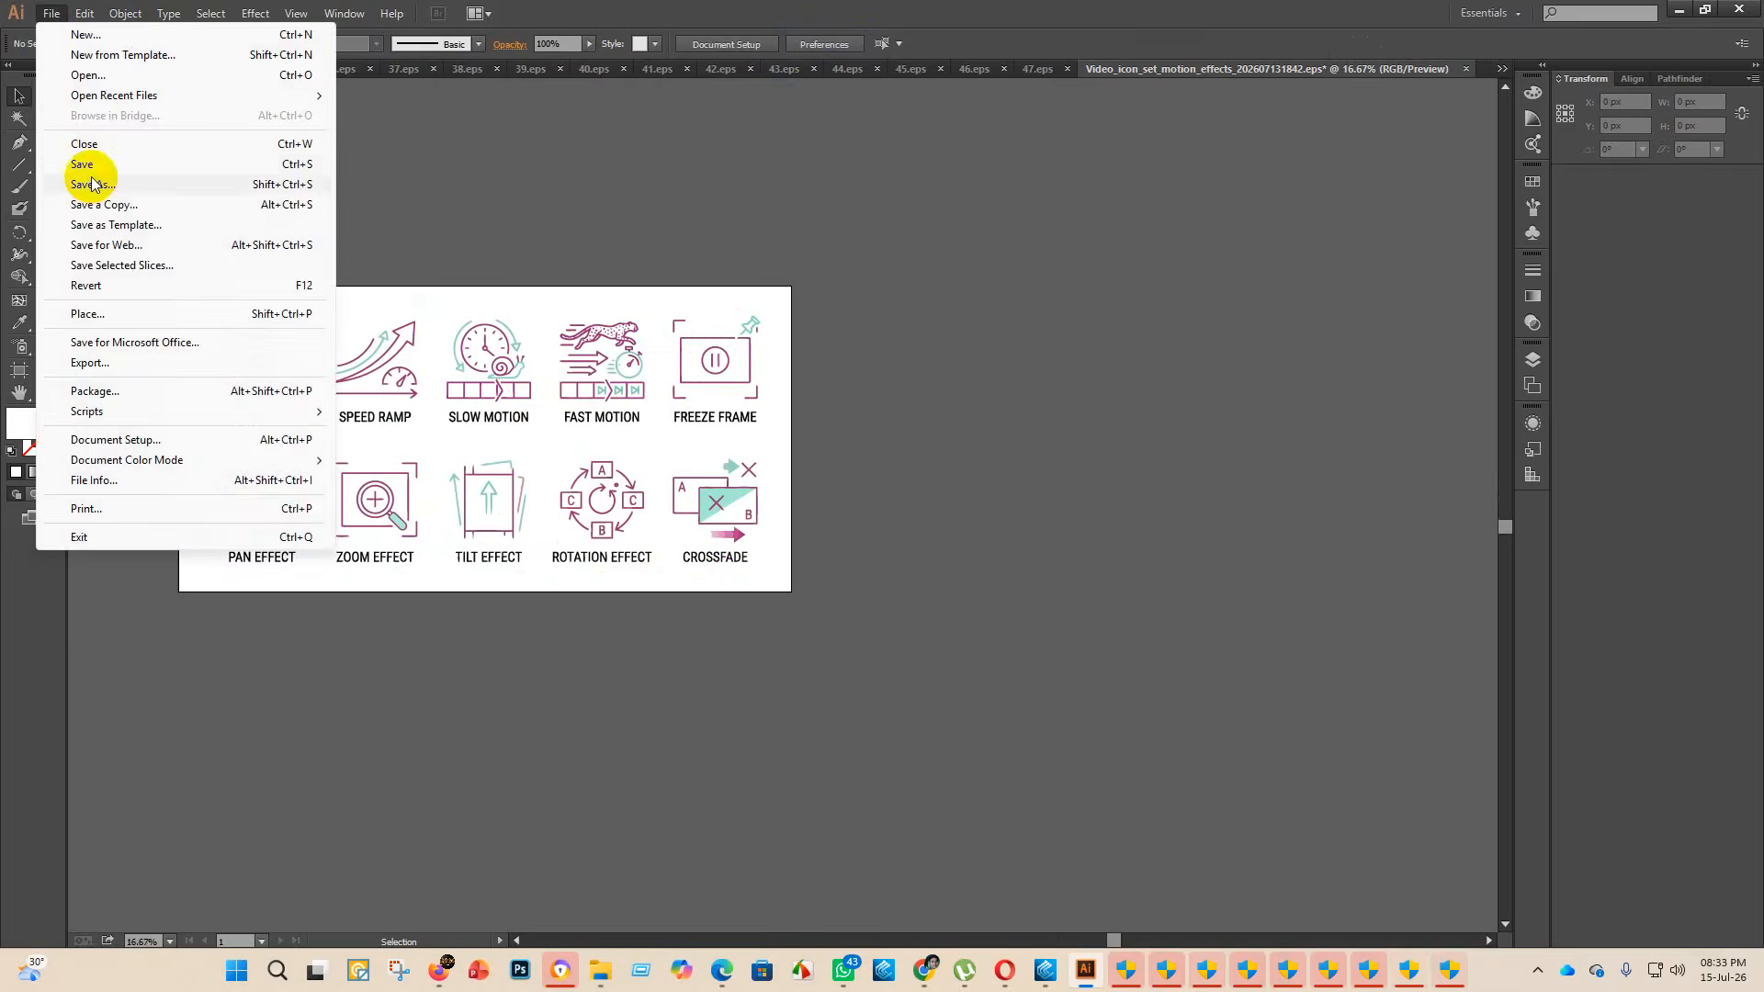
pyautogui.click(86, 177)
pyautogui.doubleClick(334, 163)
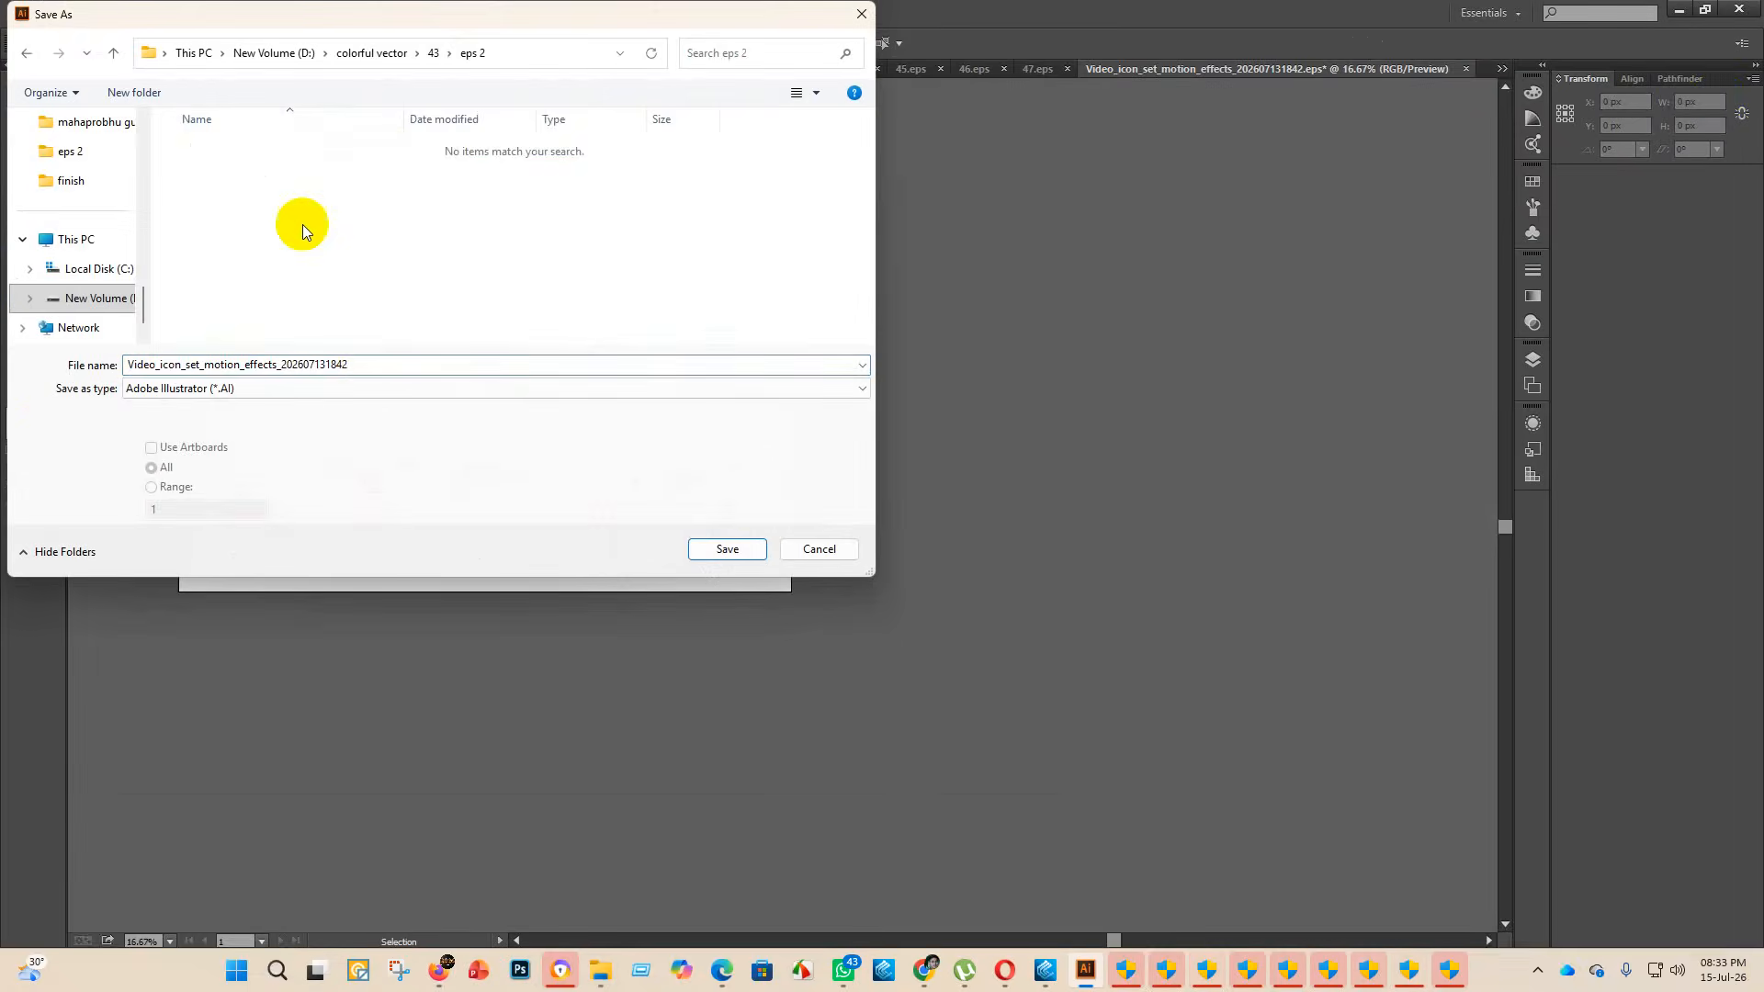
pyautogui.click(260, 389)
pyautogui.click(224, 420)
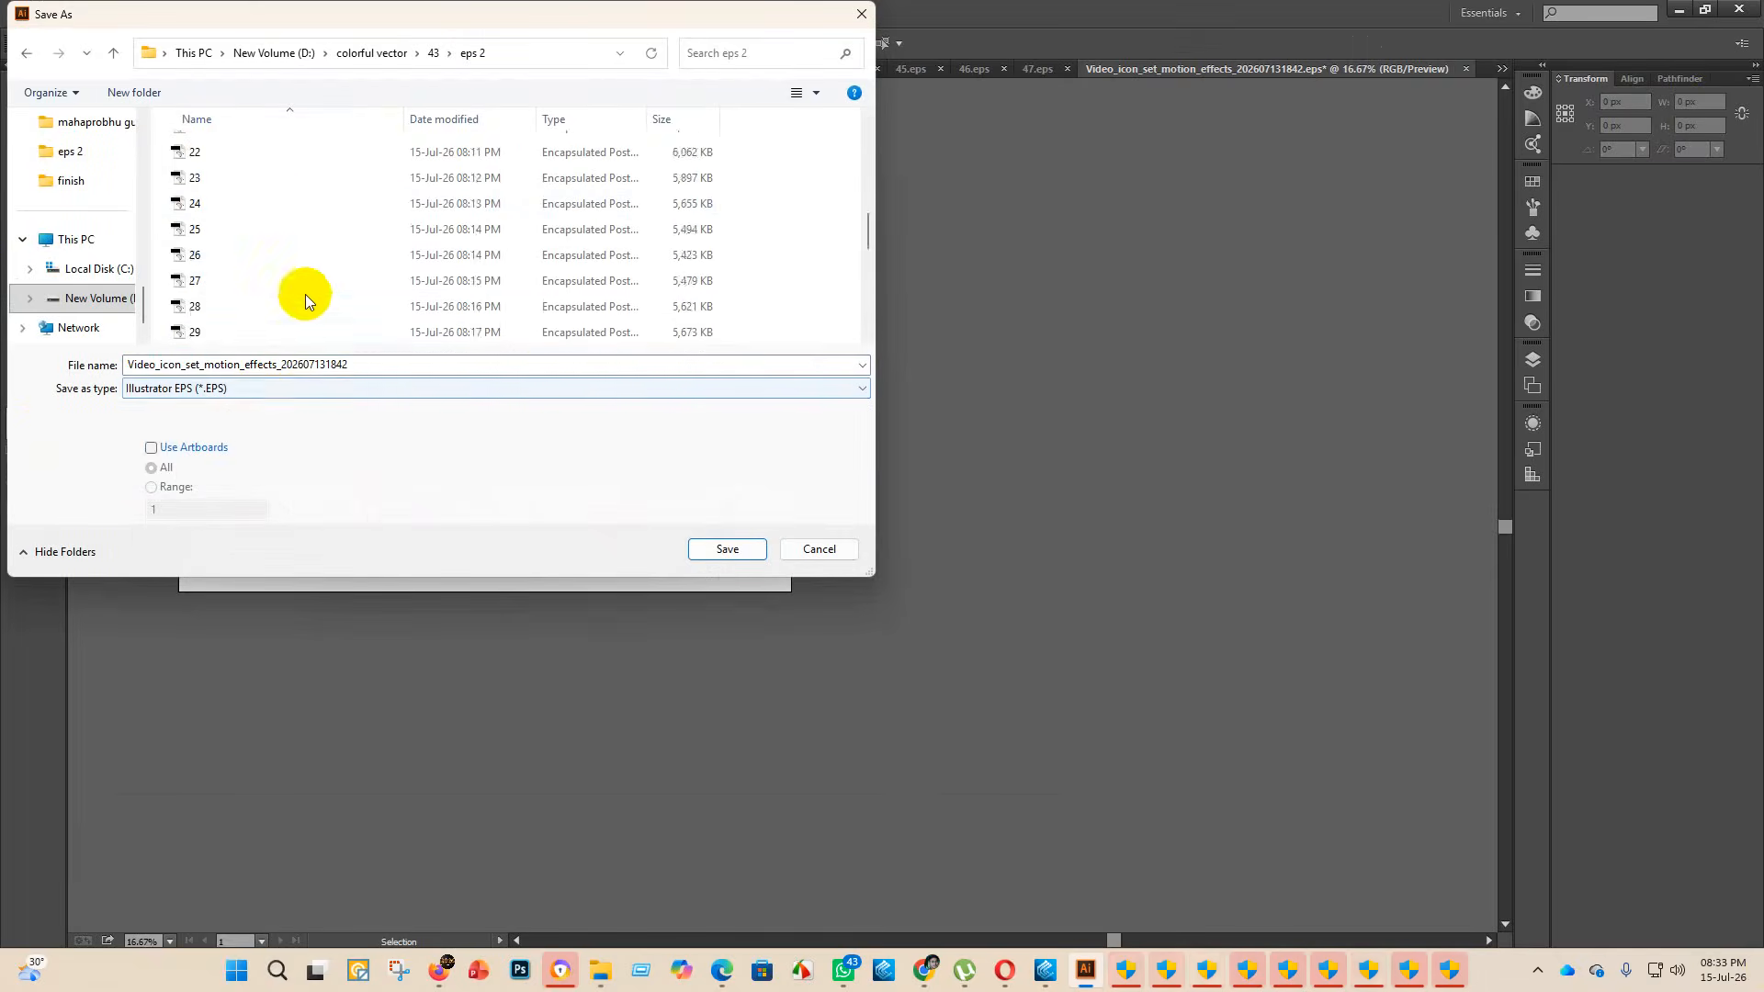
pyautogui.click(531, 370)
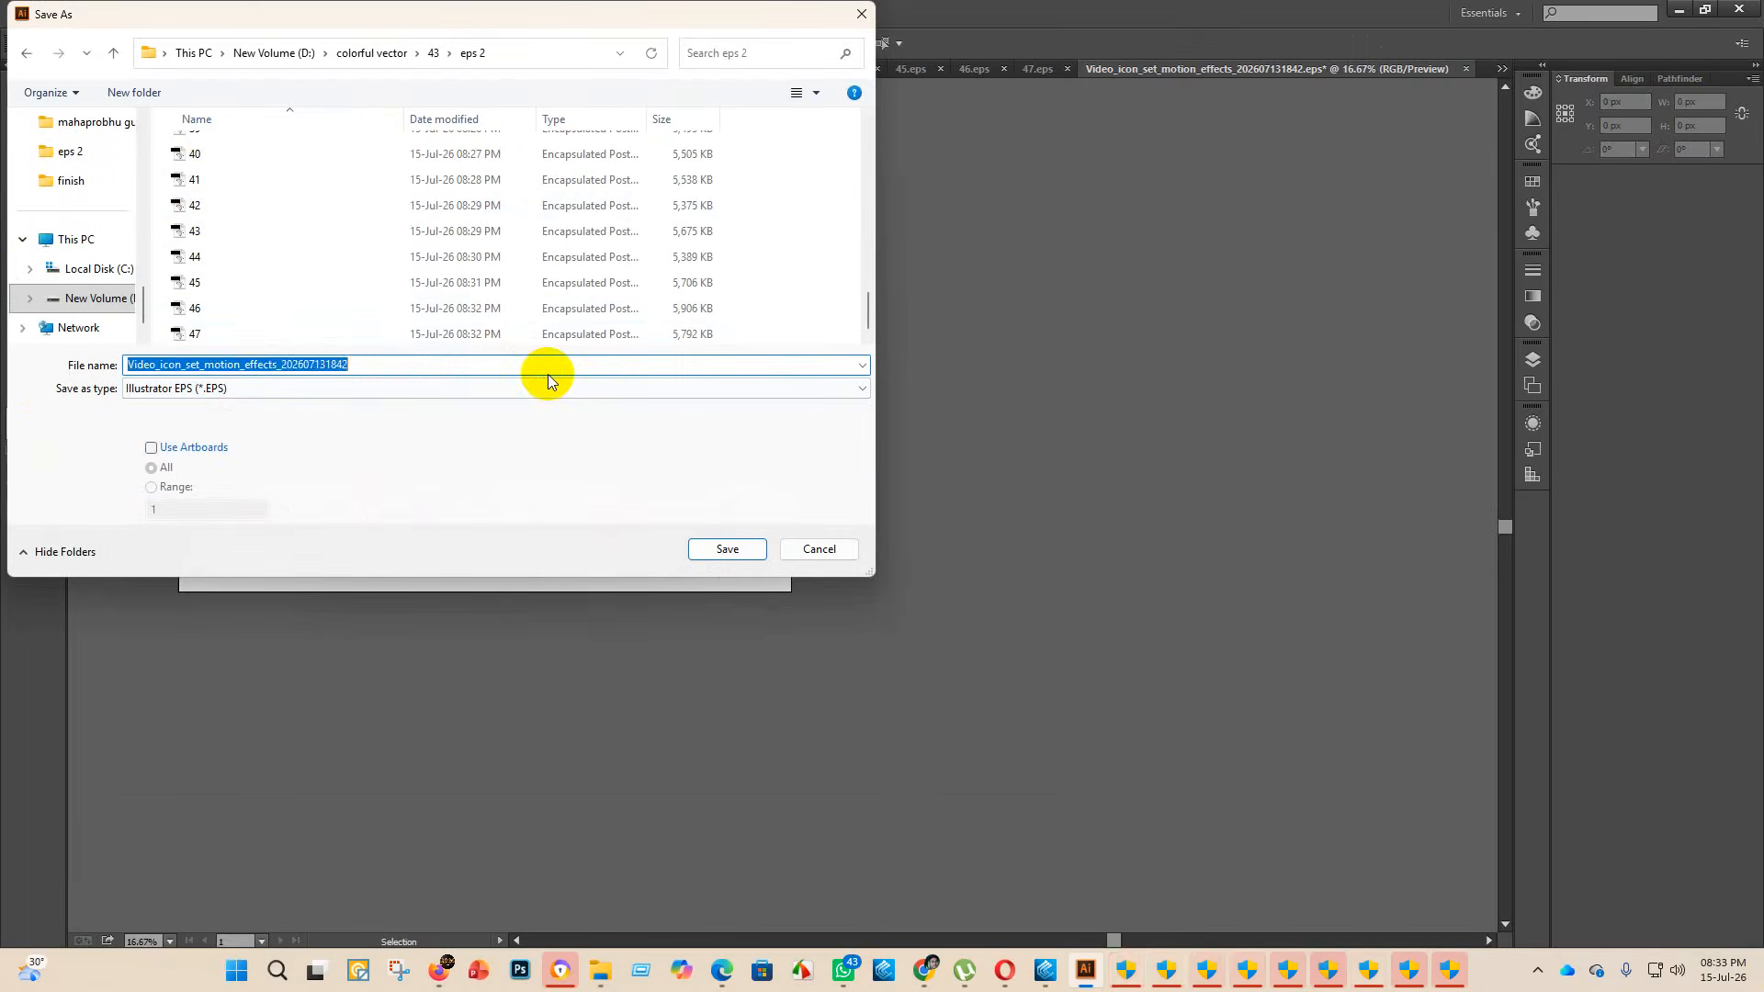
pyautogui.press('BackSpace')
pyautogui.write('48')
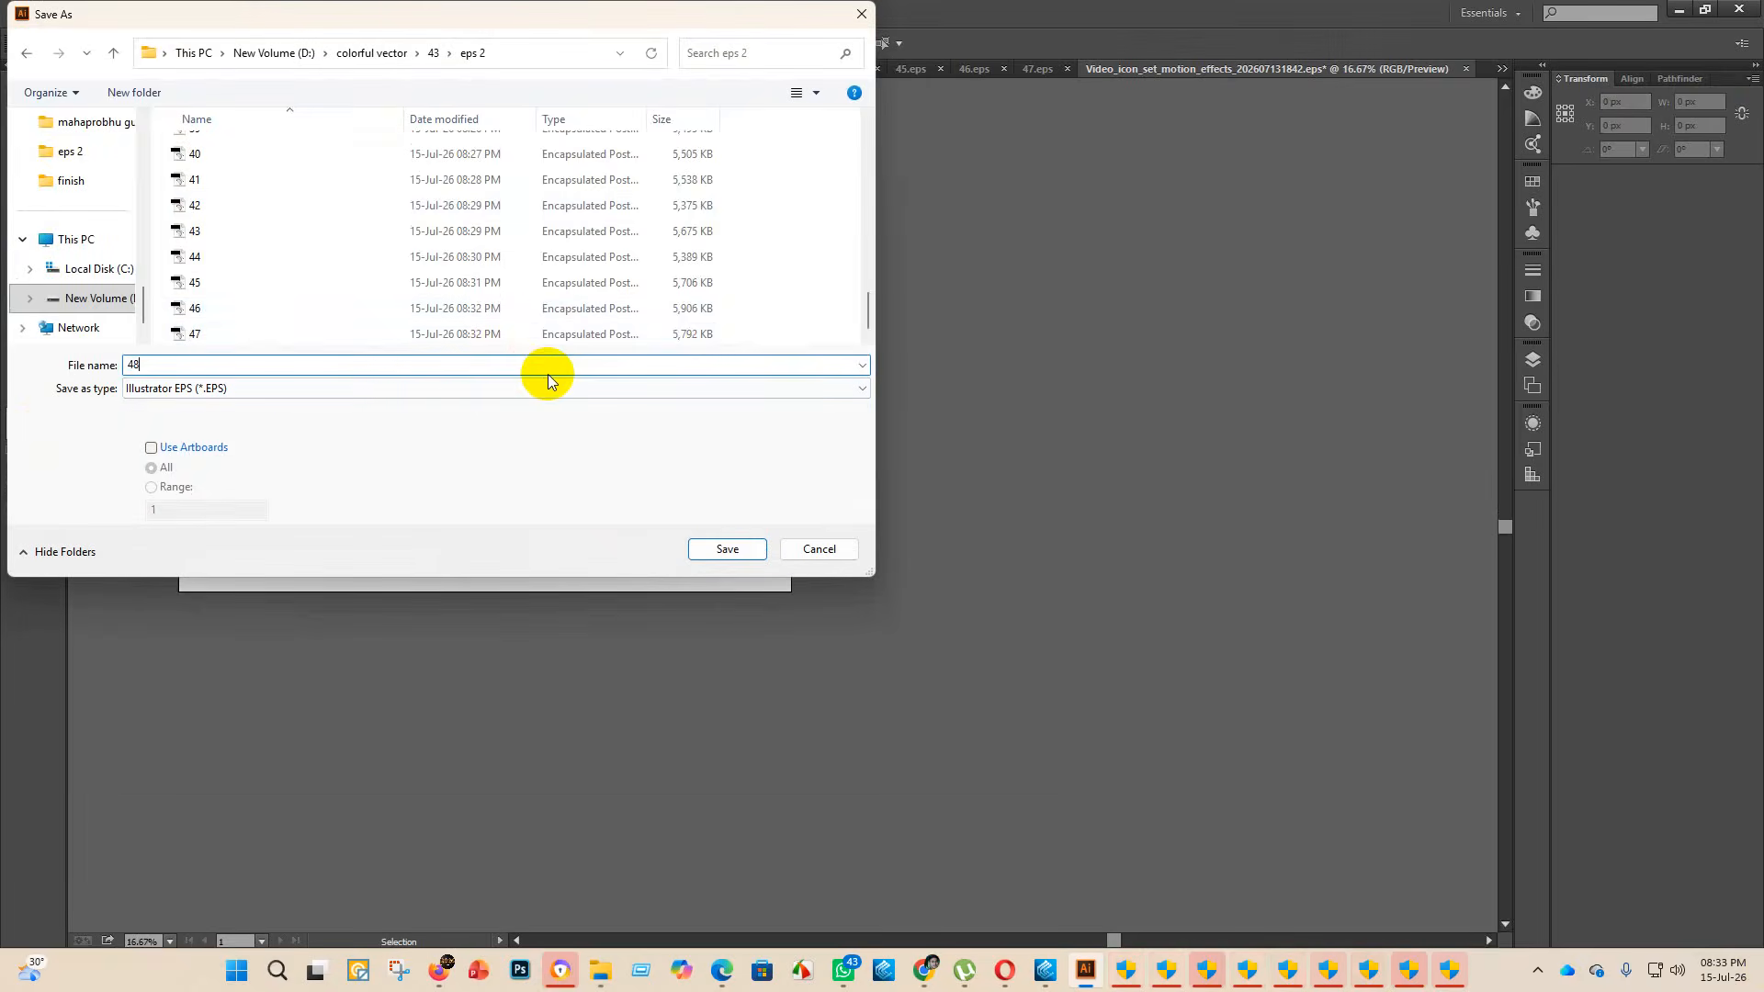
pyautogui.click(728, 548)
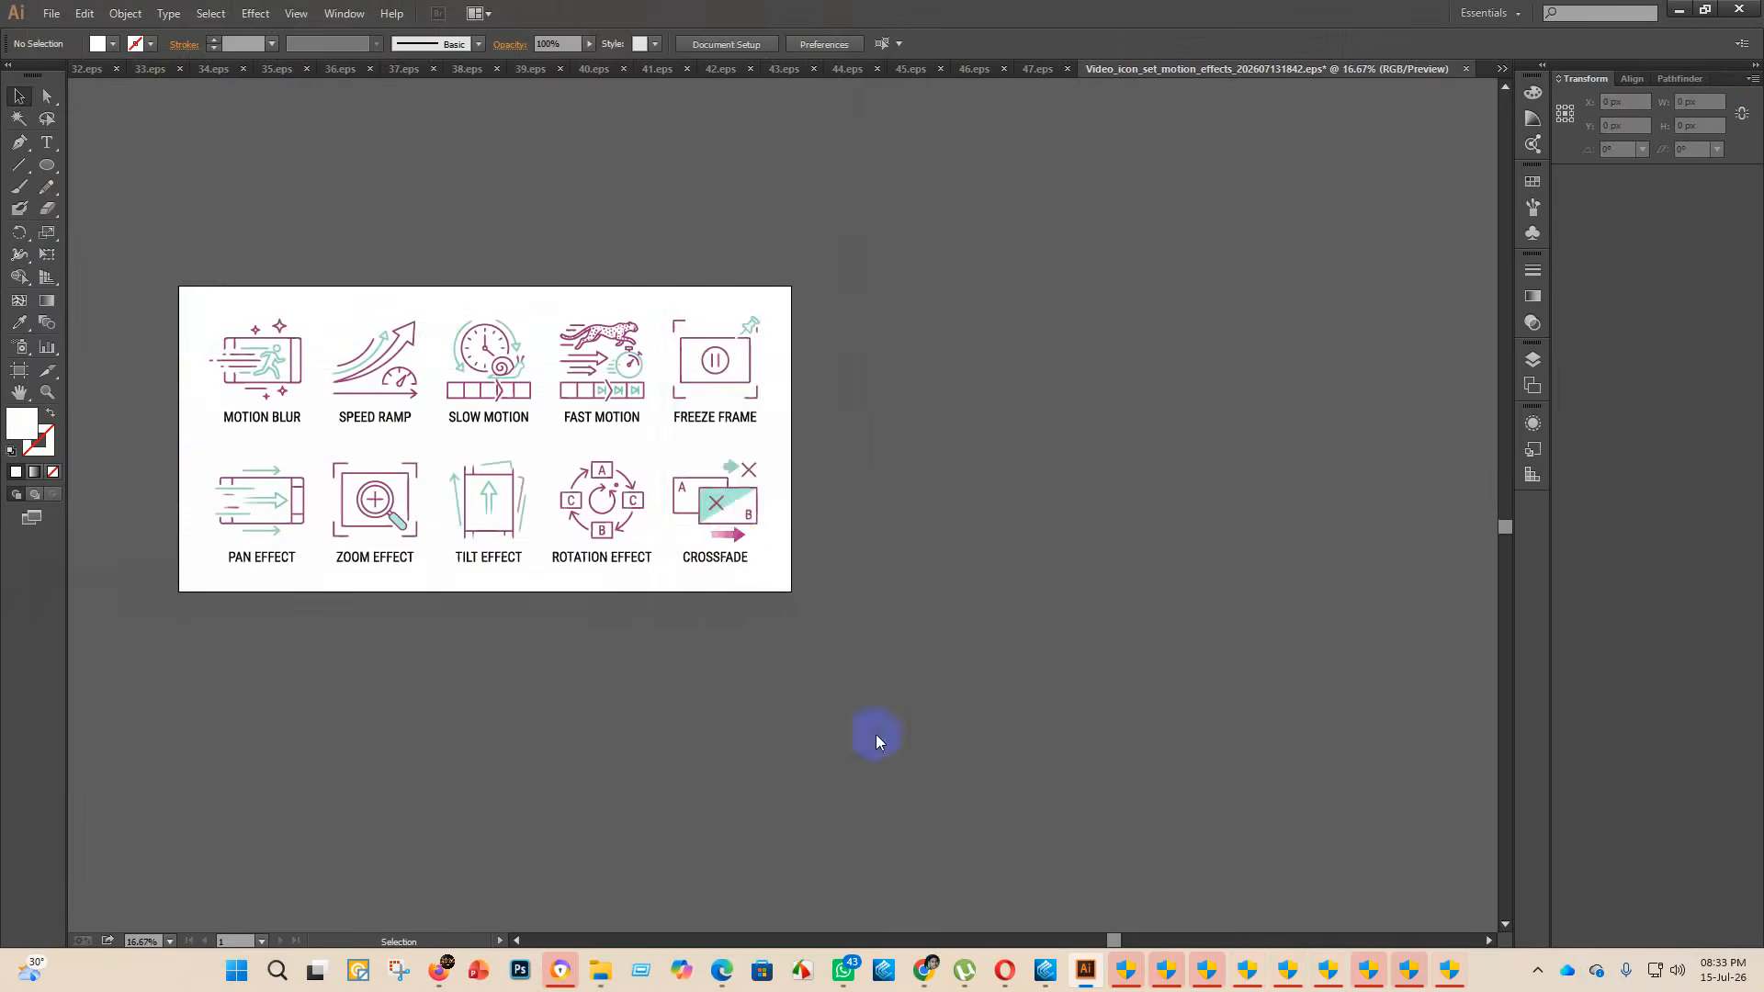
# - Set the EPS version of file 48 to Illustrator 10 EPS and finish saving
pyautogui.click(937, 223)
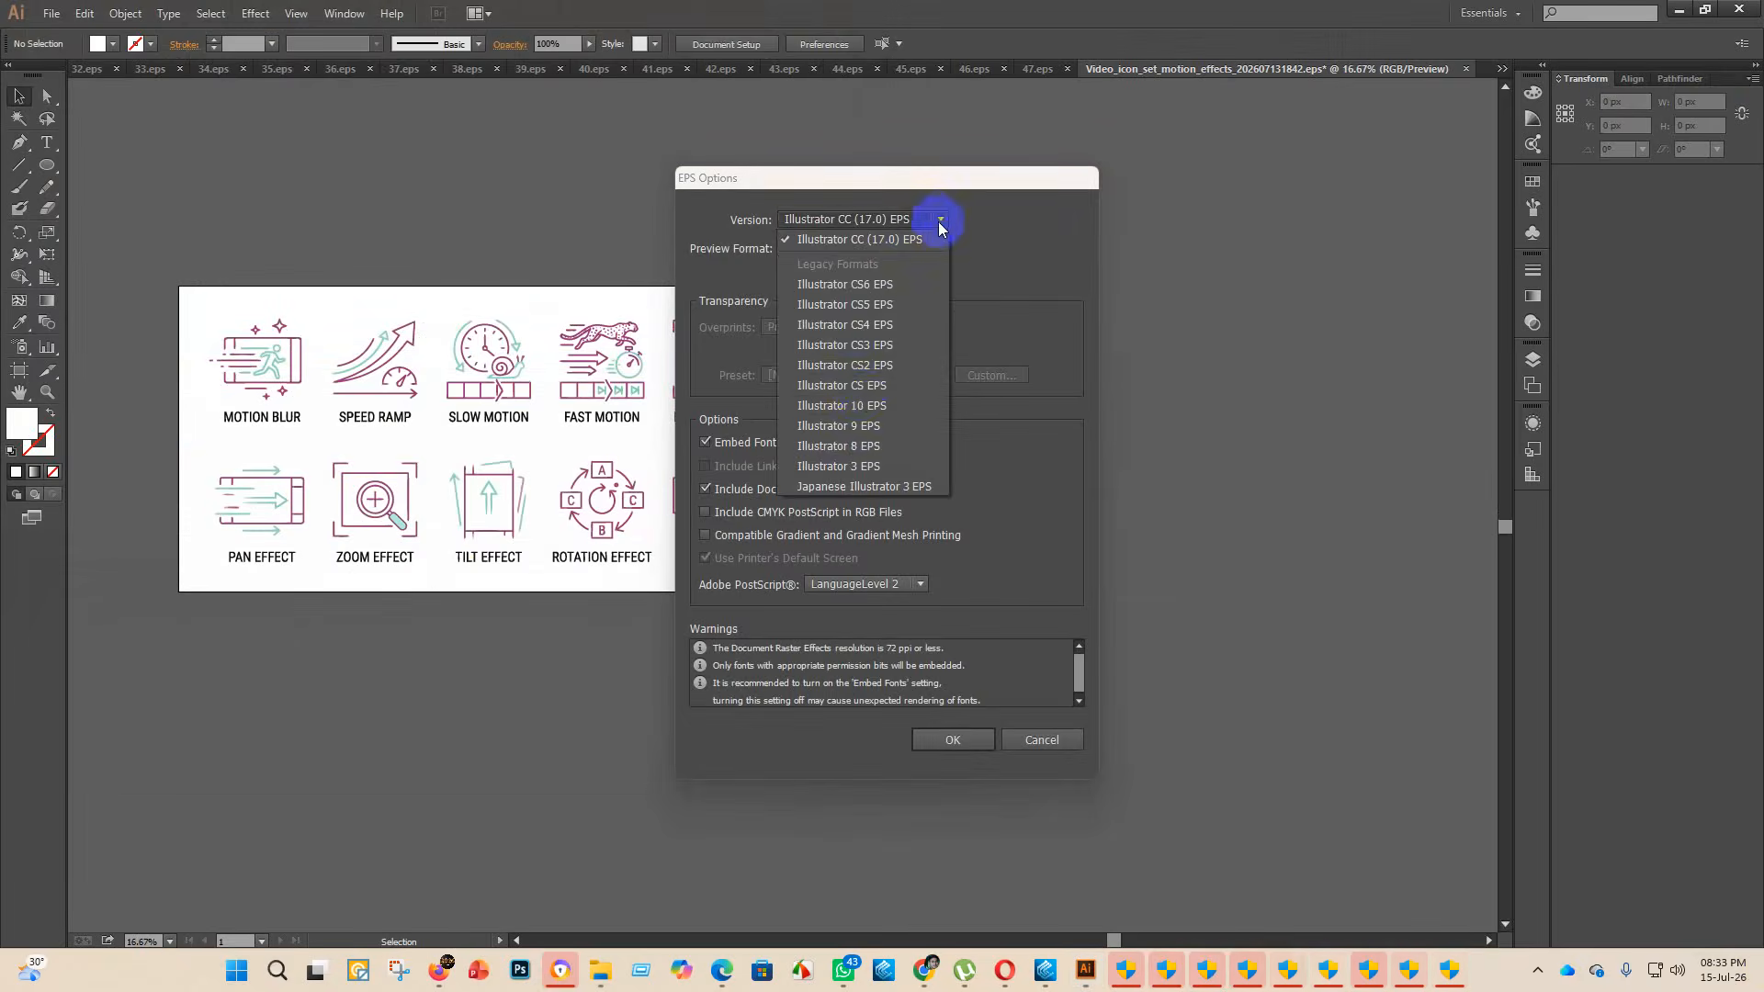
pyautogui.click(854, 402)
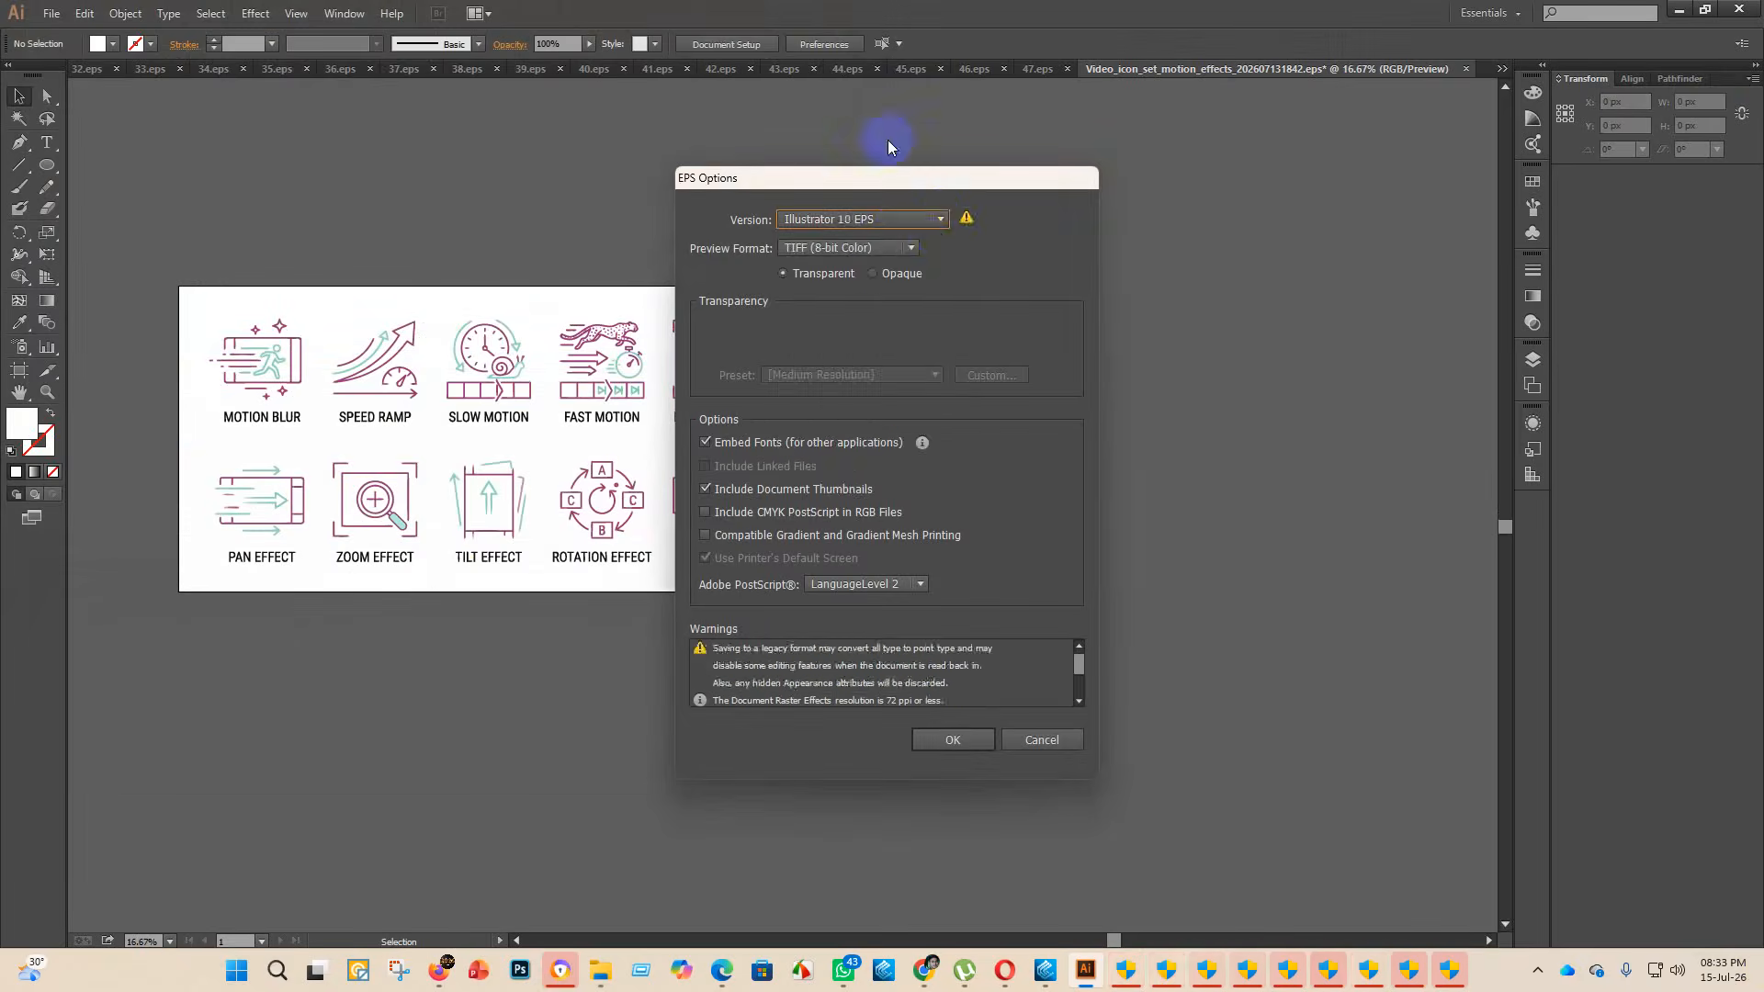
pyautogui.click(964, 745)
# - Switch to File Explorer and move the motion effects EPS and its preview image from folder 43 into the finish folder
pyautogui.moveTo(600, 970)
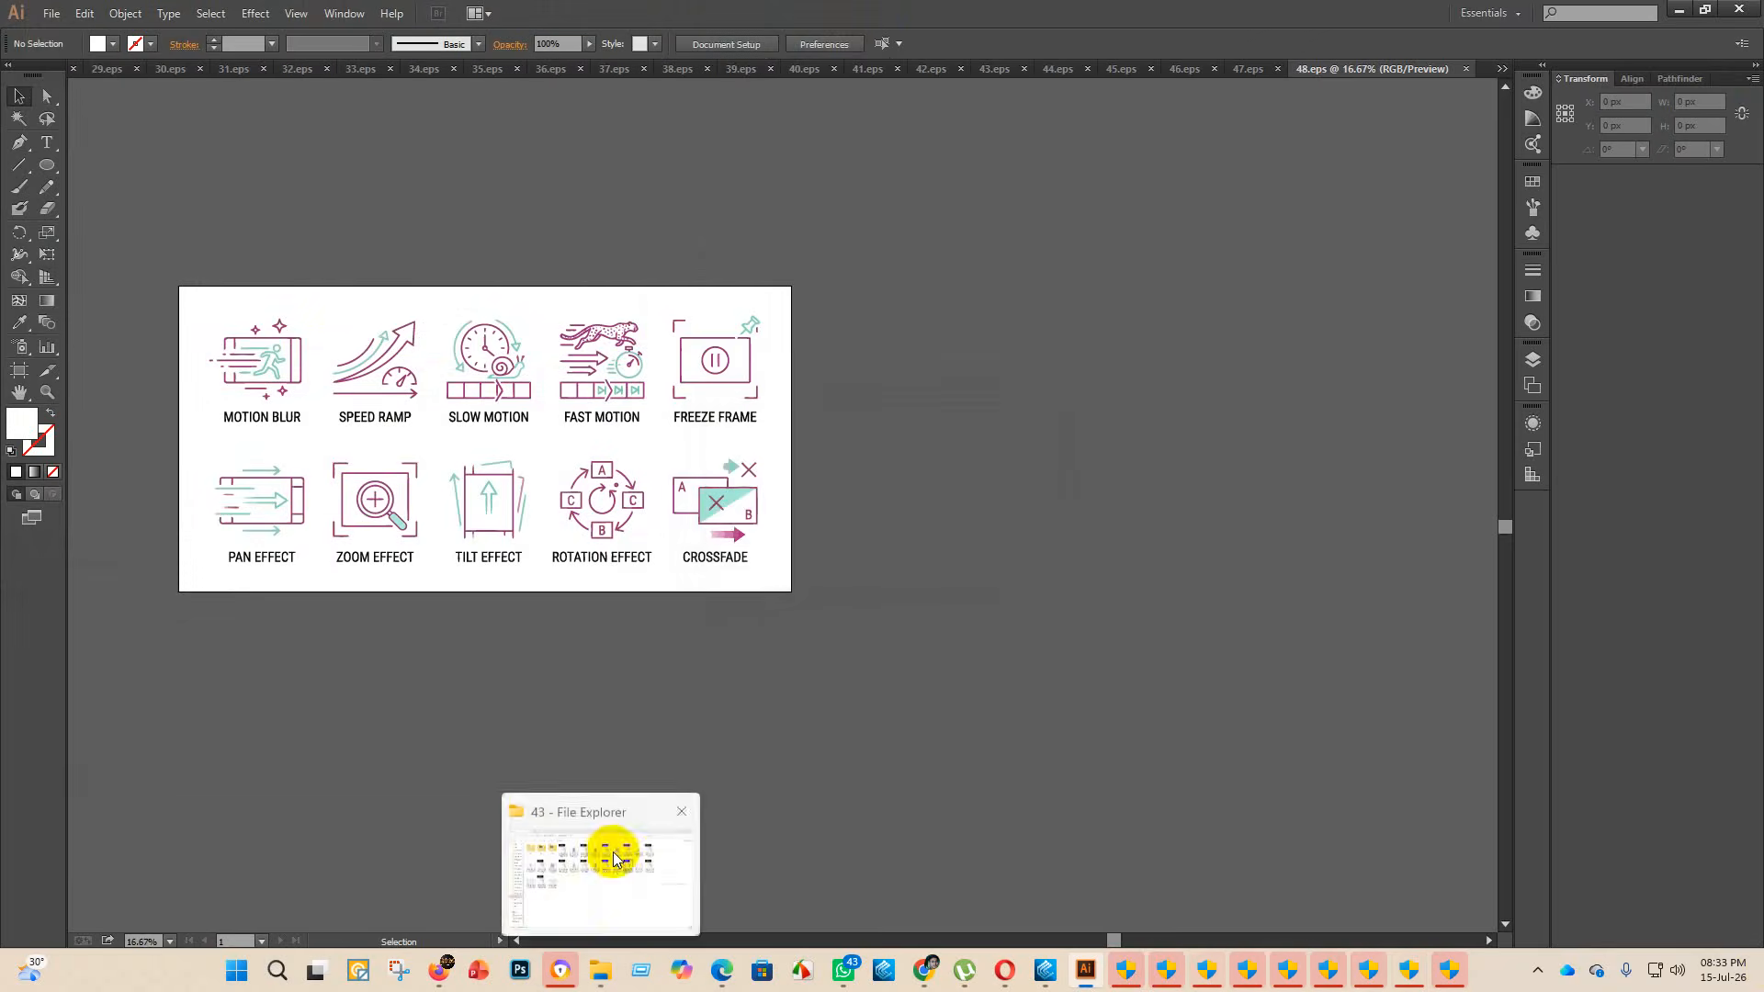
pyautogui.click(614, 859)
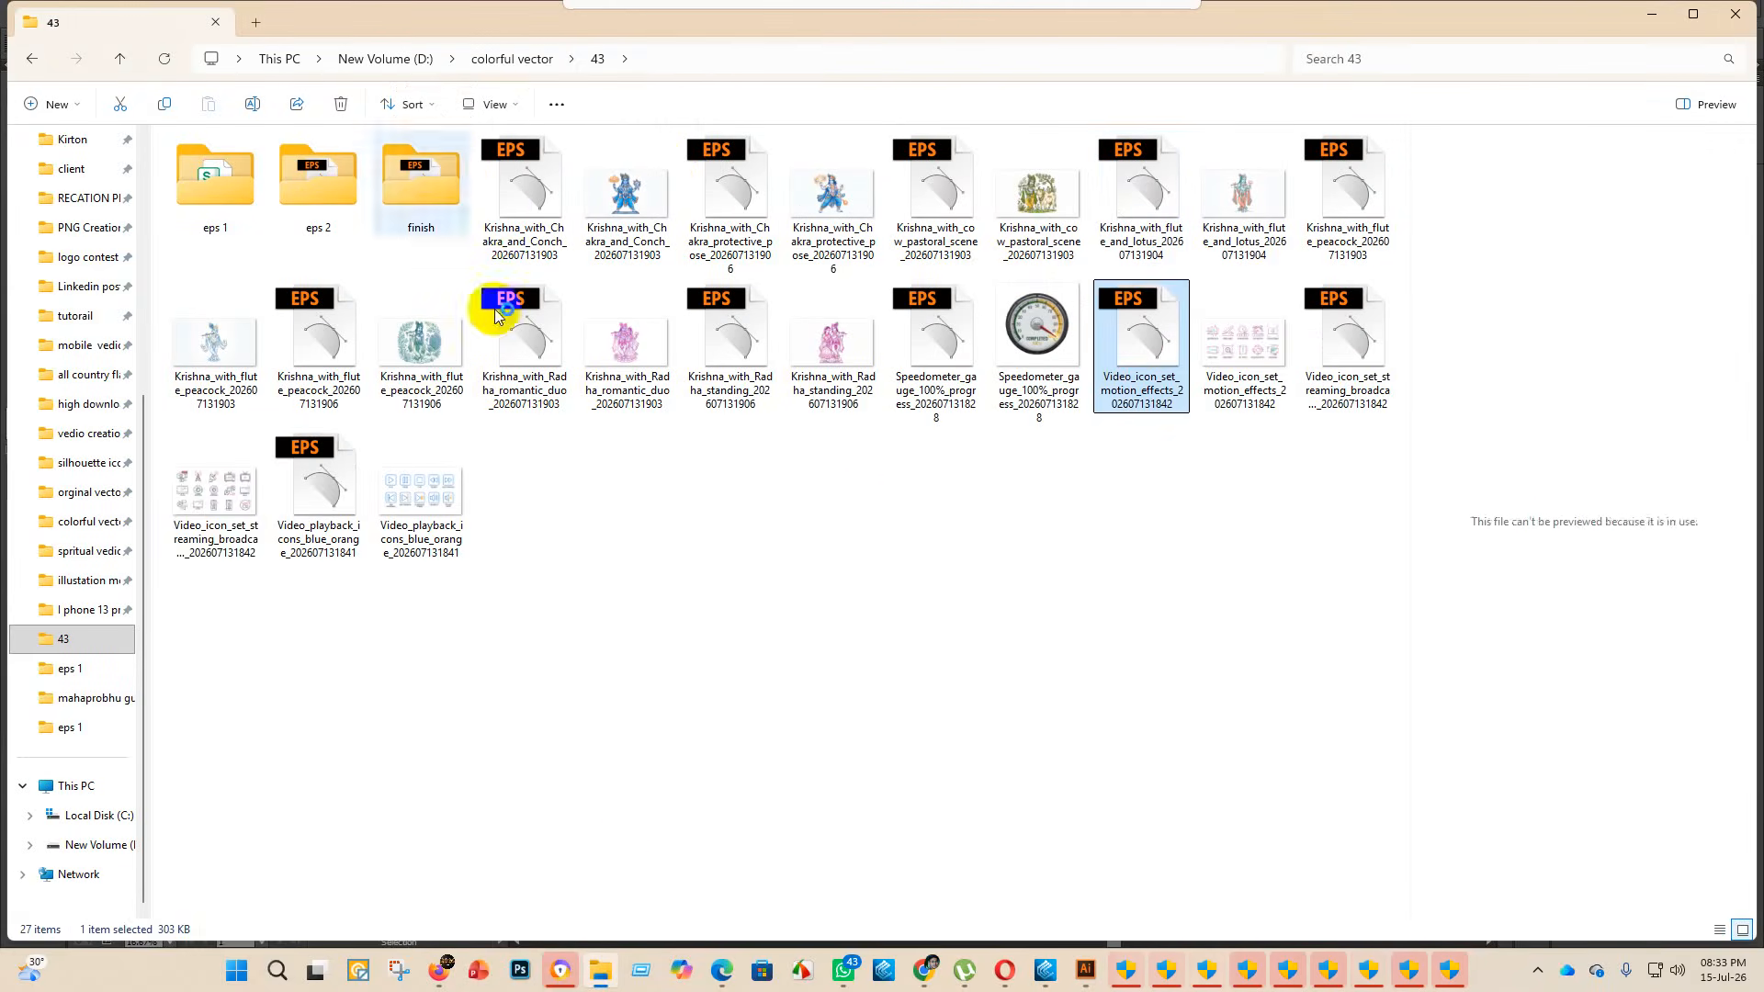
pyautogui.press('Delete')
pyautogui.press('Delete')
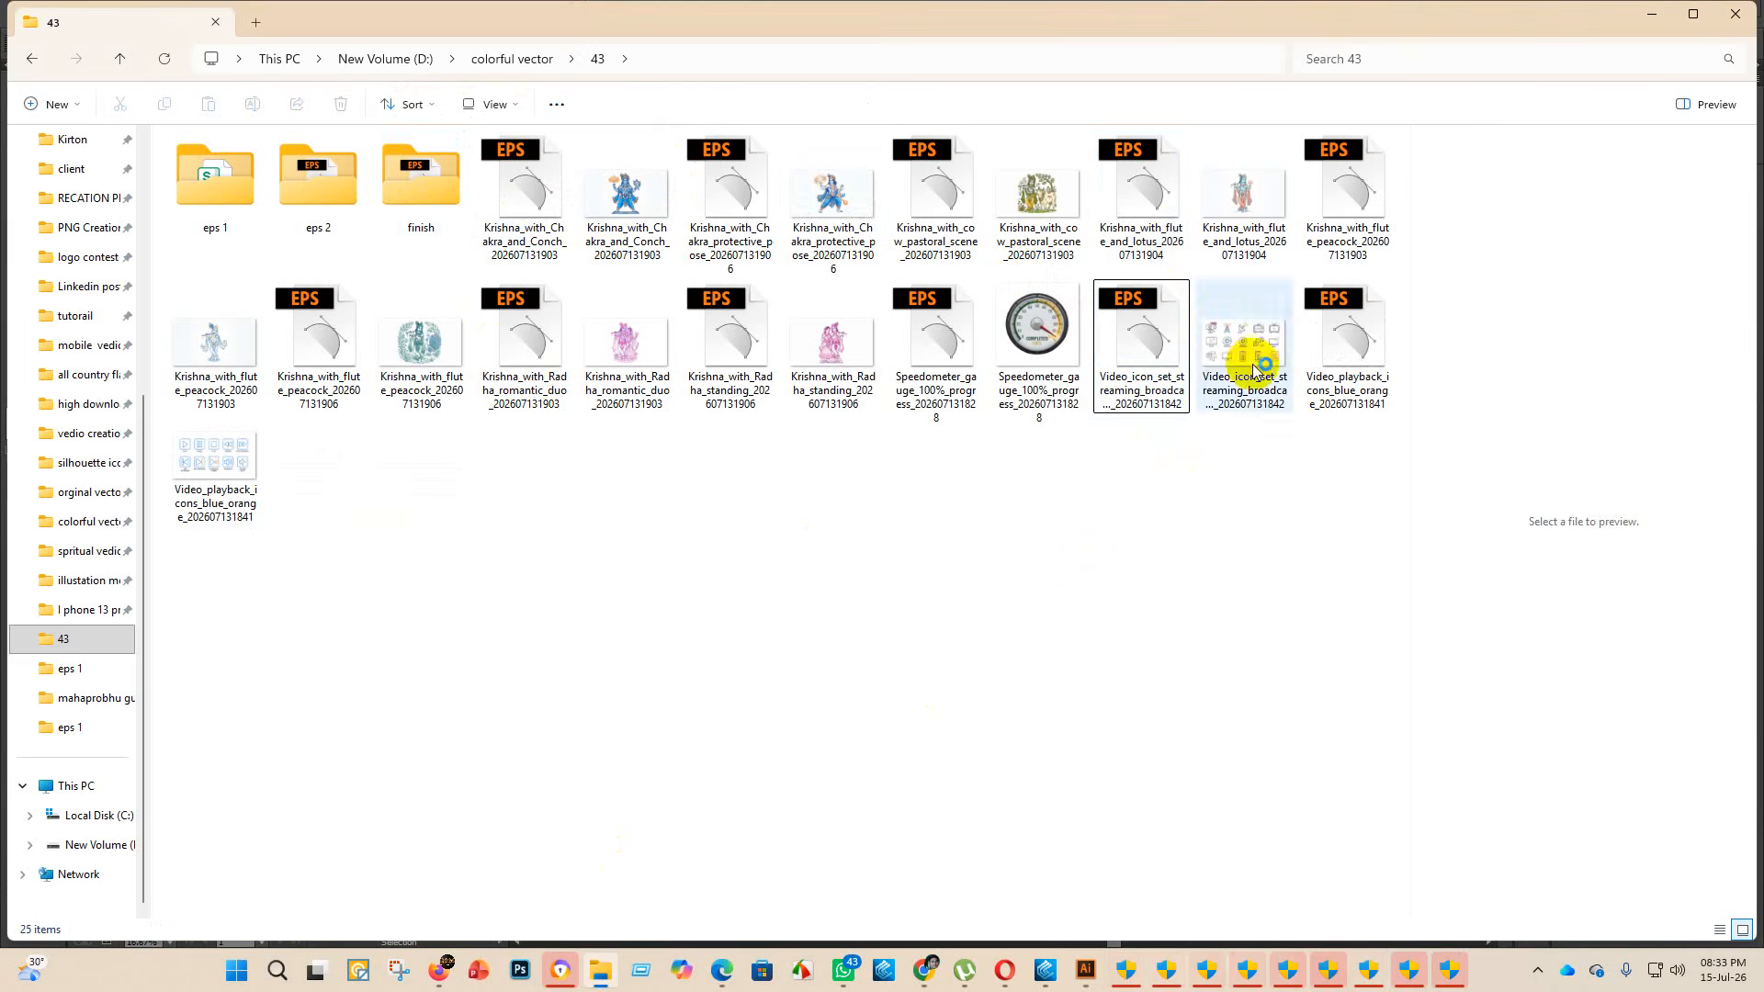
# - Open Video_icon_set_streaming_broadca..._202607131842.eps from folder 43 and maximise the Illustrator window
pyautogui.click(1145, 338)
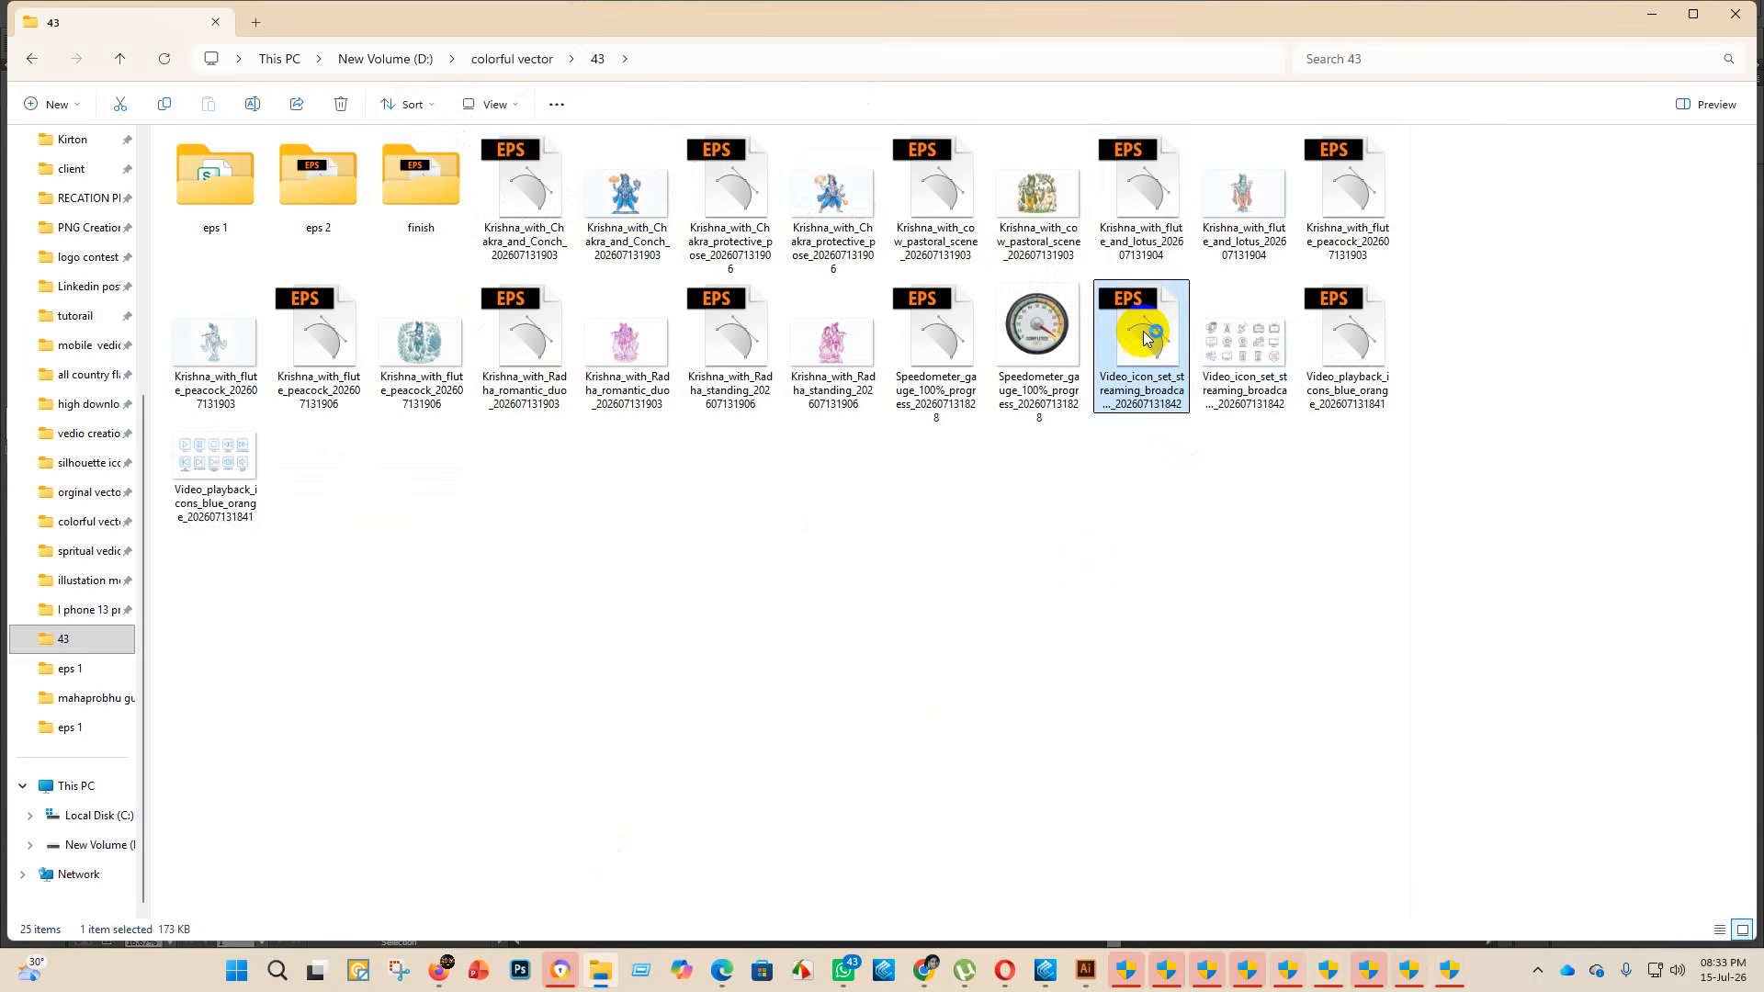
pyautogui.doubleClick(1145, 338)
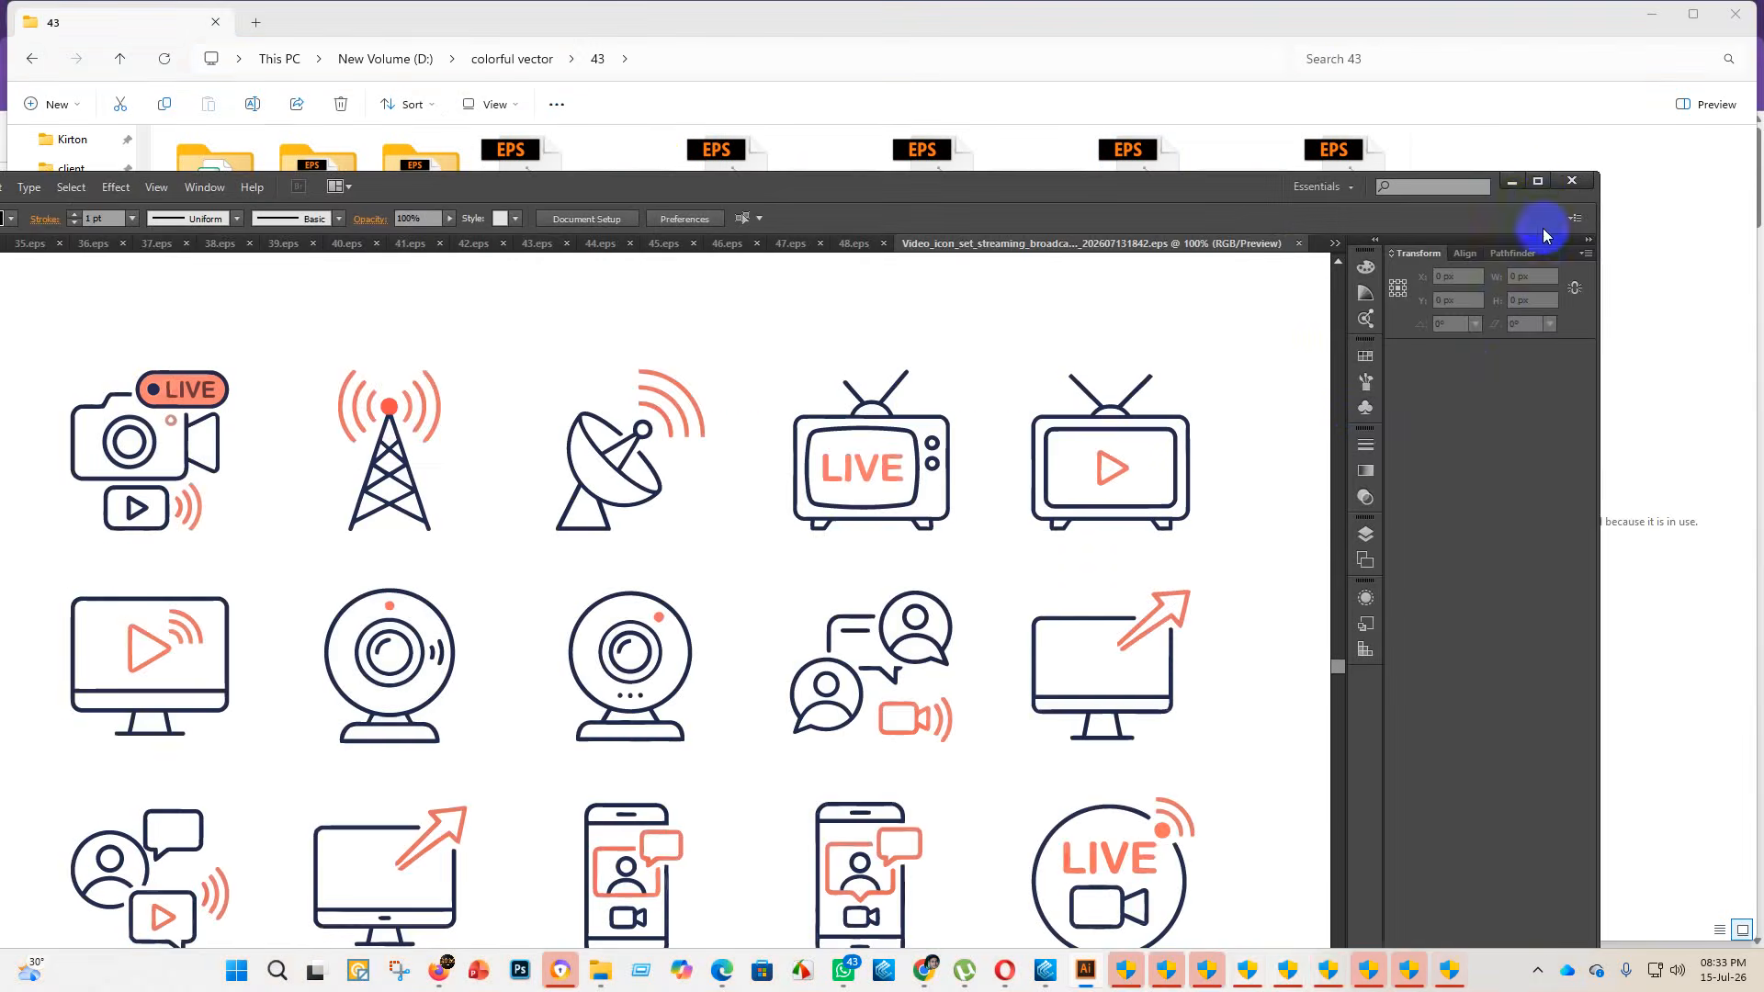
pyautogui.click(1539, 181)
# - Enlarge the streaming icon group proportionally from its centre to about 4271 px wide, so the icons span the artboard's width
pyautogui.scroll(-7, 769, 476)
pyautogui.scroll(3, 943, 608)
pyautogui.click(681, 560)
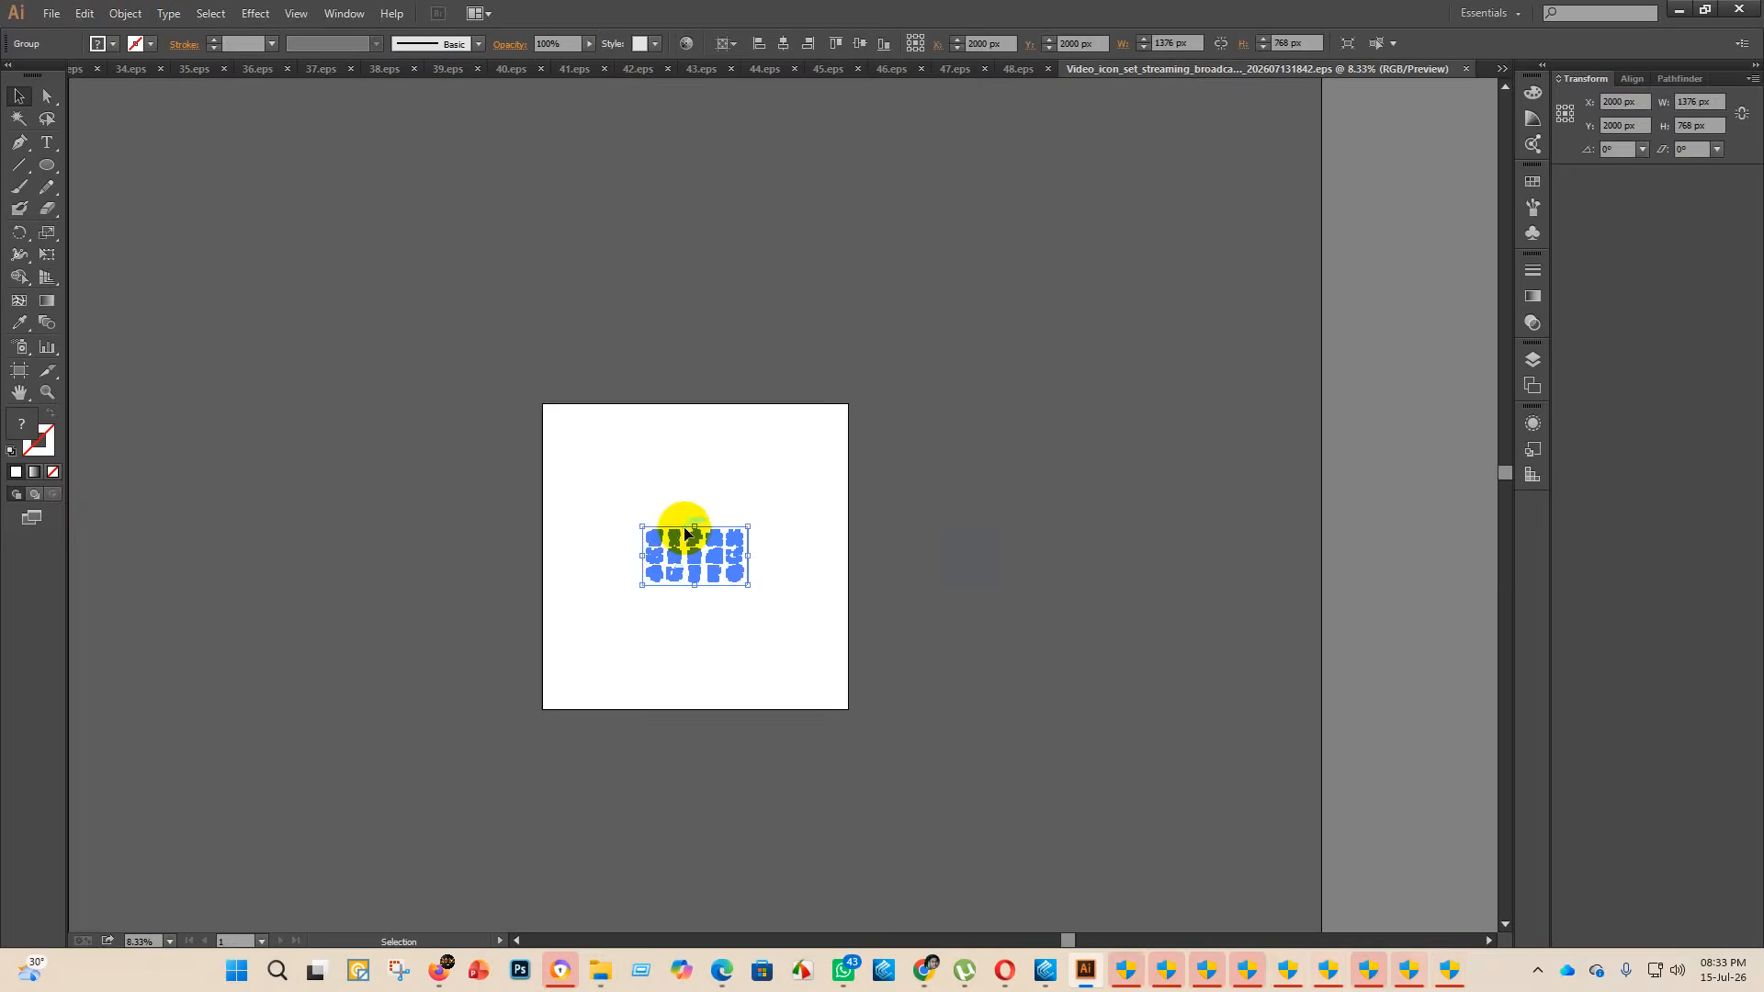
pyautogui.moveTo(694, 528); pyautogui.dragTo(729, 401)
# - Select the white background areas of the streaming icon set with the Magic Wand and delete them
pyautogui.click(1218, 785)
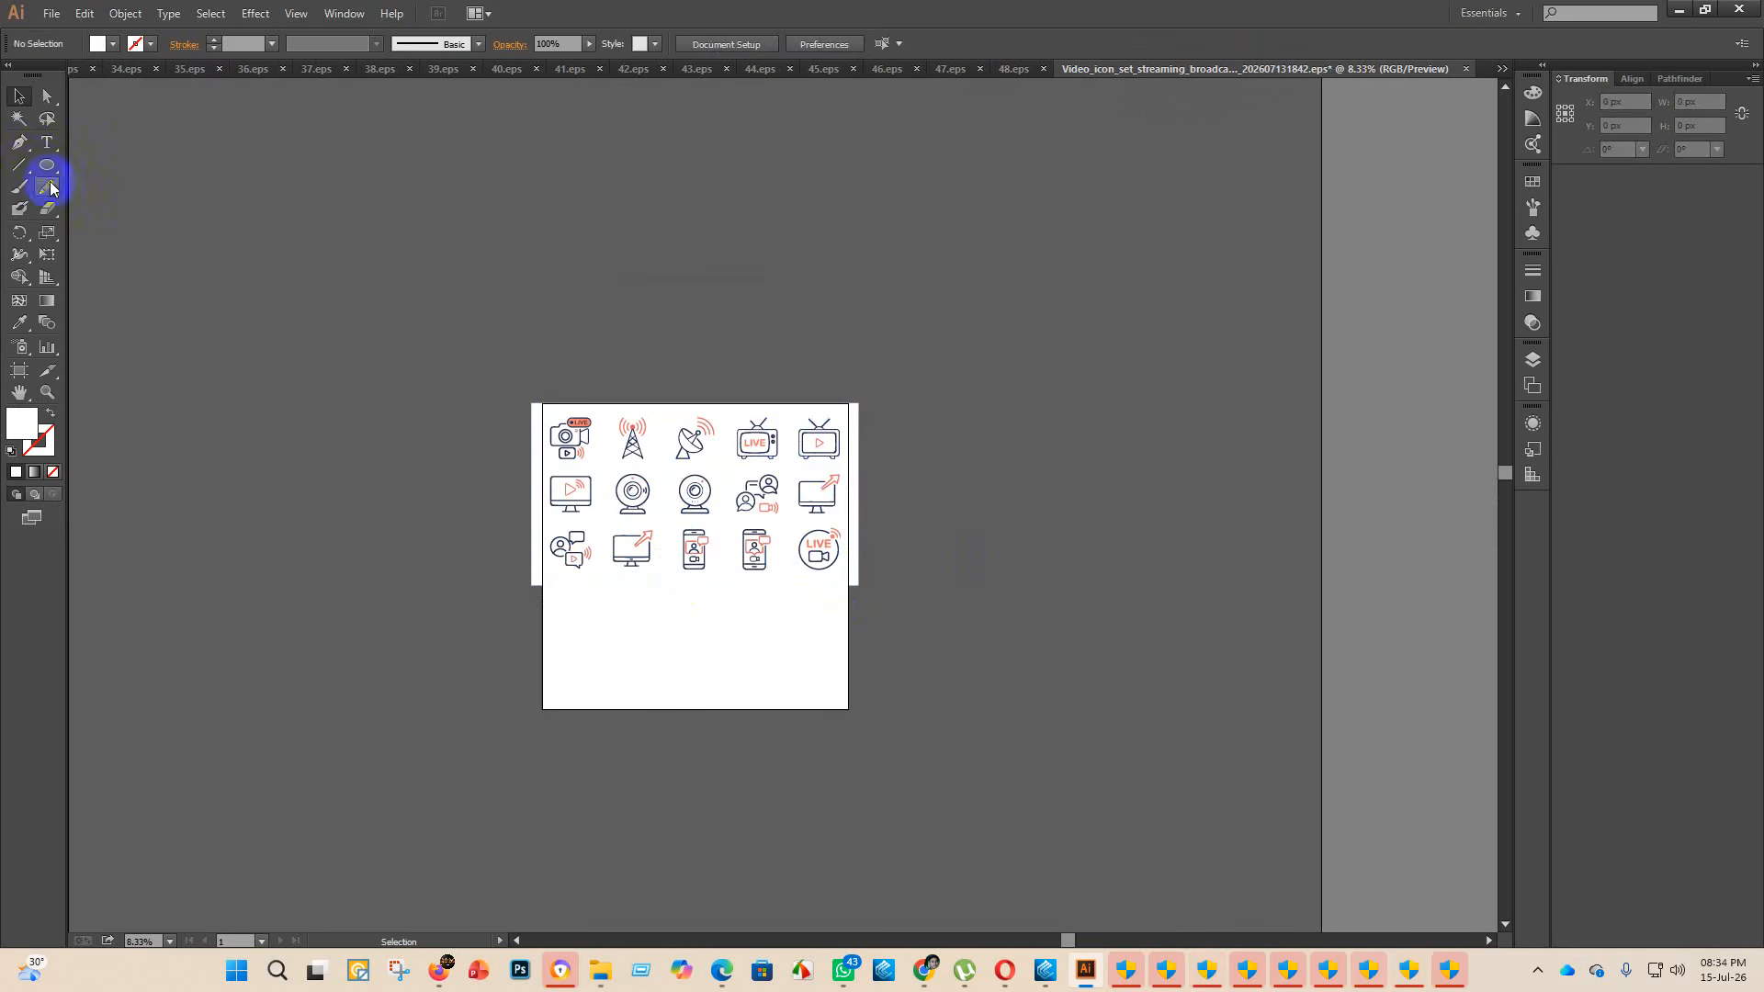
pyautogui.click(540, 469)
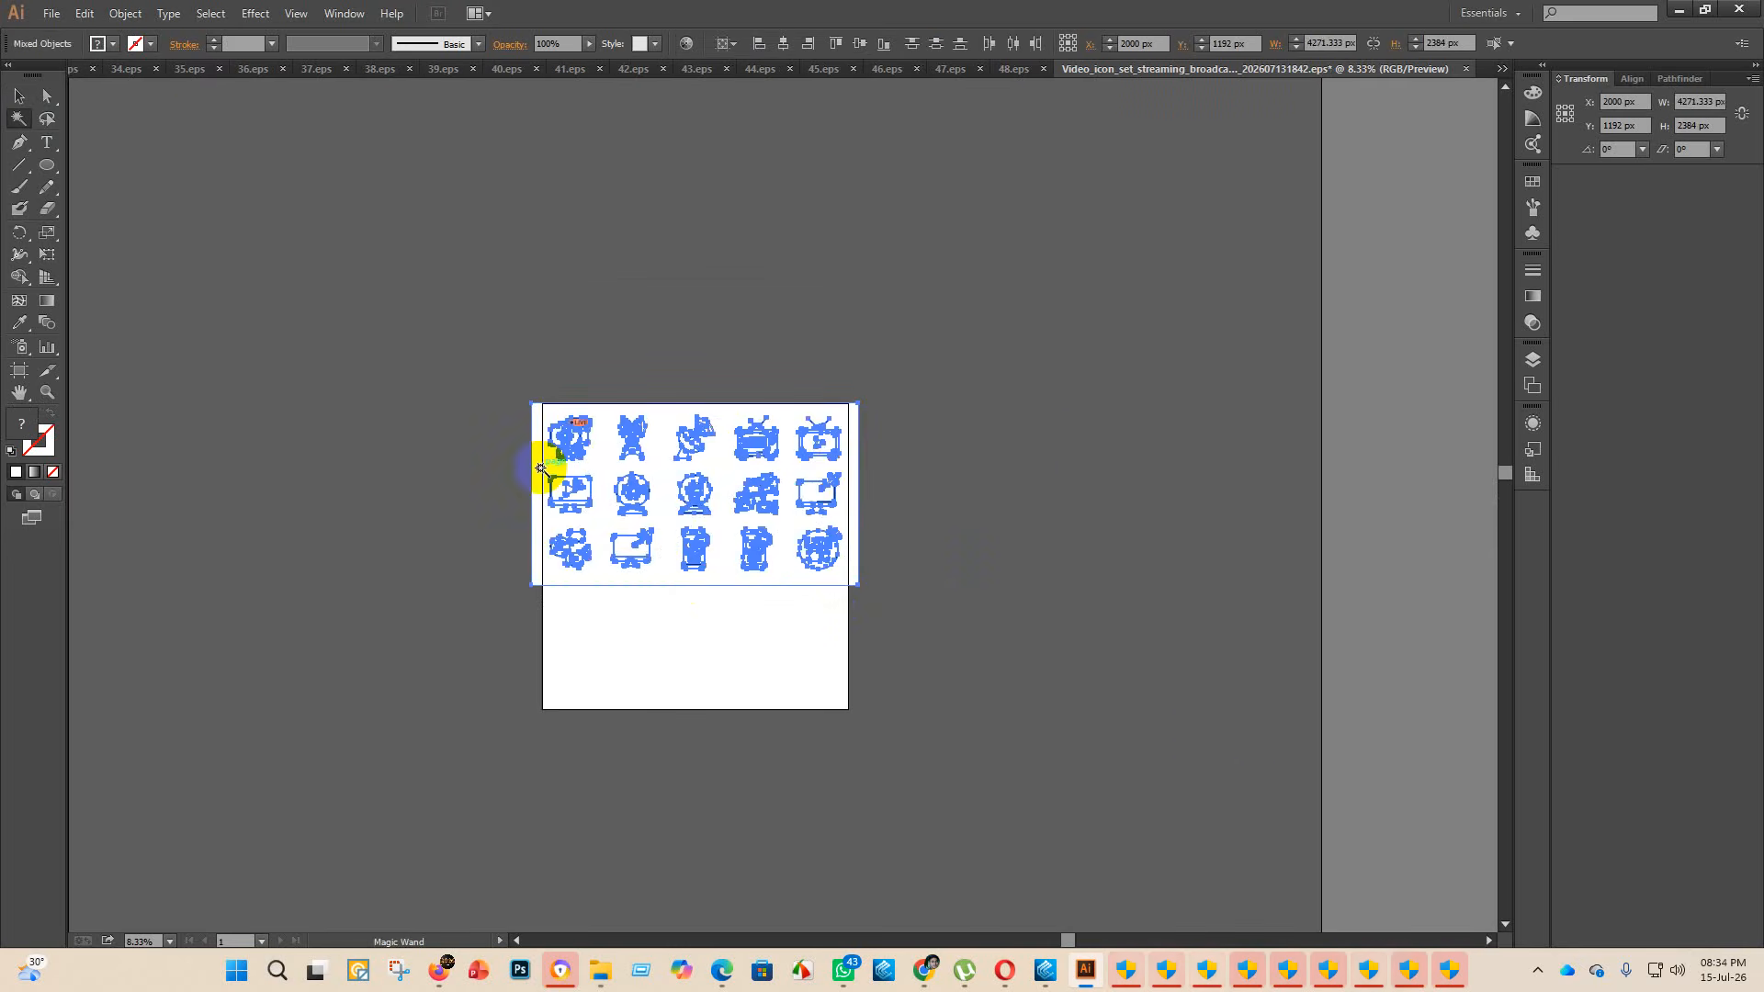
pyautogui.press('Delete')
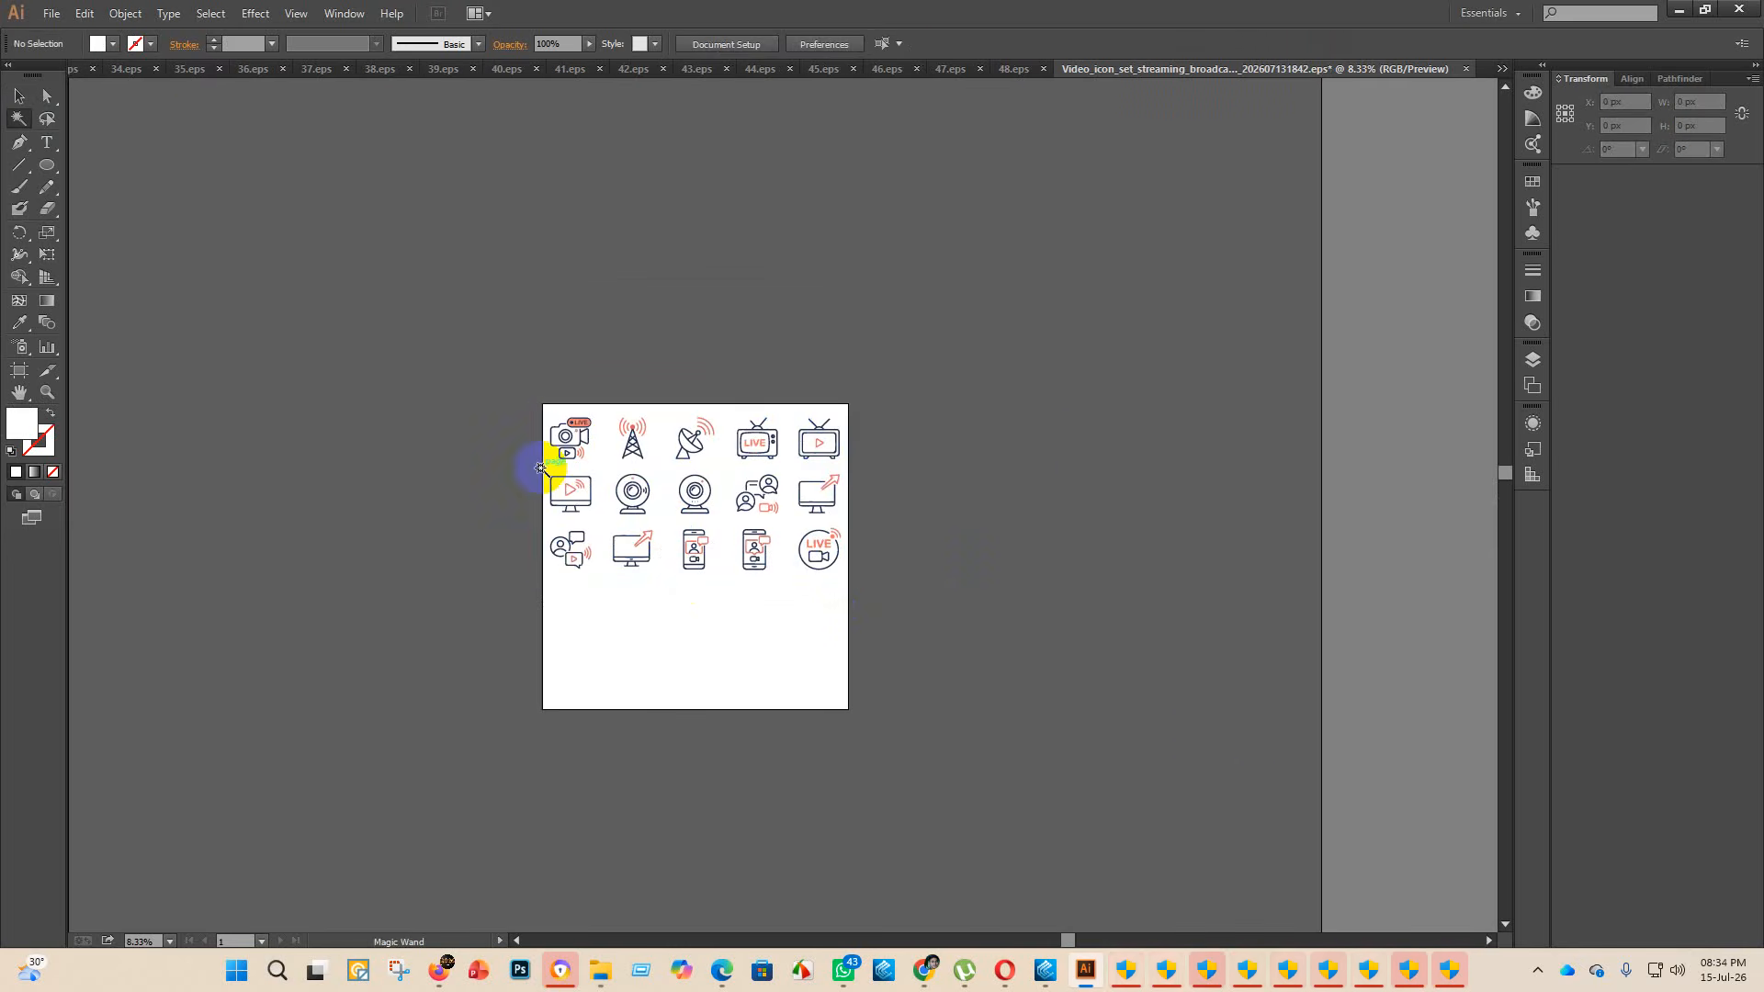
# - Set the streaming set's artboard height to 2000 px and centre the icon group on it horizontally and vertically
pyautogui.click(16, 373)
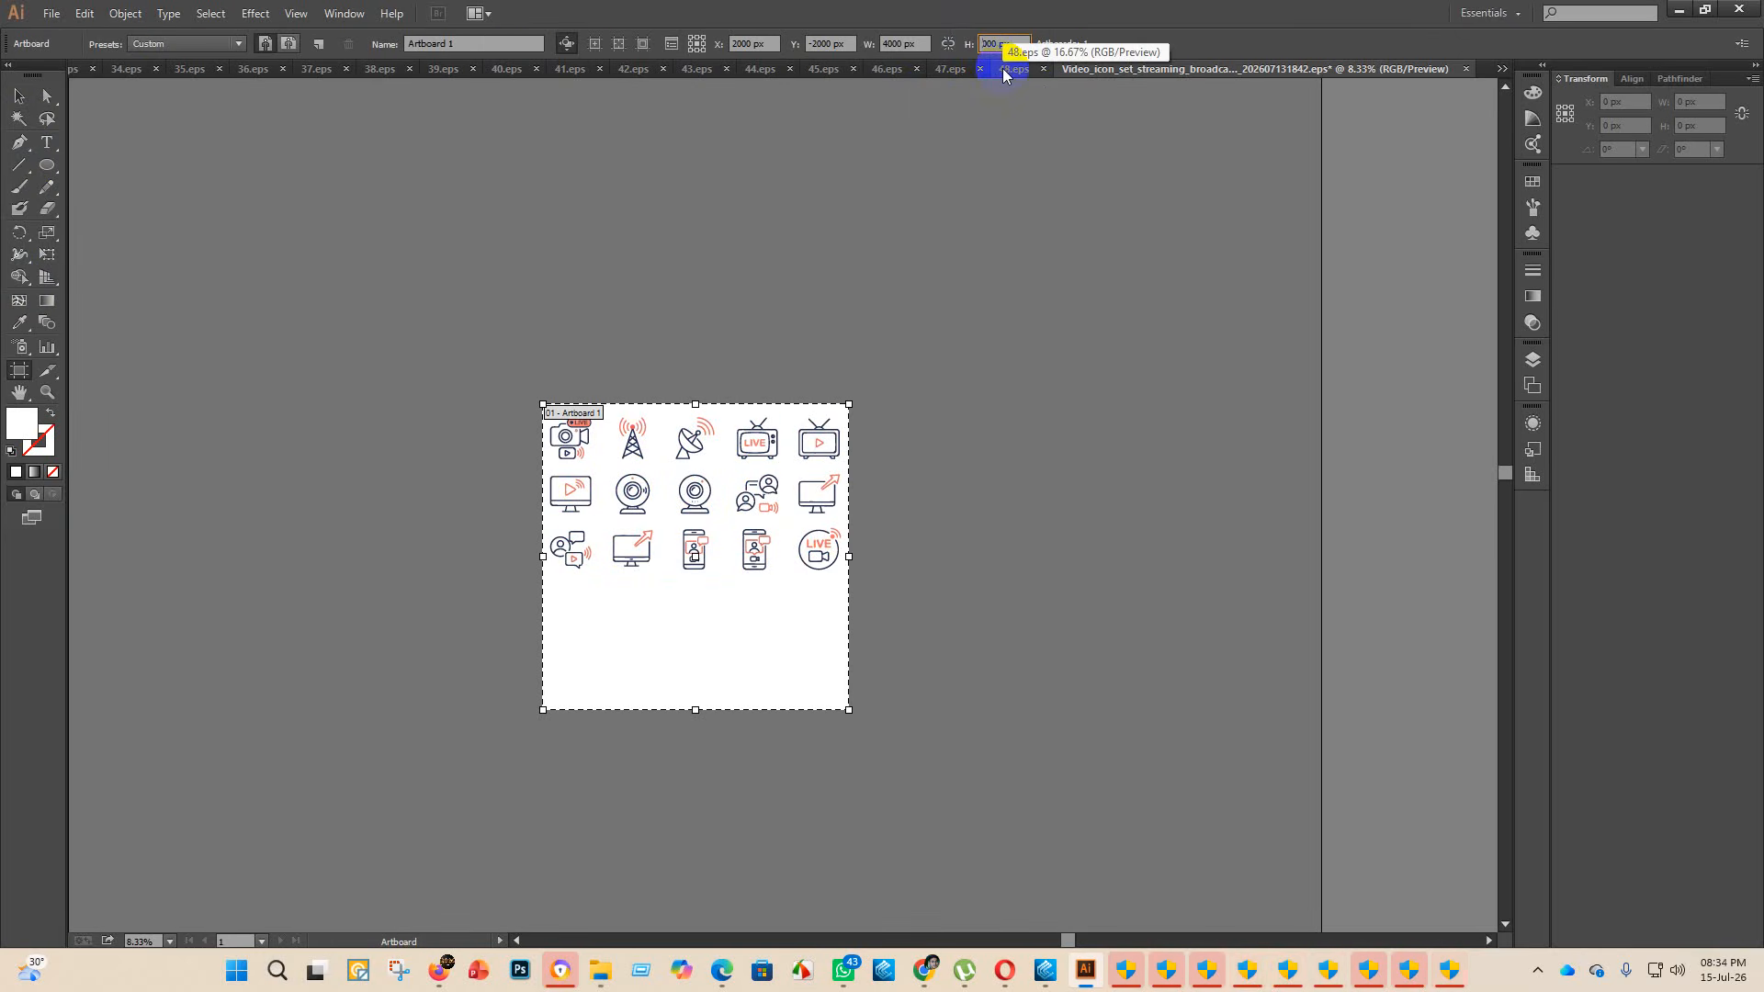
pyautogui.press('Return')
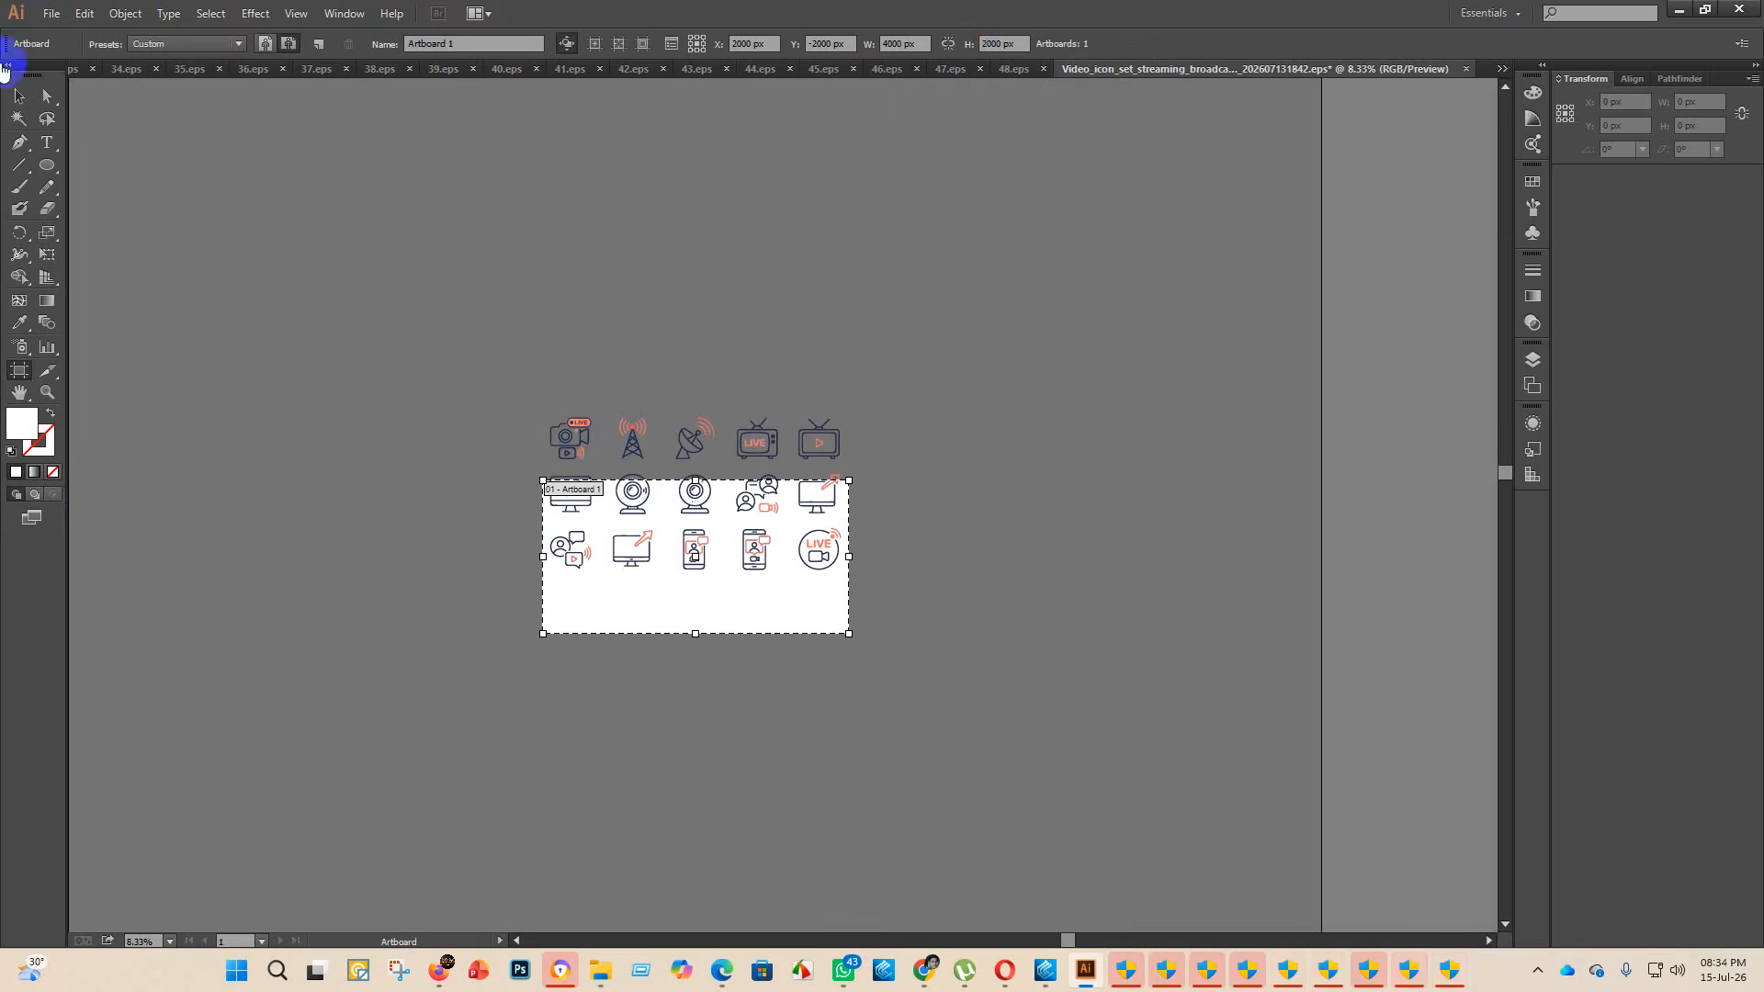
pyautogui.click(16, 98)
pyautogui.click(696, 443)
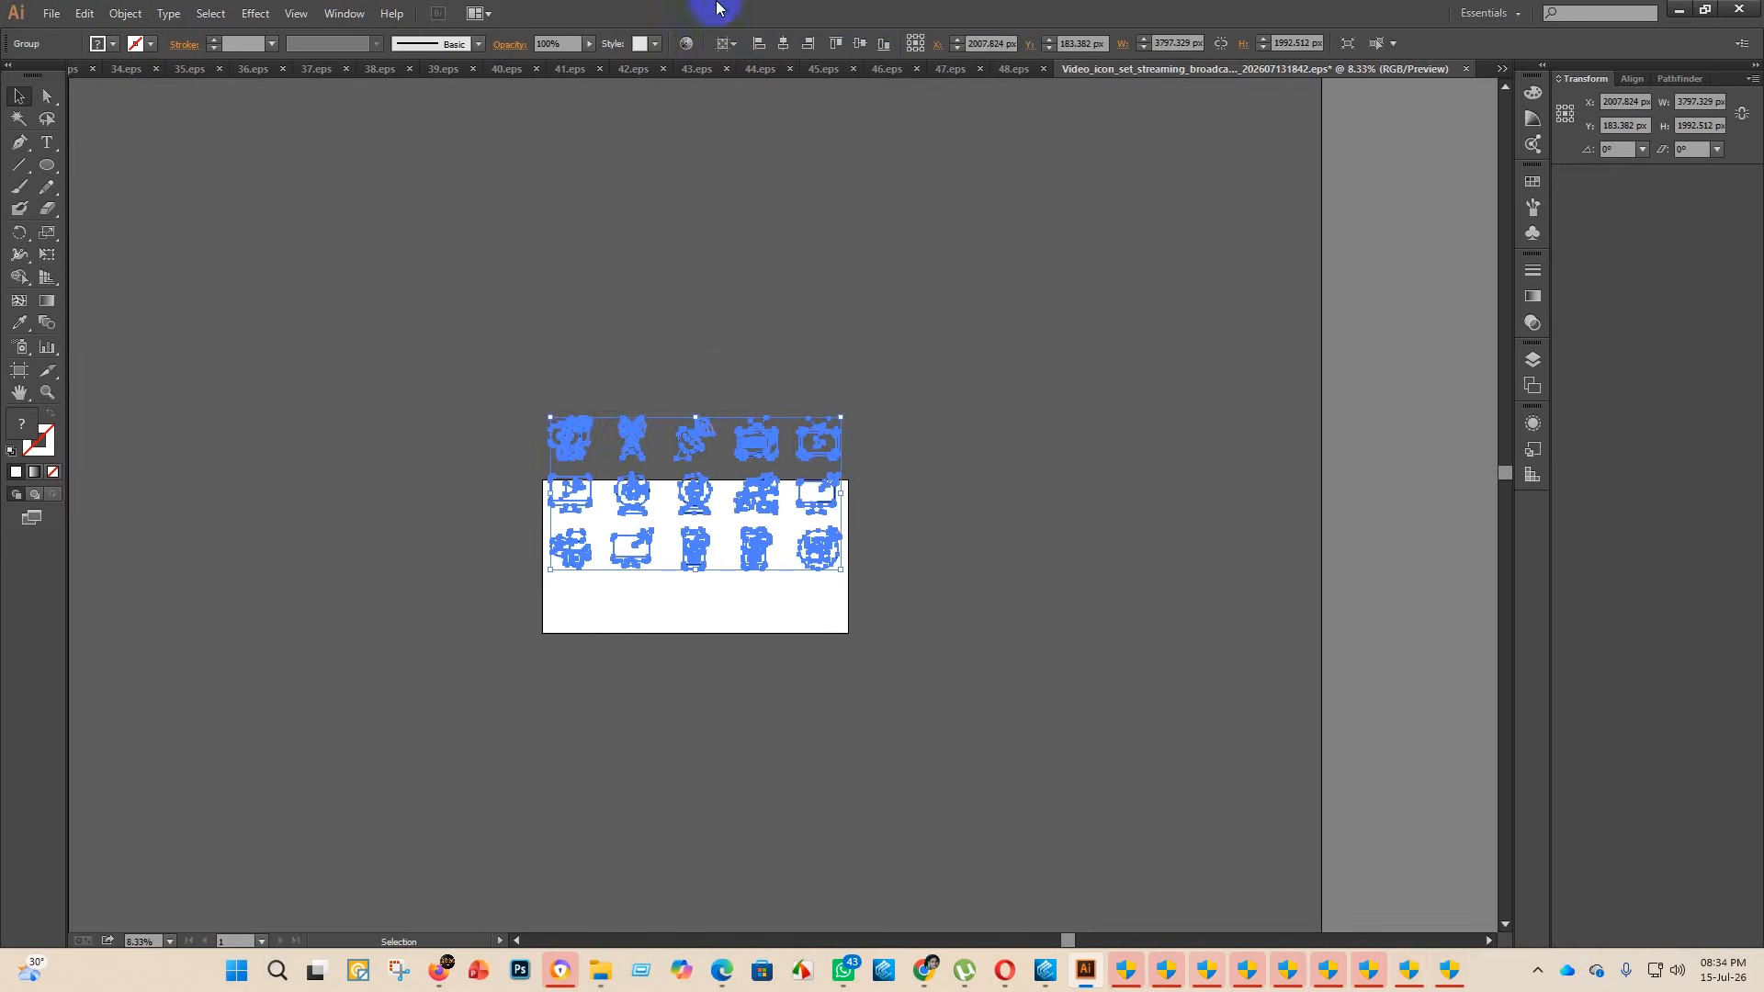
pyautogui.click(860, 43)
pyautogui.click(945, 331)
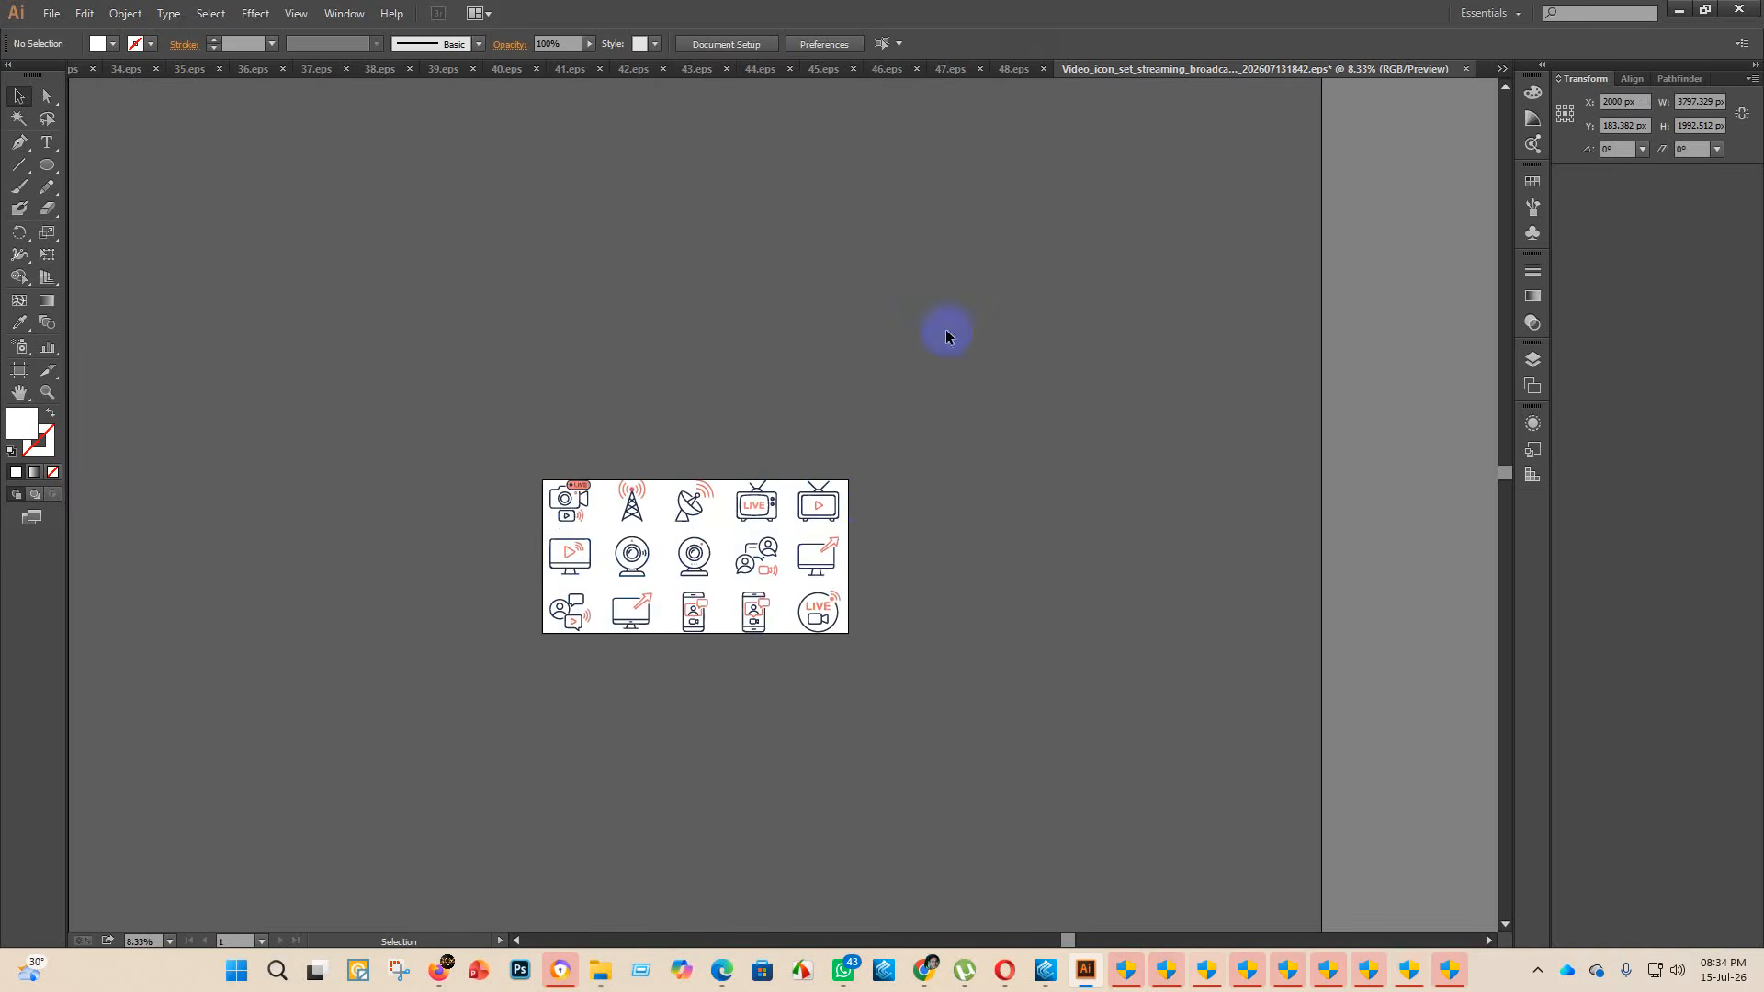
# - Shrink the streaming icon group proportionally to about 3583 px wide and centre it vertically on the artboard
pyautogui.hotkey('ctrl', '=')
pyautogui.click(597, 432)
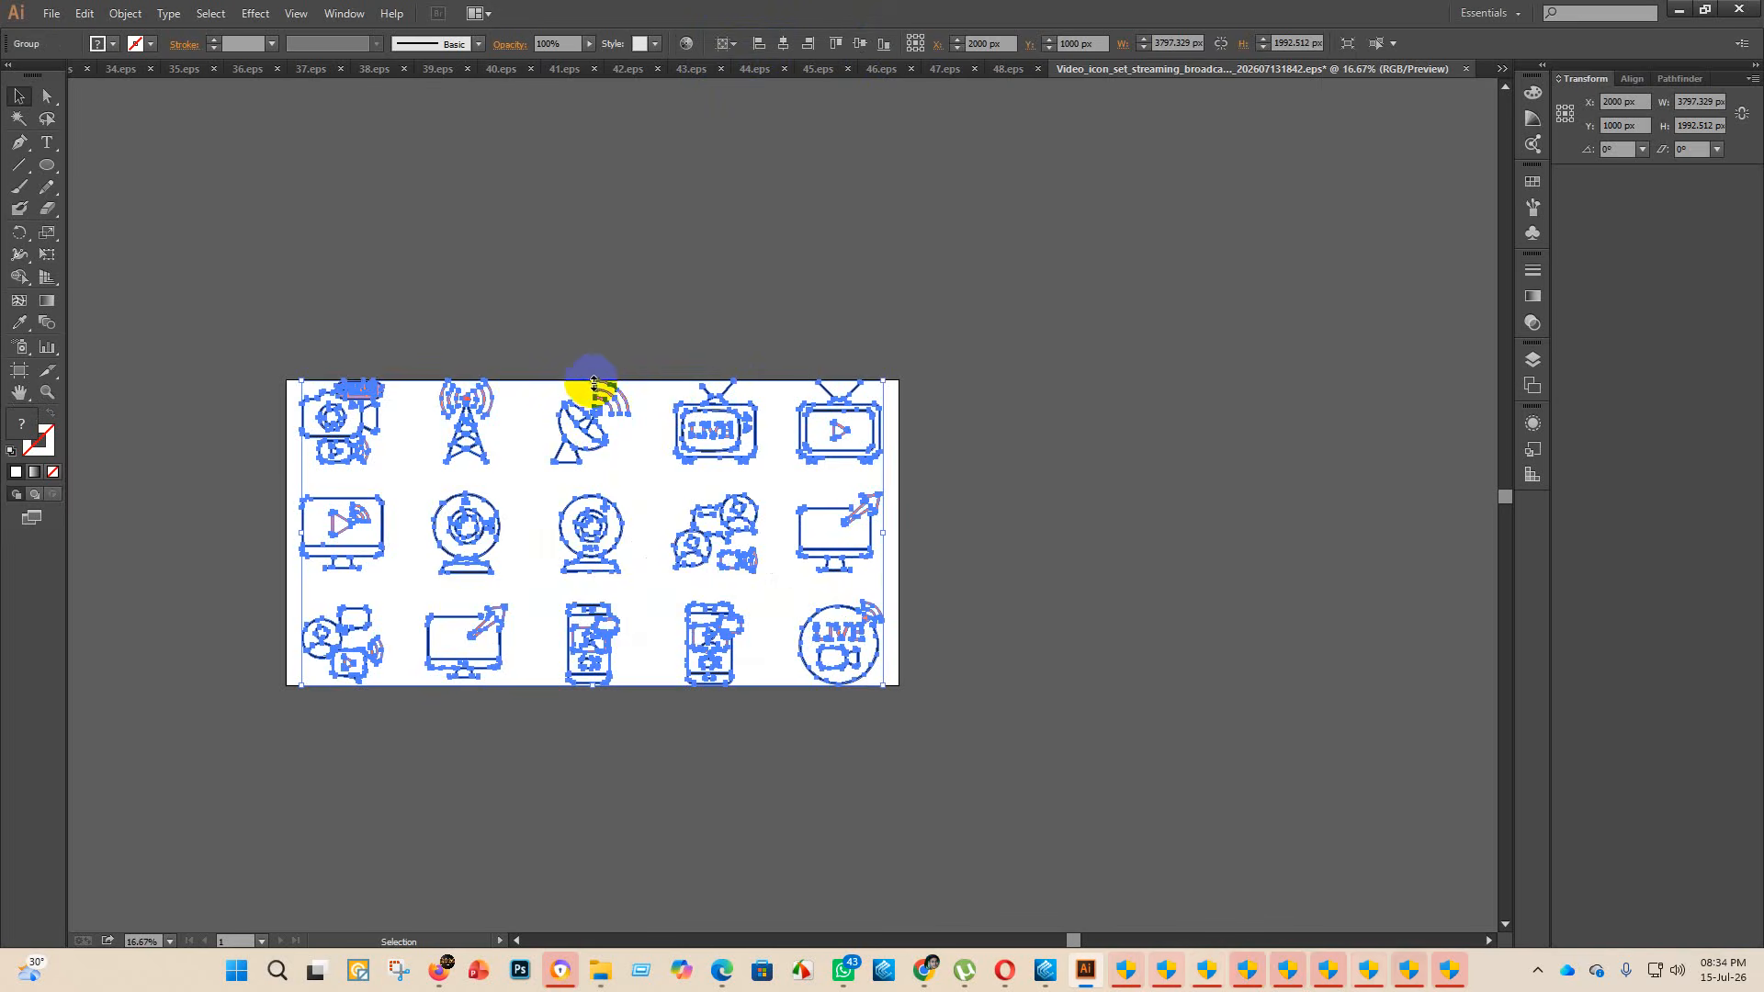
pyautogui.moveTo(594, 383); pyautogui.dragTo(592, 397)
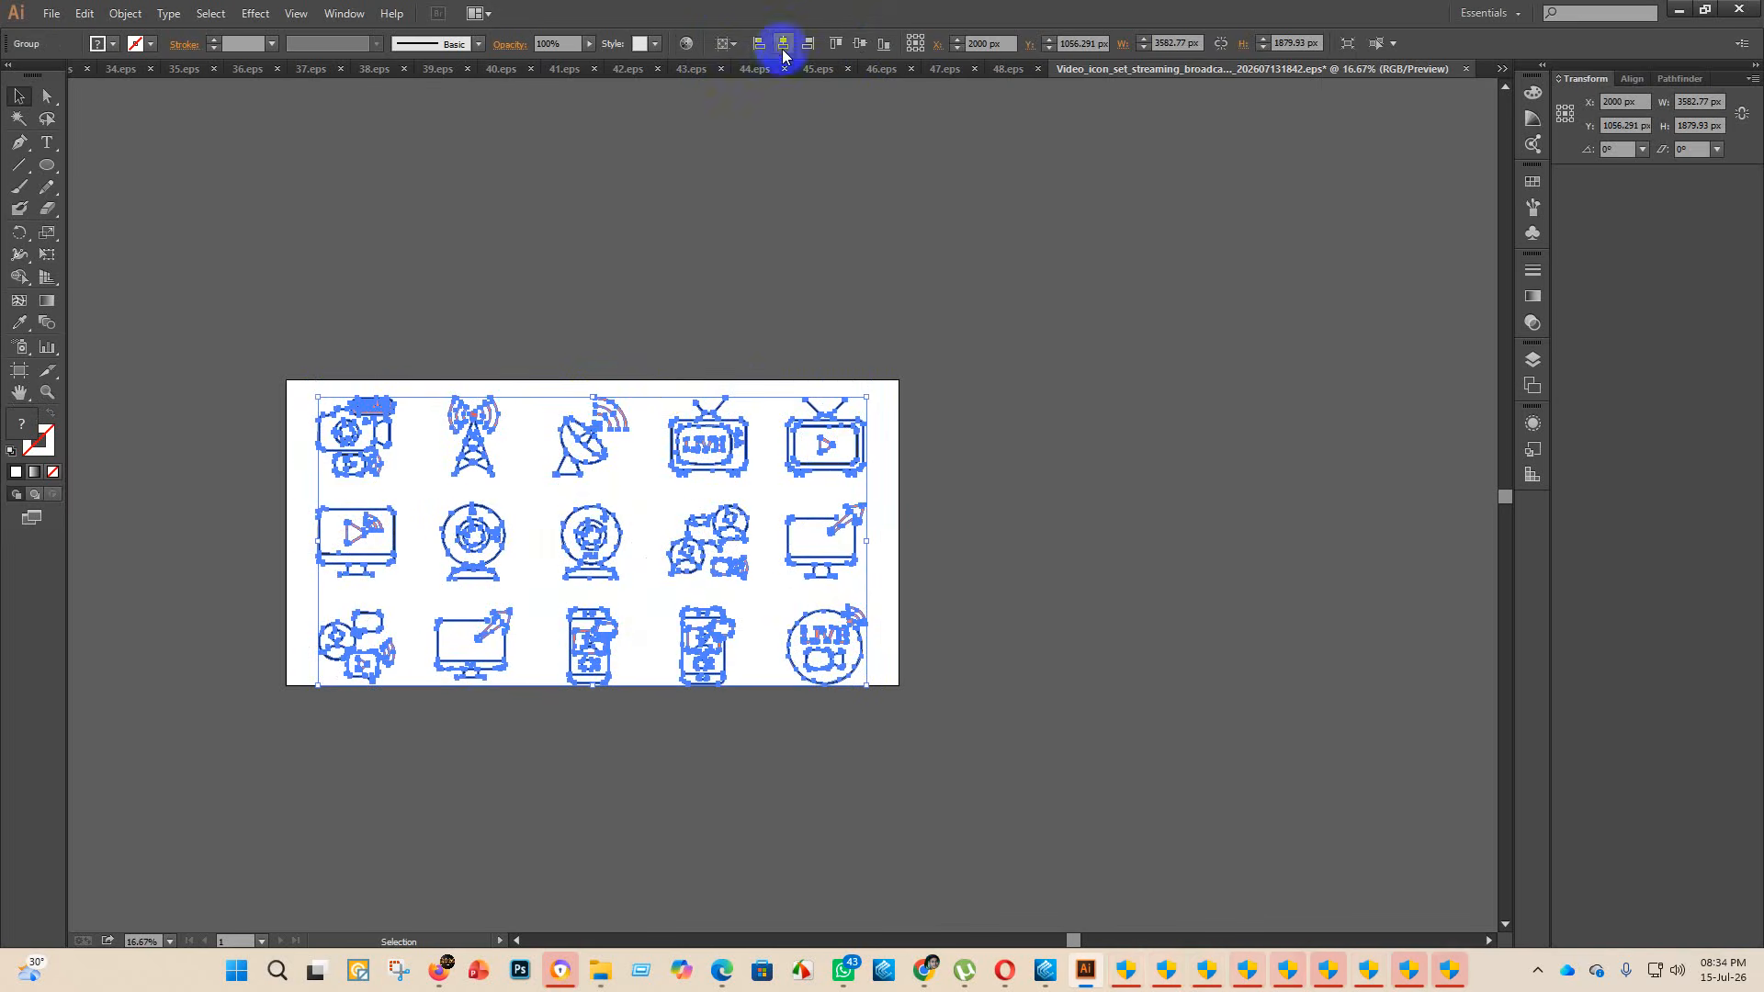
pyautogui.click(860, 43)
pyautogui.click(996, 697)
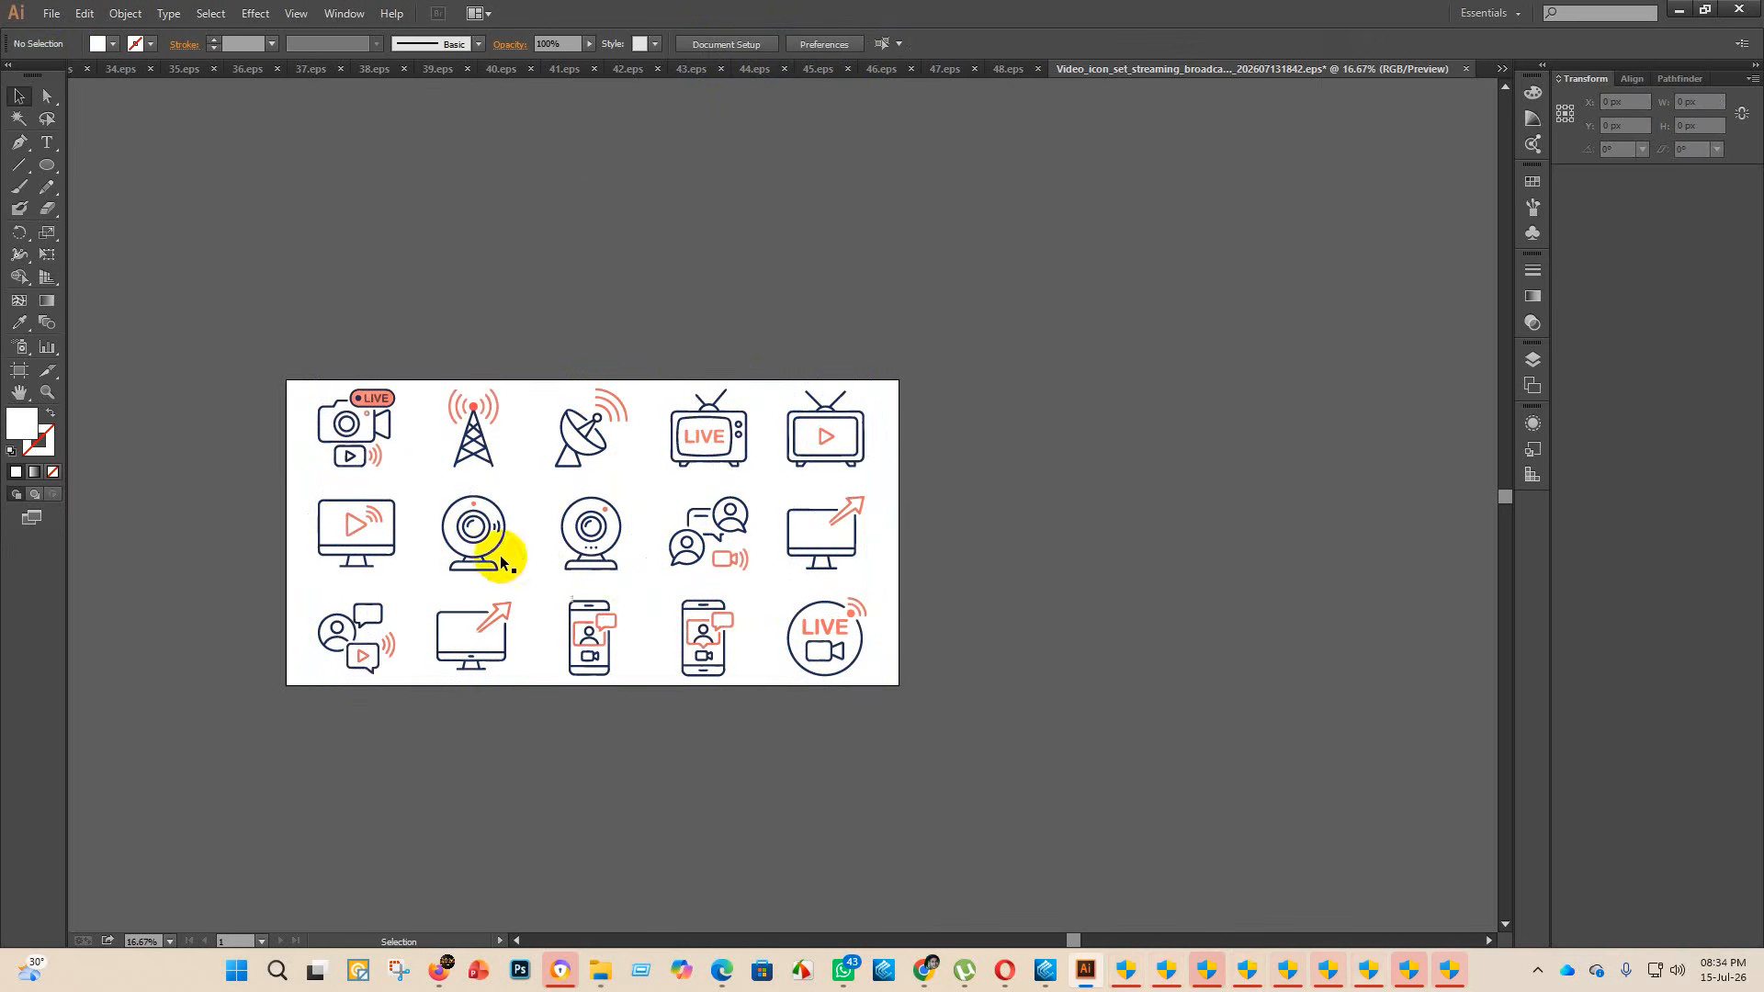
# - Save the streaming icon document in the eps 2 folder as an Illustrator EPS file named 49
pyautogui.click(48, 16)
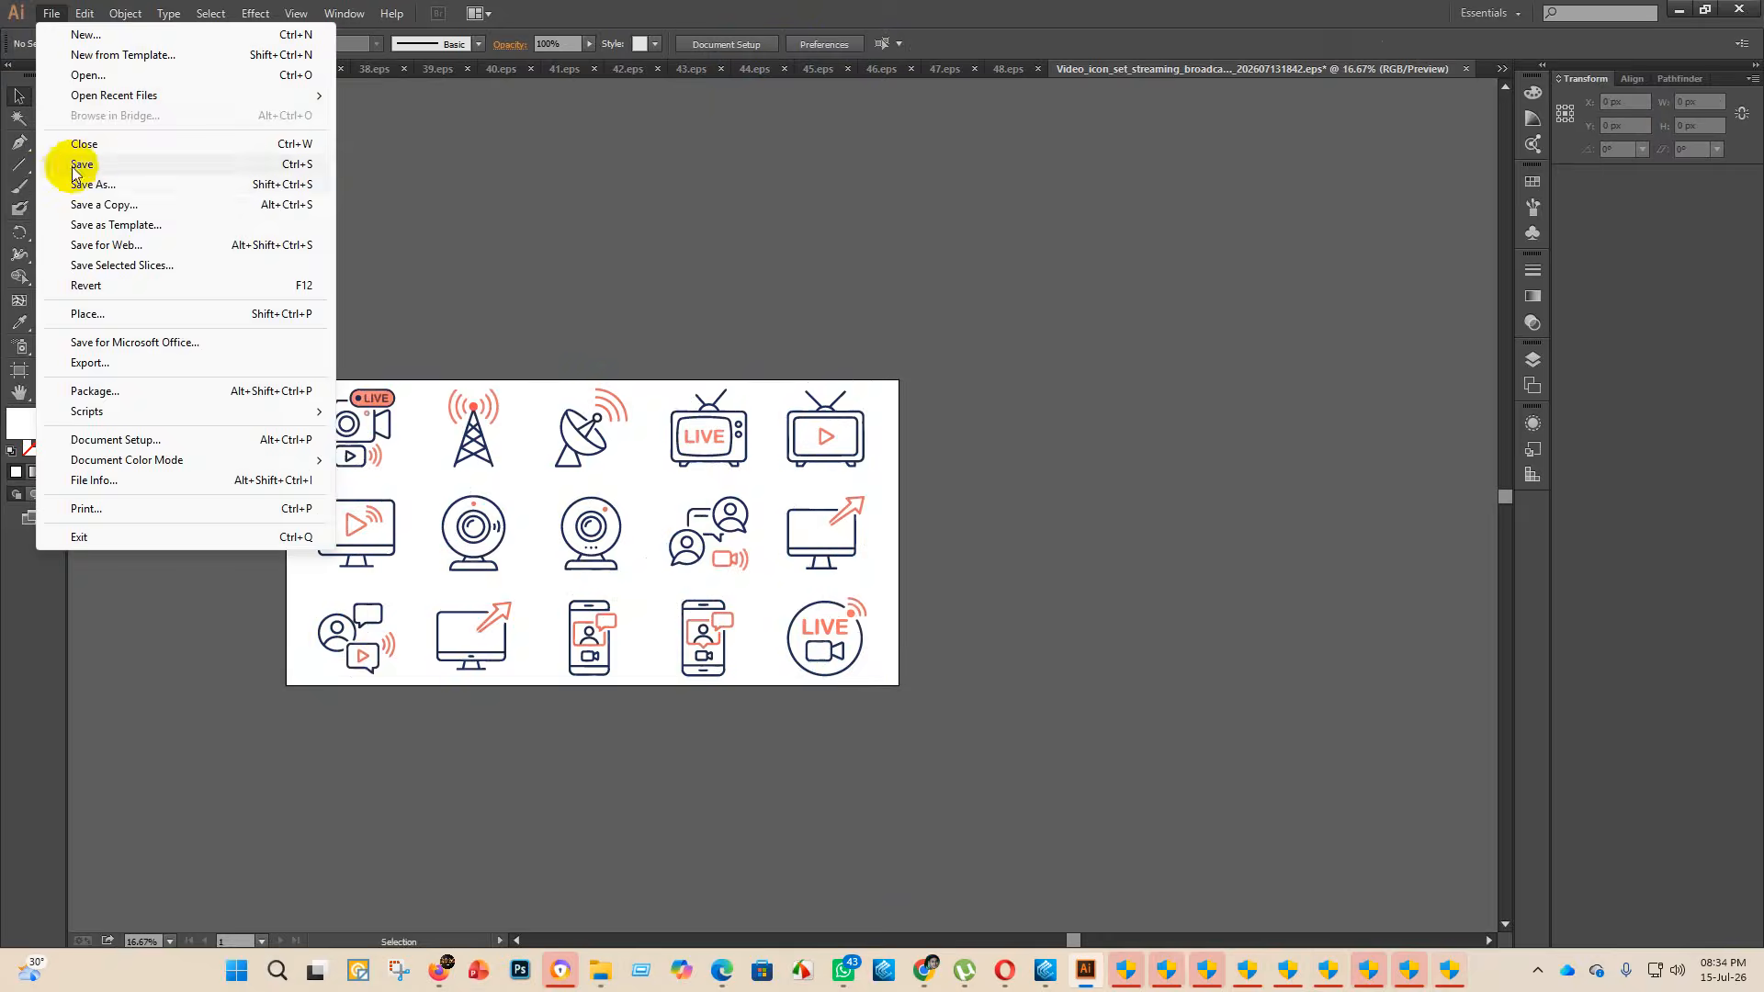
pyautogui.click(74, 161)
pyautogui.click(285, 147)
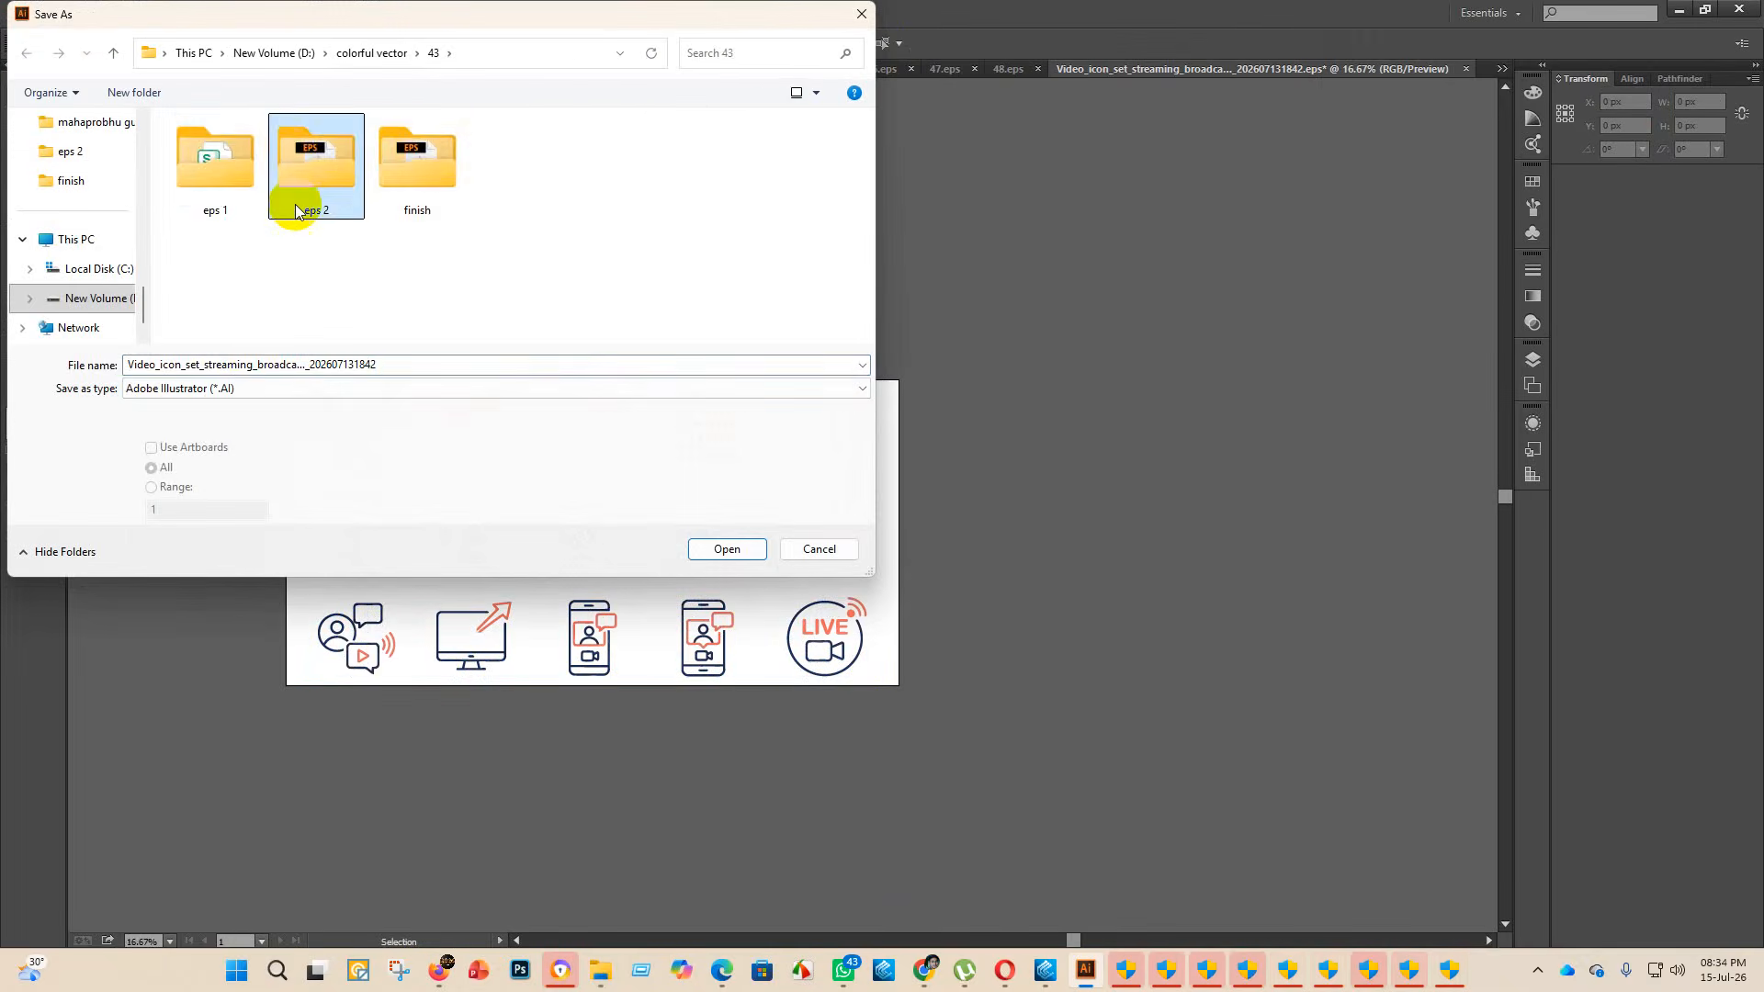
pyautogui.doubleClick(320, 157)
pyautogui.click(257, 388)
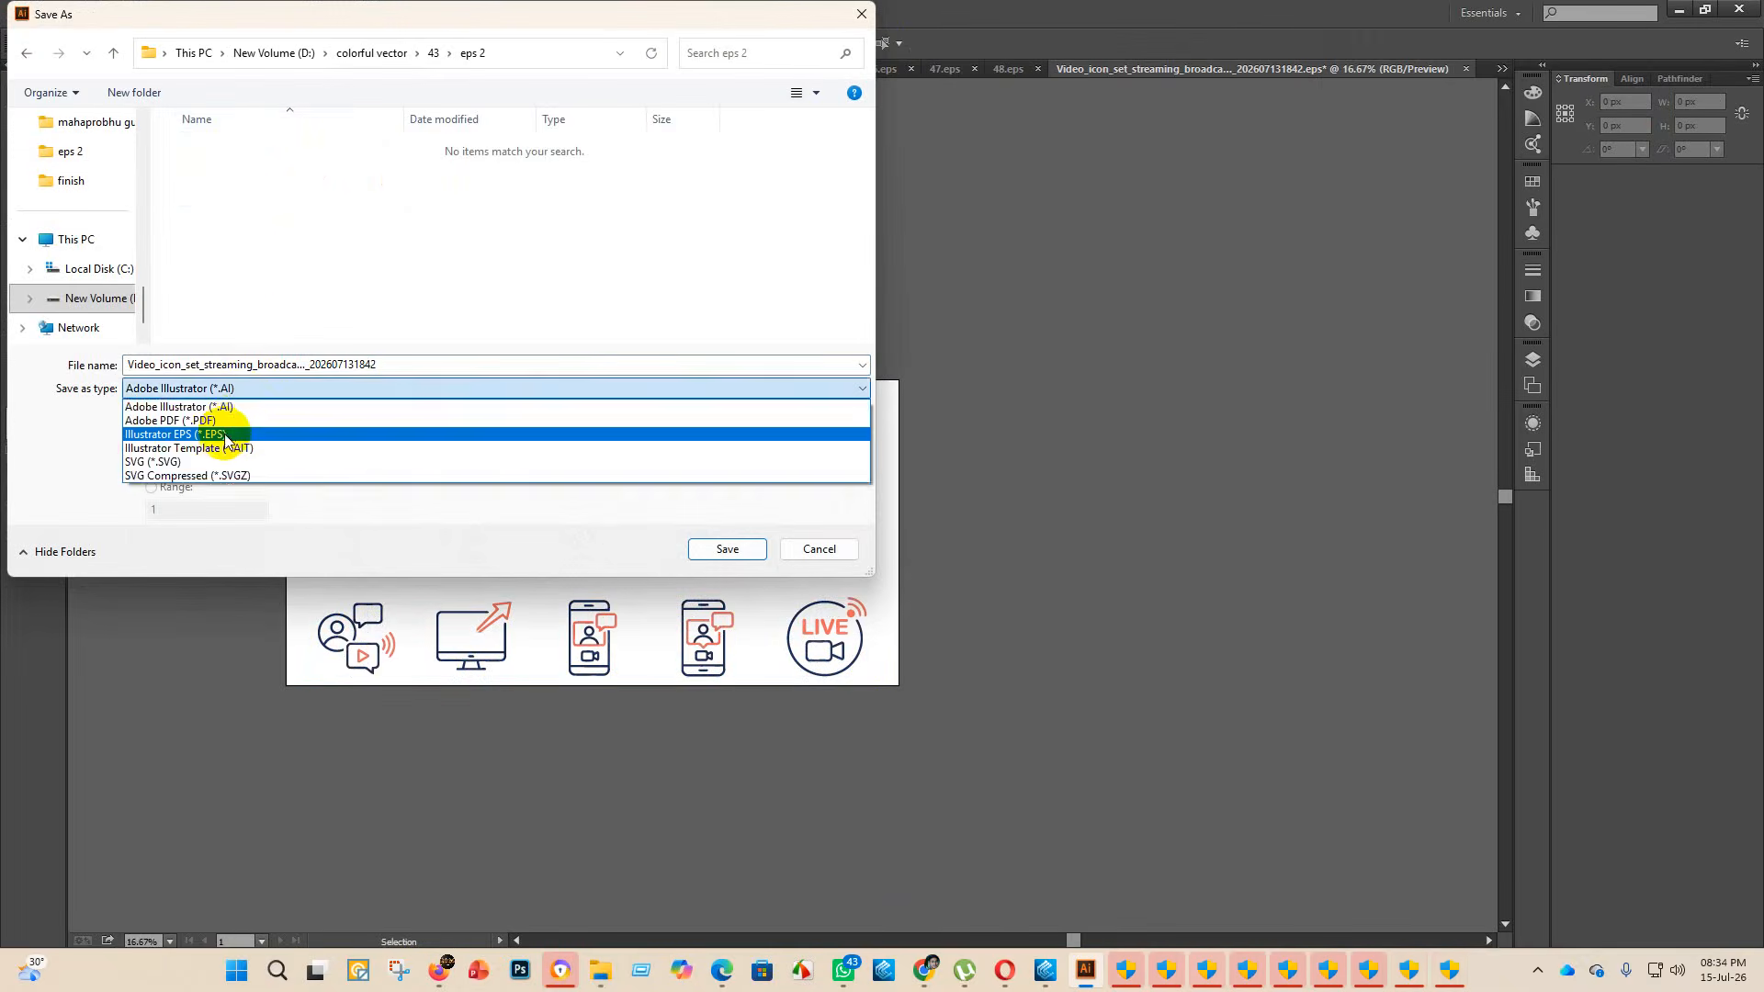
pyautogui.click(225, 425)
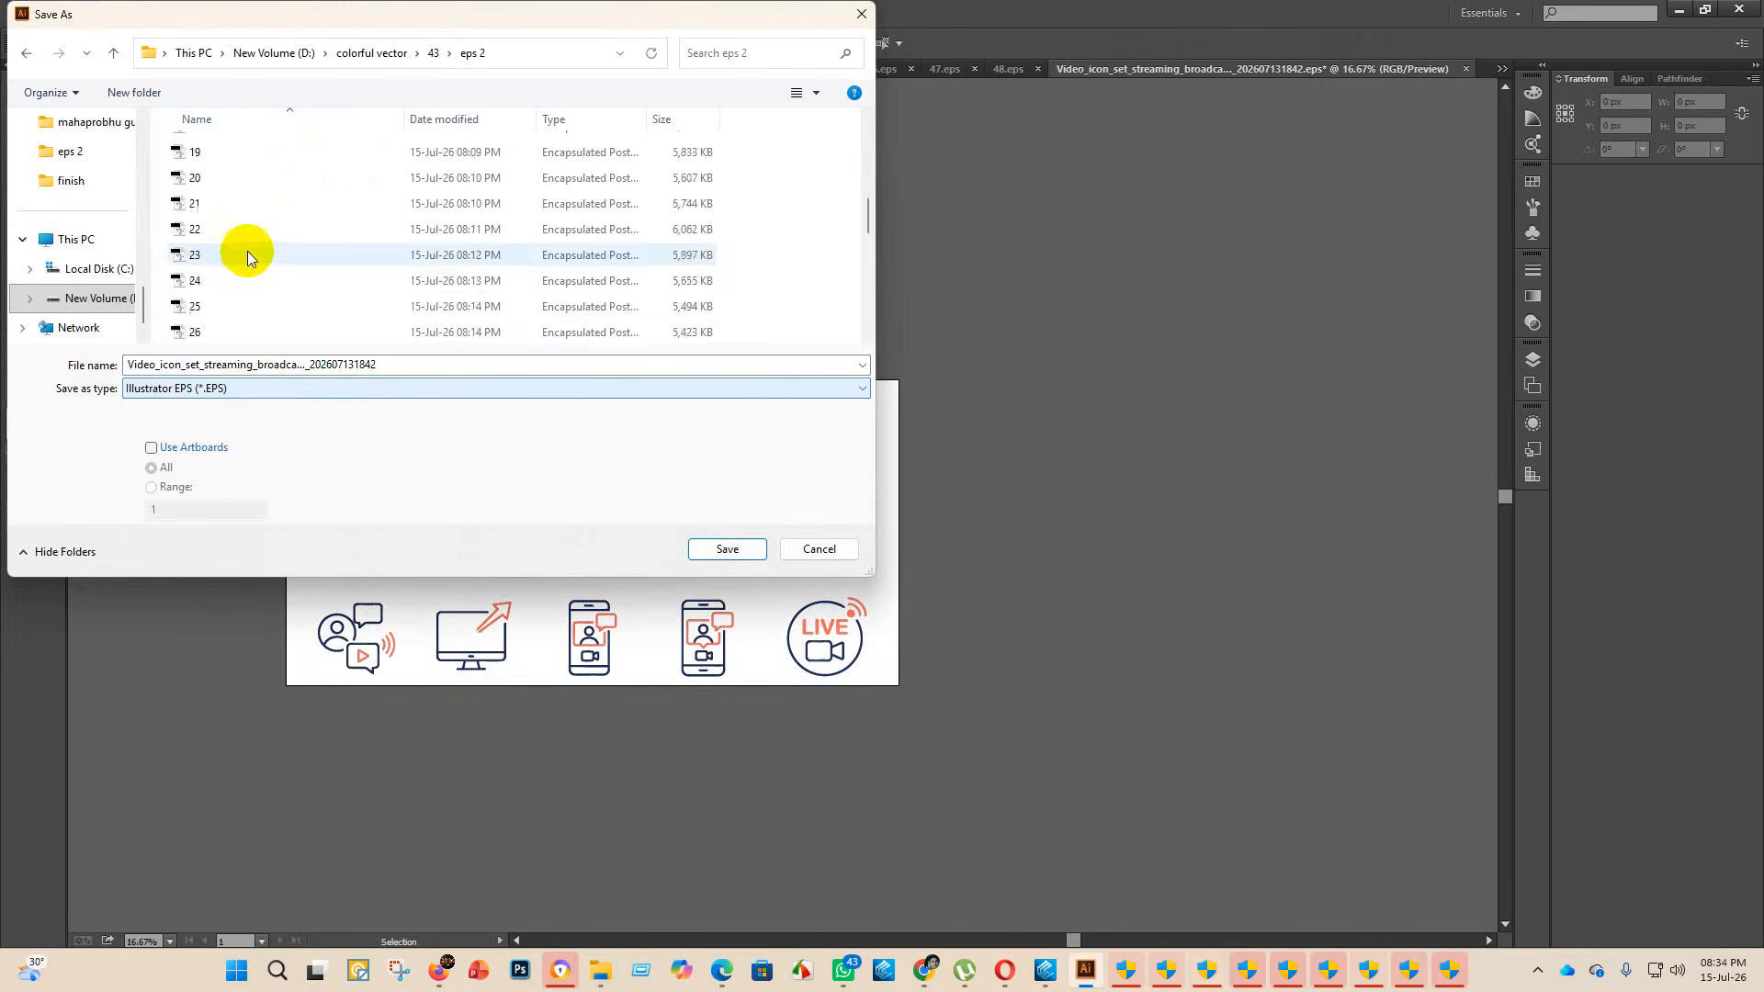
pyautogui.doubleClick(427, 370)
pyautogui.press('BackSpace')
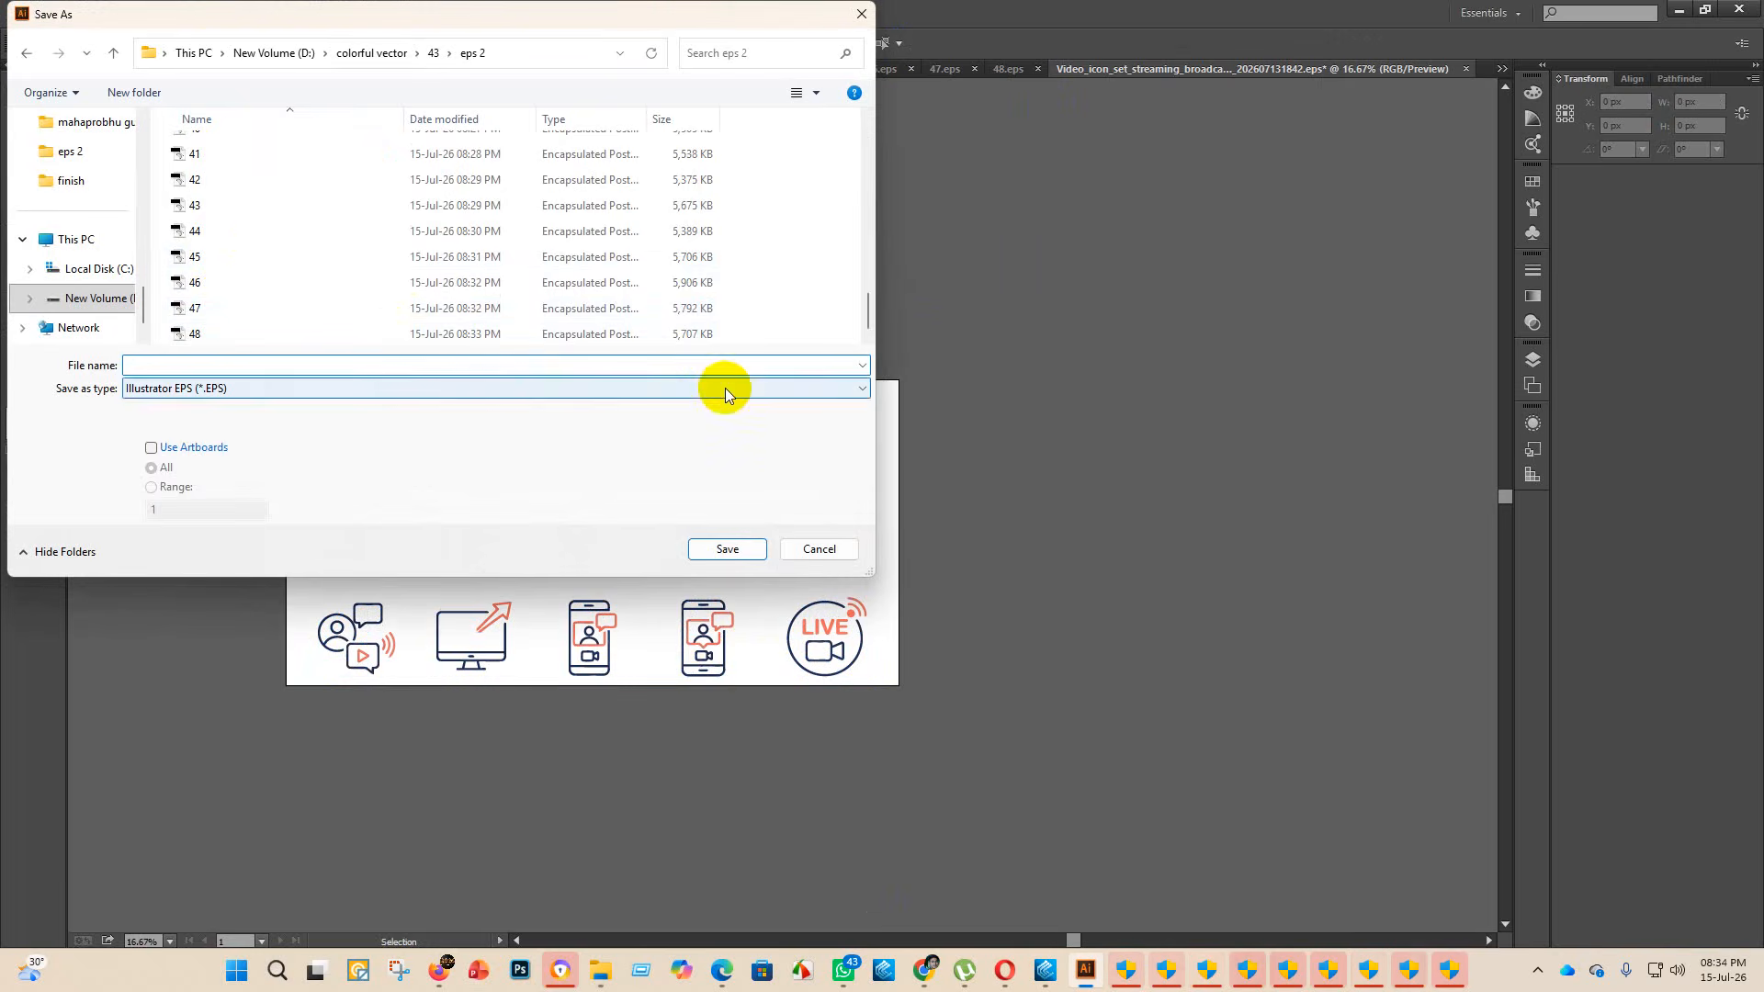
pyautogui.write('49')
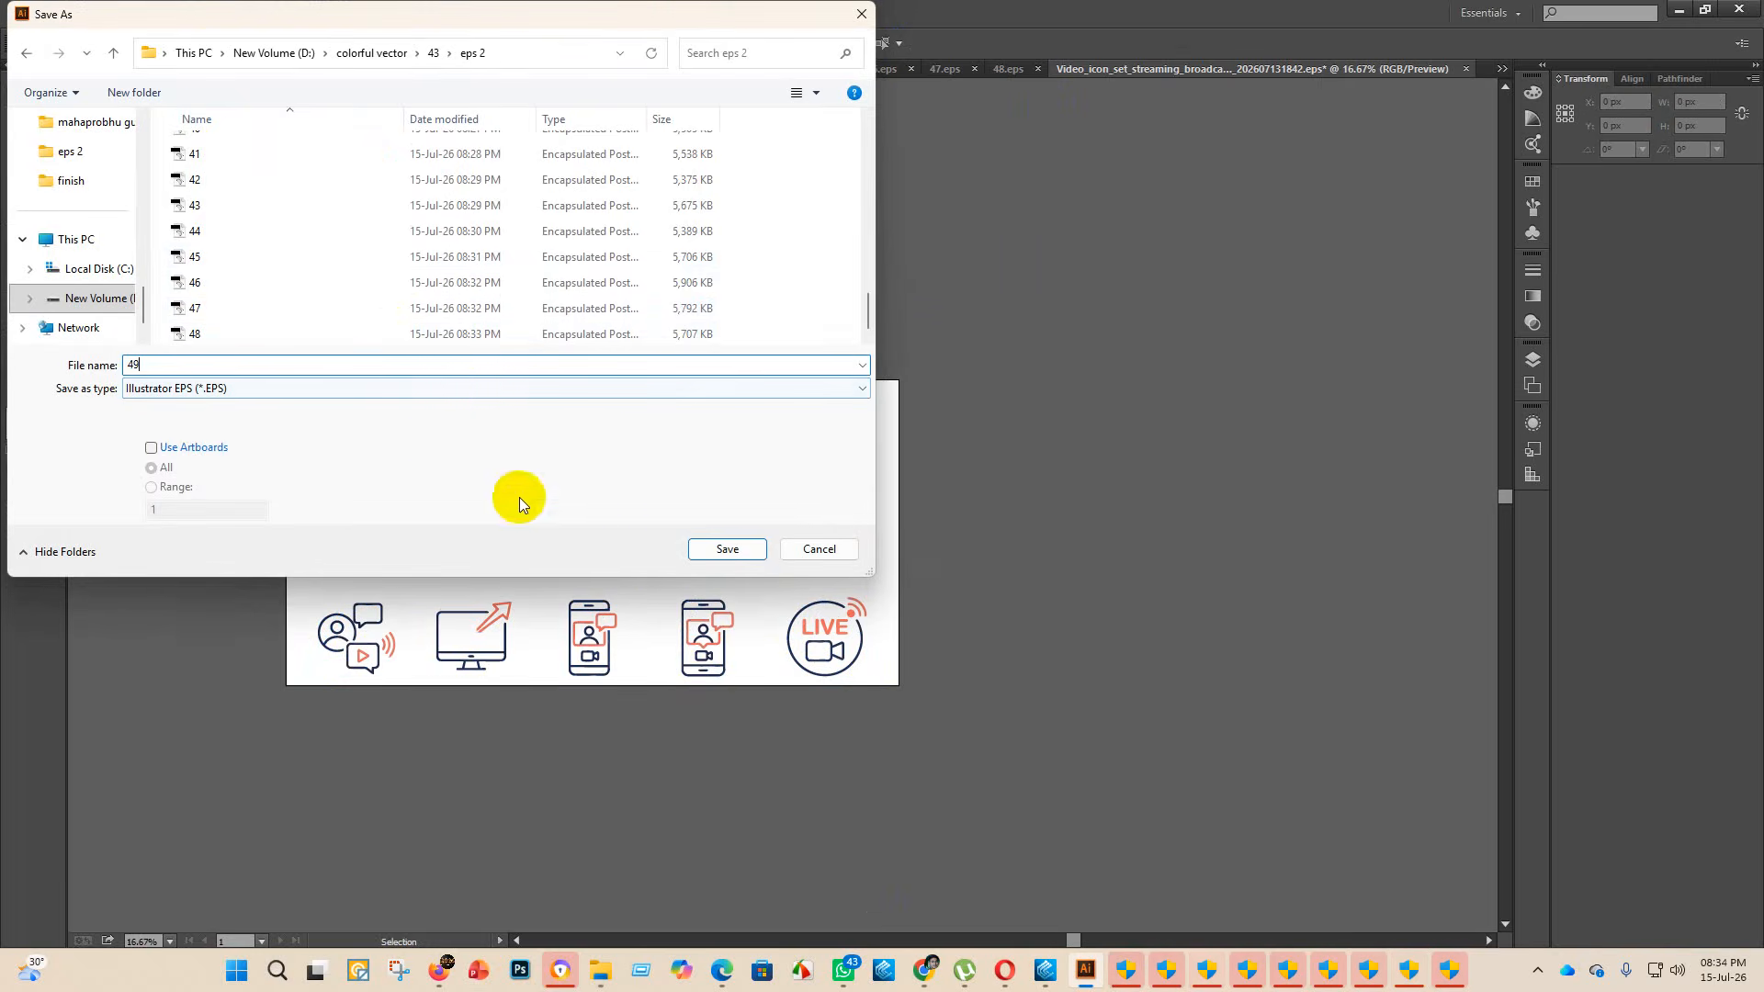
pyautogui.click(727, 549)
# - Set the EPS version of file 49 to Illustrator 10 EPS and finish saving
pyautogui.click(934, 220)
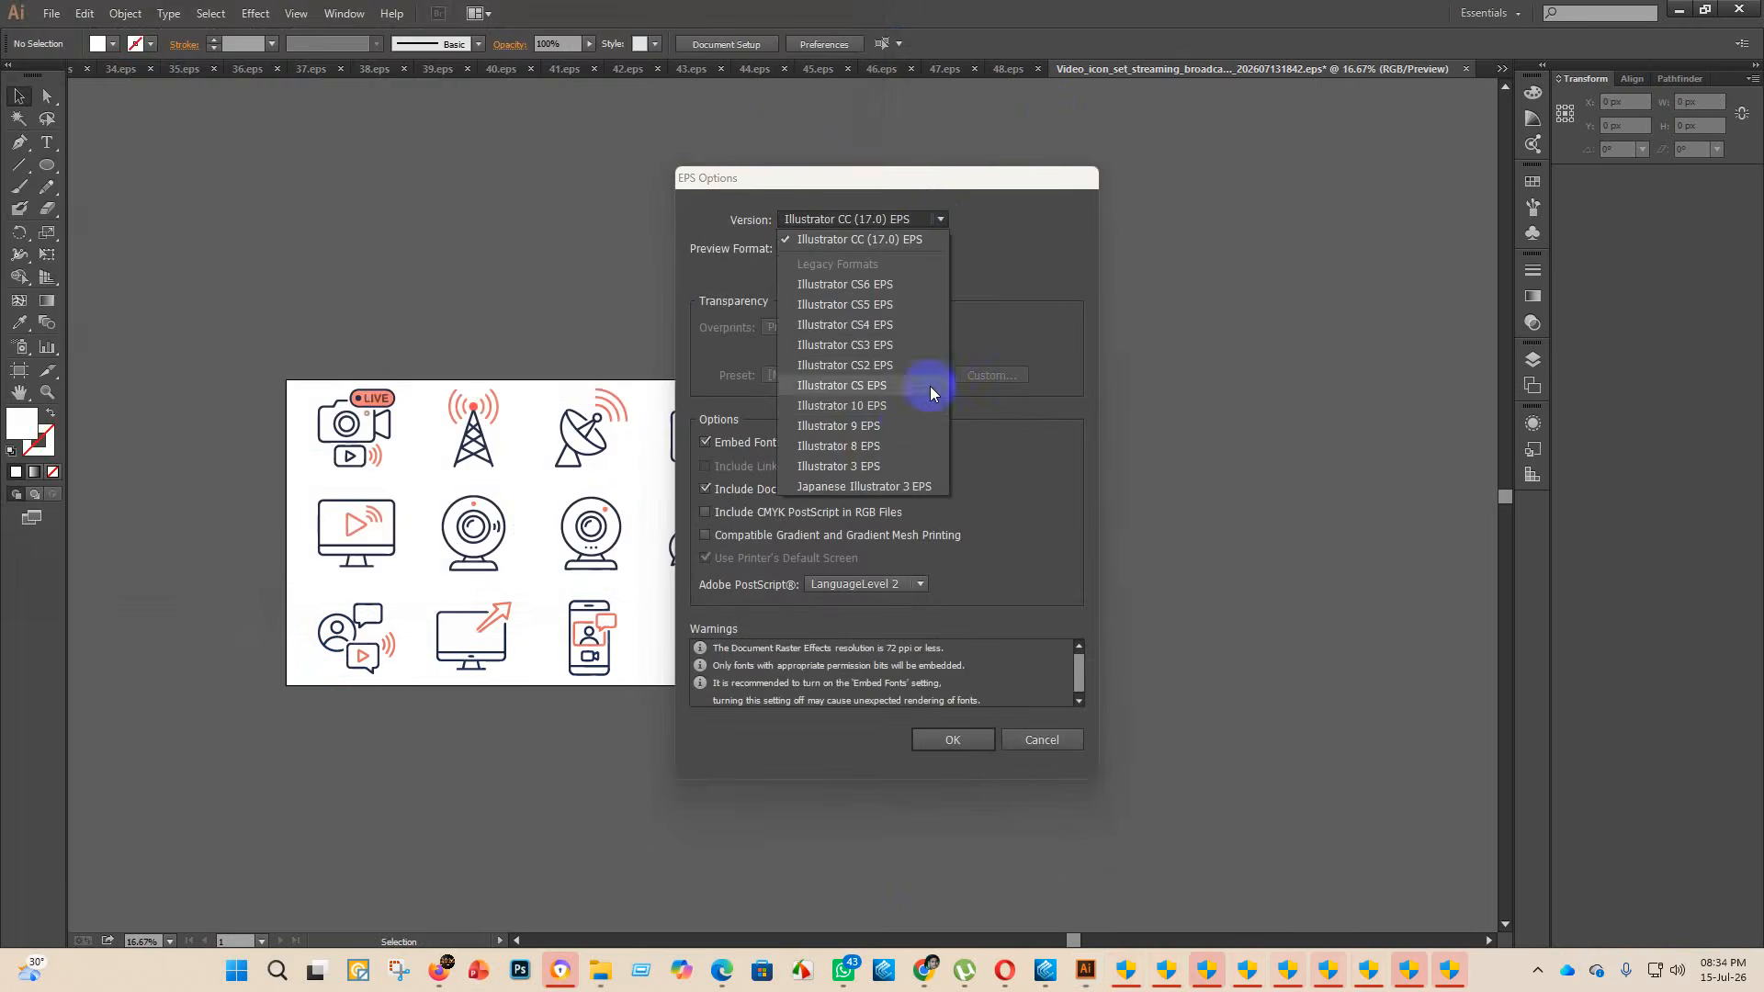
pyautogui.click(884, 410)
pyautogui.click(965, 742)
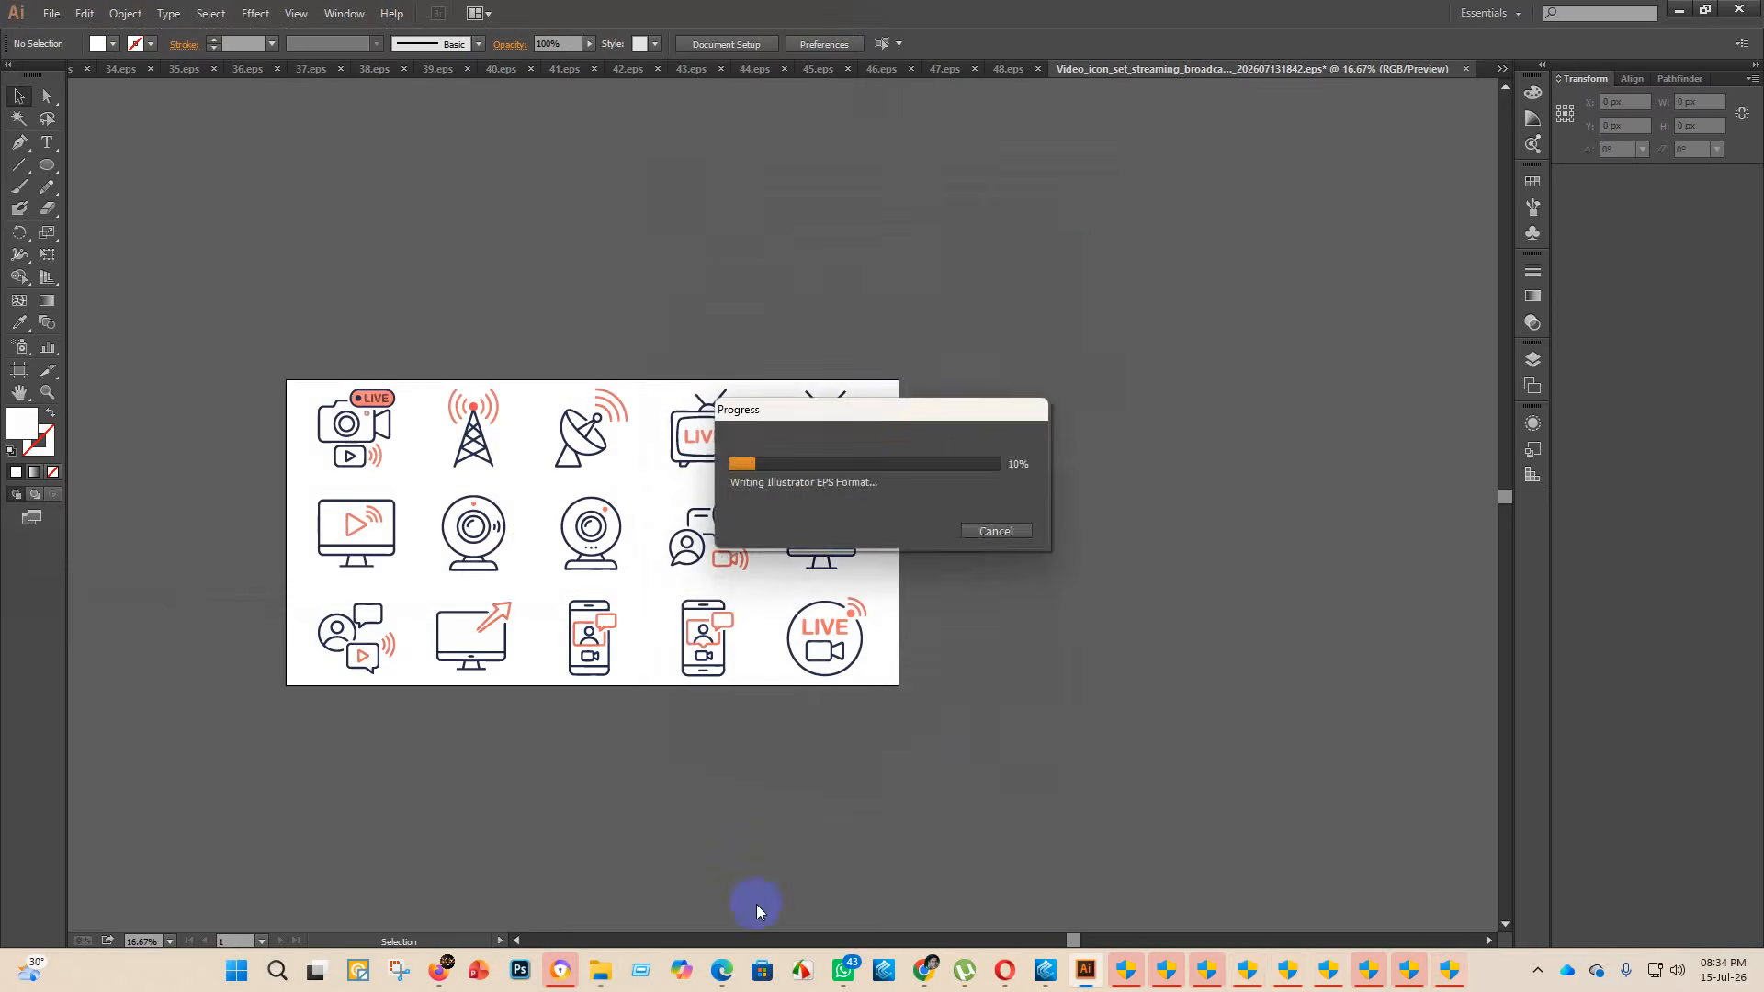
# - In File Explorer, move the streaming set's EPS and preview image into the finish folder and open Video_playback_icons_blue_orange_202607131841.eps
pyautogui.moveTo(598, 970)
pyautogui.click(608, 910)
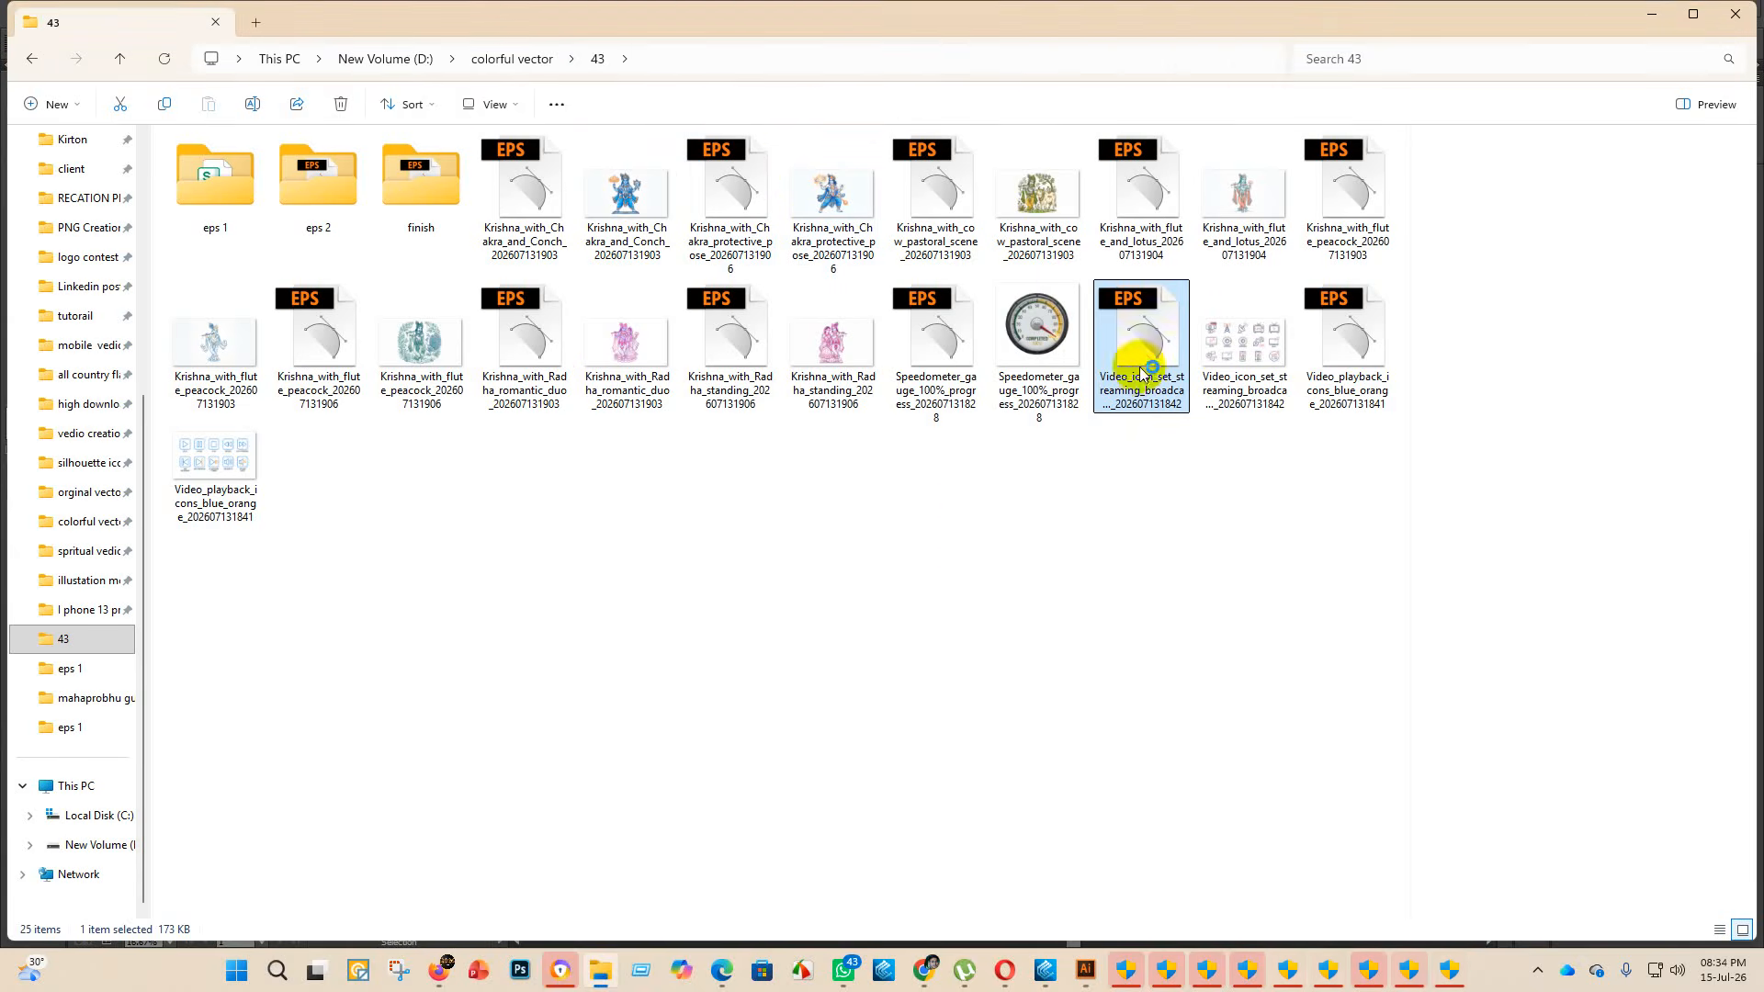
pyautogui.moveTo(1139, 354); pyautogui.dragTo(432, 209)
pyautogui.click(1139, 333)
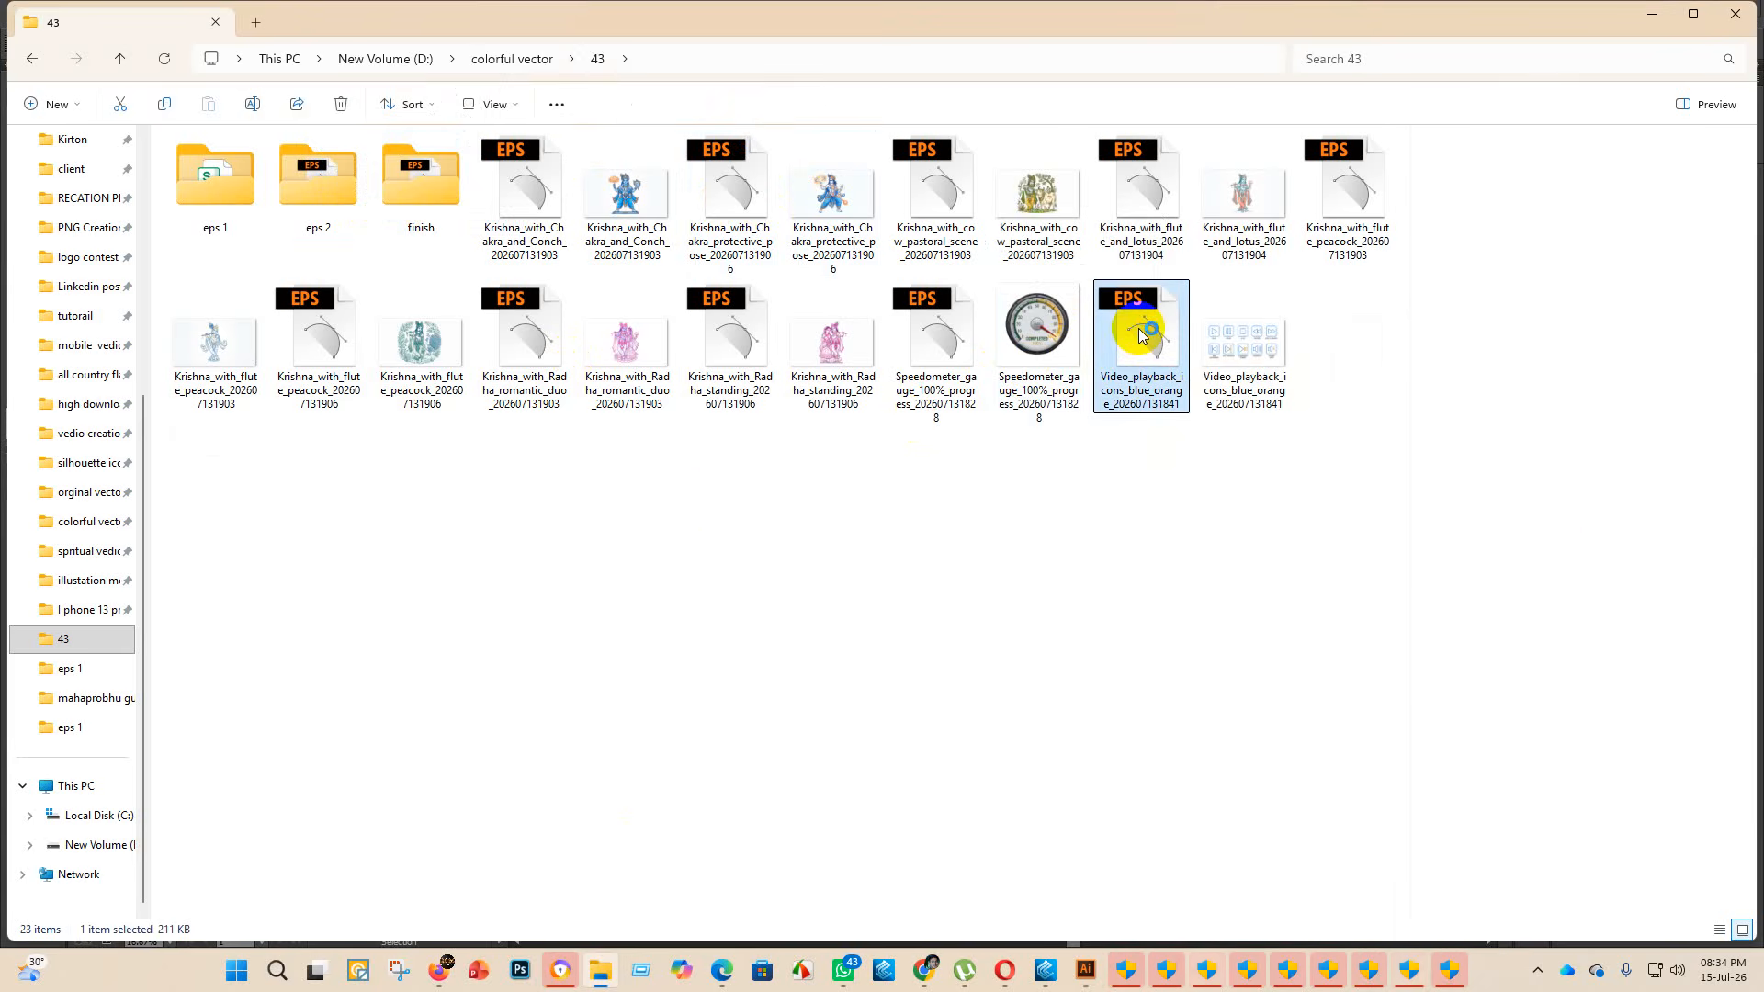
pyautogui.doubleClick(1139, 332)
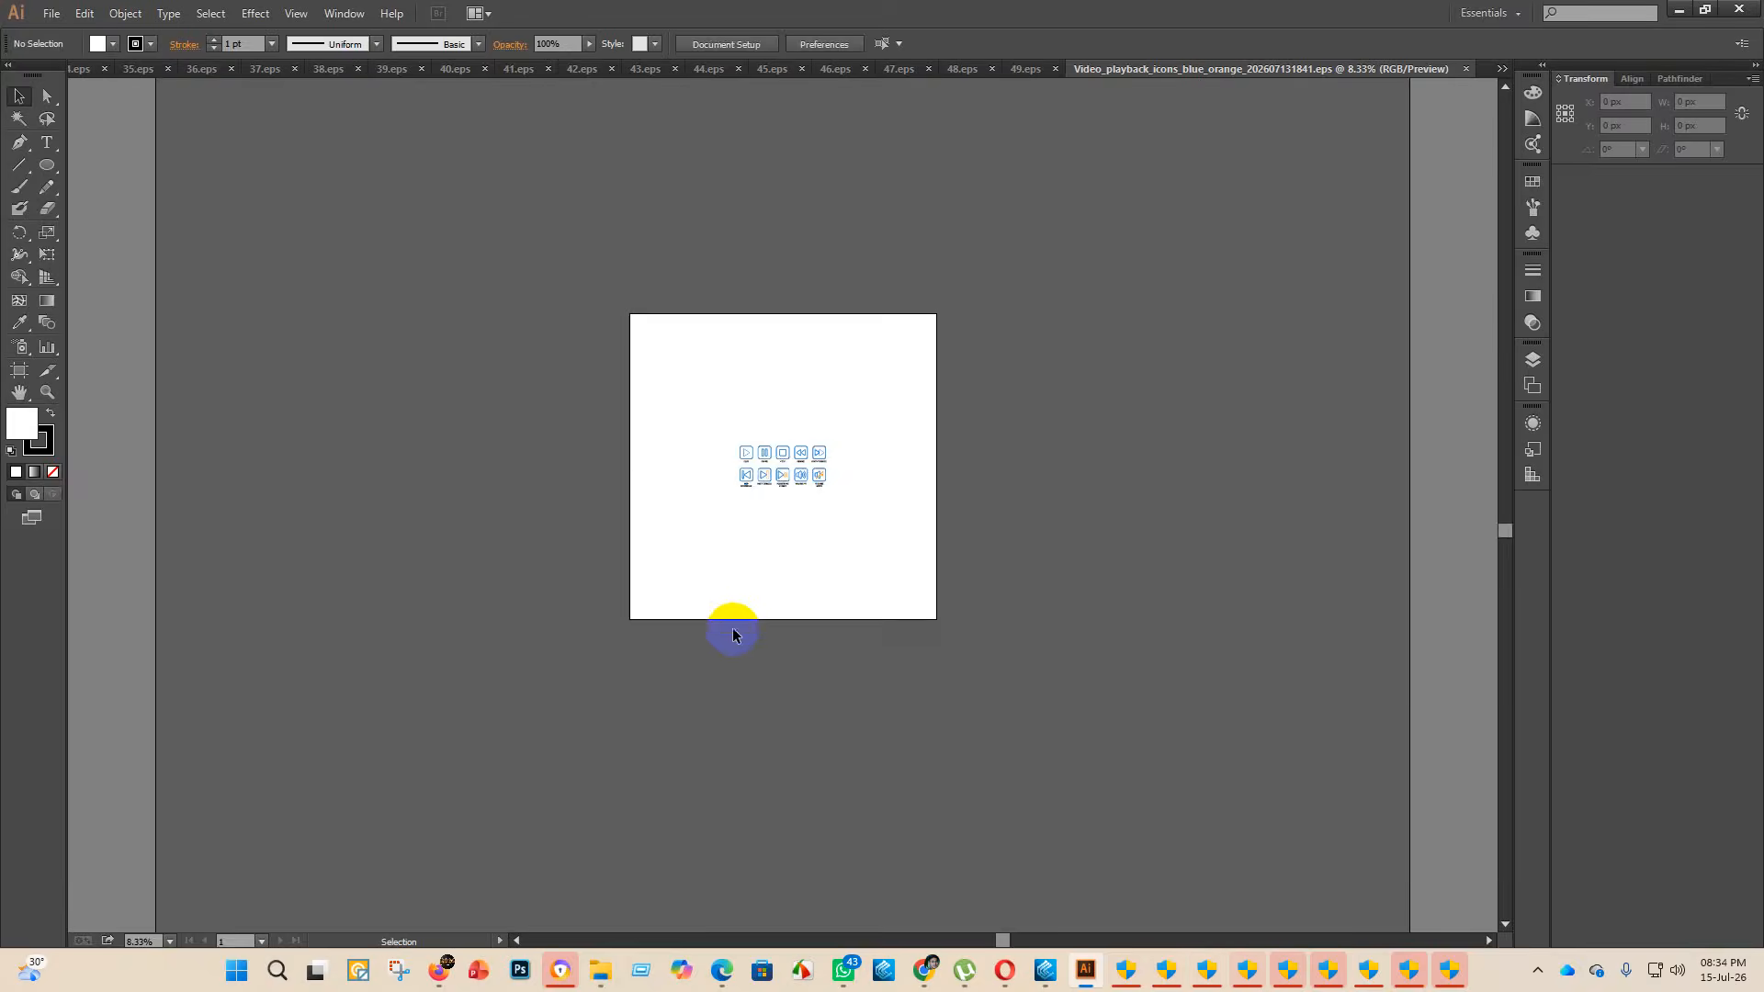
# - Enlarge the playback icon group proportionally to about 4271 px wide and set the artboard height to 2000 px
pyautogui.click(771, 598)
pyautogui.moveTo(780, 588); pyautogui.dragTo(838, 487)
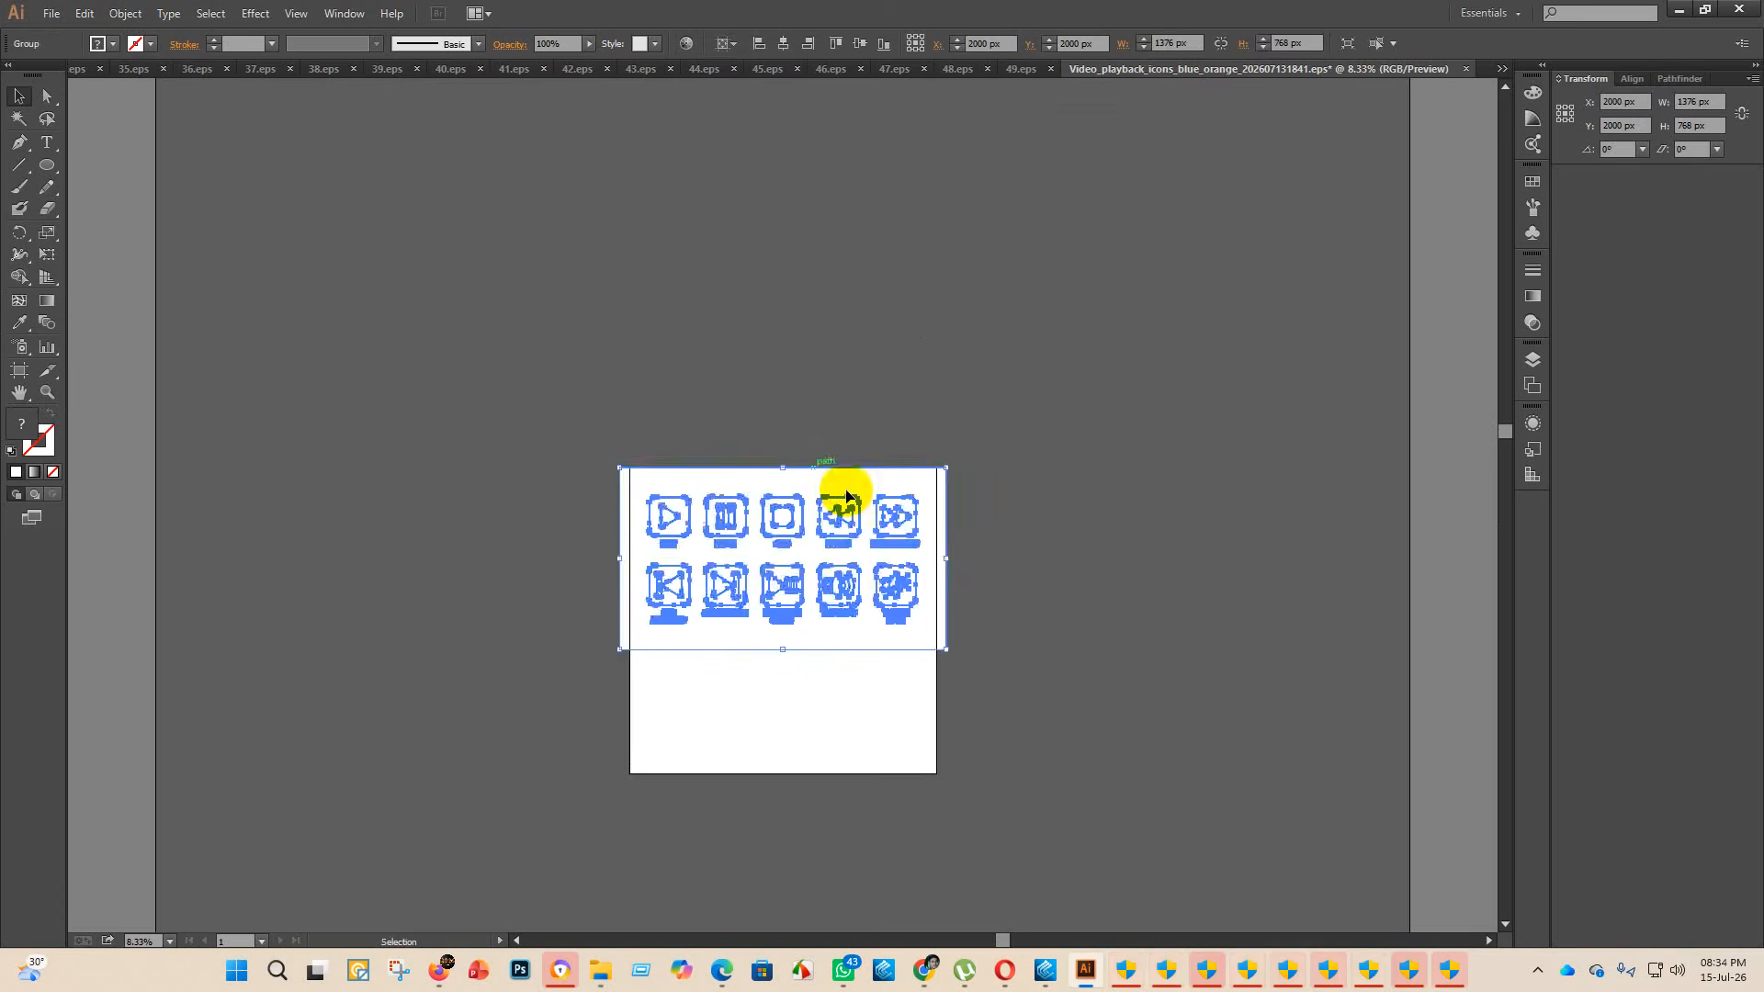
pyautogui.click(567, 445)
pyautogui.click(19, 370)
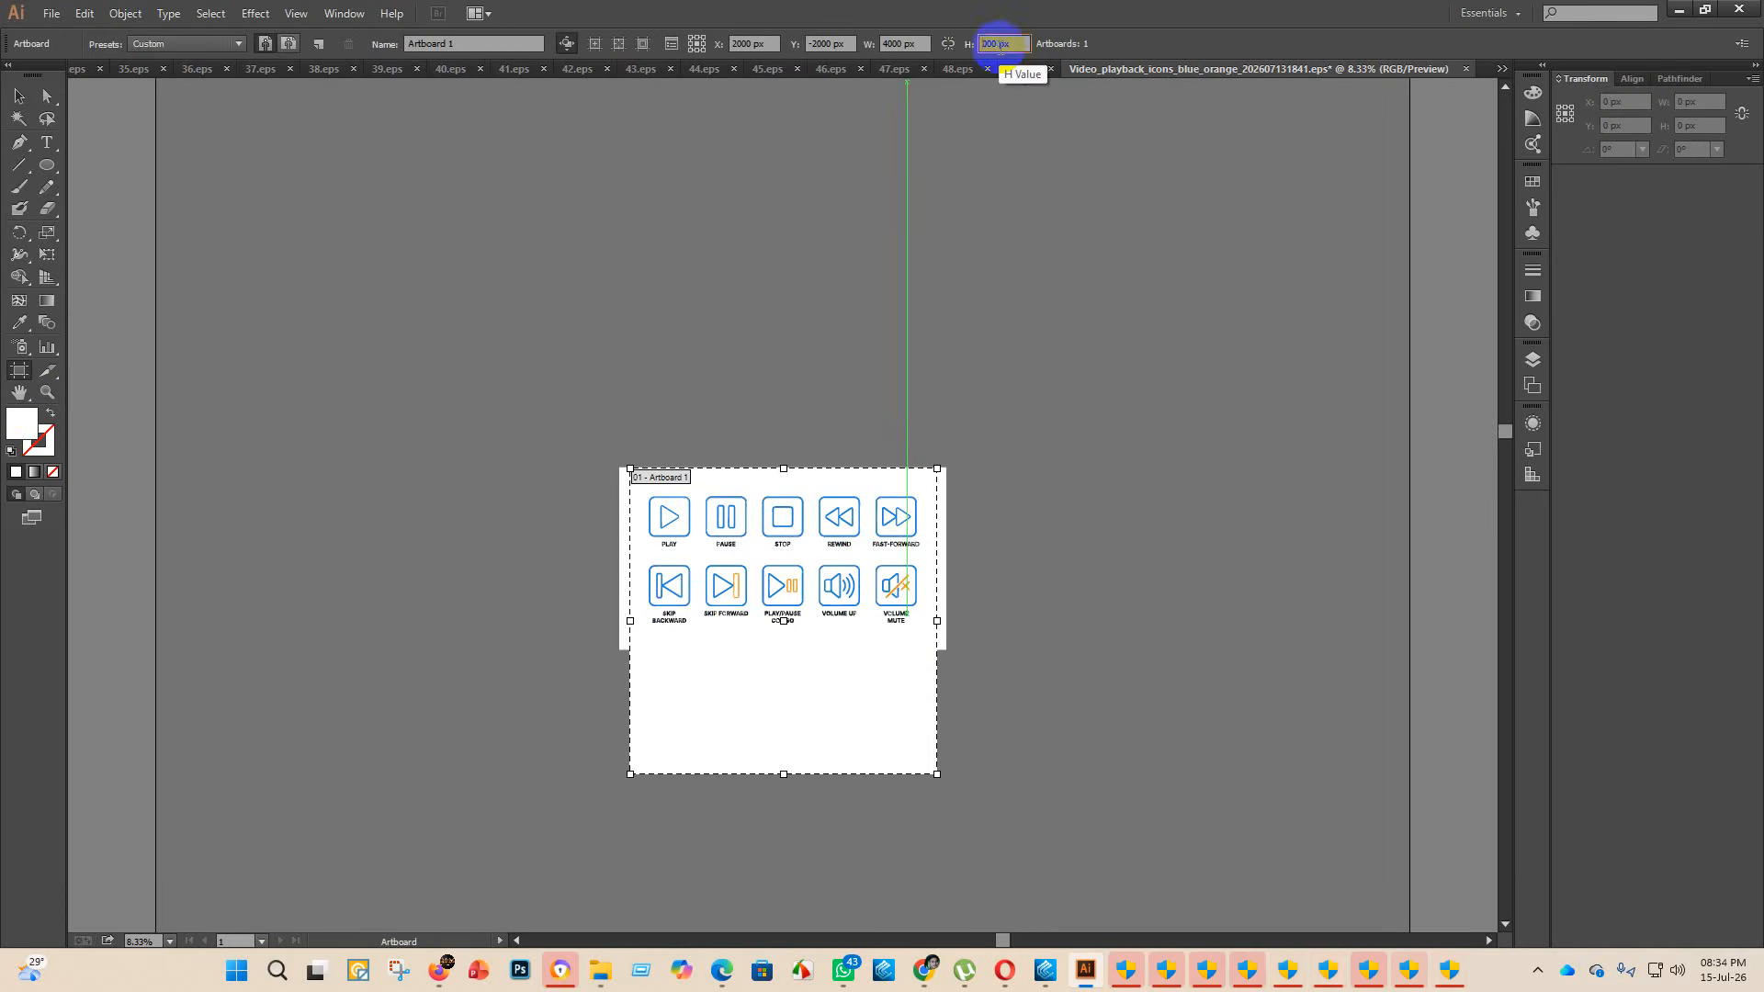
pyautogui.press('Return')
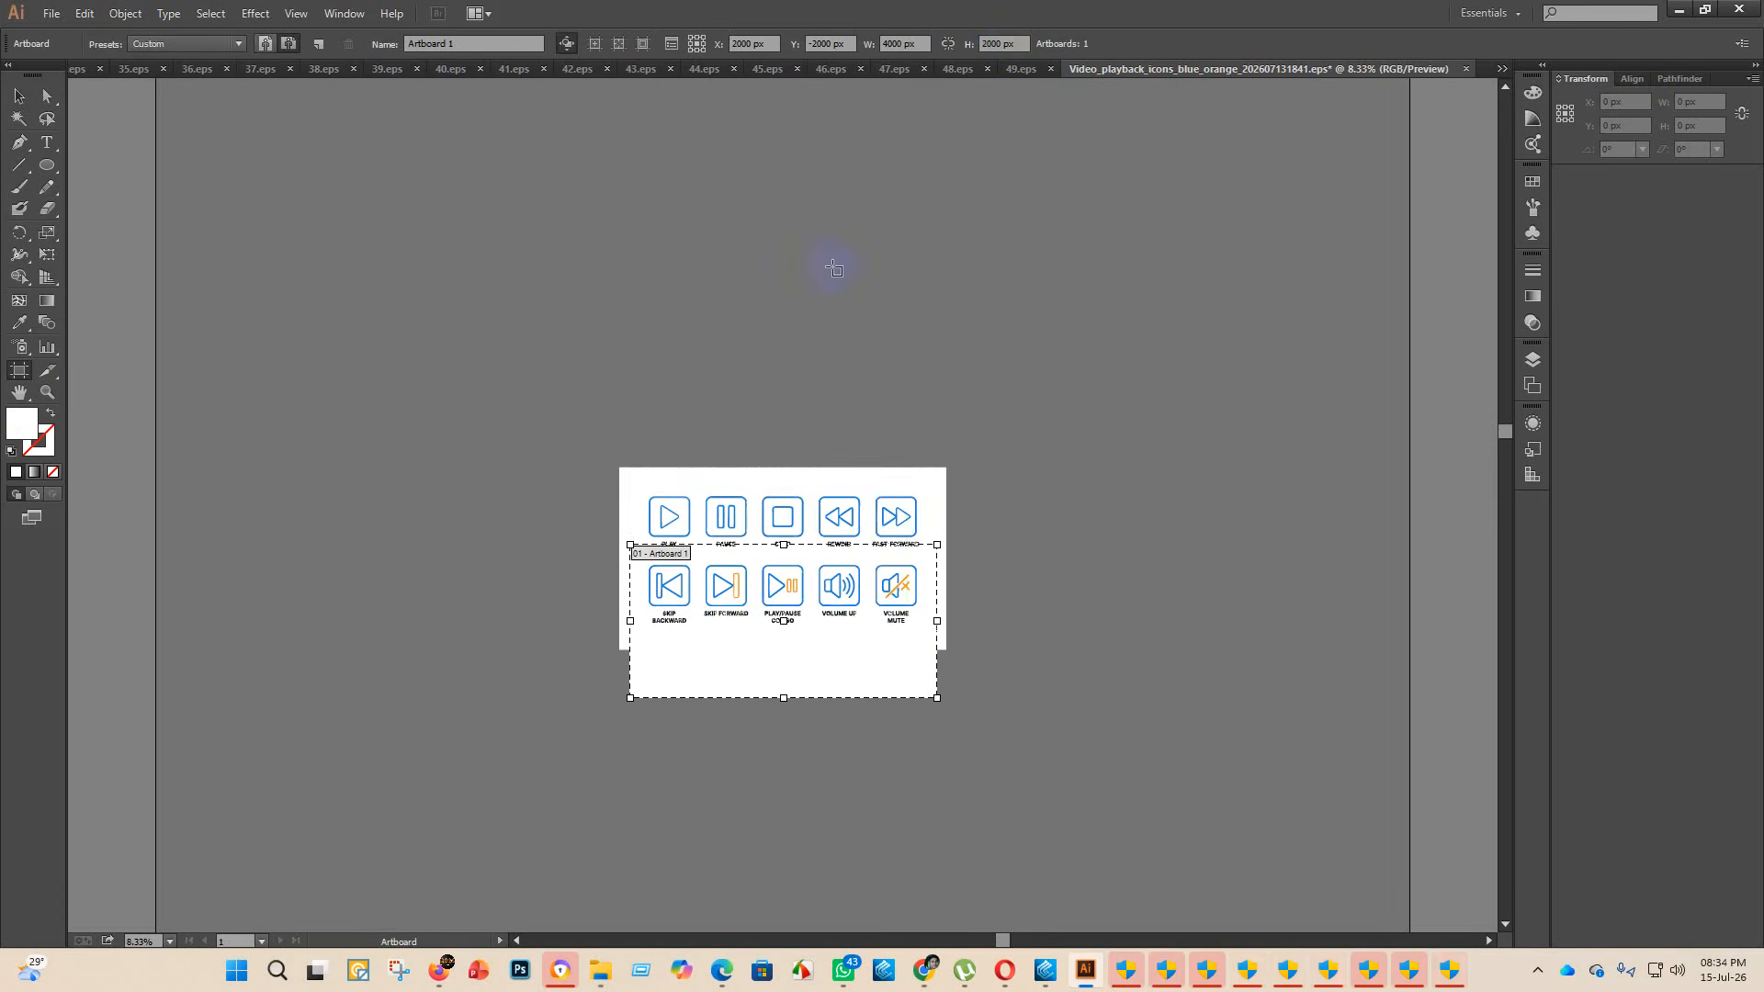
# - Delete the white background shape behind the playback icons
pyautogui.click(19, 96)
pyautogui.click(829, 479)
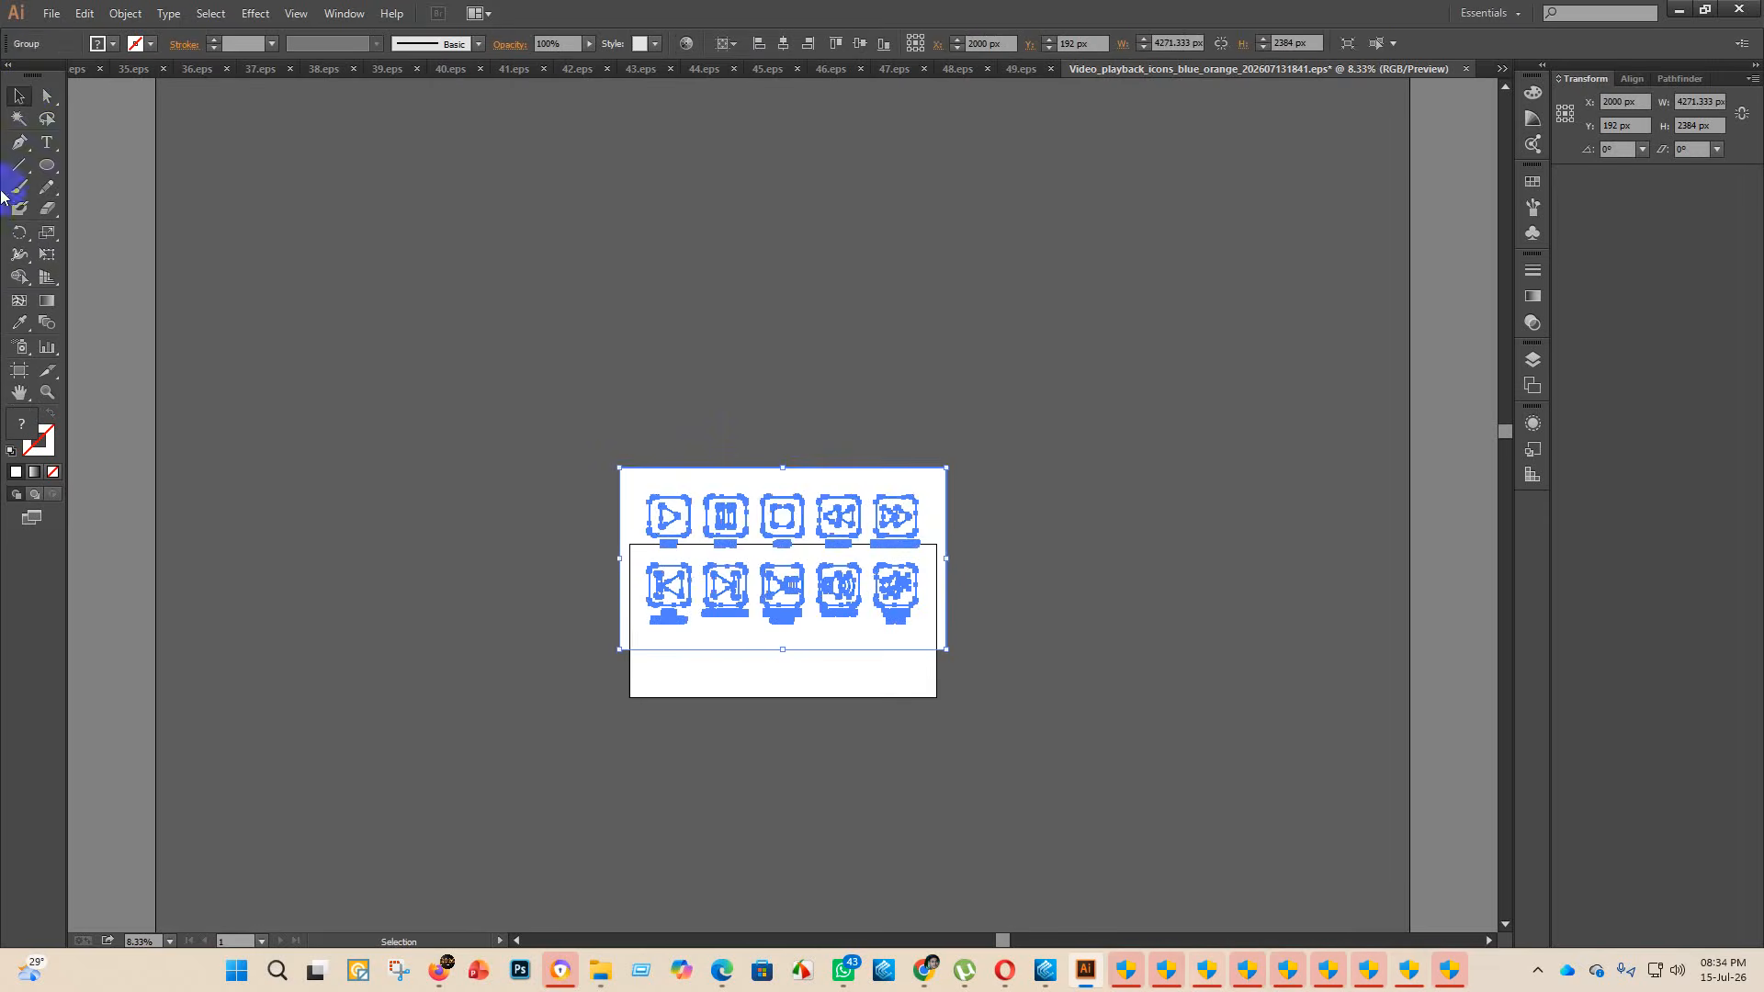
pyautogui.click(719, 474)
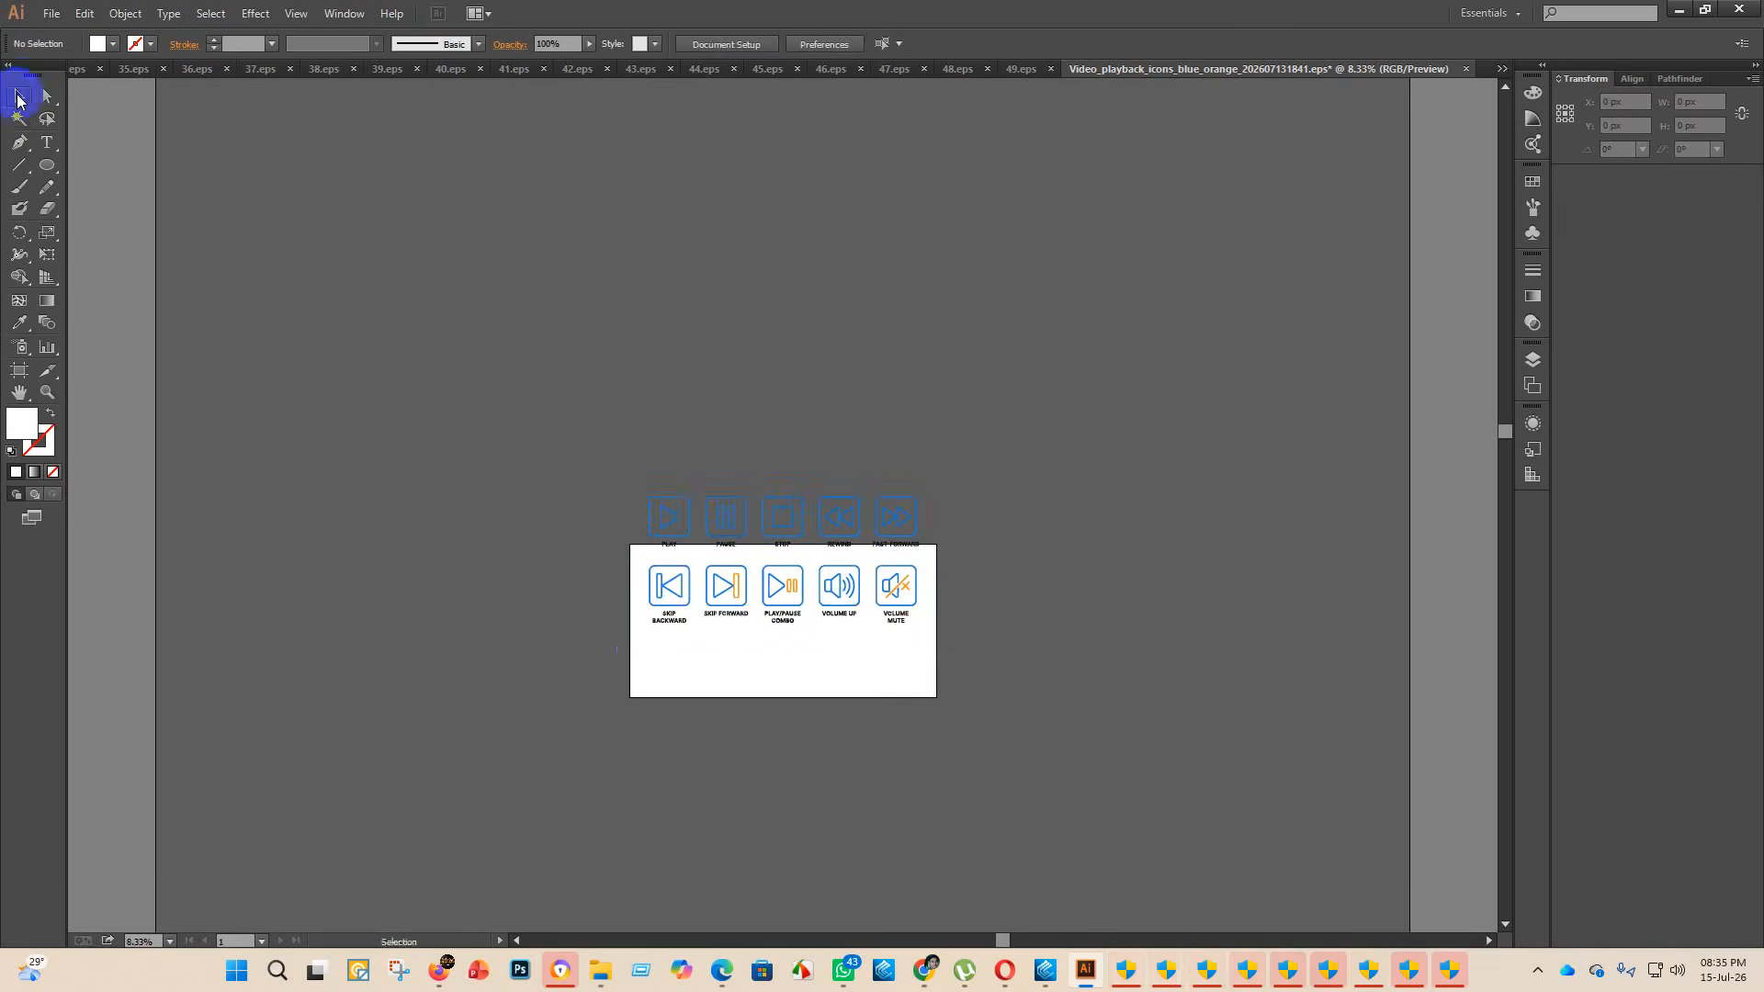
# - Centre the playback icon group horizontally and vertically on the artboard
pyautogui.click(804, 508)
pyautogui.click(783, 46)
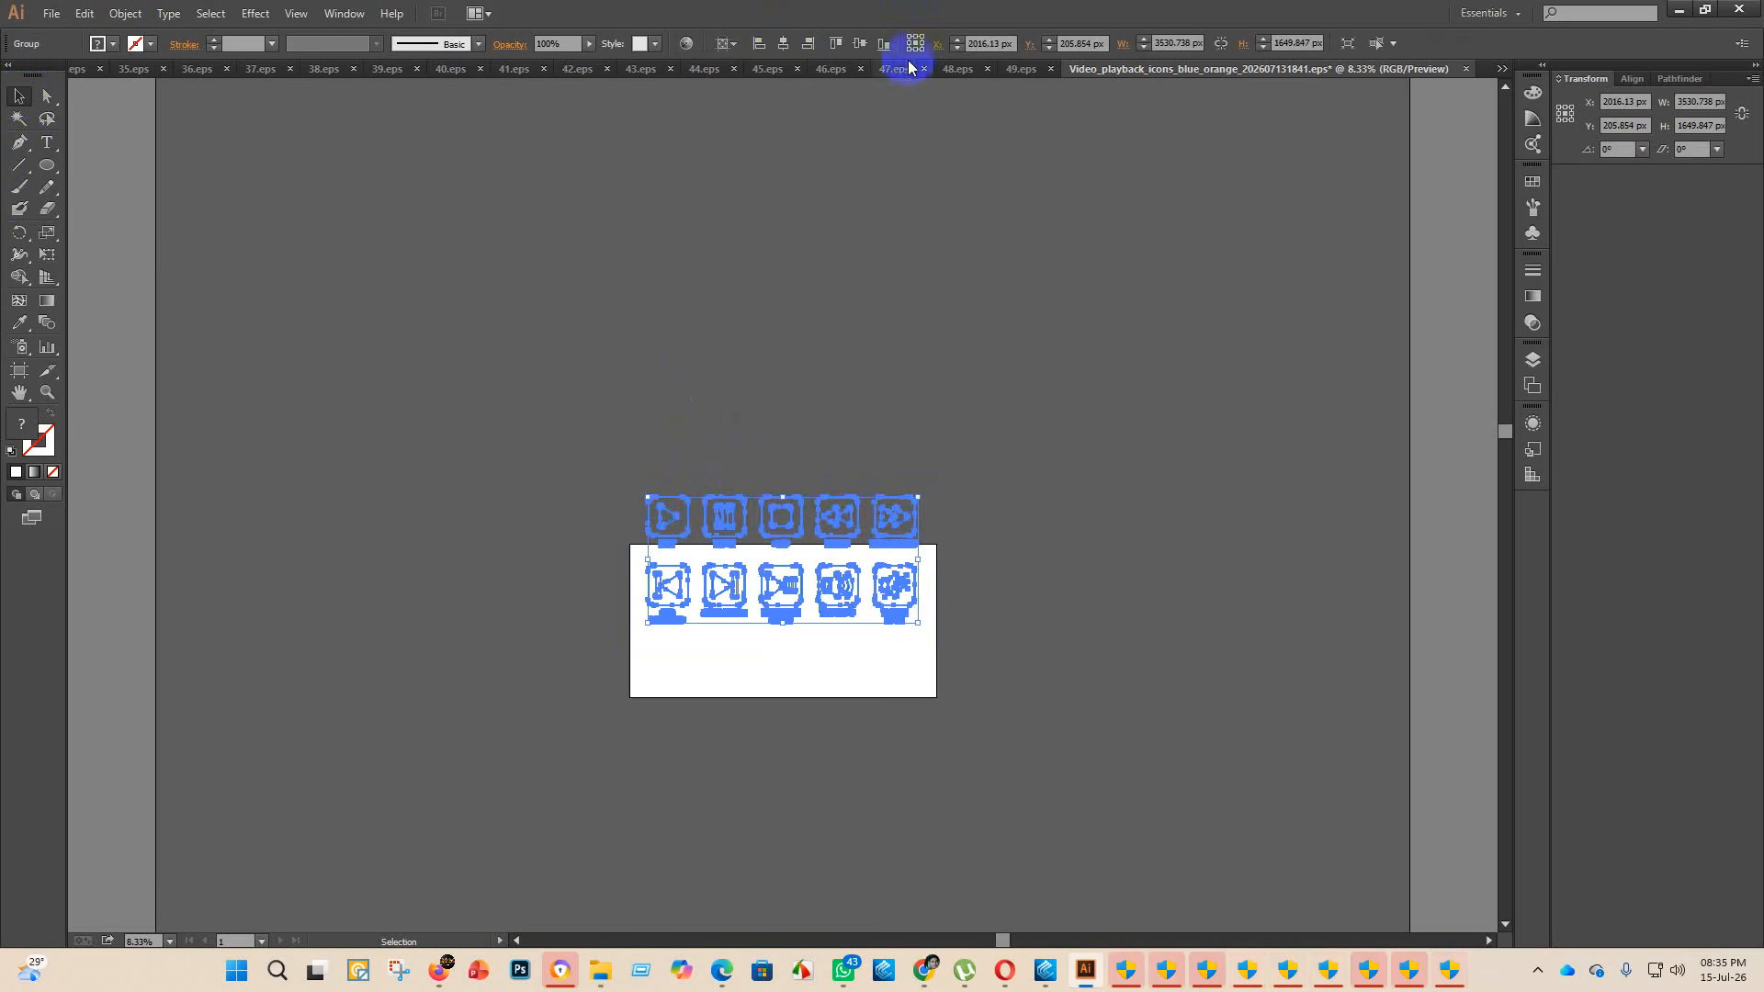
pyautogui.click(858, 45)
pyautogui.click(834, 709)
pyautogui.scroll(2, 835, 700)
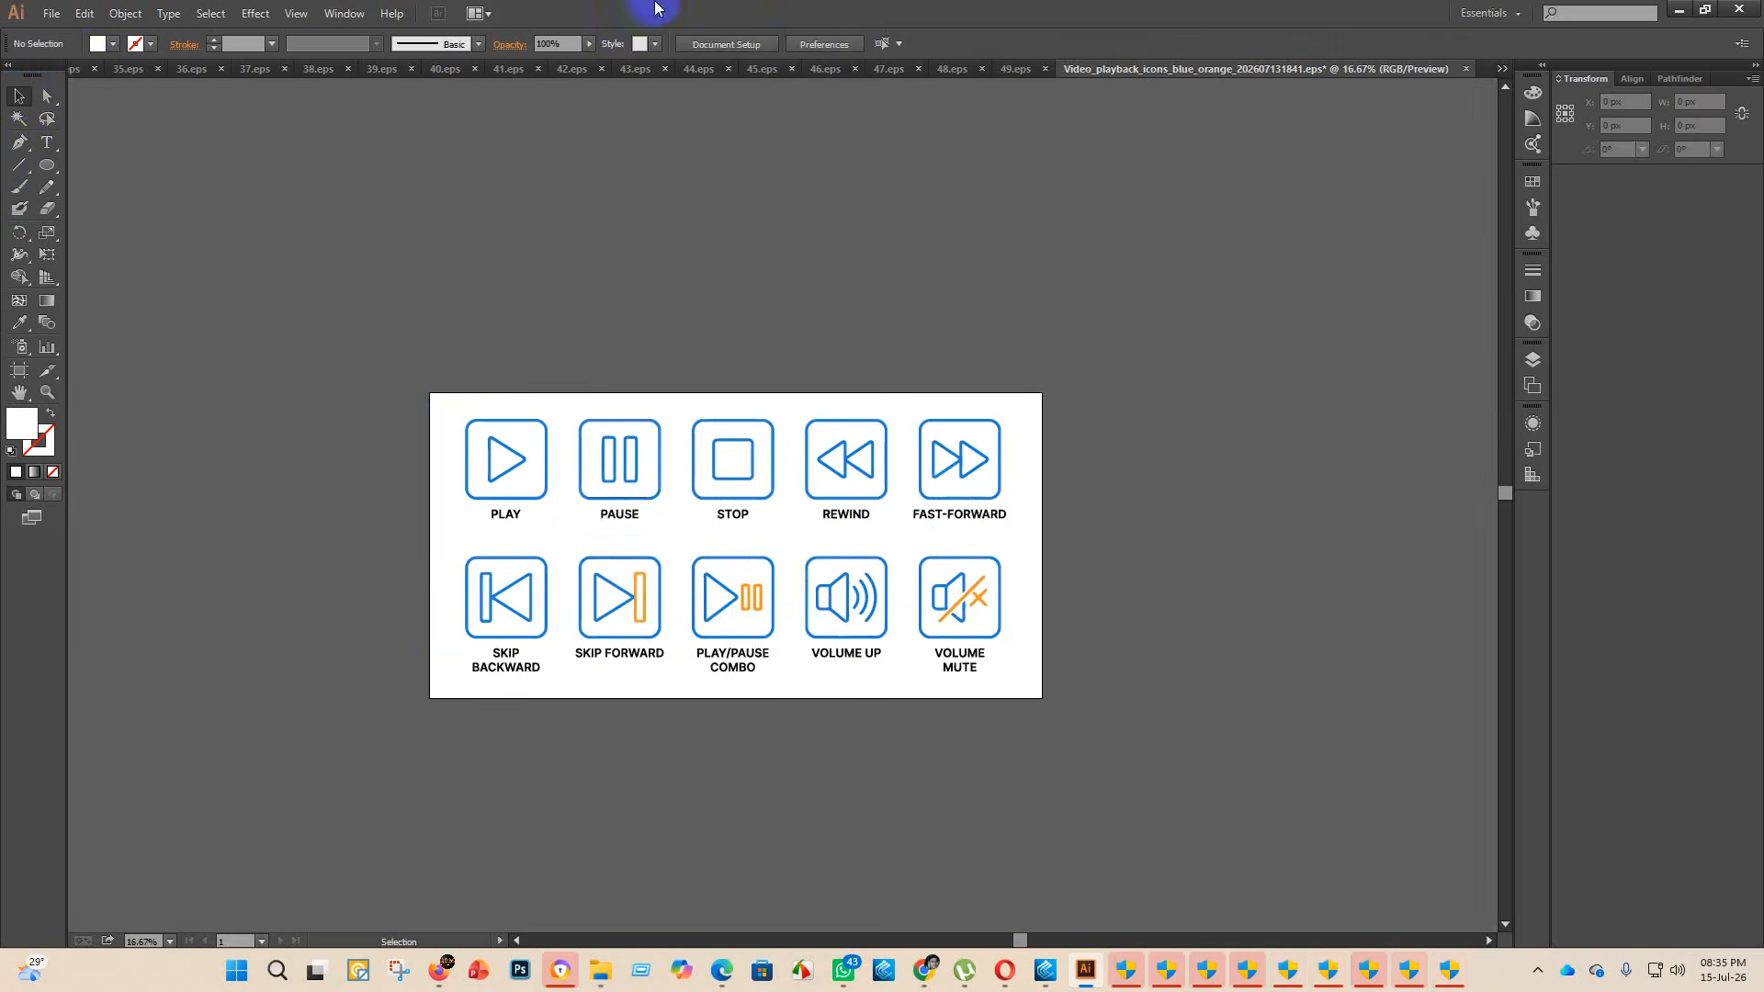
# - Save the playback icon document in the eps 2 folder as an Illustrator EPS file named 50
pyautogui.click(58, 23)
pyautogui.click(88, 177)
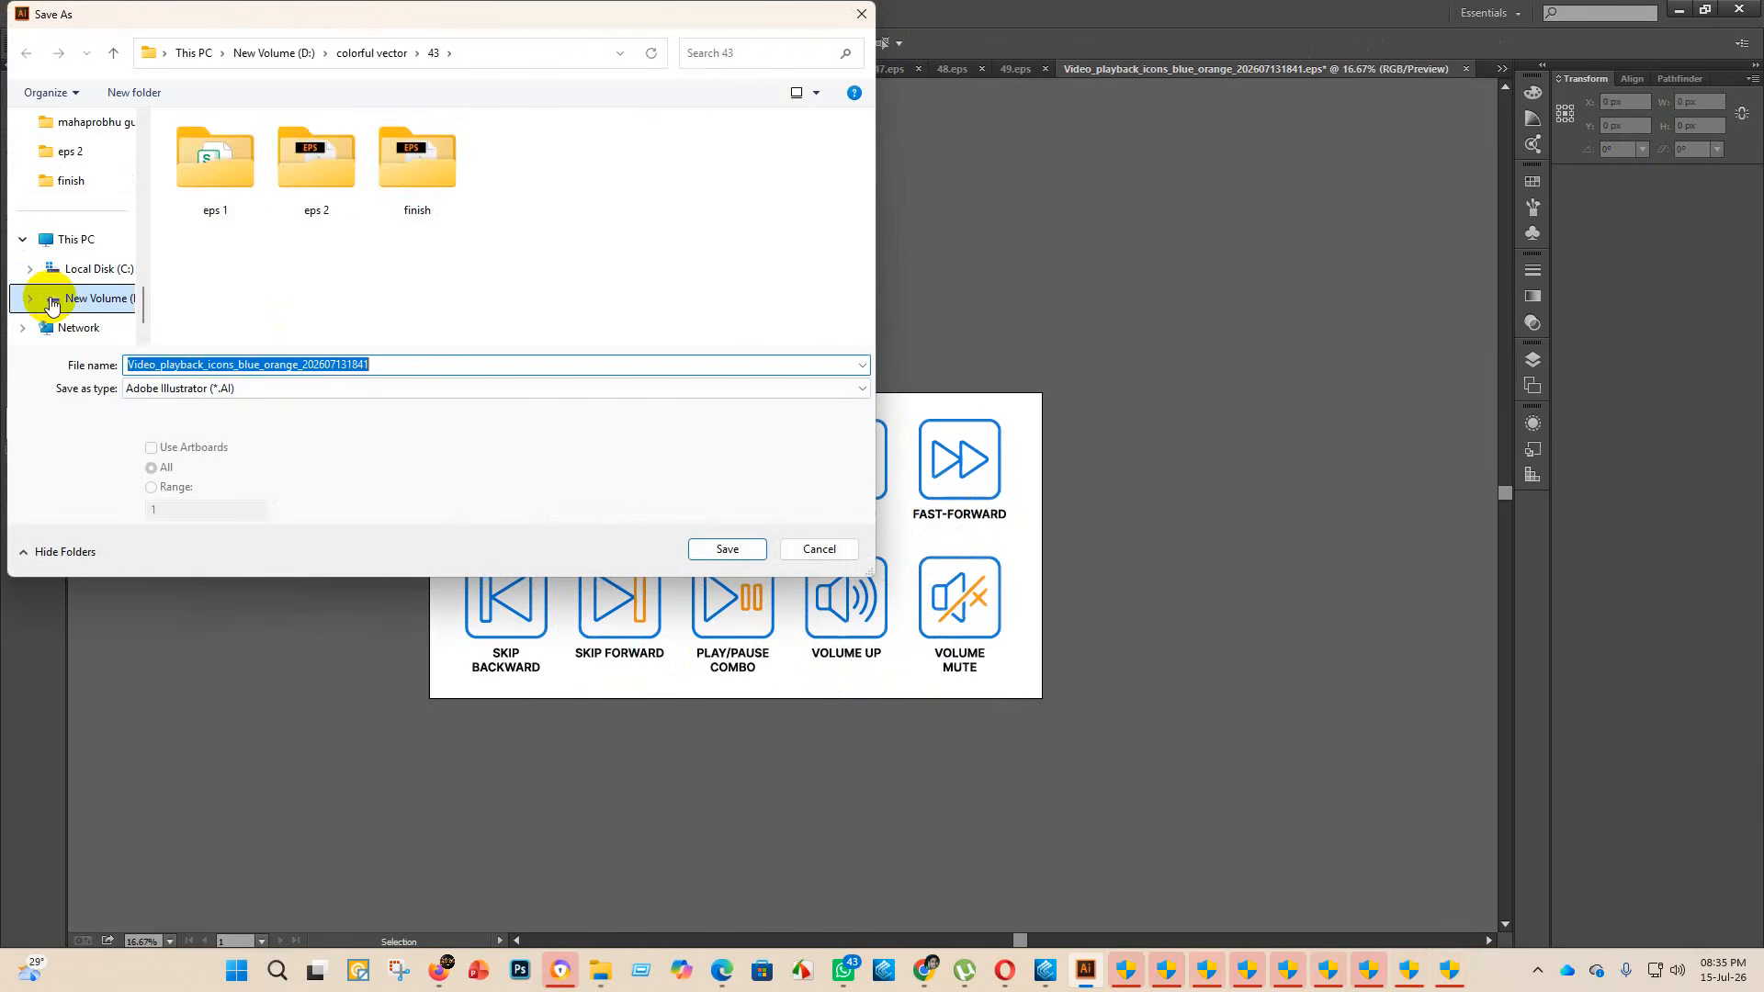
pyautogui.doubleClick(324, 170)
pyautogui.click(244, 388)
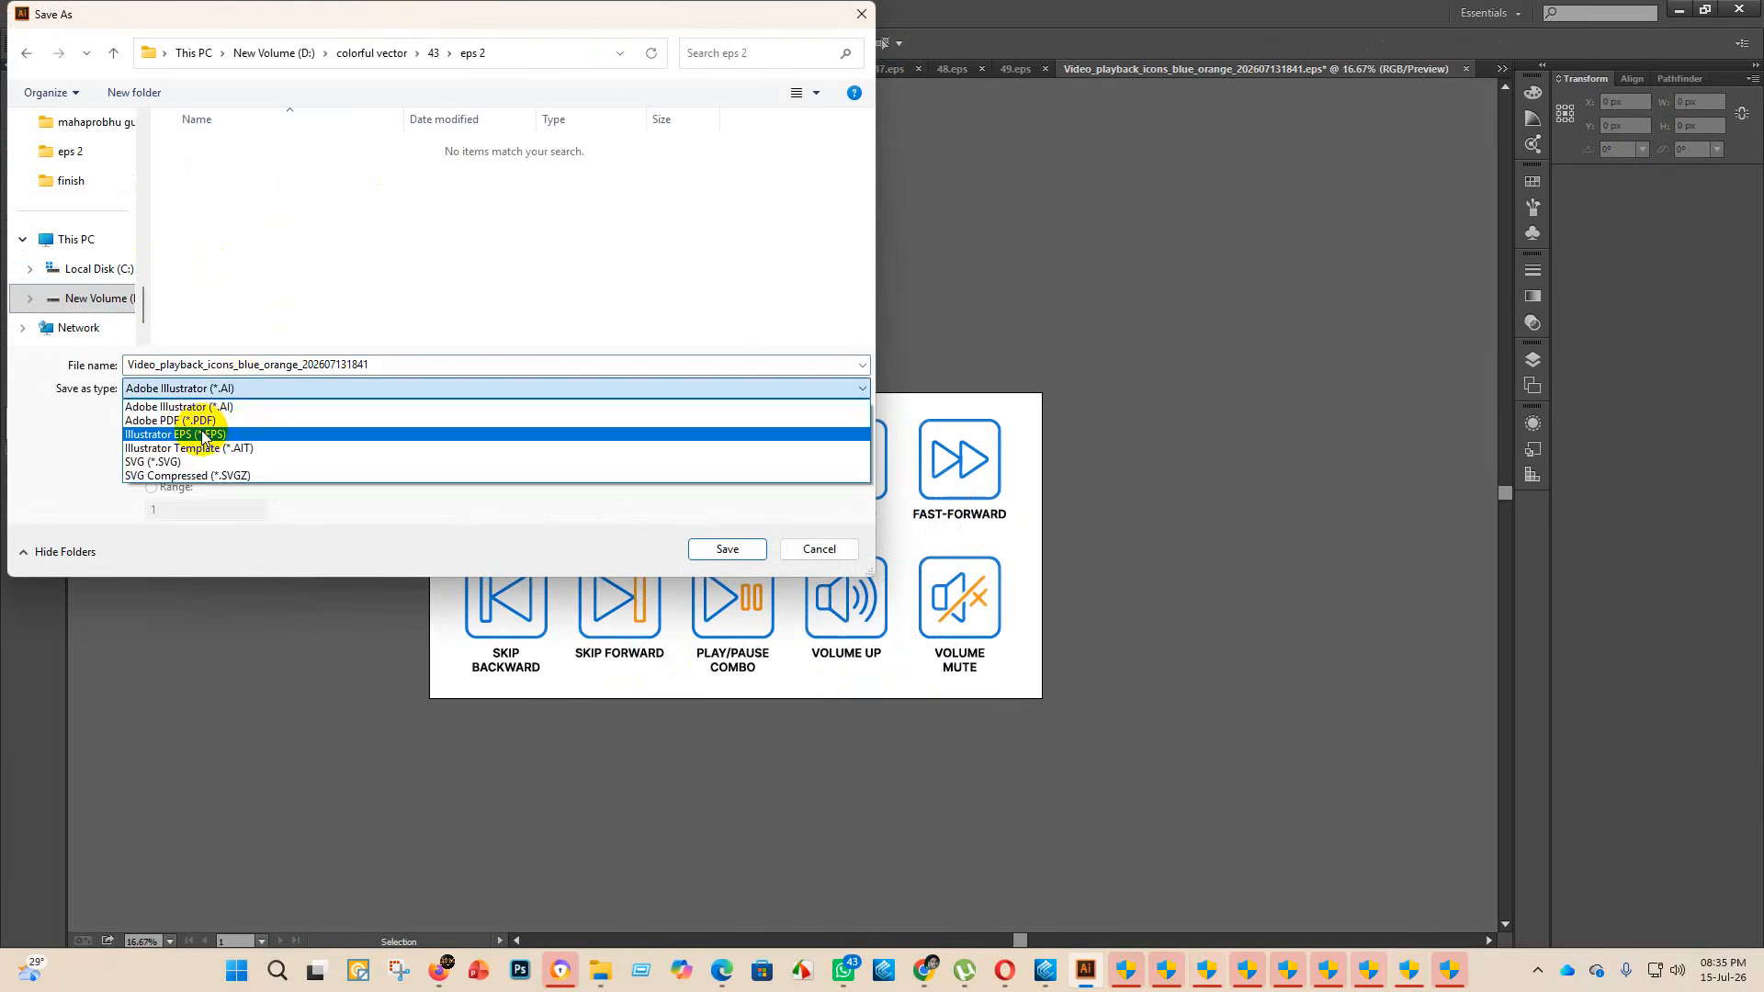
pyautogui.click(189, 425)
pyautogui.scroll(-13, 229, 276)
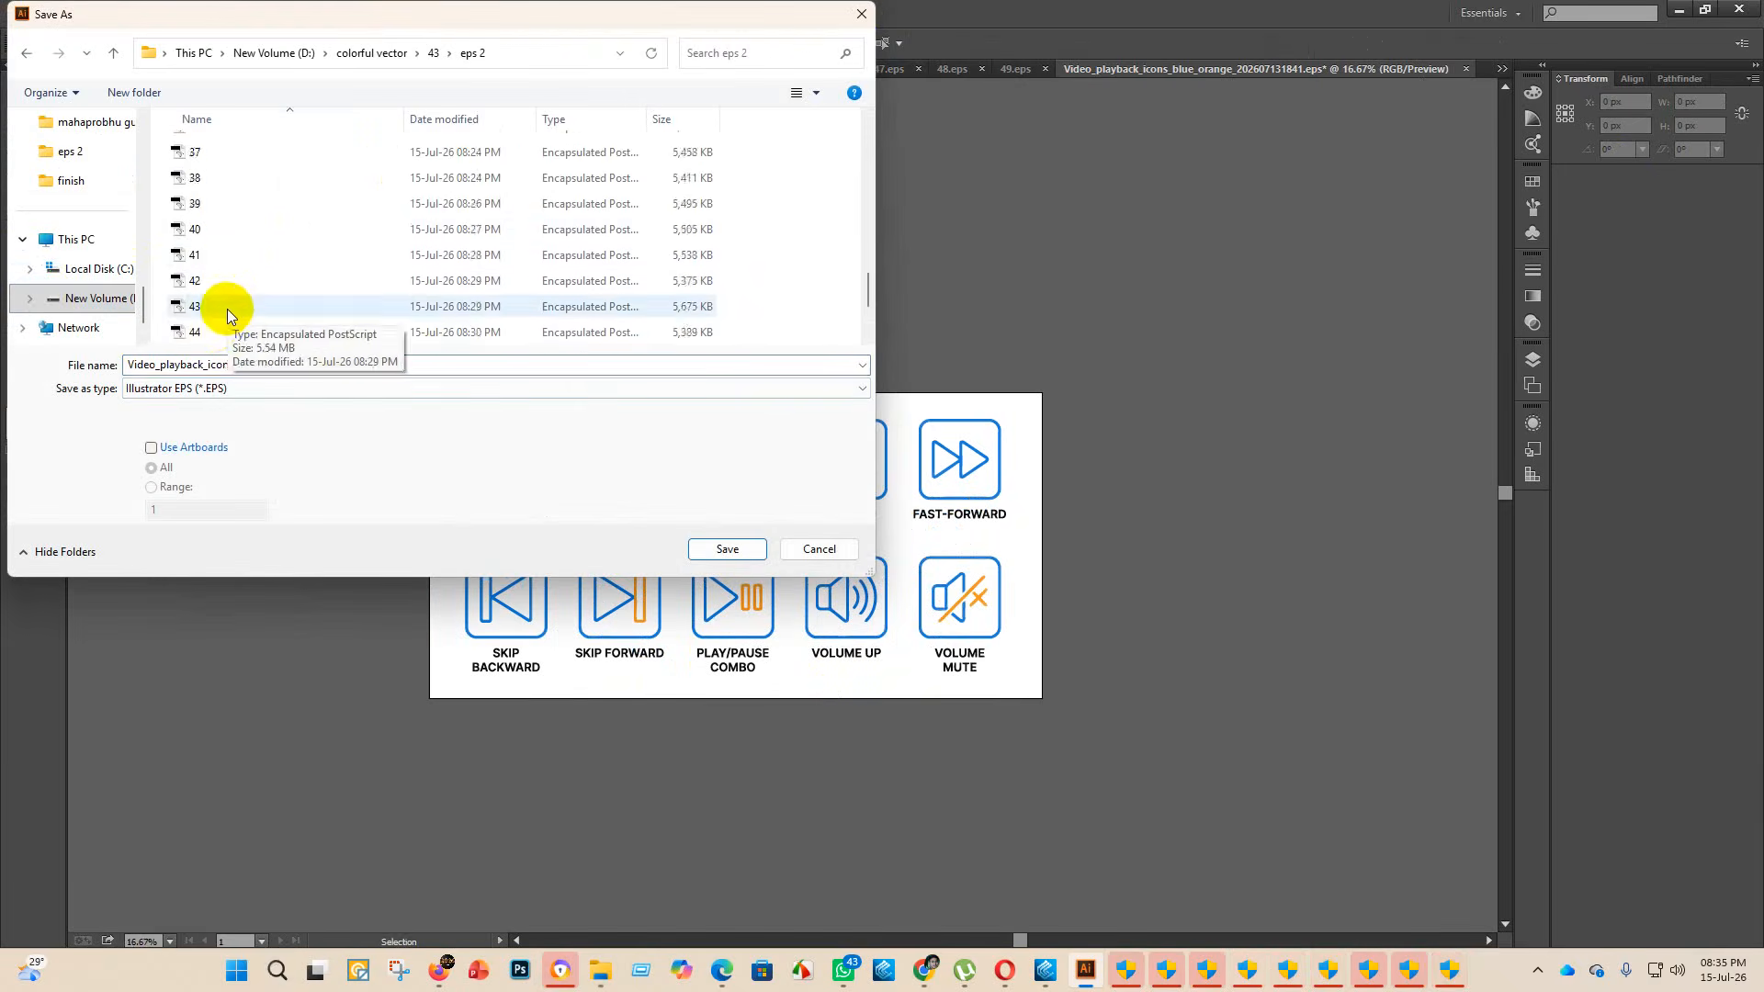
pyautogui.doubleClick(433, 365)
pyautogui.press('BackSpace')
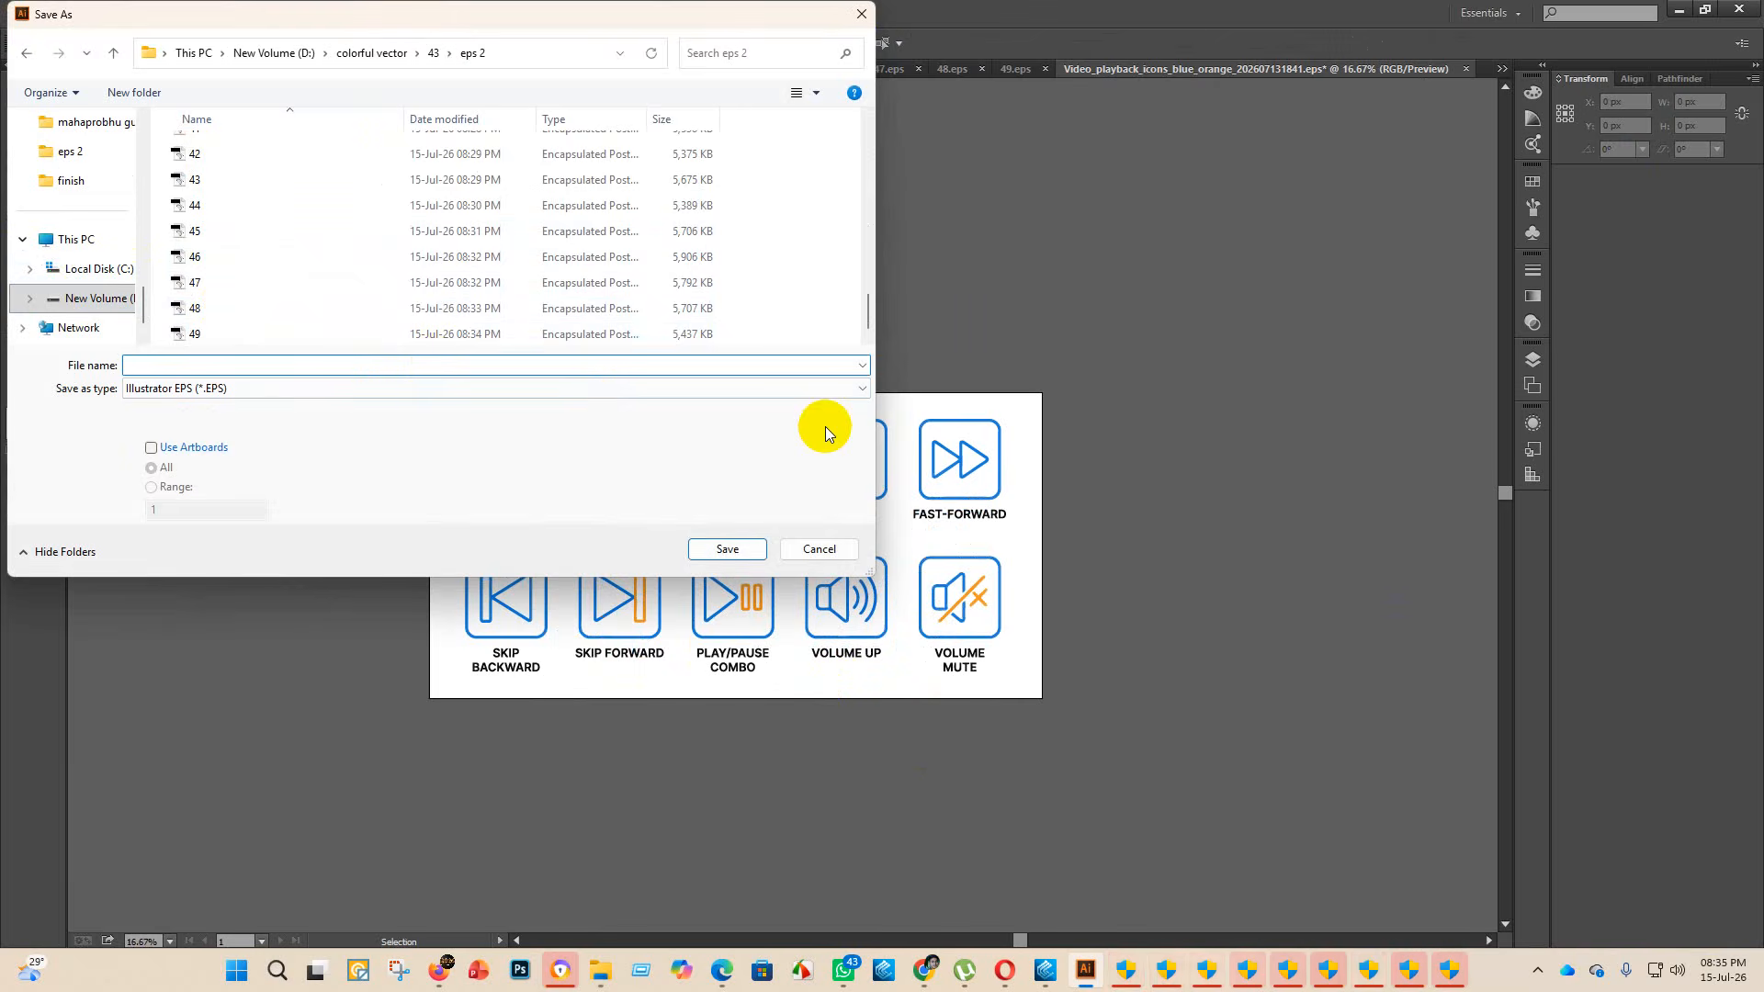
pyautogui.write('50')
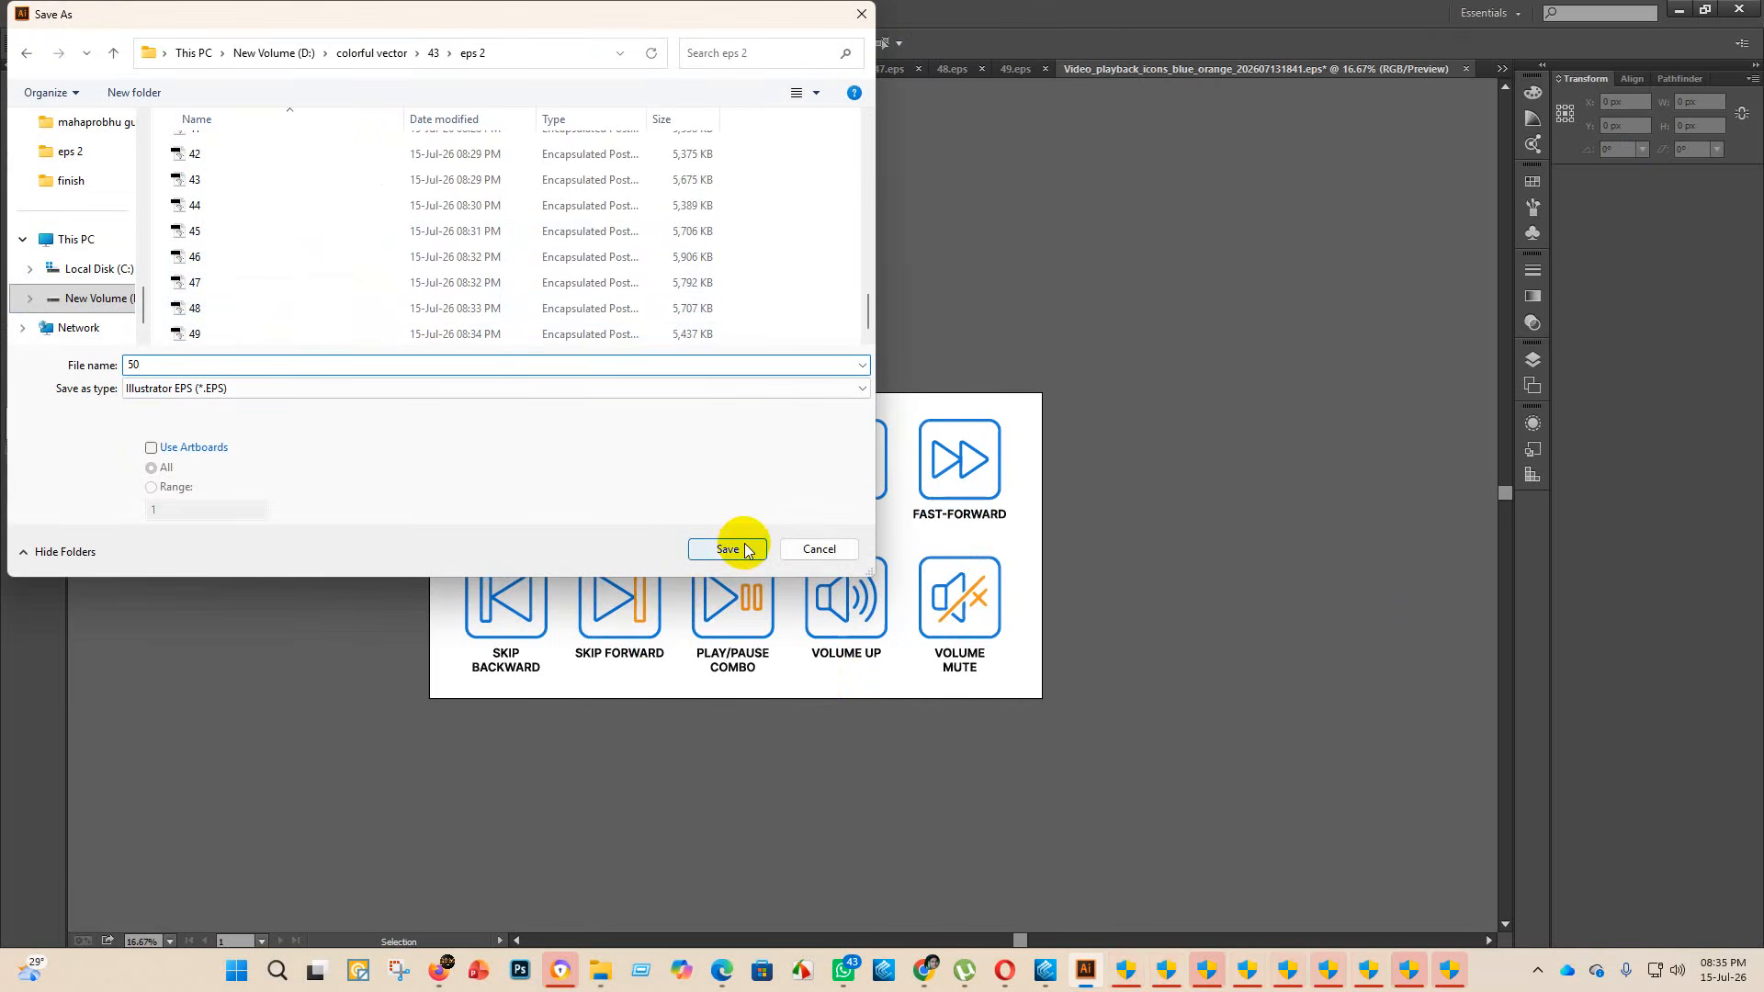
pyautogui.click(746, 549)
# - Set the EPS version of file 50 to Illustrator 10 EPS and finish saving
pyautogui.click(938, 220)
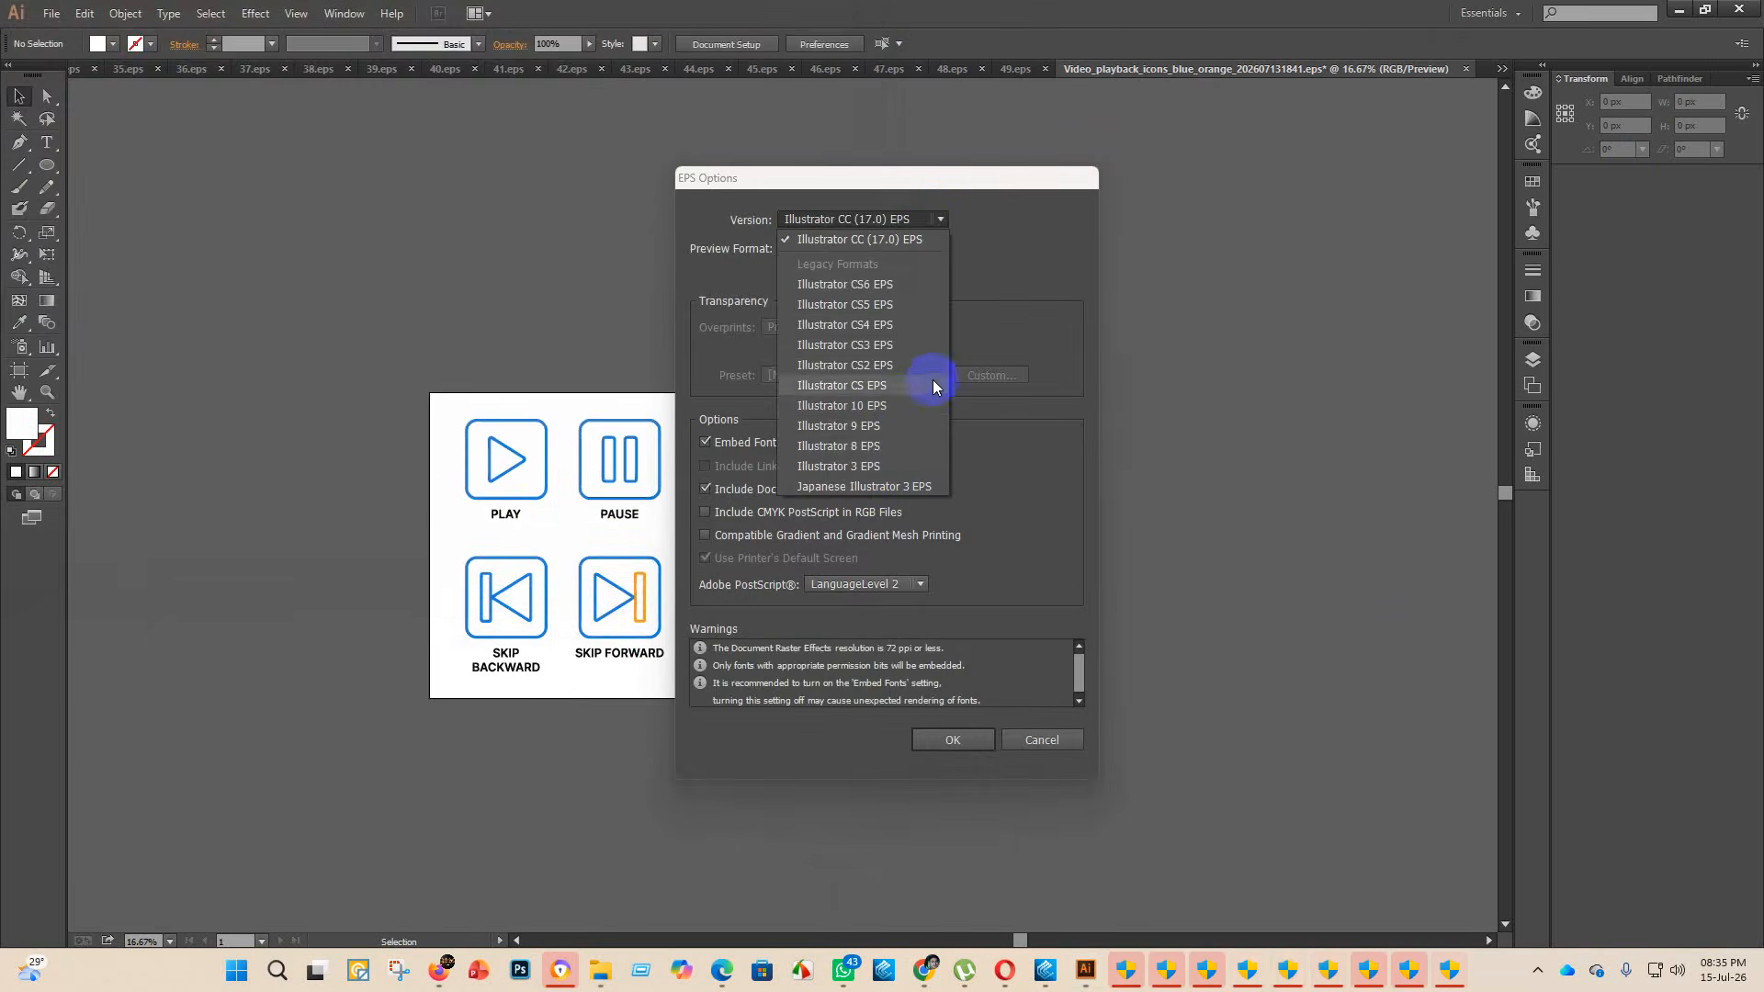
pyautogui.click(901, 406)
pyautogui.click(981, 738)
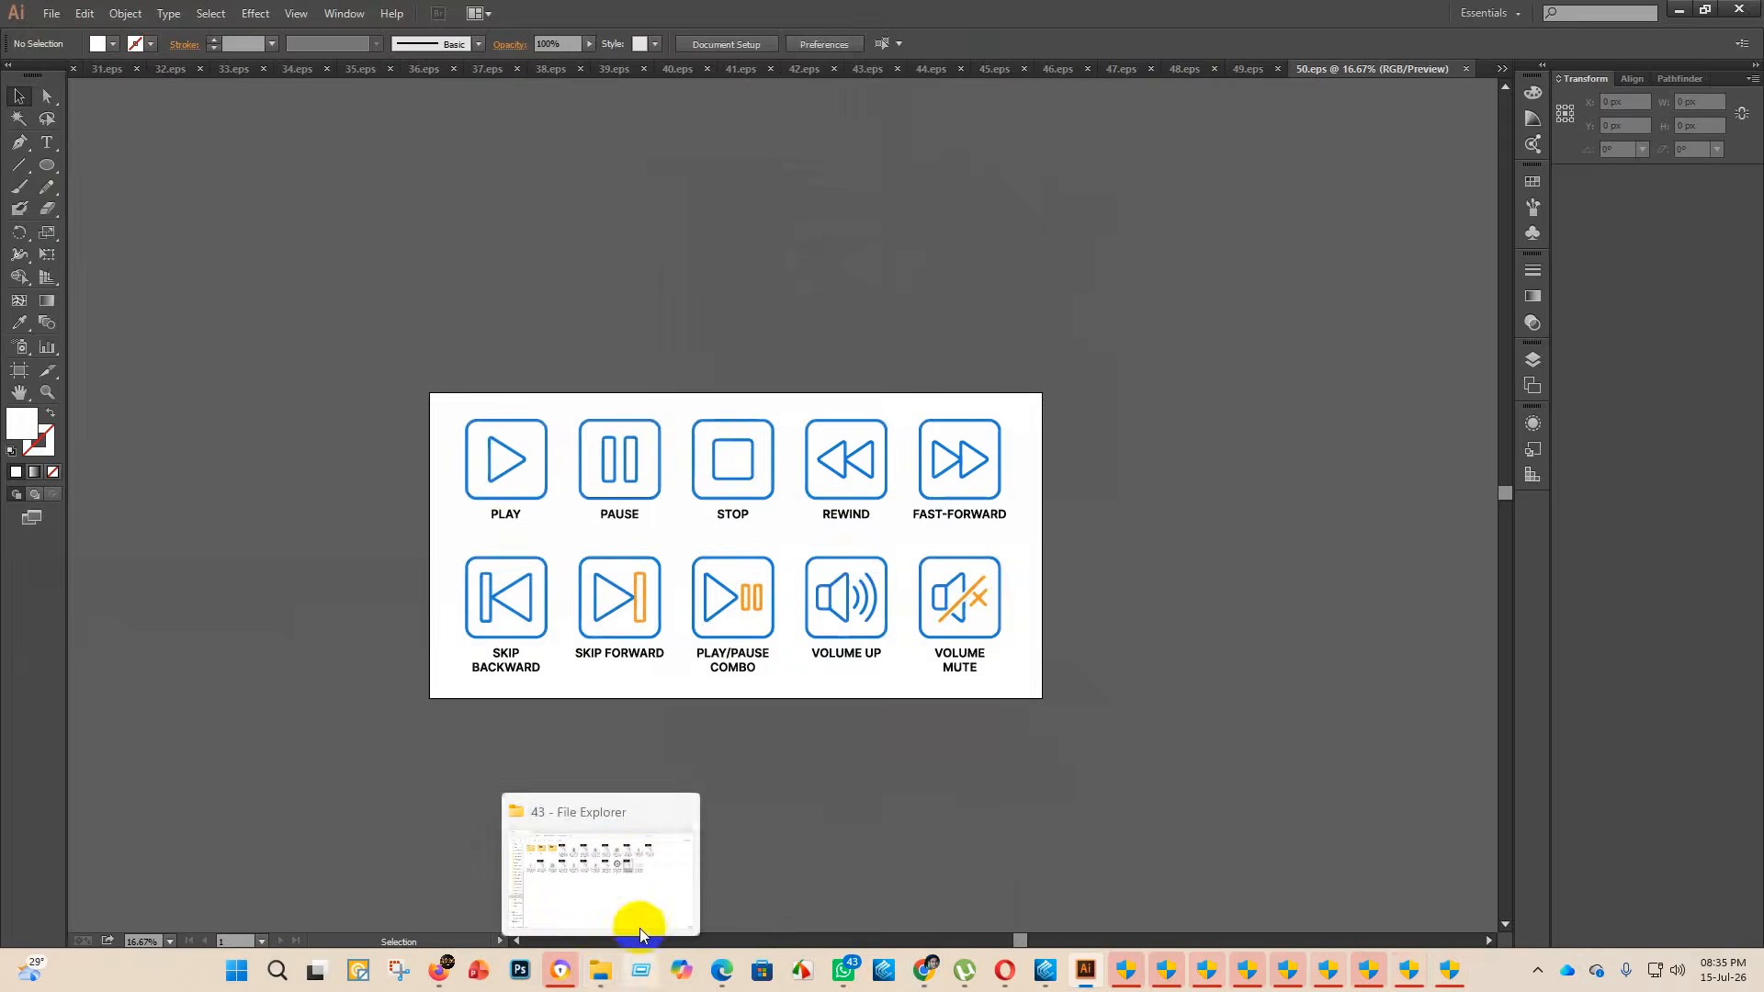
# - In File Explorer, move the playback set's EPS and preview image into the finish folder and open Krishna_with_Chakra_and_Conch_202607131903.eps
pyautogui.click(630, 923)
pyautogui.moveTo(1141, 332); pyautogui.dragTo(421, 179)
pyautogui.moveTo(1136, 409); pyautogui.dragTo(432, 179)
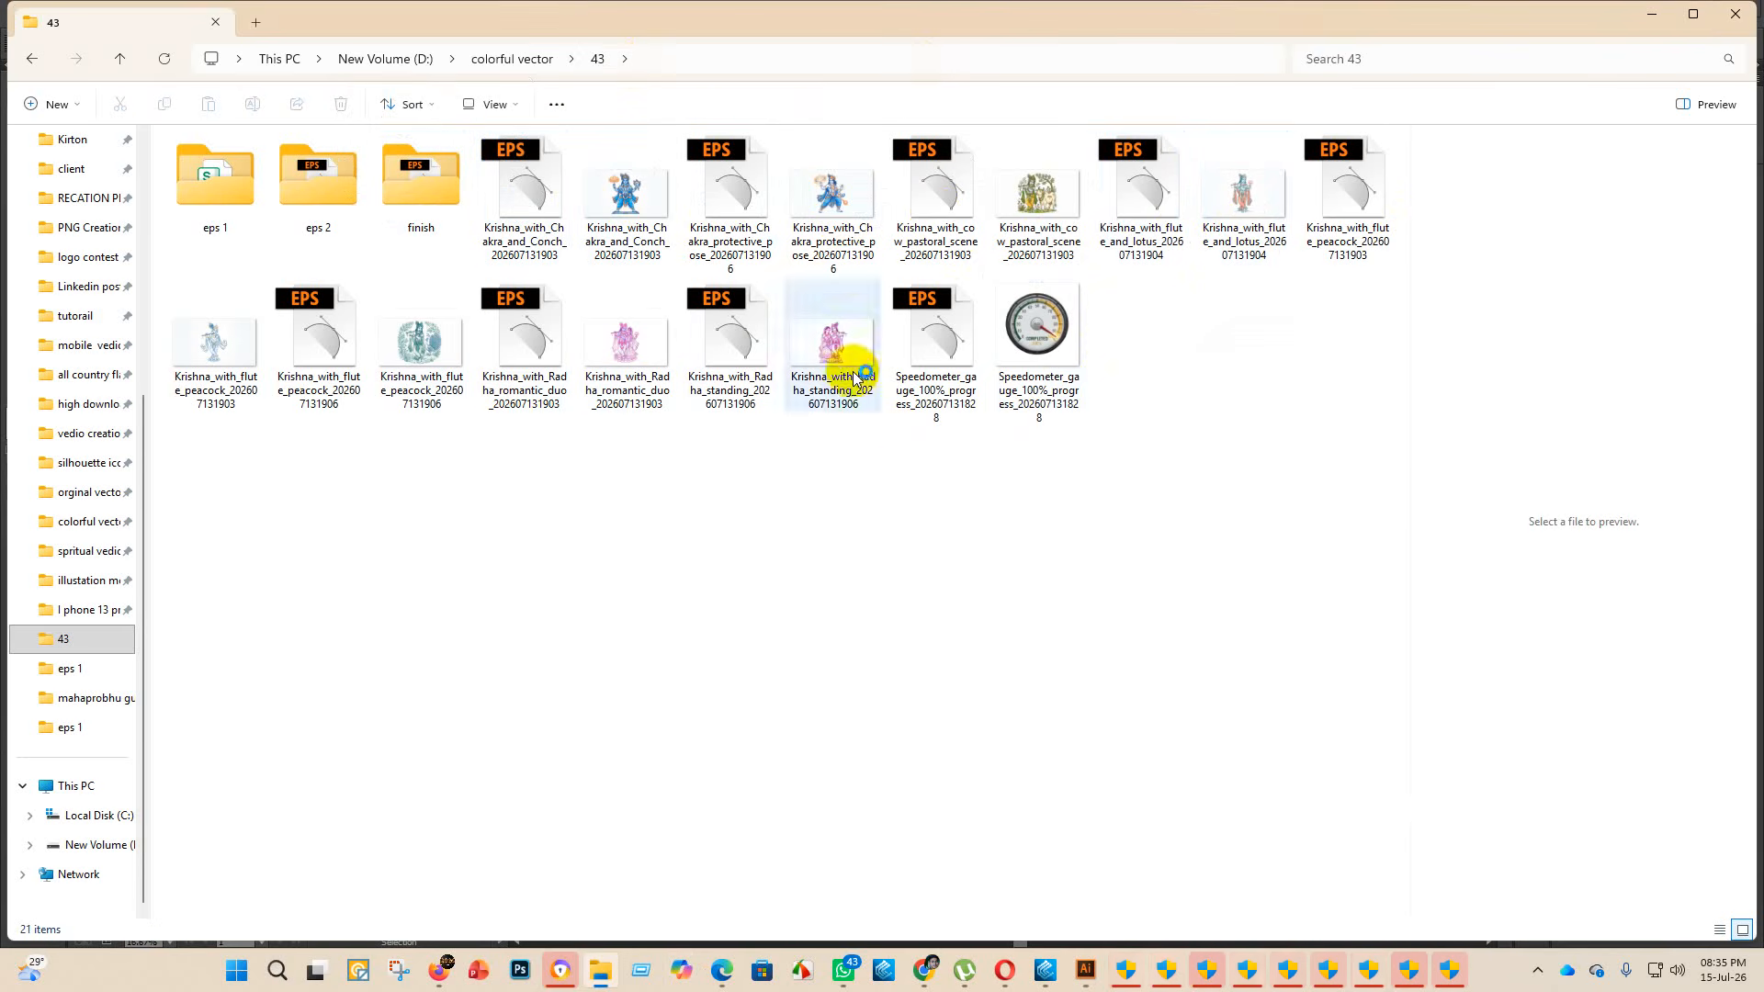
pyautogui.click(519, 187)
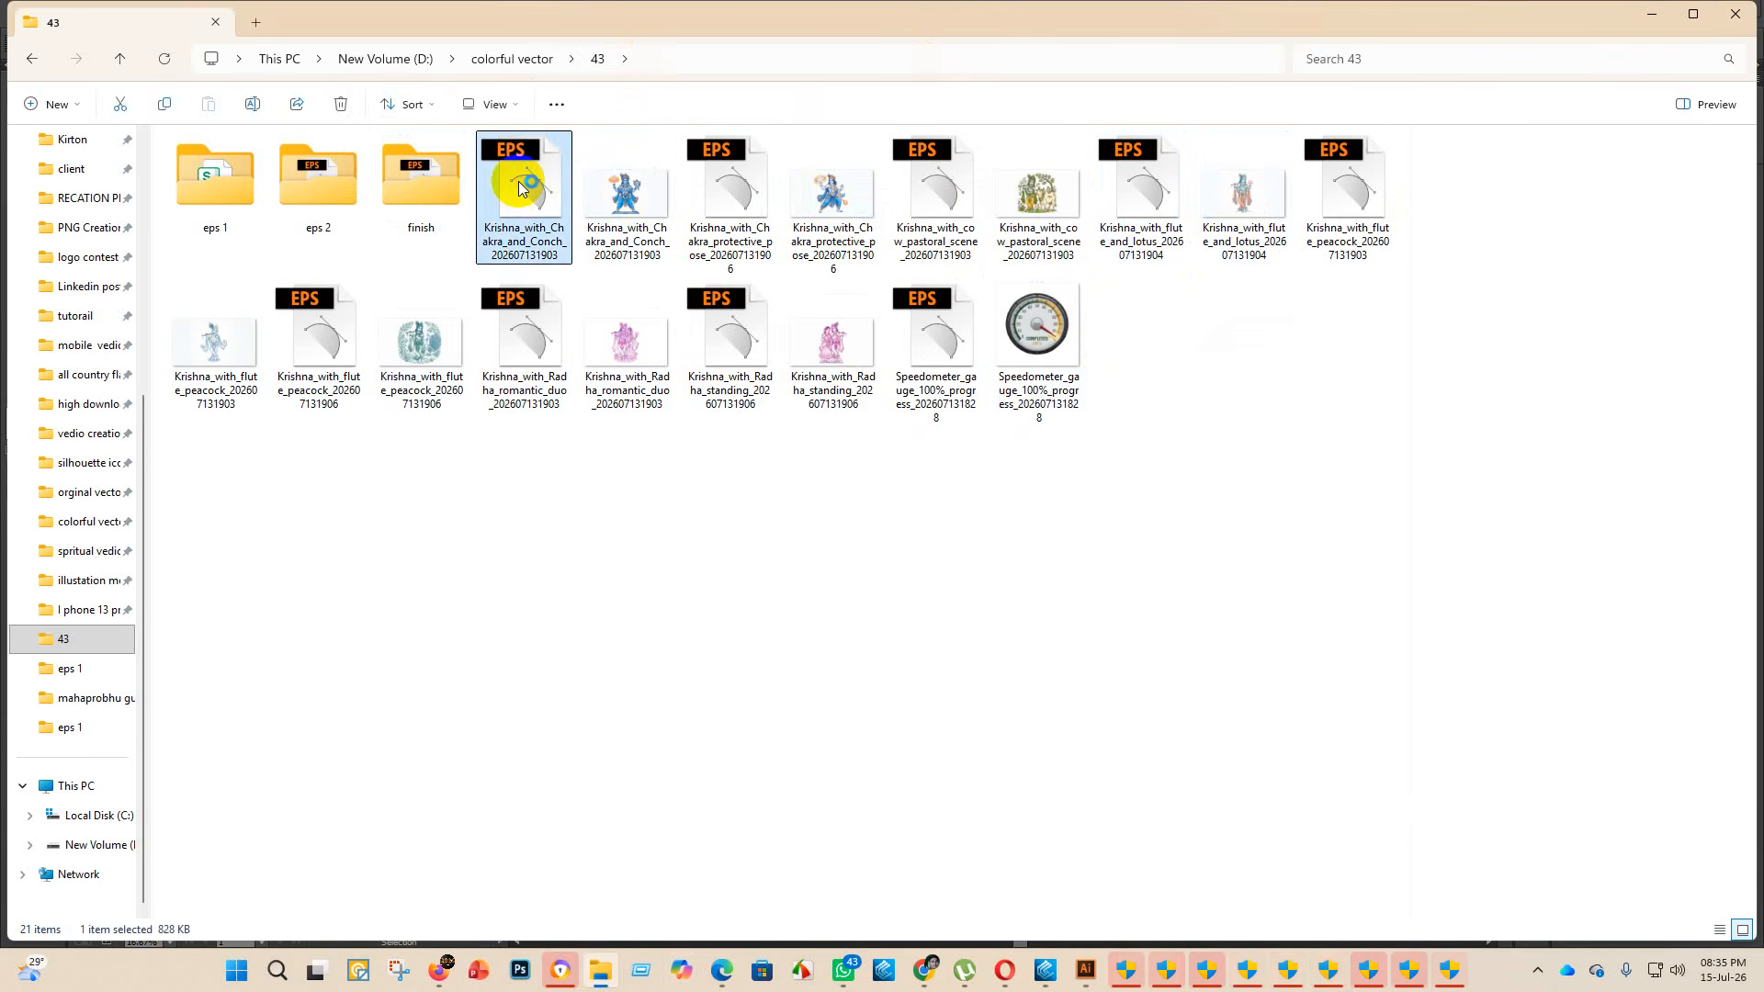
pyautogui.doubleClick(519, 188)
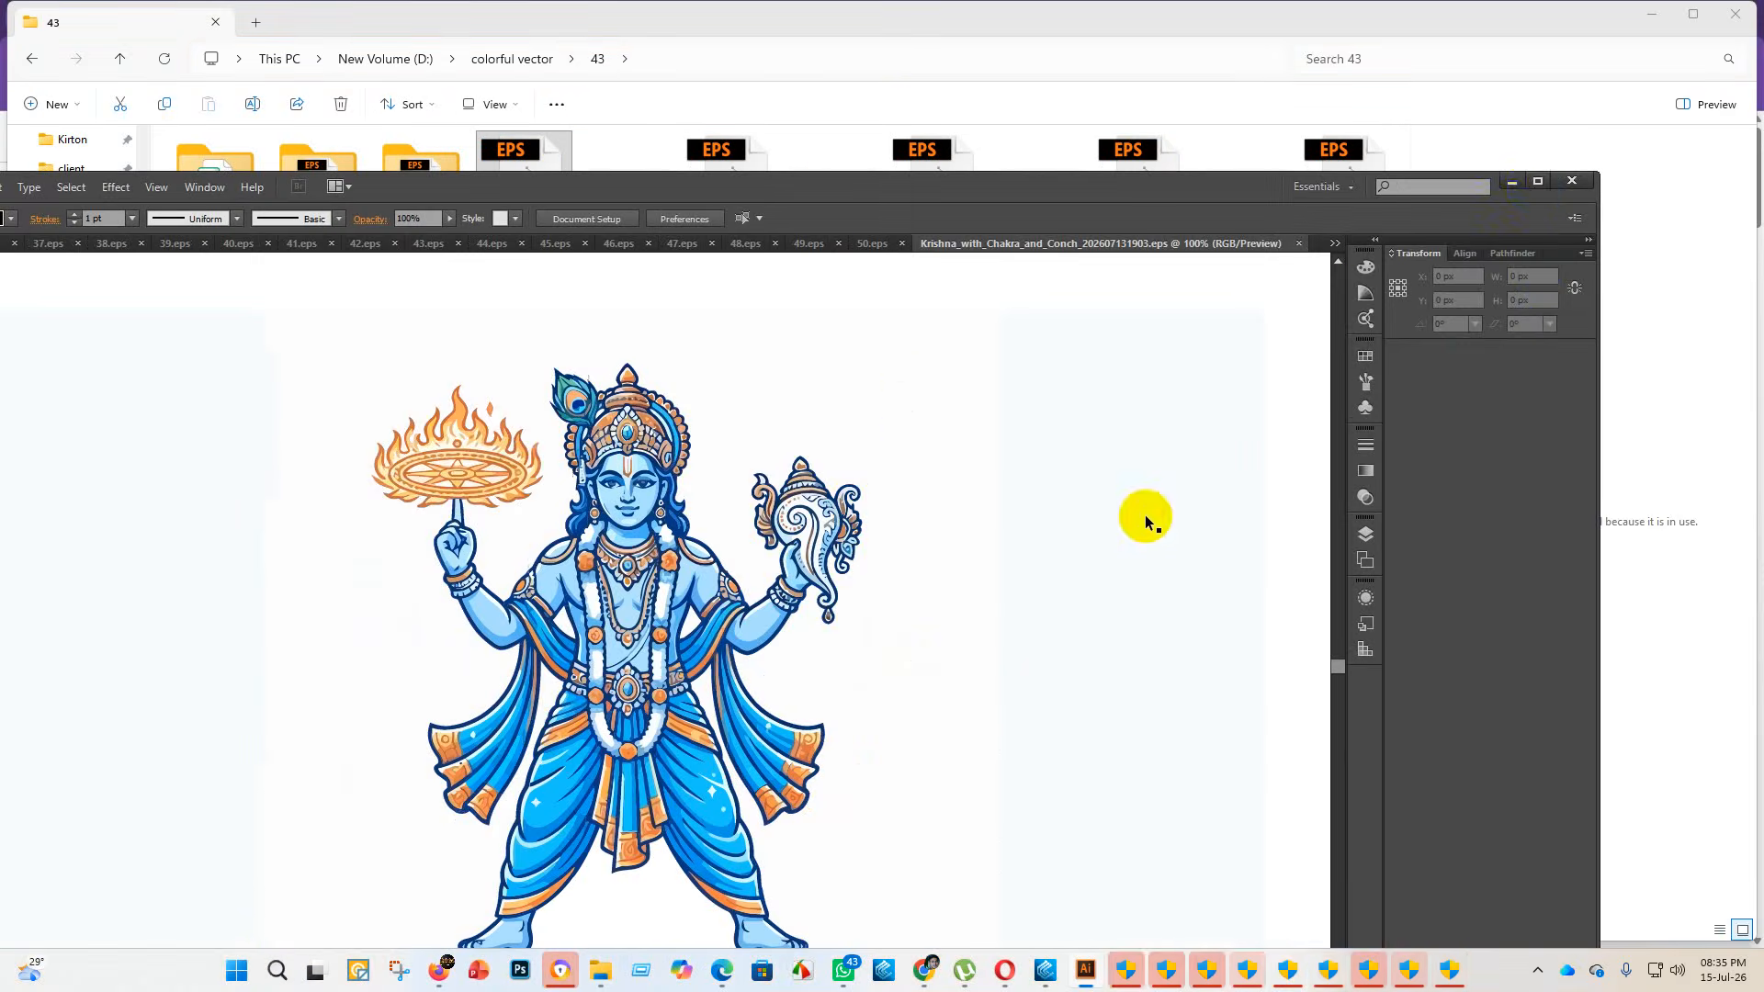
pyautogui.click(1534, 187)
# - Enlarge the Krishna with chakra and conch artwork proportionally until its background extends past both sides of the artboard
pyautogui.scroll(-7, 818, 588)
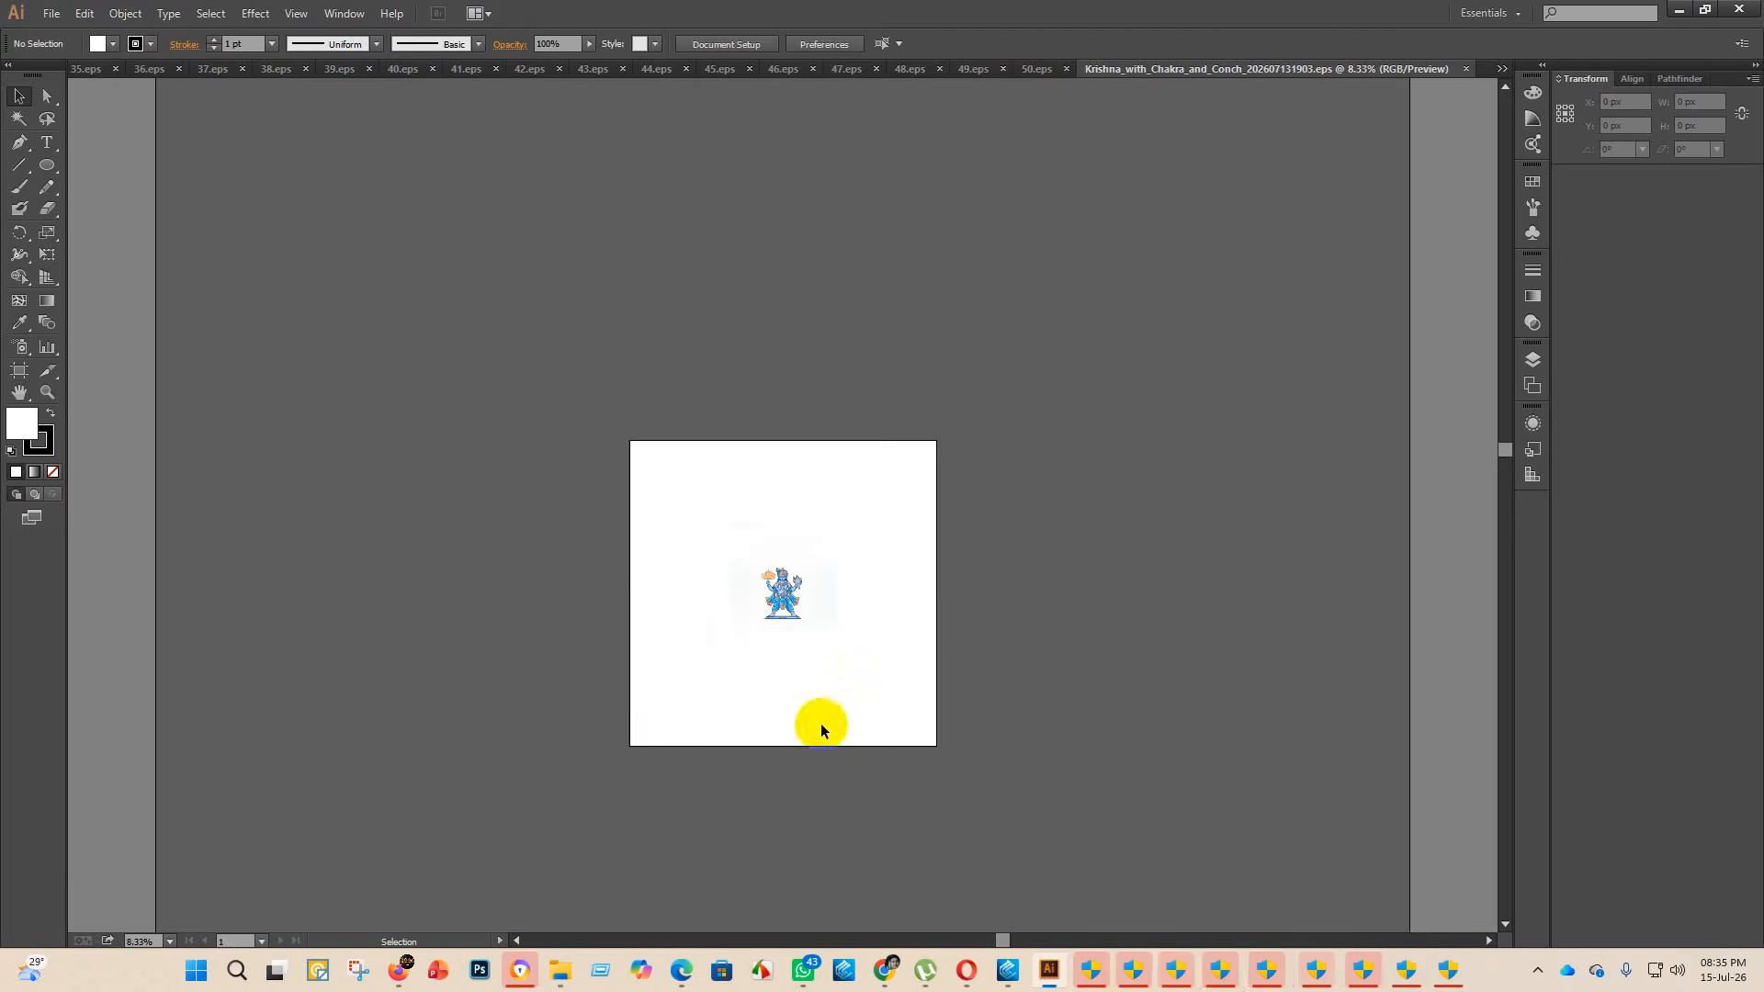
pyautogui.scroll(1, 819, 724)
pyautogui.click(779, 608)
pyautogui.moveTo(784, 589); pyautogui.dragTo(858, 377)
# - Delete the pale background shapes around the Krishna figure, selecting them with the Magic Wand
pyautogui.click(598, 604)
pyautogui.click(19, 117)
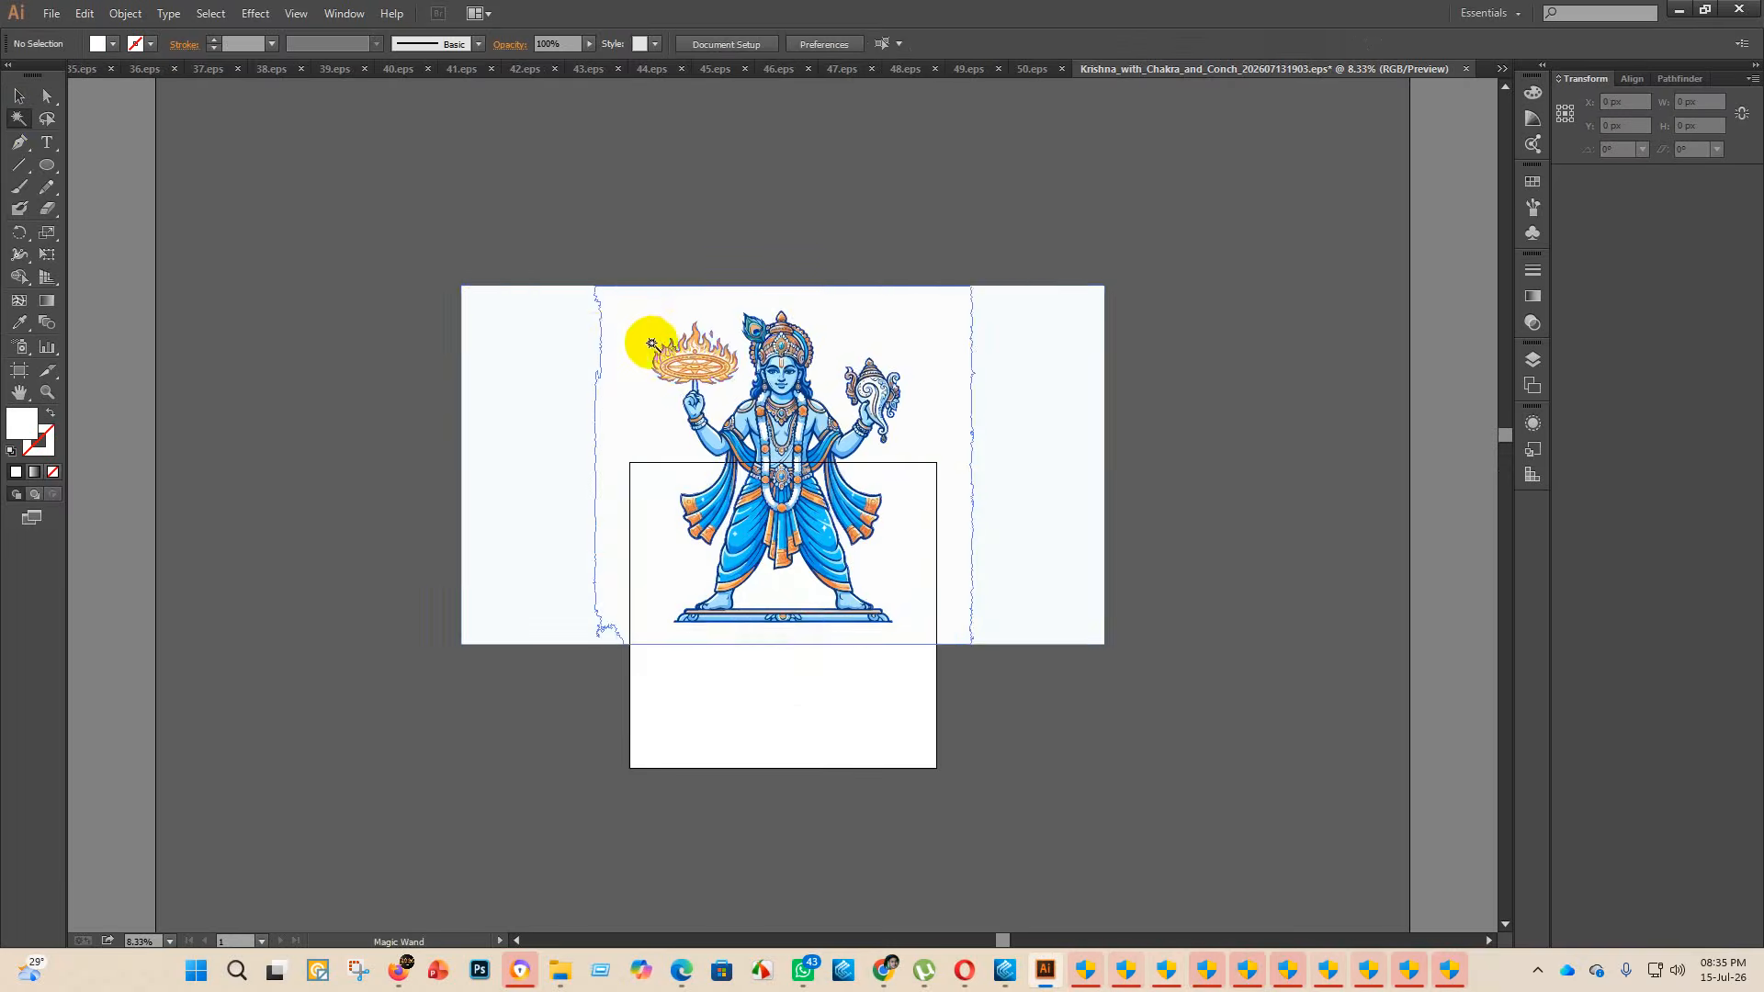
pyautogui.click(590, 335)
pyautogui.press('Delete')
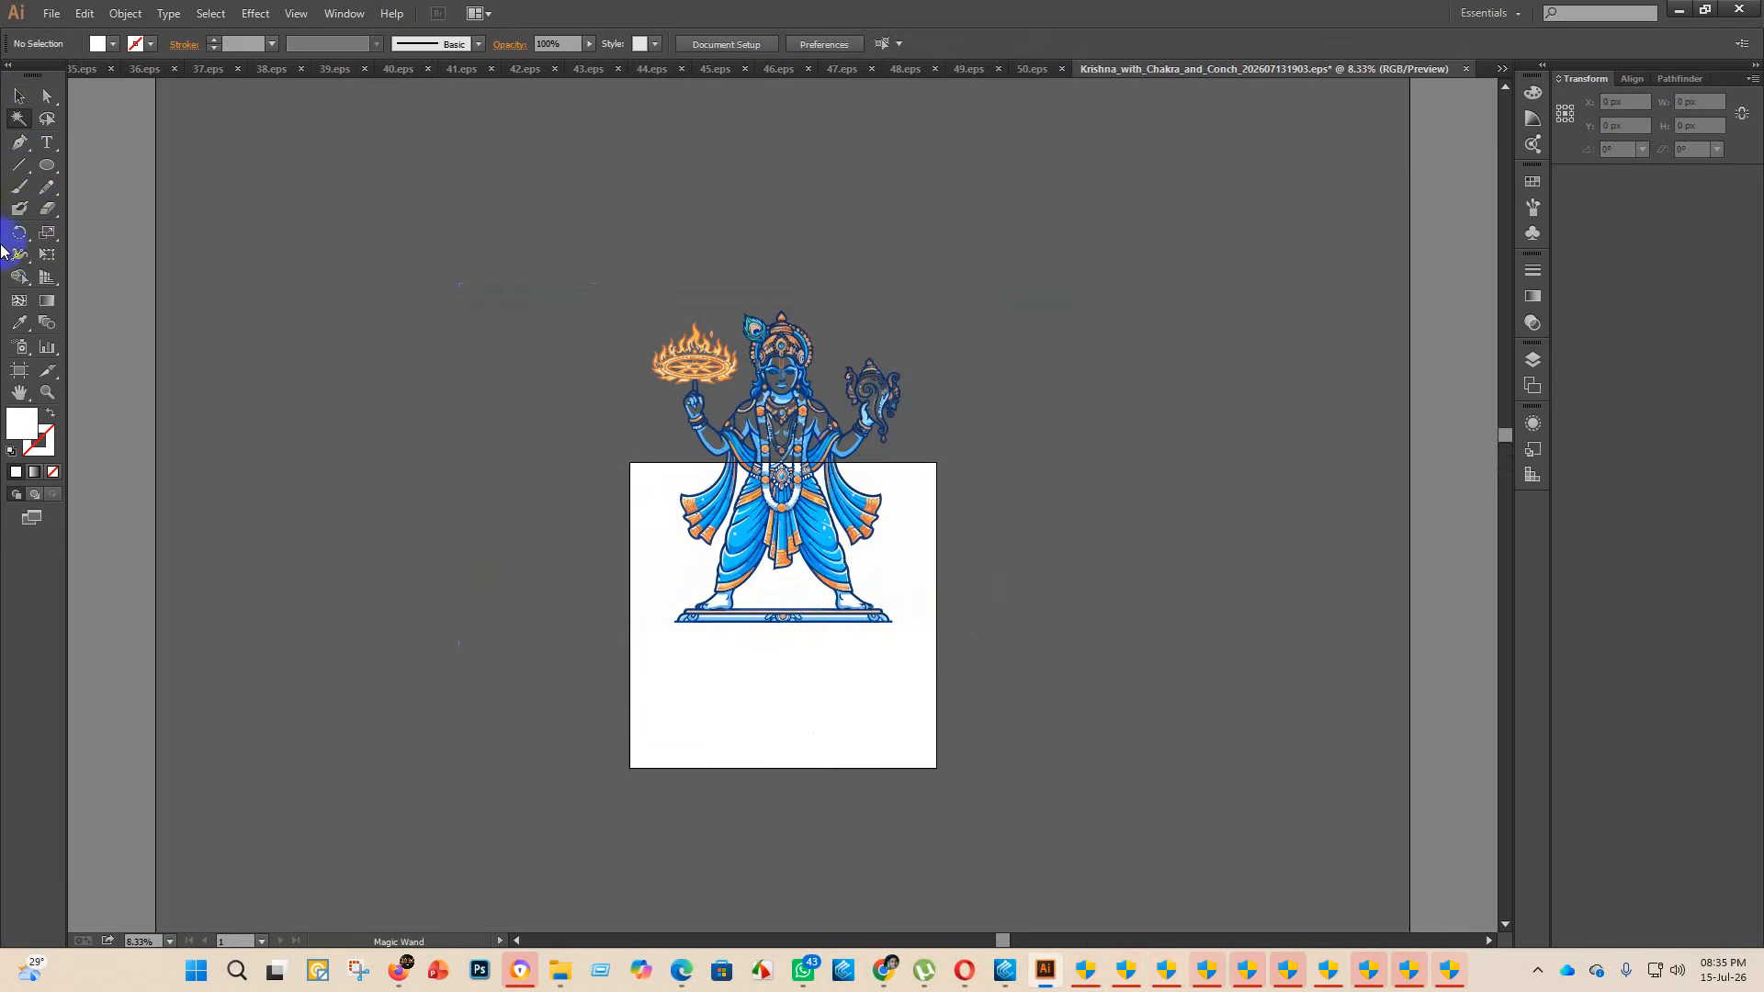
# - Centre the Krishna figure group horizontally and vertically on the artboard
pyautogui.click(768, 377)
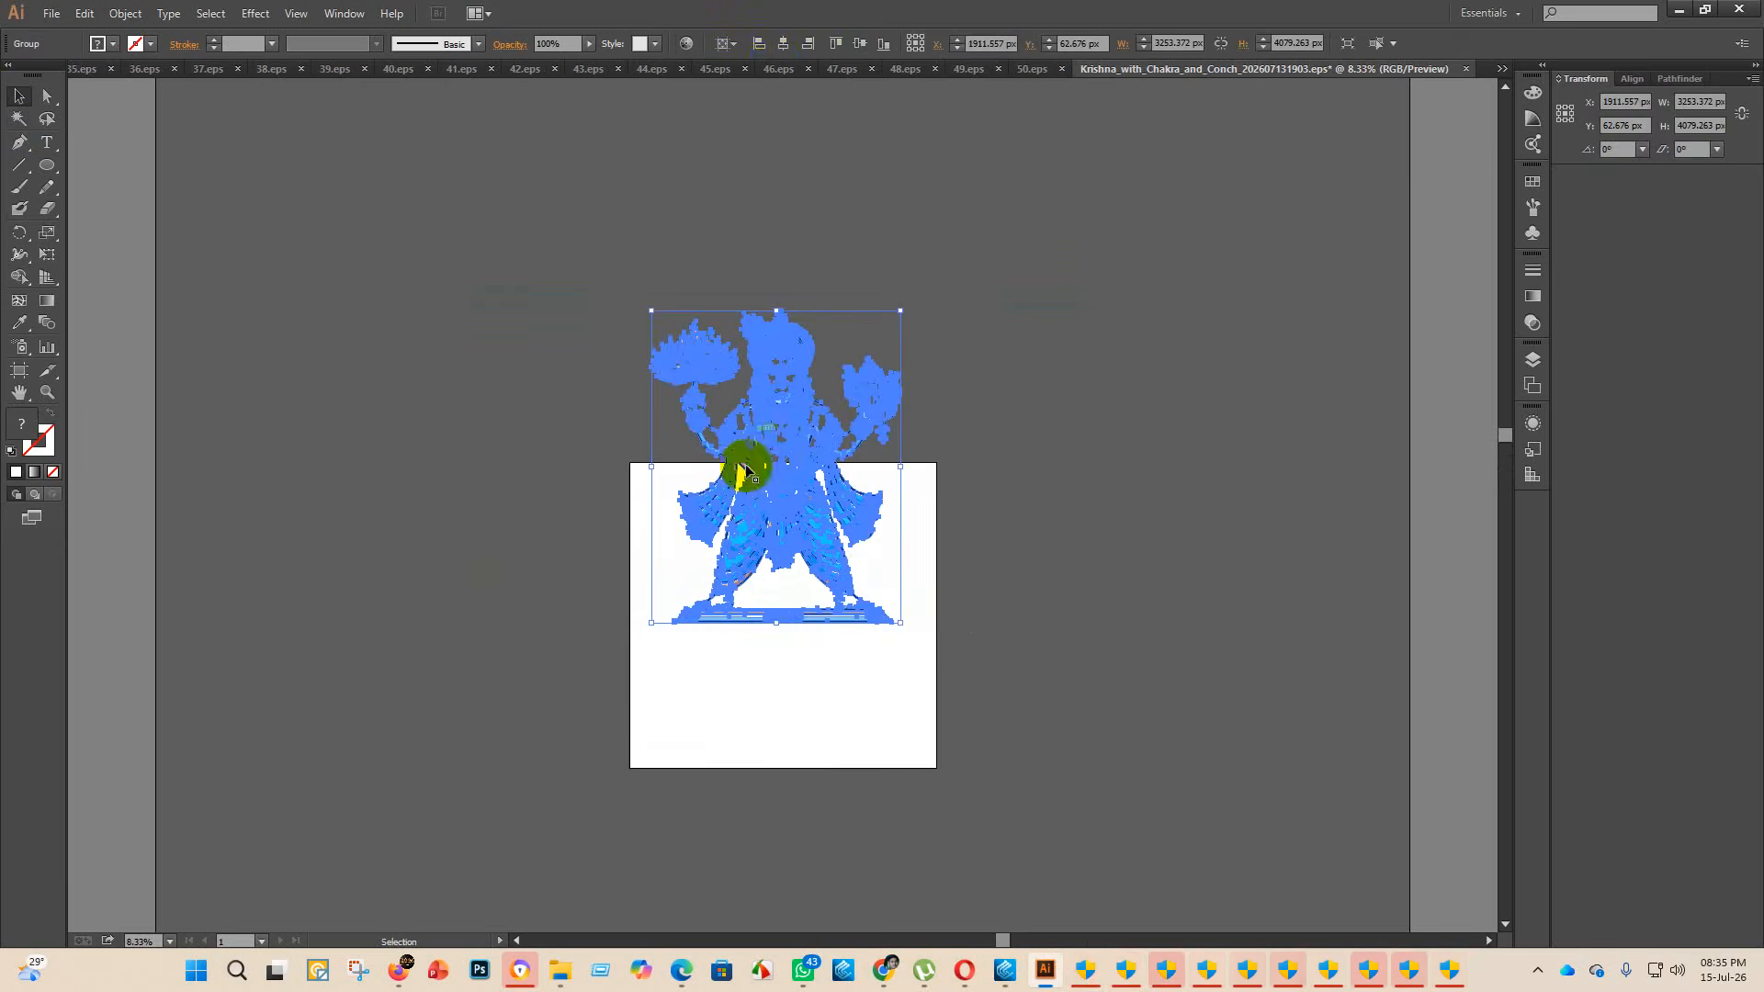
pyautogui.click(782, 43)
pyautogui.click(859, 43)
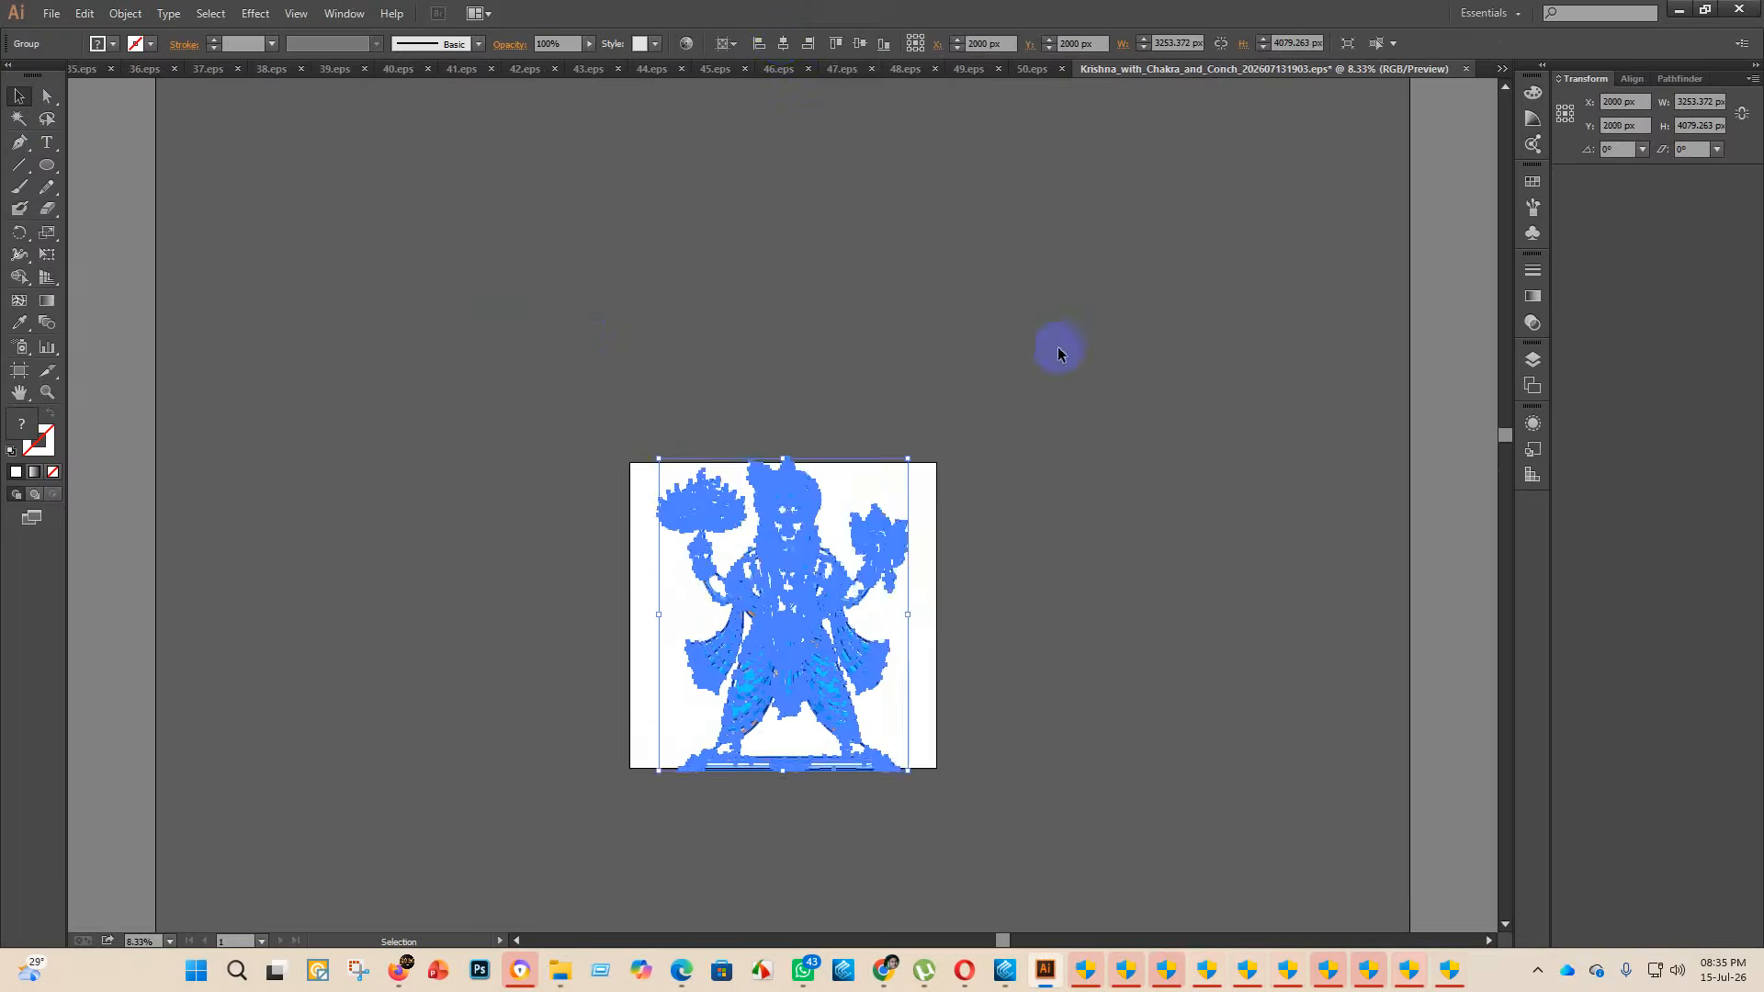
pyautogui.click(875, 650)
pyautogui.scroll(3, 835, 634)
pyautogui.scroll(-2, 609, 457)
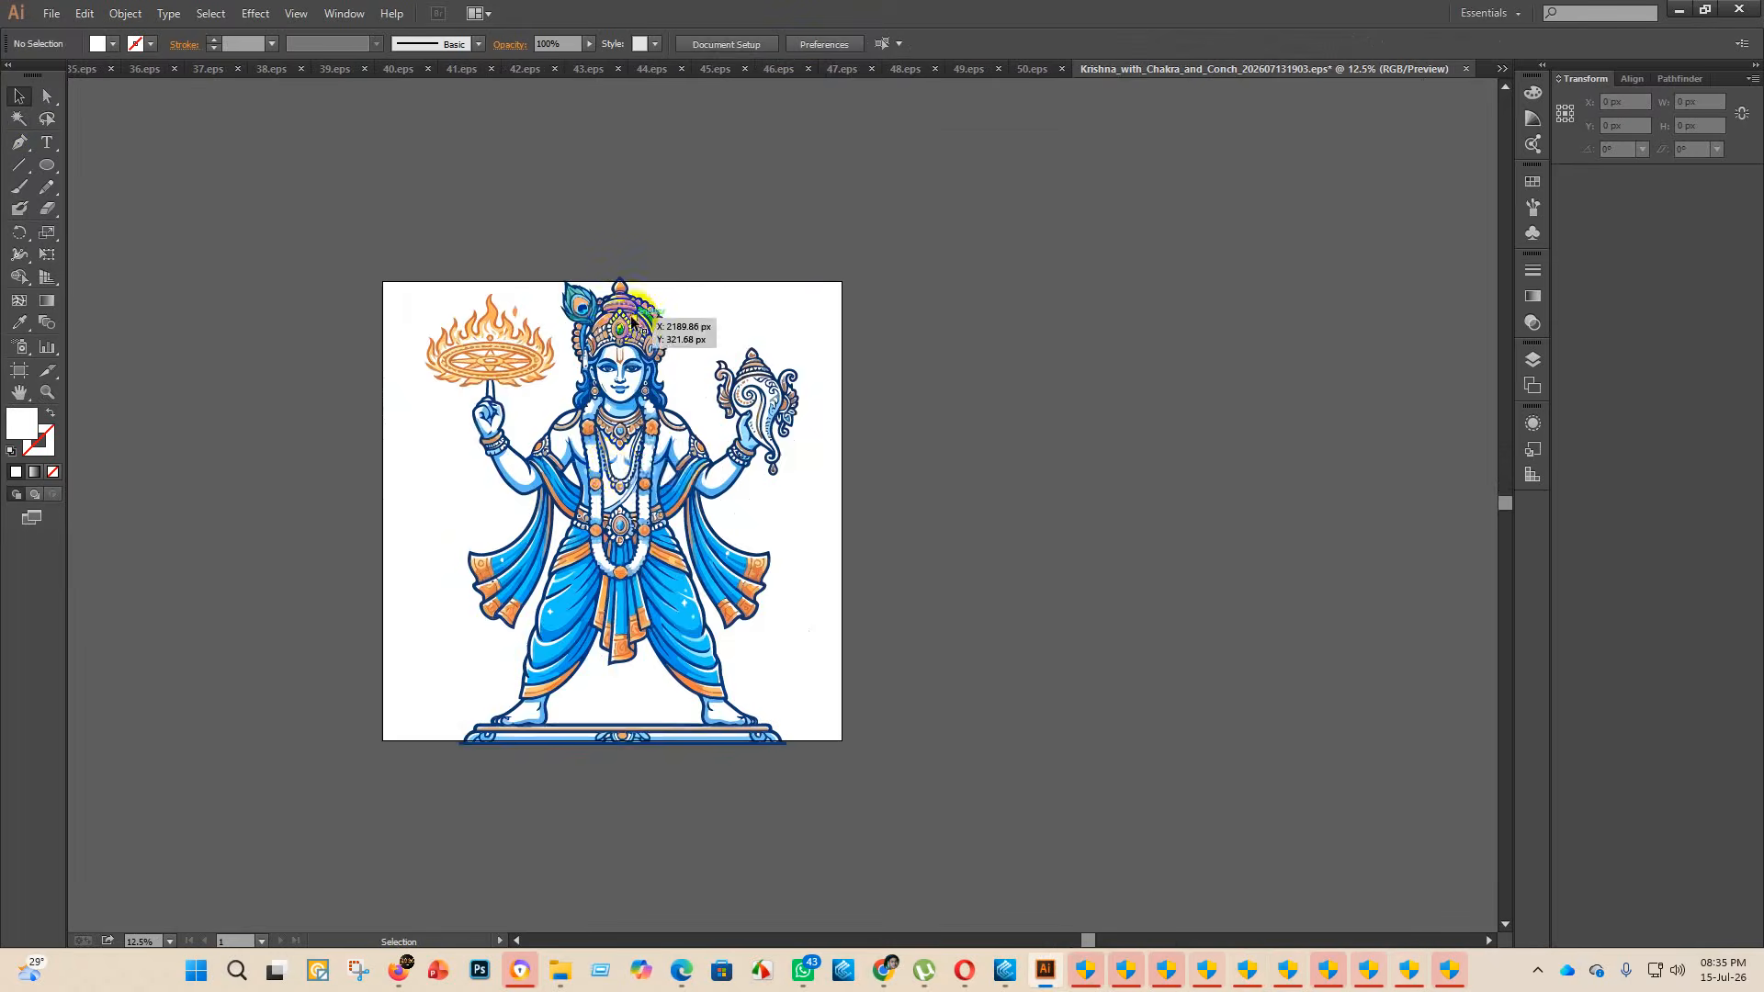
# - Shrink the Krishna figure proportionally to about 2904 px wide and 3642 px high and centre it again on the artboard
pyautogui.click(622, 284)
pyautogui.moveTo(620, 273); pyautogui.dragTo(620, 322)
pyautogui.click(784, 43)
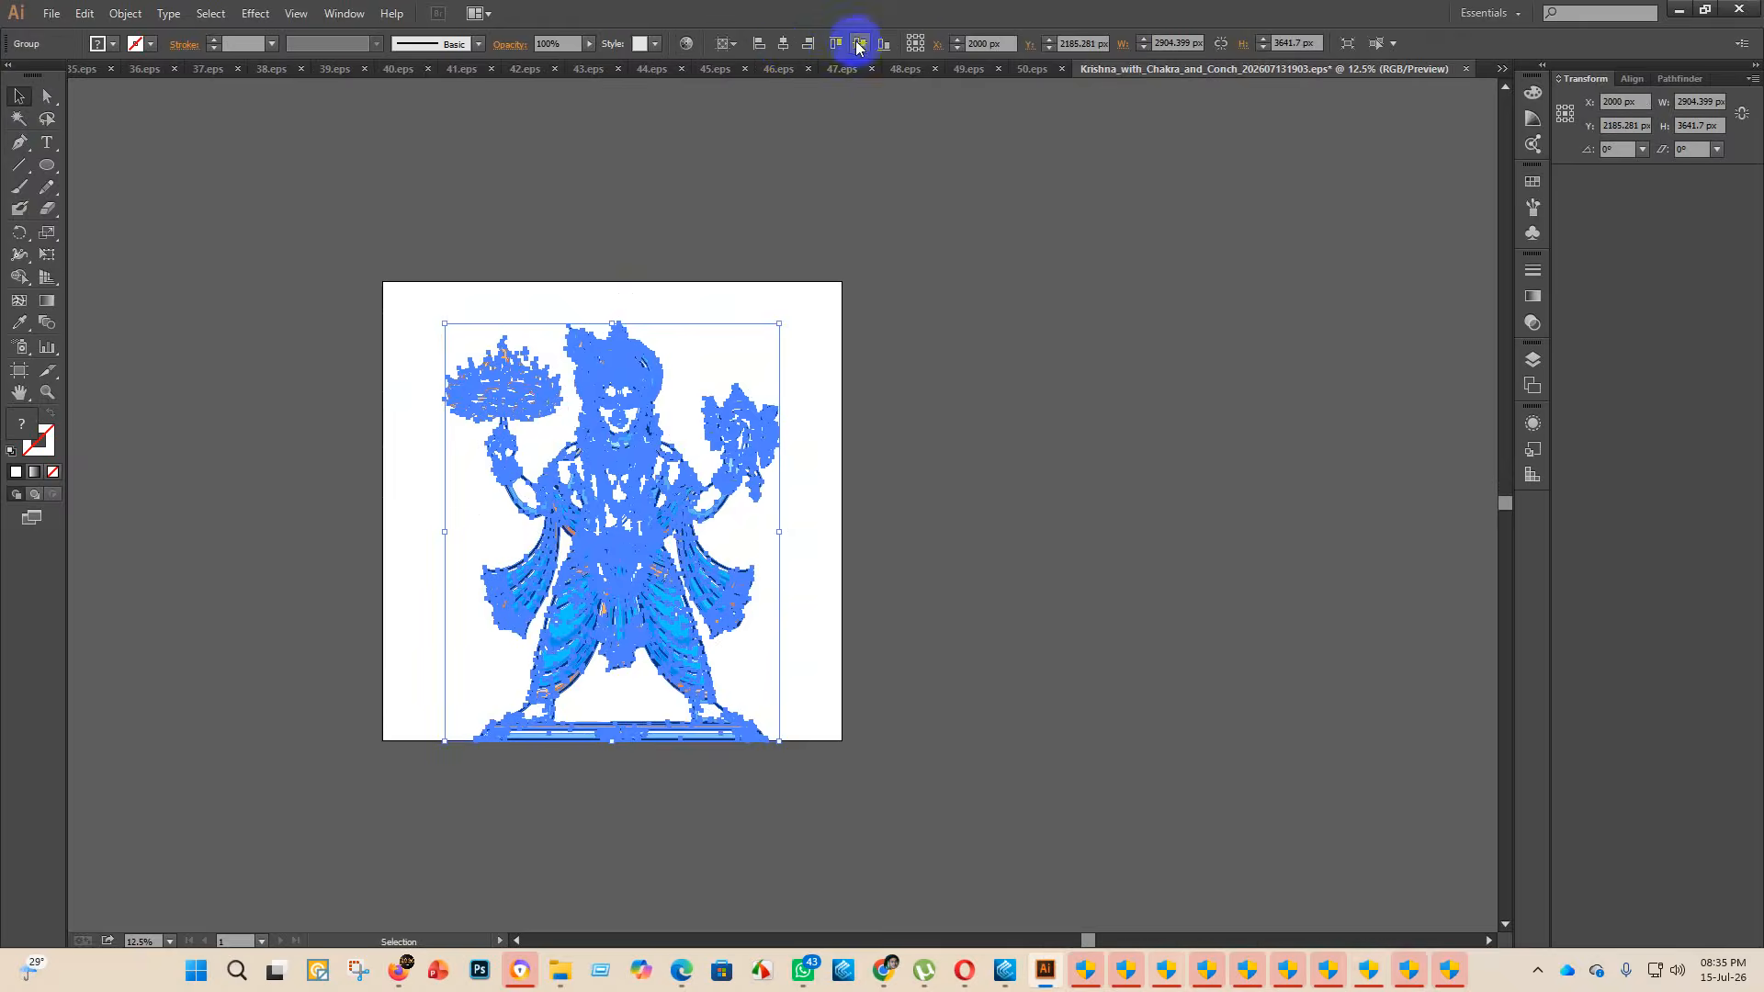
pyautogui.click(859, 44)
pyautogui.click(1016, 353)
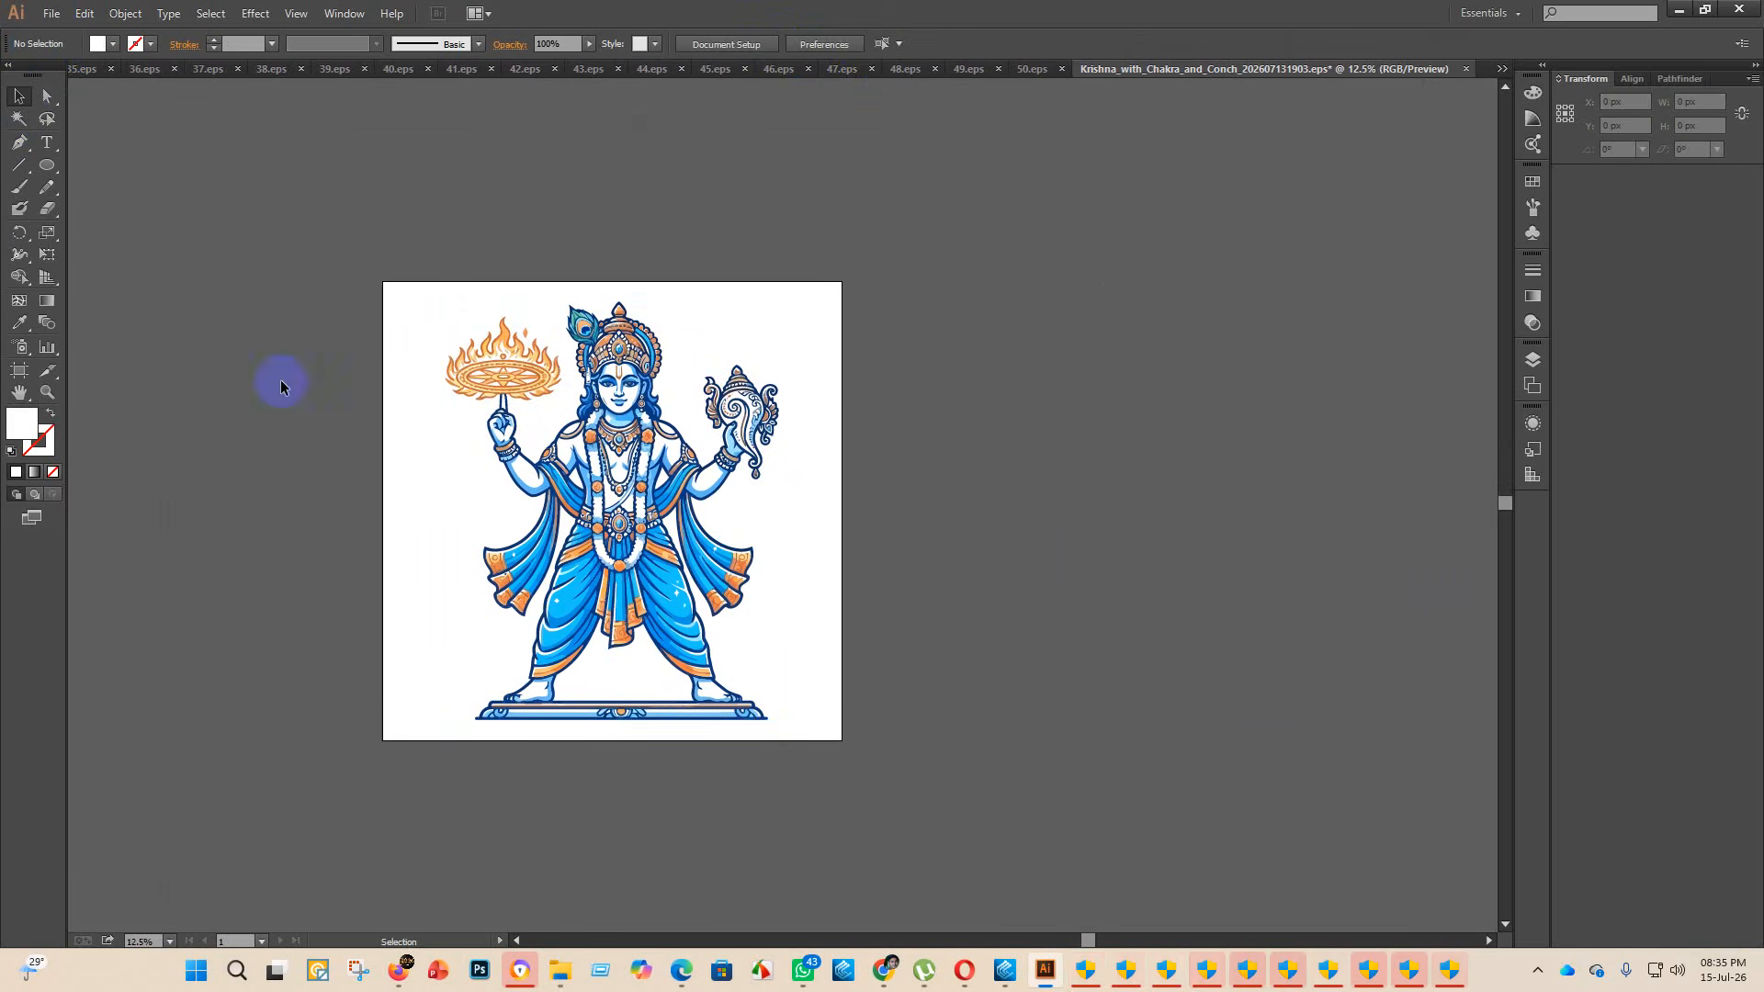
# - Save the Krishna with chakra and conch document in the eps 2 folder as an Illustrator EPS file named 51
pyautogui.click(51, 13)
pyautogui.click(31, 157)
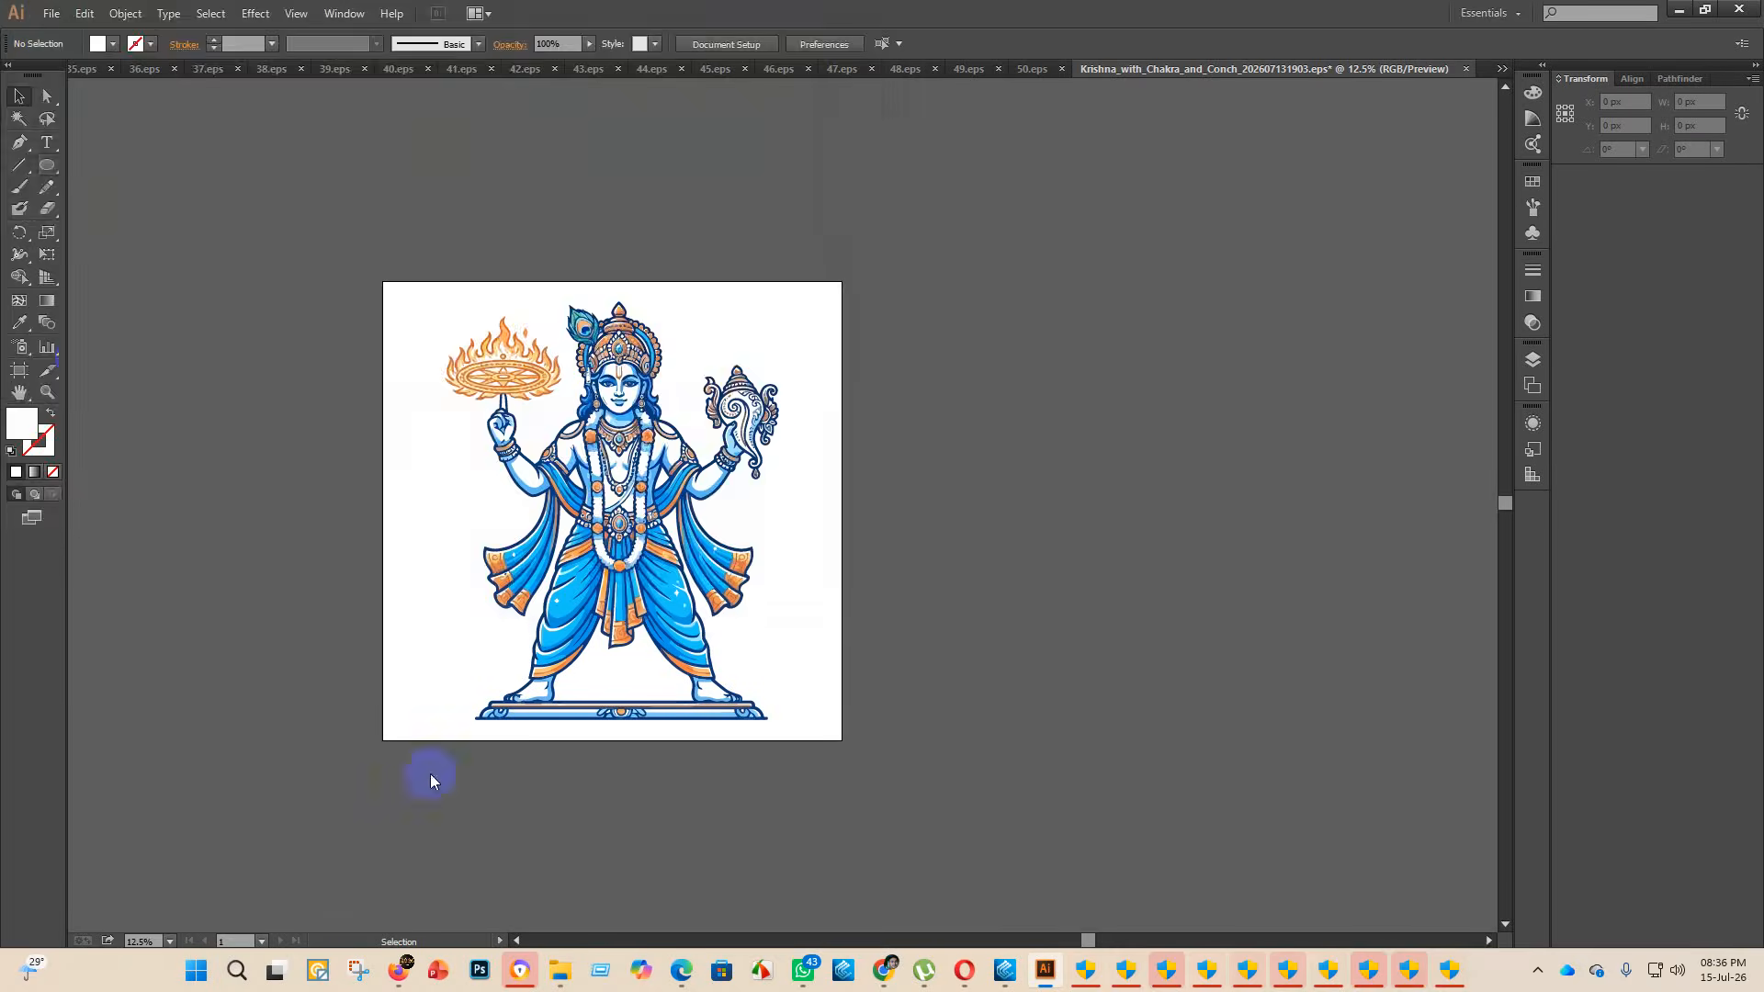
pyautogui.doubleClick(316, 158)
pyautogui.click(240, 389)
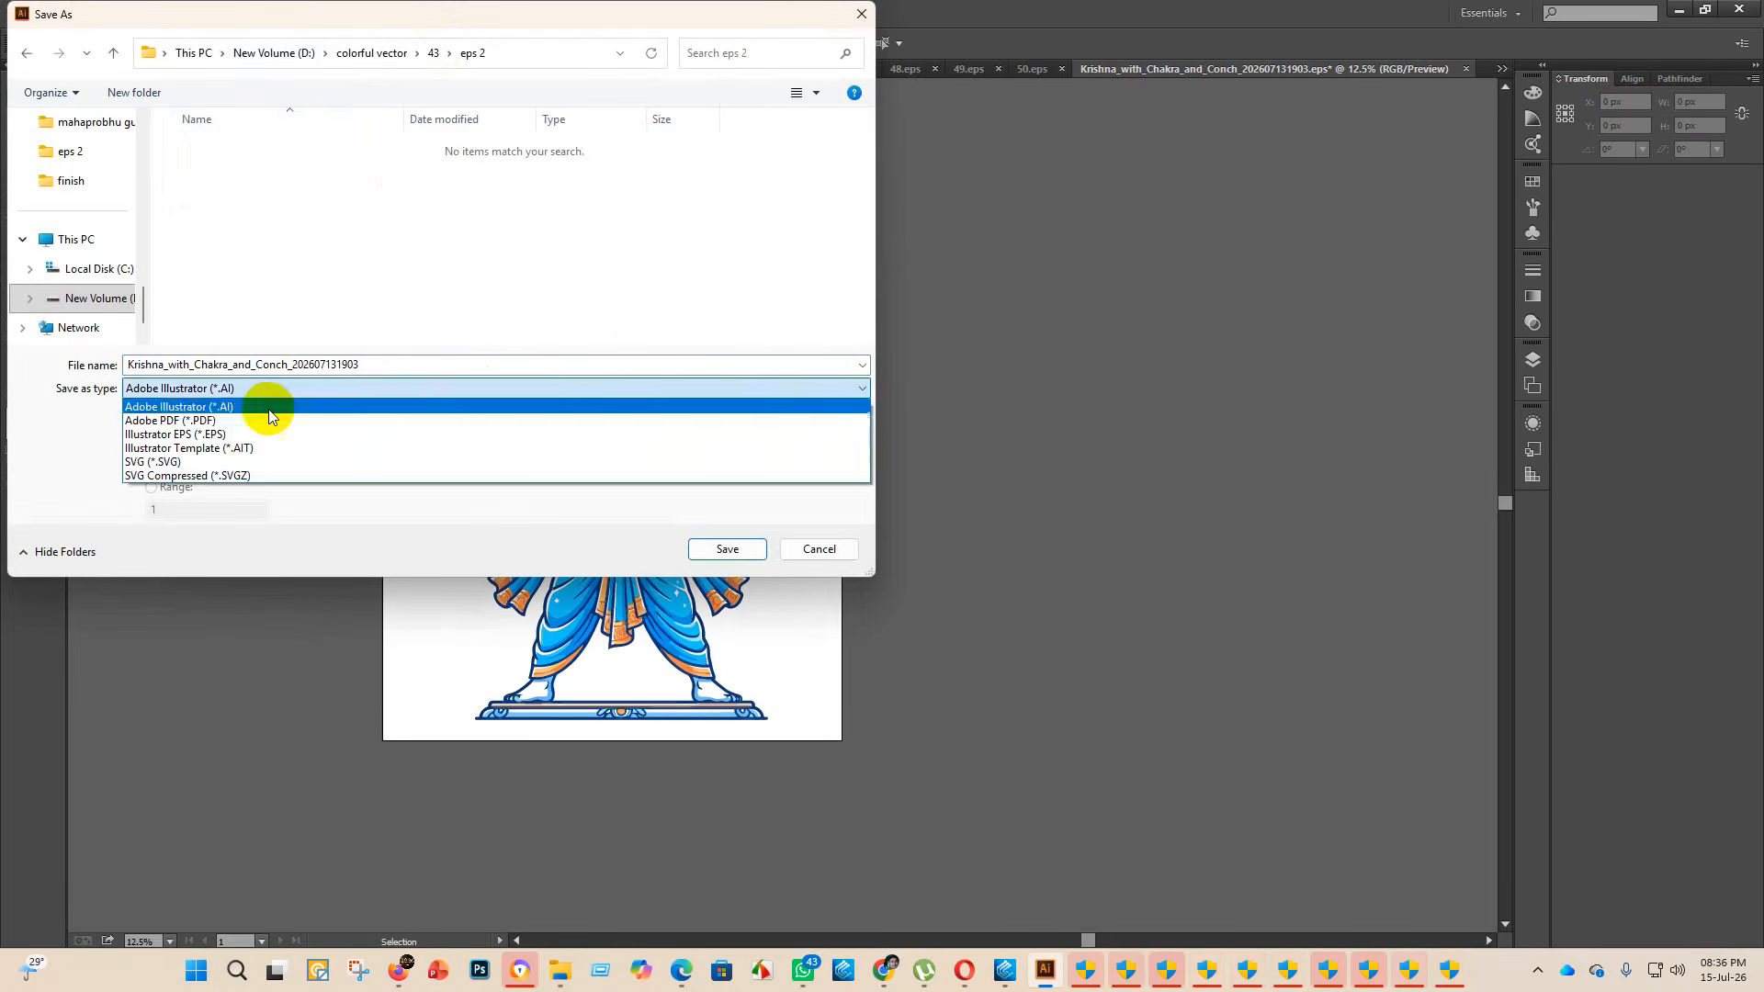
pyautogui.click(223, 435)
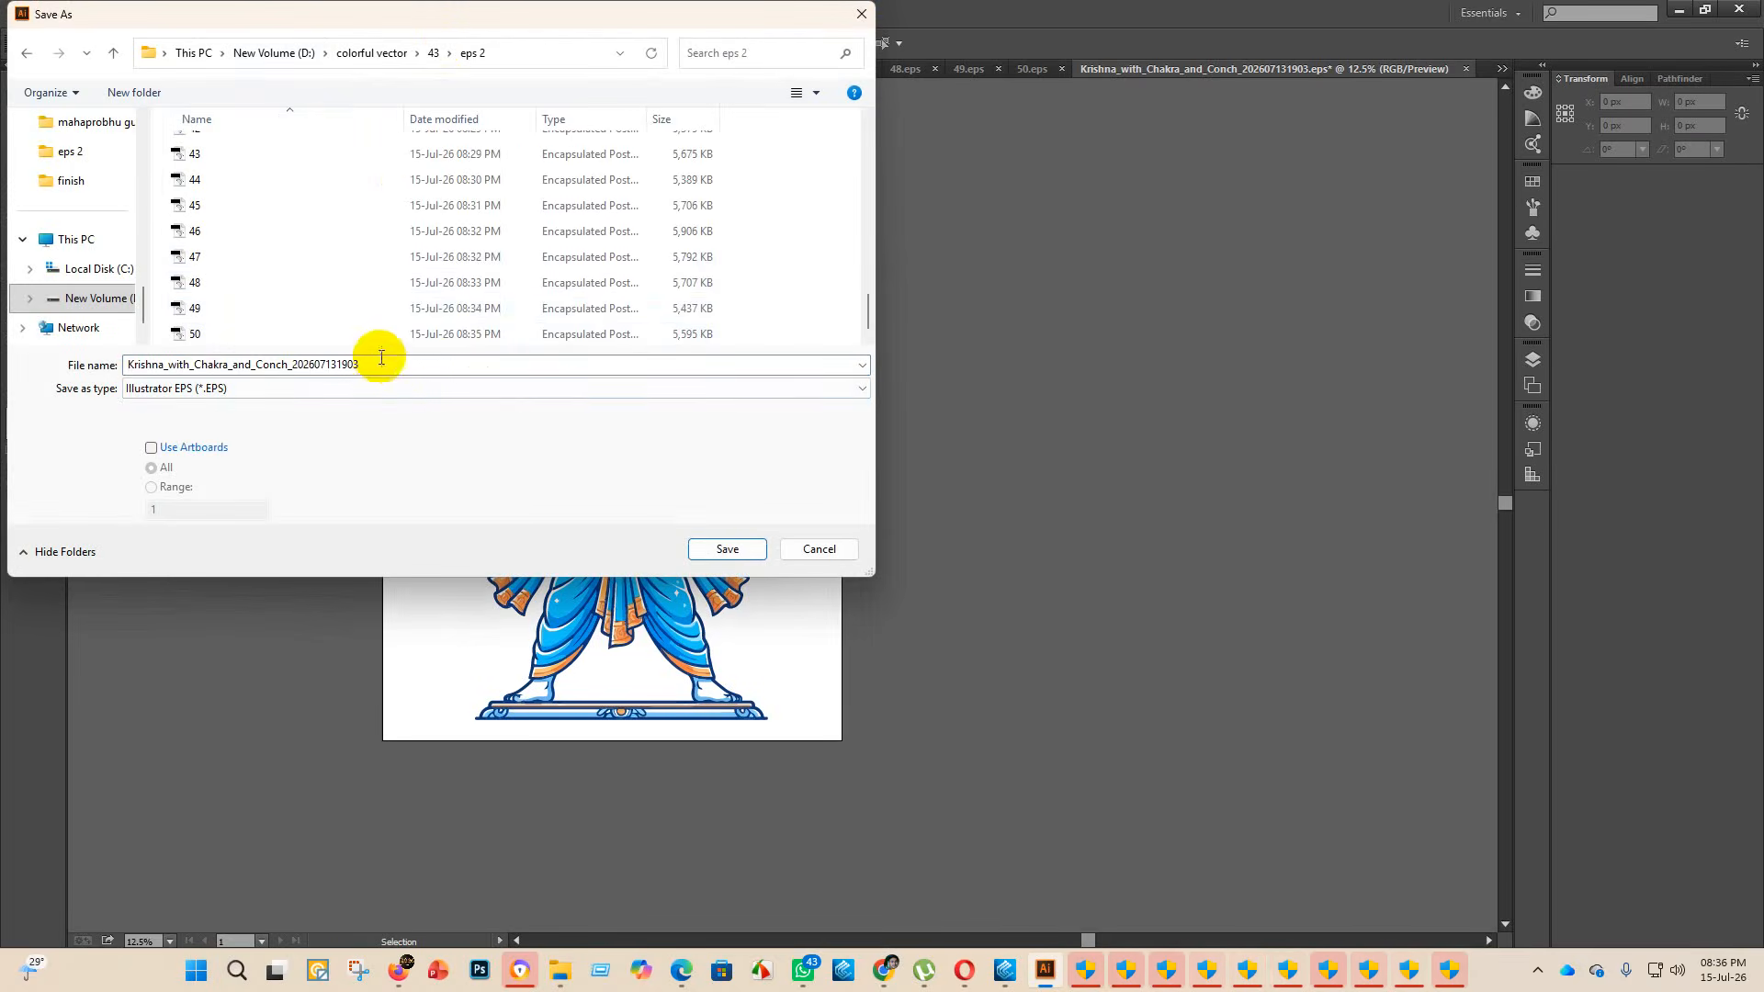
pyautogui.doubleClick(433, 368)
pyautogui.press('BackSpace')
pyautogui.write('51')
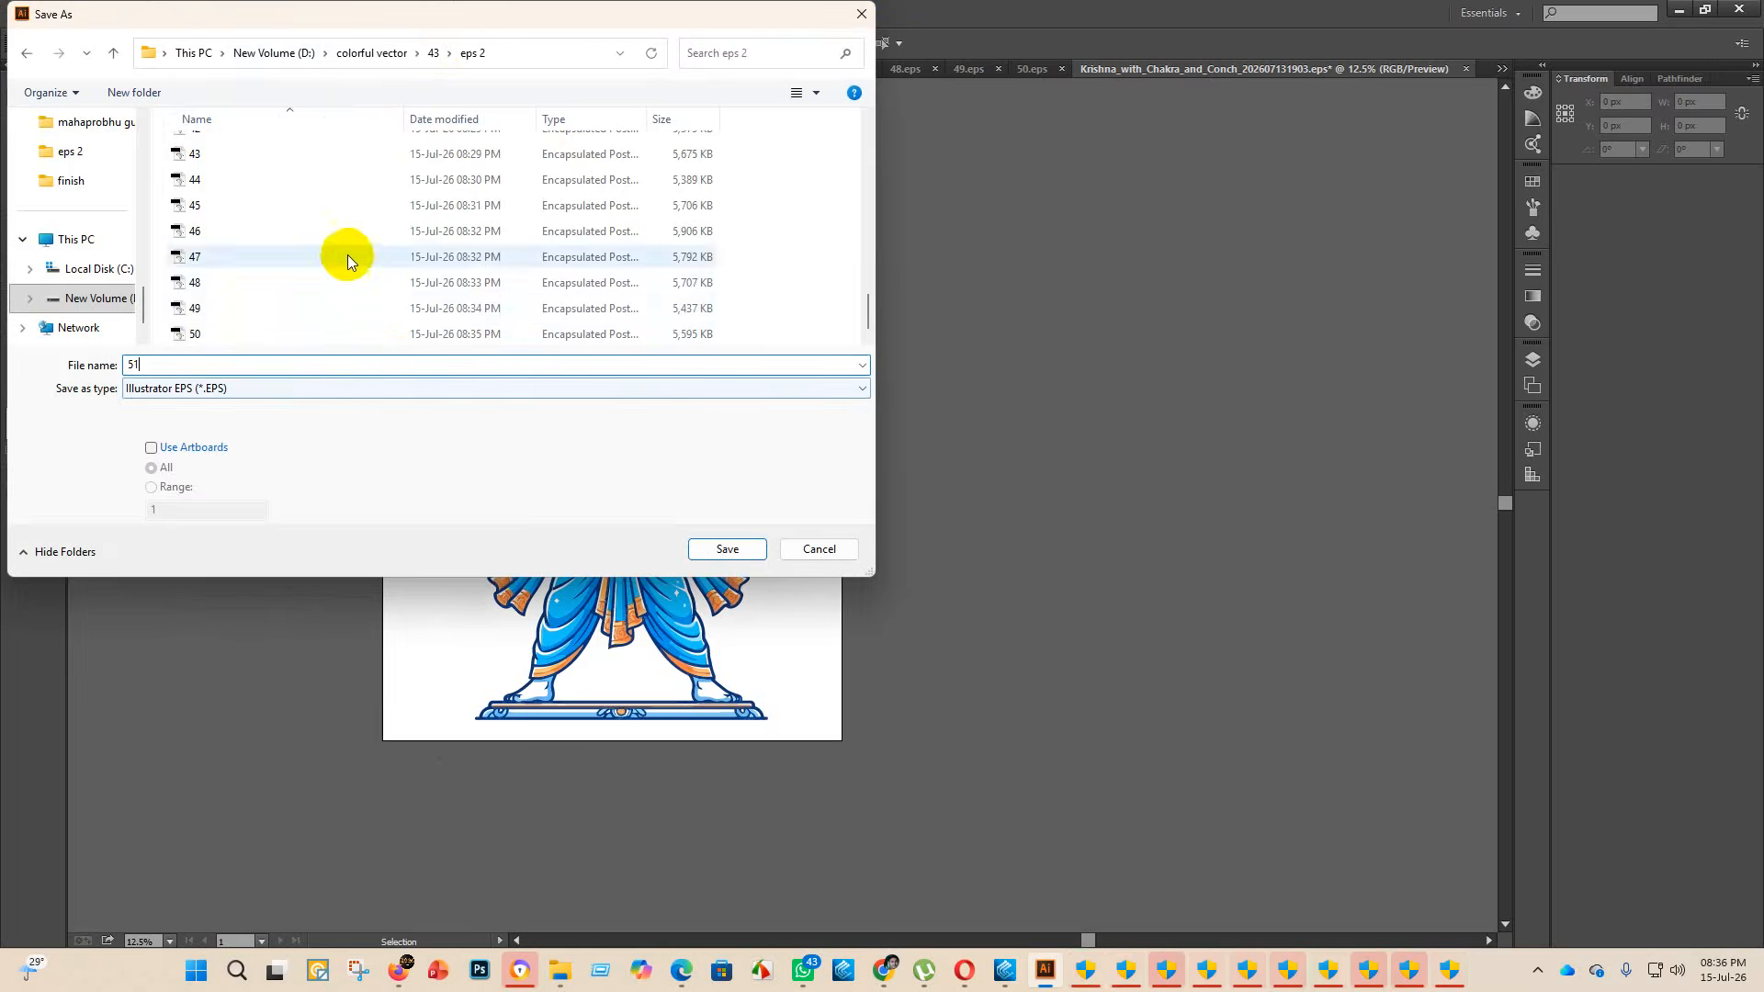
pyautogui.click(728, 550)
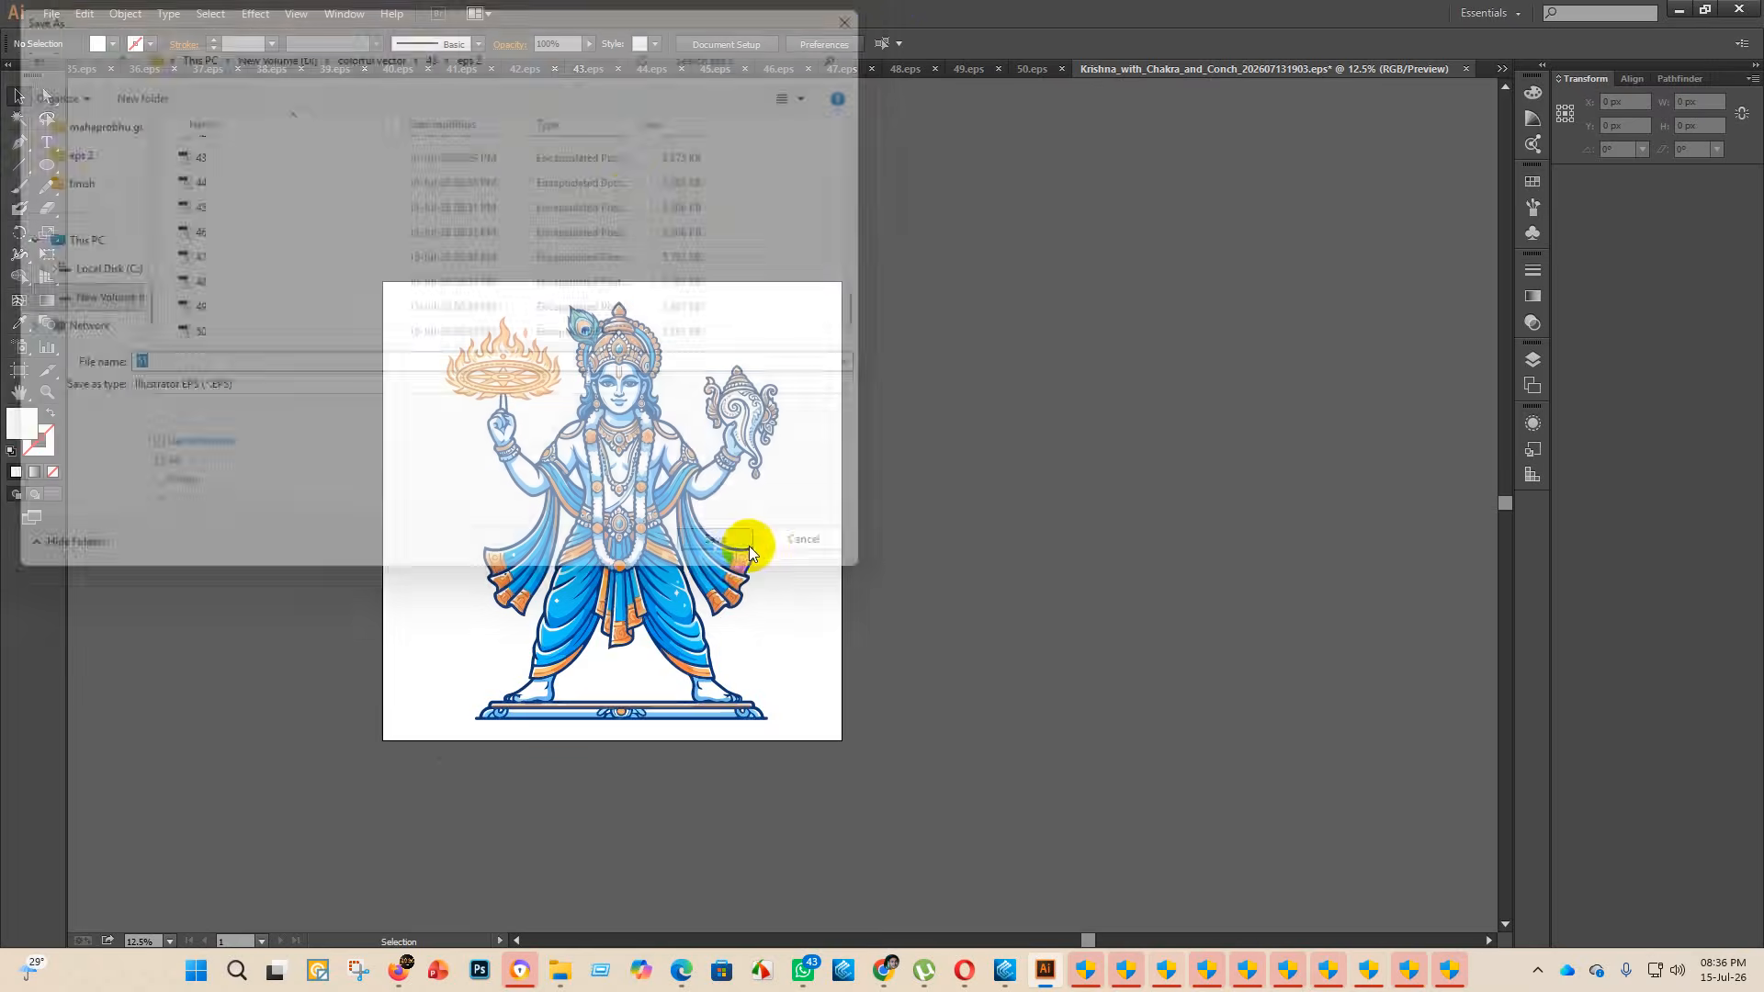
# - Set the EPS version of file 51 to Illustrator 10 EPS and finish saving
pyautogui.click(946, 220)
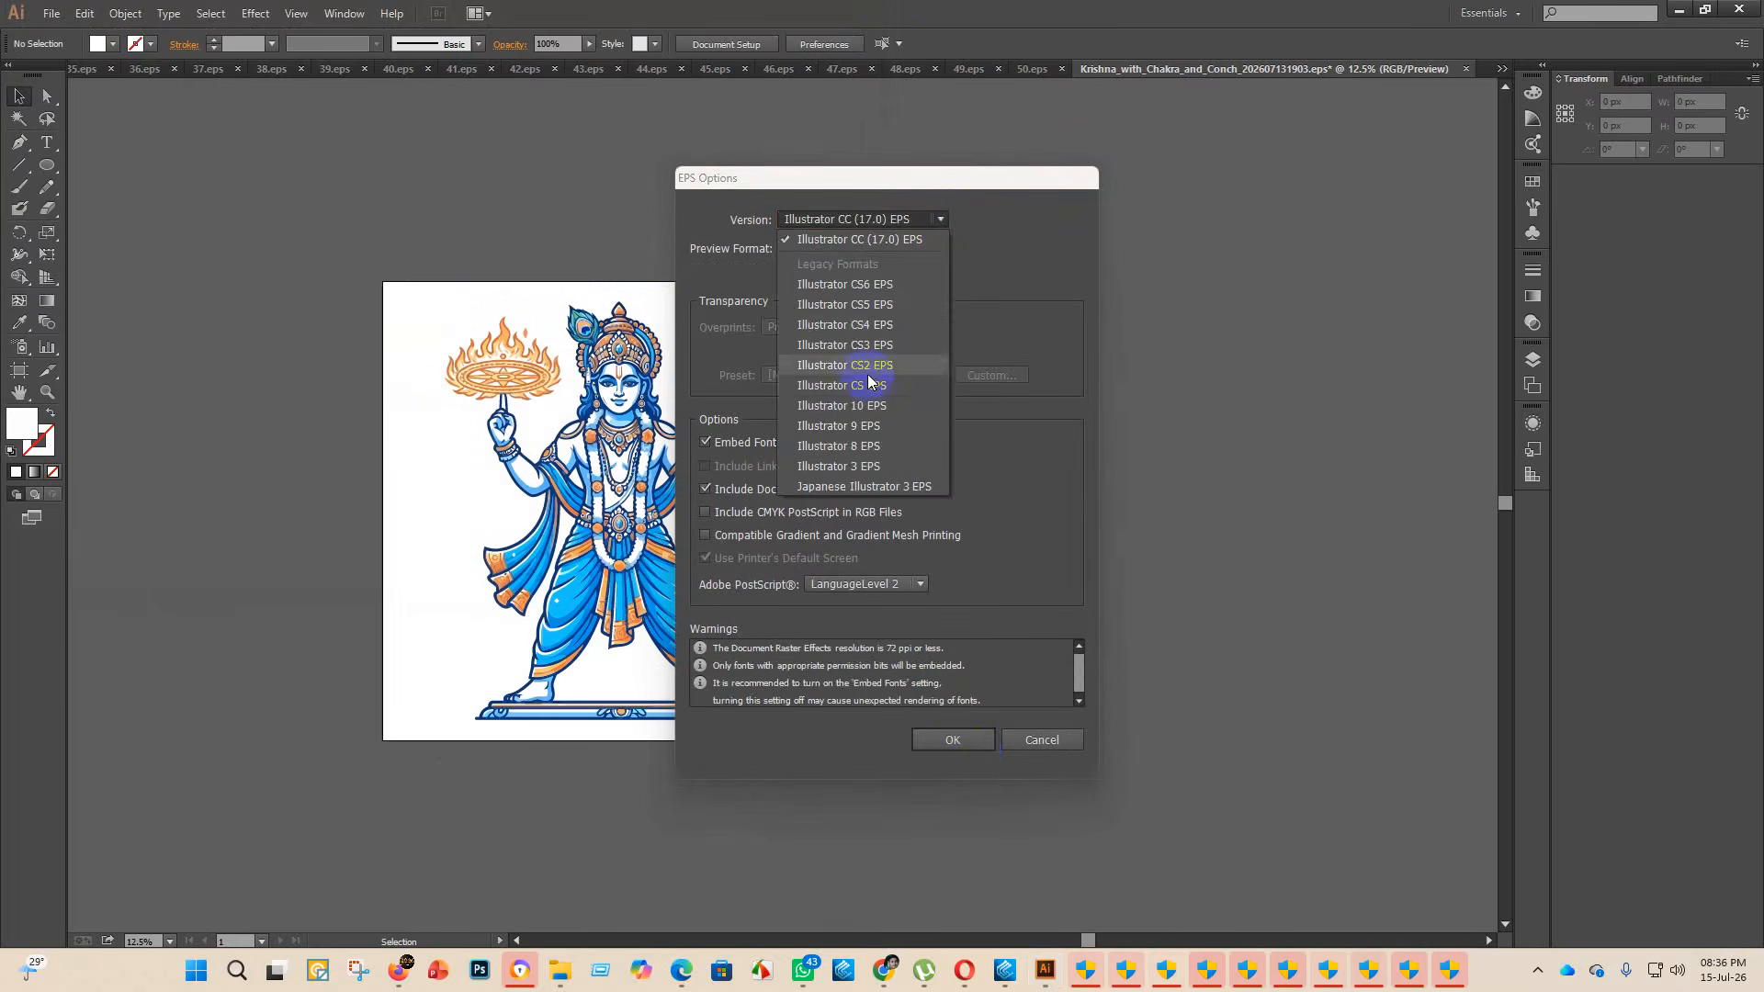
pyautogui.click(873, 408)
pyautogui.click(968, 738)
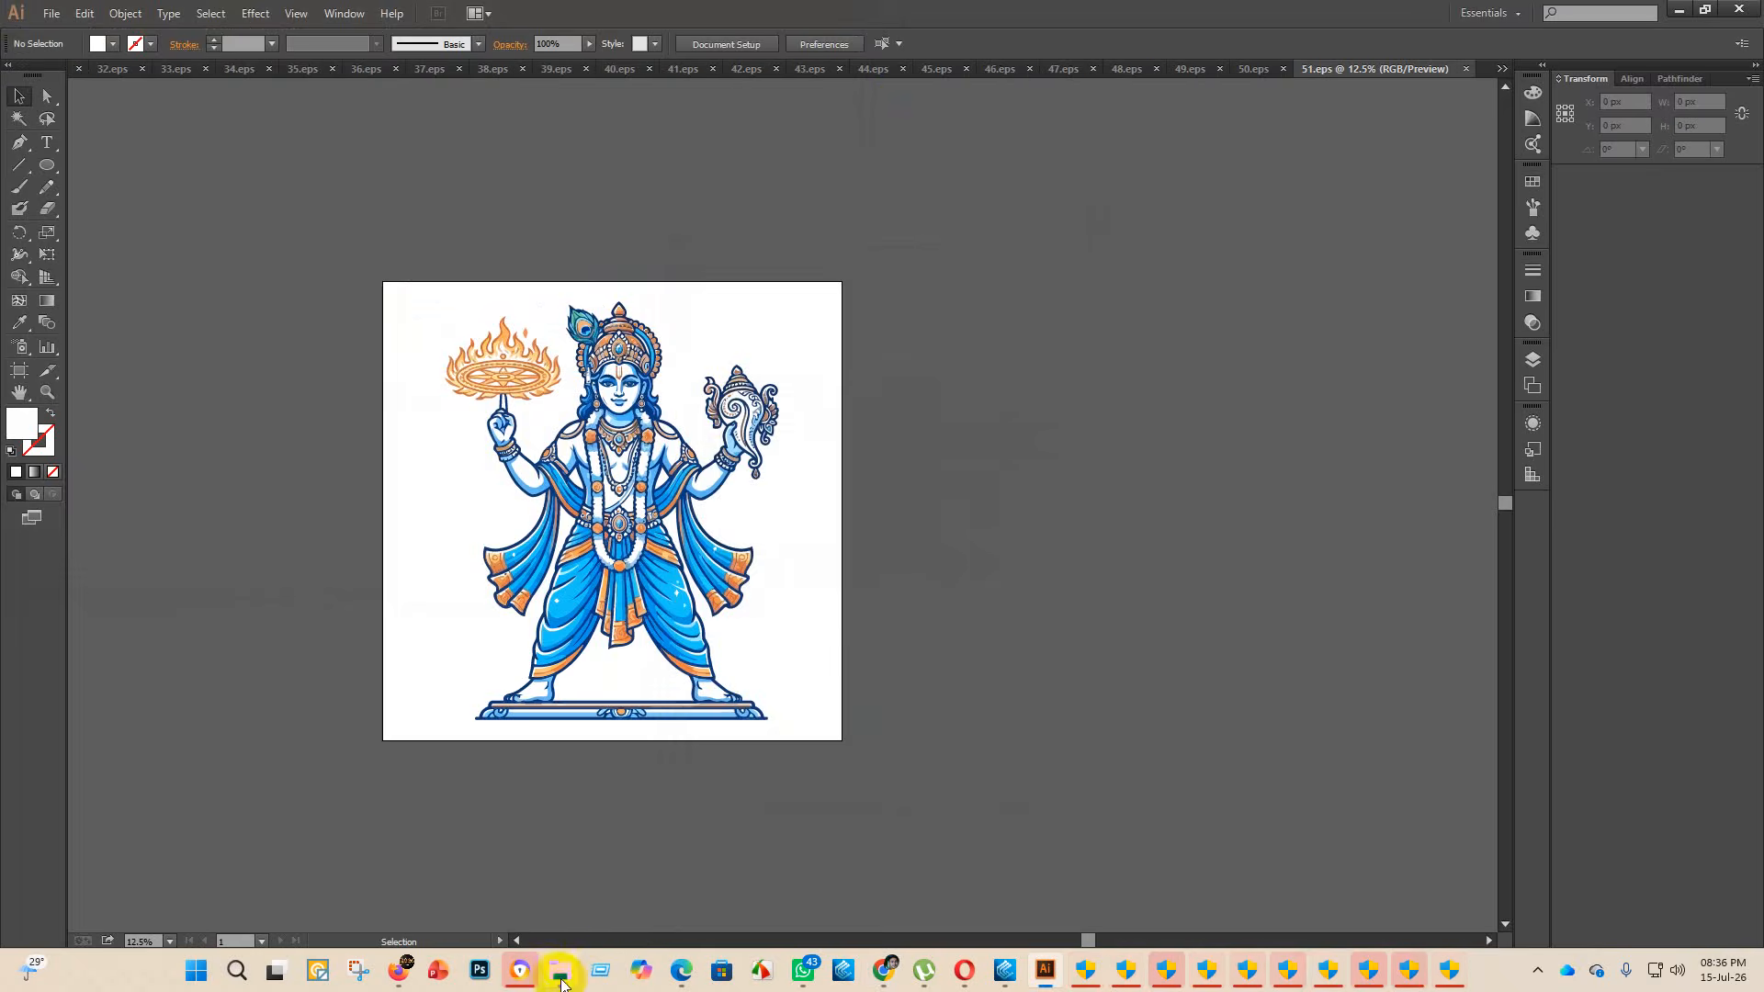
# - In File Explorer, move the chakra and conch EPS and preview image into the finish folder and open Krishna_with_Chakra_protective_pose_202607131906.eps
pyautogui.moveTo(562, 983)
pyautogui.click(565, 910)
pyautogui.moveTo(511, 197); pyautogui.dragTo(443, 158)
pyautogui.moveTo(519, 197); pyautogui.dragTo(427, 173)
pyautogui.click(570, 188)
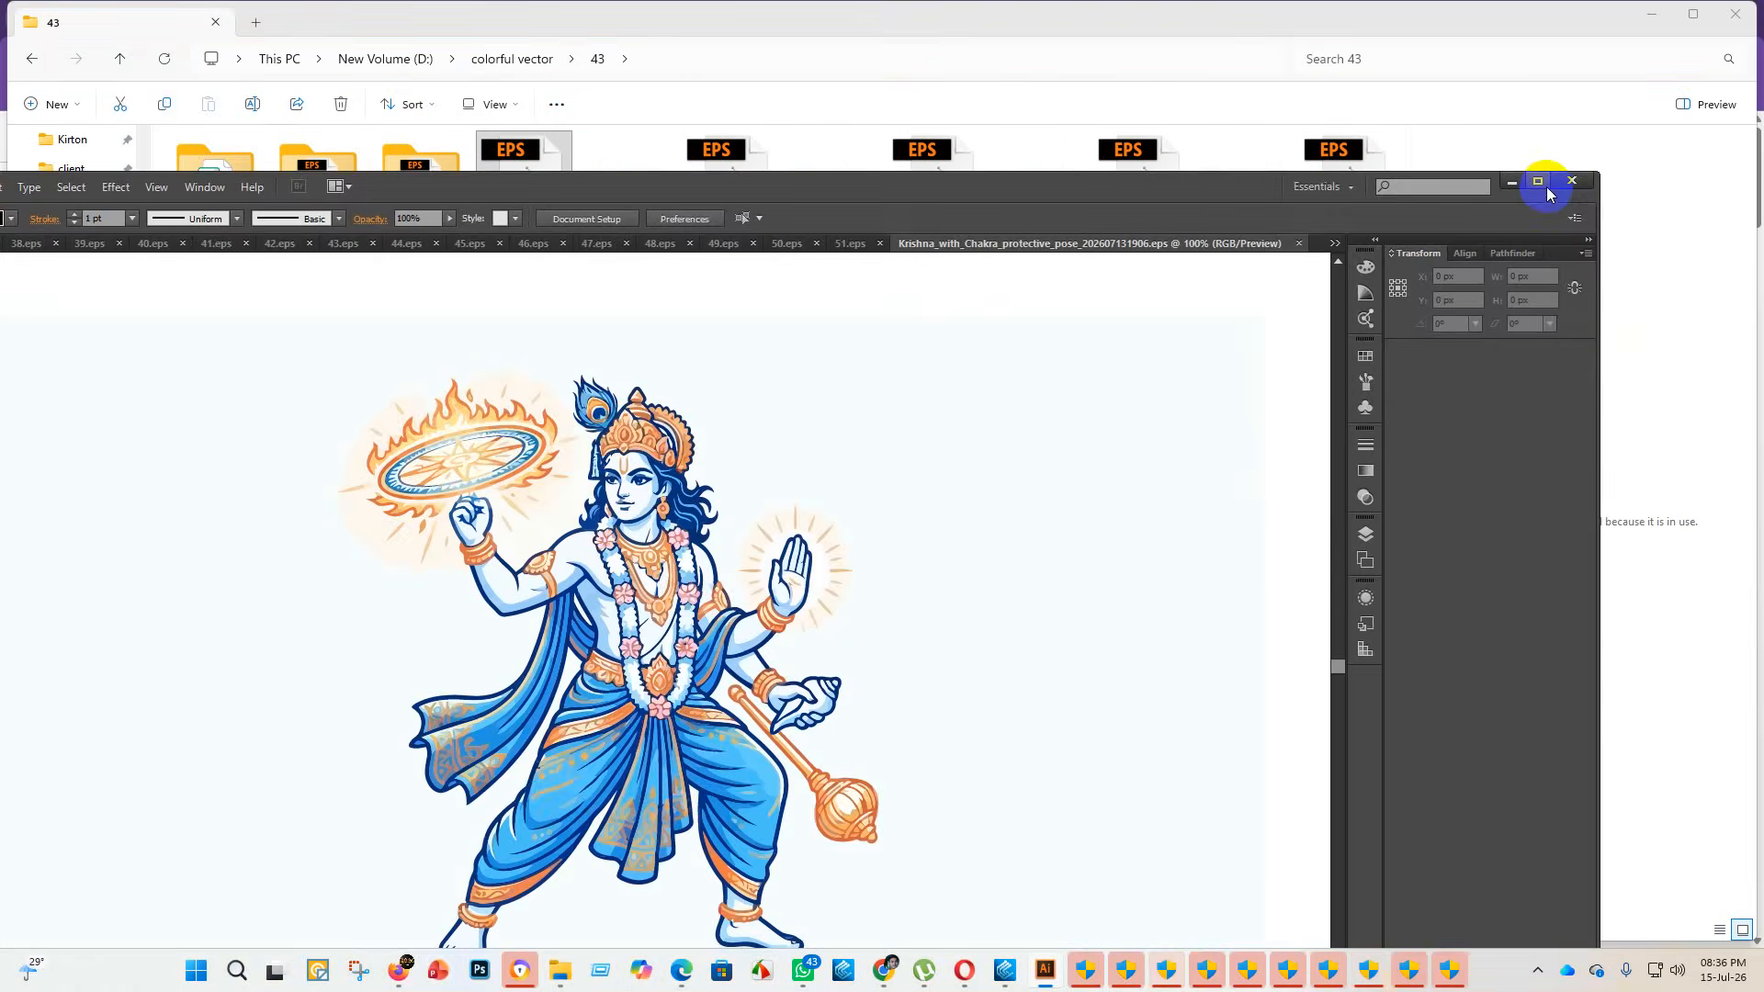
pyautogui.click(1545, 186)
# - Enlarge the protective-pose Krishna artwork proportionally until its background extends past the artboard's sides and upper edge
pyautogui.scroll(-5, 896, 649)
pyautogui.scroll(1, 919, 685)
pyautogui.click(878, 646)
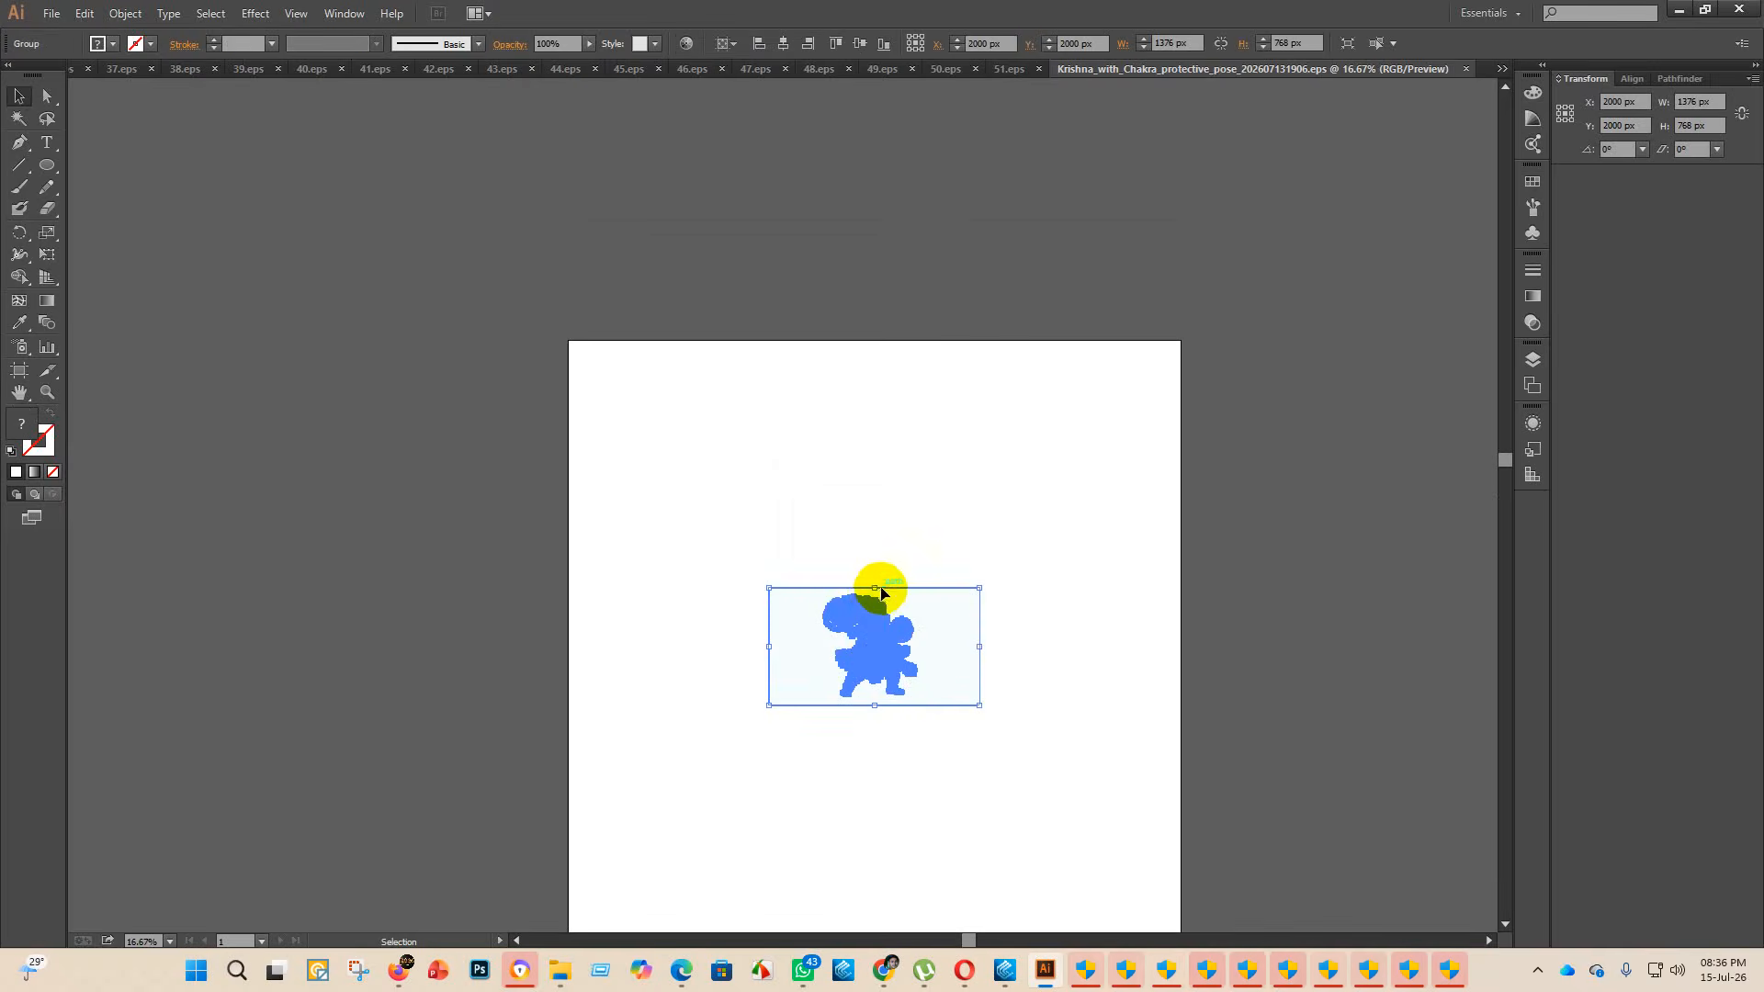
pyautogui.moveTo(873, 599); pyautogui.dragTo(972, 158)
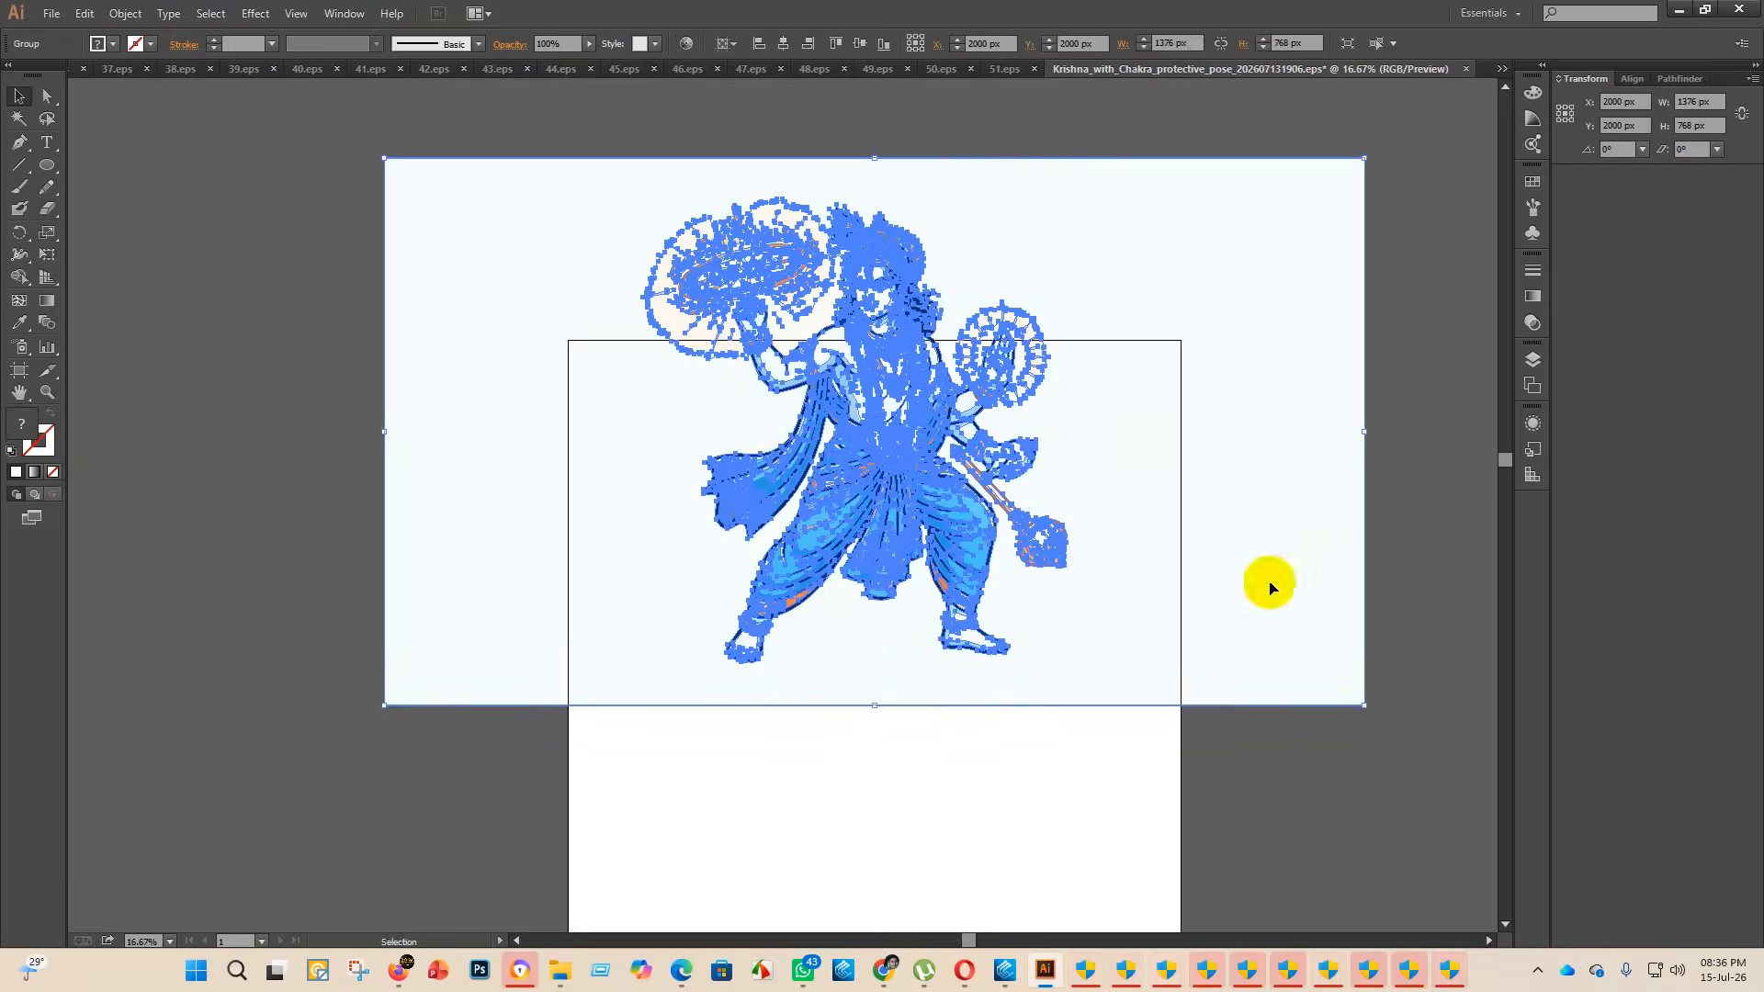
# - Move the enlarged protective-pose Krishna artwork off the artboard, up onto the empty canvas beside it
pyautogui.click(1320, 739)
pyautogui.scroll(-2, 1029, 489)
pyautogui.moveTo(741, 499); pyautogui.dragTo(333, 343)
pyautogui.click(921, 417)
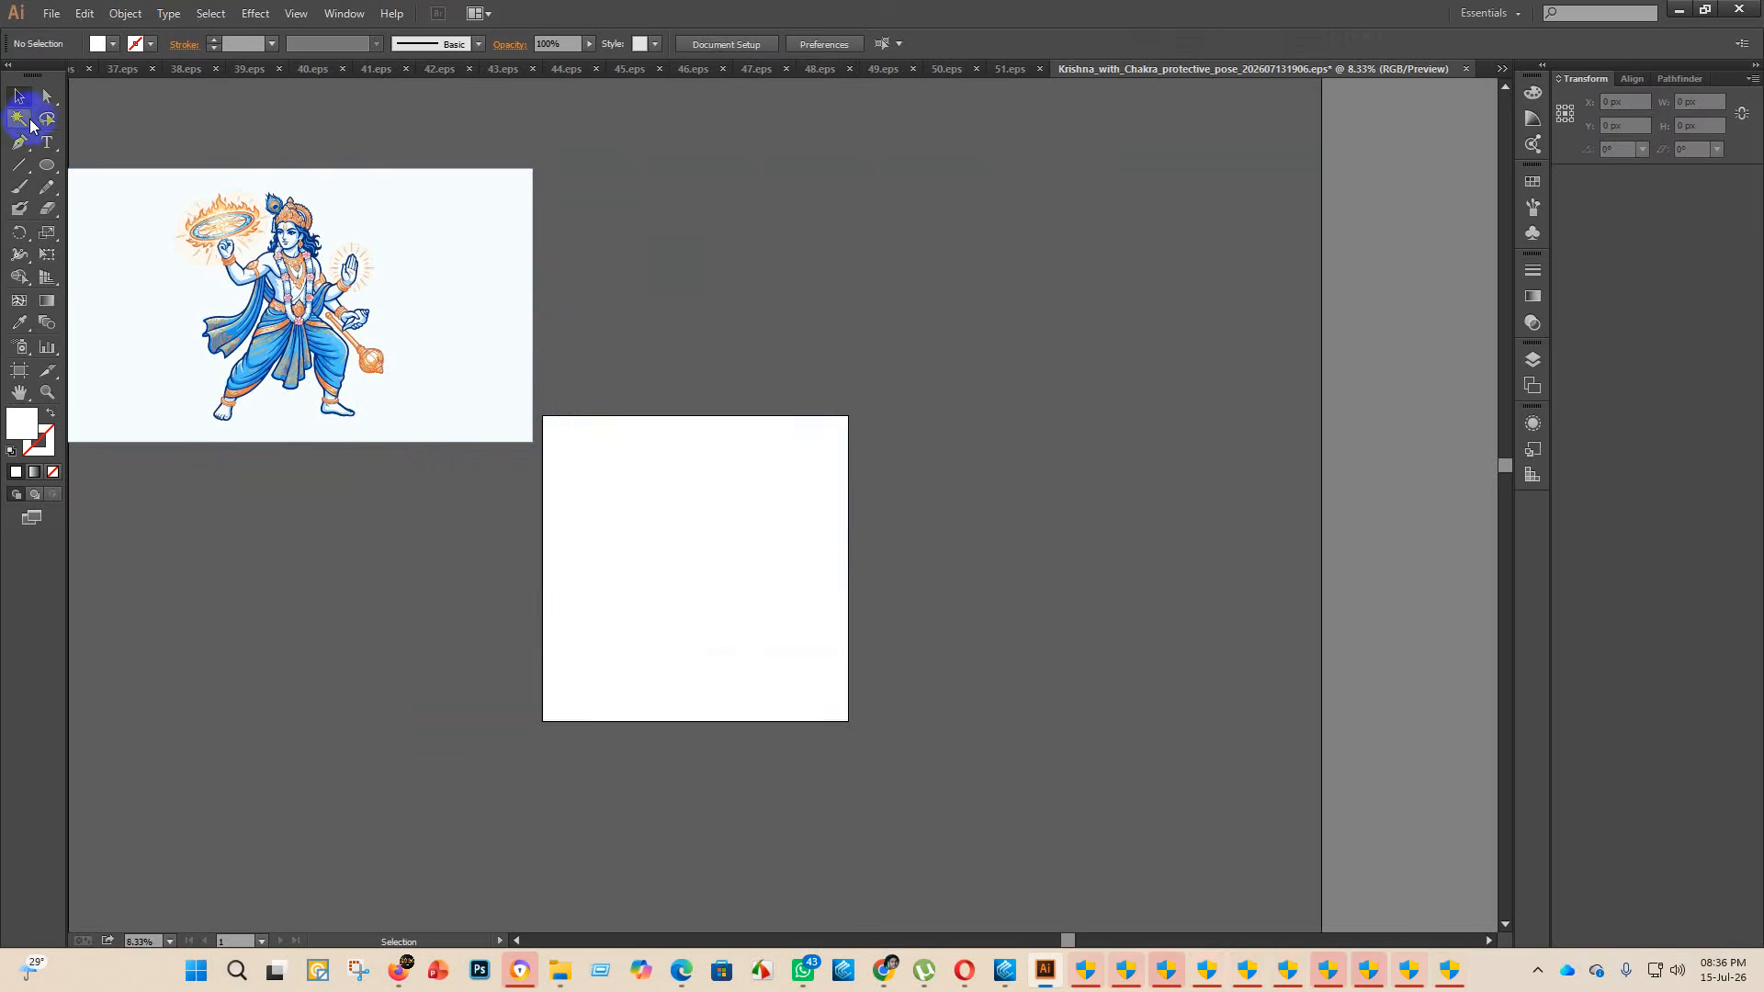
# - Try to delete the pale background by selecting all similarly coloured areas with the Magic Wand
pyautogui.click(492, 239)
pyautogui.press('Delete')
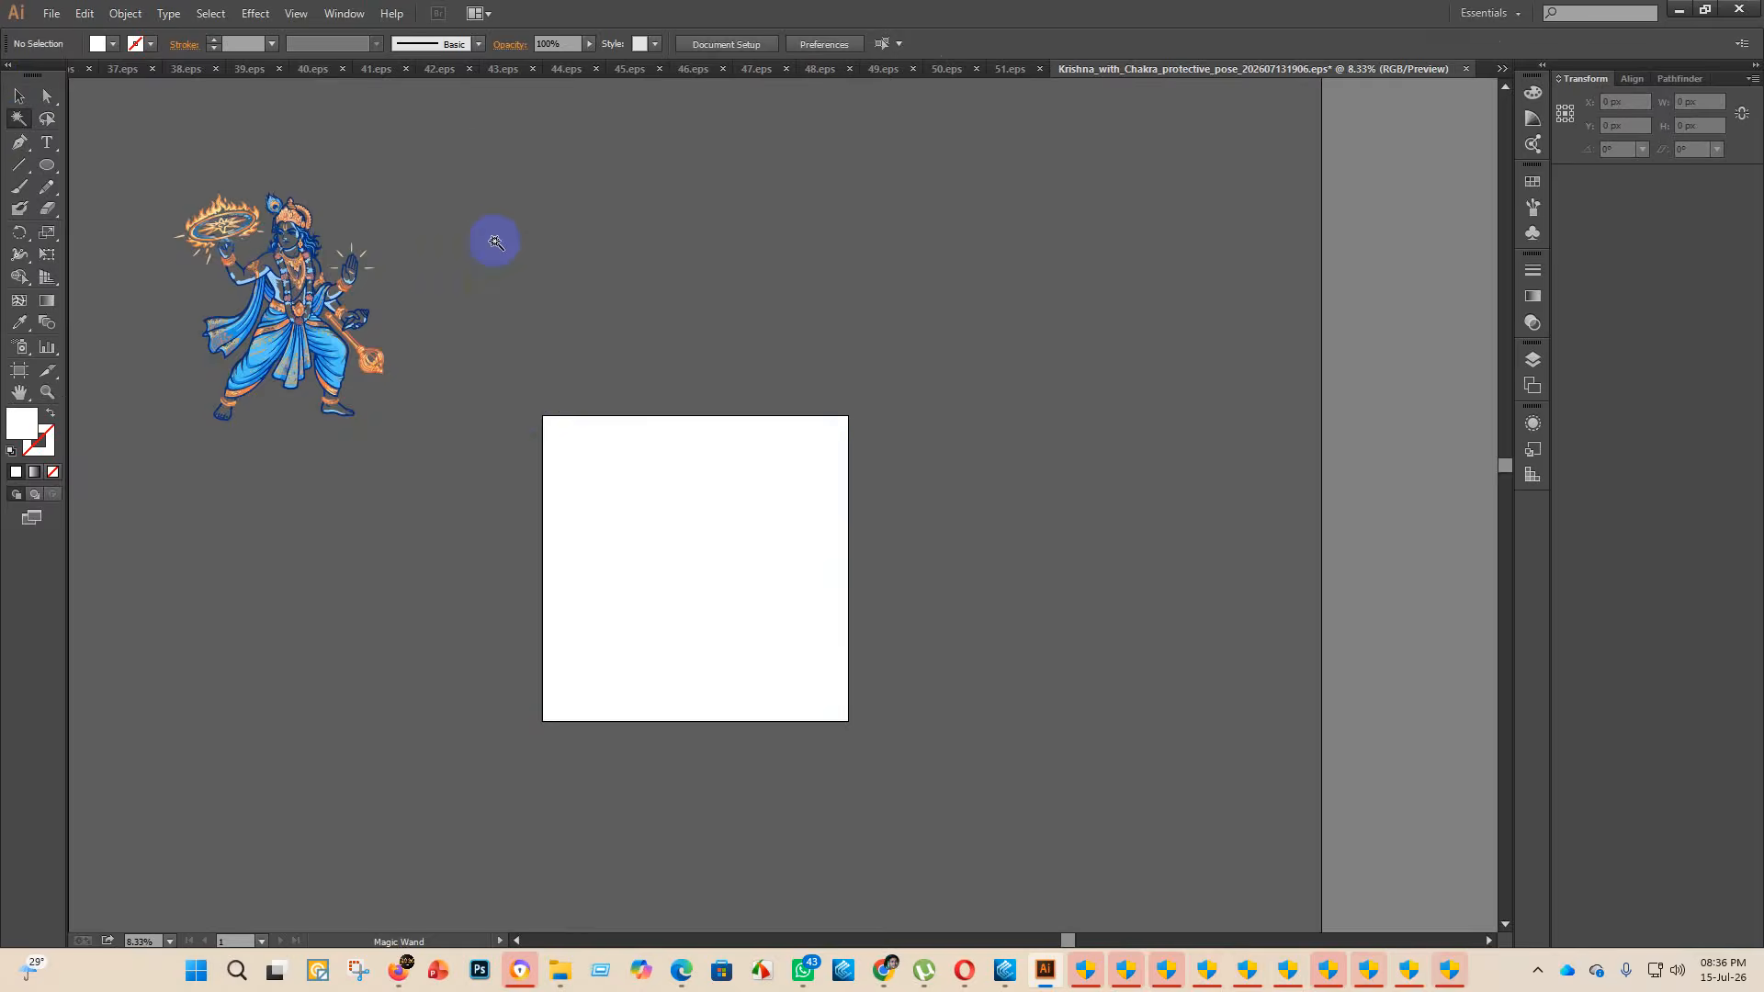
pyautogui.scroll(2, 139, 223)
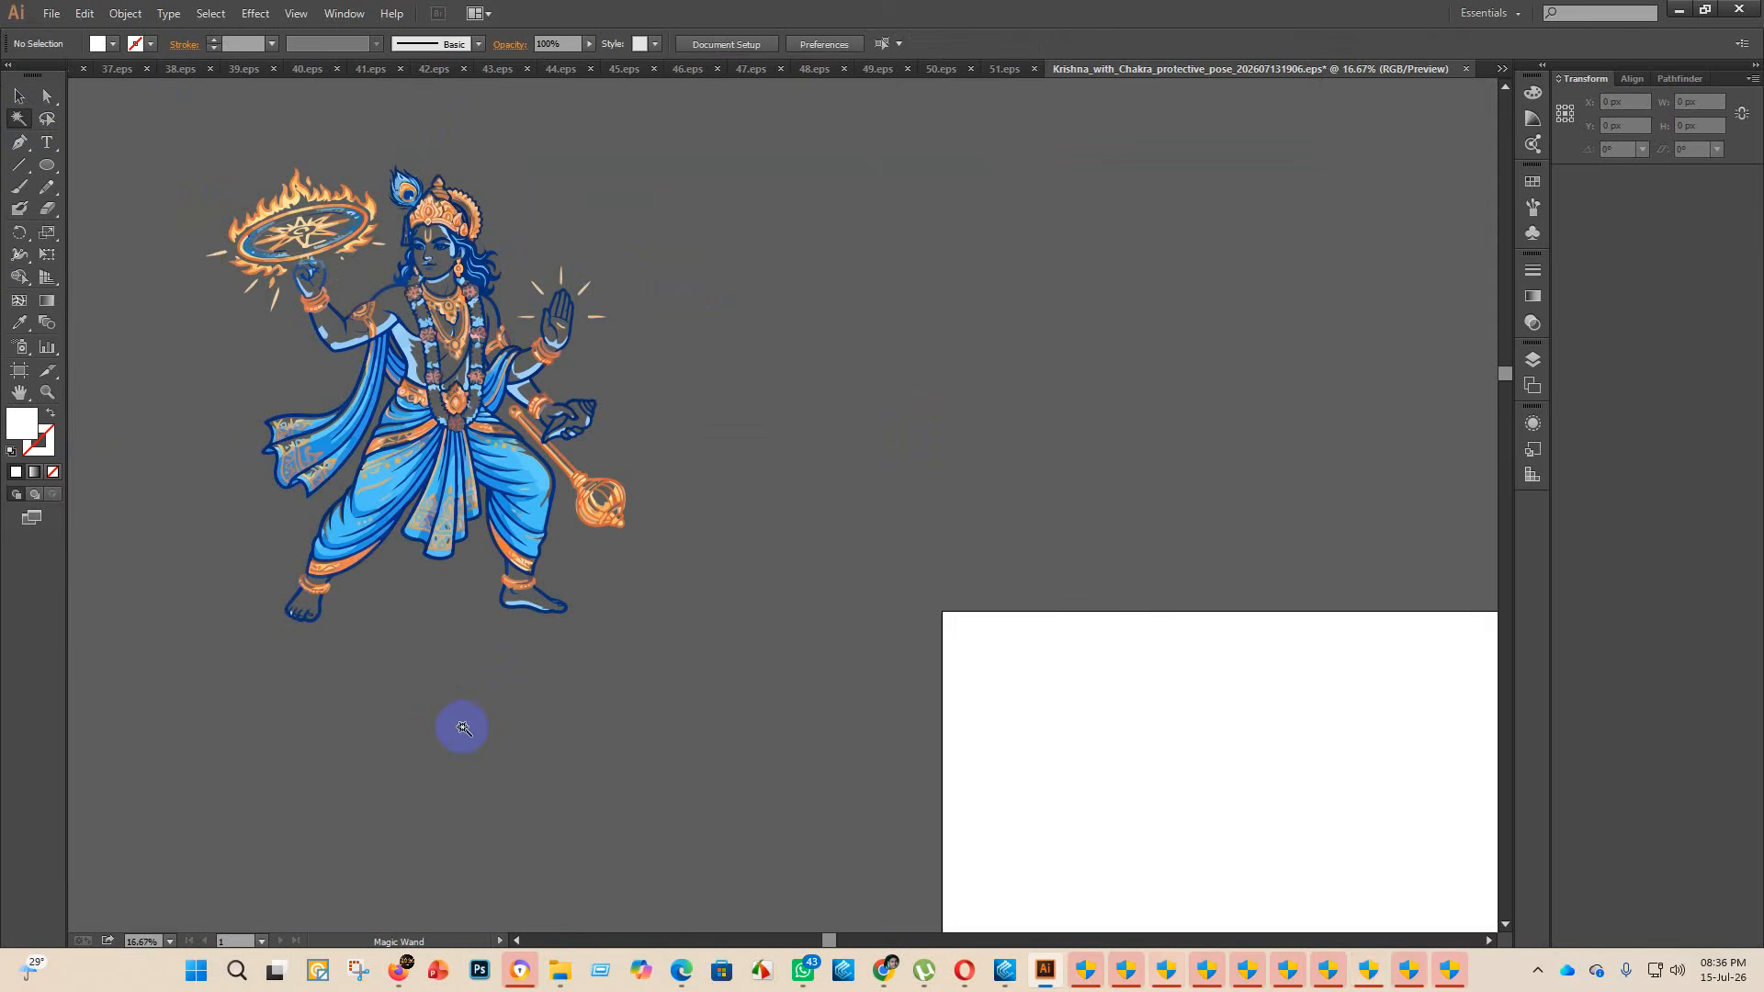
pyautogui.scroll(3, 462, 339)
pyautogui.scroll(-3, 416, 384)
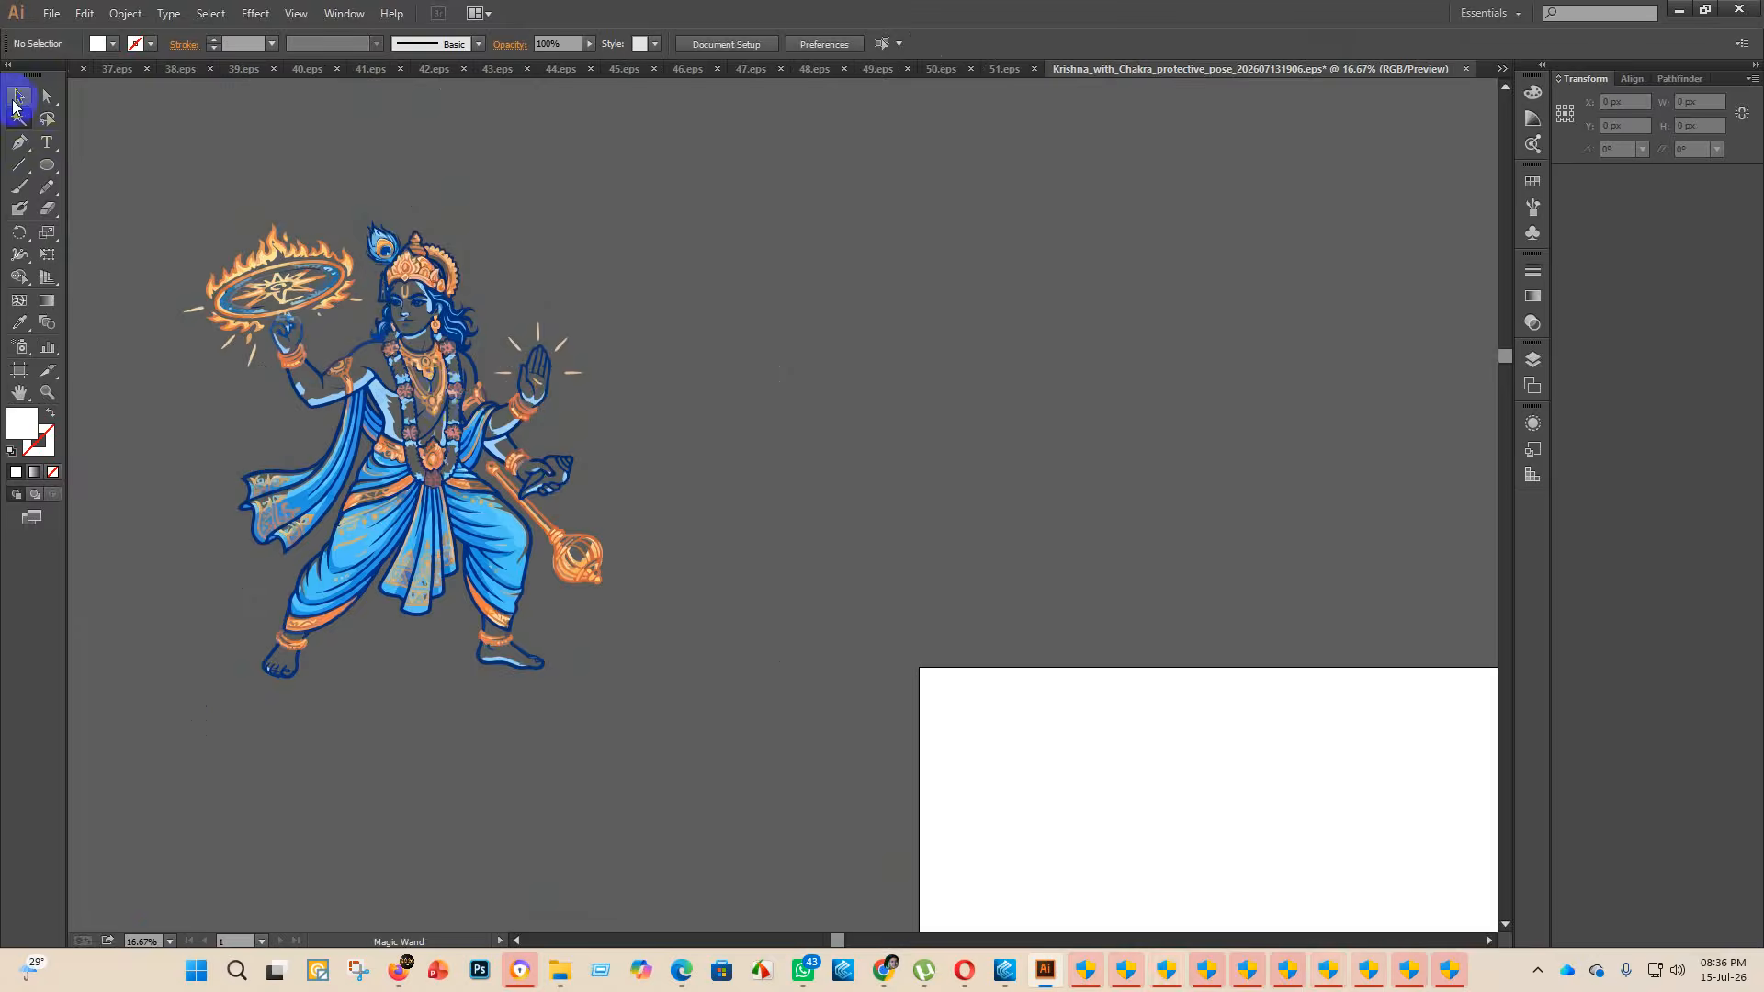
# - Try the Shape Builder tool on the remaining Krishna figure, deselect it and restore the deleted pale areas
pyautogui.moveTo(778, 694); pyautogui.dragTo(101, 246)
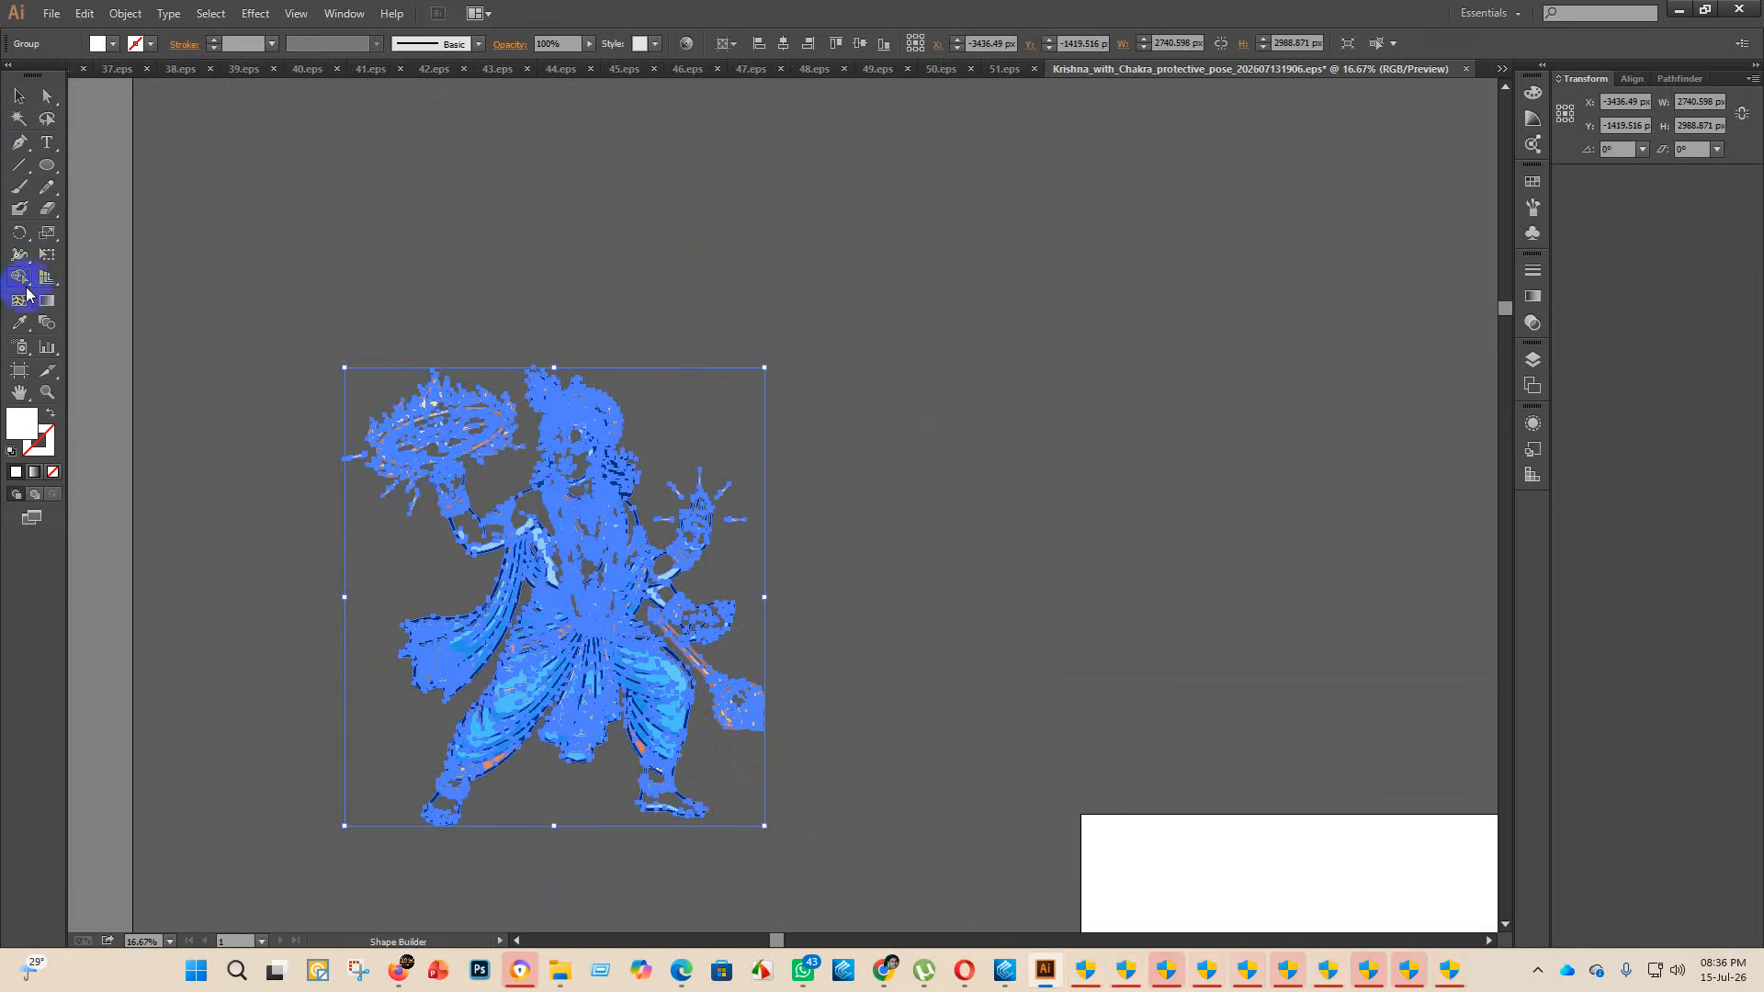
pyautogui.scroll(2, 508, 504)
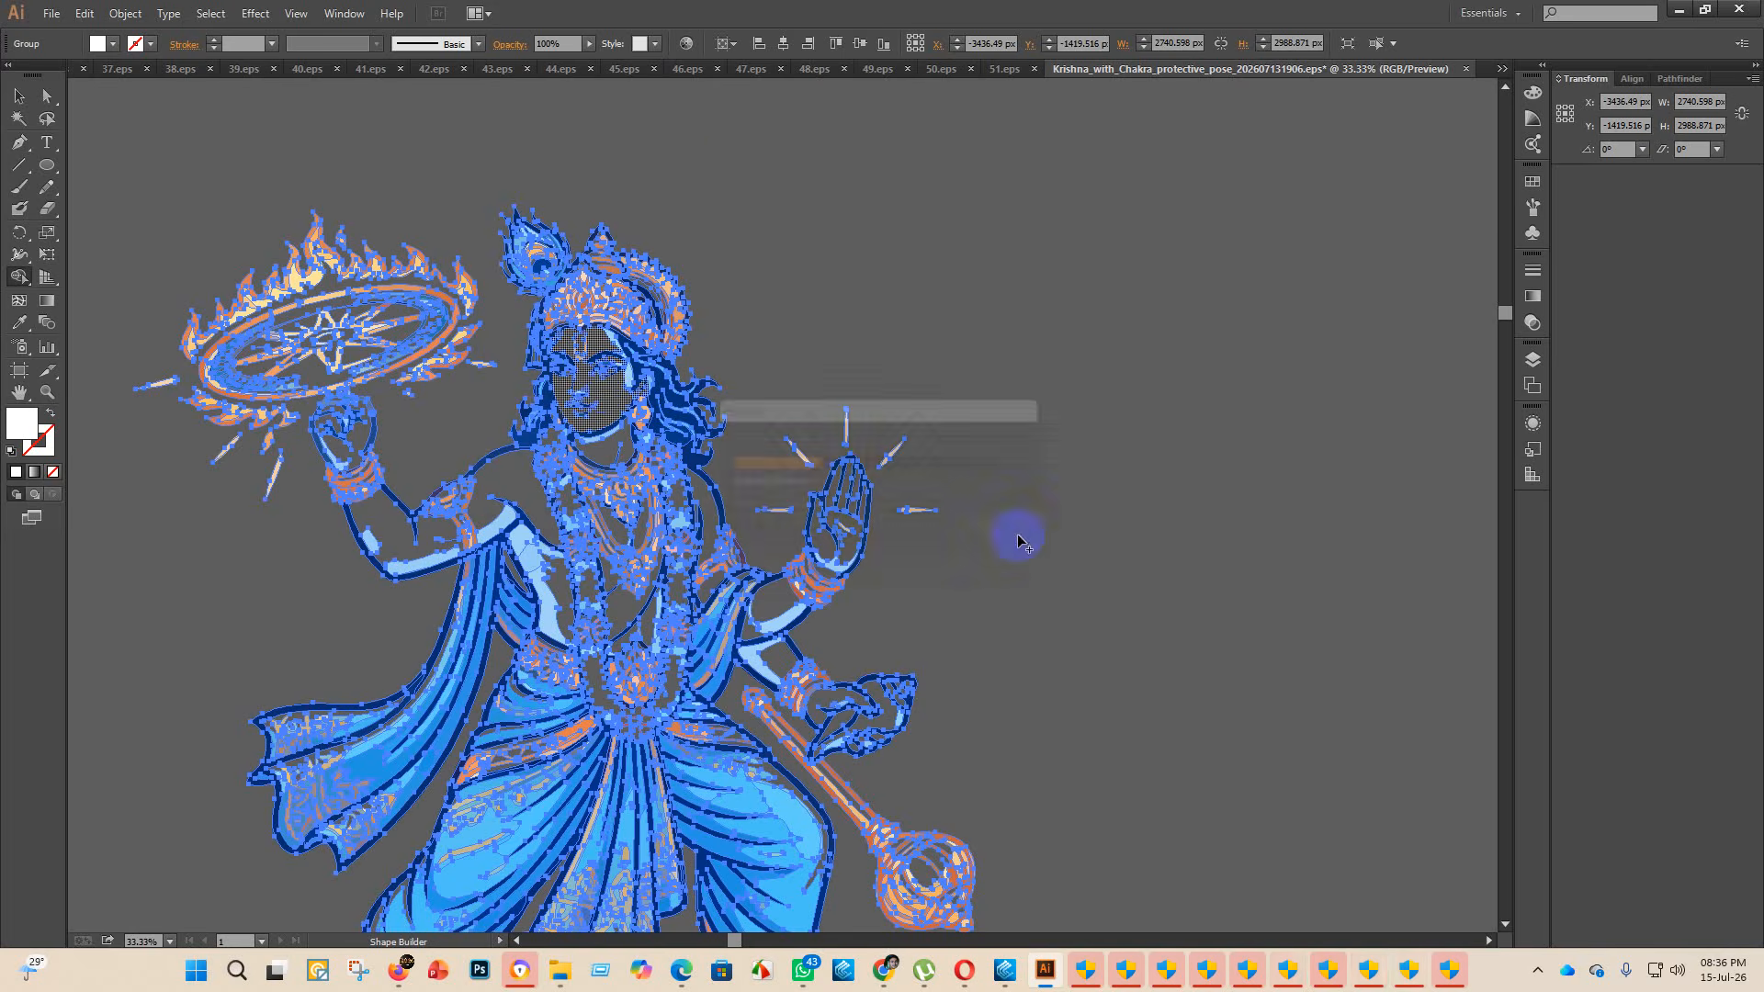
pyautogui.press('v')
pyautogui.click(1087, 438)
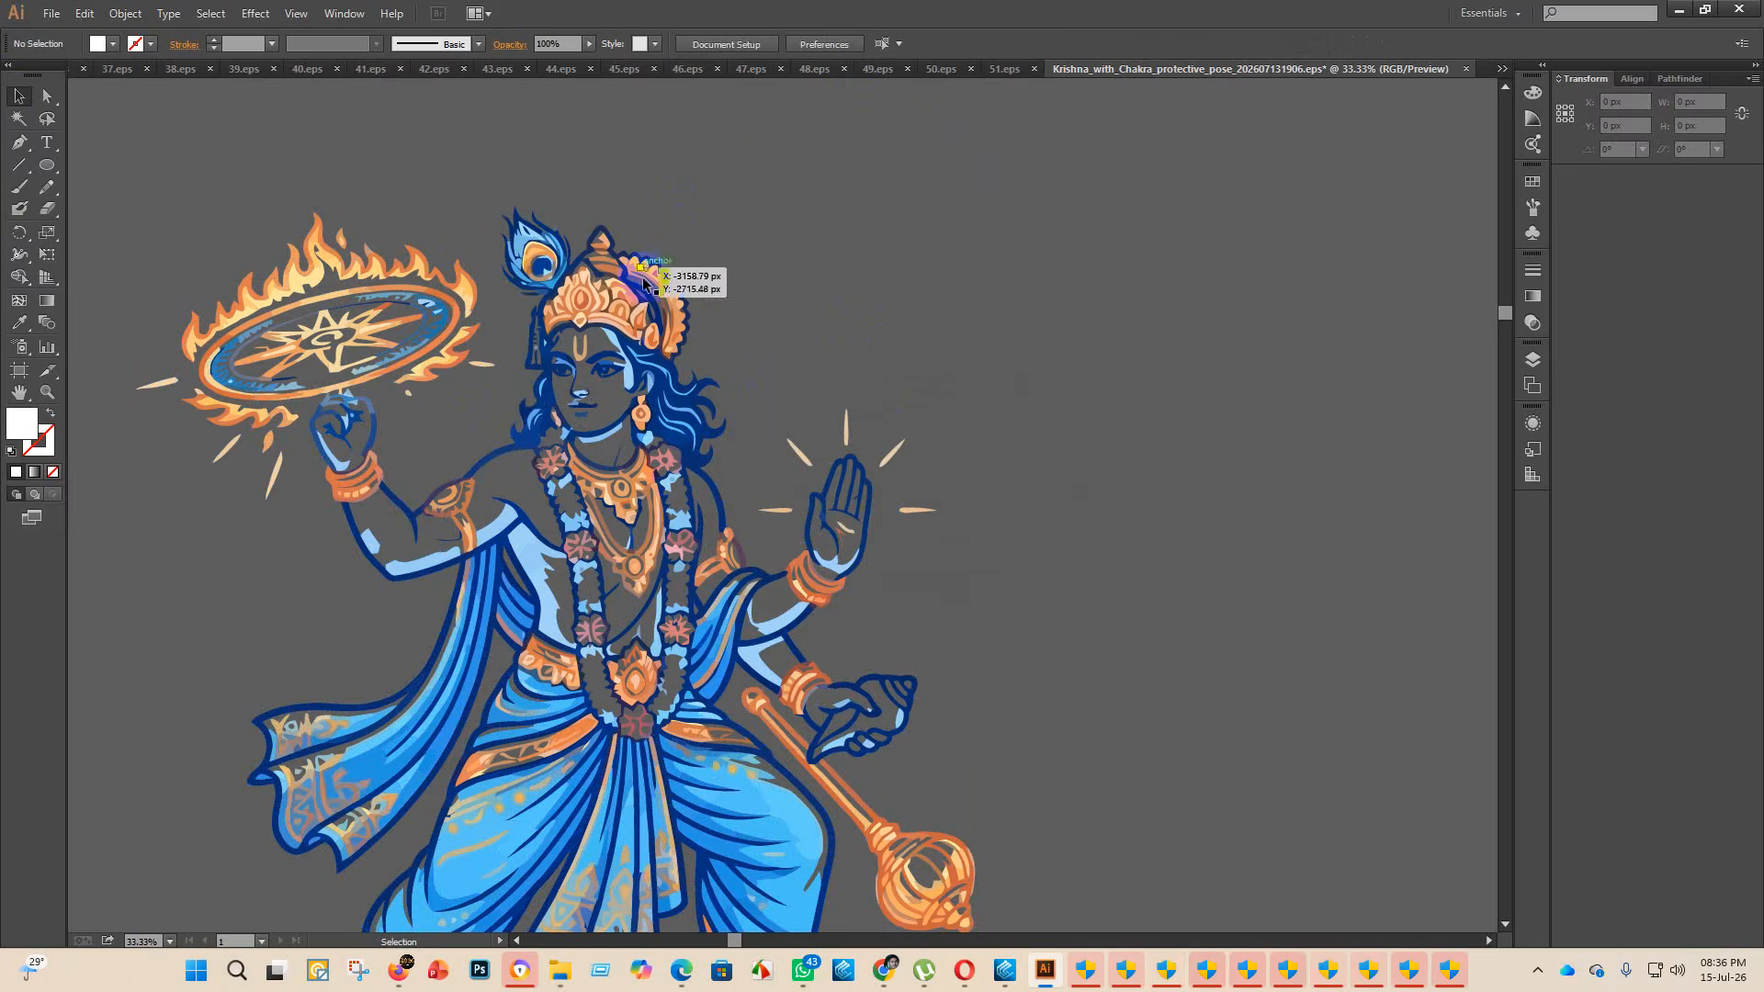
pyautogui.scroll(-1, 744, 322)
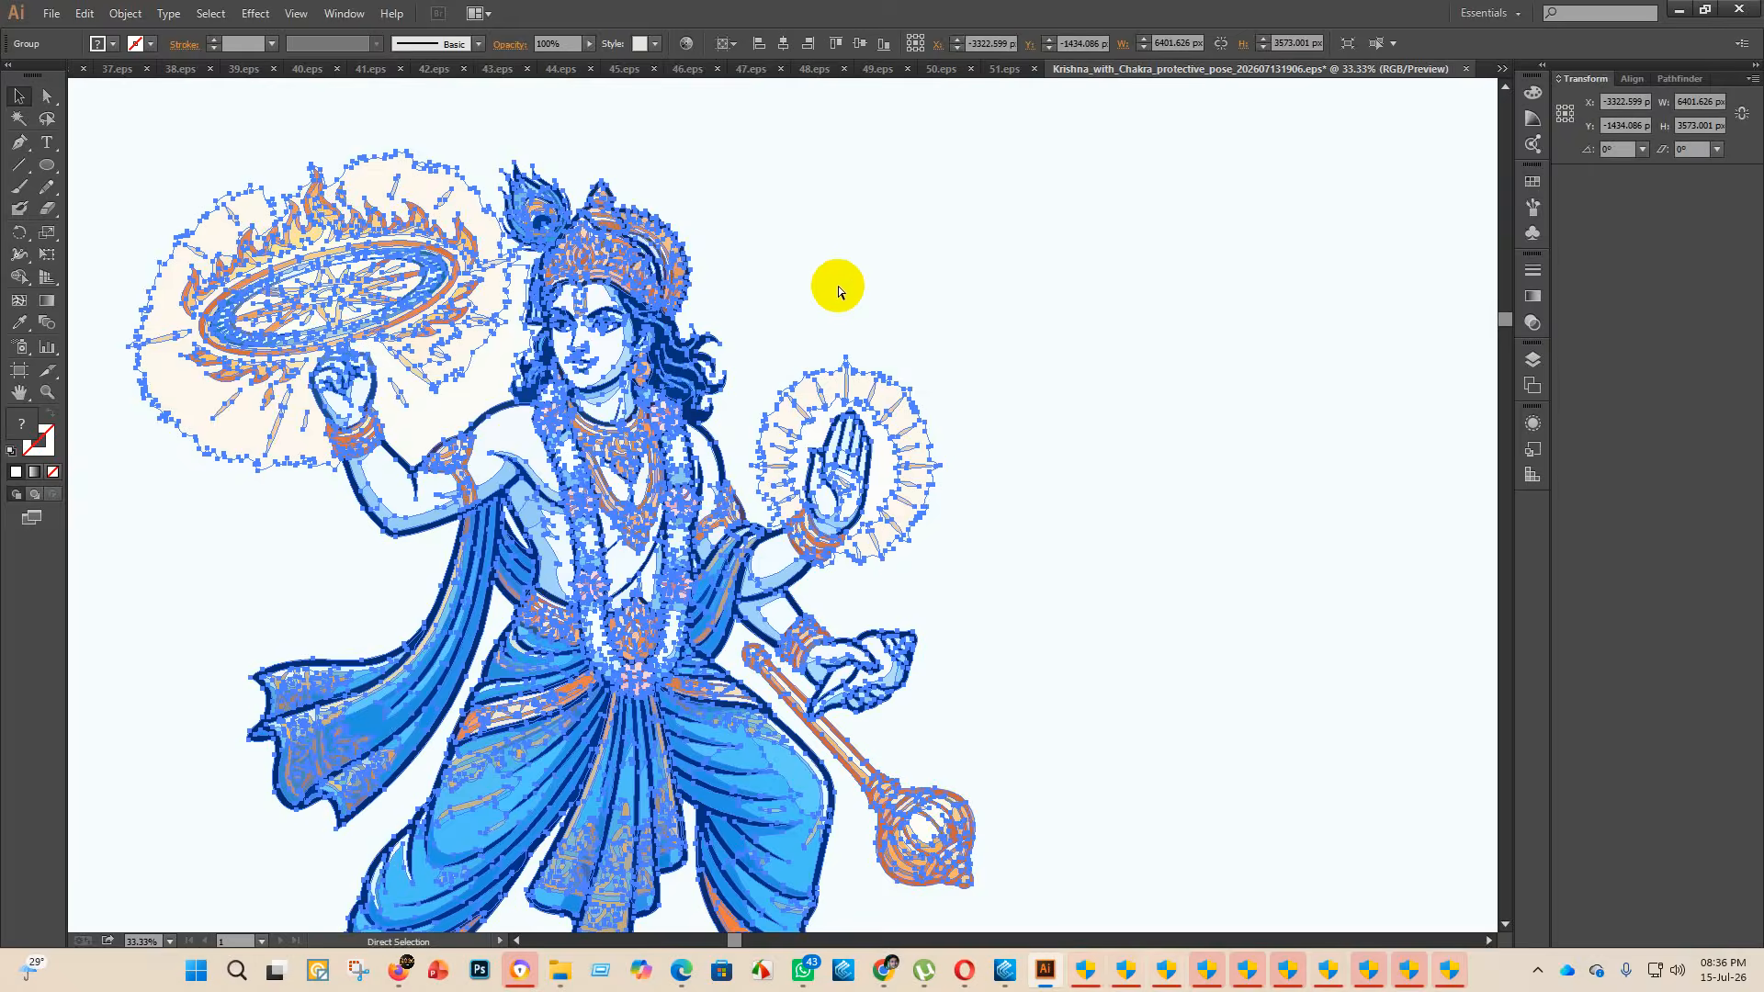
# - Ungroup the traced artwork, release the background compound path, and delete the pale background around the figure
pyautogui.scroll(-2, 591, 398)
pyautogui.rightClick(554, 378)
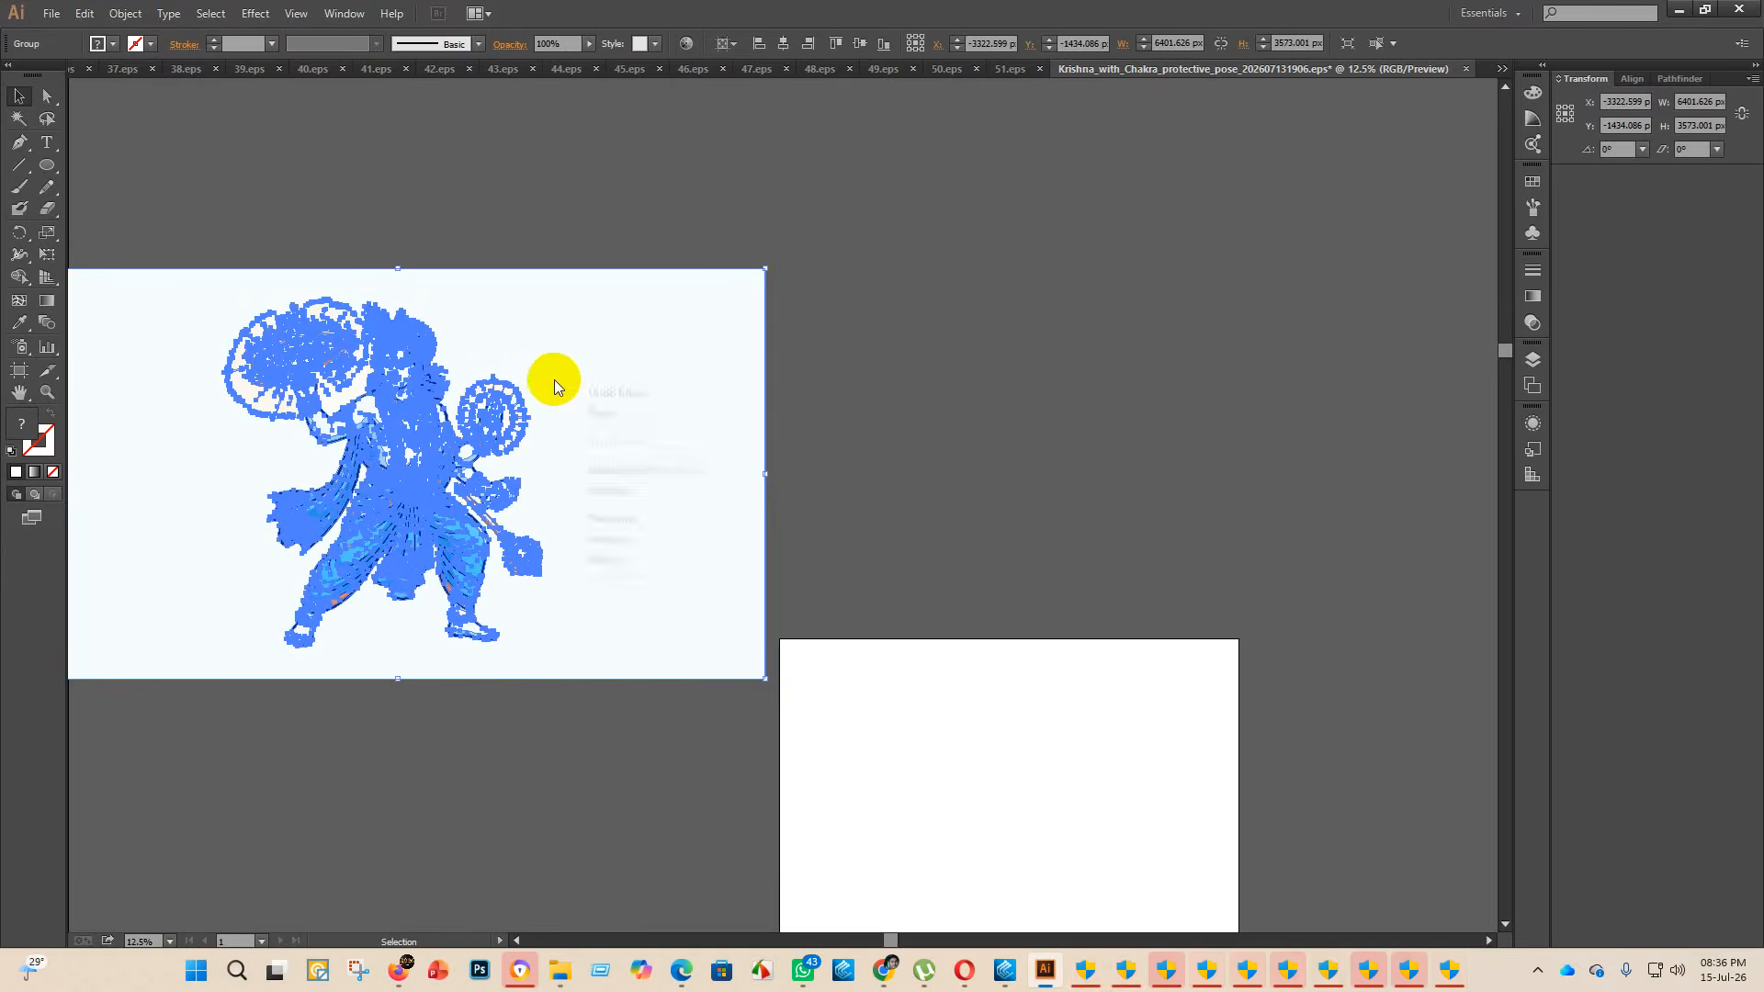
pyautogui.click(610, 489)
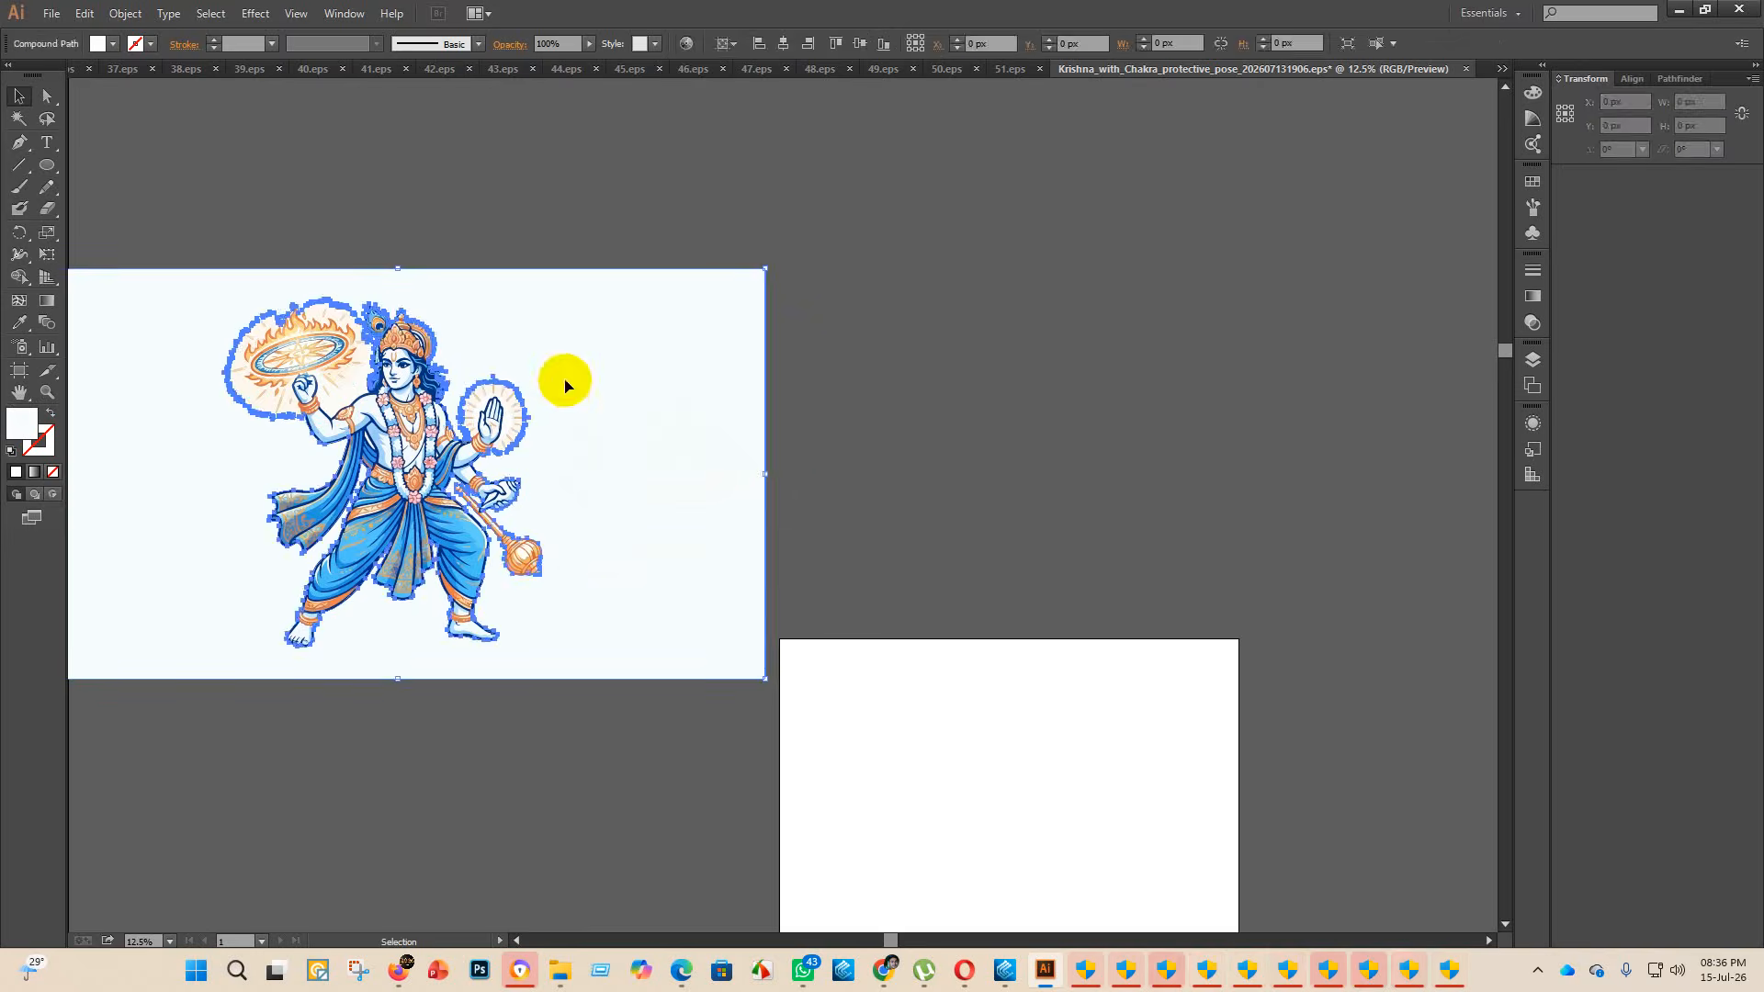
pyautogui.rightClick(591, 379)
pyautogui.click(699, 490)
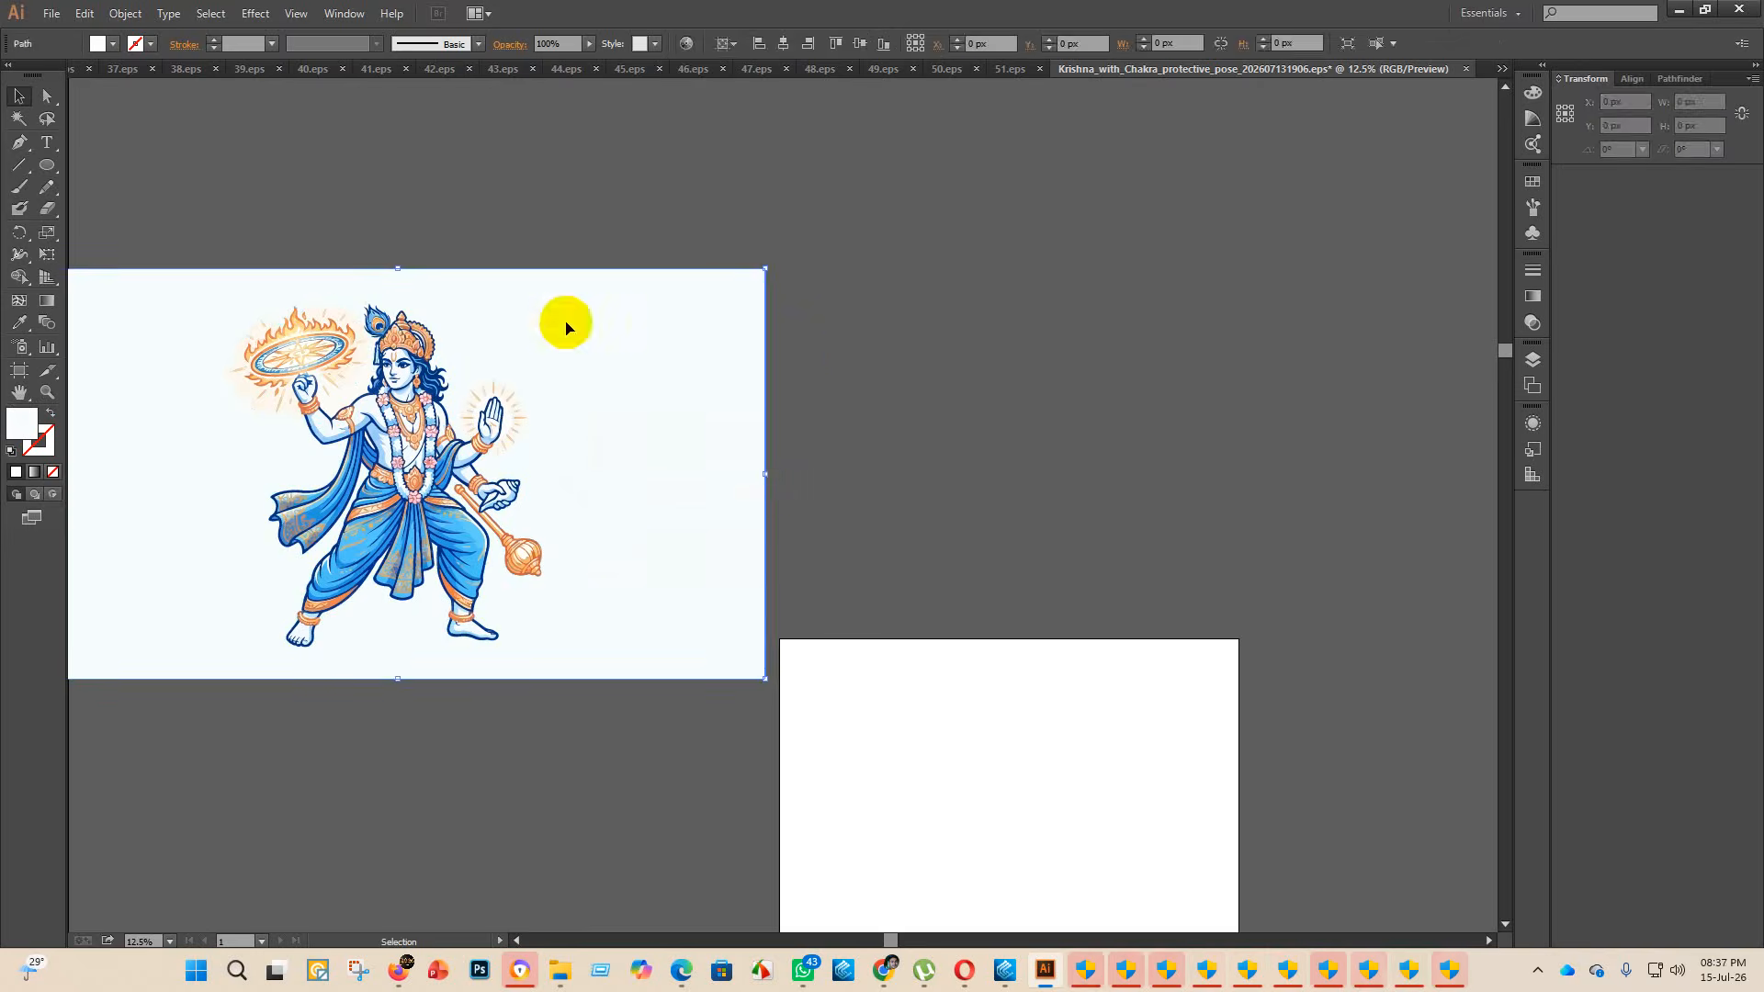
pyautogui.moveTo(509, 324); pyautogui.dragTo(1129, 338)
pyautogui.press('Delete')
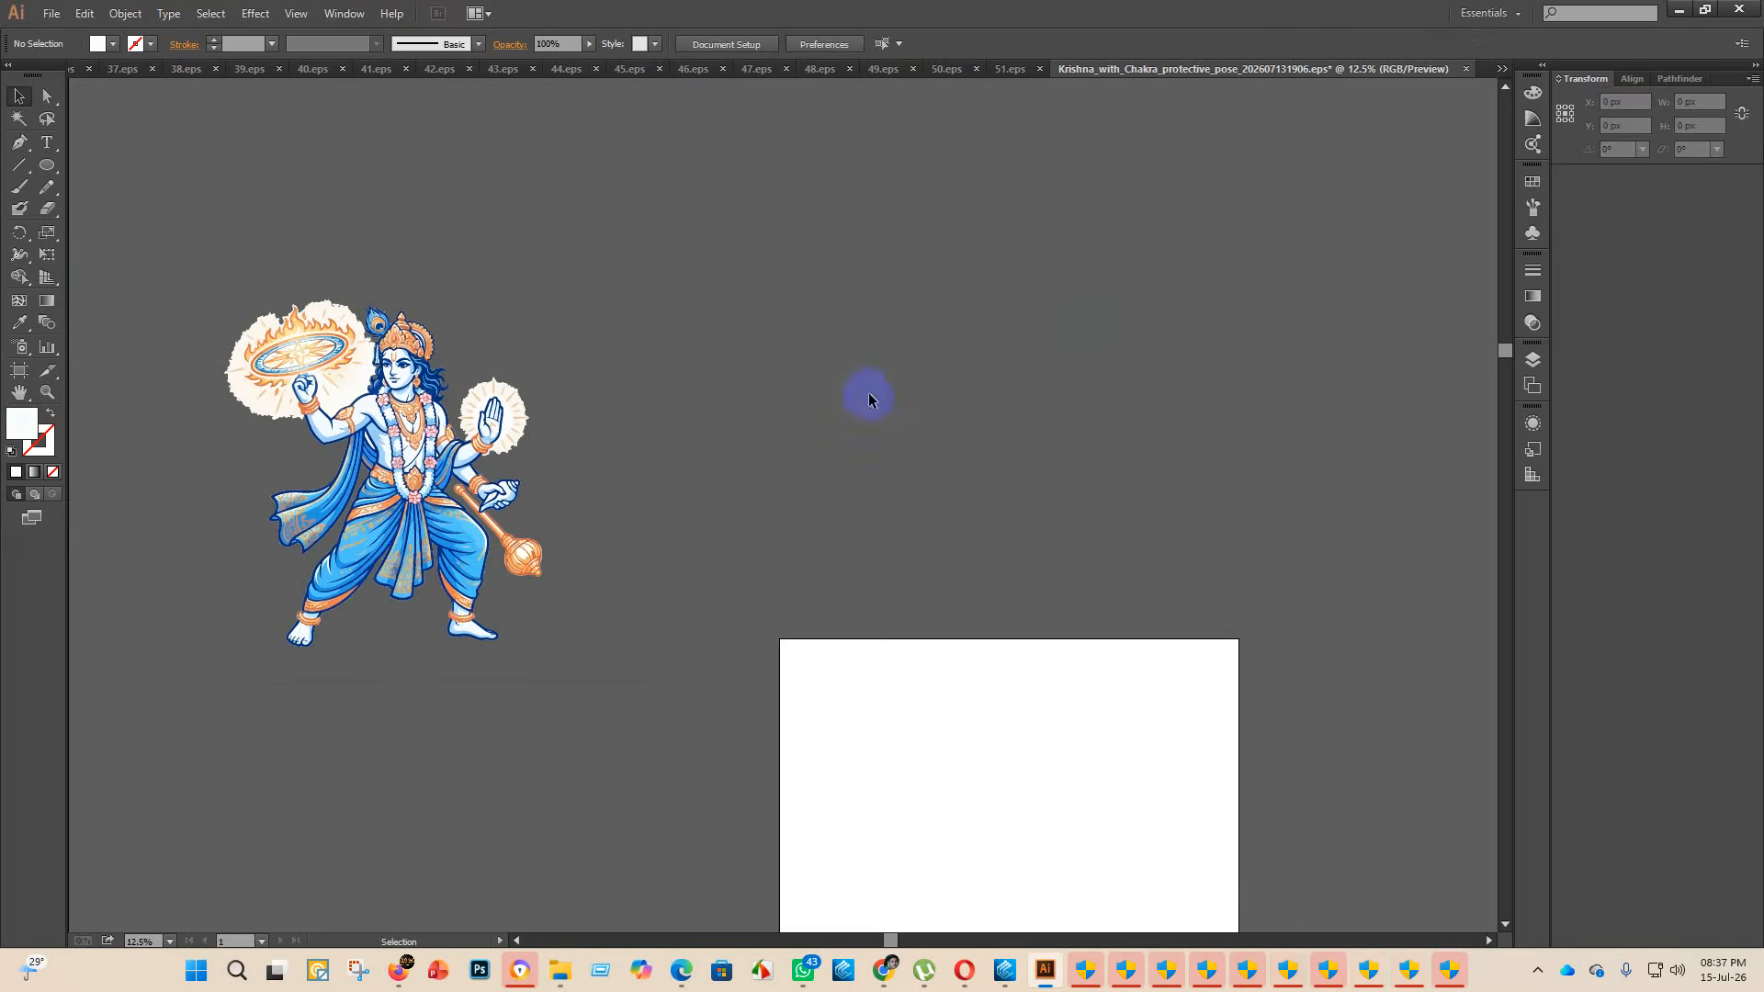
# - Delete the pale patches between the chakra and shoulder and the cream glow behind the chakra and raised hand
pyautogui.scroll(2, 315, 342)
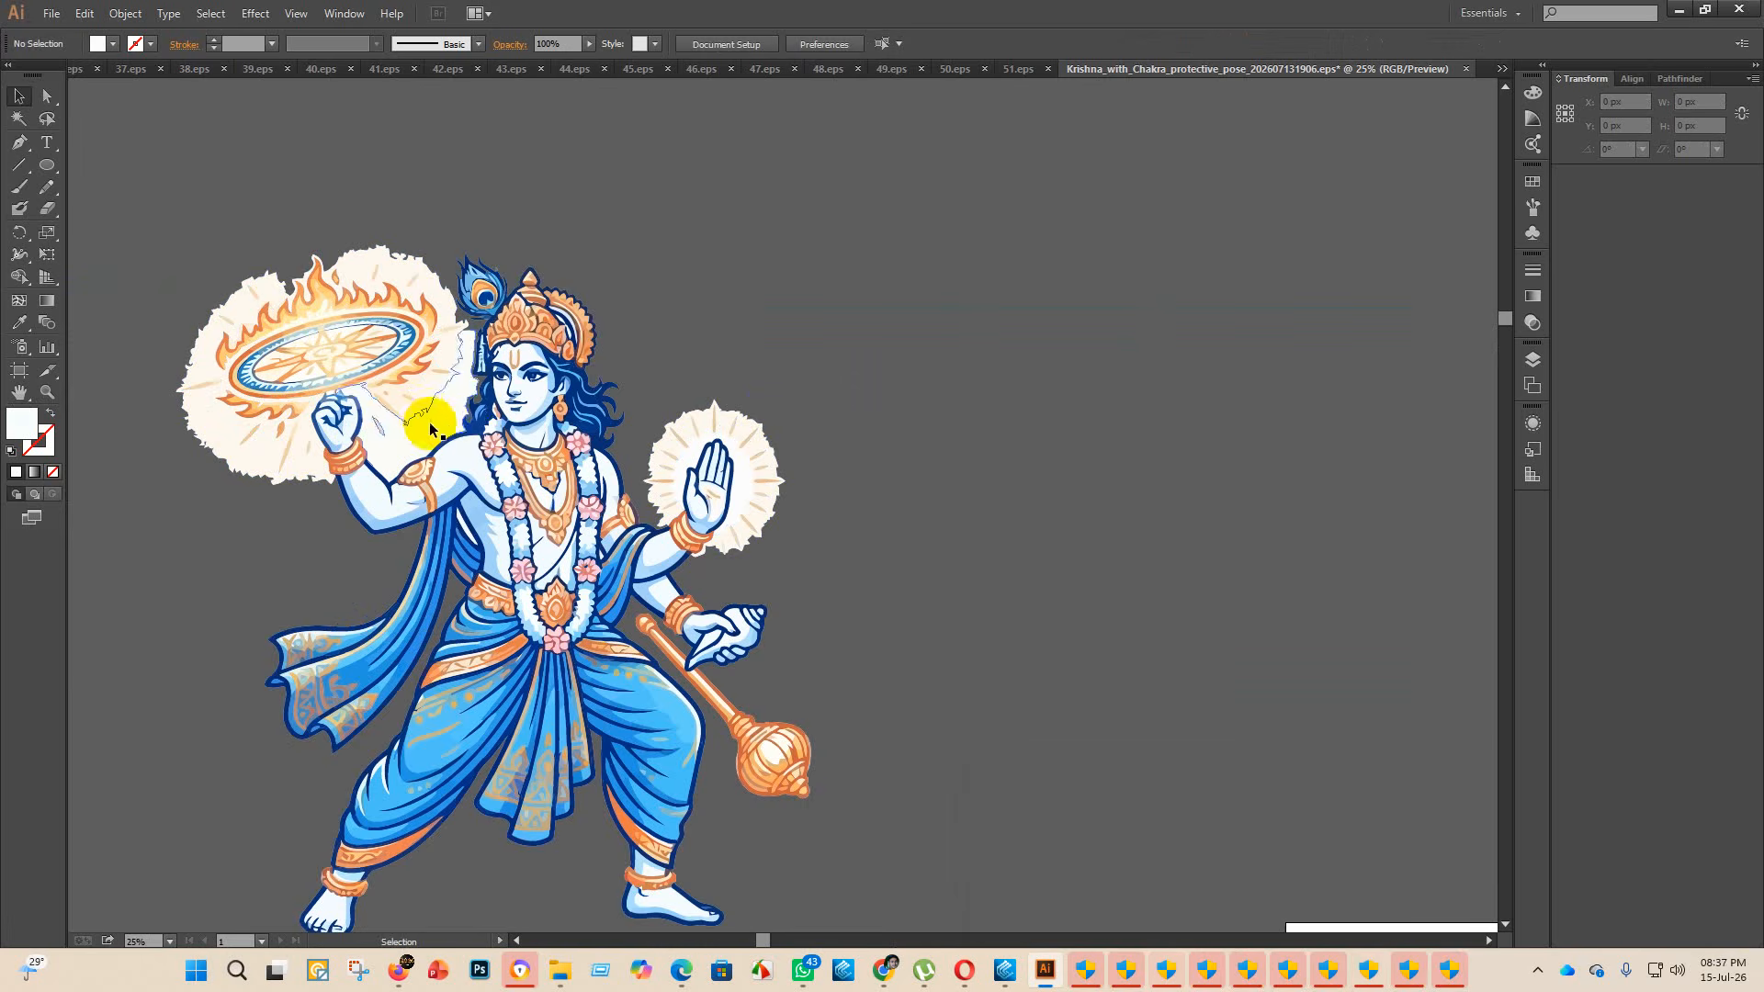
pyautogui.click(442, 425)
pyautogui.press('Delete')
pyautogui.click(426, 420)
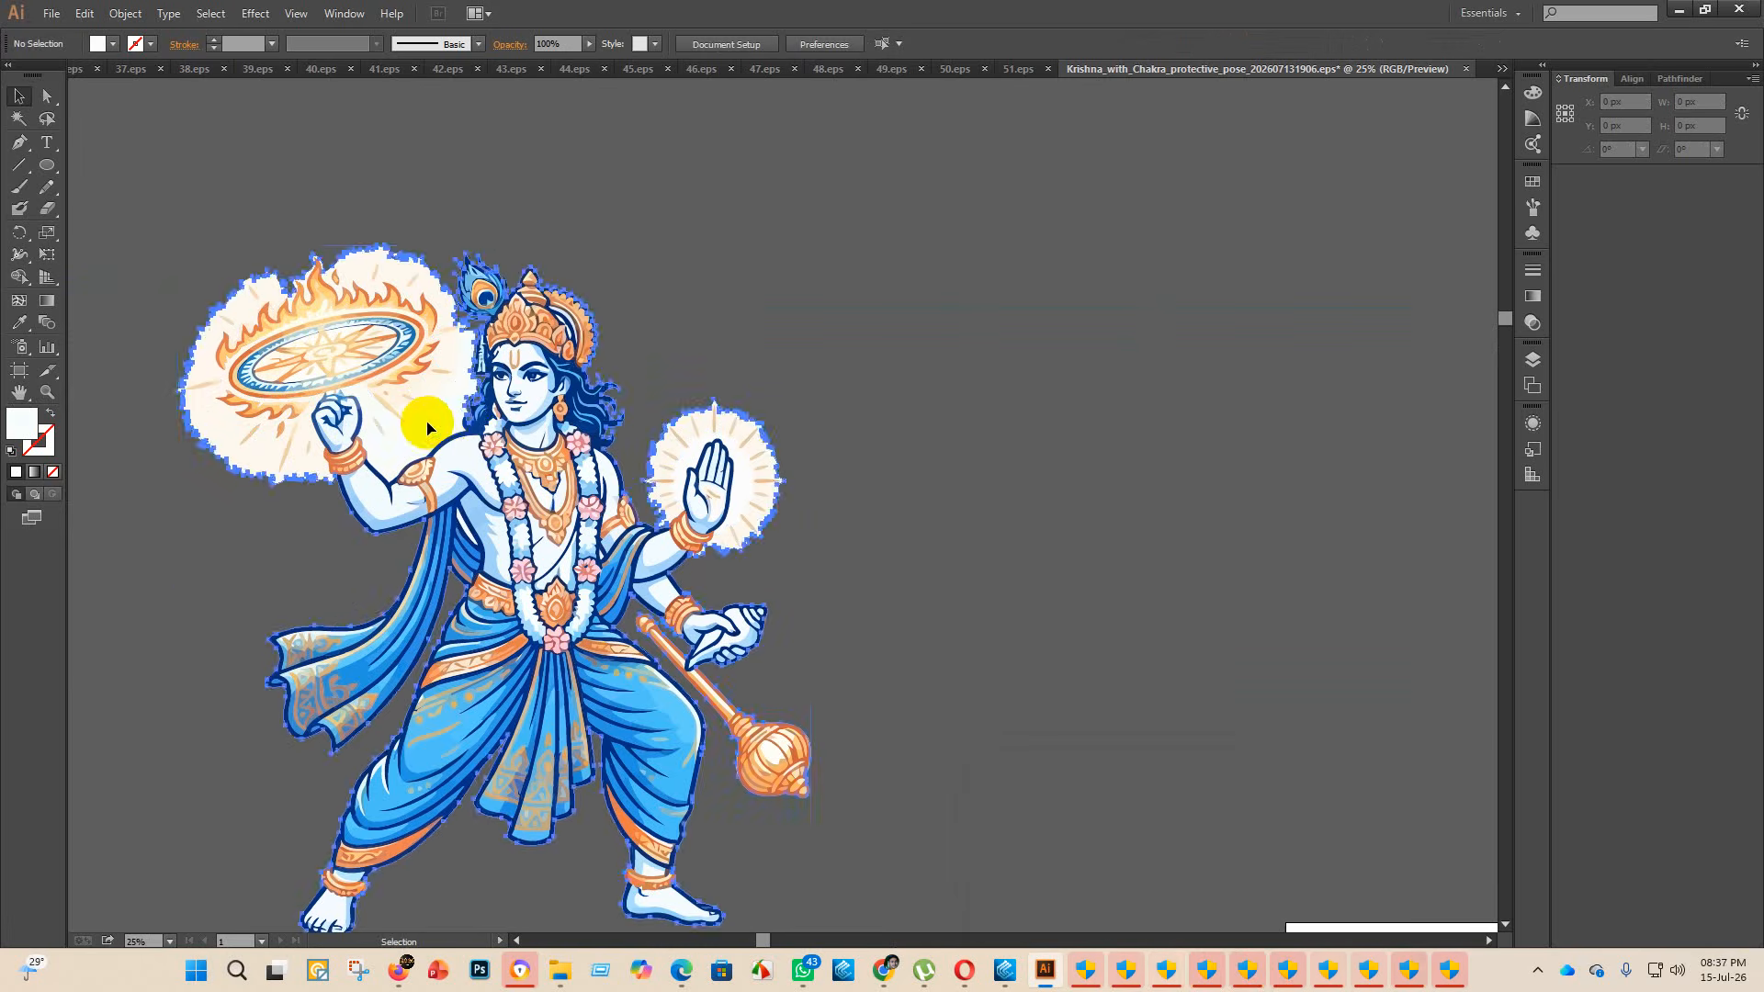
pyautogui.press('Delete')
pyautogui.click(217, 420)
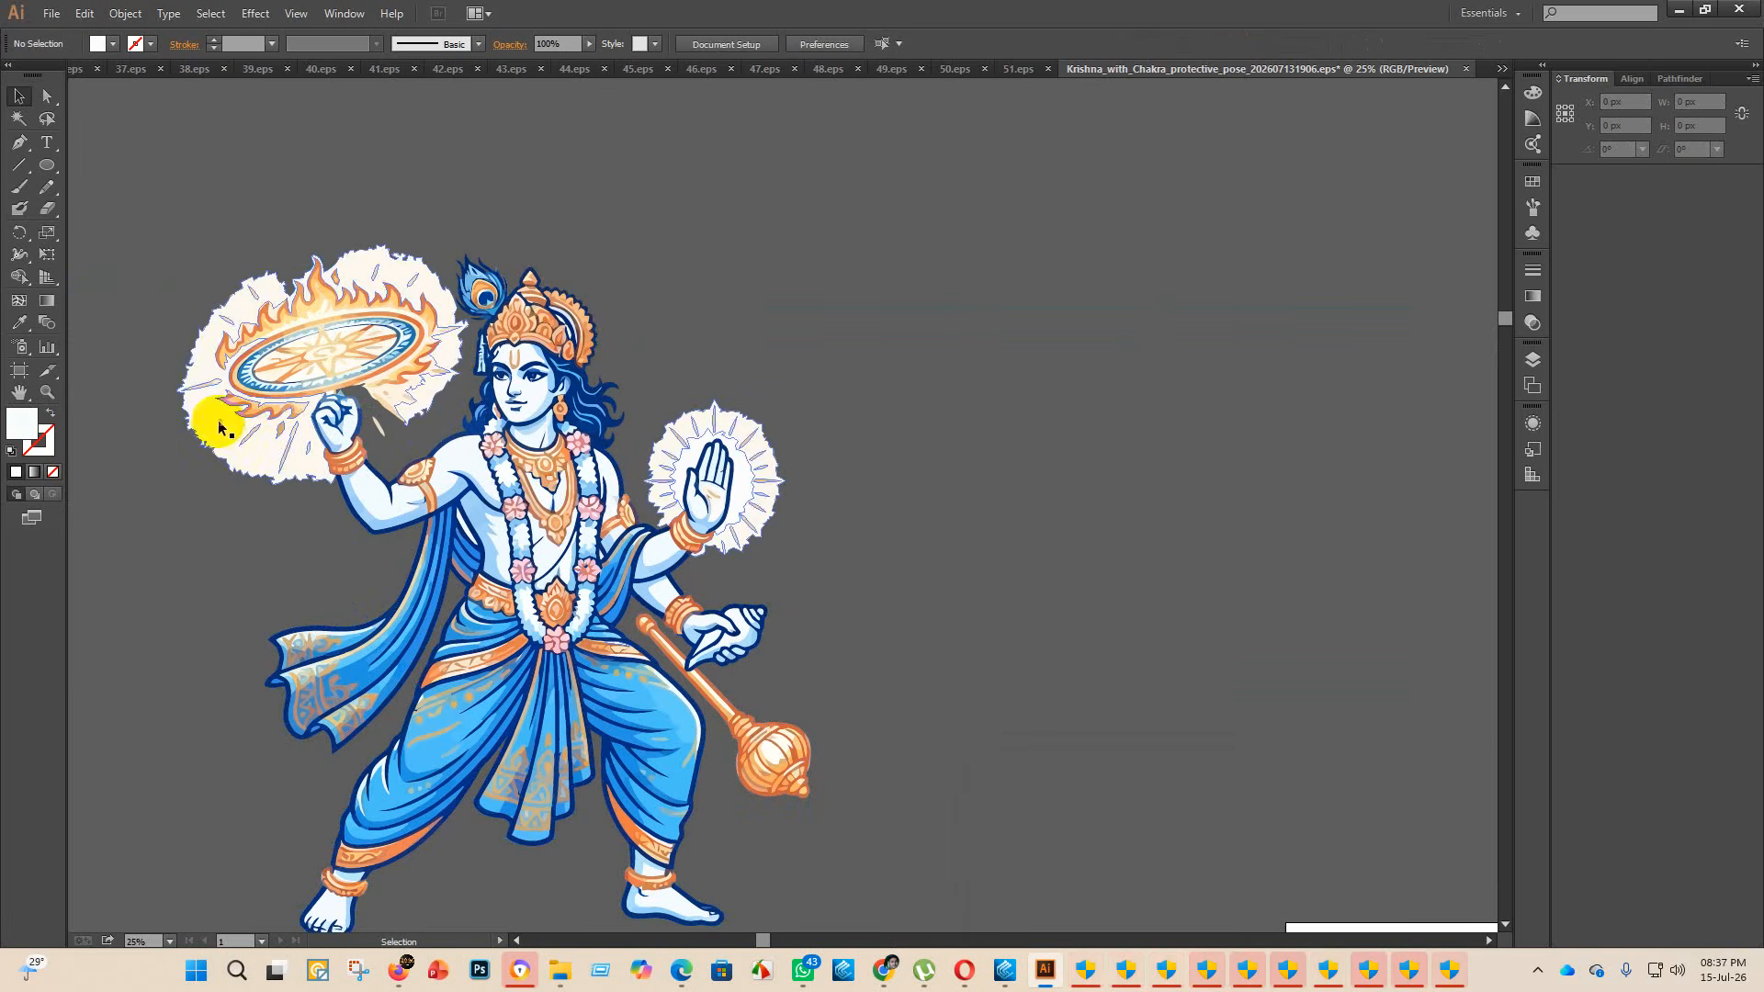
pyautogui.press('Delete')
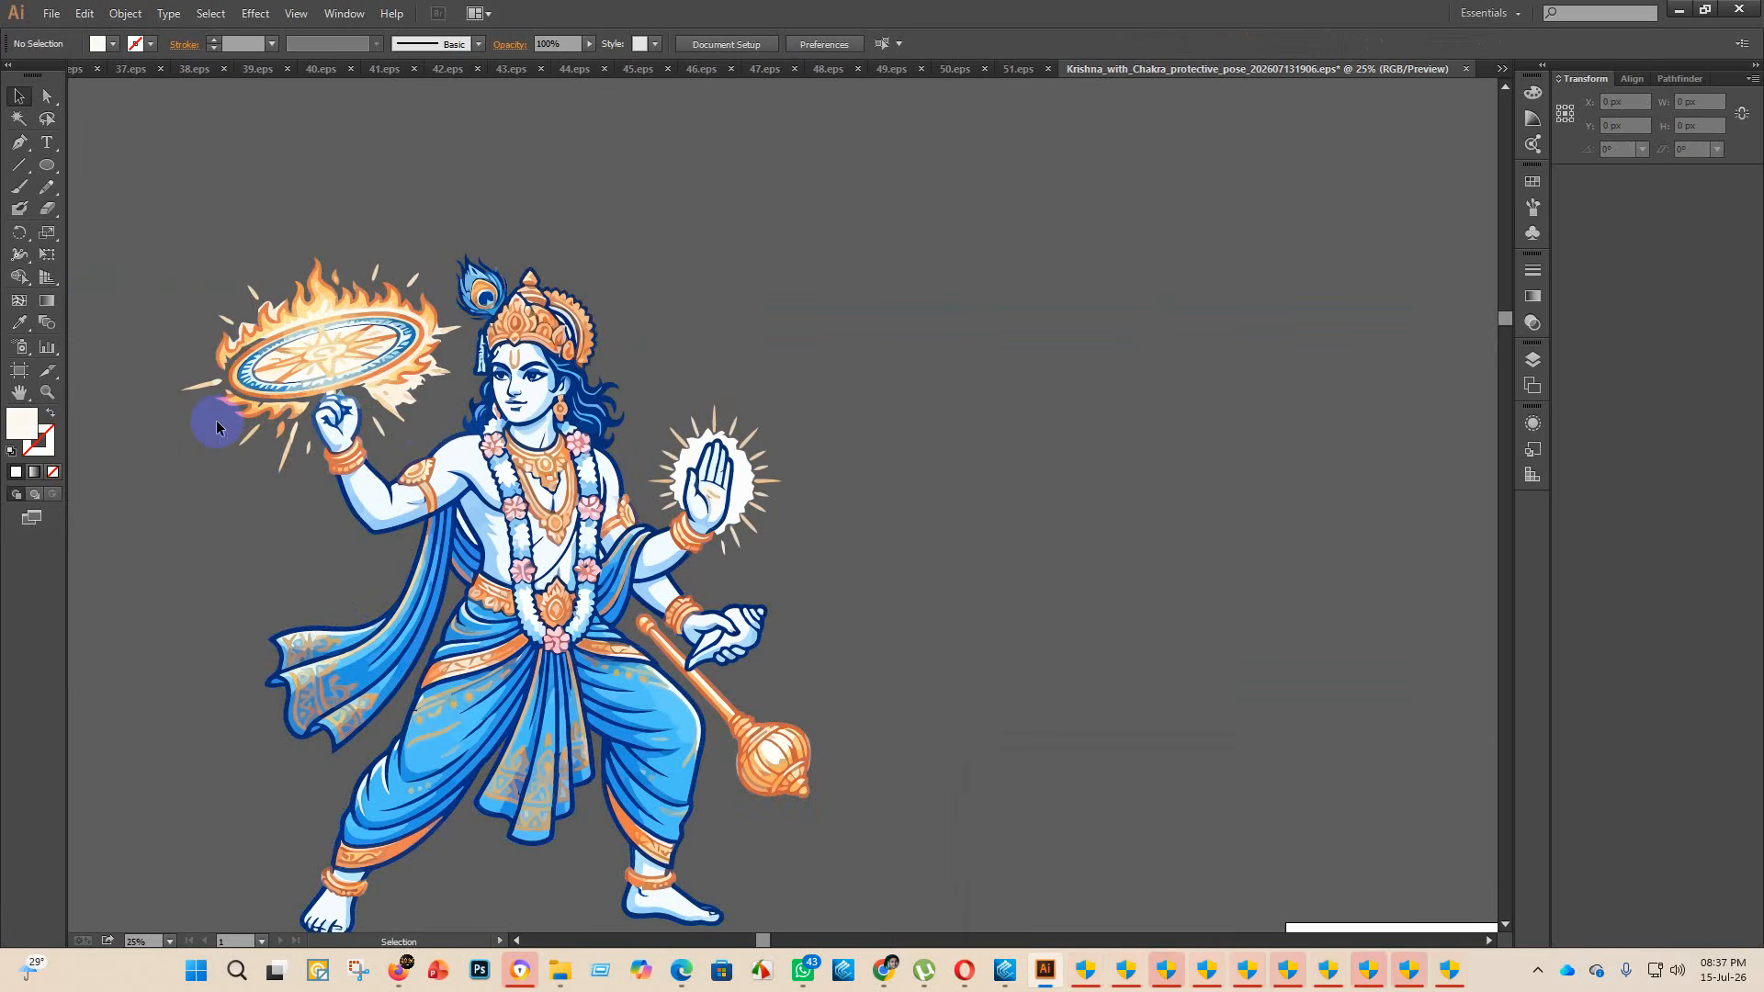
# - Delete the leftover cream fragments beside the chakra and between its flames
pyautogui.click(395, 395)
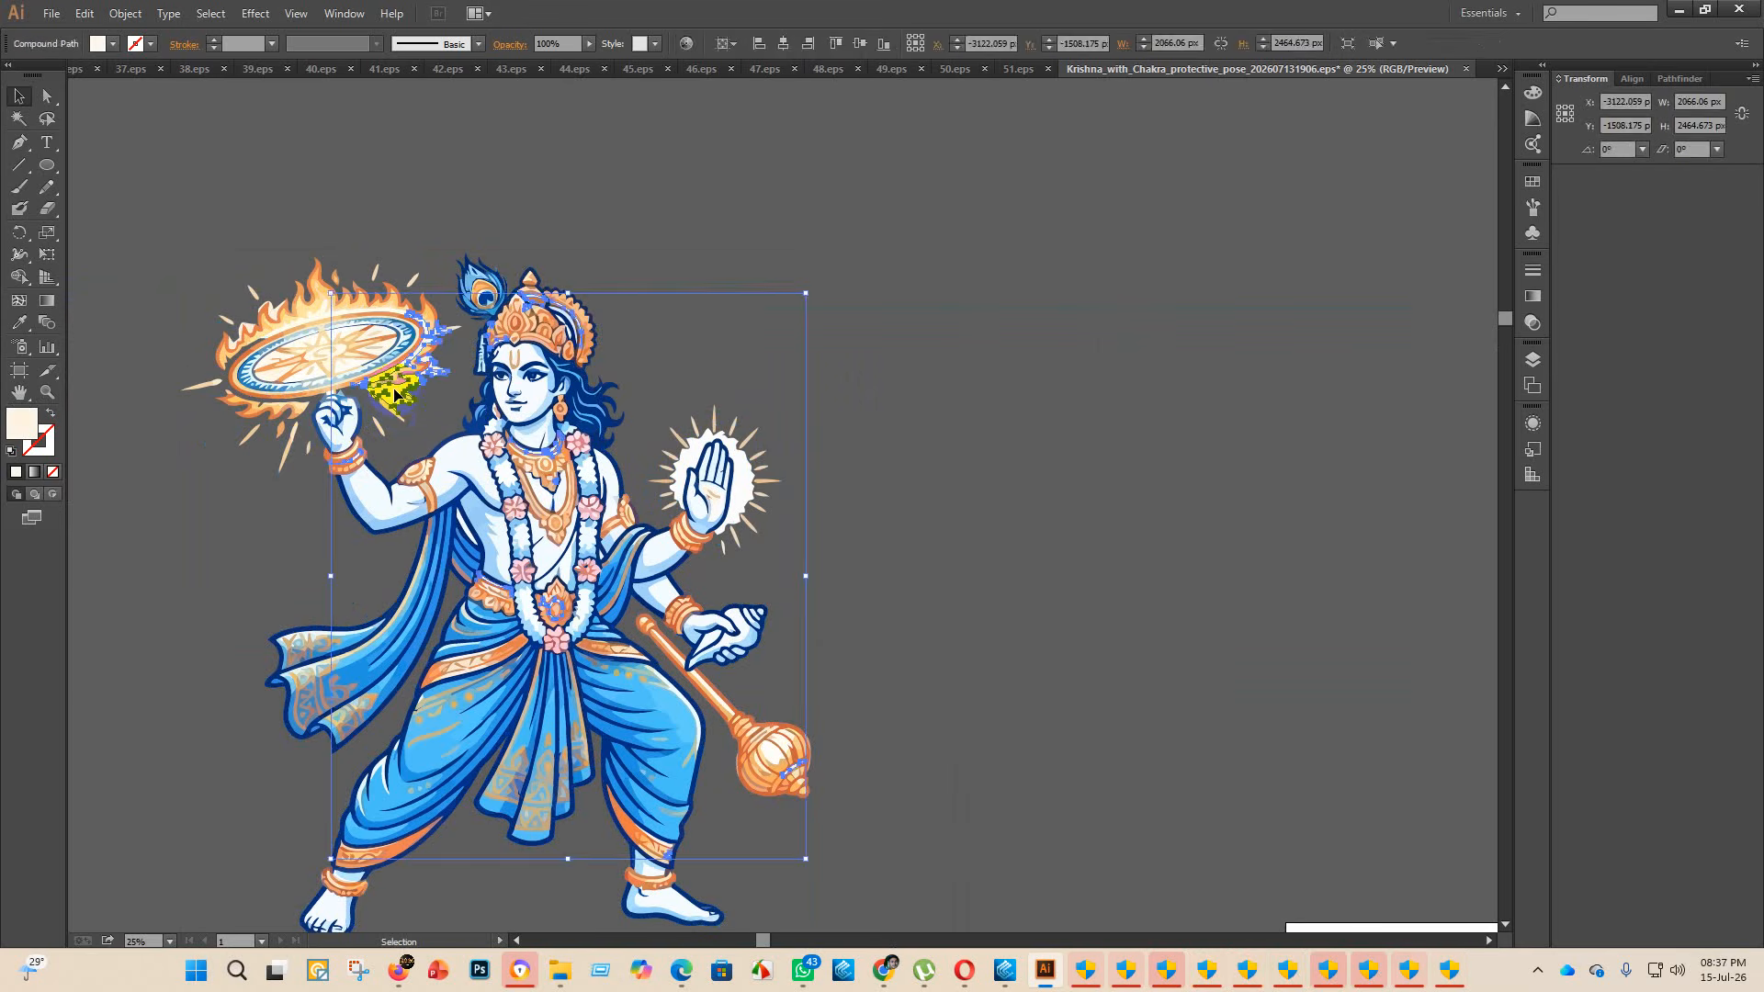
pyautogui.press('Delete')
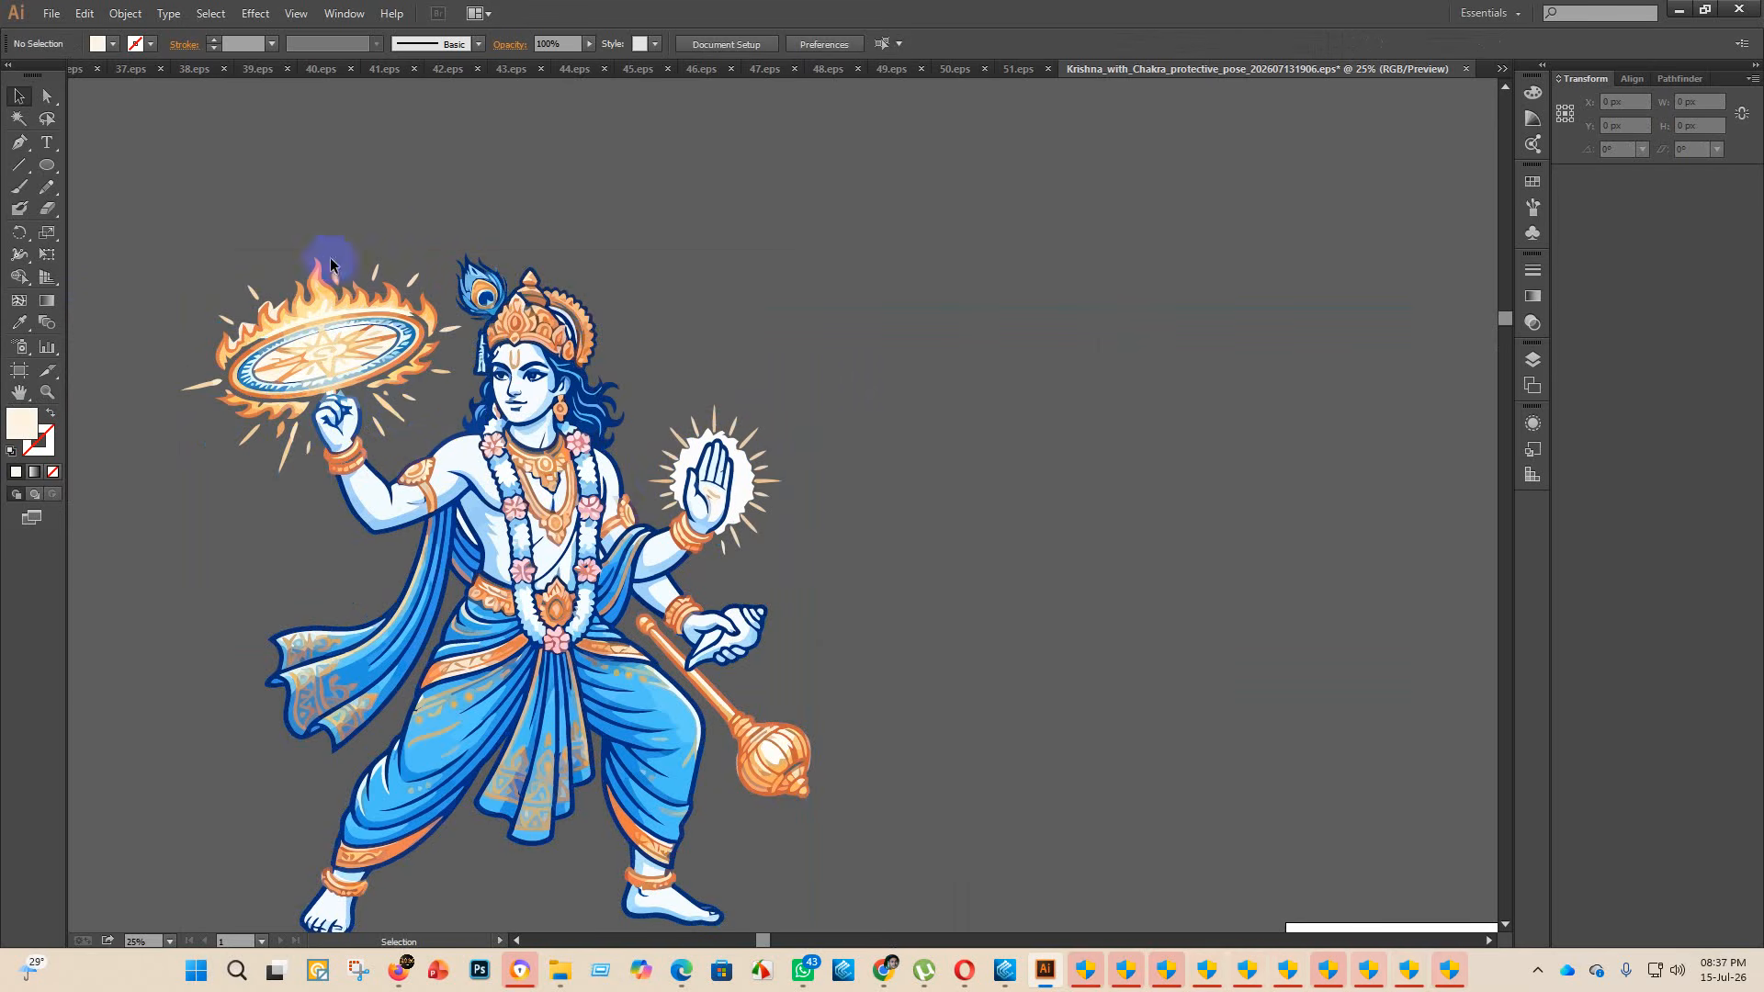
pyautogui.click(312, 319)
pyautogui.press('Delete')
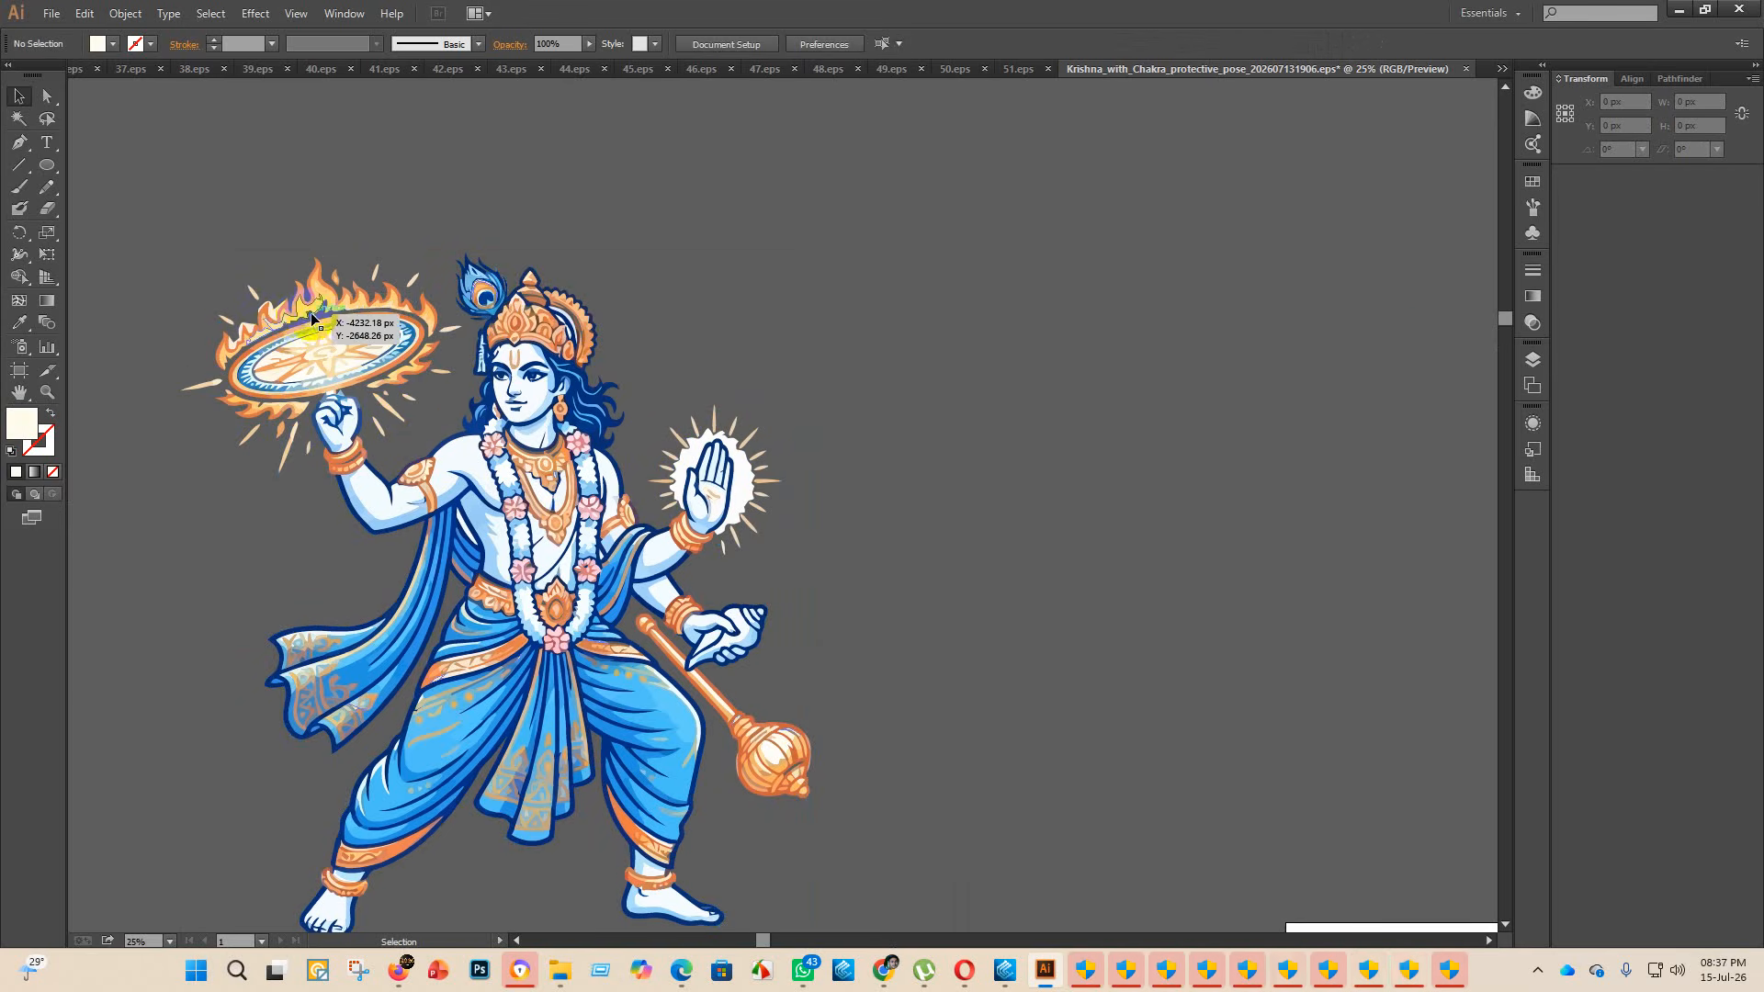
pyautogui.scroll(1, 276, 313)
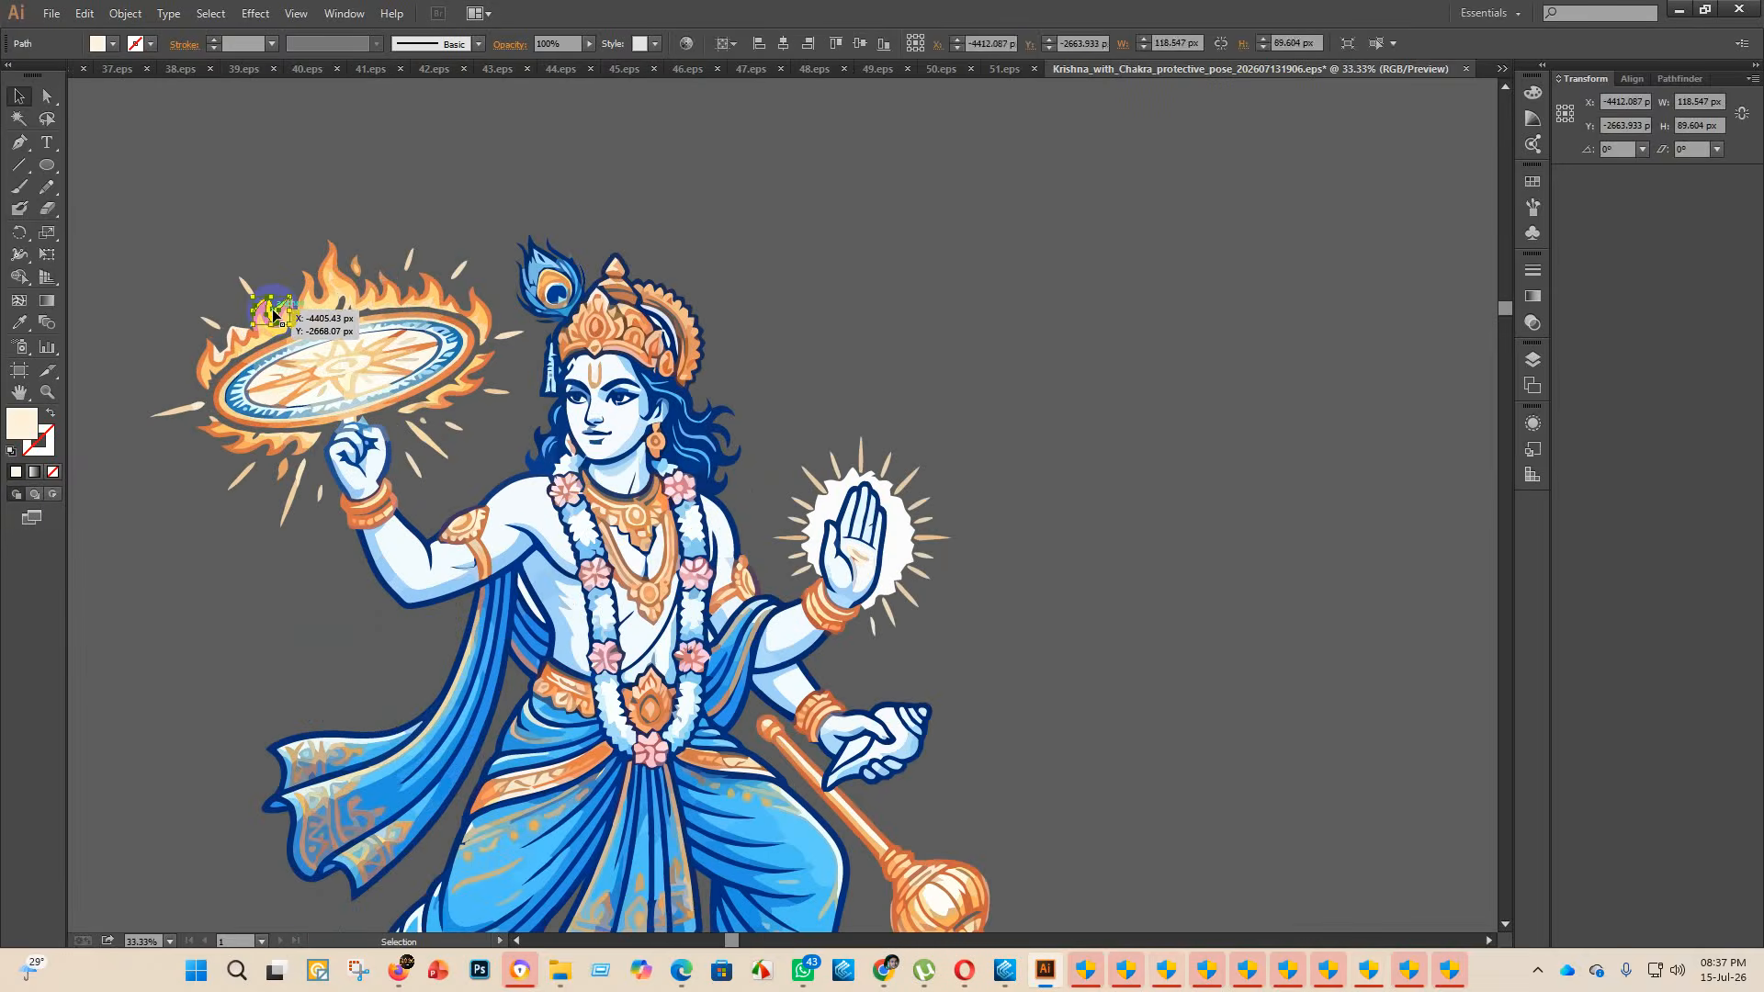
pyautogui.scroll(2, 272, 310)
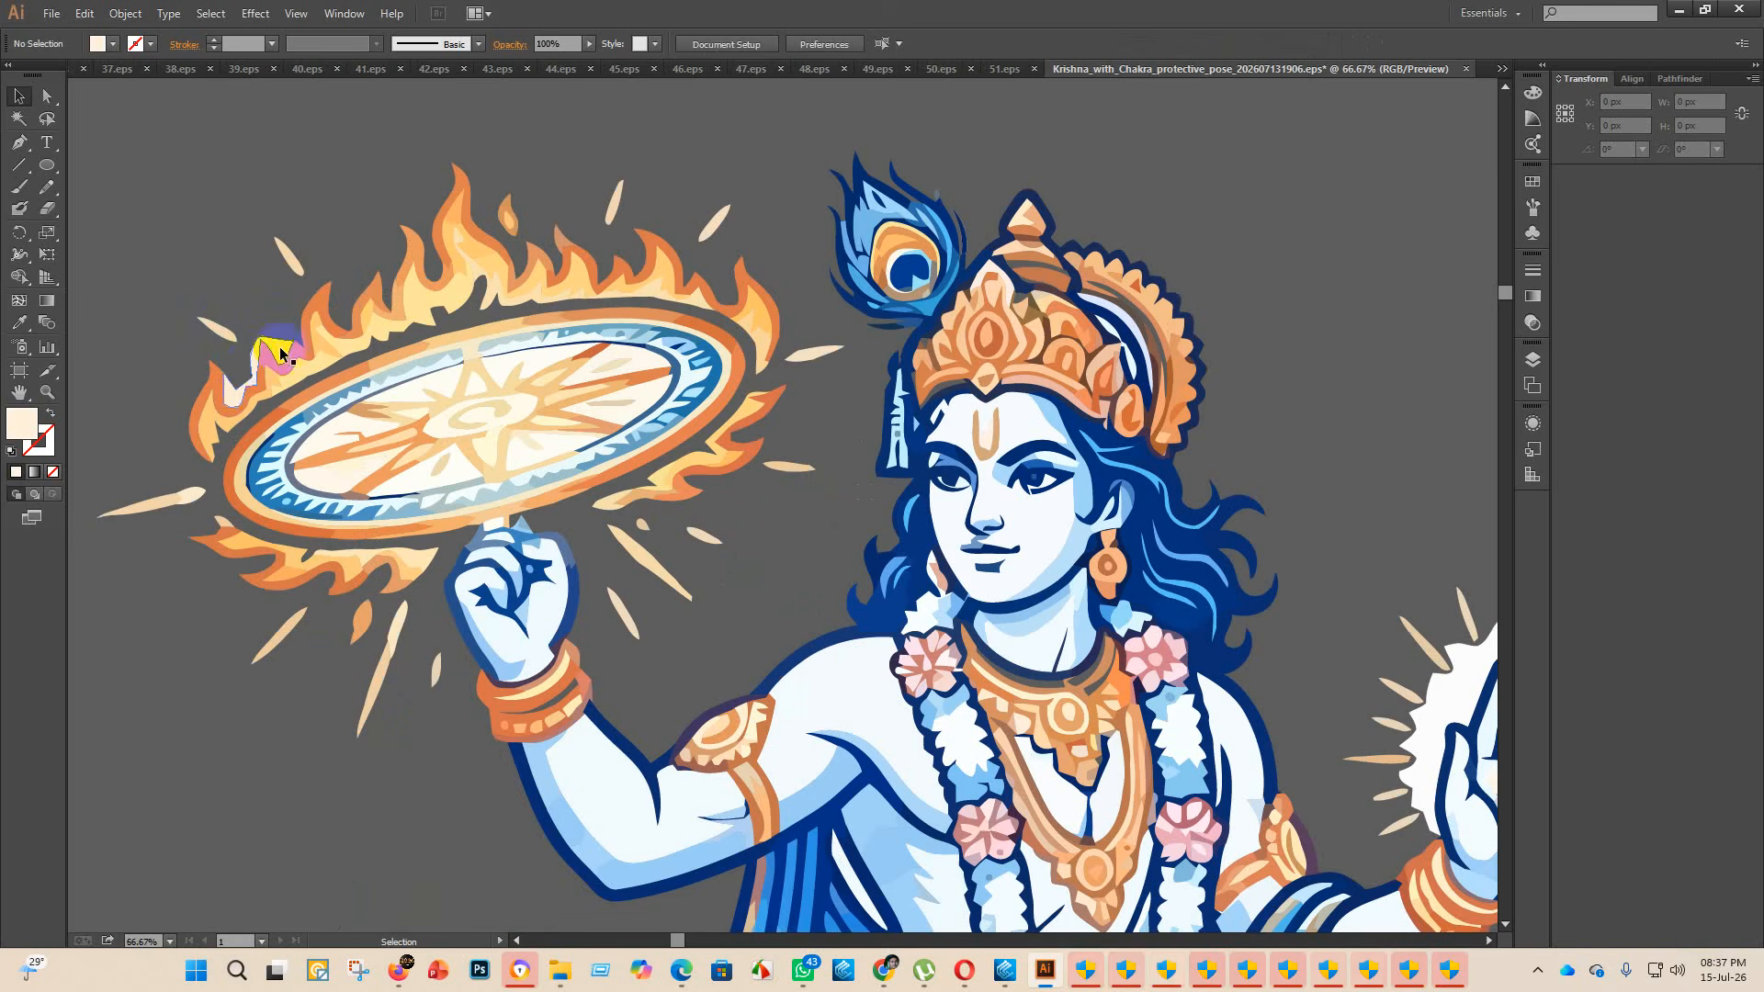
pyautogui.click(280, 352)
pyautogui.press('Delete')
# - Delete the white halo behind the raised open palm, keeping the surrounding rays
pyautogui.scroll(-3, 266, 449)
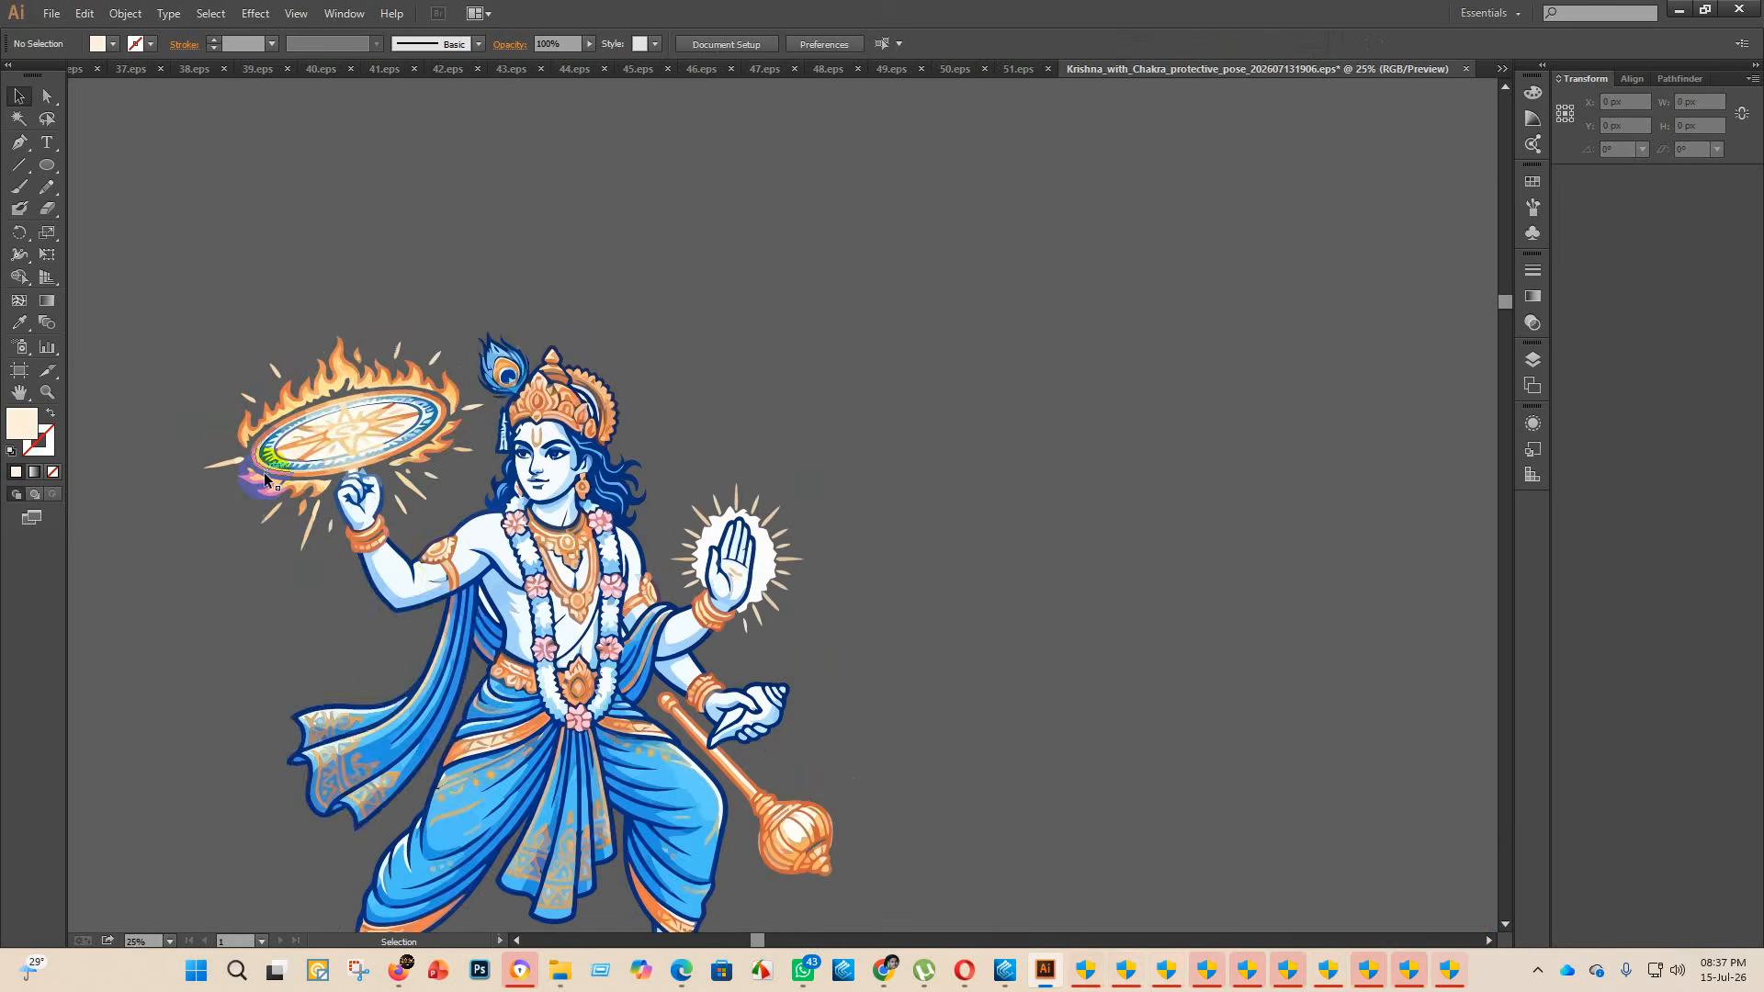
pyautogui.scroll(1, 747, 577)
pyautogui.scroll(1, 746, 577)
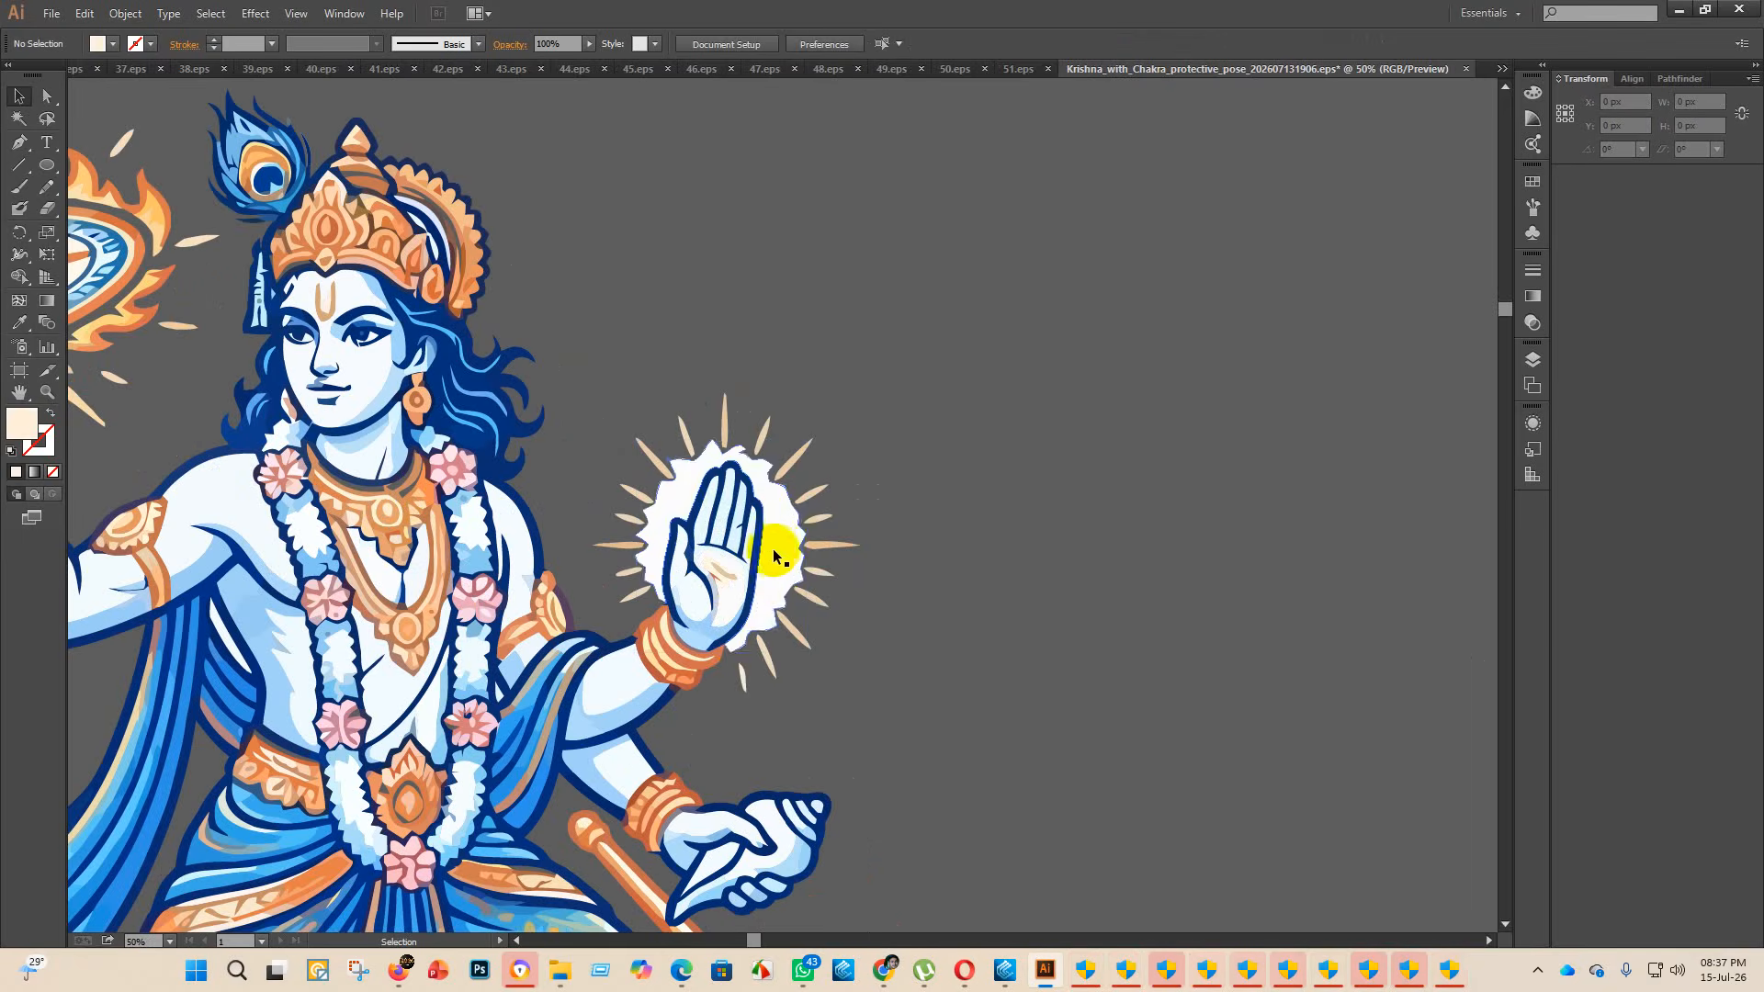
pyautogui.scroll(-3, 778, 549)
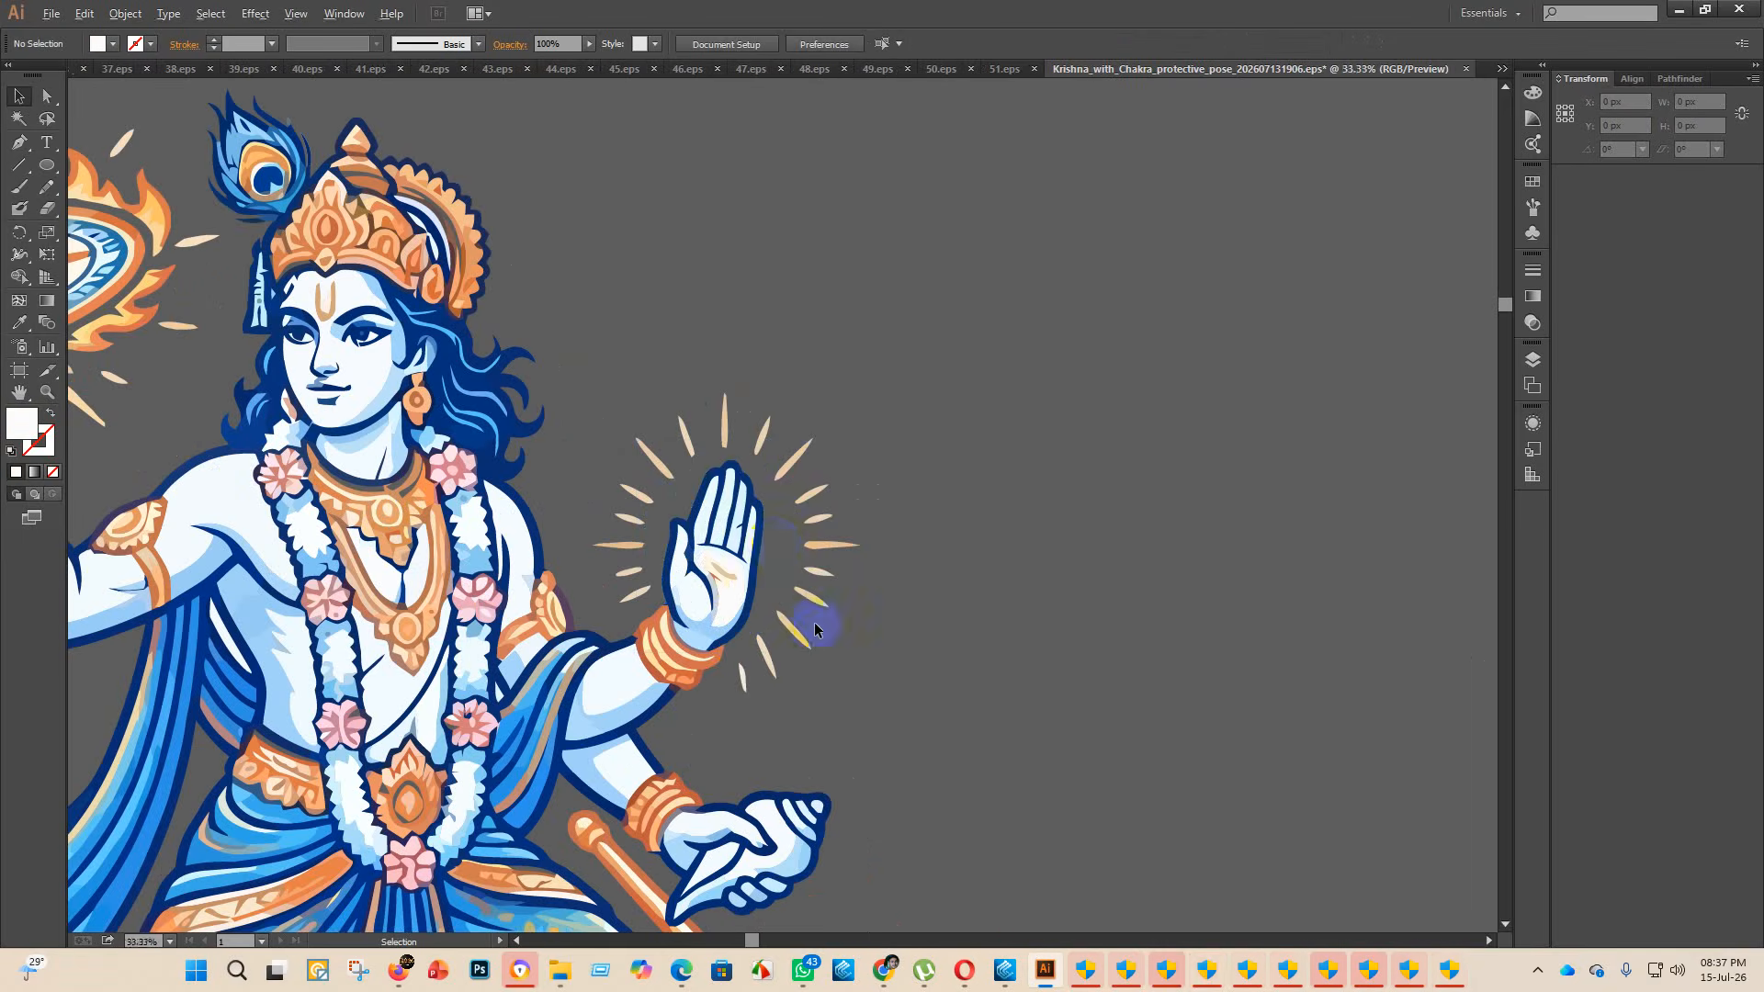
pyautogui.scroll(-2, 741, 708)
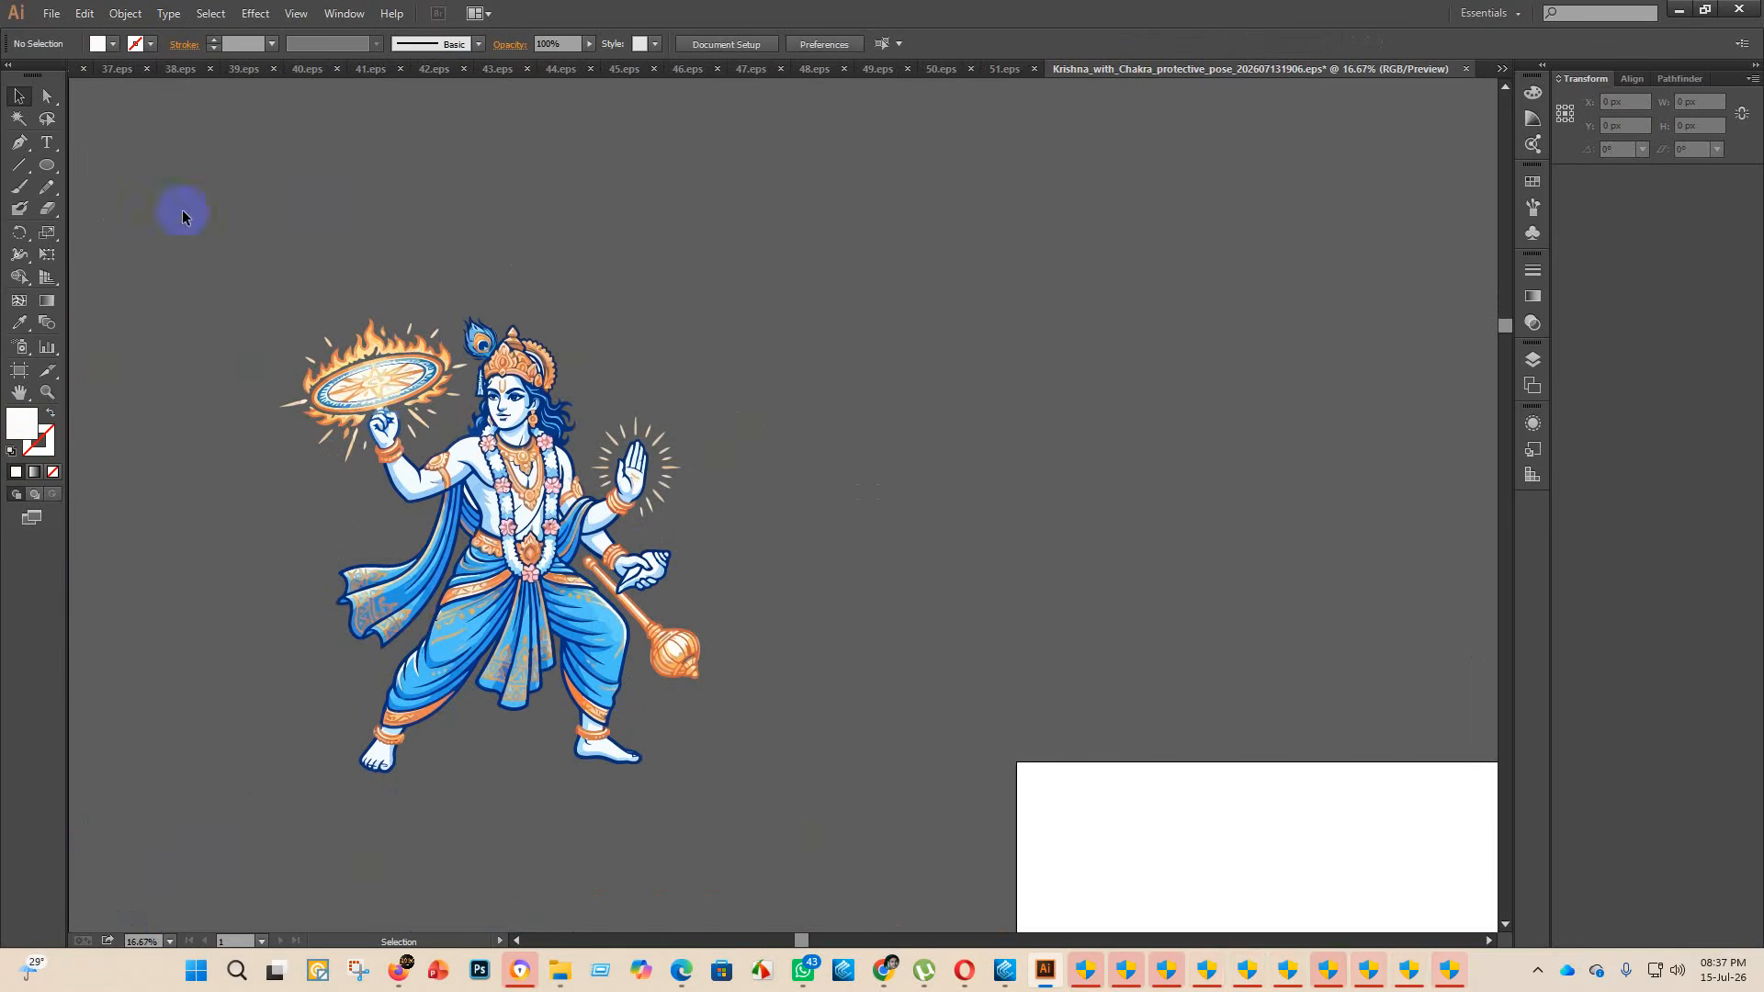
# - Group all the cleaned Krishna artwork and centre it horizontally and vertically on the artboard
pyautogui.hotkey('ctrl', 'a')
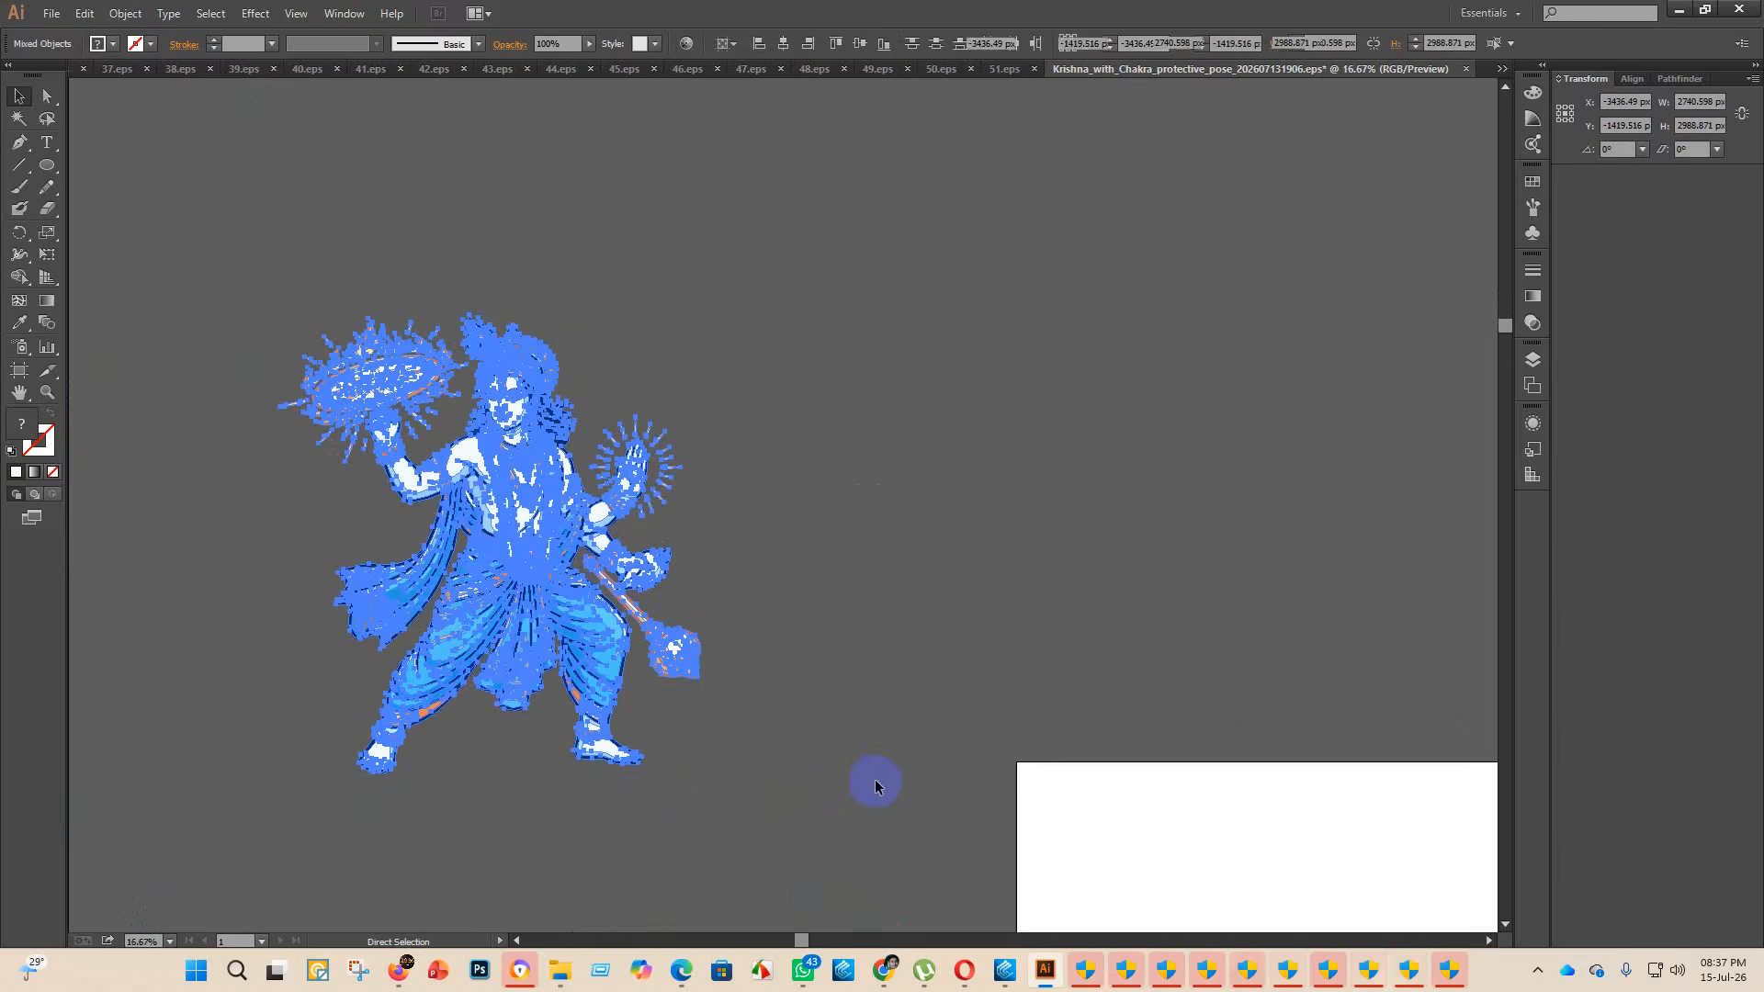
pyautogui.click(807, 43)
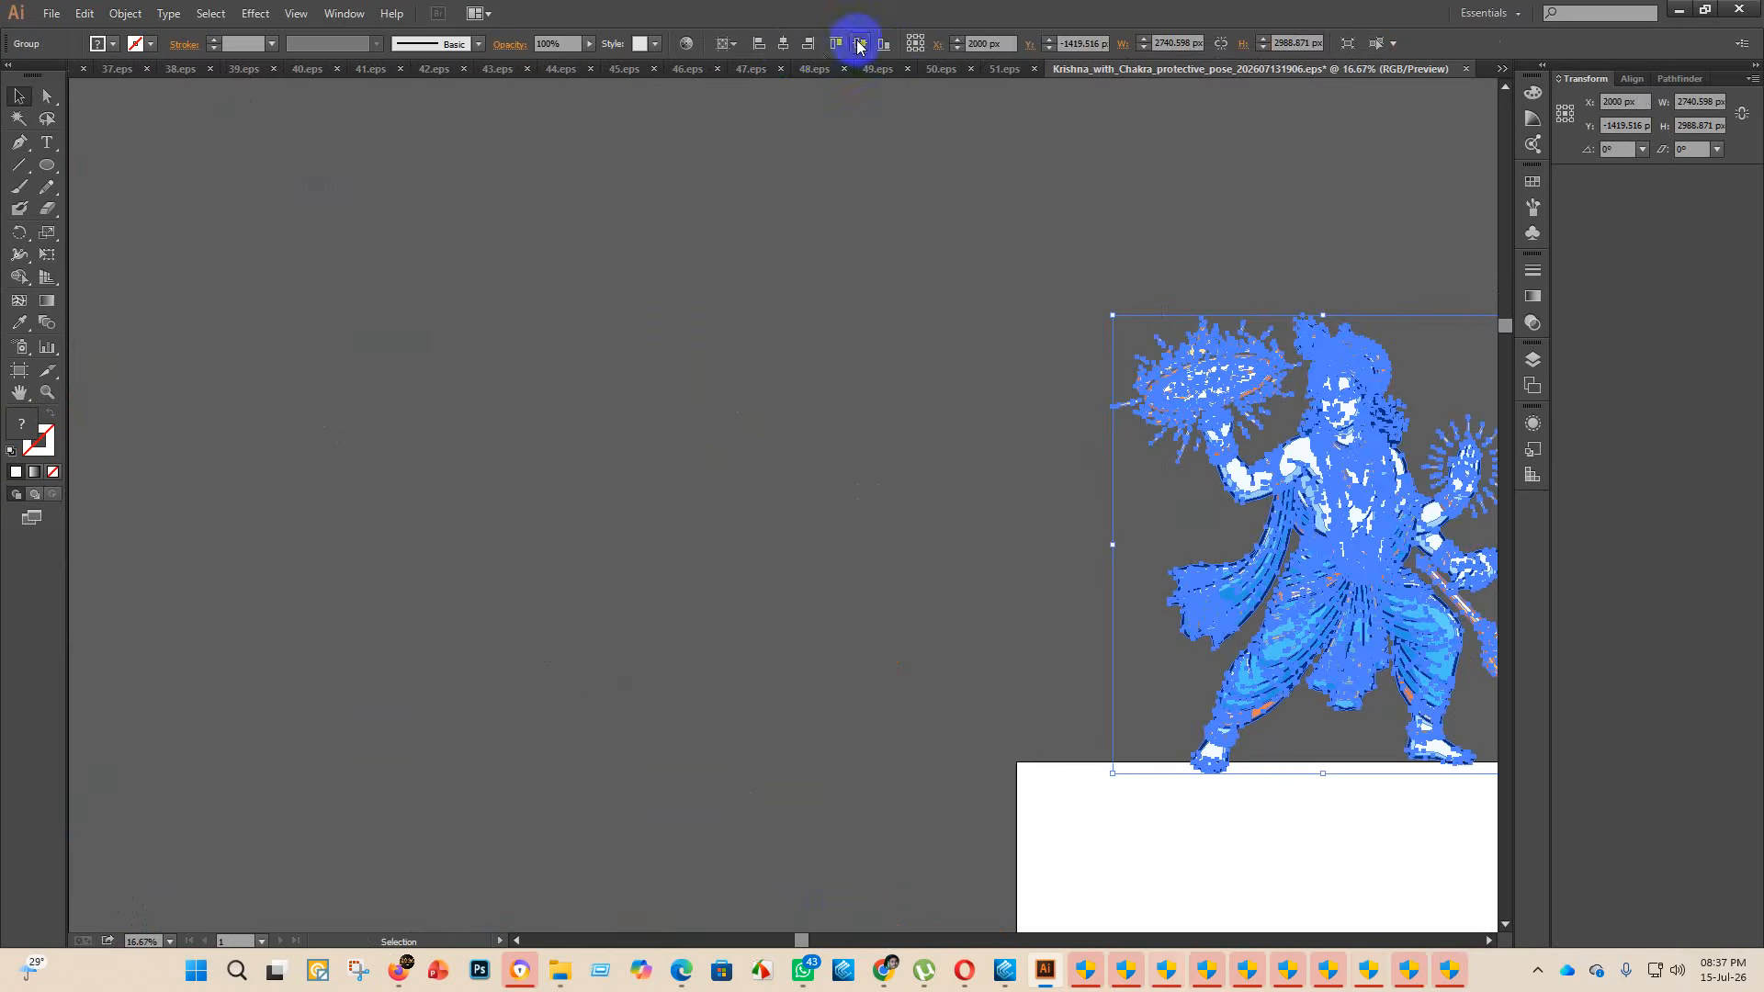
pyautogui.click(860, 43)
pyautogui.scroll(-3, 422, 455)
pyautogui.click(908, 737)
pyautogui.scroll(2, 918, 630)
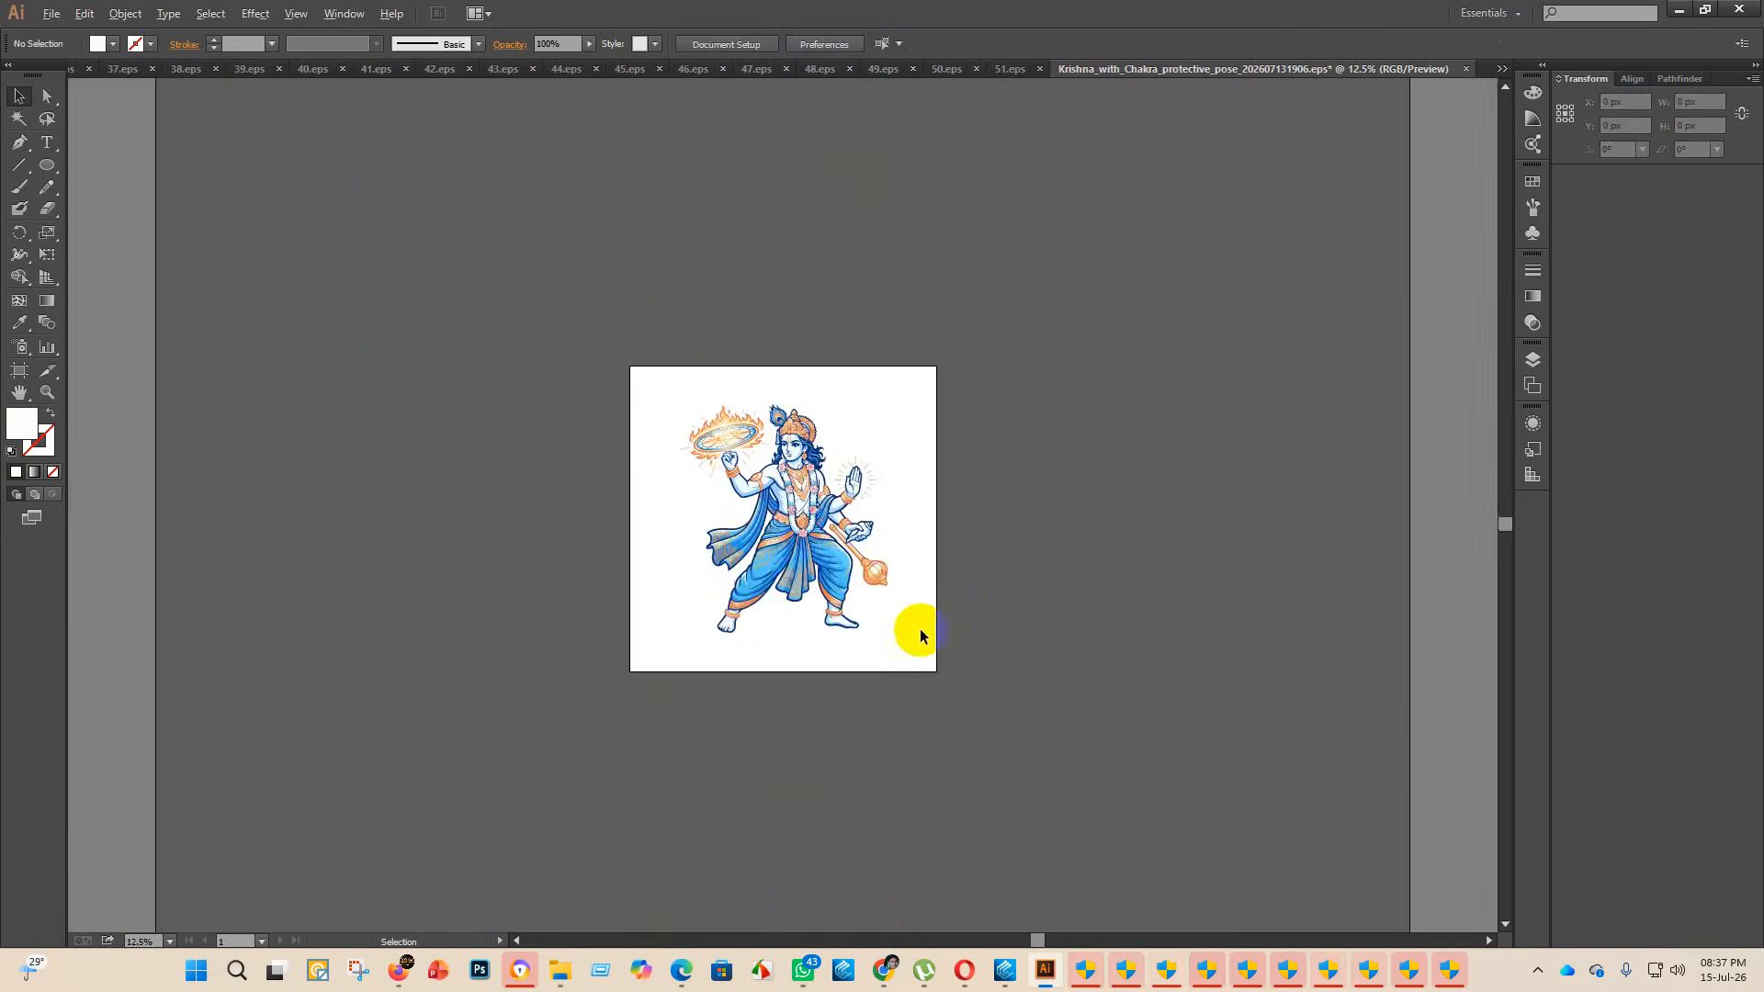
# - Enlarge the Krishna group proportionally downward and upward until it nearly fills the artboard's height
pyautogui.click(667, 456)
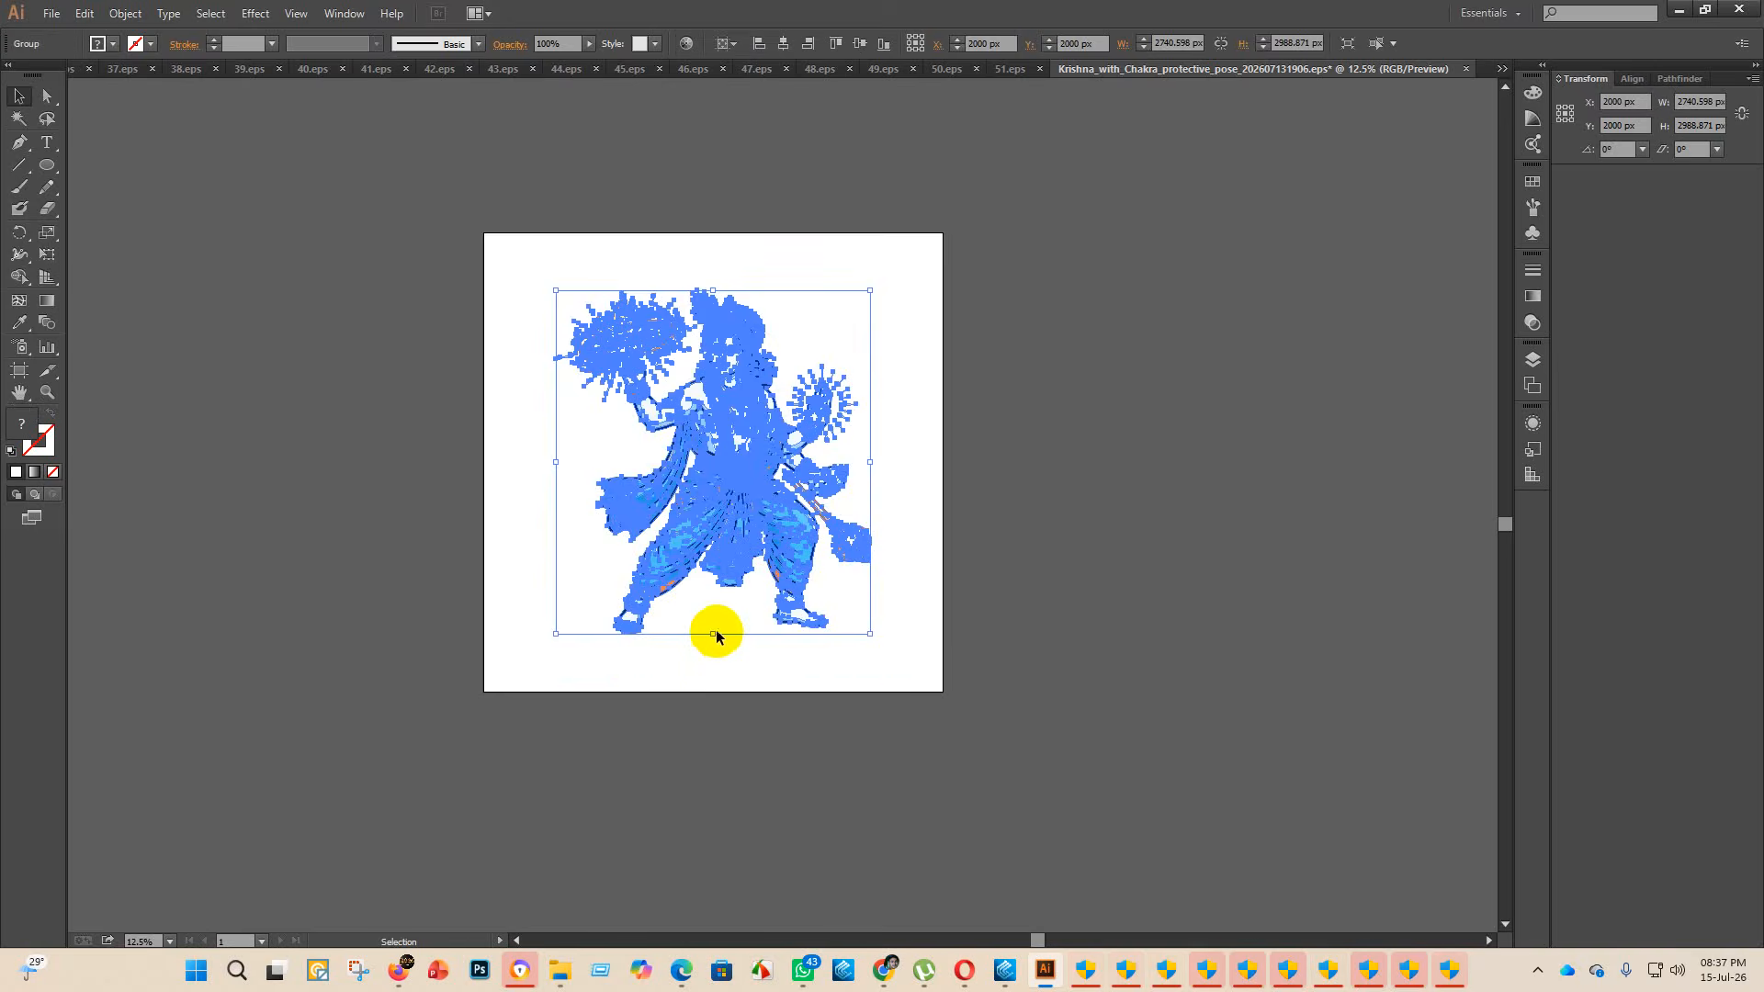
pyautogui.moveTo(716, 634); pyautogui.dragTo(713, 676)
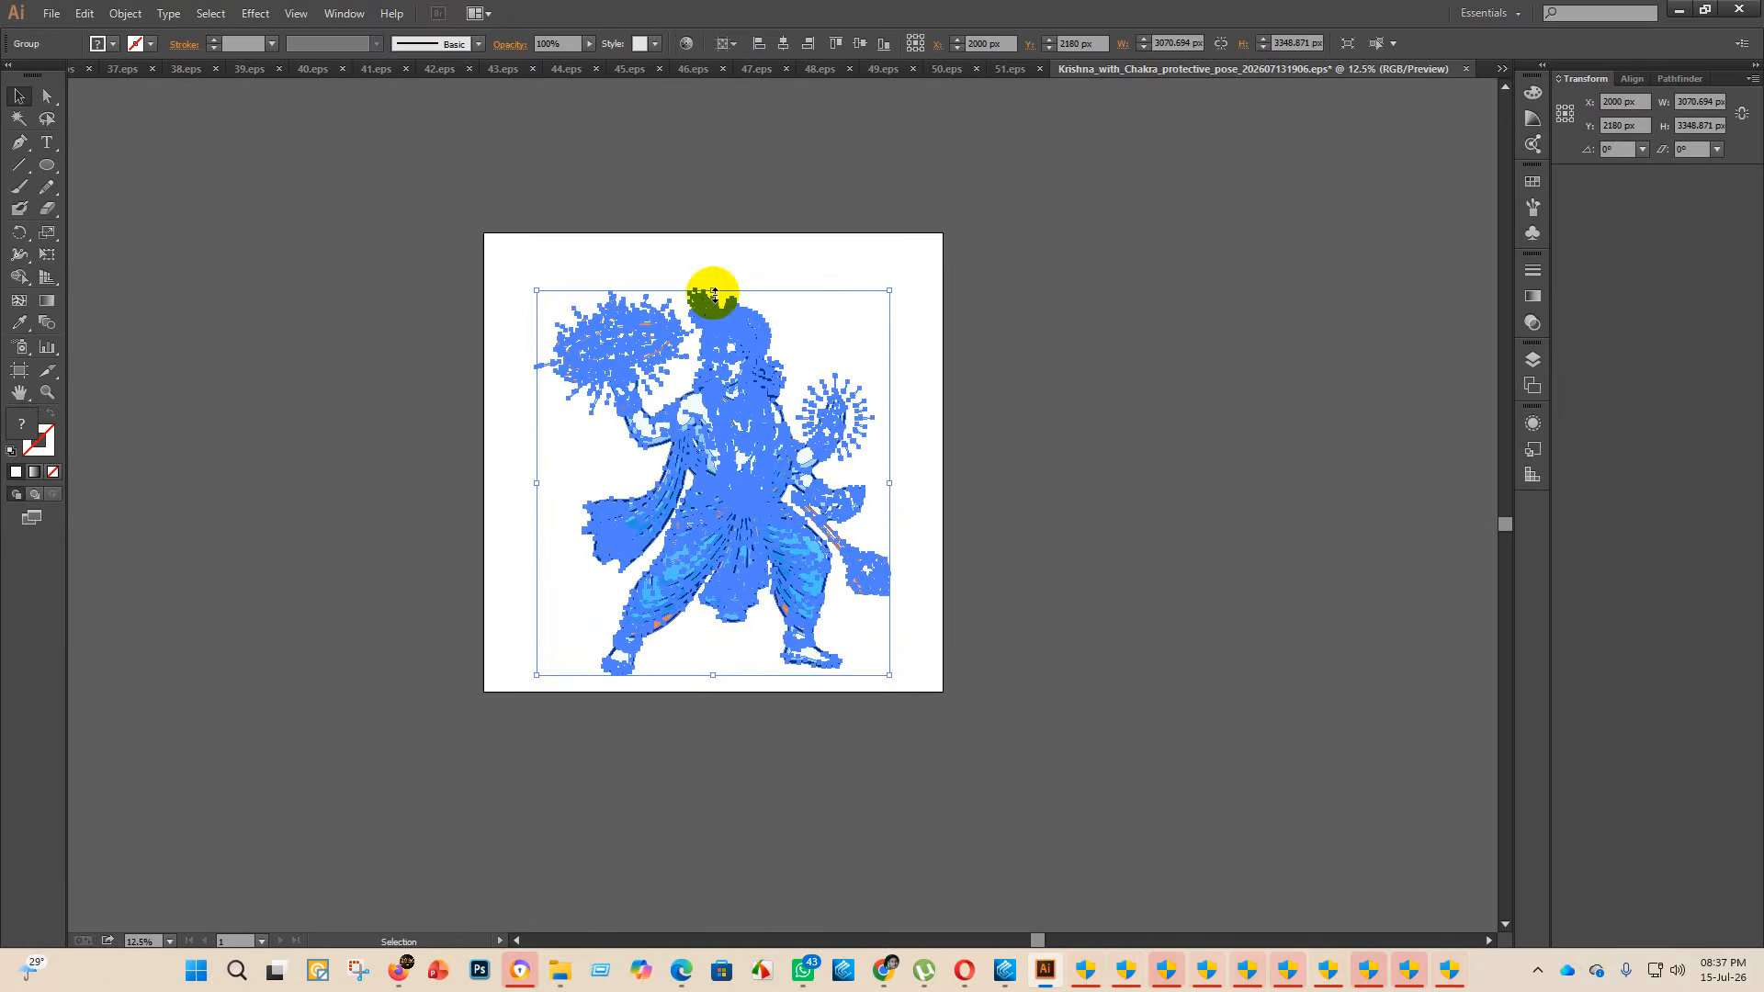
pyautogui.moveTo(715, 292); pyautogui.dragTo(713, 257)
pyautogui.click(1173, 473)
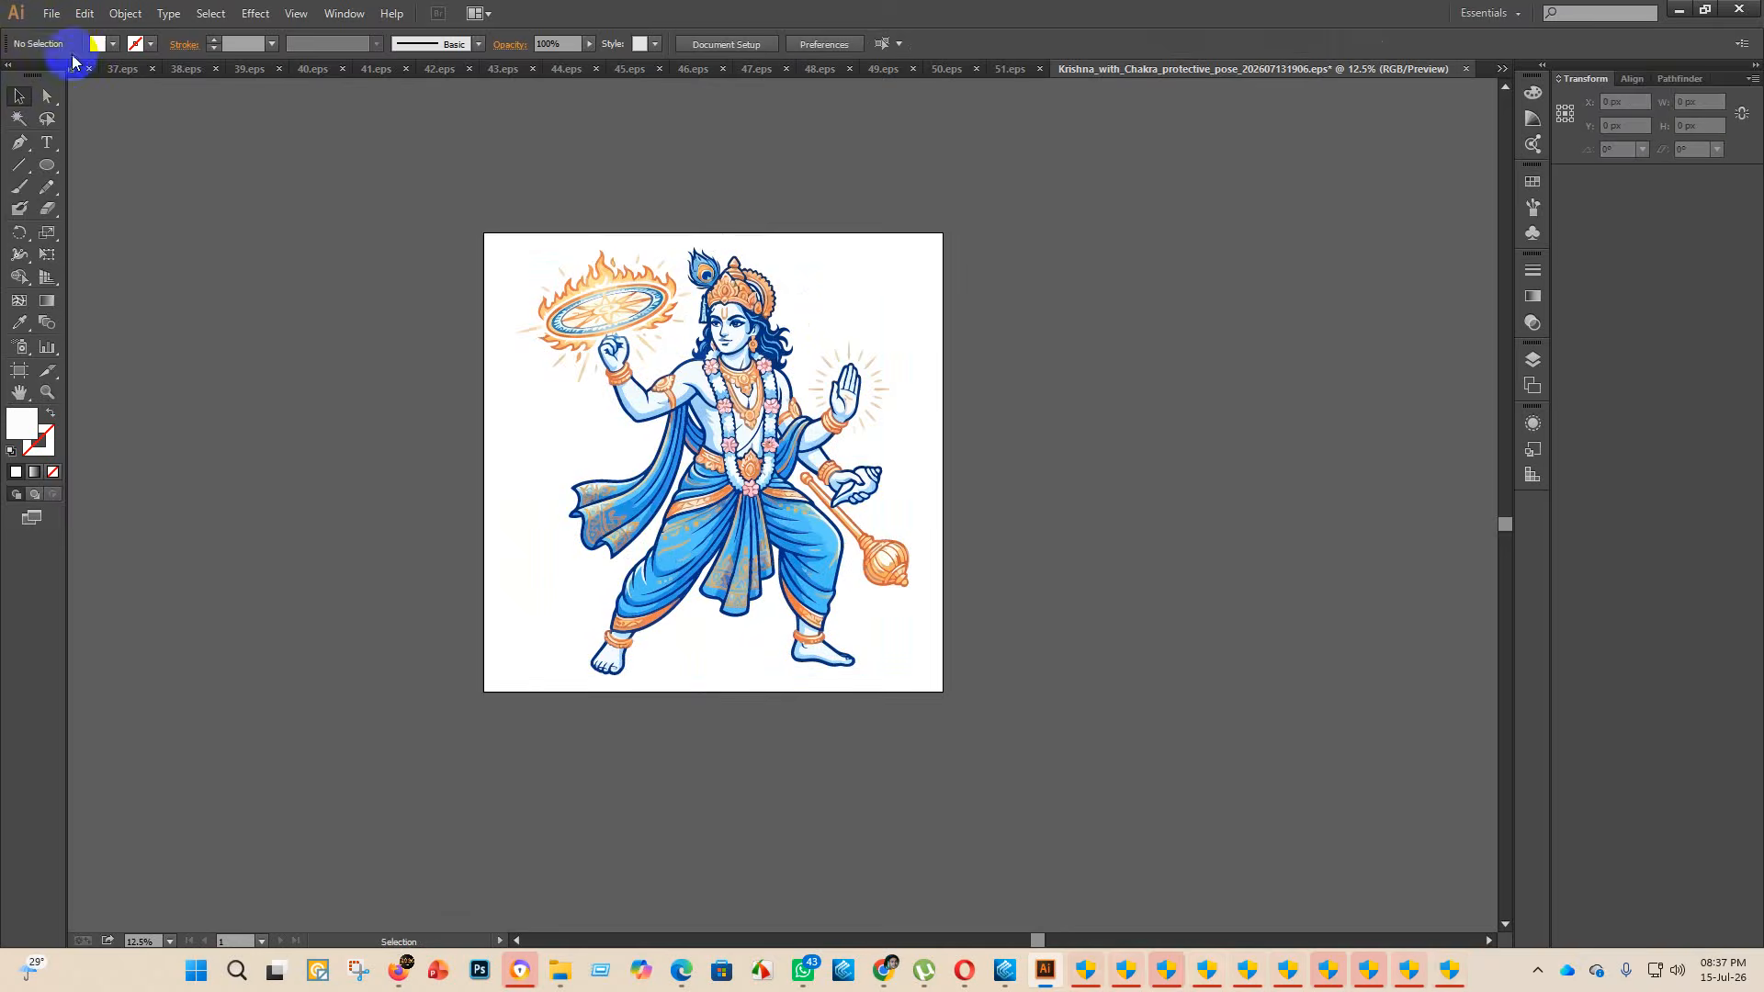
# - Save the protective-pose Krishna document in the eps 2 folder as an Illustrator EPS file named 52
pyautogui.click(51, 13)
pyautogui.click(79, 184)
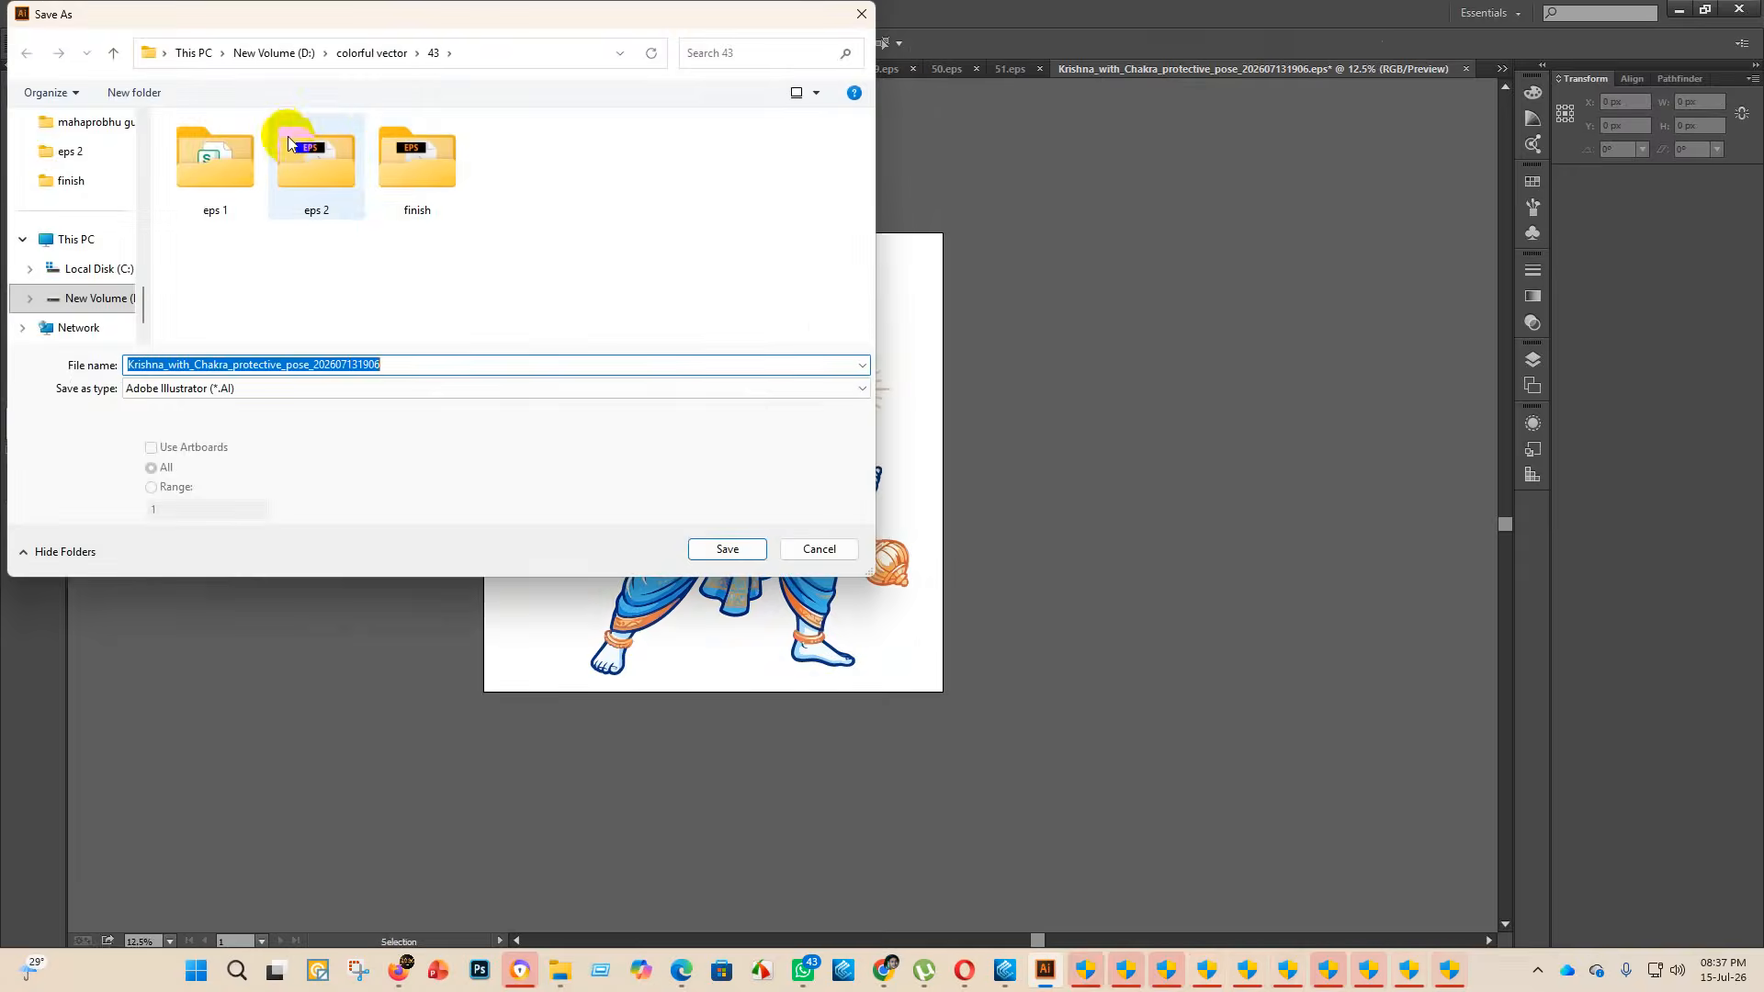
pyautogui.click(287, 142)
pyautogui.doubleClick(321, 161)
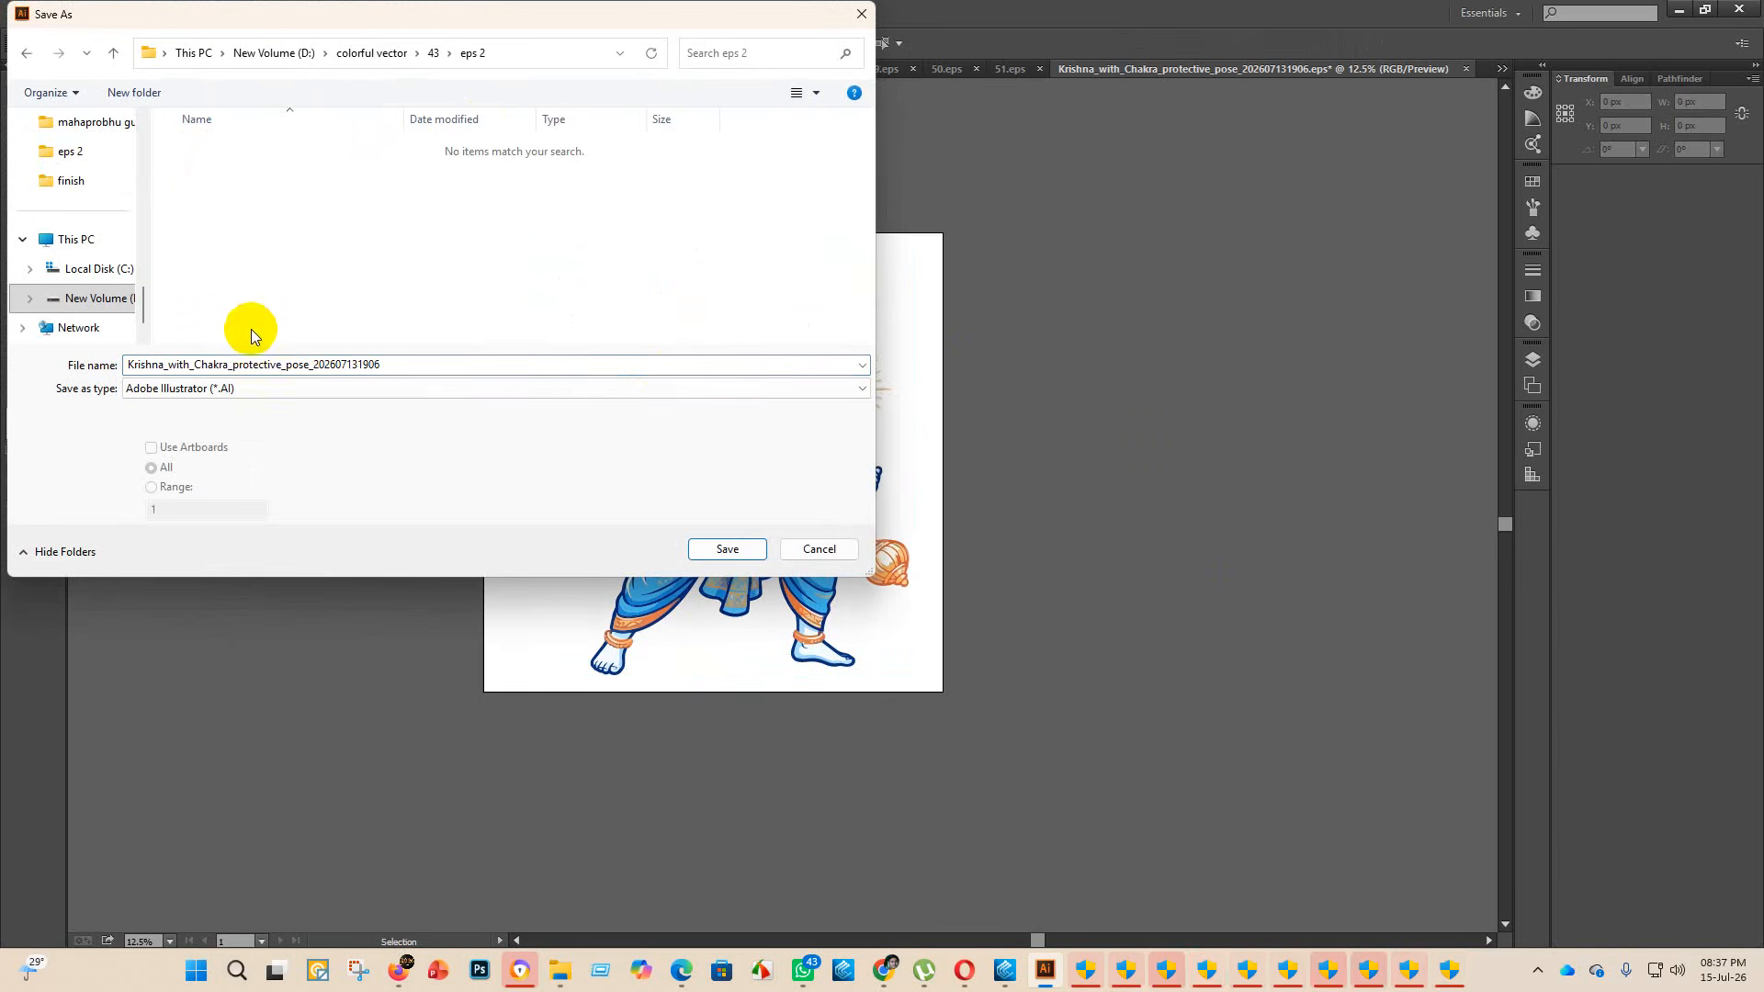
pyautogui.click(236, 387)
pyautogui.click(221, 425)
pyautogui.scroll(-15, 211, 312)
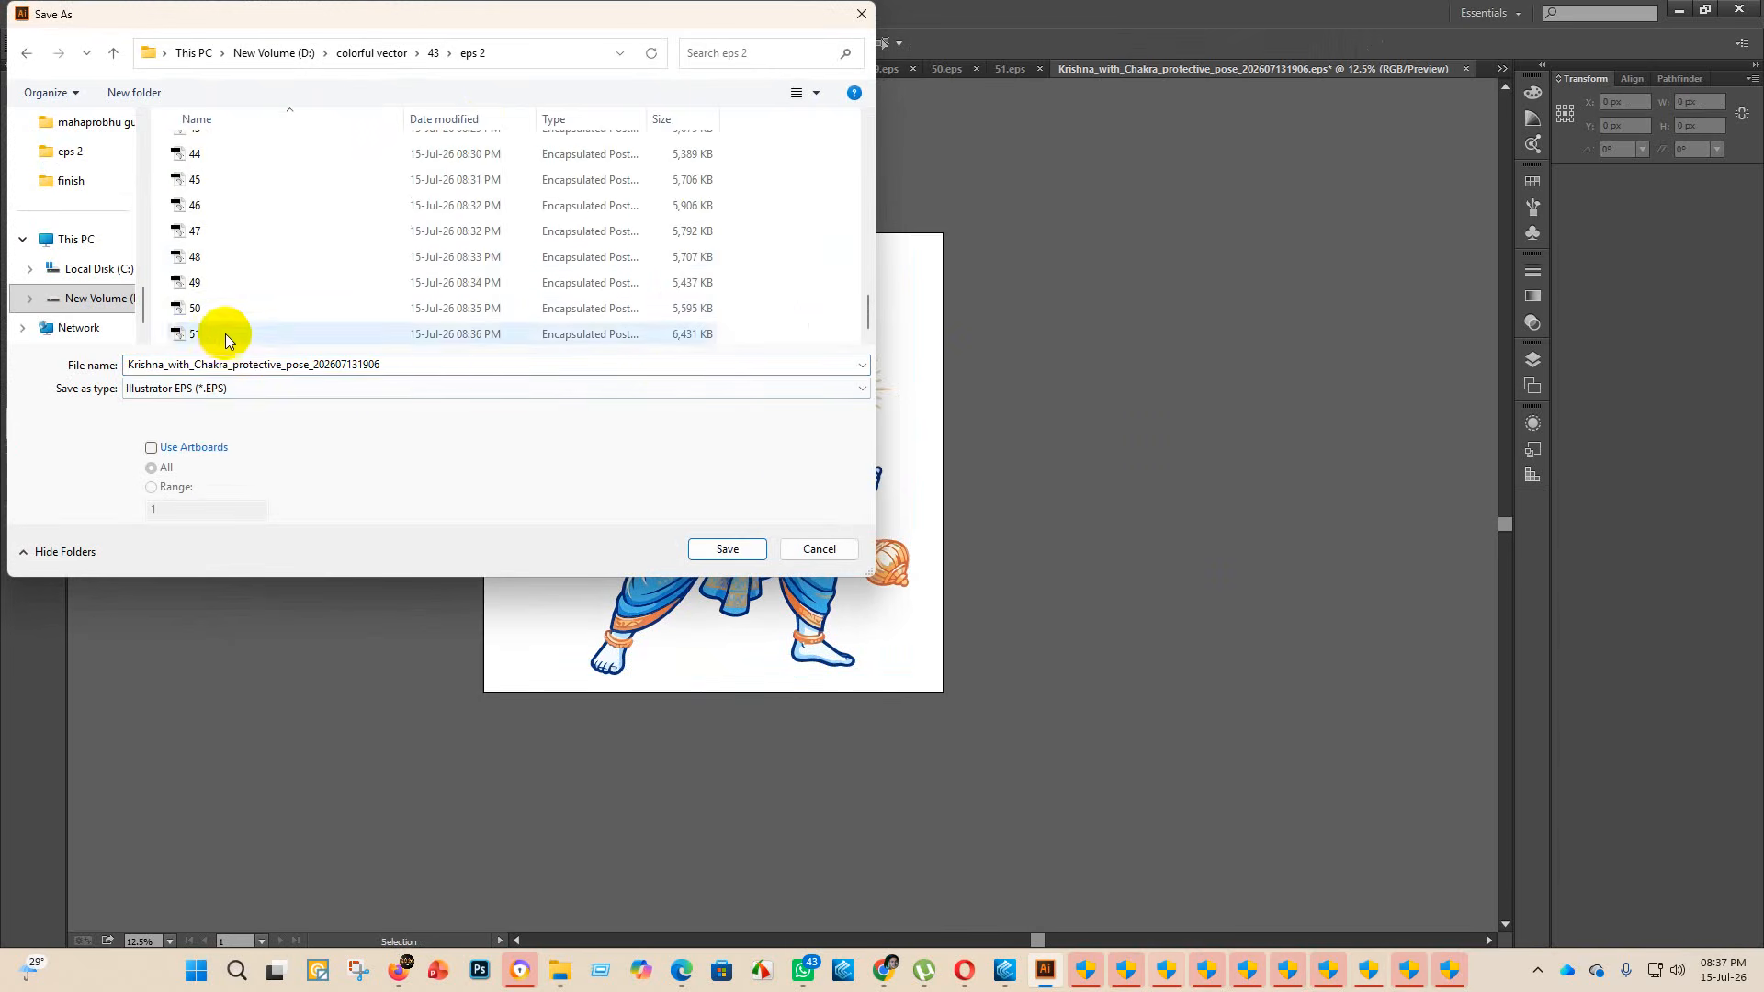
pyautogui.doubleClick(441, 365)
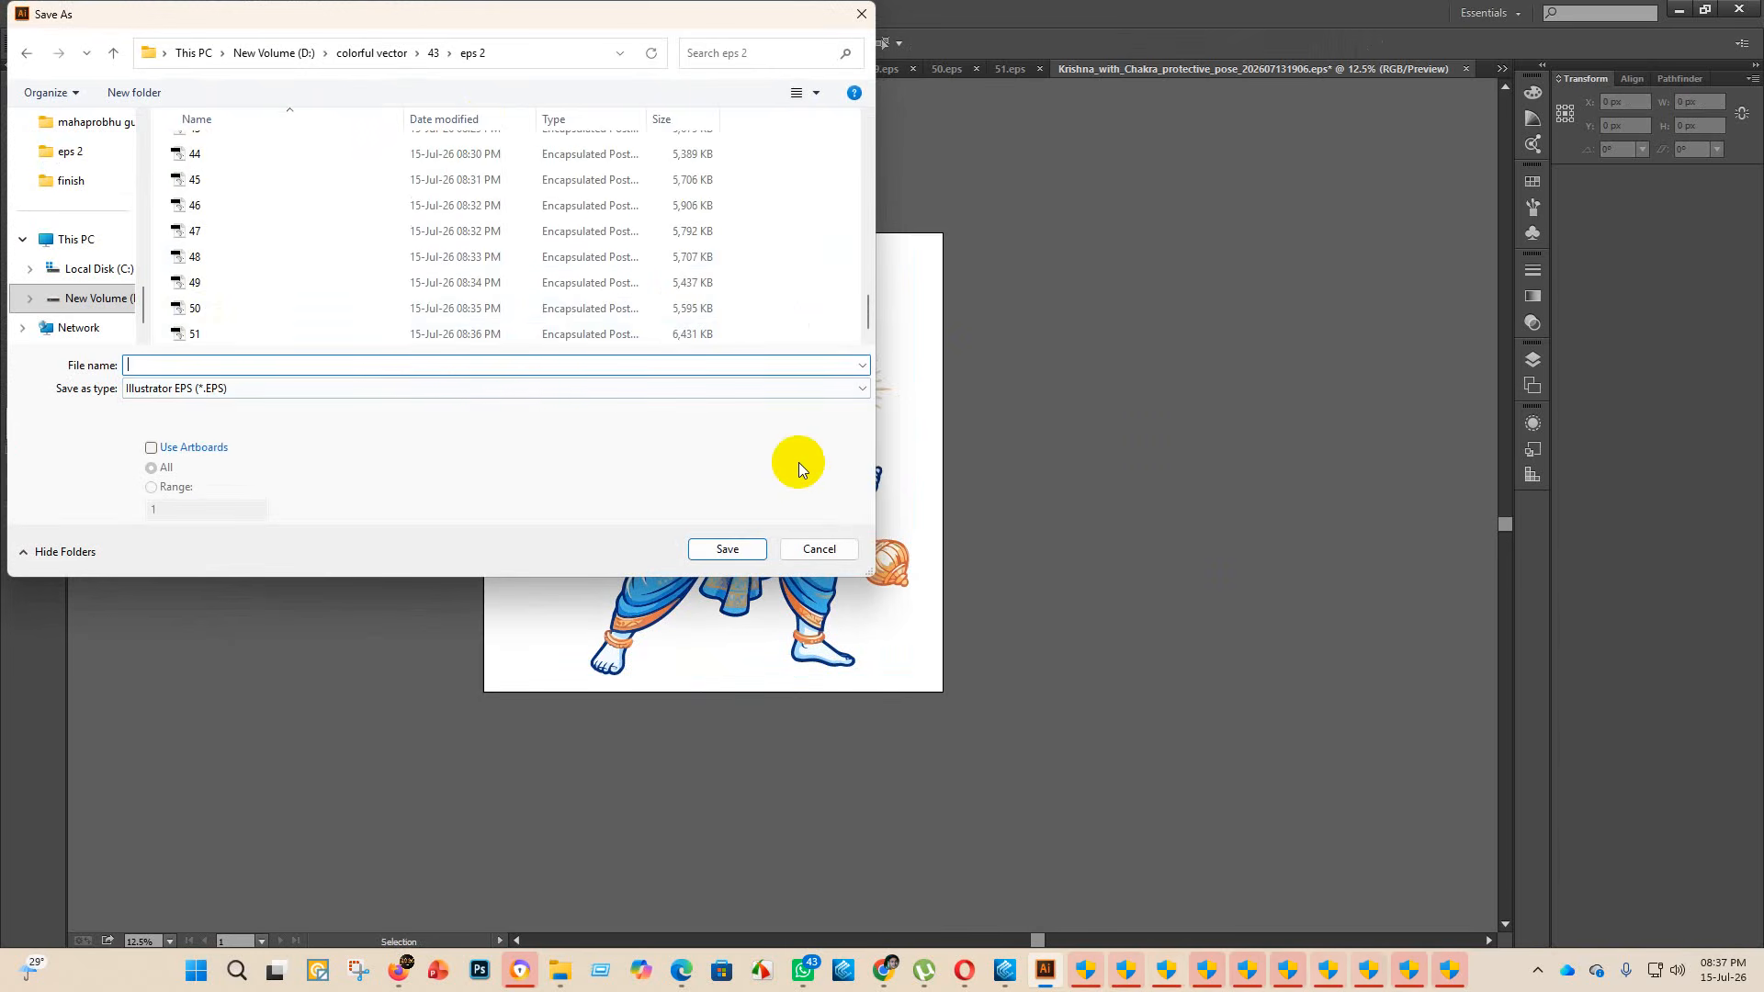
pyautogui.write('52')
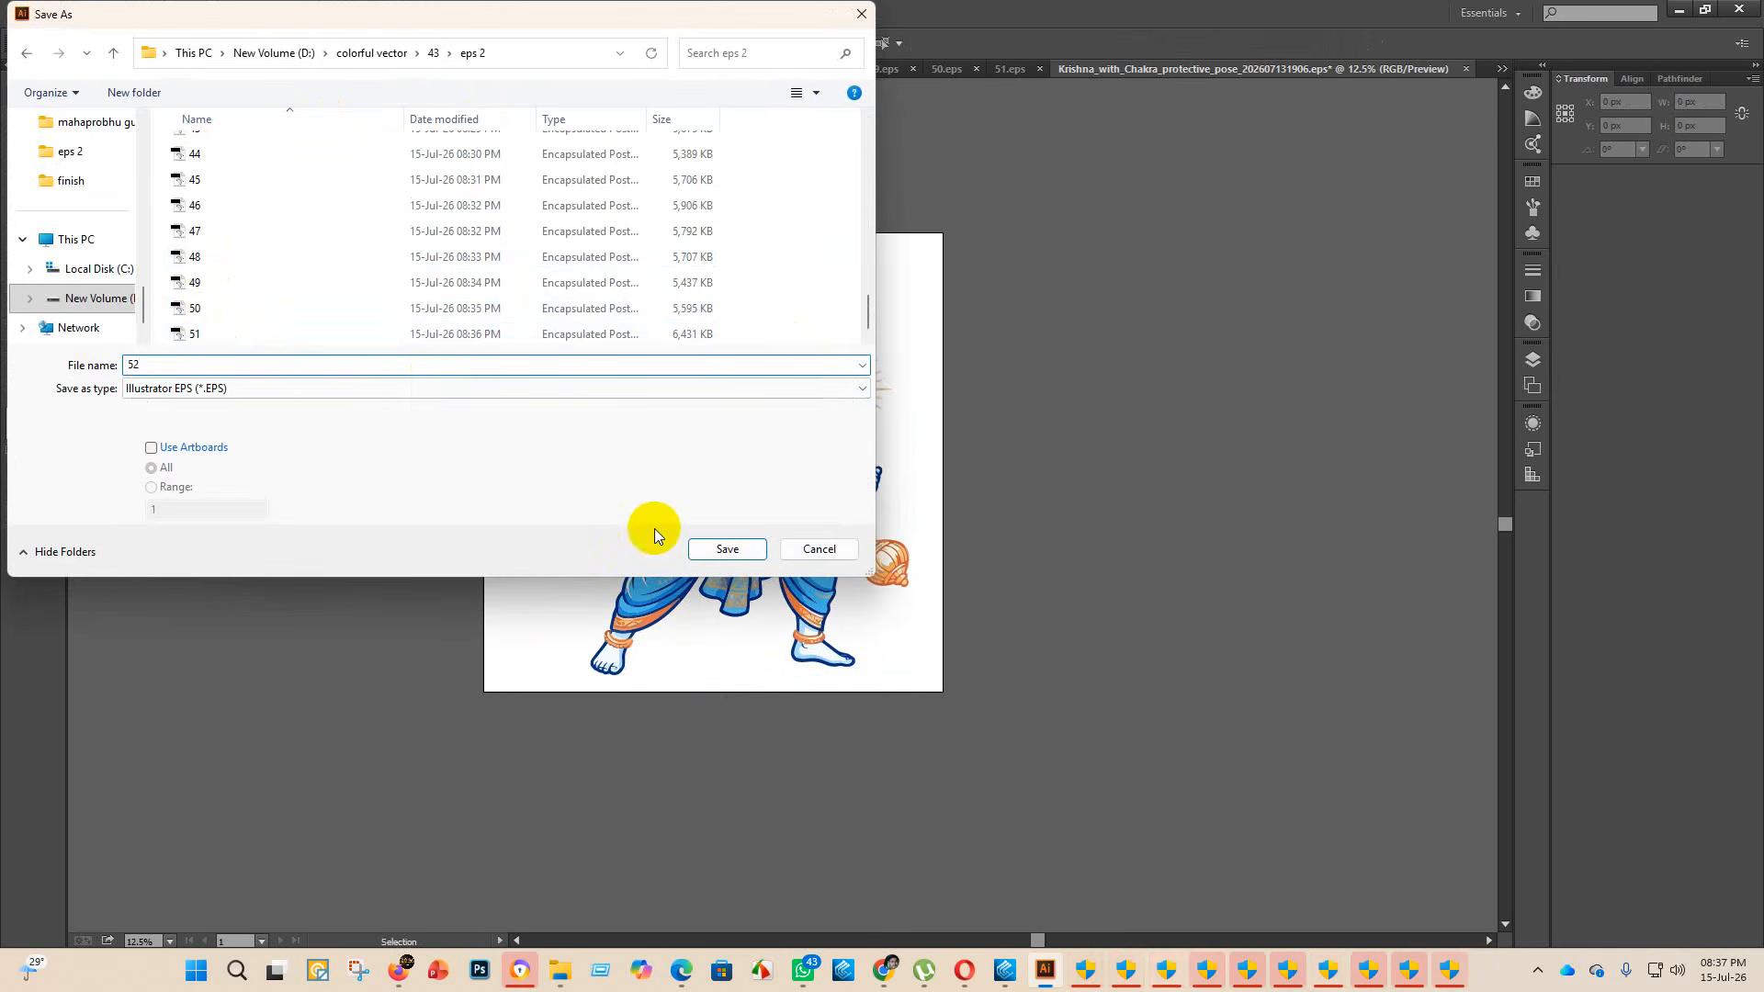
pyautogui.click(724, 547)
# - Open the EPS version choices for file 52
pyautogui.click(941, 218)
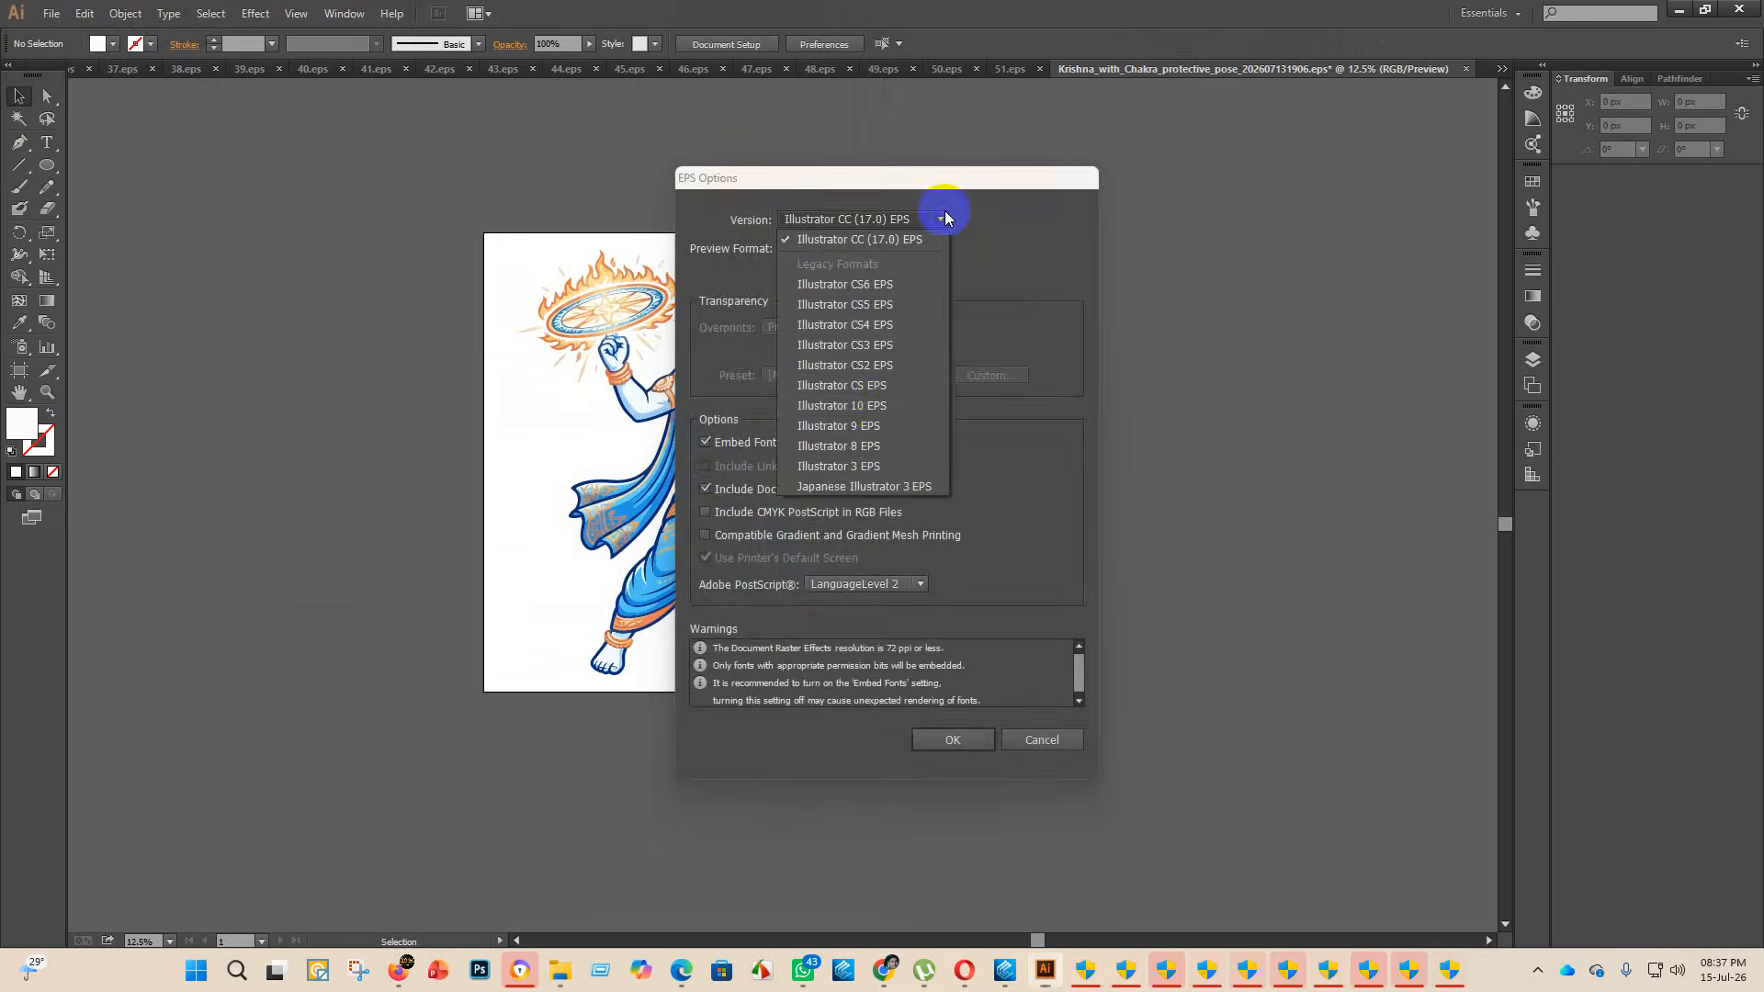
# - Save the Krishna with Chakra artwork as an EPS with the version set to Illustrator 10 EPS
pyautogui.click(841, 405)
pyautogui.click(950, 751)
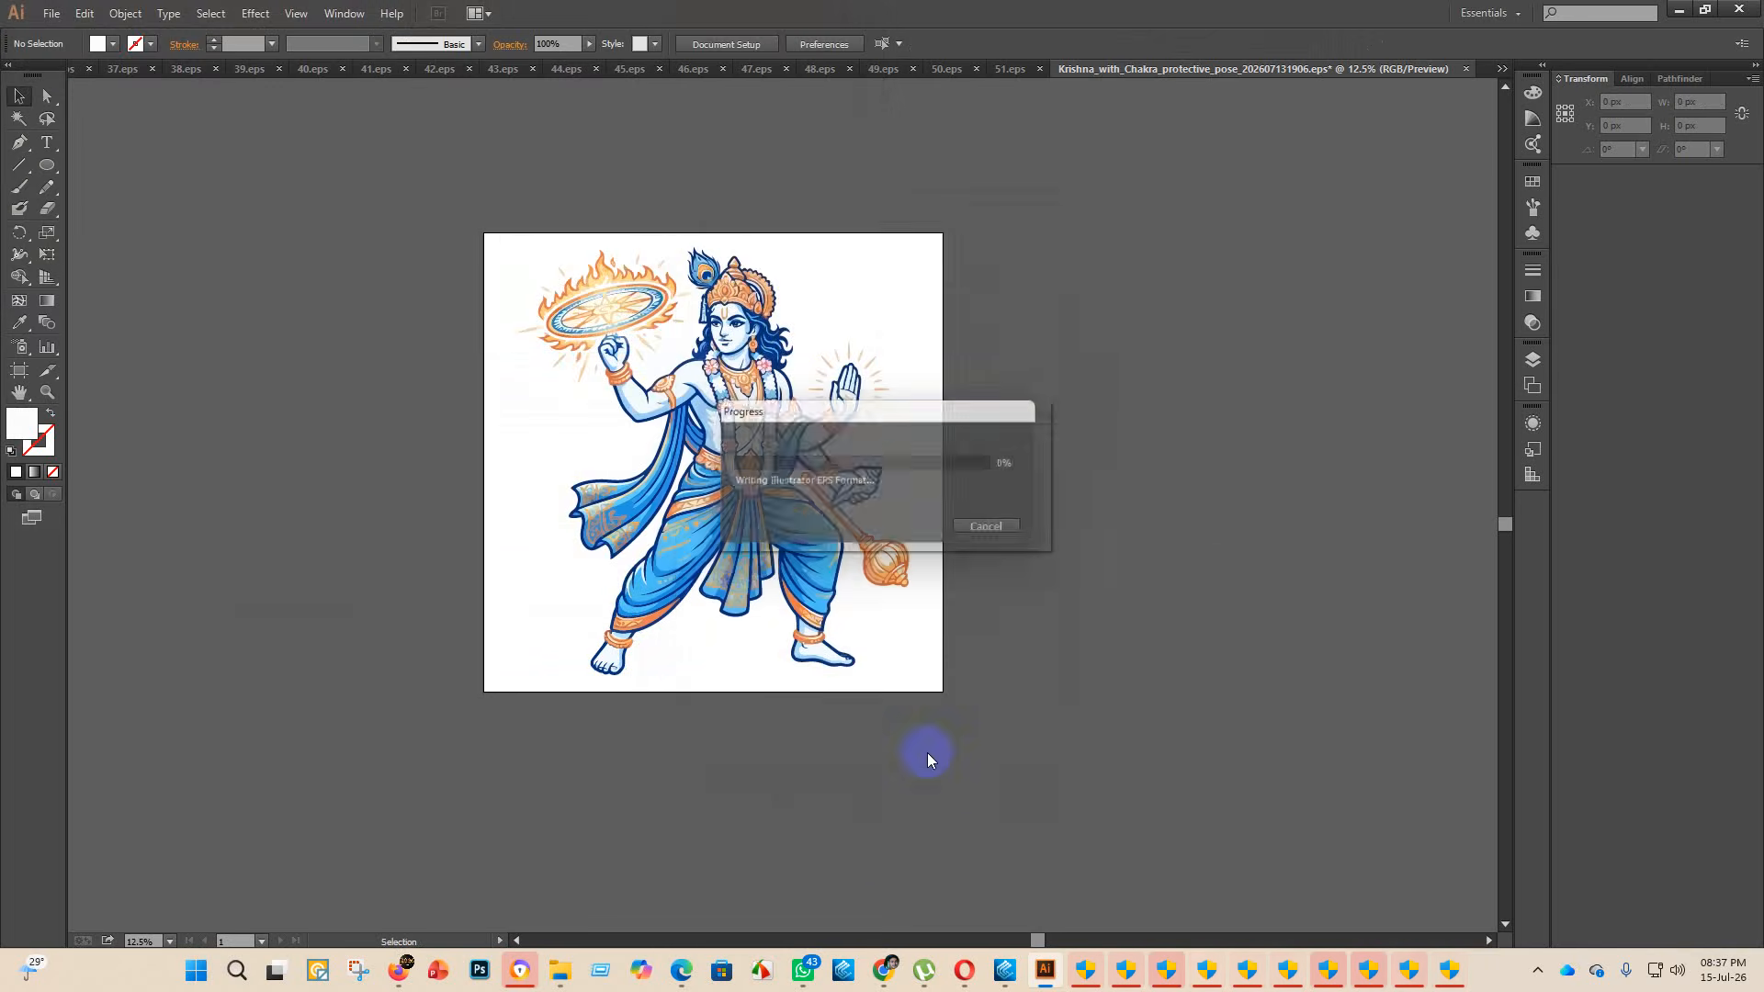
# - In File Explorer, move the Krishna_with_Chakra files into the finish folder and open Krishna_with_cow_pastoral_scene_202607131903.eps in a maximized Illustrator window
pyautogui.moveTo(560, 971)
pyautogui.click(555, 879)
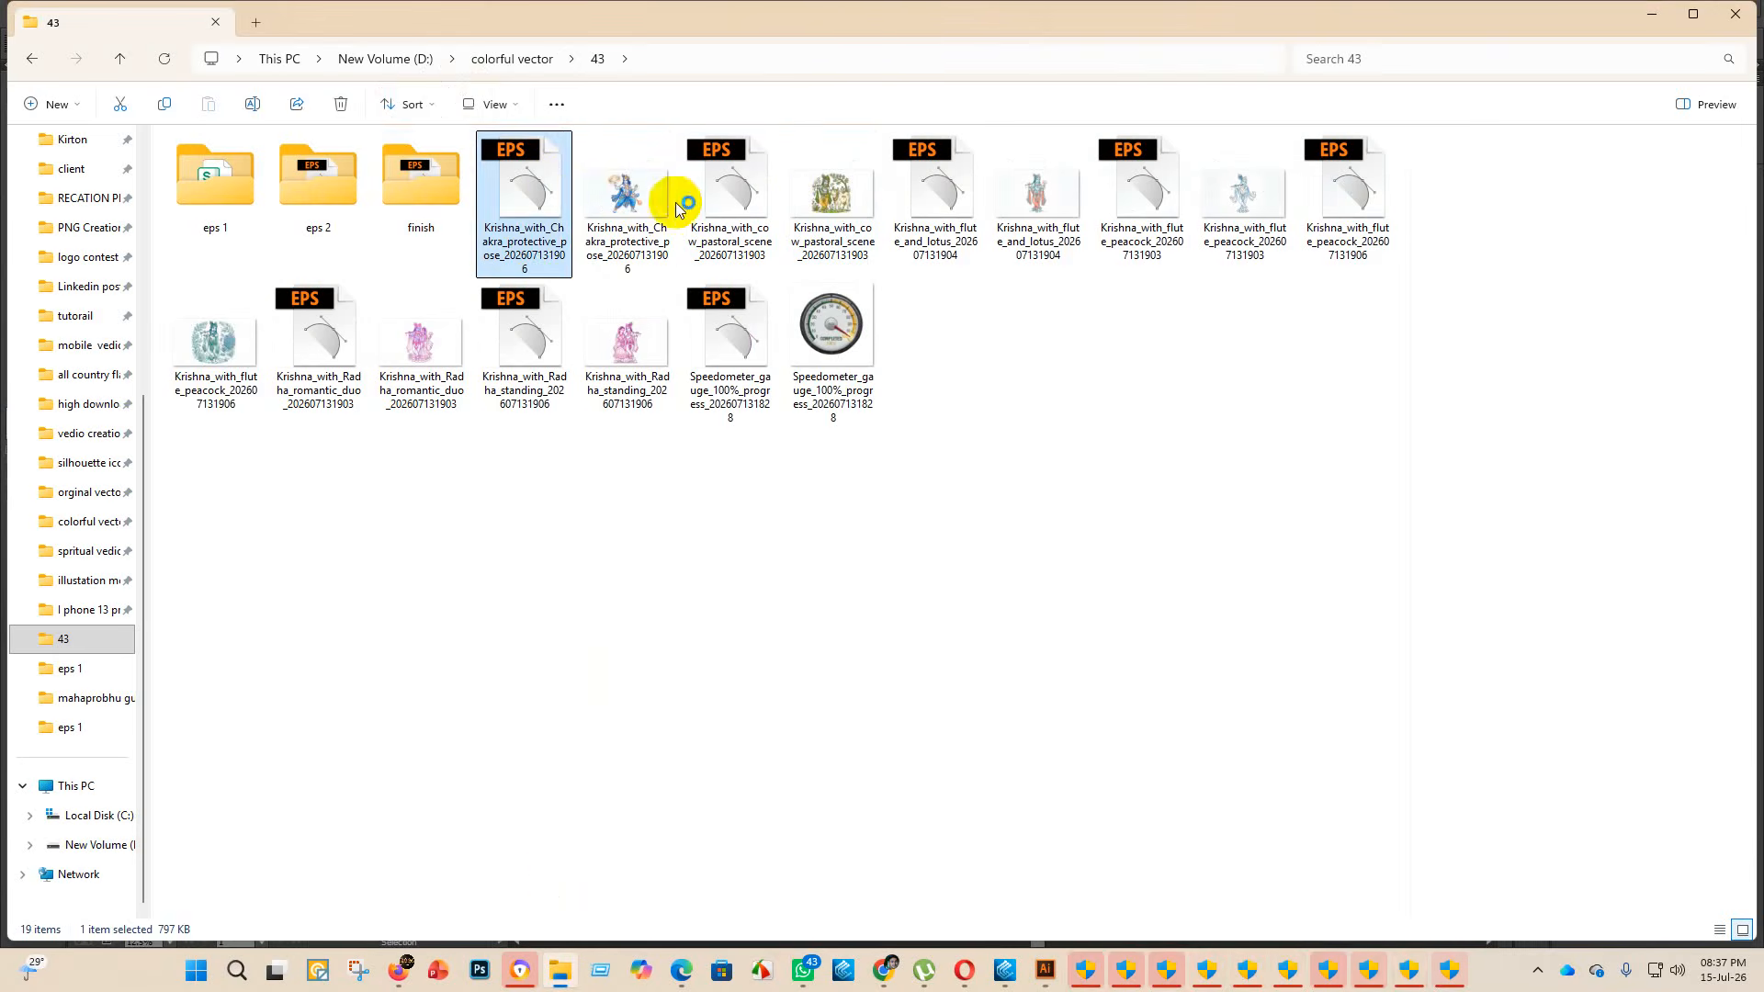
pyautogui.moveTo(534, 210); pyautogui.dragTo(405, 204)
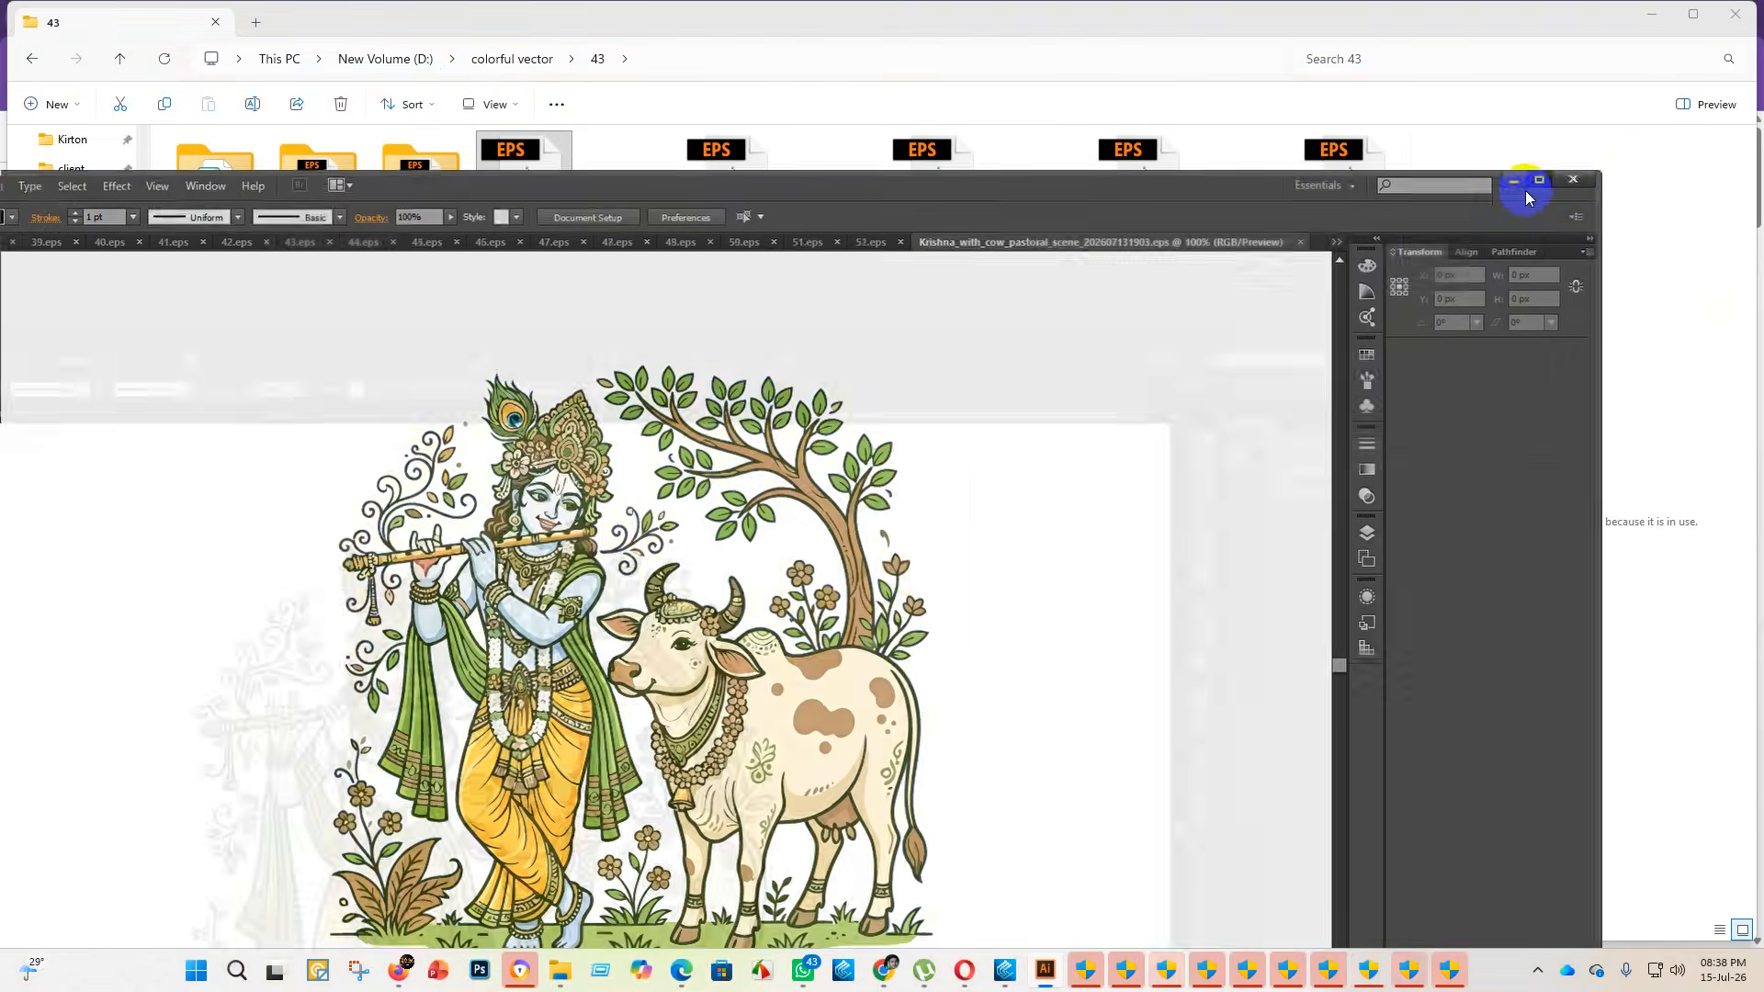
pyautogui.click(1537, 181)
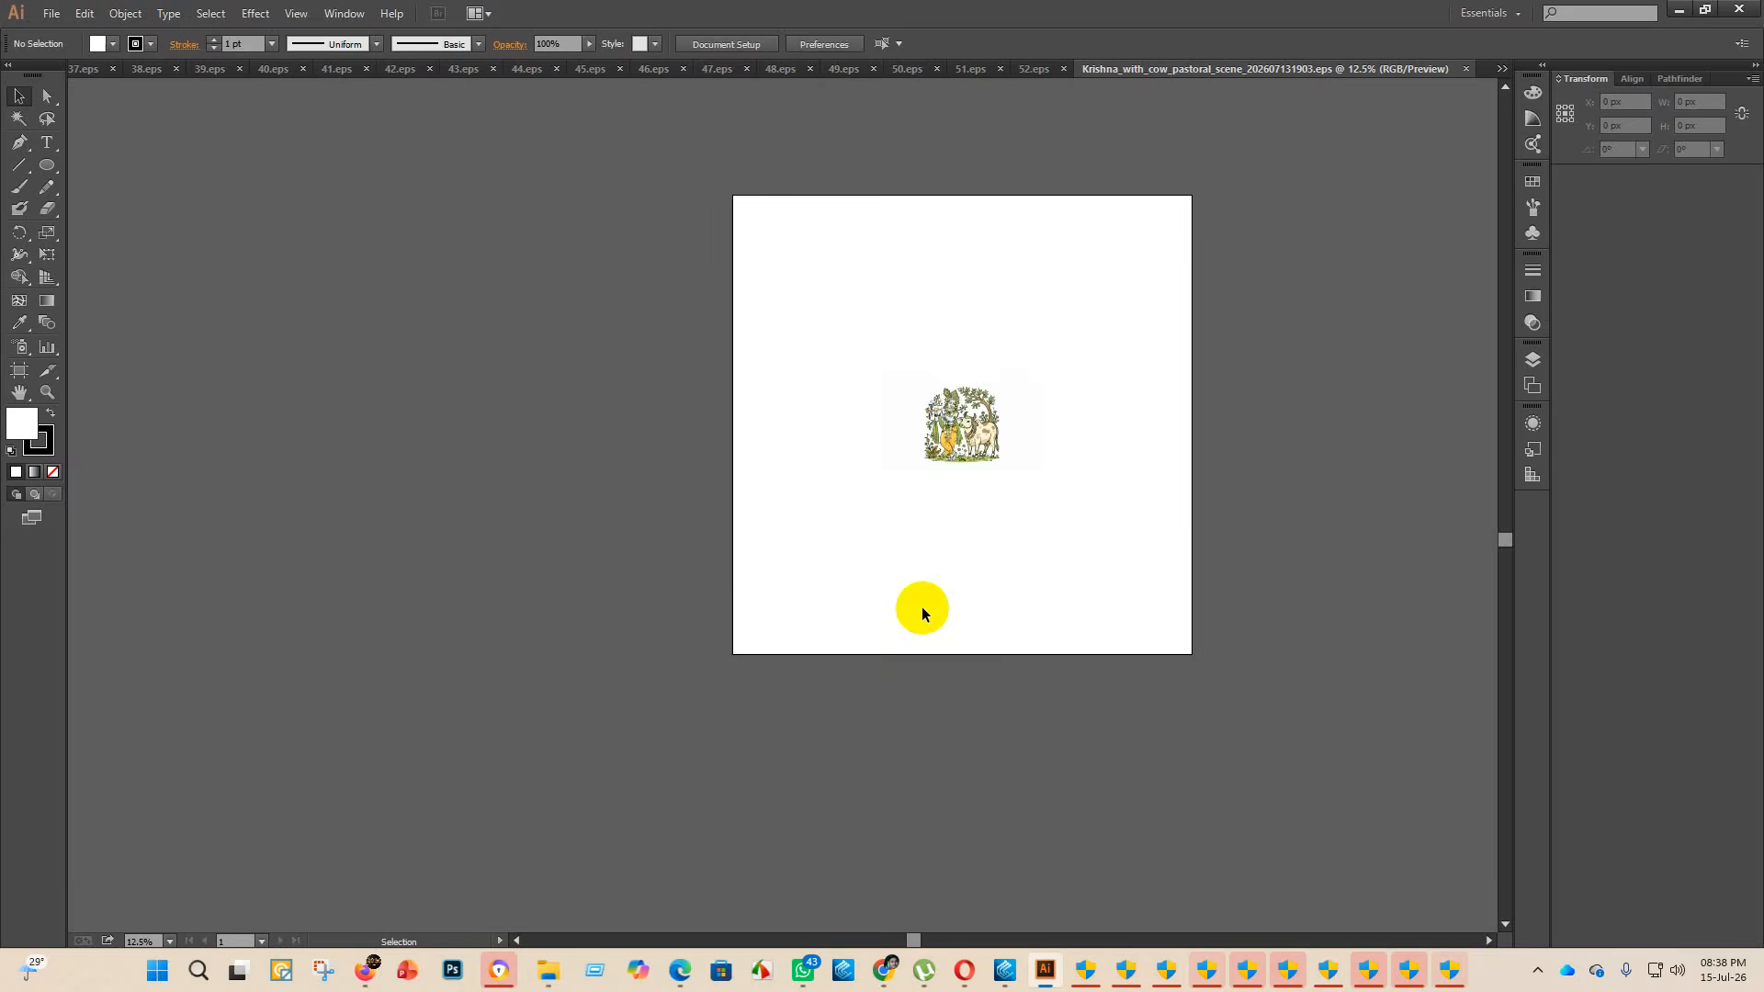
# - Scale the cow pastoral scene group up proportionally to about 7109 × 3968 px
pyautogui.click(983, 531)
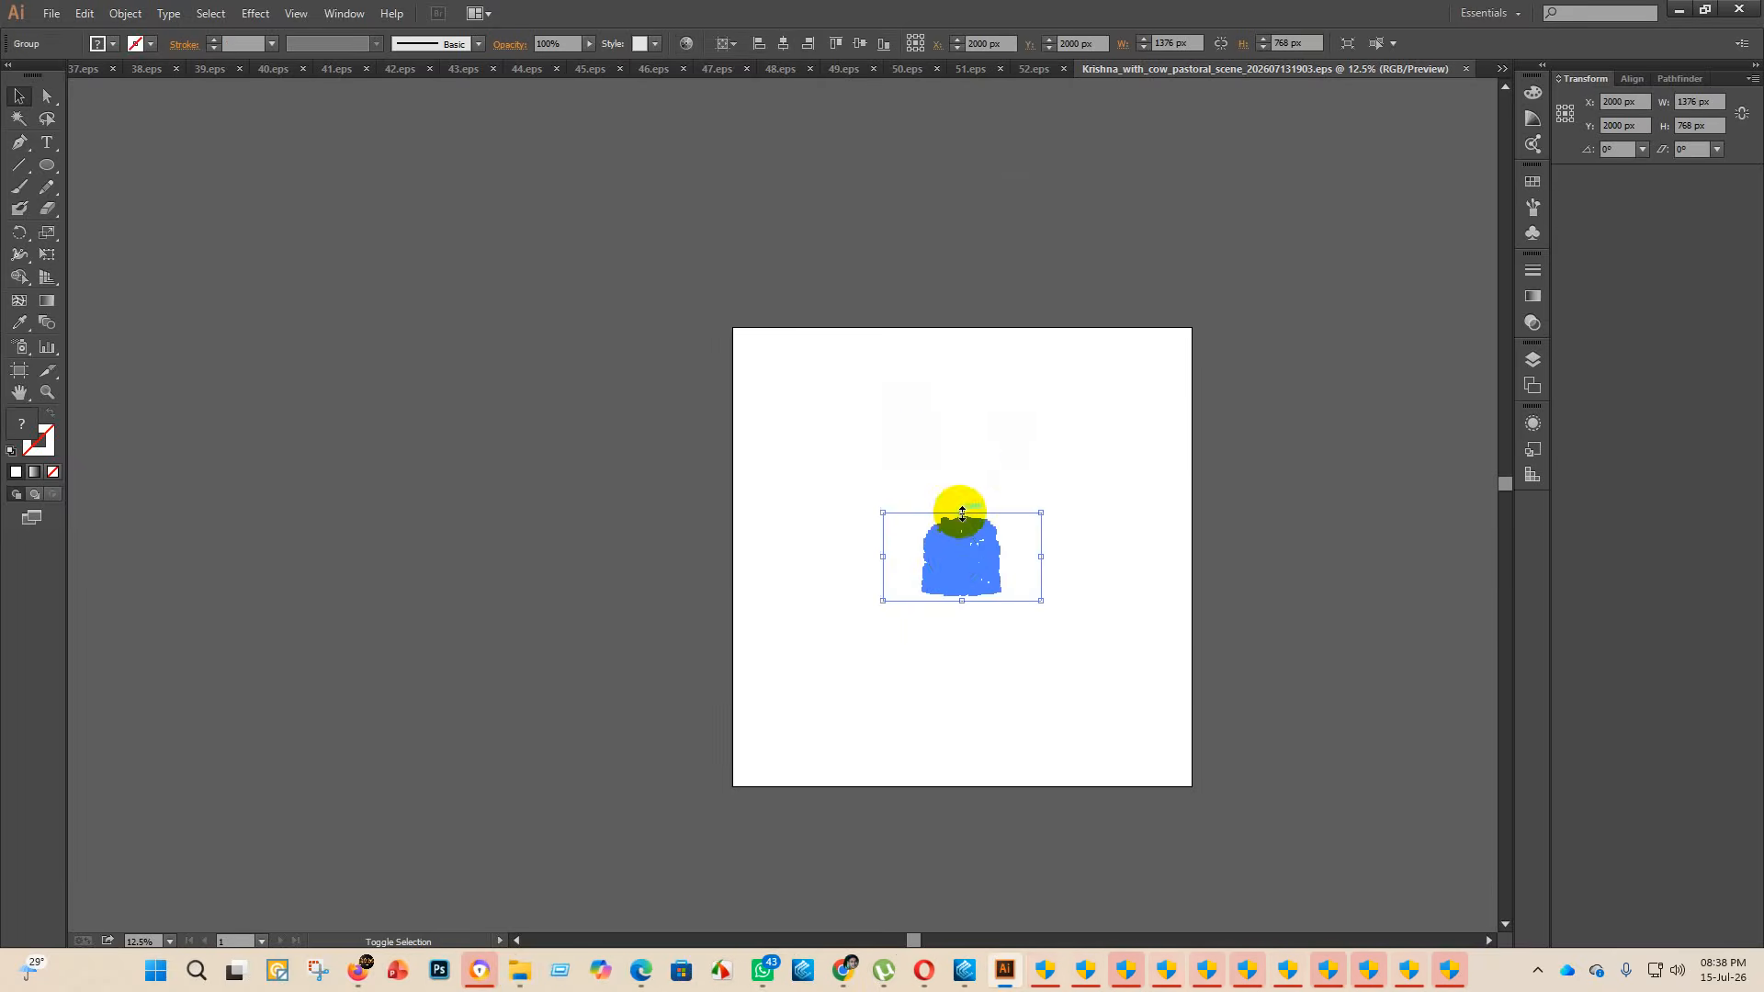
pyautogui.moveTo(962, 516); pyautogui.dragTo(1032, 145)
pyautogui.click(1020, 803)
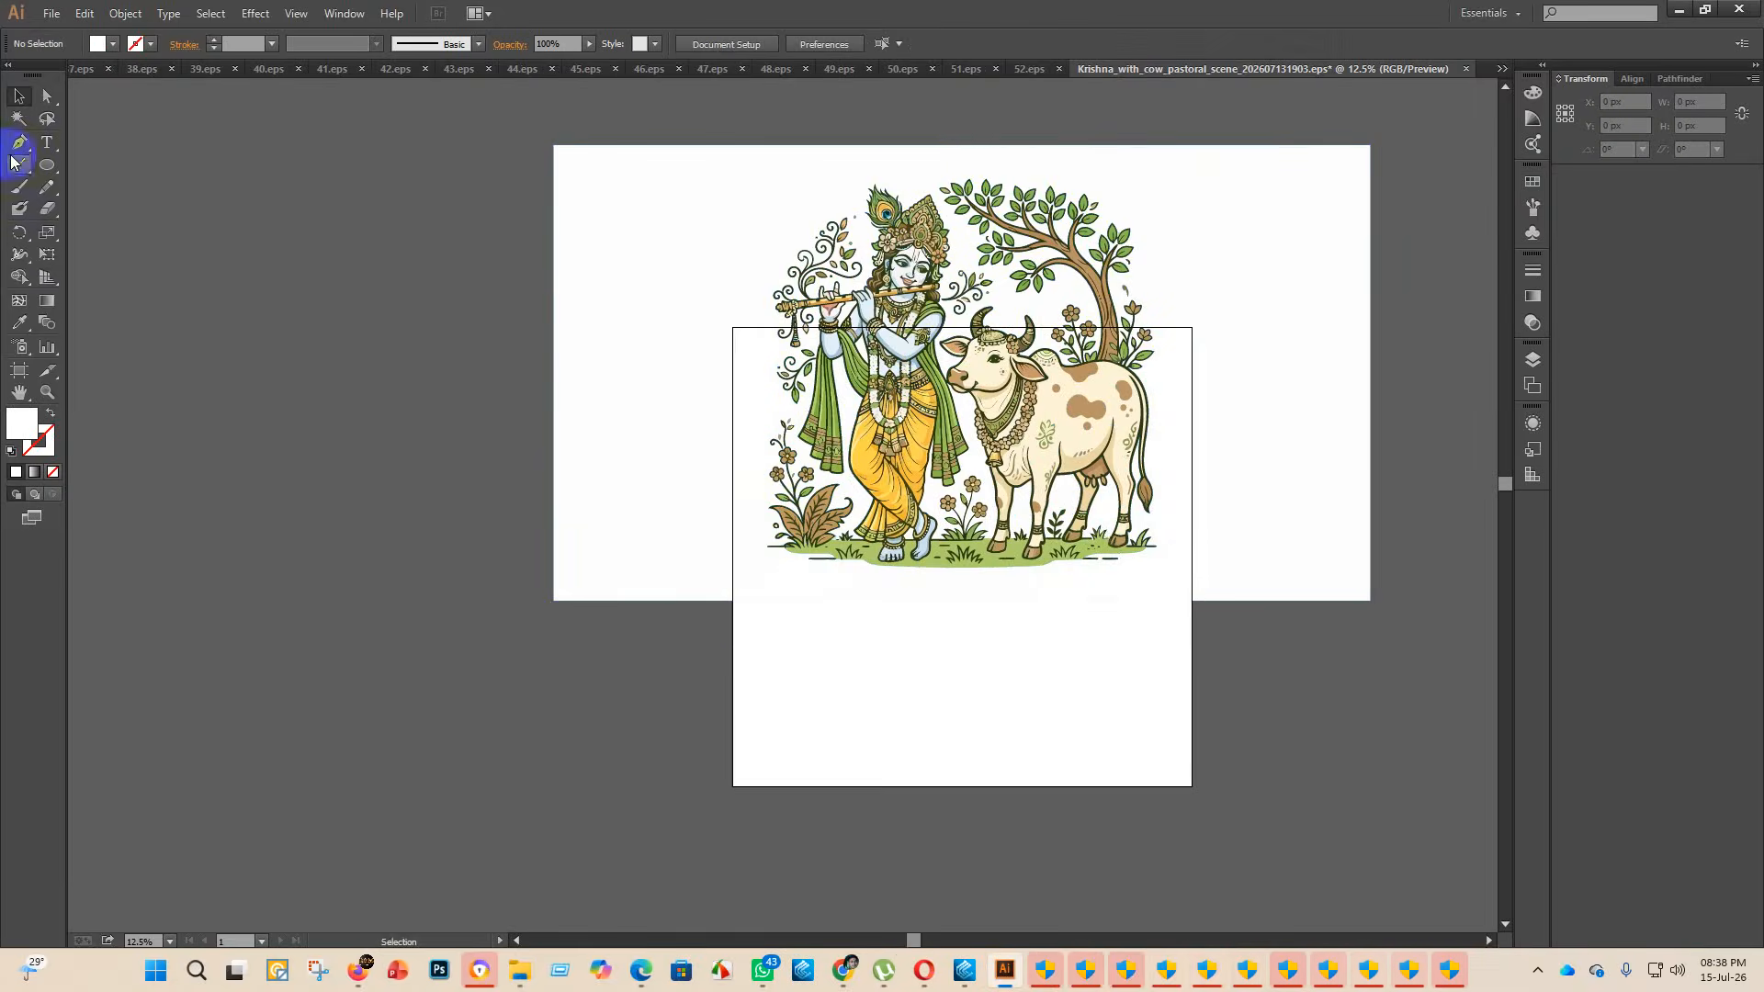
# - Select the white background around the cow scene with the Magic Wand and delete it
pyautogui.click(18, 121)
pyautogui.click(692, 293)
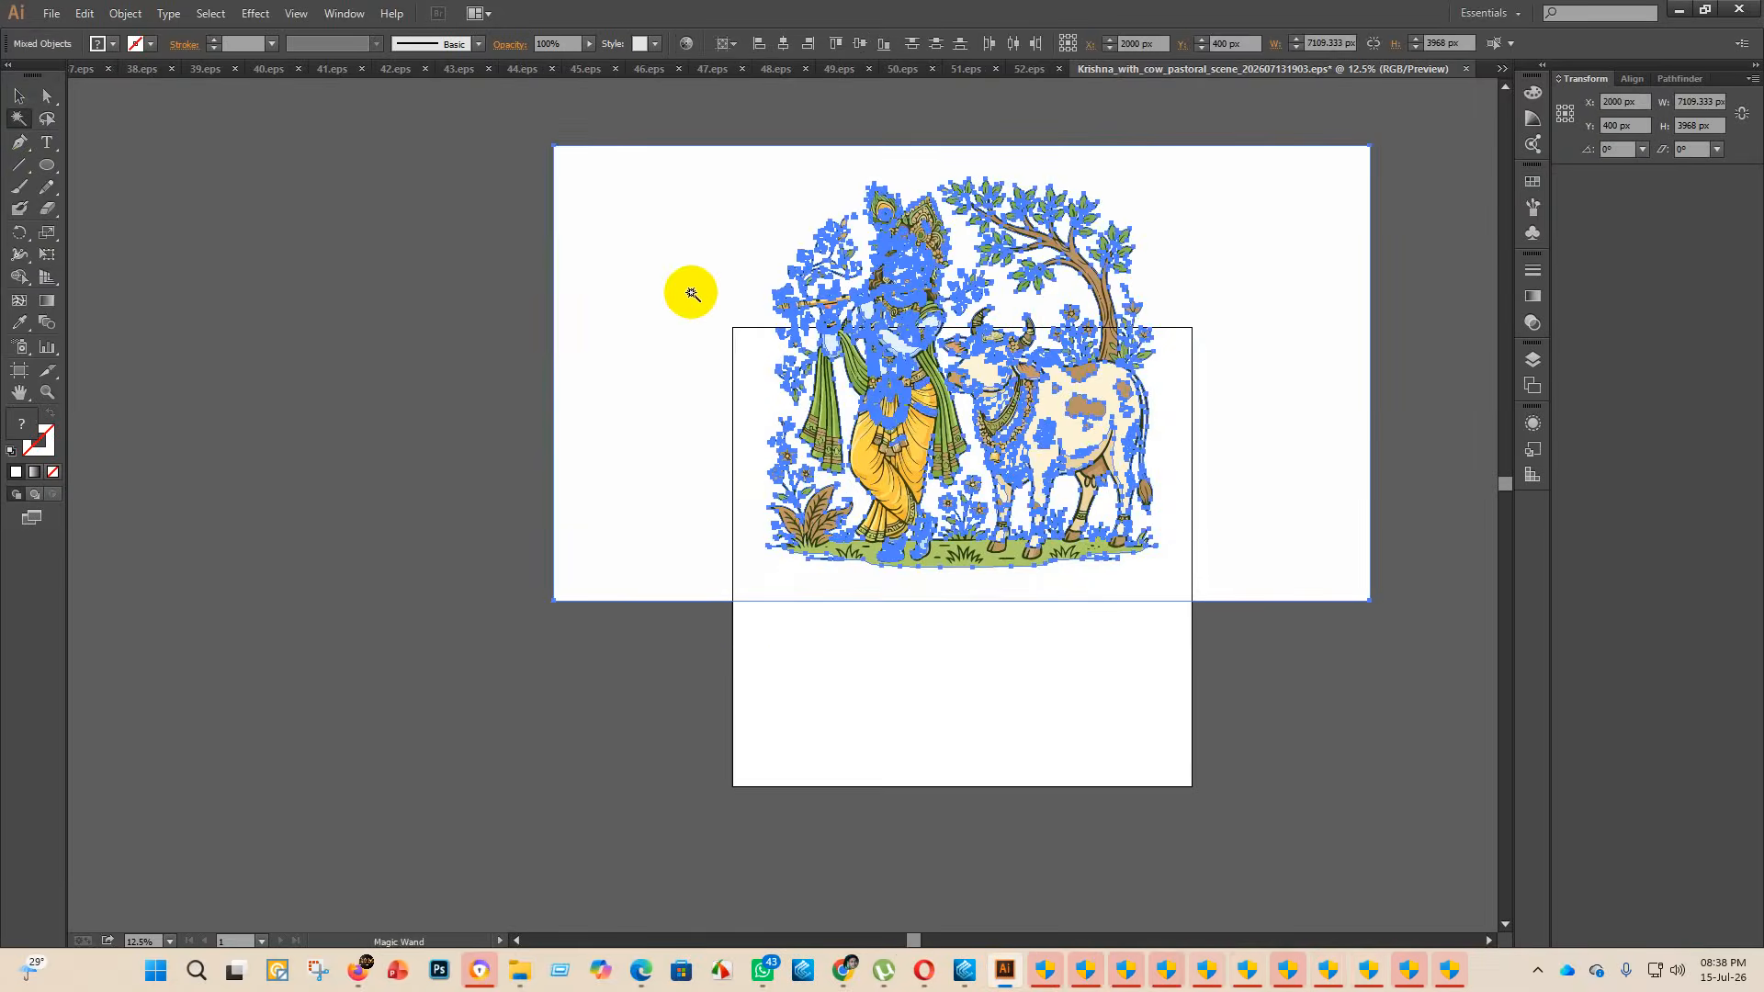
pyautogui.press('Delete')
pyautogui.scroll(3, 916, 324)
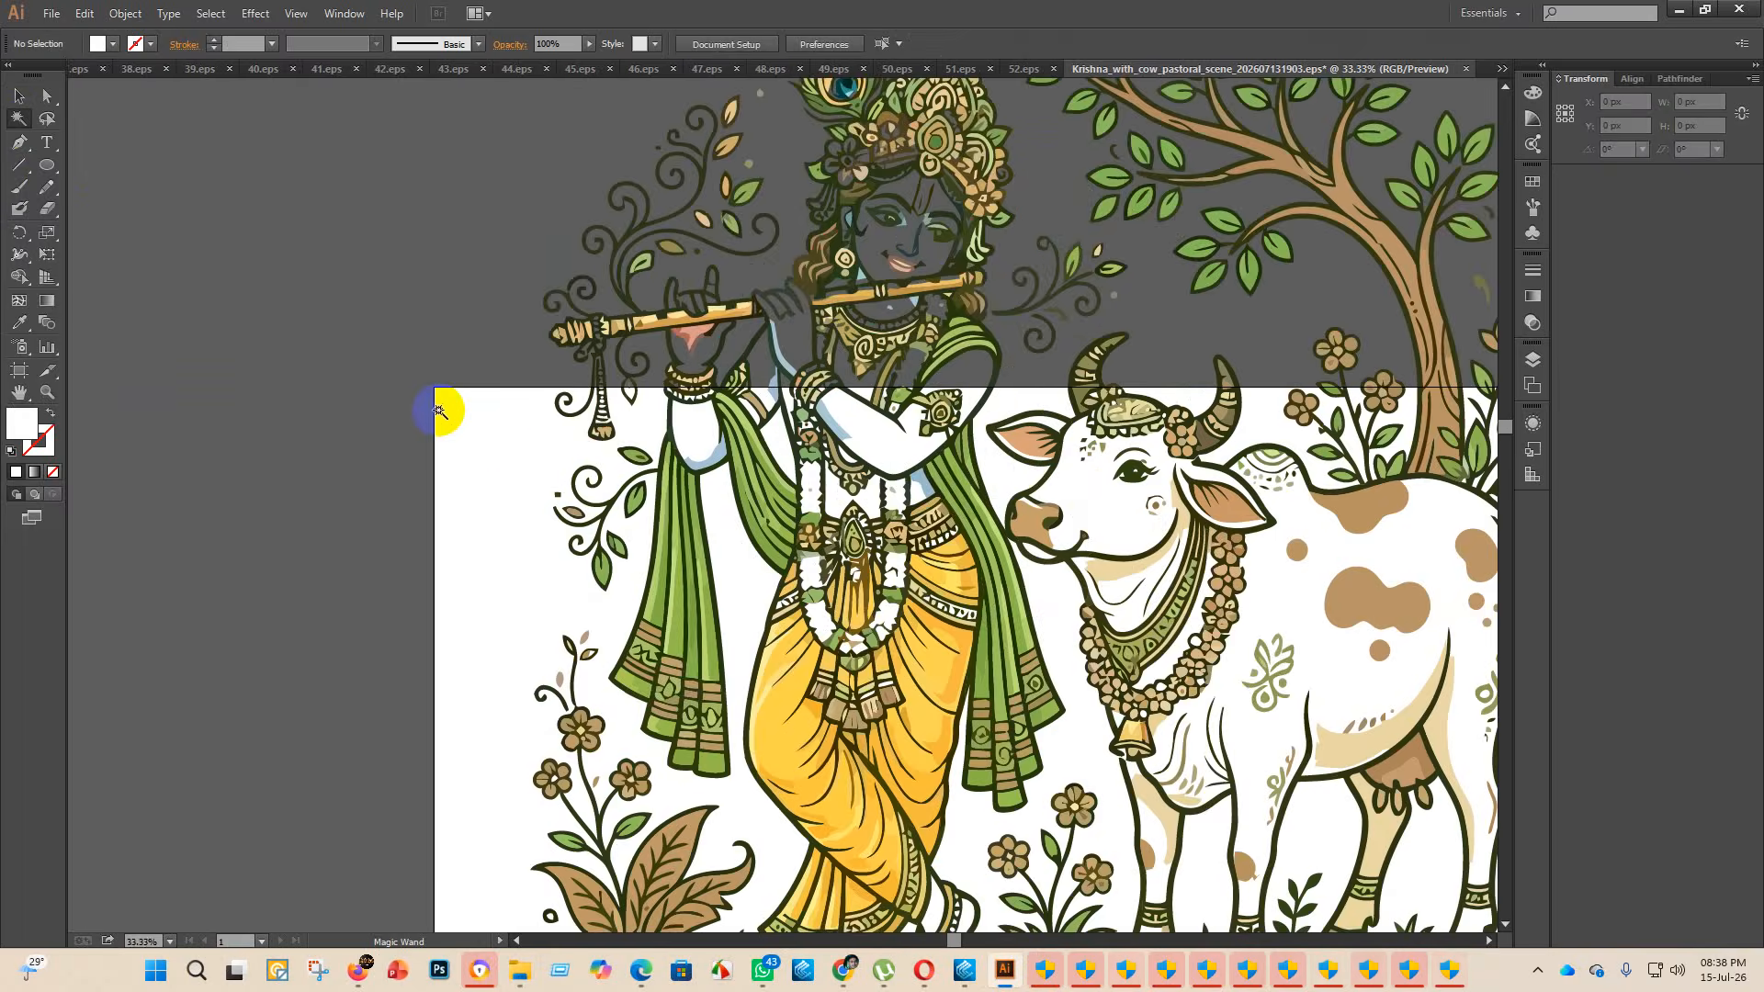
pyautogui.scroll(-2, 439, 411)
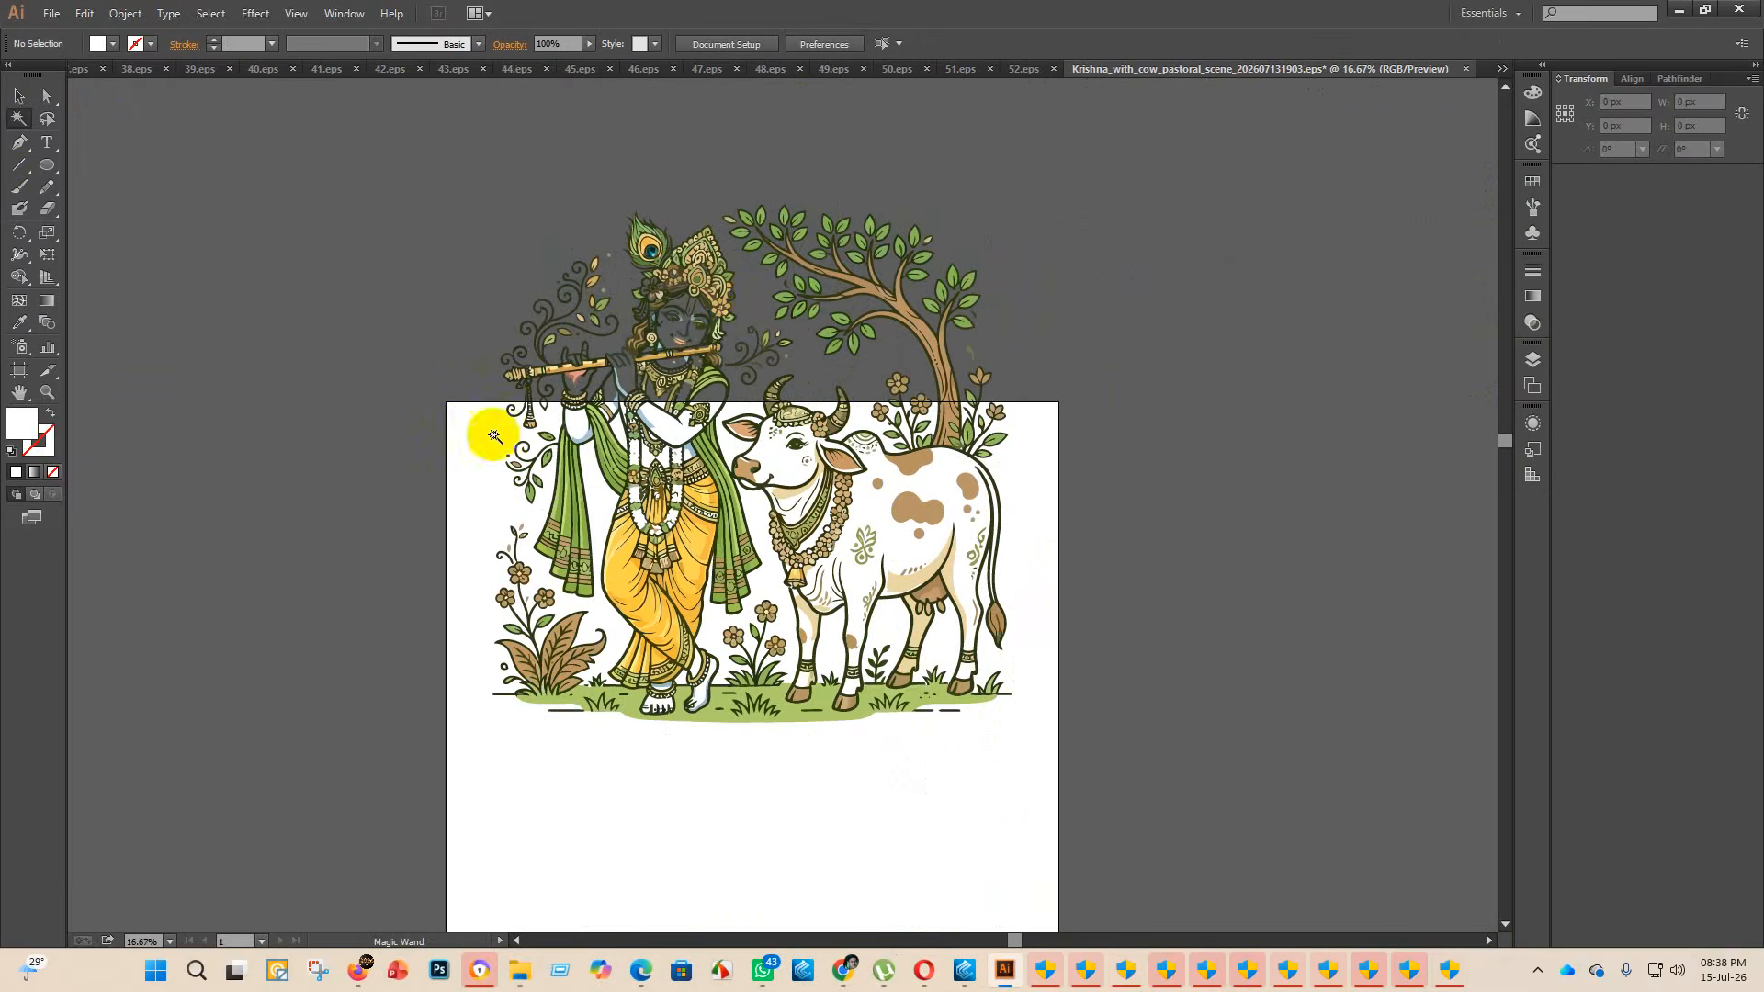
# - Center the remaining Krishna and cow artwork vertically on the artboard
pyautogui.click(757, 296)
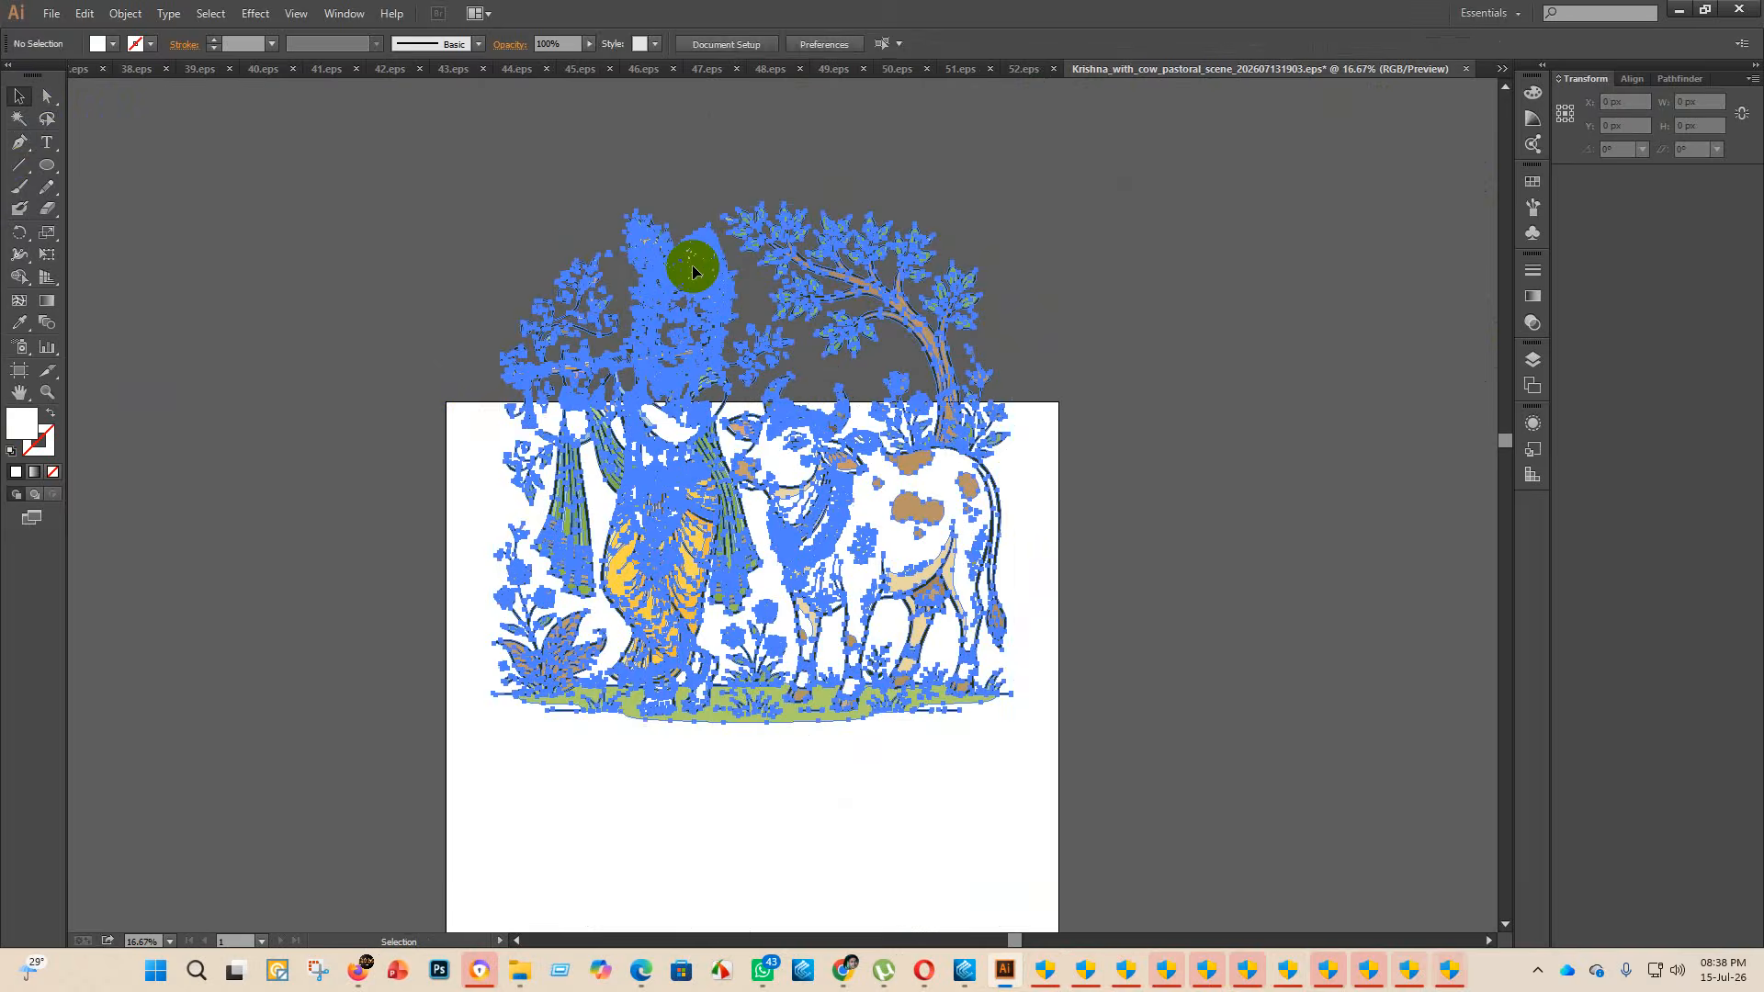
pyautogui.click(861, 43)
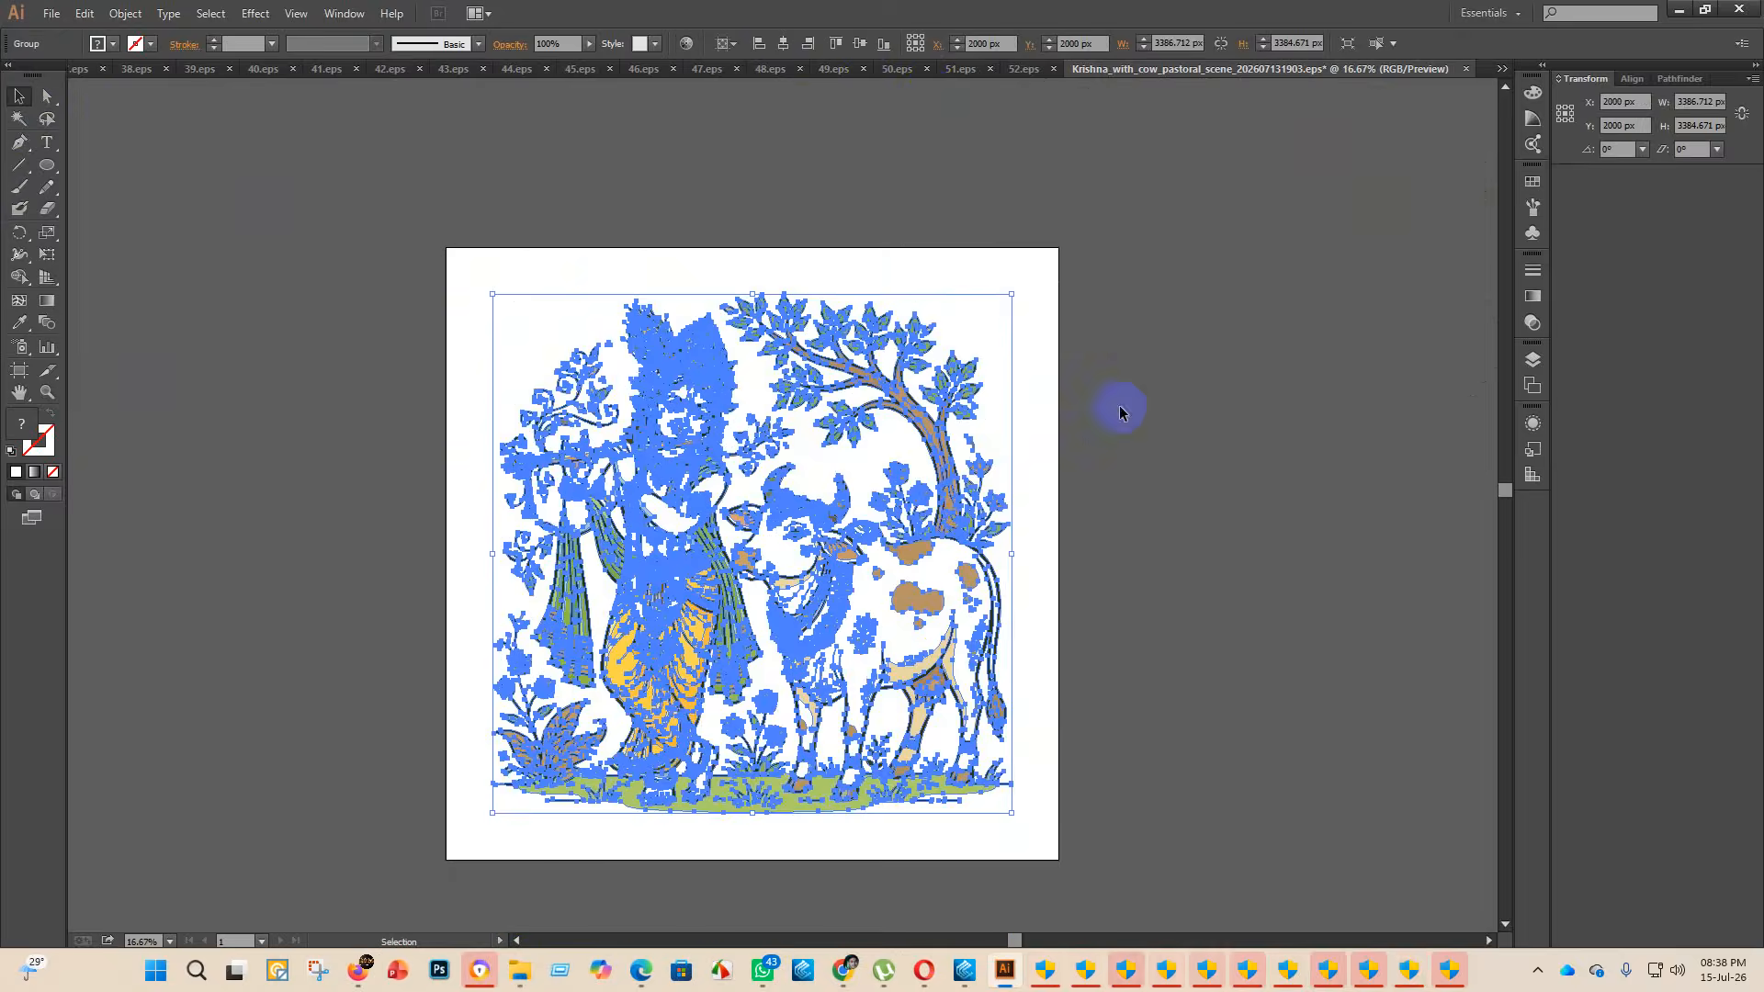
pyautogui.click(1194, 555)
pyautogui.scroll(-1, 1075, 509)
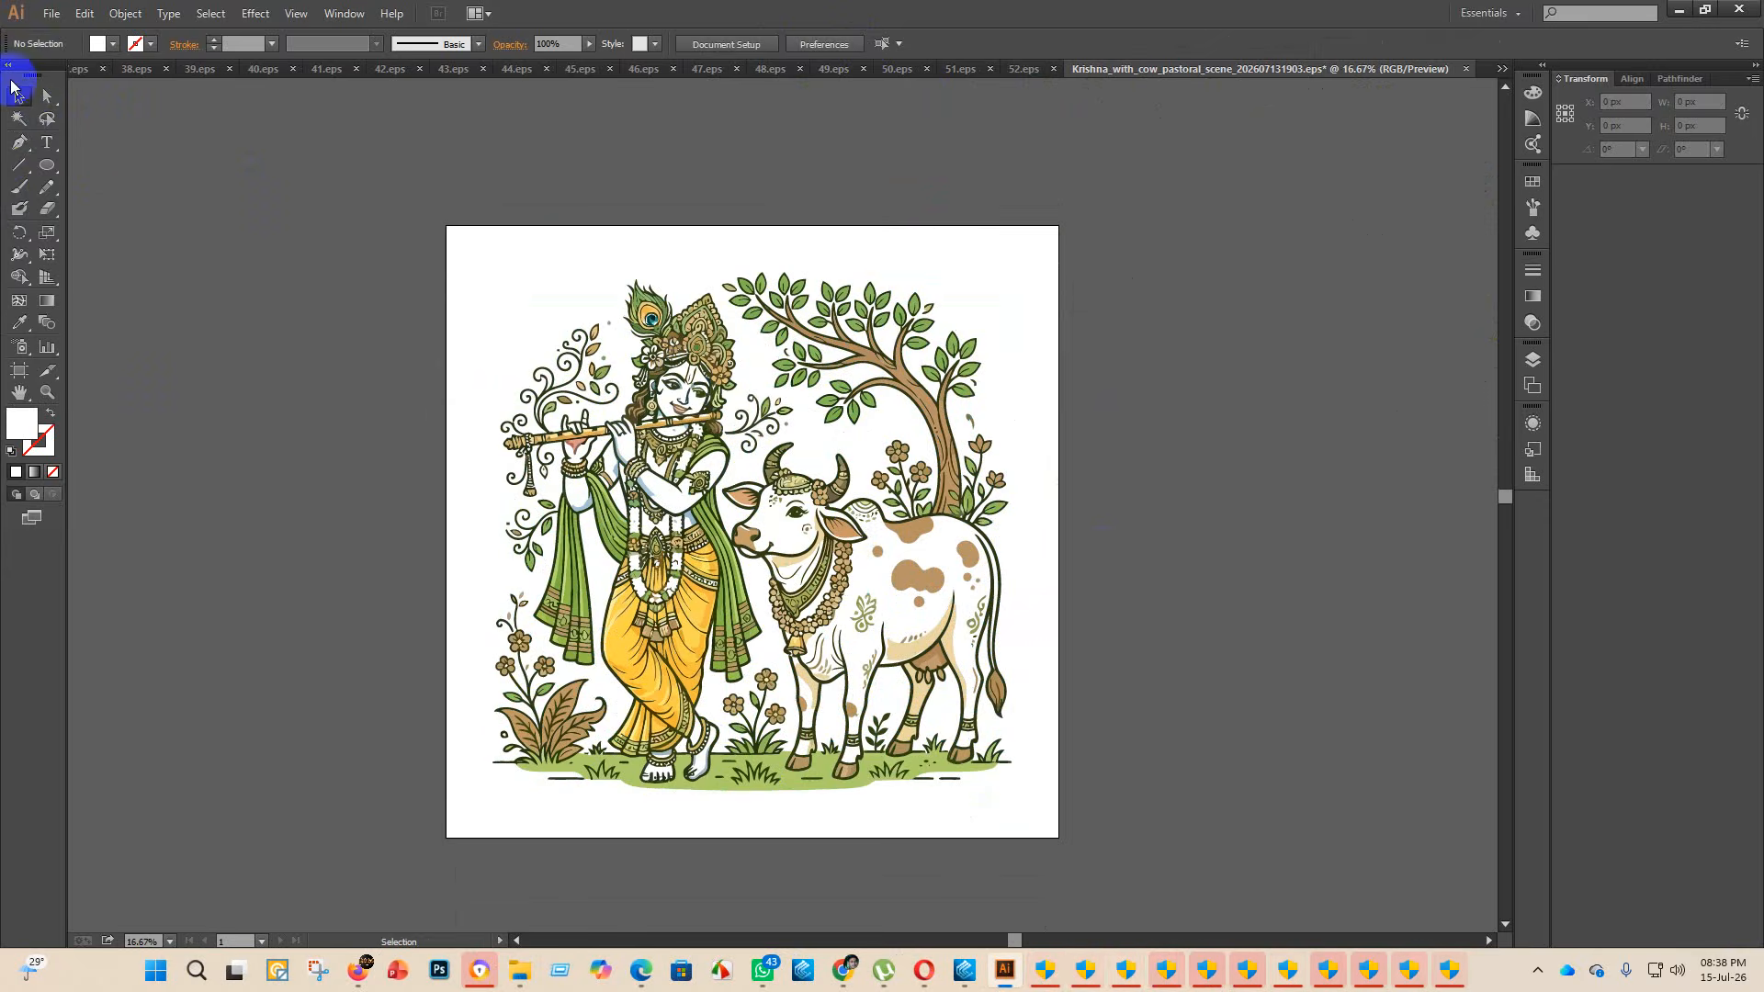
# - Start a Save As into the eps 2 folder with Illustrator EPS (*.EPS) as the file type
pyautogui.click(52, 18)
pyautogui.click(119, 177)
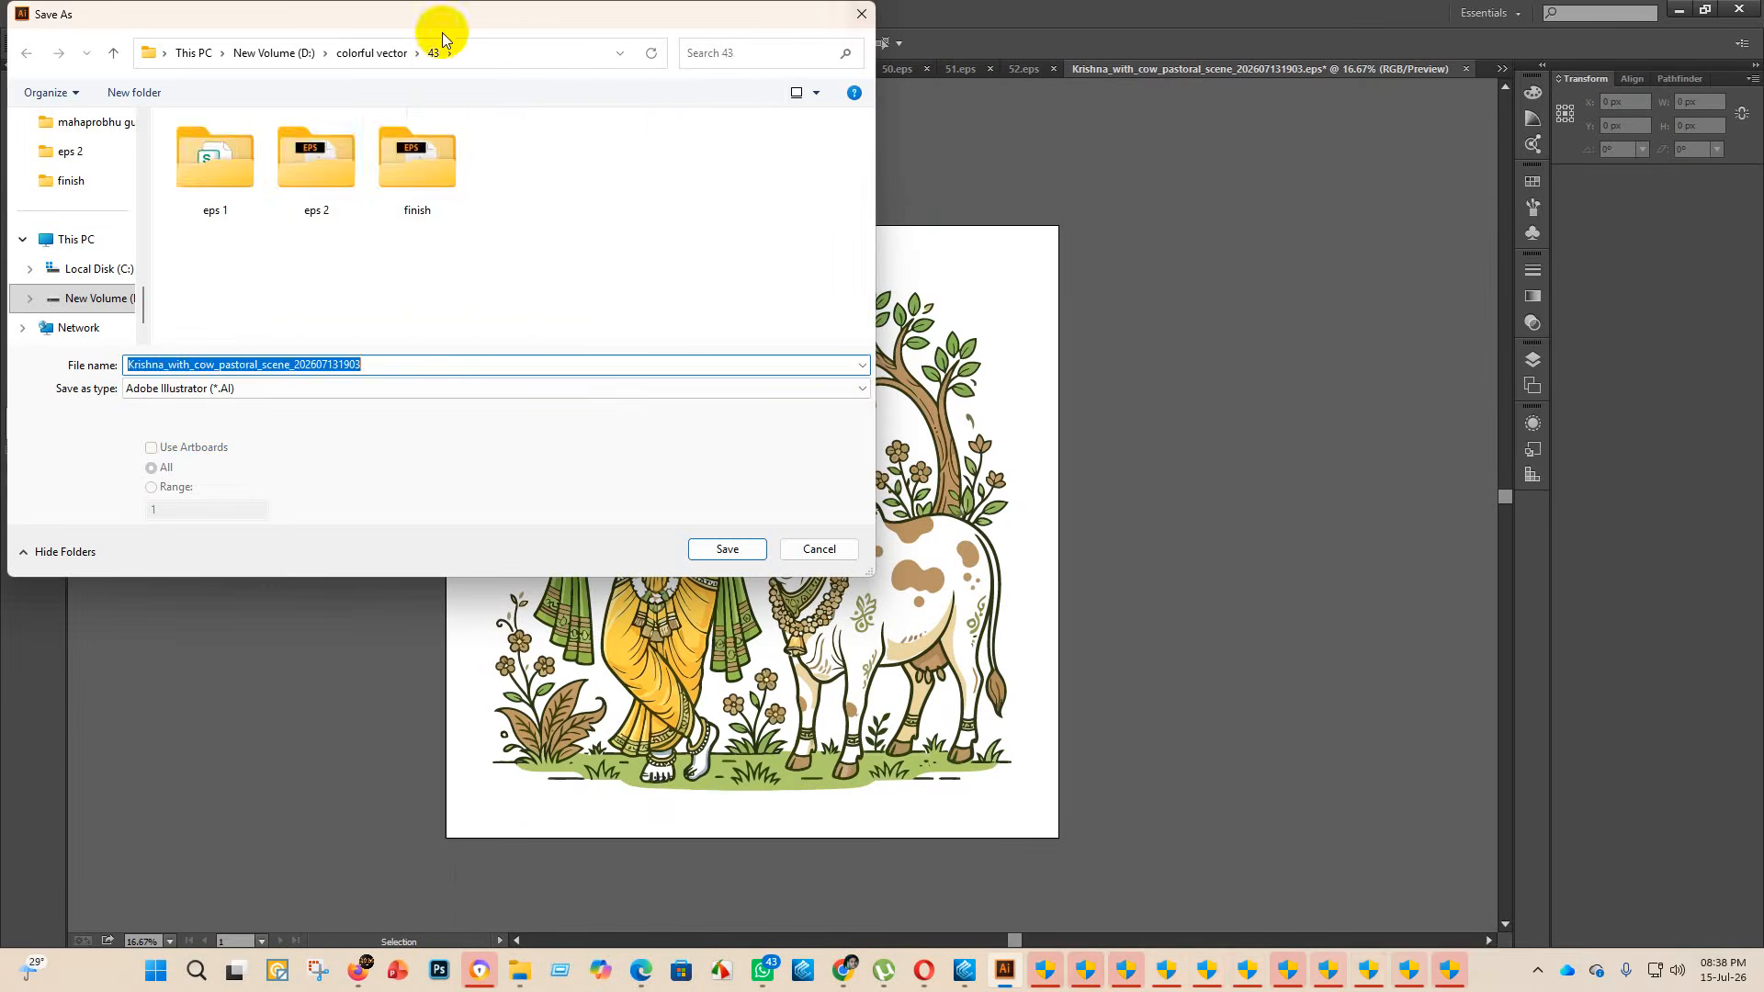
pyautogui.doubleClick(313, 159)
pyautogui.click(260, 388)
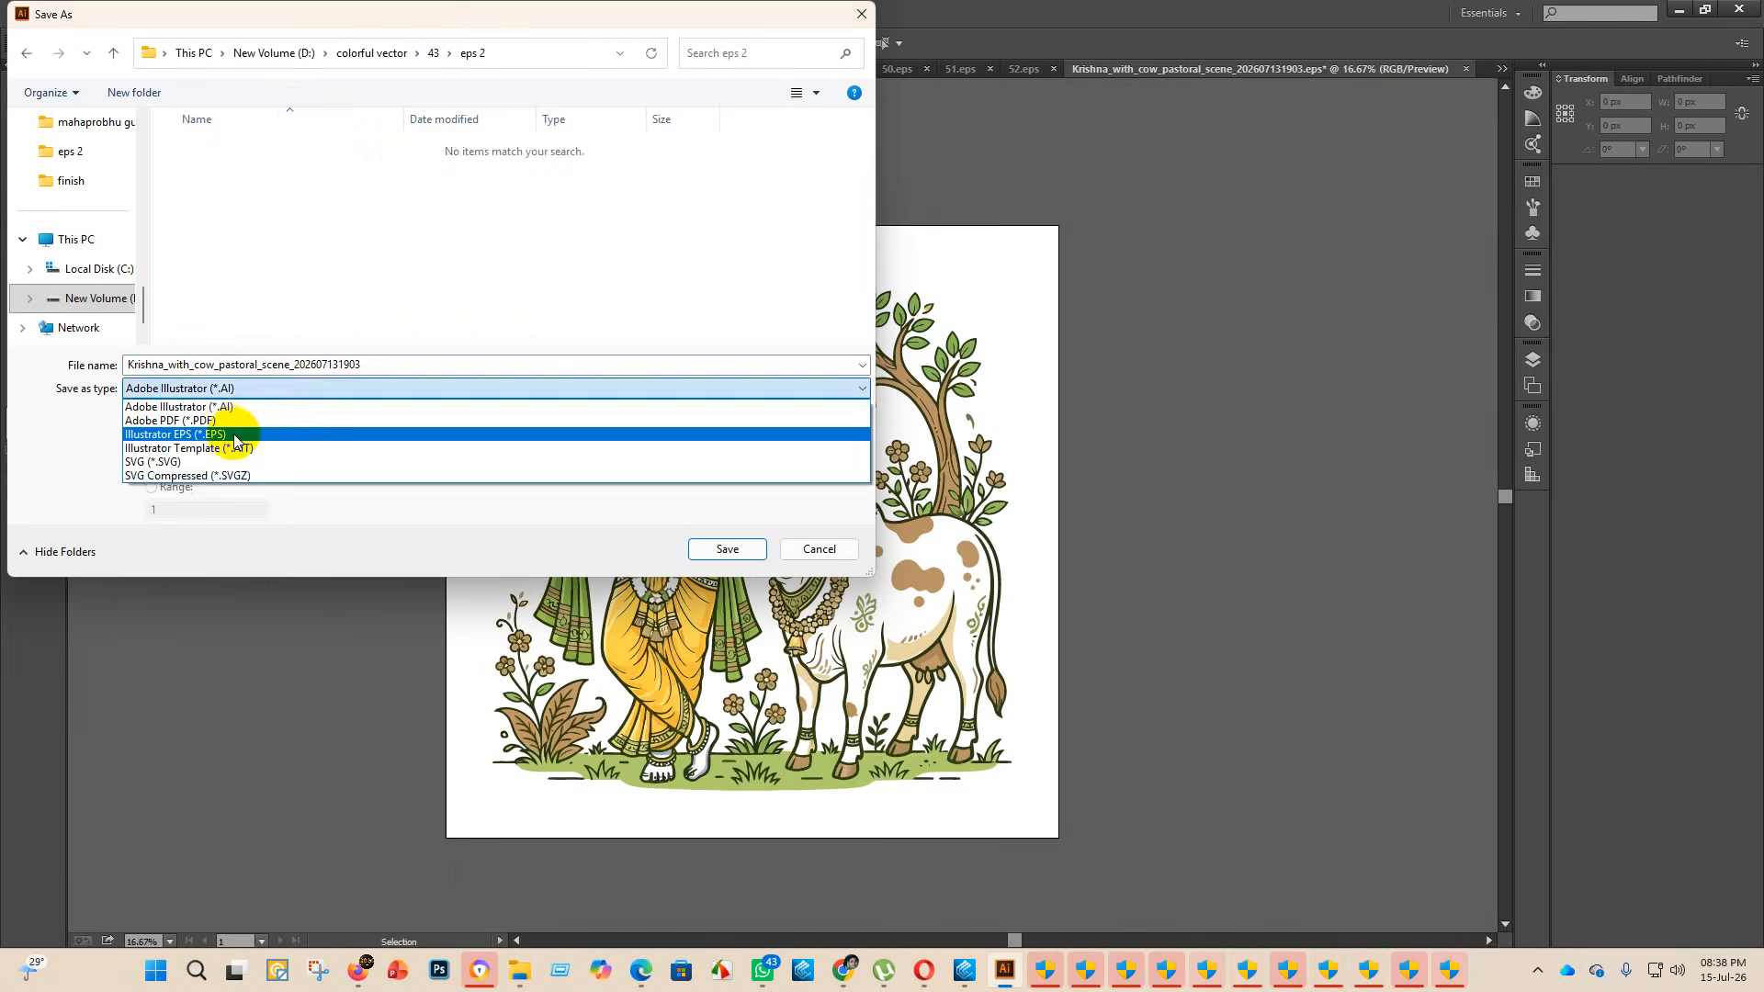
pyautogui.click(257, 415)
# - Name the file 53, following the last numbered file in the folder, and save it
pyautogui.scroll(-15, 266, 303)
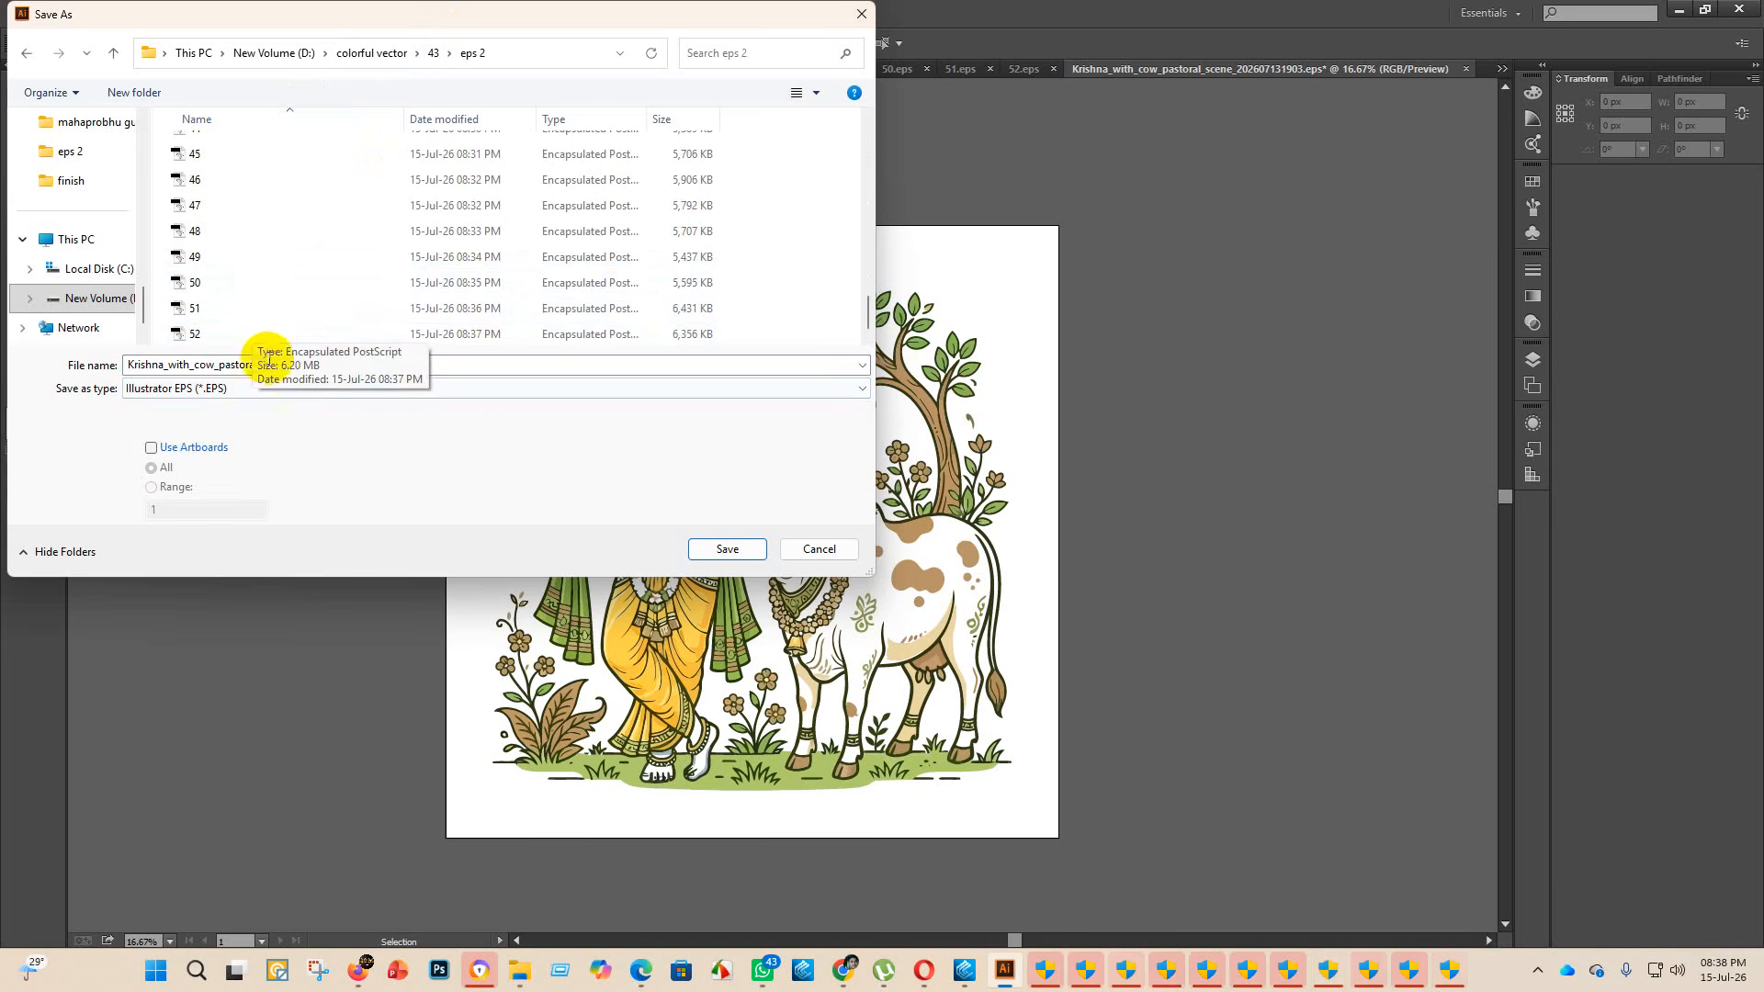
pyautogui.doubleClick(479, 362)
pyautogui.press('BackSpace')
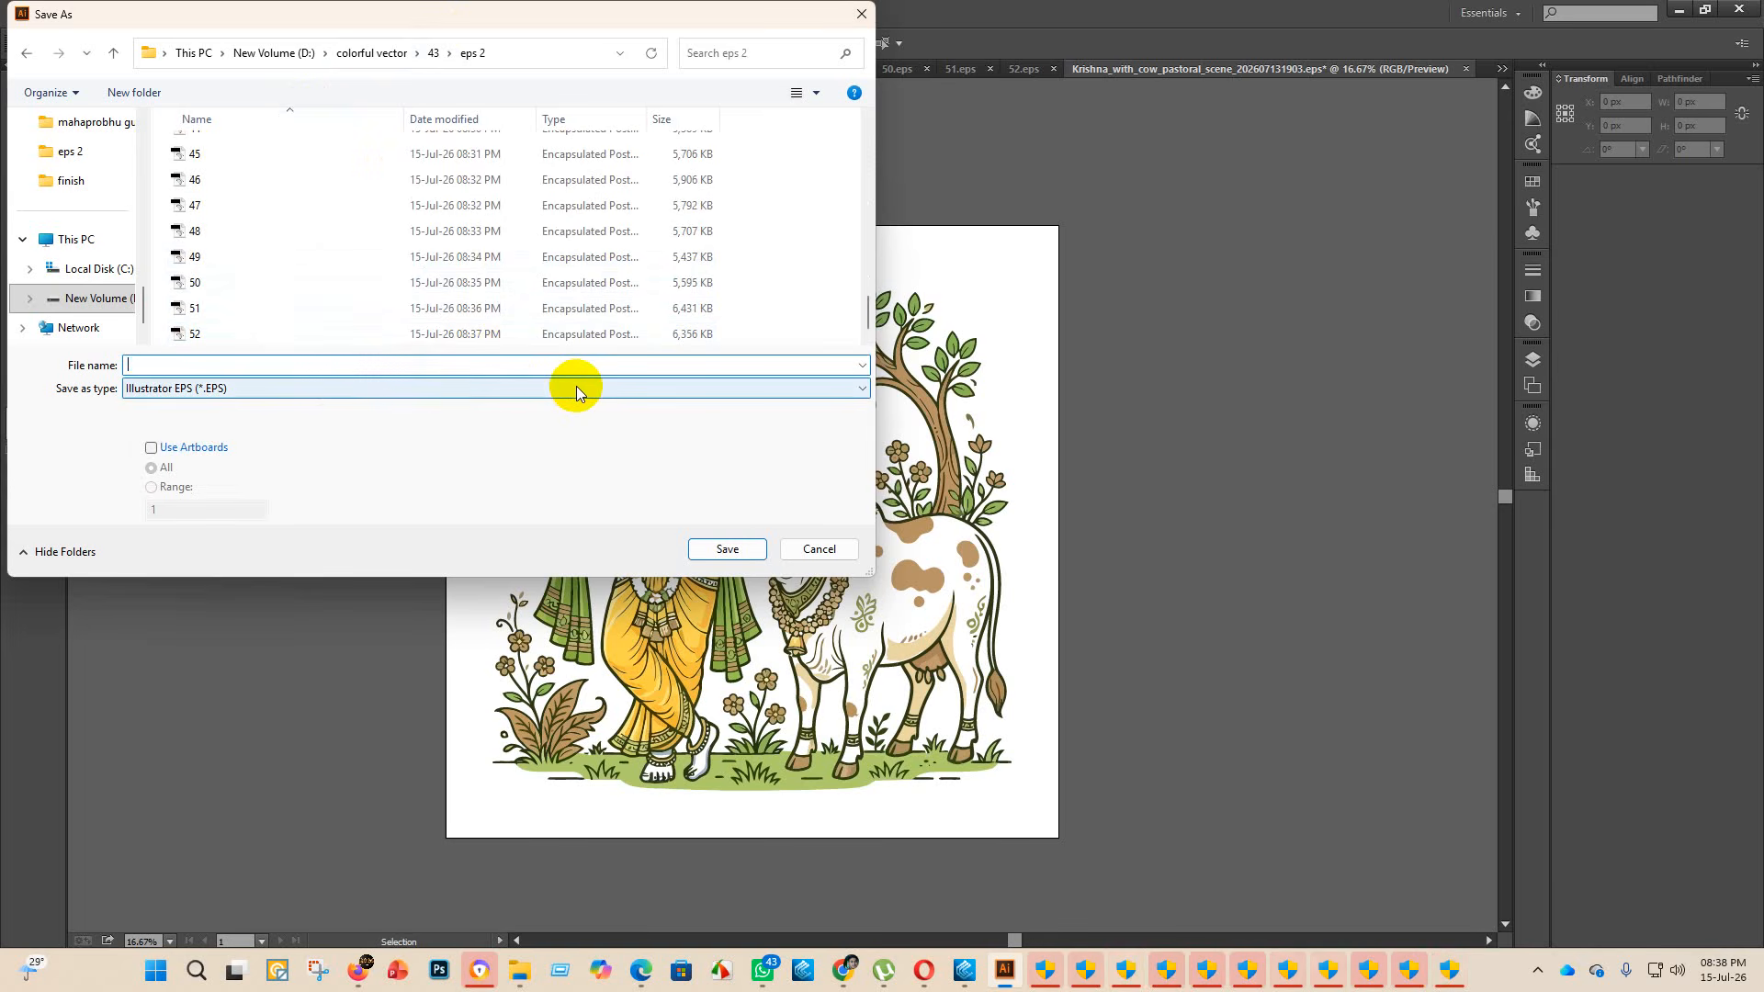
pyautogui.write('53')
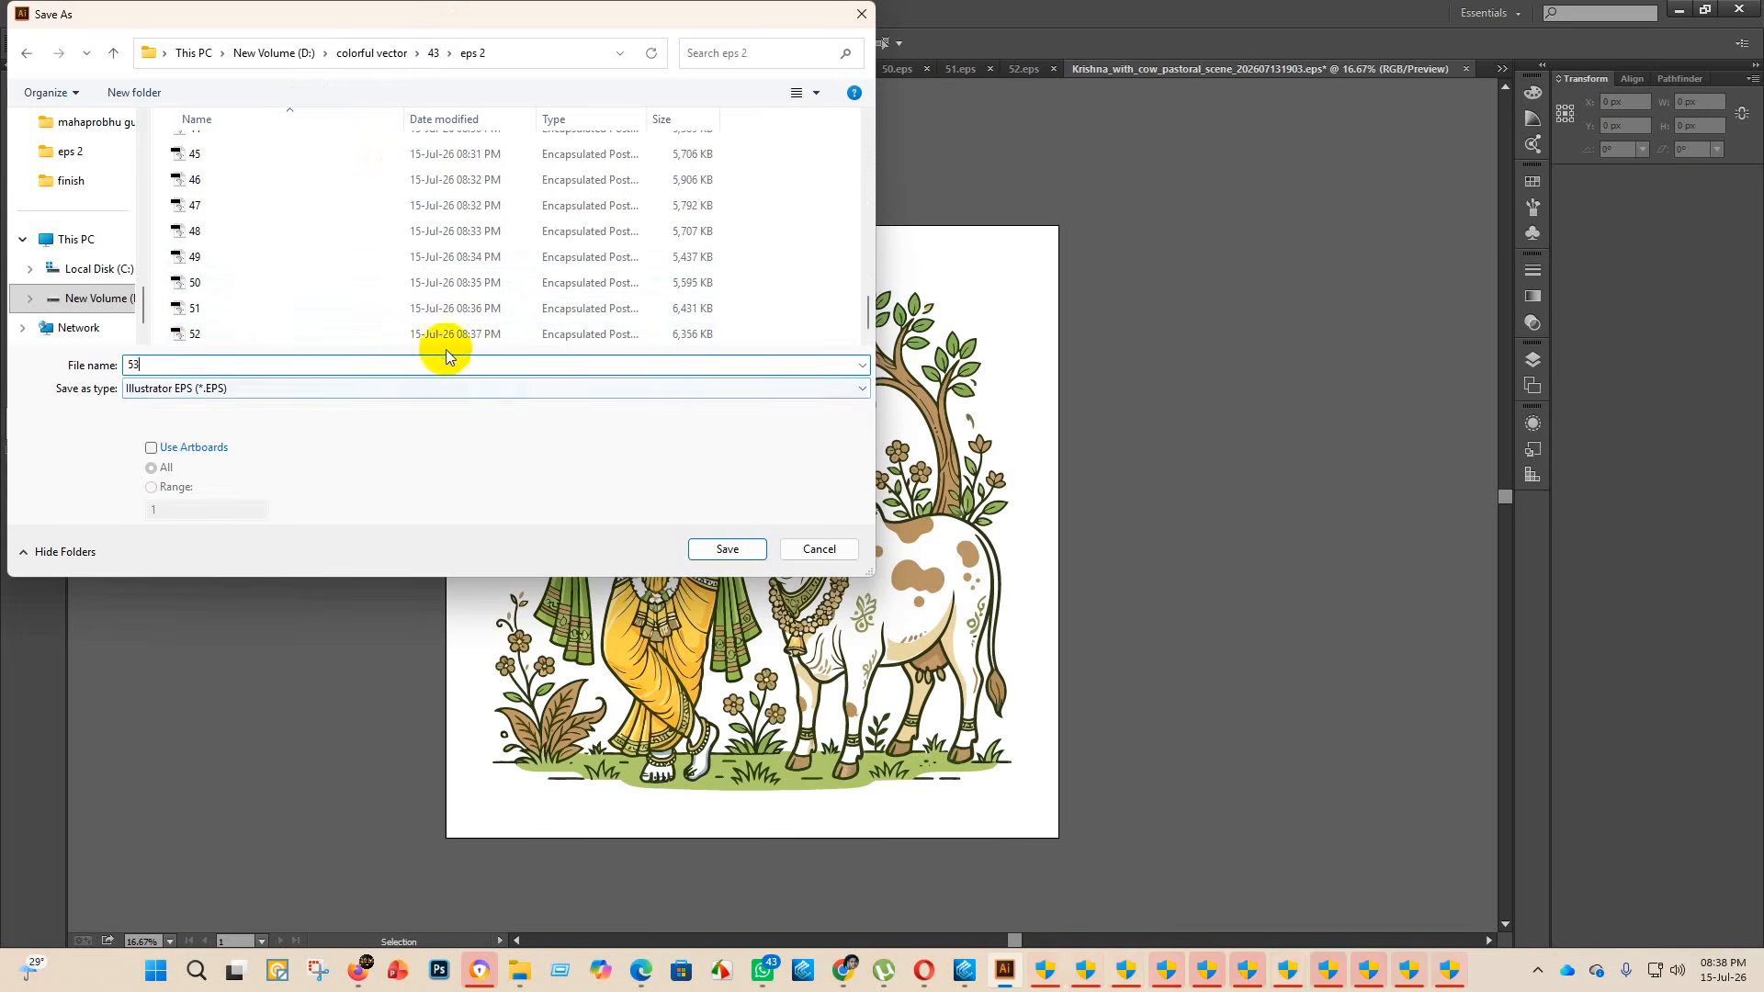
pyautogui.click(727, 549)
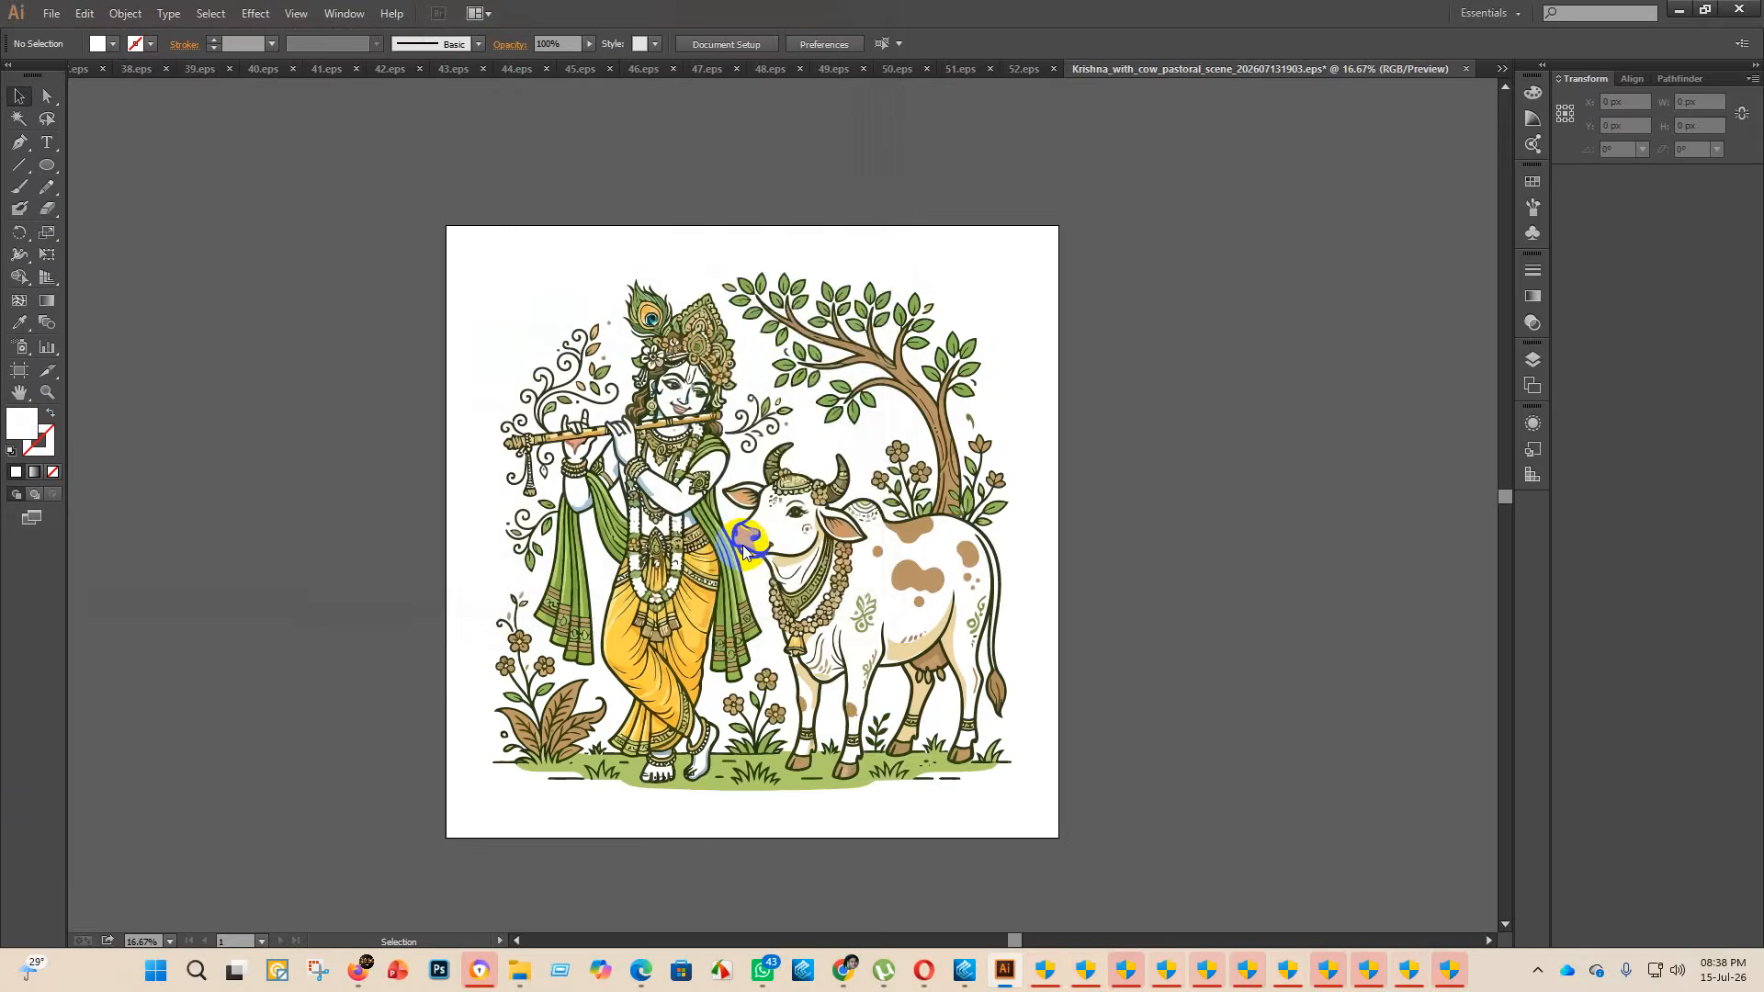
# - Set the EPS version to Illustrator 10 EPS and accept the EPS options
pyautogui.click(939, 218)
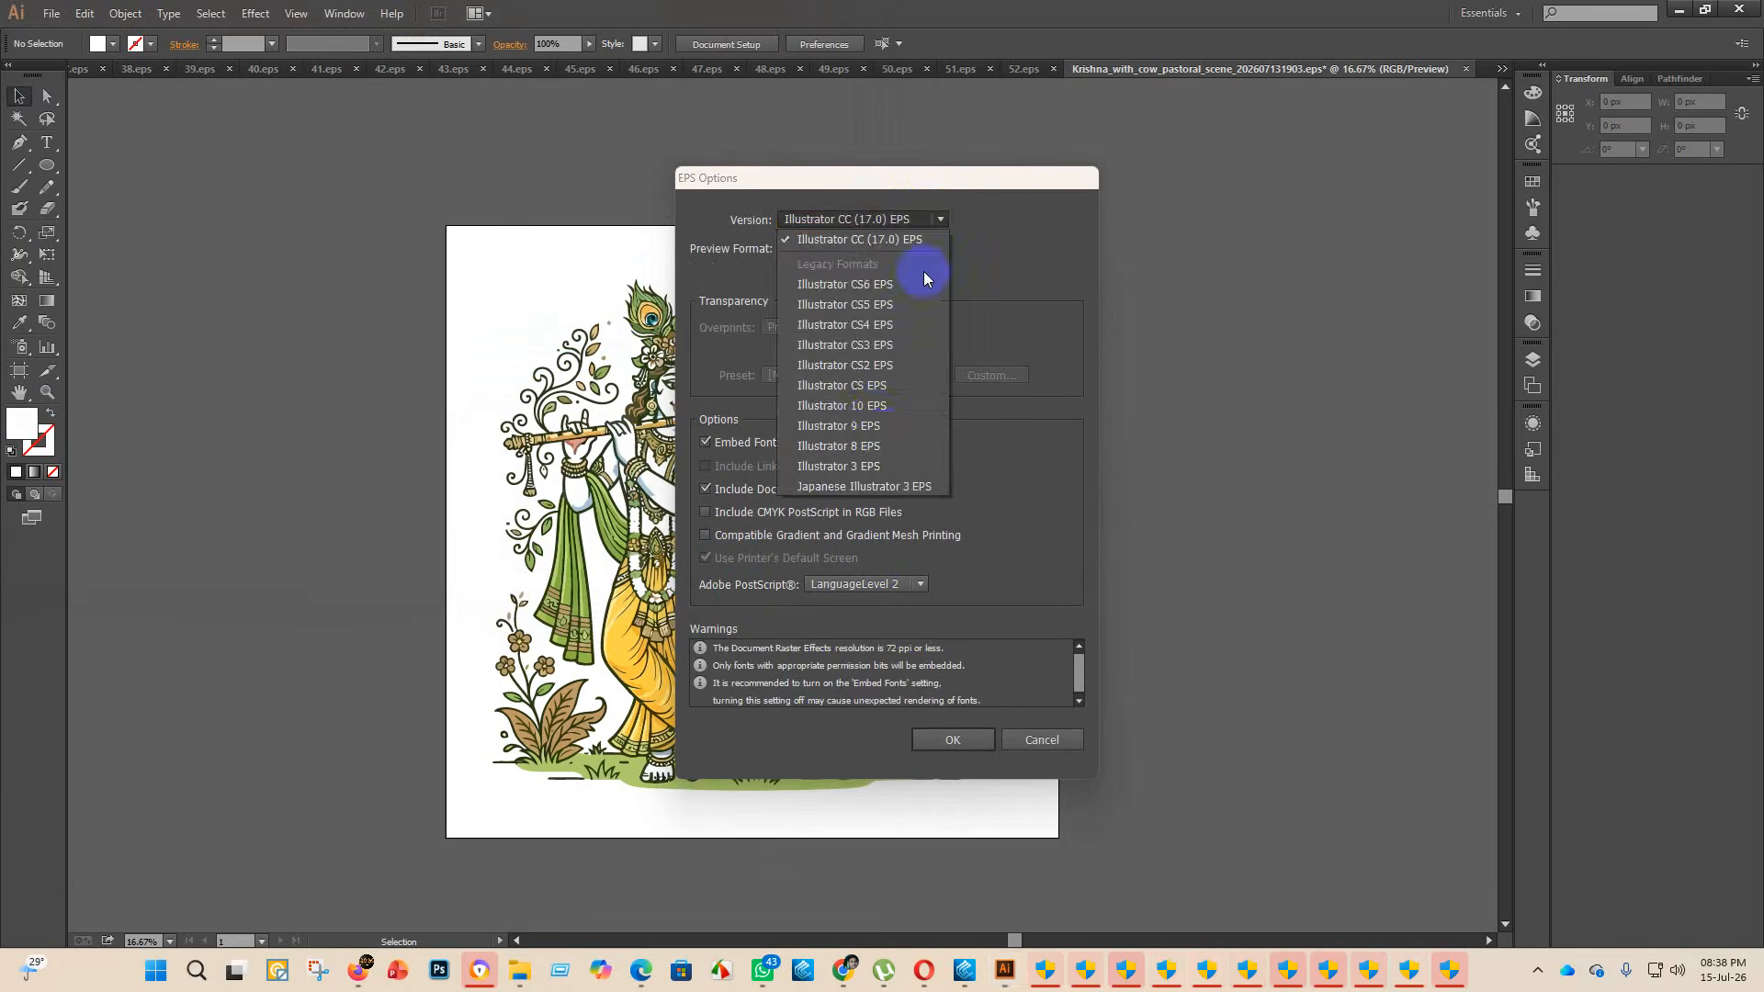
pyautogui.click(873, 412)
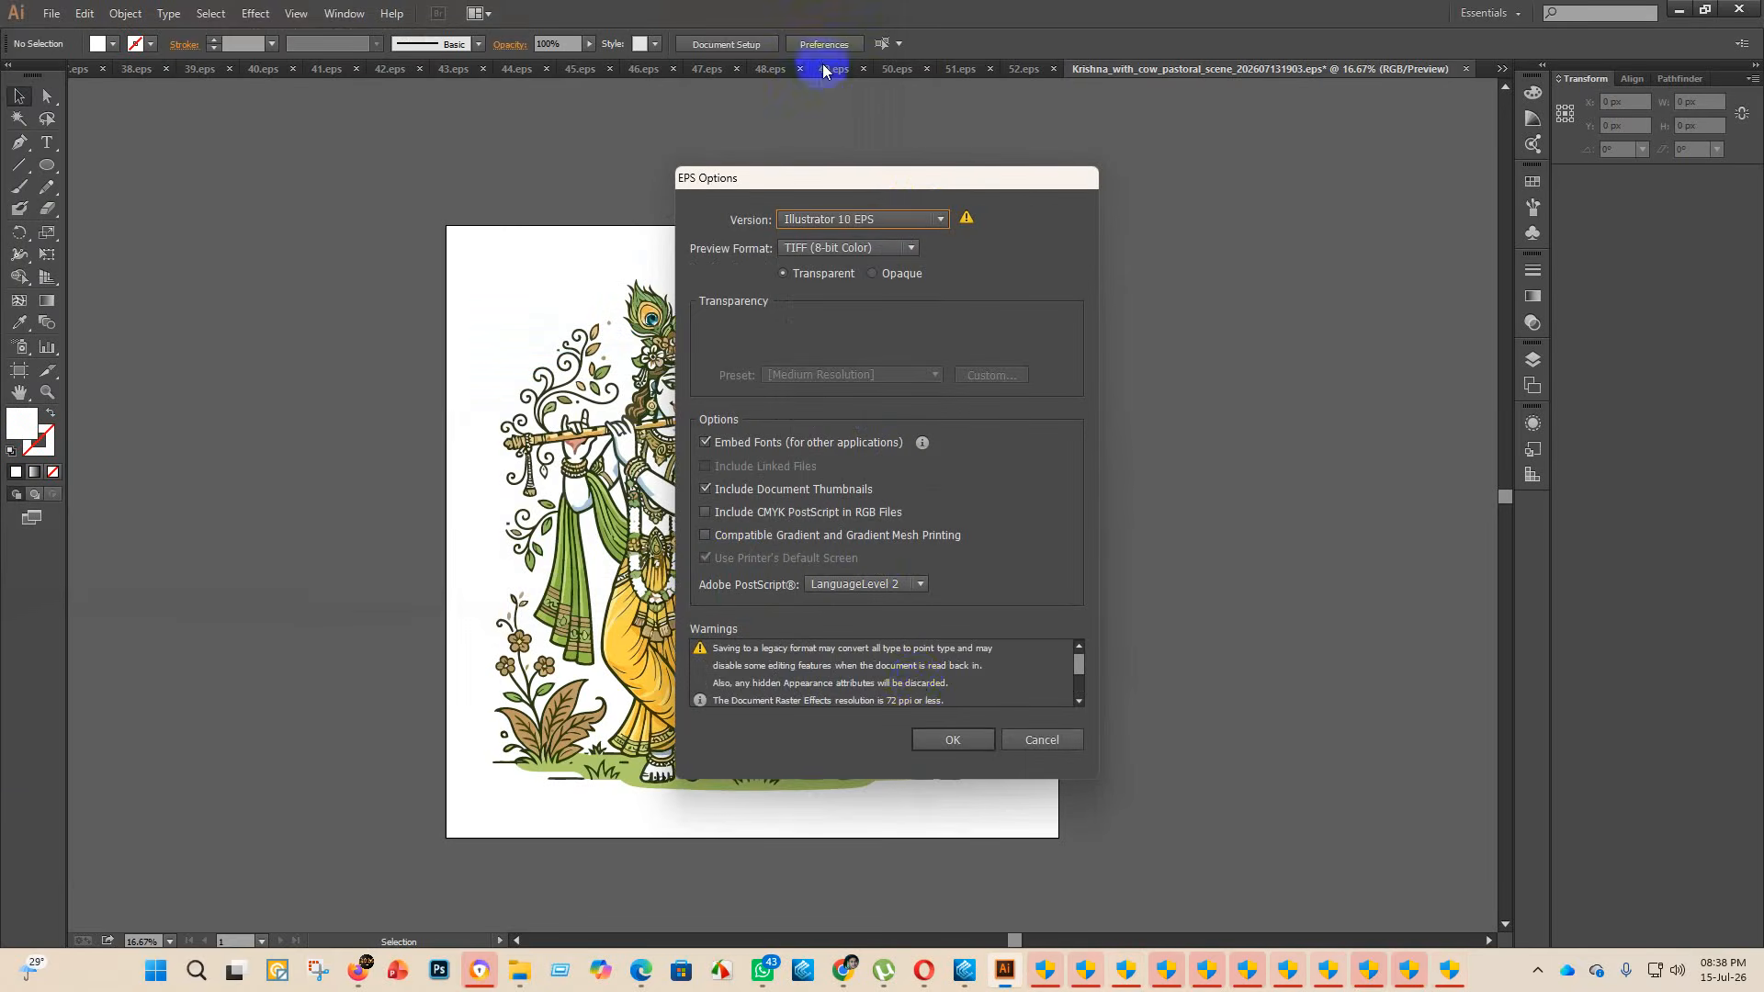
pyautogui.click(948, 736)
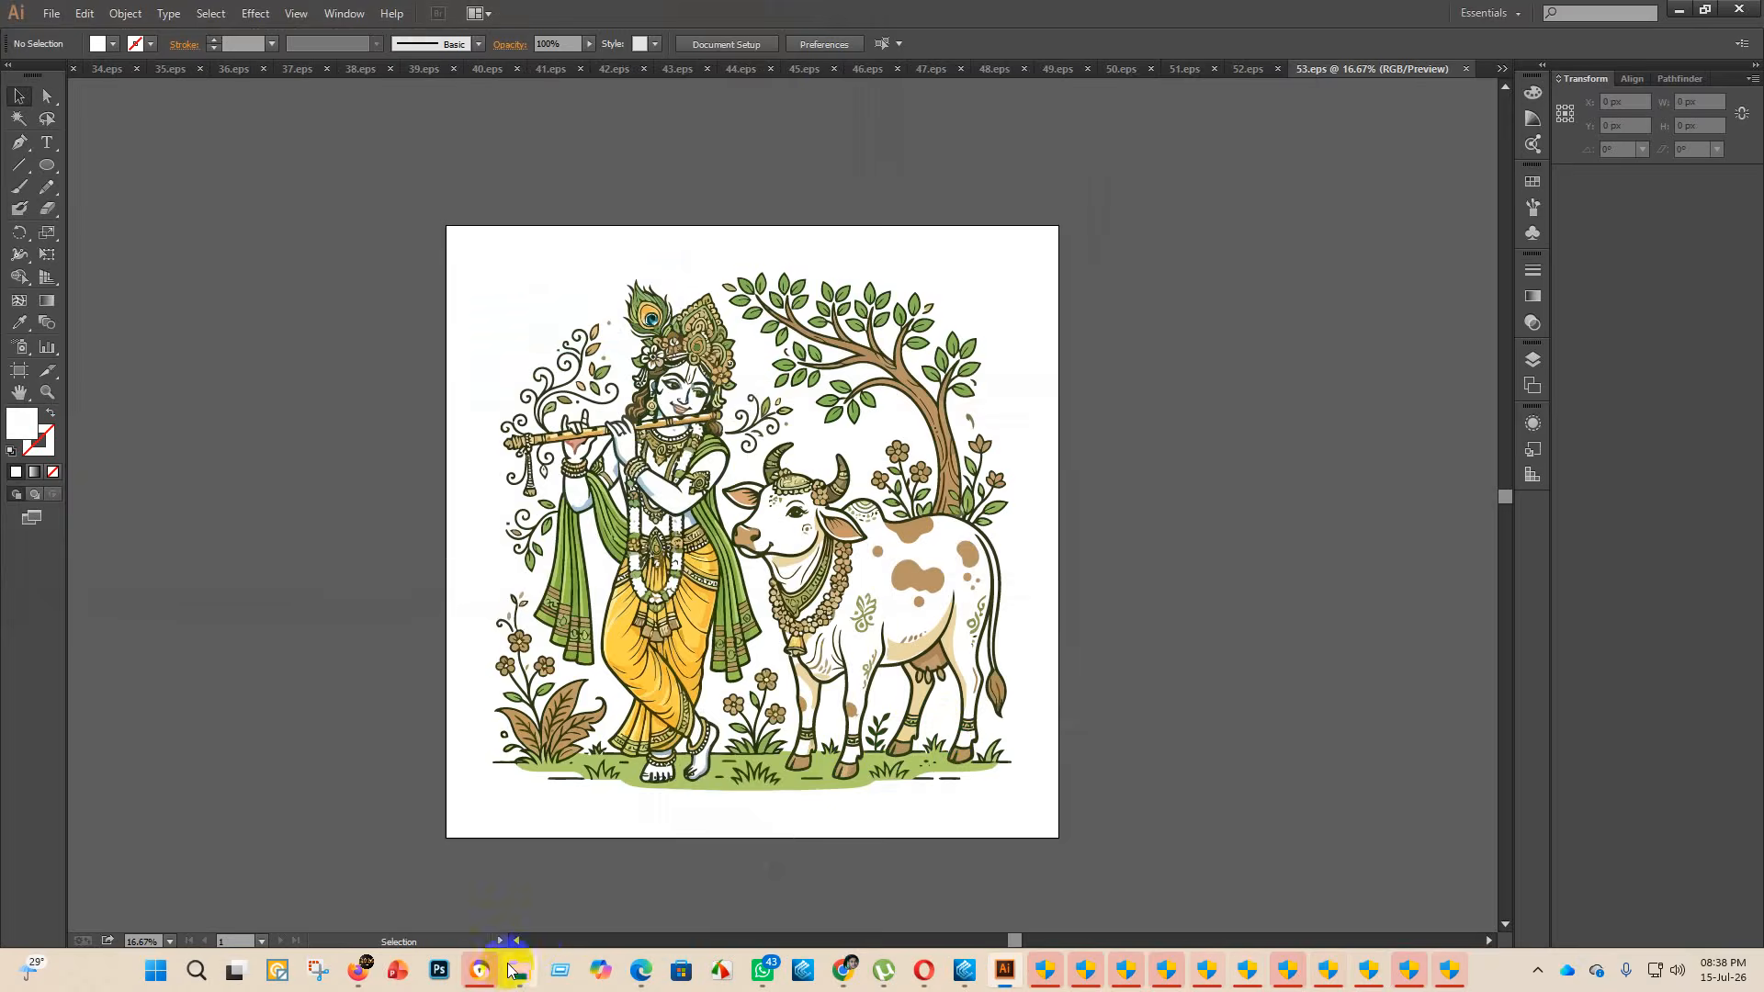
# - In File Explorer, move the Krishna_with_cow files into the finish folder and open Krishna_with_flute_and_lotus_202607131904.eps in a maximized Illustrator window
pyautogui.moveTo(509, 981)
pyautogui.click(519, 864)
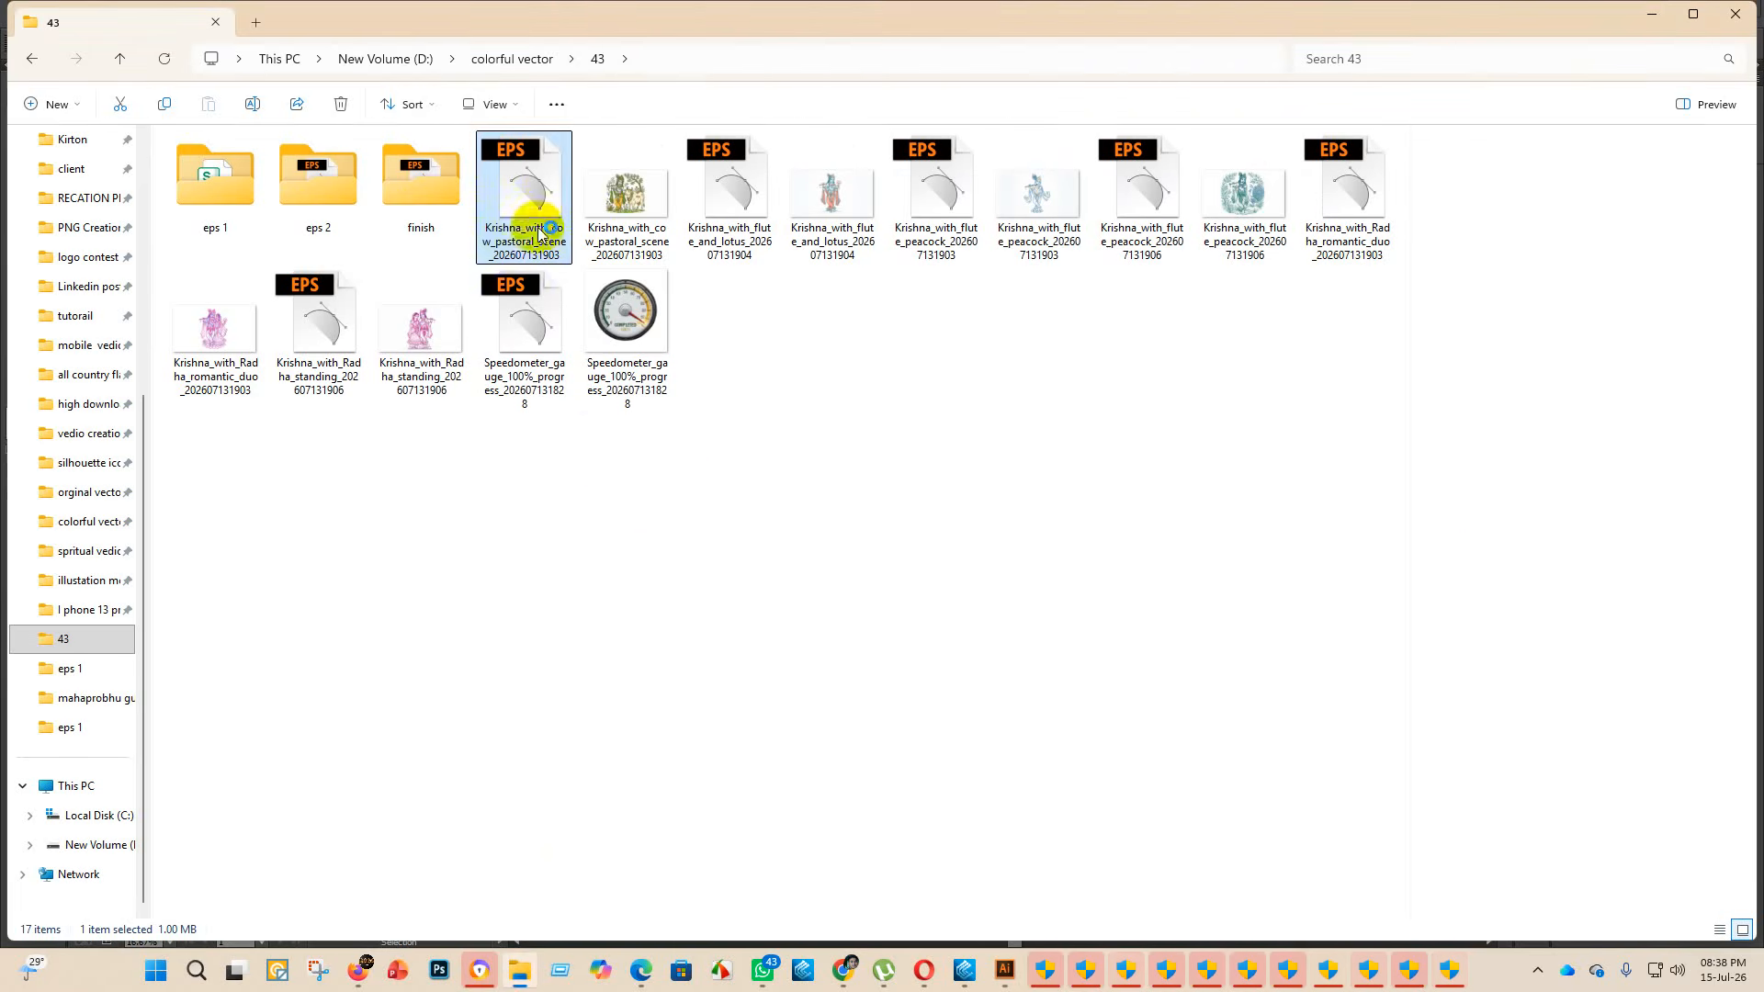
pyautogui.moveTo(538, 200); pyautogui.dragTo(411, 217)
pyautogui.click(536, 190)
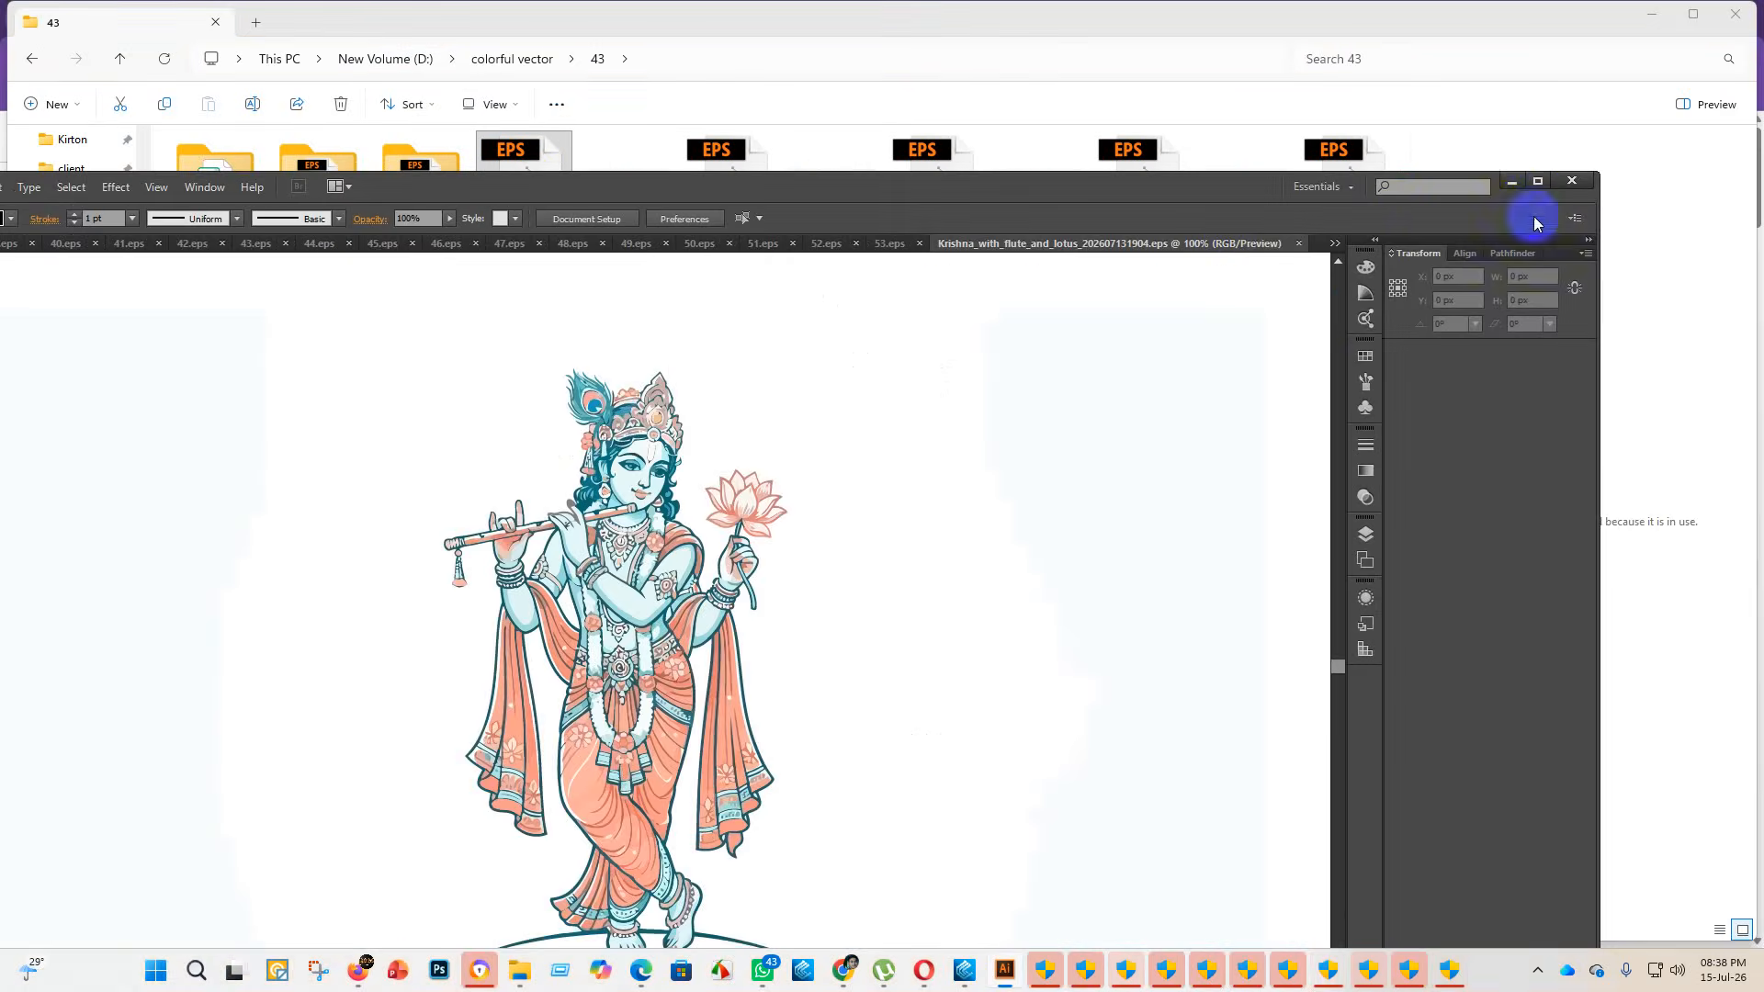
pyautogui.click(1538, 179)
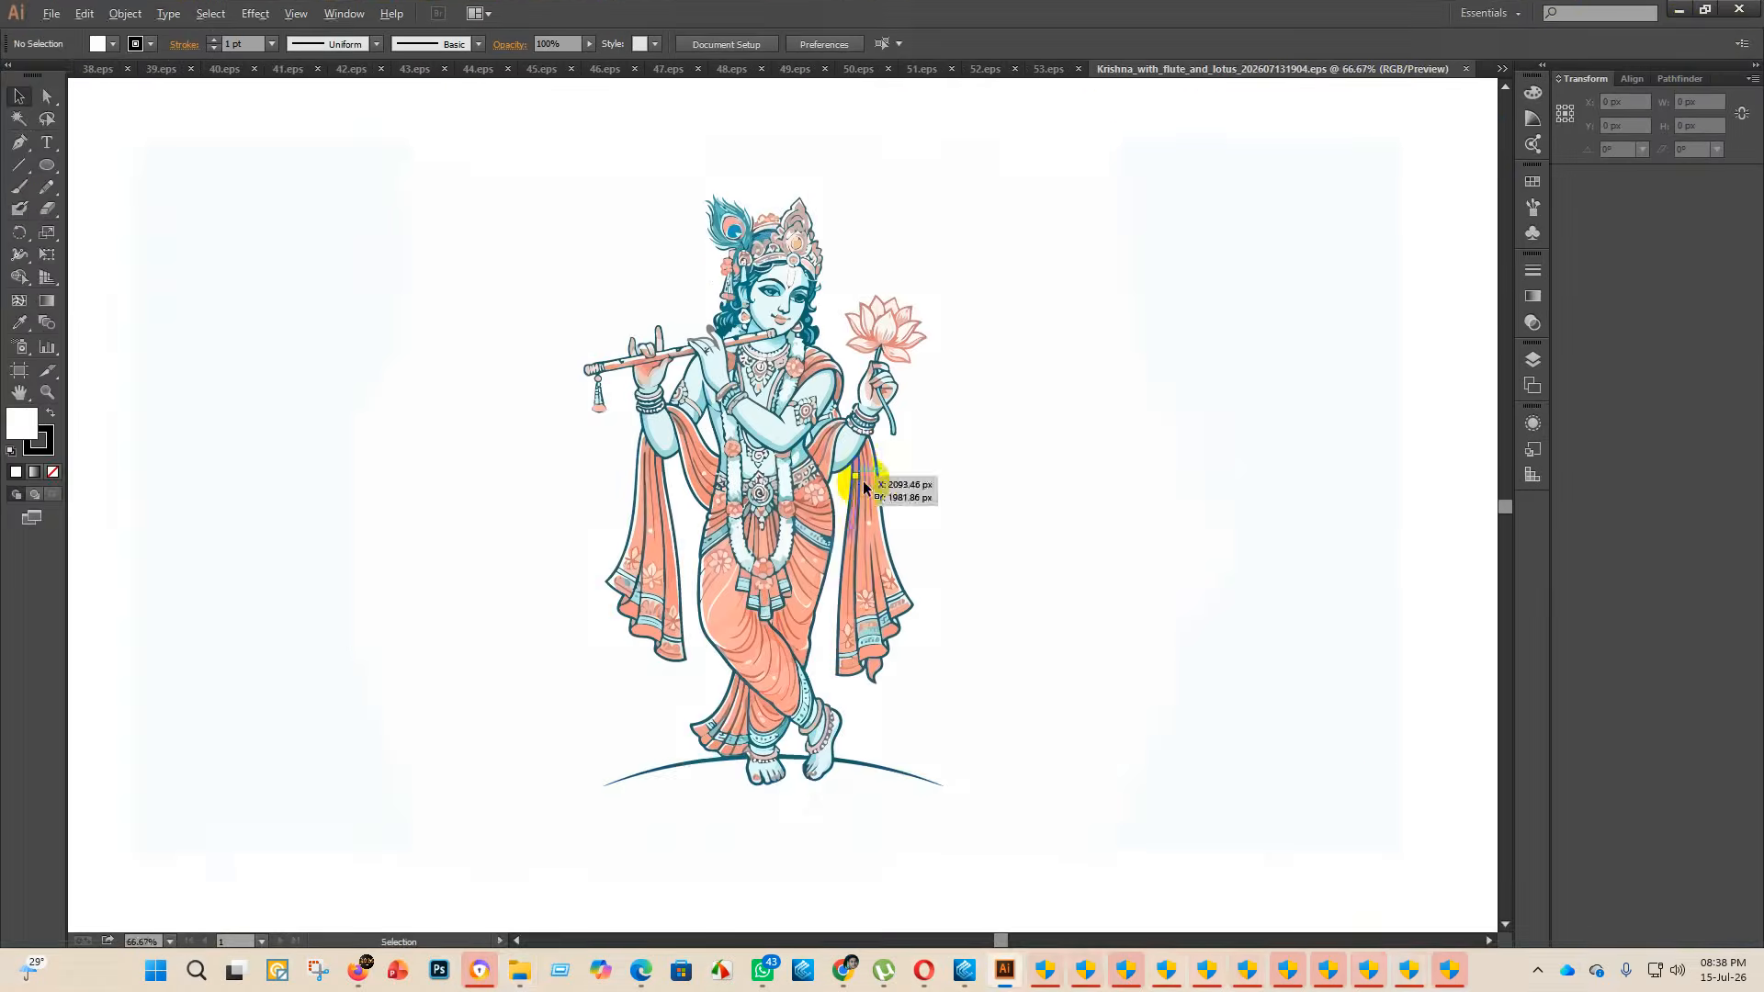
# - Scale the flute and lotus artwork up proportionally to about 7367 × 4112 px
pyautogui.scroll(-6, 866, 484)
pyautogui.scroll(3, 882, 551)
pyautogui.click(864, 648)
pyautogui.moveTo(859, 599); pyautogui.dragTo(933, 204)
pyautogui.click(1303, 795)
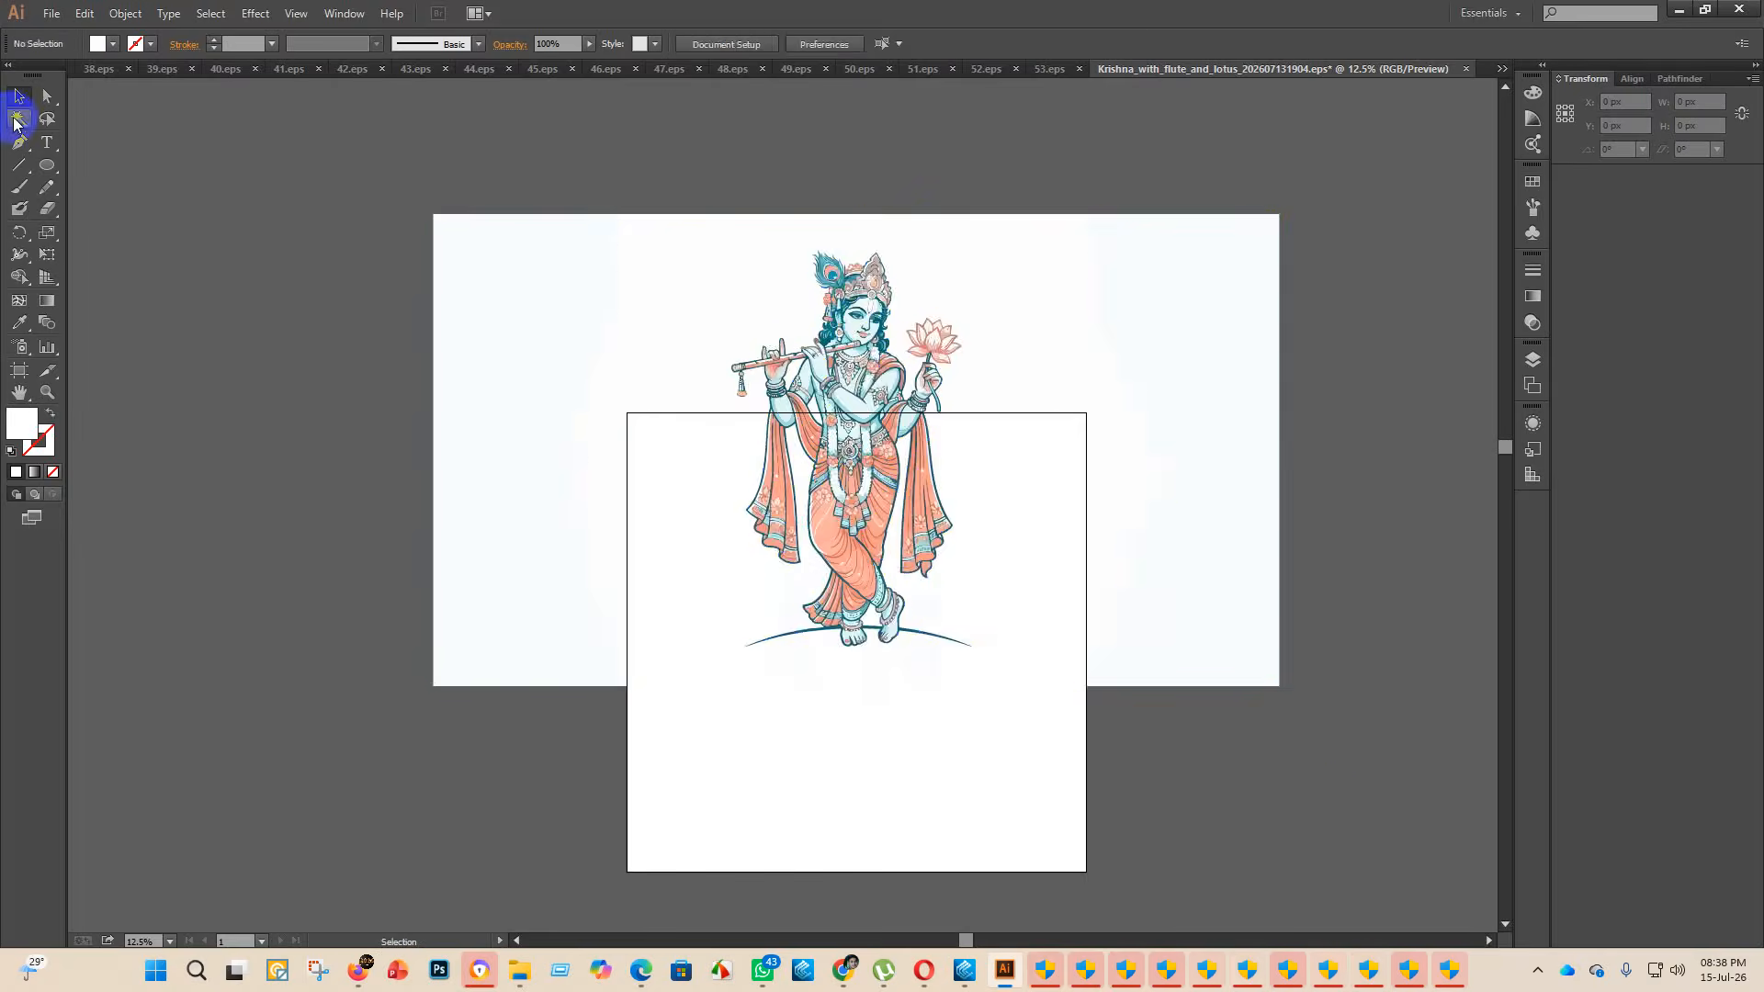
# - Try to delete the pale background with a Magic Wand selection and undo the deletion
pyautogui.click(15, 123)
pyautogui.click(547, 336)
pyautogui.press('Delete')
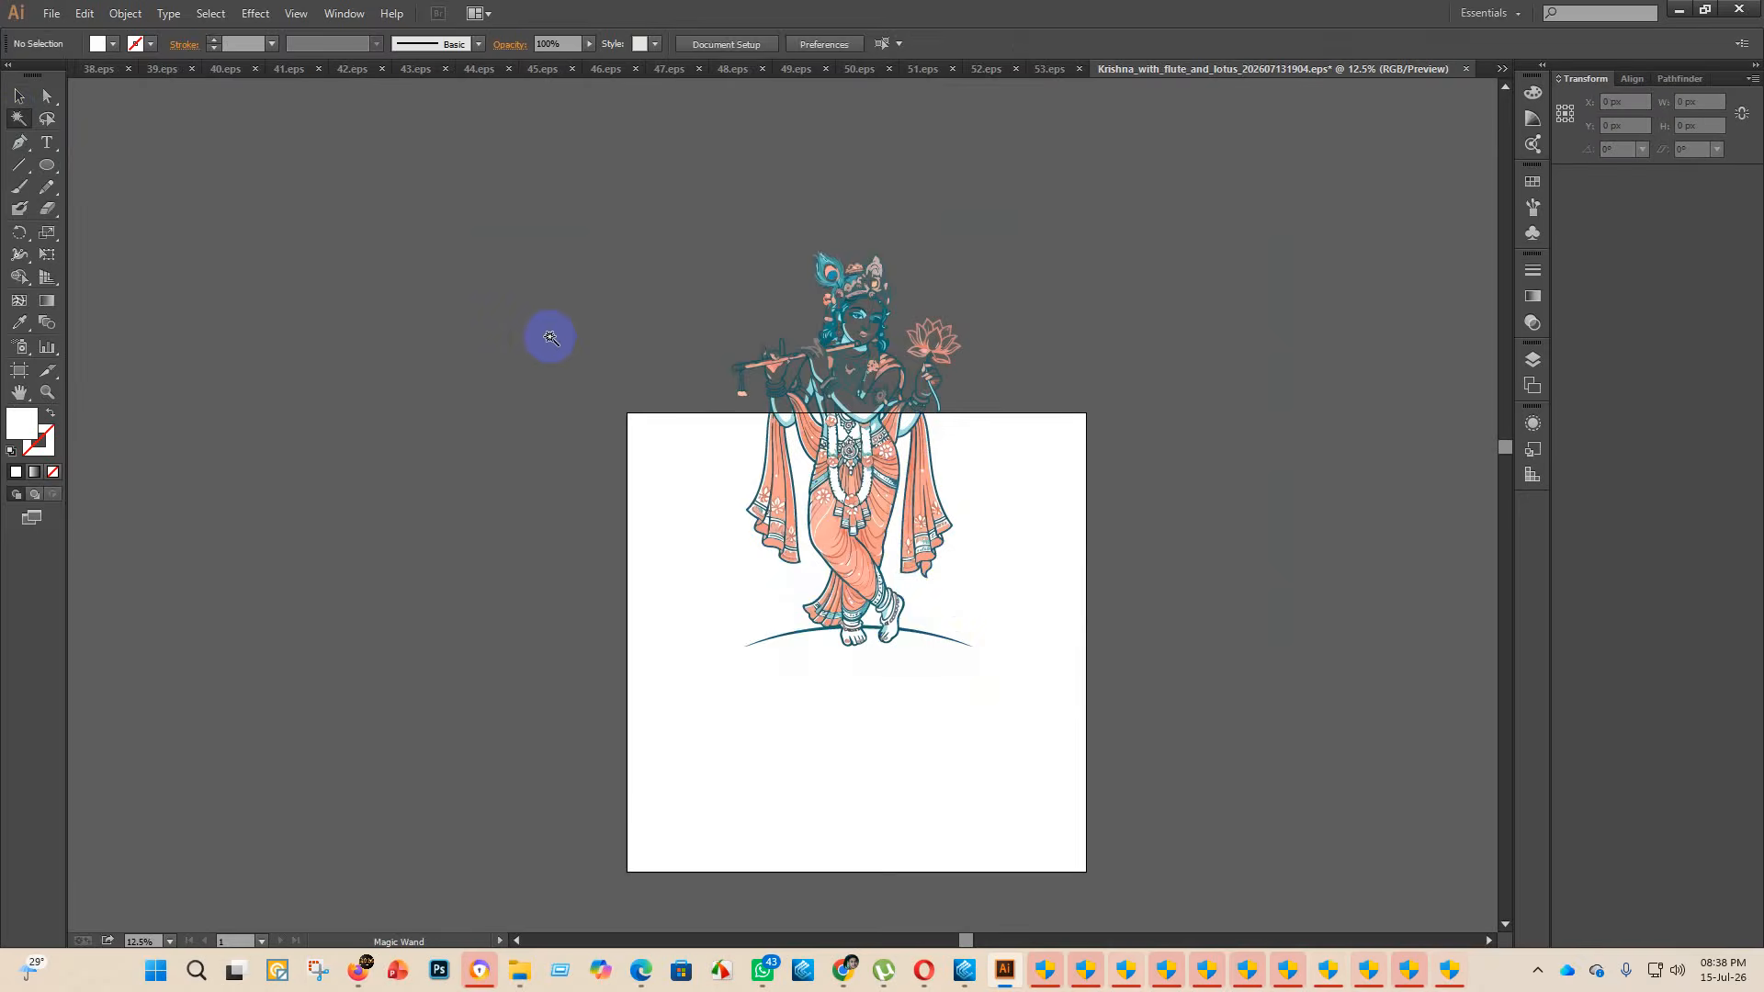
pyautogui.hotkey('ctrl', 'z')
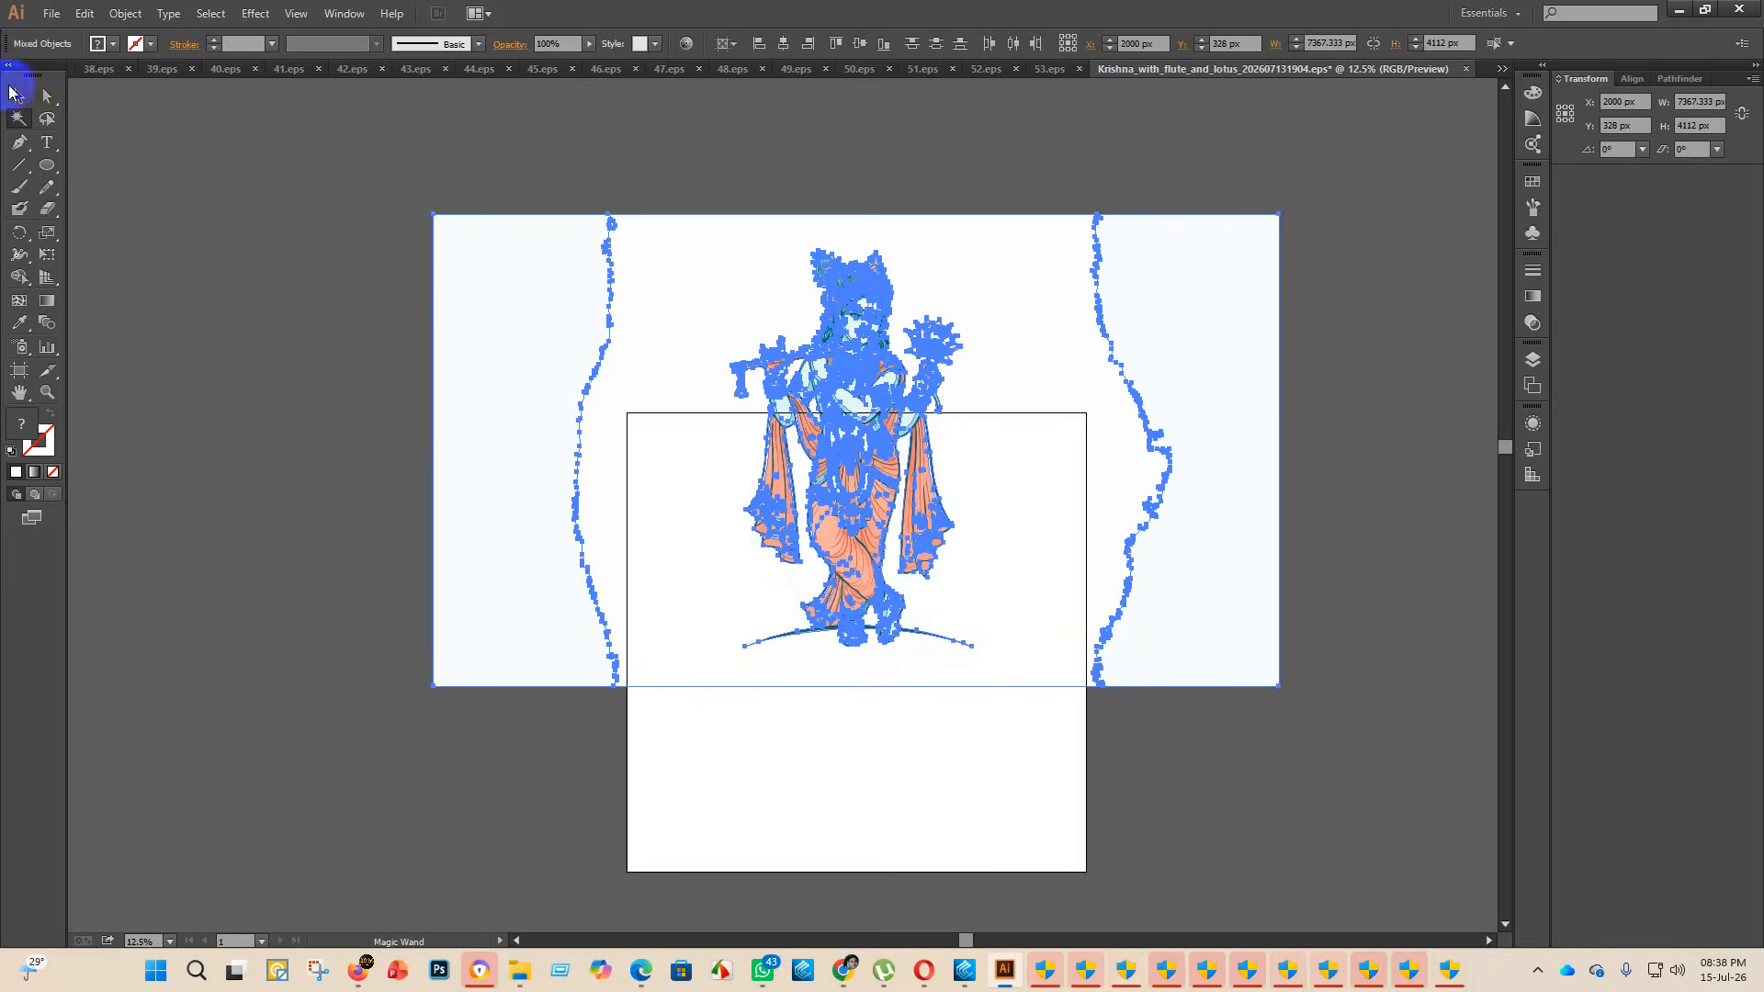
# - Move the flute and lotus artwork off the artboard to its upper left and ungroup it
pyautogui.click(285, 221)
pyautogui.scroll(-1, 551, 394)
pyautogui.moveTo(767, 382); pyautogui.dragTo(346, 234)
pyautogui.rightClick(424, 244)
pyautogui.click(520, 350)
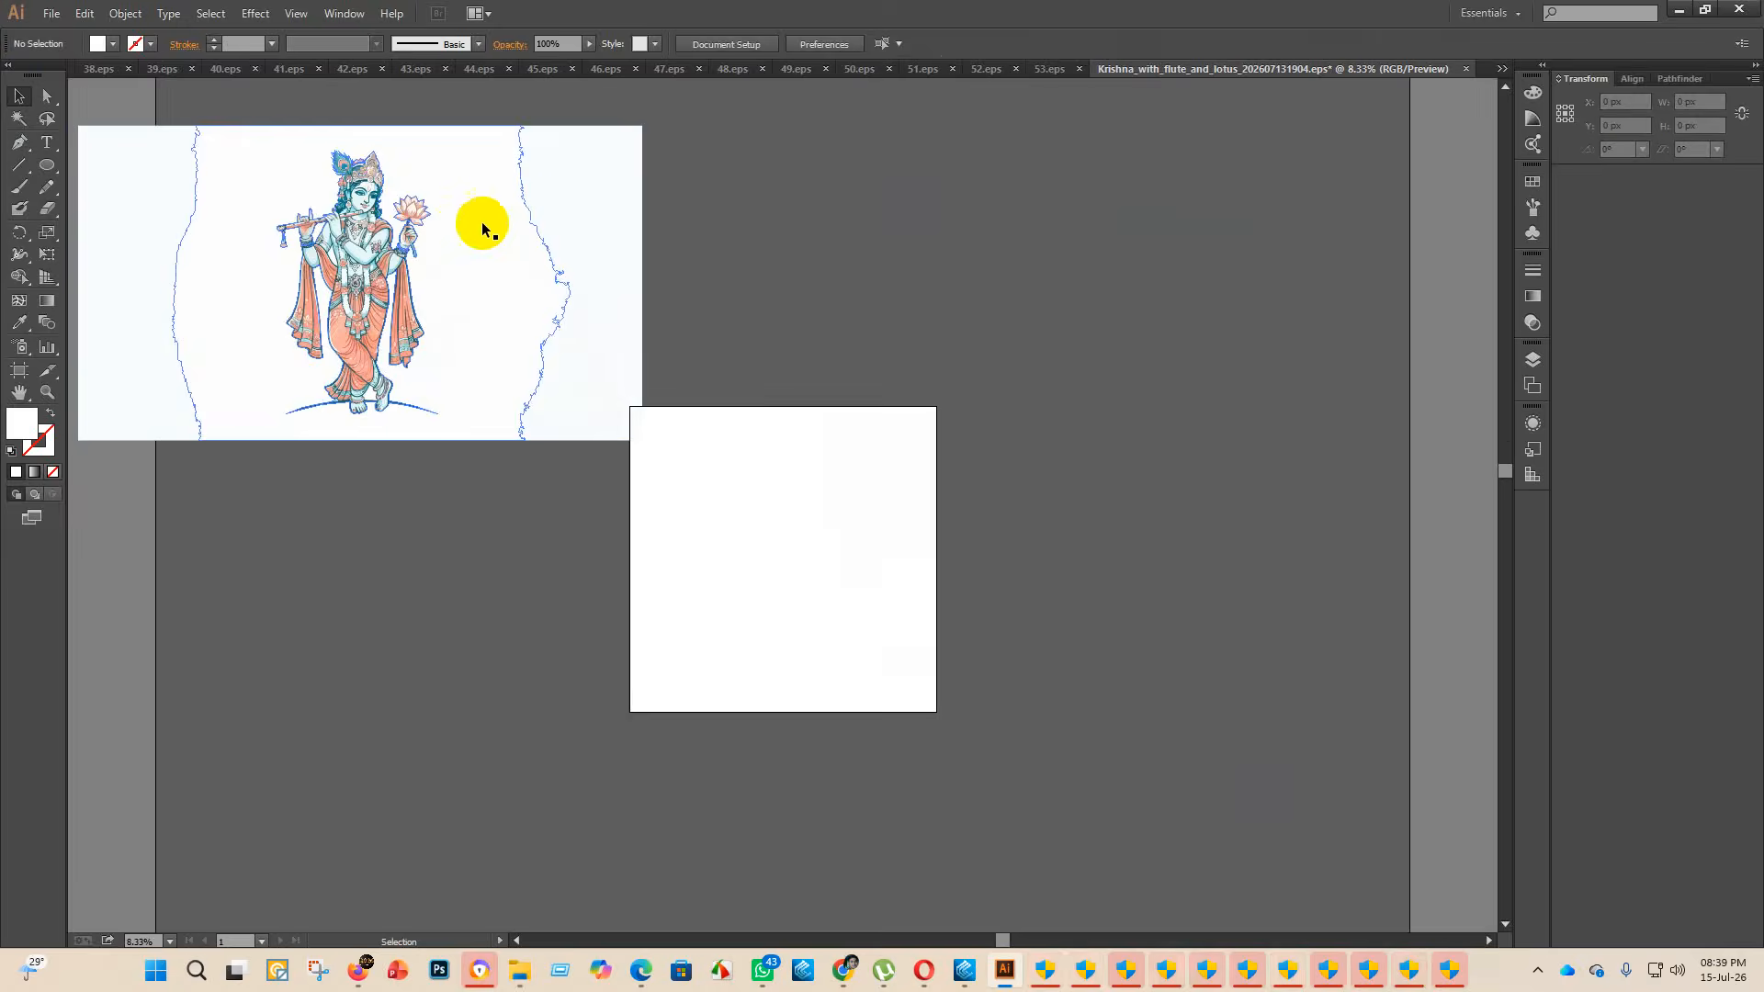
# - Delete the white background shape behind the figure and the pale areas on both sides of it
pyautogui.moveTo(480, 224); pyautogui.dragTo(861, 288)
pyautogui.press('Delete')
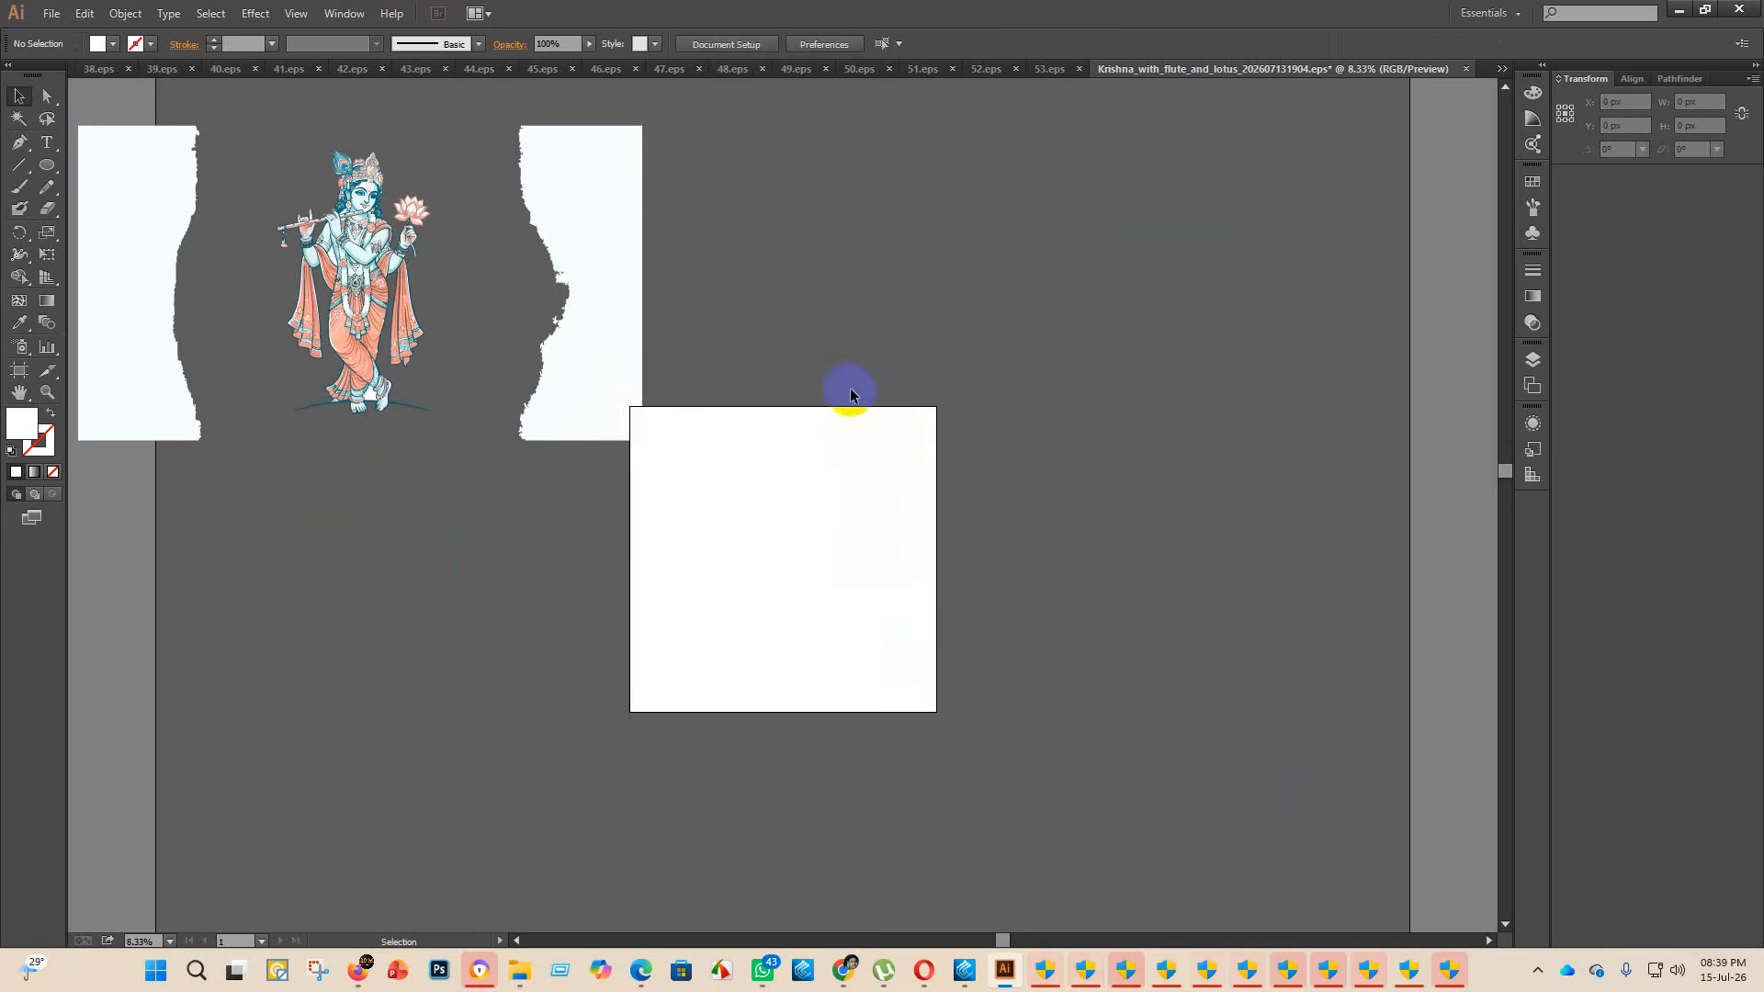
pyautogui.click(598, 181)
pyautogui.press('Delete')
# - Release the white compound path between the figure's ankles and delete the white piece there
pyautogui.scroll(2, 261, 253)
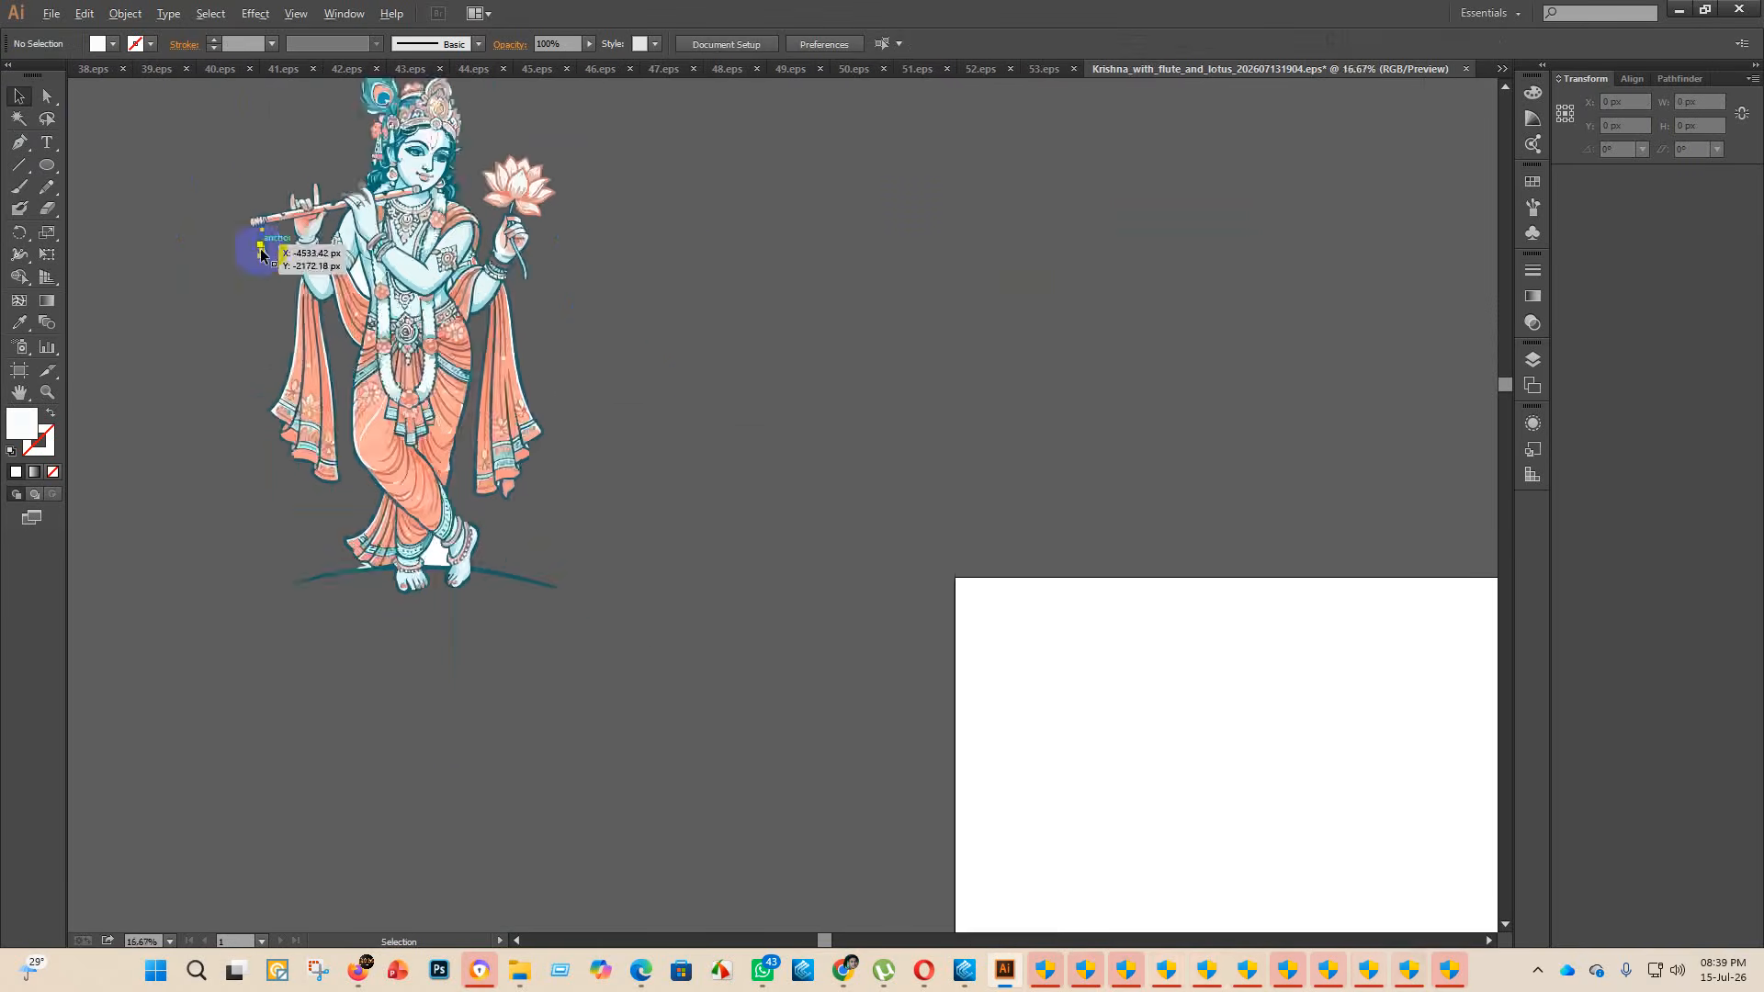
pyautogui.scroll(1, 261, 254)
pyautogui.scroll(11, 456, 444)
pyautogui.scroll(-13, 472, 413)
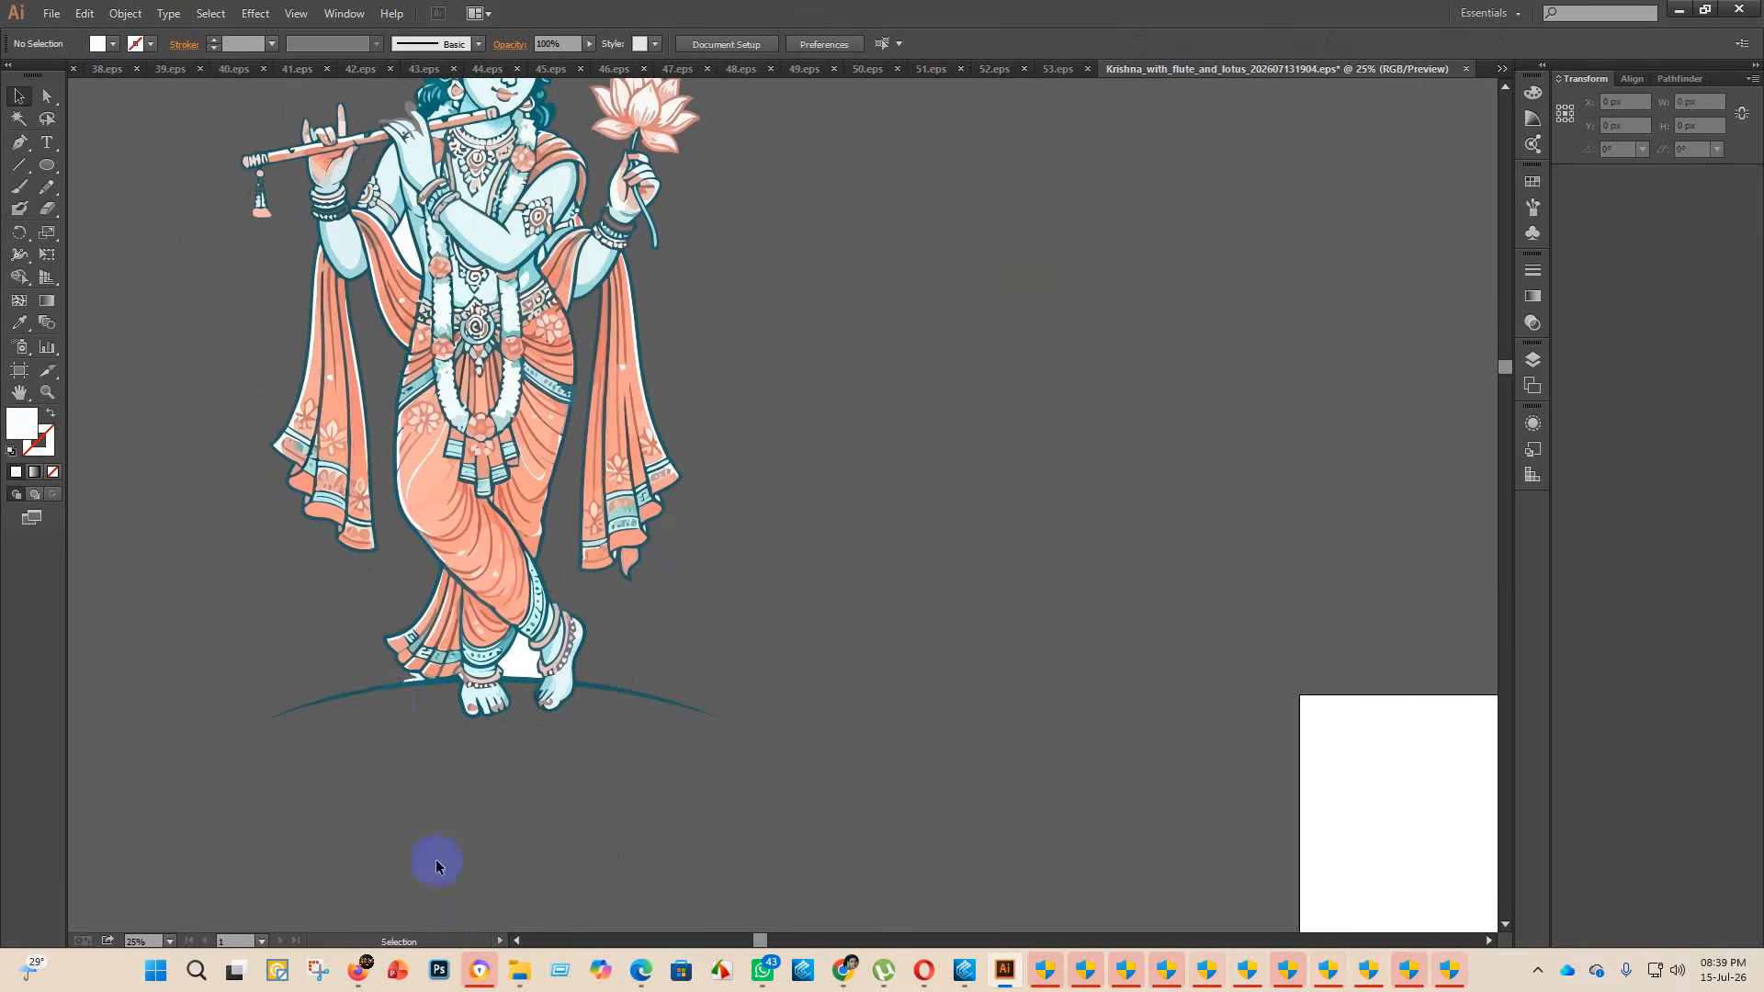
pyautogui.click(528, 661)
pyautogui.rightClick(528, 662)
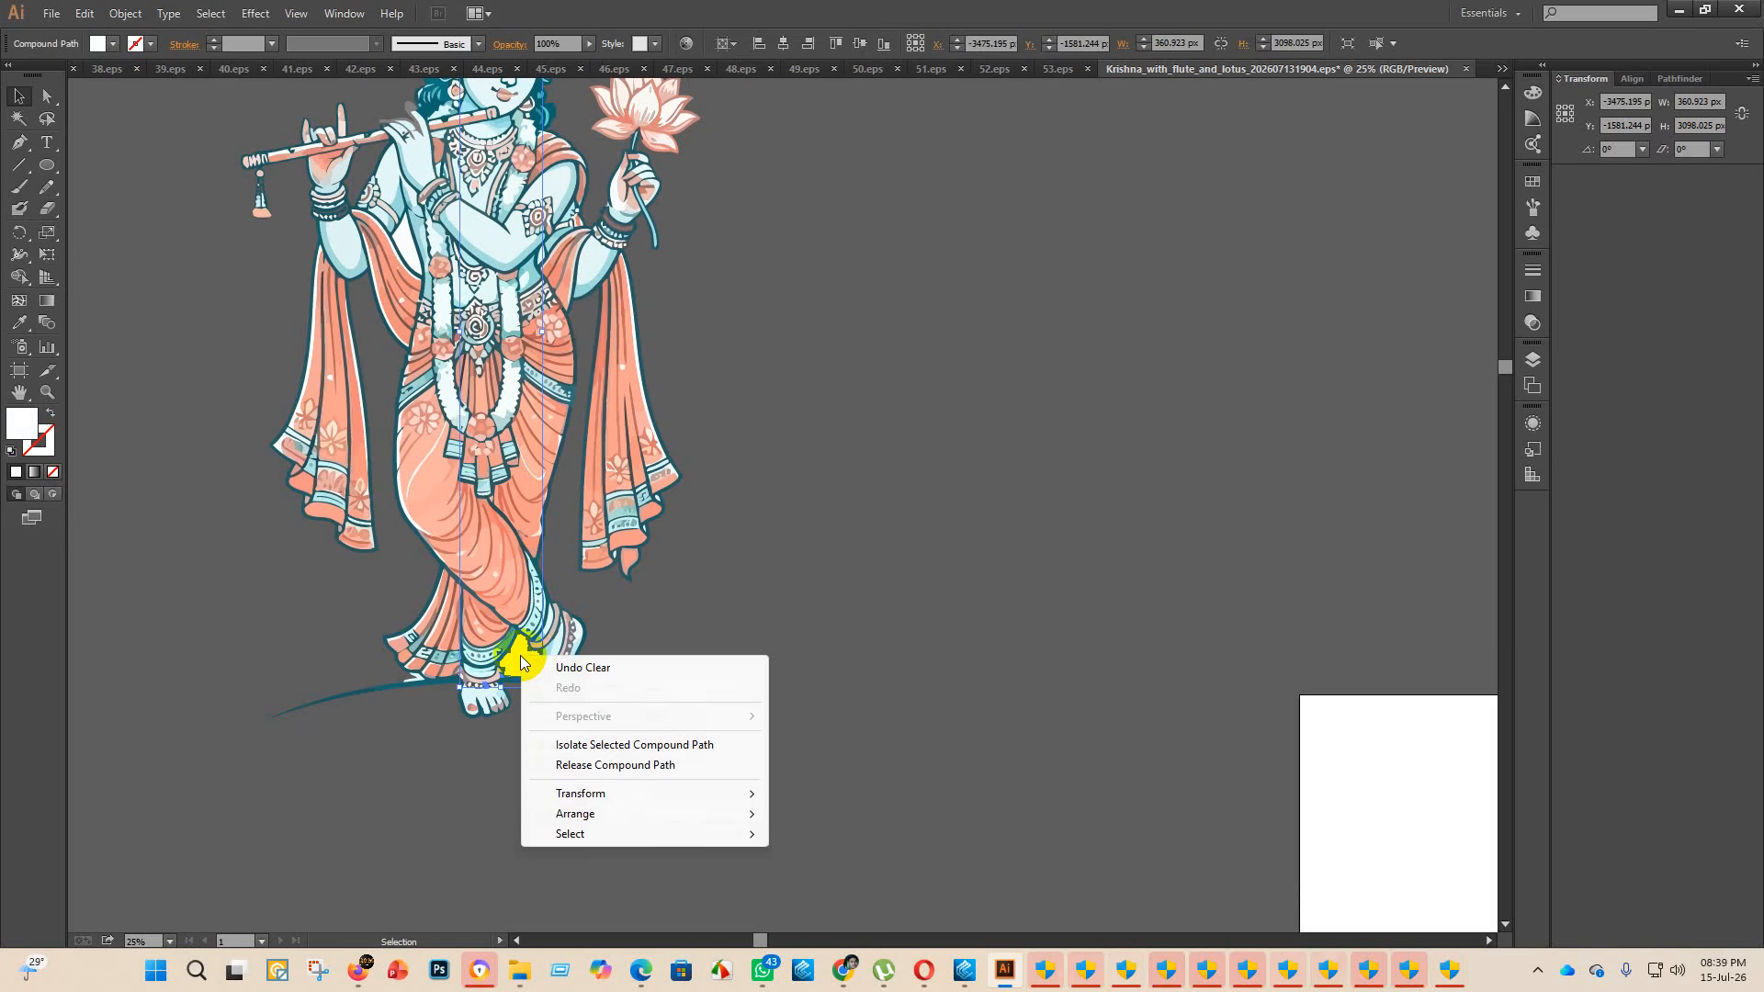
pyautogui.click(618, 769)
pyautogui.click(606, 649)
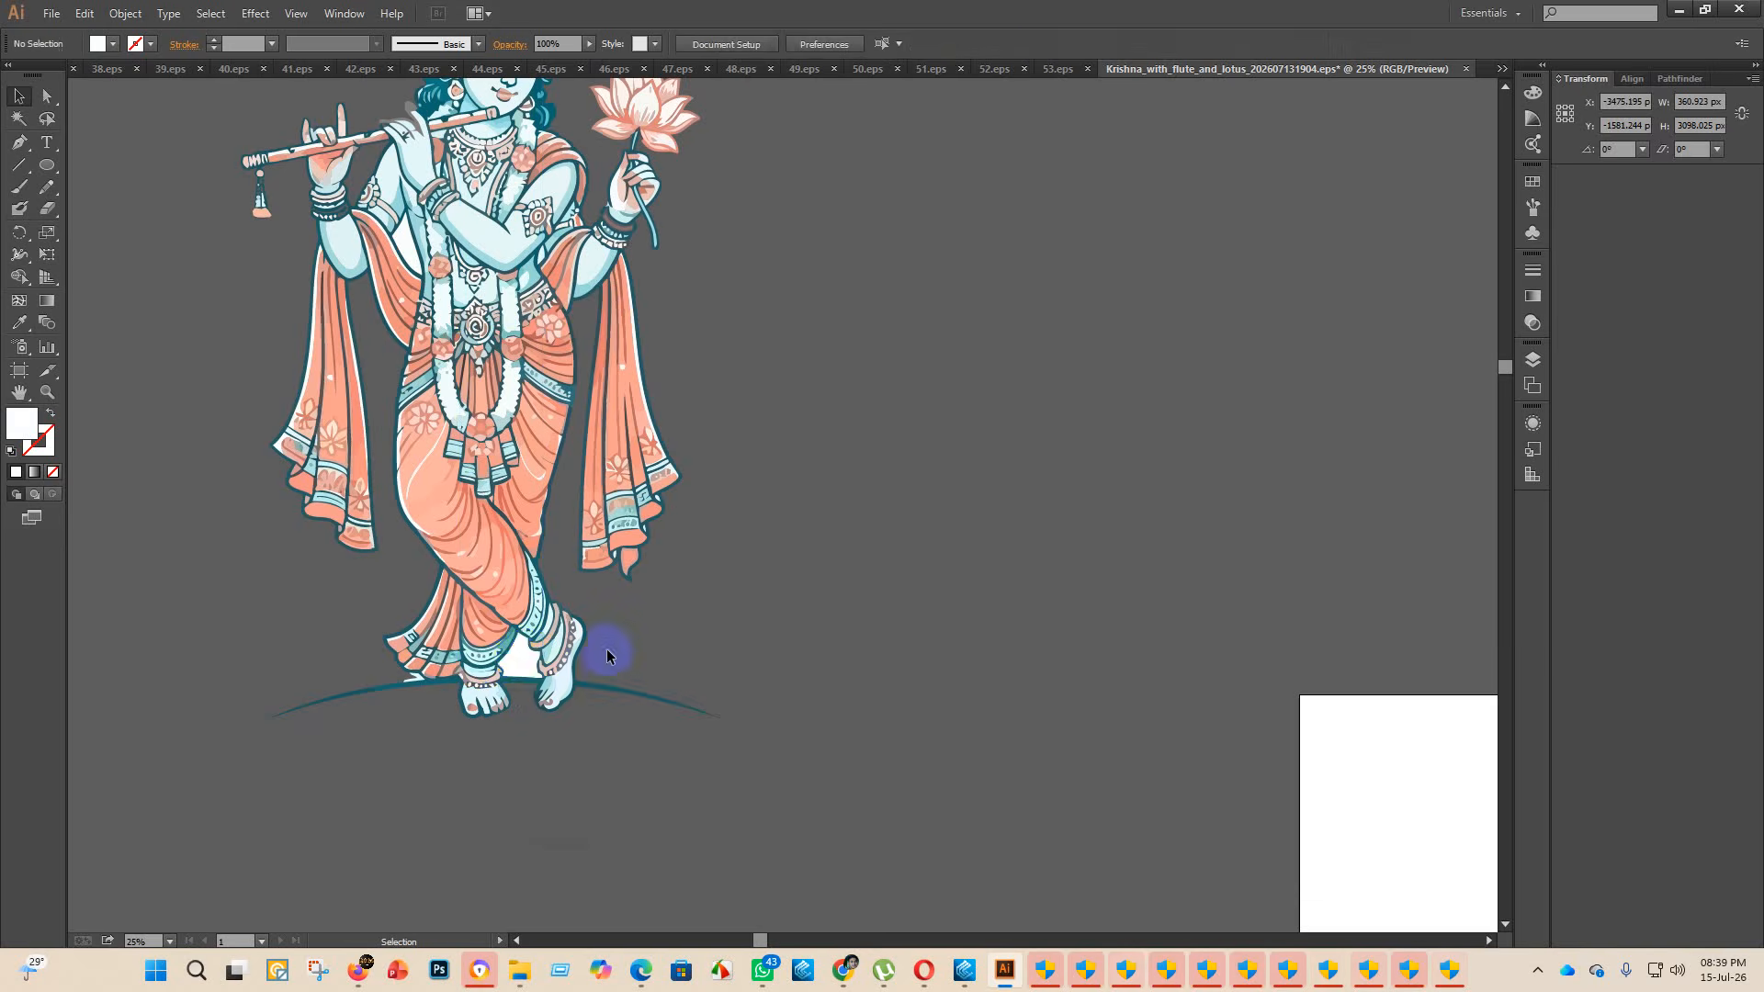
pyautogui.click(514, 663)
pyautogui.press('Delete')
pyautogui.scroll(2, 554, 602)
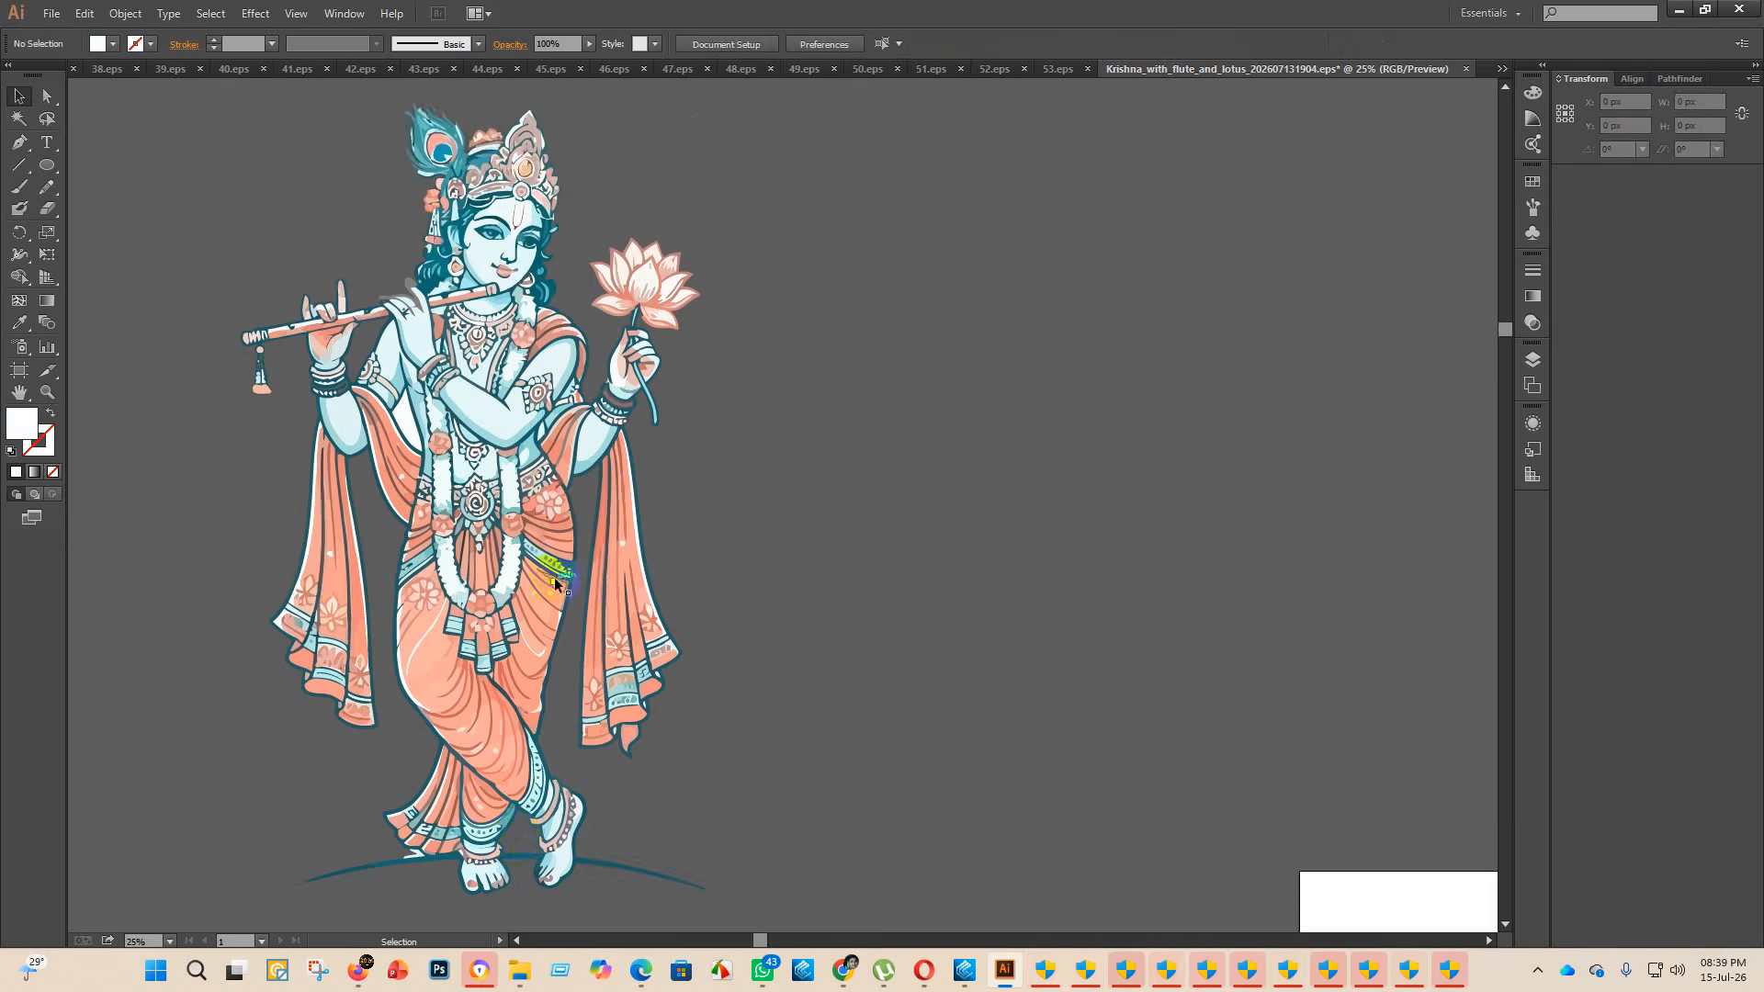
pyautogui.scroll(2, 555, 585)
pyautogui.scroll(-2, 496, 584)
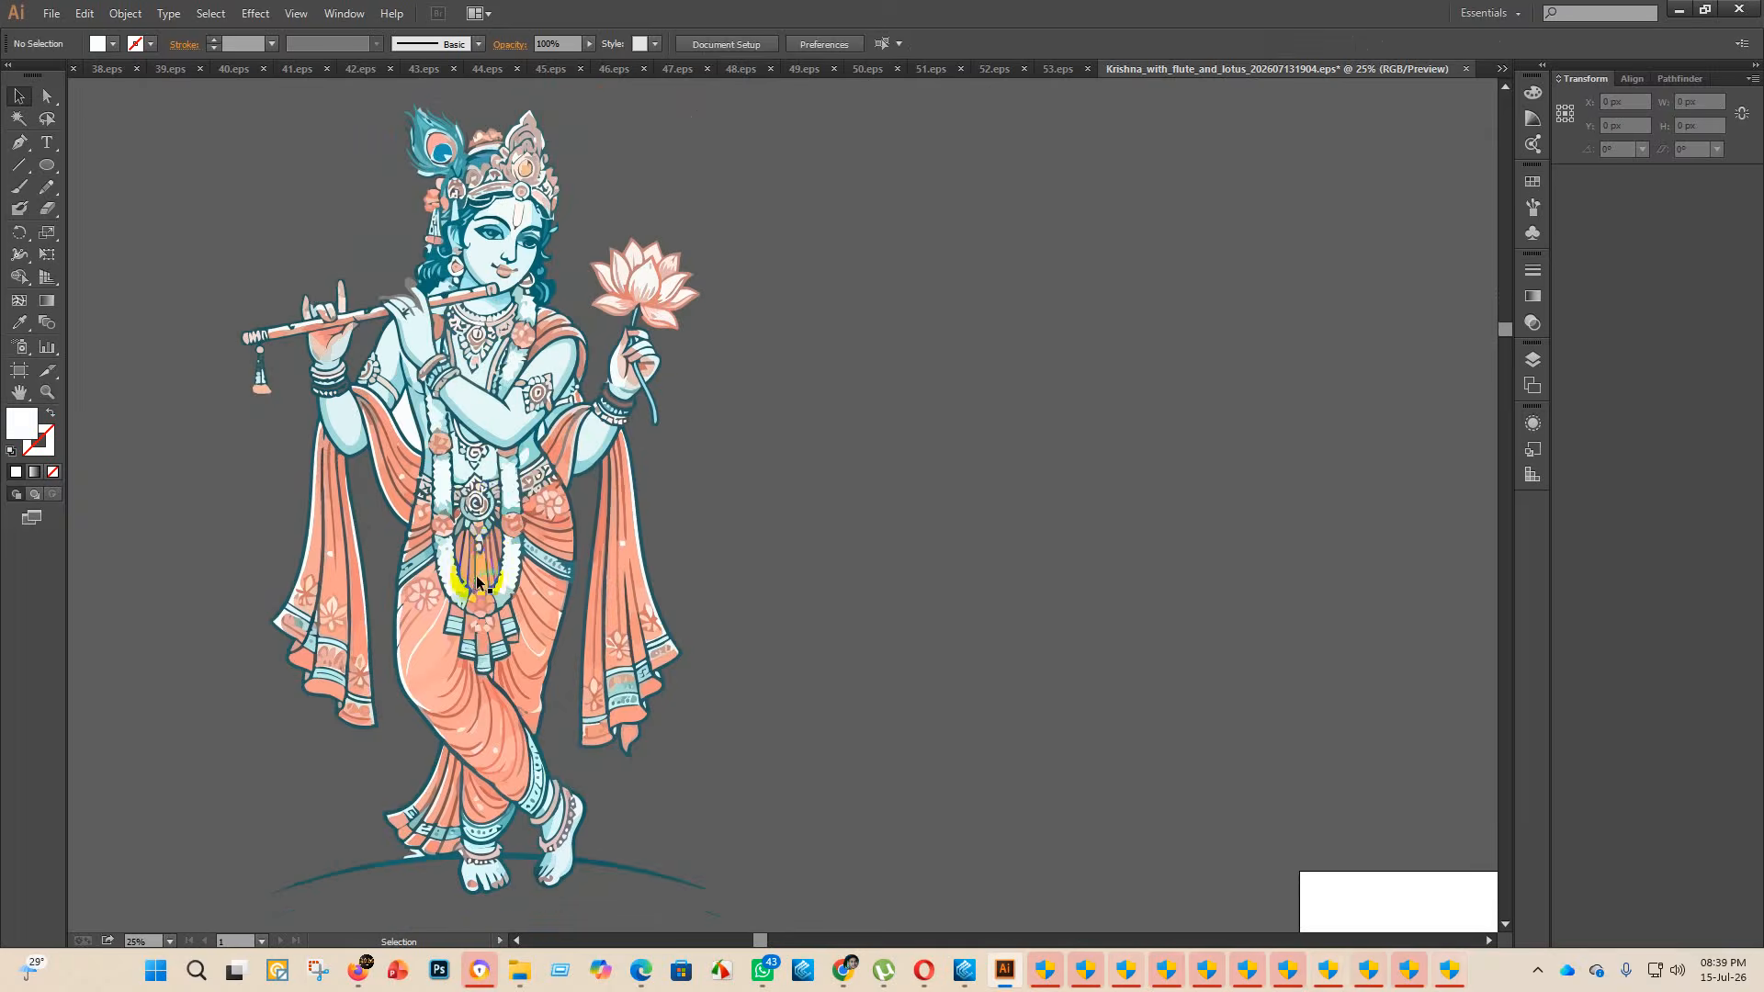
# - Delete the leftover pale background pieces enclosed between the figure's arms and torso on both sides
pyautogui.click(402, 425)
pyautogui.press('Delete')
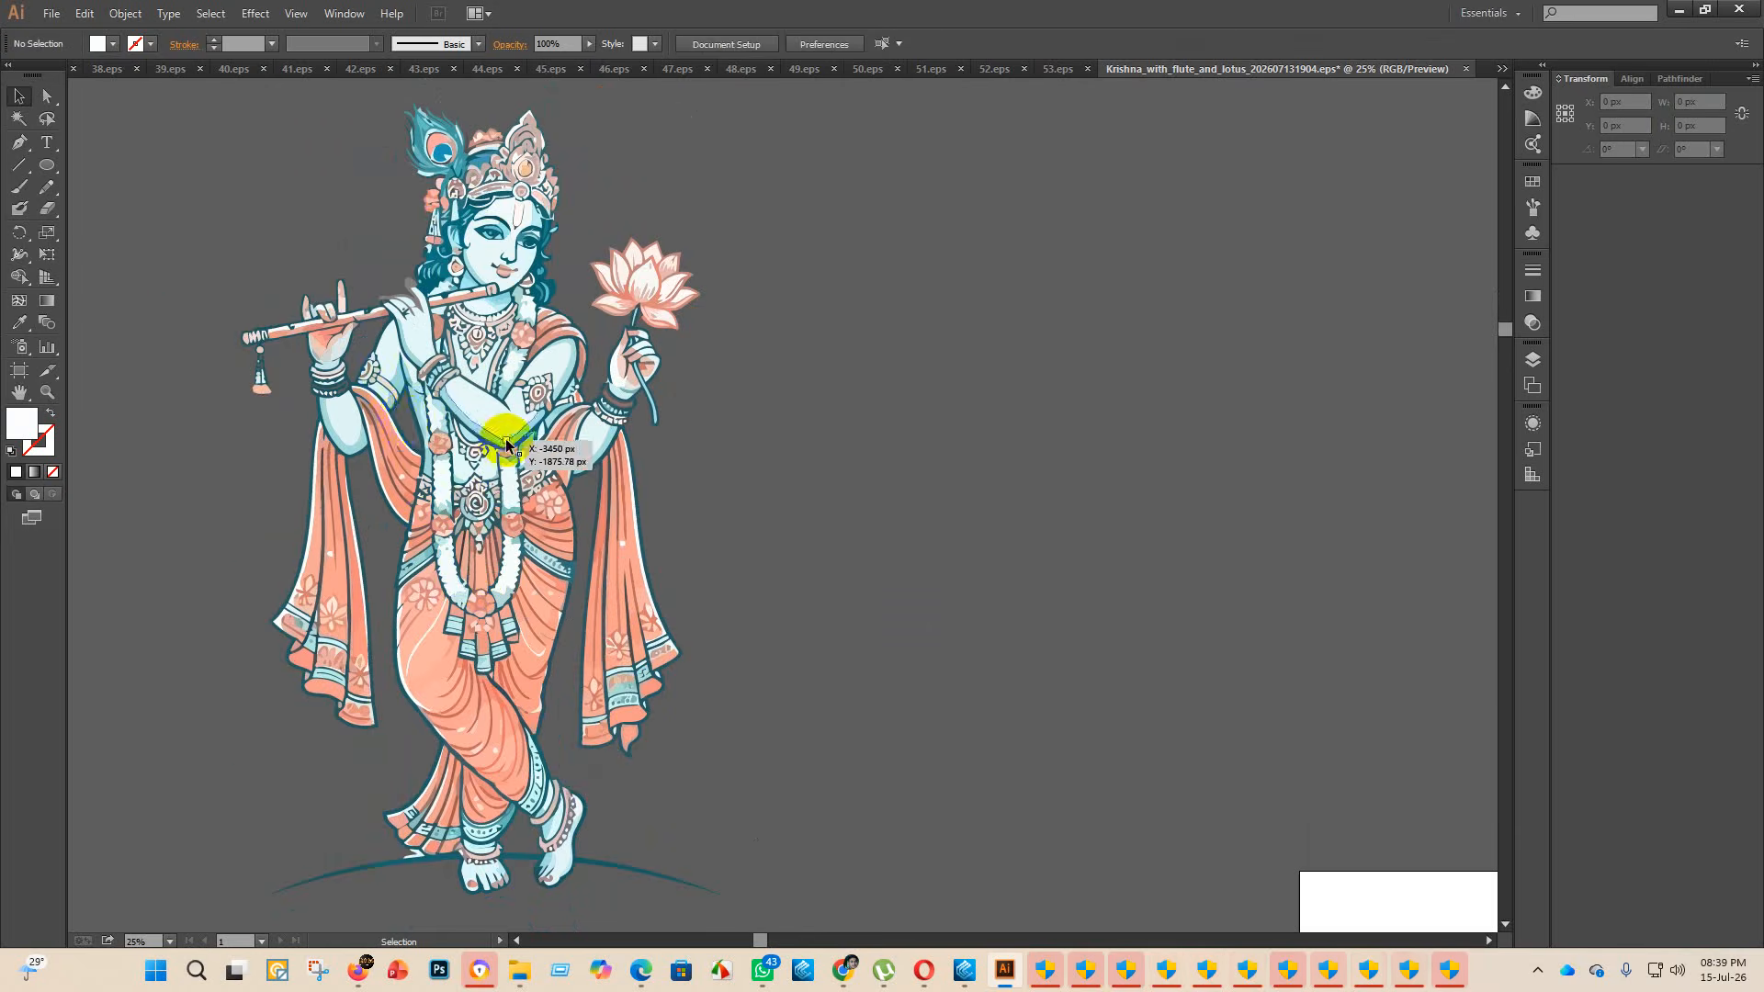
pyautogui.scroll(3, 524, 442)
pyautogui.click(565, 416)
pyautogui.press('Delete')
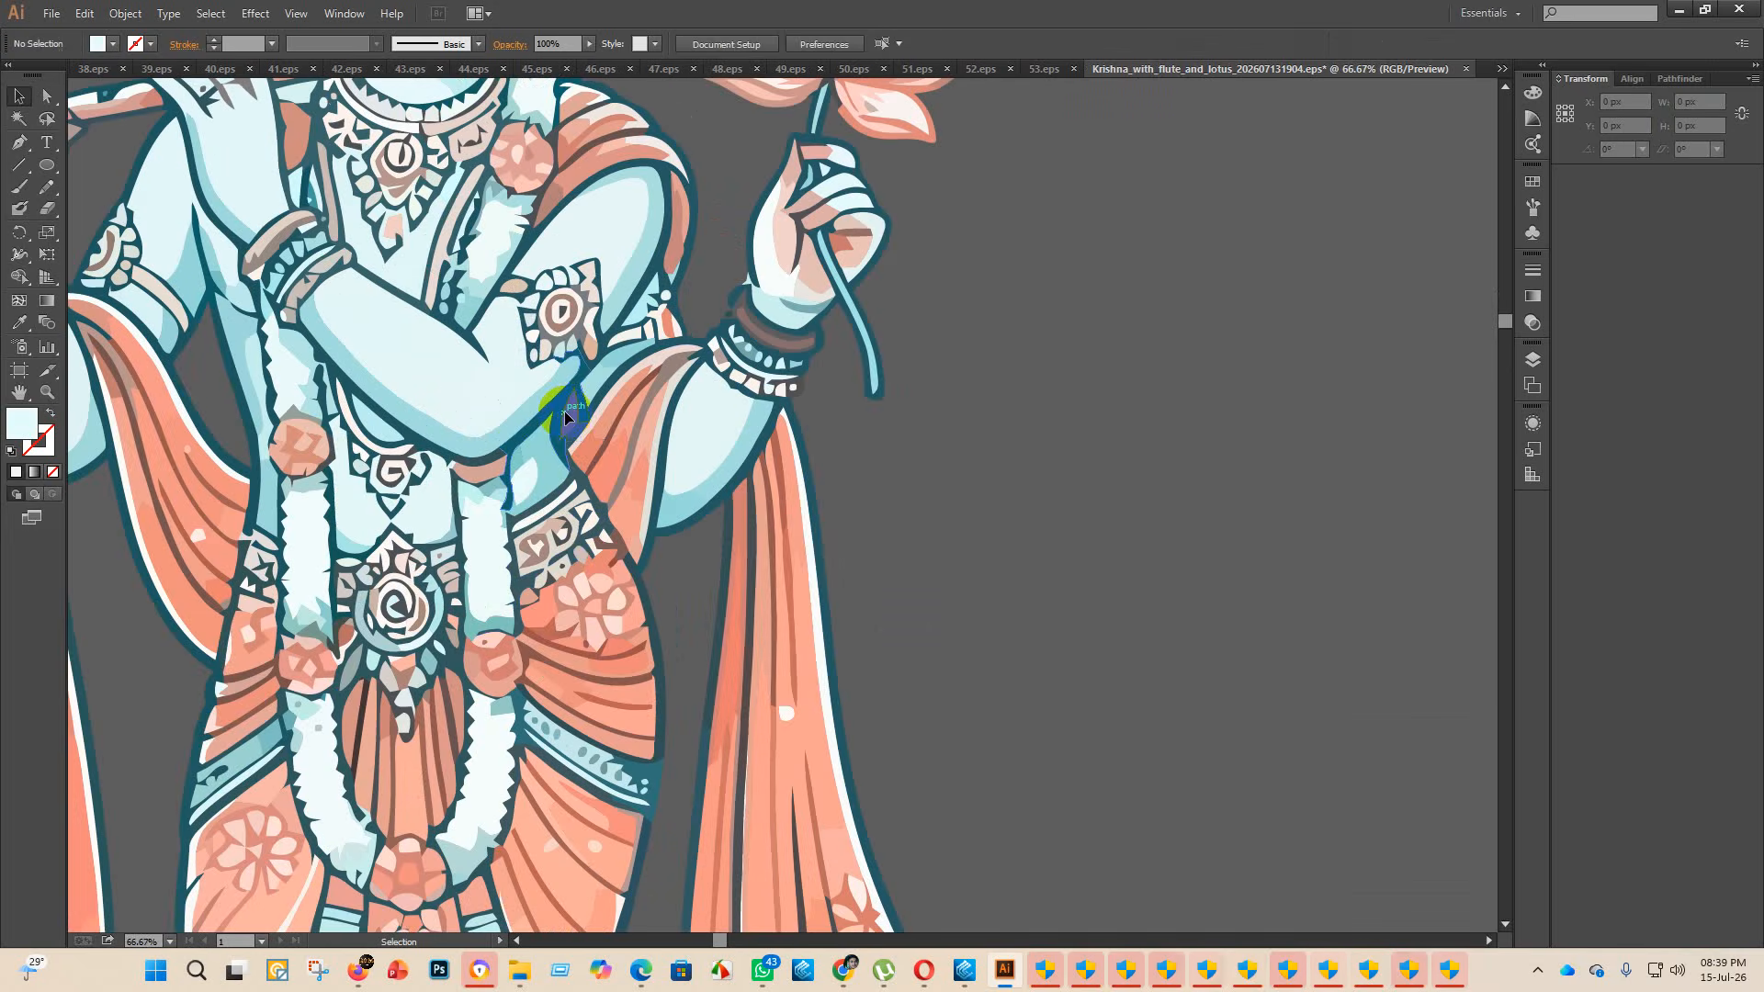
# - Group all the flute and lotus artwork and center it horizontally and vertically on the artboard
pyautogui.scroll(-4, 580, 444)
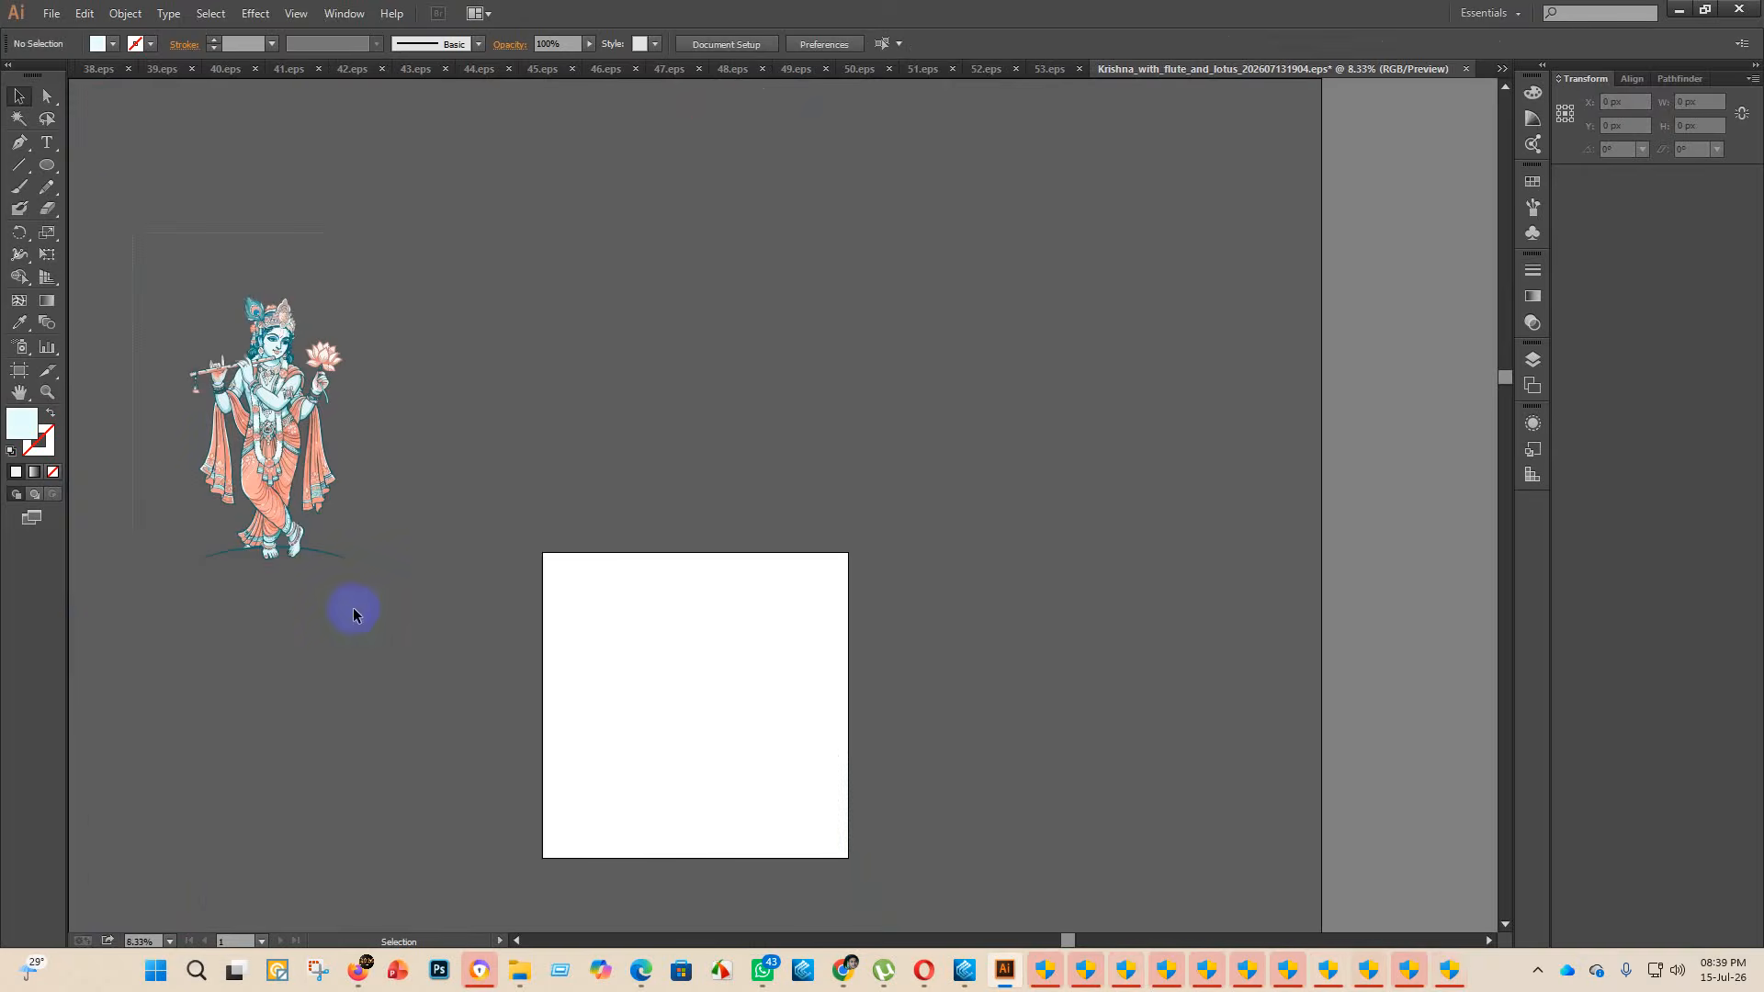
pyautogui.hotkey('ctrl', 'a')
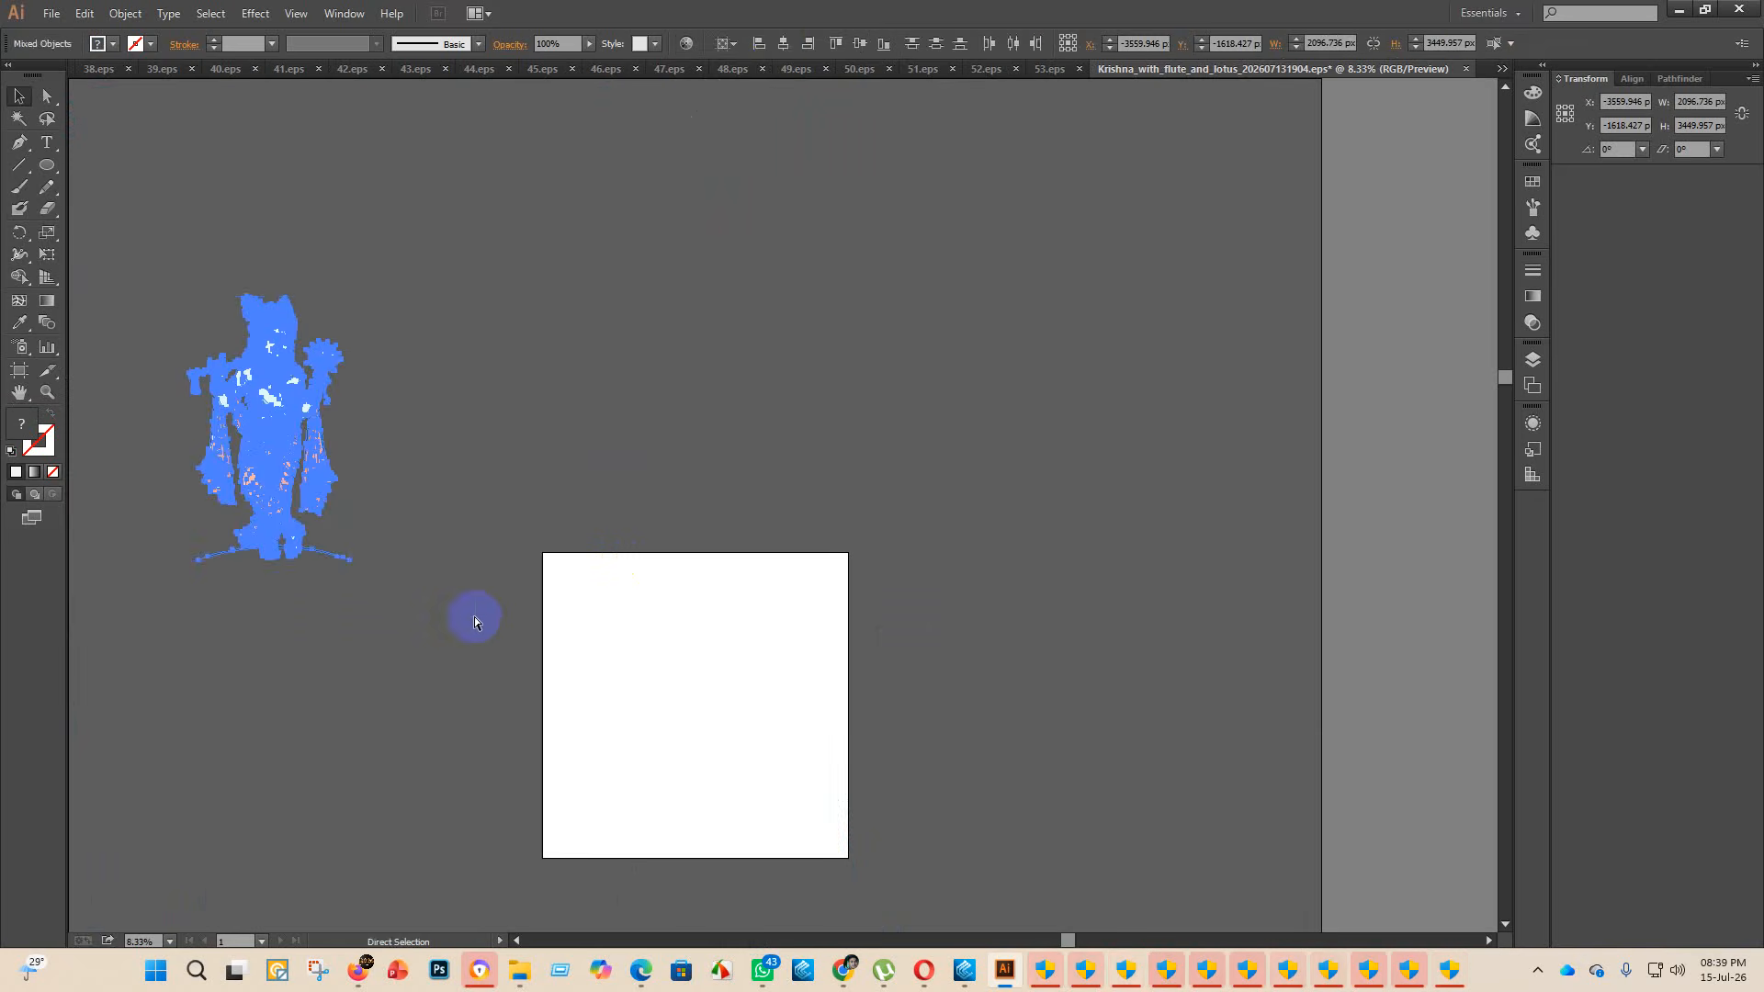
pyautogui.hotkey('ctrl', 'g')
pyautogui.click(782, 43)
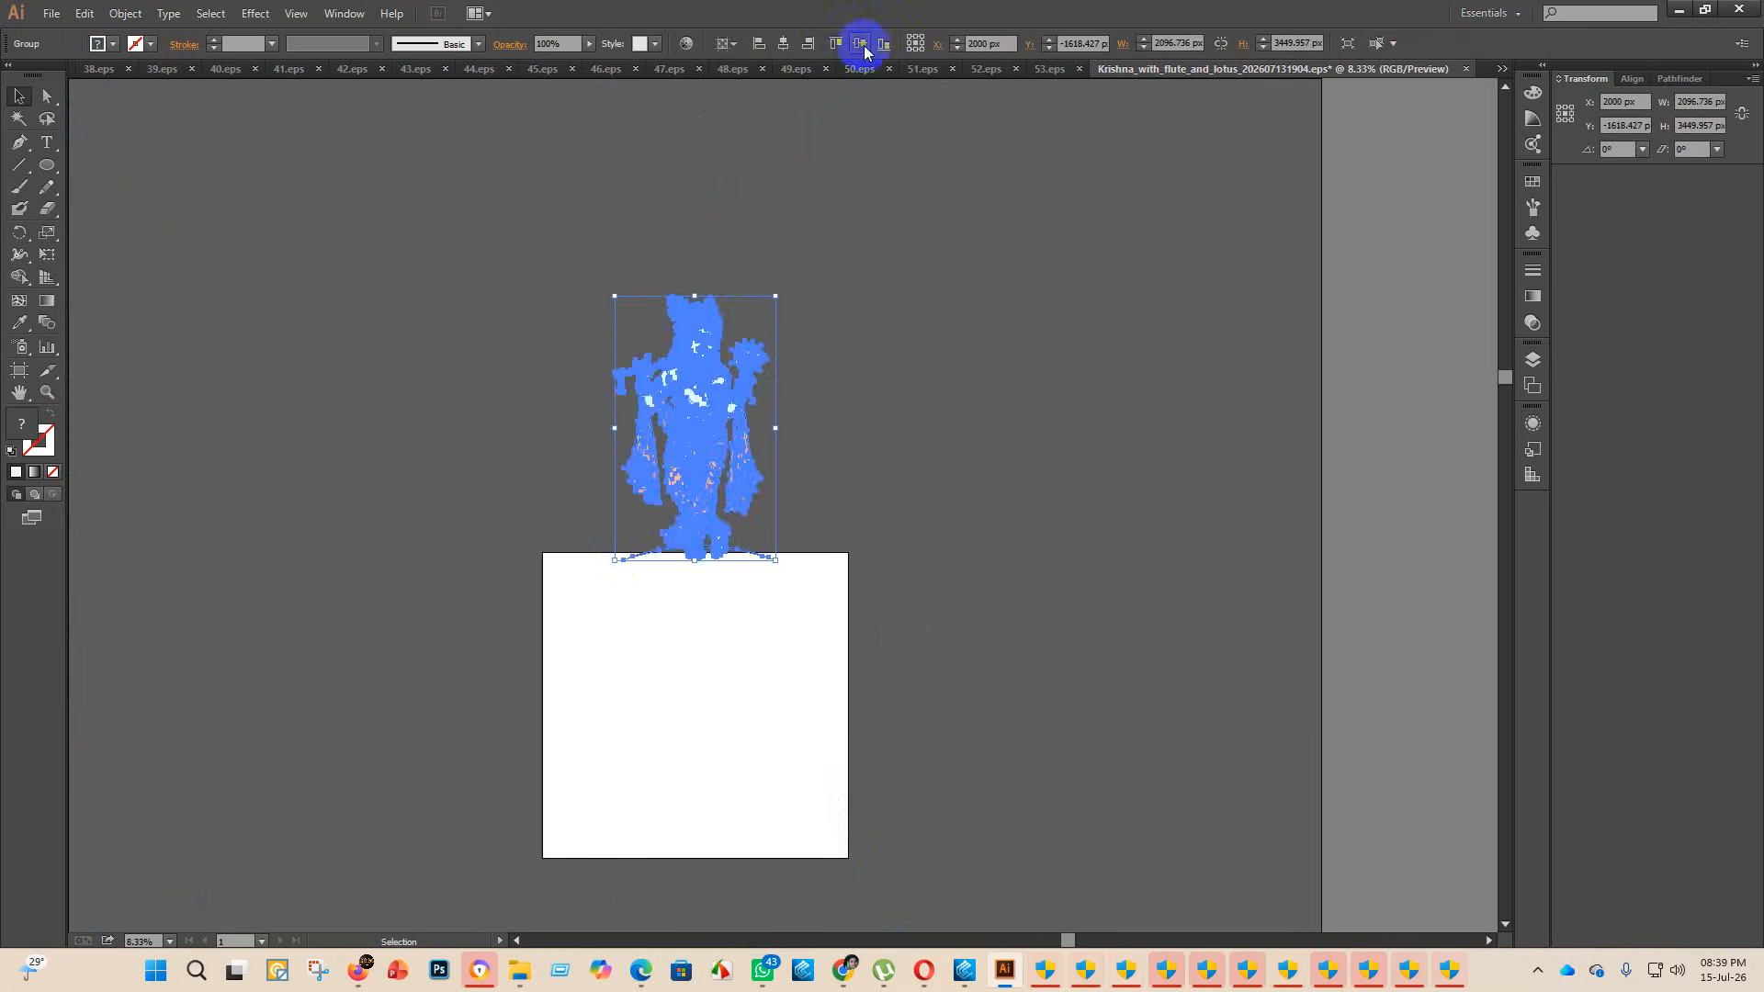
pyautogui.click(859, 43)
pyautogui.click(929, 579)
pyautogui.scroll(2, 768, 712)
pyautogui.scroll(-1, 178, 185)
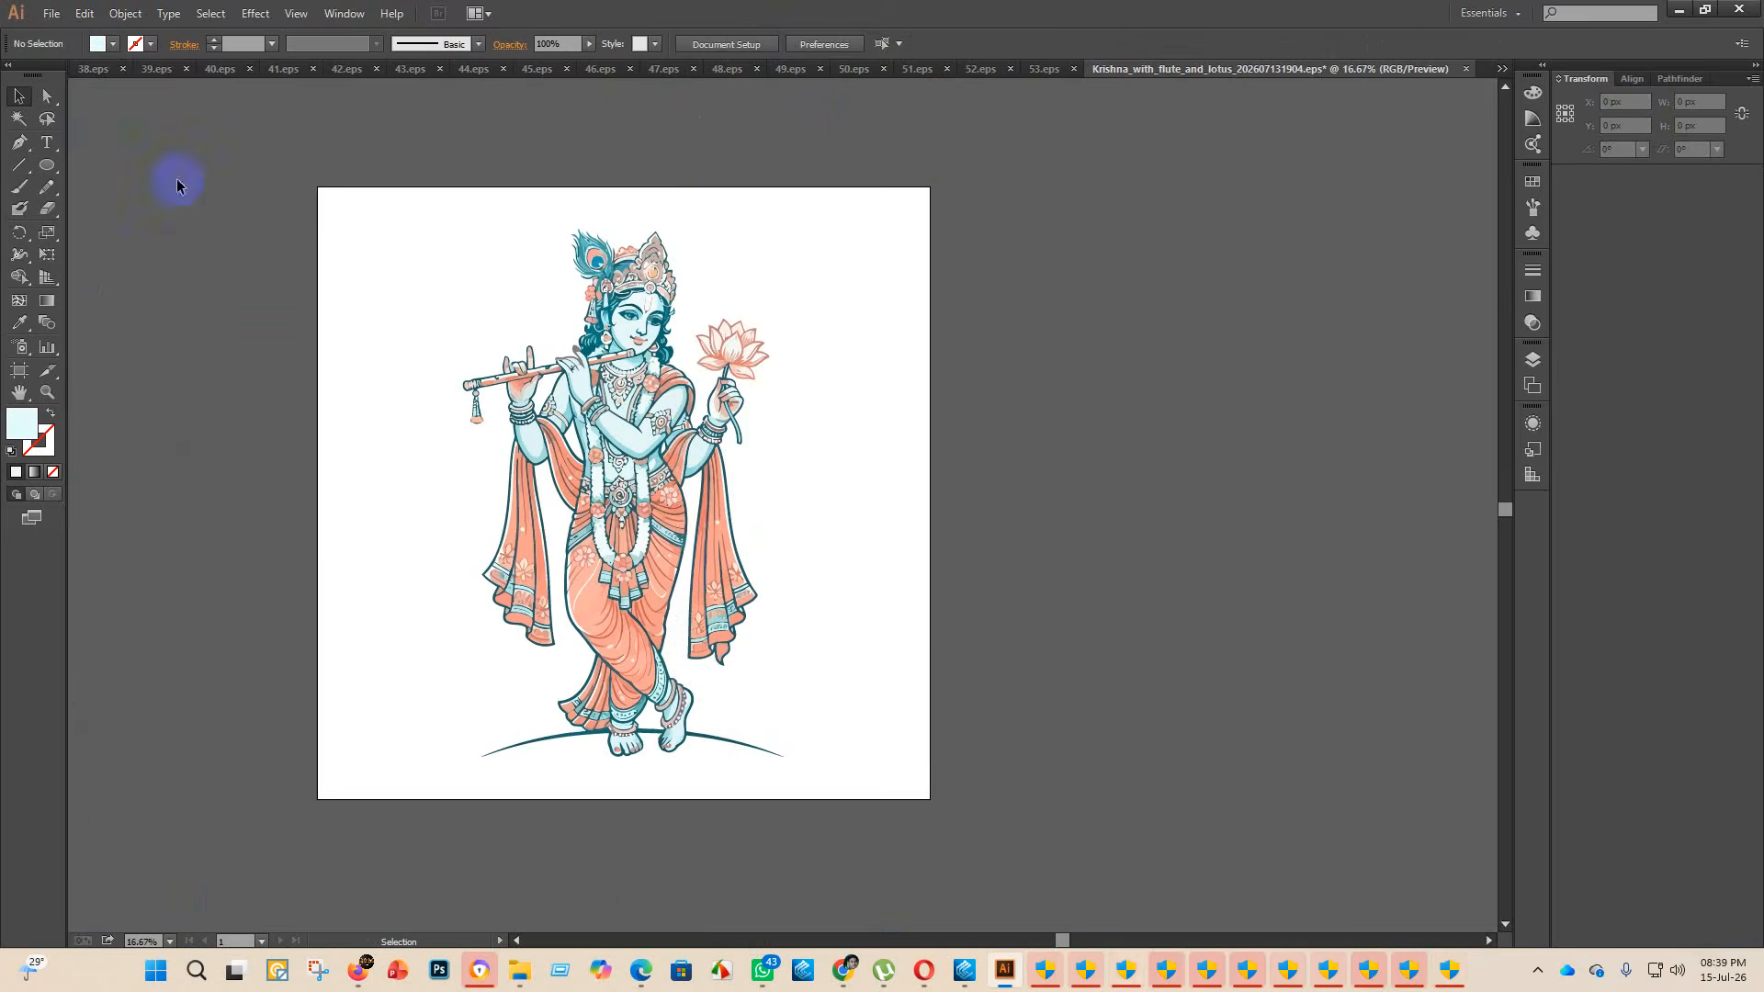
# - Save the illustration in the eps 2 folder as 54 in Illustrator EPS format
pyautogui.click(67, 23)
pyautogui.click(79, 160)
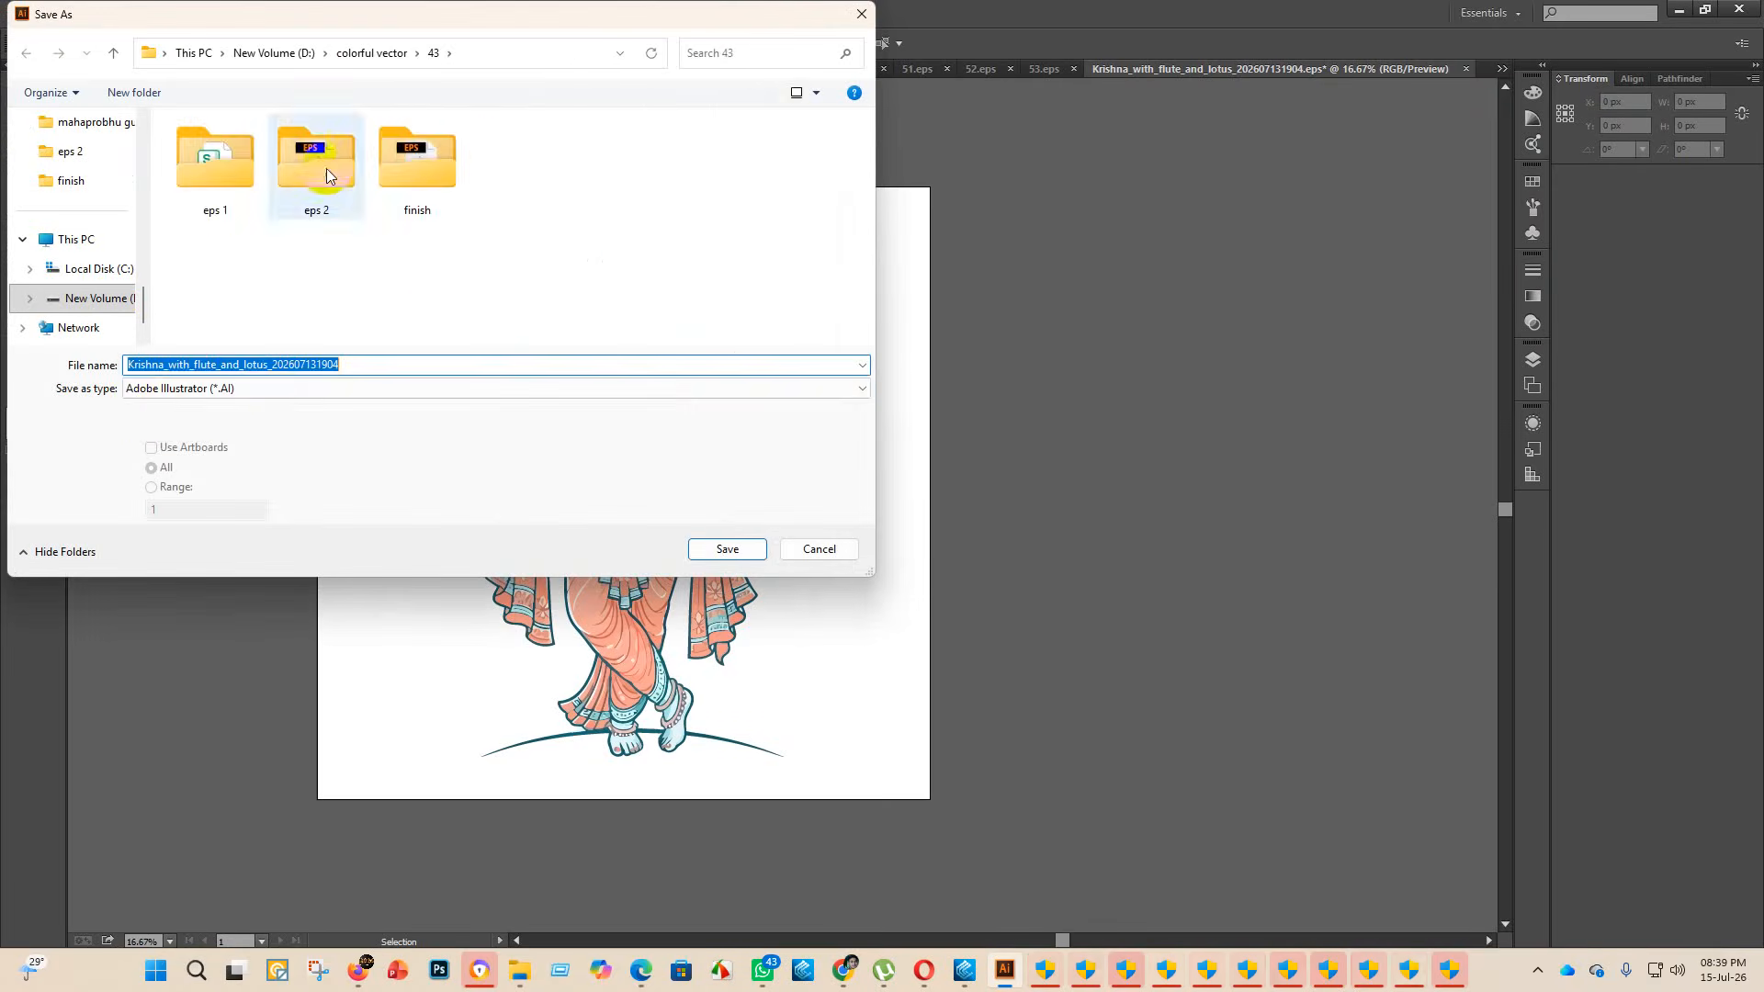
pyautogui.doubleClick(327, 175)
pyautogui.click(272, 395)
pyautogui.click(241, 424)
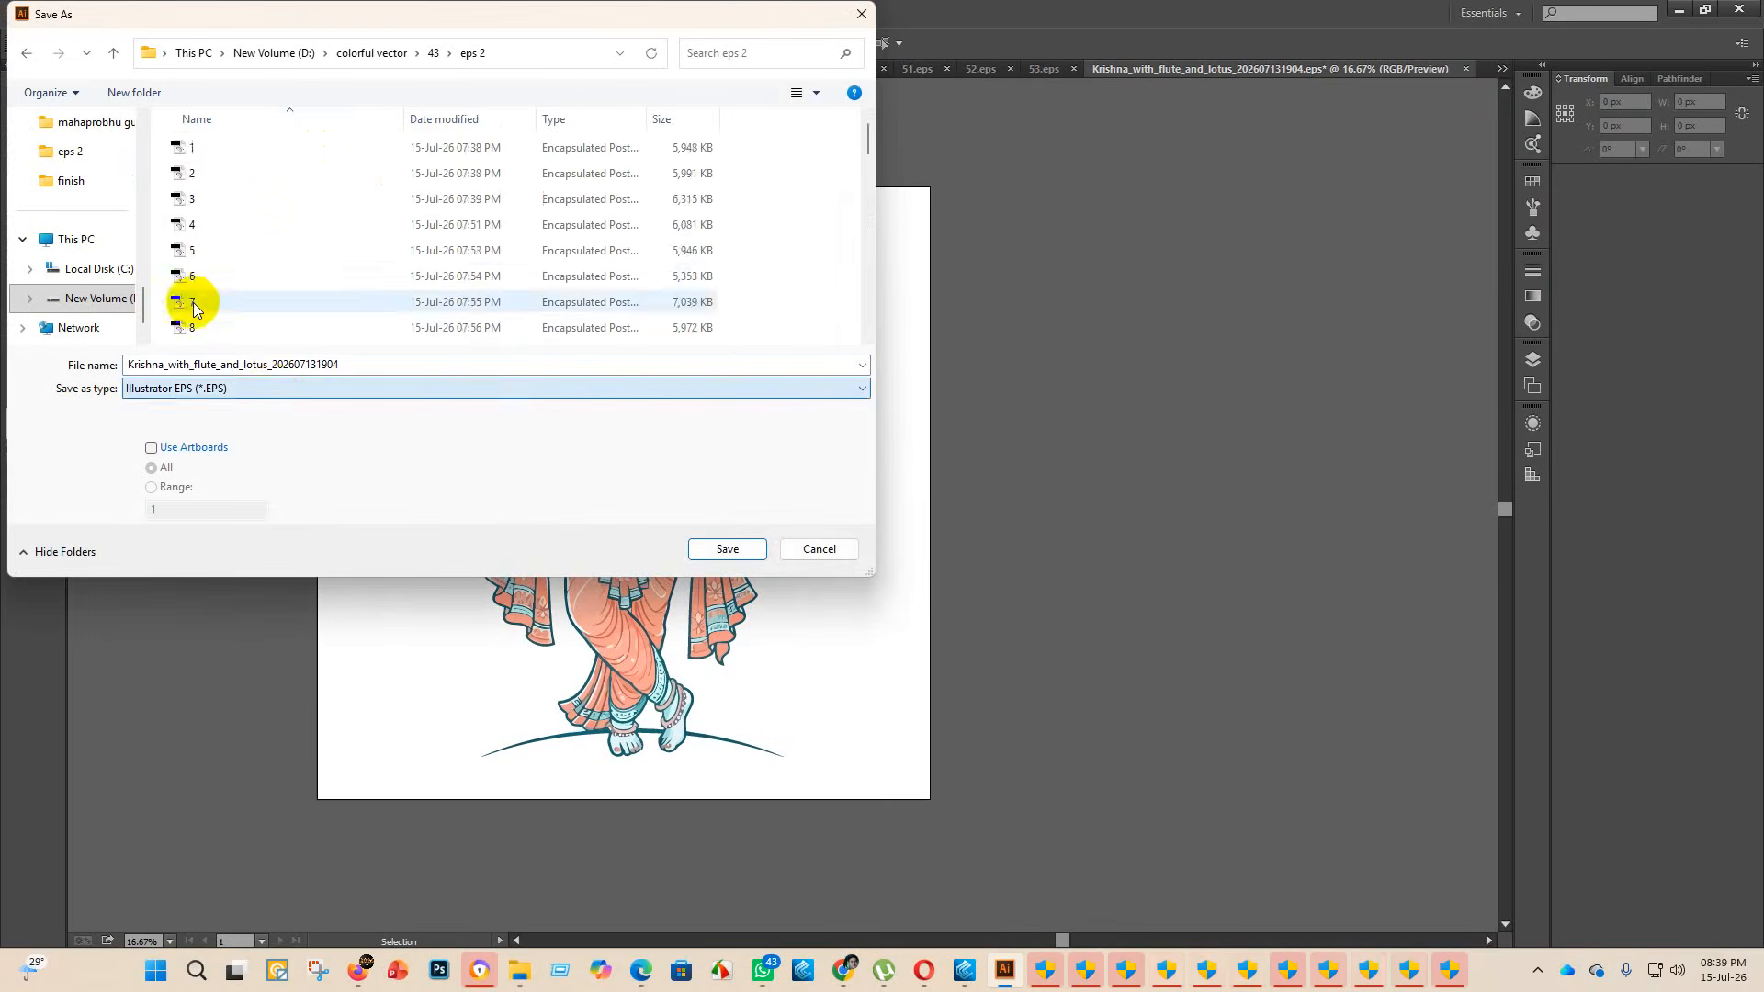
pyautogui.click(415, 366)
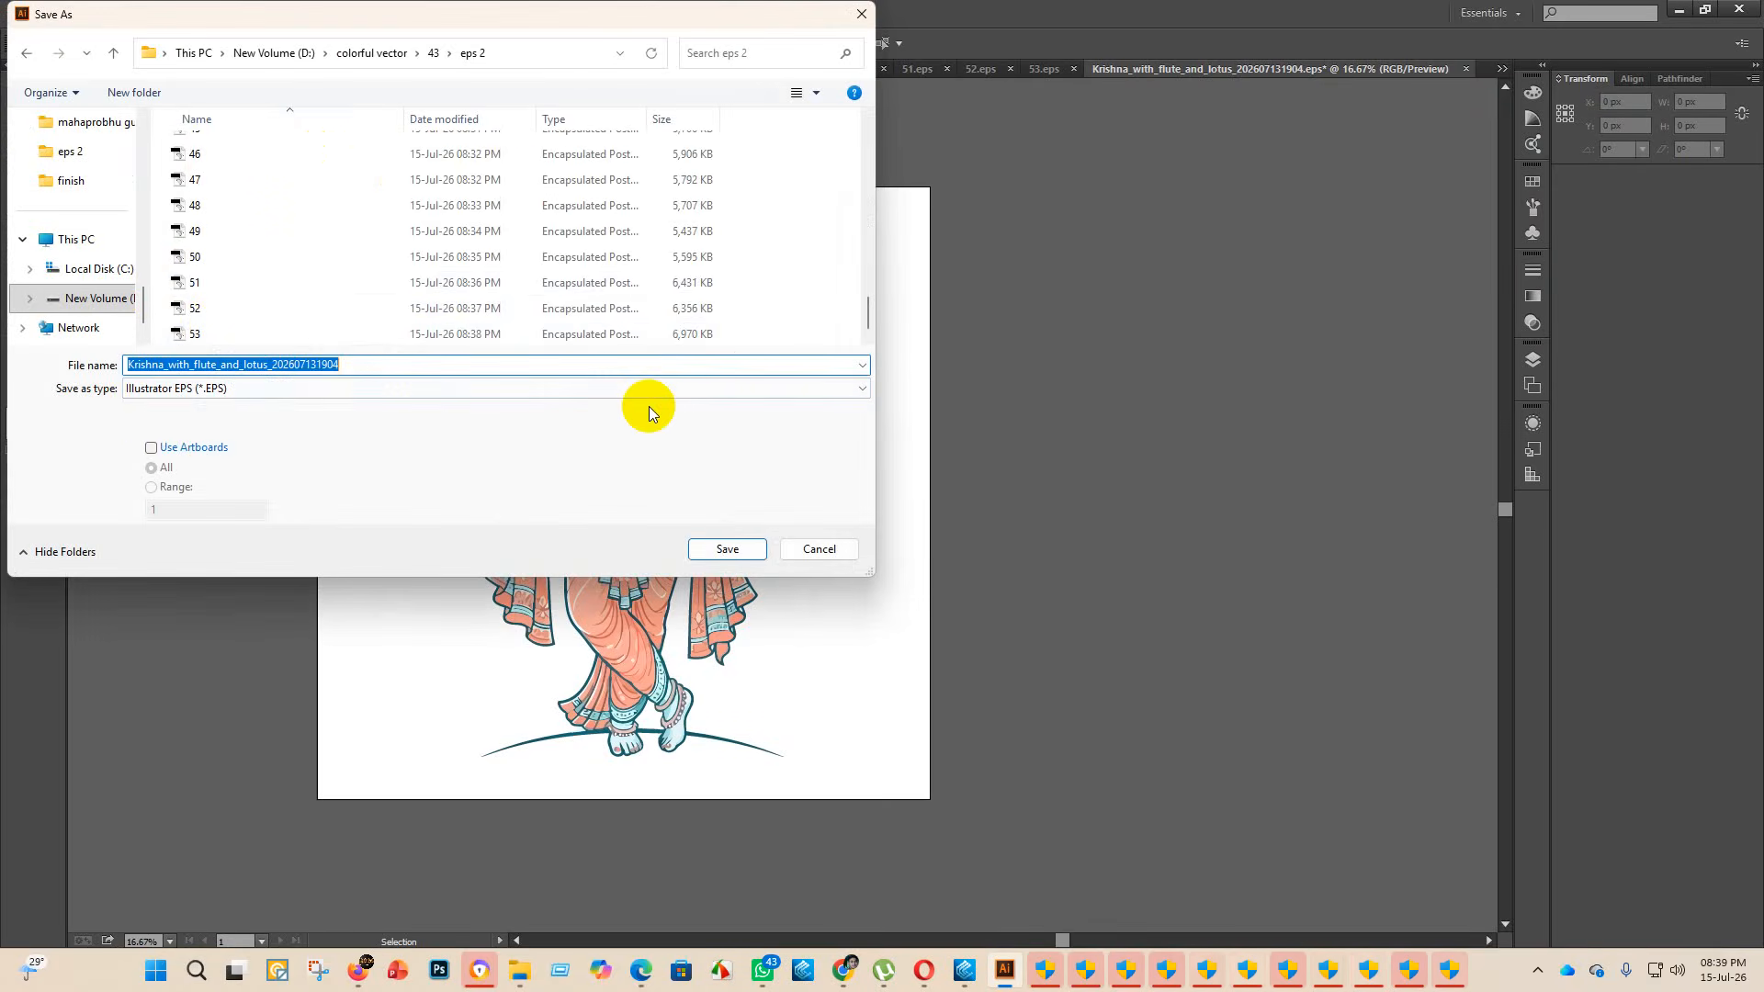
pyautogui.write('54')
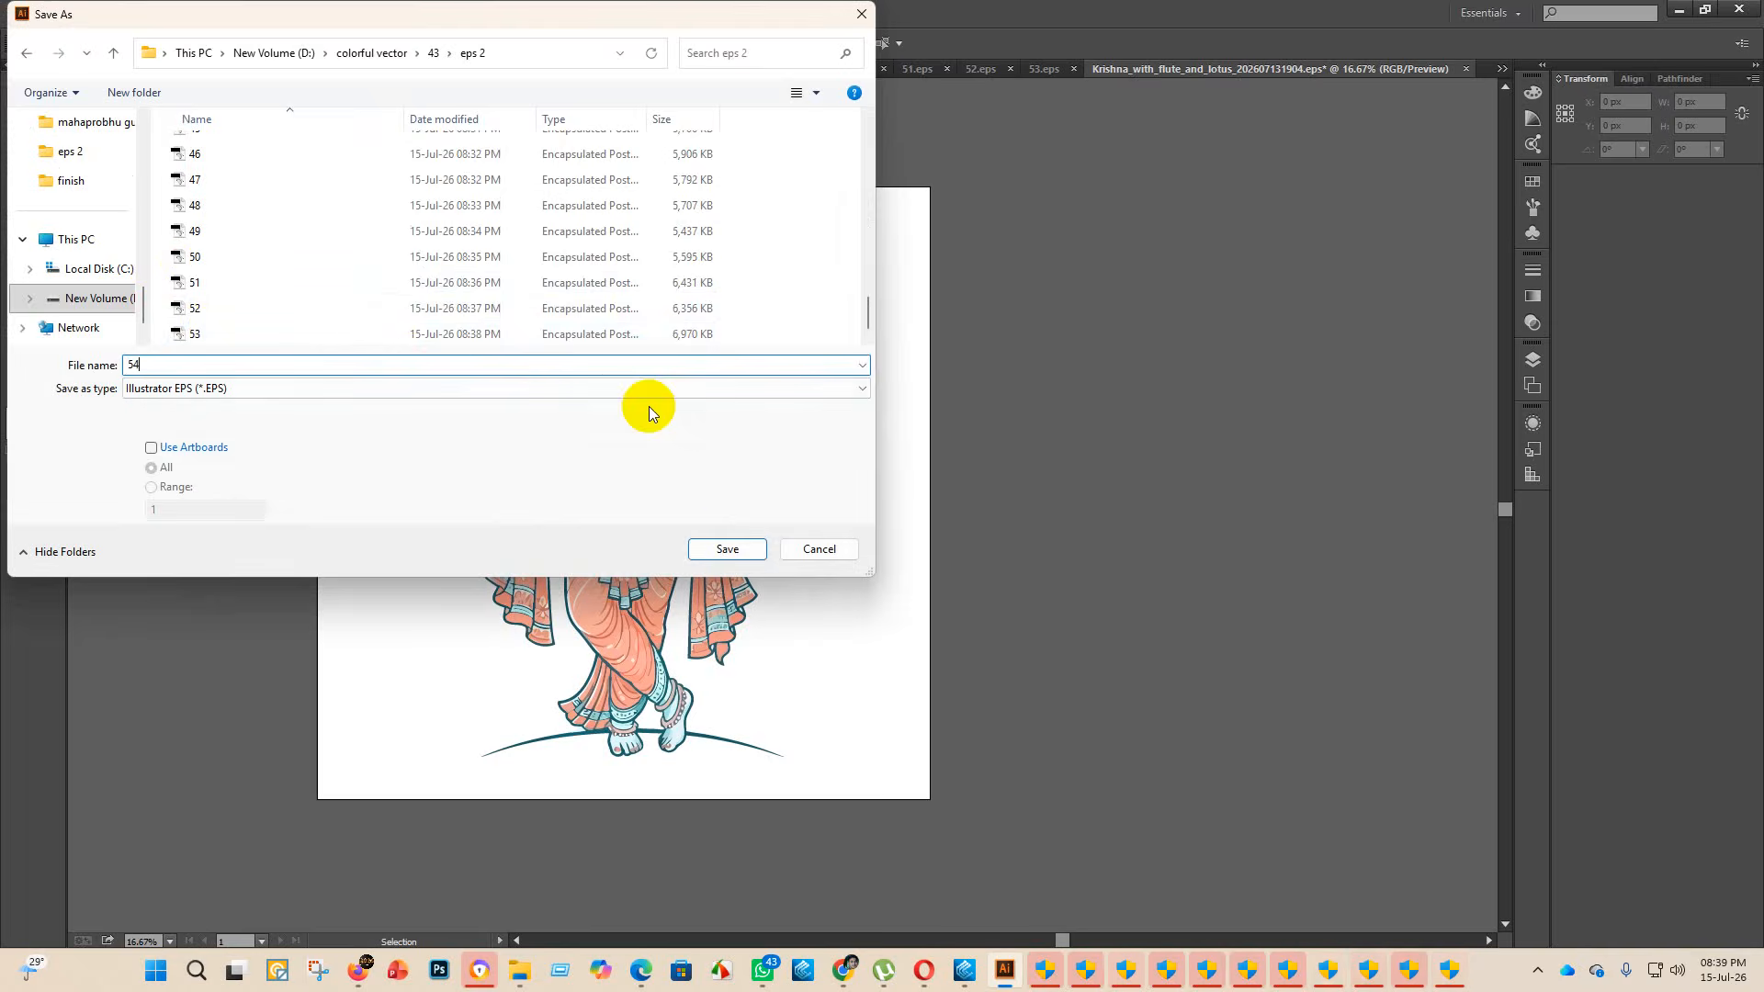
pyautogui.click(728, 549)
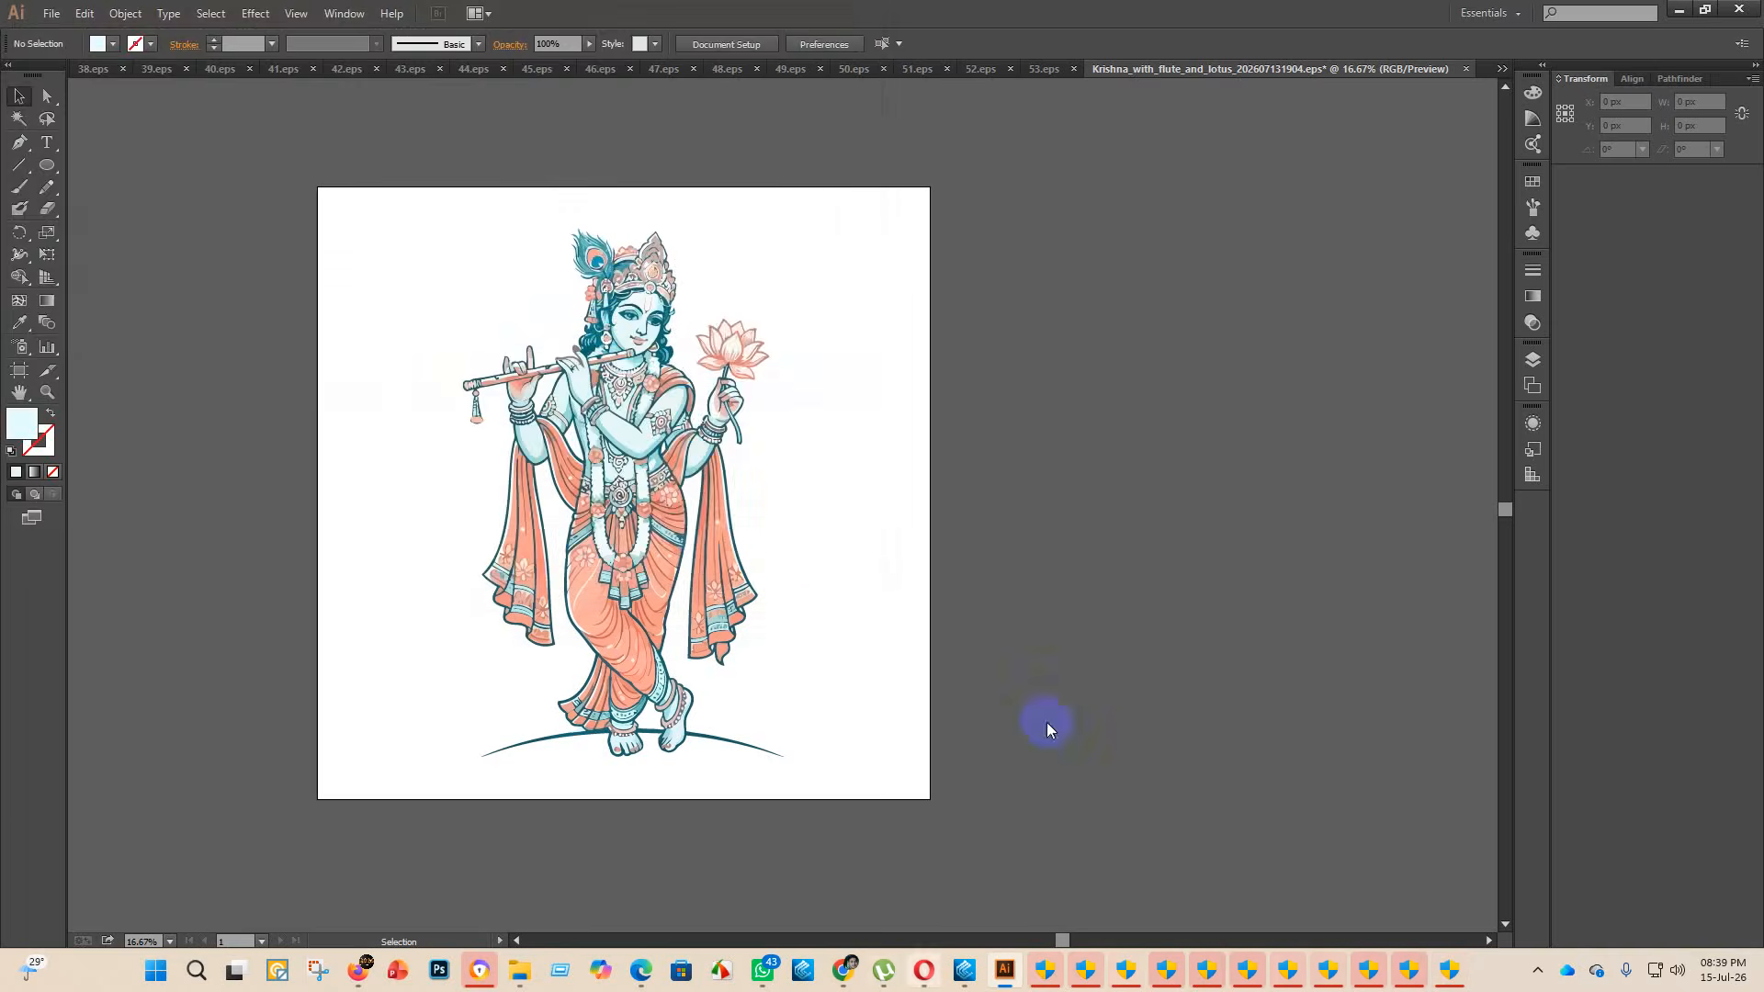
# - Set the EPS version to Illustrator 10 EPS and complete the save
pyautogui.click(938, 221)
pyautogui.click(895, 406)
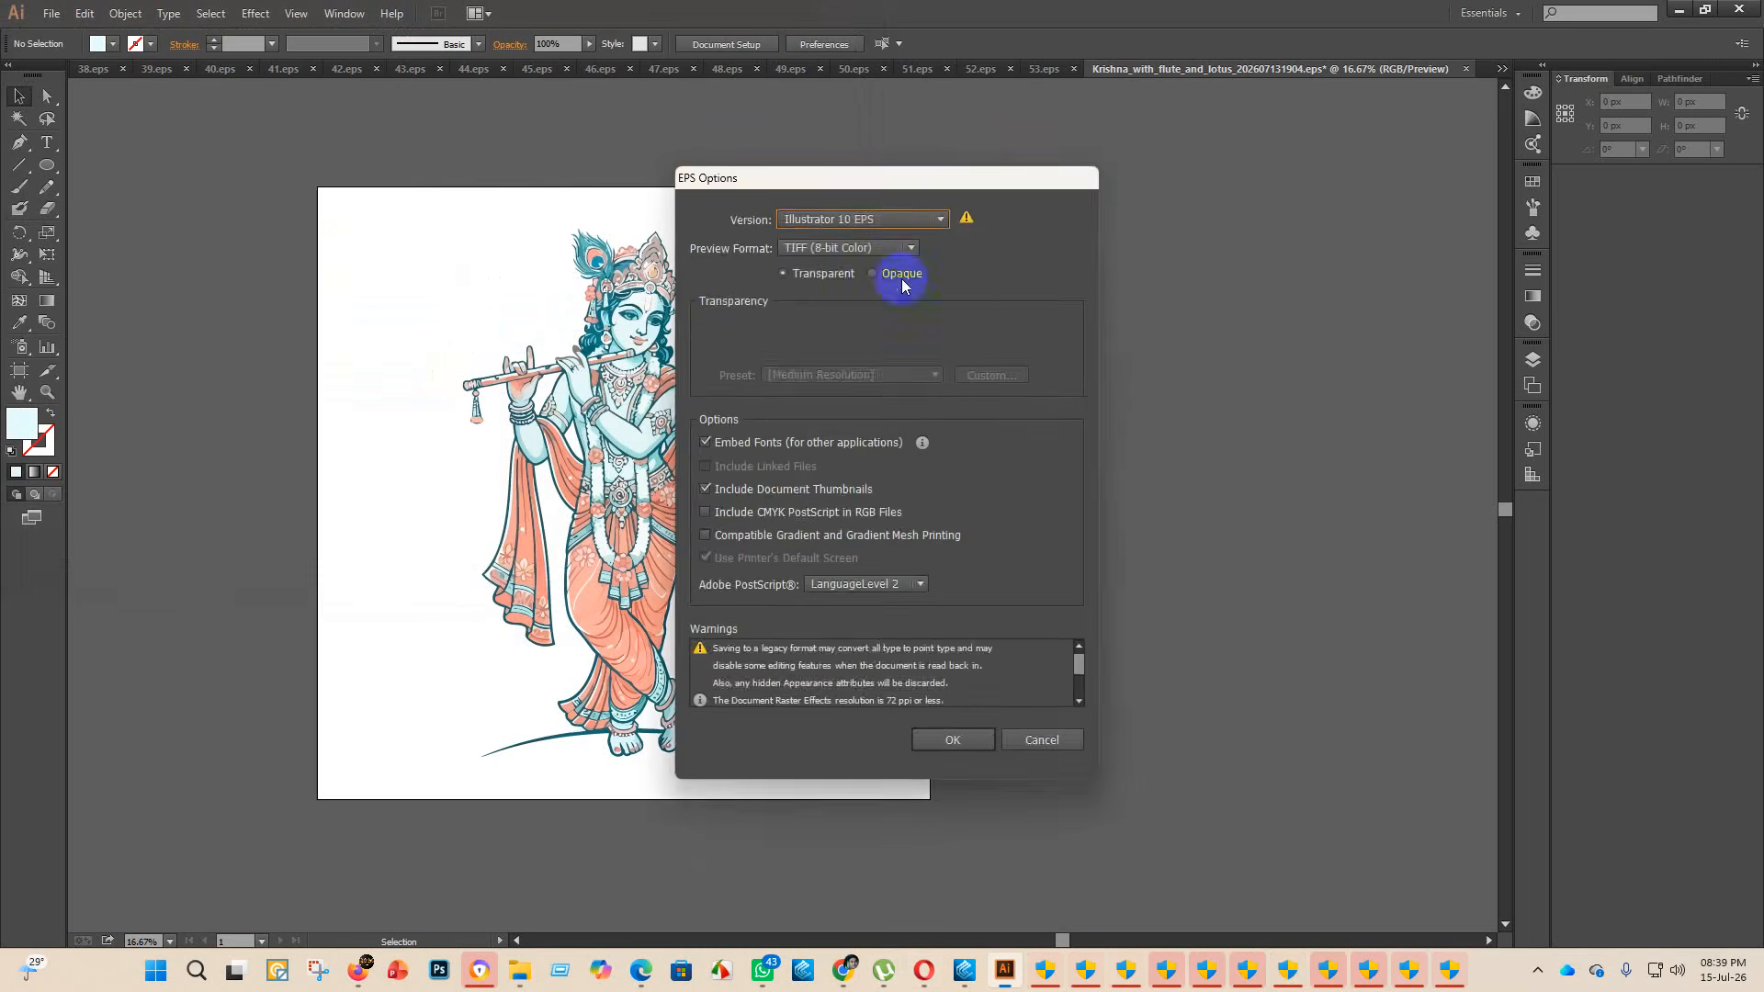
pyautogui.click(953, 740)
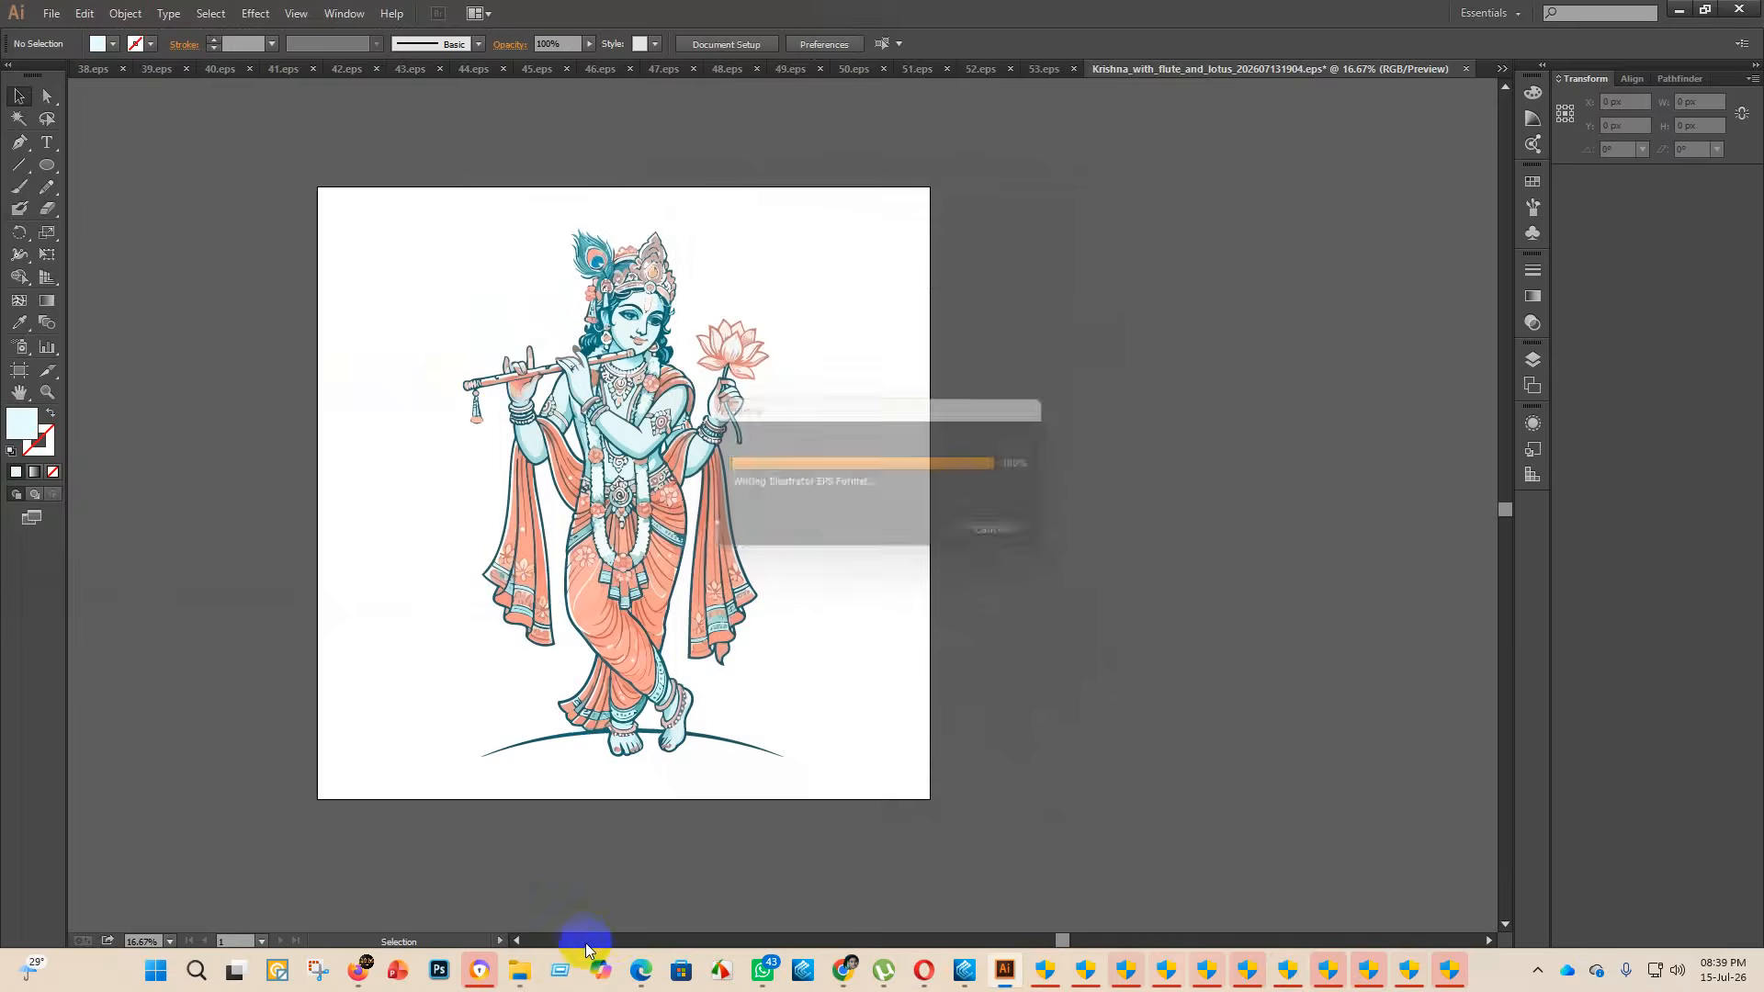
pyautogui.moveTo(519, 983)
pyautogui.click(551, 857)
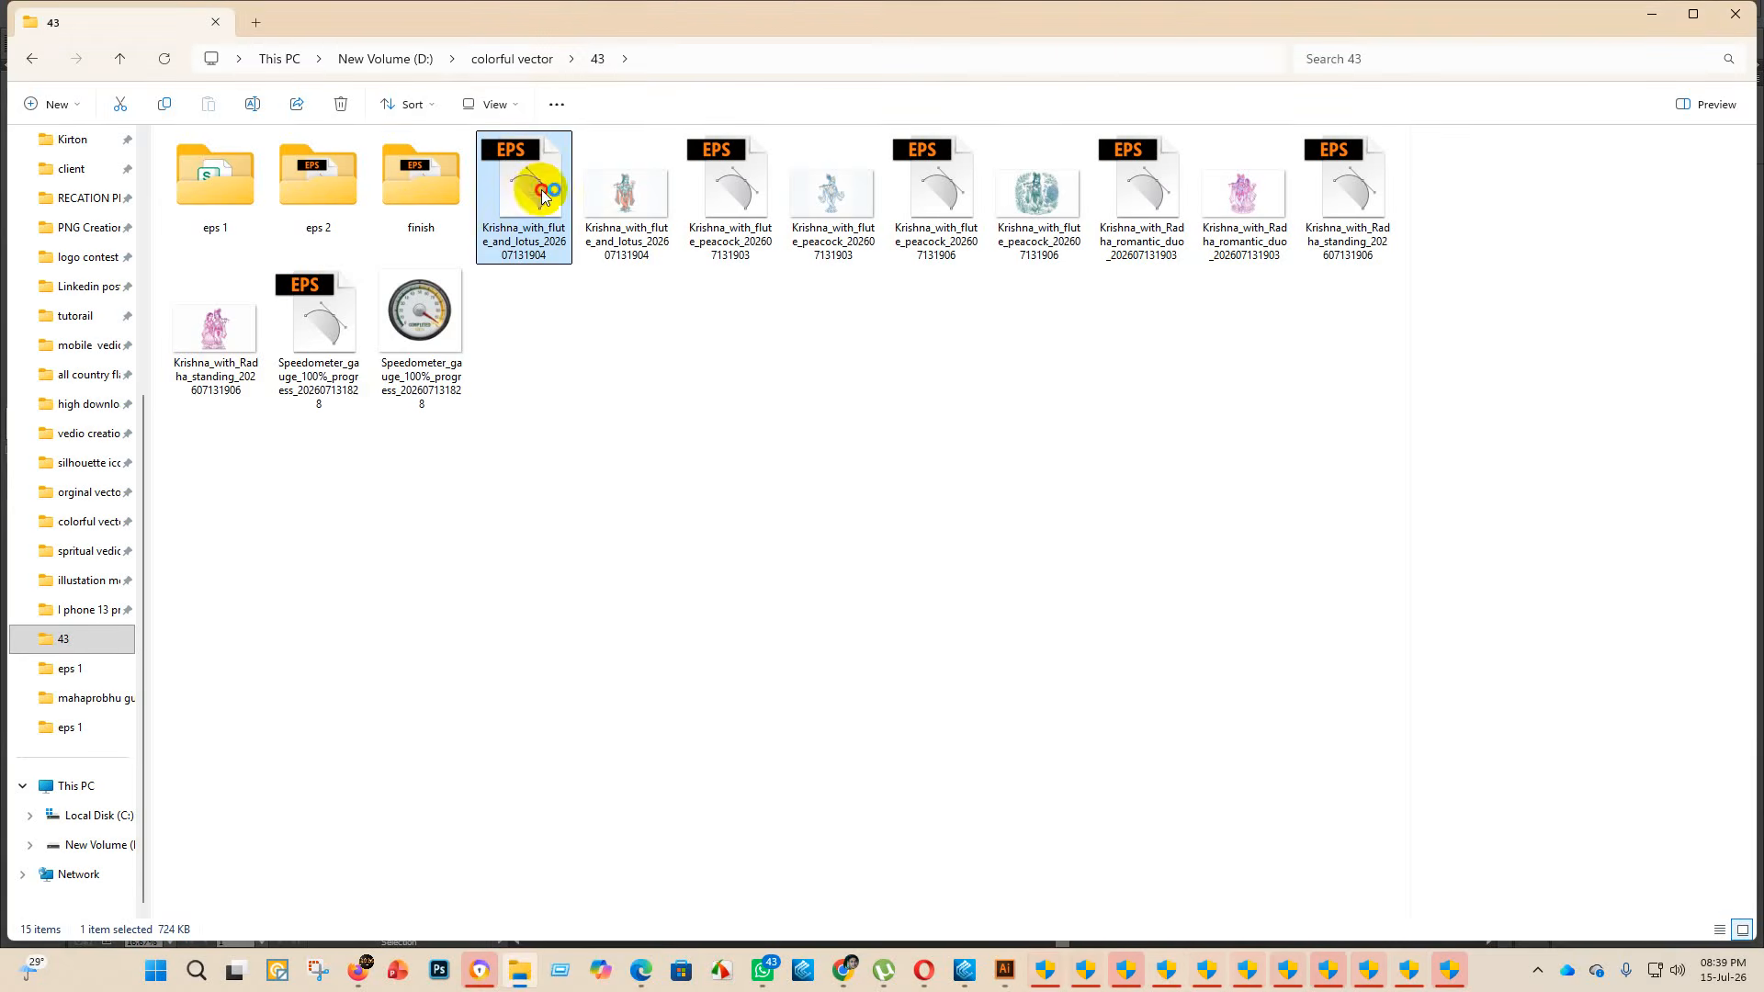
pyautogui.moveTo(542, 196); pyautogui.dragTo(421, 188)
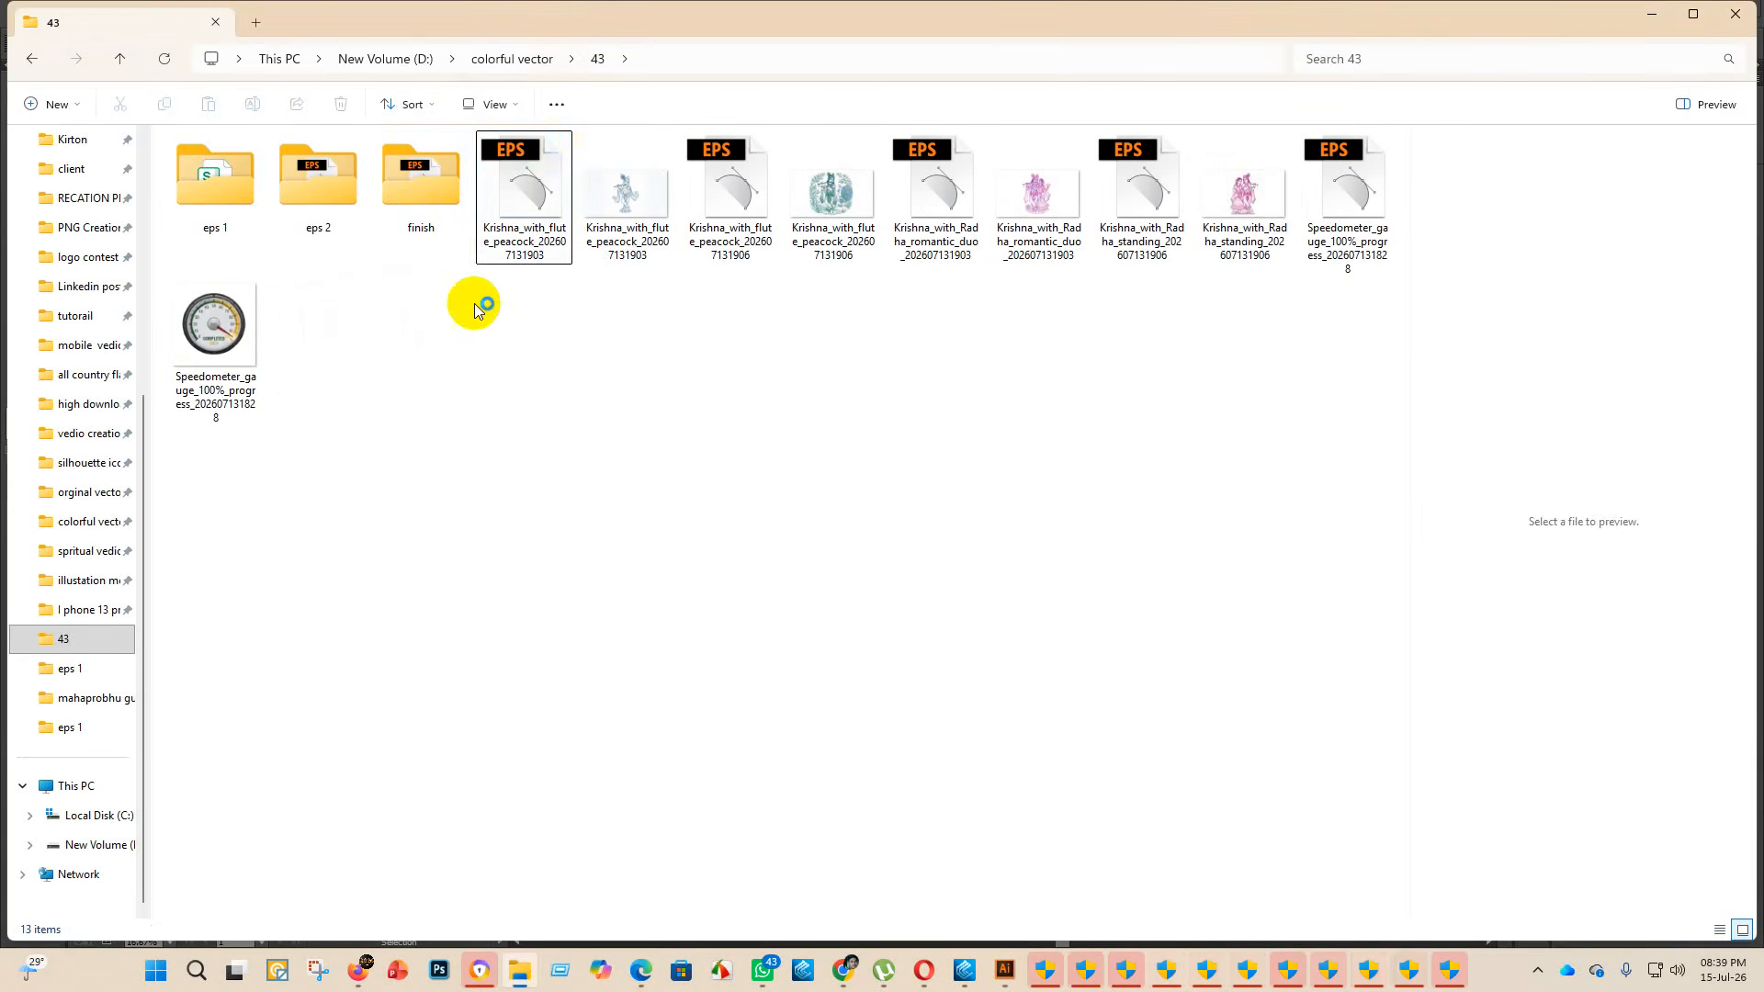
# - Open Krishna_with_flute_peacock_202607131903.eps in Illustrator and maximize the window
pyautogui.click(541, 181)
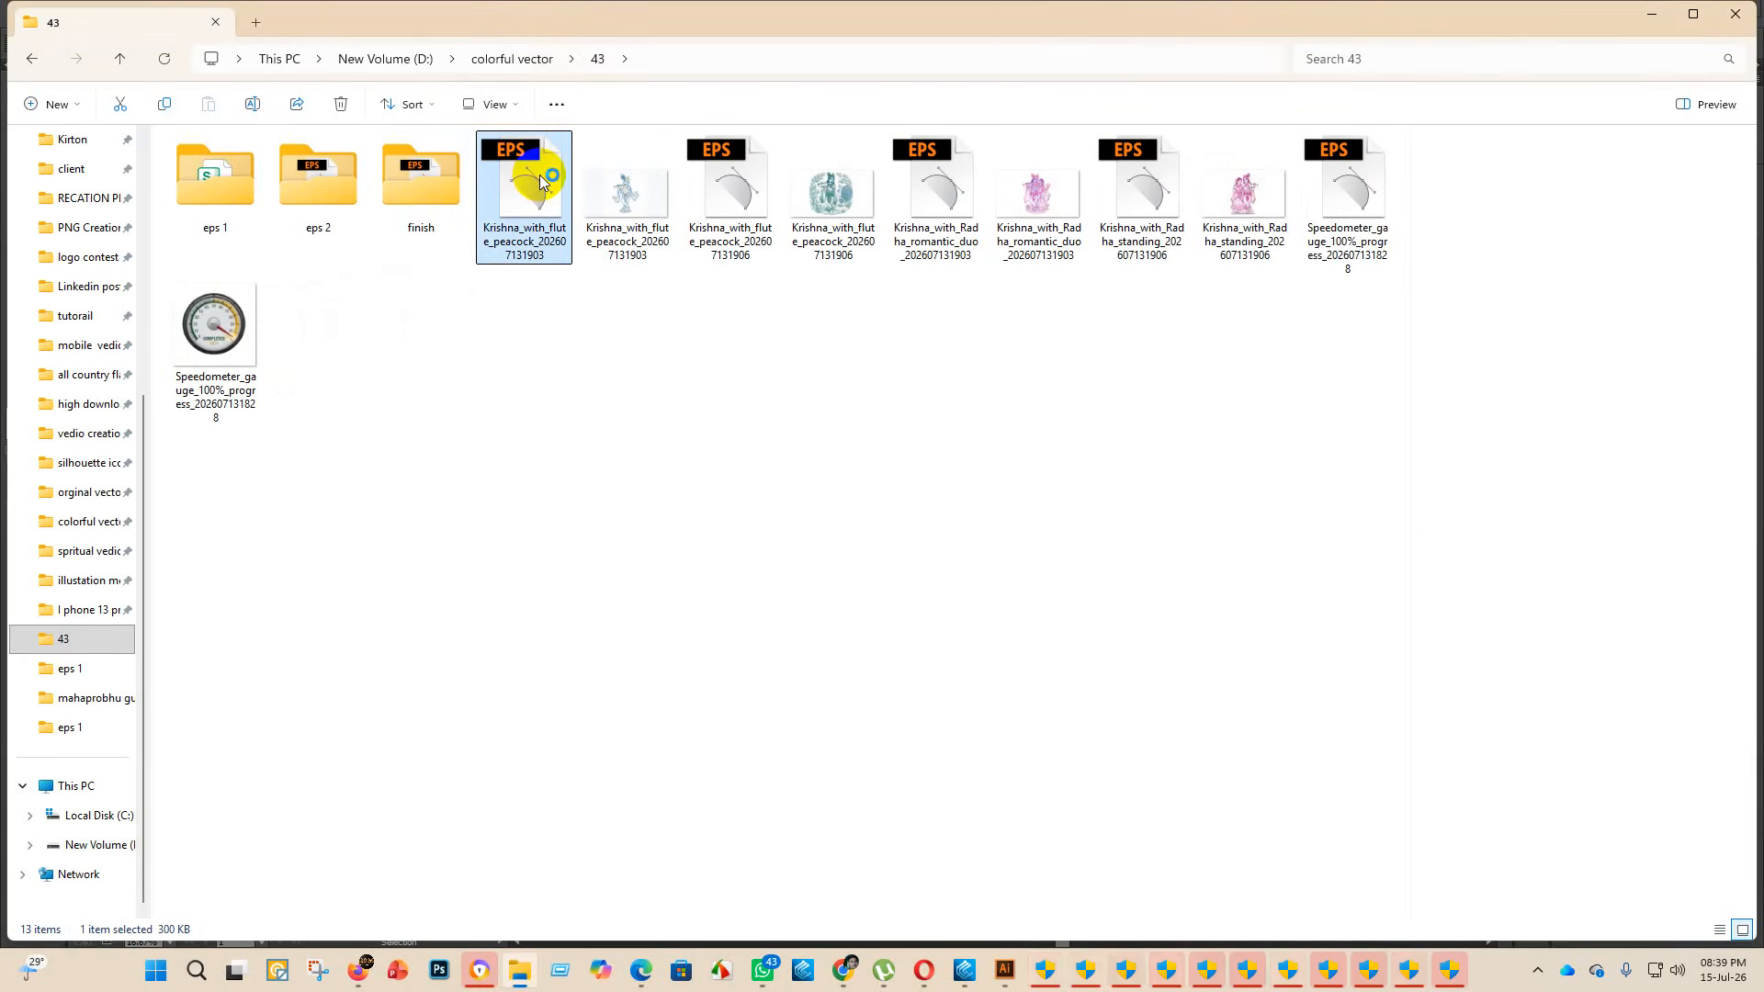
pyautogui.doubleClick(541, 181)
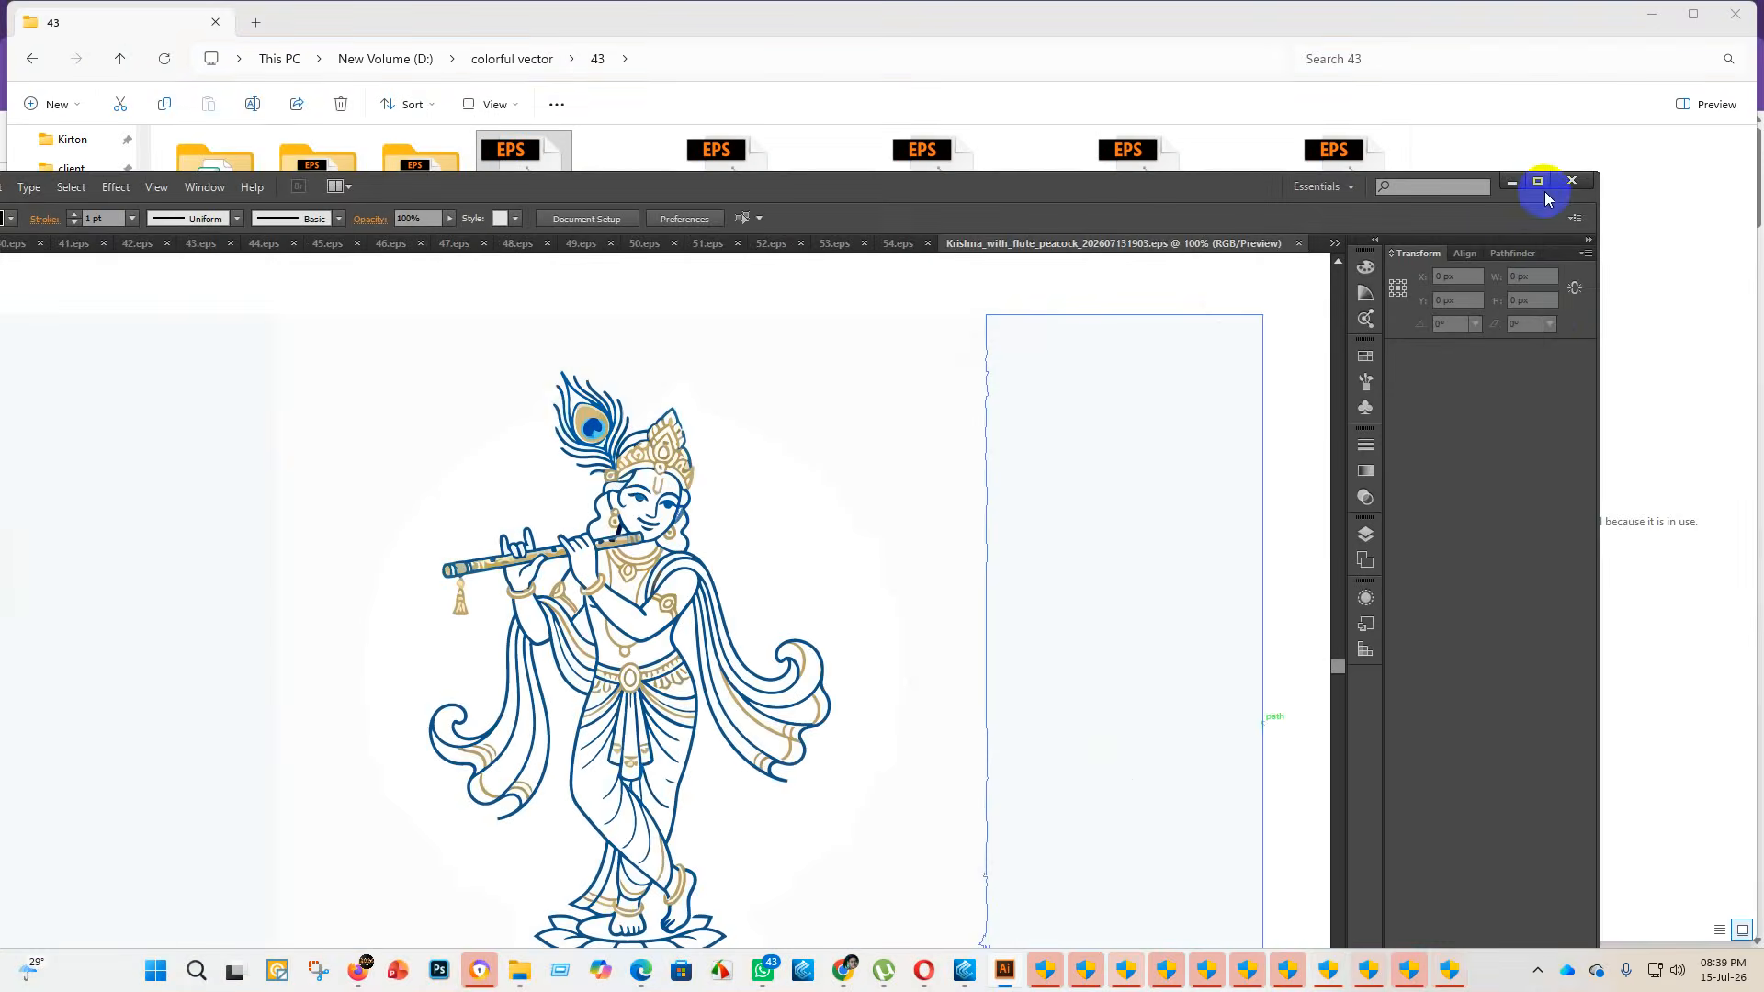
pyautogui.click(1537, 181)
# - Enlarge the artwork proportionally about its center until the figure is about 3,887 px tall
pyautogui.scroll(-7, 873, 748)
pyautogui.click(784, 684)
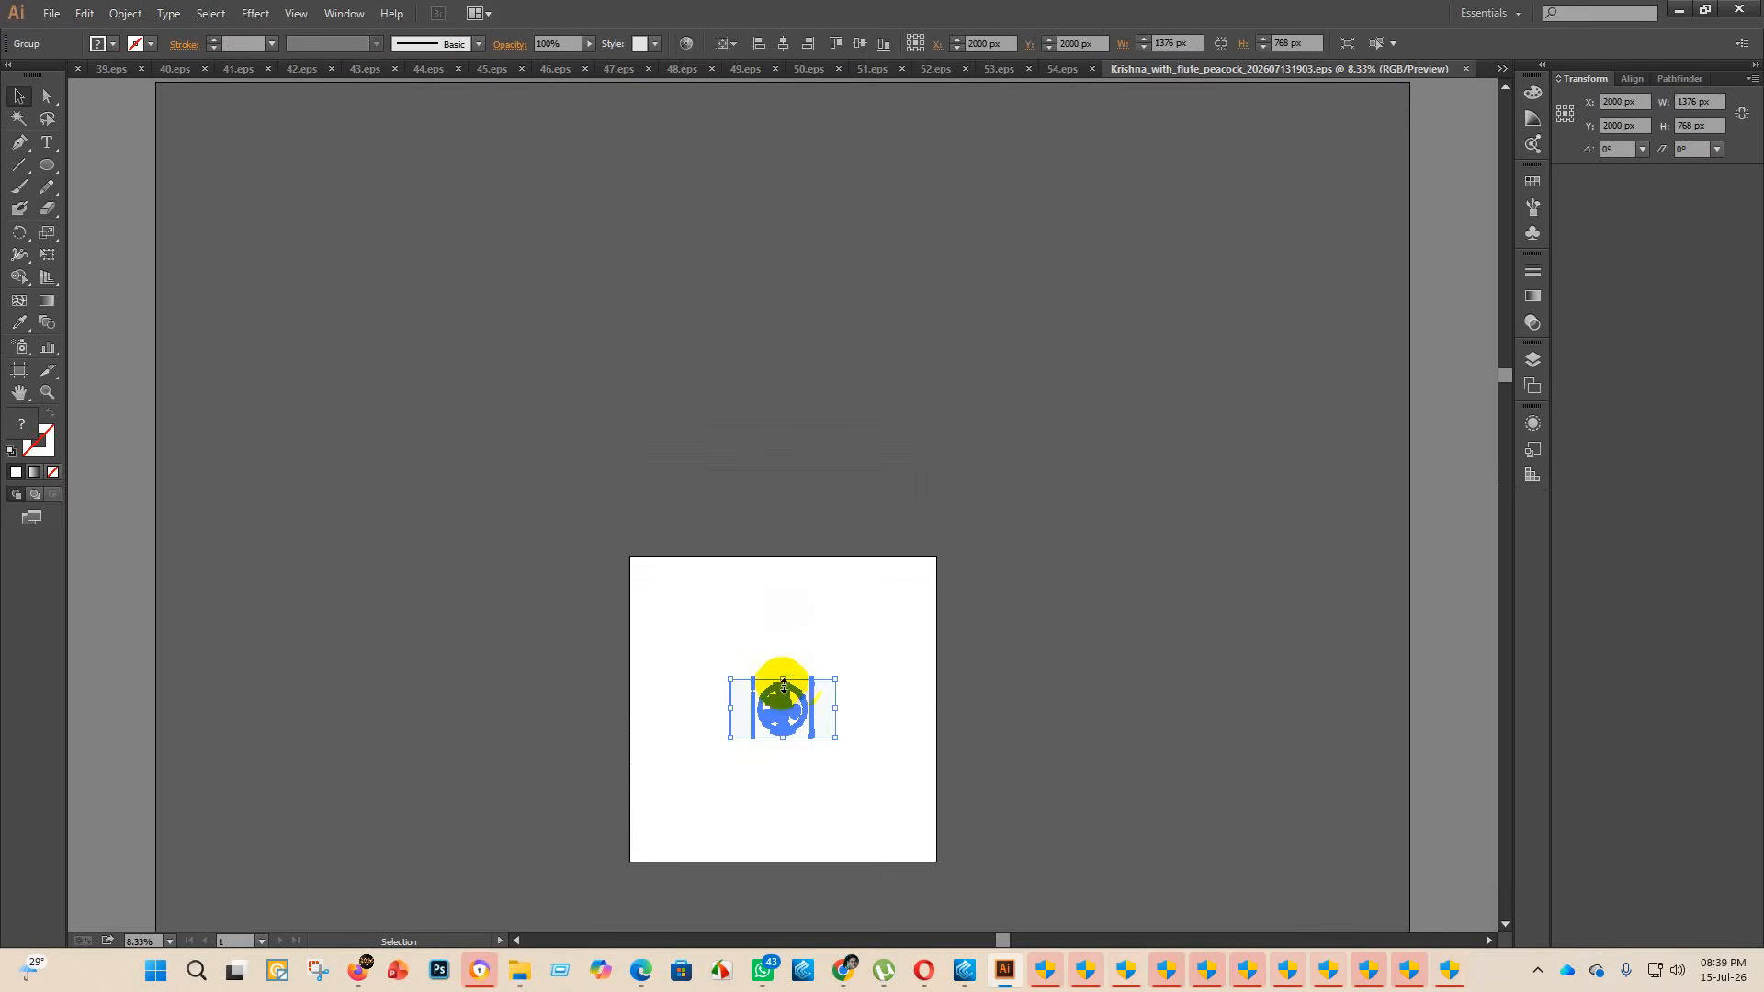
pyautogui.moveTo(784, 682); pyautogui.dragTo(815, 384)
pyautogui.click(1142, 775)
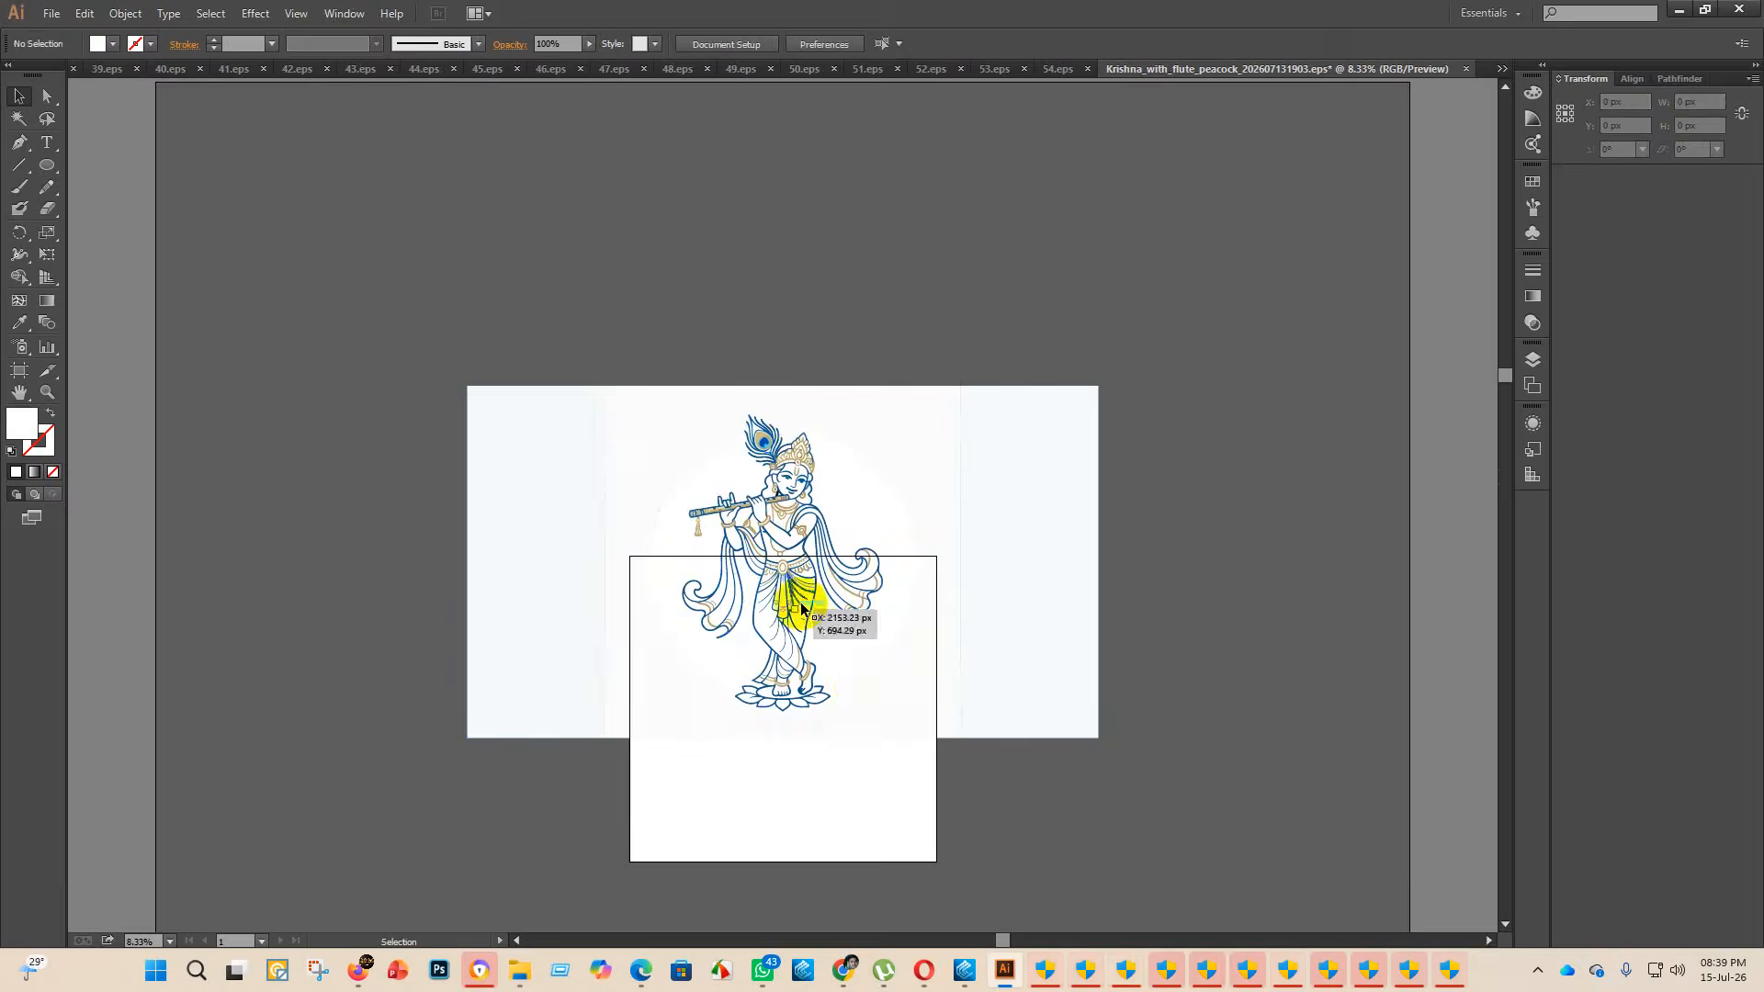
# - Select the pale background shapes around and inside the figure with the Magic Wand and delete them
pyautogui.scroll(2, 802, 608)
pyautogui.click(19, 117)
pyautogui.click(517, 361)
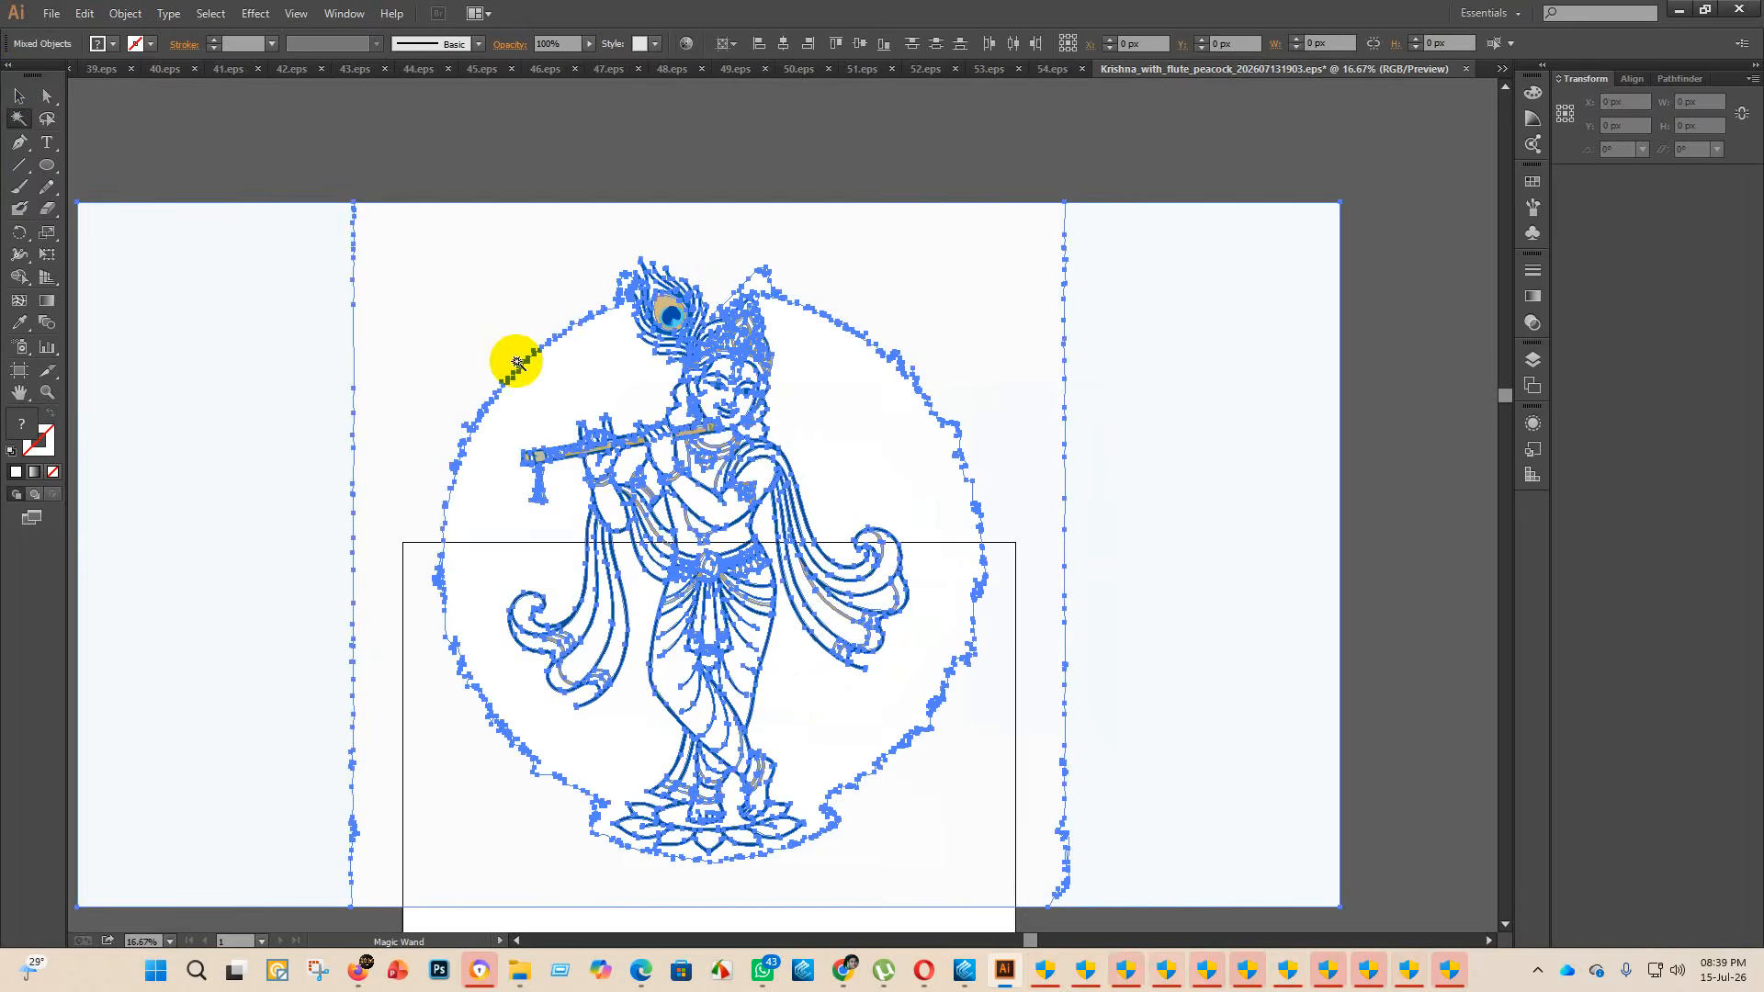
pyautogui.press('Delete')
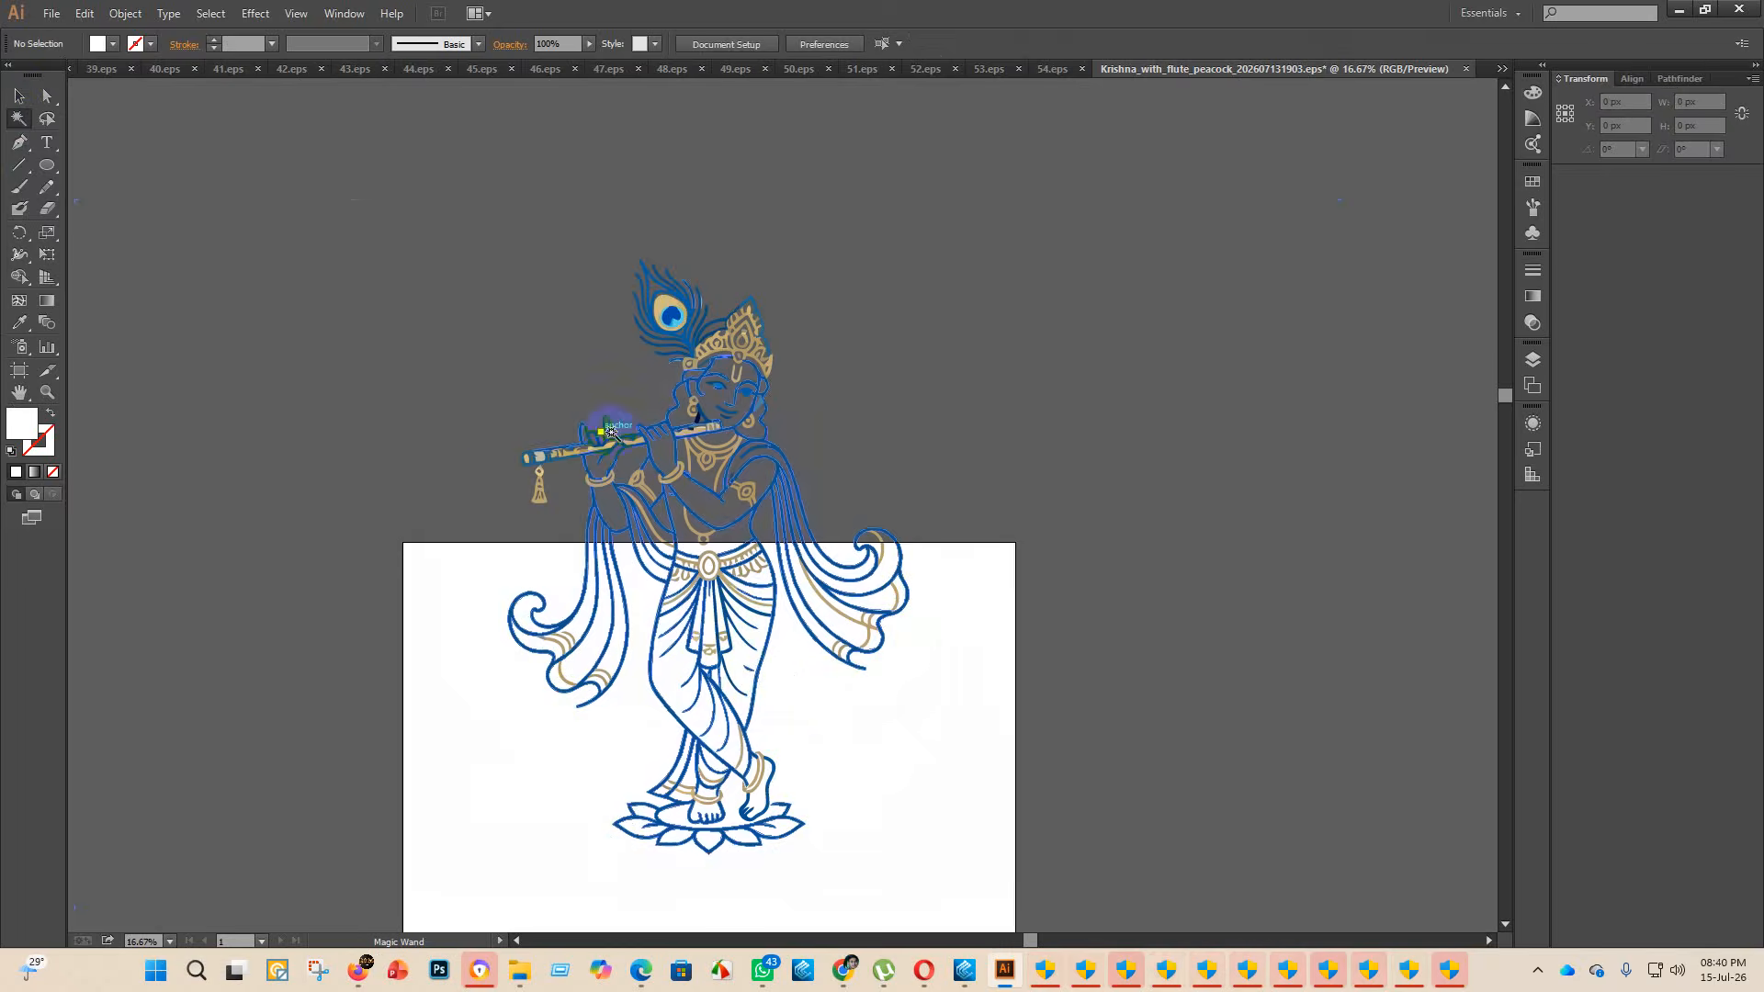
# - Try to delete the light blue pieces around the peacock feather with a Magic Wand selection and undo the deletion
pyautogui.scroll(2, 597, 435)
pyautogui.scroll(3, 762, 292)
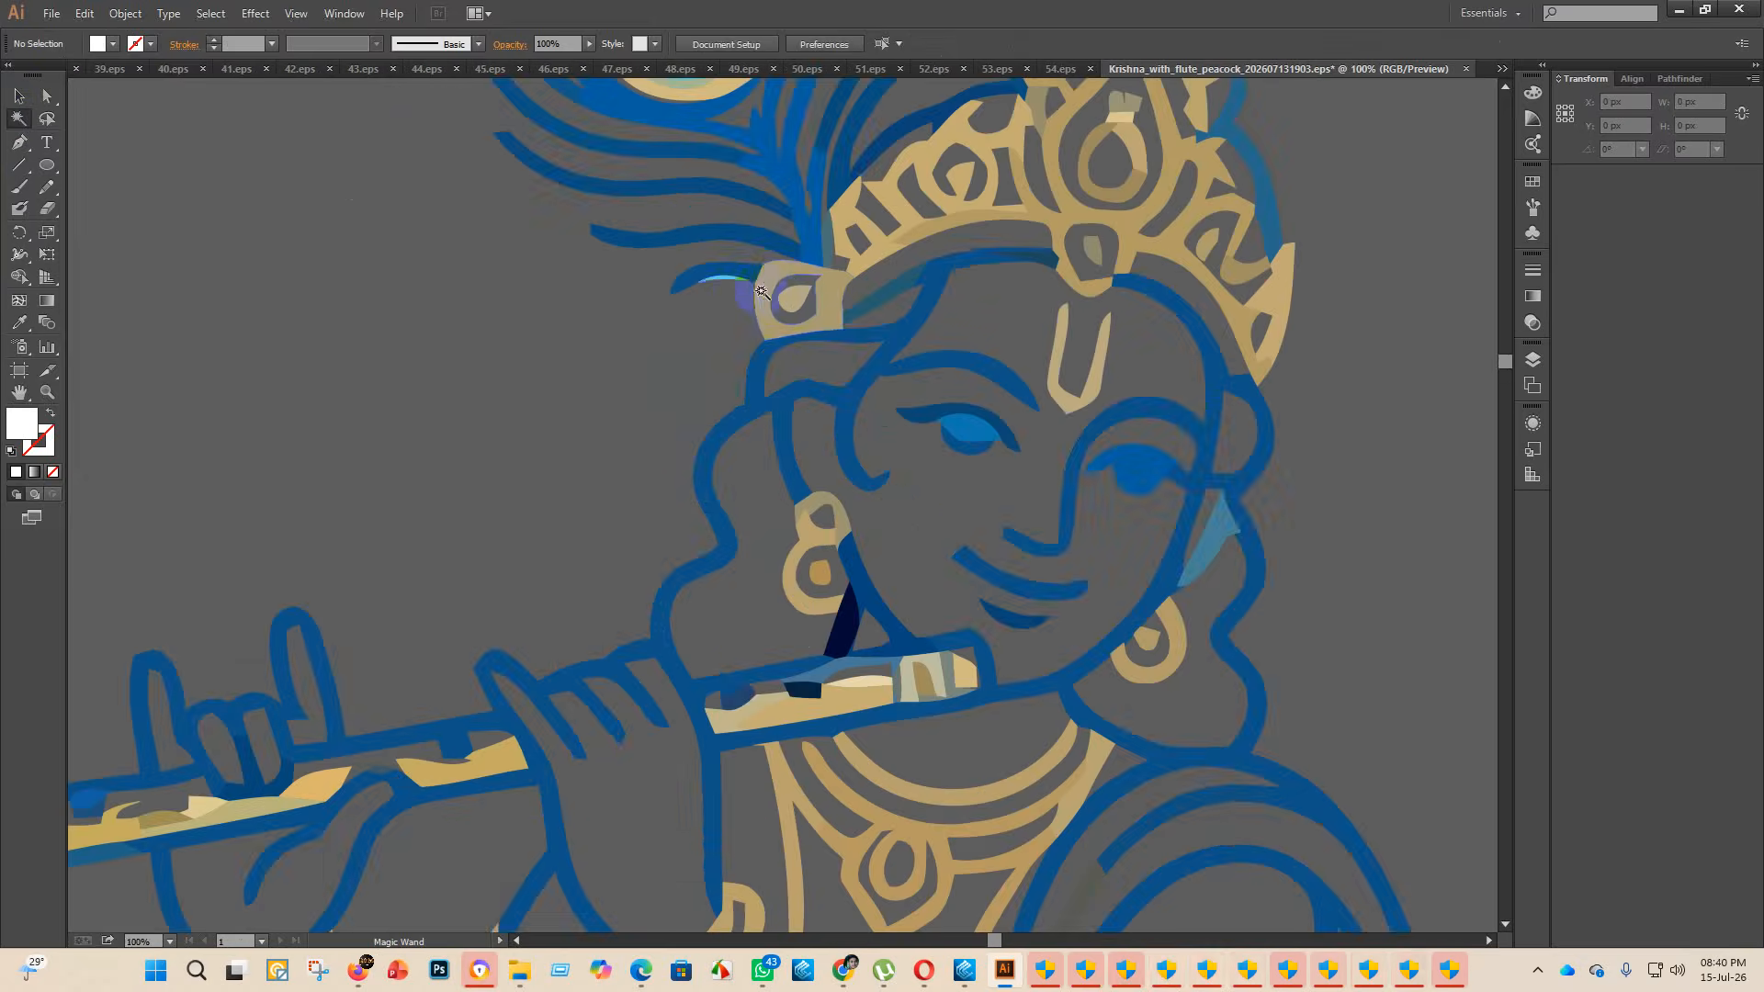
pyautogui.click(736, 281)
pyautogui.scroll(5, 689, 331)
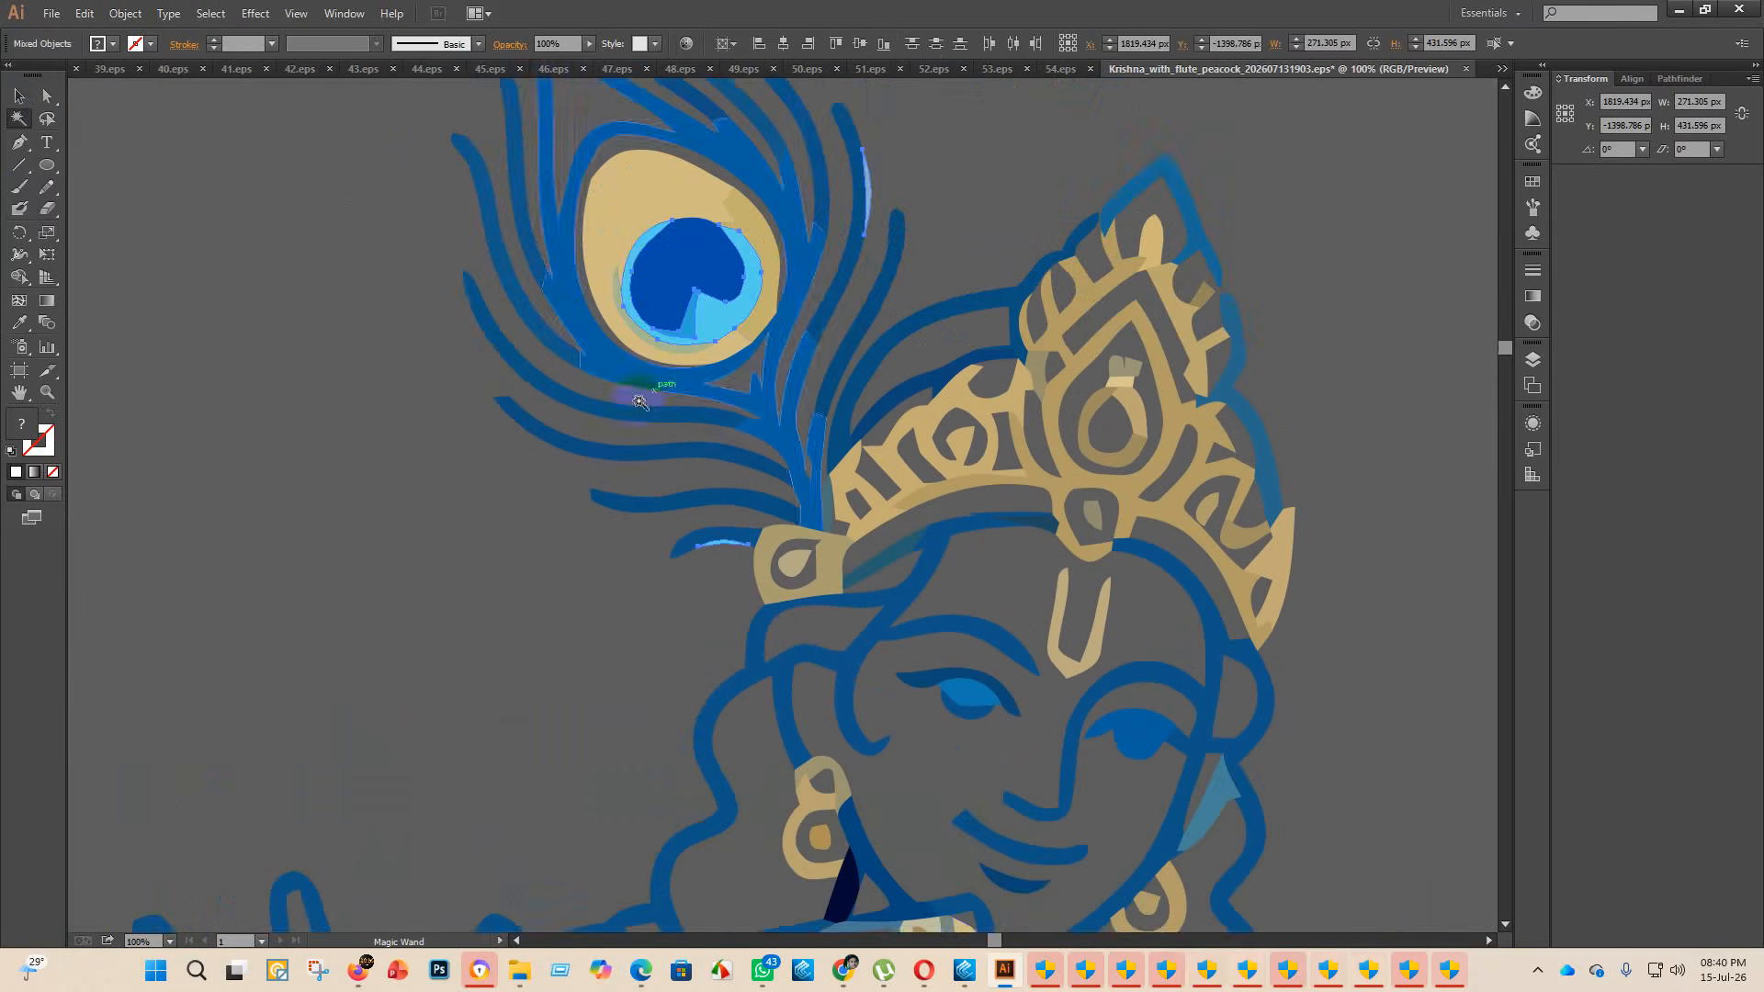
pyautogui.press('Delete')
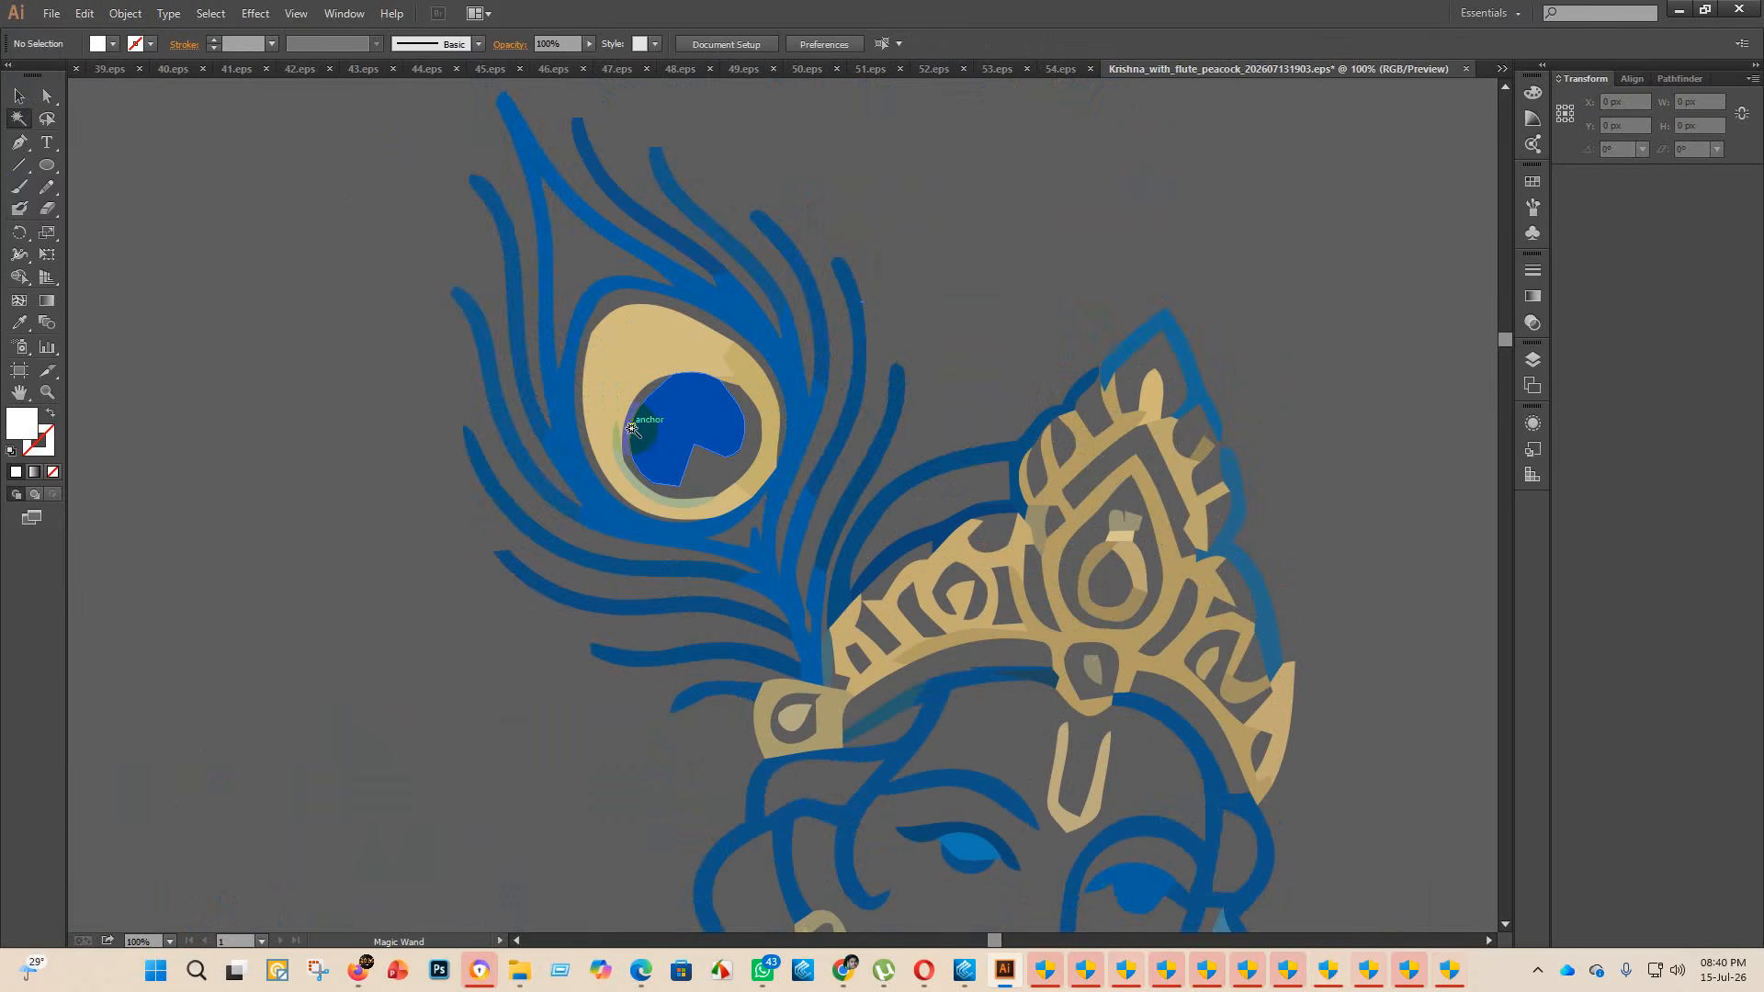
pyautogui.click(625, 429)
pyautogui.scroll(-1, 625, 432)
pyautogui.scroll(-6, 598, 472)
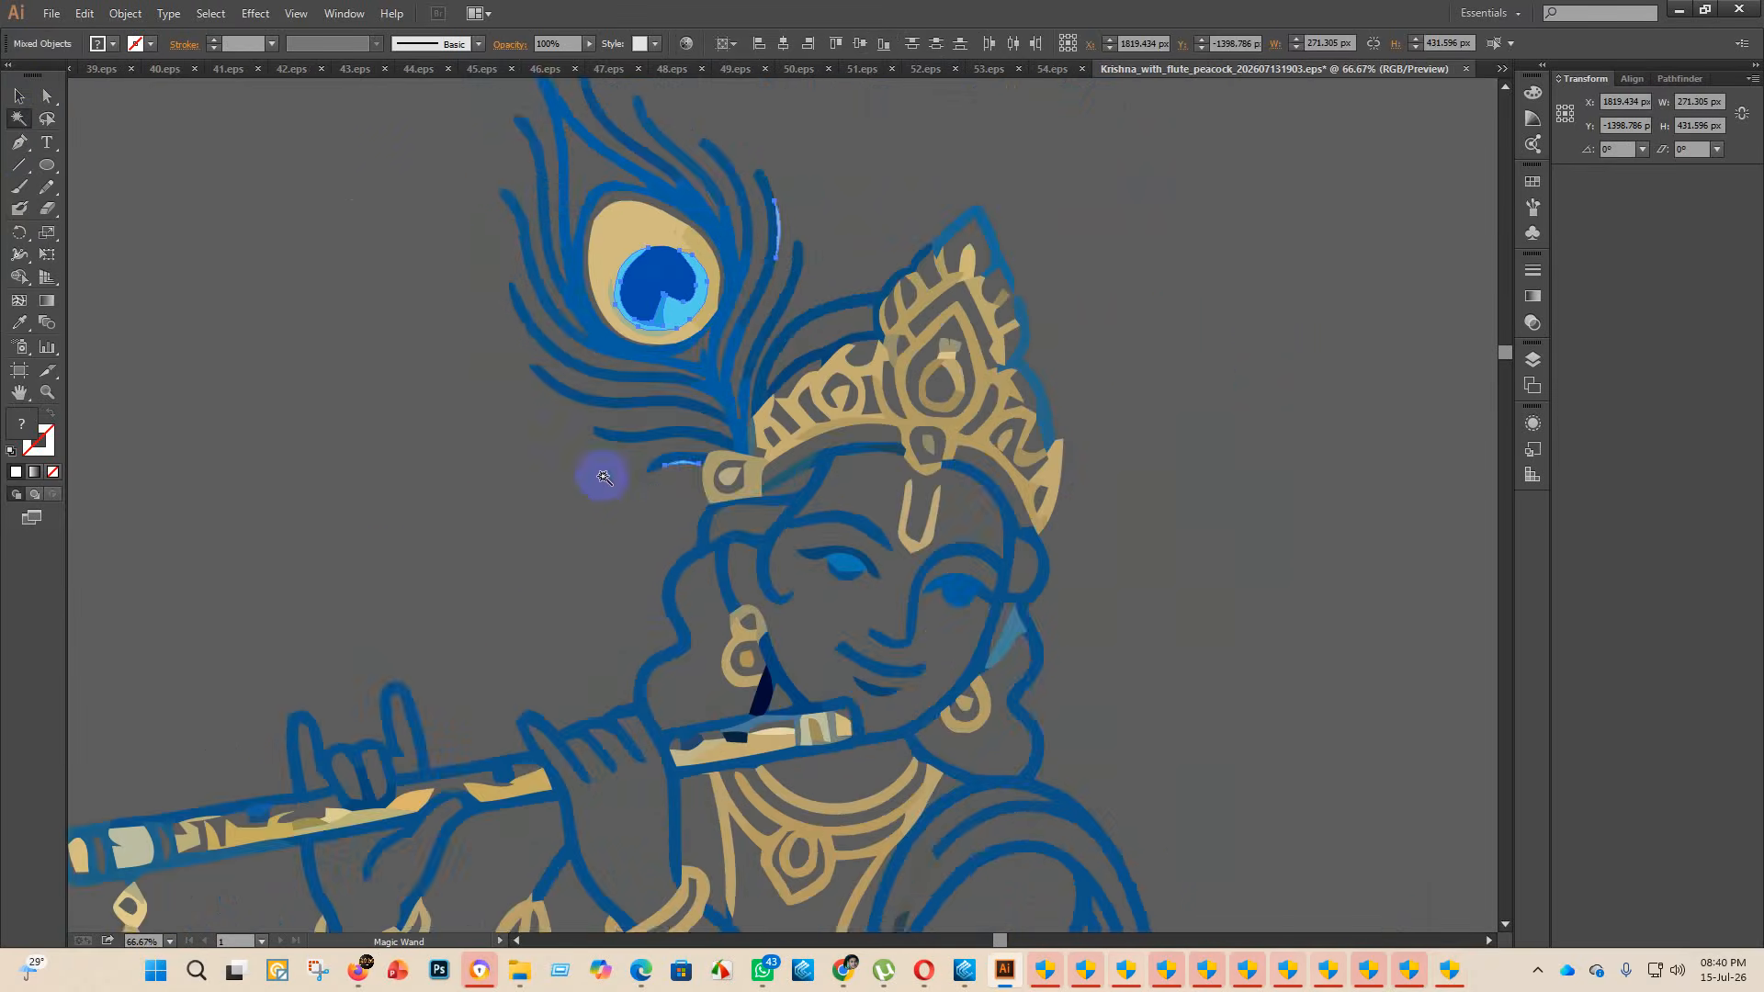
pyautogui.scroll(-4, 652, 461)
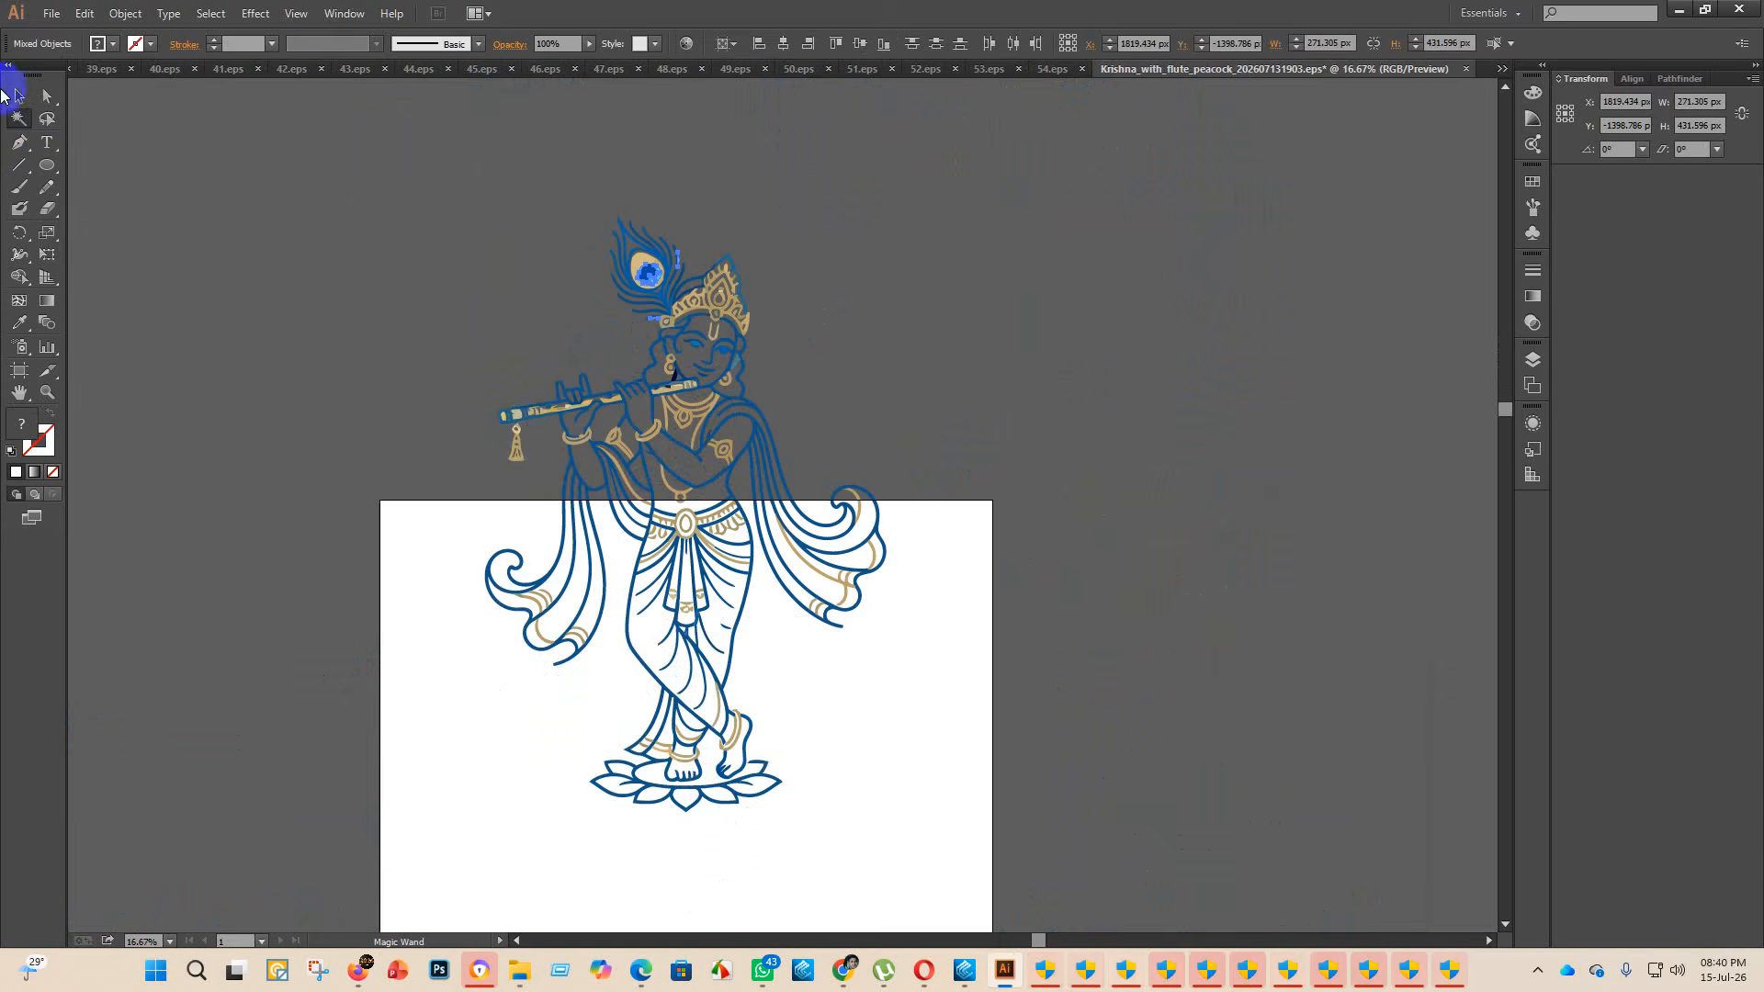
# - Clear the selection and ungroup the flute and peacock feather artwork
pyautogui.click(18, 95)
pyautogui.click(221, 154)
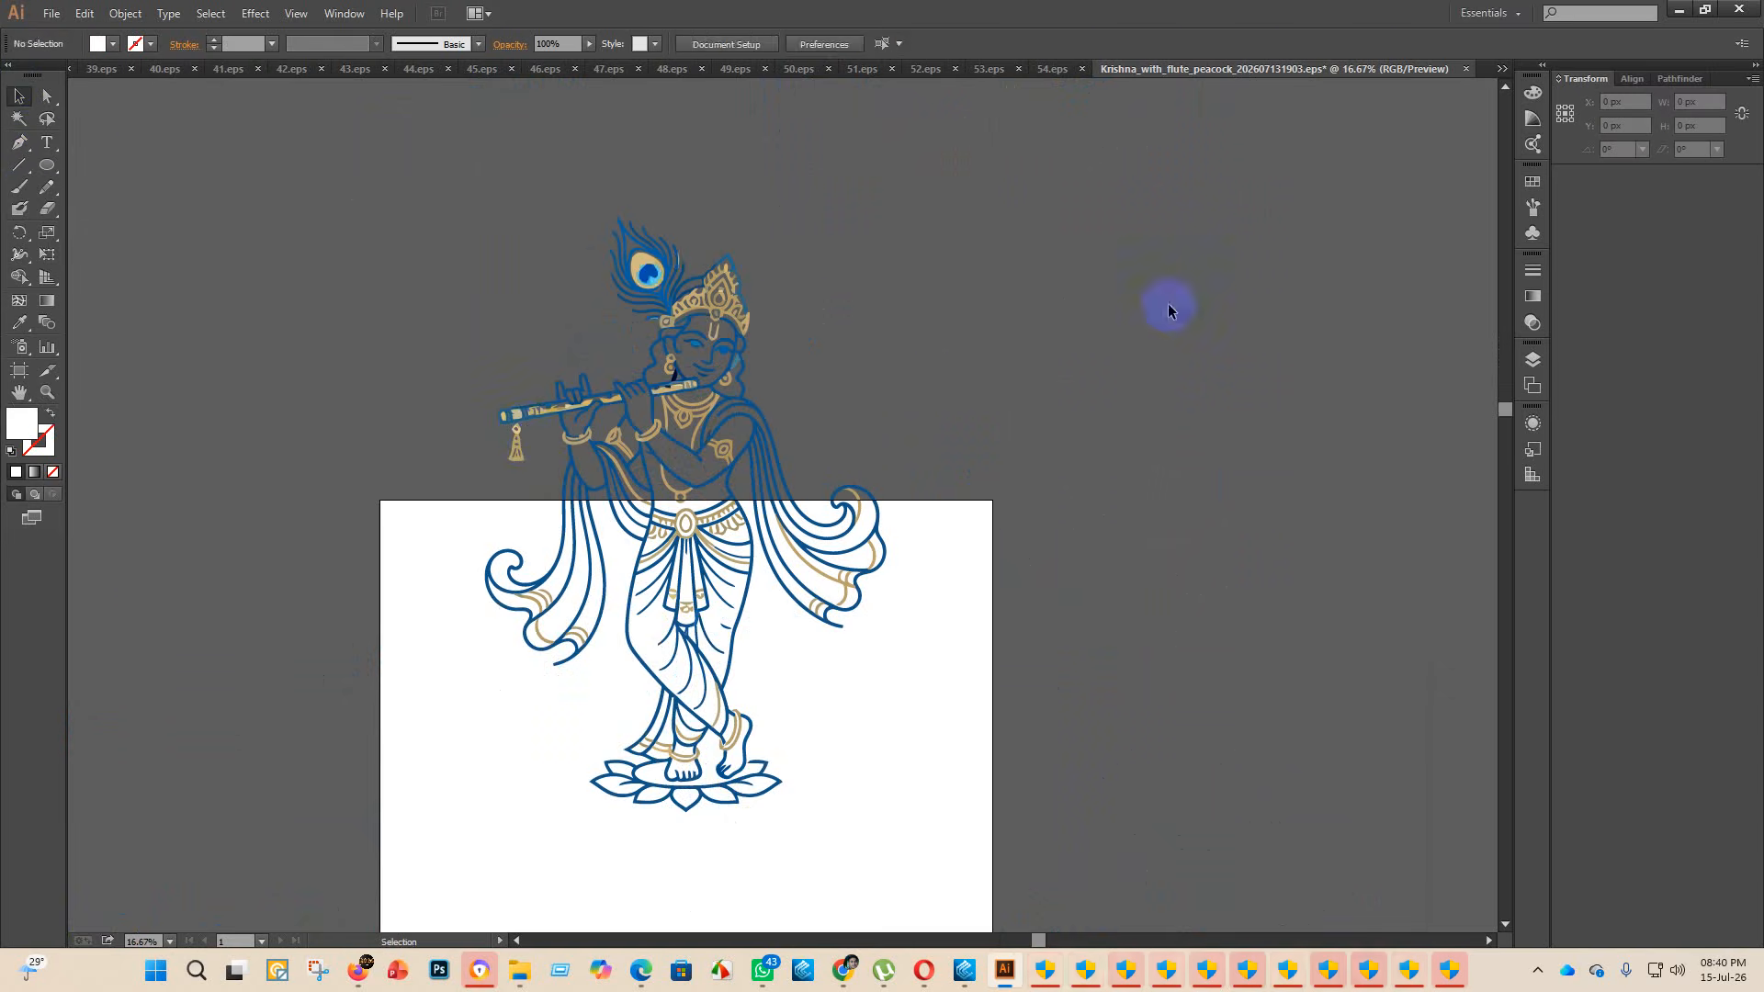
pyautogui.scroll(4, 704, 322)
pyautogui.click(543, 315)
pyautogui.rightClick(542, 316)
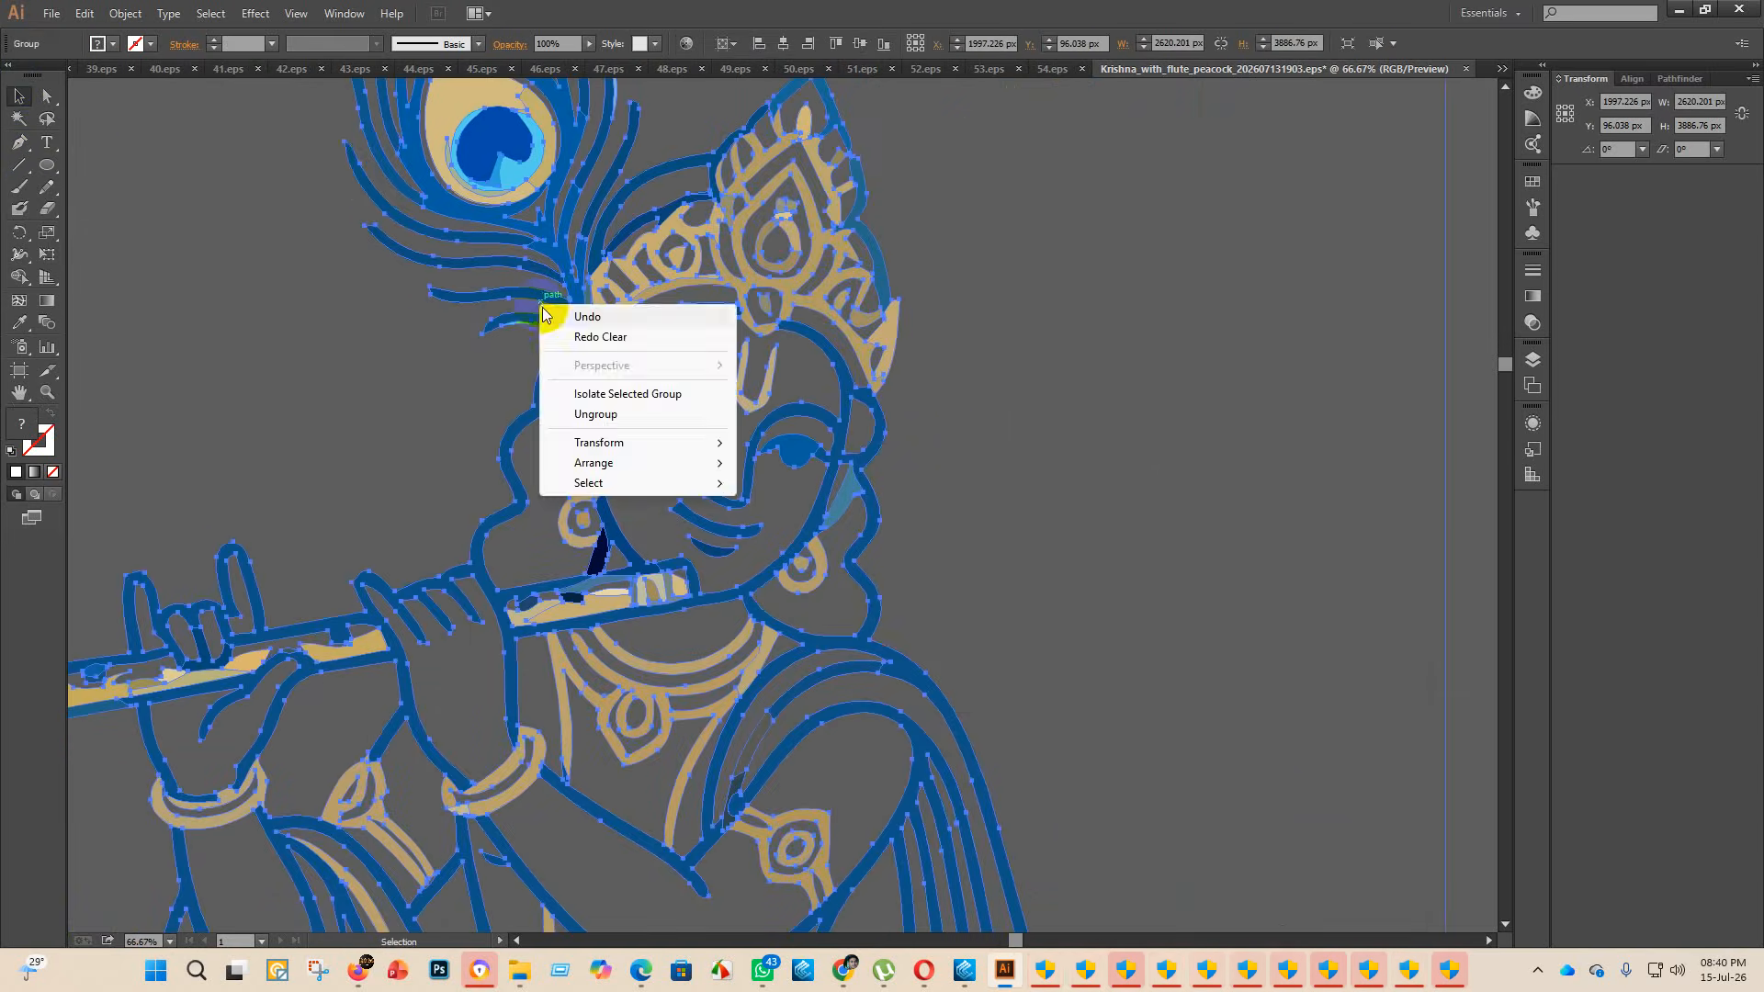
pyautogui.click(656, 423)
pyautogui.click(1219, 481)
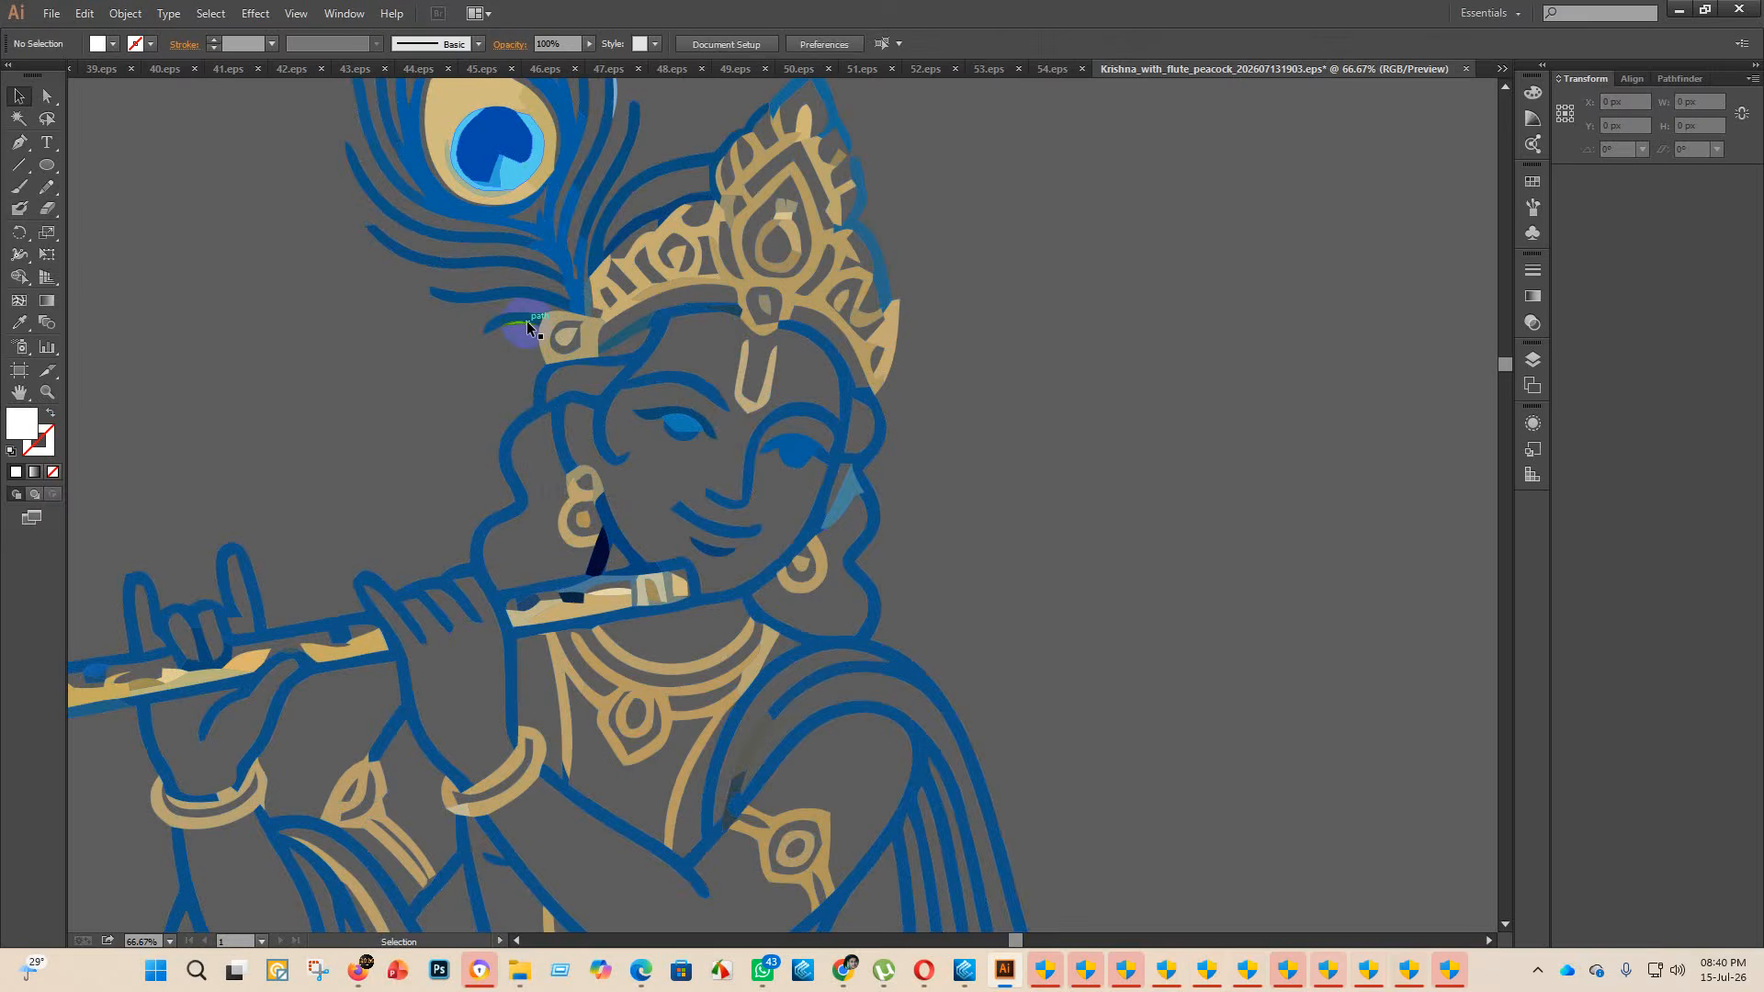
# - Release the light blue compound path and delete the stray slivers on the feather's lowest strand and outer edge
pyautogui.click(528, 328)
pyautogui.rightClick(524, 336)
pyautogui.click(569, 441)
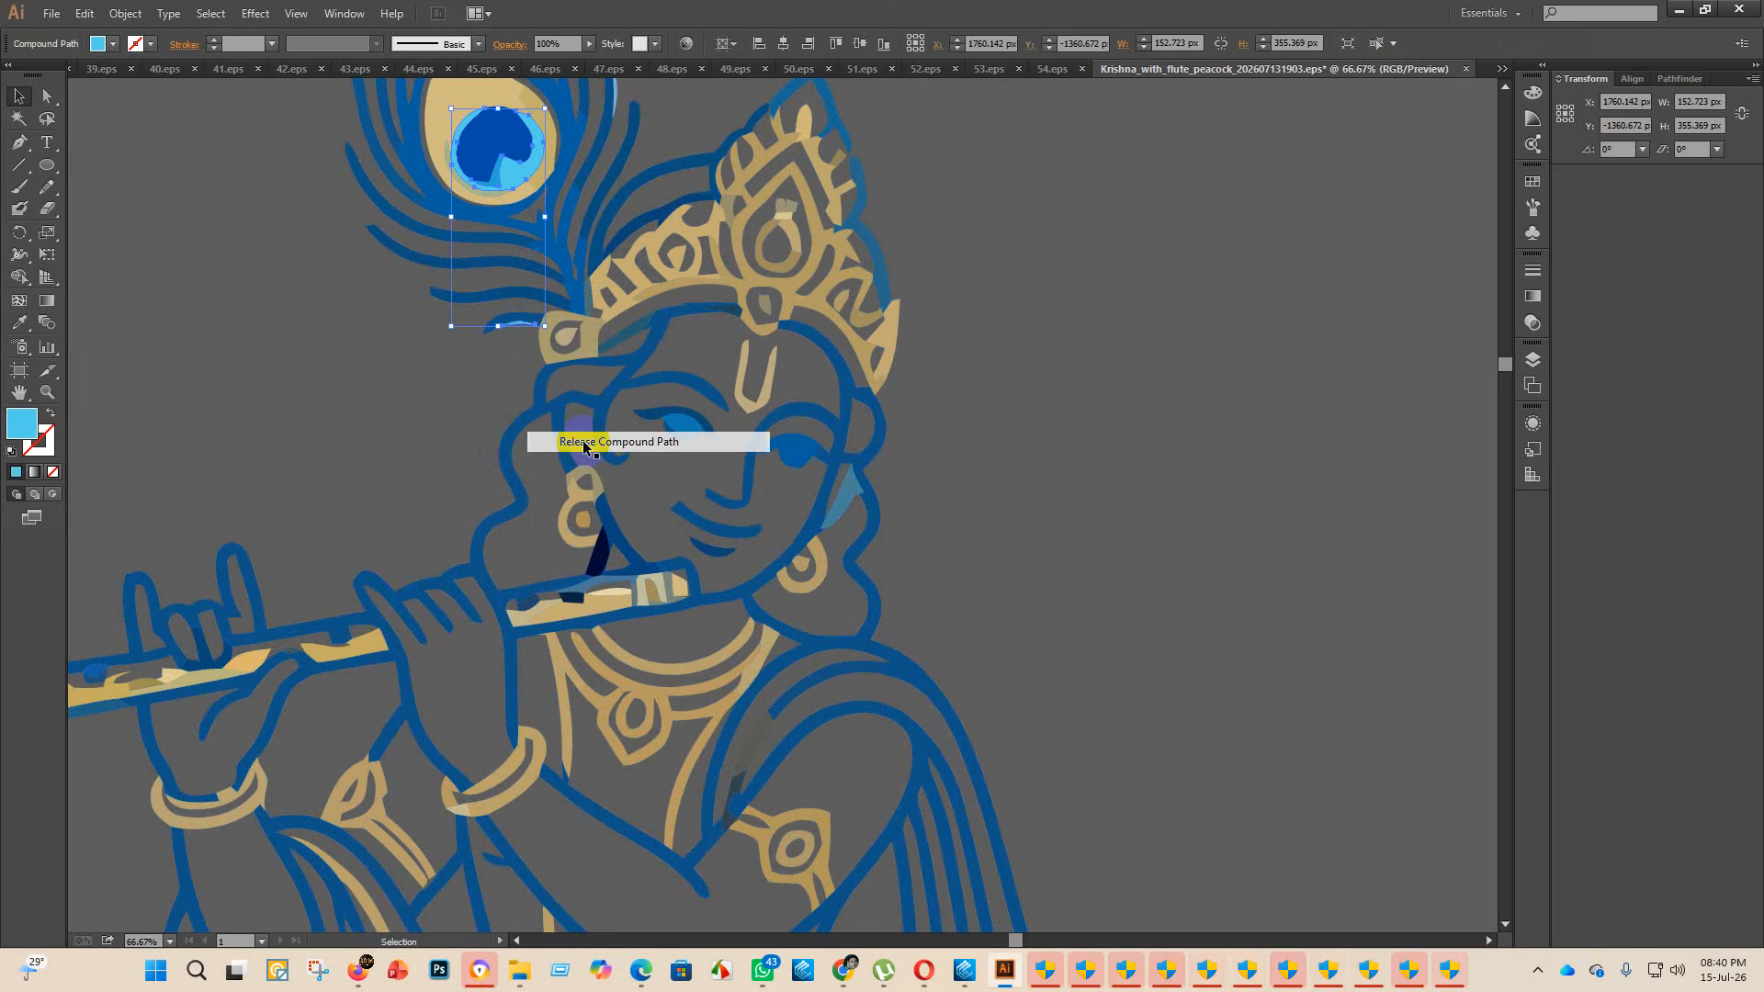
pyautogui.click(358, 366)
pyautogui.click(520, 328)
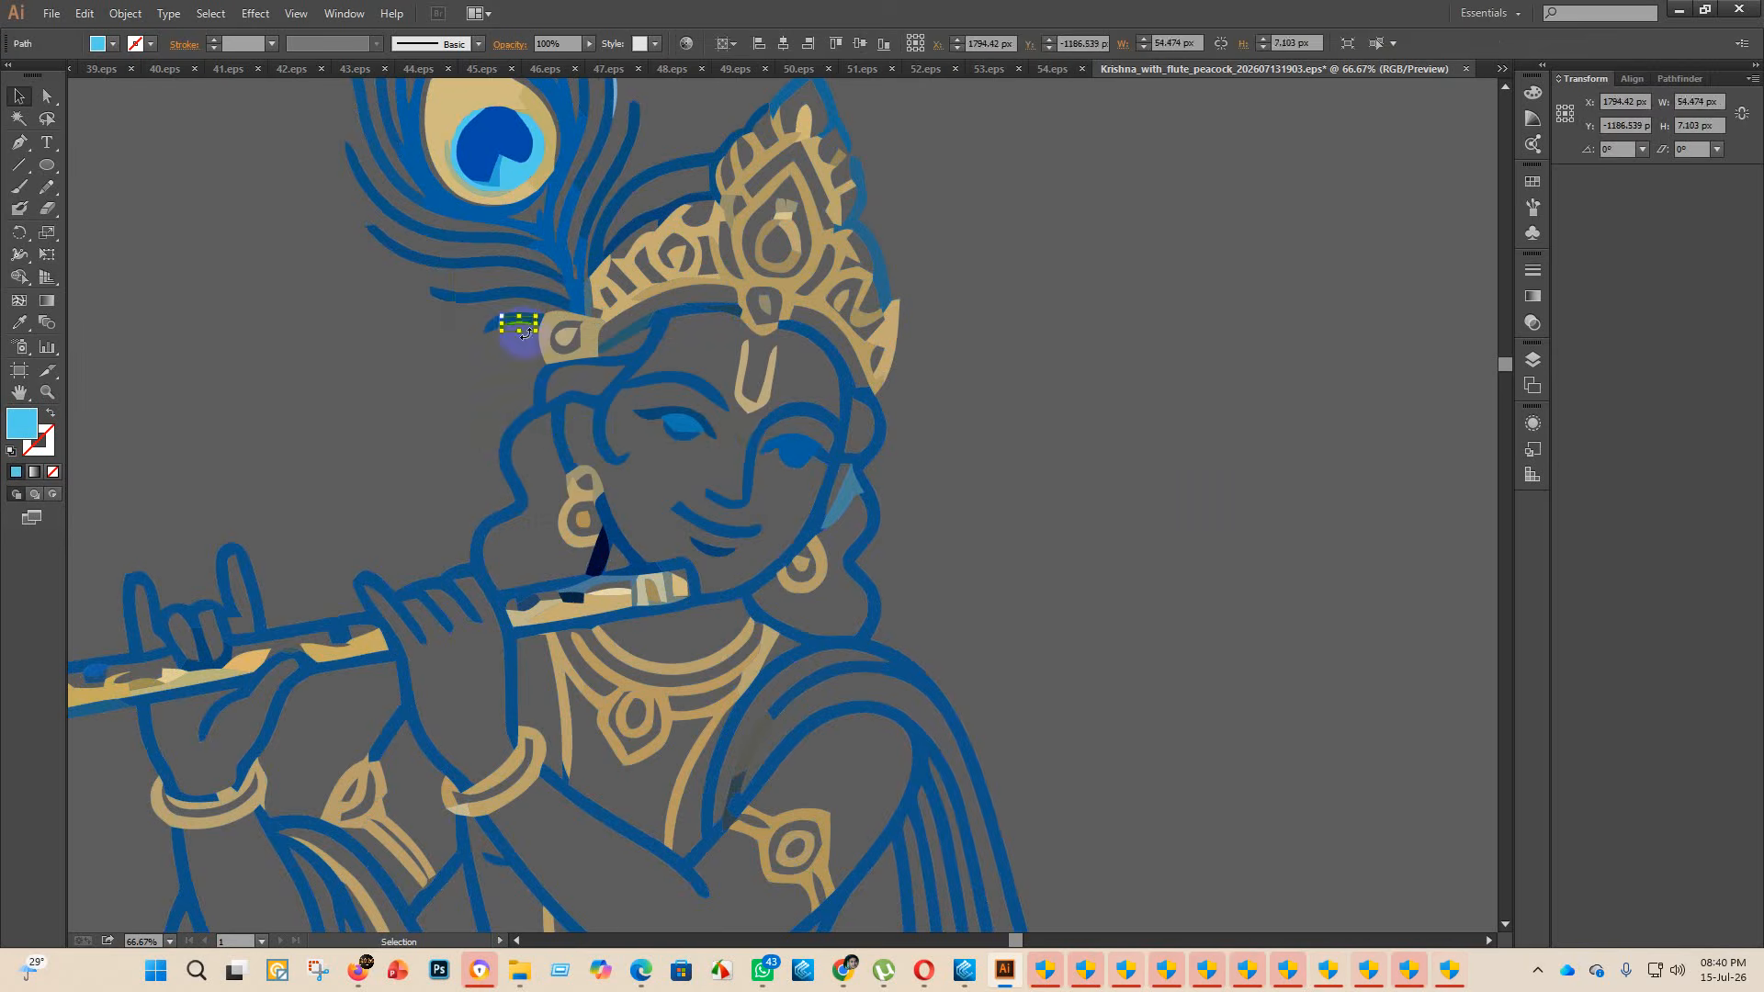
pyautogui.press('Delete')
pyautogui.scroll(2, 659, 151)
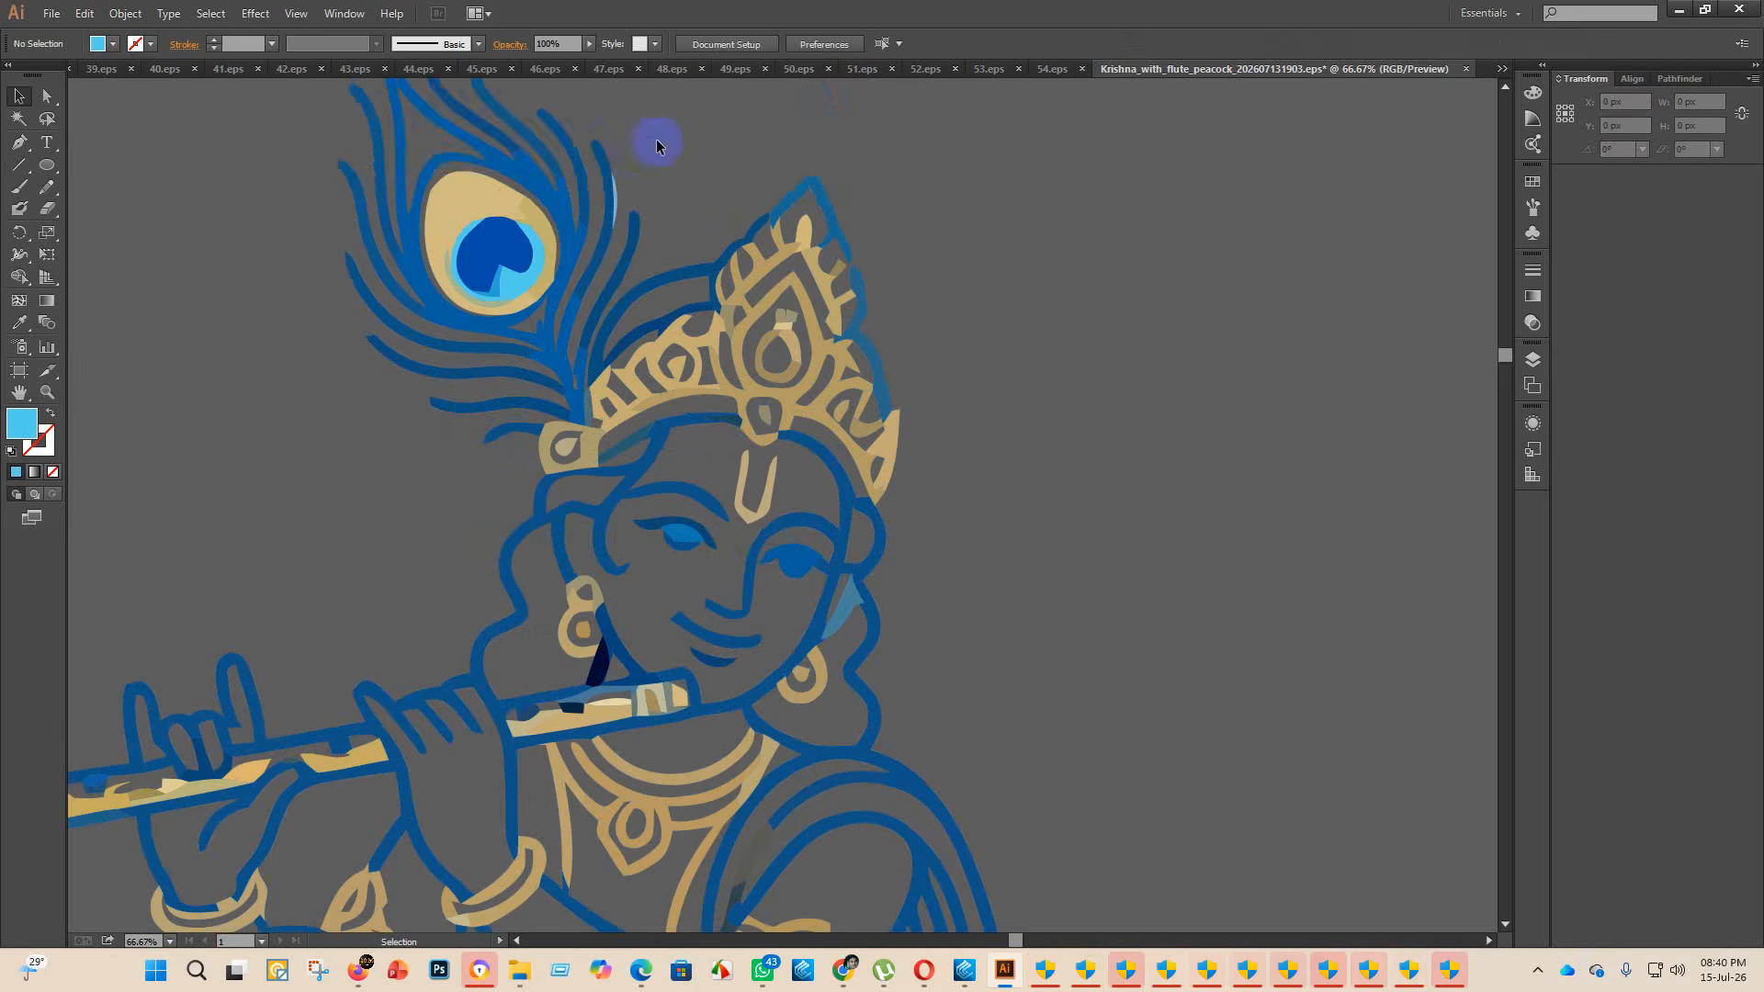
pyautogui.click(618, 195)
pyautogui.press('Delete')
# - Group all of the Krishna artwork and center it horizontally and vertically on the artboard
pyautogui.scroll(-7, 731, 162)
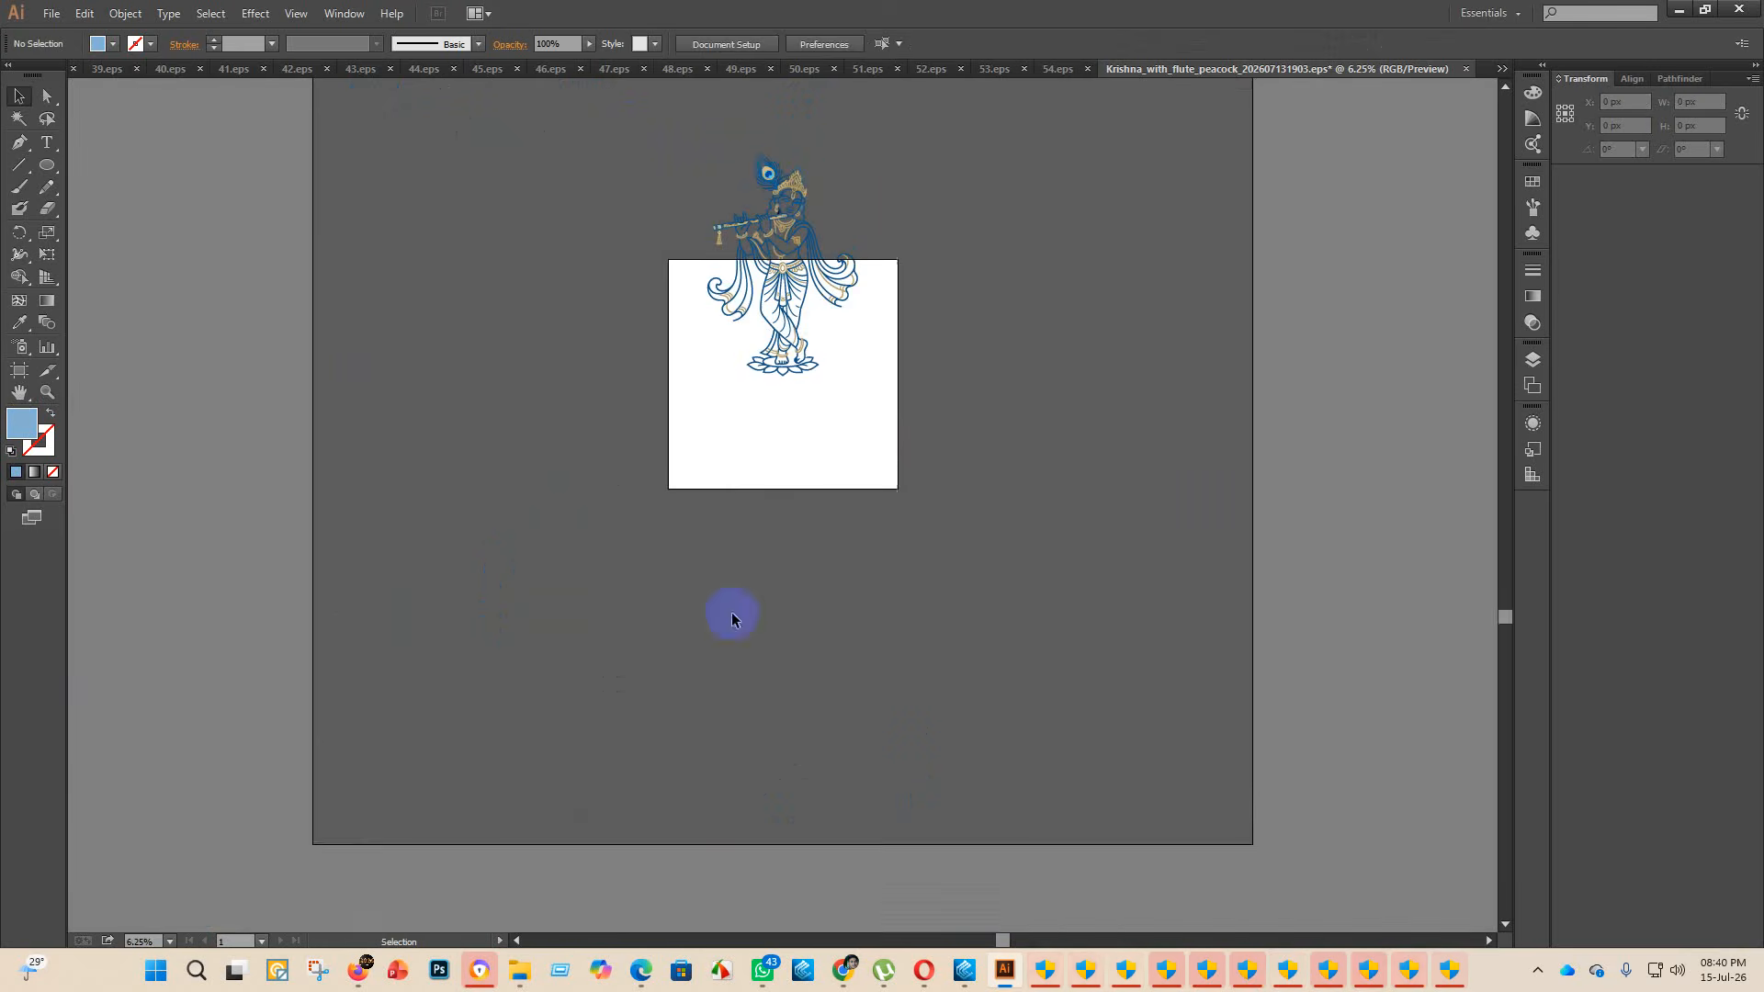
pyautogui.scroll(5, 649, 81)
pyautogui.hotkey('ctrl', 'a')
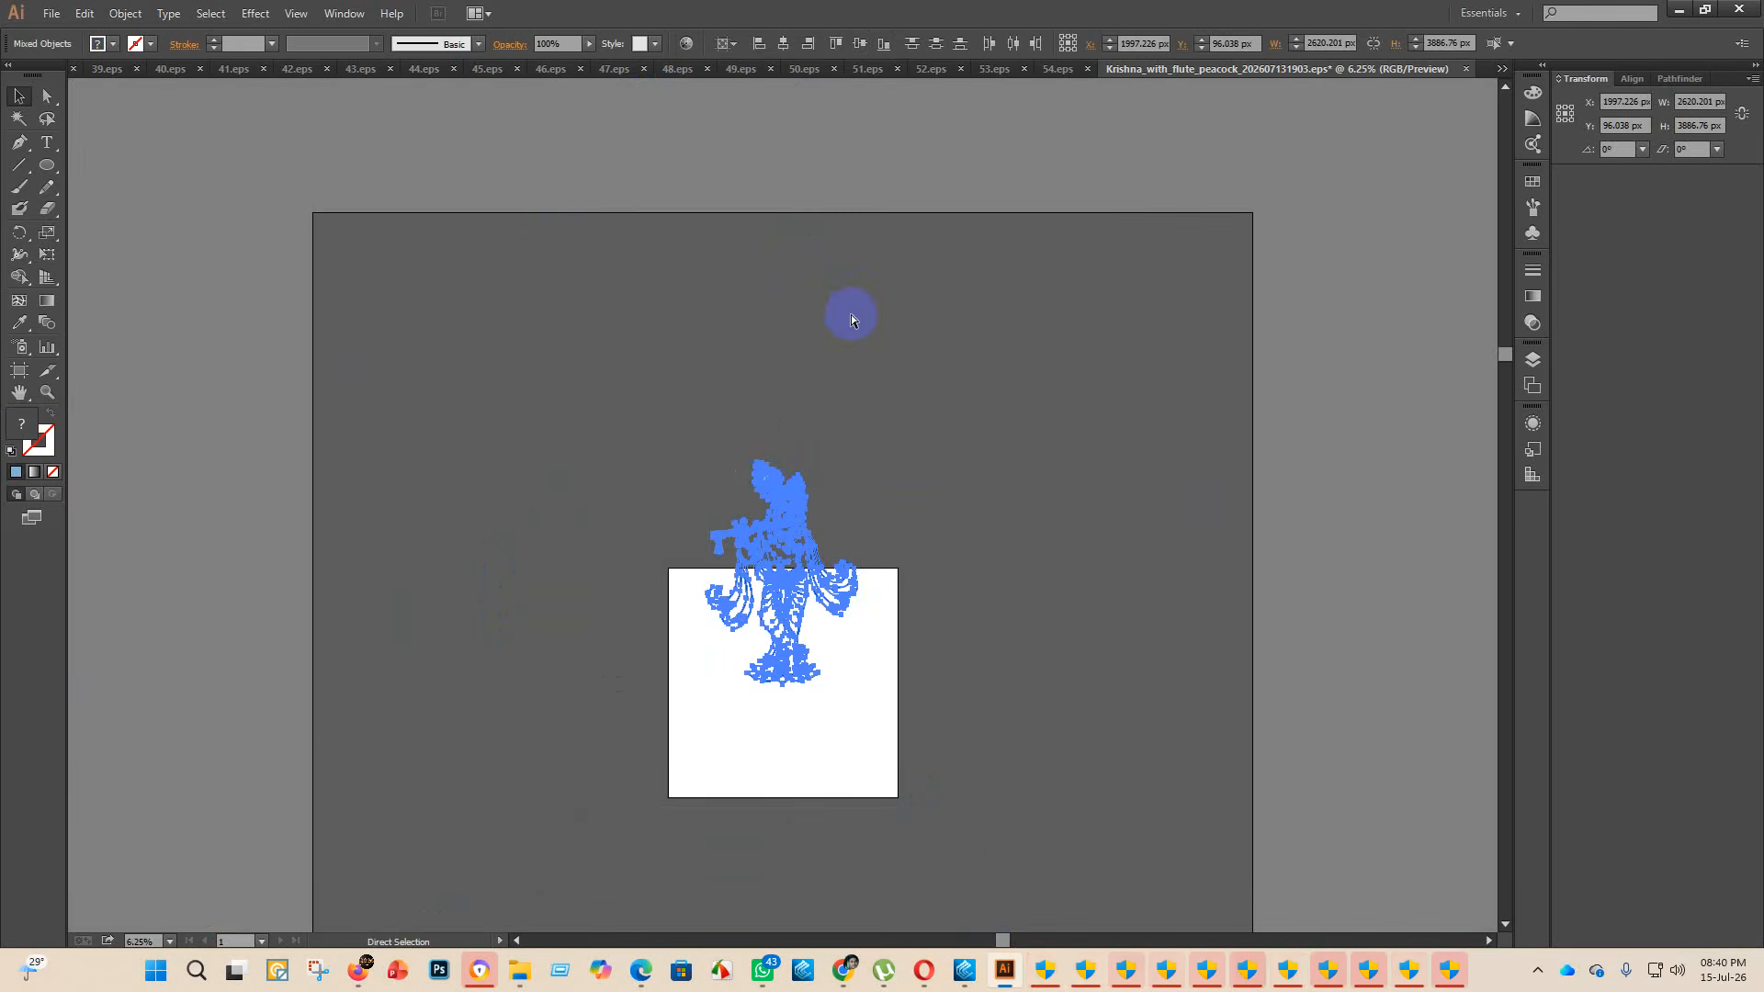
pyautogui.hotkey('ctrl', 'g')
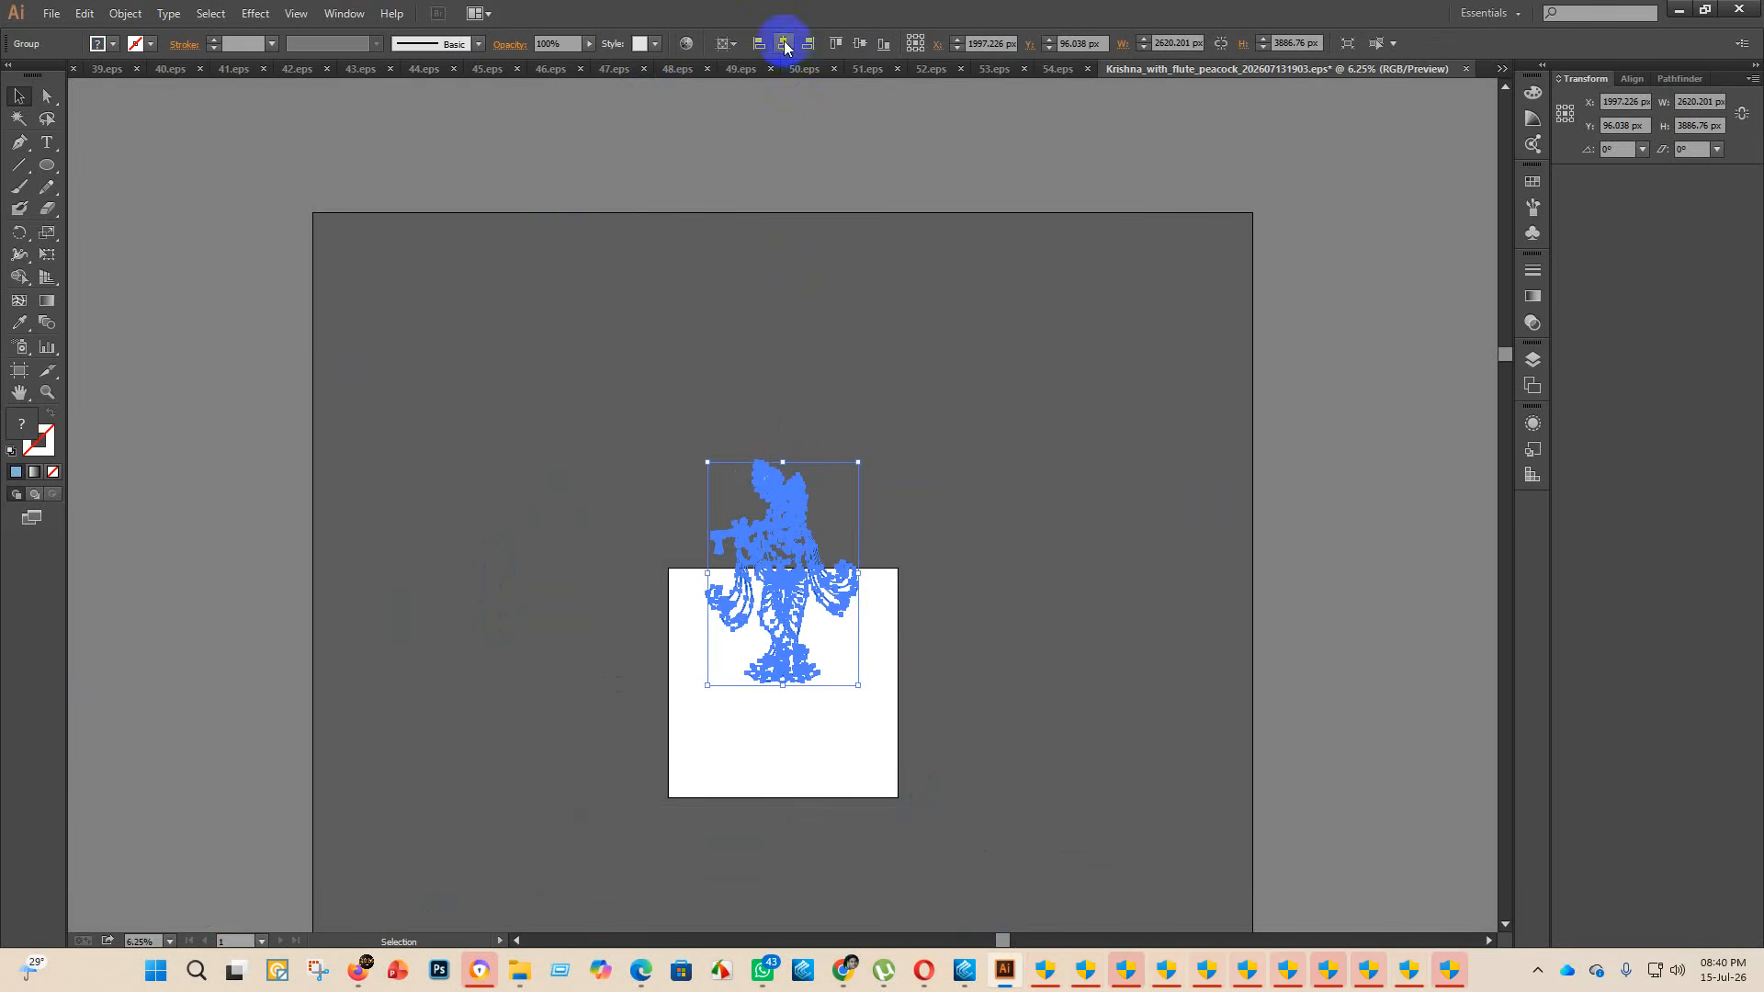
pyautogui.click(862, 43)
pyautogui.click(968, 731)
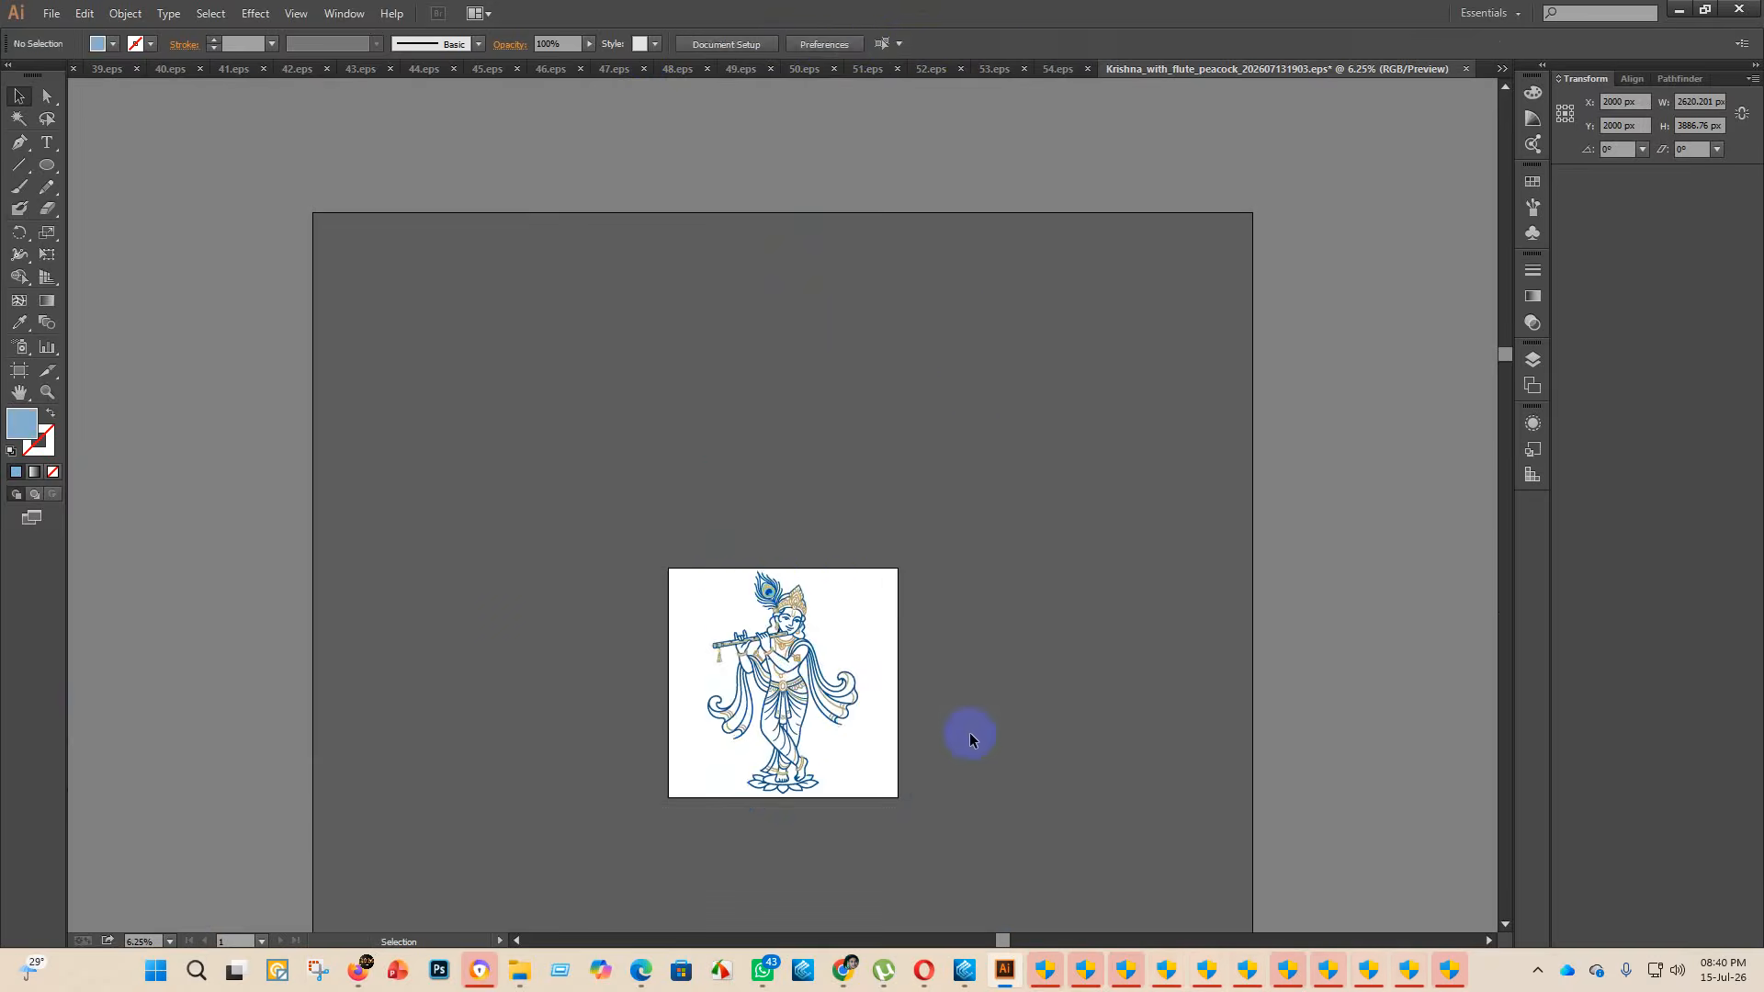
pyautogui.scroll(1, 822, 758)
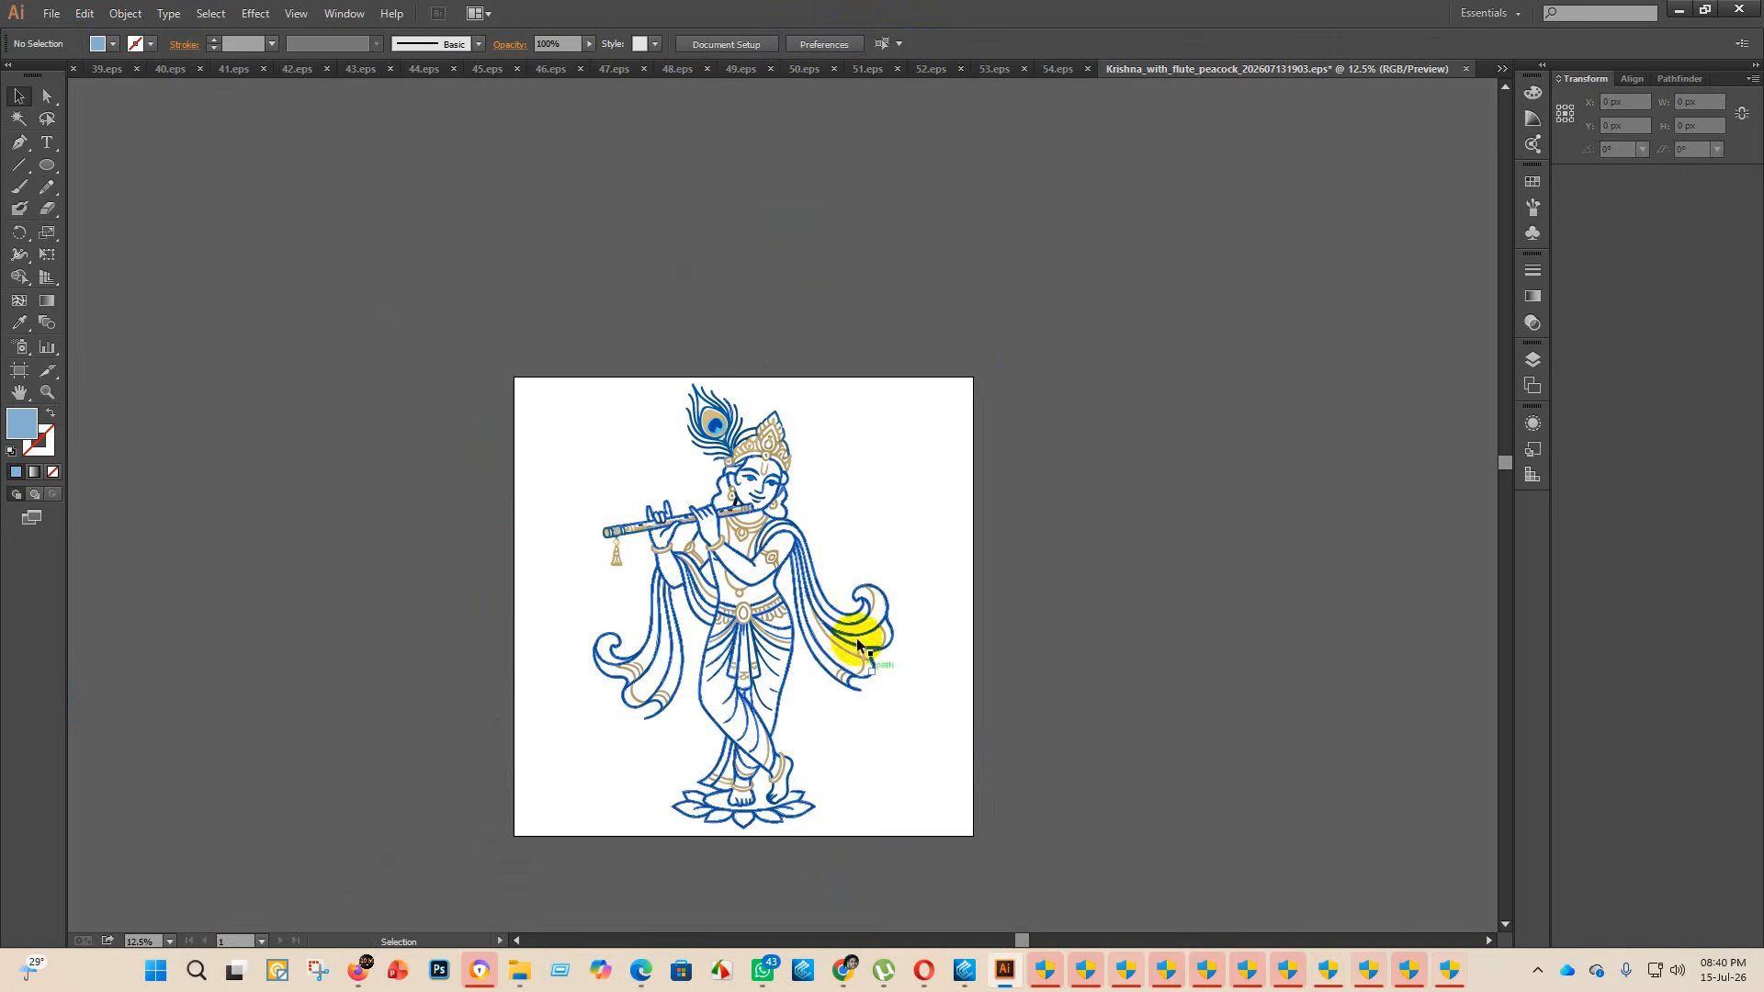
# - Save the document under the file name 55 in Illustrator EPS format in the eps 2 folder
pyautogui.click(53, 19)
pyautogui.click(59, 30)
pyautogui.click(1079, 651)
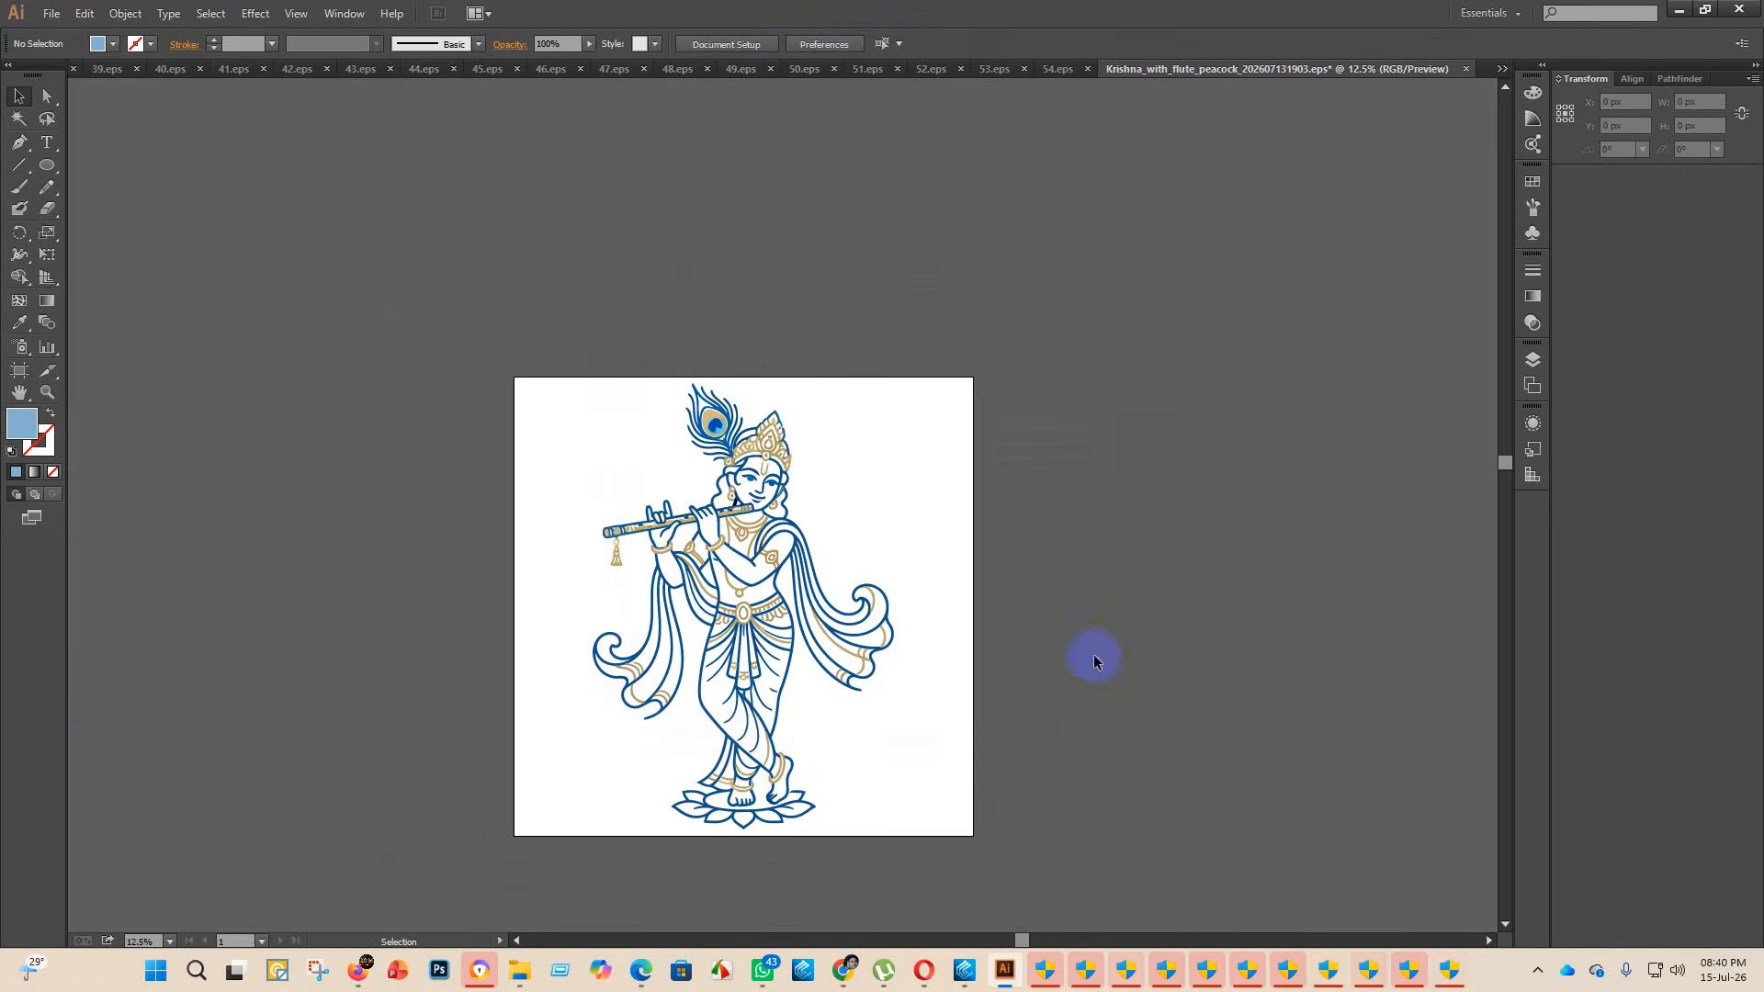
pyautogui.click(50, 17)
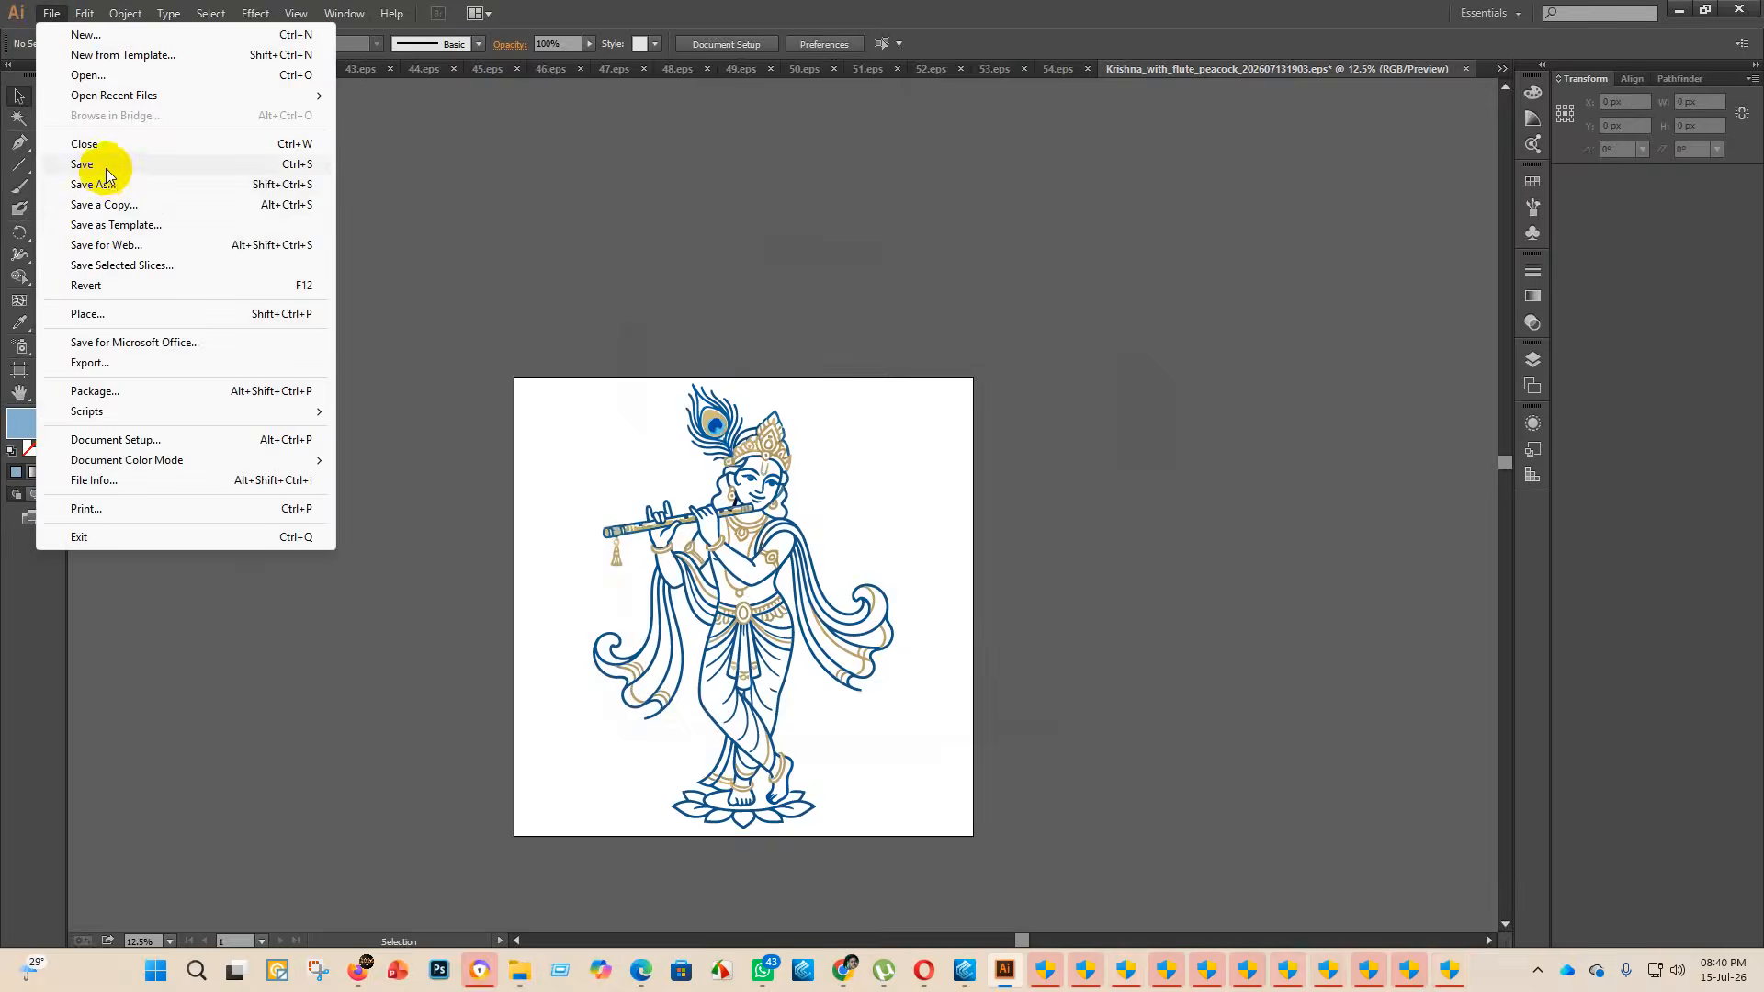
pyautogui.click(107, 168)
pyautogui.doubleClick(310, 158)
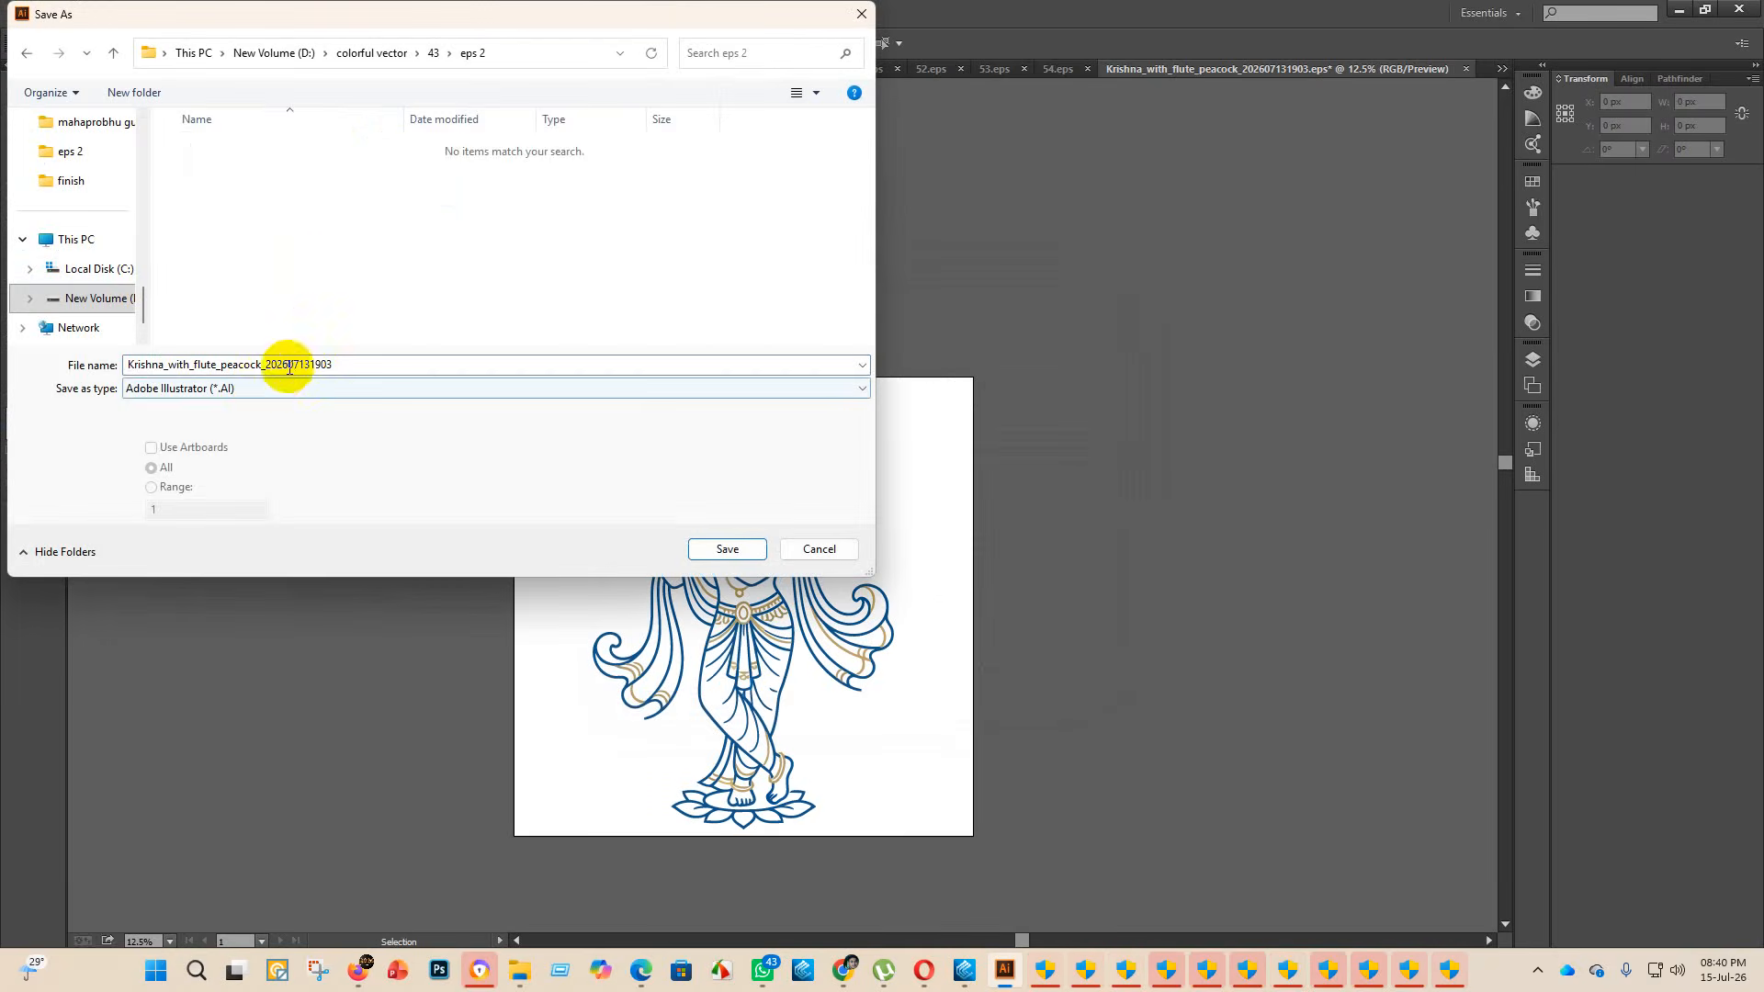
pyautogui.click(272, 395)
pyautogui.click(211, 433)
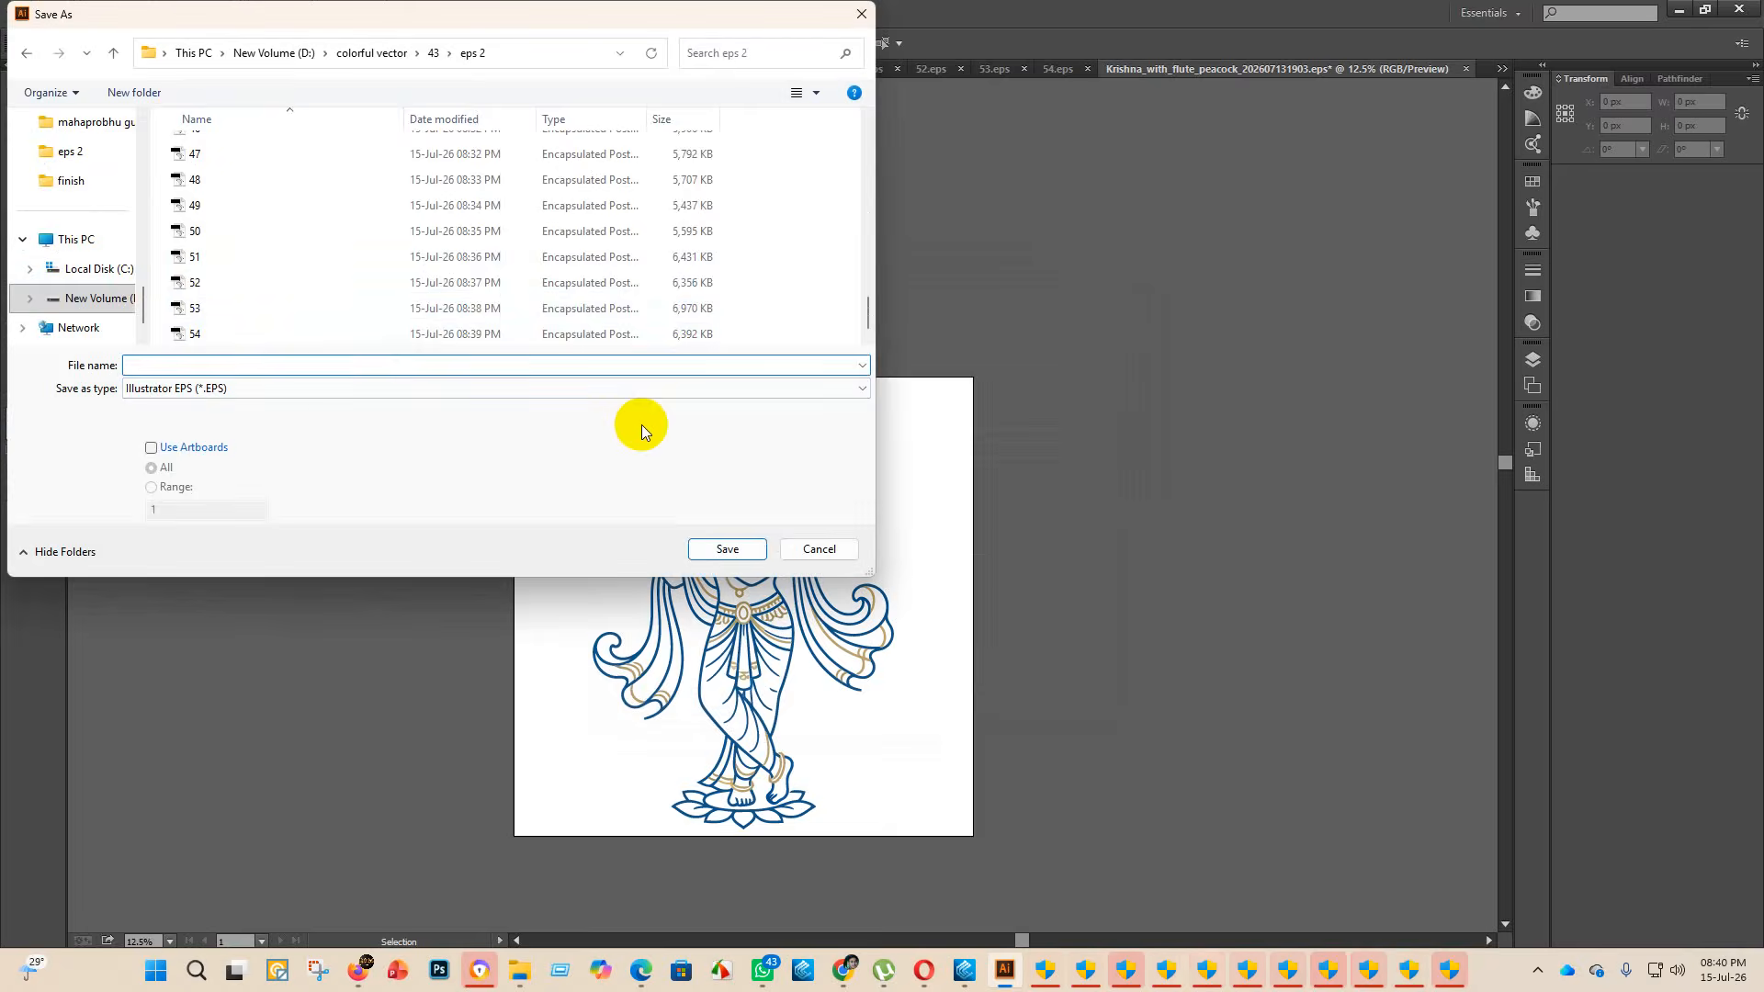
pyautogui.write('55')
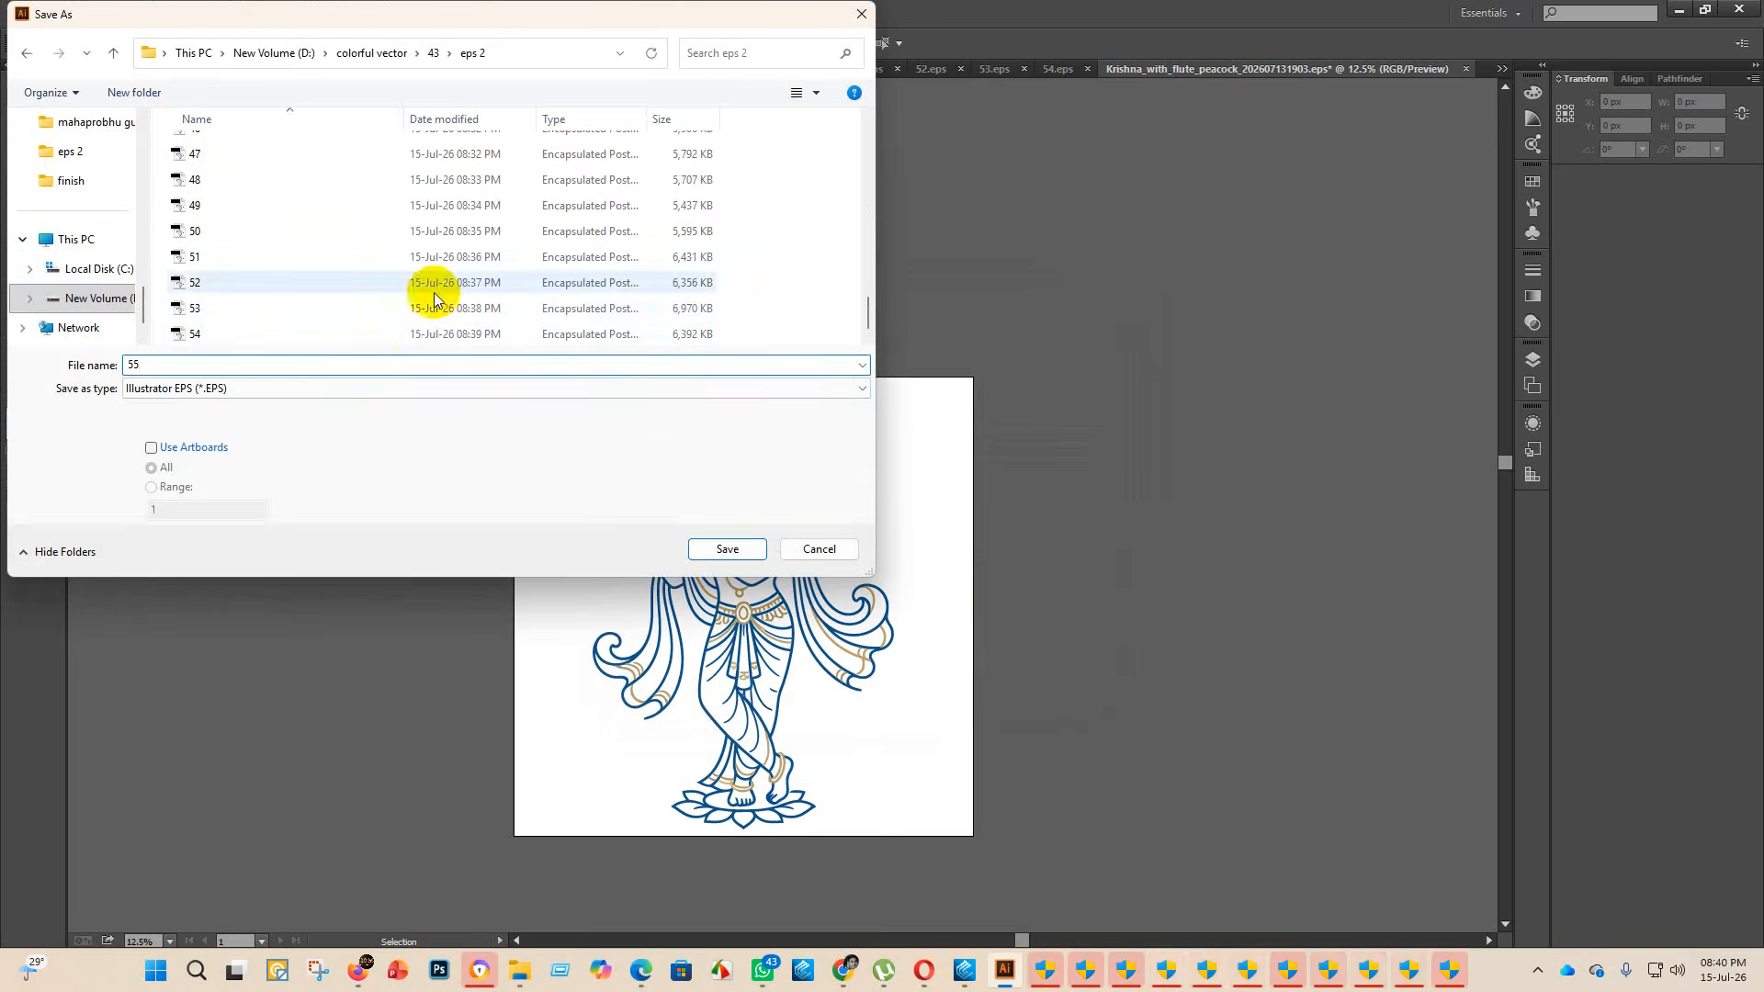
pyautogui.click(727, 550)
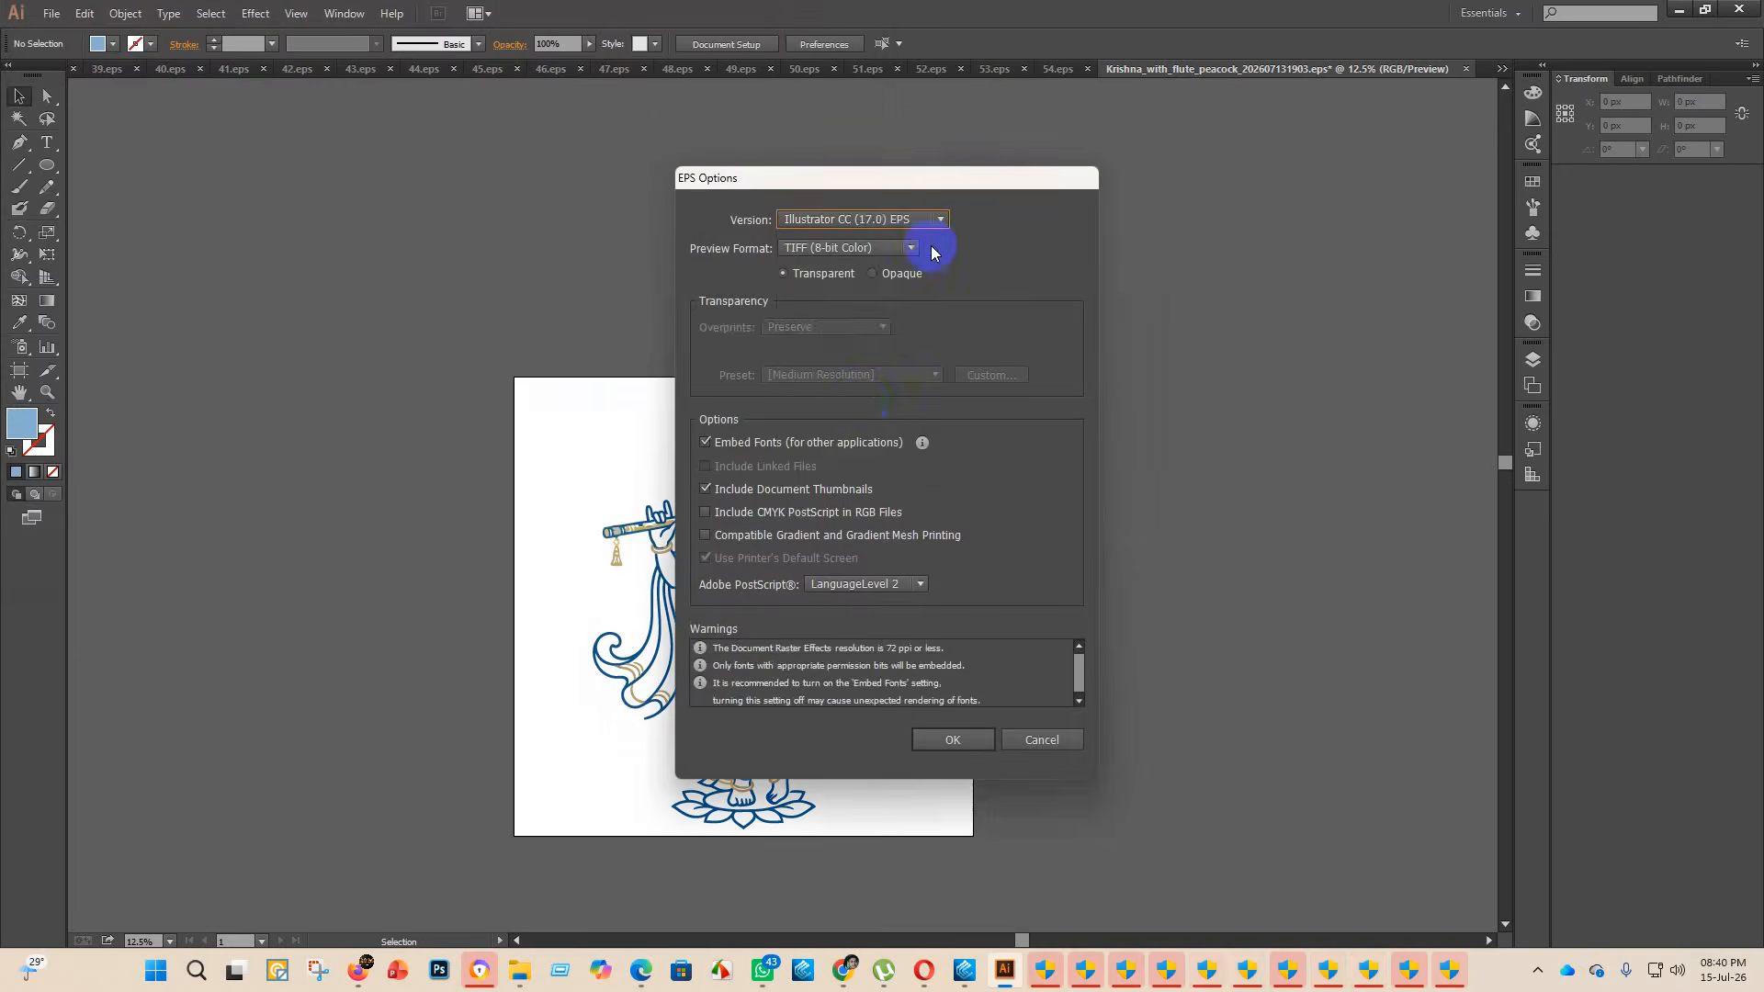
# - Set the EPS version to Illustrator 10 EPS and confirm the EPS options
pyautogui.click(929, 219)
pyautogui.click(850, 405)
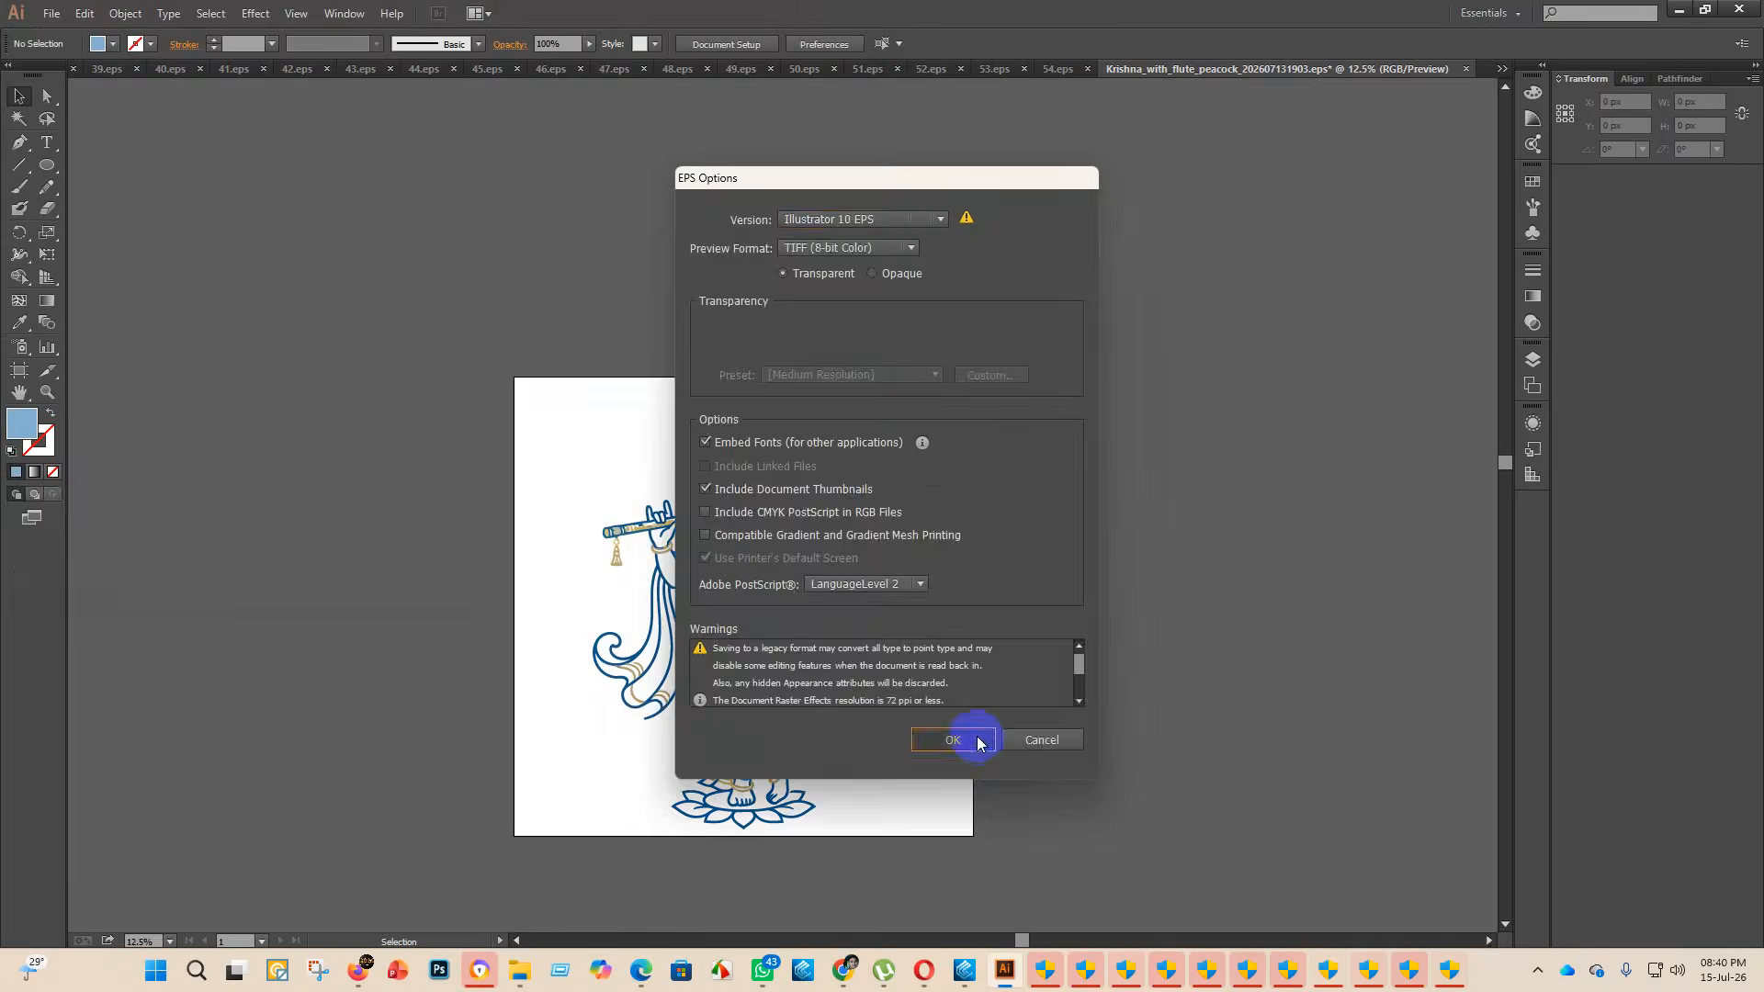
pyautogui.click(953, 739)
pyautogui.click(579, 884)
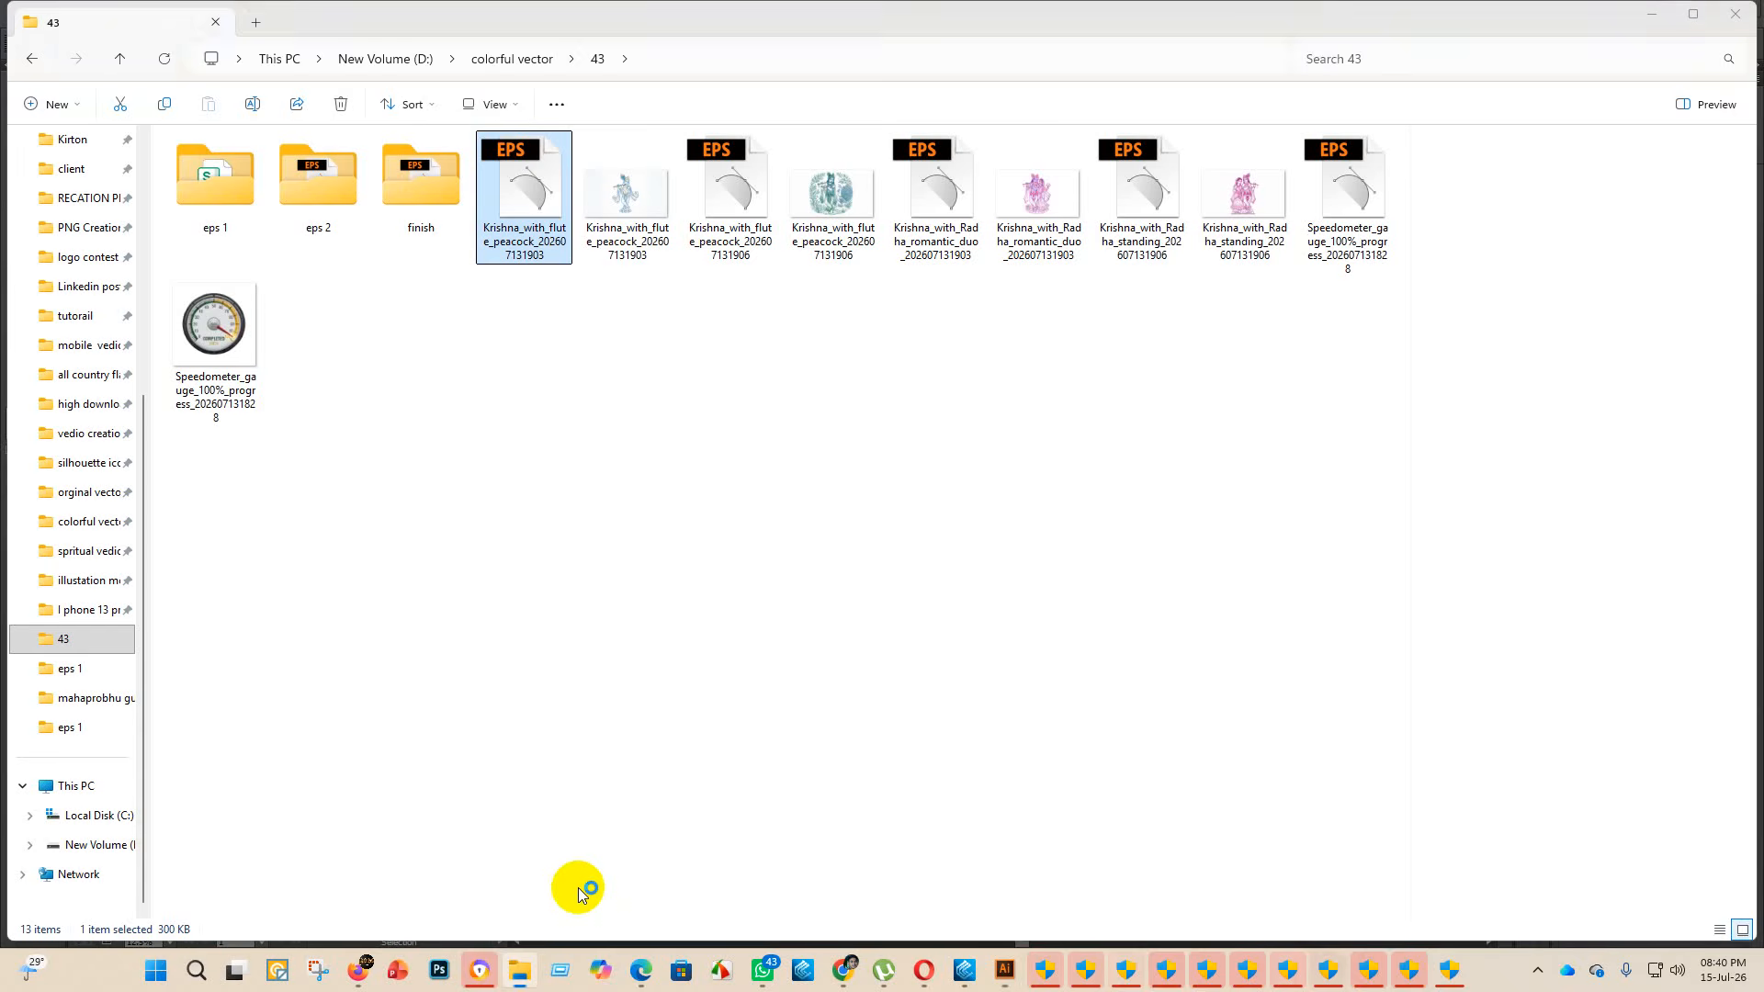
pyautogui.moveTo(551, 196); pyautogui.dragTo(418, 189)
pyautogui.click(542, 198)
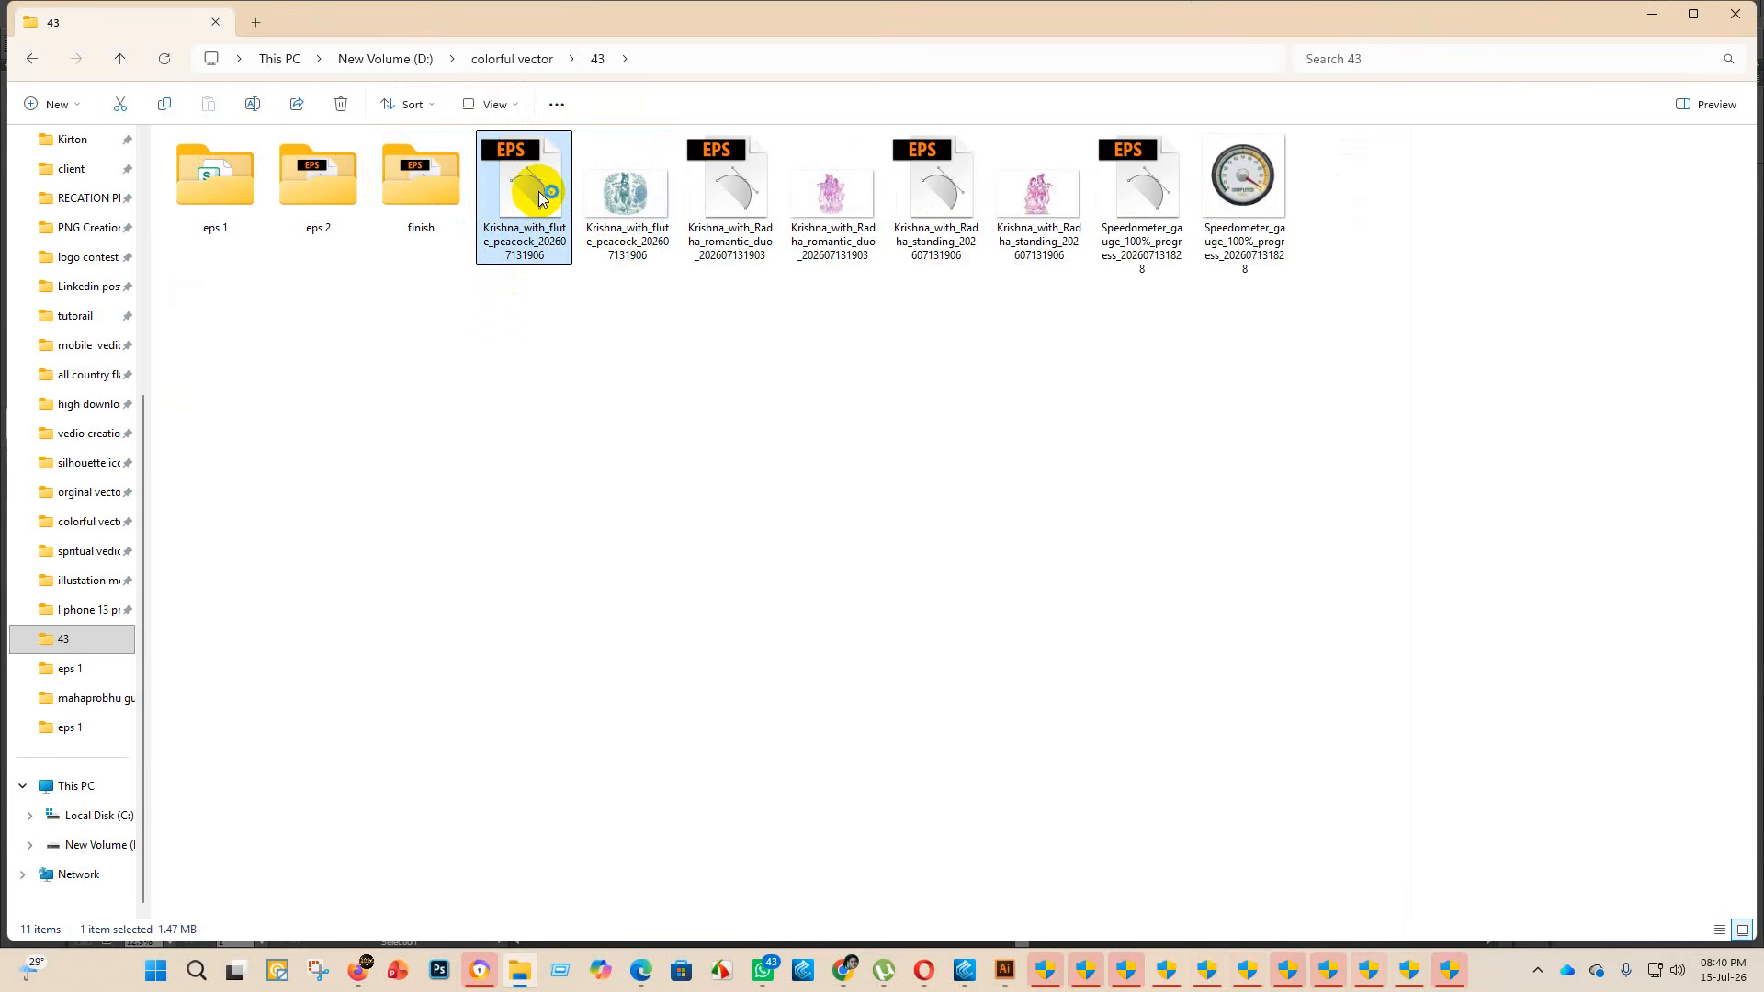
pyautogui.doubleClick(542, 198)
pyautogui.click(1538, 181)
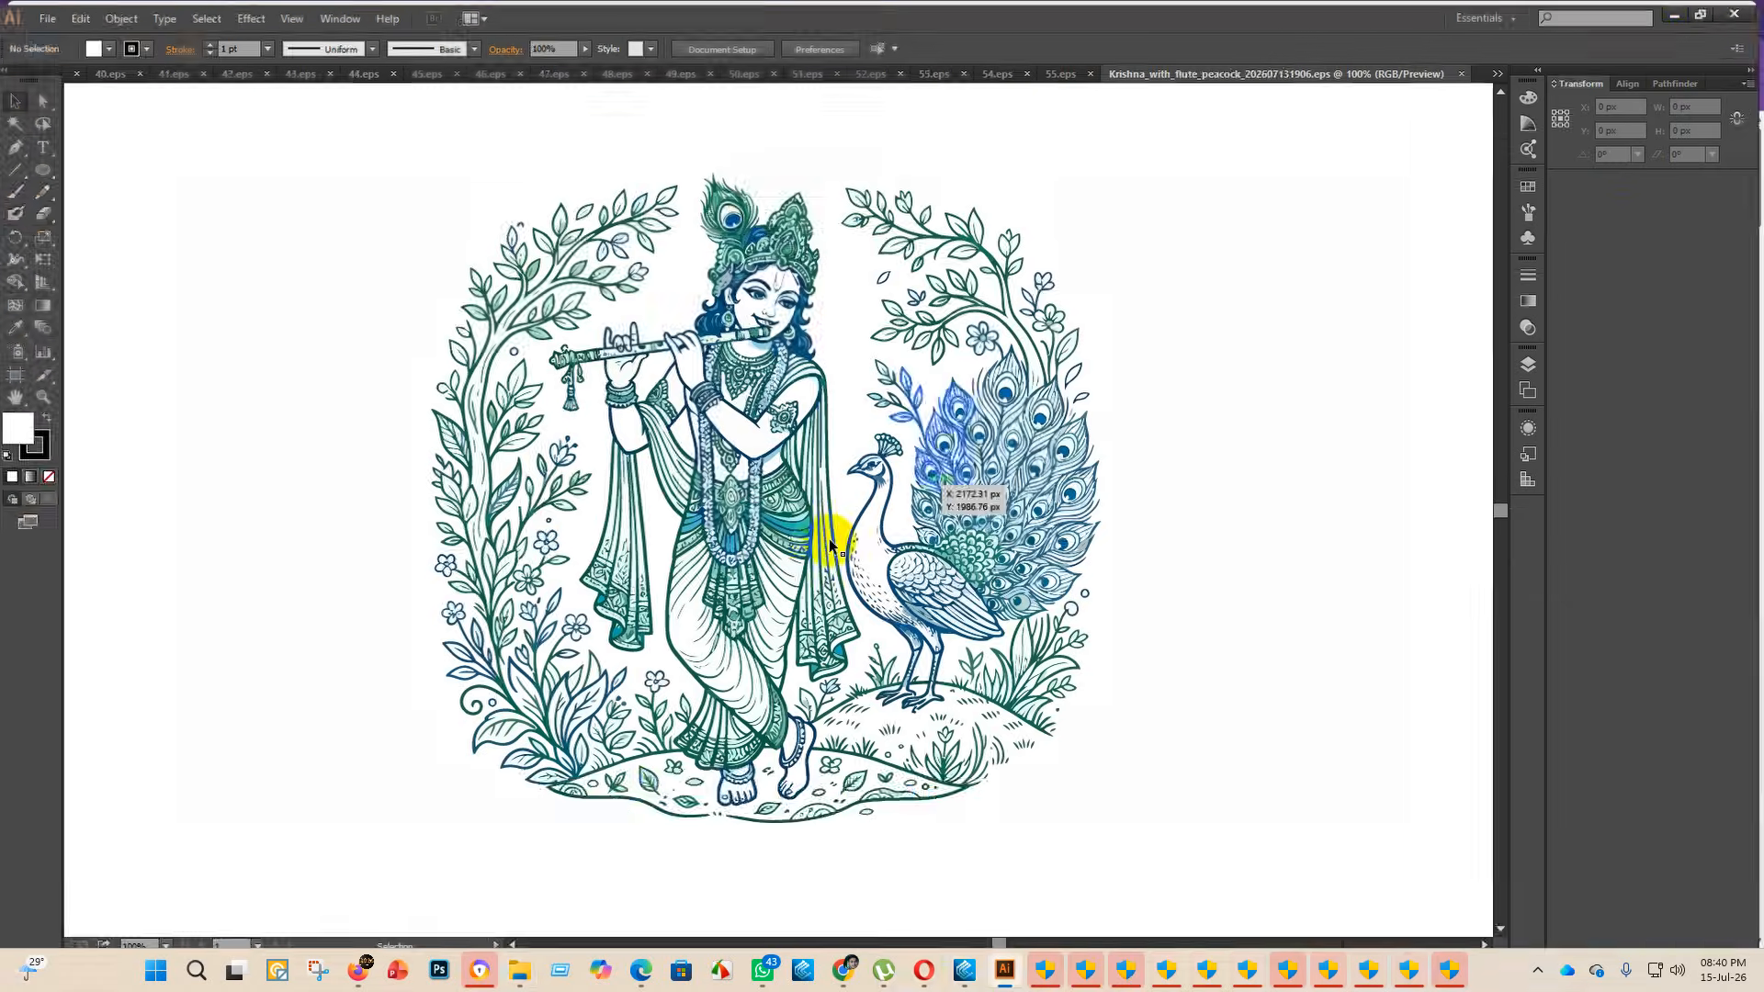
# - Enlarge the Krishna and peacock illustration proportionally to about 7052 × 3936 px and clear the selection
pyautogui.scroll(-6, 780, 726)
pyautogui.click(783, 689)
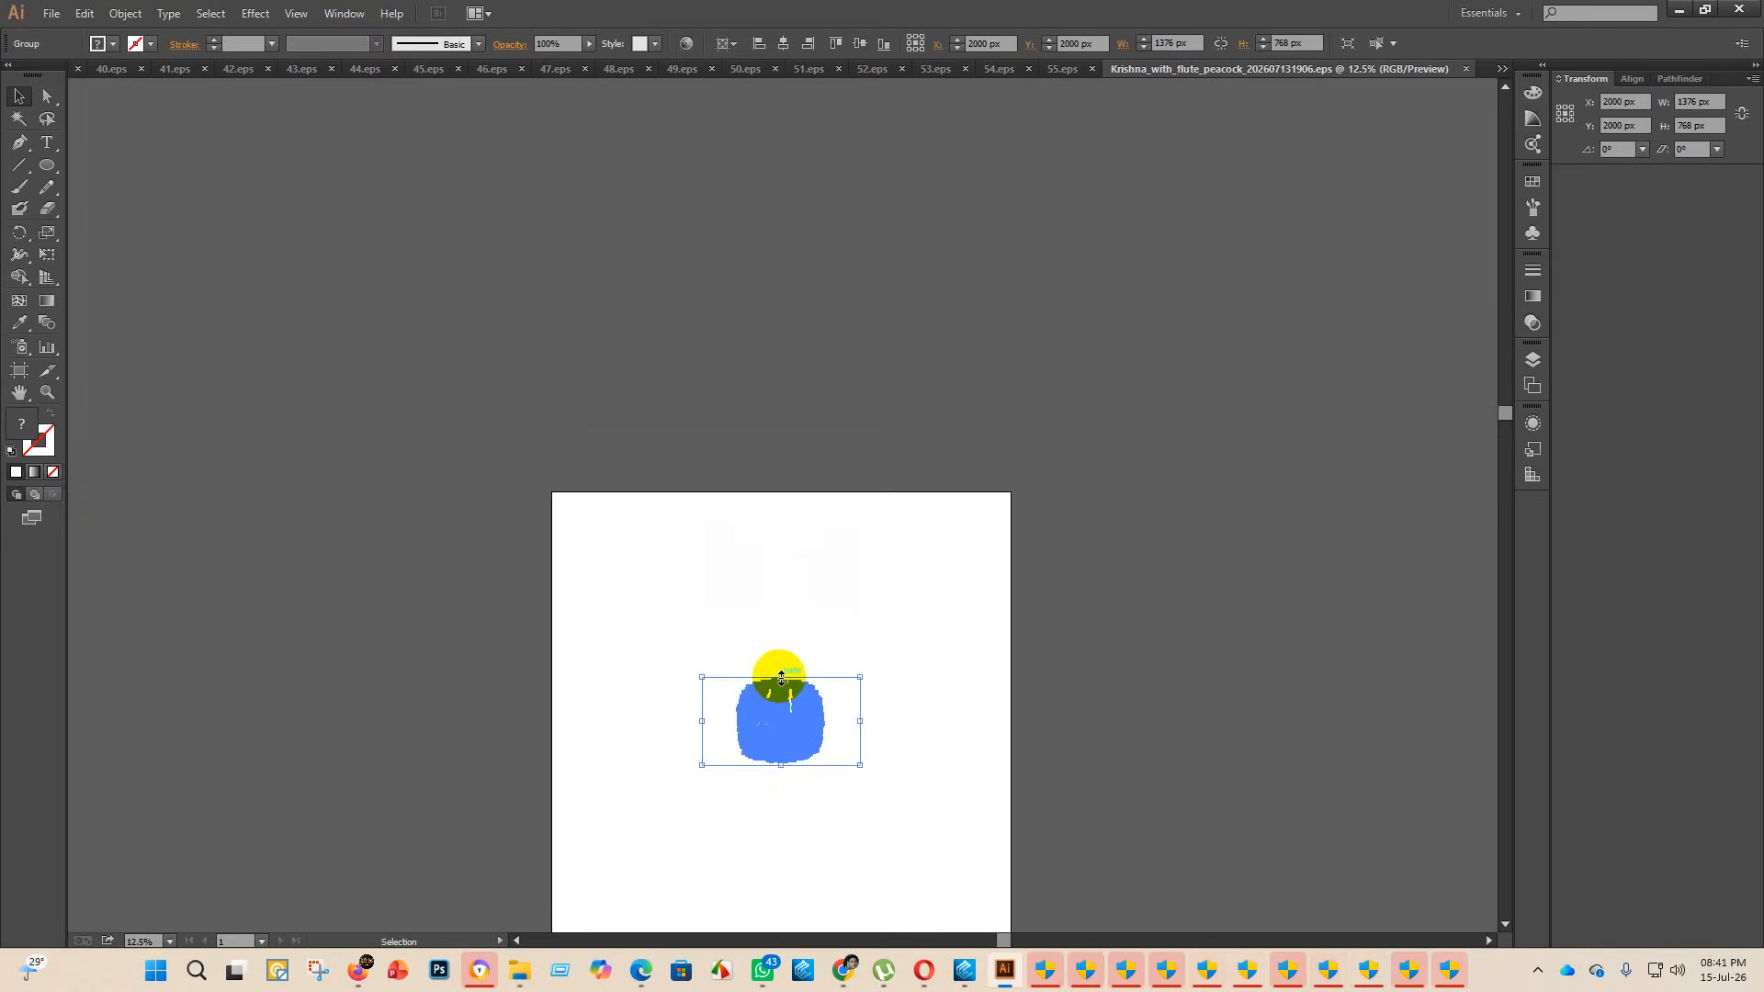
pyautogui.moveTo(781, 678); pyautogui.dragTo(854, 308)
pyautogui.click(1447, 735)
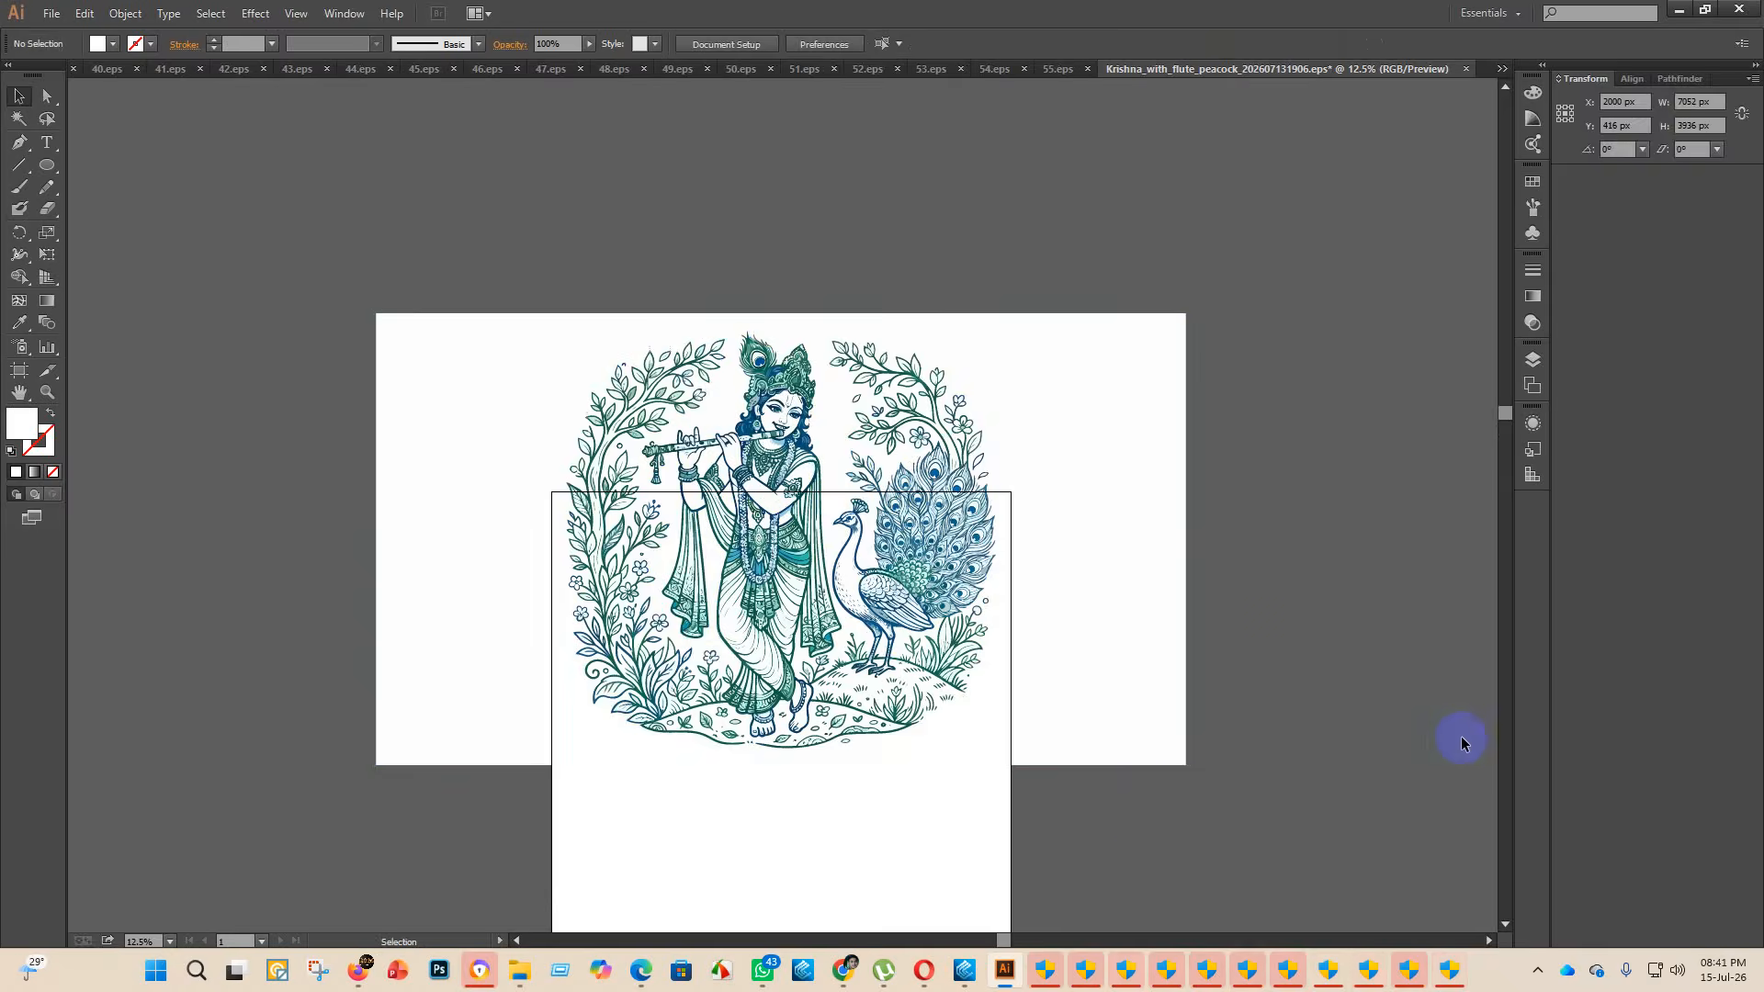
# - Try deleting all the white shapes of the illustration with a Magic Wand selection and undo the deletion
pyautogui.scroll(1, 1071, 713)
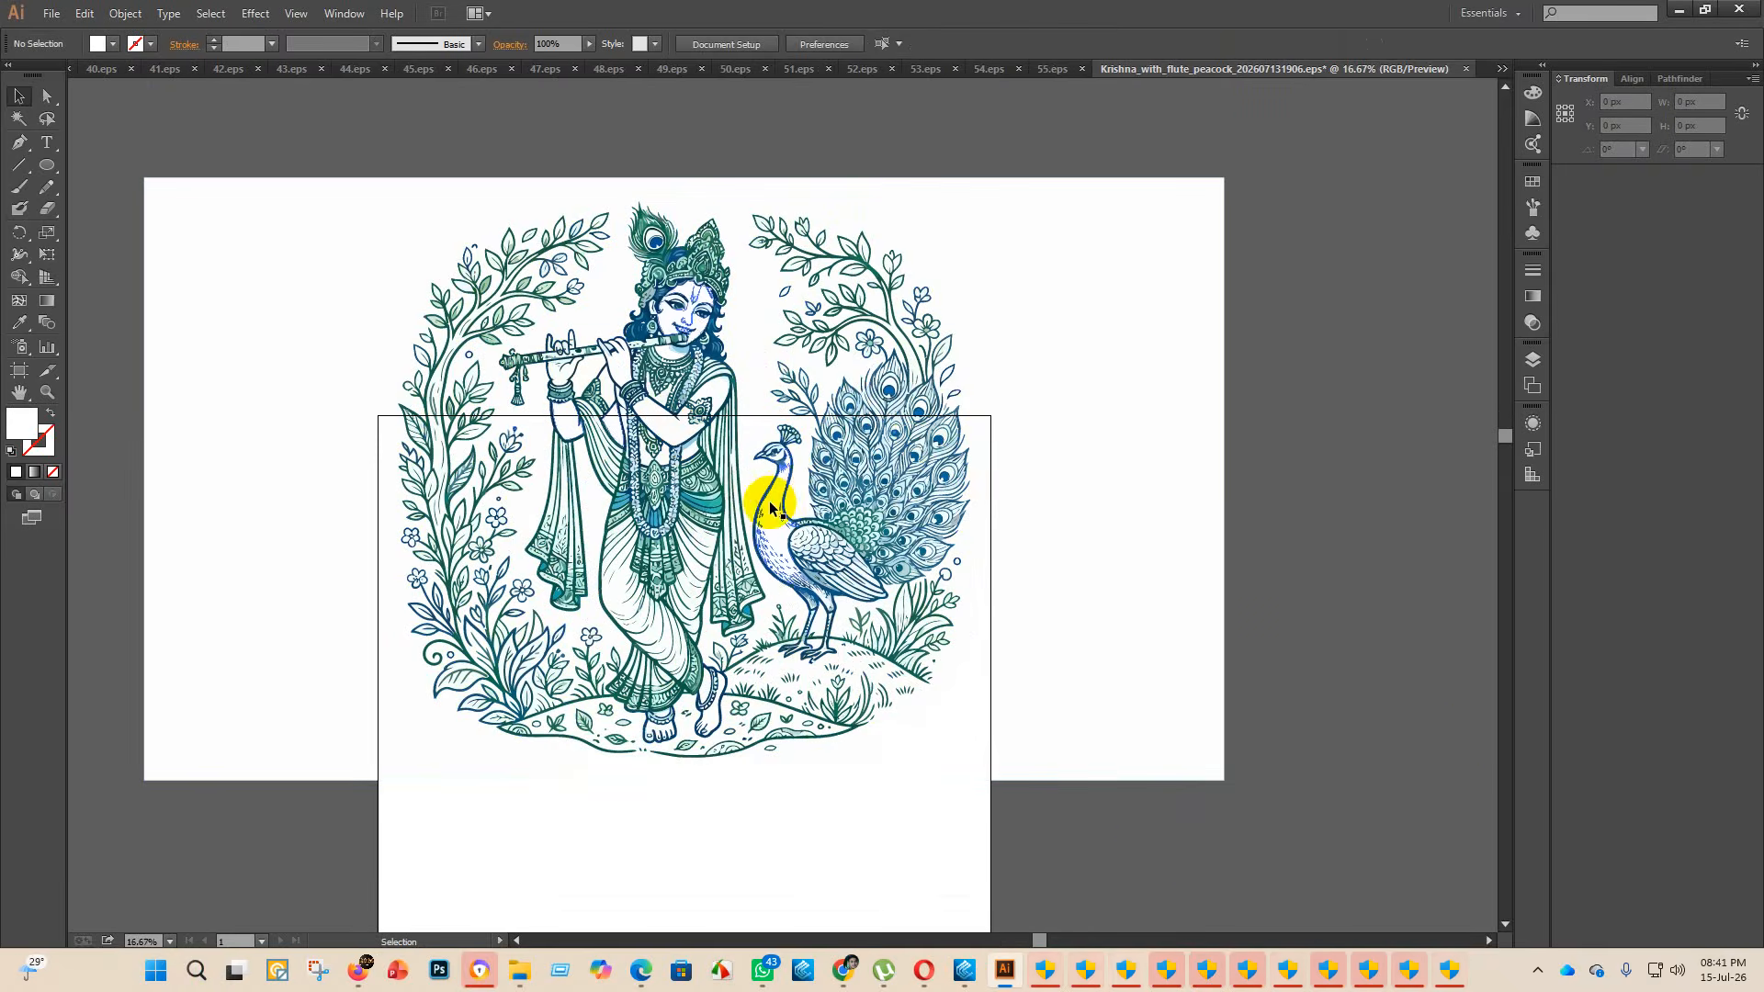
pyautogui.click(19, 118)
pyautogui.click(426, 288)
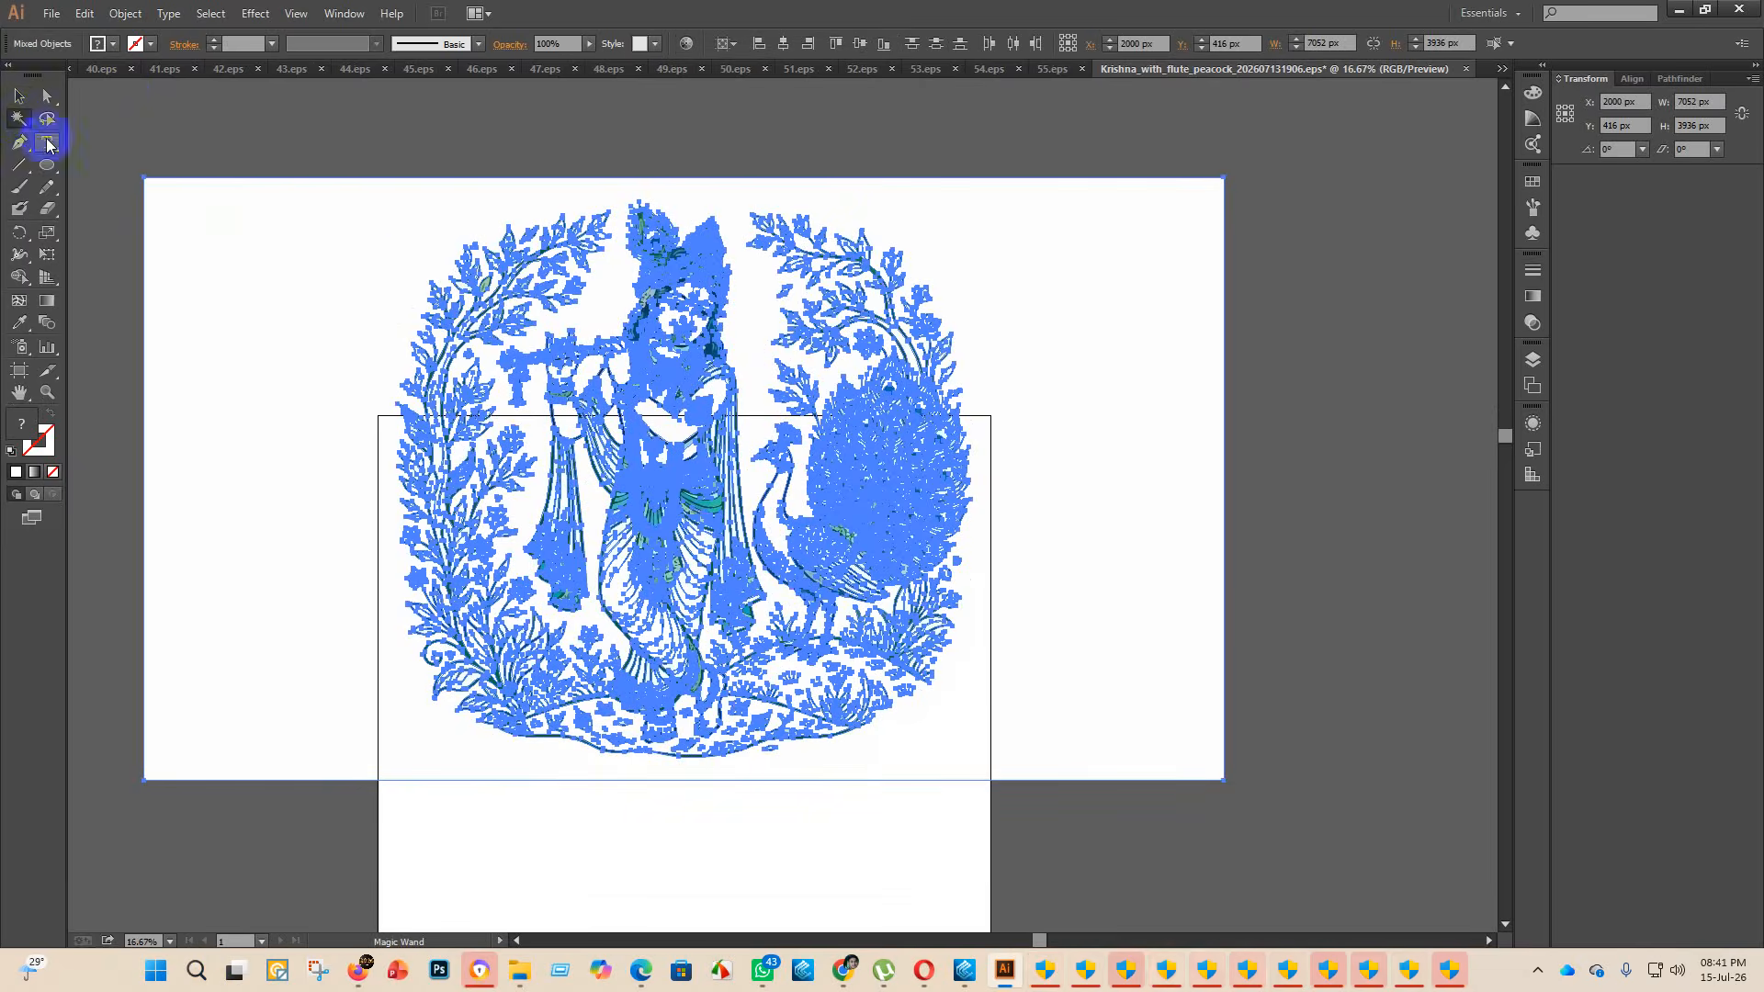
pyautogui.press('Delete')
pyautogui.scroll(3, 679, 322)
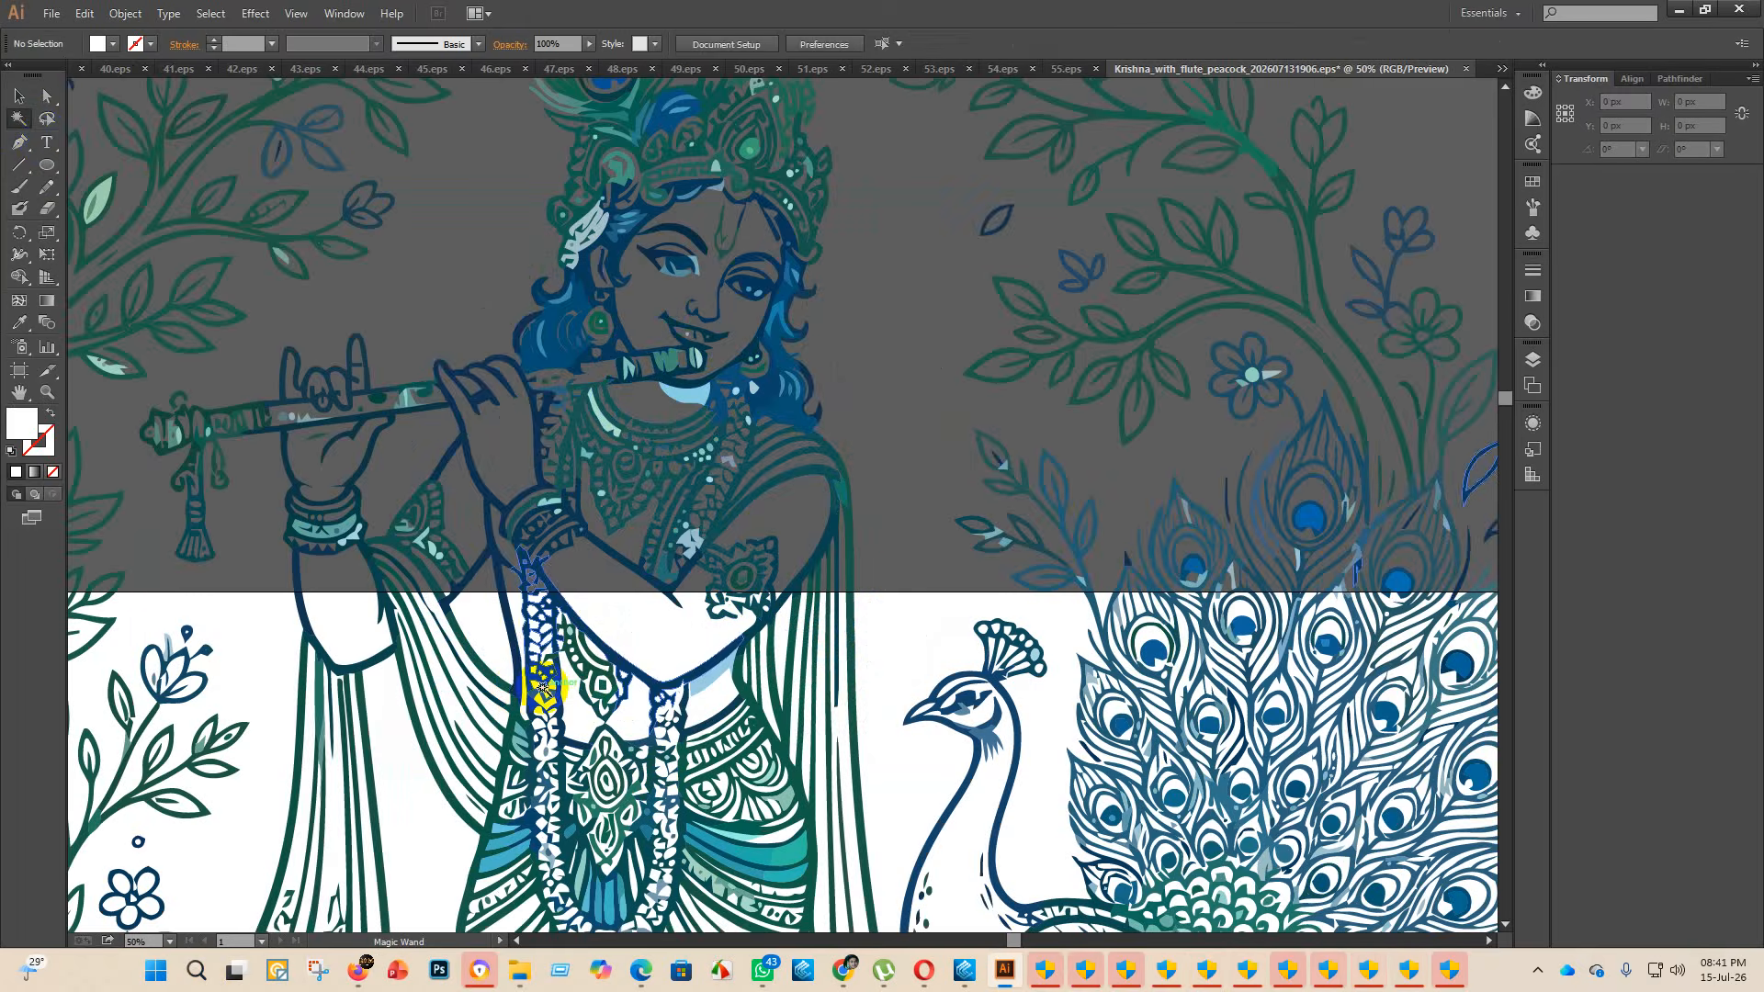
pyautogui.scroll(-4, 430, 418)
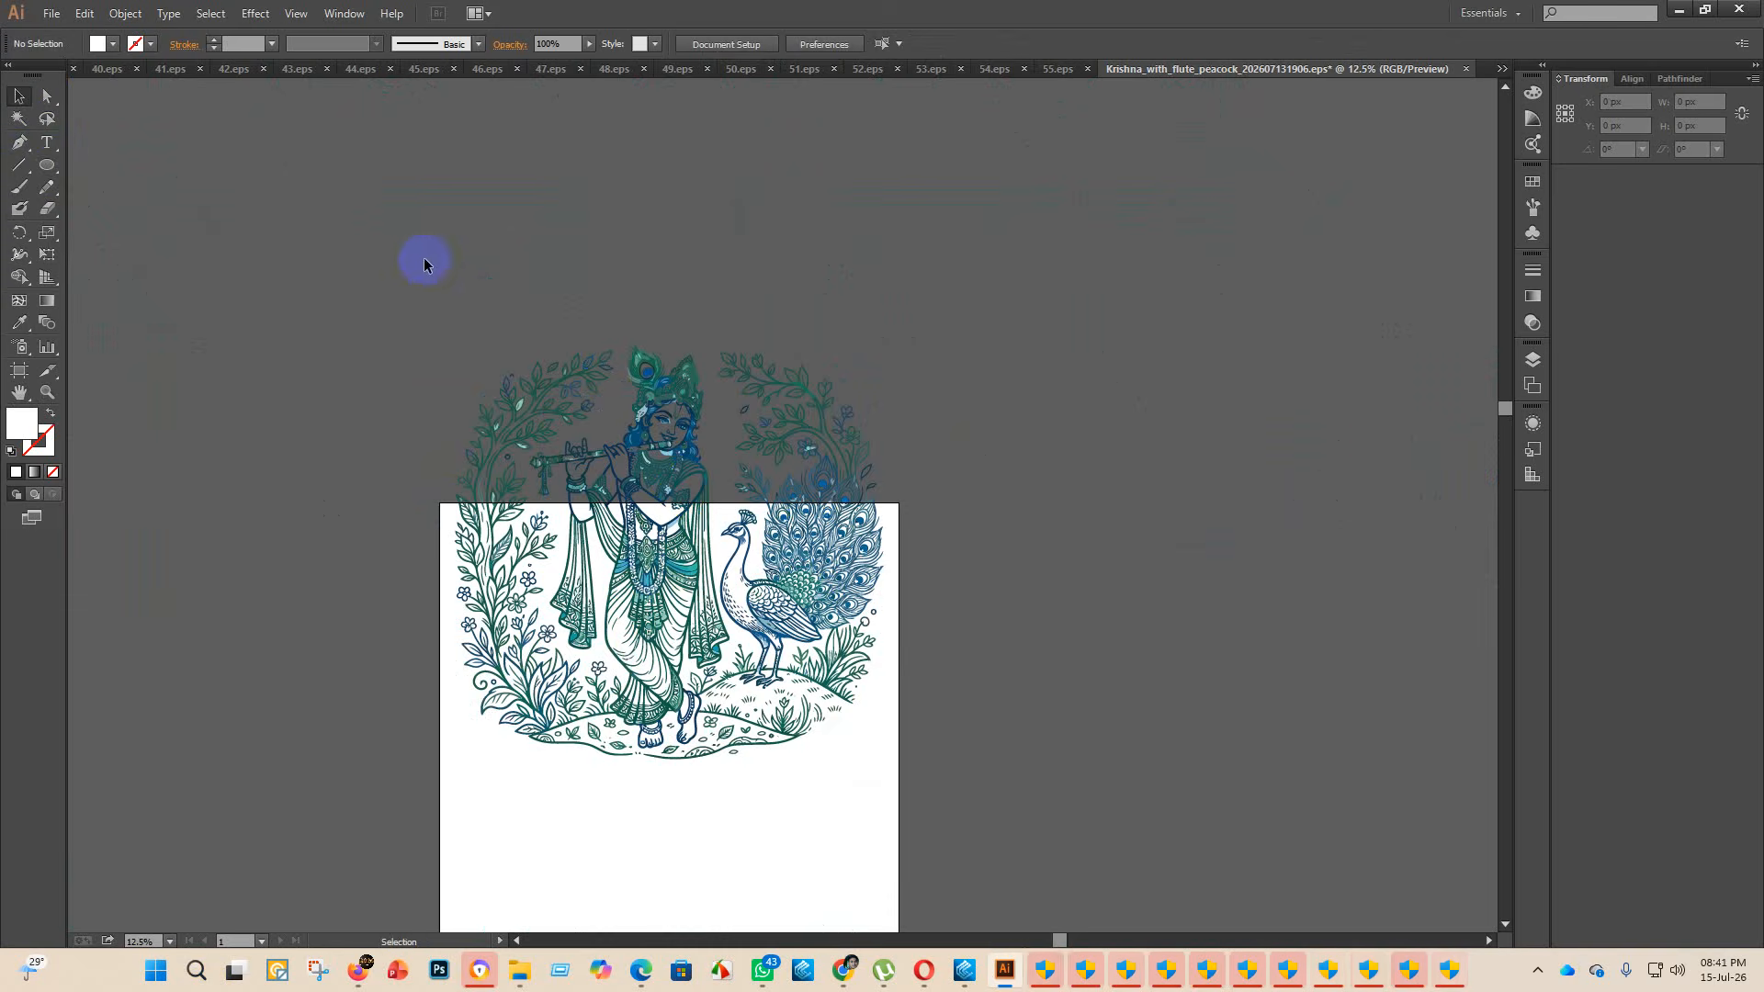
pyautogui.hotkey('ctrl', 'z')
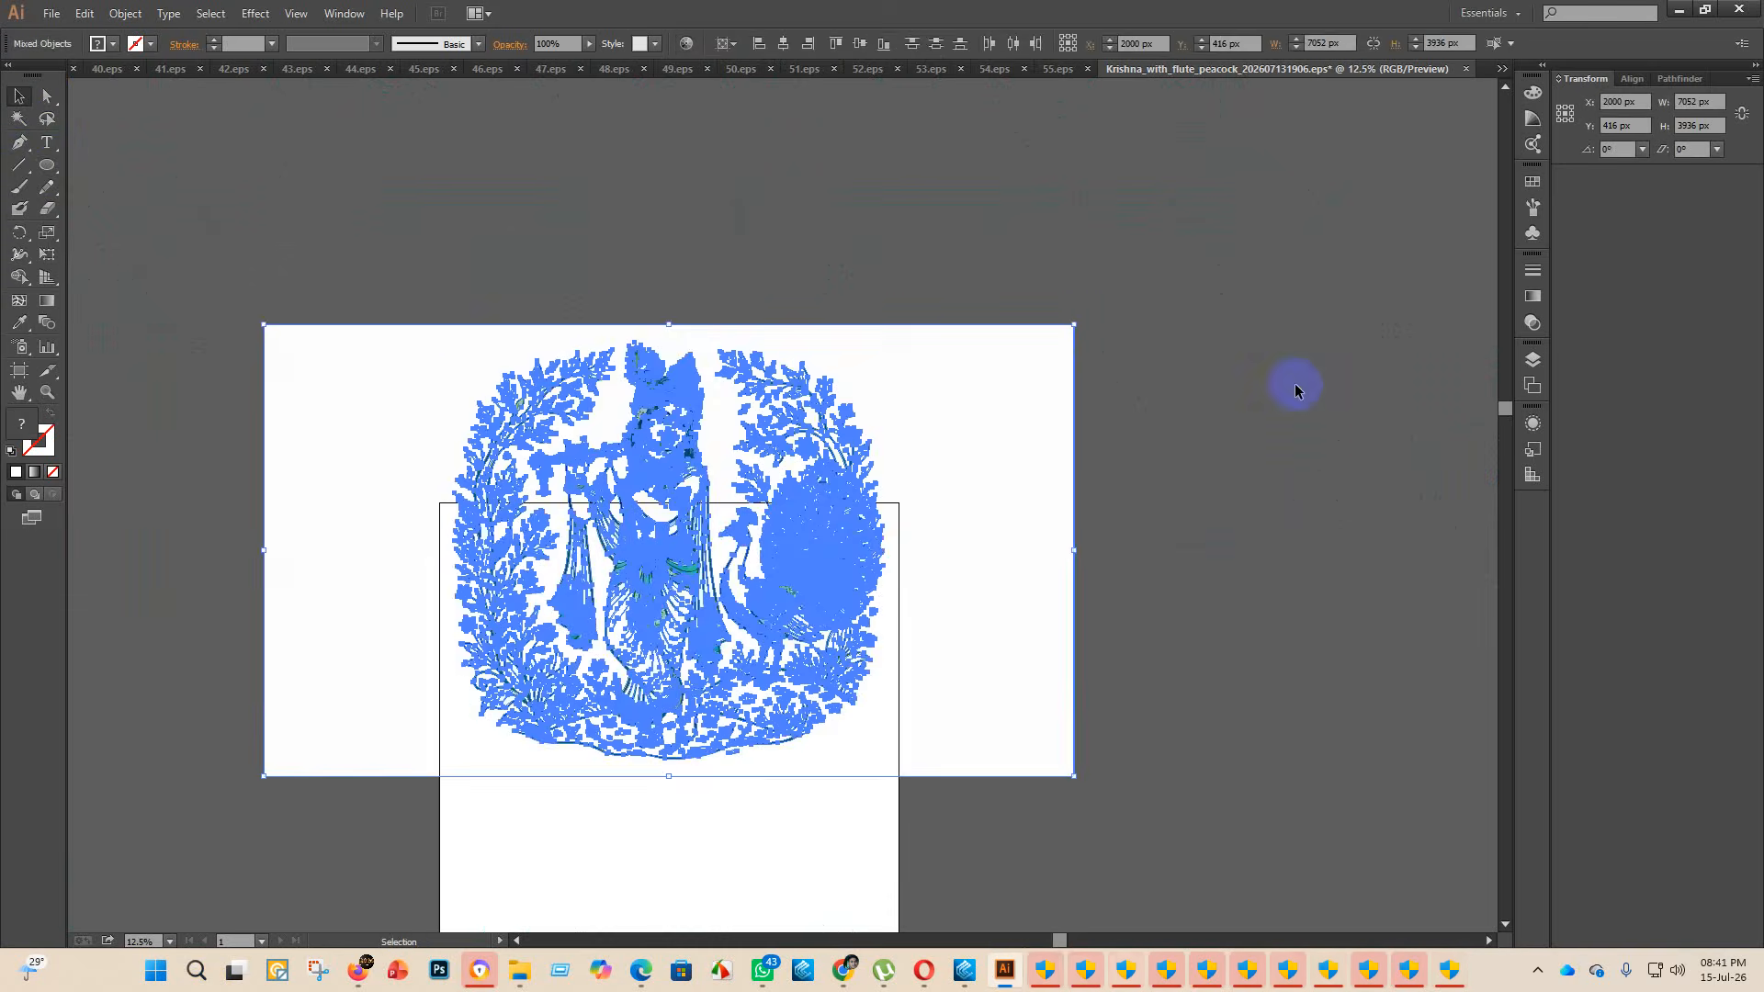
# - Move the illustration off the artboard to its upper left and ungroup it
pyautogui.click(1298, 388)
pyautogui.scroll(-2, 896, 366)
pyautogui.moveTo(900, 468); pyautogui.dragTo(610, 281)
pyautogui.rightClick(653, 245)
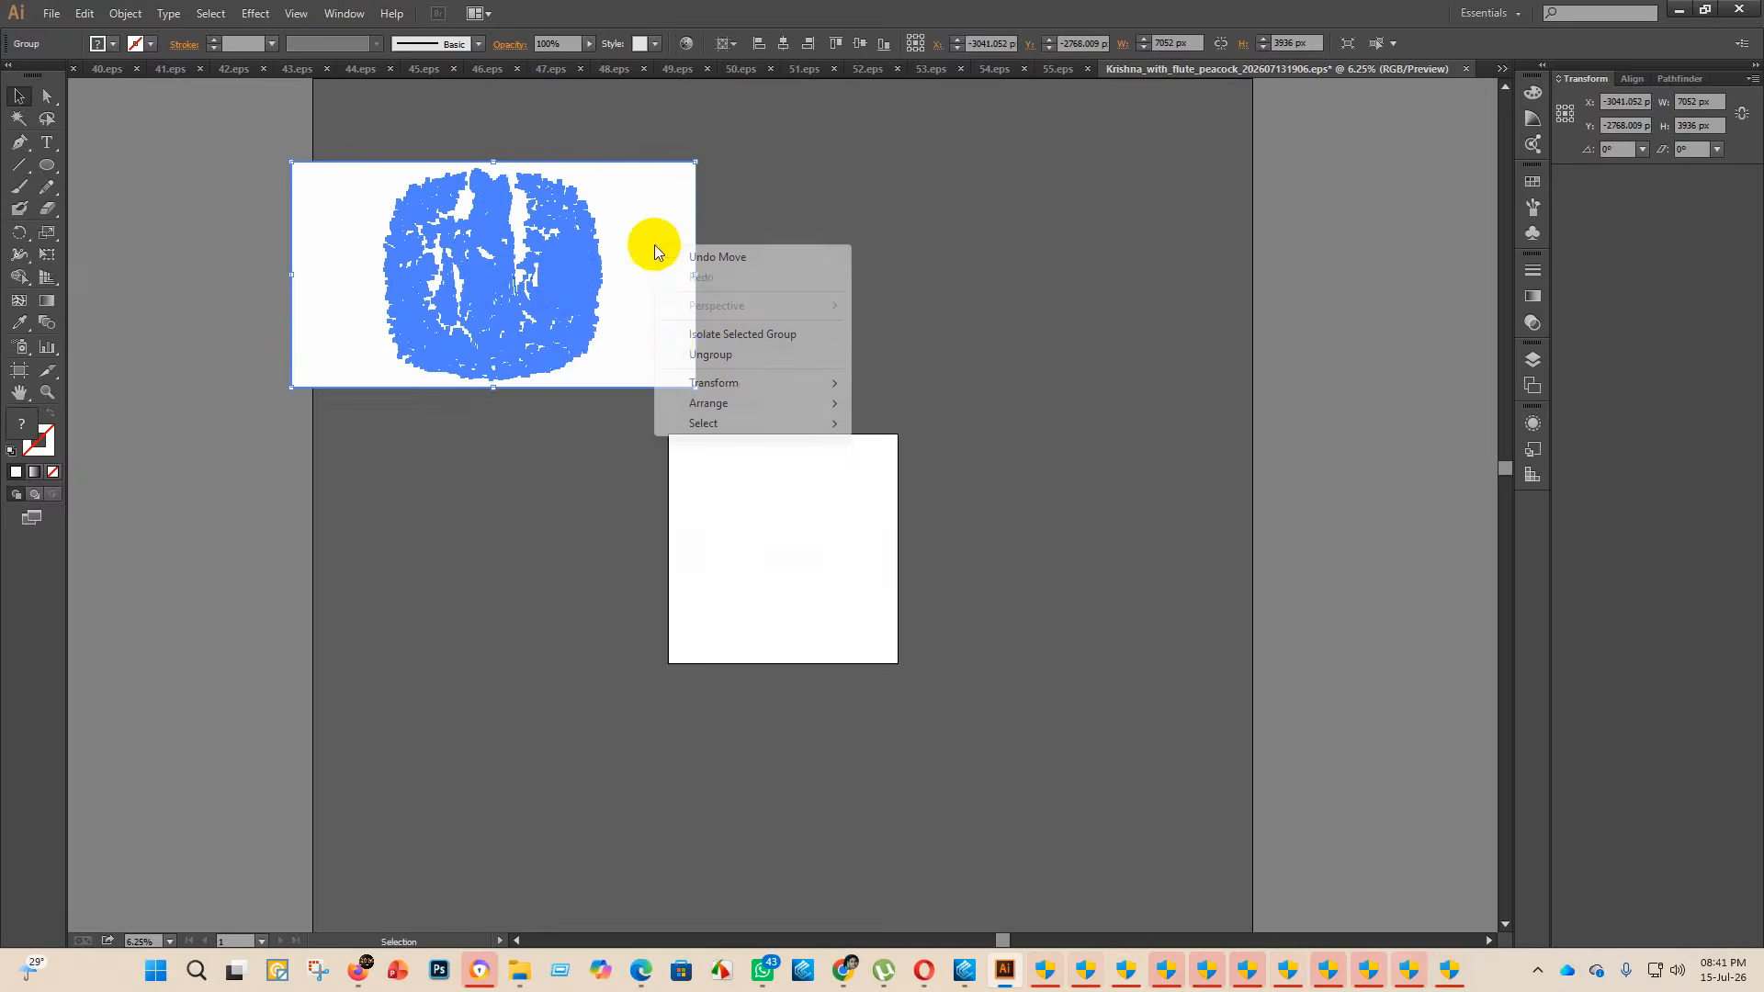
pyautogui.click(708, 340)
# - Release the white background compound path and delete its large outer rectangle, keeping the white fills inside the figures
pyautogui.click(618, 217)
pyautogui.rightClick(641, 224)
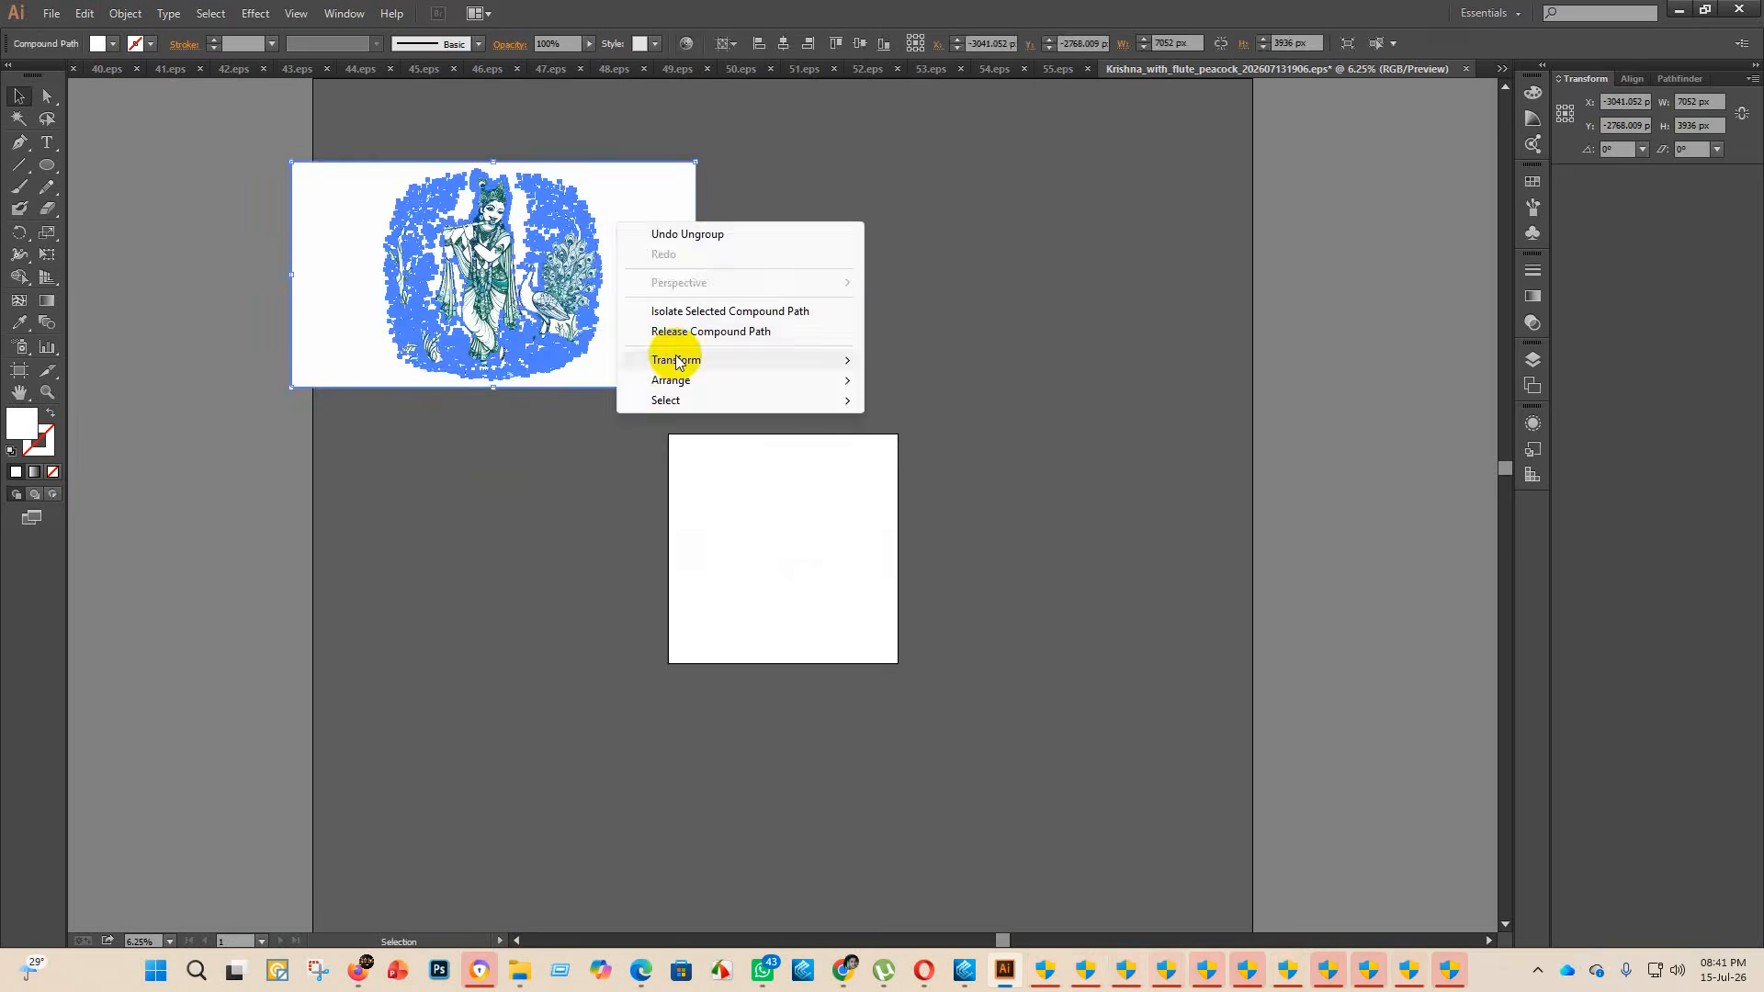
pyautogui.click(700, 331)
pyautogui.click(700, 244)
pyautogui.moveTo(700, 244); pyautogui.dragTo(1293, 246)
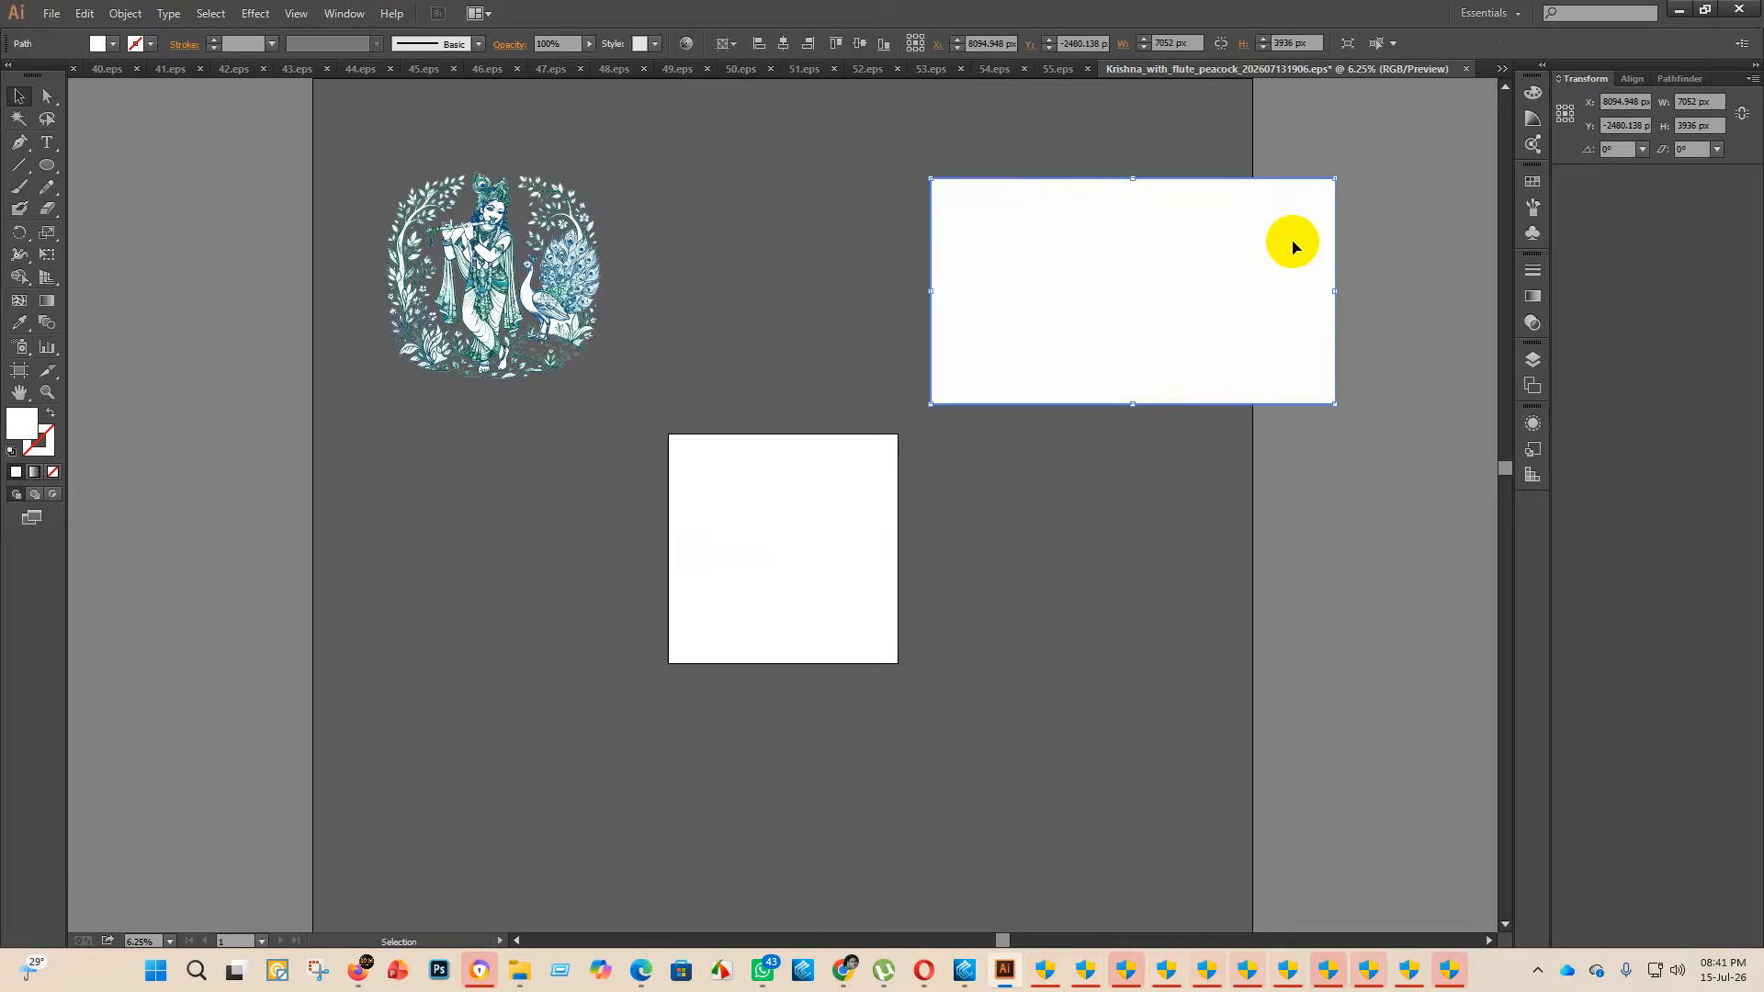
pyautogui.press('Delete')
# - Group the remaining Krishna and peacock artwork and center it horizontally and vertically on the artboard
pyautogui.scroll(3, 439, 261)
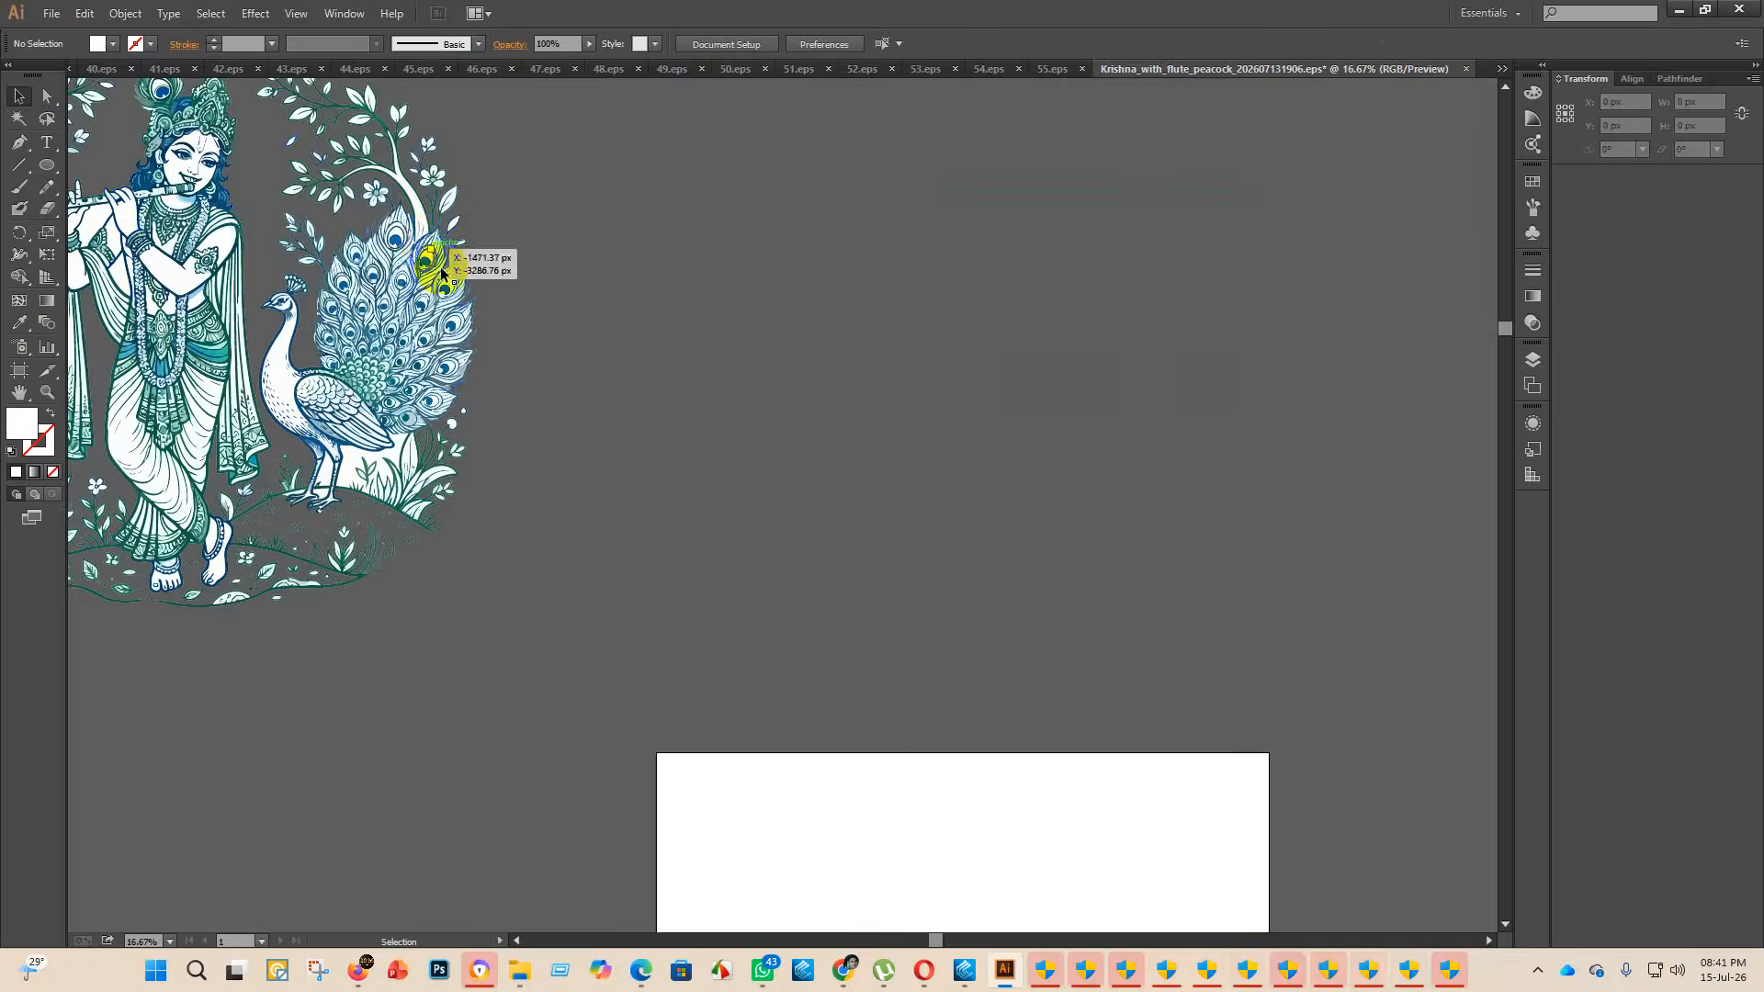
pyautogui.scroll(4, 514, 317)
pyautogui.scroll(-2, 538, 332)
pyautogui.scroll(2, 337, 214)
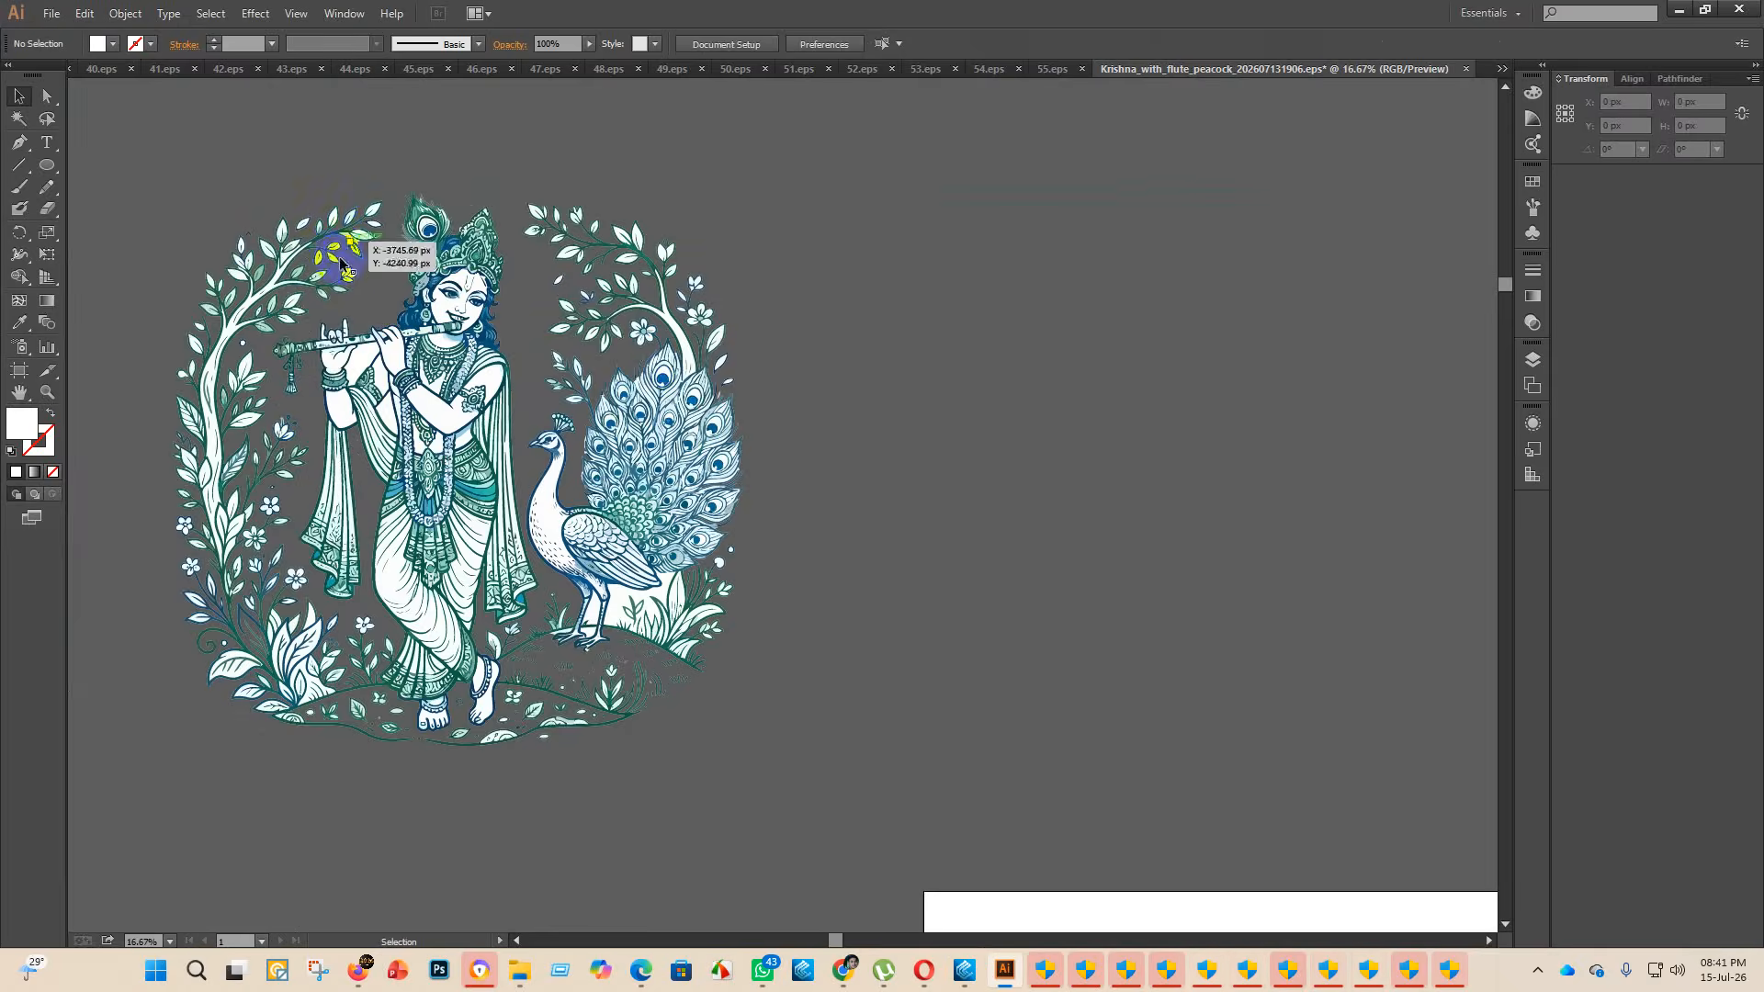
pyautogui.scroll(-2, 296, 326)
pyautogui.hotkey('ctrl', 'a')
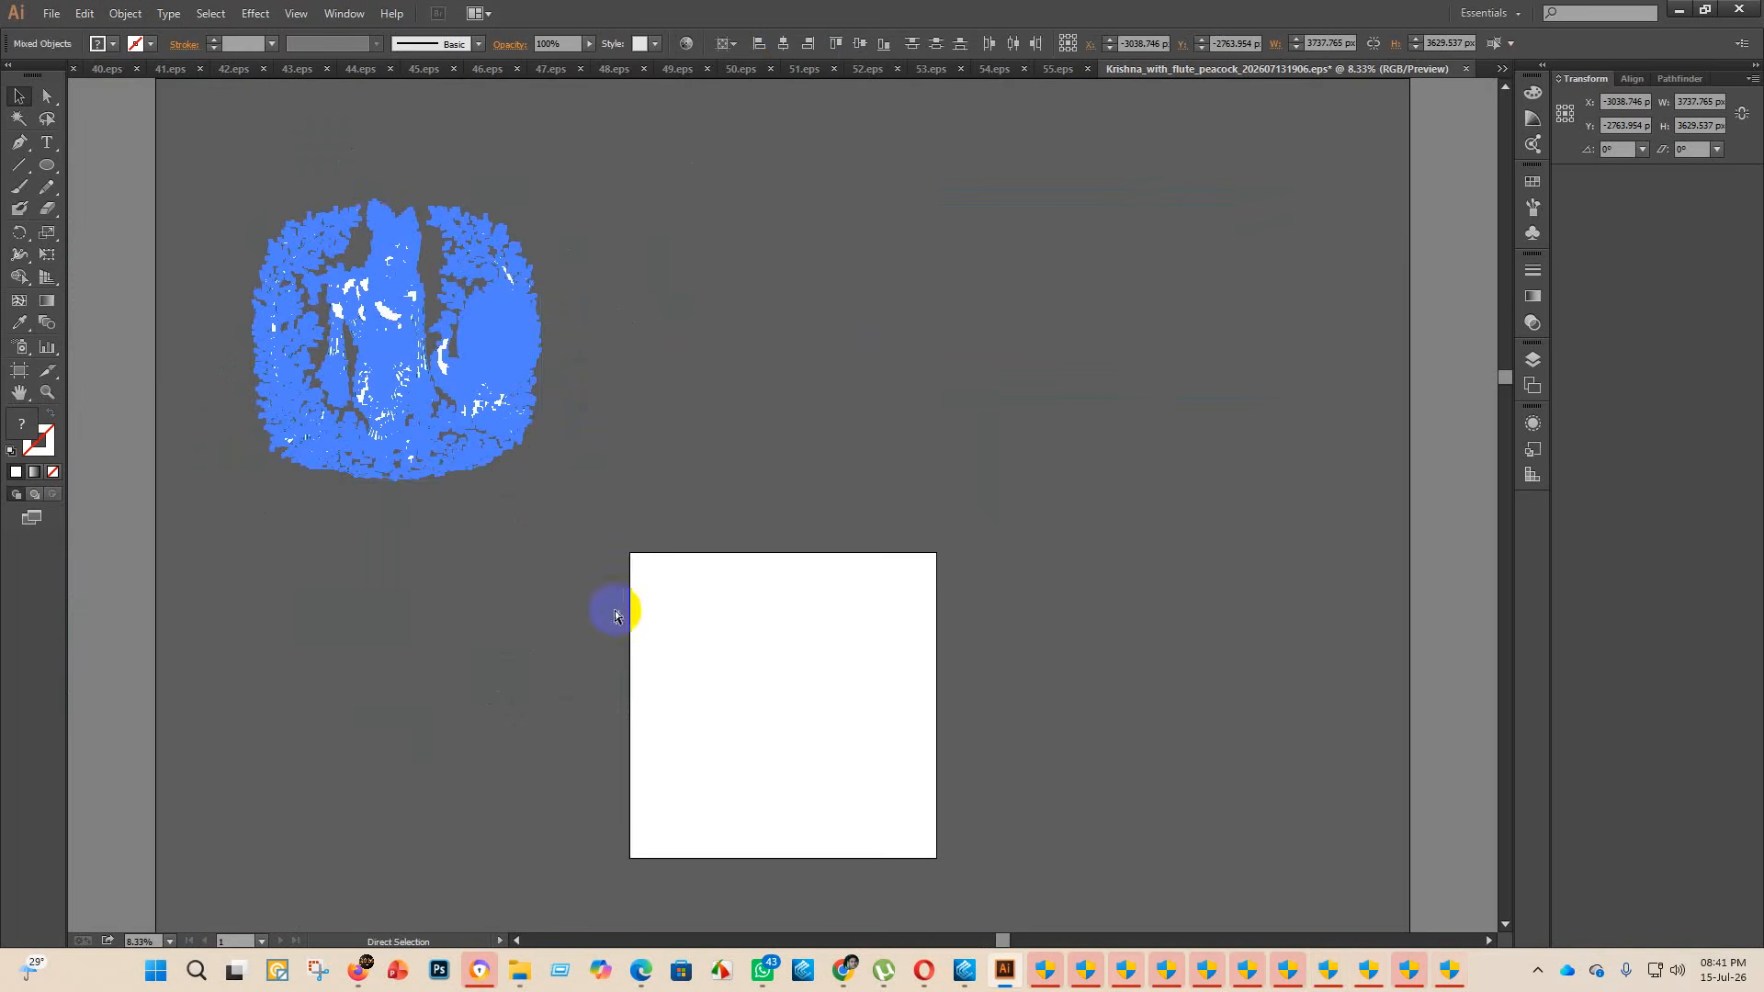
pyautogui.hotkey('ctrl', 'g')
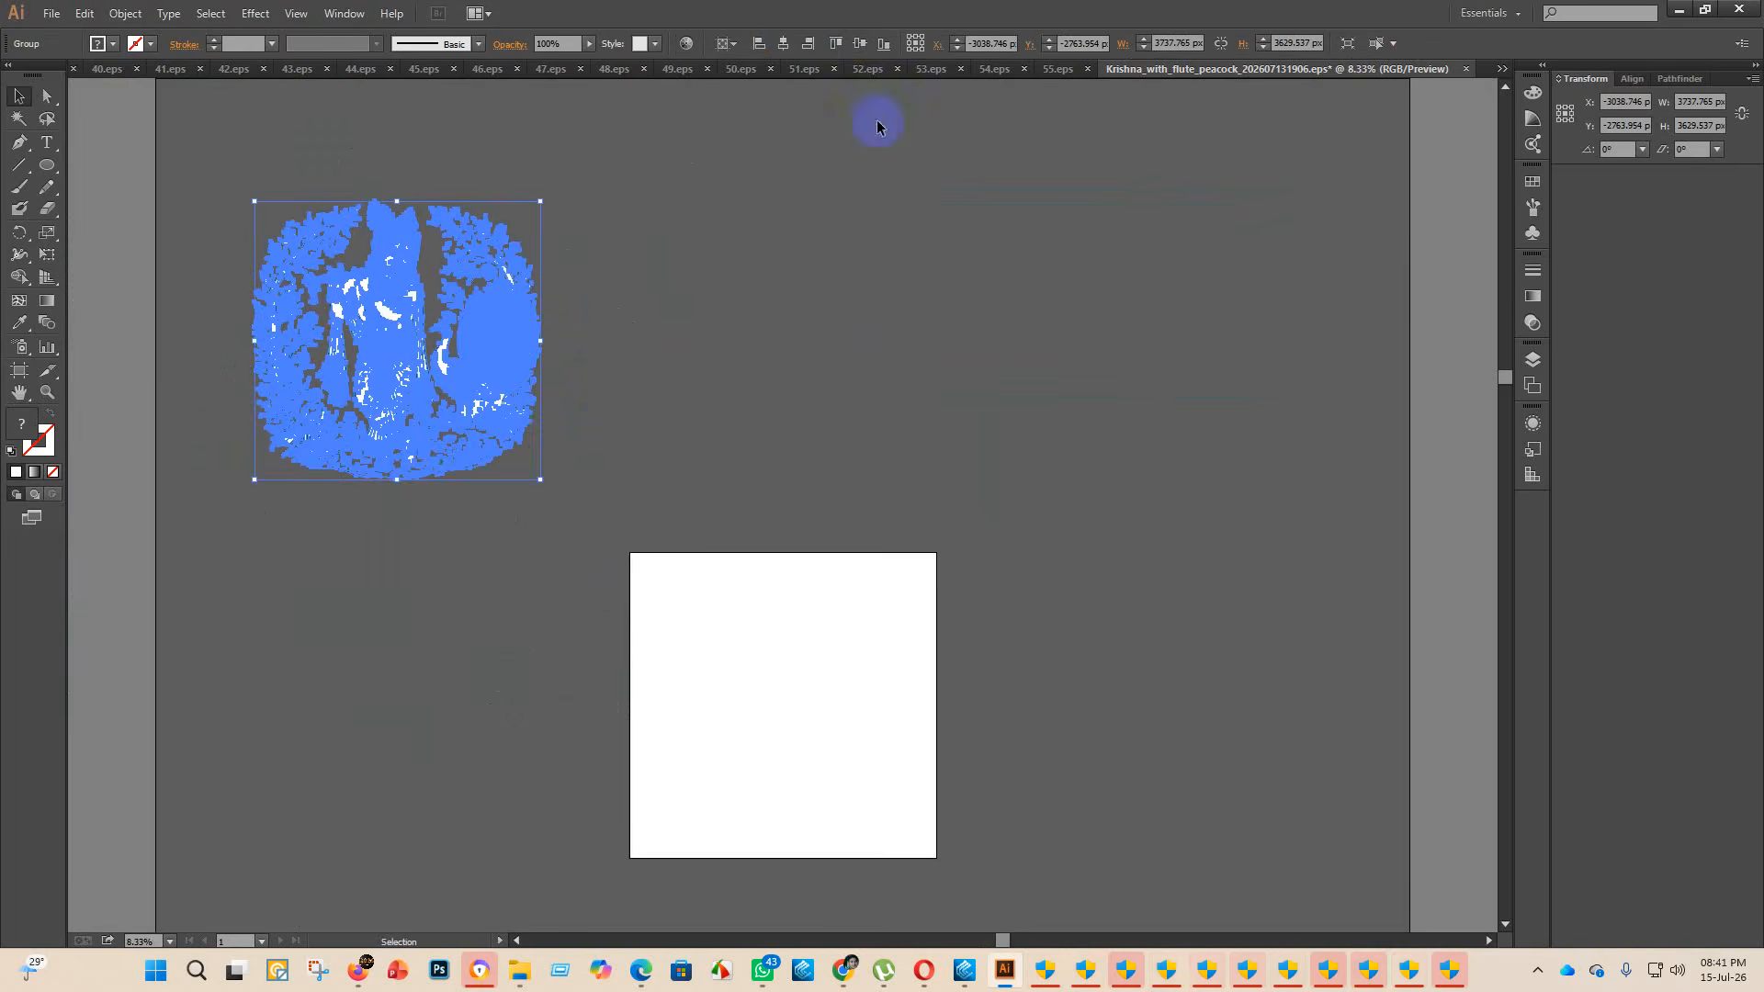
pyautogui.click(783, 43)
pyautogui.click(860, 43)
pyautogui.click(1039, 314)
pyautogui.scroll(-1, 995, 670)
pyautogui.scroll(3, 996, 669)
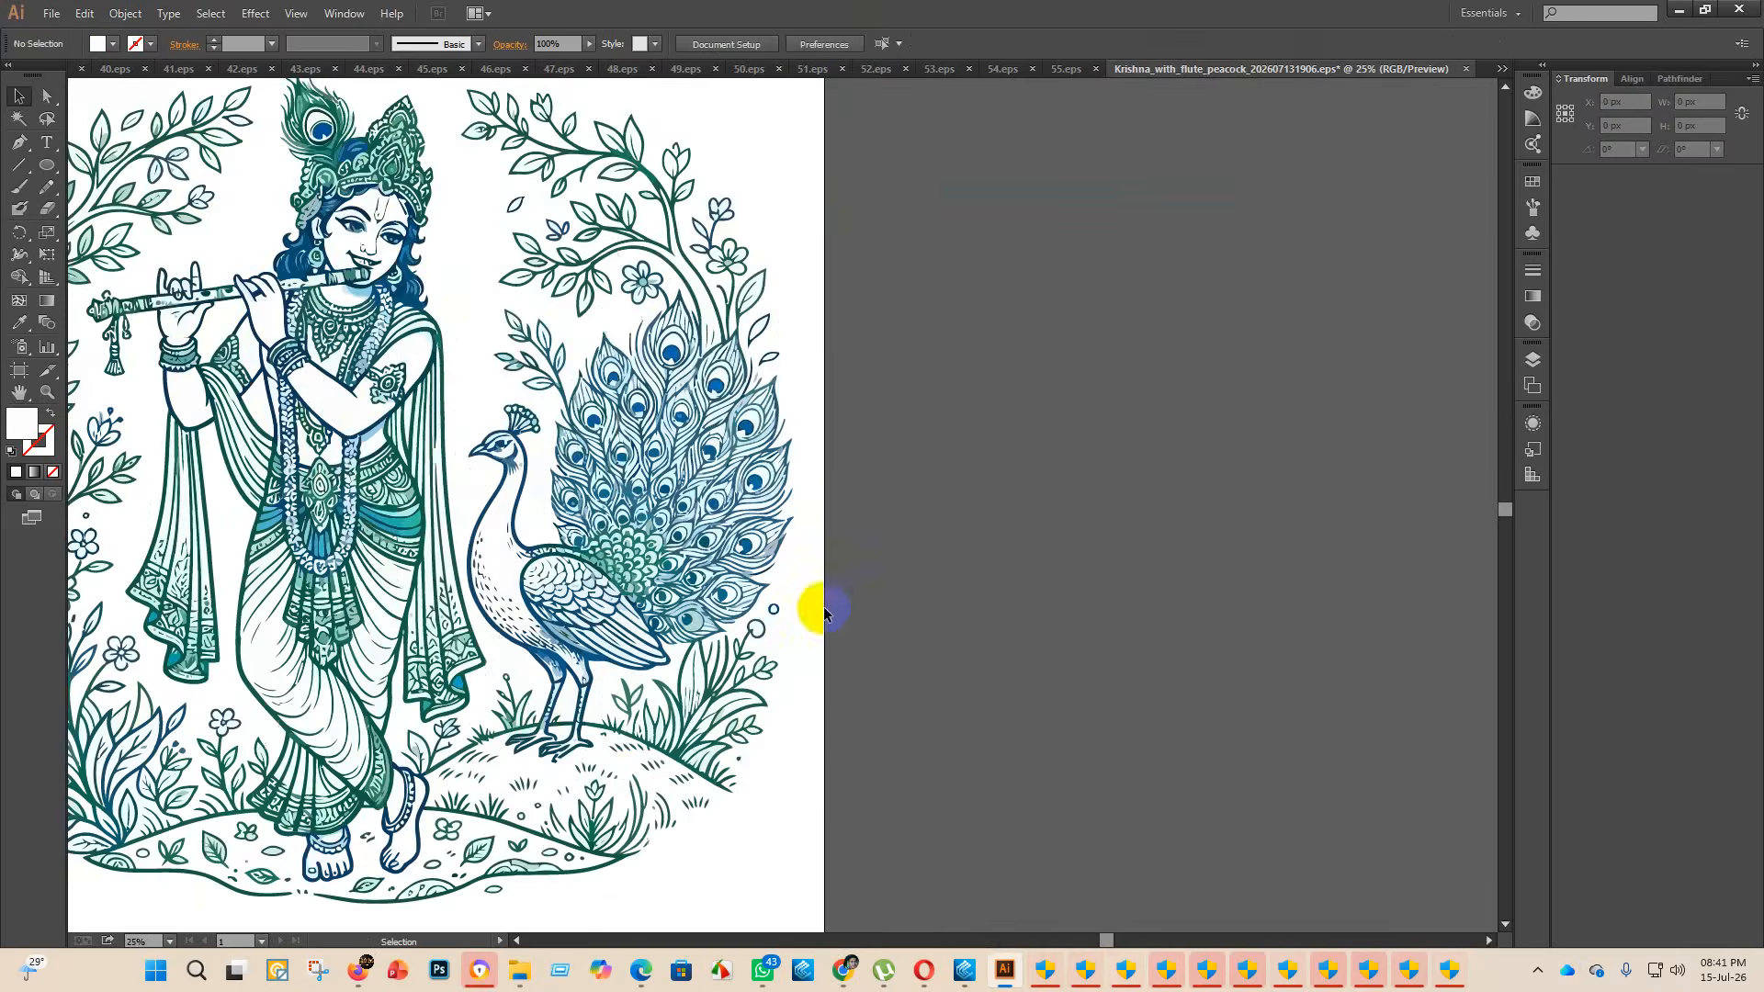
# - Set up saving the peacock illustration as an Illustrator EPS named 56 in the eps 2 folder
pyautogui.scroll(-1, 824, 611)
pyautogui.click(51, 13)
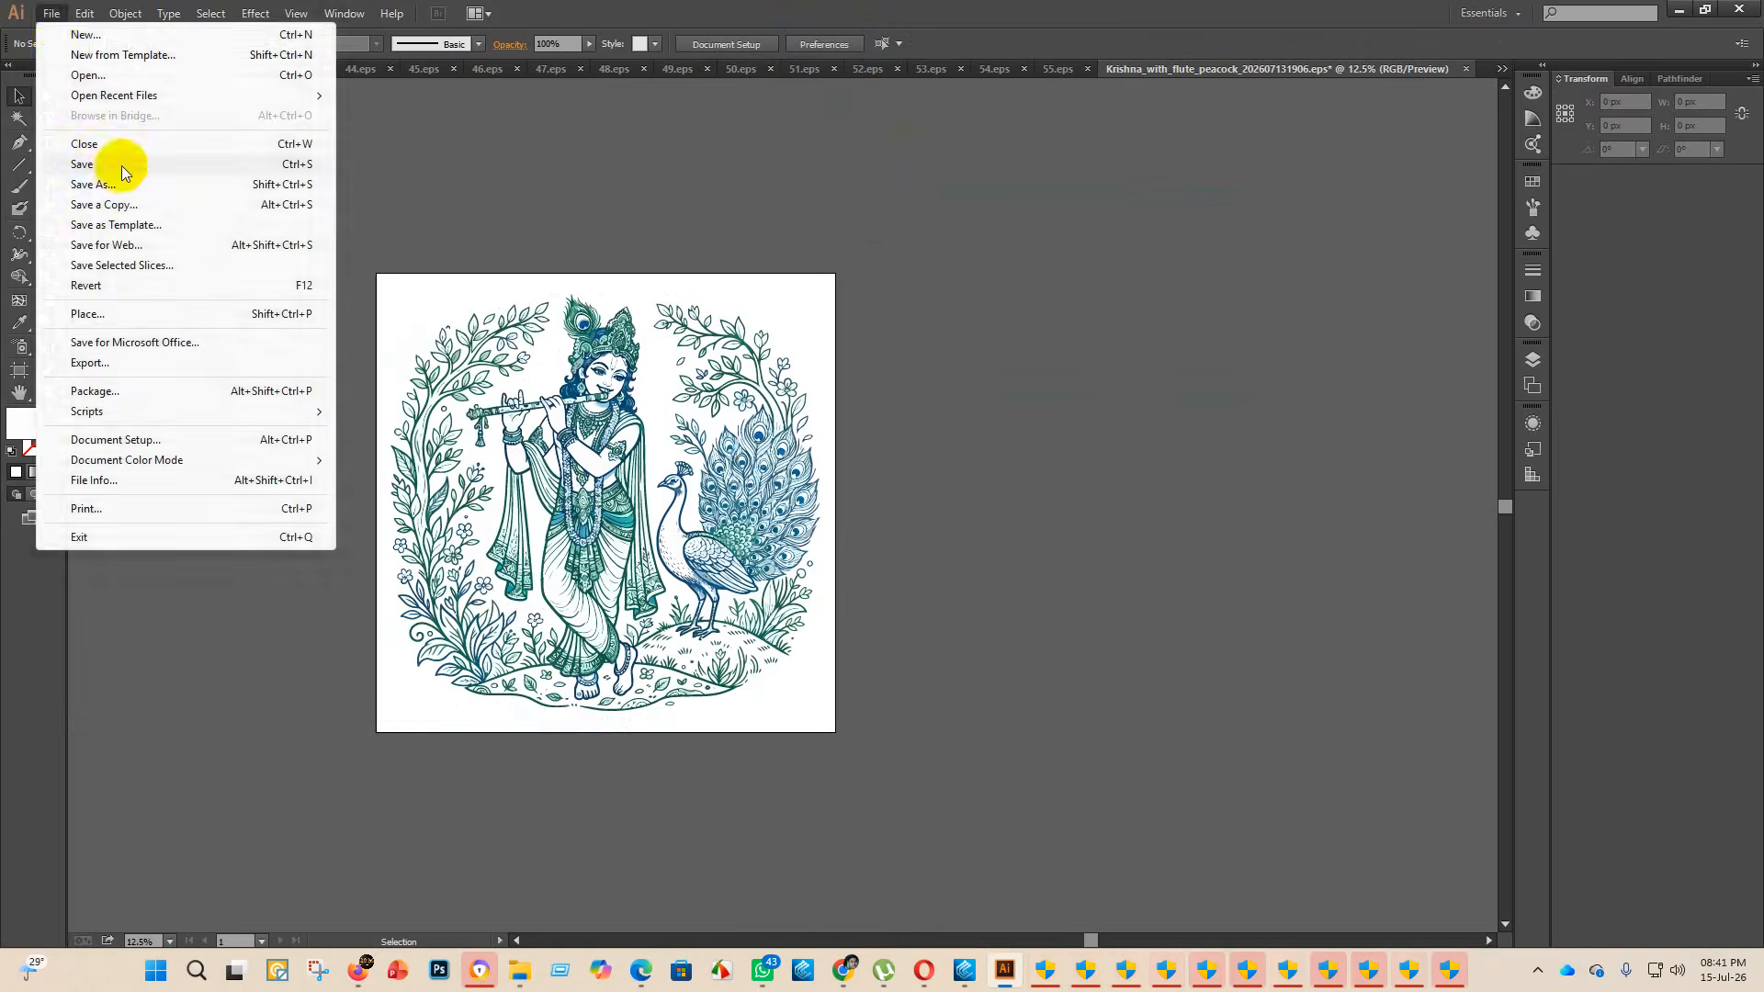
pyautogui.click(101, 184)
pyautogui.doubleClick(302, 157)
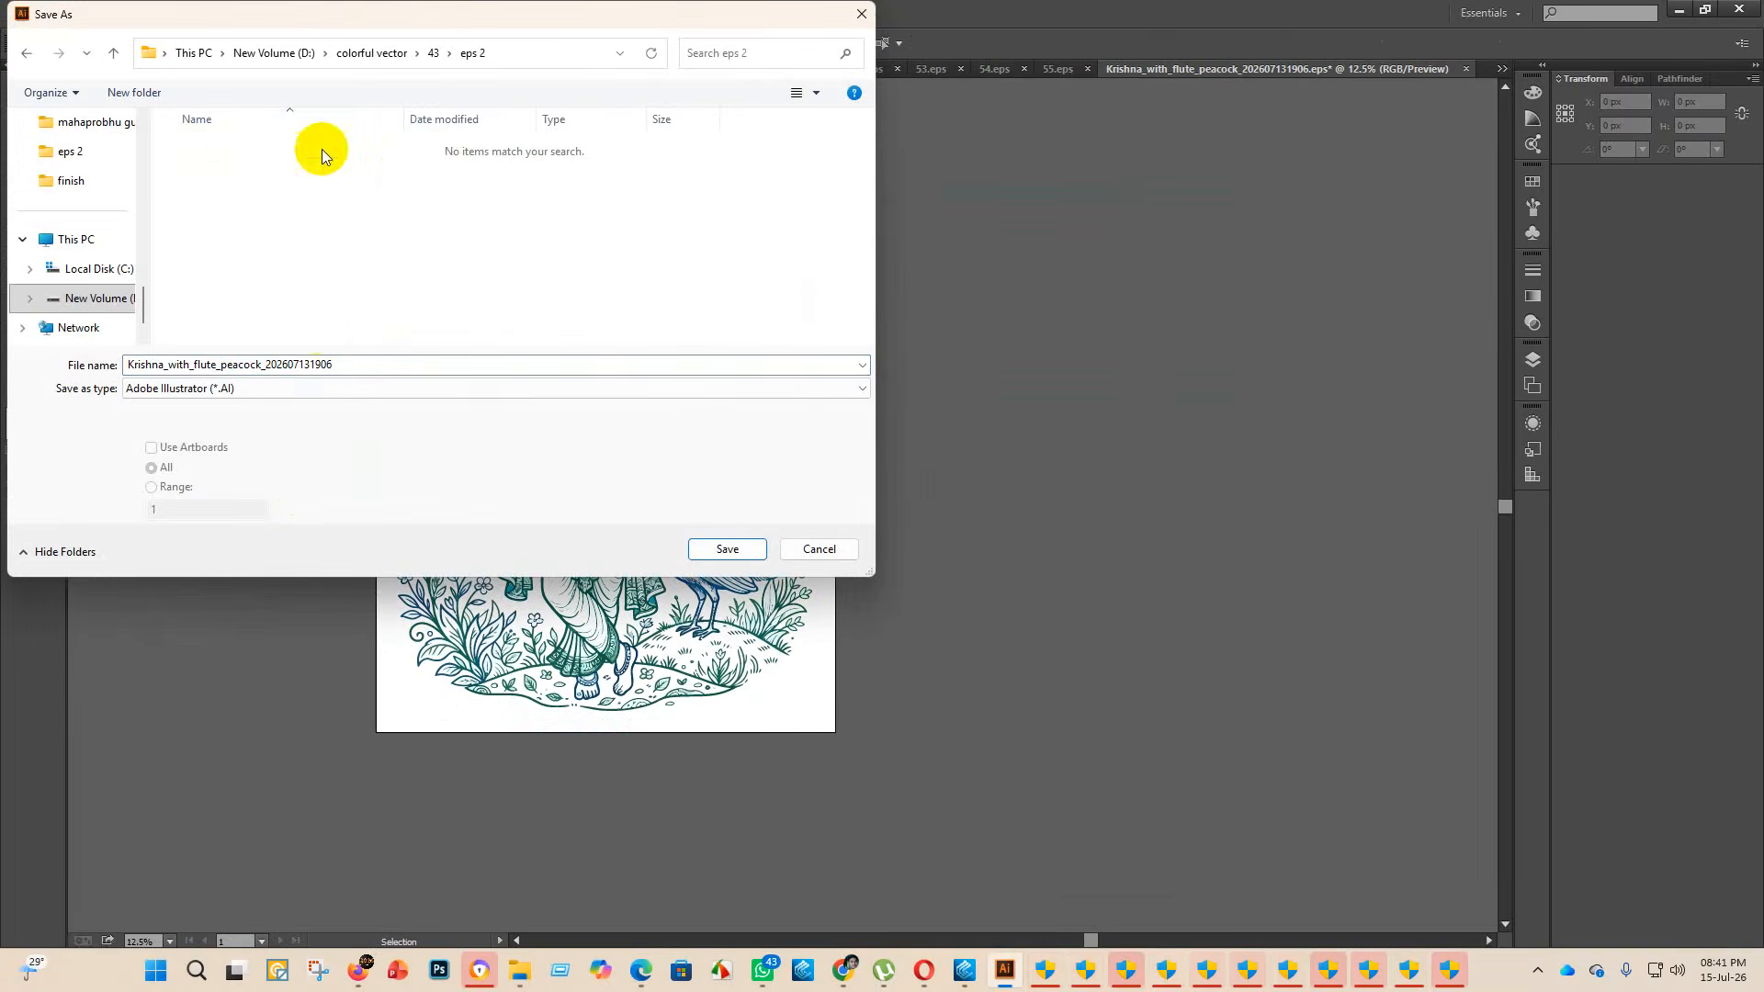
pyautogui.click(283, 390)
pyautogui.click(217, 420)
pyautogui.scroll(-5, 249, 283)
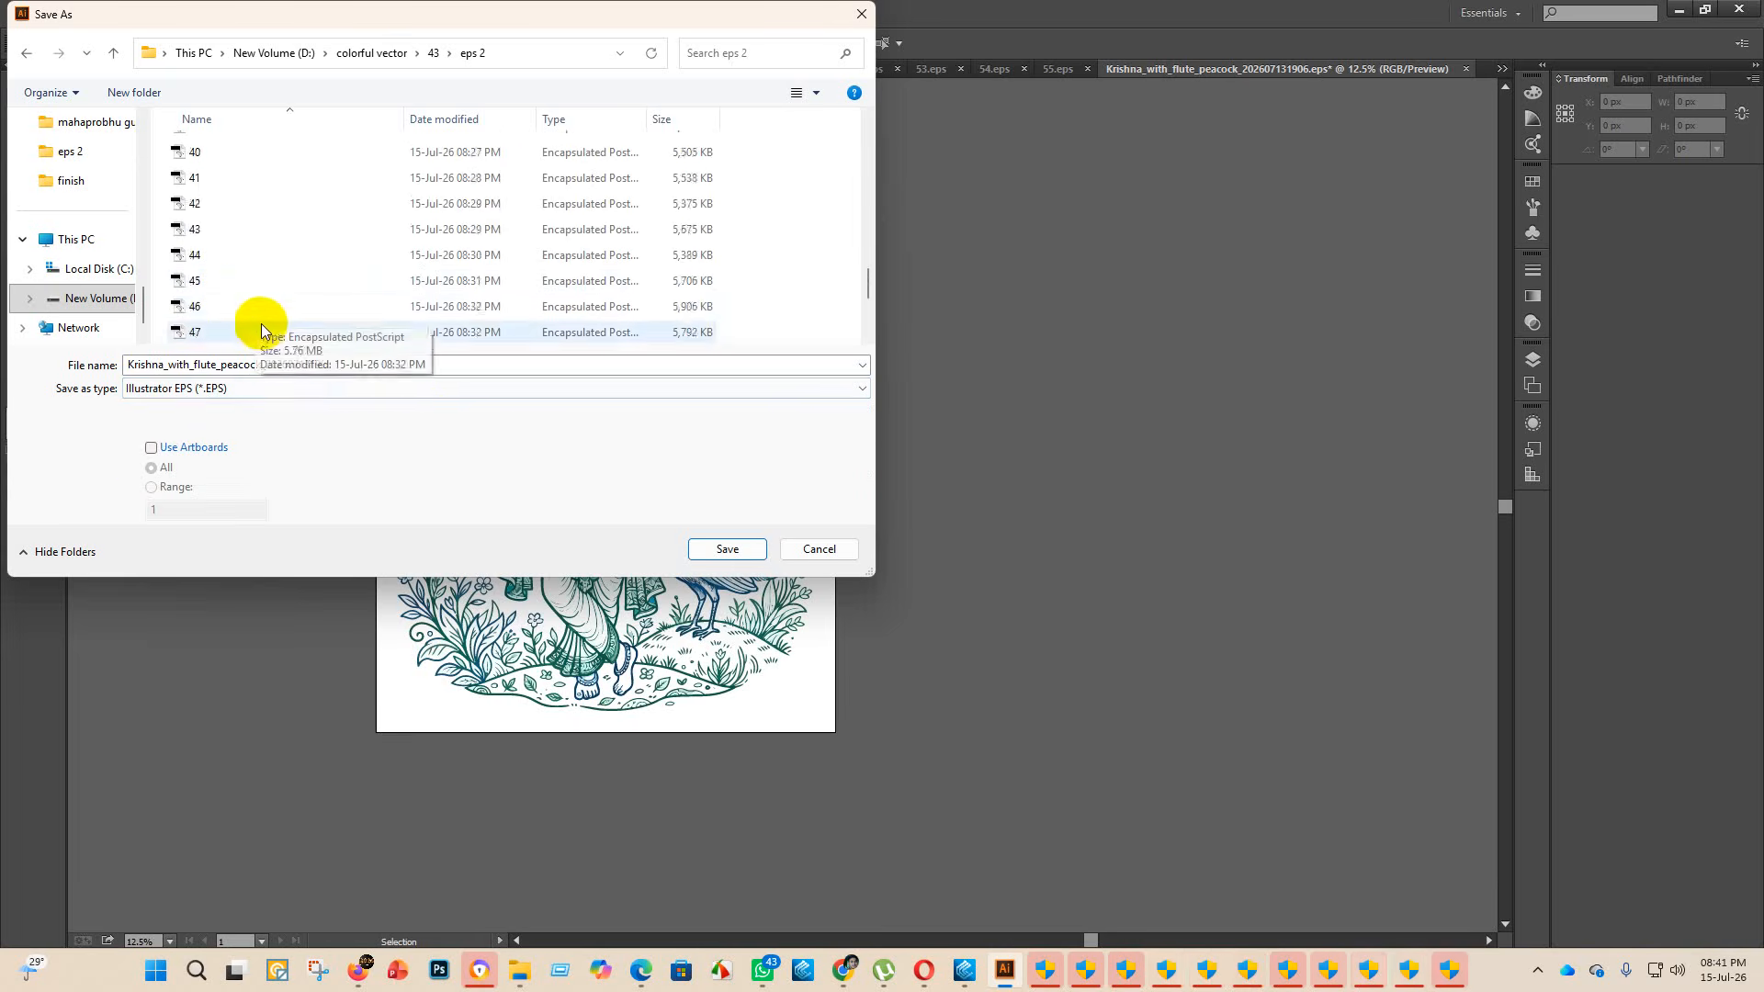
pyautogui.doubleClick(504, 365)
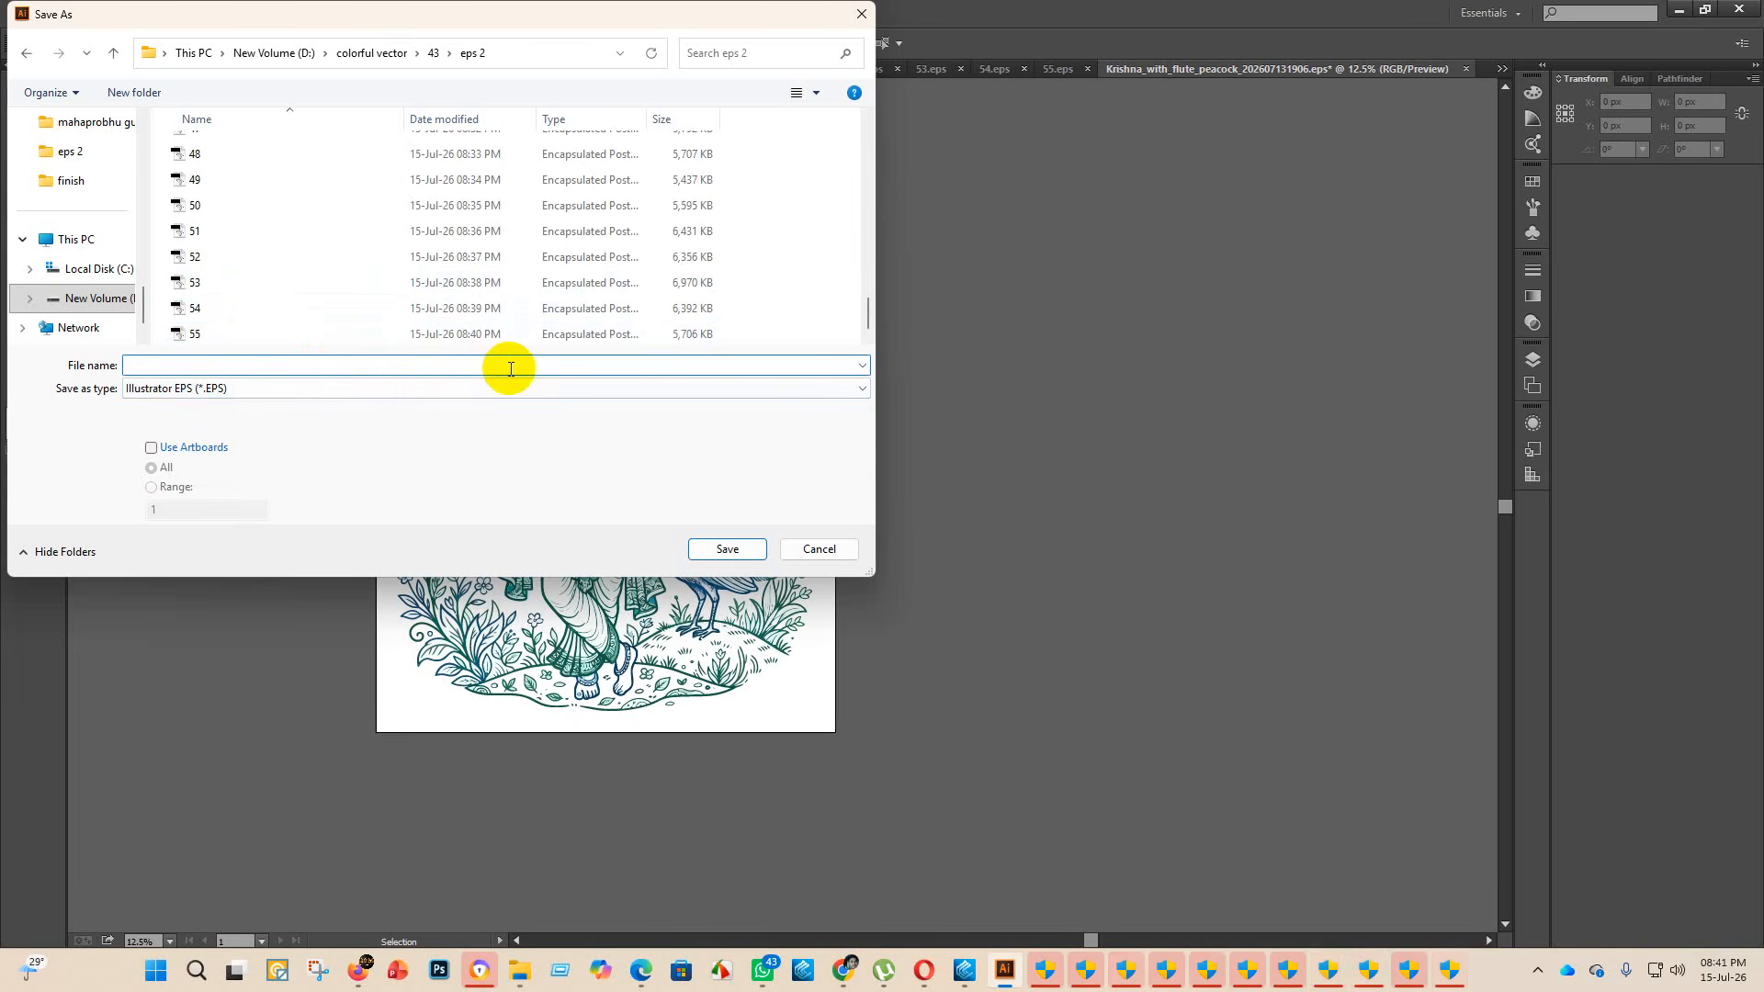
pyautogui.write('56')
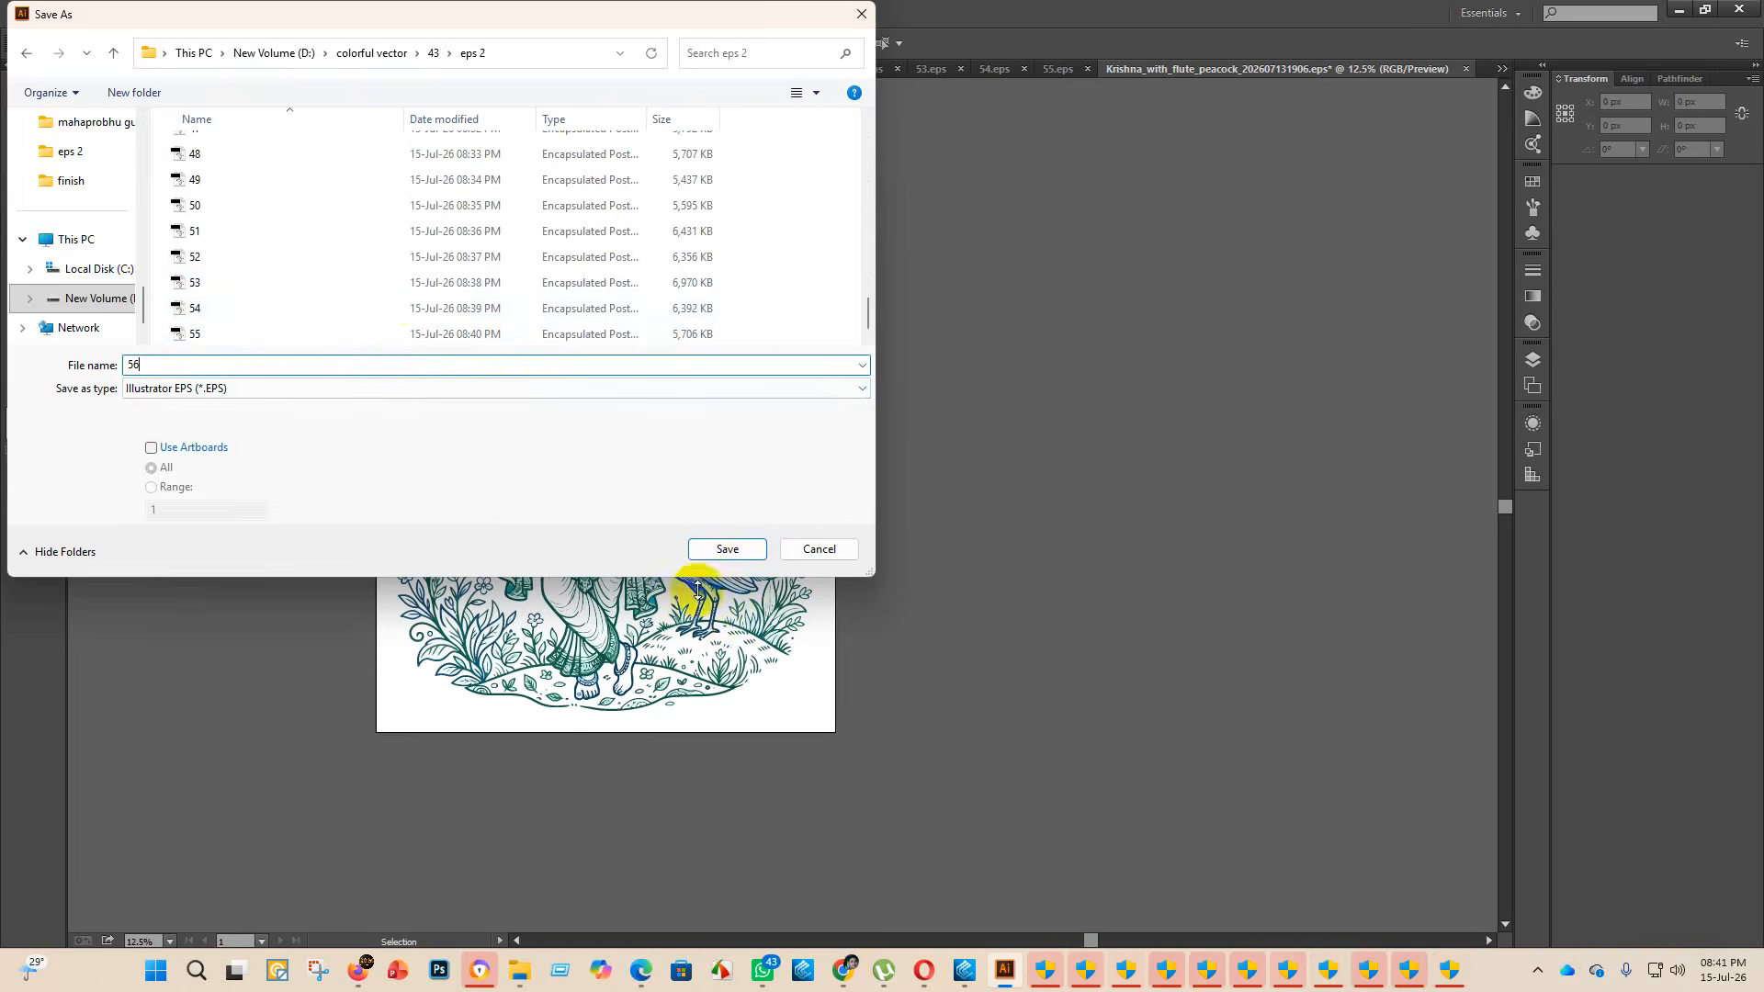
# - Save 56 in the Illustrator 10 EPS version
pyautogui.click(737, 549)
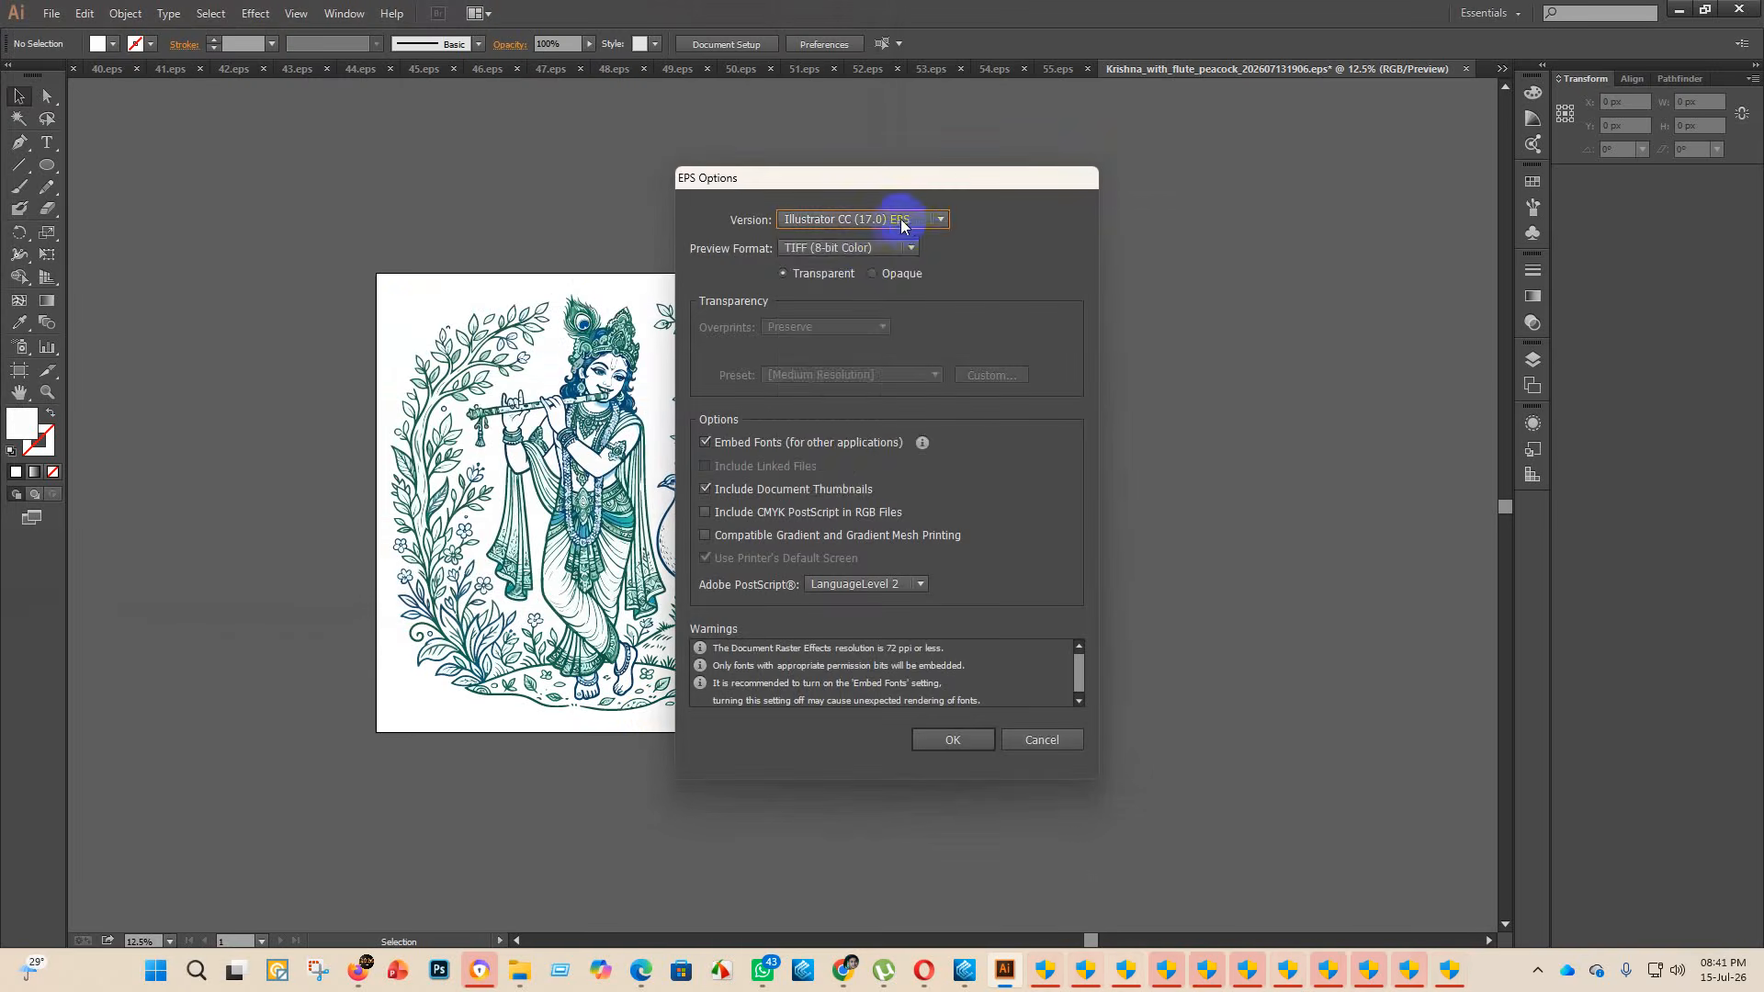
pyautogui.click(940, 217)
pyautogui.click(841, 405)
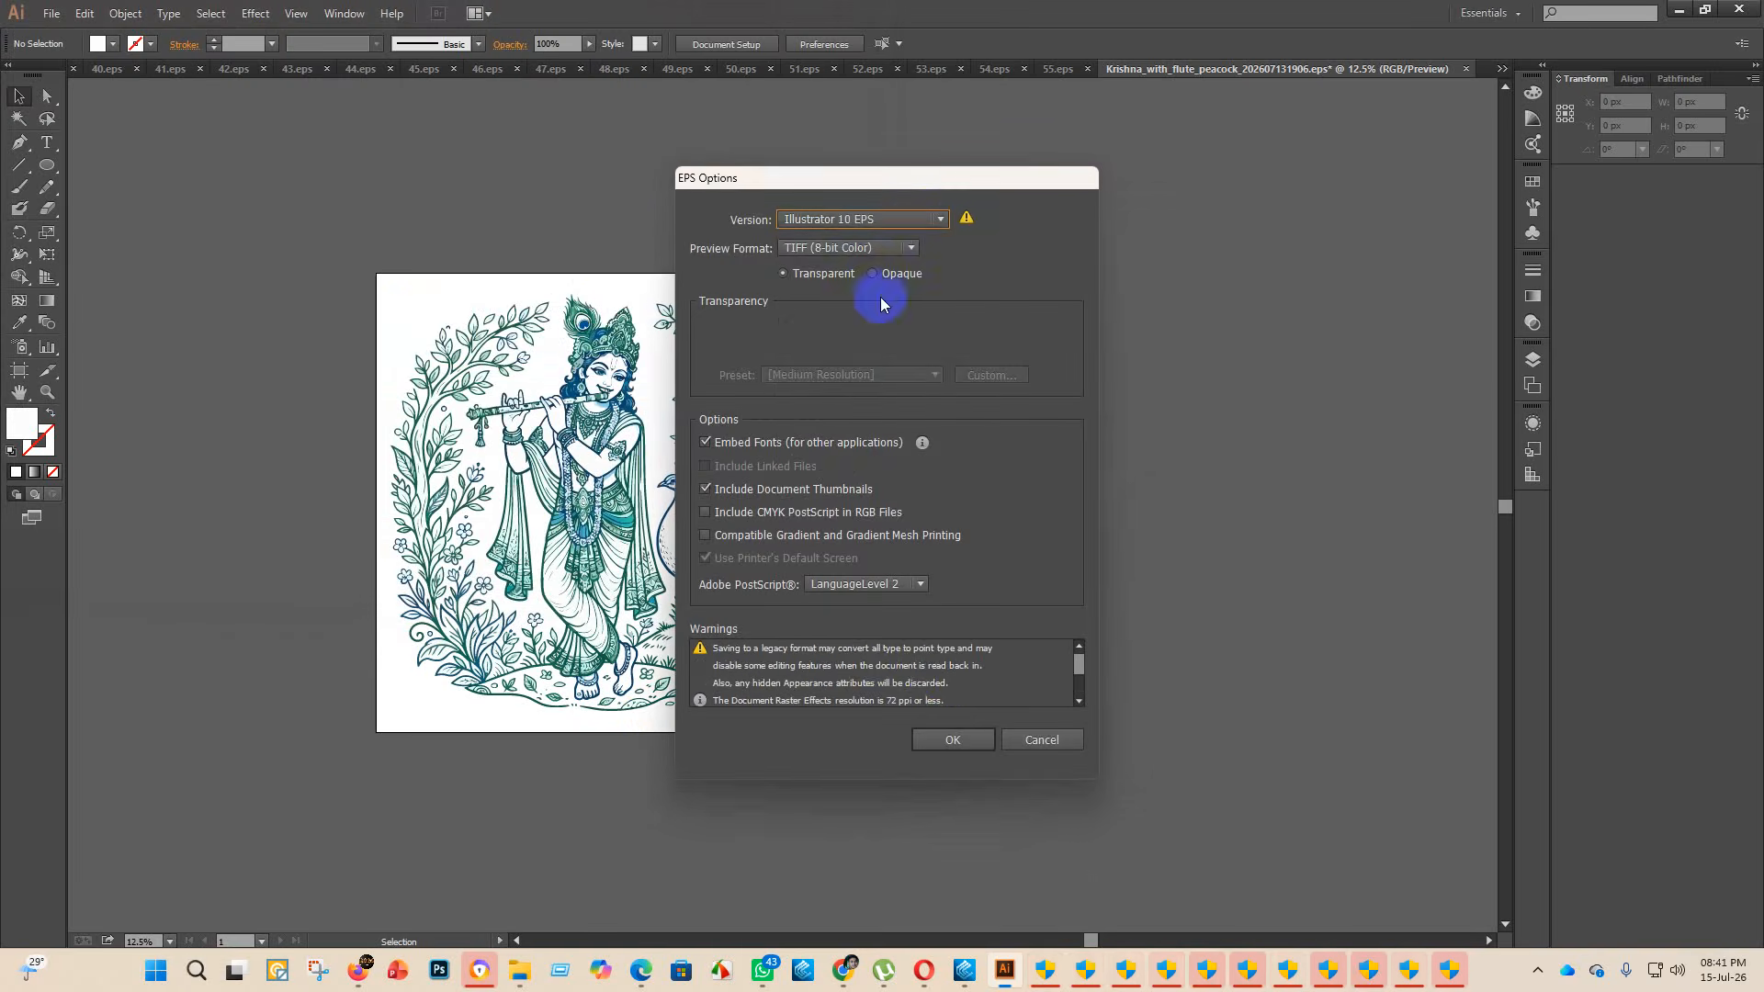
pyautogui.click(946, 739)
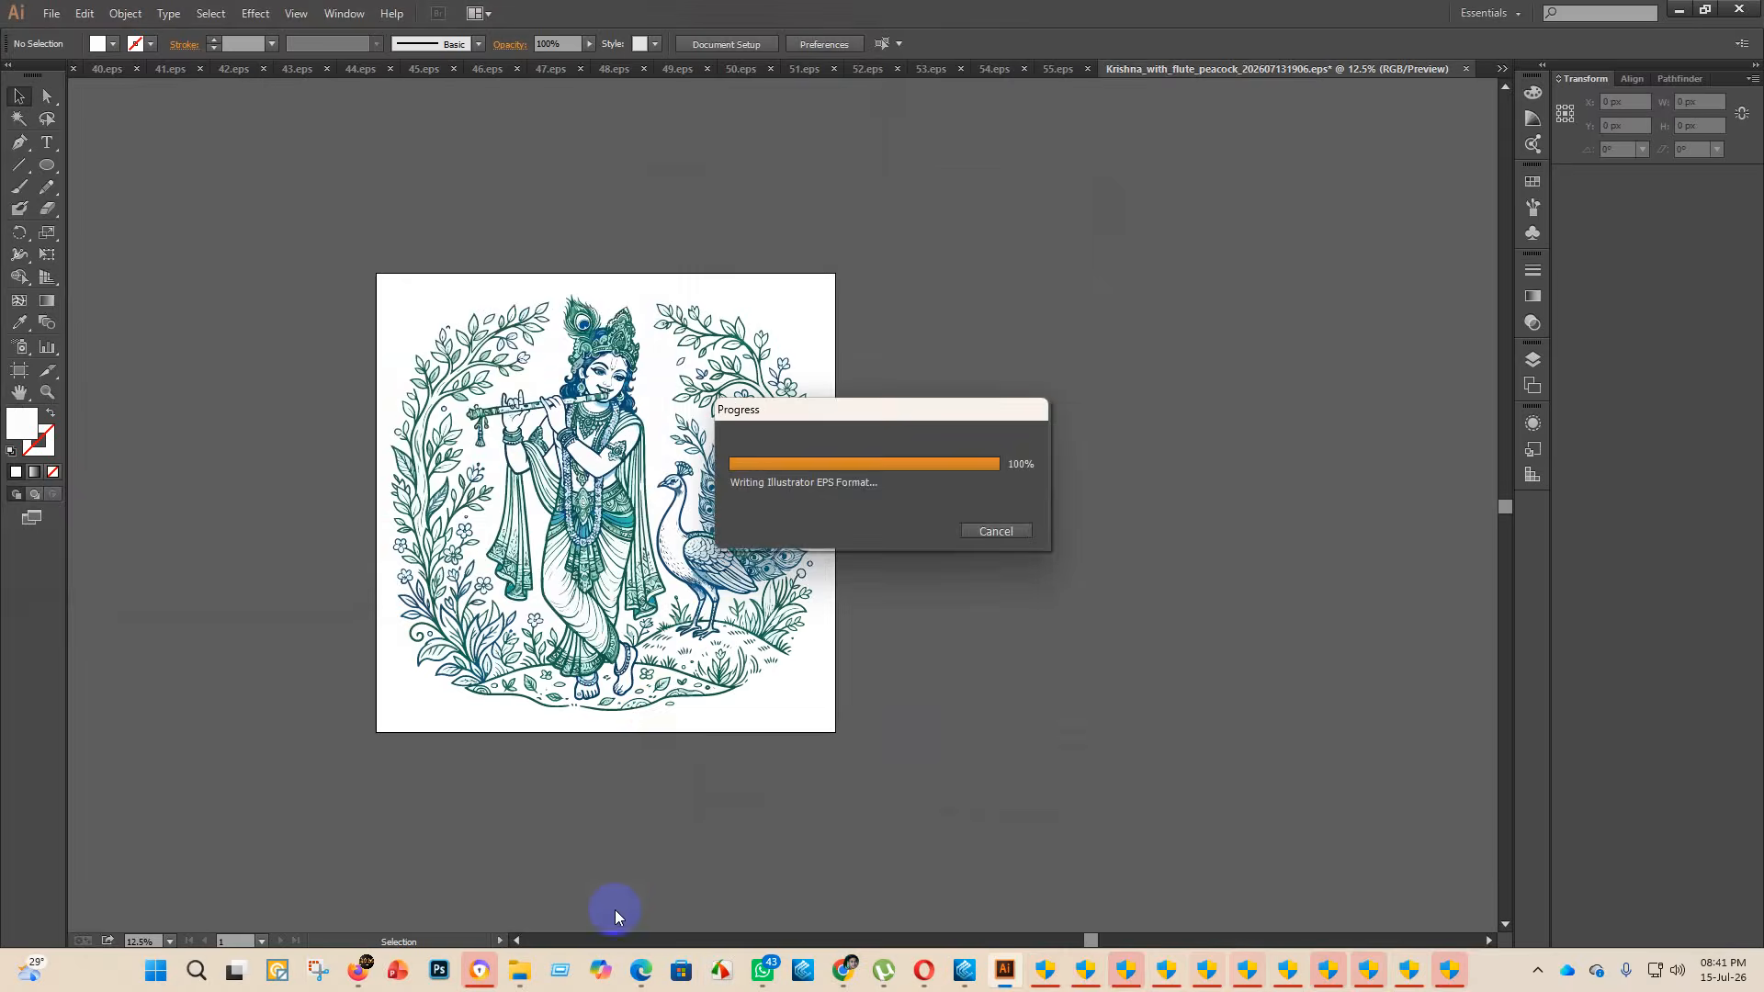
pyautogui.moveTo(520, 961)
pyautogui.click(551, 859)
pyautogui.moveTo(528, 195); pyautogui.dragTo(432, 188)
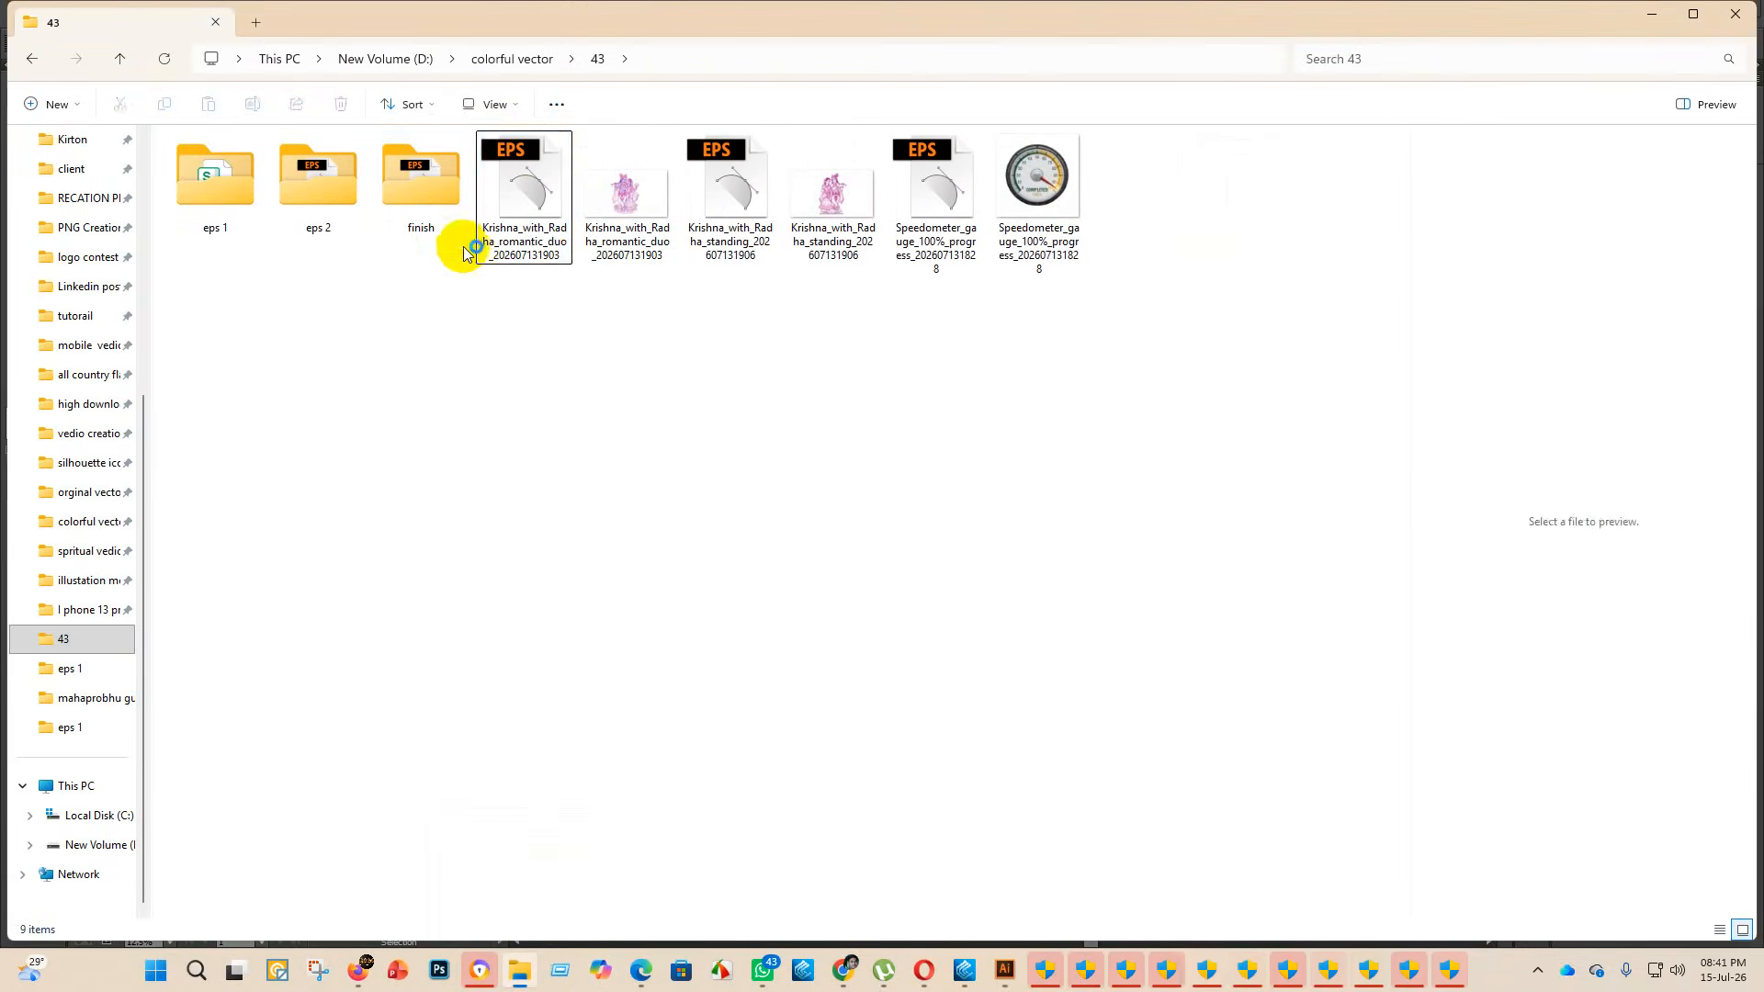
pyautogui.click(529, 208)
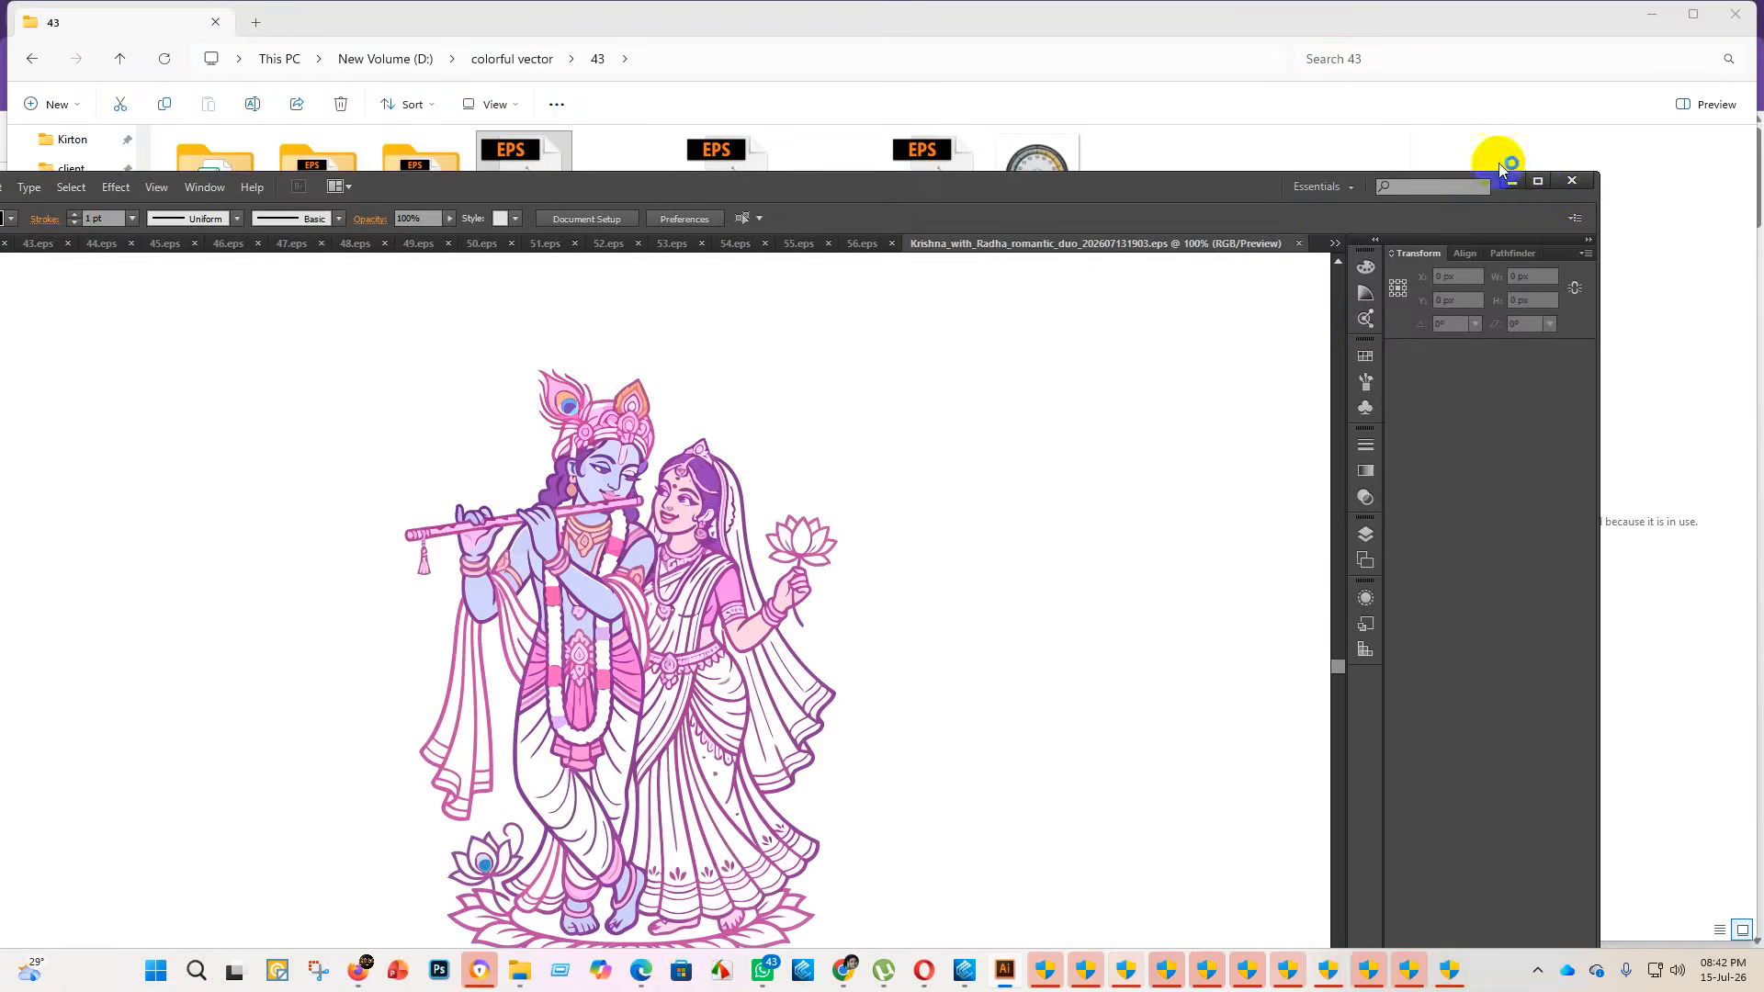
pyautogui.click(1541, 186)
# - Enlarge the Krishna and Radha illustration proportionally to about 8629 × 4816 px, keeping its bottom edge in place
pyautogui.scroll(-6, 938, 529)
pyautogui.scroll(1, 896, 606)
pyautogui.click(920, 617)
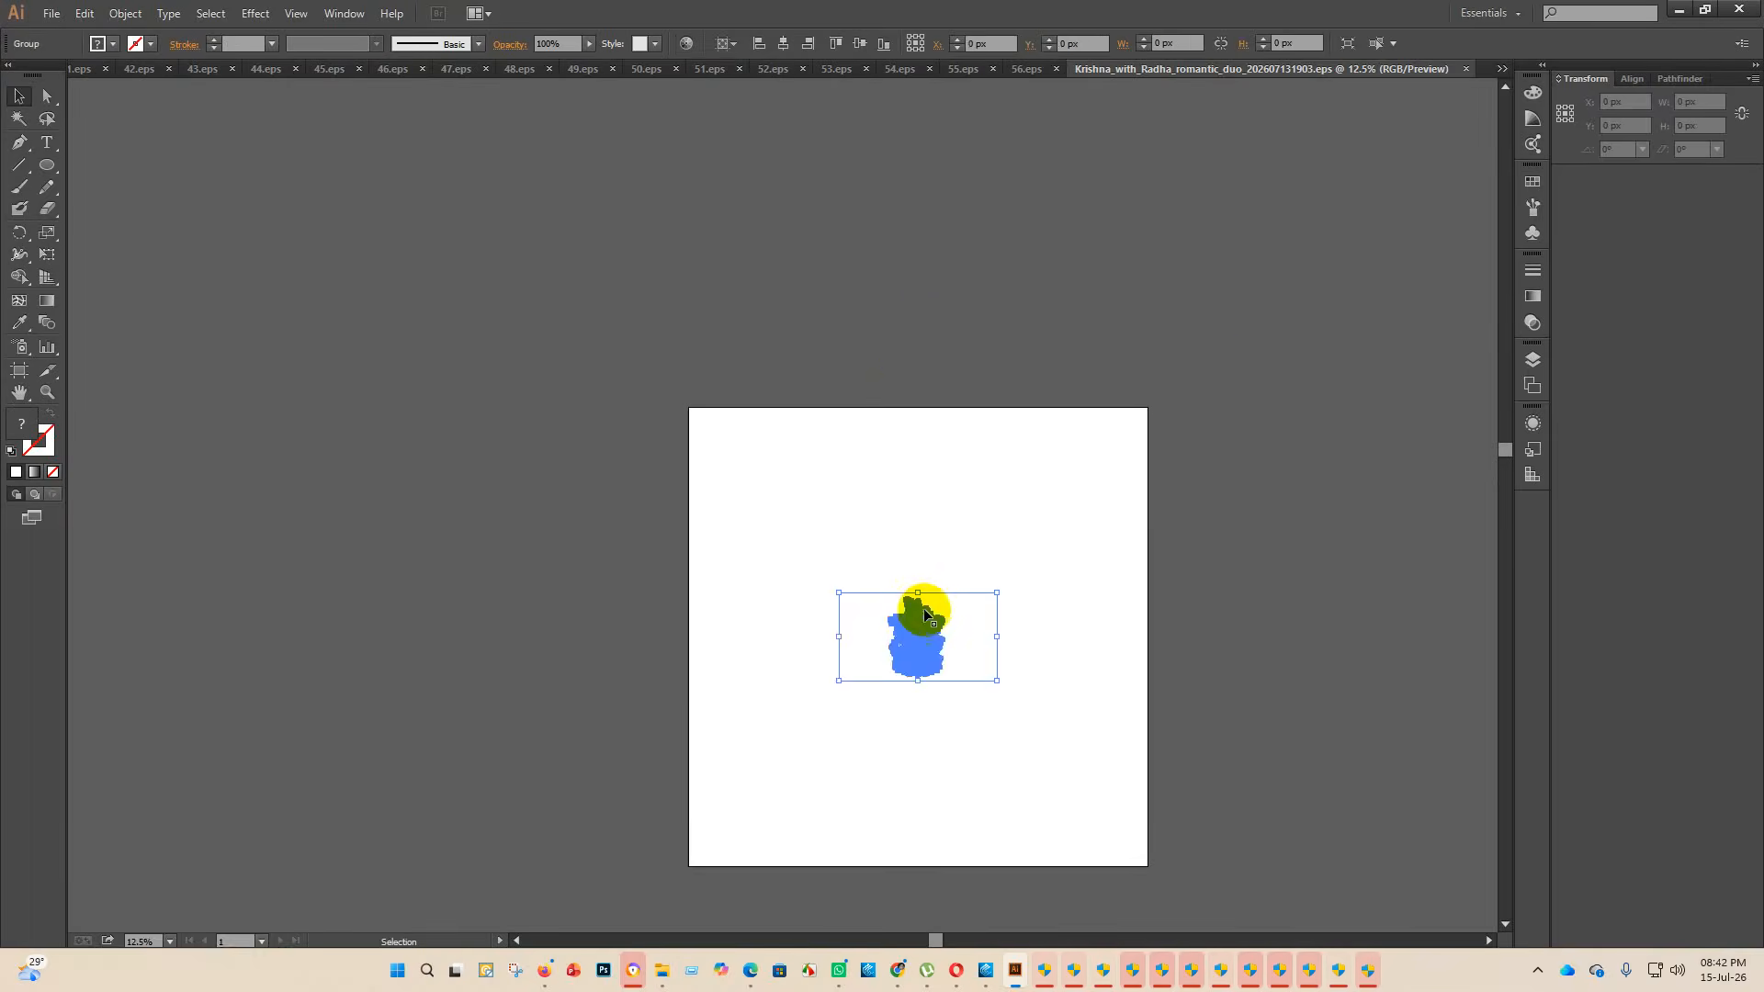
pyautogui.moveTo(920, 595); pyautogui.dragTo(1005, 128)
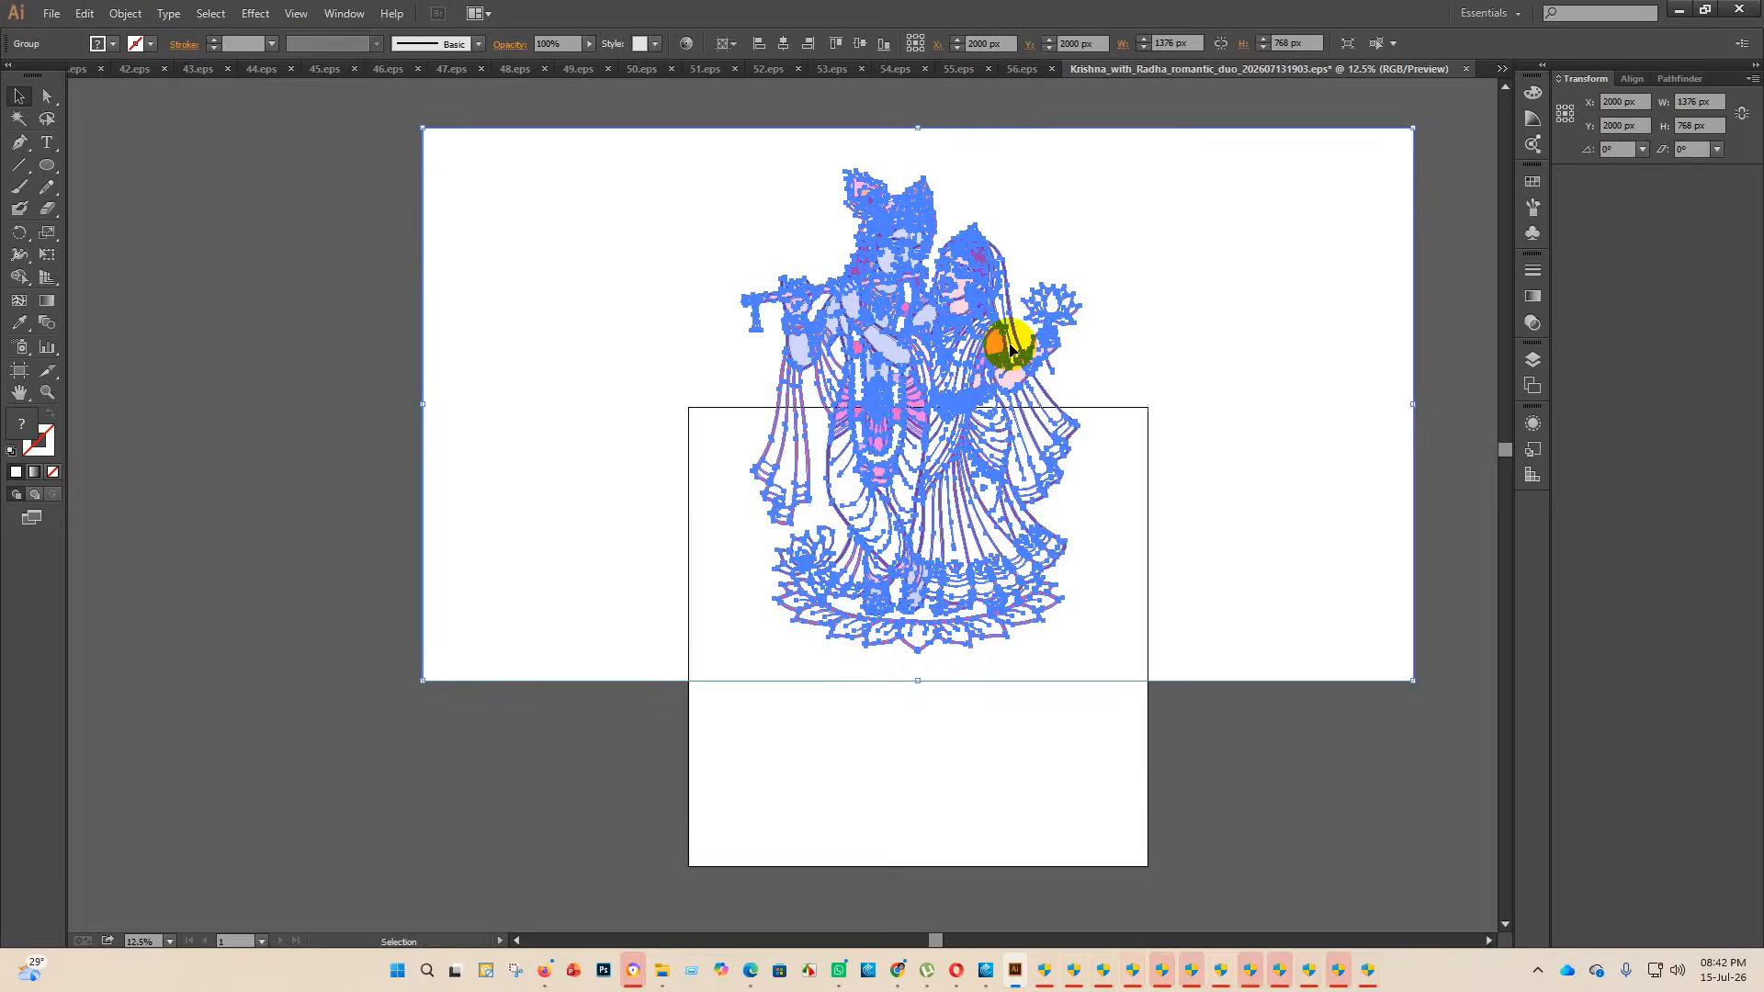
pyautogui.click(1294, 876)
# - Try deleting all the white shapes of the Krishna and Radha illustration with a Magic Wand selection and undo the deletion
pyautogui.scroll(-1, 517, 659)
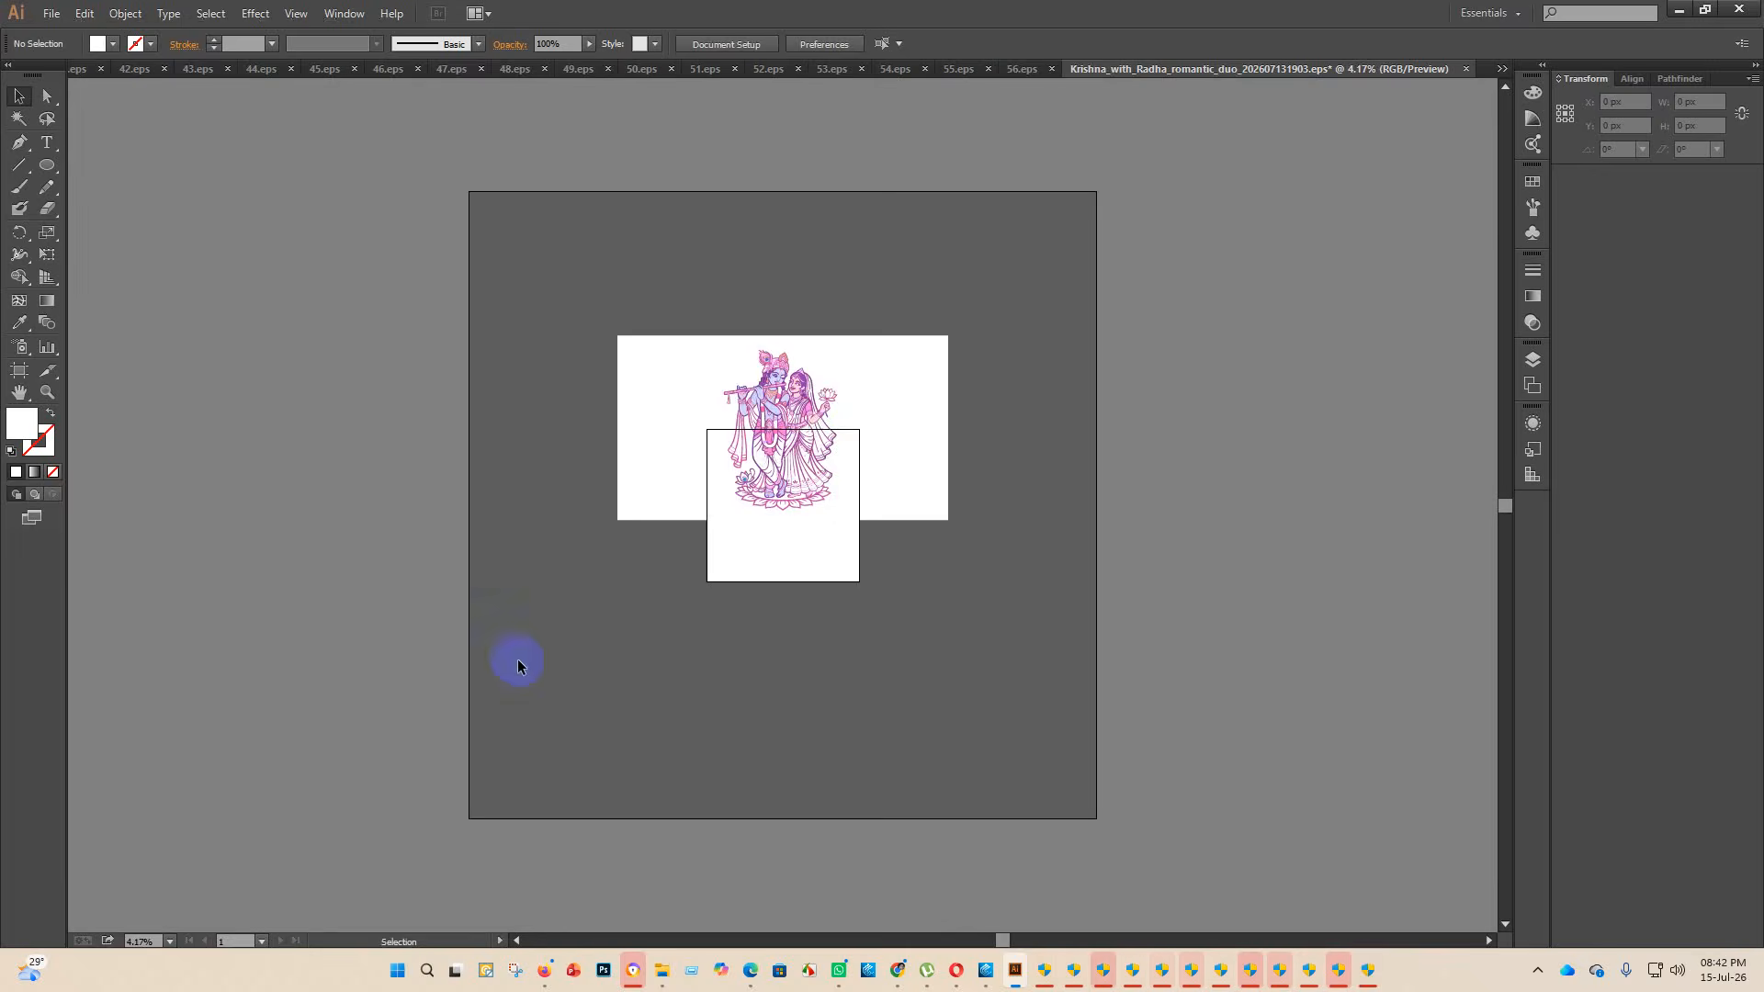
pyautogui.click(16, 120)
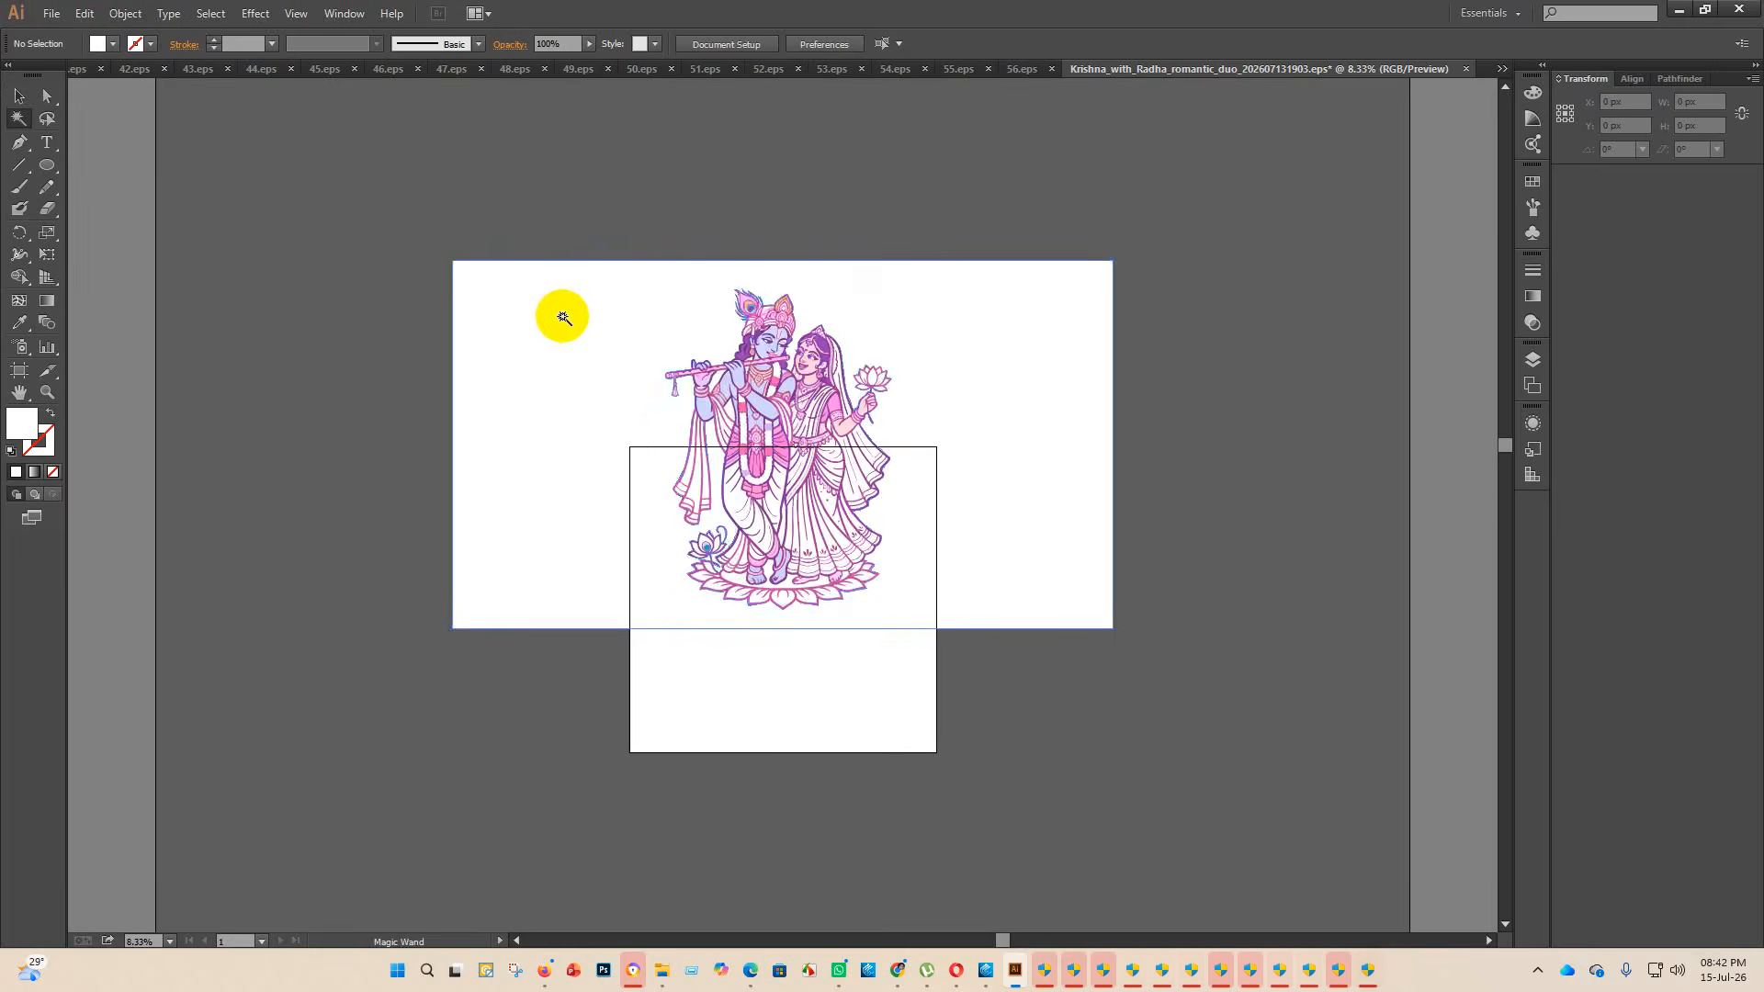
pyautogui.click(563, 316)
pyautogui.press('Delete')
pyautogui.scroll(3, 548, 315)
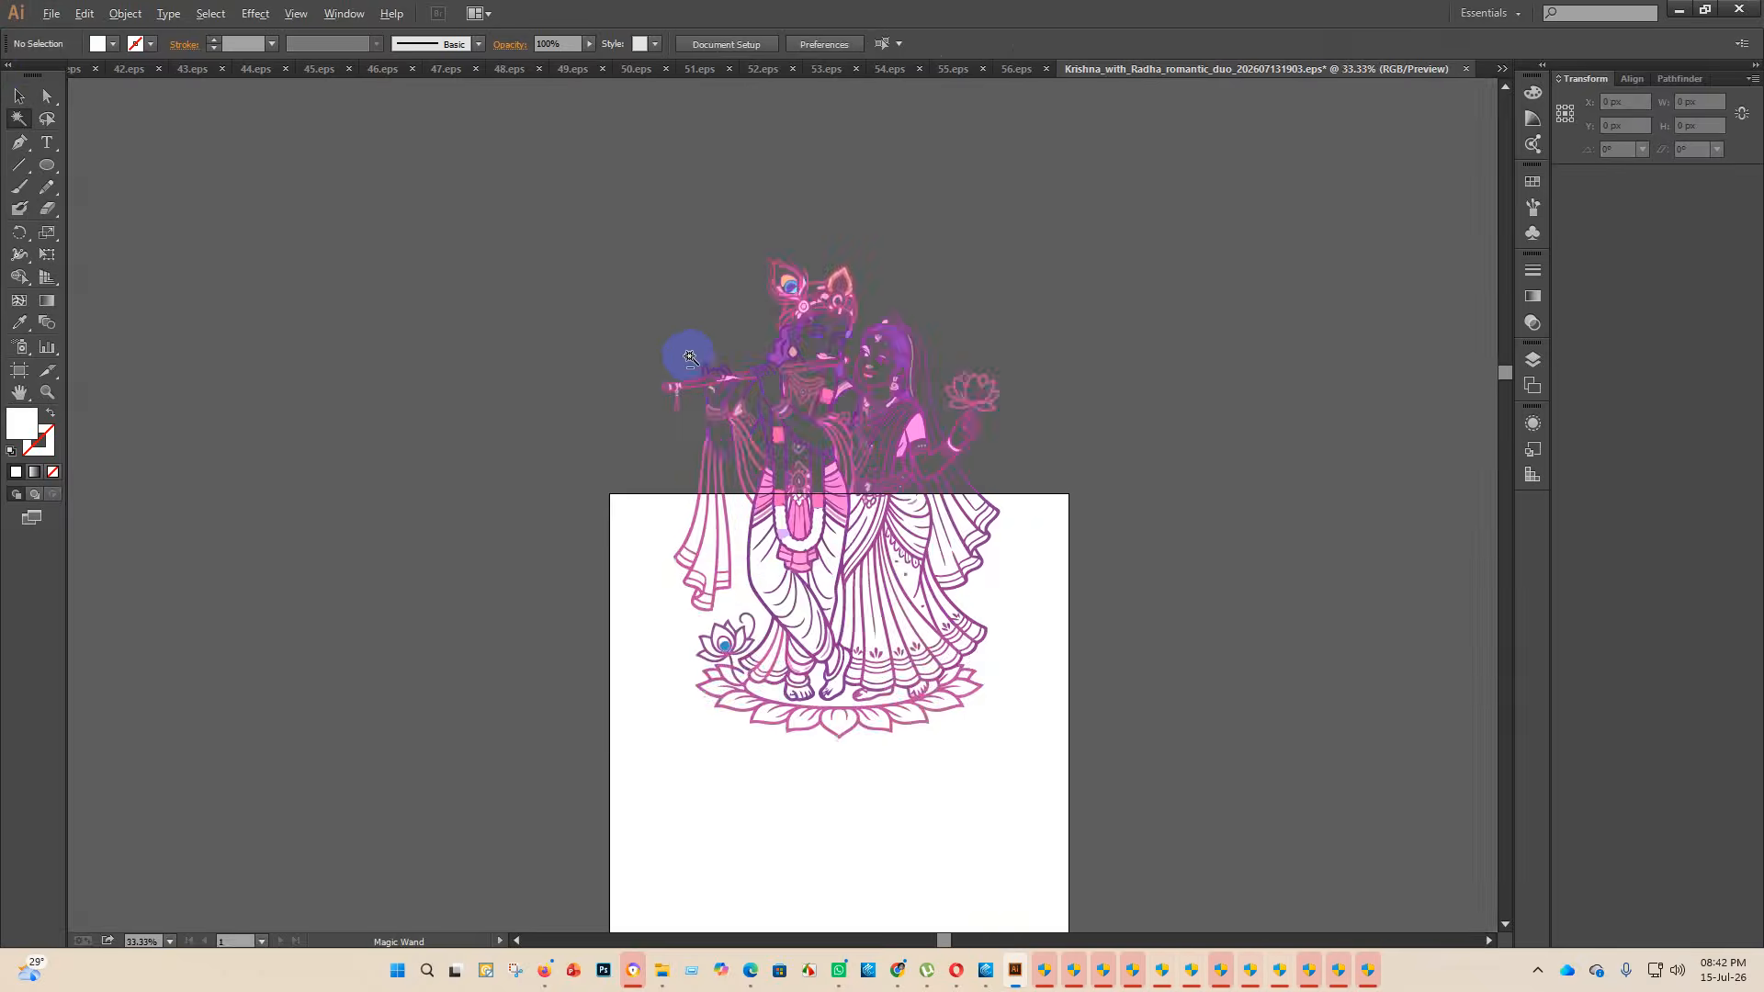
pyautogui.scroll(-1, 405, 368)
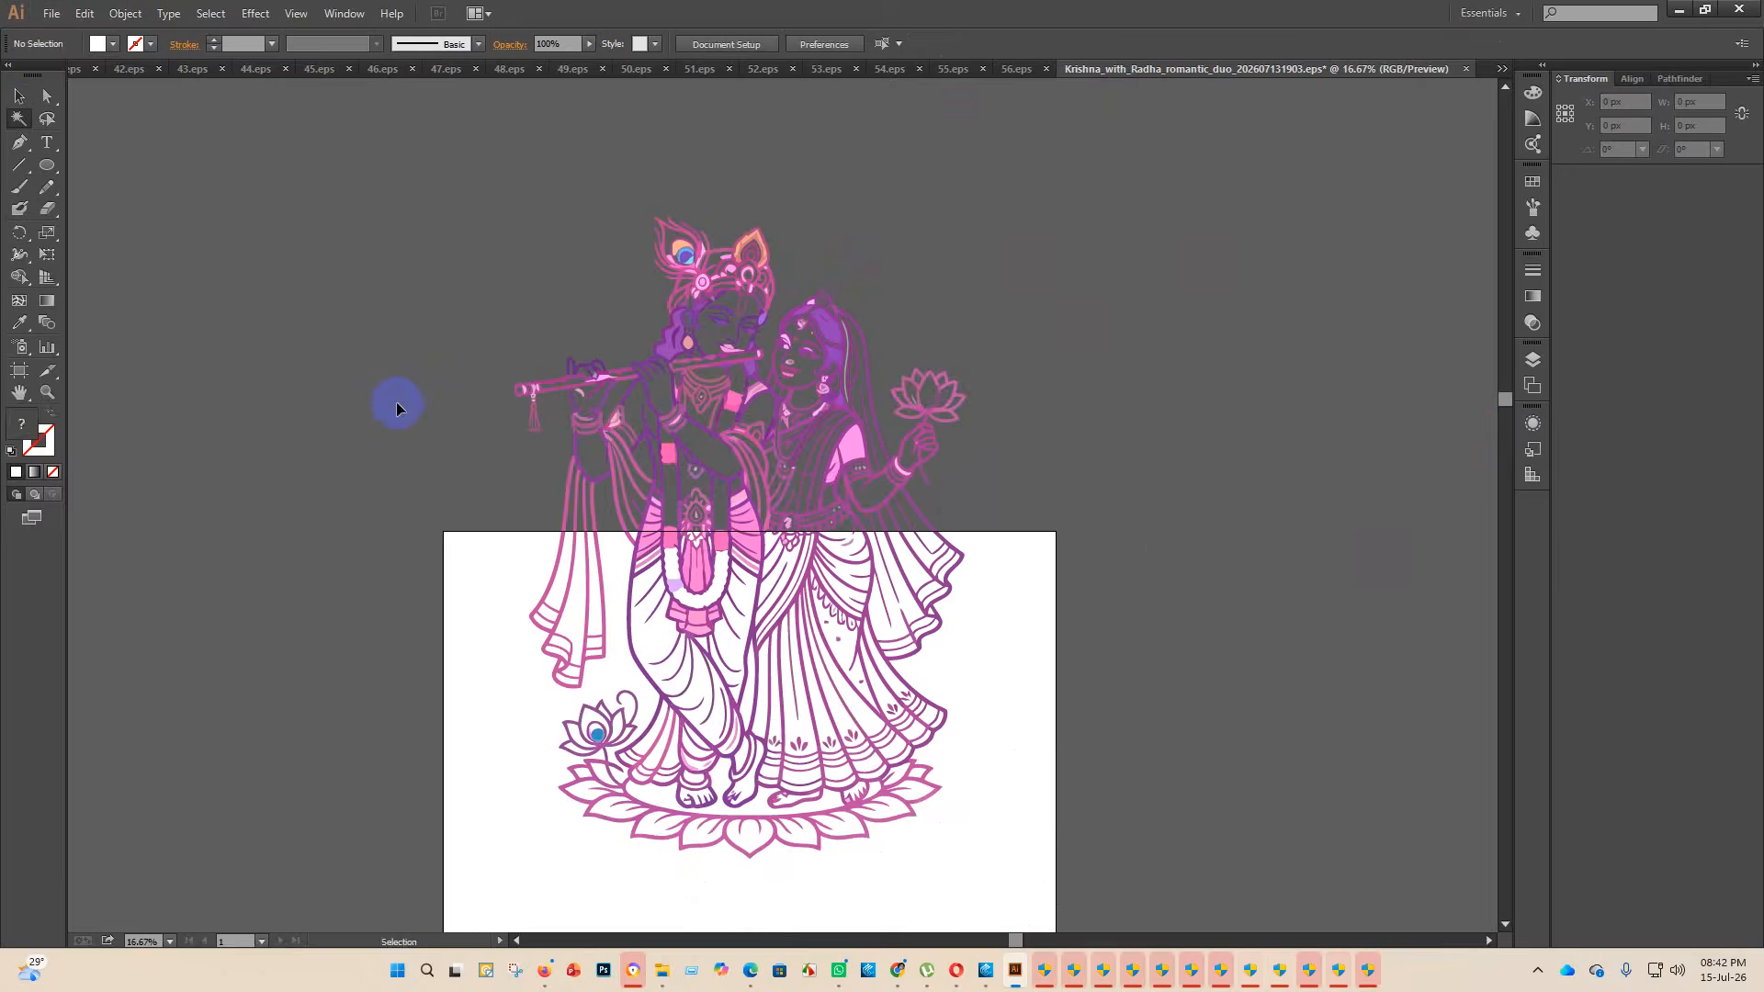
pyautogui.click(212, 247)
pyautogui.click(20, 93)
pyautogui.click(466, 124)
pyautogui.scroll(-4, 498, 327)
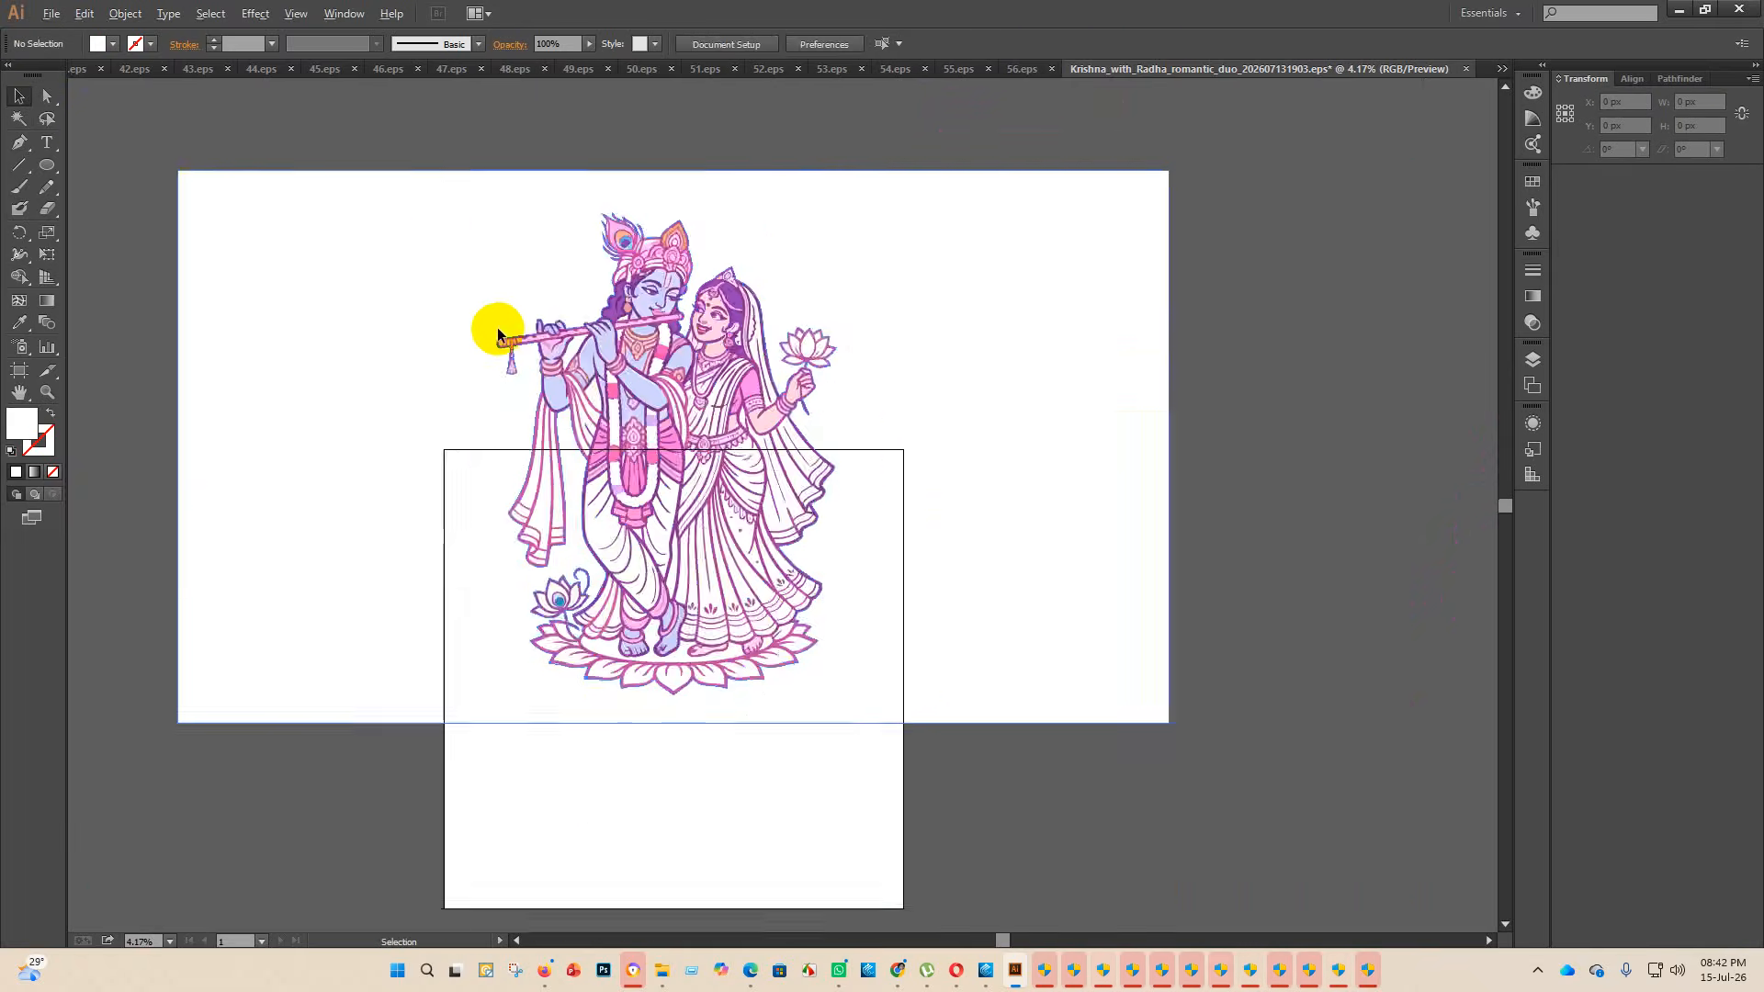
# - Ungroup the Krishna and Radha illustration and release its white background compound path
pyautogui.moveTo(1016, 346); pyautogui.dragTo(891, 385)
pyautogui.rightClick(891, 388)
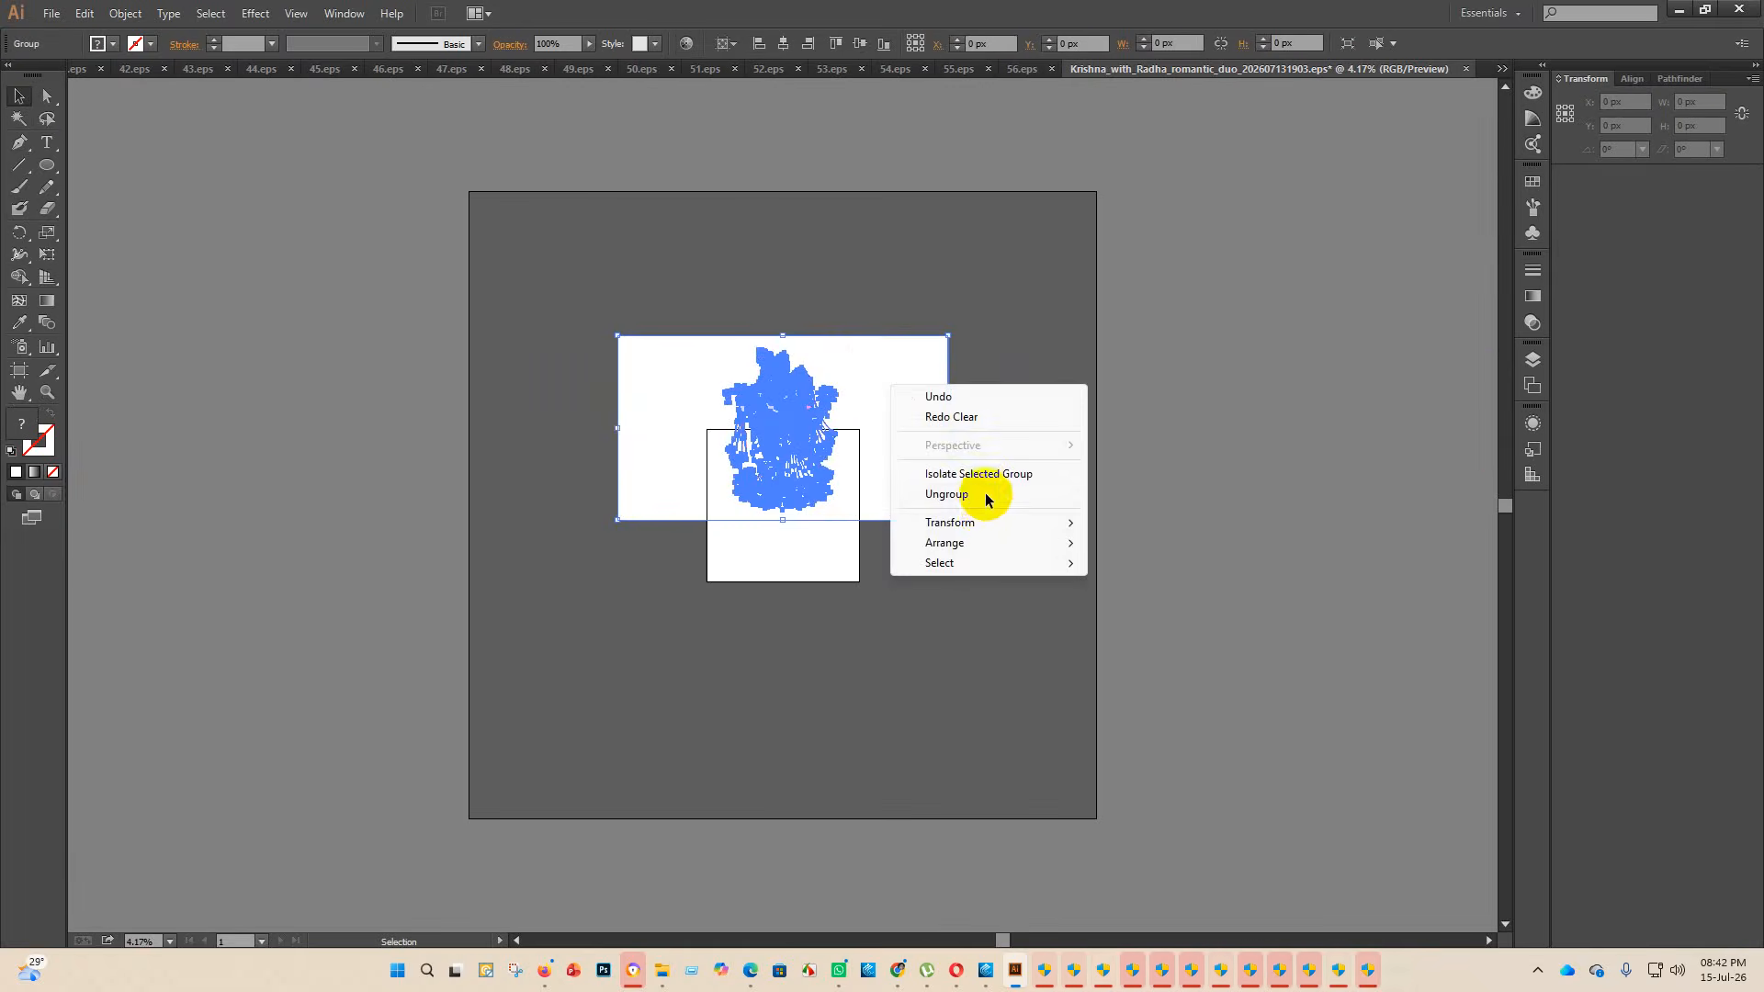
pyautogui.click(988, 497)
pyautogui.rightClick(932, 401)
pyautogui.click(1004, 506)
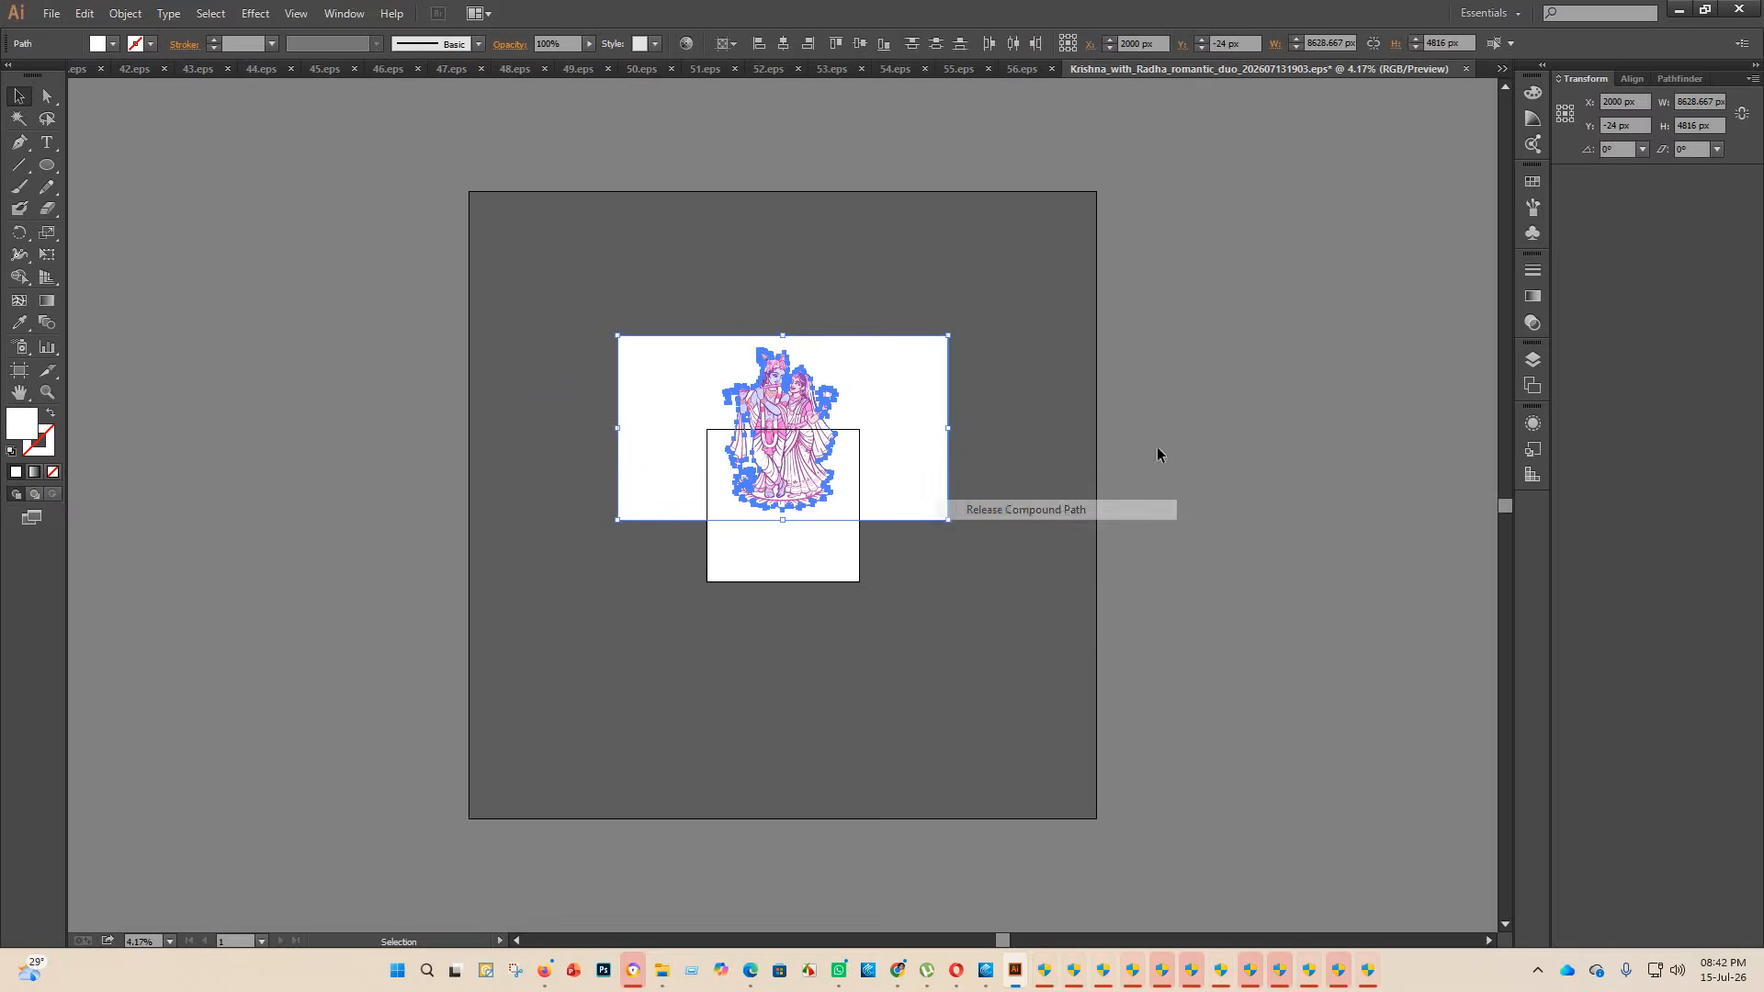
# - Pull the large white outer rectangle away from the Krishna and Radha figures and delete it, keeping their inner white fills
pyautogui.click(1055, 414)
pyautogui.moveTo(866, 394); pyautogui.dragTo(1222, 388)
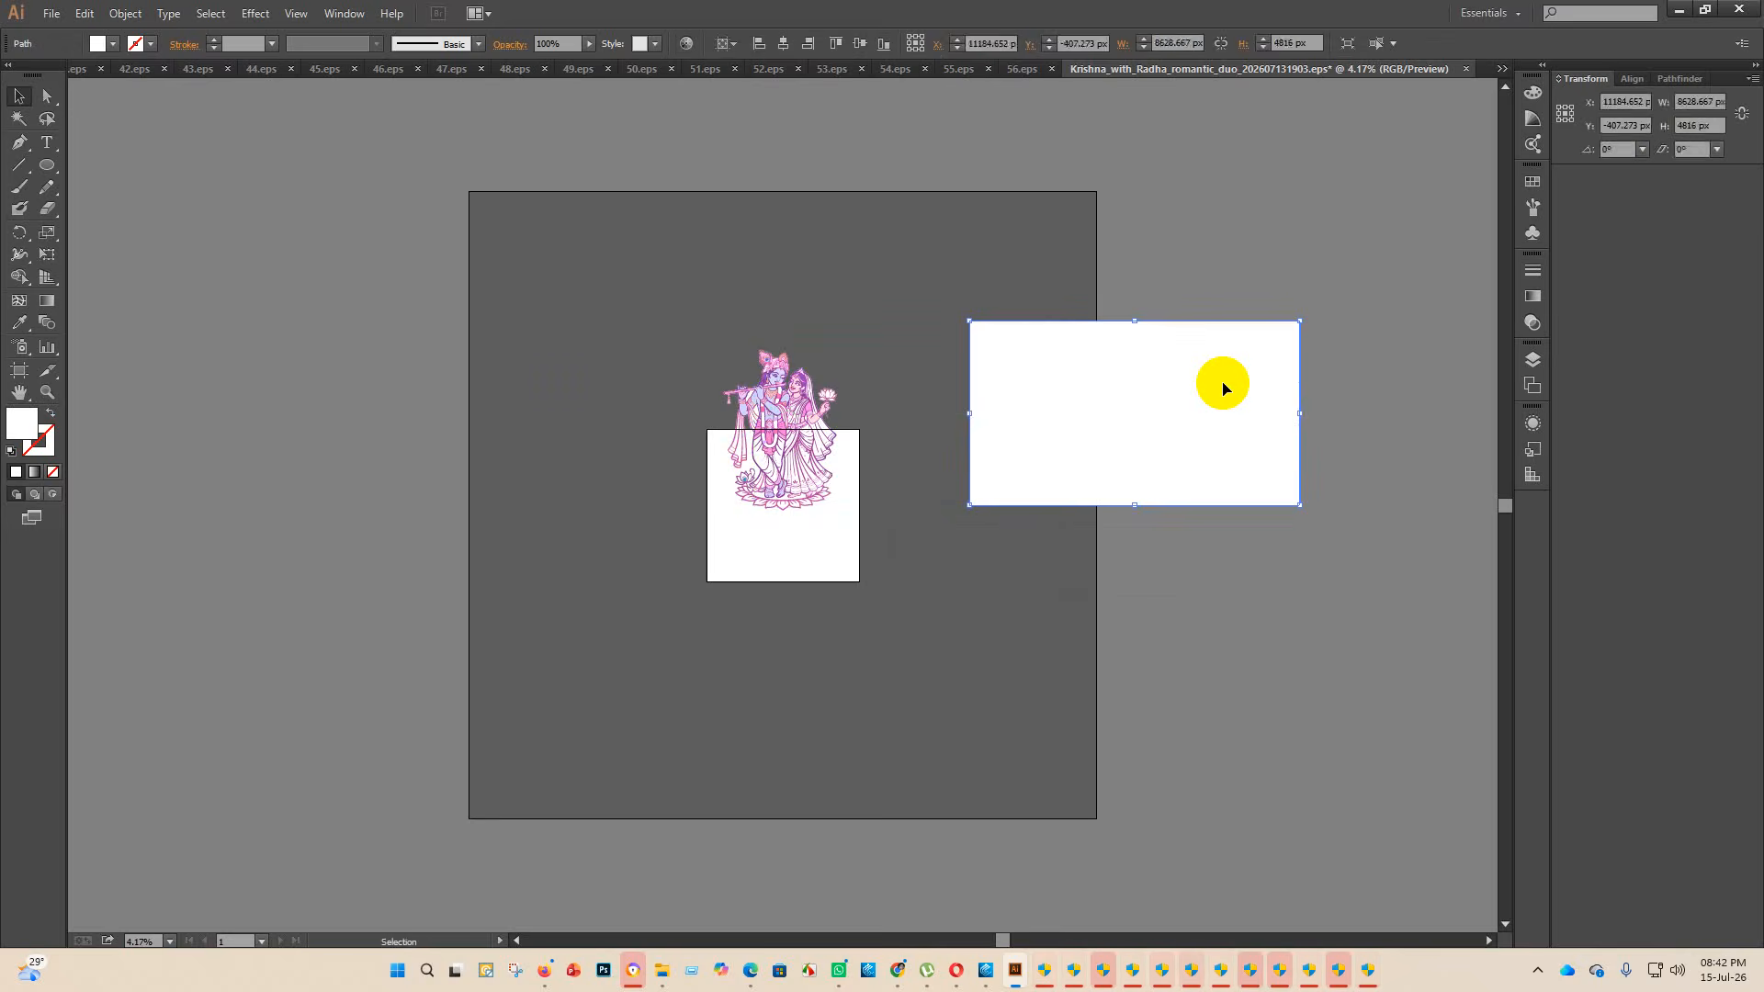
pyautogui.press('Delete')
# - Group the remaining Krishna and Radha artwork and center it horizontally and vertically on the artboard
pyautogui.scroll(3, 774, 441)
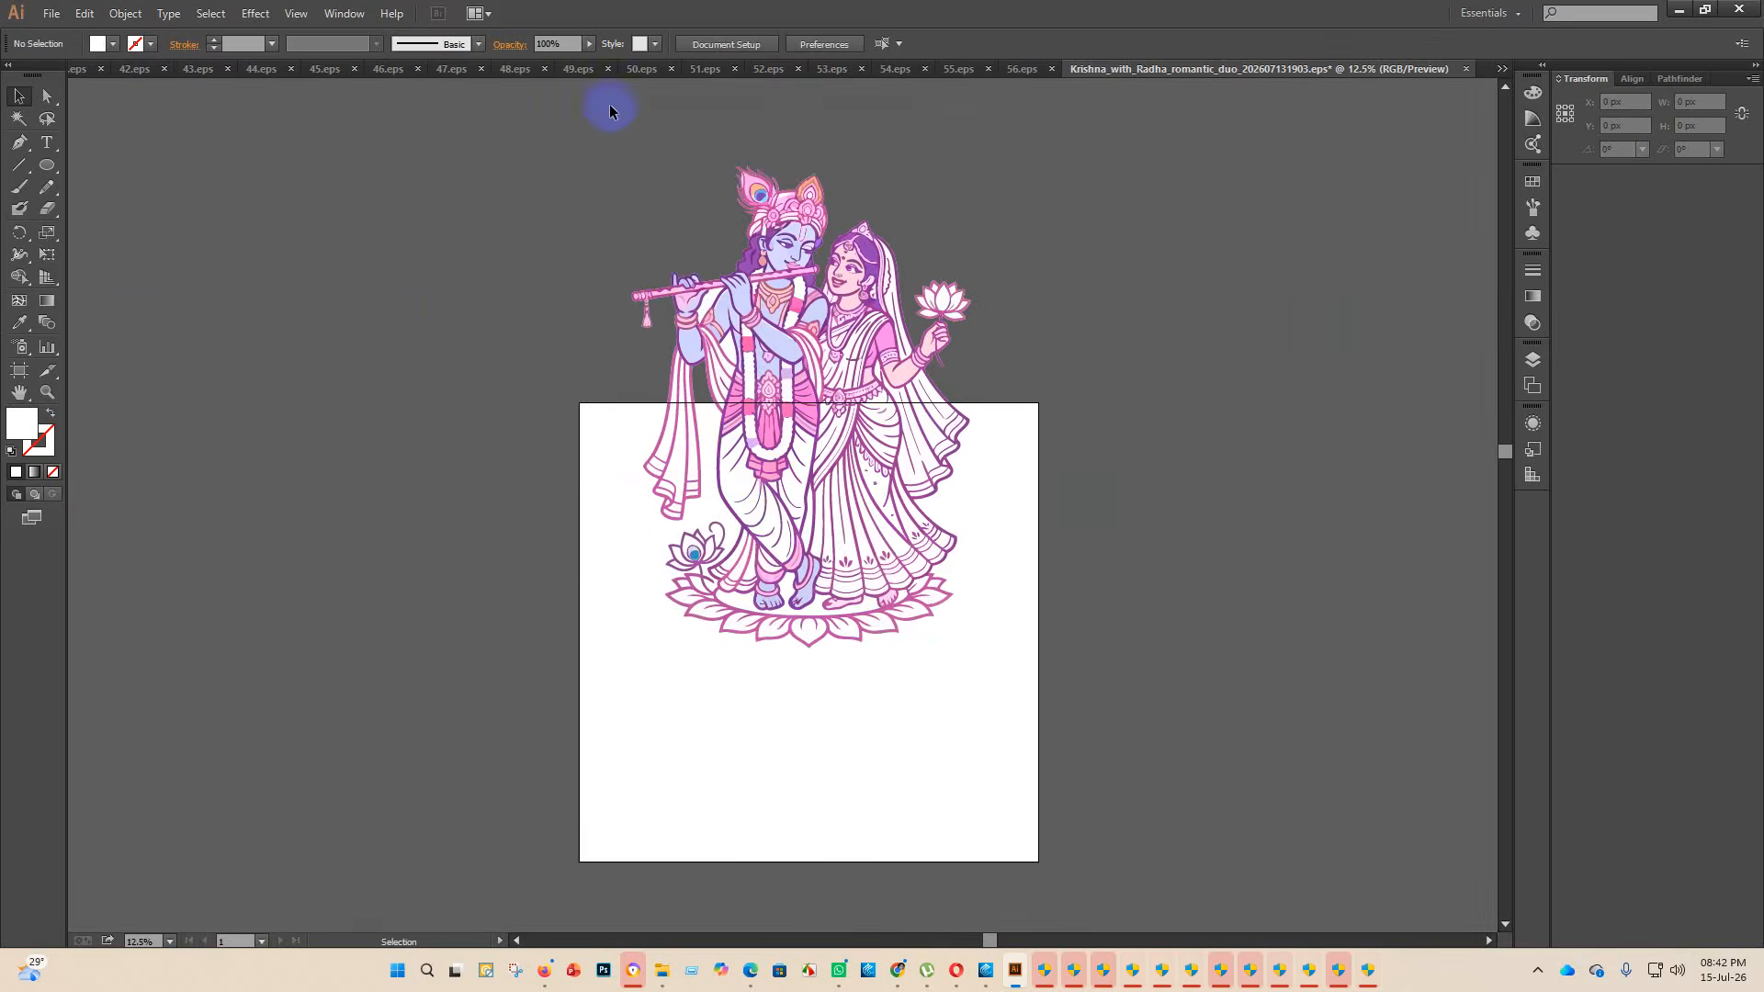
pyautogui.moveTo(609, 111); pyautogui.dragTo(1064, 742)
pyautogui.hotkey('ctrl', 'g')
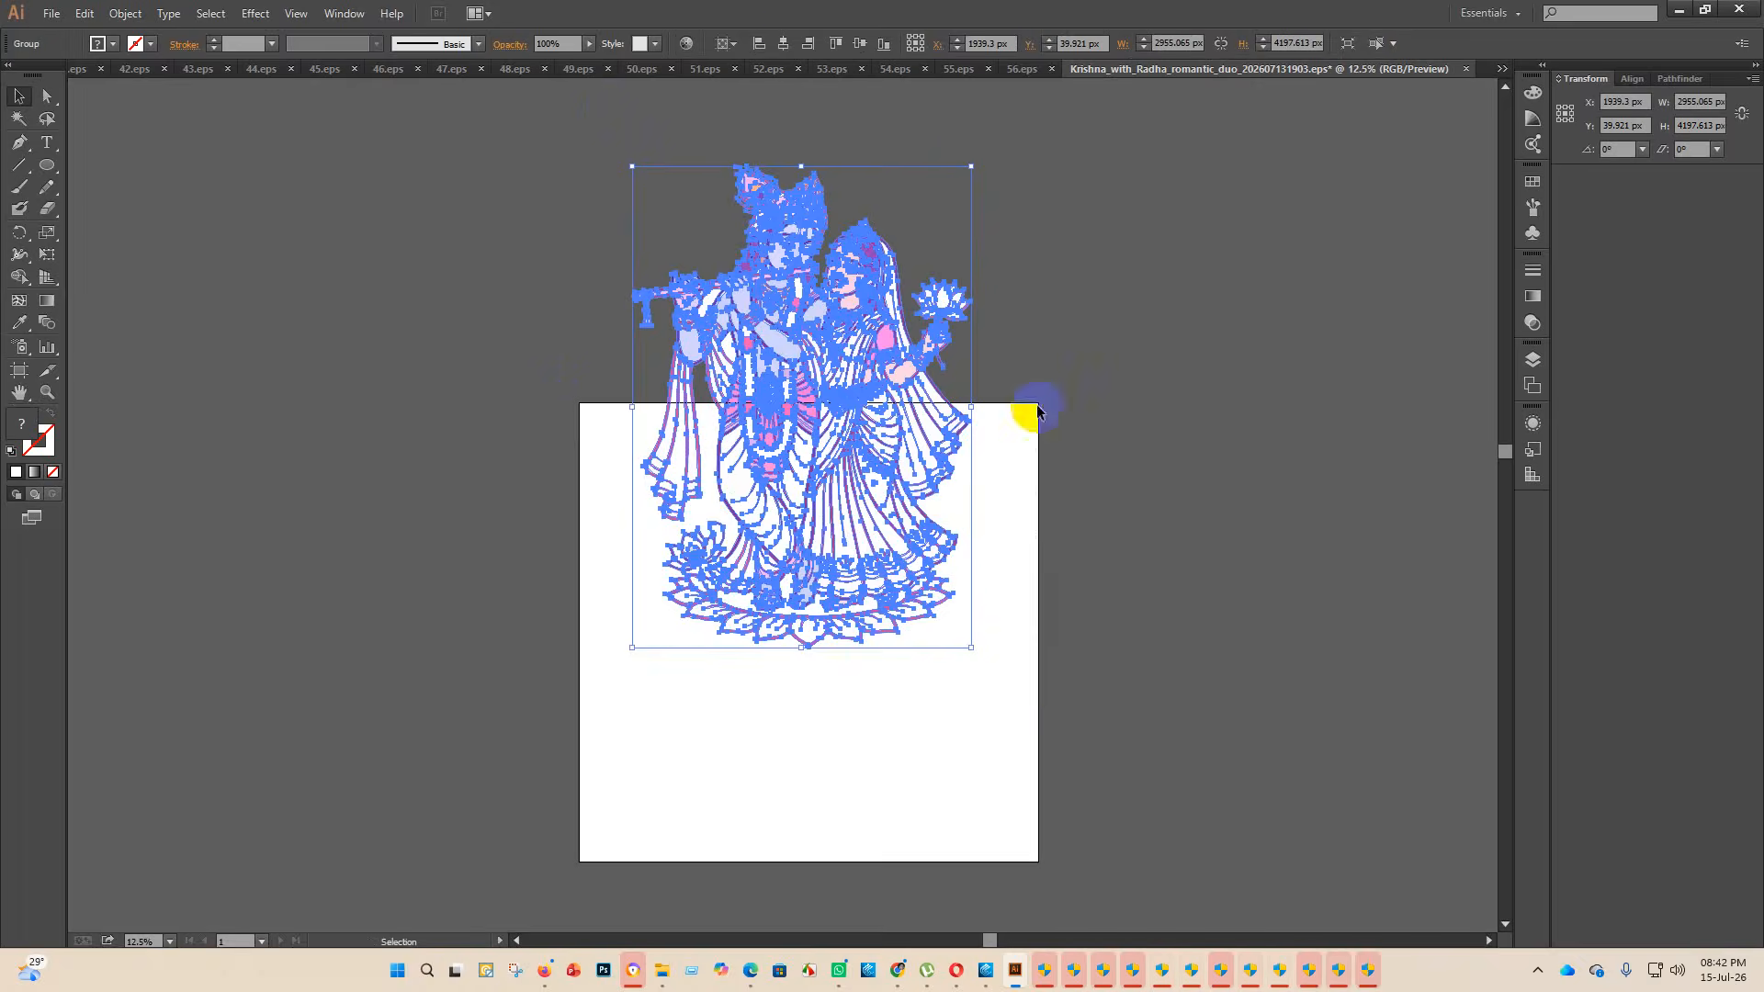
pyautogui.click(783, 43)
pyautogui.click(856, 44)
pyautogui.click(1155, 523)
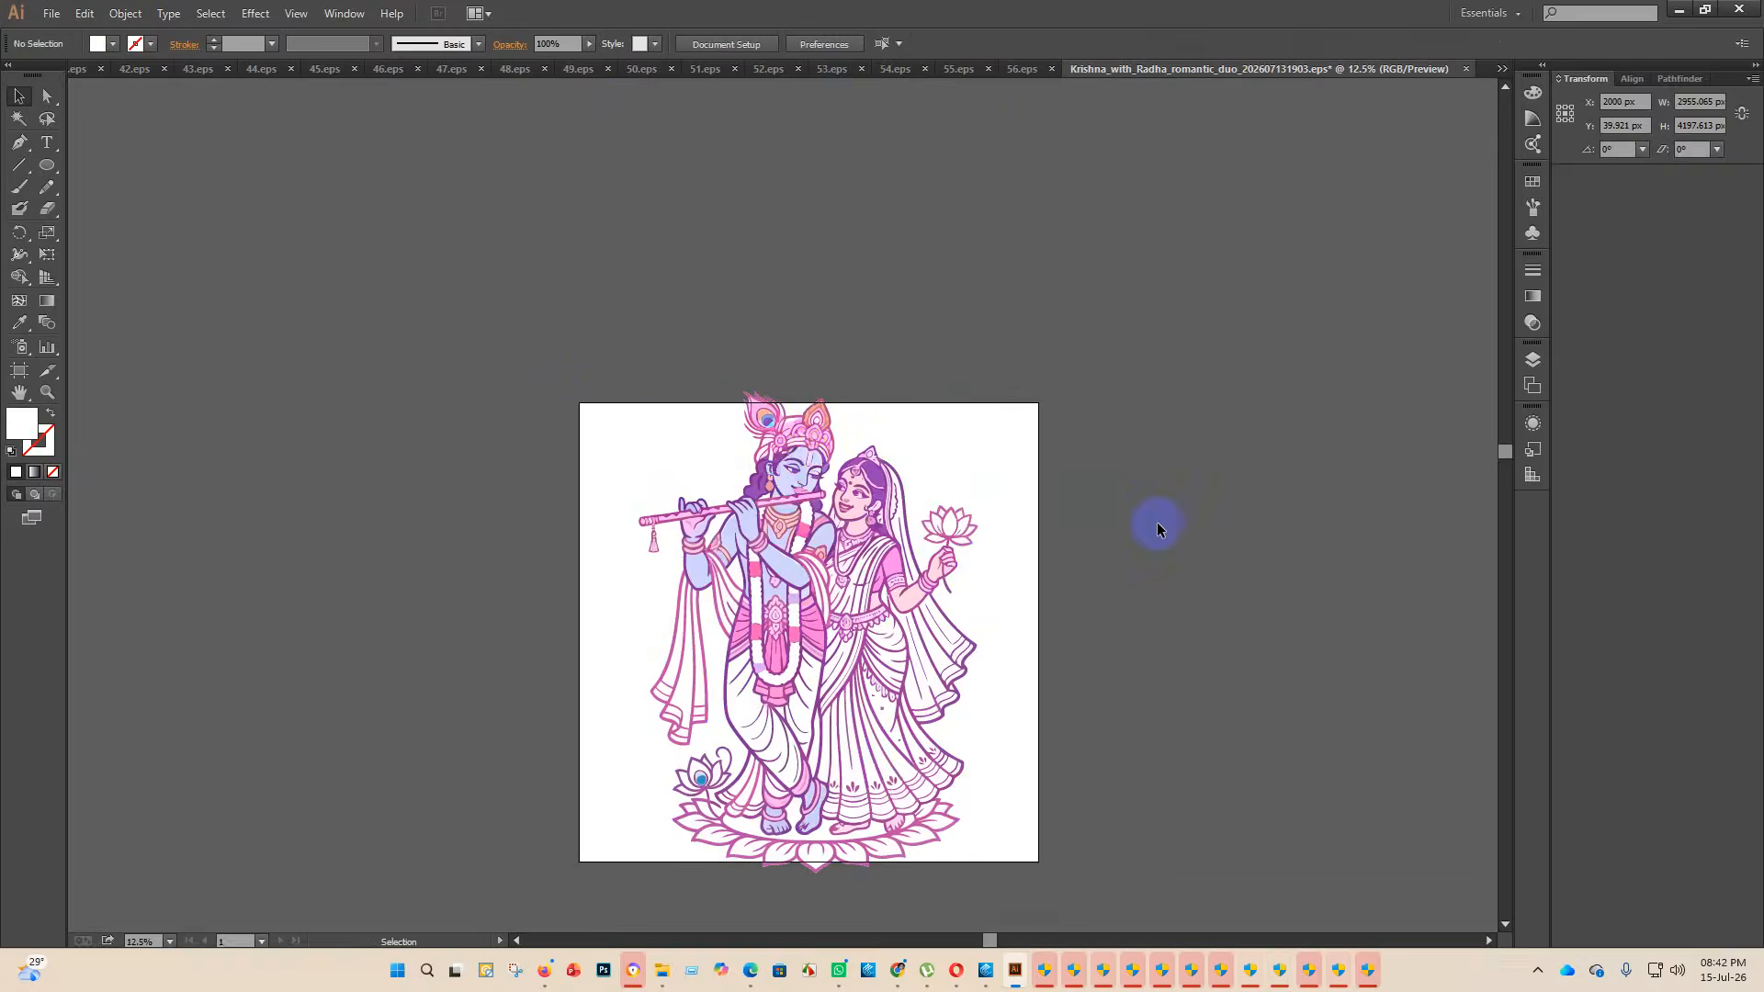
# - Scale the Krishna and Radha group down proportionally to about 2621 × 3723 px and center it vertically on the artboard
pyautogui.click(820, 404)
pyautogui.moveTo(810, 394); pyautogui.dragTo(792, 446)
pyautogui.click(865, 48)
pyautogui.click(1166, 376)
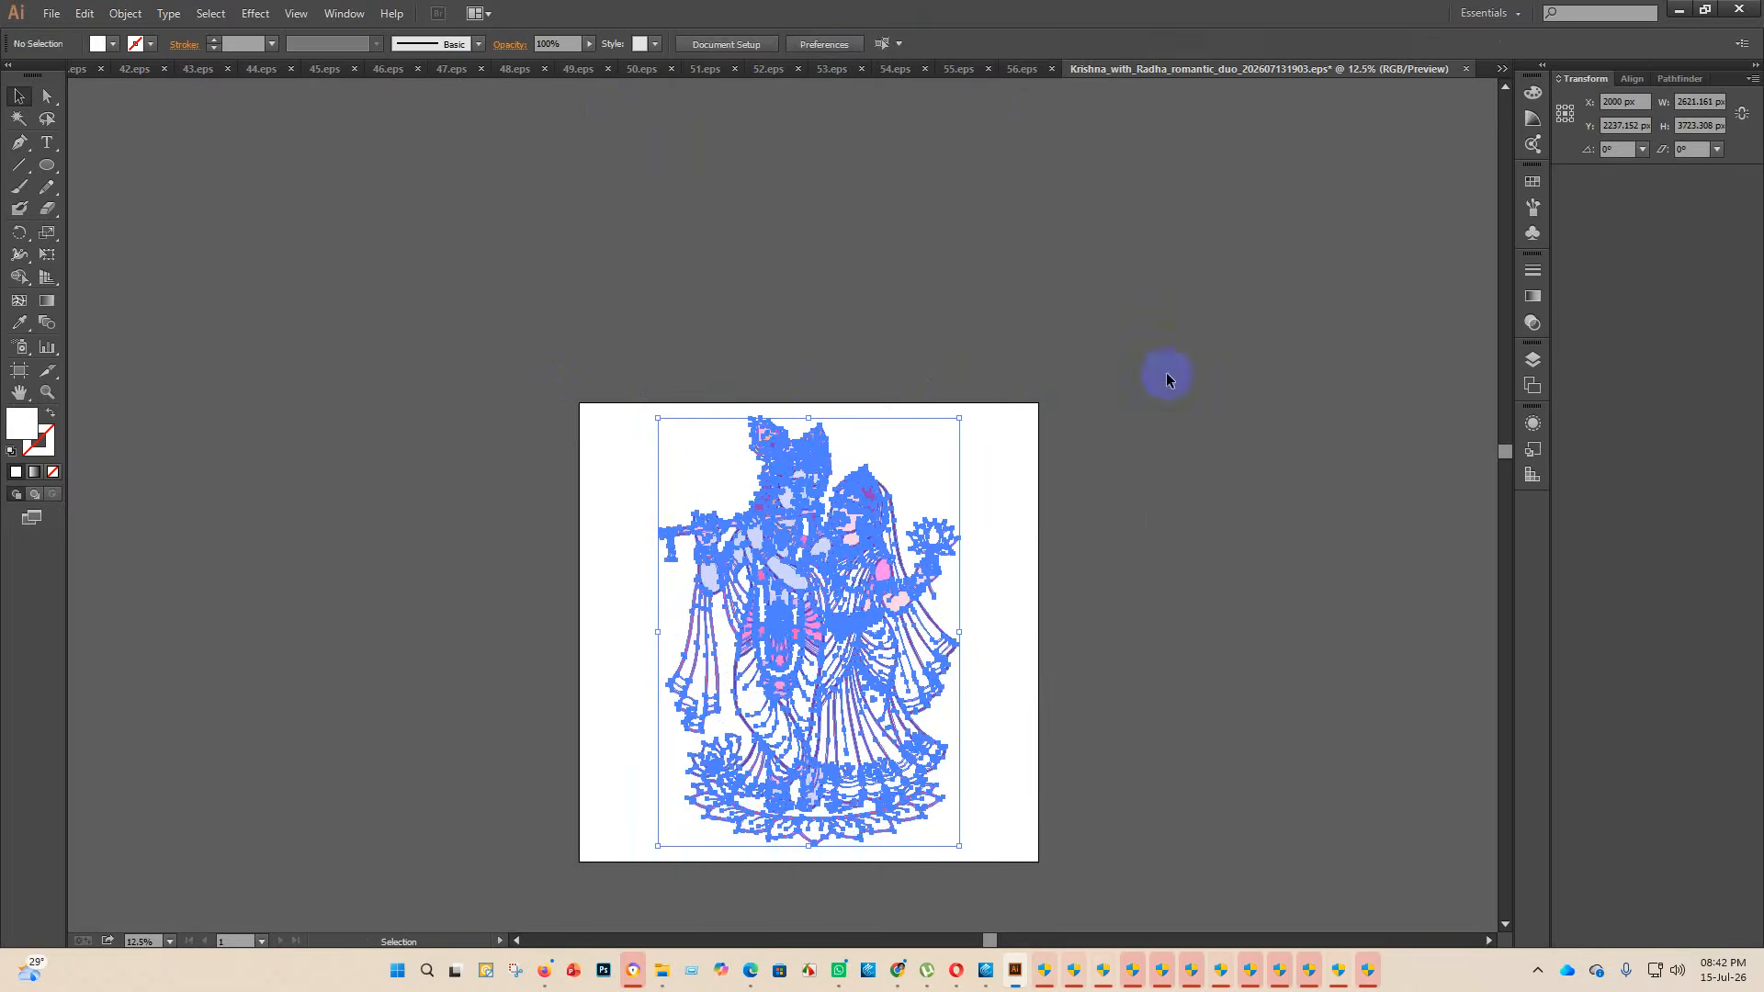
# - Set up saving the Krishna and Radha illustration as an Illustrator EPS named 57 in the eps 2 folder
pyautogui.scroll(2, 1036, 777)
pyautogui.scroll(-2, 742, 567)
pyautogui.click(51, 13)
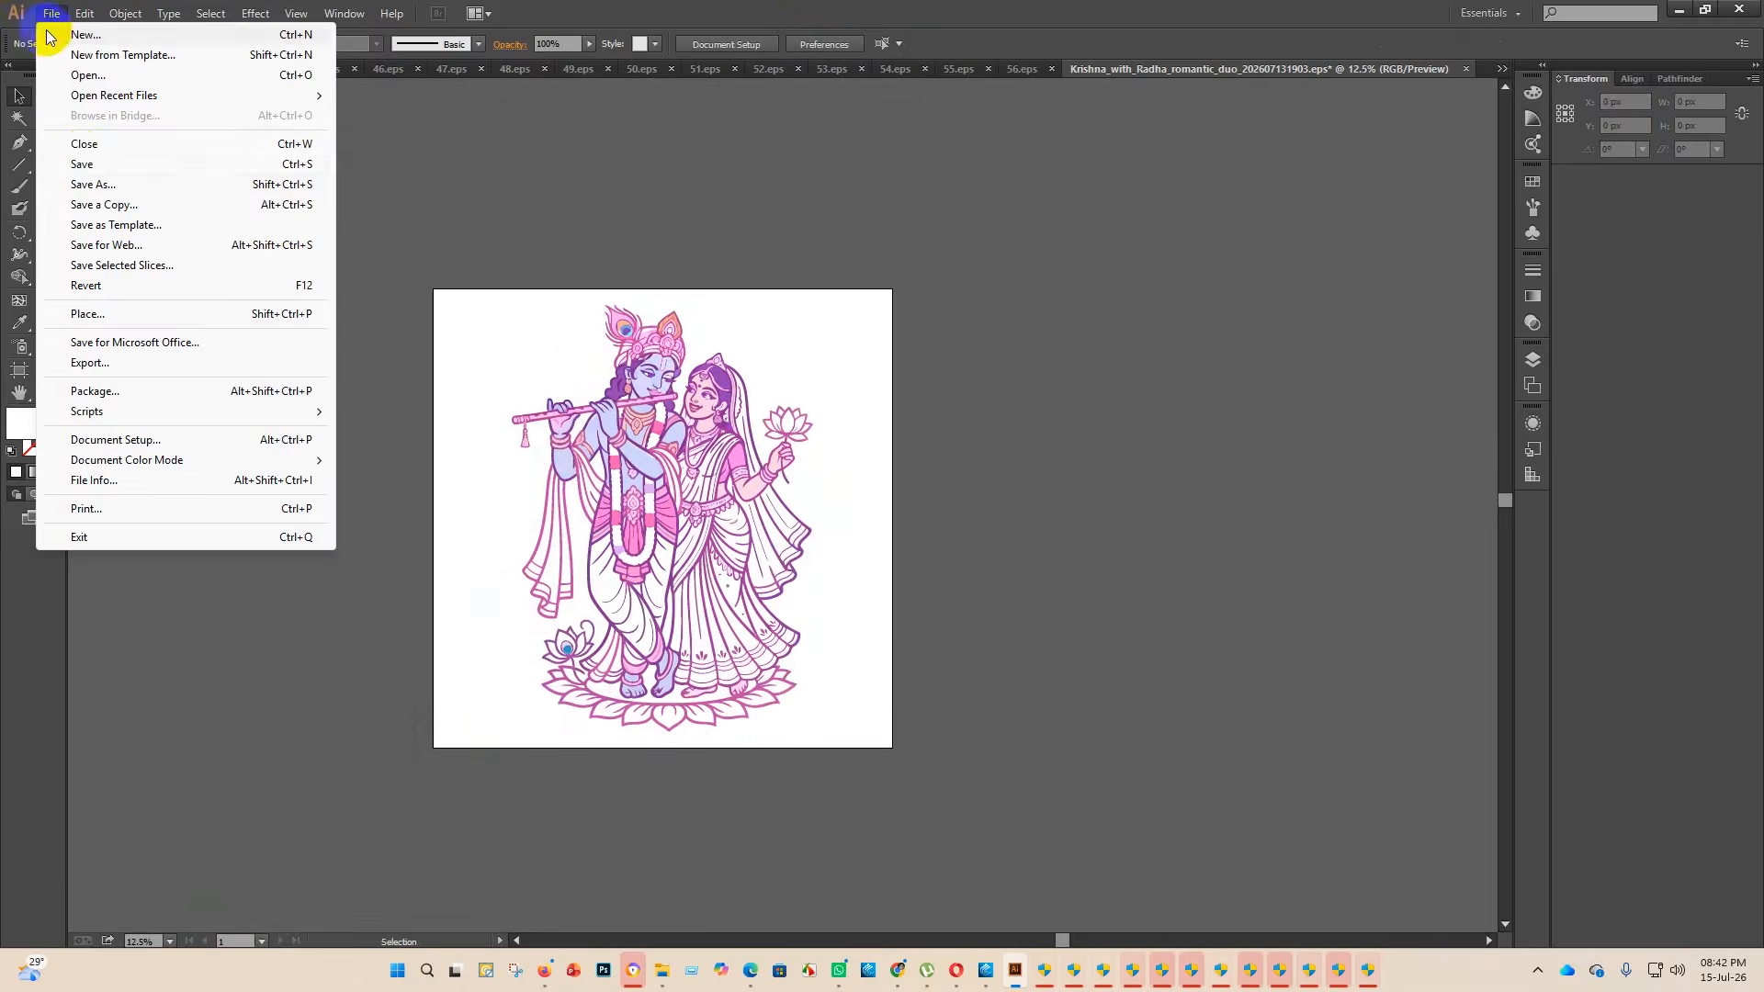
pyautogui.click(37, 181)
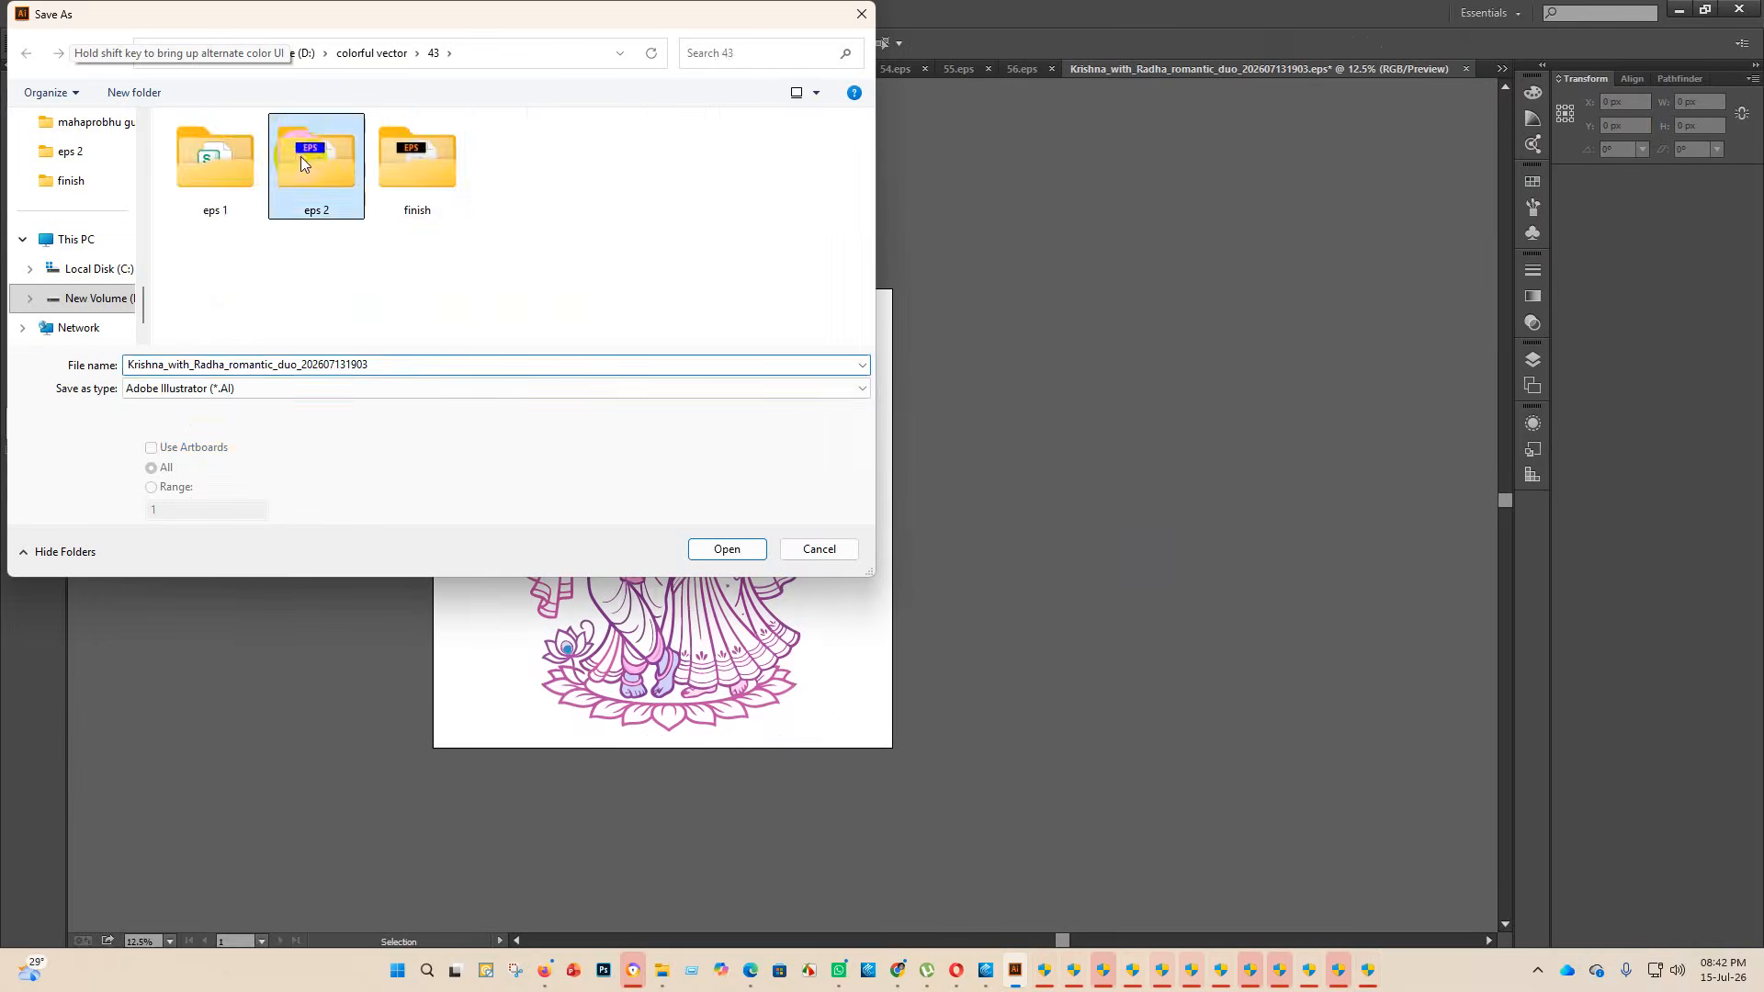
pyautogui.doubleClick(301, 156)
pyautogui.click(228, 389)
pyautogui.click(208, 411)
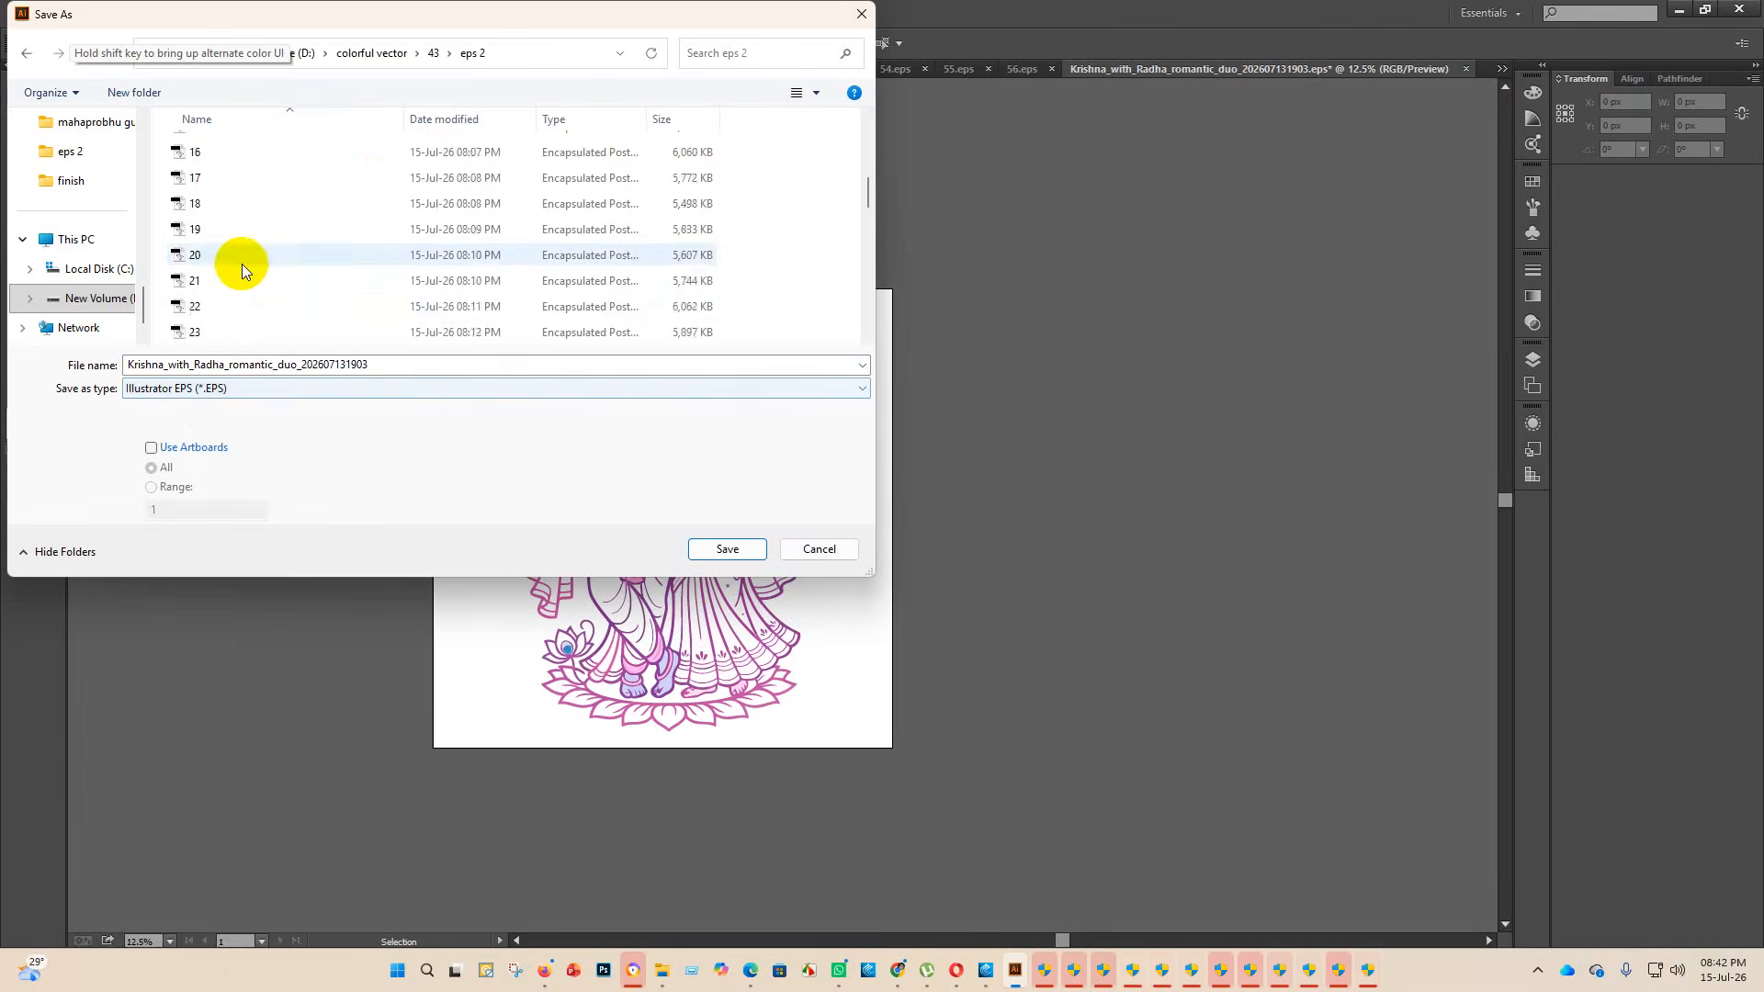
pyautogui.scroll(-10, 229, 294)
pyautogui.click(579, 365)
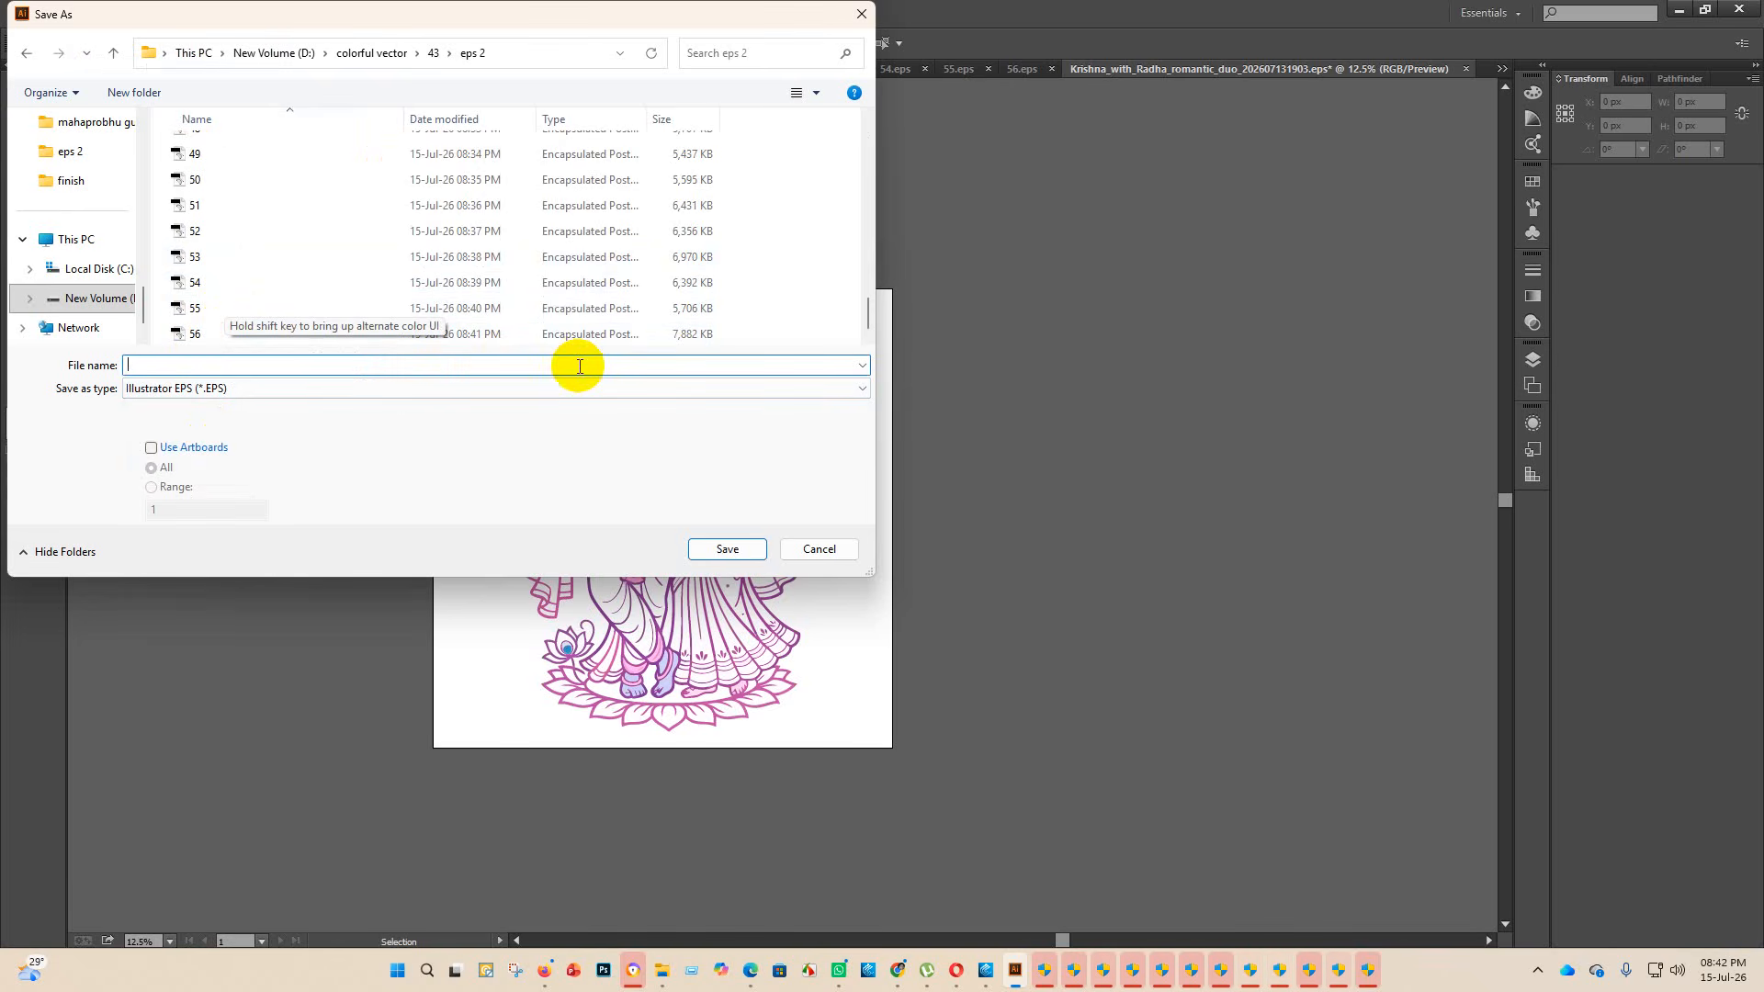
pyautogui.write('57')
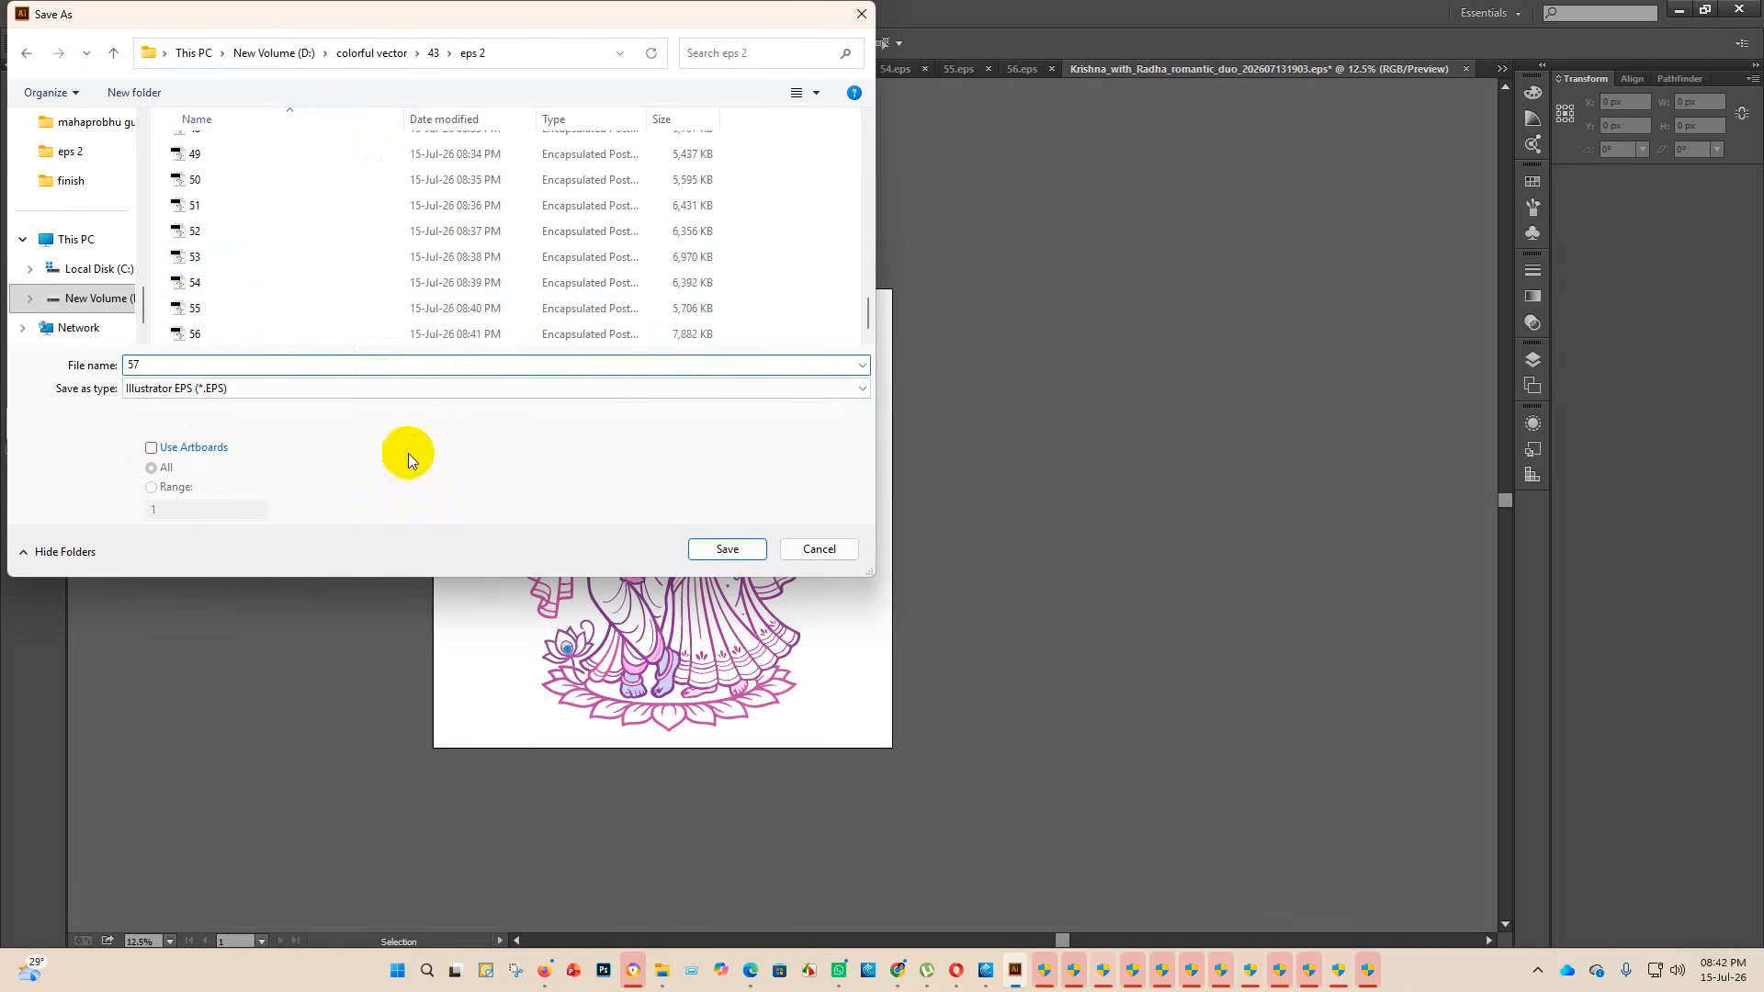
# - Save 57 in the Illustrator 10 EPS version
pyautogui.click(721, 548)
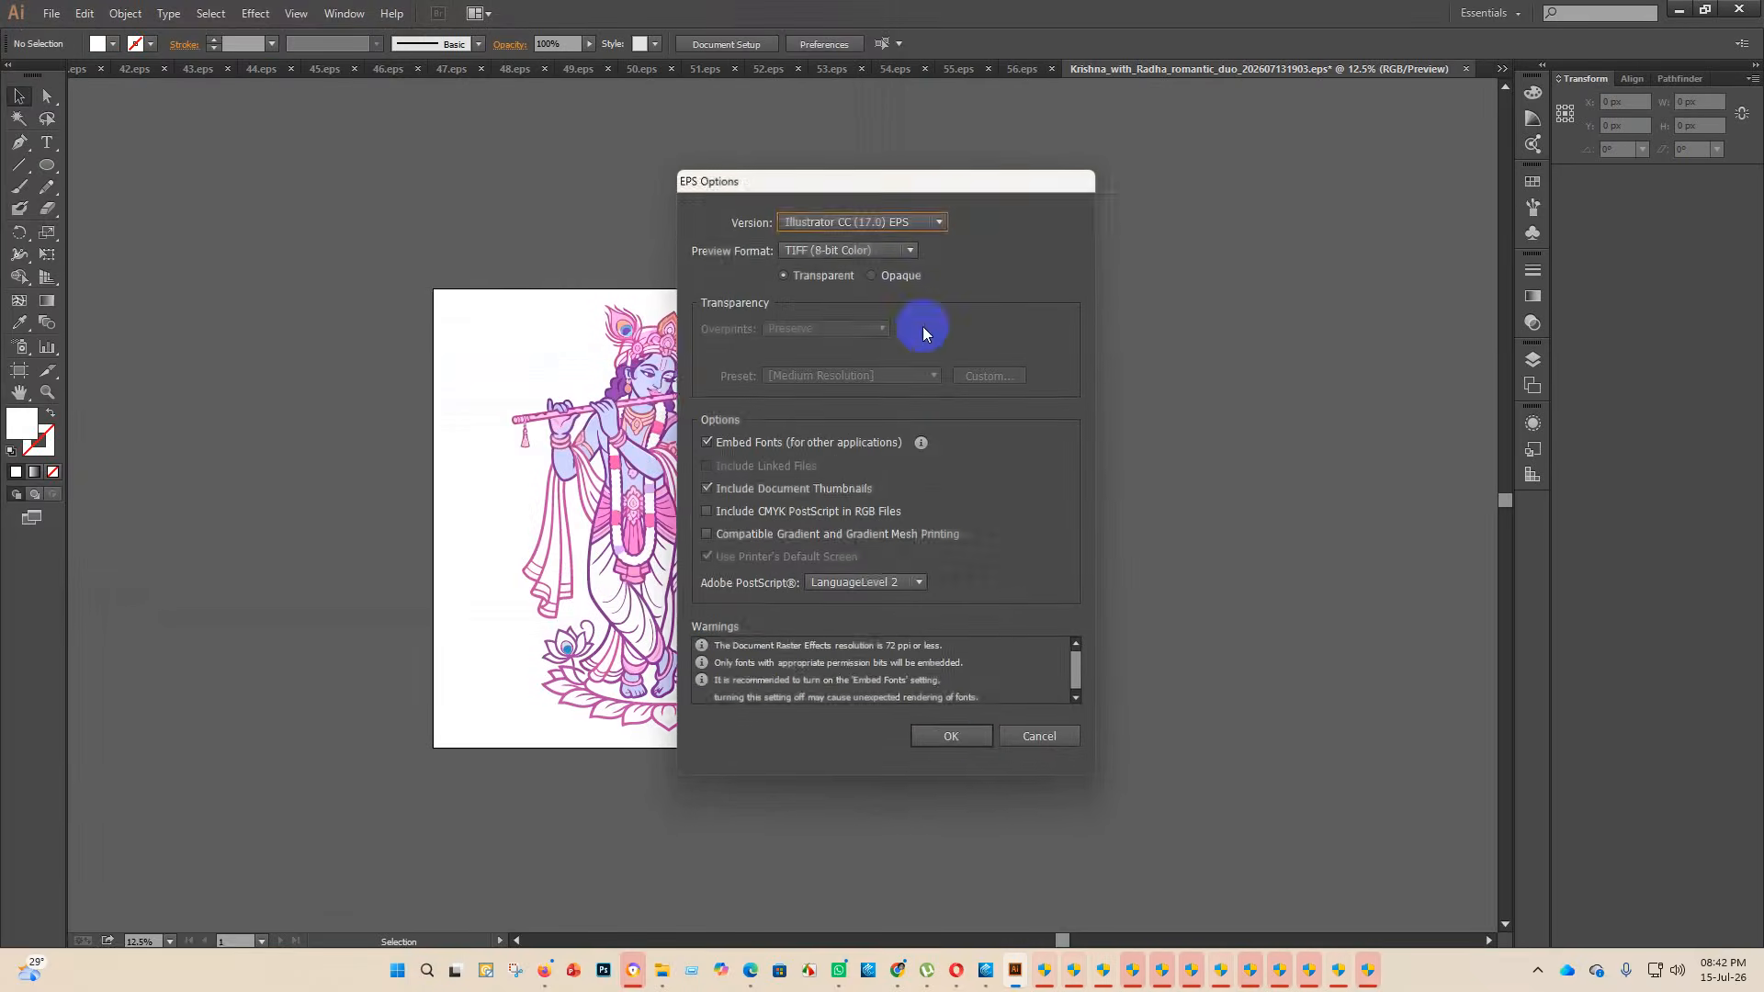
pyautogui.click(938, 219)
pyautogui.click(893, 405)
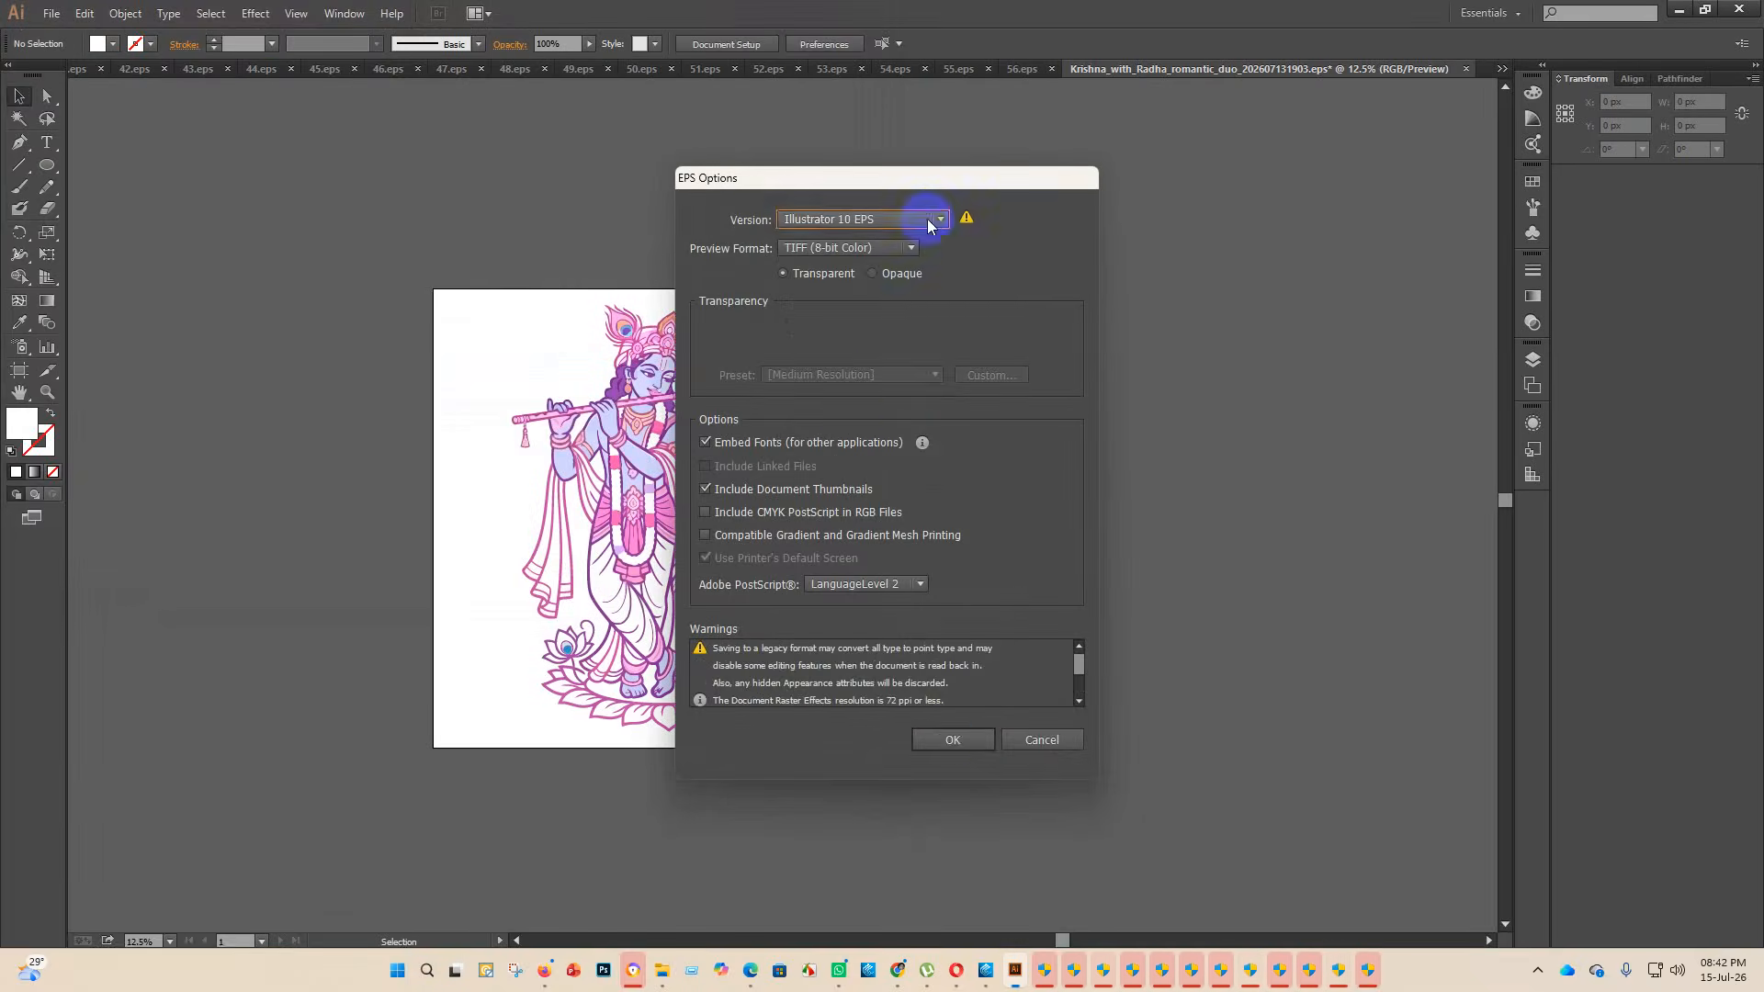
pyautogui.click(949, 740)
pyautogui.moveTo(663, 968)
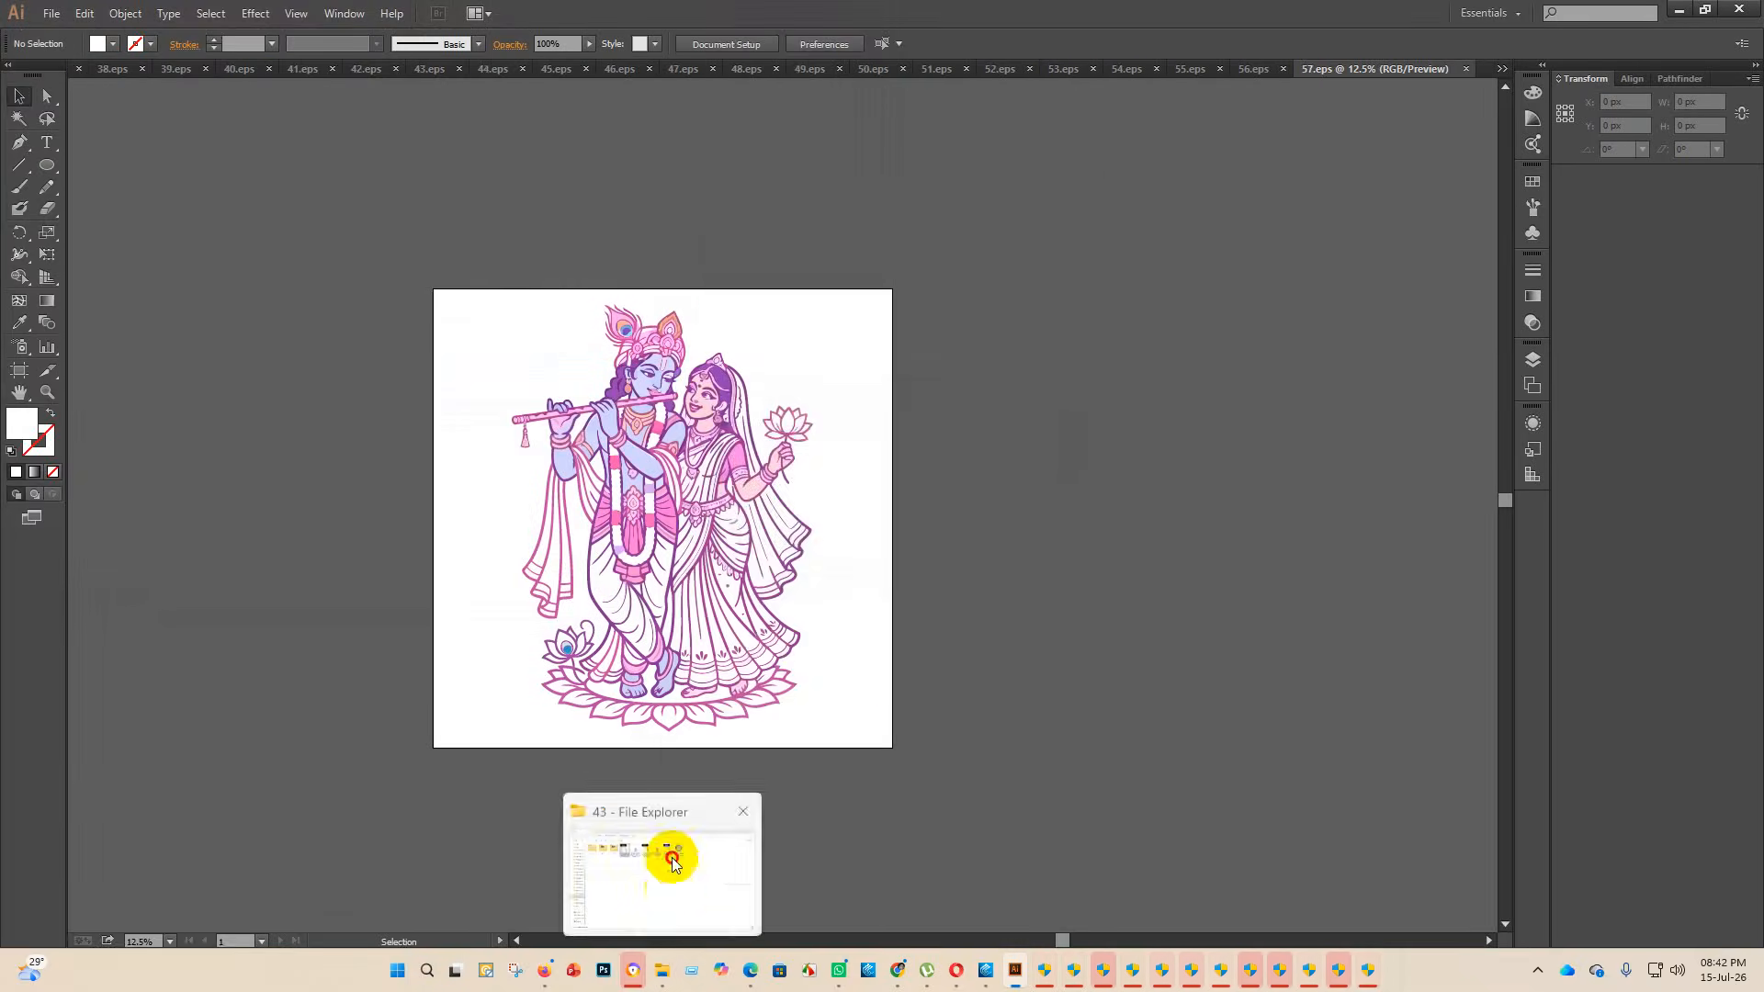
pyautogui.click(672, 861)
pyautogui.moveTo(536, 190); pyautogui.dragTo(419, 188)
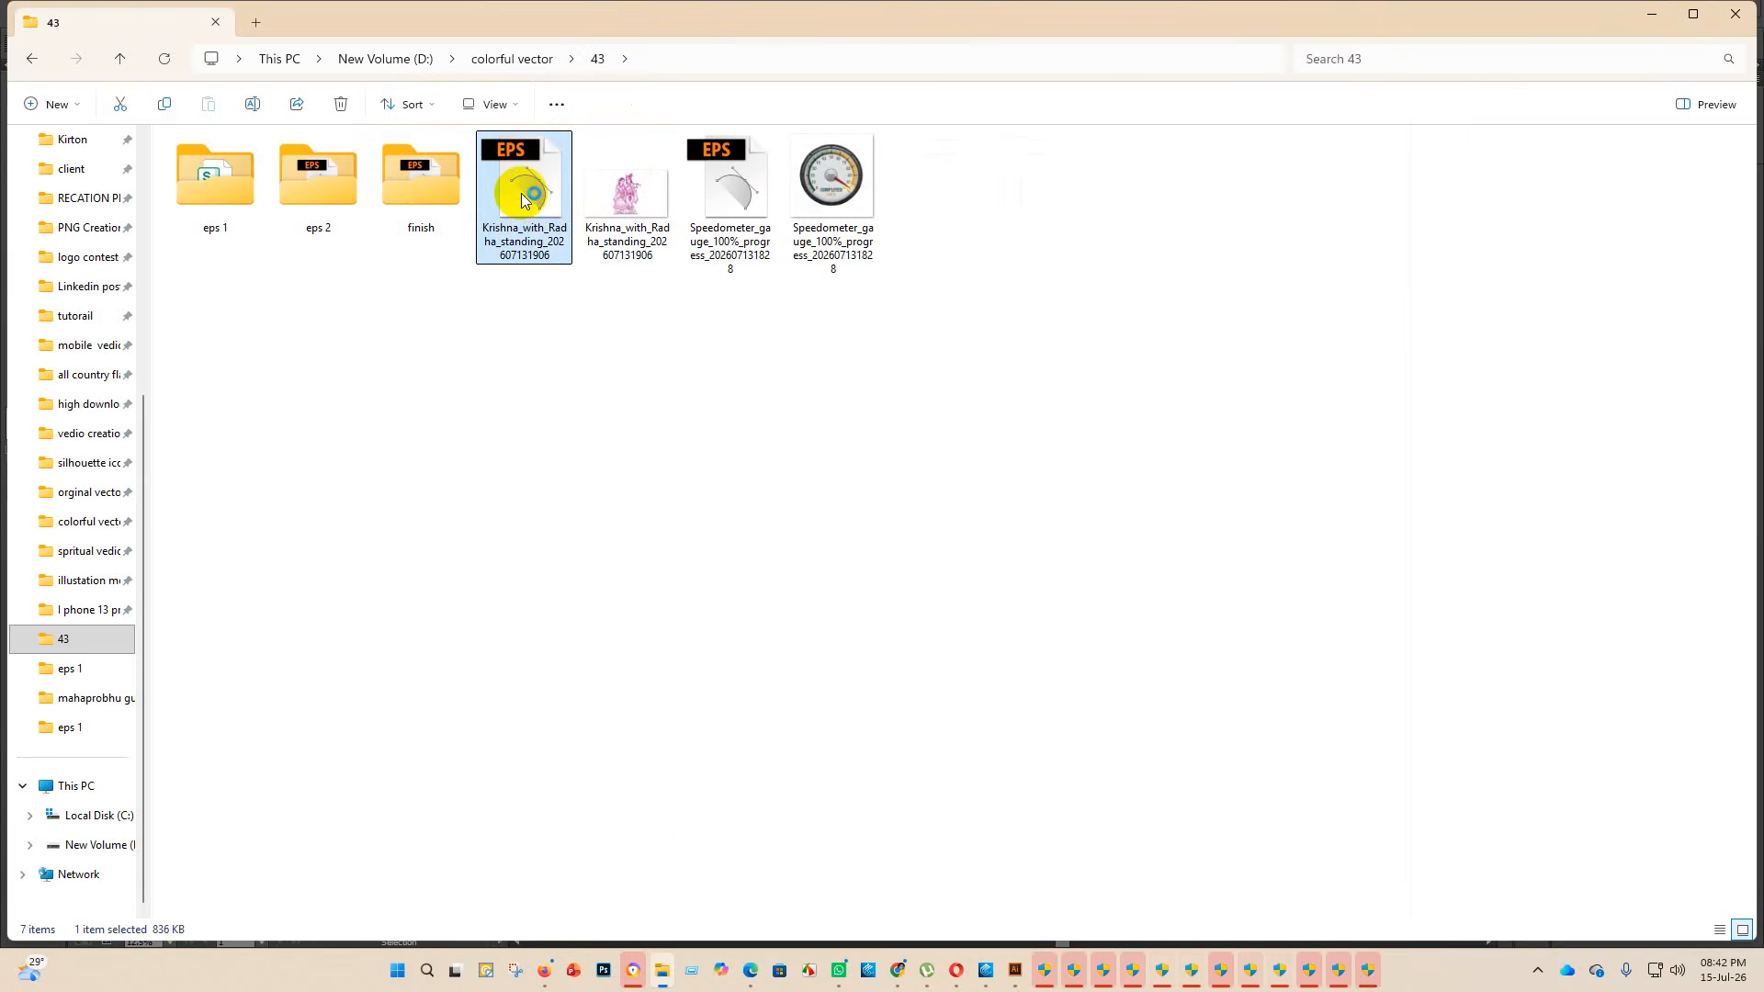
pyautogui.doubleClick(523, 200)
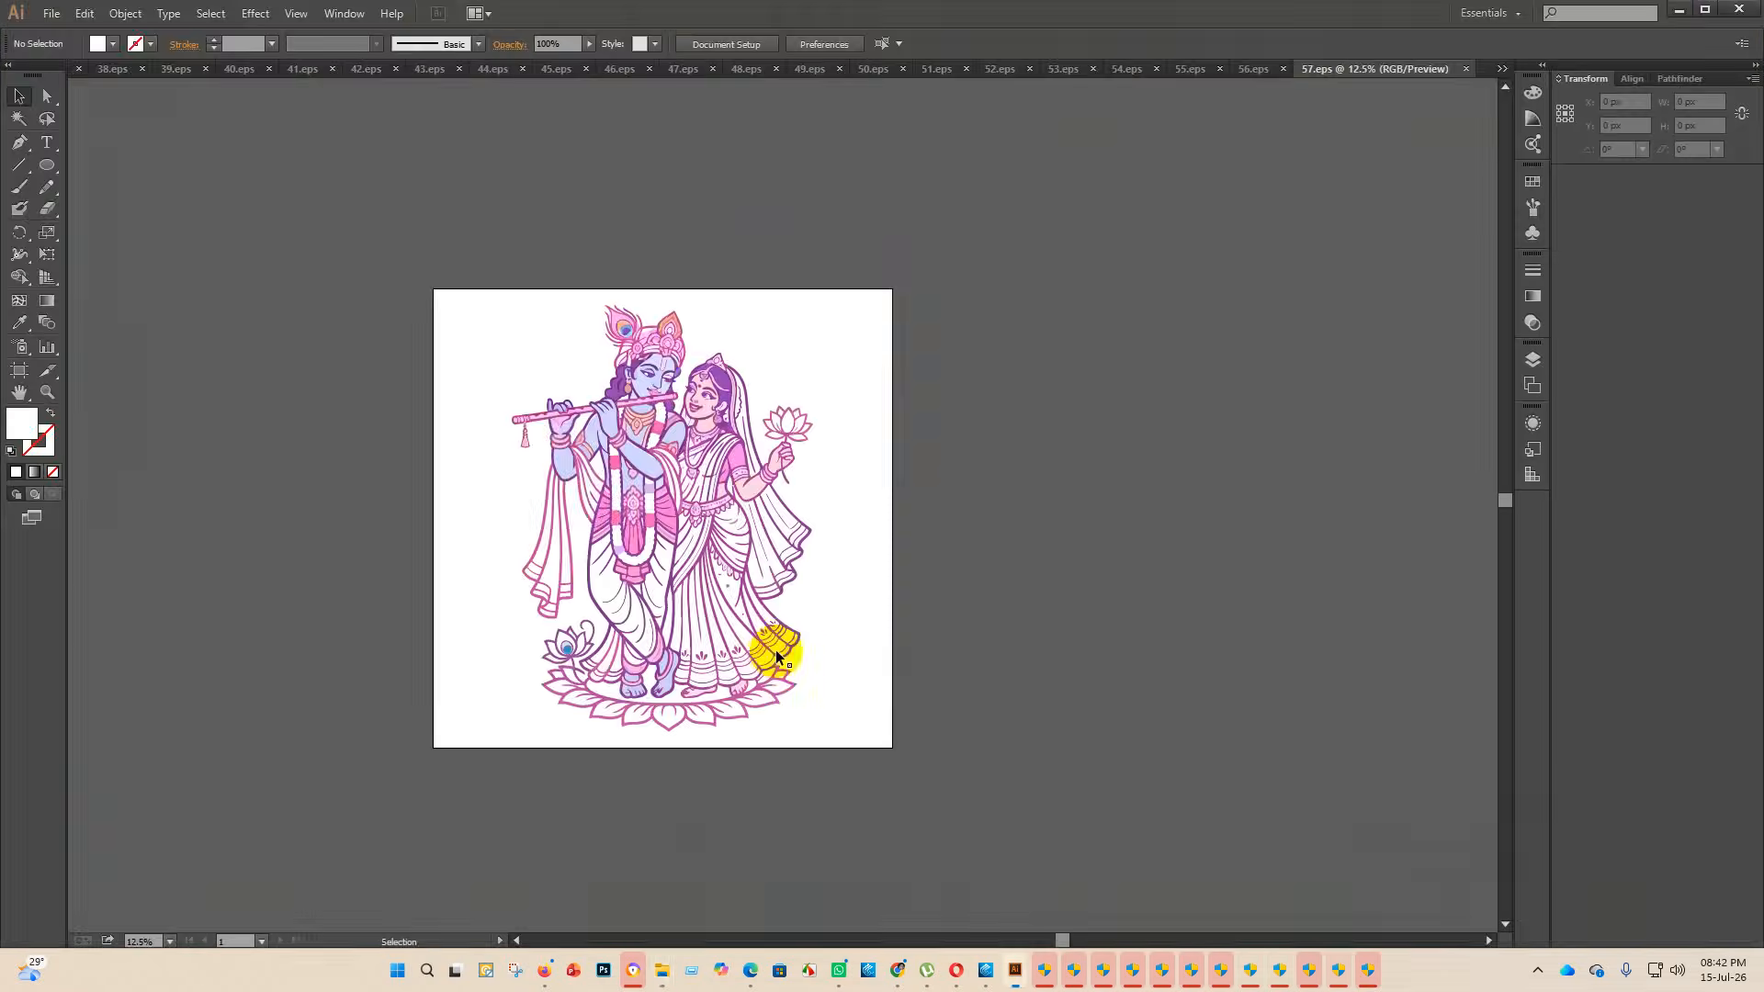
pyautogui.click(1541, 184)
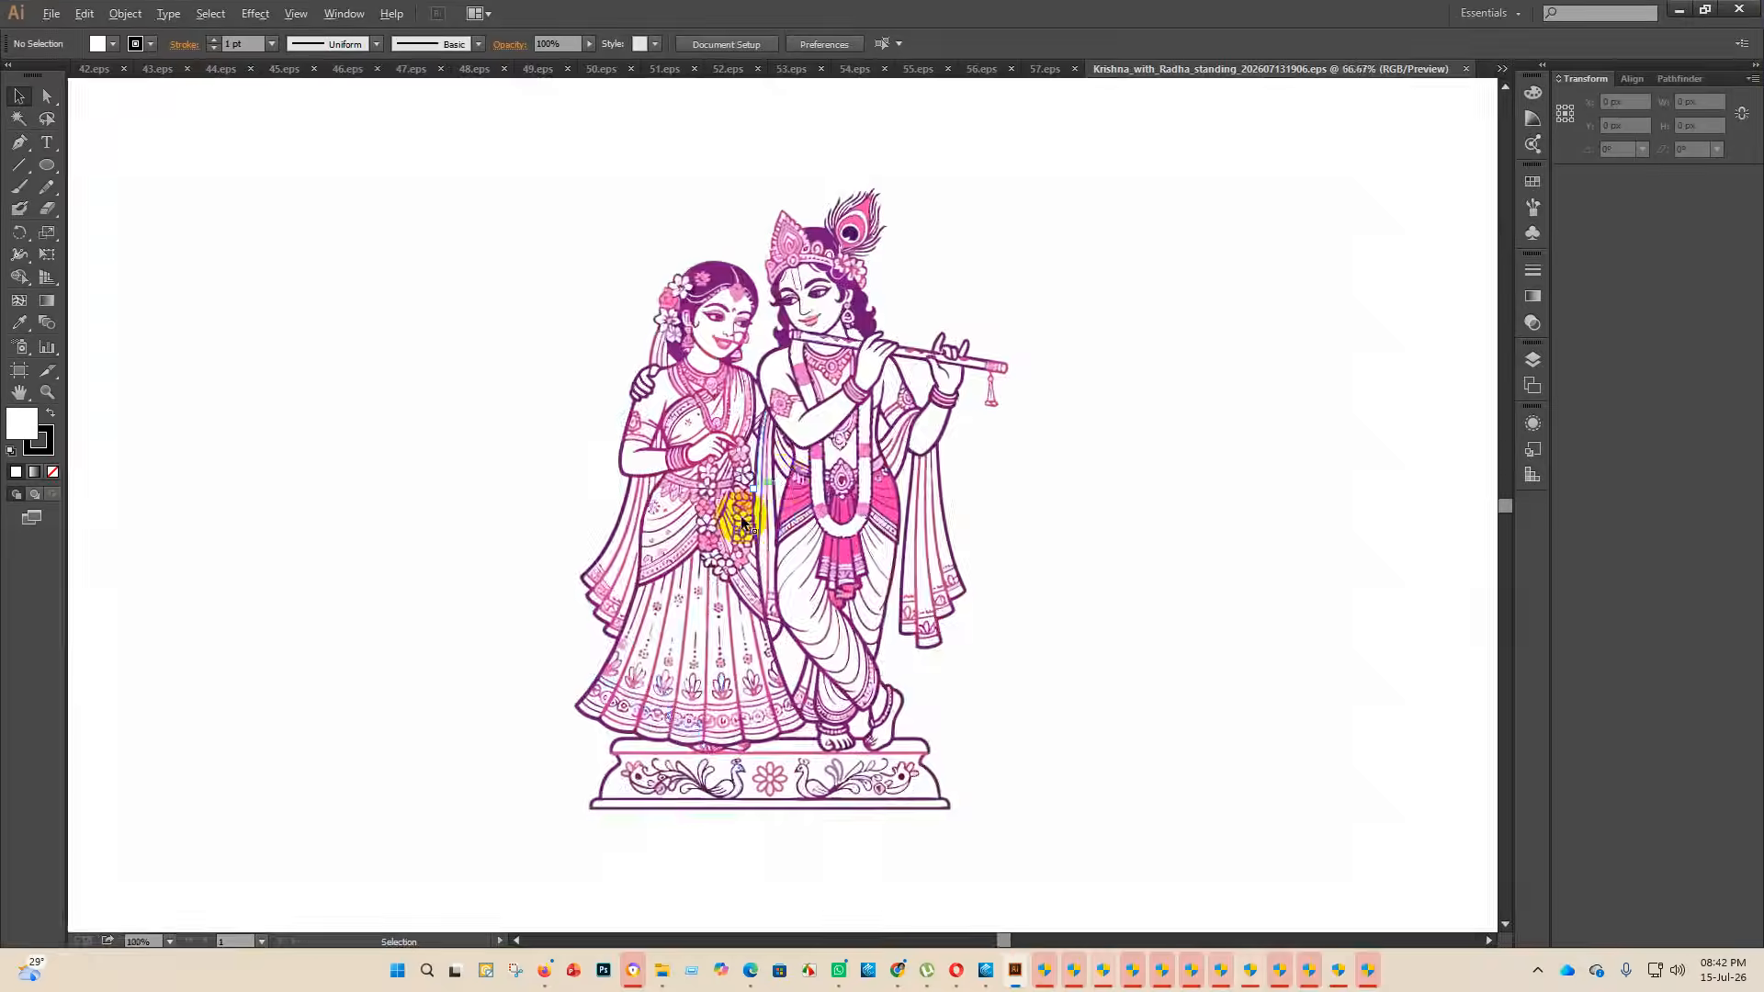
# - Enlarge the Krishna and Radha illustration proportionally until the figures measure about 2788 × 3999 px
pyautogui.scroll(-6, 748, 597)
pyautogui.click(754, 619)
pyautogui.moveTo(749, 606); pyautogui.dragTo(794, 175)
pyautogui.click(1164, 780)
pyautogui.scroll(-2, 870, 593)
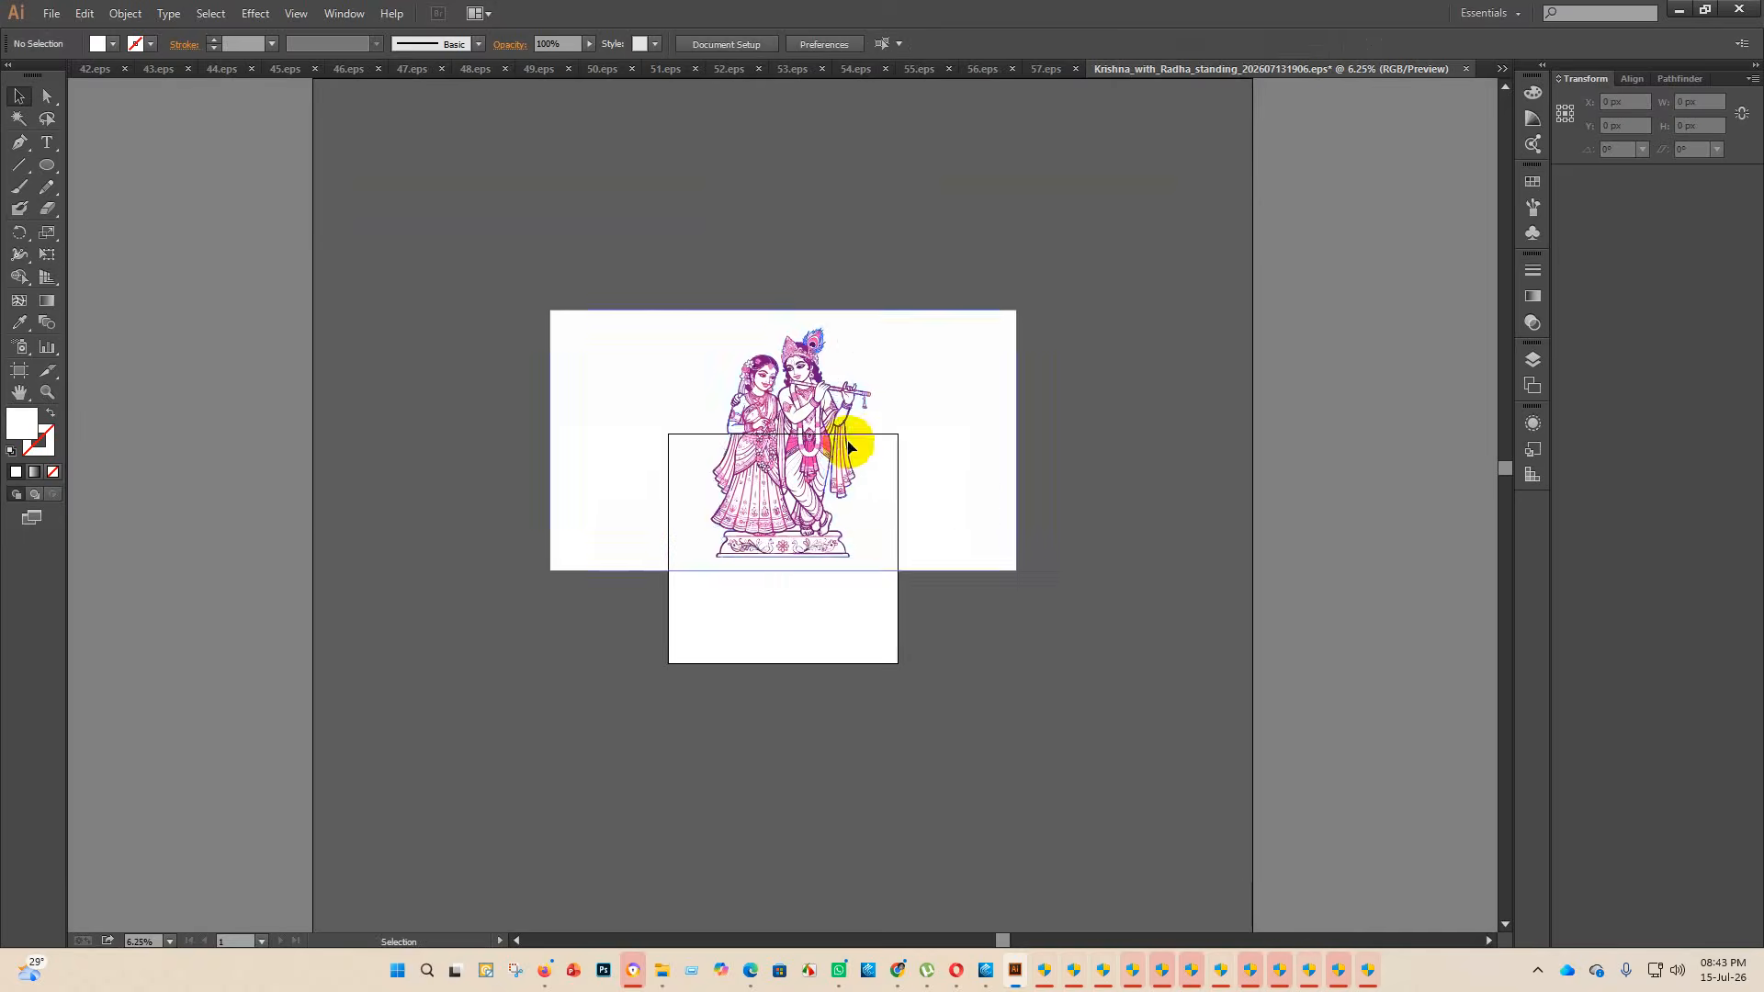
# - Move the Krishna and Radha illustration up and to the left, mostly off the artboard, and ungroup it
pyautogui.moveTo(848, 444); pyautogui.dragTo(579, 373)
pyautogui.rightClick(636, 301)
pyautogui.click(734, 411)
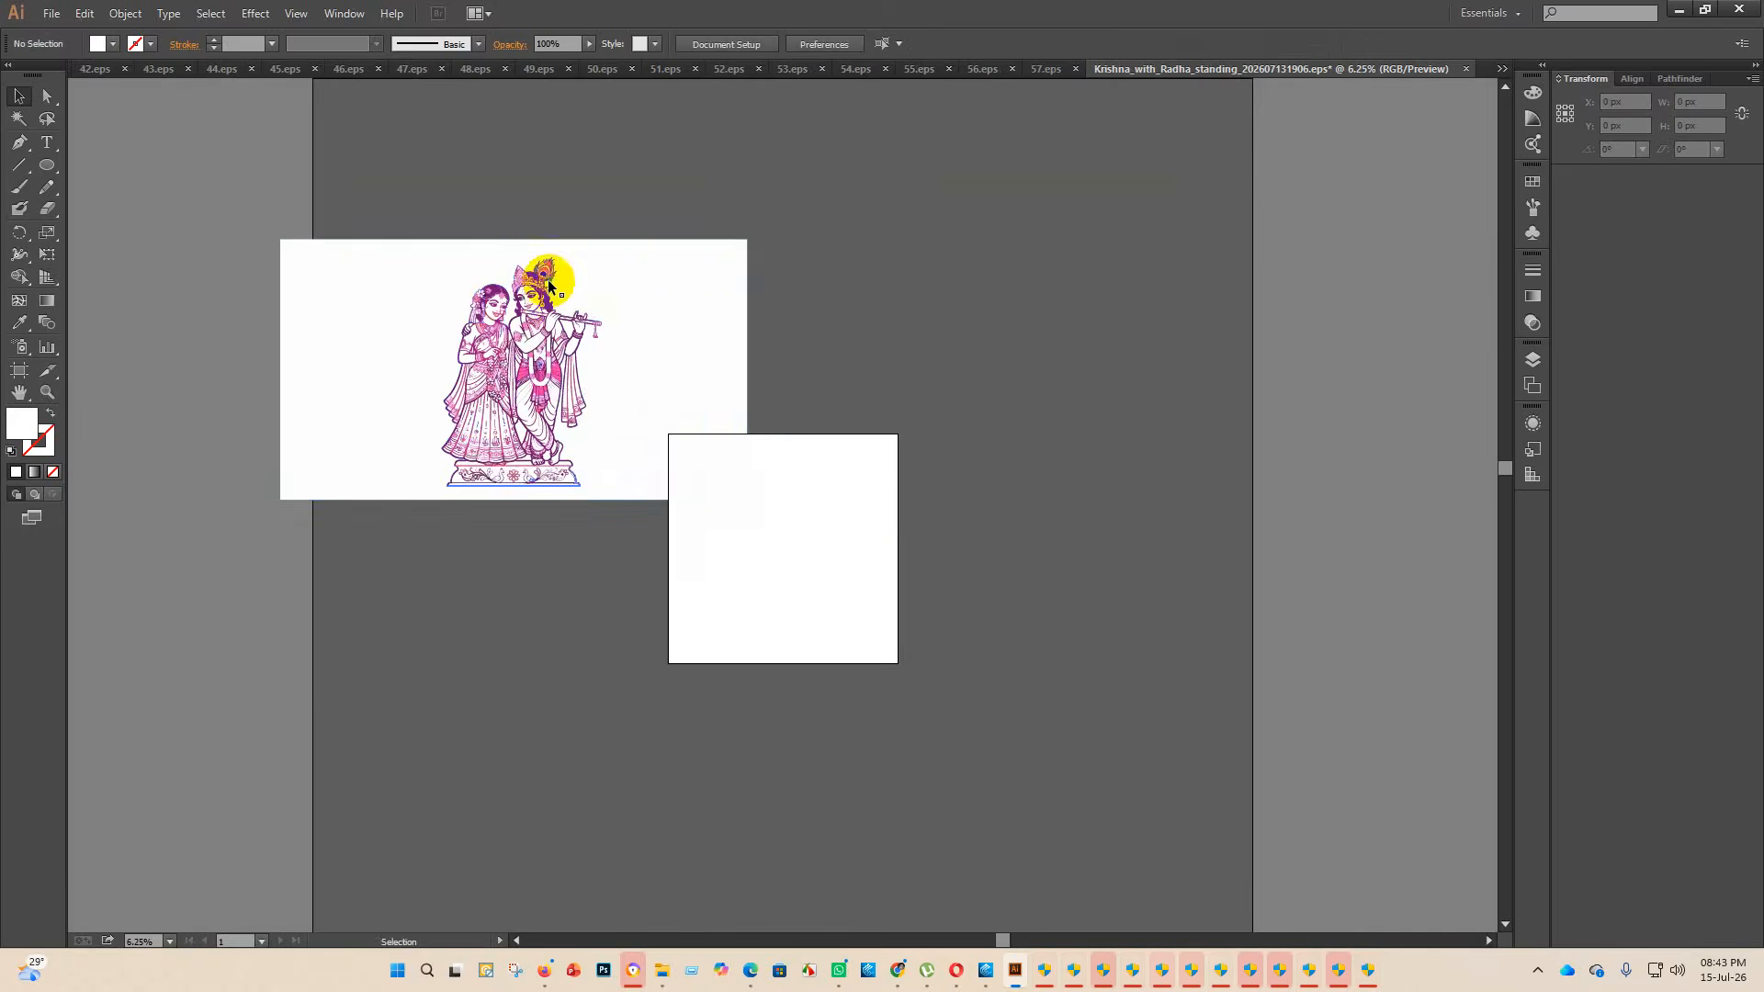
pyautogui.click(676, 293)
pyautogui.click(969, 305)
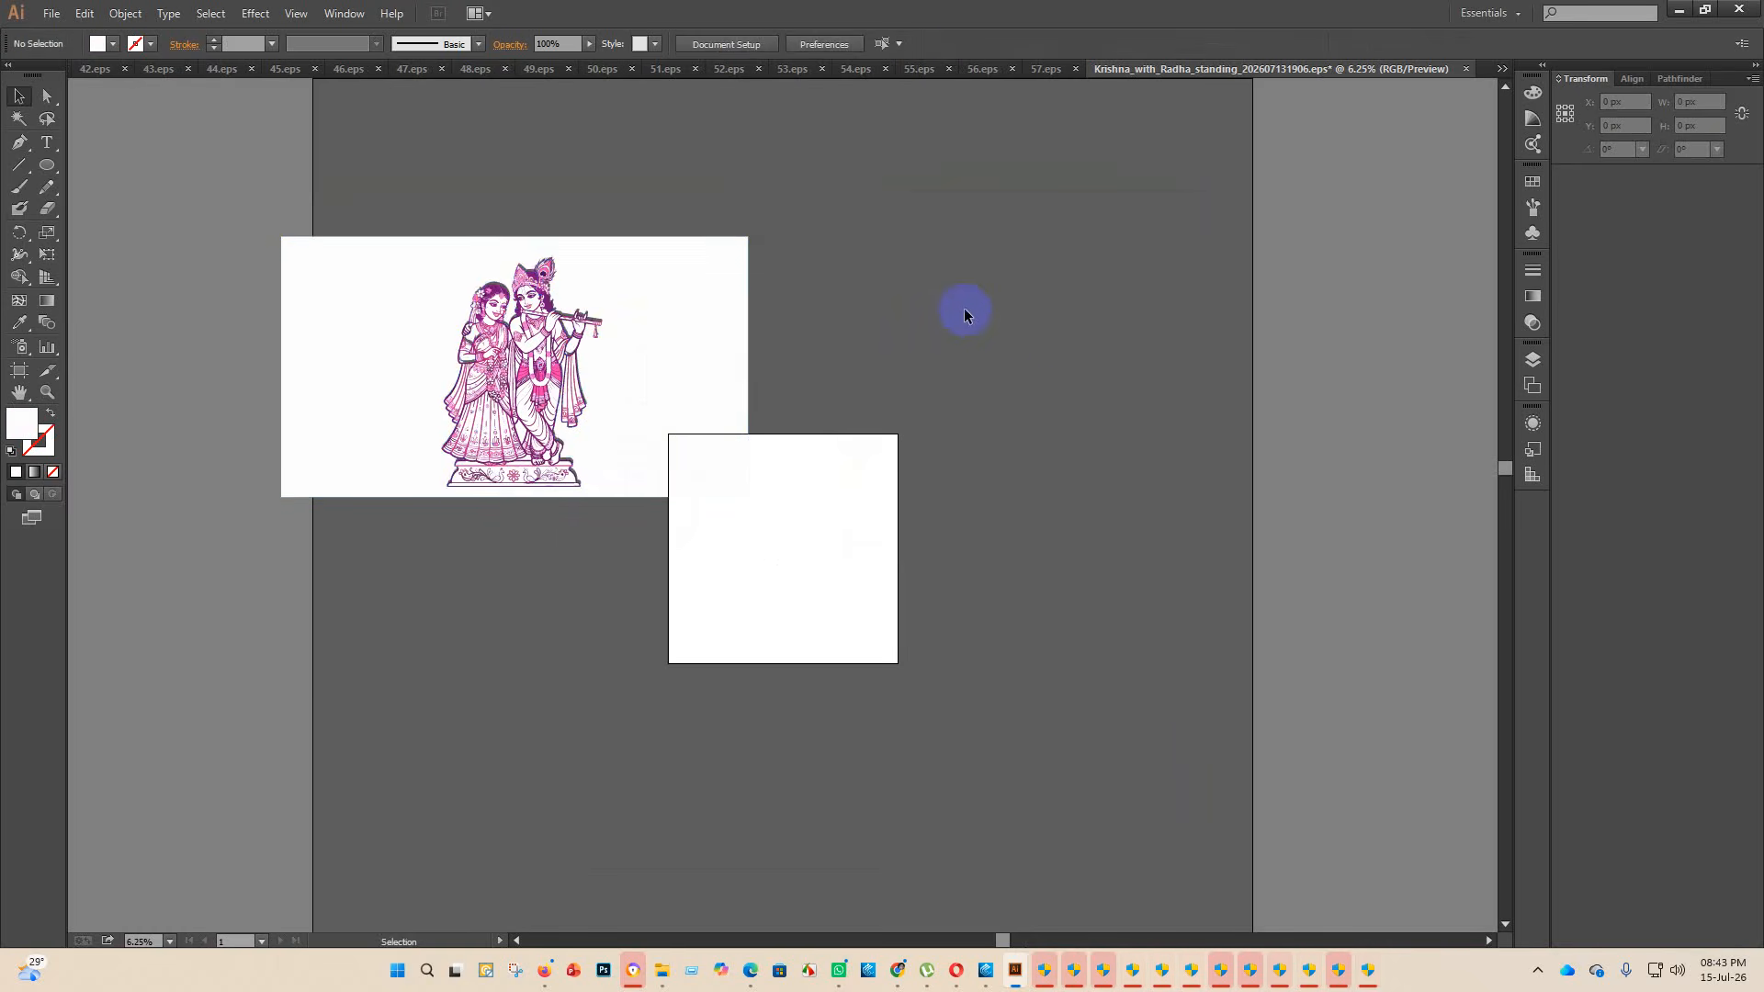
# - Release the compound path of the white background and delete the background shape behind Krishna and Radha
pyautogui.hotkey('ctrl', 'a')
pyautogui.rightClick(713, 278)
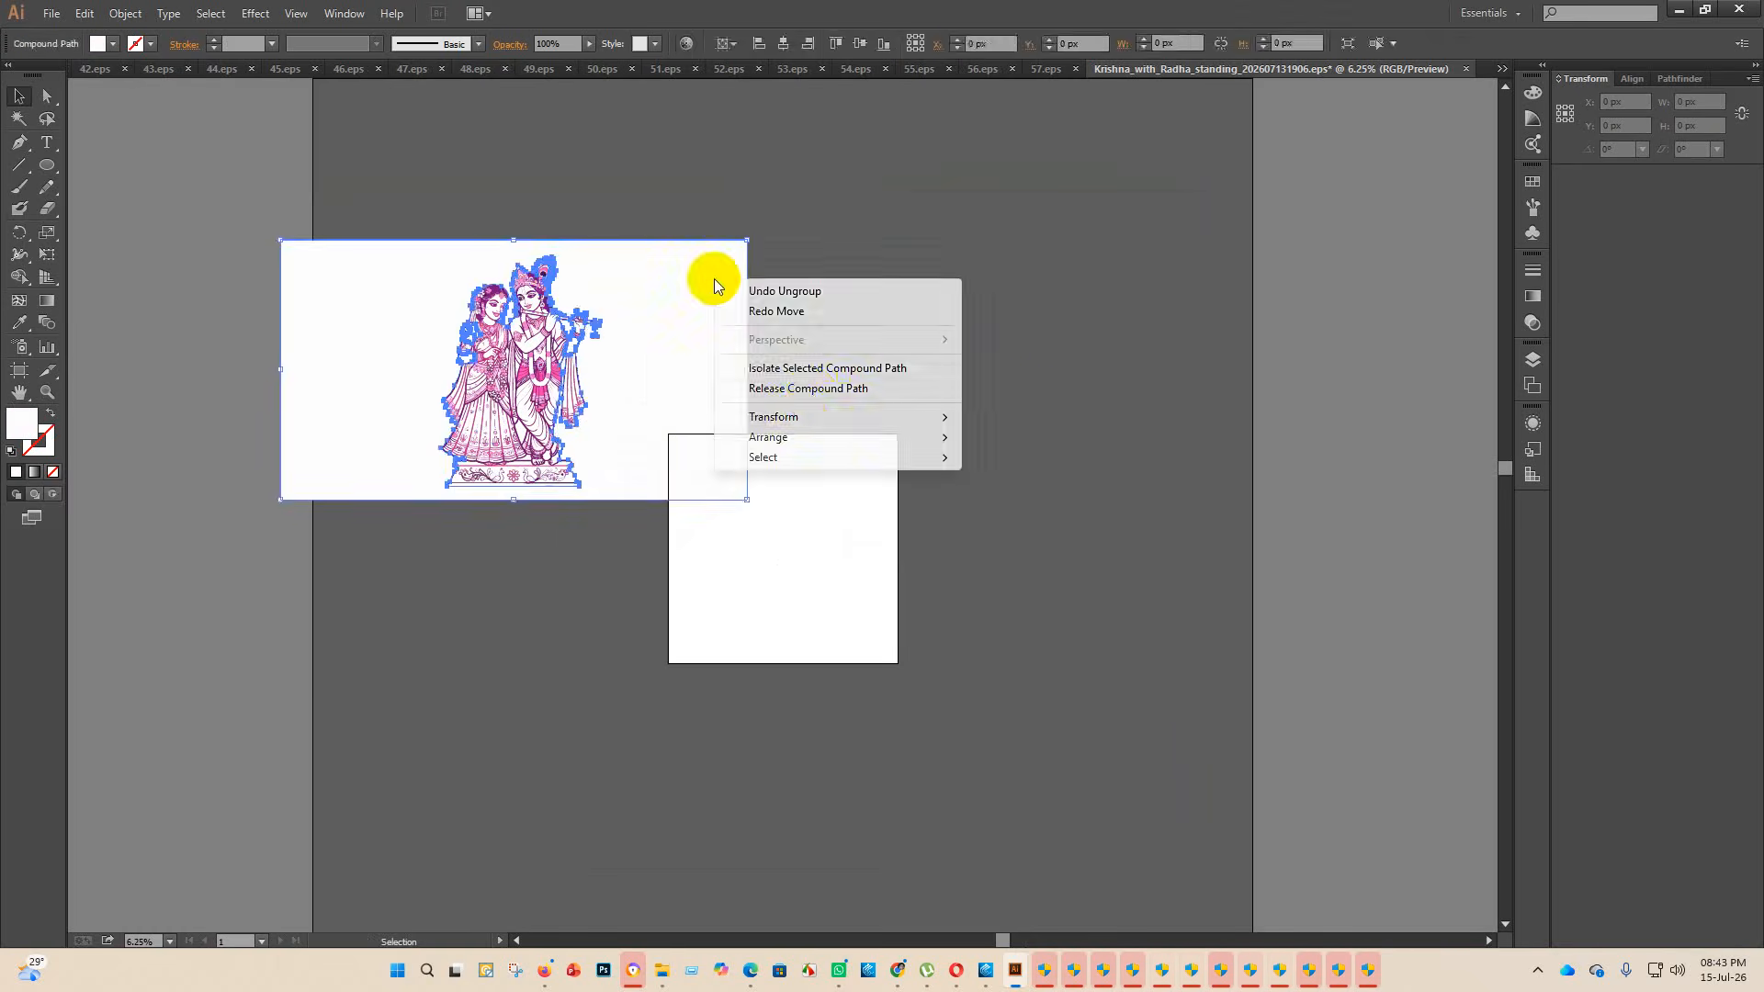
pyautogui.click(808, 390)
pyautogui.click(917, 246)
pyautogui.moveTo(680, 321); pyautogui.dragTo(1461, 282)
pyautogui.press('Delete')
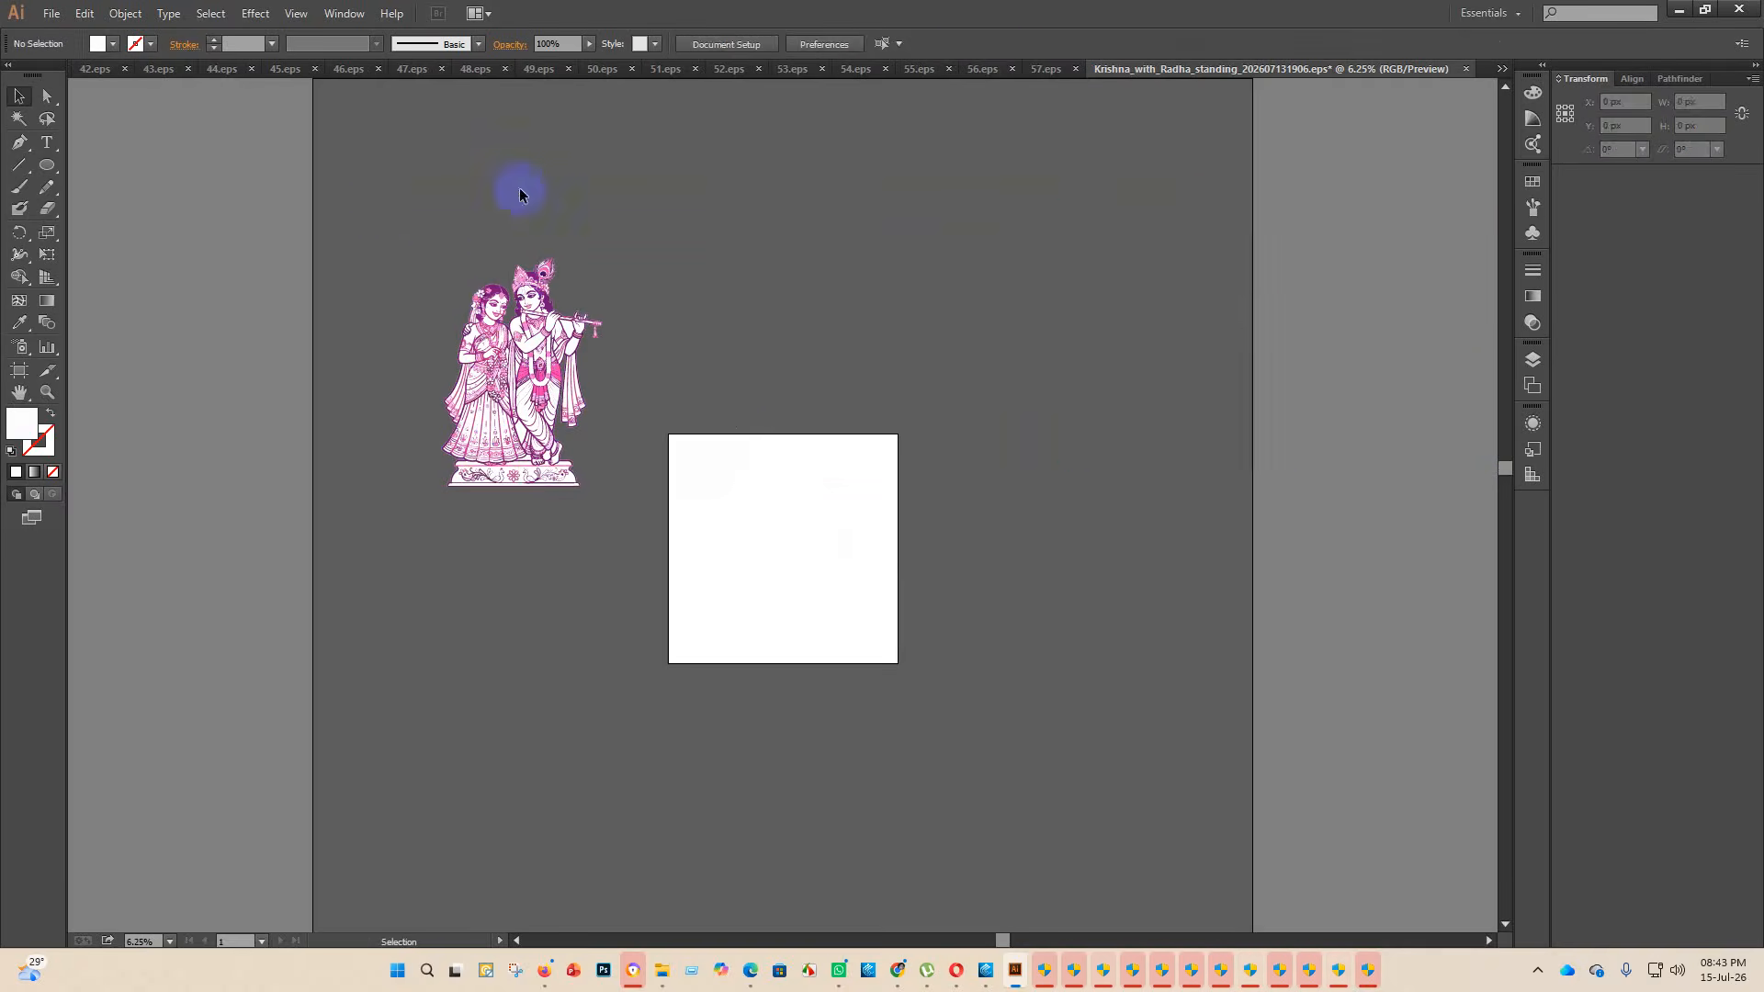
# - Center the remaining Krishna and Radha group horizontally and vertically on the artboard
pyautogui.hotkey('ctrl', 'a')
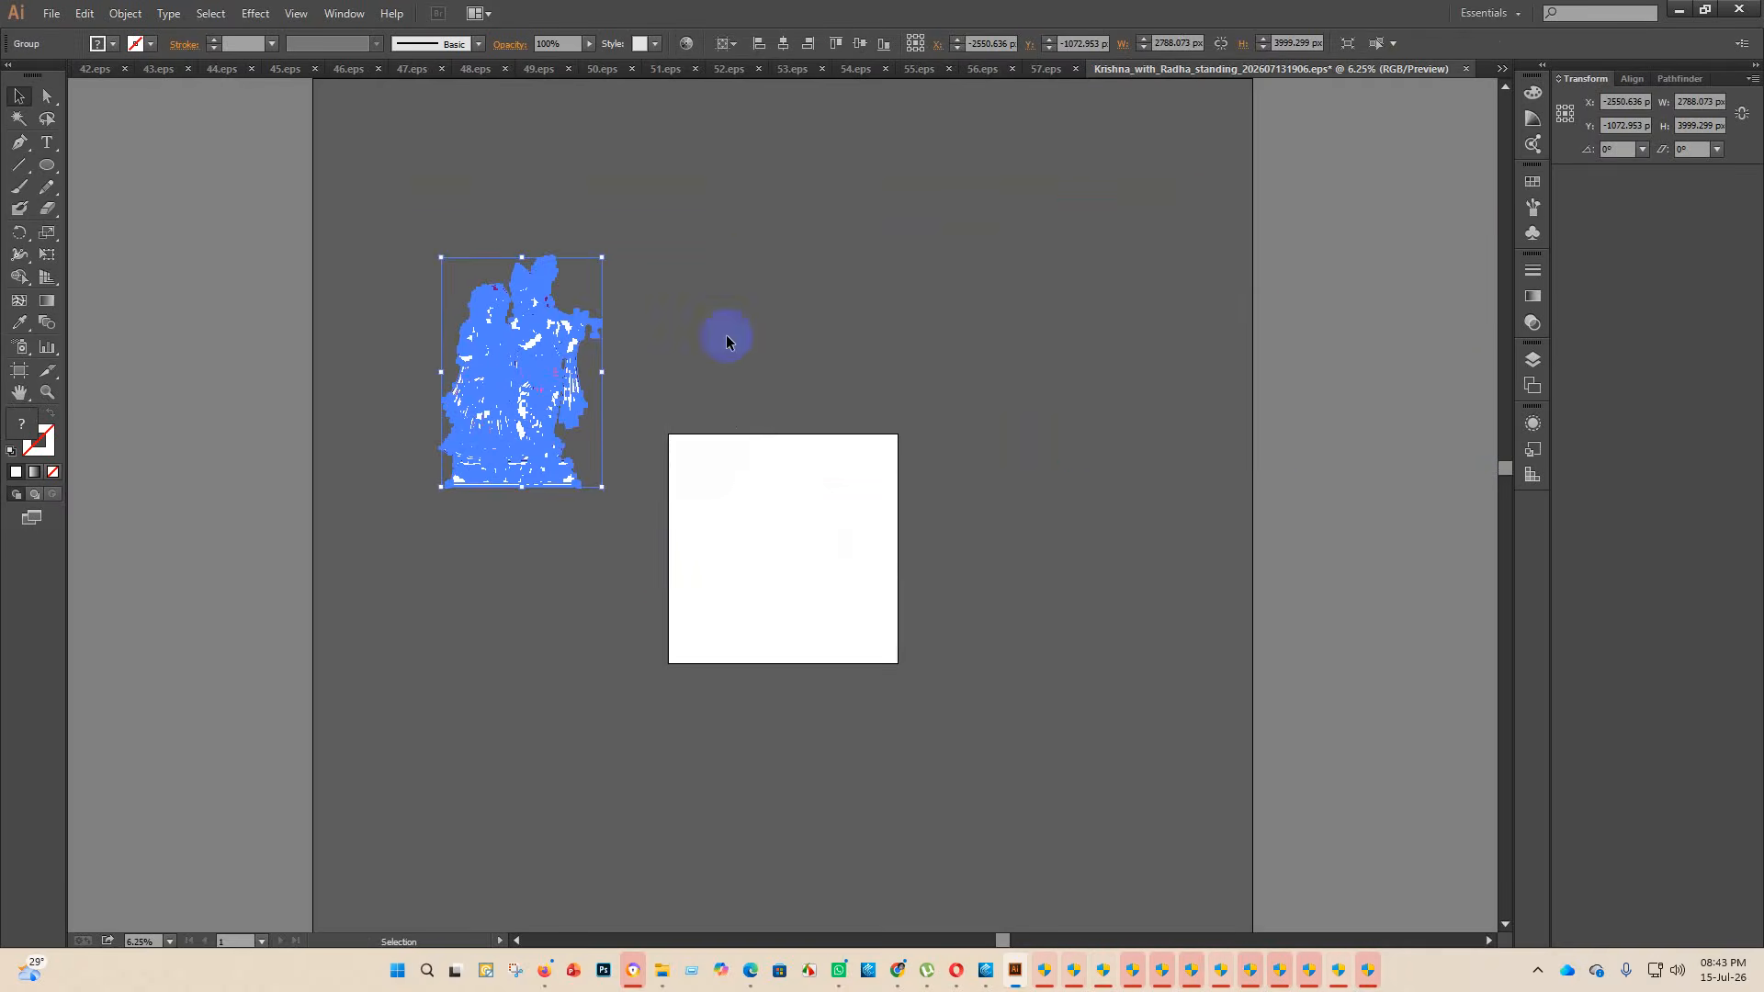
pyautogui.click(784, 43)
pyautogui.click(860, 43)
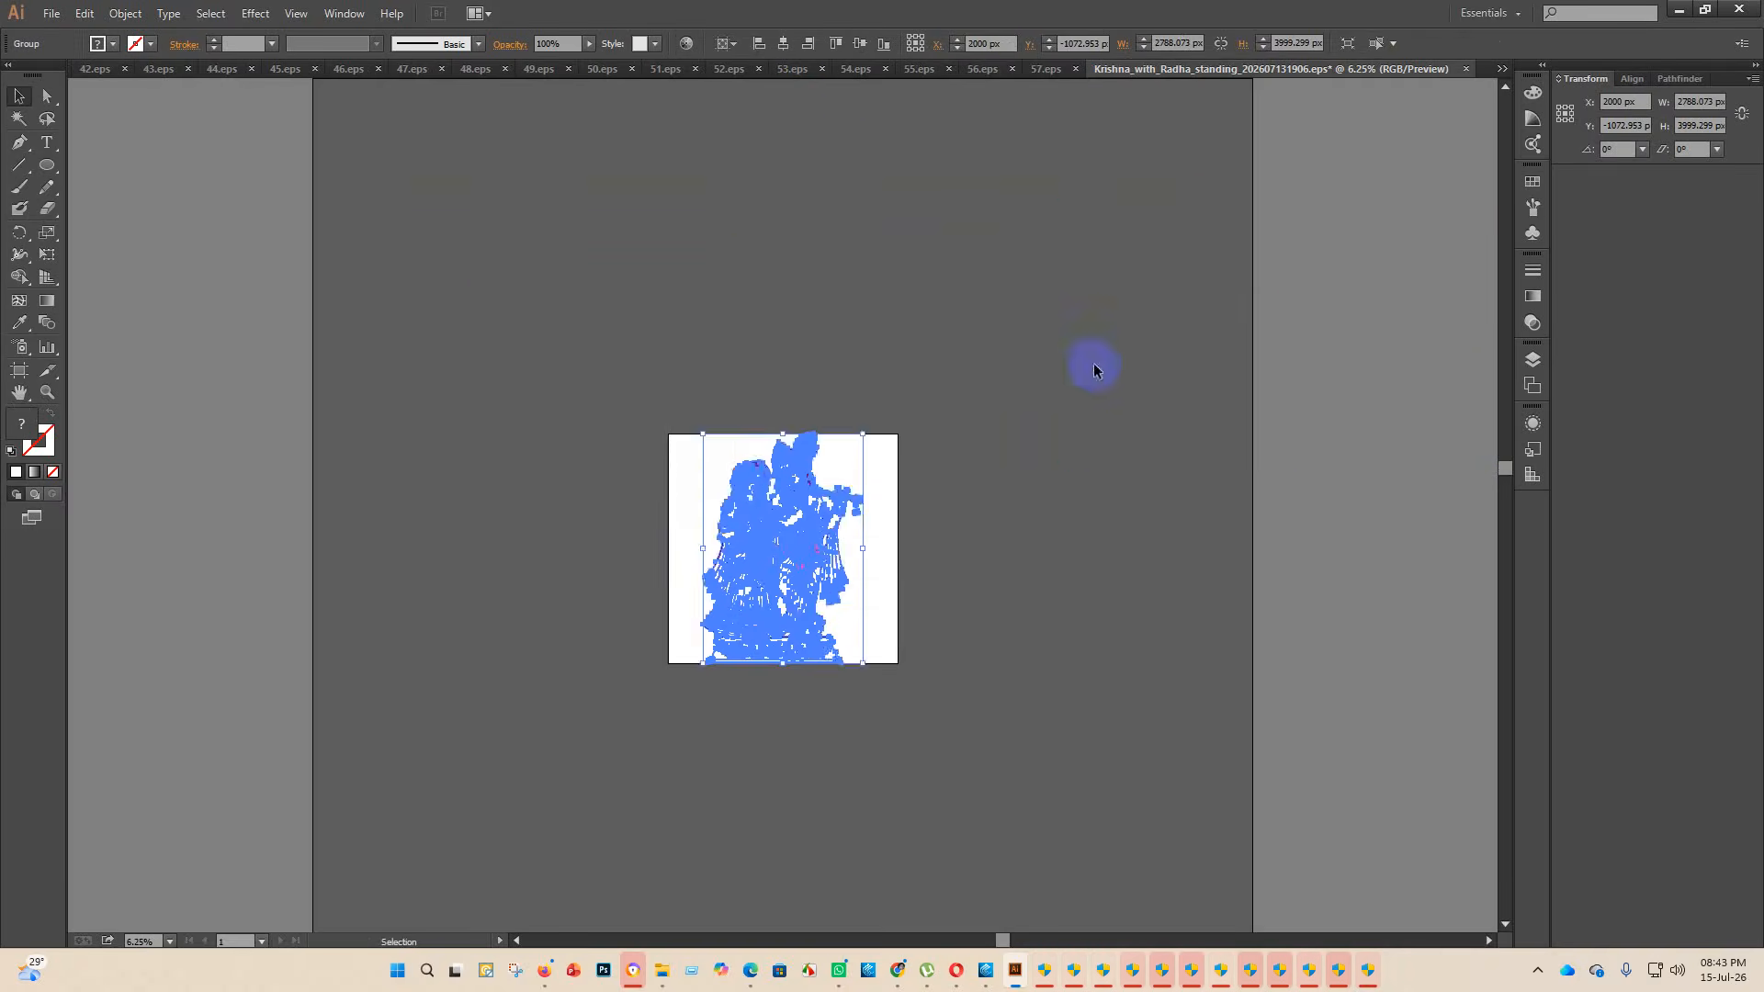
# - Scale the Krishna and Radha group down proportionally to about 2456 × 3523 px and center it vertically on the artboard
pyautogui.scroll(2, 919, 583)
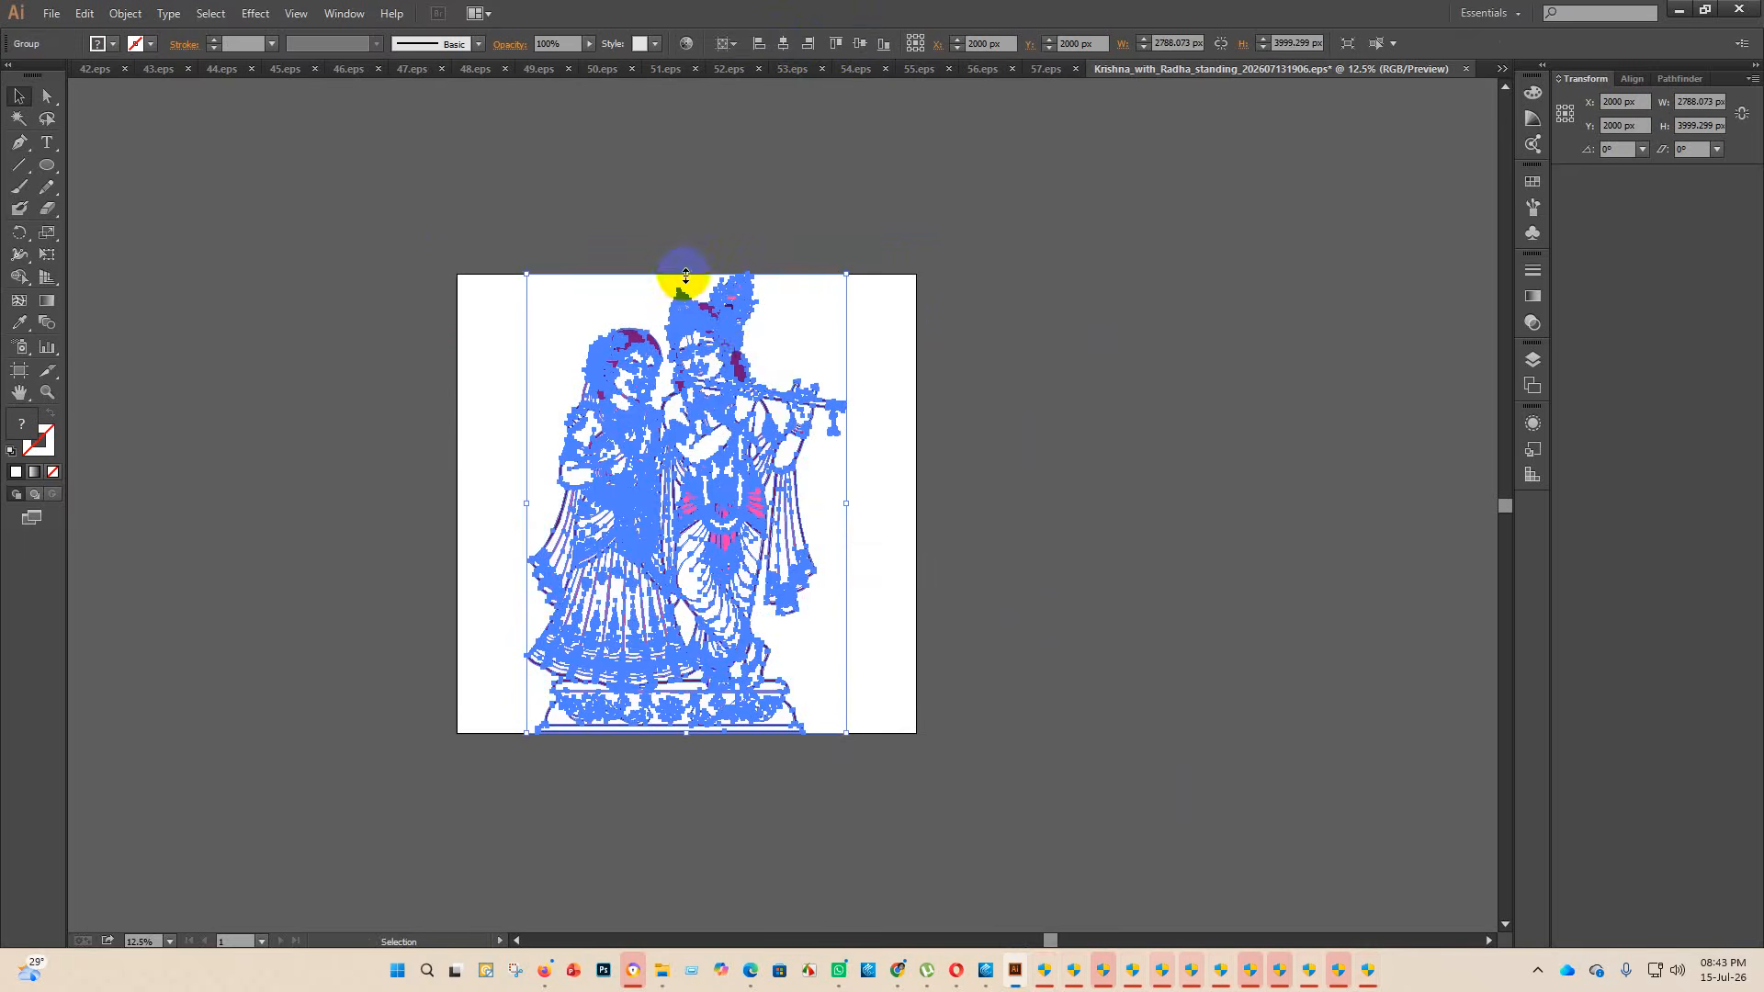
pyautogui.moveTo(685, 274); pyautogui.dragTo(720, 334)
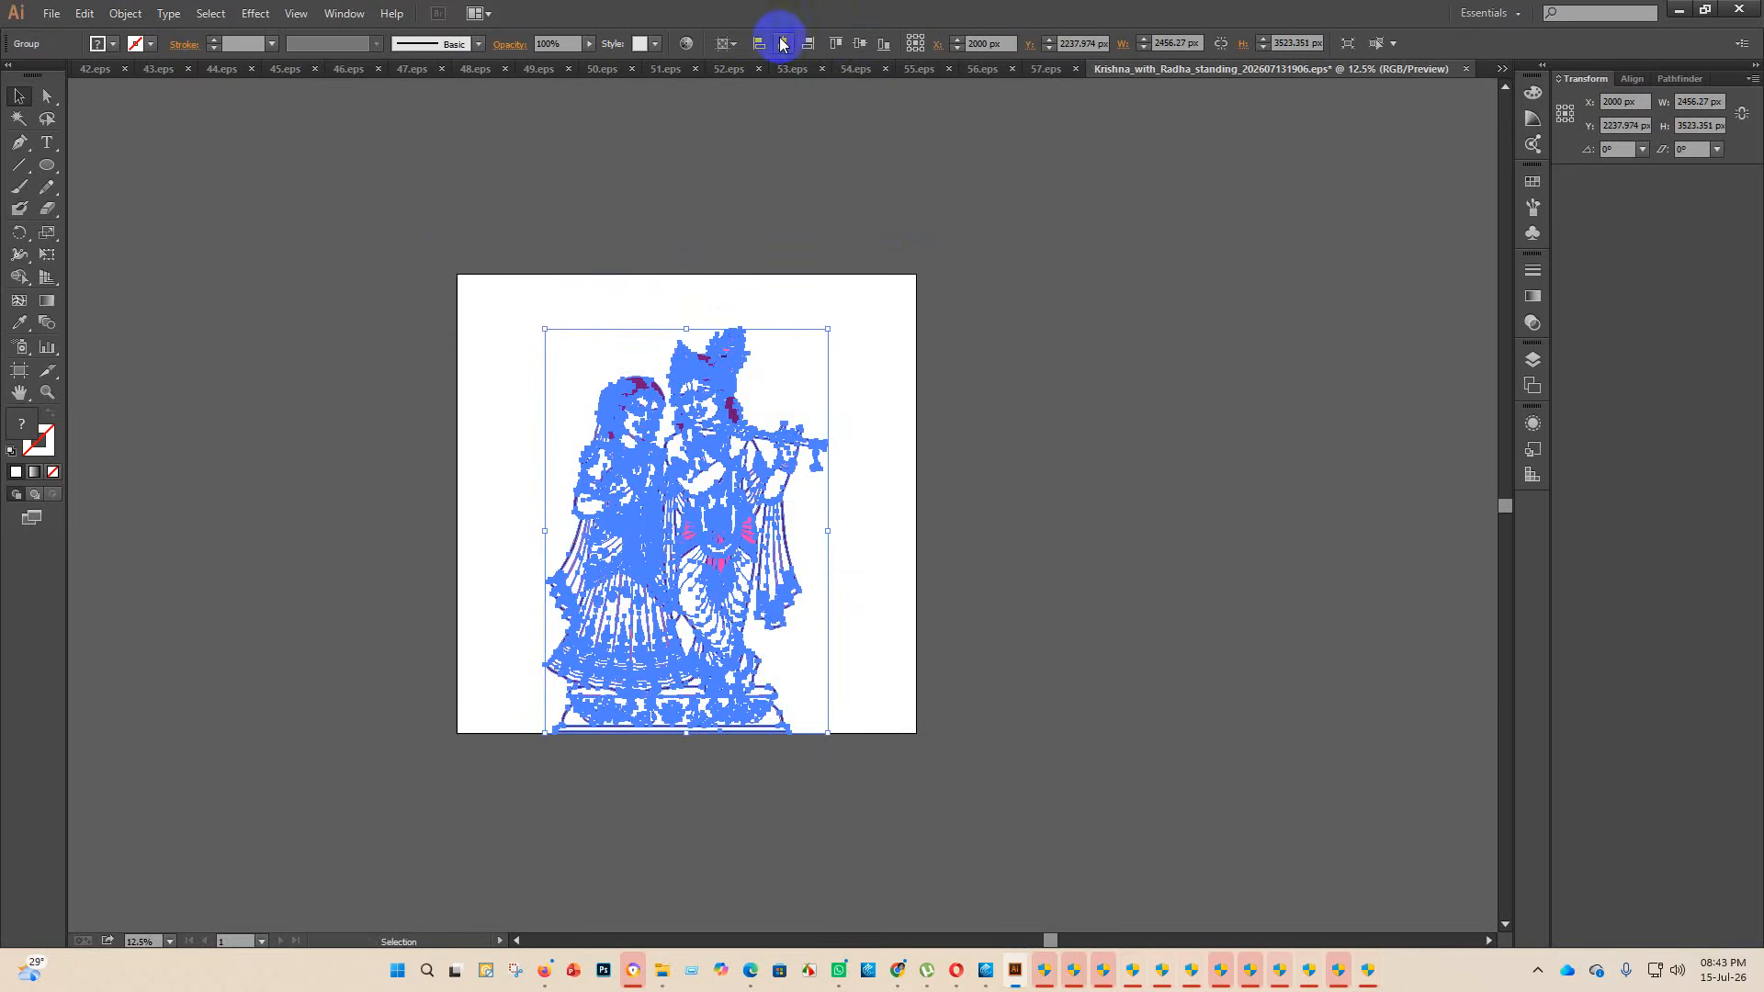
pyautogui.click(855, 43)
pyautogui.click(1074, 245)
pyautogui.scroll(1, 808, 641)
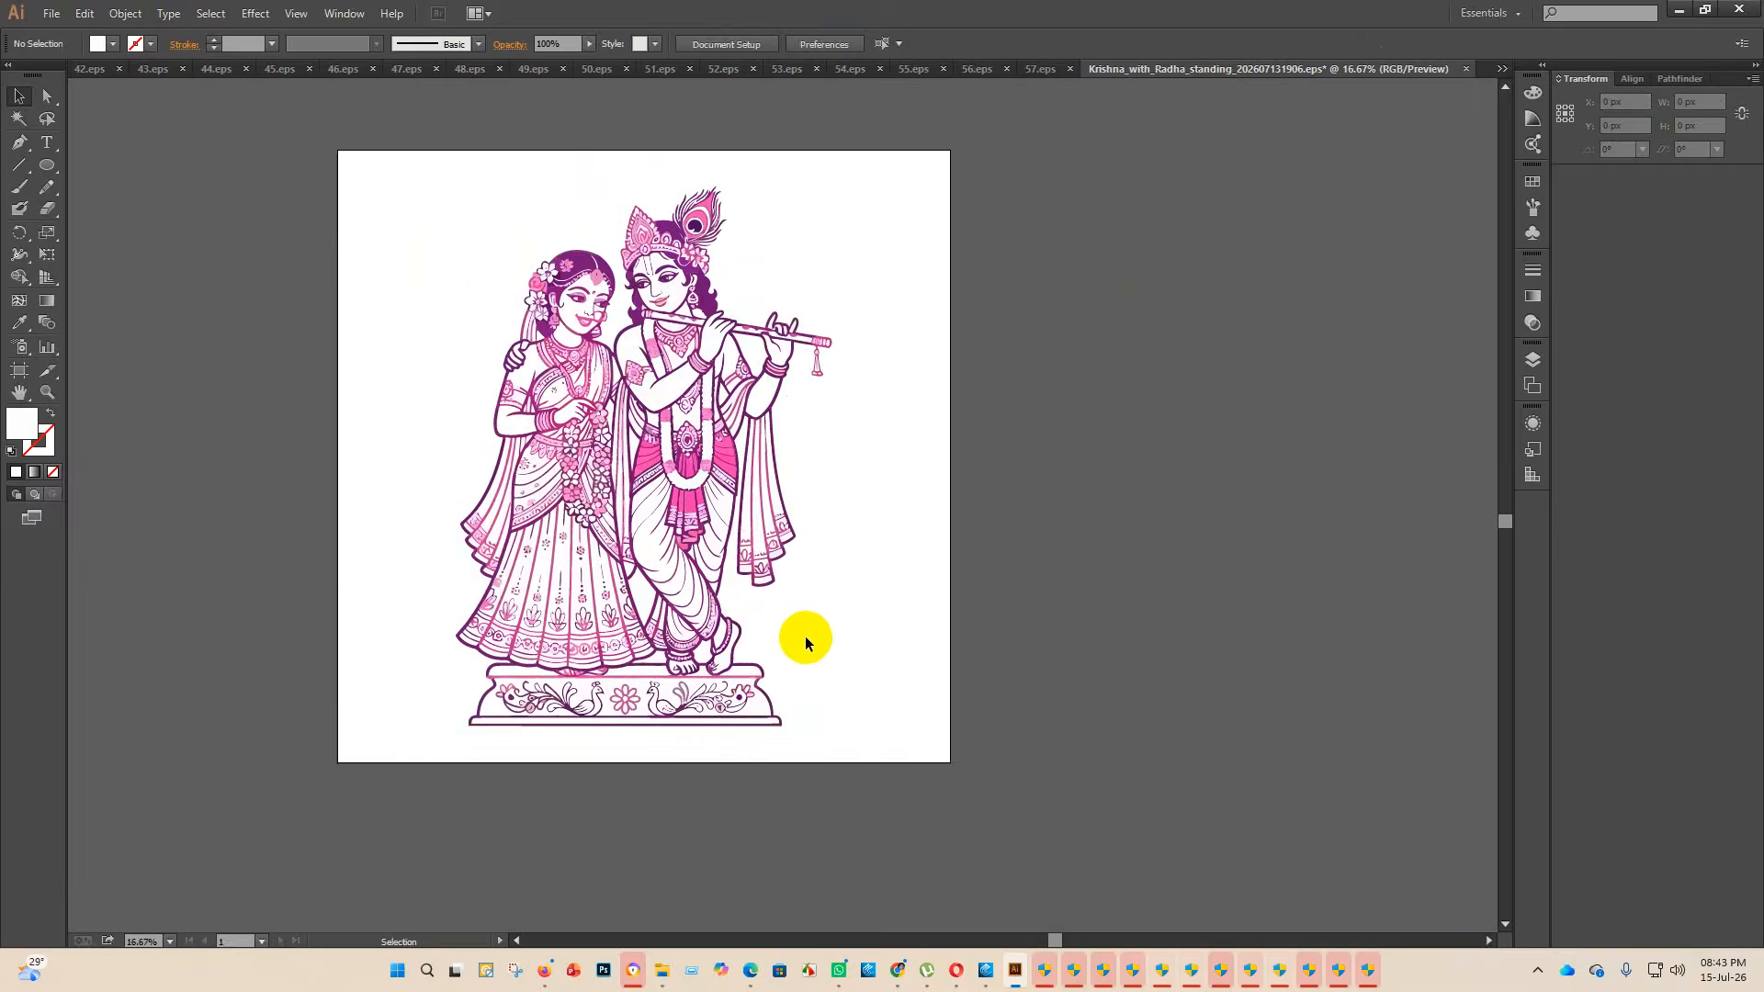
# - Set up saving the Krishna and Radha illustration as an Illustrator EPS named 58 in the eps 2 folder
pyautogui.scroll(-2, 775, 700)
pyautogui.click(51, 13)
pyautogui.click(88, 158)
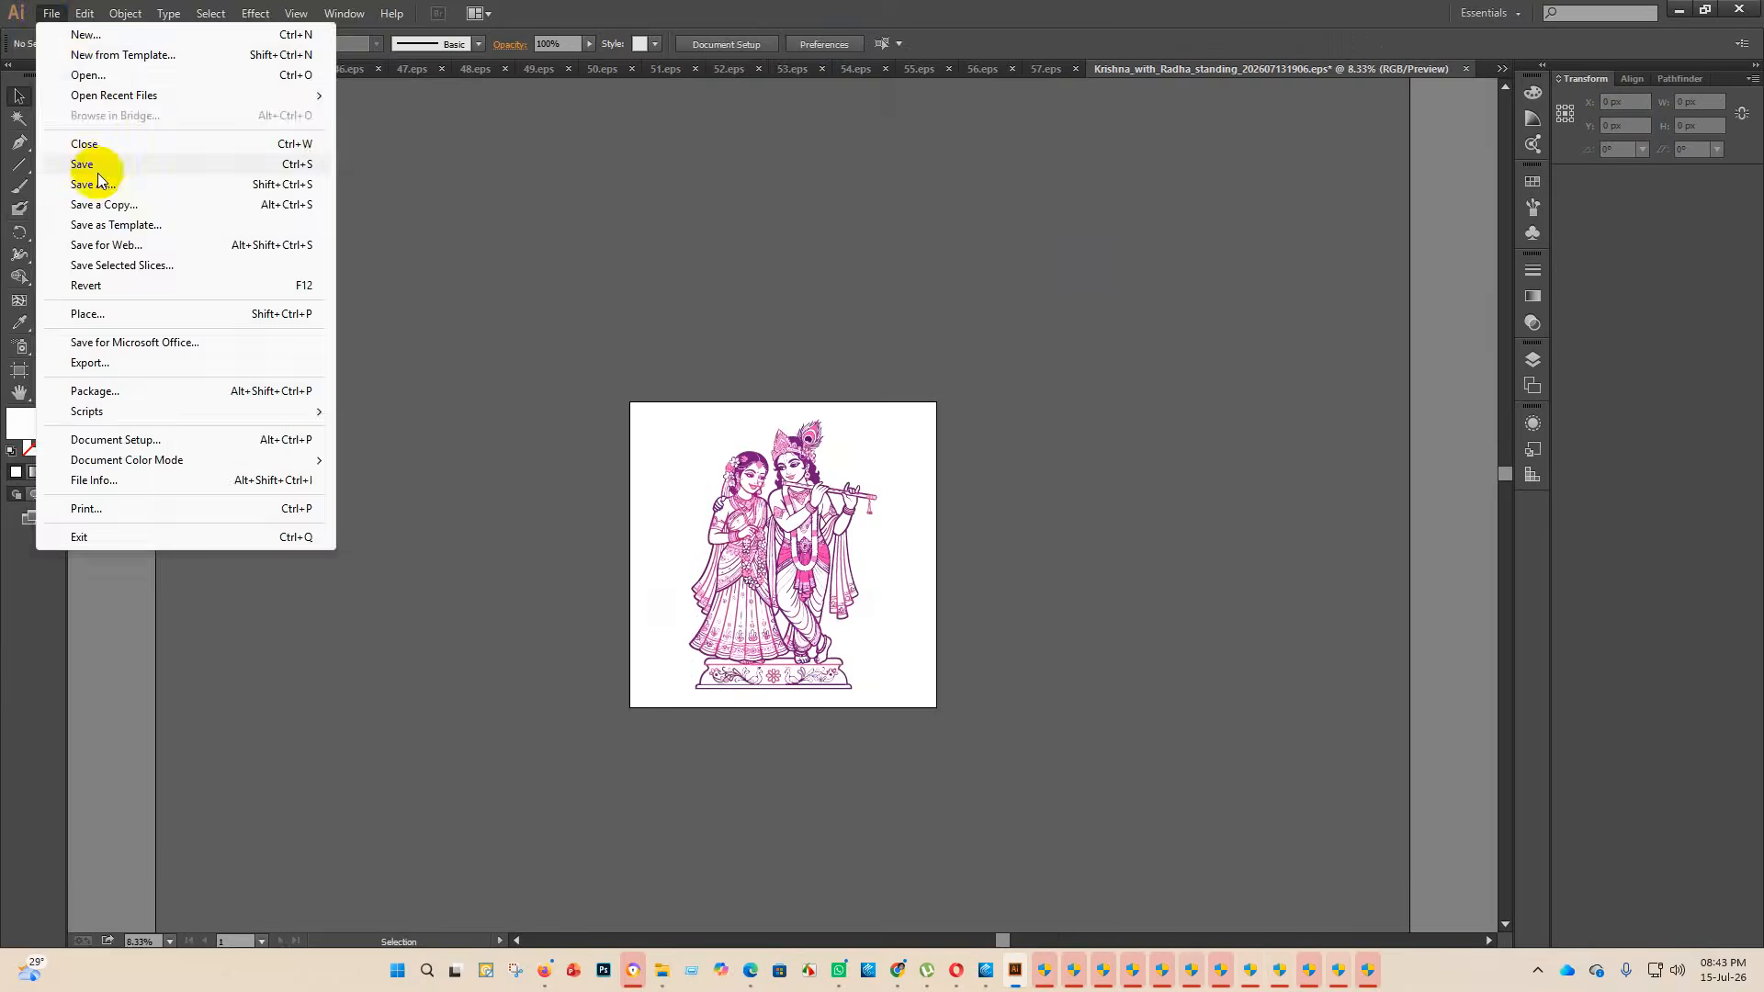
pyautogui.doubleClick(307, 150)
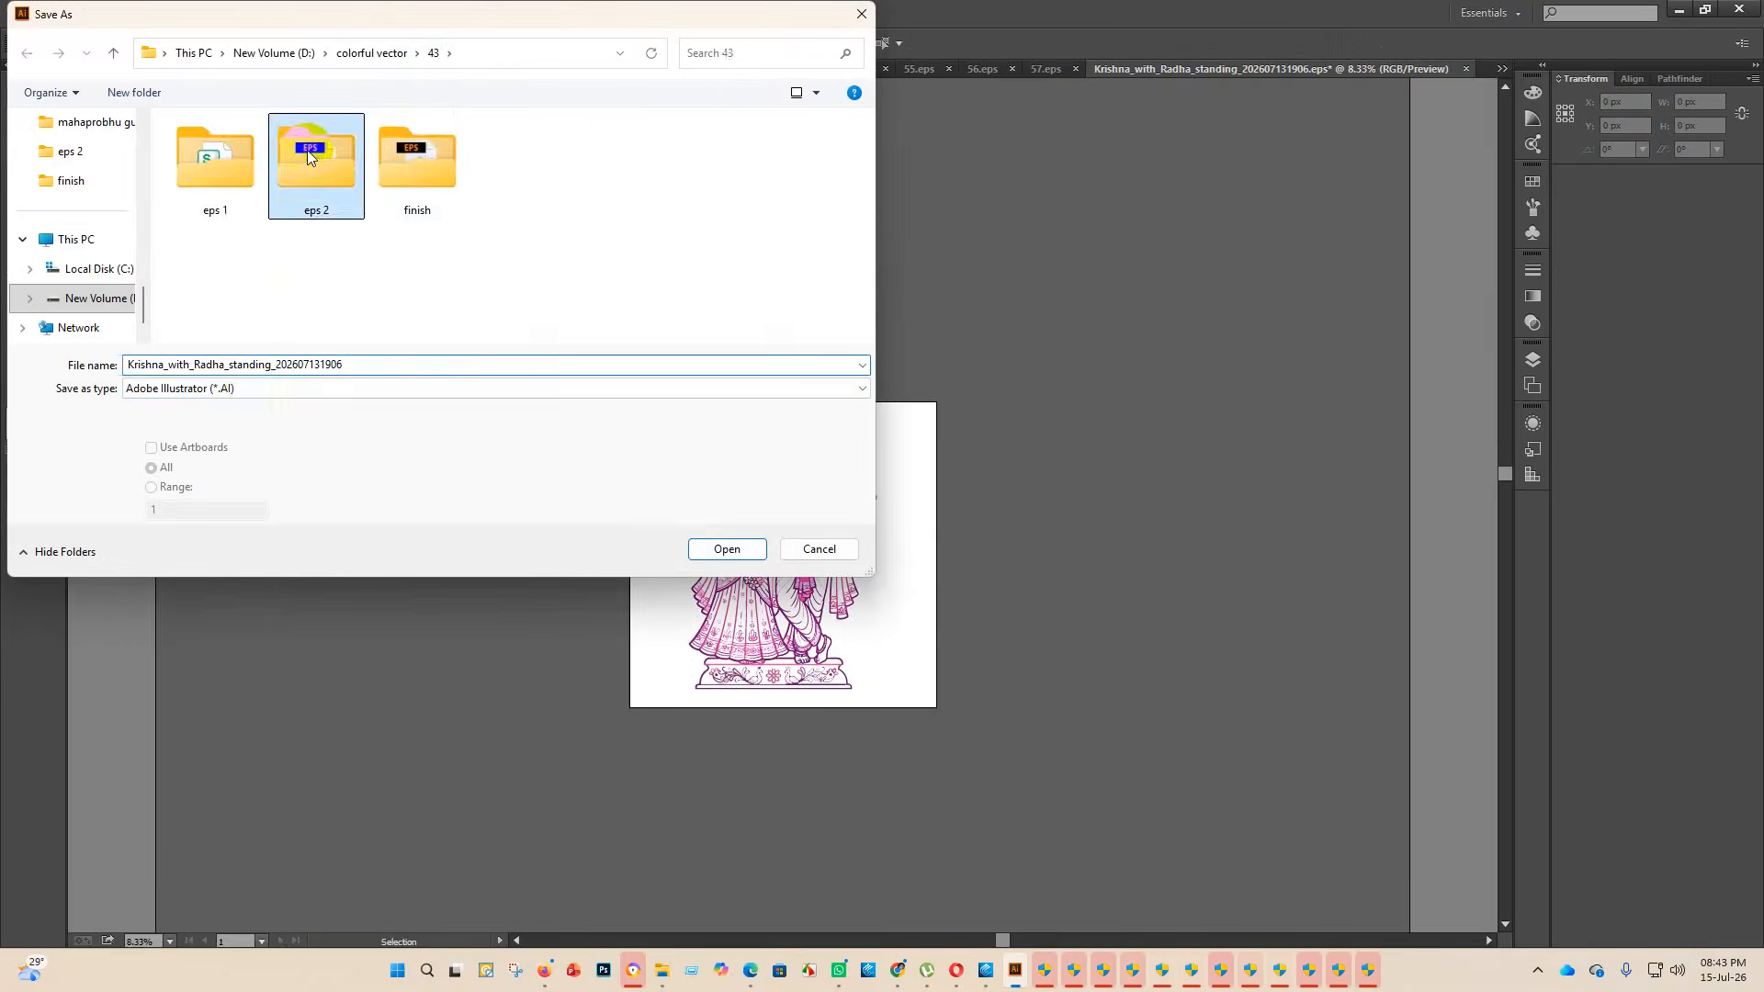
pyautogui.click(256, 388)
pyautogui.click(227, 433)
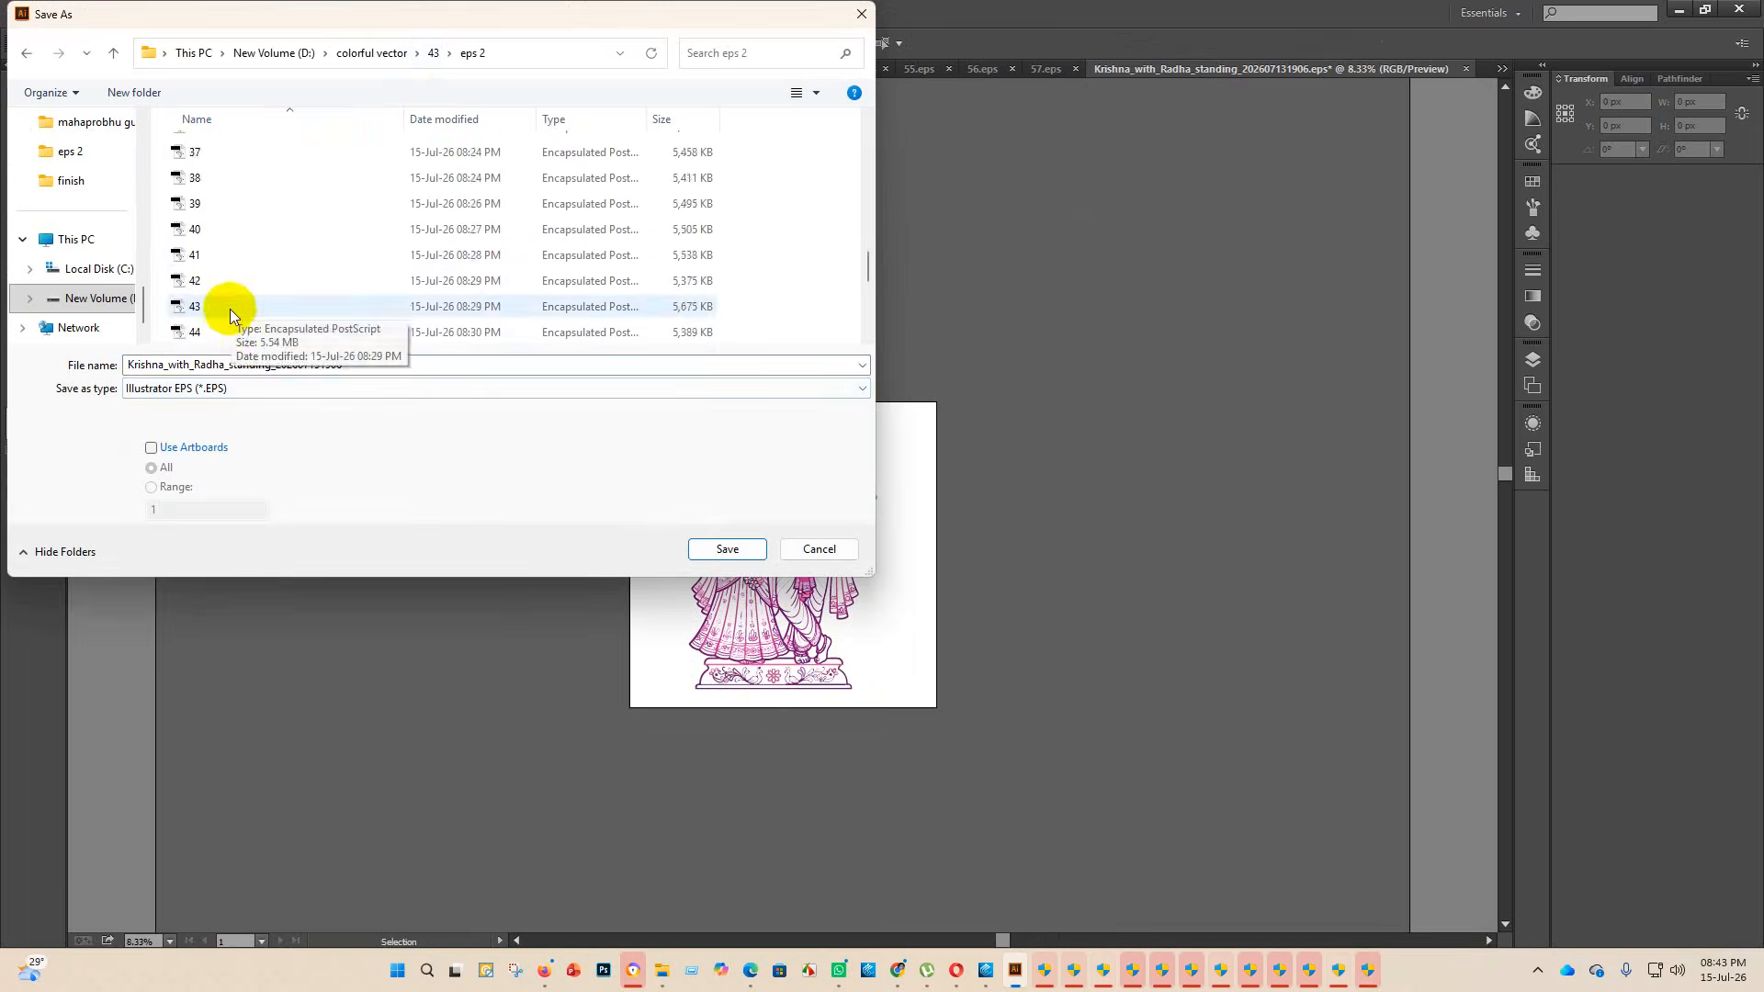
pyautogui.doubleClick(410, 366)
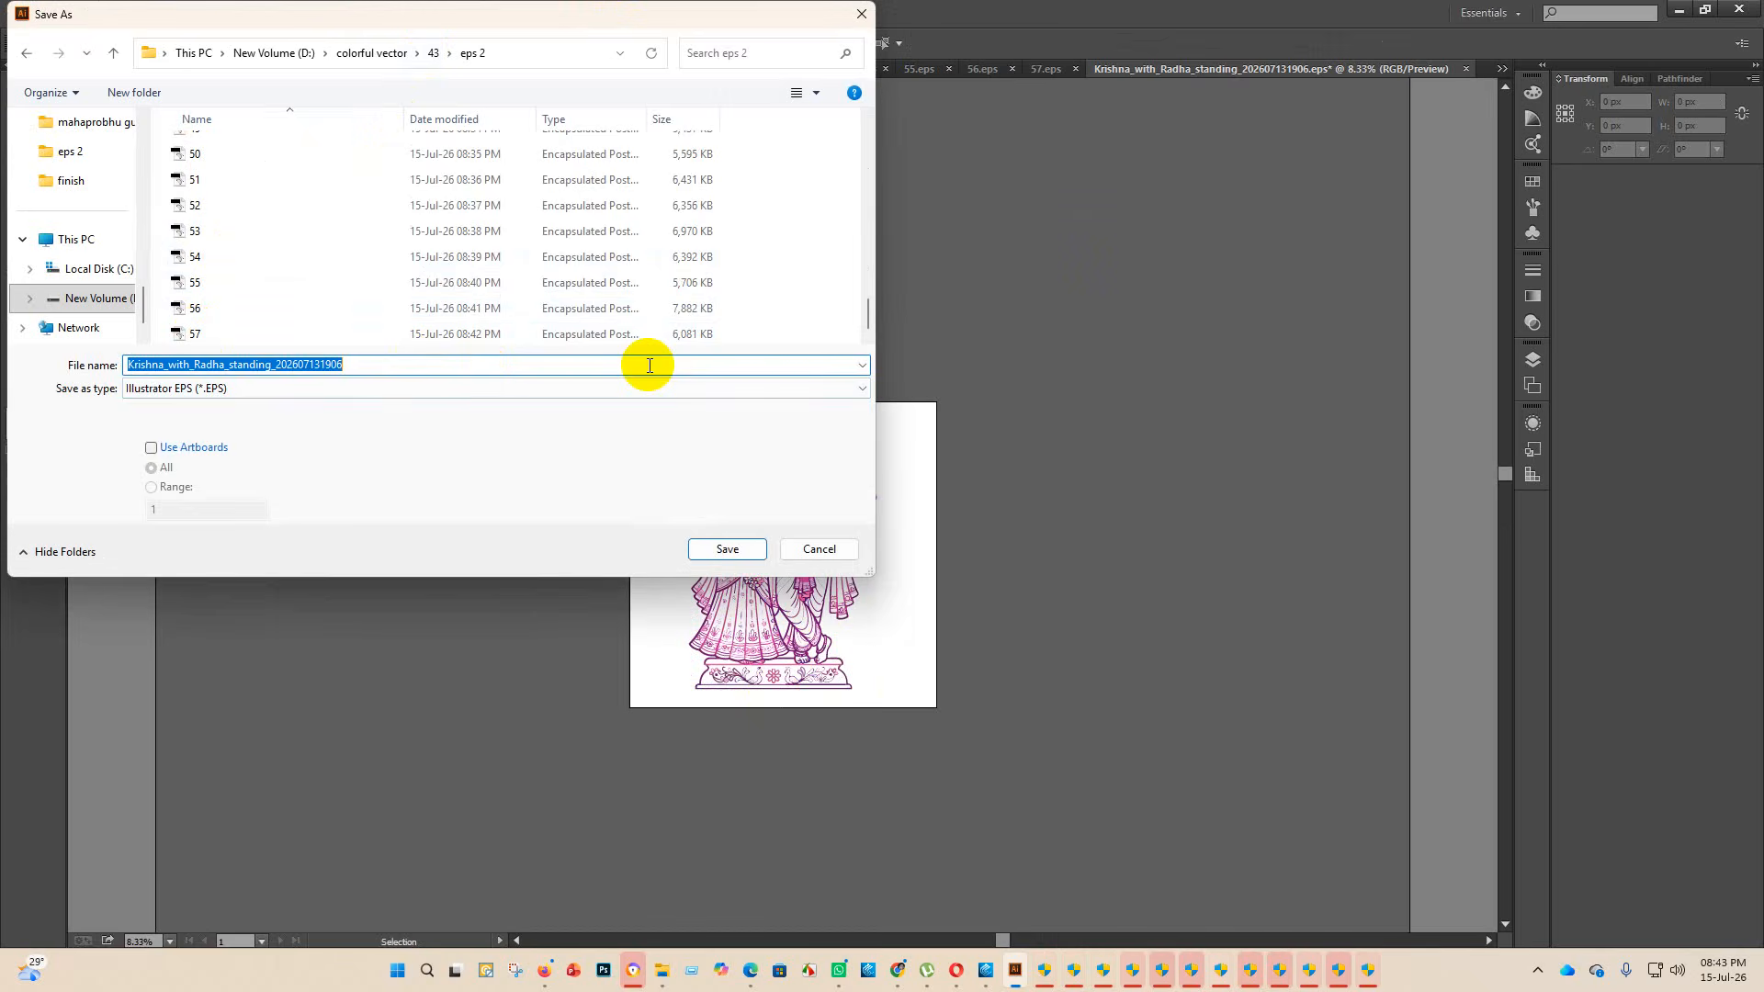
pyautogui.write('58')
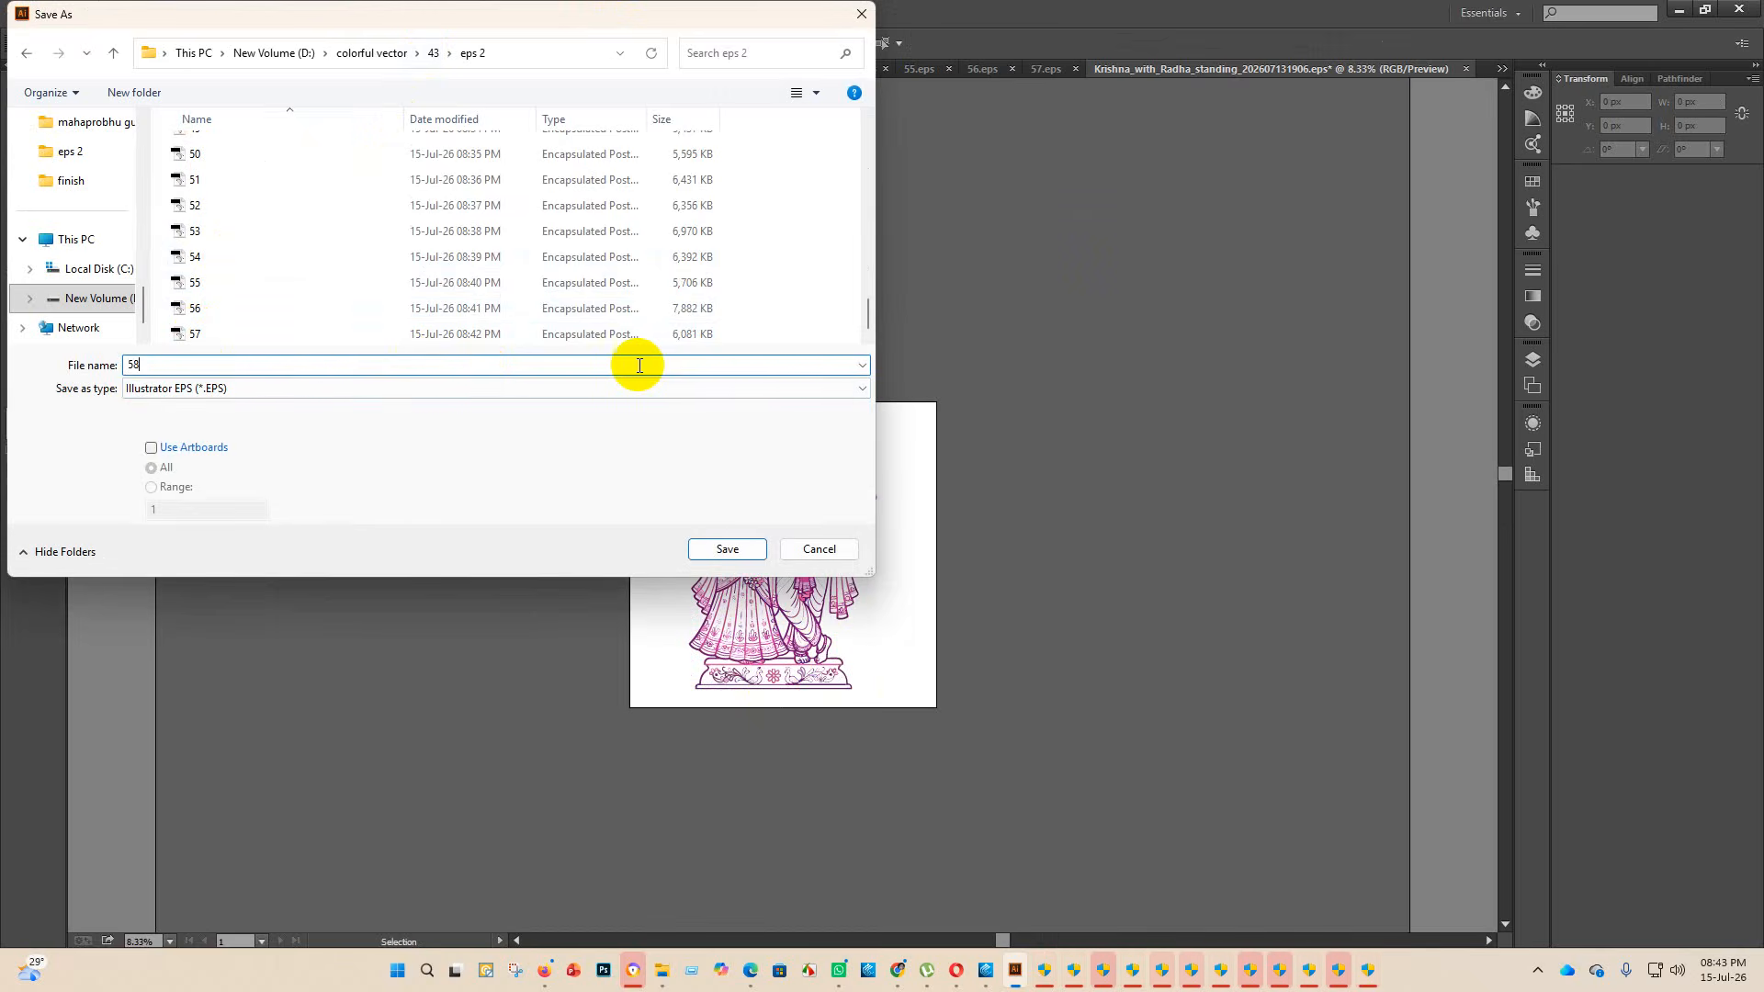
pyautogui.click(728, 549)
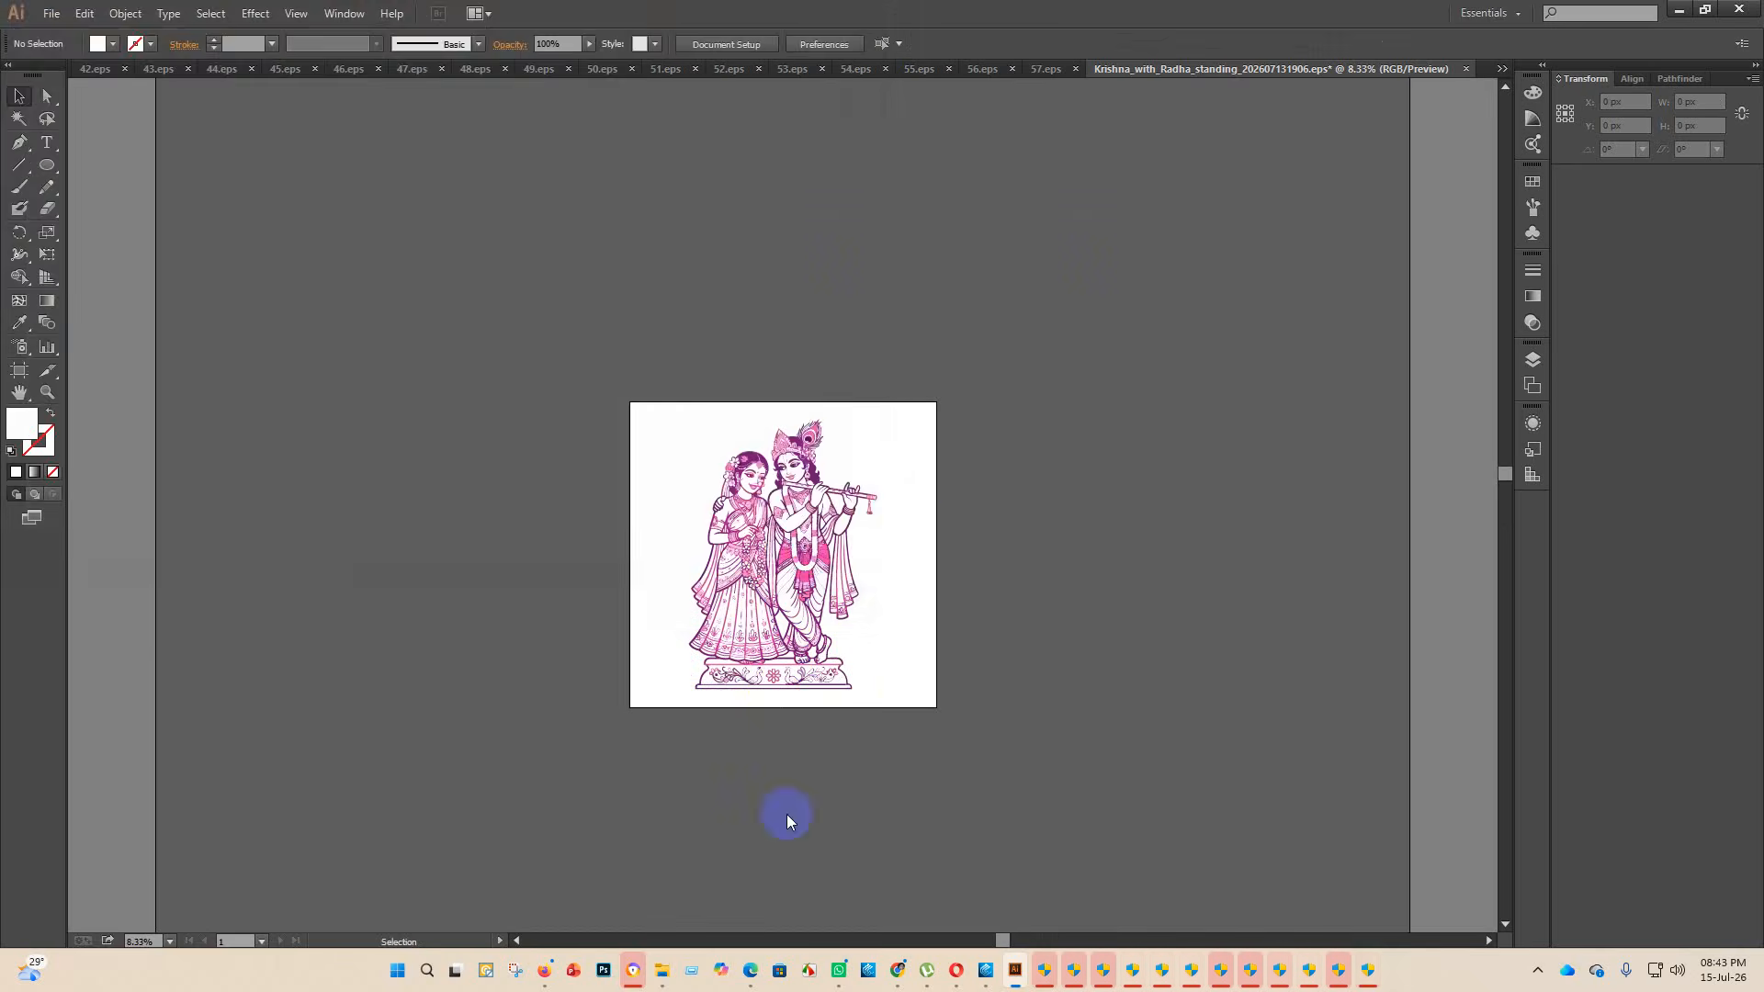
# - Save 58 in a legacy Illustrator EPS version
pyautogui.click(943, 221)
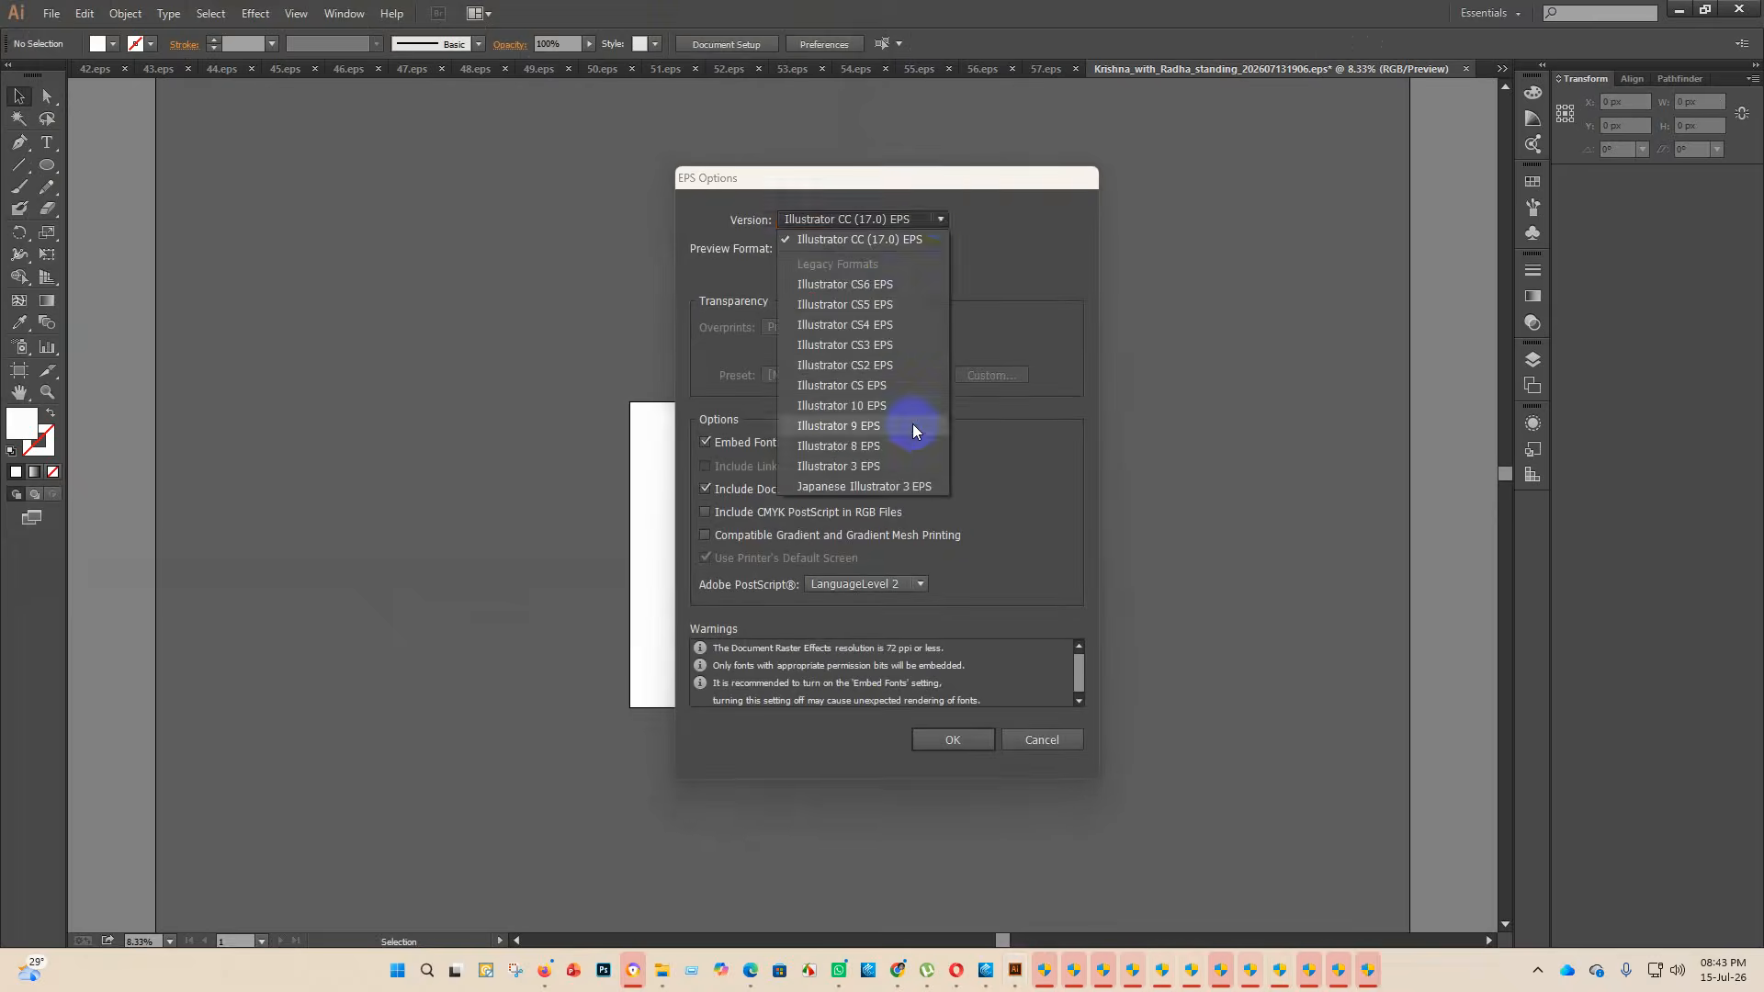
pyautogui.click(911, 421)
pyautogui.click(952, 740)
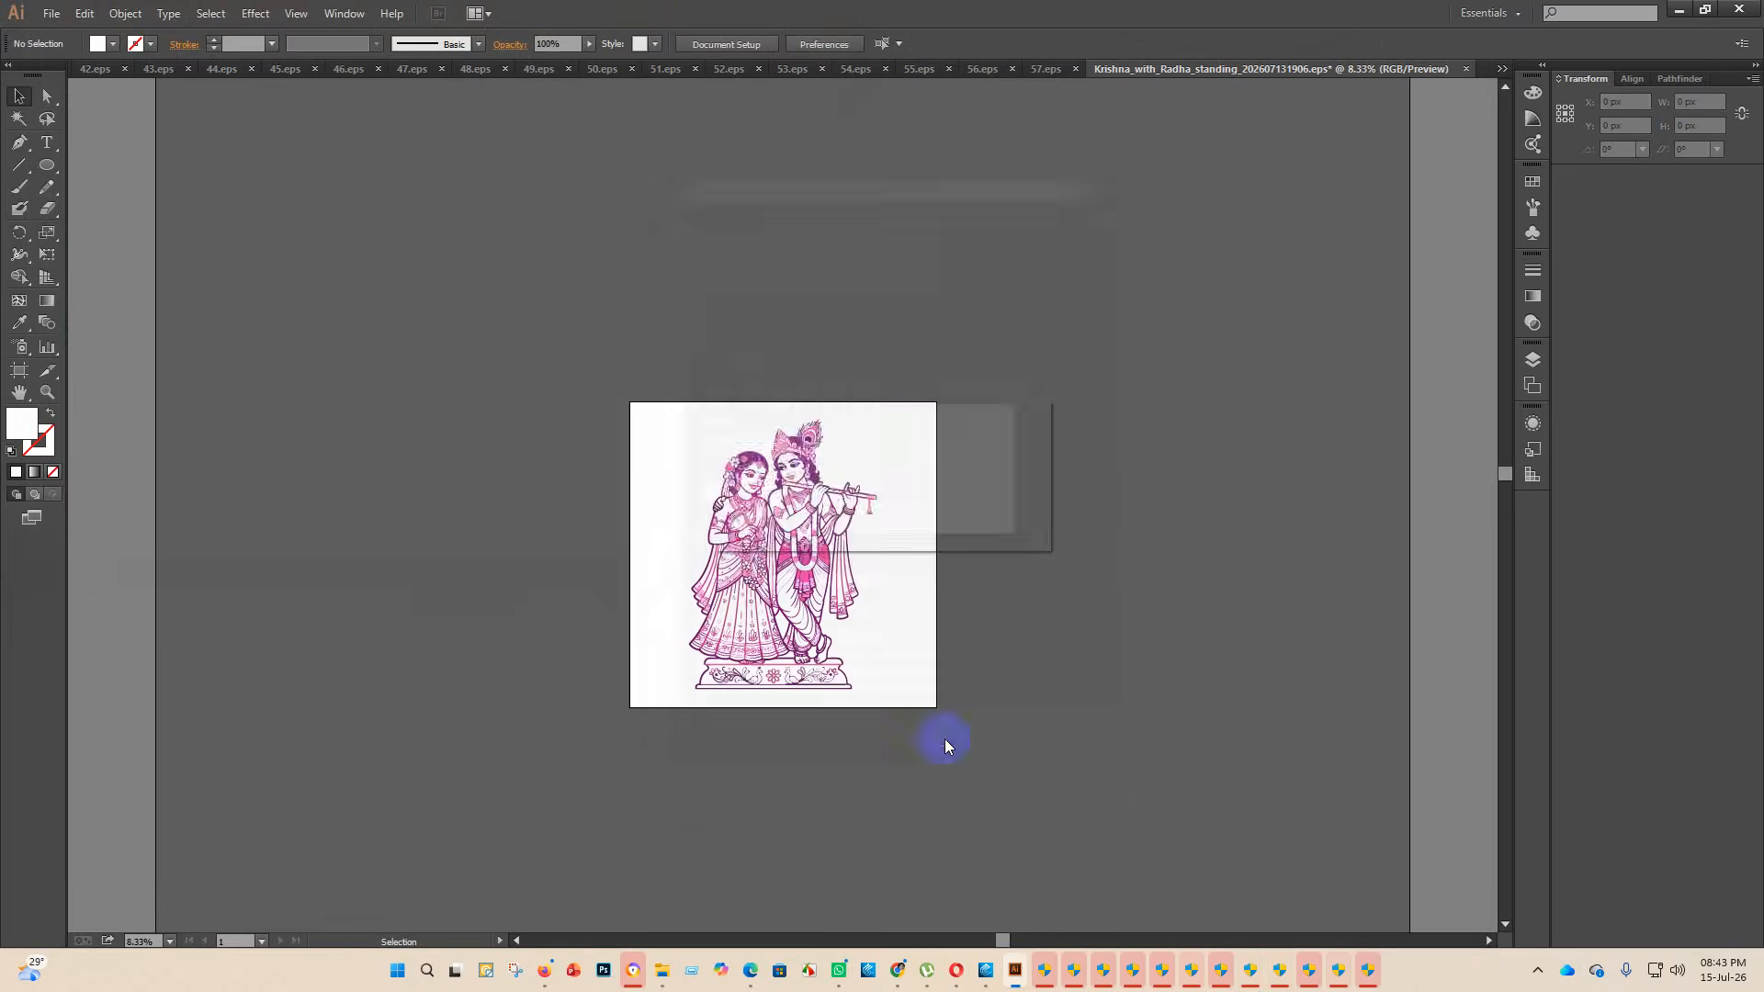
# - Switch to File Explorer, move the Krishna_with_Radha_standing source files into the finish folder and open the Speedometer_gauge EPS in a maximized Illustrator window
pyautogui.moveTo(661, 970)
pyautogui.click(681, 877)
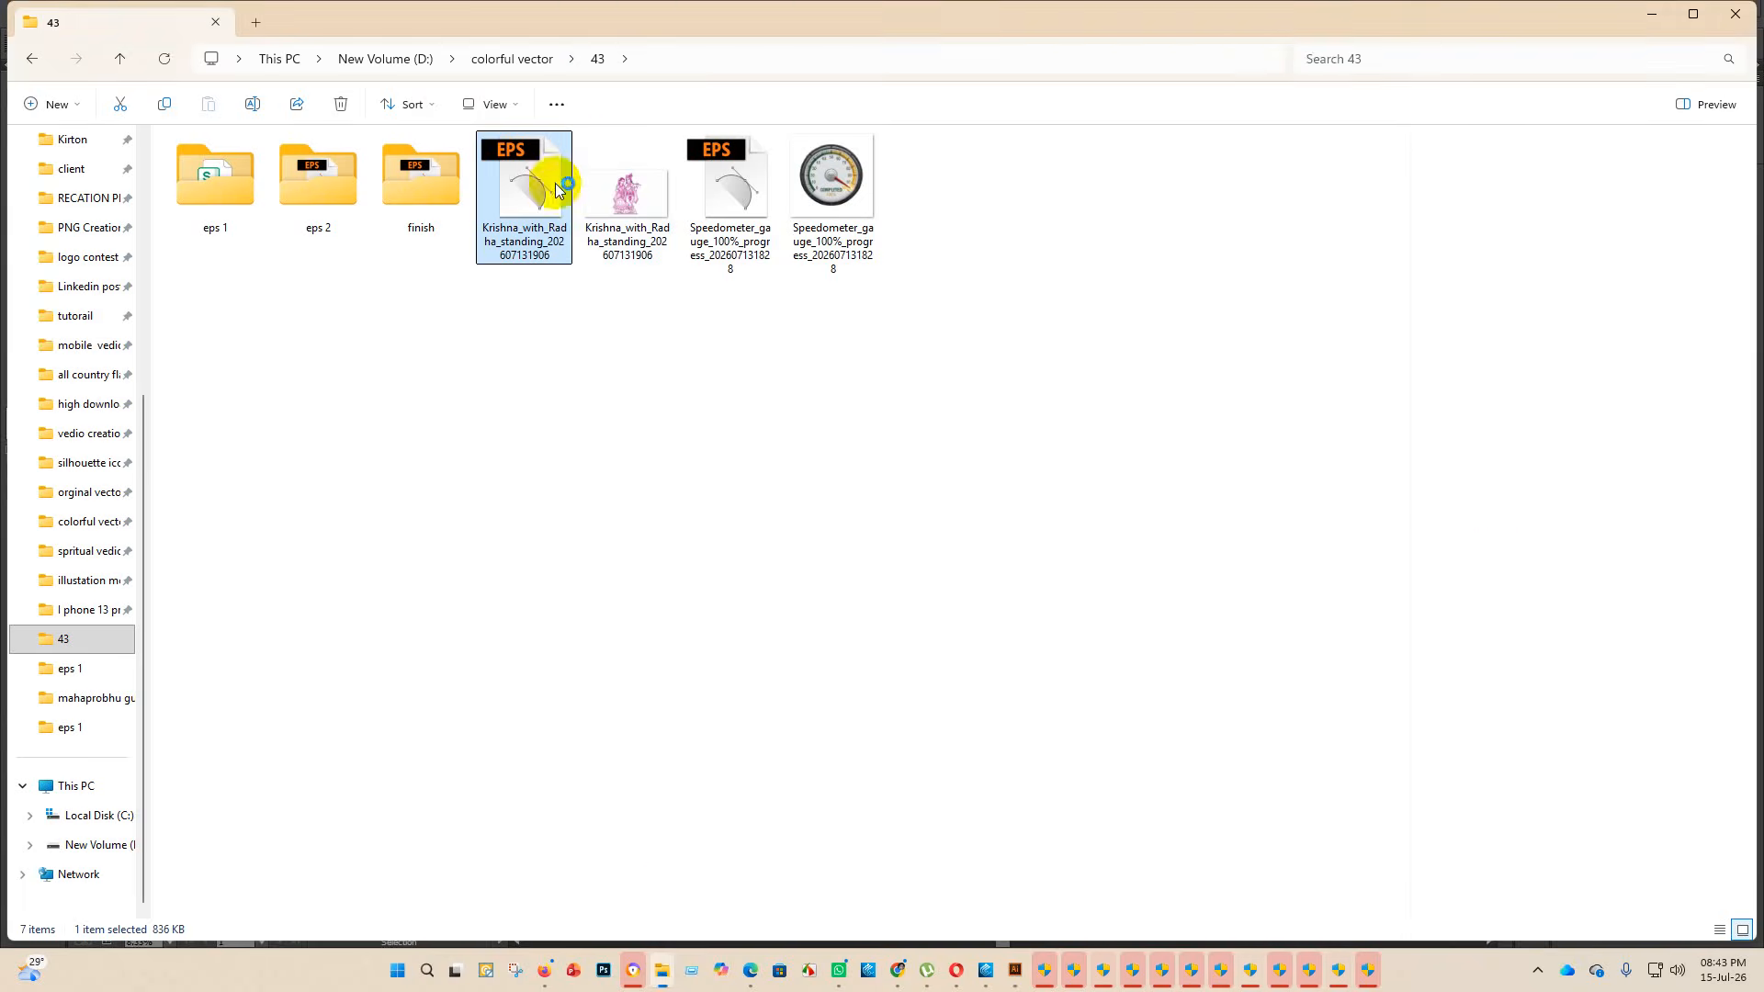
pyautogui.moveTo(551, 184); pyautogui.dragTo(422, 179)
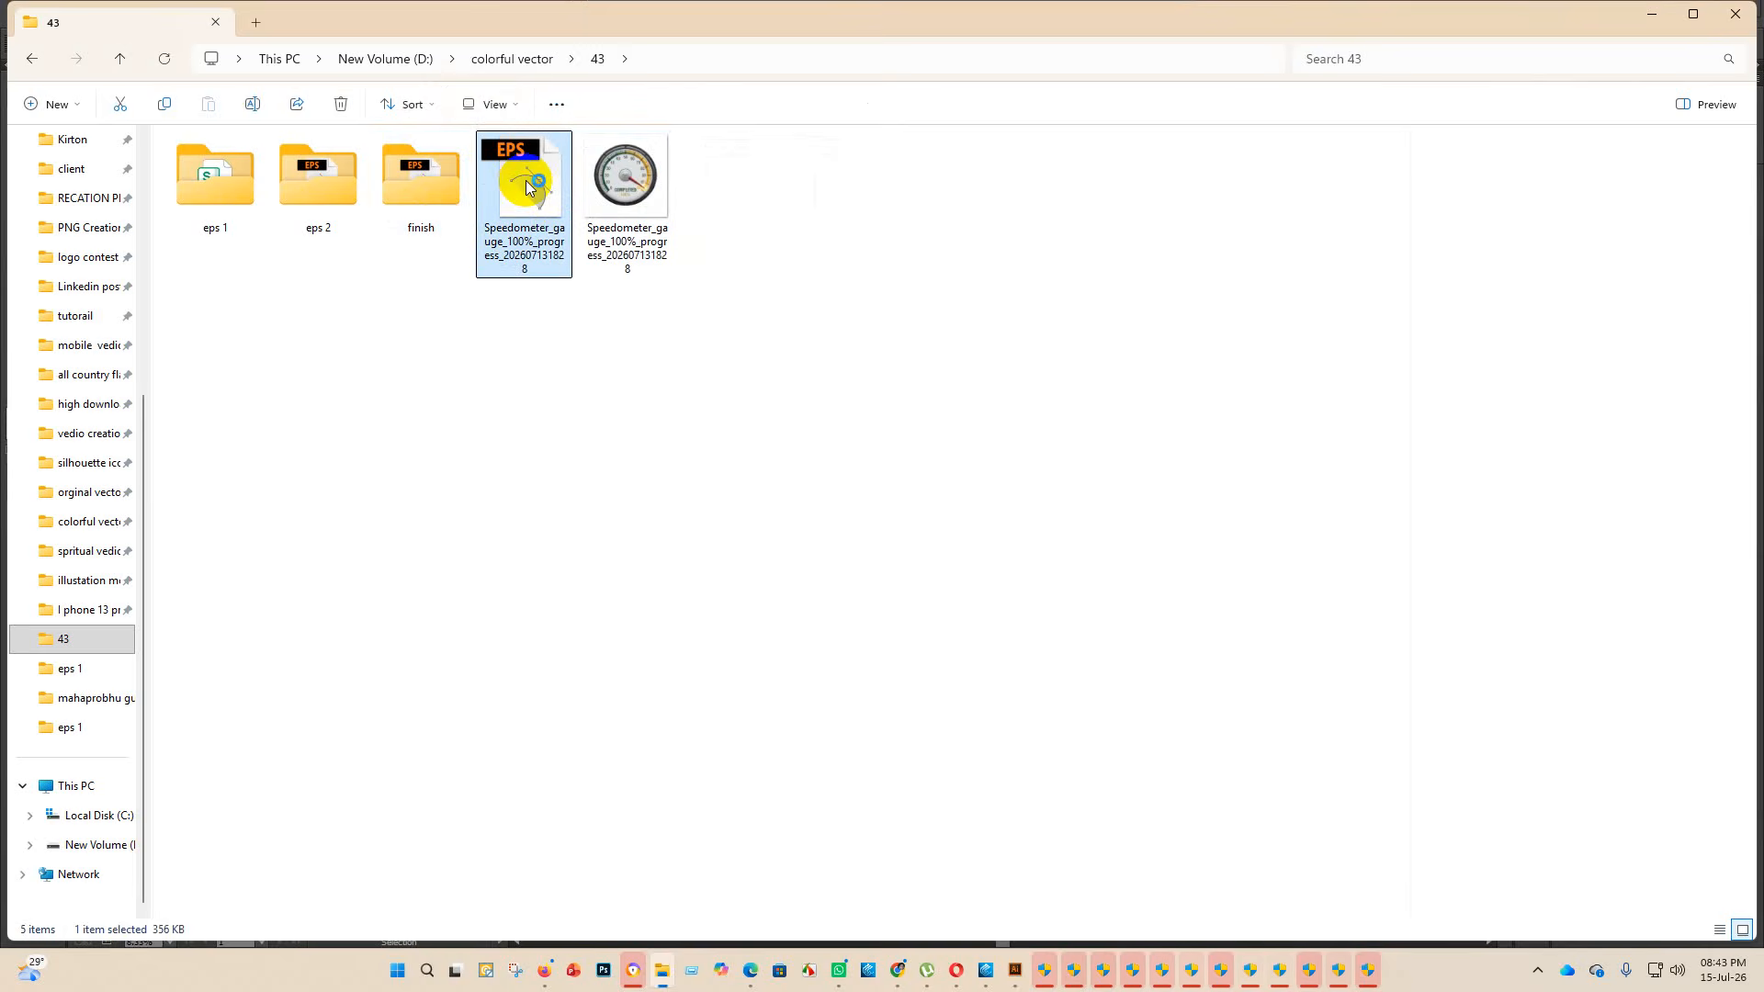
pyautogui.doubleClick(527, 189)
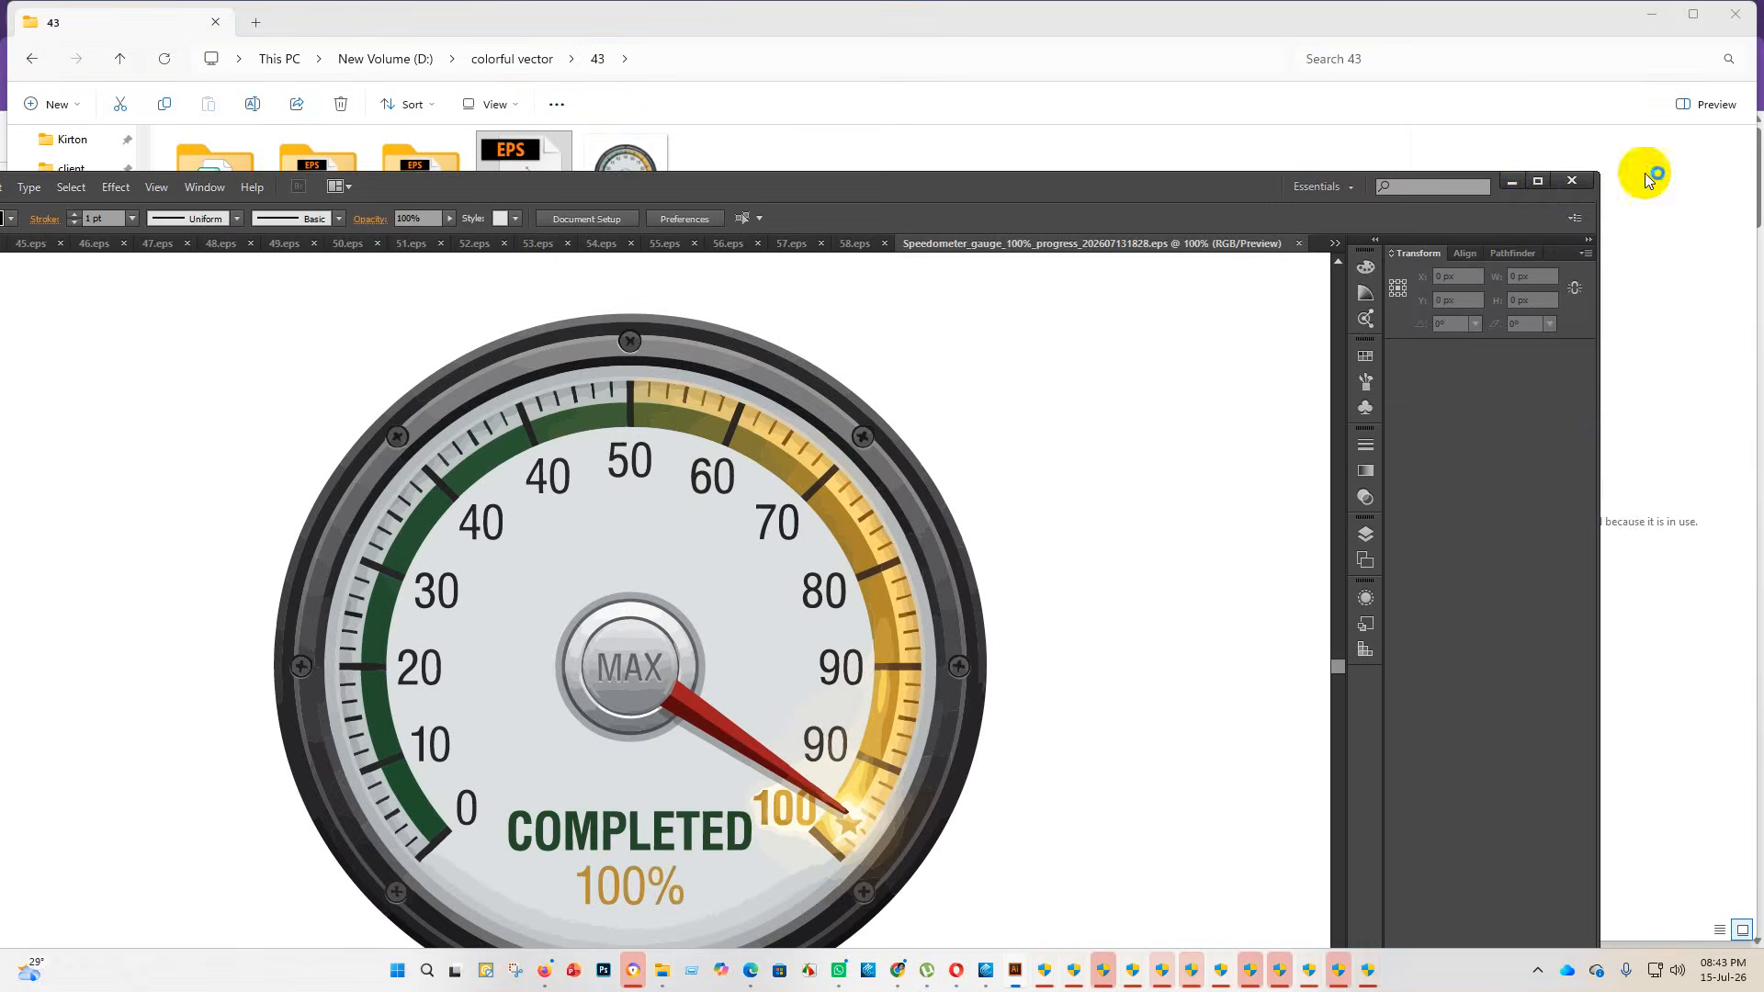
pyautogui.click(1538, 184)
# - Enlarge the speedometer illustration proportionally to about 6171 × 6171 px, including its white background
pyautogui.scroll(-7, 790, 652)
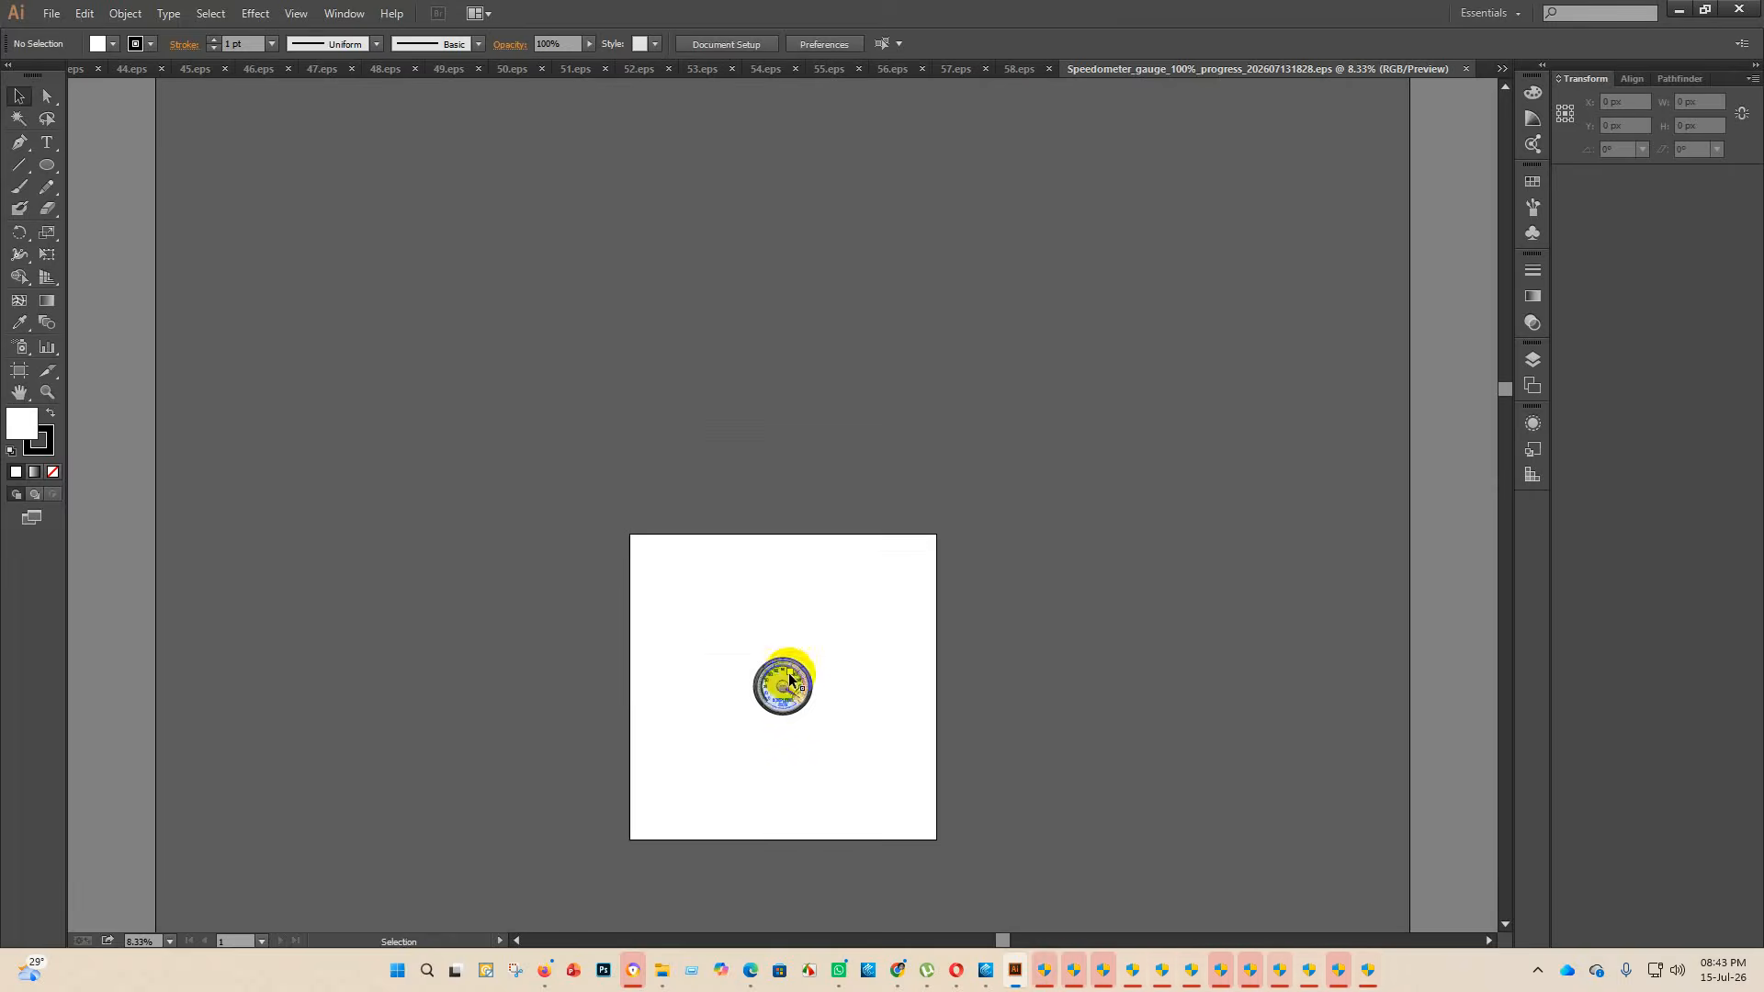
pyautogui.click(790, 680)
pyautogui.moveTo(782, 650); pyautogui.dragTo(851, 260)
pyautogui.click(1085, 681)
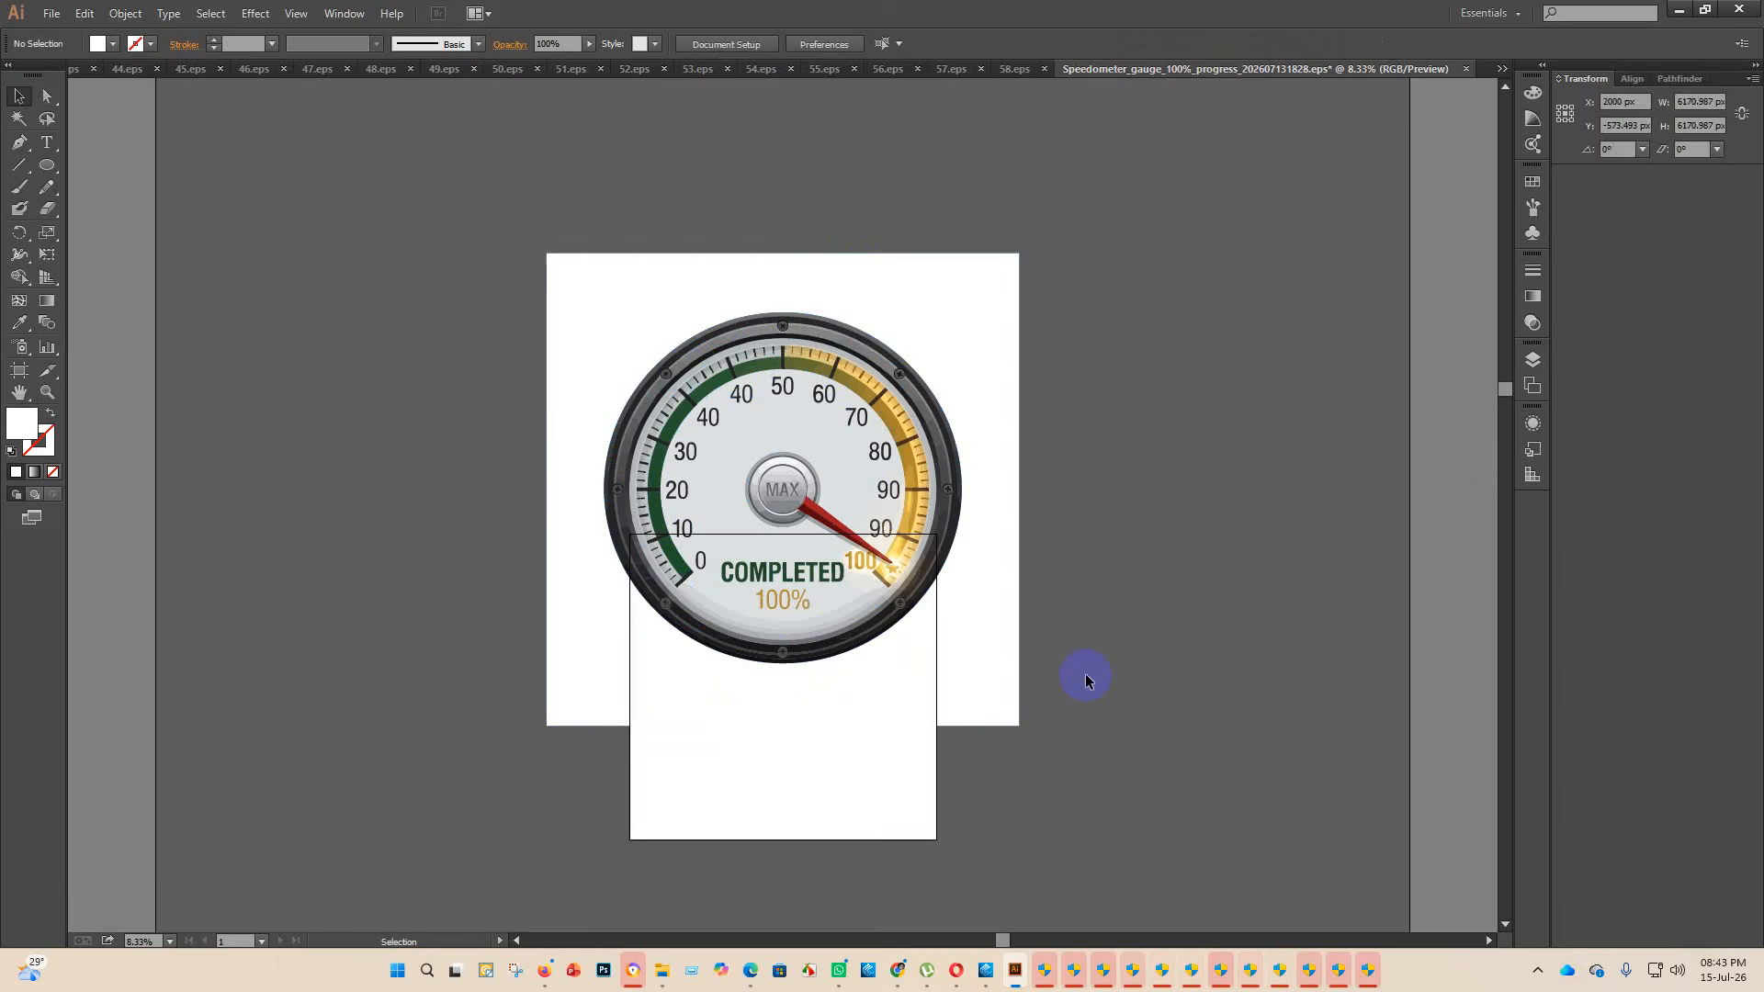
# - Delete the white background and light face fills with the Magic Wand, and center the remaining gauge on the artboard
pyautogui.click(740, 452)
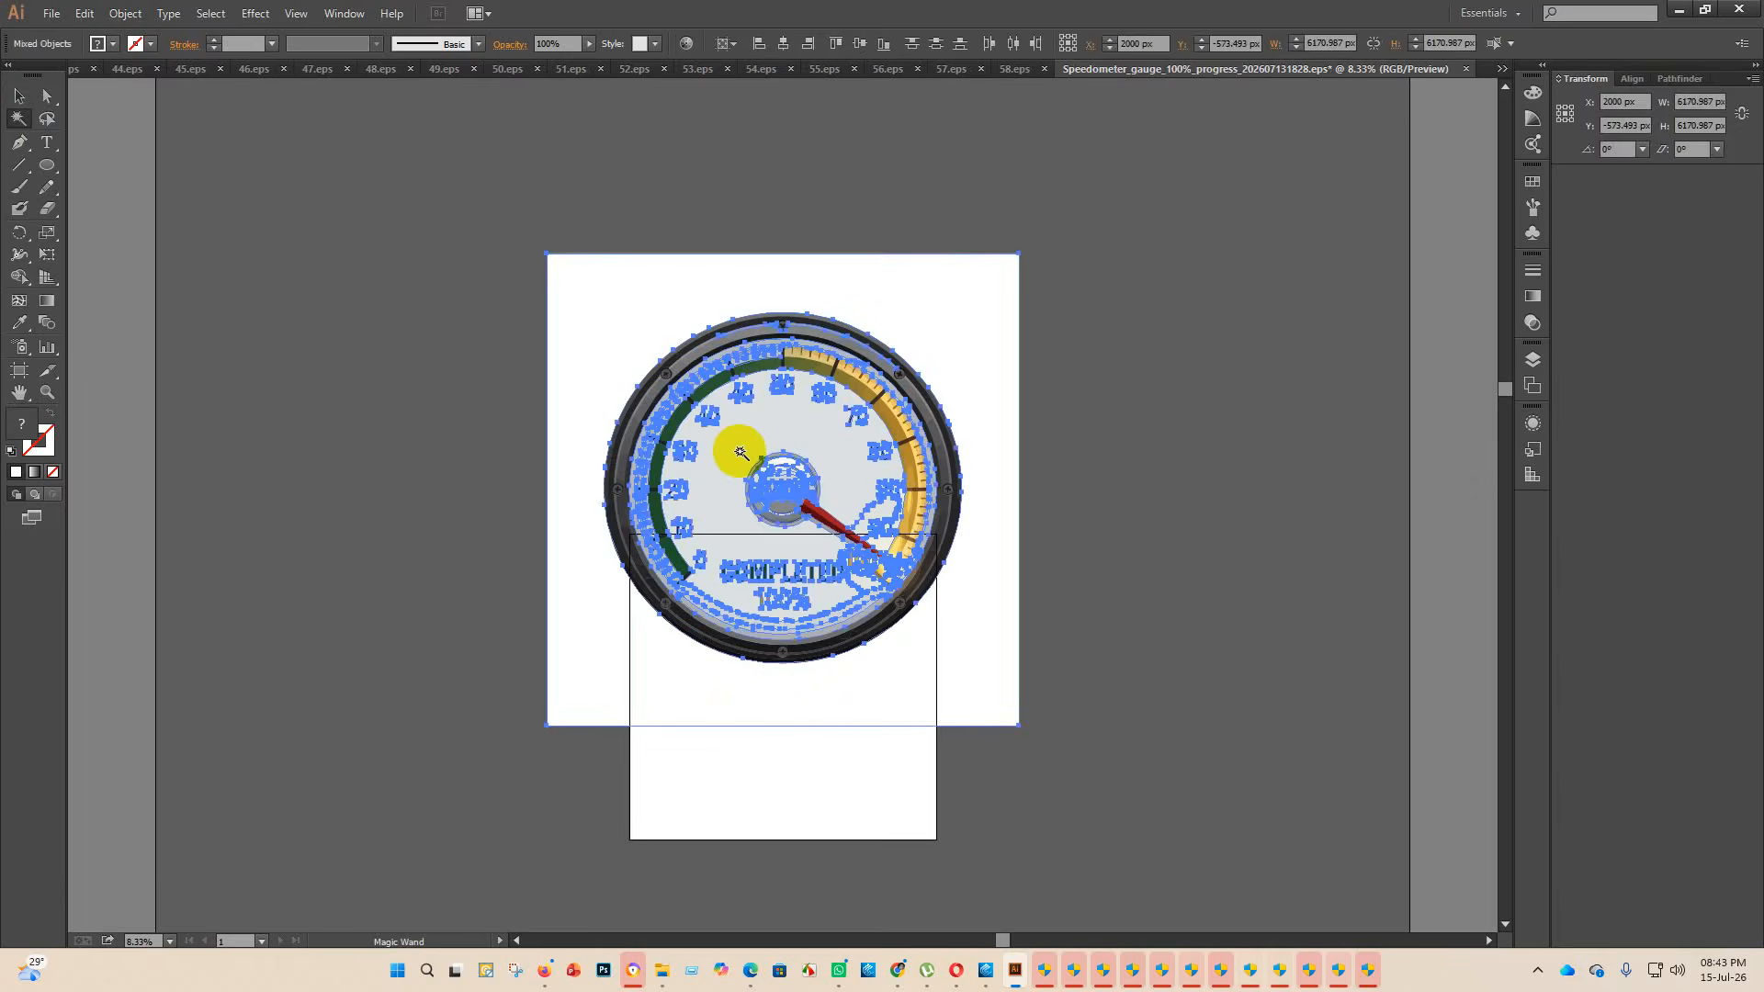
pyautogui.press('Delete')
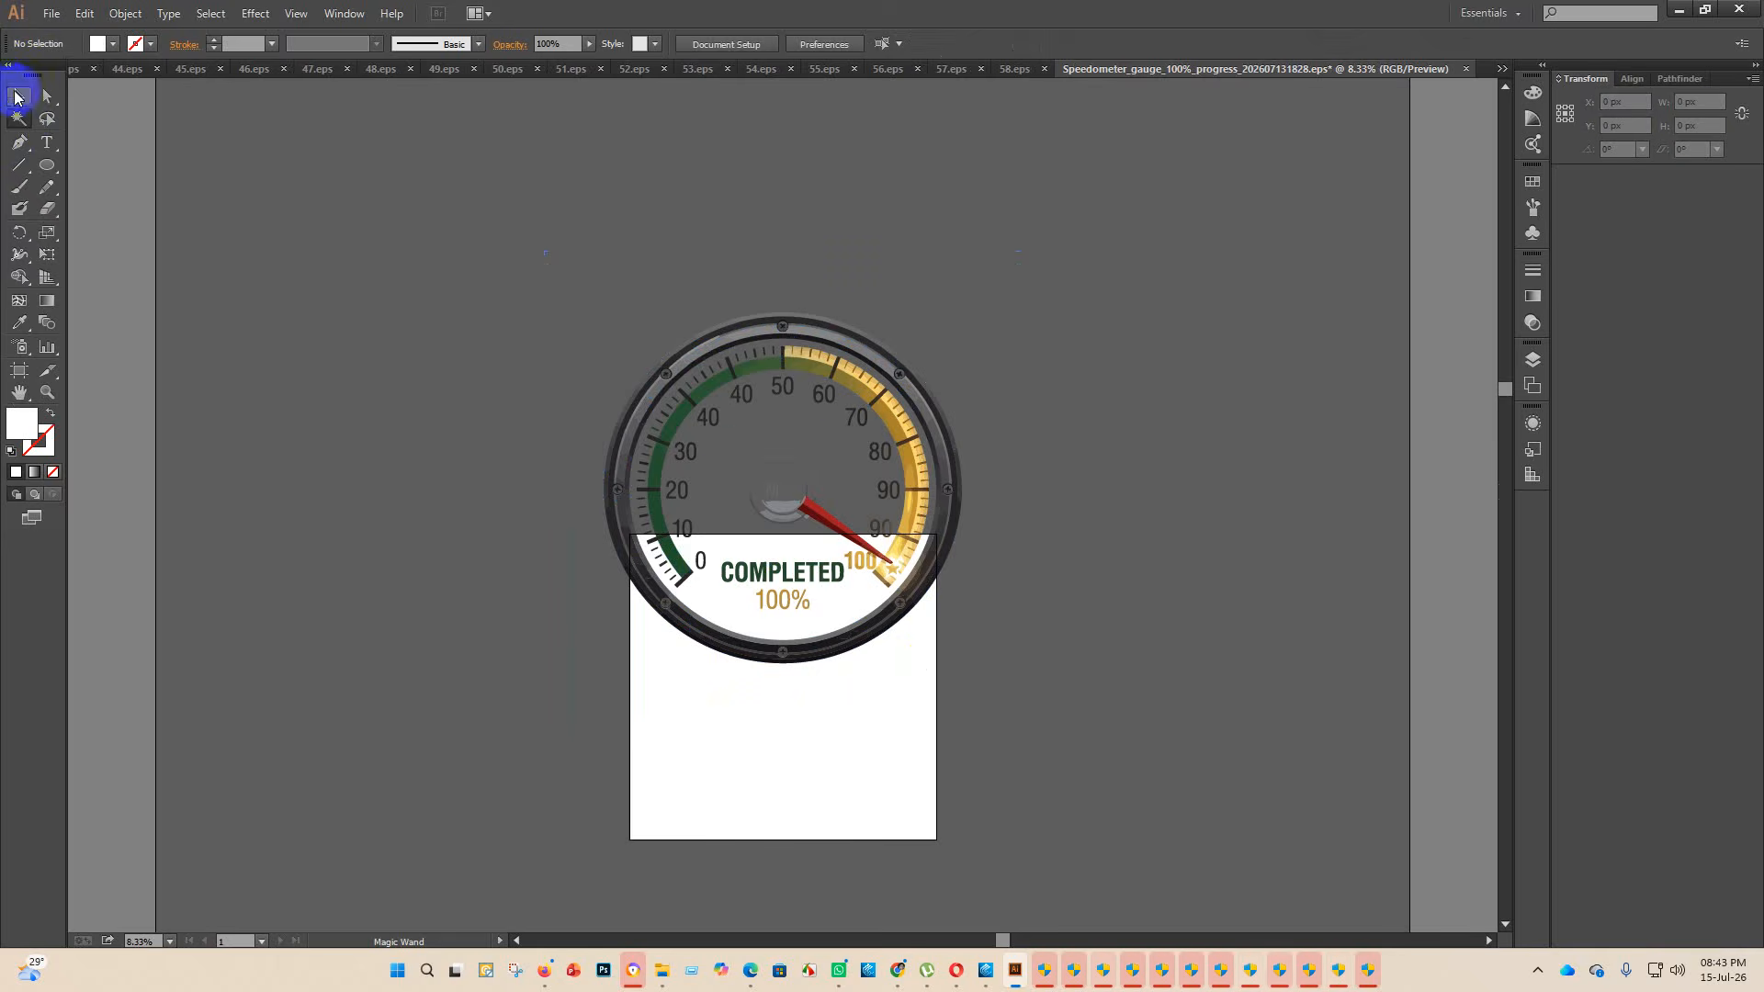
pyautogui.click(799, 360)
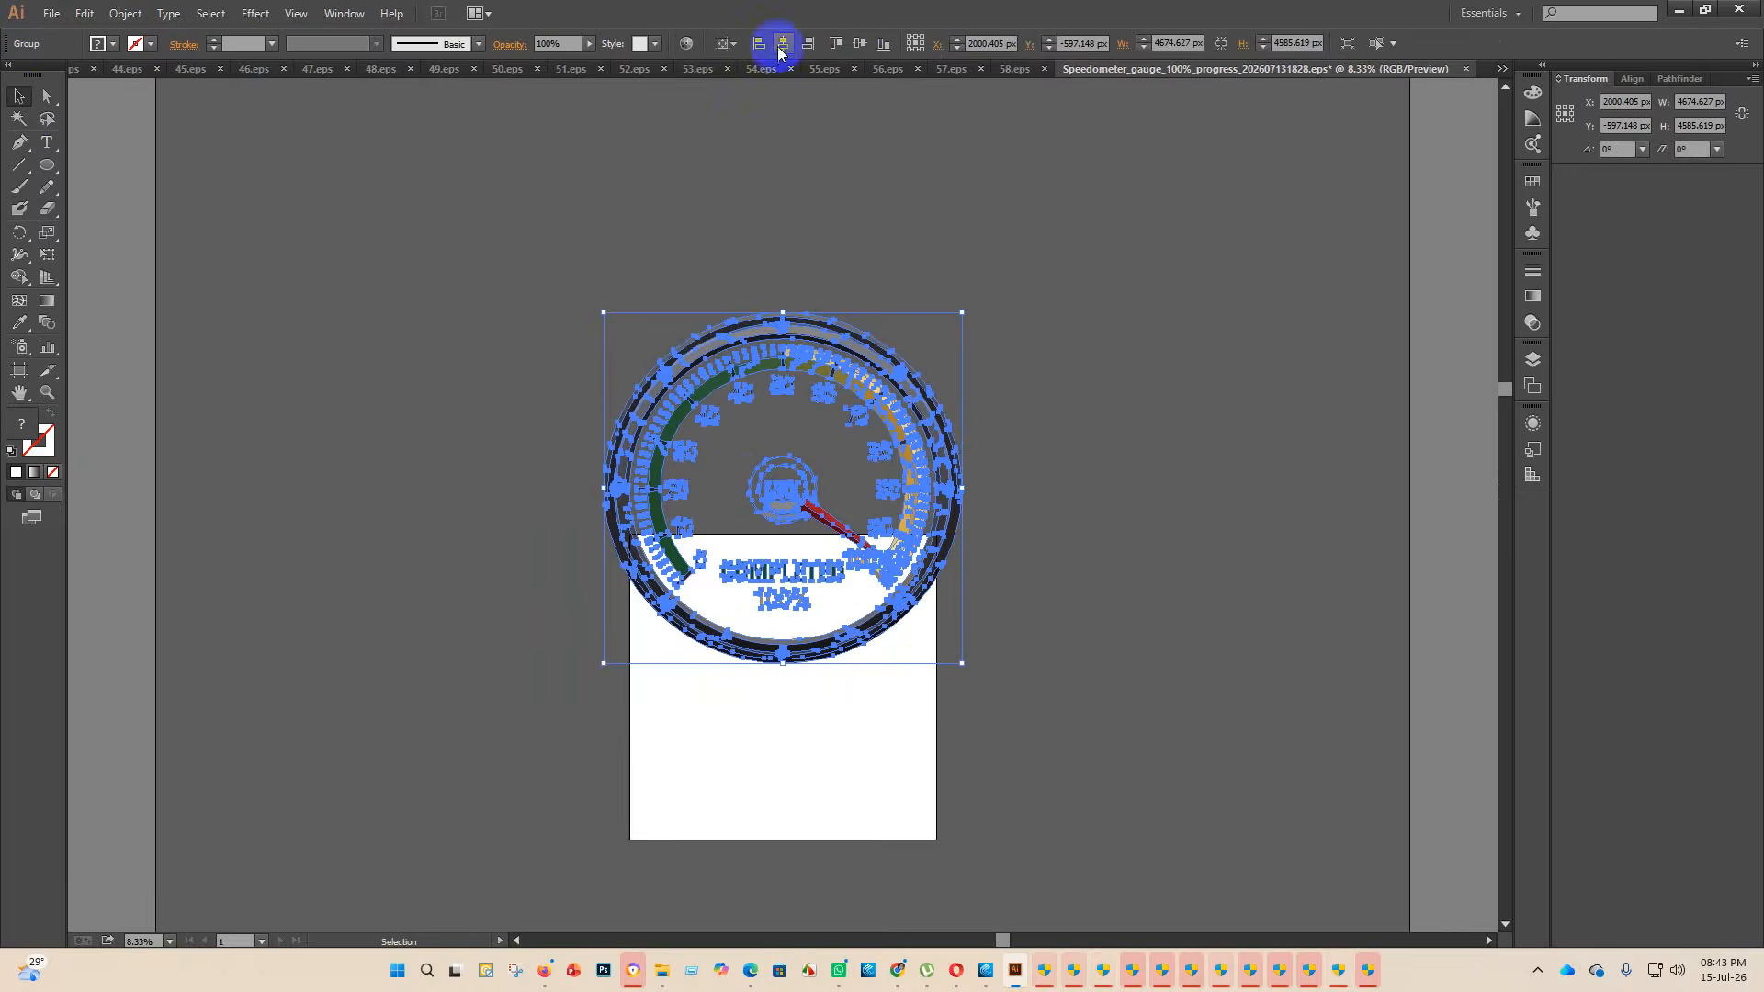
pyautogui.click(880, 46)
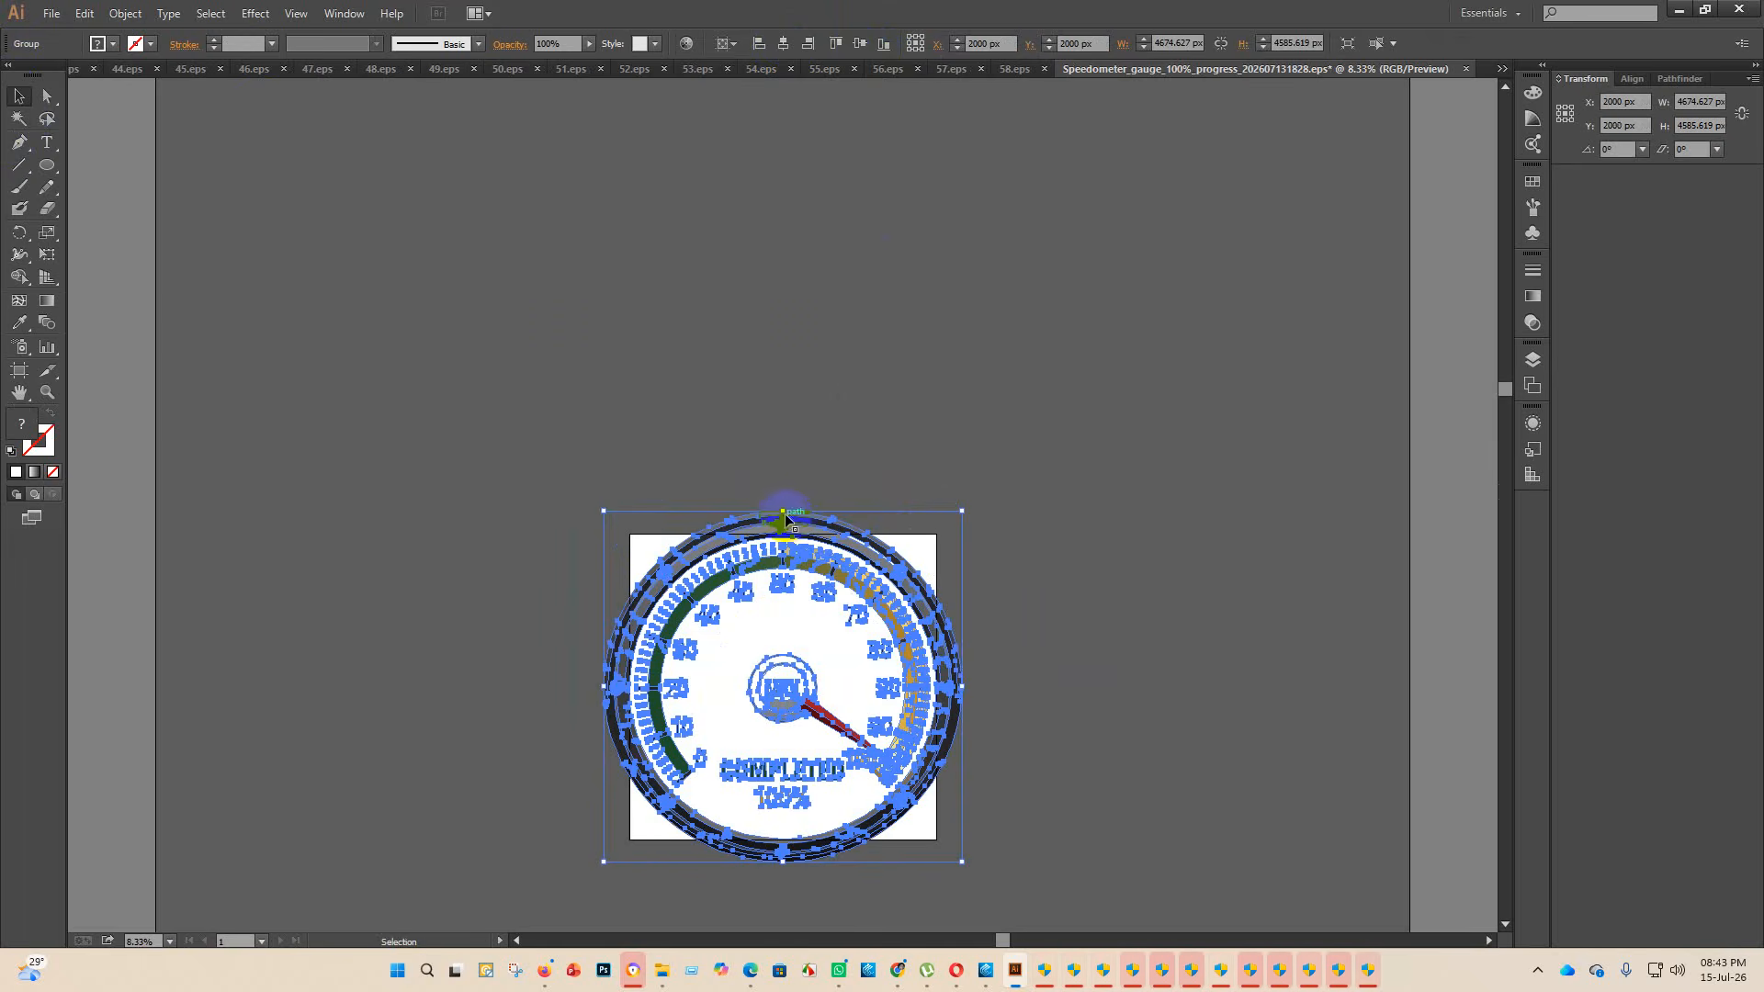
# - Scale the gauge down proportionally to about 3530 × 3462 px and center it vertically on the artboard
pyautogui.moveTo(787, 513); pyautogui.dragTo(783, 597)
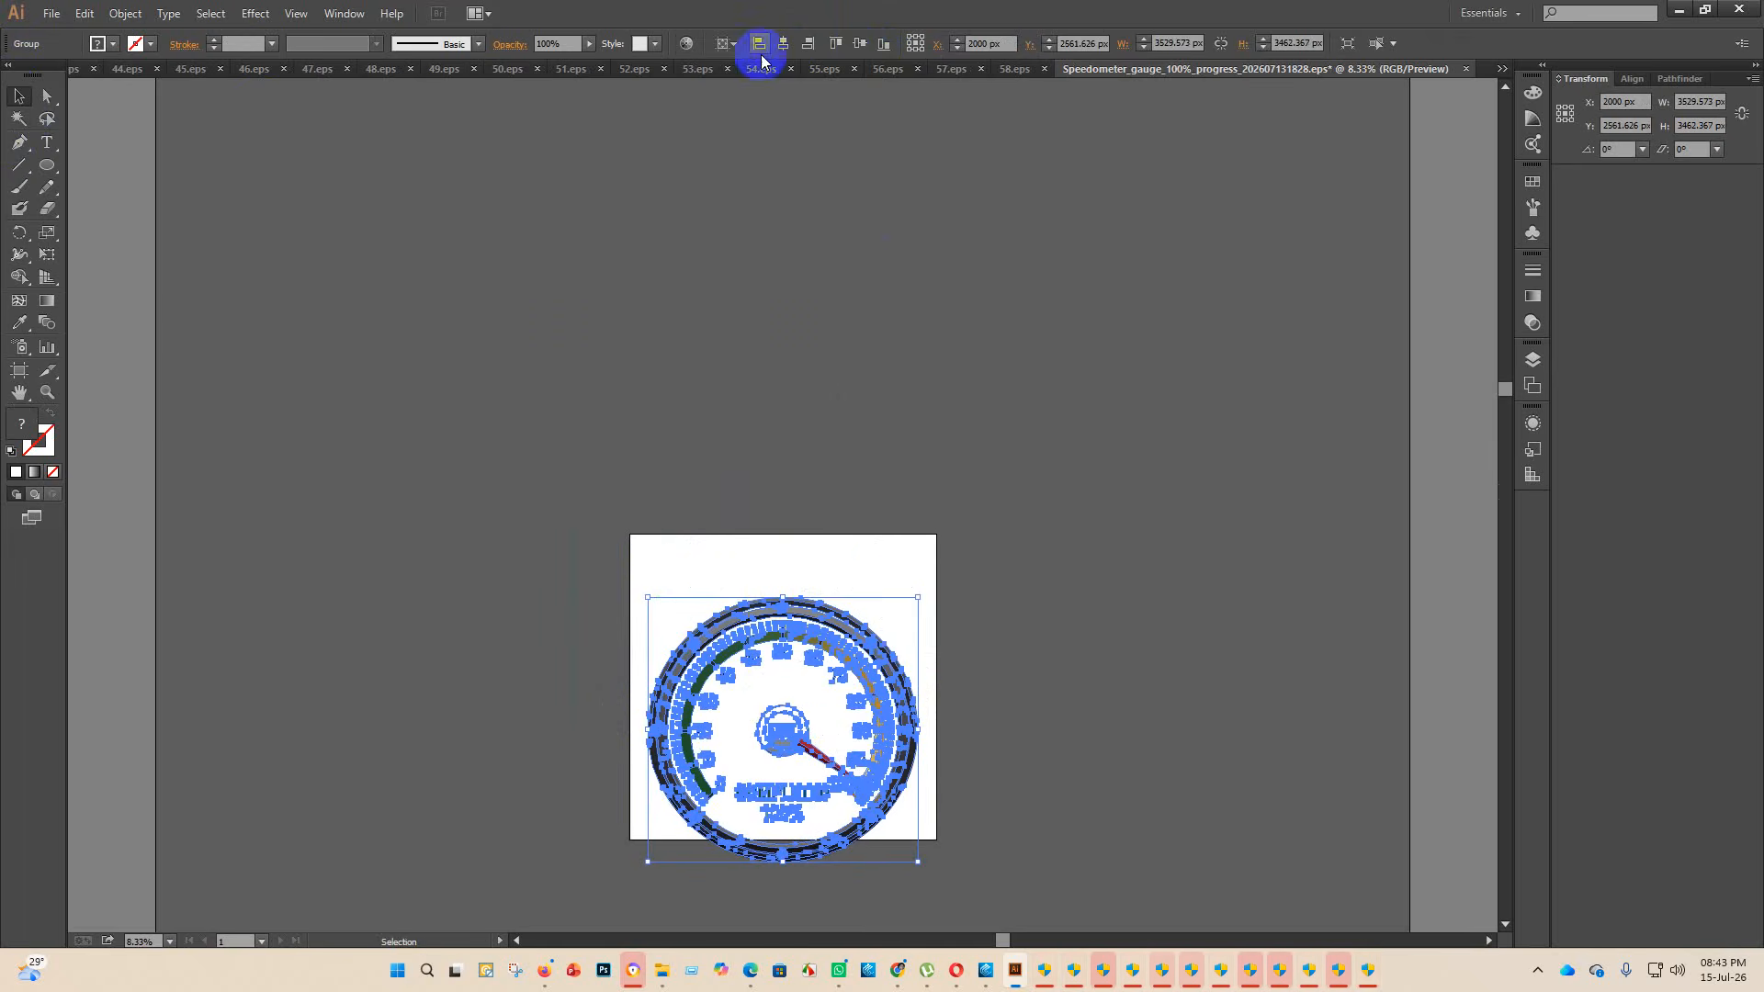
pyautogui.click(865, 45)
pyautogui.click(1087, 542)
# - Ungroup the gauge and delete the grey fill directly below the MAX text inside the hub
pyautogui.scroll(2, 884, 781)
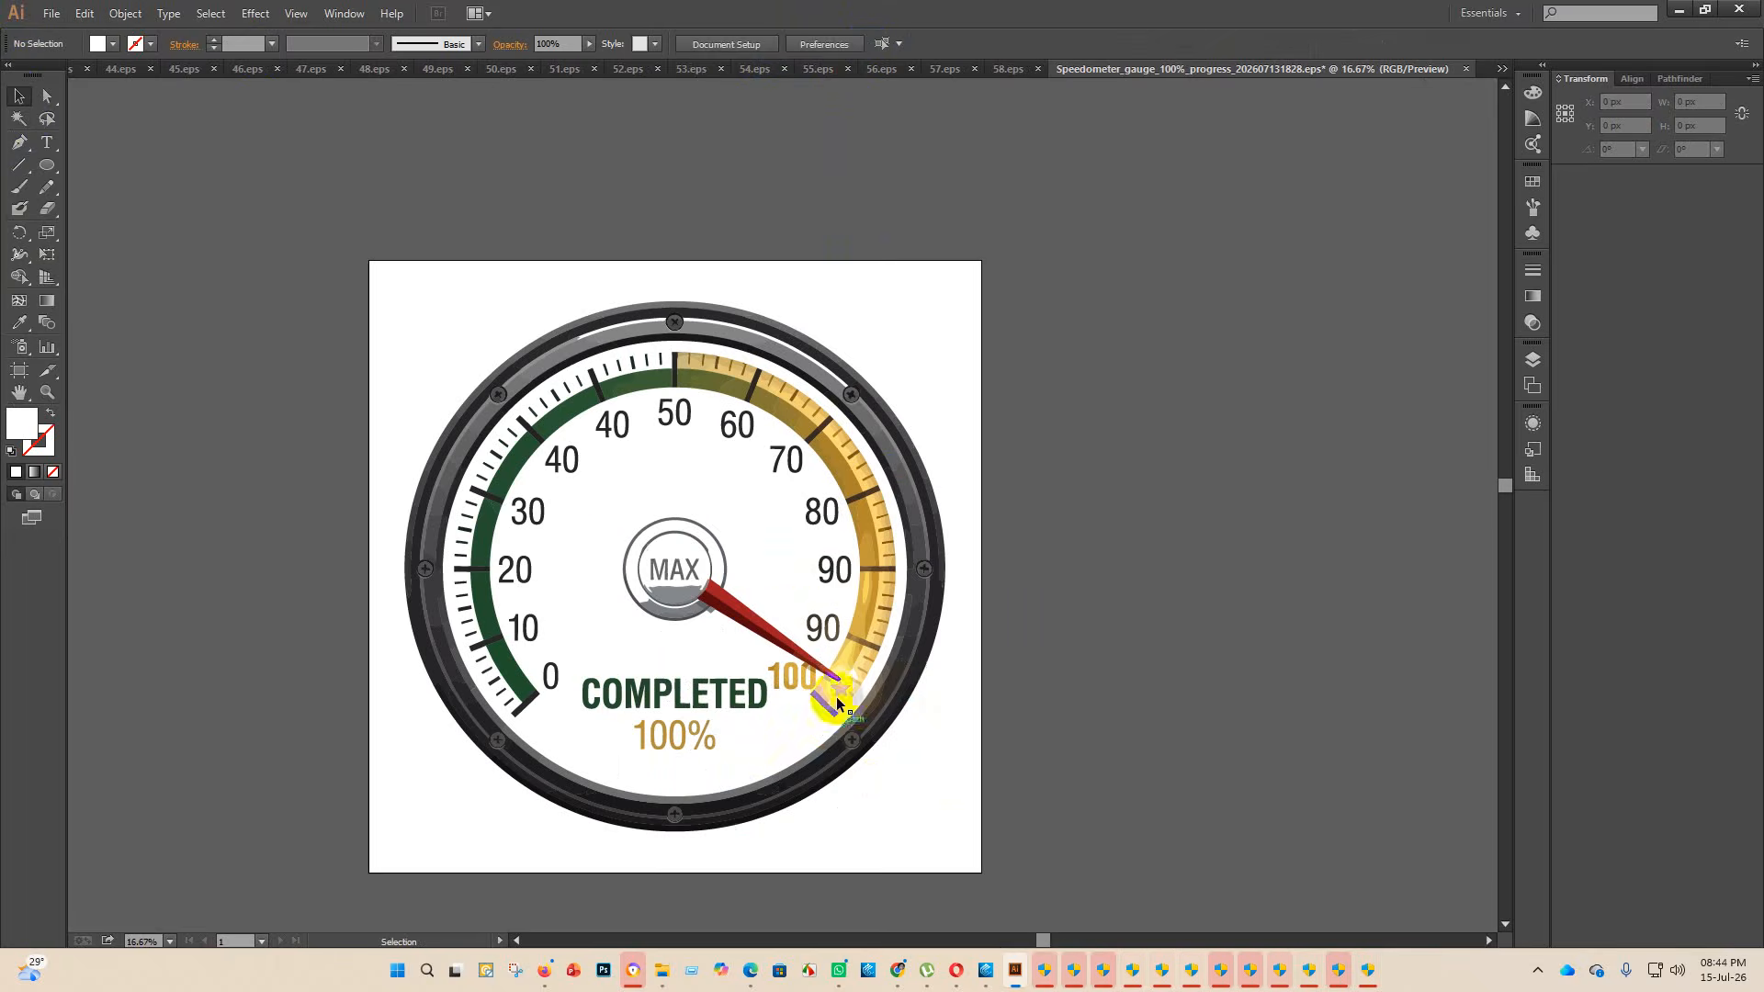
pyautogui.click(680, 592)
pyautogui.rightClick(684, 598)
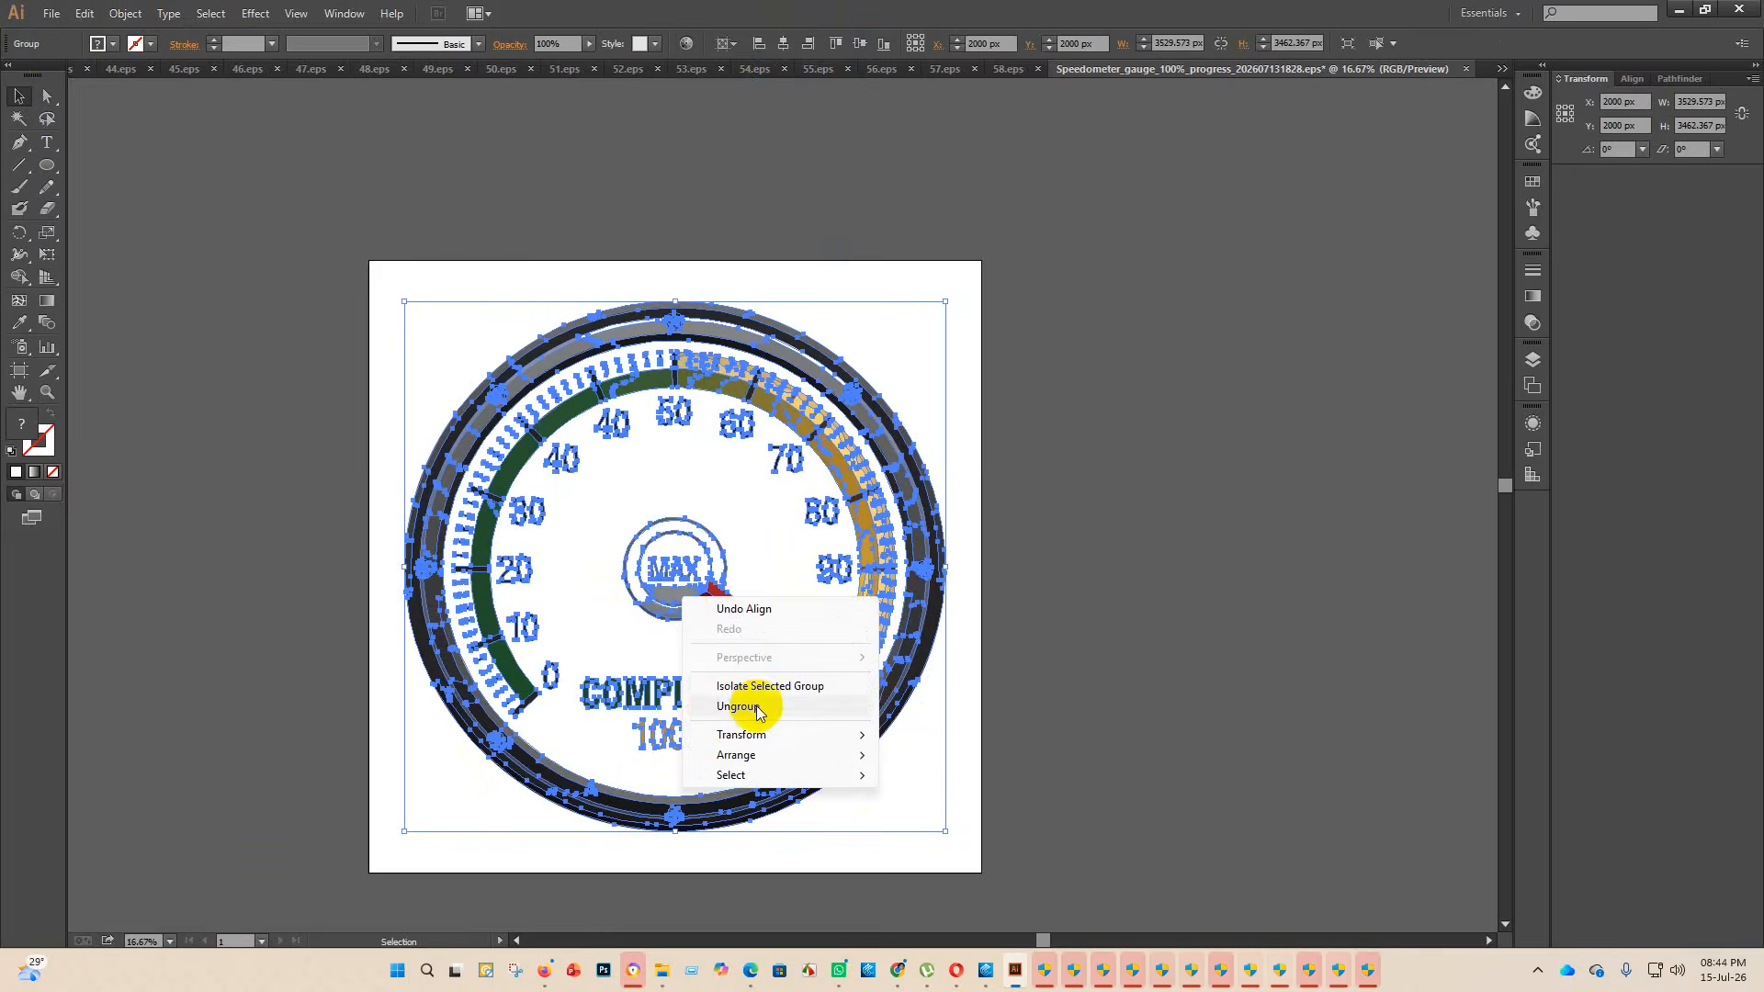
pyautogui.click(756, 705)
pyautogui.click(678, 593)
pyautogui.press('Delete')
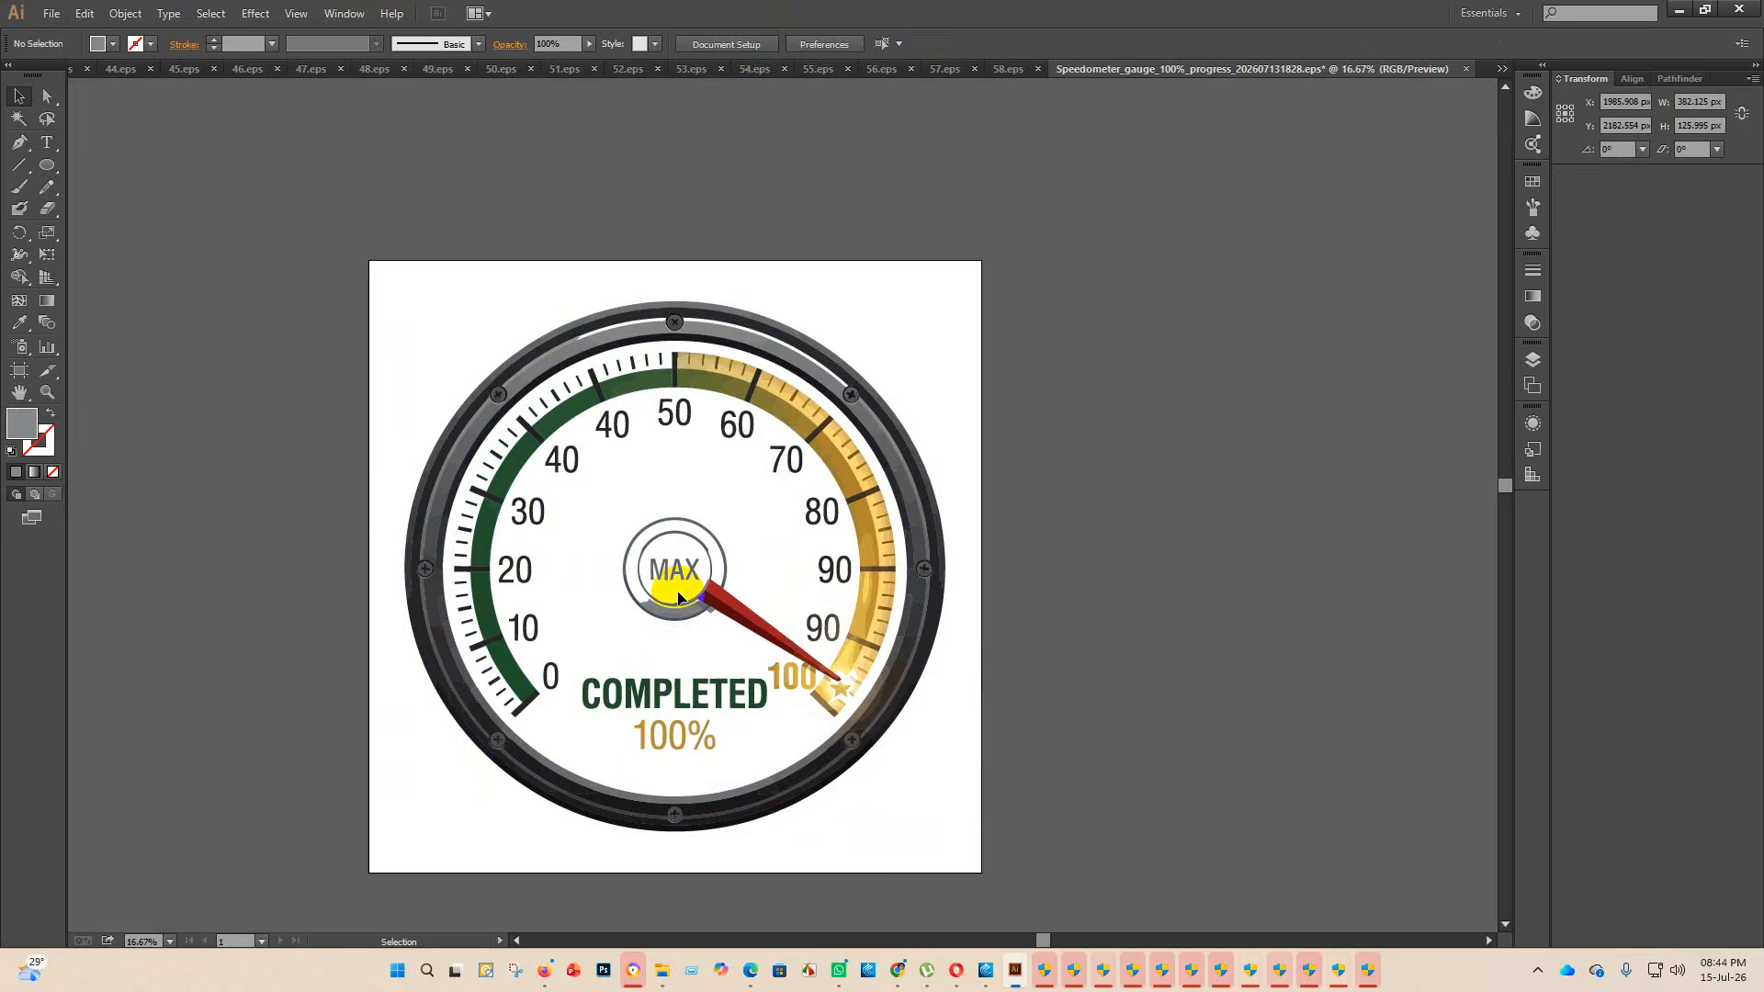
# - Delete the remaining grey shading fills between the hub's two rings, below the MAX text and beside the needle's base
pyautogui.click(685, 614)
pyautogui.press('Delete')
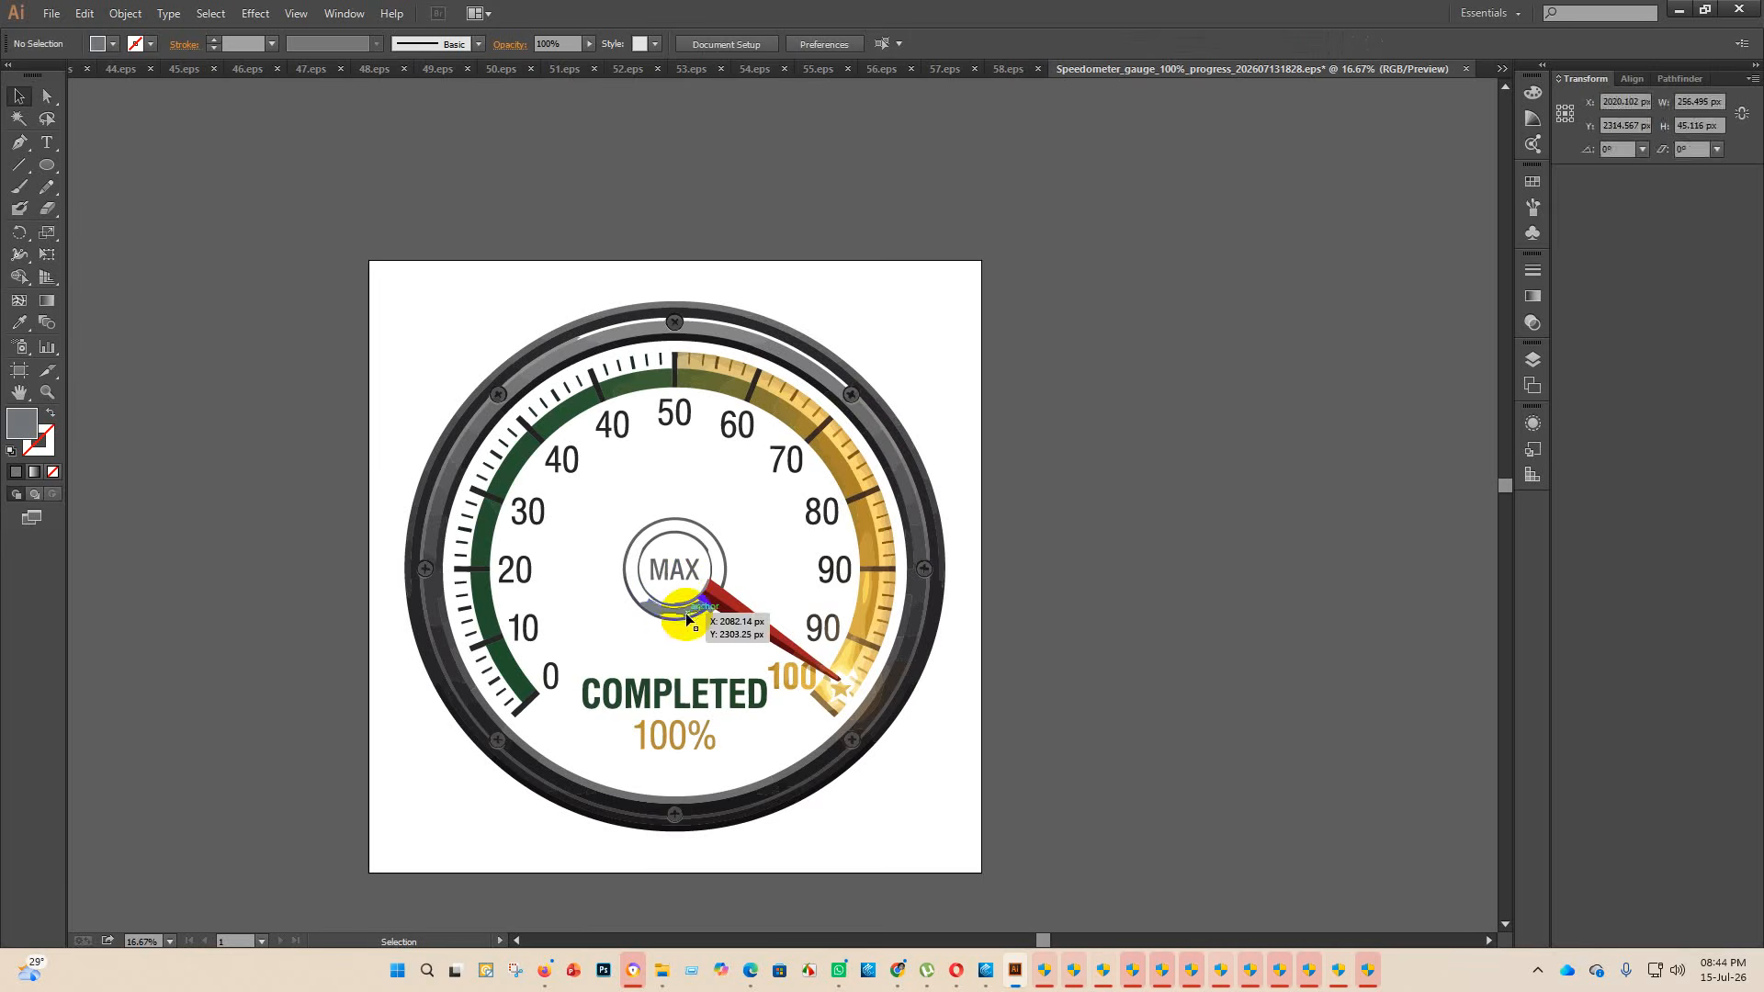
pyautogui.scroll(1, 635, 590)
pyautogui.click(675, 653)
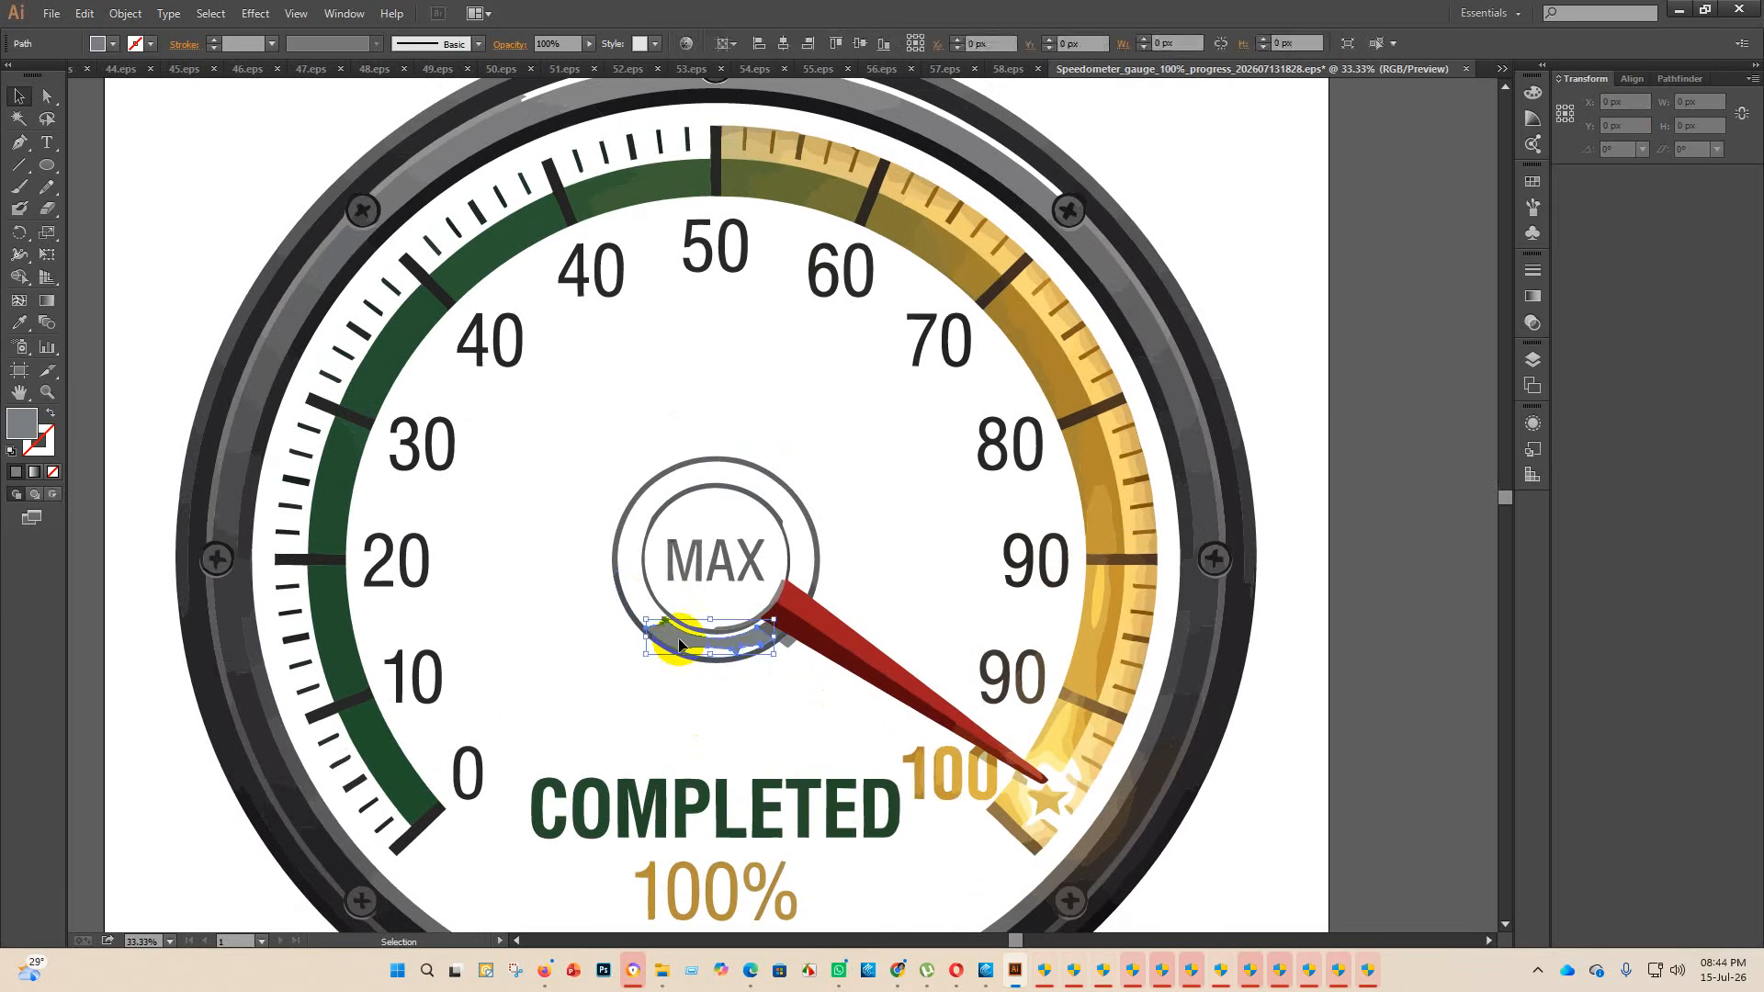
pyautogui.press('Delete')
pyautogui.scroll(1, 763, 650)
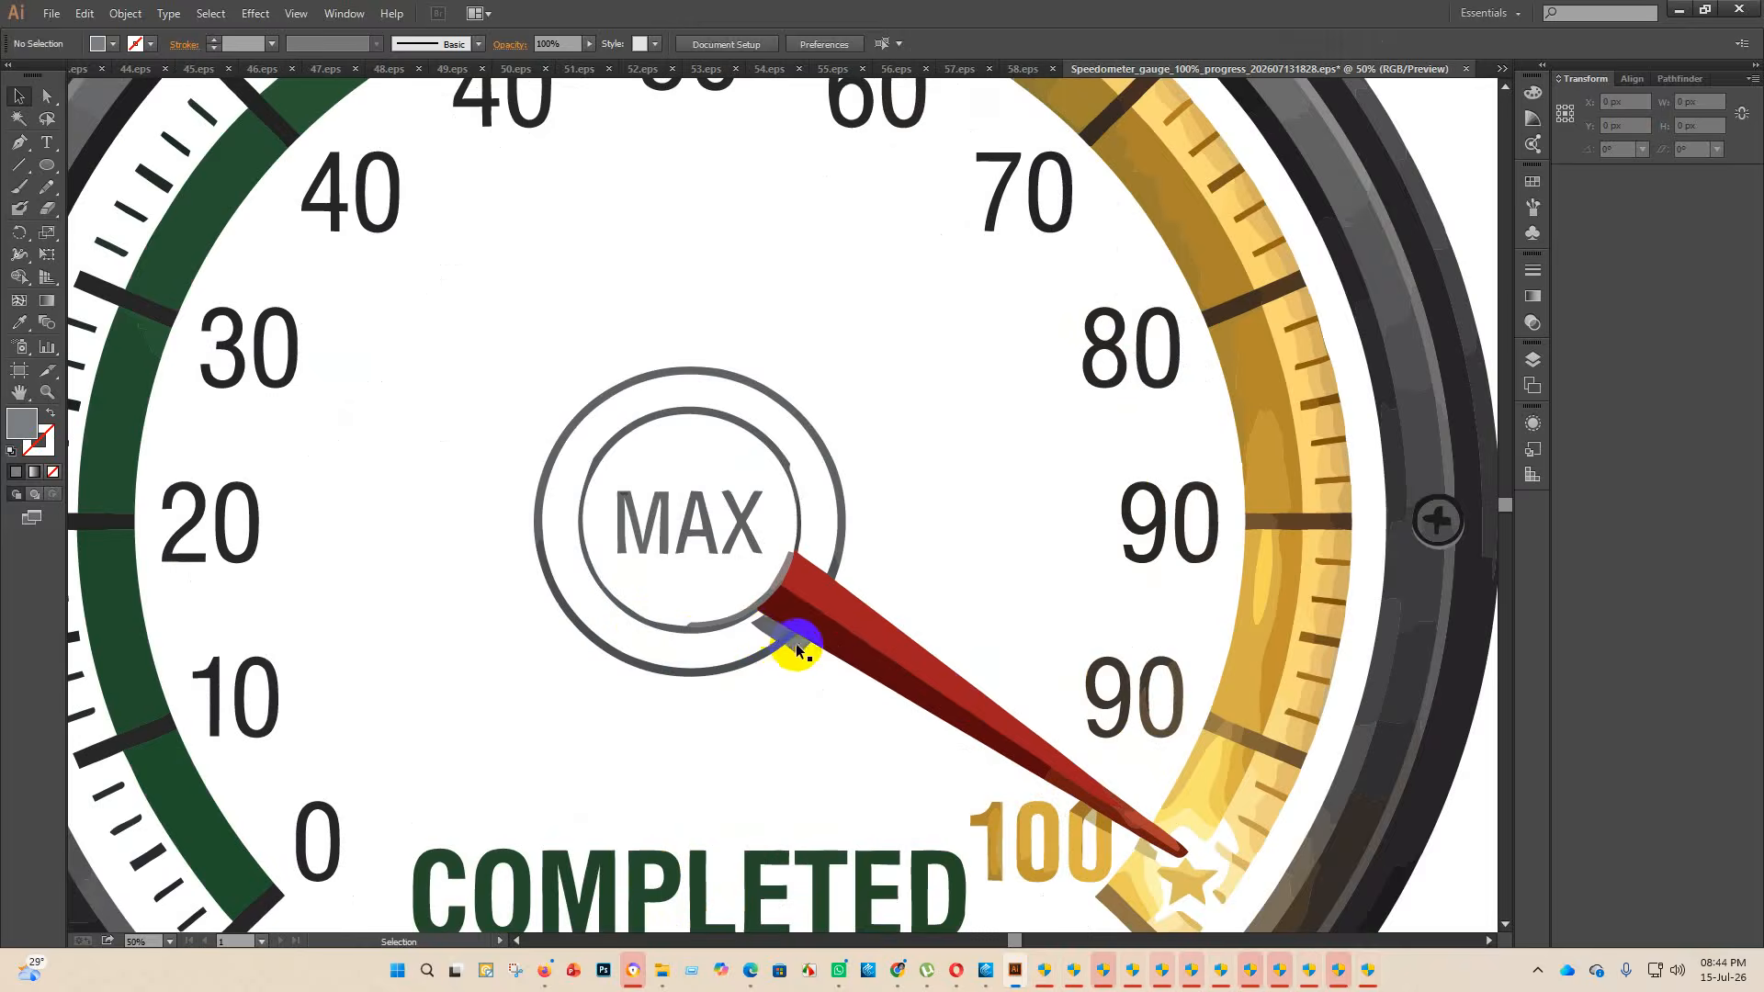
pyautogui.click(778, 634)
pyautogui.press('Delete')
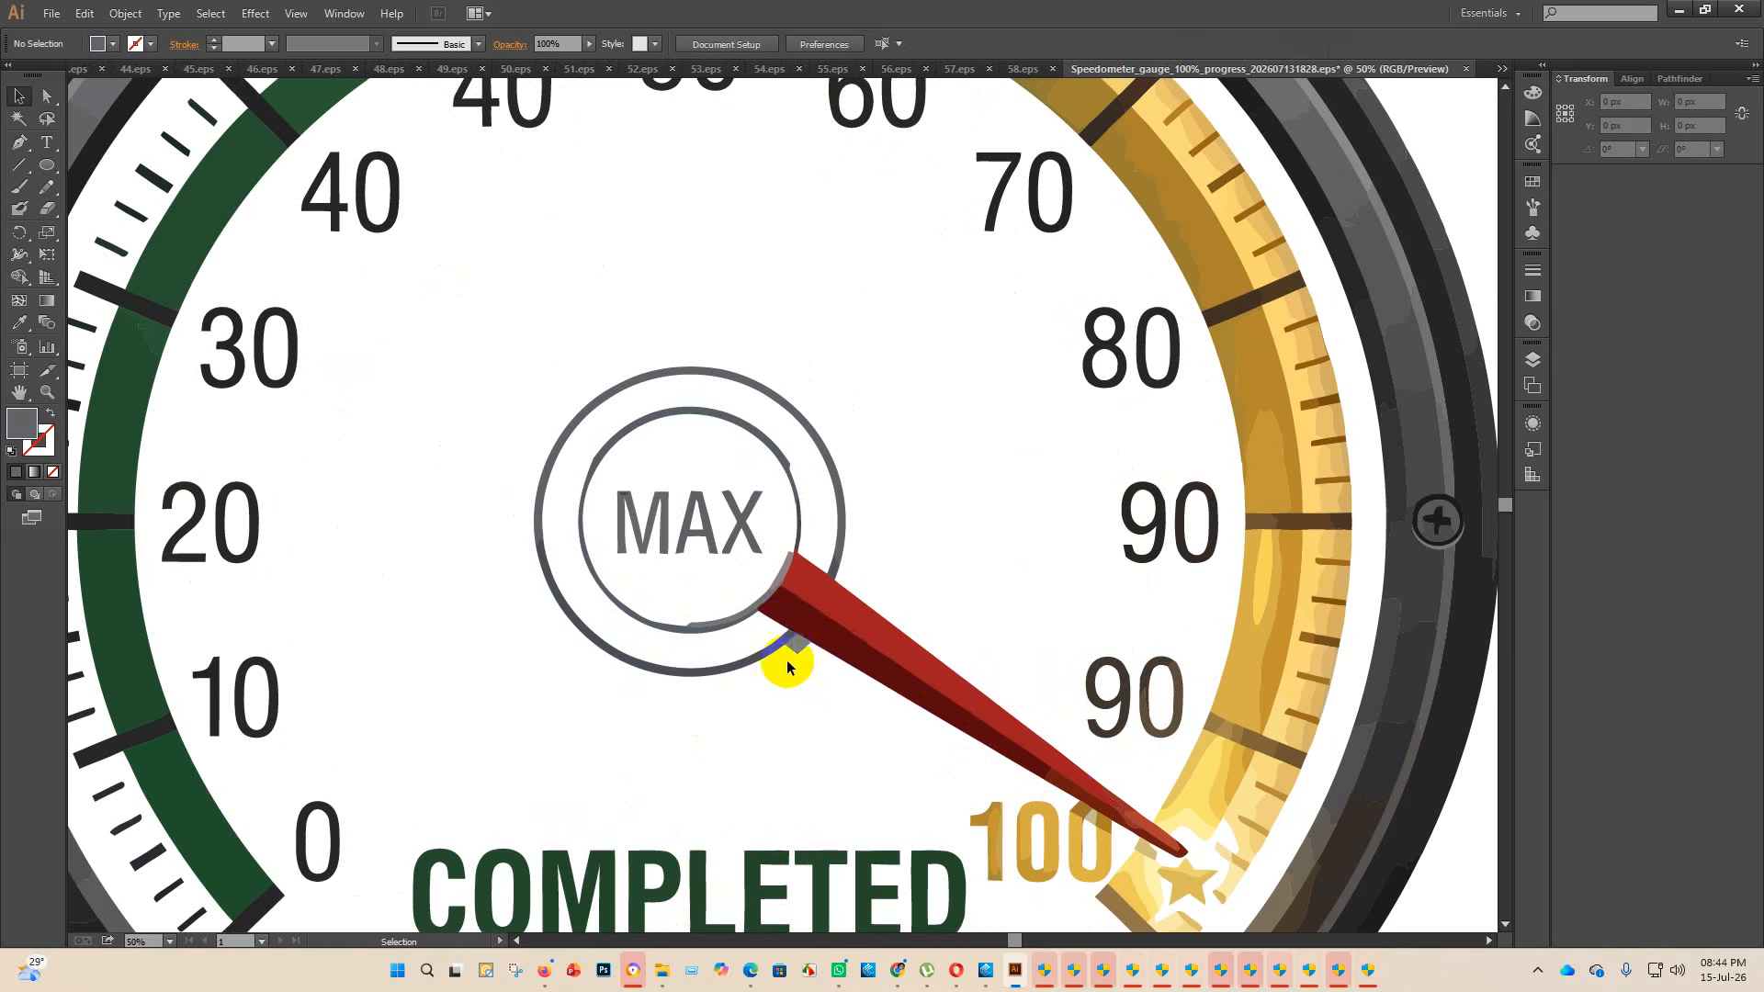
pyautogui.click(799, 646)
pyautogui.press('Delete')
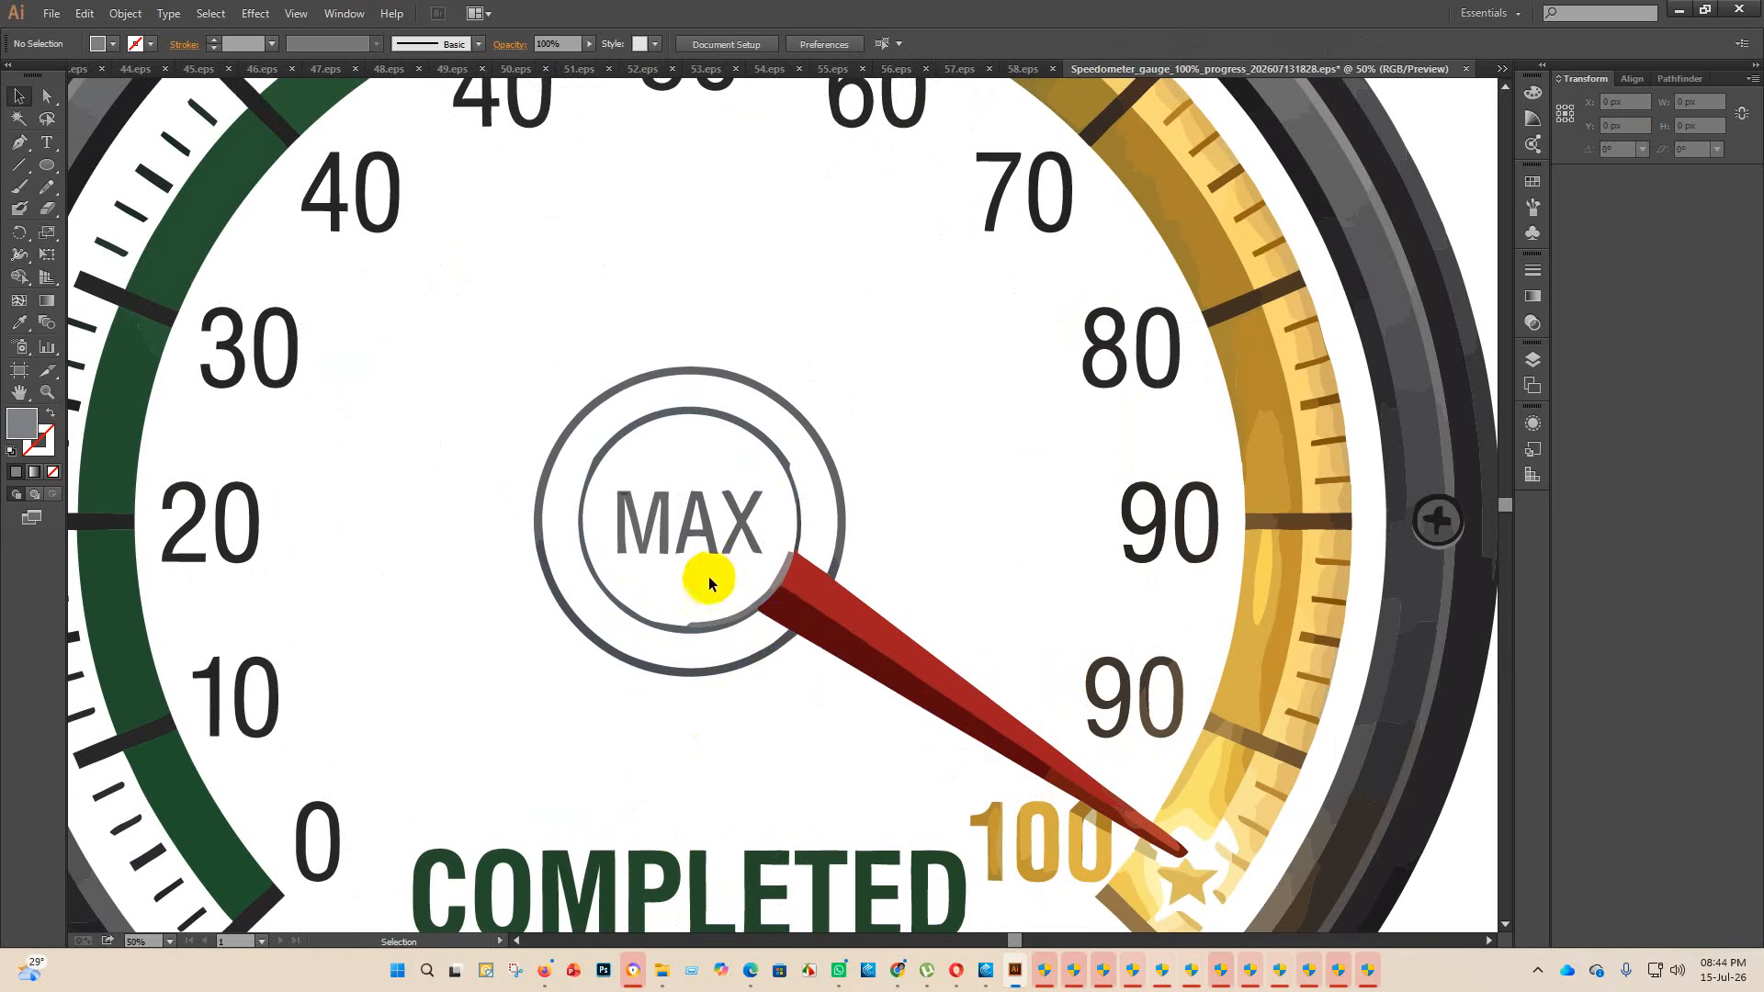
# - Delete the light grey slivers along the hub's inner ring where it meets the red needle
pyautogui.click(759, 606)
pyautogui.scroll(2, 772, 606)
pyautogui.click(1044, 526)
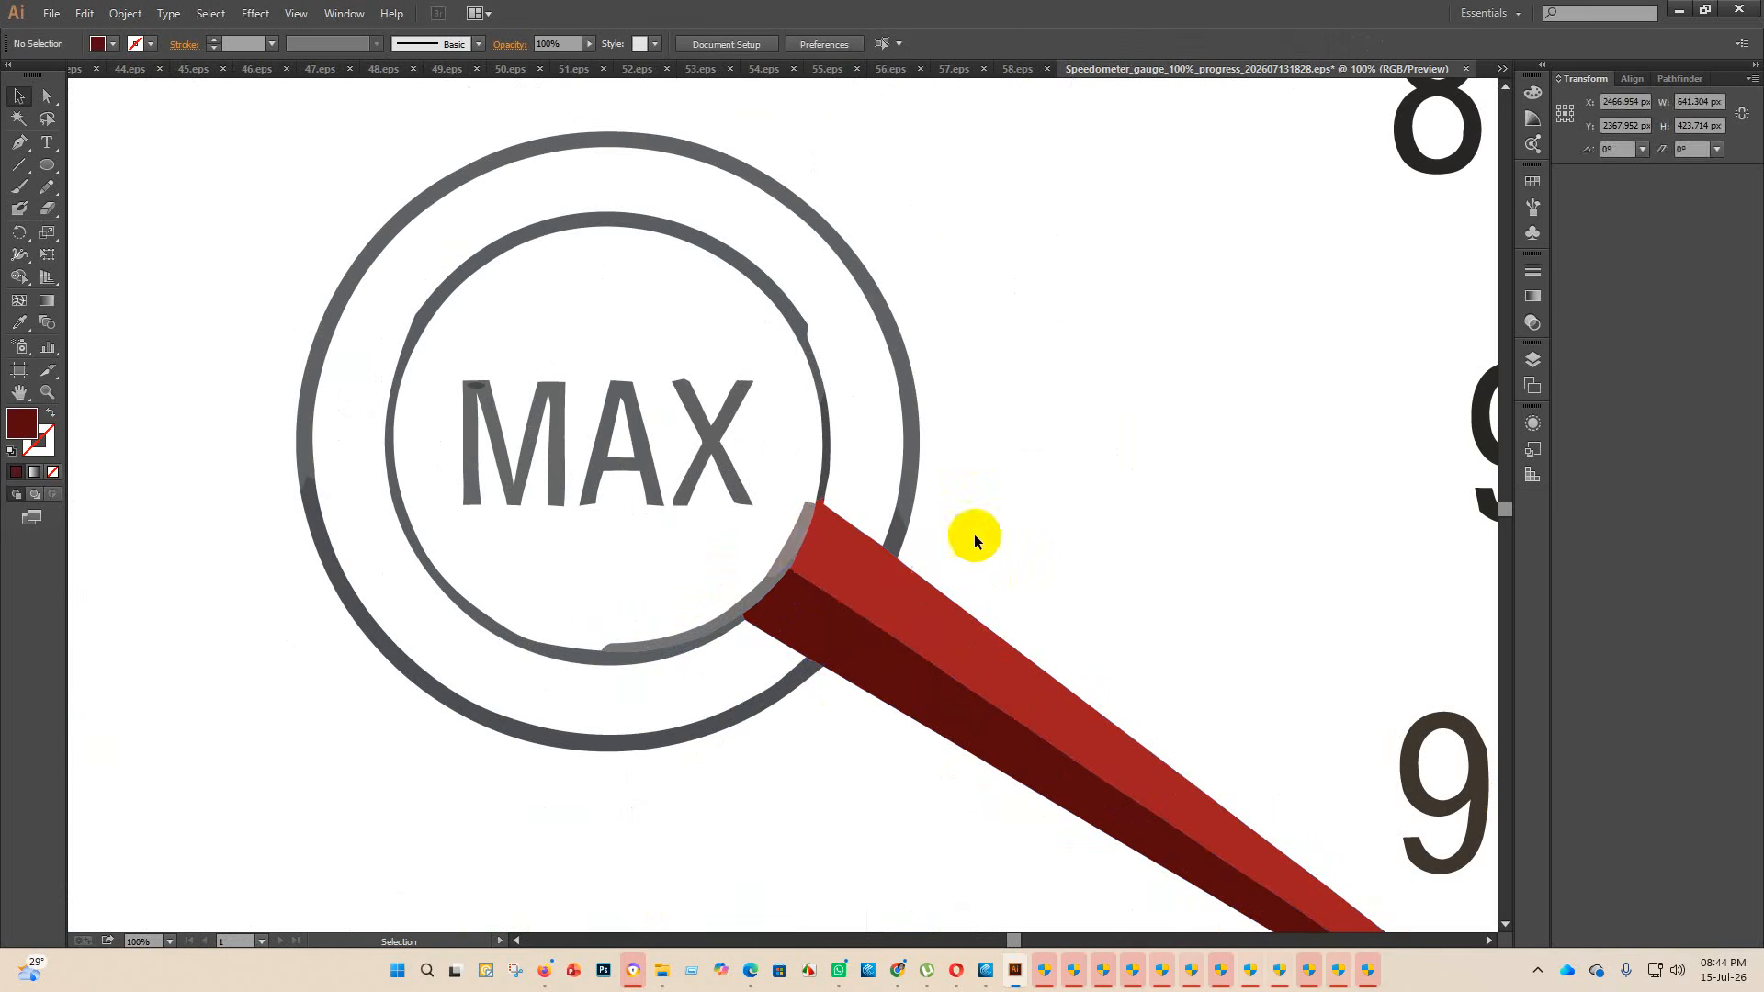
pyautogui.click(794, 544)
pyautogui.press('Delete')
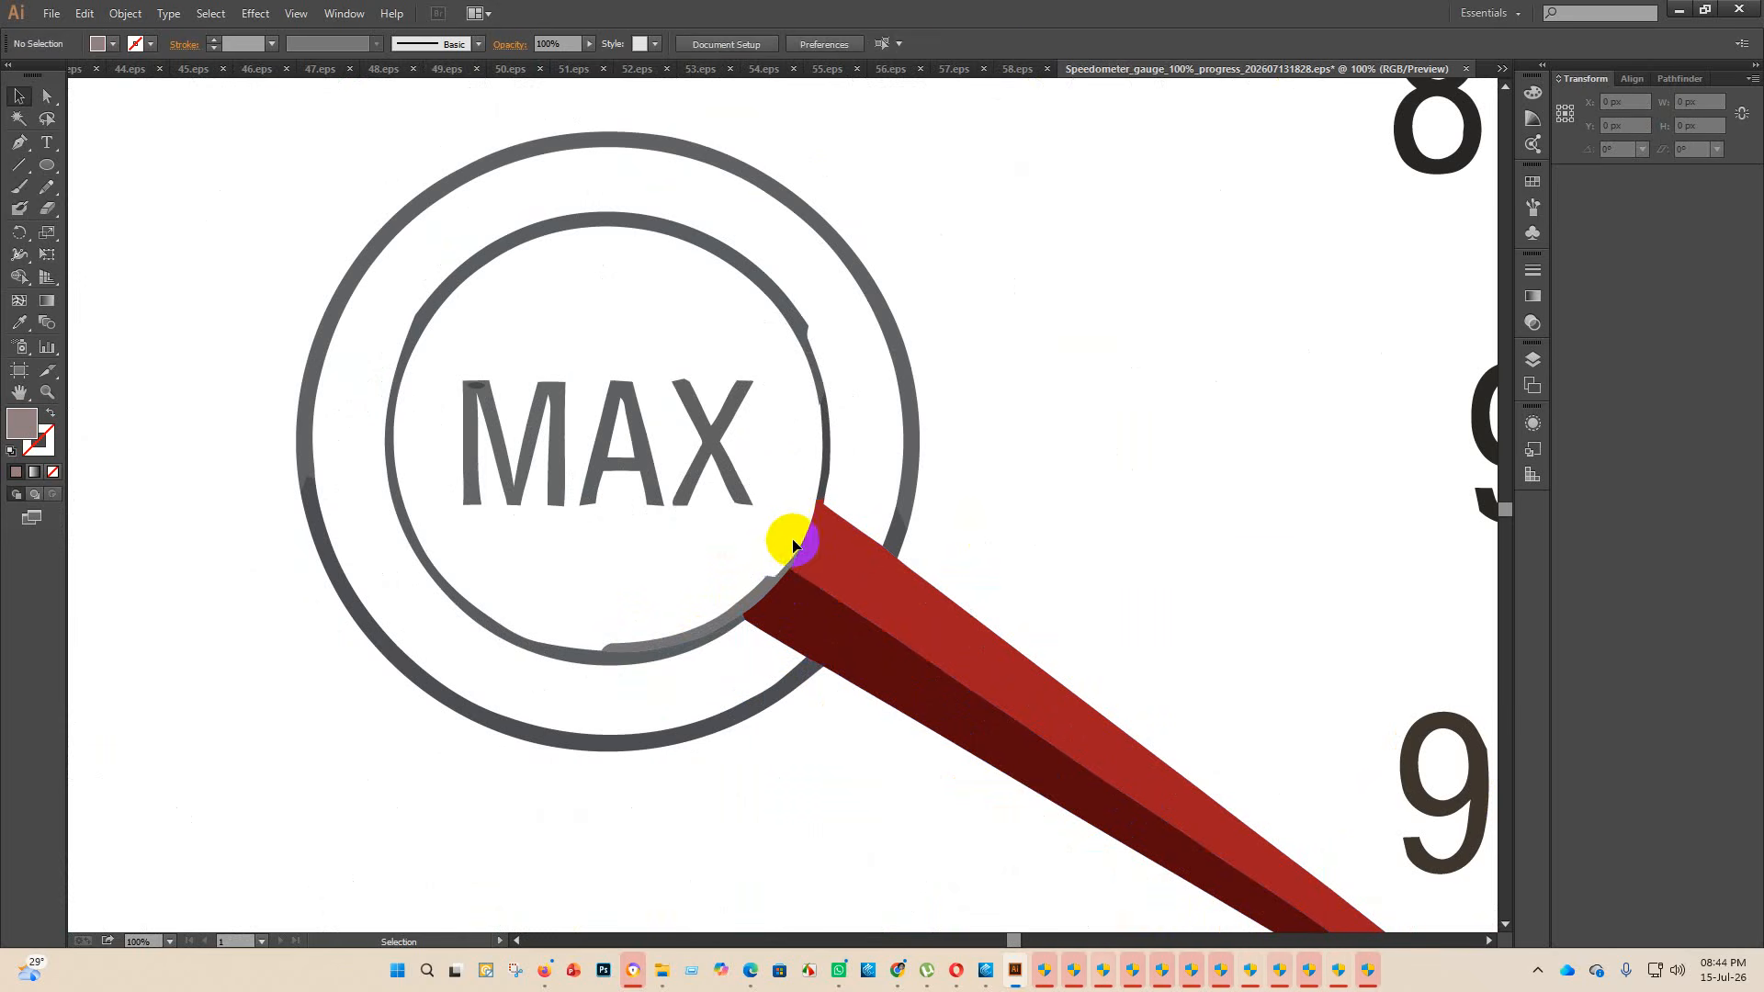
pyautogui.click(779, 574)
pyautogui.press('Delete')
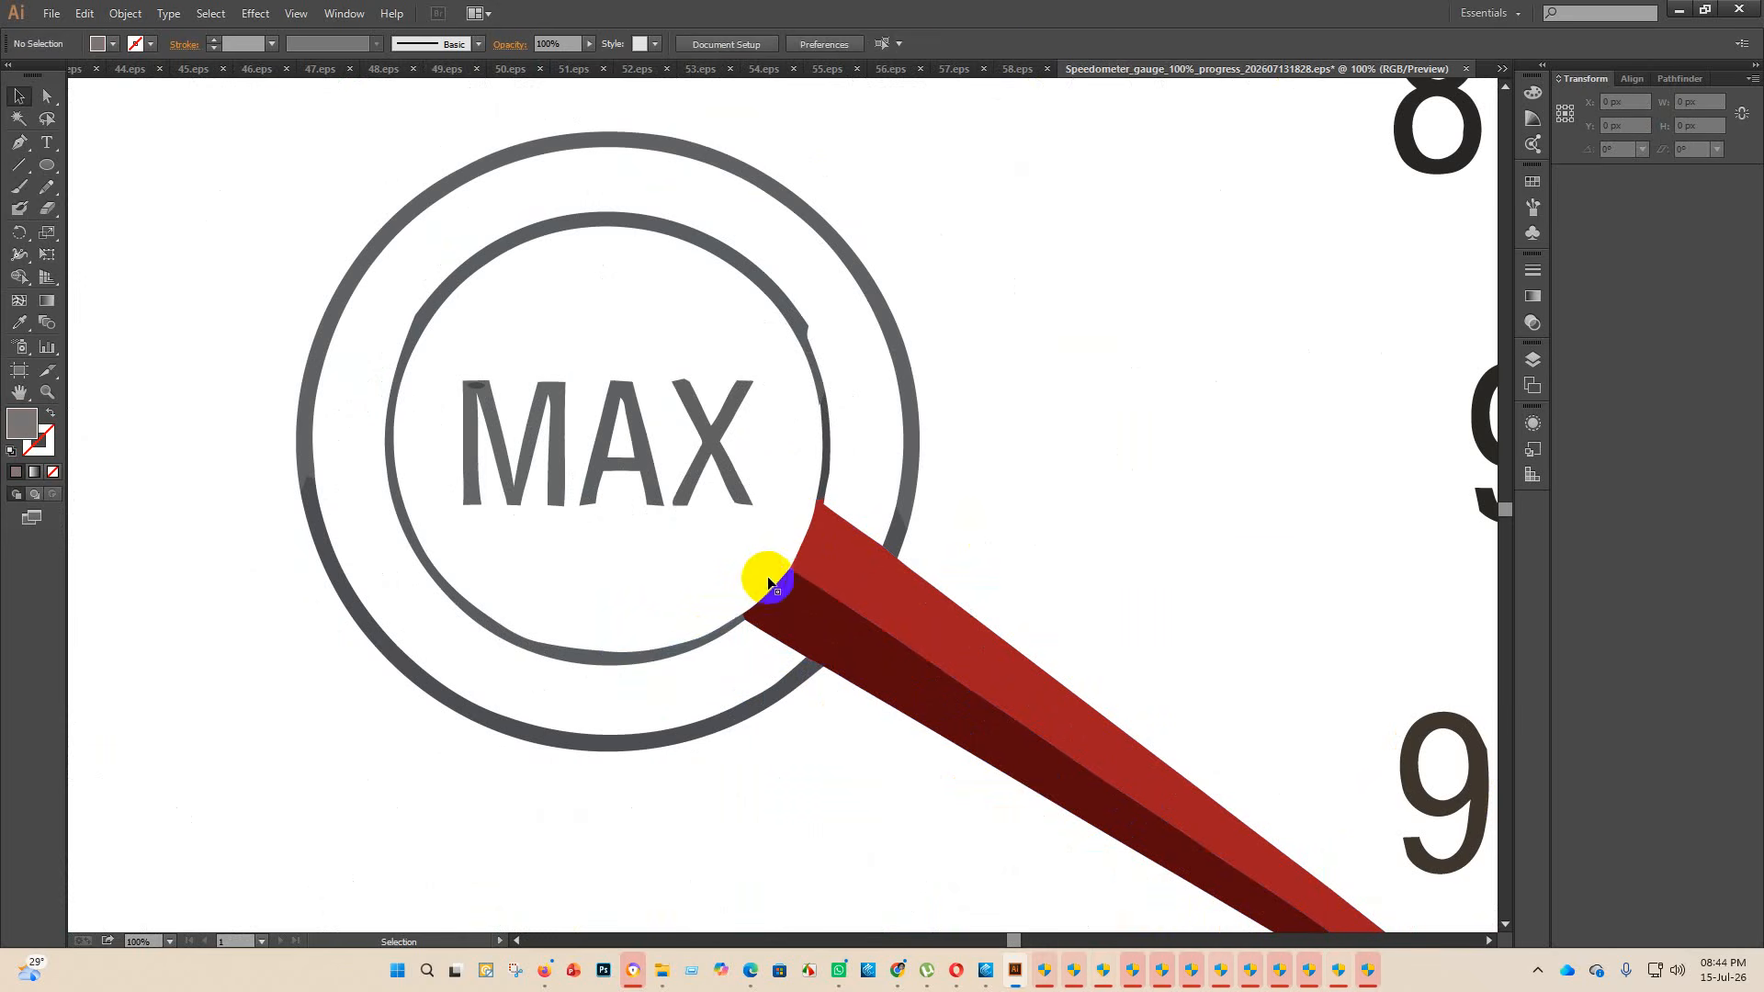
# - Save the finished gauge as 59 in the eps 2 folder, in Illustrator 10 EPS format
pyautogui.scroll(-4, 708, 647)
pyautogui.scroll(-3, 669, 753)
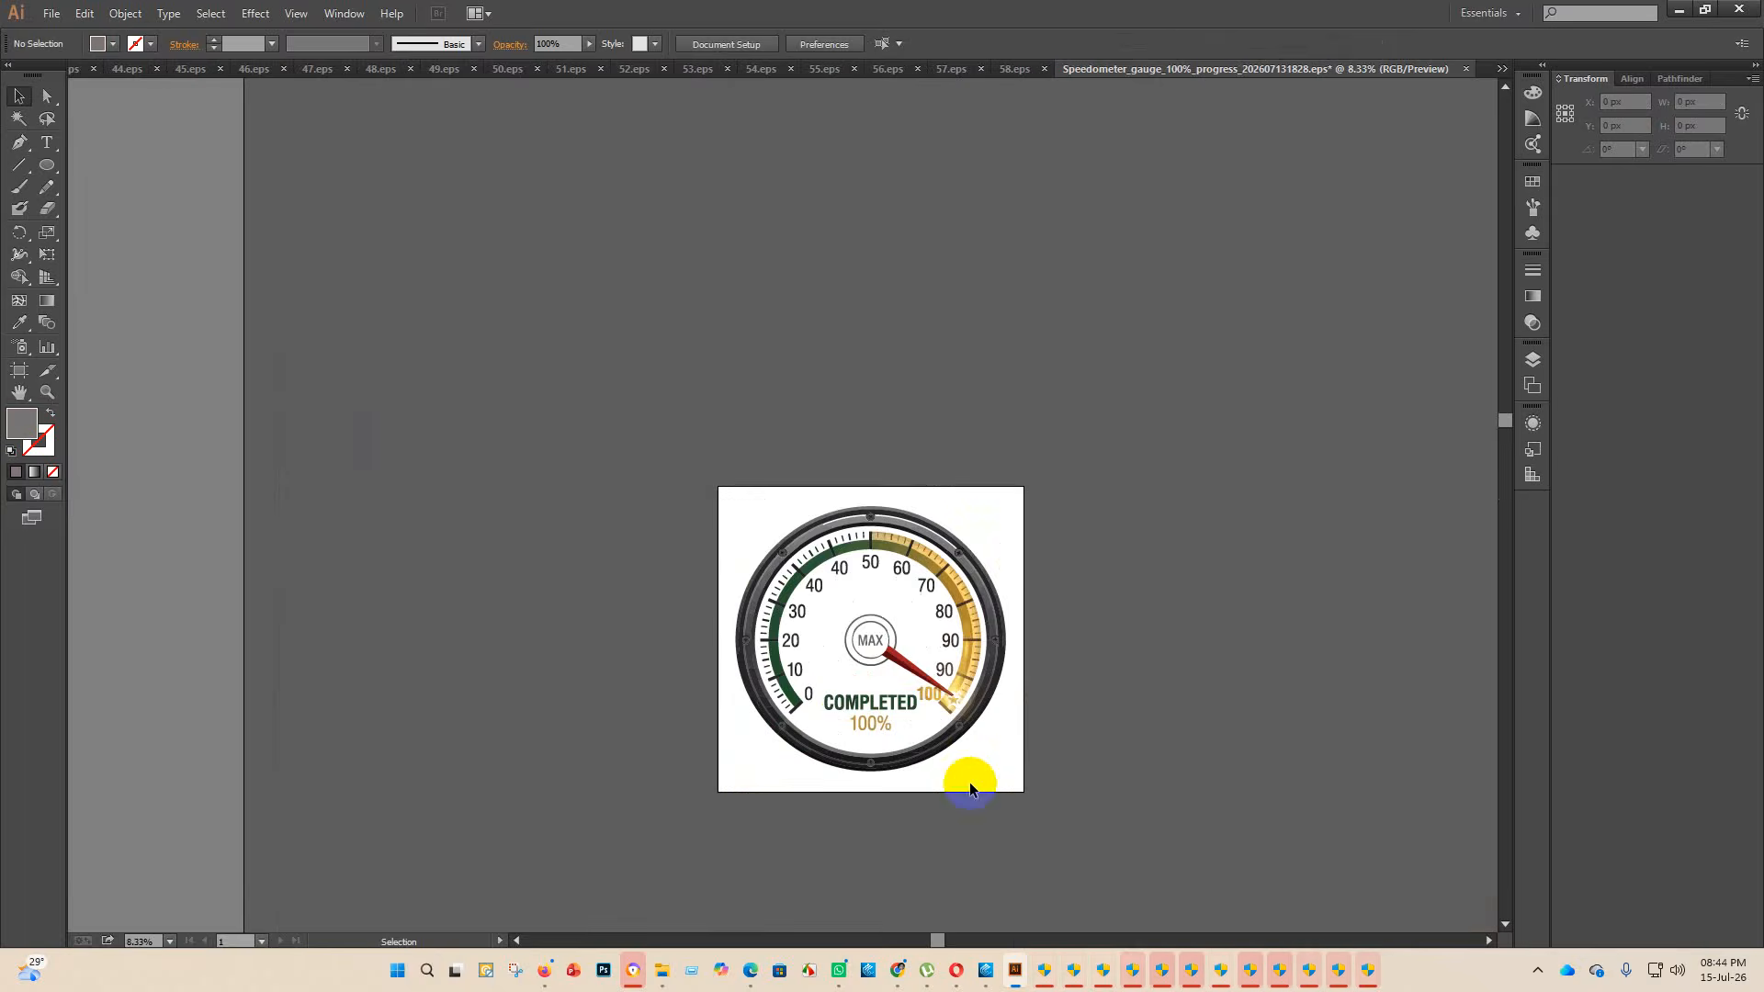
pyautogui.scroll(2, 1005, 742)
pyautogui.scroll(-3, 664, 726)
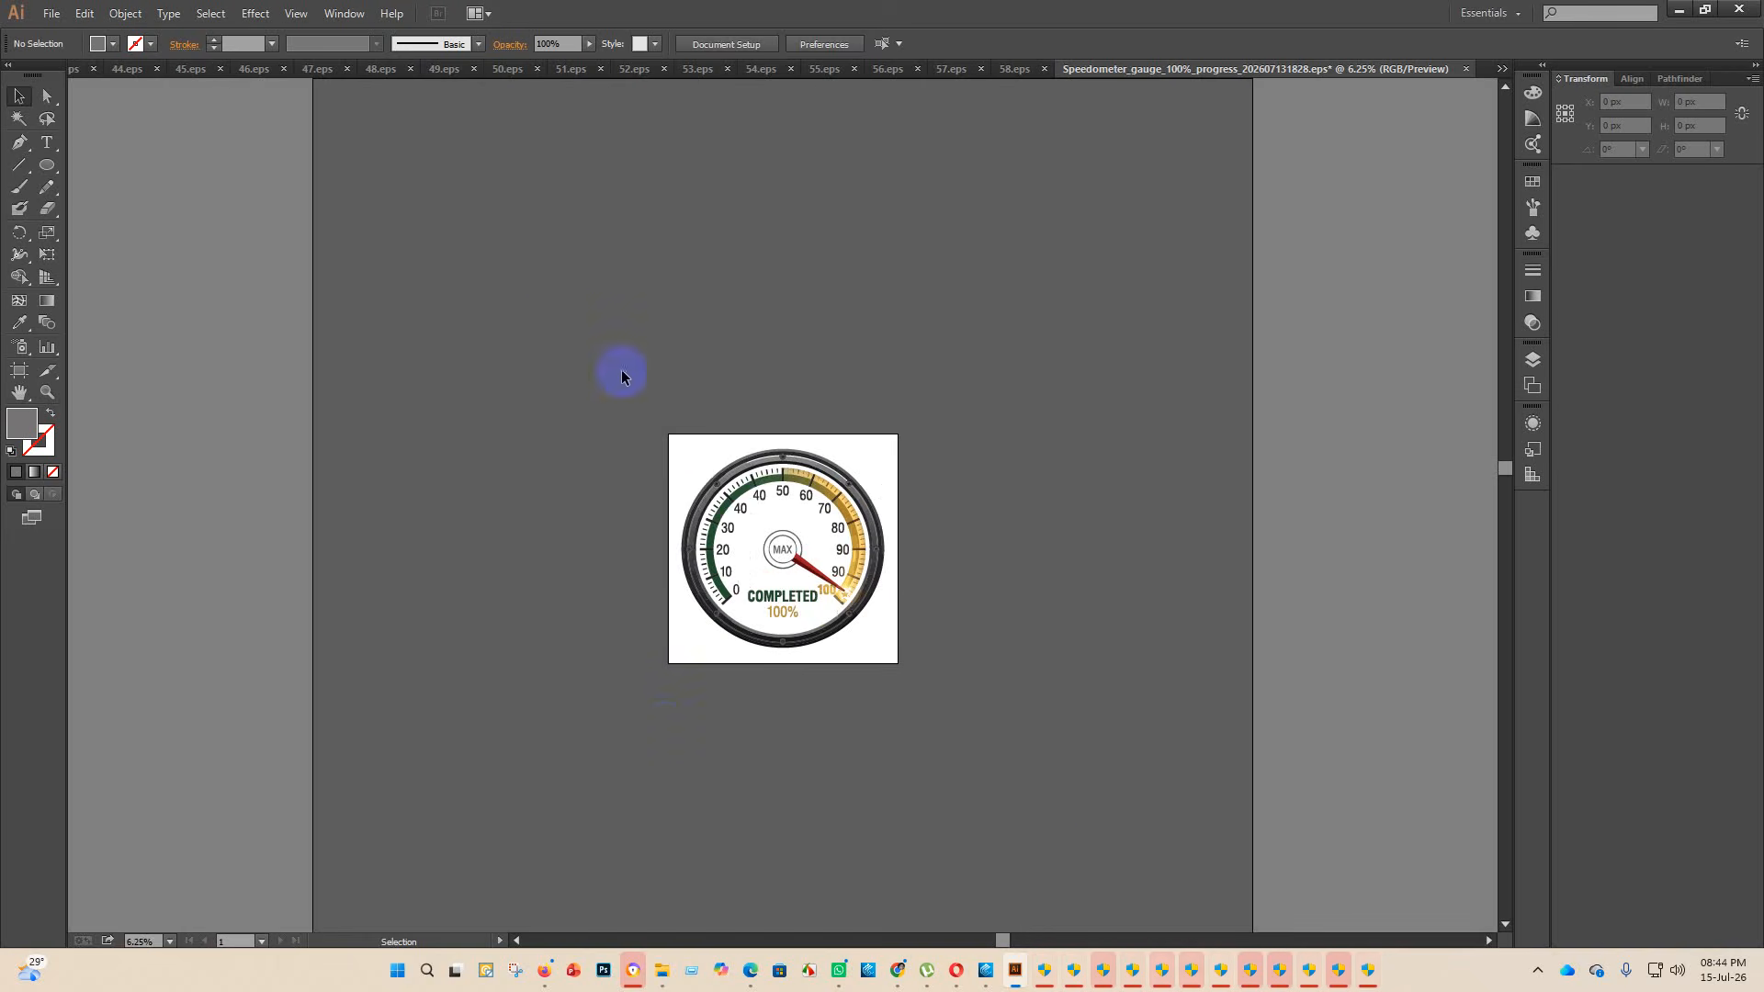
pyautogui.click(799, 494)
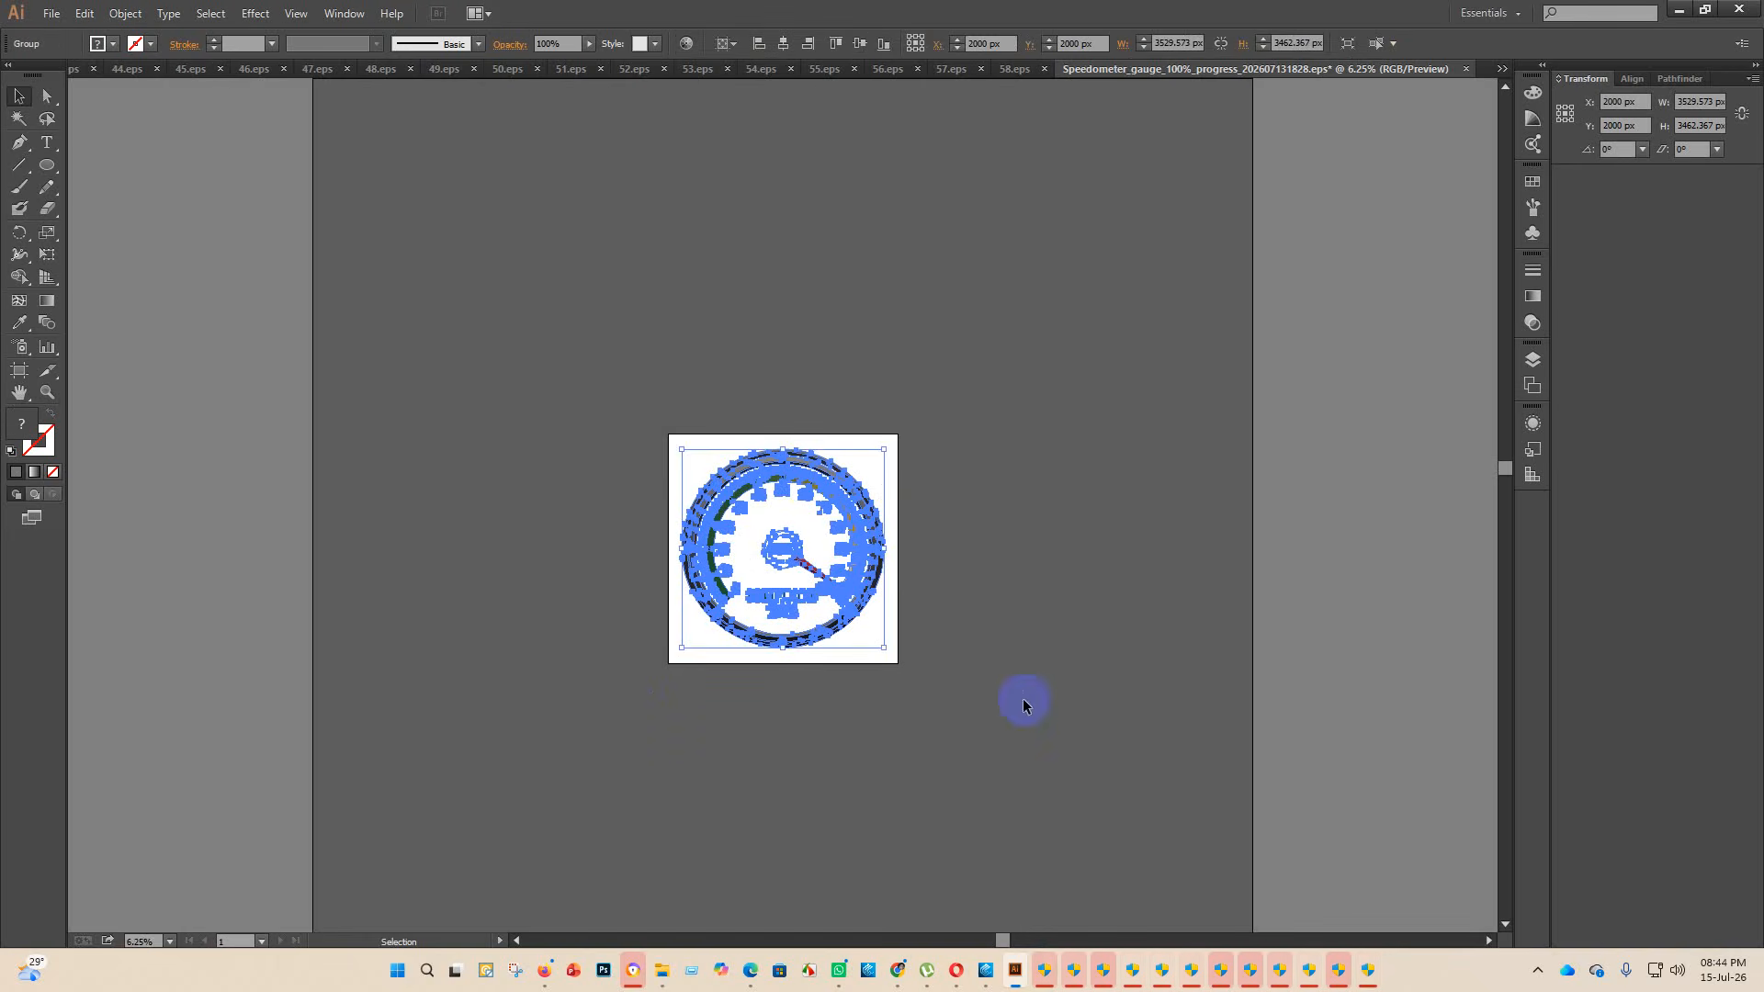
pyautogui.click(51, 13)
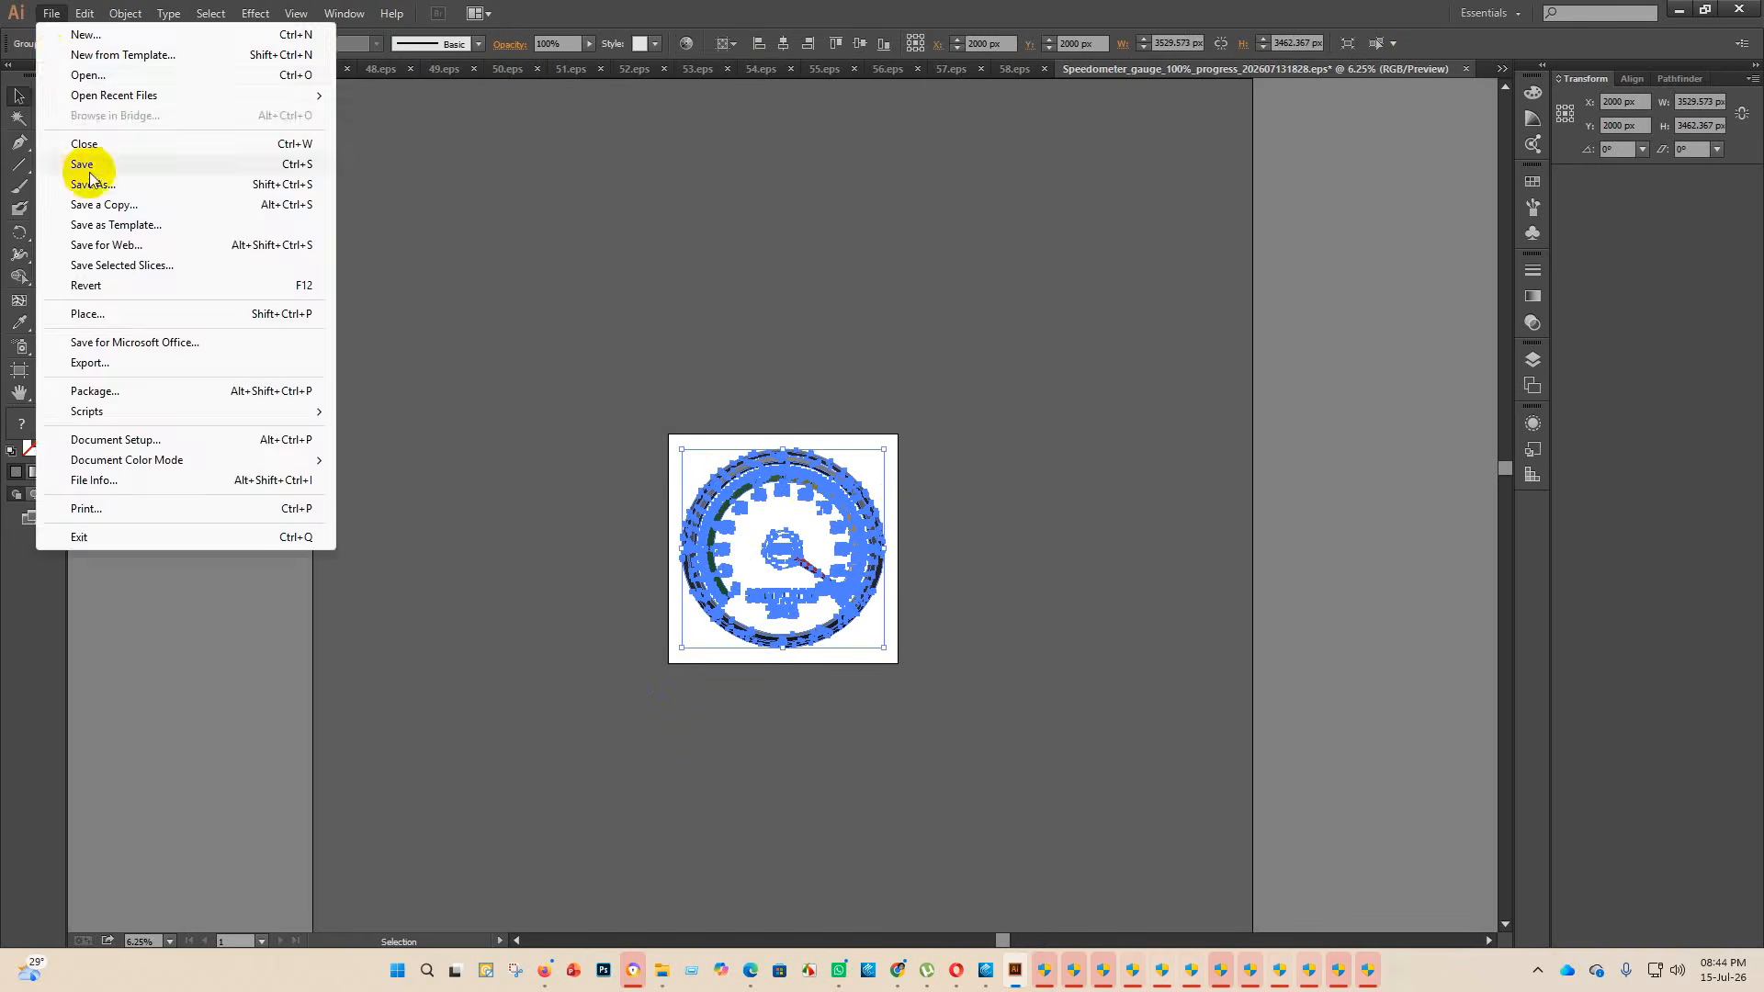
pyautogui.click(86, 164)
pyautogui.doubleClick(317, 158)
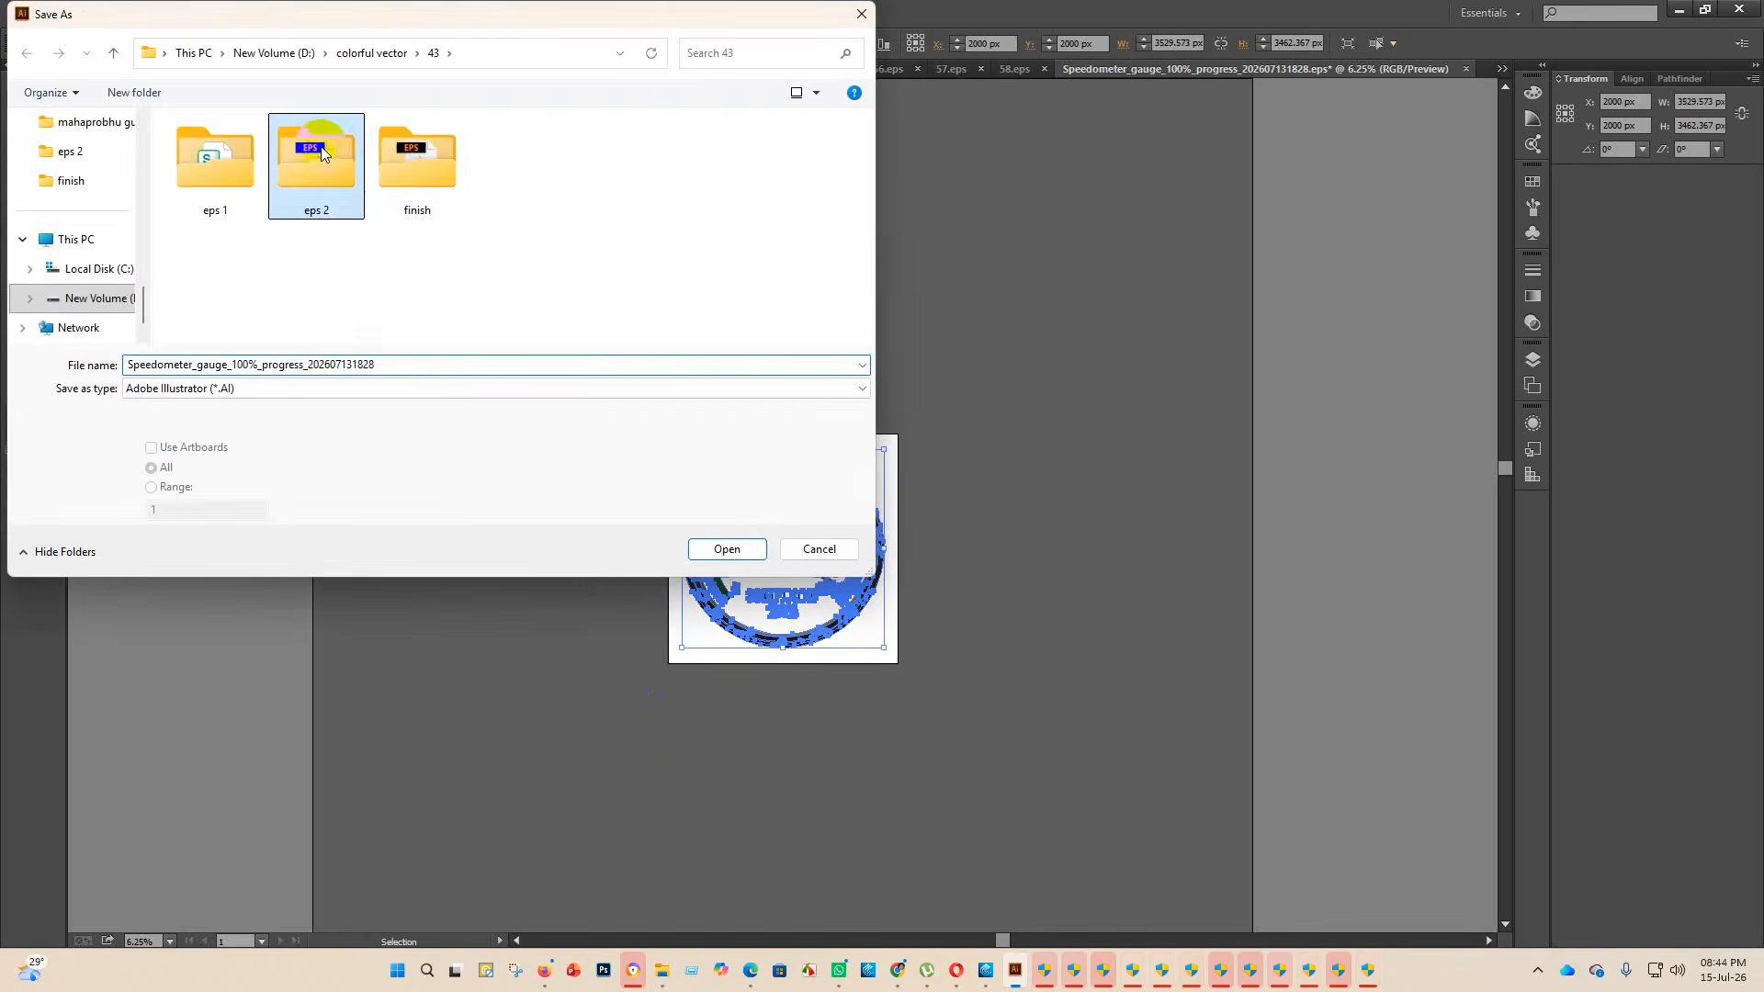
pyautogui.click(270, 389)
pyautogui.click(209, 433)
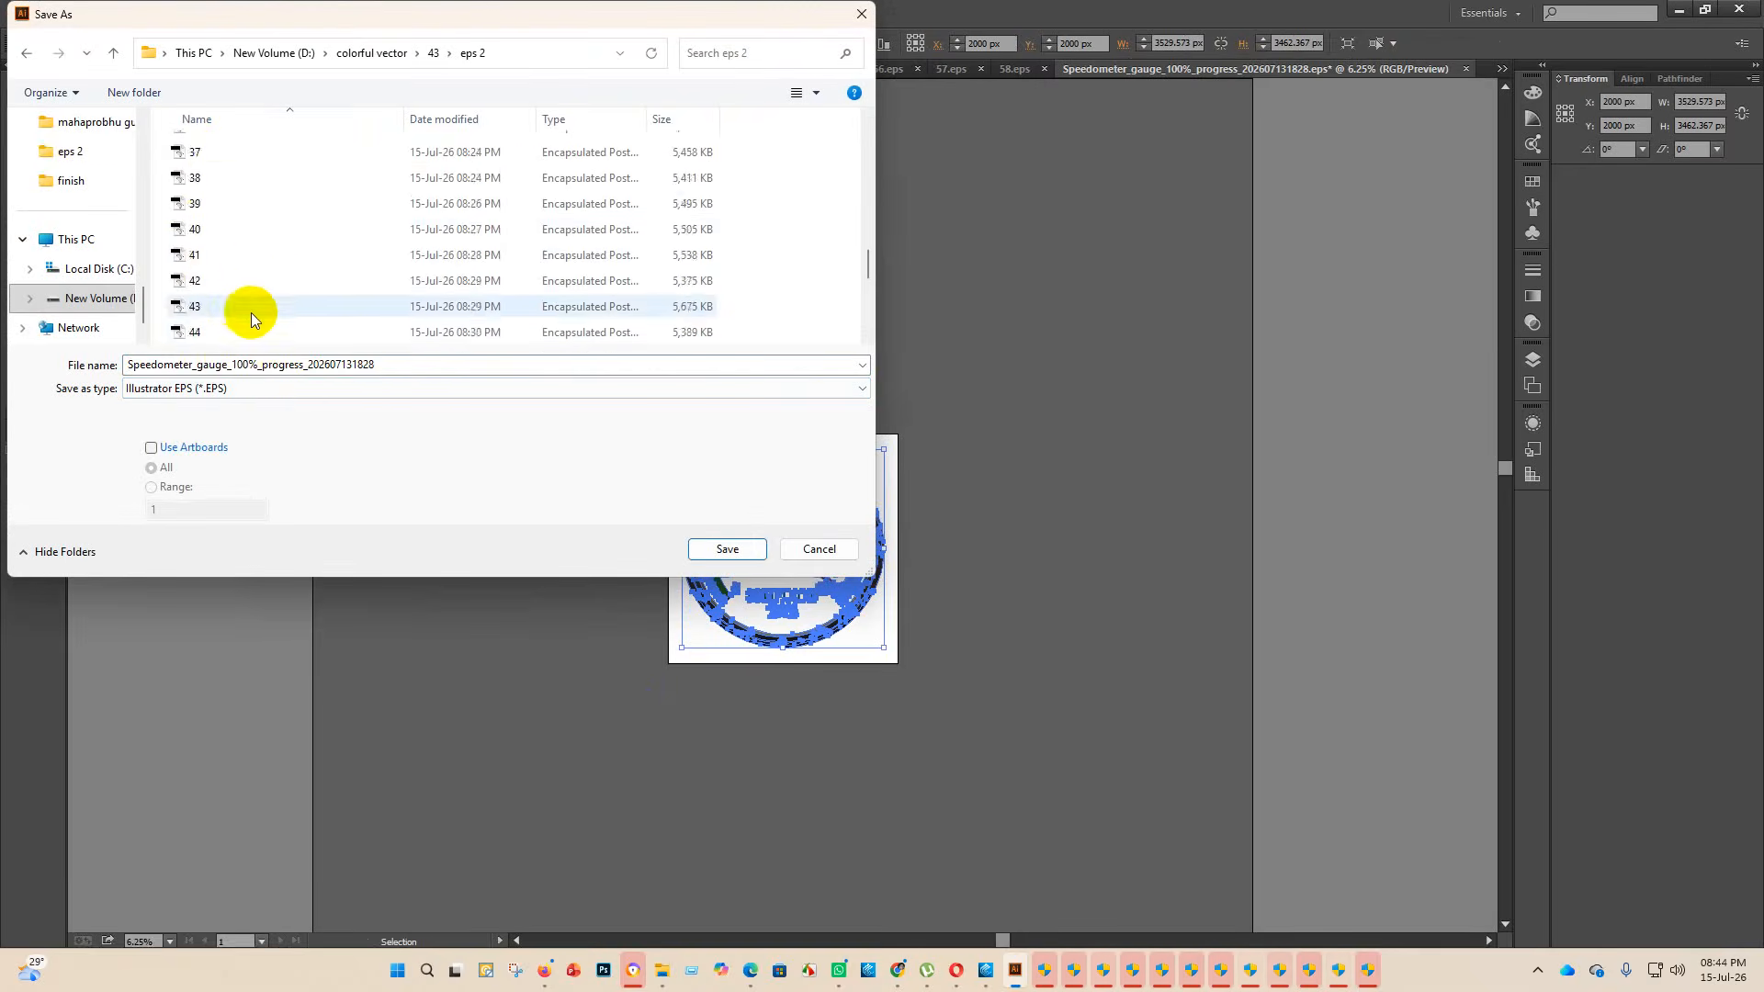
pyautogui.click(496, 365)
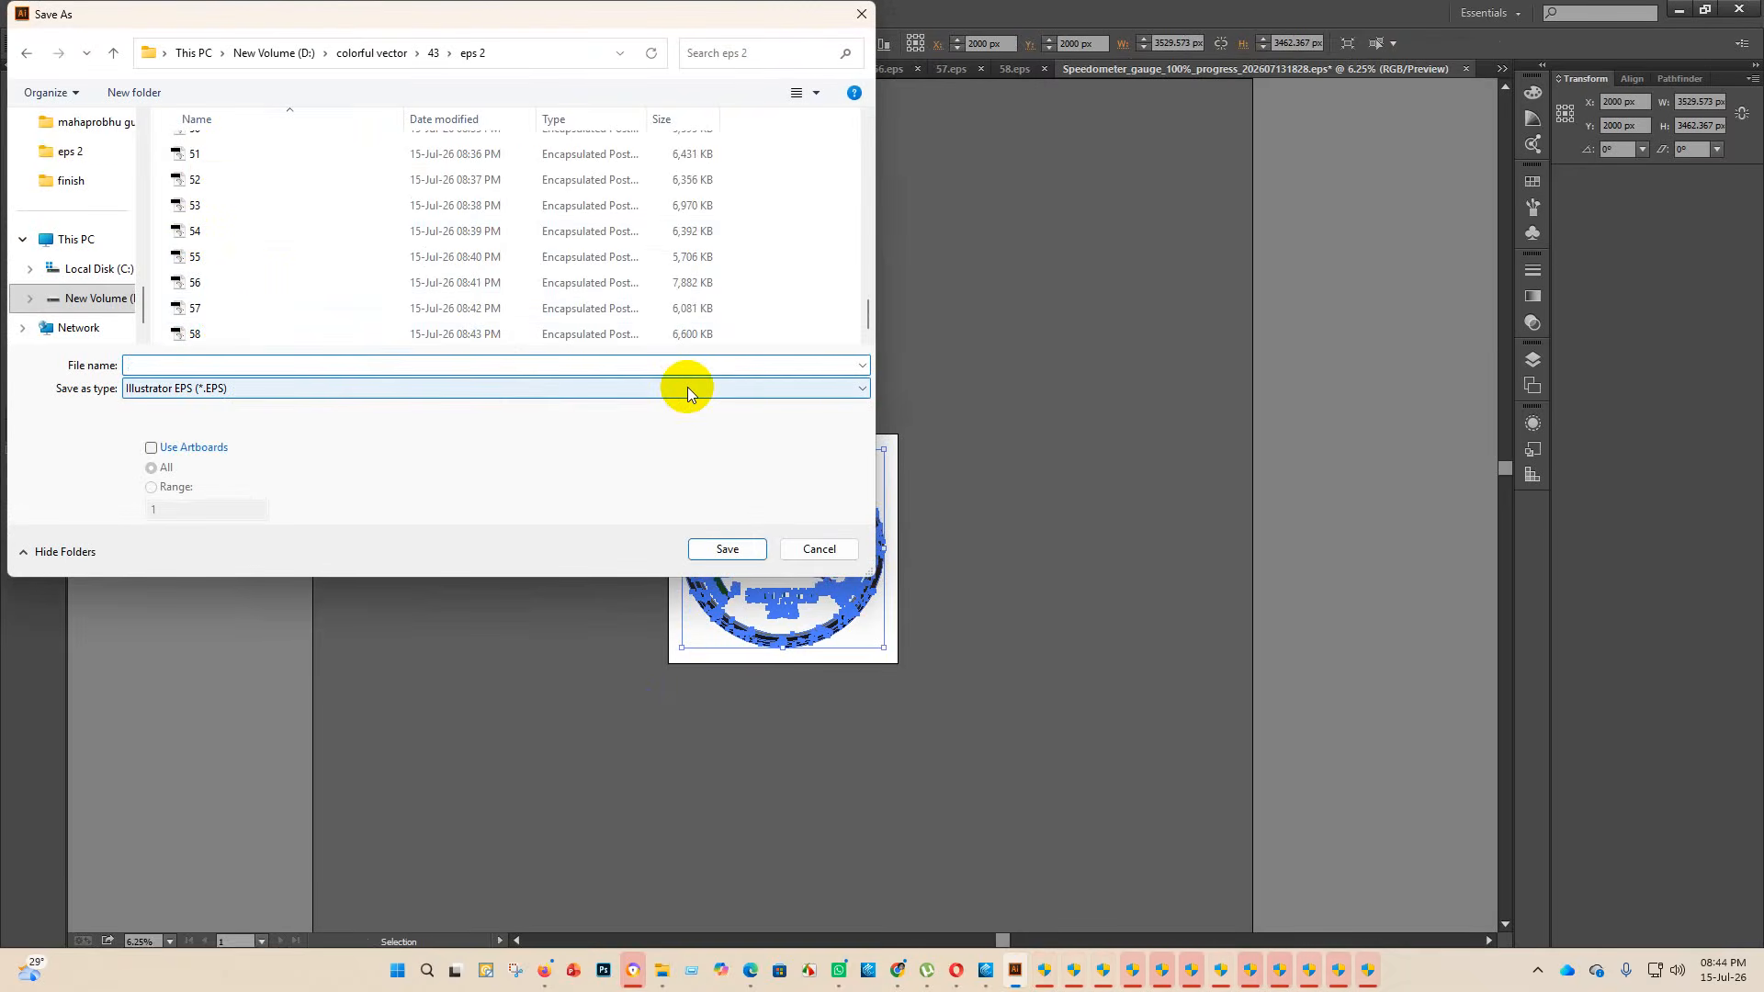
pyautogui.write('59')
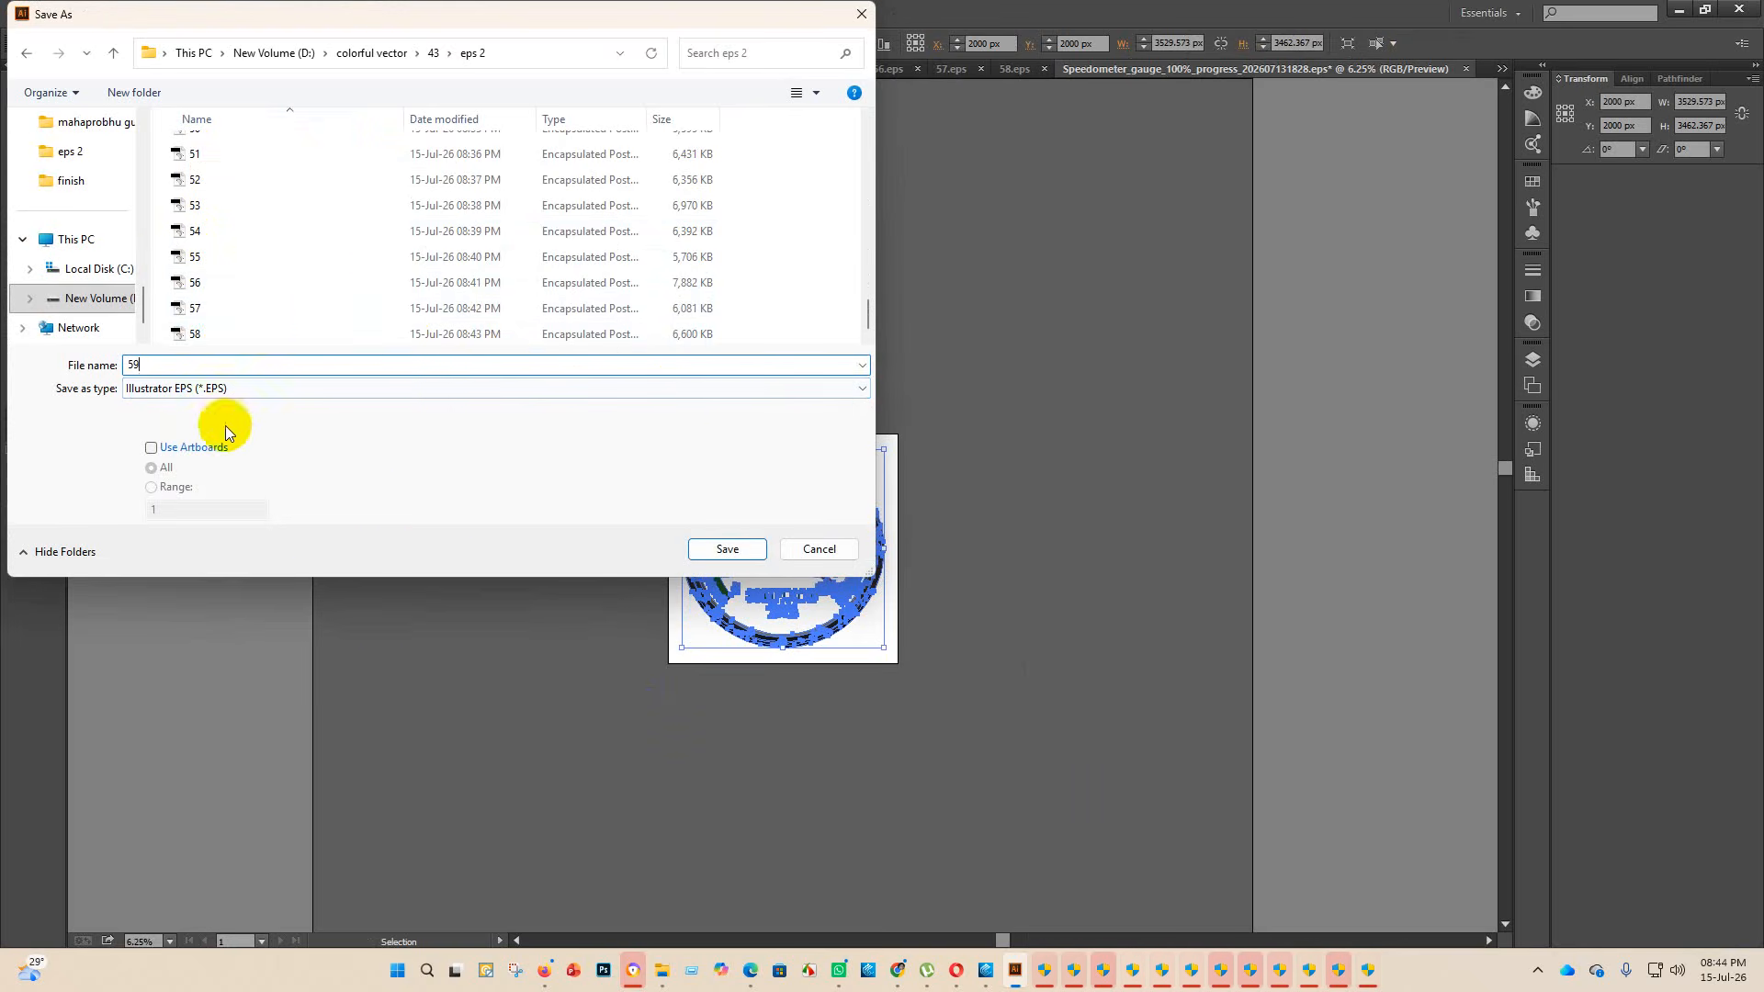
pyautogui.click(735, 552)
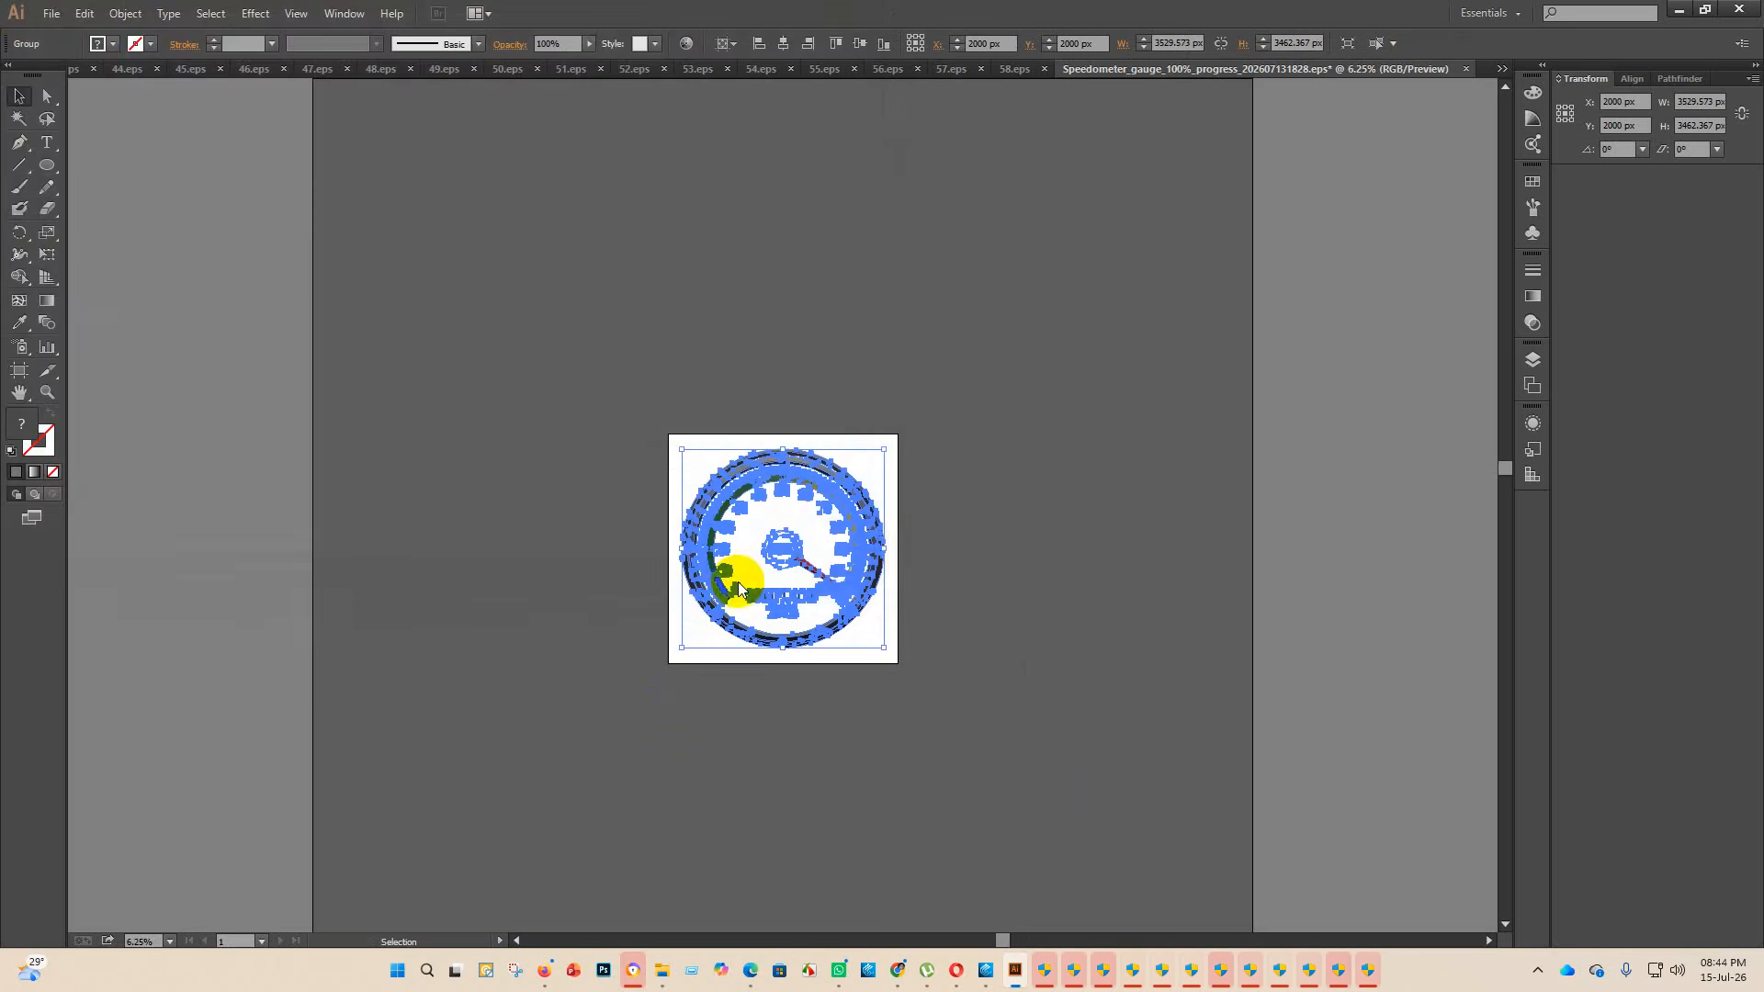
pyautogui.click(945, 218)
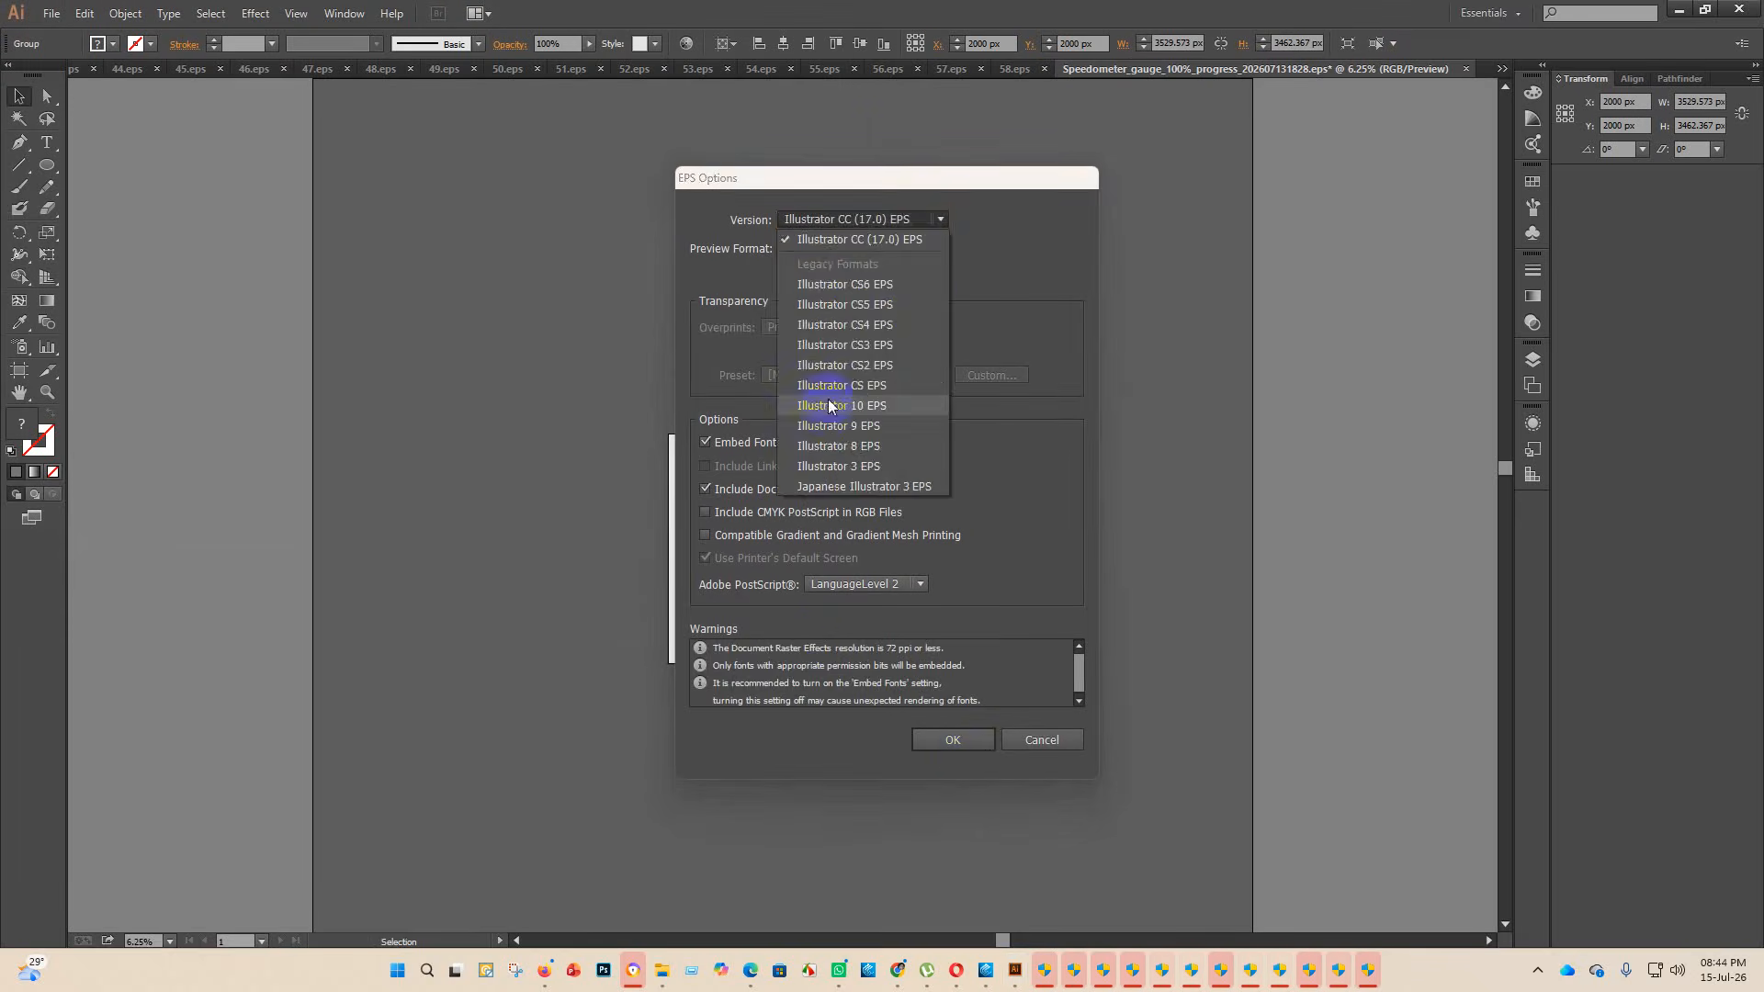
pyautogui.click(826, 399)
pyautogui.click(964, 746)
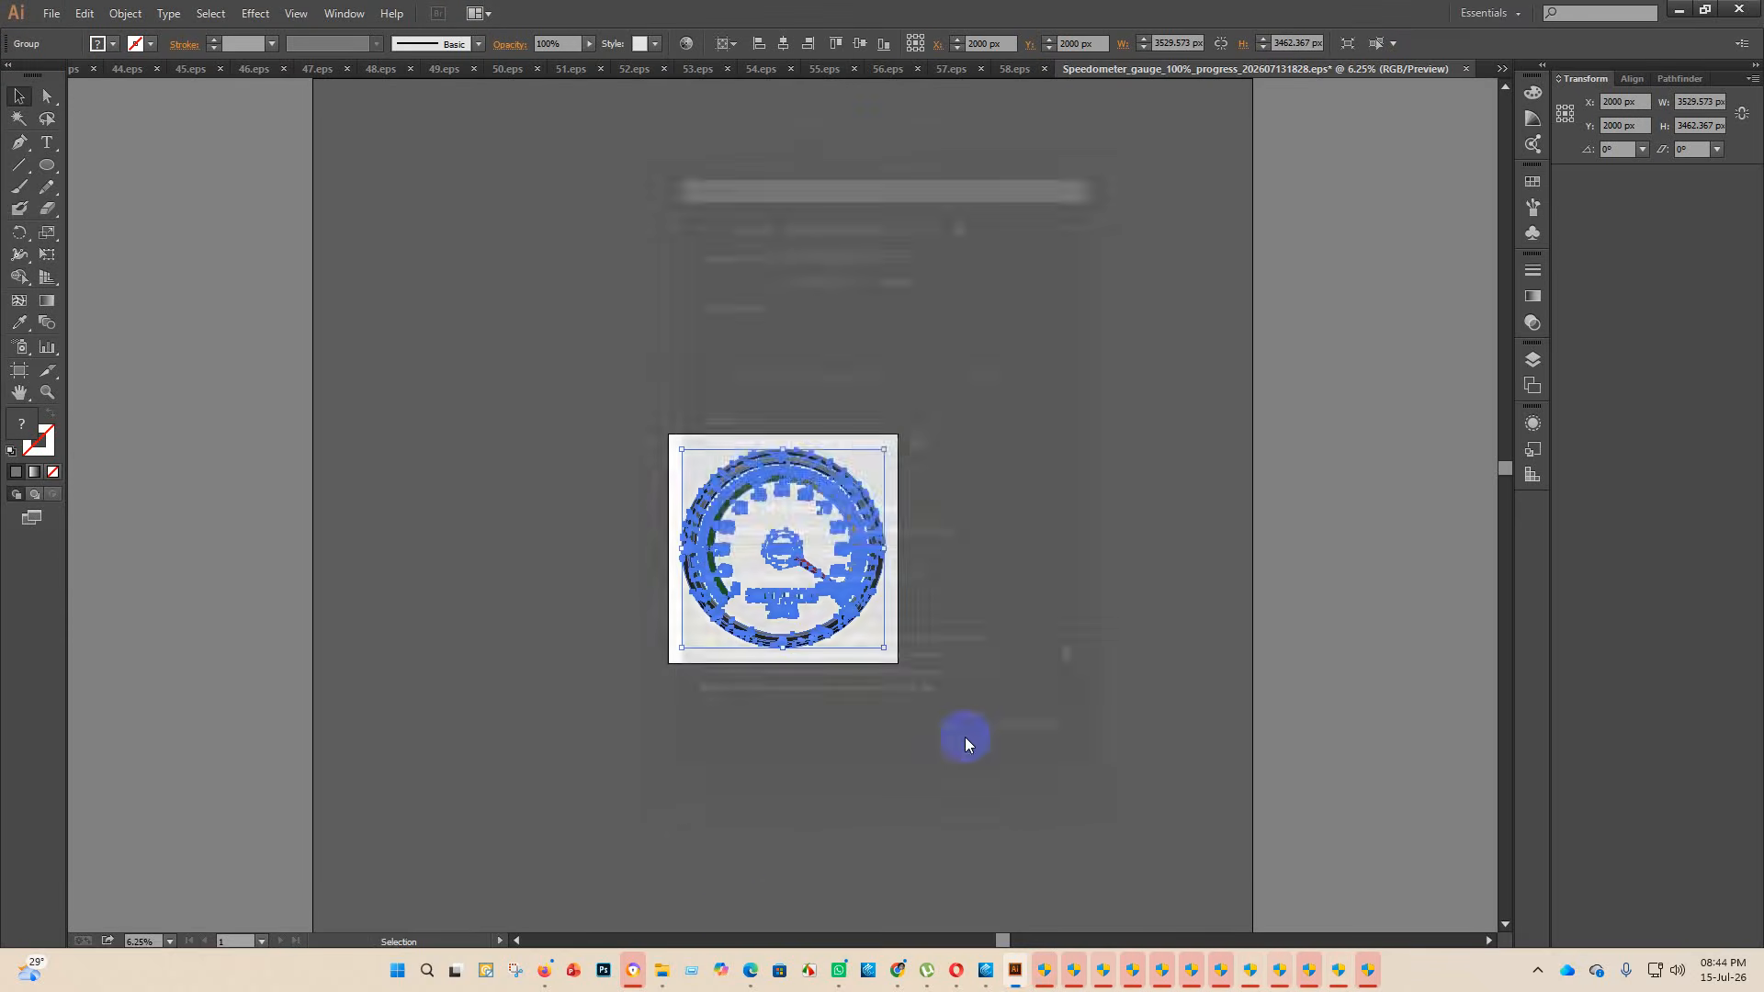
# - Move the speedometer source file from folder 43 into the finish folder in File Explorer
pyautogui.moveTo(661, 980)
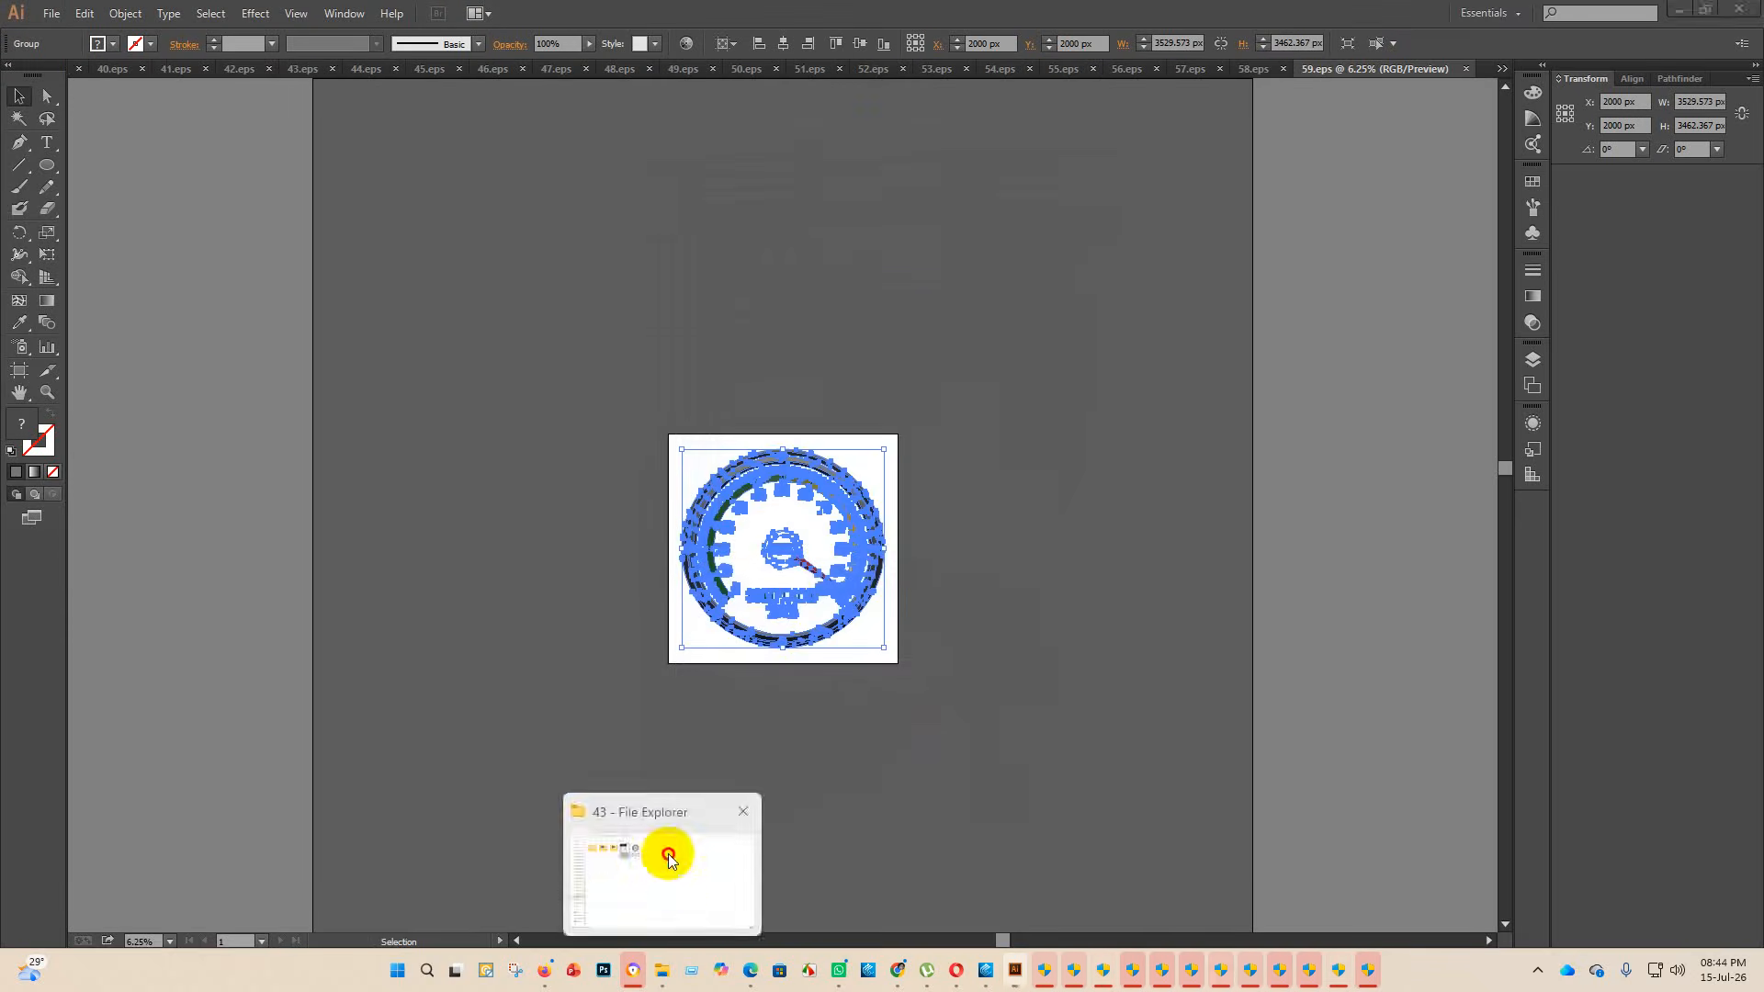
pyautogui.click(670, 851)
pyautogui.moveTo(560, 183); pyautogui.dragTo(420, 184)
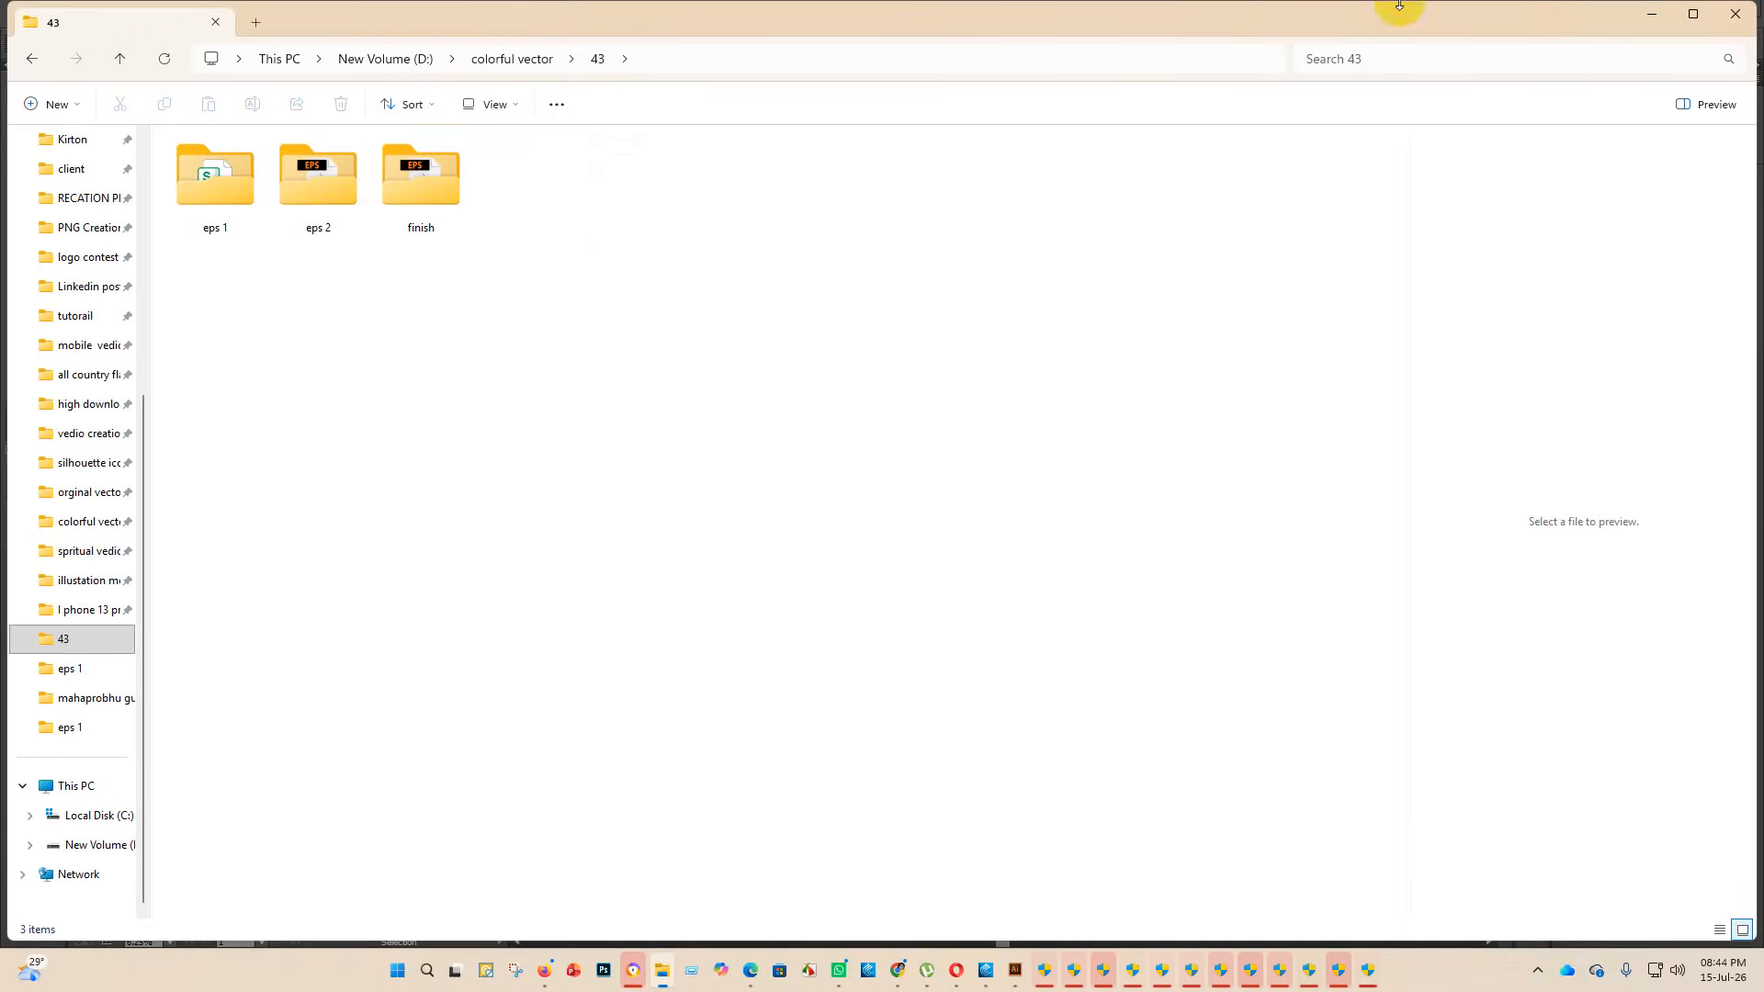
pyautogui.click(1646, 16)
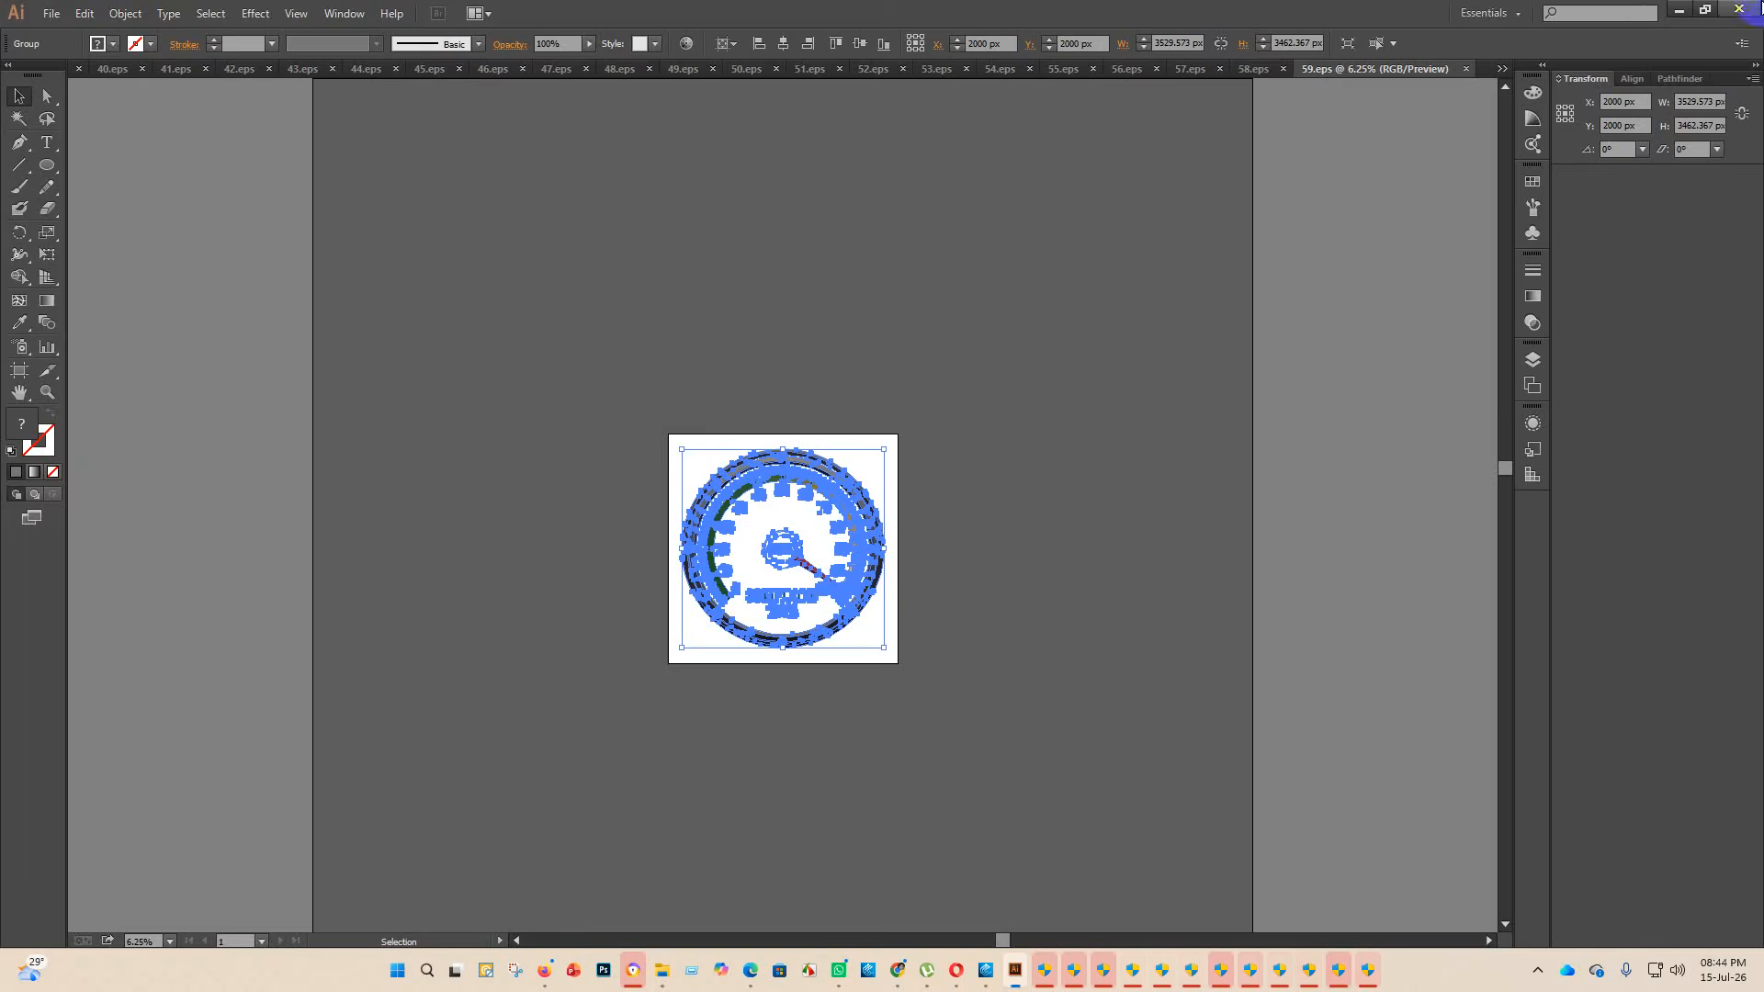
# - Switch to the Shutterstock contributor portfolio in the browser and look through the pending, not submitted and marketplace catalog images
pyautogui.click(1674, 16)
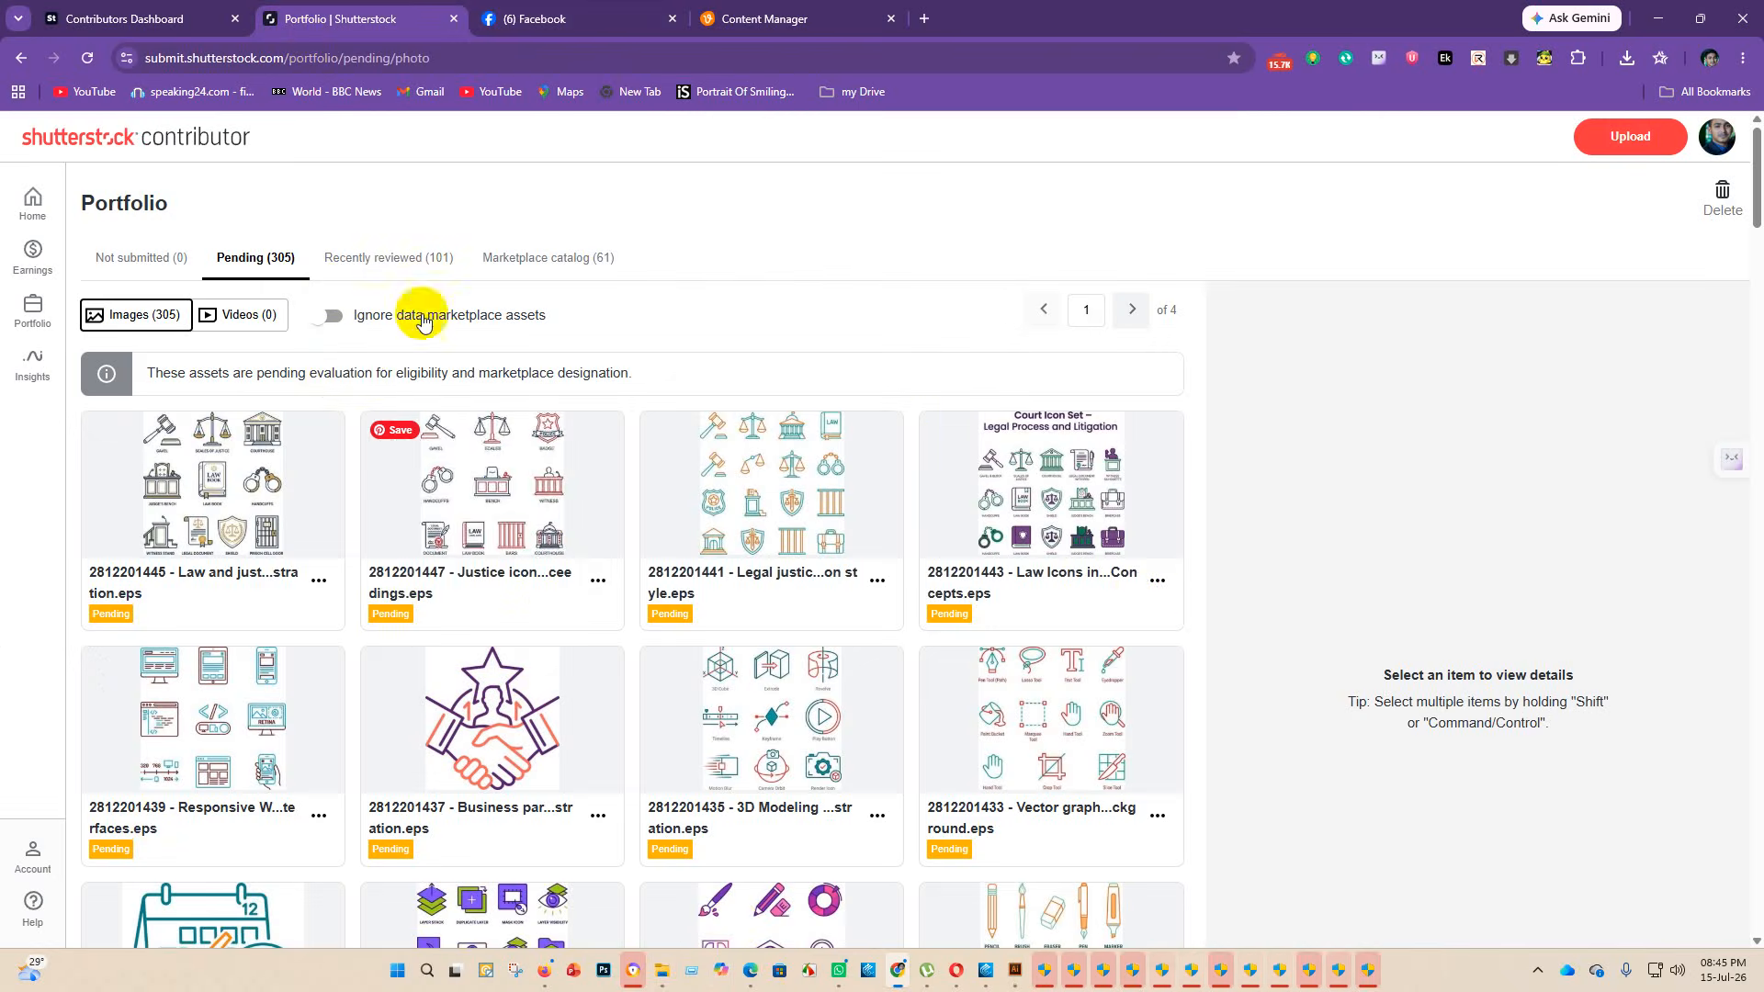
pyautogui.click(126, 487)
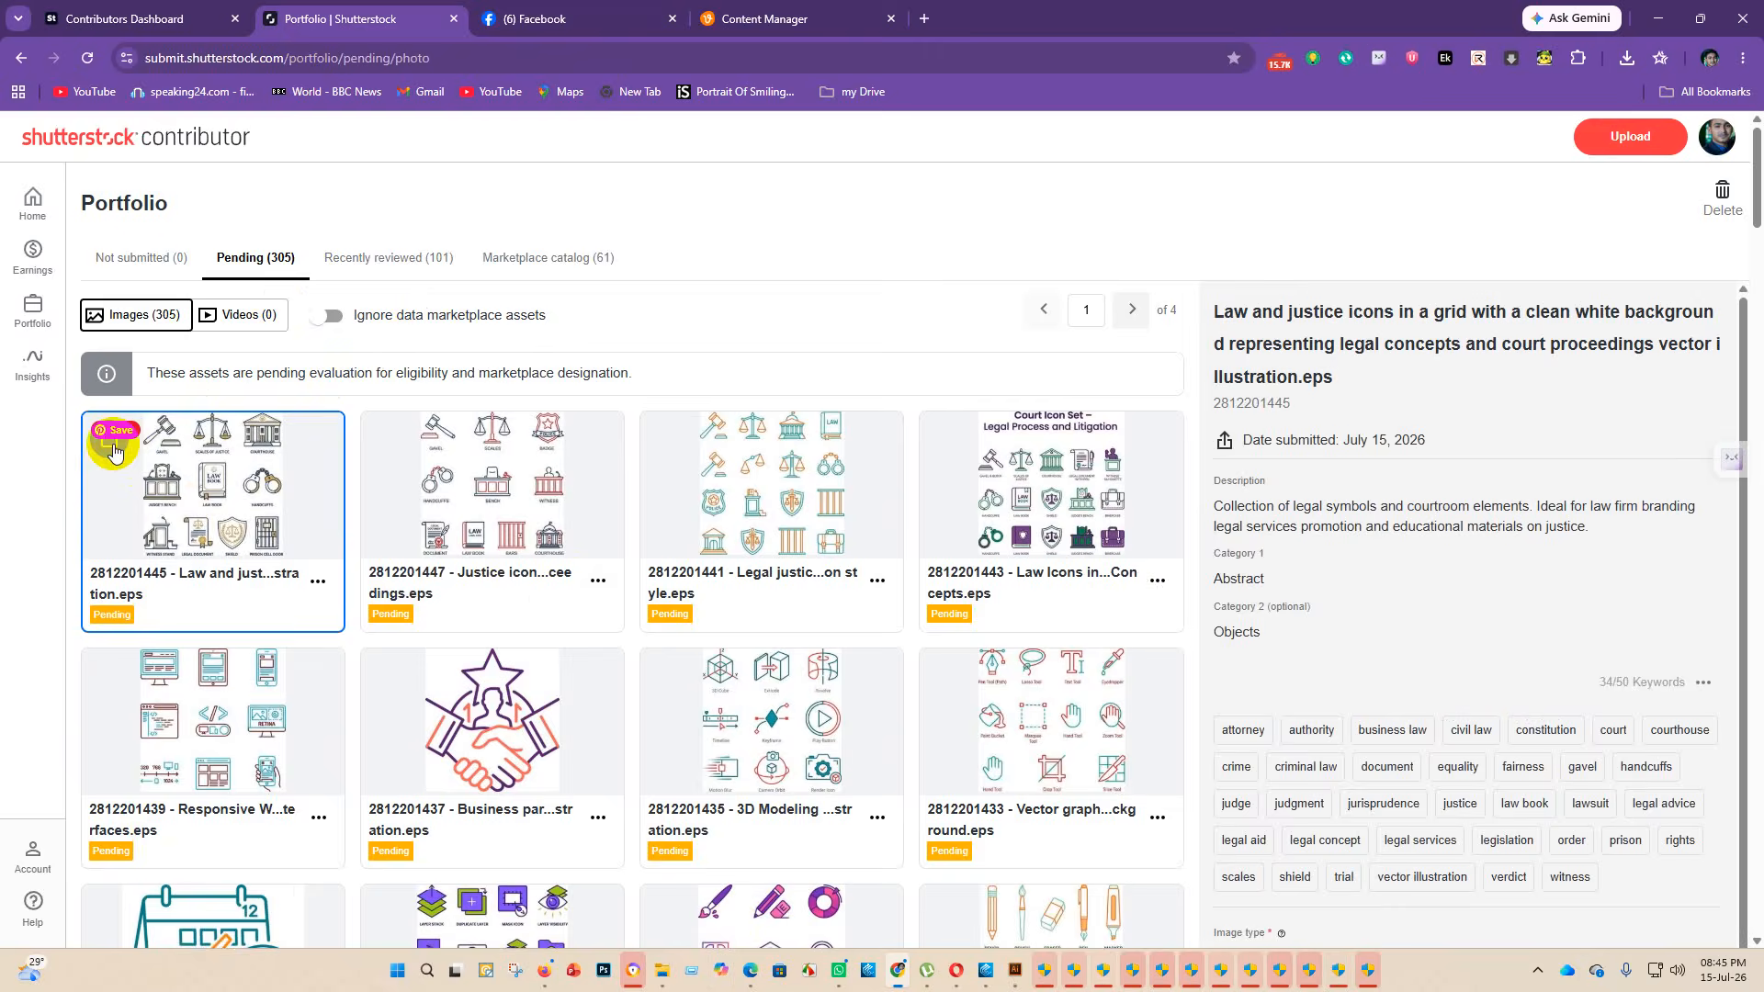
pyautogui.click(142, 258)
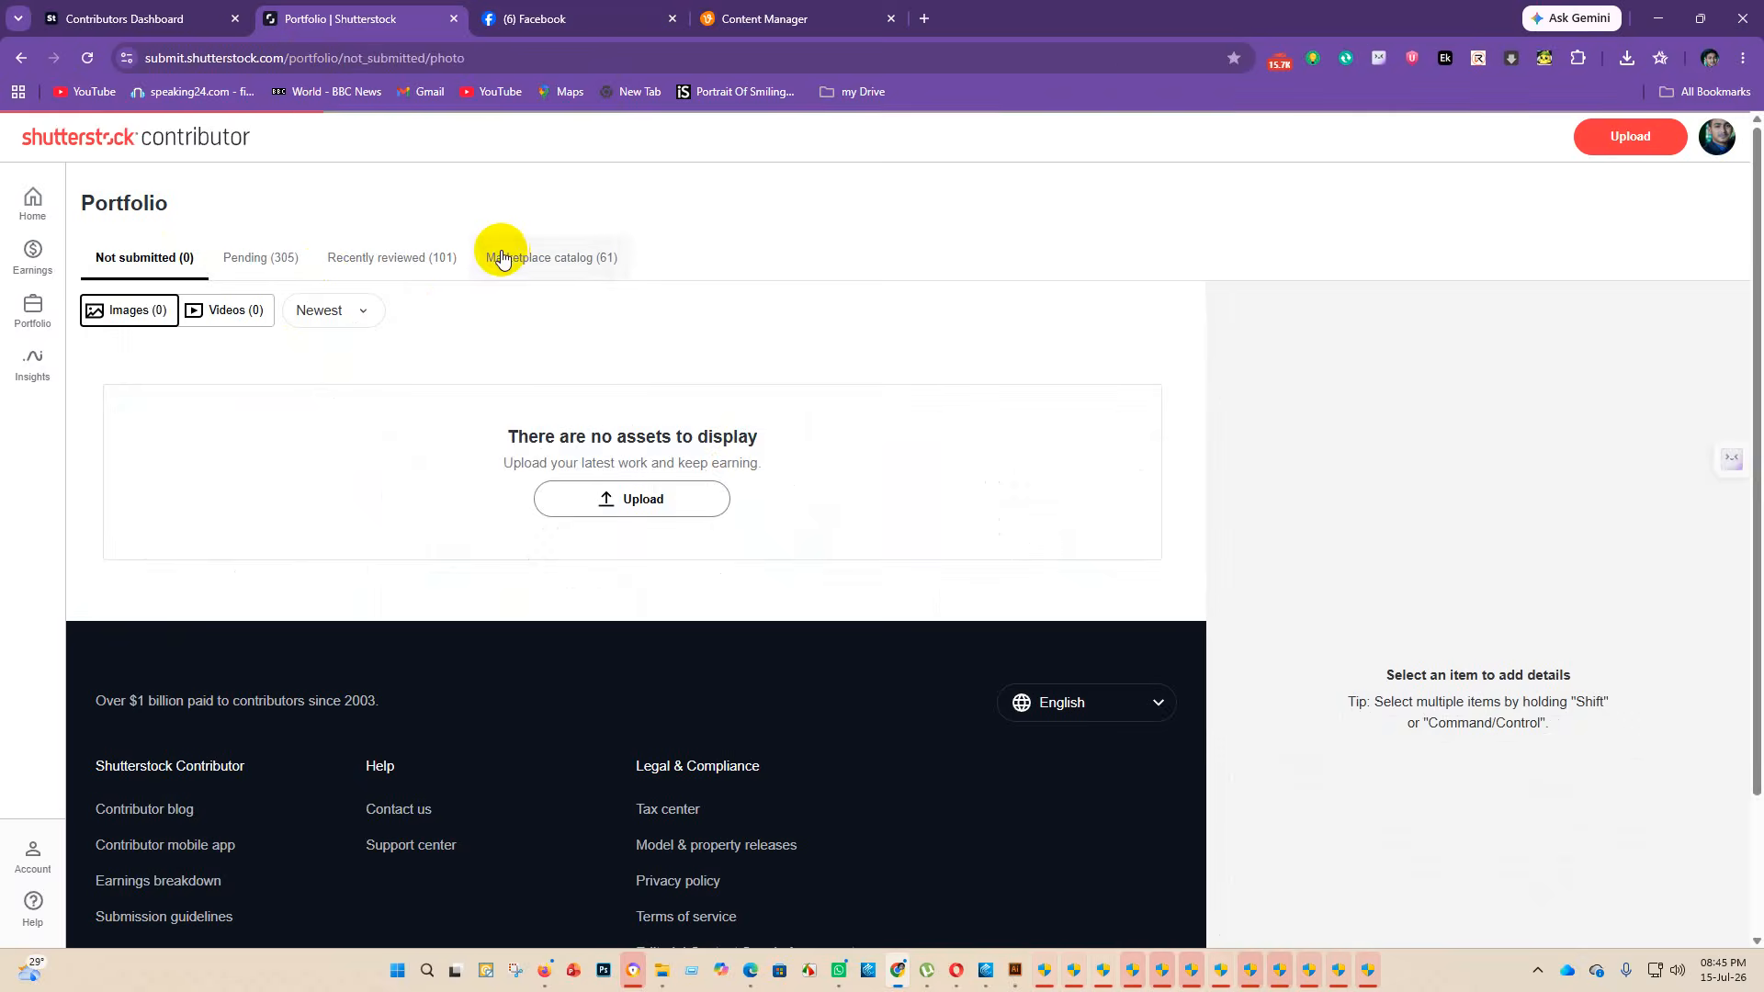
pyautogui.click(519, 260)
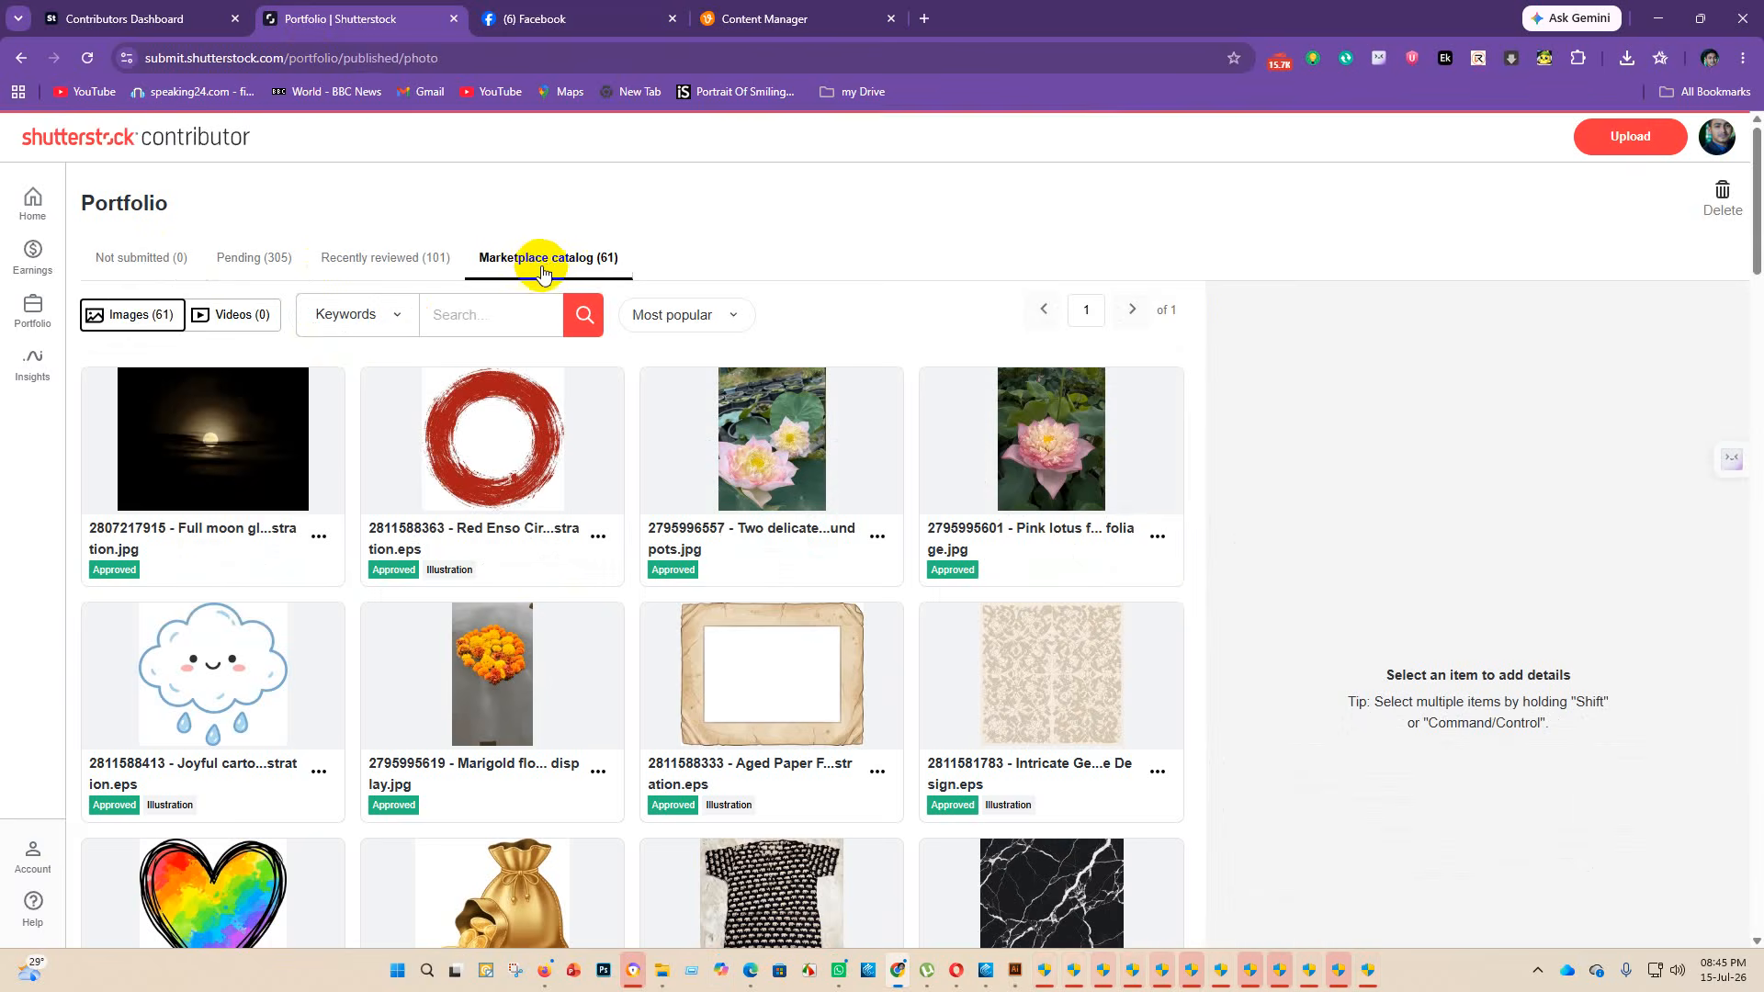
# - Examine the recently reviewed images with their rejection reasons, the data-licensing-only assets, and the pending list
pyautogui.click(410, 261)
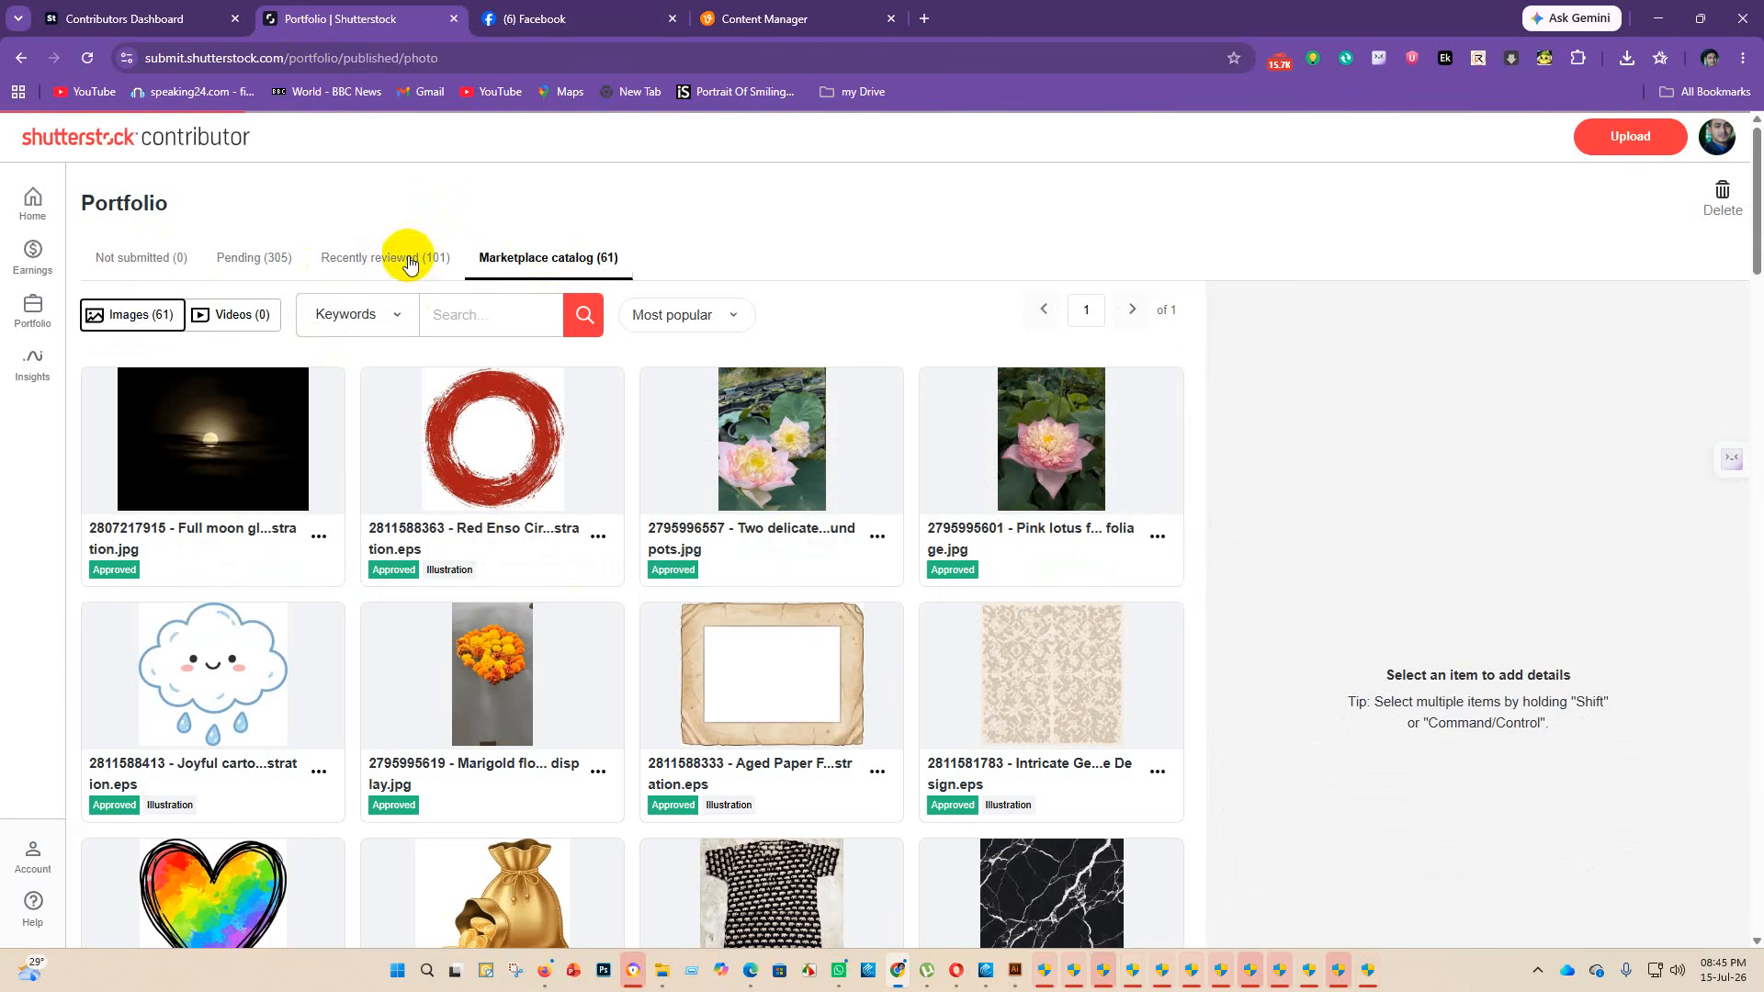
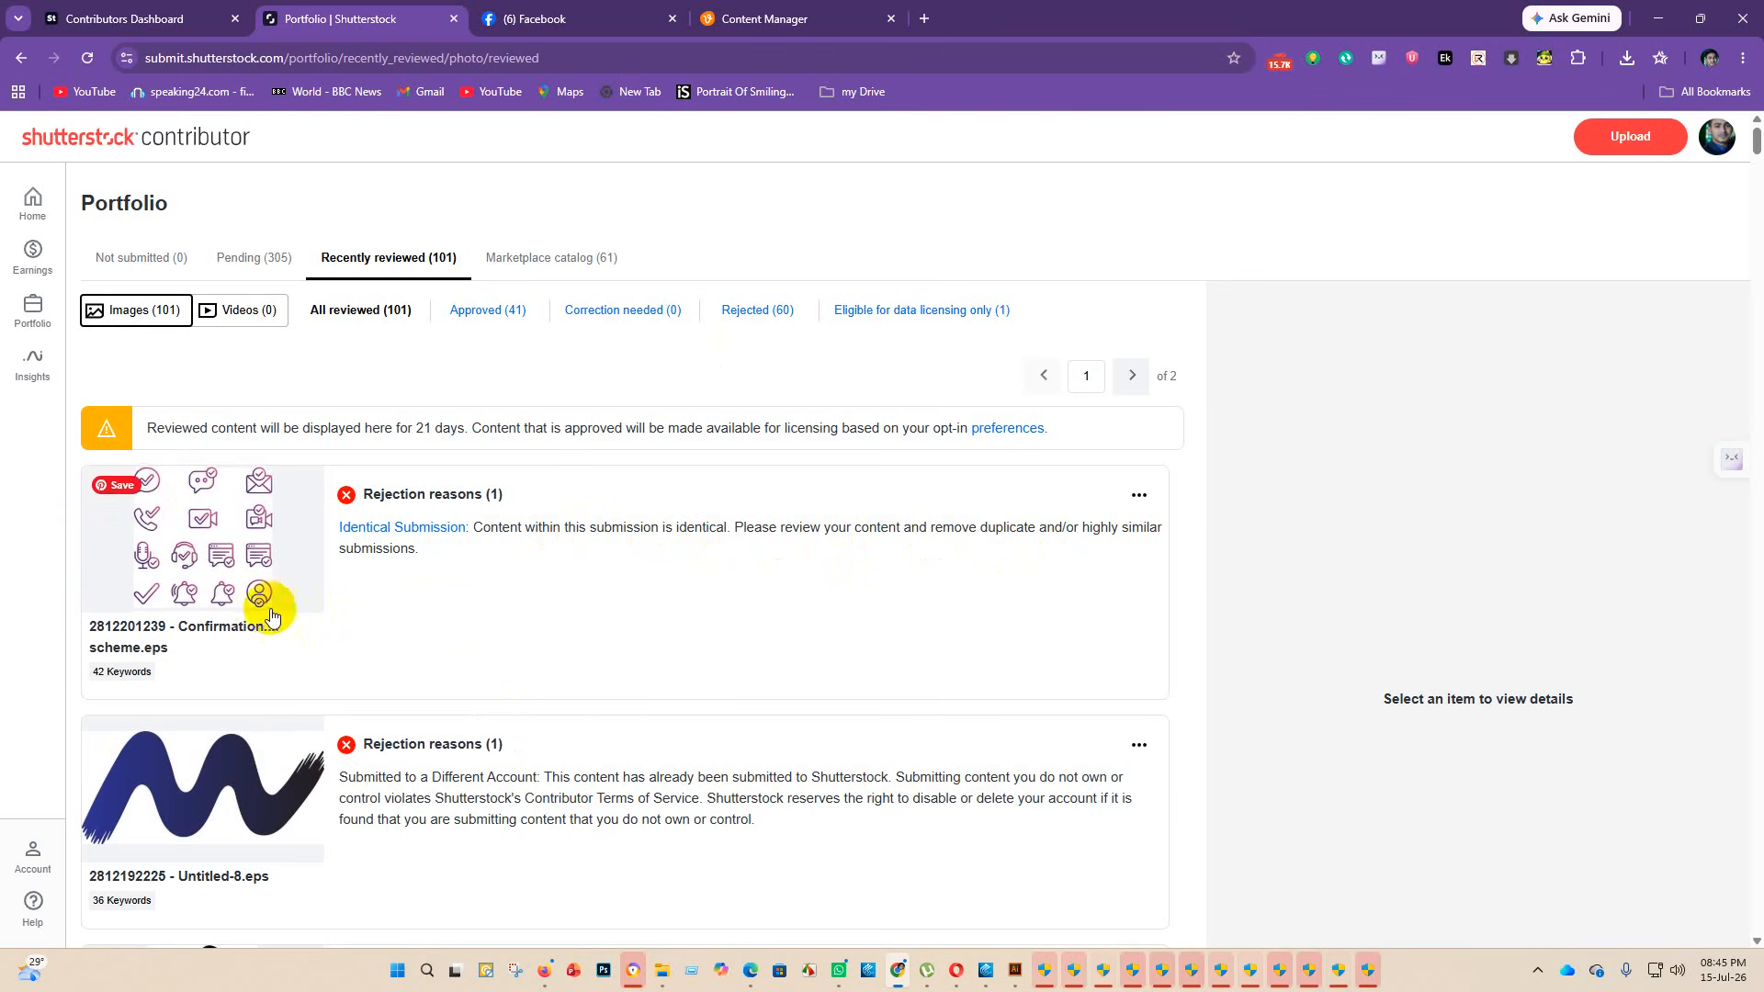
pyautogui.scroll(-8, 520, 575)
pyautogui.scroll(8, 416, 536)
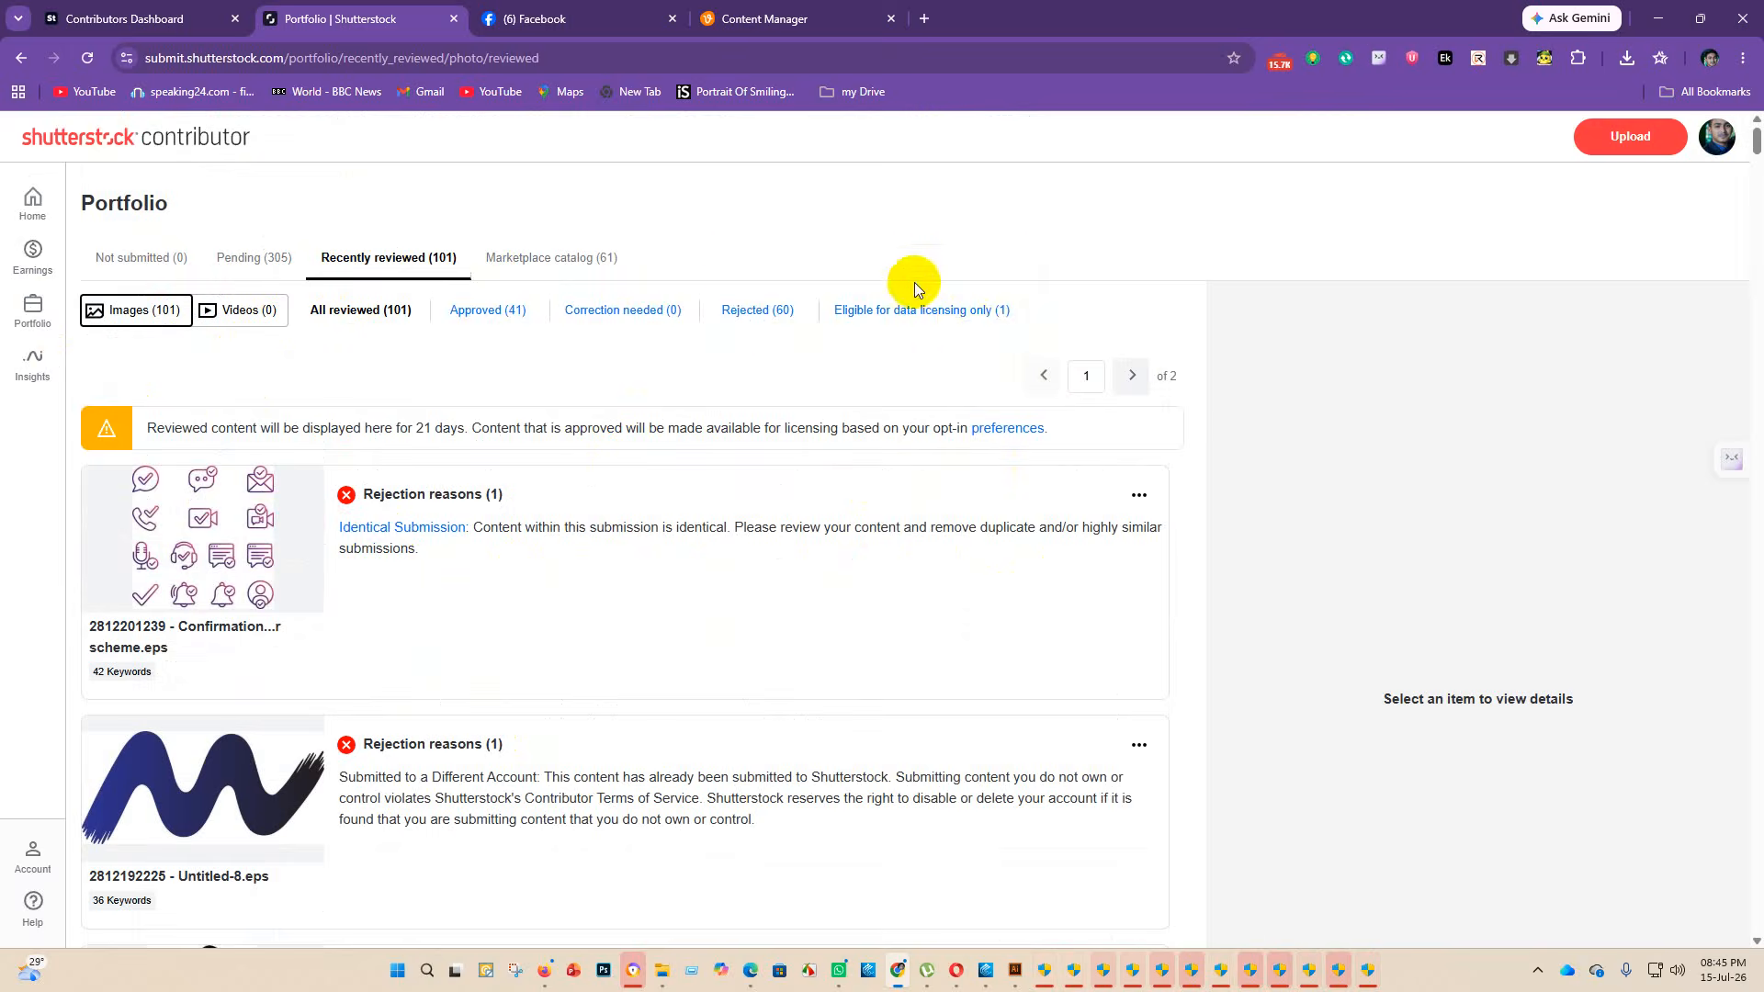
pyautogui.click(976, 321)
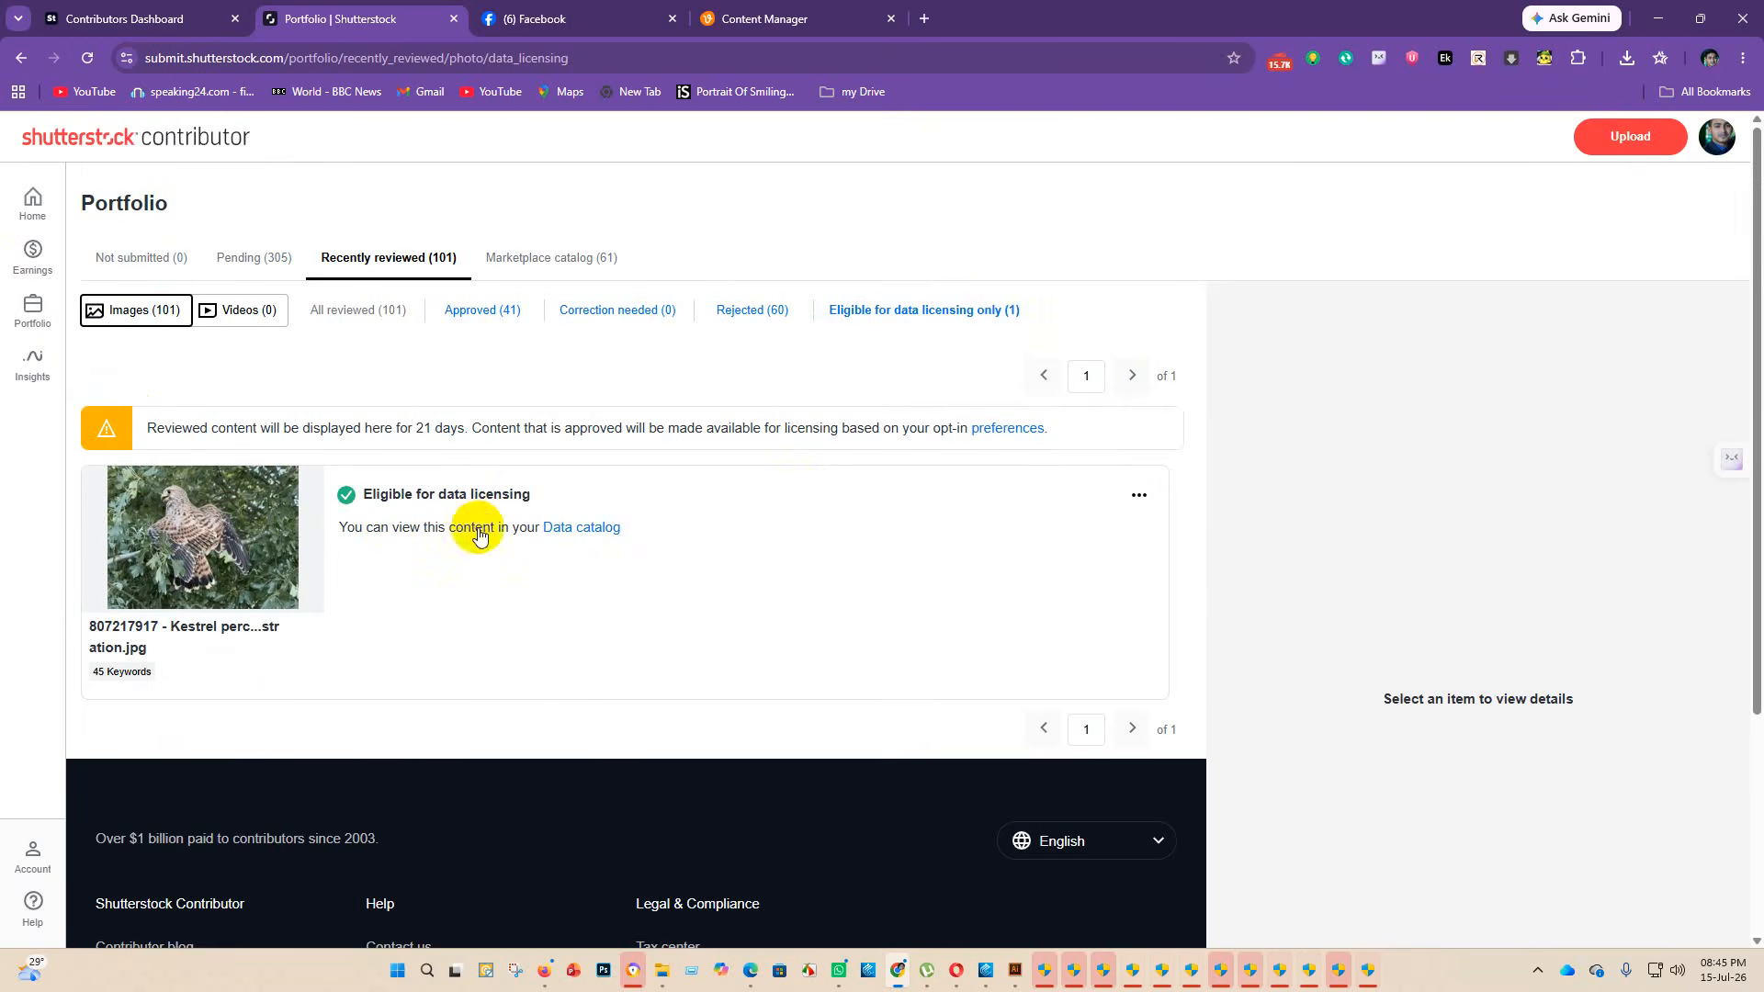
pyautogui.click(246, 266)
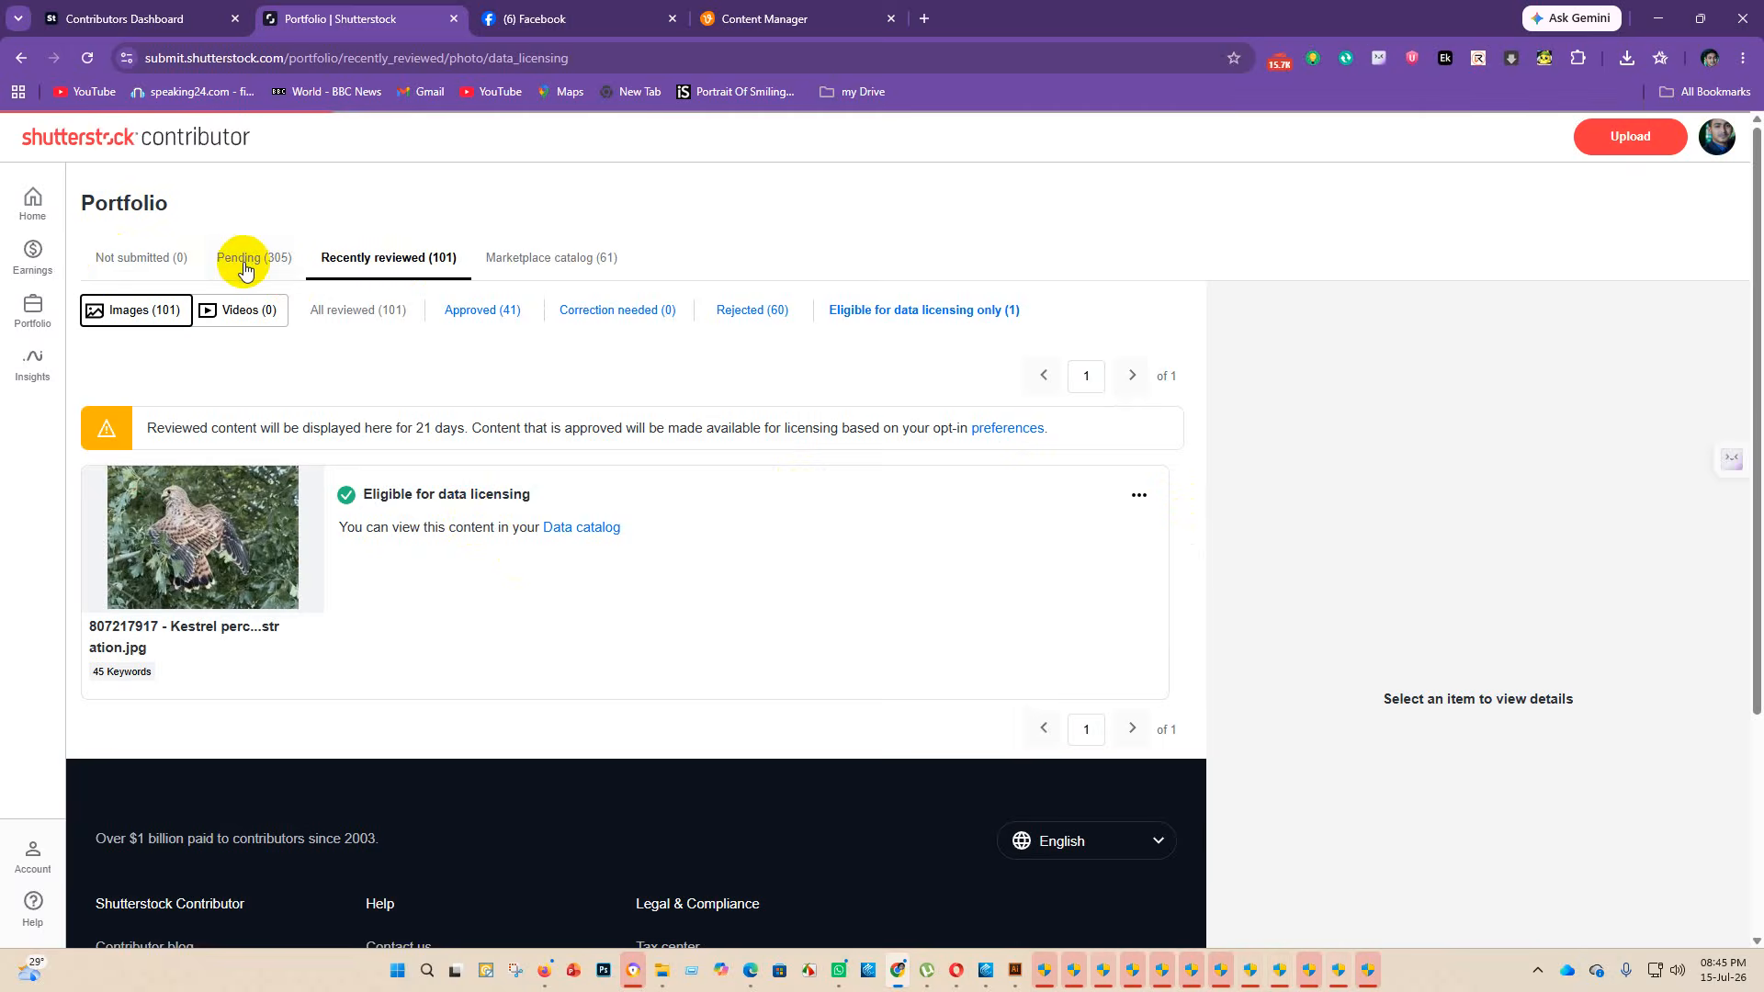
pyautogui.scroll(-5, 935, 585)
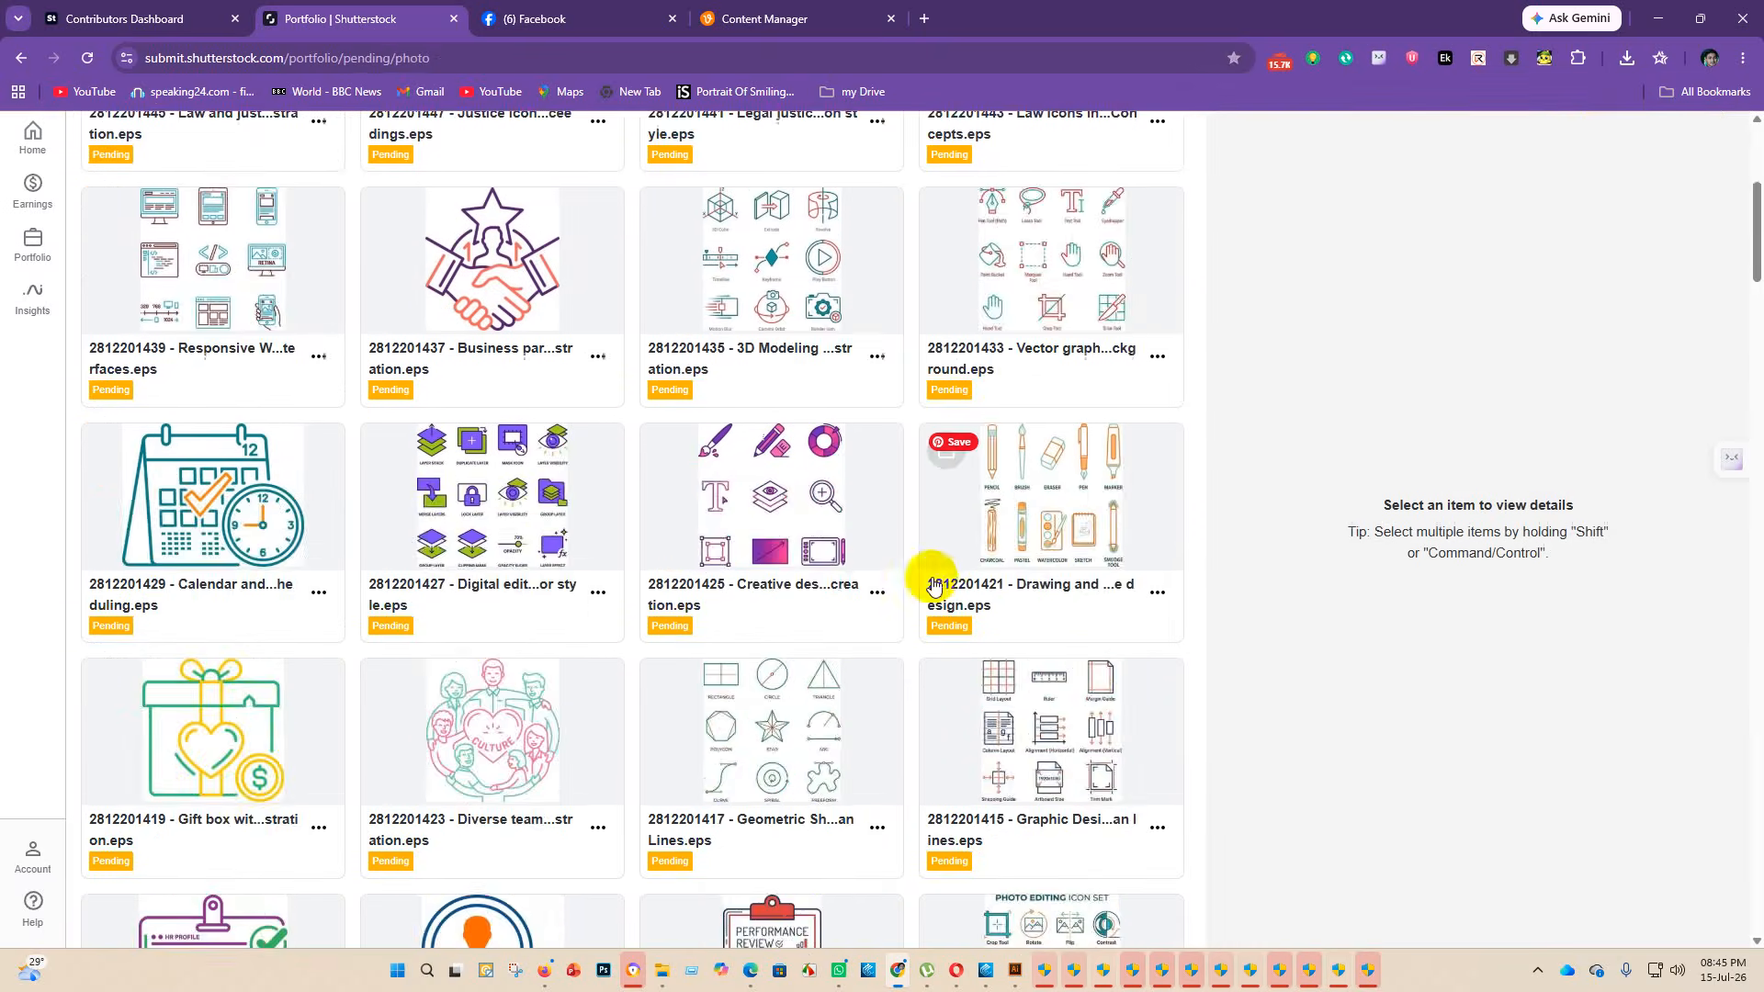
pyautogui.scroll(5, 799, 579)
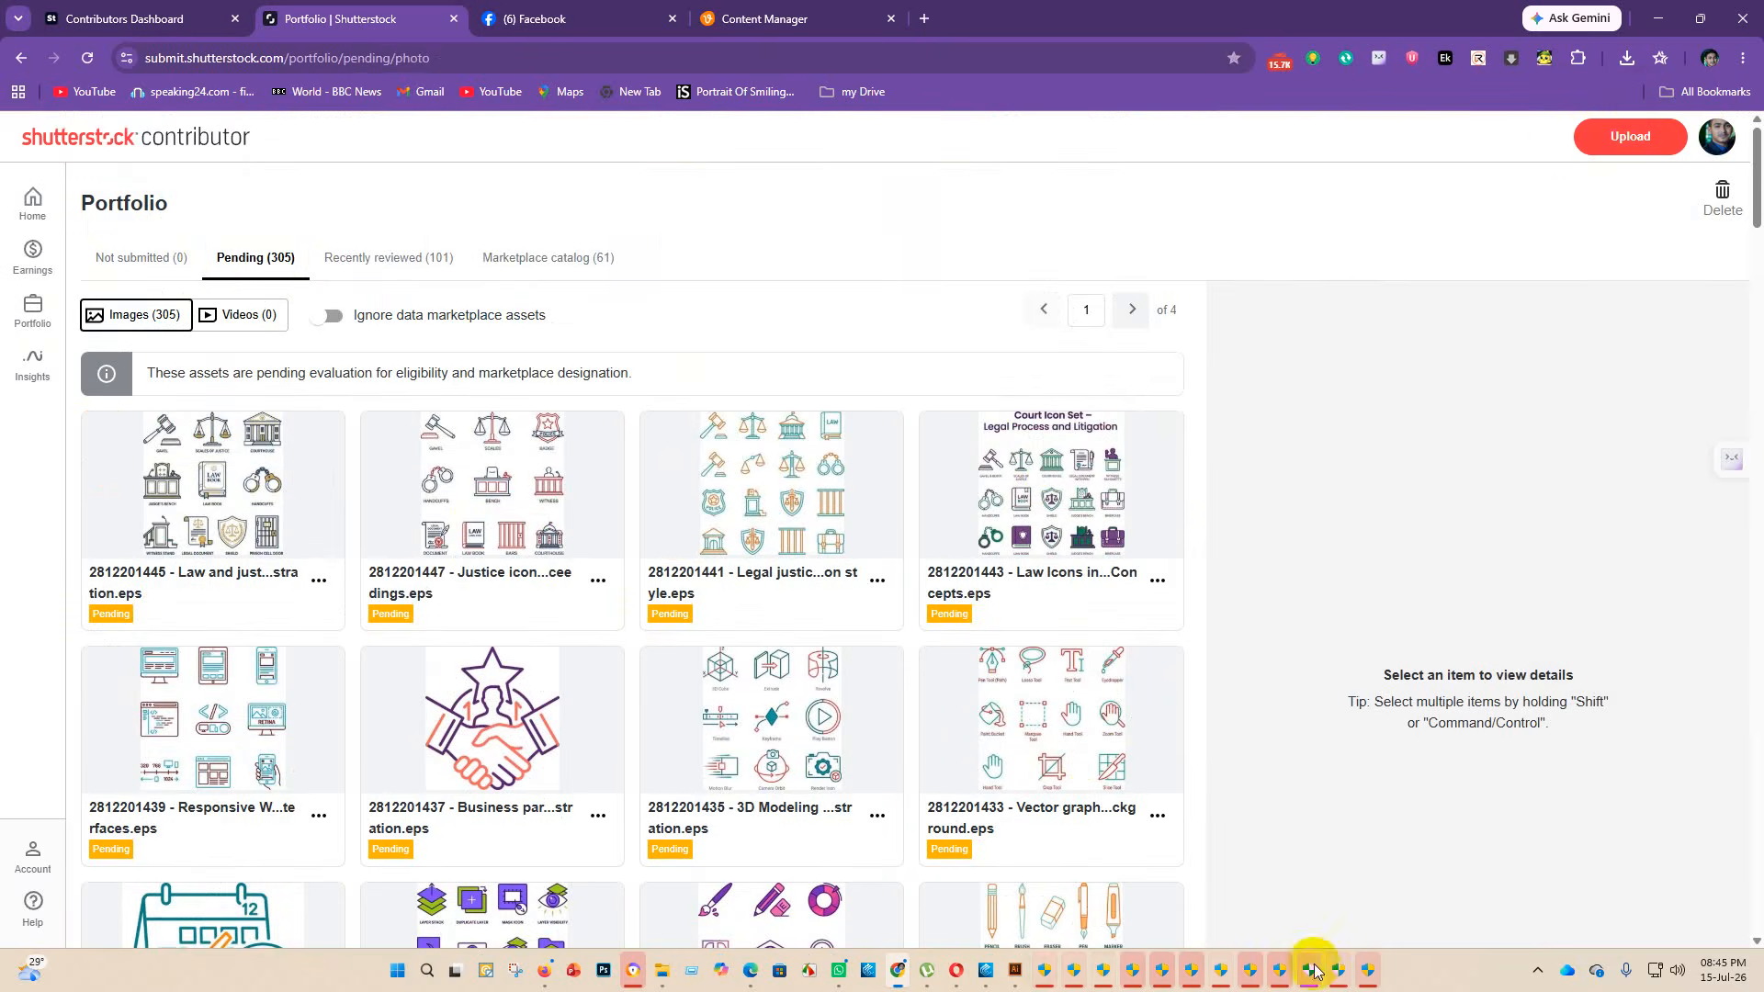
# - Switch to Meta Injector Pro and set the file type to Vector
pyautogui.moveTo(985, 970)
pyautogui.click(980, 863)
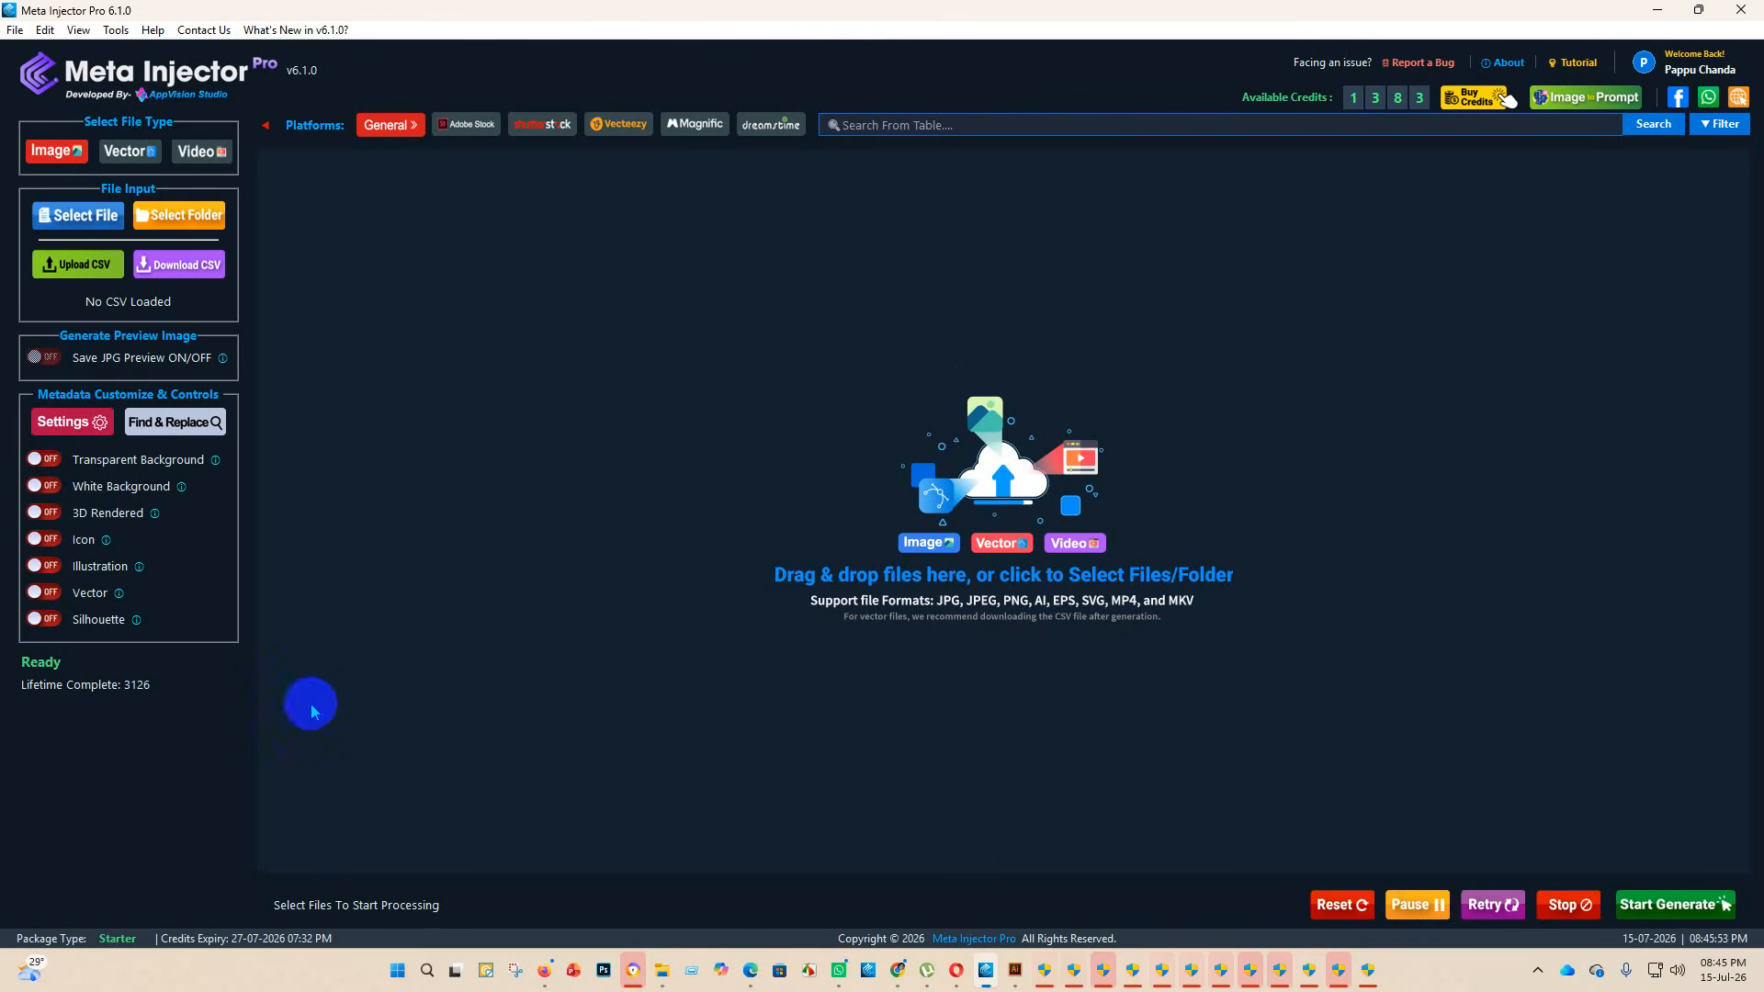
pyautogui.click(130, 154)
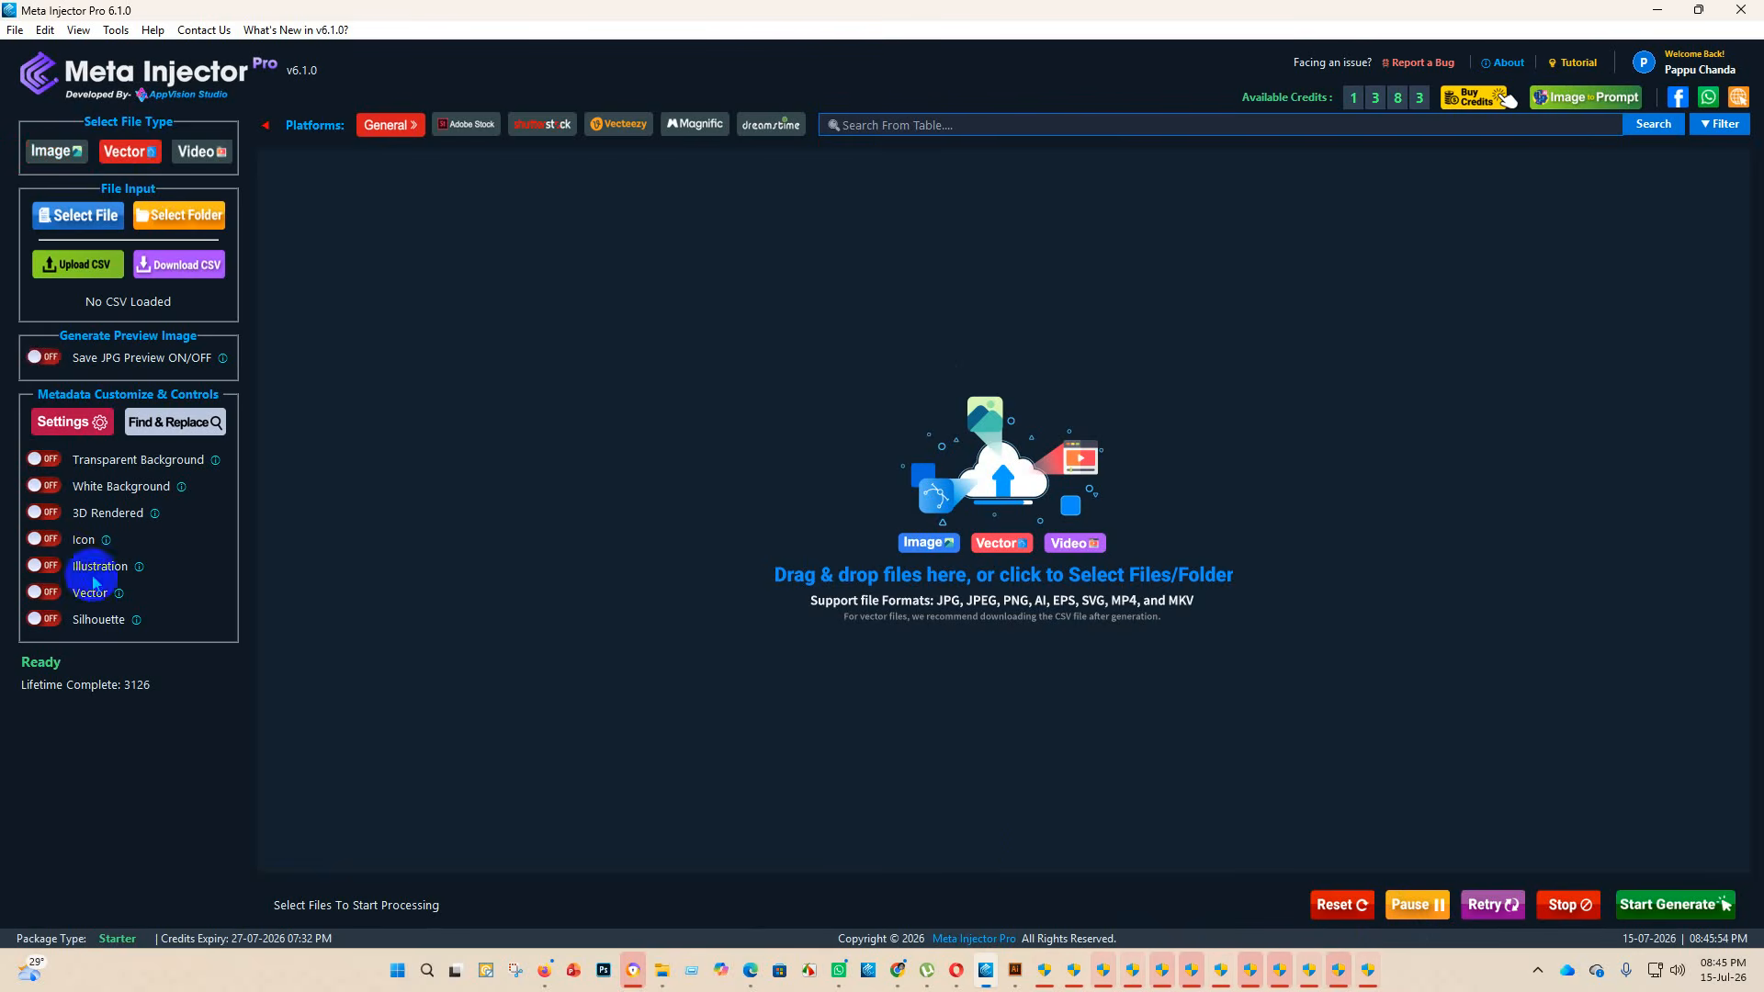
# - Turn on the Illustration and Vector metadata options and load all the EPS files from the eps 2 folder
pyautogui.click(38, 568)
pyautogui.click(59, 209)
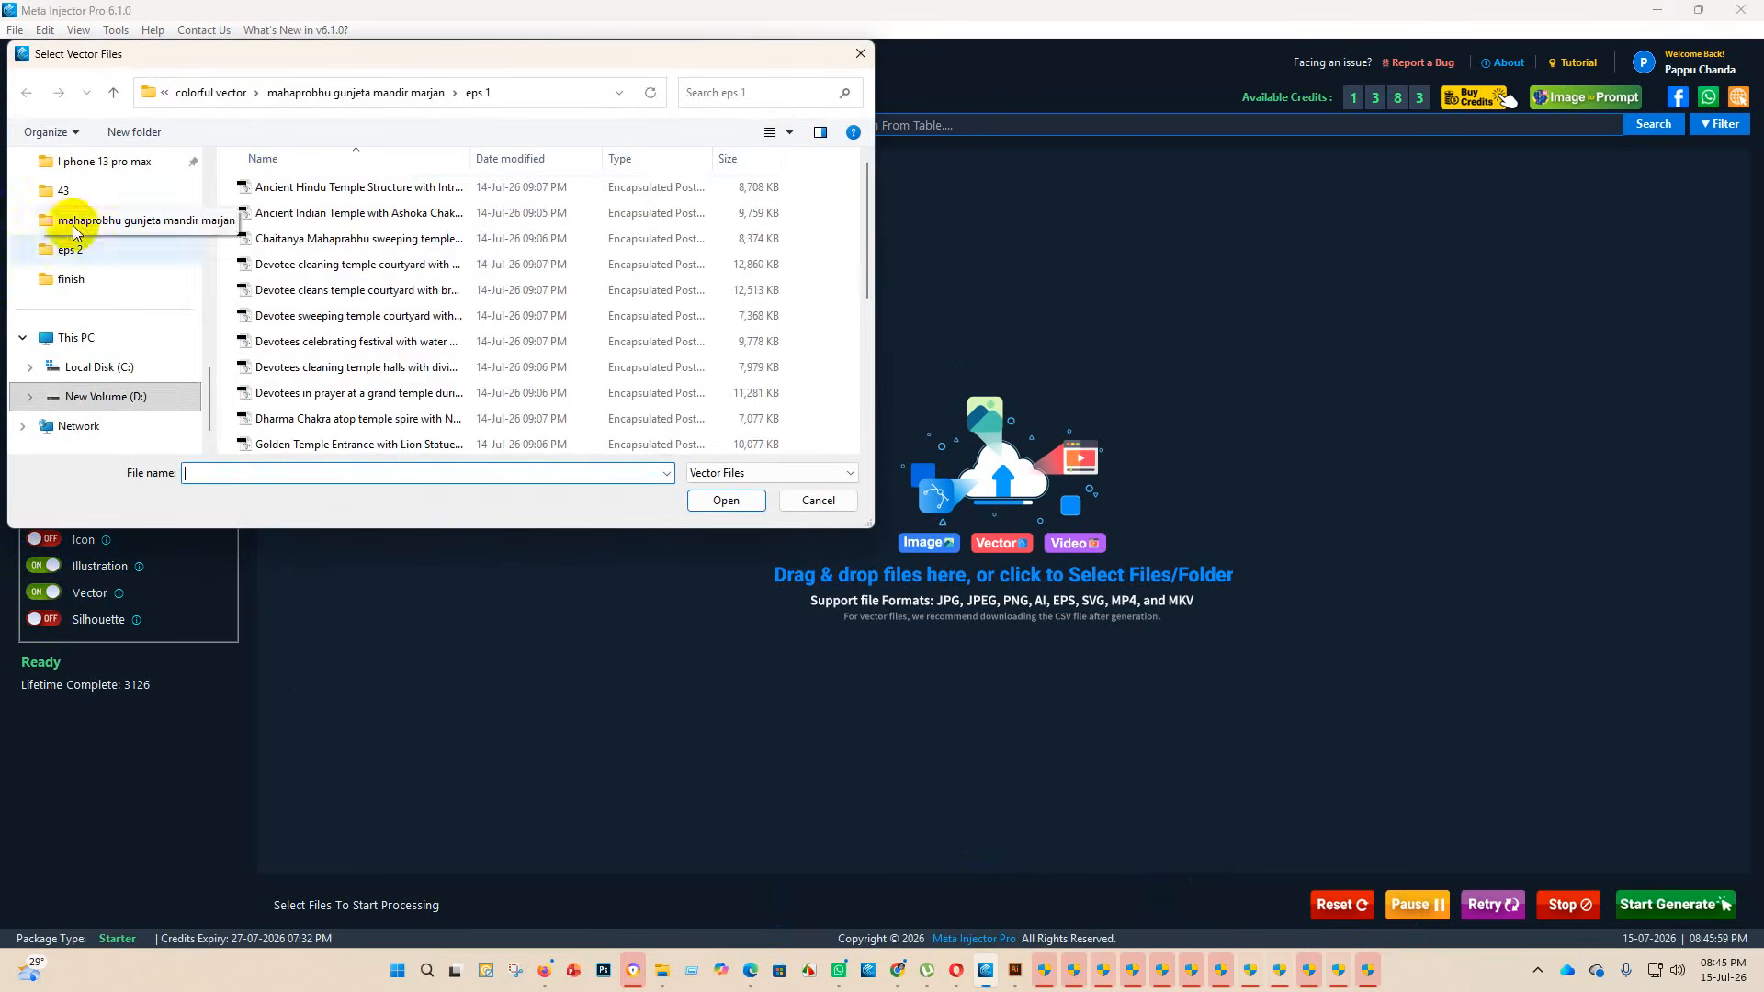
pyautogui.click(188, 250)
pyautogui.moveTo(294, 185); pyautogui.dragTo(295, 693)
pyautogui.click(726, 501)
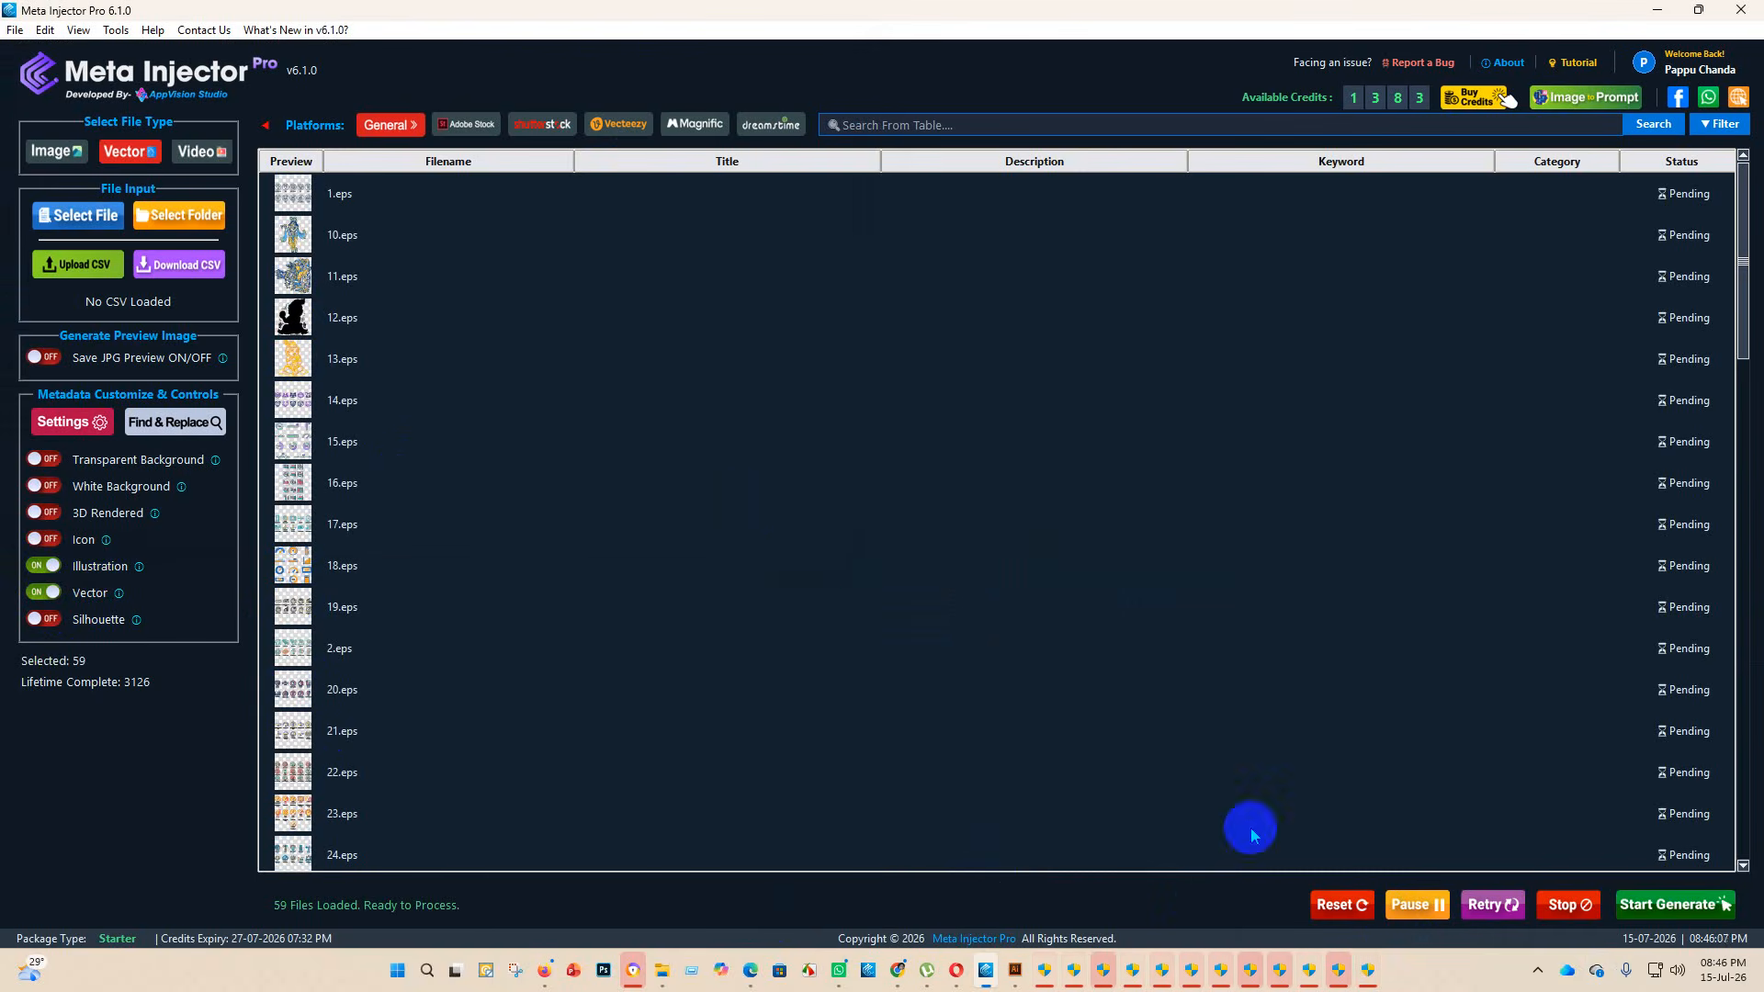
# - Start generating metadata for the loaded EPS files and leave the process running in the background
pyautogui.click(1685, 908)
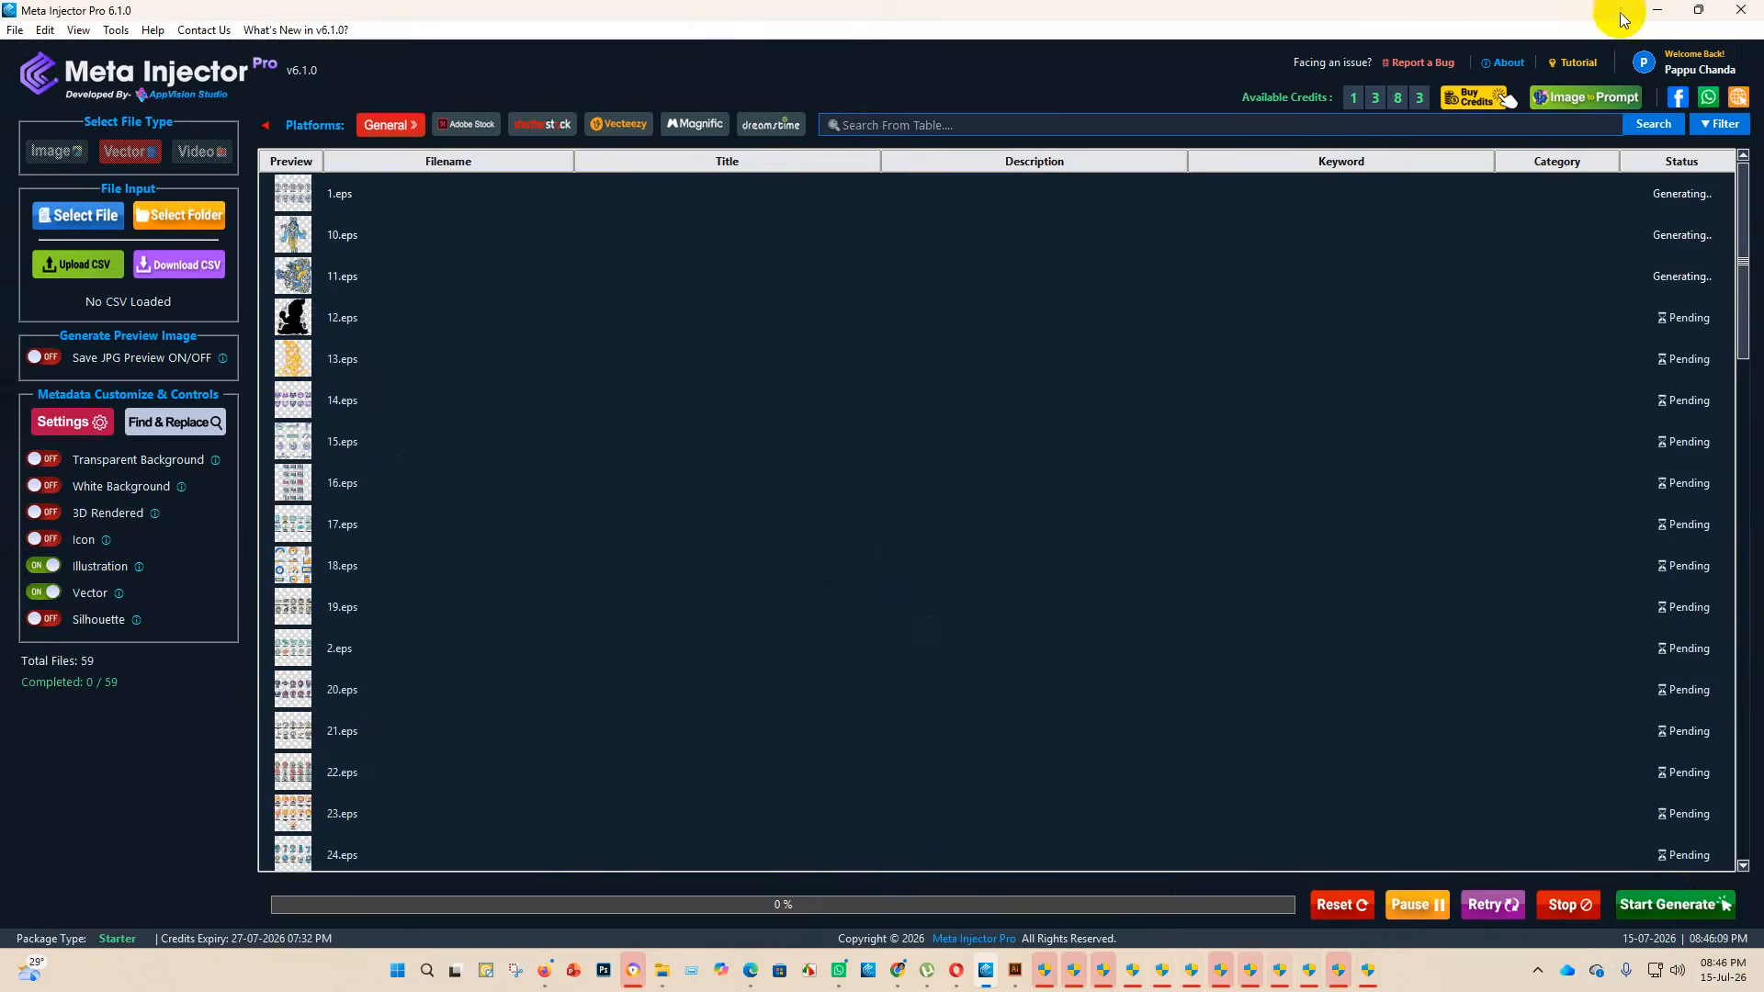
pyautogui.click(1658, 10)
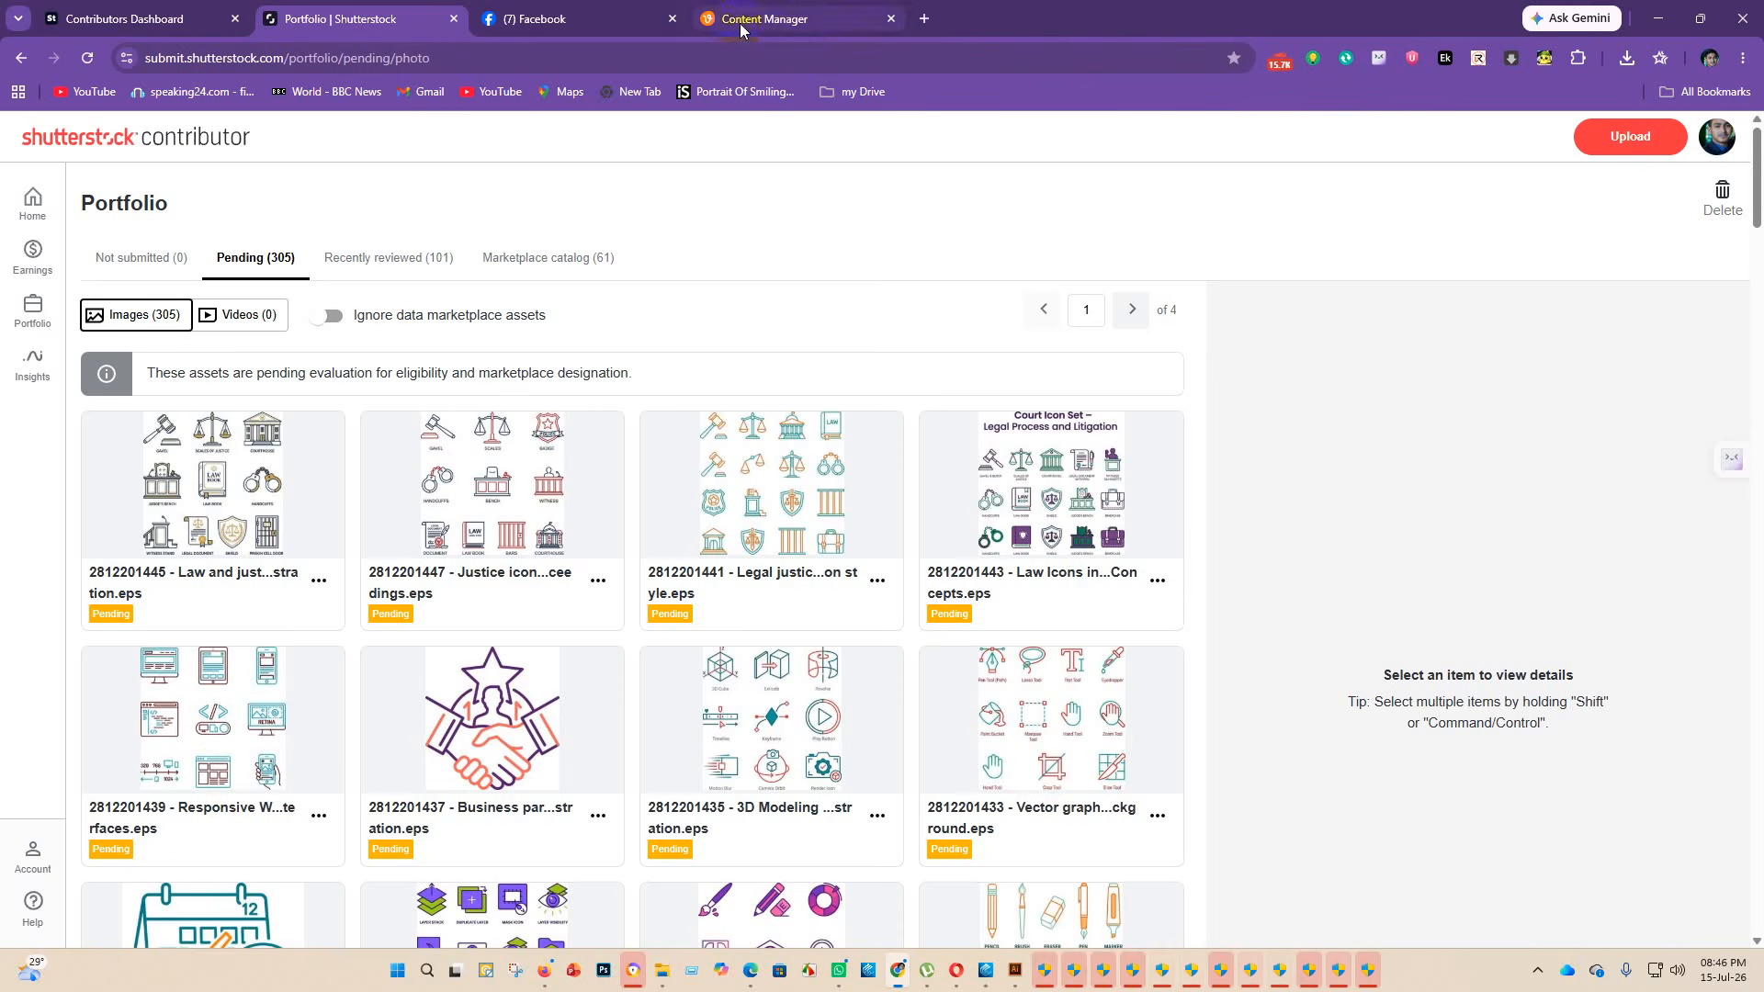
# - Reload the Adobe Stock contributor dashboard in Chrome and look through the first page of portfolio assets sorted by downloads
pyautogui.click(138, 18)
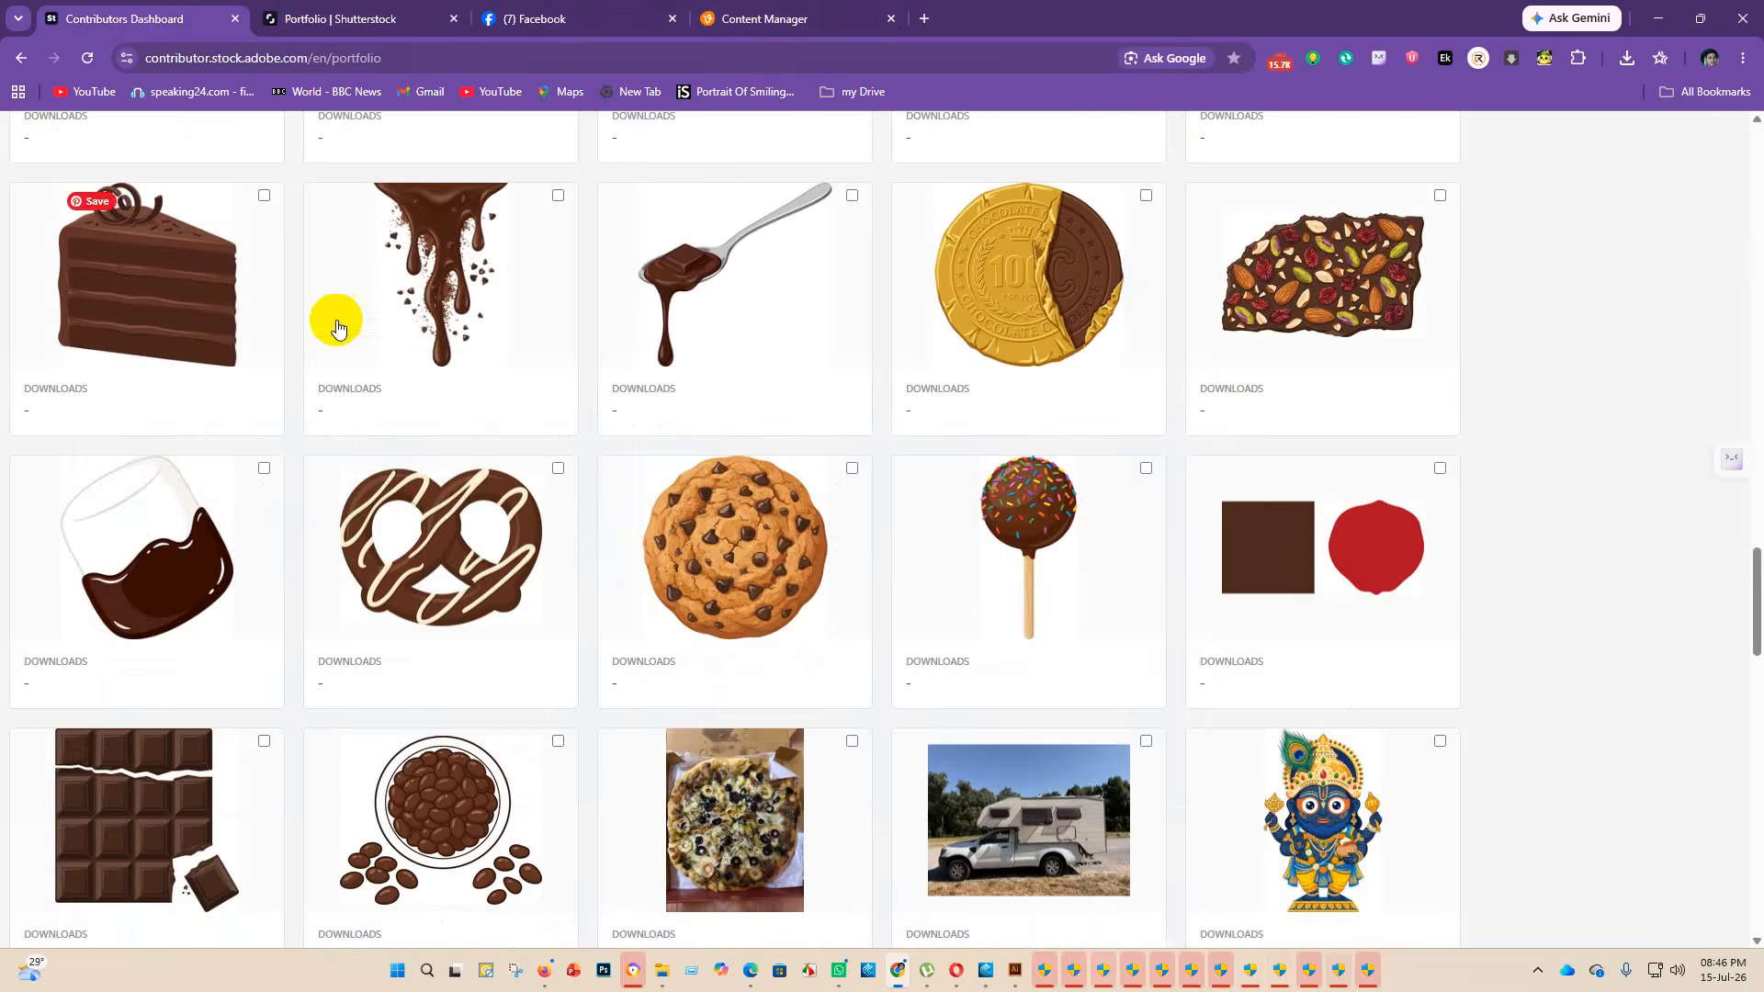
pyautogui.scroll(-5, 384, 352)
pyautogui.scroll(15, 384, 352)
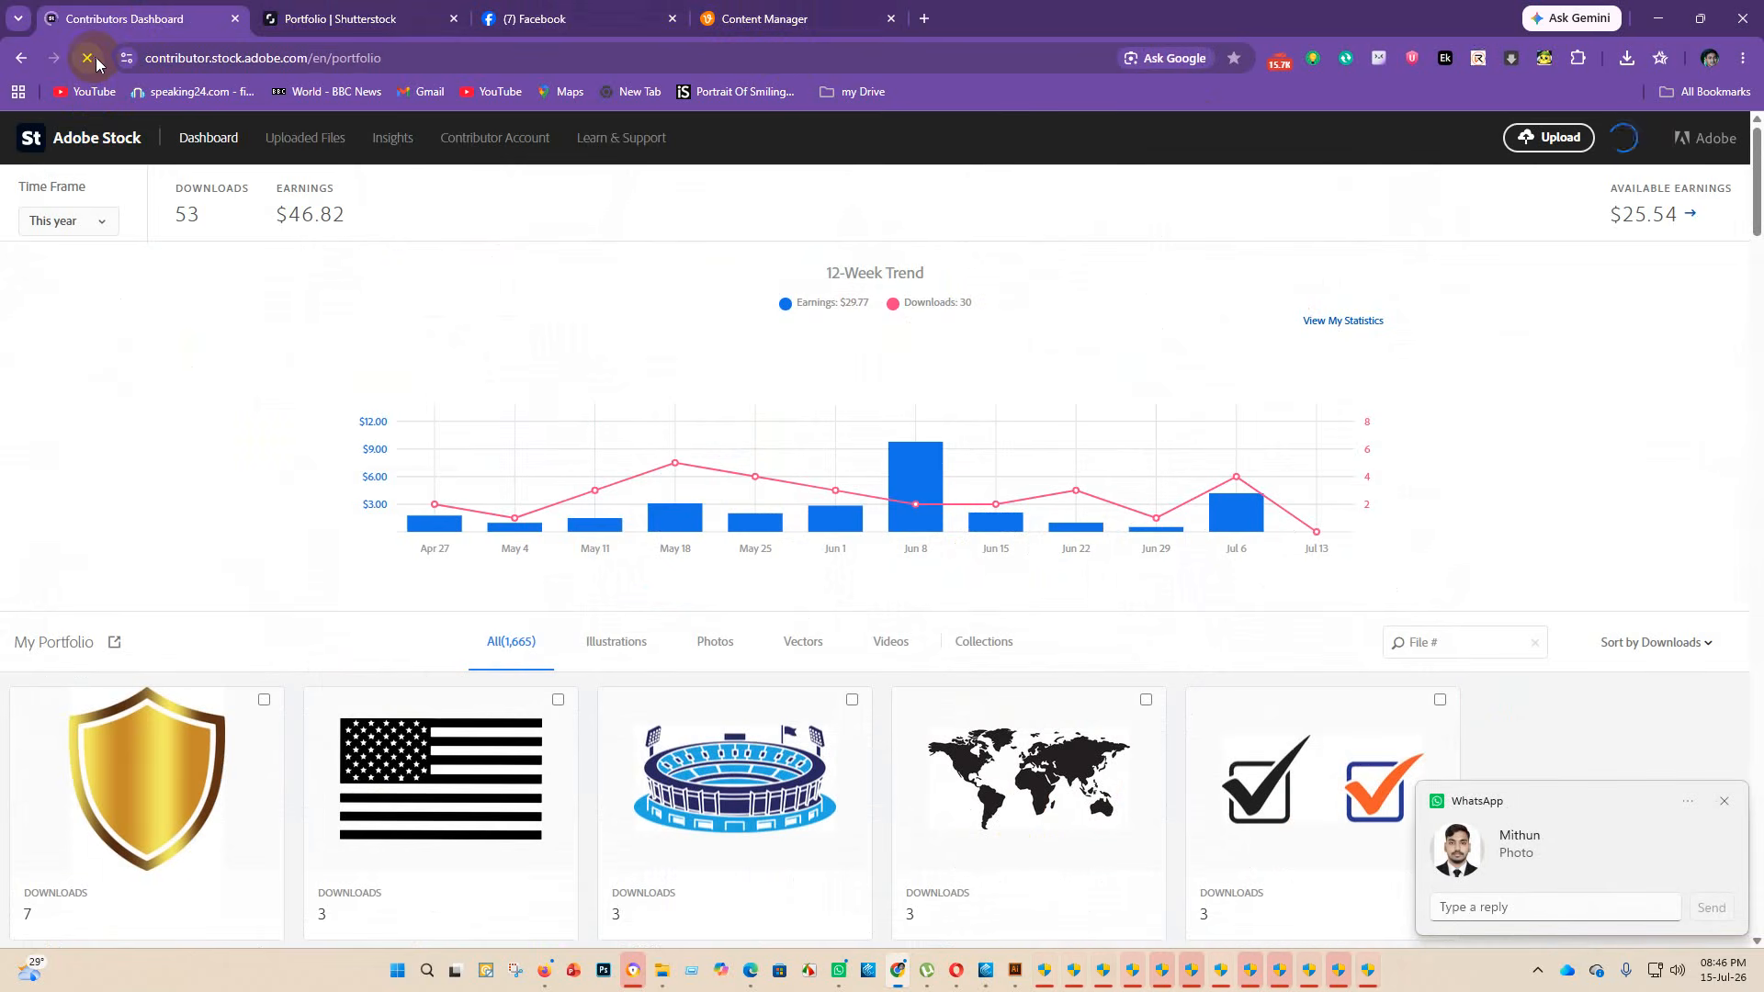
pyautogui.scroll(-3, 698, 469)
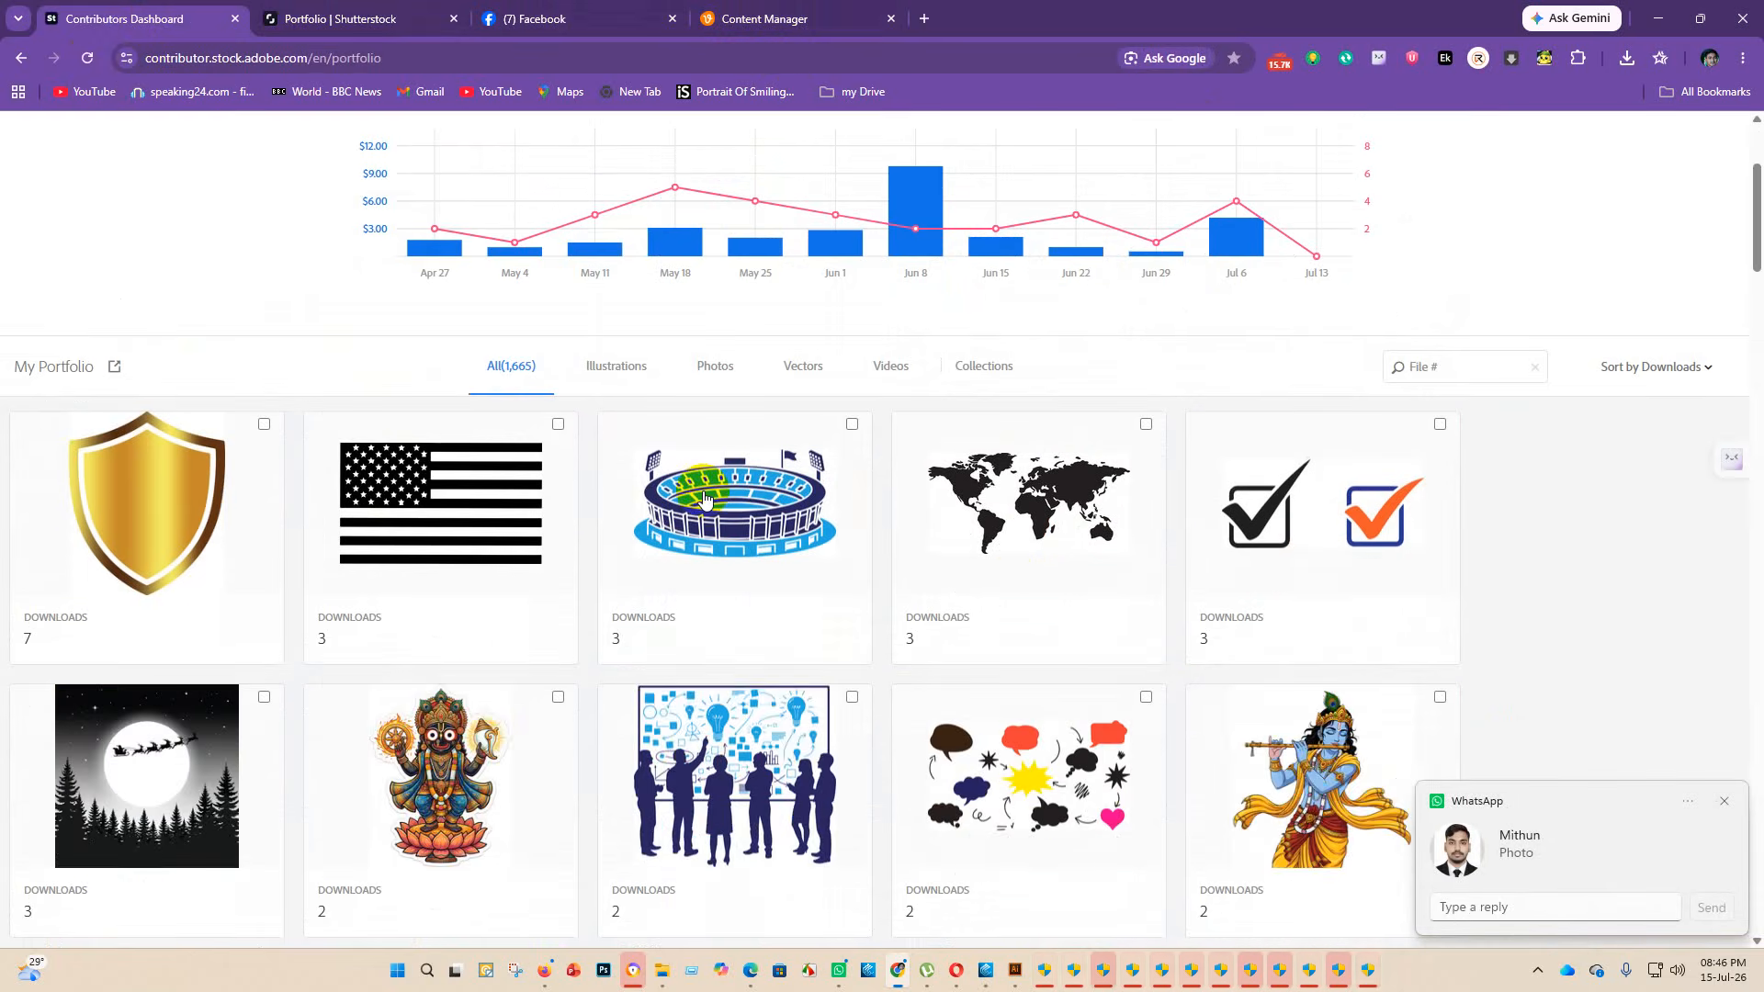
pyautogui.scroll(-6, 704, 499)
pyautogui.scroll(-5, 707, 528)
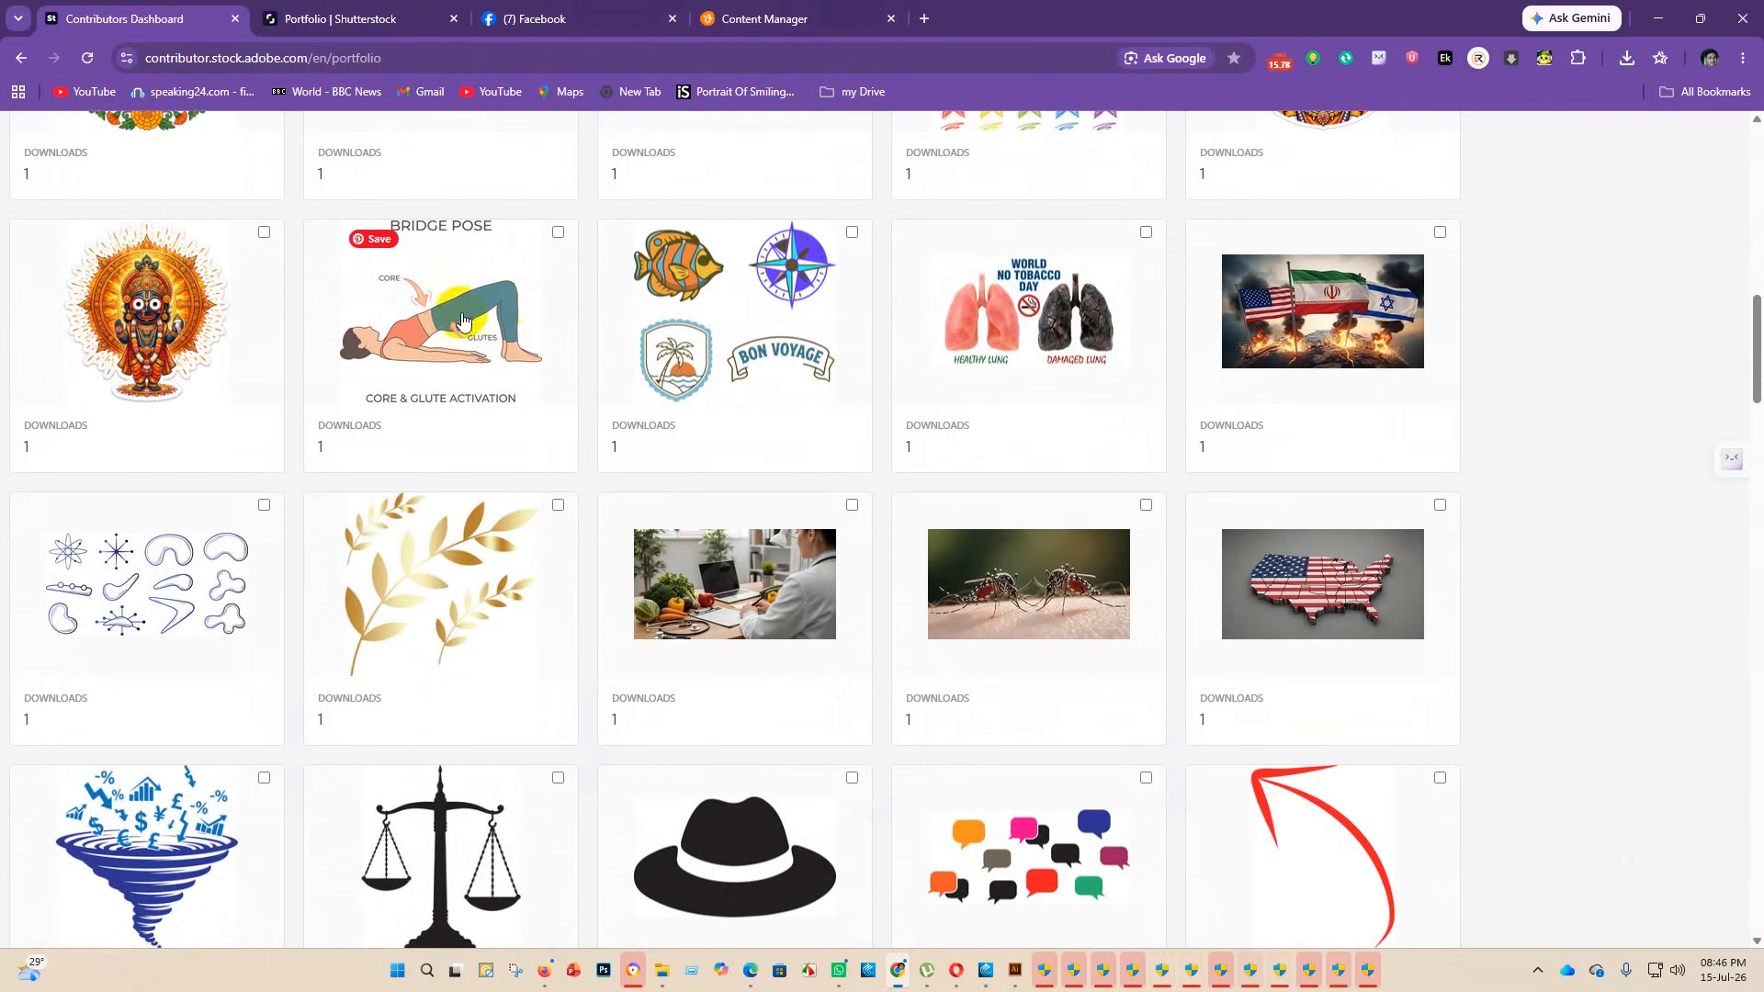
pyautogui.scroll(-6, 1122, 618)
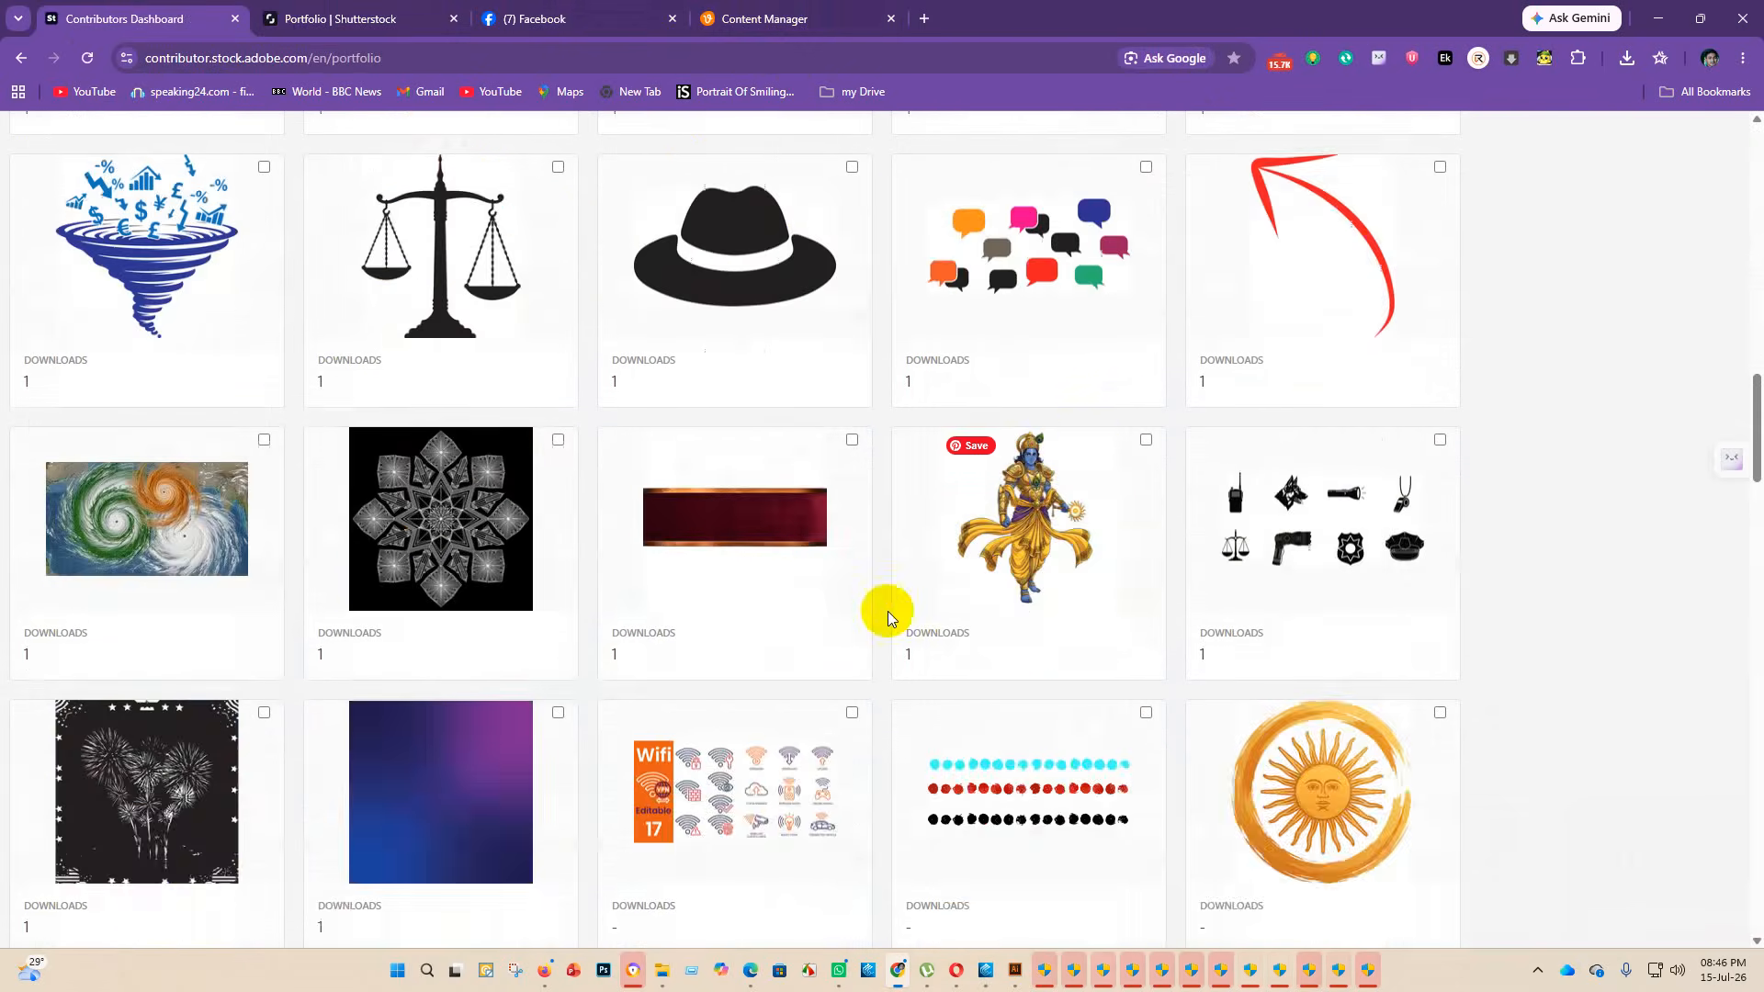
pyautogui.scroll(-5, 885, 610)
pyautogui.scroll(-9, 882, 611)
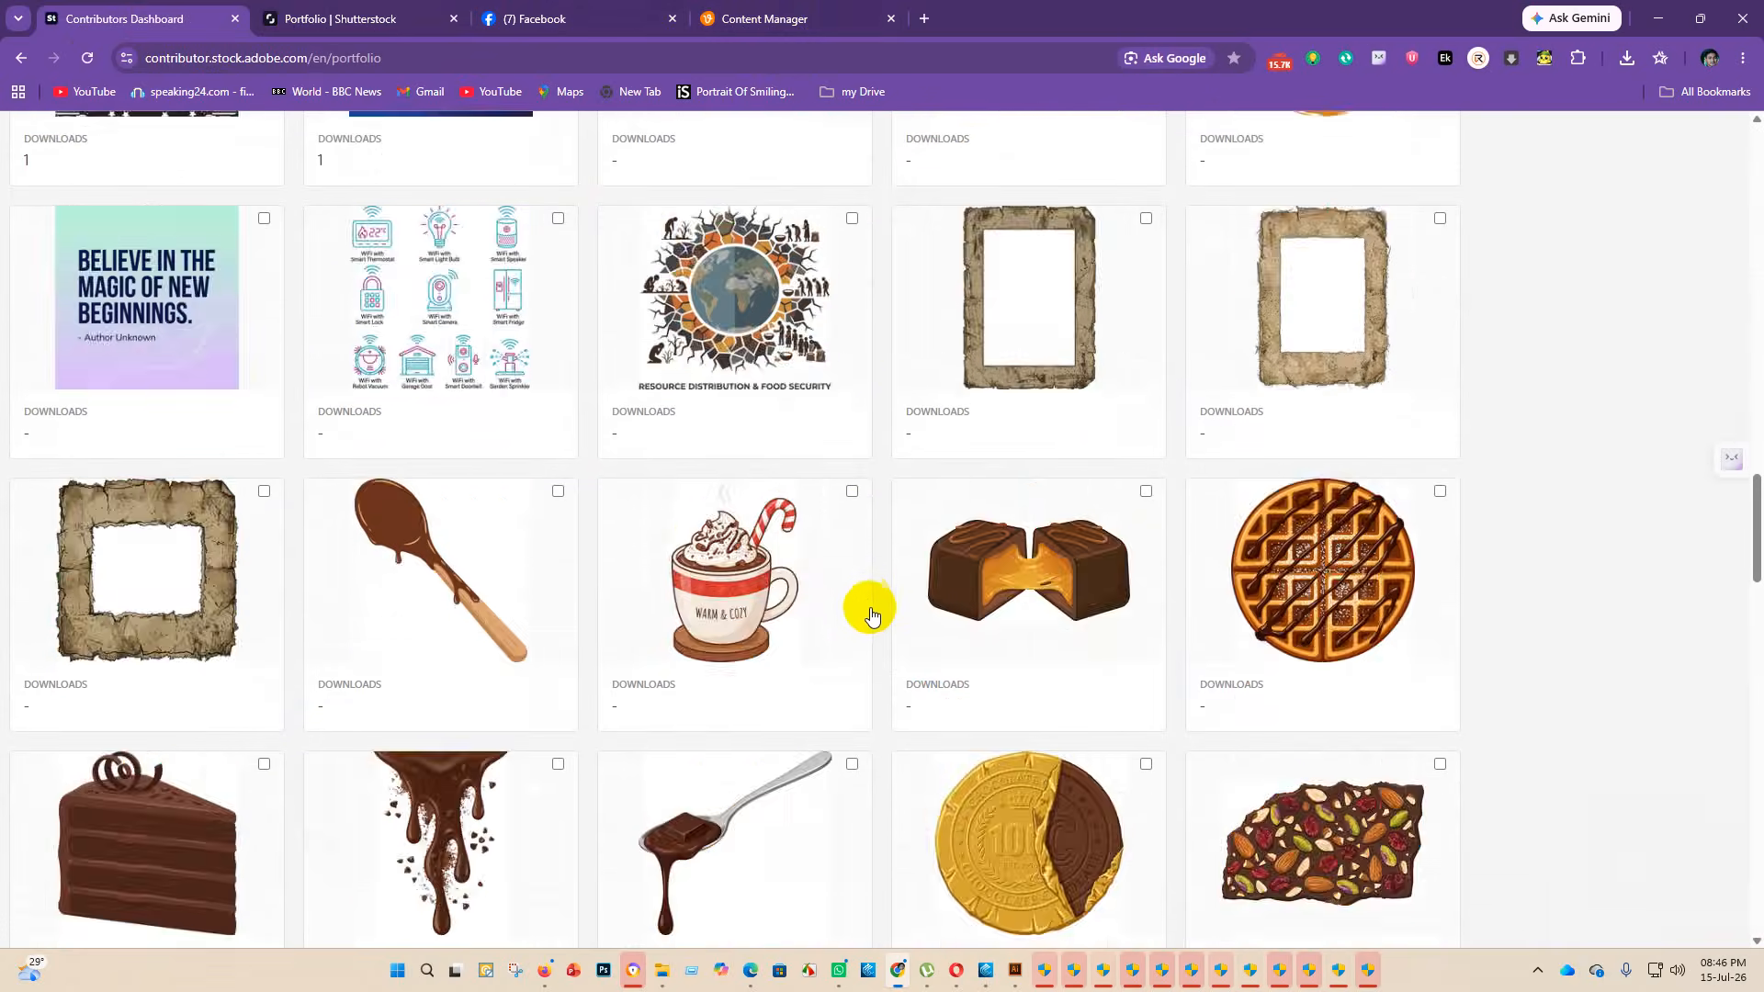
pyautogui.scroll(-20, 903, 605)
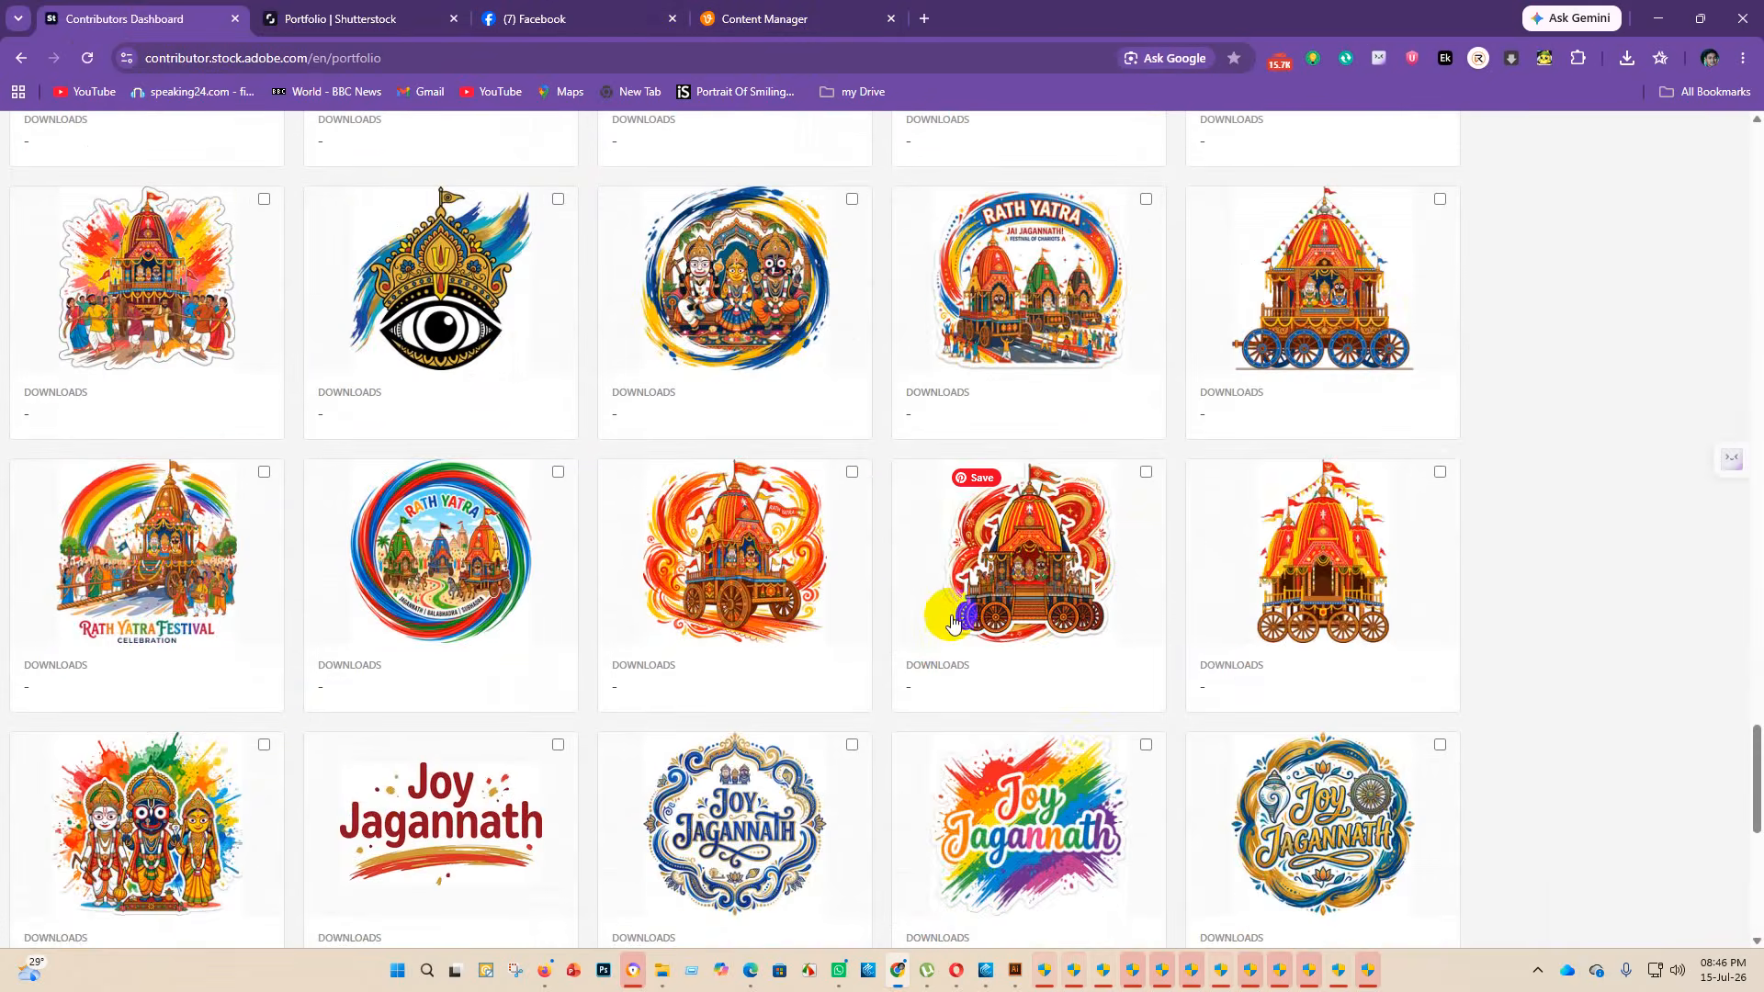
pyautogui.scroll(-3, 896, 728)
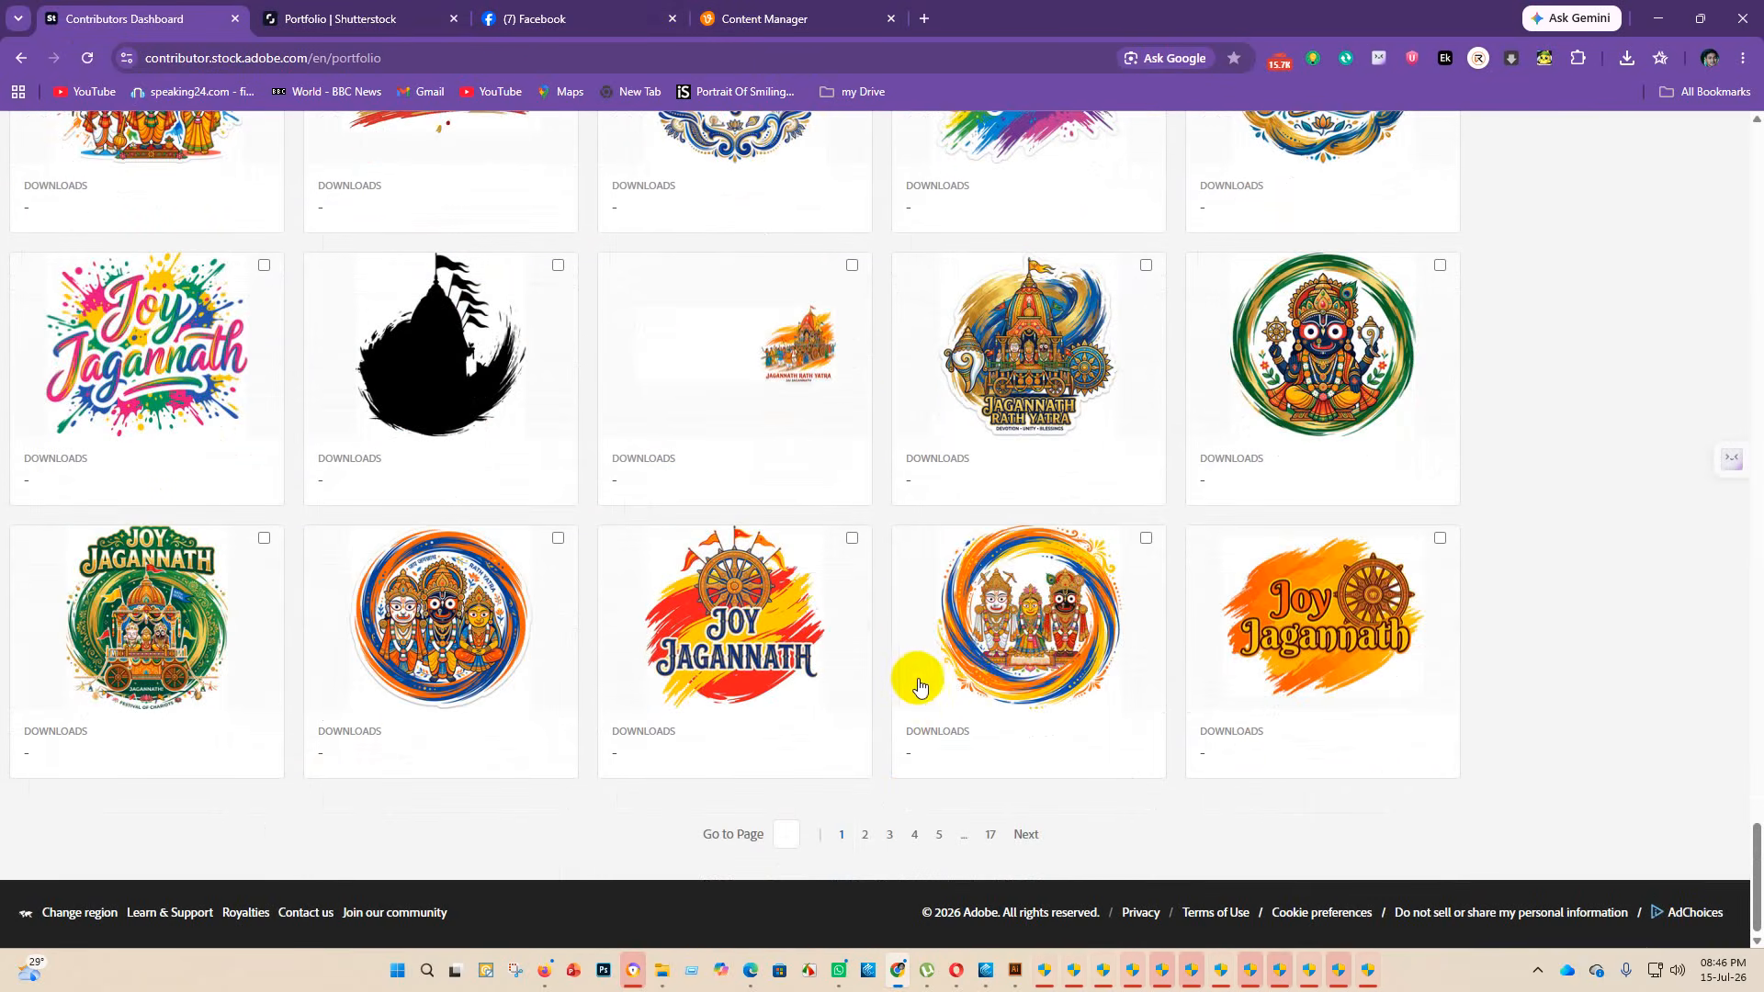
pyautogui.scroll(7, 1114, 681)
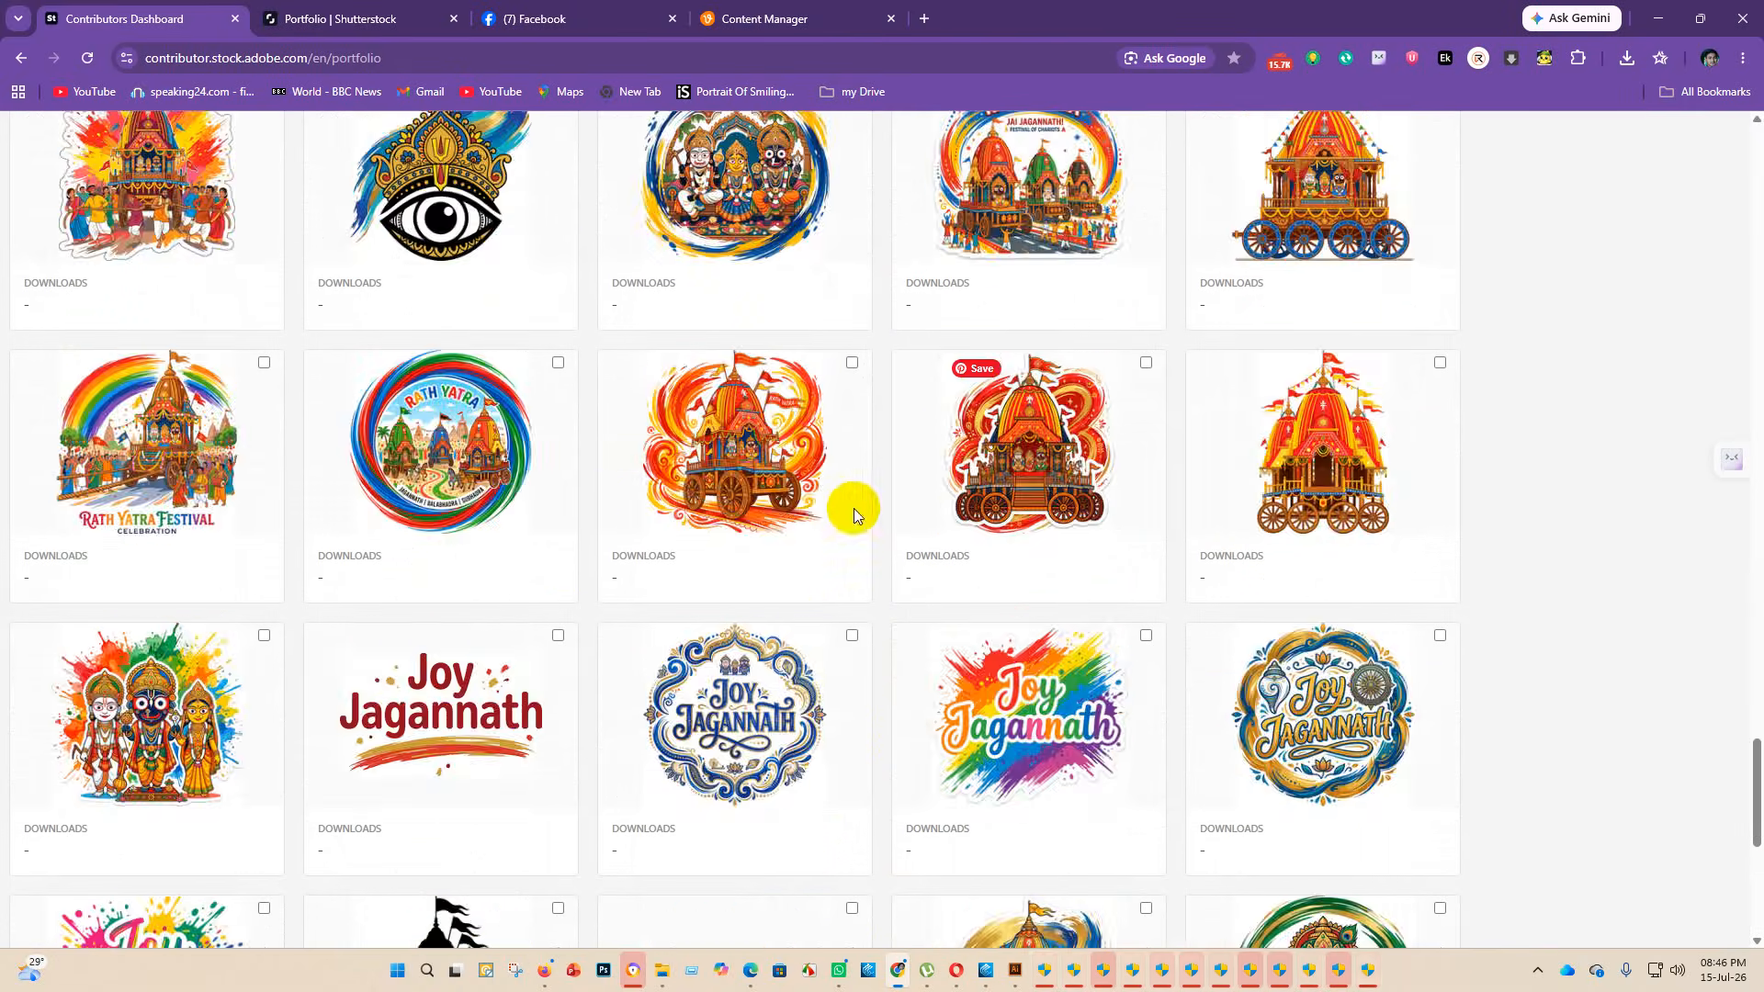
pyautogui.scroll(8, 474, 478)
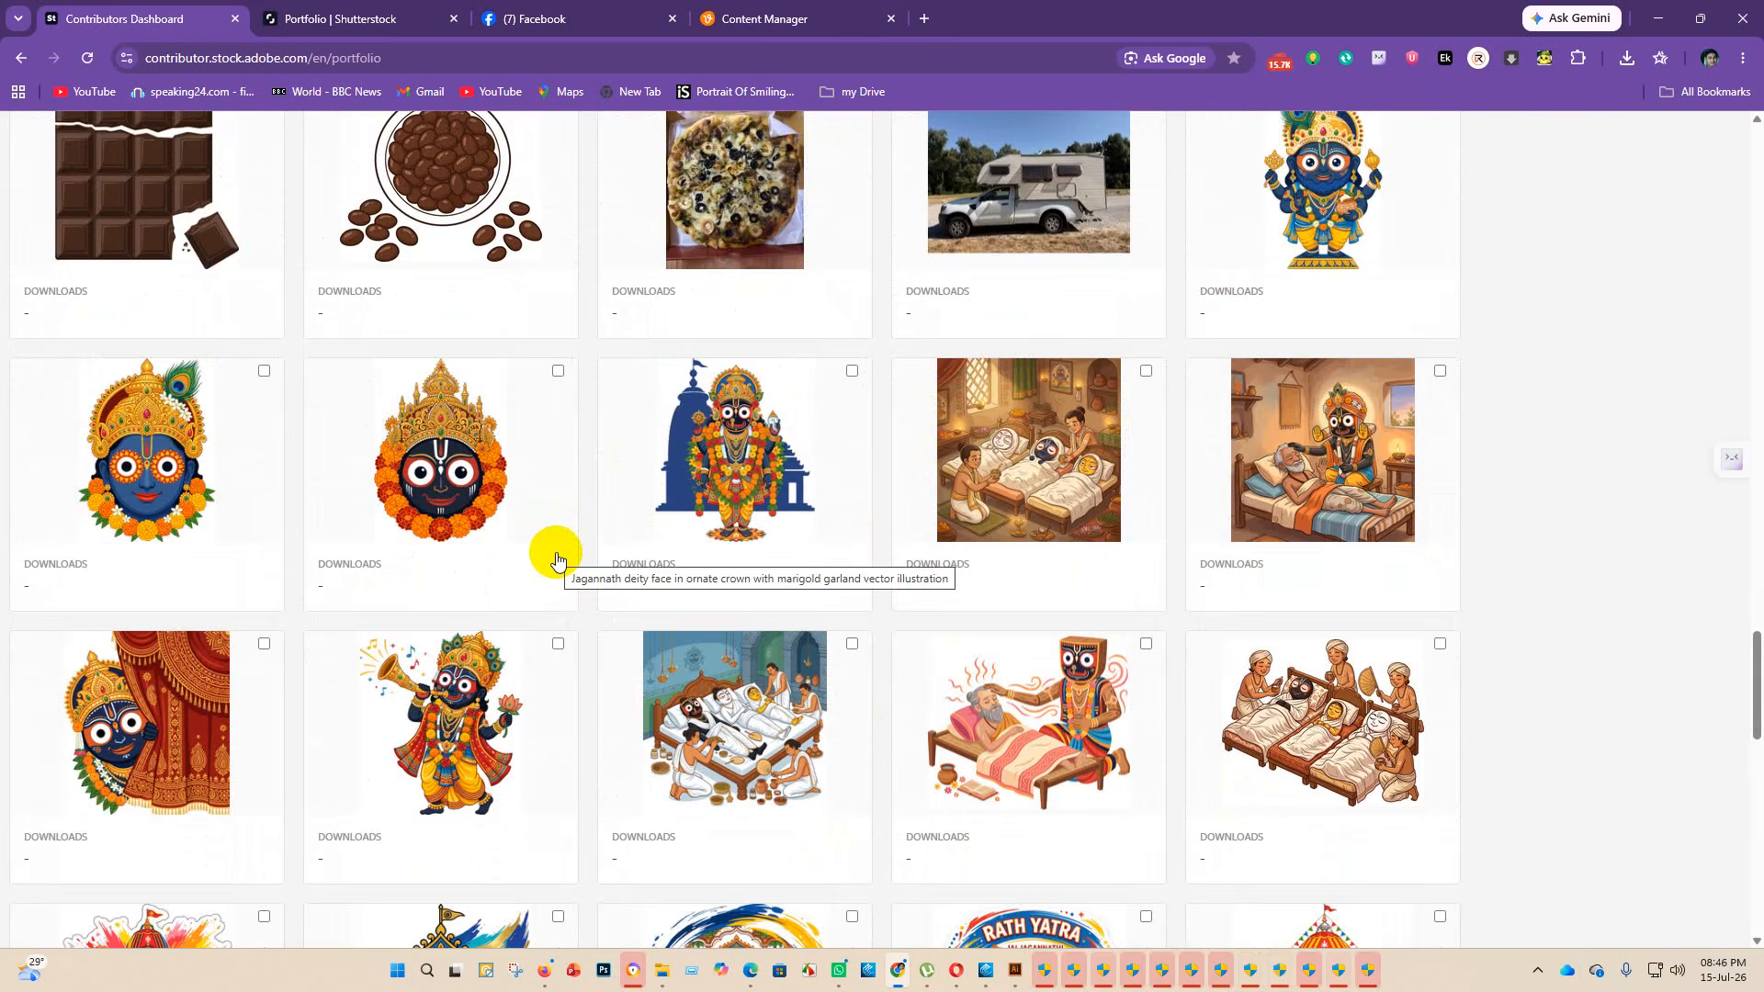
pyautogui.scroll(-15, 653, 661)
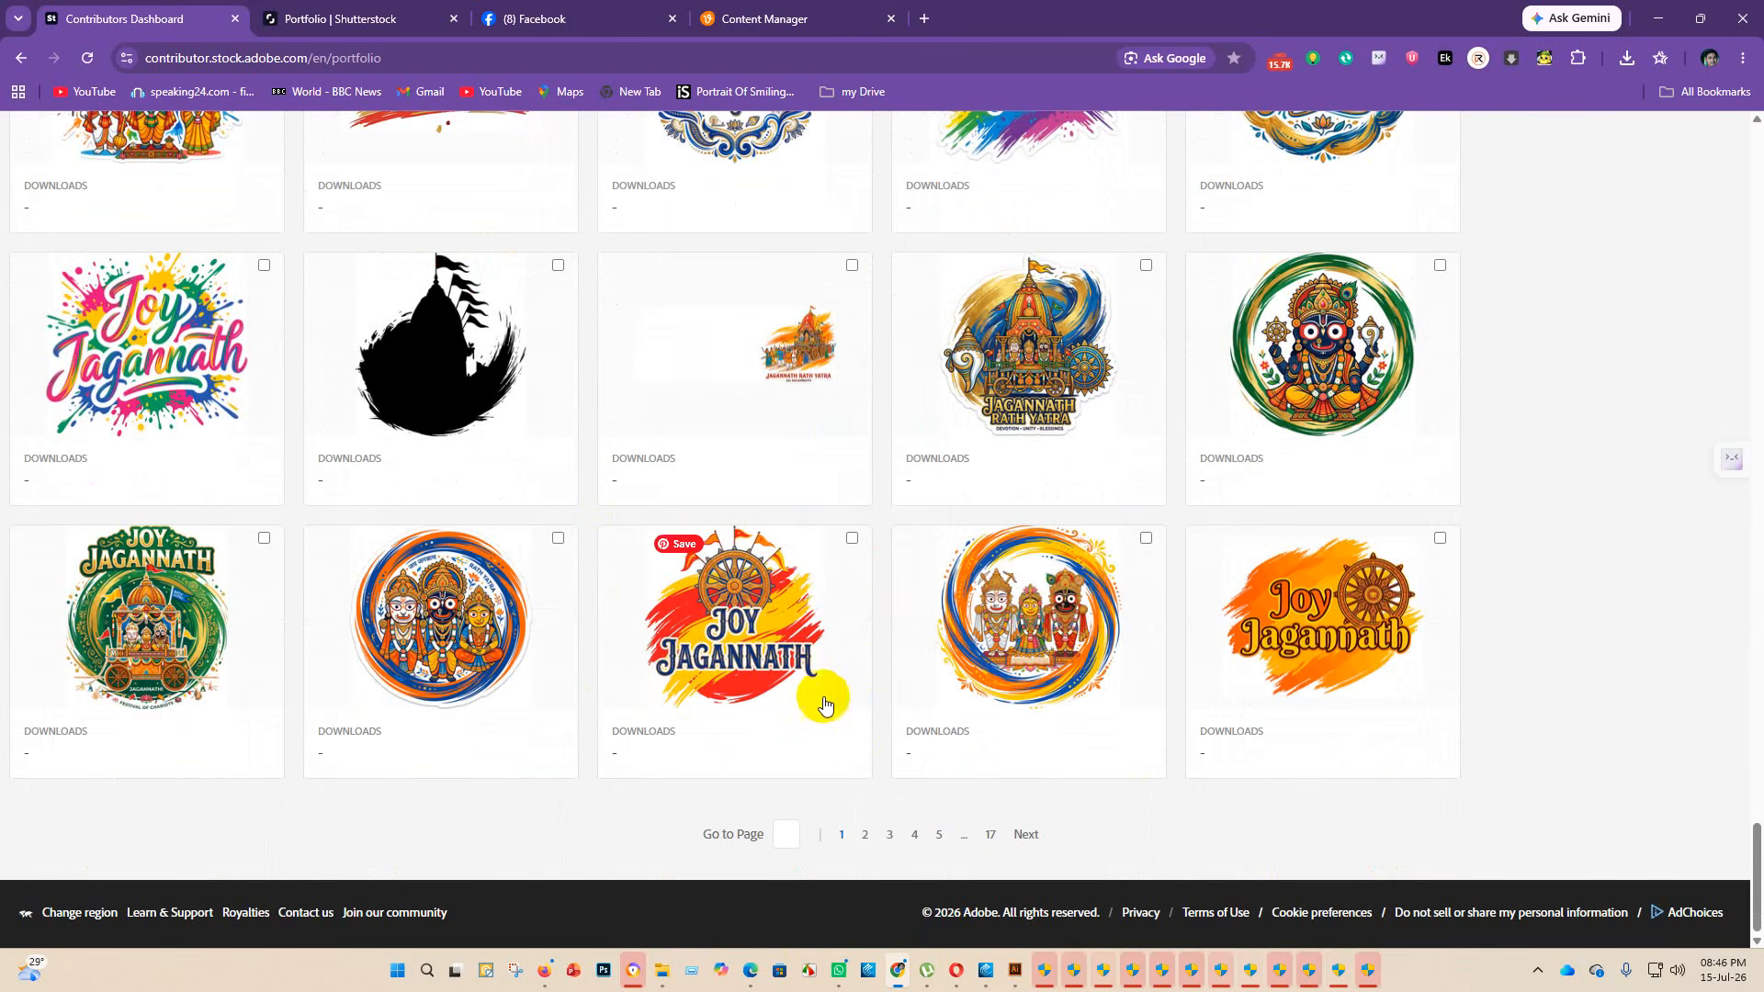
# - Close seven of the pending Illustrator.exe permission request windows
pyautogui.moveTo(1045, 970)
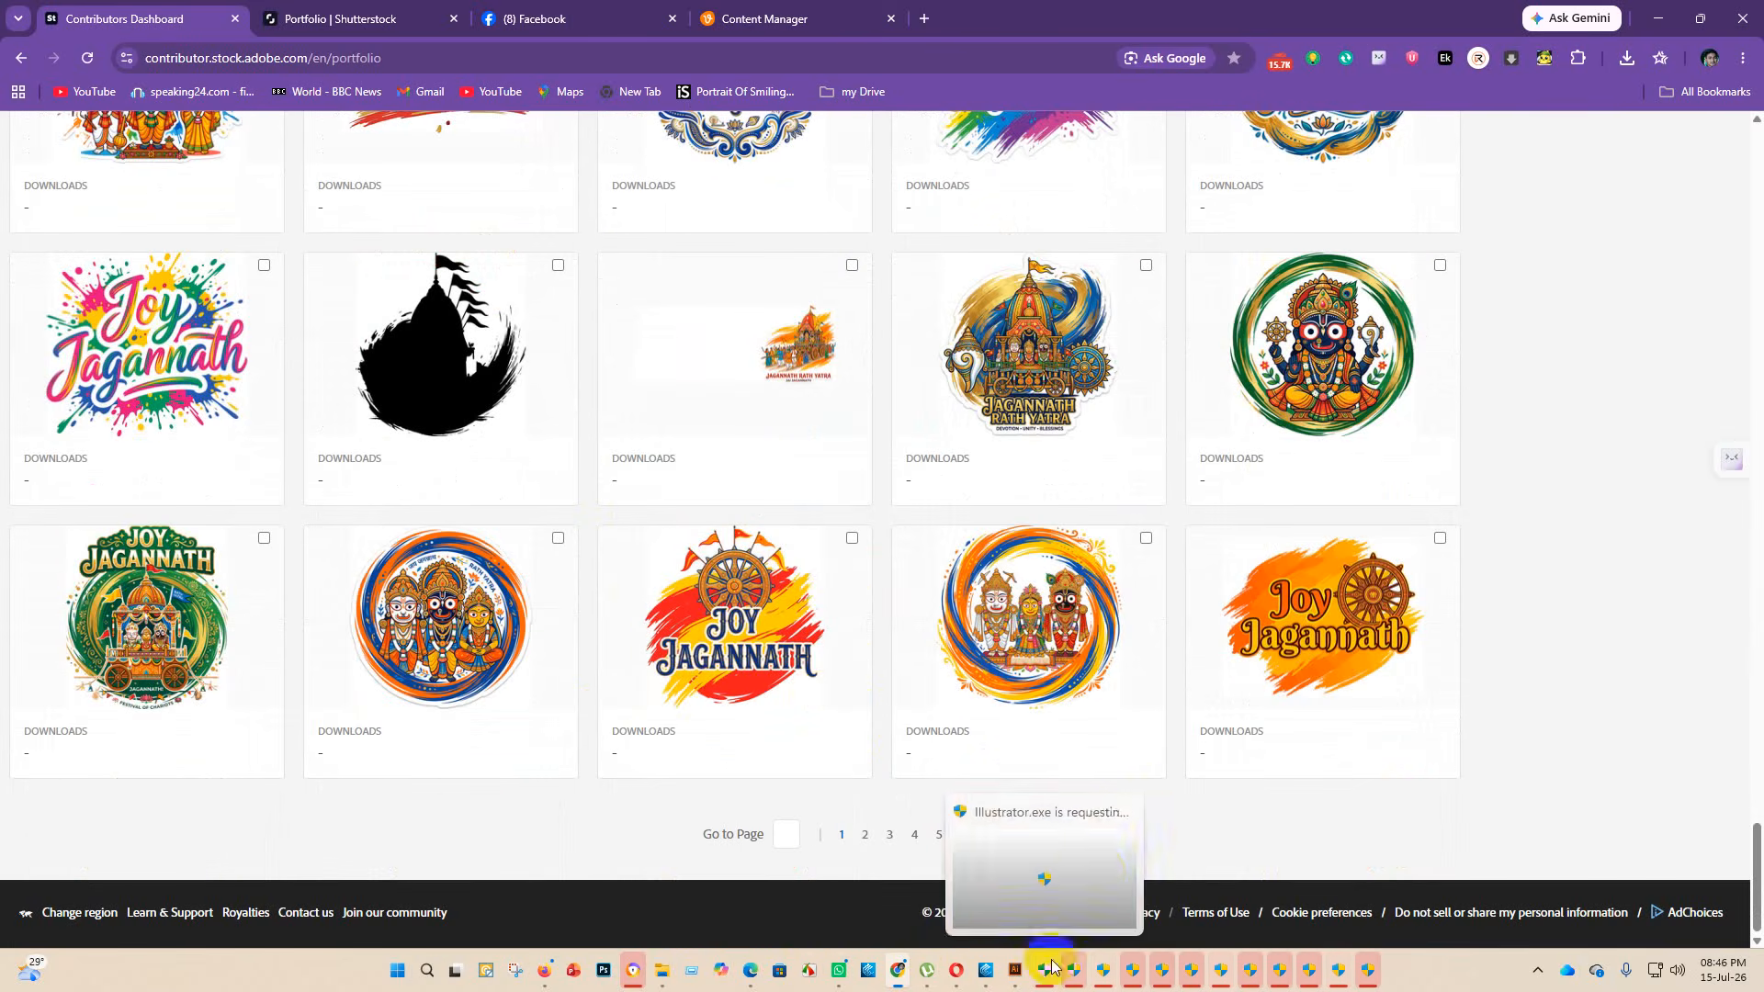
pyautogui.click(1123, 815)
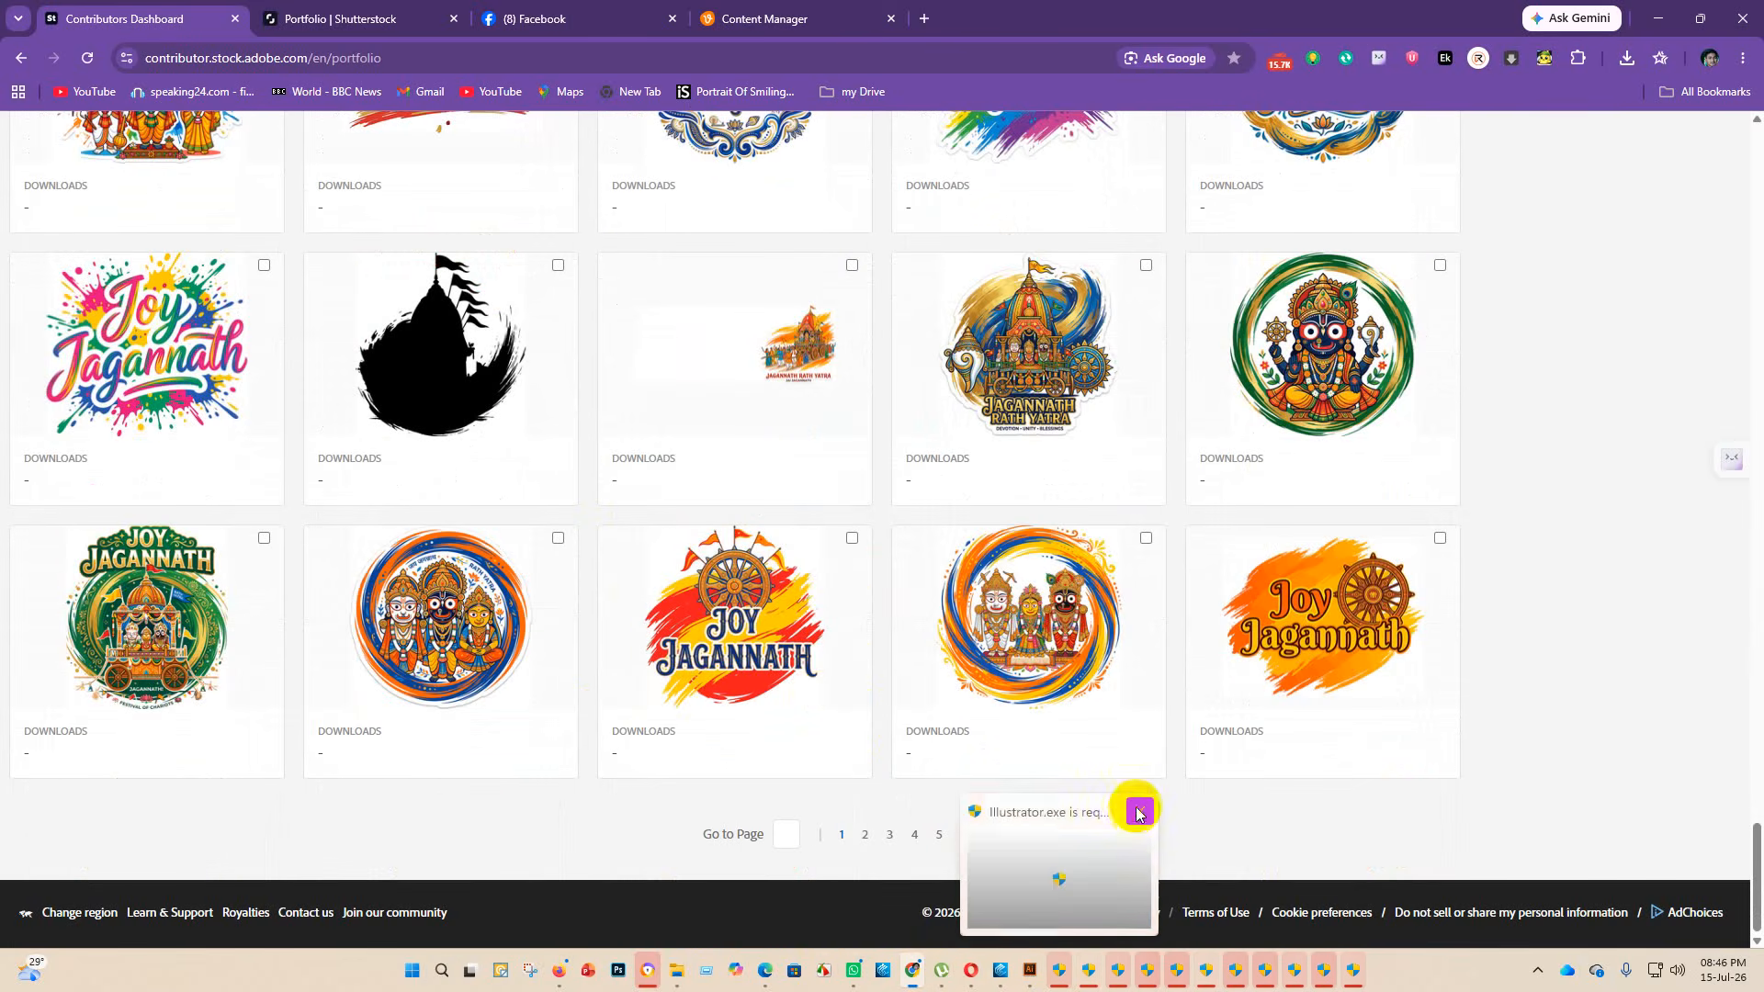
pyautogui.click(1138, 803)
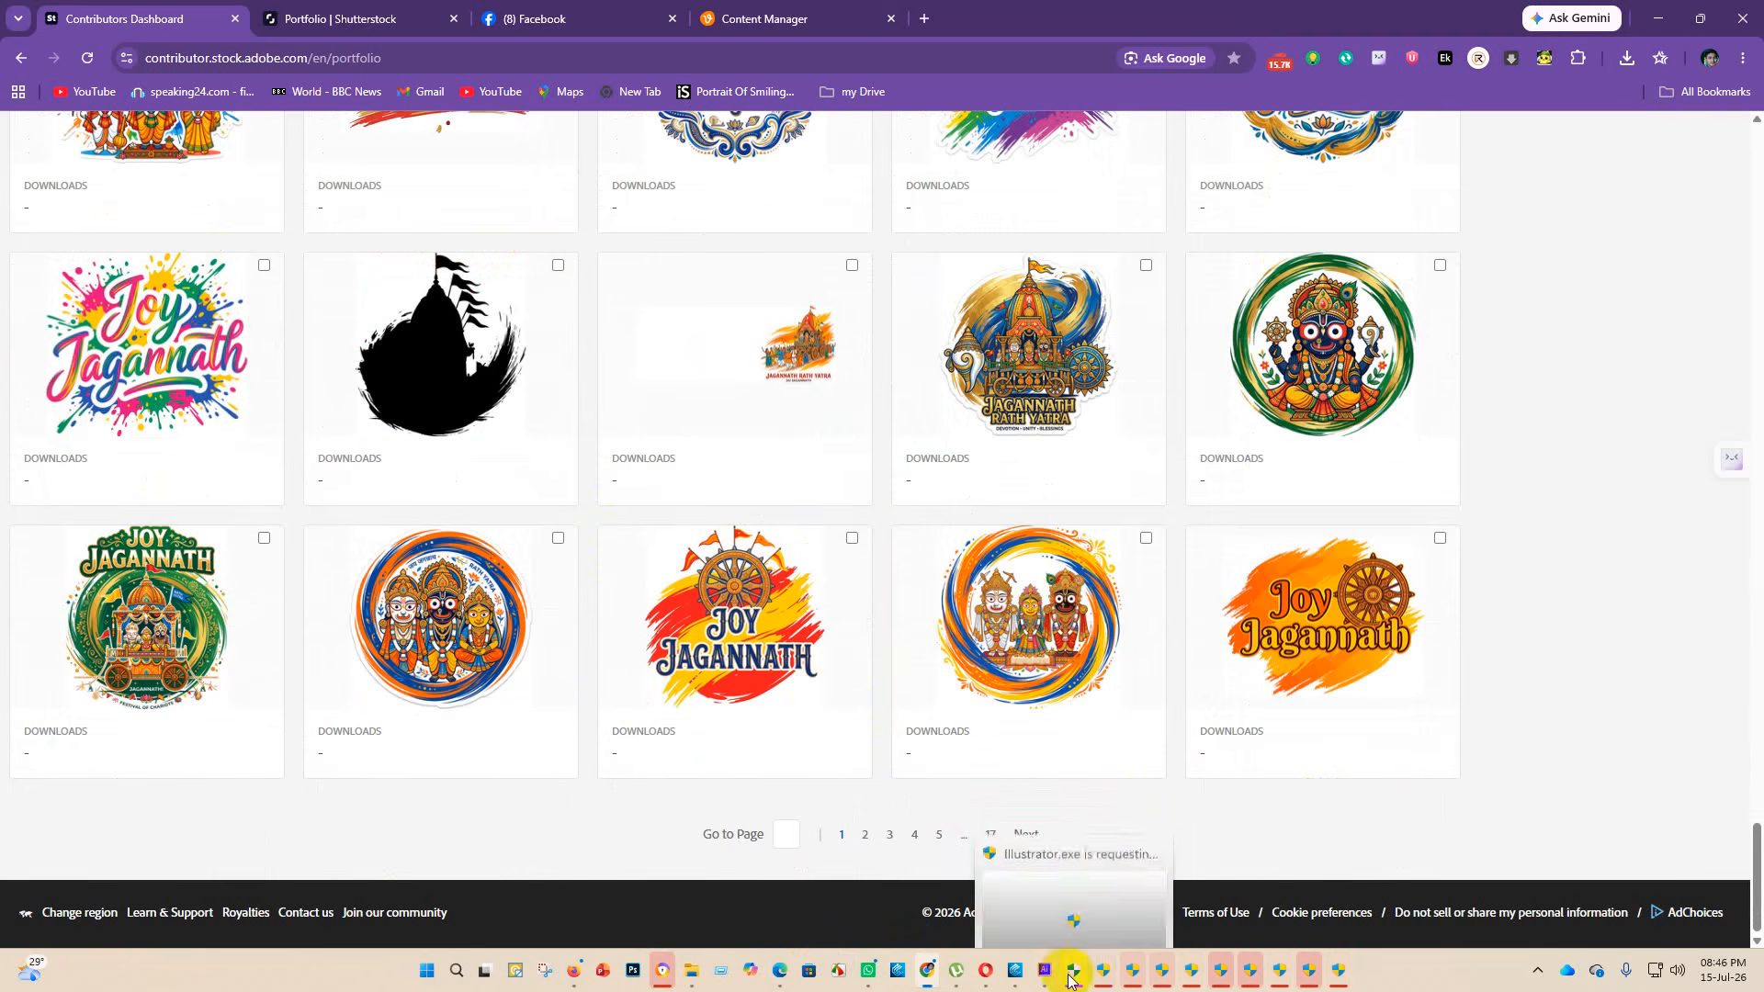
pyautogui.click(1154, 811)
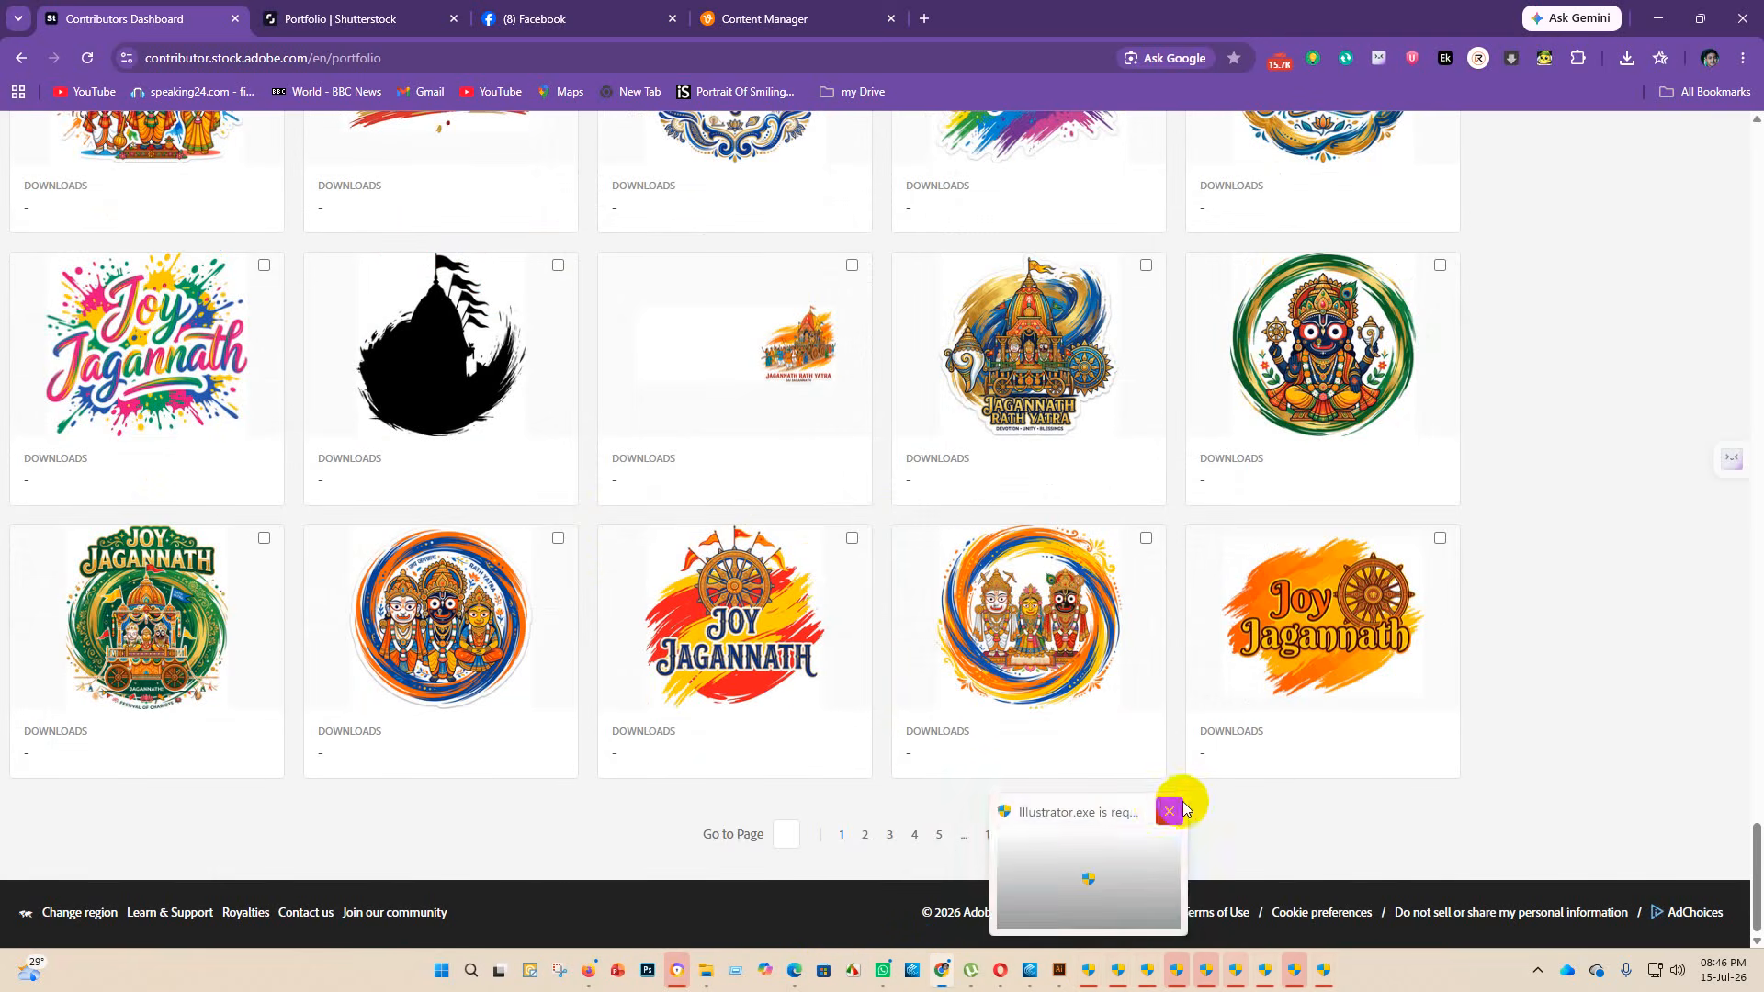
pyautogui.click(1170, 807)
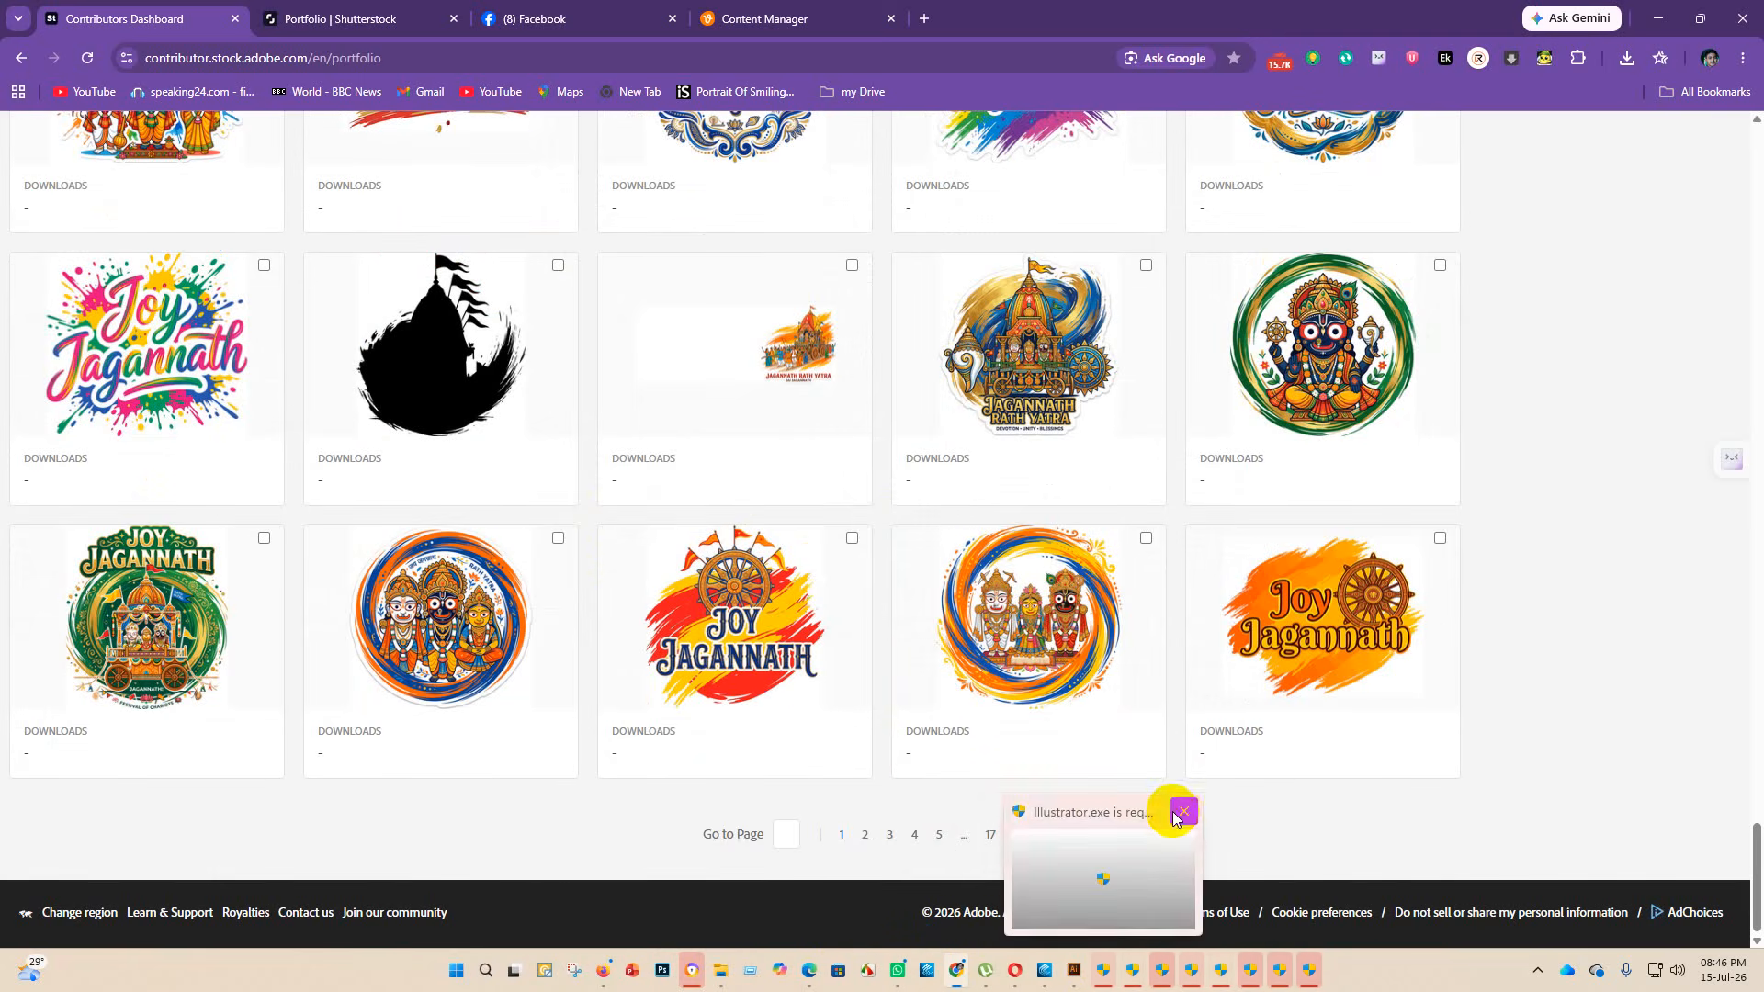
pyautogui.click(1176, 811)
pyautogui.click(1198, 812)
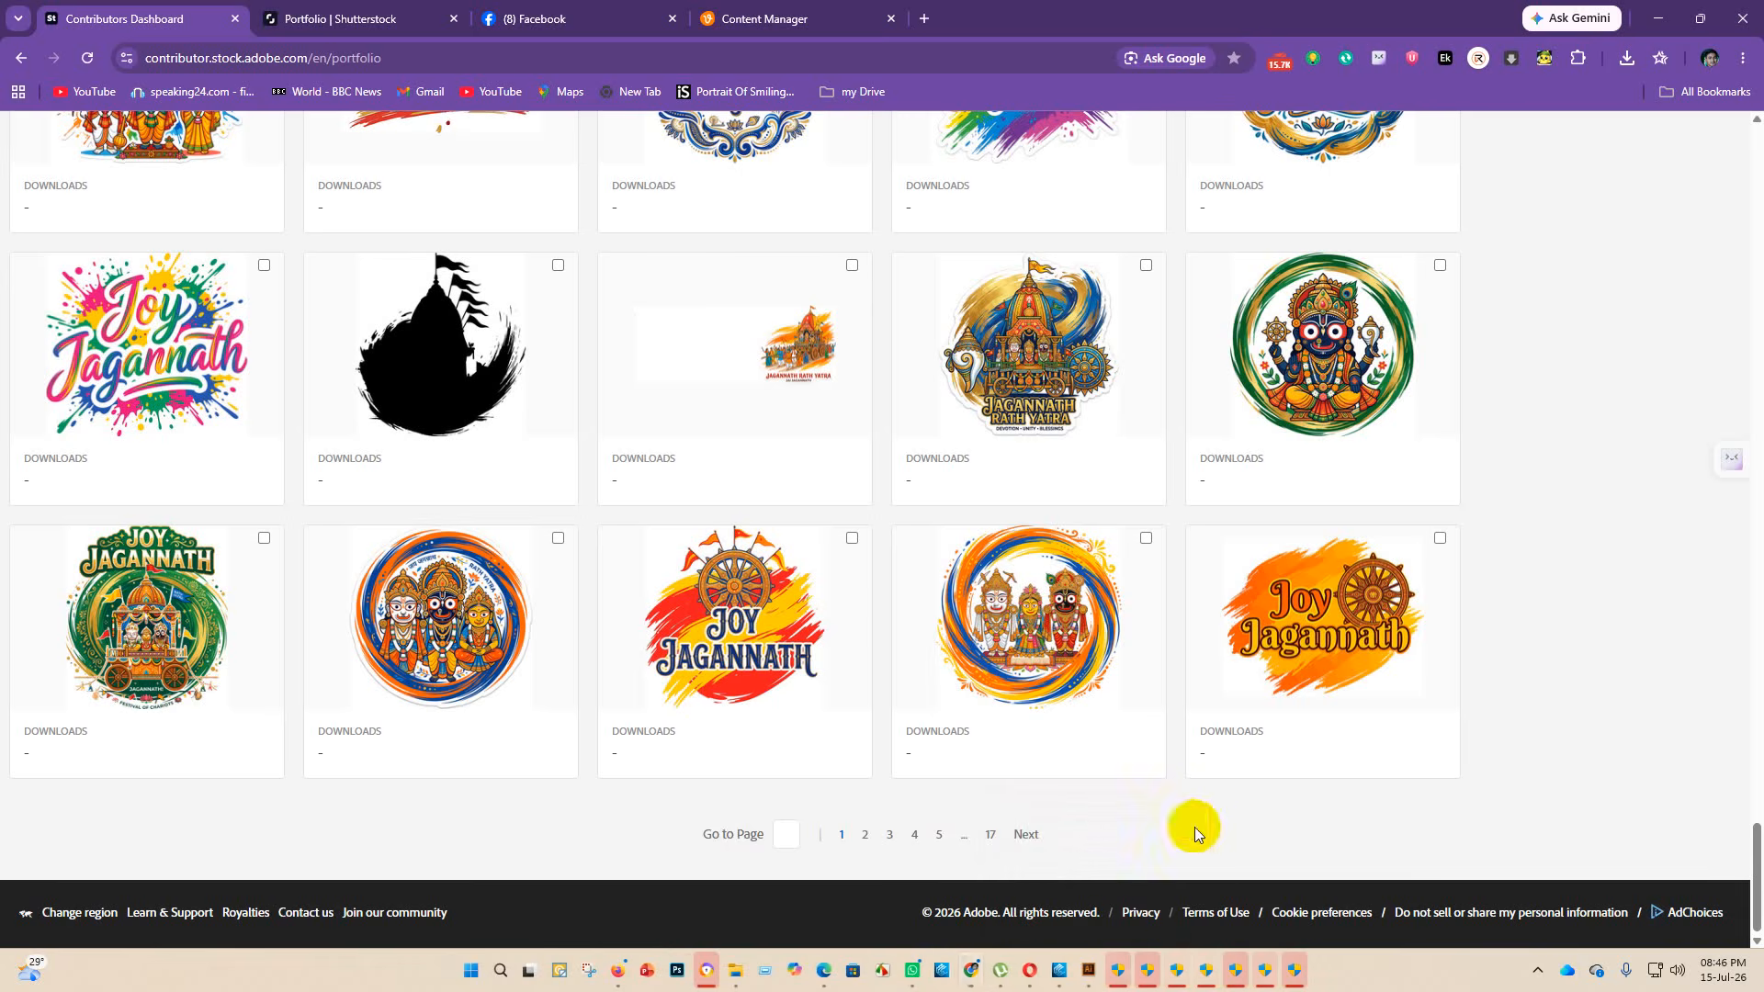
pyautogui.moveTo(1258, 974)
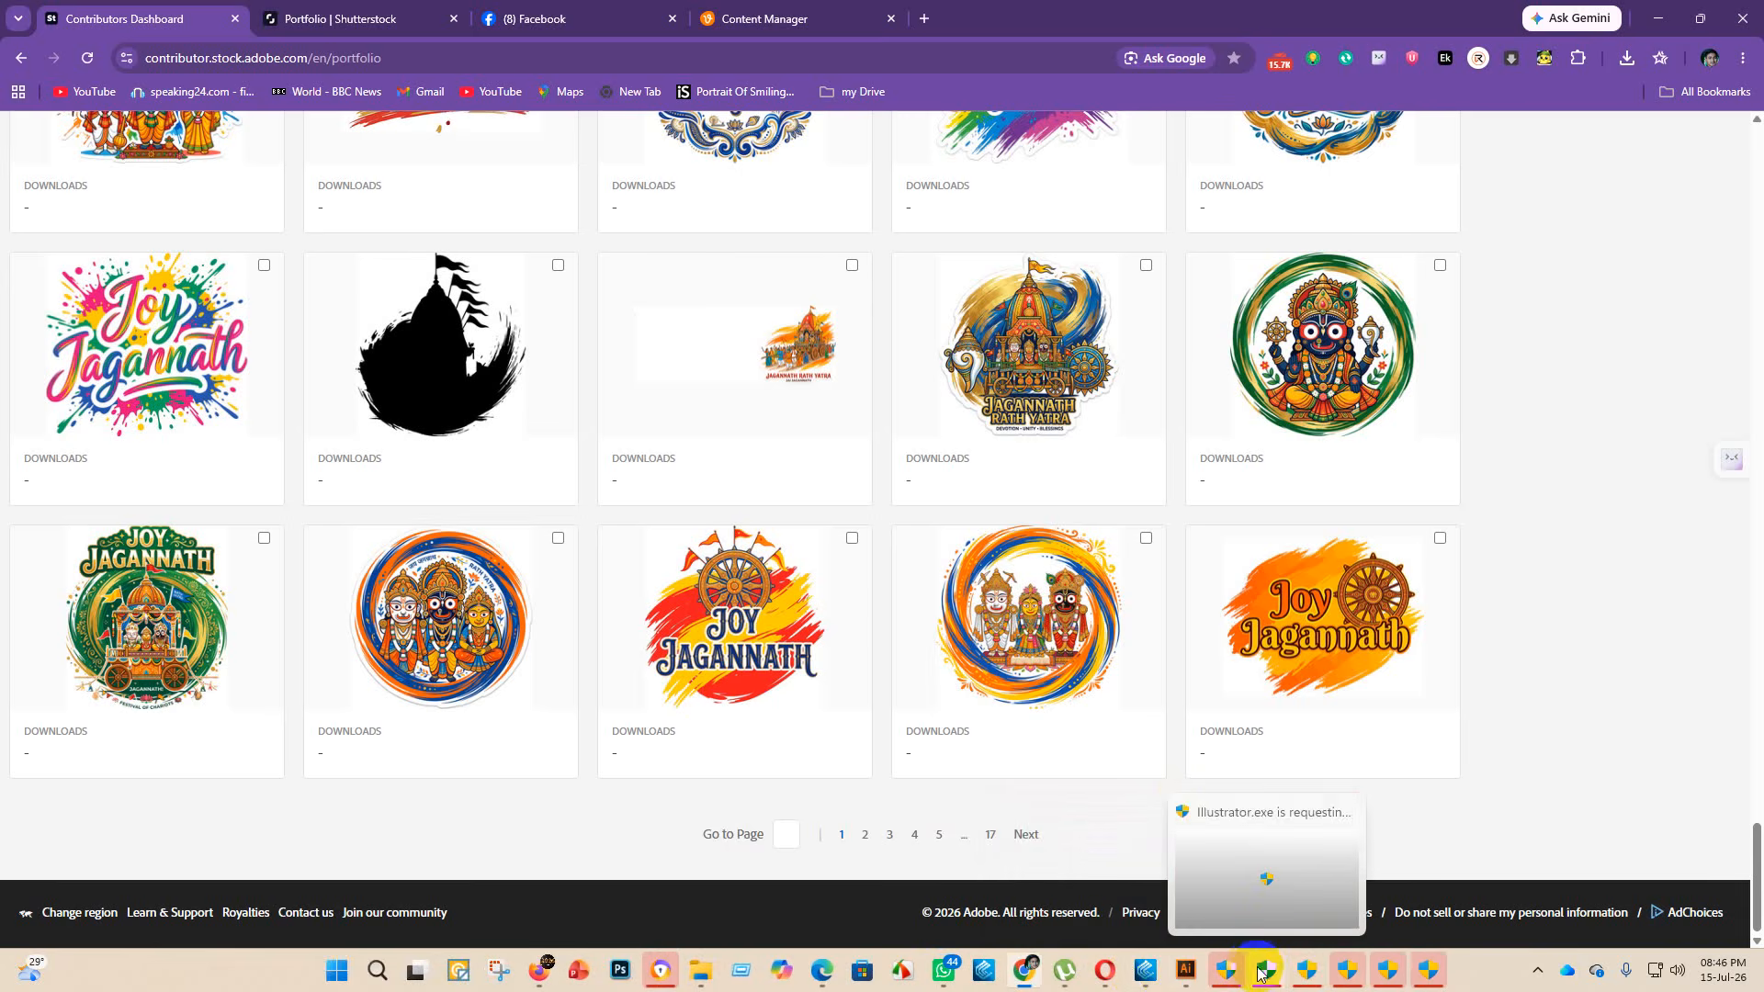
pyautogui.click(1344, 810)
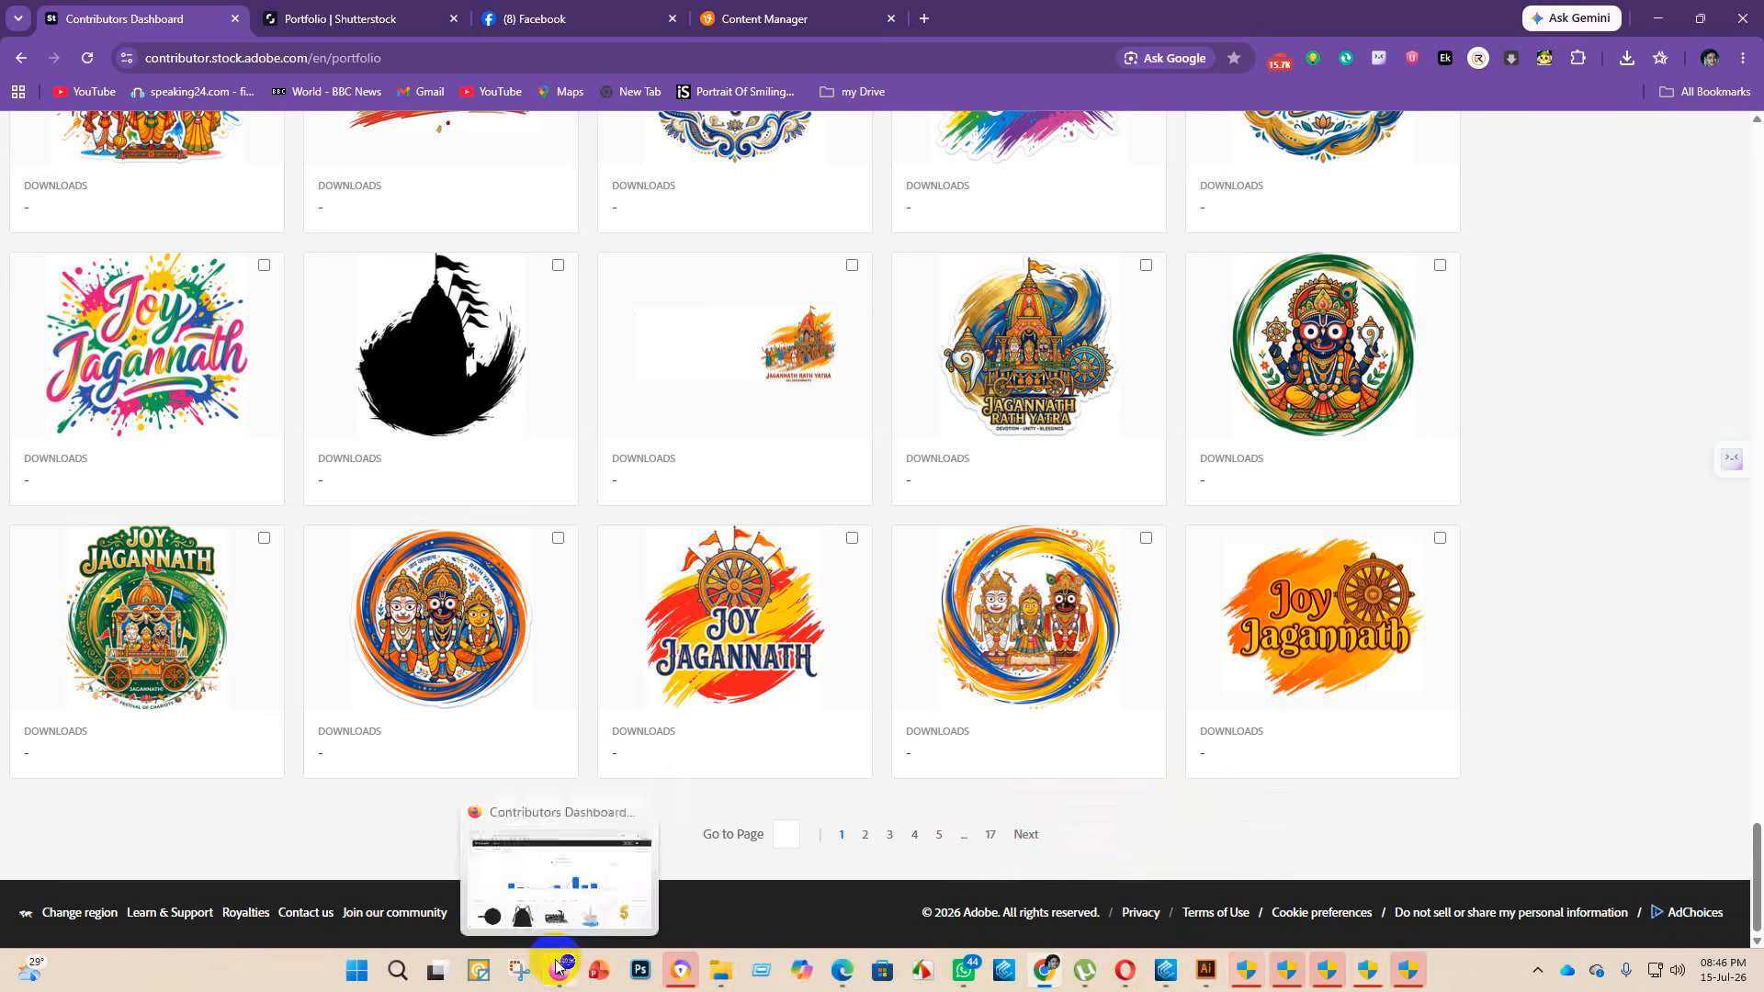
# - Switch to the Adobe Stock dashboard in Firefox, reload it and review the earnings trend and most downloaded assets
pyautogui.click(551, 879)
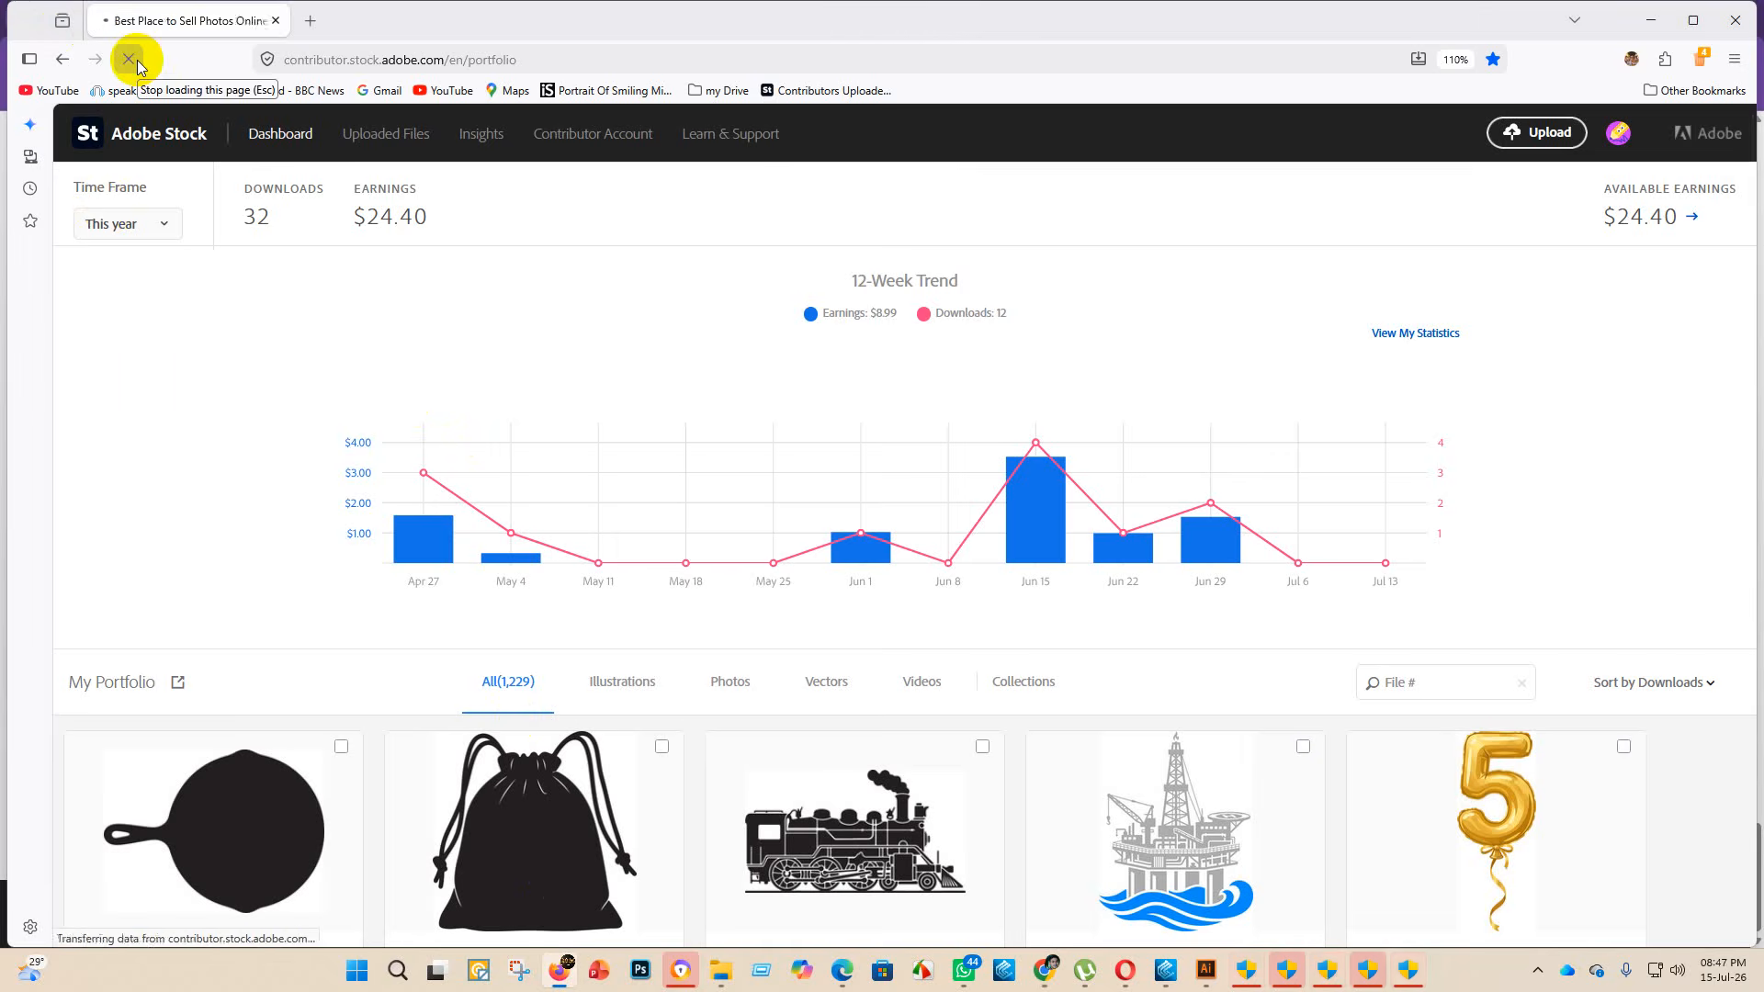
pyautogui.scroll(-6, 510, 391)
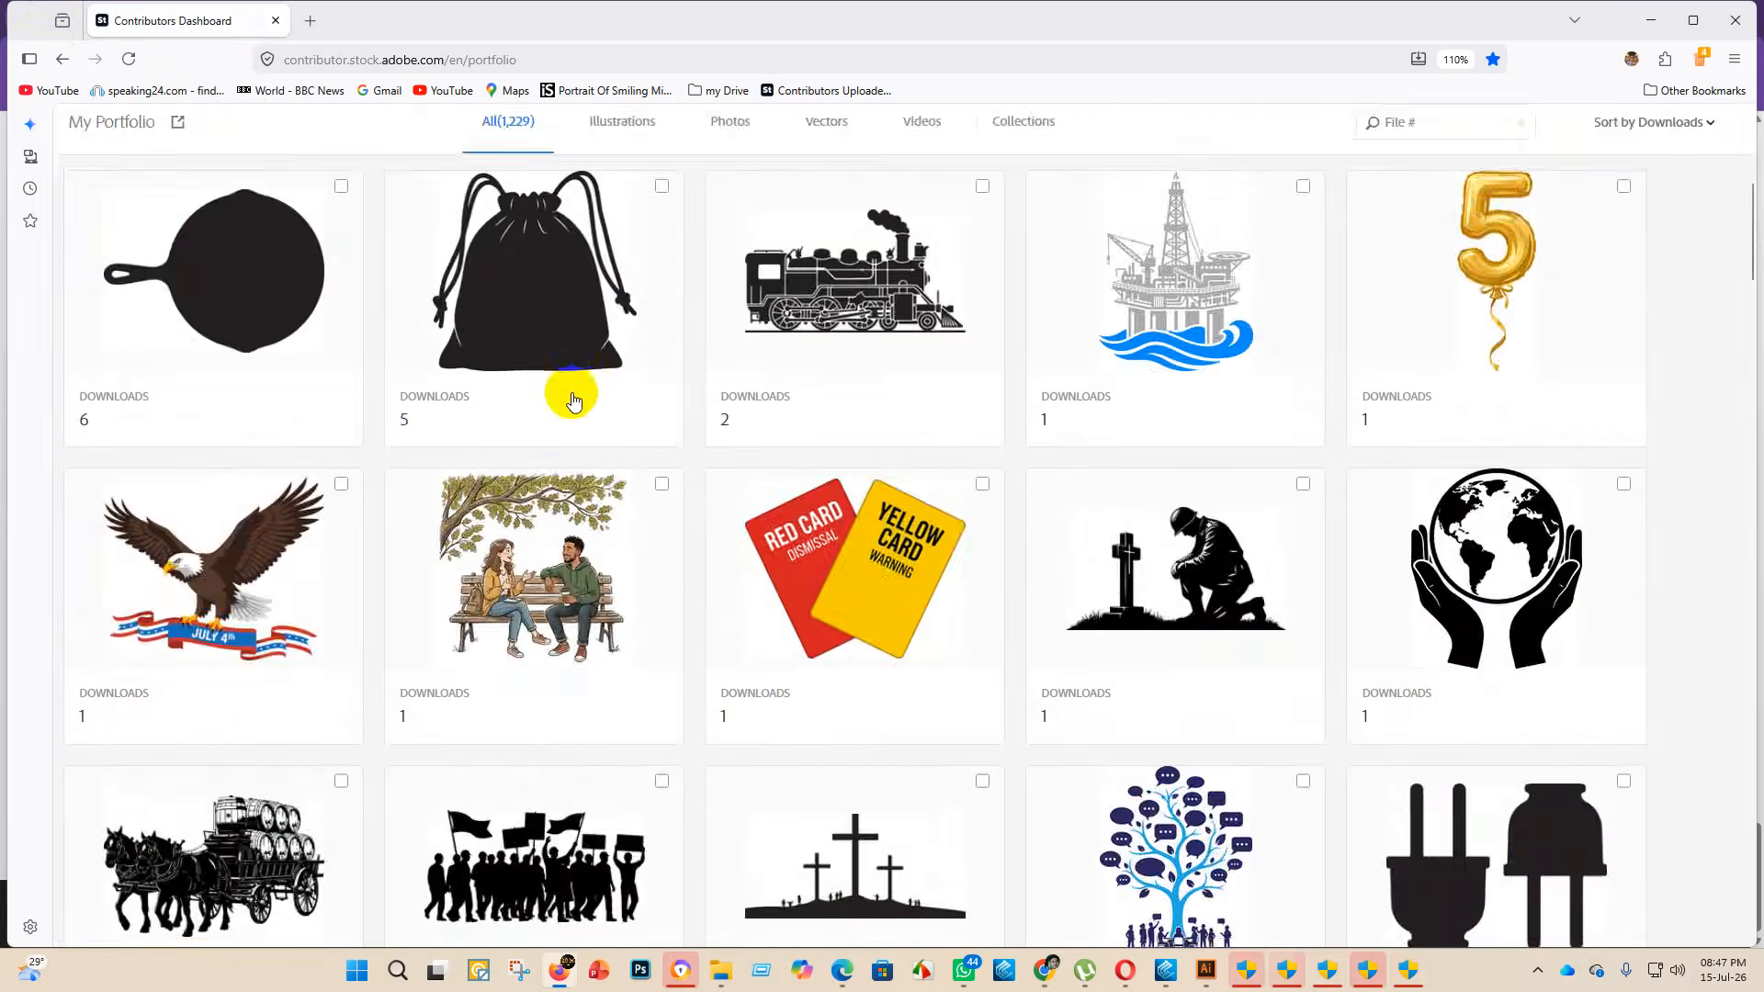
pyautogui.scroll(-10, 610, 422)
pyautogui.scroll(6, 610, 398)
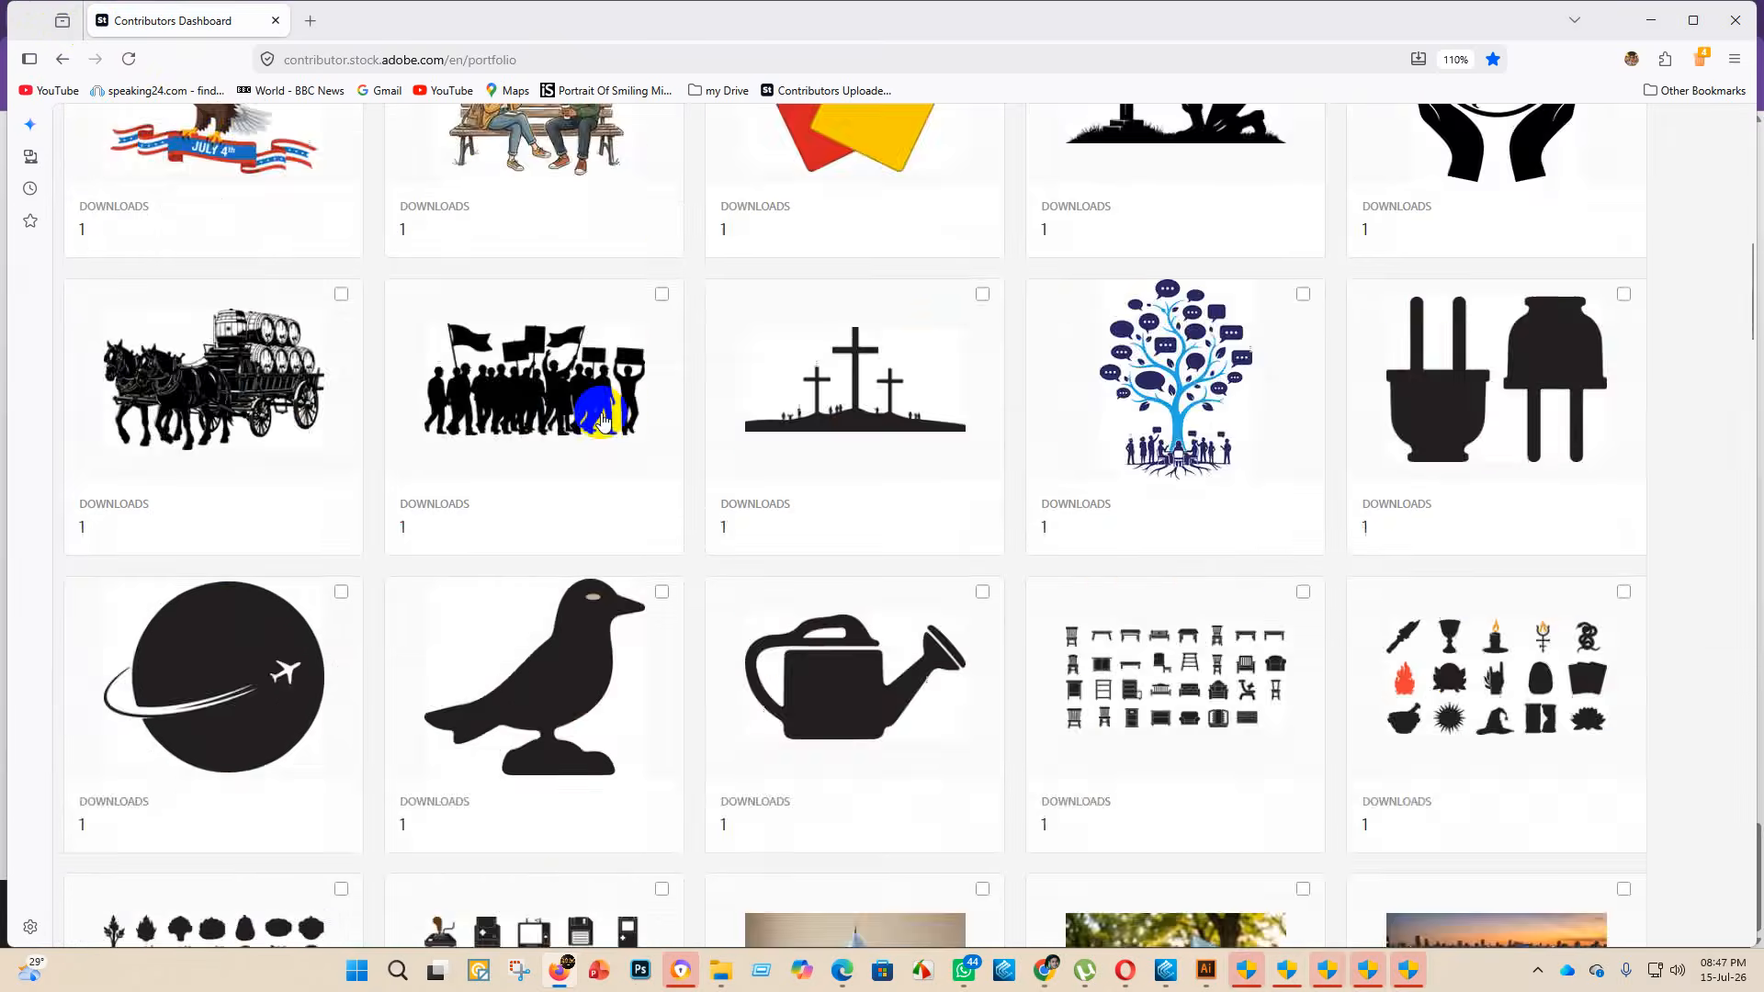
pyautogui.scroll(10, 602, 421)
# - Open the Adobe Stock uploaded files and look through the new, unsubmitted assets on the first page
pyautogui.click(384, 134)
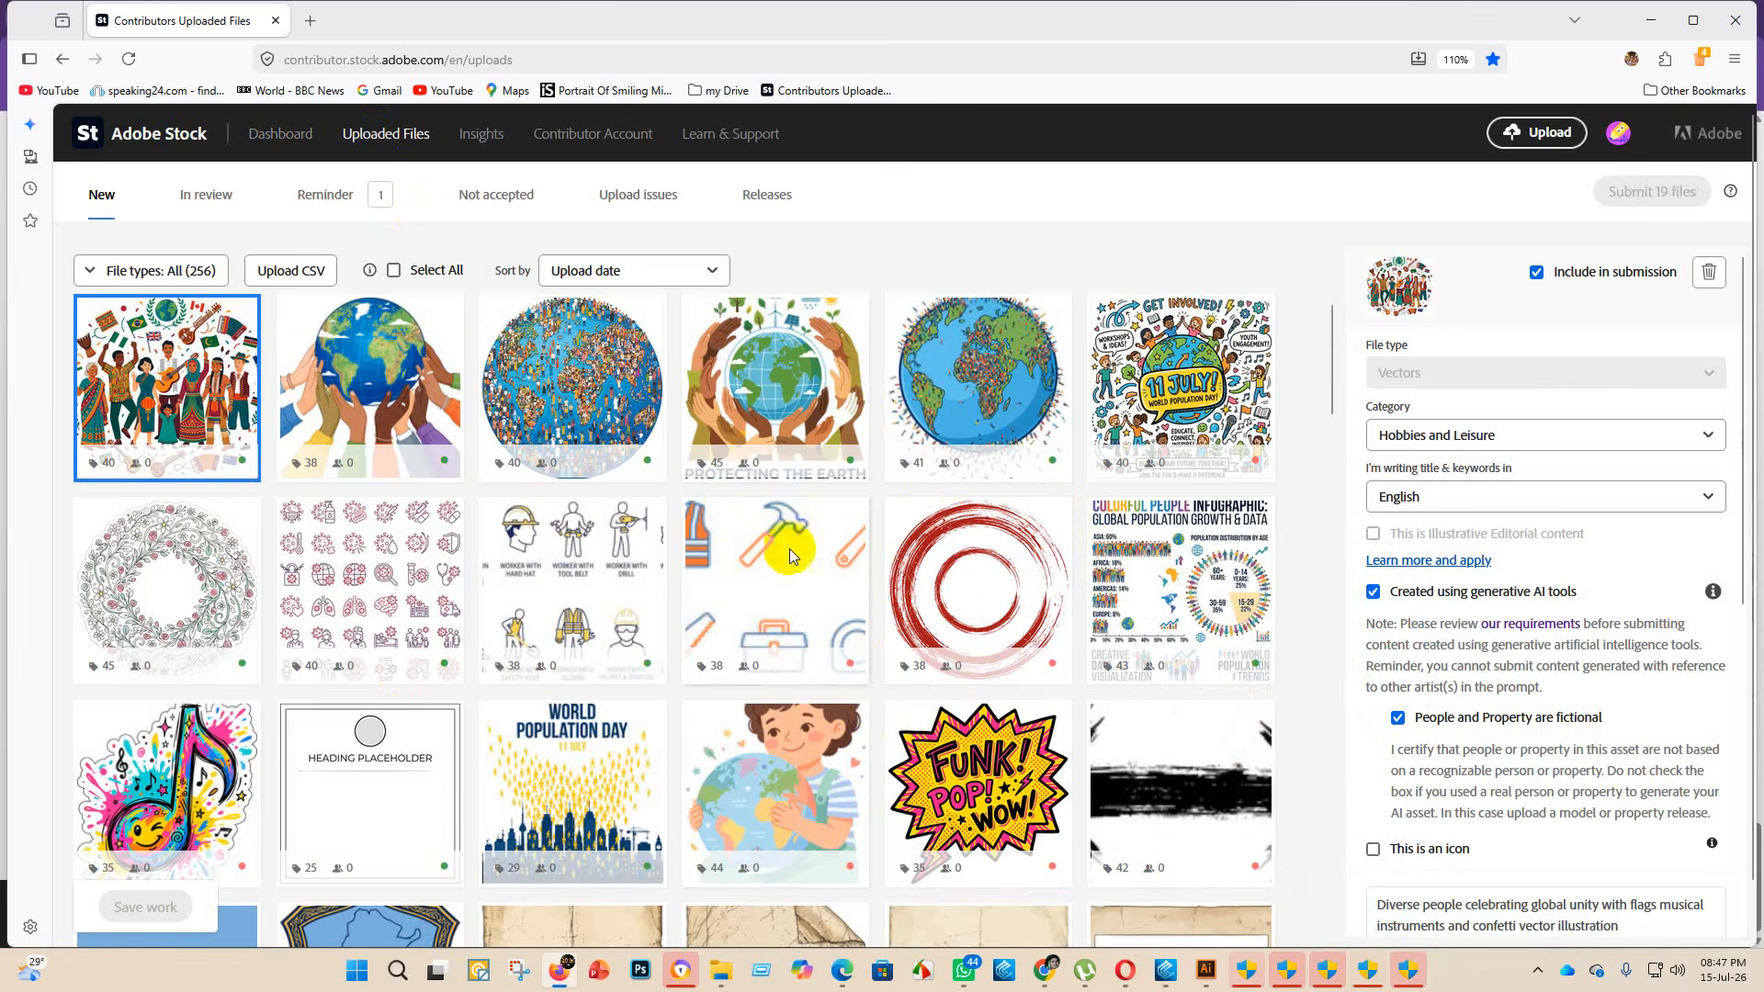
pyautogui.scroll(-2, 827, 643)
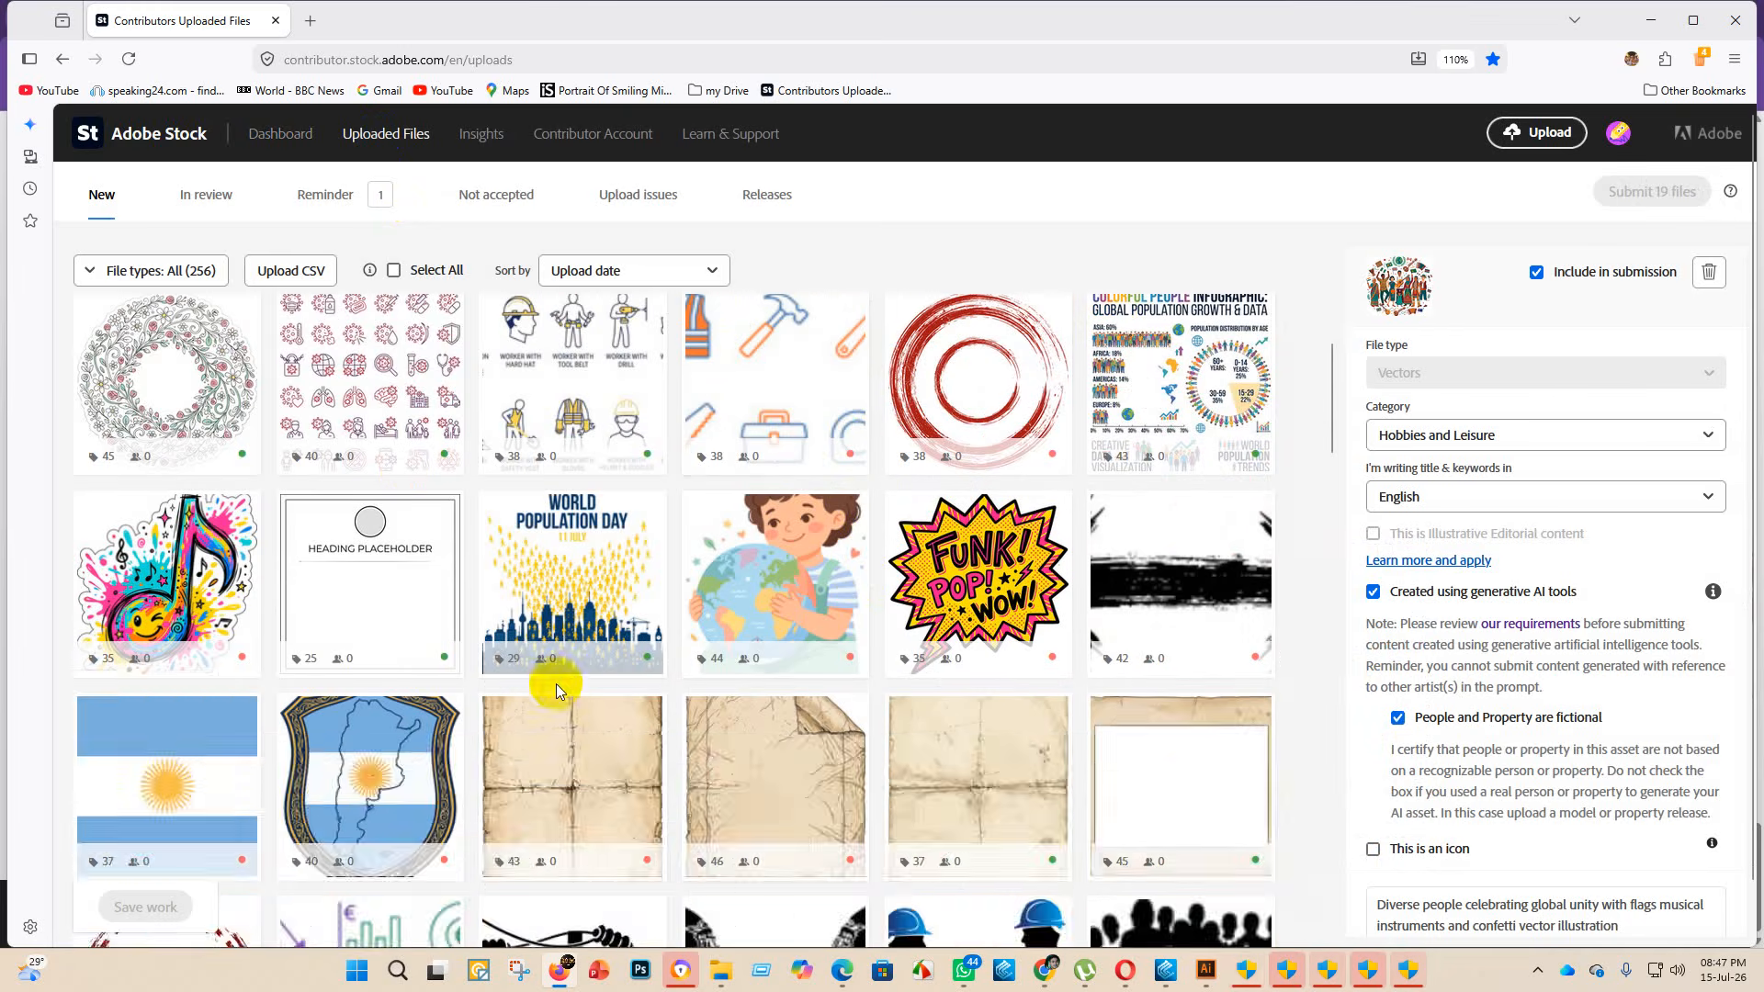
pyautogui.scroll(-6, 569, 680)
pyautogui.scroll(8, 643, 684)
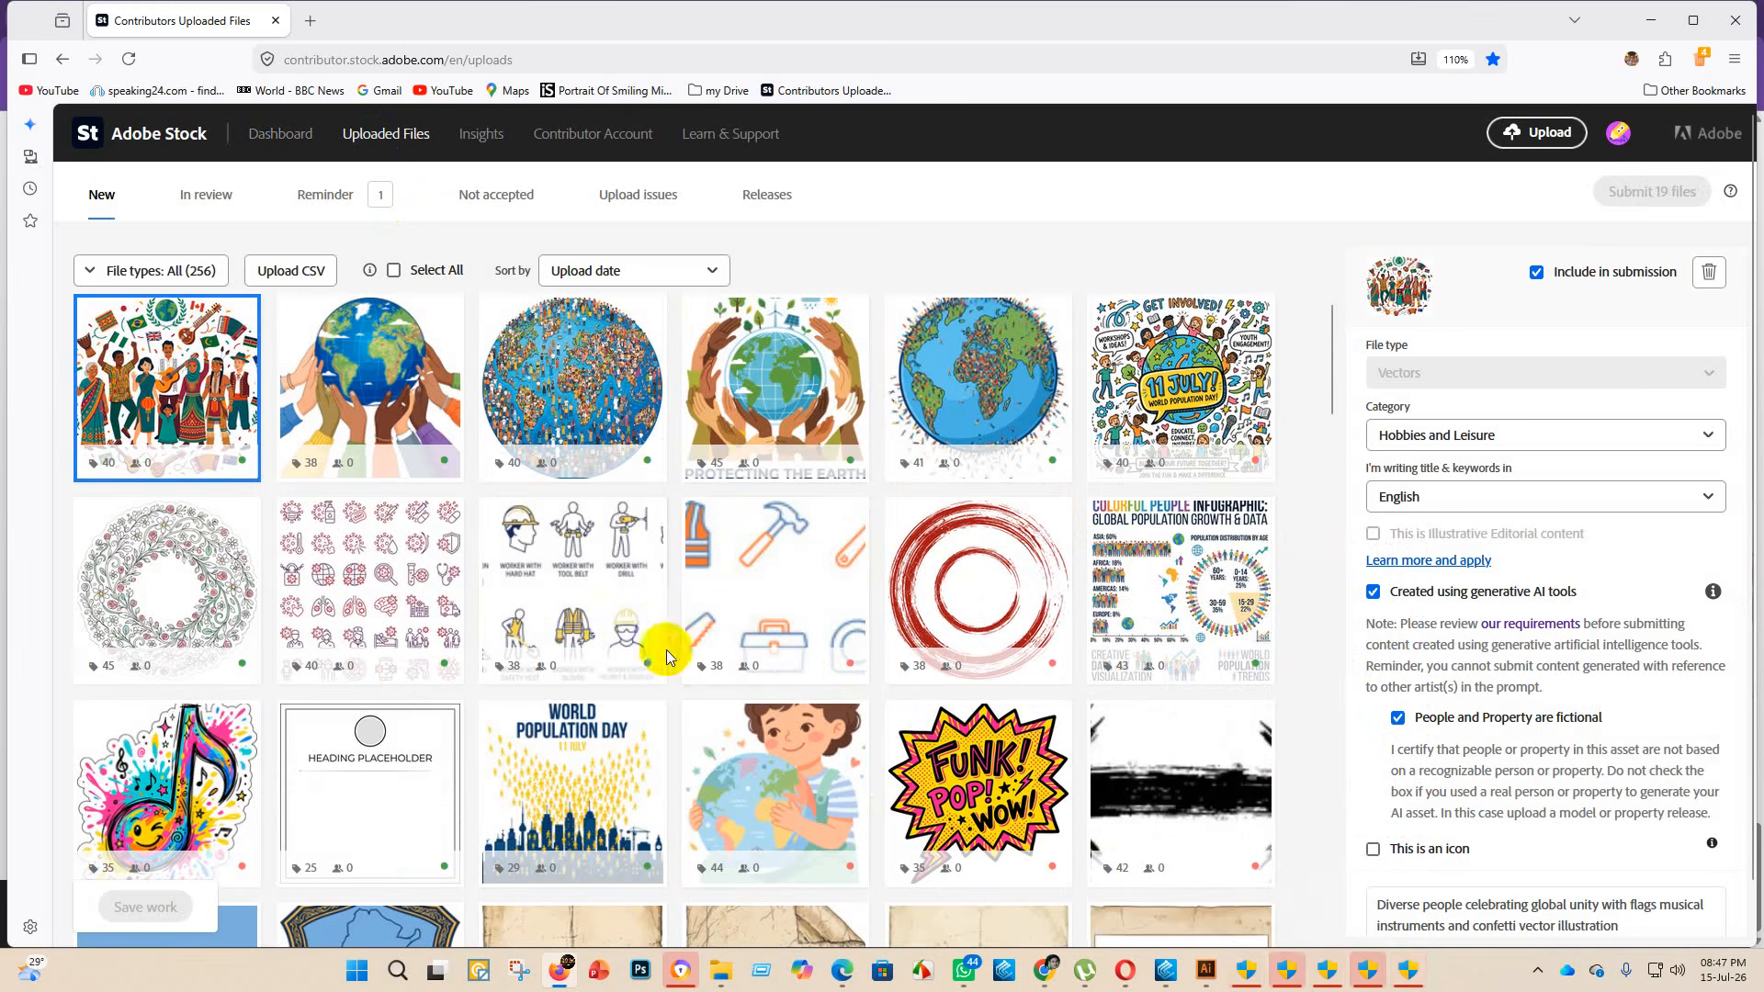
pyautogui.scroll(-10, 665, 615)
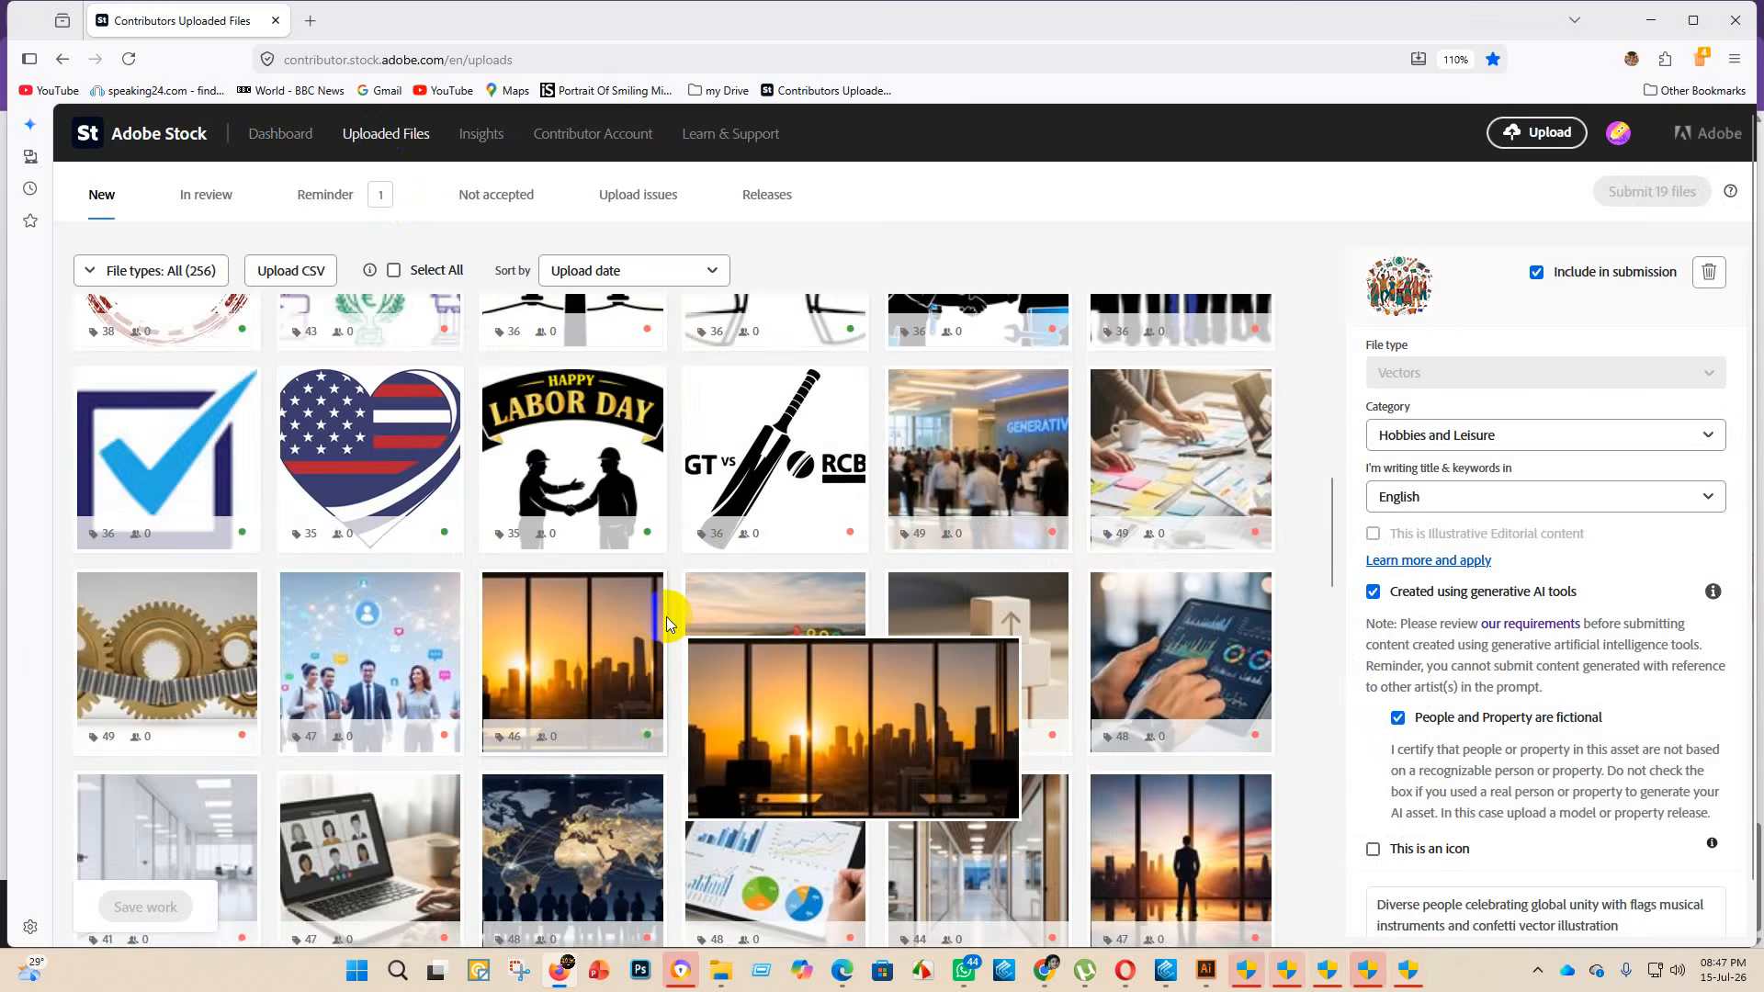
pyautogui.scroll(-2, 509, 631)
pyautogui.scroll(-15, 509, 630)
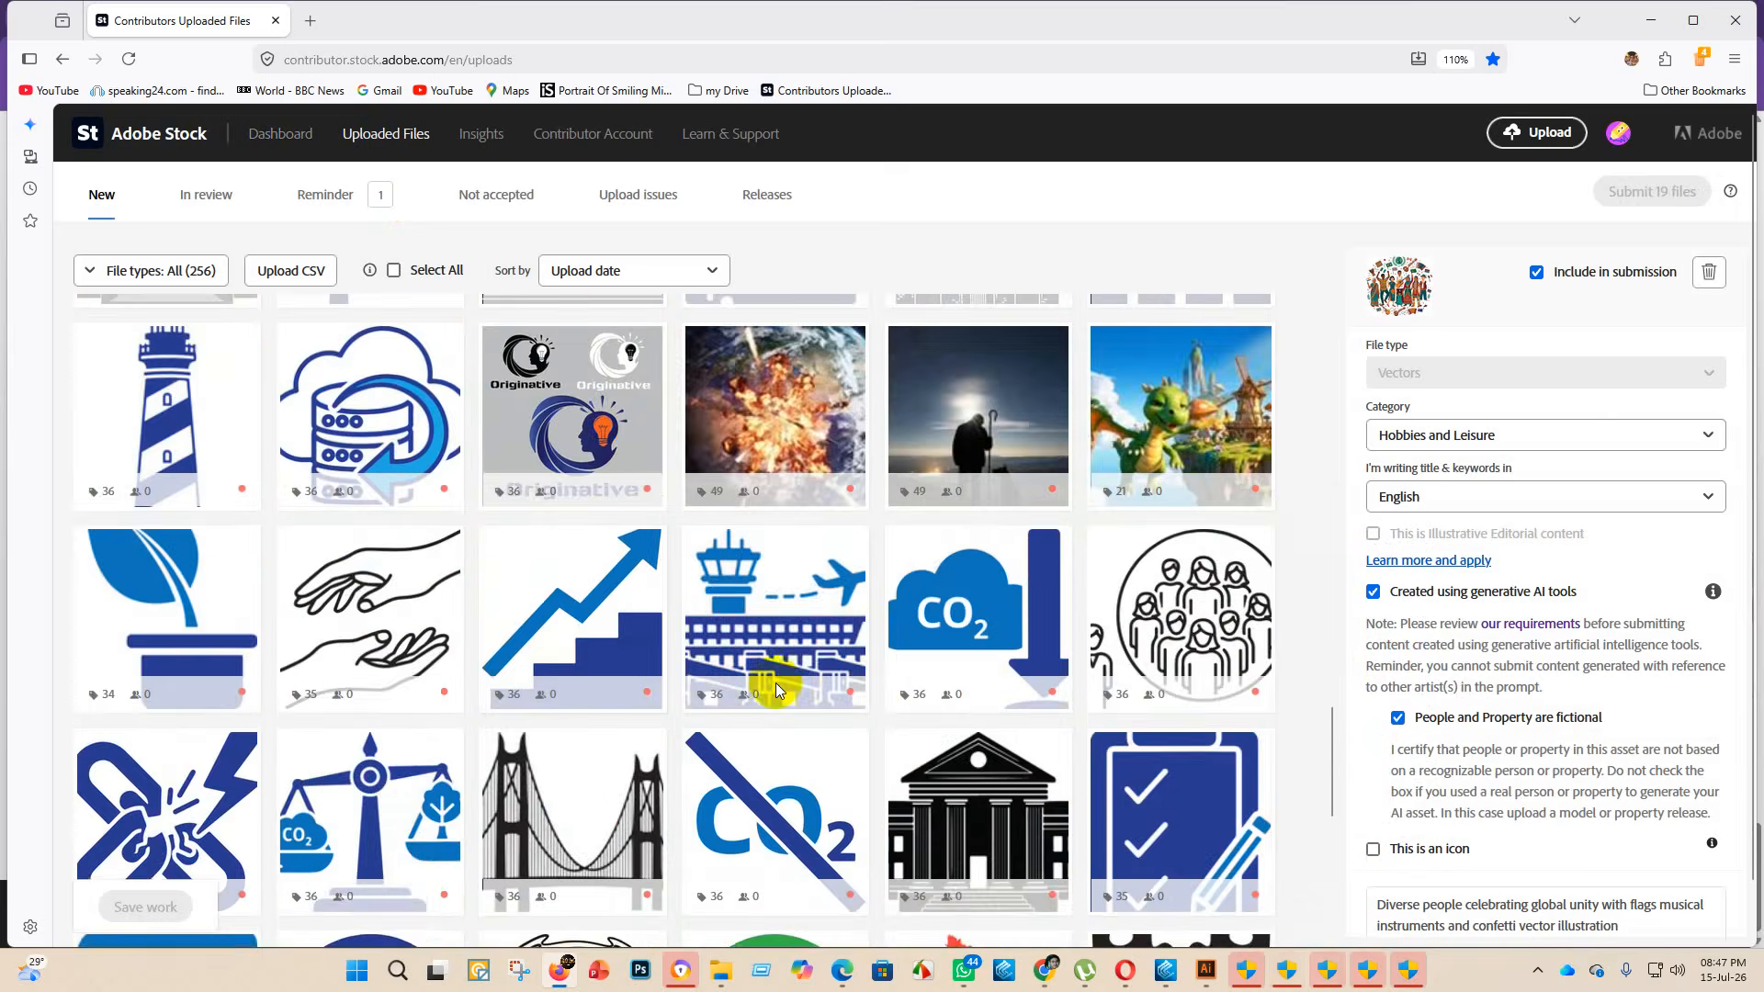
pyautogui.scroll(-3, 640, 703)
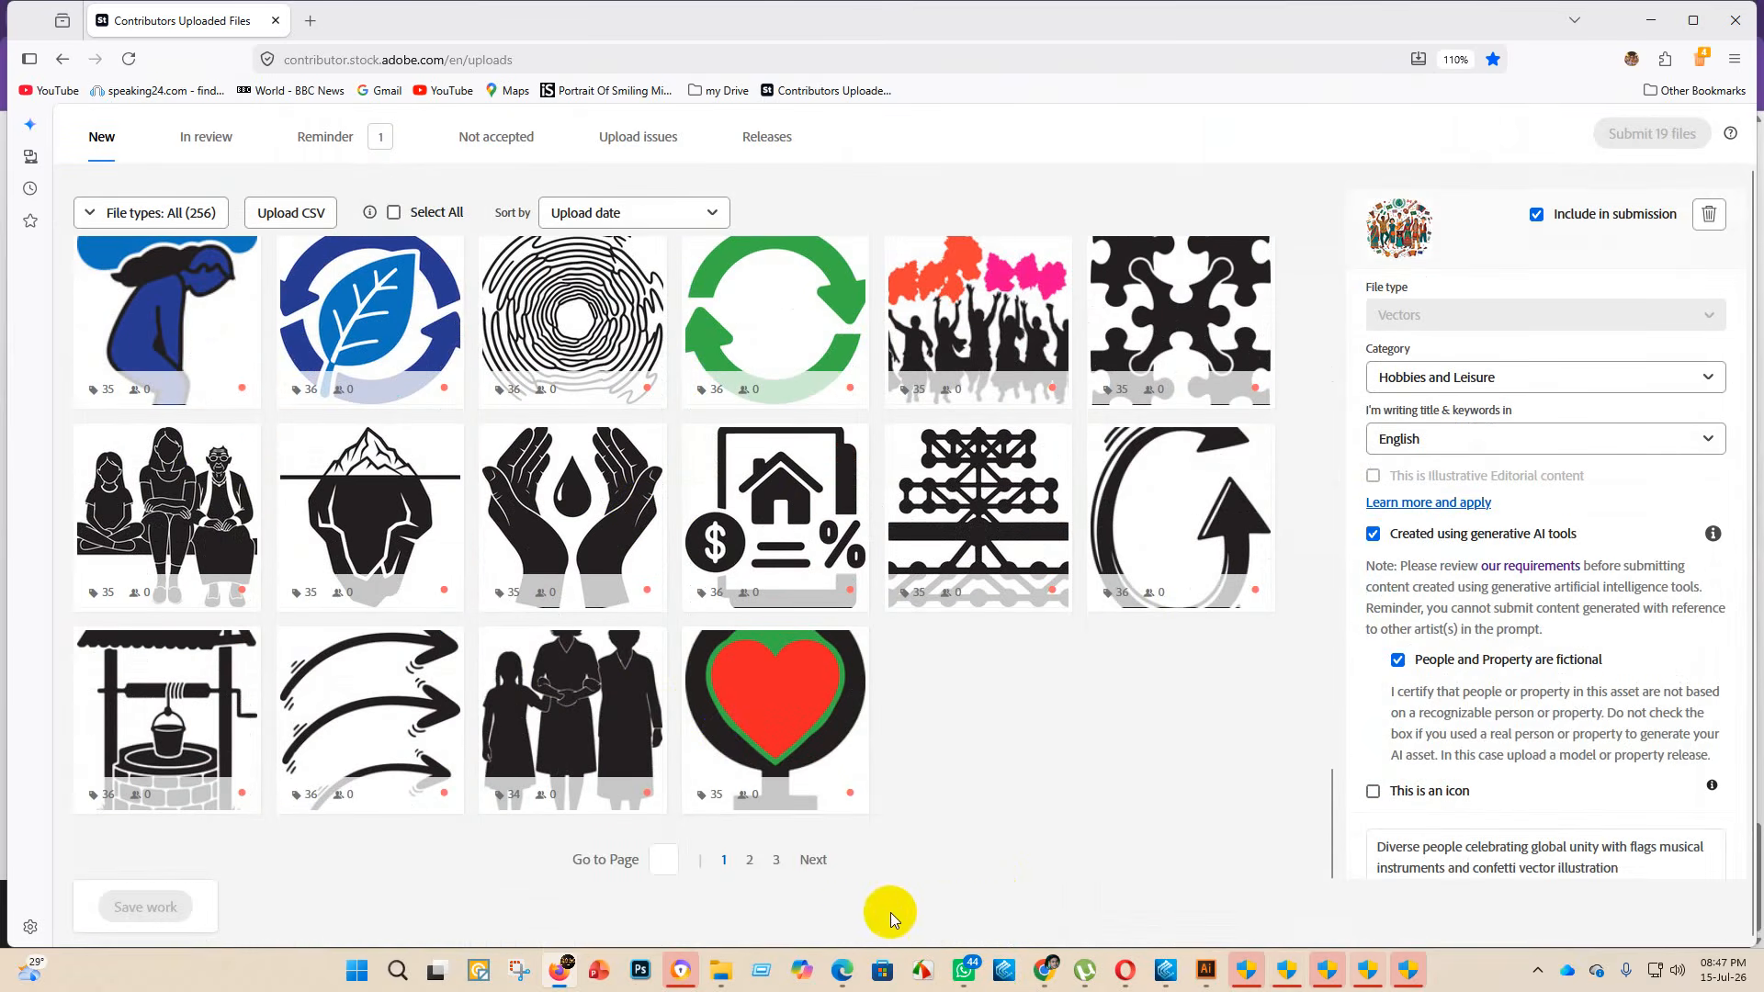
# - Switch to the Adobe Stock account in Edge and look through its portfolio and its new uploaded files
pyautogui.moveTo(840, 965)
pyautogui.click(855, 877)
pyautogui.scroll(10, 748, 582)
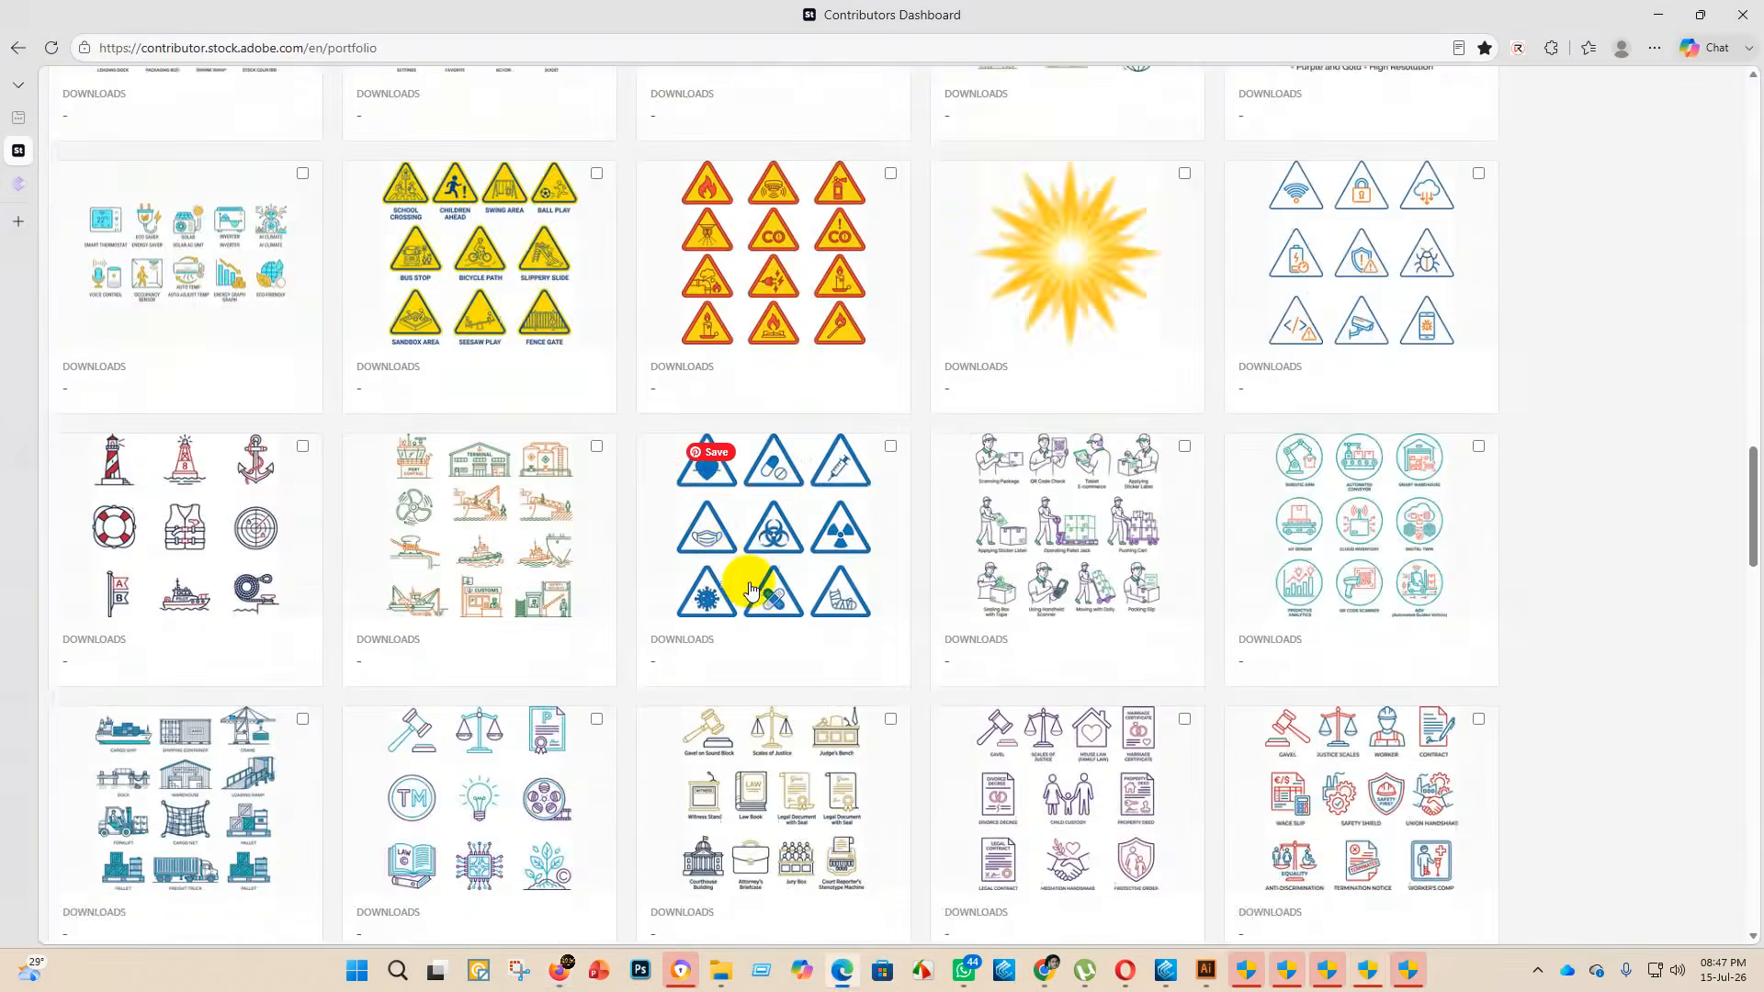
pyautogui.scroll(10, 719, 599)
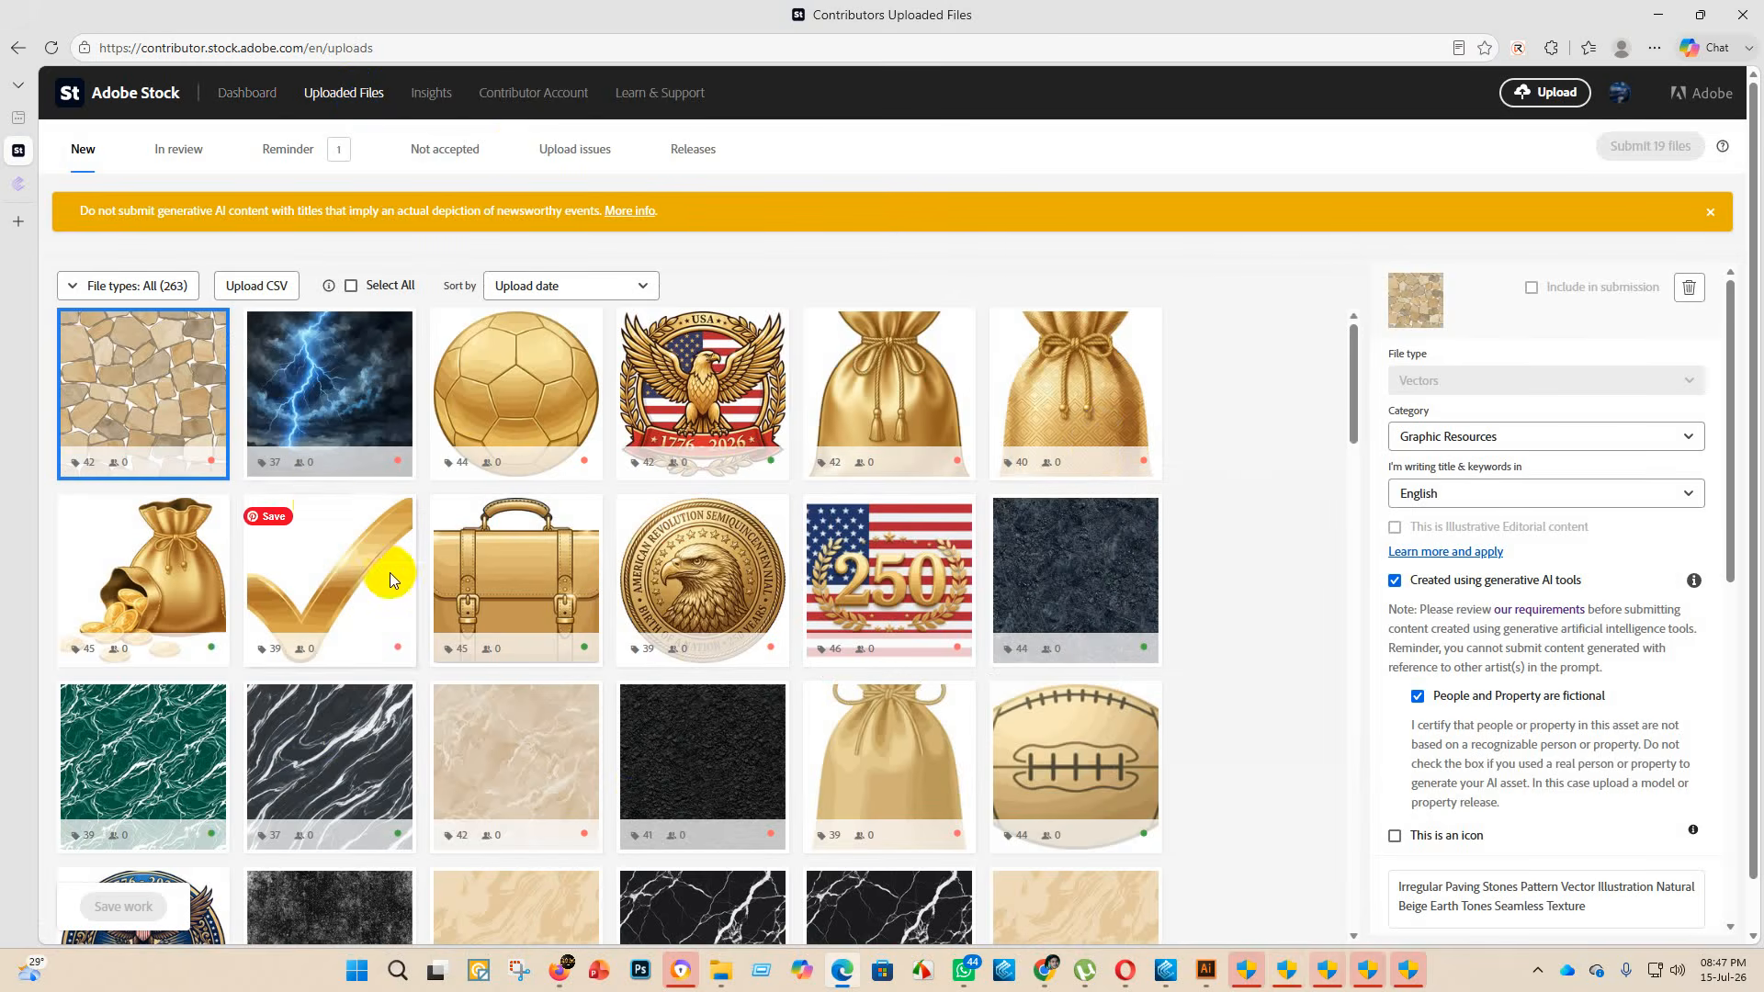
pyautogui.scroll(-10, 680, 656)
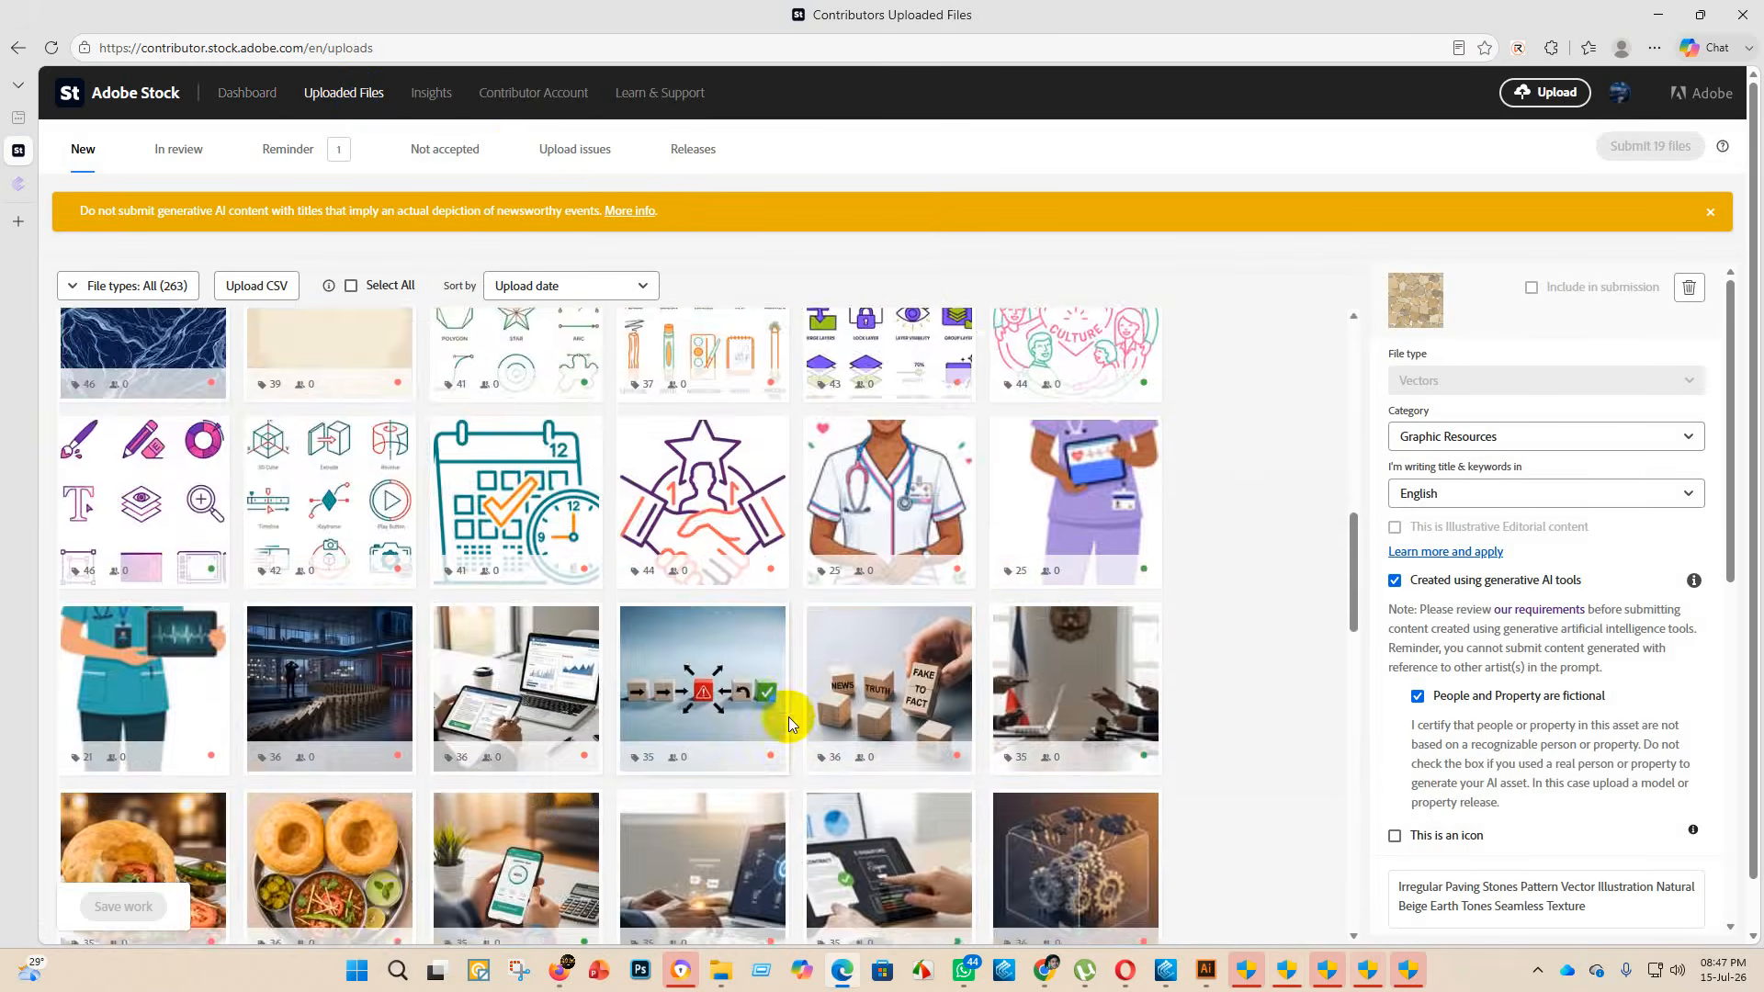
# - Look further through the thumbnails of the new, unsubmitted files in this Adobe Stock account
pyautogui.scroll(9, 720, 648)
pyautogui.scroll(2, 720, 647)
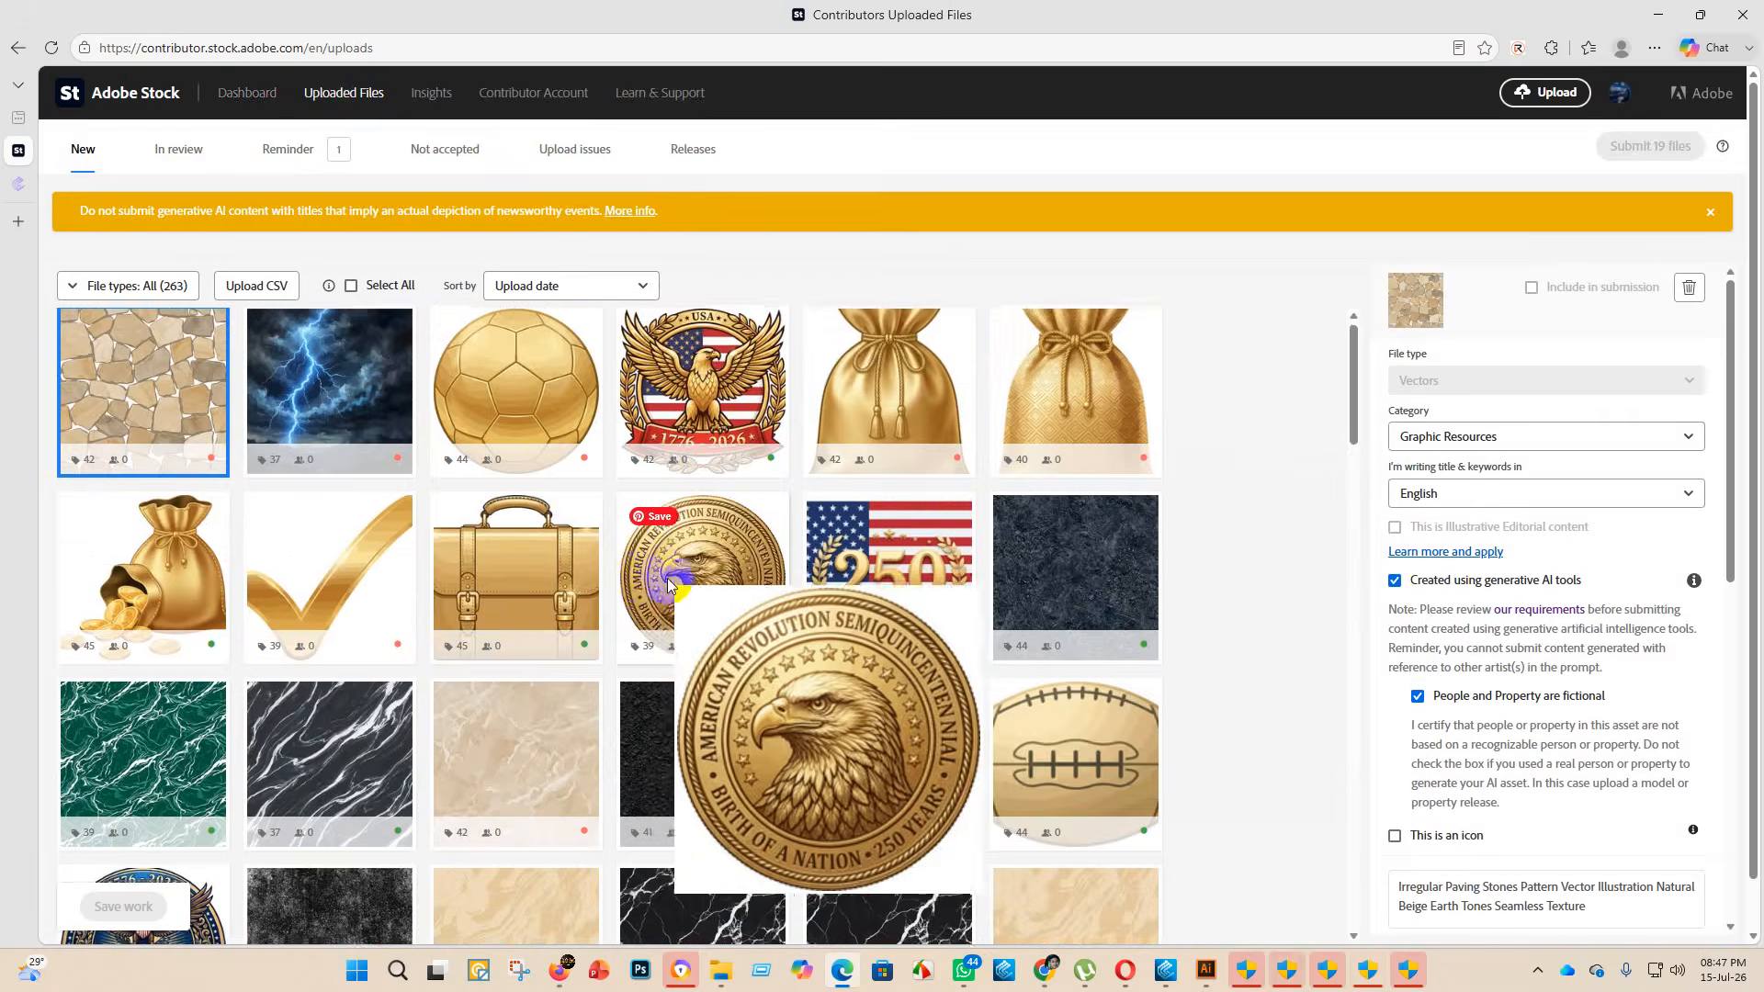
pyautogui.scroll(-10, 609, 690)
pyautogui.scroll(-5, 609, 690)
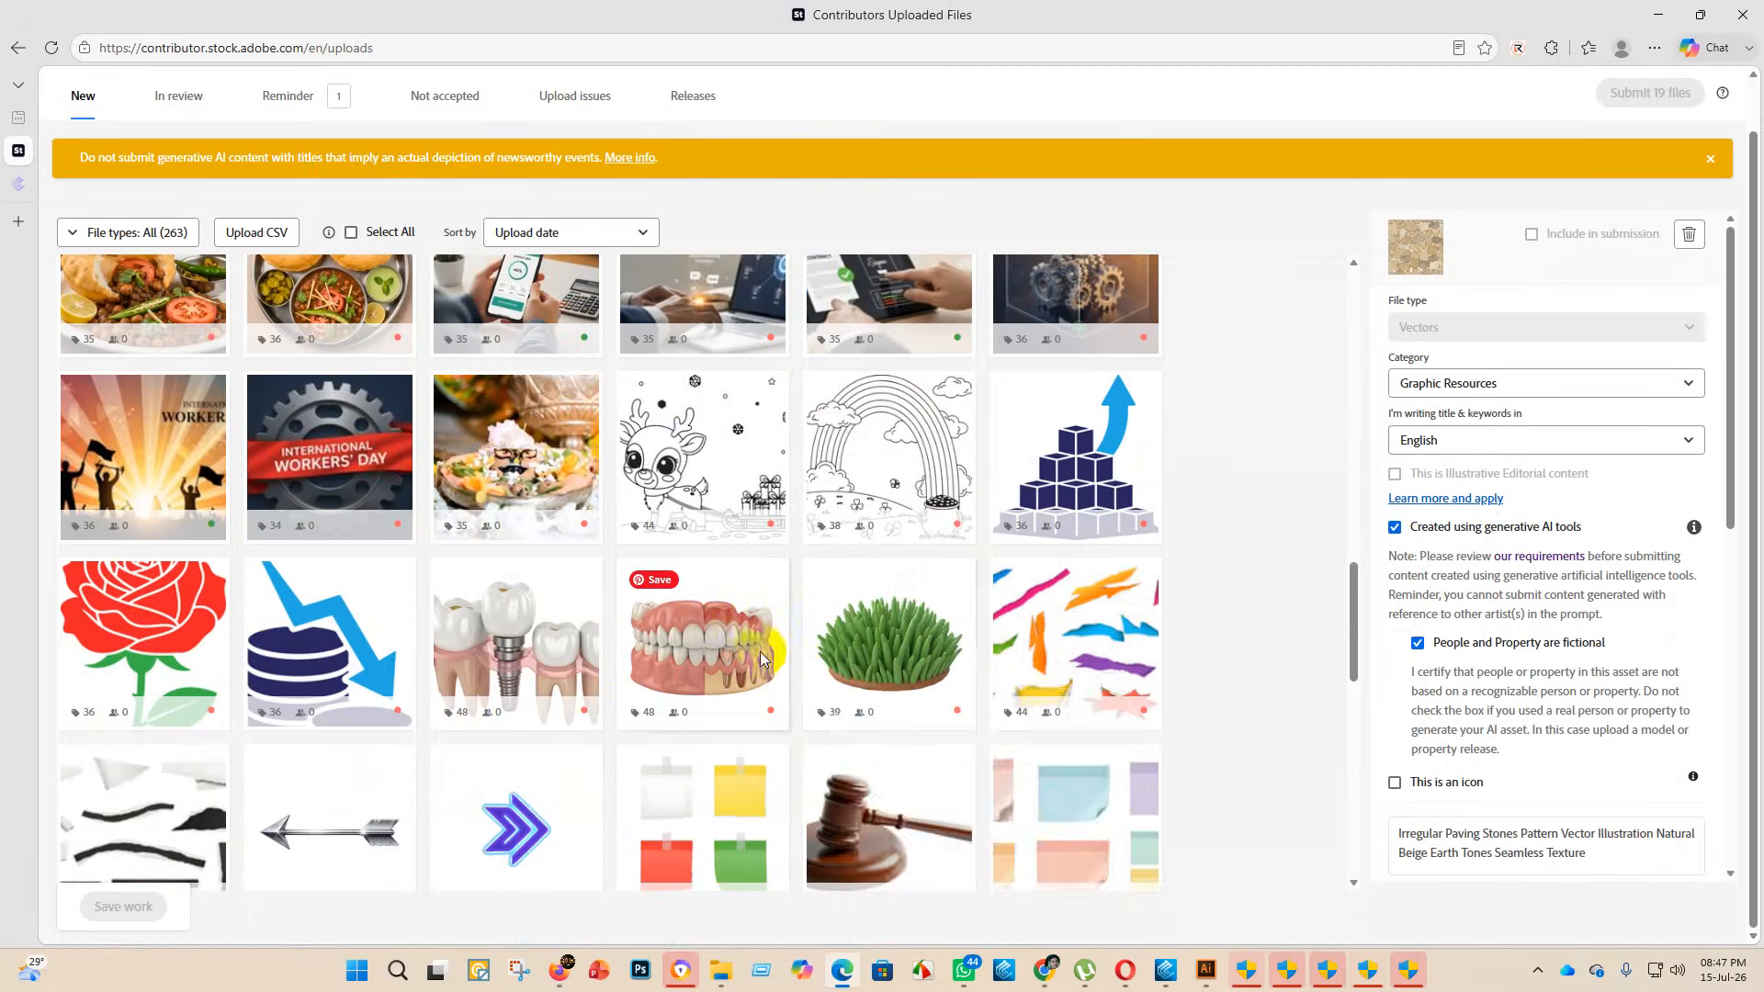
pyautogui.scroll(15, 630, 575)
# - Switch to File Explorer, open the eps 1 folder inside folder 43, look through its EPS and metadata files, and minimize the window
pyautogui.moveTo(730, 971)
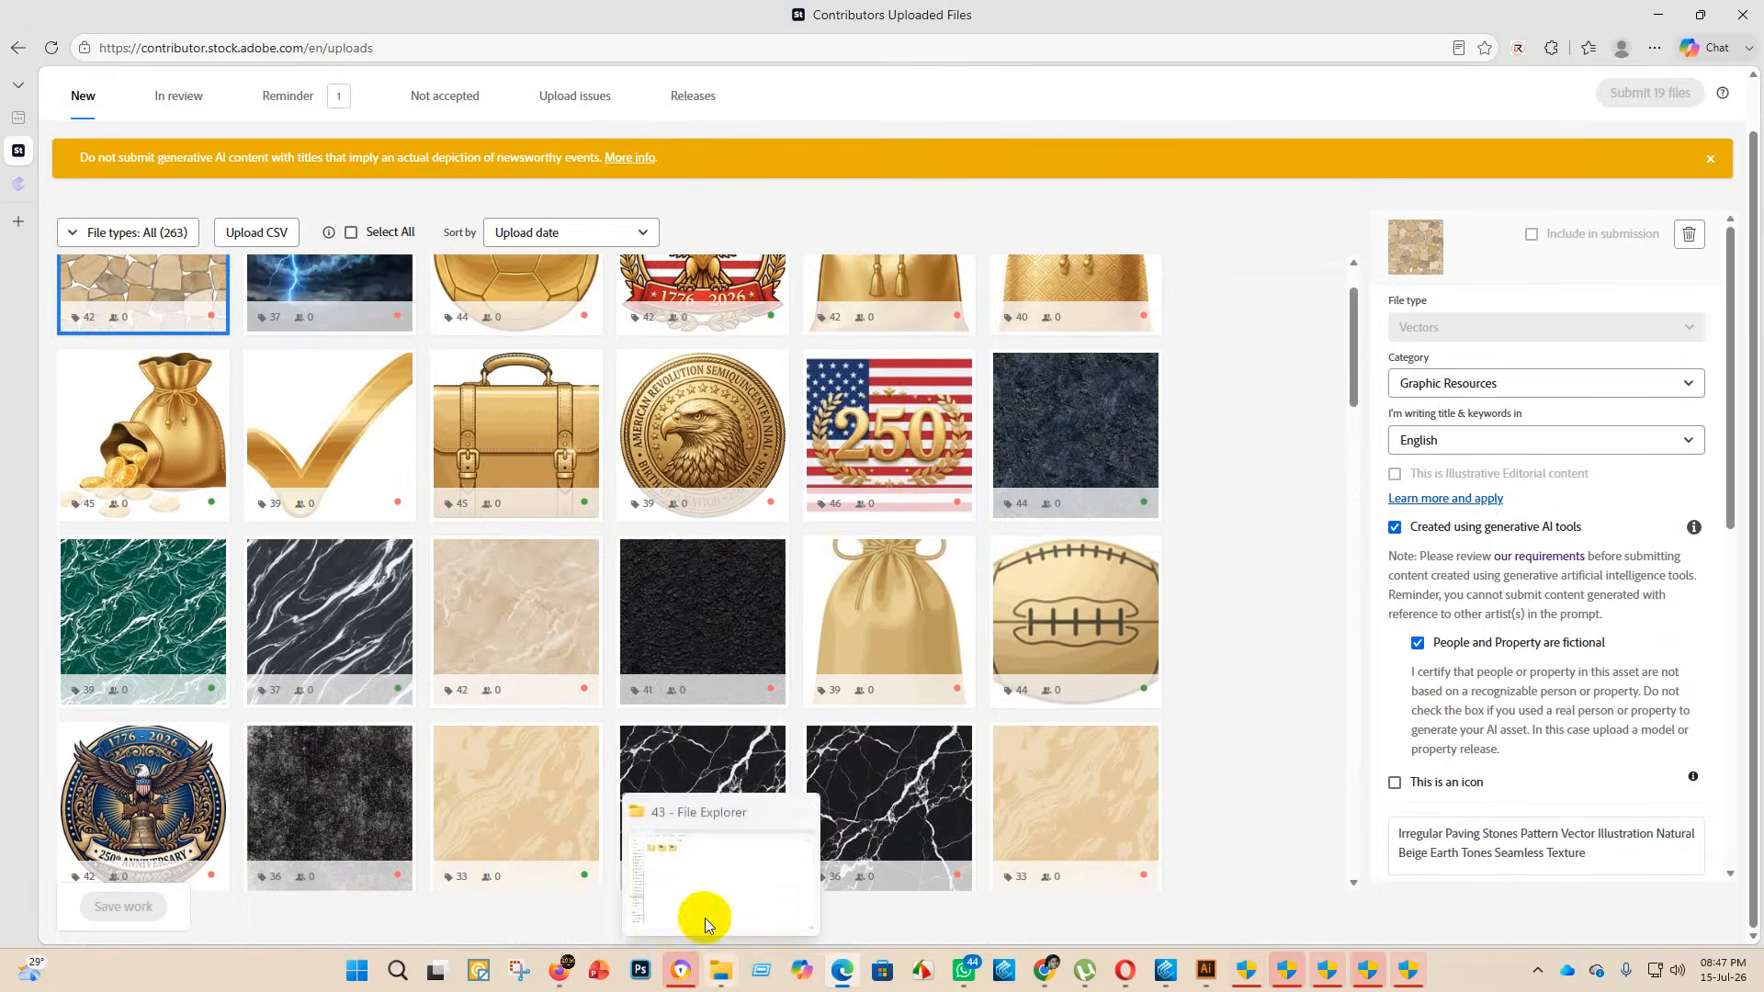
pyautogui.click(704, 914)
pyautogui.click(199, 156)
pyautogui.doubleClick(198, 156)
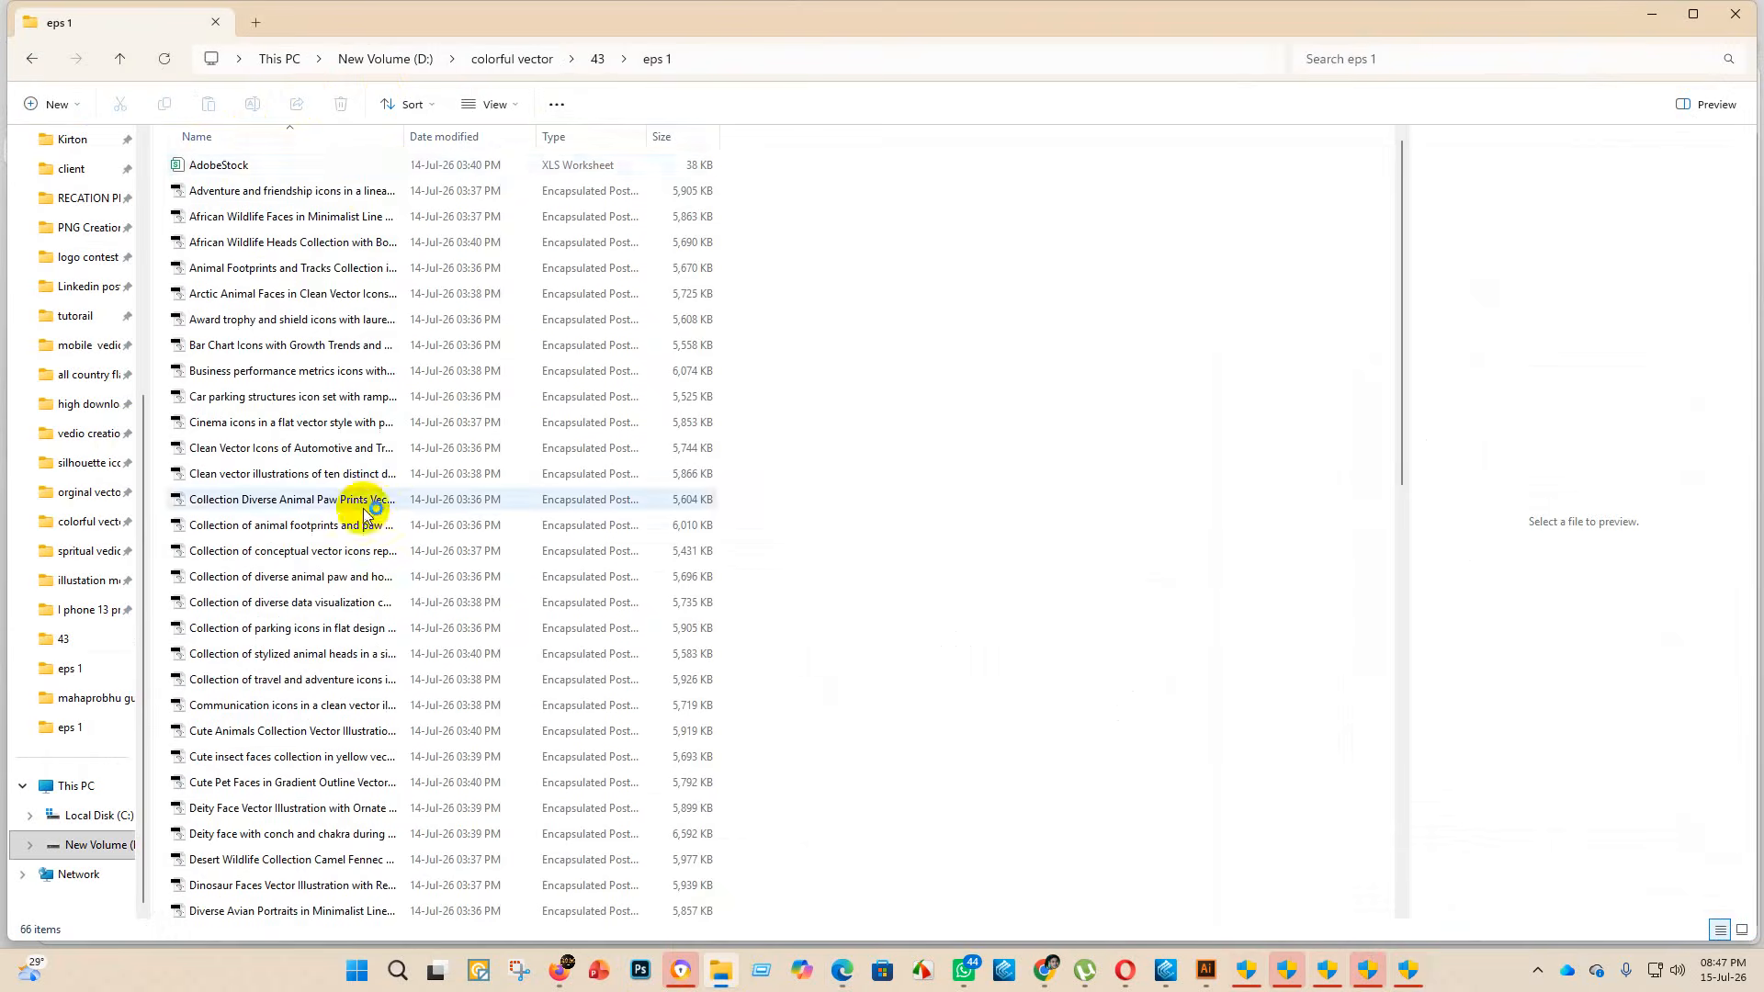
pyautogui.scroll(-12, 354, 521)
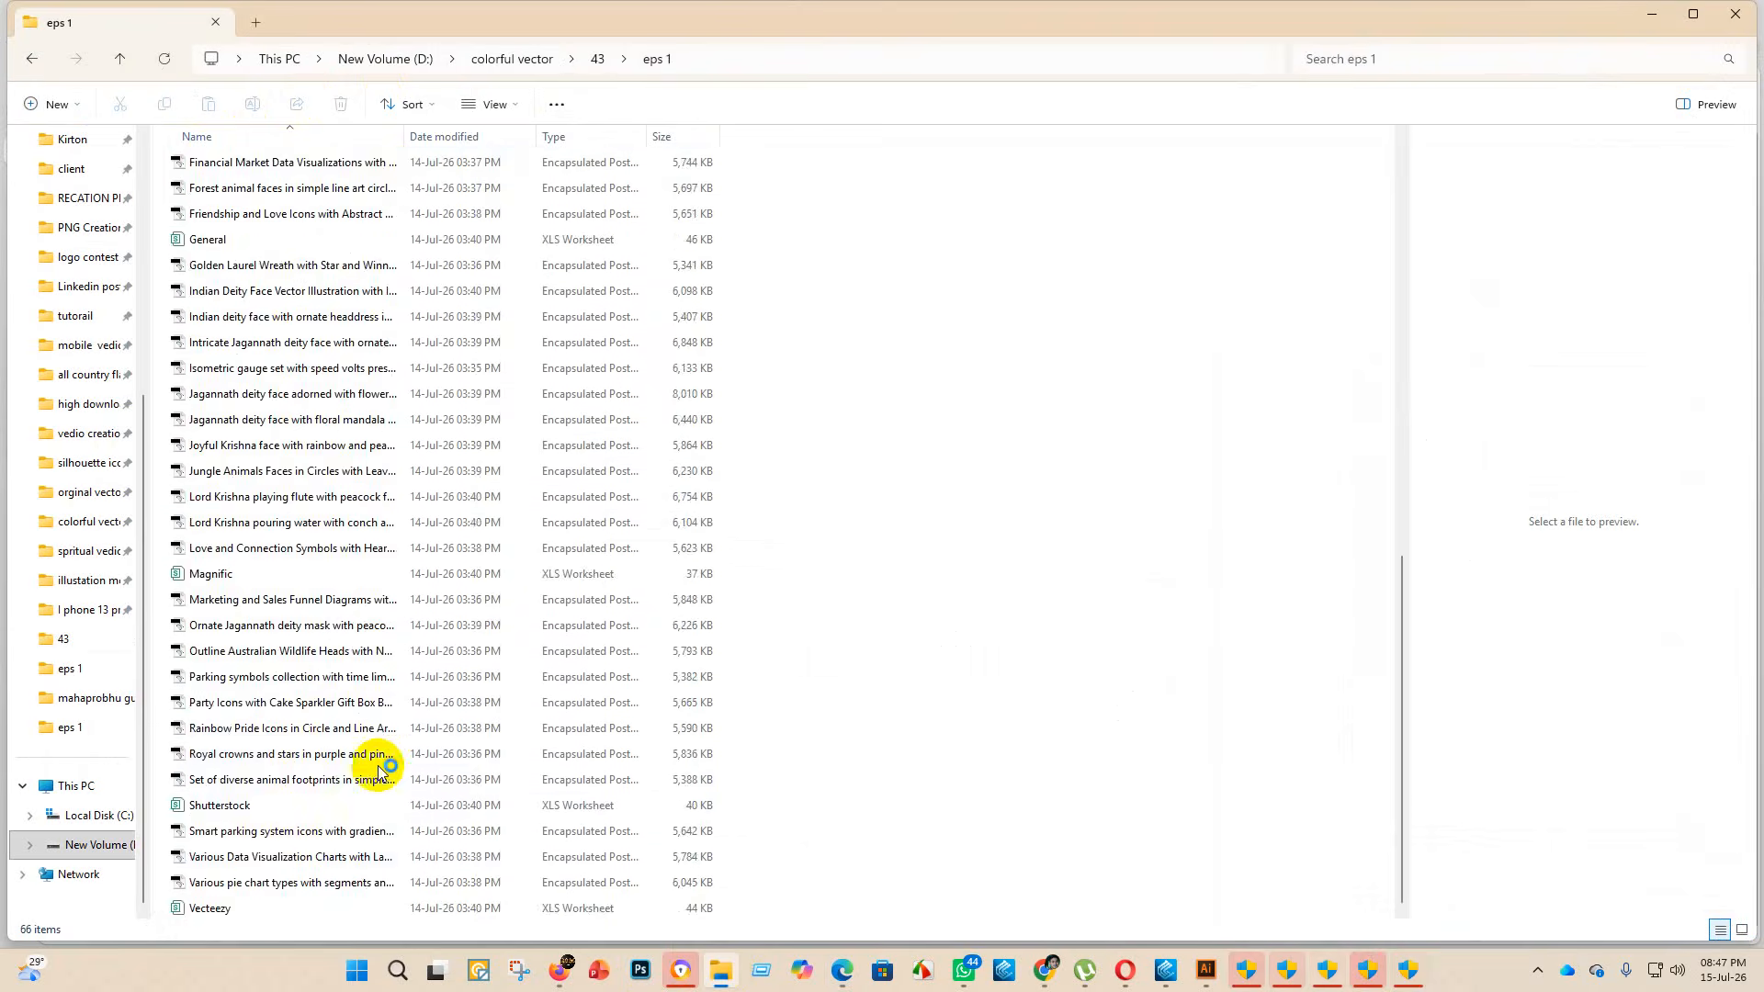
pyautogui.scroll(12, 224, 245)
pyautogui.click(1636, 25)
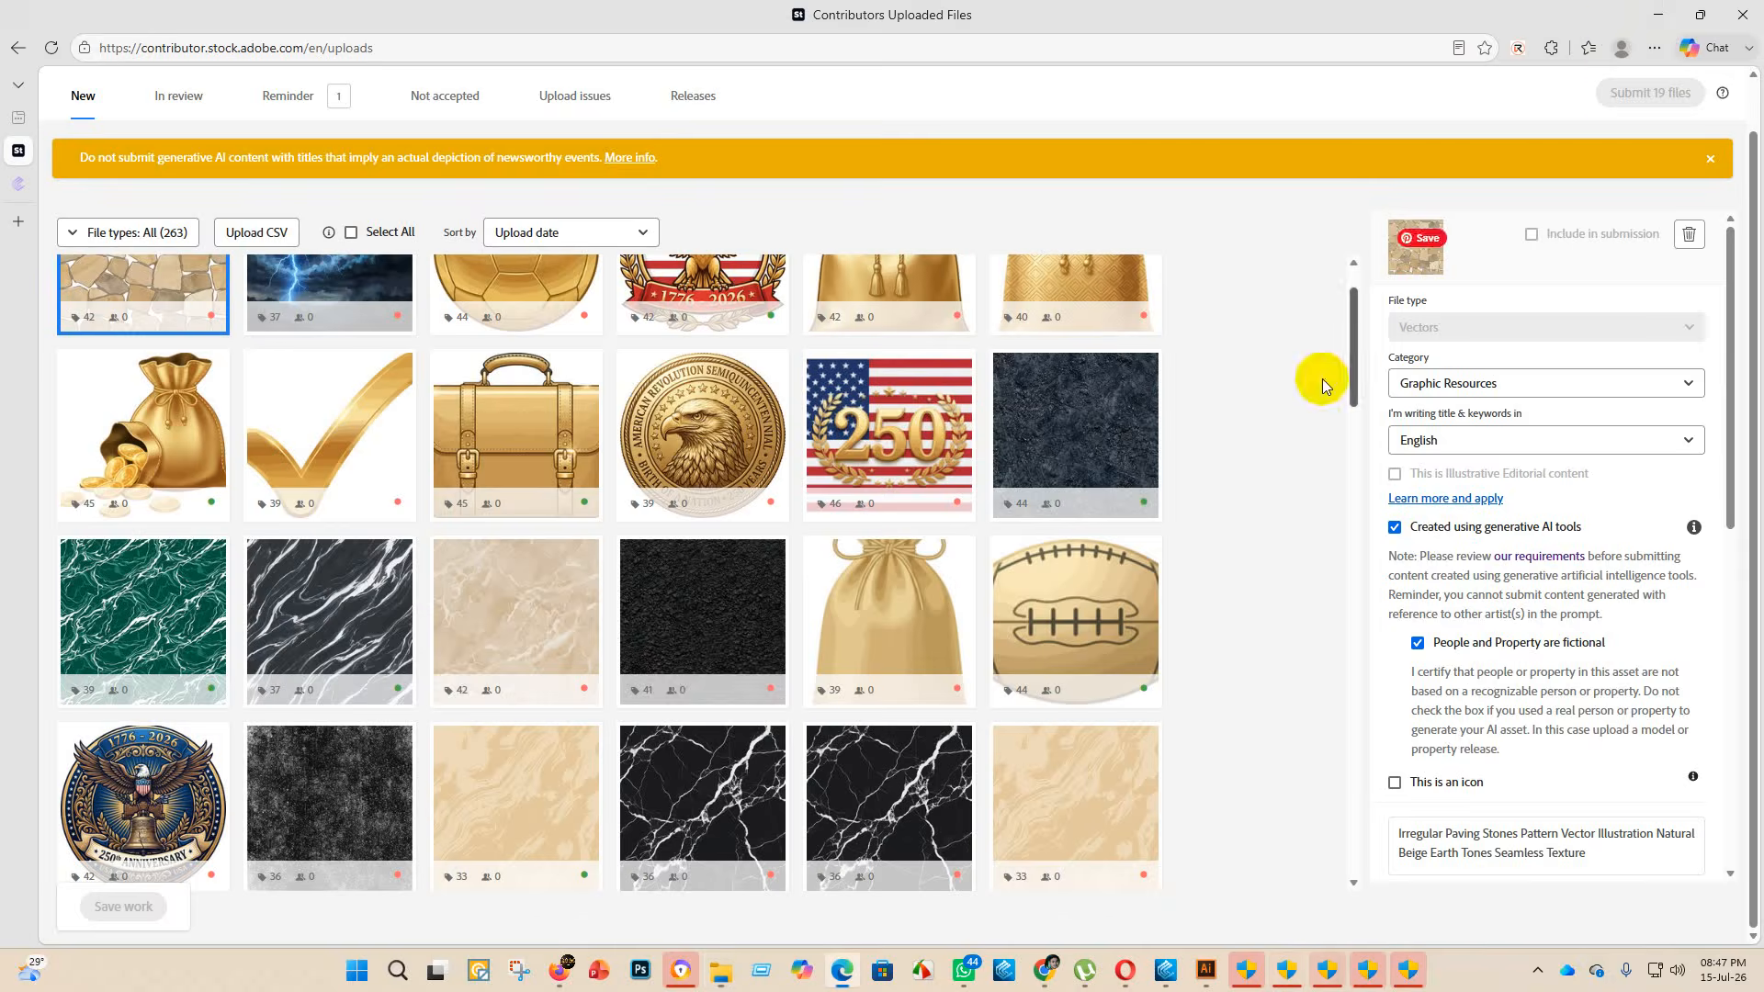
# - Switch to the Adobe Stock account in Chrome, open its uploaded files and look through the new, unsubmitted assets
pyautogui.click(1046, 969)
pyautogui.scroll(10, 334, 138)
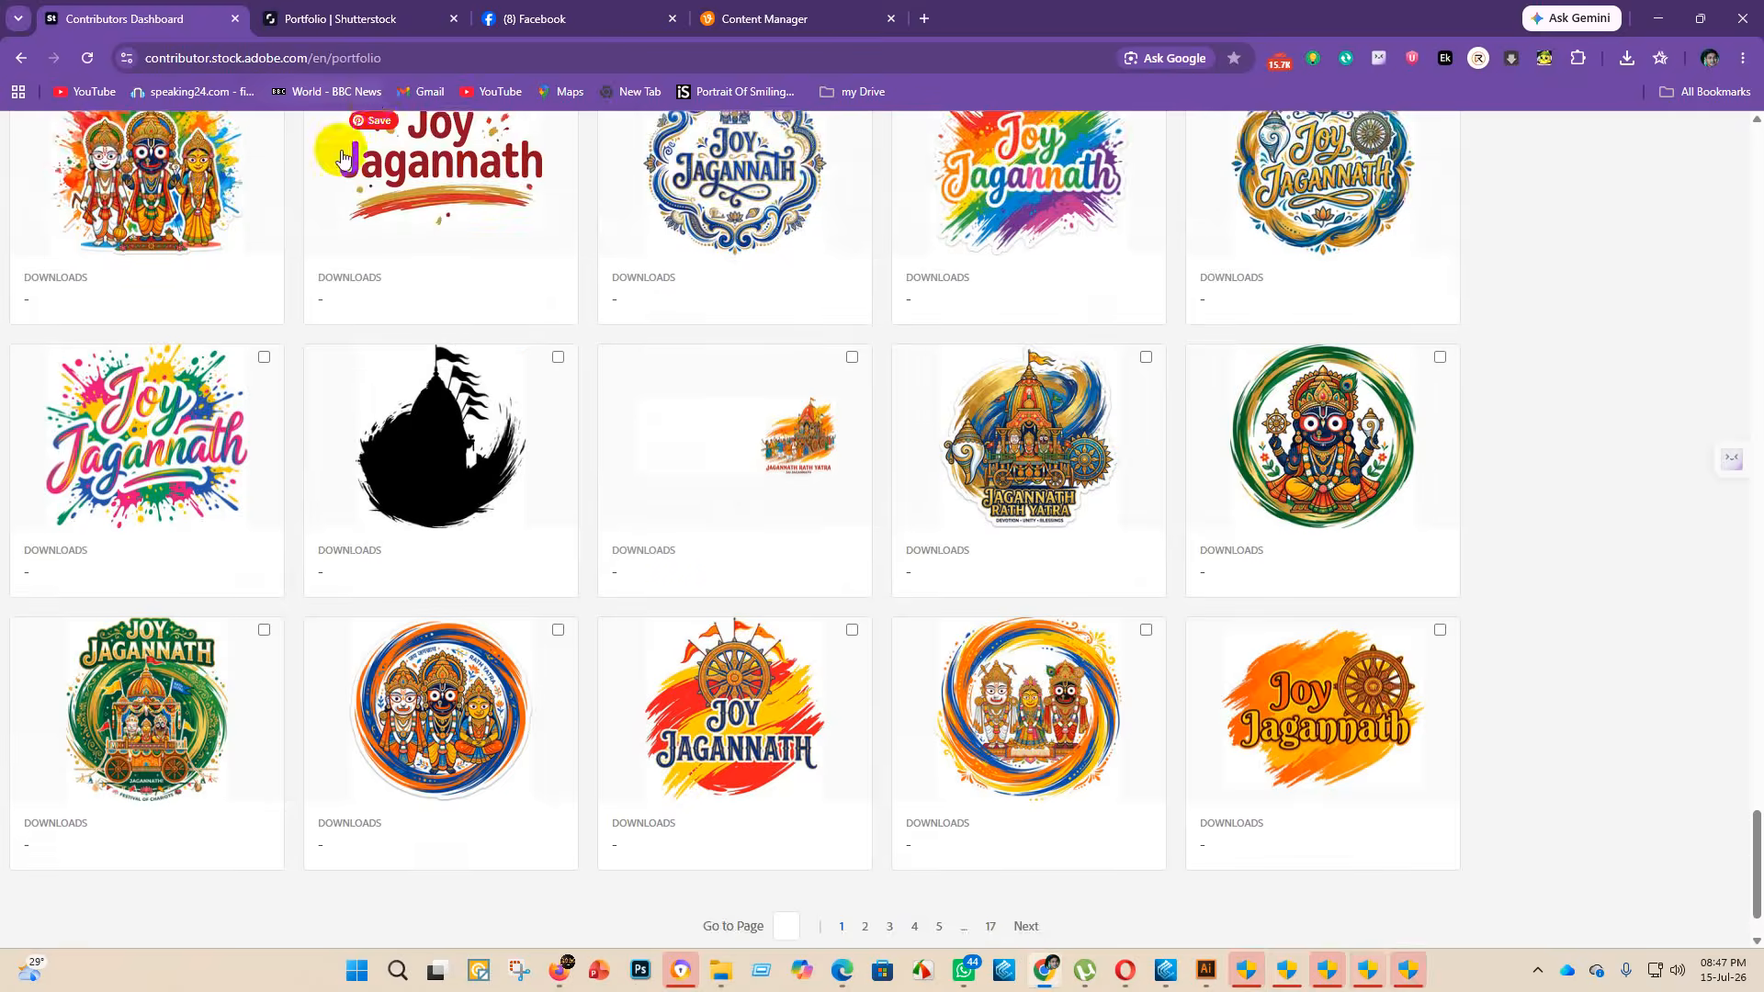
pyautogui.scroll(20, 649, 500)
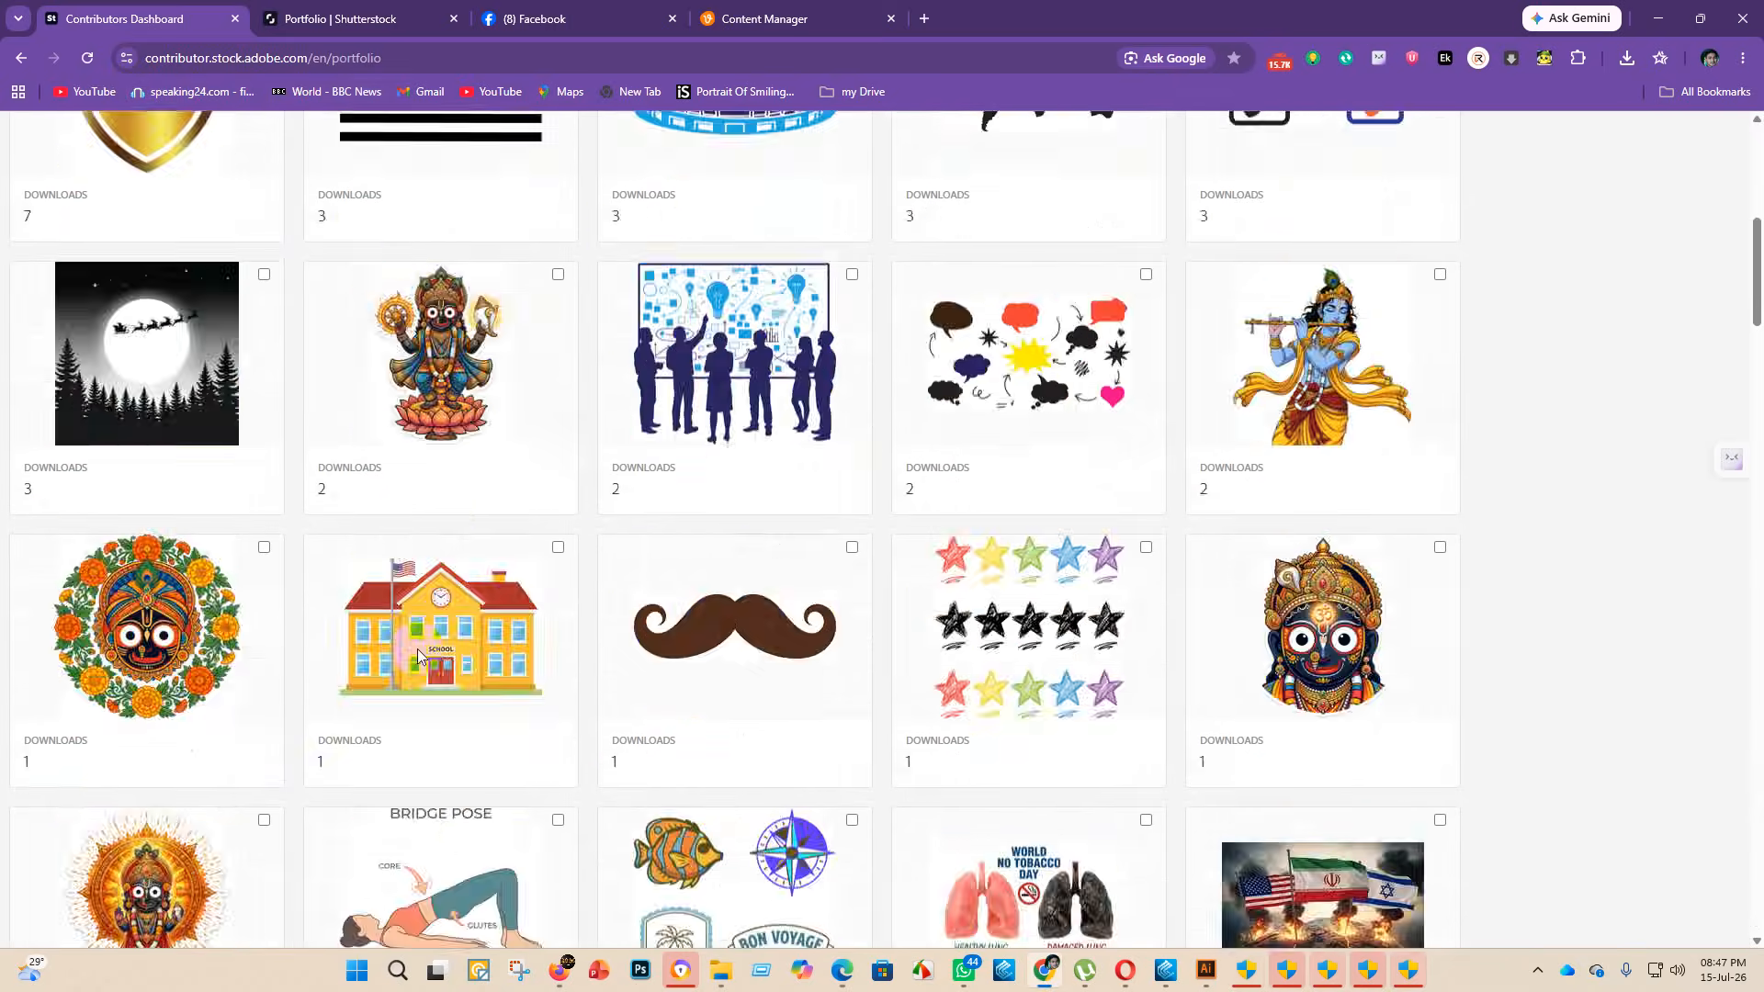
pyautogui.scroll(8, 383, 636)
pyautogui.click(332, 140)
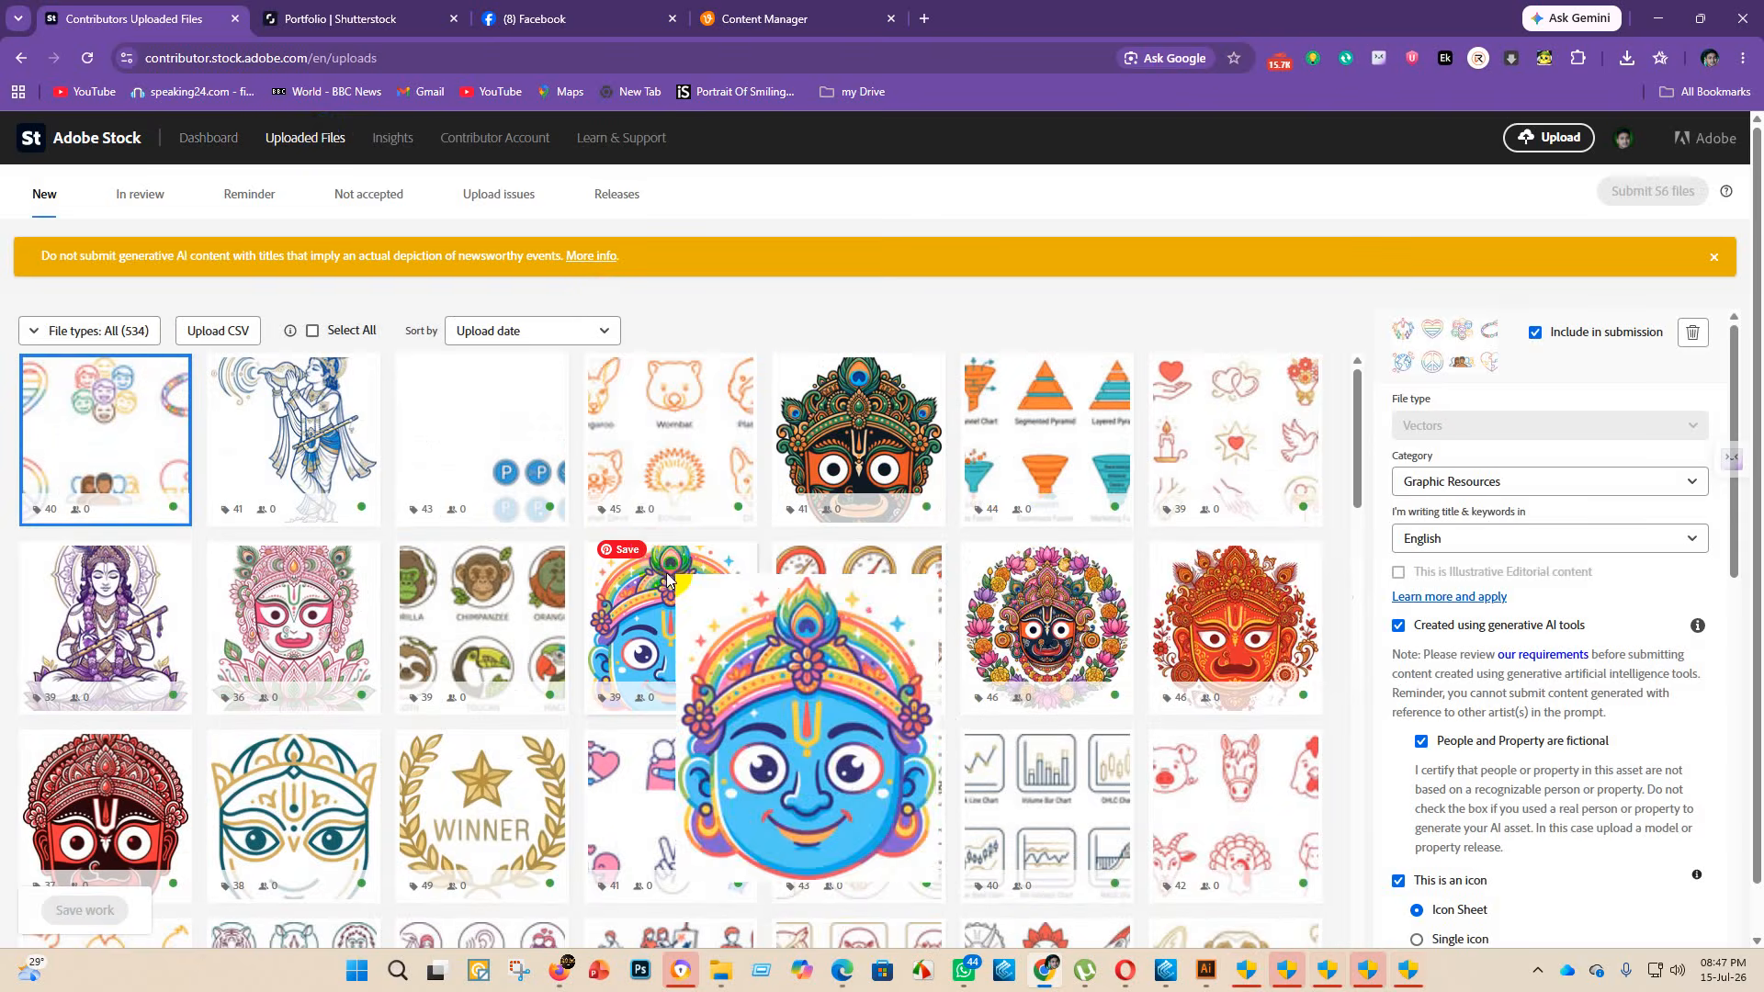
pyautogui.scroll(-10, 698, 735)
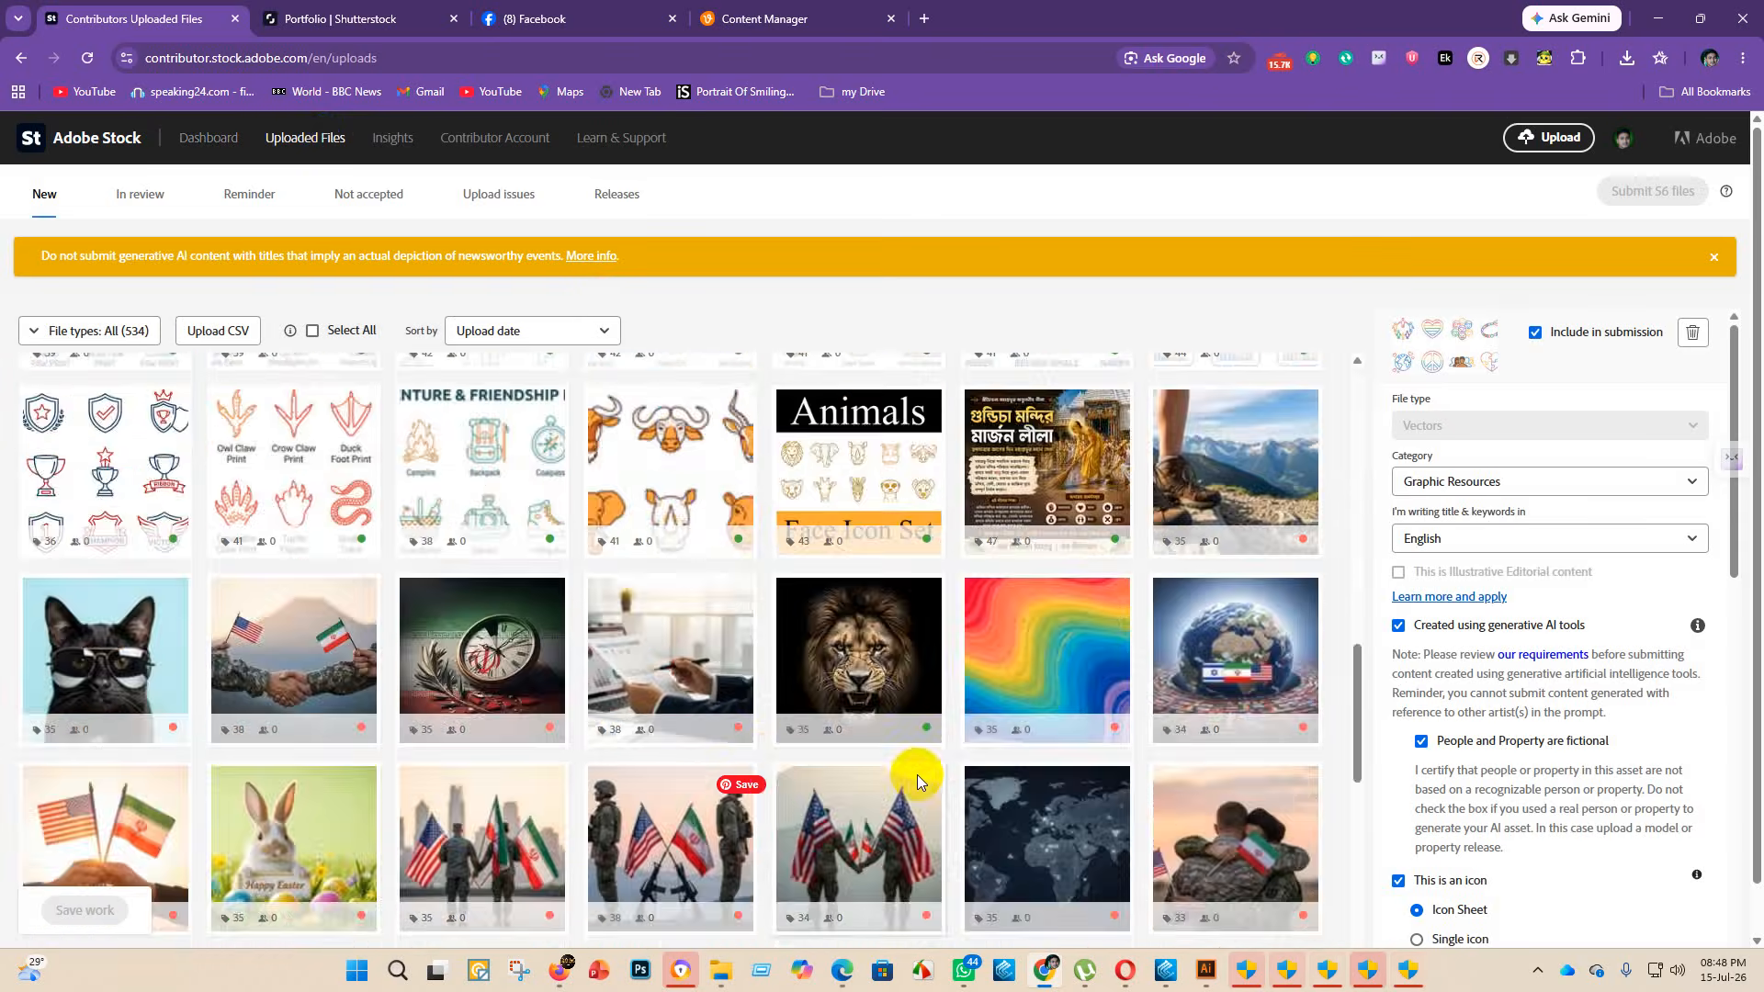
pyautogui.scroll(10, 924, 768)
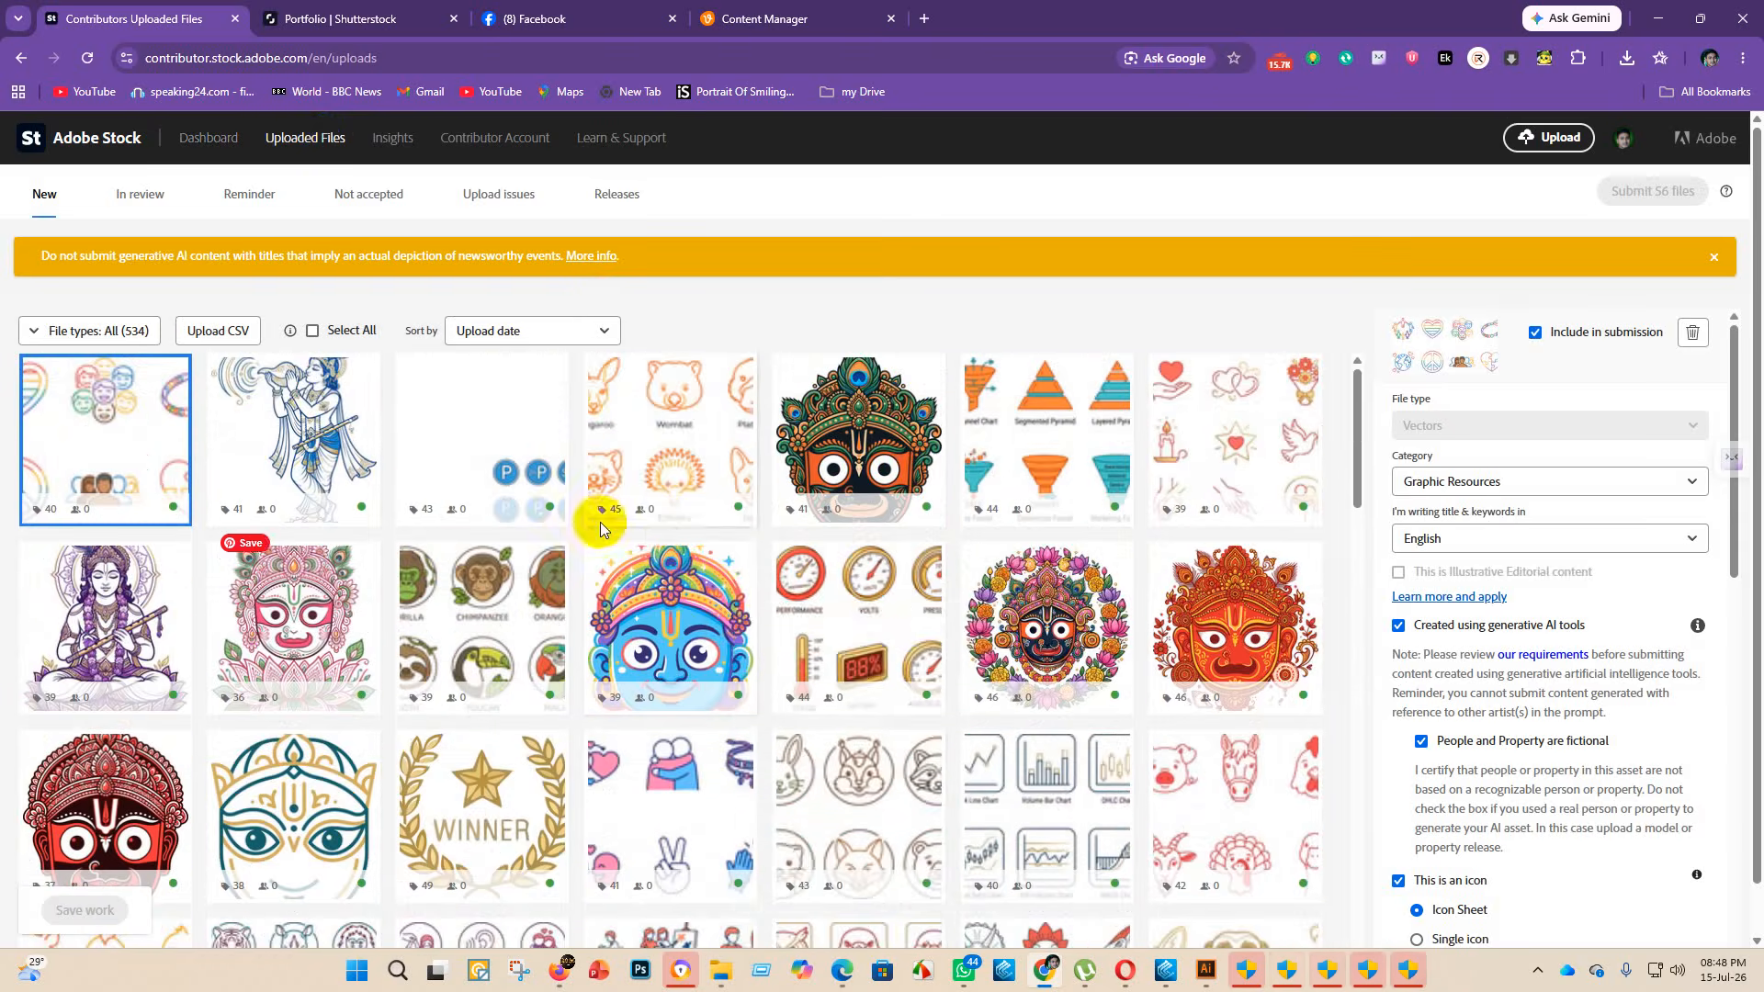
pyautogui.scroll(-8, 790, 763)
pyautogui.scroll(5, 698, 716)
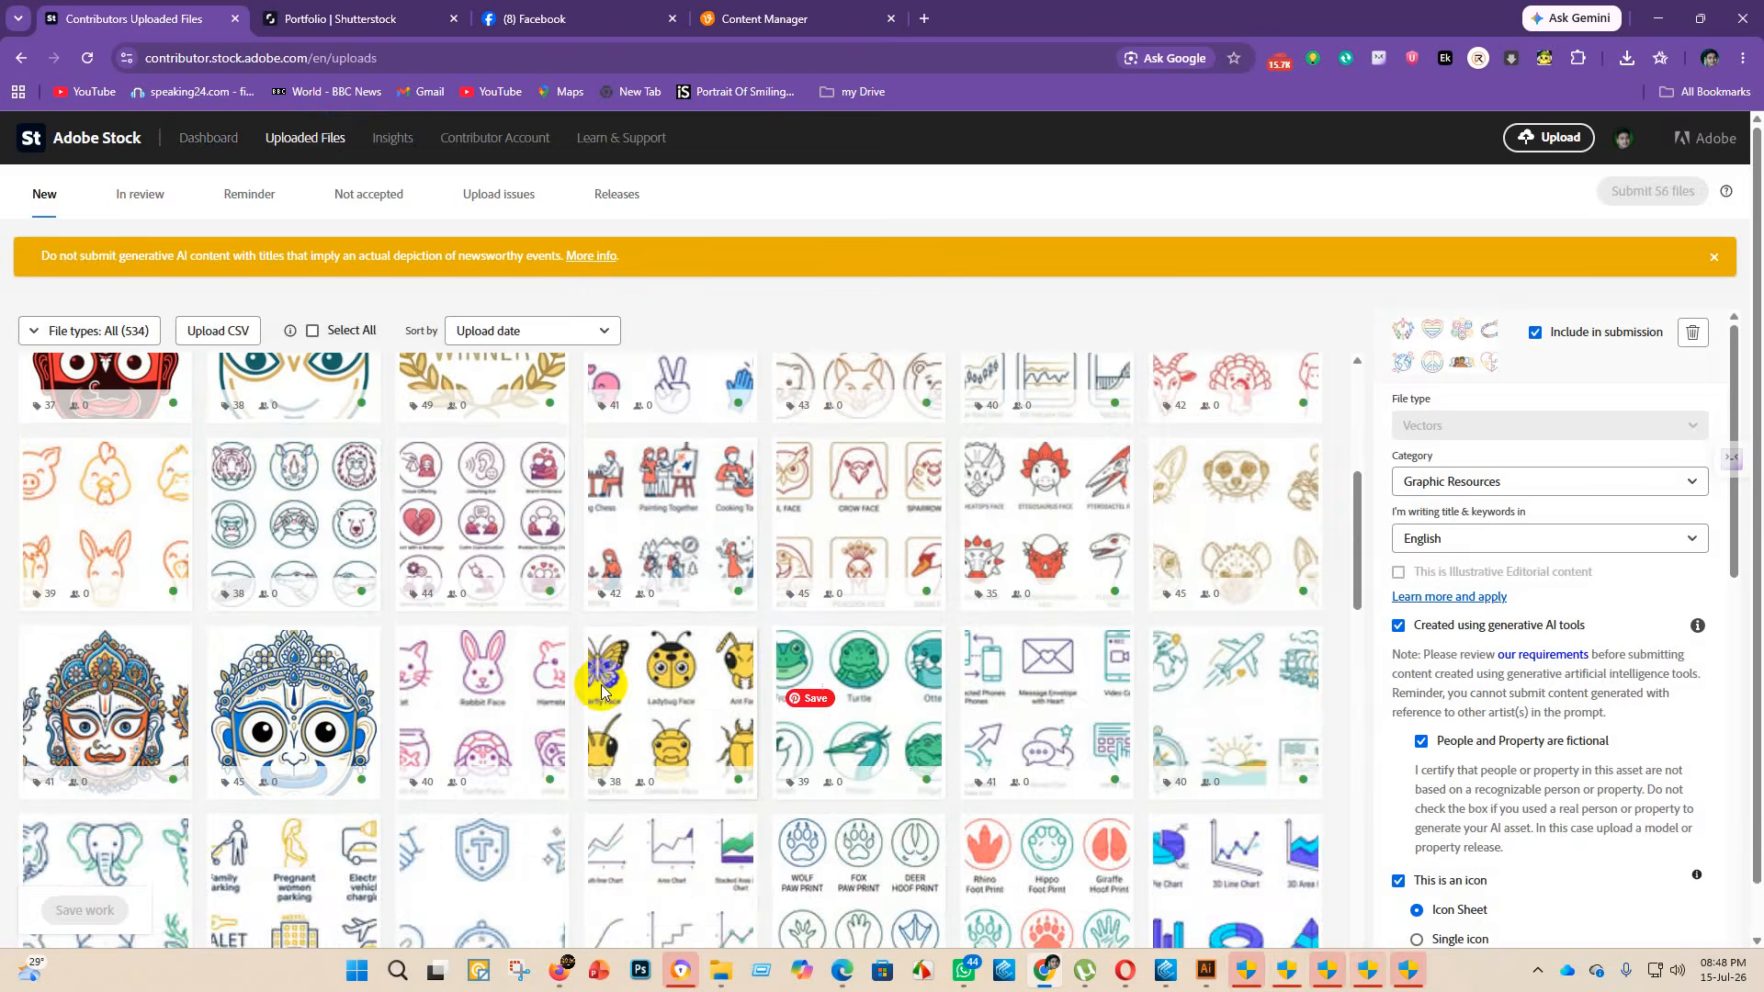
pyautogui.scroll(-5, 551, 677)
pyautogui.scroll(-5, 760, 771)
pyautogui.scroll(10, 761, 771)
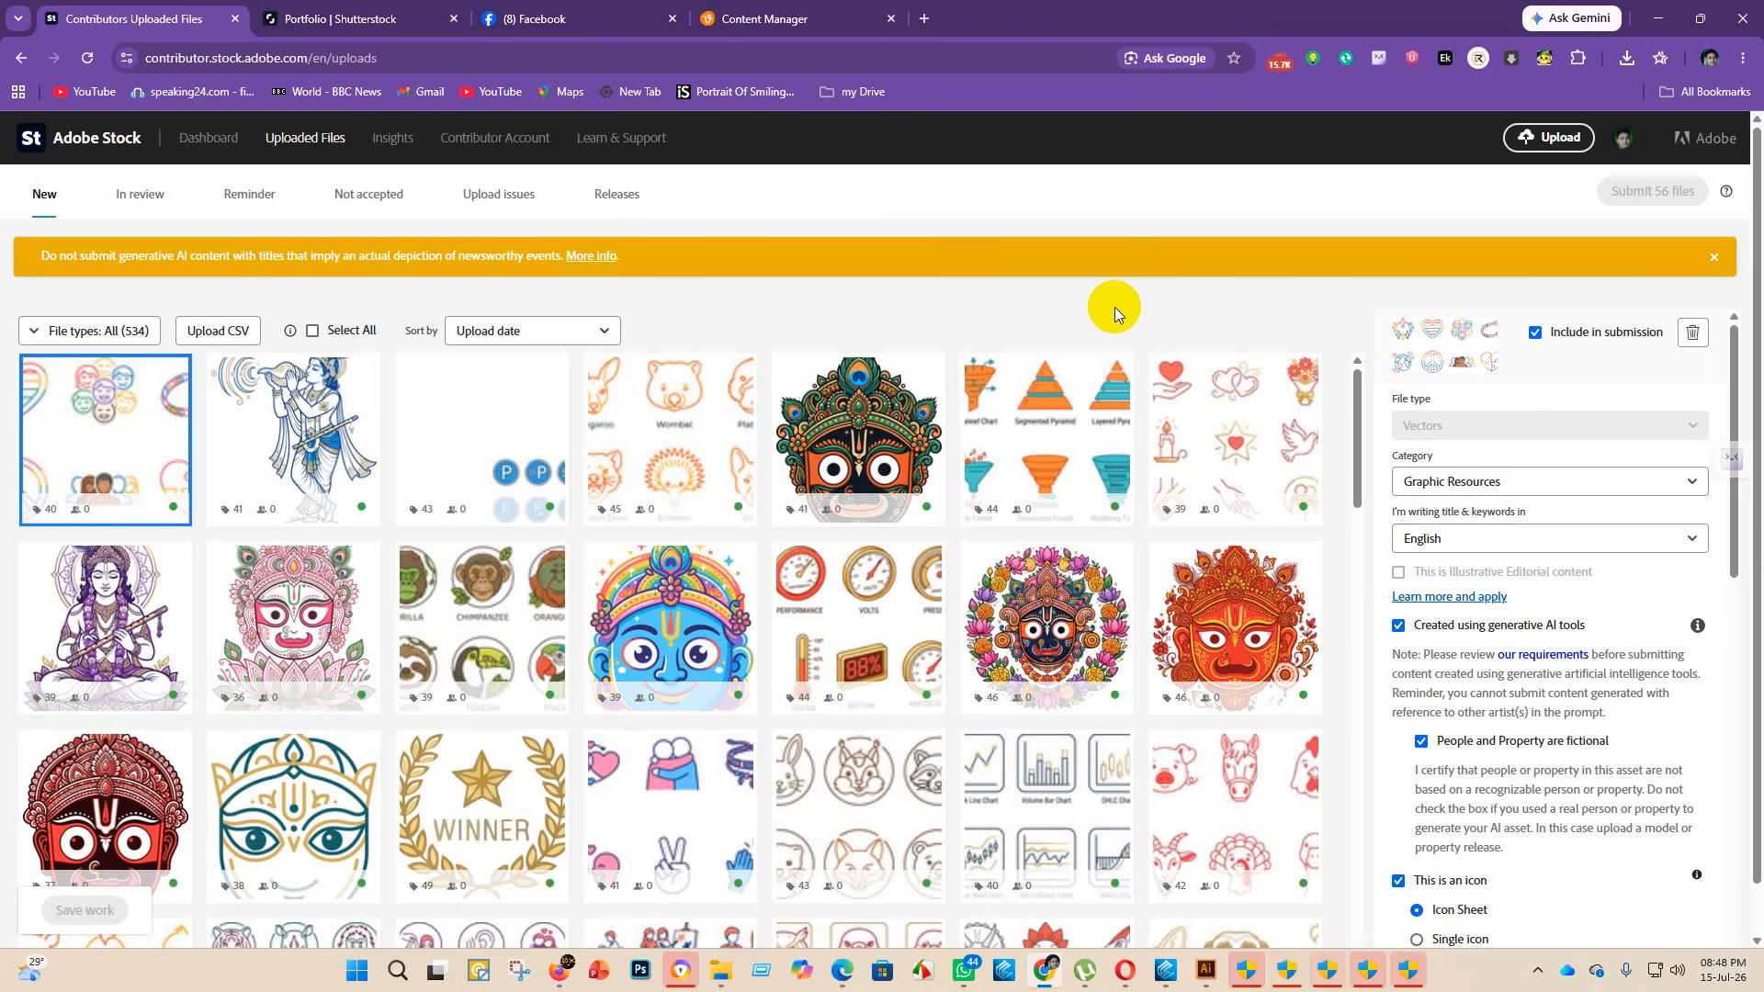
# - Open the recent top sellers in the Adobe Stock insights and look through the best-selling photo contributors
pyautogui.click(407, 152)
pyautogui.click(180, 193)
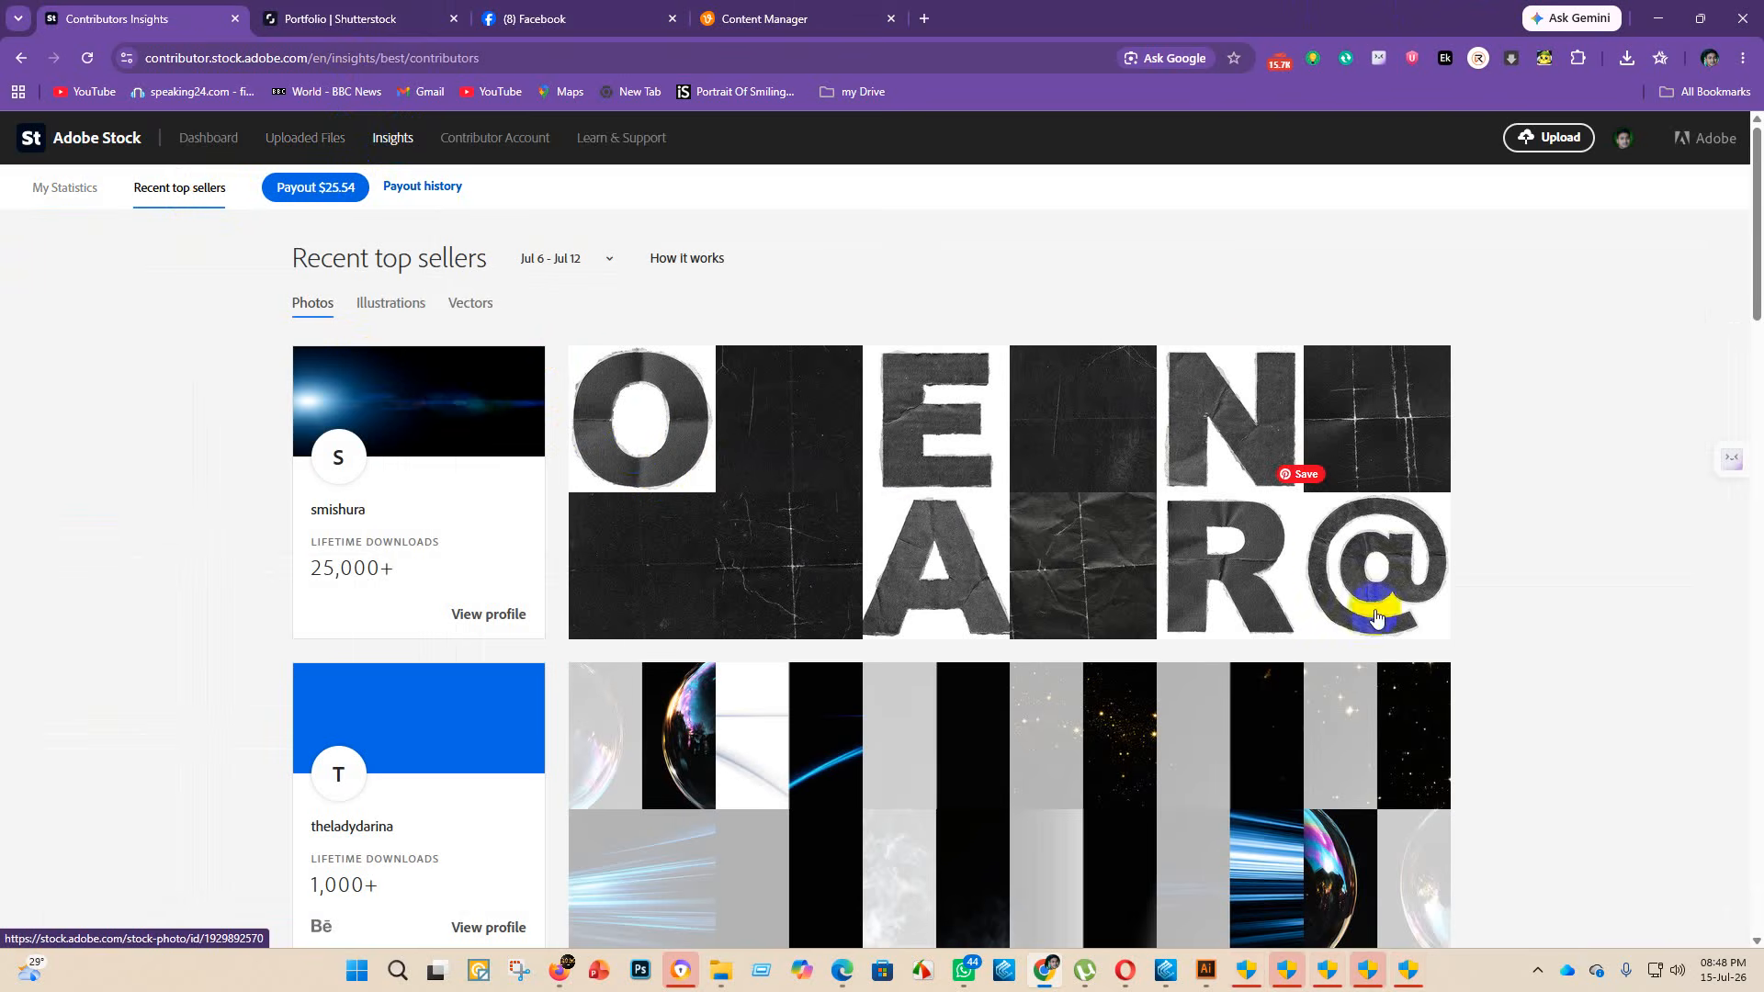
pyautogui.scroll(-4, 970, 584)
pyautogui.scroll(-2, 934, 702)
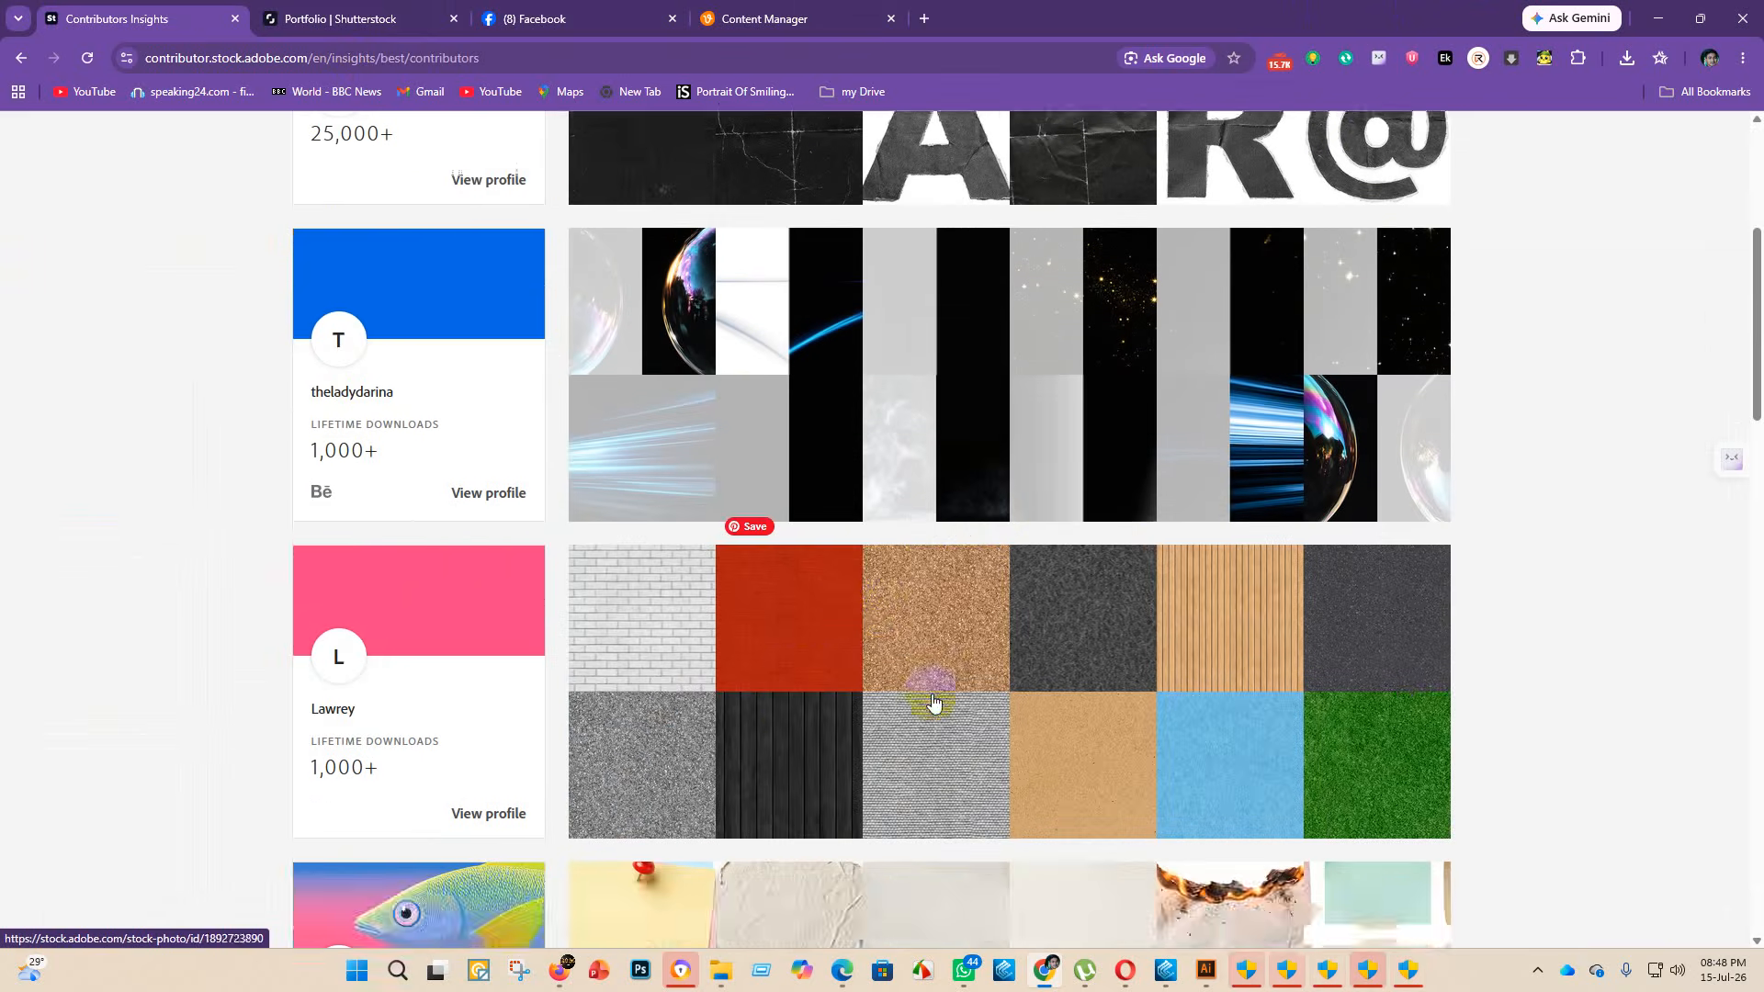
pyautogui.scroll(-8, 1041, 613)
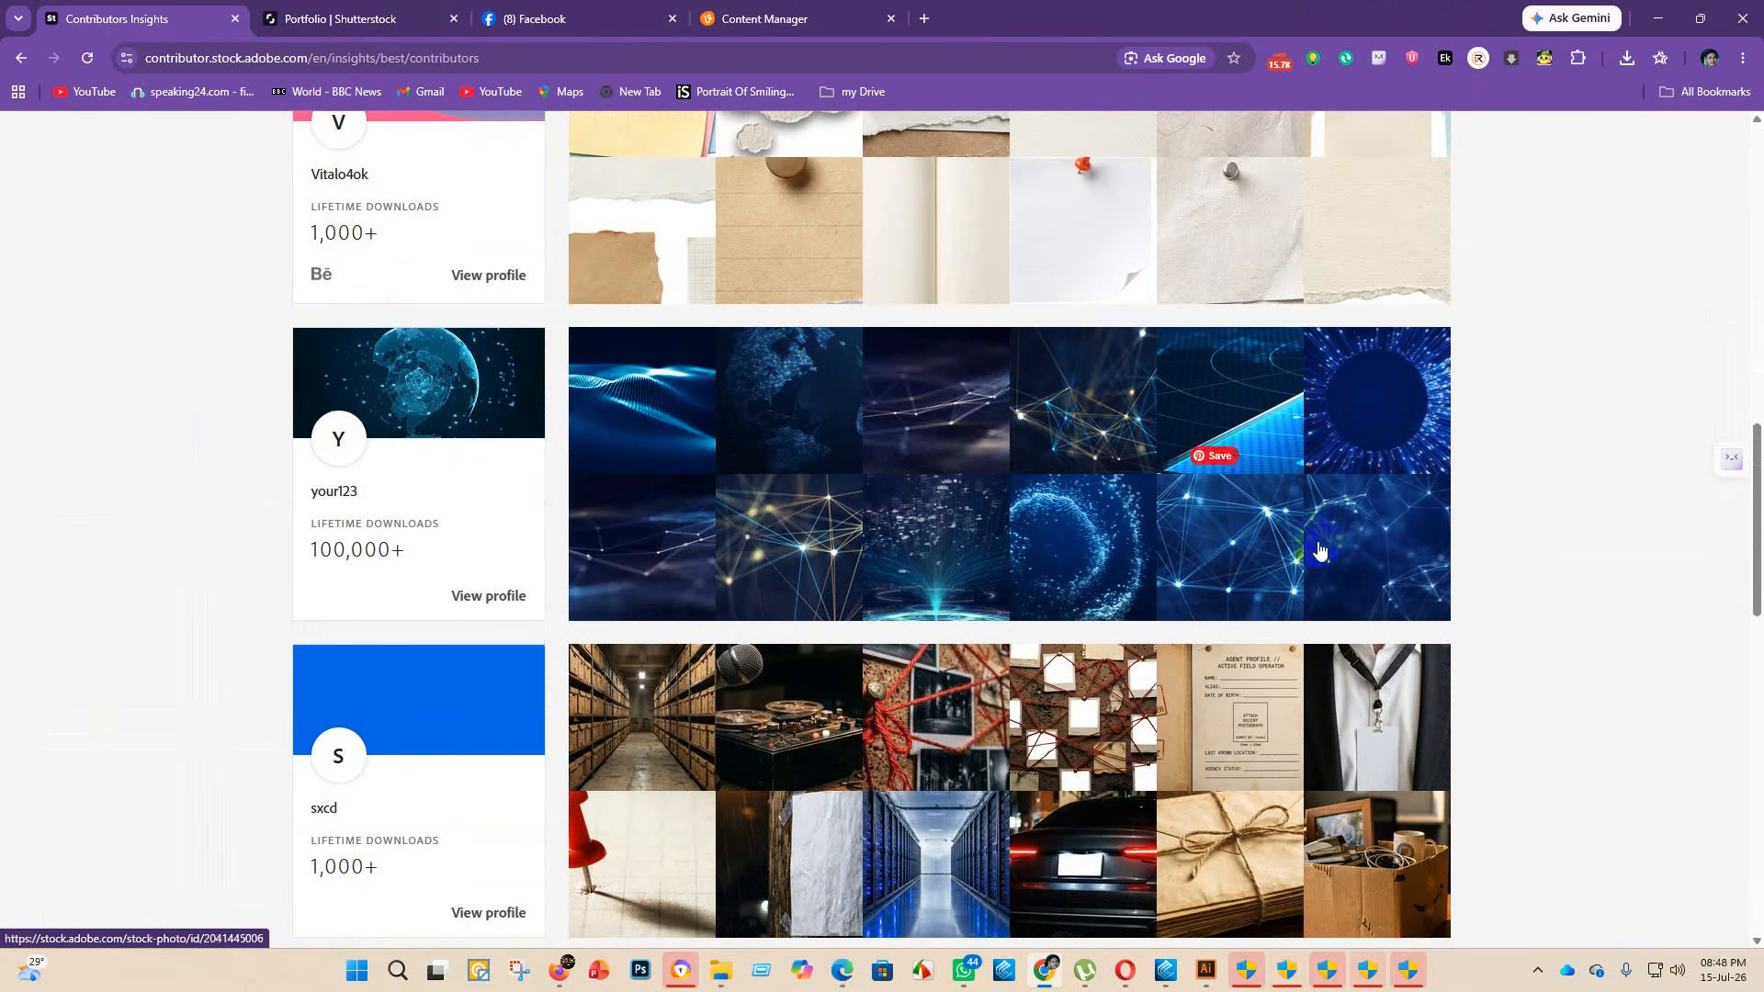
pyautogui.scroll(-3, 1318, 550)
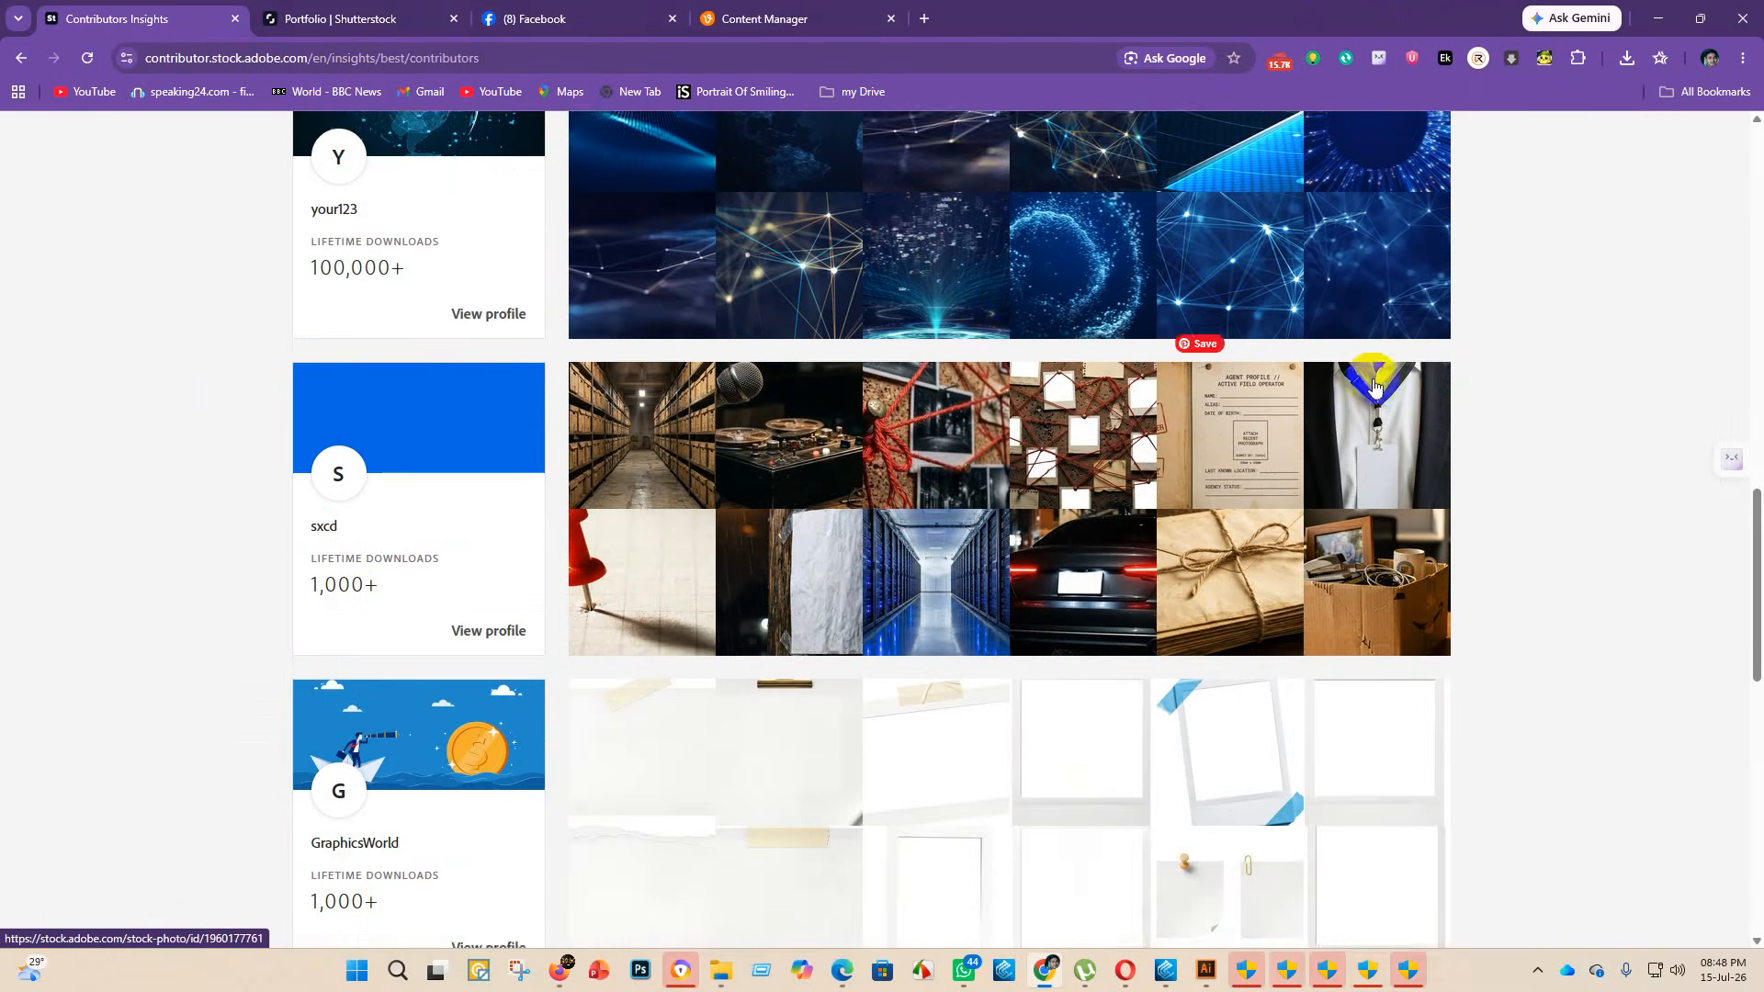
pyautogui.scroll(-3, 741, 476)
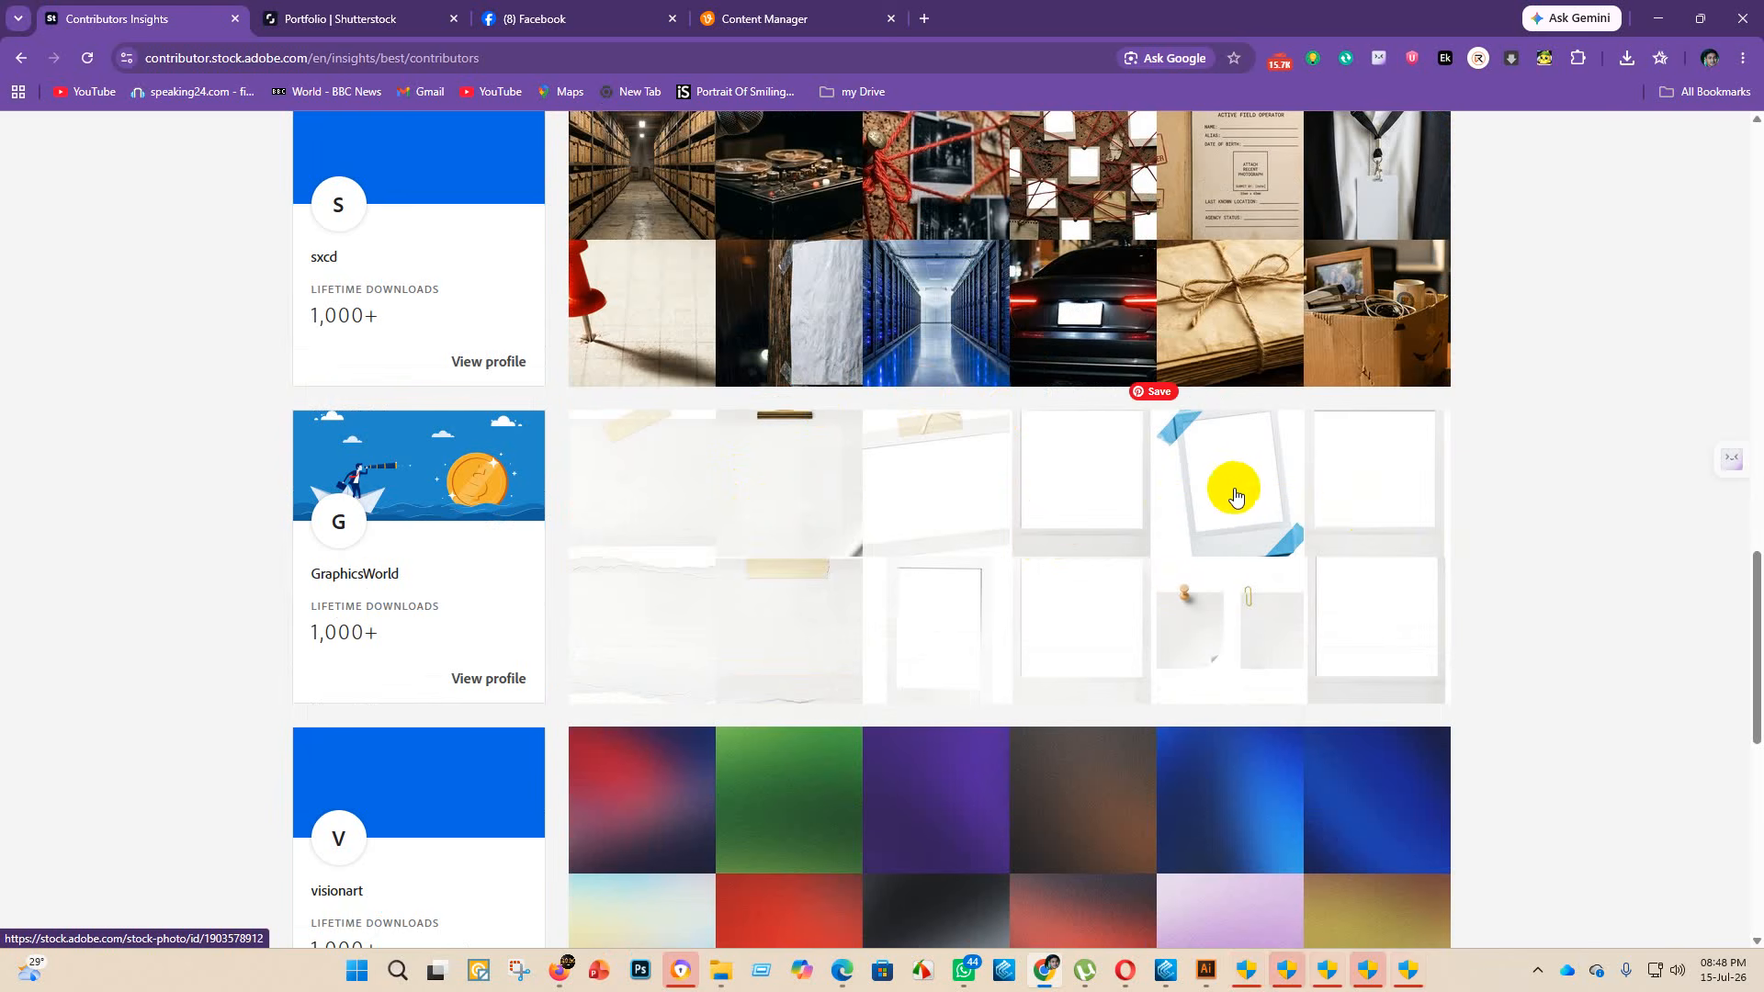
pyautogui.scroll(-9, 1209, 466)
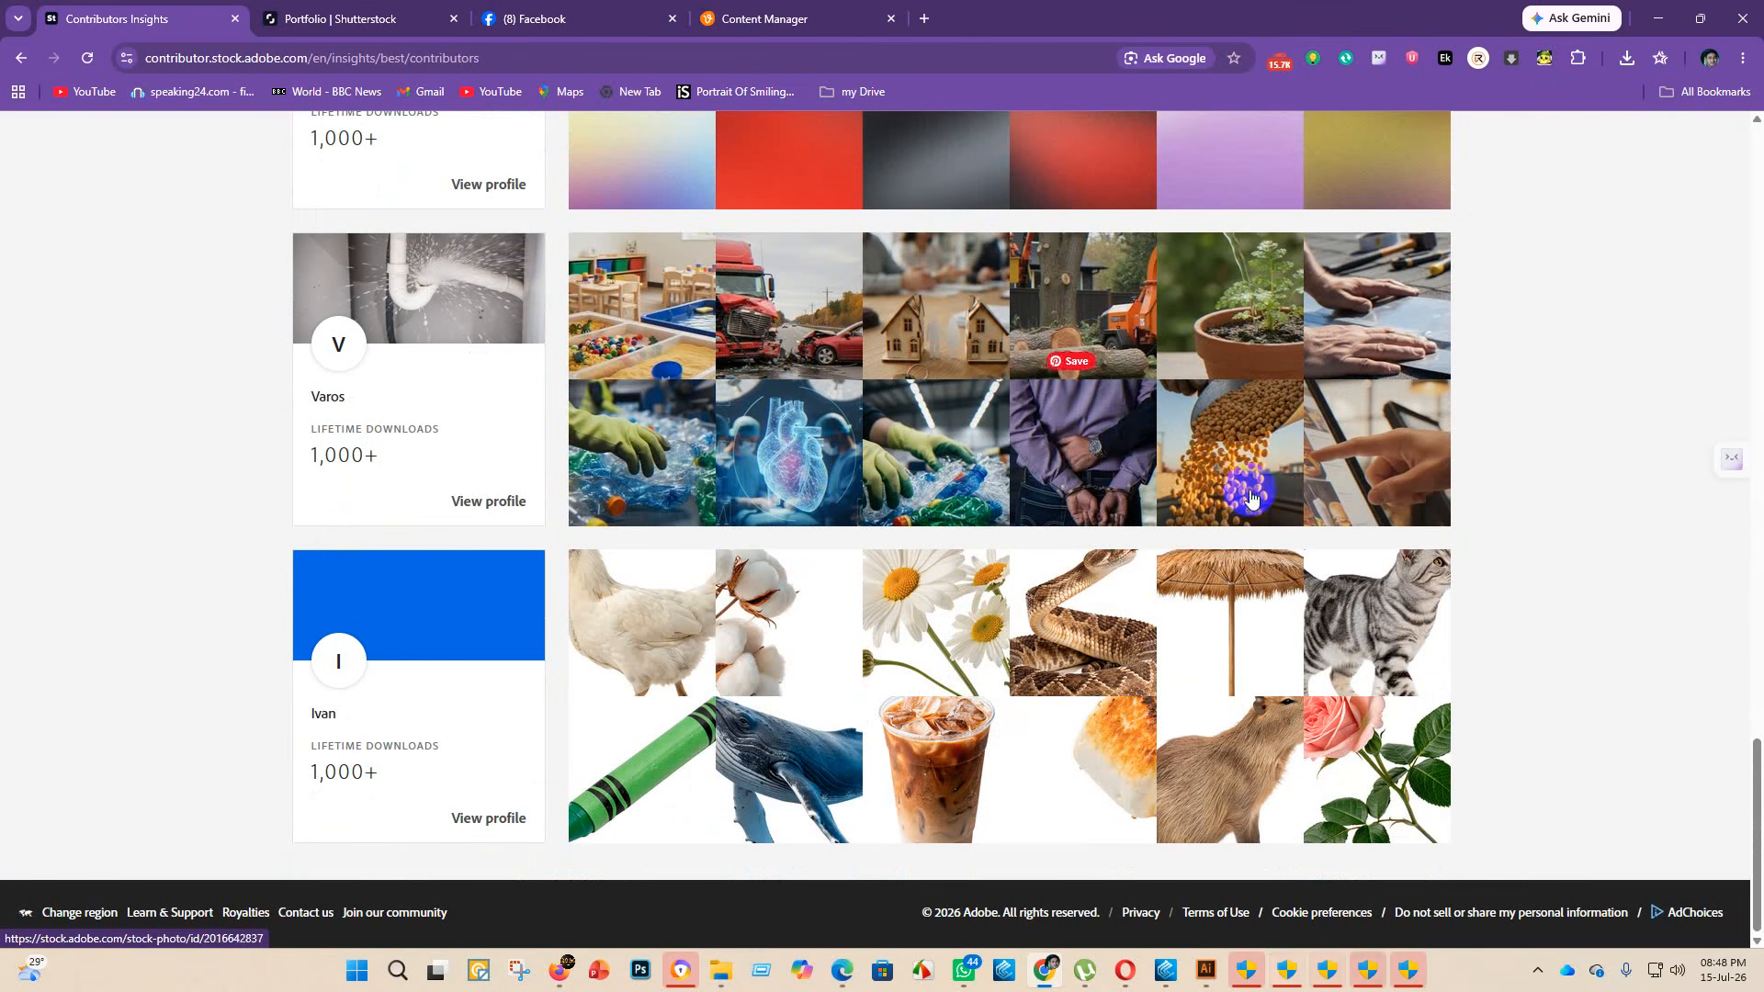
pyautogui.scroll(1, 720, 516)
pyautogui.scroll(20, 720, 516)
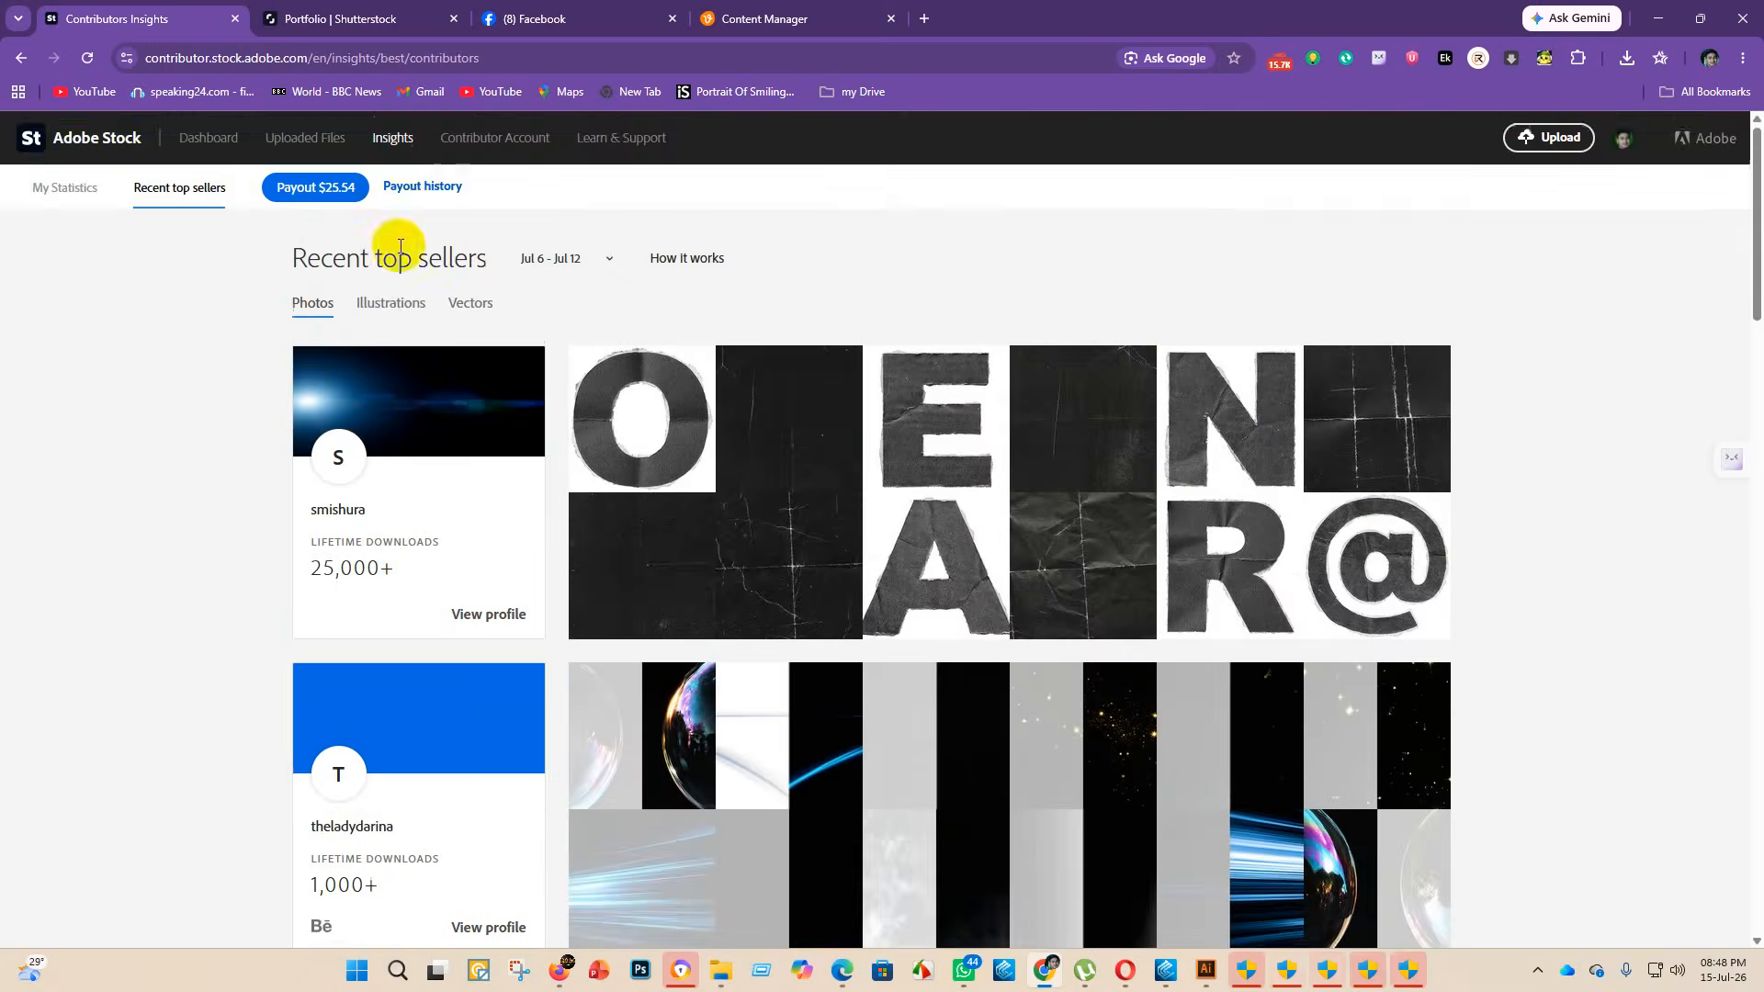
# - Show the recent top sellers for illustrations and look through the contributors' best-selling works
pyautogui.click(405, 304)
pyautogui.scroll(-5, 594, 328)
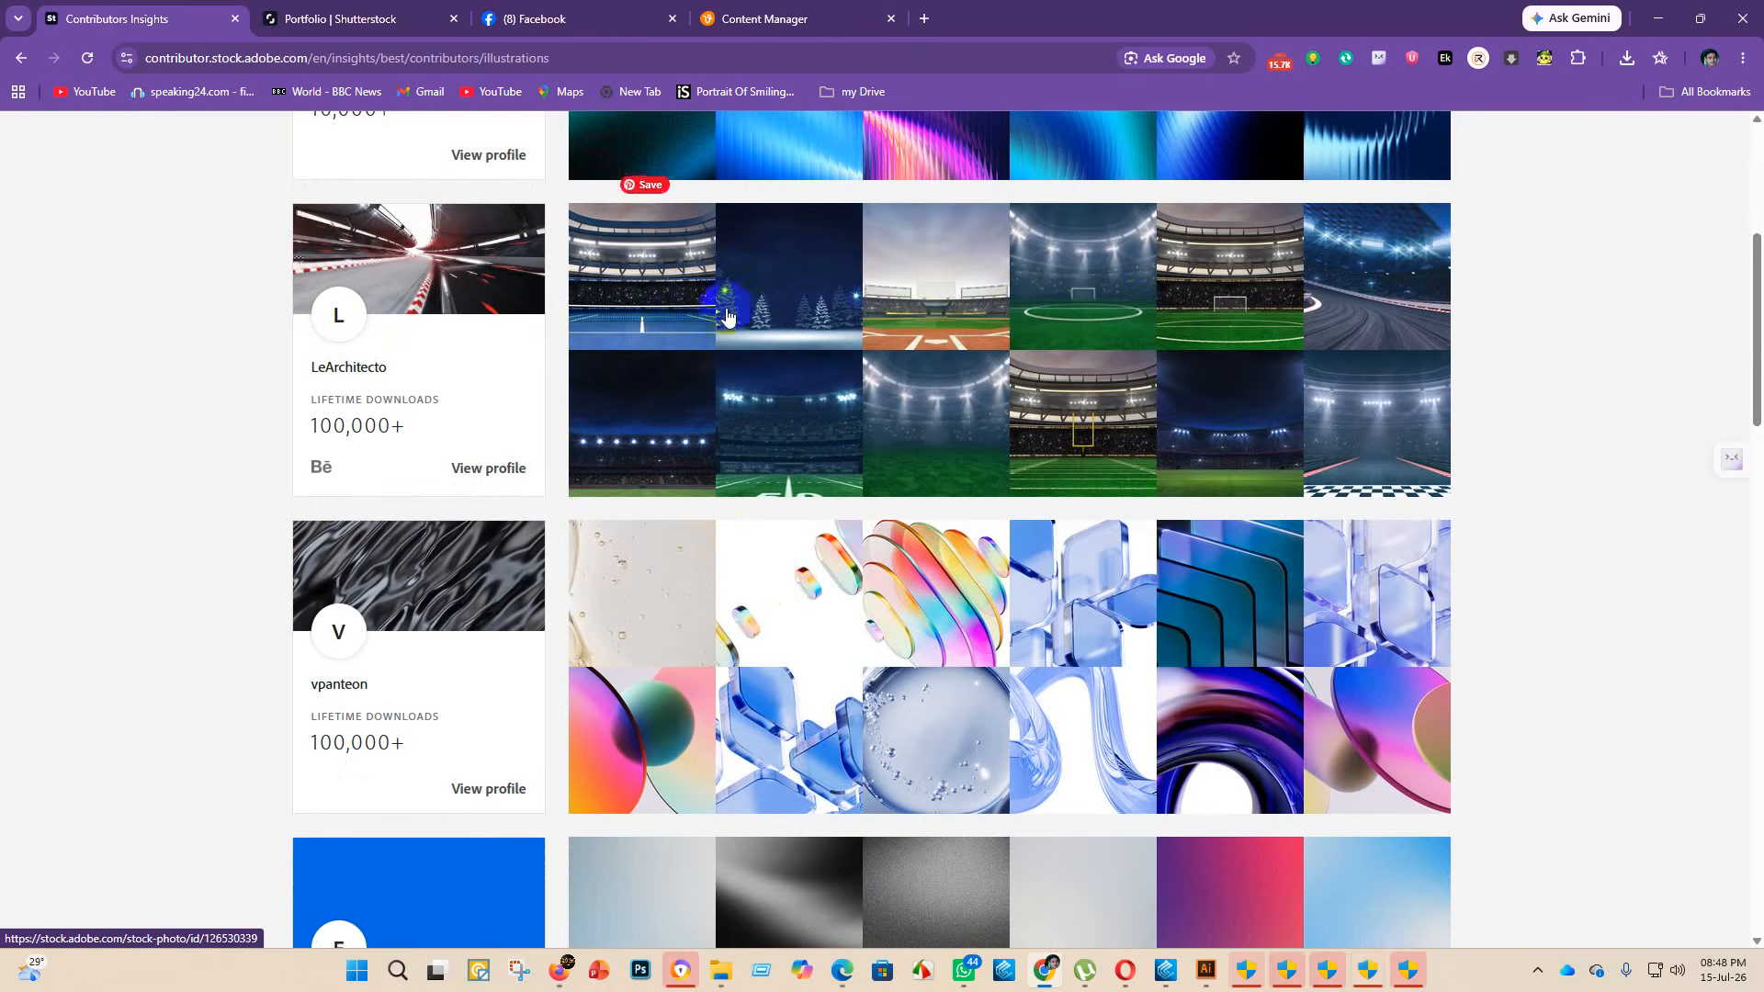
pyautogui.scroll(-12, 549, 327)
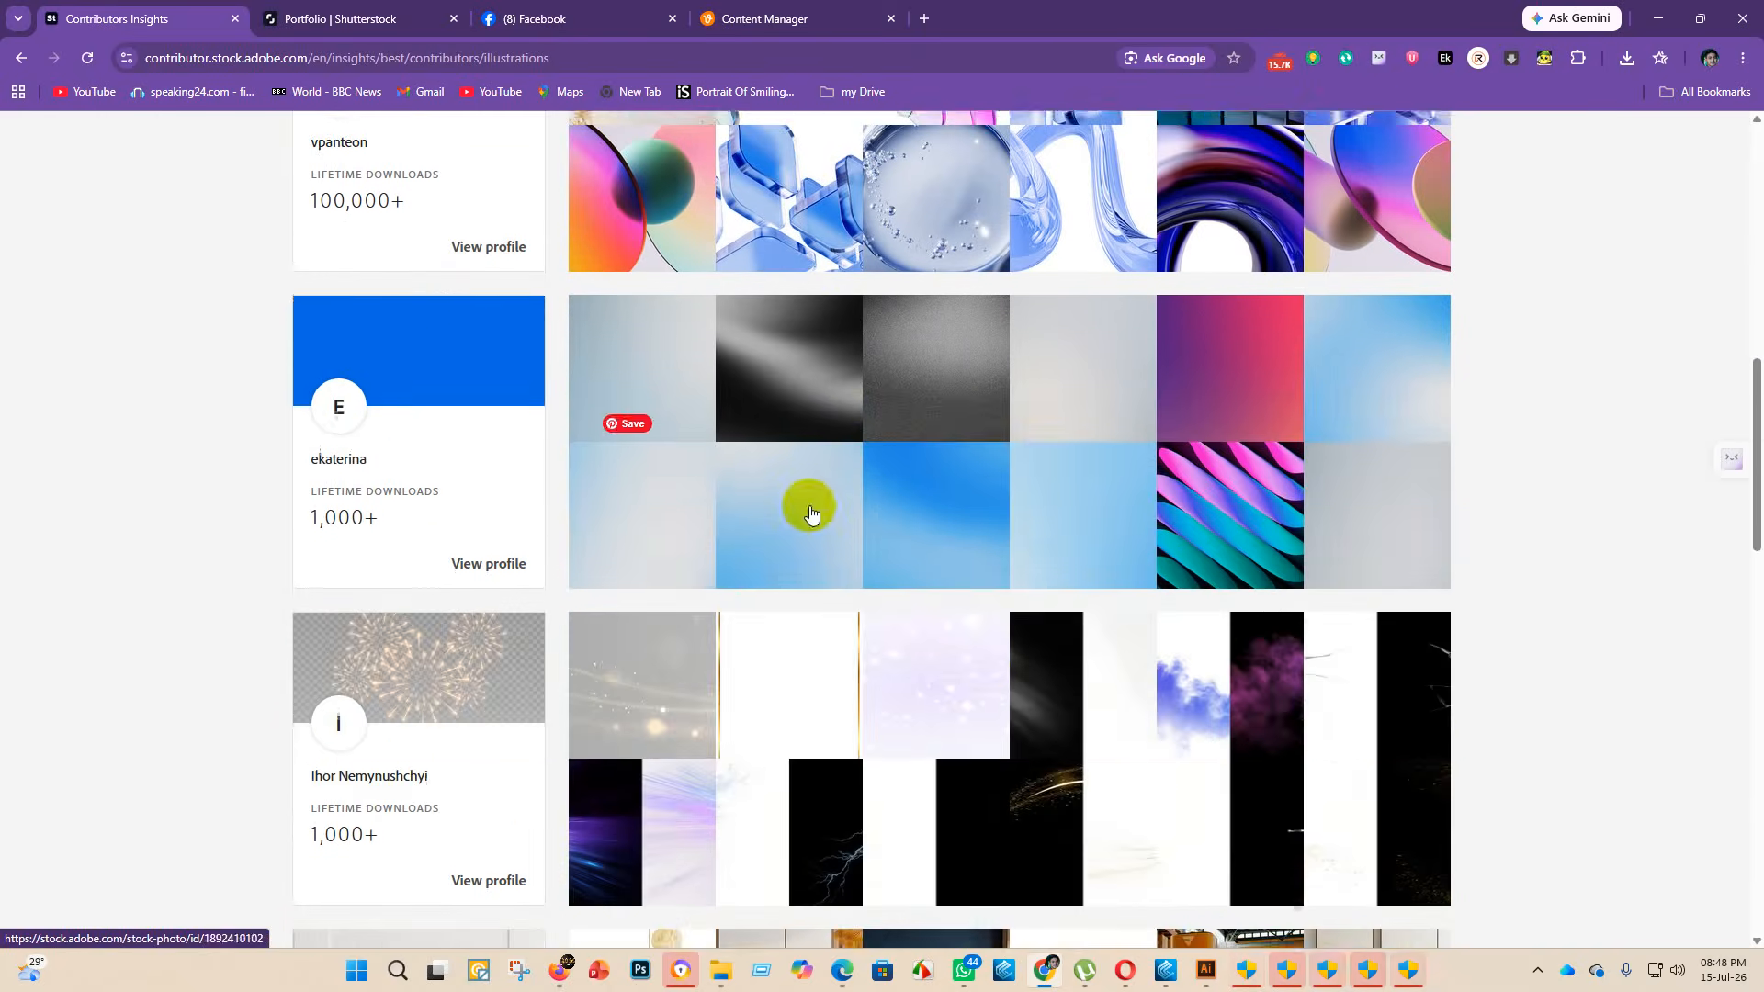
pyautogui.scroll(-1, 721, 721)
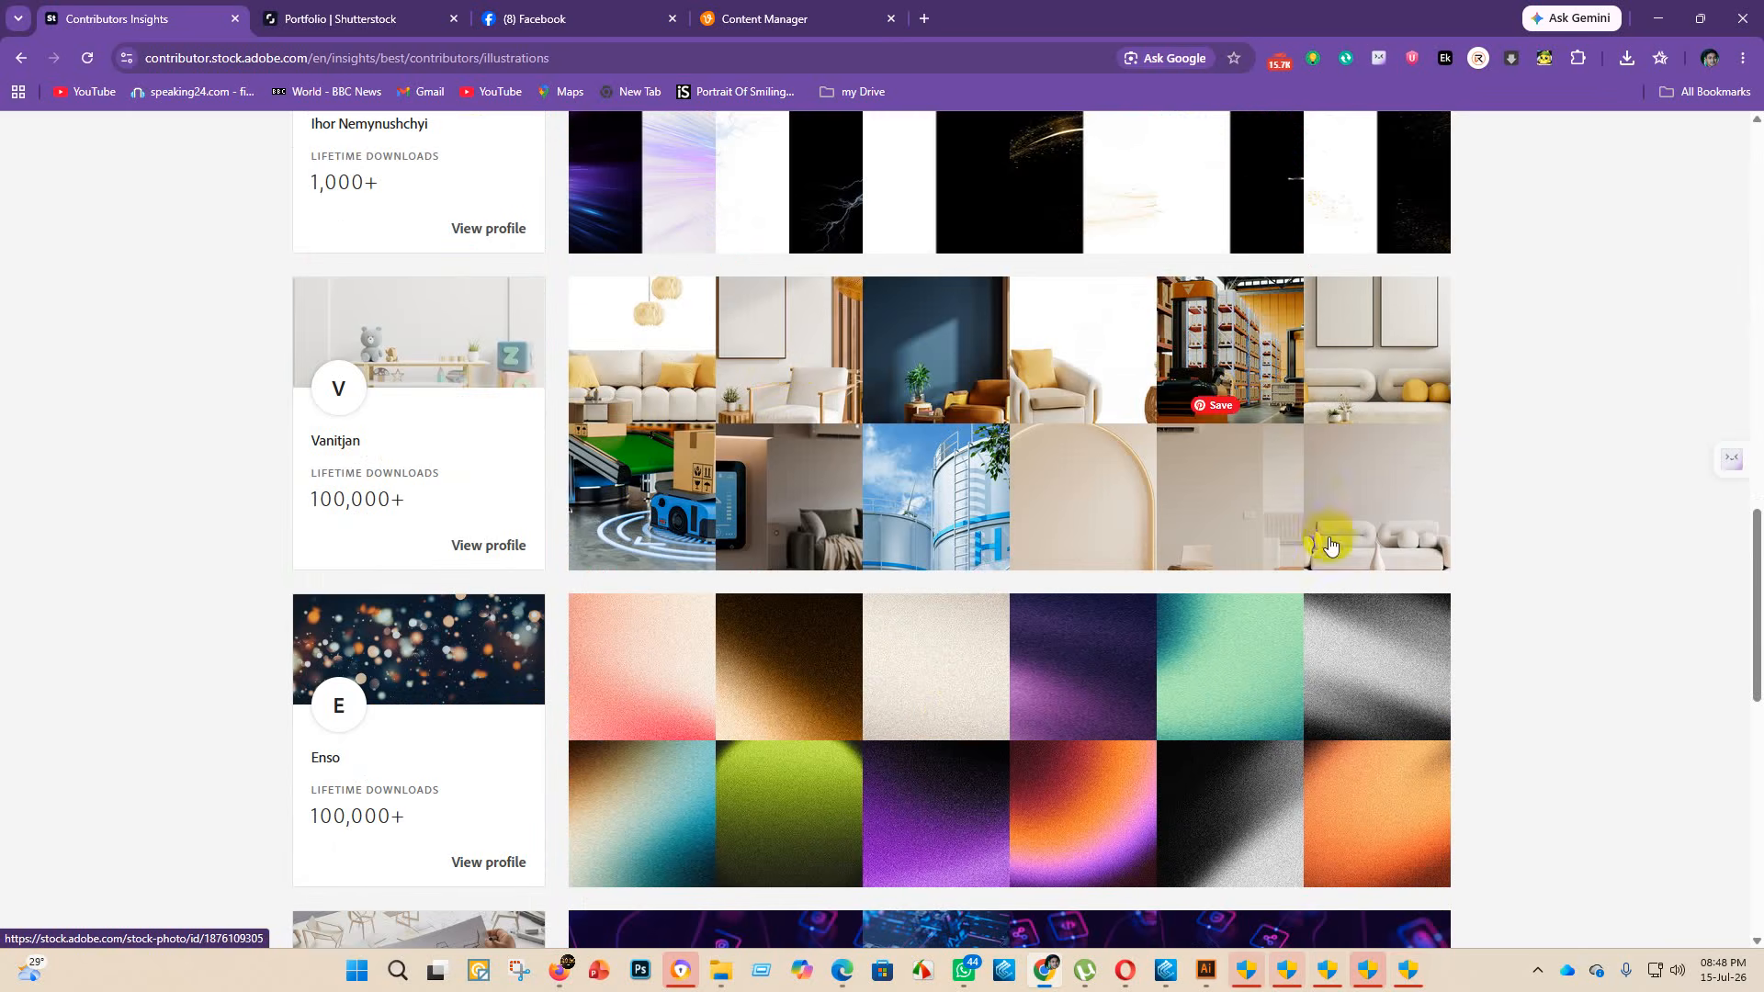
pyautogui.scroll(-10, 1329, 545)
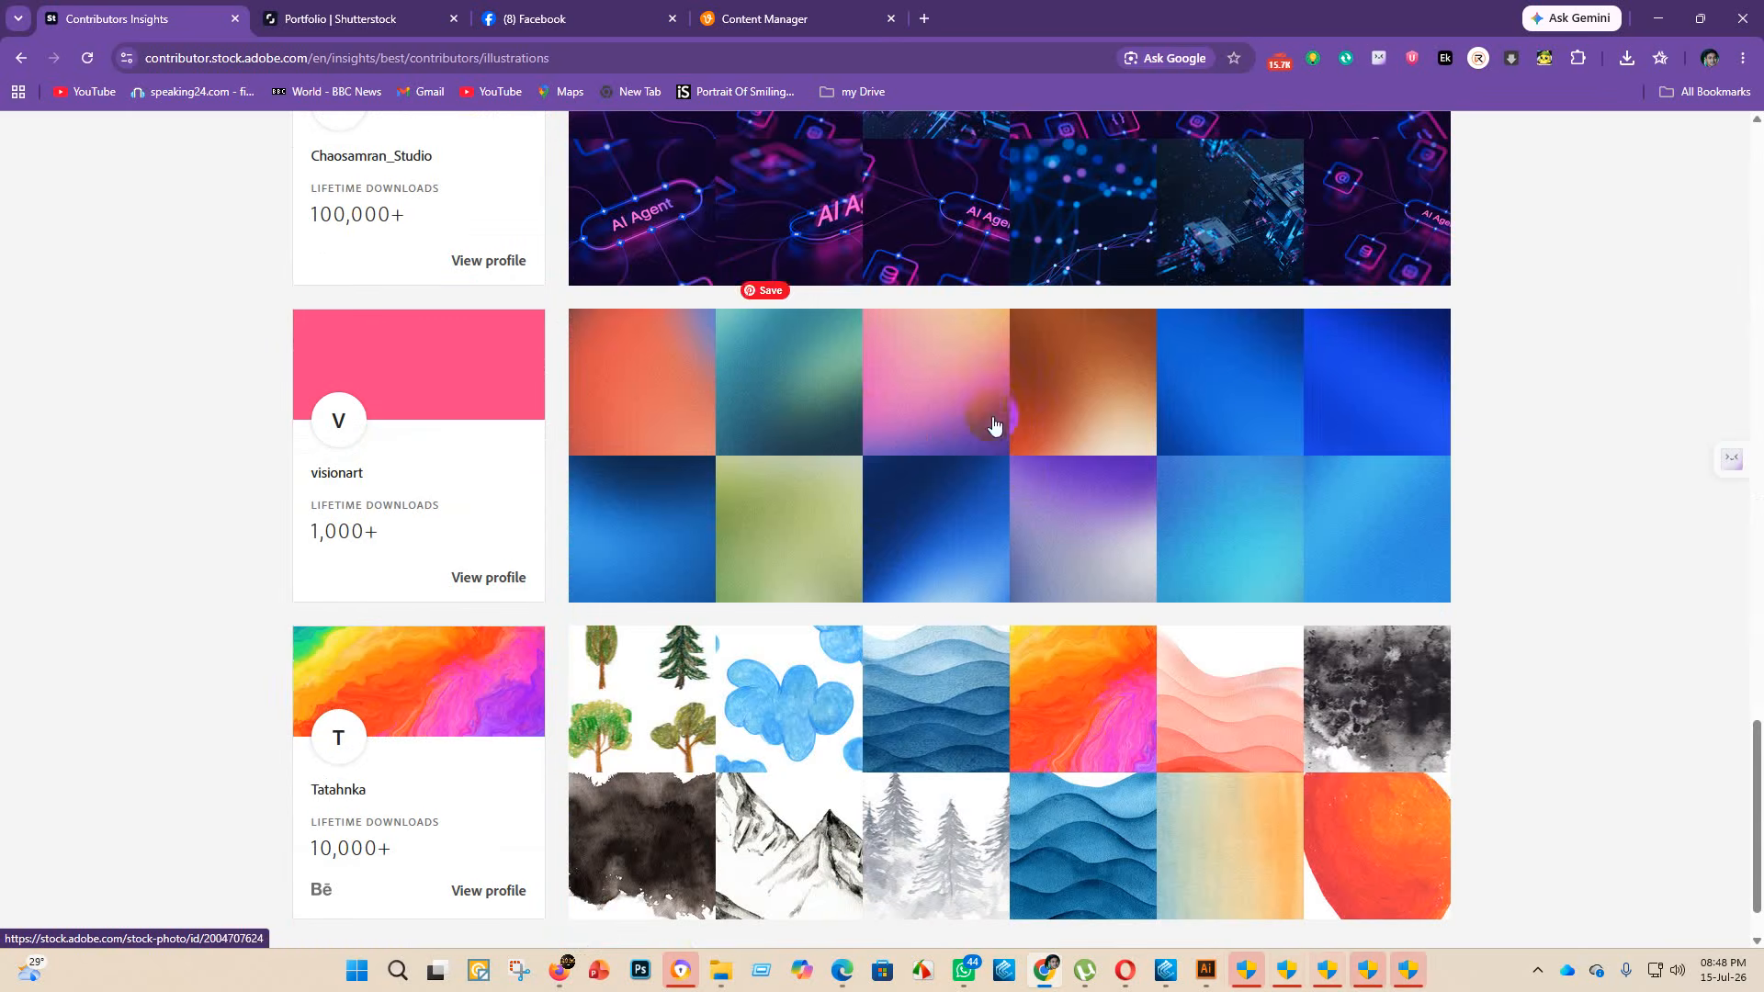
pyautogui.scroll(-1, 1229, 418)
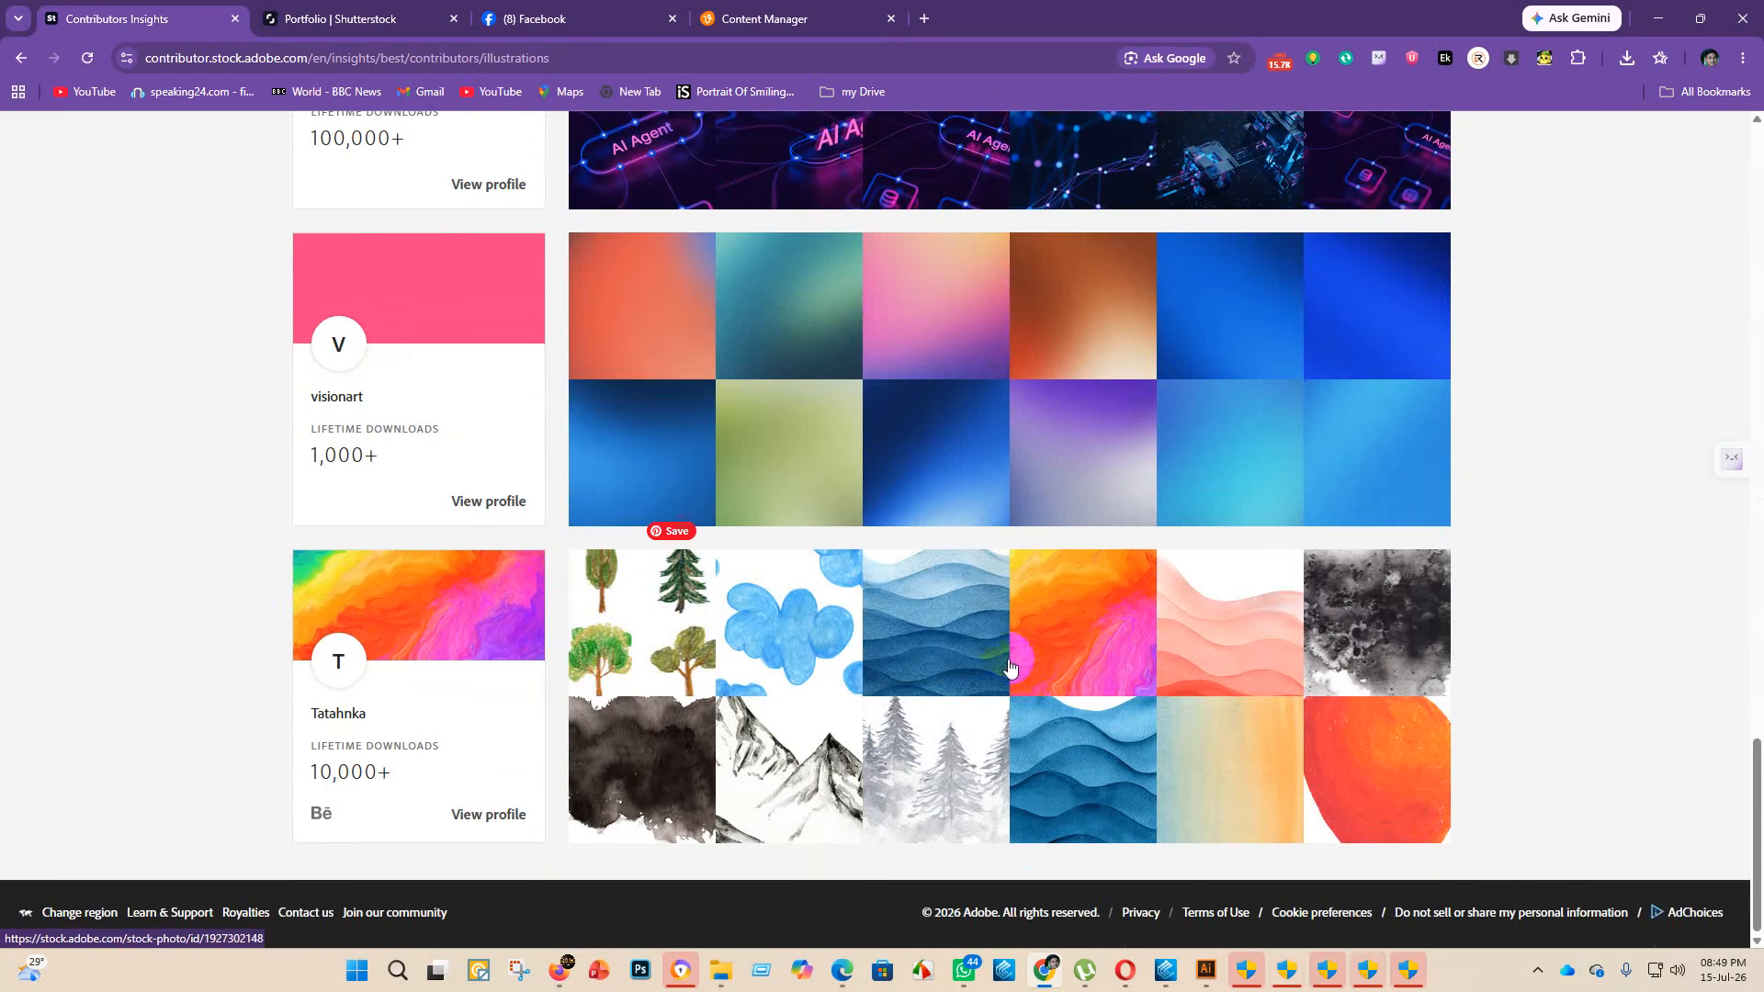
pyautogui.scroll(6, 896, 670)
pyautogui.scroll(20, 896, 671)
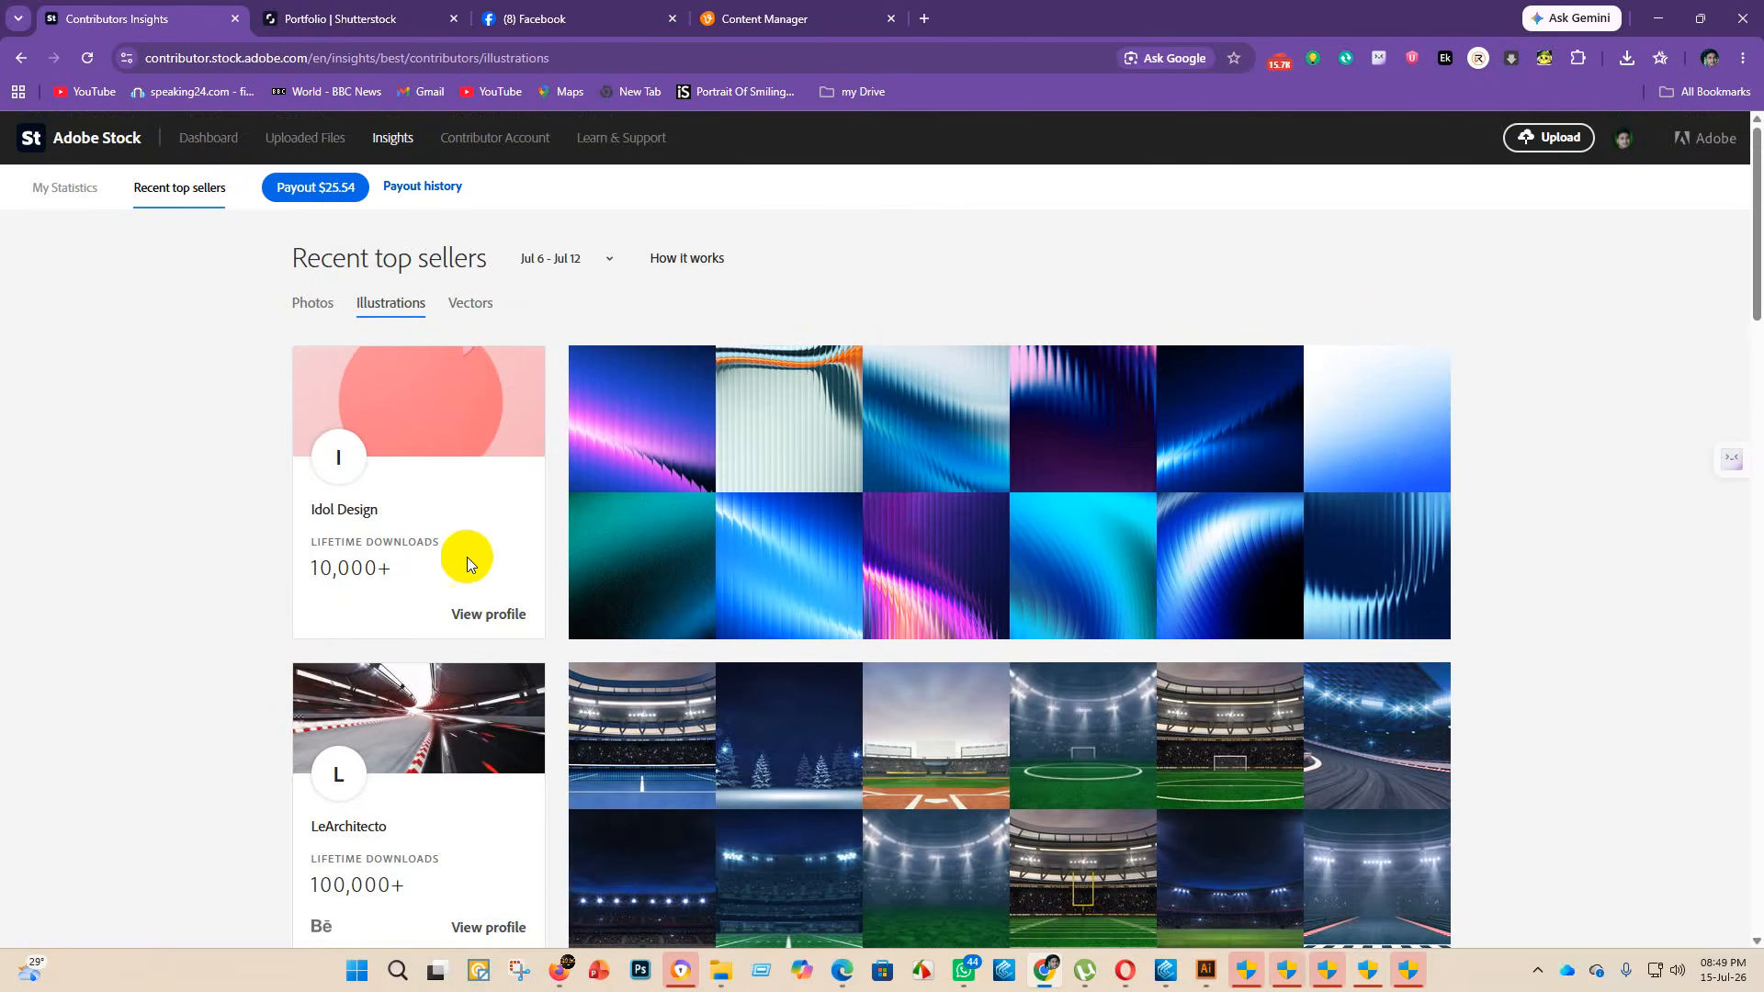
# - Return to the Adobe Stock dashboard and look through the earnings chart and the first portfolio page
pyautogui.click(340, 145)
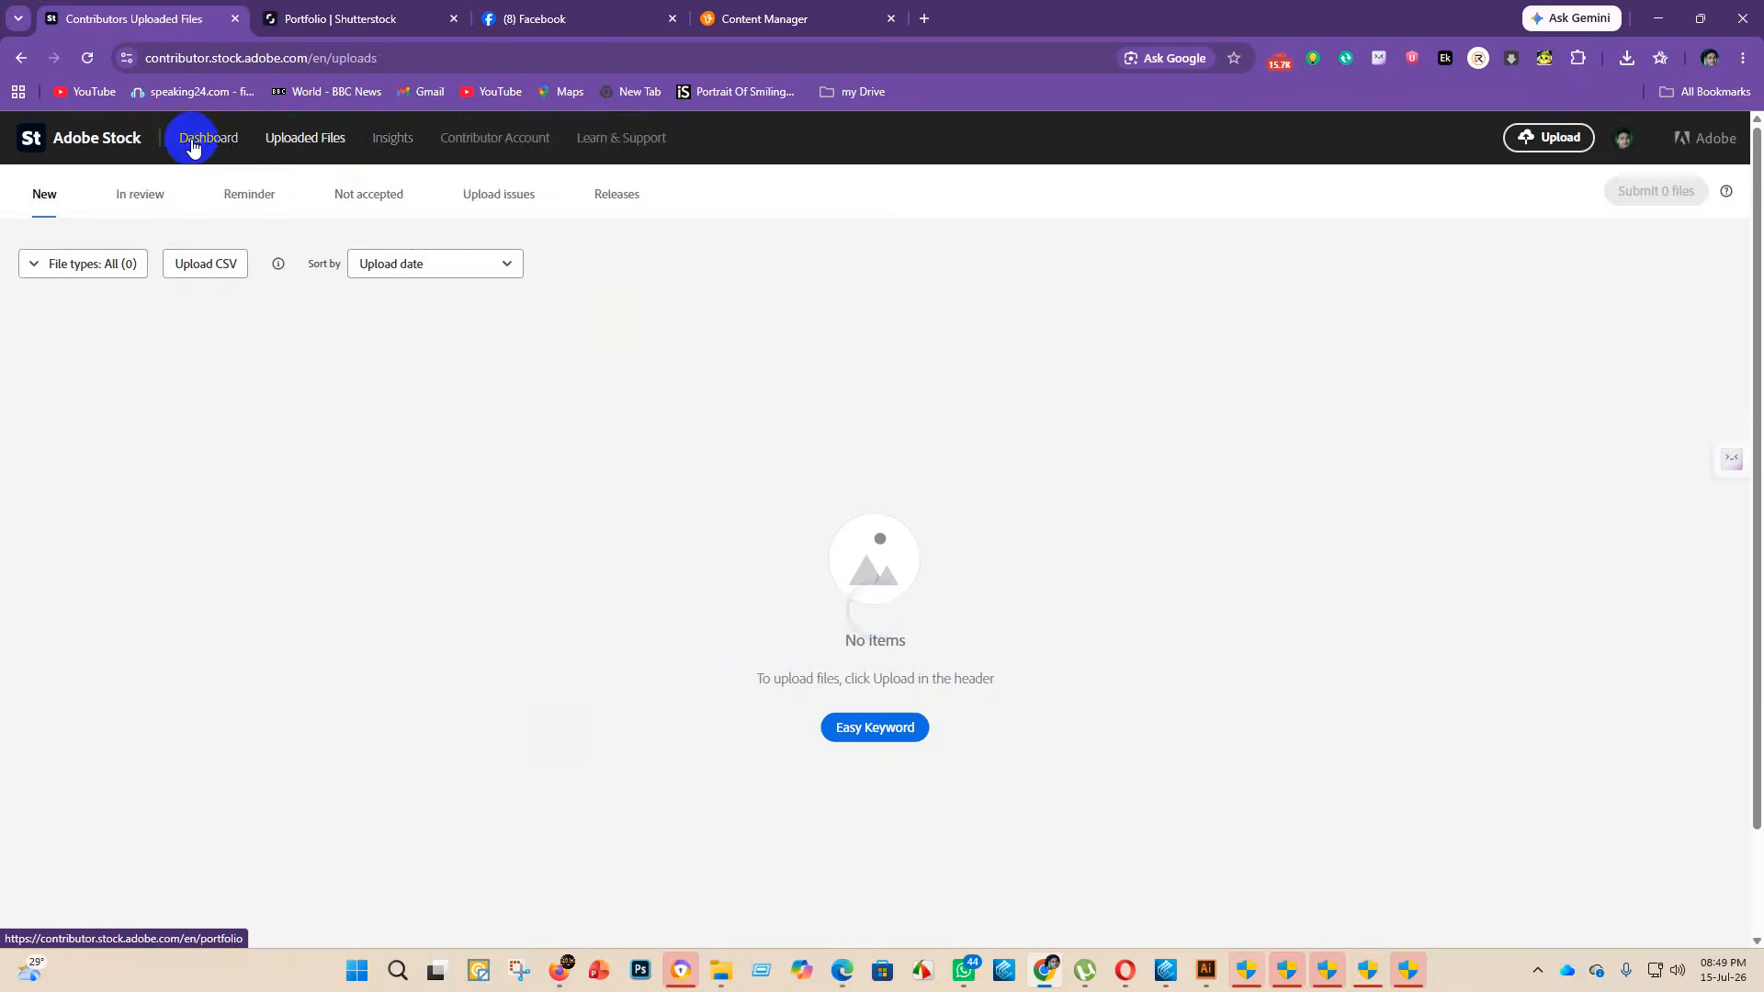
pyautogui.click(195, 147)
pyautogui.scroll(-15, 610, 571)
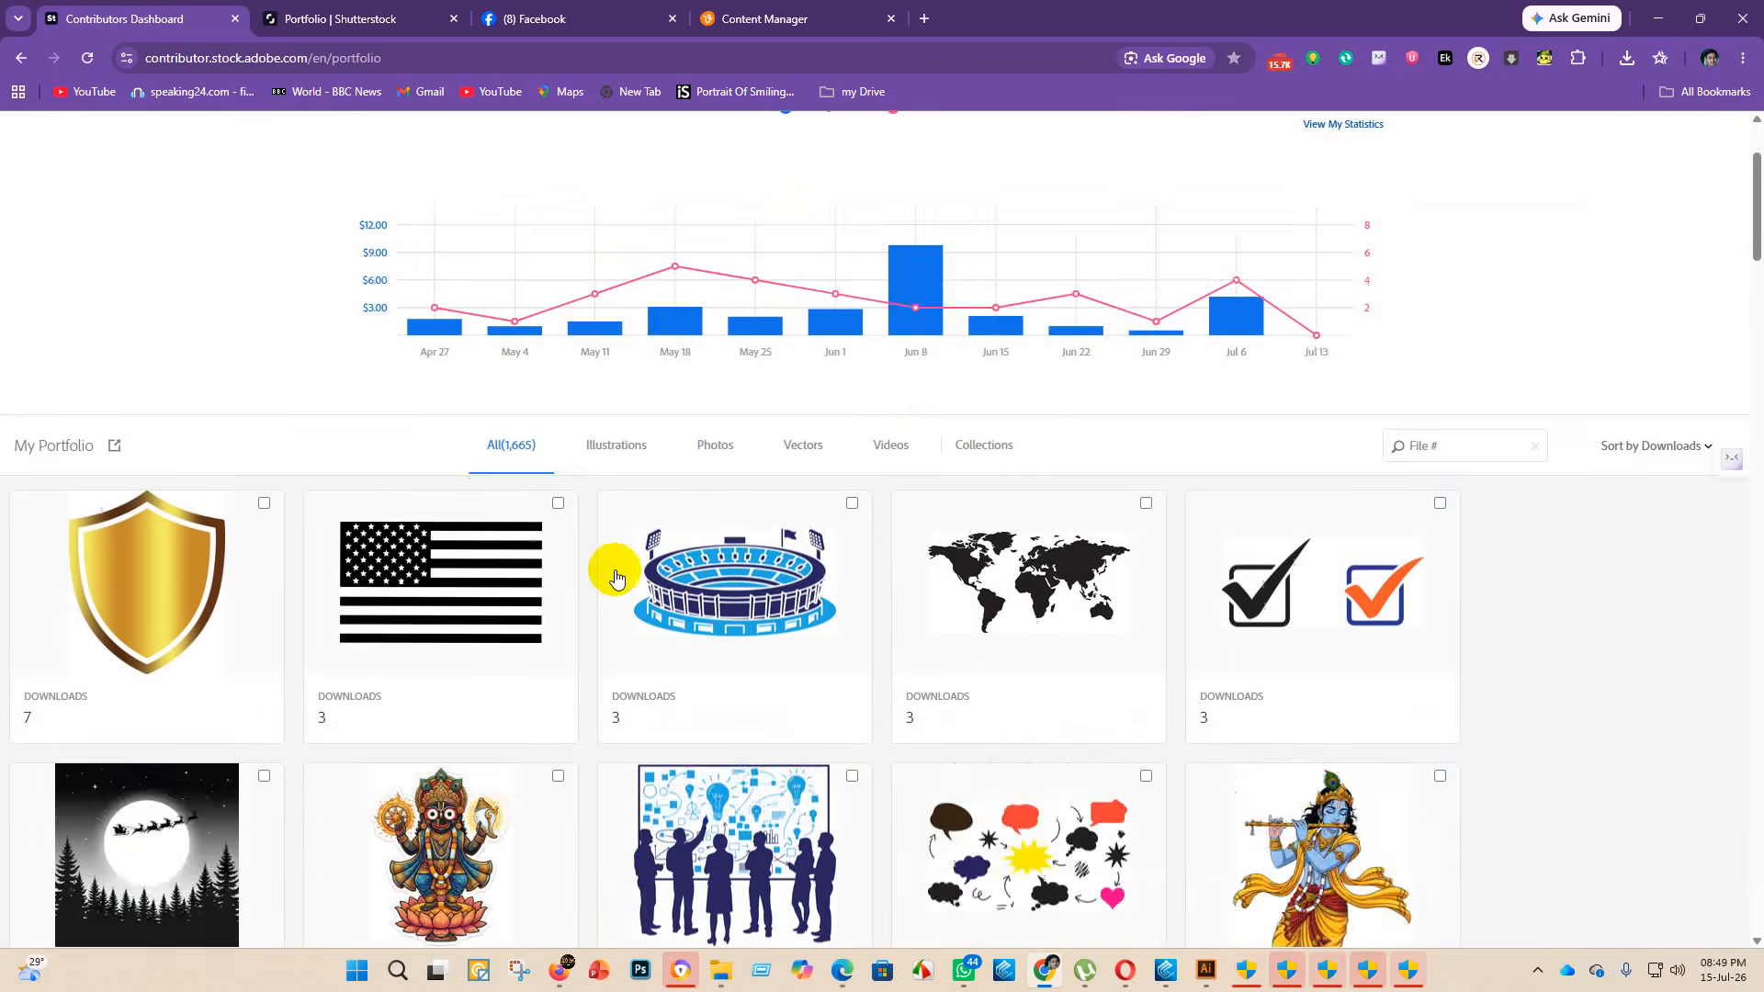
pyautogui.scroll(-20, 635, 631)
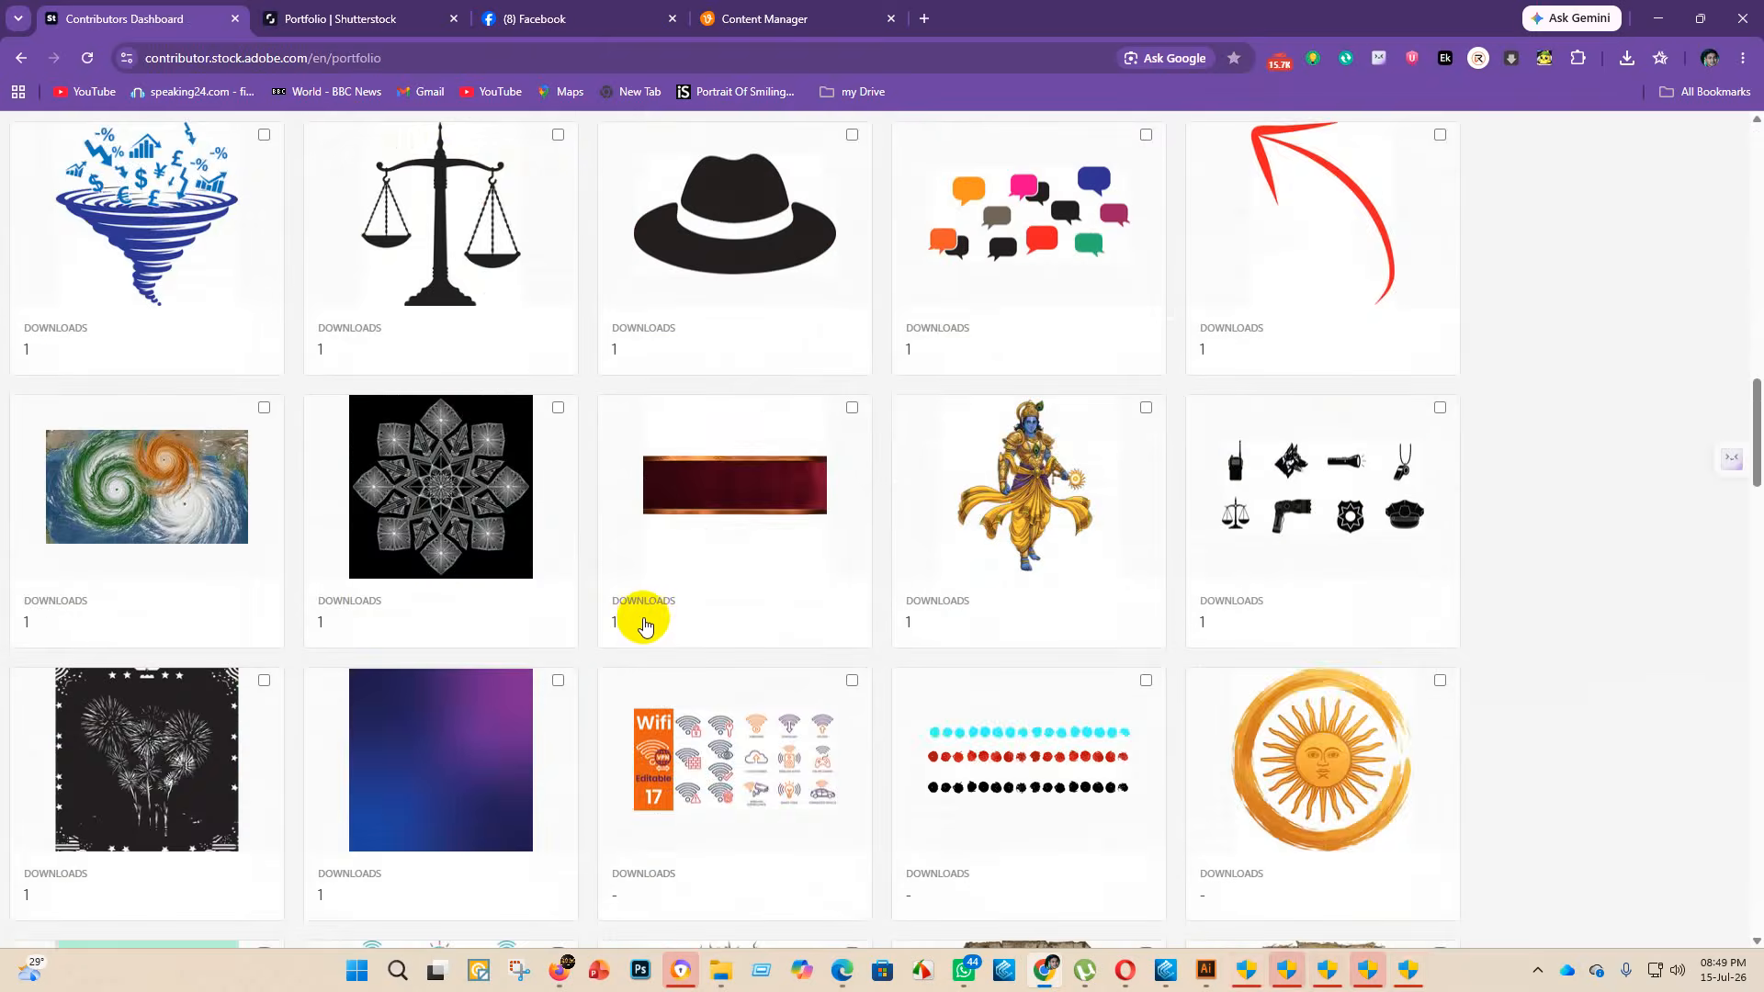
pyautogui.scroll(-20, 716, 596)
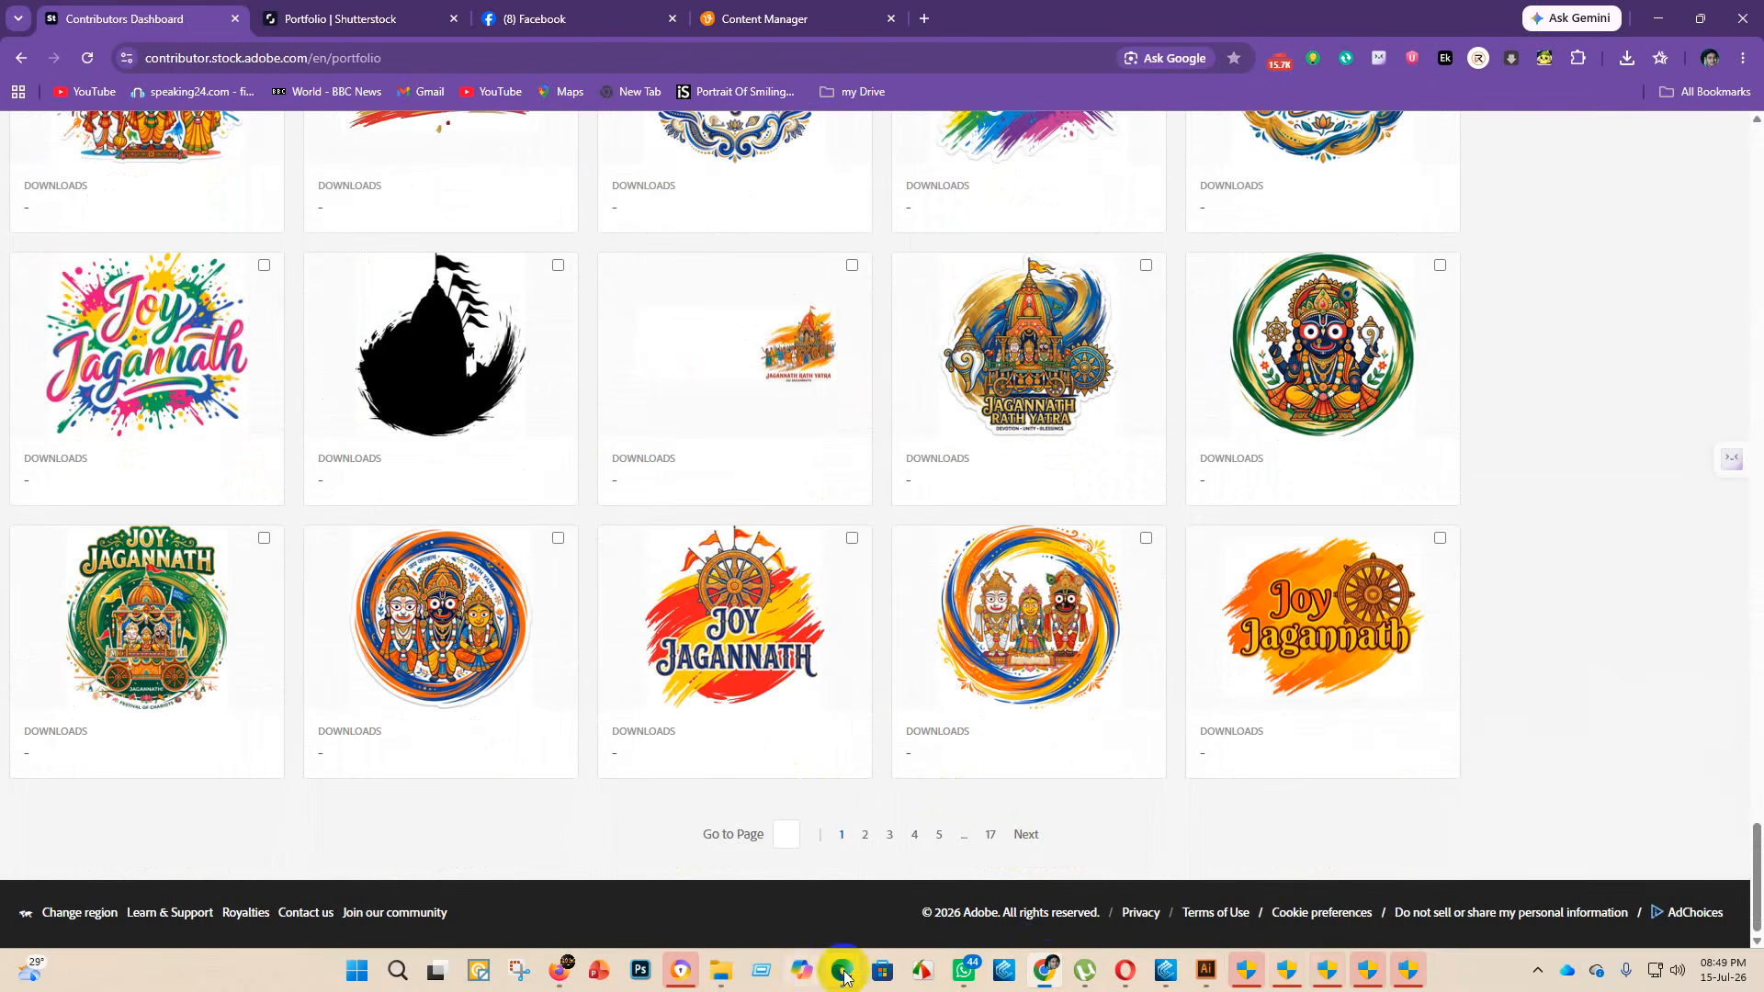
# - Switch back to the Adobe Stock account in Edge and look through its new uploaded files again
pyautogui.click(838, 915)
pyautogui.scroll(2, 787, 586)
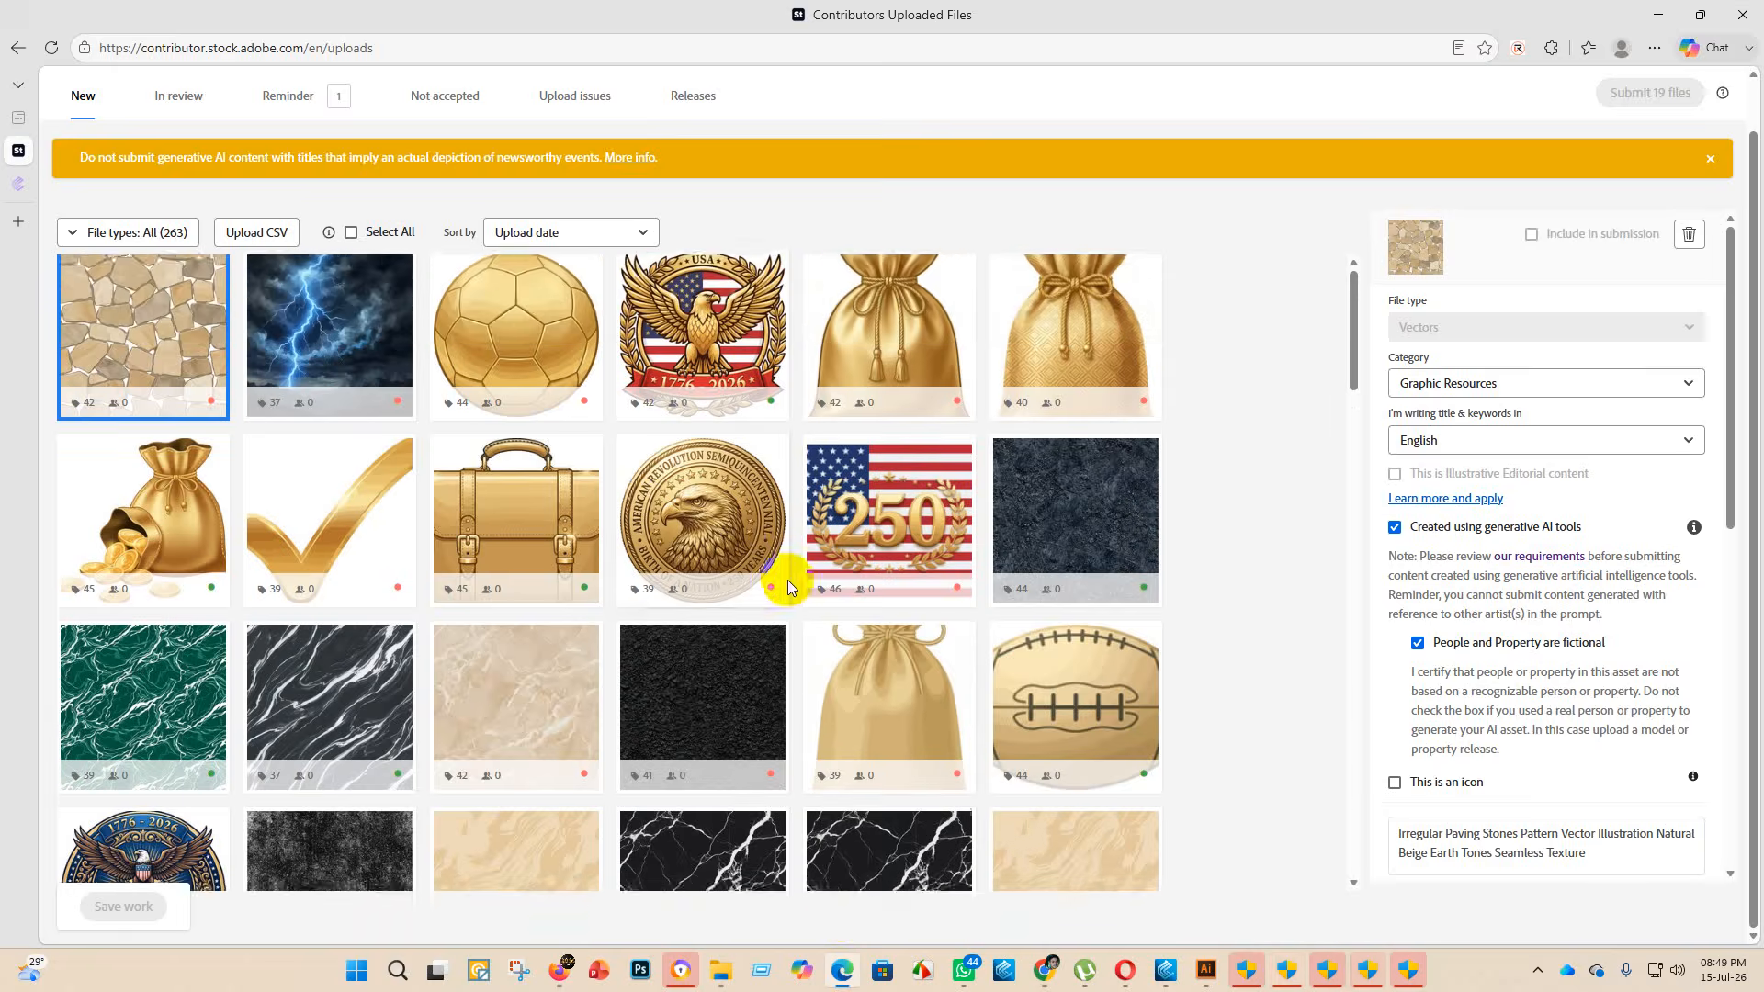
pyautogui.scroll(1, 787, 587)
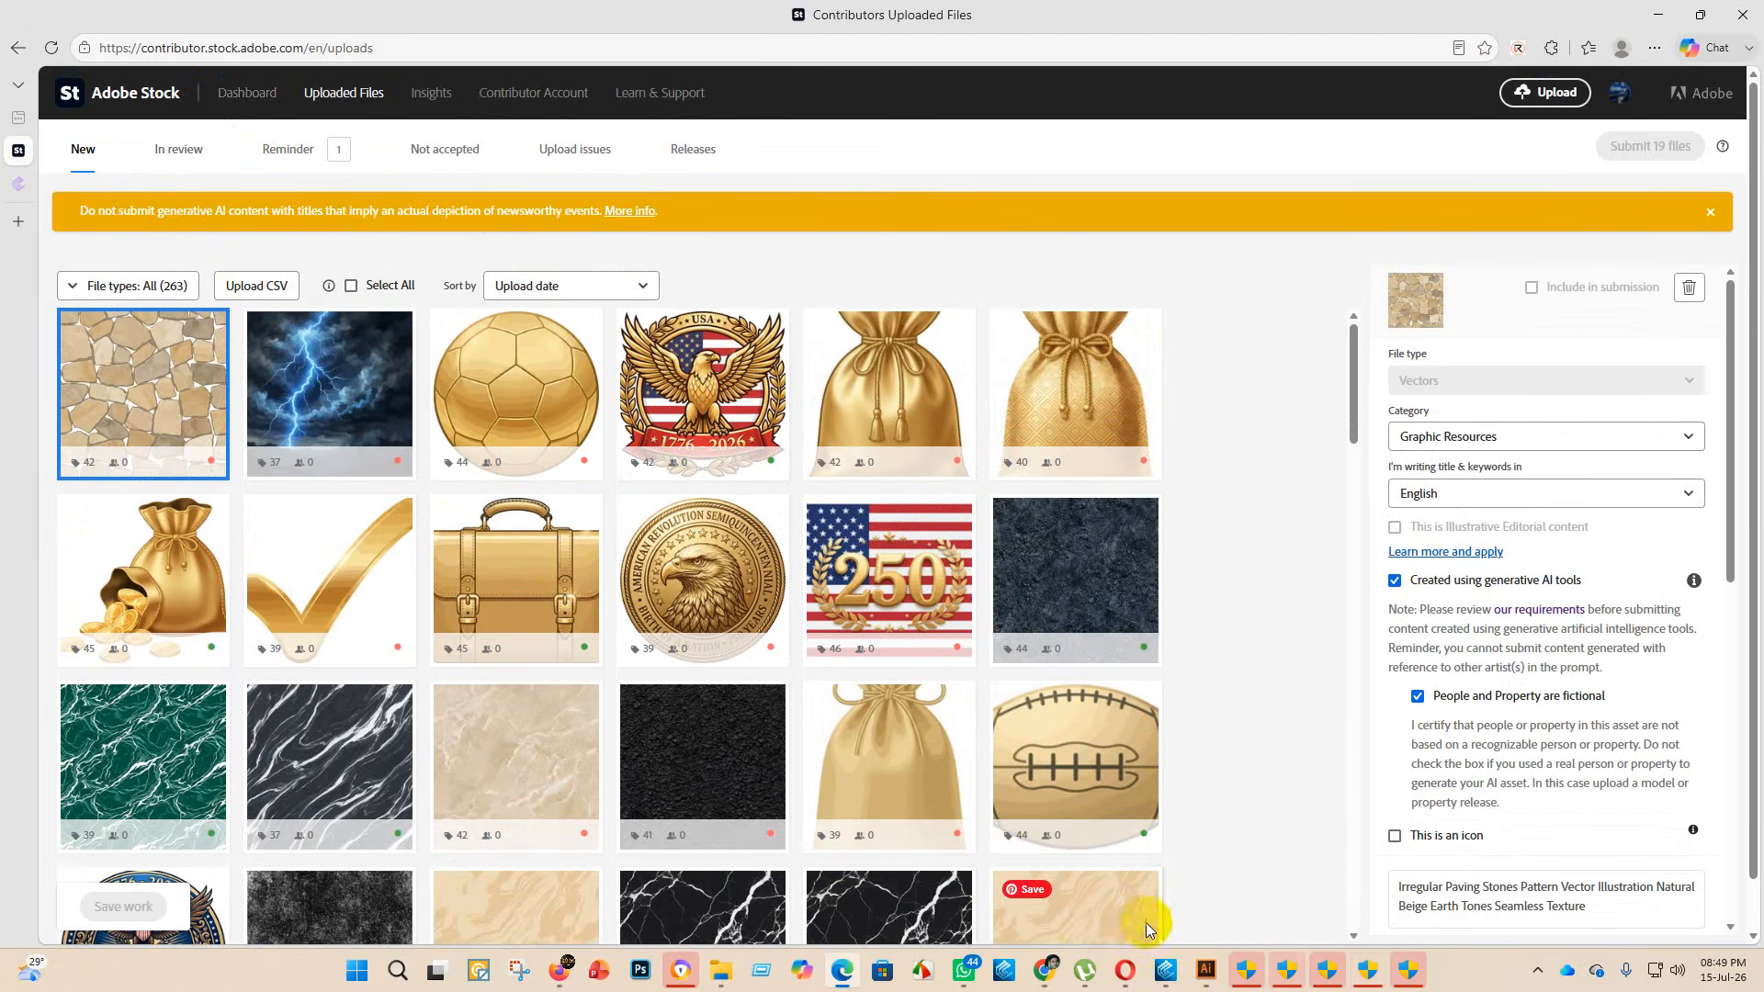
pyautogui.scroll(-10, 637, 649)
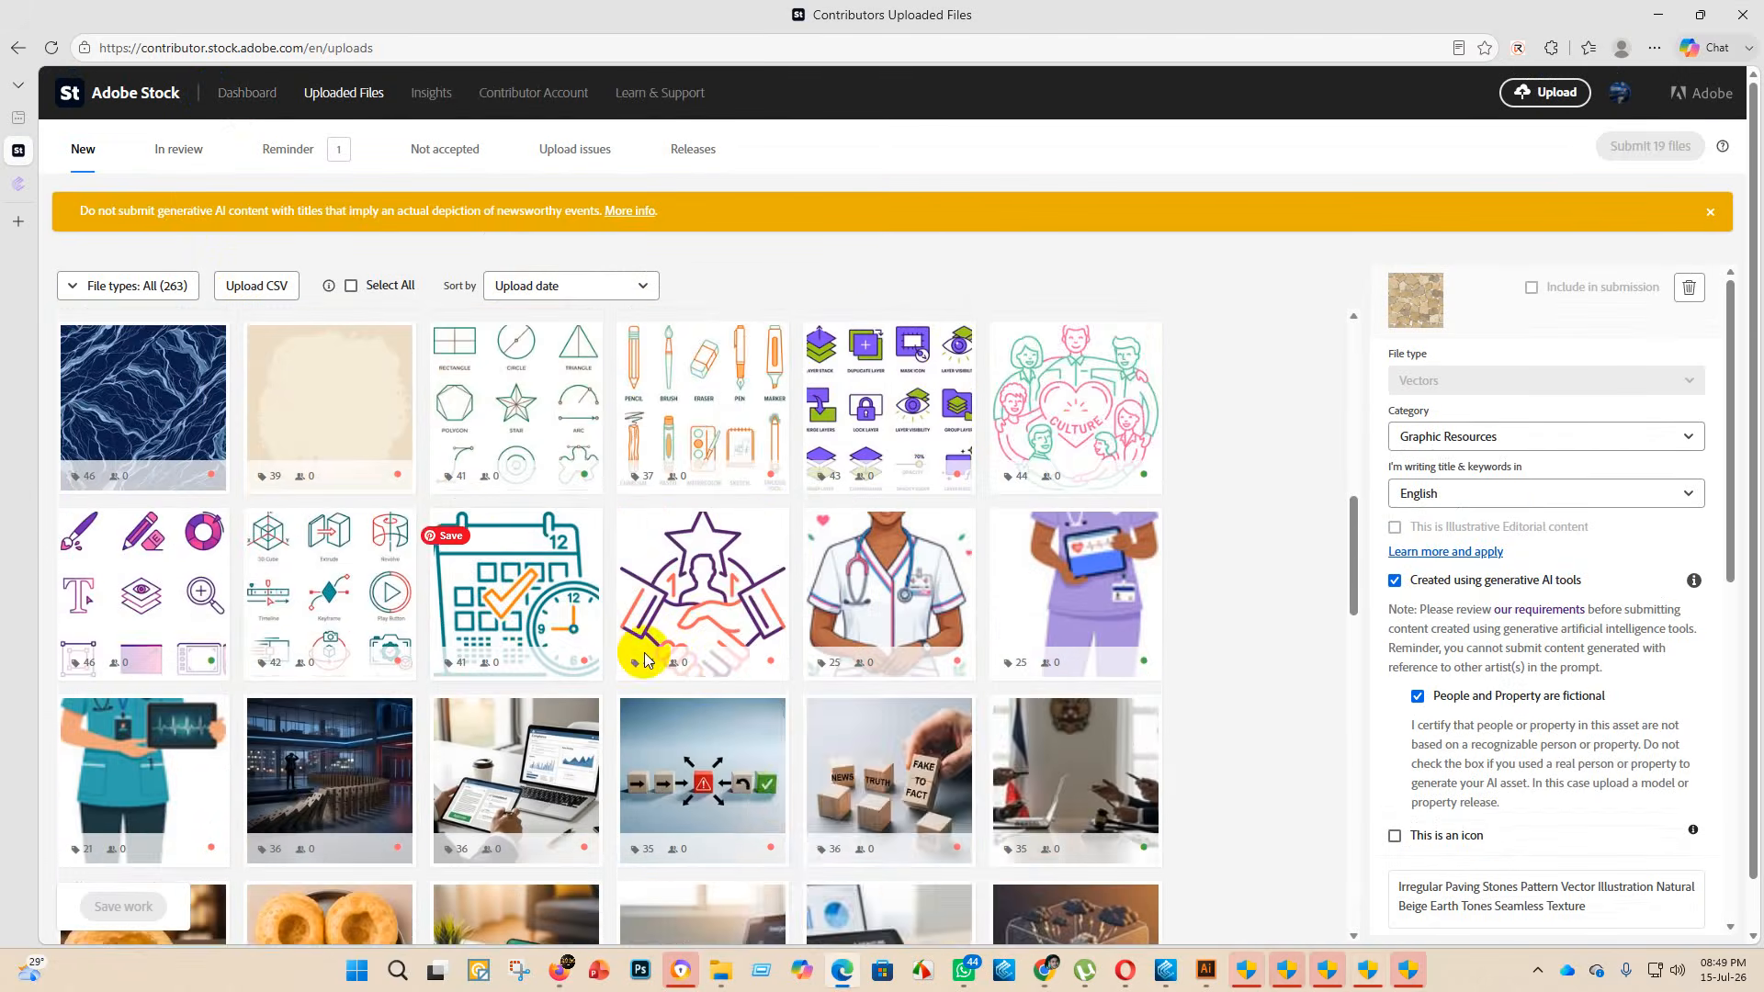
pyautogui.moveTo(733, 676)
pyautogui.scroll(-5, 733, 676)
pyautogui.scroll(7, 1018, 894)
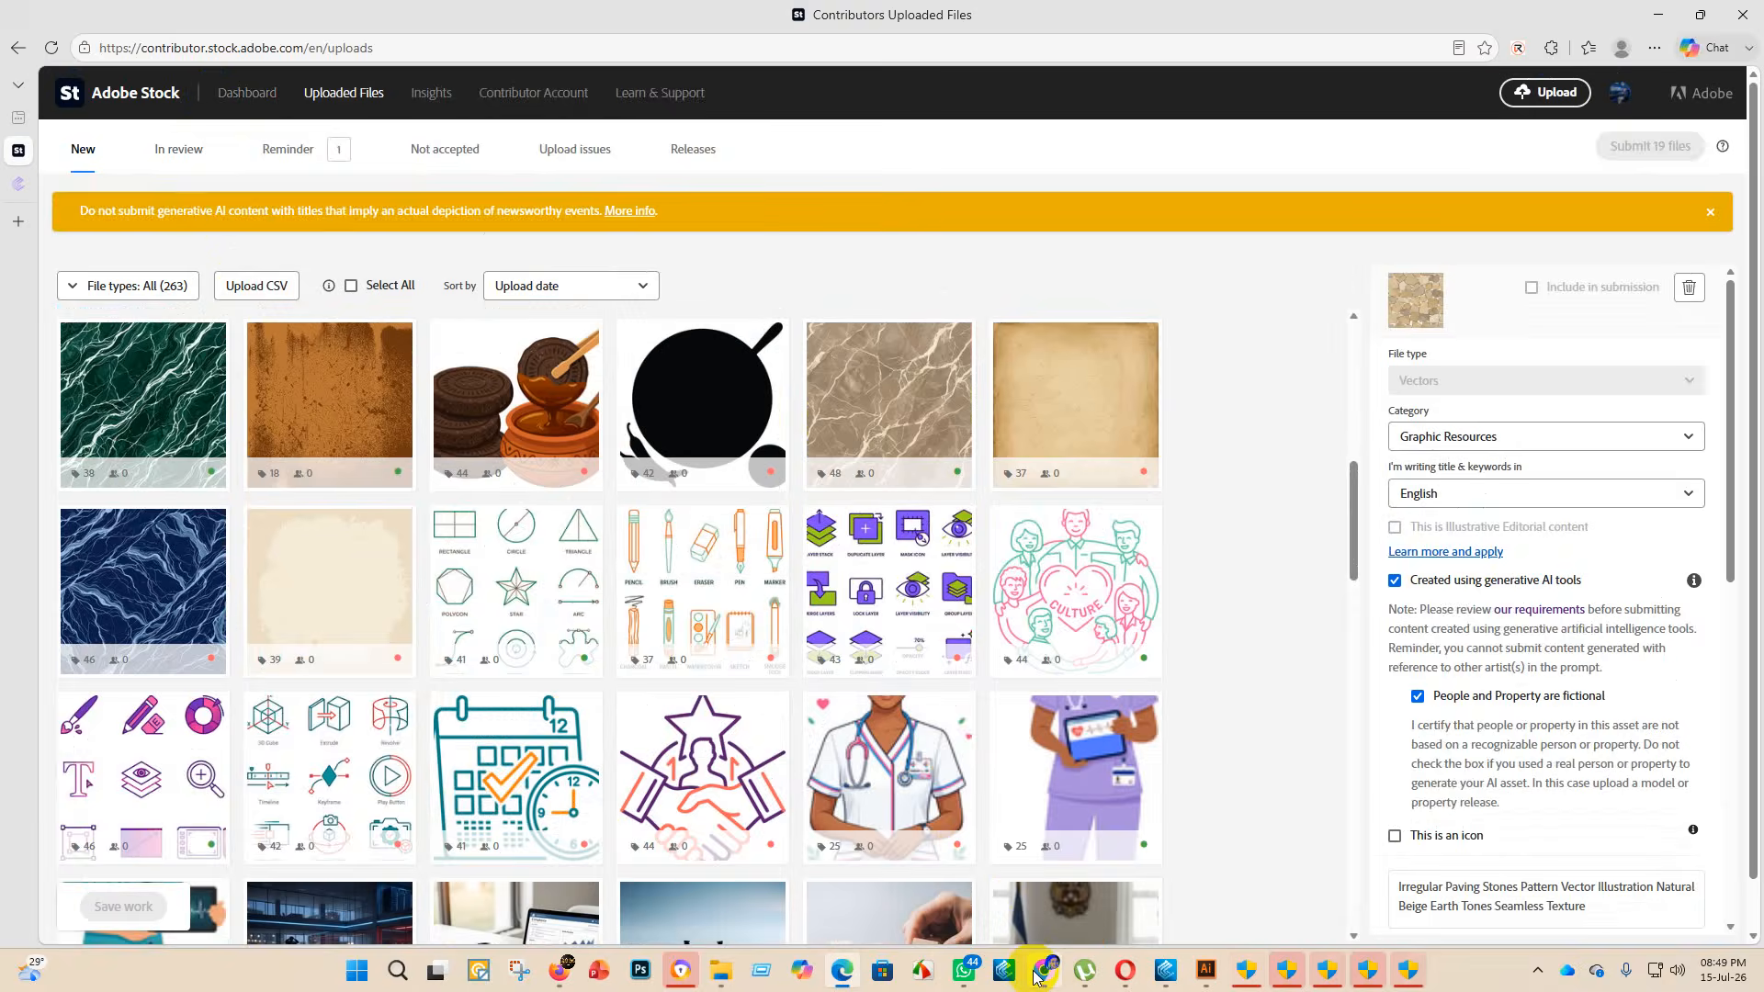
# - Switch to the Adobe Stock account in Chrome and review its dashboard's earnings trend and top portfolio items
pyautogui.moveTo(1038, 975)
pyautogui.click(1045, 887)
pyautogui.scroll(20, 610, 417)
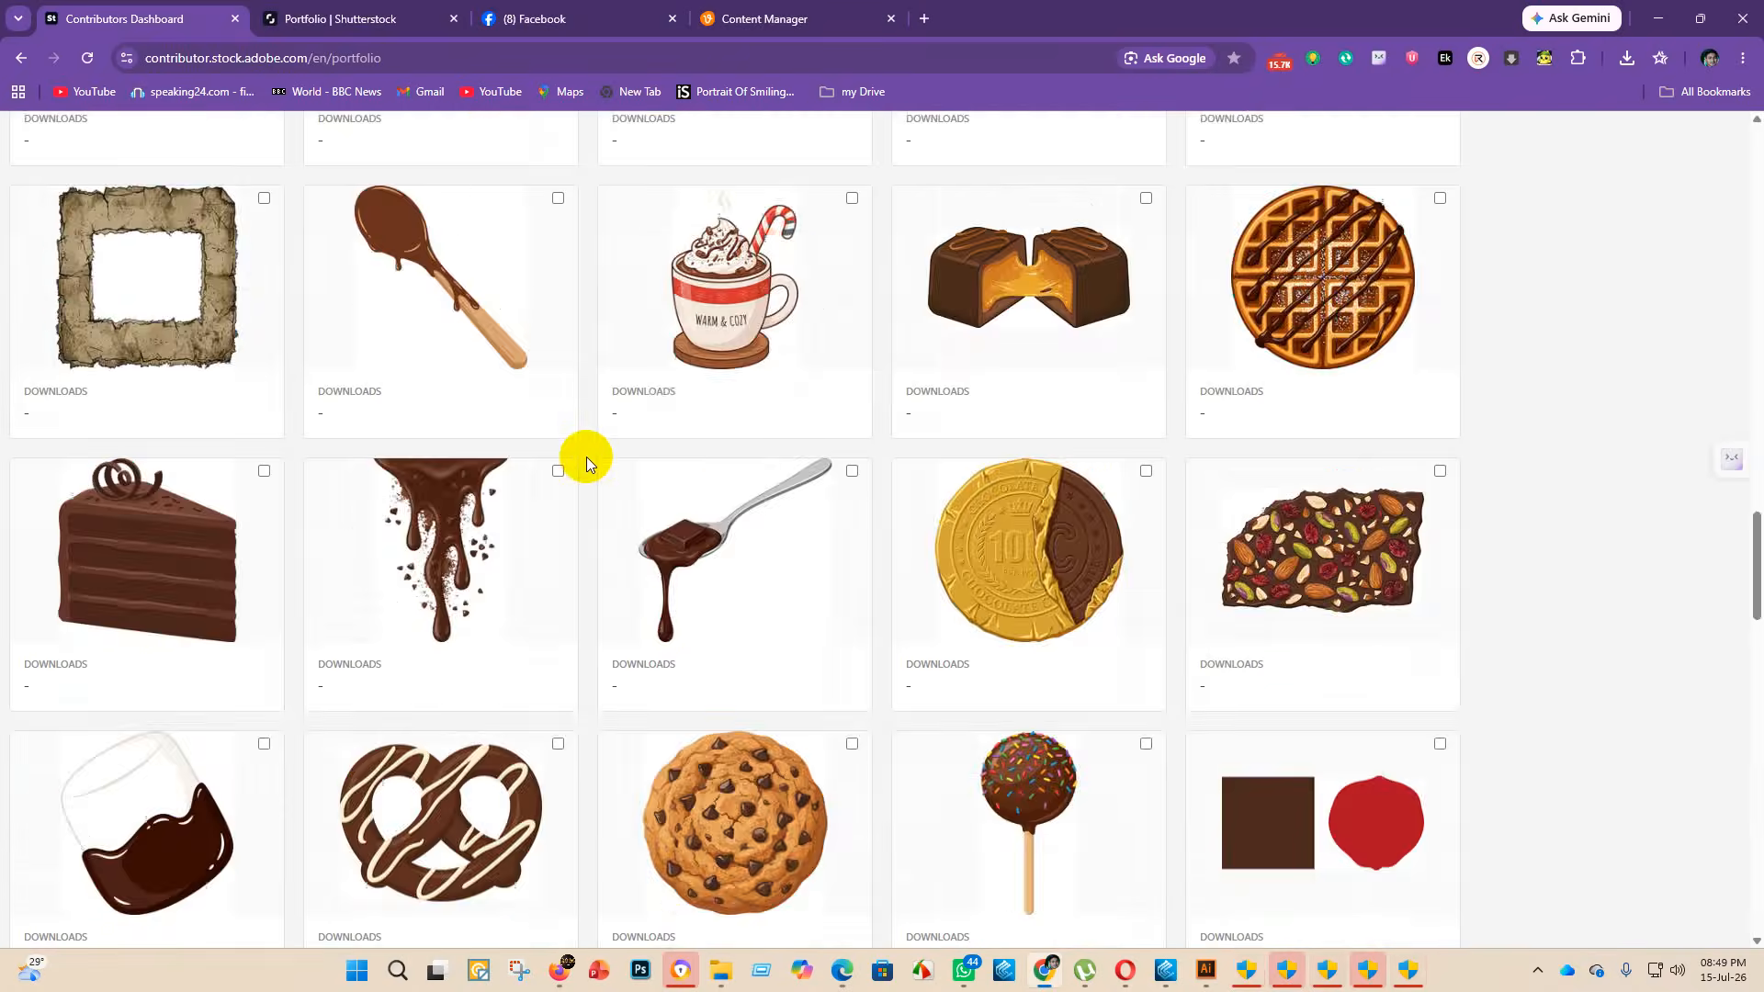
pyautogui.scroll(20, 586, 455)
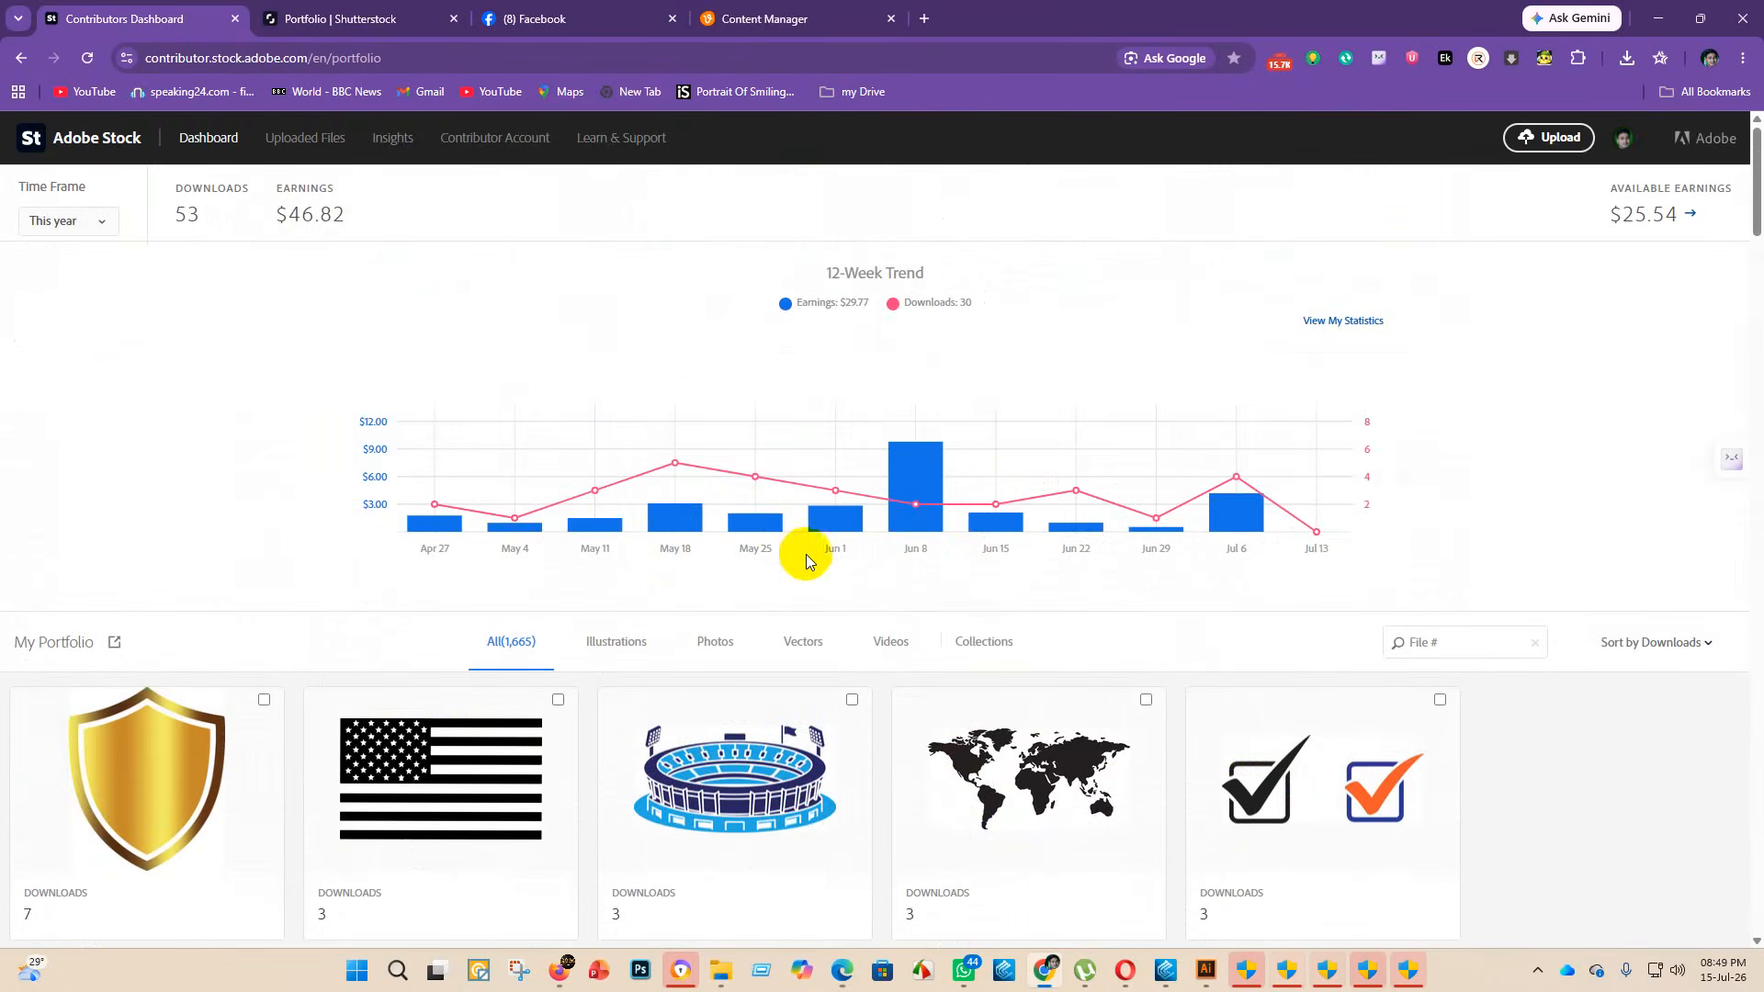
pyautogui.scroll(-5, 808, 551)
pyautogui.scroll(5, 878, 543)
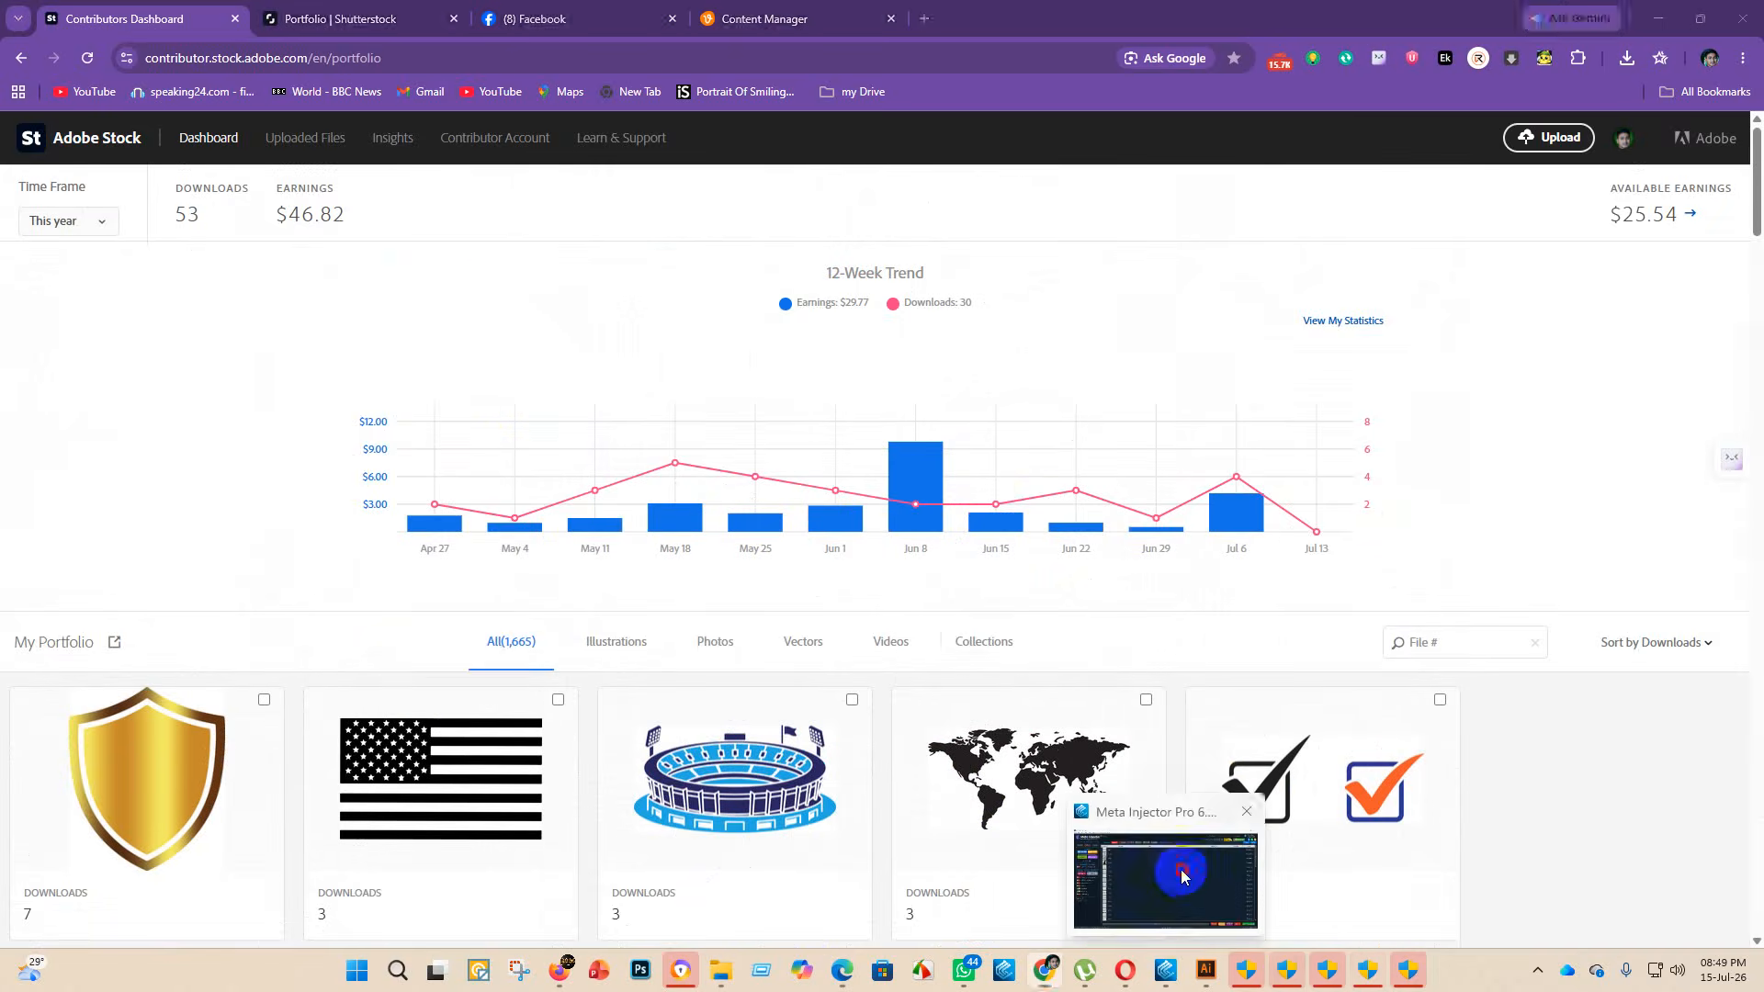
# - Switch to Meta Injector Pro and regenerate the metadata of the stalled files 30.eps and 18.eps
pyautogui.click(1163, 974)
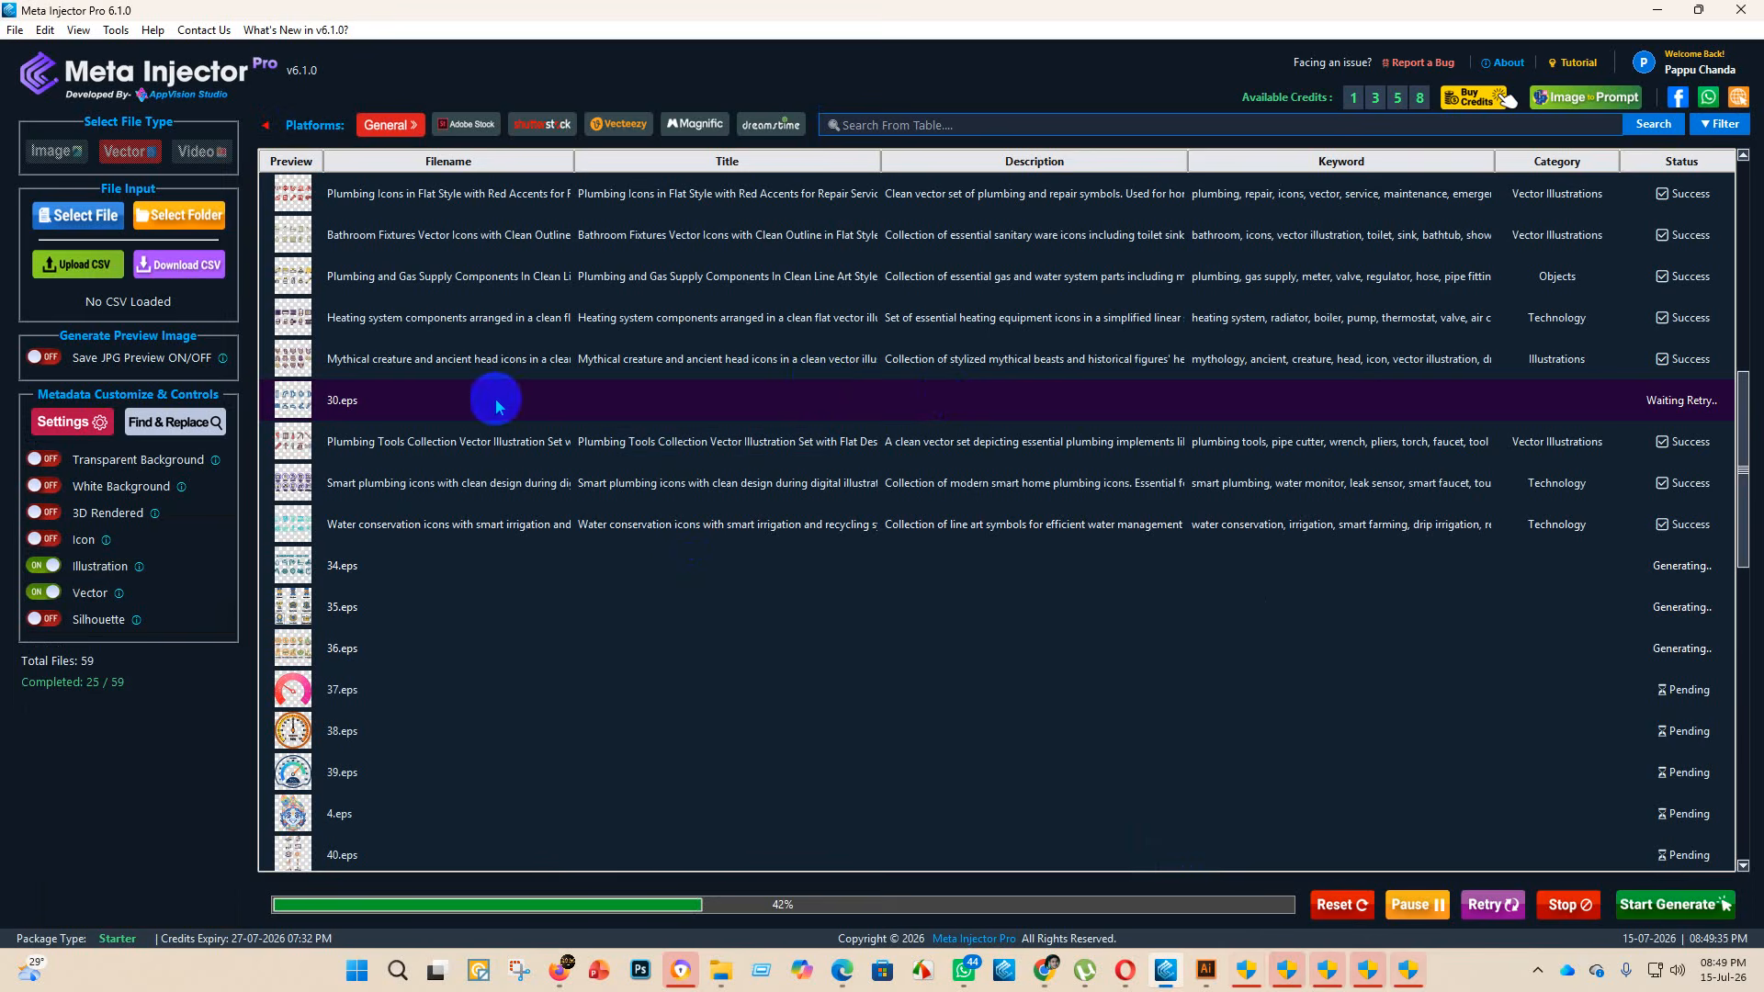
pyautogui.rightClick(418, 404)
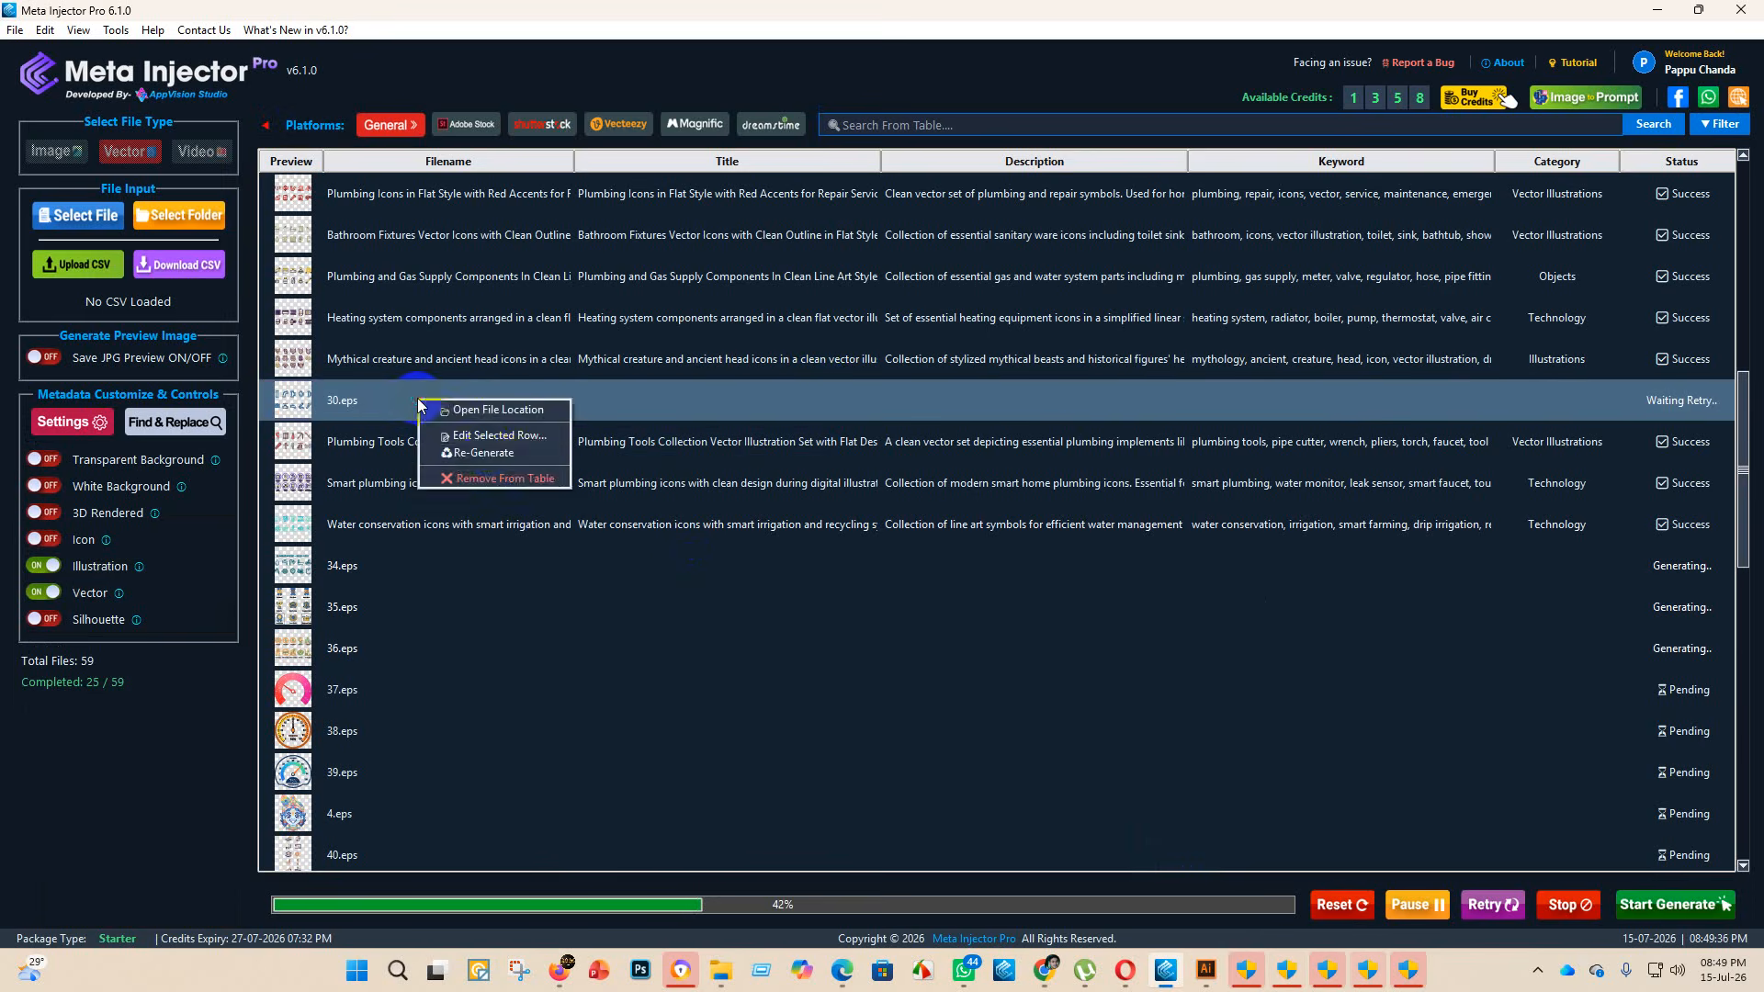
pyautogui.click(484, 454)
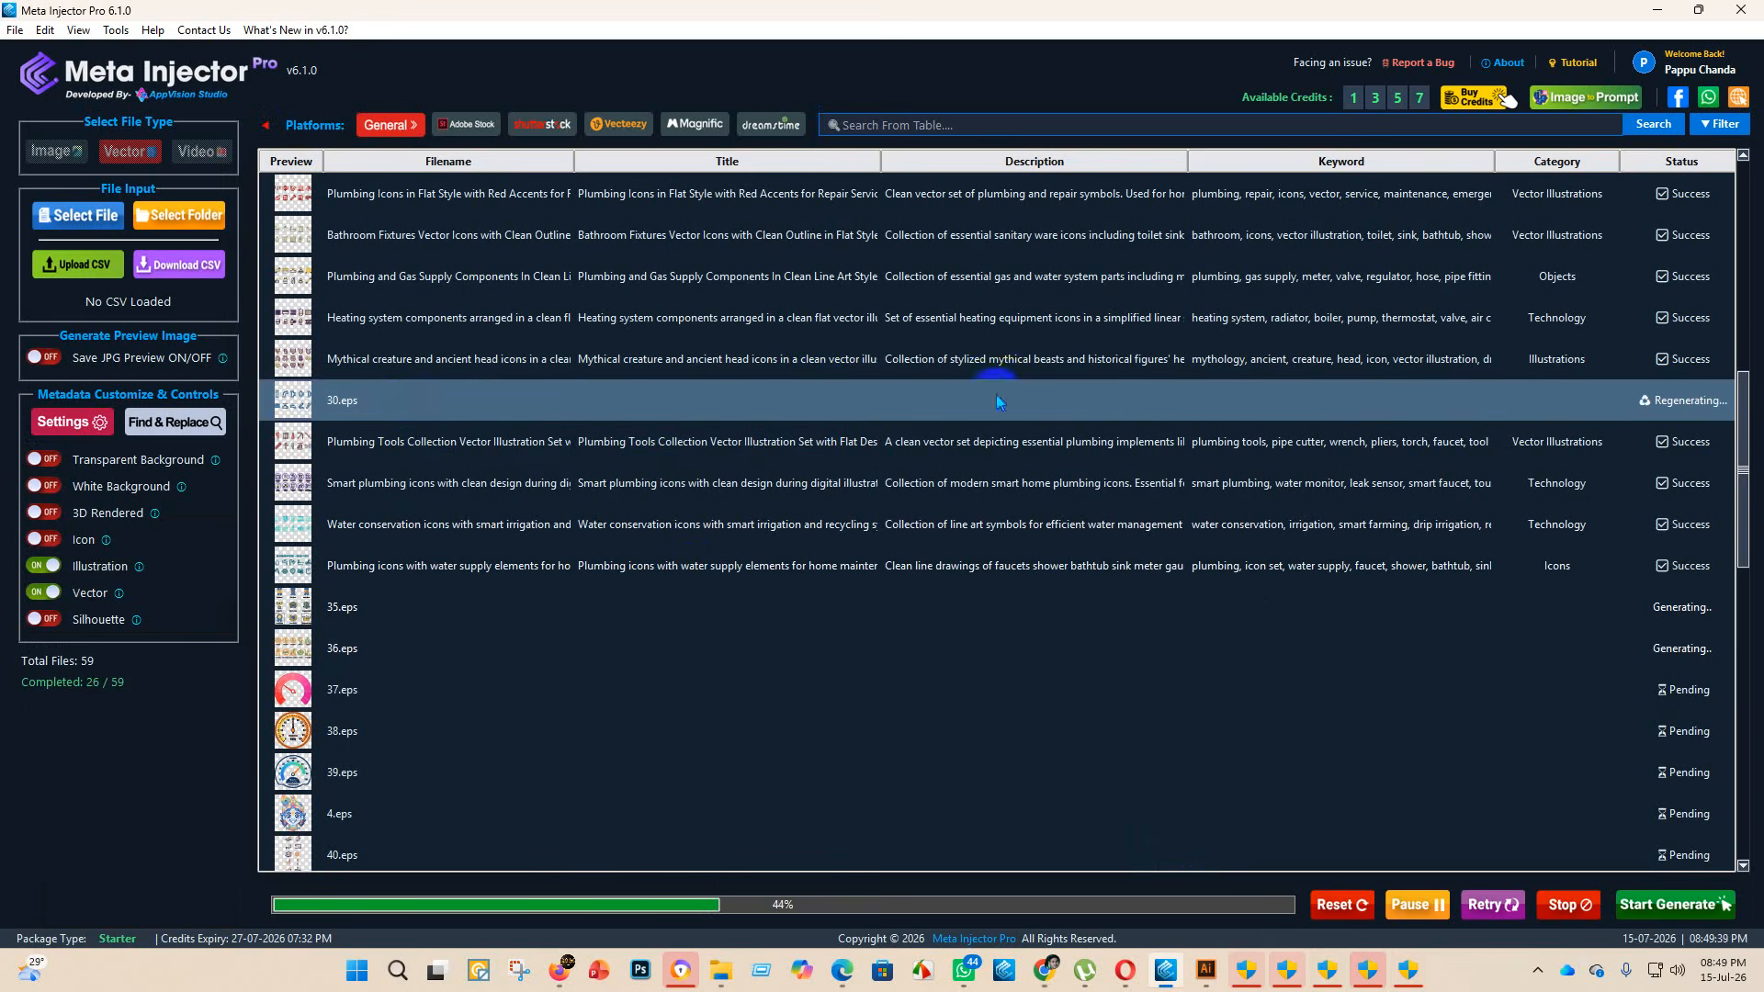
pyautogui.scroll(6, 919, 381)
pyautogui.rightClick(580, 571)
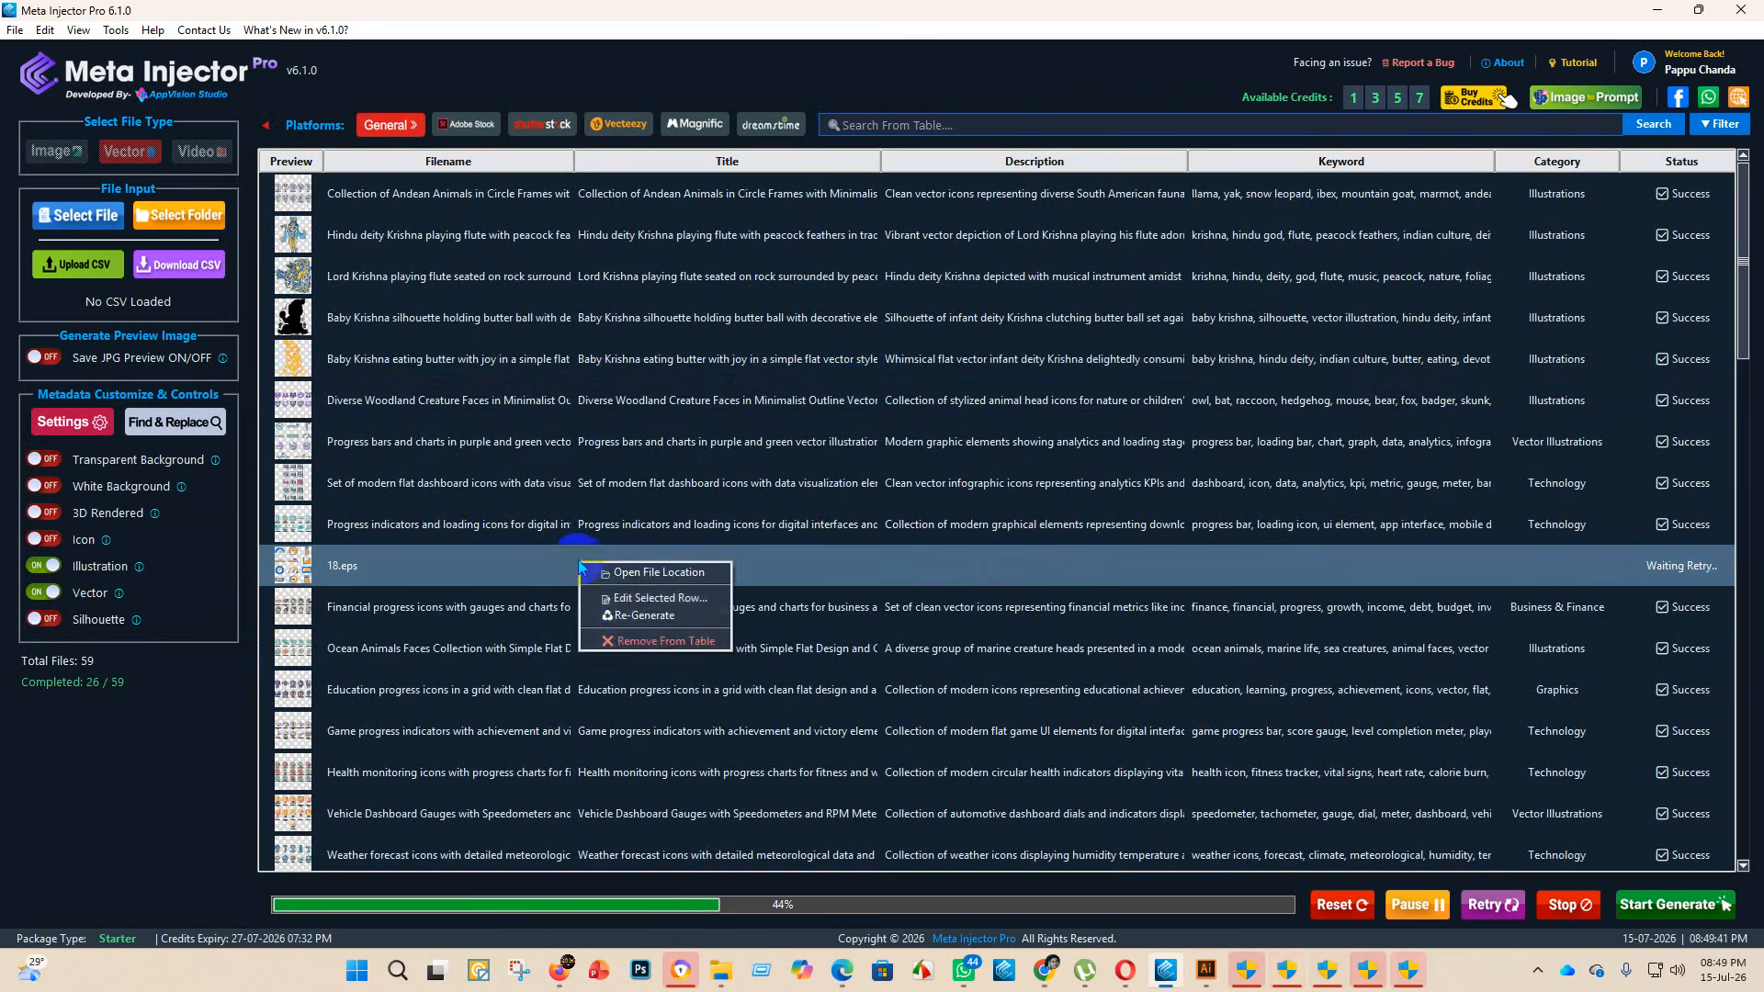
pyautogui.click(643, 621)
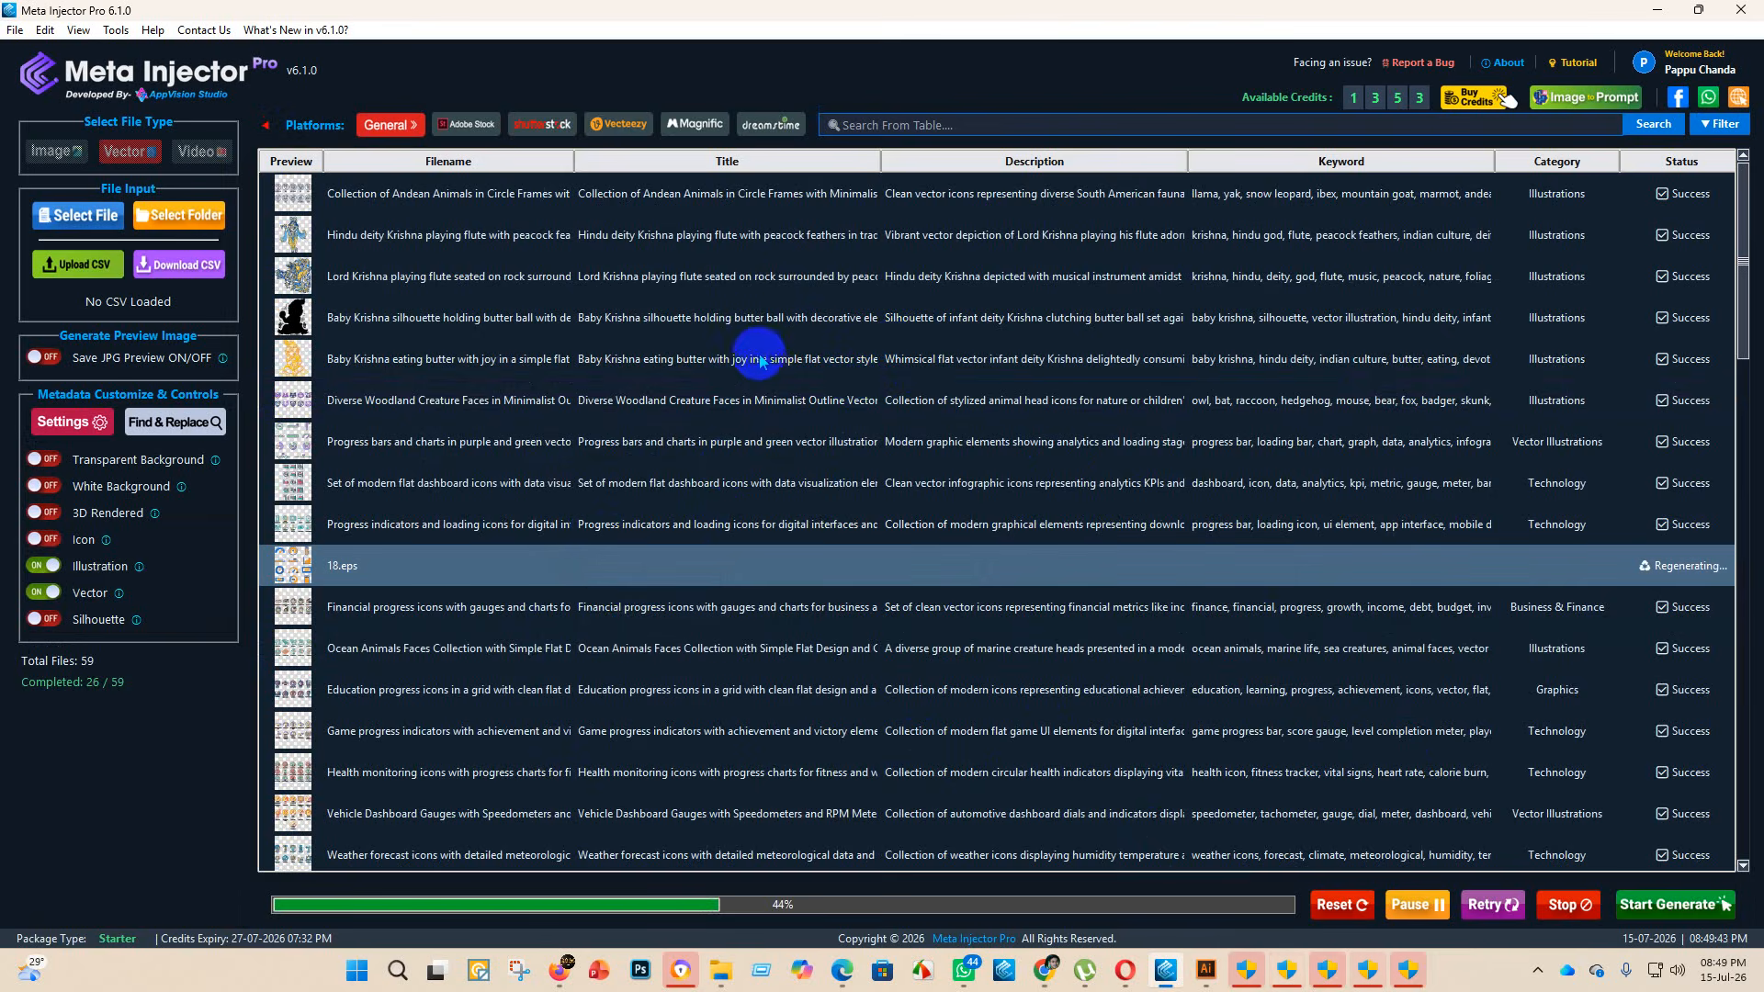
pyautogui.scroll(-5, 762, 361)
pyautogui.scroll(5, 748, 689)
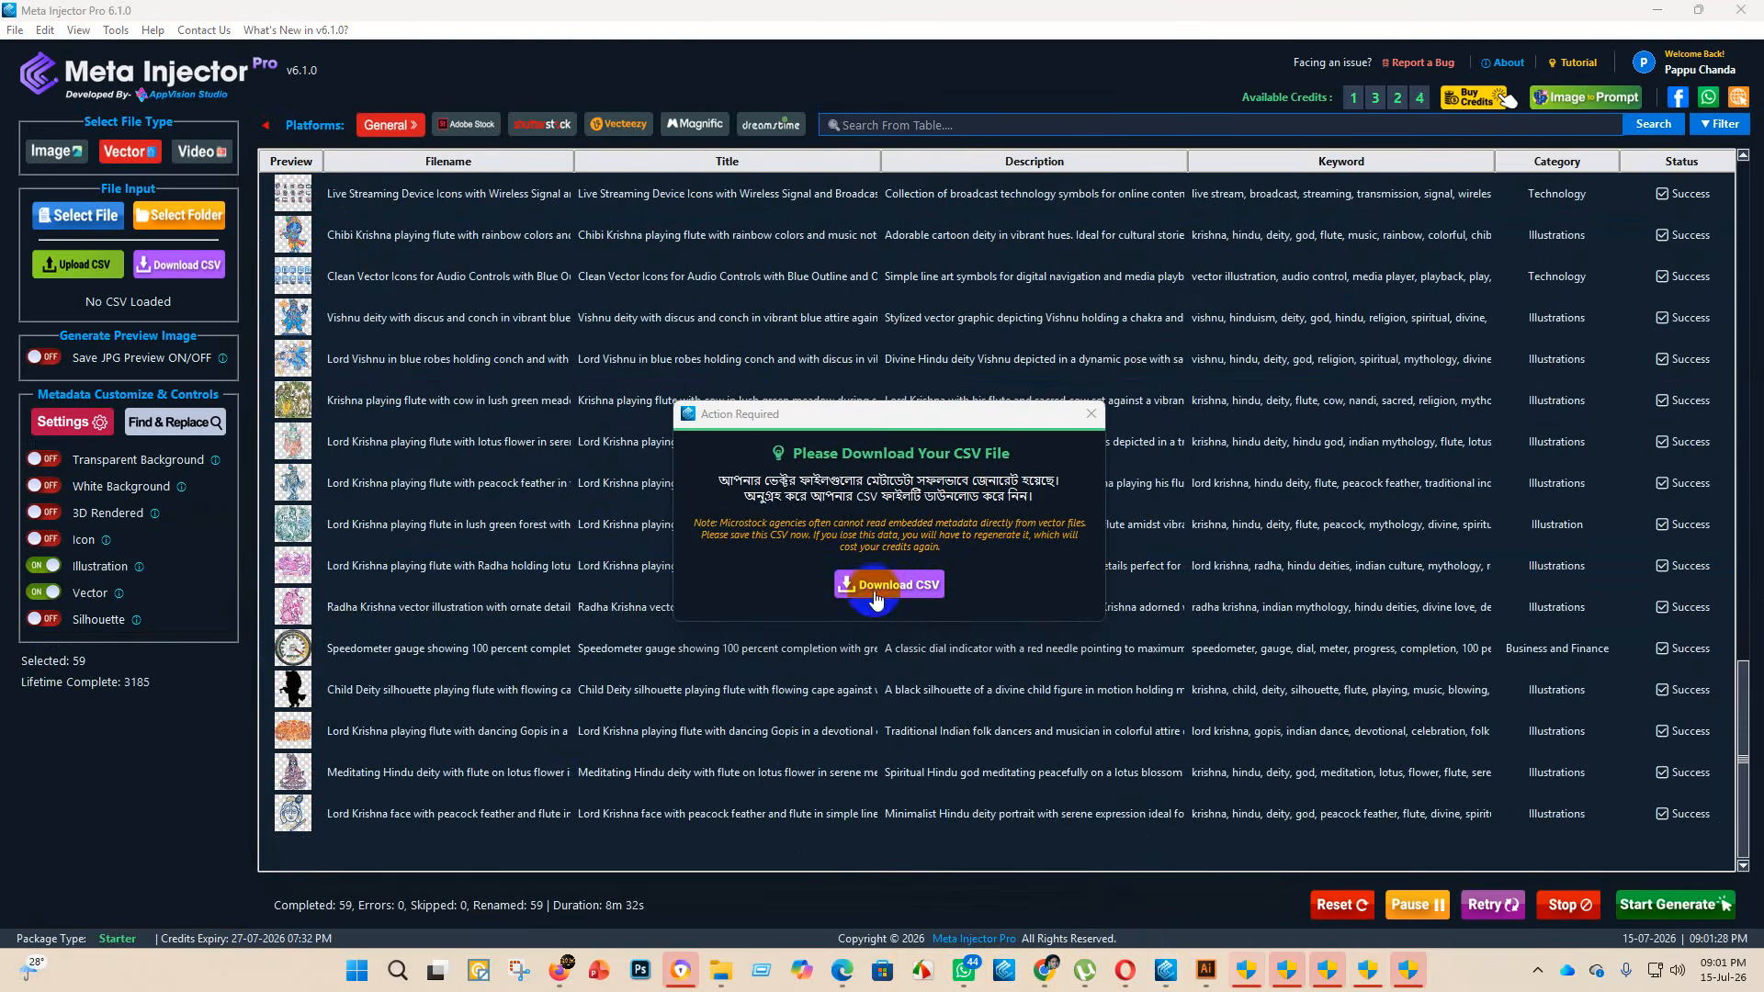
# - Download the generated metadata CSVs for all platforms into the "eps 2" folder of "43"
pyautogui.click(875, 585)
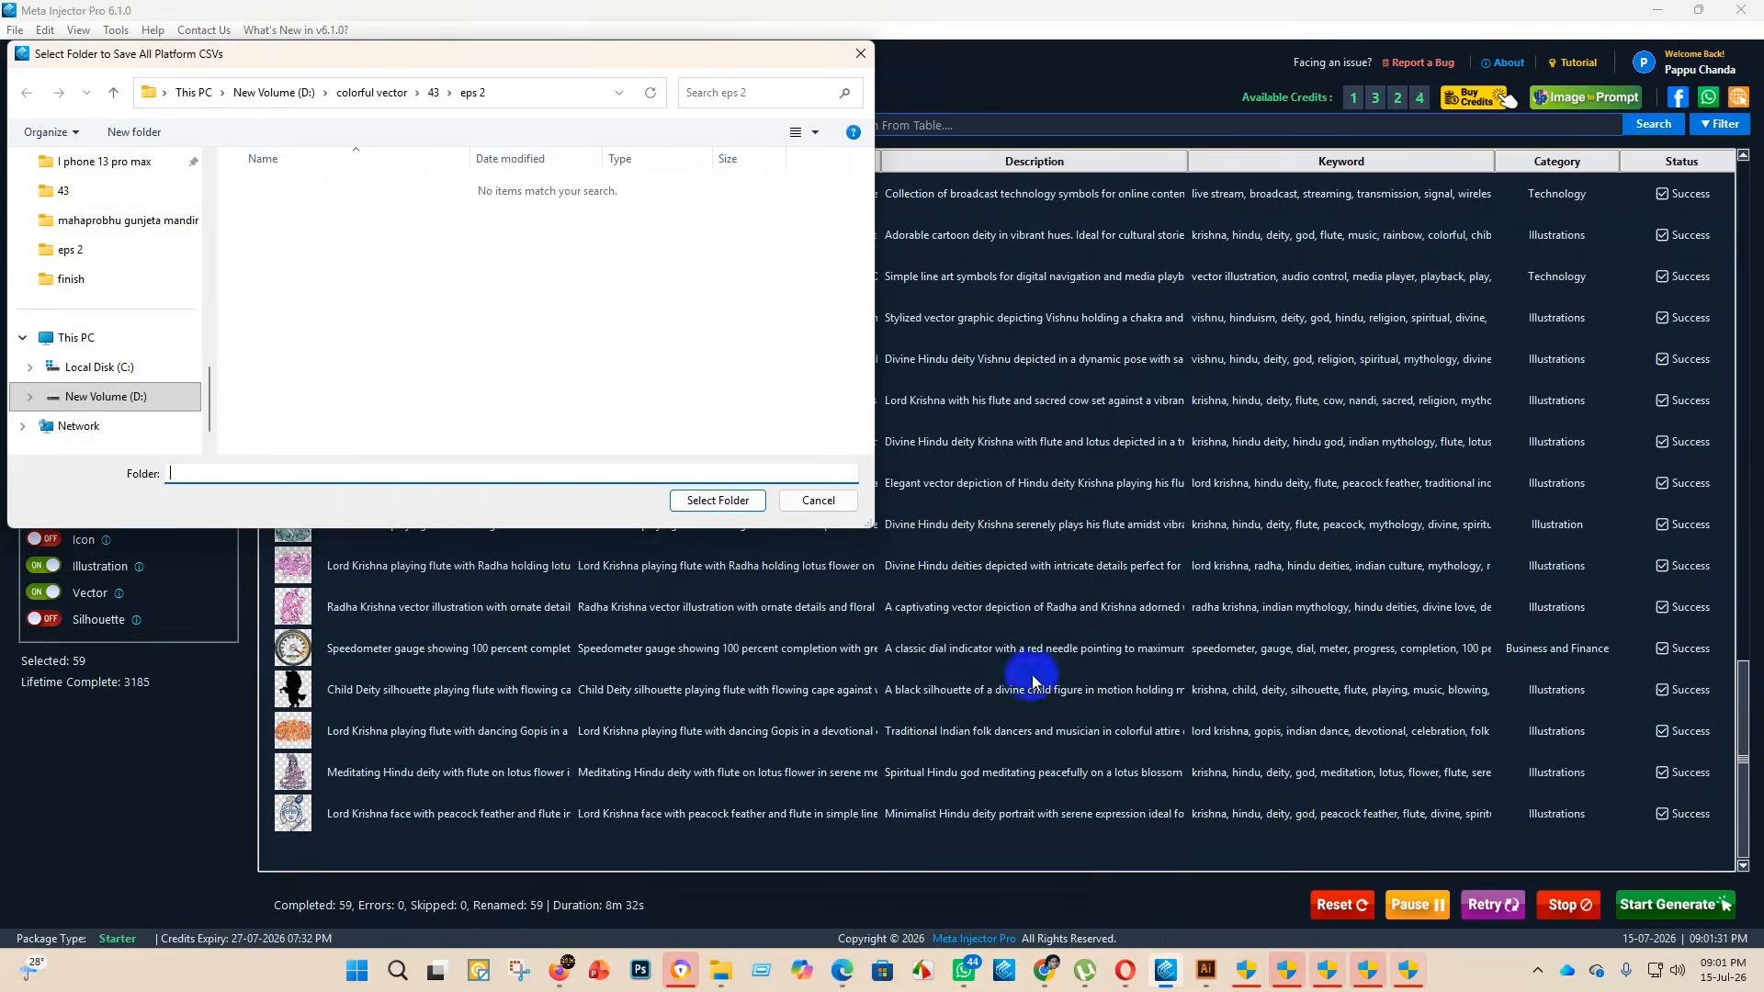
pyautogui.click(718, 500)
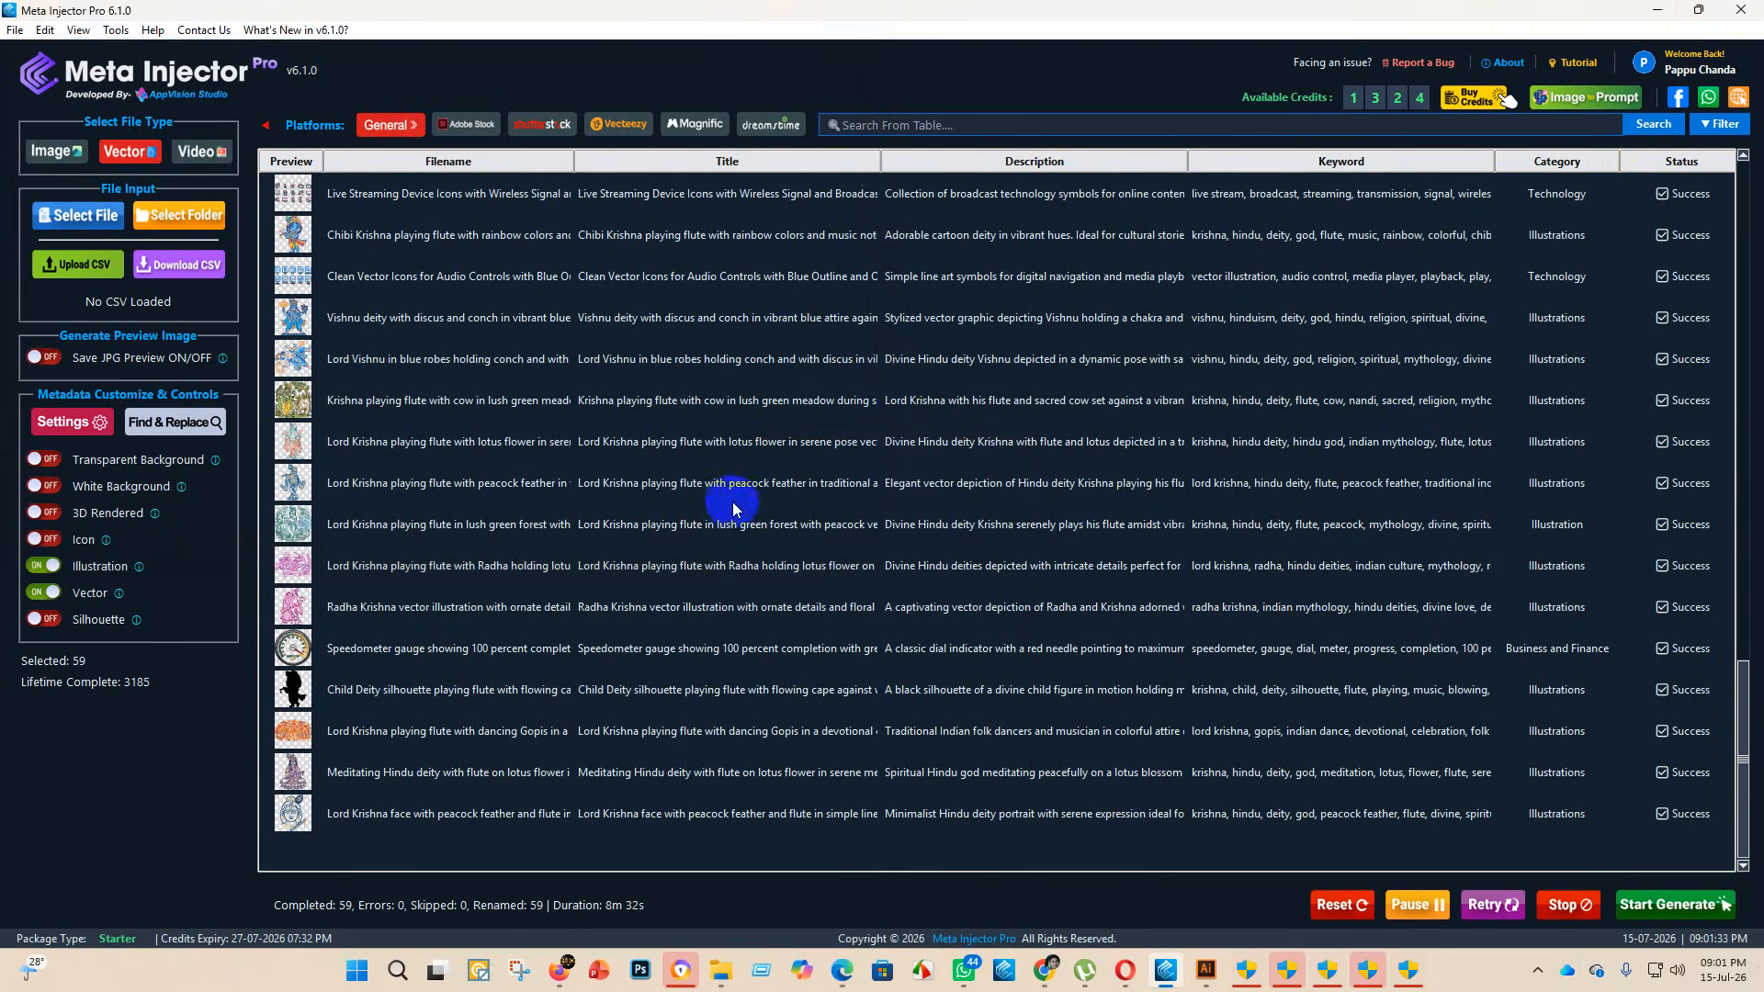
pyautogui.click(993, 559)
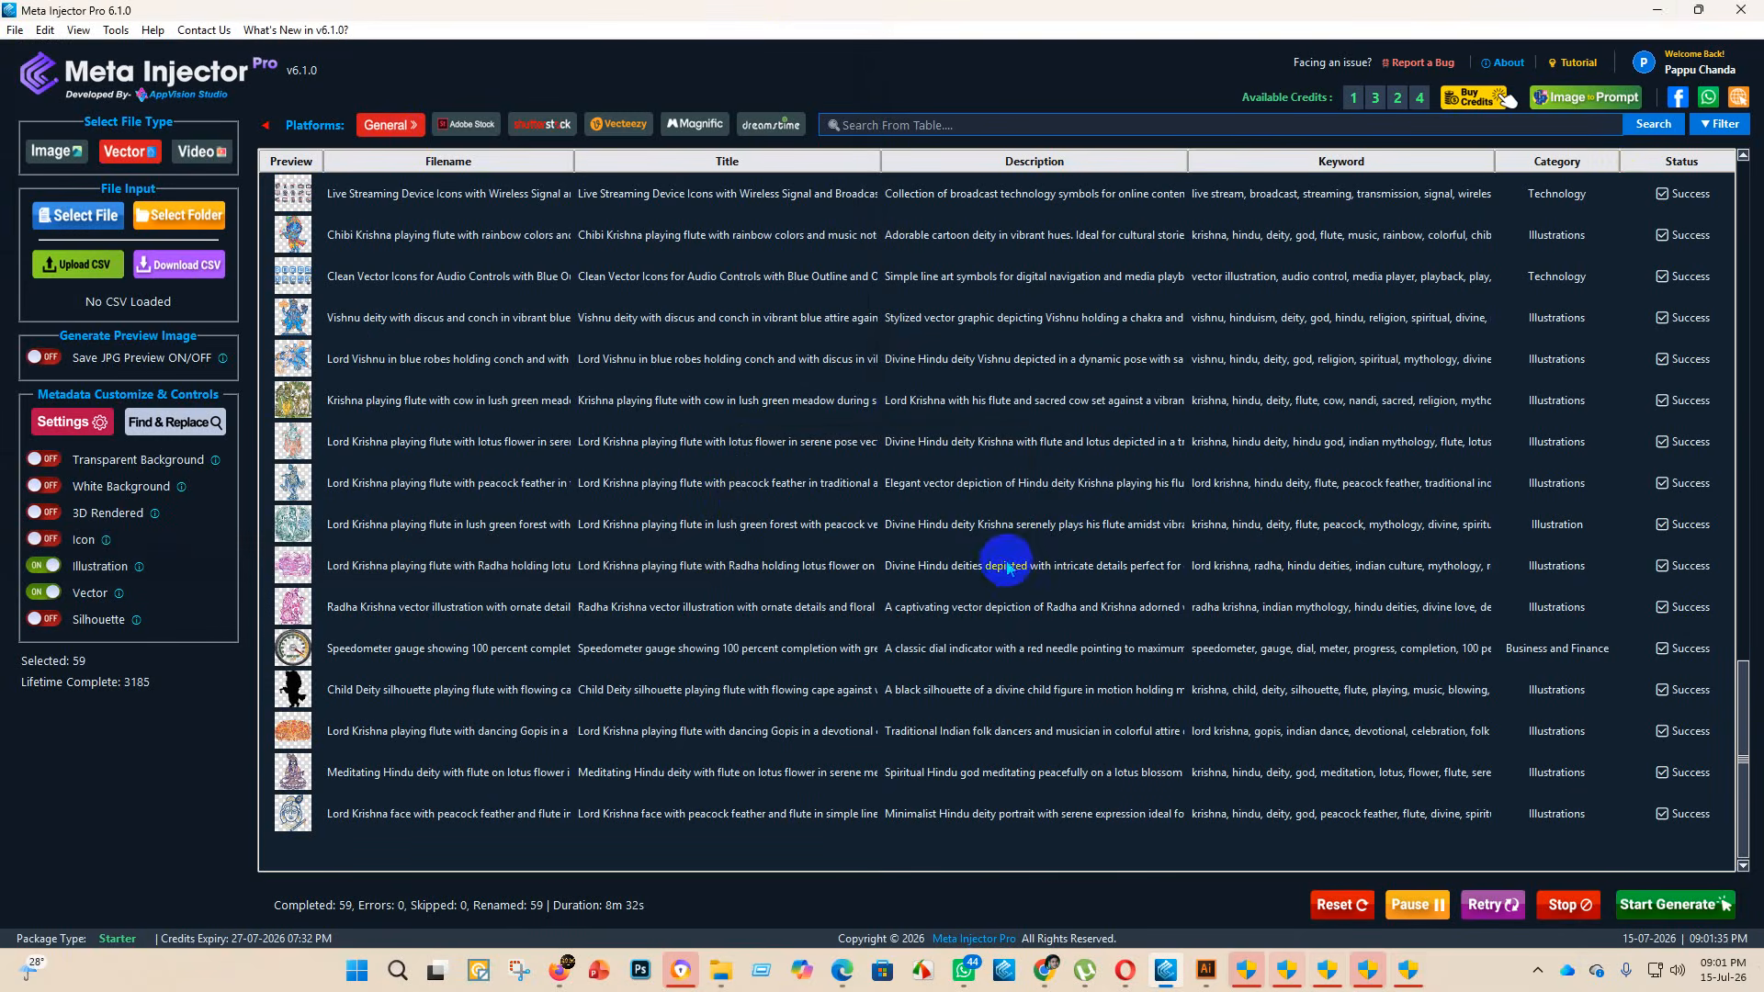
# - Return to Adobe Stock in Chrome and upload all EPS files from the "eps 2" folder of "43"
pyautogui.click(1660, 10)
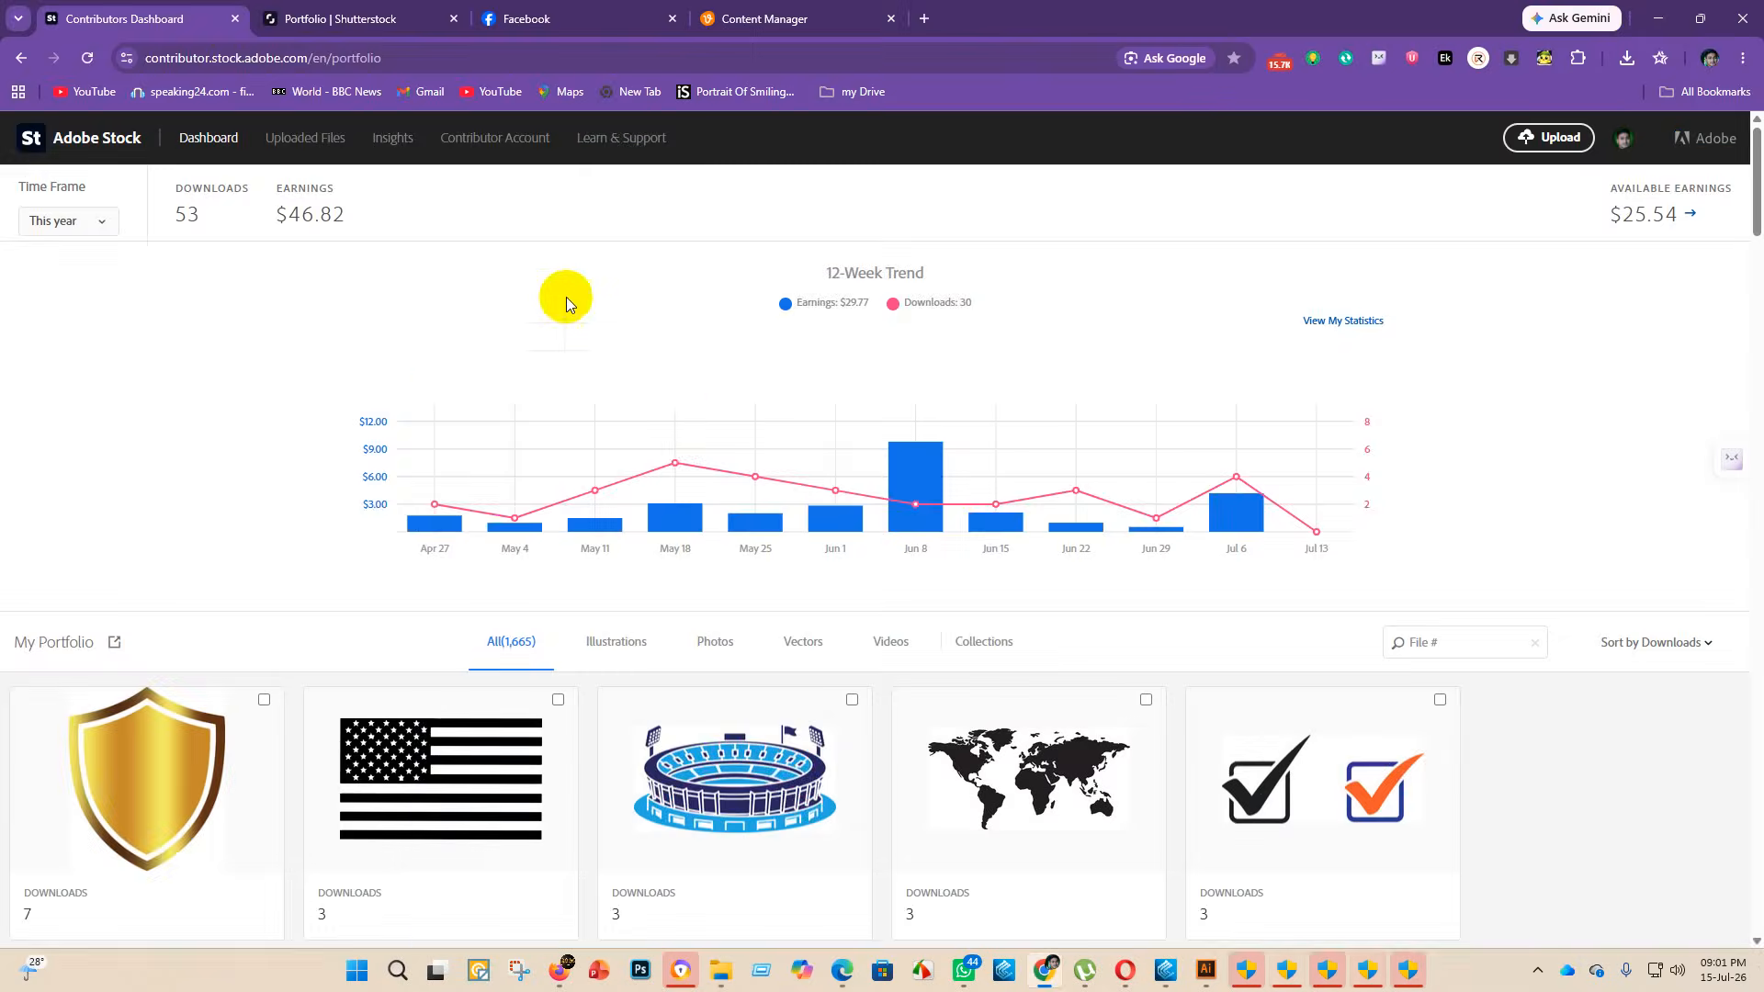
pyautogui.click(1540, 136)
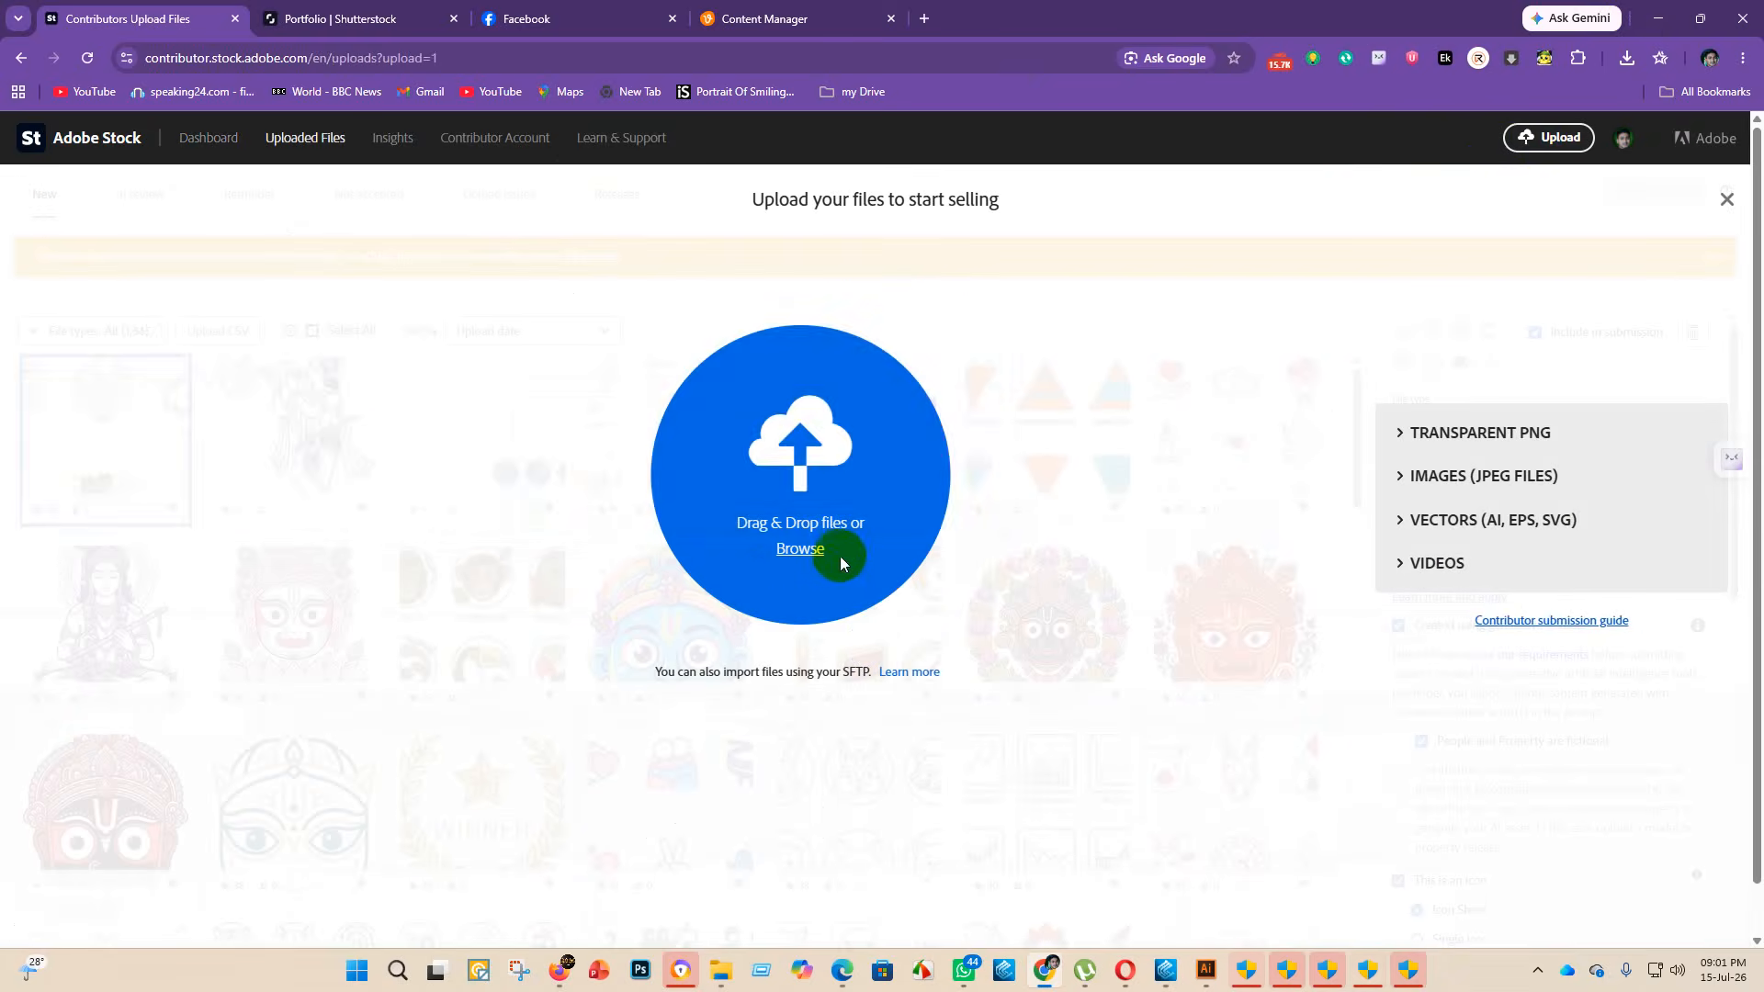
pyautogui.click(790, 555)
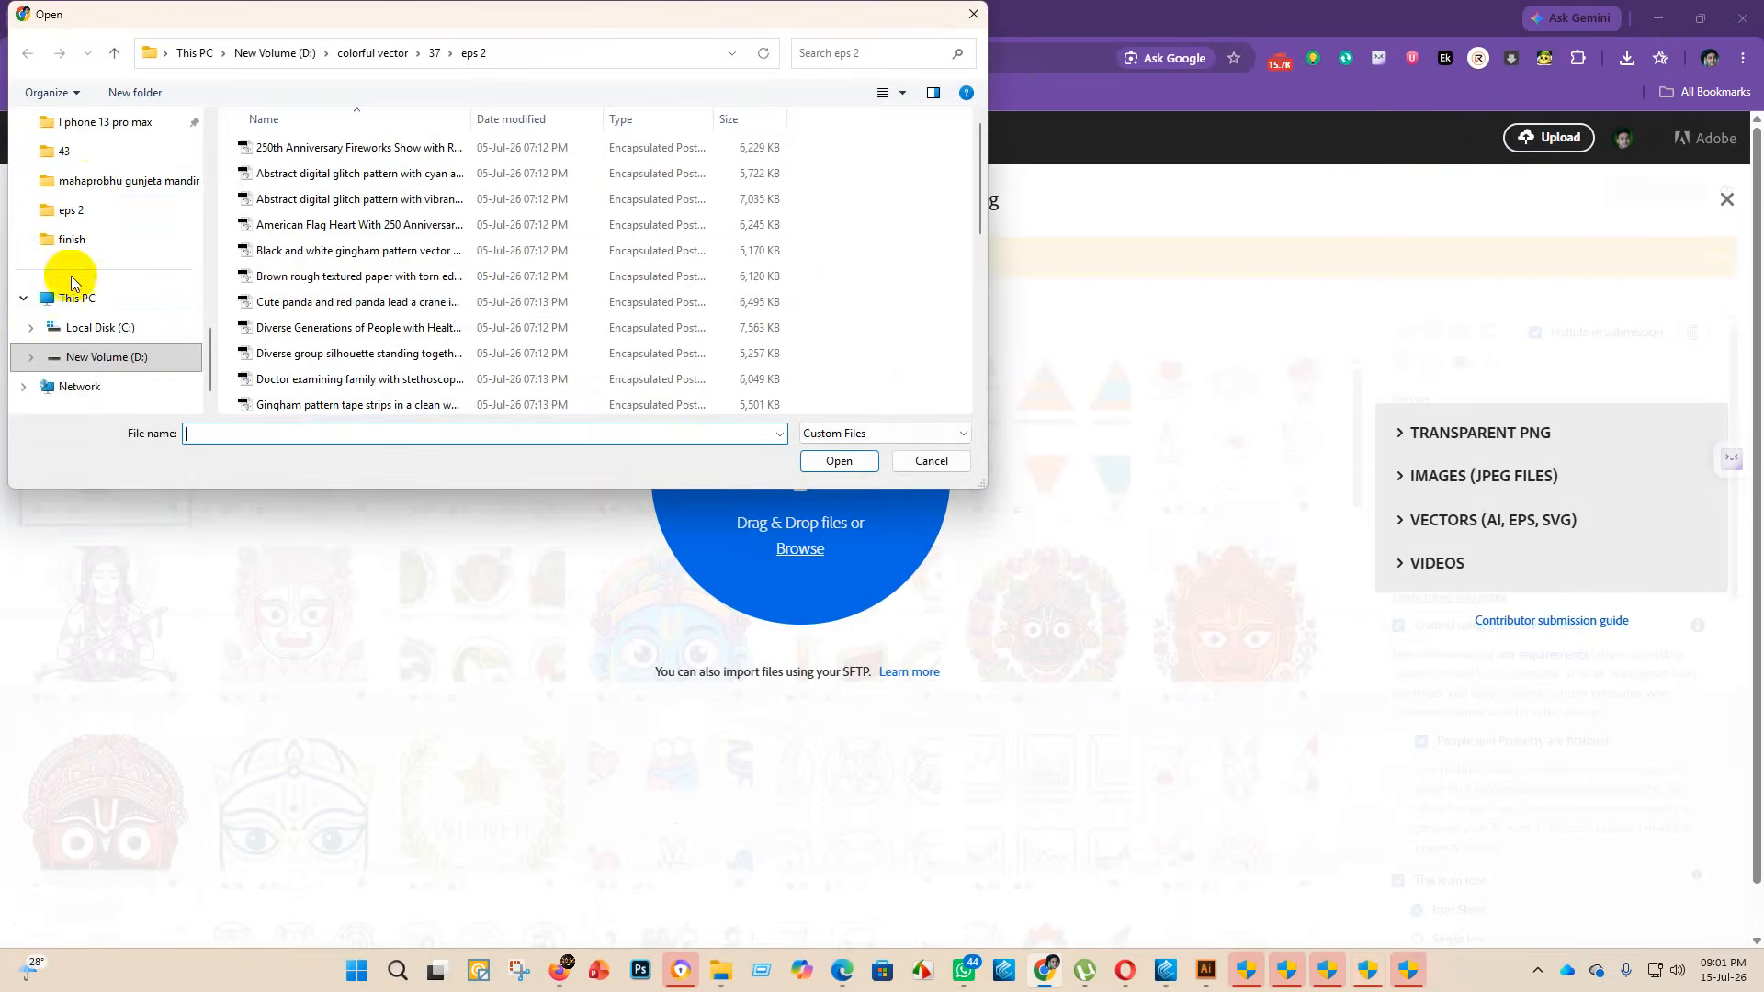
pyautogui.click(90, 212)
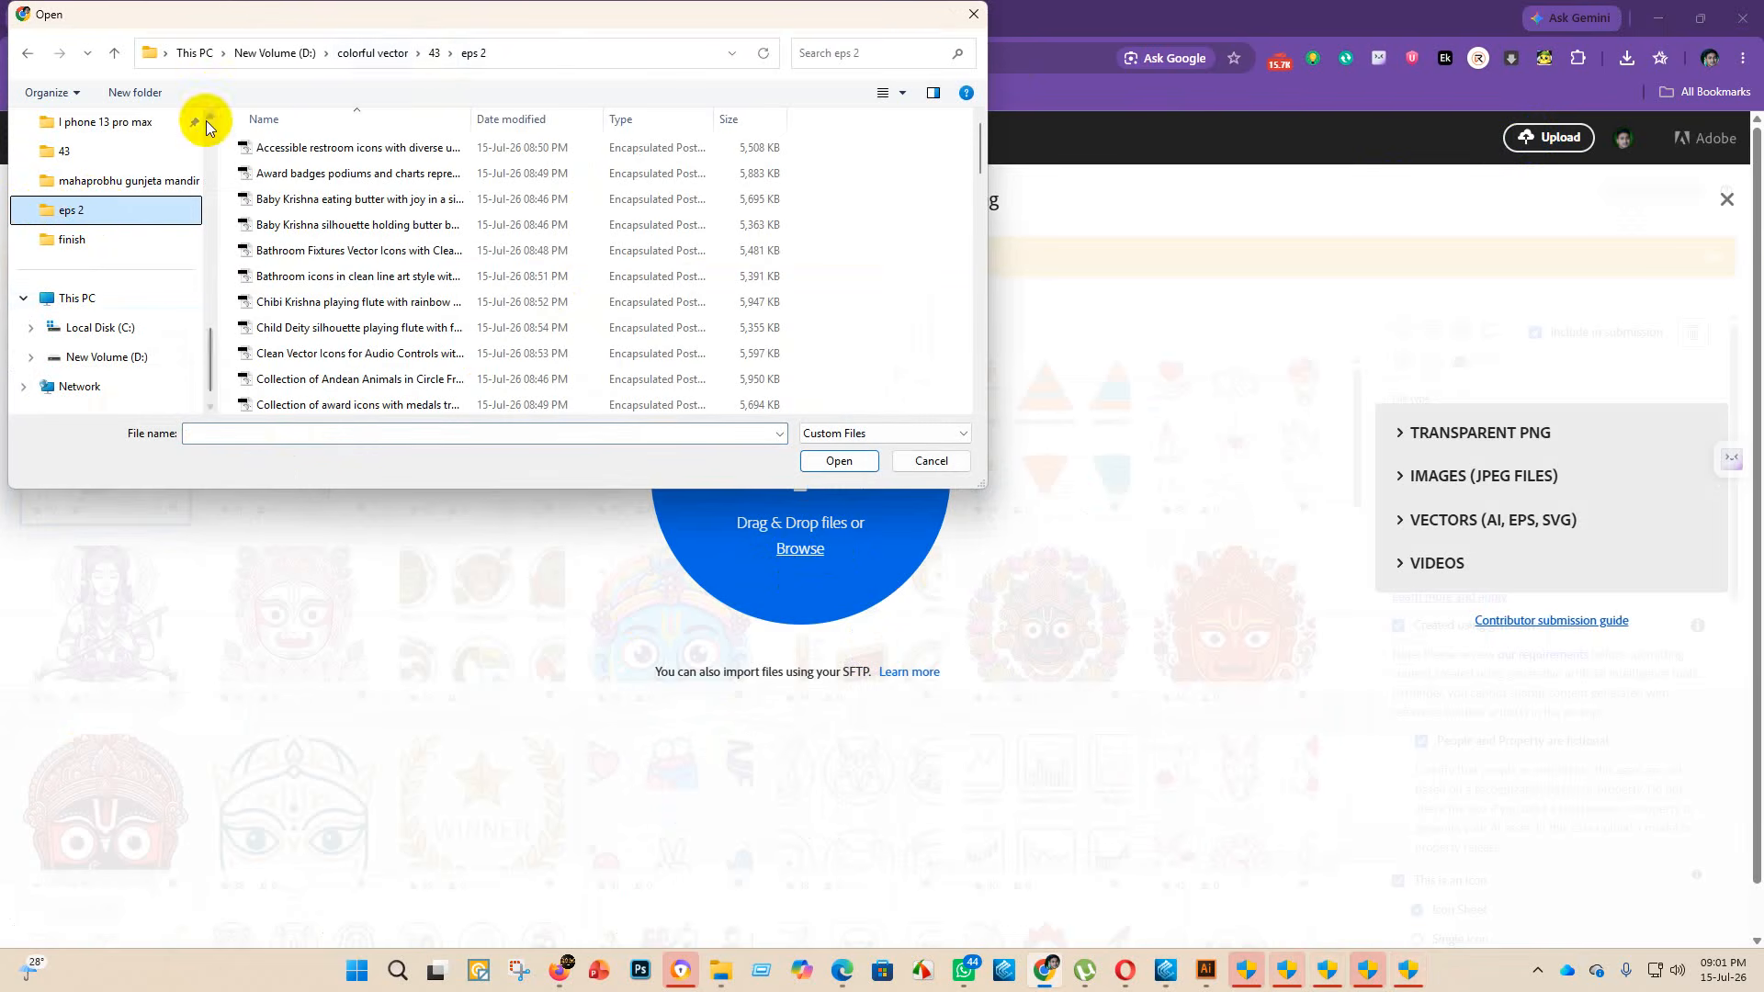
pyautogui.moveTo(352, 131); pyautogui.dragTo(367, 588)
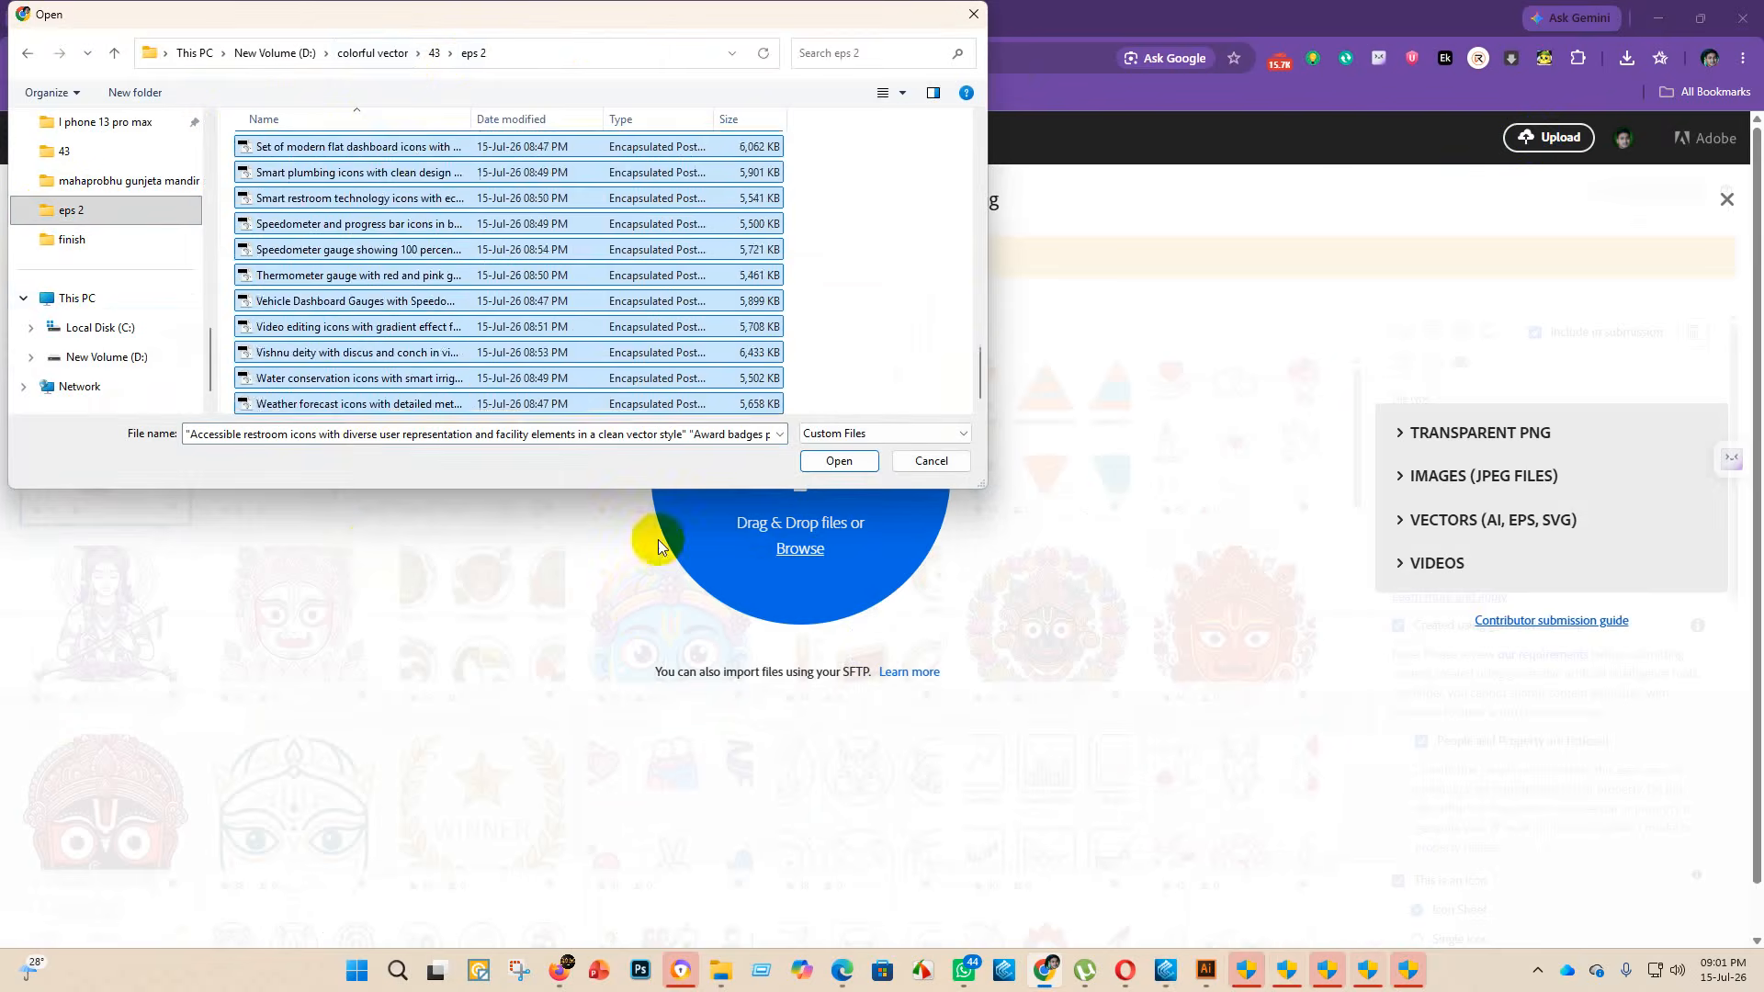
pyautogui.click(837, 462)
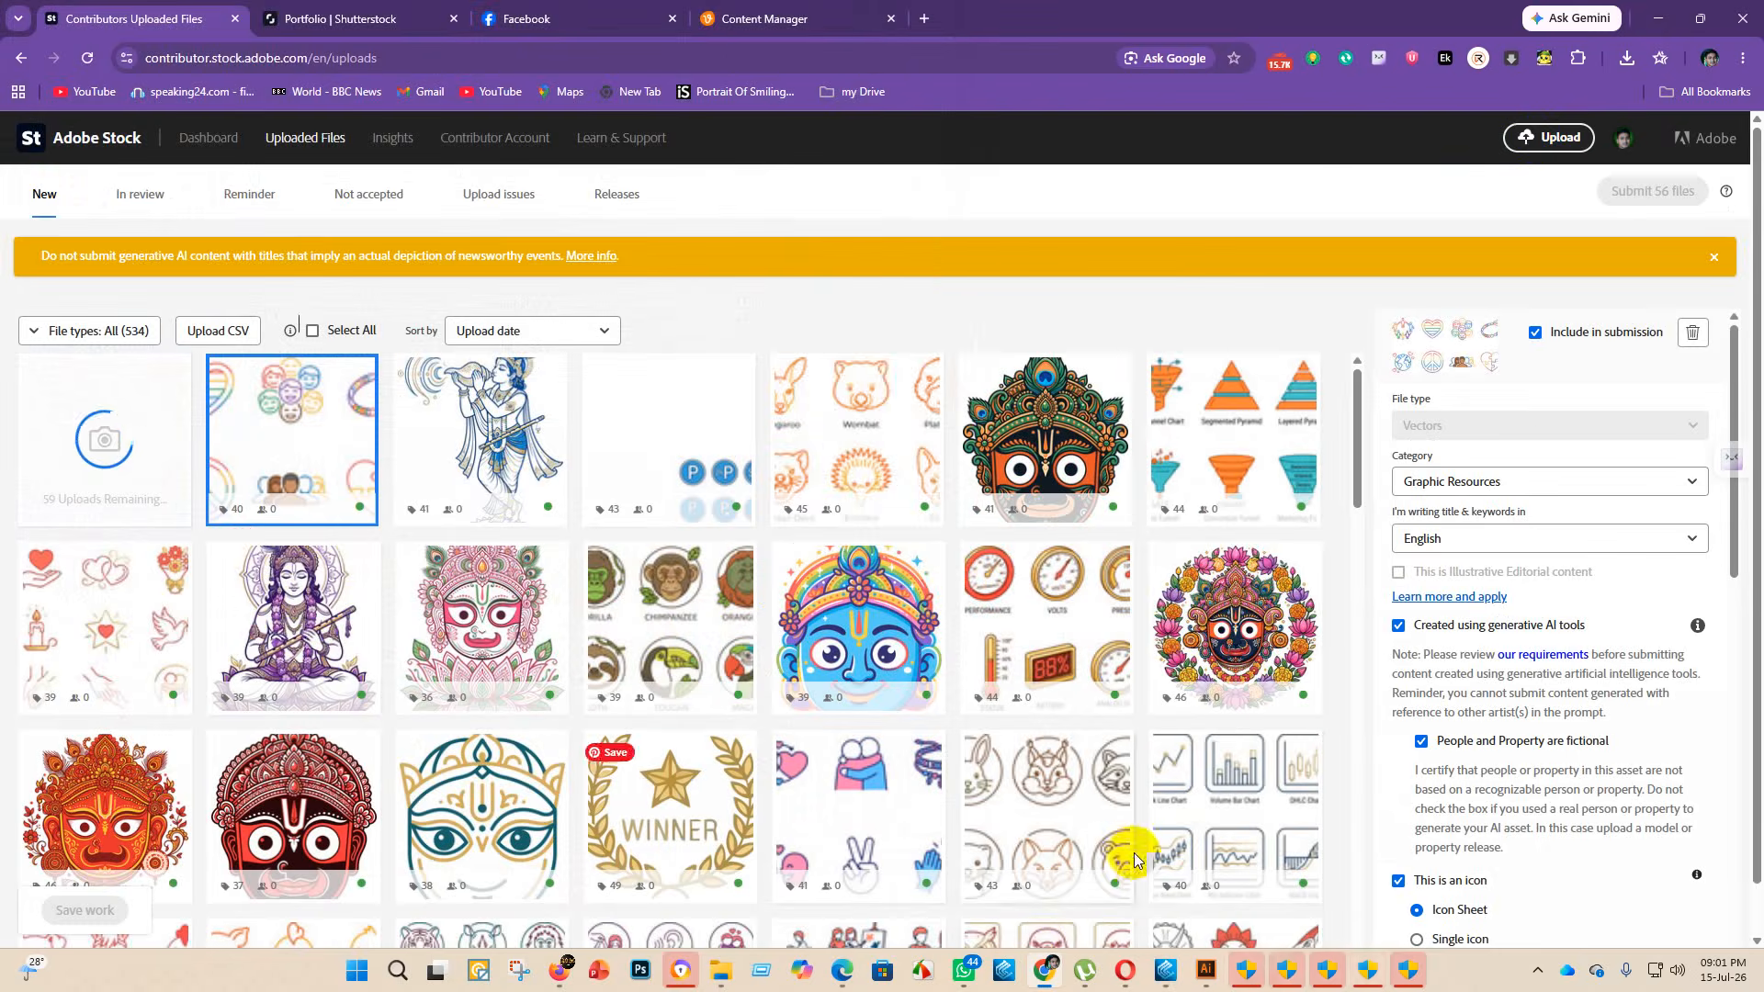
# - Open the Vecteezy upload page and import all files from the "eps 2" folder of "43"
pyautogui.click(776, 18)
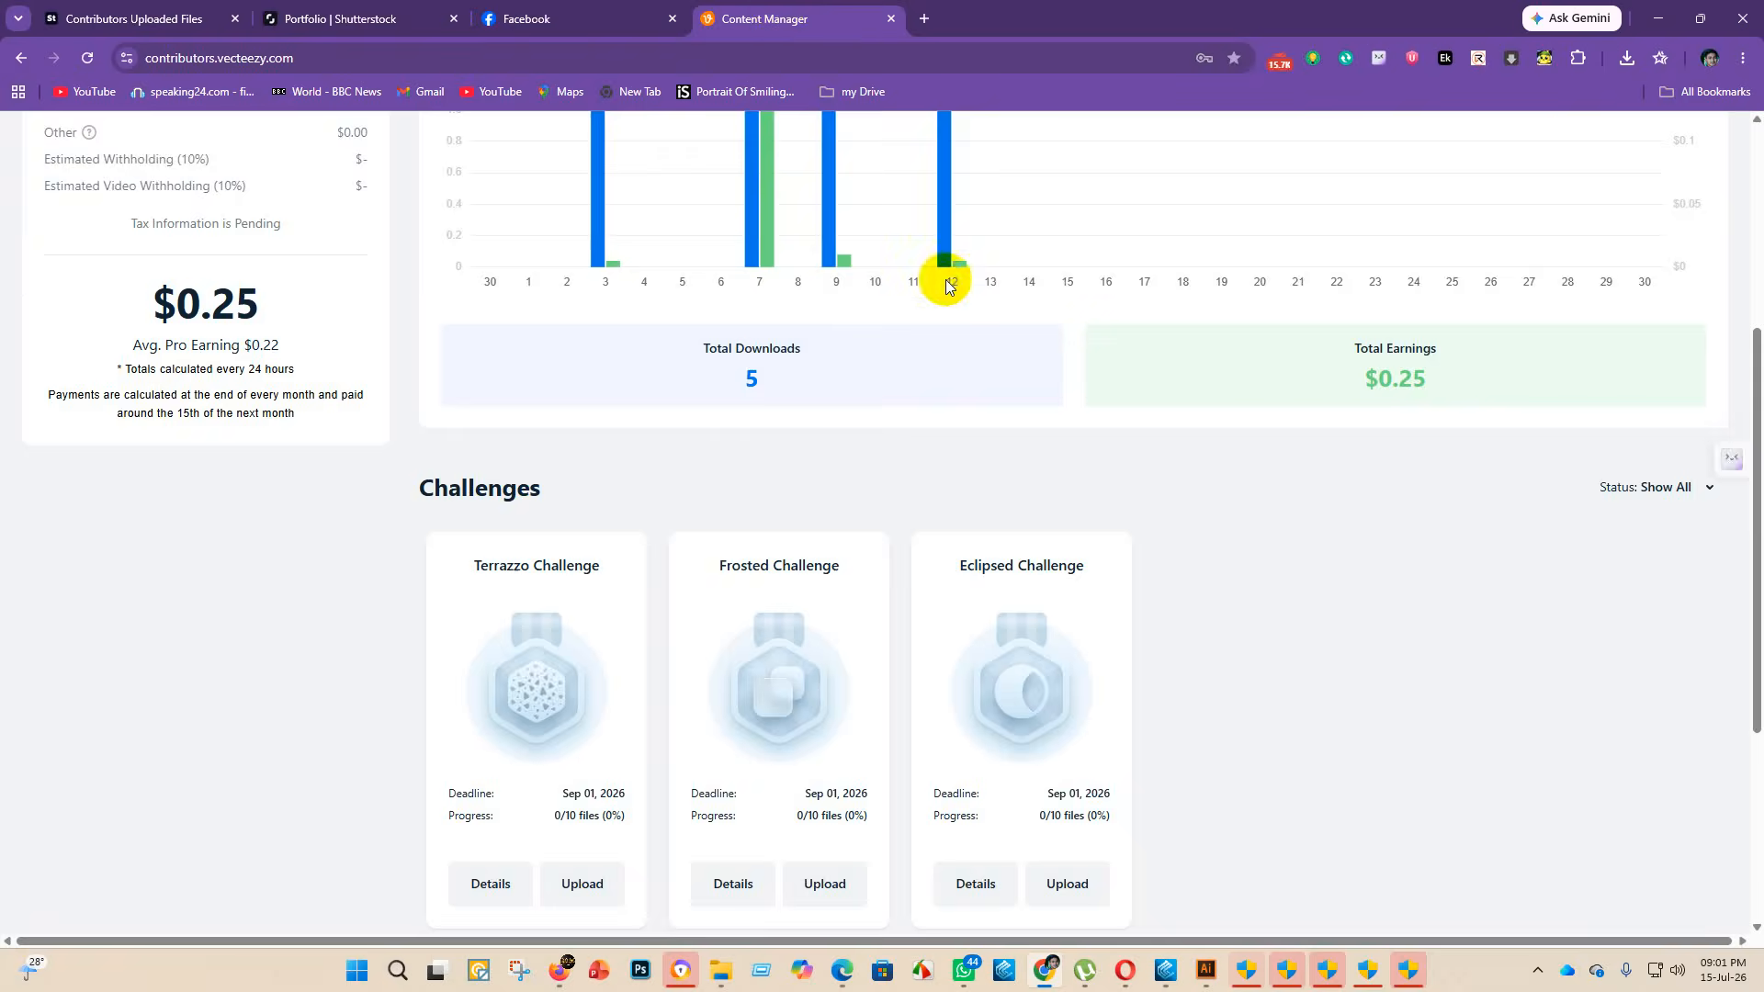
pyautogui.scroll(5, 1032, 349)
pyautogui.click(1631, 158)
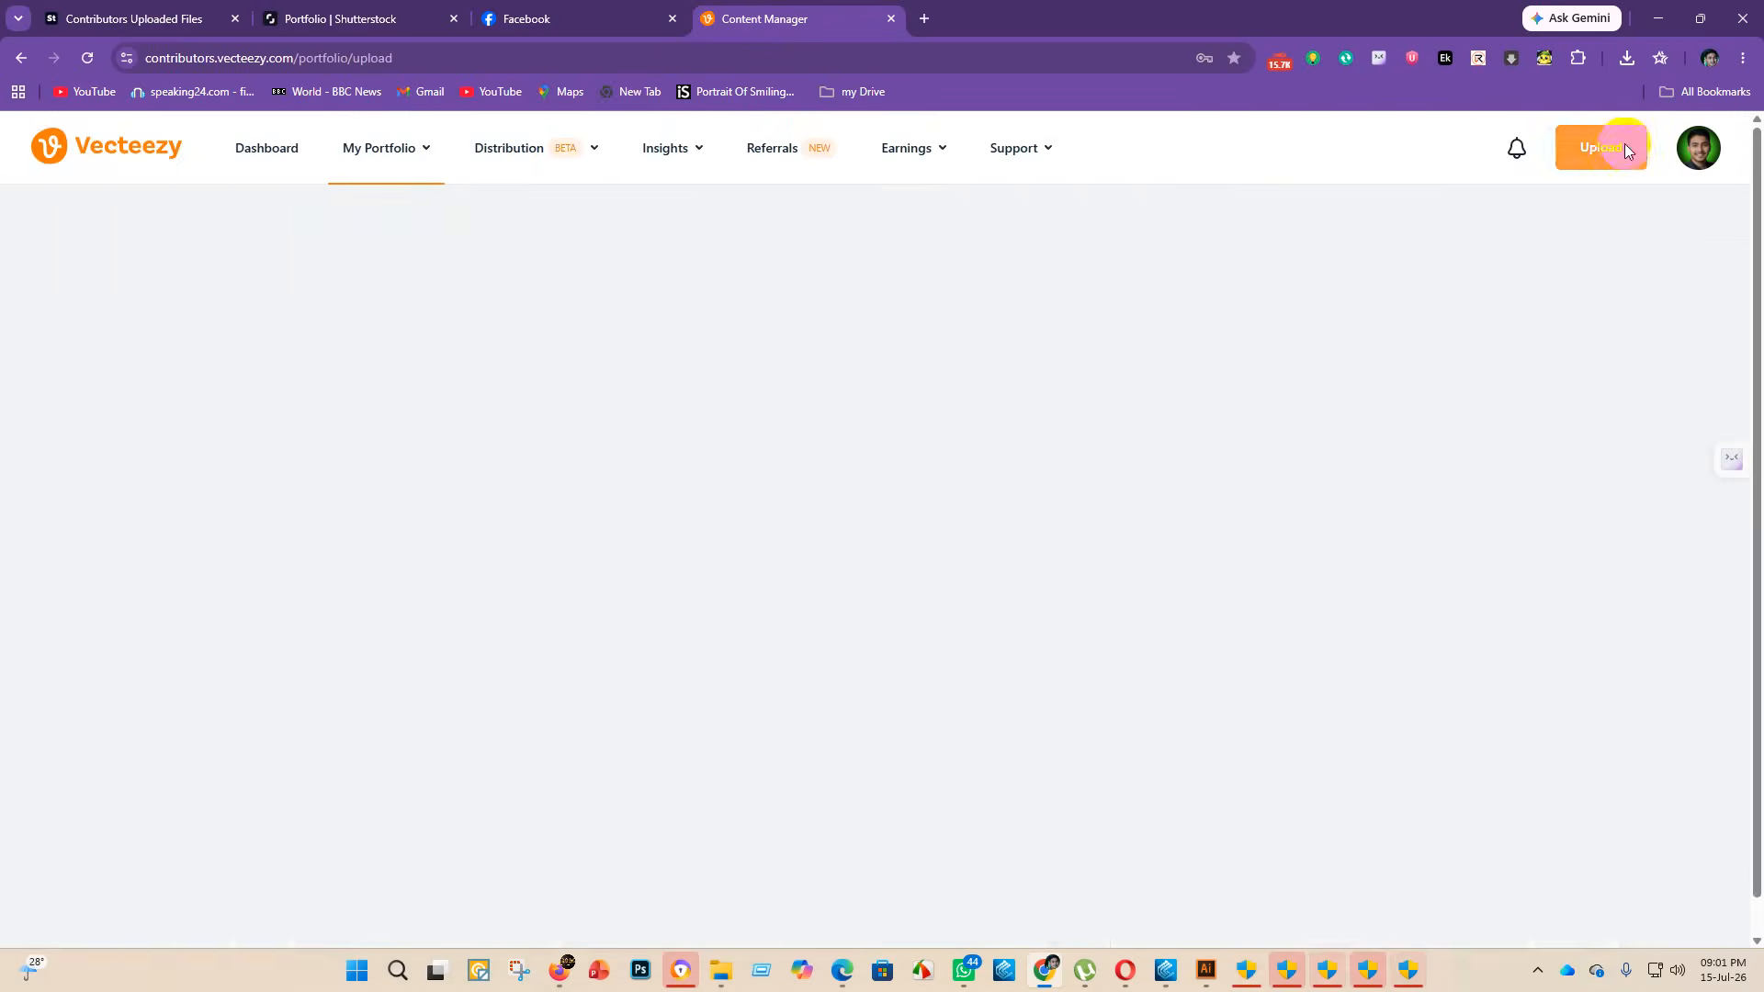
pyautogui.click(890, 657)
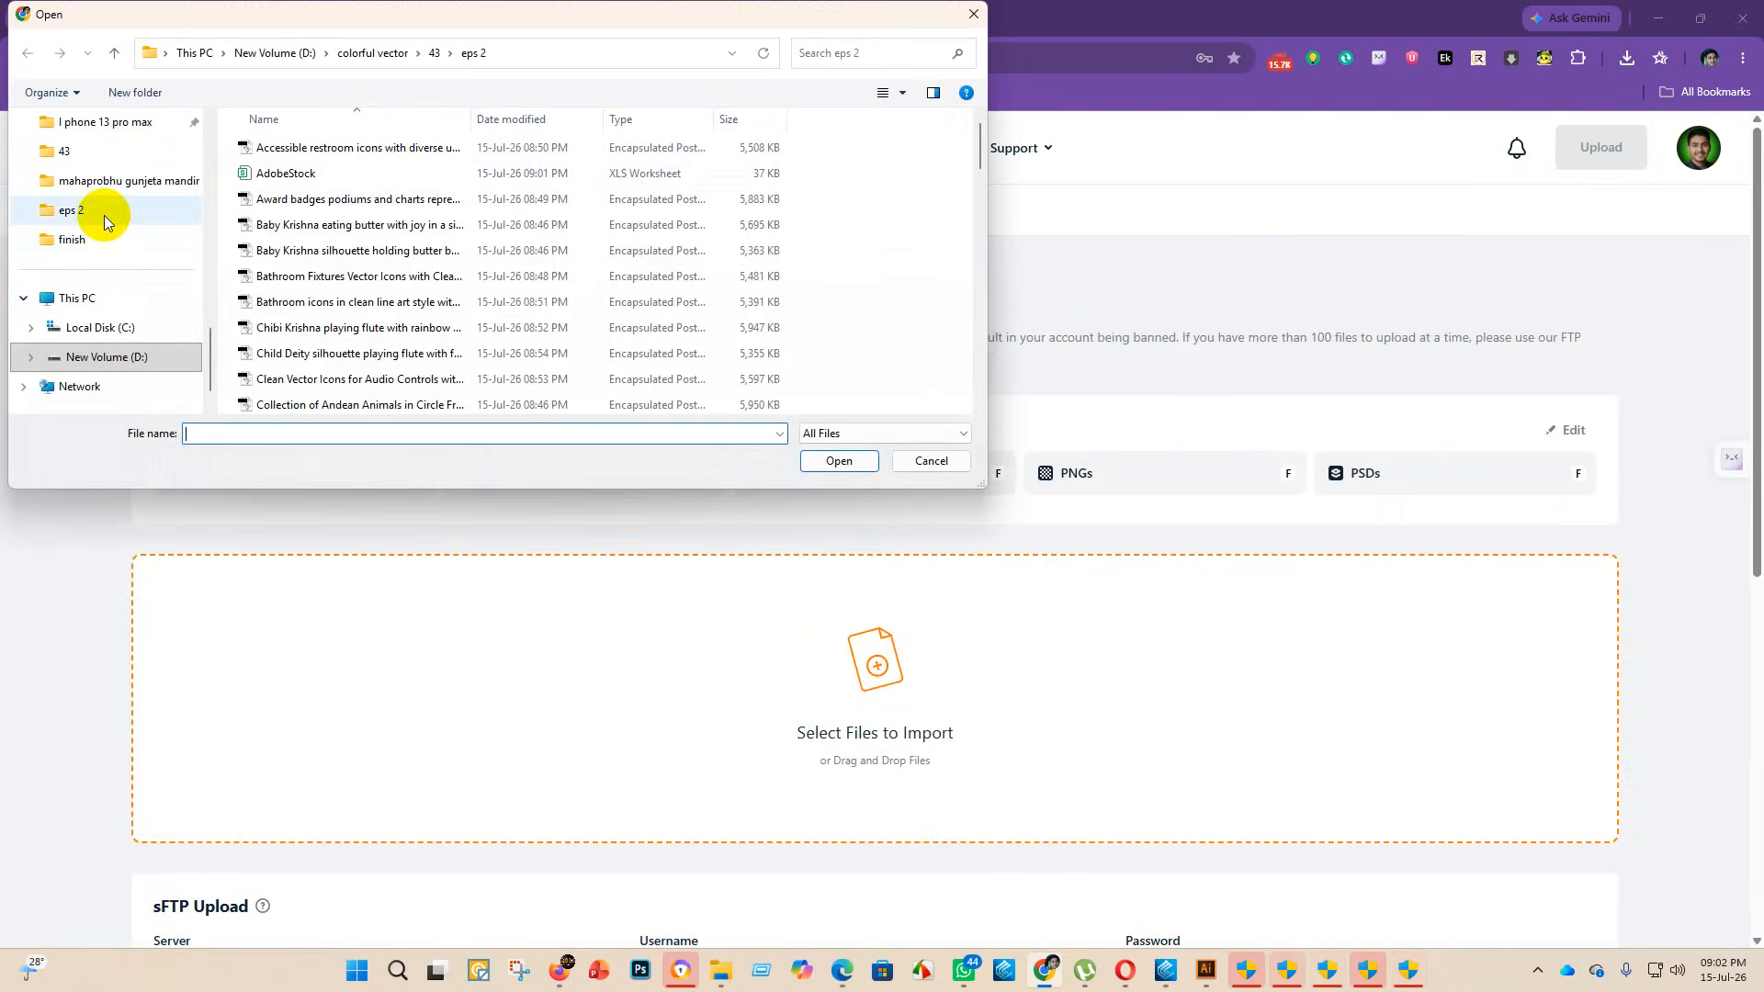
pyautogui.click(376, 145)
pyautogui.hotkey('ctrl', 'a')
pyautogui.click(838, 461)
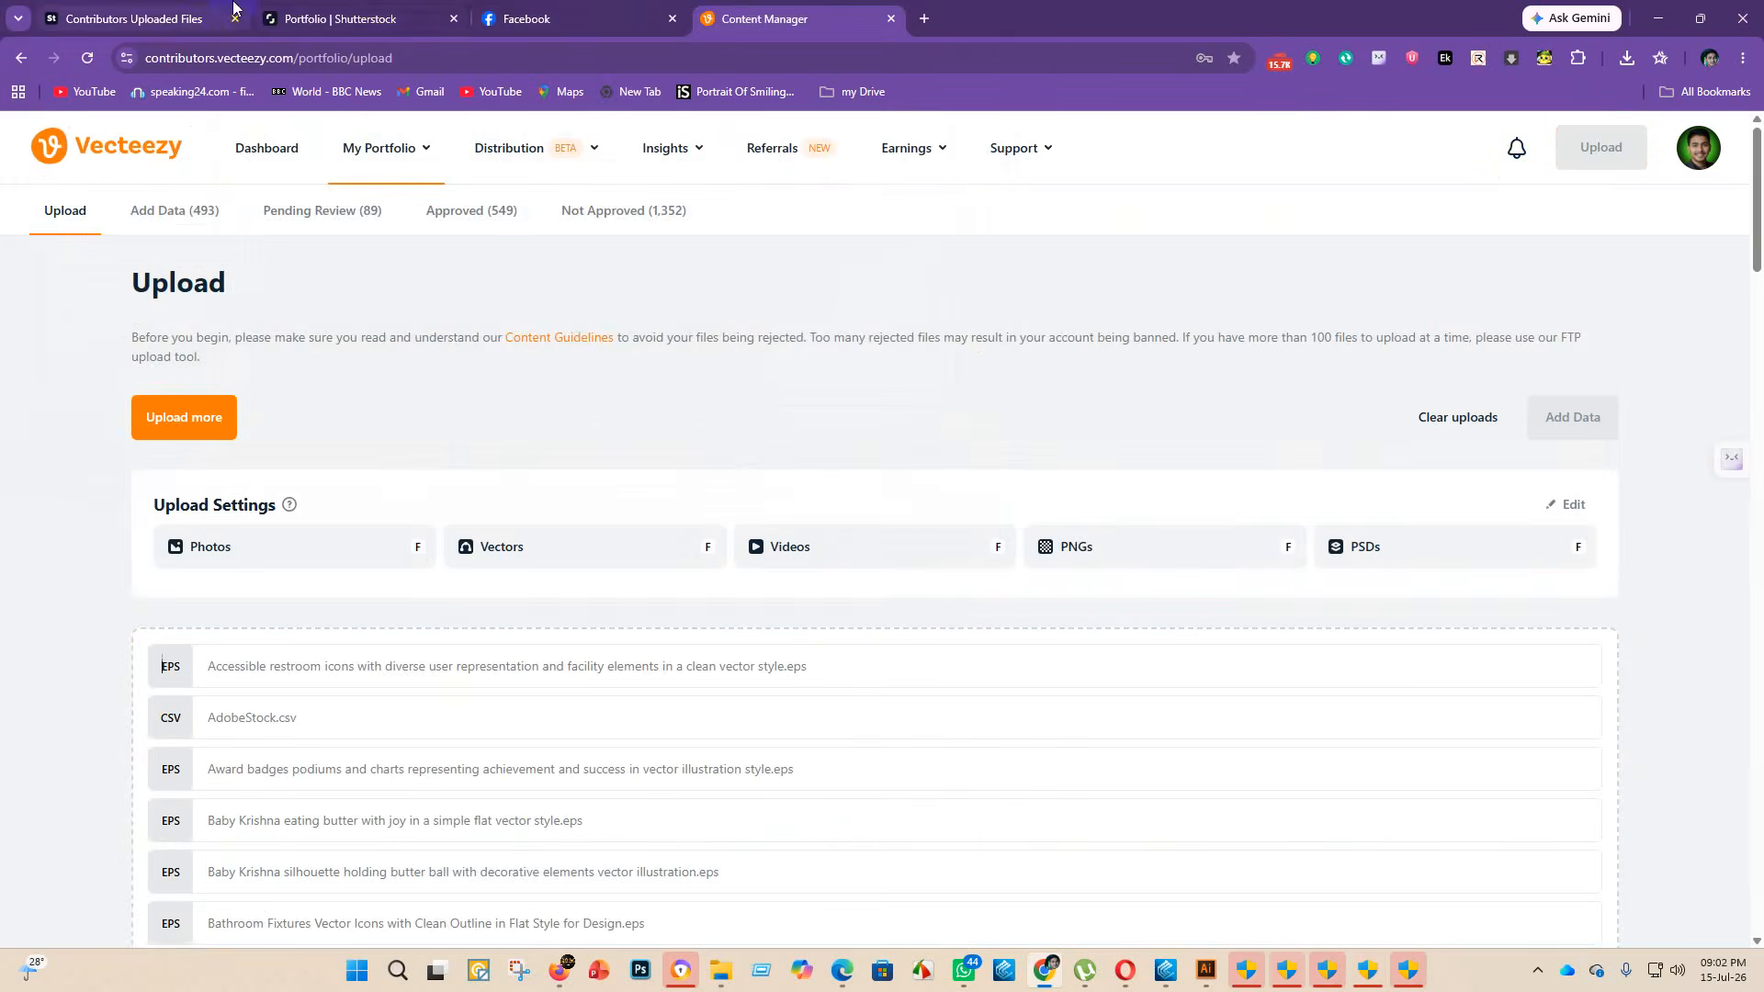
# - Upload all EPS files from the "eps 2" folder of "43" to the Shutterstock contributor portfolio
pyautogui.click(318, 15)
pyautogui.click(1619, 154)
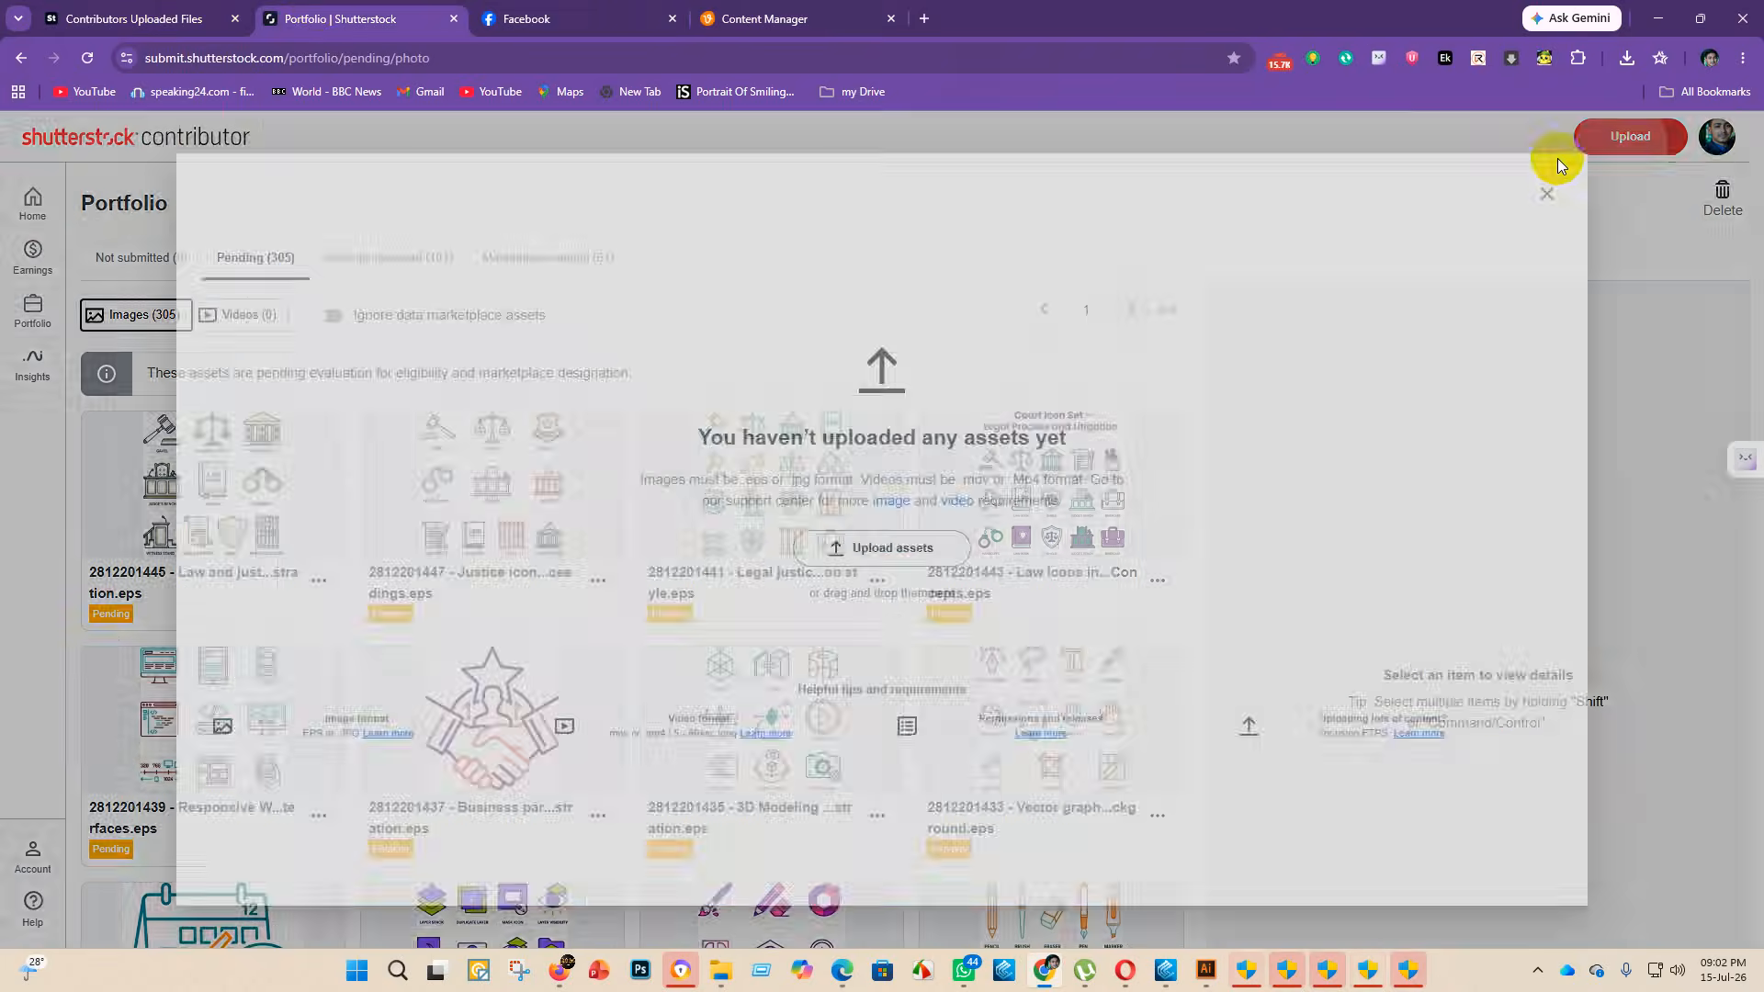
pyautogui.click(899, 550)
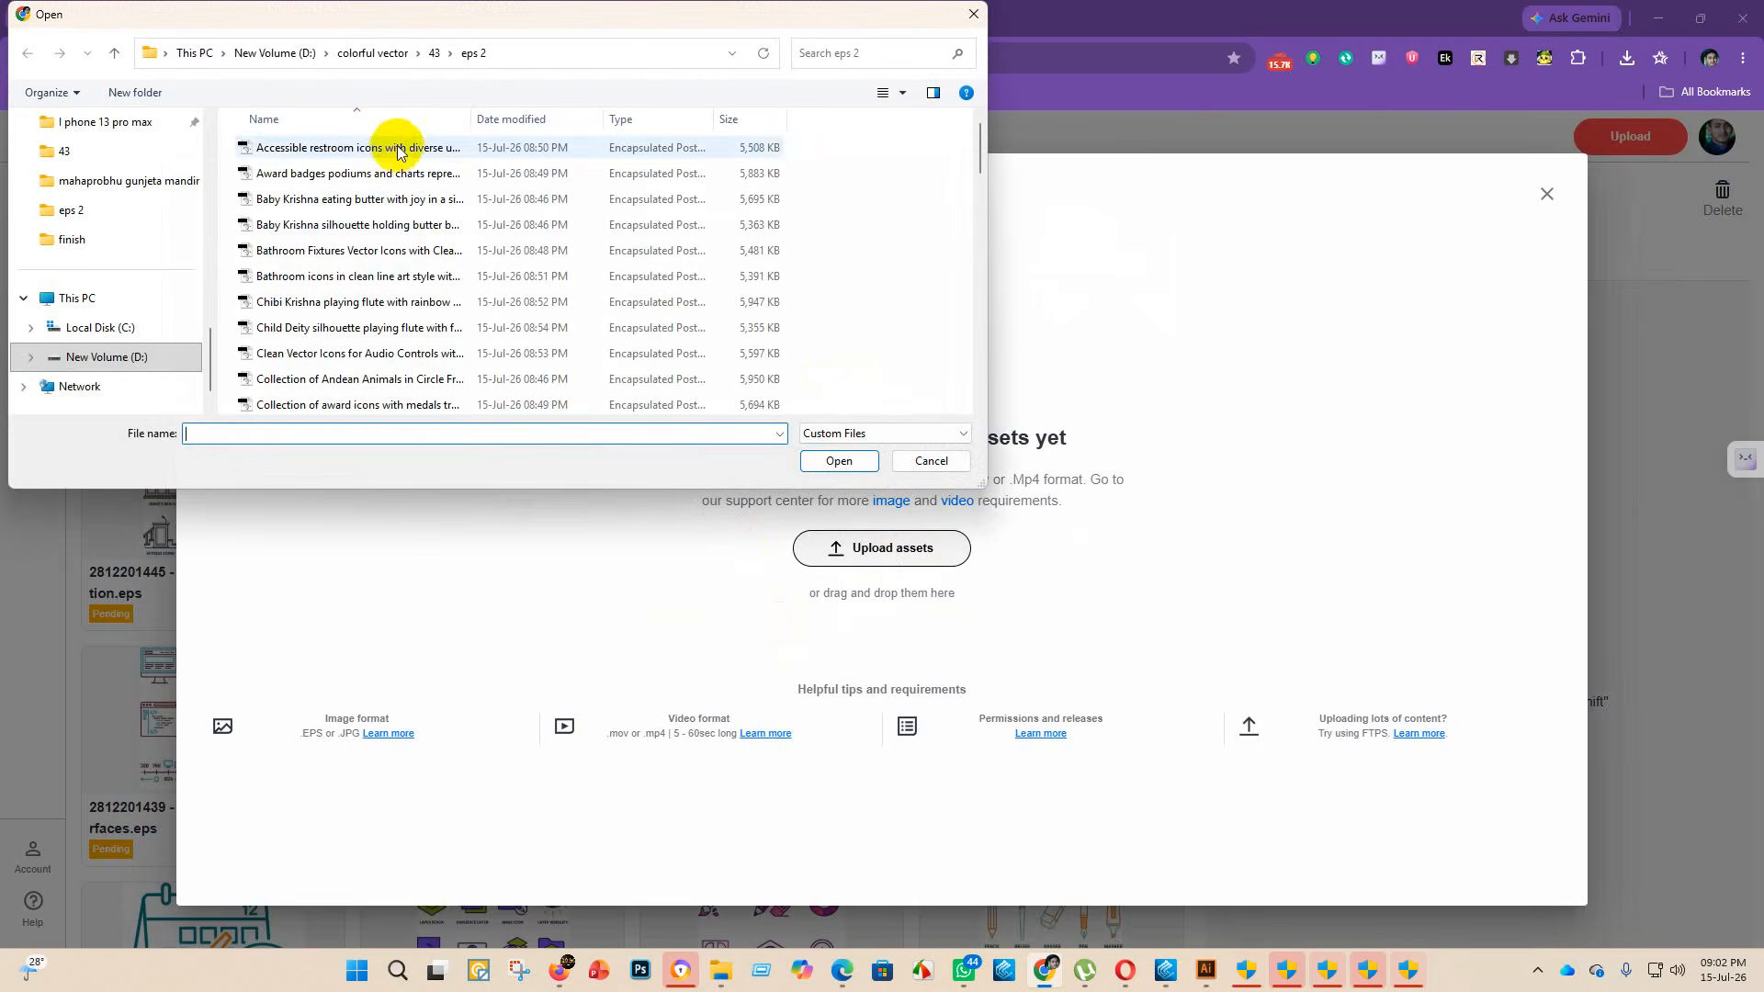
pyautogui.moveTo(382, 138); pyautogui.dragTo(658, 634)
pyautogui.click(839, 466)
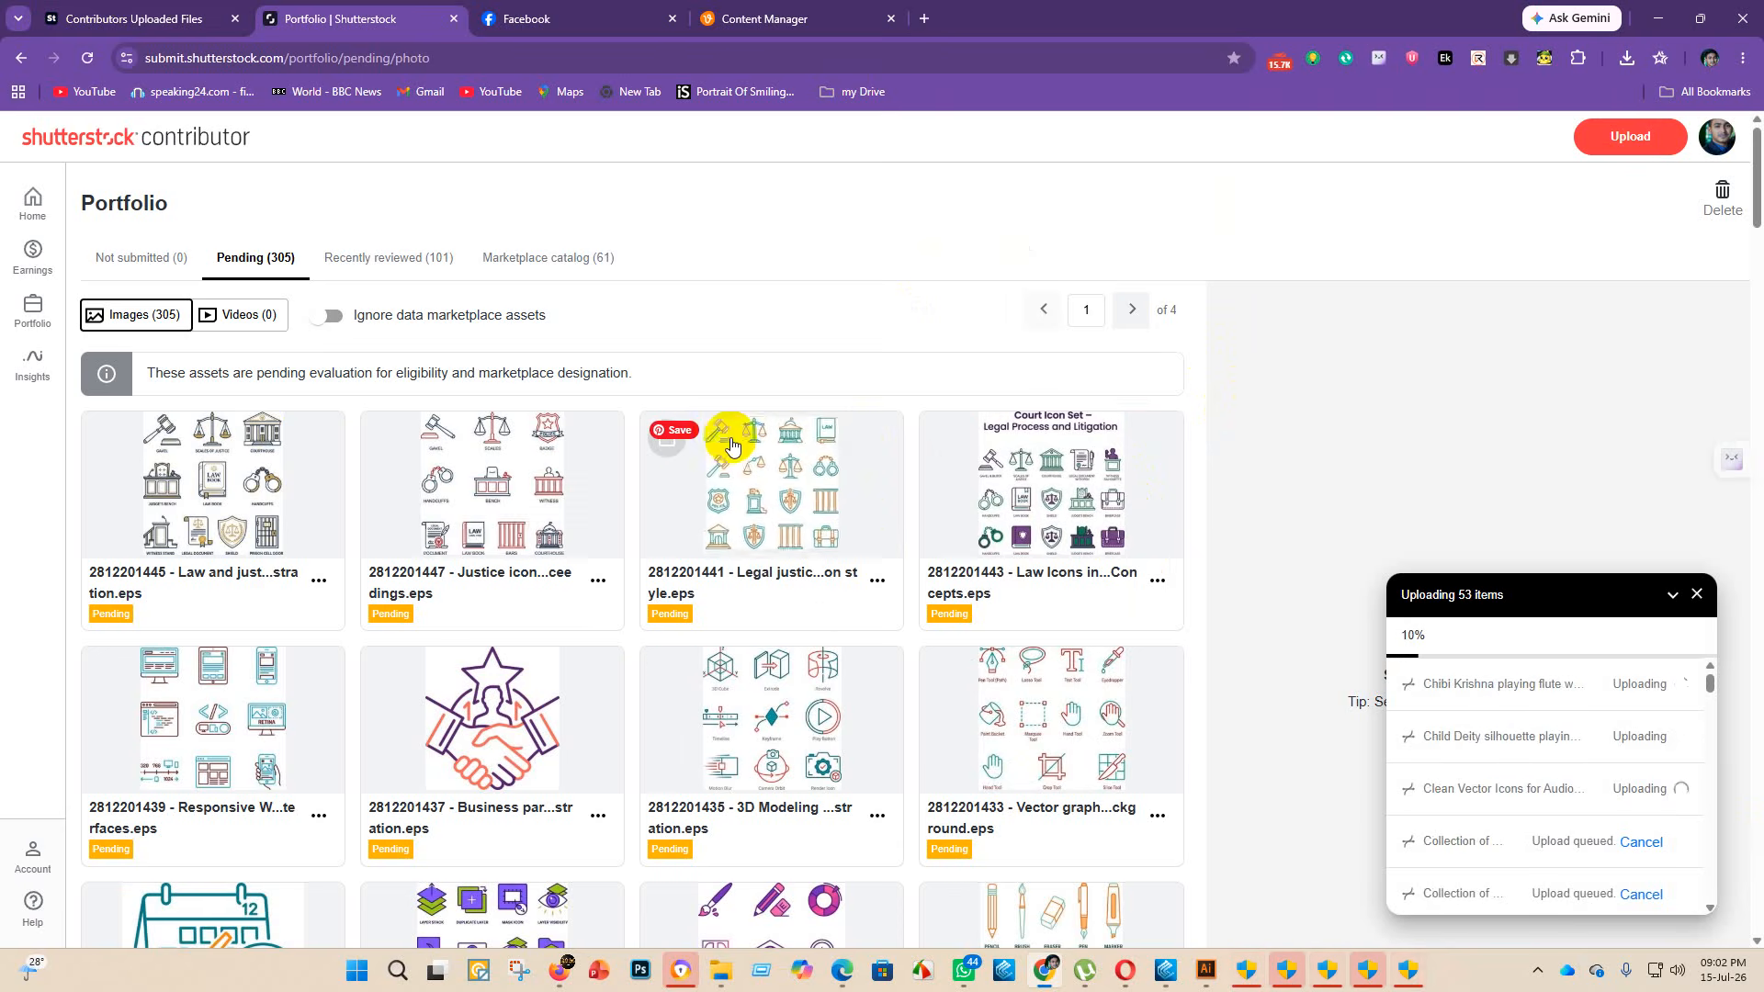
# - Look through the pending Shutterstock images and the approved images in the marketplace catalog
pyautogui.scroll(-20, 731, 445)
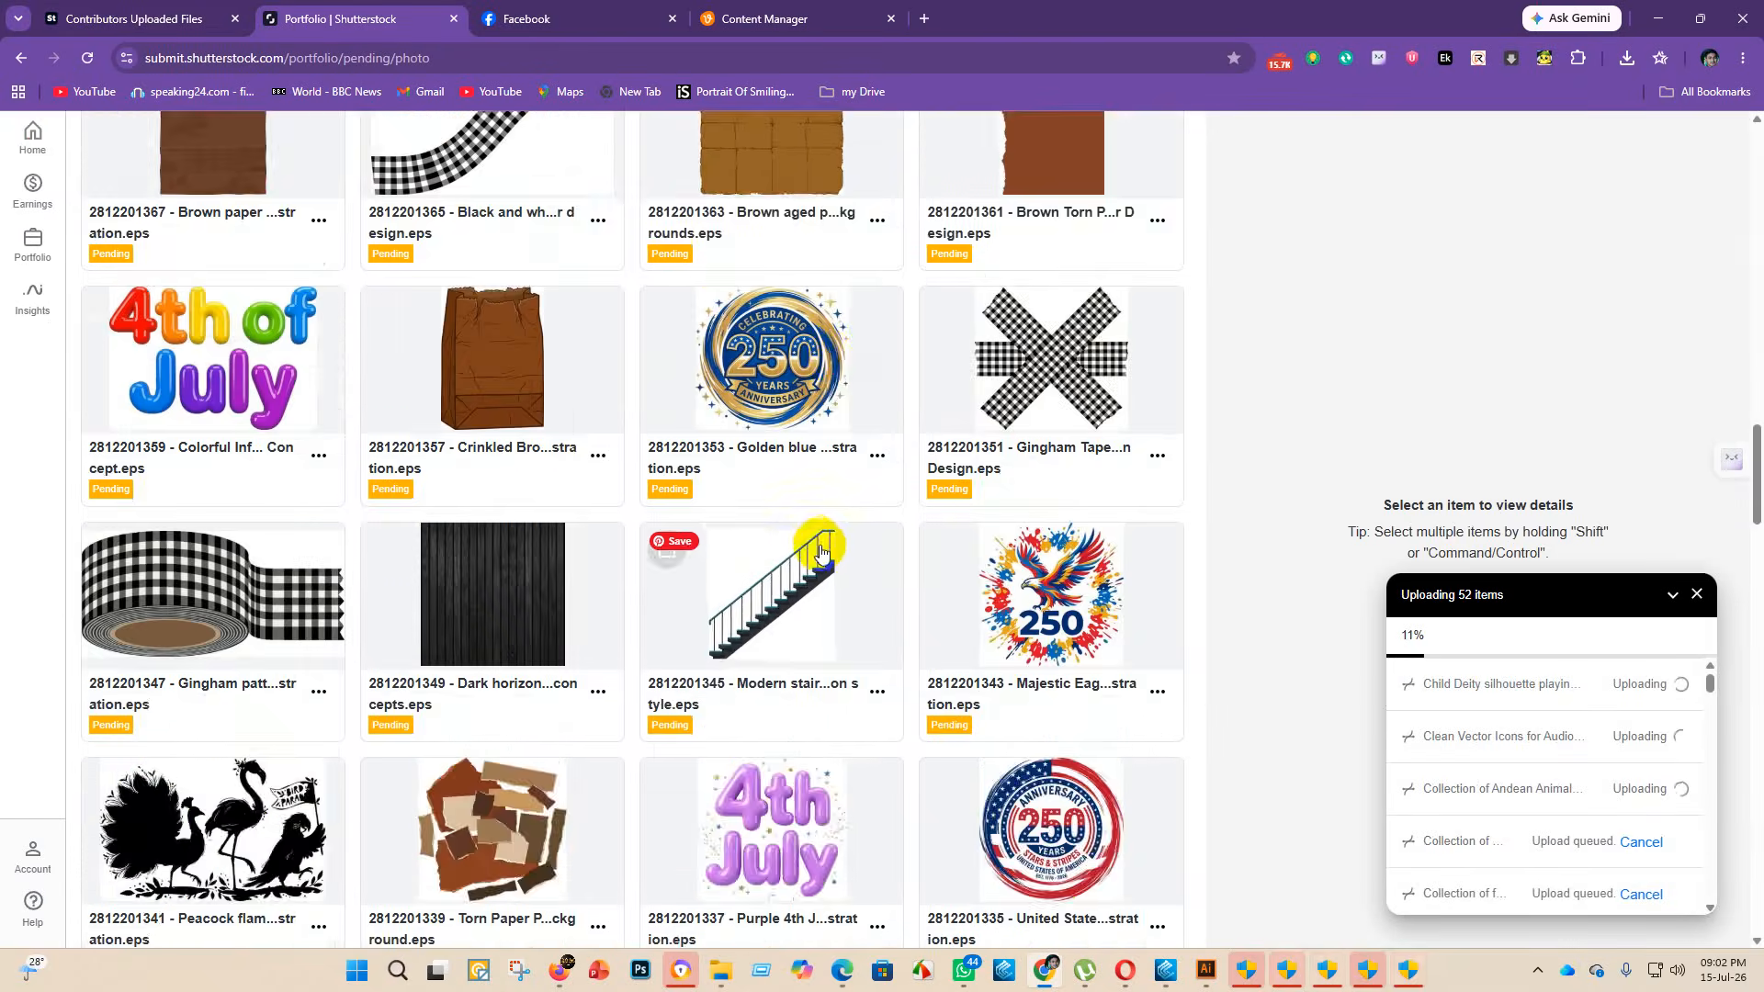
pyautogui.scroll(20, 350, 439)
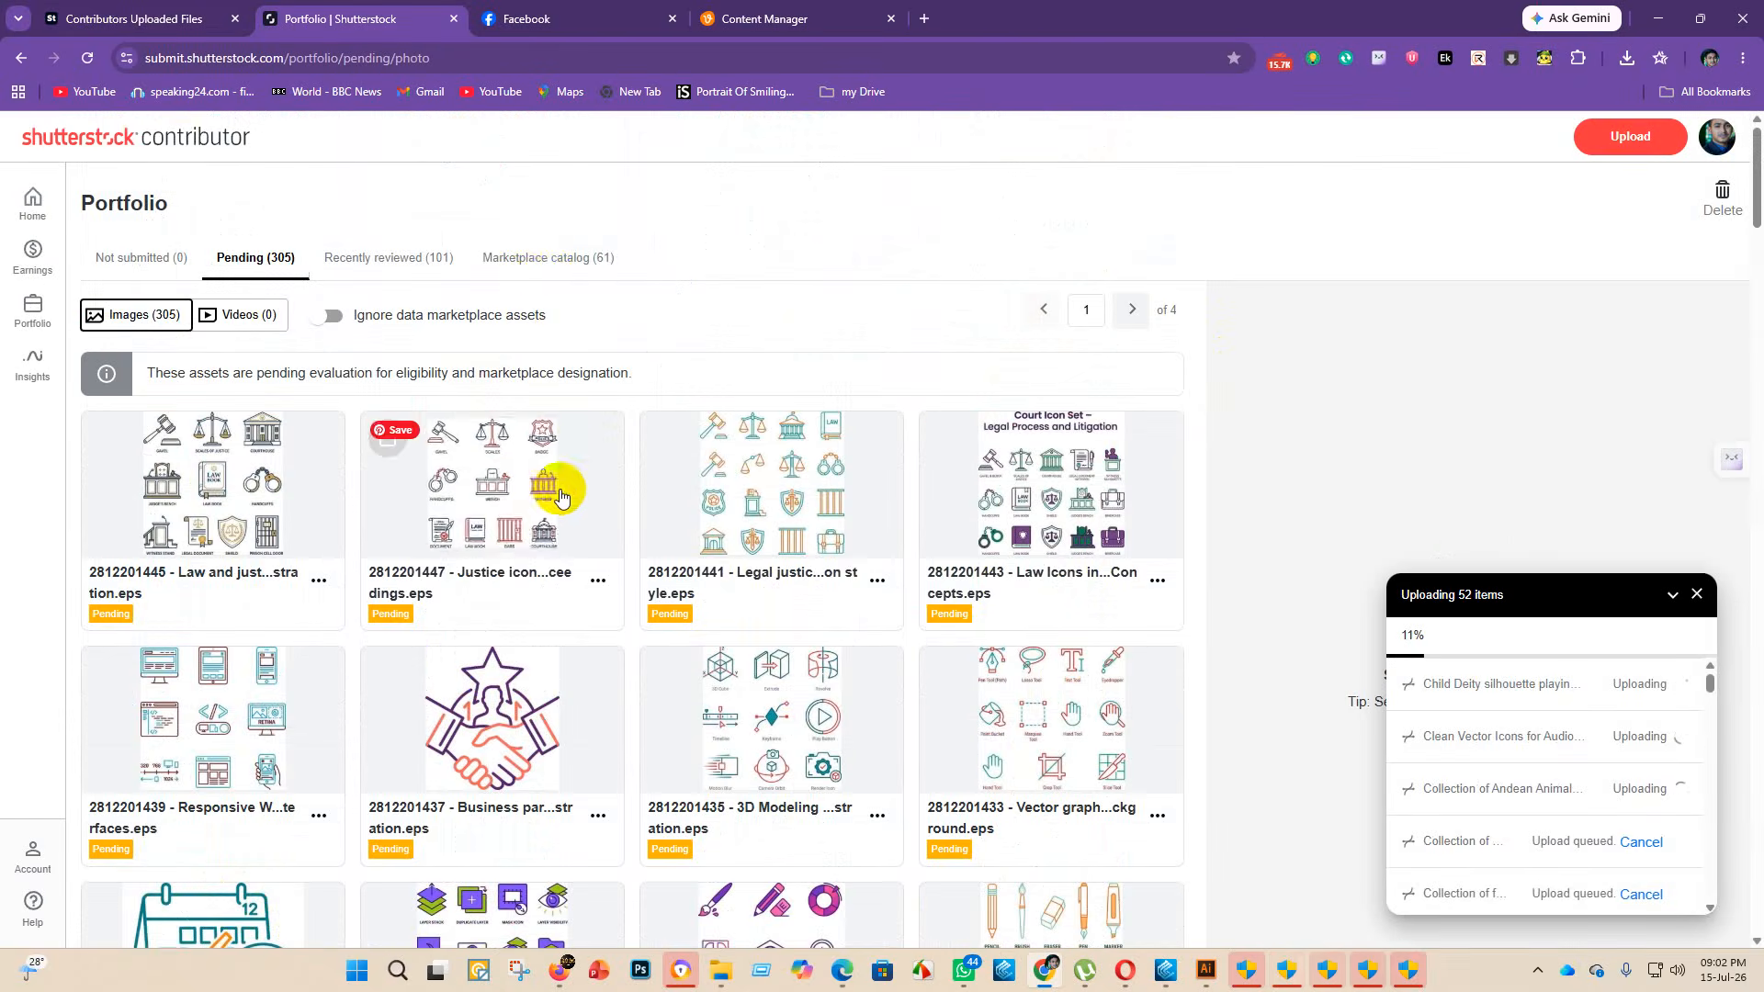
pyautogui.click(548, 262)
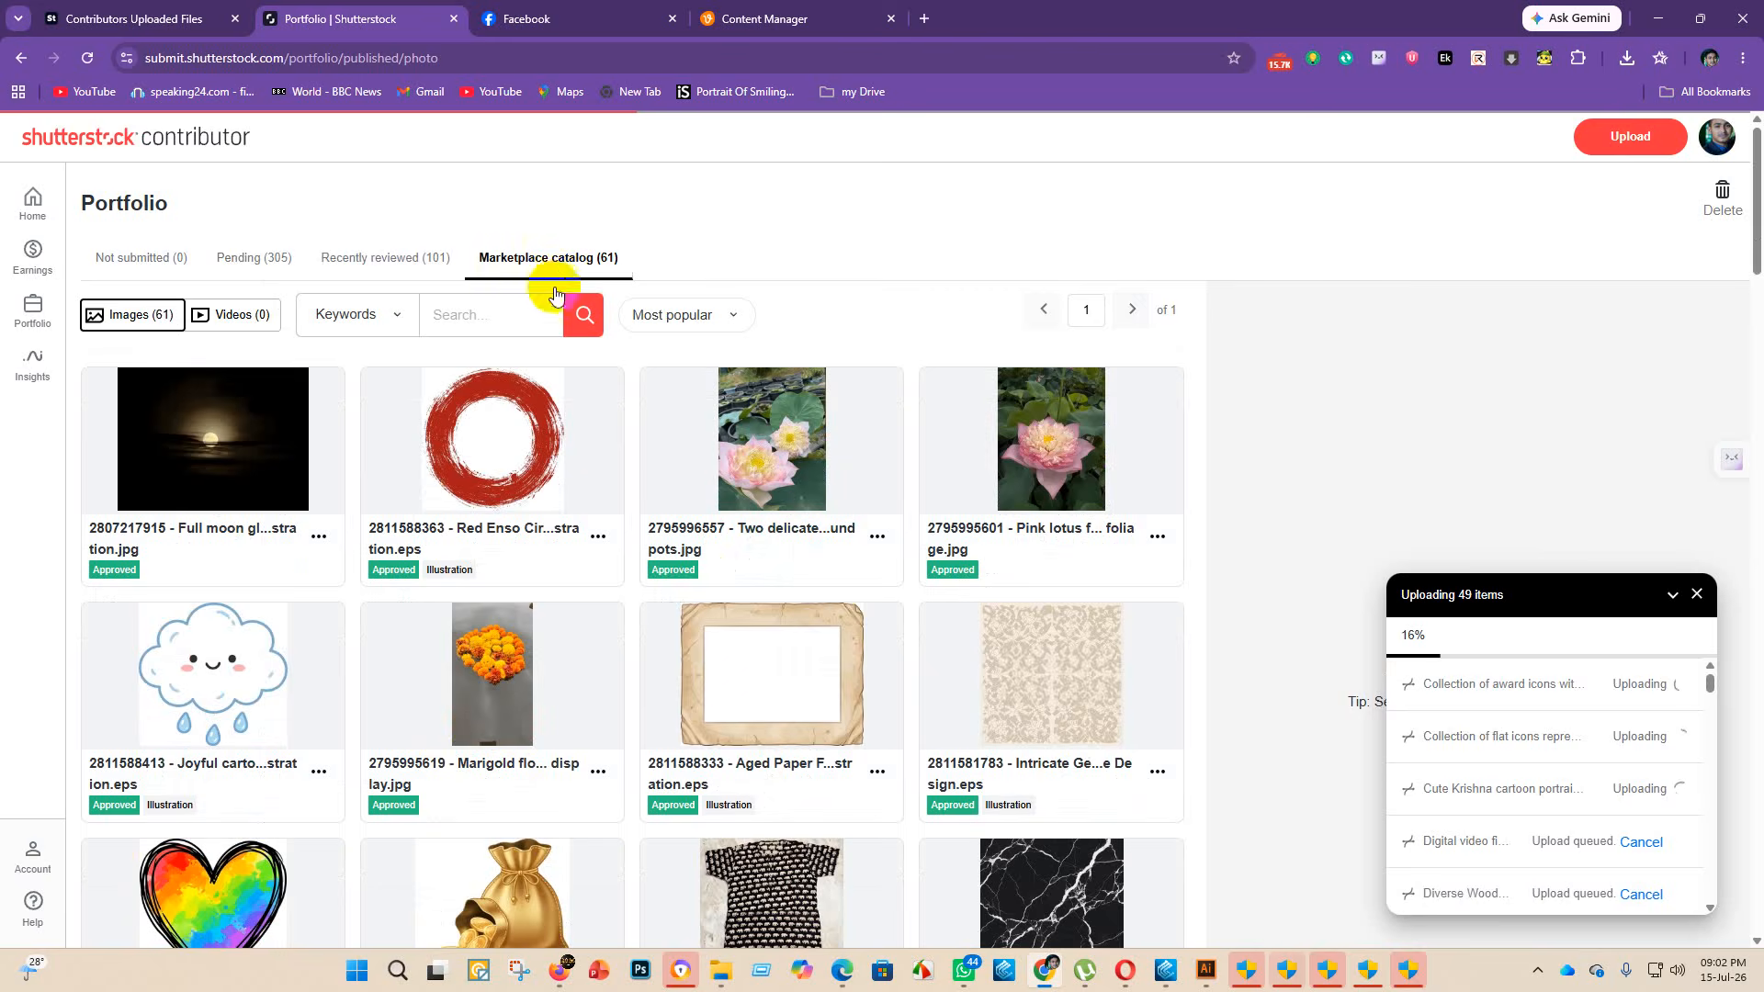
pyautogui.scroll(-2, 323, 558)
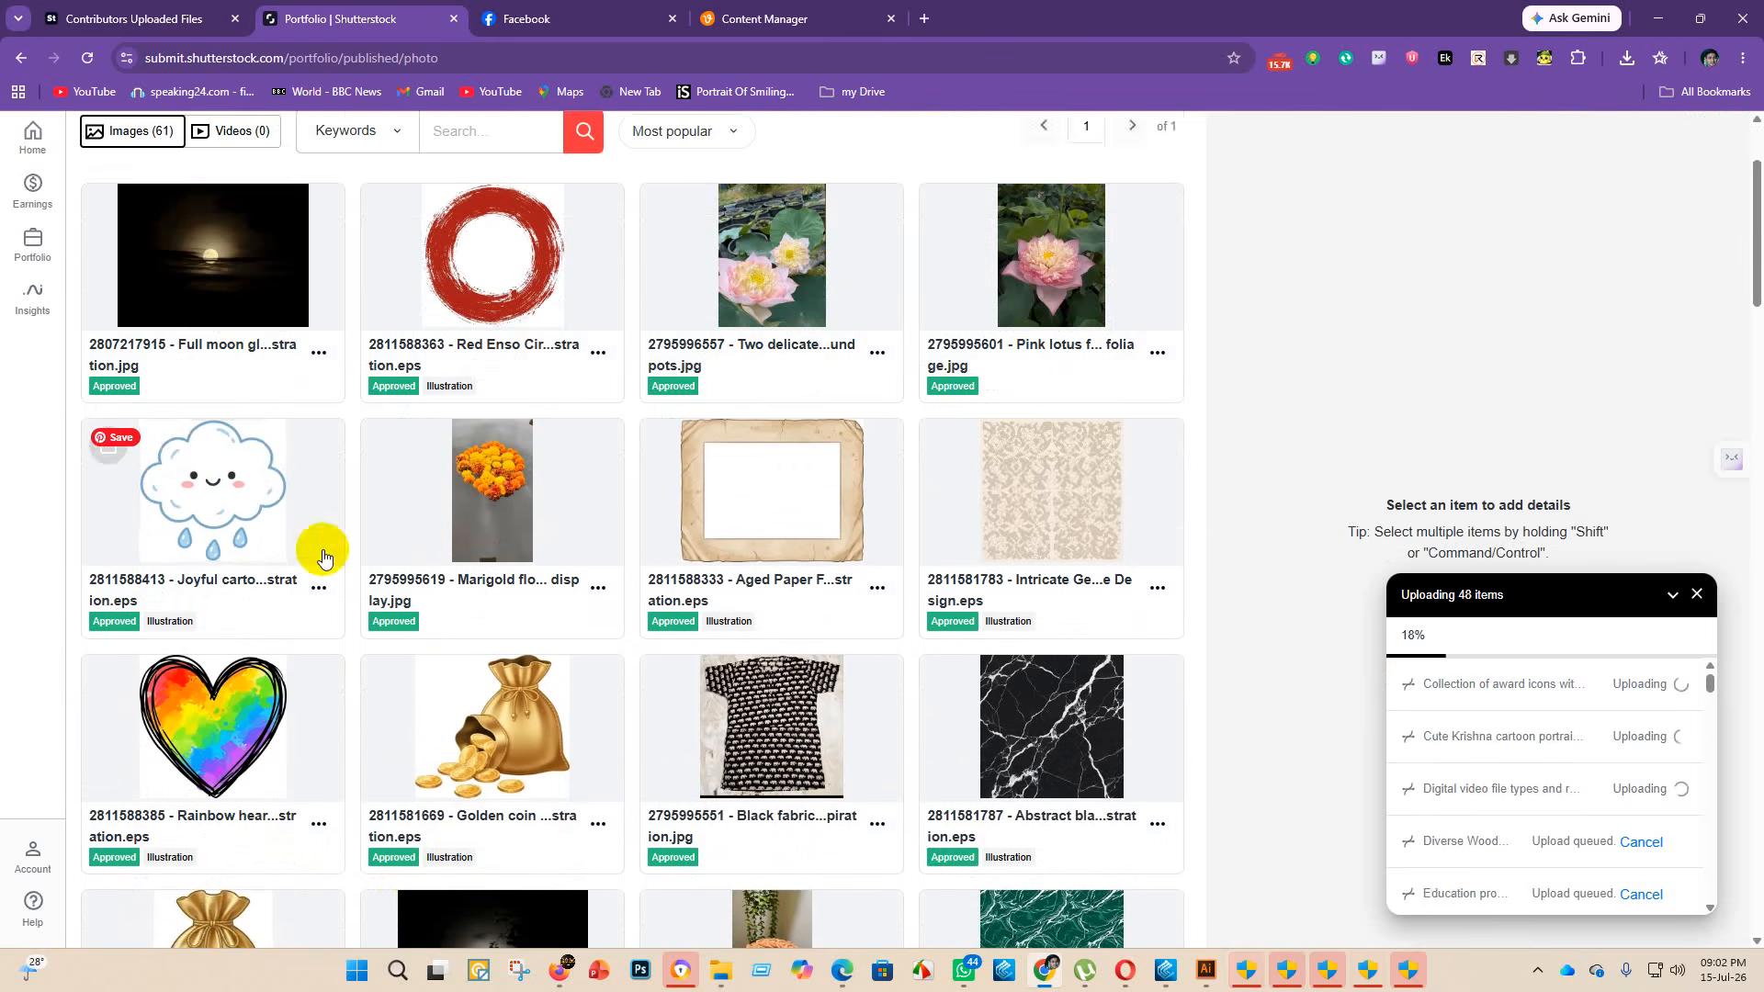
pyautogui.scroll(-3, 323, 557)
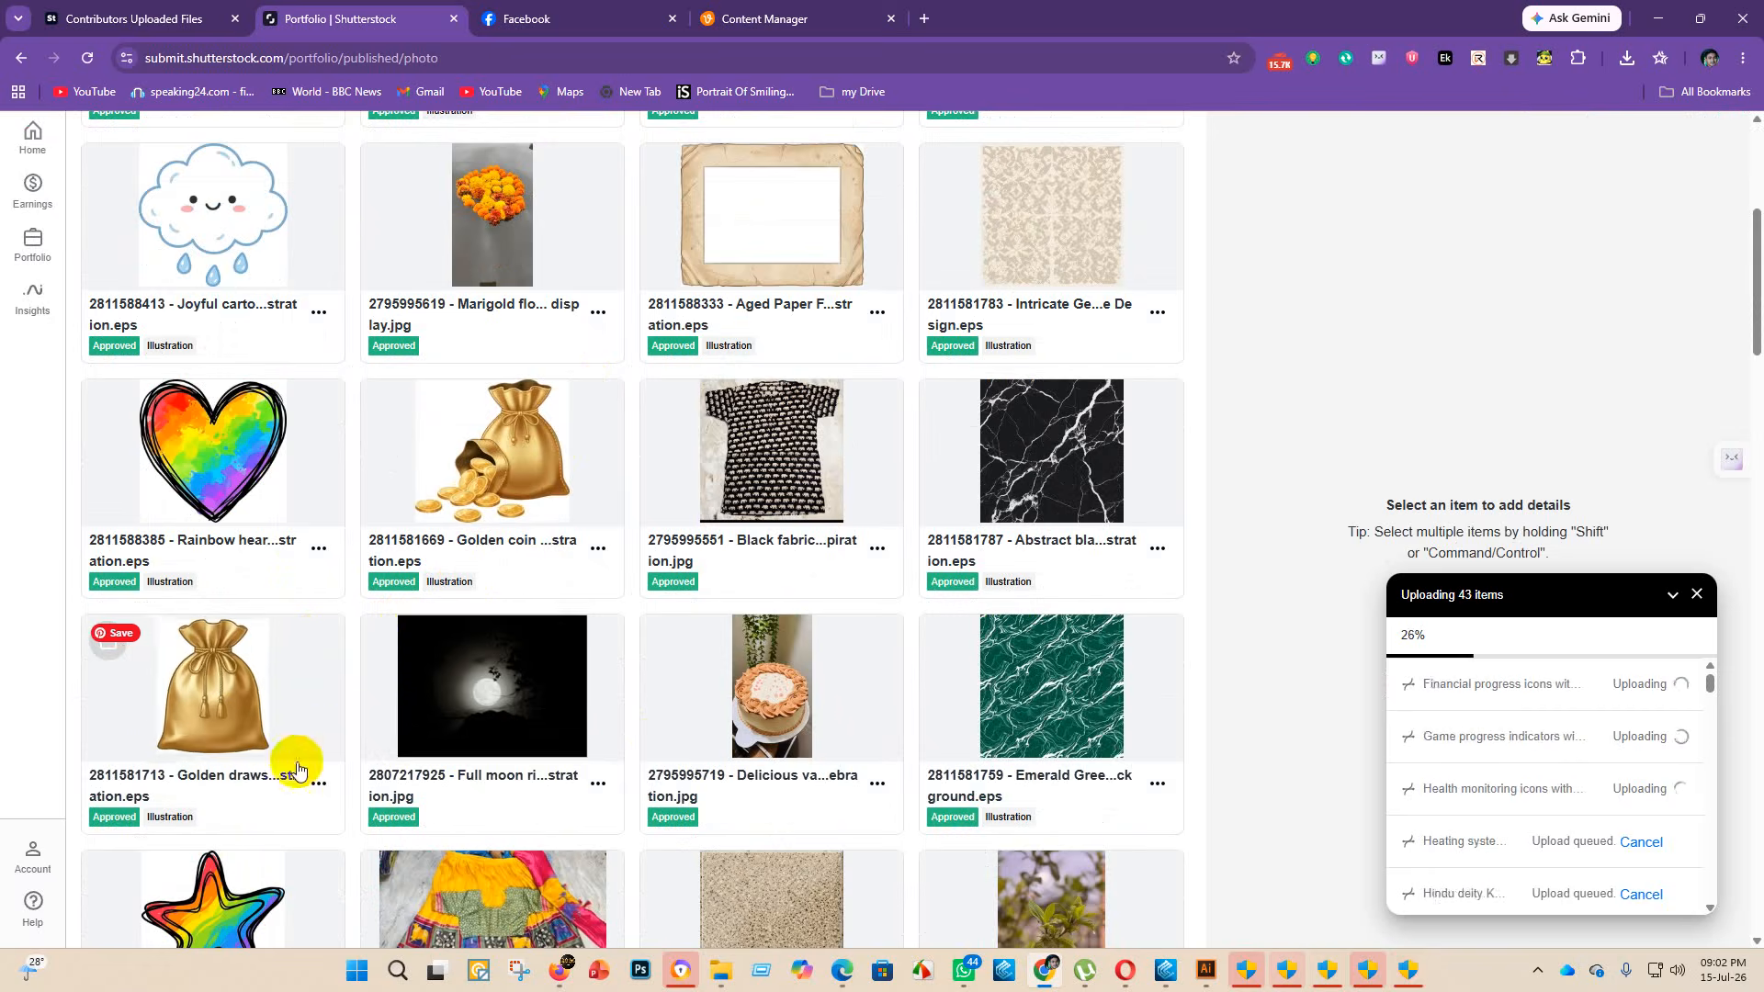
pyautogui.scroll(-10, 297, 767)
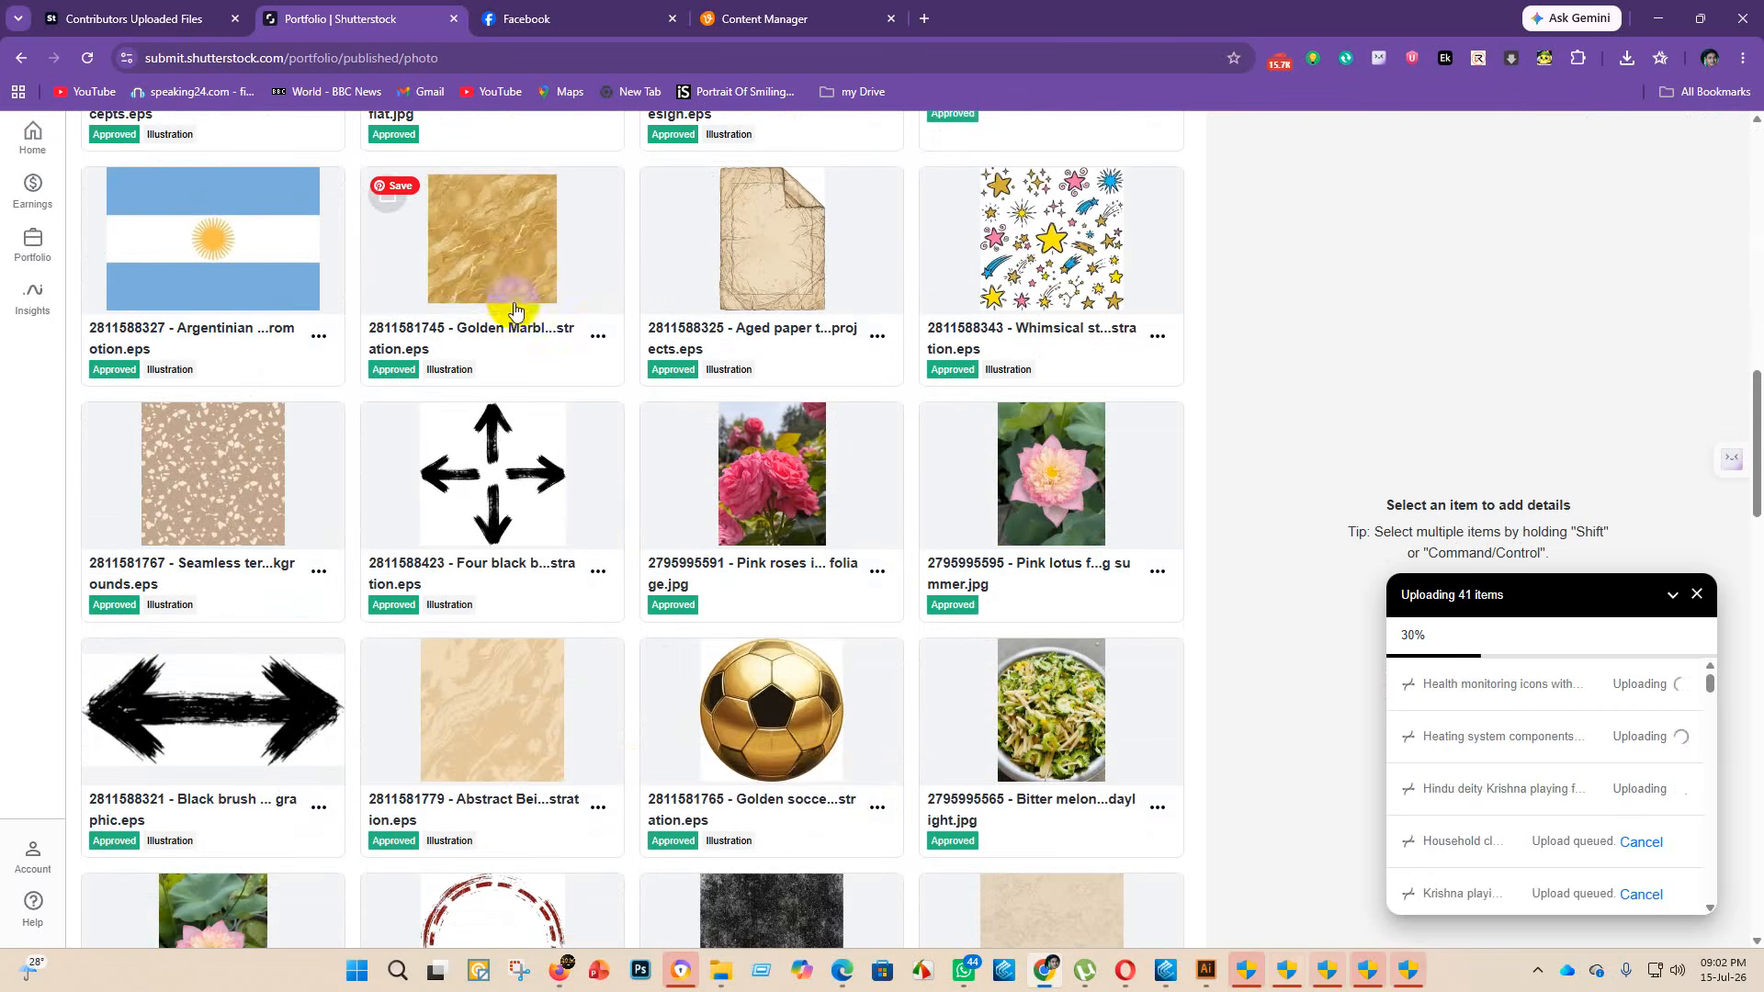
pyautogui.scroll(-5, 315, 583)
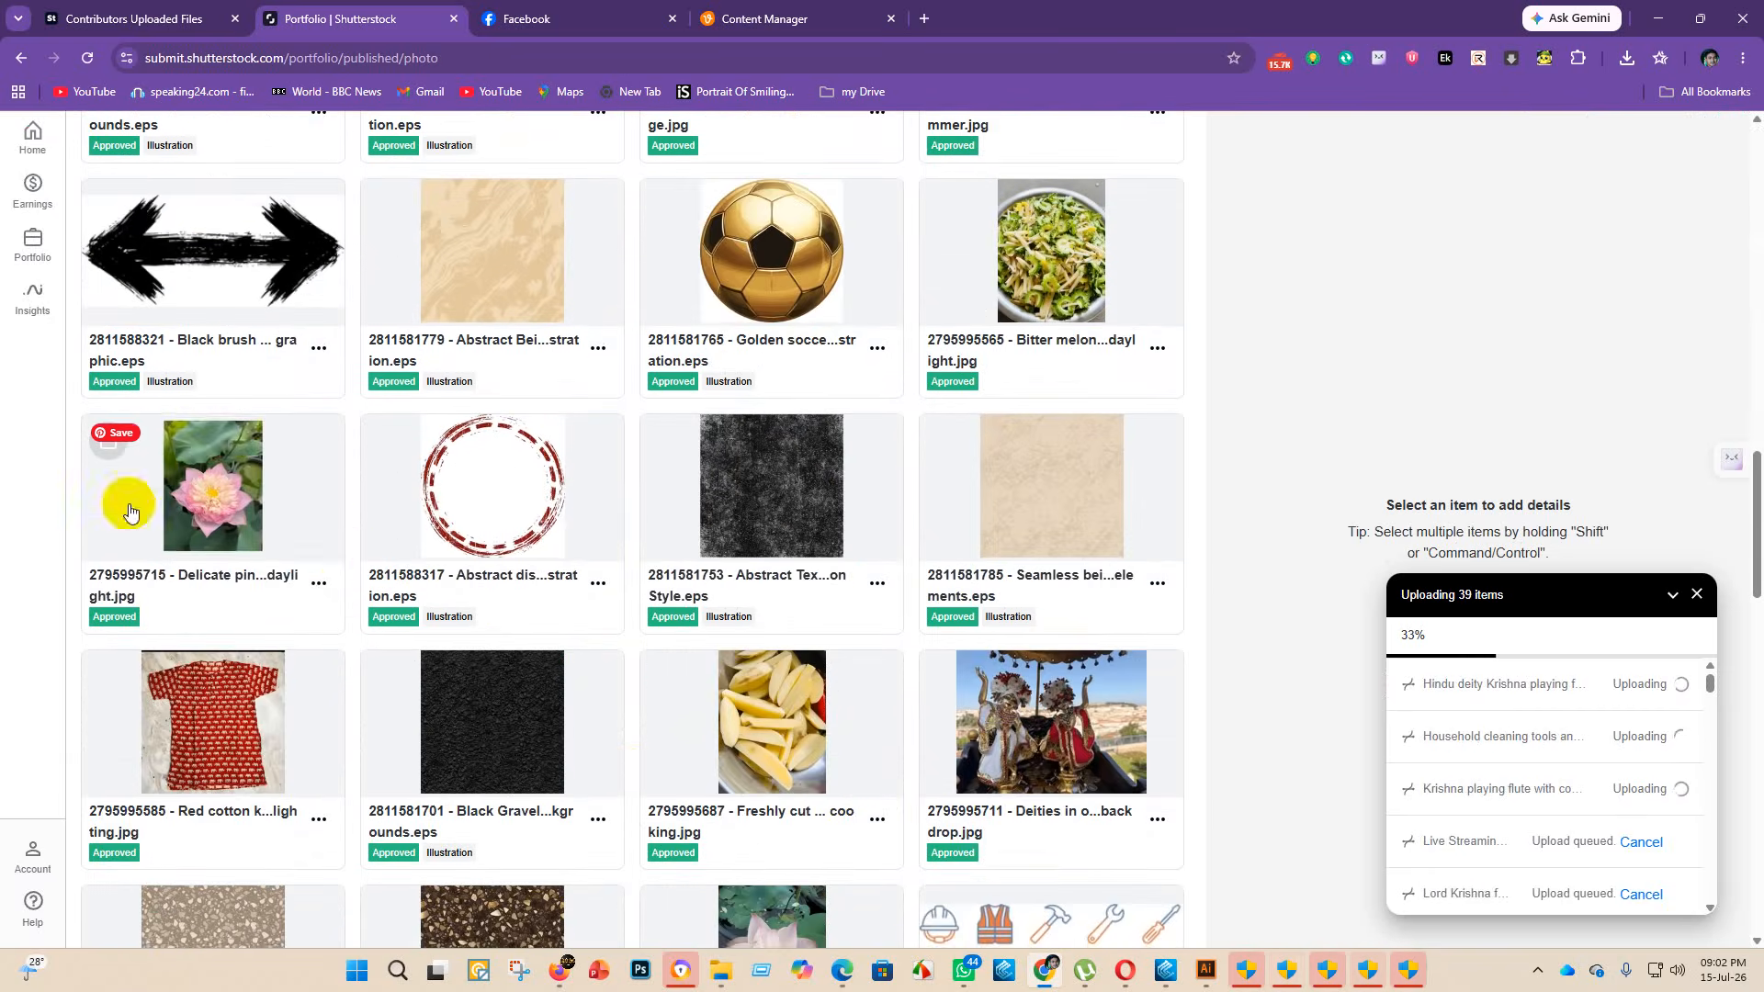
pyautogui.scroll(-5, 854, 827)
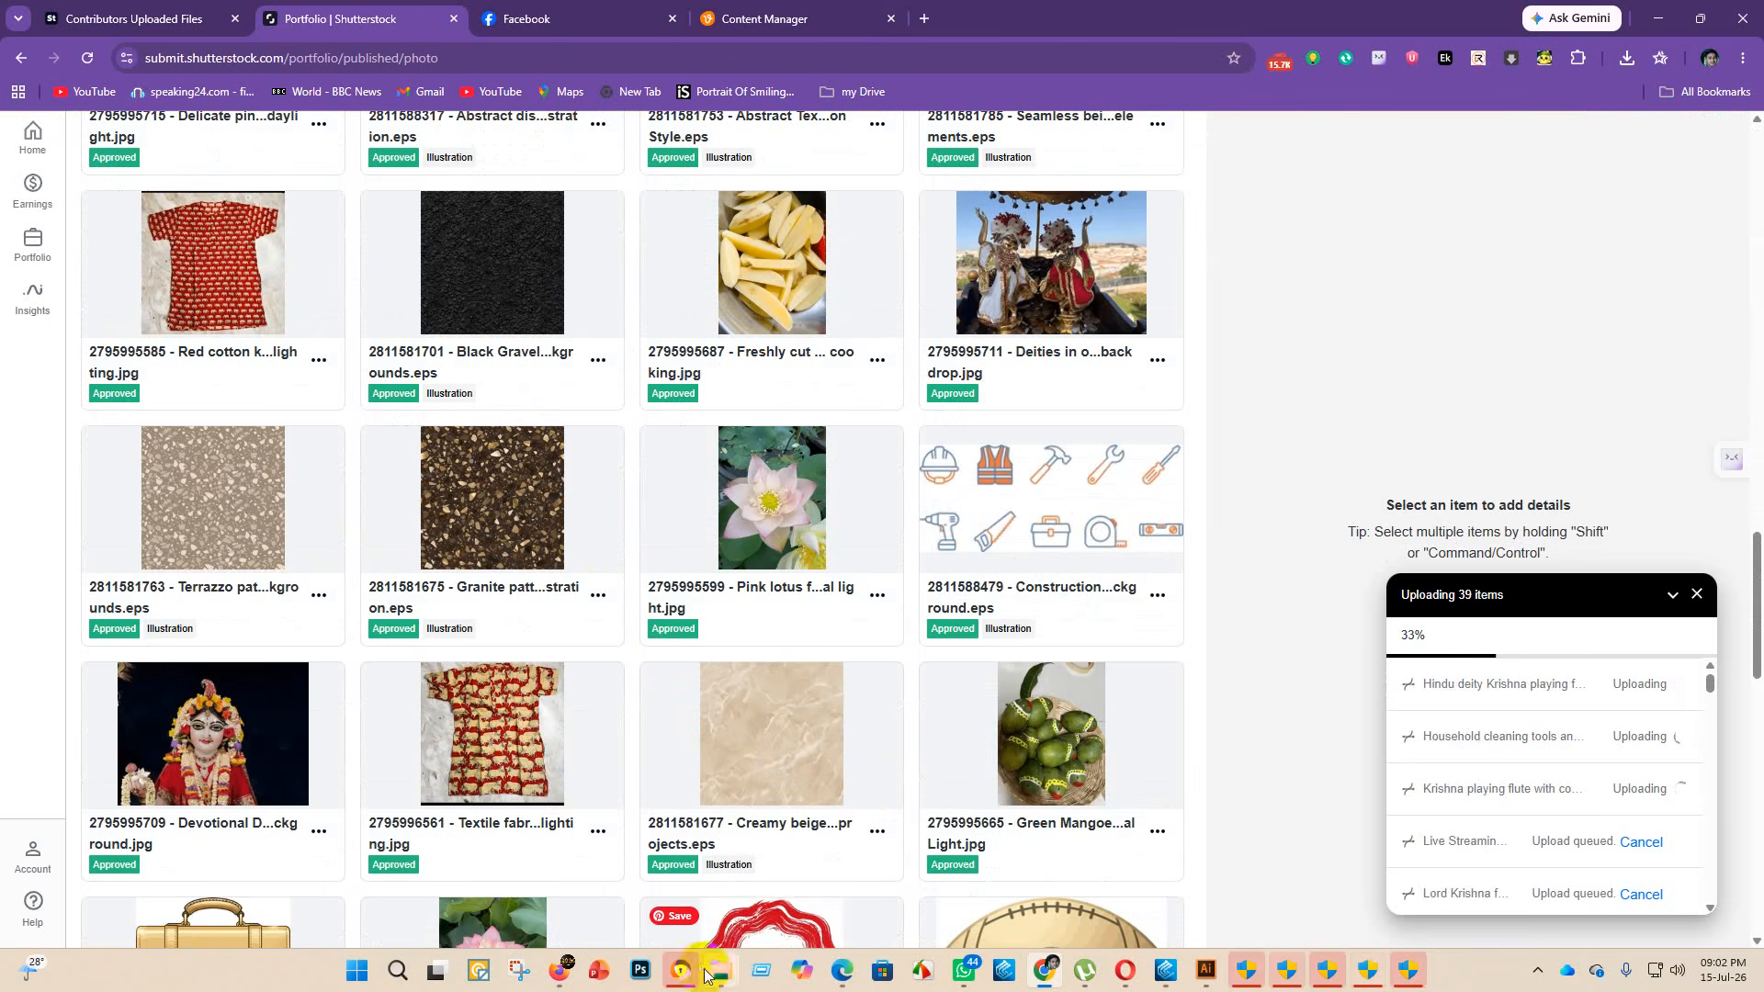
# - Switch to the Adobe Stock account in Firefox and look through its new uploaded files
pyautogui.moveTo(1041, 979)
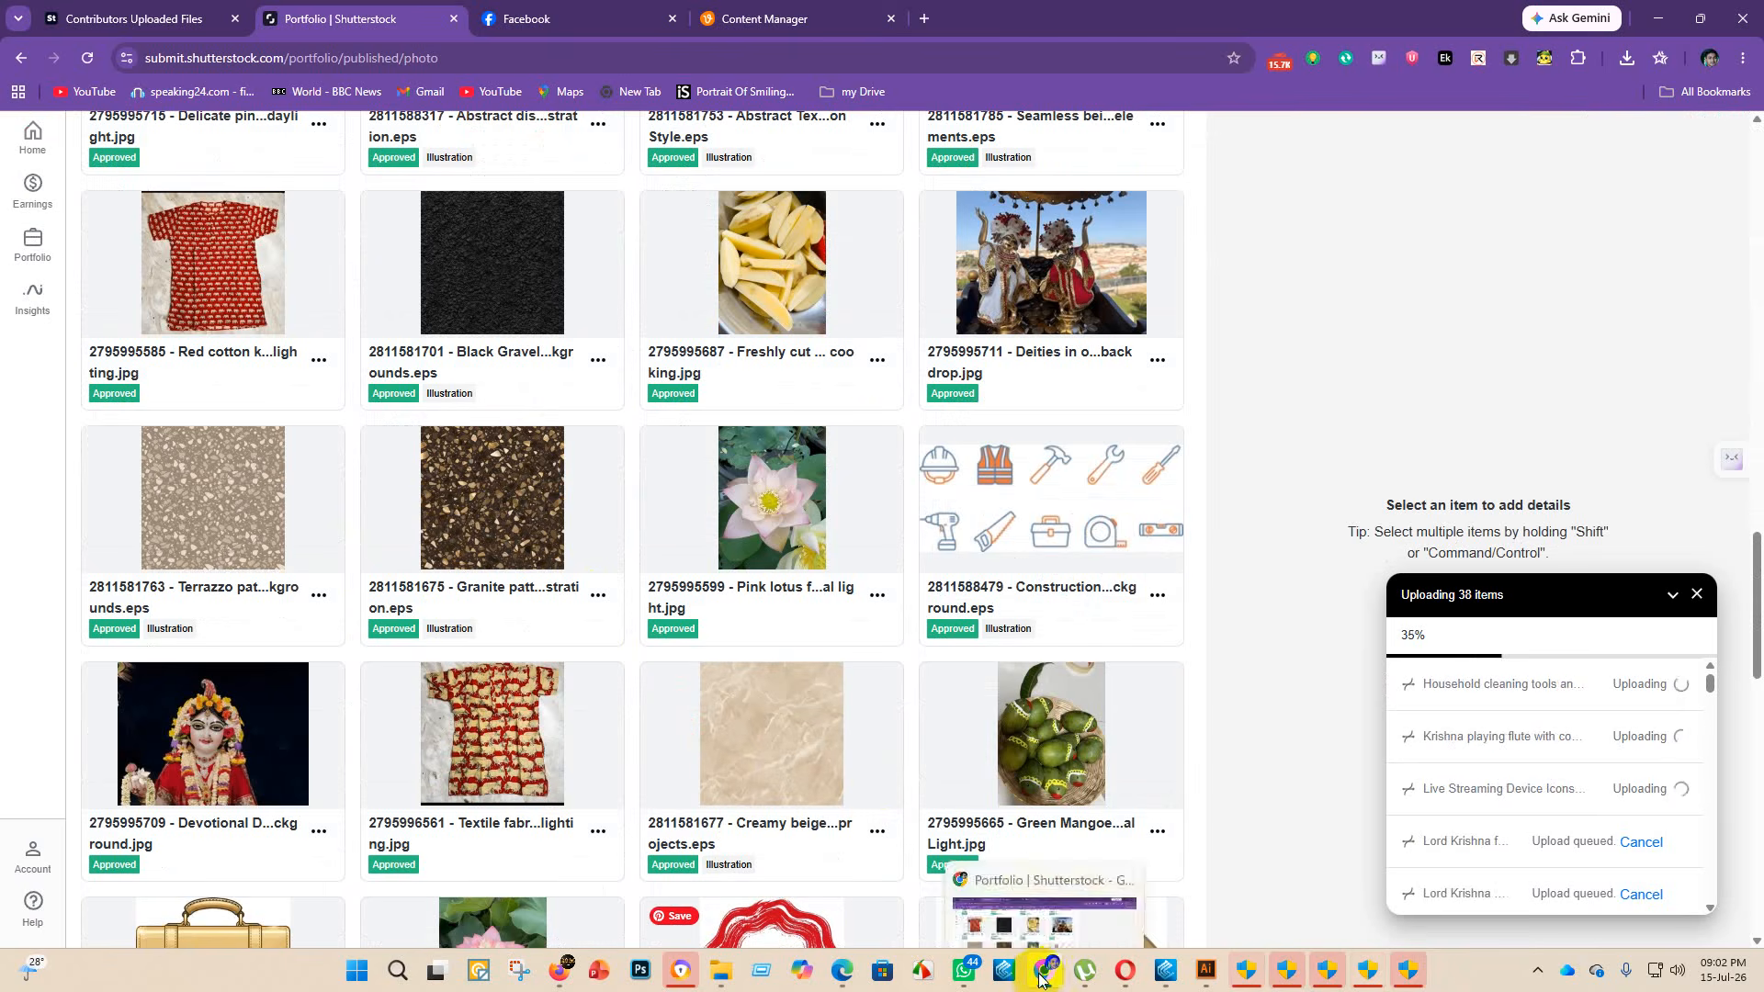
pyautogui.click(557, 973)
pyautogui.scroll(10, 443, 397)
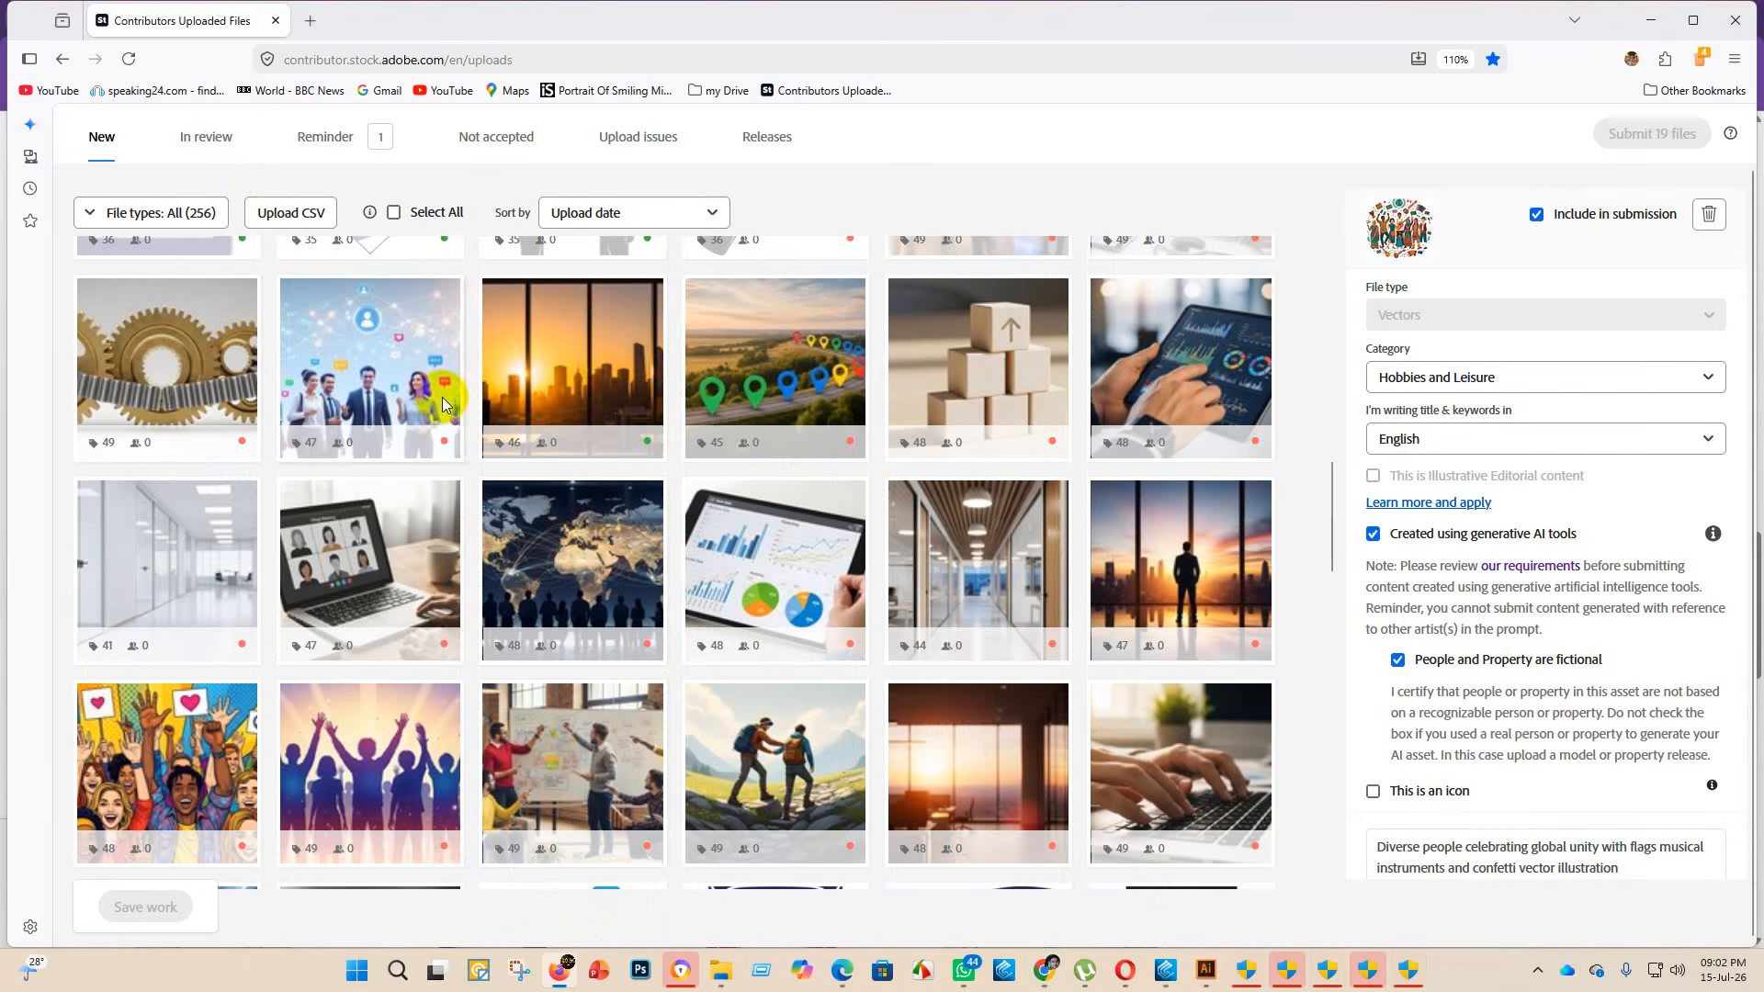
# - Switch to Chrome and dismiss the upload-in-progress and generative AI content notices on the Adobe Stock uploads page
pyautogui.click(1047, 972)
pyautogui.scroll(-5, 468, 355)
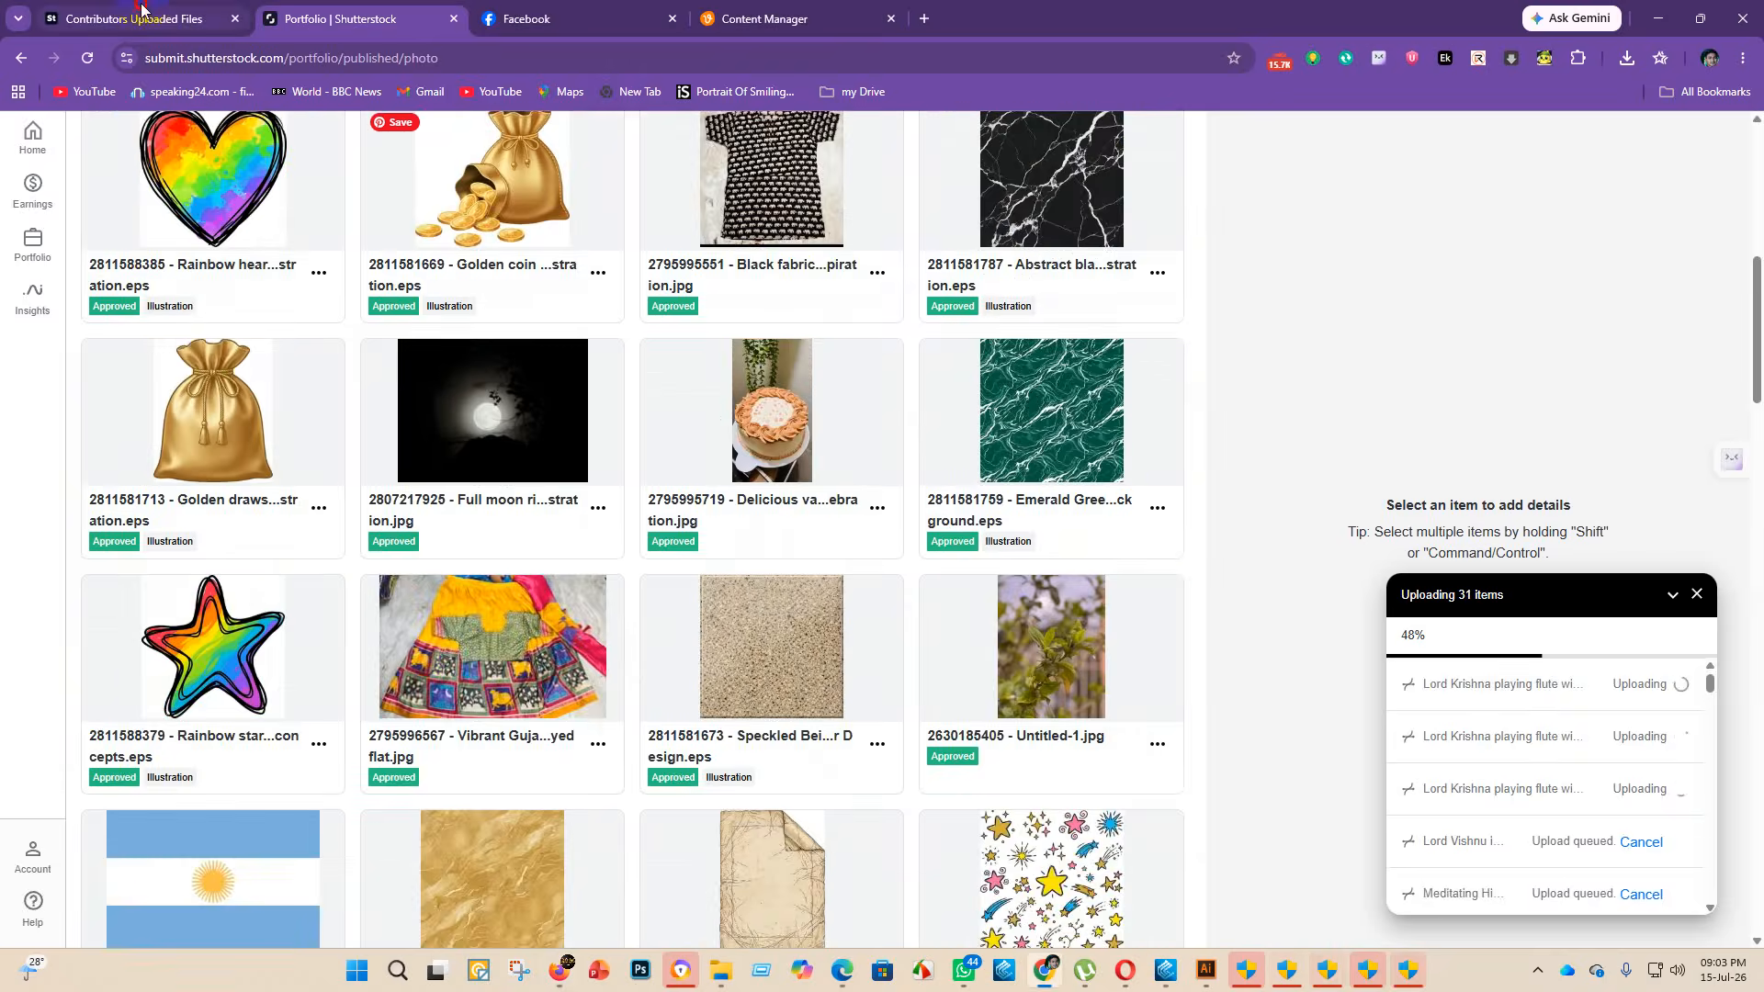
pyautogui.click(143, 11)
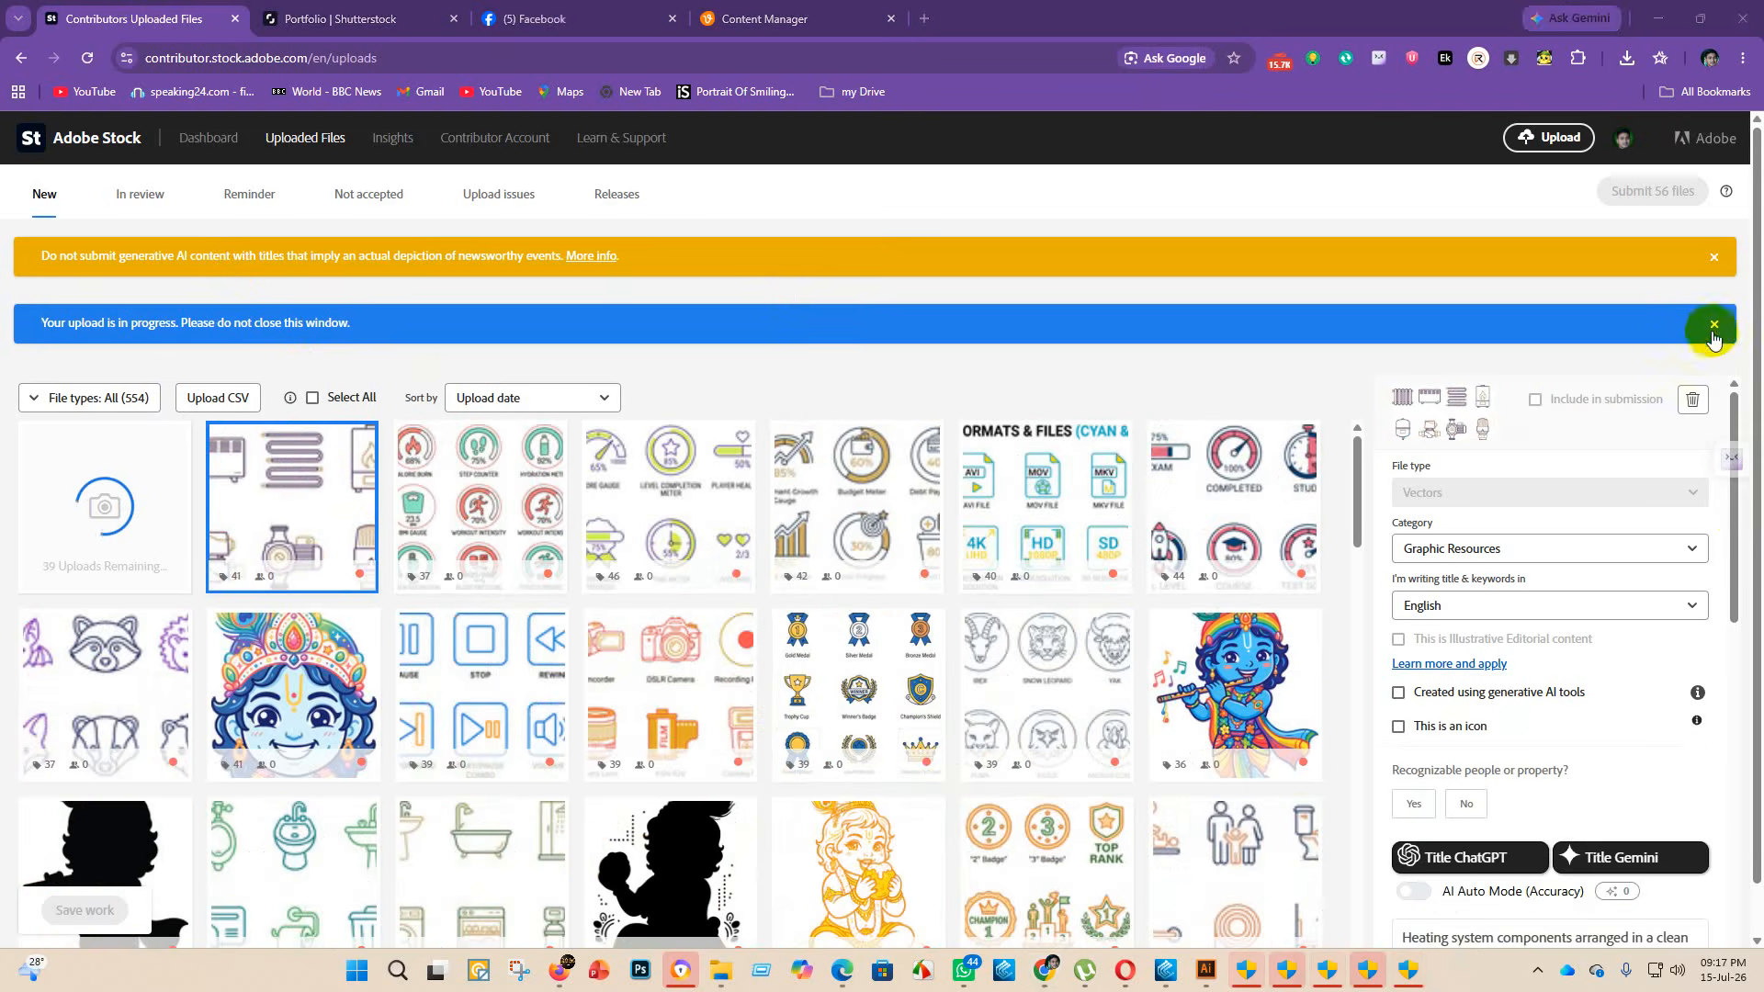
pyautogui.click(1713, 324)
pyautogui.click(1713, 263)
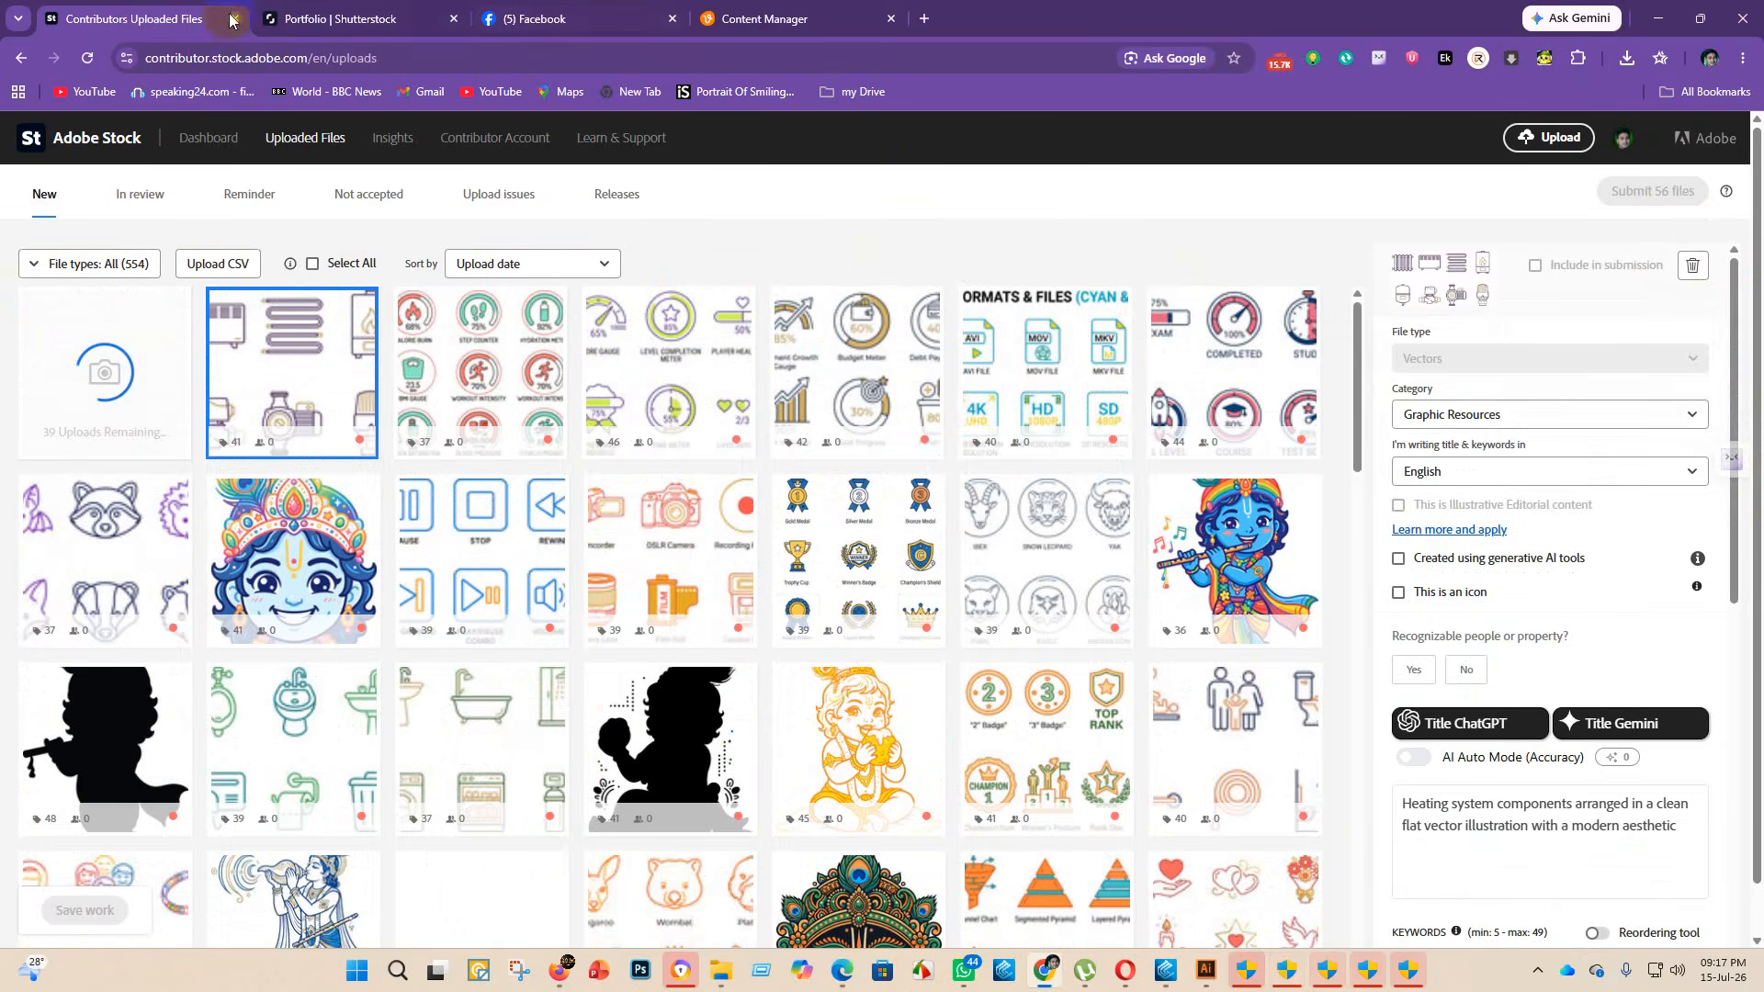
# - Open the Vecteezy upload list and read the error details of the video editing icons EPS
pyautogui.click(796, 24)
pyautogui.scroll(-20, 1413, 768)
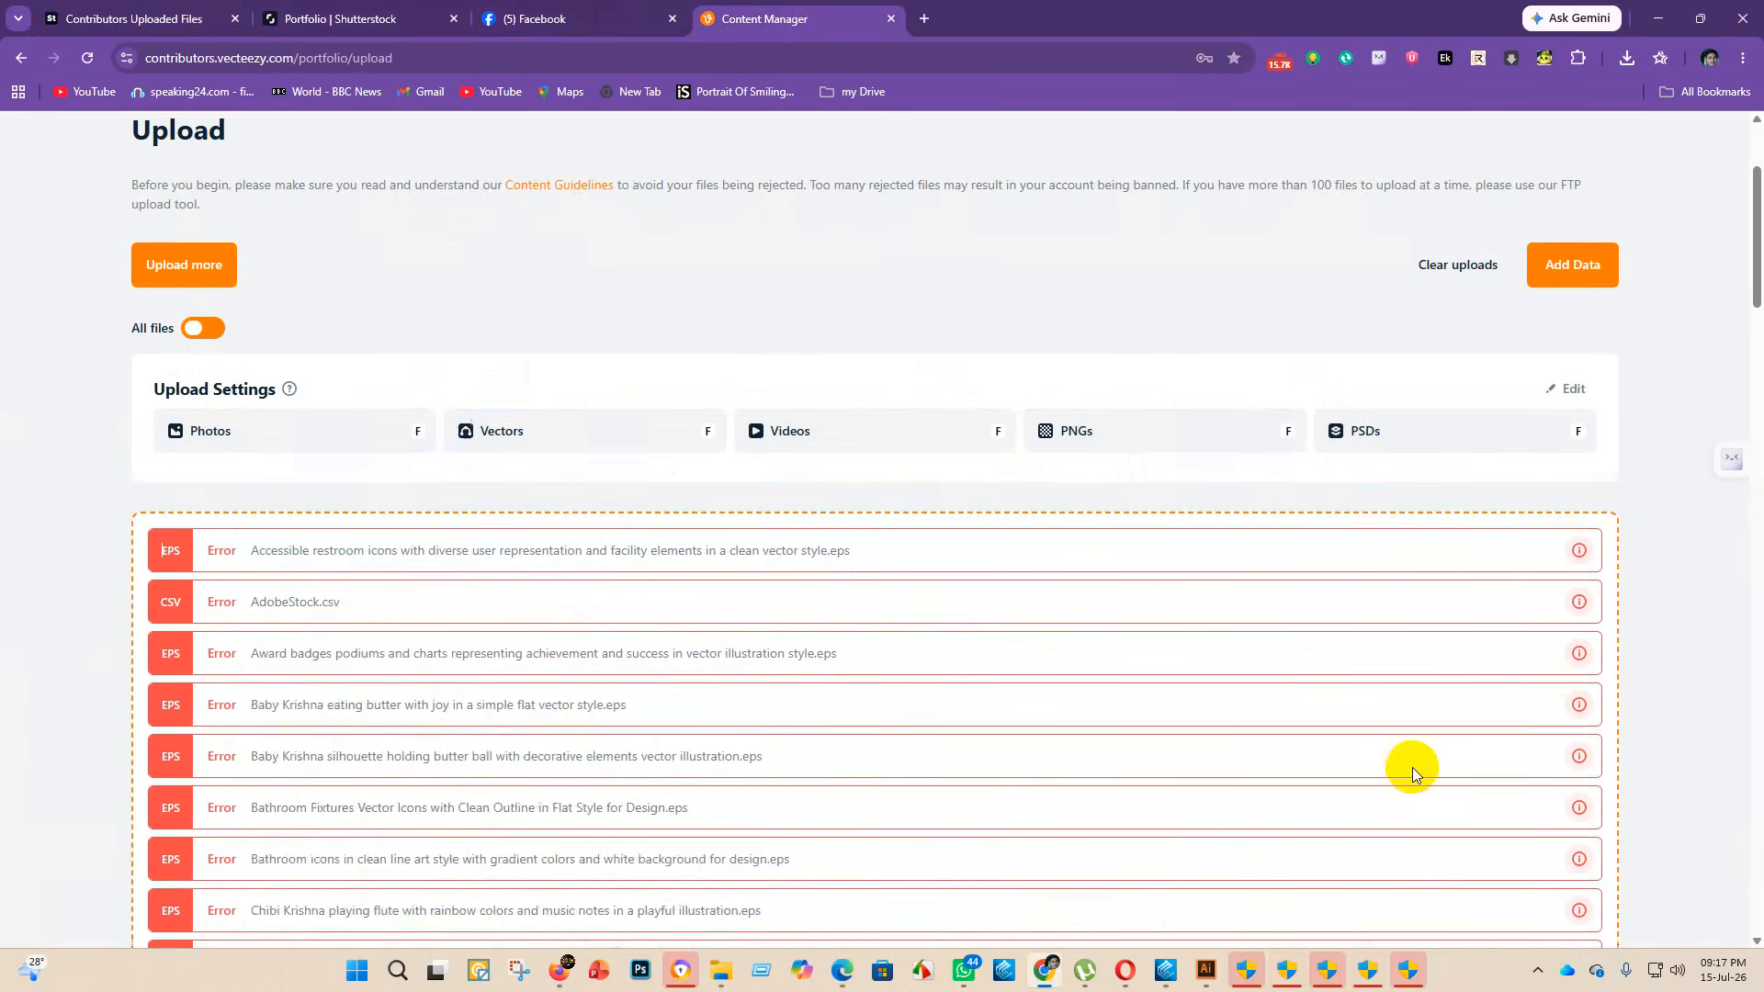
pyautogui.scroll(-13, 1198, 686)
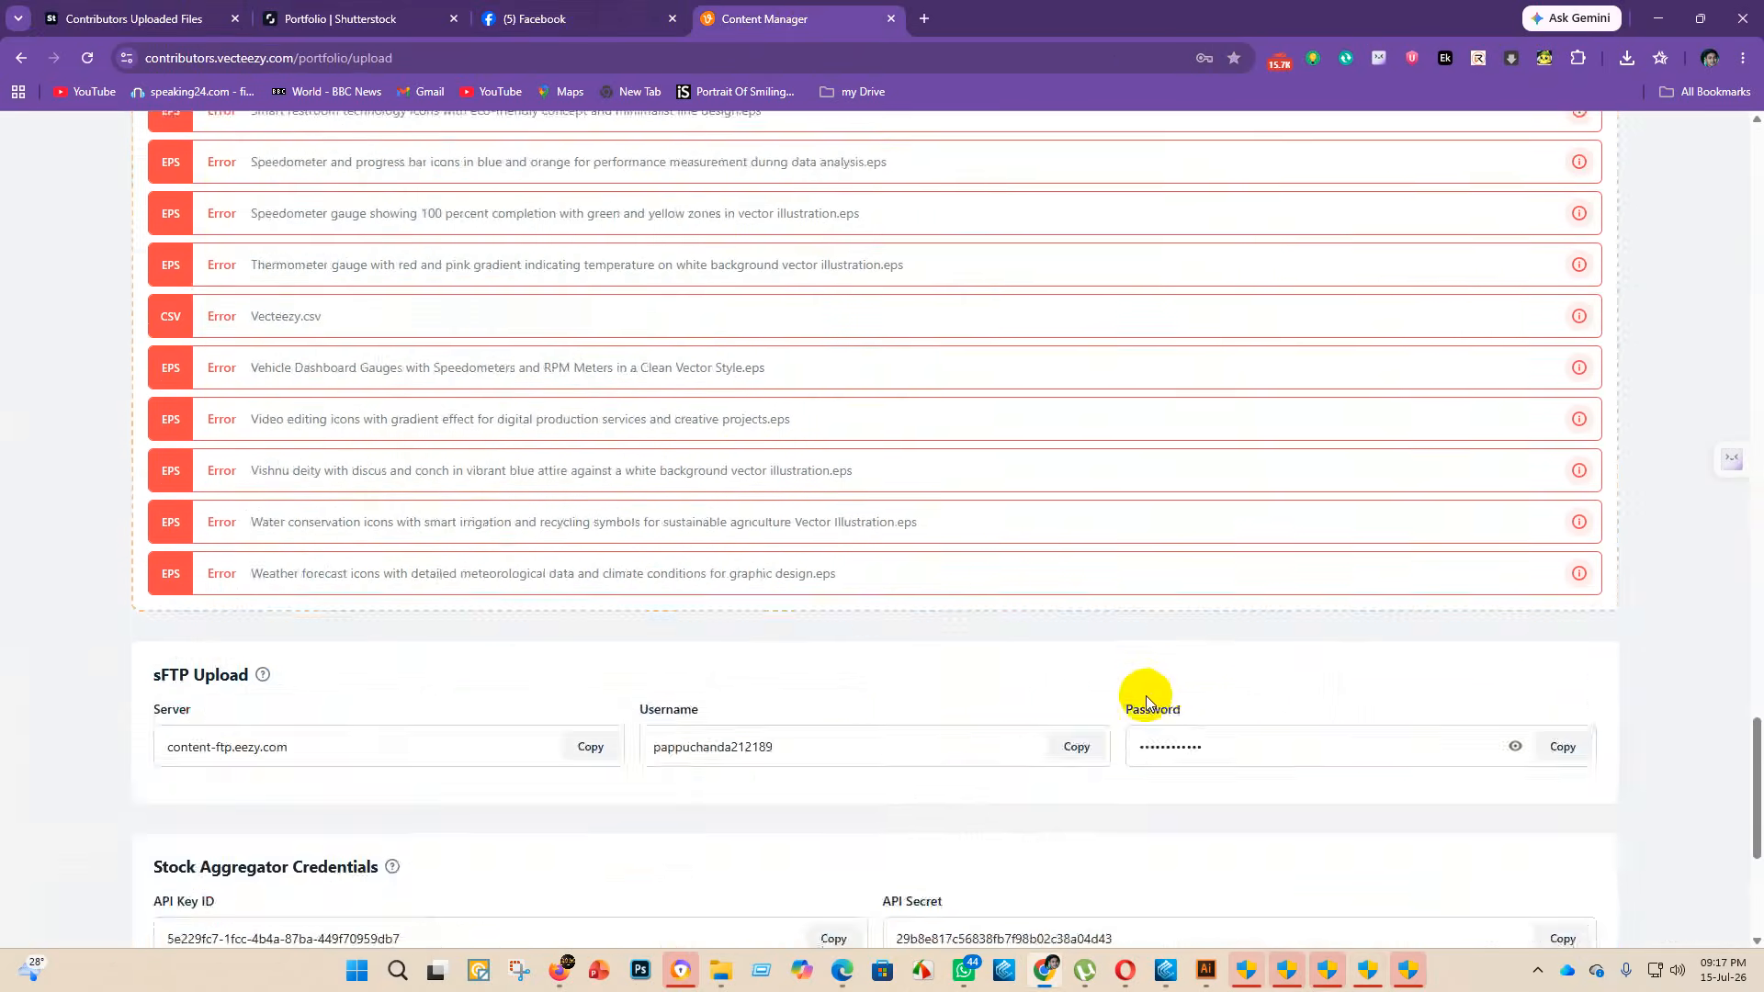
pyautogui.scroll(3, 1144, 697)
pyautogui.click(1579, 634)
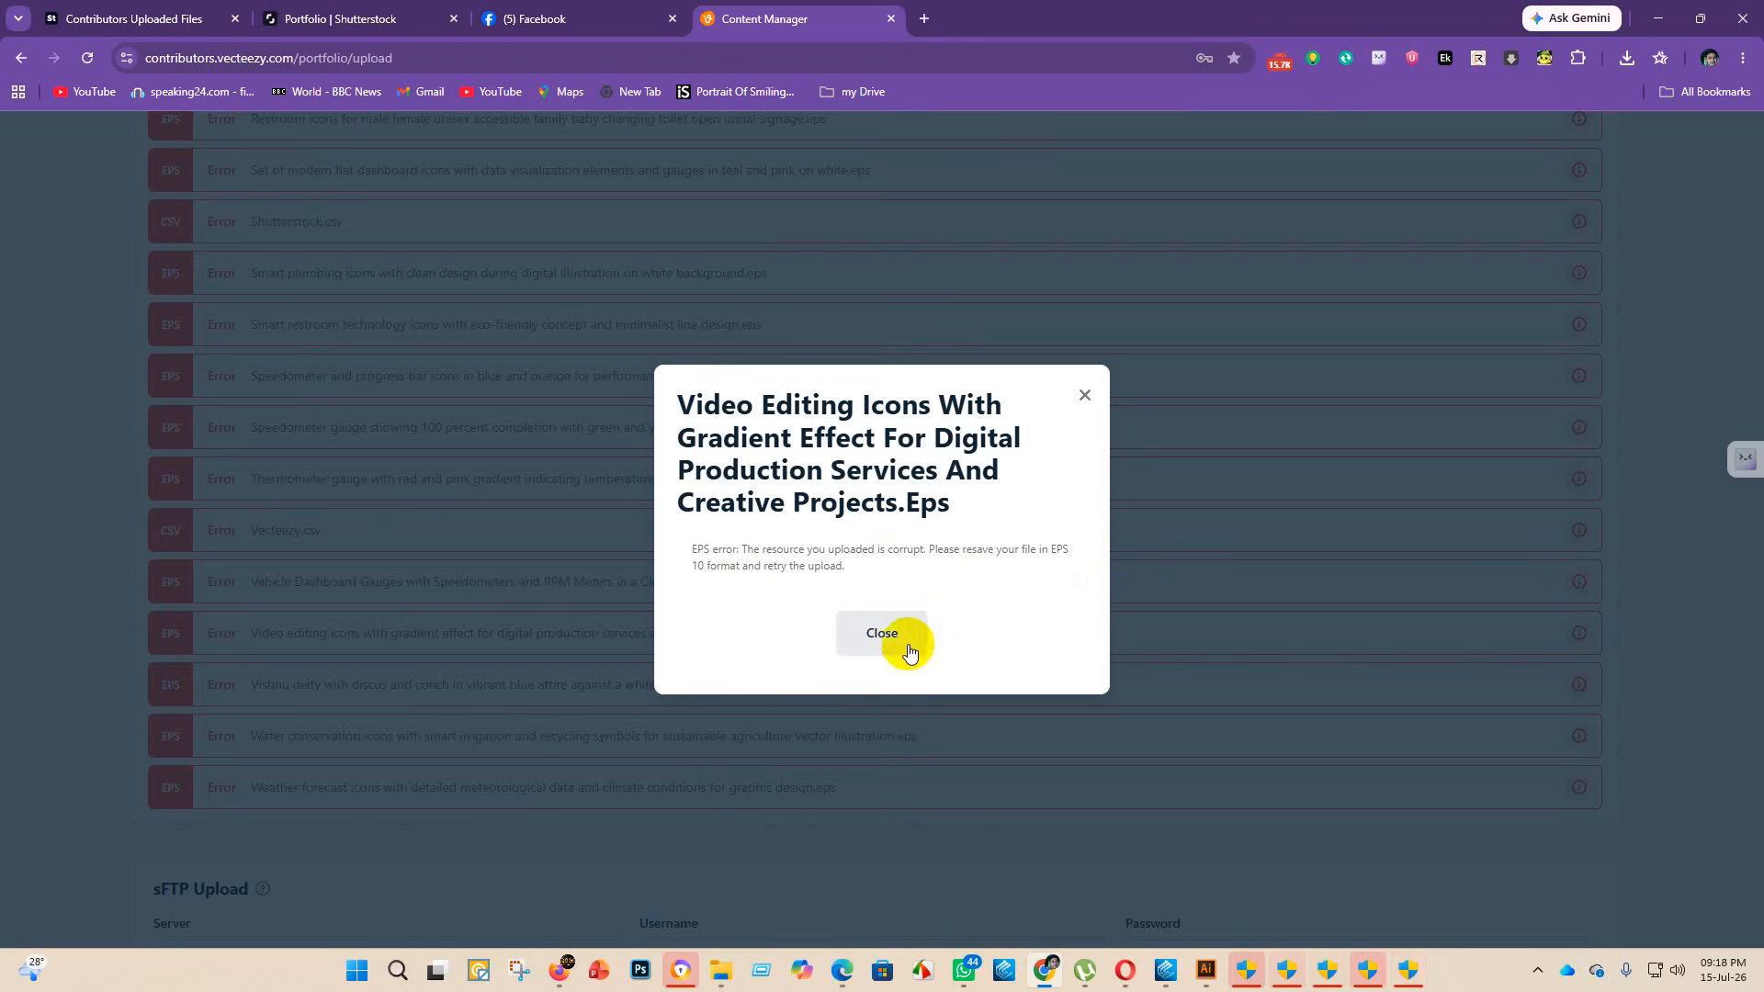
pyautogui.click(1078, 397)
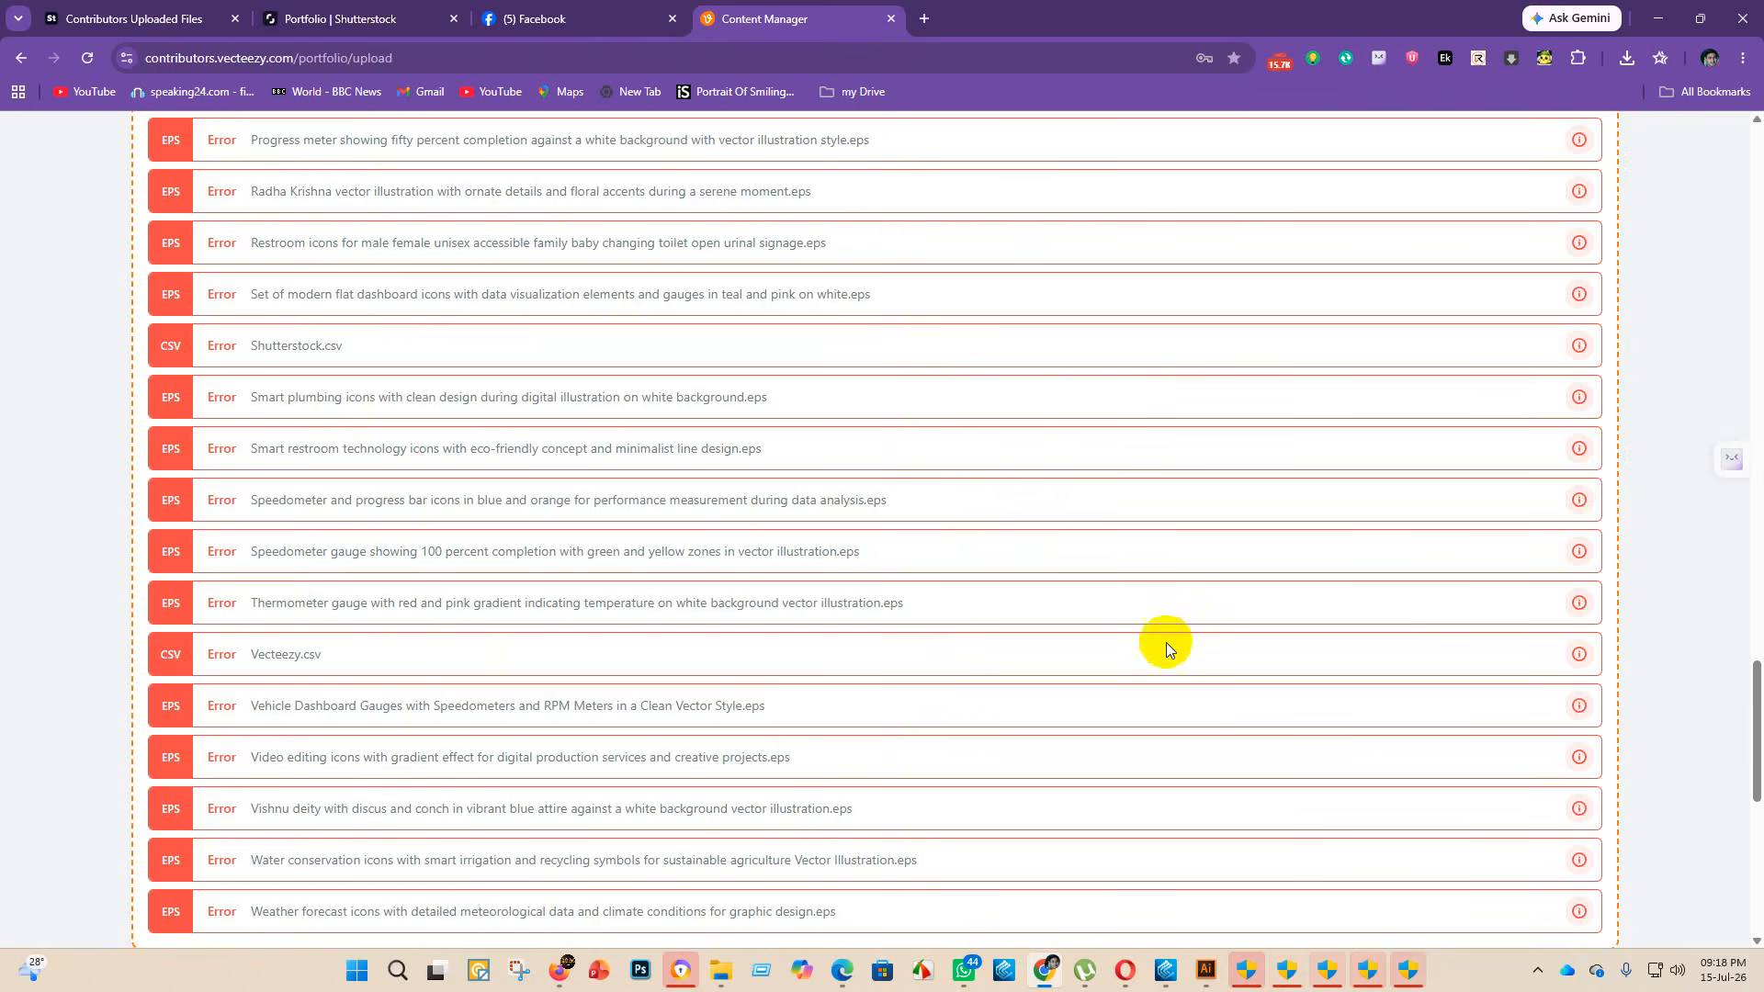
# - Look through the whole list of failed Vecteezy uploads
pyautogui.scroll(20, 1166, 648)
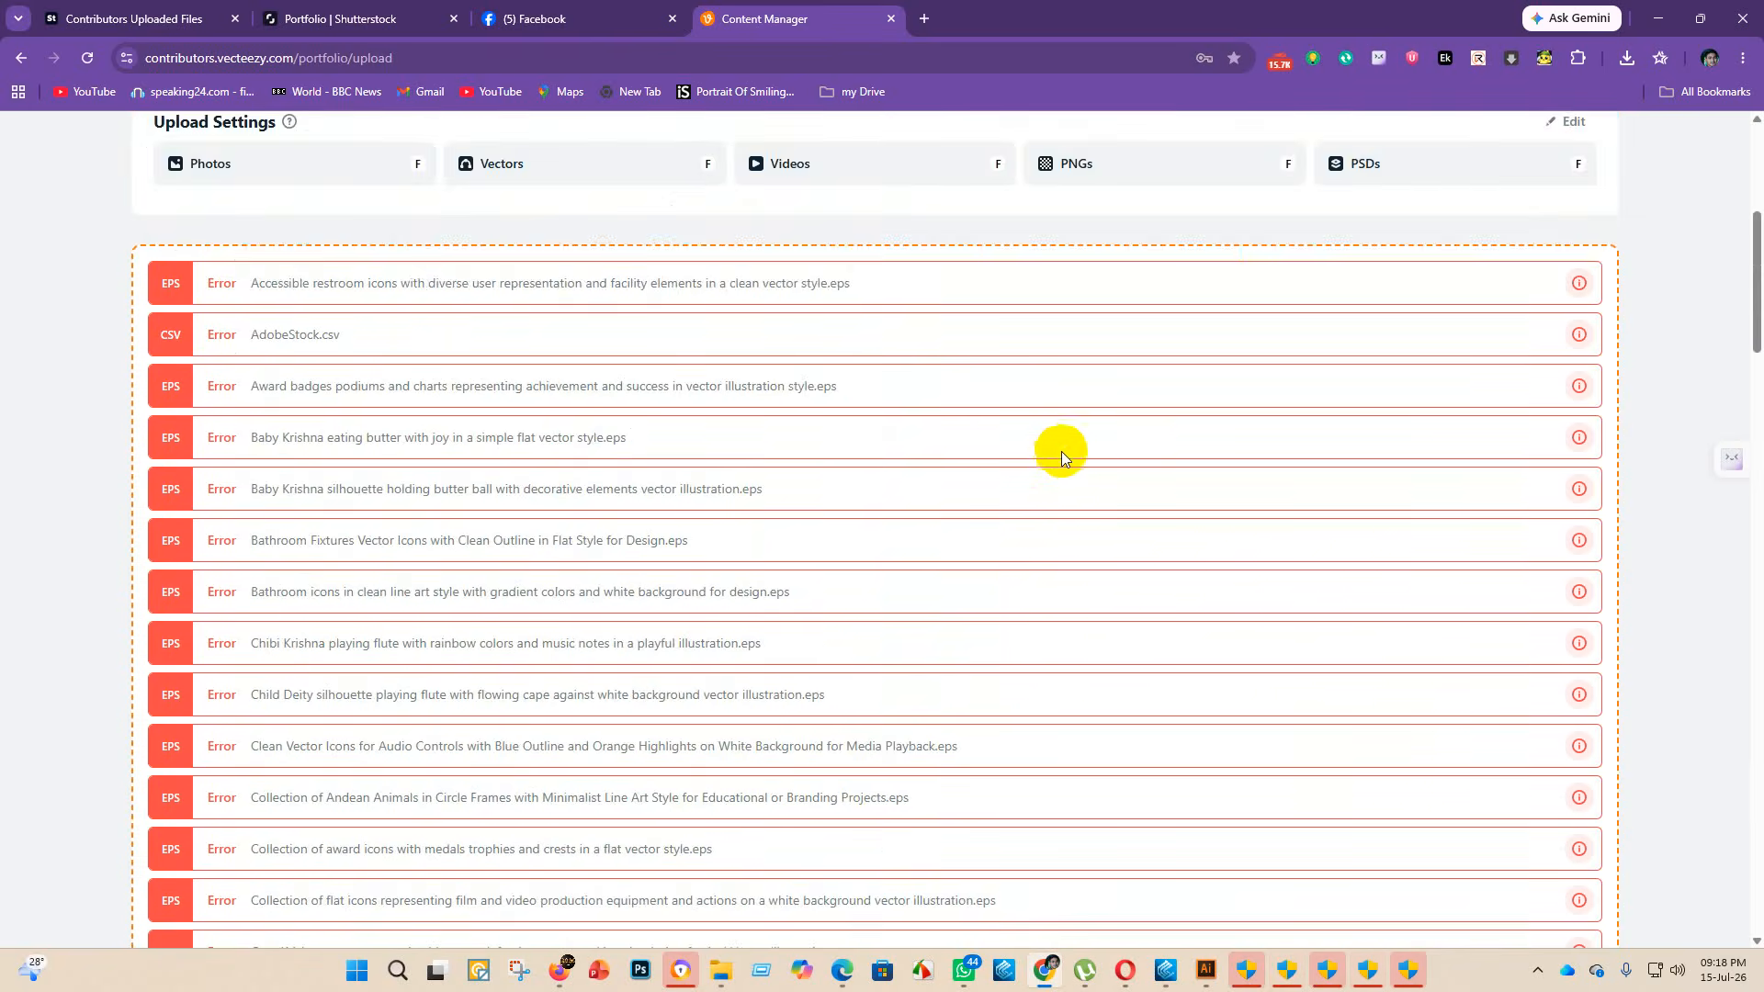
pyautogui.scroll(5, 1064, 446)
pyautogui.scroll(-4, 1025, 435)
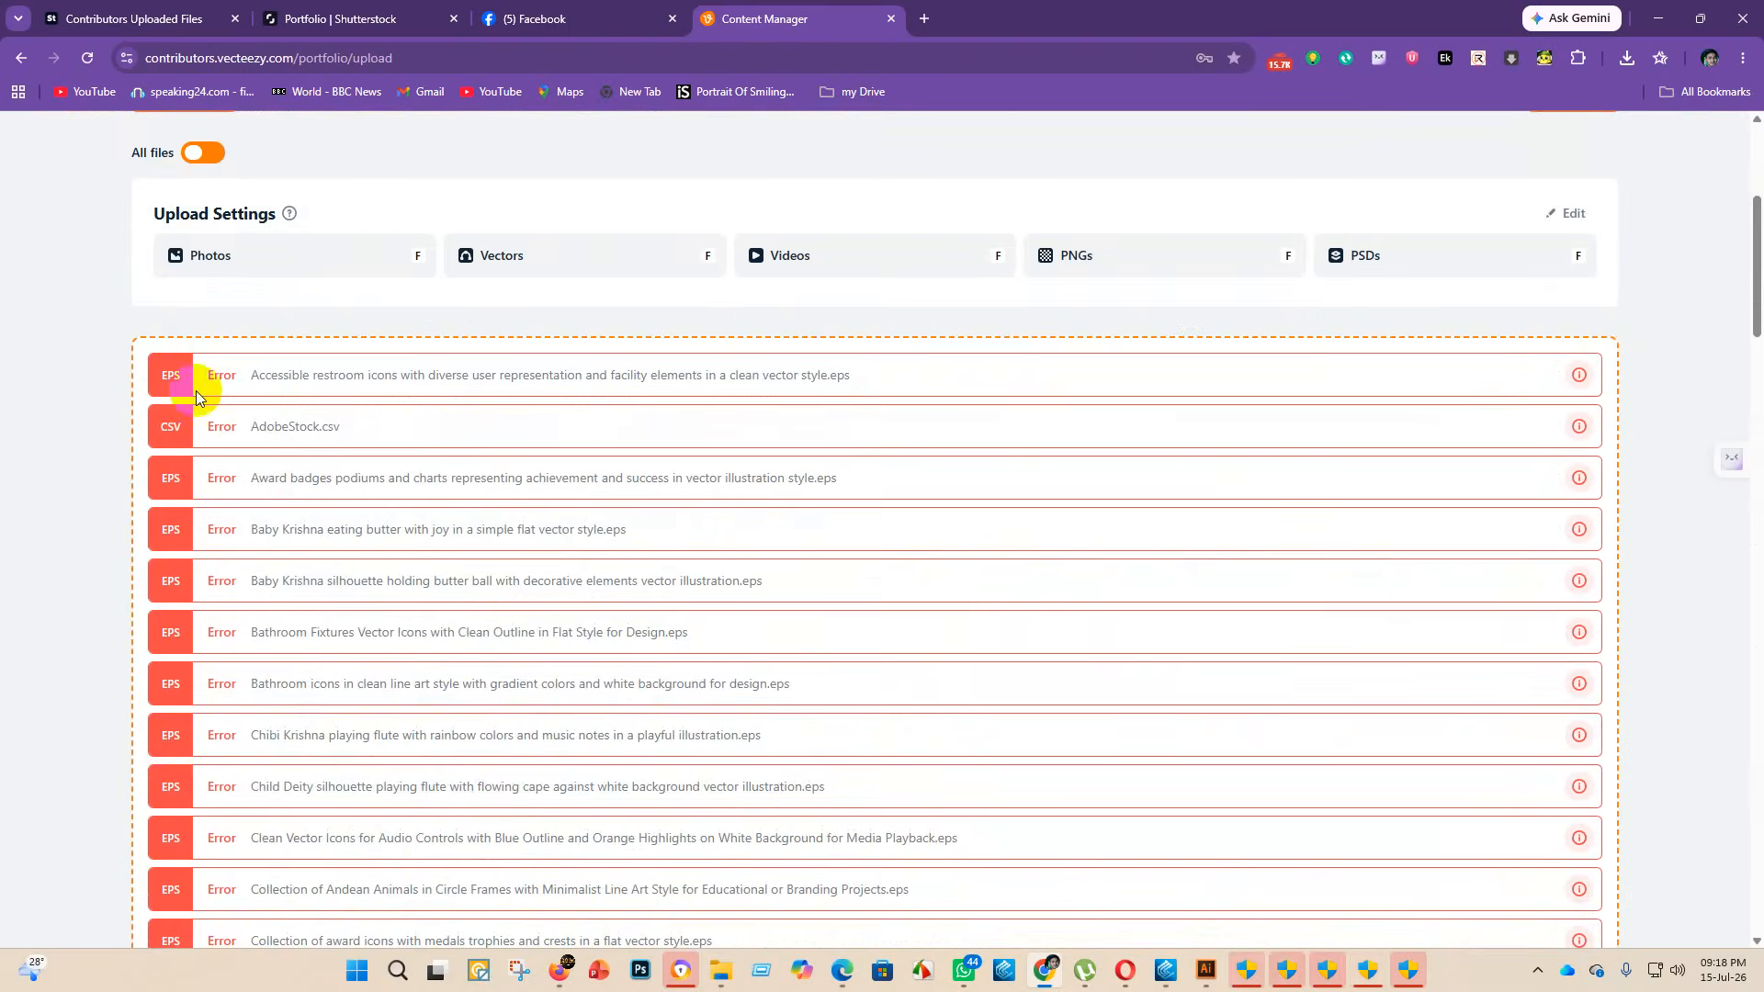
pyautogui.scroll(-20, 1325, 818)
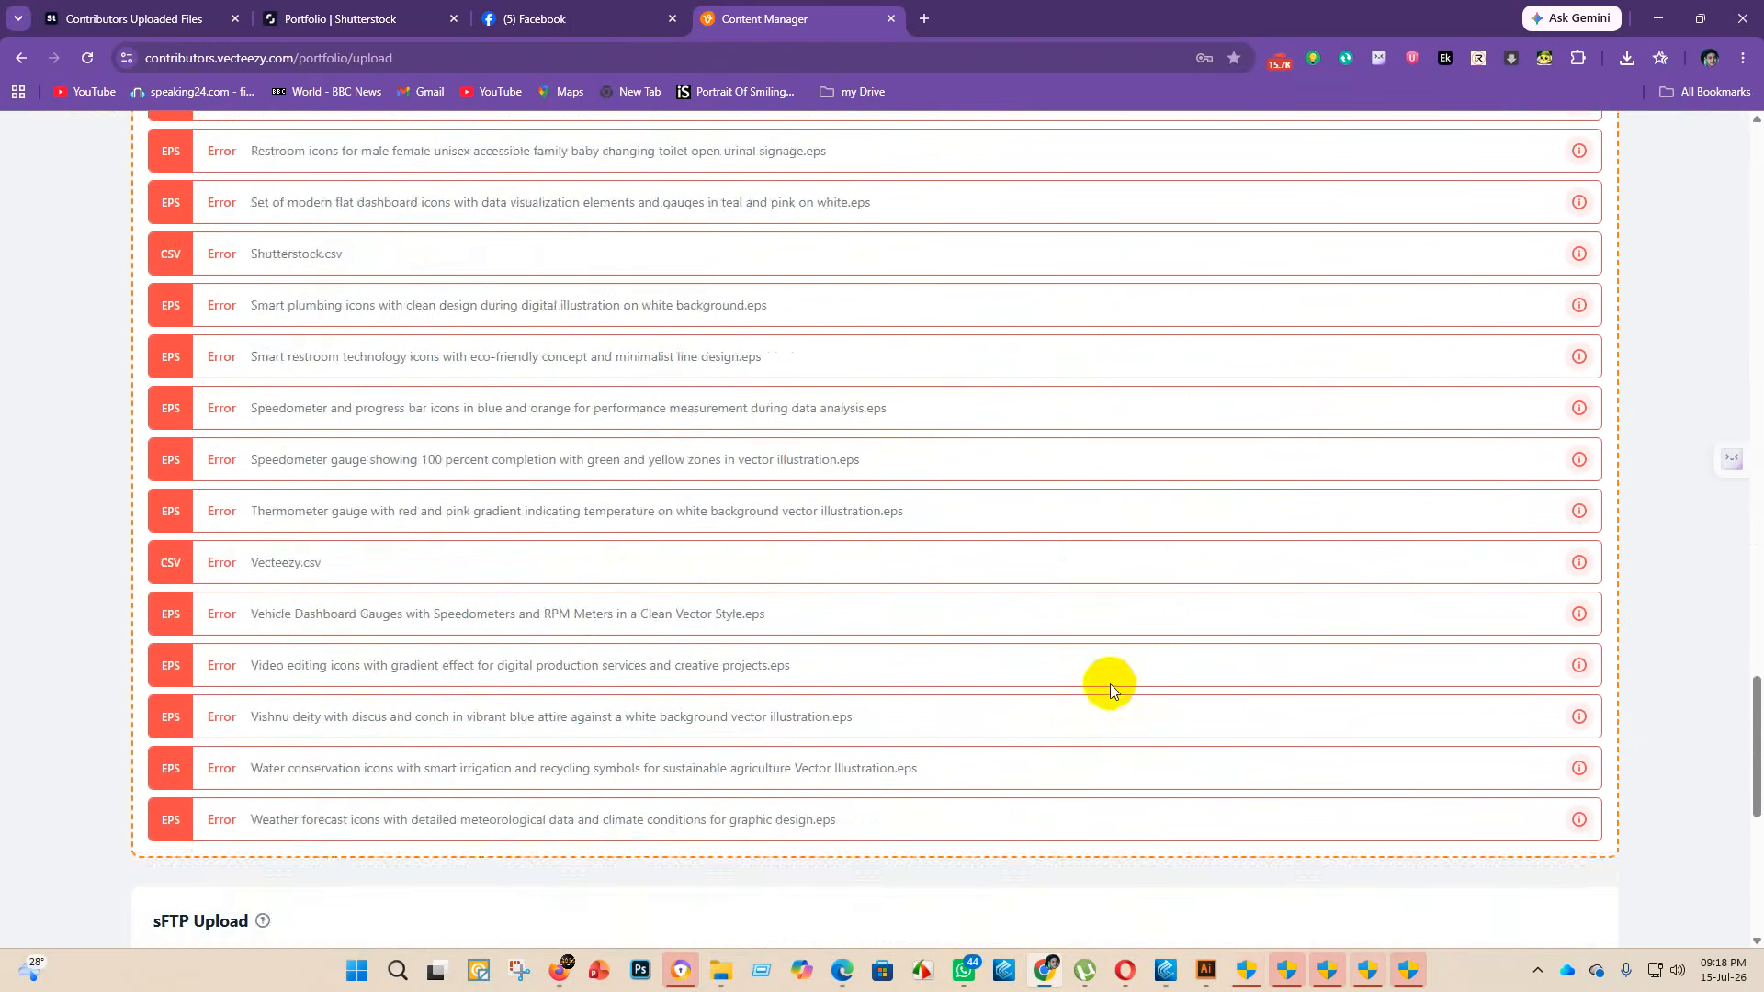
pyautogui.scroll(-5, 1110, 684)
pyautogui.scroll(20, 820, 536)
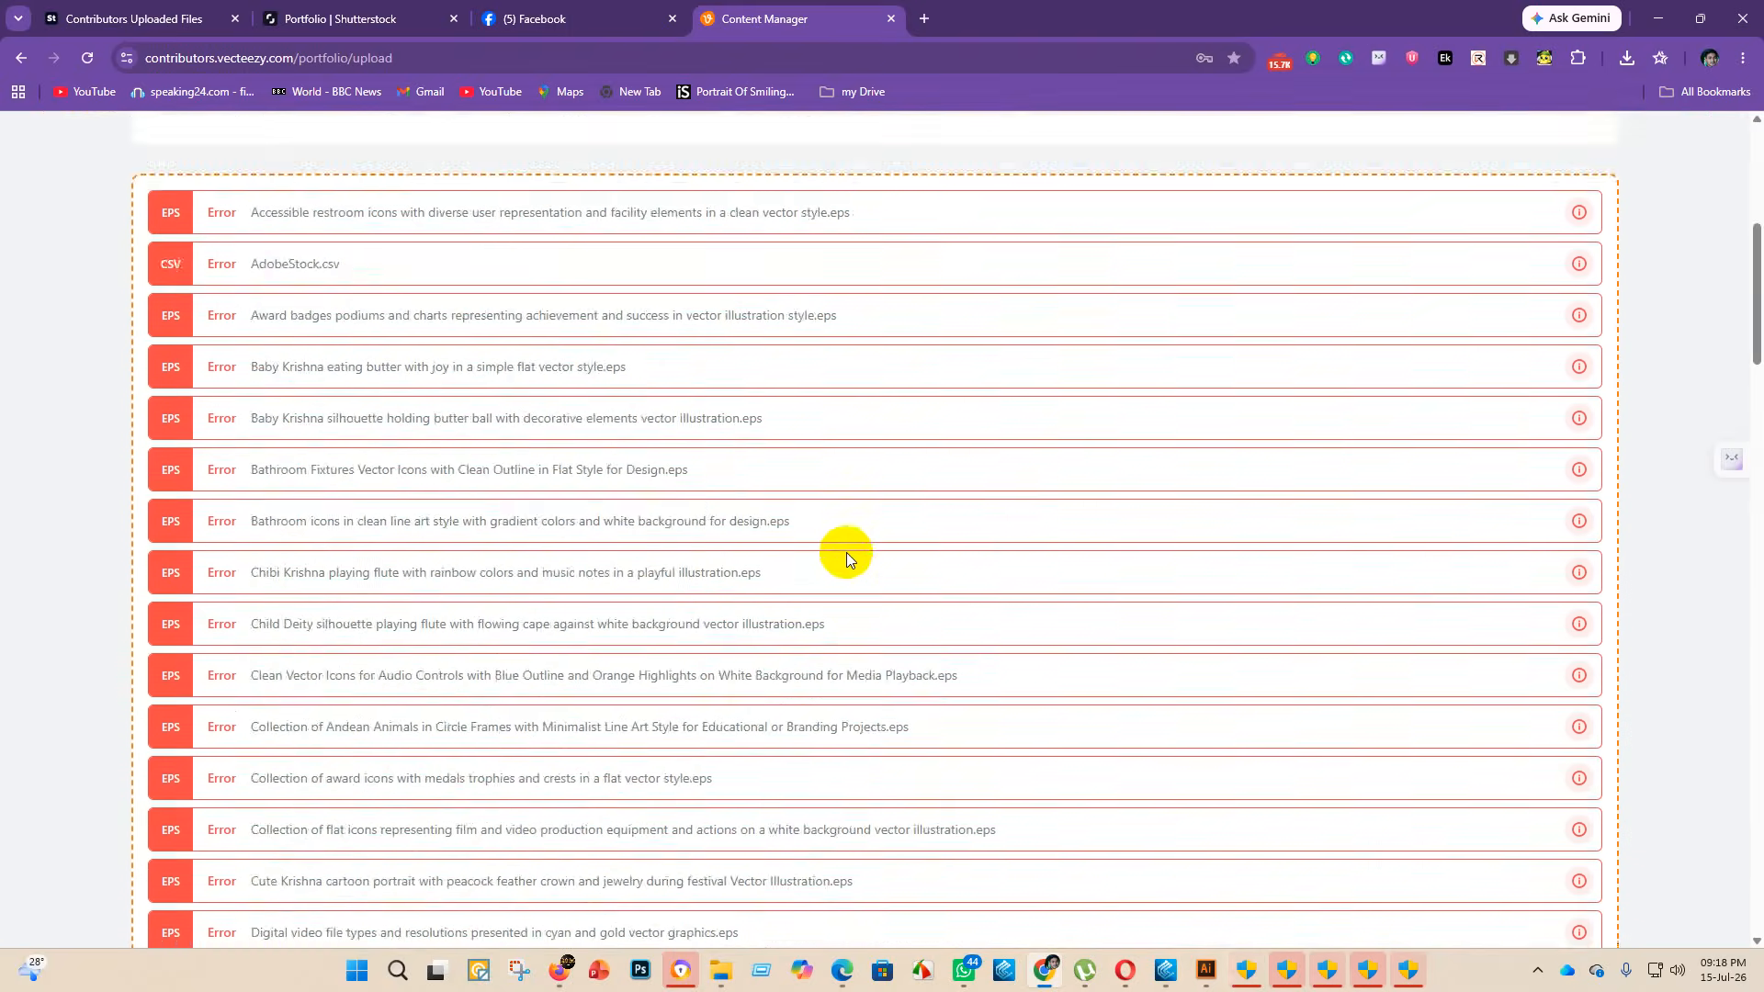
pyautogui.scroll(5, 847, 553)
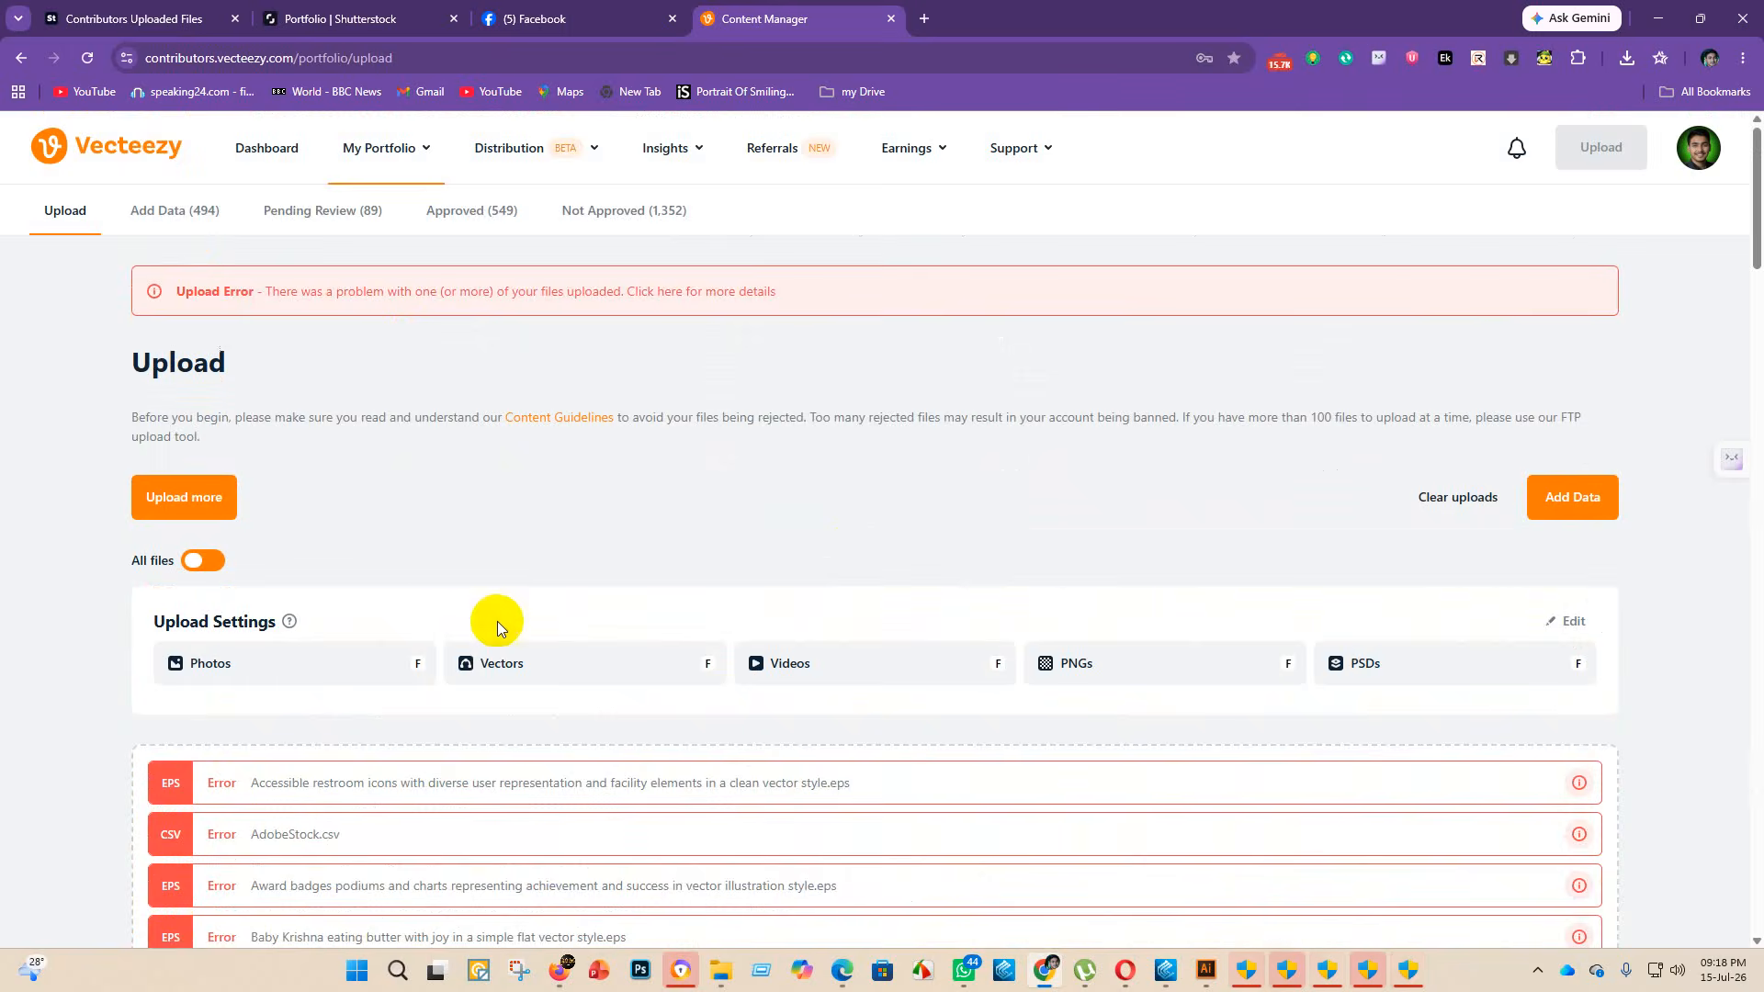
# - Review the downloads, earnings and most popular files on the Vecteezy contributor dashboard
pyautogui.click(268, 164)
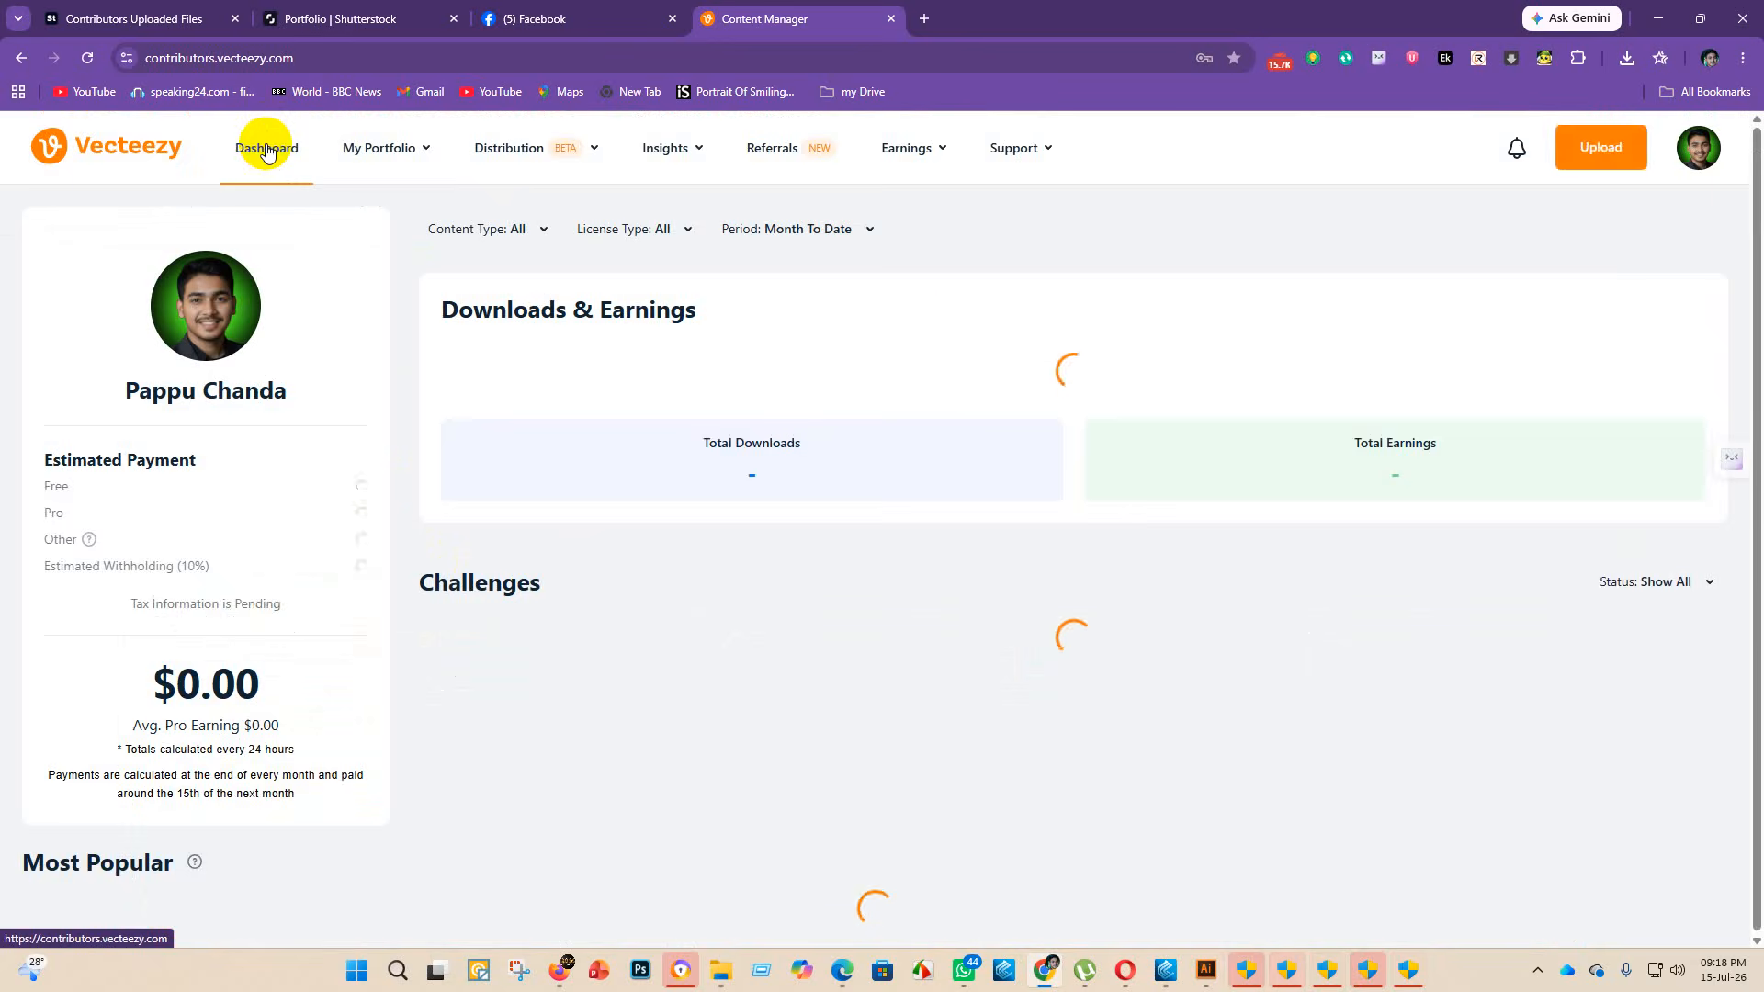
pyautogui.scroll(-4, 954, 356)
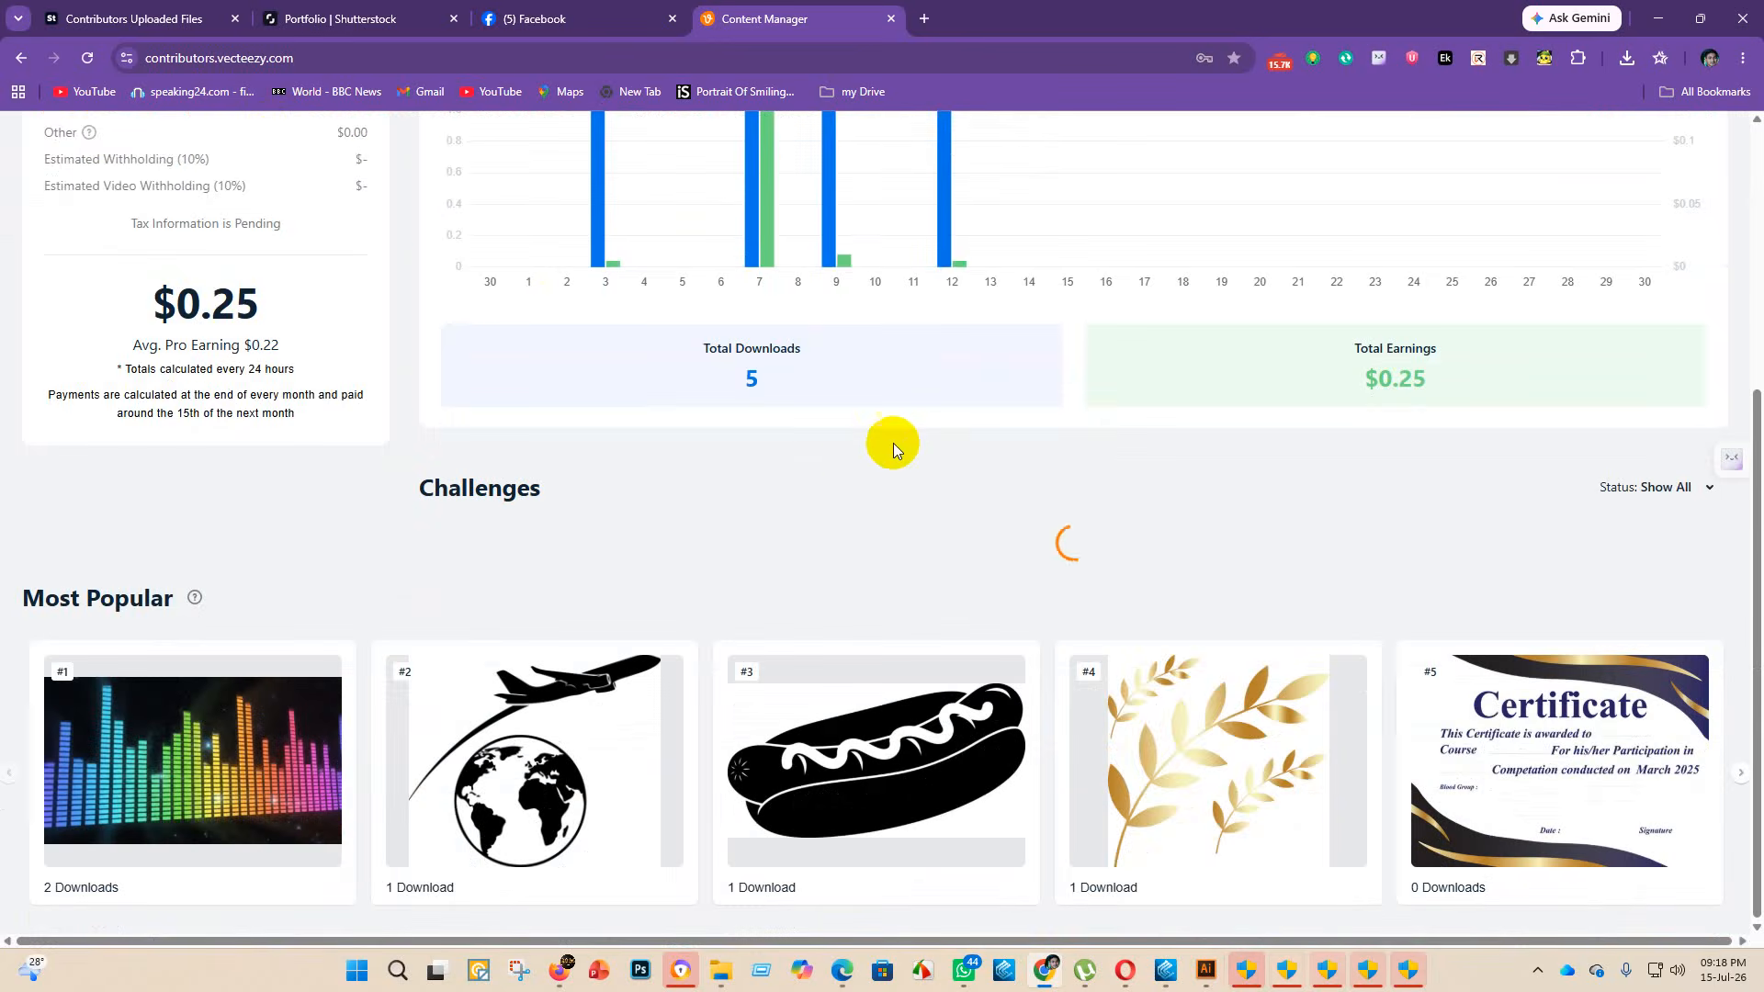
pyautogui.scroll(5, 825, 459)
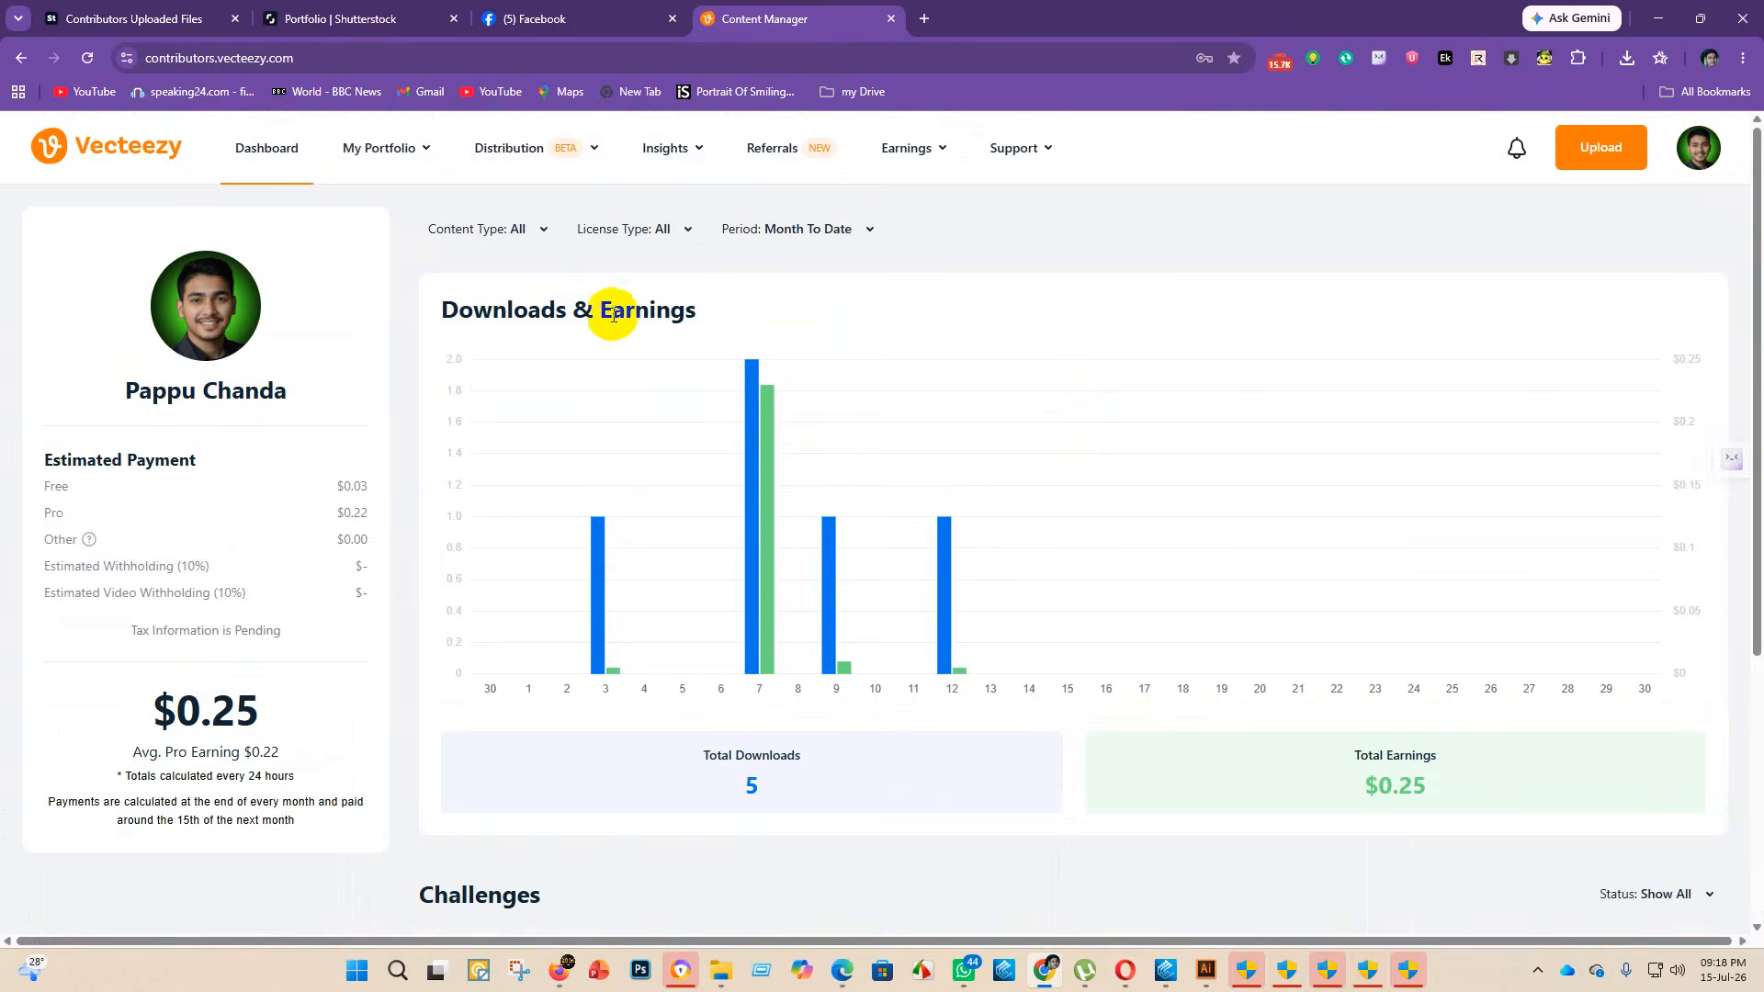
# - Open the not-submitted Shutterstock images from the finished upload and select every image on the page
pyautogui.click(193, 12)
pyautogui.click(340, 18)
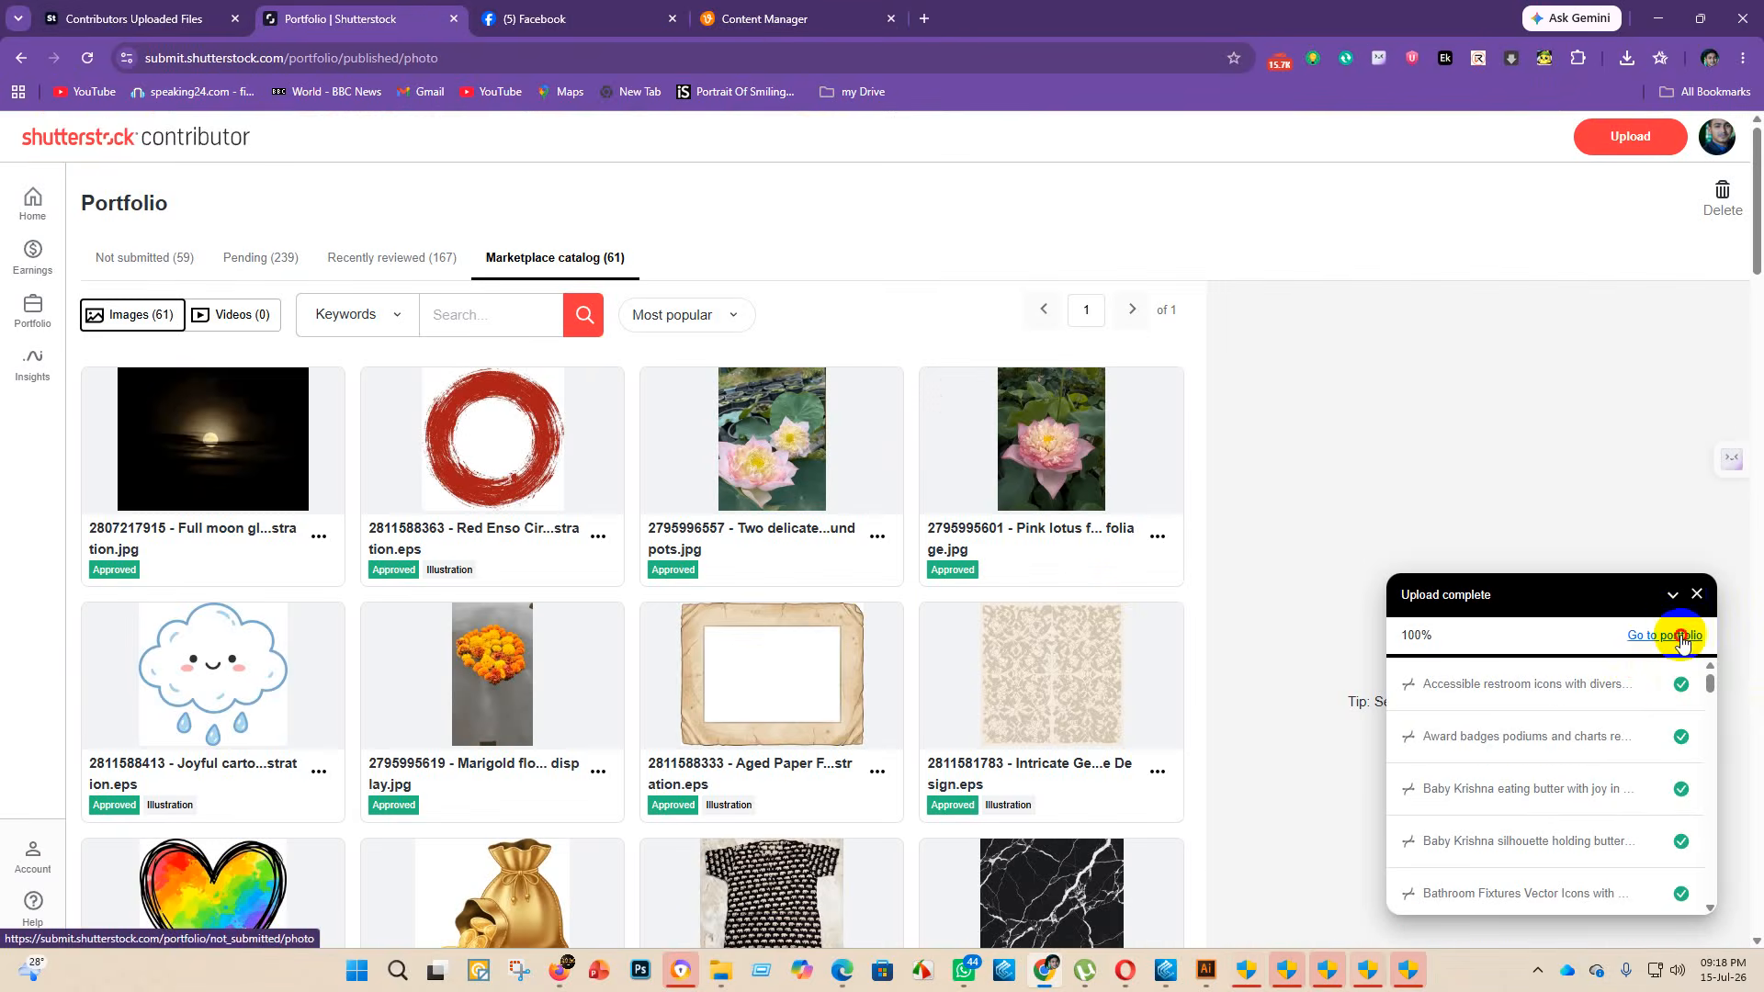
pyautogui.click(1678, 637)
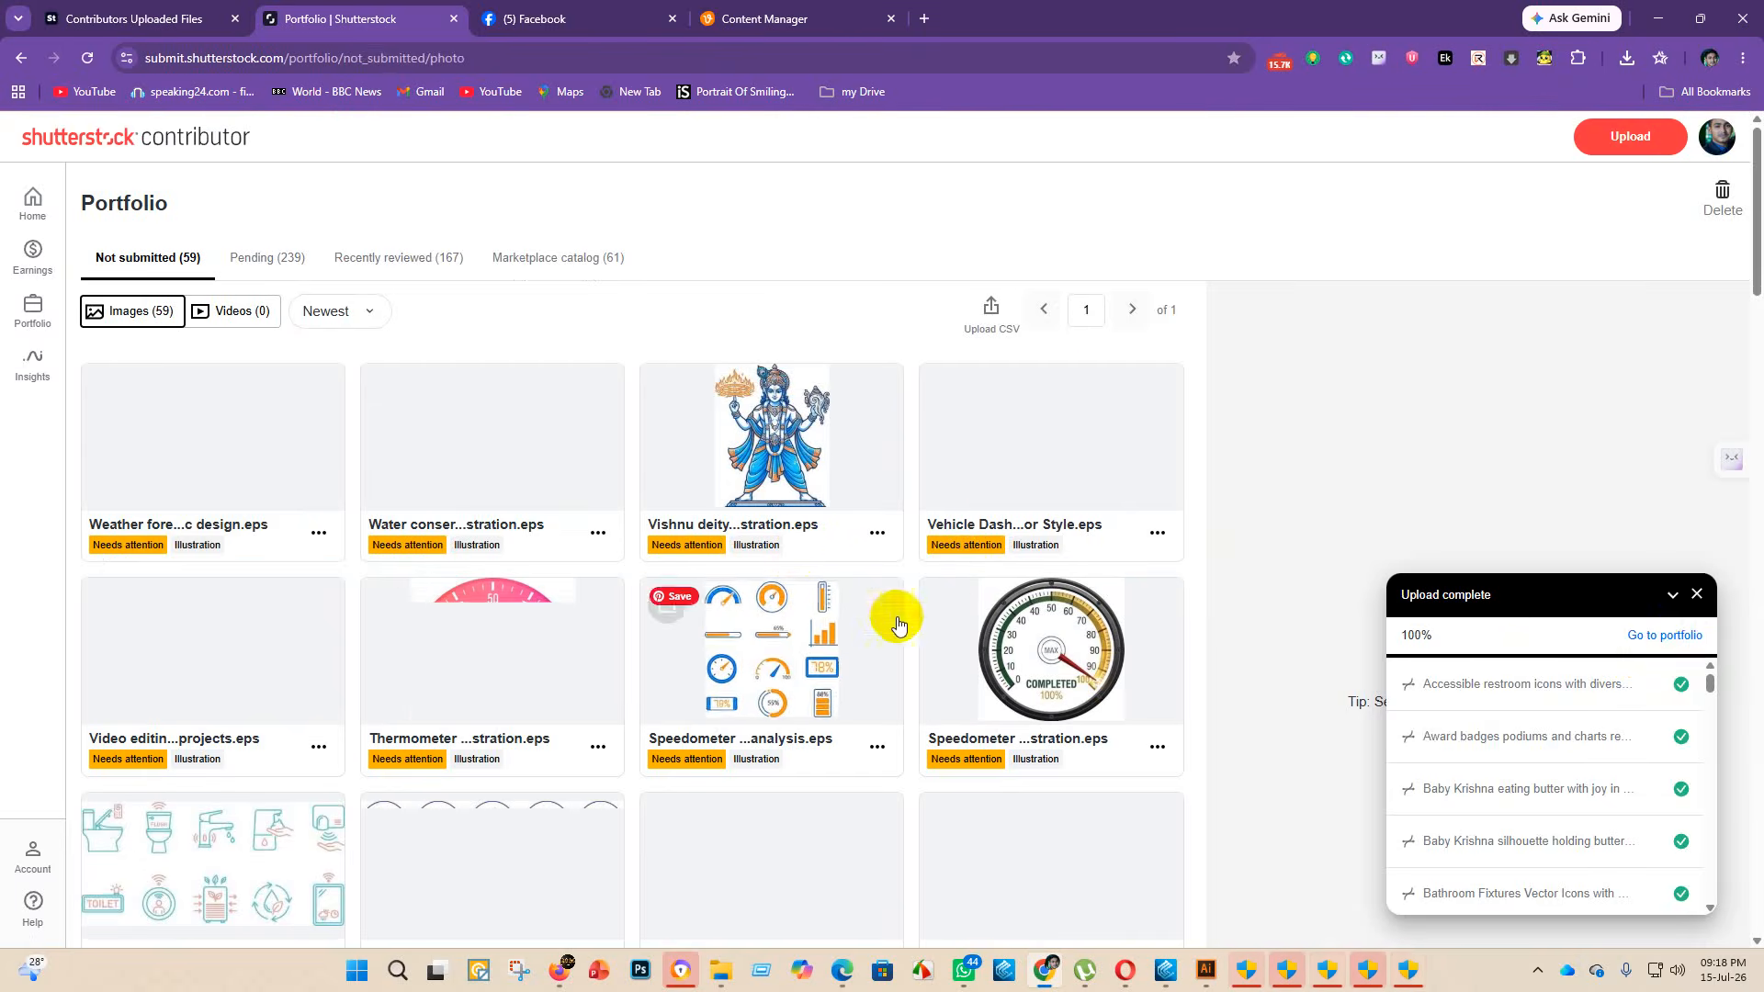
pyautogui.click(115, 408)
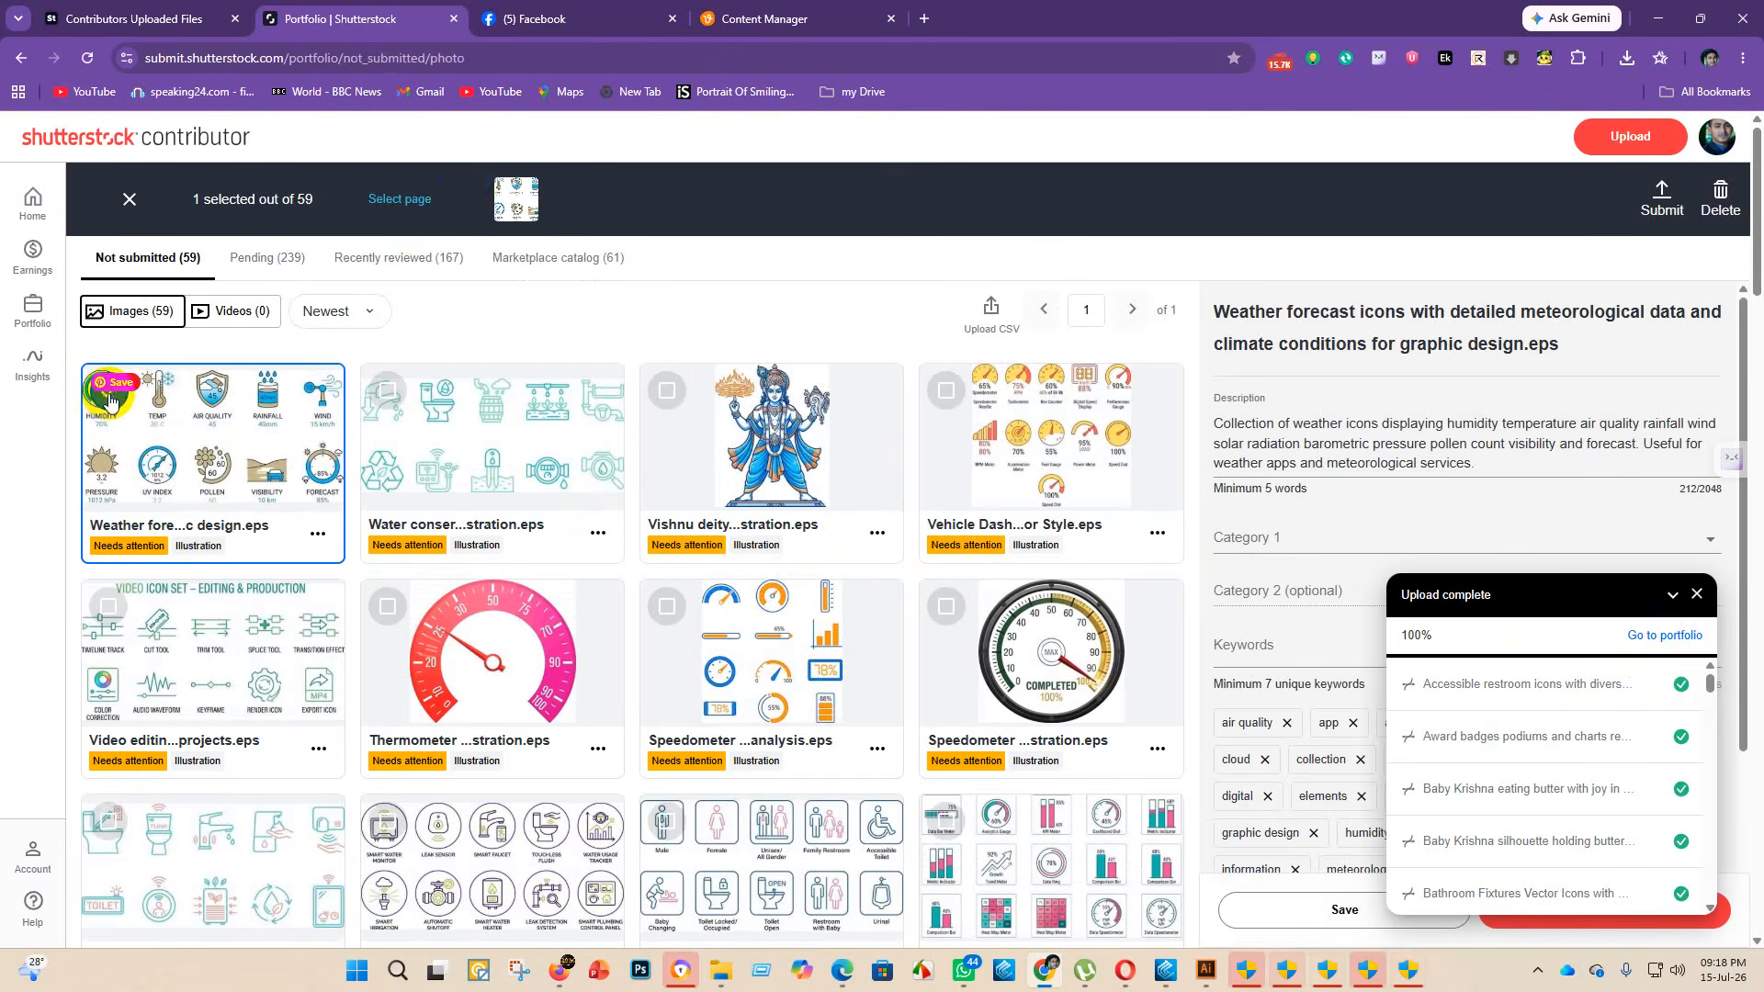
pyautogui.click(390, 204)
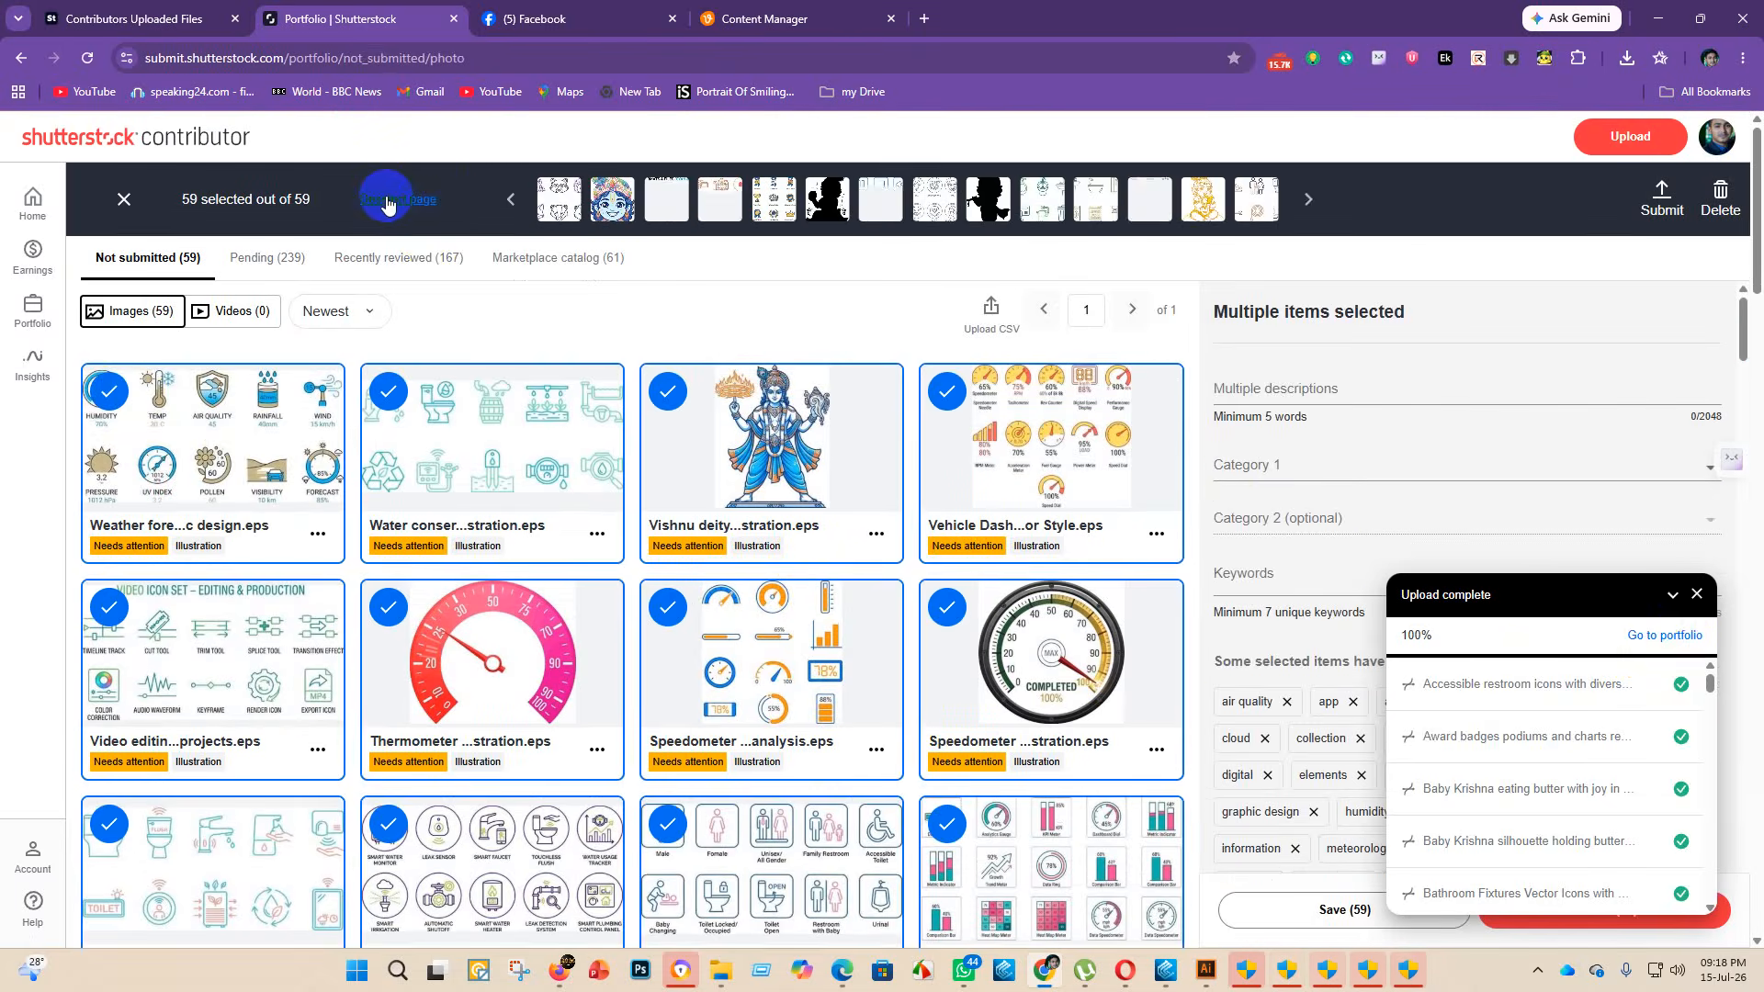
# - Assign the categories Abstract and Signs/Symbols to all selected Shutterstock images and submit them for review
pyautogui.click(1314, 467)
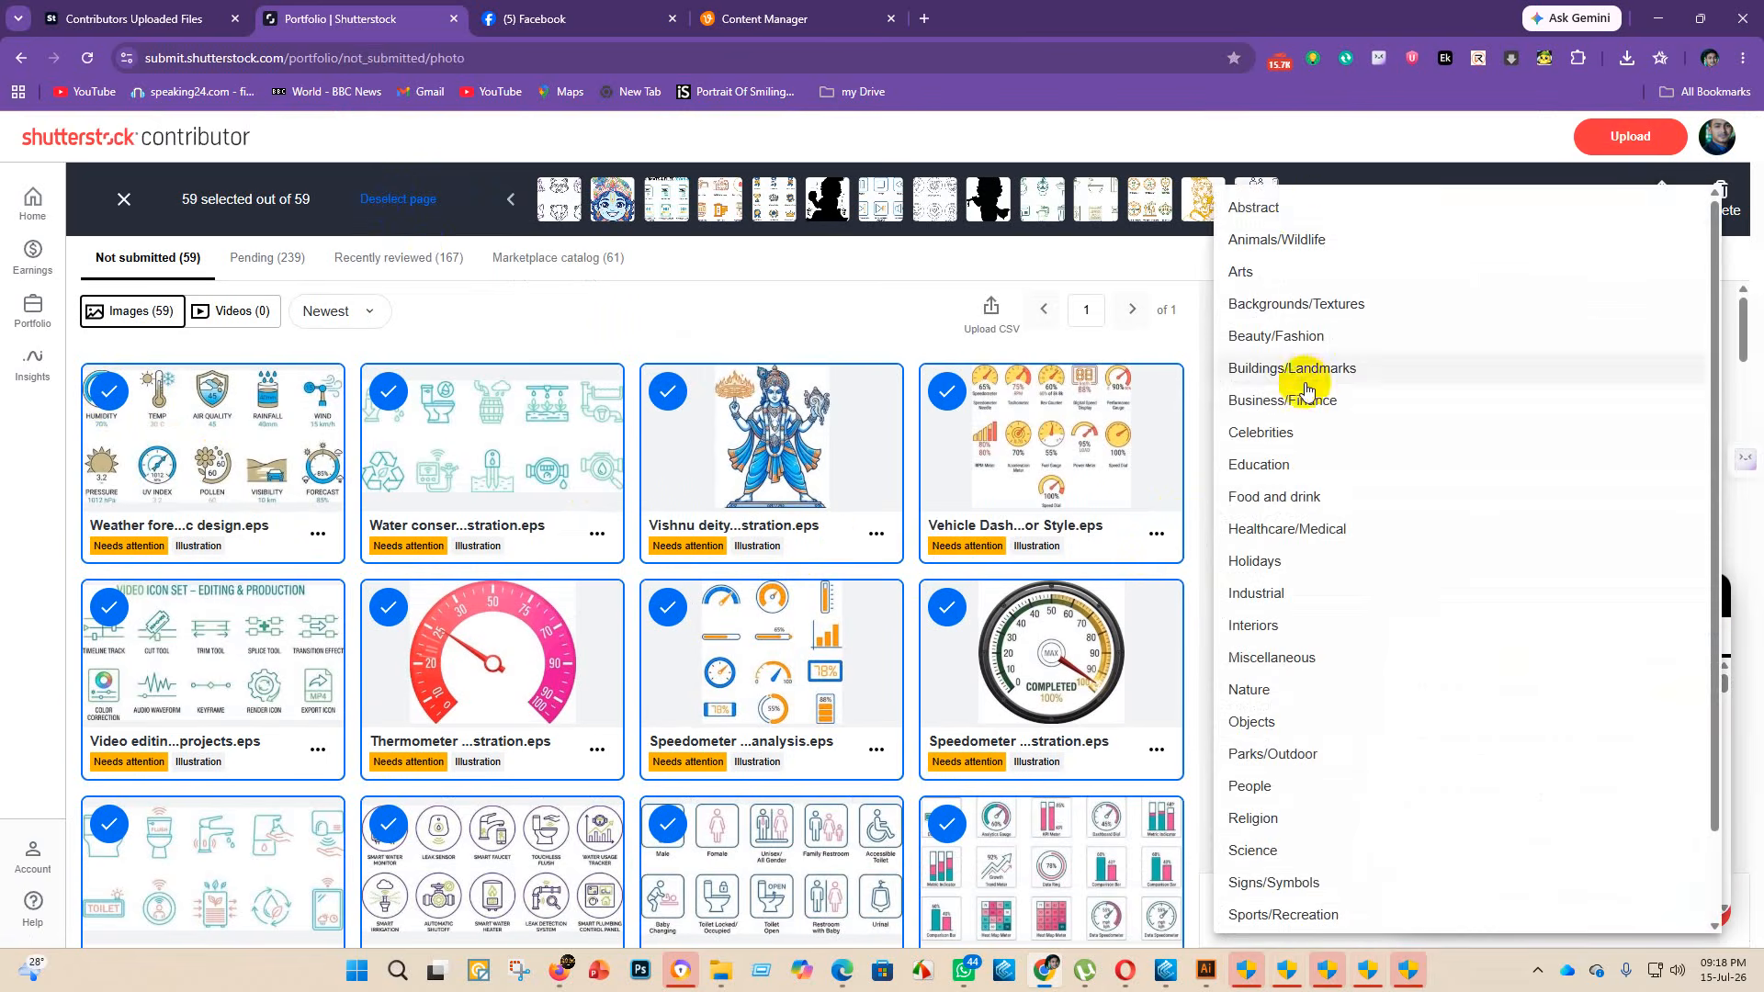
pyautogui.click(1294, 218)
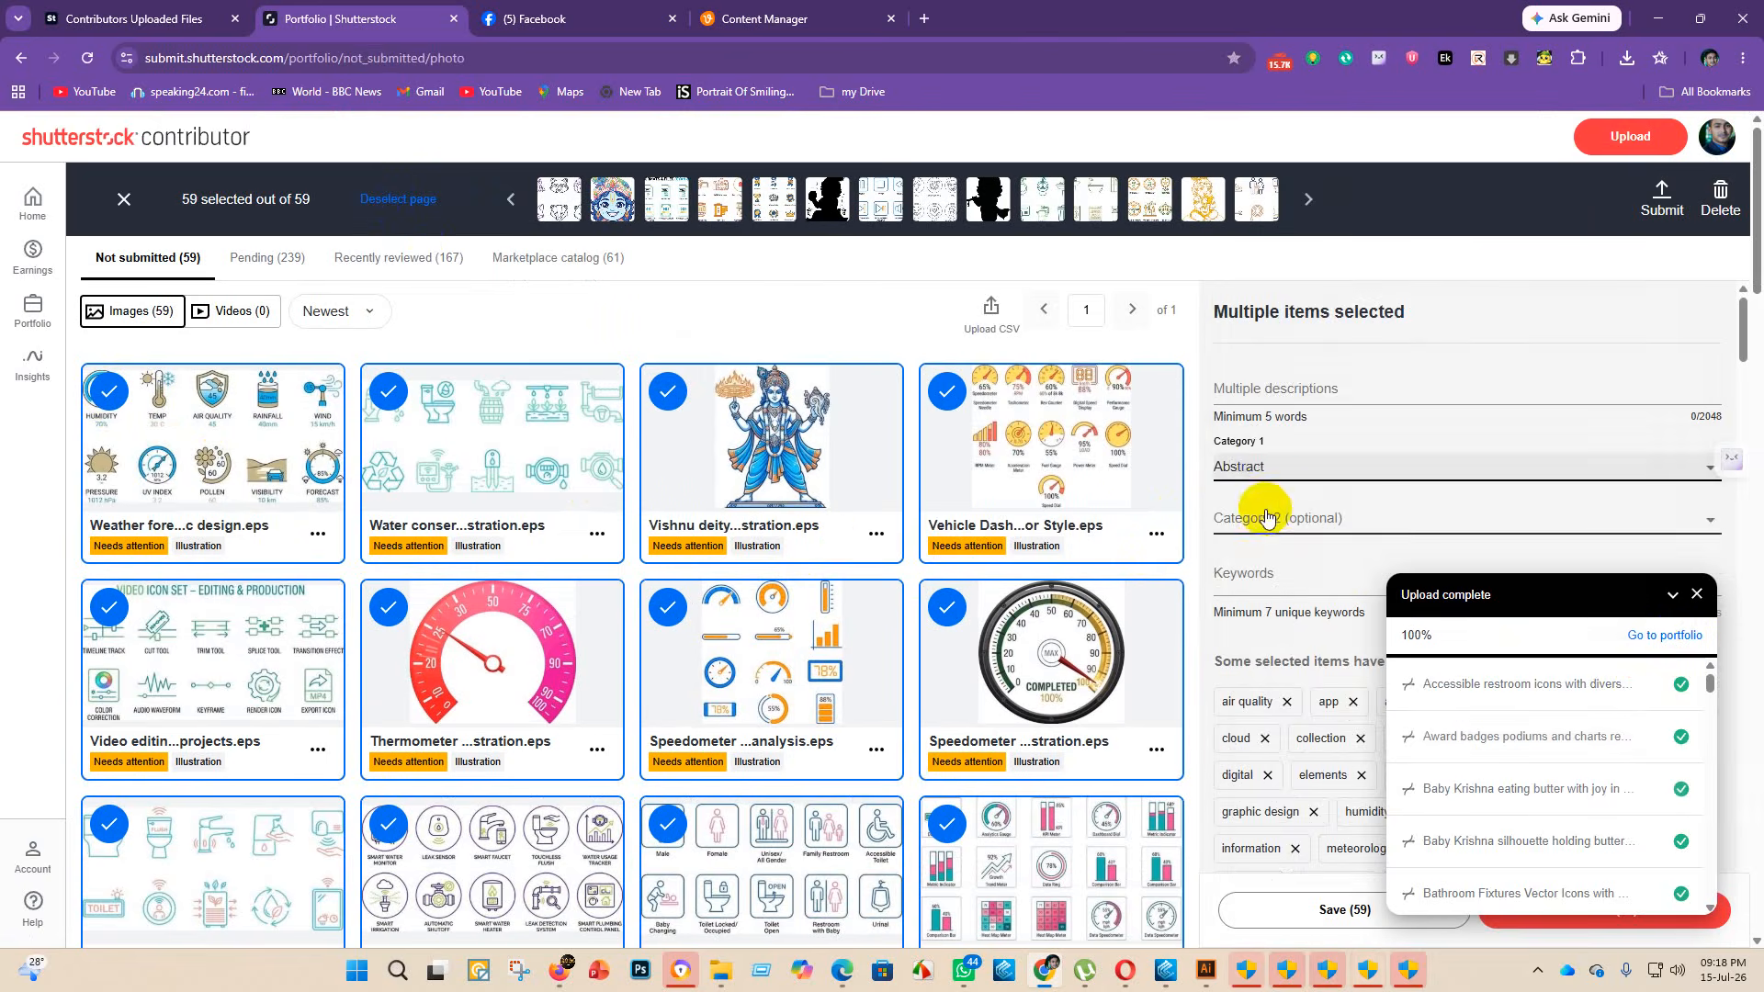
pyautogui.click(1267, 503)
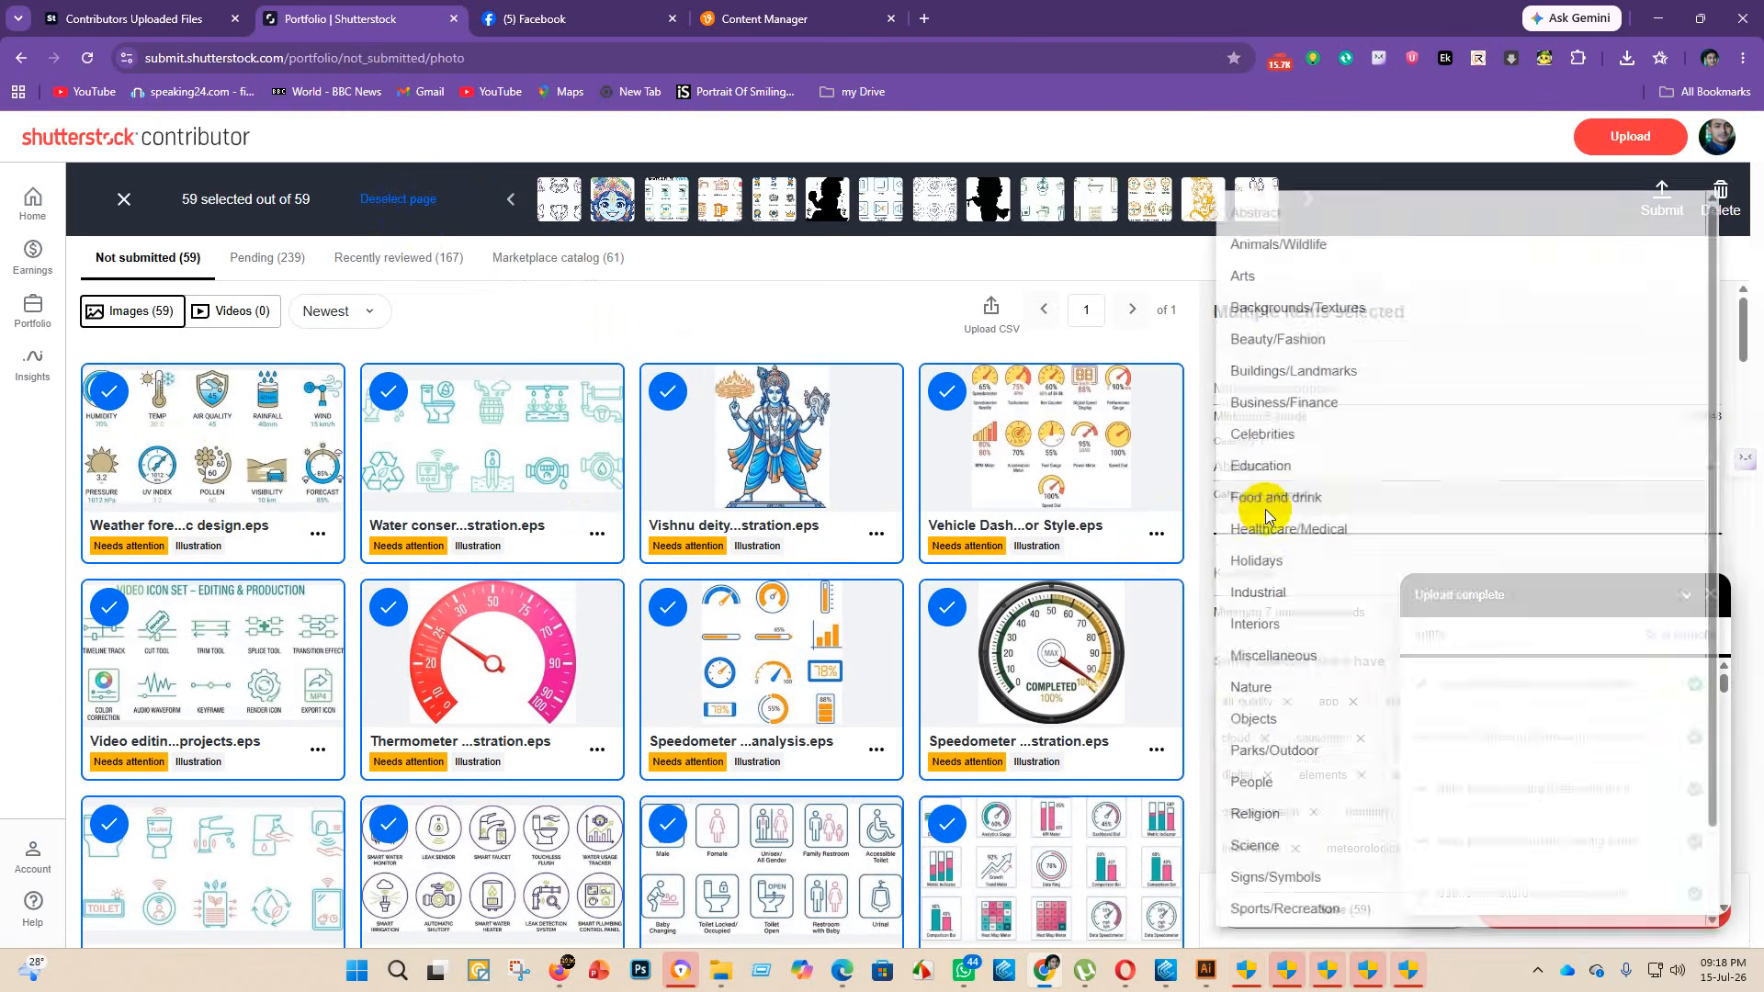
pyautogui.click(1286, 883)
pyautogui.click(1594, 925)
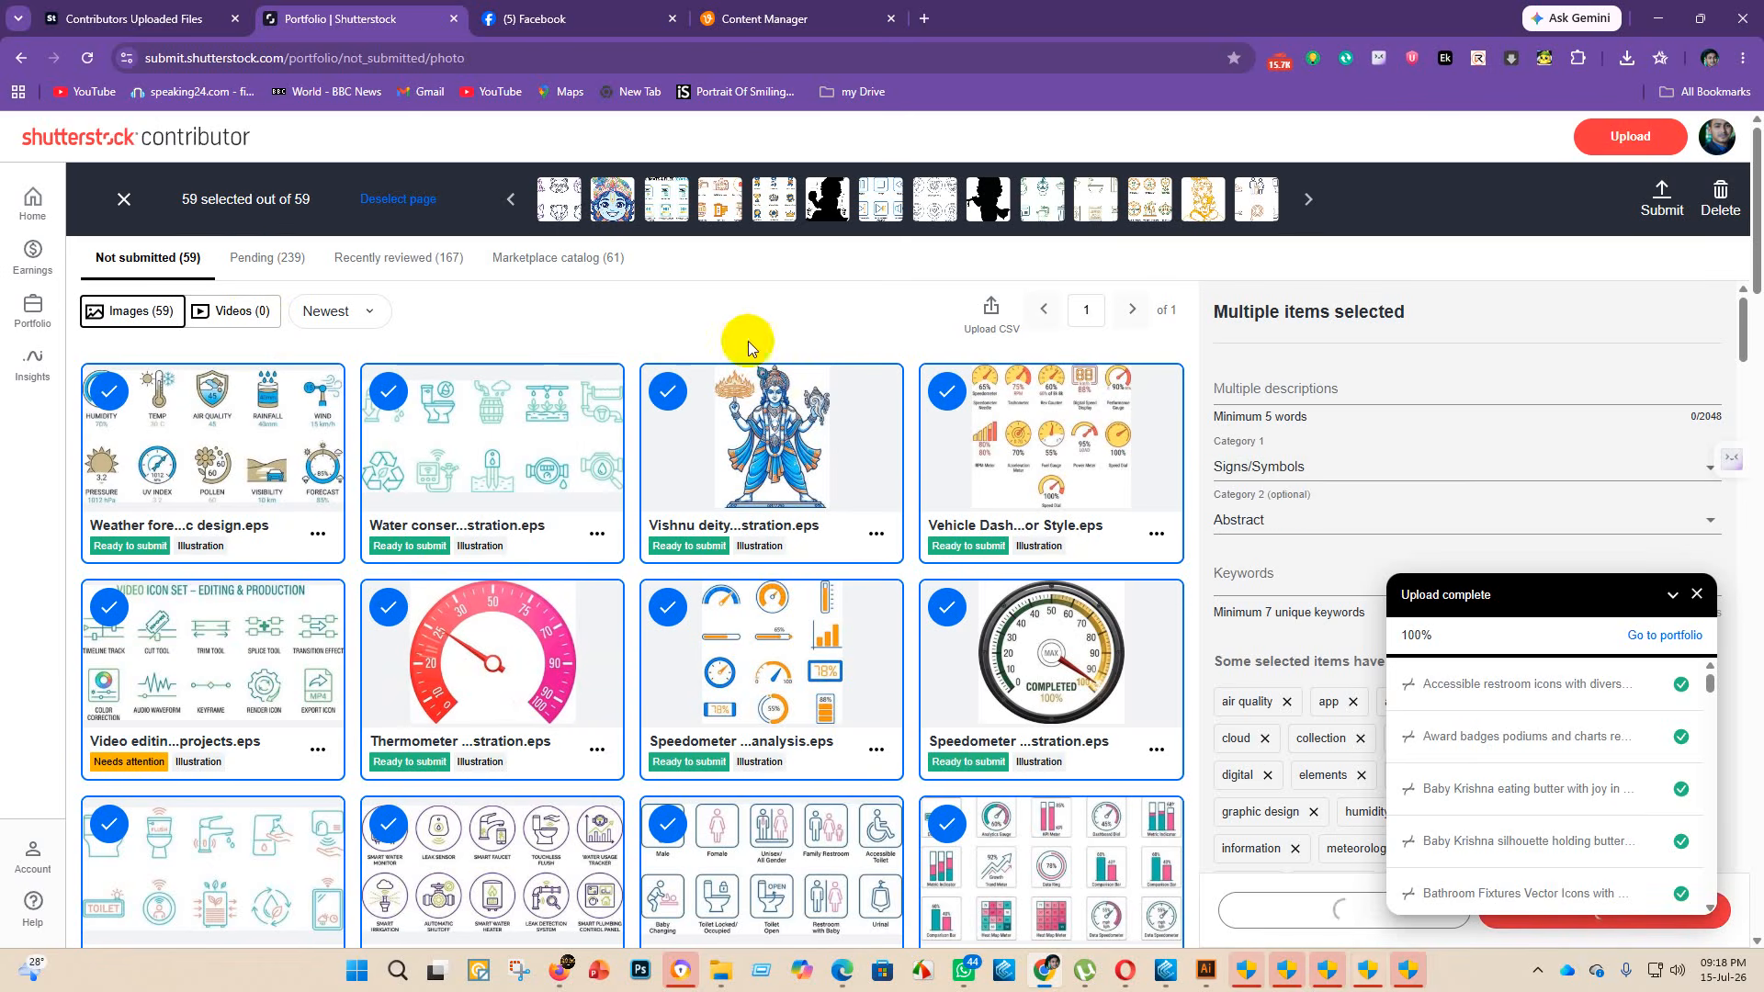
pyautogui.scroll(-5, 732, 761)
pyautogui.scroll(-20, 732, 760)
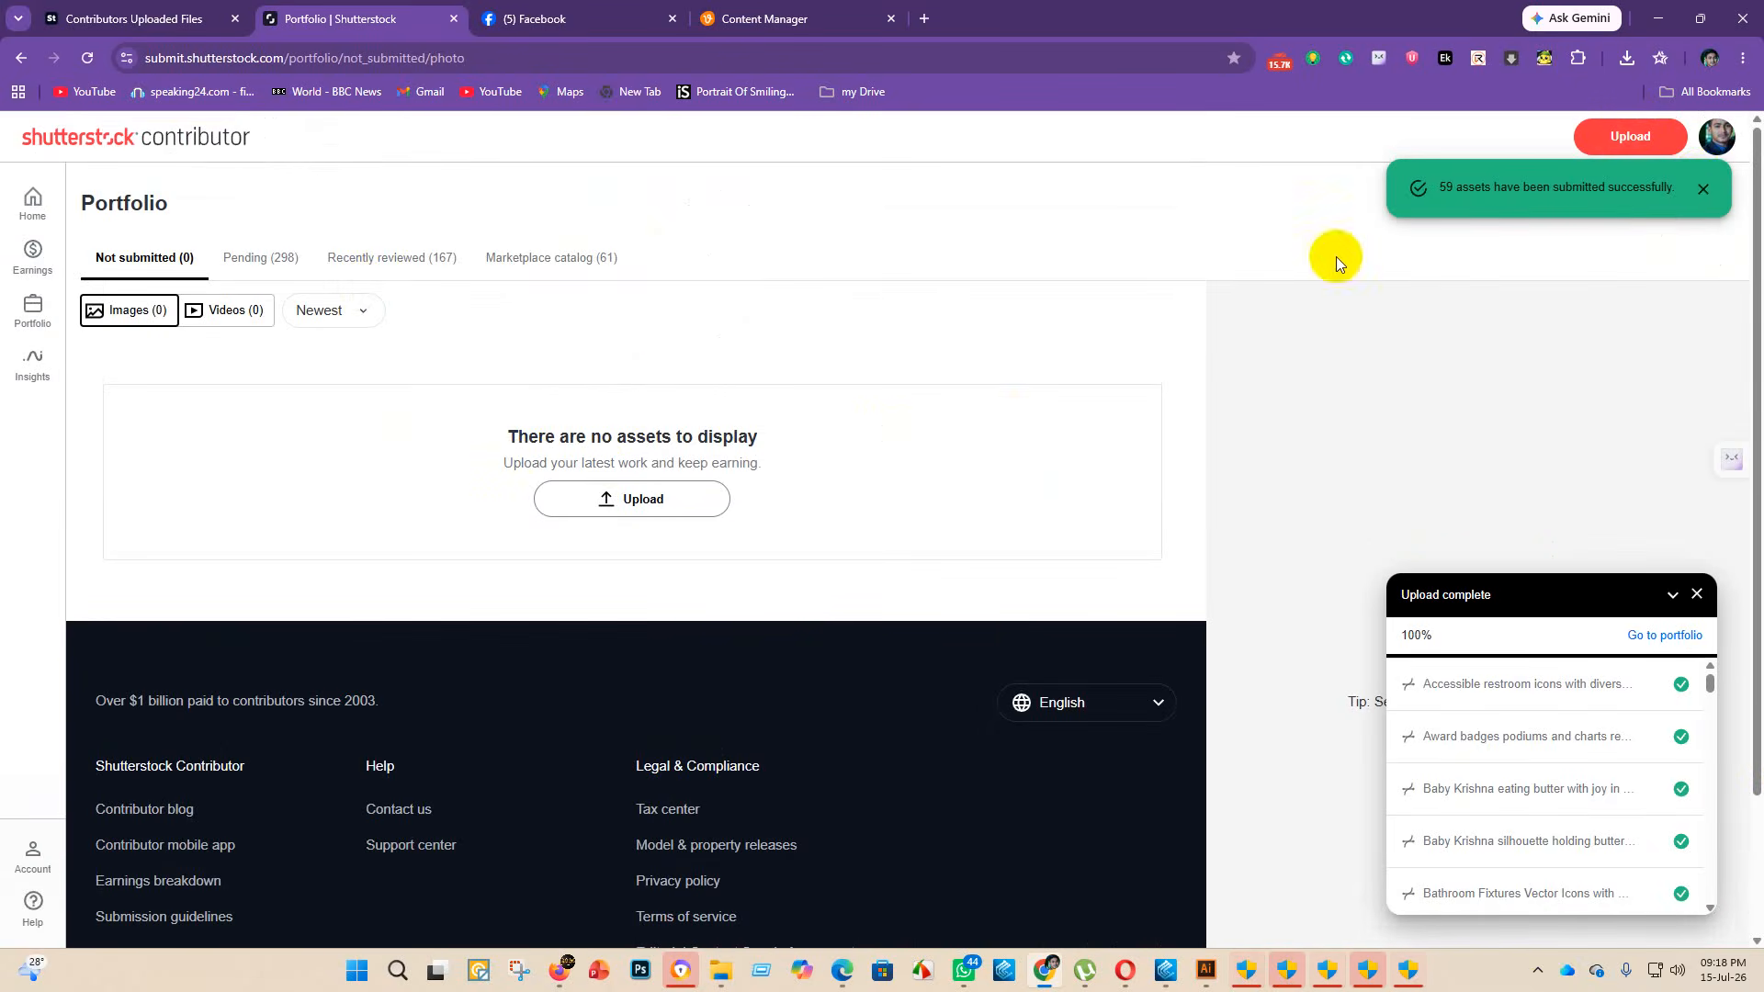
# - Close the submission notice and the upload summary in the Shutterstock portfolio
pyautogui.click(1700, 189)
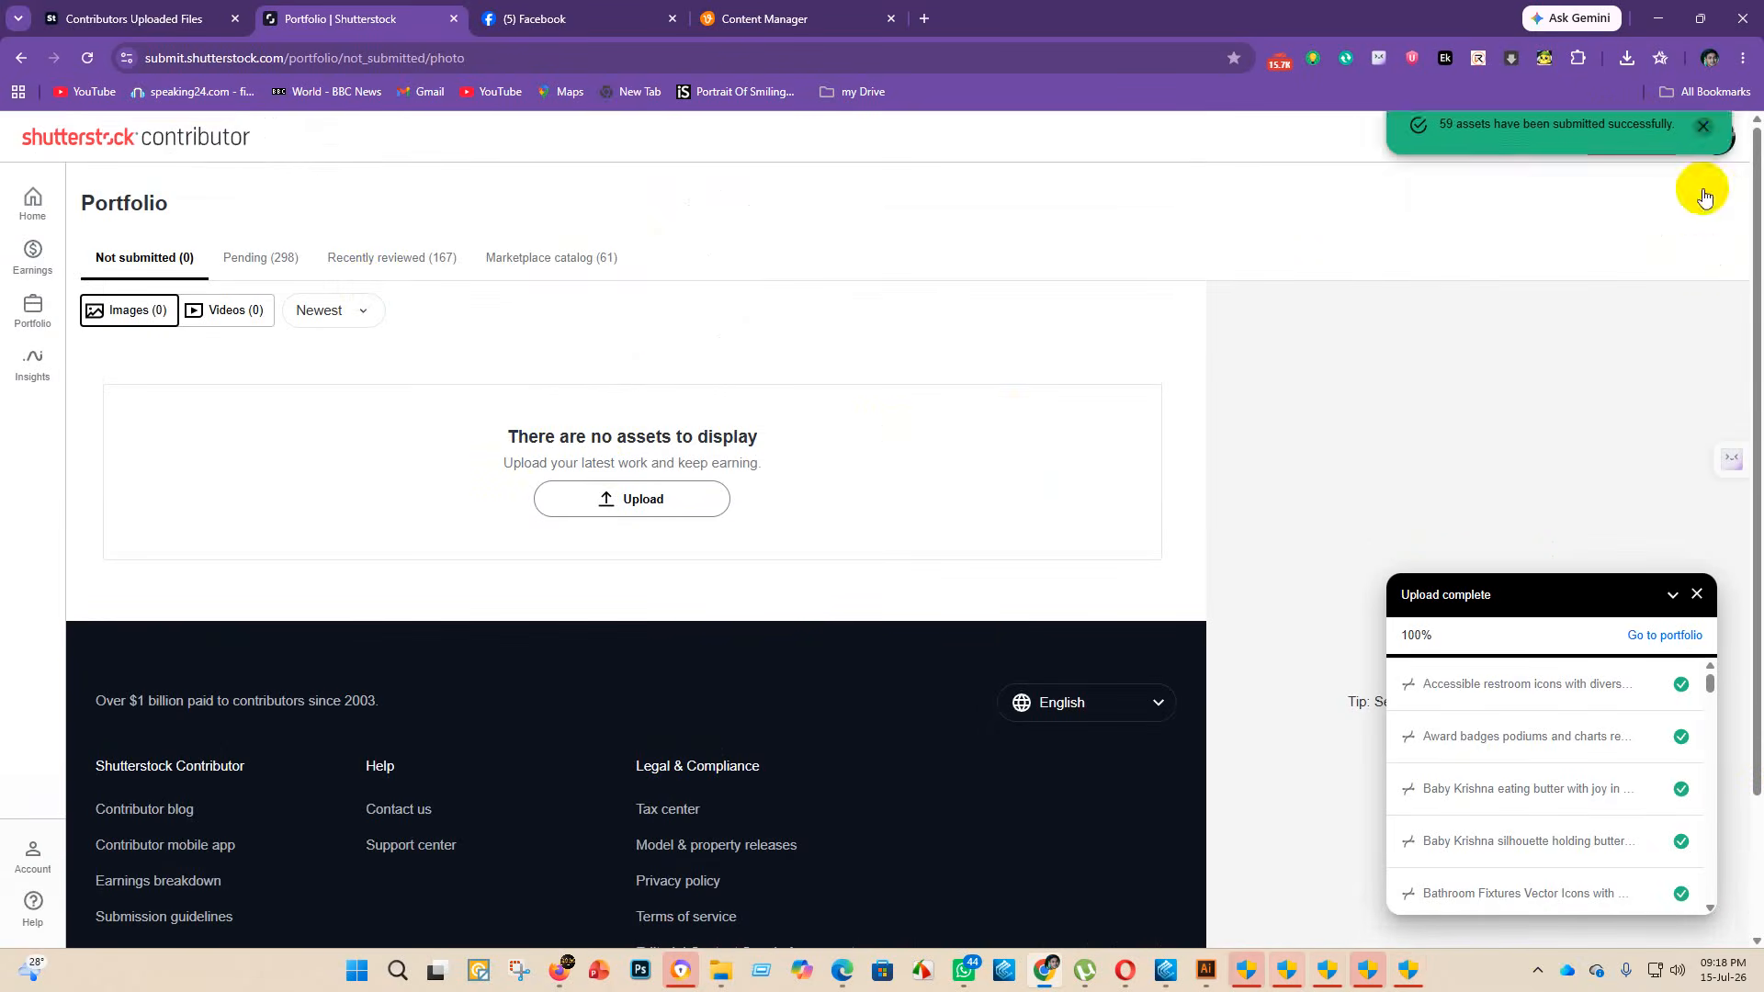
pyautogui.click(1697, 594)
pyautogui.click(1064, 704)
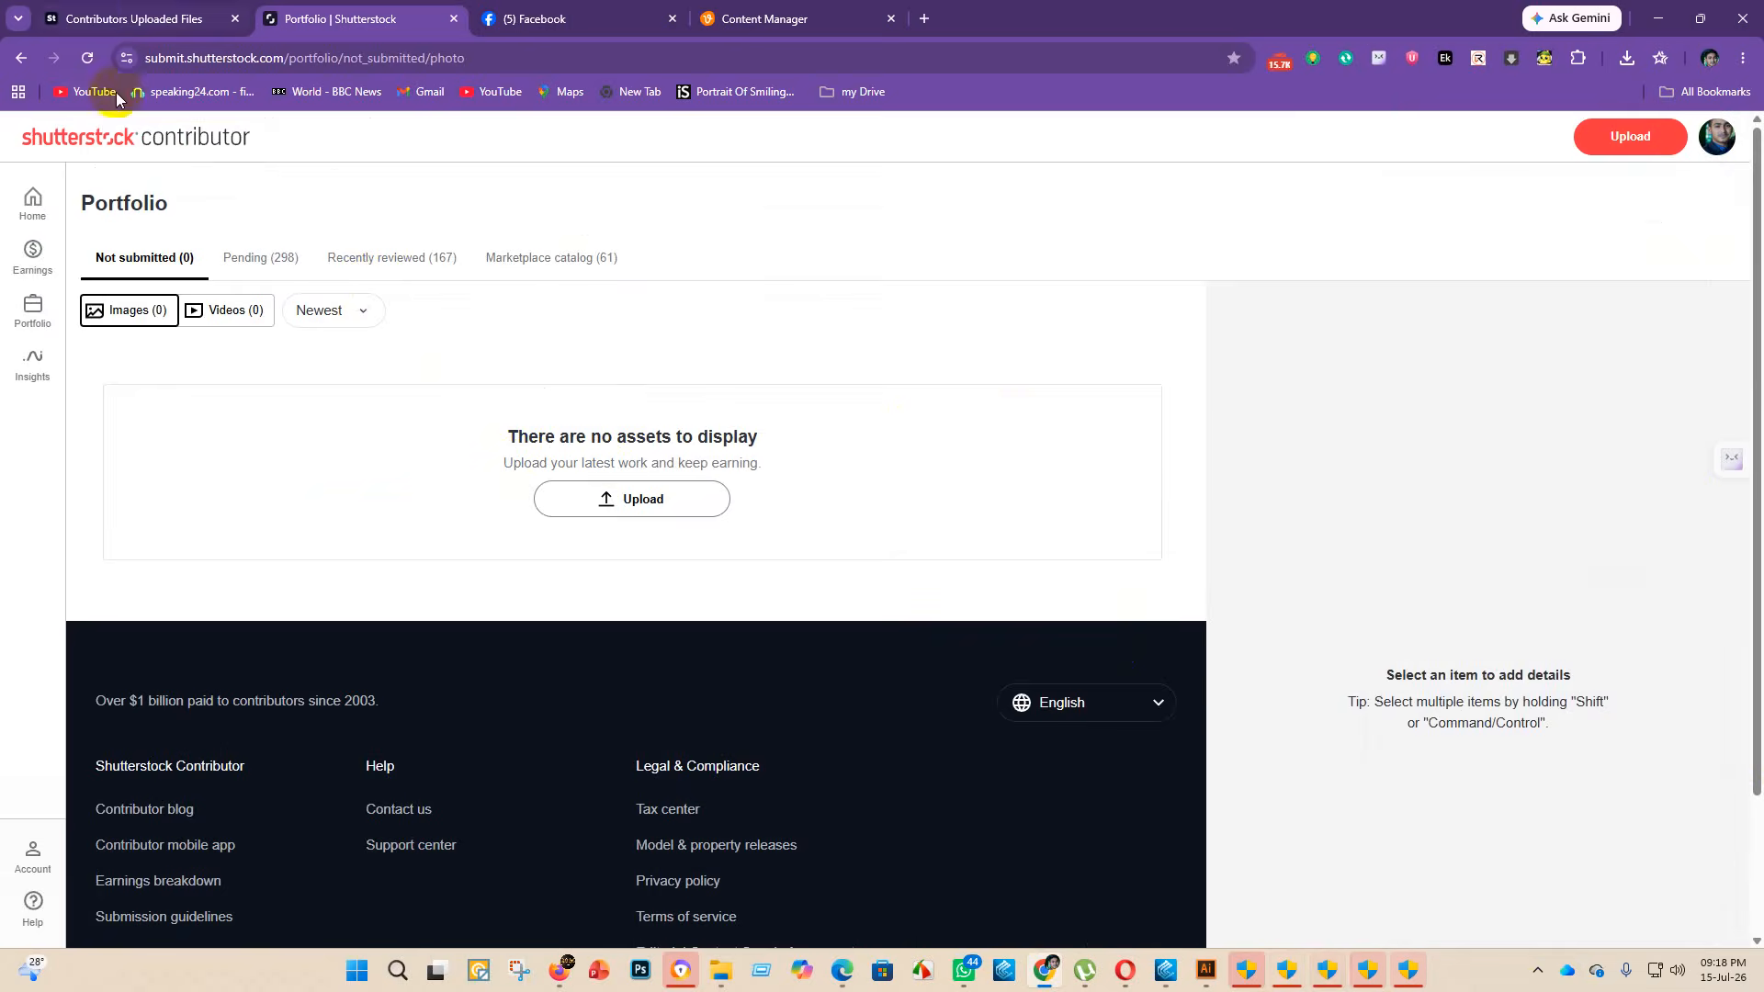
# - Check the Adobe Stock uploads and the Vecteezy upload list, and open Vecteezy's Add Data page
pyautogui.click(138, 18)
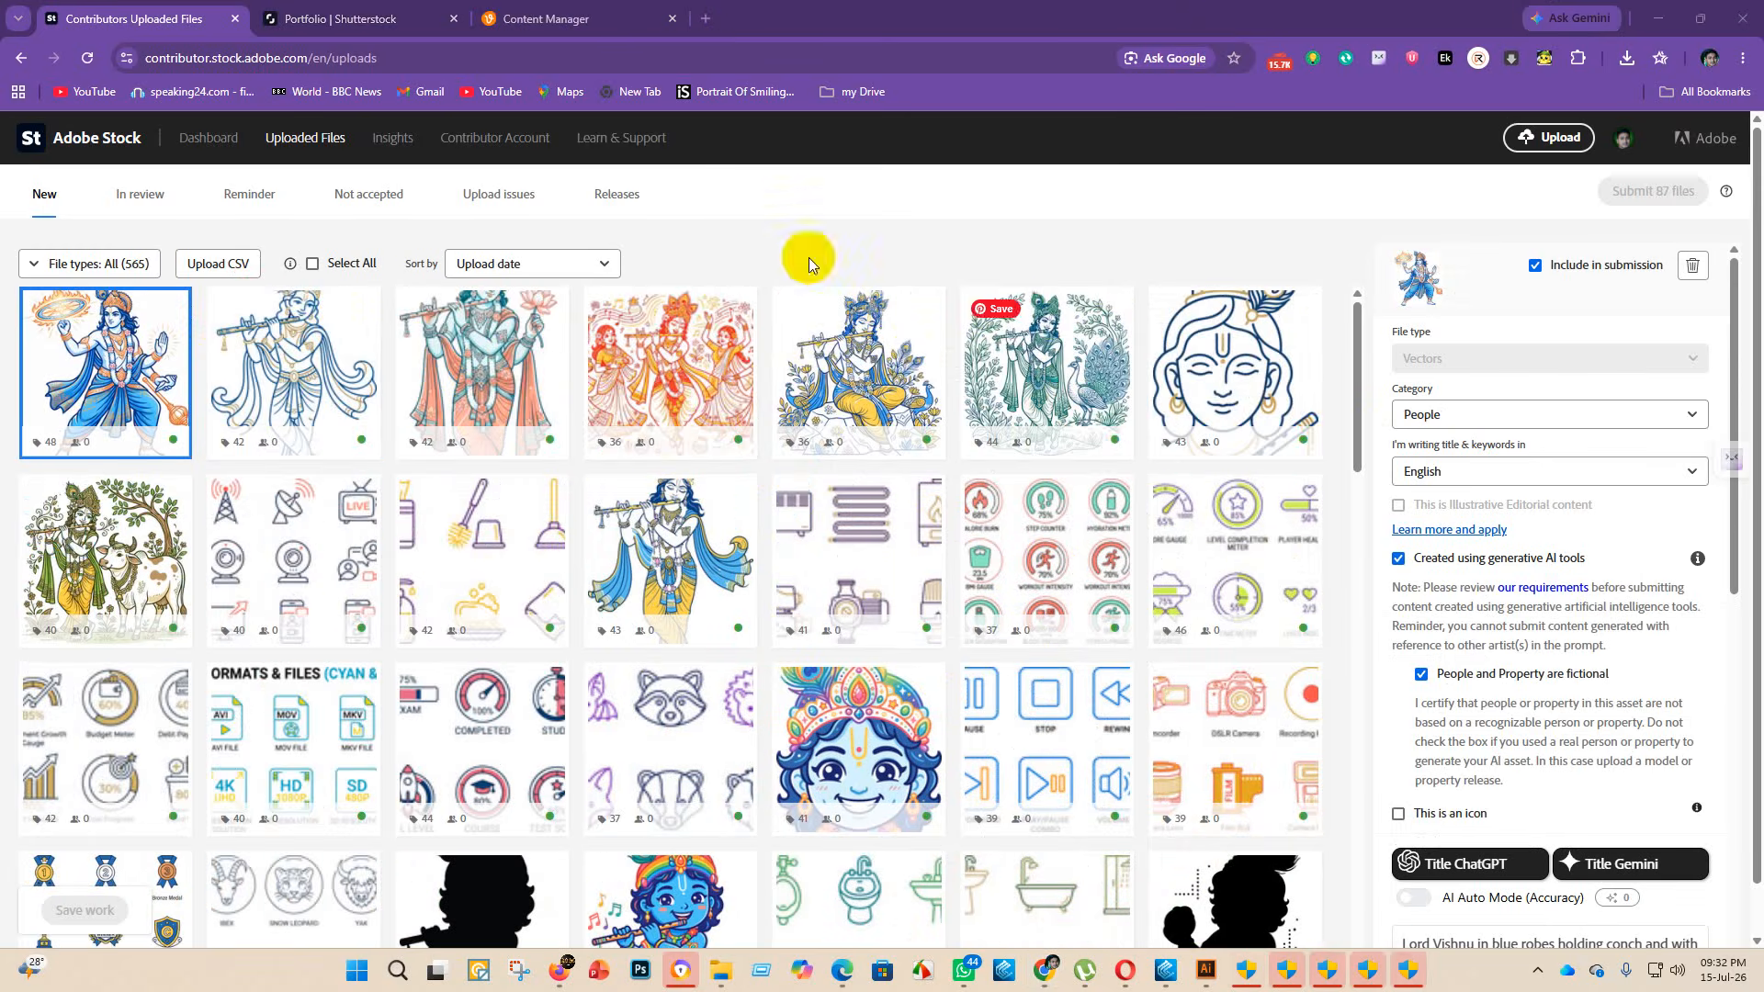
pyautogui.click(545, 18)
pyautogui.scroll(-6, 761, 607)
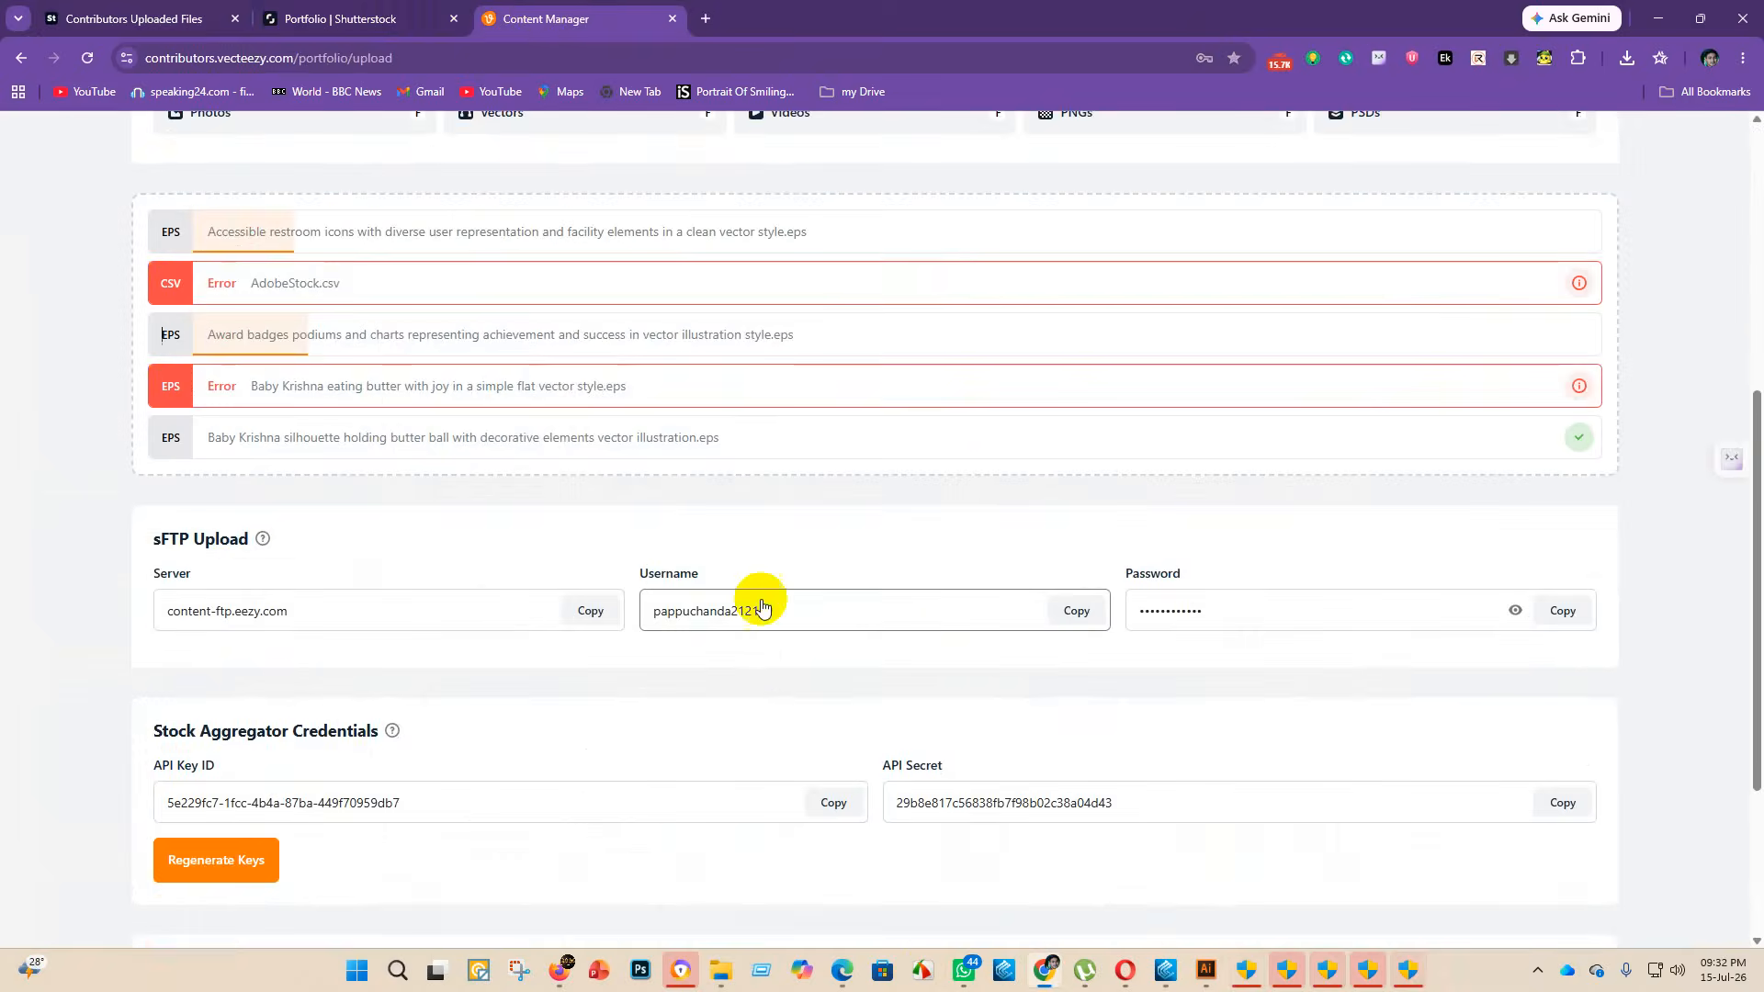
pyautogui.scroll(2, 897, 512)
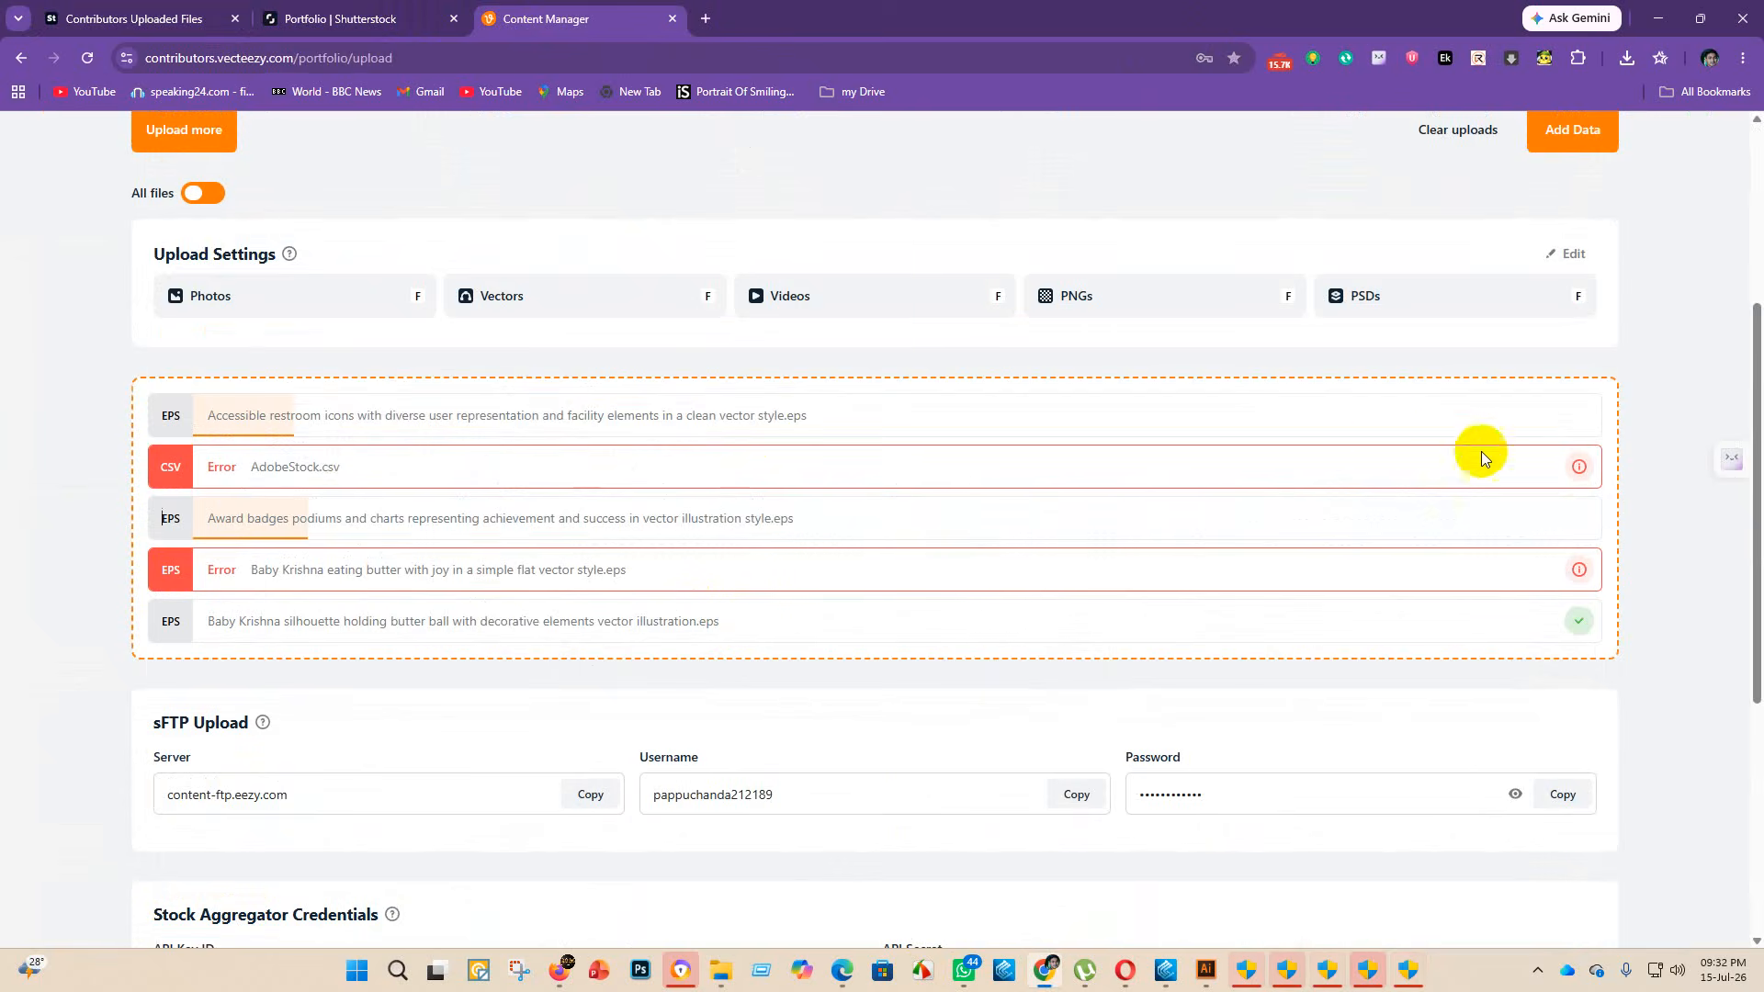
pyautogui.click(1570, 130)
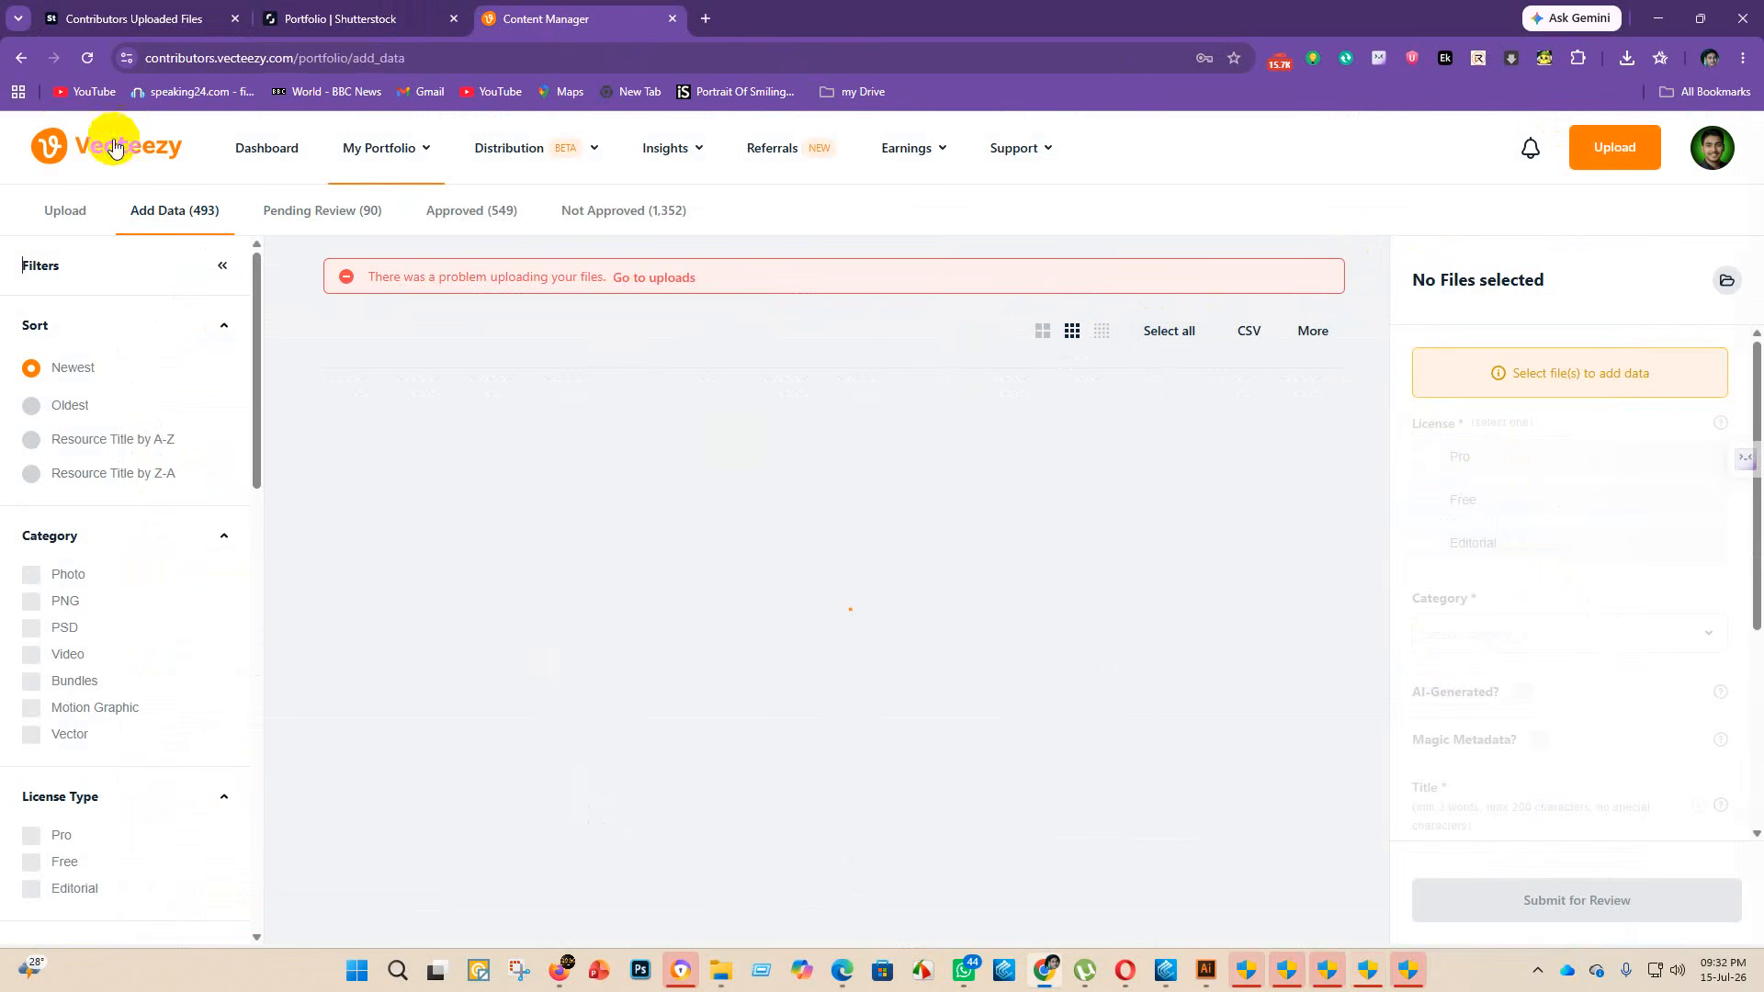
# - Open the pending Shutterstock images and look through the newly uploaded files on Adobe Stock
pyautogui.click(333, 26)
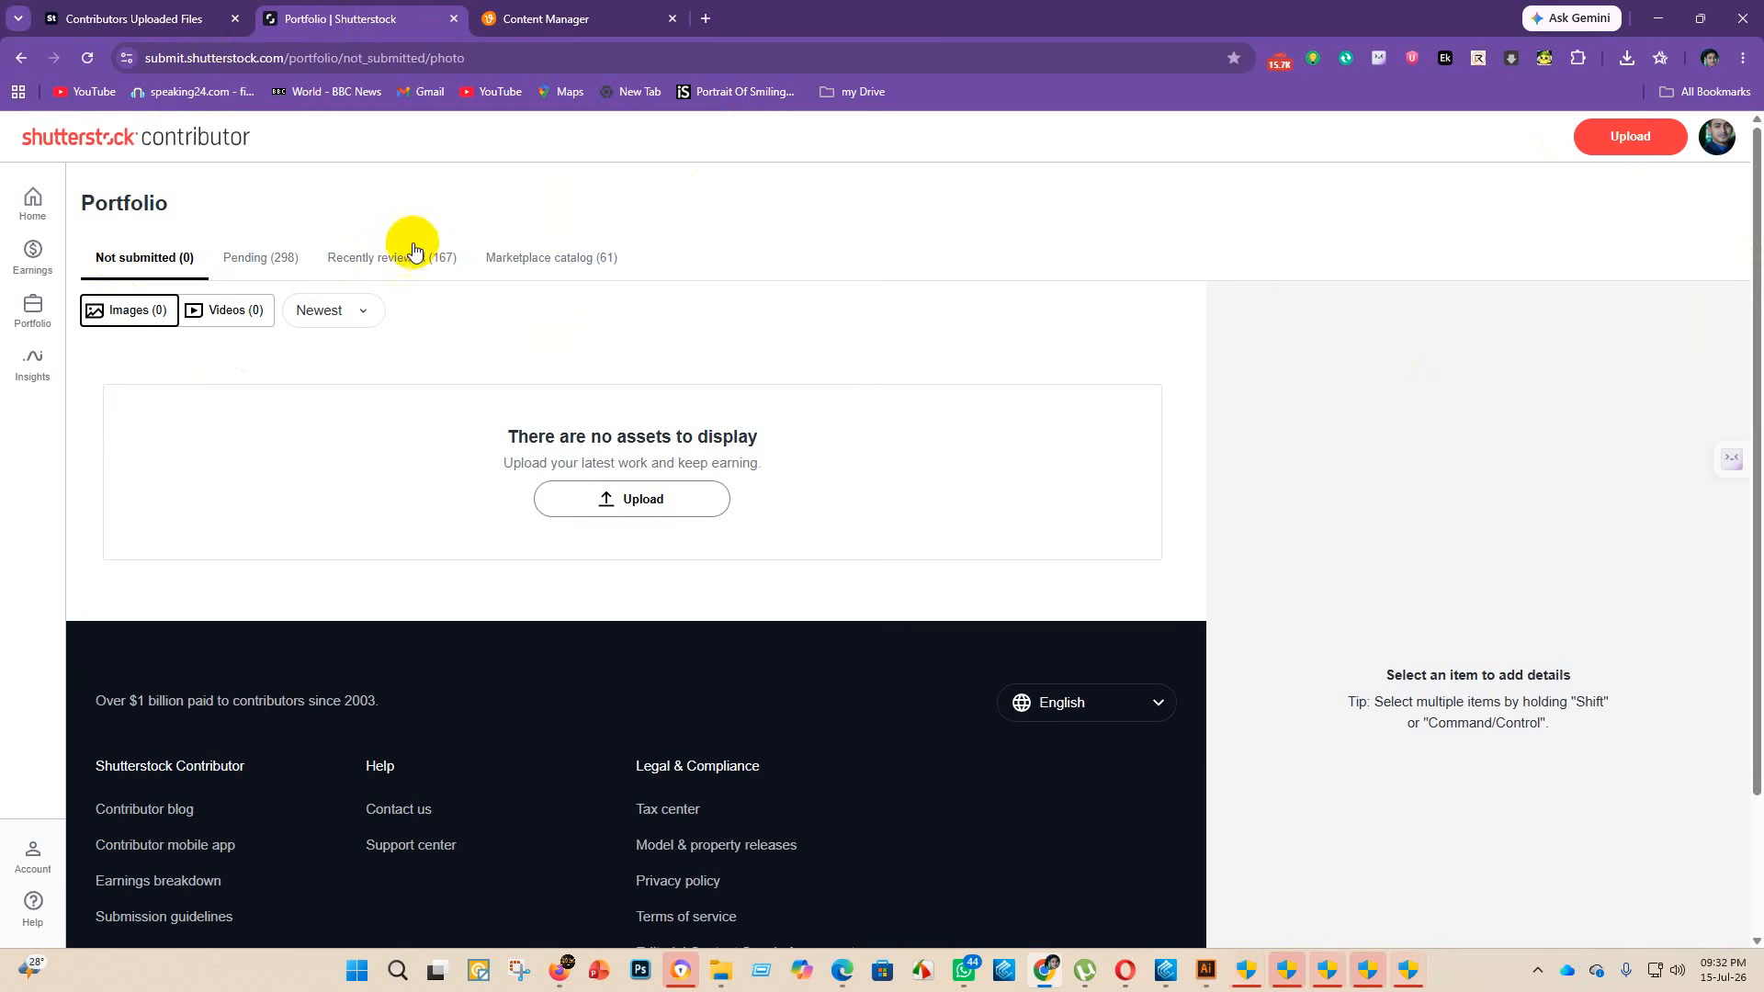
pyautogui.click(232, 260)
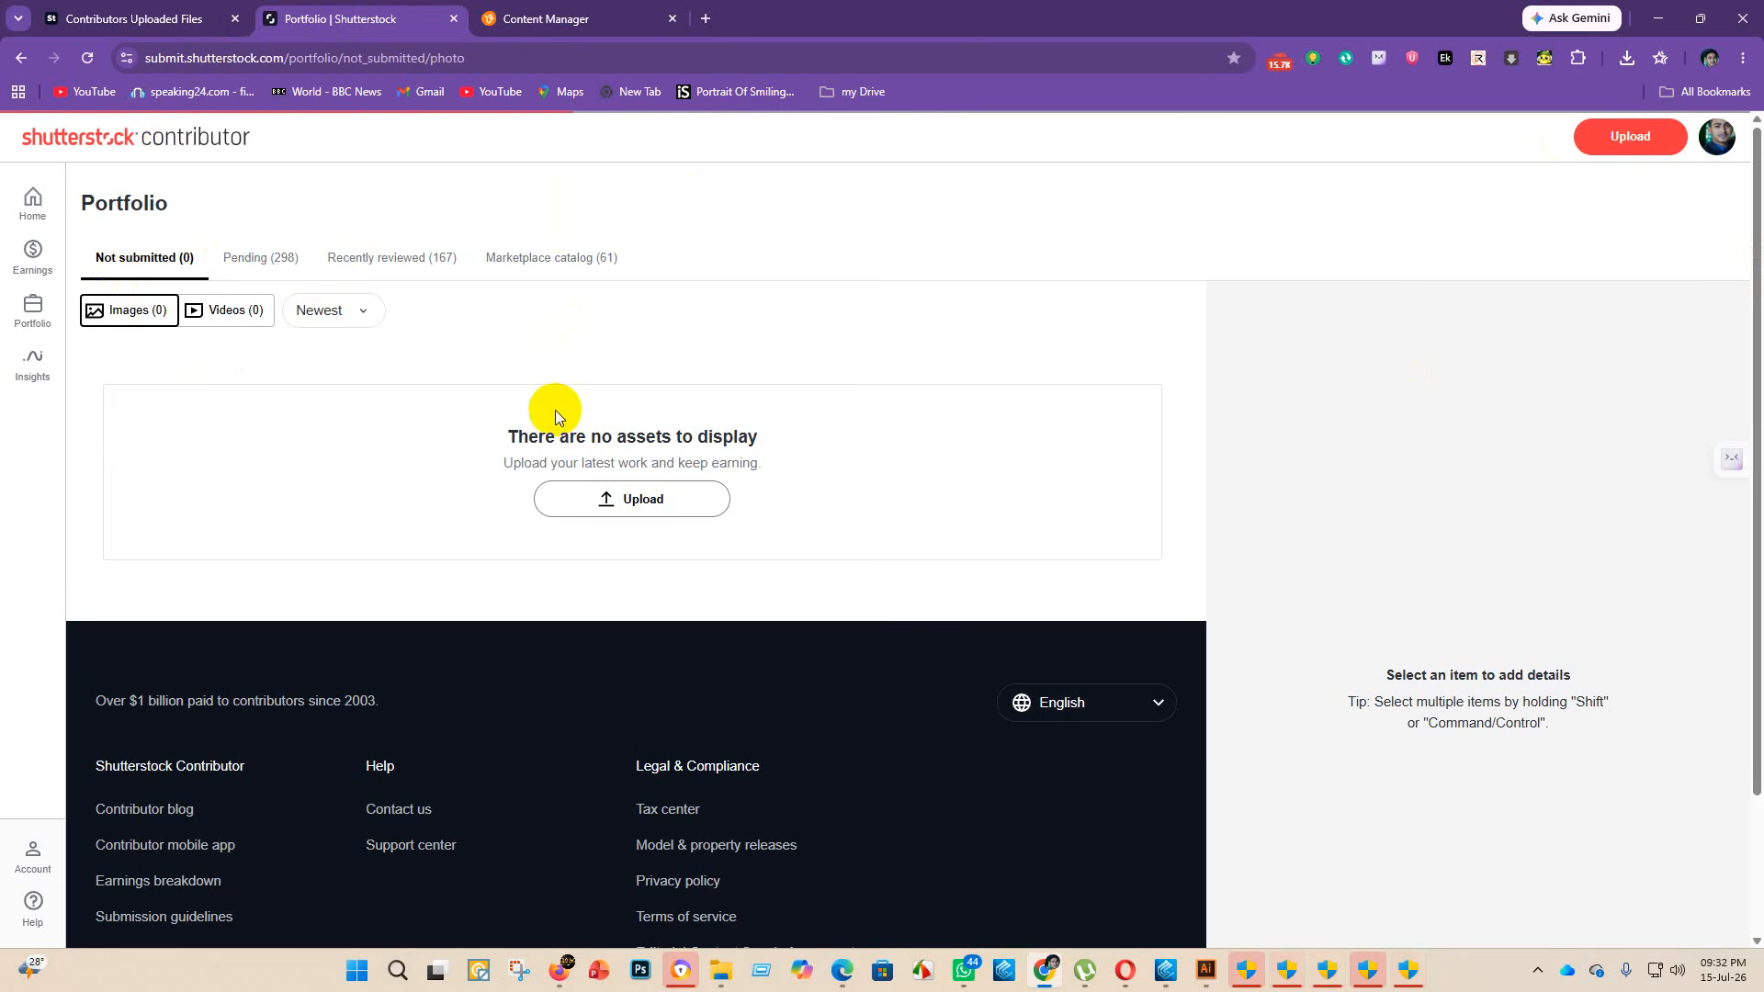
pyautogui.click(138, 19)
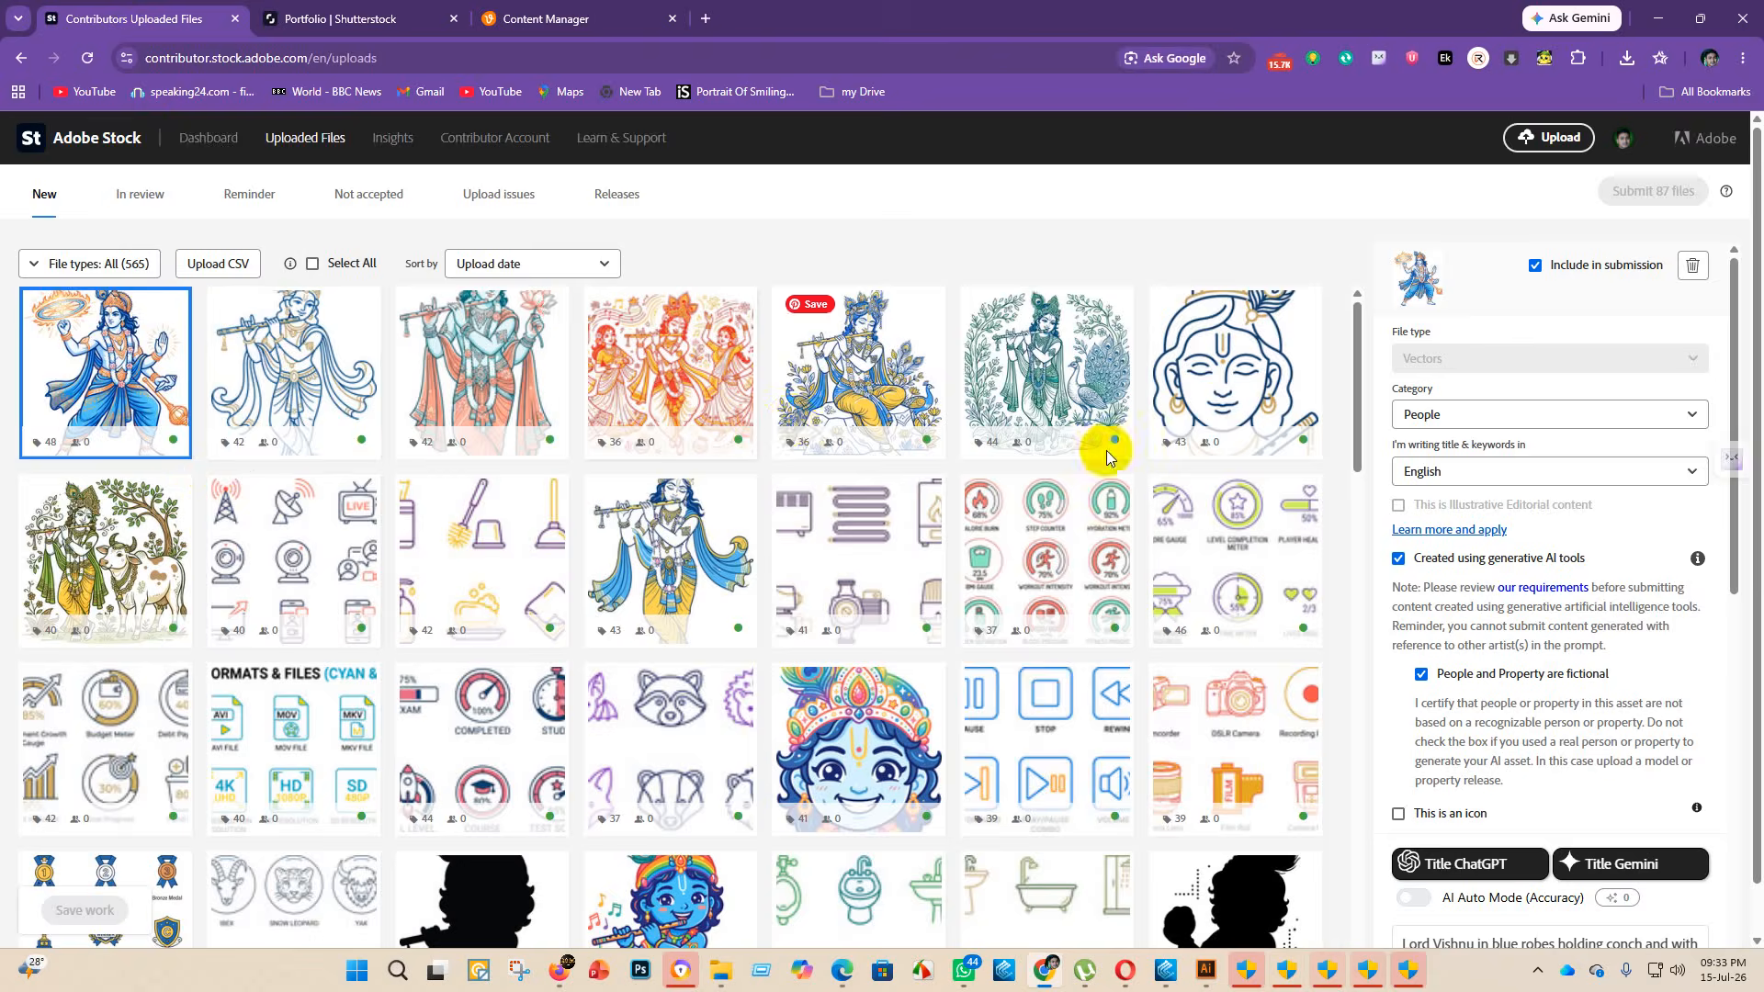
pyautogui.scroll(-5, 1103, 450)
pyautogui.scroll(5, 473, 473)
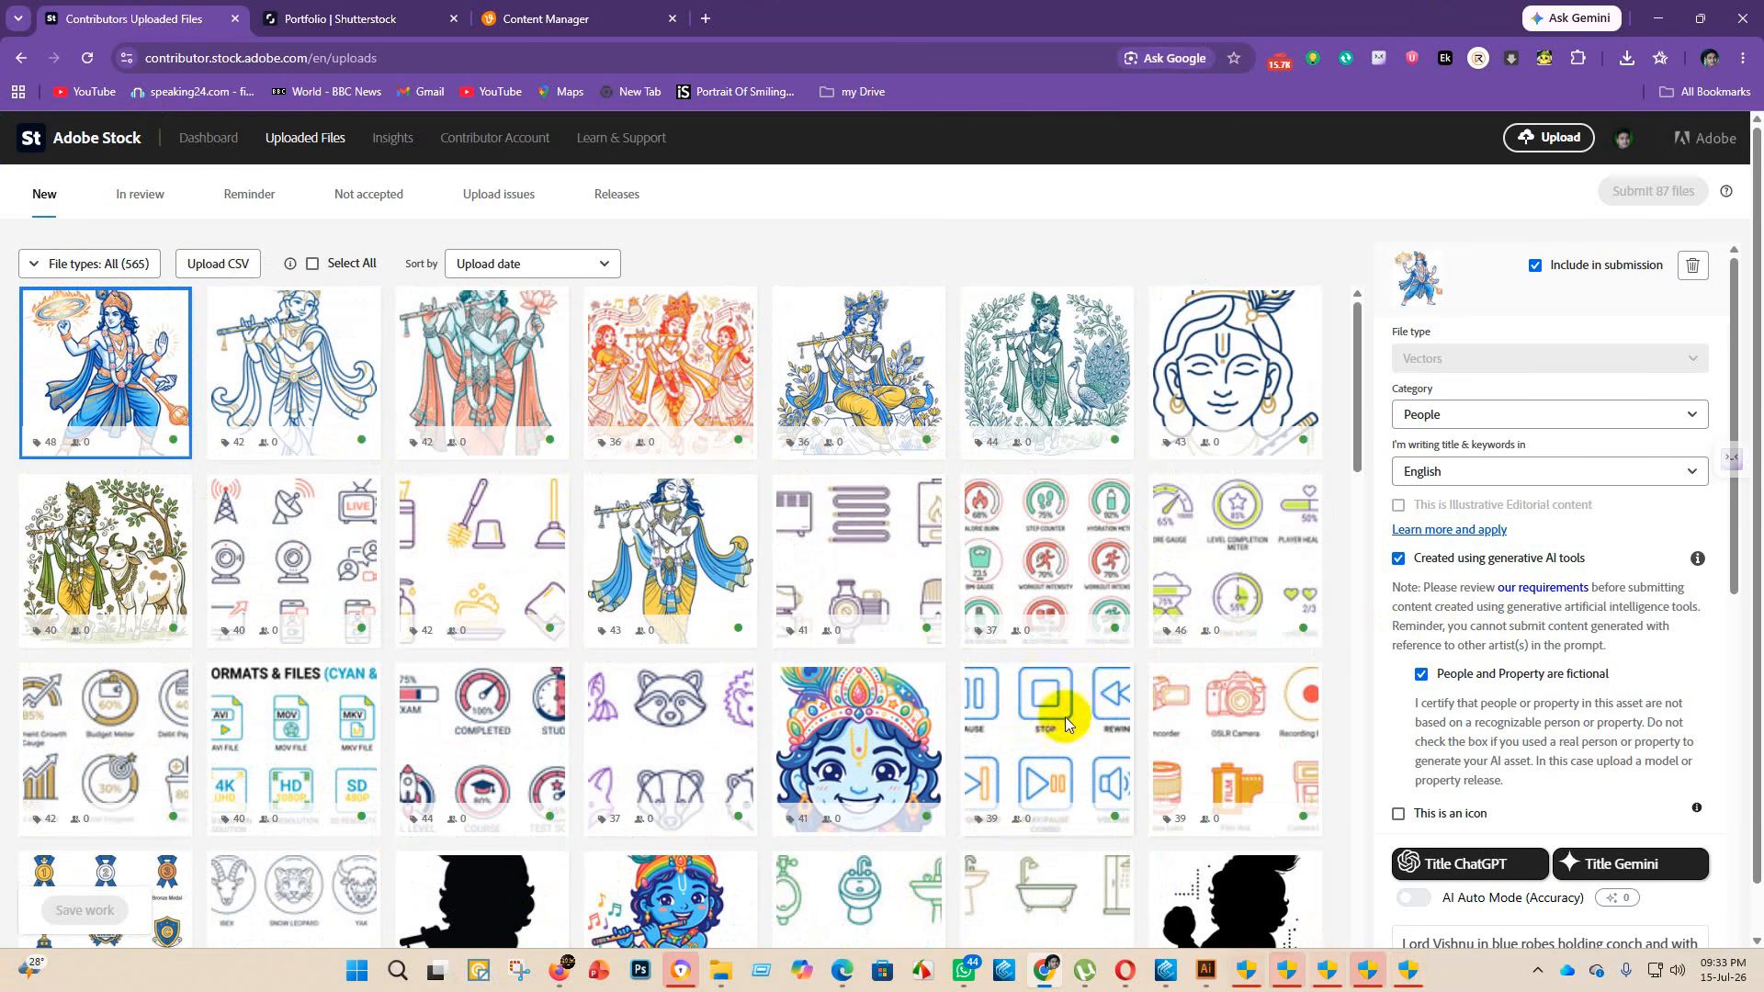
pyautogui.moveTo(1115, 638)
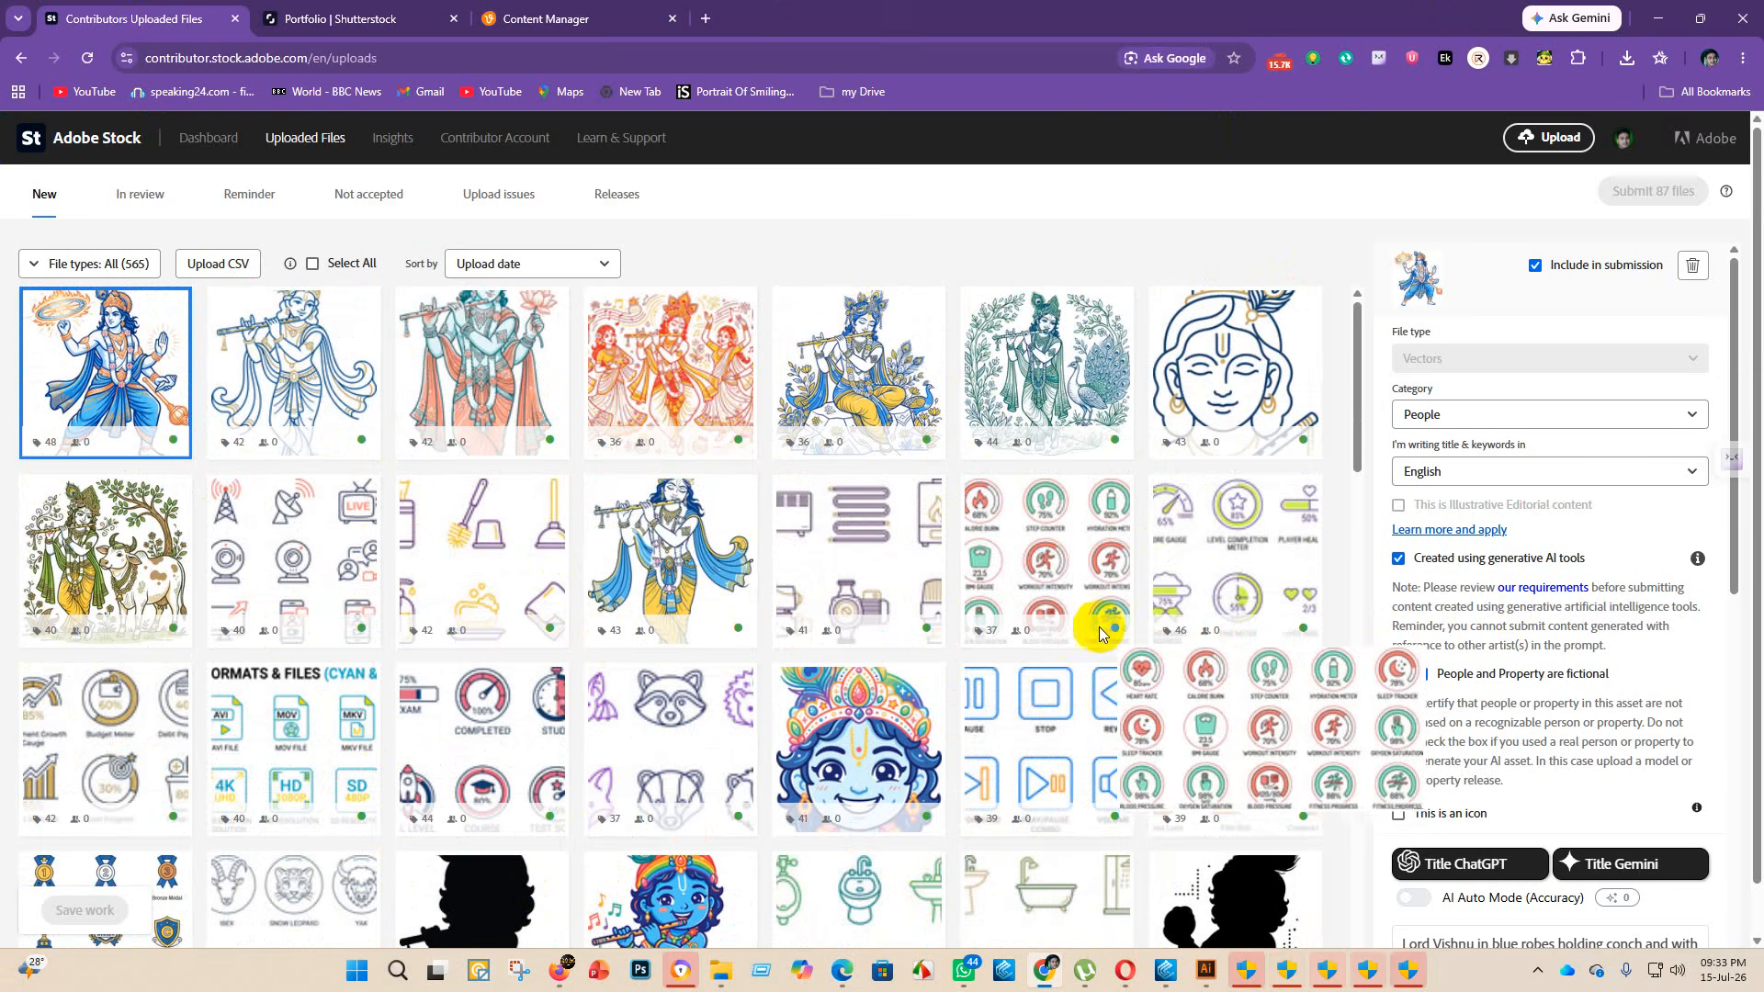
pyautogui.moveTo(724, 972)
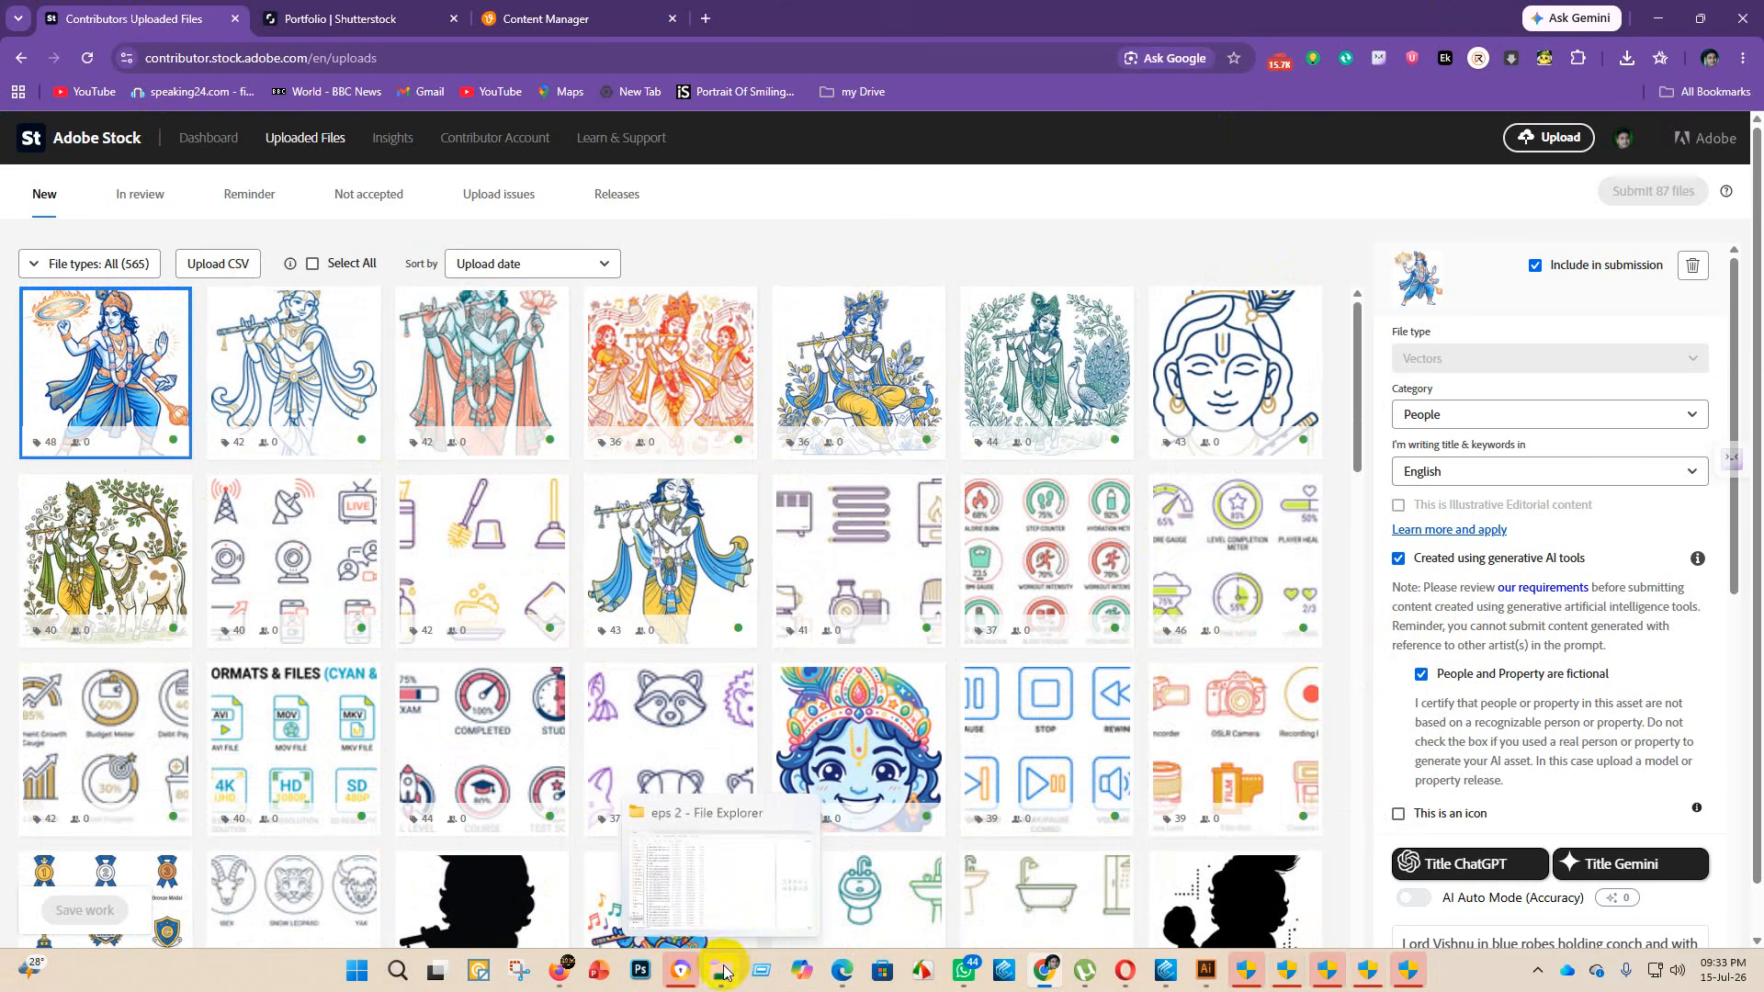